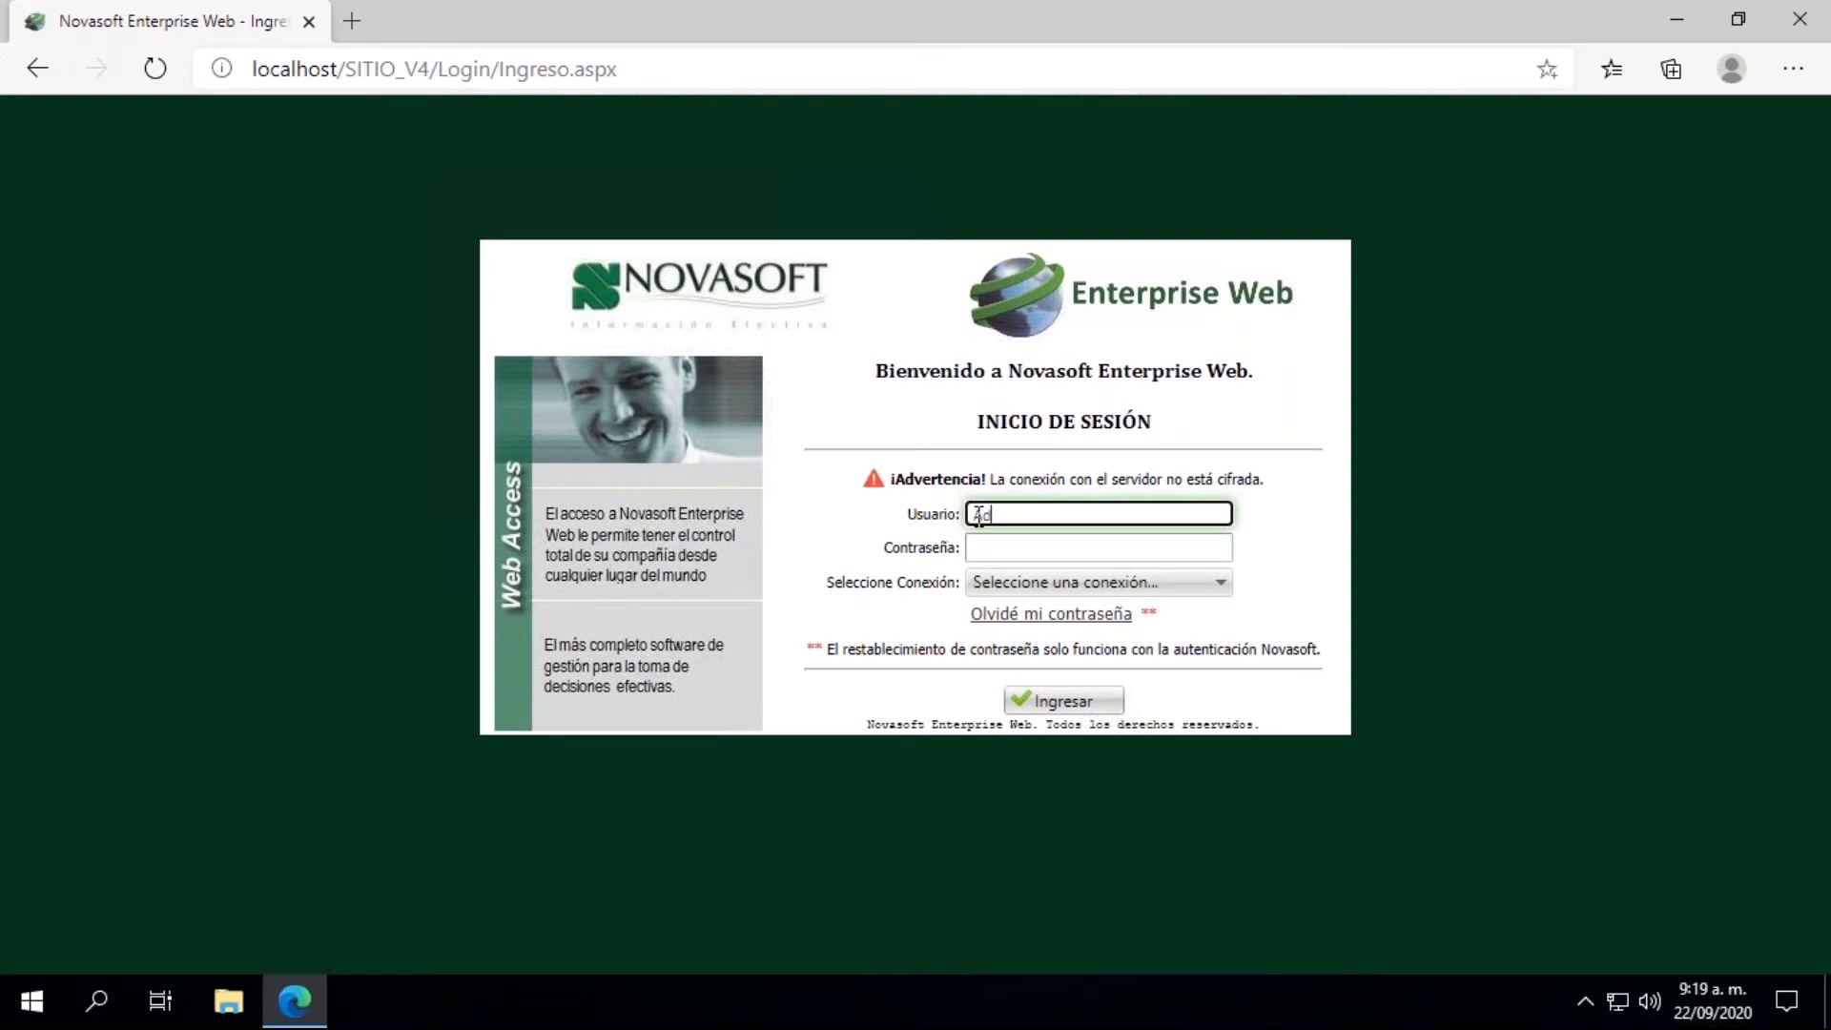
Step: Log in as AdminNova, entering the account password and choosing the Capacita connection
{"action": "type", "text": "minNova"}
{"action": "key", "text": "Tab"}
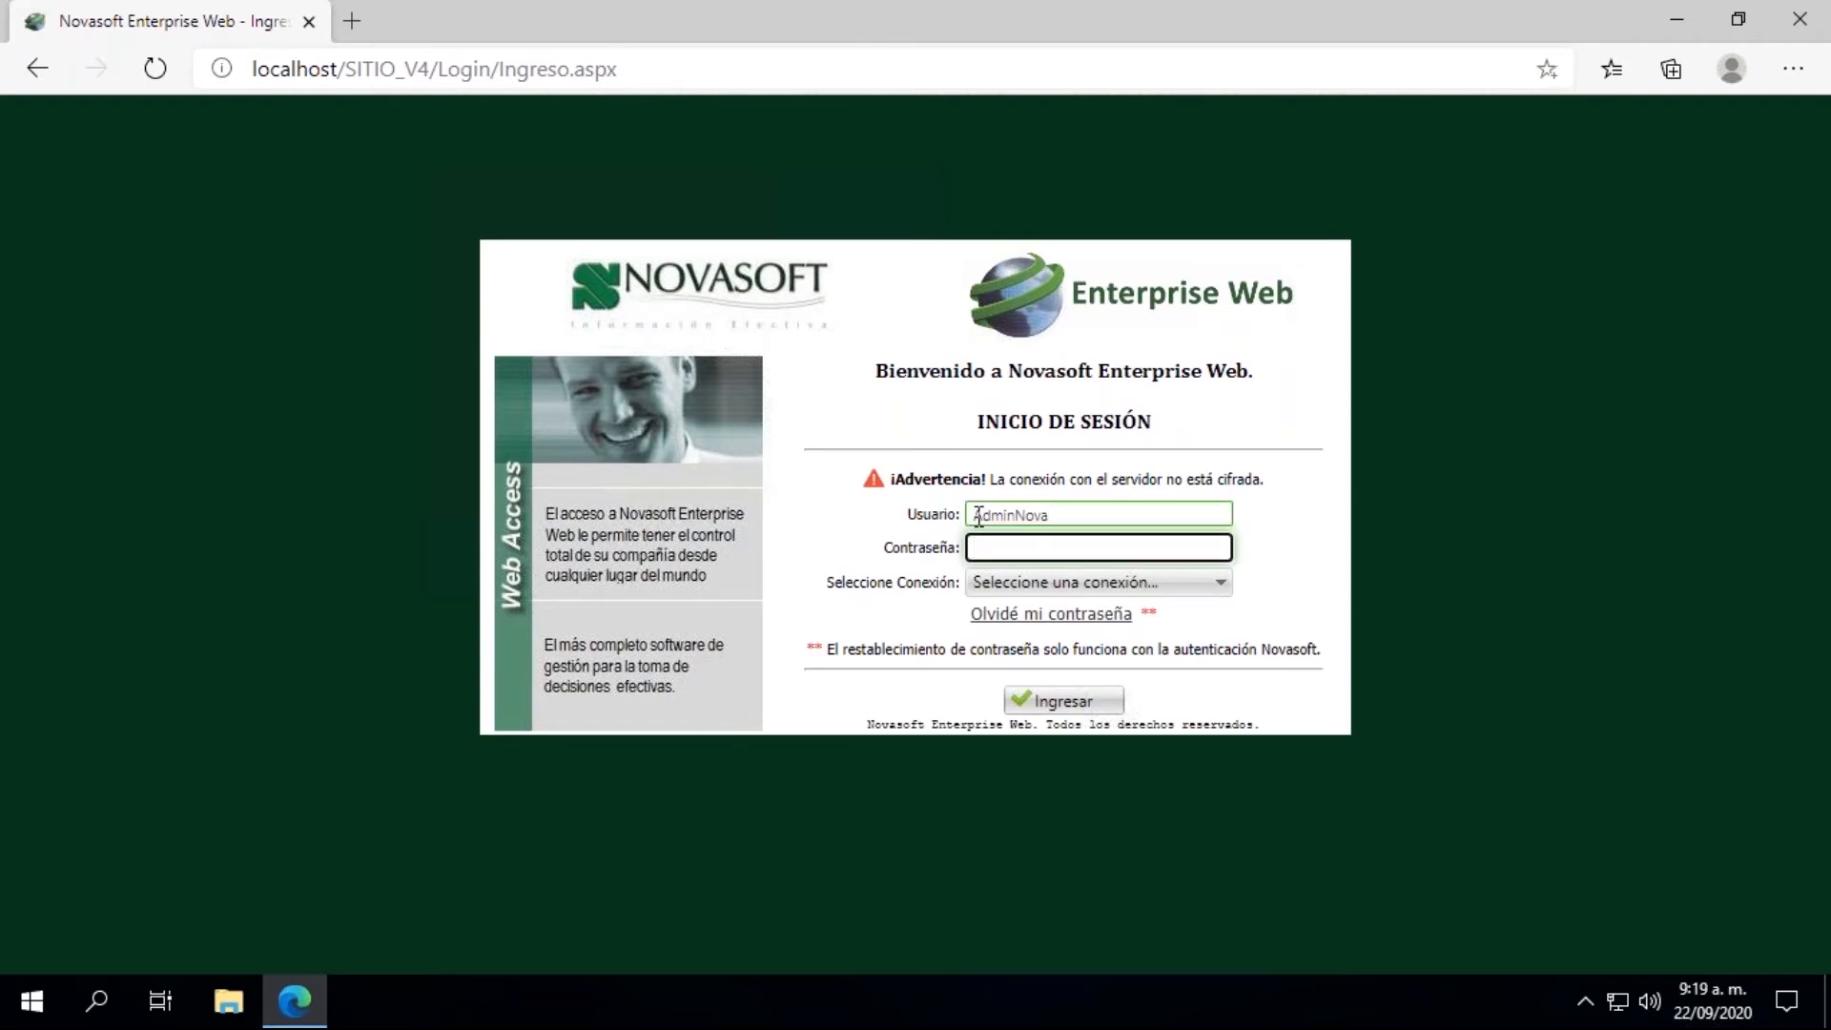
{"action": "type", "text": "*********"}
{"action": "left_click", "coordinate": [1153, 588]}
{"action": "left_click", "coordinate": [1040, 633]}
{"action": "left_click", "coordinate": [1046, 702]}
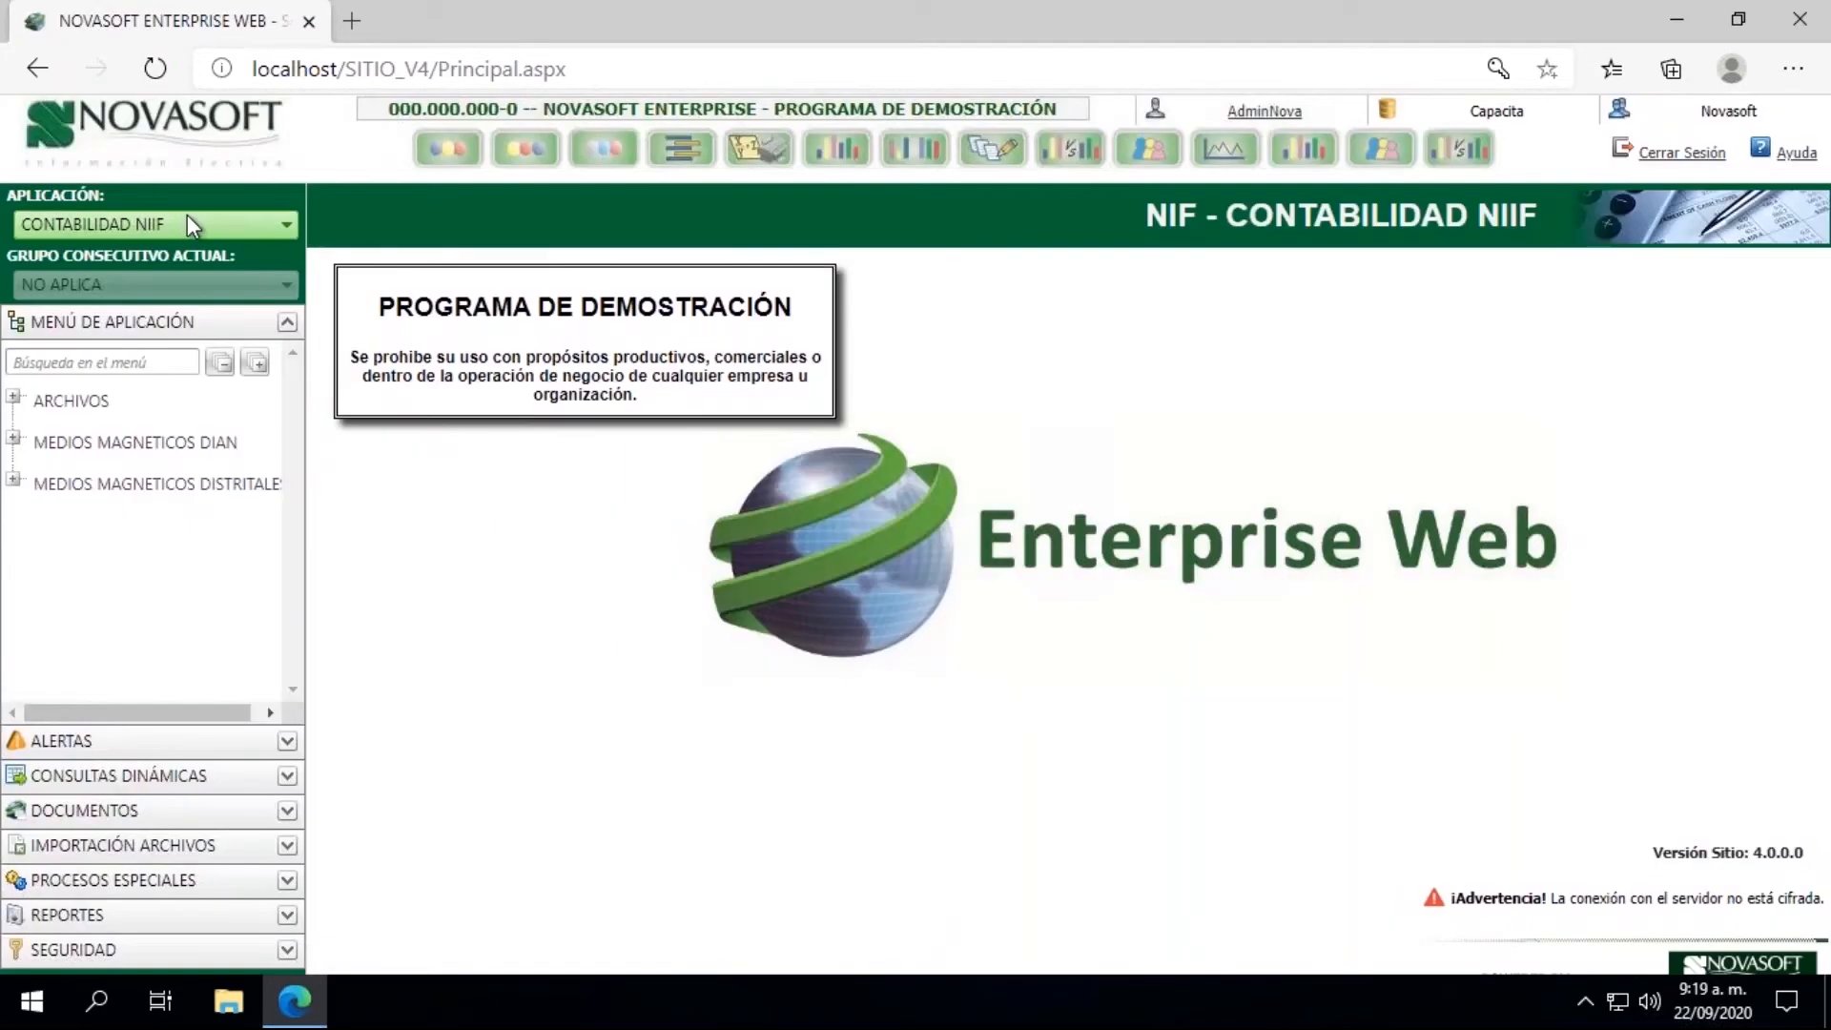
Step: Switch the application to NÓMINA and open the Liquidación process in the LIQUIDACION group
{"action": "left_click", "coordinate": [187, 217]}
{"action": "left_click", "coordinate": [91, 404]}
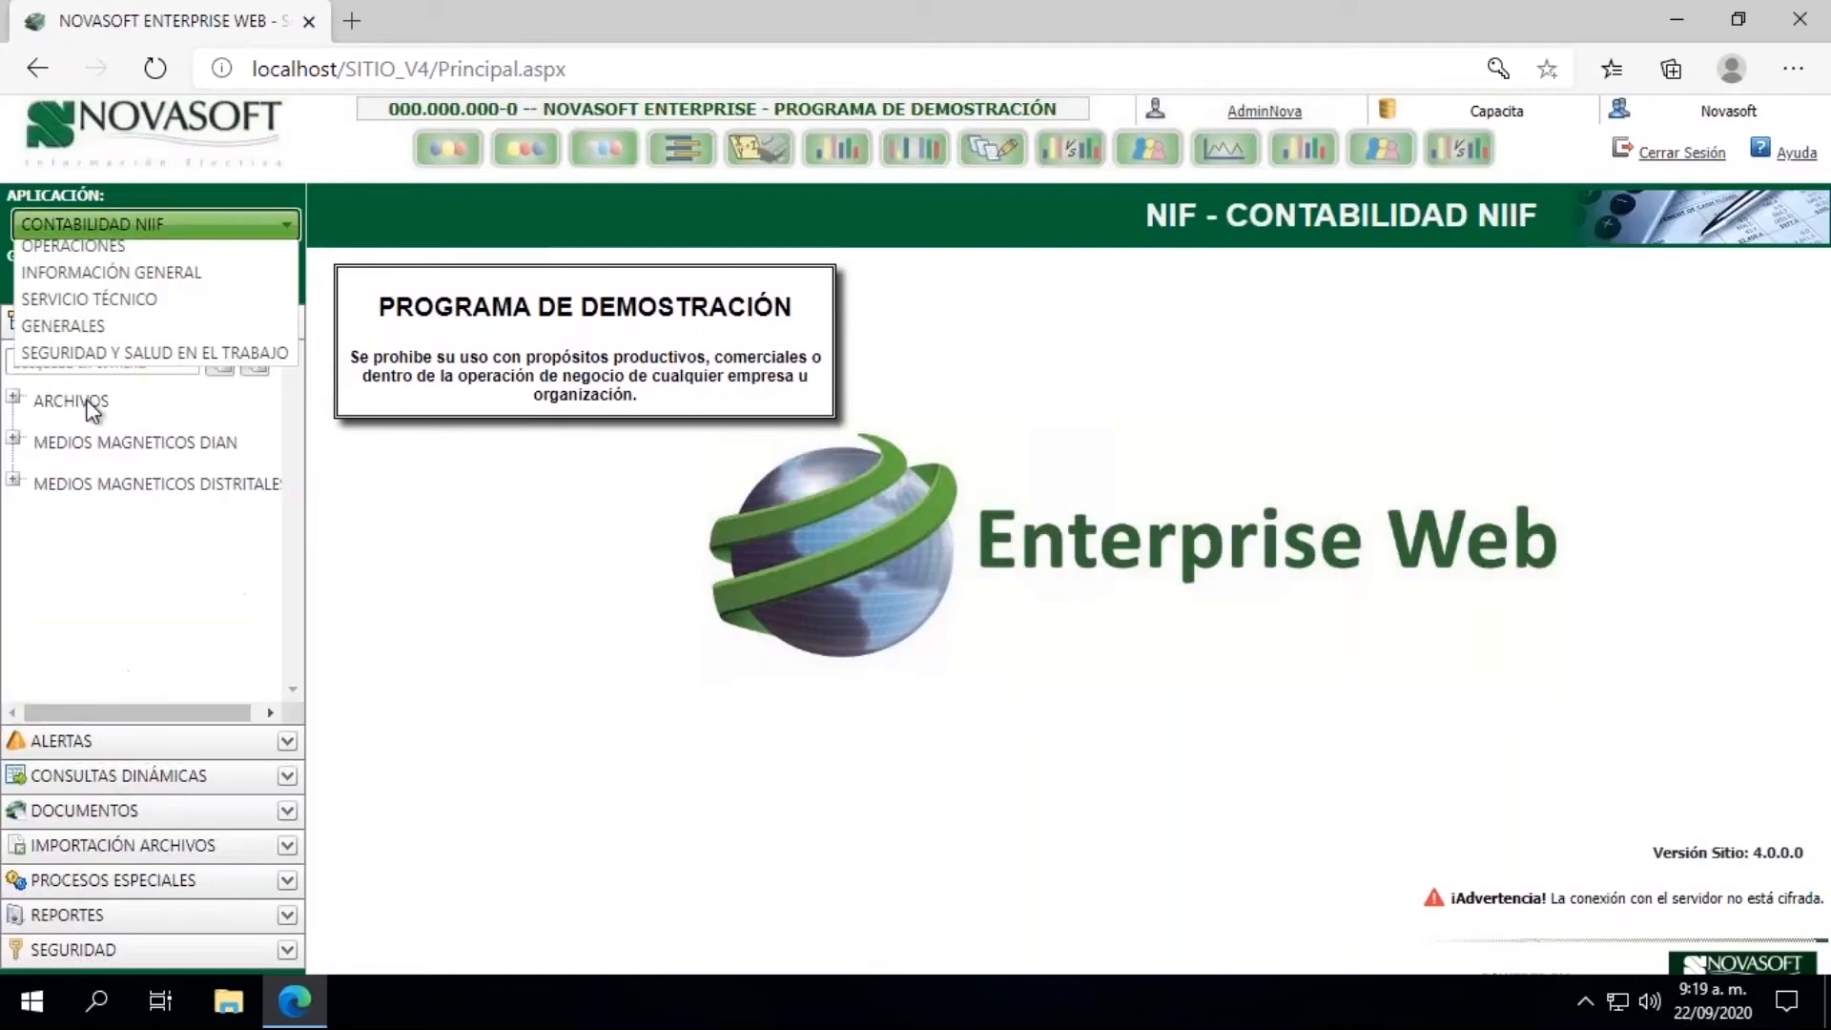
{"action": "left_click", "coordinate": [133, 232]}
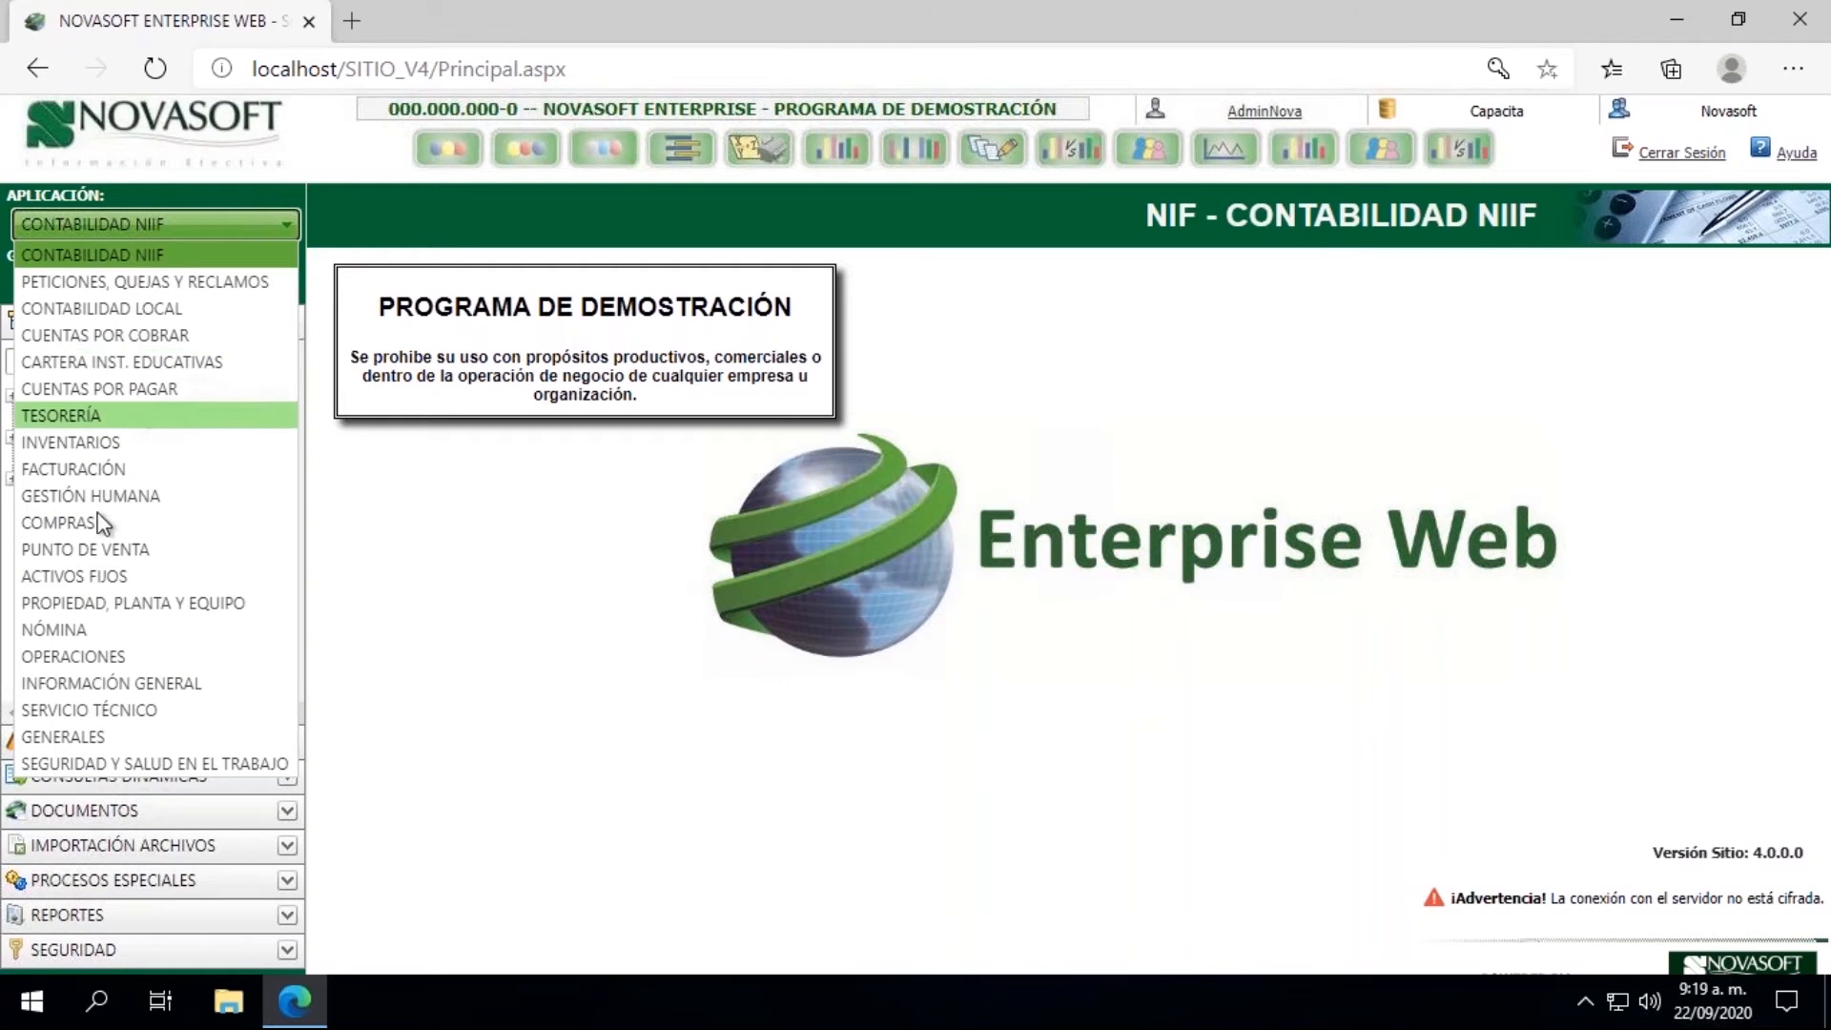
{"action": "left_click", "coordinate": [55, 630]}
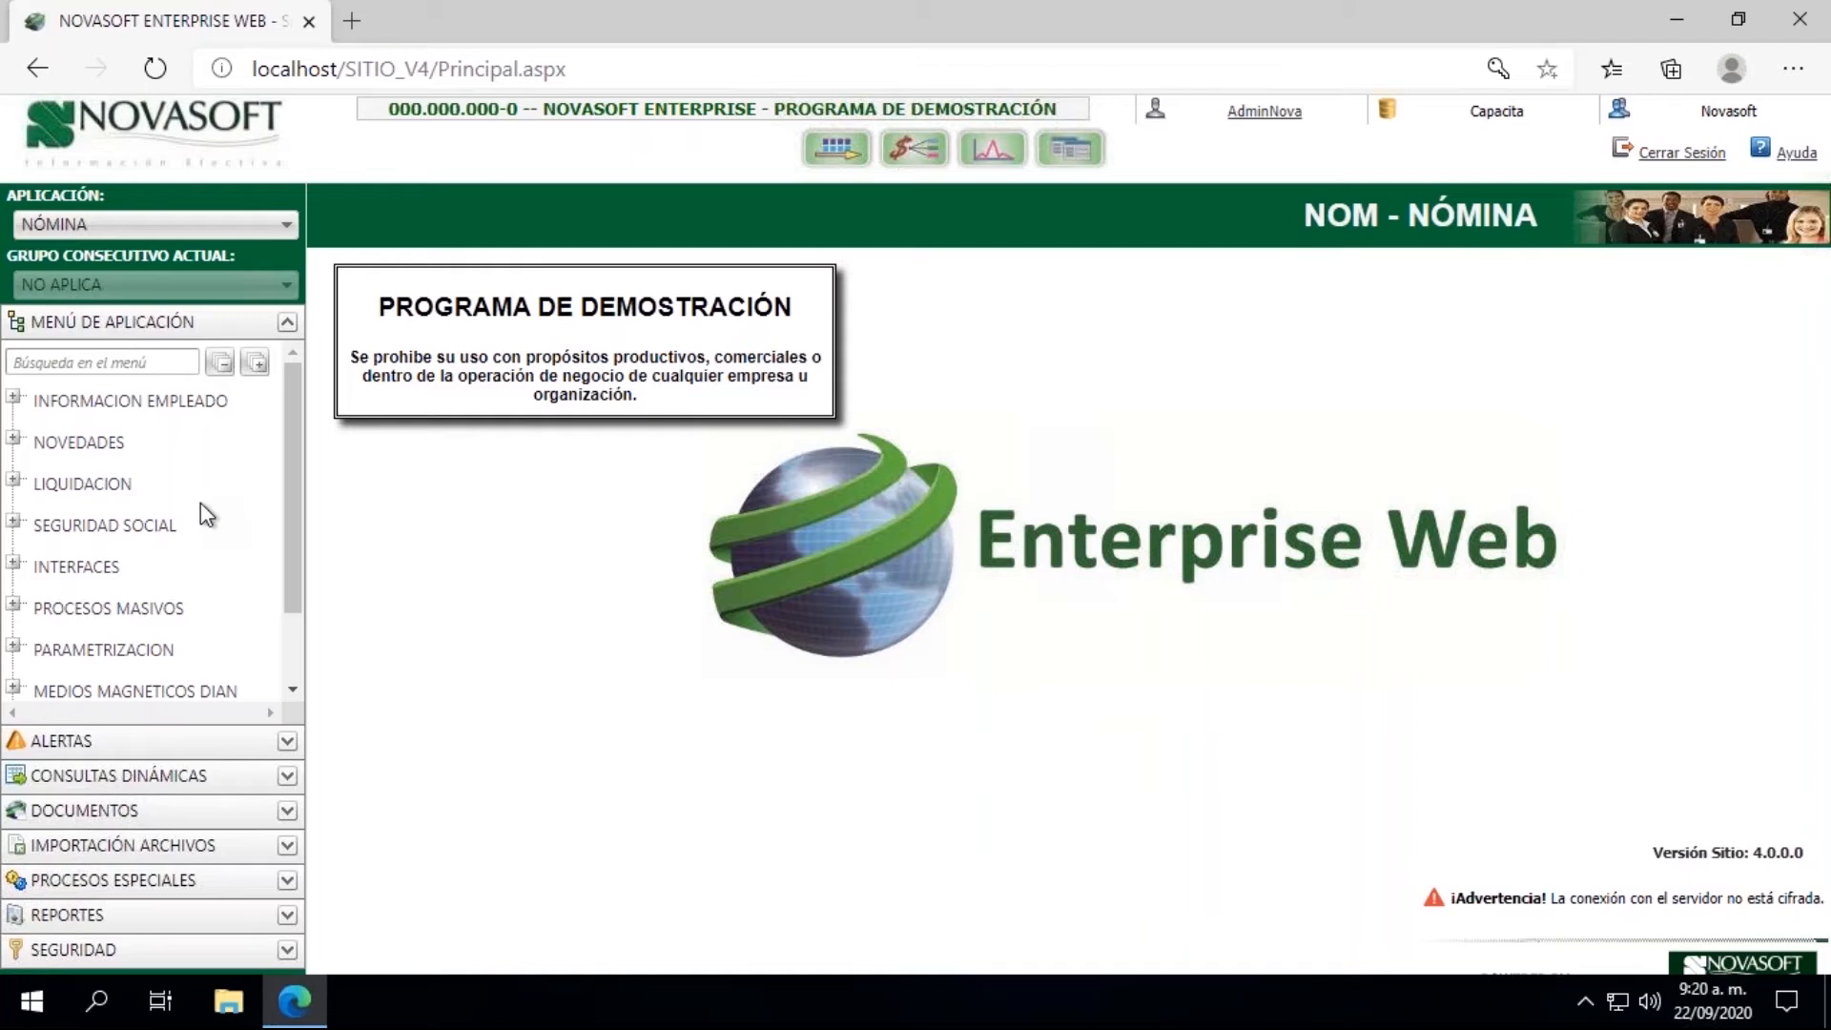
{"action": "left_click", "coordinate": [13, 480]}
{"action": "left_click", "coordinate": [118, 529]}
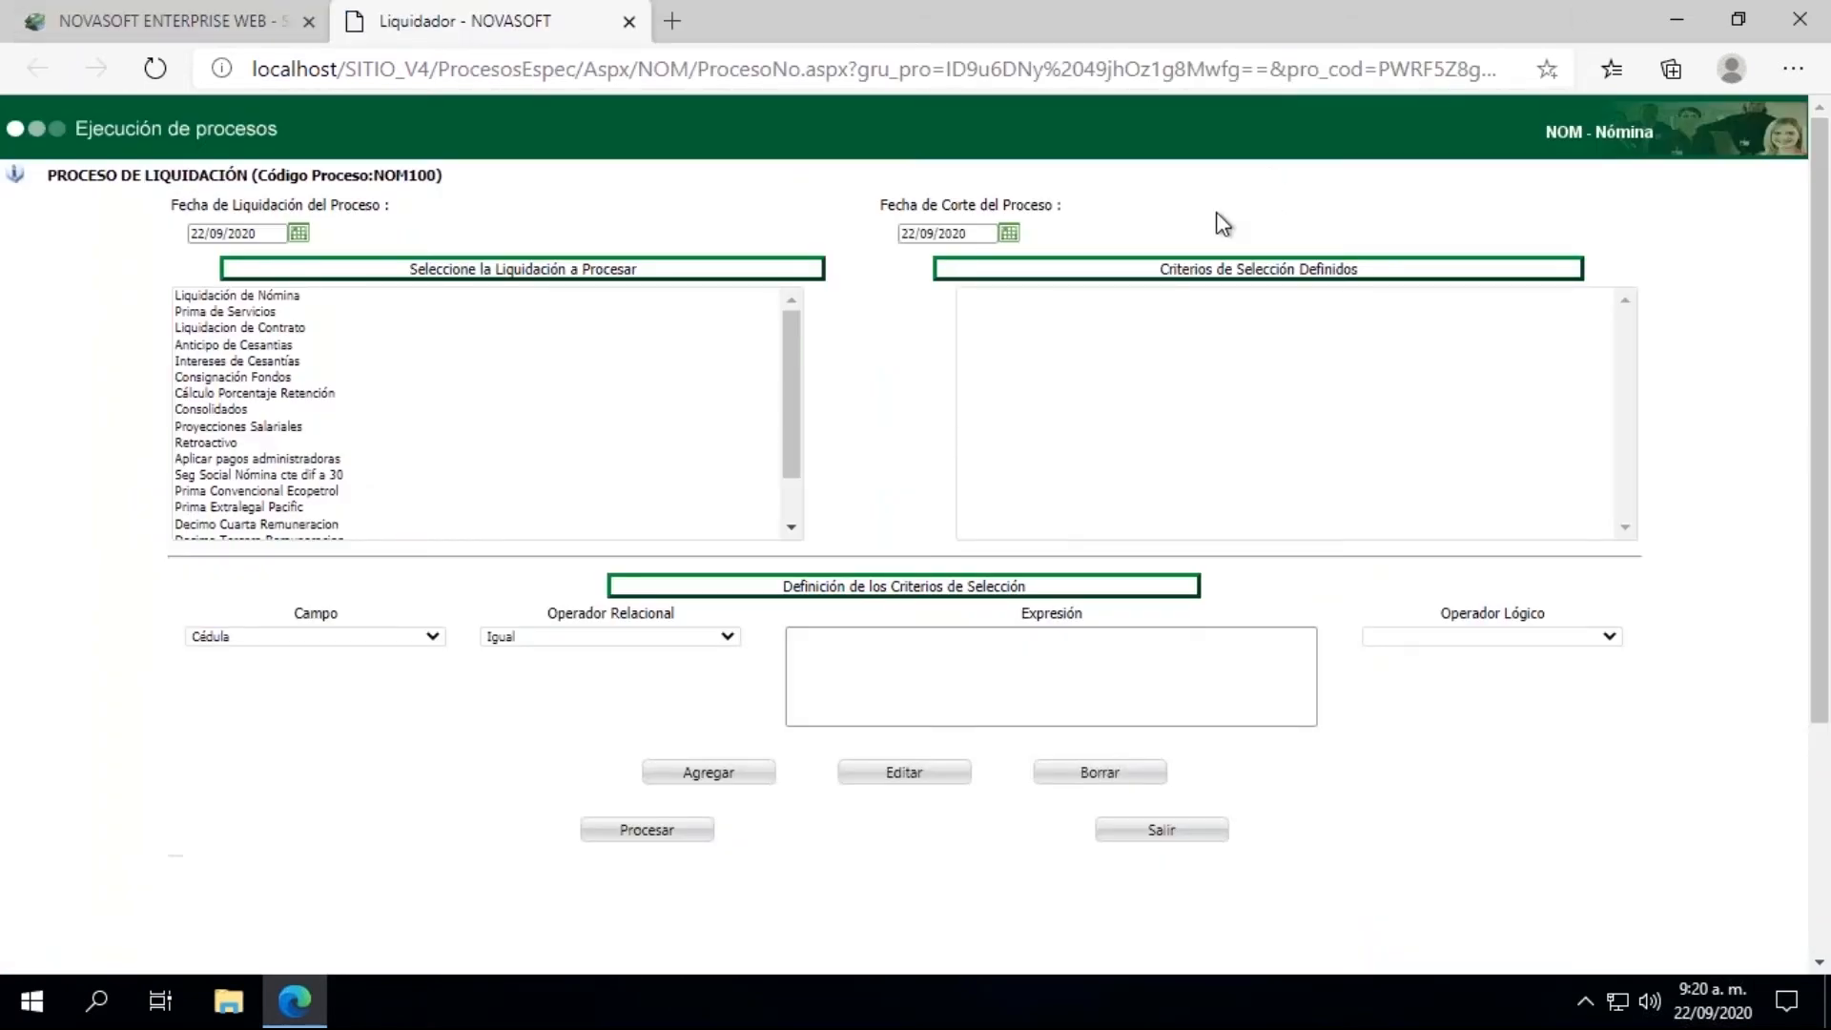
Step: Set both the Fecha de Liquidación and the Fecha de Corte of the settlement process to 31/07/2020
{"action": "left_click", "coordinate": [298, 233]}
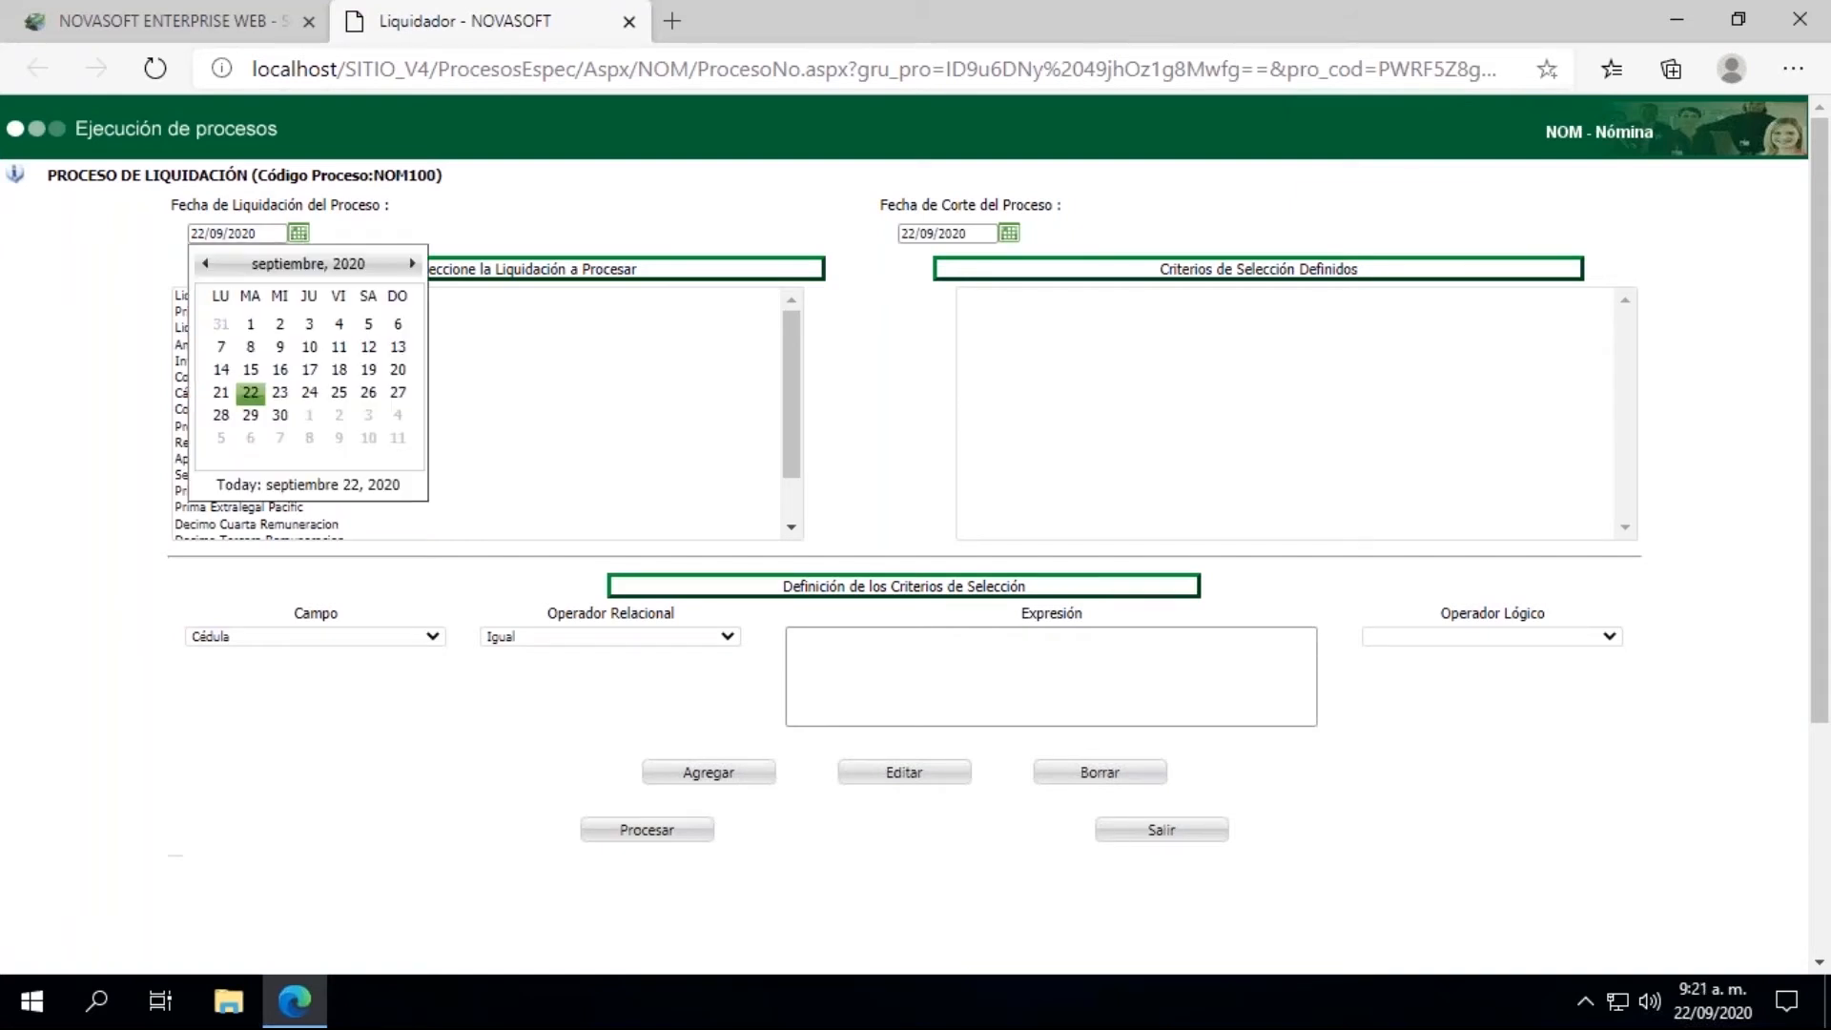
{"action": "left_click", "coordinate": [205, 263]}
{"action": "left_click", "coordinate": [206, 263]}
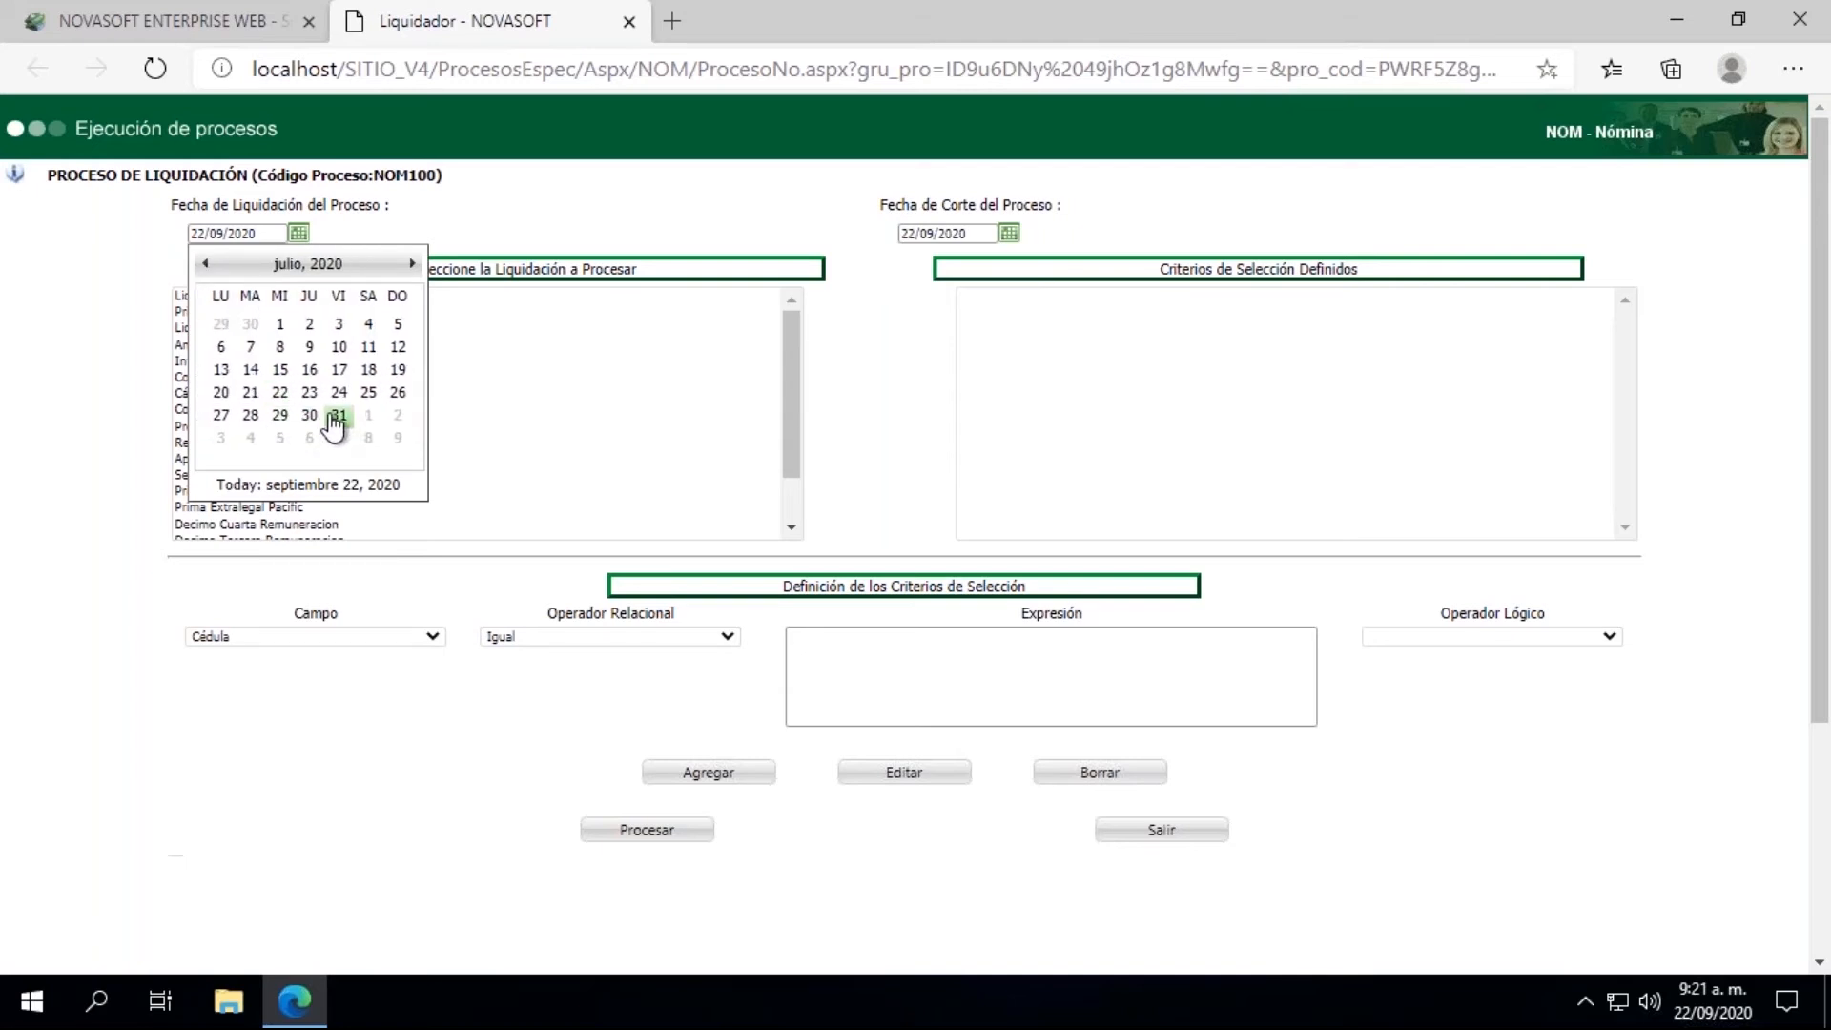
{"action": "left_click", "coordinate": [336, 417]}
{"action": "left_click", "coordinate": [1009, 234]}
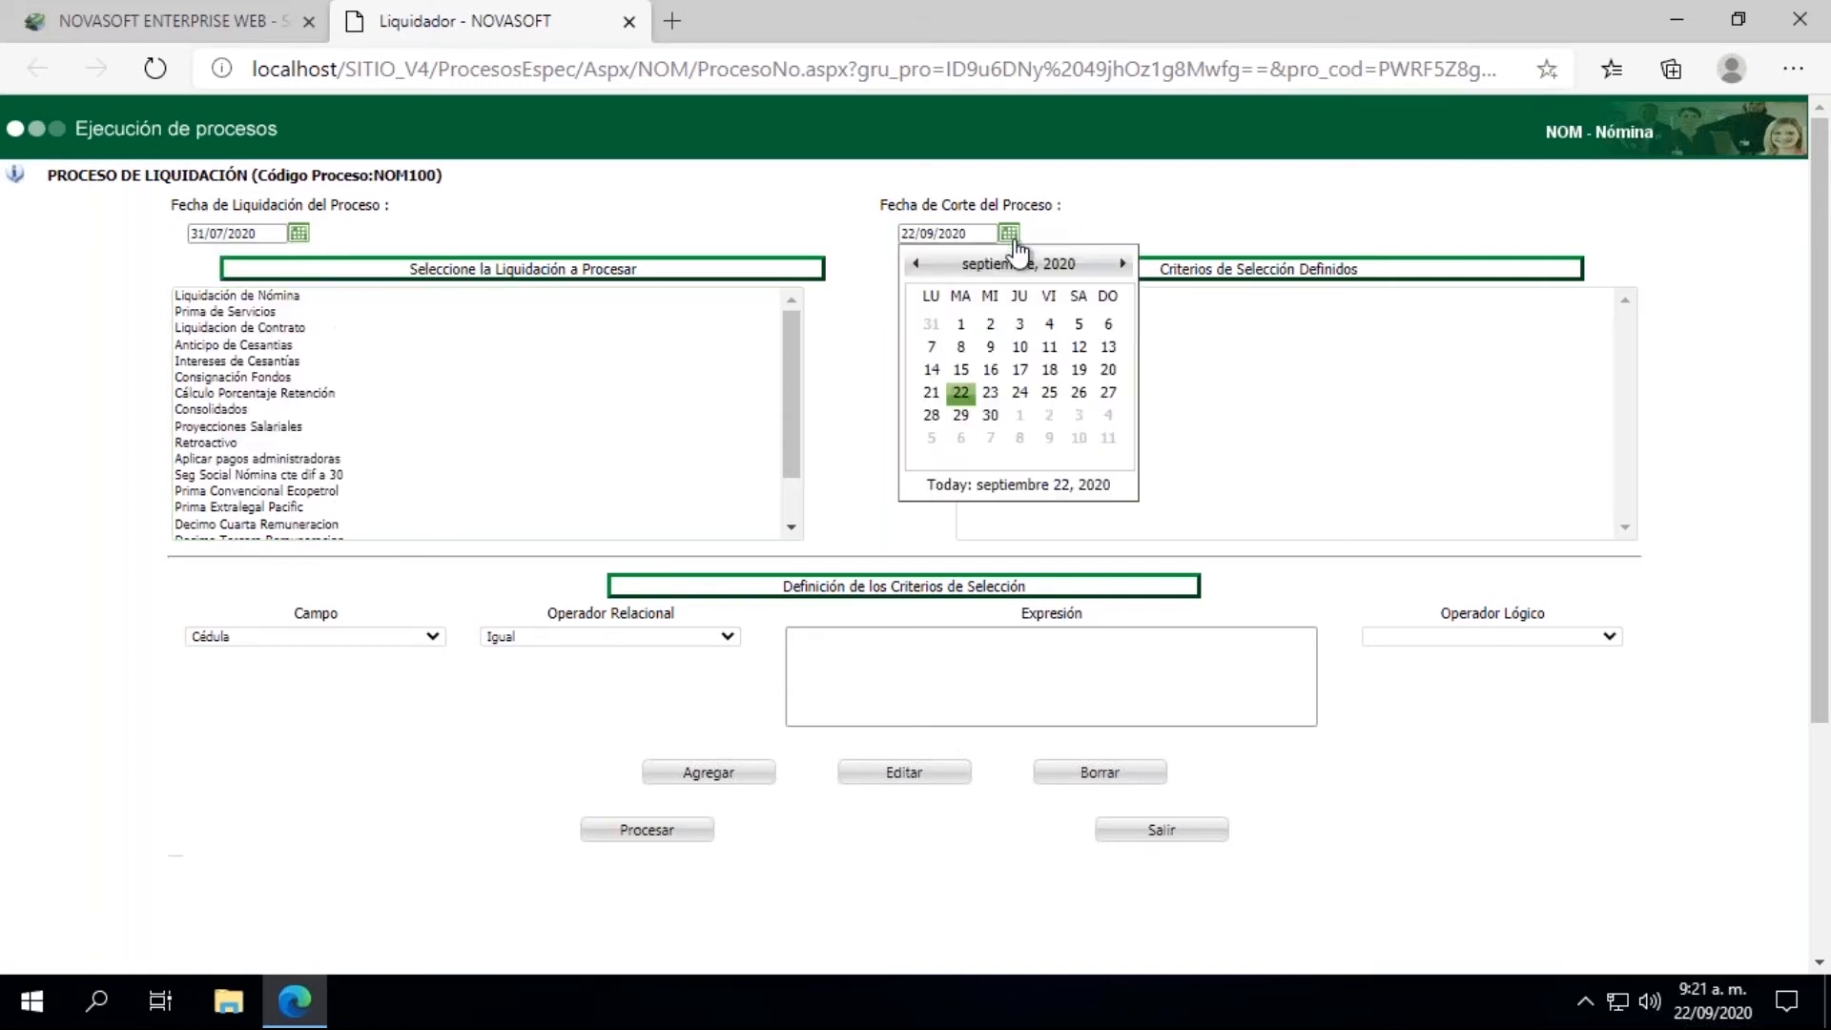
{"action": "left_click", "coordinate": [915, 263]}
{"action": "left_click", "coordinate": [916, 264]}
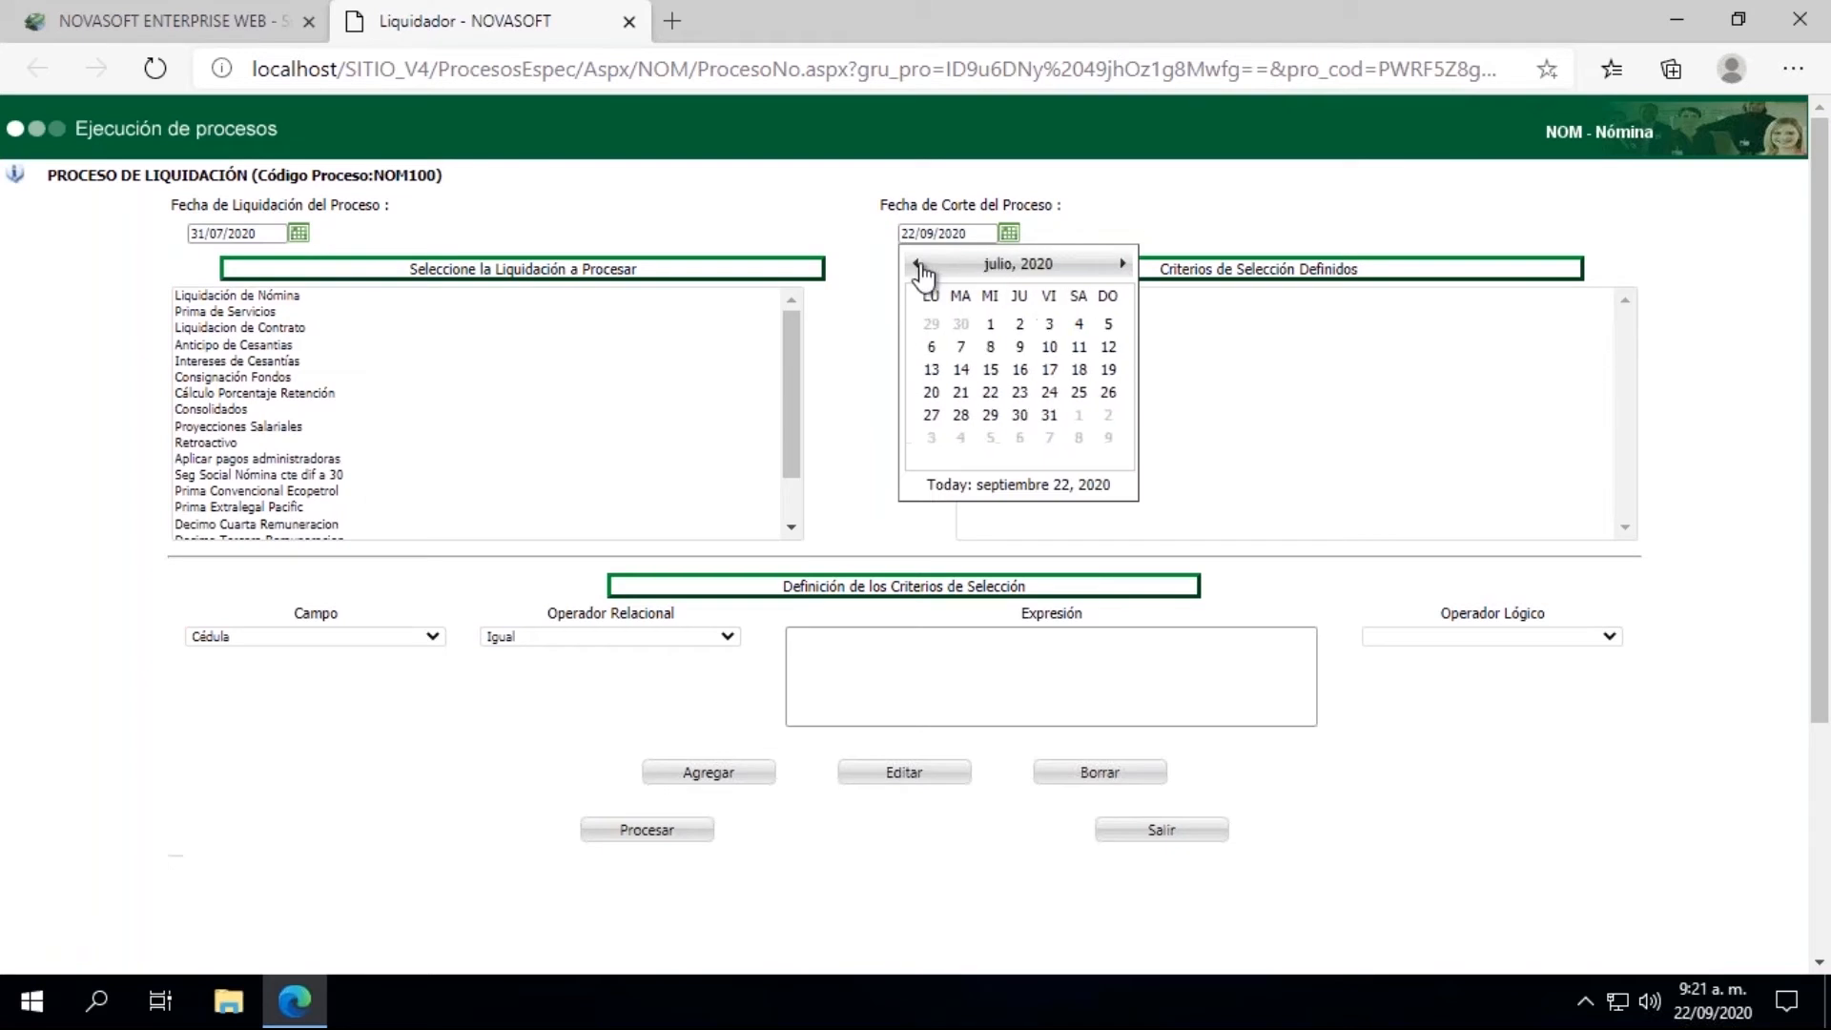
{"action": "left_click", "coordinate": [1051, 419]}
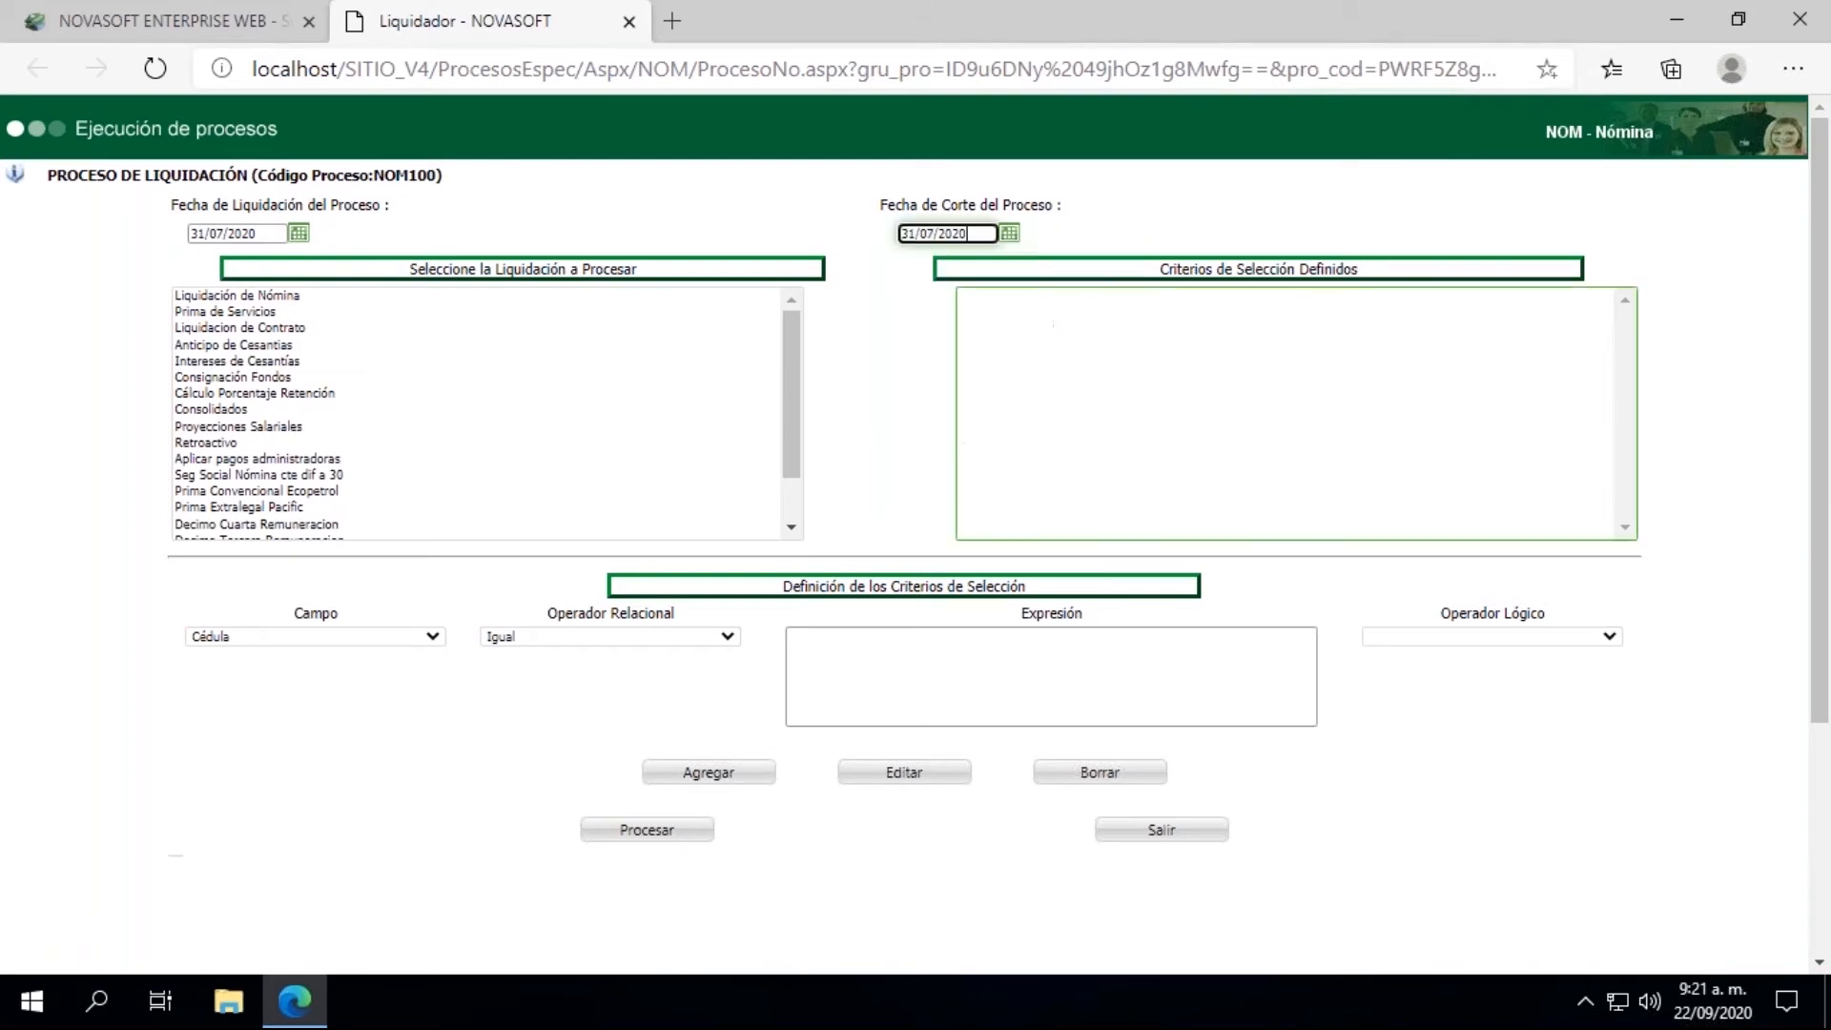
Step: Process the Liquidación de Nómina, review the list of warnings and errors, and close its window
{"action": "left_click", "coordinate": [288, 296]}
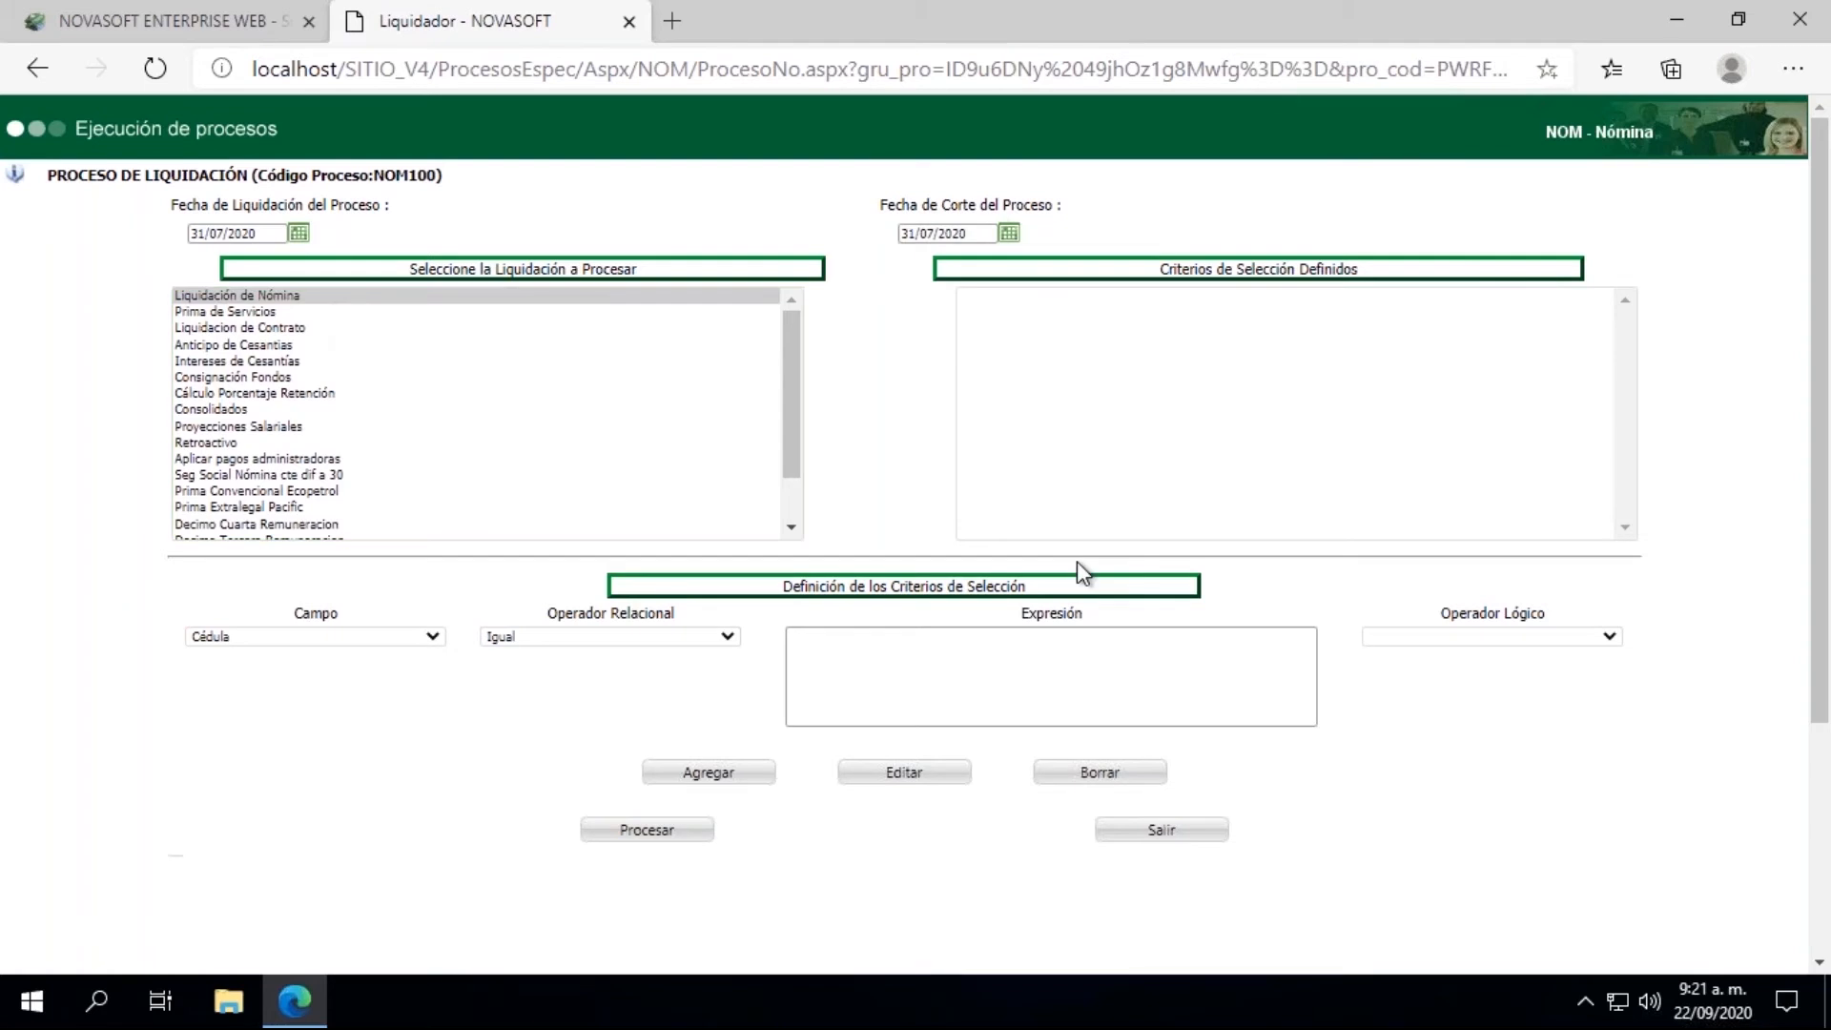
{"action": "left_click", "coordinate": [671, 839]}
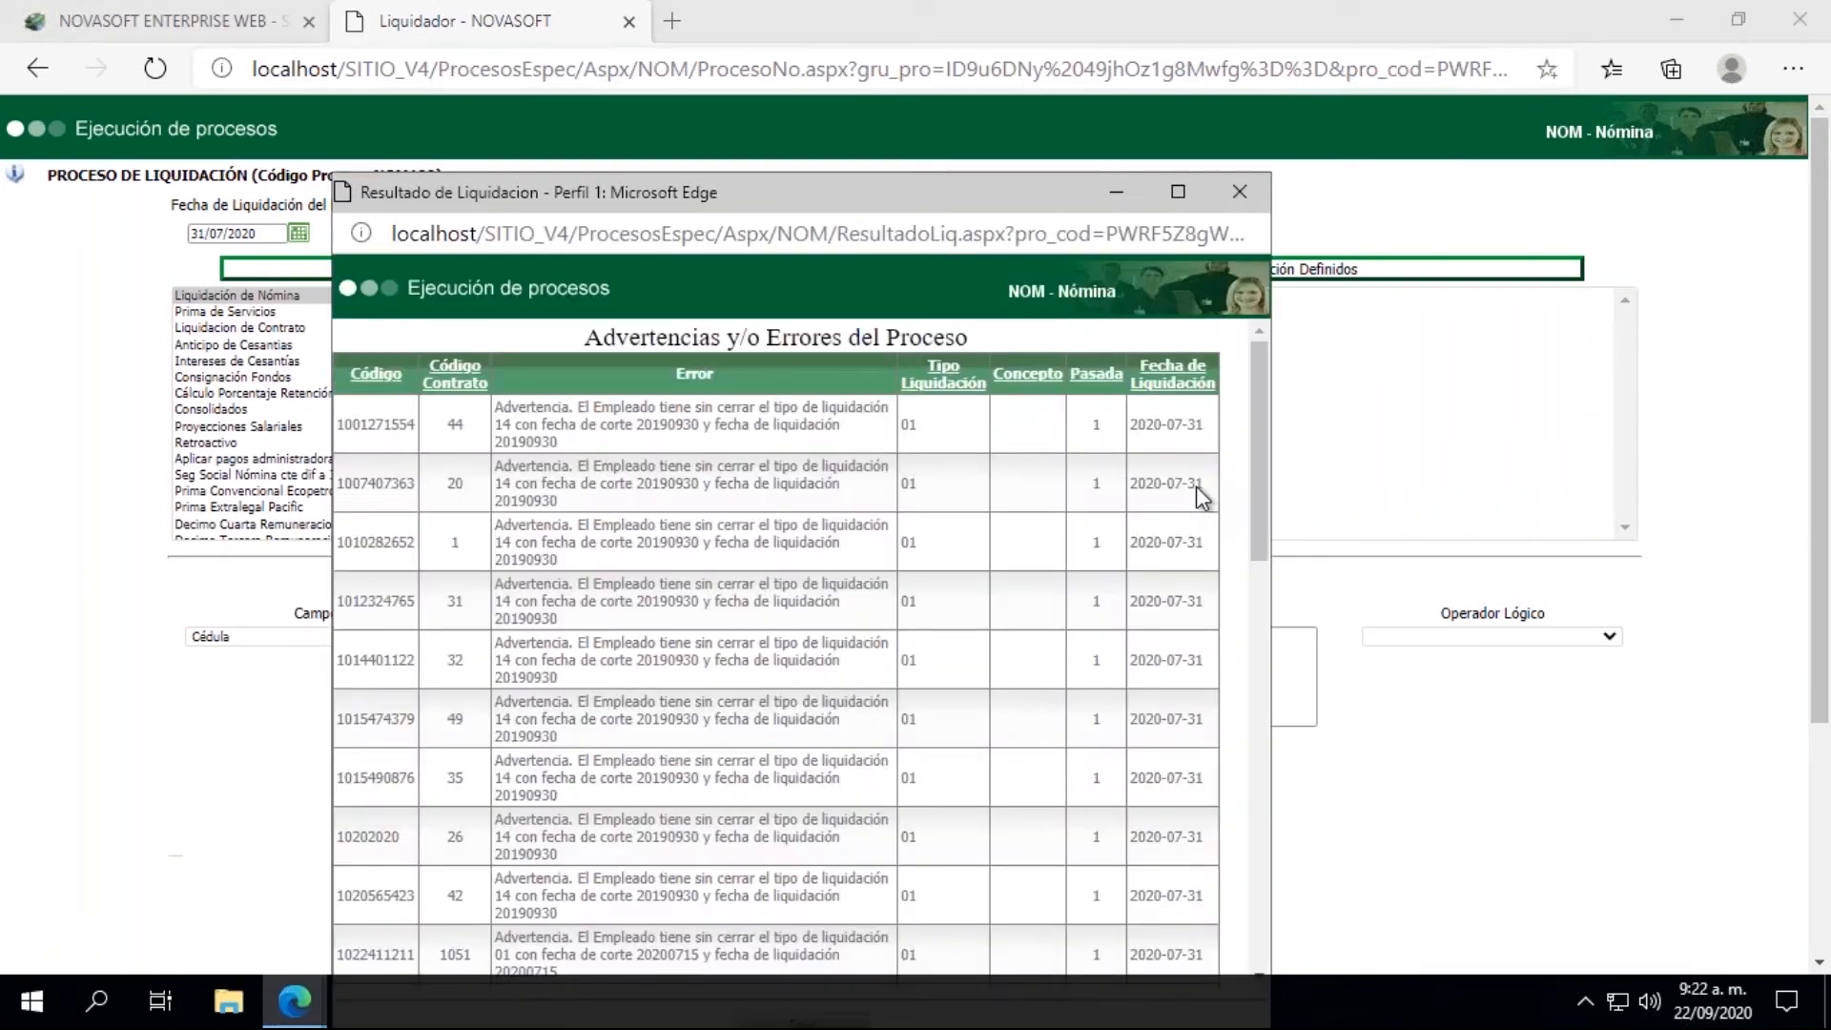
{"action": "mouse_move", "coordinate": [1259, 467]}
{"action": "left_mouse_down"}
{"action": "mouse_move", "coordinate": [1239, 816]}
{"action": "mouse_move", "coordinate": [1257, 870]}
{"action": "mouse_move", "coordinate": [1263, 440]}
{"action": "left_mouse_up"}
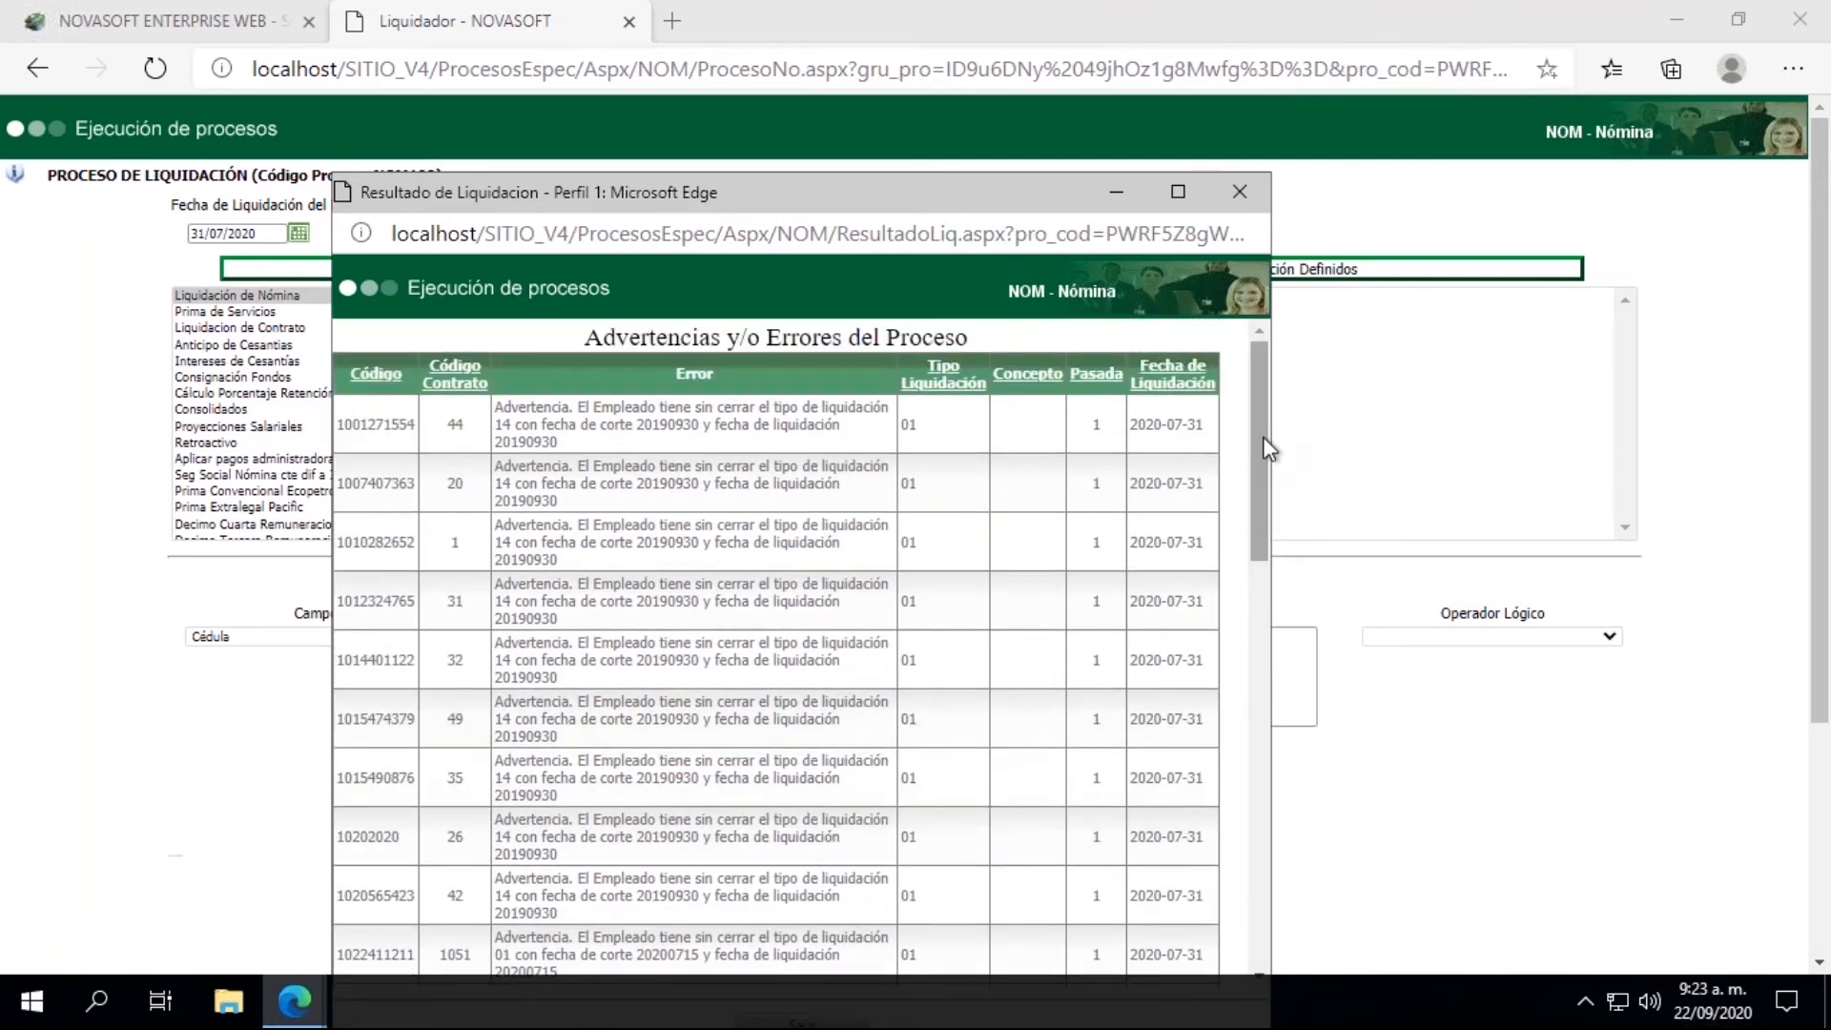
{"action": "left_click", "coordinate": [1239, 193]}
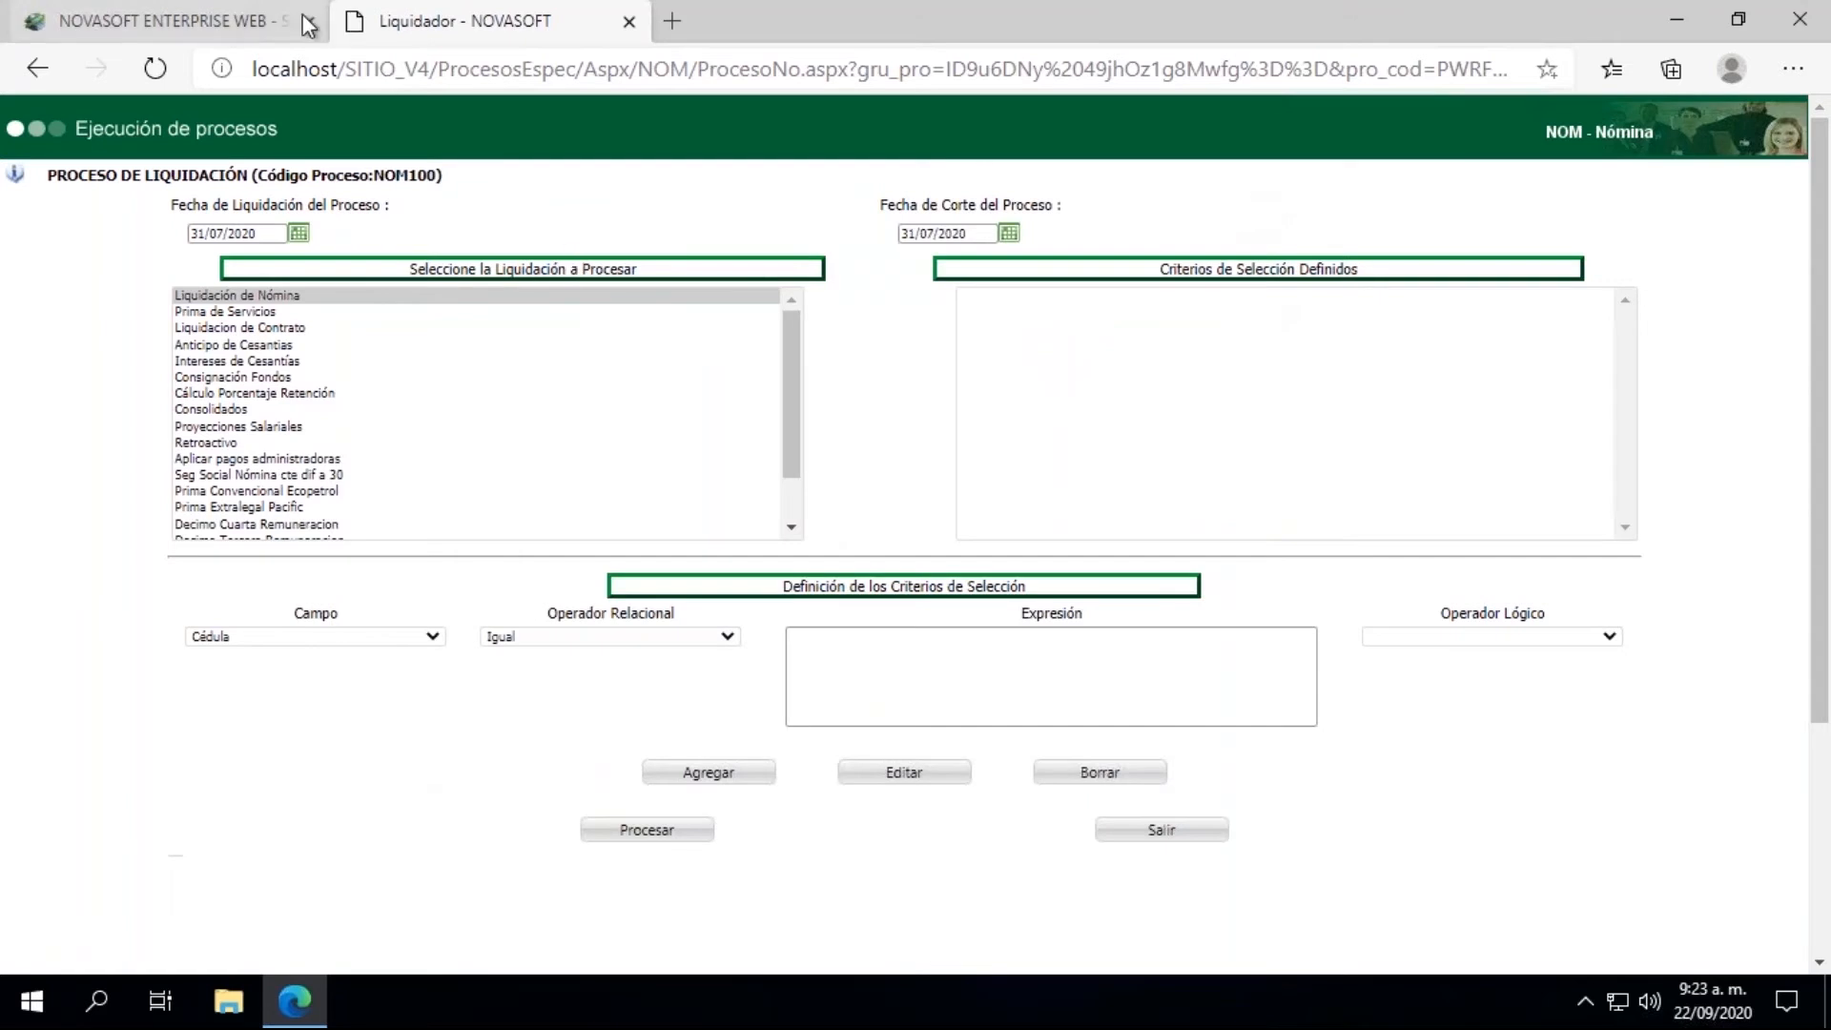
Step: Return to the main Novasoft page and load the first suggested employee in Información Hoja de Vida - Salarial
{"action": "left_click", "coordinate": [229, 23]}
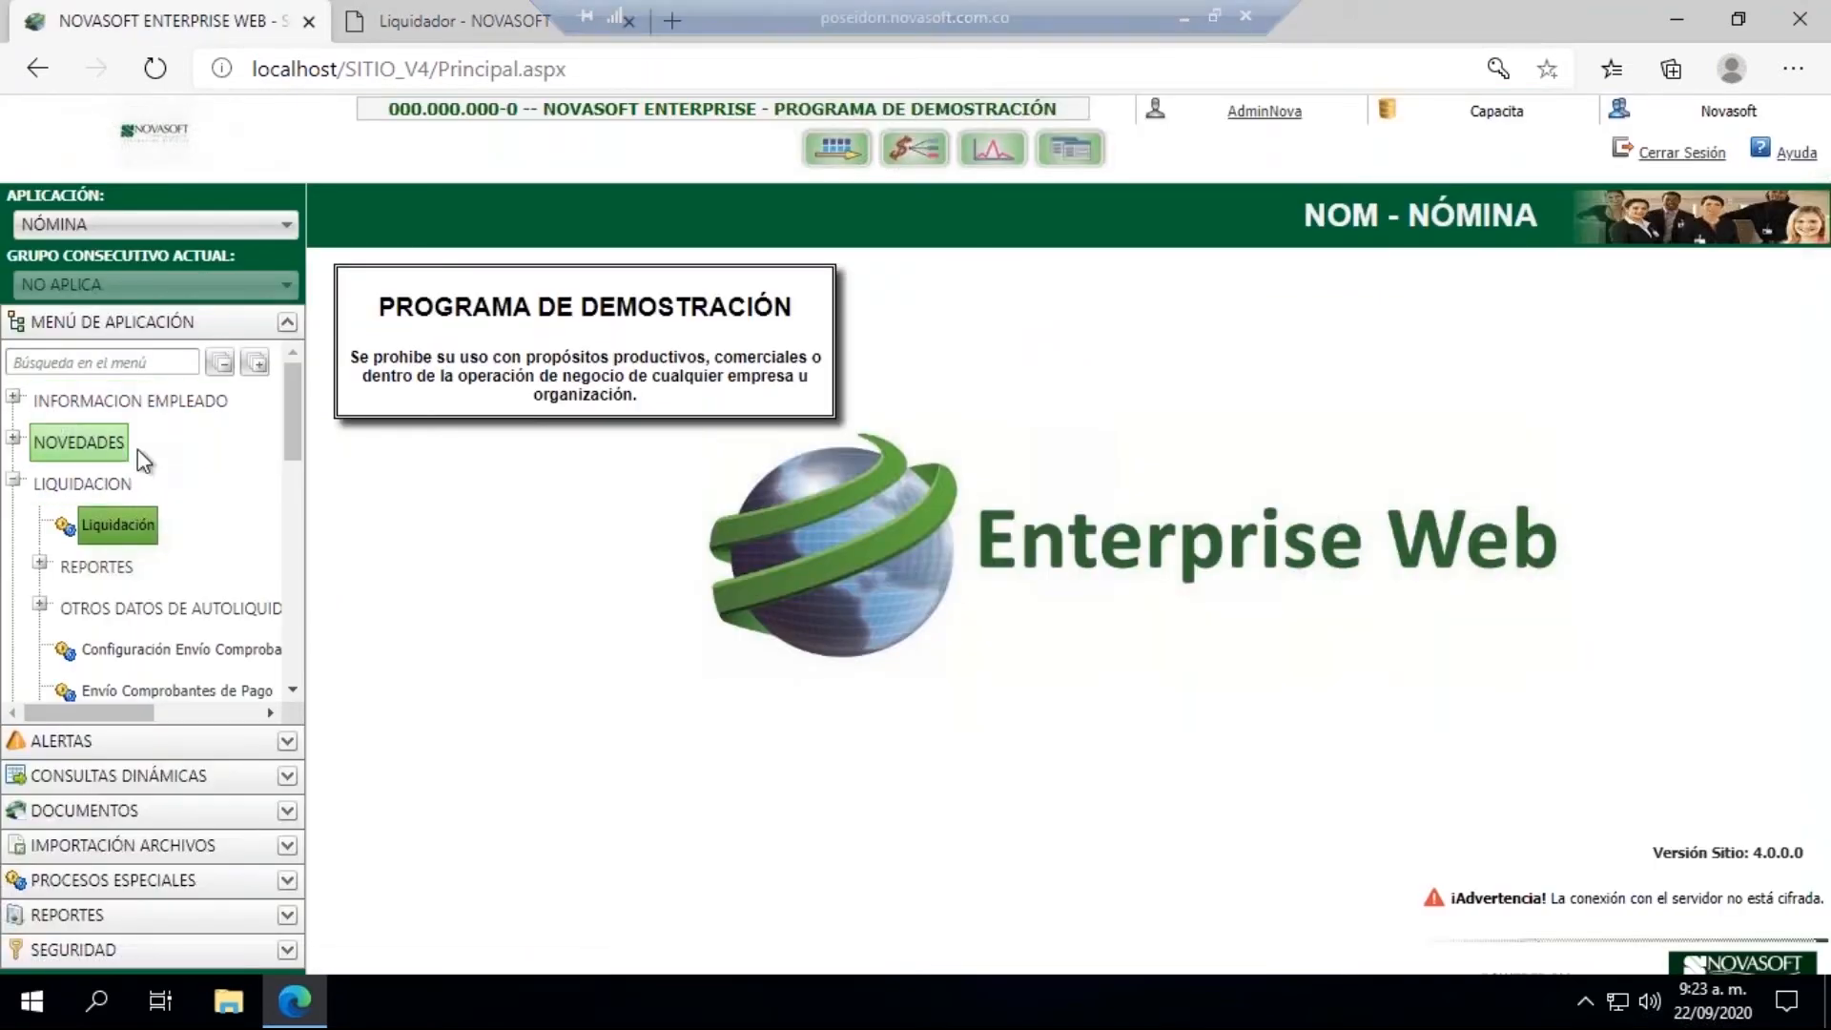
{"action": "left_click", "coordinate": [14, 399]}
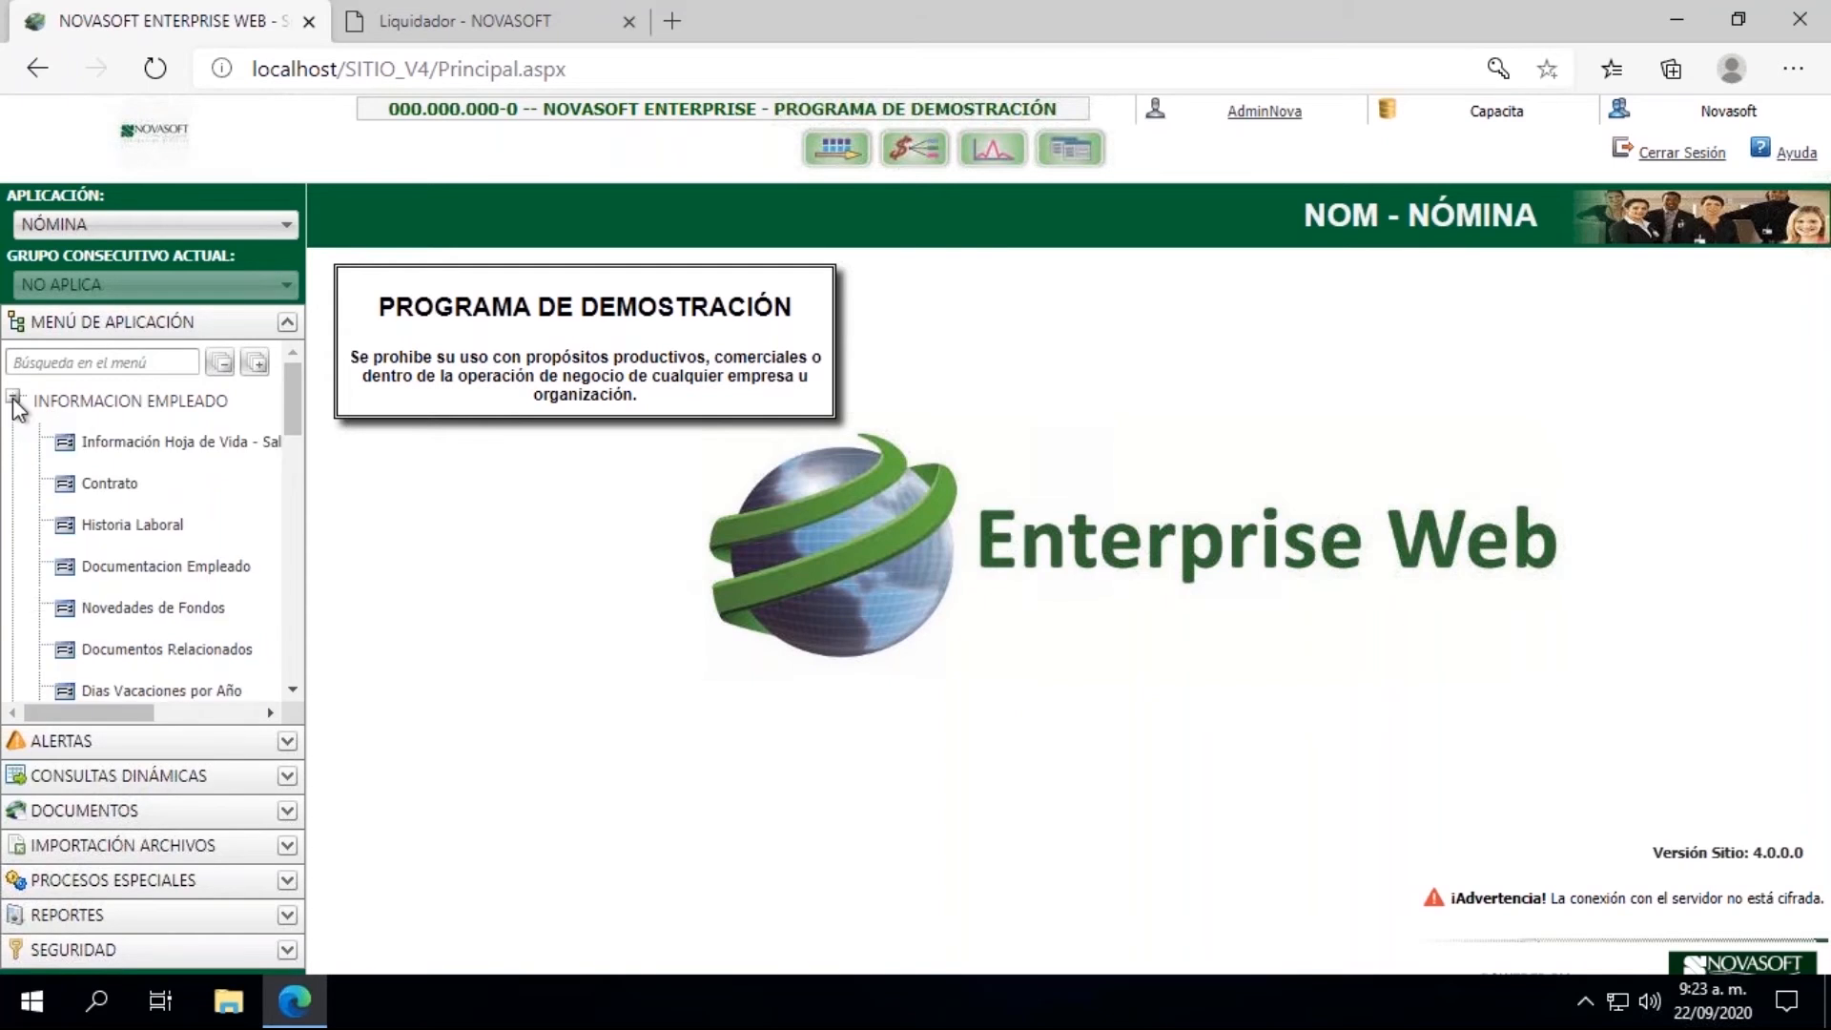
{"action": "left_click", "coordinate": [170, 444]}
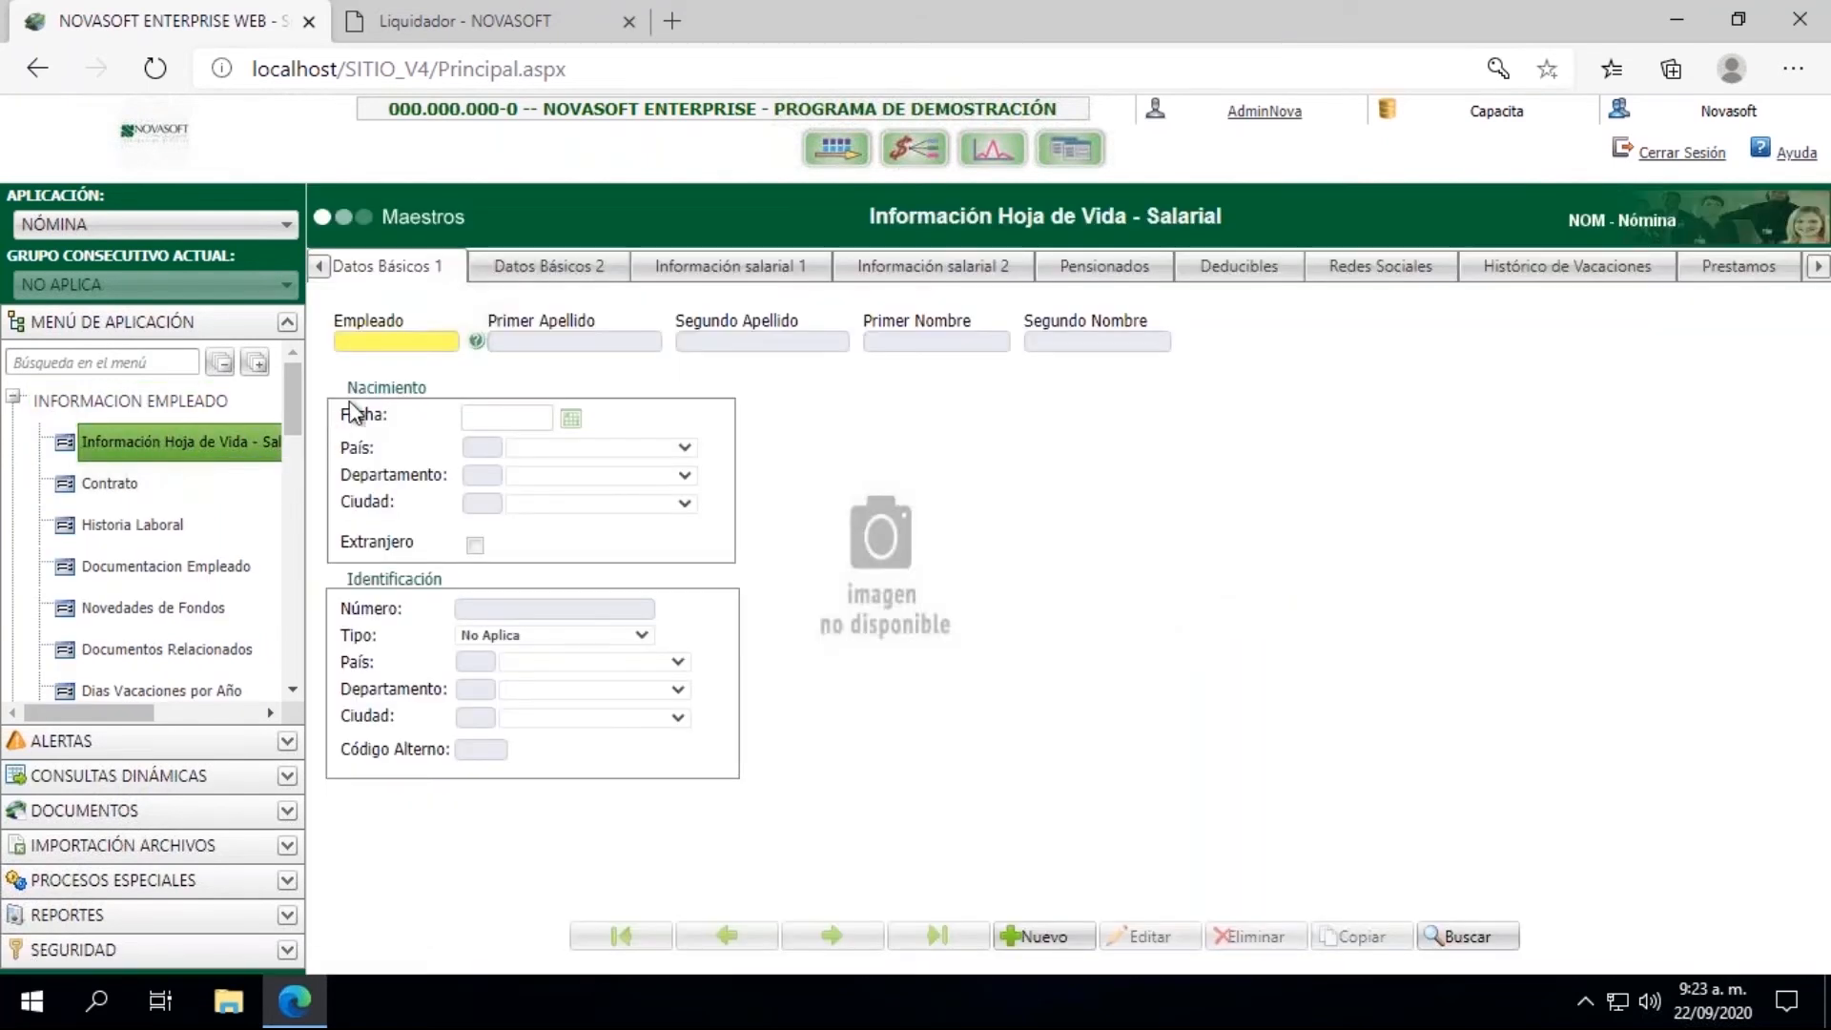
{"action": "left_click", "coordinate": [382, 342]}
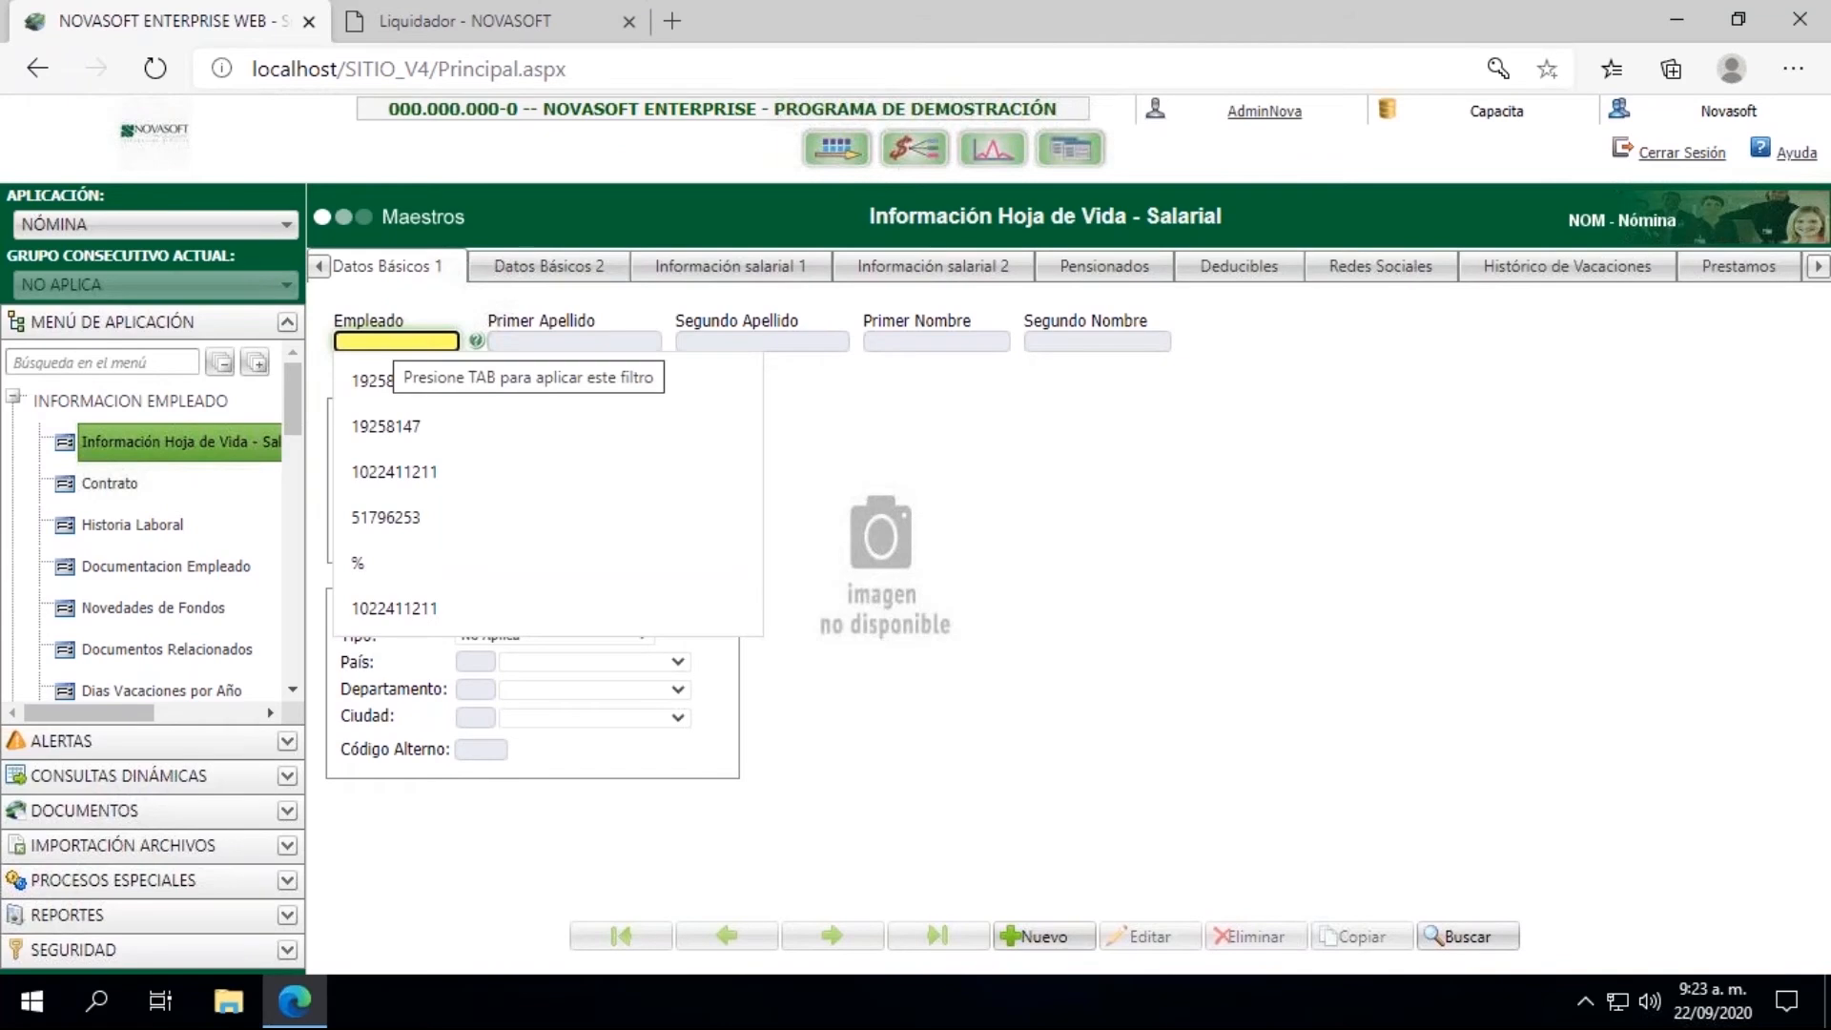
{"action": "left_click", "coordinate": [394, 381]}
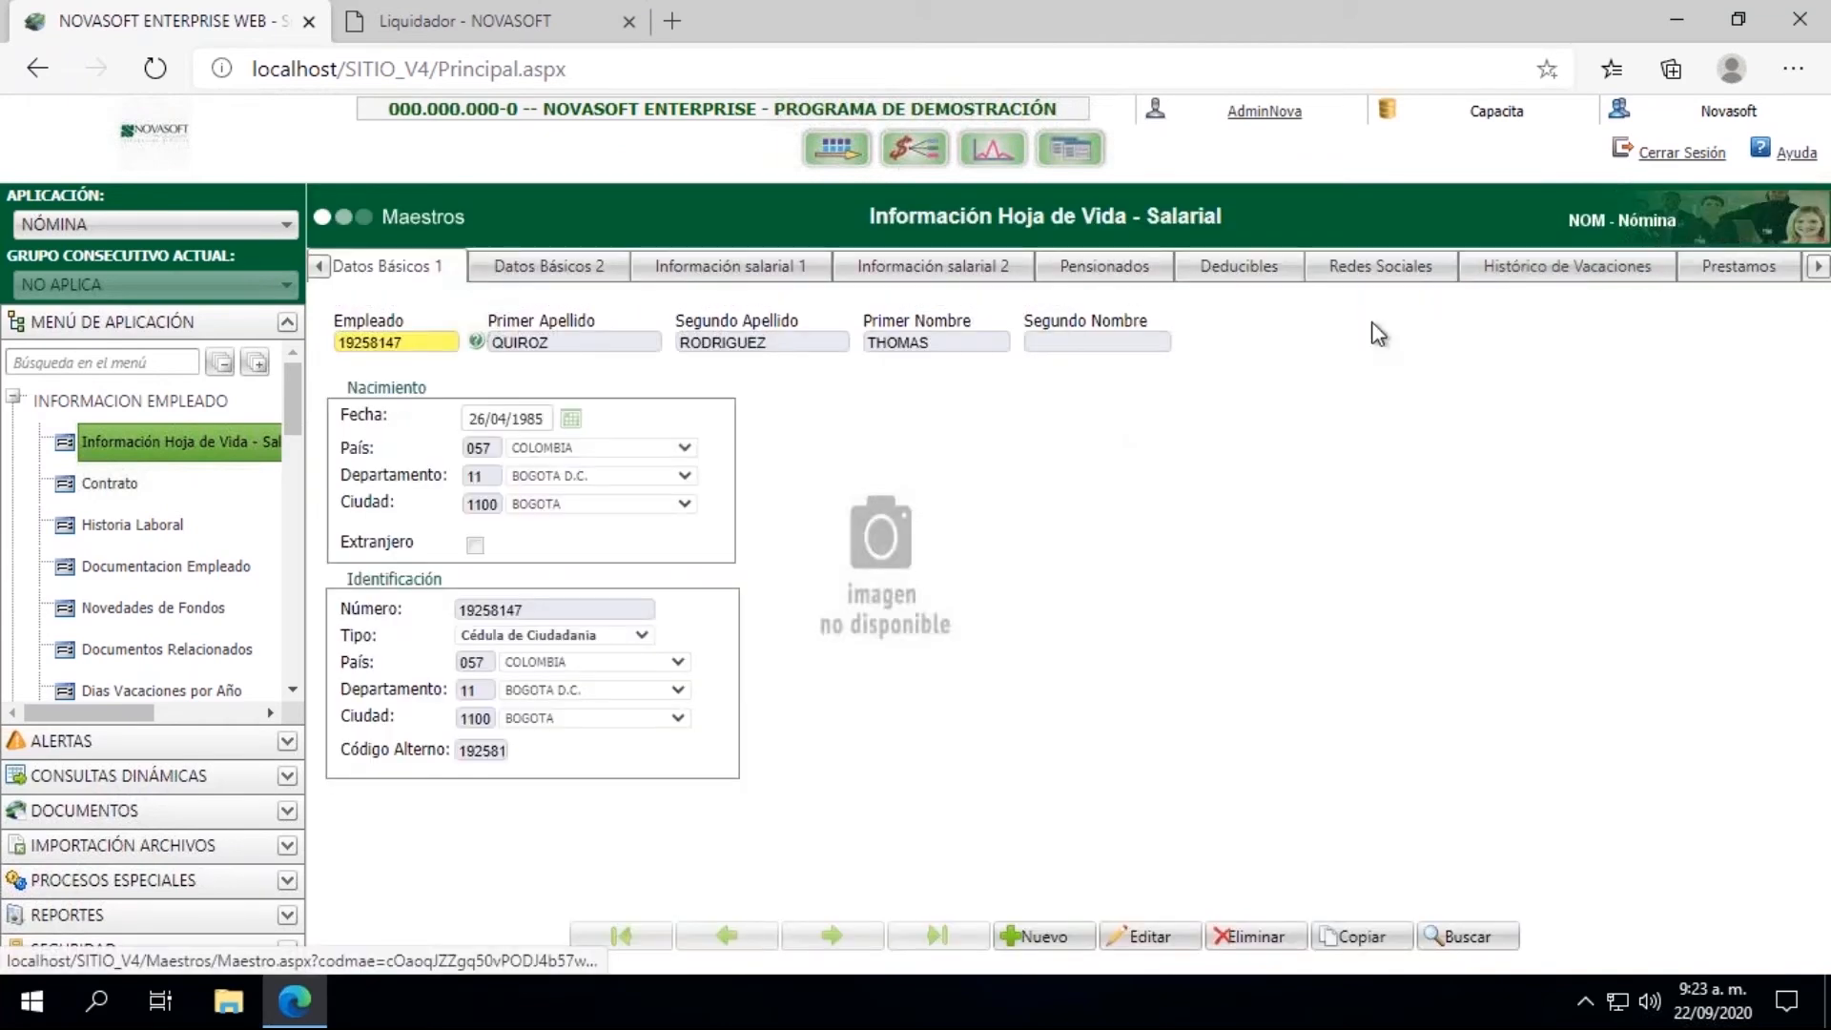
Step: Review the employee's Movimientos del Período Actual, including the second page of concepts
{"action": "left_click", "coordinate": [1743, 269]}
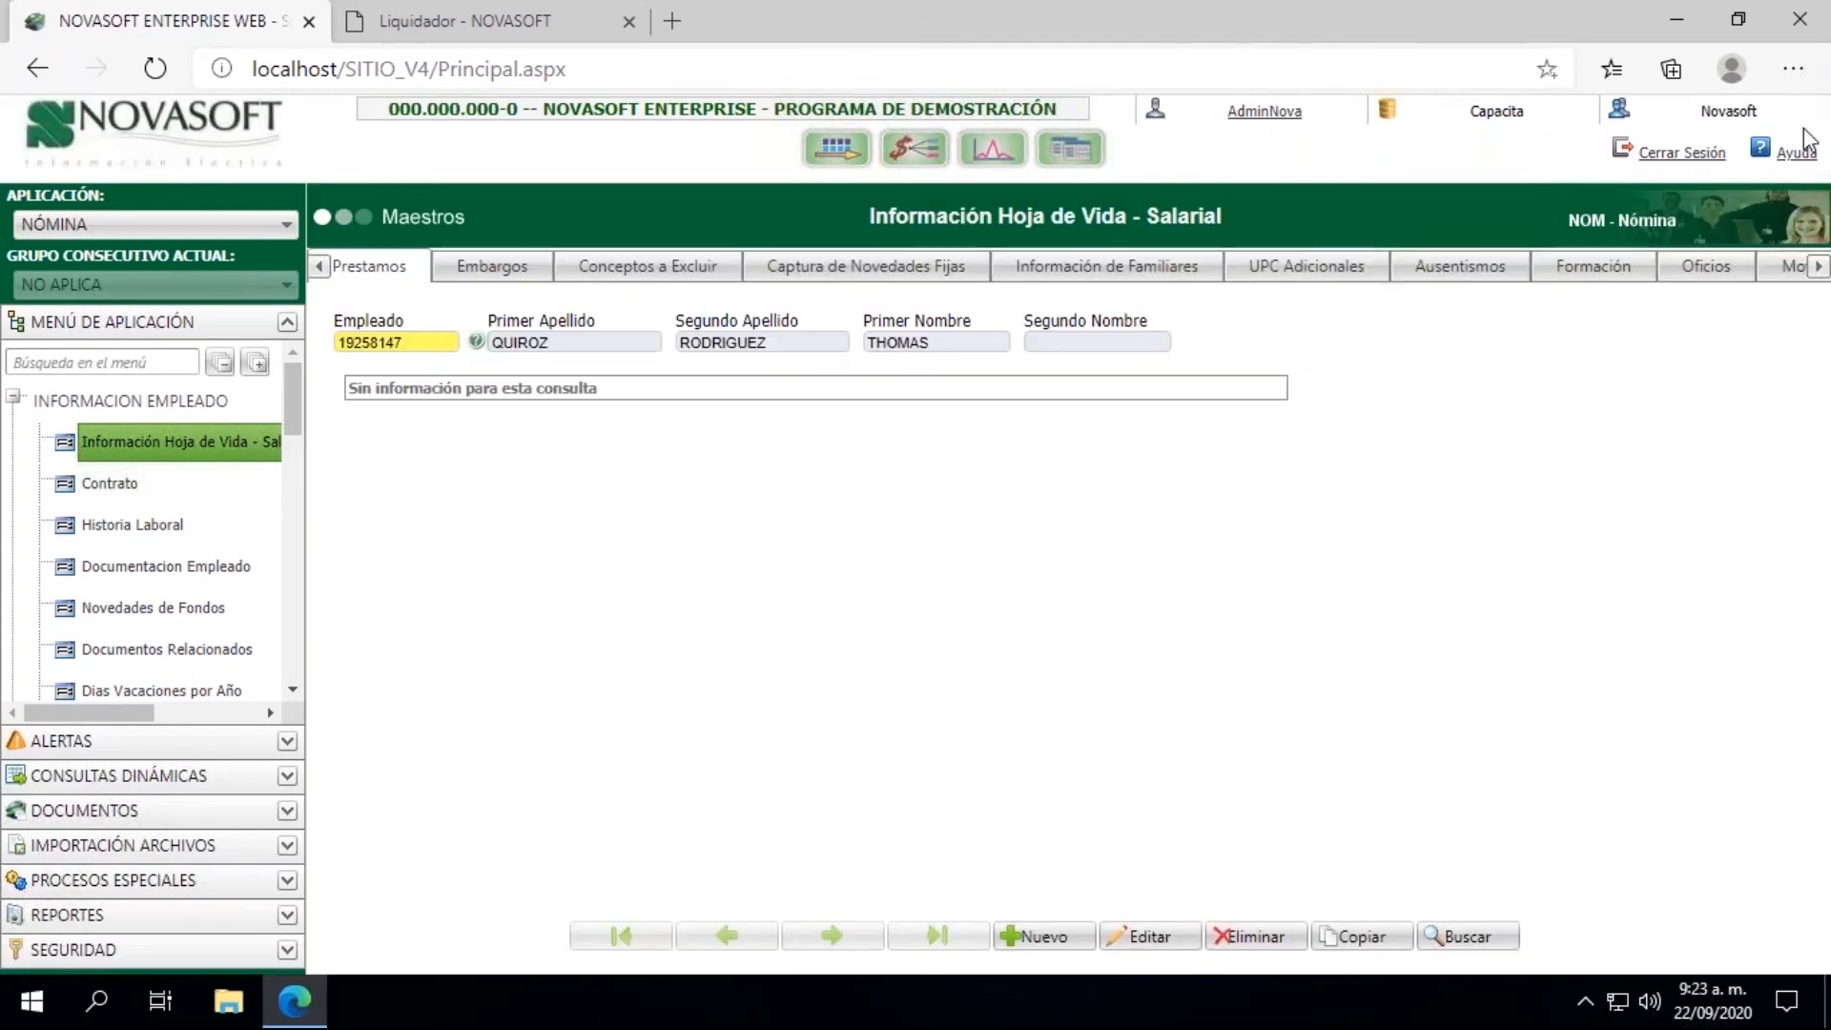
{"action": "left_click", "coordinate": [1819, 269]}
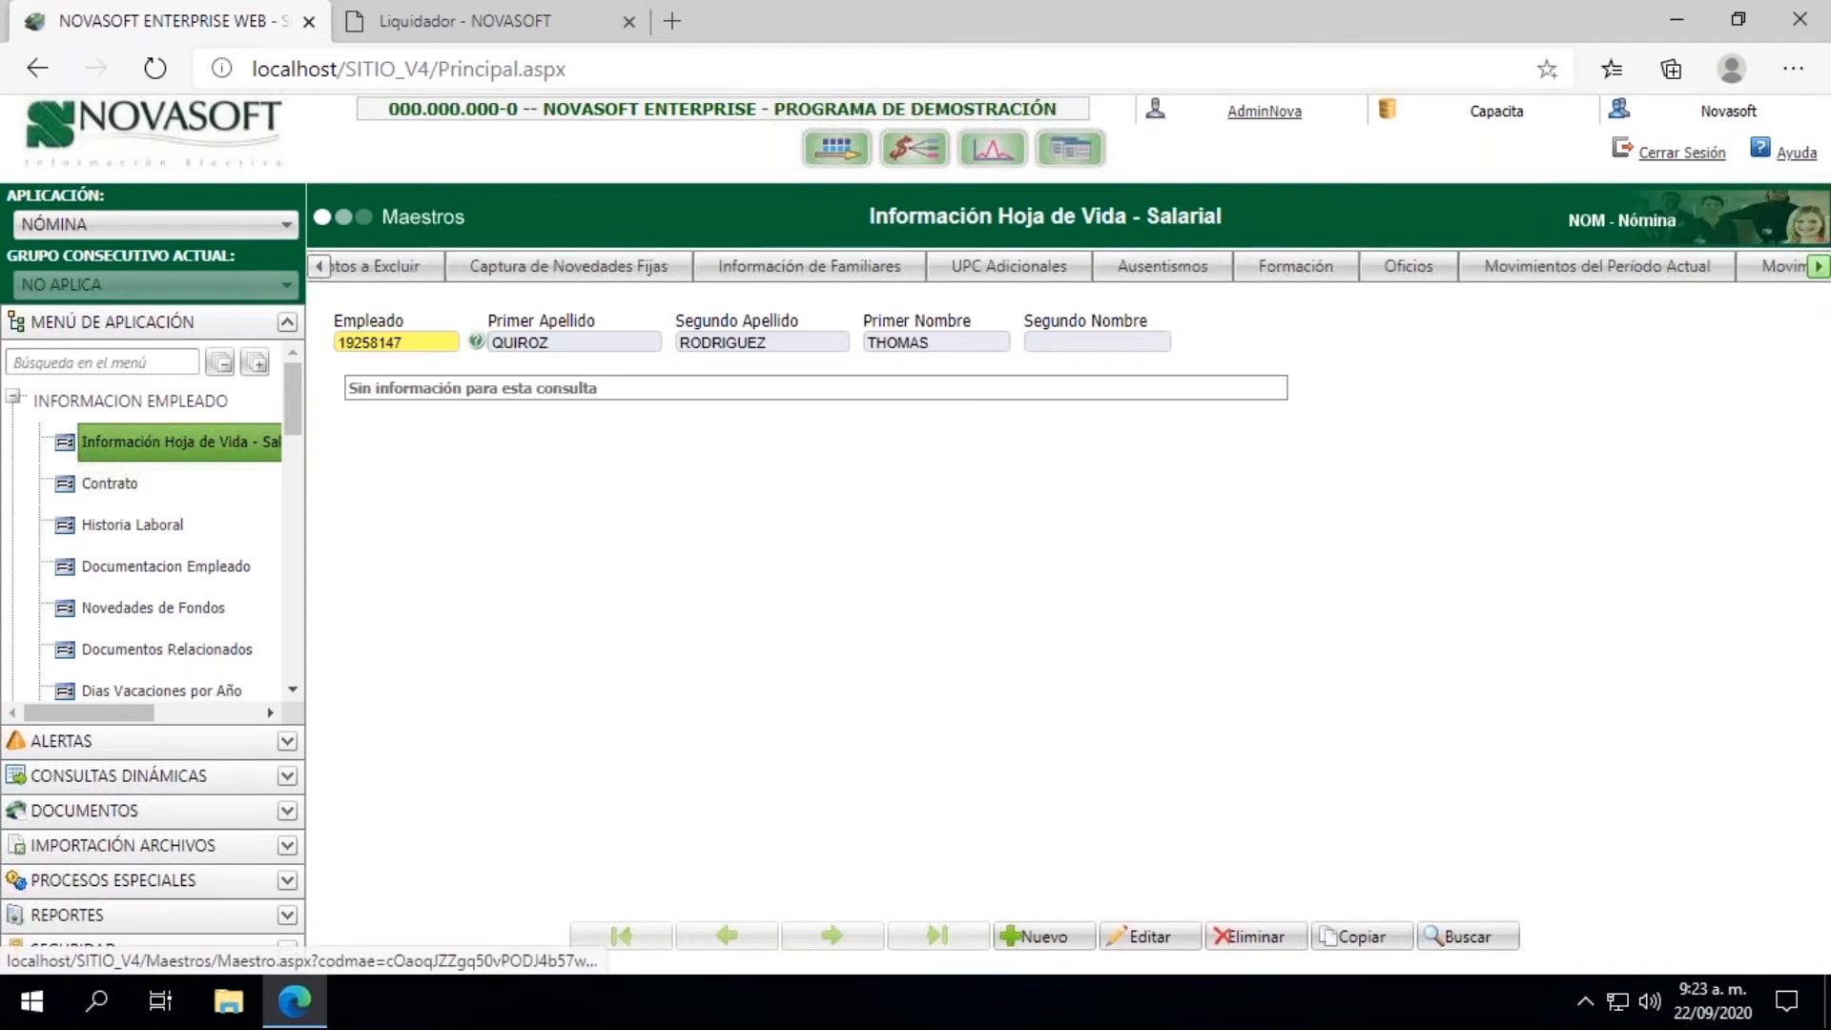
{"action": "left_click", "coordinate": [1488, 272]}
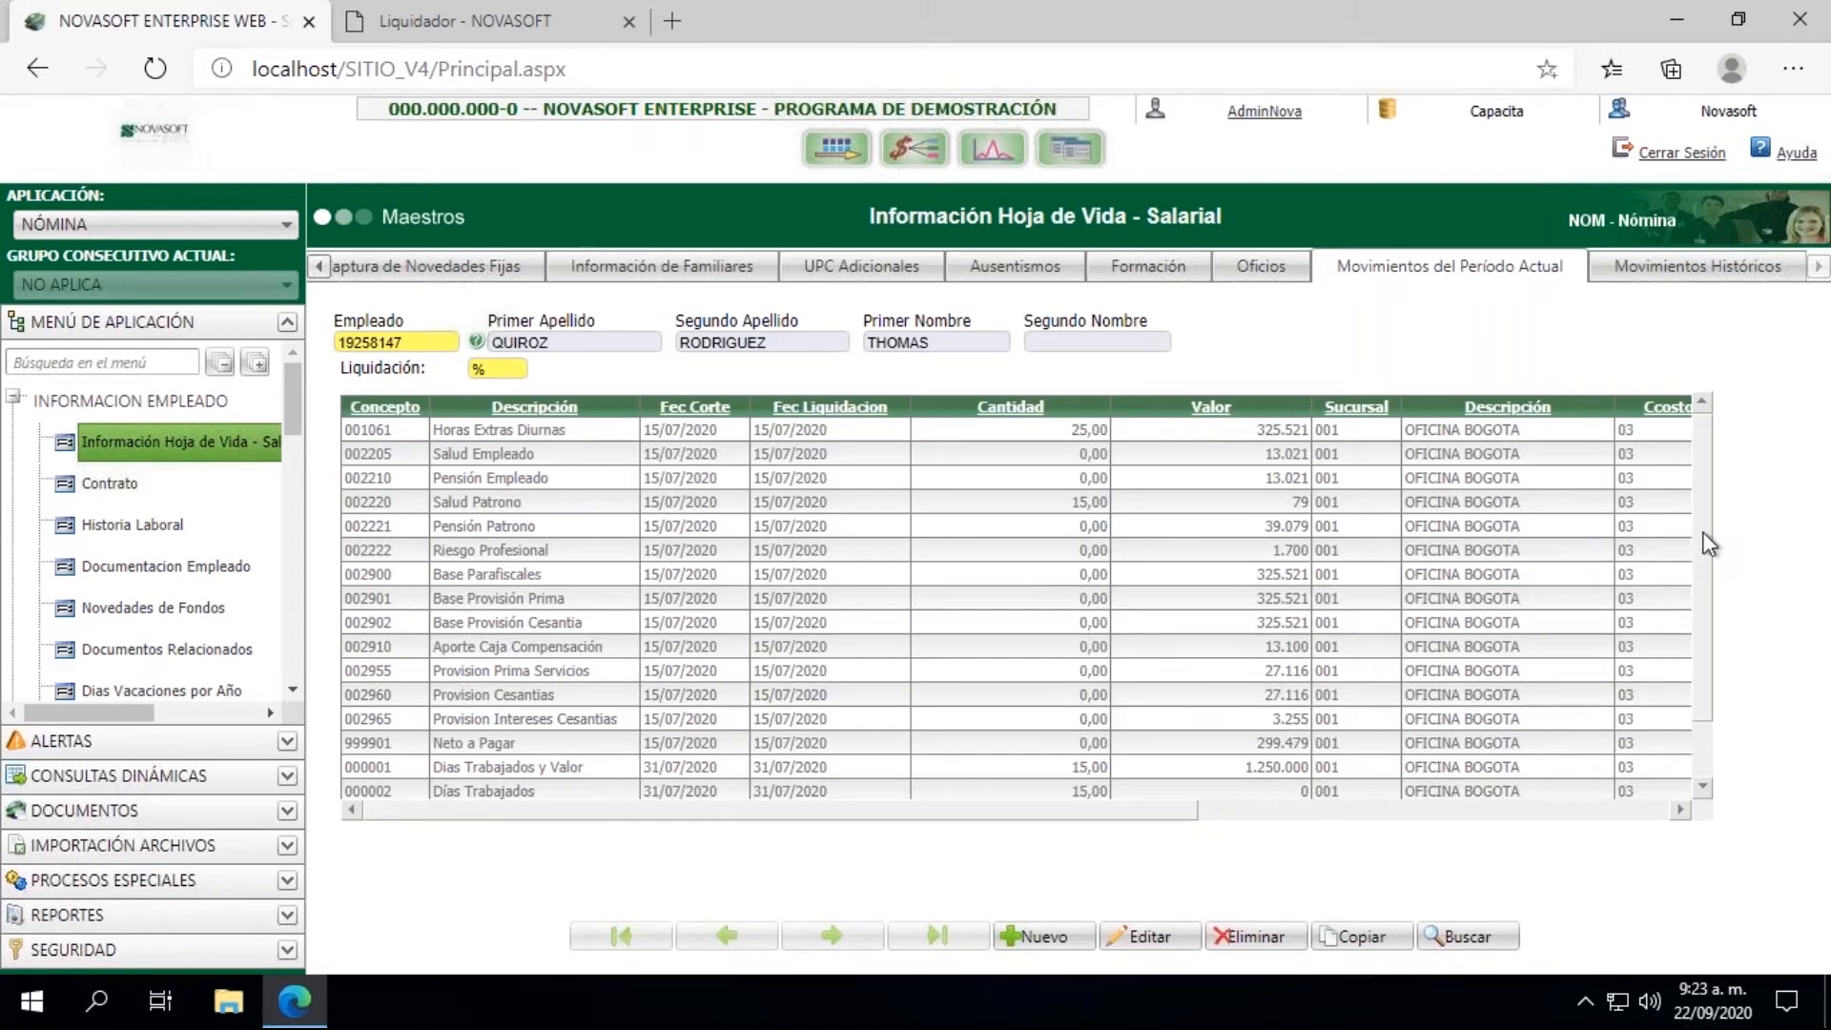
{"action": "left_click_drag", "start_coordinate": [1707, 544], "coordinate": [1701, 631]}
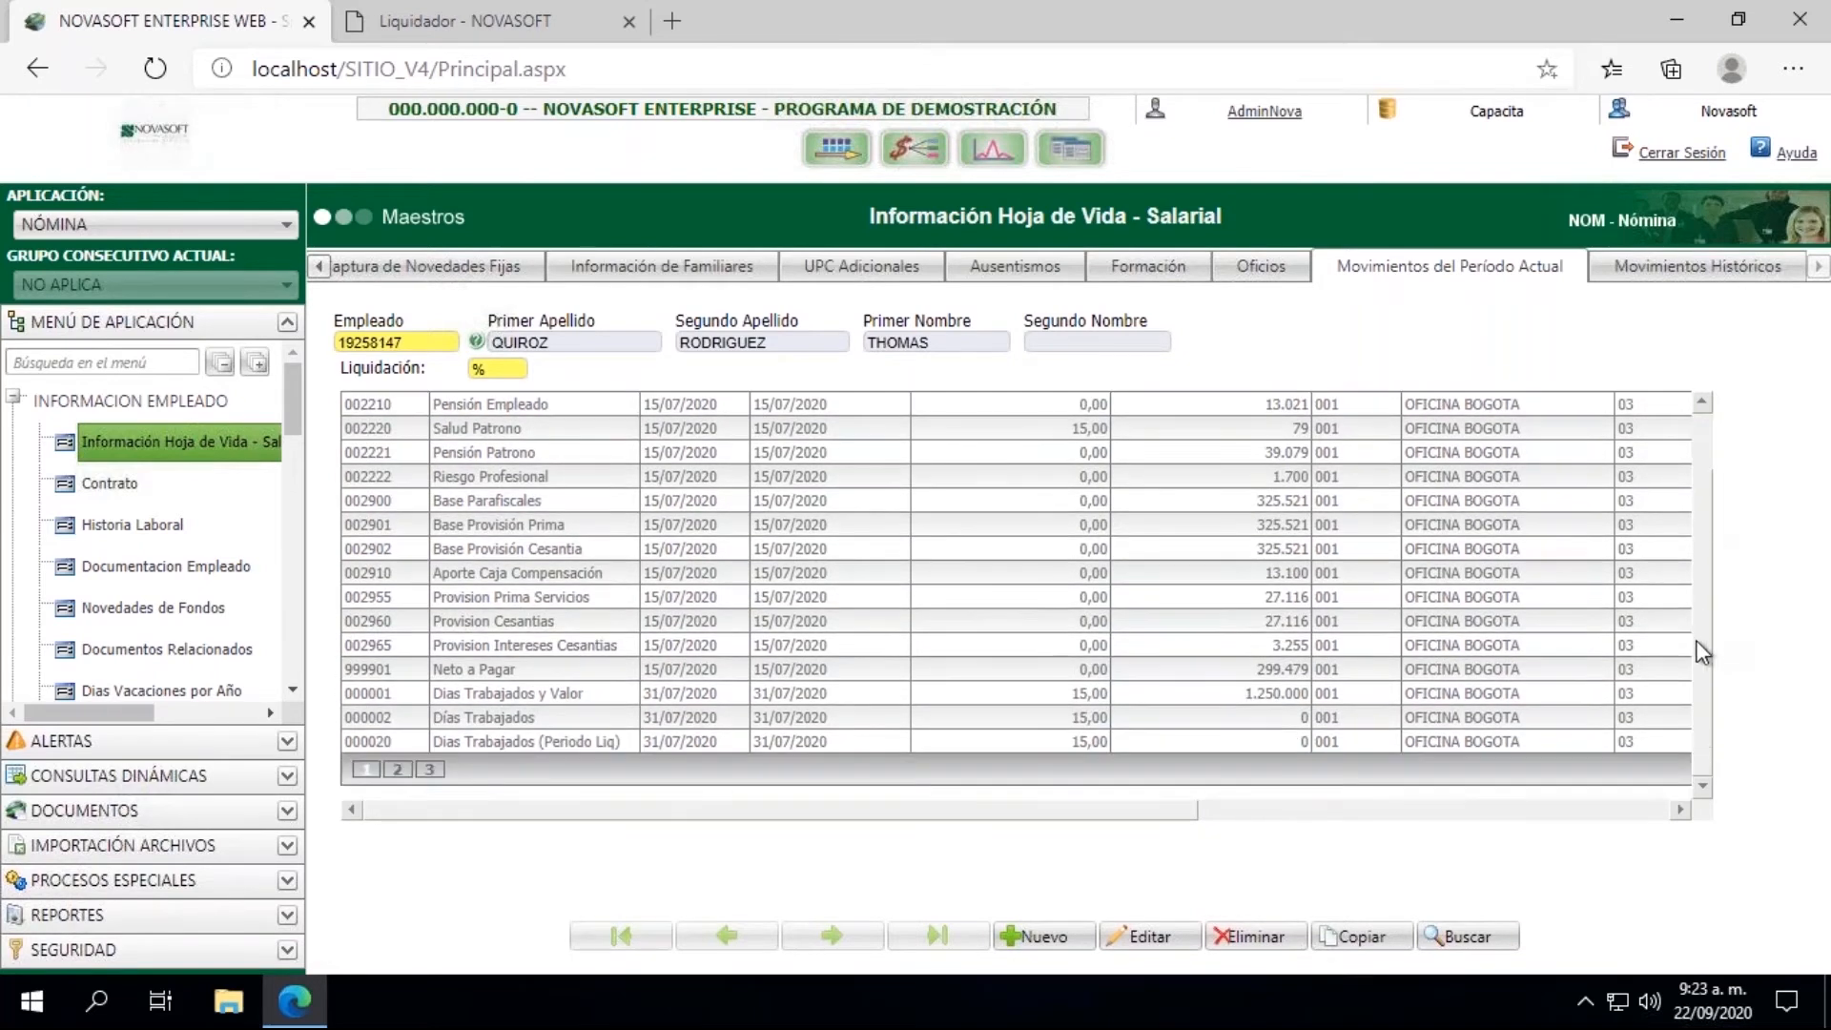
{"action": "left_click", "coordinate": [398, 769]}
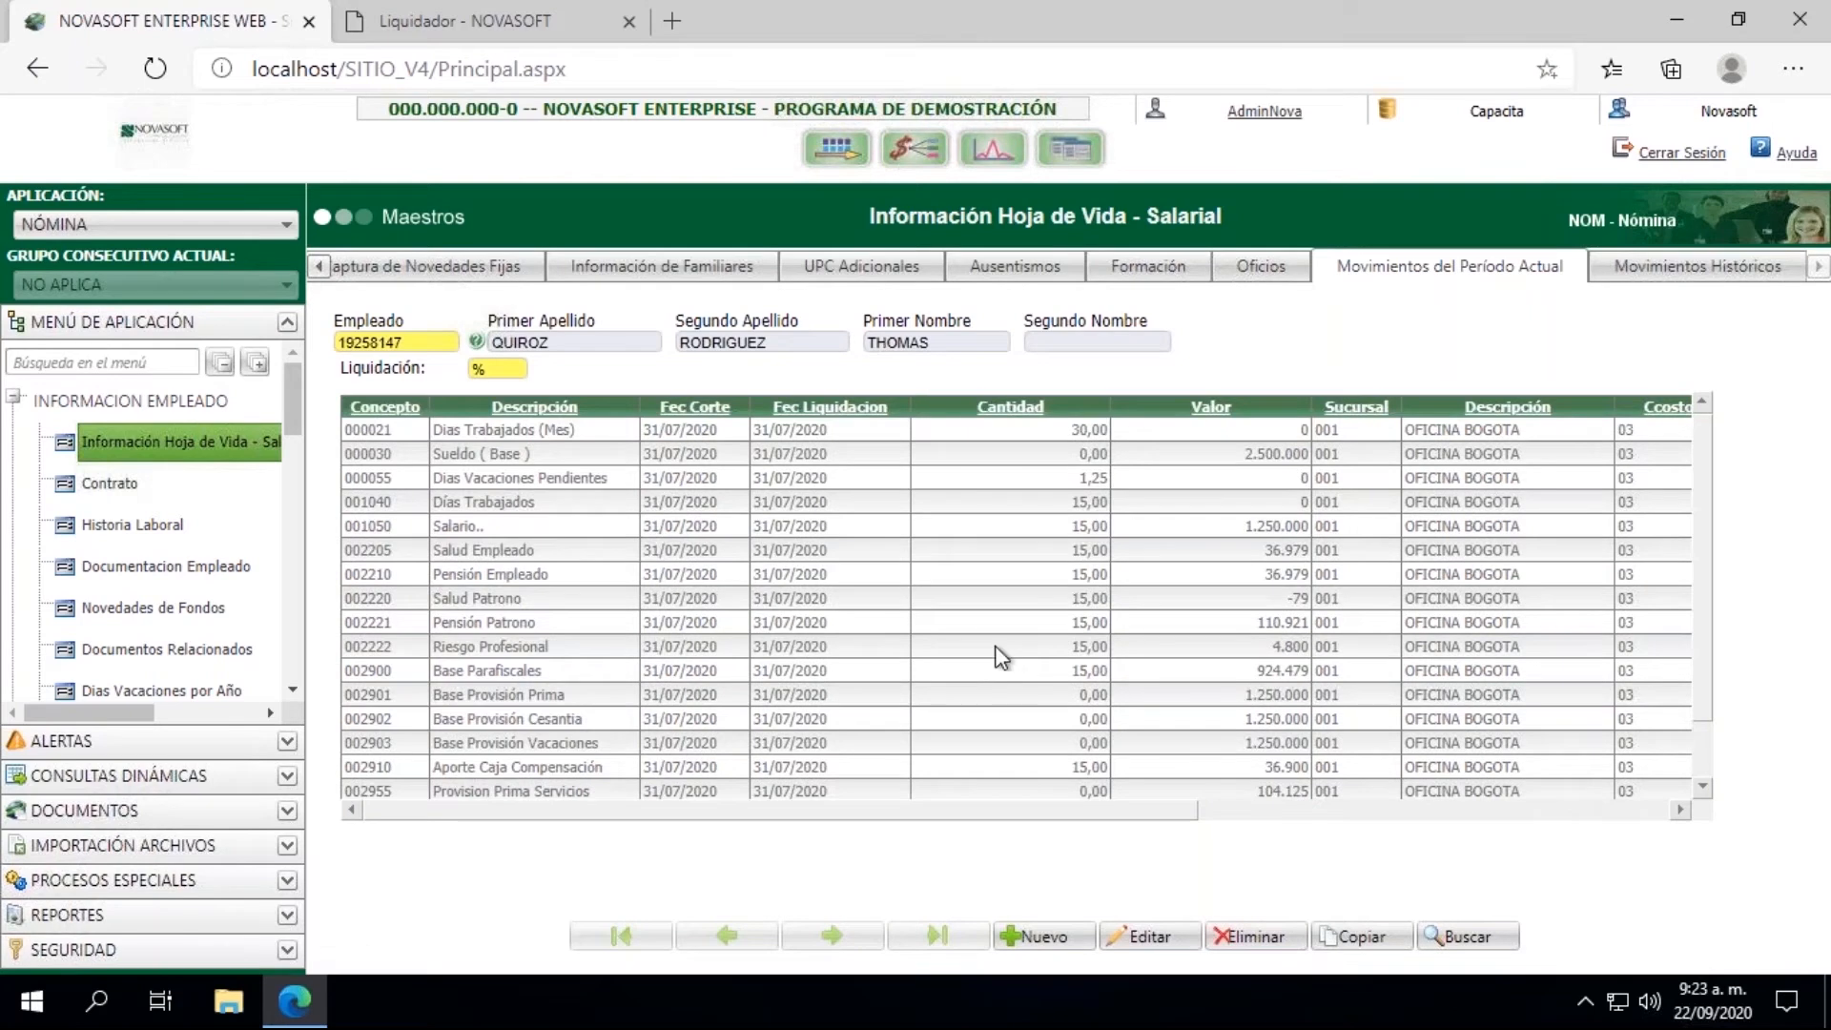
{"action": "left_click_drag", "start_coordinate": [1707, 477], "coordinate": [1705, 530]}
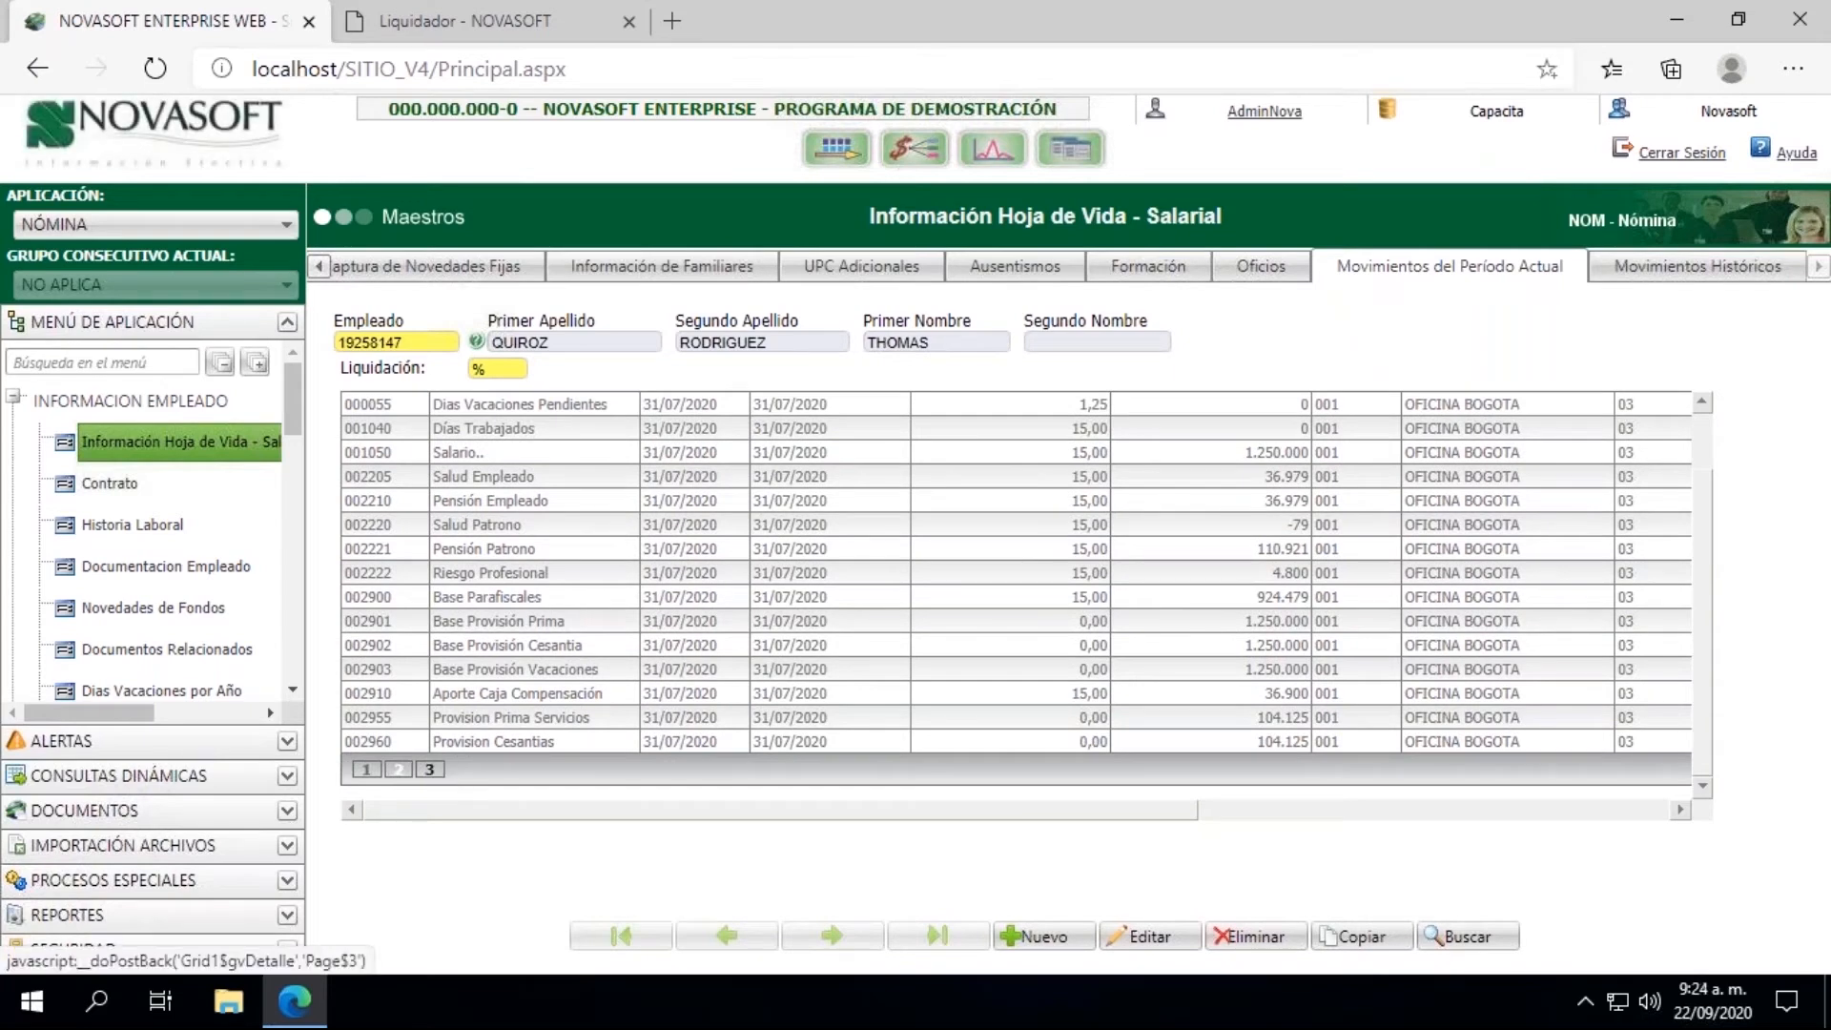
Step: Collapse the INFORMACION EMPLEADO group and open the Cierre process in the LIQUIDACION group
{"action": "left_click", "coordinate": [13, 397]}
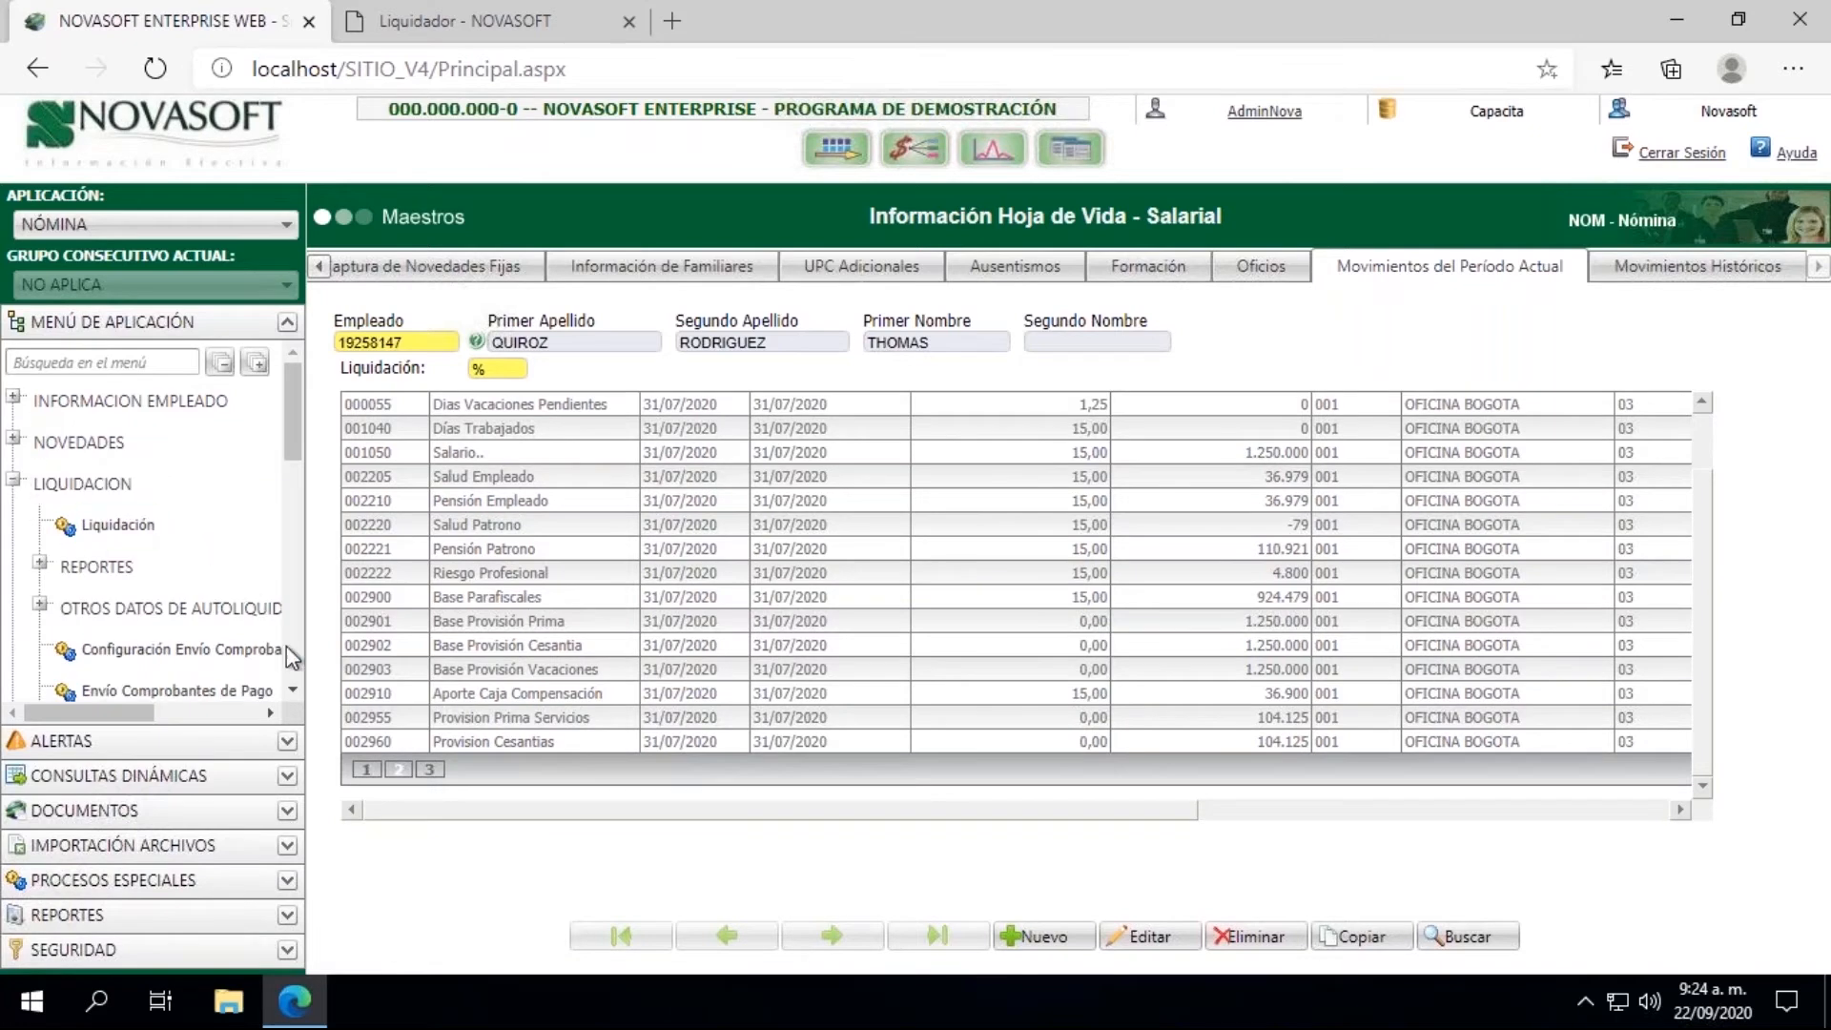
{"action": "scroll", "coordinate": [290, 696], "scroll_direction": "down", "scroll_amount": 3}
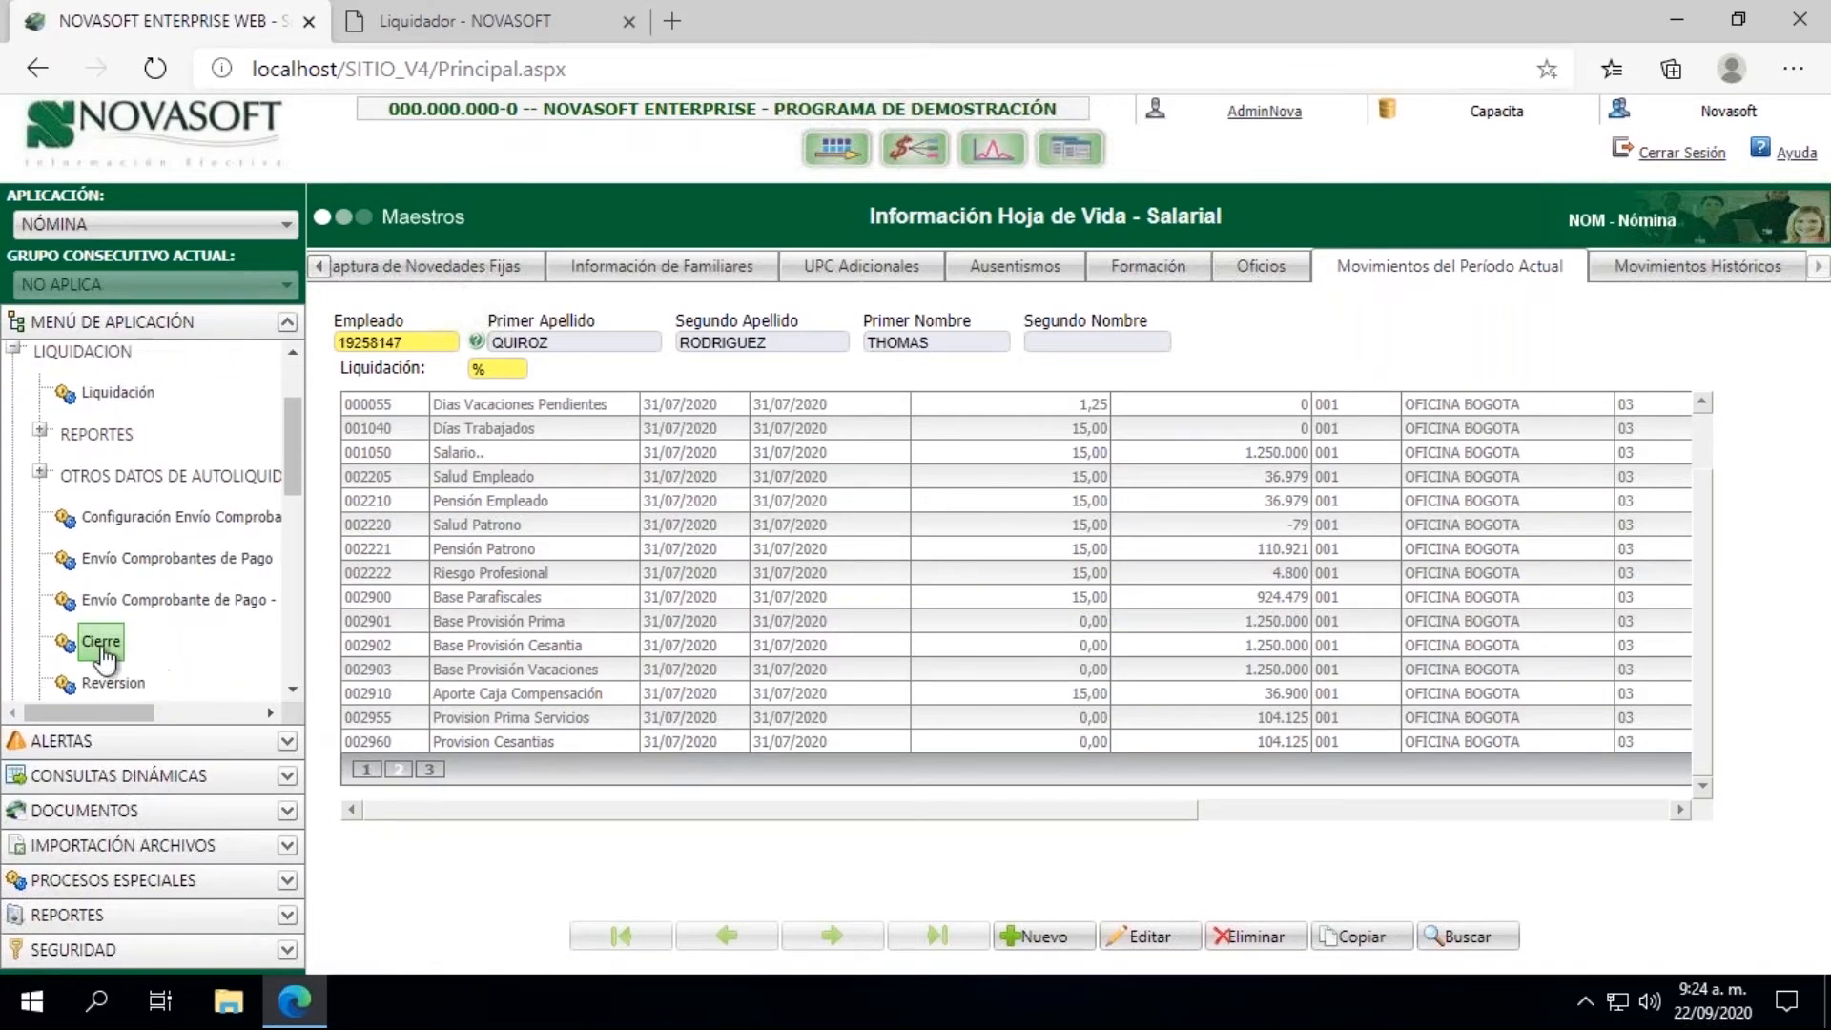
{"action": "left_click", "coordinate": [101, 644]}
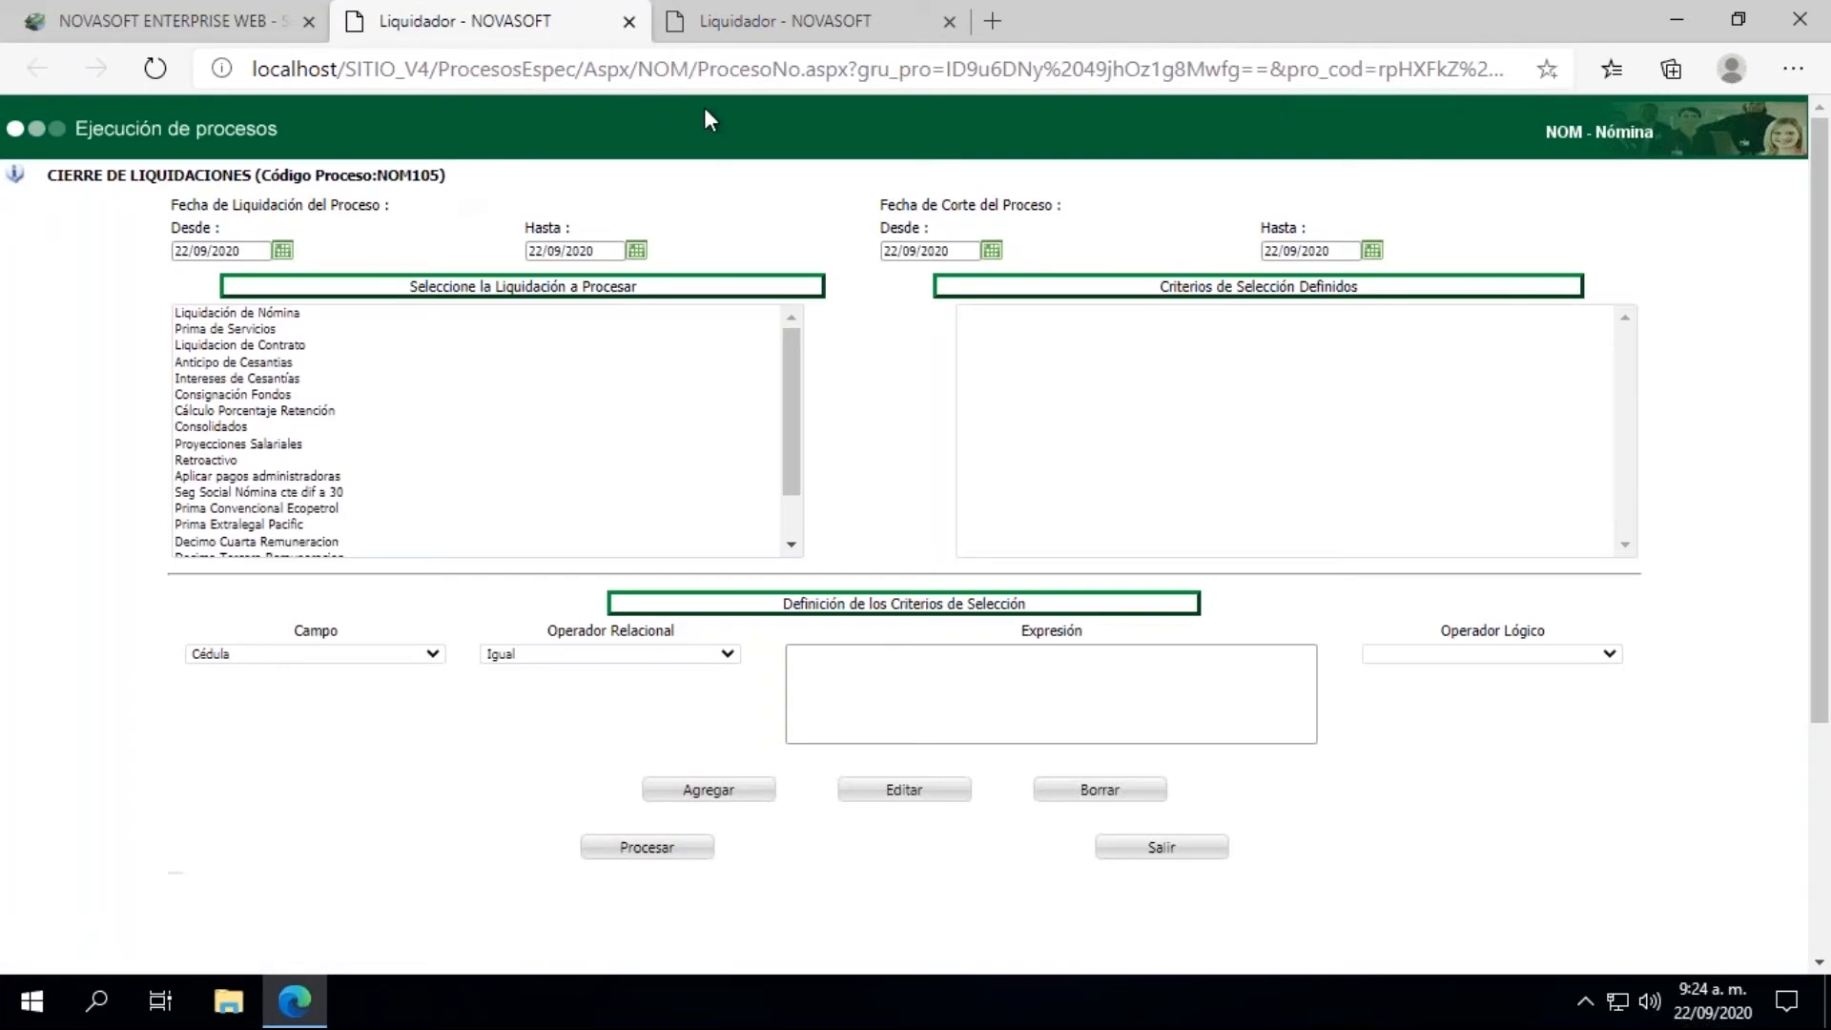
Step: Set the Fecha de Liquidación range of the closing process from 31/07/2020 to 31/07/2020
{"action": "left_click", "coordinate": [280, 252]}
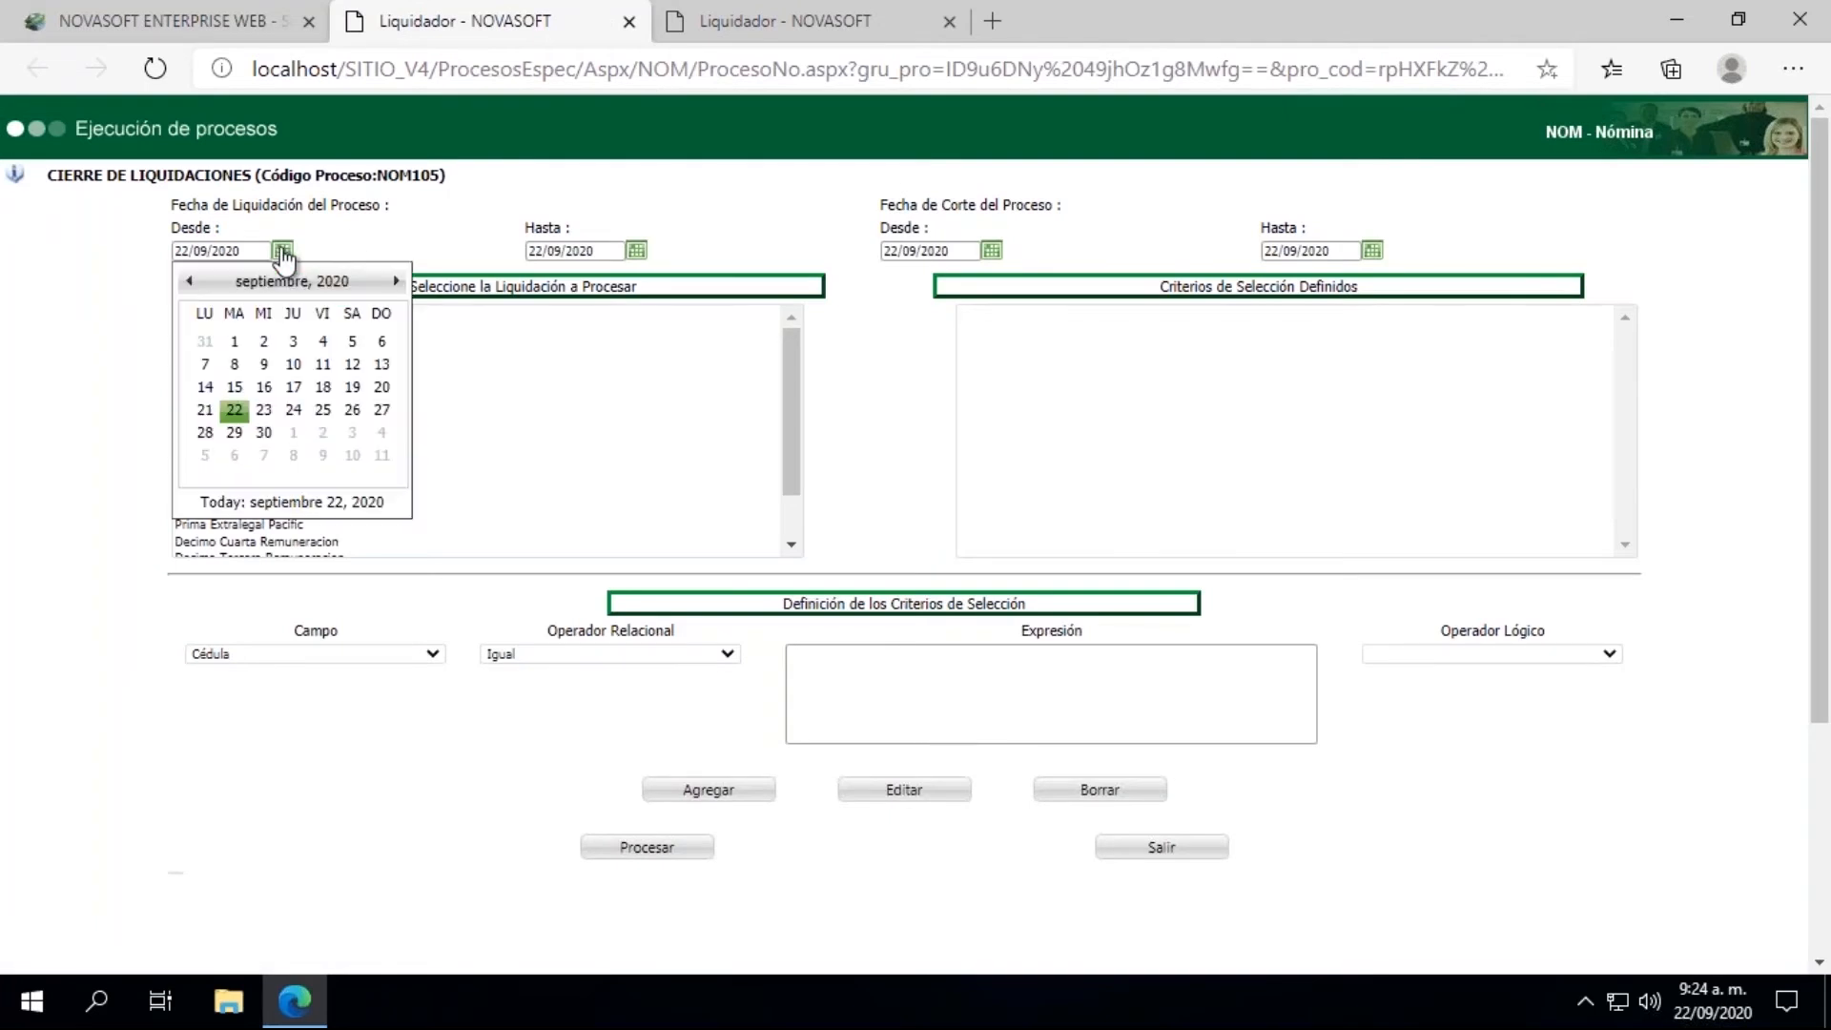
{"action": "left_click", "coordinate": [190, 282]}
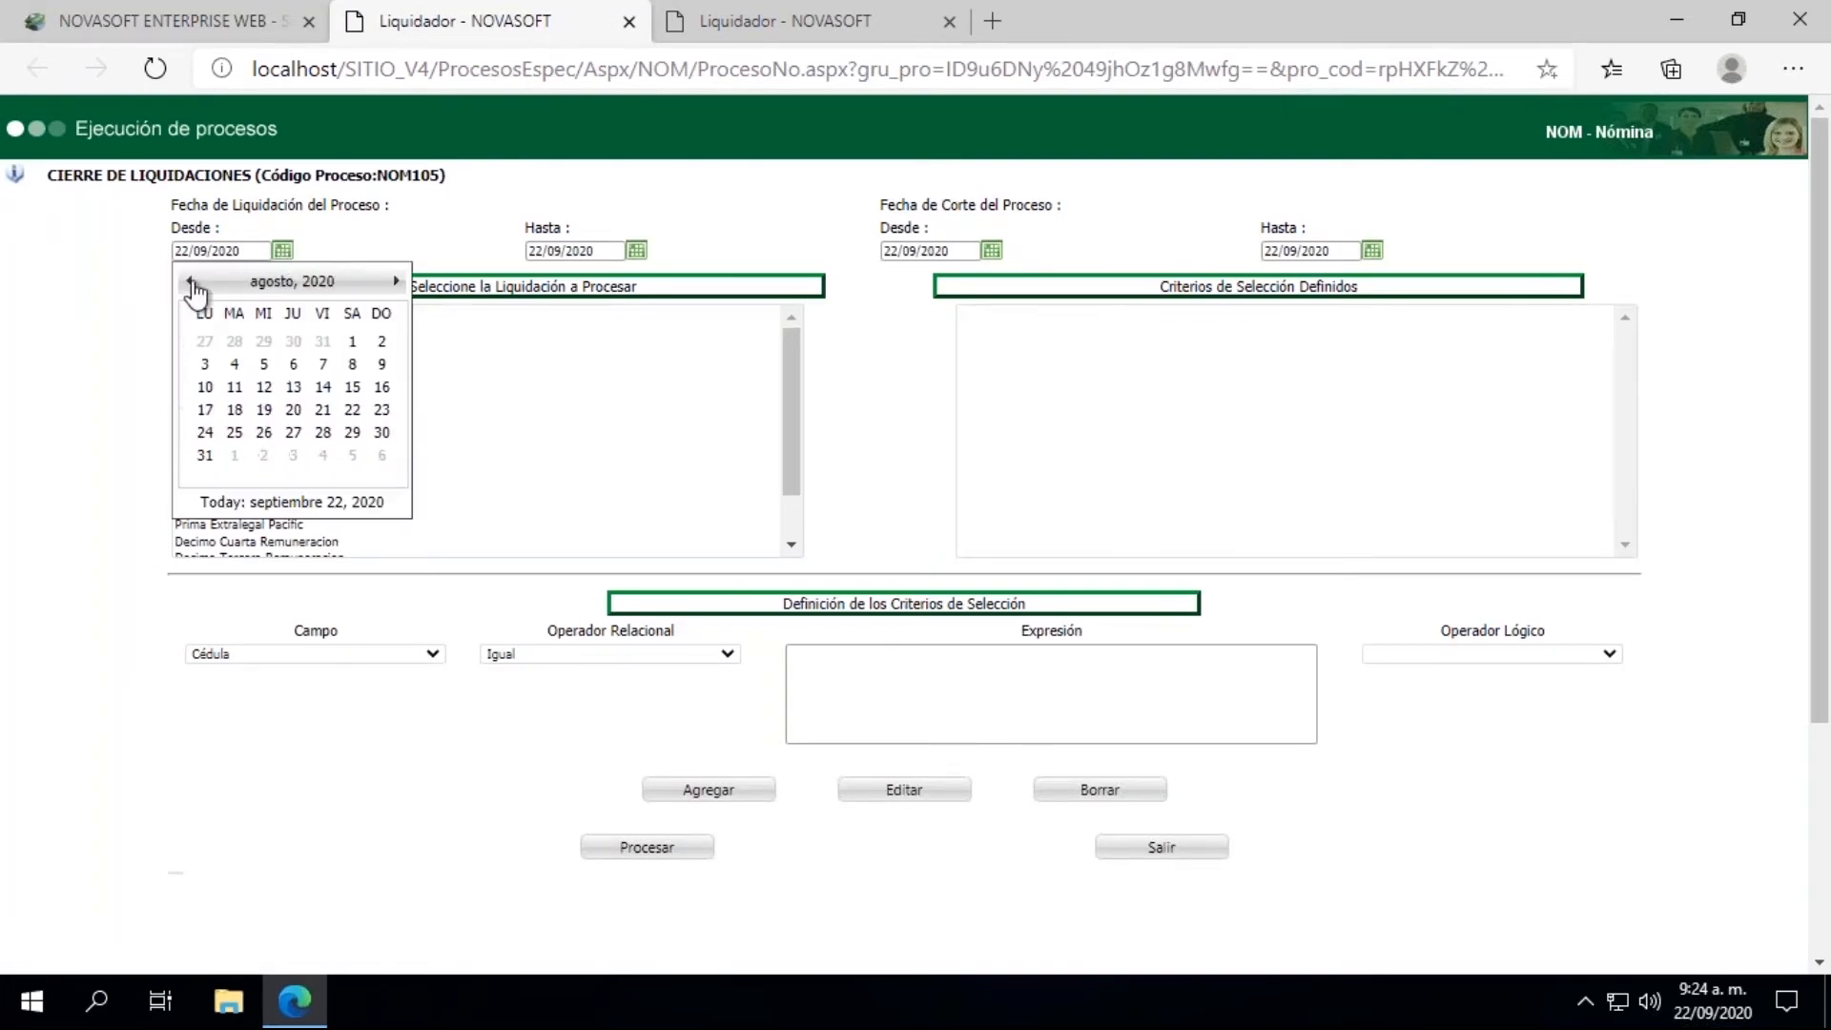
{"action": "left_click", "coordinate": [190, 281]}
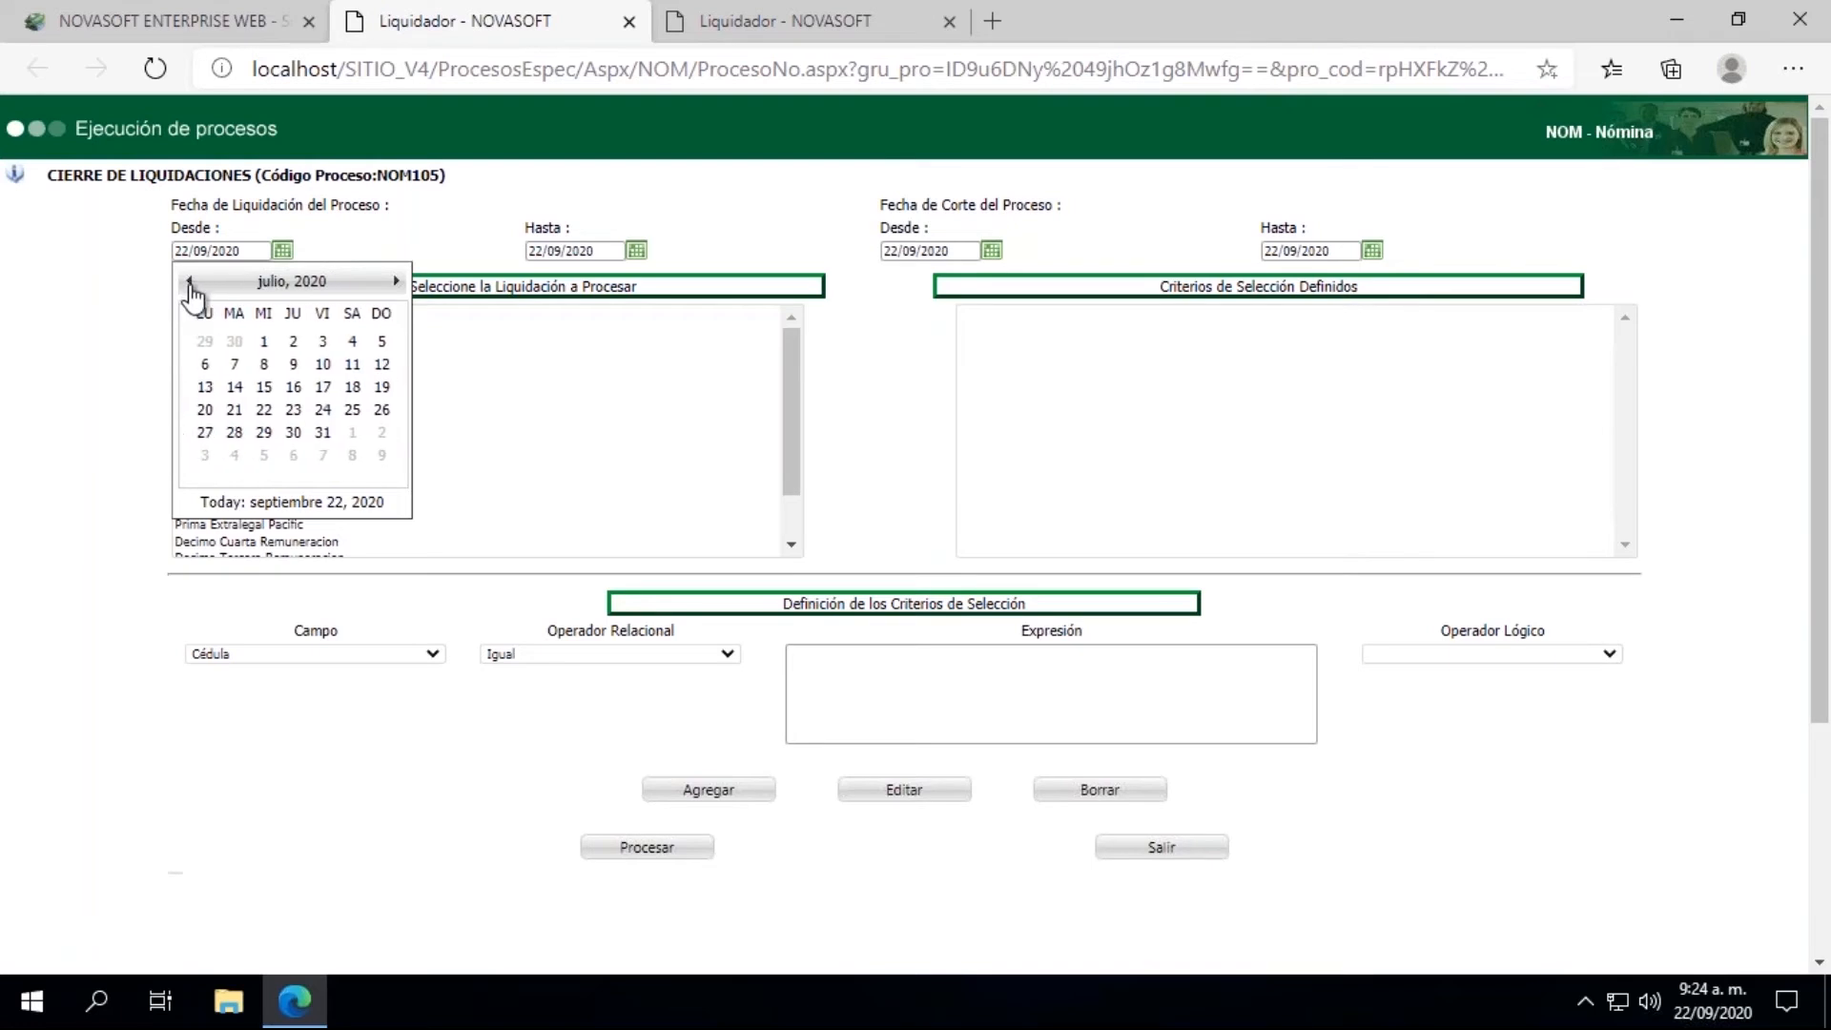
{"action": "left_click", "coordinate": [322, 434]}
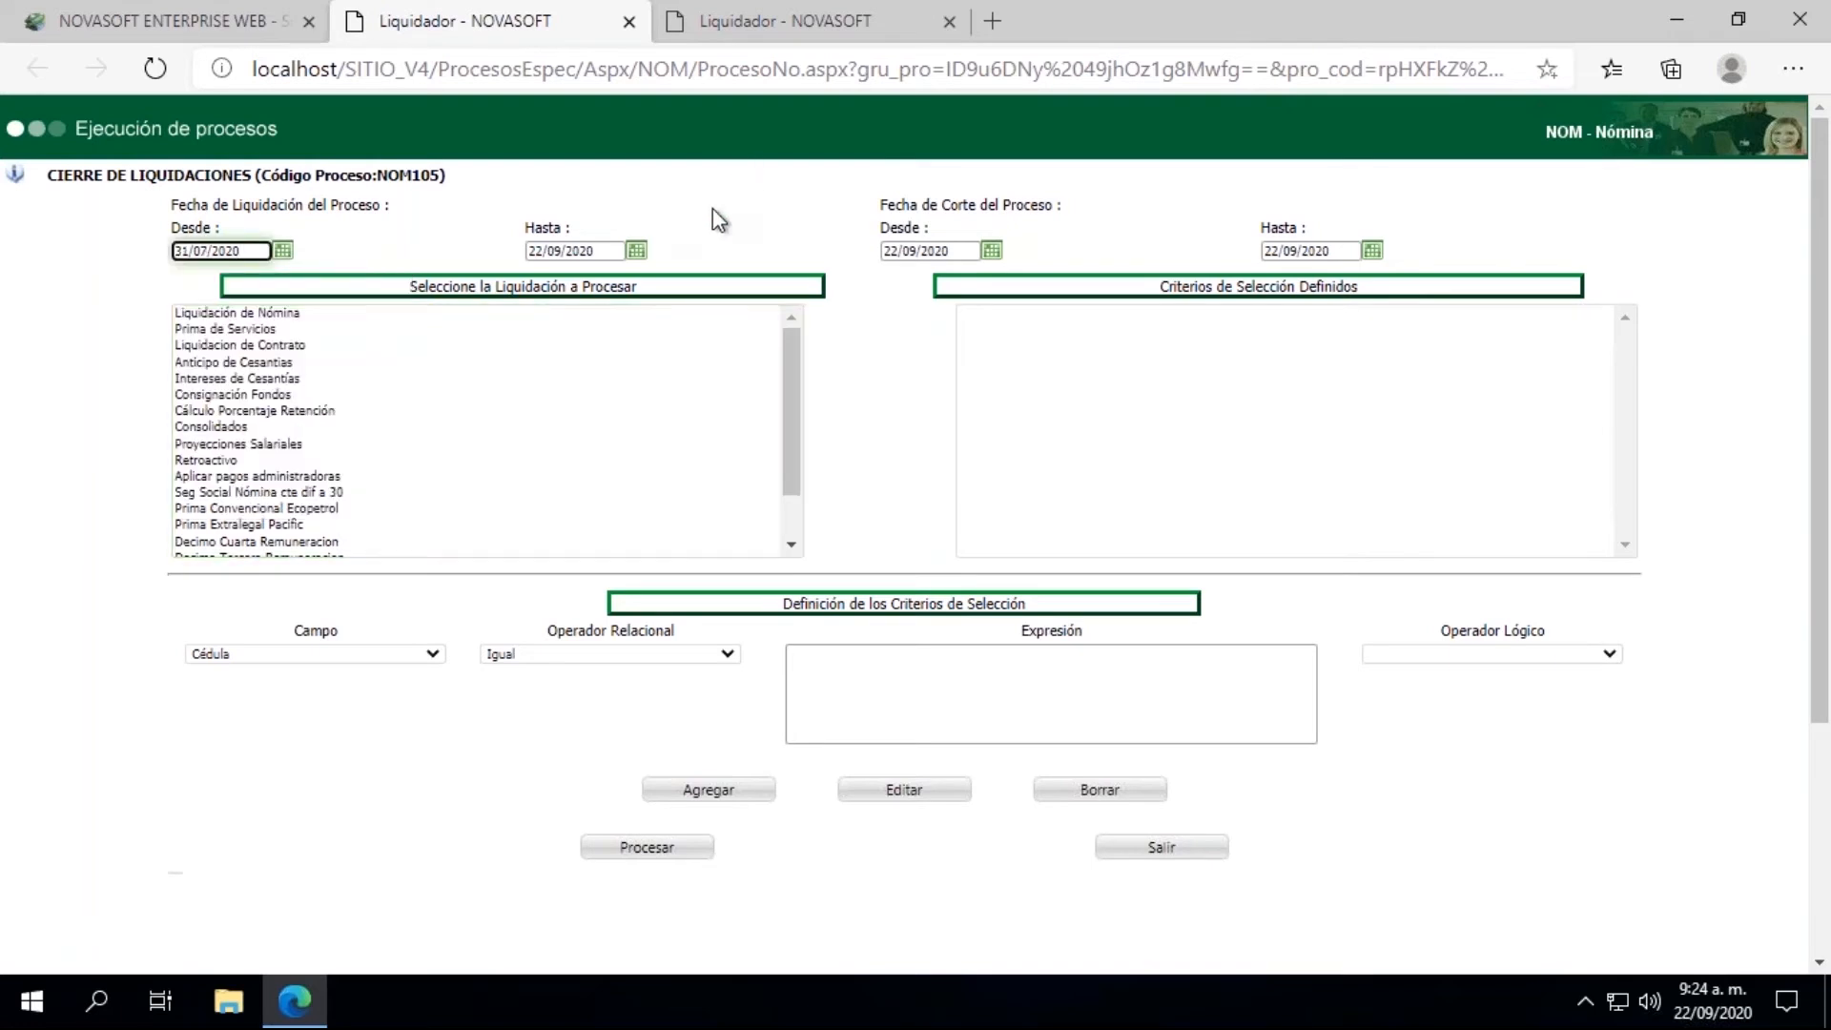
{"action": "left_click", "coordinate": [636, 251]}
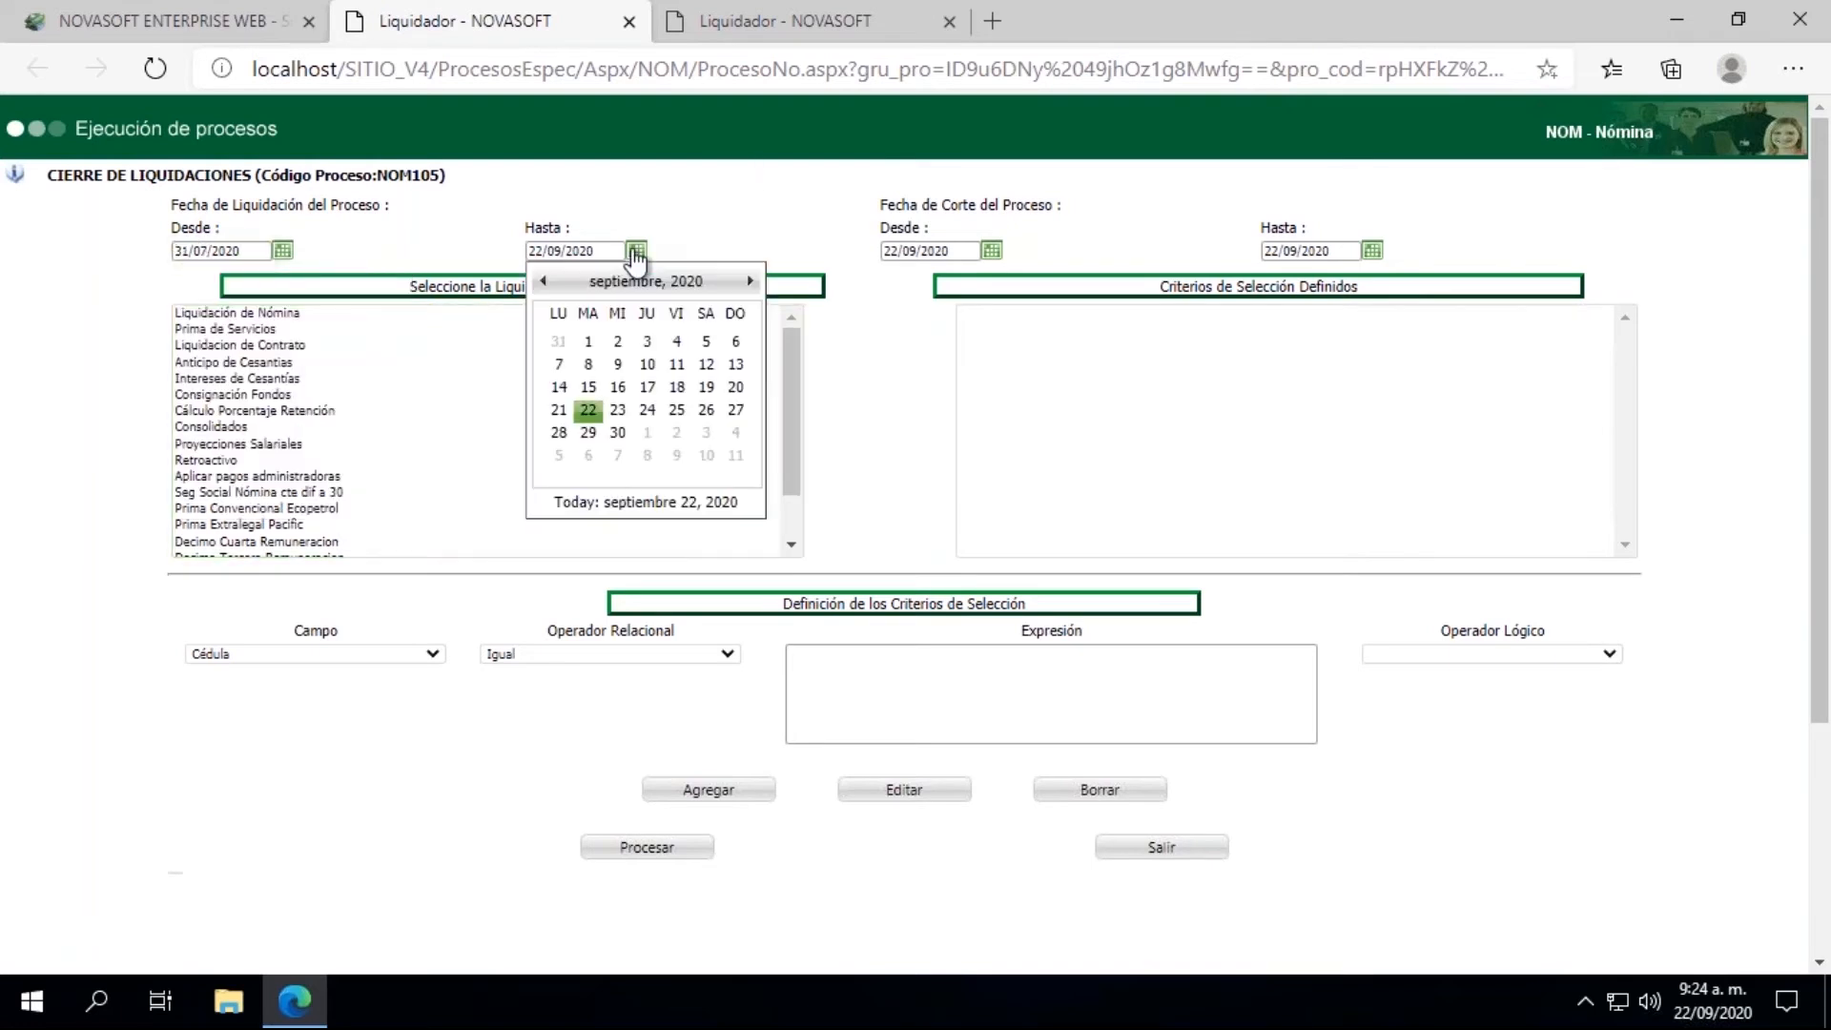
{"action": "left_click", "coordinate": [542, 281]}
{"action": "left_click", "coordinate": [543, 281]}
{"action": "left_click", "coordinate": [678, 434]}
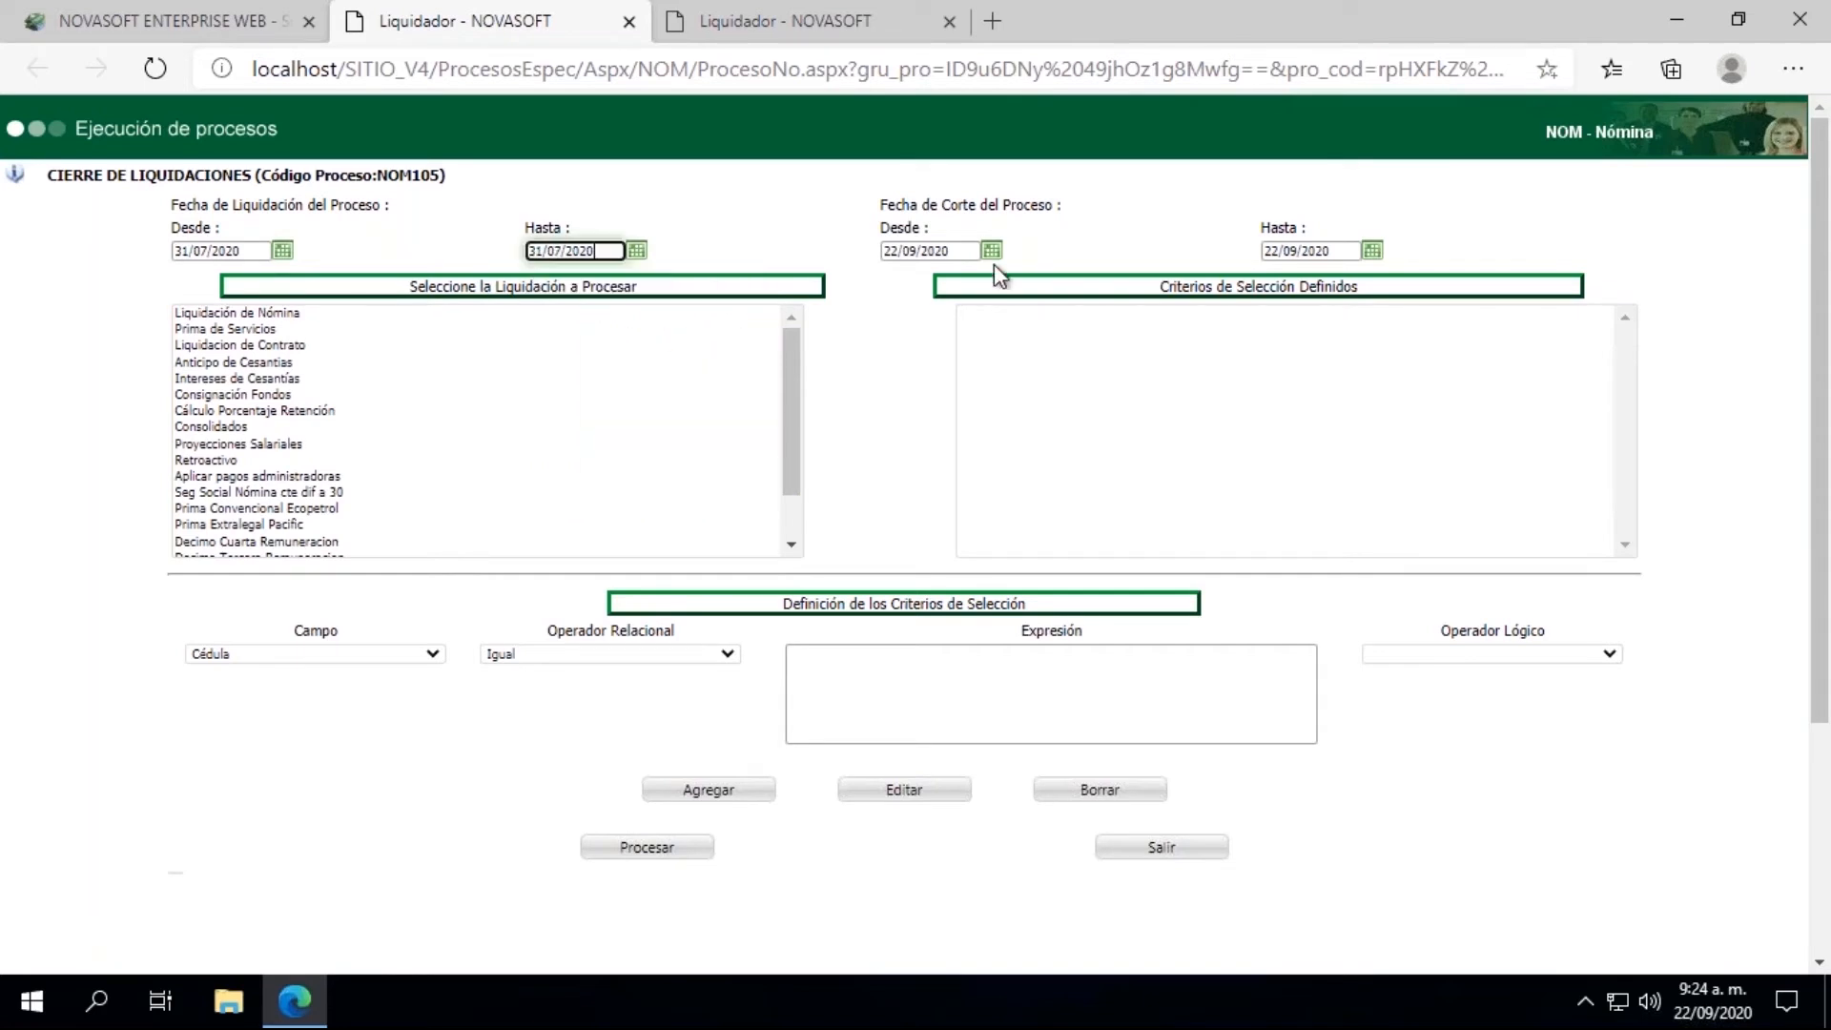
Step: Set the Fecha de Corte range of the closing process from 31/07/2020 to 31/07/2020
{"action": "left_click", "coordinate": [992, 256]}
{"action": "left_click", "coordinate": [901, 282]}
{"action": "left_click", "coordinate": [901, 283]}
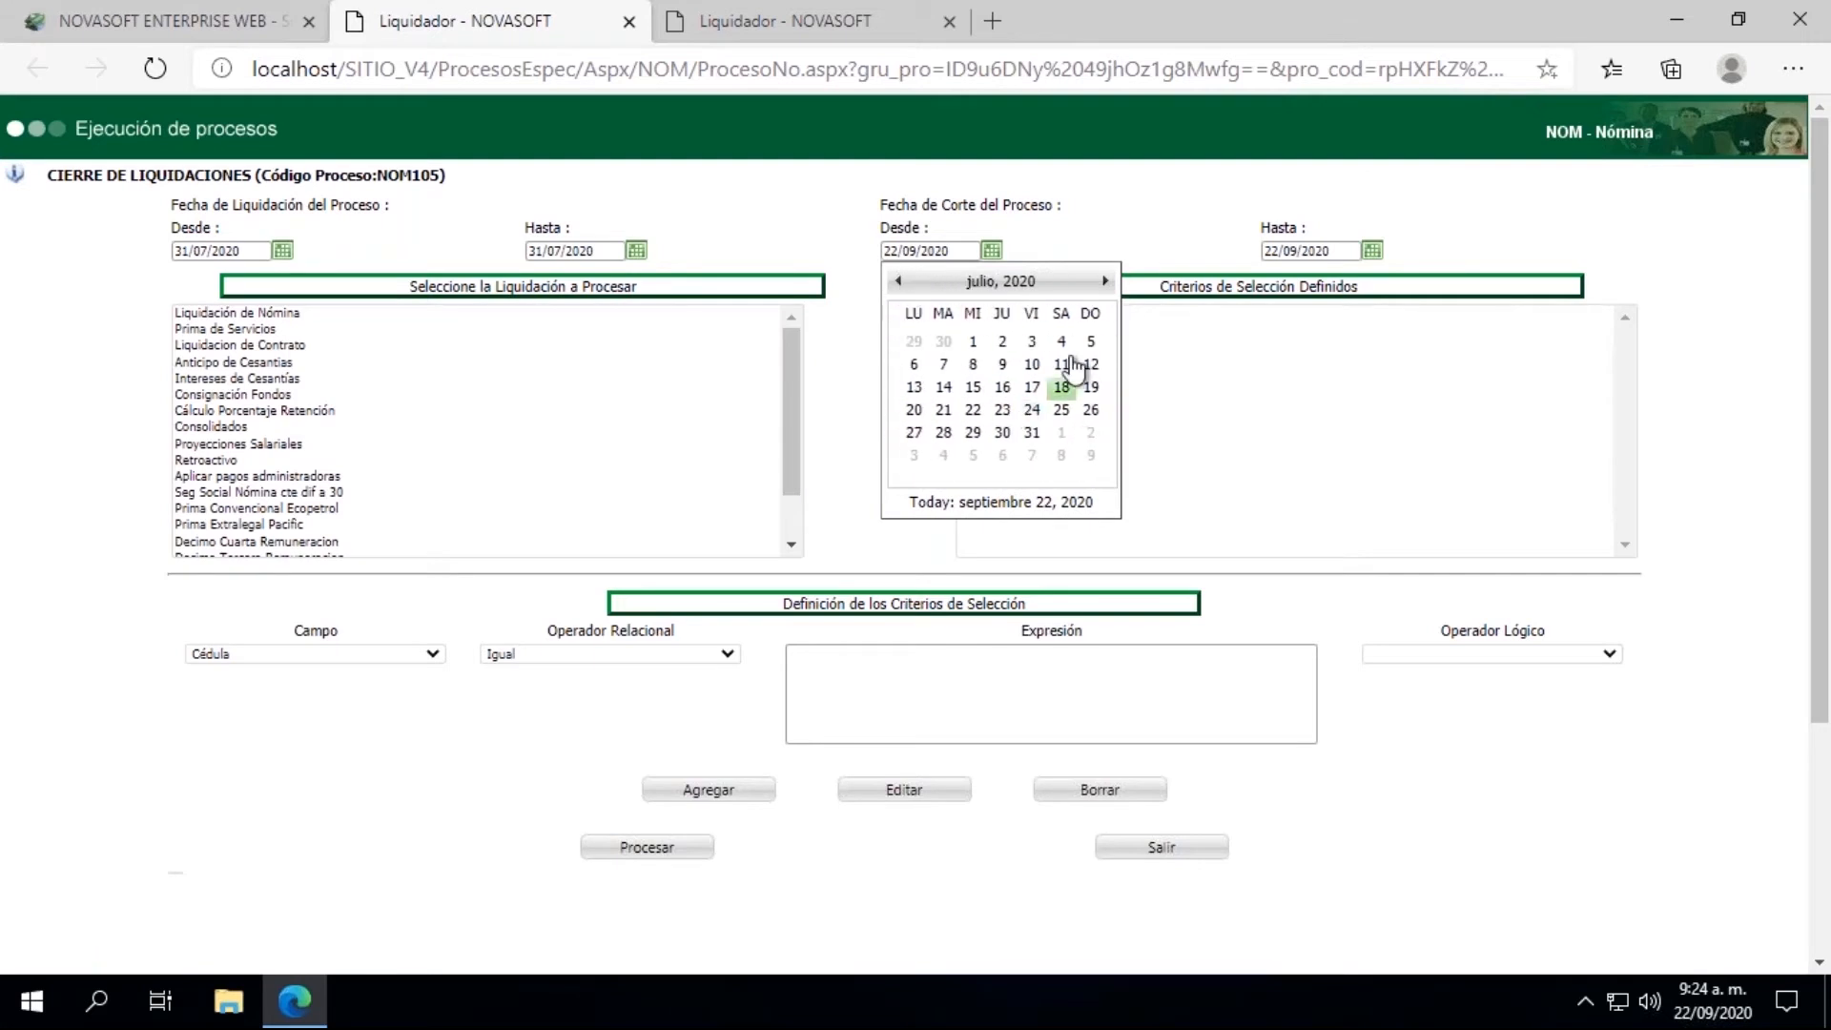
{"action": "left_click", "coordinate": [1032, 434]}
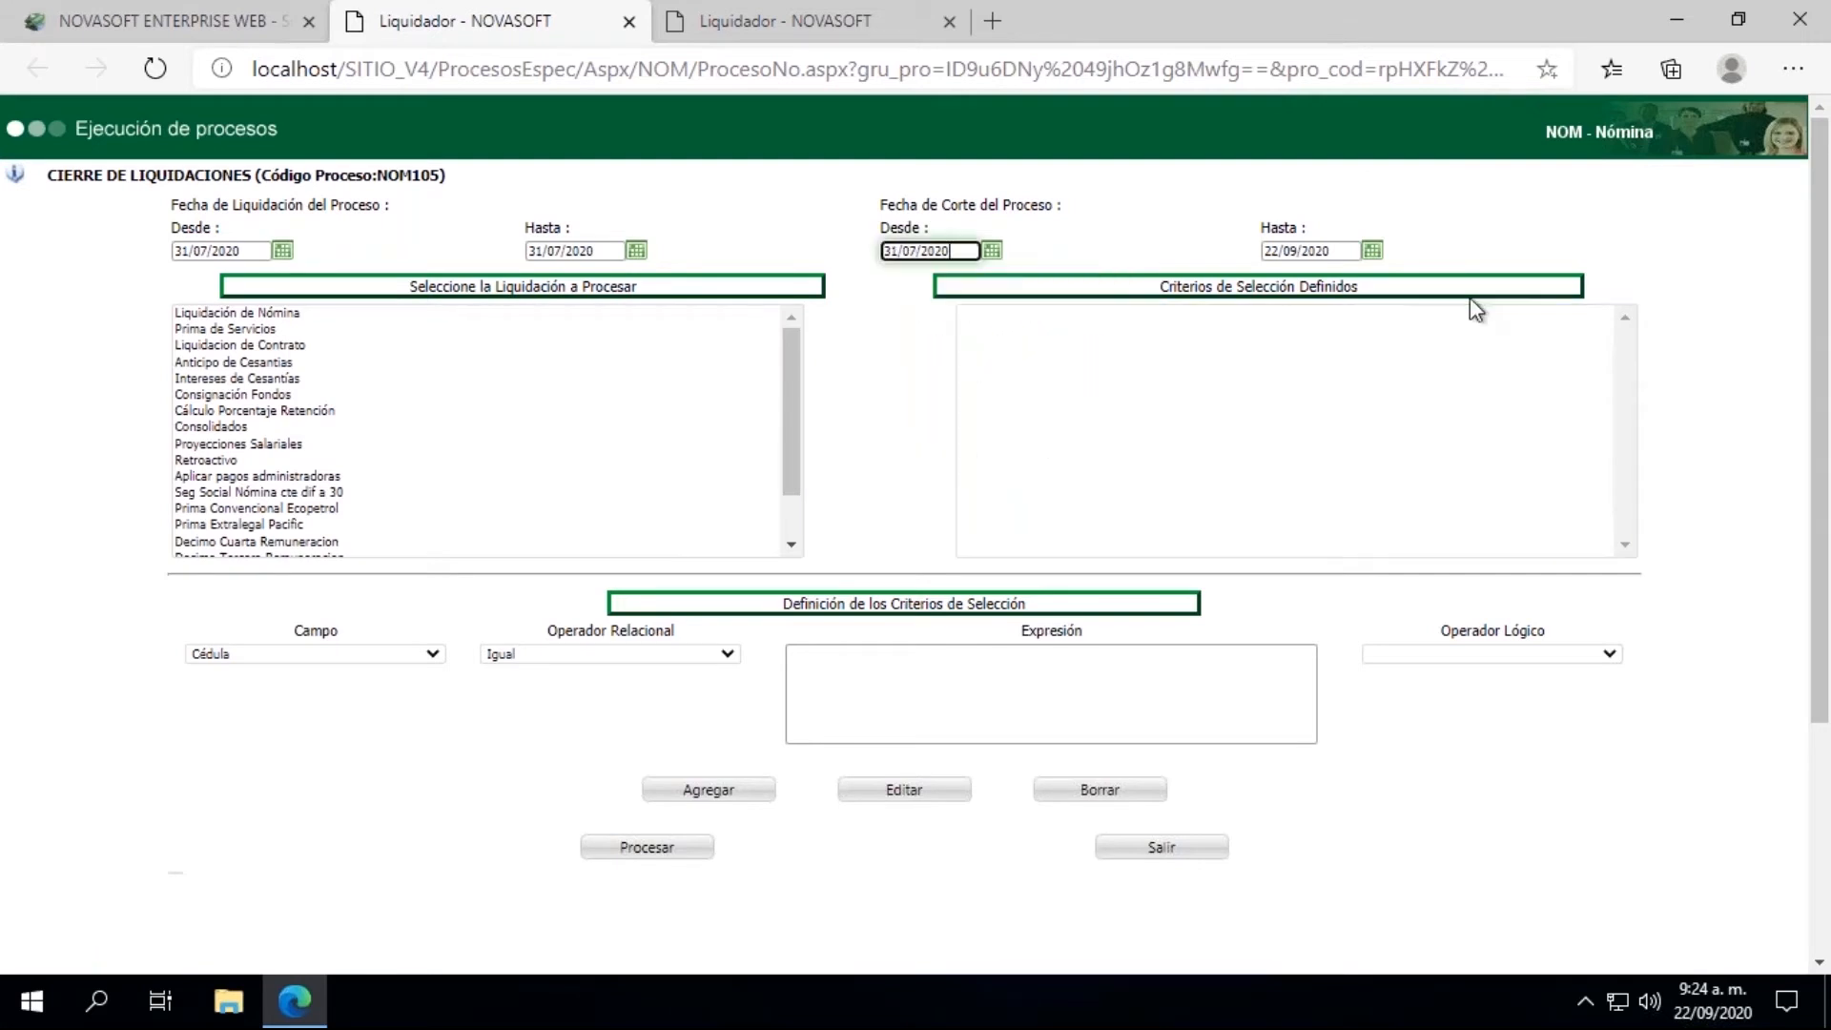
{"action": "left_click", "coordinate": [1372, 253]}
{"action": "left_click", "coordinate": [1282, 282]}
{"action": "left_click", "coordinate": [1282, 282]}
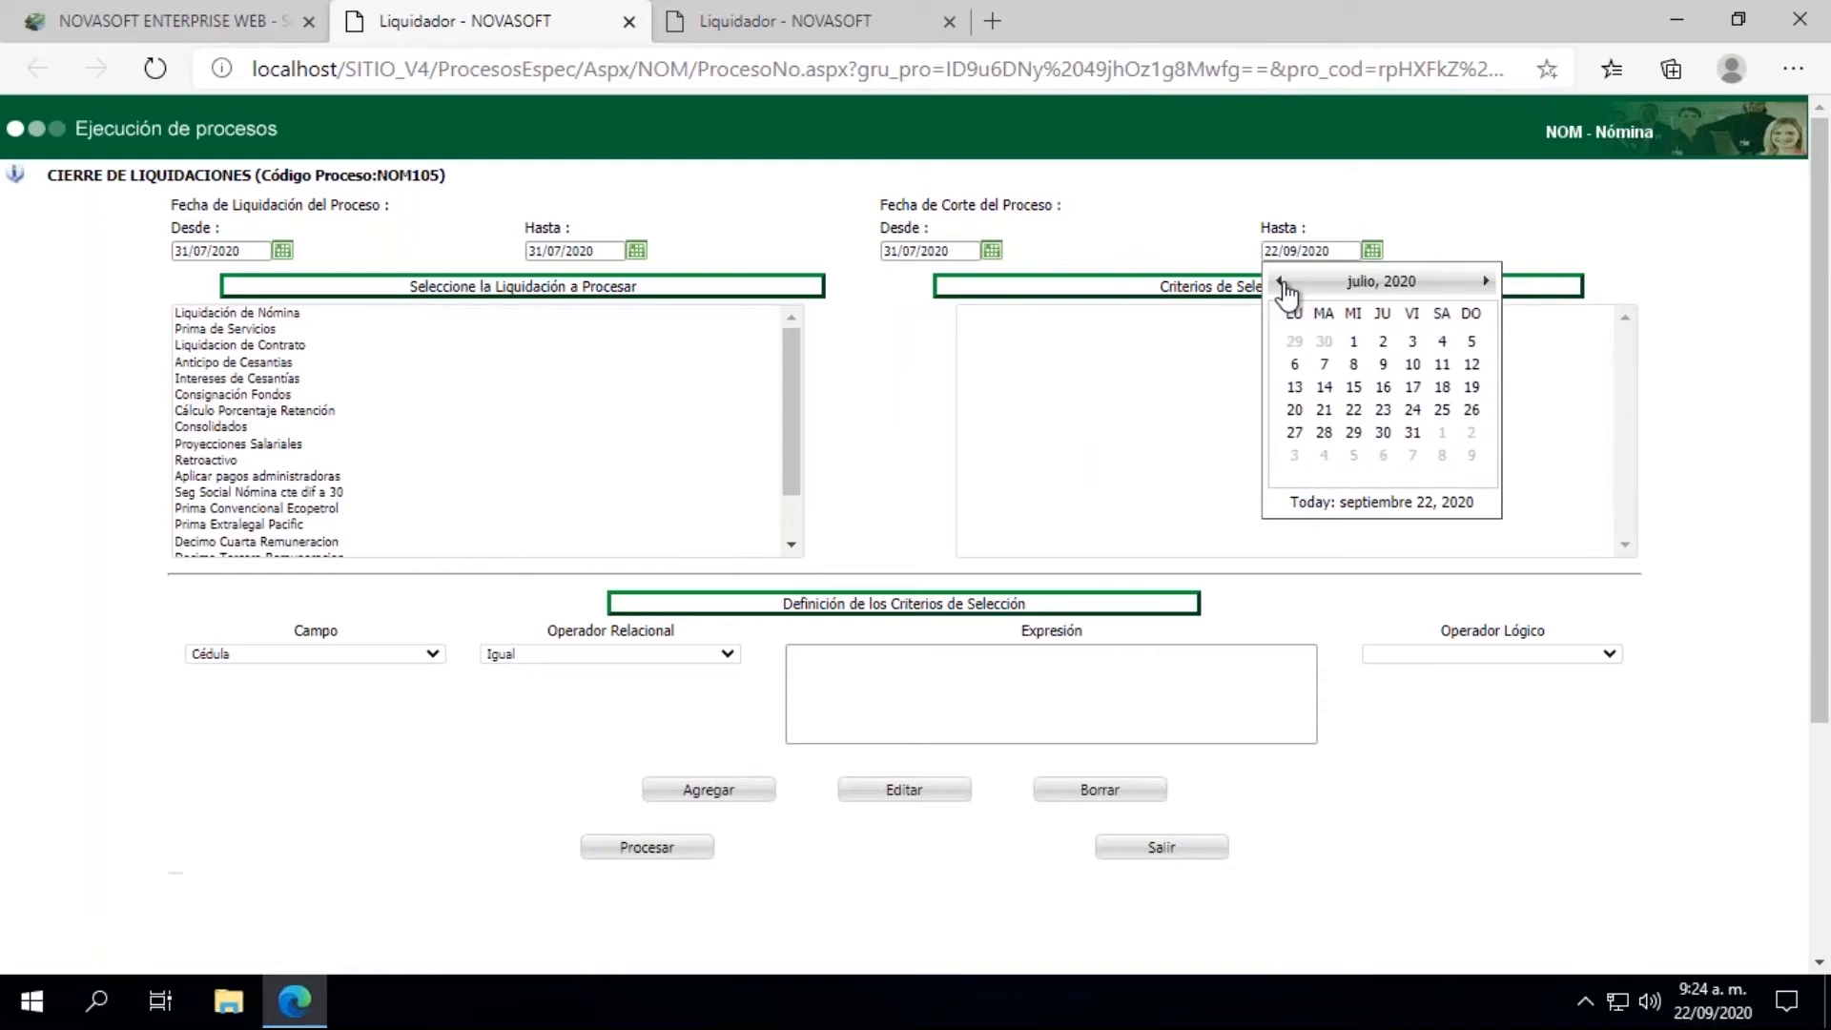
{"action": "left_click", "coordinate": [1412, 439]}
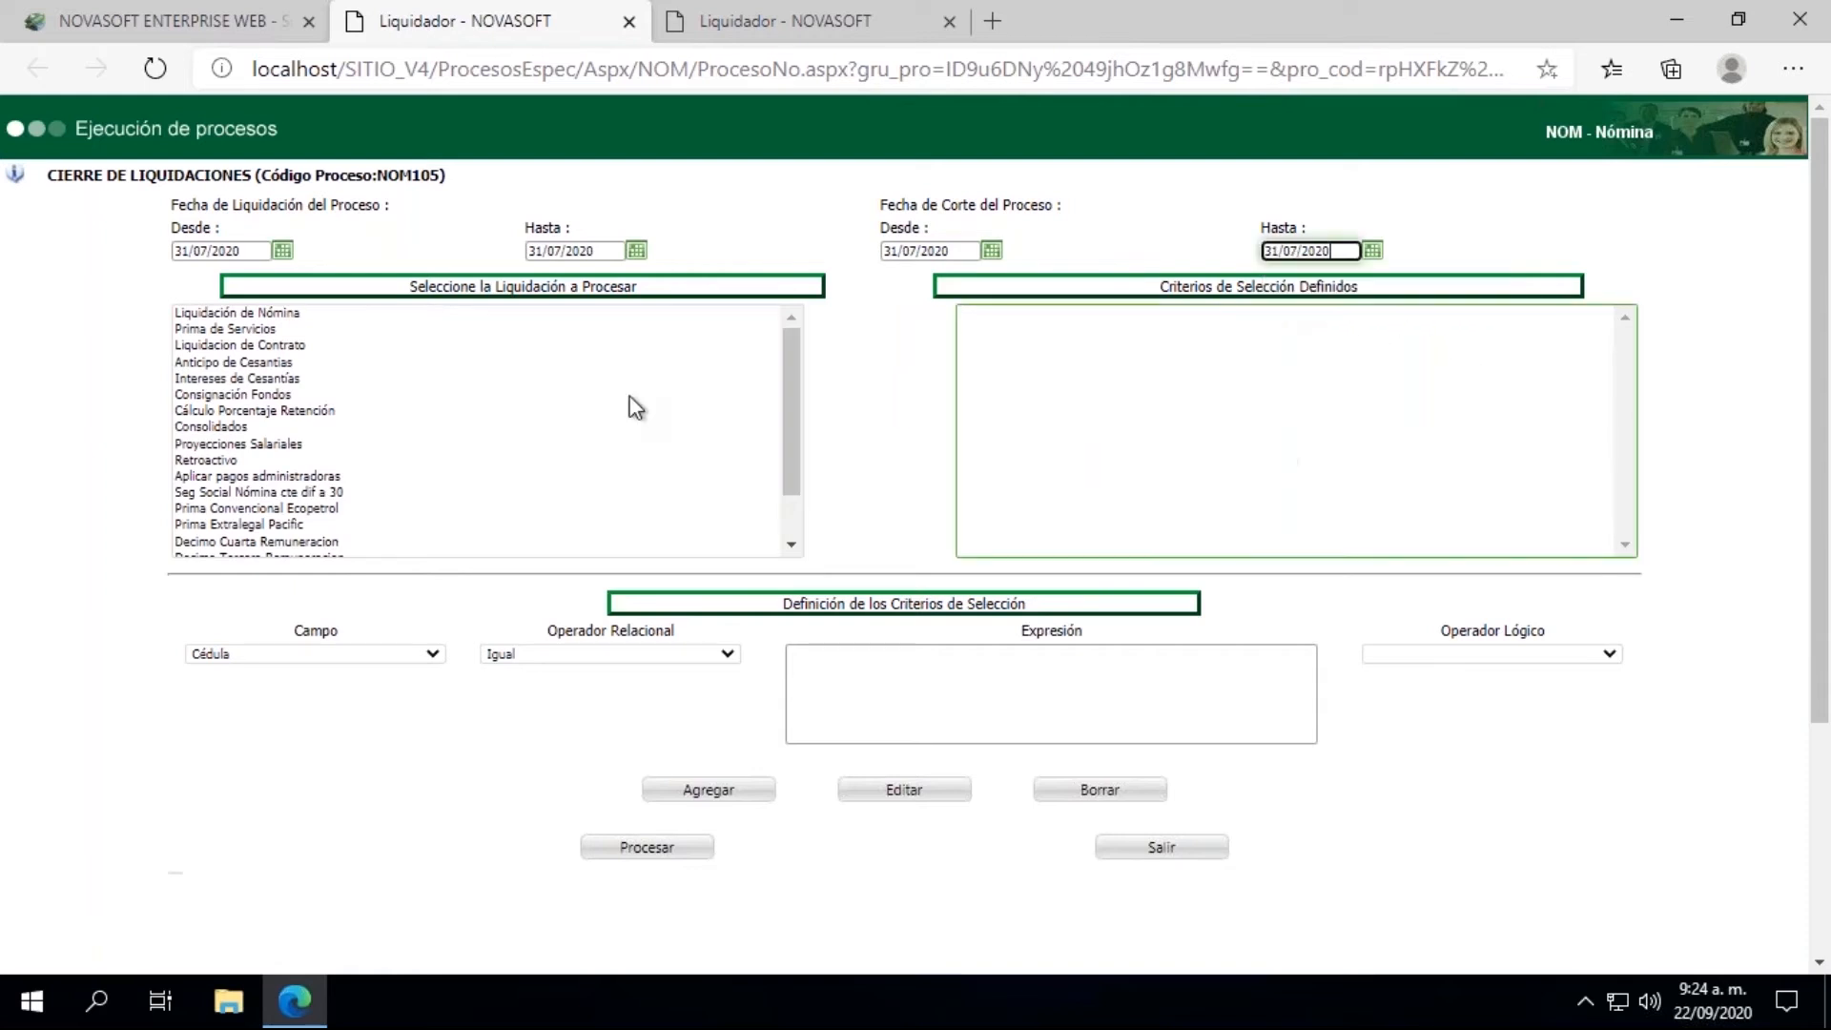
Step: Run the closing process for Liquidación de Nómina and close its results window
{"action": "left_click", "coordinate": [236, 315]}
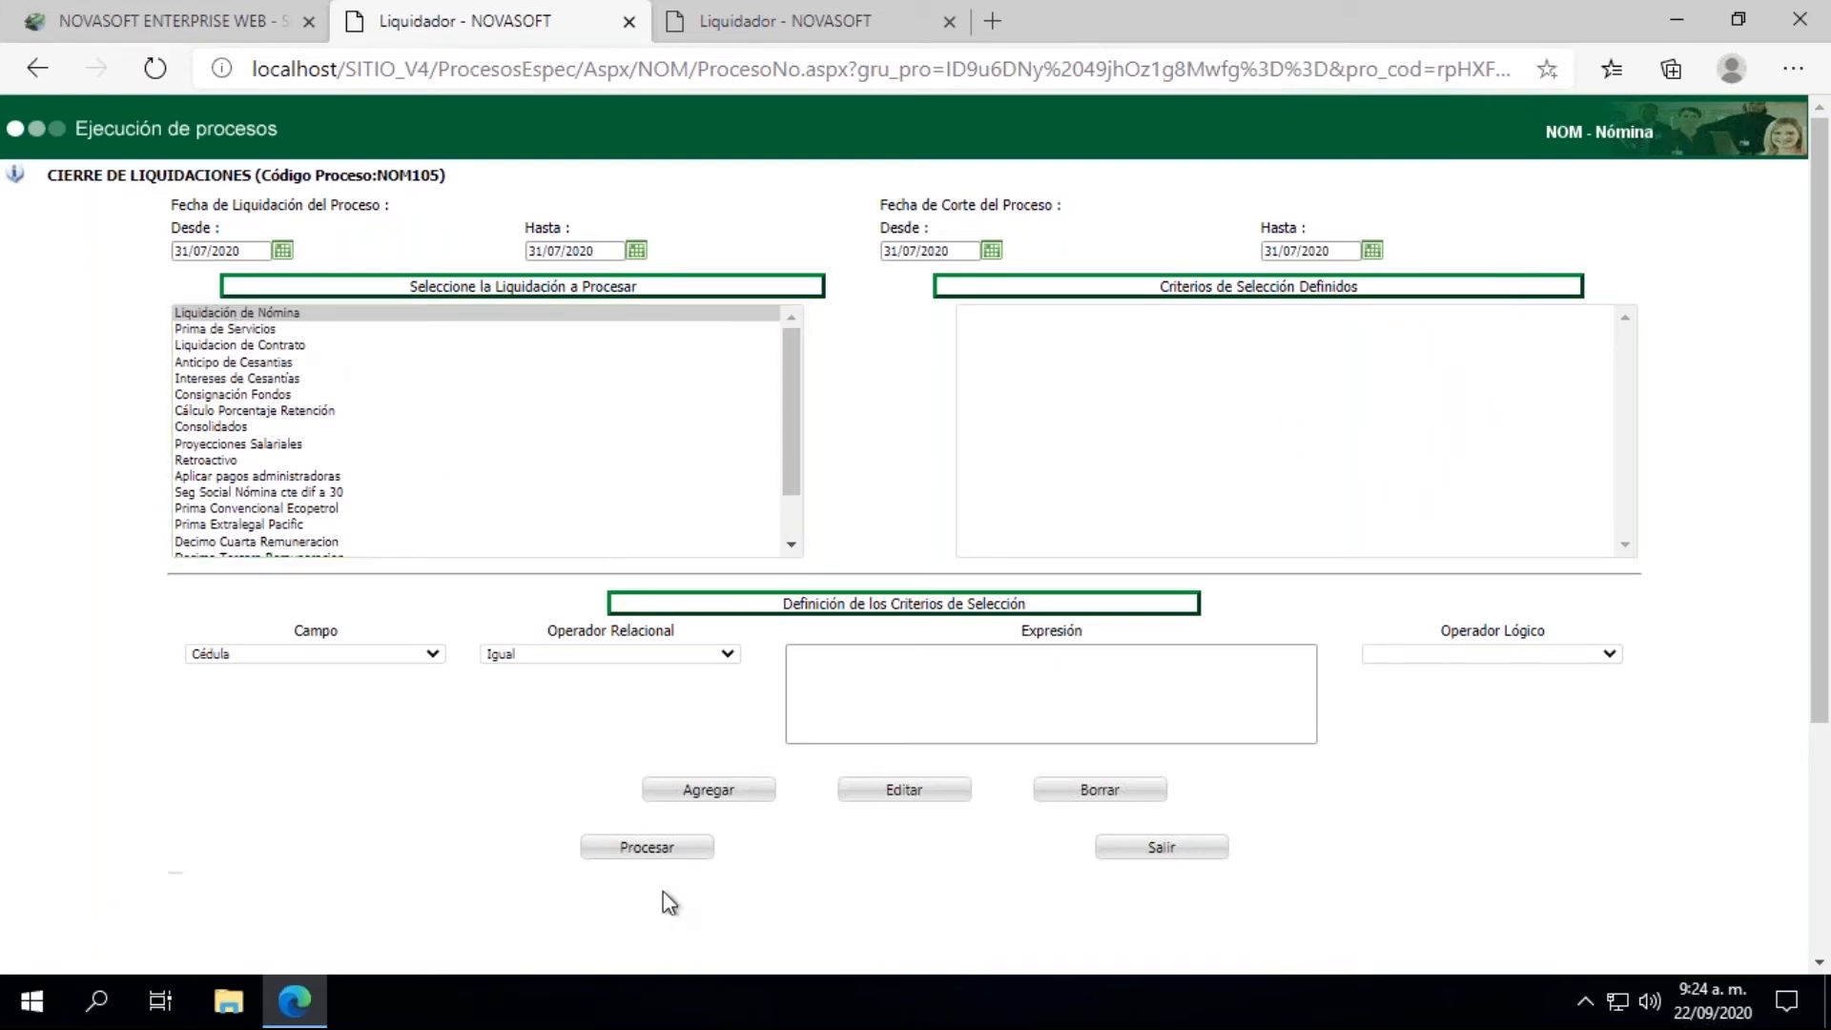
{"action": "left_click", "coordinate": [674, 857]}
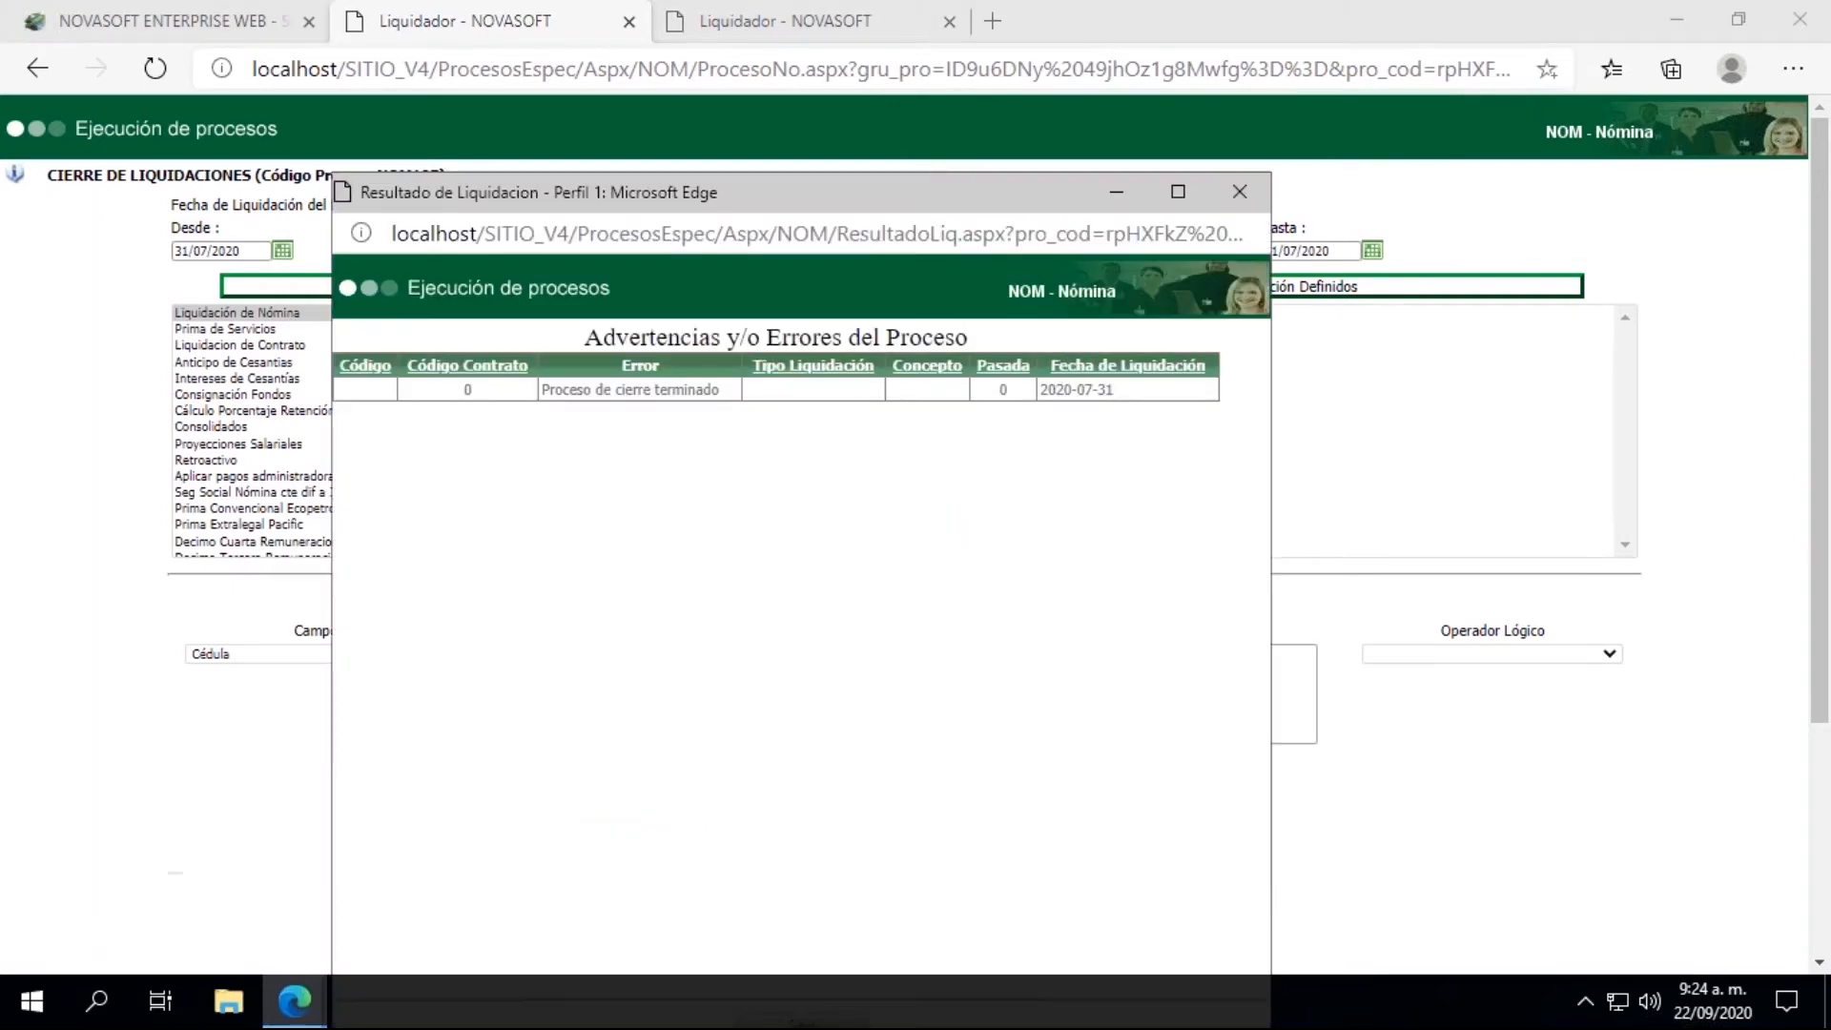
{"action": "left_click", "coordinate": [1240, 193]}
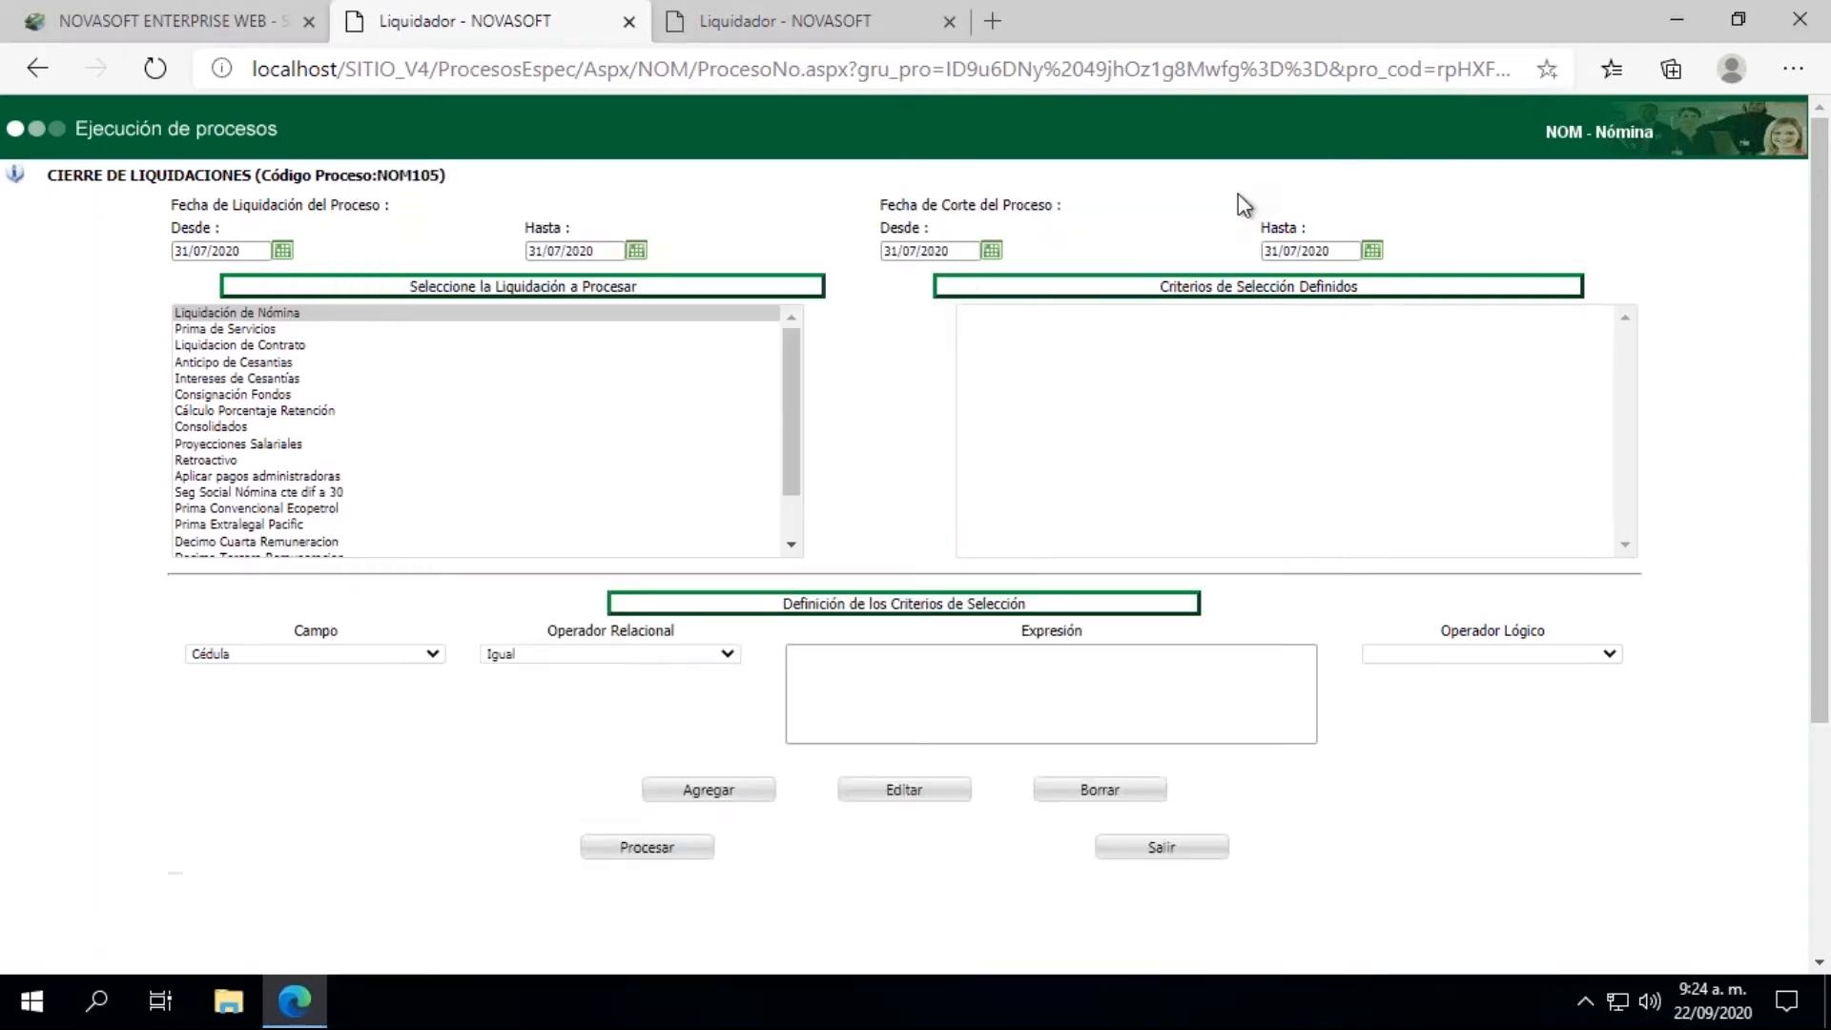
Step: Return to the main Novasoft page, collapse the LIQUIDACION group and open Generación Inf. Contable in the INTERFACES group
{"action": "left_click", "coordinate": [144, 27]}
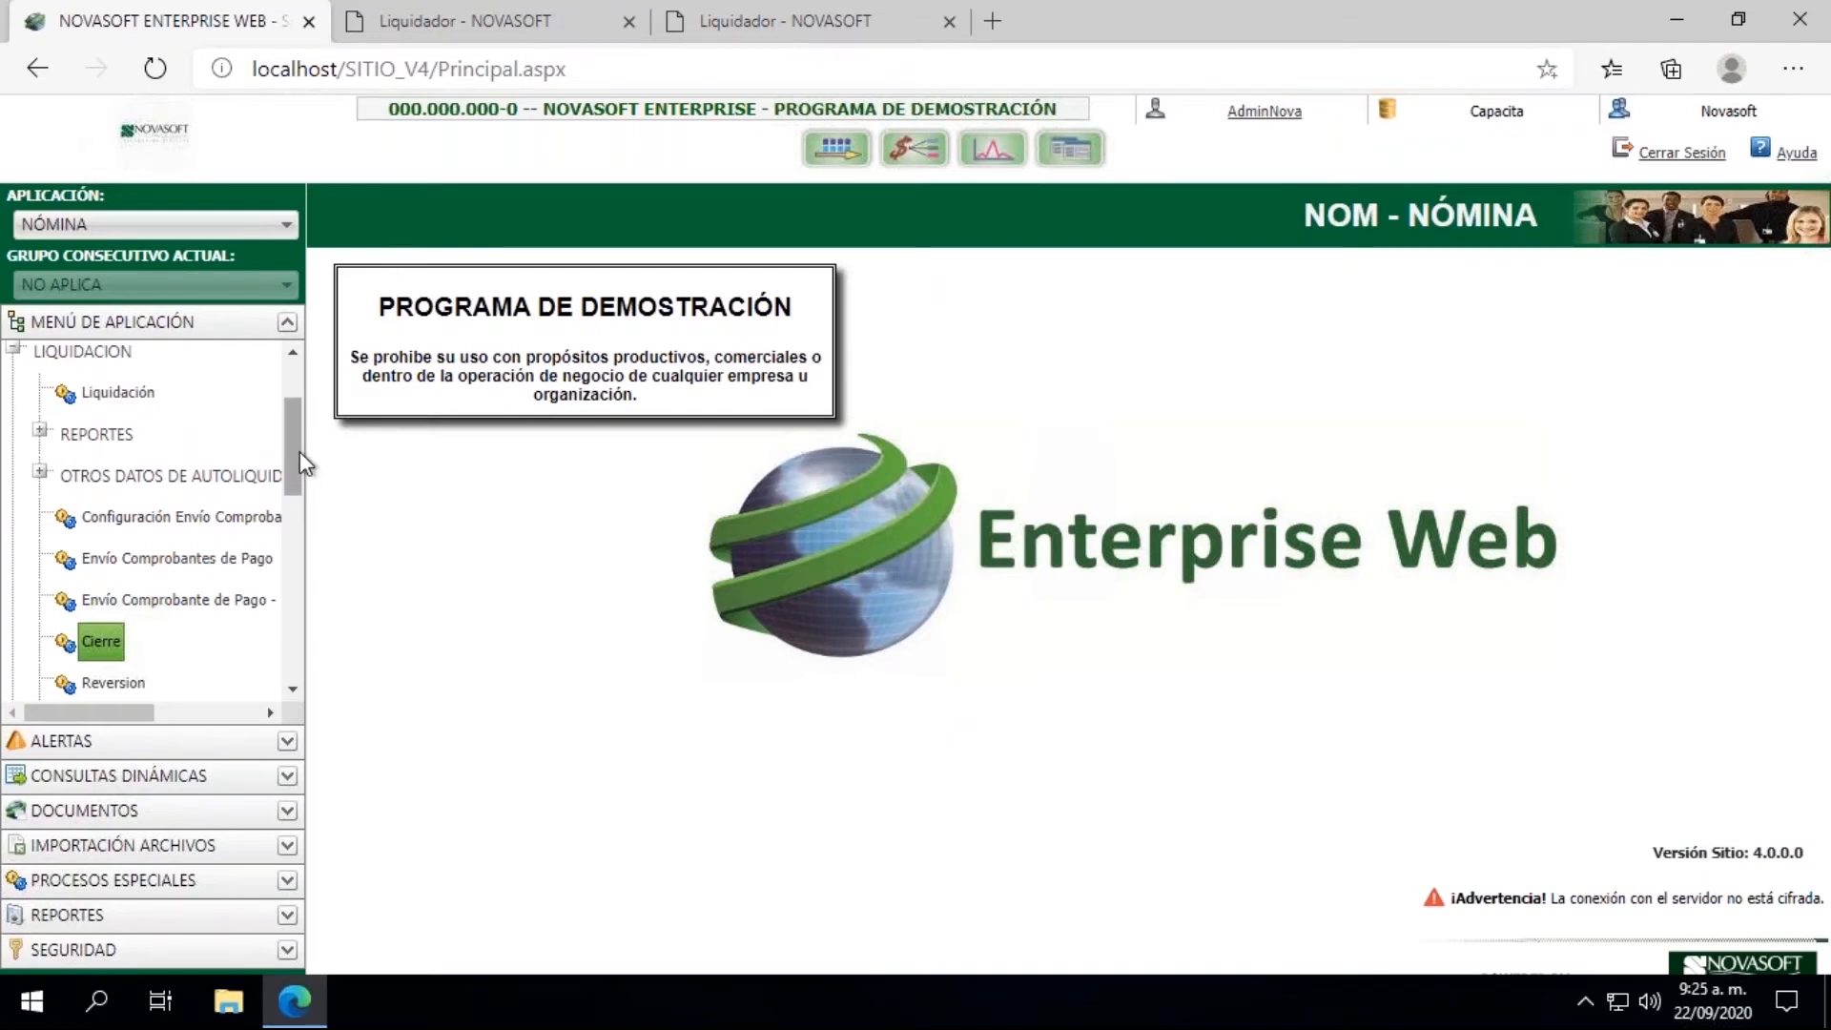
{"action": "left_click_drag", "start_coordinate": [296, 448], "coordinate": [299, 395]}
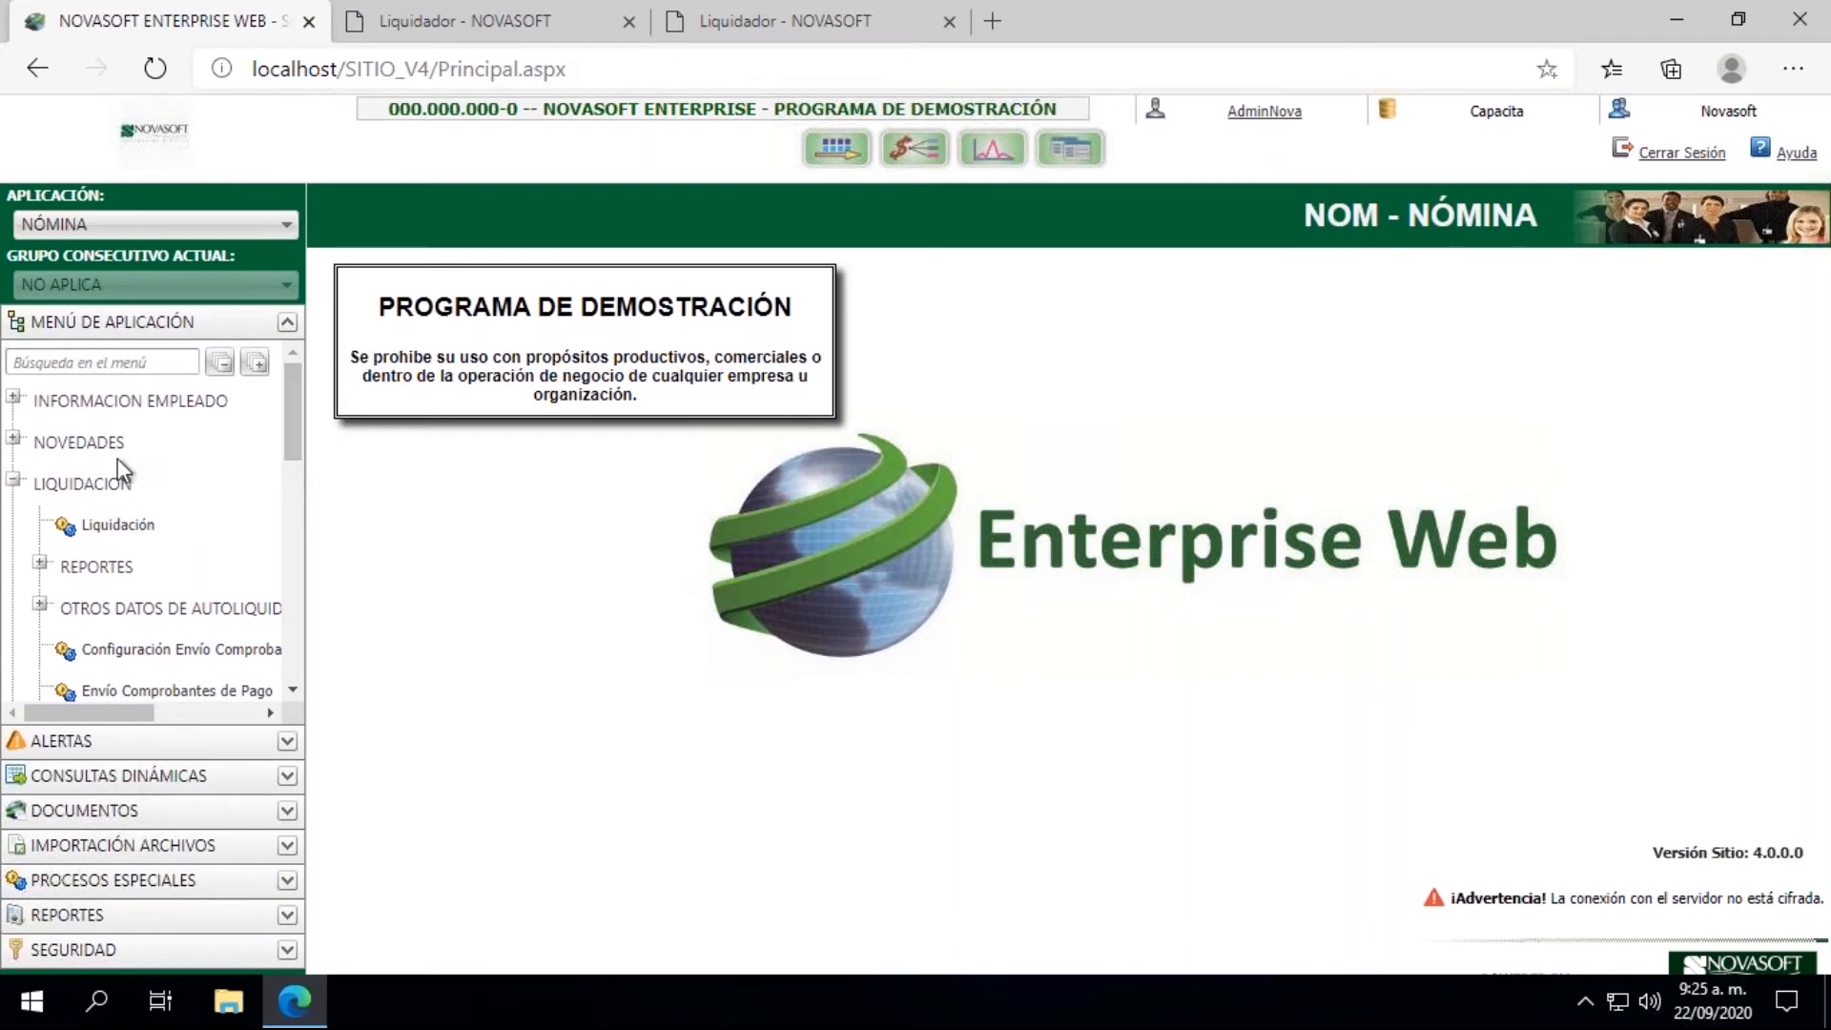
{"action": "left_click", "coordinate": [14, 481]}
{"action": "left_click", "coordinate": [14, 562]}
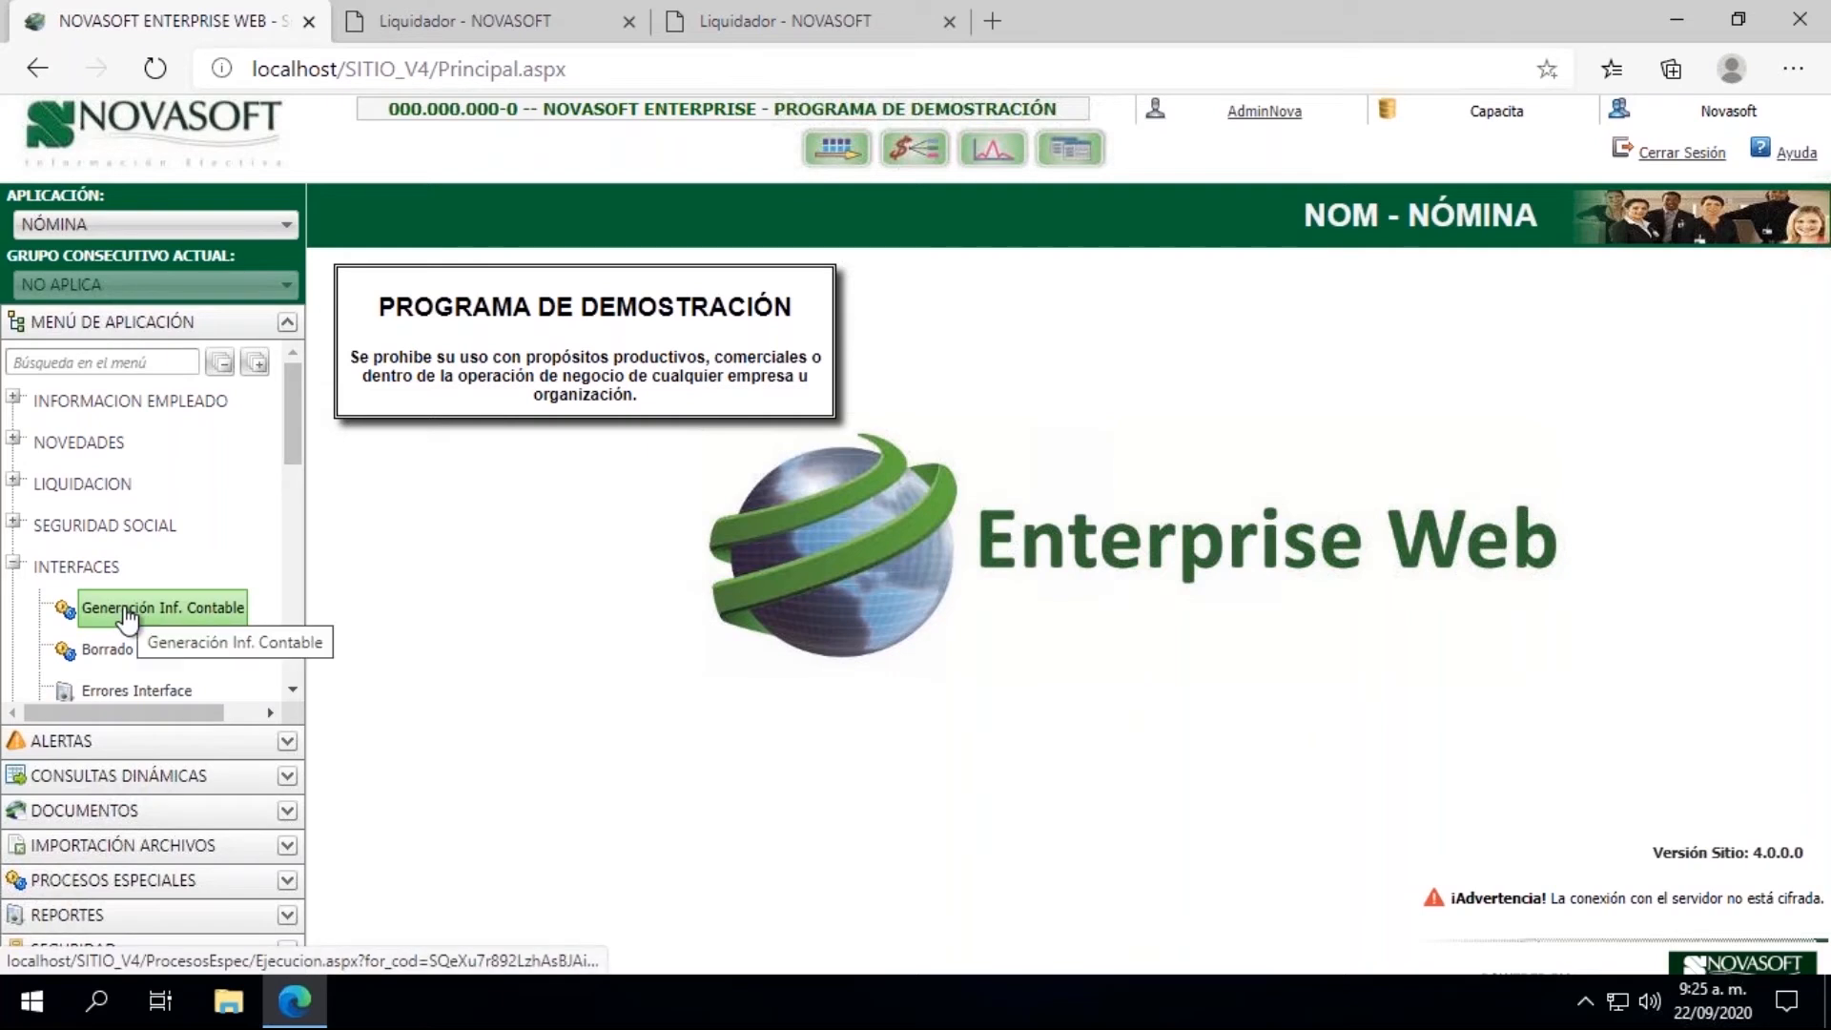
{"action": "left_click", "coordinate": [194, 614]}
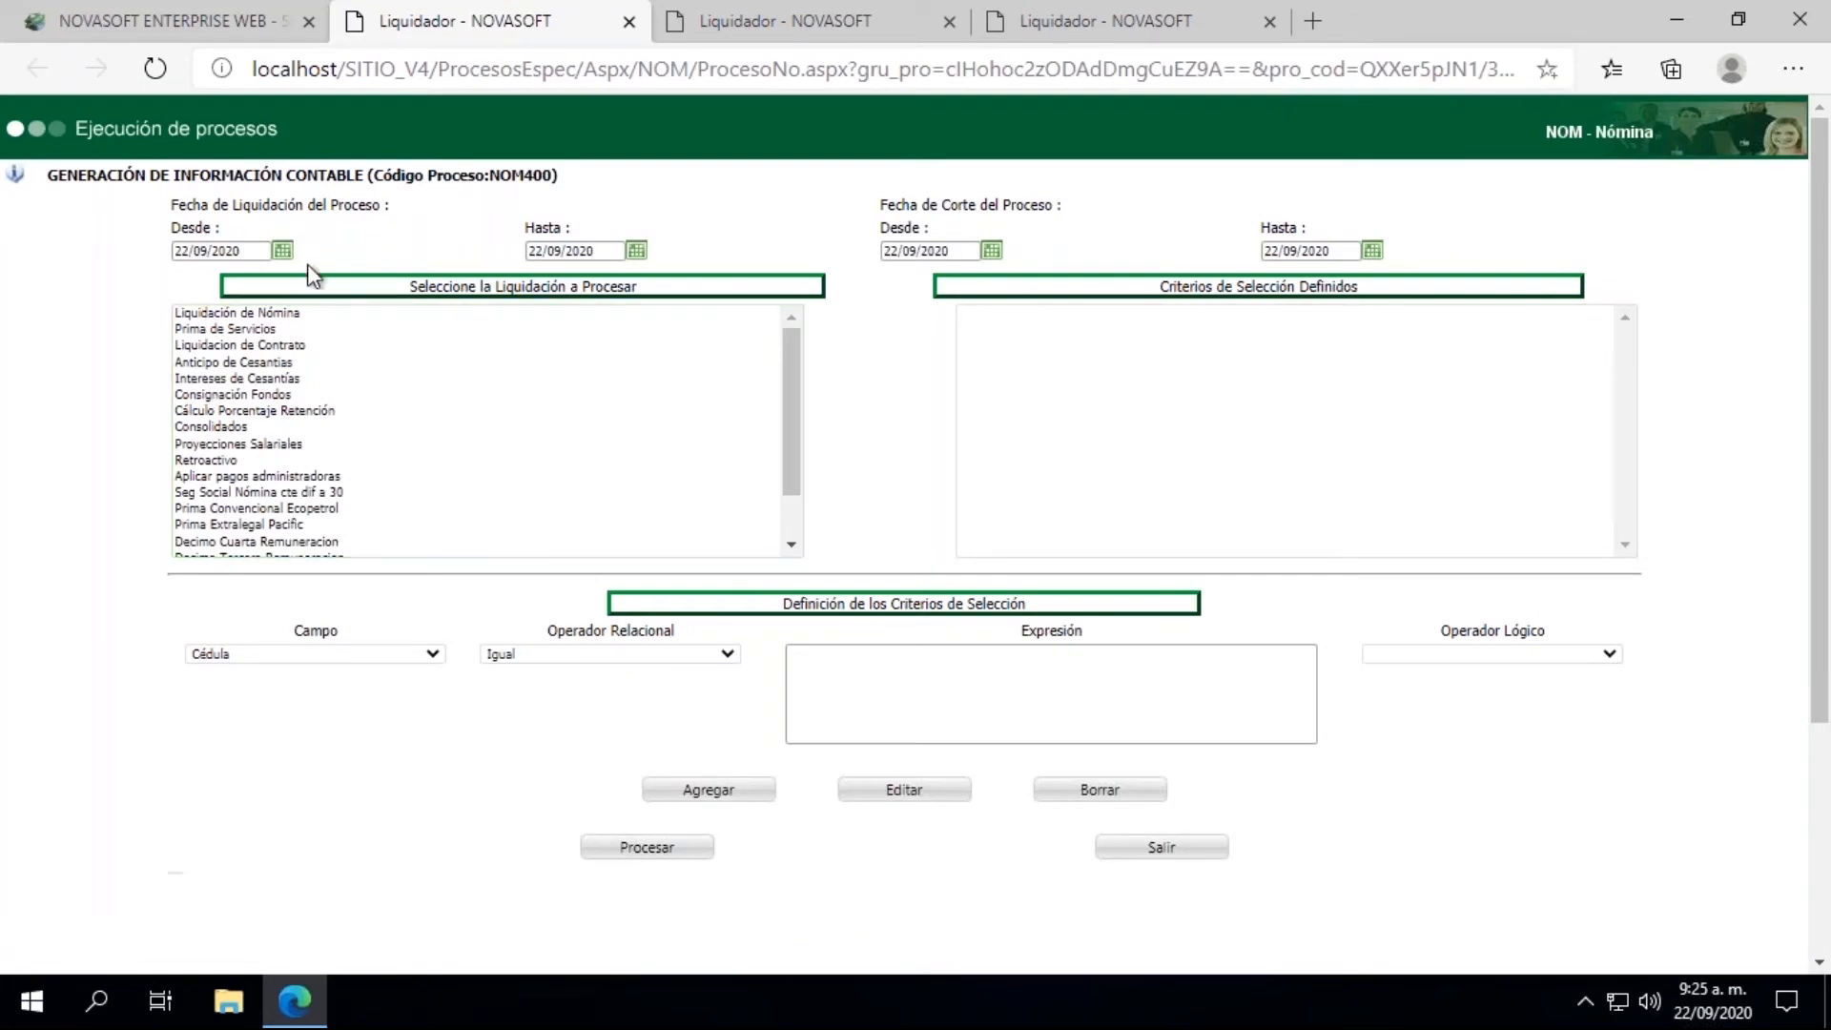
Step: Set the Fecha de Liquidación range of the accounting generation process from 31/07/2020 to 31/07/2020
{"action": "left_click", "coordinate": [283, 251]}
{"action": "left_click", "coordinate": [190, 282]}
{"action": "left_click", "coordinate": [190, 282]}
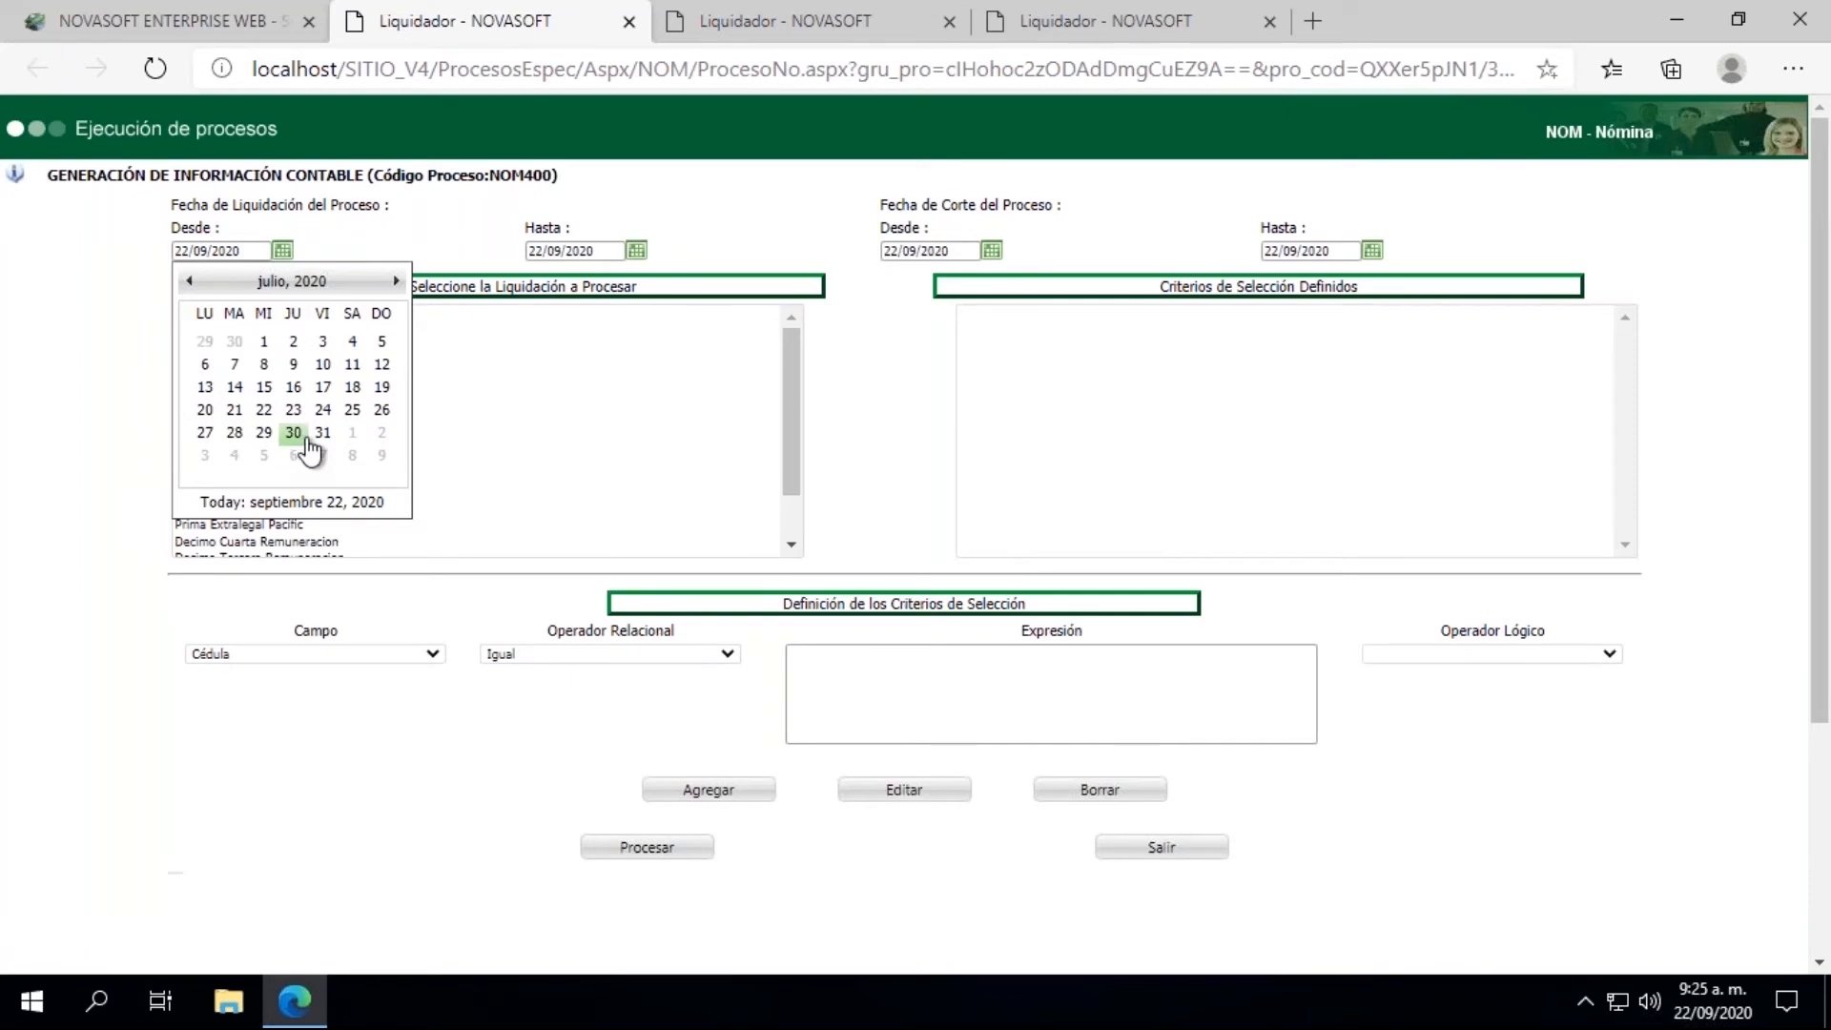
{"action": "left_click", "coordinate": [323, 435]}
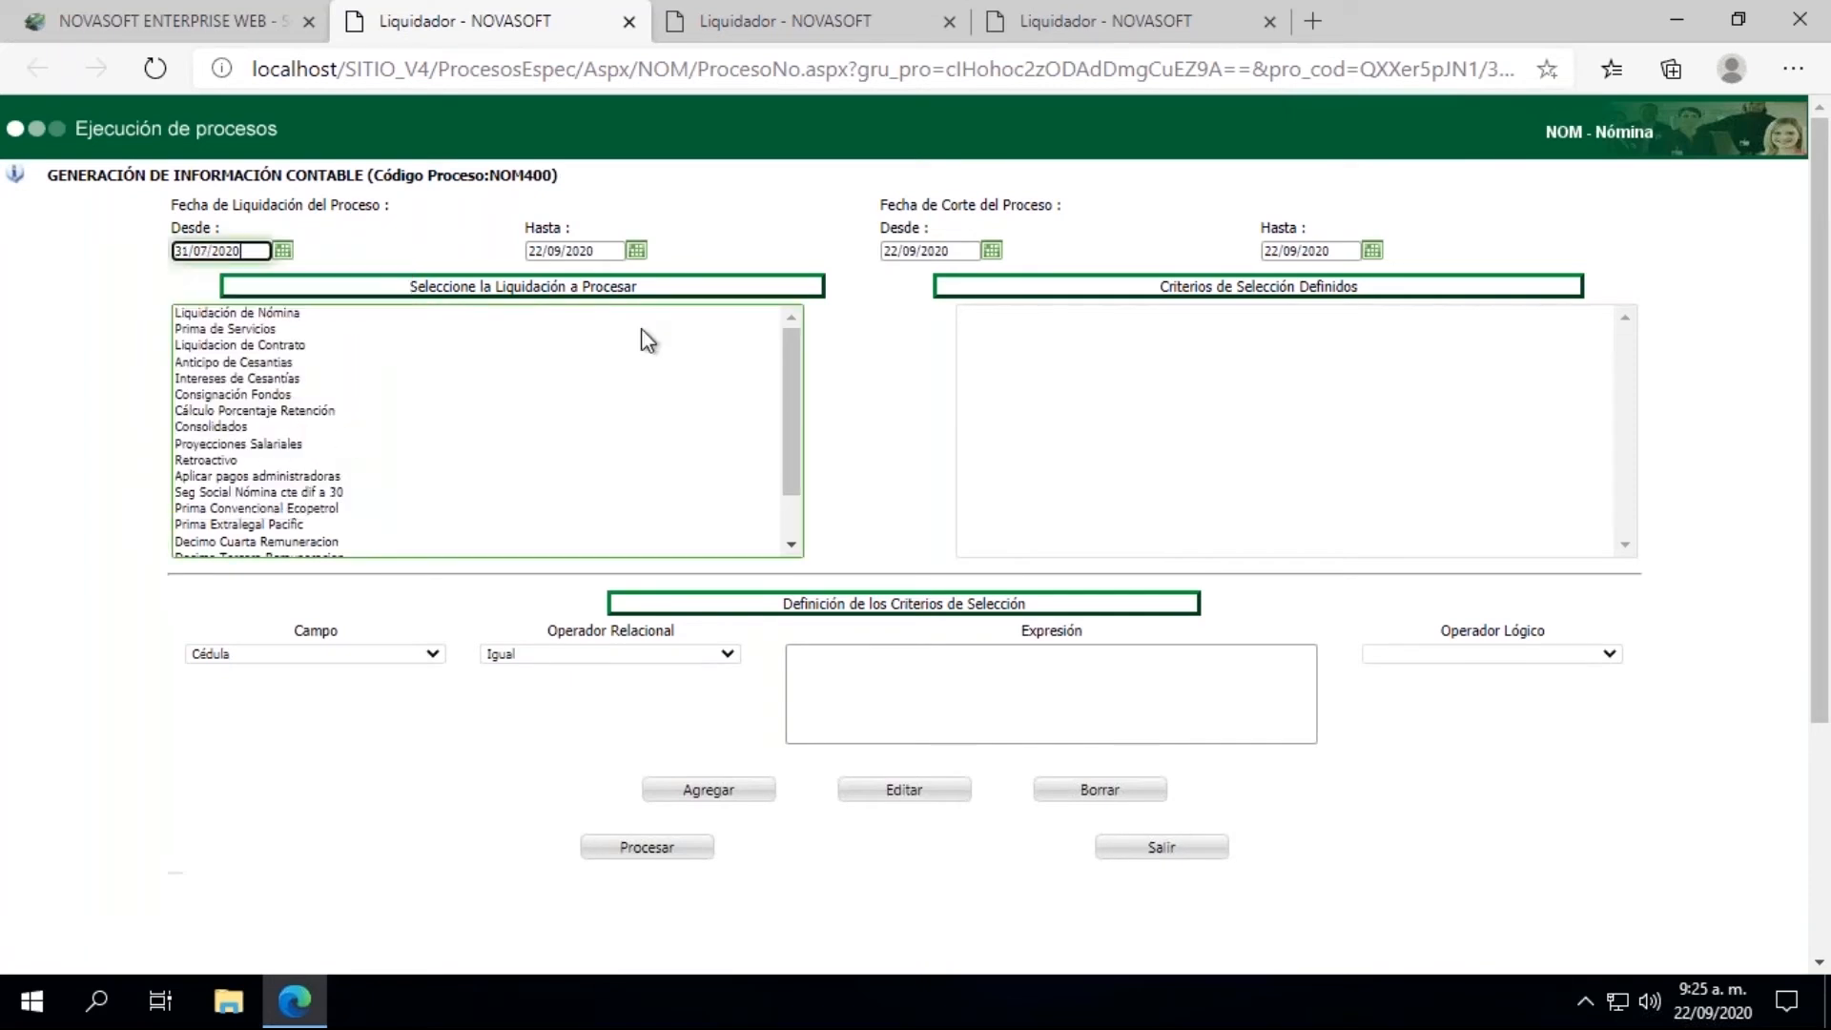
{"action": "left_click", "coordinate": [637, 252]}
{"action": "left_click", "coordinate": [545, 282]}
{"action": "left_click", "coordinate": [545, 283]}
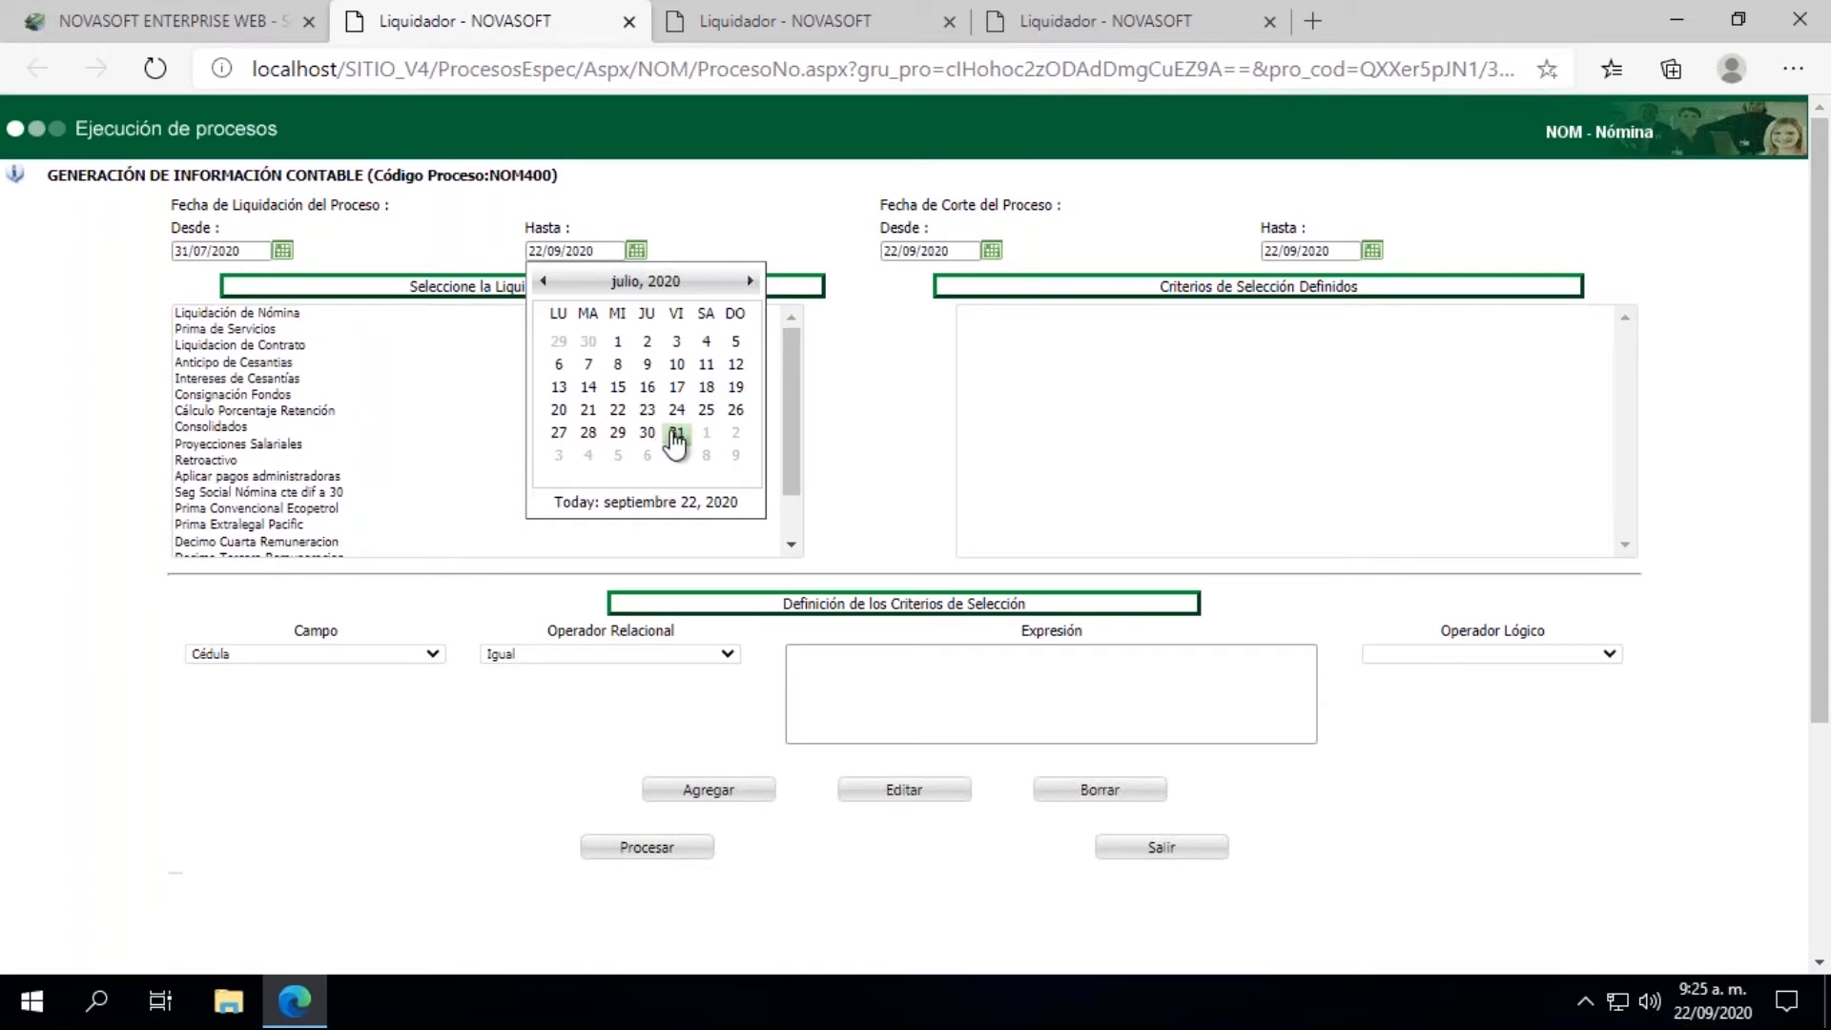
{"action": "left_click", "coordinate": [671, 434]}
Step: Set the Fecha de Corte range of the accounting generation process from 31/07/2020 to 31/07/2020
{"action": "left_click", "coordinate": [992, 251]}
{"action": "left_click", "coordinate": [900, 282]}
{"action": "left_click", "coordinate": [901, 282]}
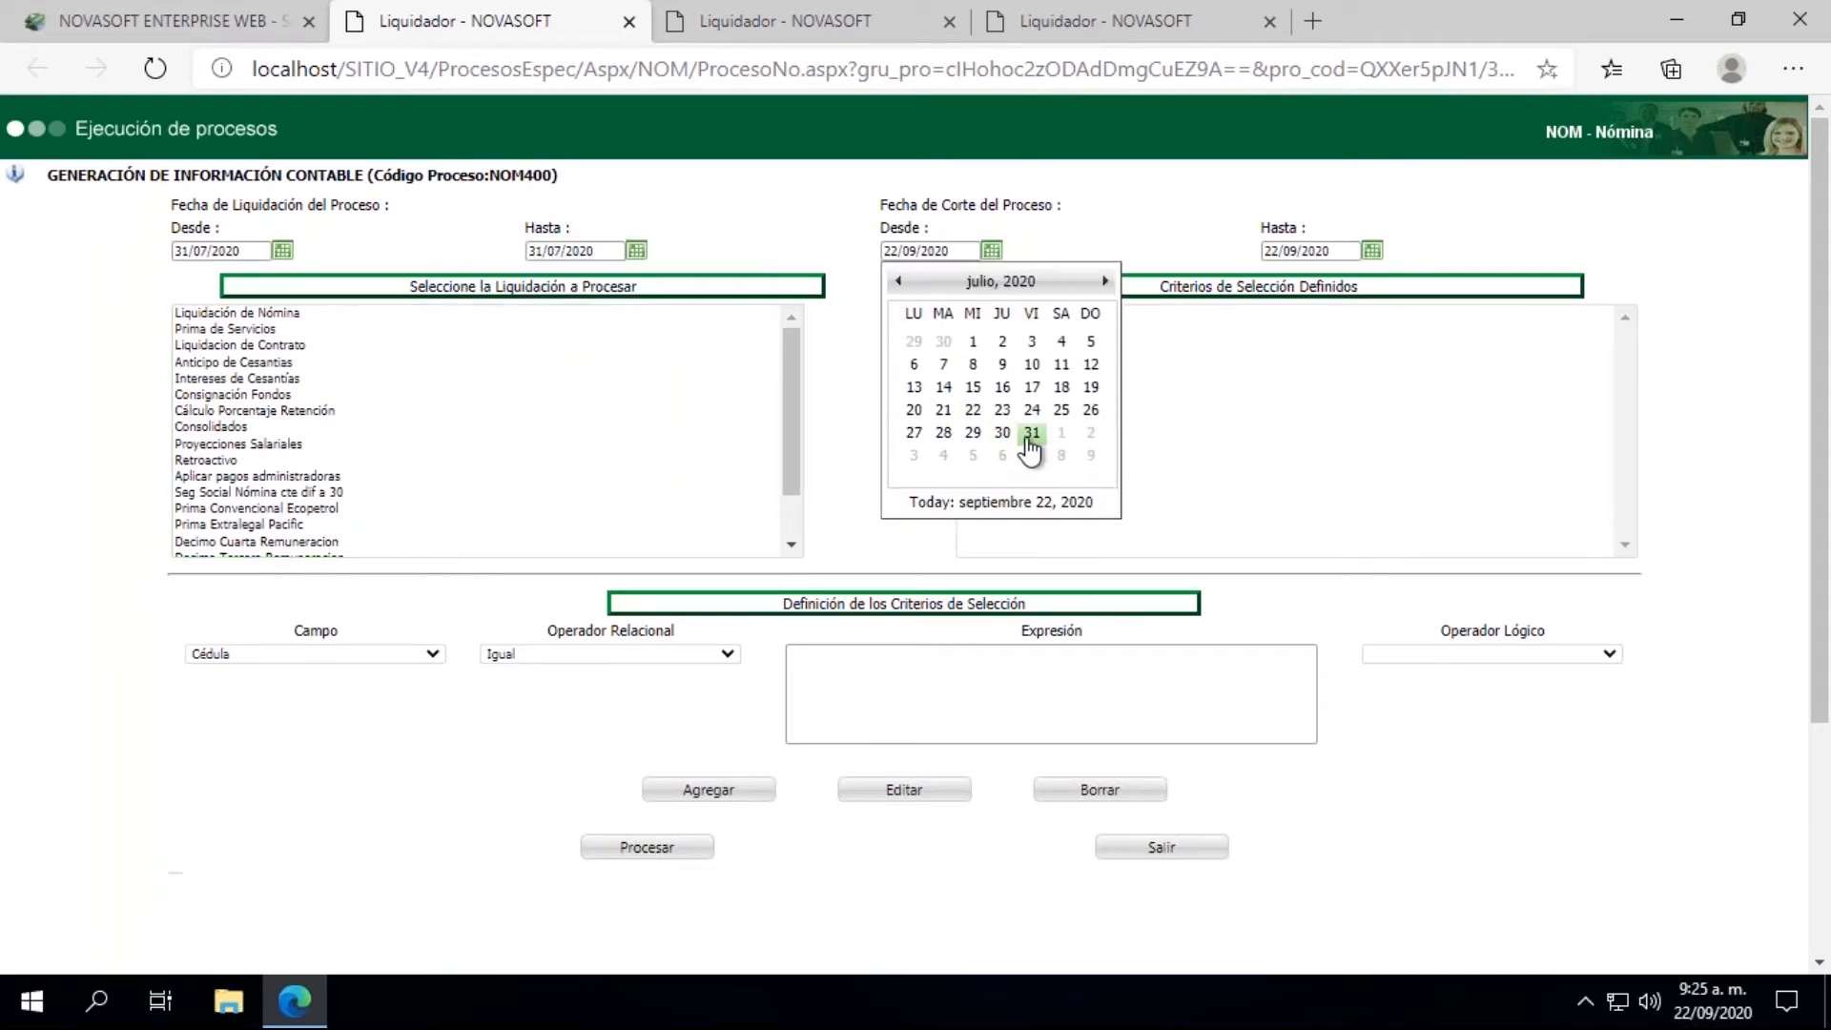
{"action": "left_click", "coordinate": [1030, 438]}
{"action": "left_click", "coordinate": [1372, 251]}
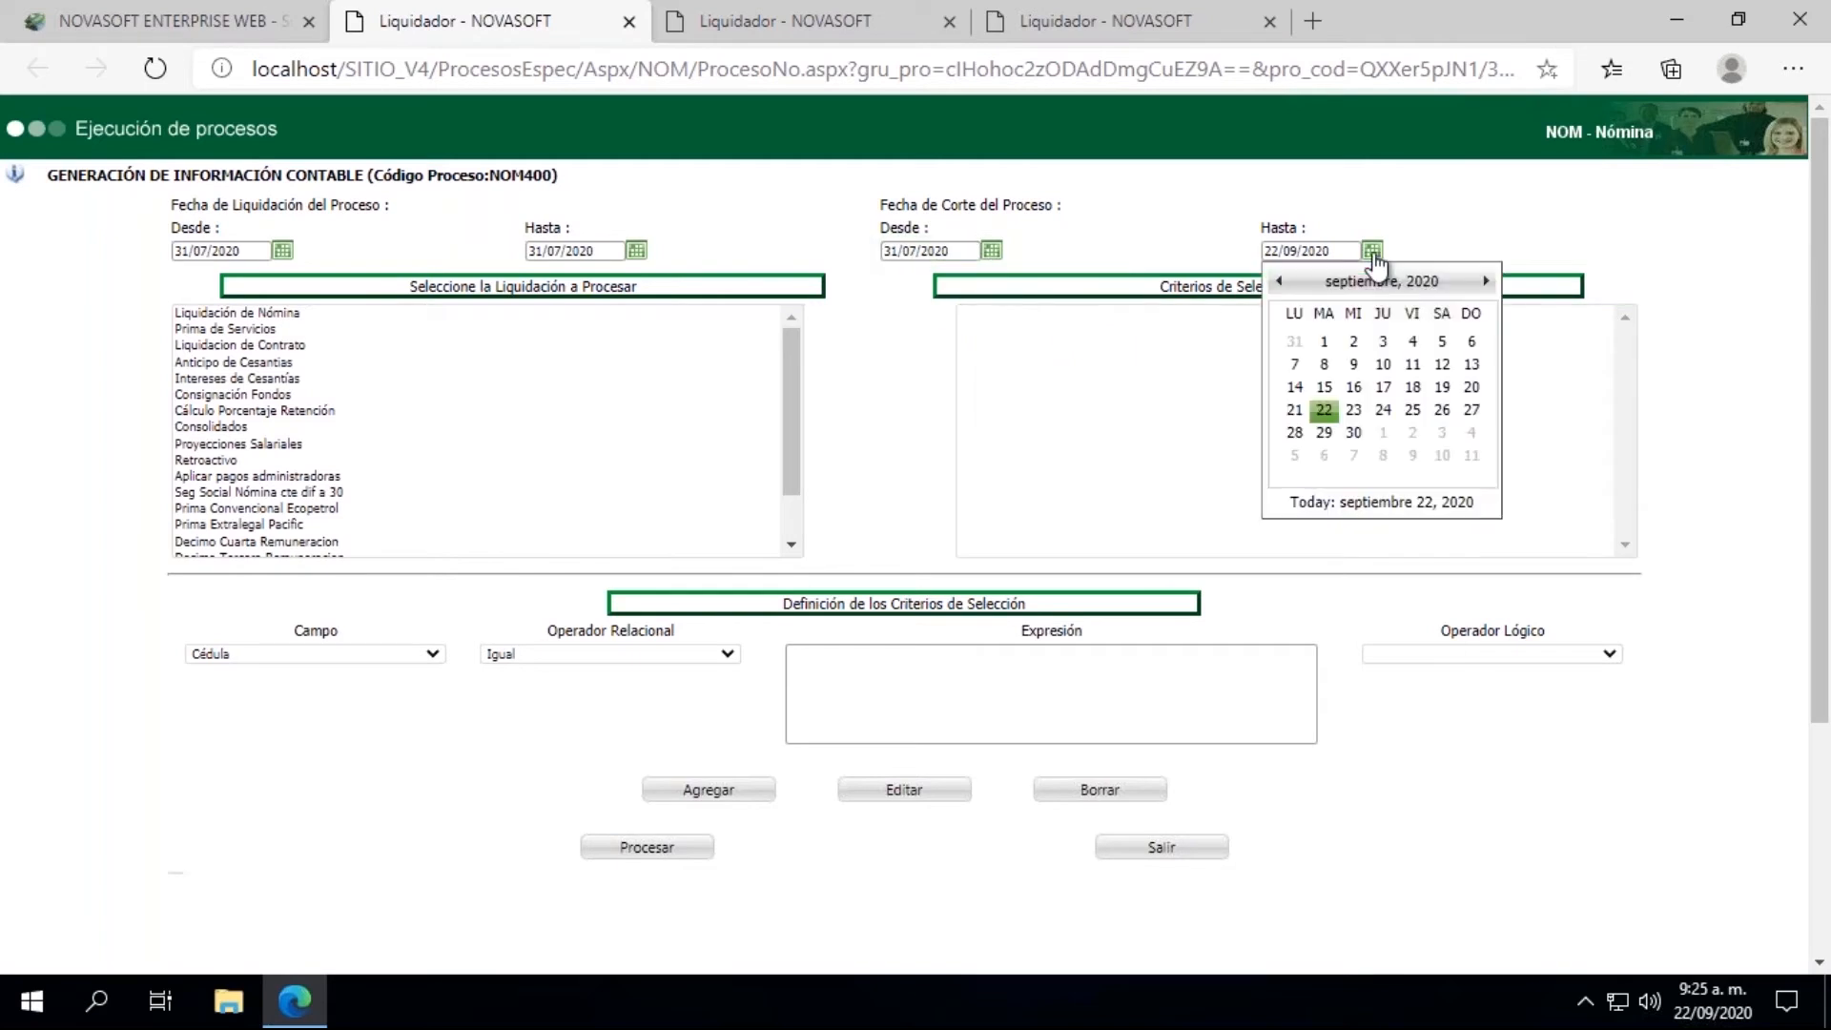
{"action": "left_click", "coordinate": [1294, 281]}
{"action": "left_click", "coordinate": [1294, 282]}
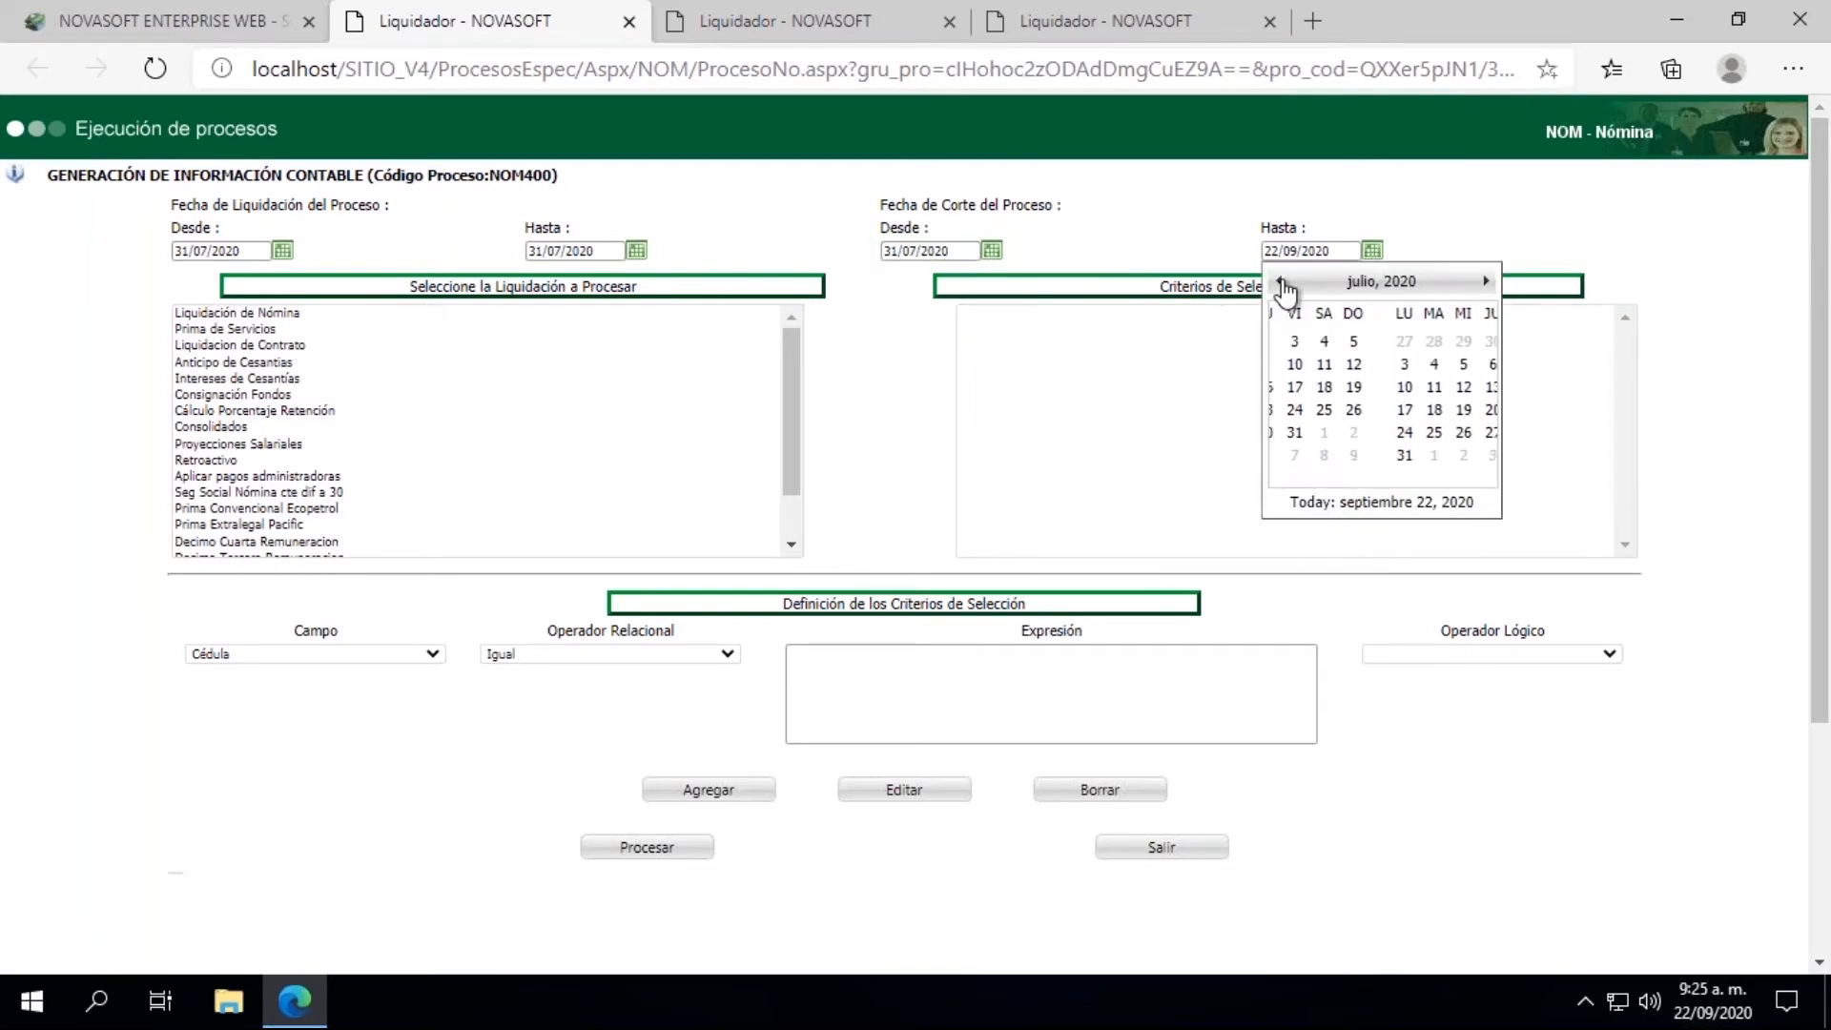
{"action": "left_click", "coordinate": [1413, 432]}
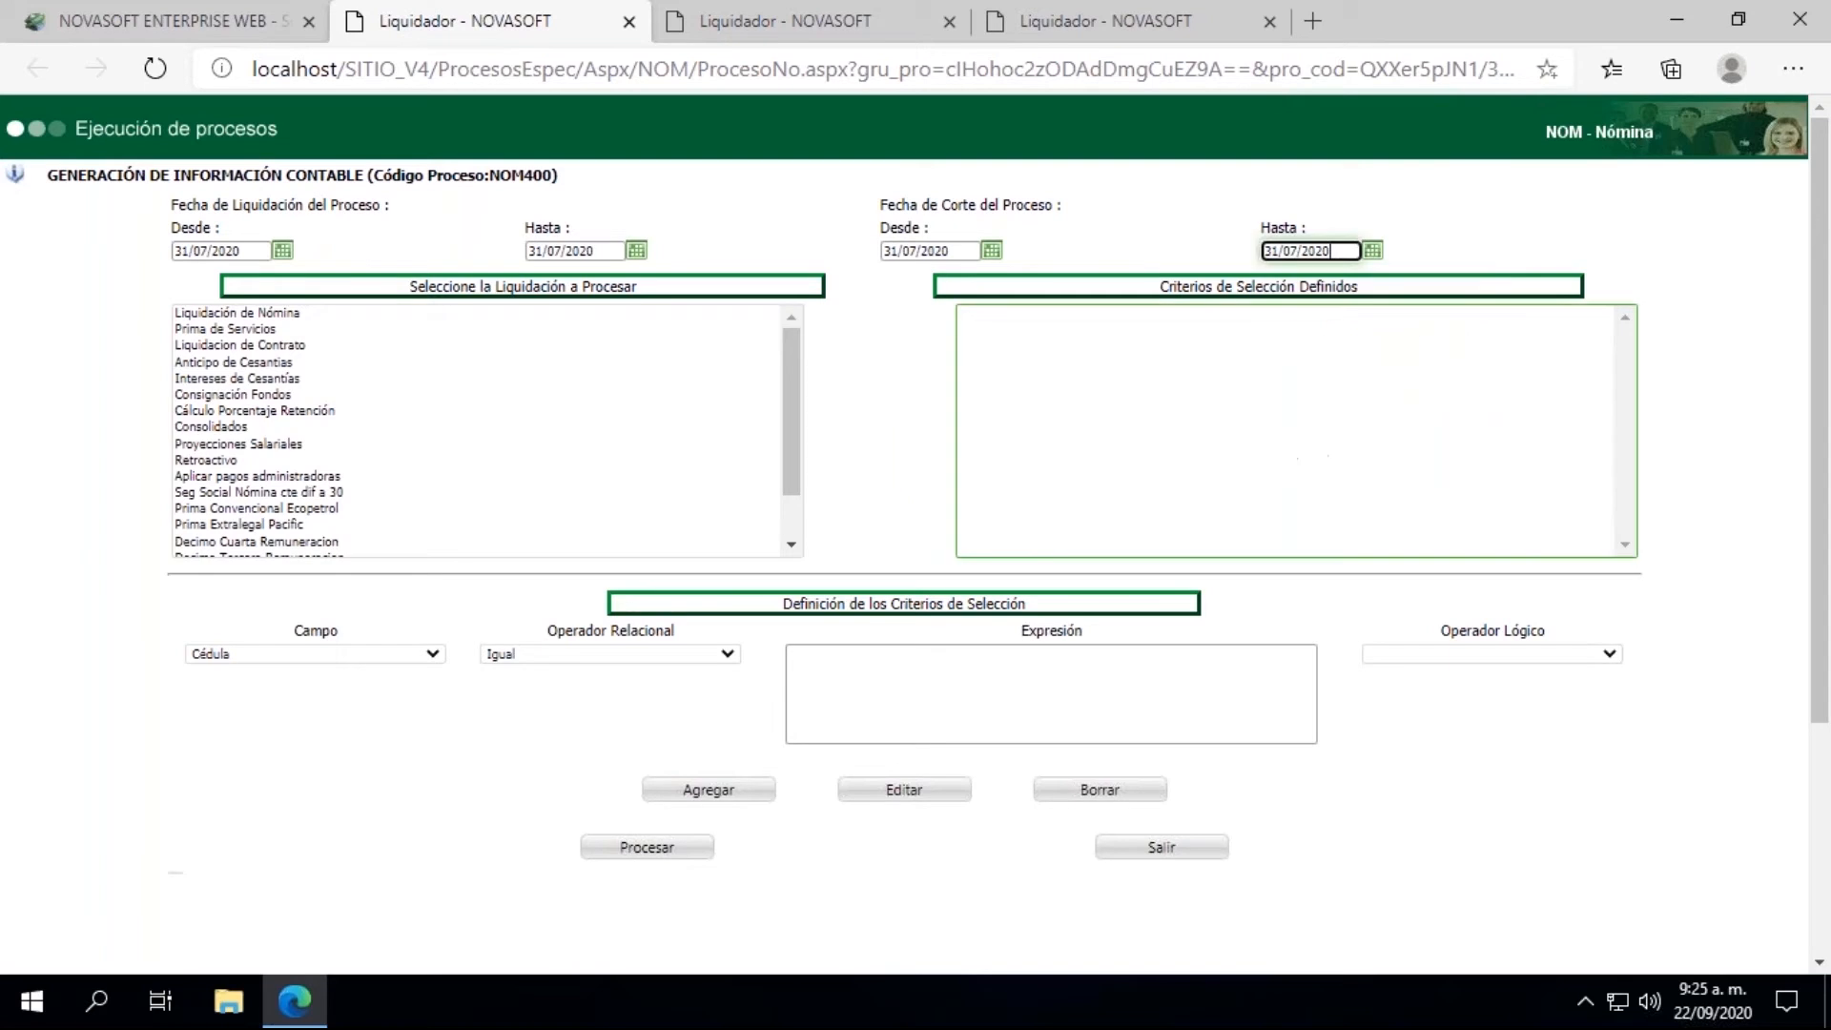
Step: Select Liquidación de Nómina for accounting generation and give the interface document the number 31072020 and description "Nomina 31072020"
{"action": "left_click", "coordinate": [214, 317]}
{"action": "left_click", "coordinate": [689, 839]}
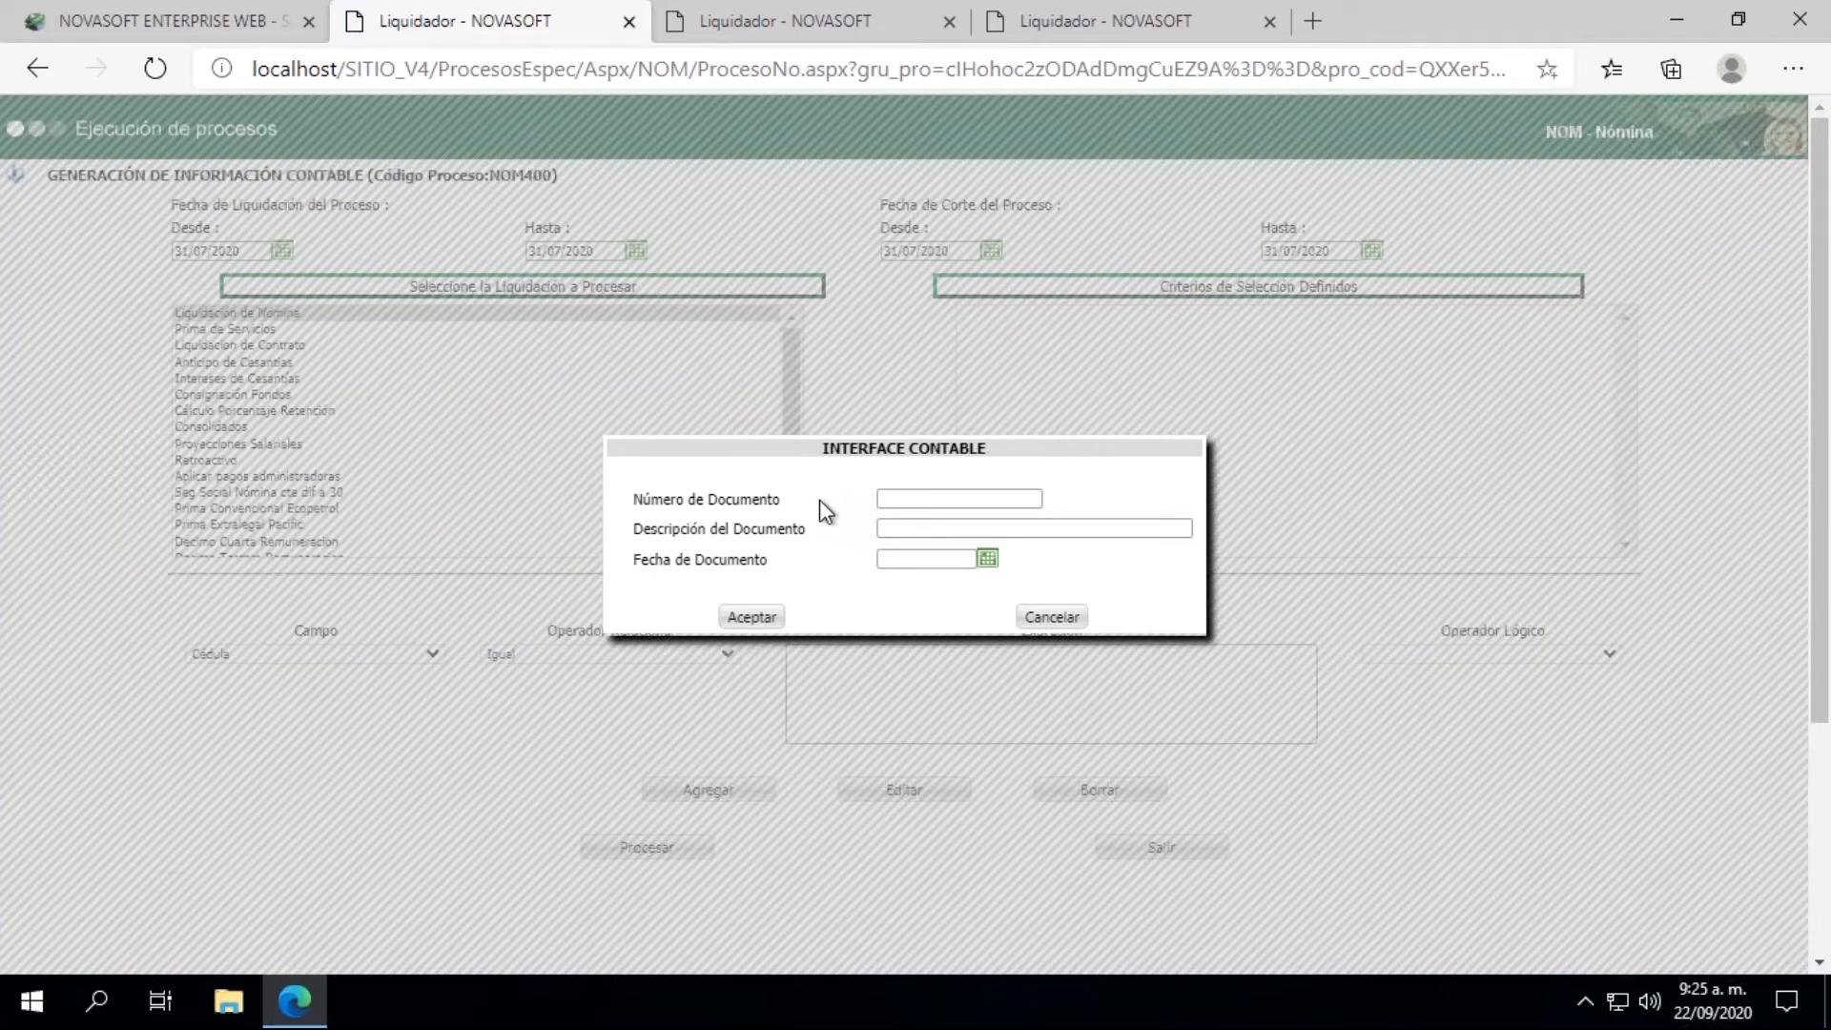
{"action": "left_click", "coordinate": [904, 500]}
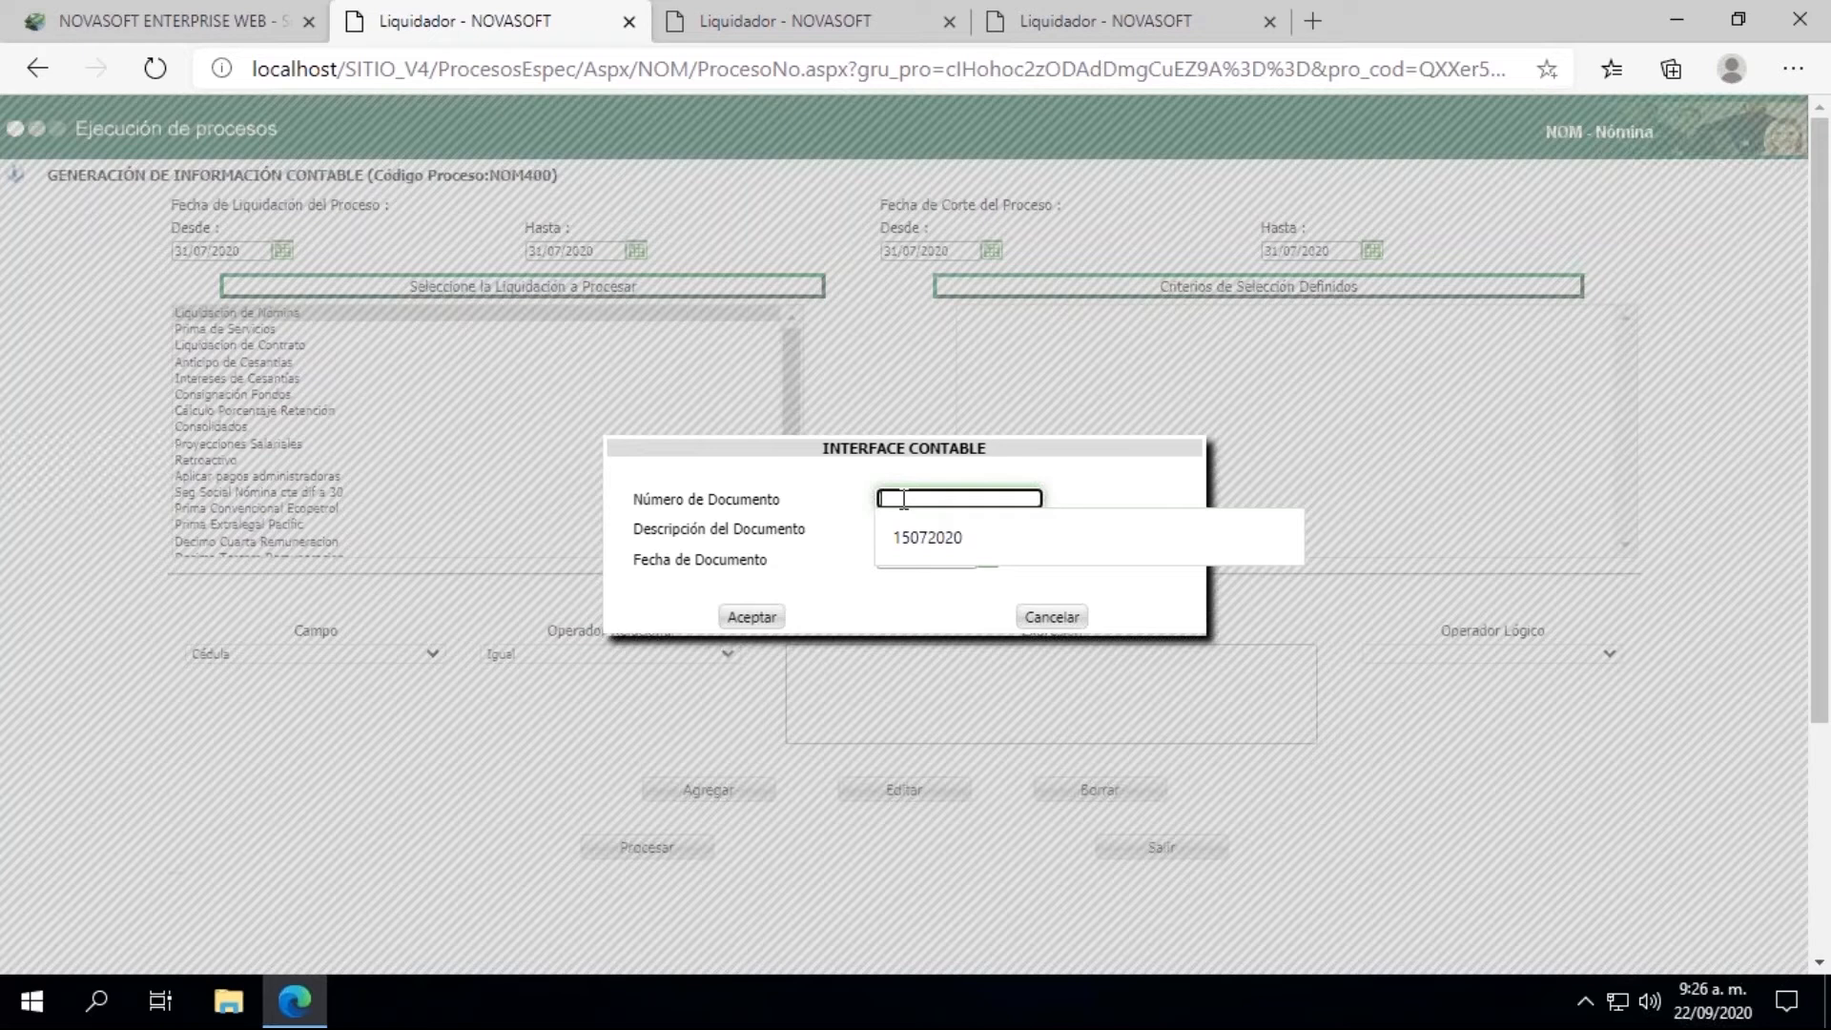
{"action": "type", "text": "31"}
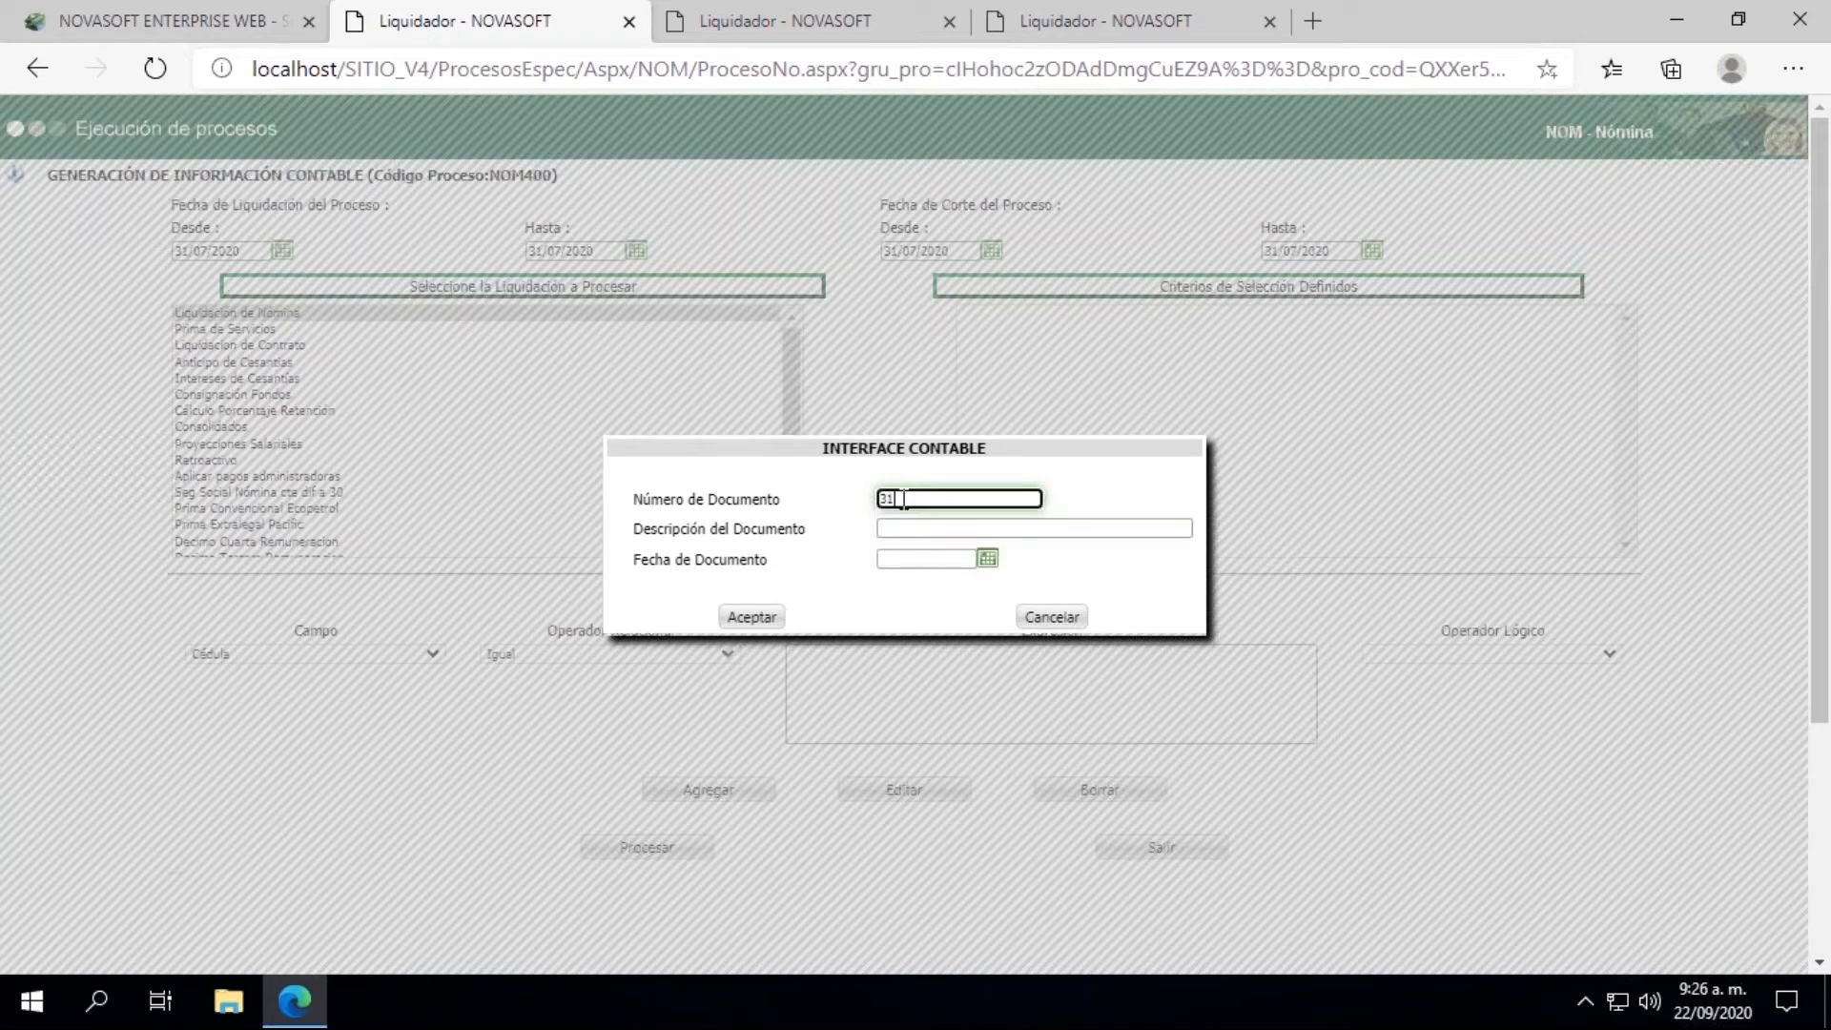
{"action": "type", "text": "072020"}
{"action": "left_click", "coordinate": [947, 529]}
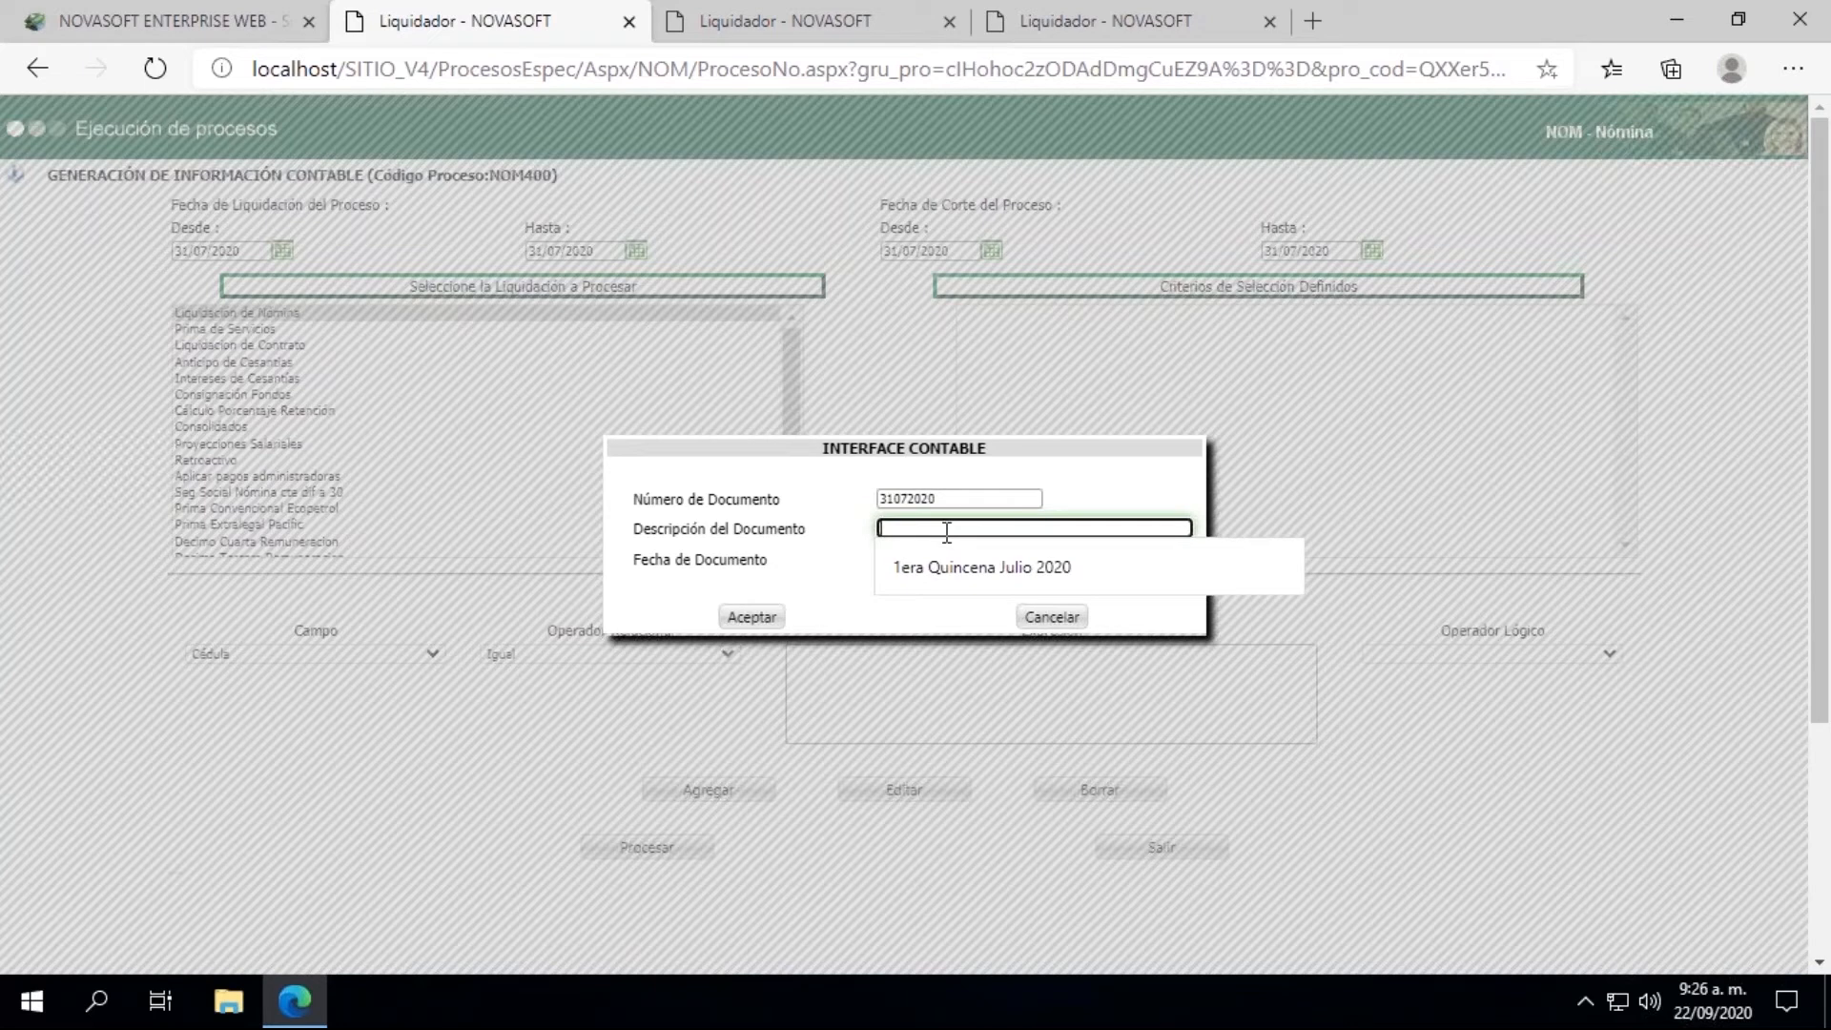
{"action": "type", "text": "Nomina 31"}
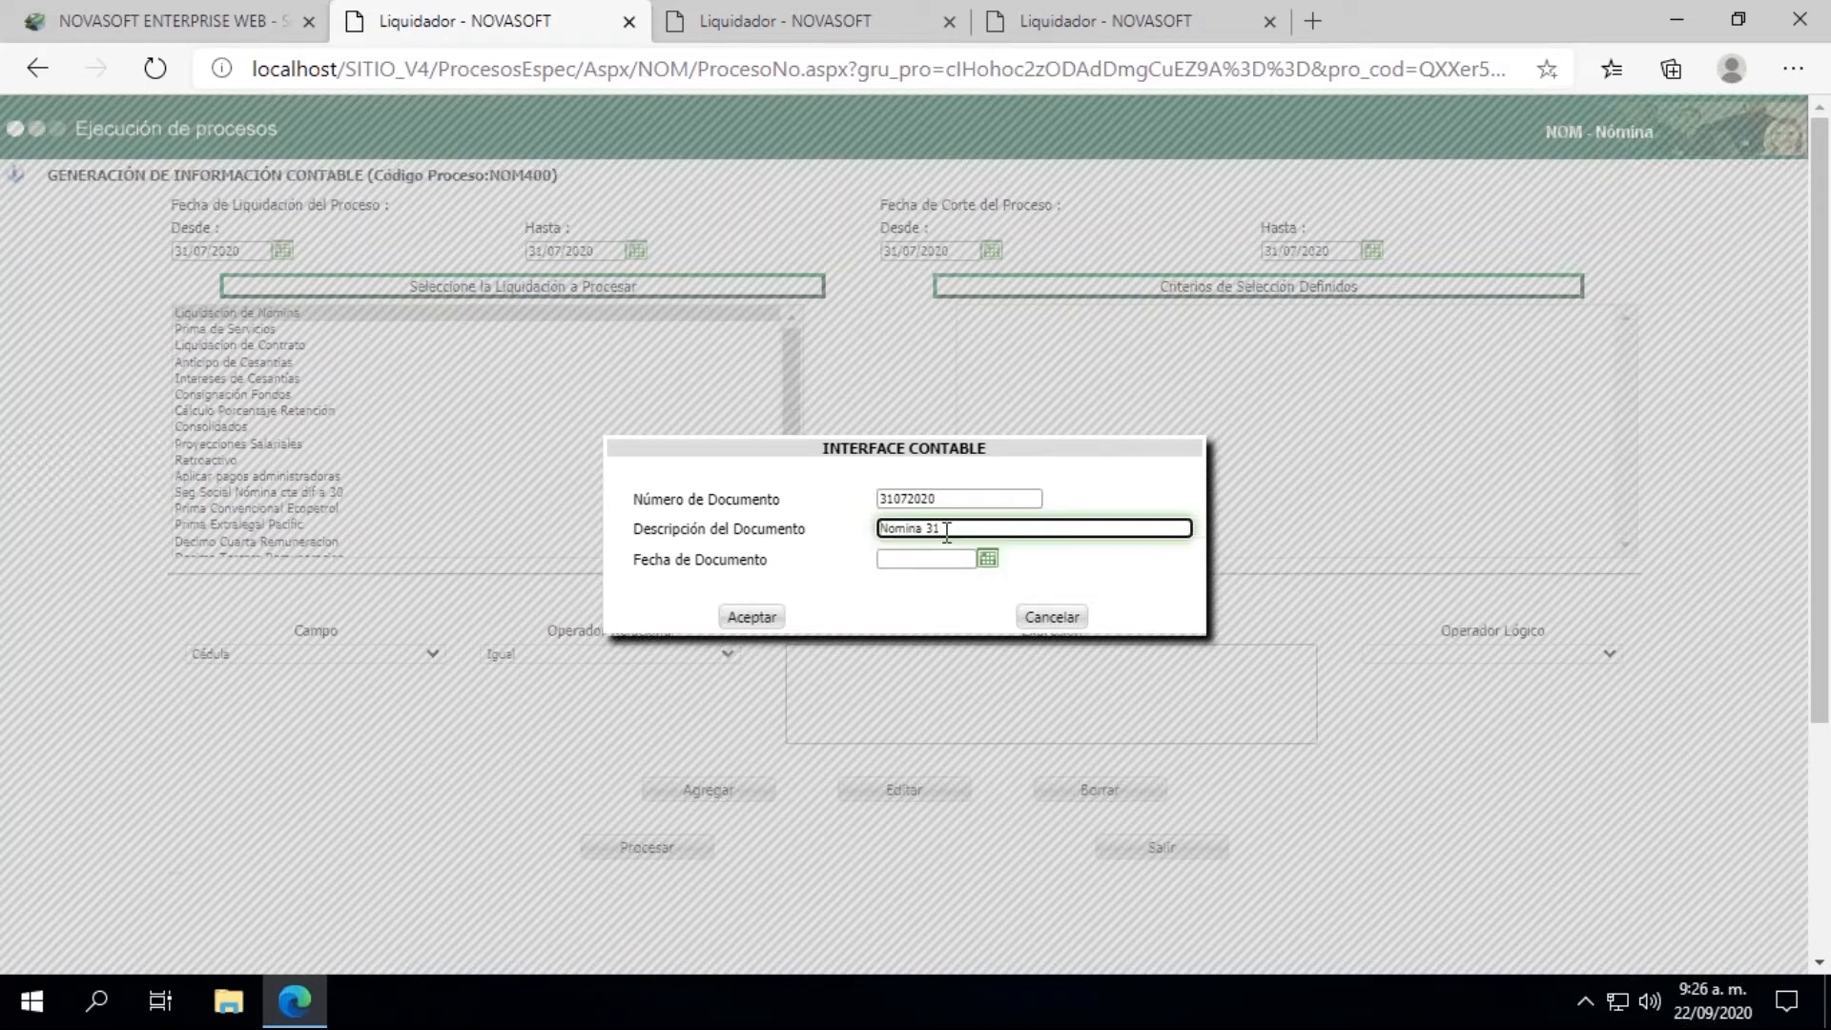
{"action": "type", "text": "072020"}
Step: Set the interface document's Fecha de Documento to 31/07/2020, accept its data and process the accounting generation
{"action": "left_click", "coordinate": [987, 558]}
{"action": "left_click", "coordinate": [894, 588]}
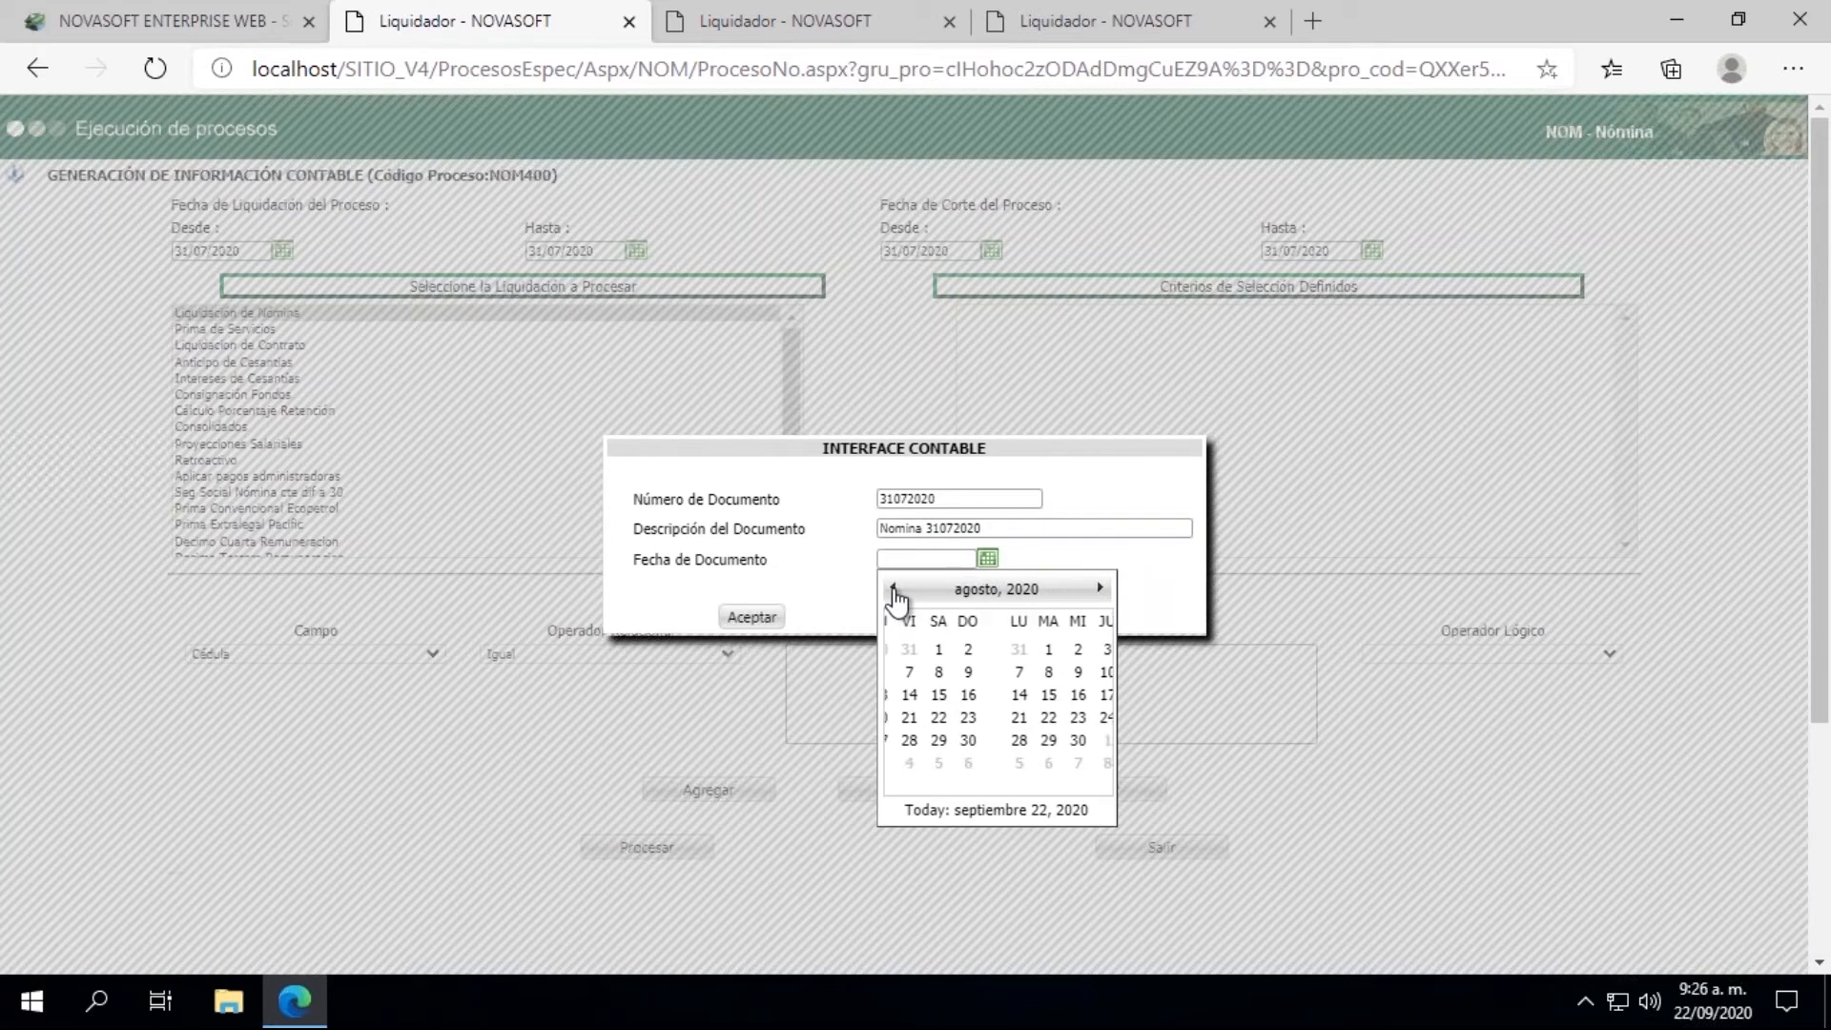
{"action": "left_click", "coordinate": [894, 589]}
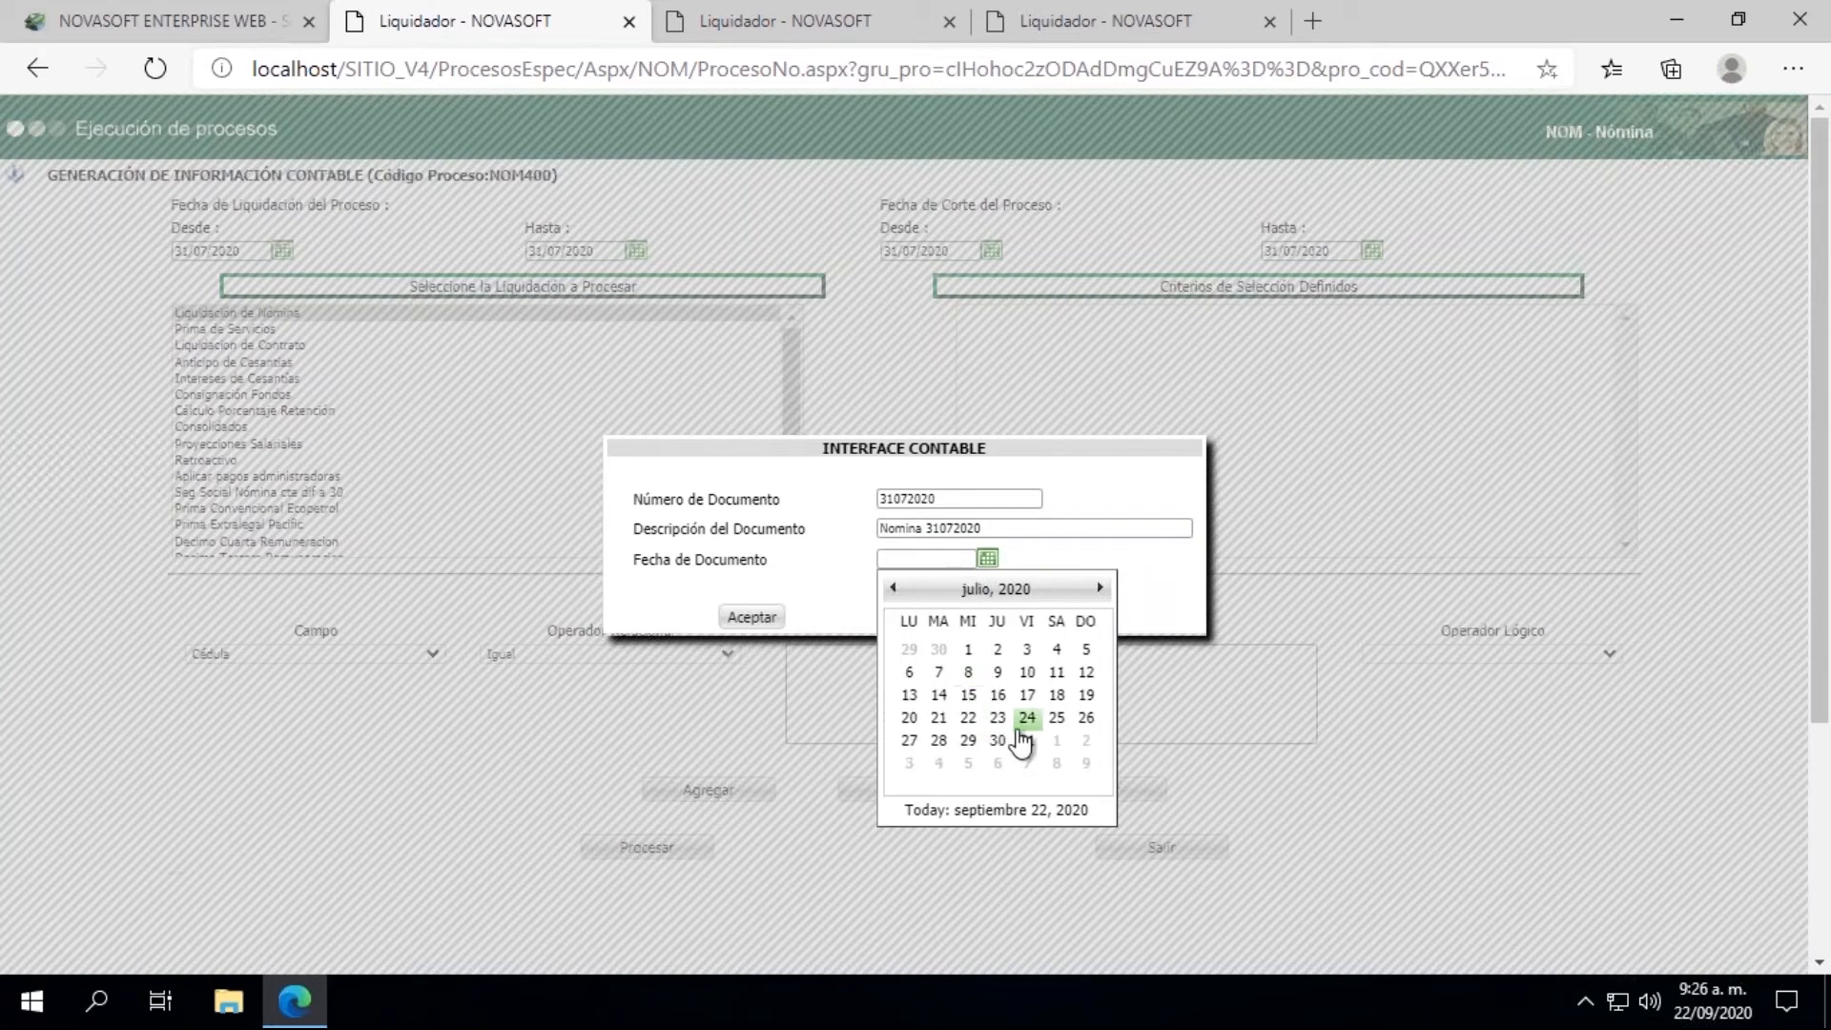
{"action": "left_click", "coordinate": [1029, 754]}
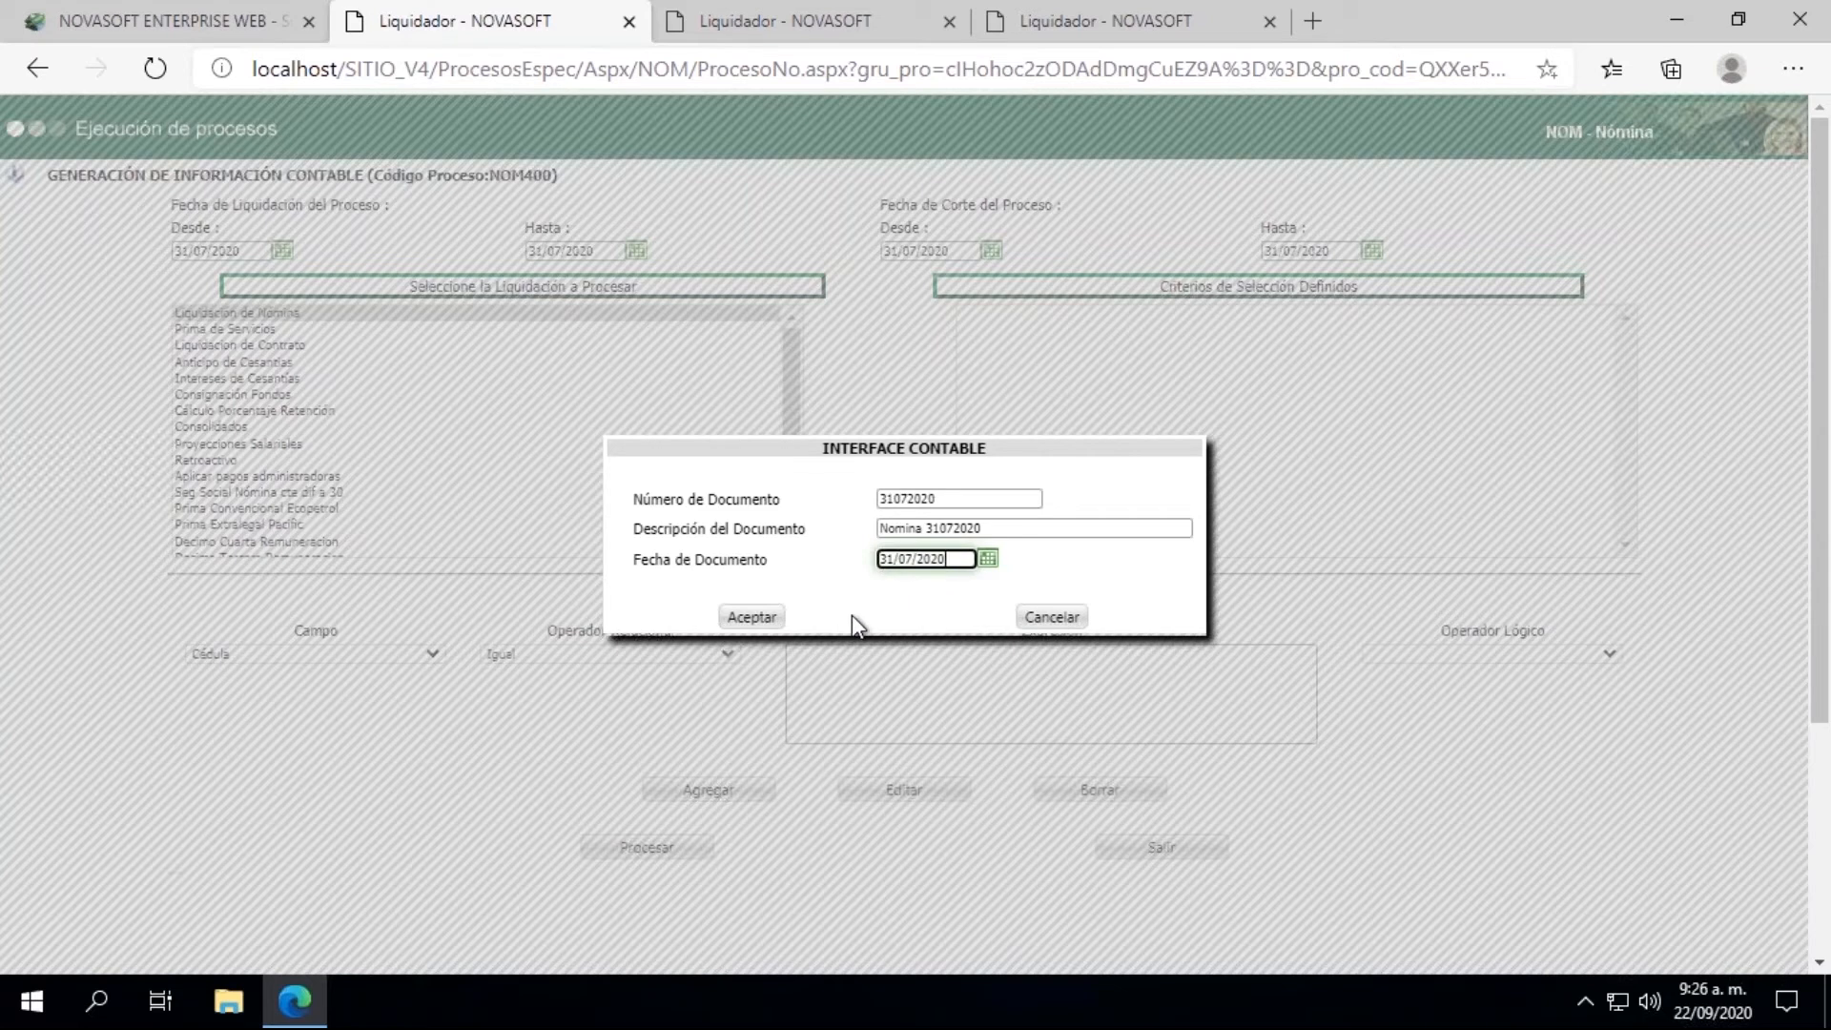
{"action": "left_click", "coordinate": [752, 618]}
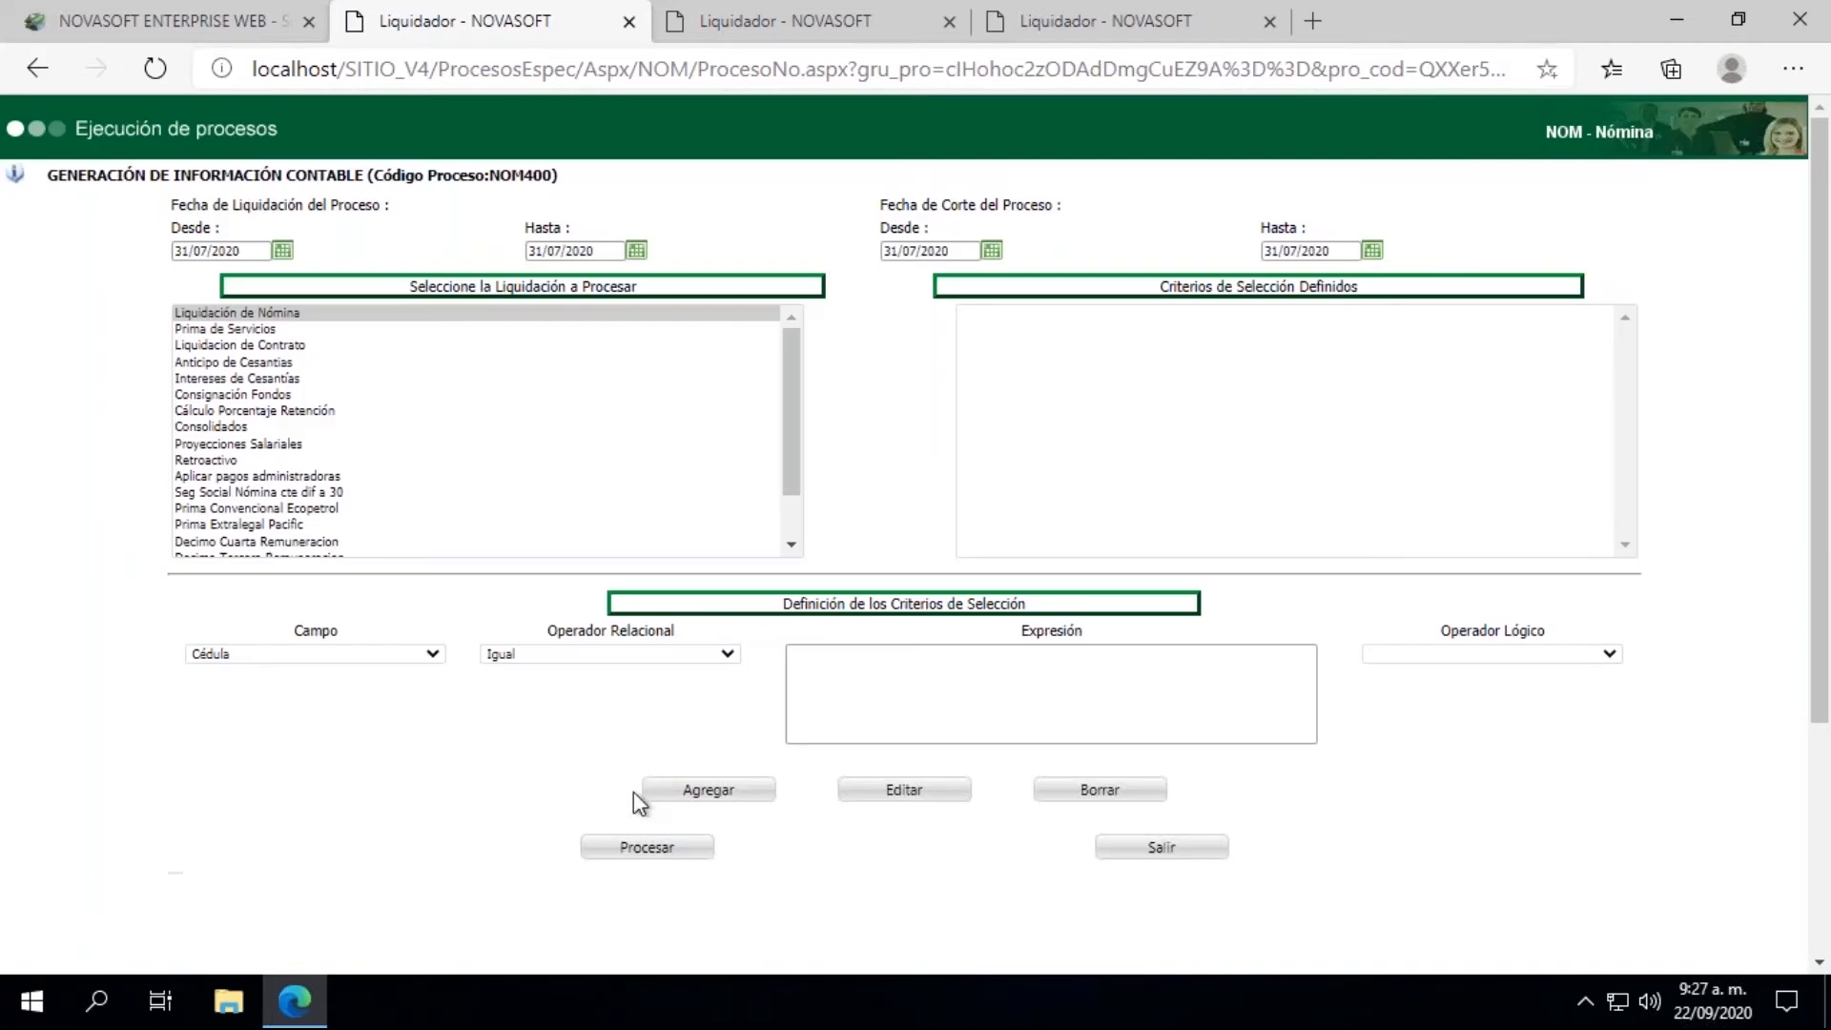
{"action": "left_click", "coordinate": [634, 847]}
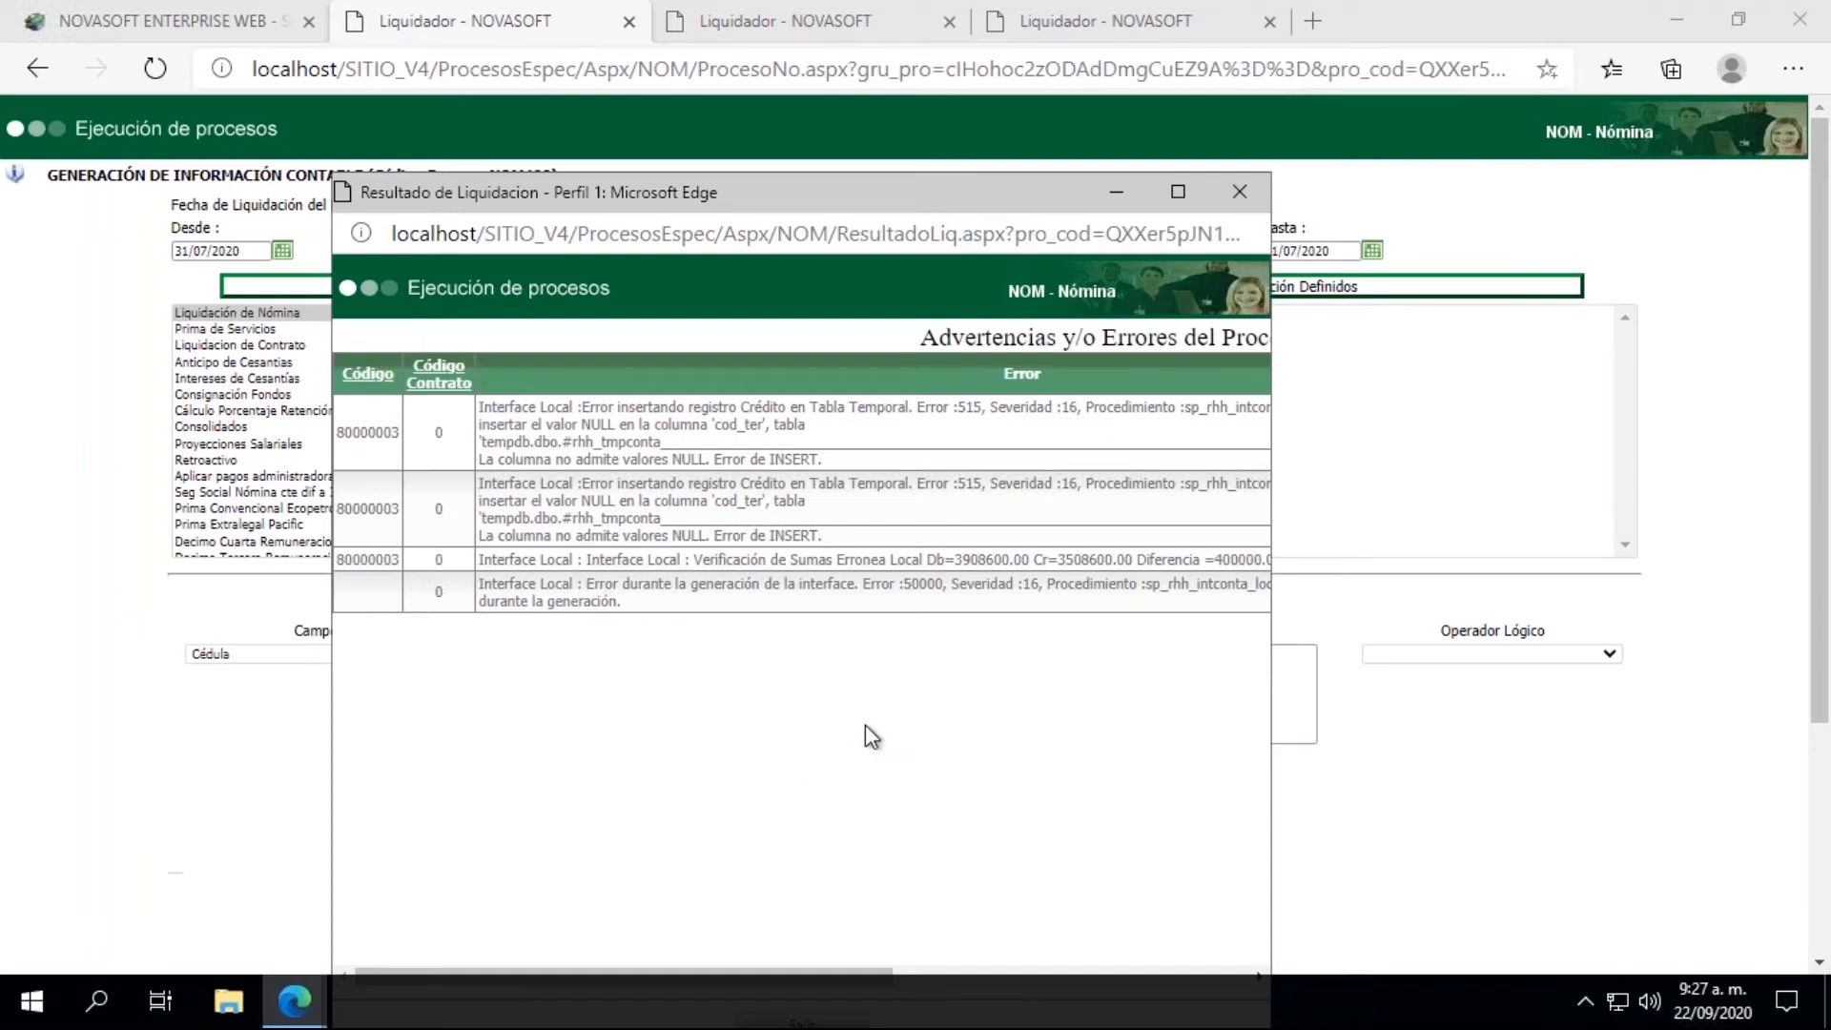
Step: Inspect the amount difference in the sums verification error and copy its employee code, then minimize the results window
{"action": "double_click", "coordinate": [371, 559]}
{"action": "left_click_drag", "start_coordinate": [1215, 559], "coordinate": [1139, 562]}
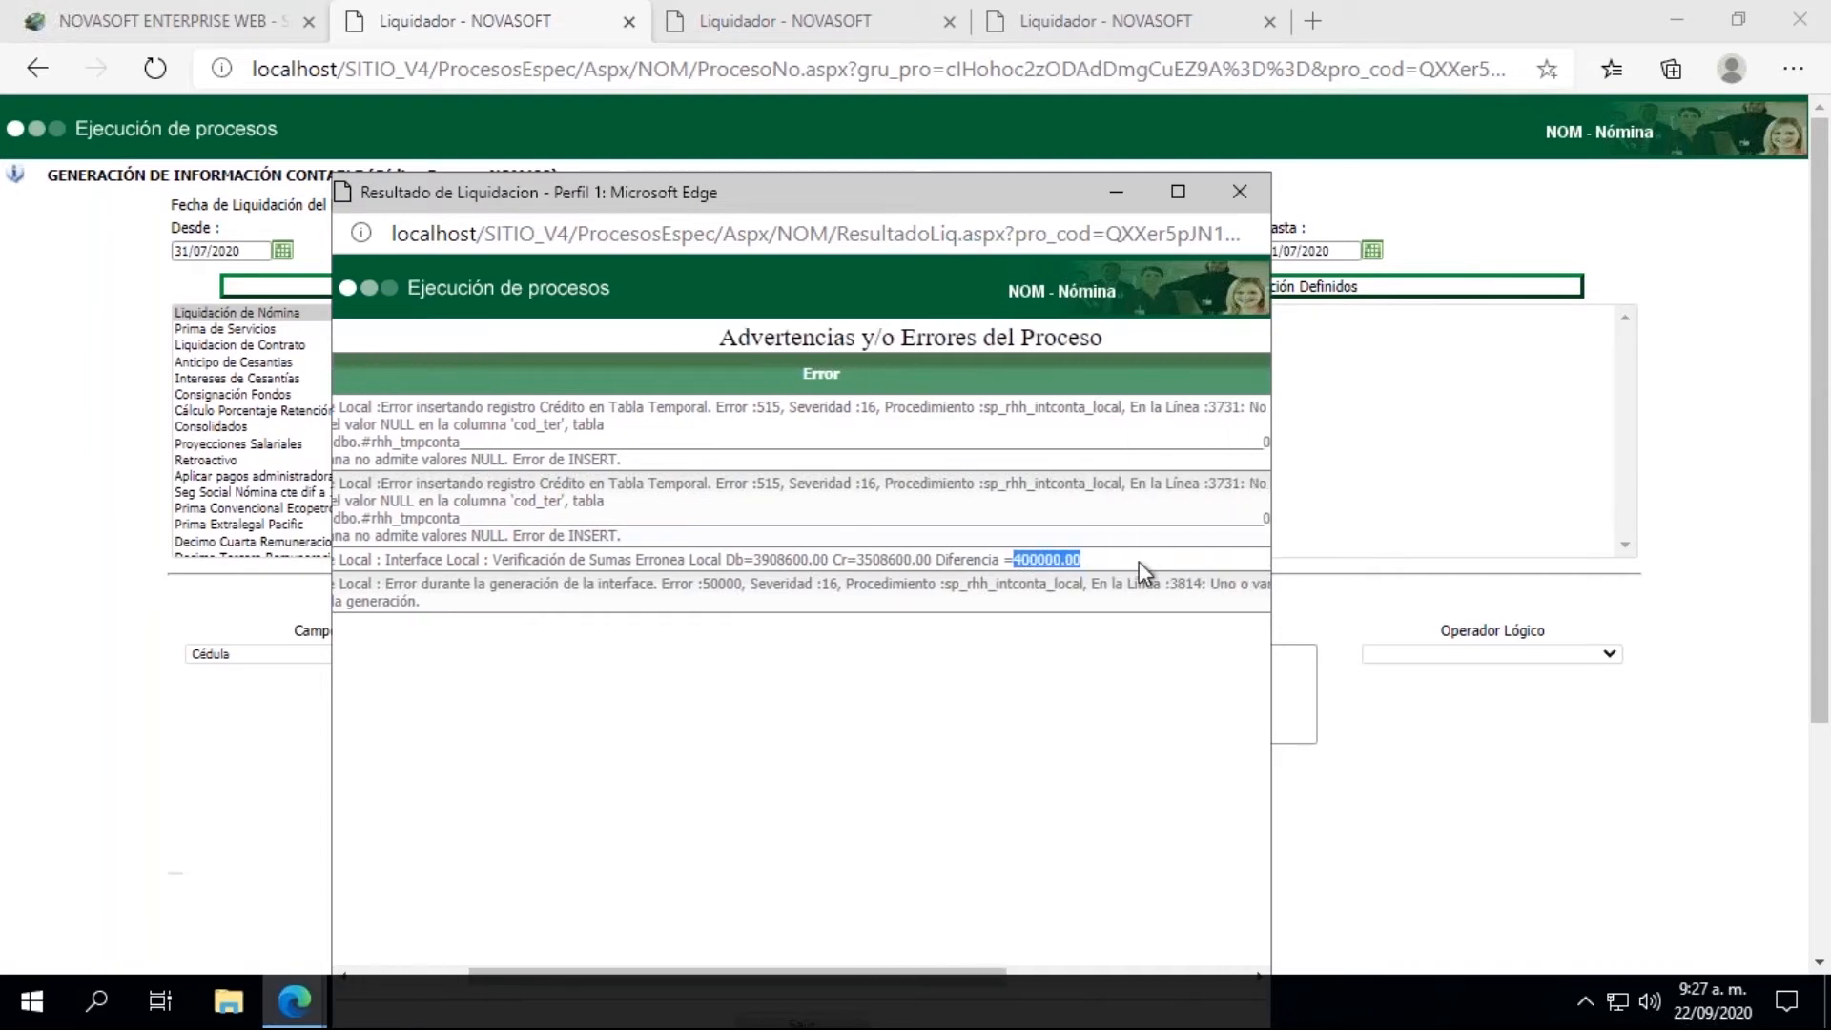
{"action": "left_click", "coordinate": [1069, 564]}
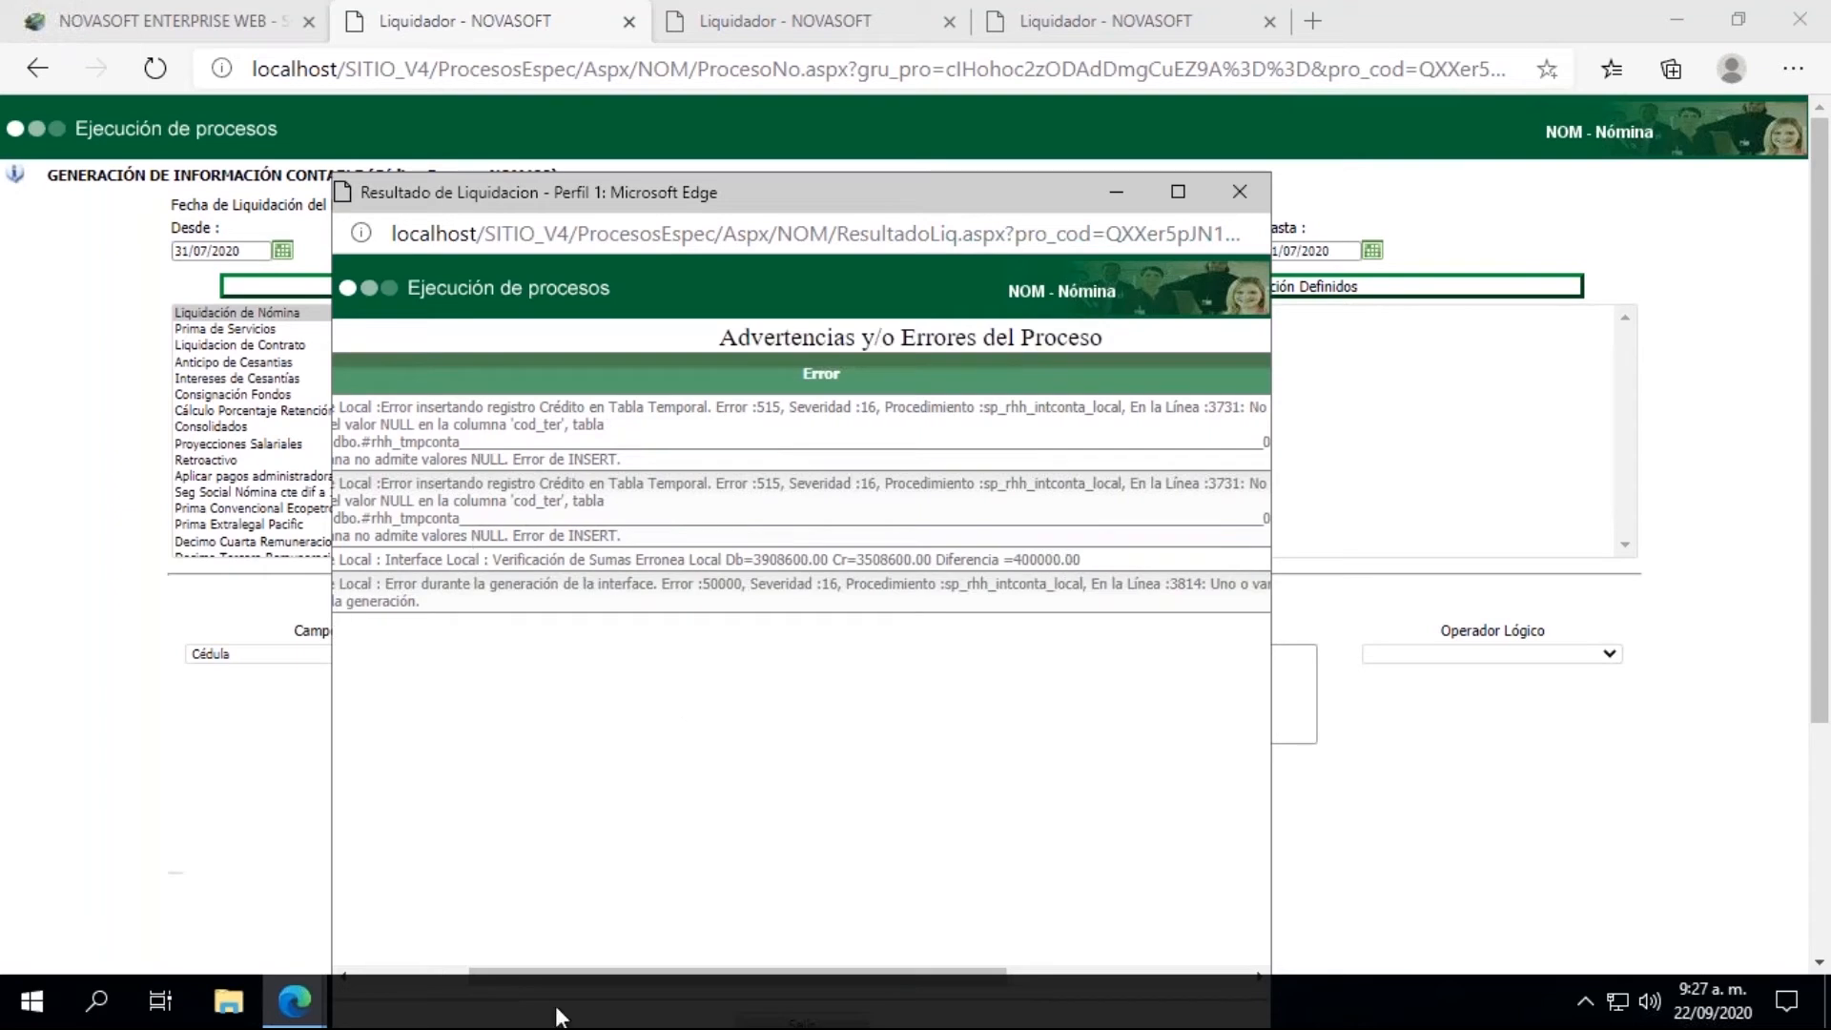
{"action": "left_click_drag", "start_coordinate": [552, 971], "coordinate": [364, 971]}
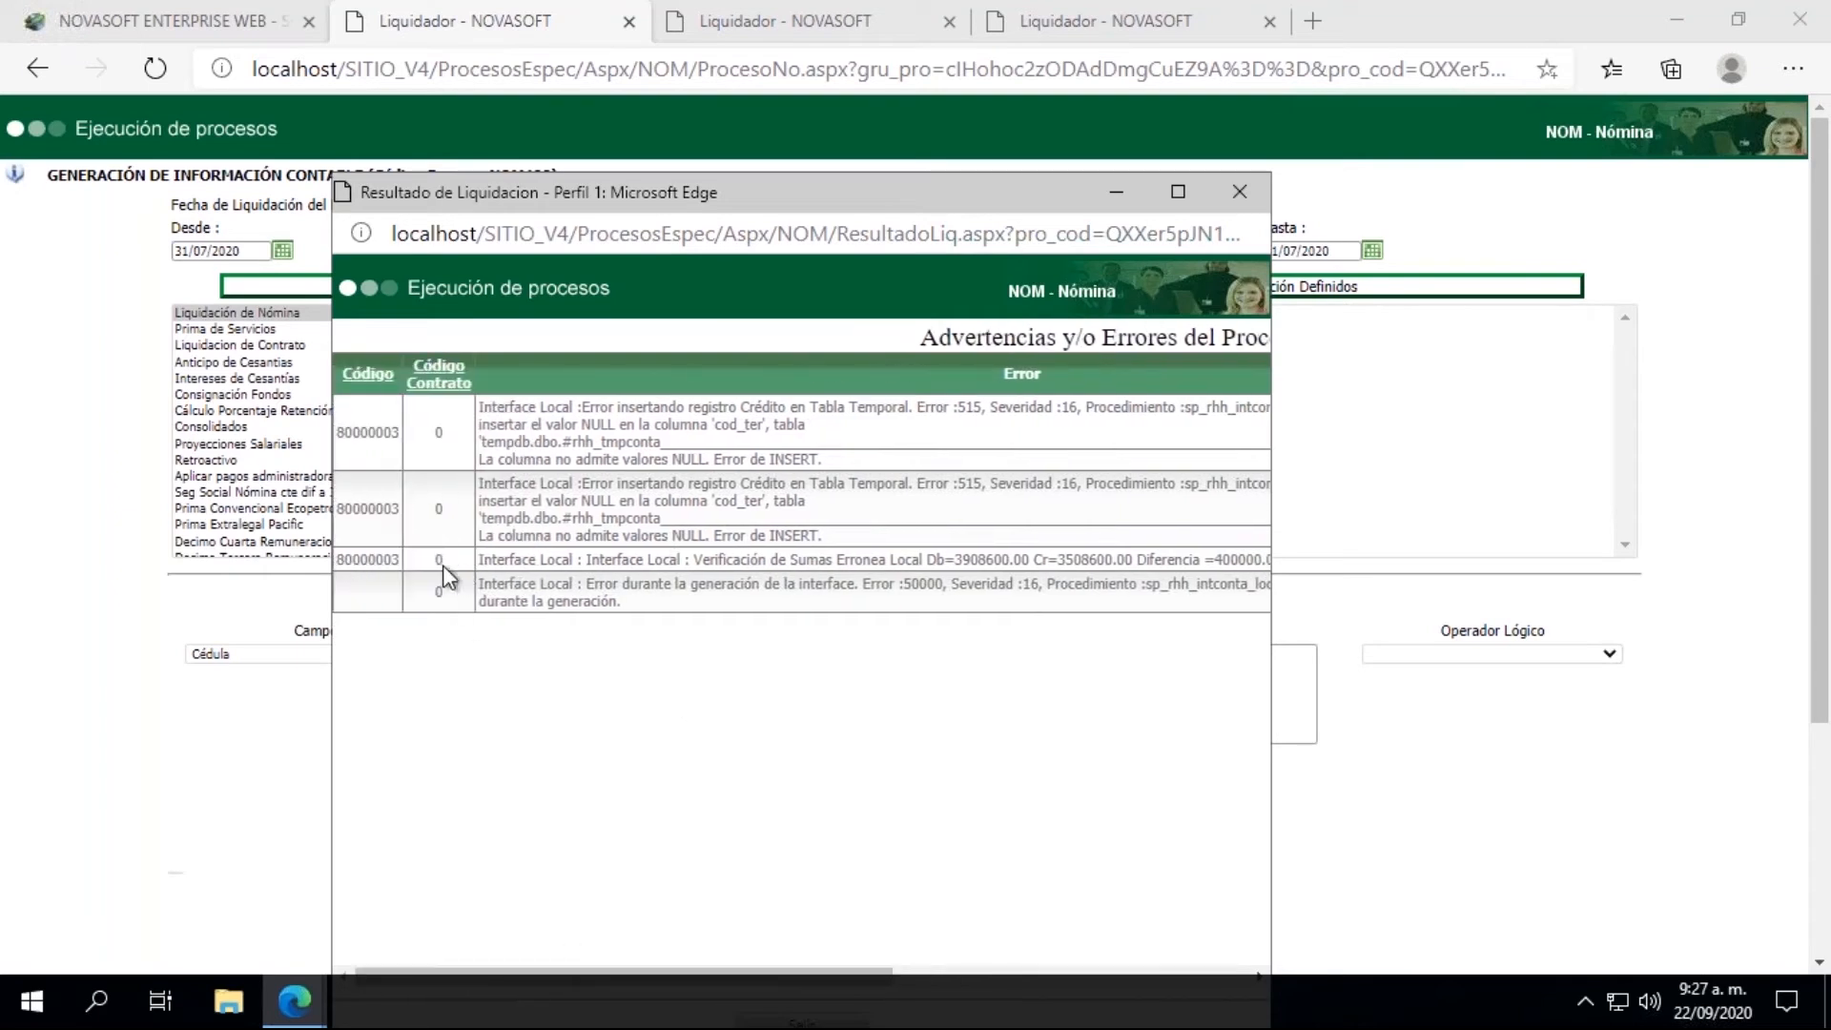
{"action": "double_click", "coordinate": [362, 560]}
{"action": "left_click", "coordinate": [1124, 193]}
Step: Open Información Hoja de Vida - Salarial from the main Novasoft page and load the employee with the copied code
{"action": "left_click", "coordinate": [205, 21]}
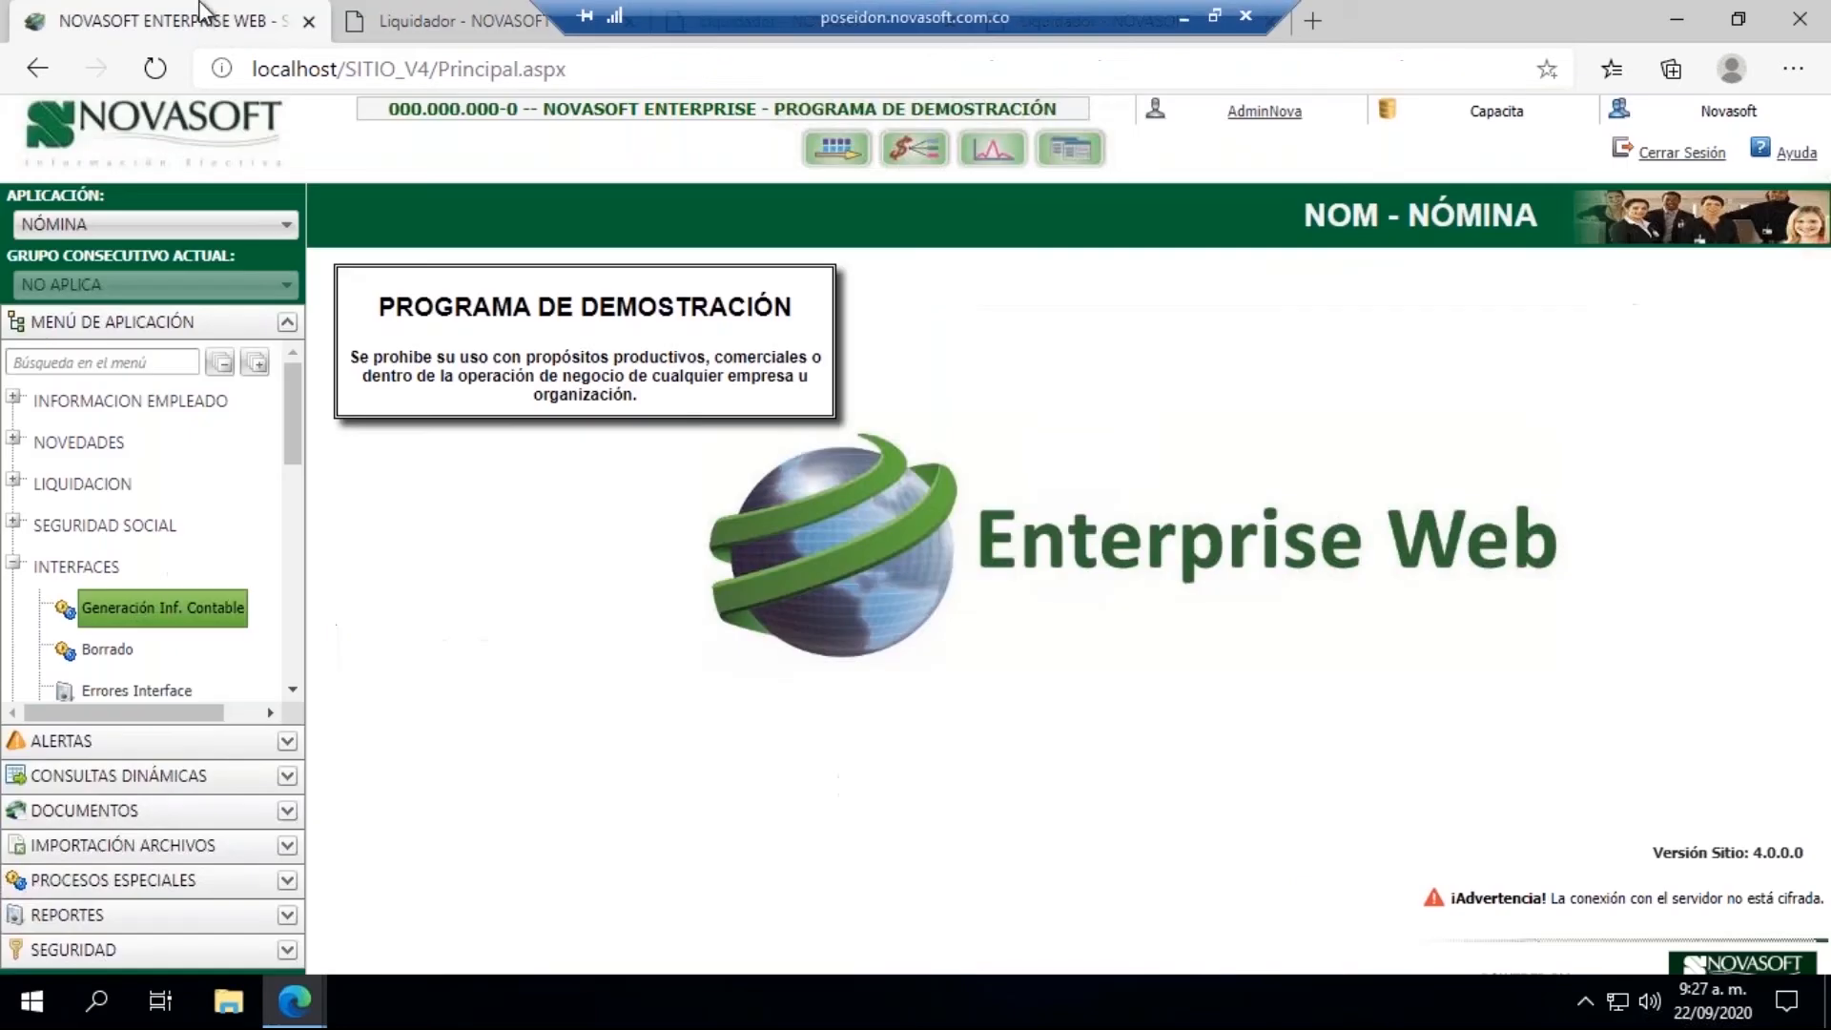
{"action": "left_click", "coordinate": [13, 397]}
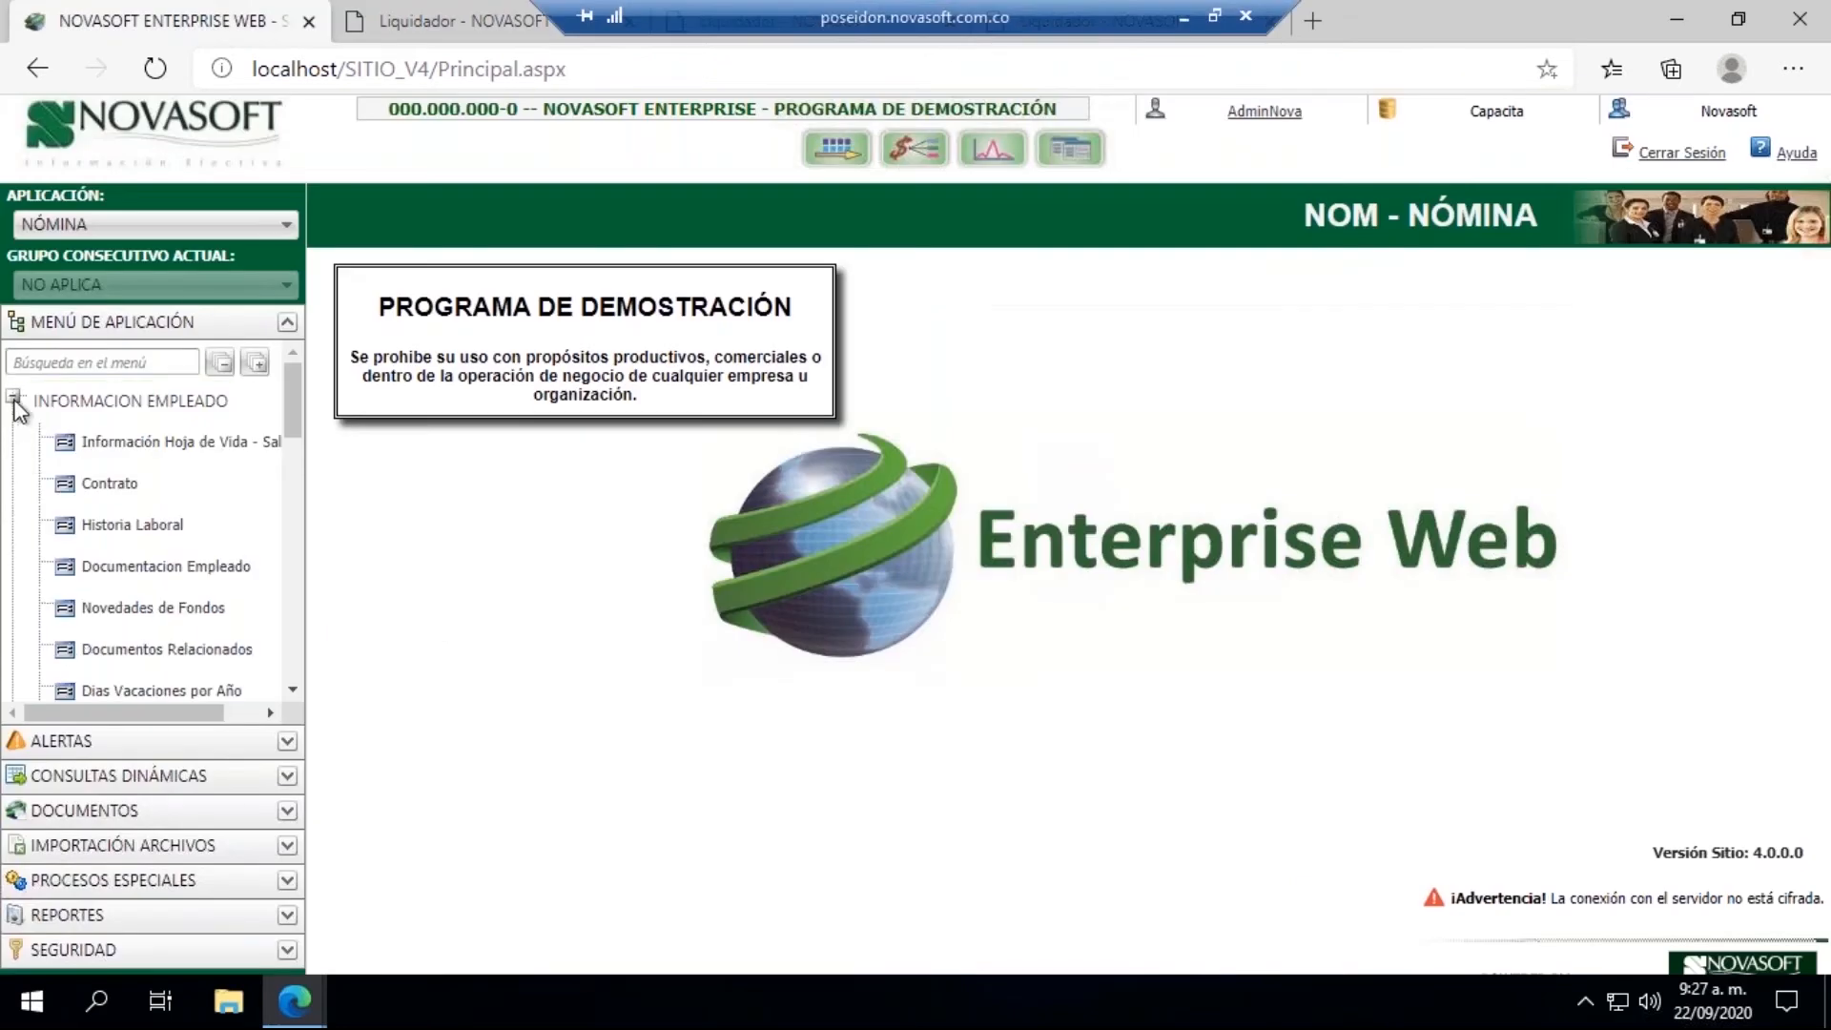
{"action": "left_click", "coordinate": [125, 442]}
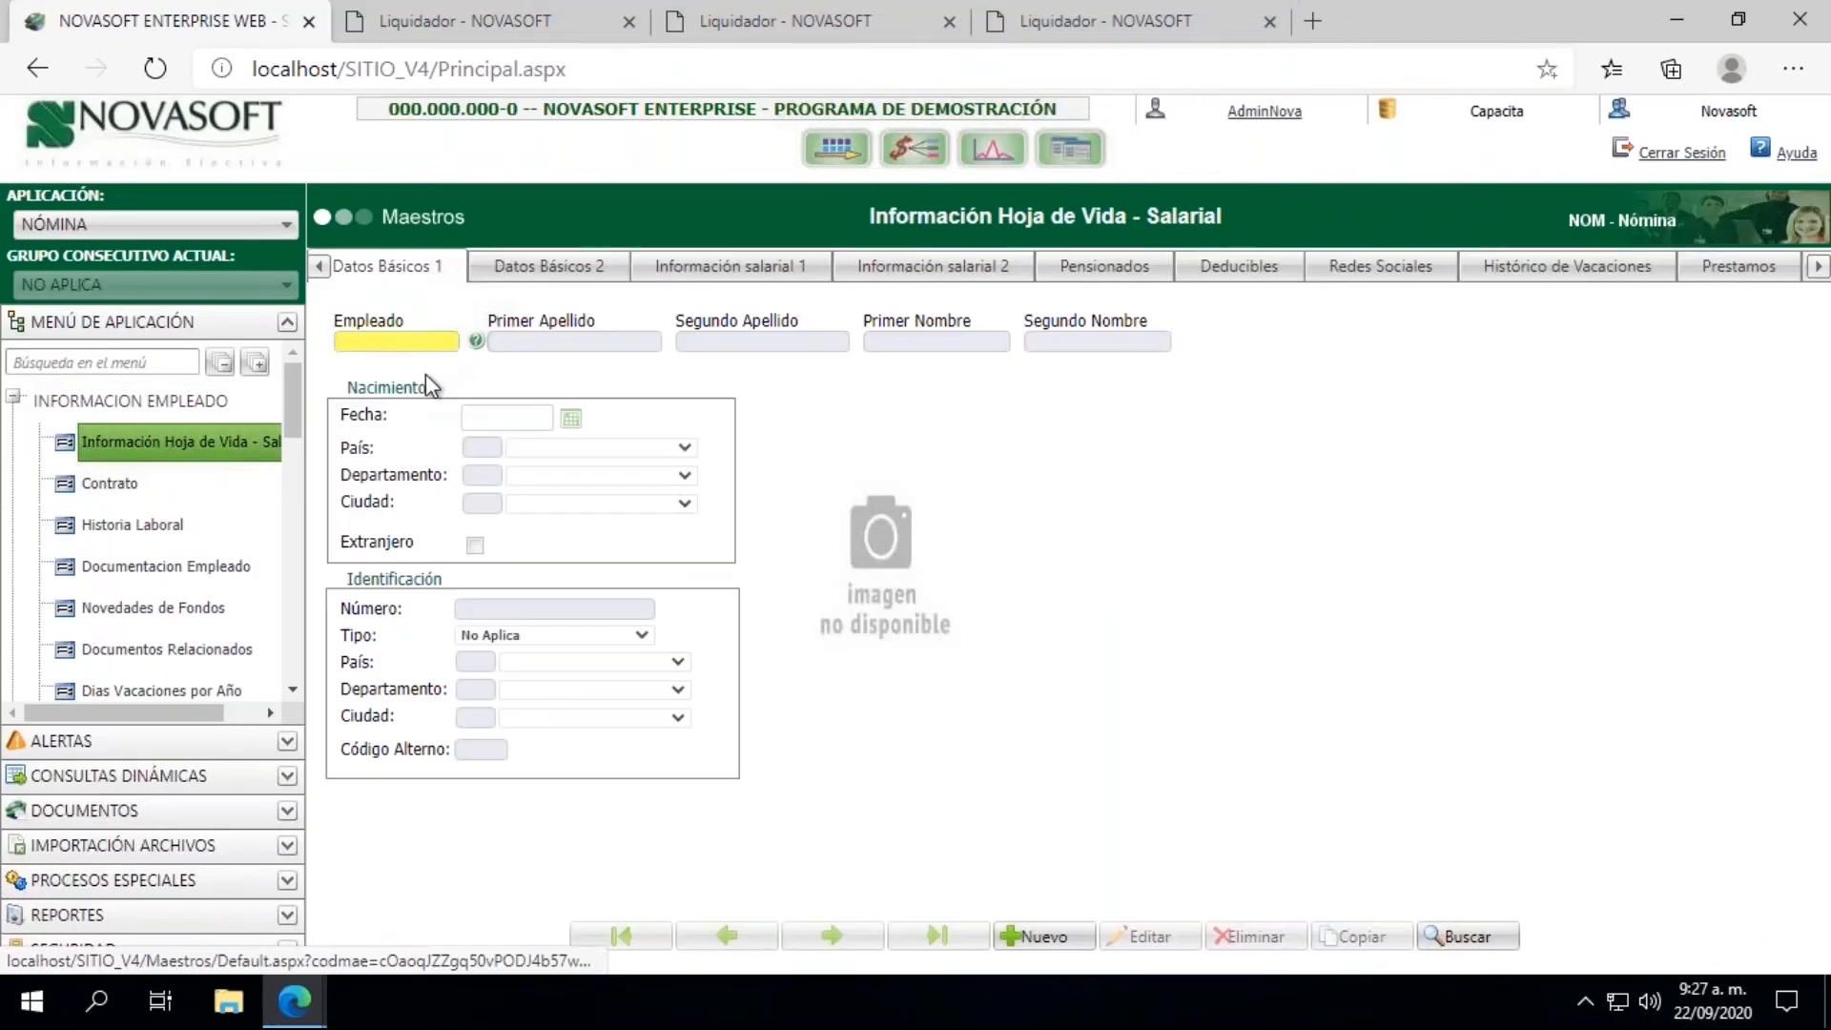
{"action": "left_click", "coordinate": [391, 341]}
{"action": "type", "text": "80000003"}
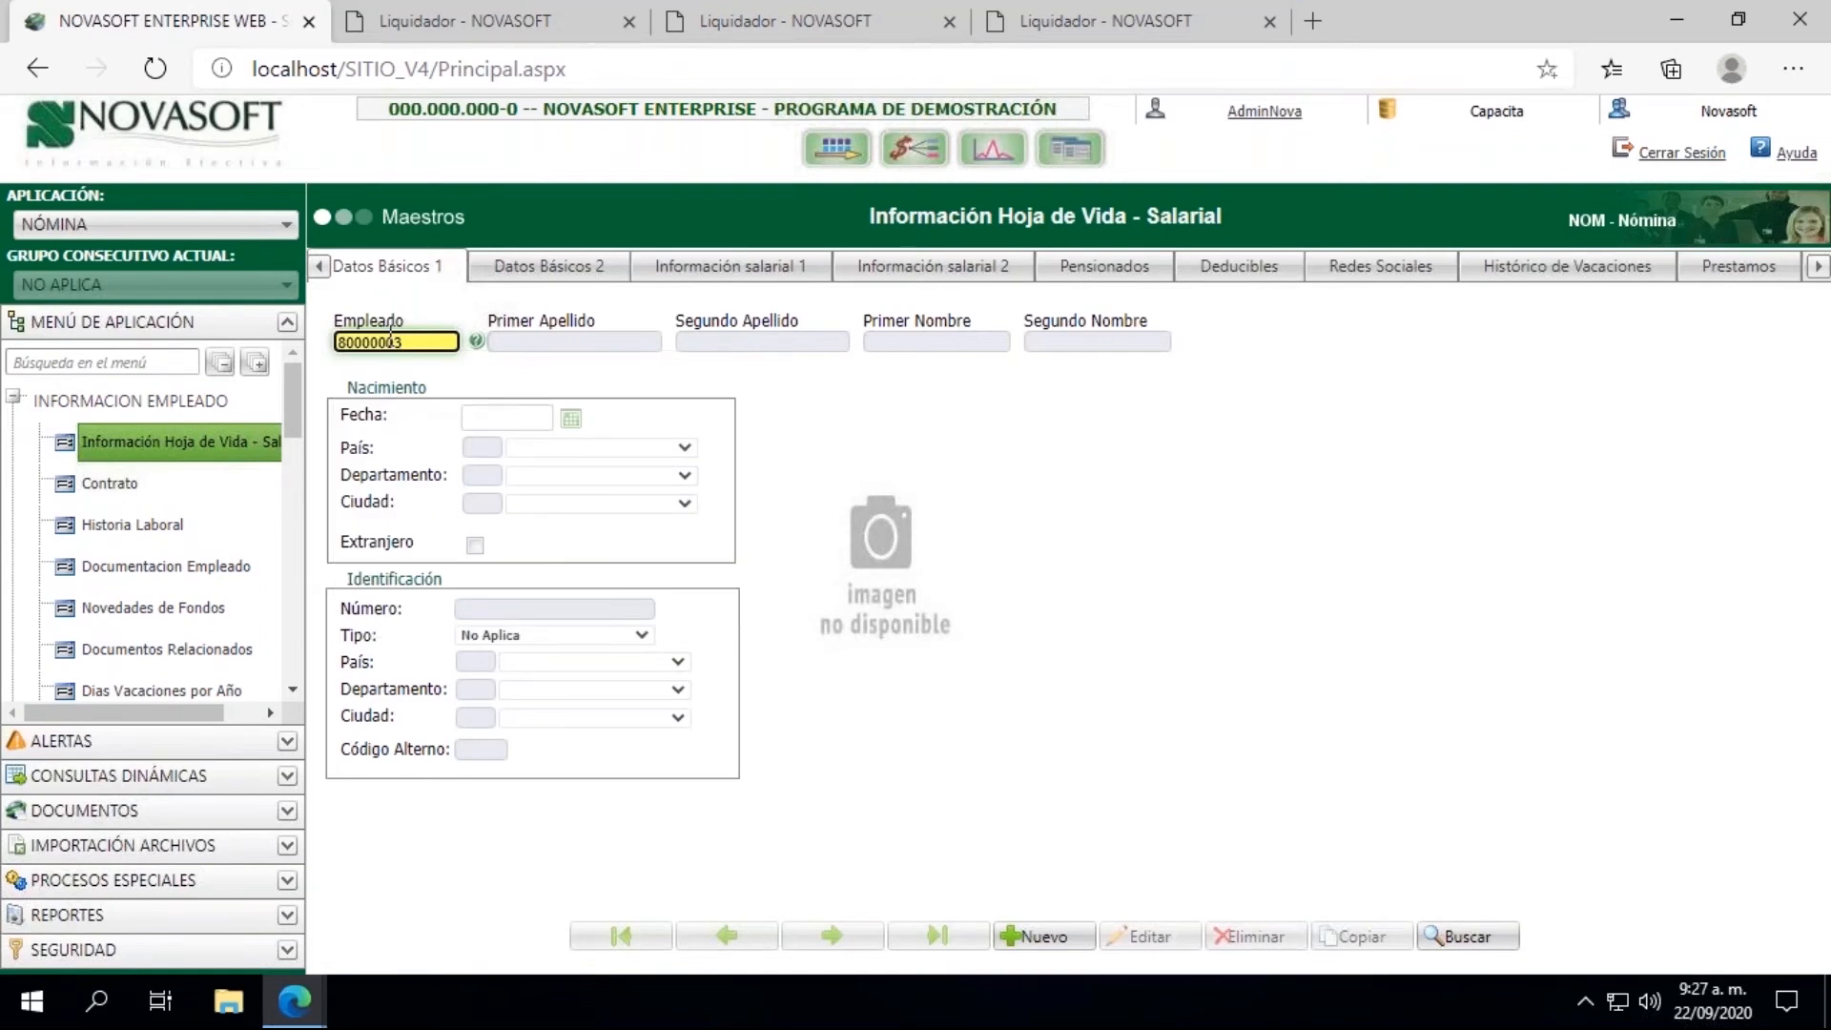
{"action": "key", "text": "Tab"}
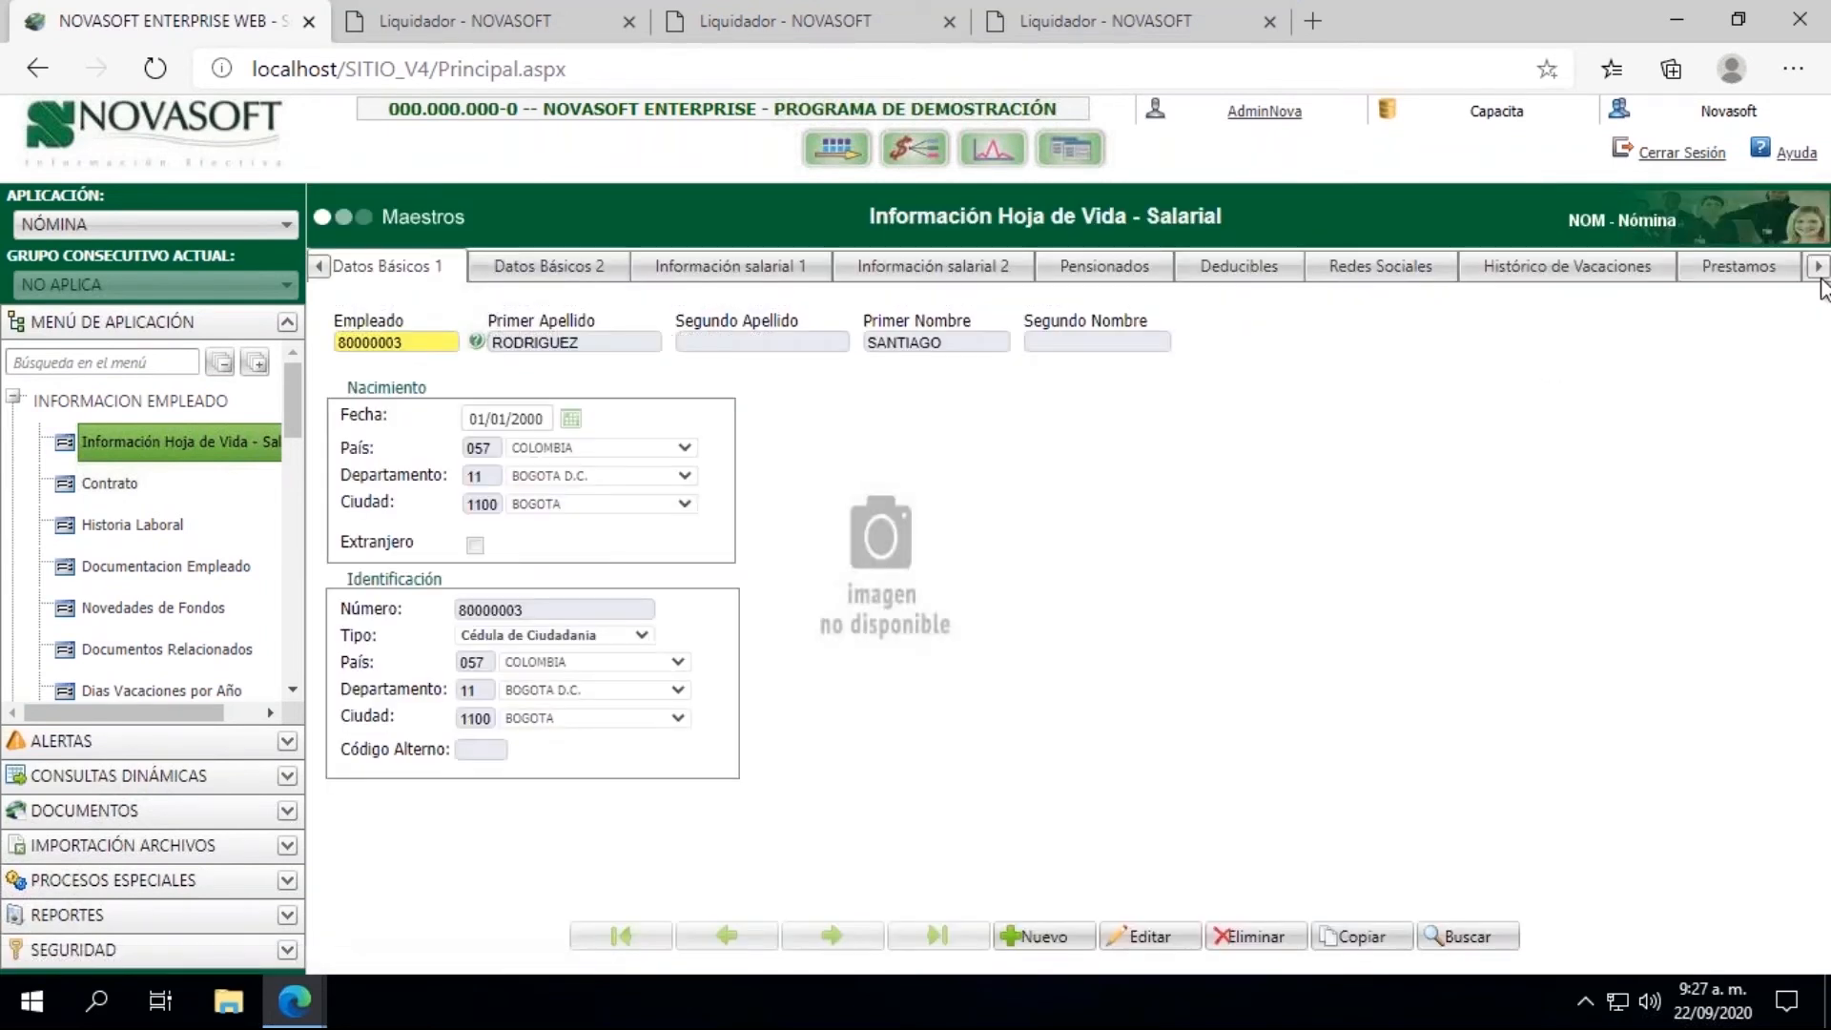
Step: Review the employee's concepts and values under Movimientos del Período Actual
{"action": "left_click", "coordinate": [1817, 269]}
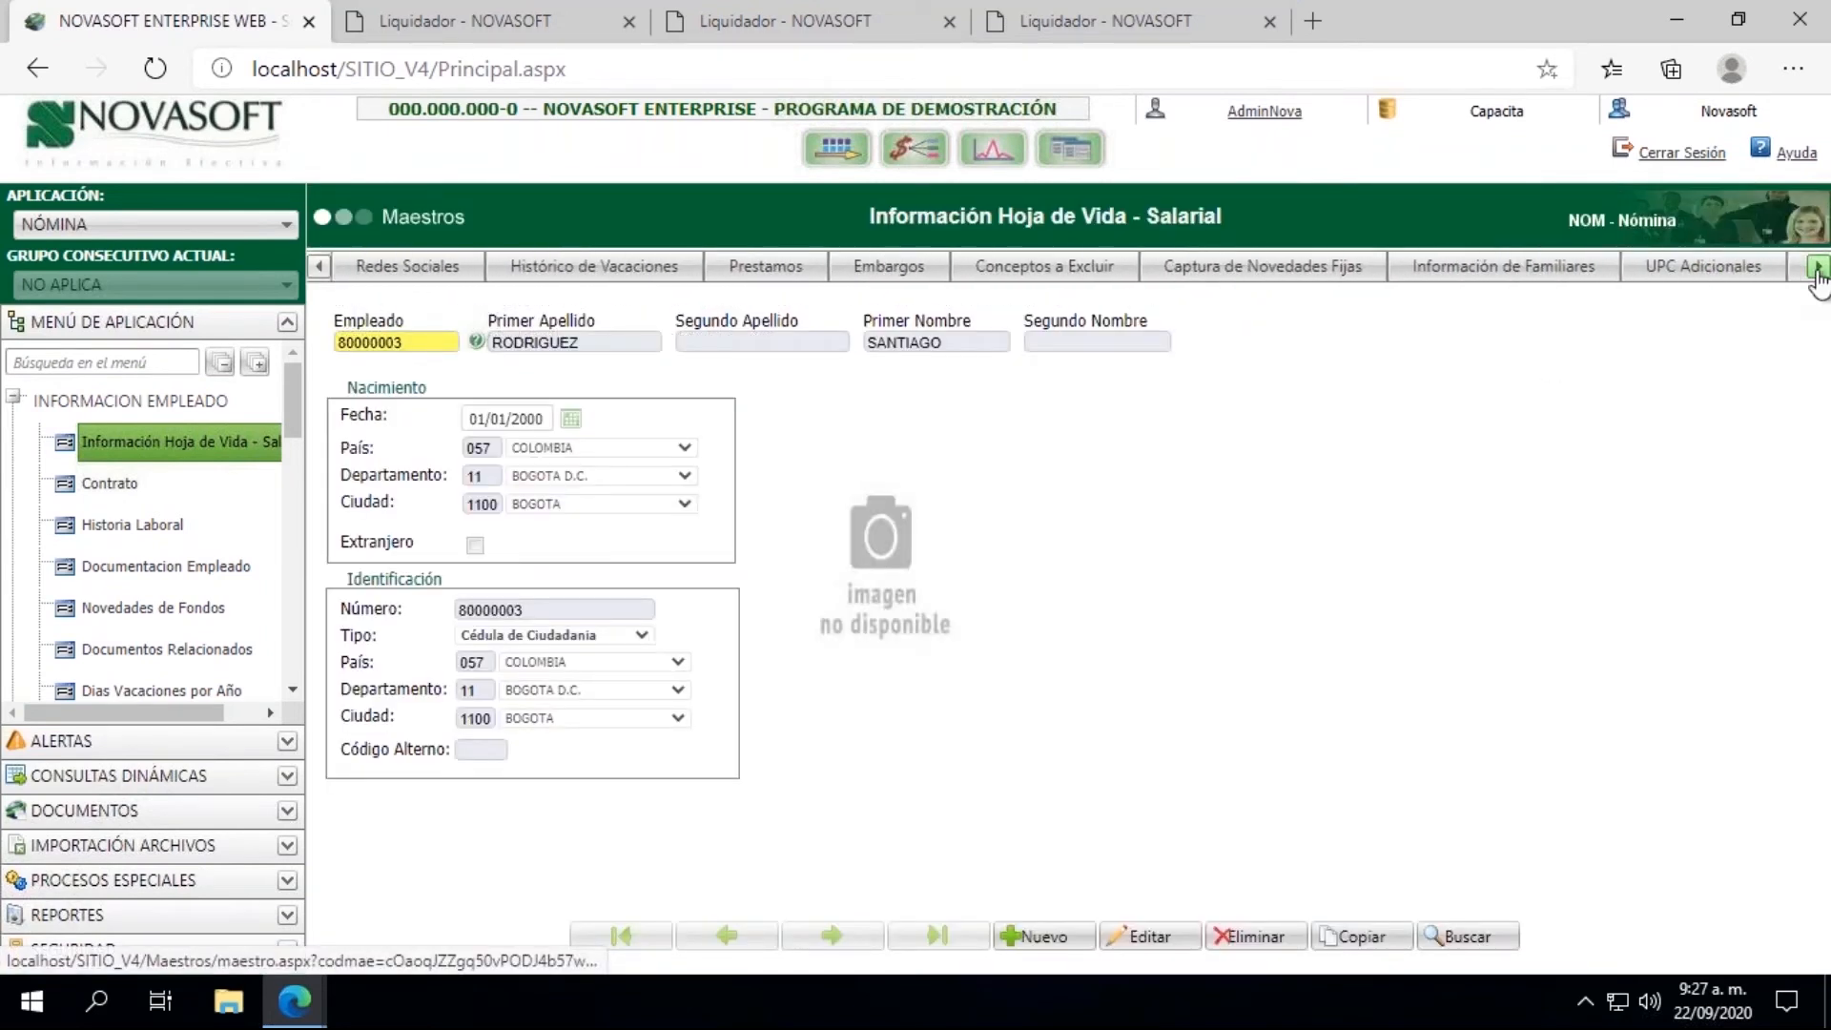
{"action": "left_click", "coordinate": [1817, 270]}
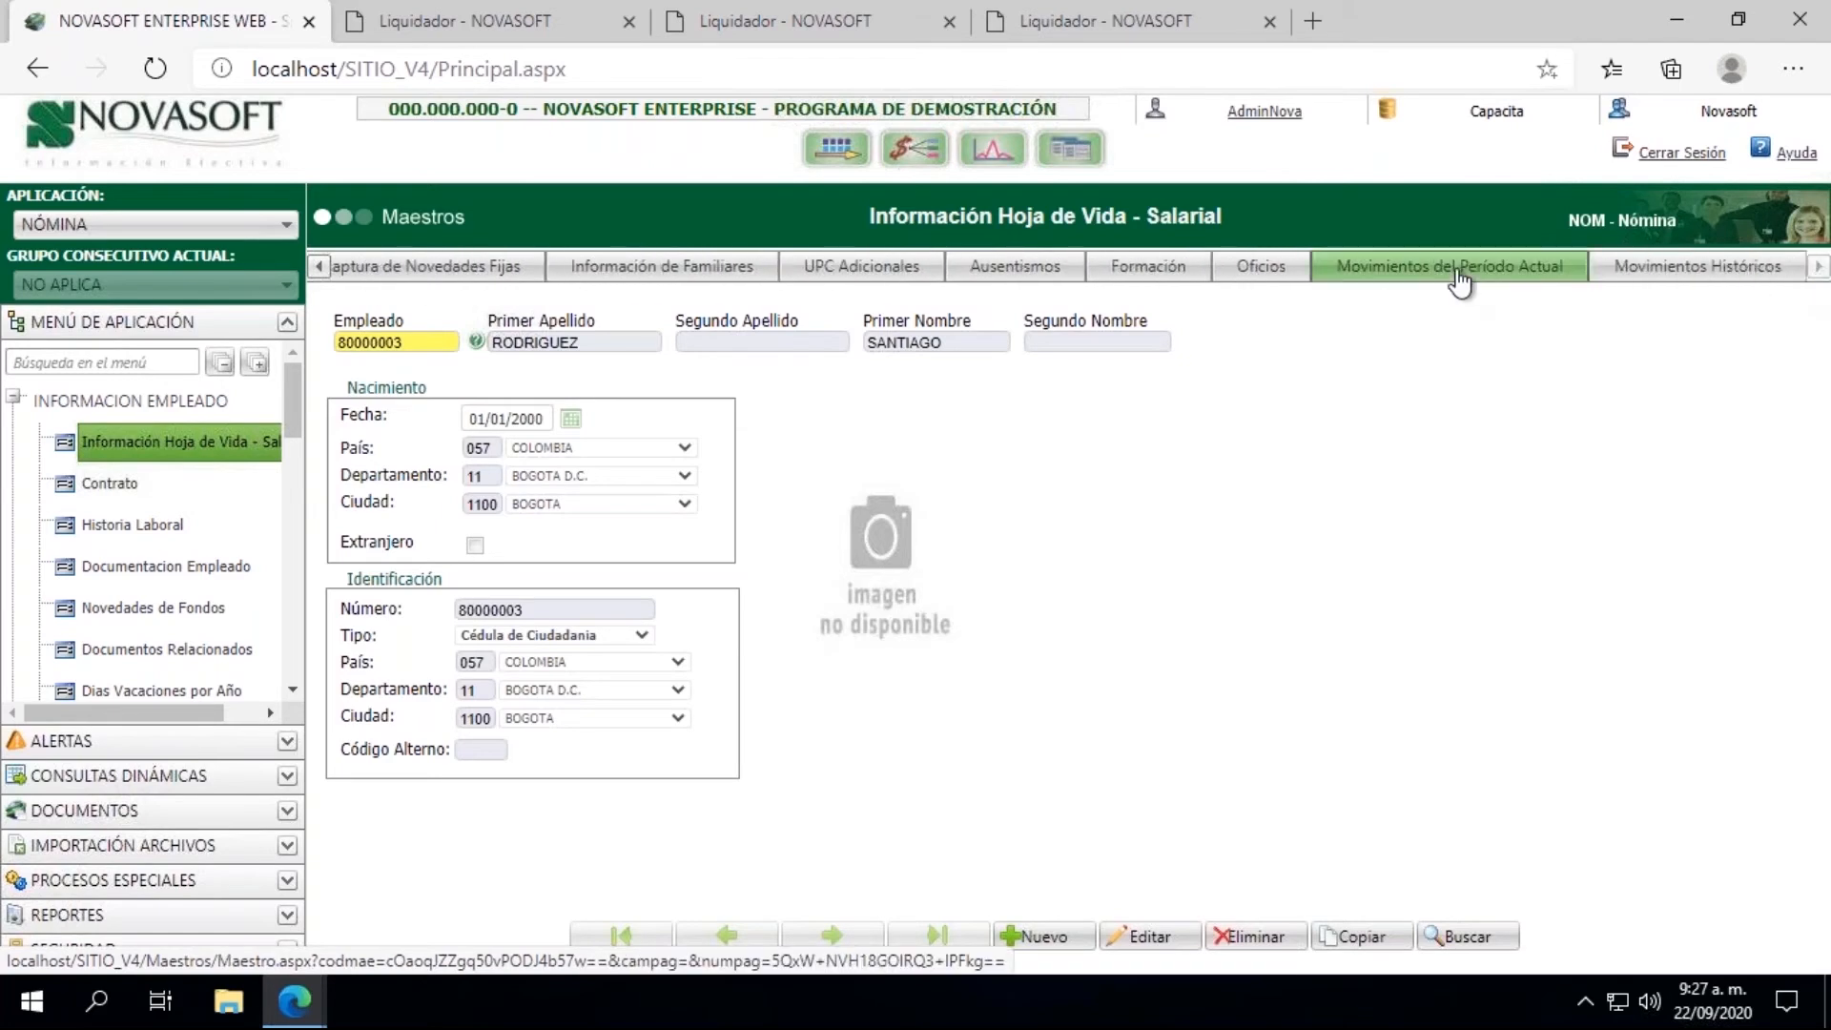
{"action": "left_click", "coordinate": [1459, 278]}
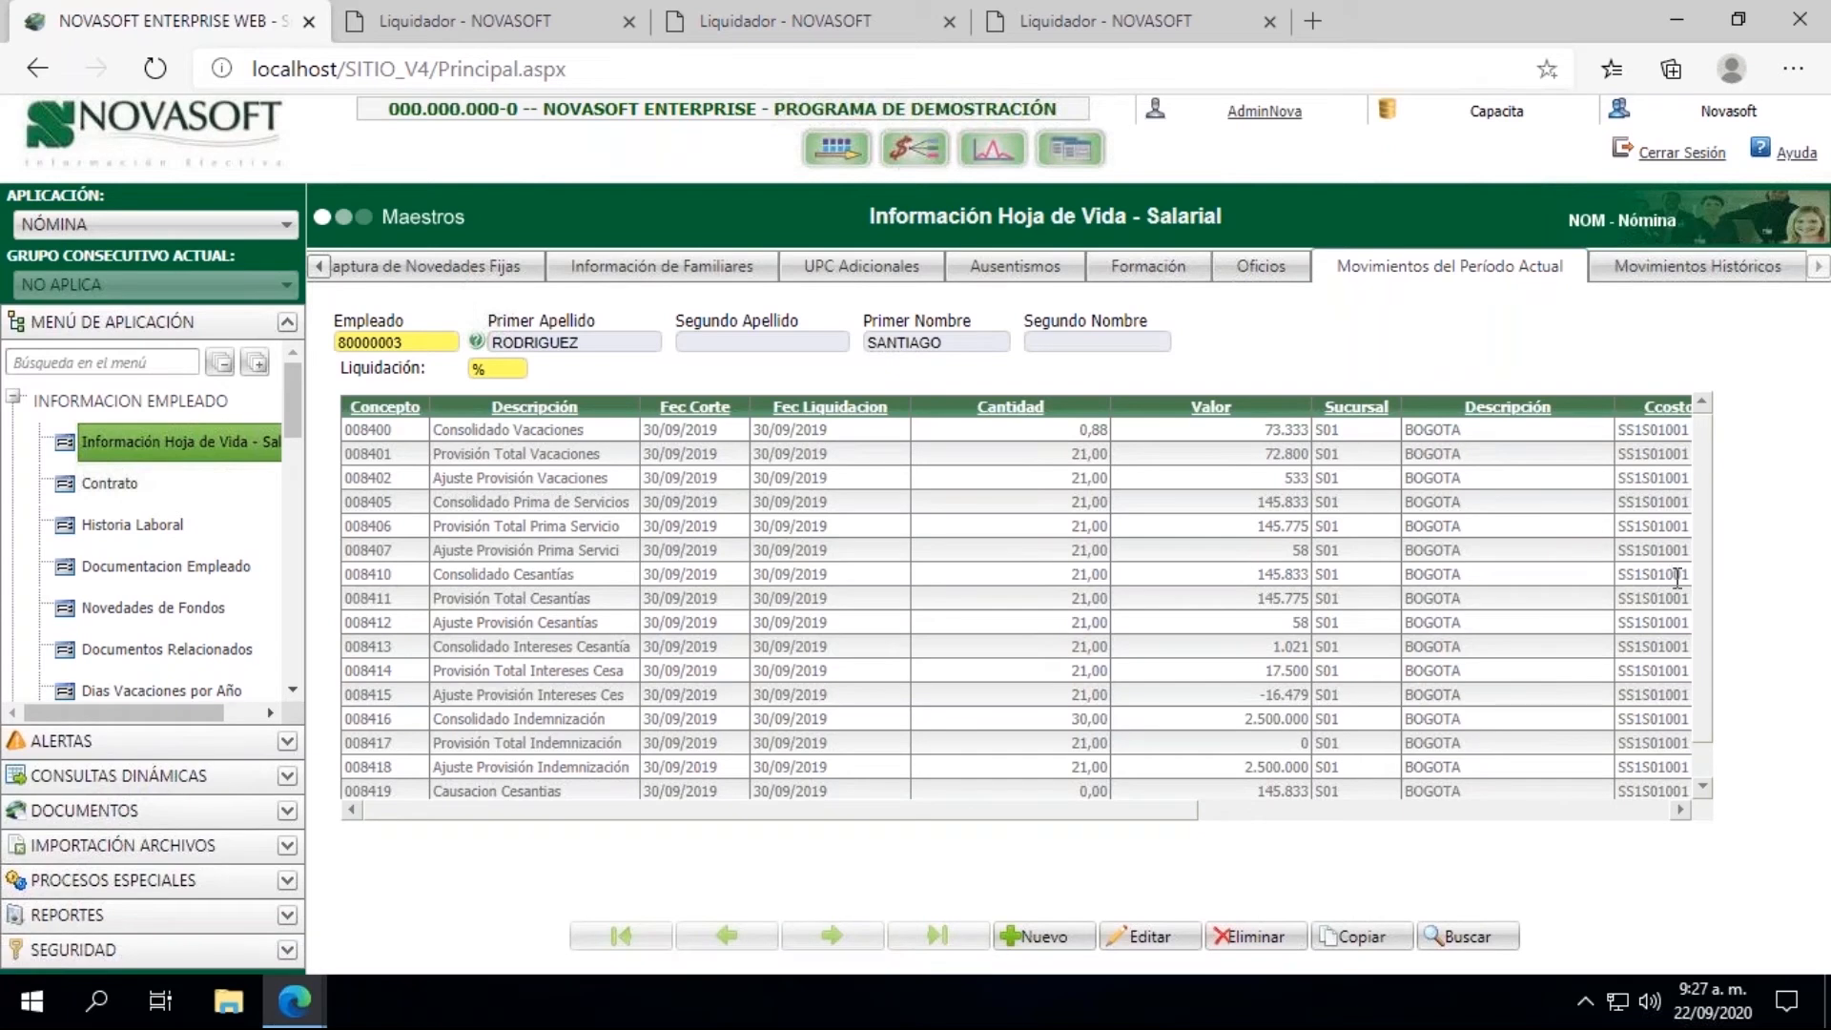
{"action": "scroll", "coordinate": [1697, 585], "scroll_direction": "down", "scroll_amount": 2}
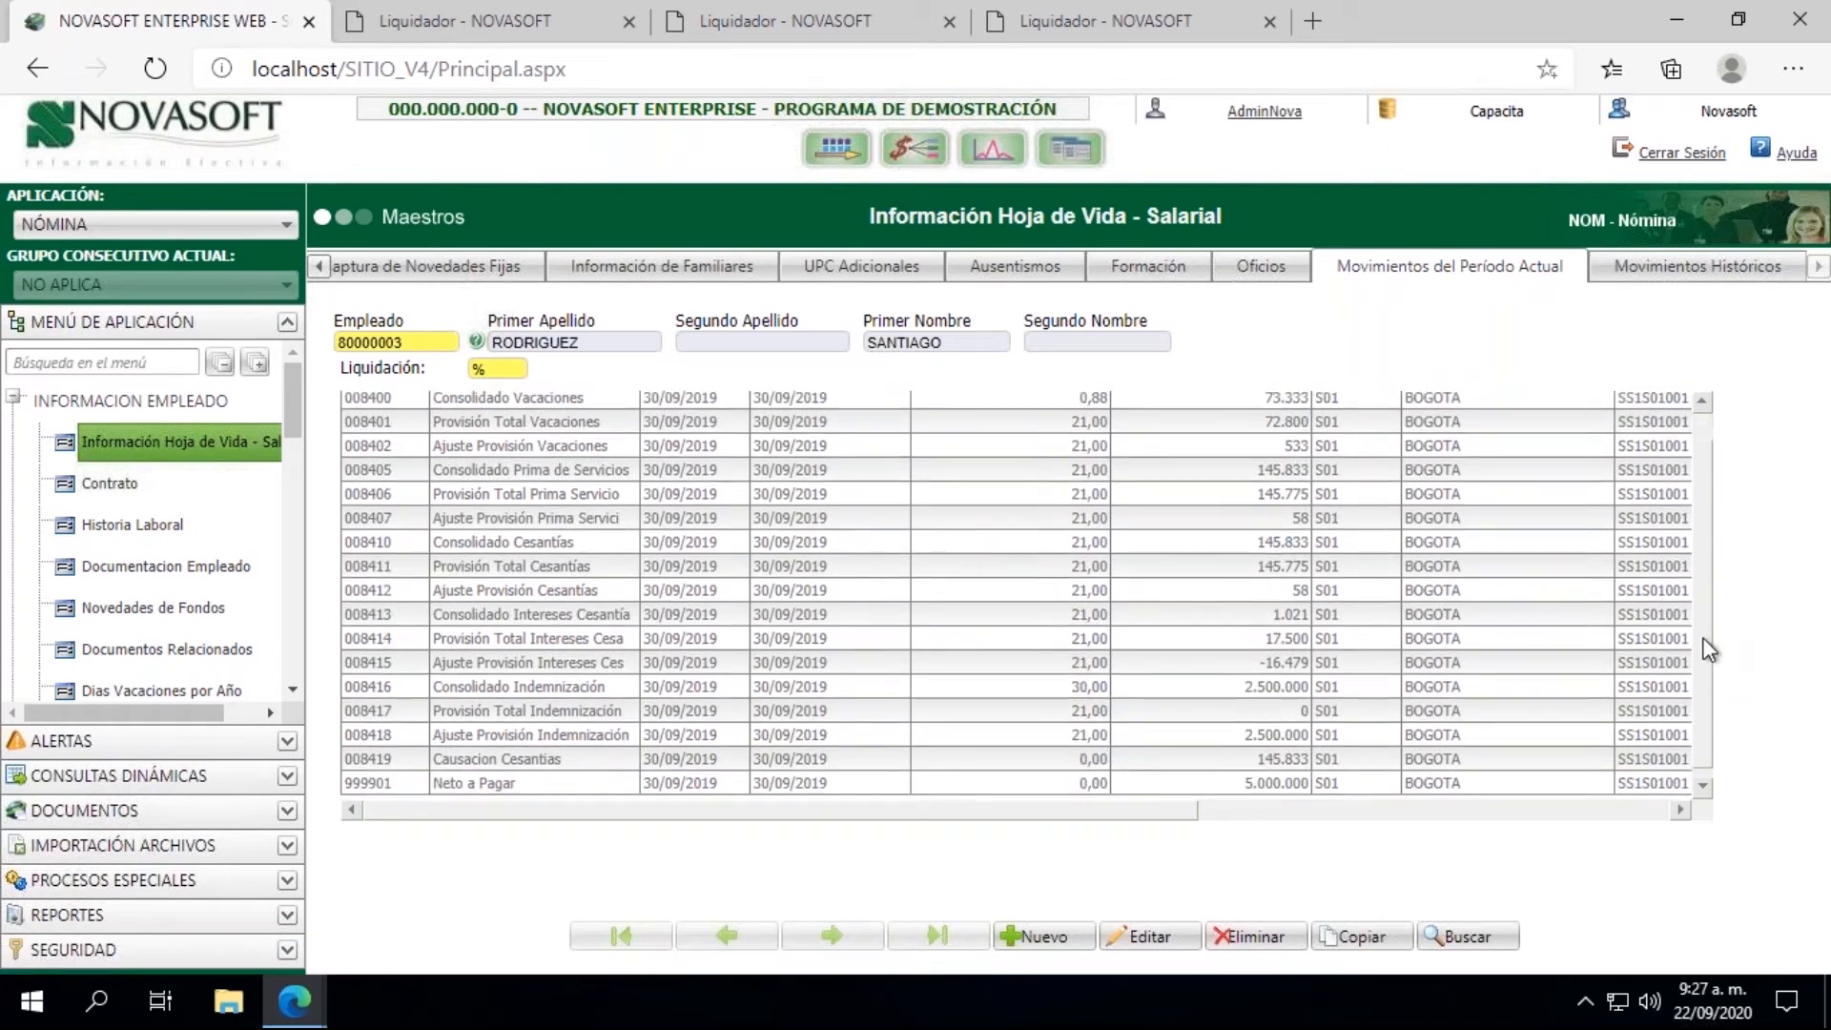
{"action": "scroll", "coordinate": [1705, 610], "scroll_direction": "up", "scroll_amount": 3}
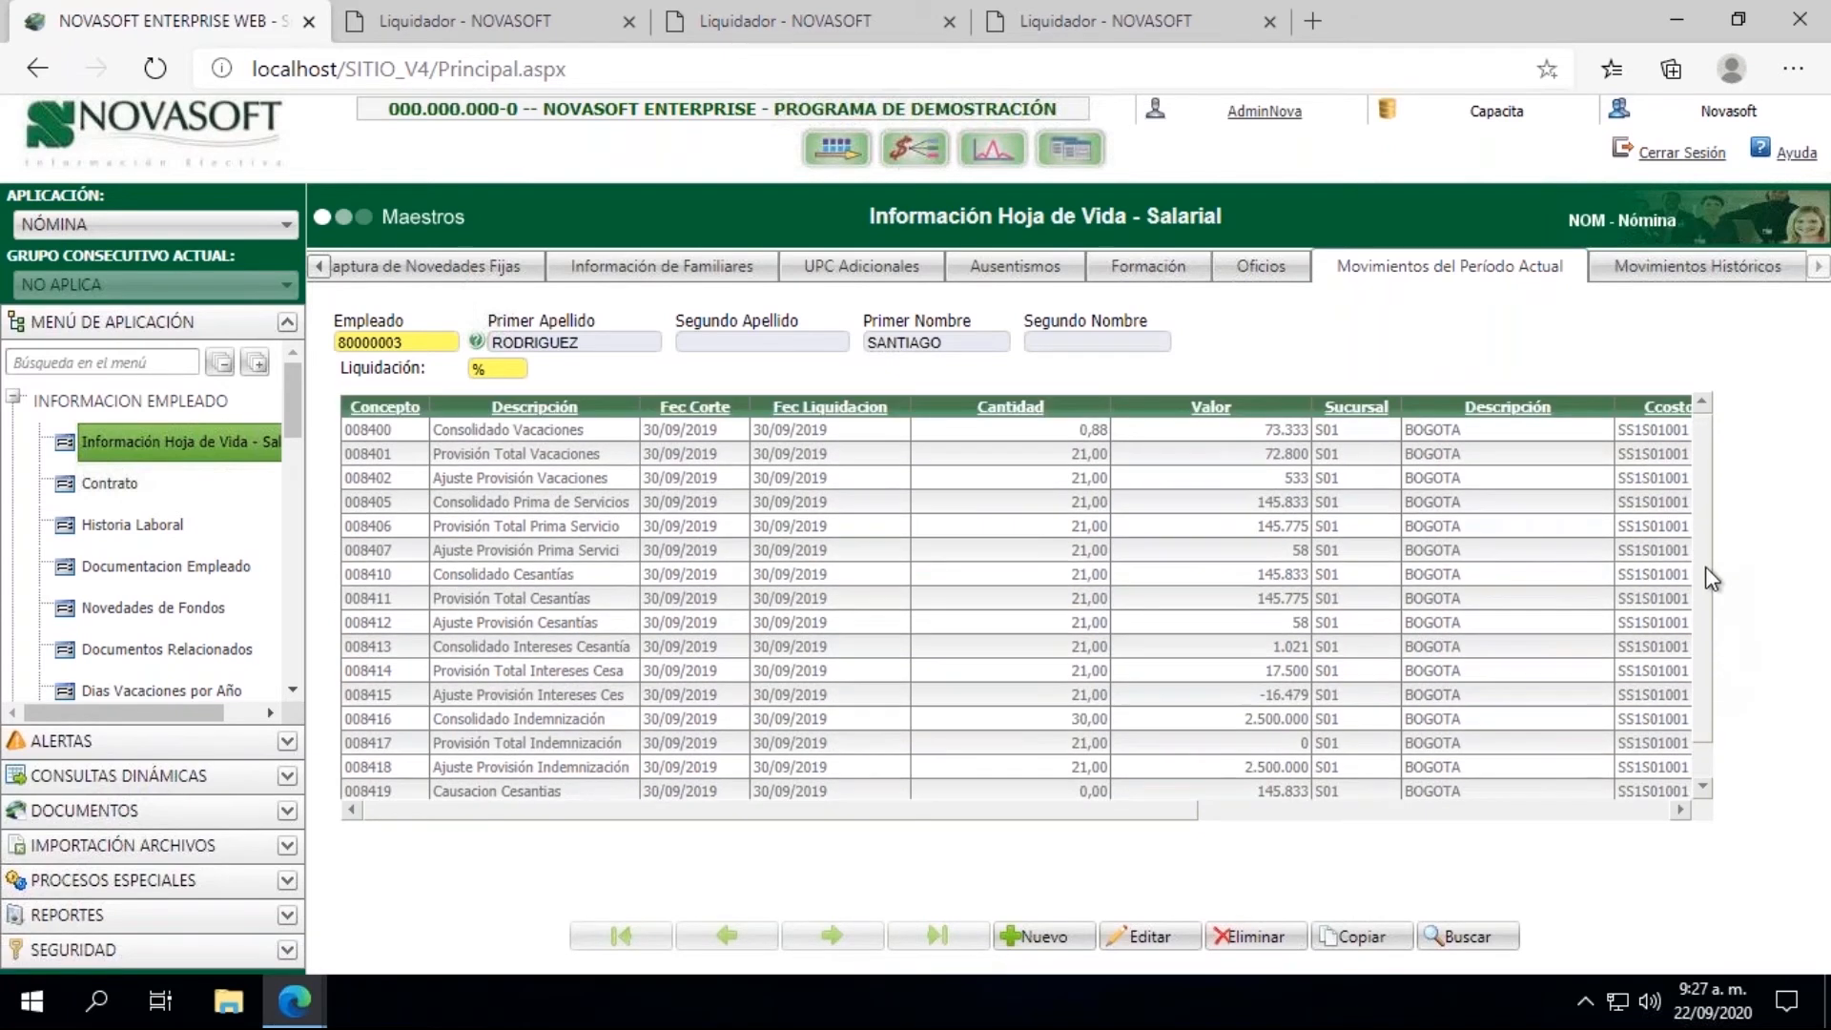
{"action": "scroll", "coordinate": [1703, 585], "scroll_direction": "down", "scroll_amount": 1}
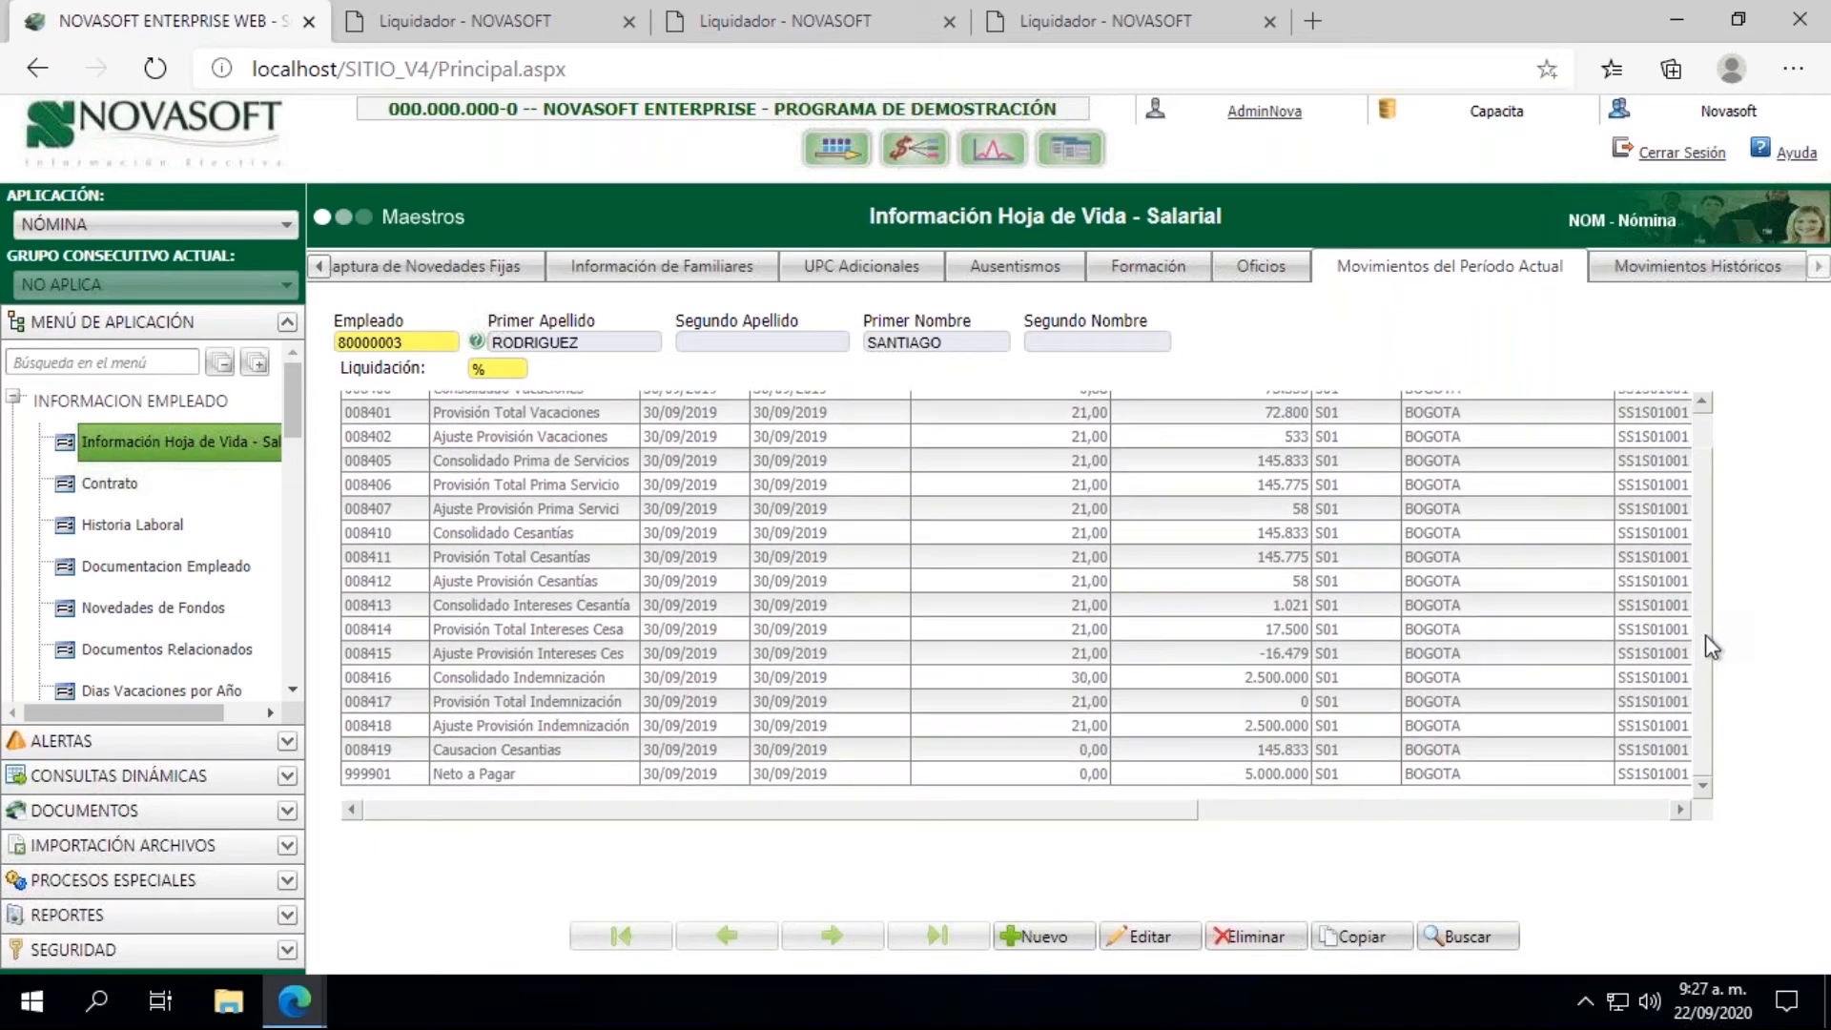
{"action": "scroll", "coordinate": [1707, 601], "scroll_direction": "up", "scroll_amount": 1}
{"action": "left_click_drag", "start_coordinate": [1707, 582], "coordinate": [1707, 573]}
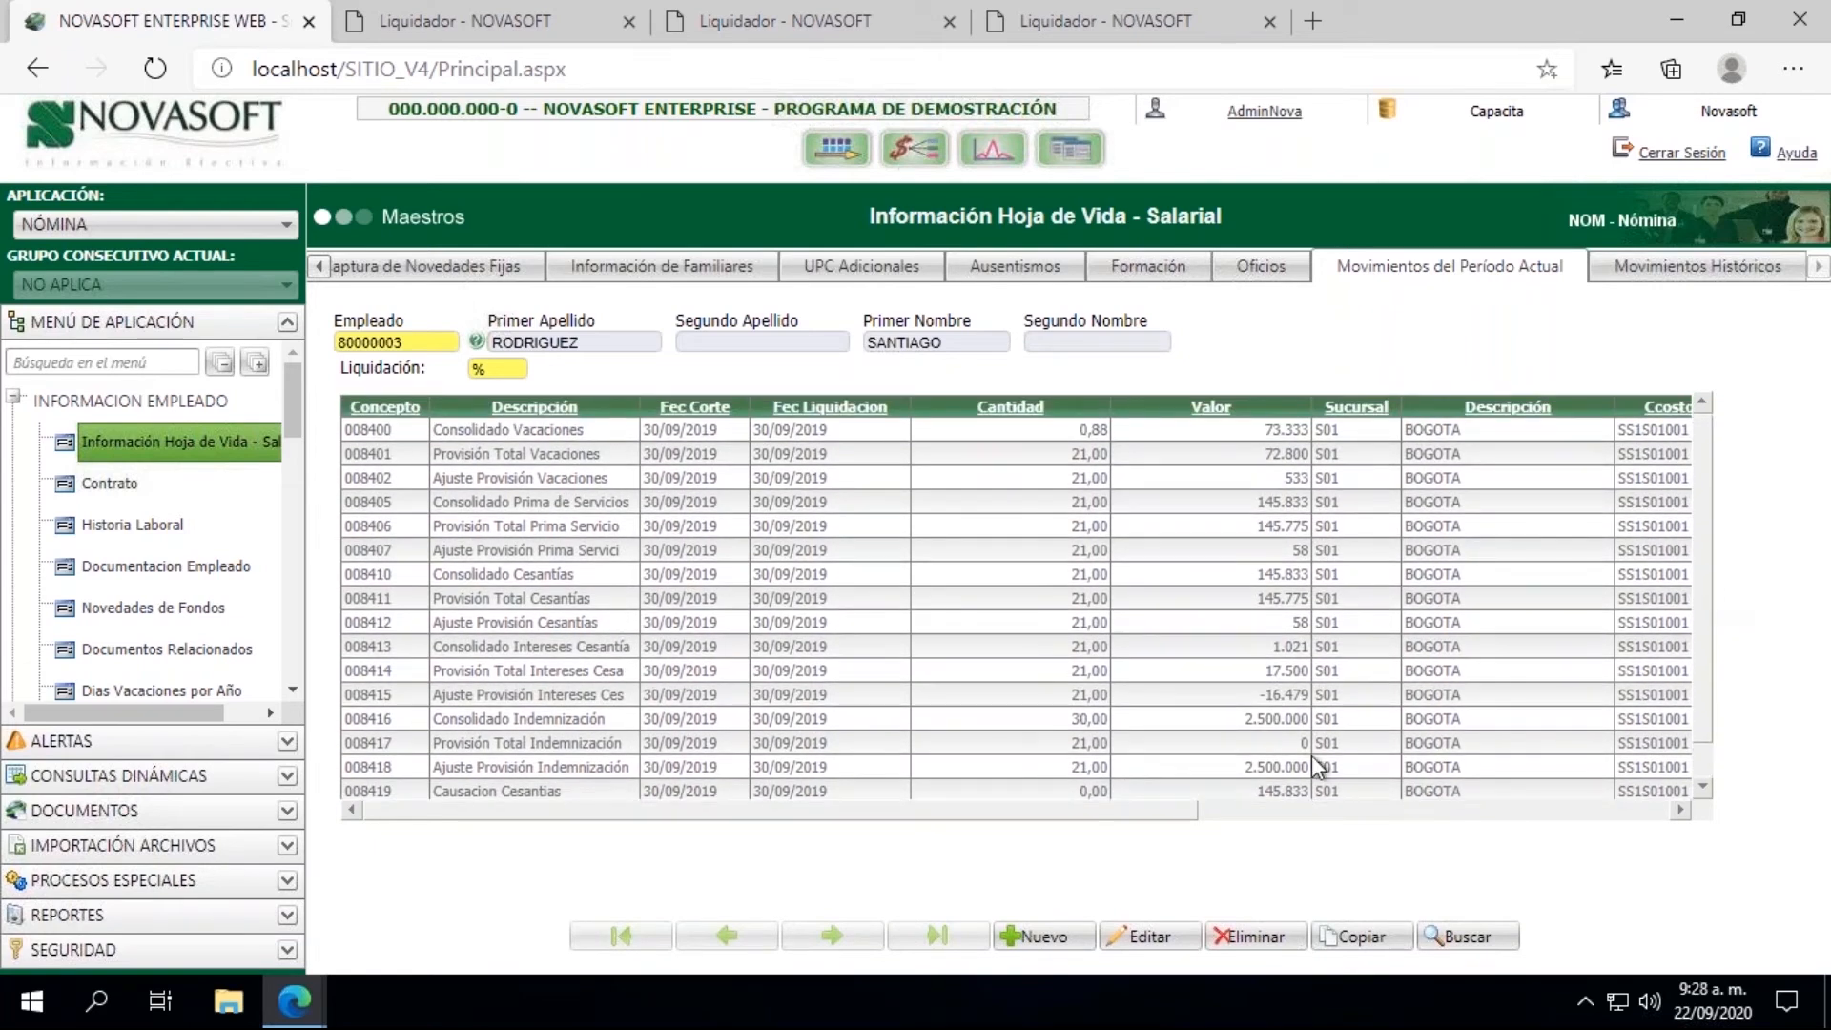
{"action": "left_click_drag", "start_coordinate": [1696, 570], "coordinate": [1695, 569]}
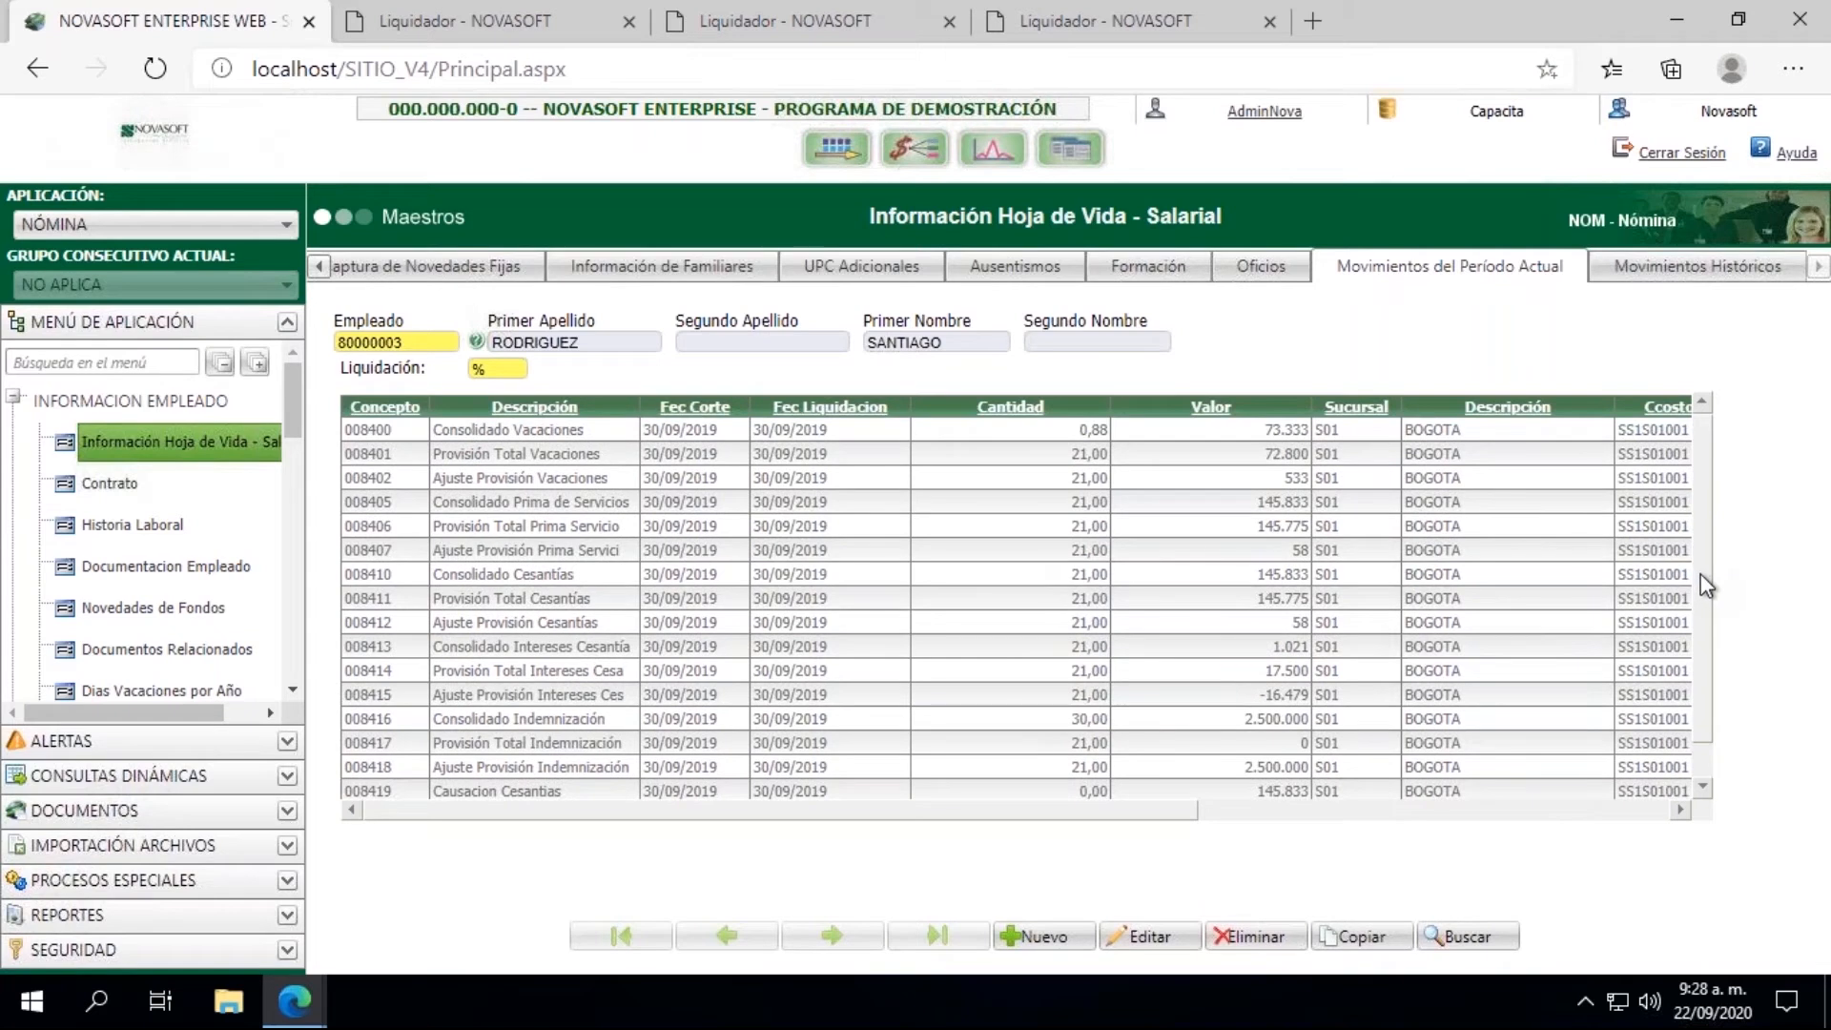
{"action": "scroll", "coordinate": [1703, 584], "scroll_direction": "down", "scroll_amount": 1}
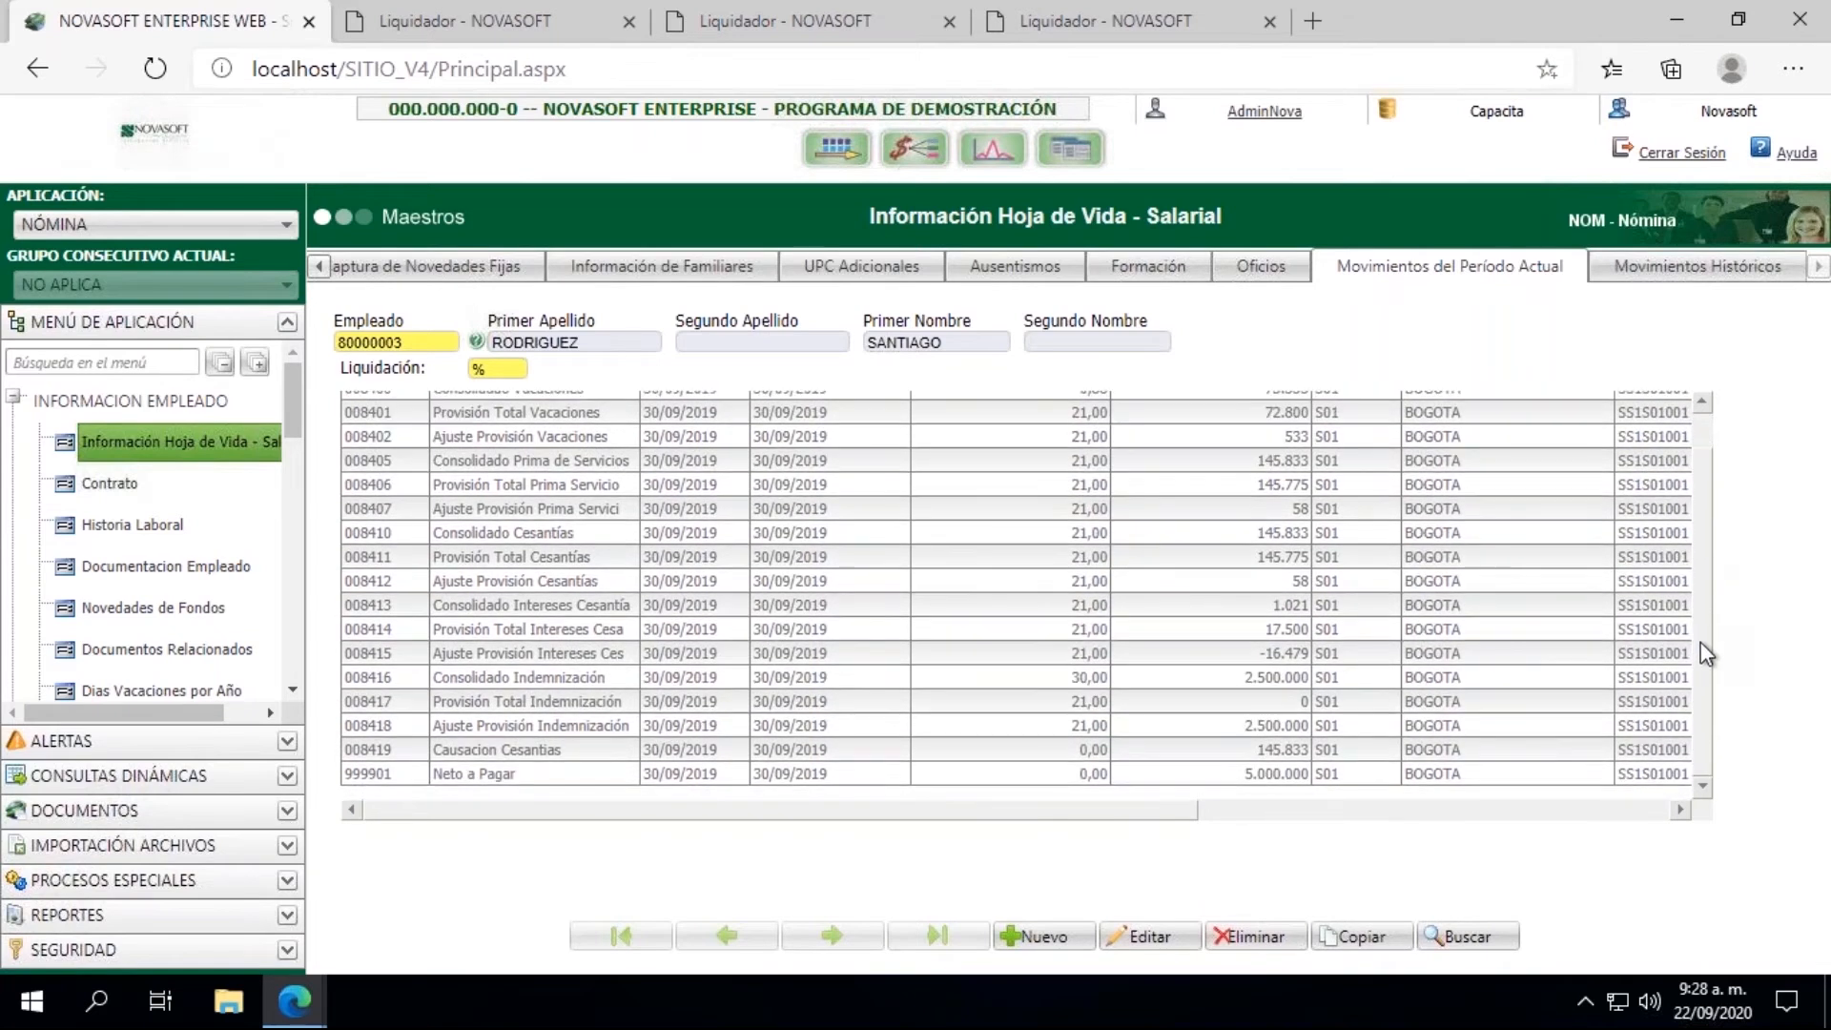
Step: Query the employee's Movimientos Históricos for Liquidación 01, Fecha Corte 20200731 and all concepts with %
{"action": "left_click", "coordinate": [1694, 277]}
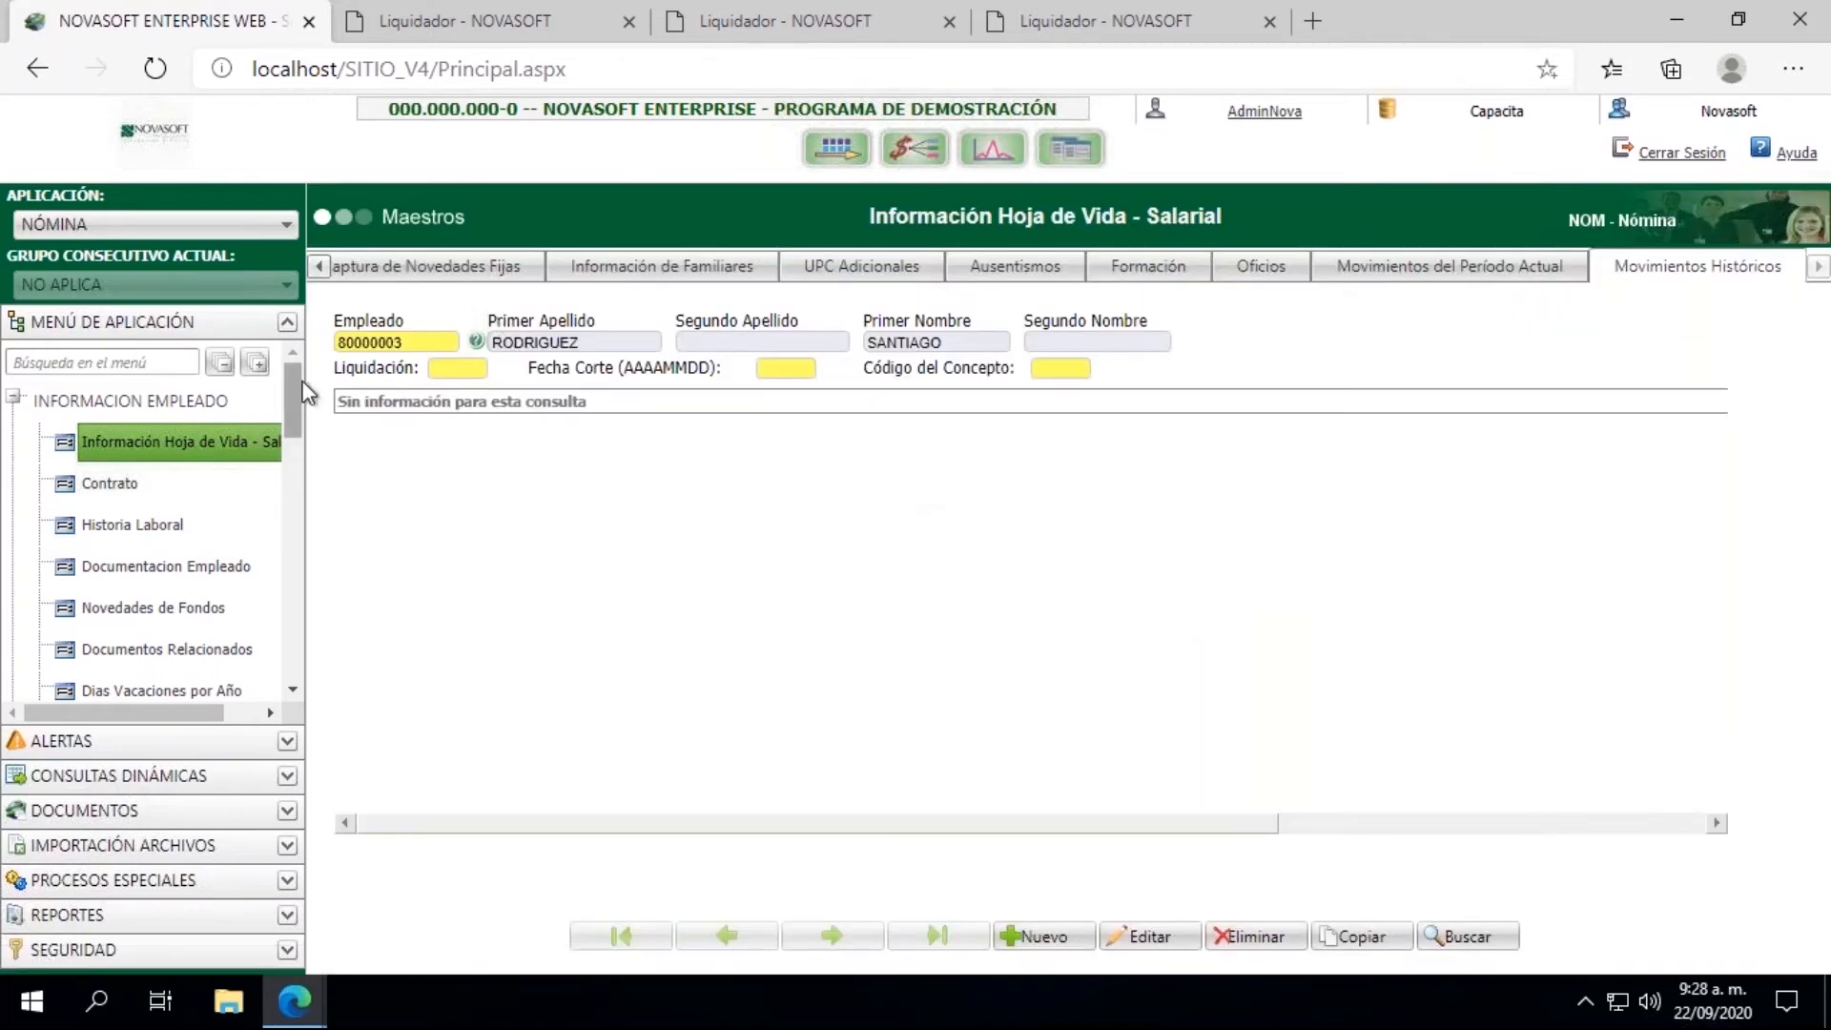
{"action": "left_click", "coordinate": [451, 368]}
{"action": "type", "text": "01"}
{"action": "key", "text": "Tab"}
{"action": "type", "text": "20"}
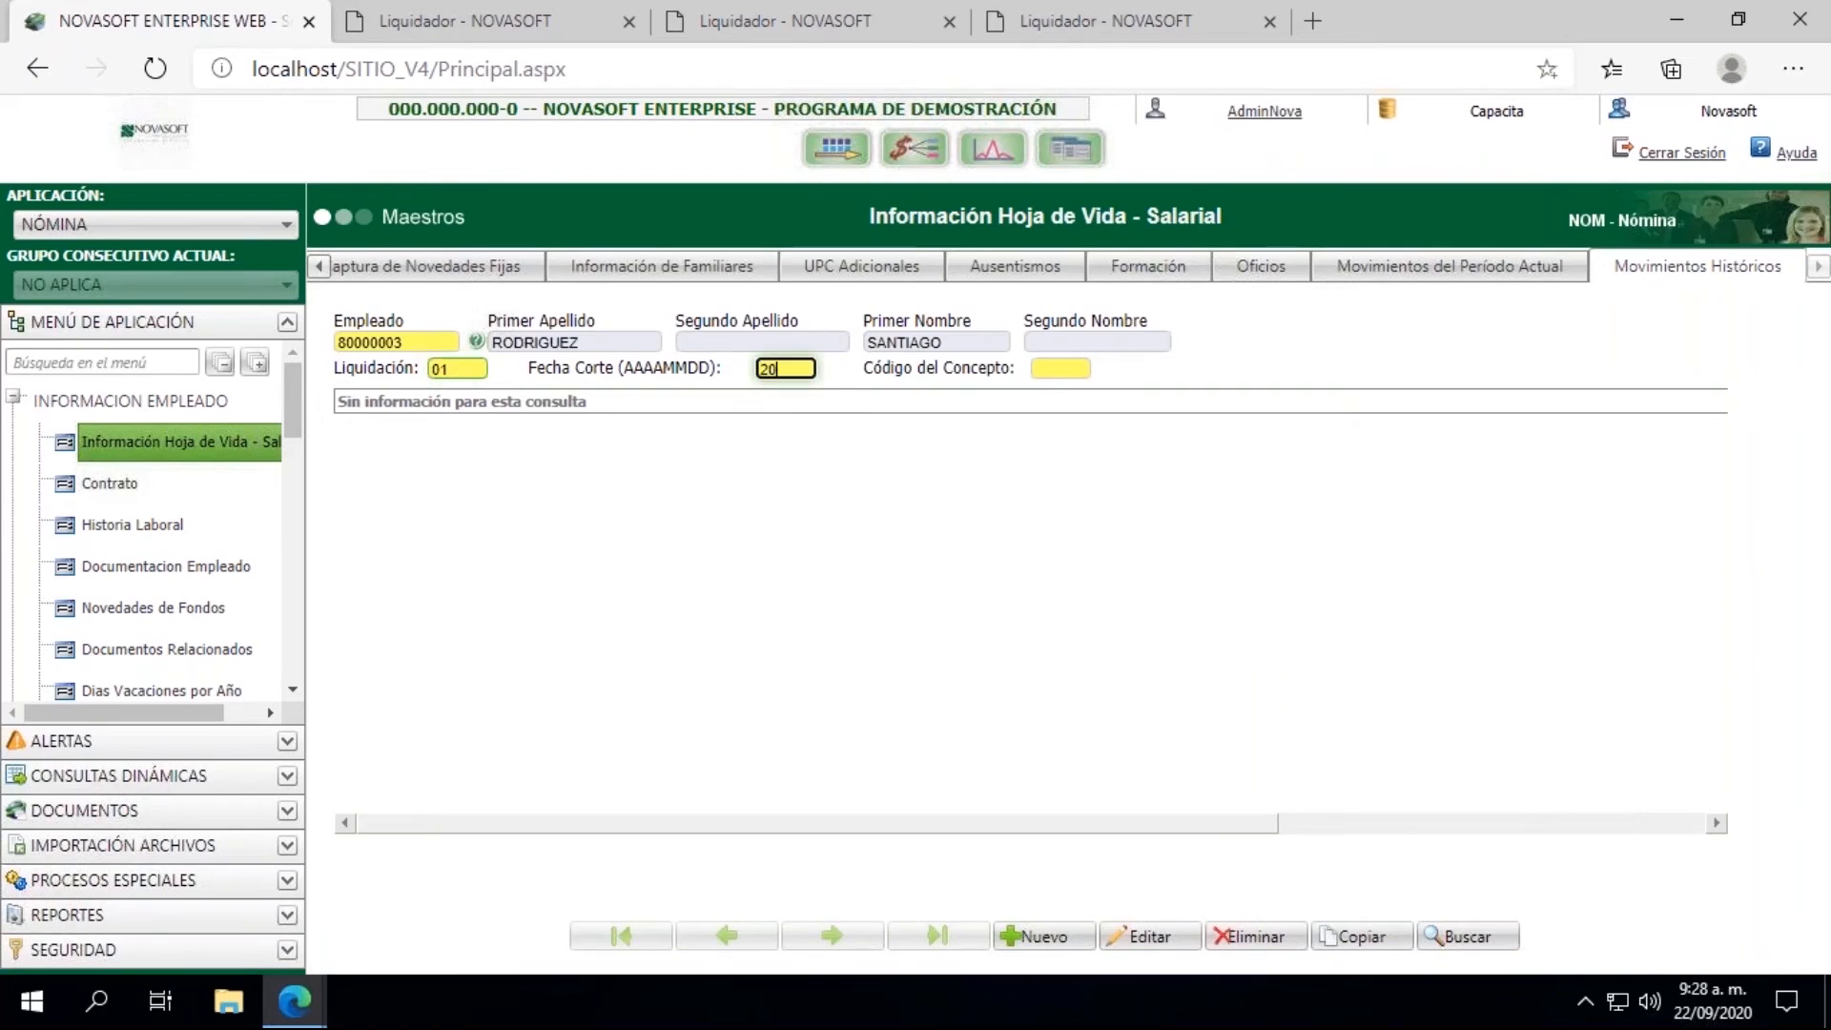
{"action": "type", "text": "200731"}
{"action": "key", "text": "Tab"}
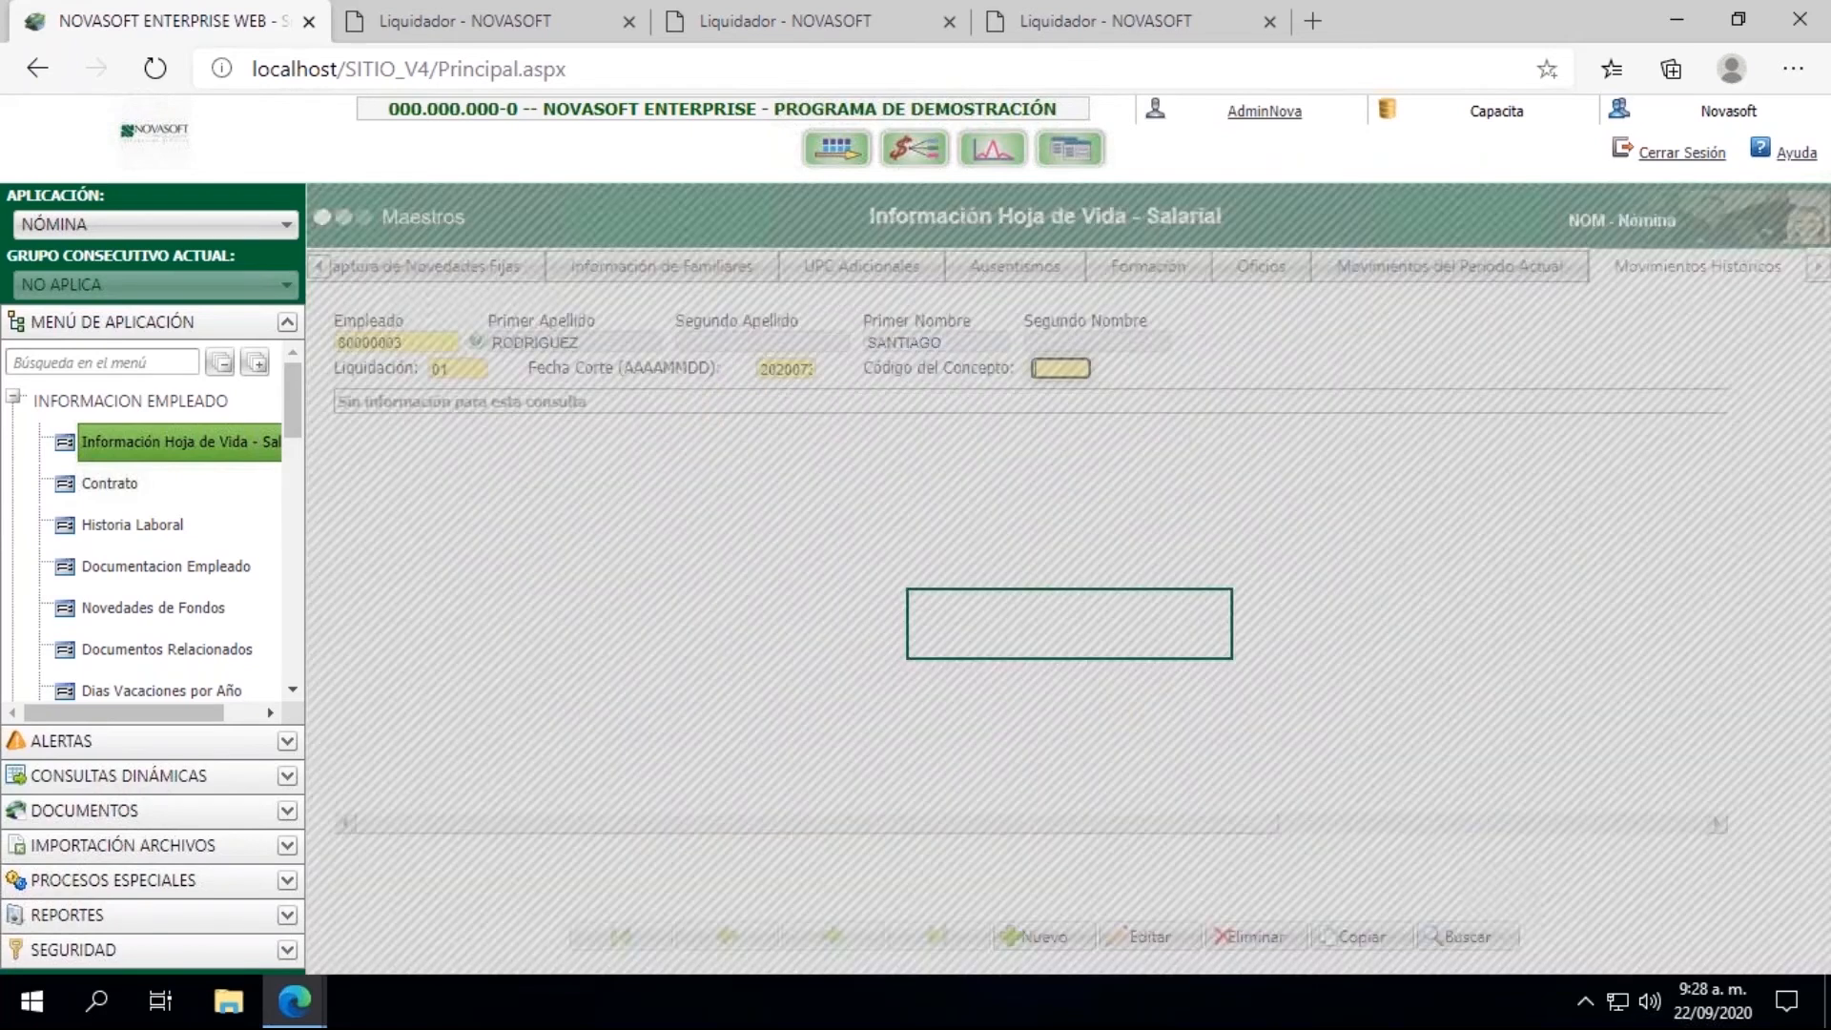
{"action": "type", "text": "8"}
{"action": "key", "text": "BackSpace"}
{"action": "type", "text": "%"}
{"action": "key", "text": "Return"}
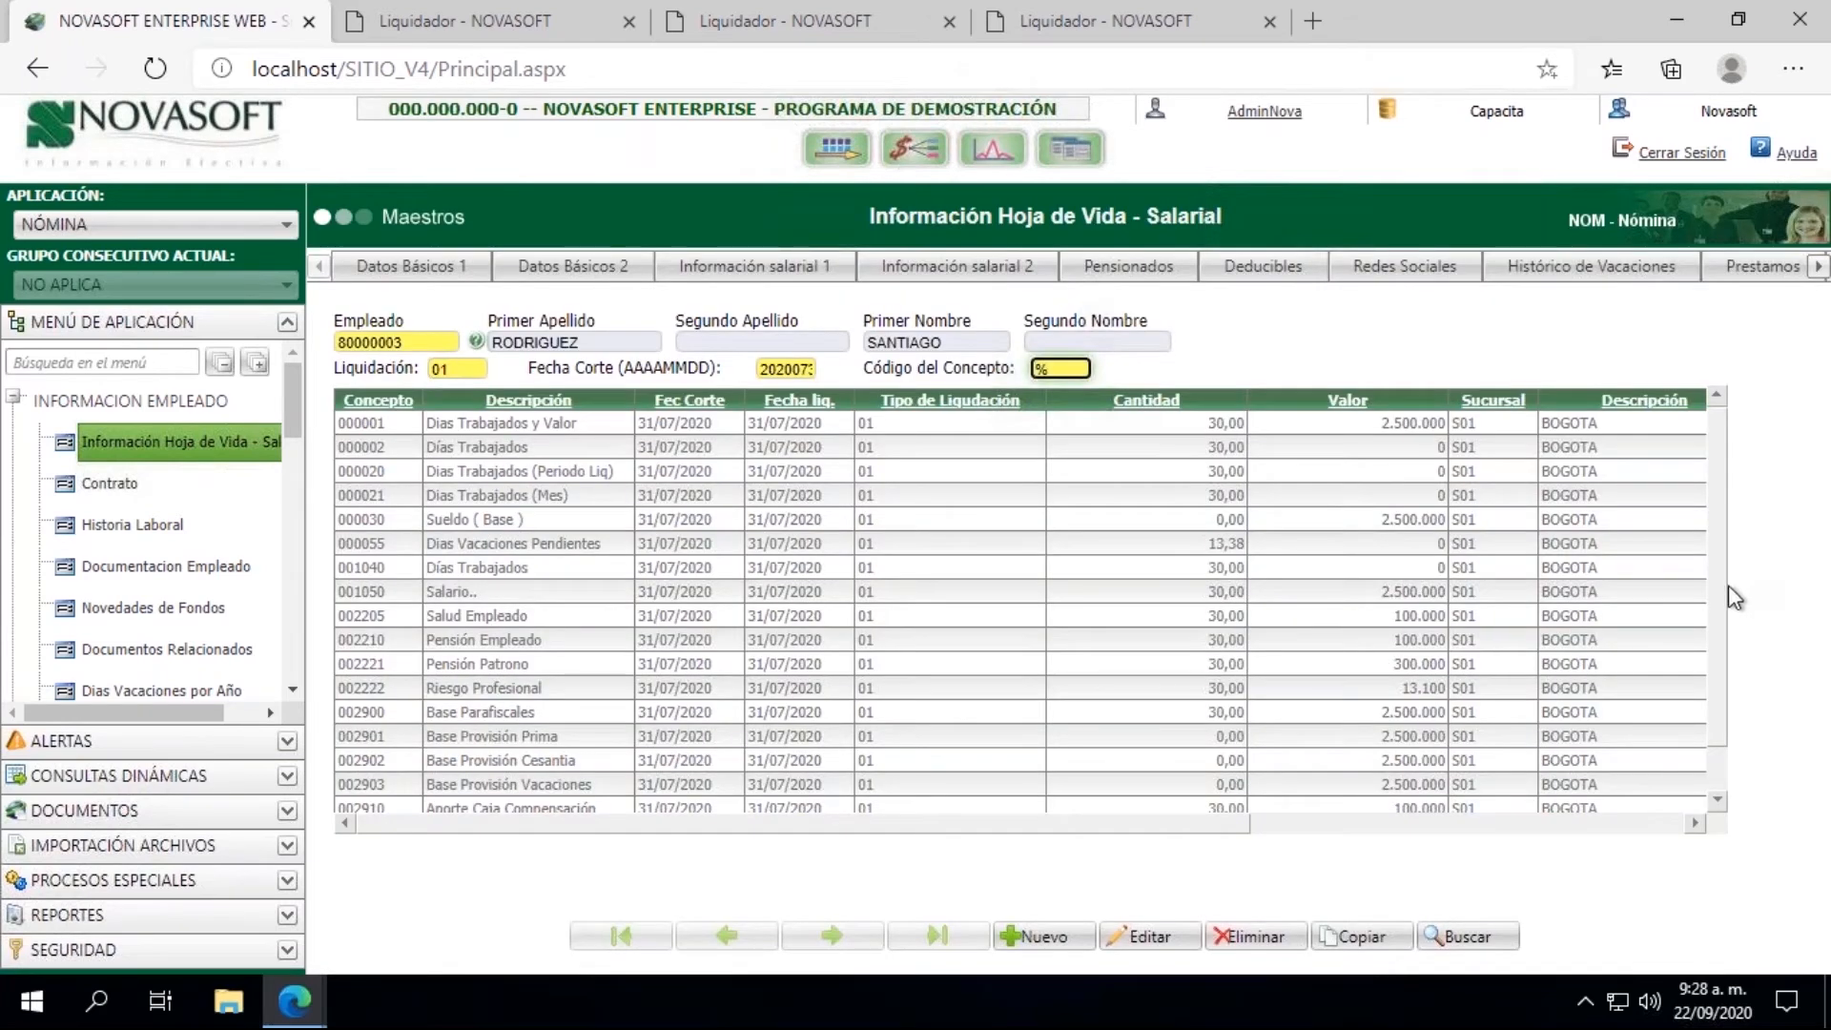
Step: Review the concepts and values on both result pages of the historical movements
{"action": "left_click_drag", "start_coordinate": [1721, 603], "coordinate": [1720, 666]}
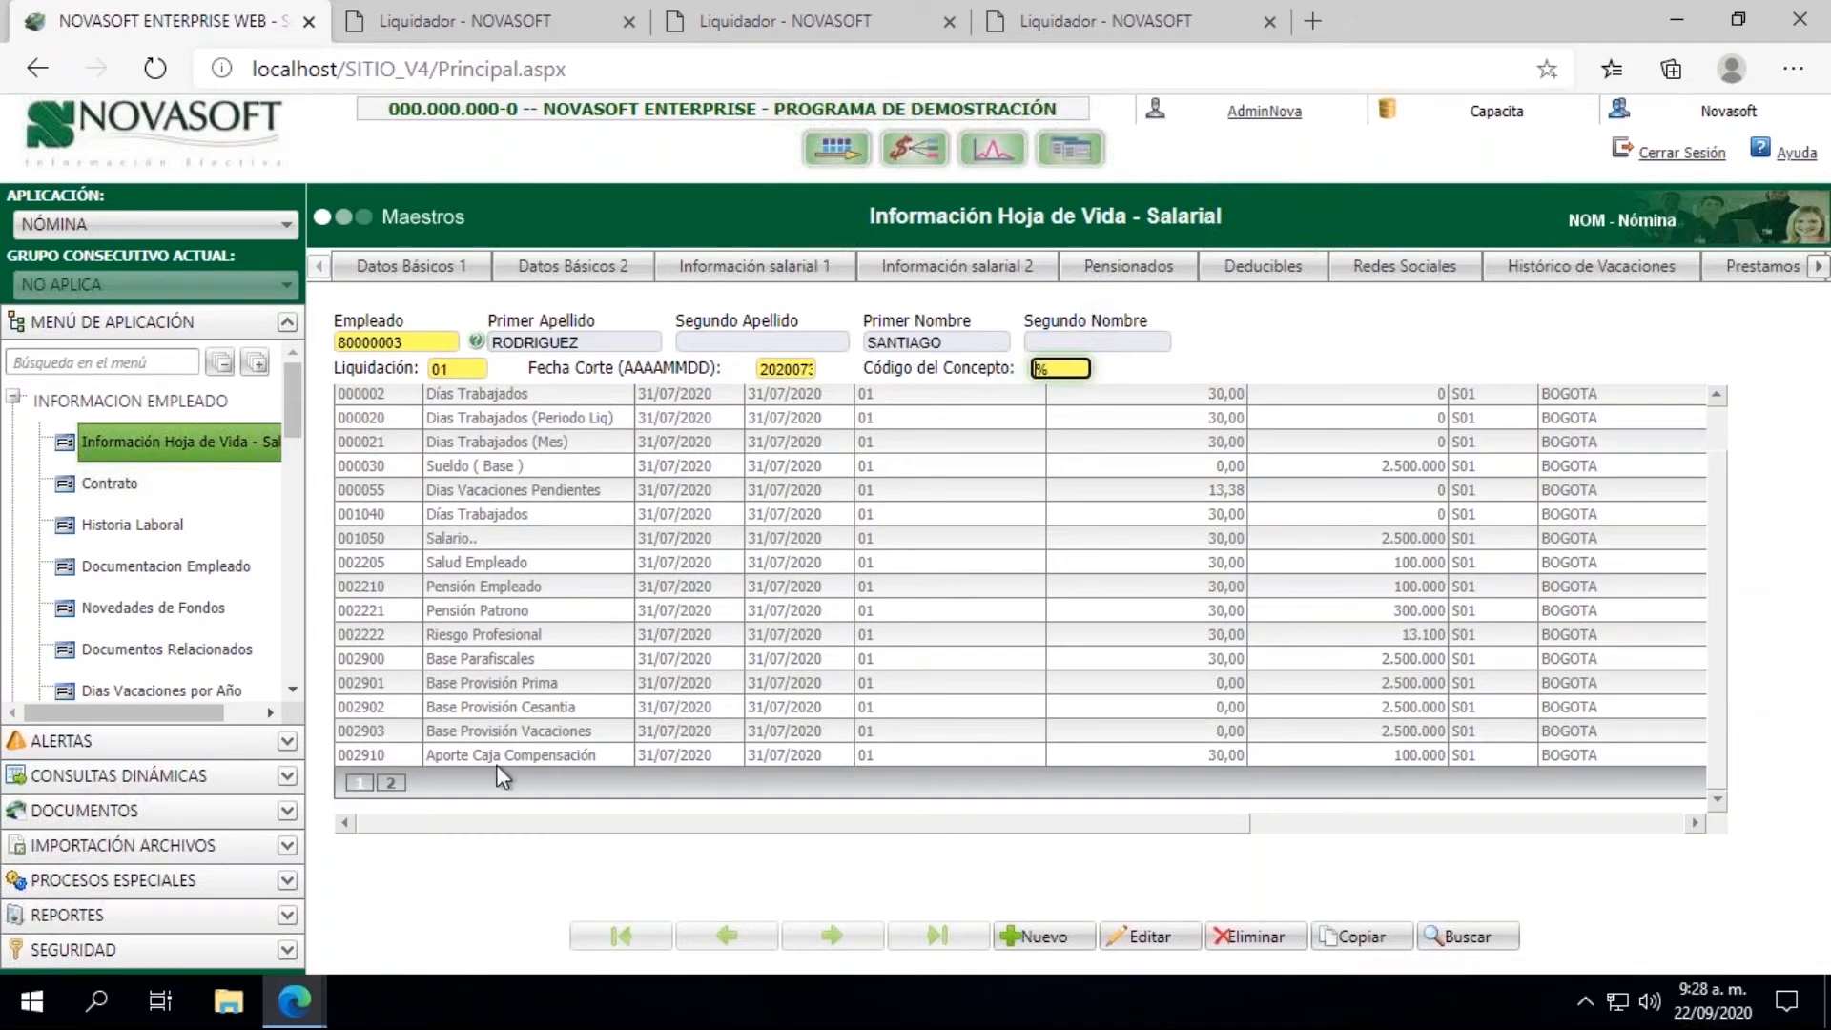
{"action": "left_click", "coordinate": [391, 788]}
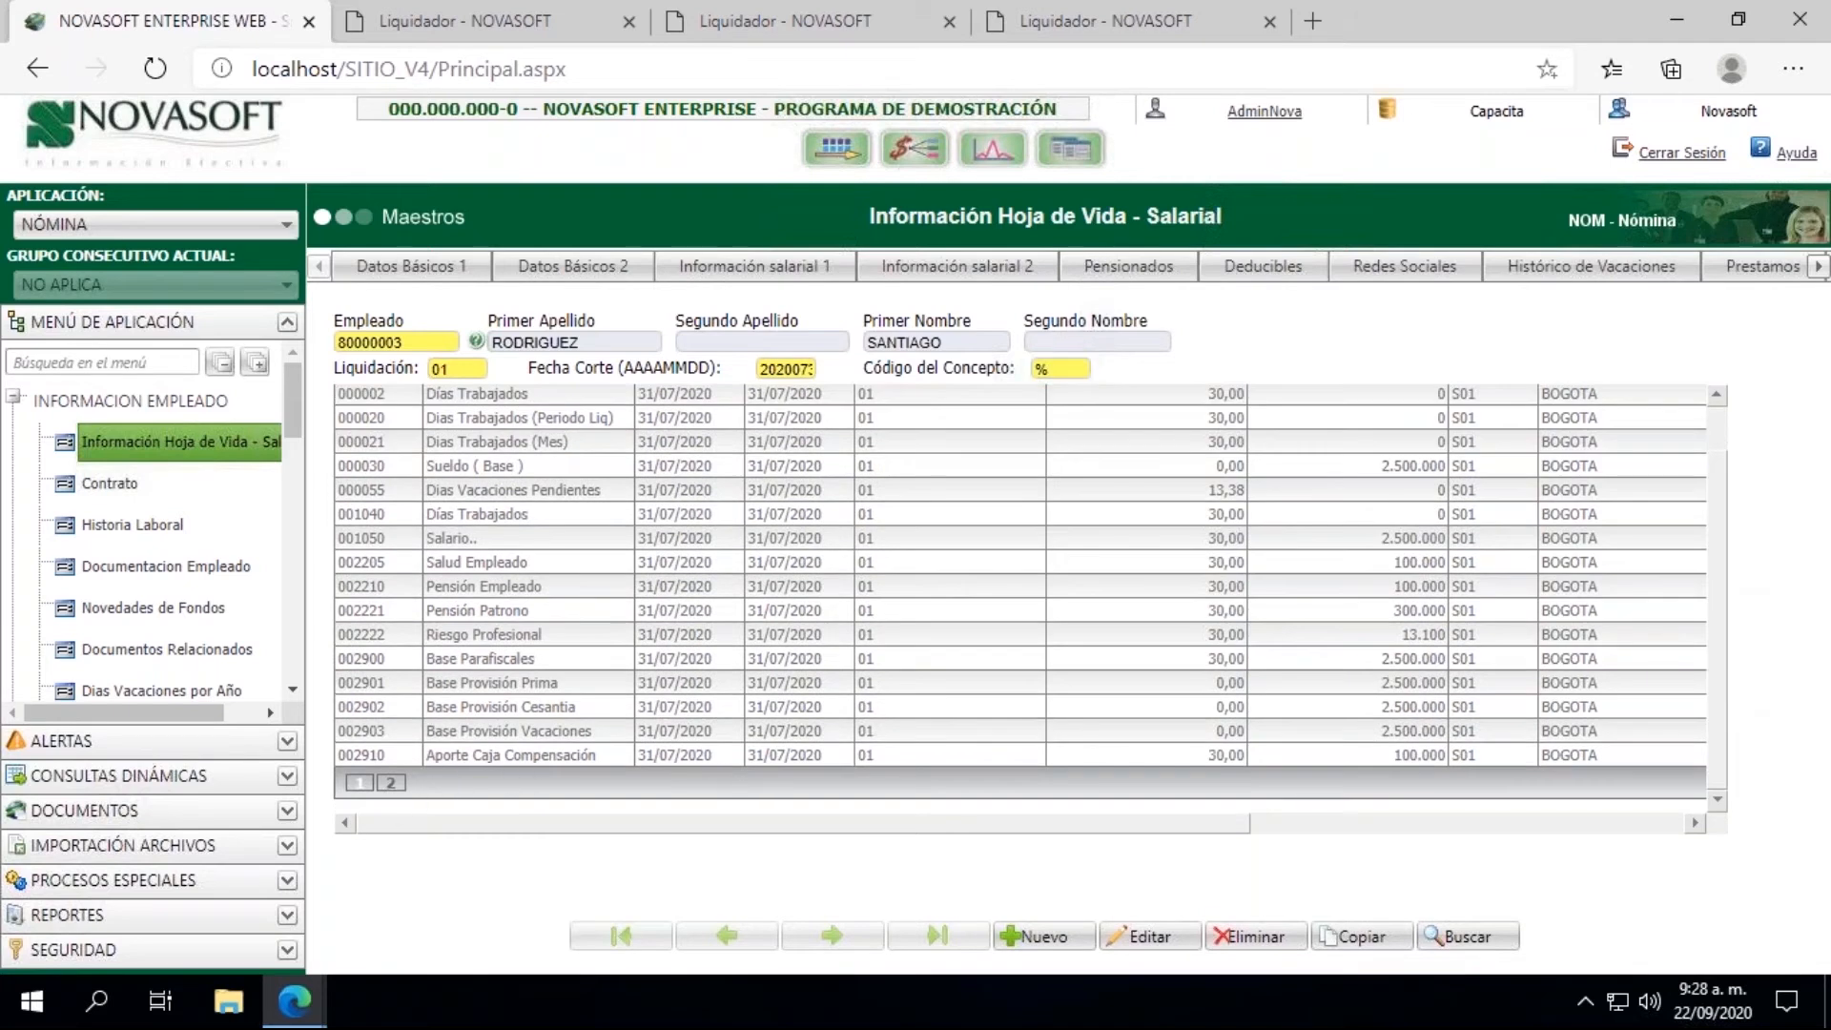
{"action": "left_click", "coordinate": [391, 784]}
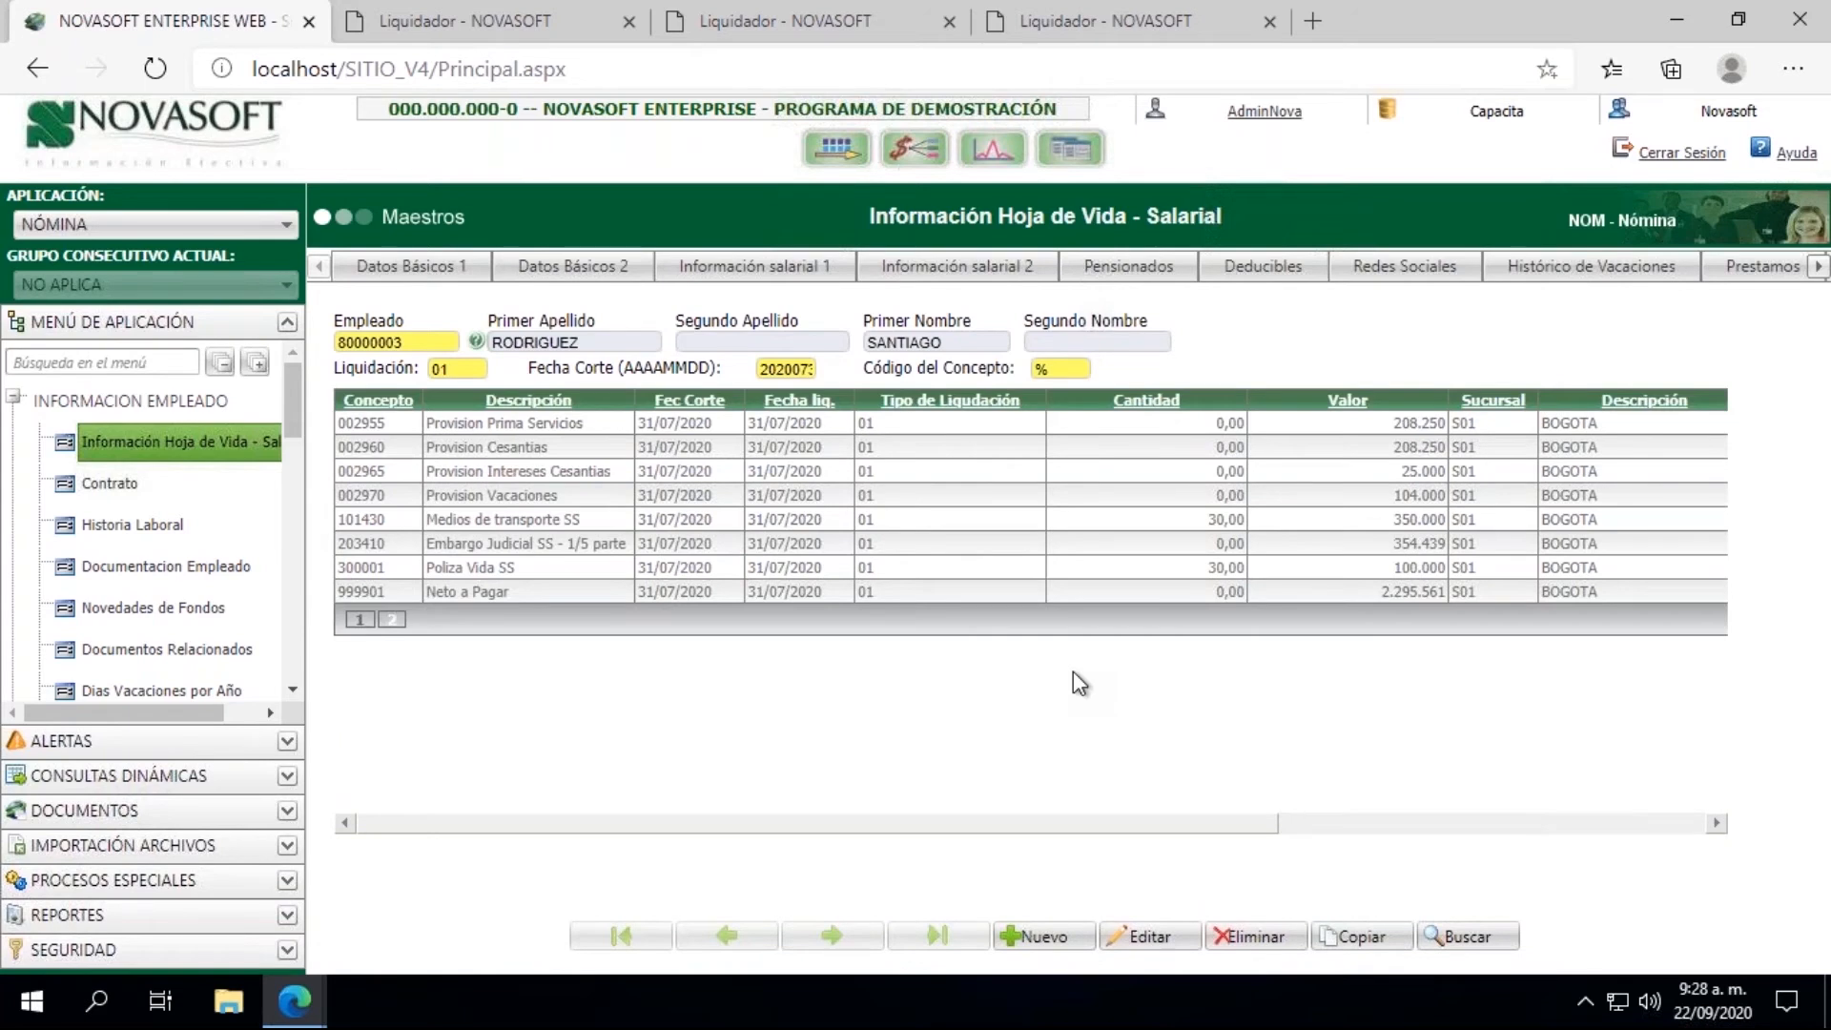
{"action": "left_click", "coordinate": [359, 621]}
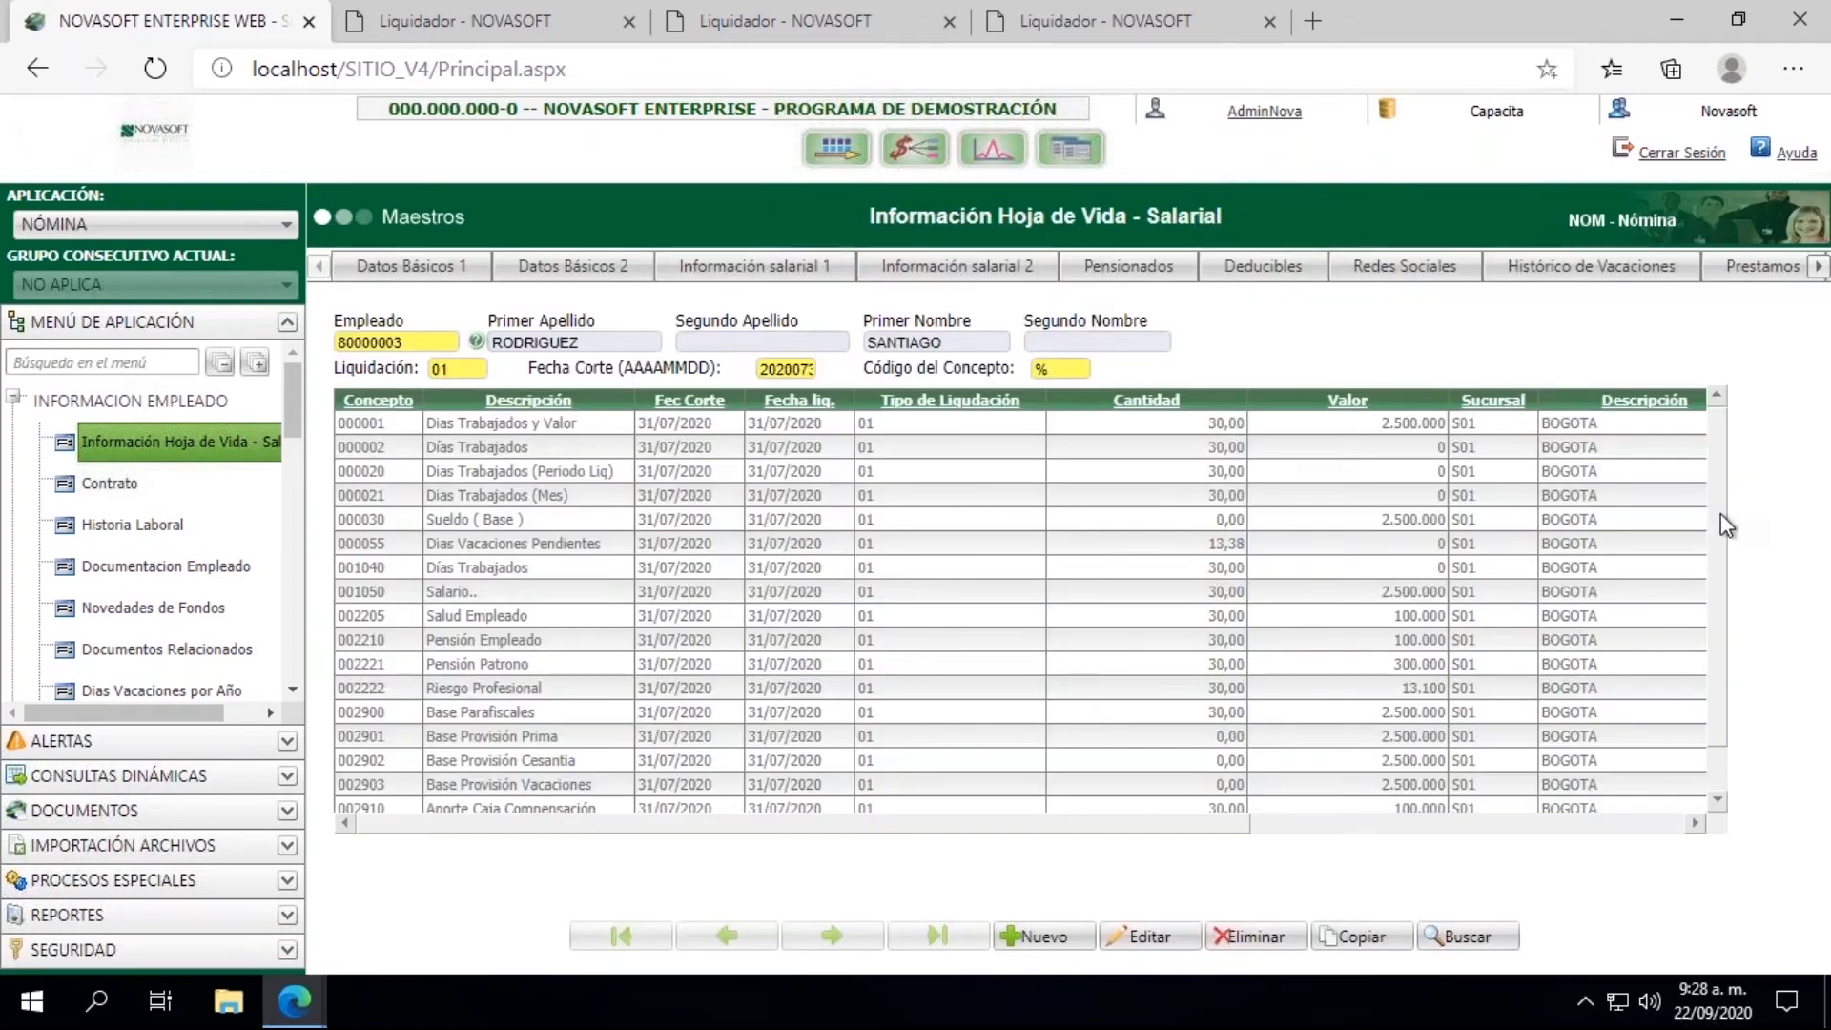
{"action": "left_click_drag", "start_coordinate": [1721, 534], "coordinate": [1722, 564]}
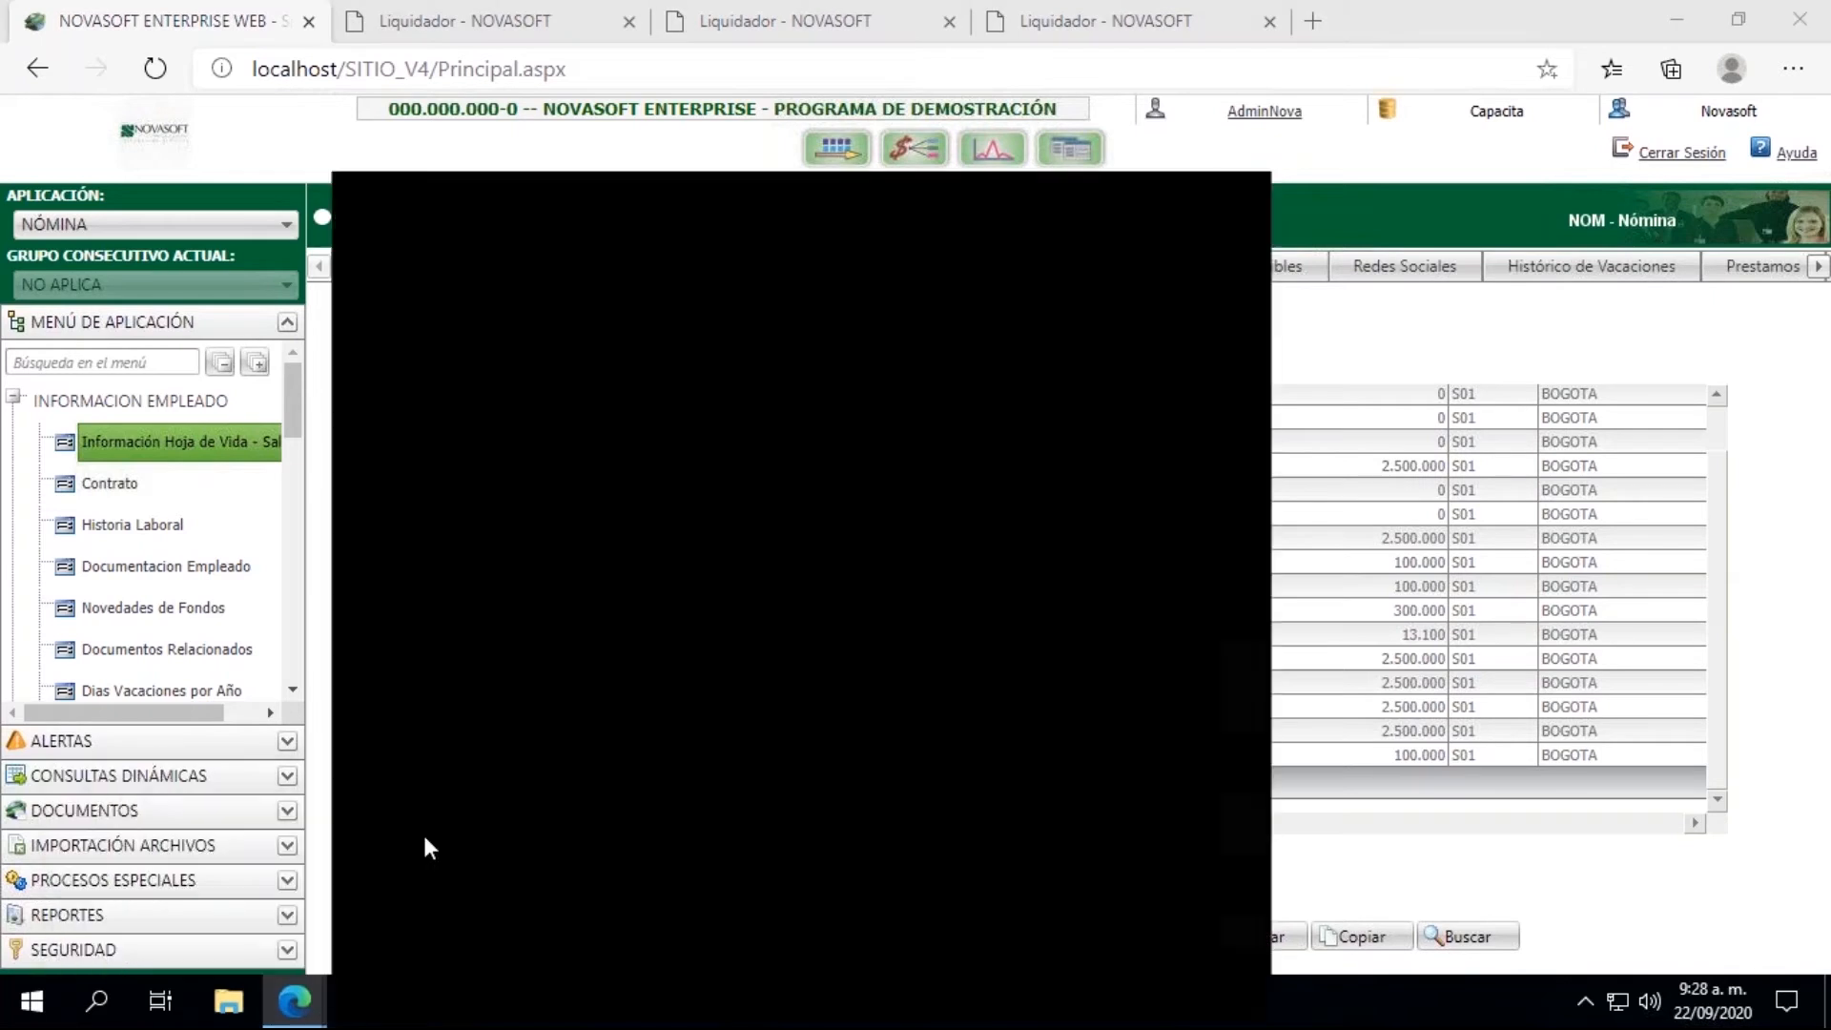
Step: Check the Concepto codes of the errors in the results window, minimize it, and locate the Pensión Patrono value in the employee's movements
{"action": "left_click", "coordinate": [421, 831]}
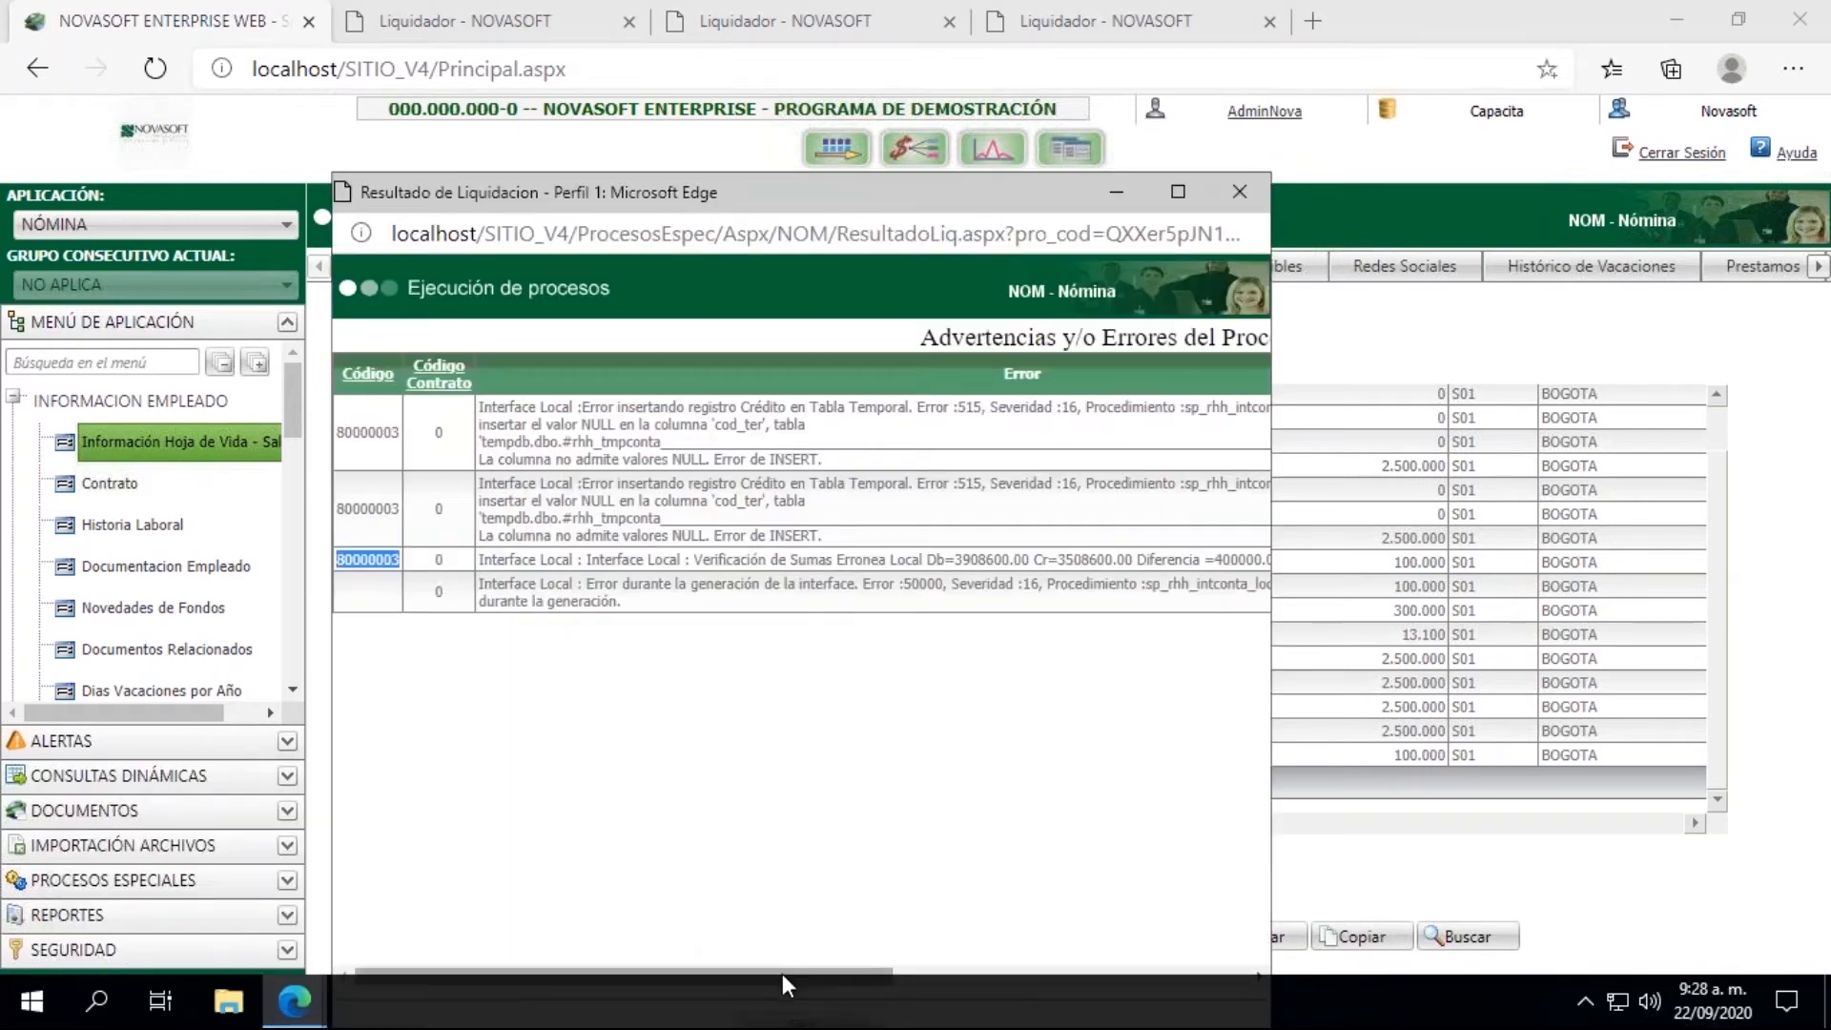
{"action": "left_click_drag", "start_coordinate": [807, 969], "coordinate": [851, 960]}
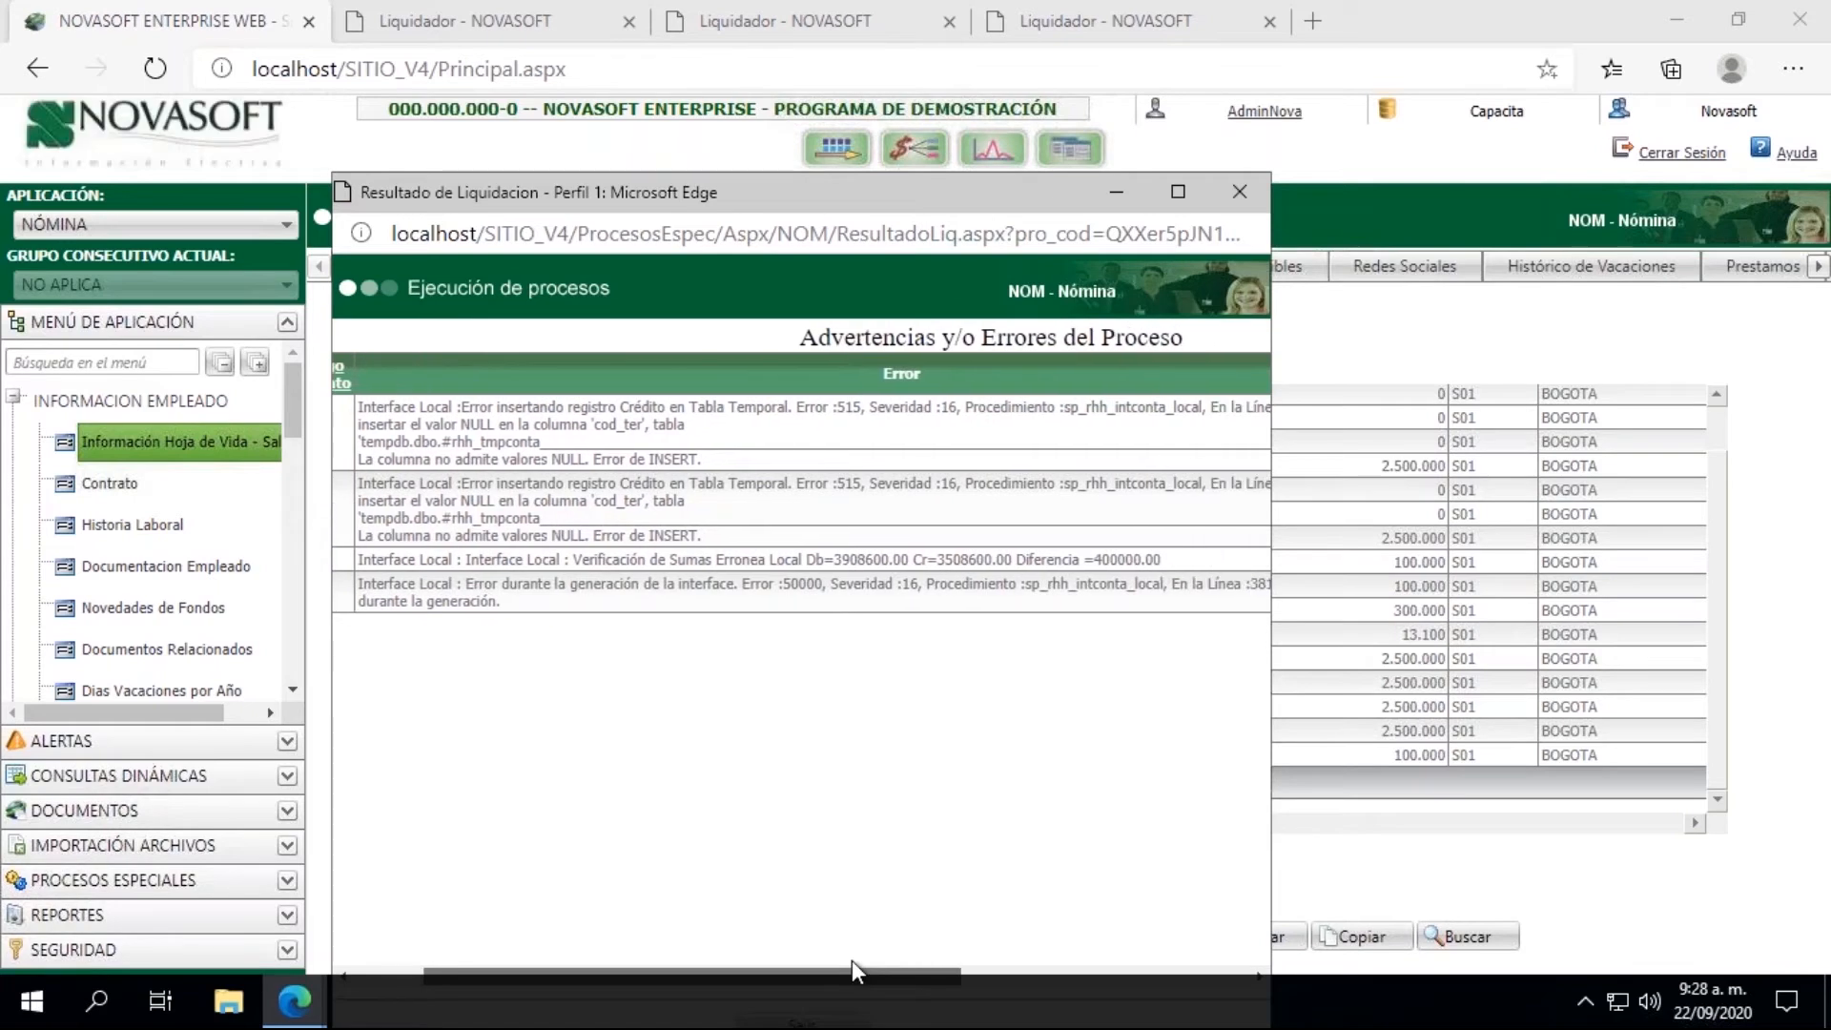
{"action": "mouse_move", "coordinate": [851, 959]}
{"action": "left_mouse_down"}
{"action": "mouse_move", "coordinate": [1181, 978]}
{"action": "mouse_move", "coordinate": [1033, 737]}
{"action": "mouse_move", "coordinate": [1318, 840]}
{"action": "left_mouse_up"}
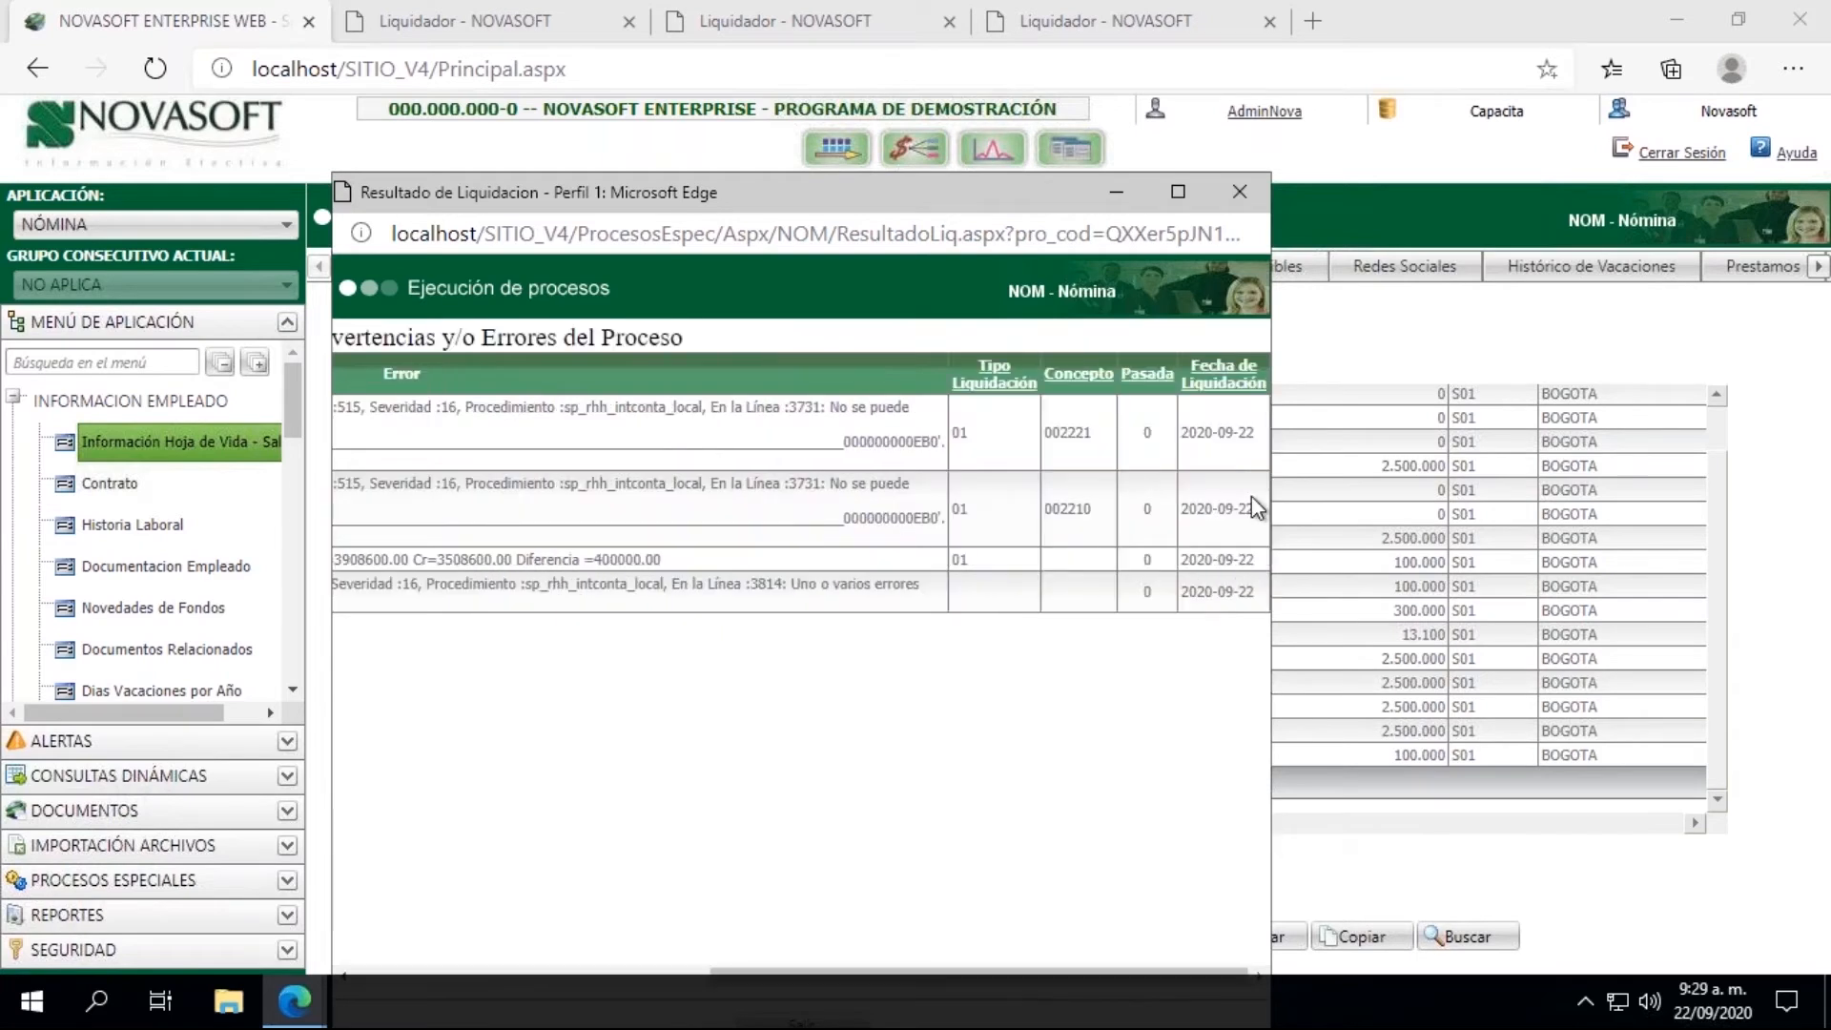
{"action": "left_click", "coordinate": [1117, 194]}
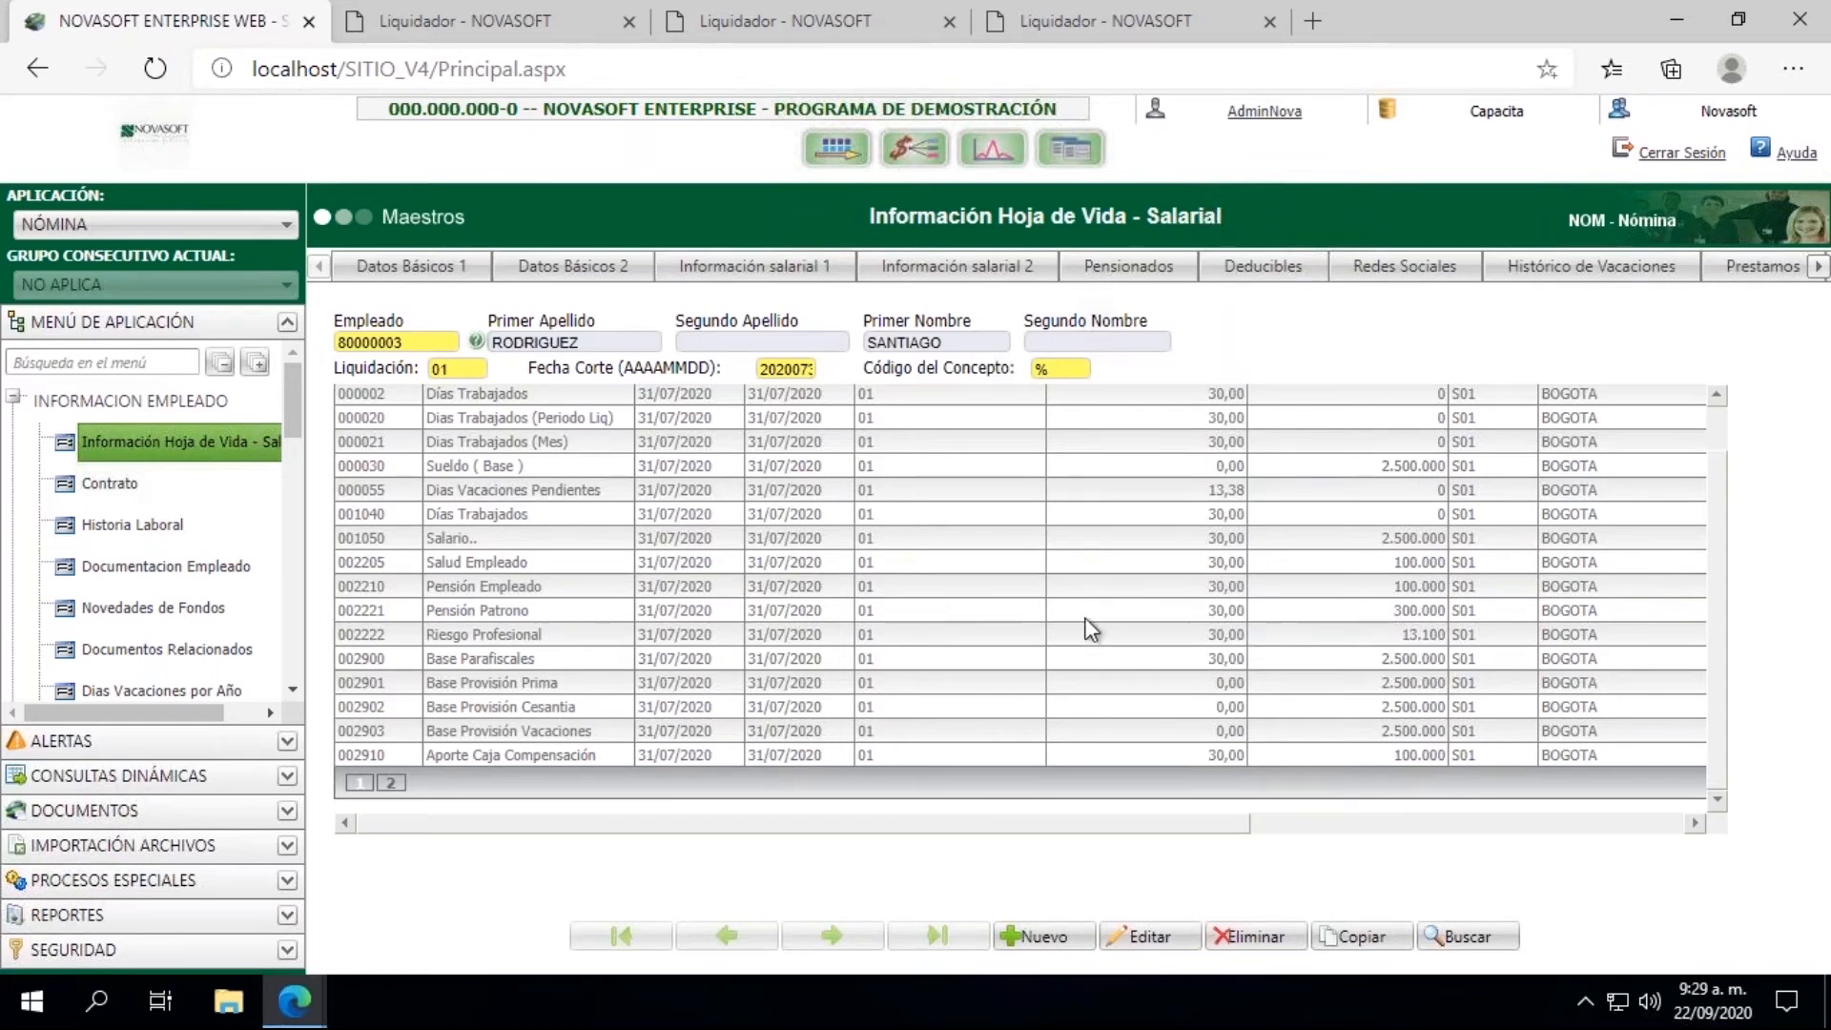
{"action": "mouse_move", "coordinate": [1394, 611]}
{"action": "left_mouse_down"}
{"action": "mouse_move", "coordinate": [1452, 612]}
{"action": "mouse_move", "coordinate": [1430, 611]}
{"action": "left_mouse_up"}
Step: Open the Conceptos master from the Nomina section of Parametrización
{"action": "left_click", "coordinate": [15, 401]}
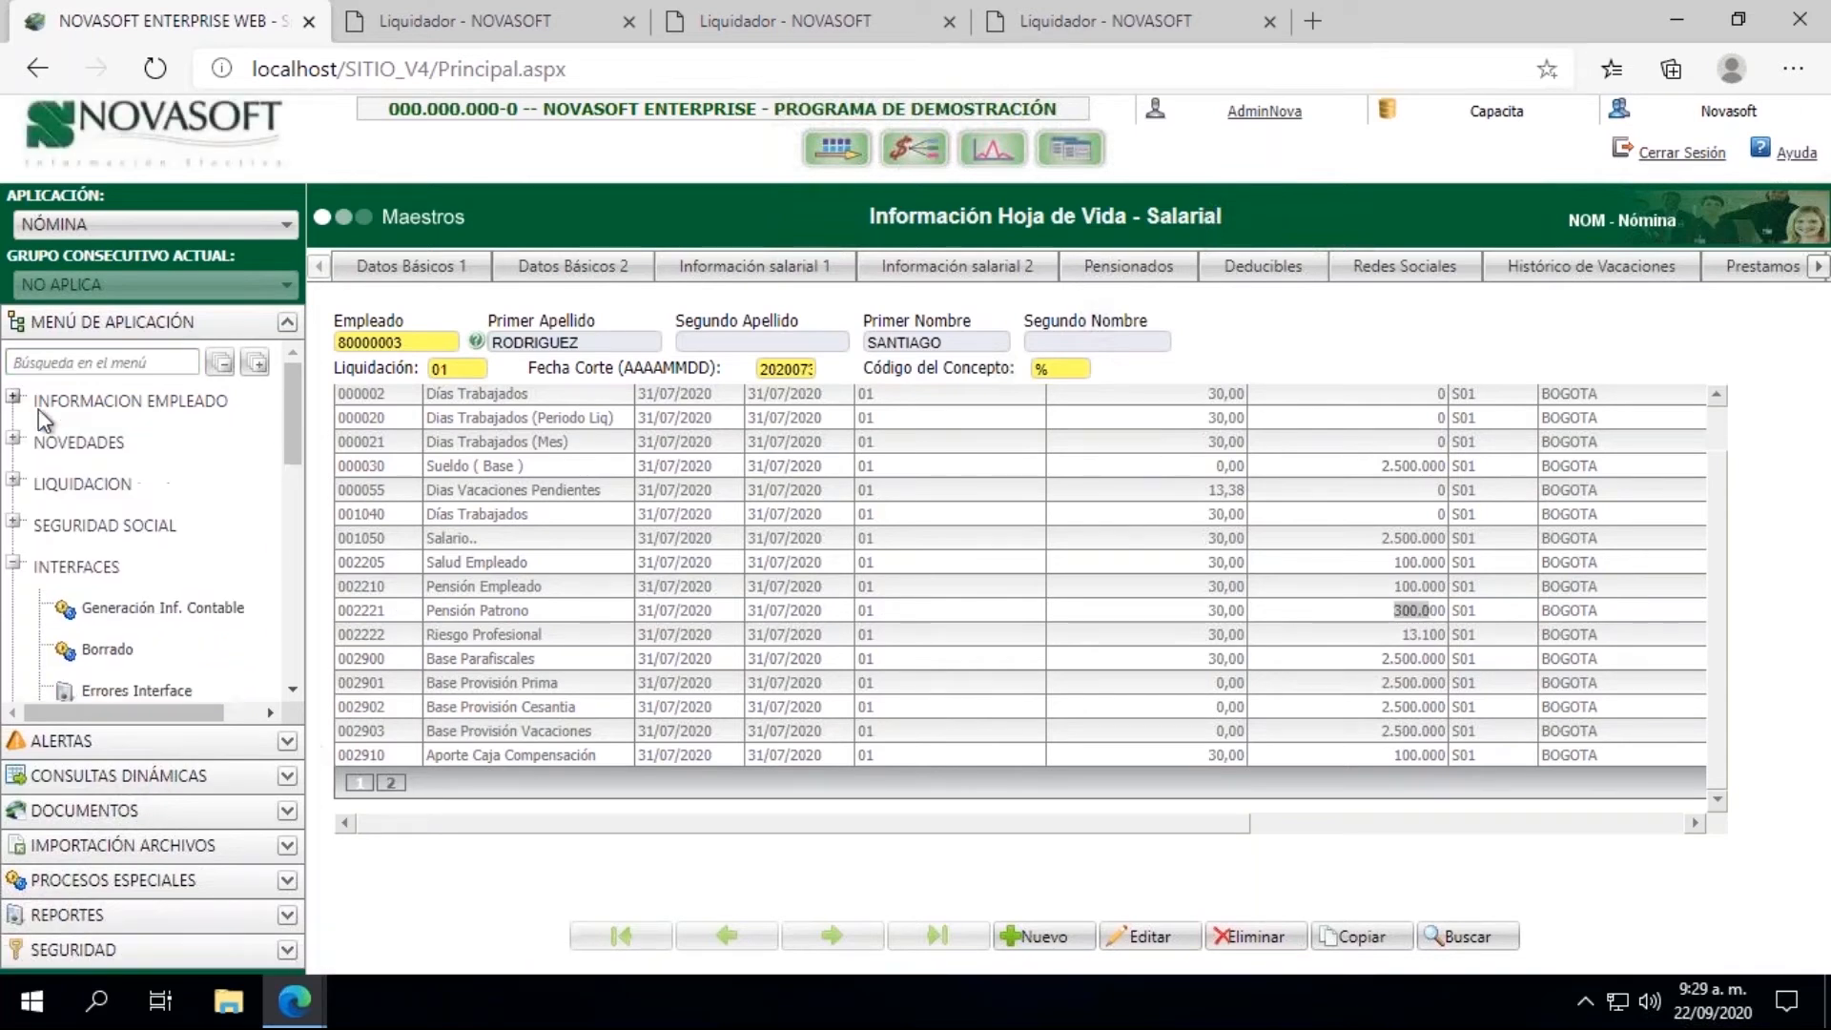
{"action": "left_click", "coordinate": [15, 565]}
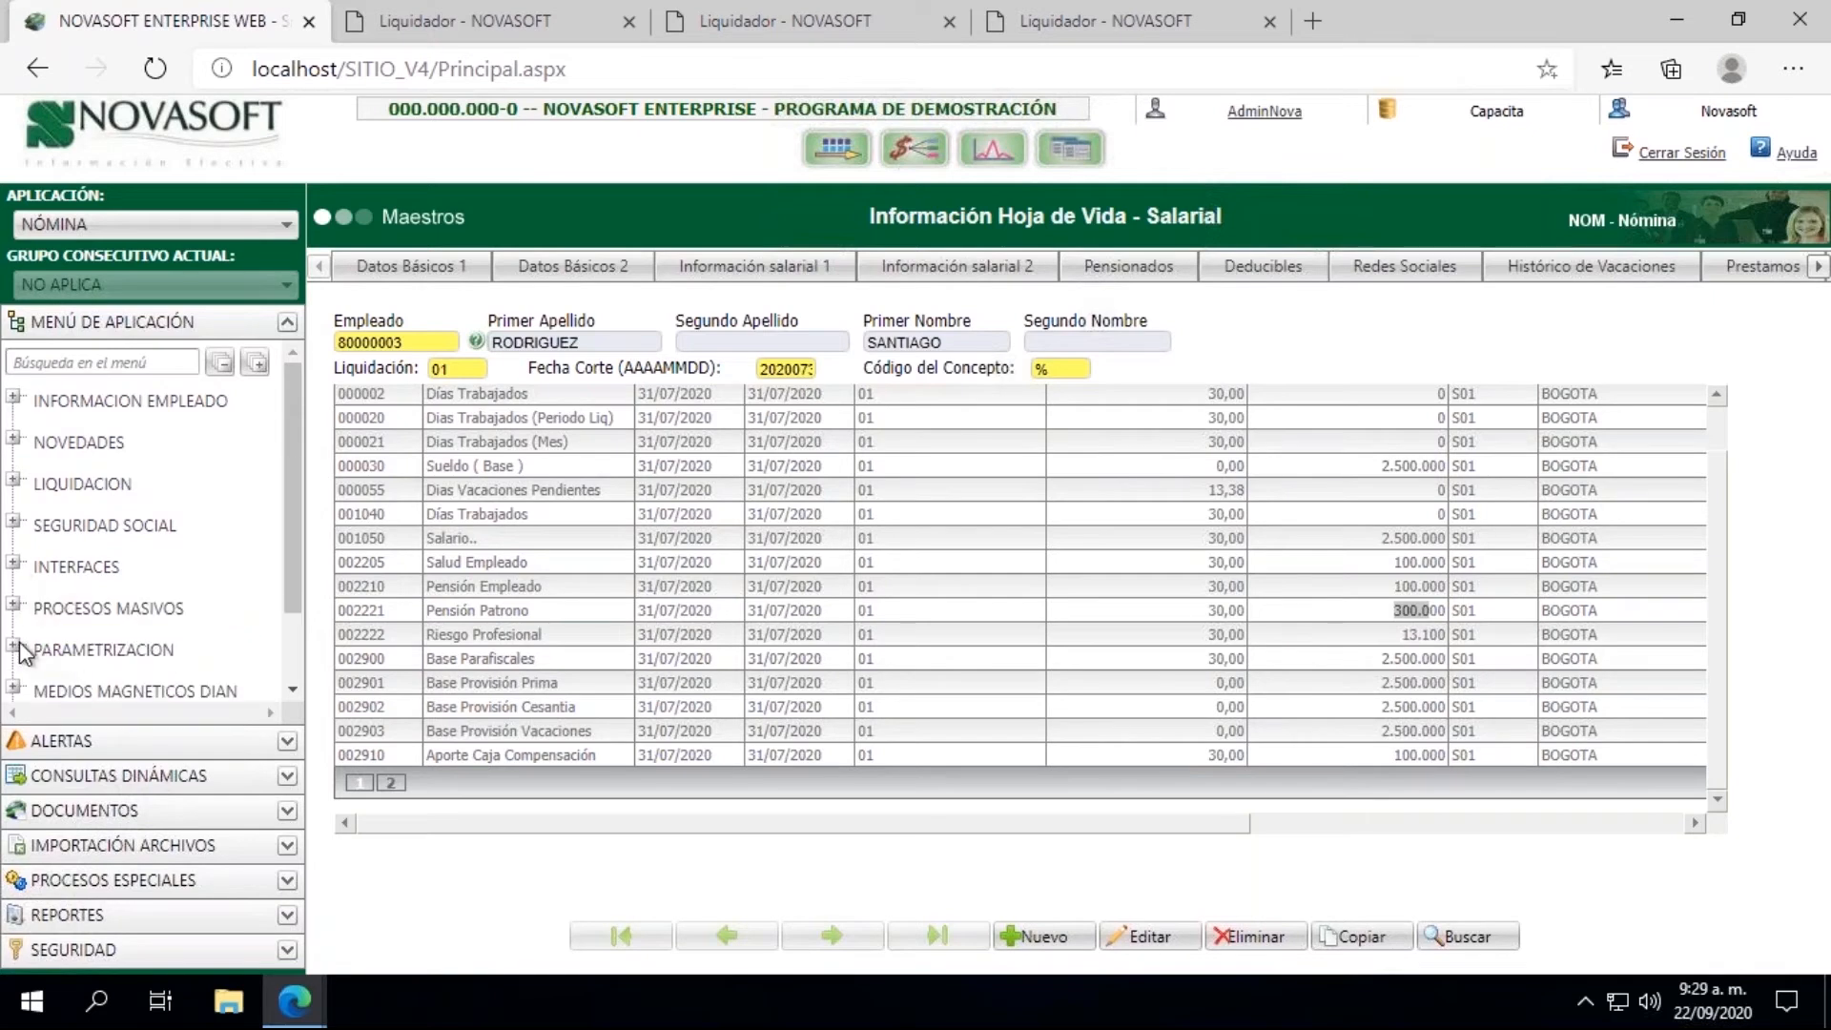
{"action": "left_click", "coordinate": [103, 649]}
{"action": "scroll", "coordinate": [244, 686], "scroll_direction": "down", "scroll_amount": 3}
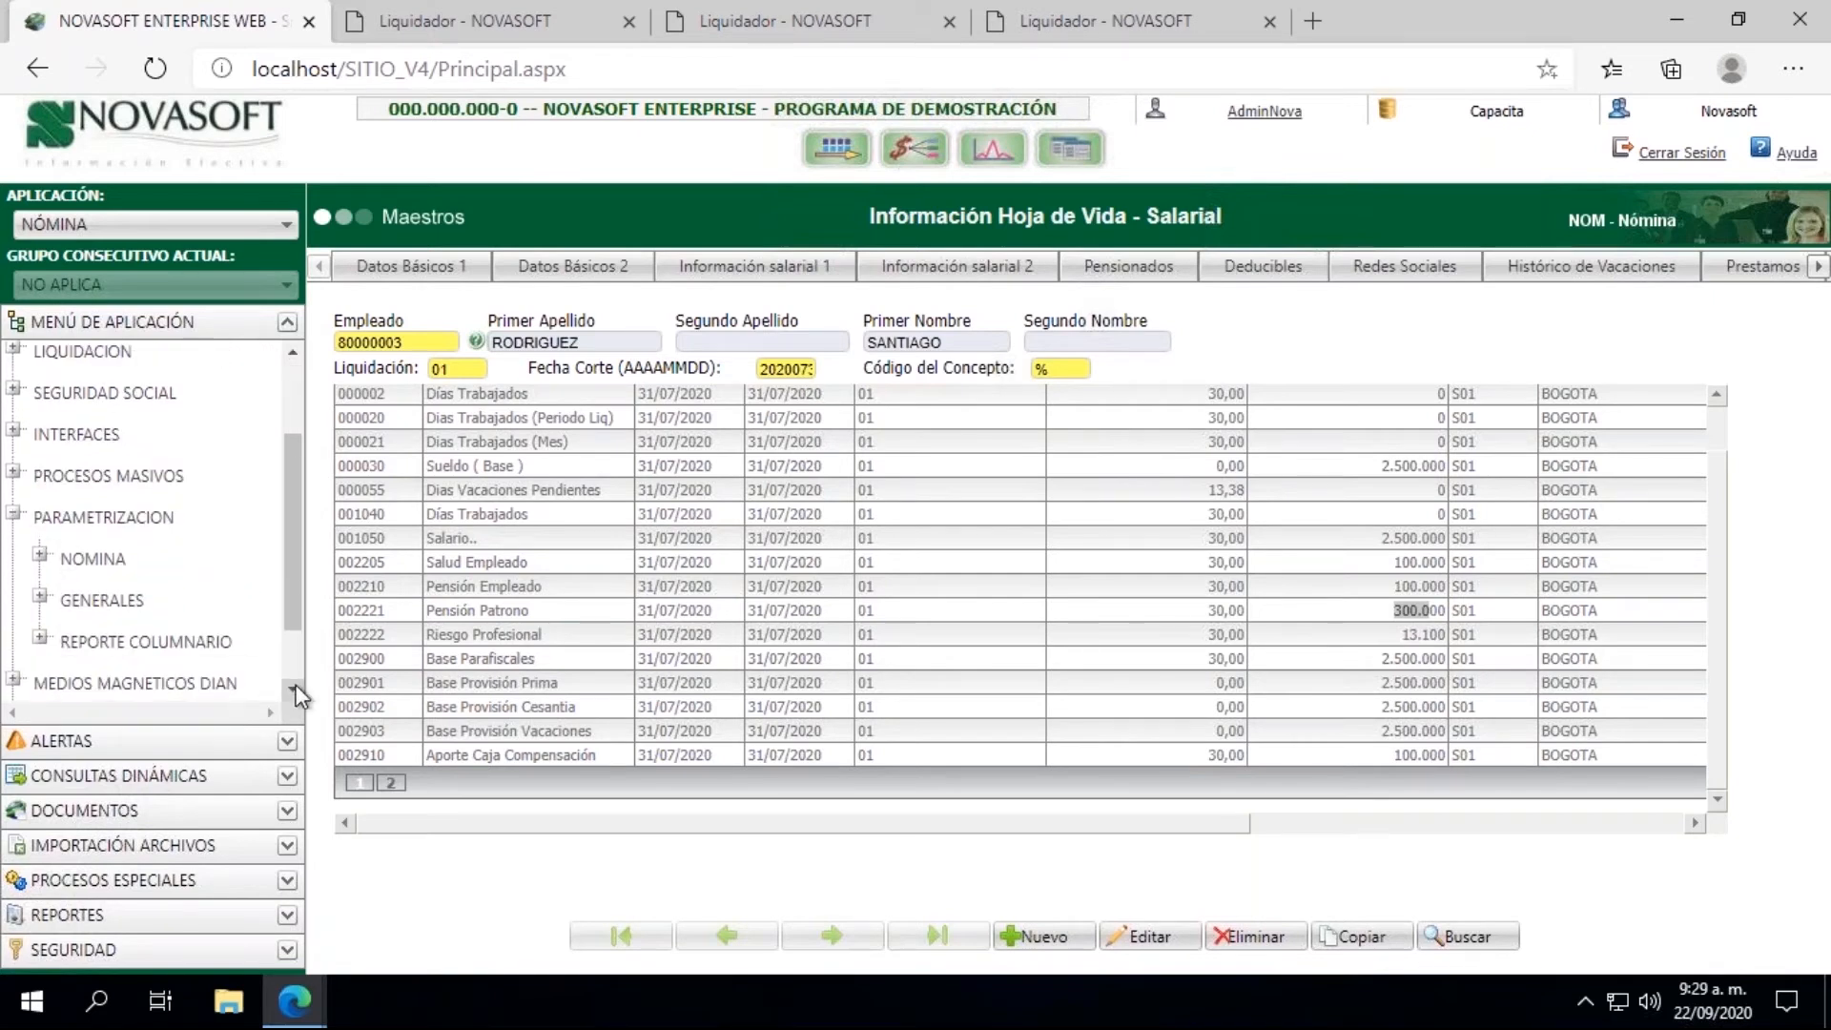
{"action": "left_click", "coordinate": [41, 558]}
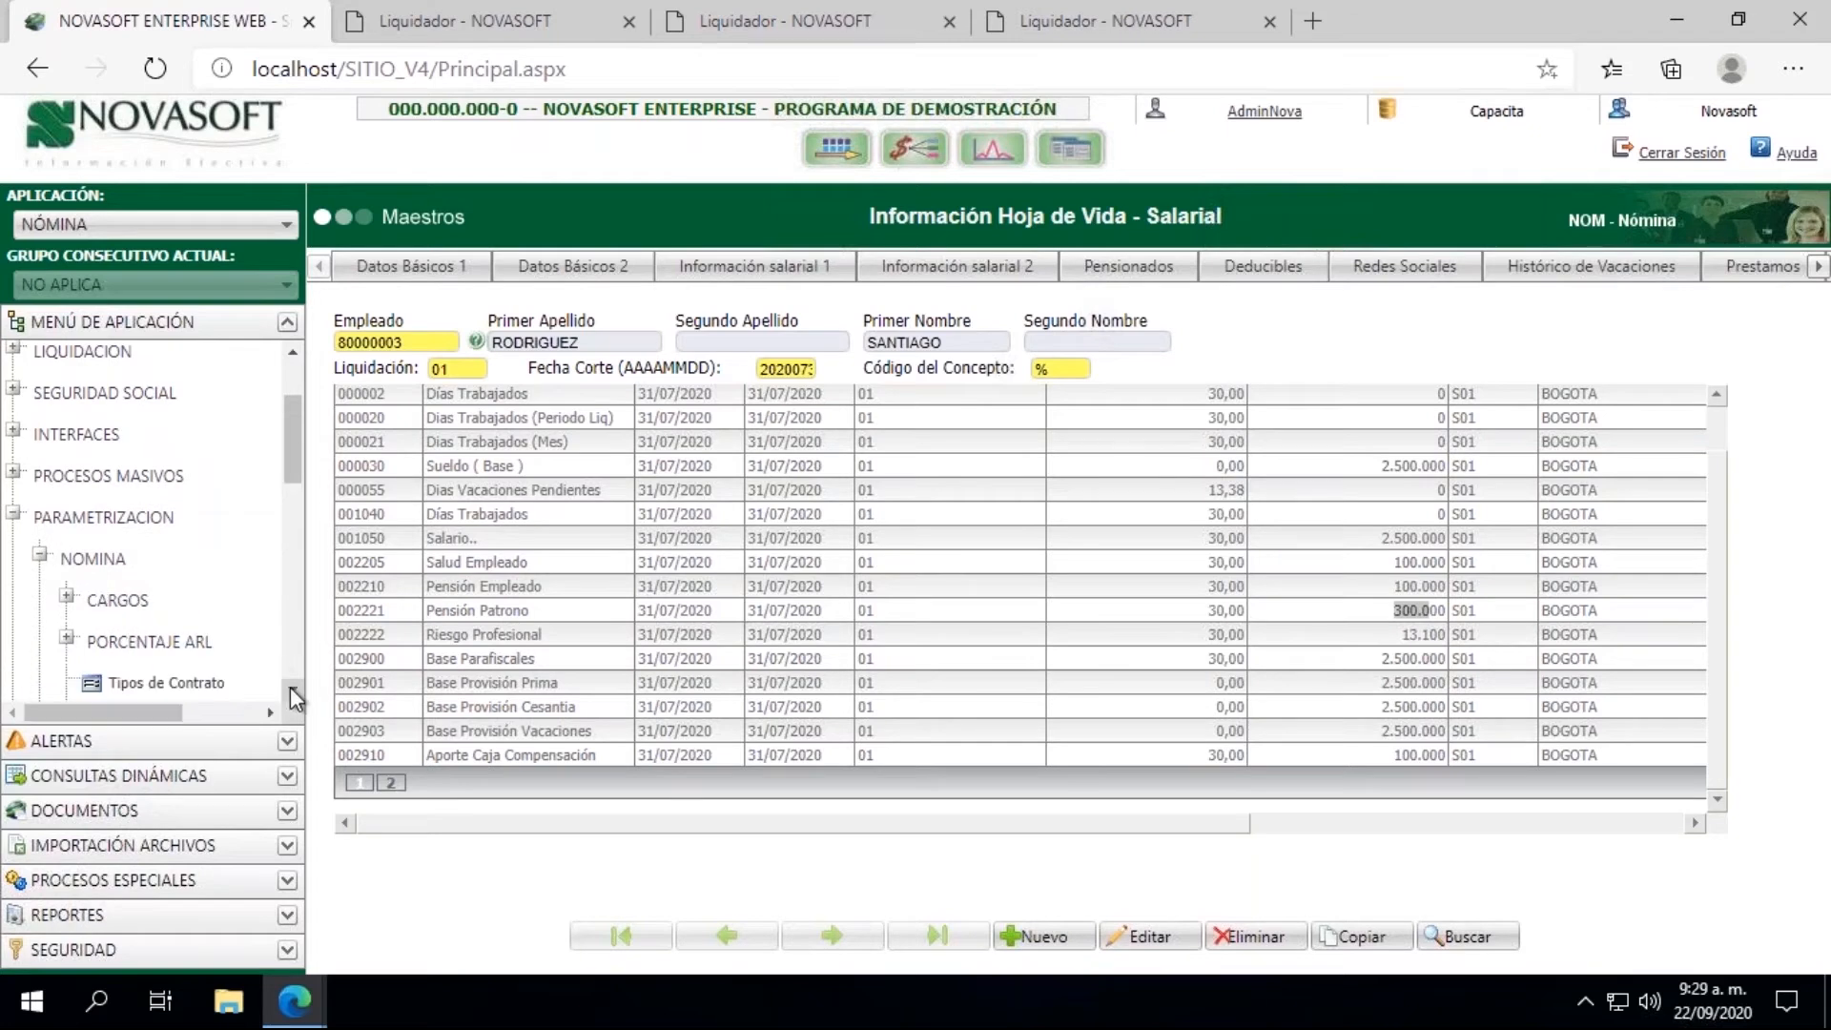
{"action": "scroll", "coordinate": [293, 695], "scroll_direction": "down", "scroll_amount": 3}
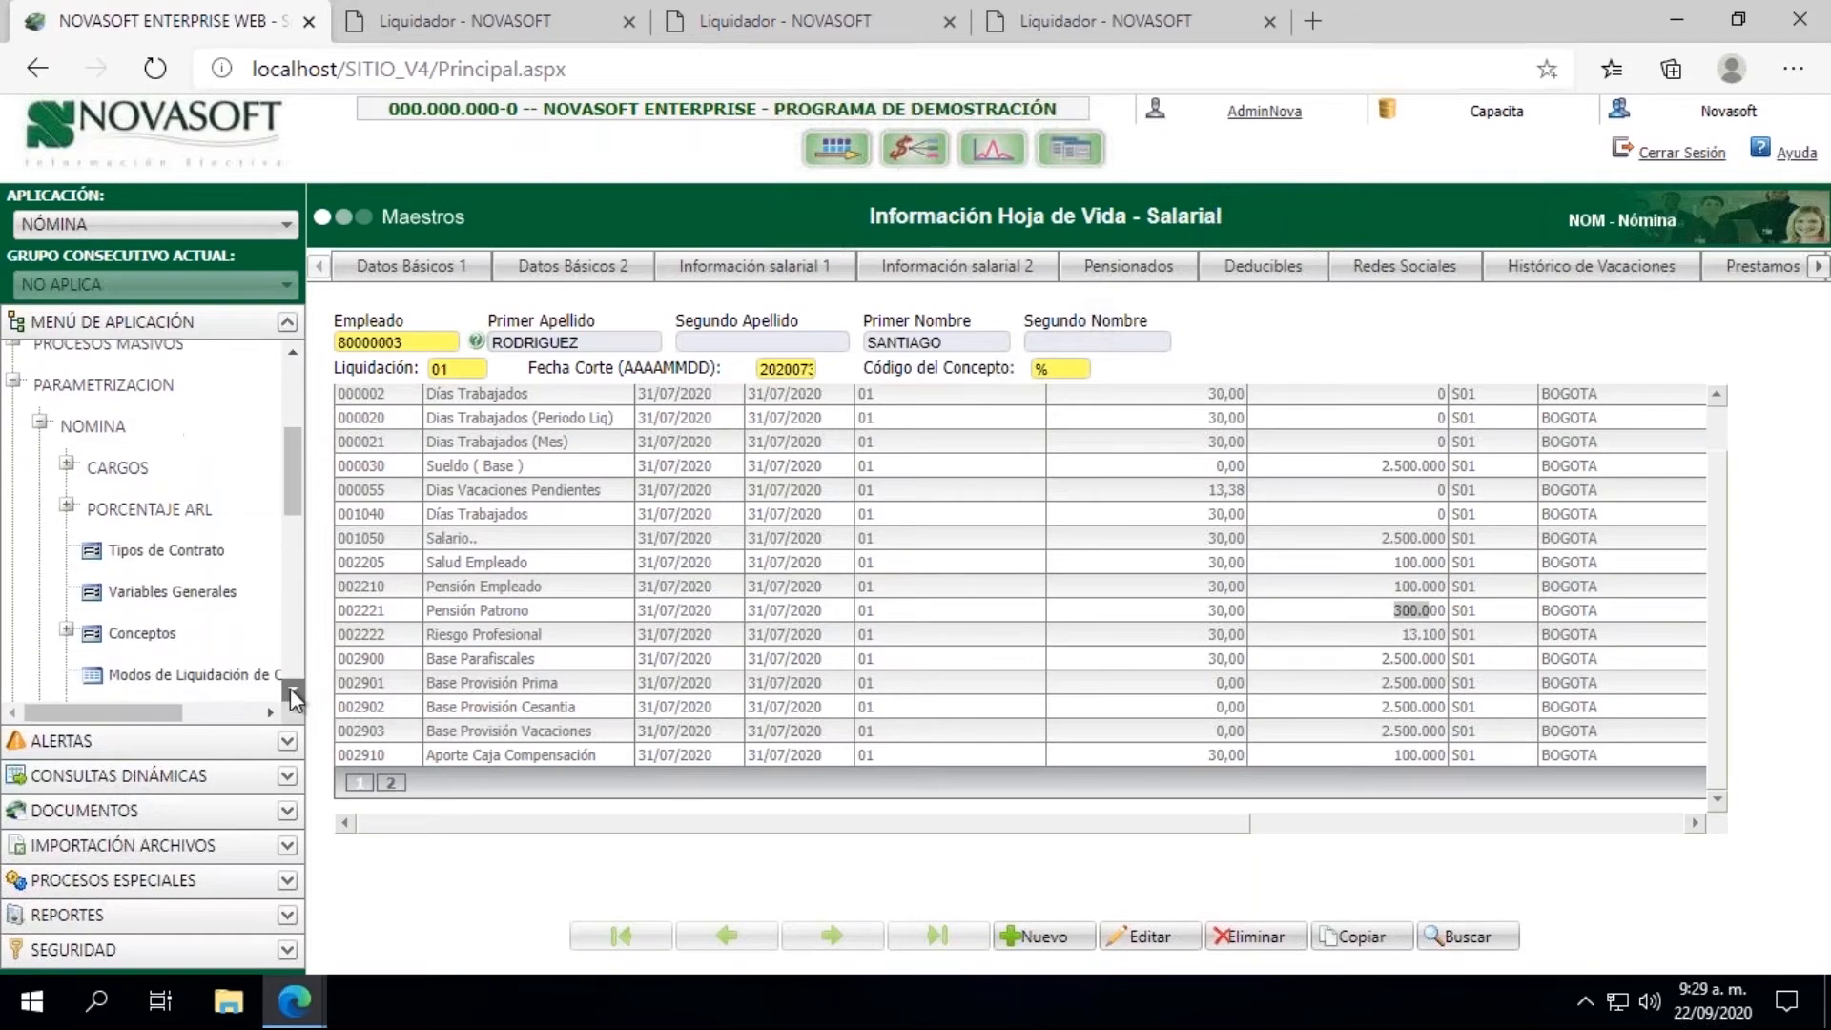
{"action": "left_click", "coordinate": [151, 637]}
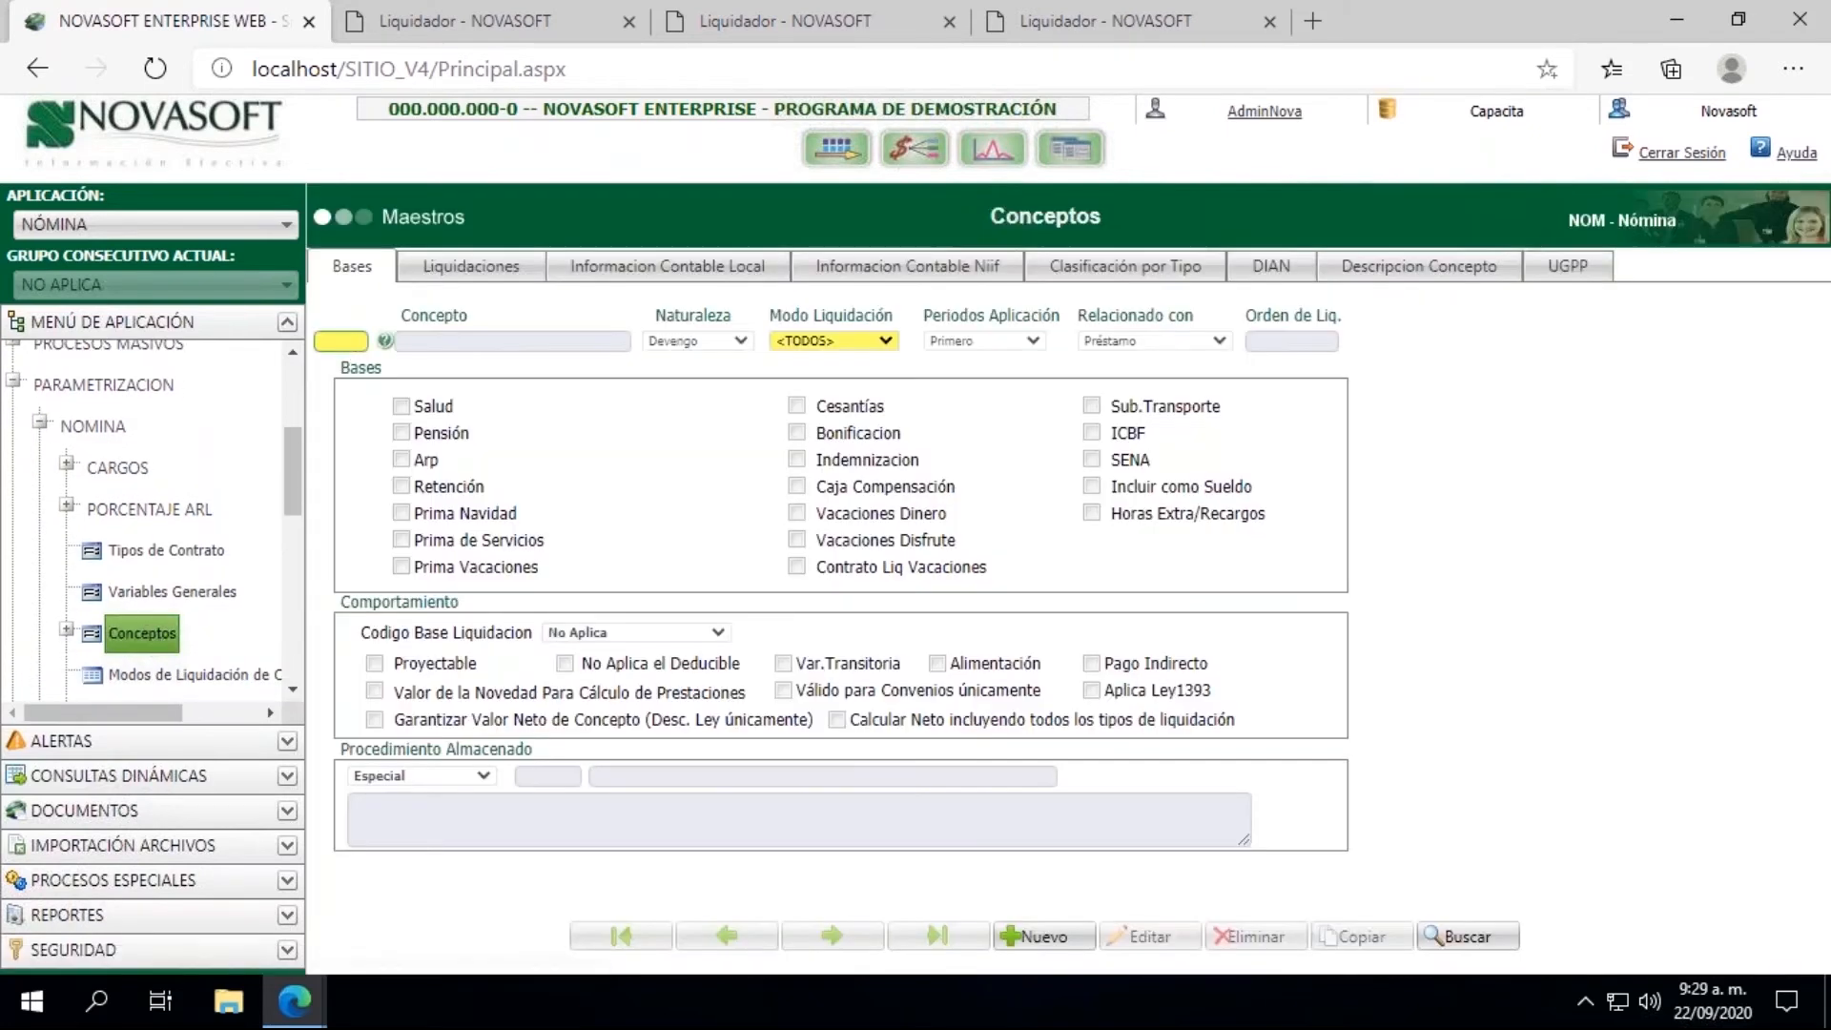
Step: Load concept 002221 and display its Informacion Contable Local
{"action": "left_click", "coordinate": [340, 341]}
{"action": "type", "text": "0"}
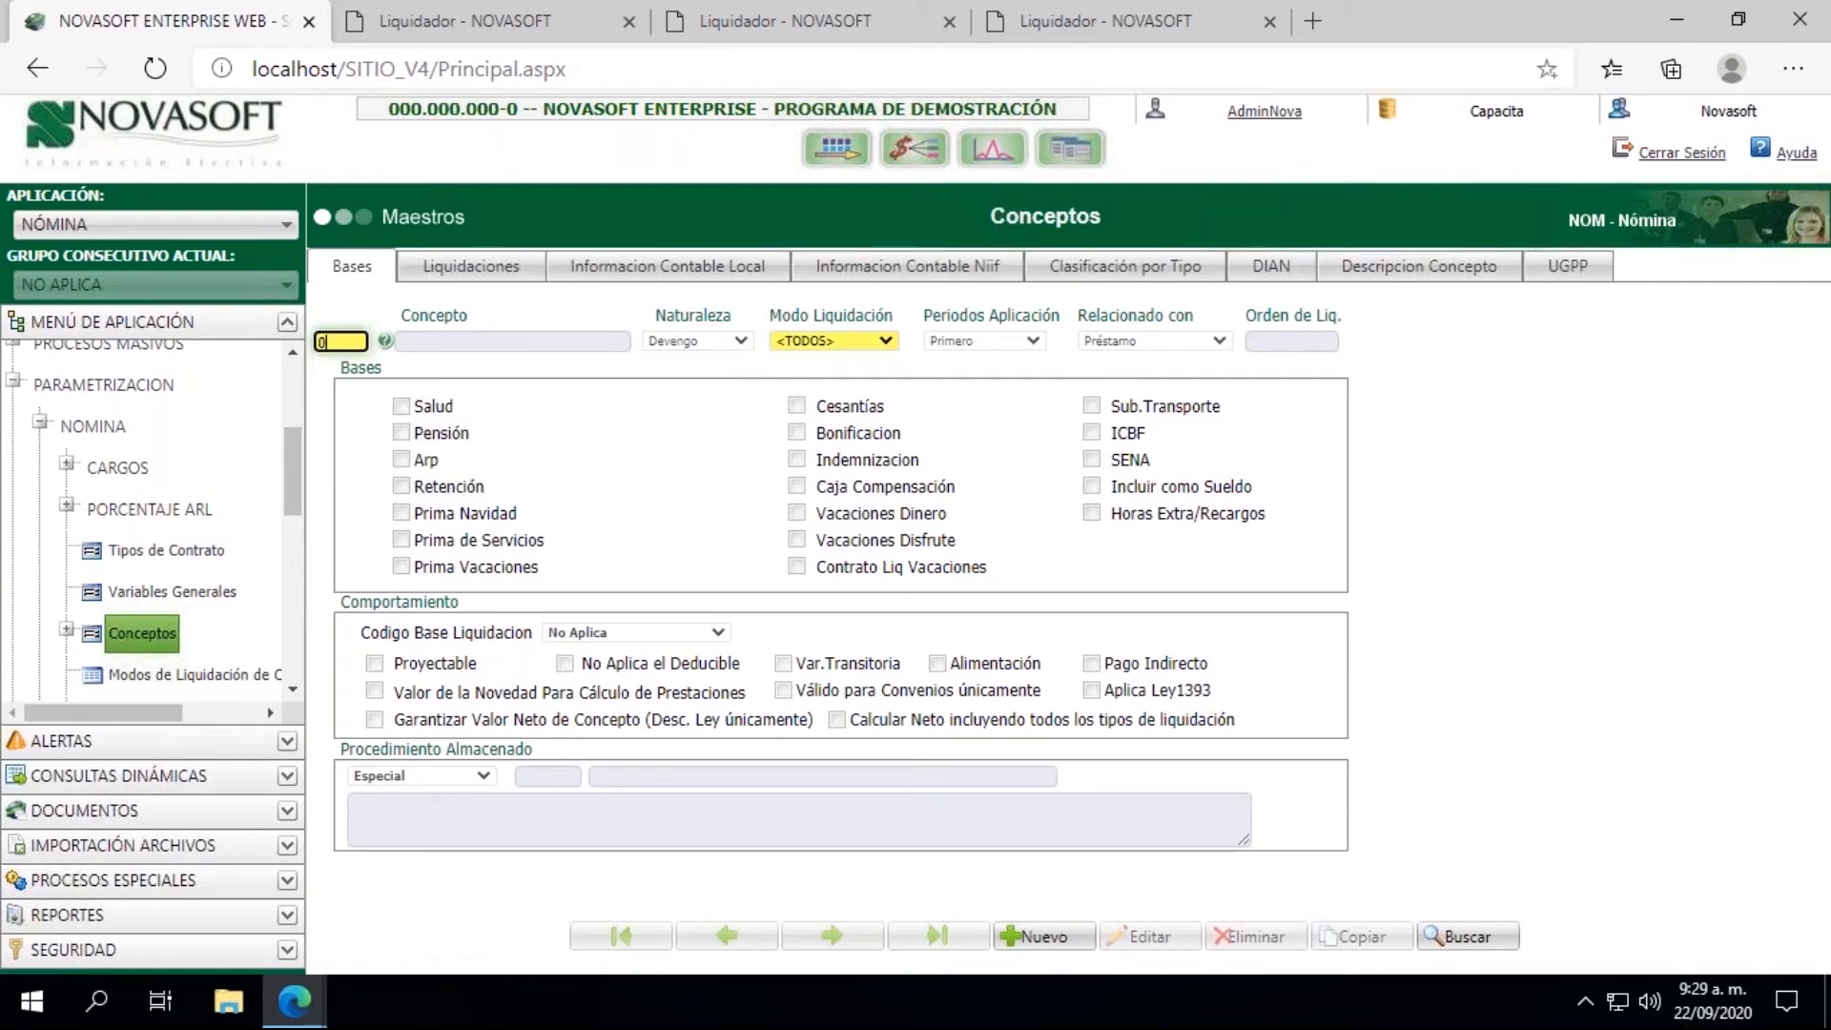
{"action": "type", "text": "02221"}
{"action": "key", "text": "Tab"}
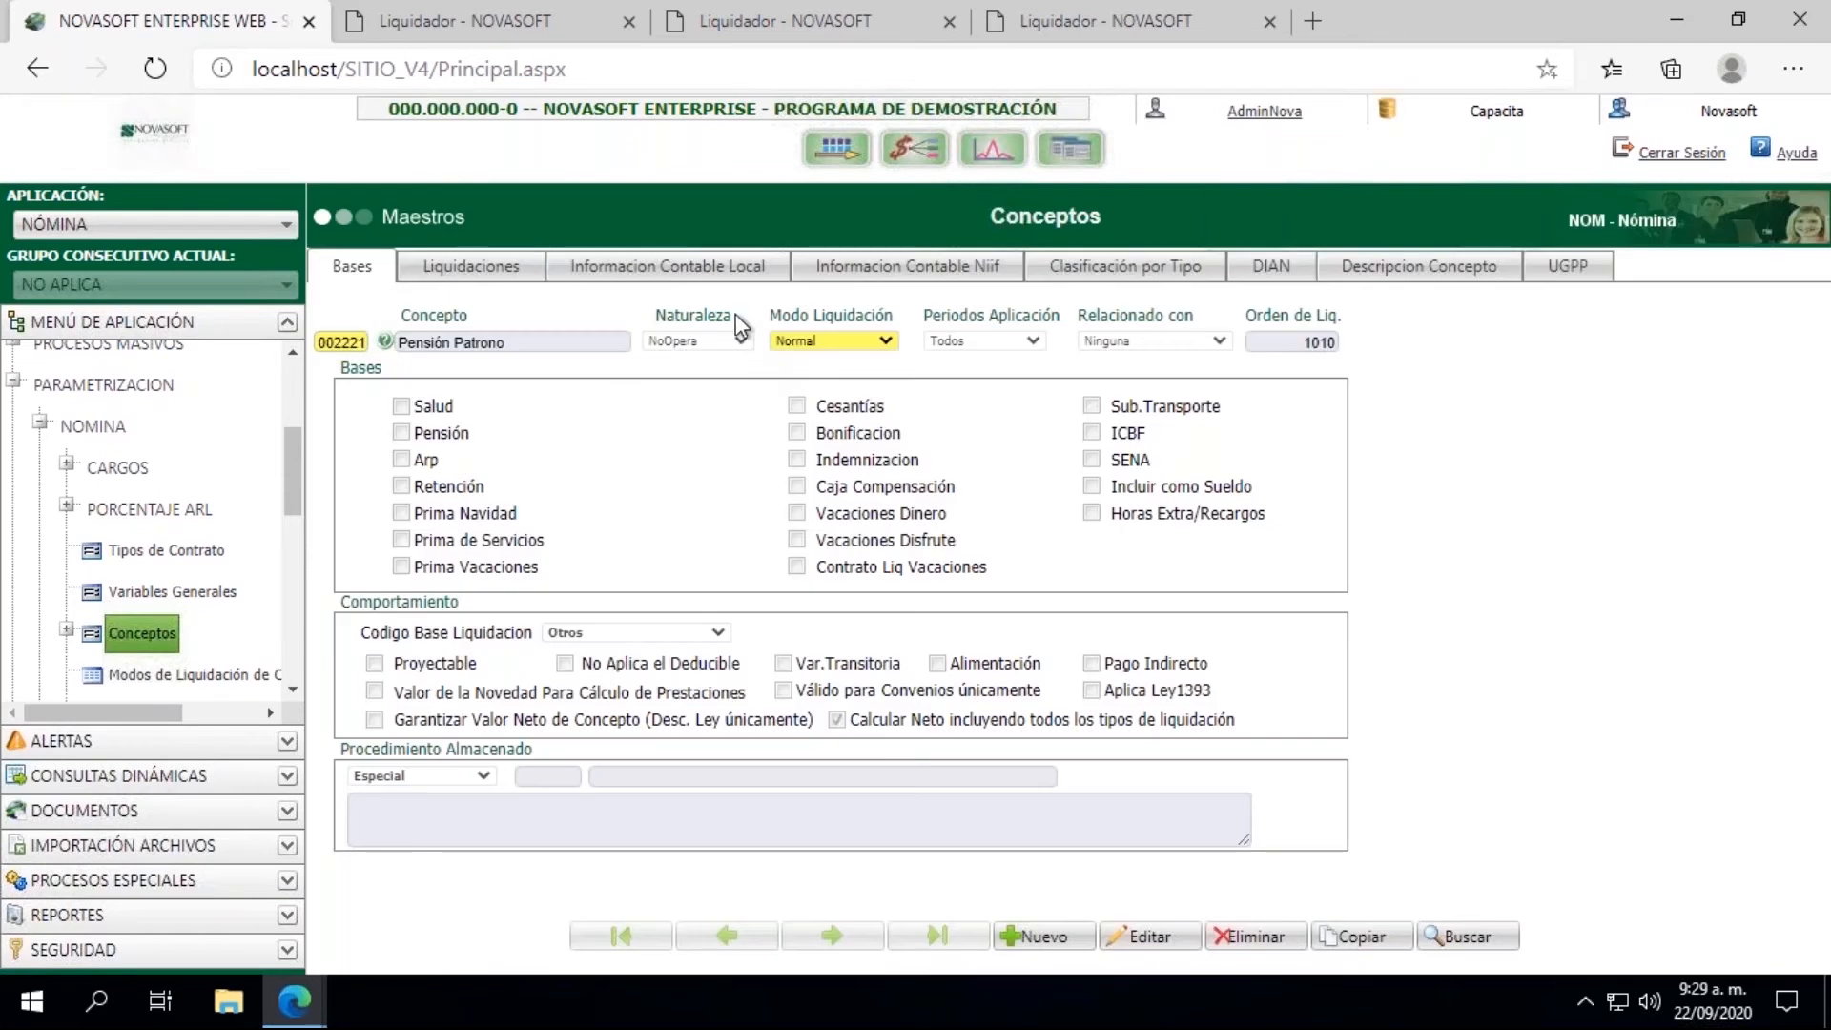
{"action": "left_click", "coordinate": [740, 286]}
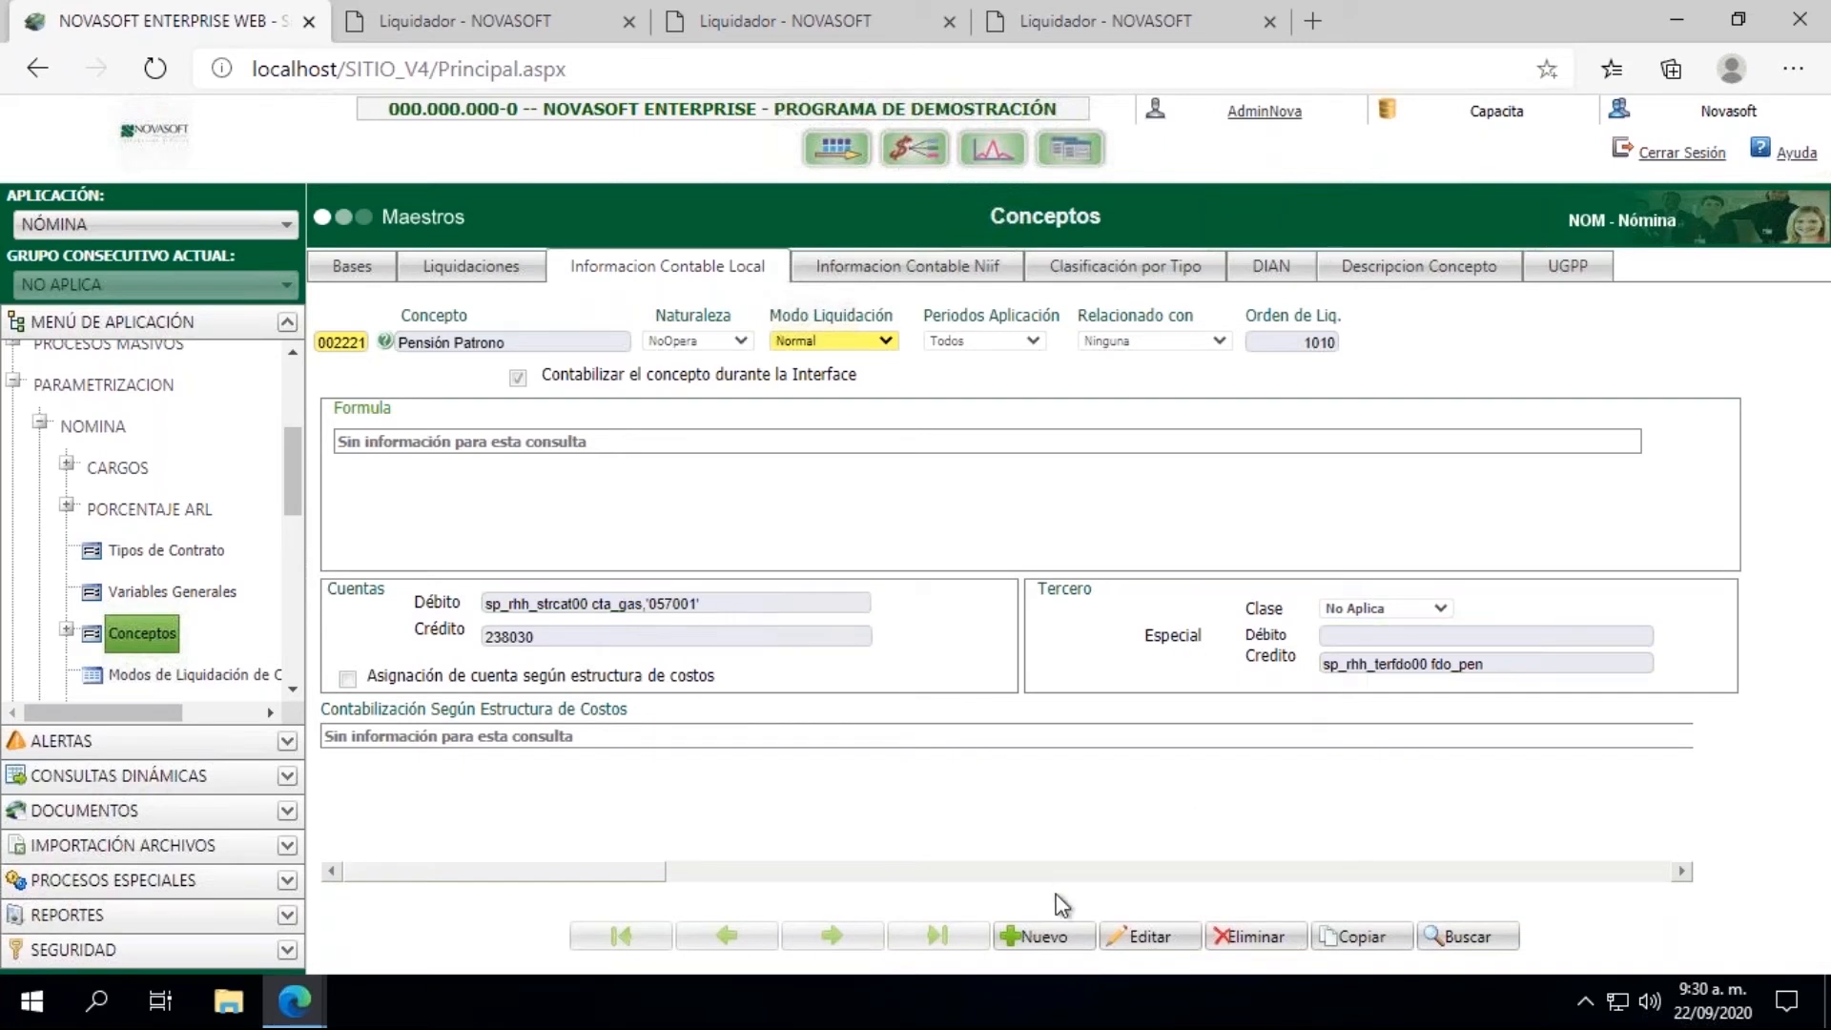
Step: Edit the Pensión Patrono concept's local accounting data, set the Tercero Clase to Fondo Salud and save the record
{"action": "left_click", "coordinate": [1153, 936]}
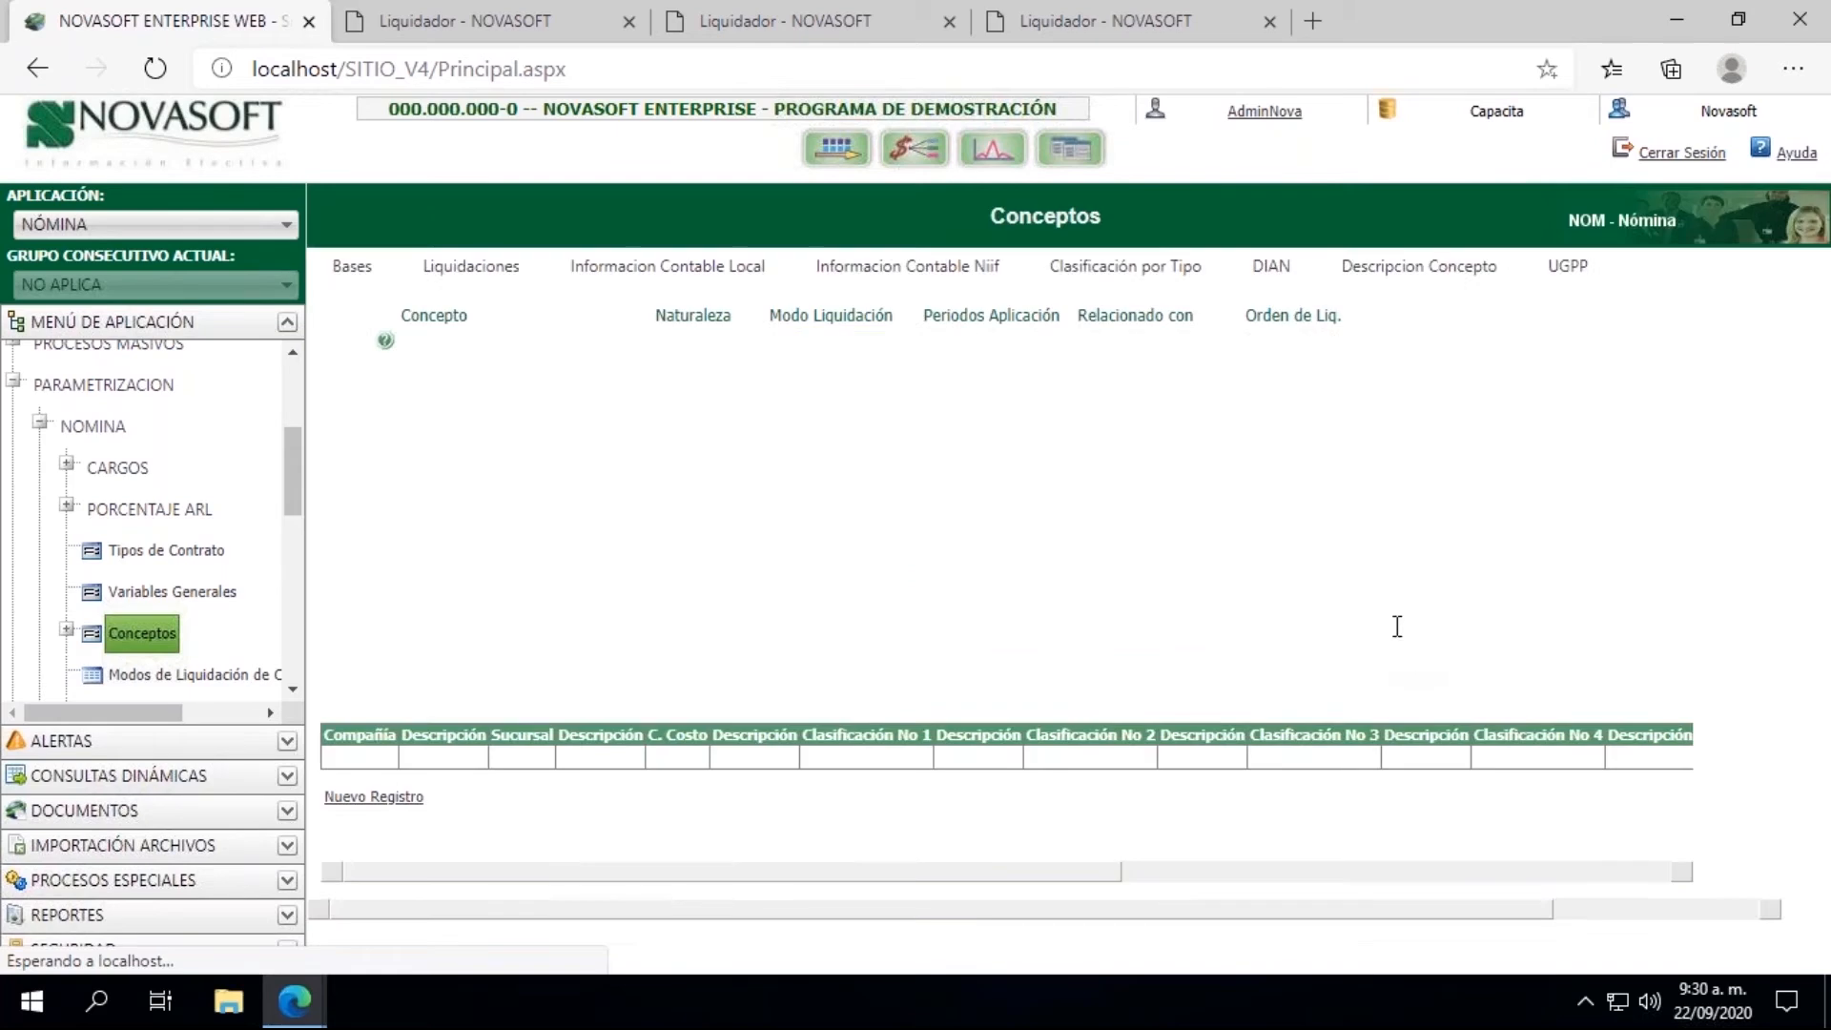
{"action": "left_click", "coordinate": [1388, 610]}
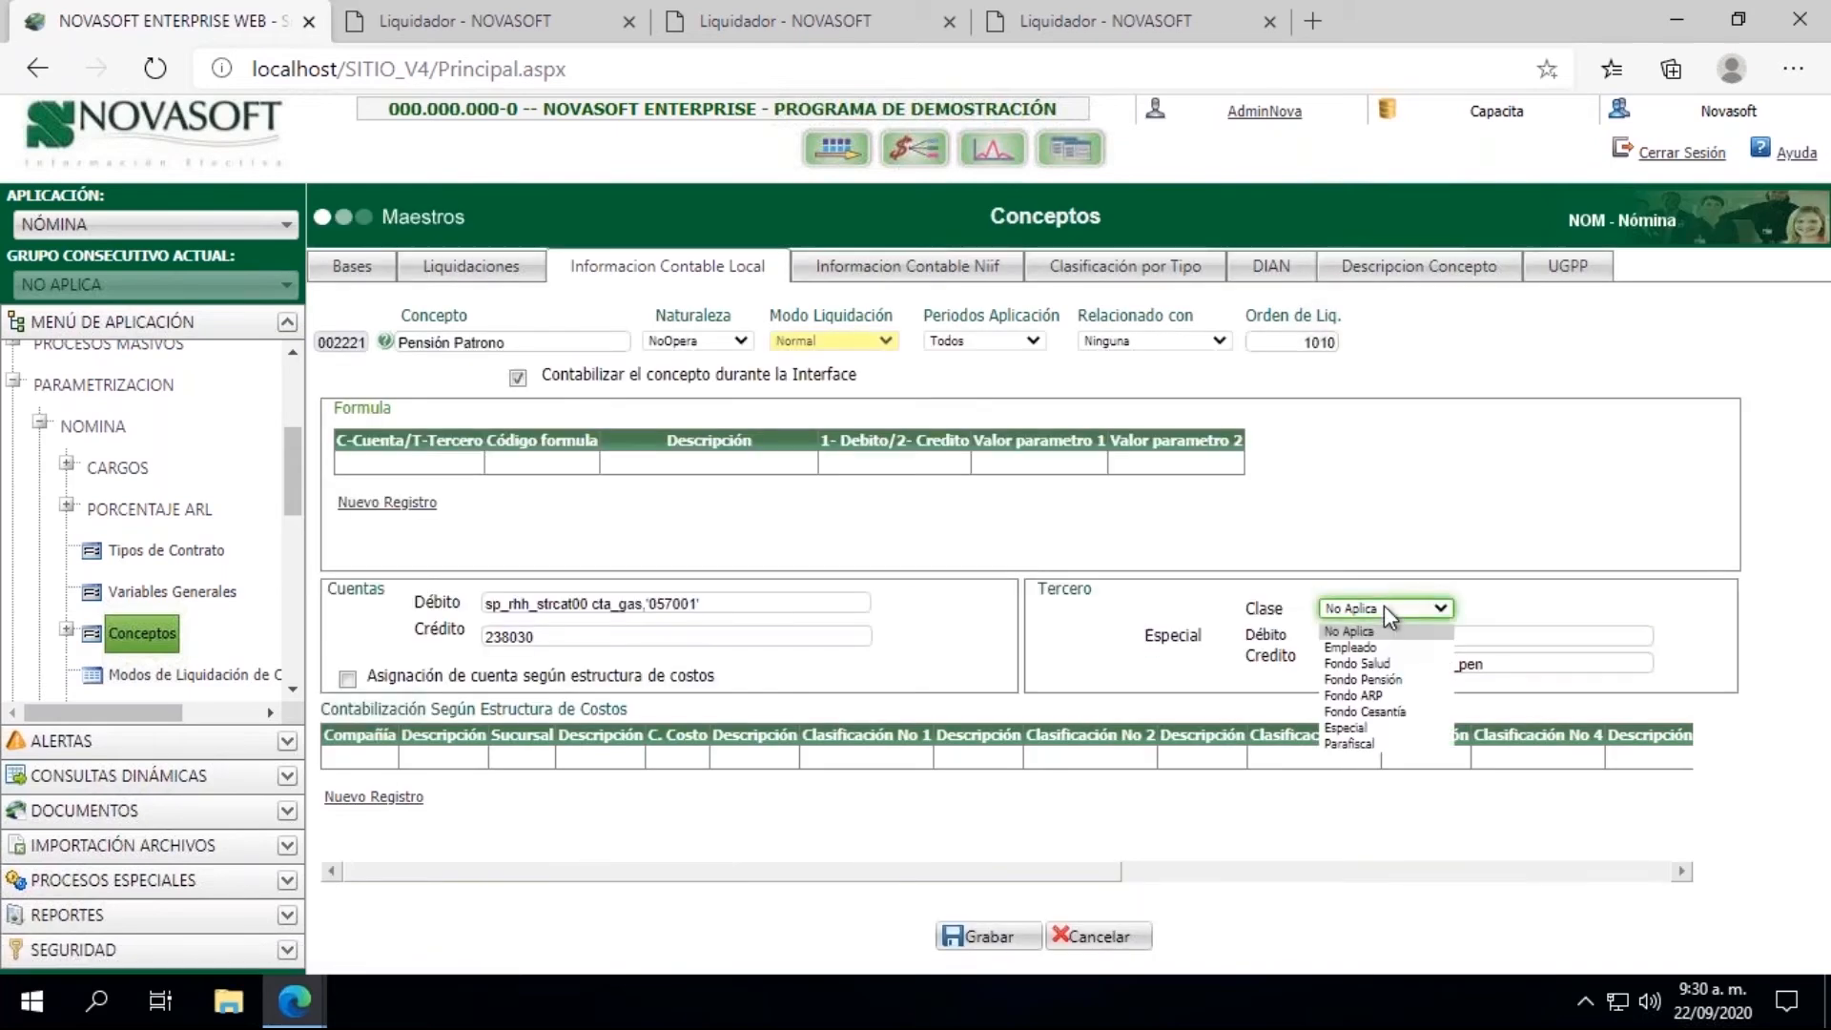
{"action": "left_click", "coordinate": [1378, 664]}
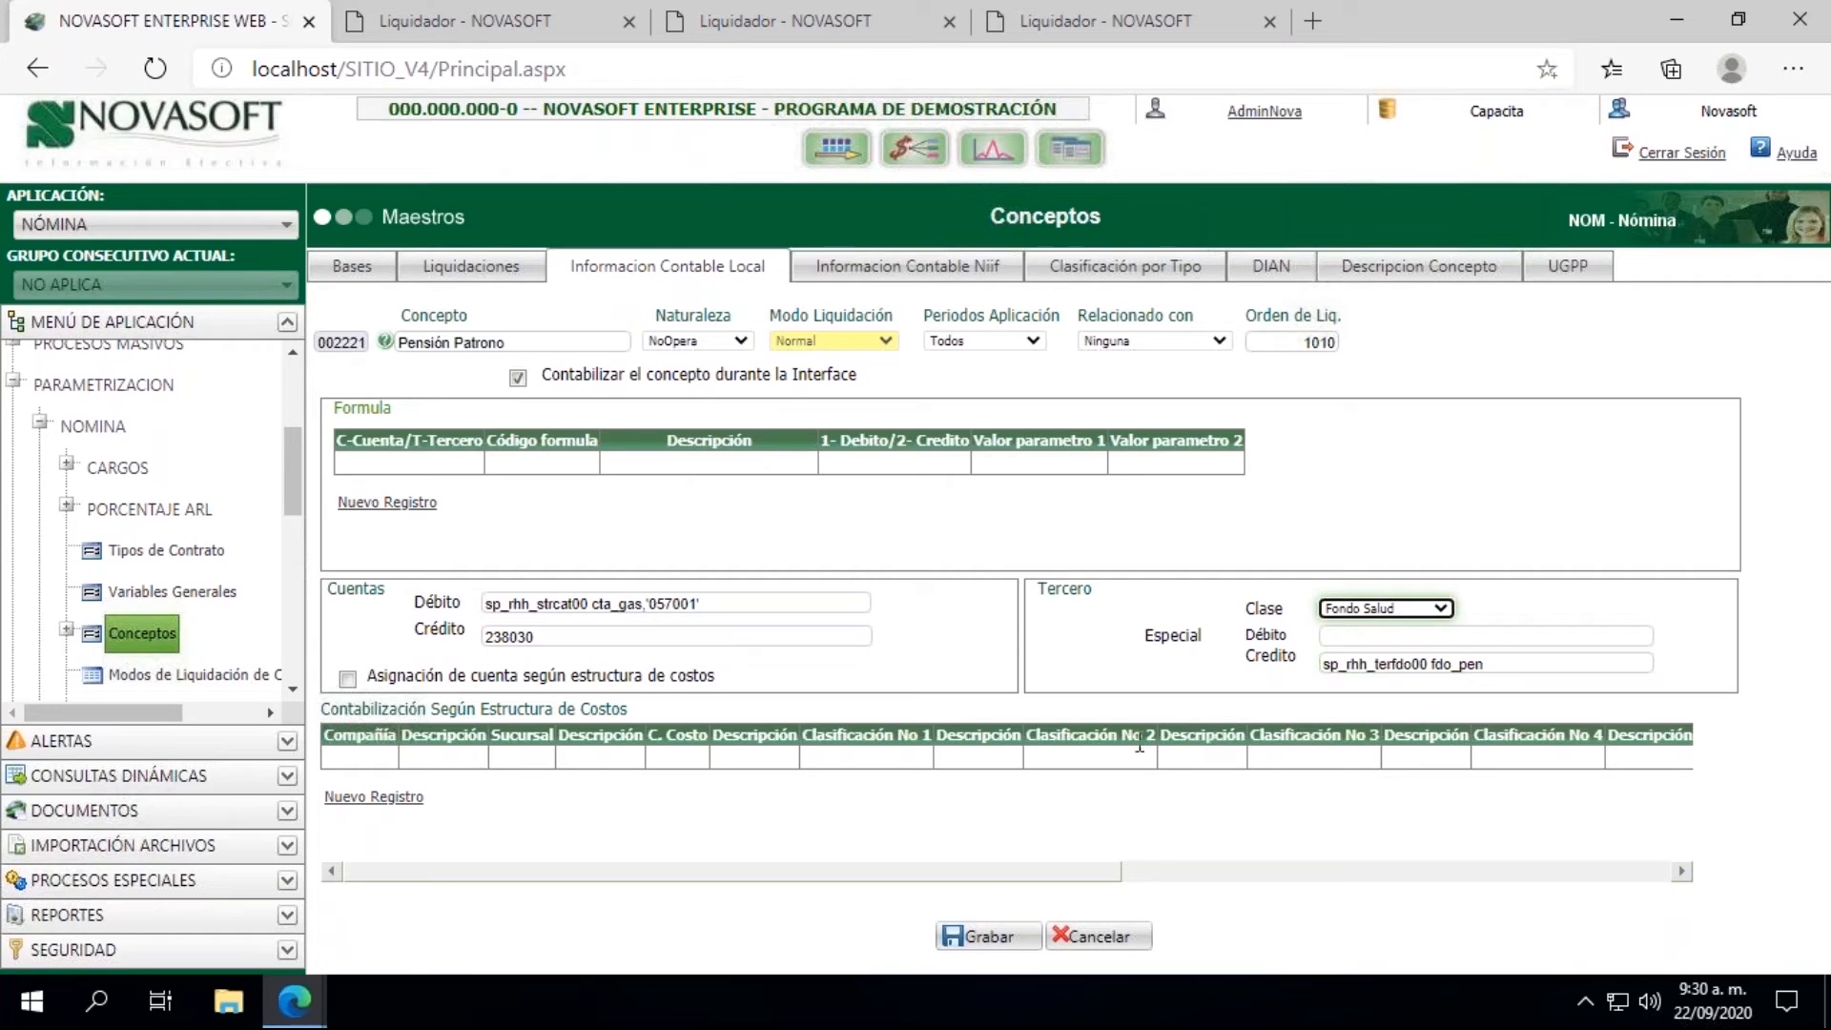
{"action": "left_click", "coordinate": [985, 935]}
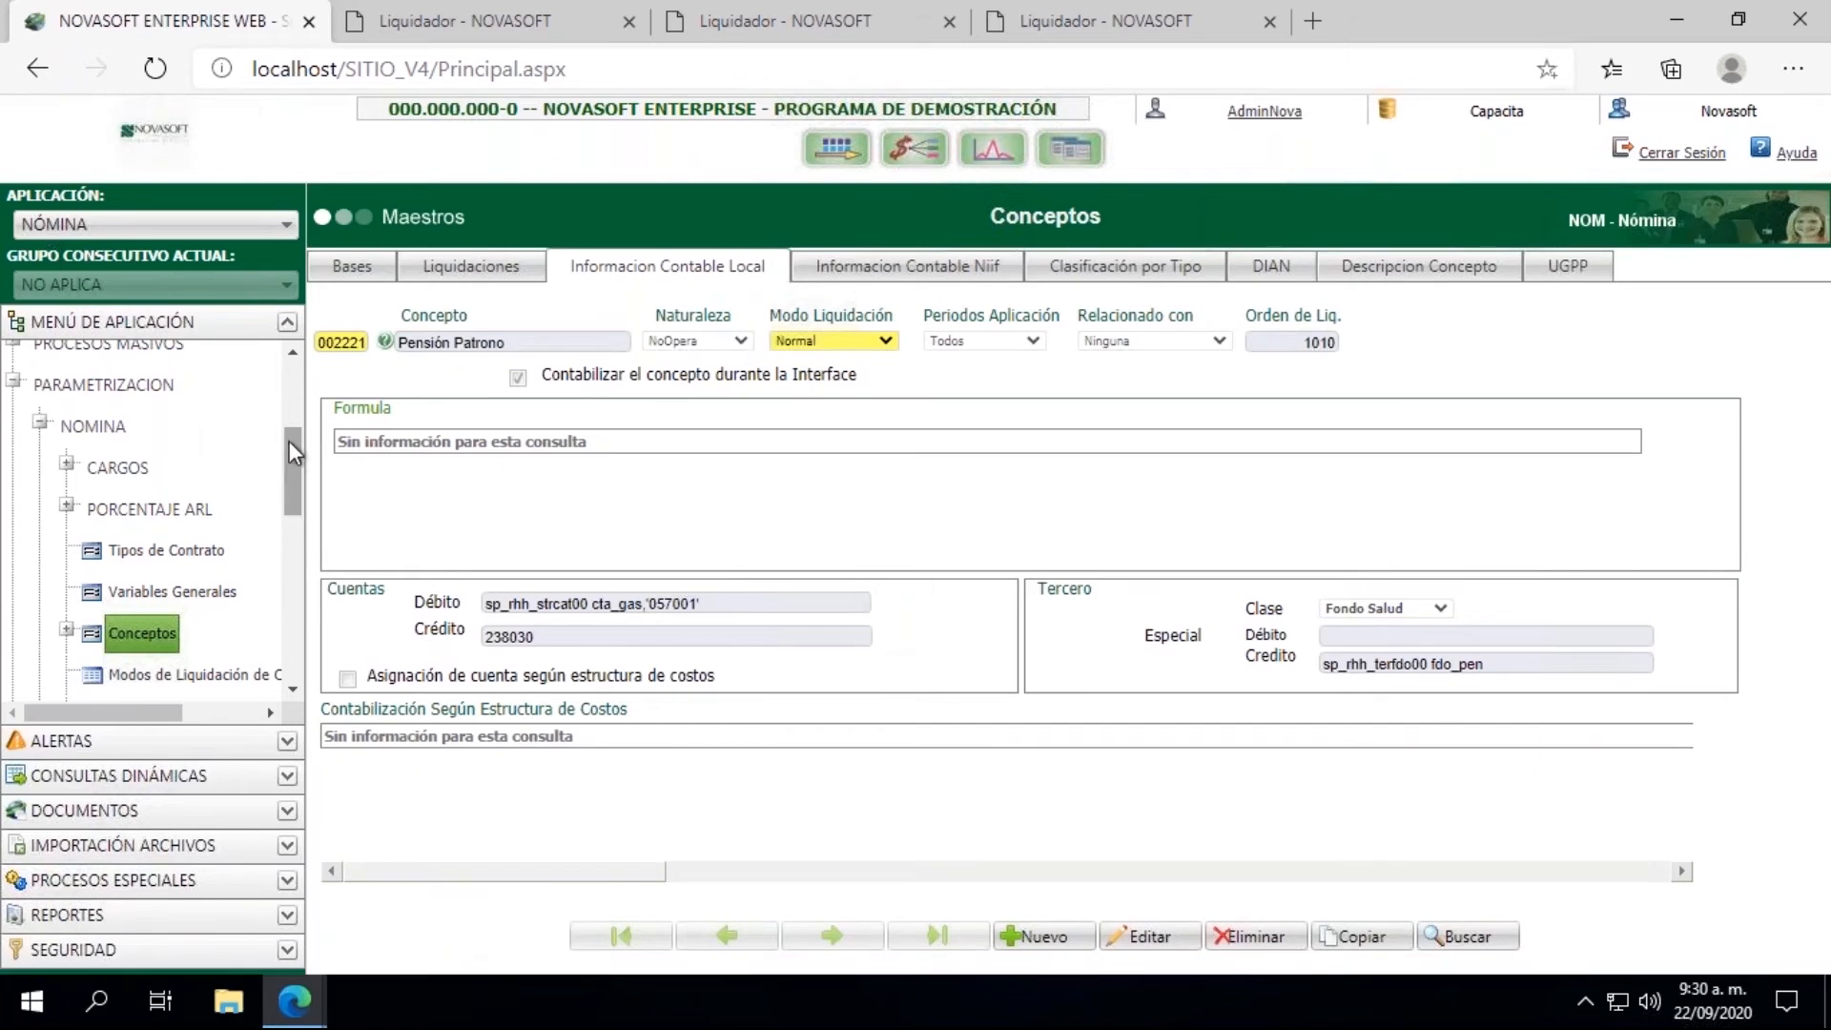
Step: Rerun the accounting information generation for Liquidación de Nómina, check the Concepto codes of the errors, and close the results
{"action": "left_click_drag", "start_coordinate": [289, 441], "coordinate": [288, 363]}
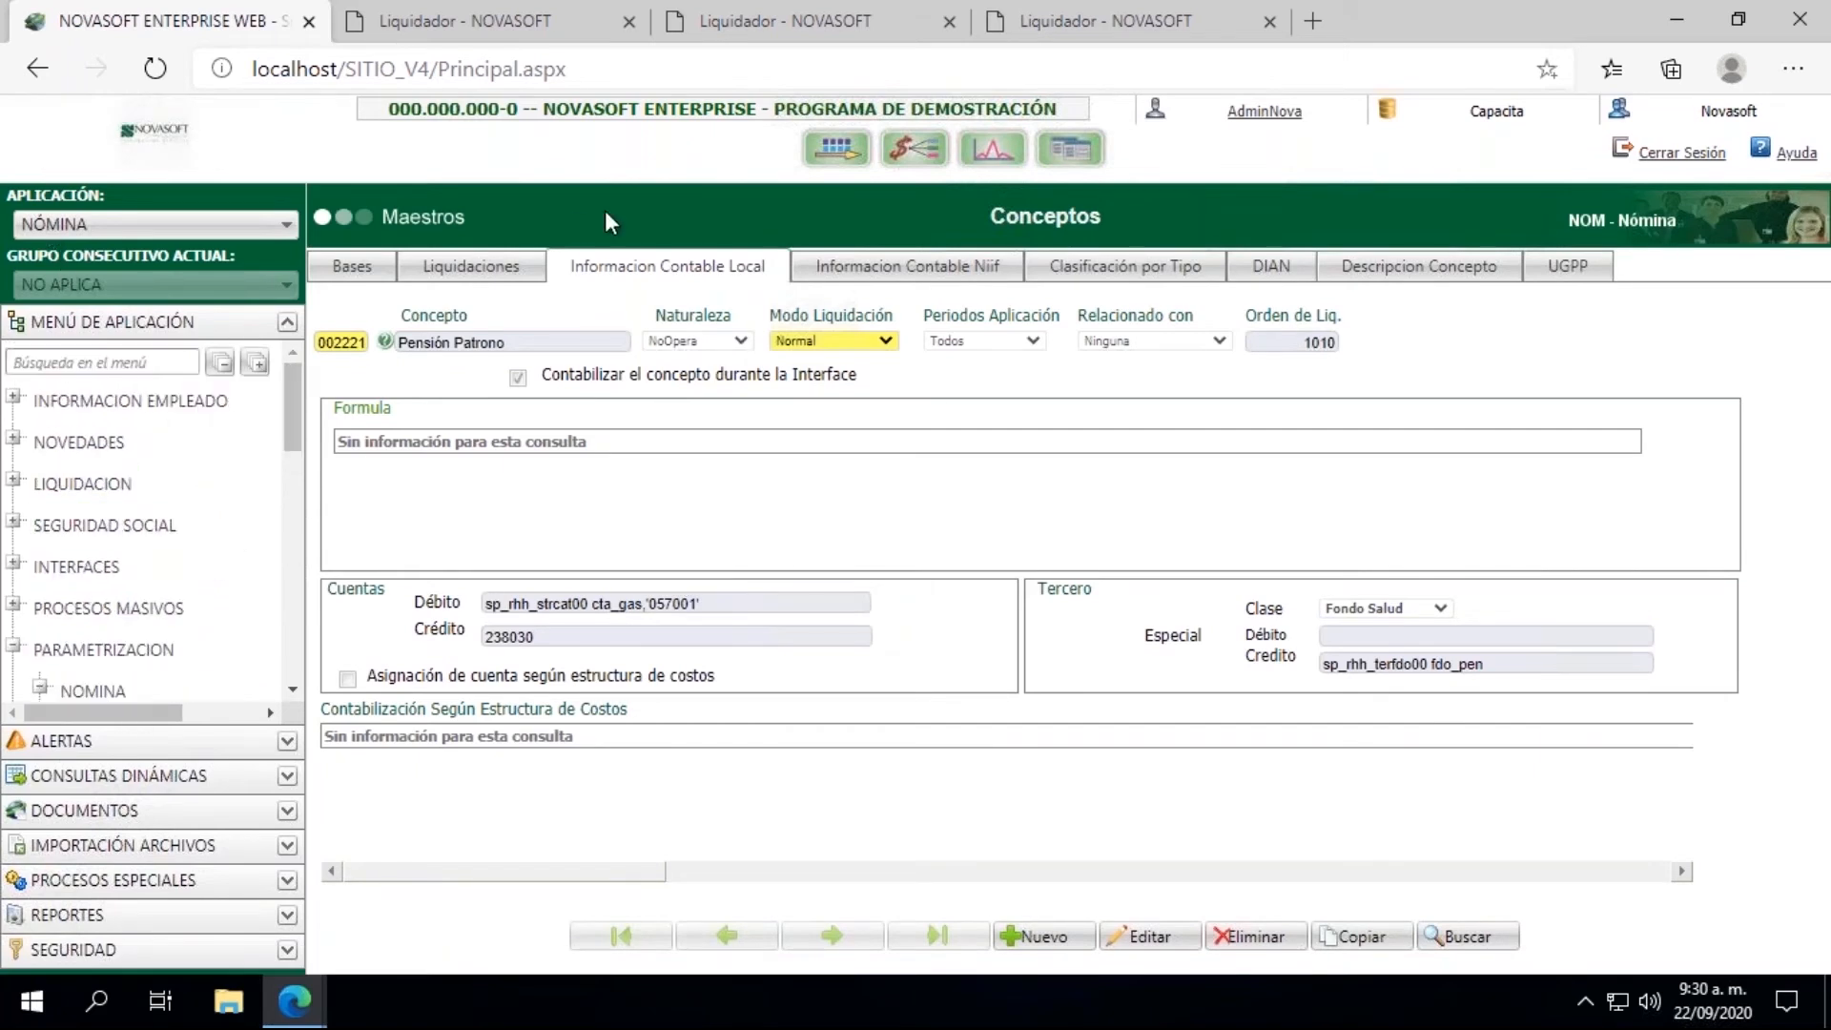
{"action": "left_click", "coordinate": [551, 15]}
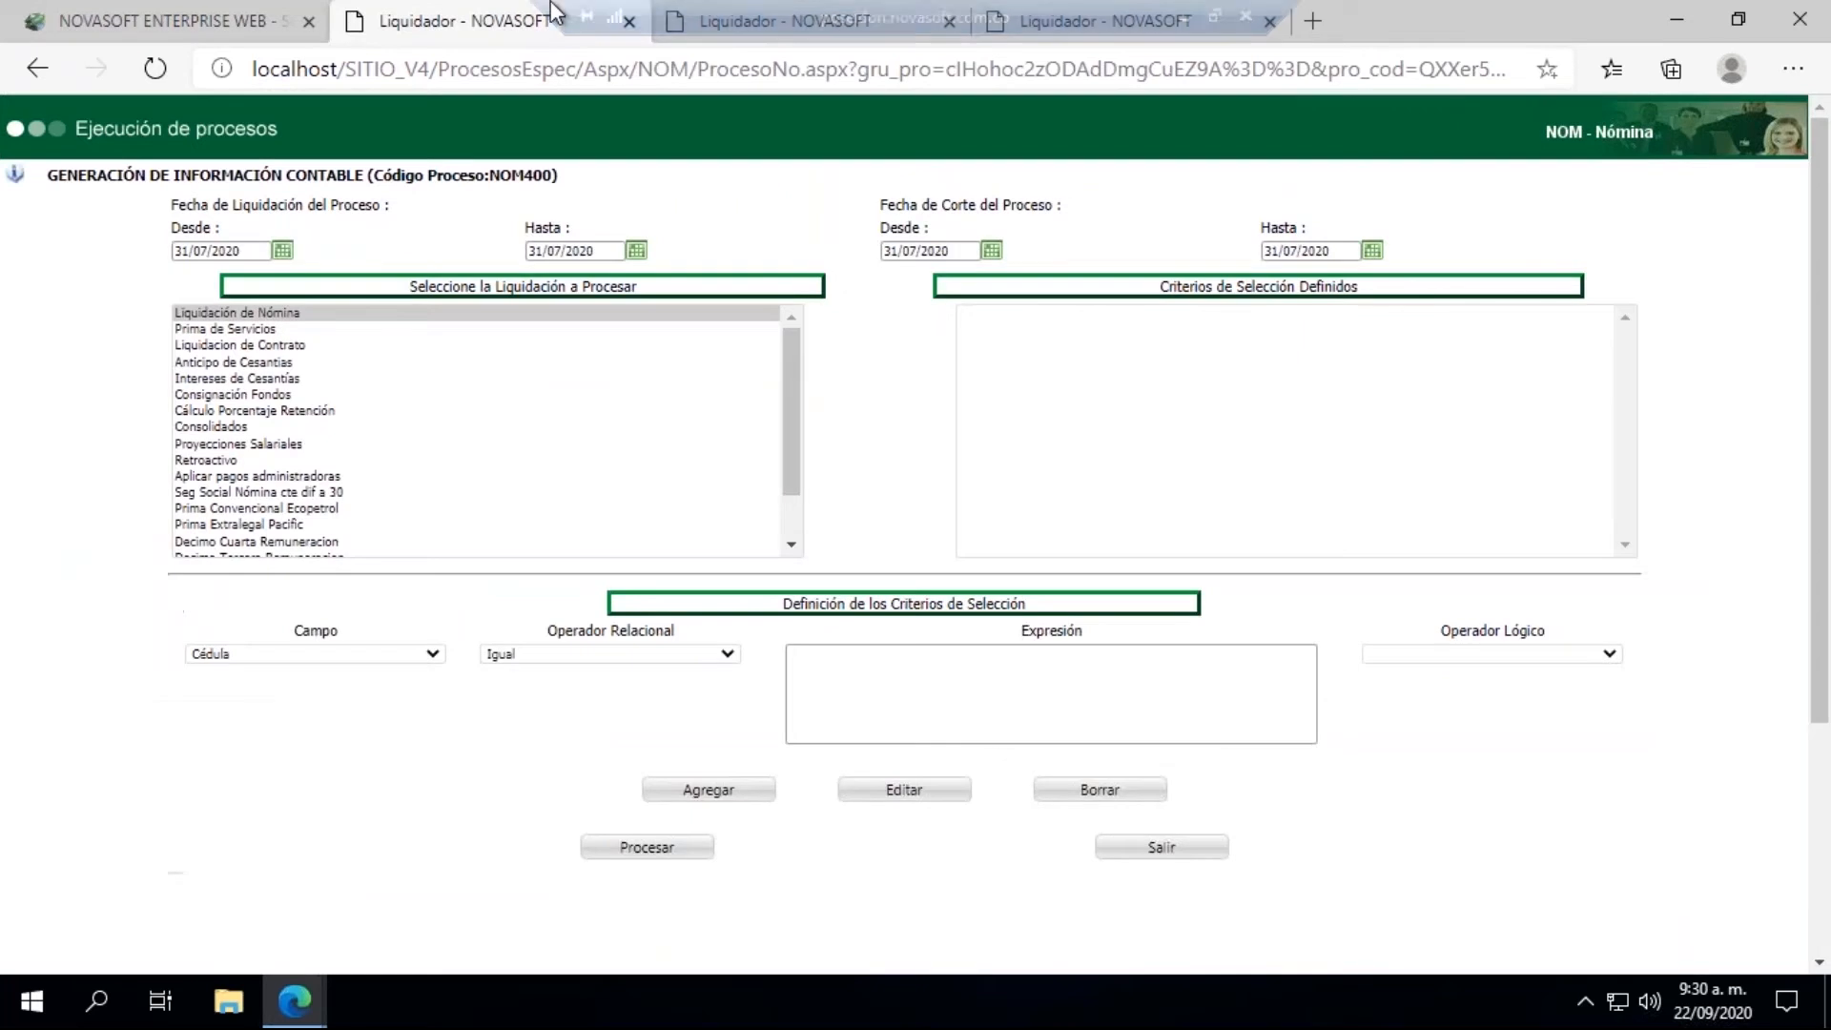
{"action": "left_click", "coordinate": [644, 851]}
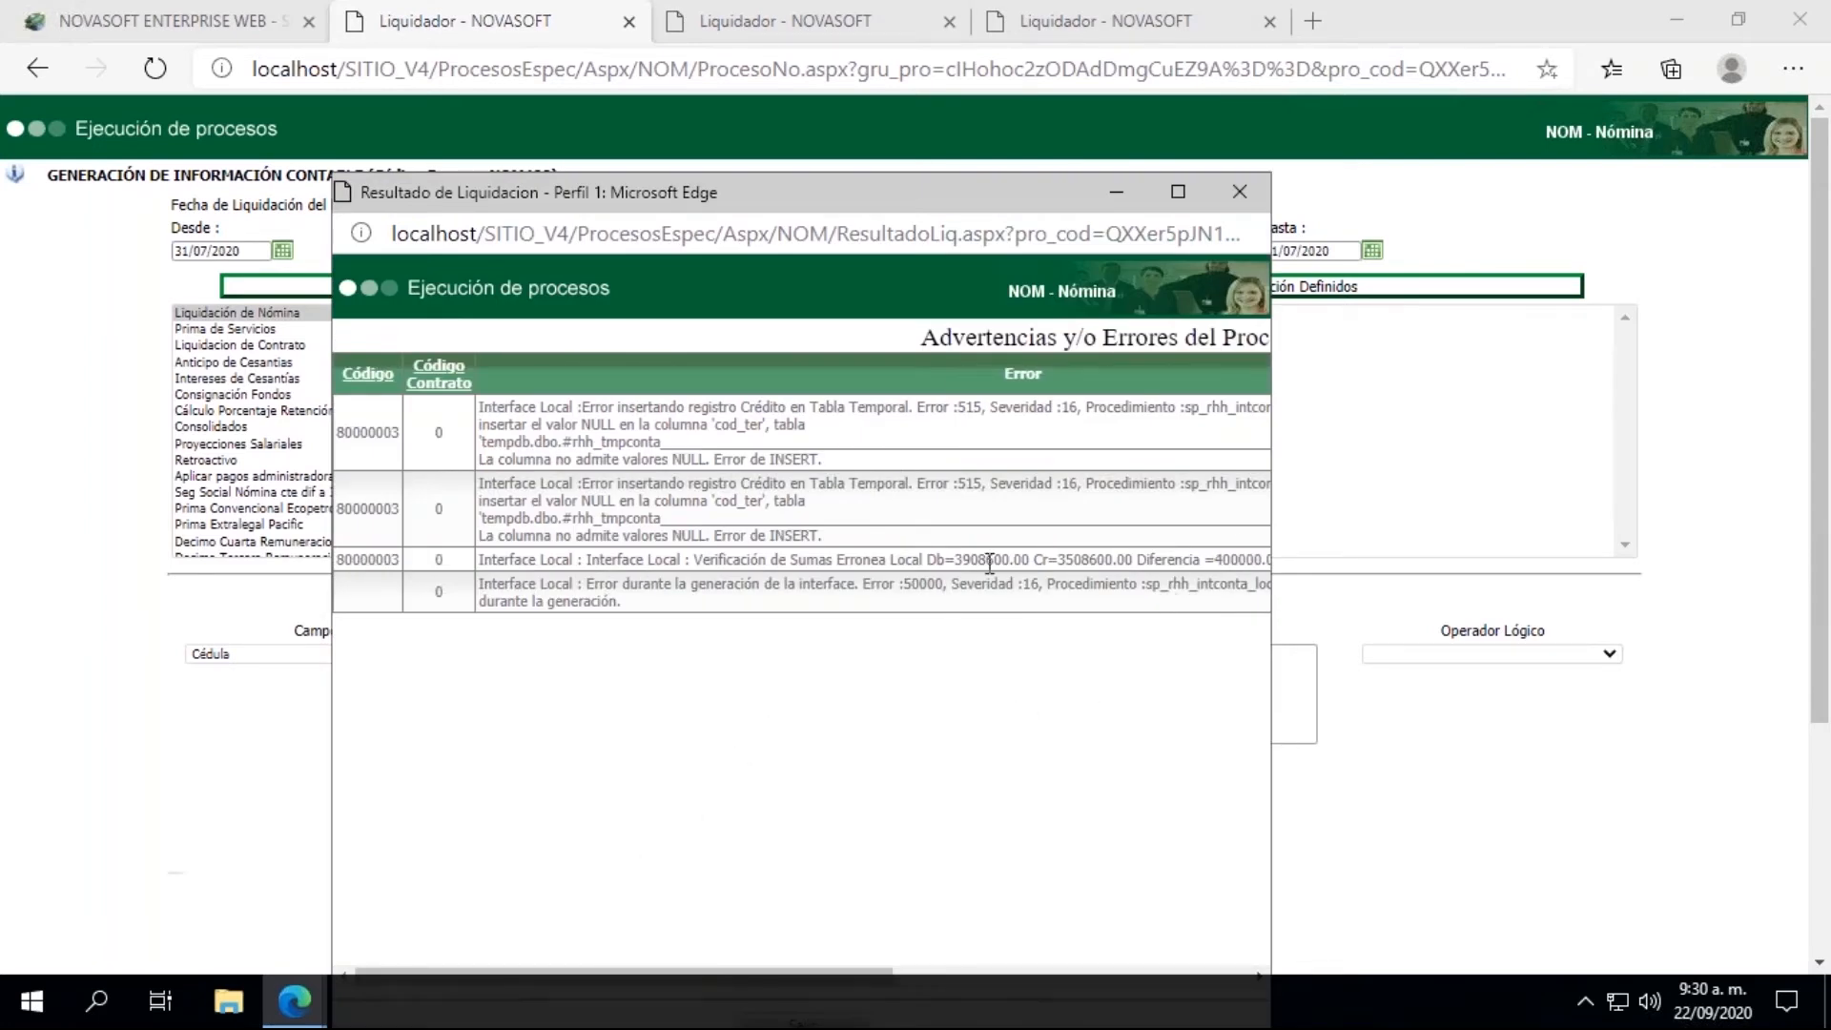
{"action": "mouse_move", "coordinate": [442, 971]}
{"action": "left_mouse_down"}
{"action": "mouse_move", "coordinate": [799, 969]}
{"action": "mouse_move", "coordinate": [701, 993]}
{"action": "mouse_move", "coordinate": [439, 975]}
{"action": "left_mouse_up"}
{"action": "left_click_drag", "start_coordinate": [742, 969], "coordinate": [1070, 923]}
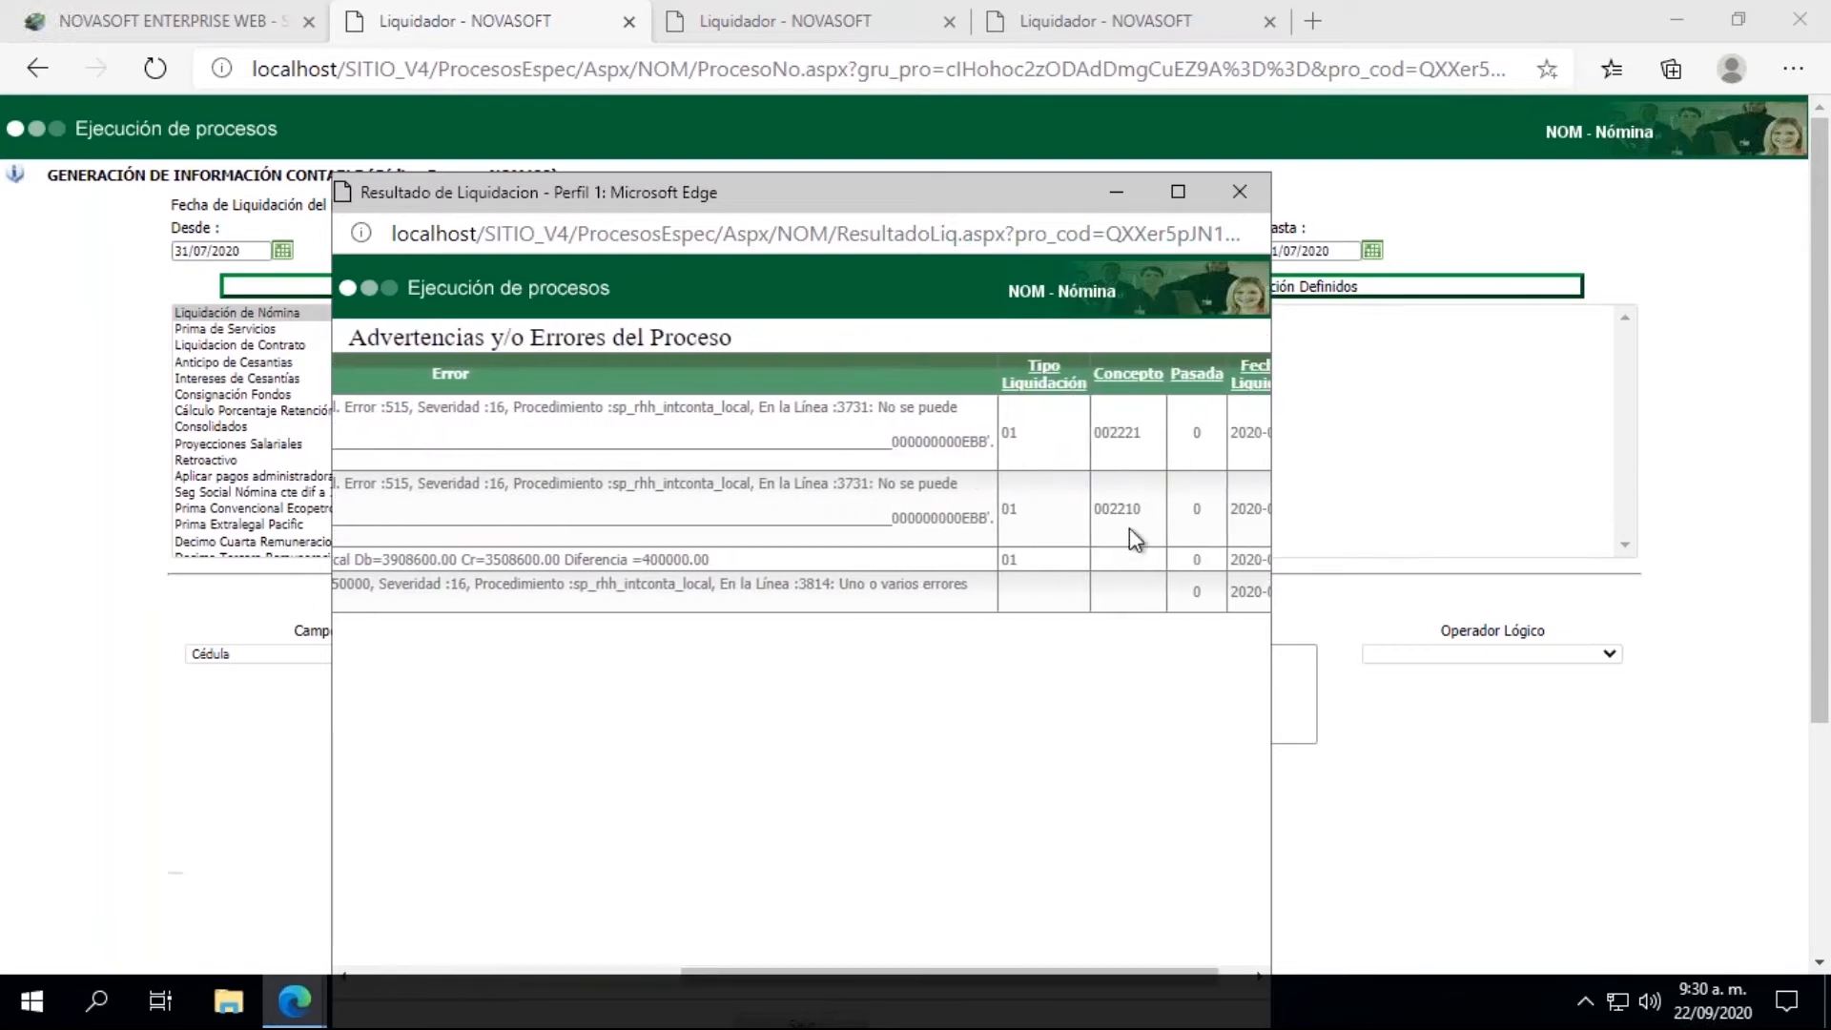
{"action": "left_click", "coordinate": [1236, 194]}
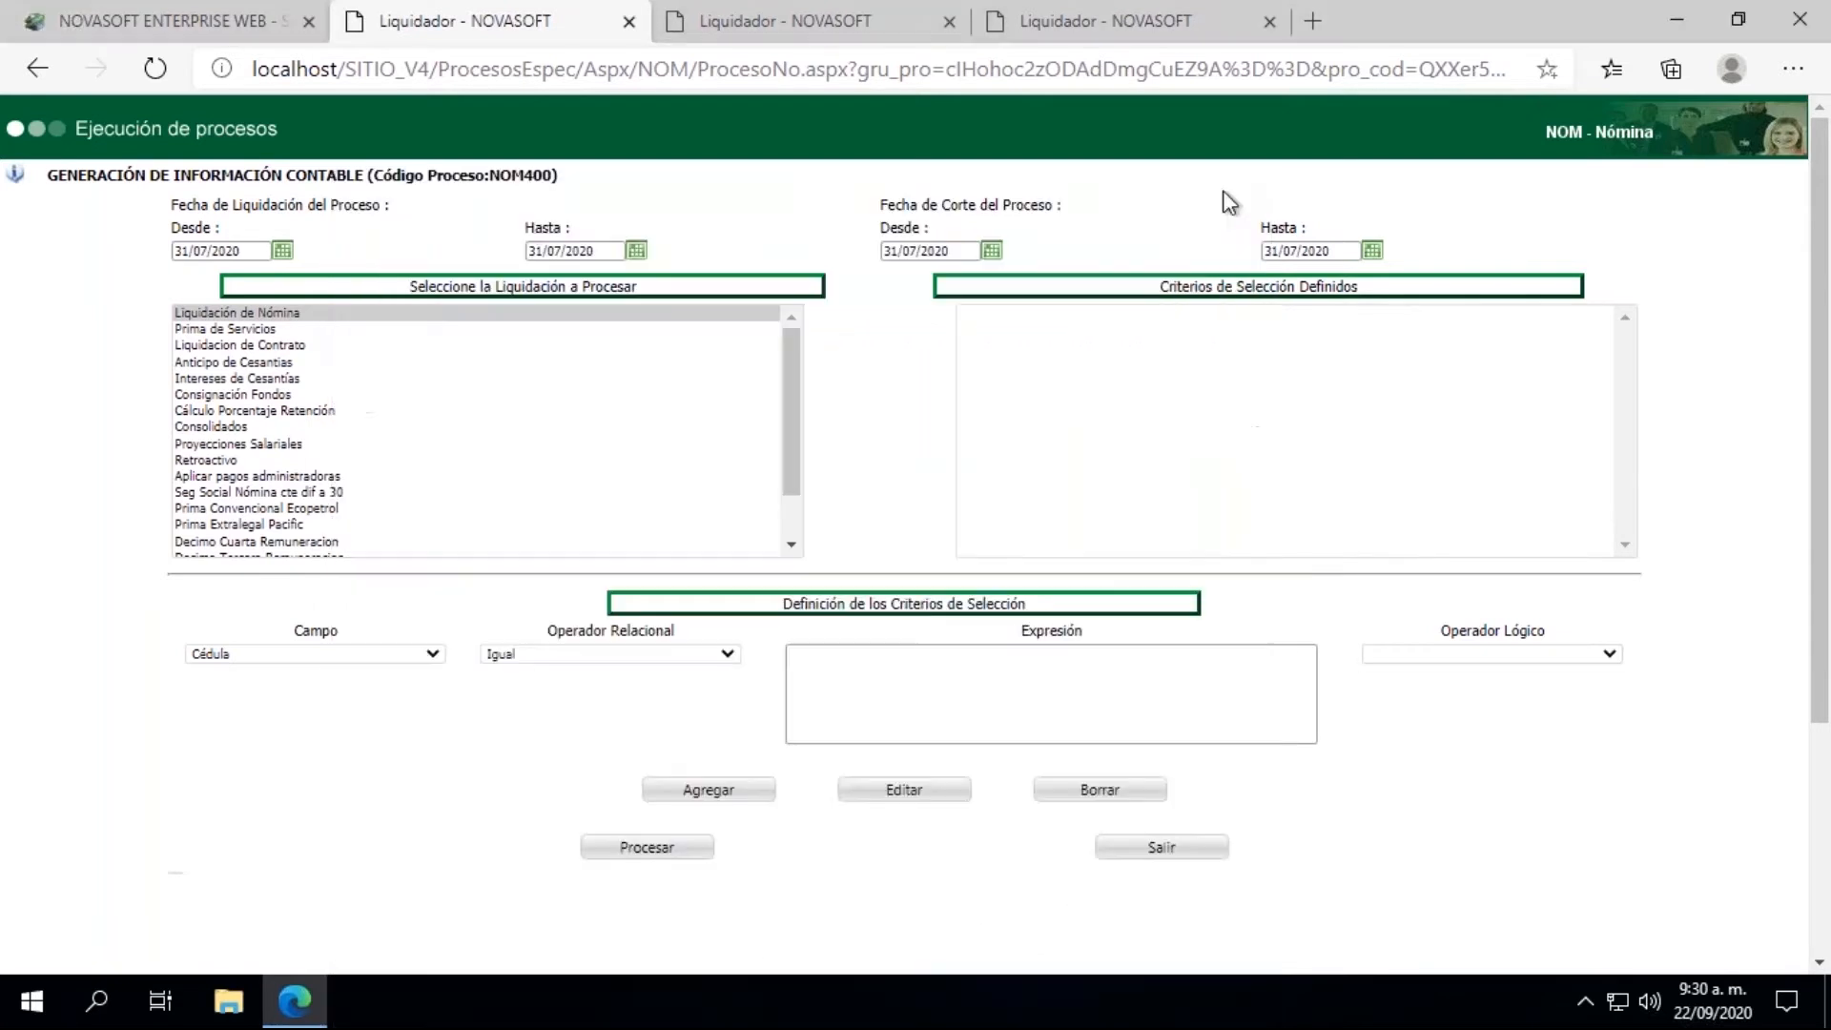
{"action": "left_click", "coordinate": [98, 14]}
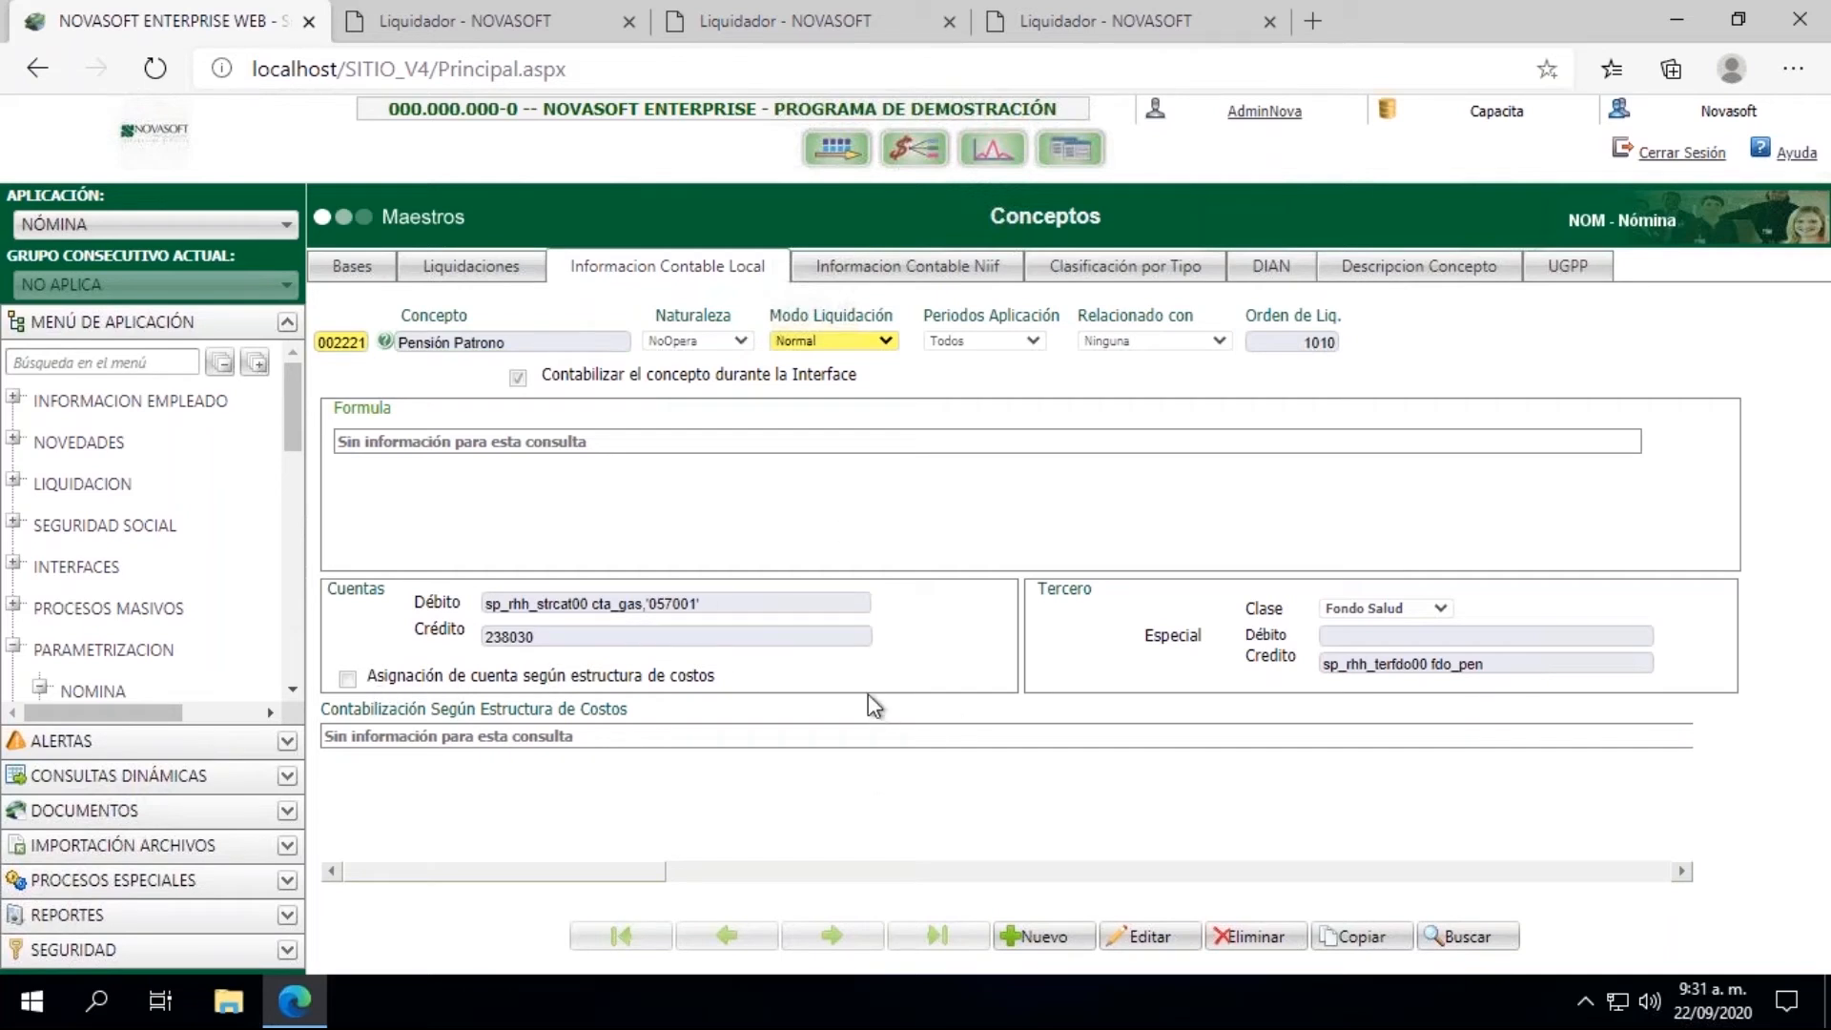
Step: Open Información Hoja de Vida - Salarial and load the affected employee by their Empleado number
{"action": "left_click", "coordinate": [14, 397]}
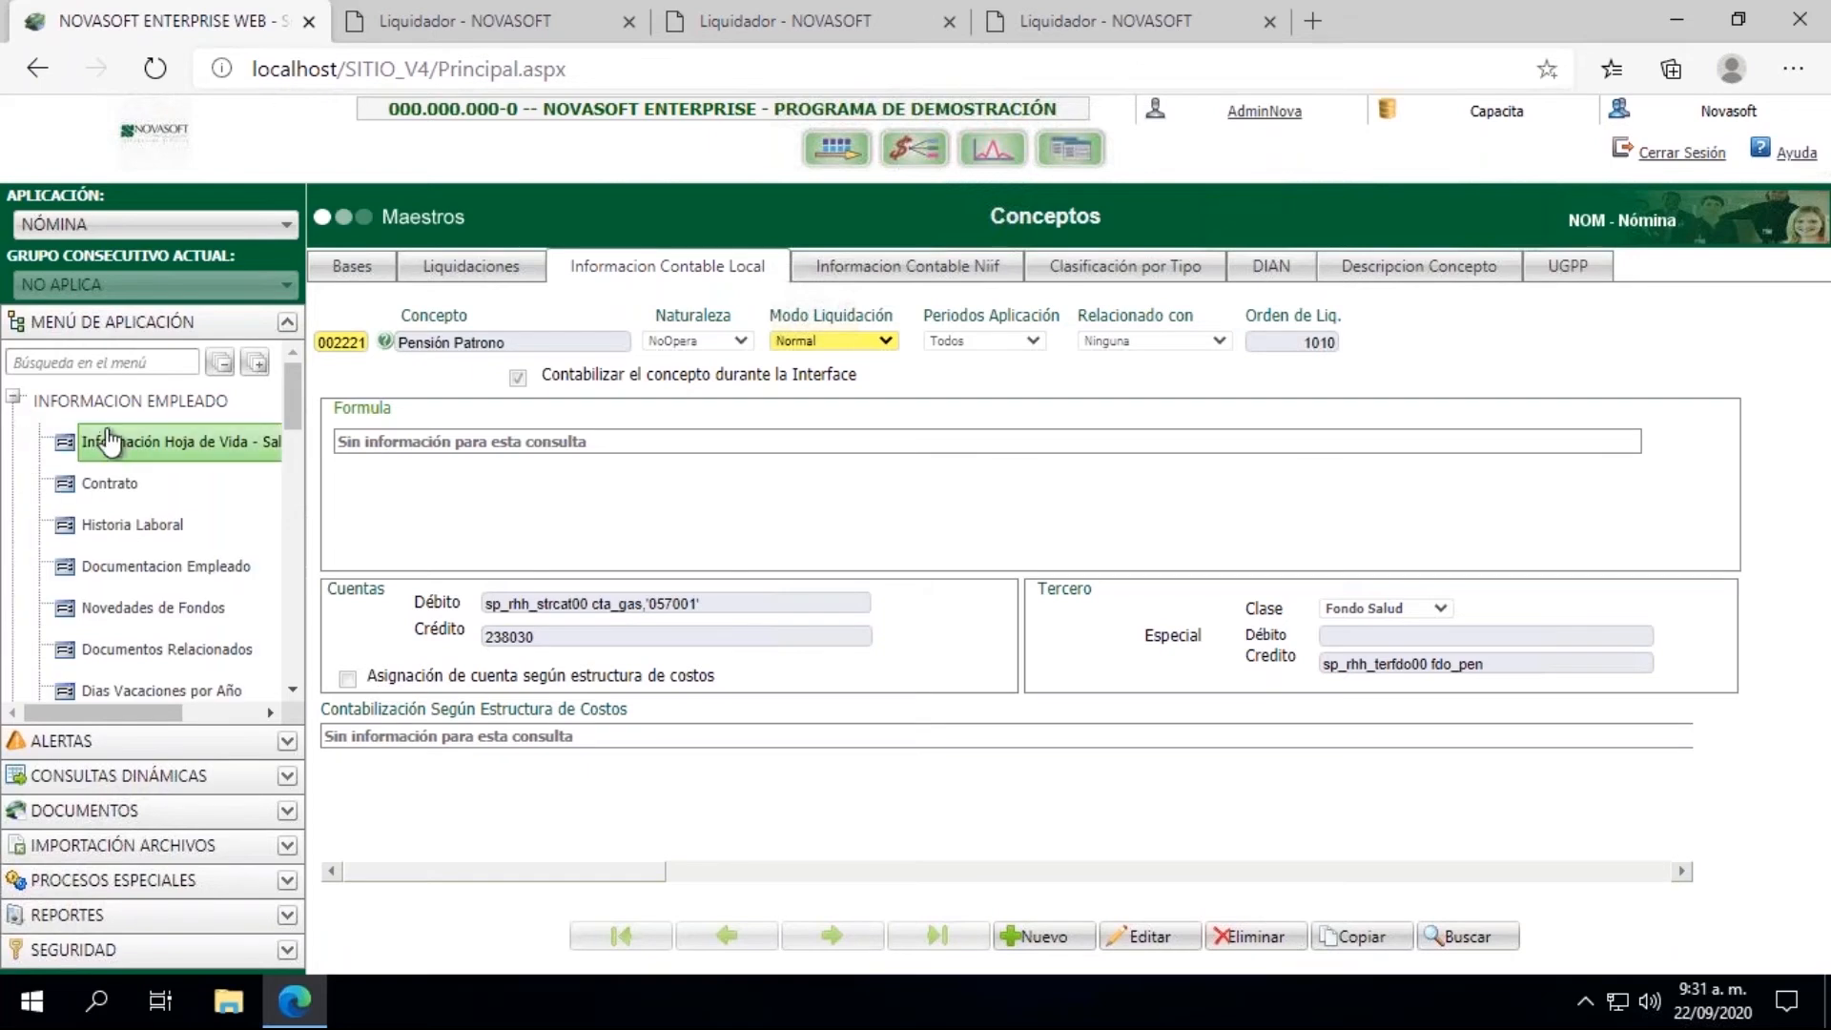
{"action": "left_click", "coordinate": [111, 444]}
{"action": "left_click", "coordinate": [381, 341]}
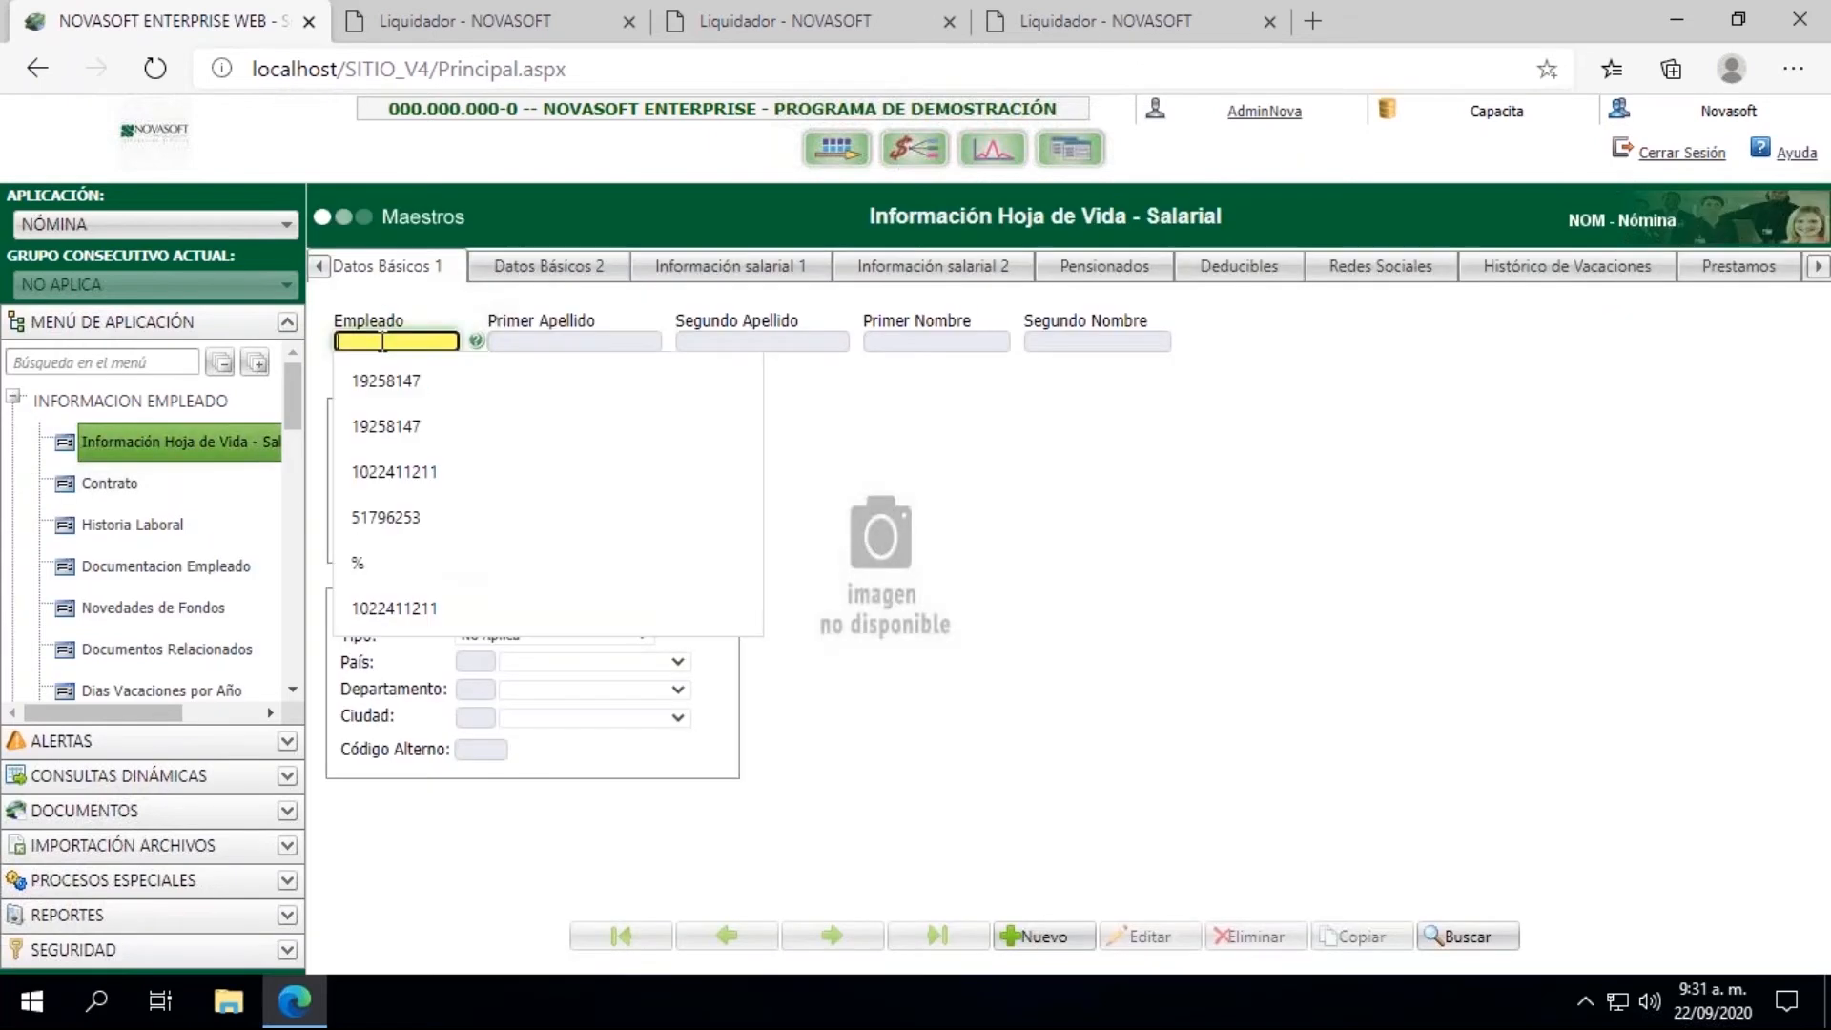
{"action": "type", "text": "80000003"}
{"action": "key", "text": "Tab"}
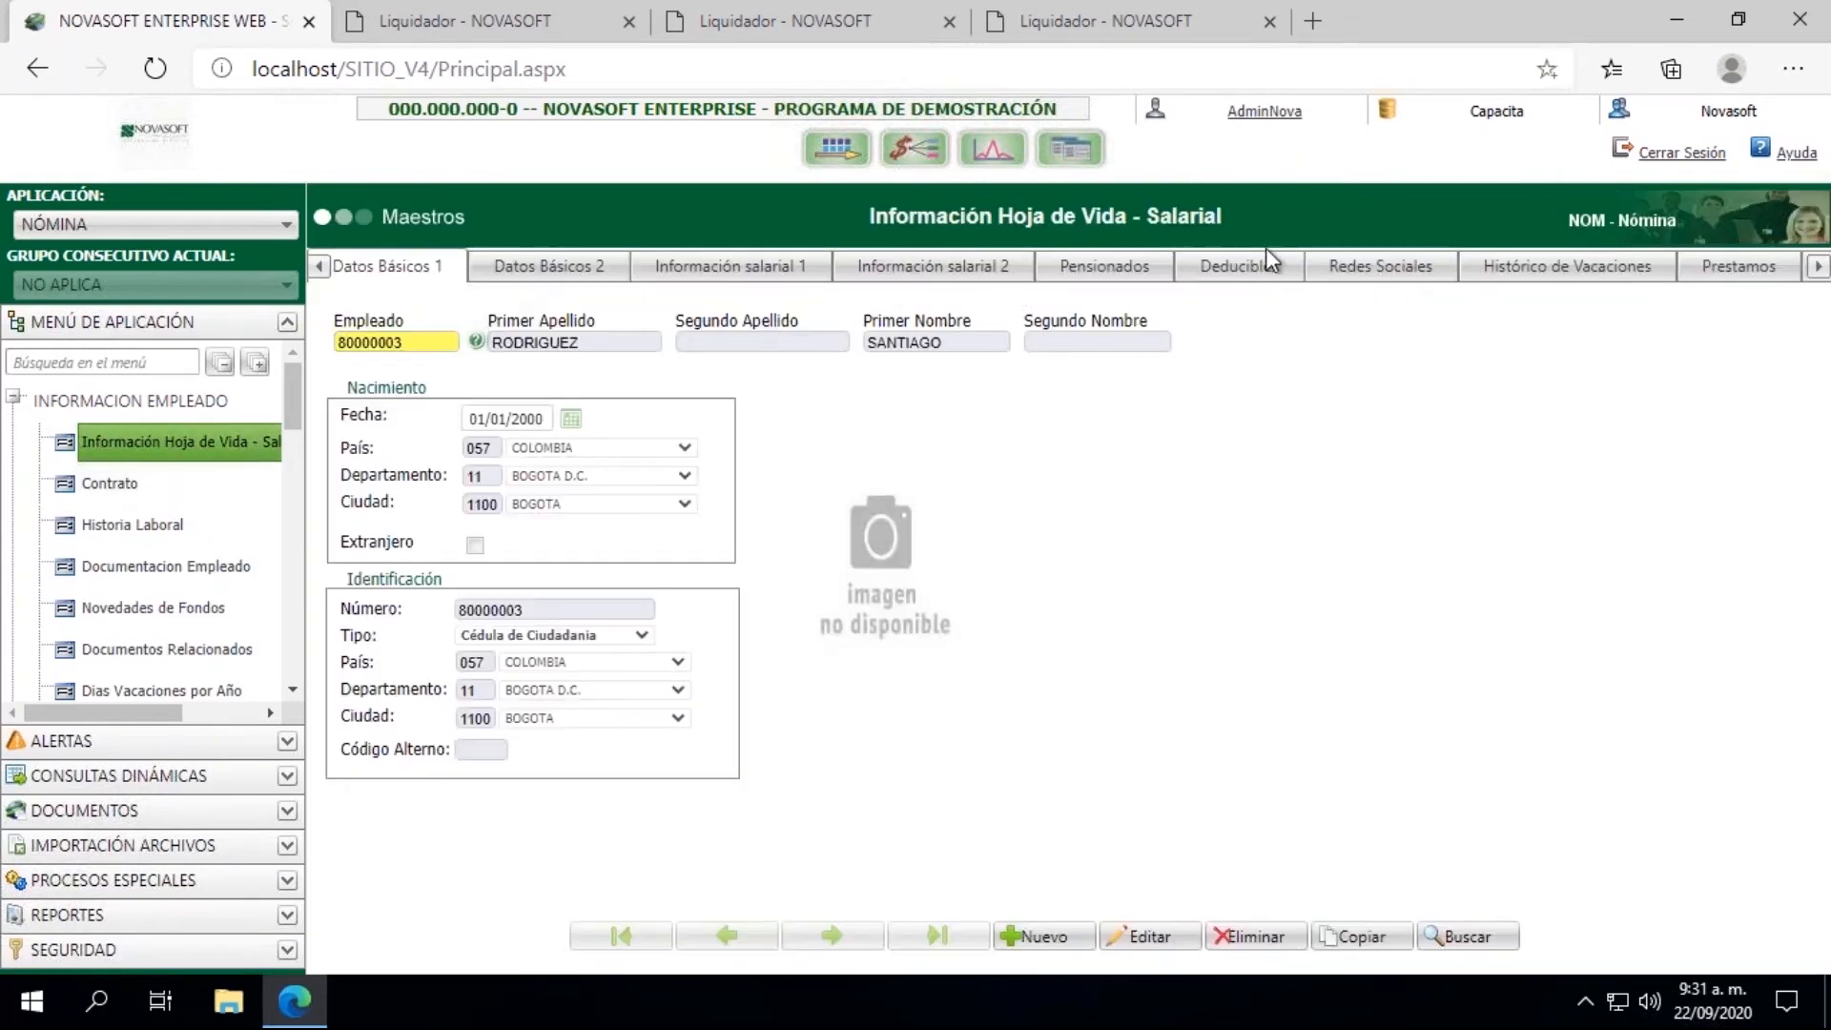
Step: Review the employee's Movimientos Históricos for the pension concepts and their values
{"action": "left_click", "coordinate": [1821, 270]}
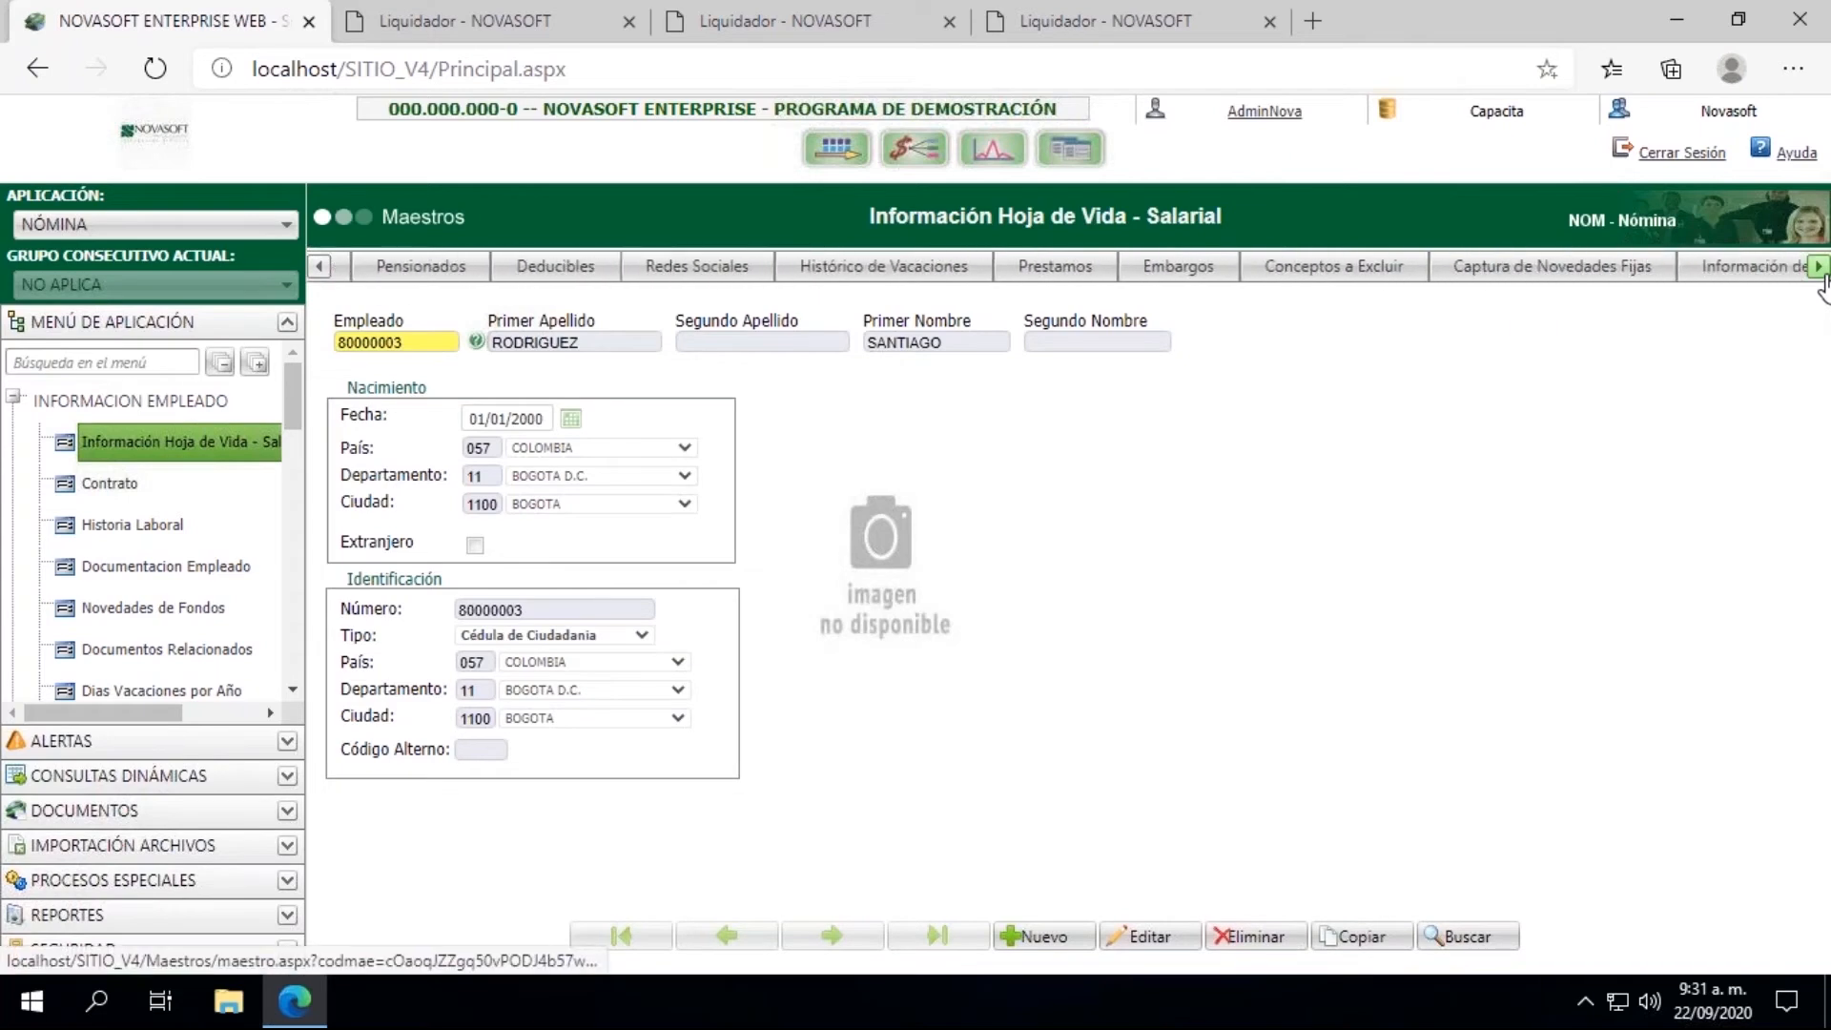
{"action": "left_click", "coordinate": [1821, 271]}
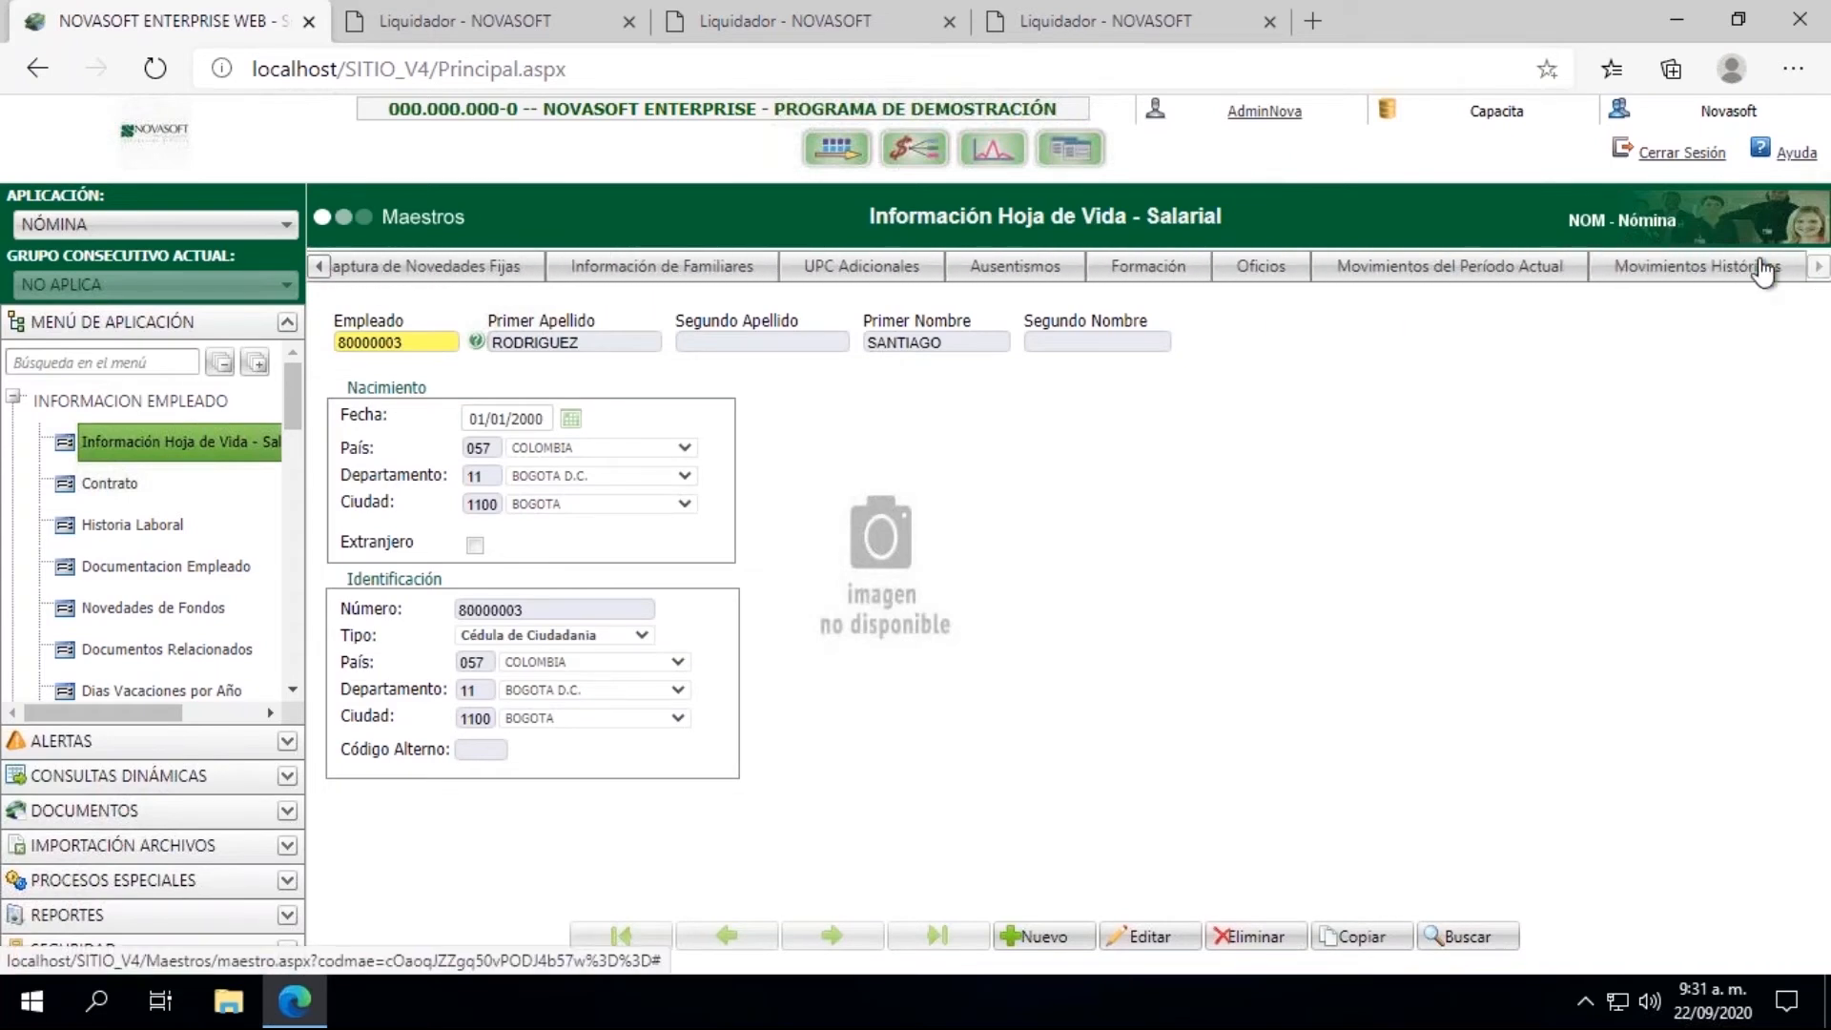
{"action": "left_click", "coordinate": [1707, 270]}
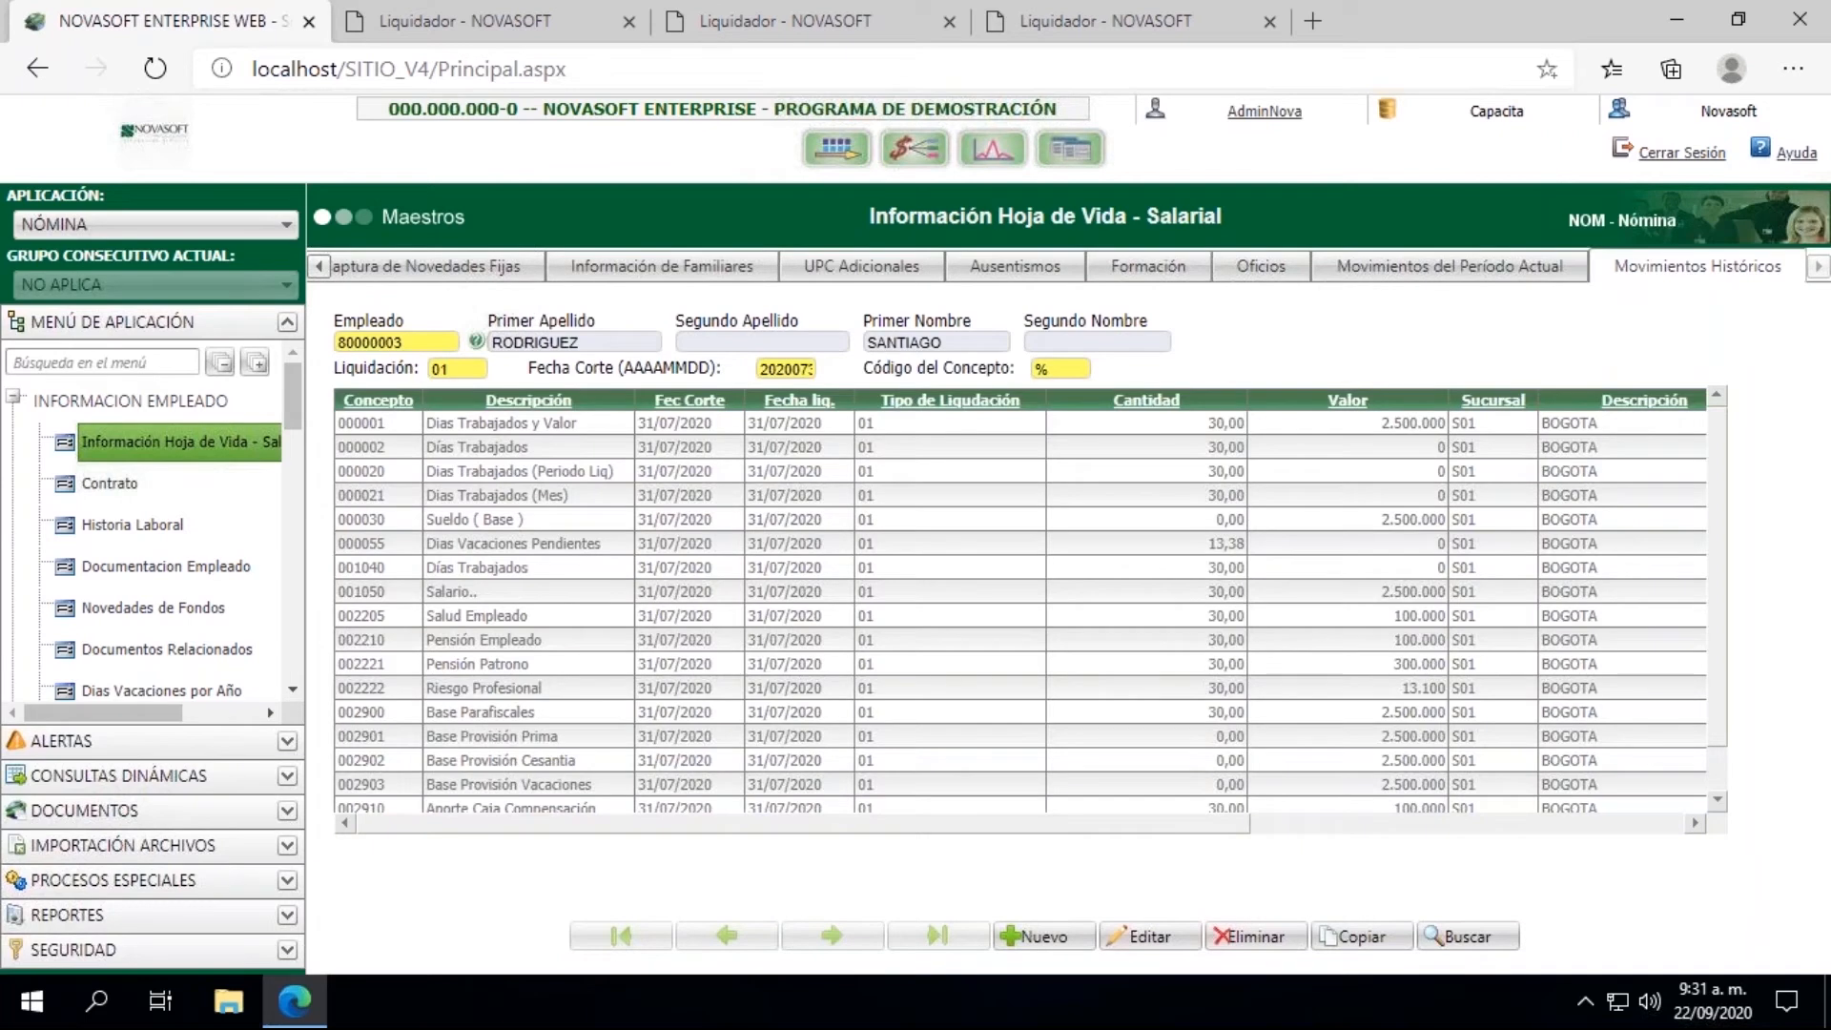
{"action": "left_click_drag", "start_coordinate": [1720, 520], "coordinate": [1720, 599]}
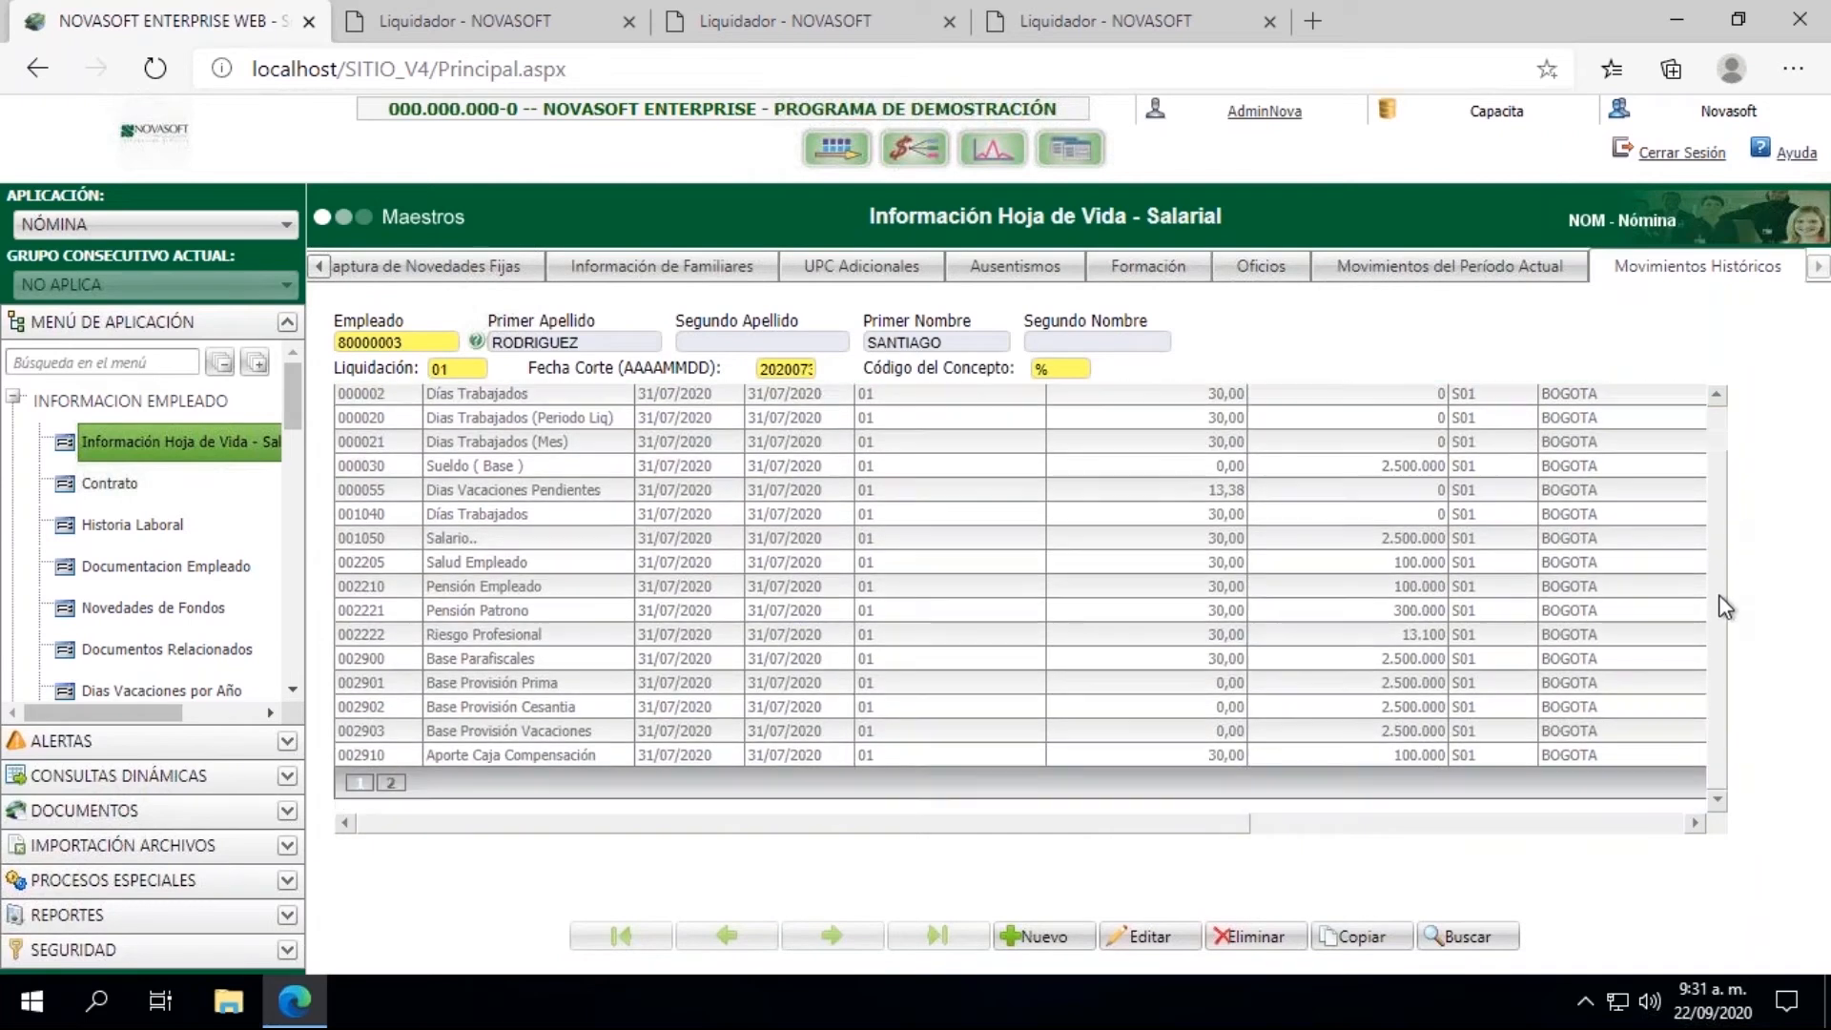
{"action": "left_click_drag", "start_coordinate": [1719, 530], "coordinate": [1711, 571]}
Step: Return to the Conceptos master in the Nomina section of Parametrizacion
{"action": "left_click", "coordinate": [14, 401]}
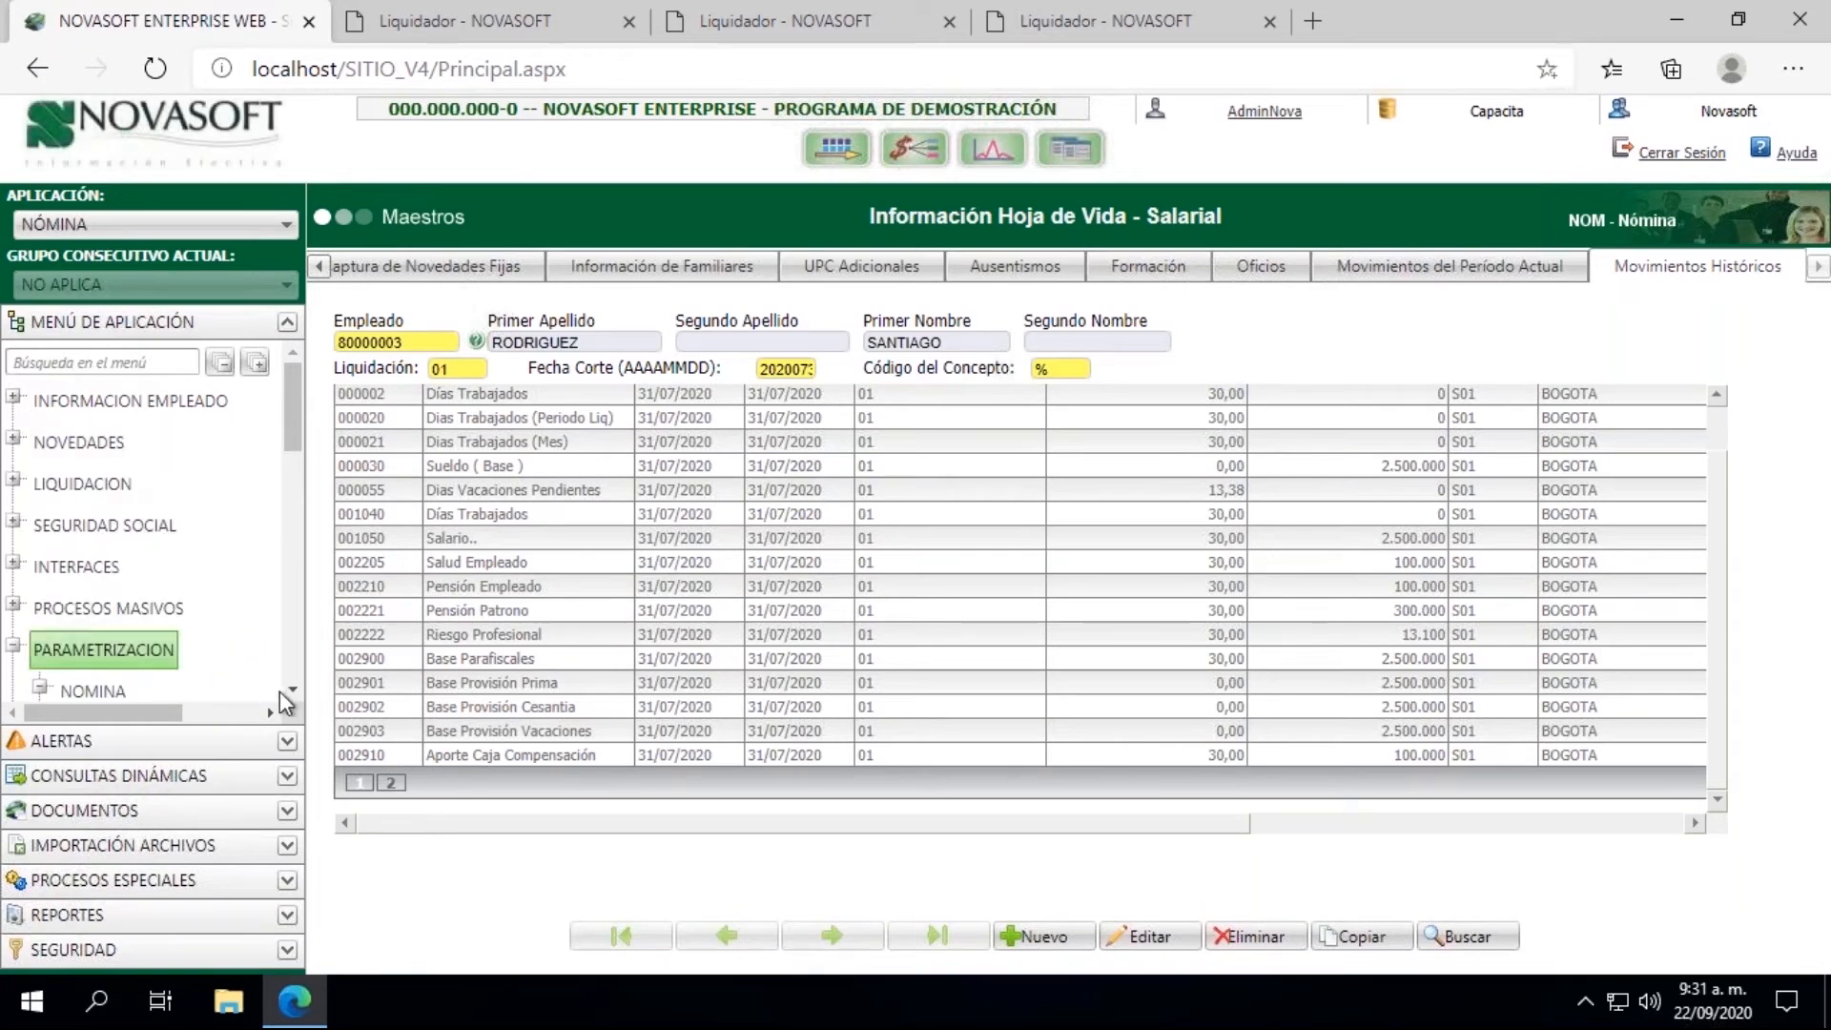
{"action": "left_click", "coordinate": [292, 689]}
{"action": "left_click", "coordinate": [293, 691]}
{"action": "left_click", "coordinate": [293, 692]}
{"action": "left_click", "coordinate": [293, 691]}
{"action": "left_click", "coordinate": [293, 691]}
{"action": "left_click", "coordinate": [138, 647]}
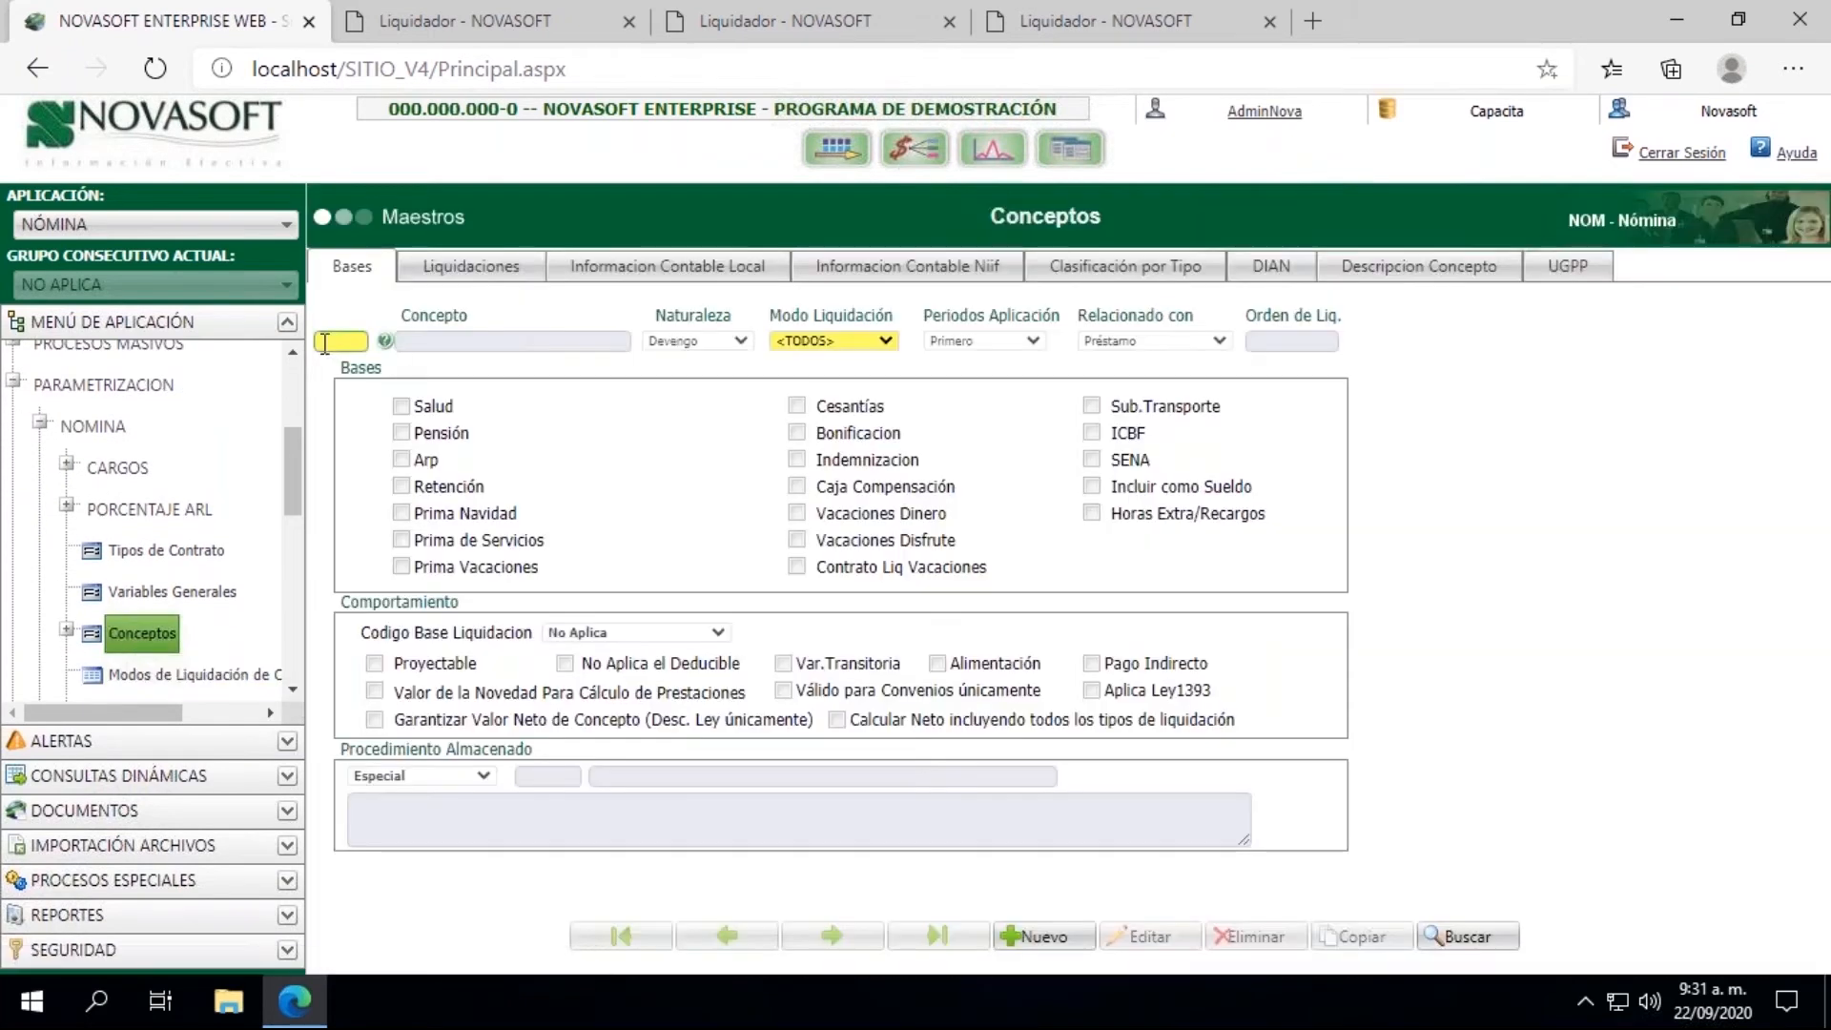
Step: Load concept 002221 again and check its Informacion Contable Local
{"action": "left_click", "coordinate": [325, 341]}
{"action": "type", "text": "0022"}
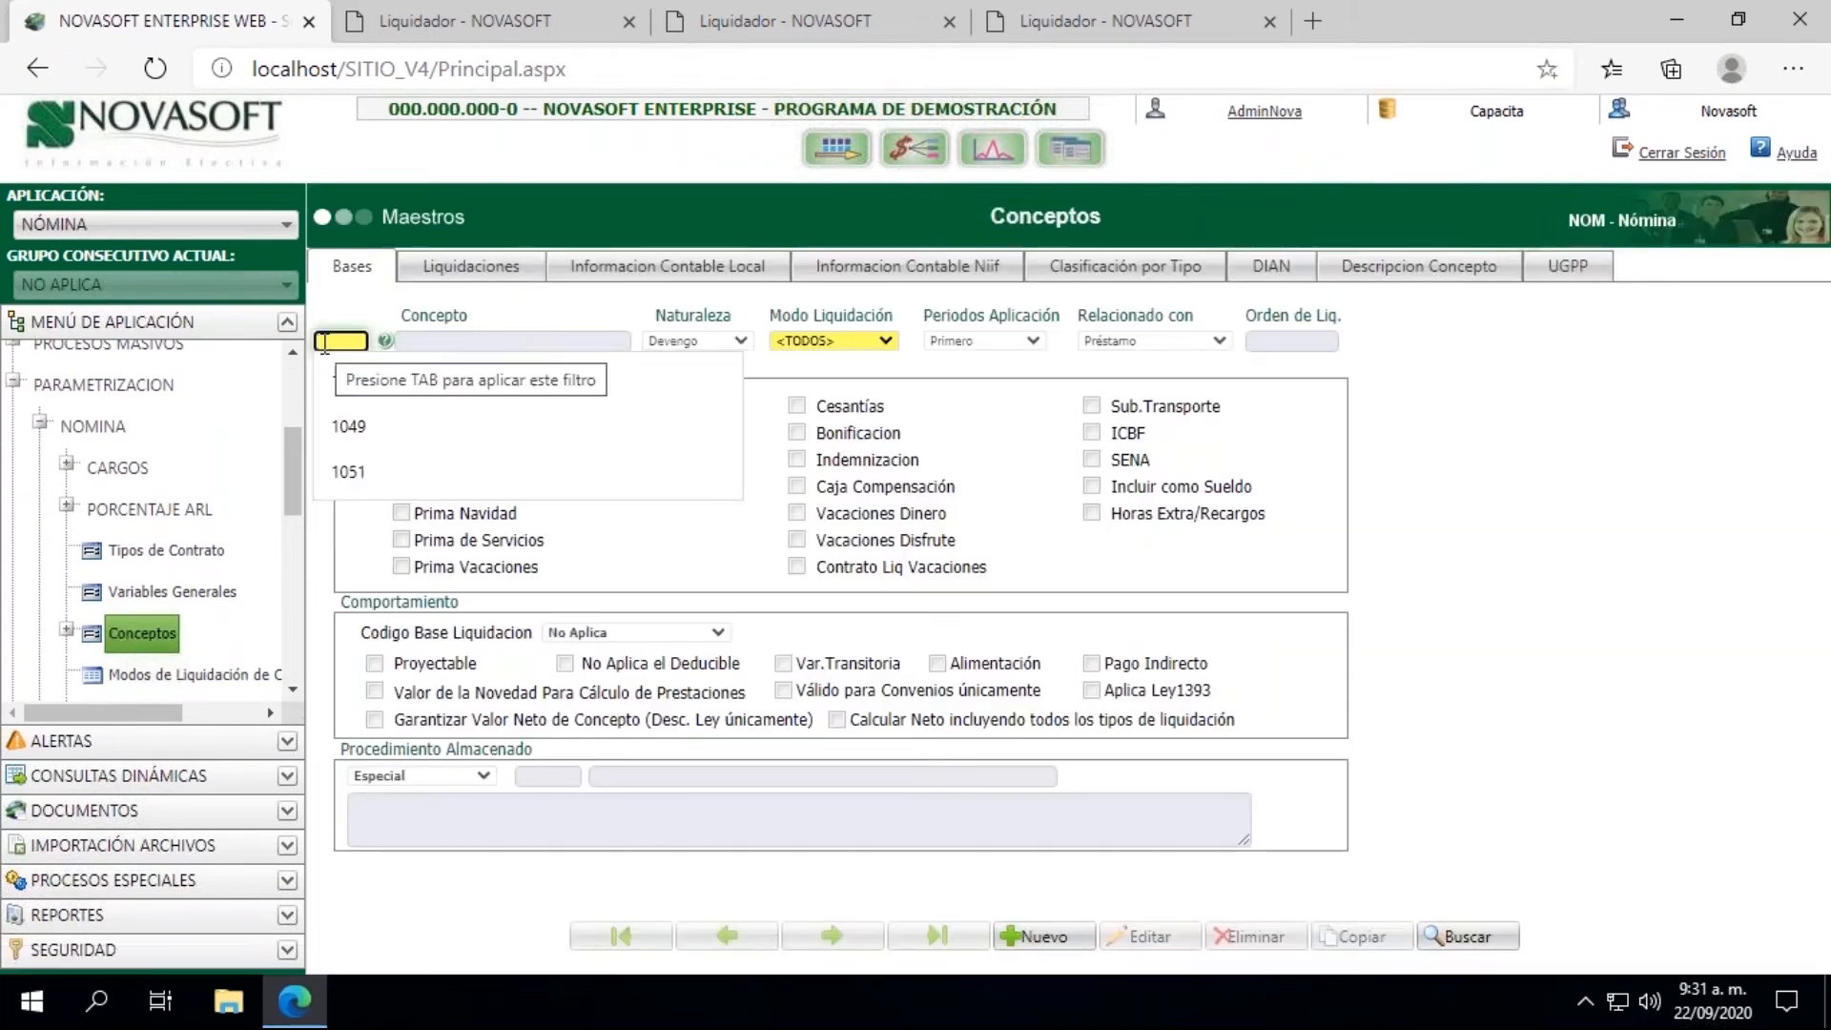
{"action": "type", "text": "21"}
{"action": "key", "text": "Tab"}
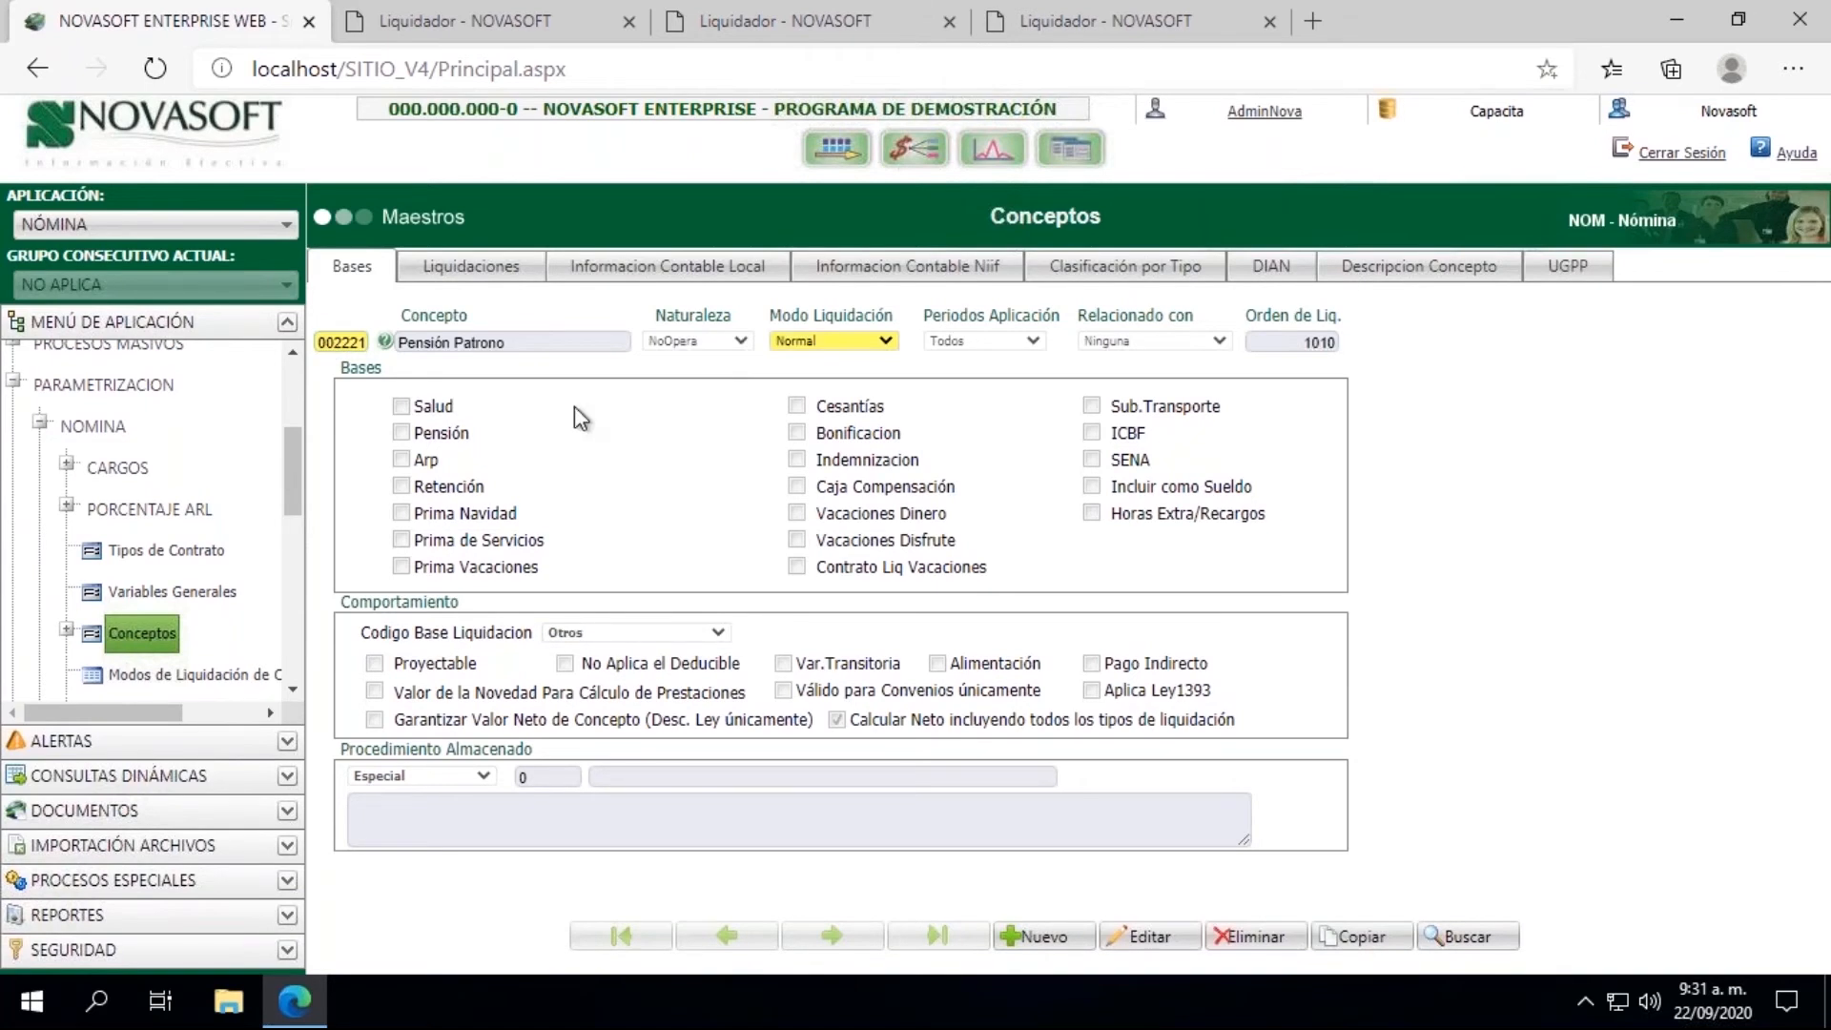
{"action": "left_click", "coordinate": [666, 267]}
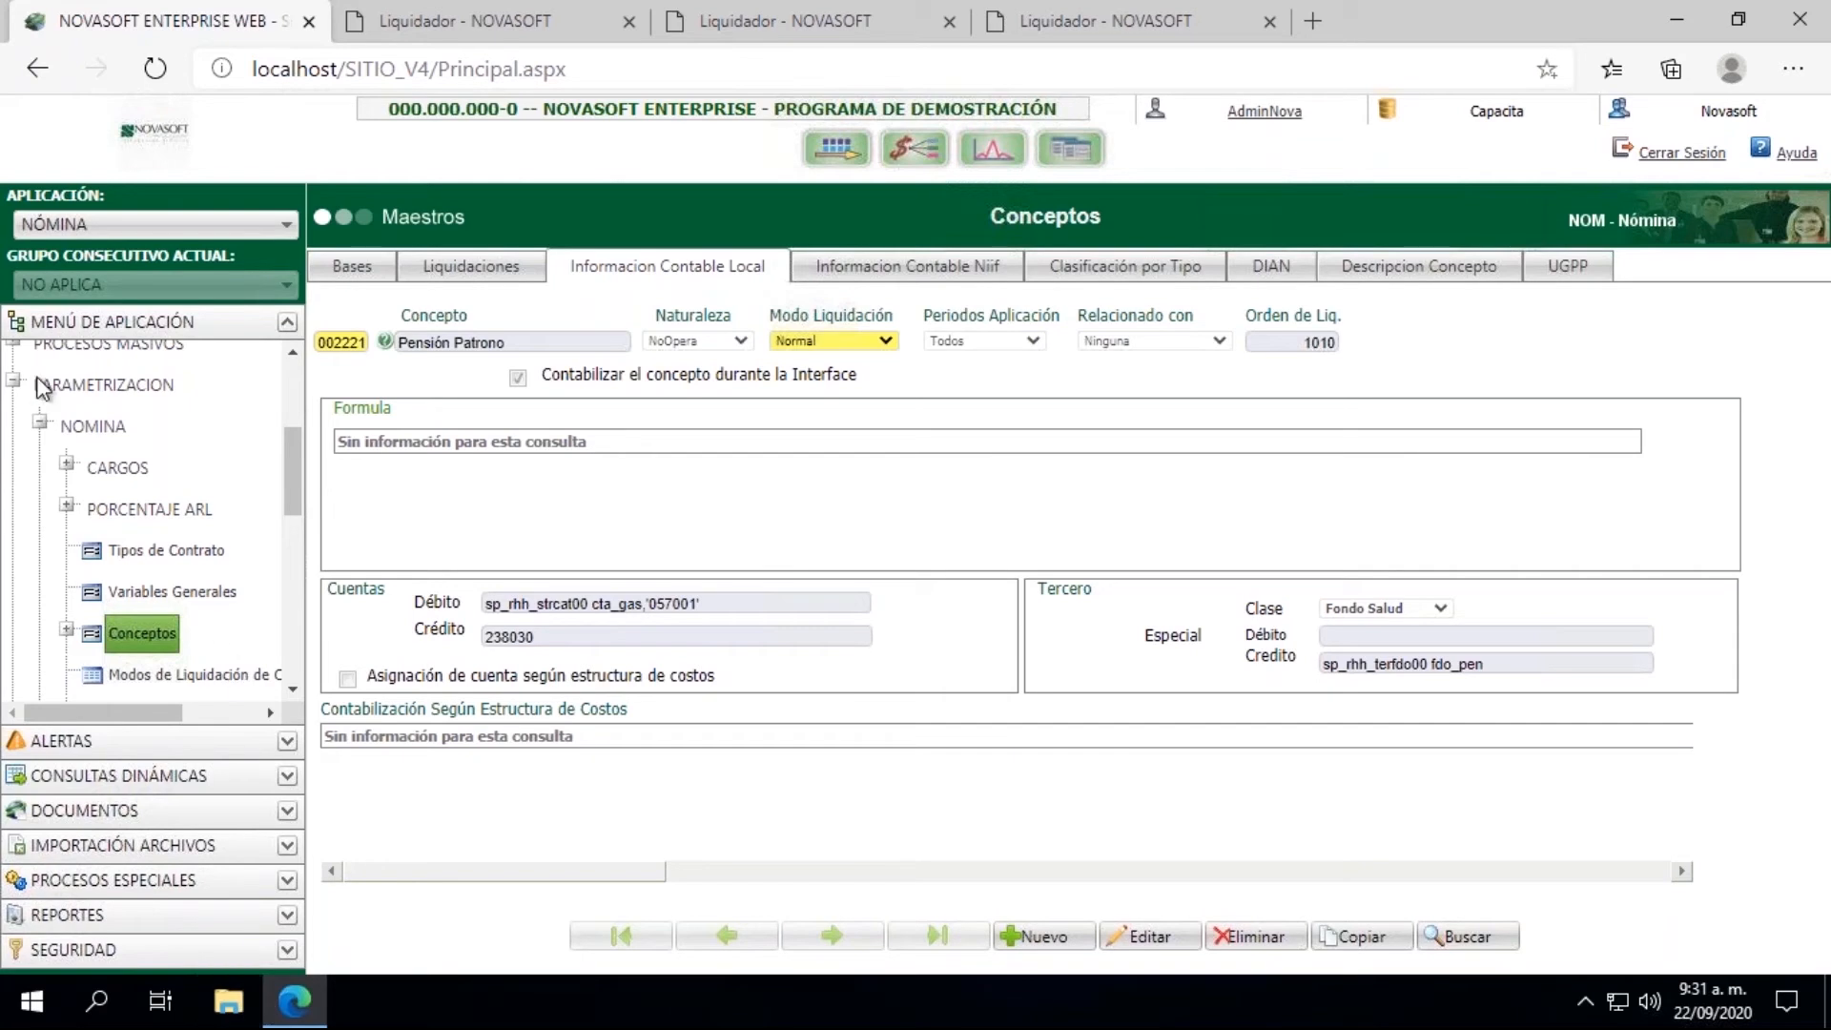
Step: Process the 31/07/2020 accounting generation again, compare the Concepto codes of the errors, and minimize the results window
{"action": "left_click", "coordinate": [440, 27]}
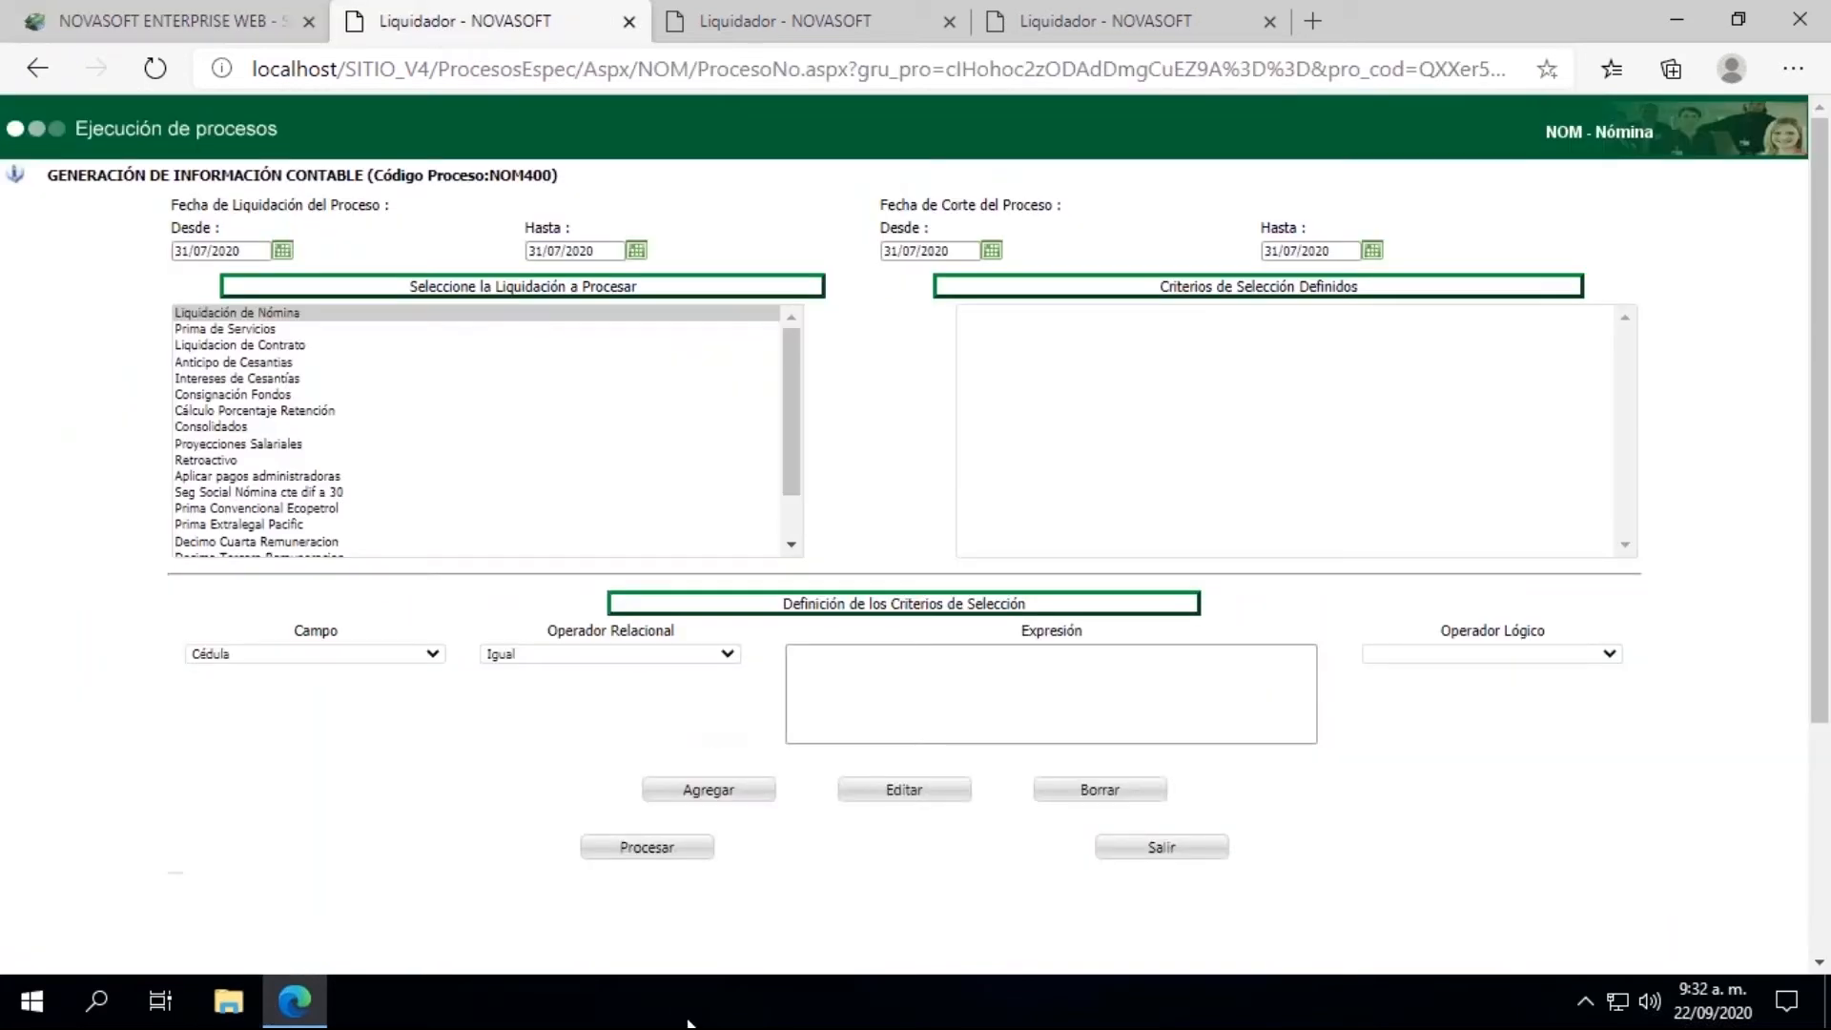
{"action": "left_click", "coordinate": [656, 850]}
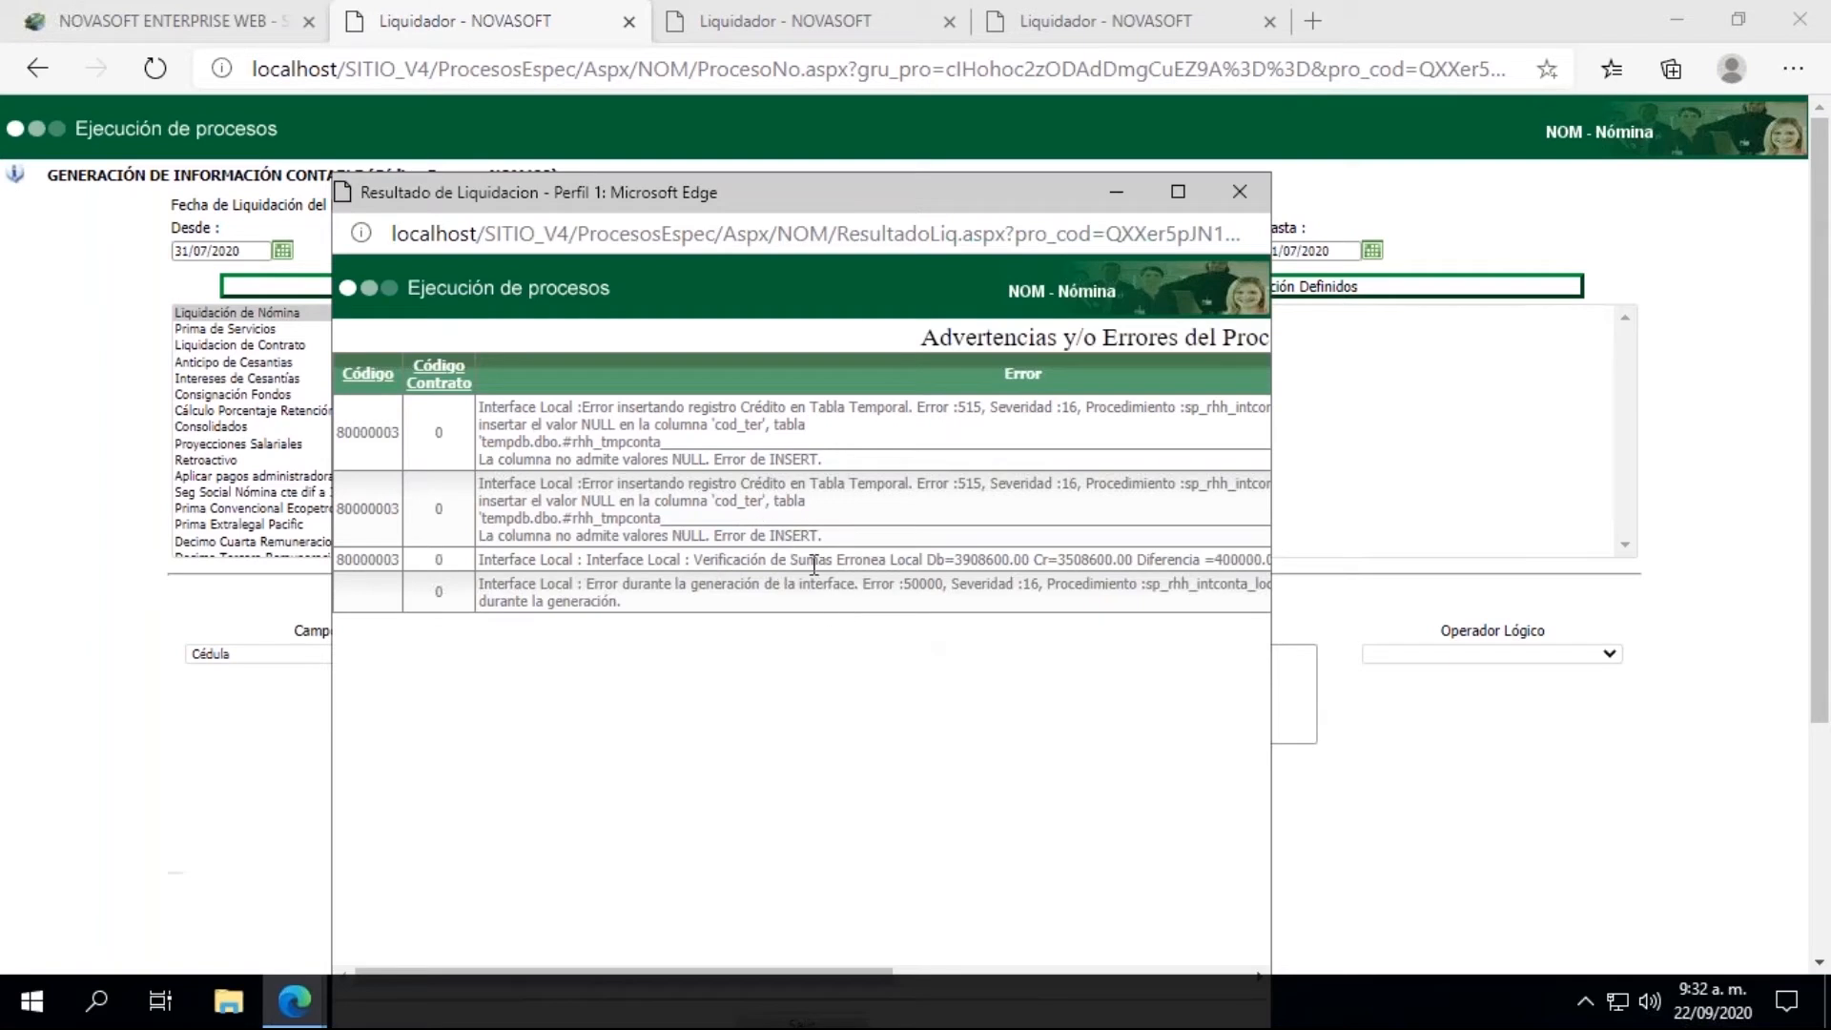
{"action": "left_click_drag", "start_coordinate": [522, 973], "coordinate": [839, 974]}
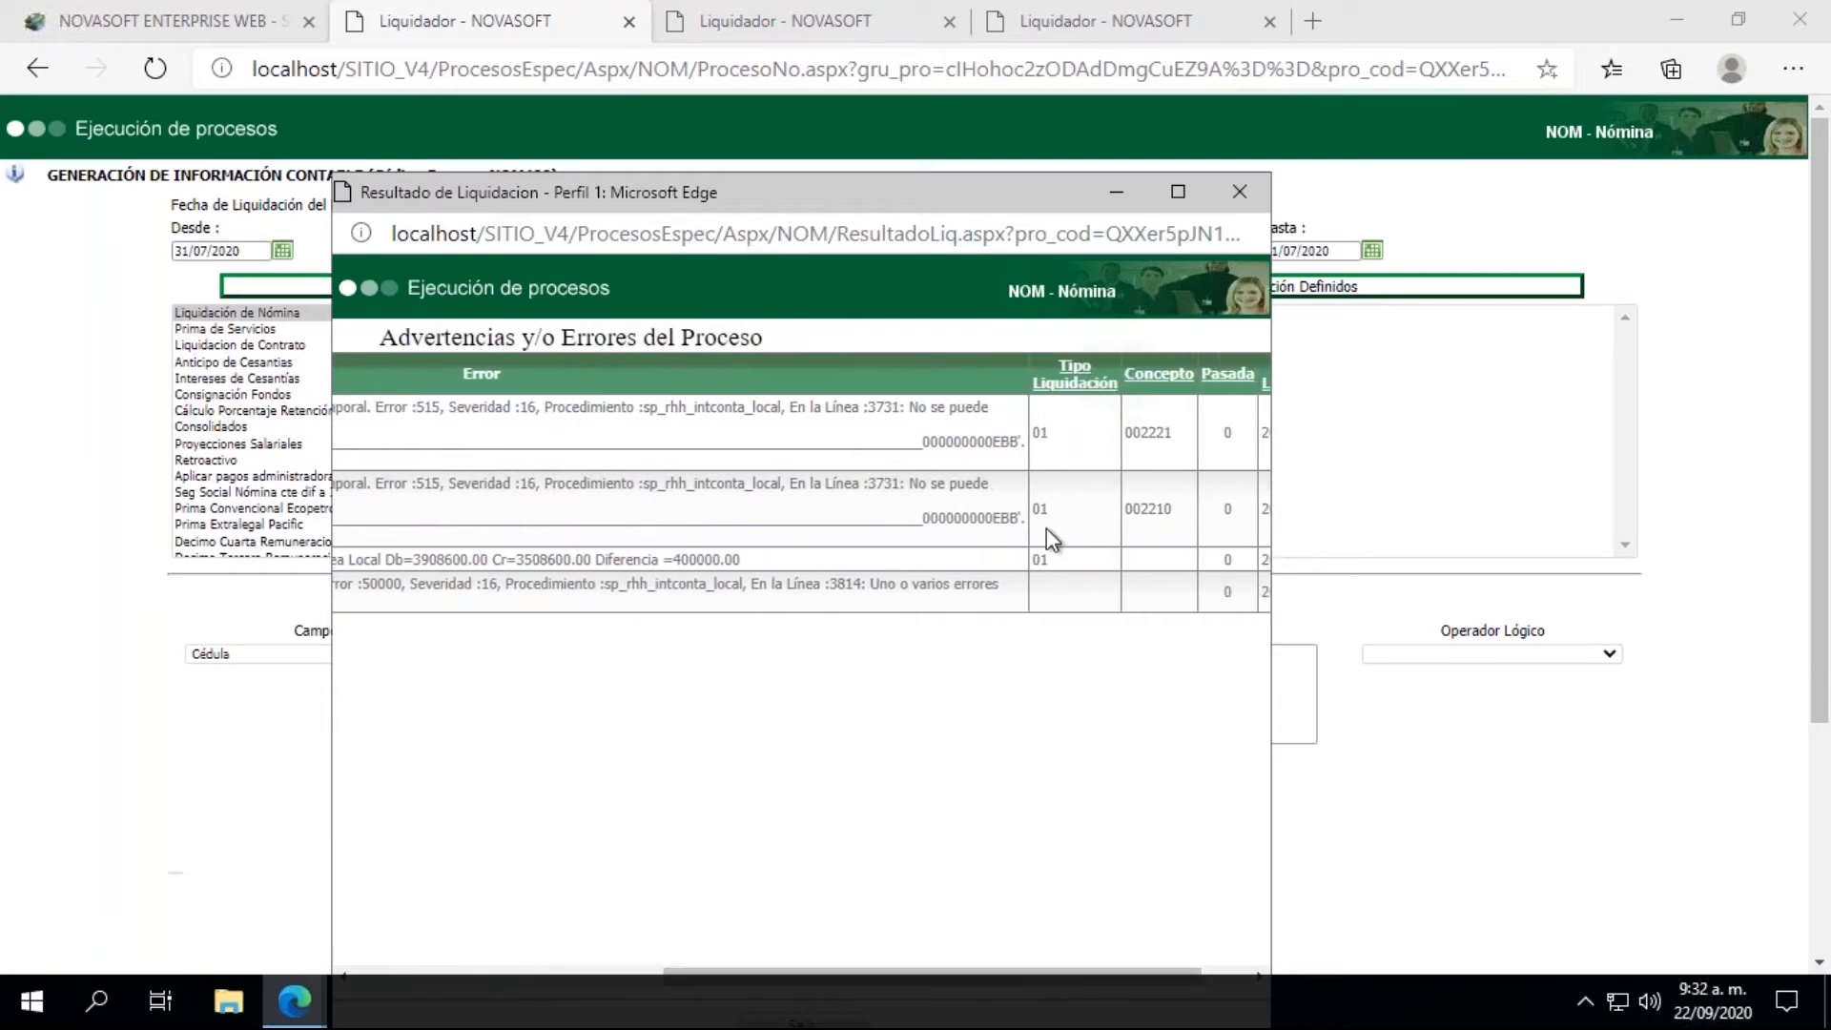
{"action": "left_click", "coordinate": [1115, 195]}
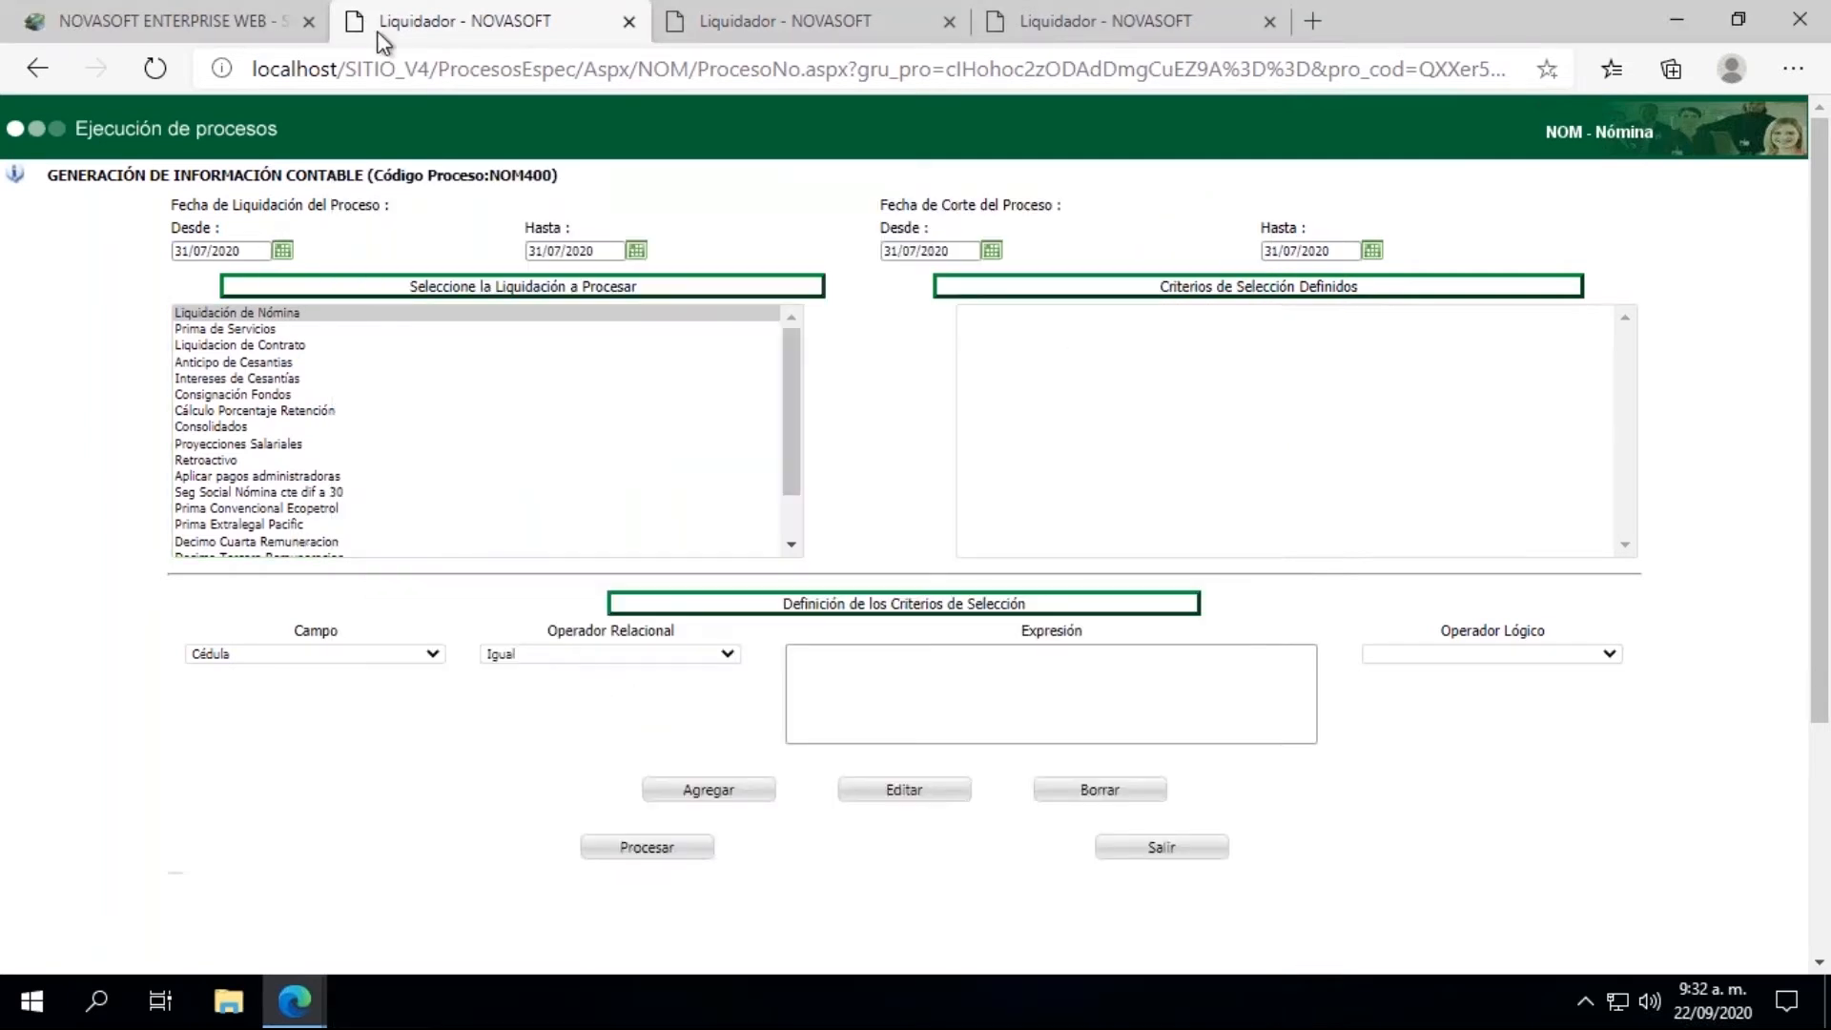
Step: Load concept 002210 in the Conceptos master, keeping its Informacion Contable Local on display
{"action": "left_click", "coordinate": [237, 4]}
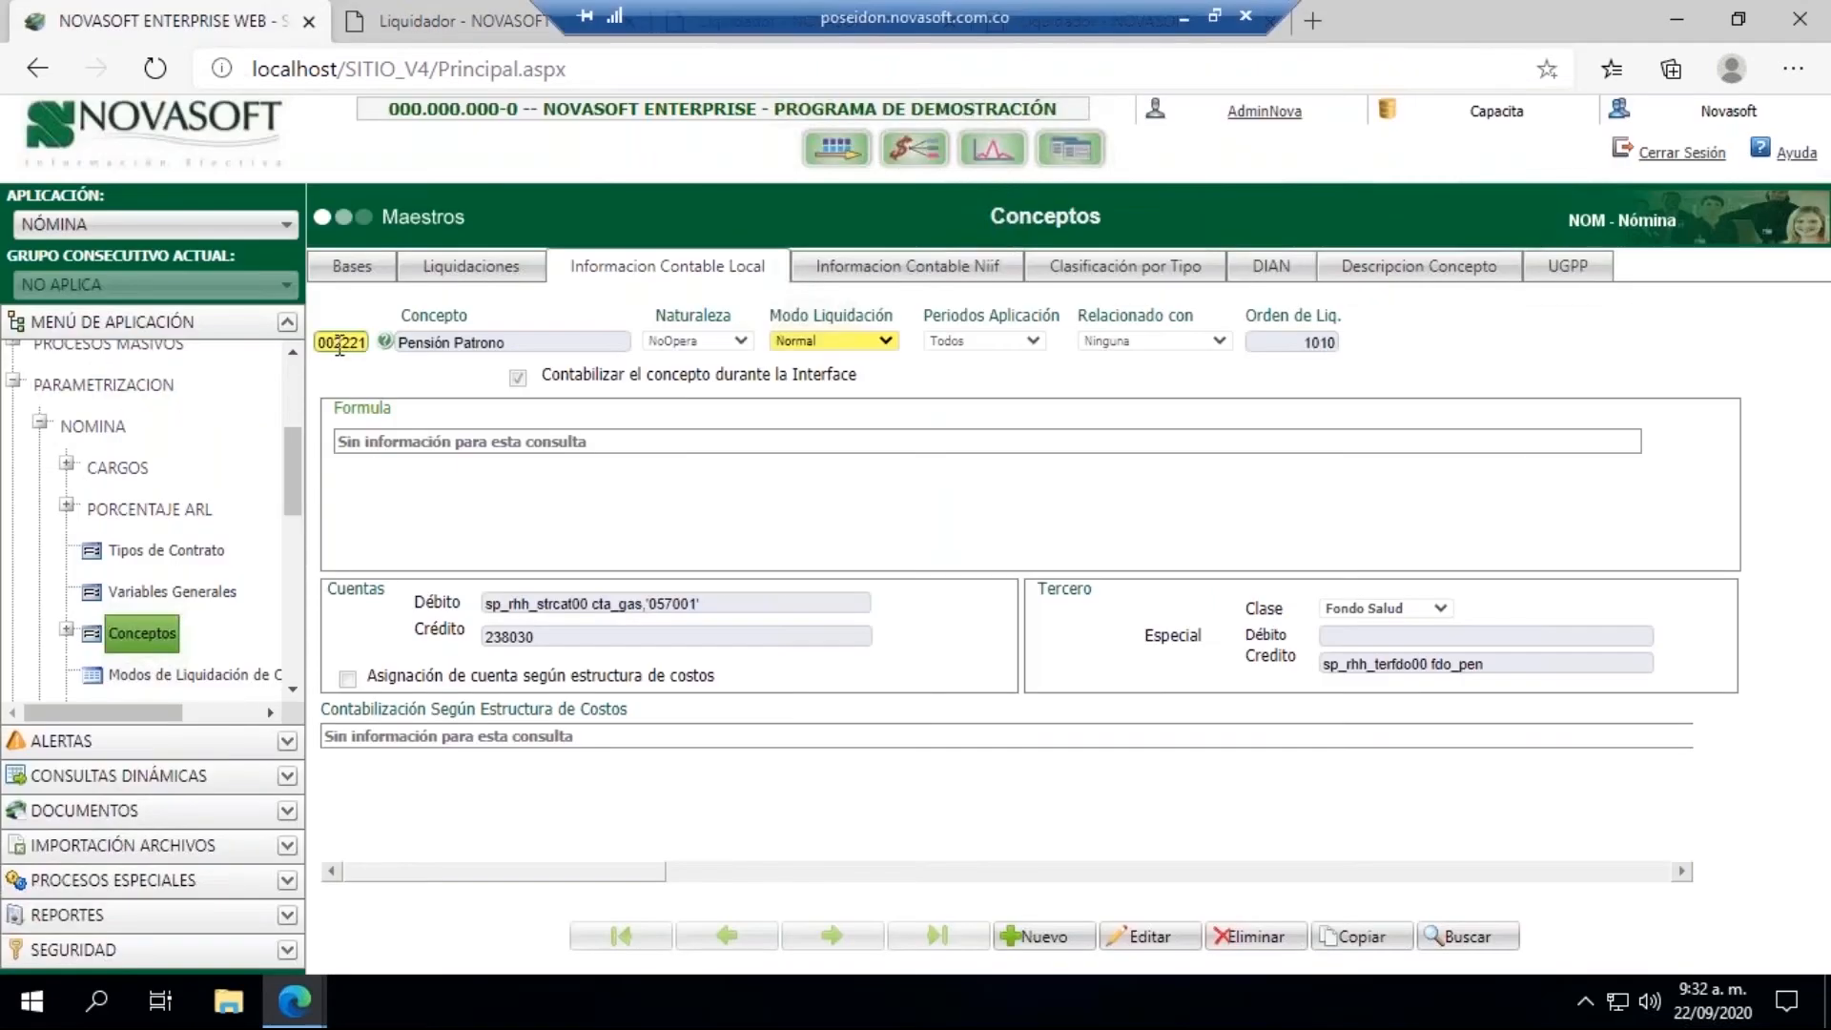
{"action": "left_click_drag", "start_coordinate": [352, 343], "coordinate": [385, 353]}
{"action": "type", "text": "10"}
{"action": "key", "text": "Tab"}
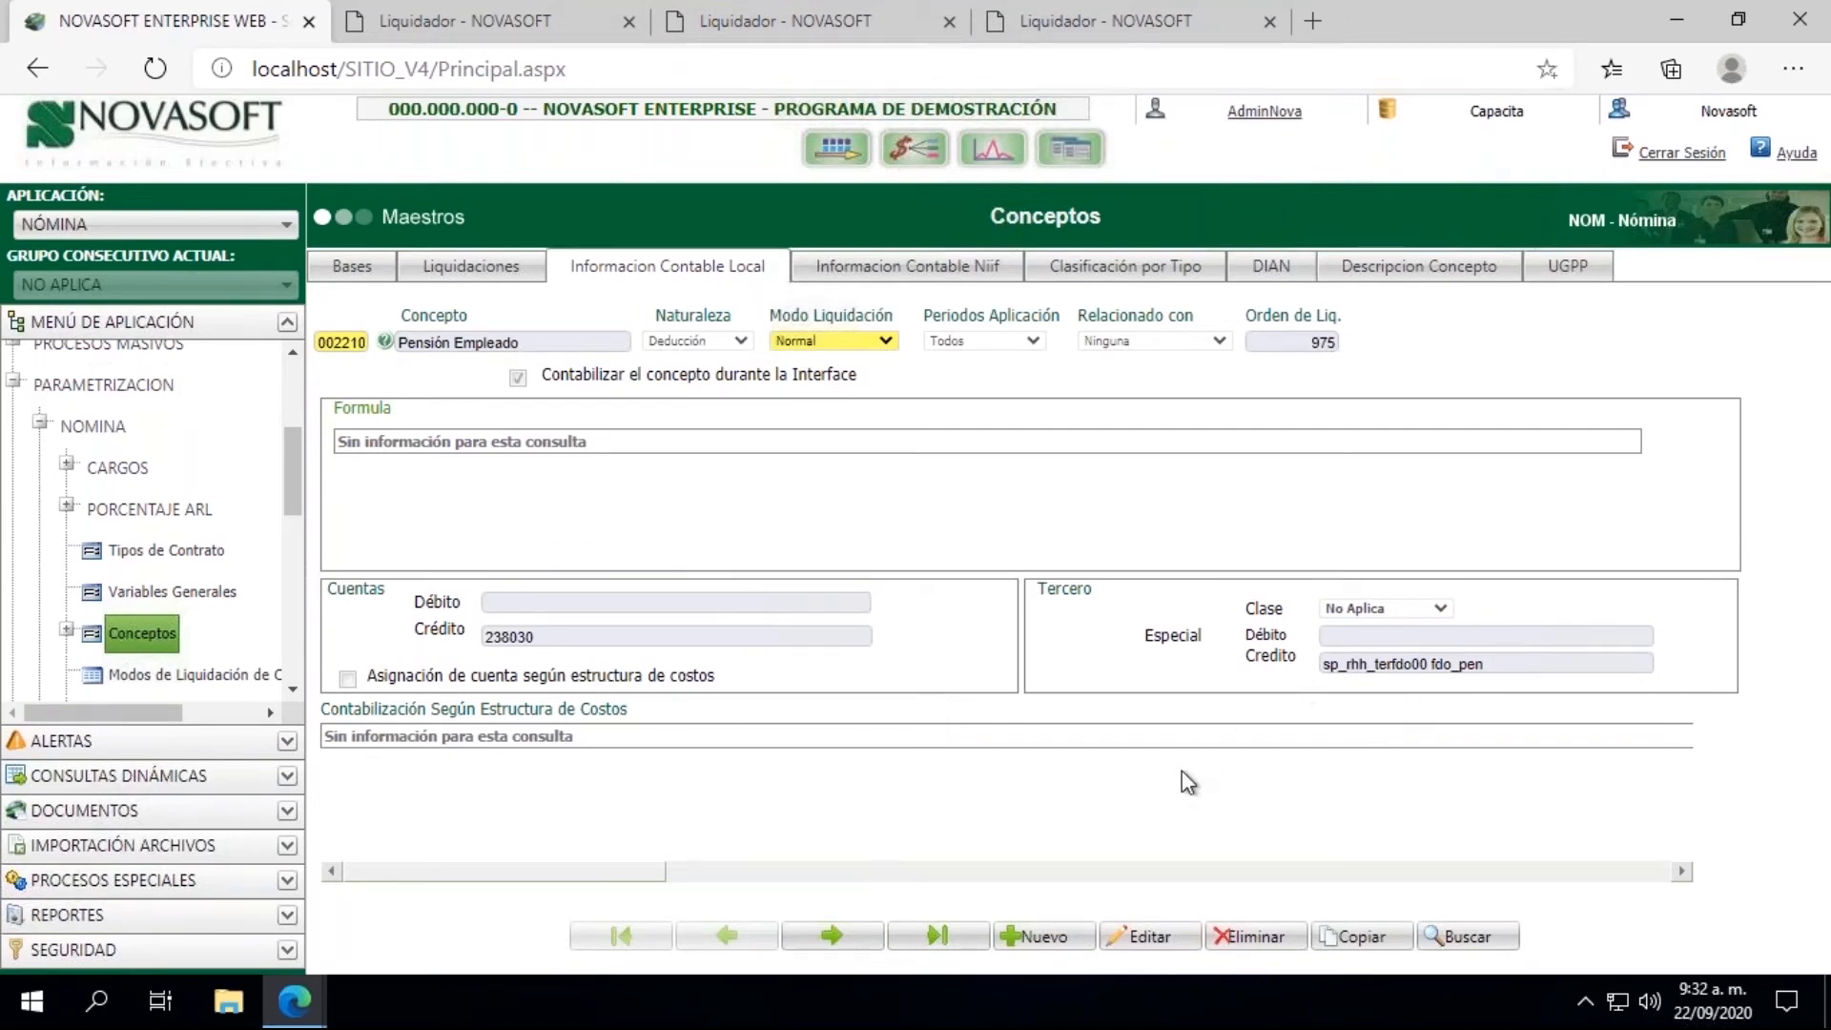
Step: Edit the Pensión Empleado concept's local accounting data, set the Tercero Clase to Fondo Pensión and save the record
{"action": "left_click", "coordinate": [1144, 936]}
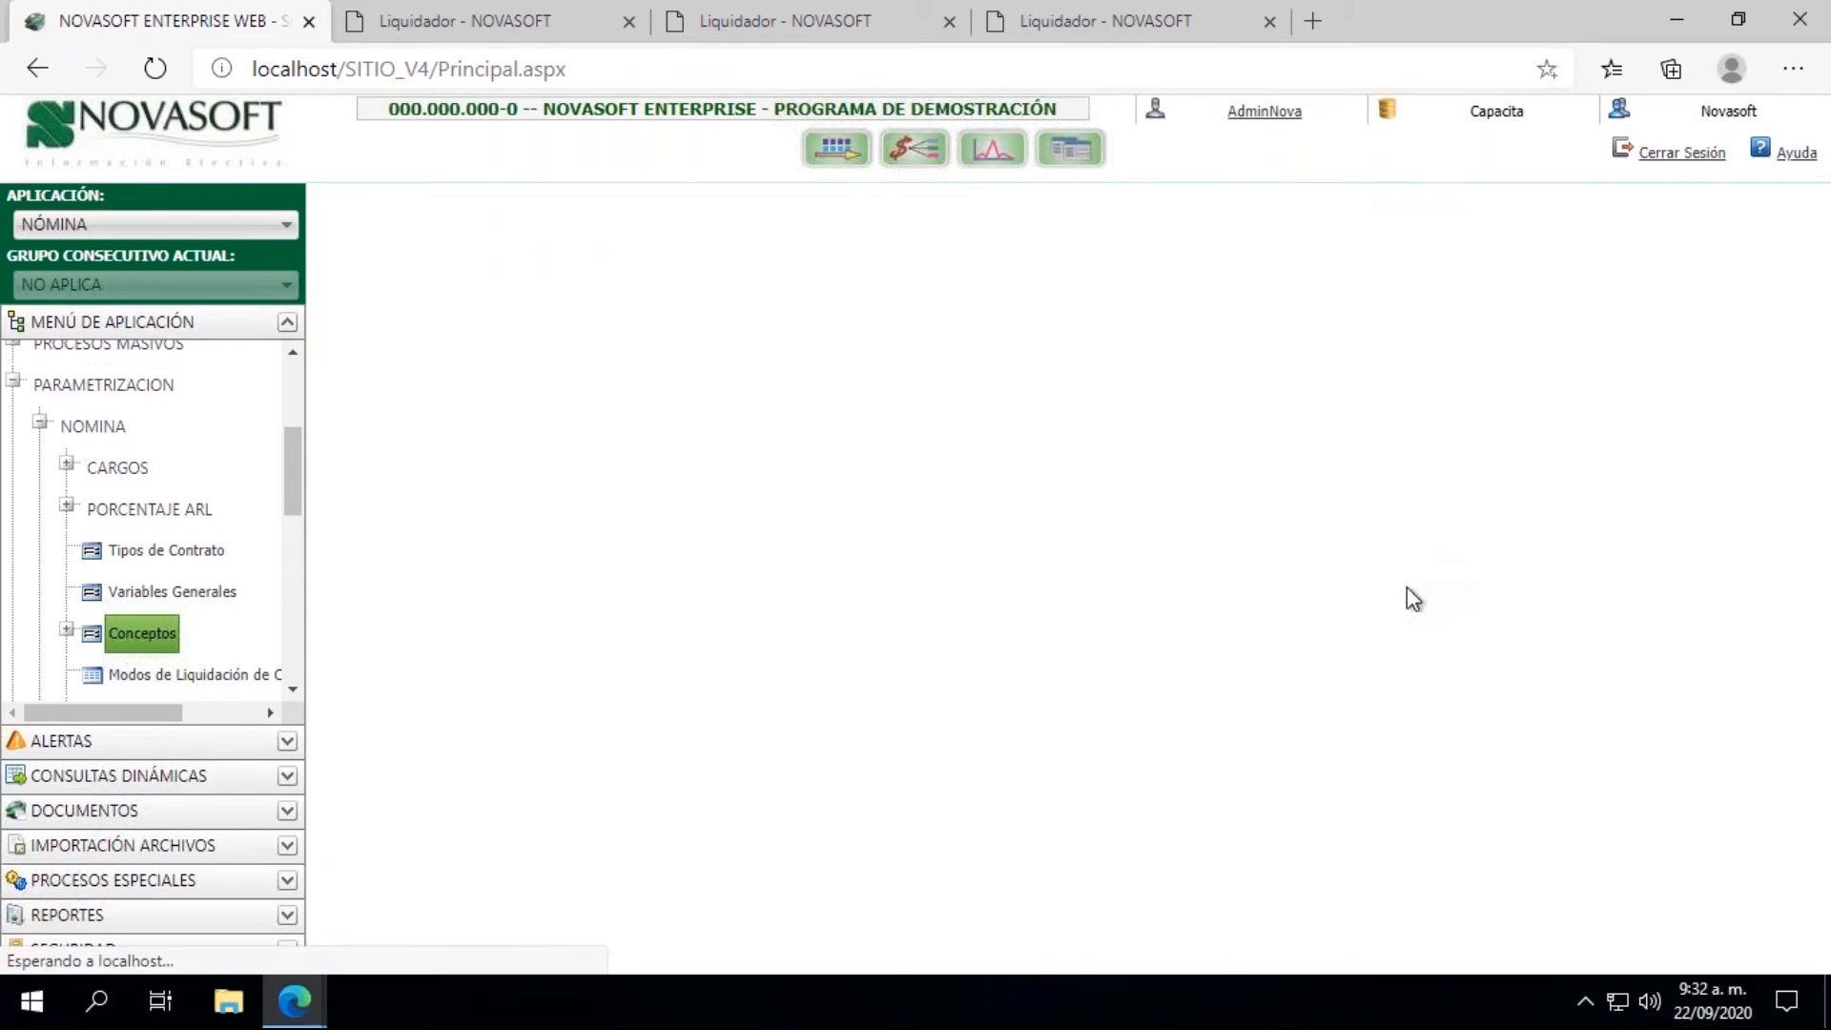
{"action": "left_click", "coordinate": [1379, 611]}
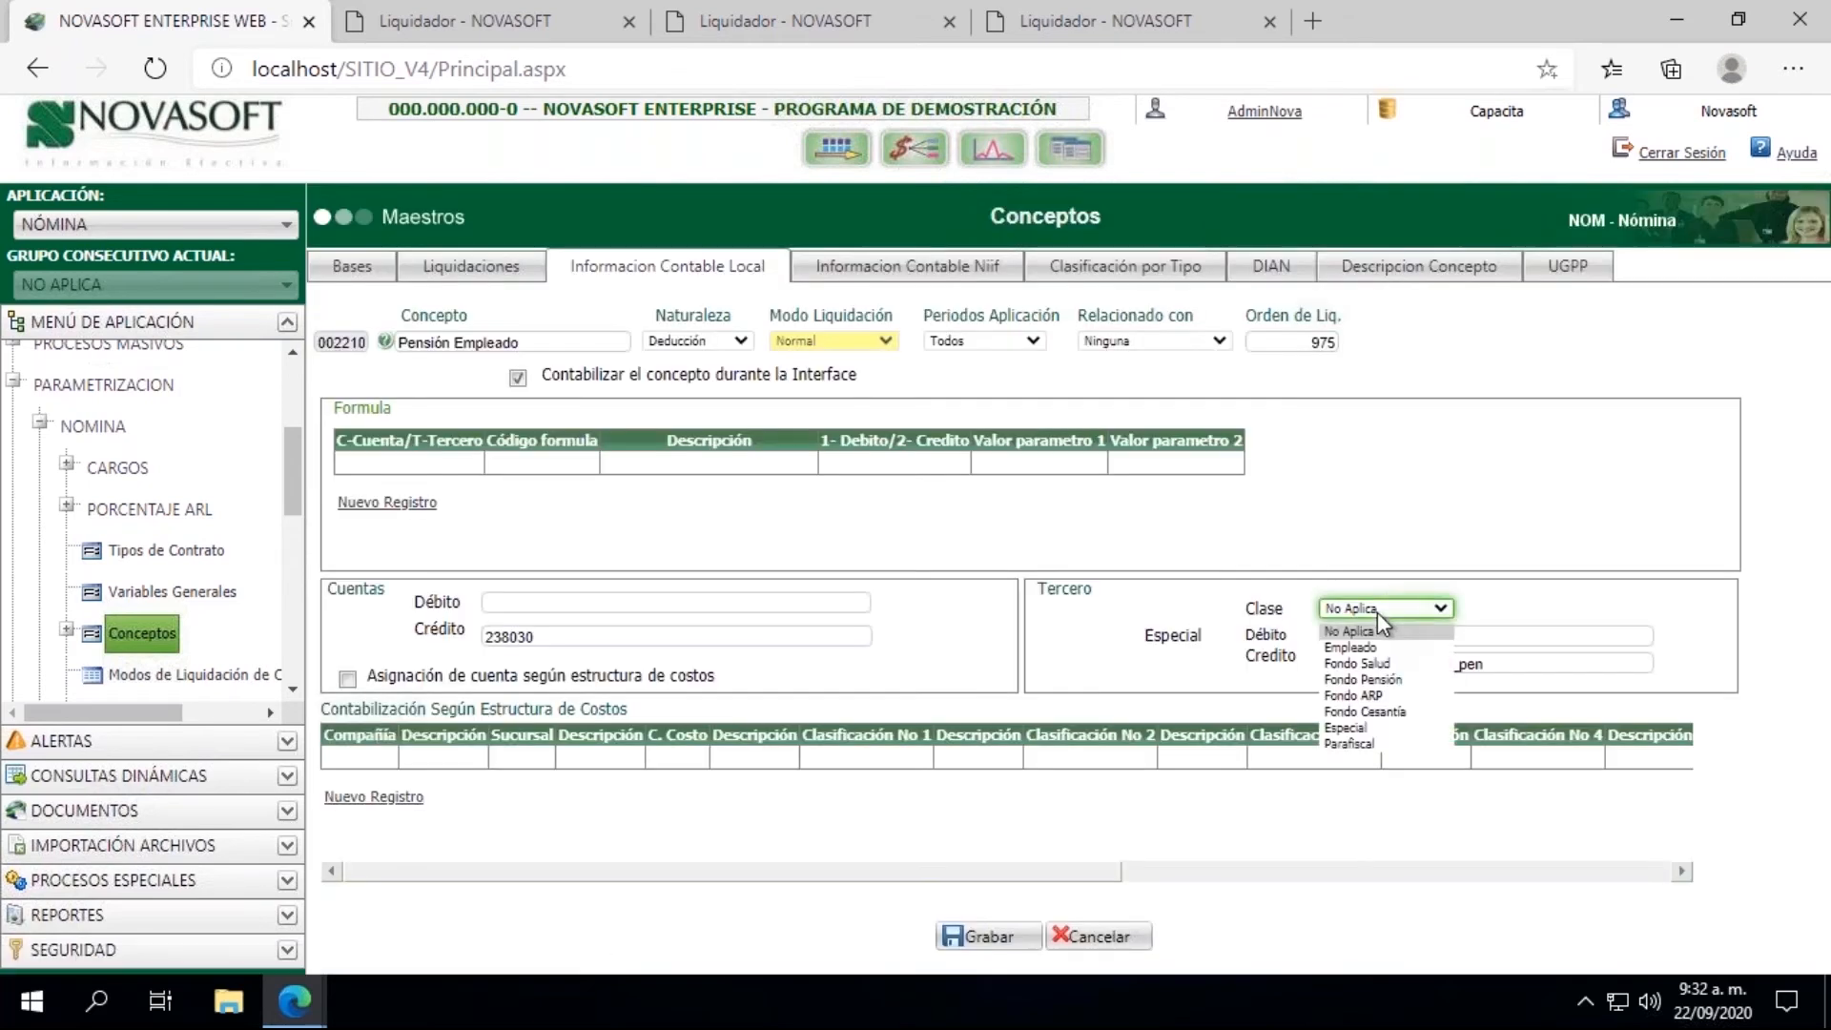
{"action": "left_click", "coordinate": [1358, 667]}
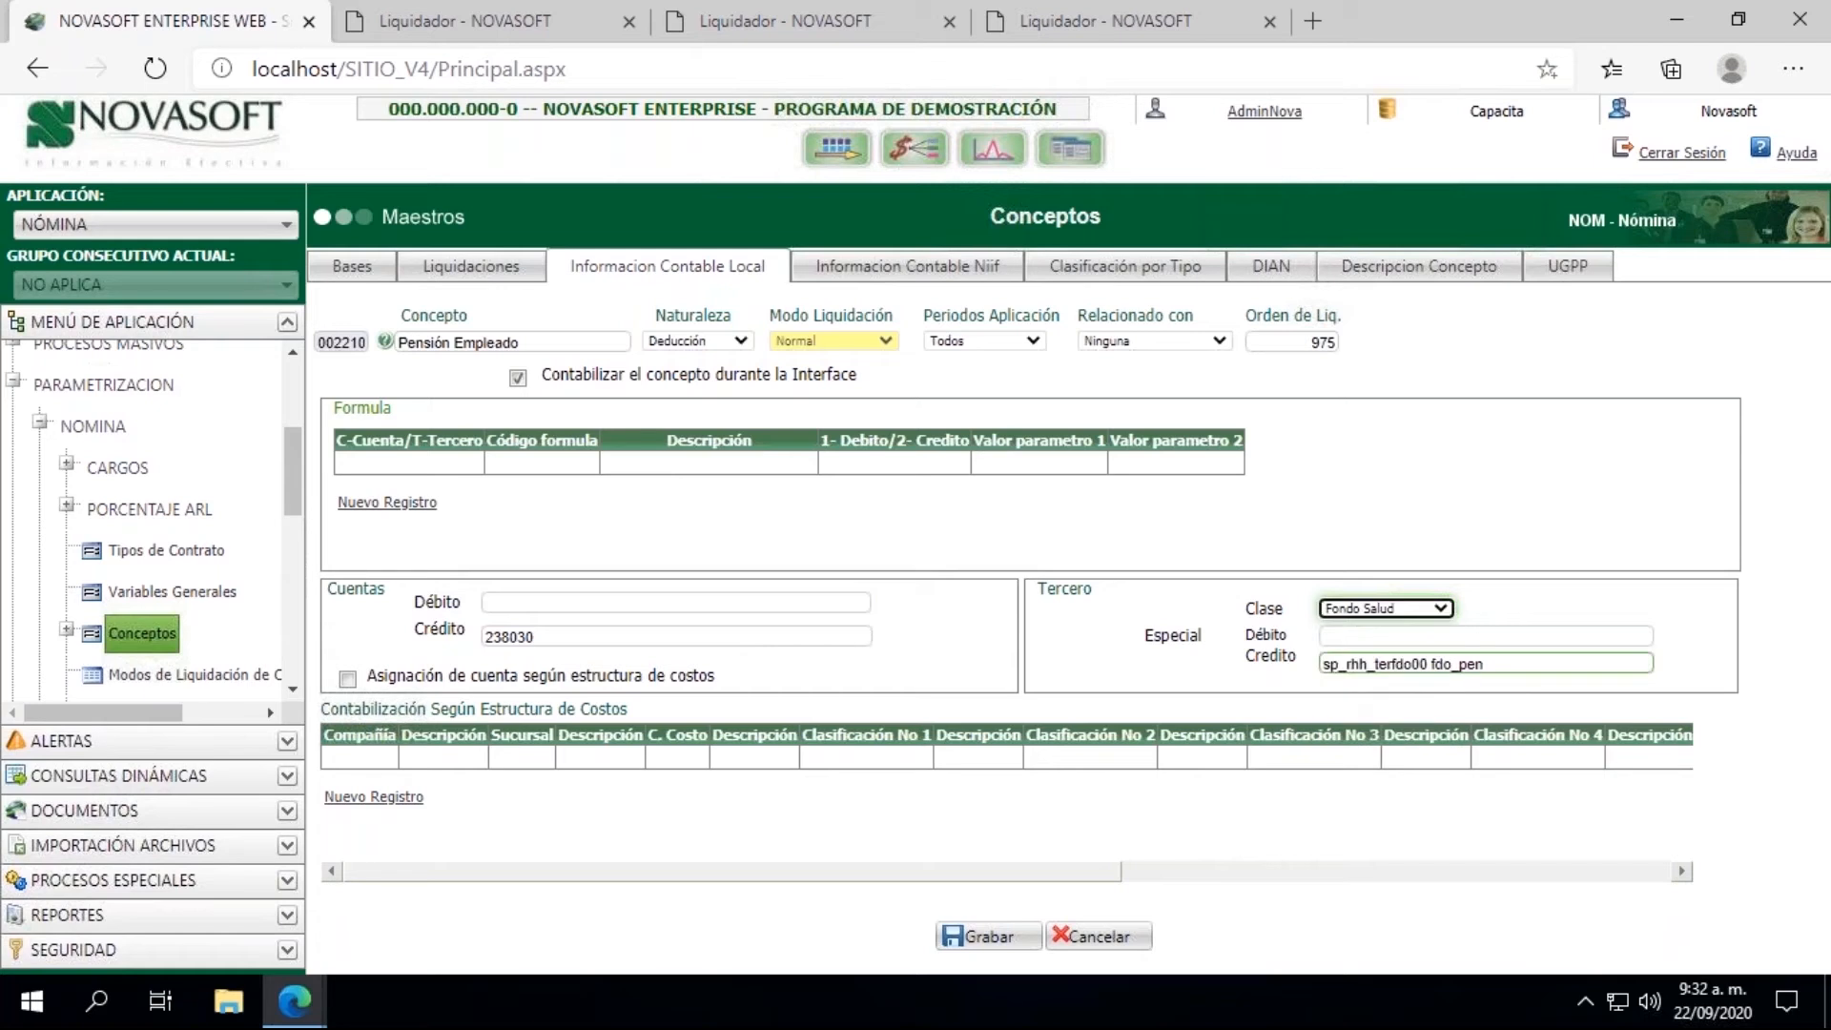
{"action": "left_click", "coordinate": [1377, 610]}
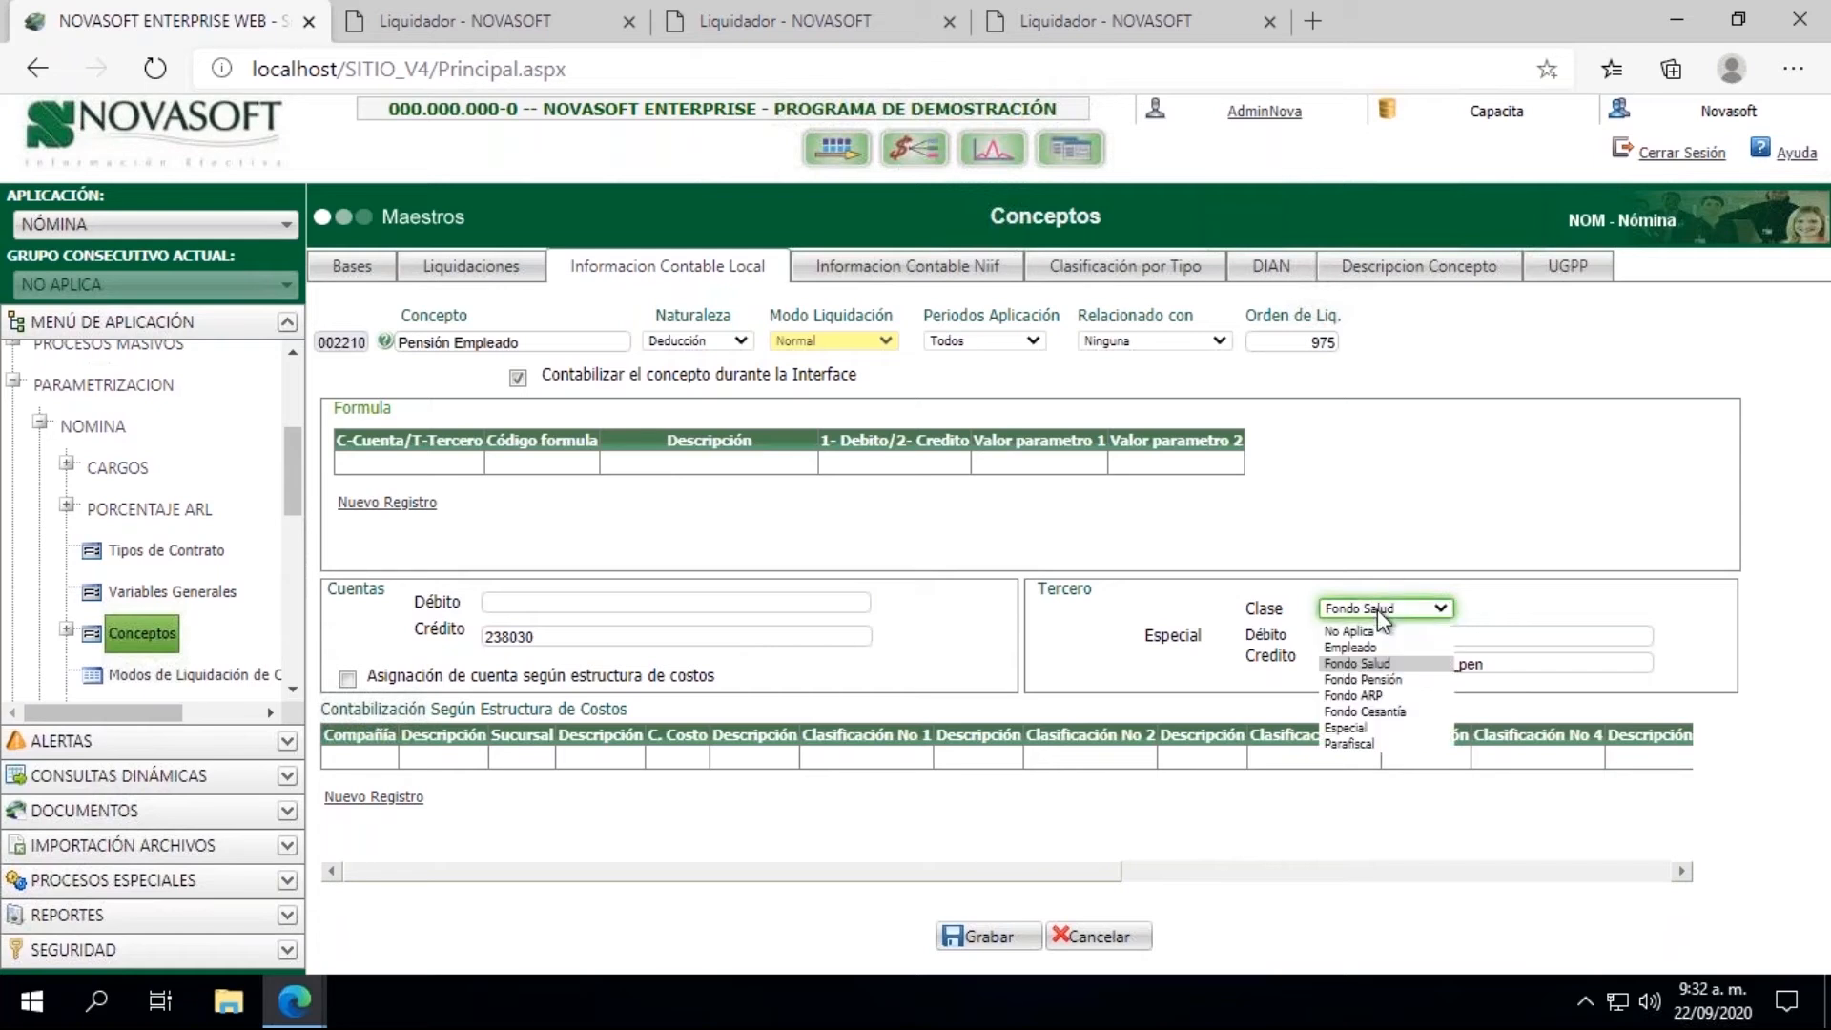
{"action": "left_click", "coordinate": [1370, 683]}
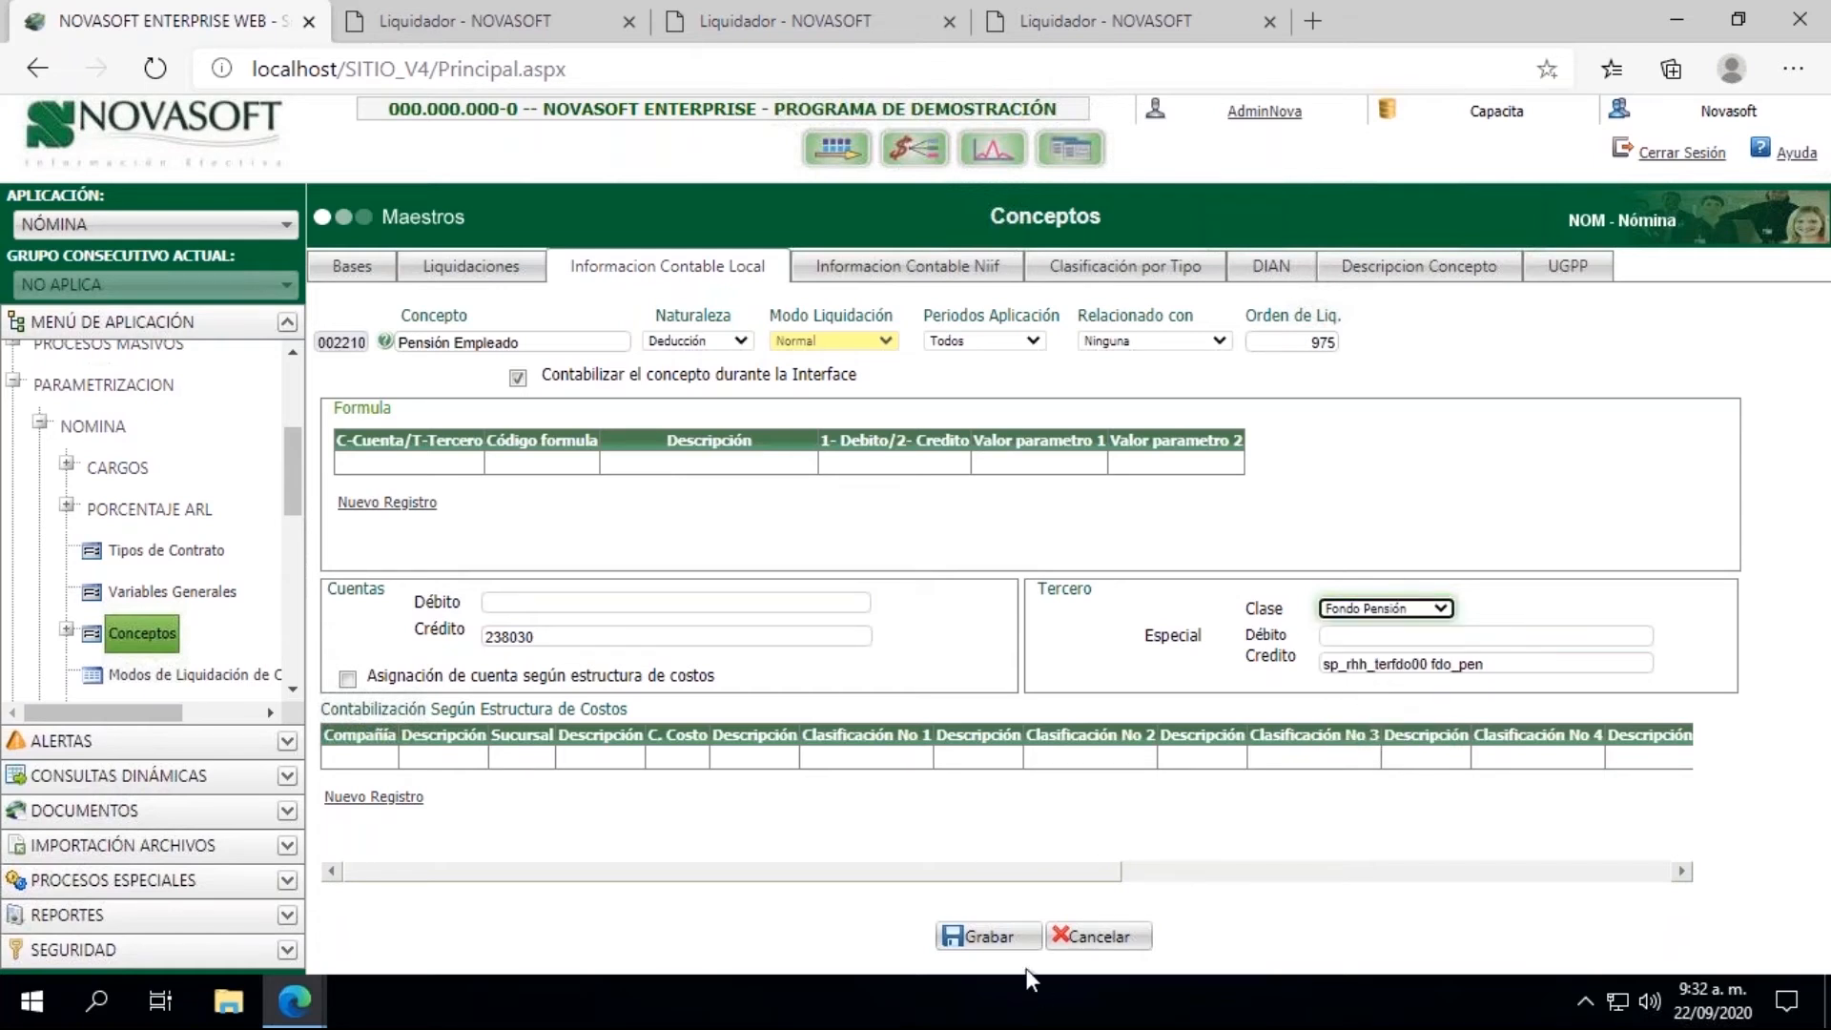
{"action": "left_click", "coordinate": [990, 943]}
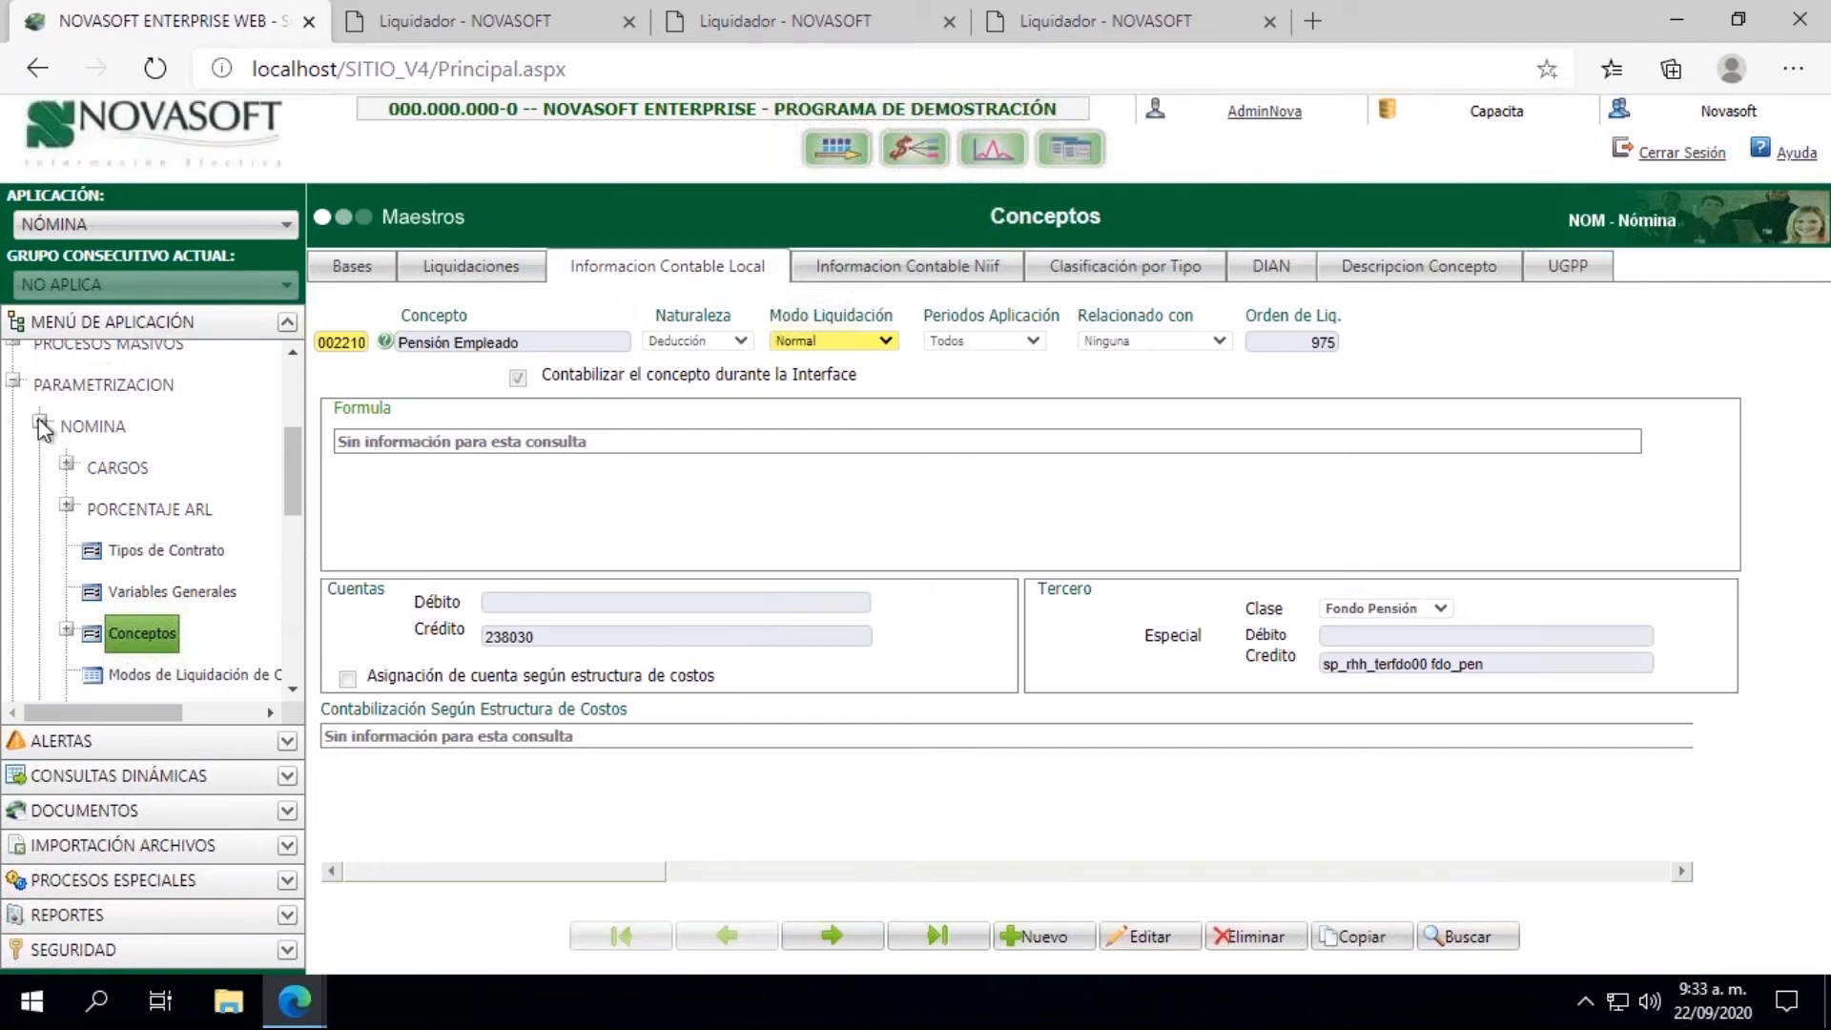
Step: Collapse the Nomina and Parametrizacion branches of the application tree
{"action": "left_click", "coordinate": [40, 421]}
{"action": "left_click", "coordinate": [14, 429]}
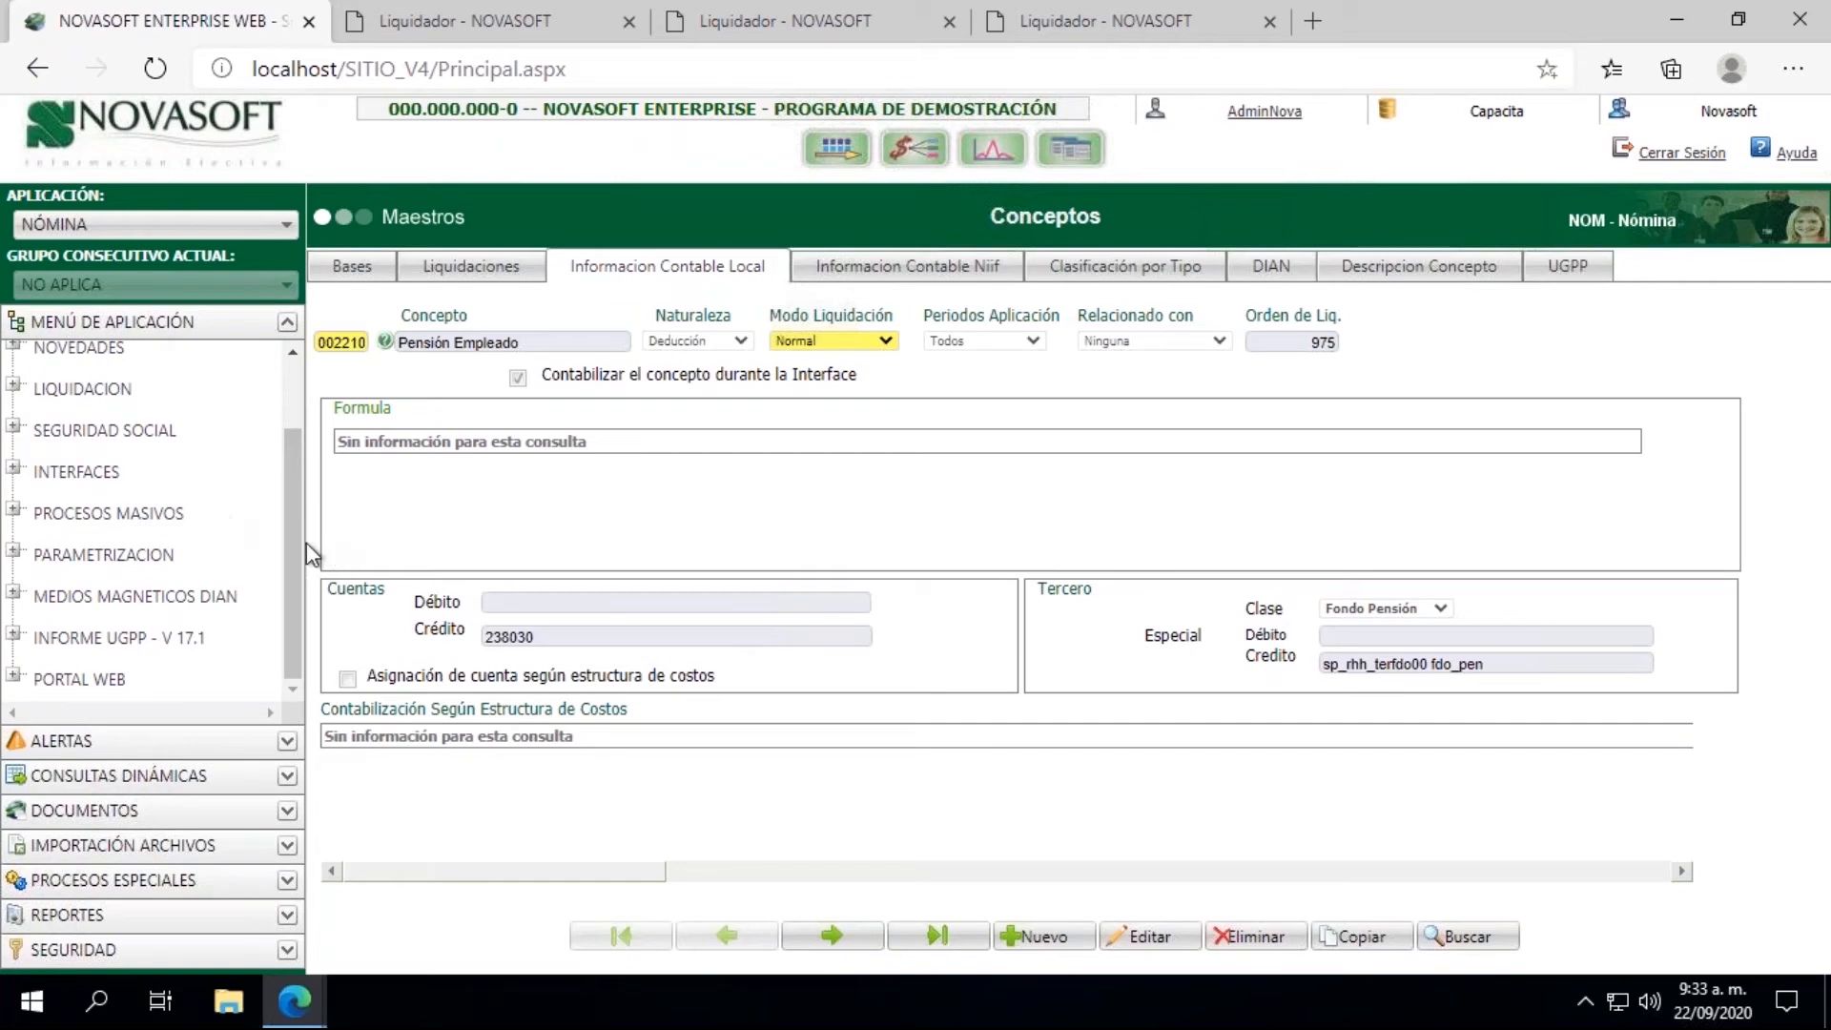
{"action": "left_click_drag", "start_coordinate": [290, 536], "coordinate": [290, 412]}
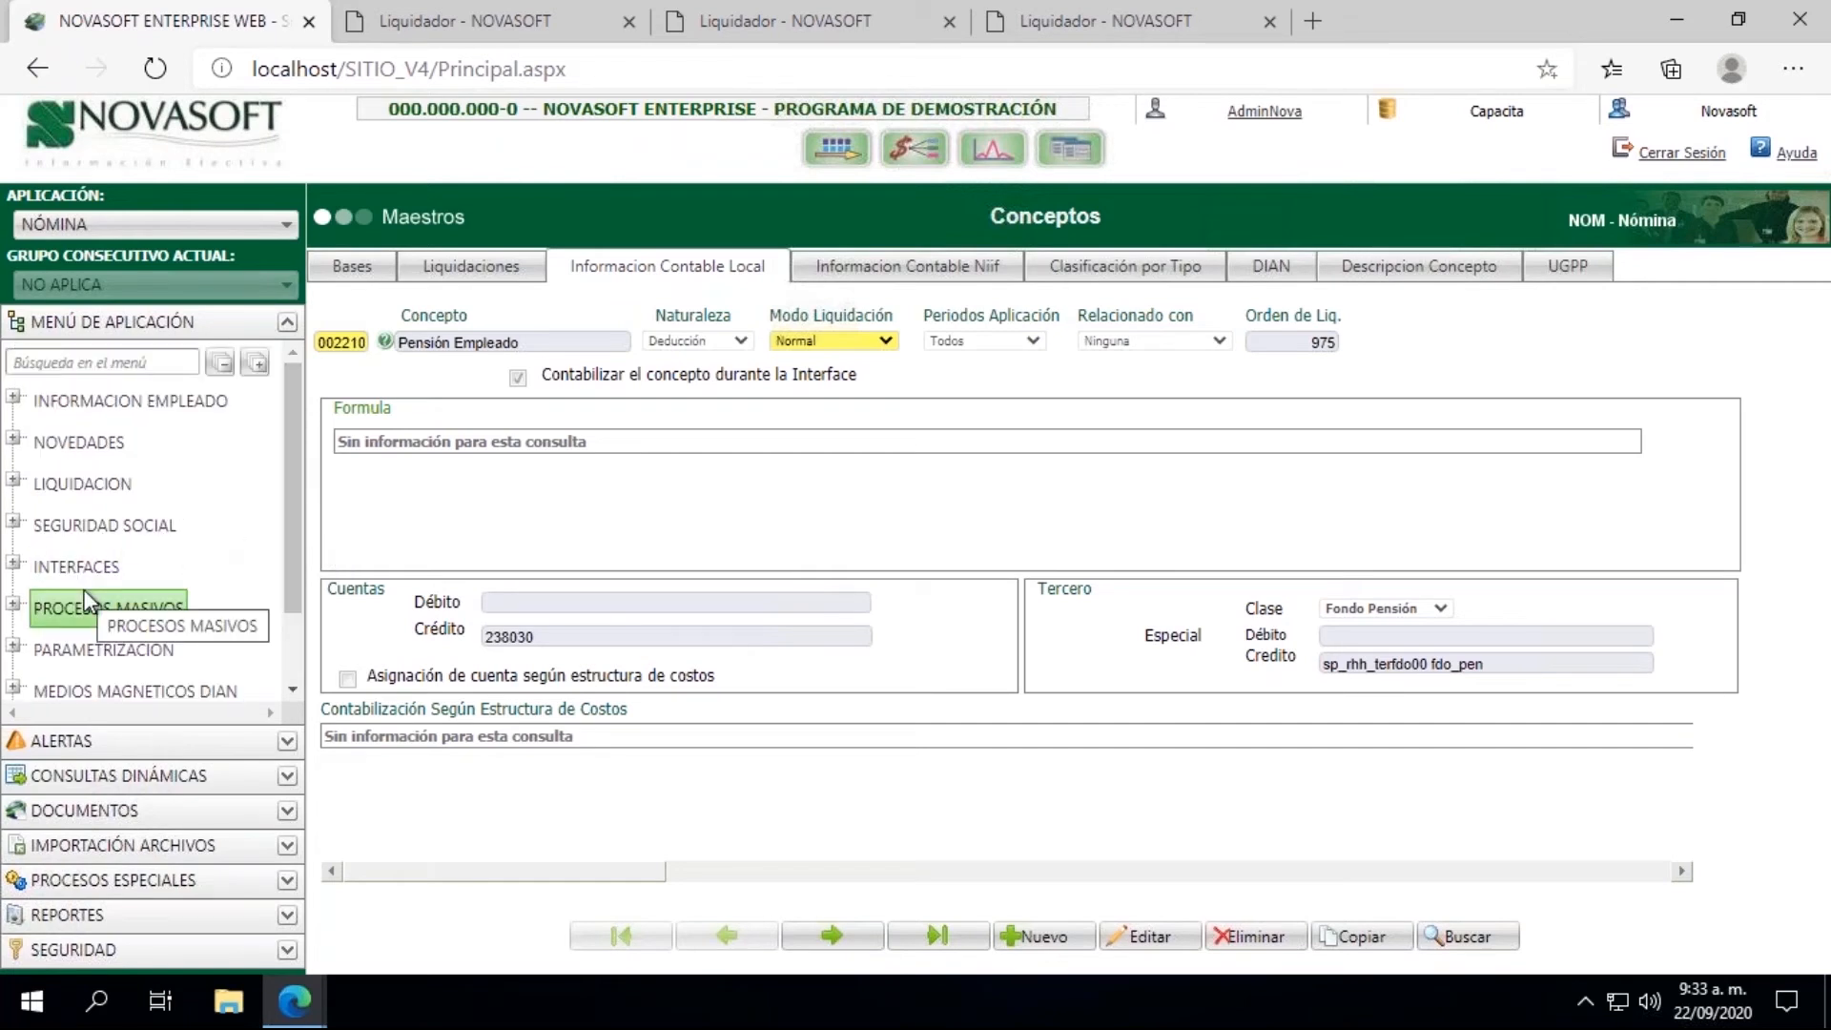
Step: Generate the 31/07/2020 accounting information for Liquidación de Nómina, filtered by the employee's Cédula, and close the results window
{"action": "left_click", "coordinate": [462, 11]}
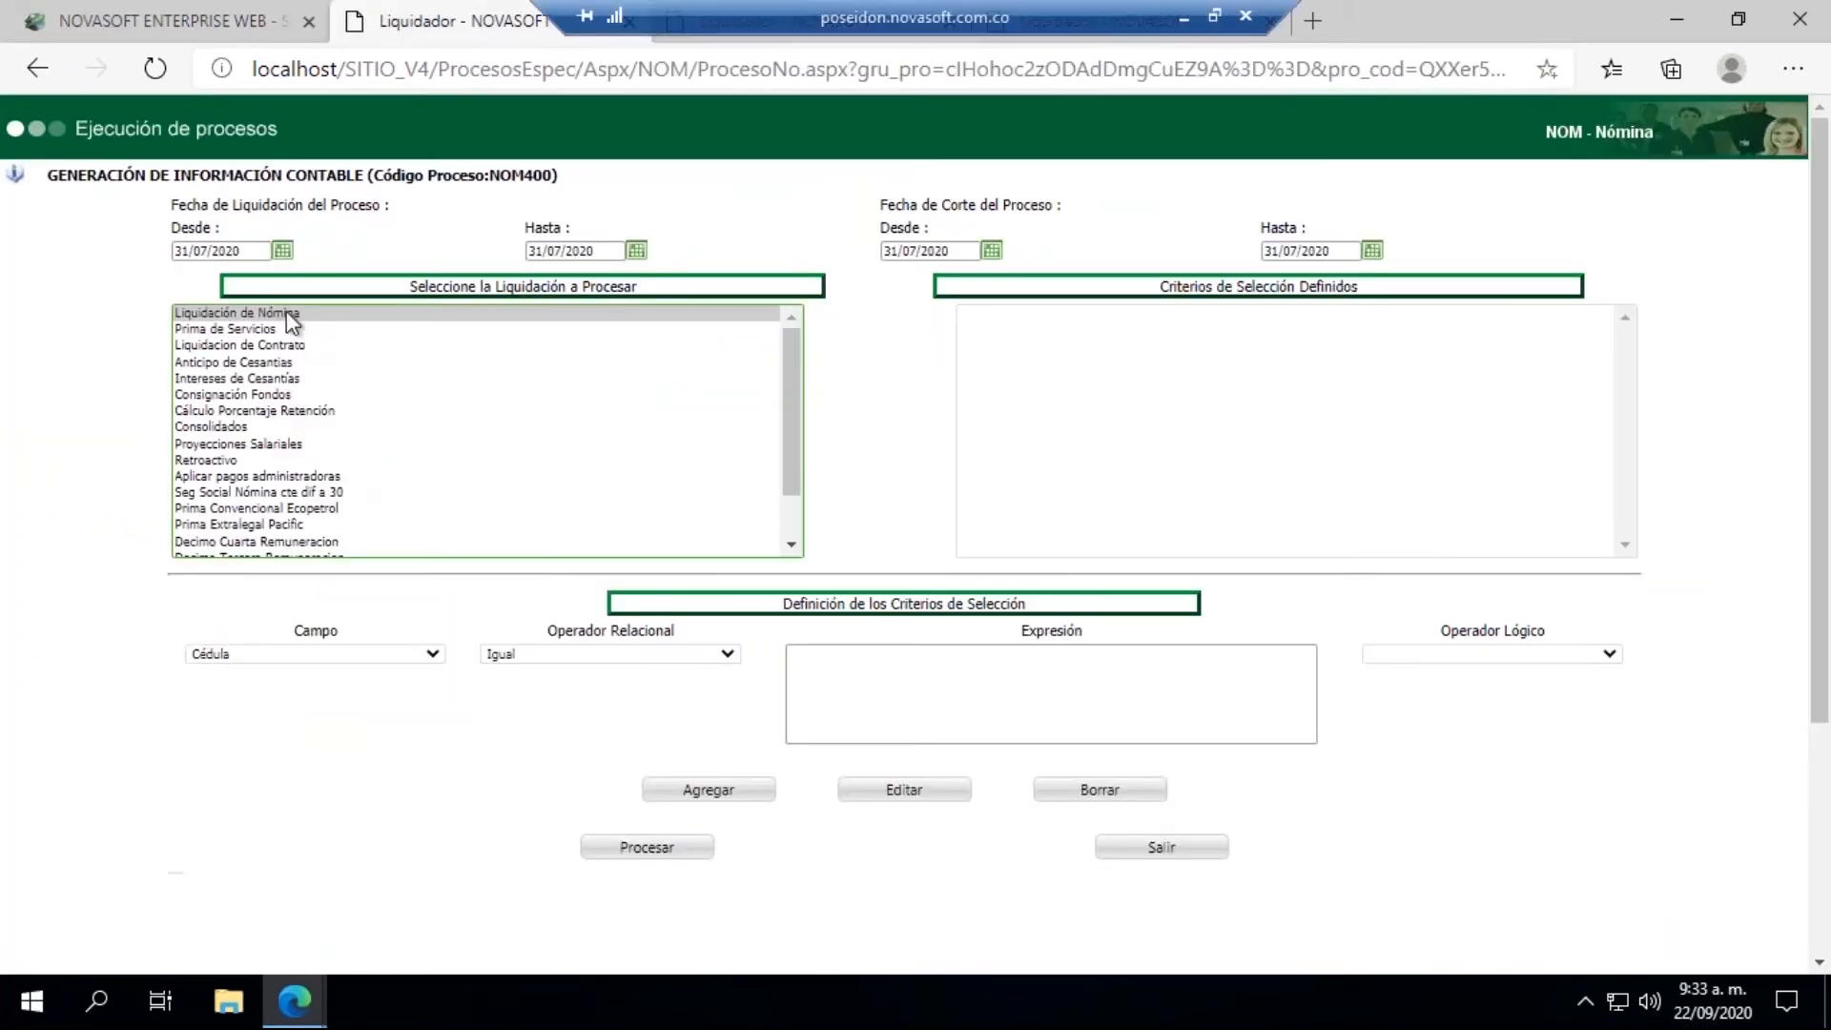
{"action": "left_click", "coordinate": [815, 713]}
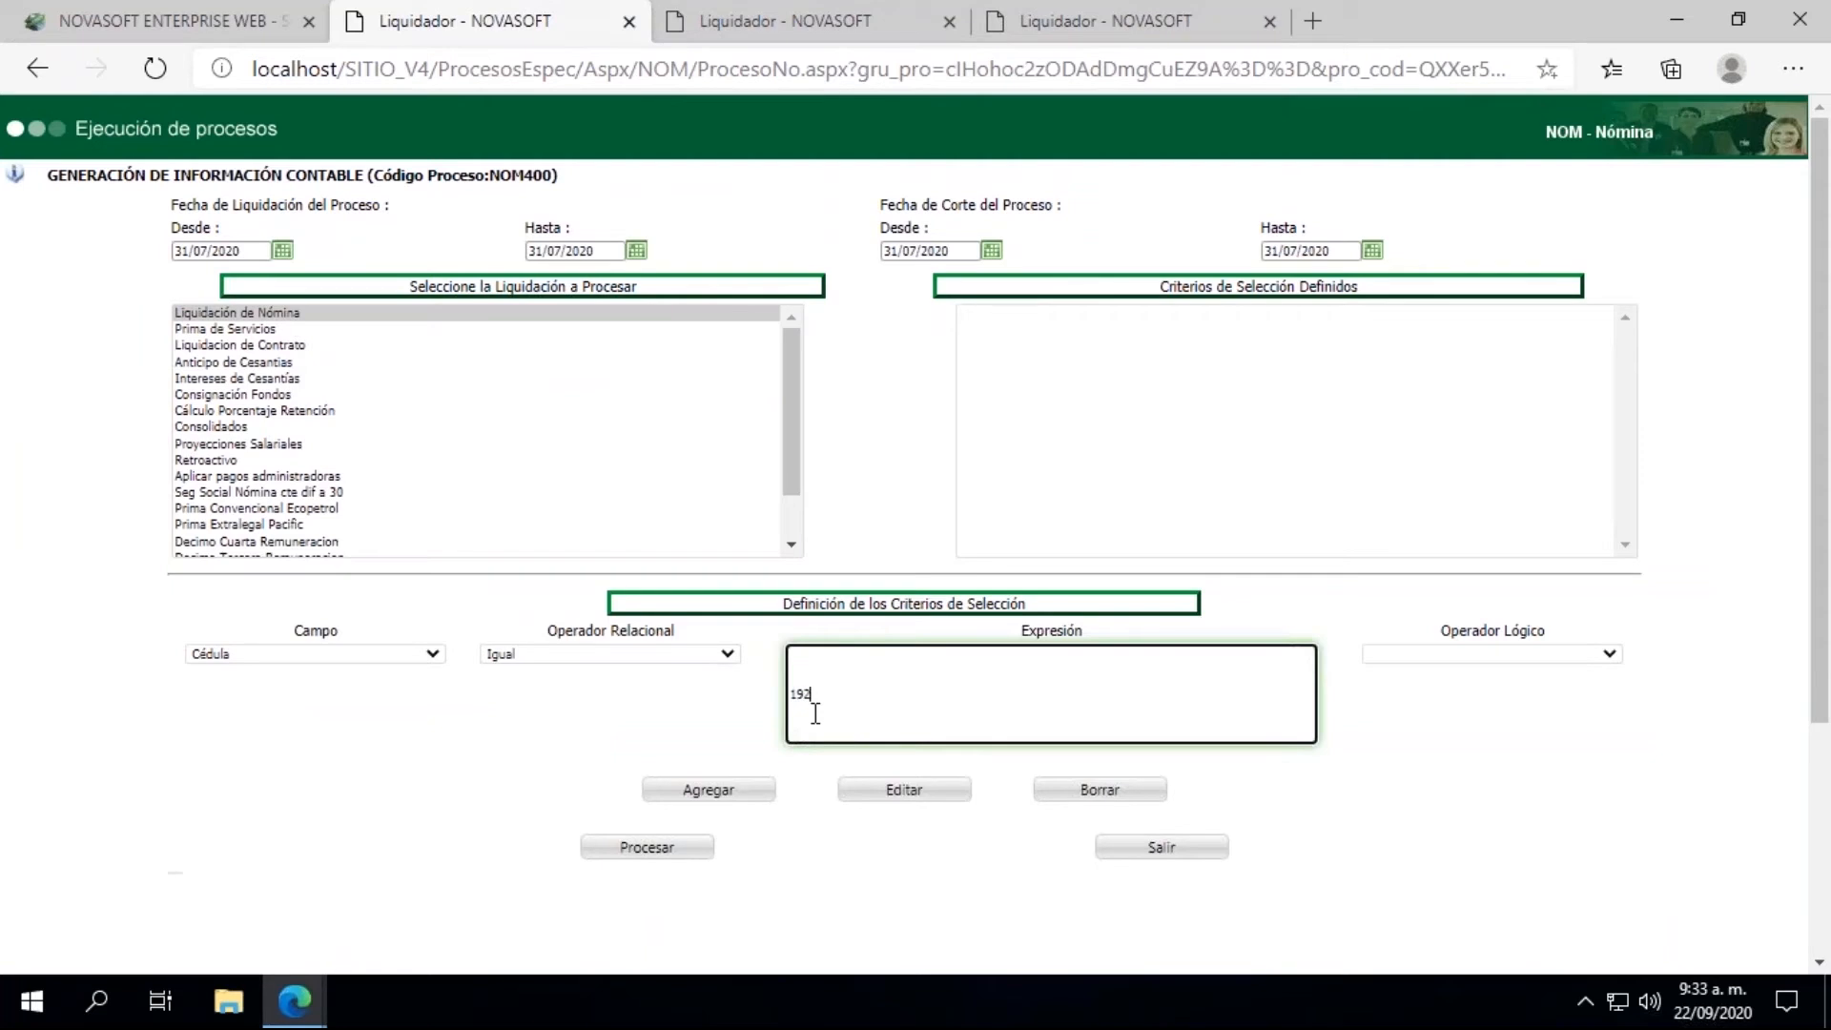
{"action": "left_click", "coordinate": [717, 789]}
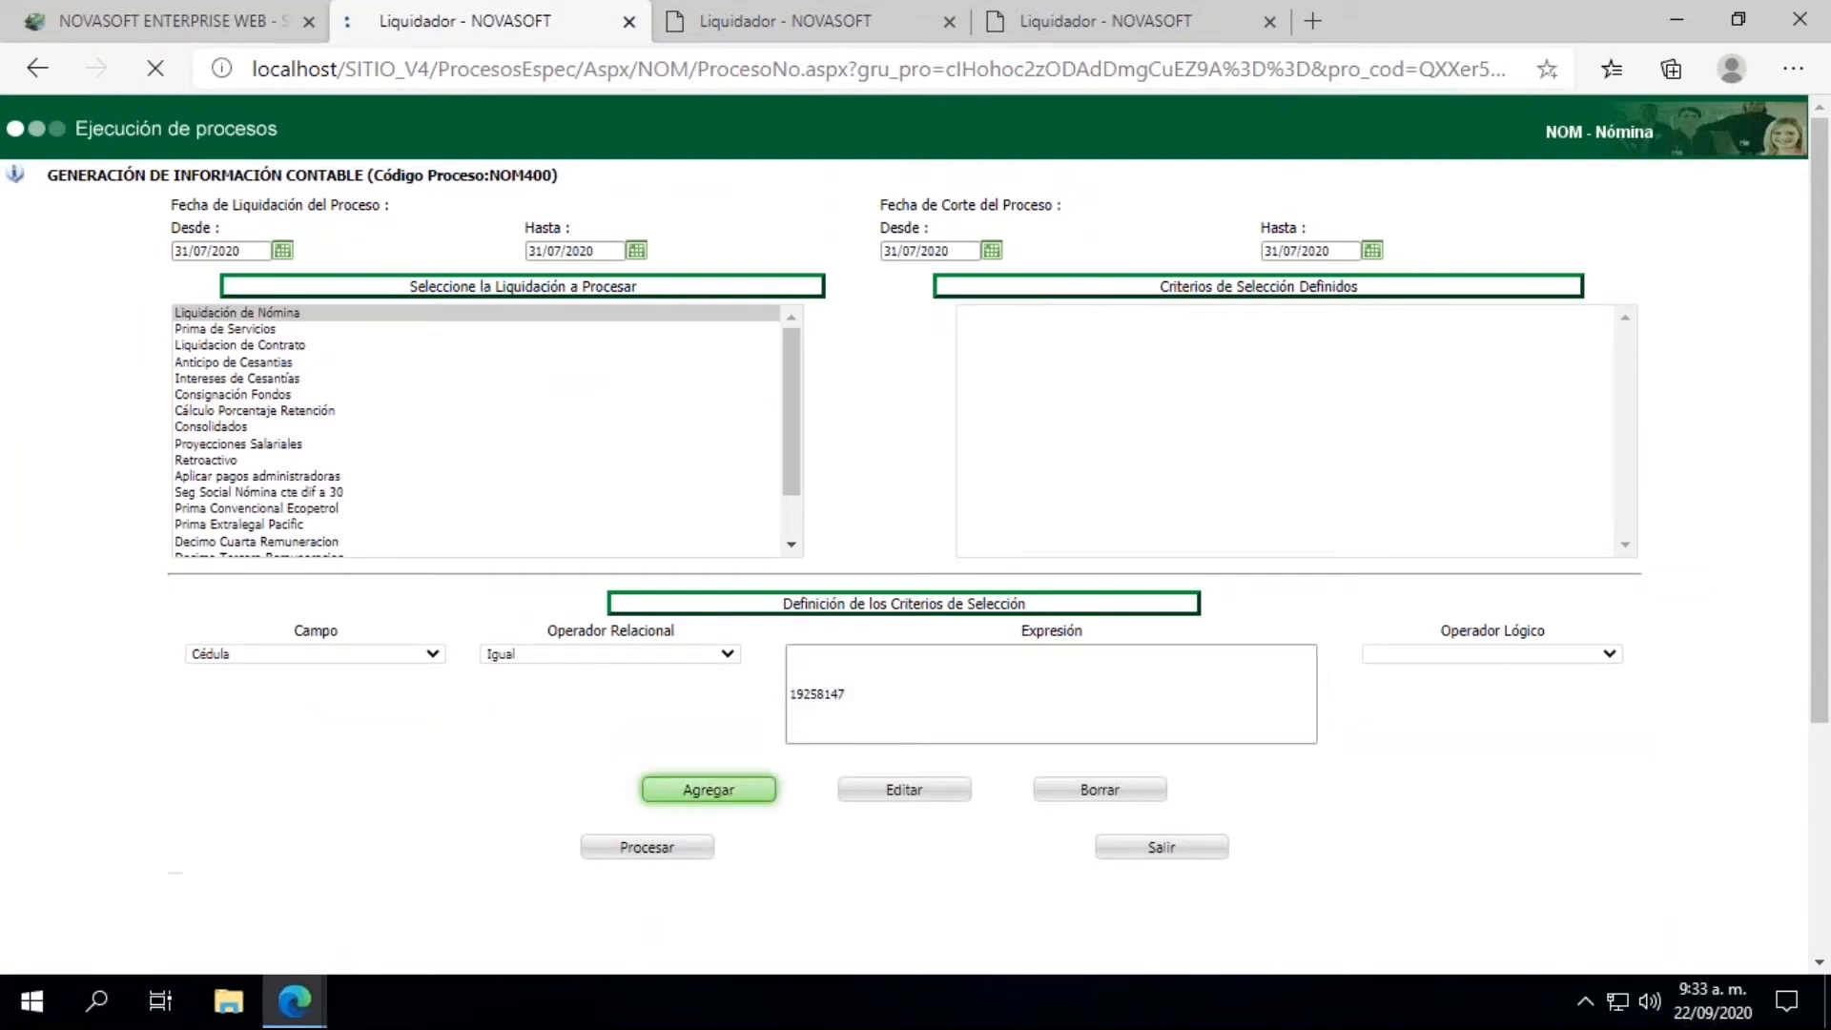
{"action": "left_click", "coordinate": [632, 851]}
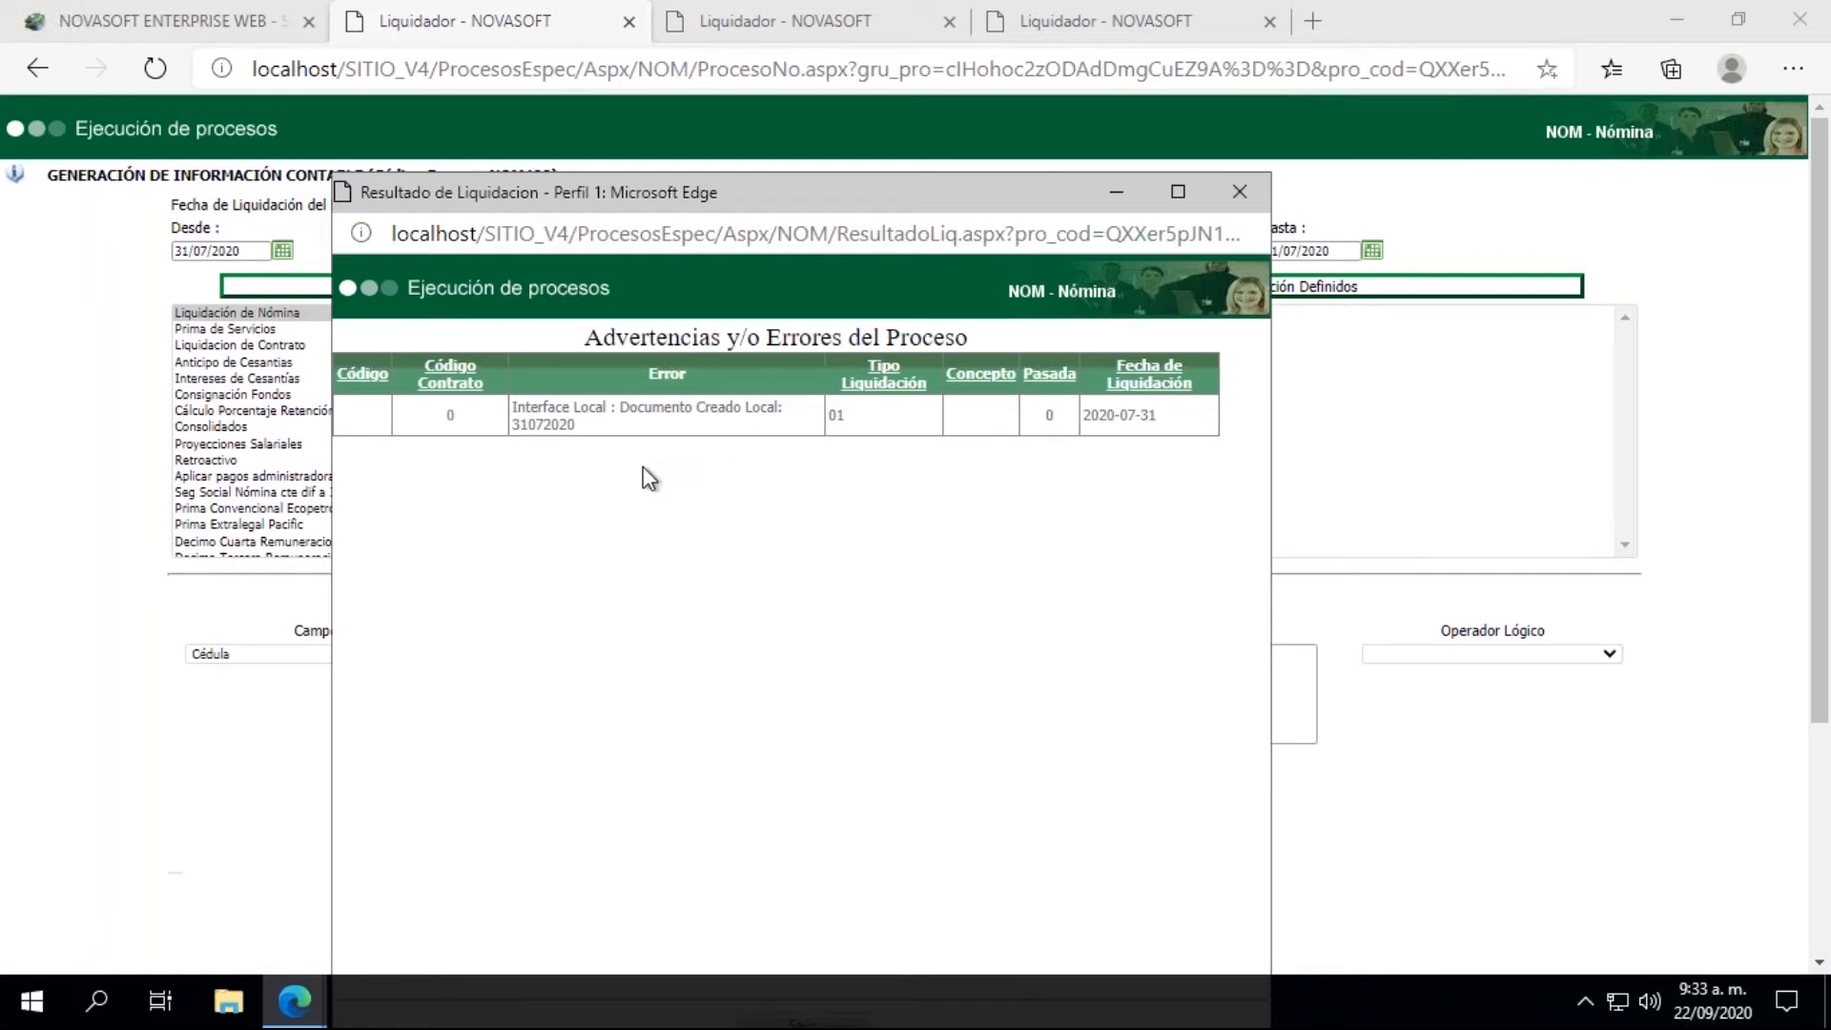
{"action": "left_click_drag", "start_coordinate": [569, 425], "coordinate": [515, 427]}
{"action": "left_click", "coordinate": [1257, 208]}
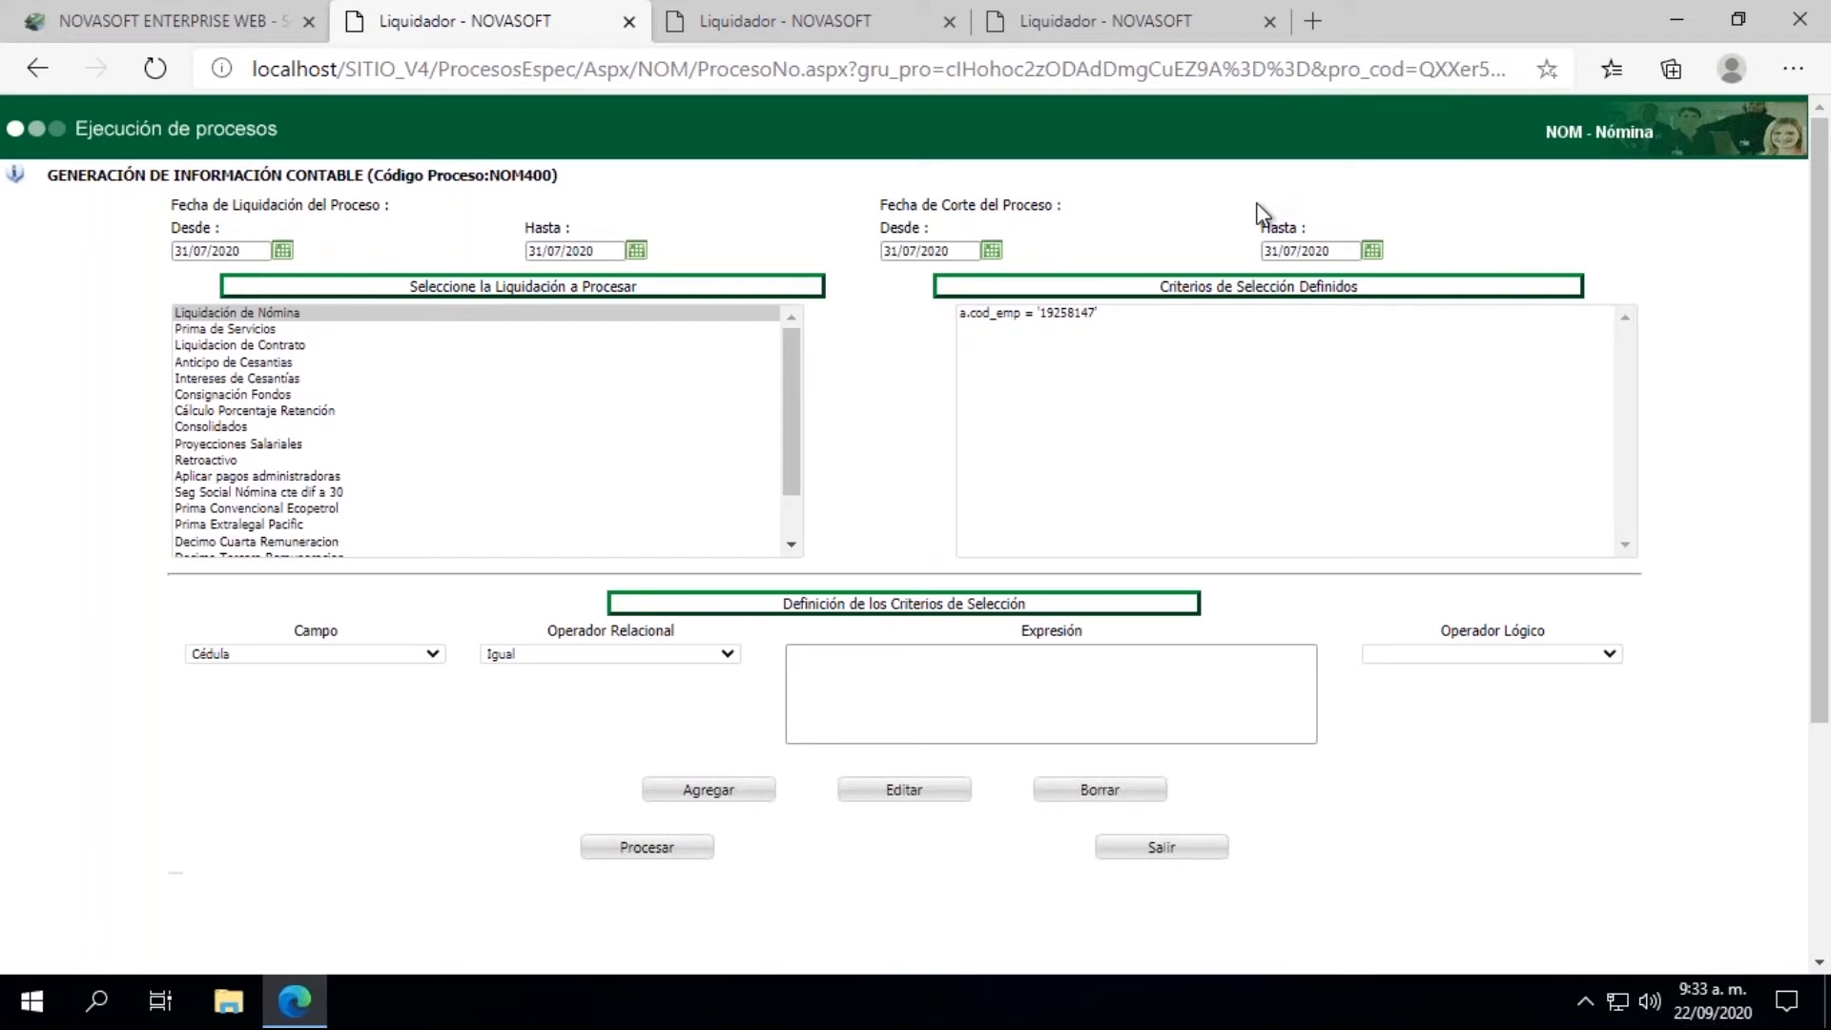
Step: Open the Ausentismos master under Novedades and query it by the employee's code
{"action": "left_click", "coordinate": [148, 35]}
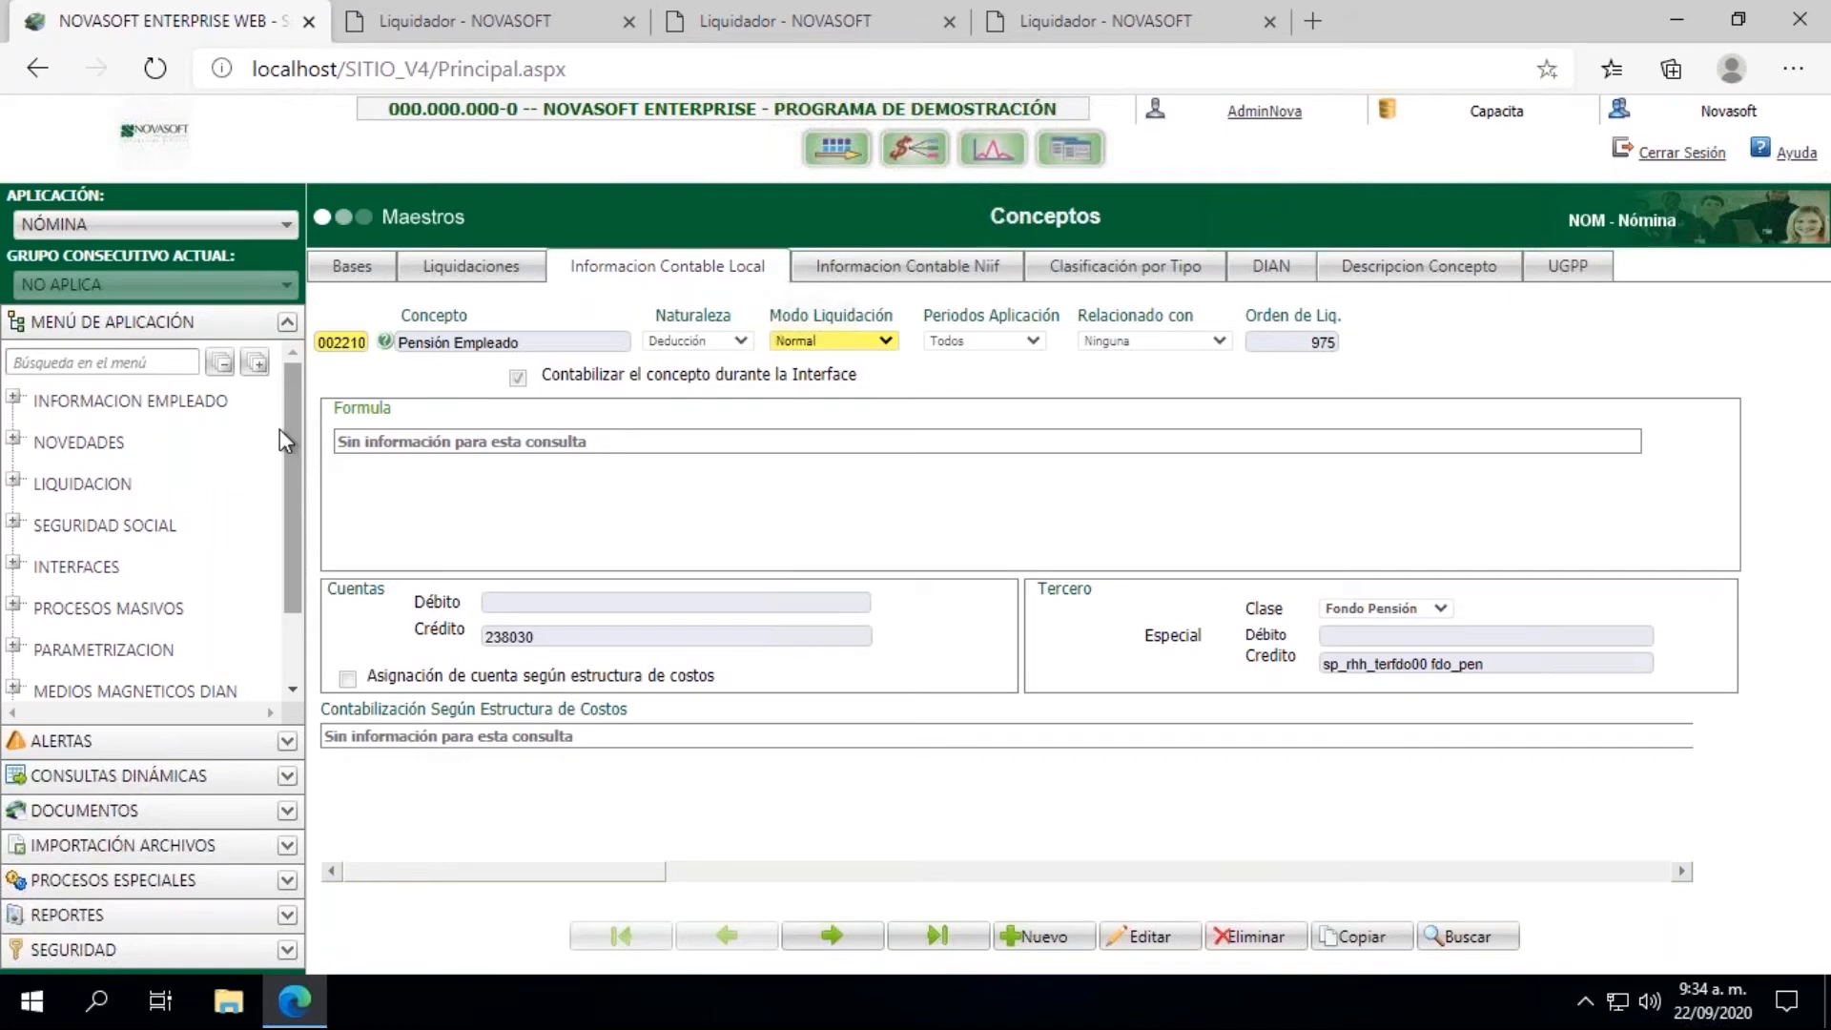
{"action": "left_click", "coordinate": [14, 440]}
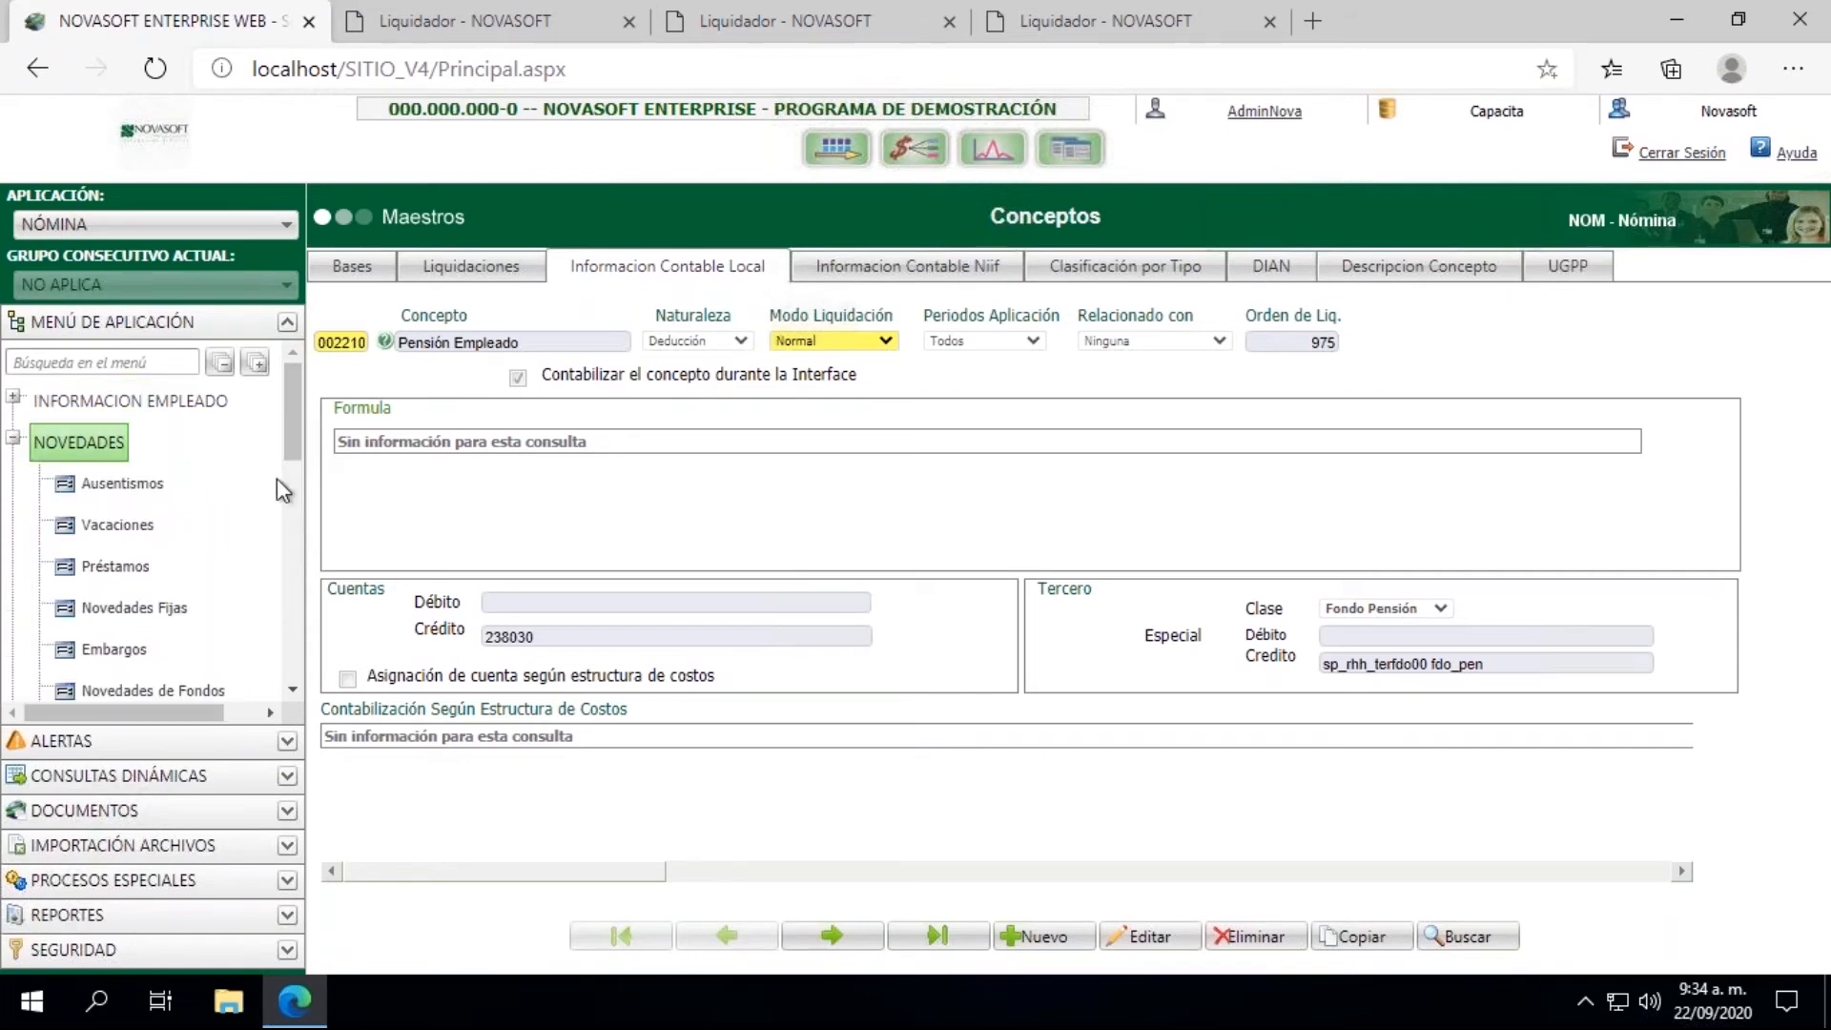
{"action": "left_click_drag", "start_coordinate": [288, 432], "coordinate": [288, 443]}
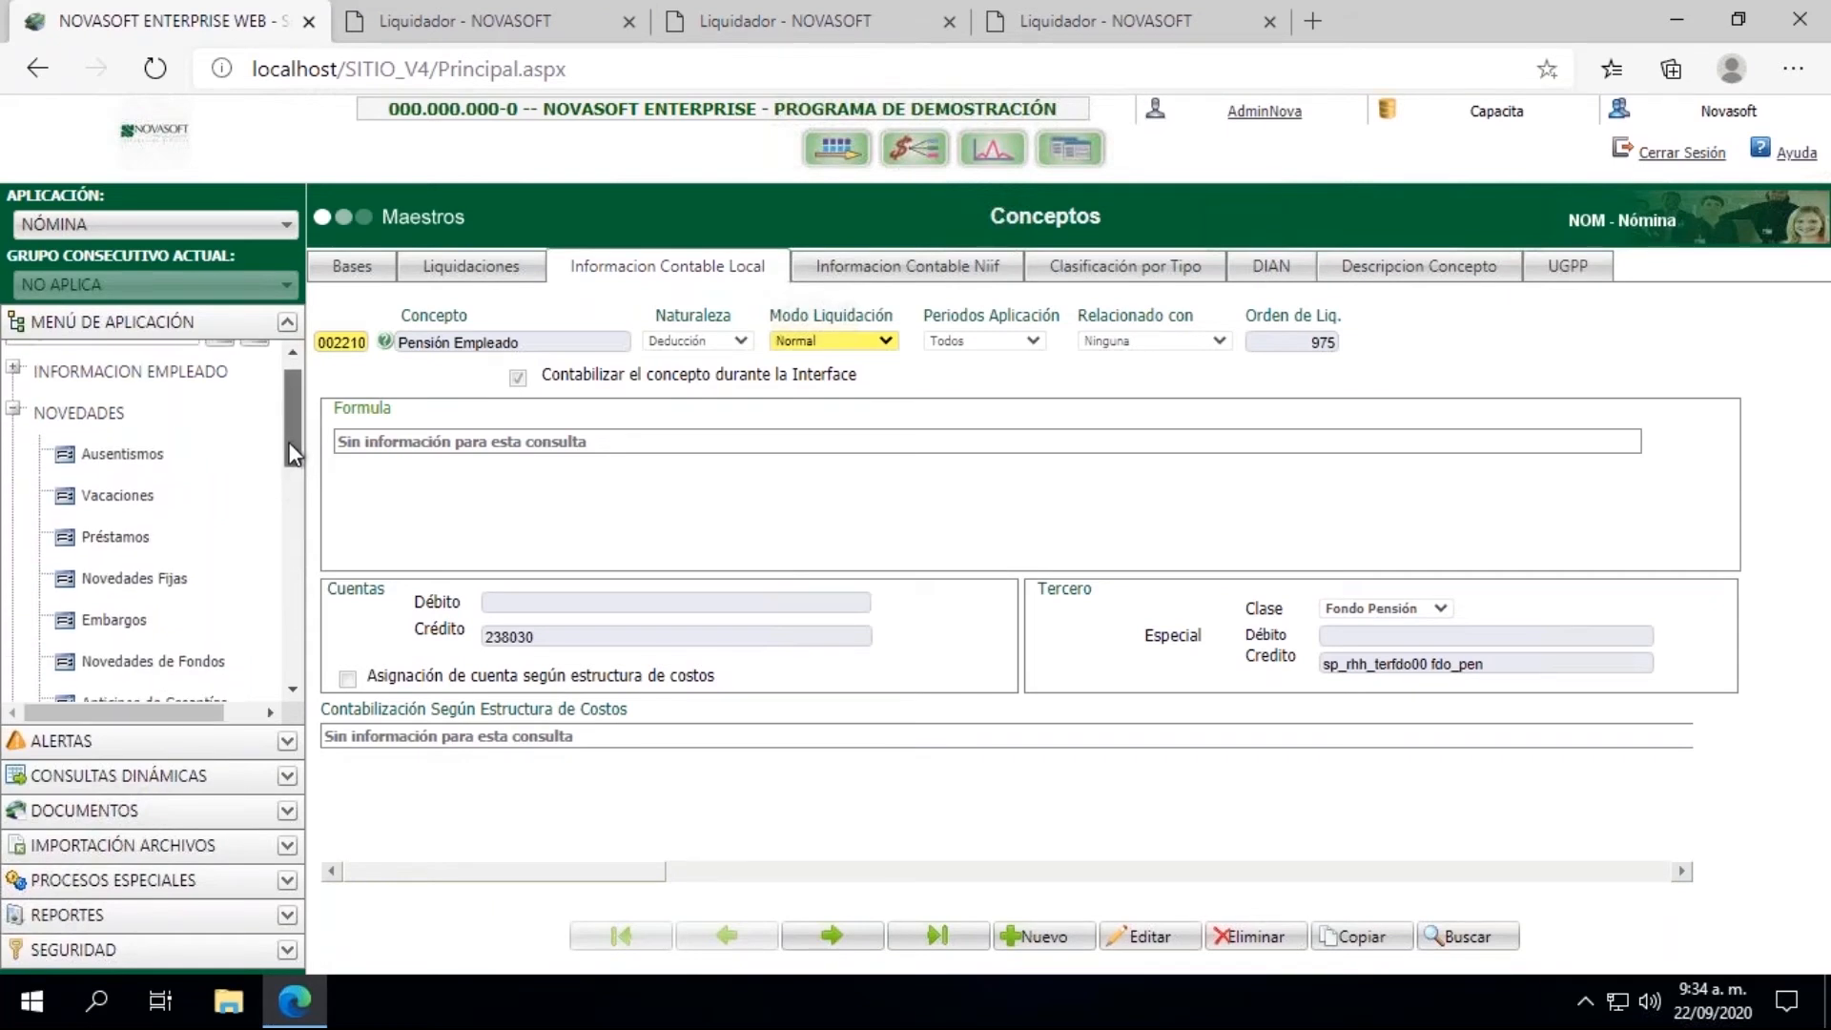
{"action": "left_click", "coordinate": [122, 450]}
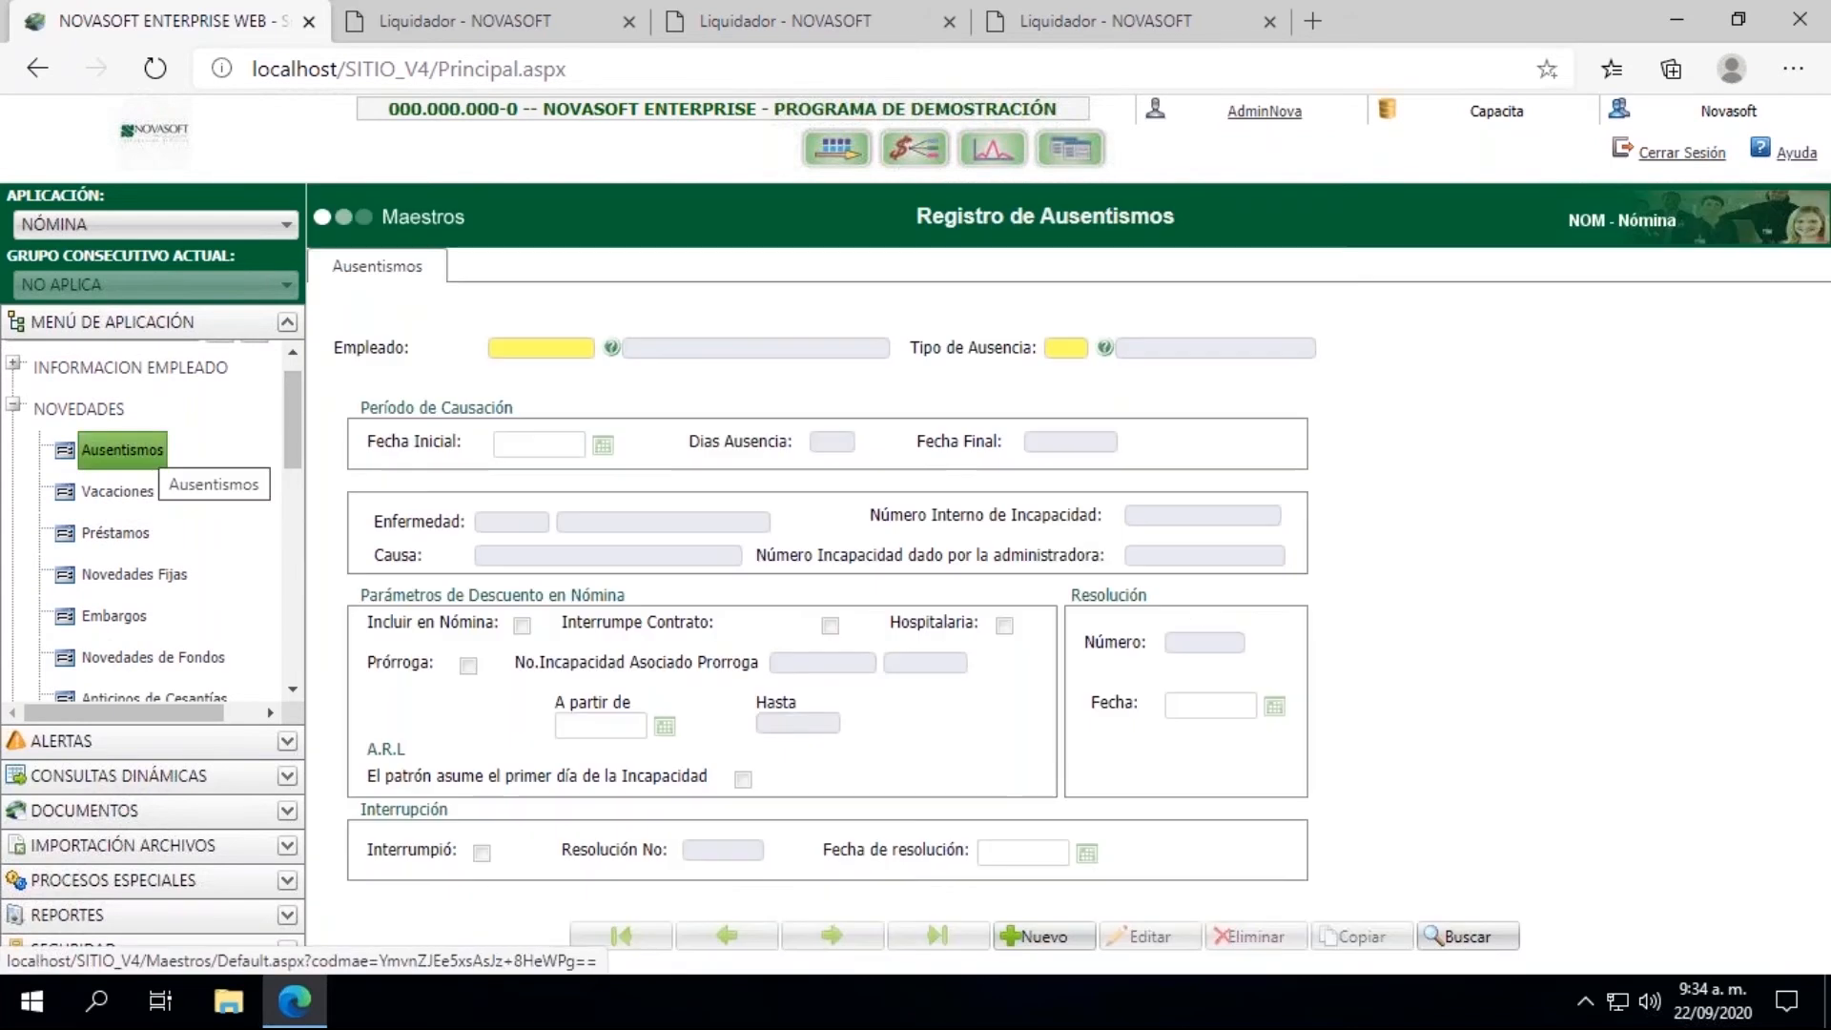
{"action": "left_click", "coordinate": [544, 347]}
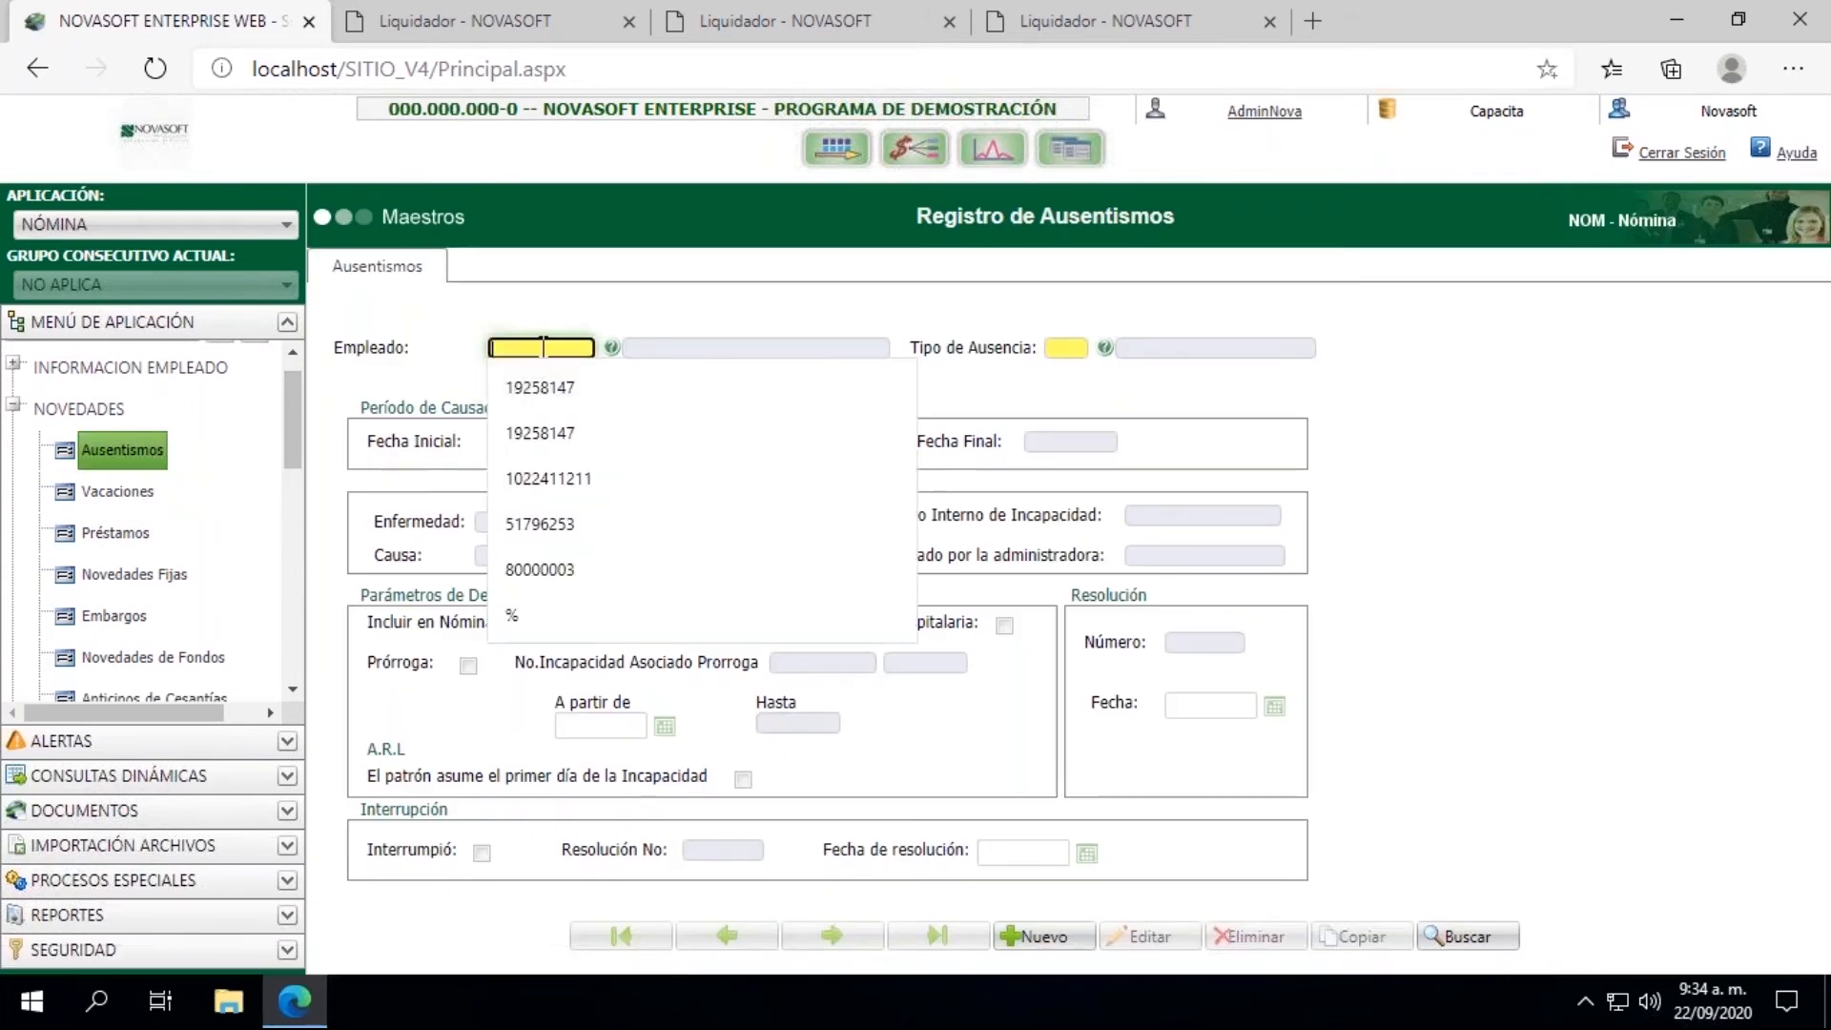
{"action": "left_click", "coordinate": [554, 396]}
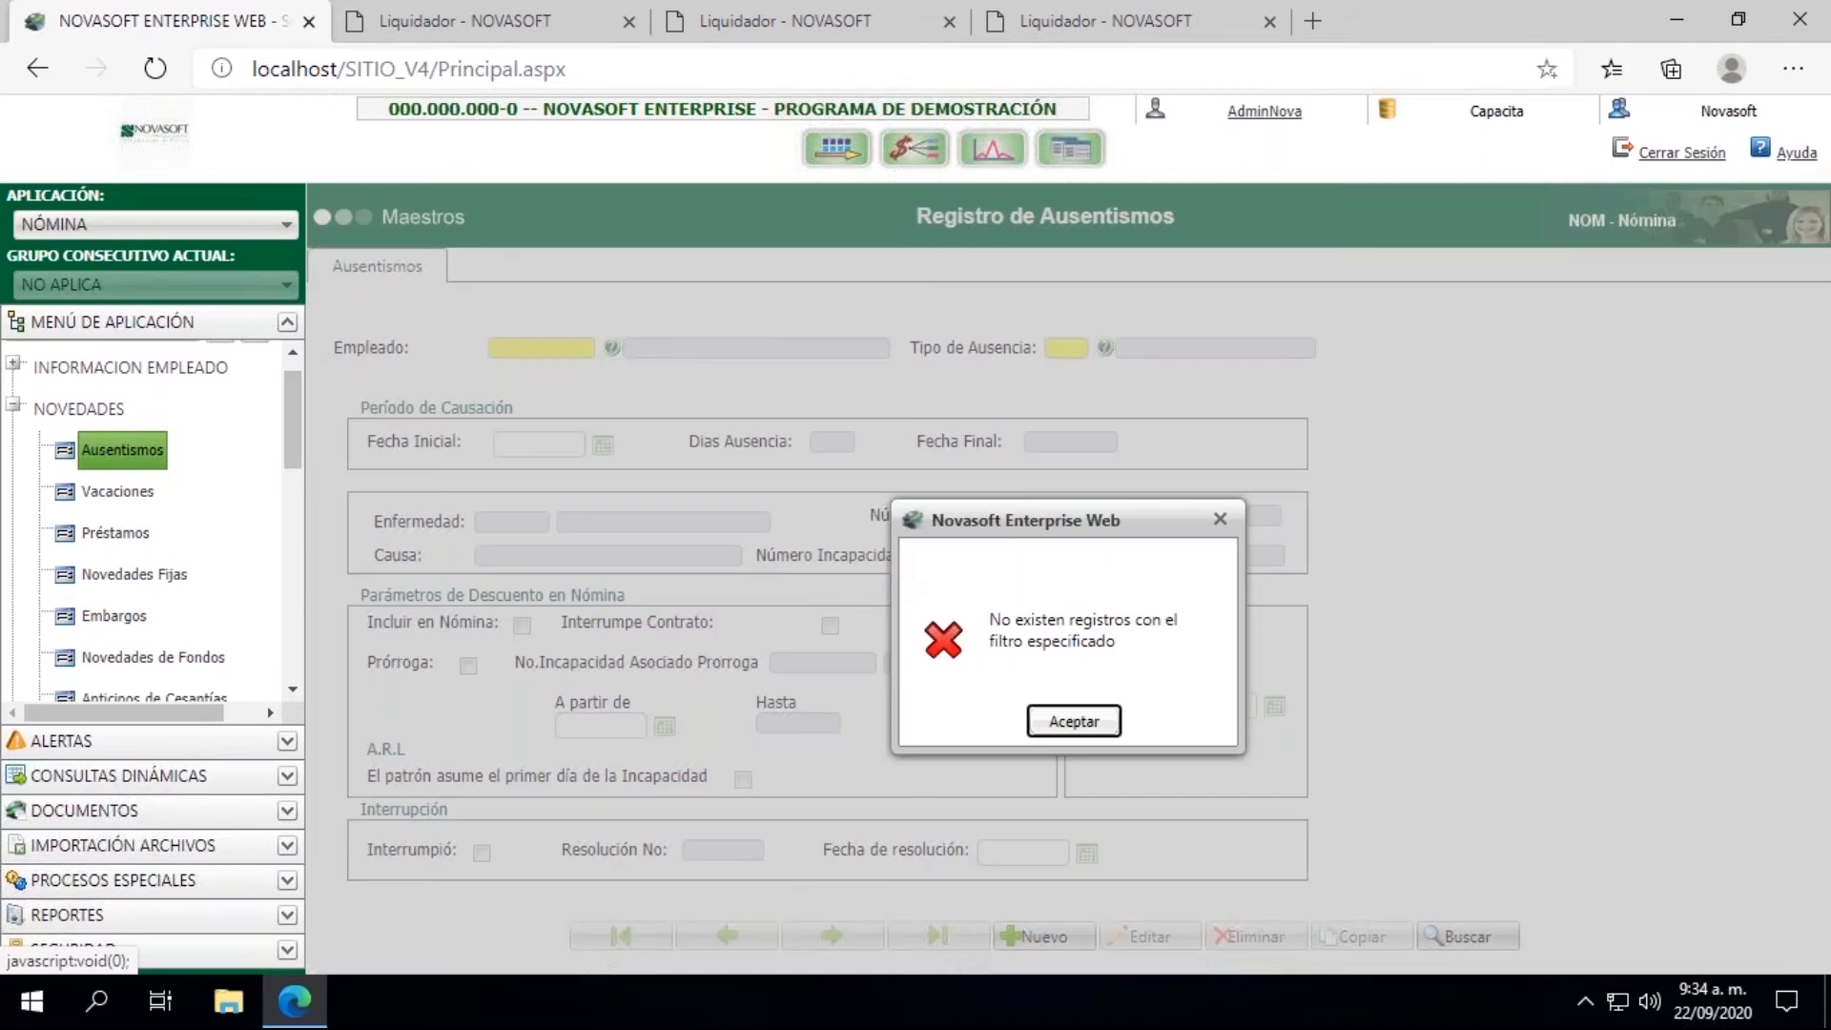
{"action": "left_click", "coordinate": [1066, 721]}
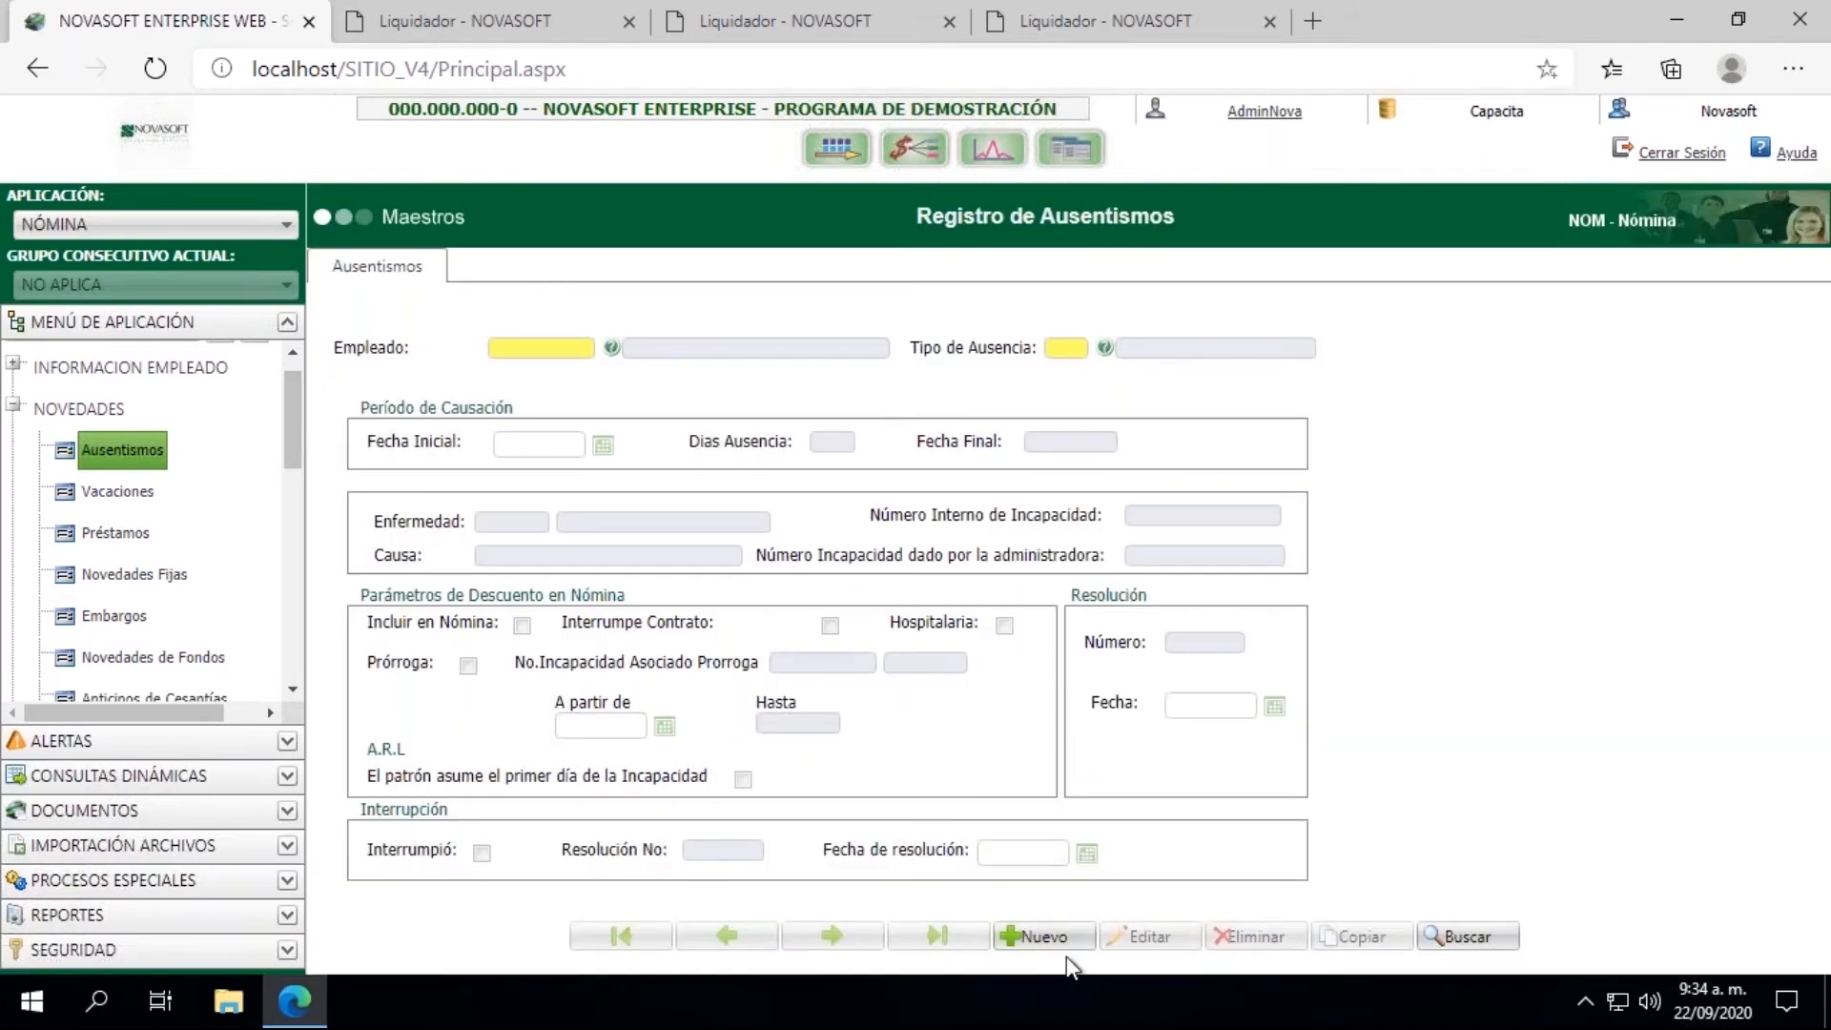
Step: Start a new absence record for the employee with Tipo de Ausencia 01, Enfermedad Comun
{"action": "left_click", "coordinate": [1044, 936]}
{"action": "left_click", "coordinate": [540, 347]}
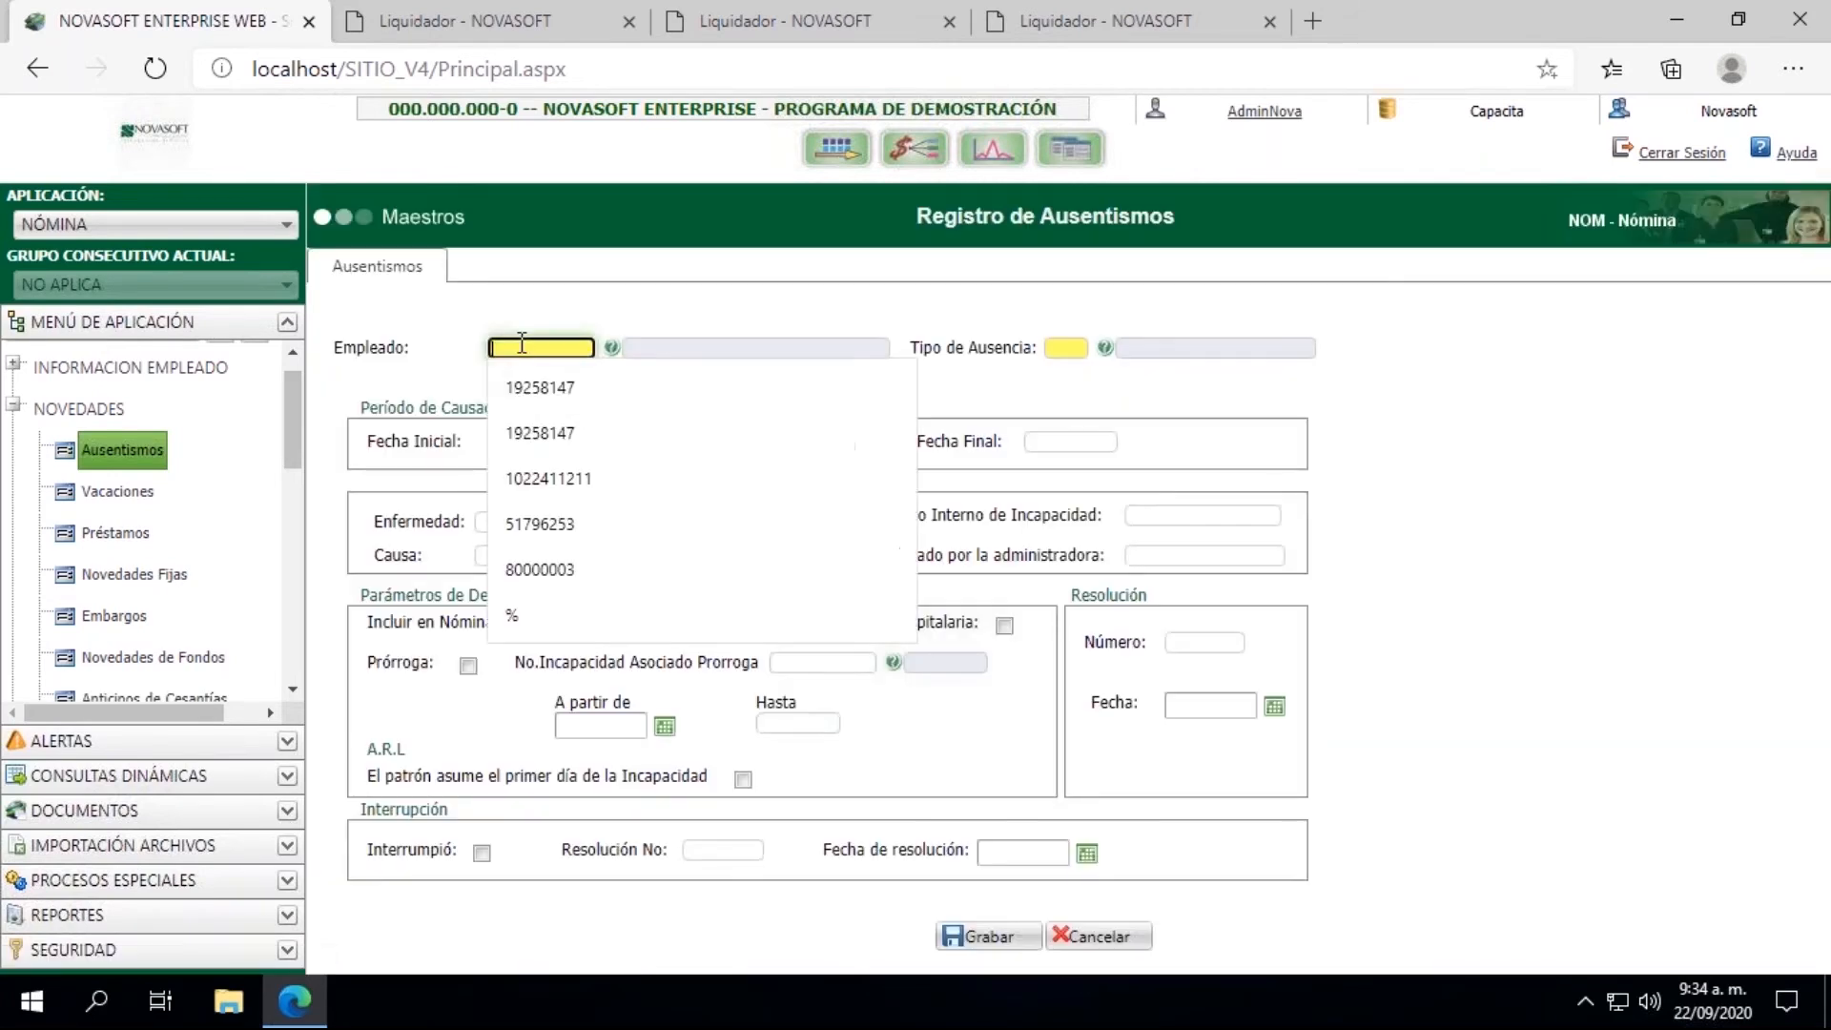
{"action": "left_click", "coordinate": [545, 385]}
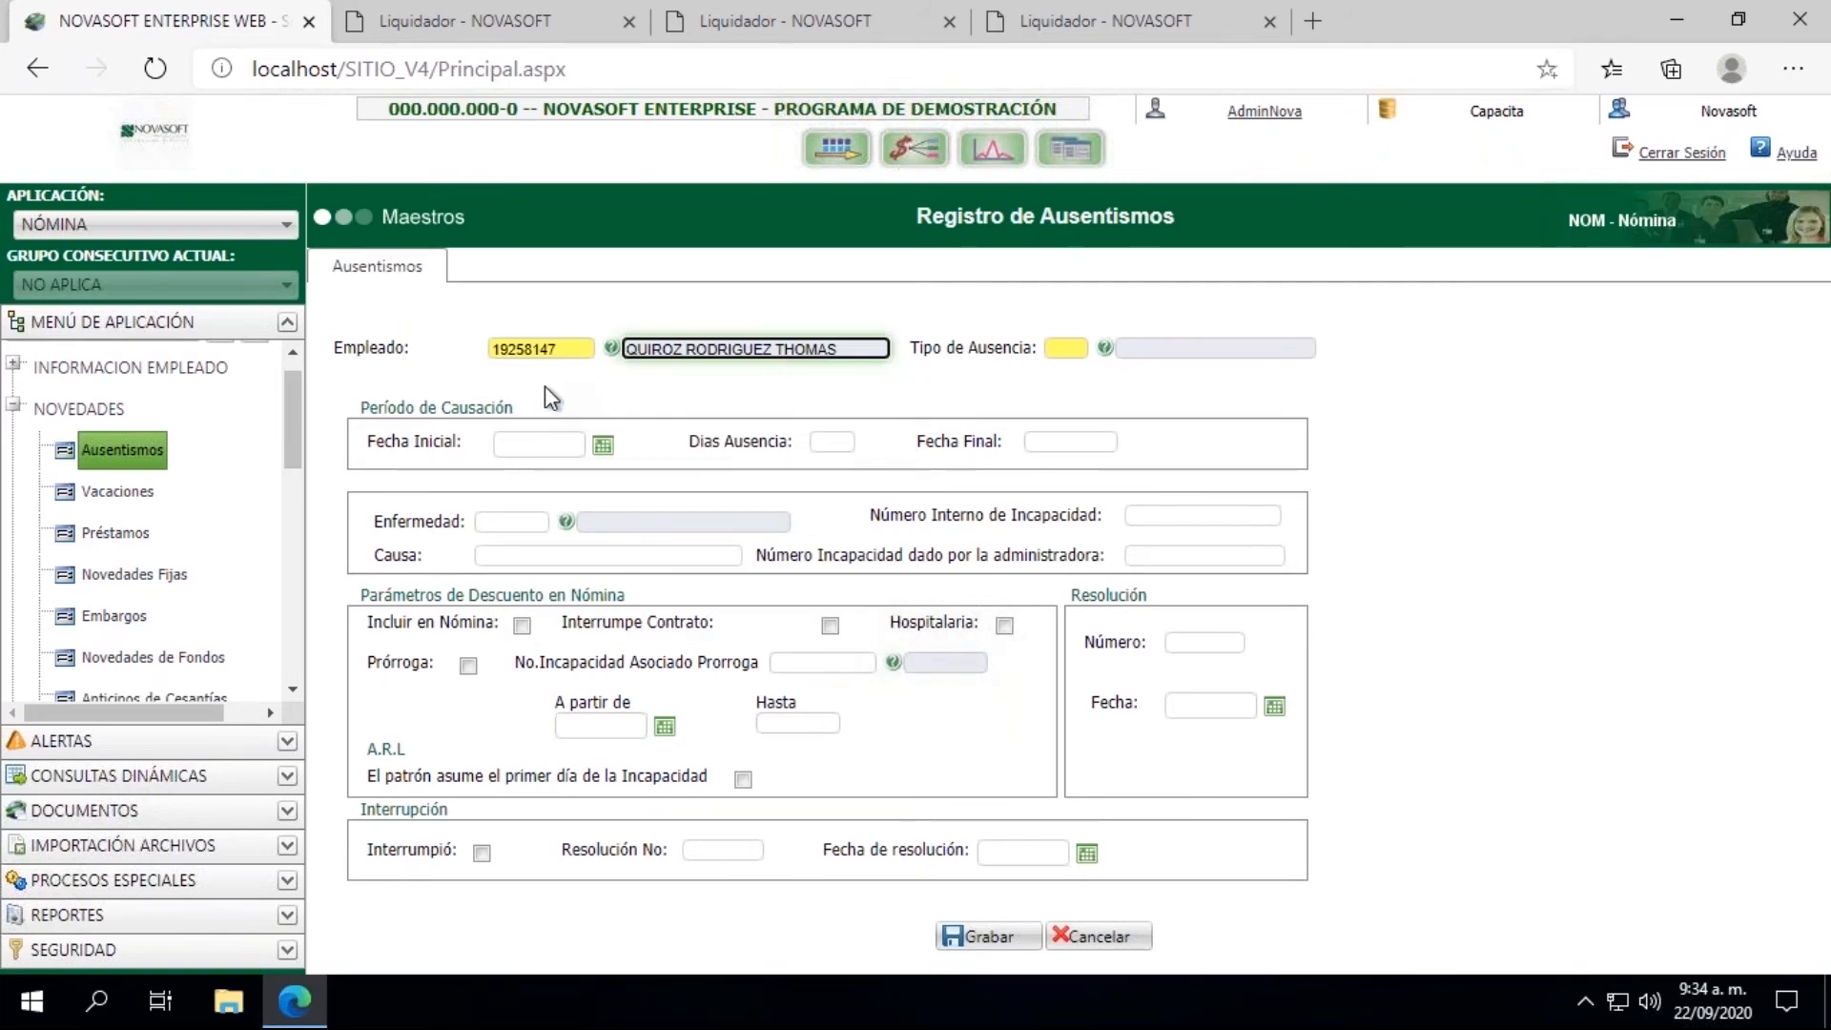
{"action": "left_click", "coordinate": [1105, 349]}
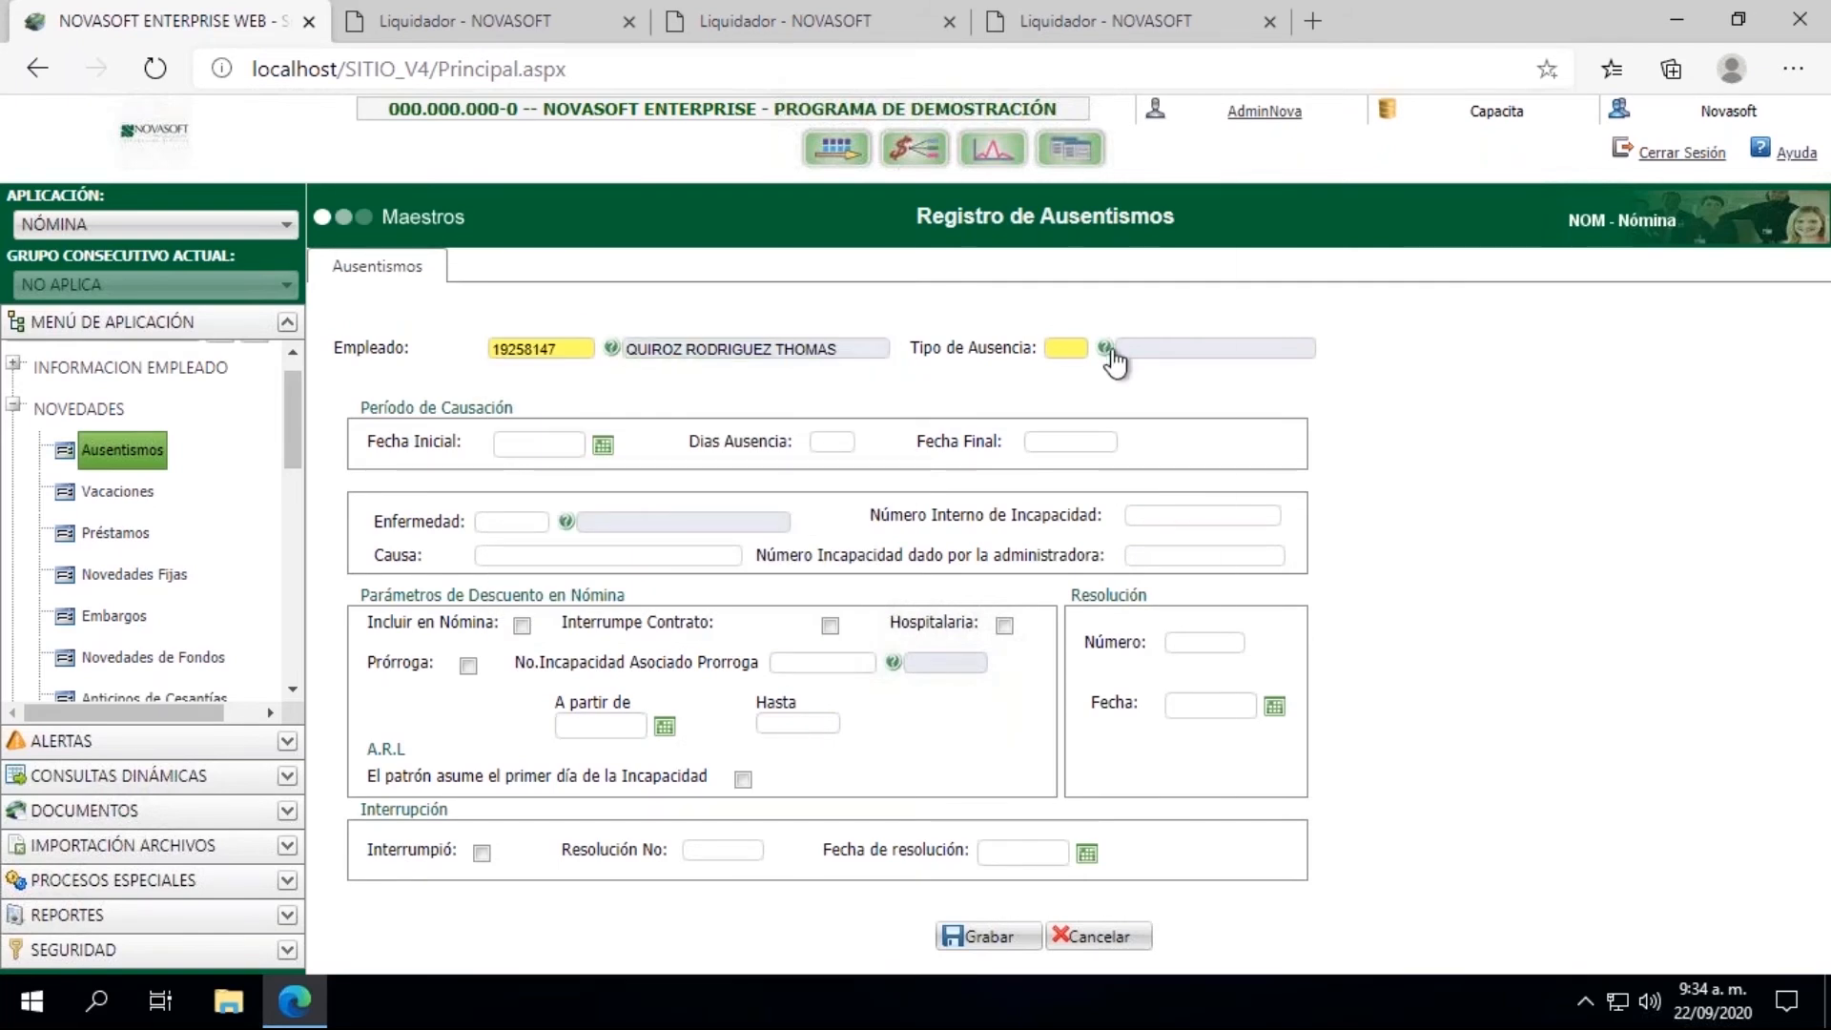
{"action": "left_click", "coordinate": [407, 401]}
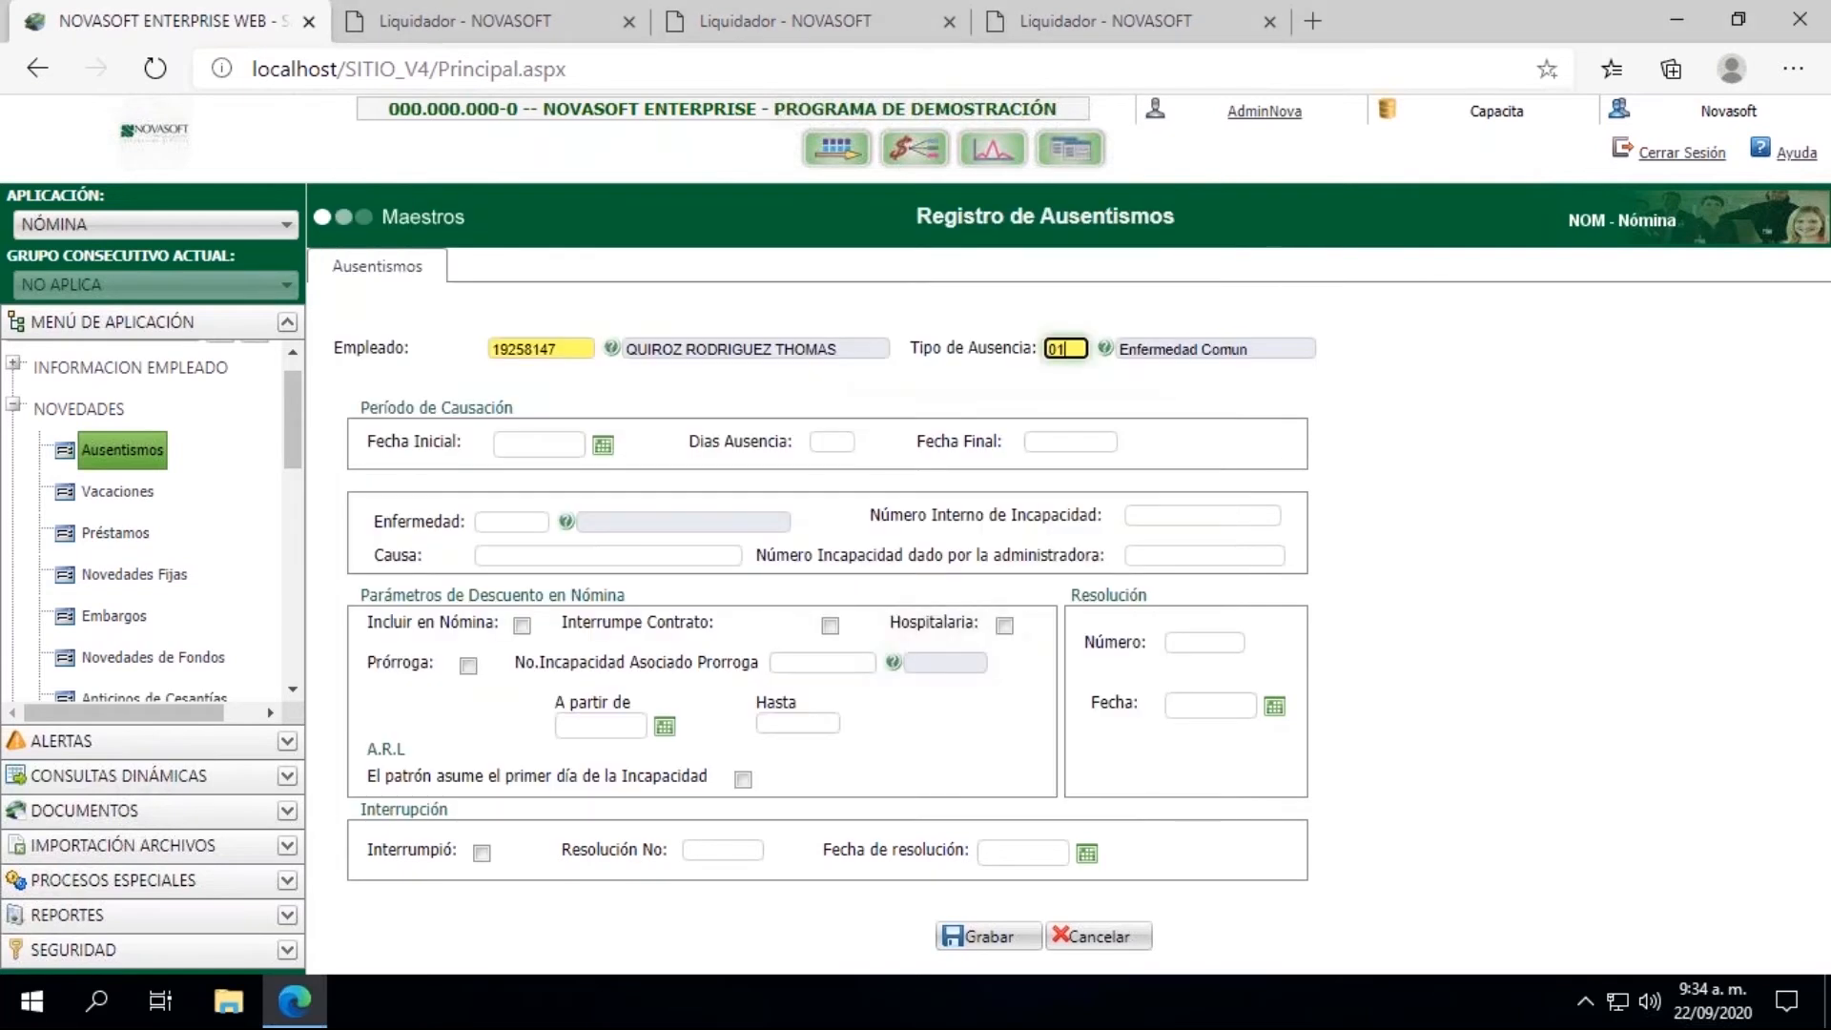
Step: Set the absence's Fecha Inicial to 20/07/2020 and Dias Ausencia to 2
{"action": "left_click", "coordinate": [536, 445]}
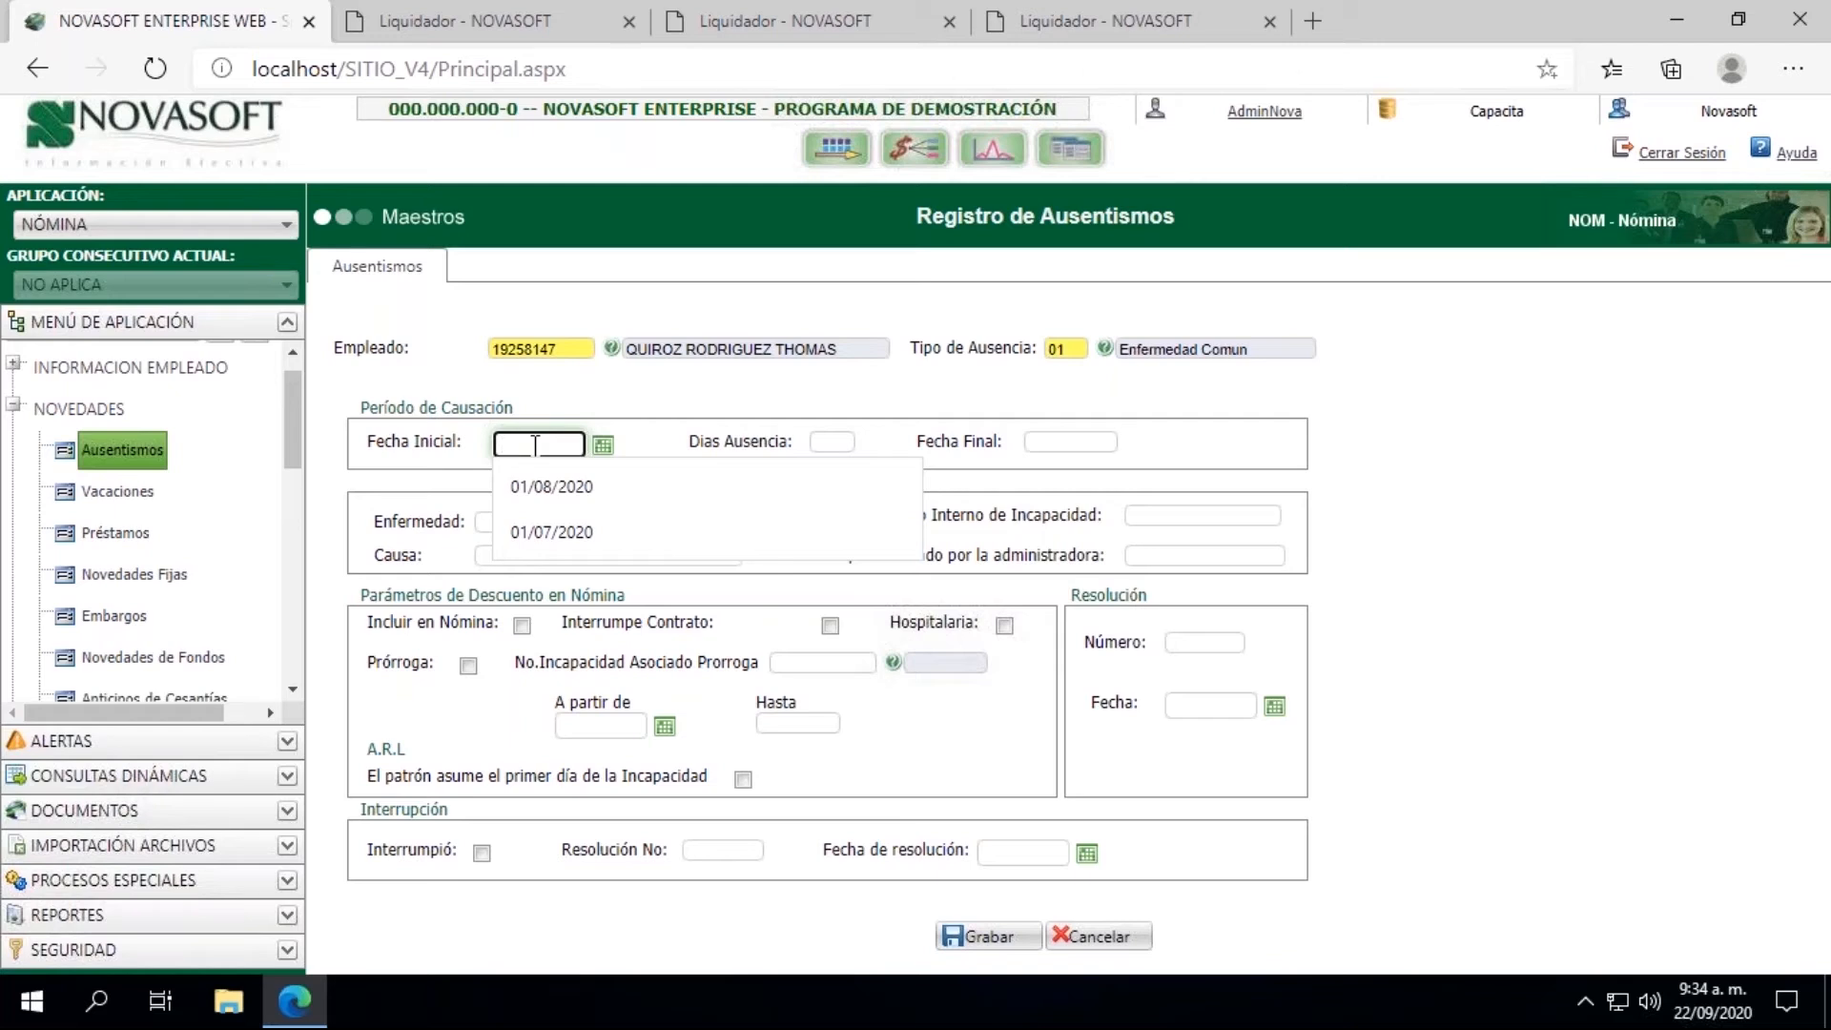
{"action": "type", "text": "2"}
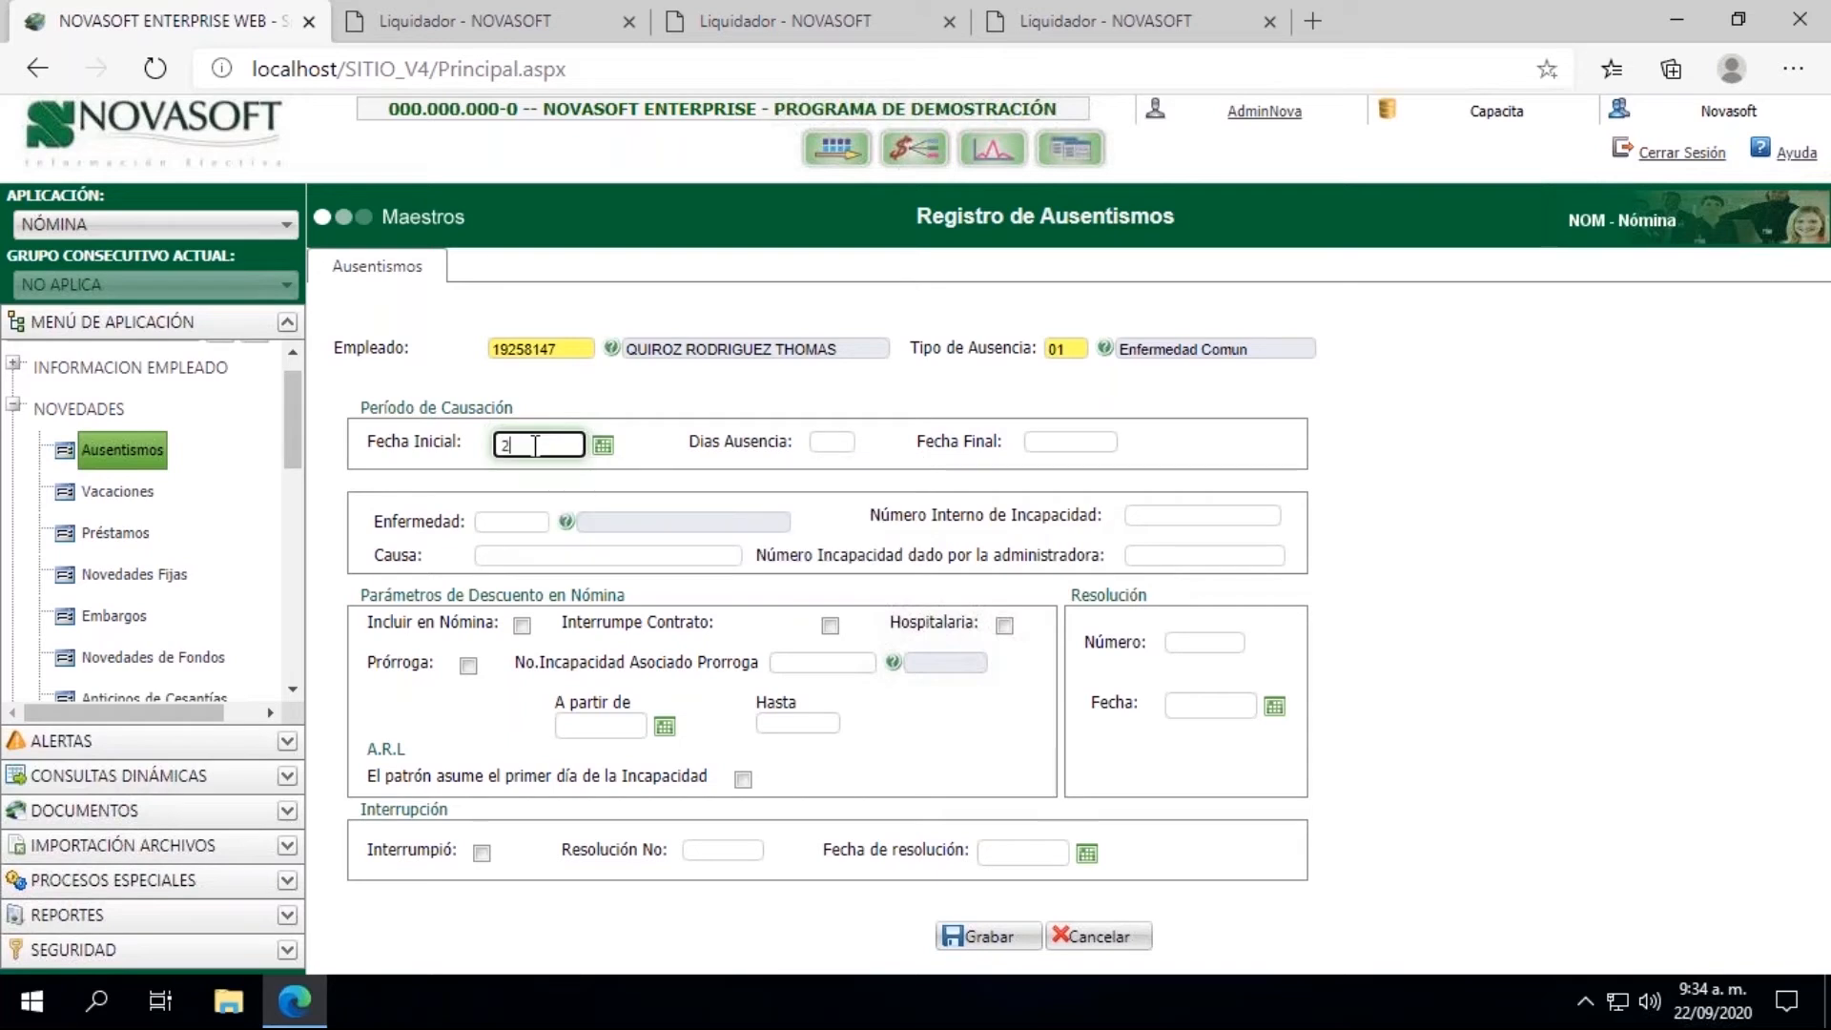
{"action": "type", "text": "0/07/2020"}
{"action": "triple_click", "coordinate": [535, 445]}
{"action": "key", "text": "Tab"}
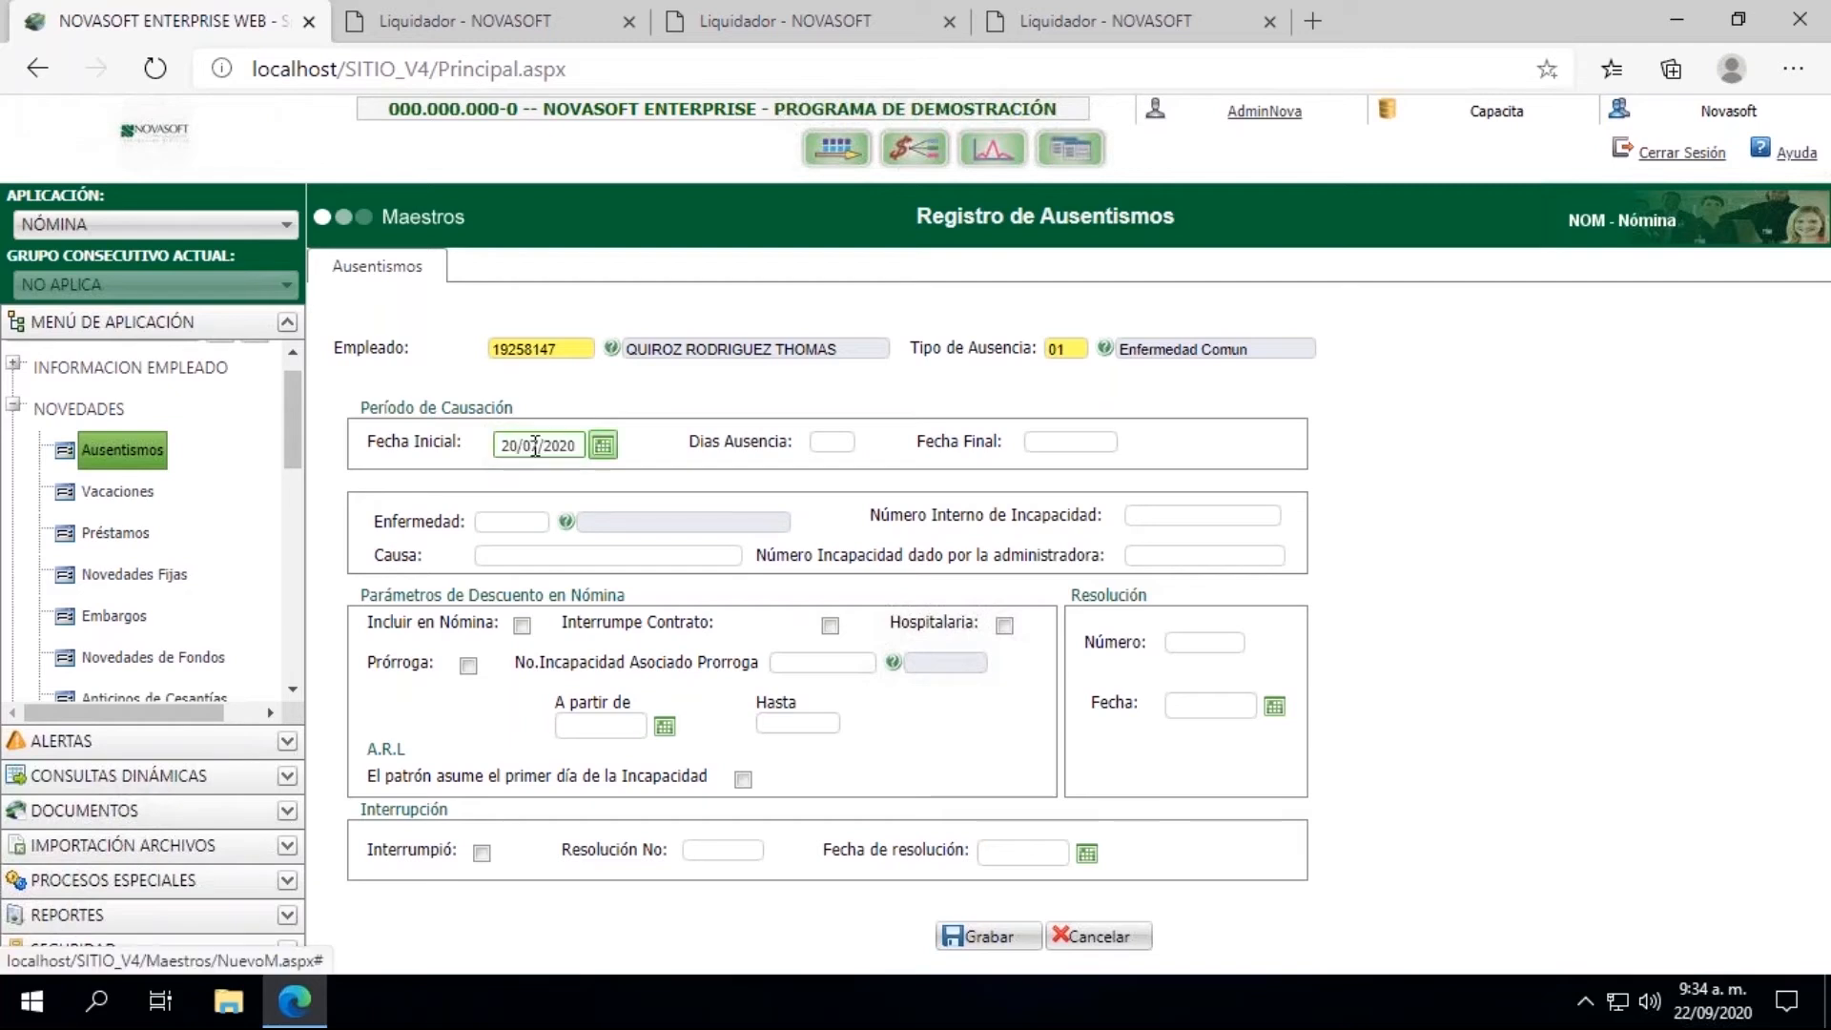
{"action": "key", "text": "Tab"}
{"action": "type", "text": "2"}
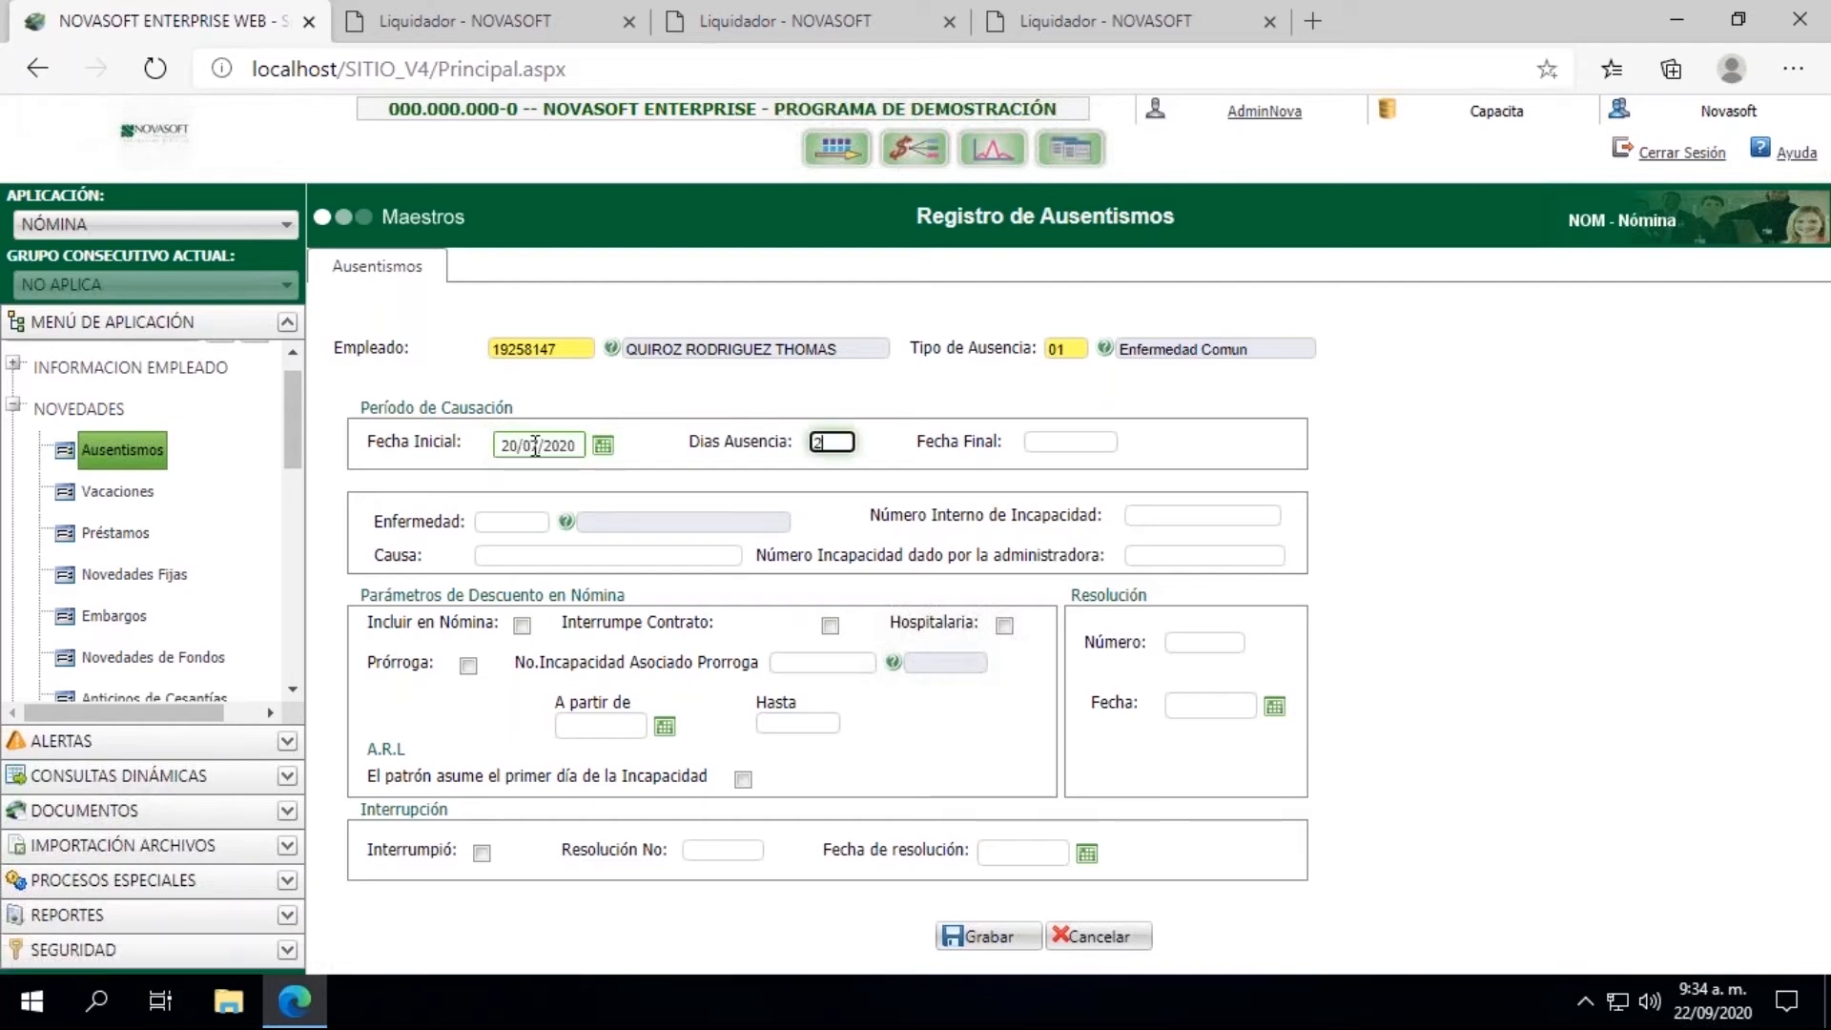
{"action": "key", "text": "Tab"}
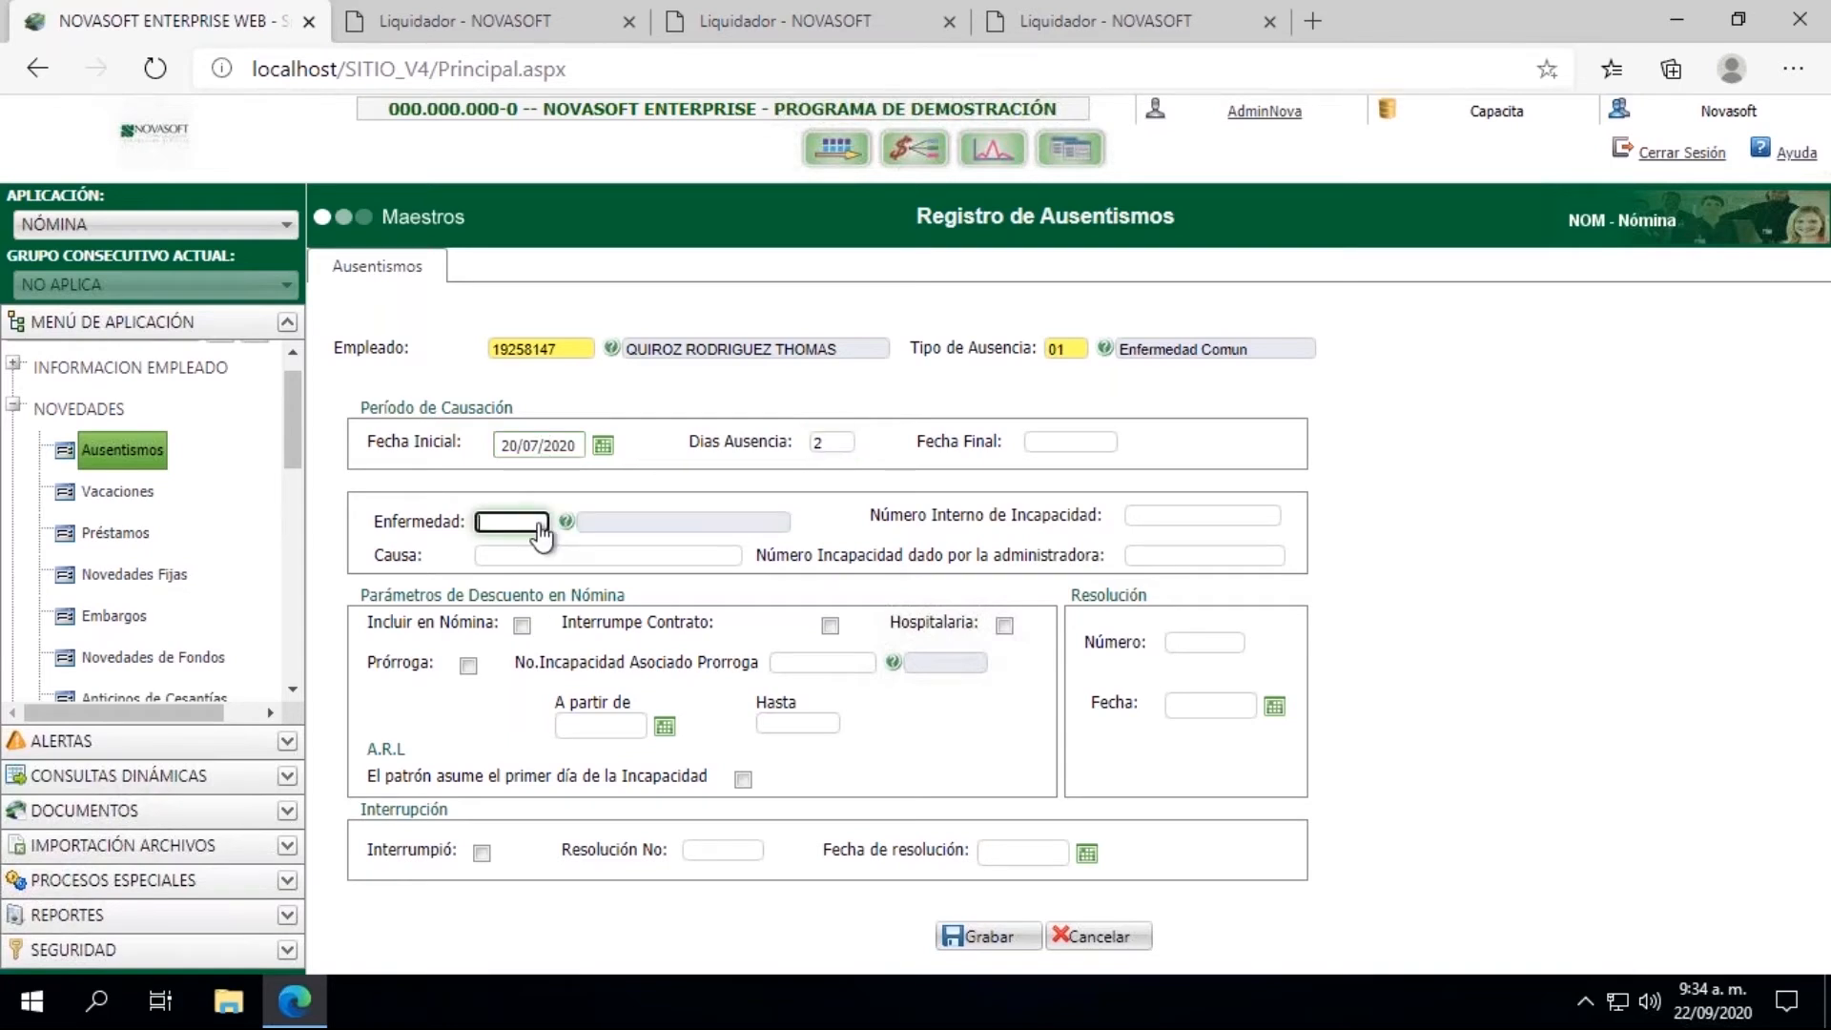
Step: Open the Enfermedad lookup, filter it by Descripción and search for %covid% and %gripa%
{"action": "left_click", "coordinate": [566, 521]}
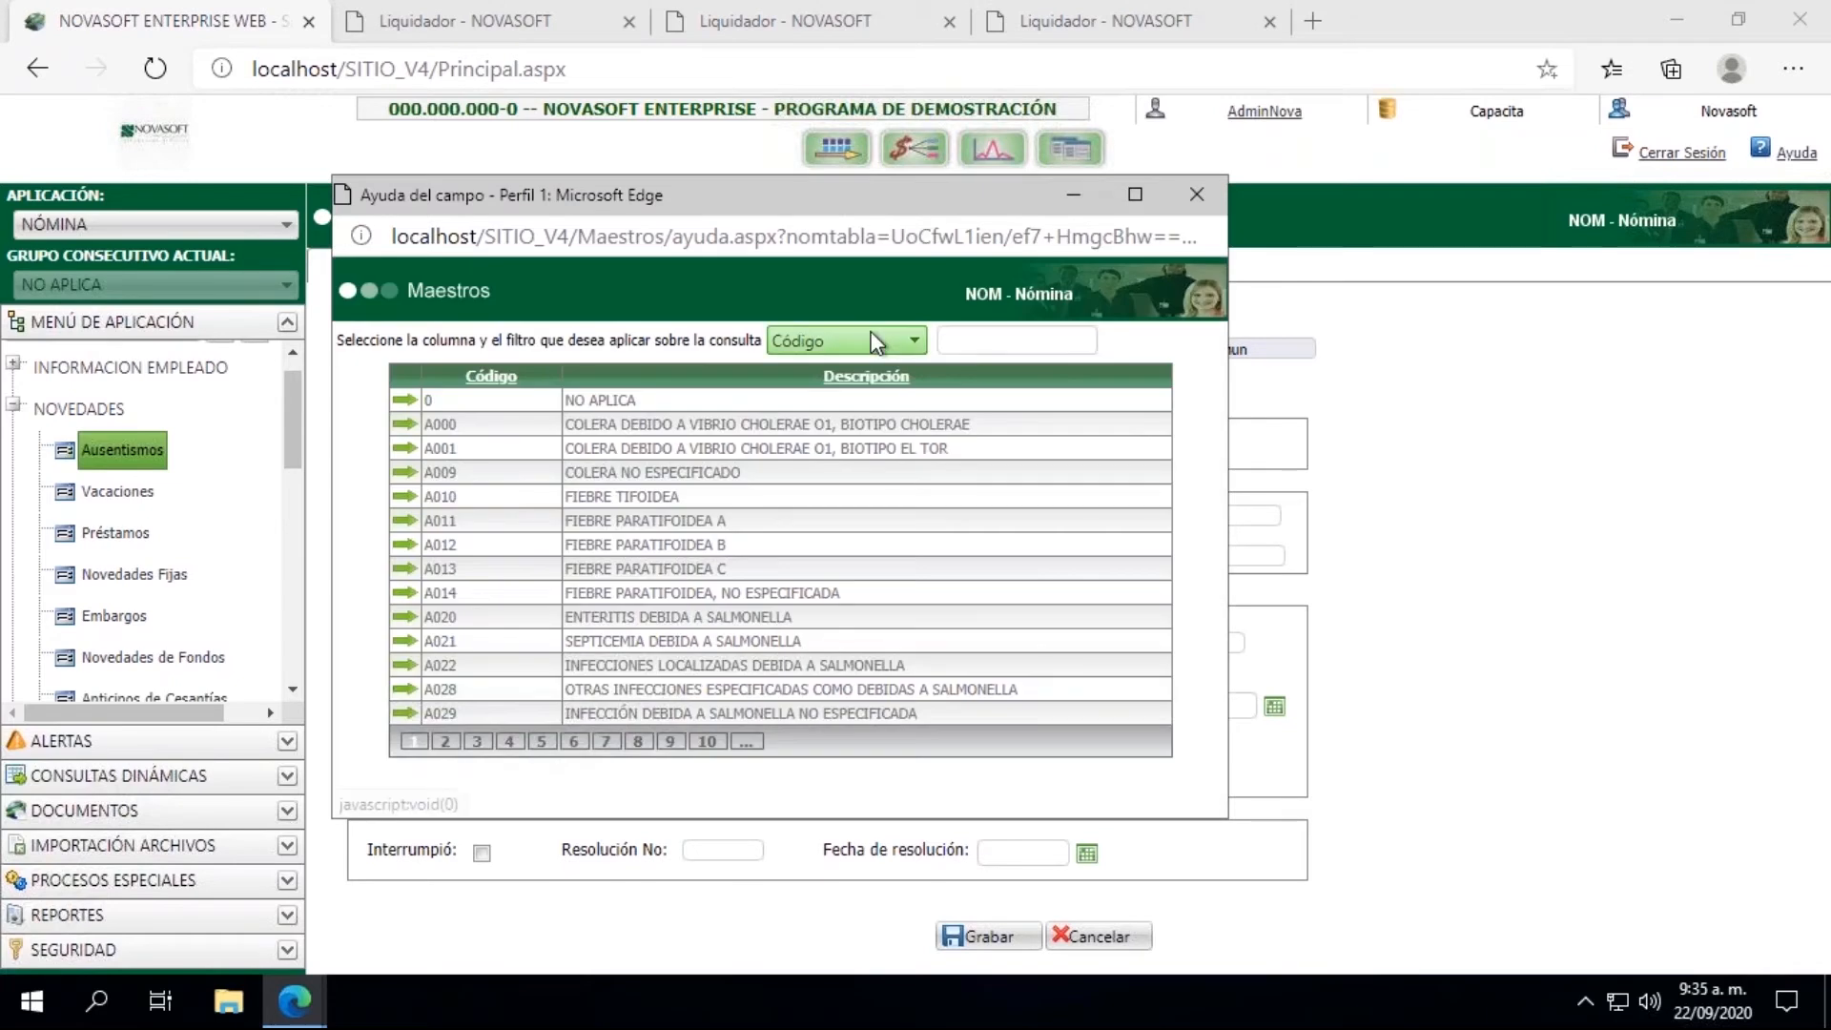
{"action": "left_click", "coordinate": [876, 342]}
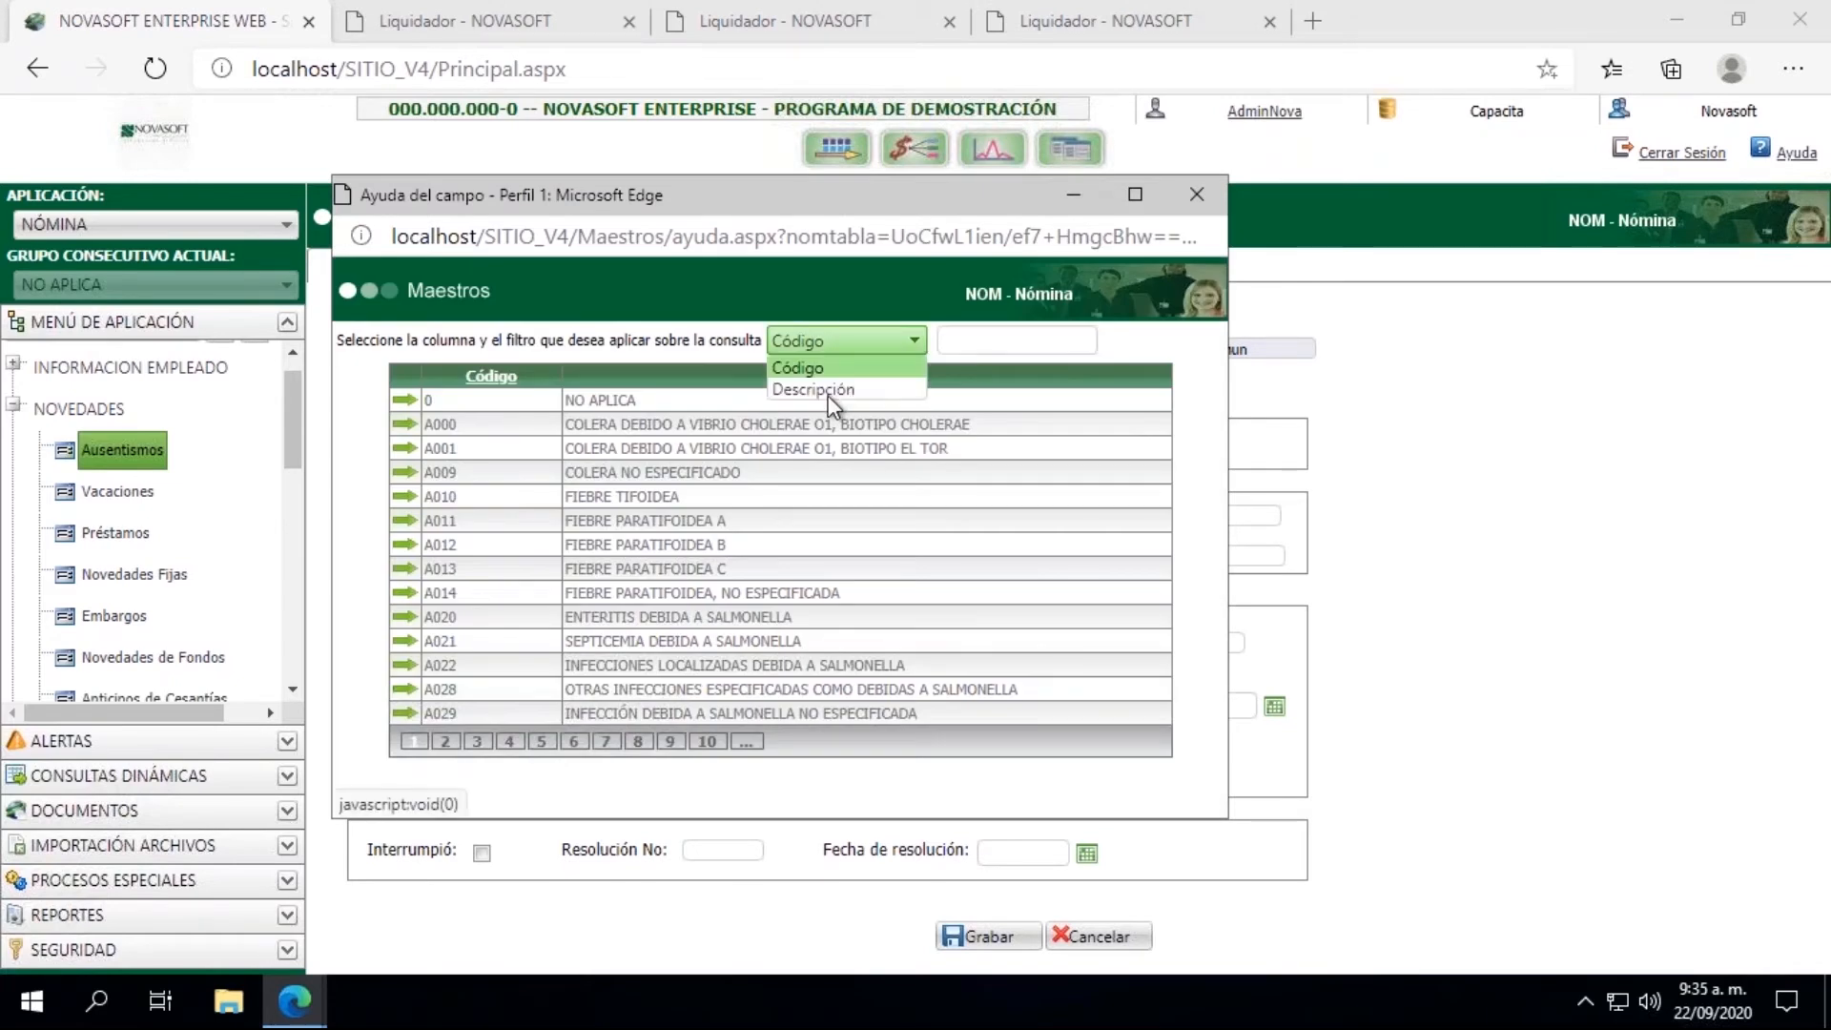
{"action": "left_click", "coordinate": [828, 391]}
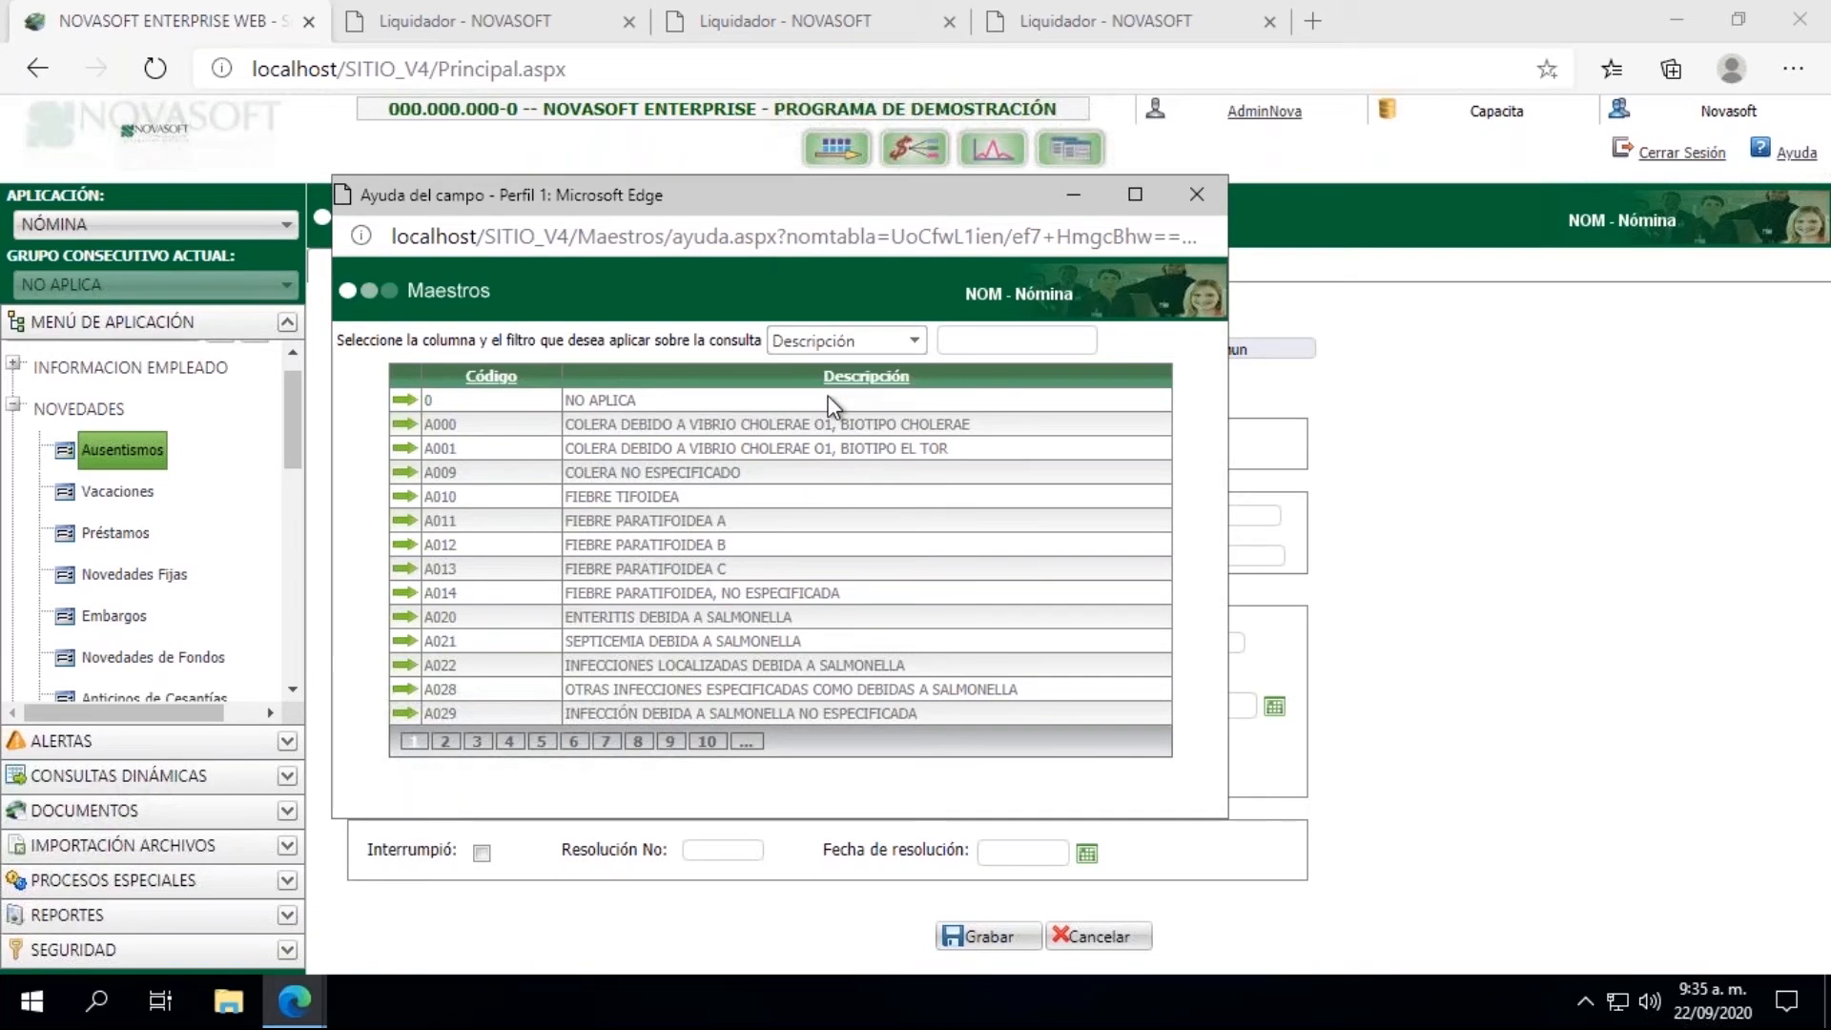
{"action": "left_click", "coordinate": [973, 349]}
{"action": "type", "text": "%"}
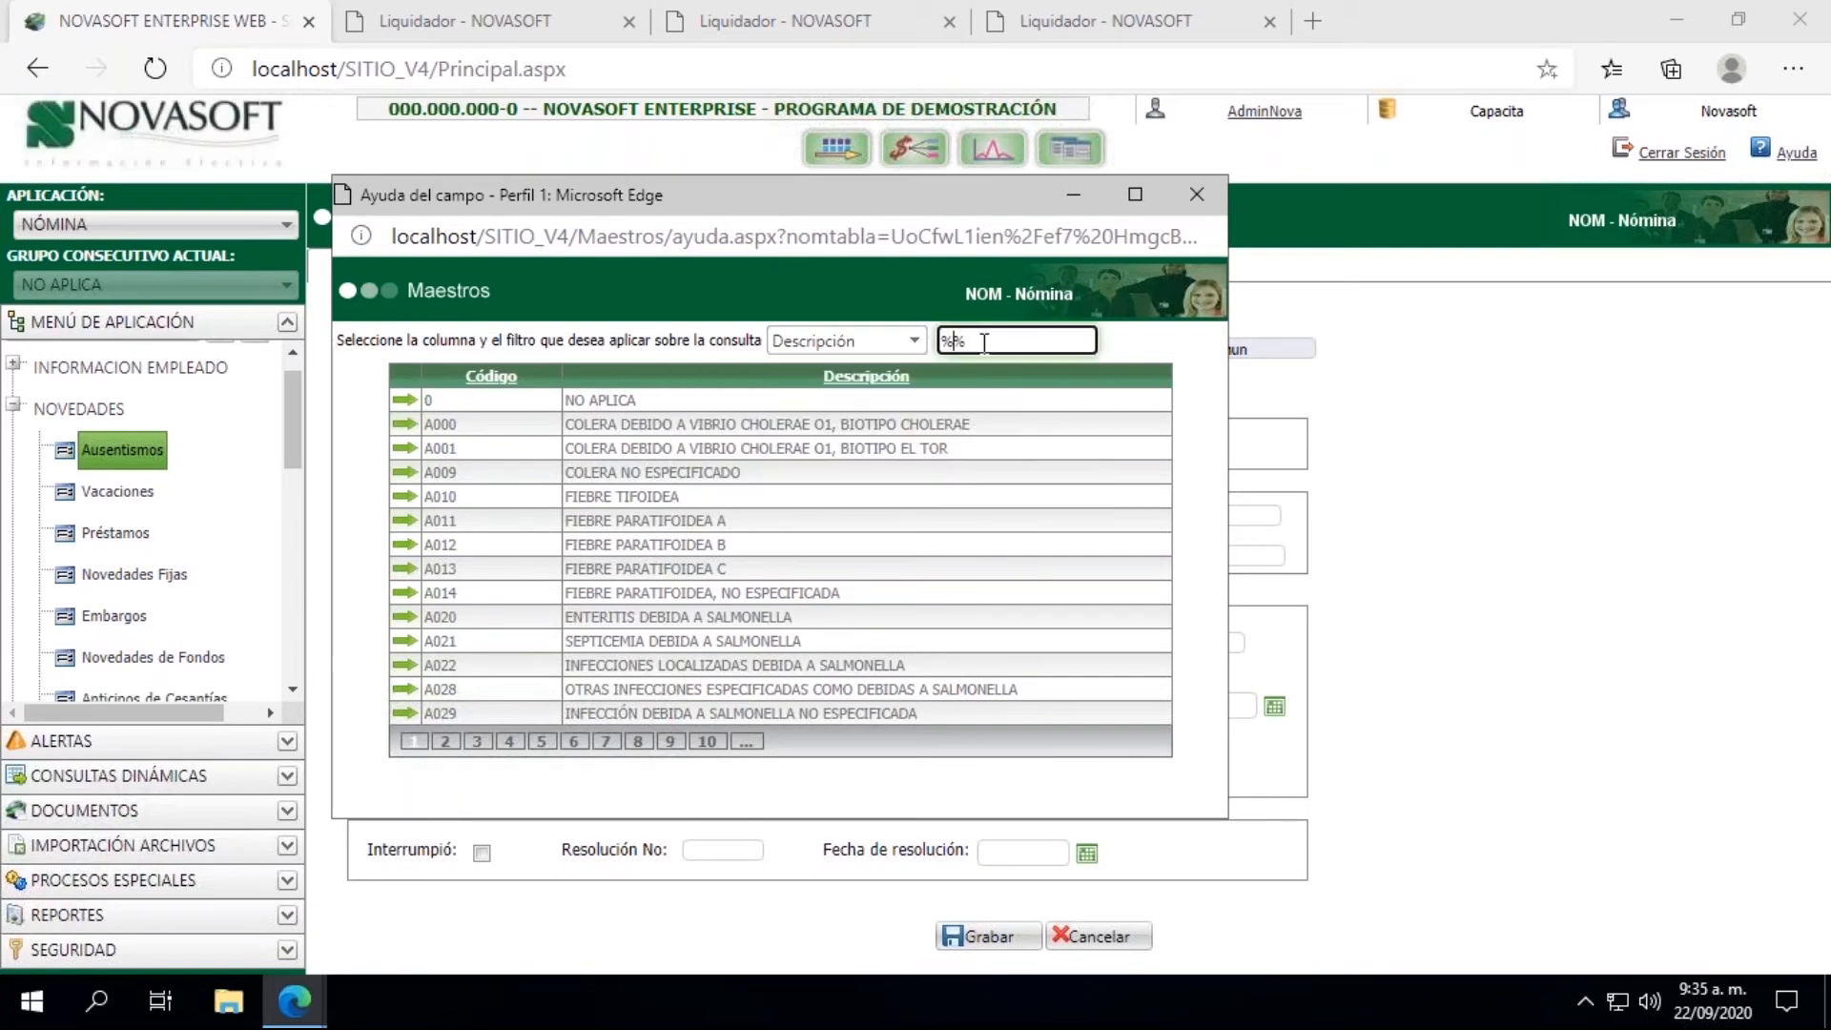
{"action": "type", "text": "co%vid"}
{"action": "key", "text": "Return"}
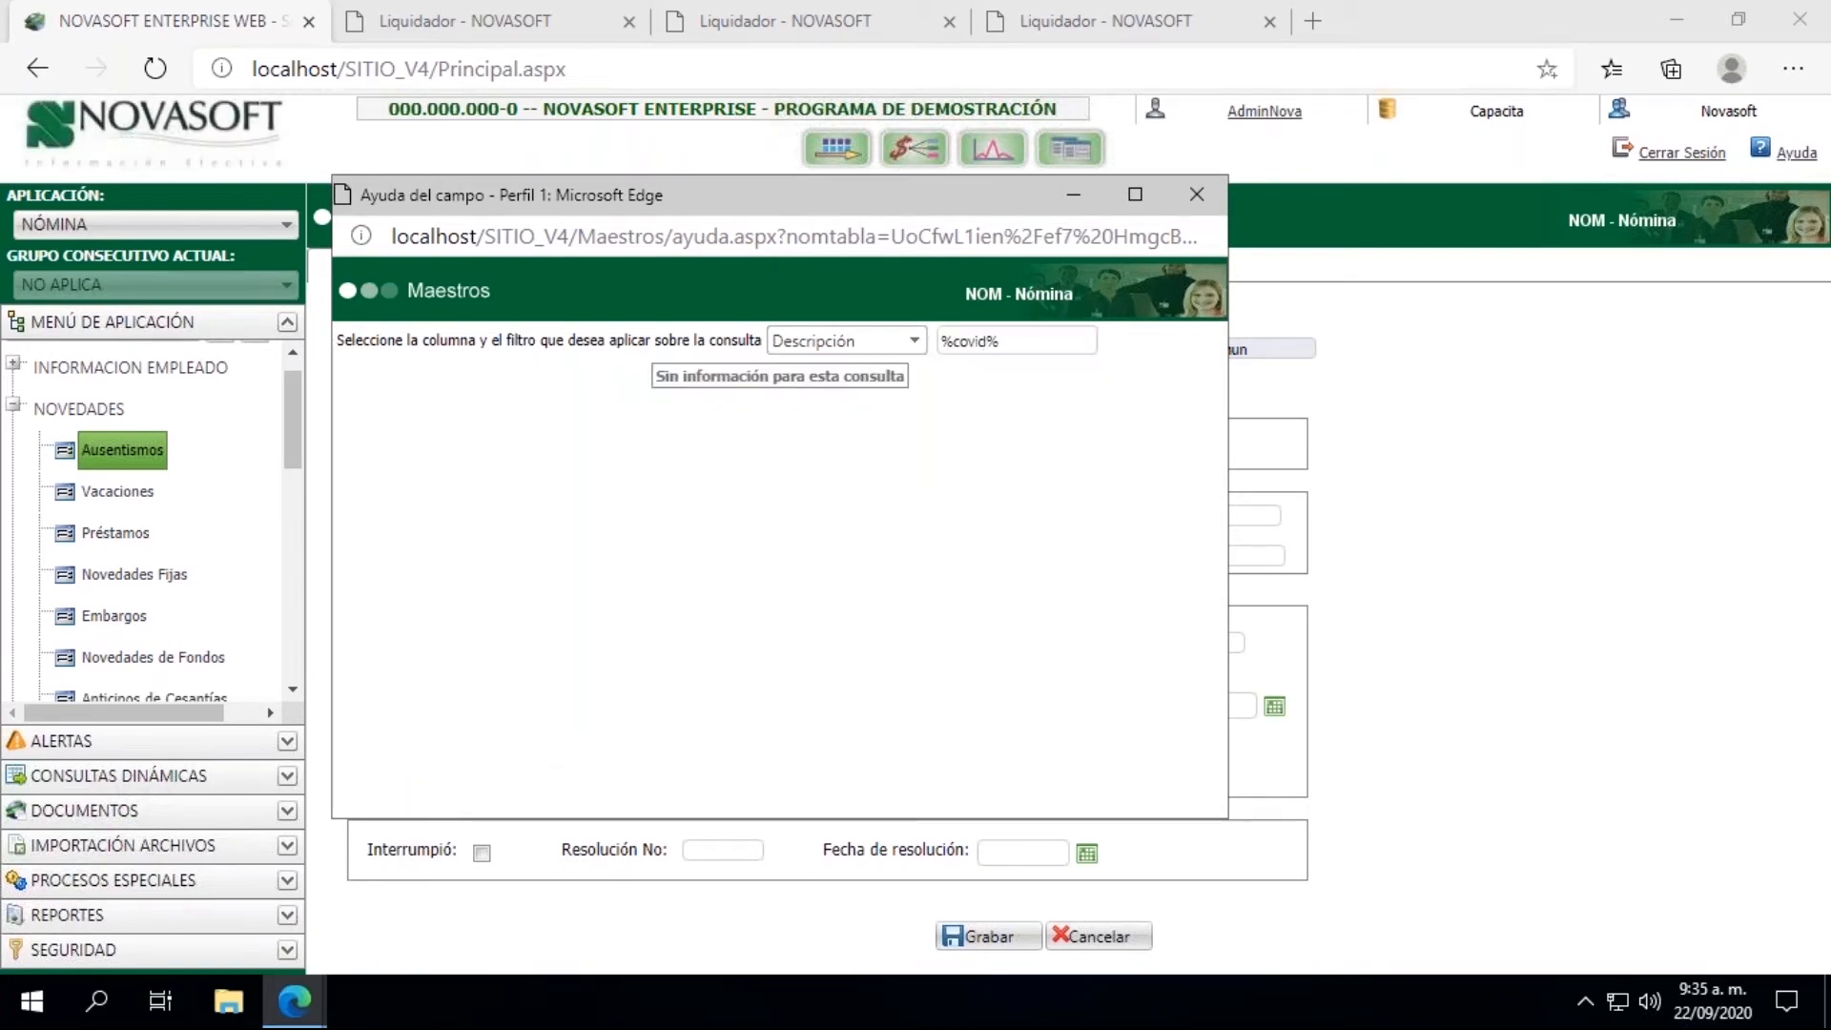
{"action": "double_click", "coordinate": [973, 342]}
{"action": "type", "text": "gripa%"}
{"action": "key", "text": "Return"}
Step: Search the illness descriptions for %fiebre% and assign A78X, FIEBRE Q, as the absence's Enfermedad
{"action": "left_click", "coordinate": [970, 341]}
{"action": "double_click", "coordinate": [970, 342]}
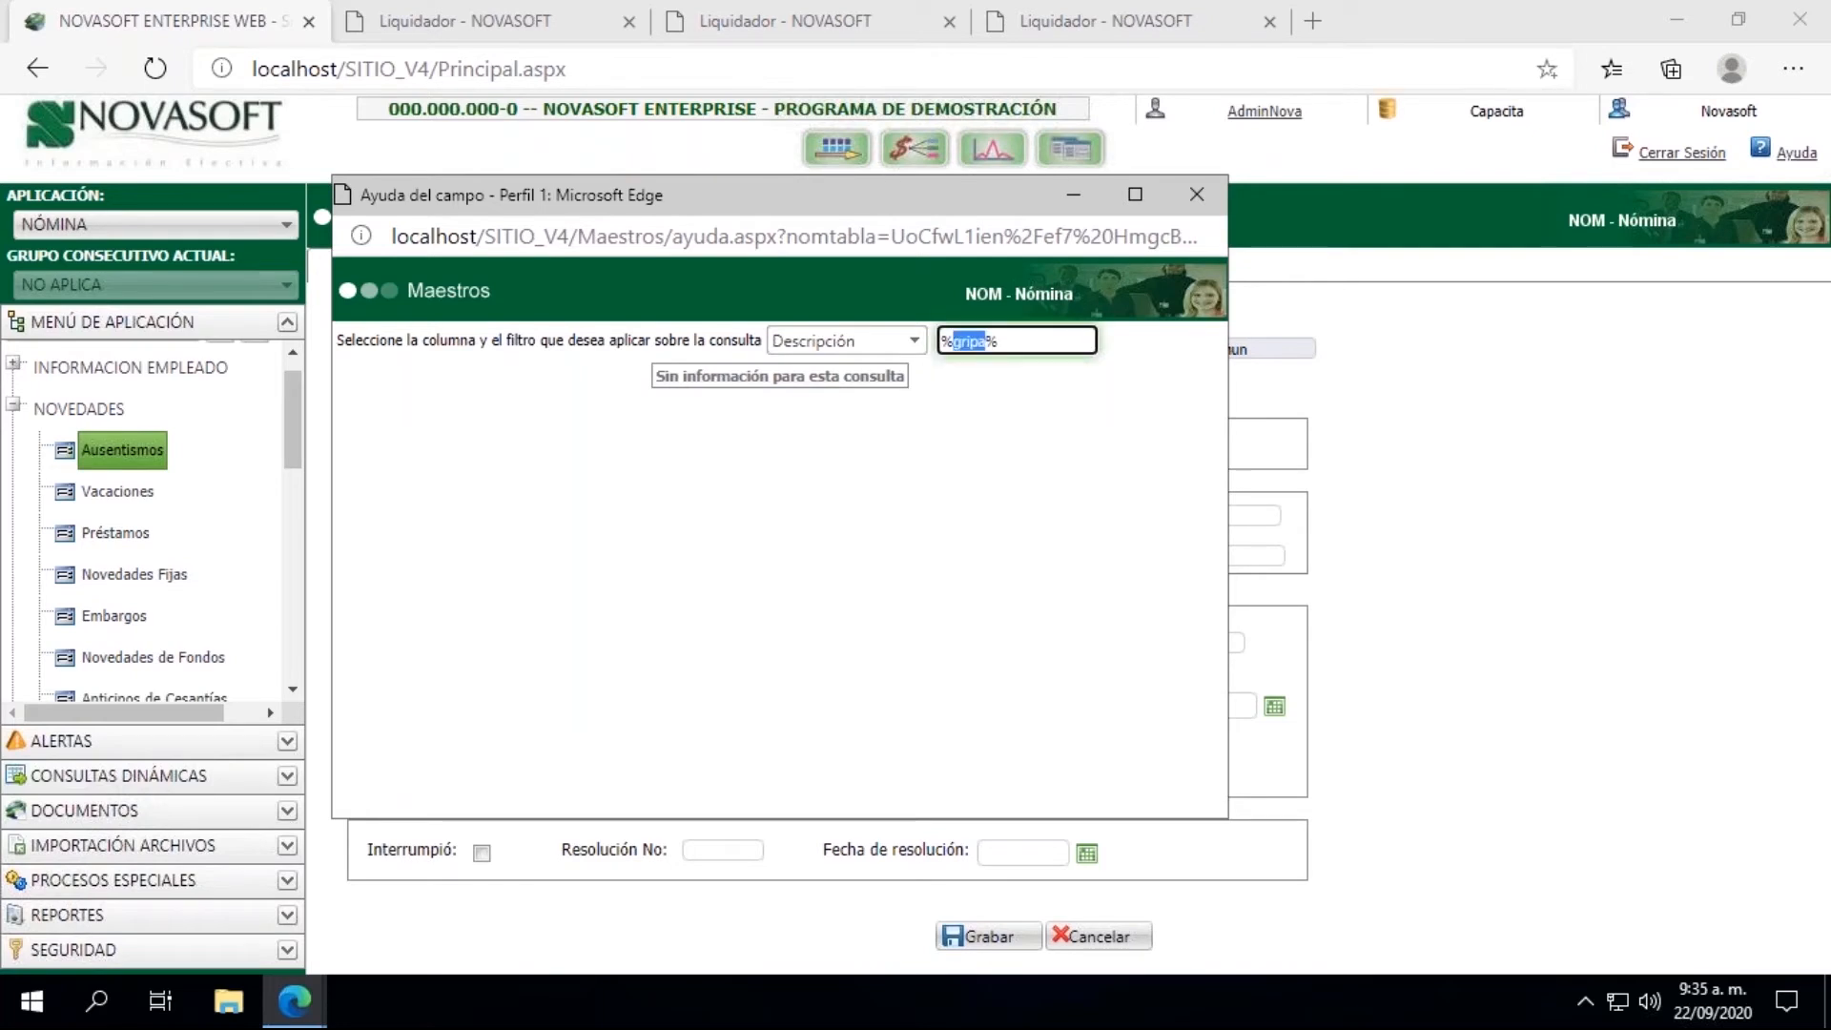
{"action": "type", "text": "fiebre%"}
{"action": "key", "text": "Return"}
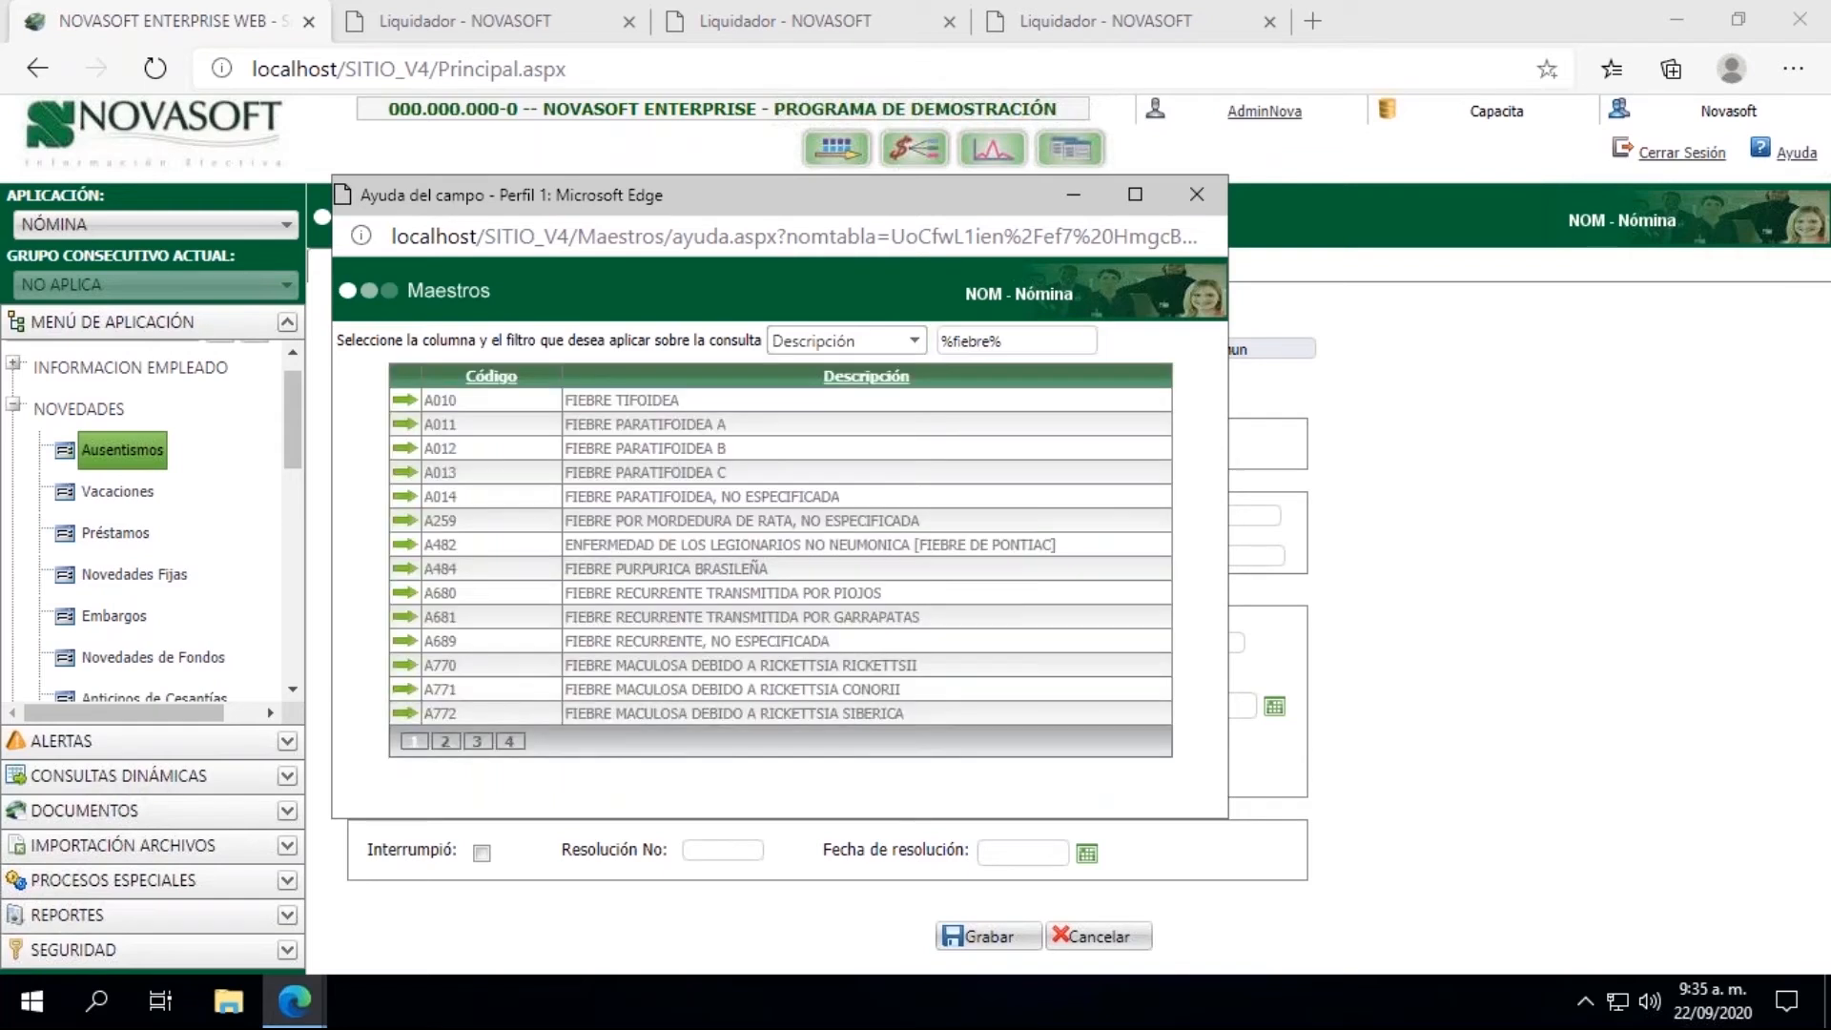
{"action": "left_click", "coordinate": [448, 743]}
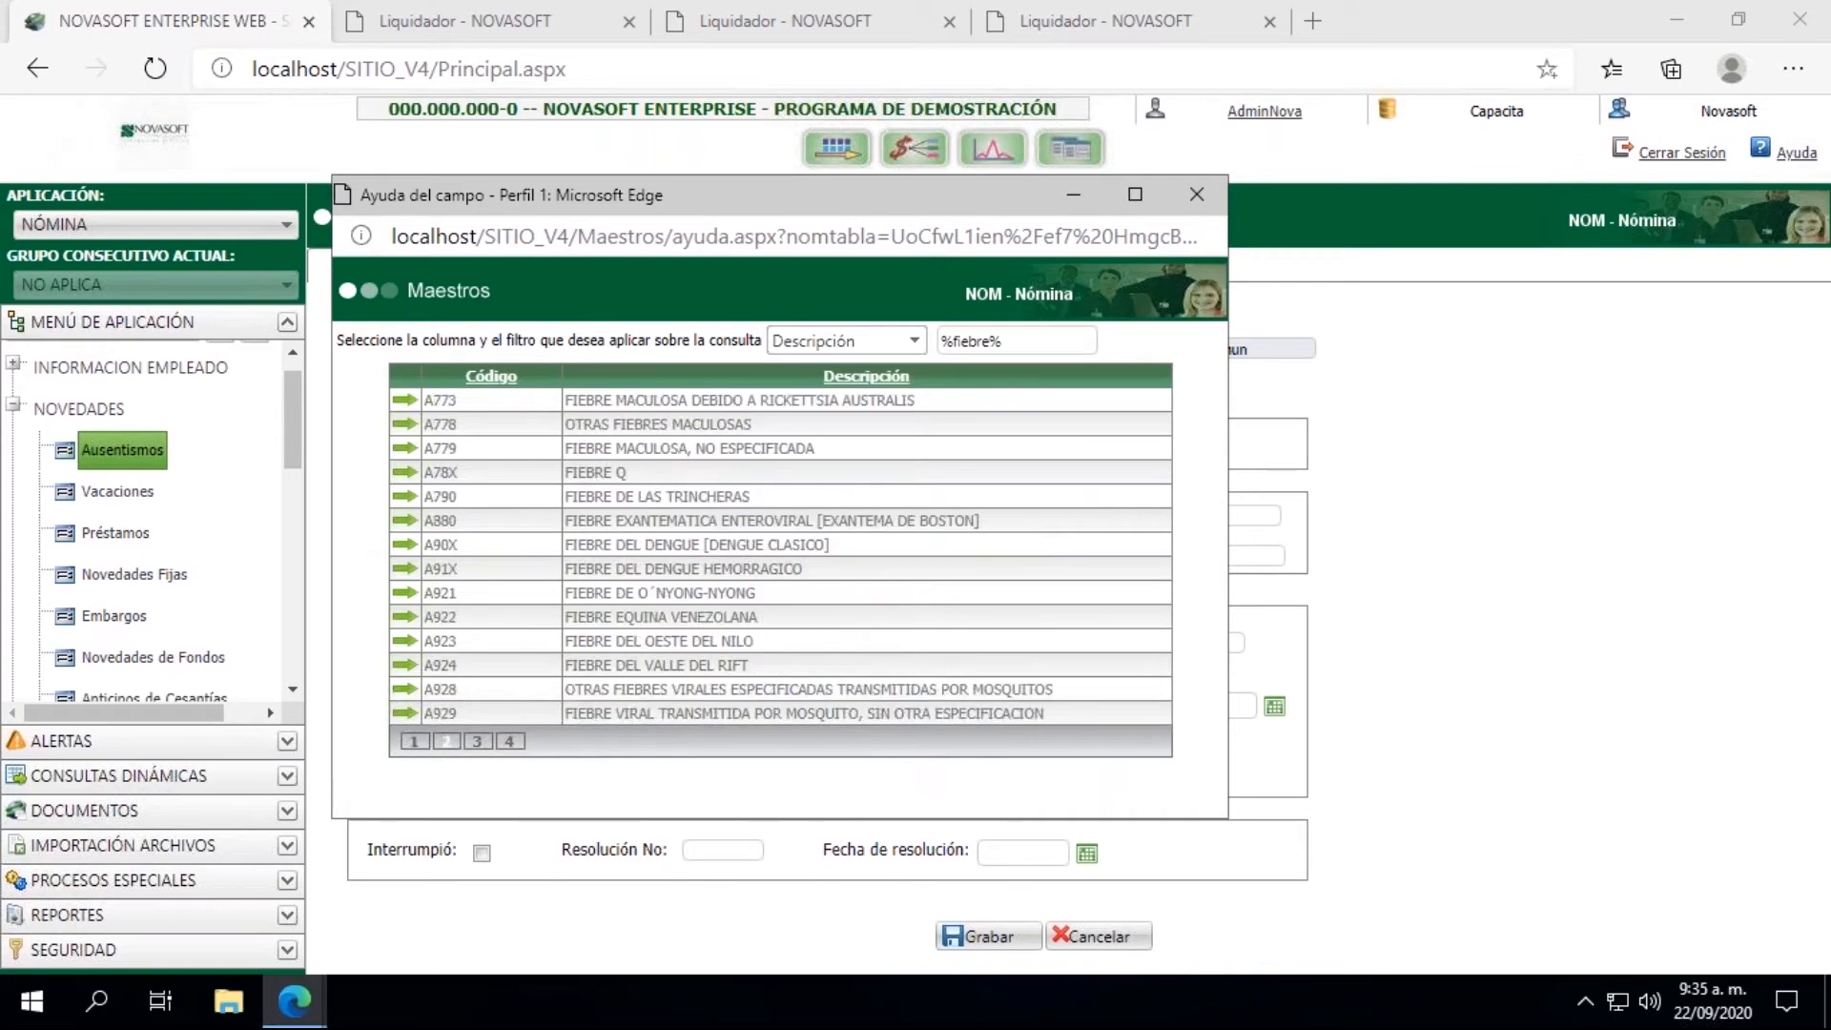
{"action": "left_click", "coordinate": [404, 471]}
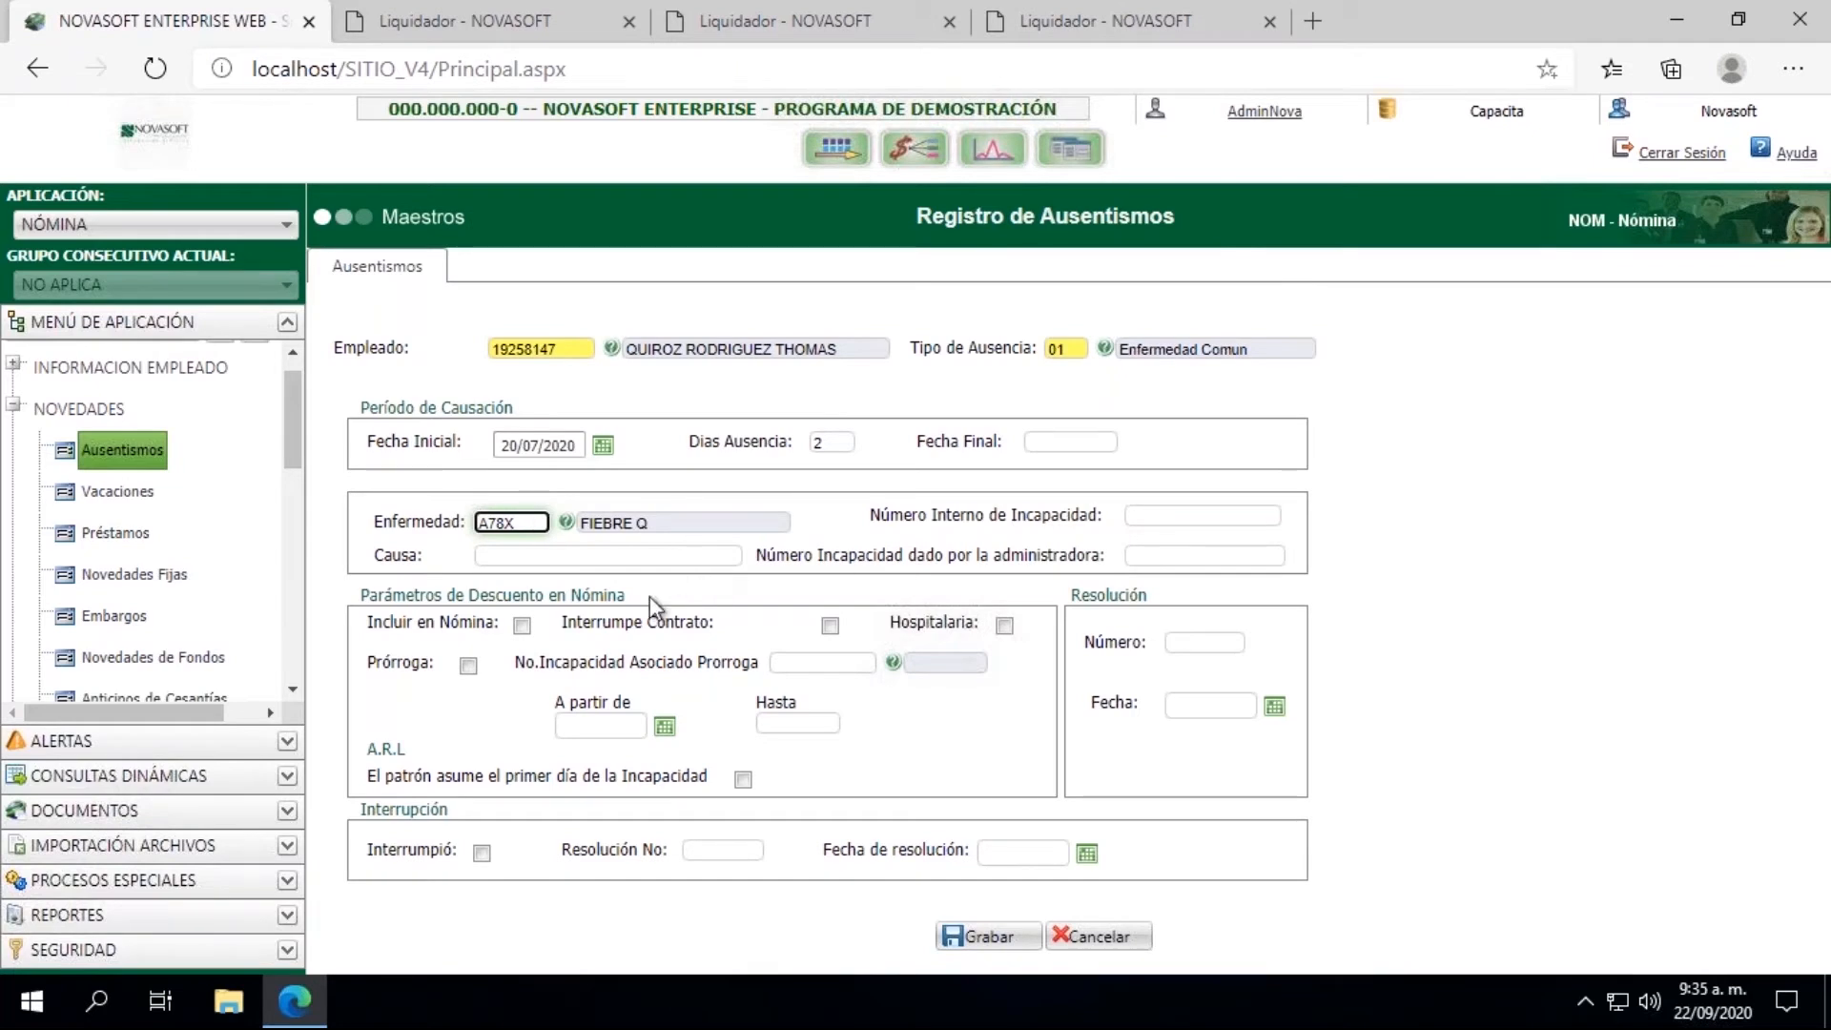
Step: Include the absence in the payroll (Incluir en Nómina) starting from 20/07/2020 and save the record
{"action": "left_click", "coordinate": [522, 626]}
{"action": "left_click", "coordinate": [575, 722]}
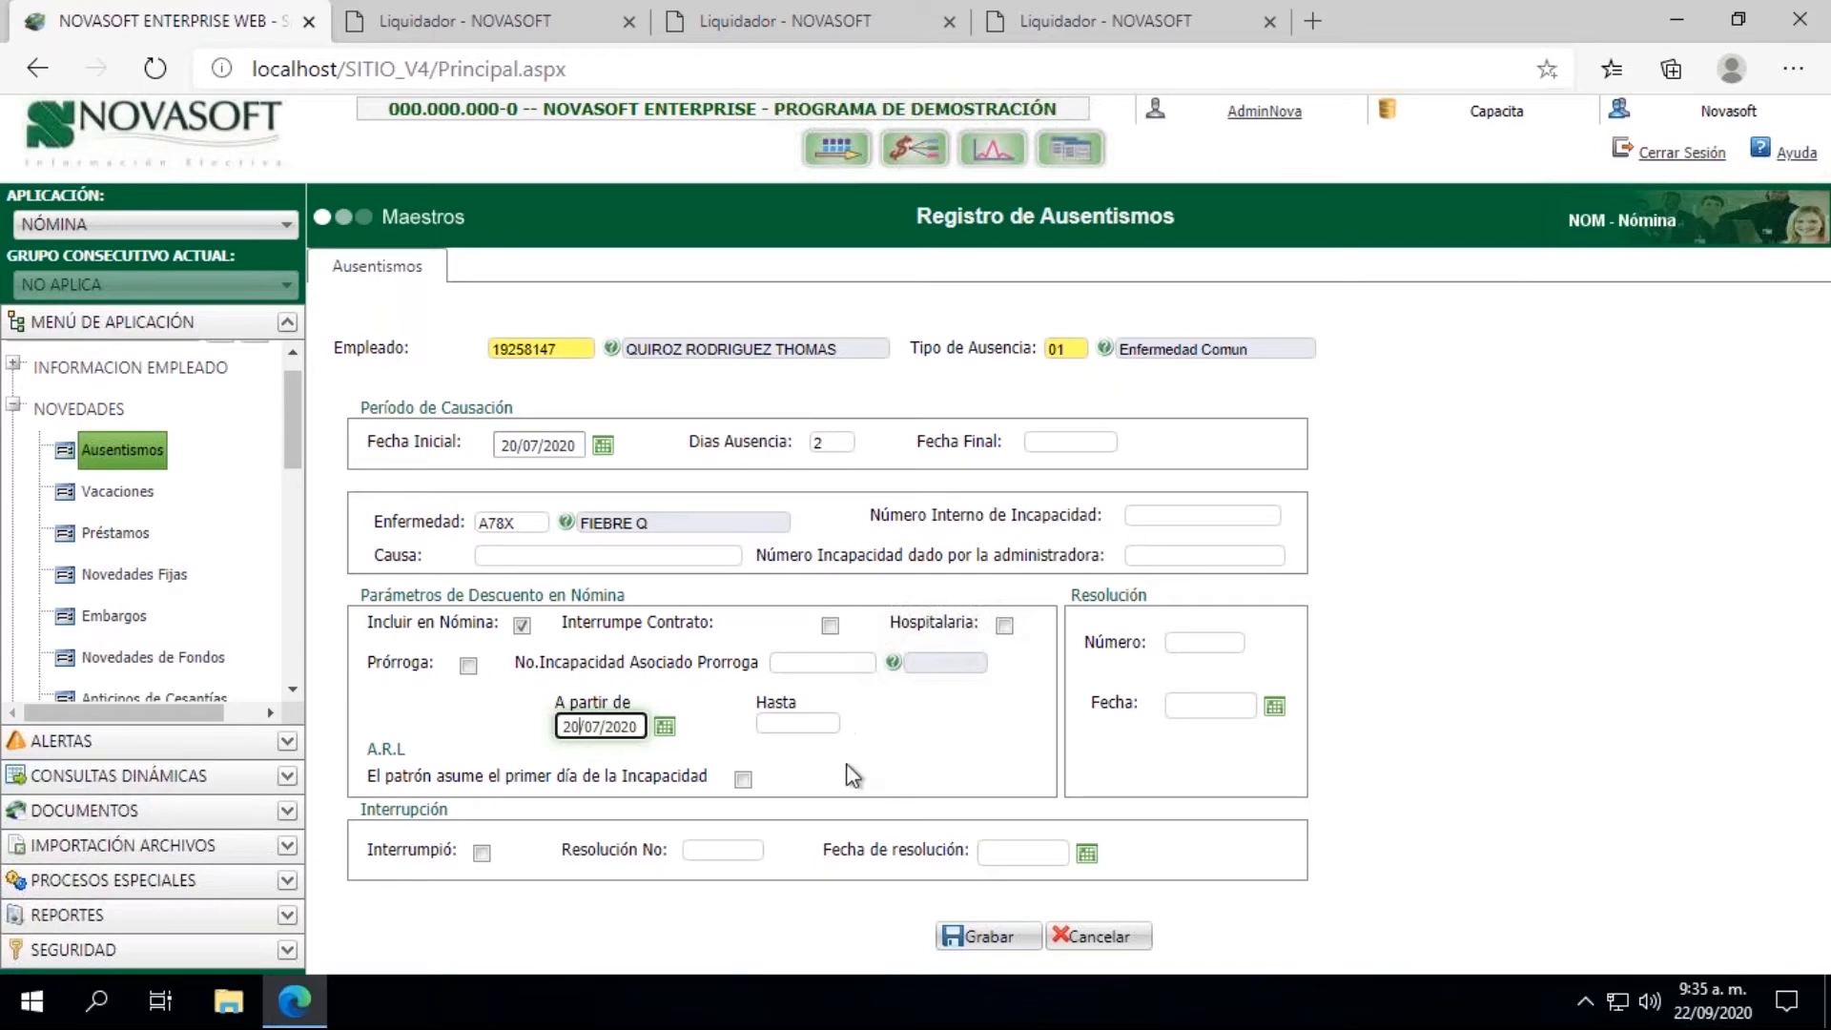
{"action": "left_click", "coordinate": [982, 939]}
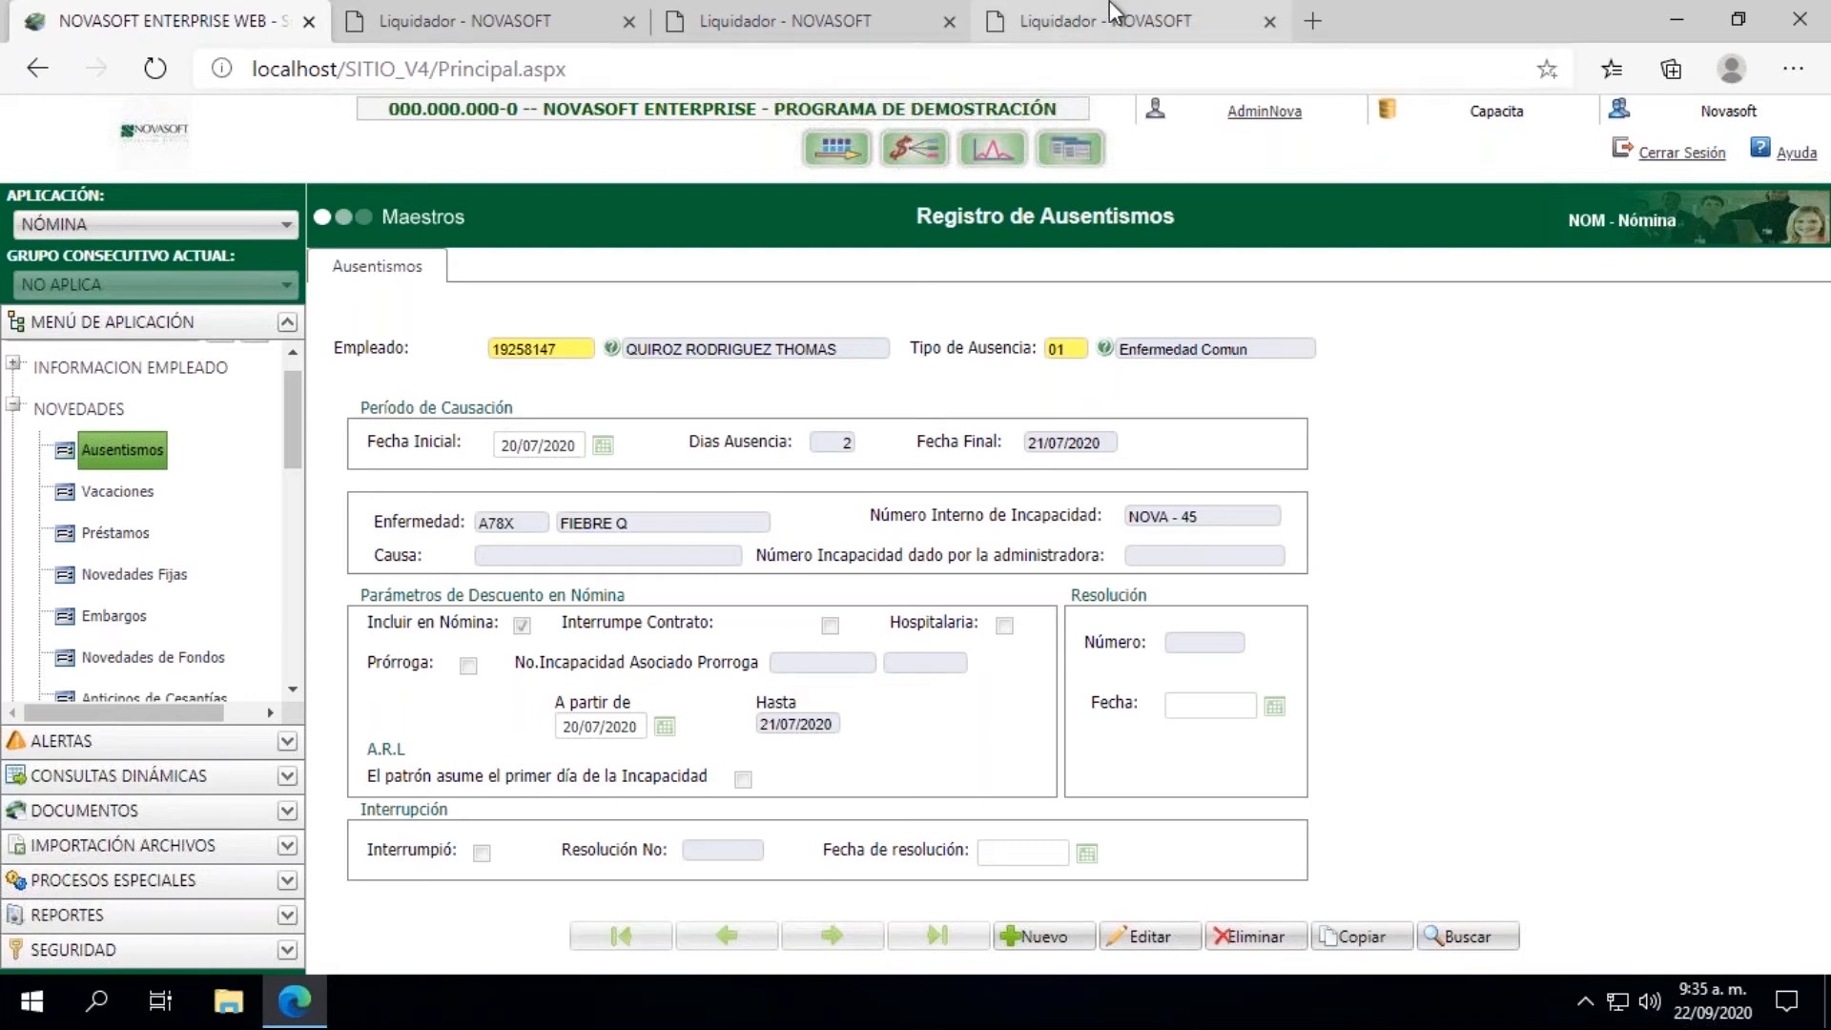
Step: Collapse Novedades, expand Liquidacion in the application tree and return to the open Proceso de Liquidación page
{"action": "left_click", "coordinate": [14, 409]}
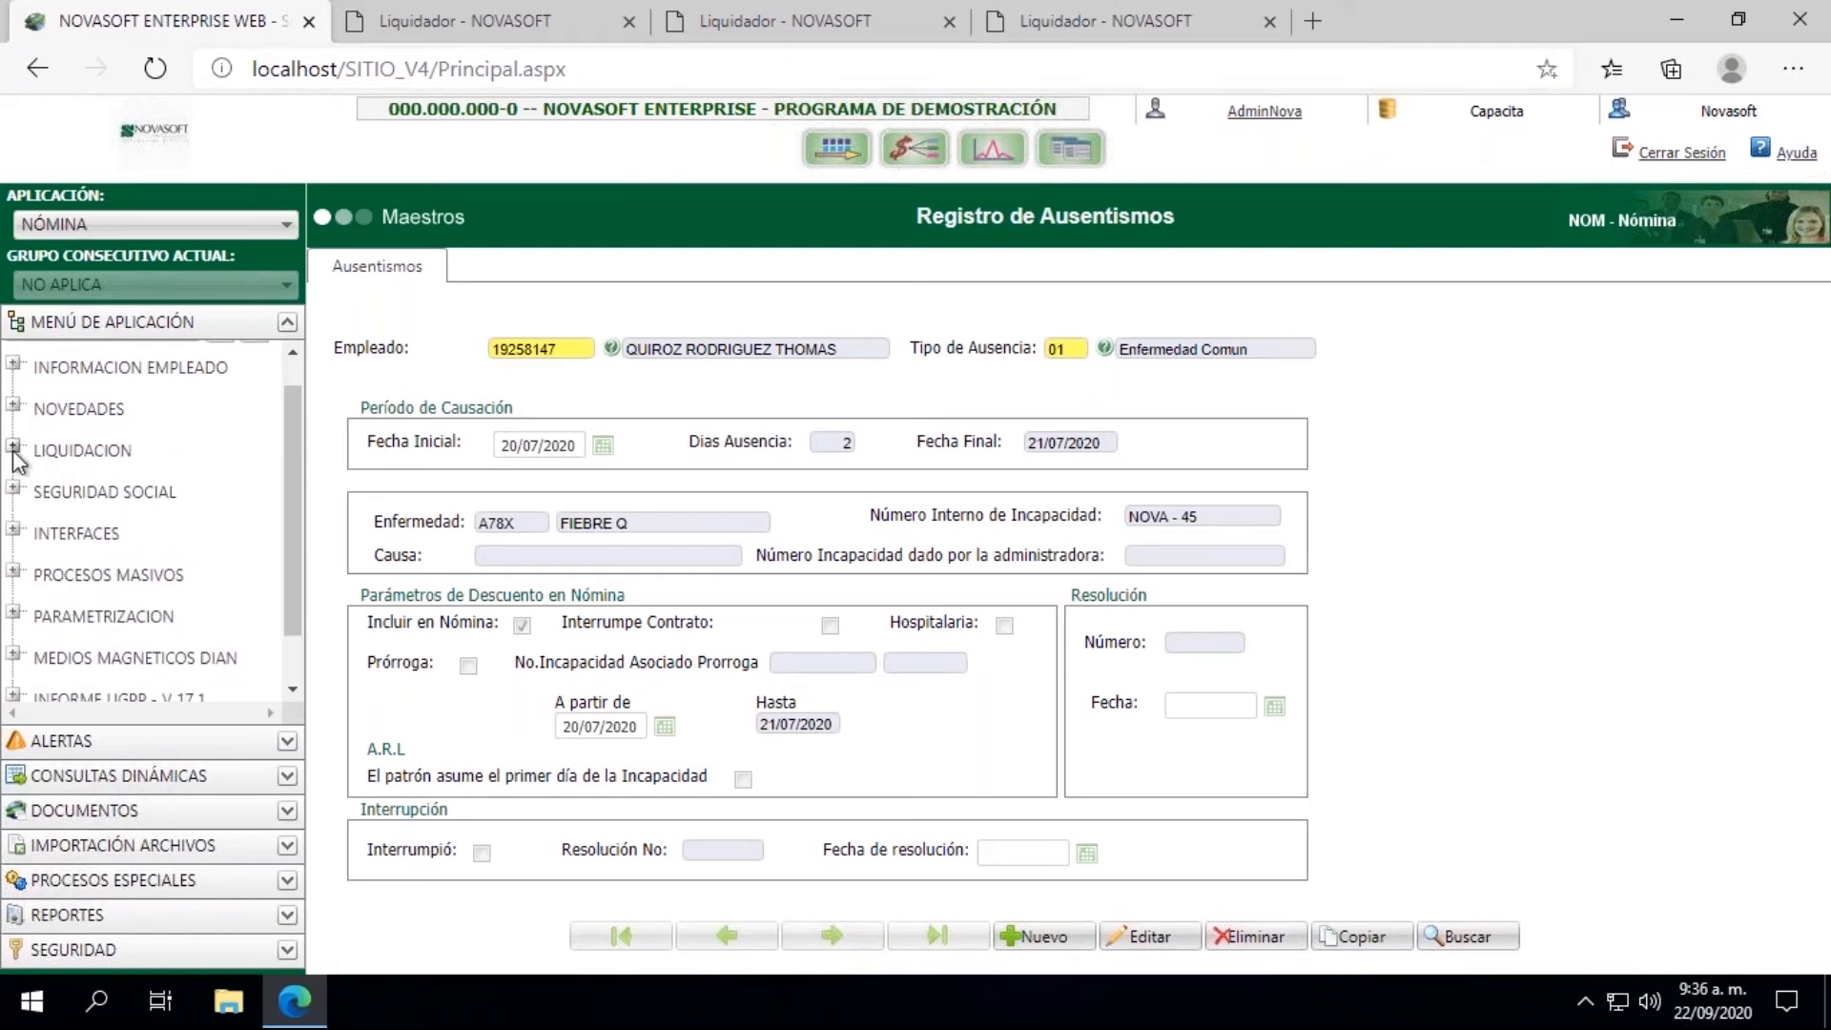
{"action": "left_click", "coordinate": [14, 447]}
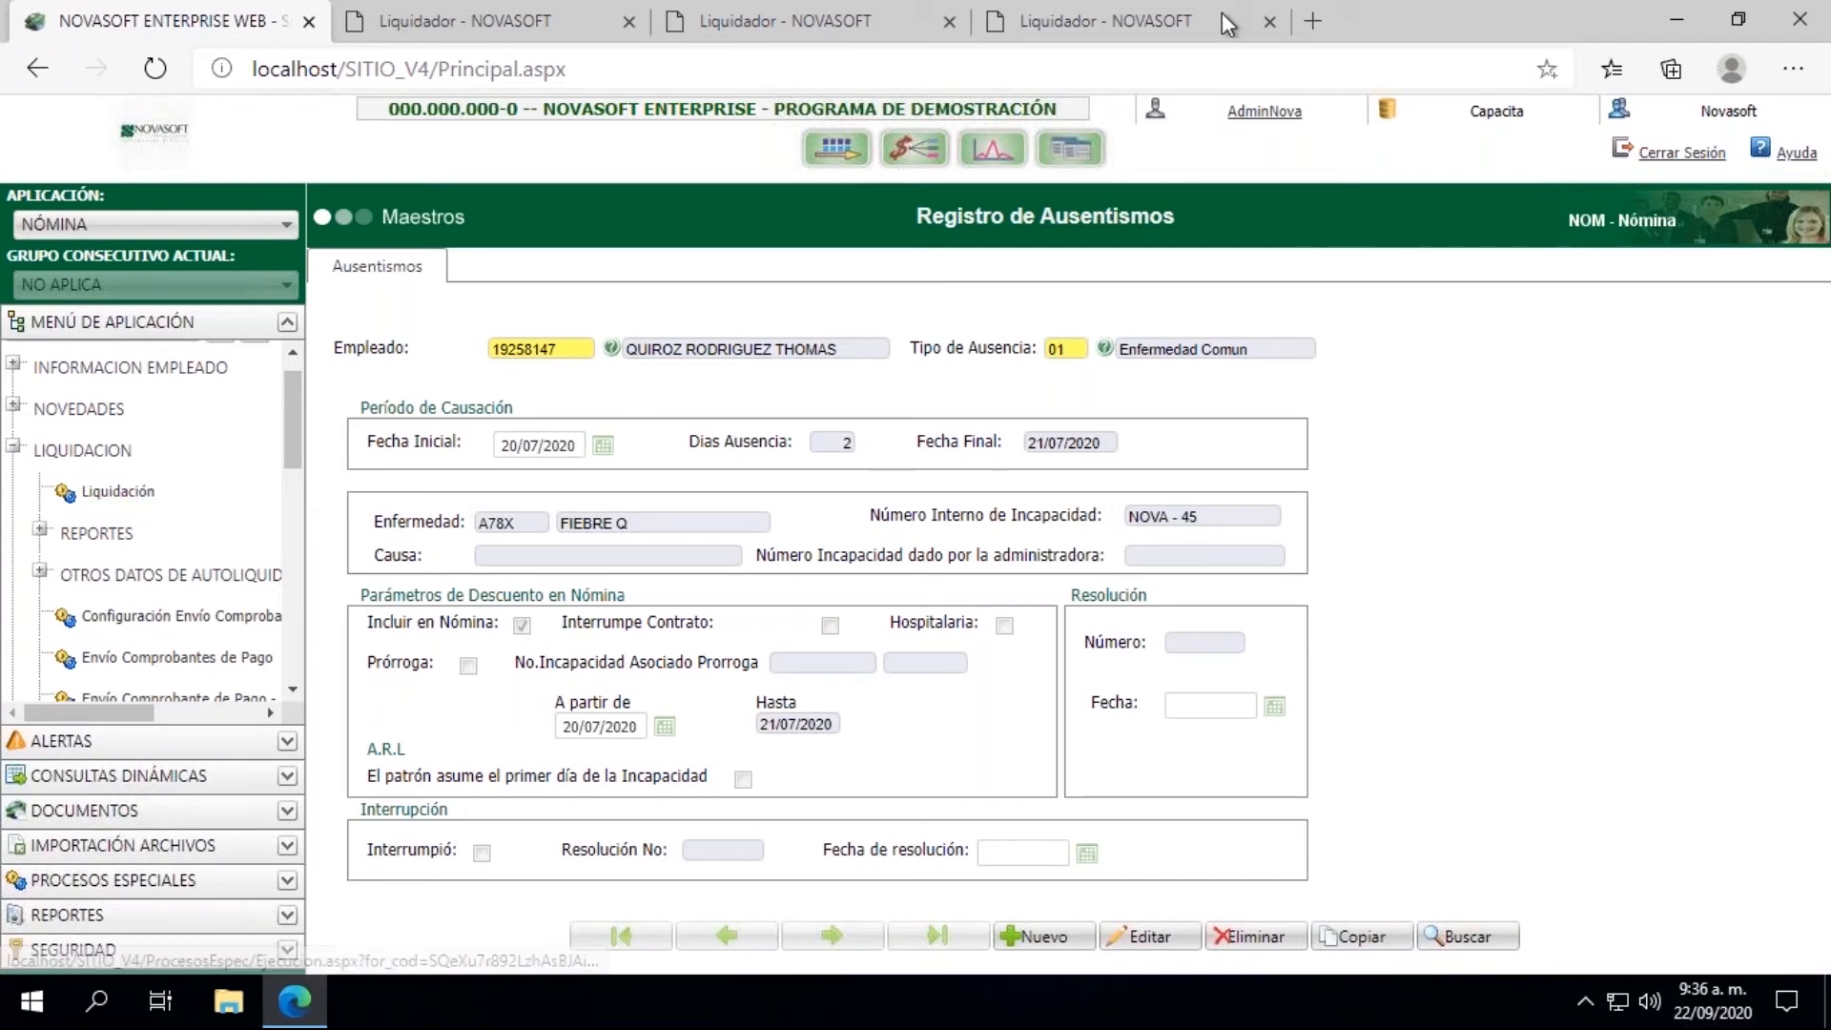
{"action": "left_click", "coordinate": [1189, 33]}
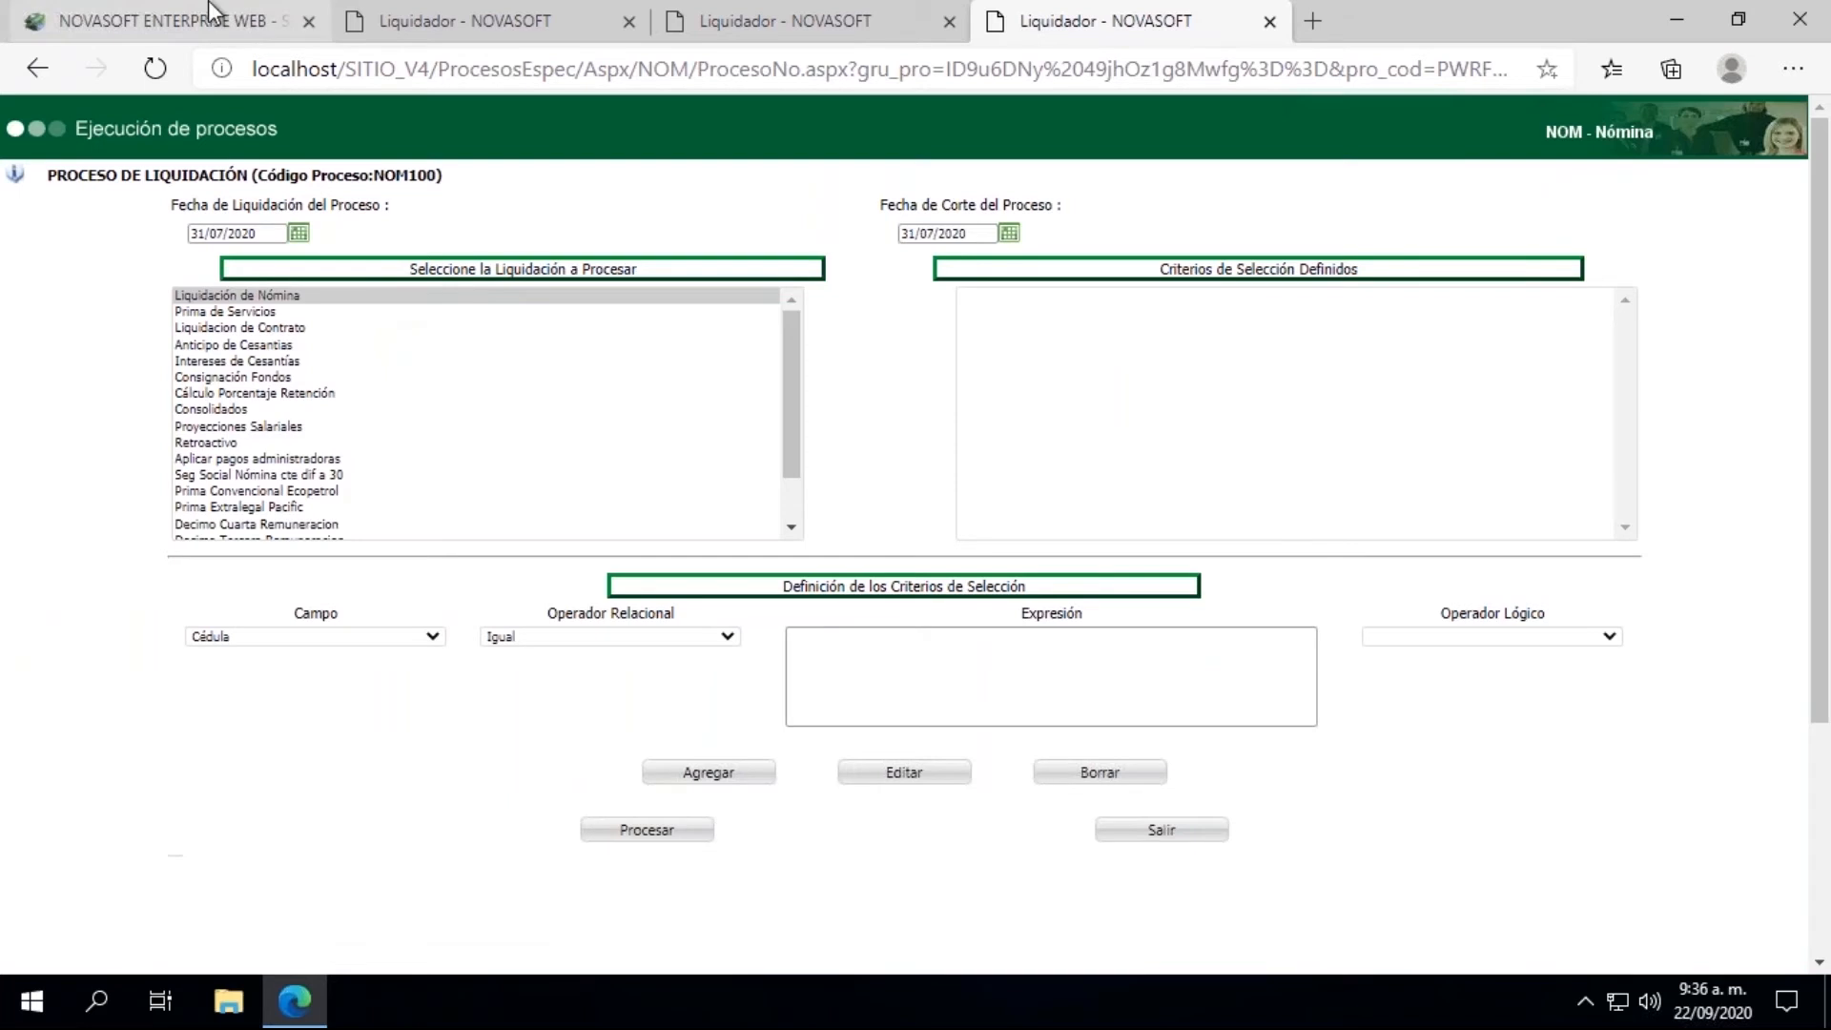
Step: Open the Comprobante de Pago report from the Reportes group under Liquidacion
{"action": "left_click", "coordinate": [173, 20]}
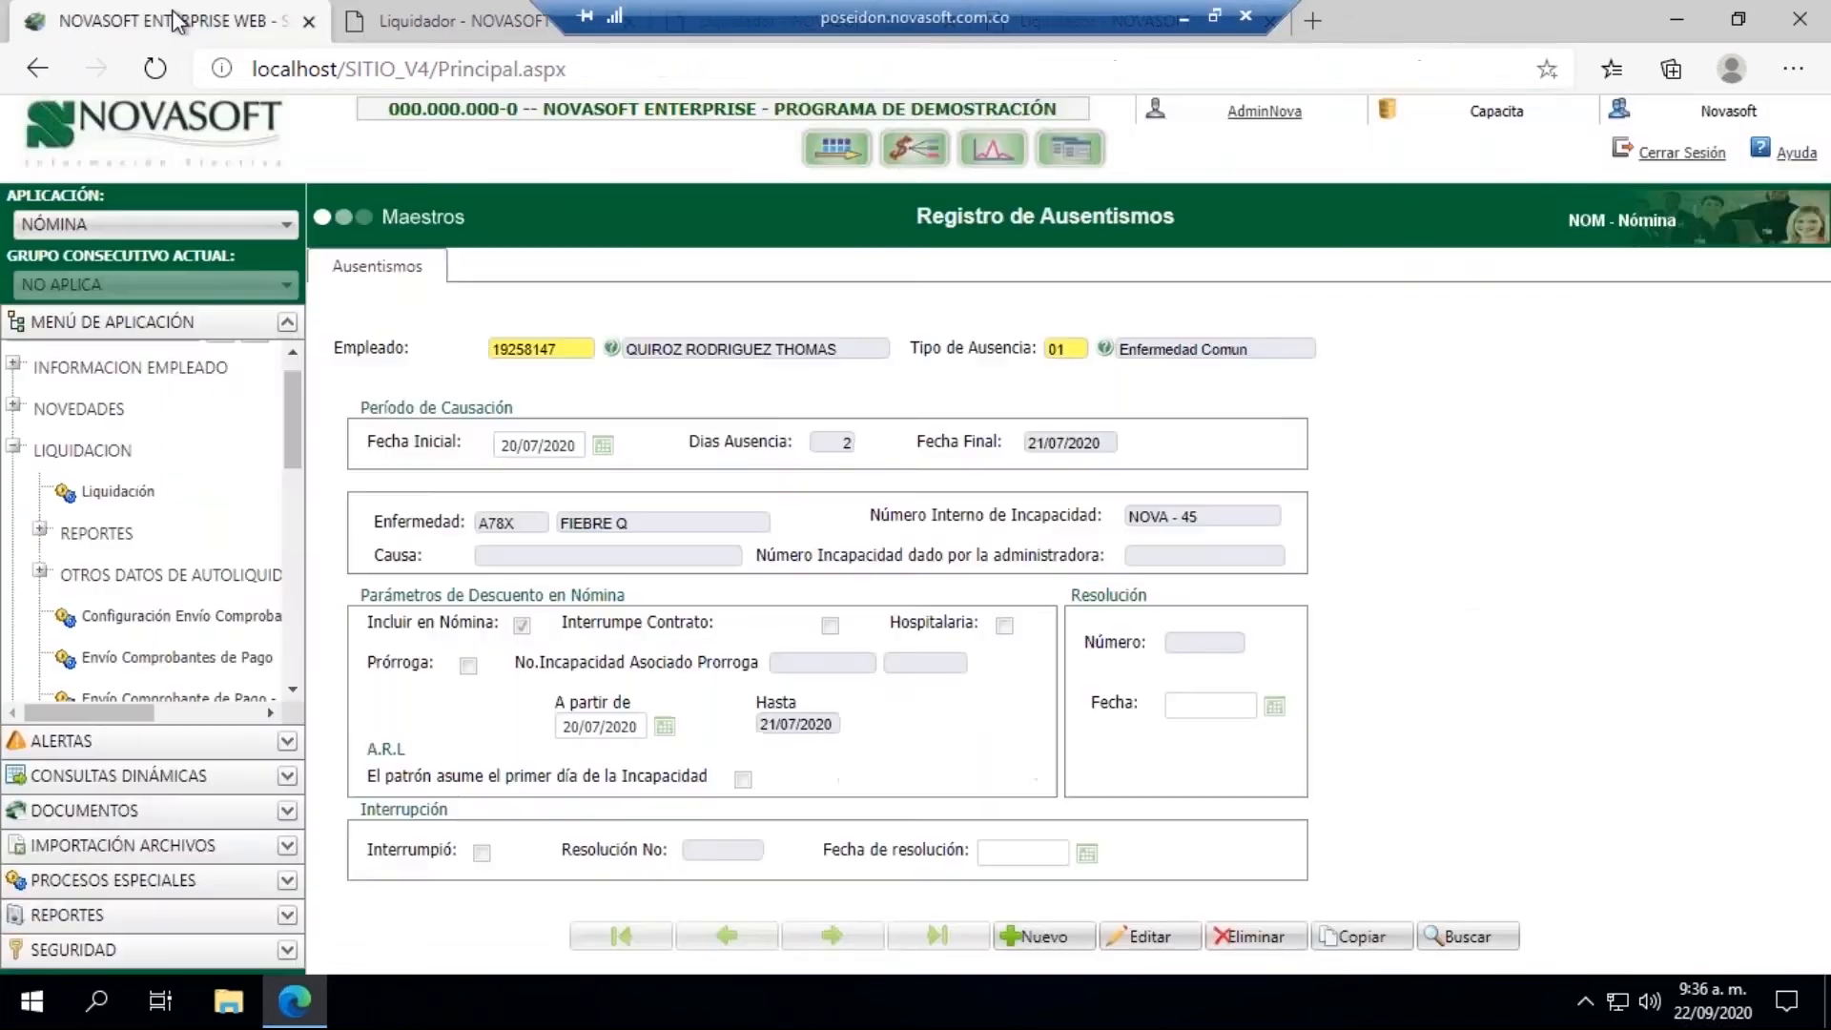
{"action": "left_click", "coordinate": [14, 447]}
{"action": "left_click", "coordinate": [14, 447]}
{"action": "left_click", "coordinate": [40, 530]}
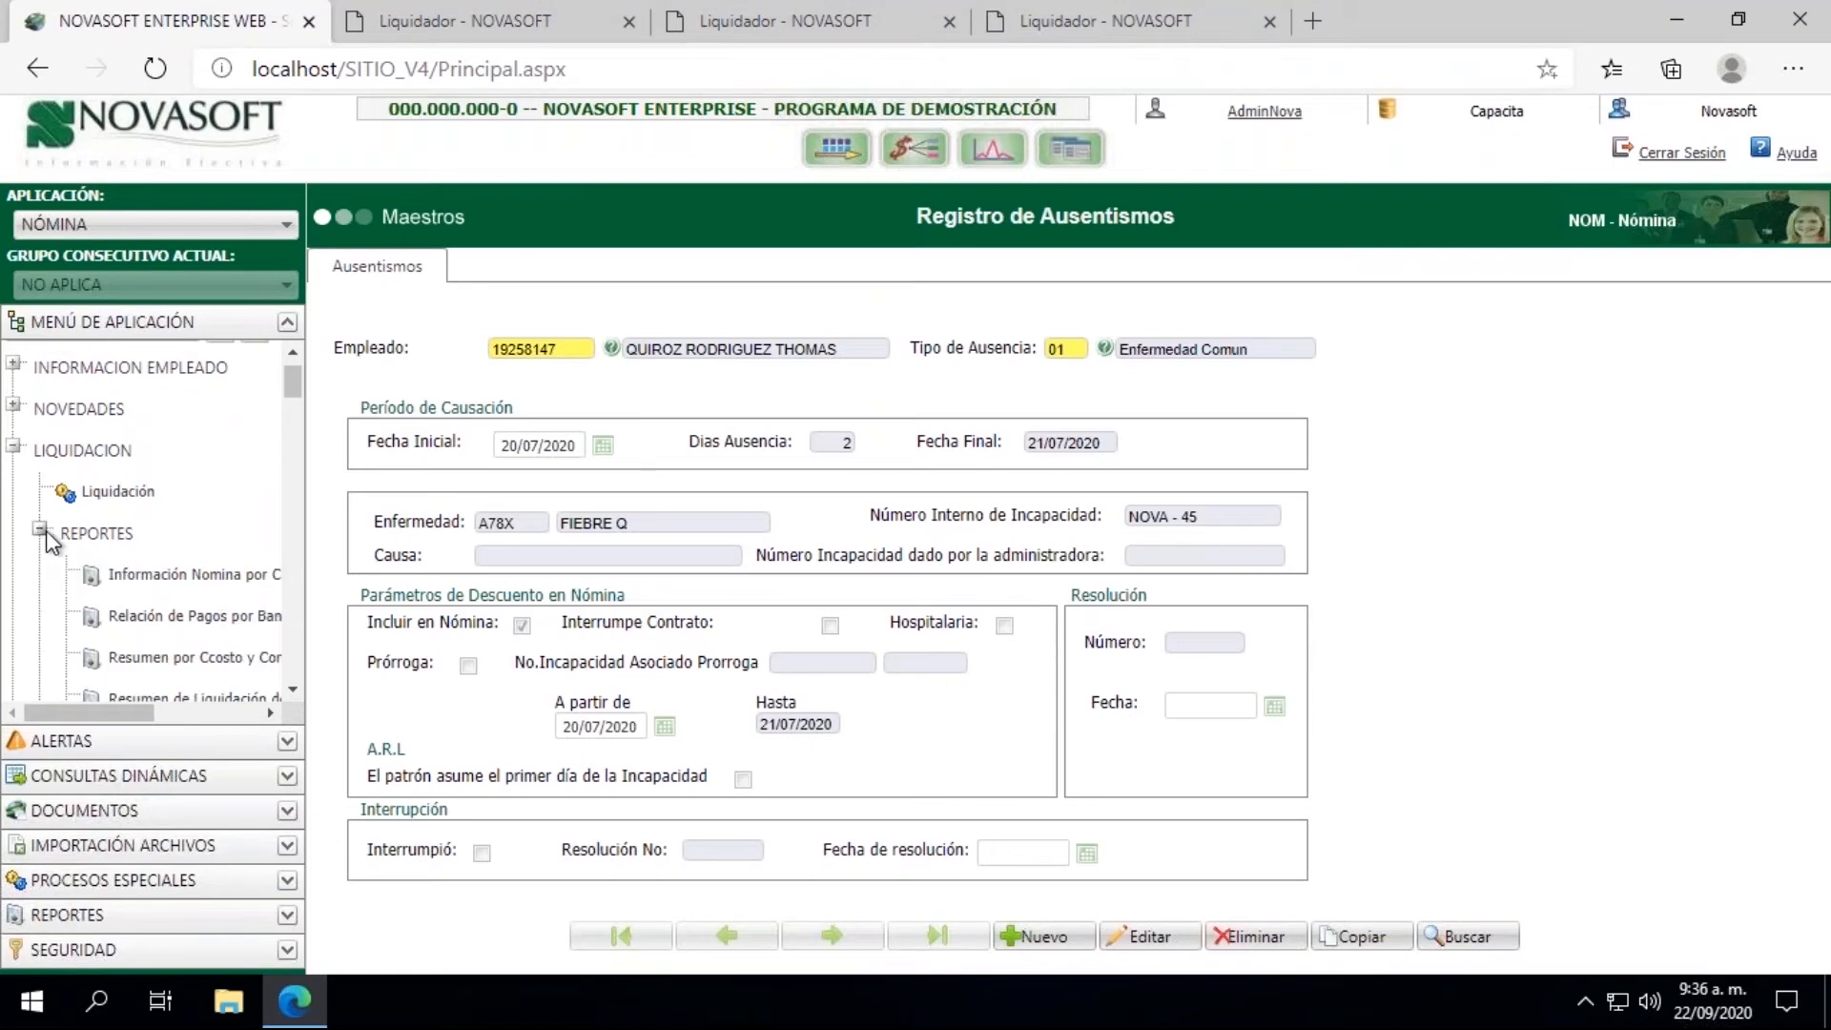
{"action": "scroll", "coordinate": [295, 695], "scroll_direction": "down", "scroll_amount": 3}
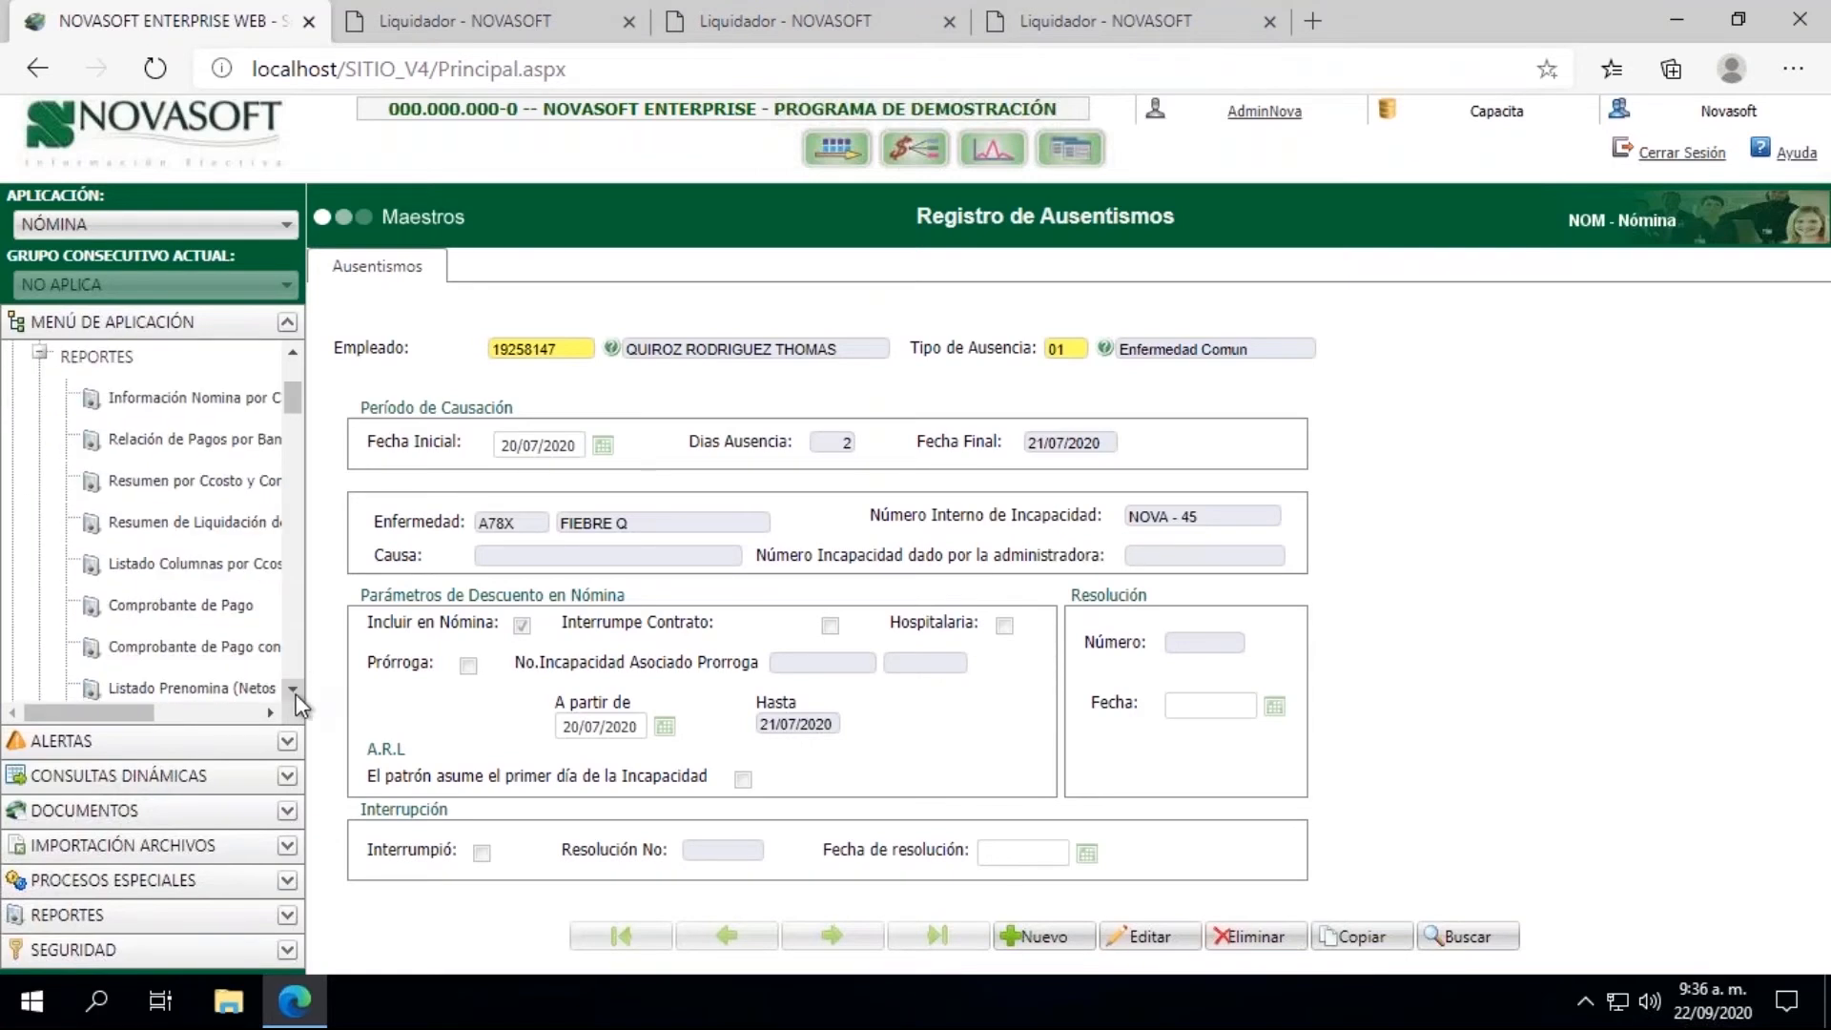
{"action": "left_click", "coordinate": [198, 620]}
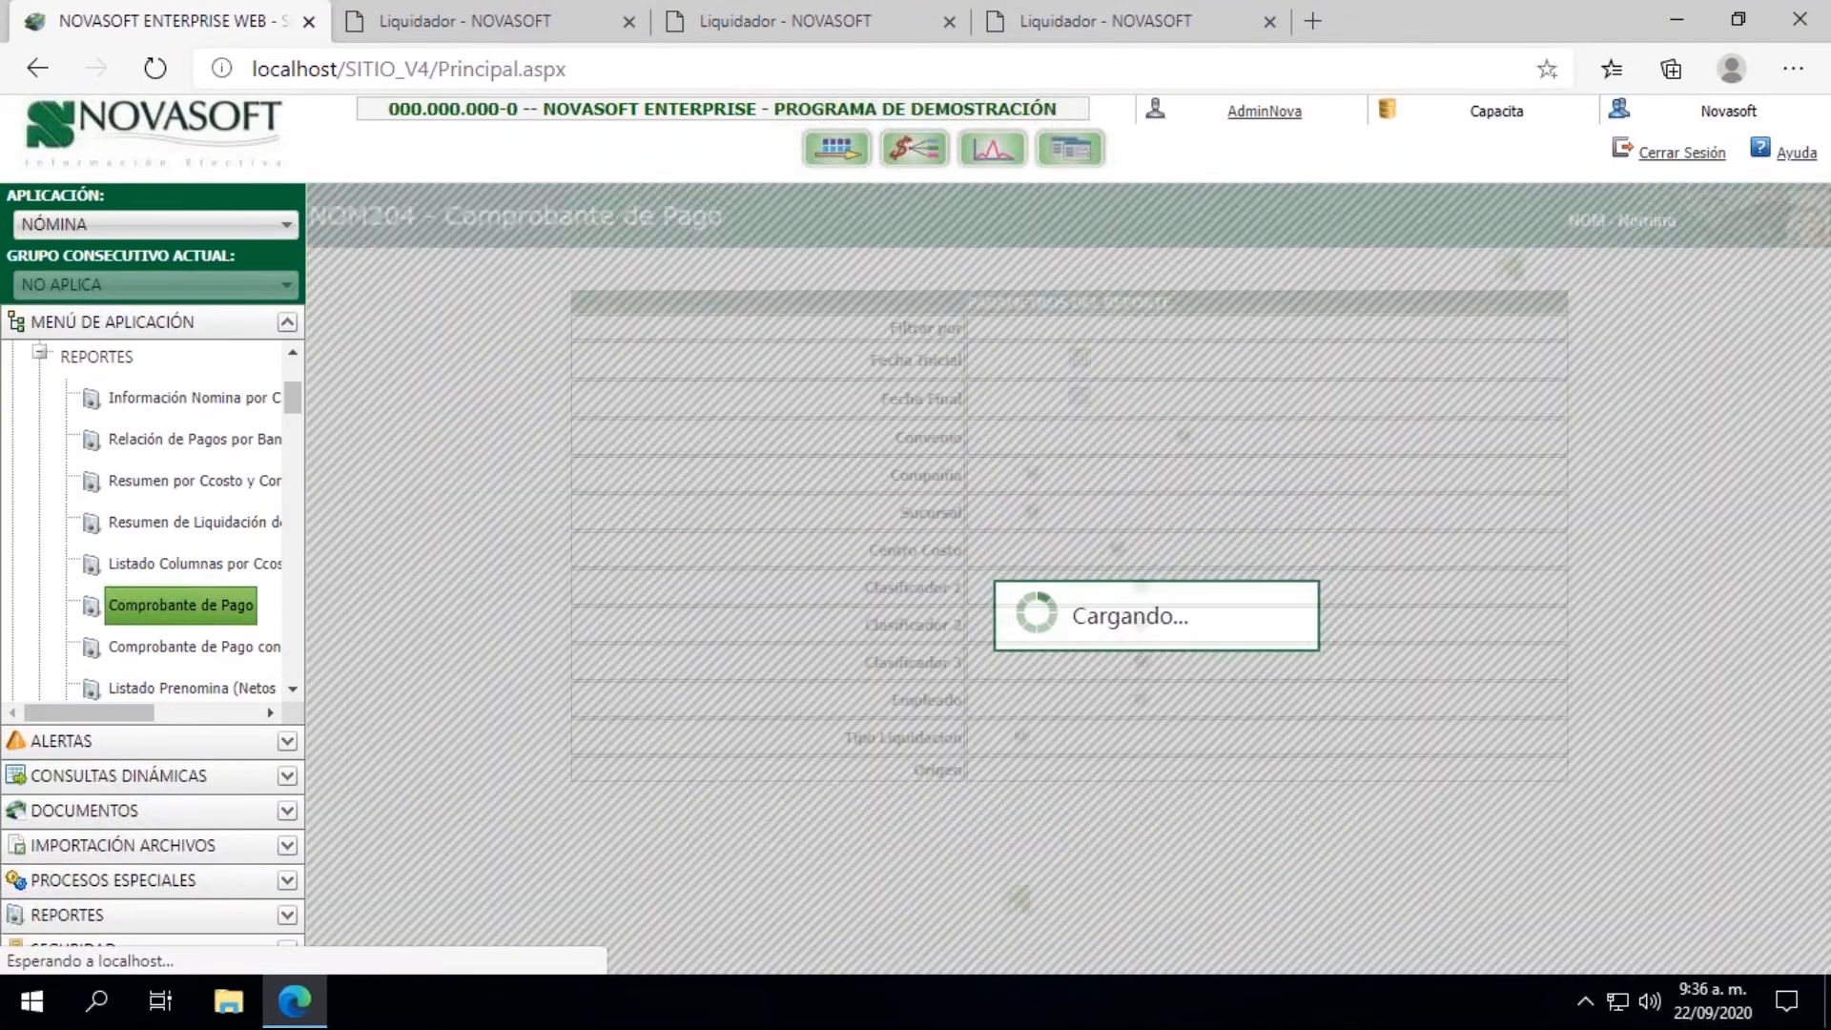
Step: Set the report's Fecha Inicial and Fecha Final to 31/07/2020
{"action": "left_click", "coordinate": [1089, 370]}
{"action": "left_click", "coordinate": [1003, 404]}
{"action": "left_click", "coordinate": [1002, 405]}
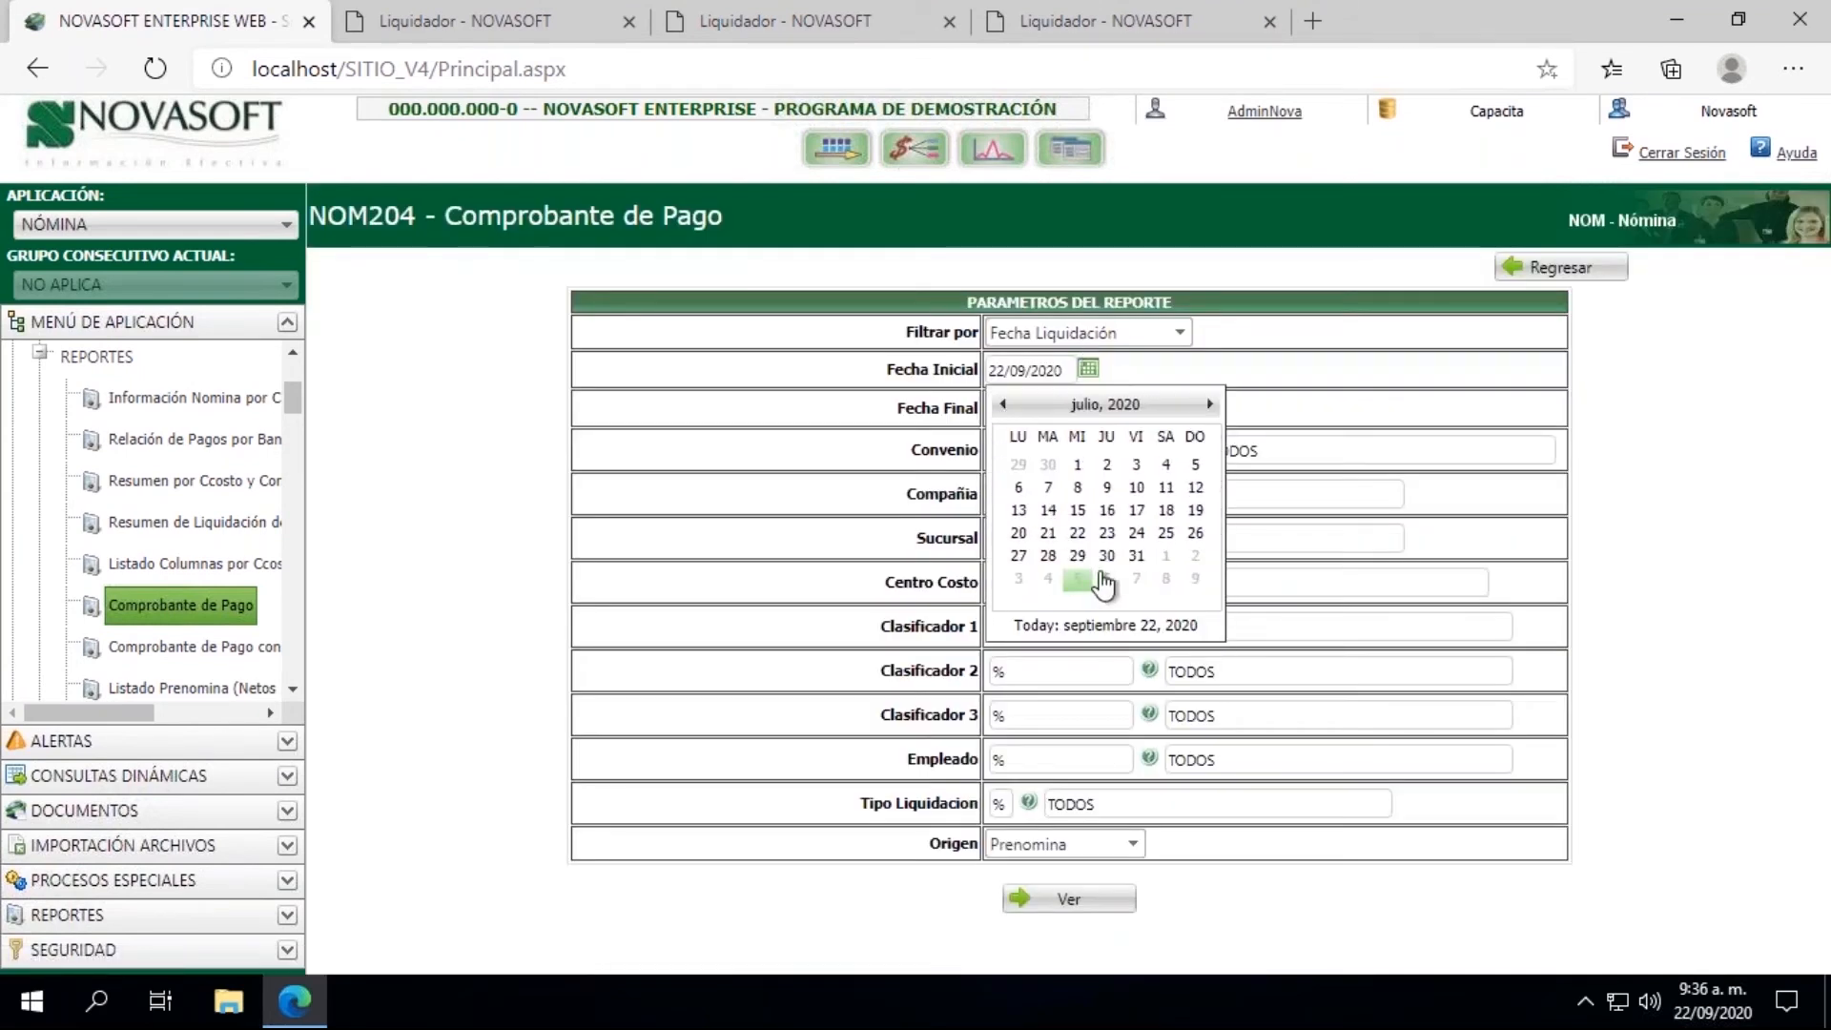
{"action": "left_click", "coordinate": [1141, 563]}
{"action": "left_click", "coordinate": [1088, 408]}
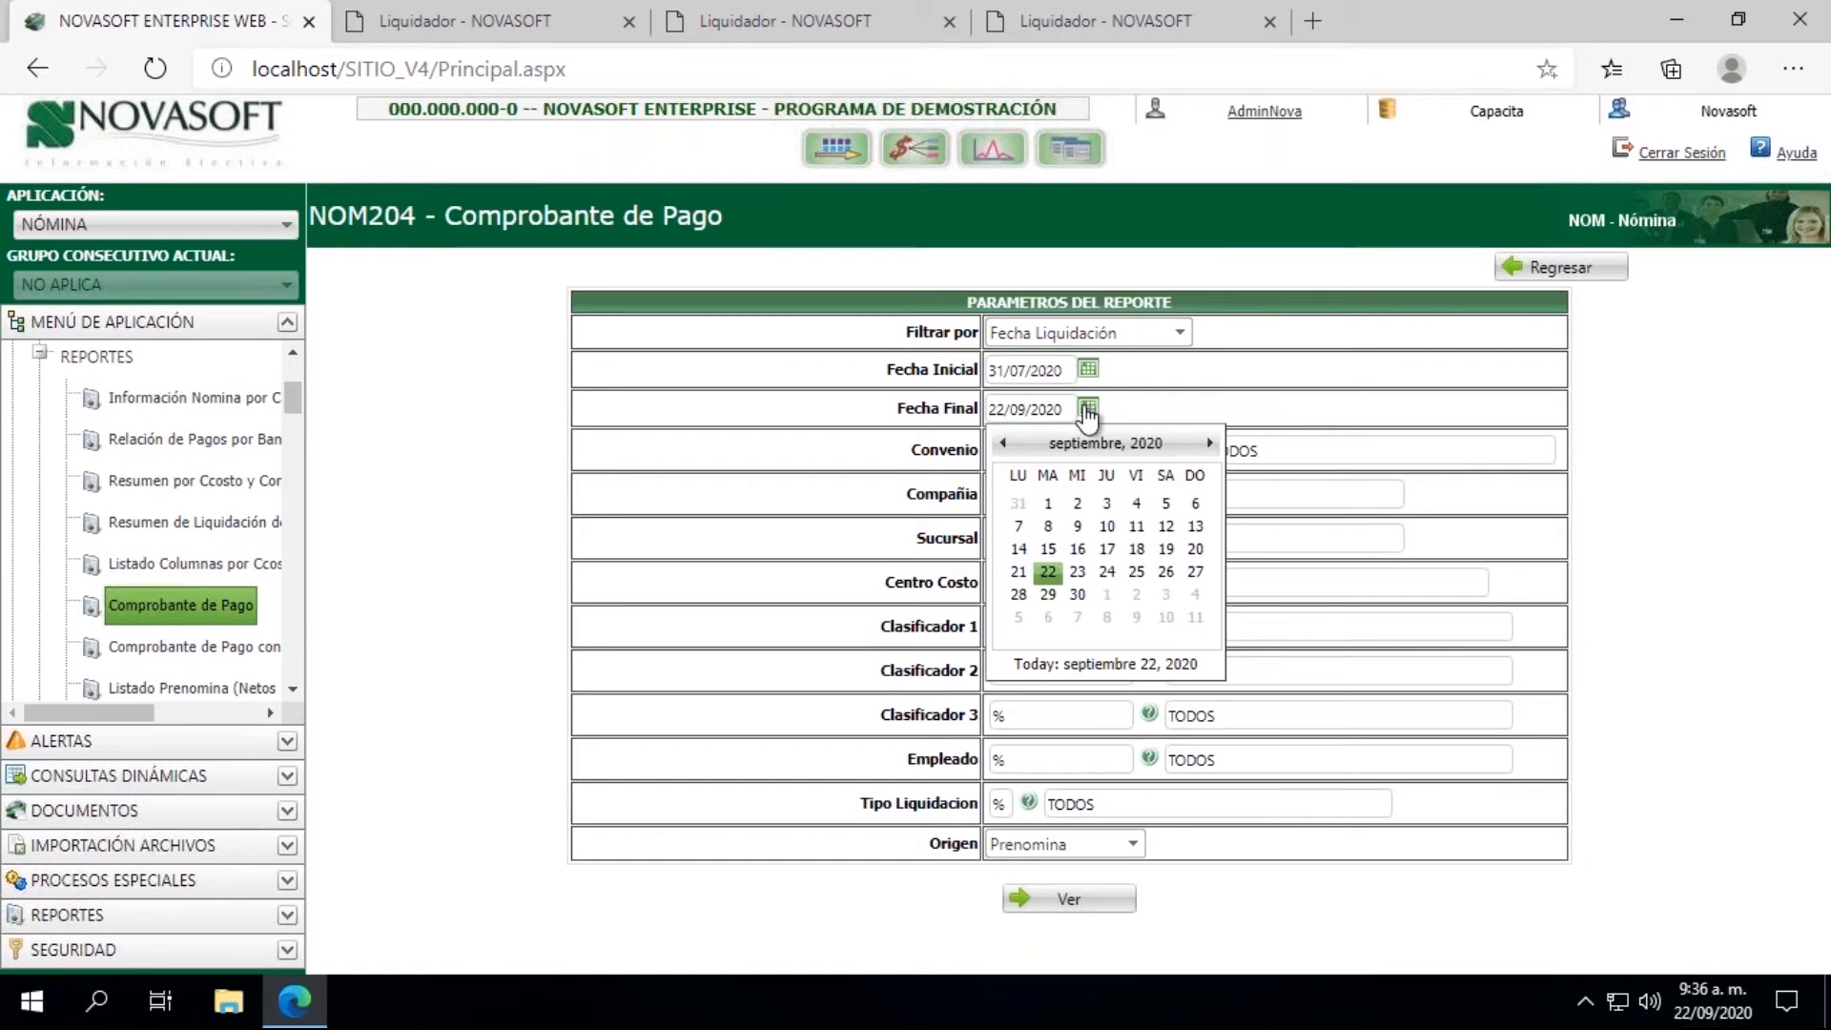
{"action": "left_click", "coordinate": [1001, 445]}
{"action": "left_click", "coordinate": [1002, 445]}
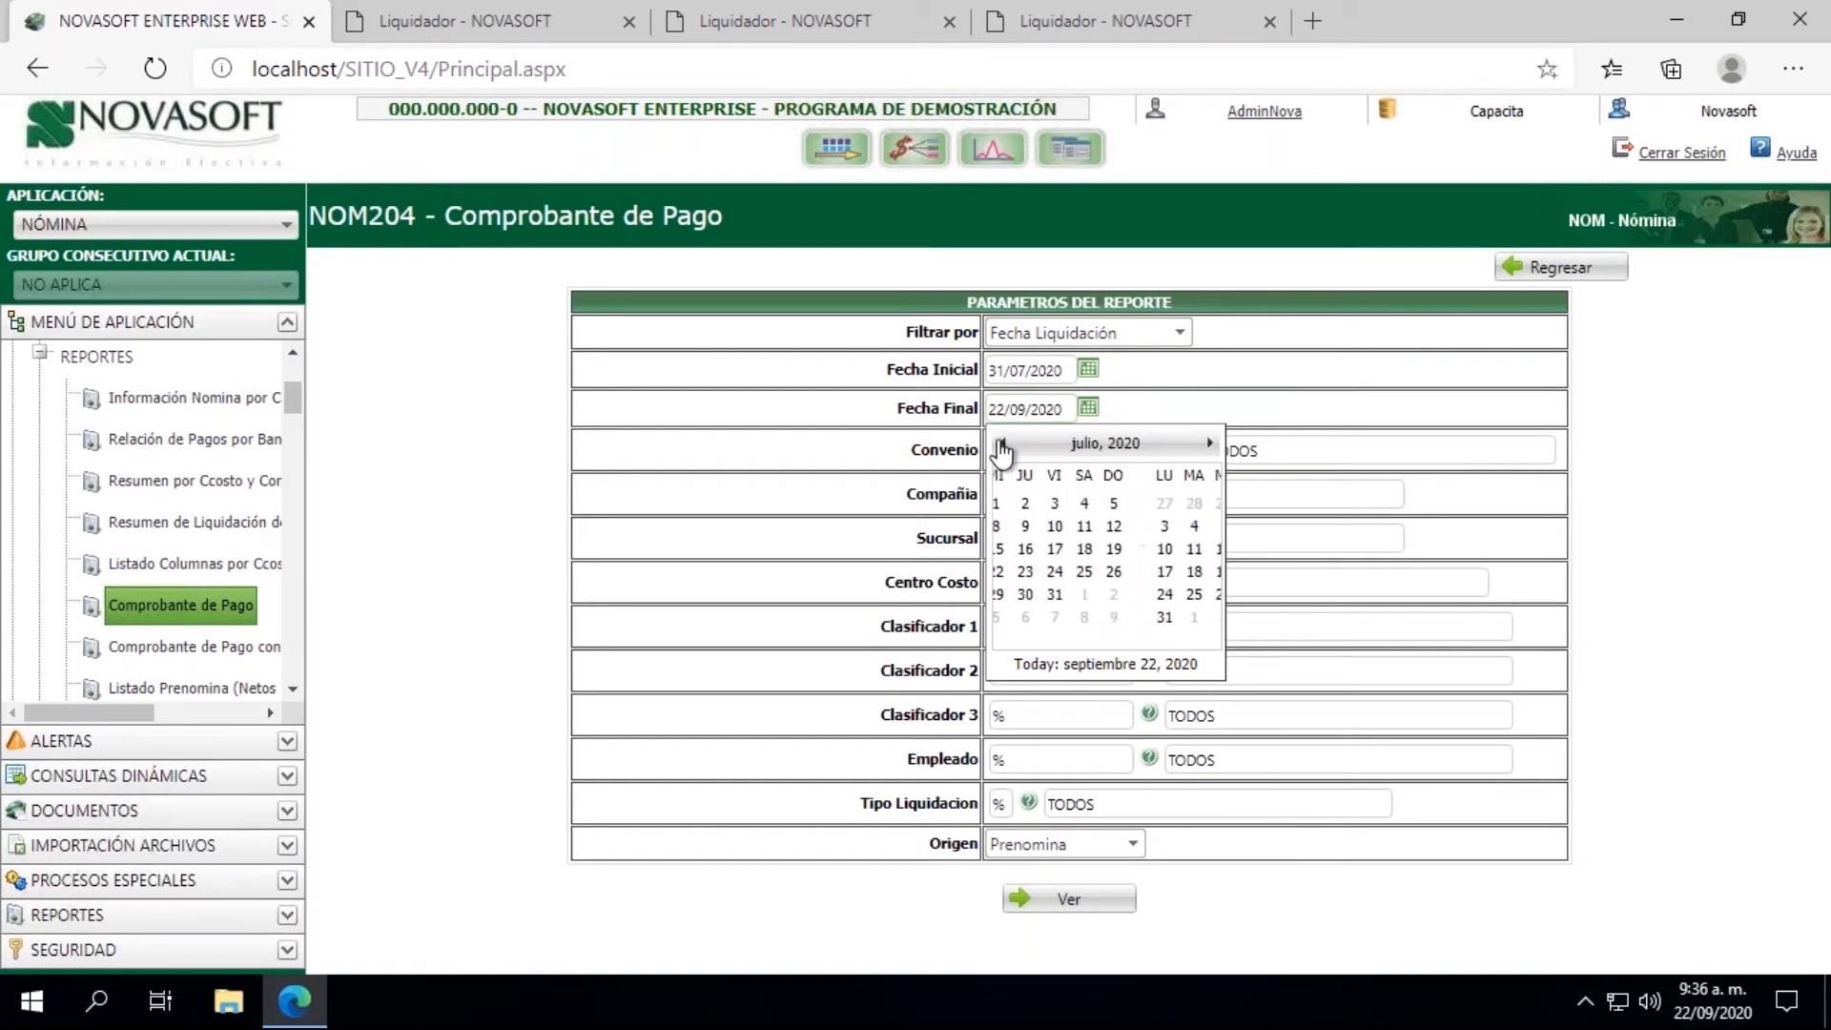
{"action": "left_click", "coordinate": [1135, 594]}
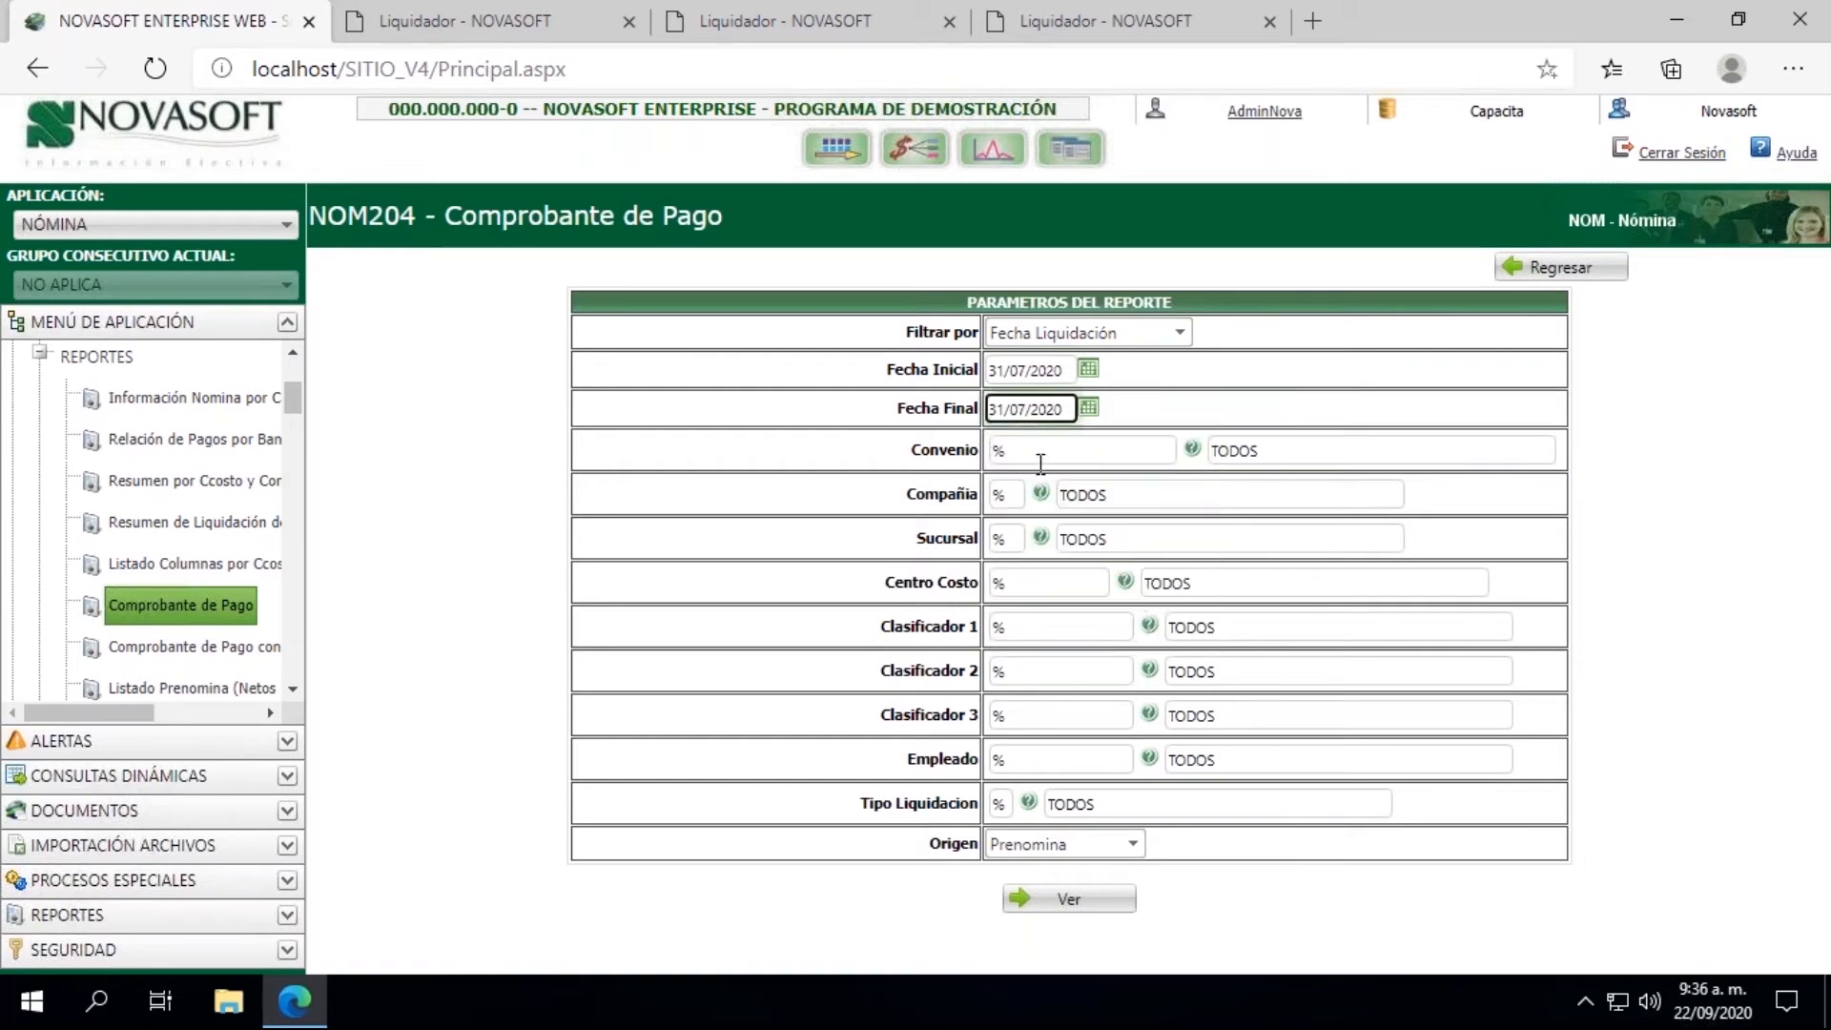
Step: Restrict the payslip to the employee's ID number and Tipo Liquidacion 01 with Origen Historico, and generate the report
{"action": "left_click", "coordinate": [1017, 758]}
{"action": "left_click", "coordinate": [1017, 756]}
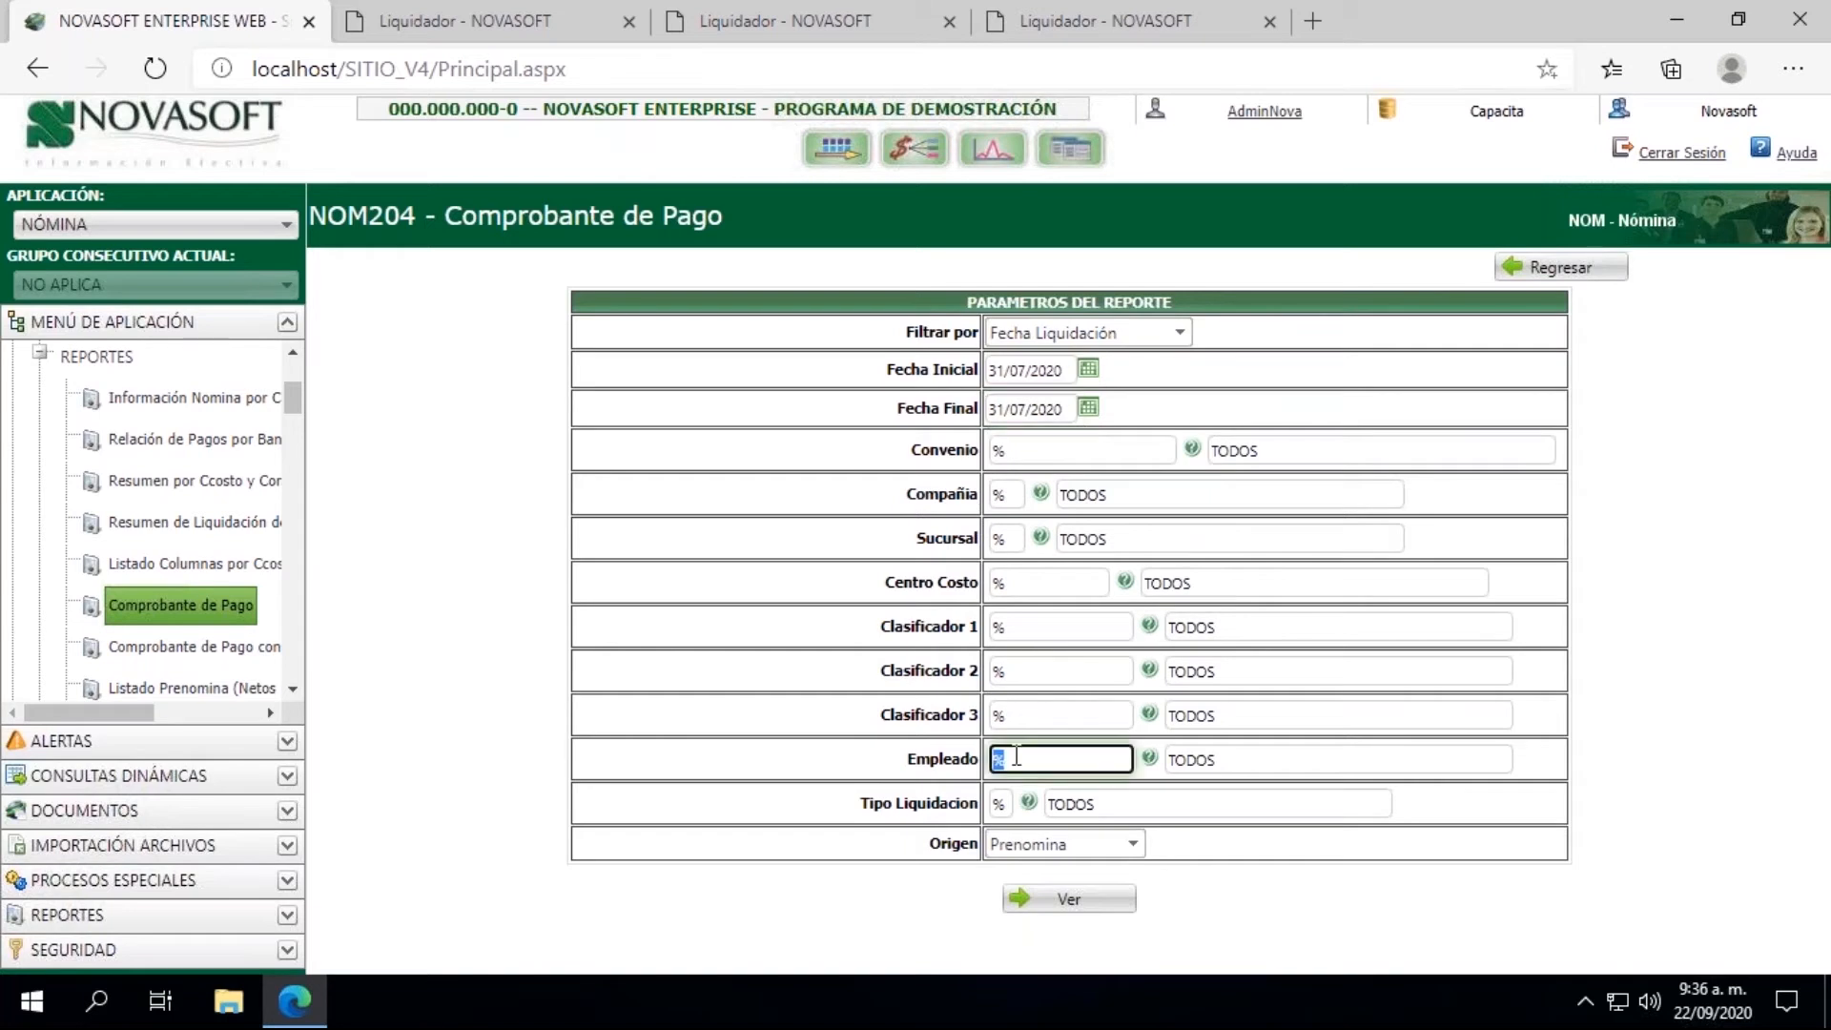
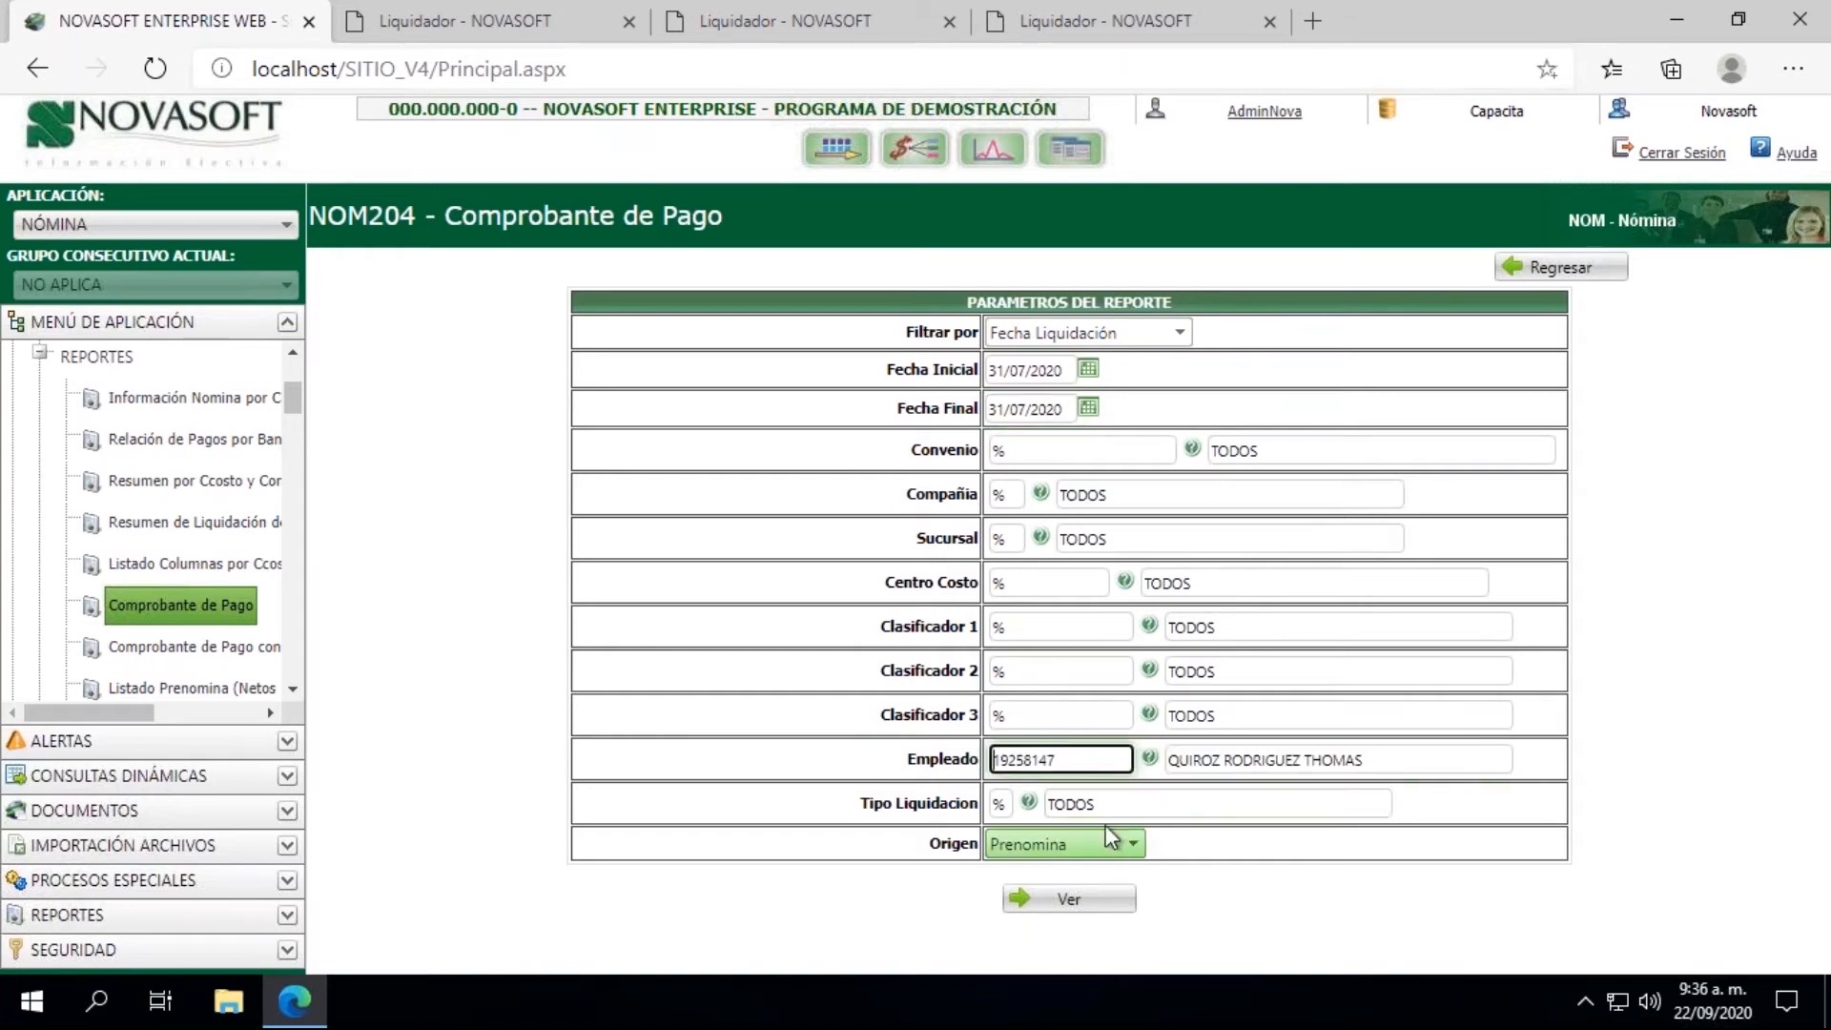
{"action": "left_click", "coordinate": [1006, 804]}
{"action": "type", "text": "01"}
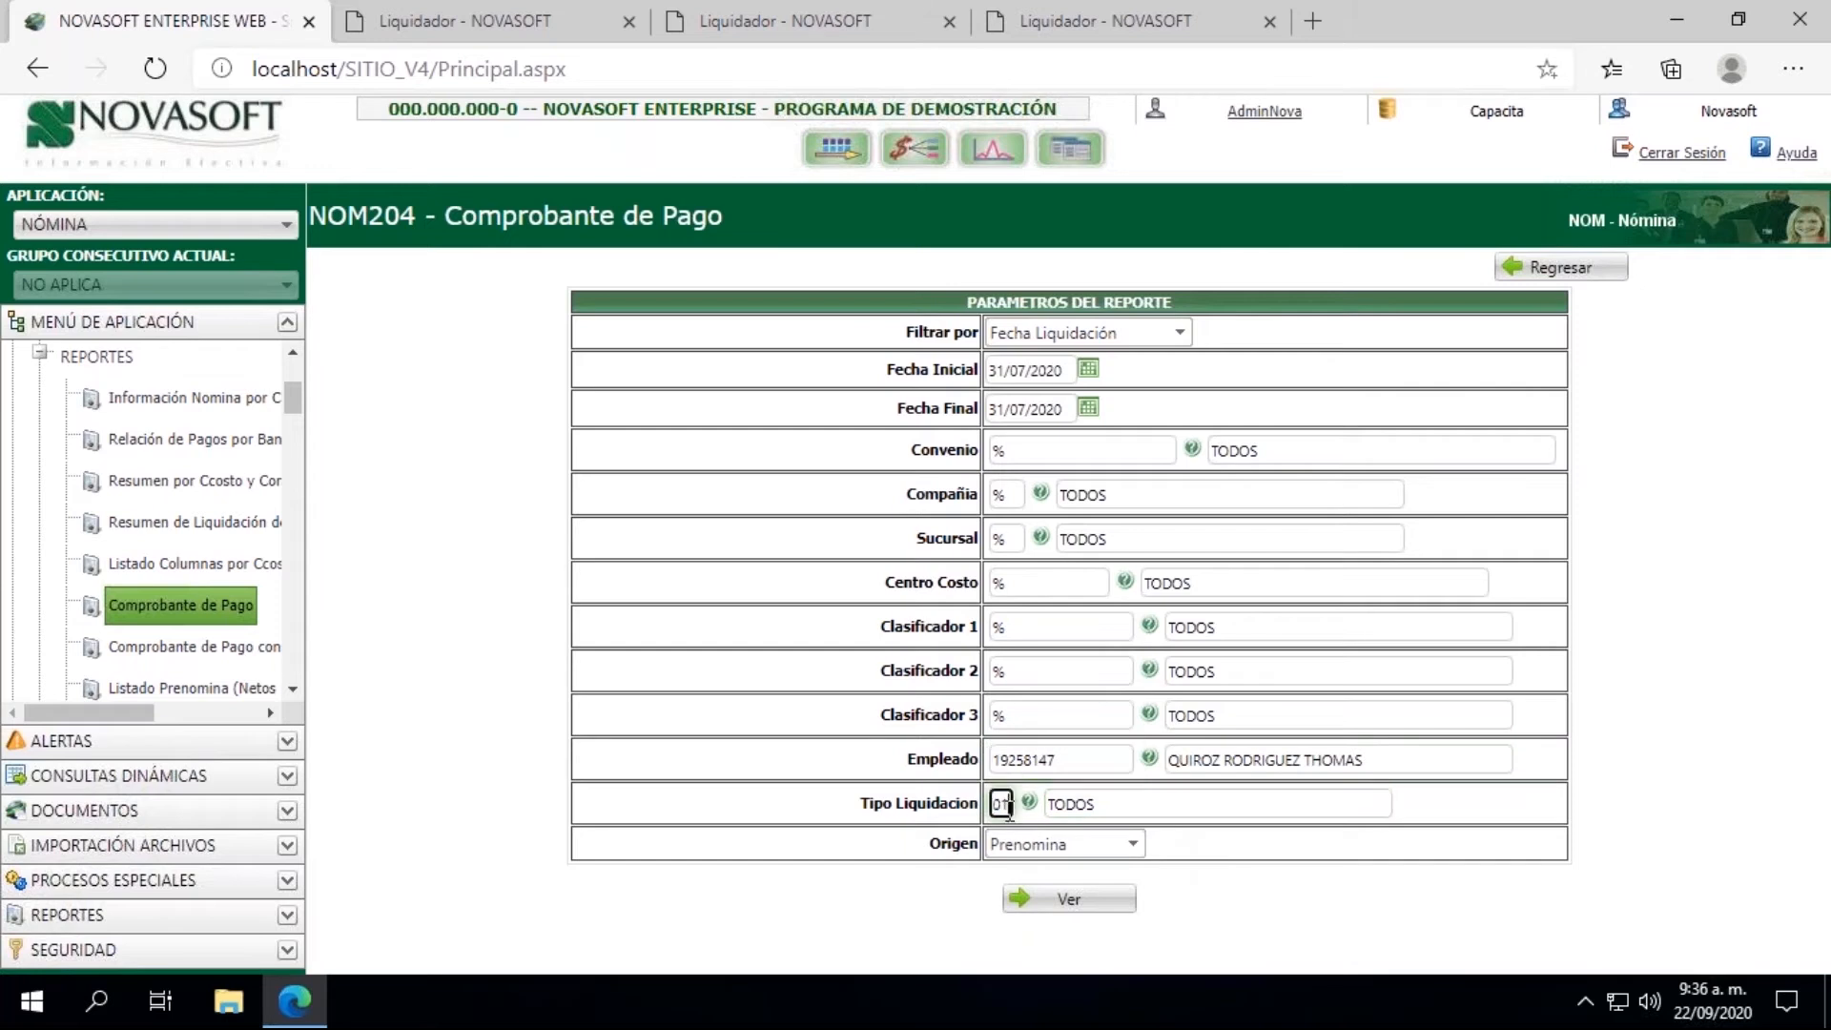
{"action": "left_click", "coordinate": [1070, 845]}
{"action": "left_click", "coordinate": [1051, 893]}
{"action": "left_click", "coordinate": [1063, 906]}
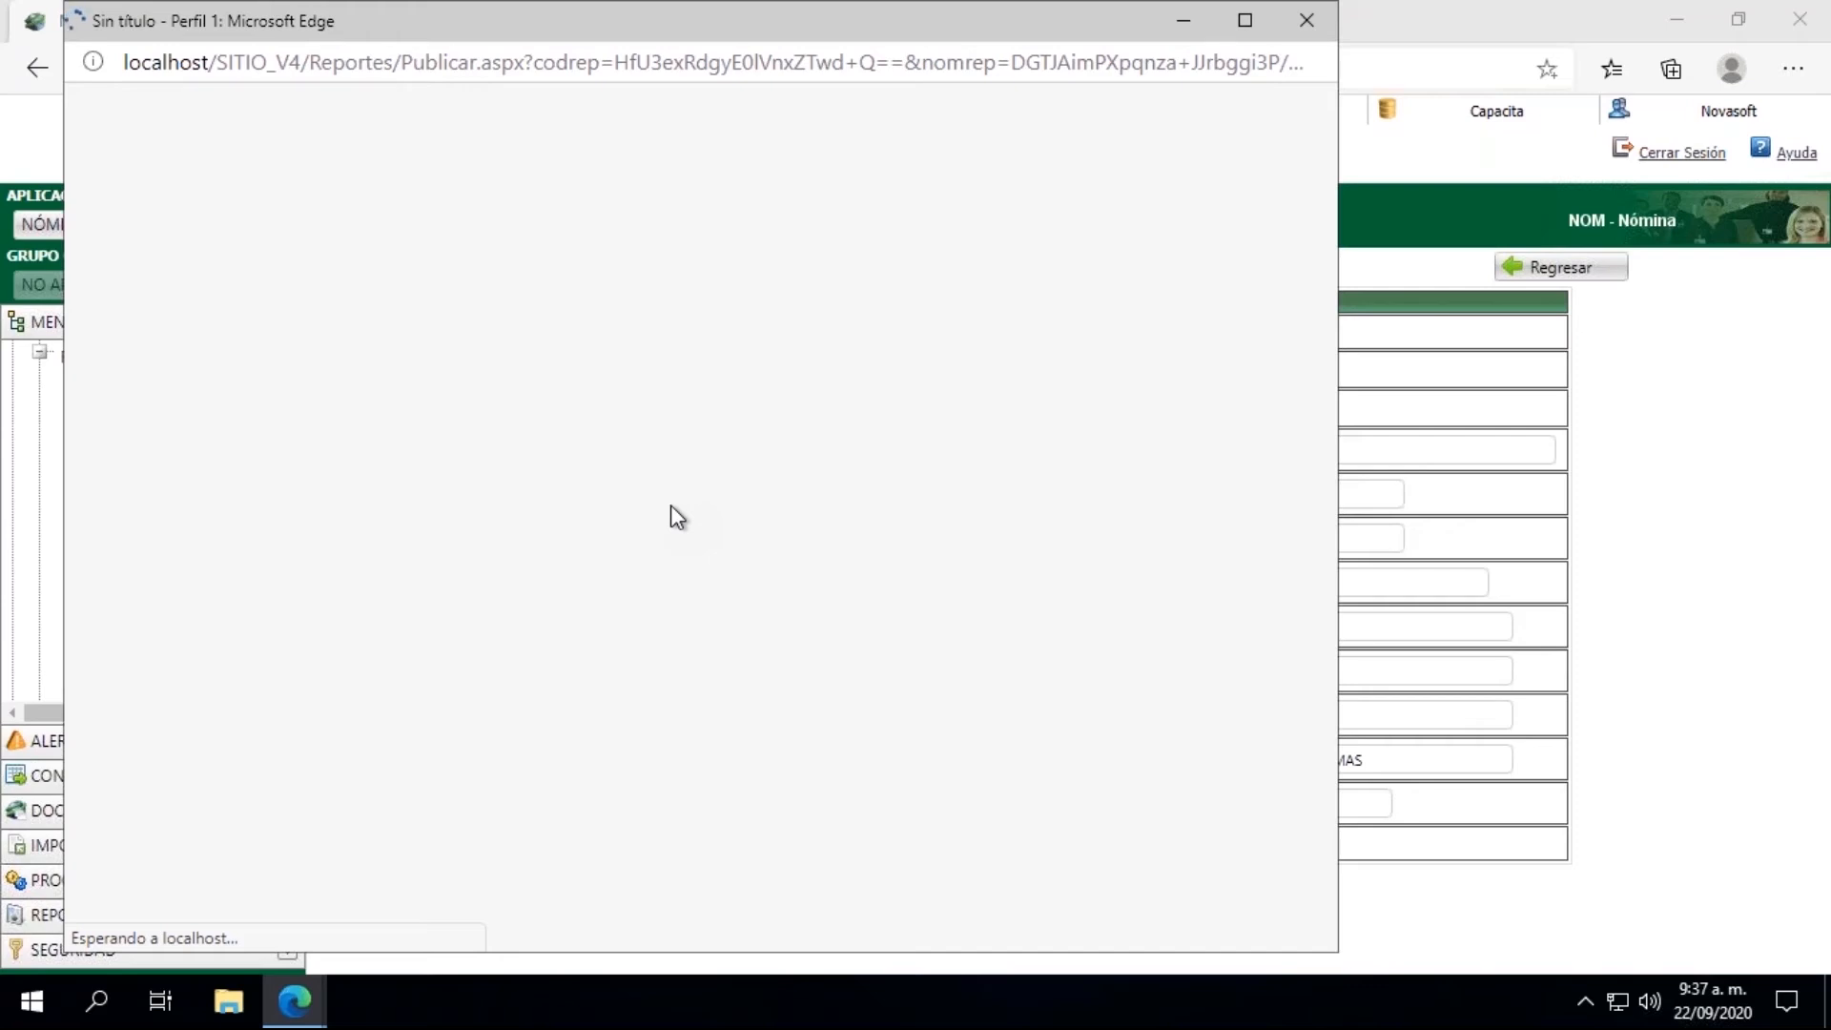
Step: Return to Proceso de Liquidación and add a selection criterion where Cédula equals the employee's ID number
{"action": "left_click", "coordinate": [1406, 6]}
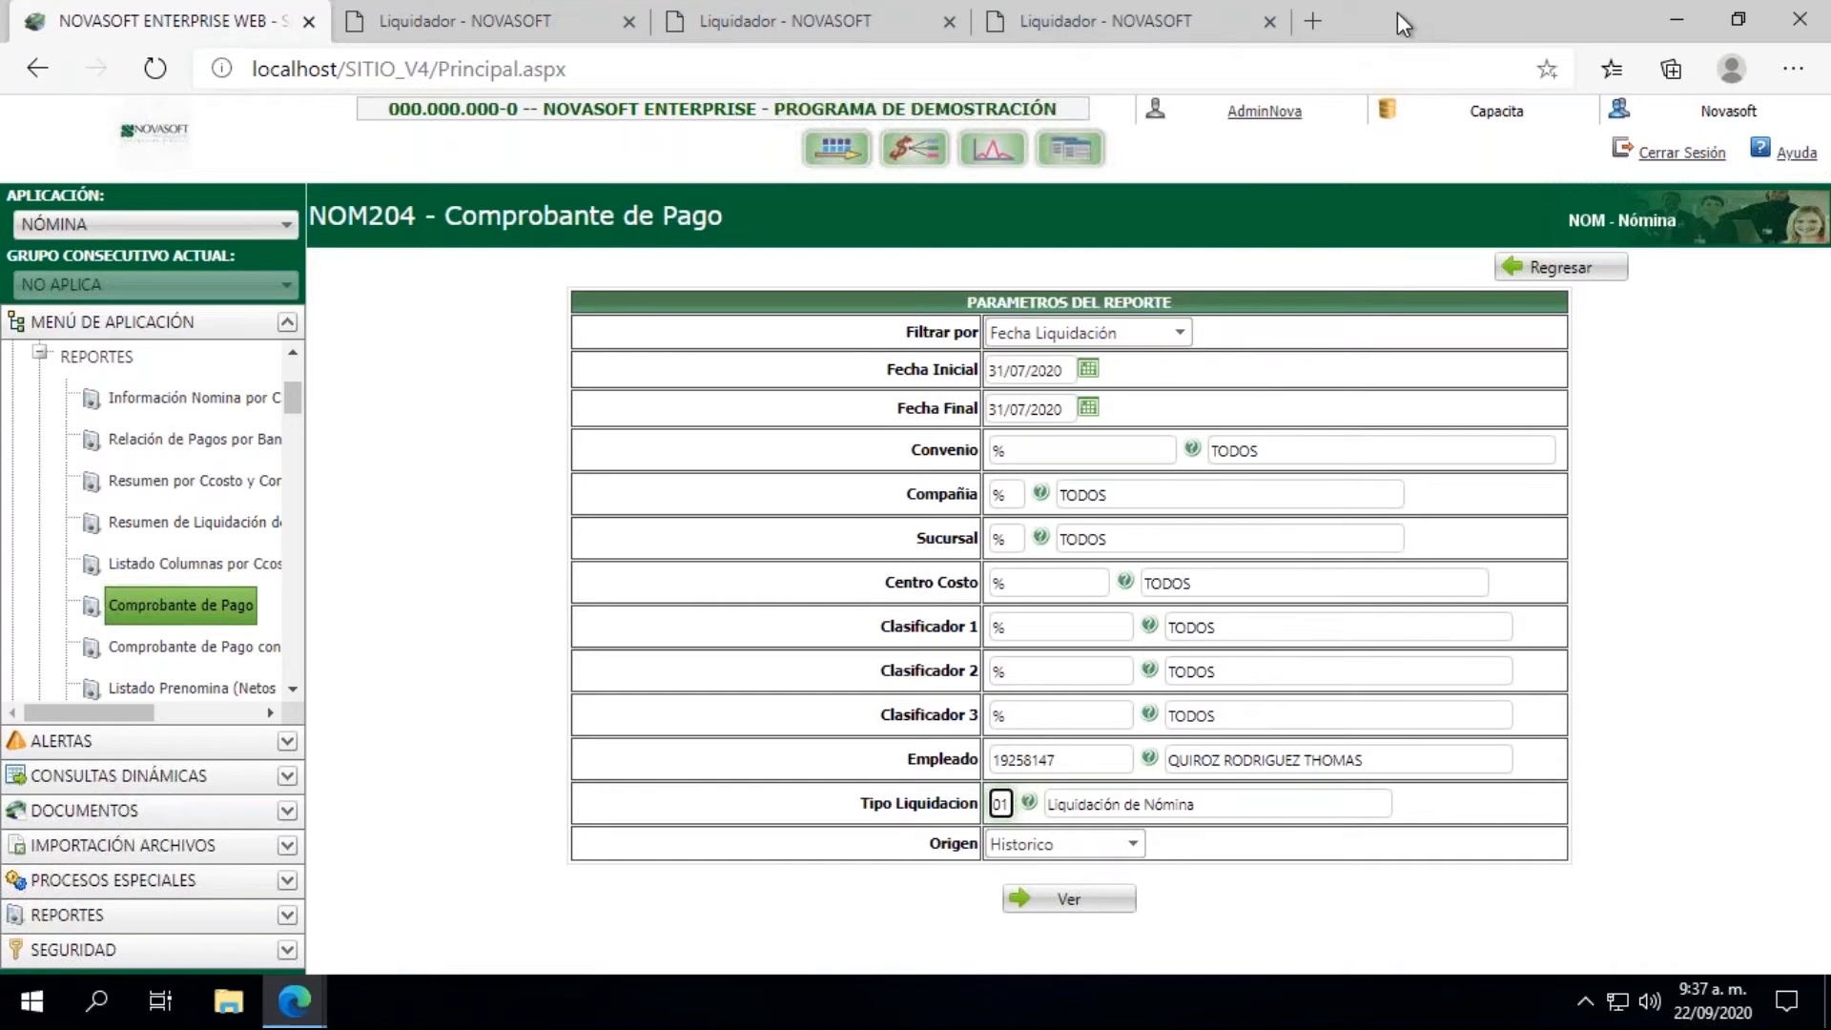
{"action": "left_click", "coordinate": [1124, 26]}
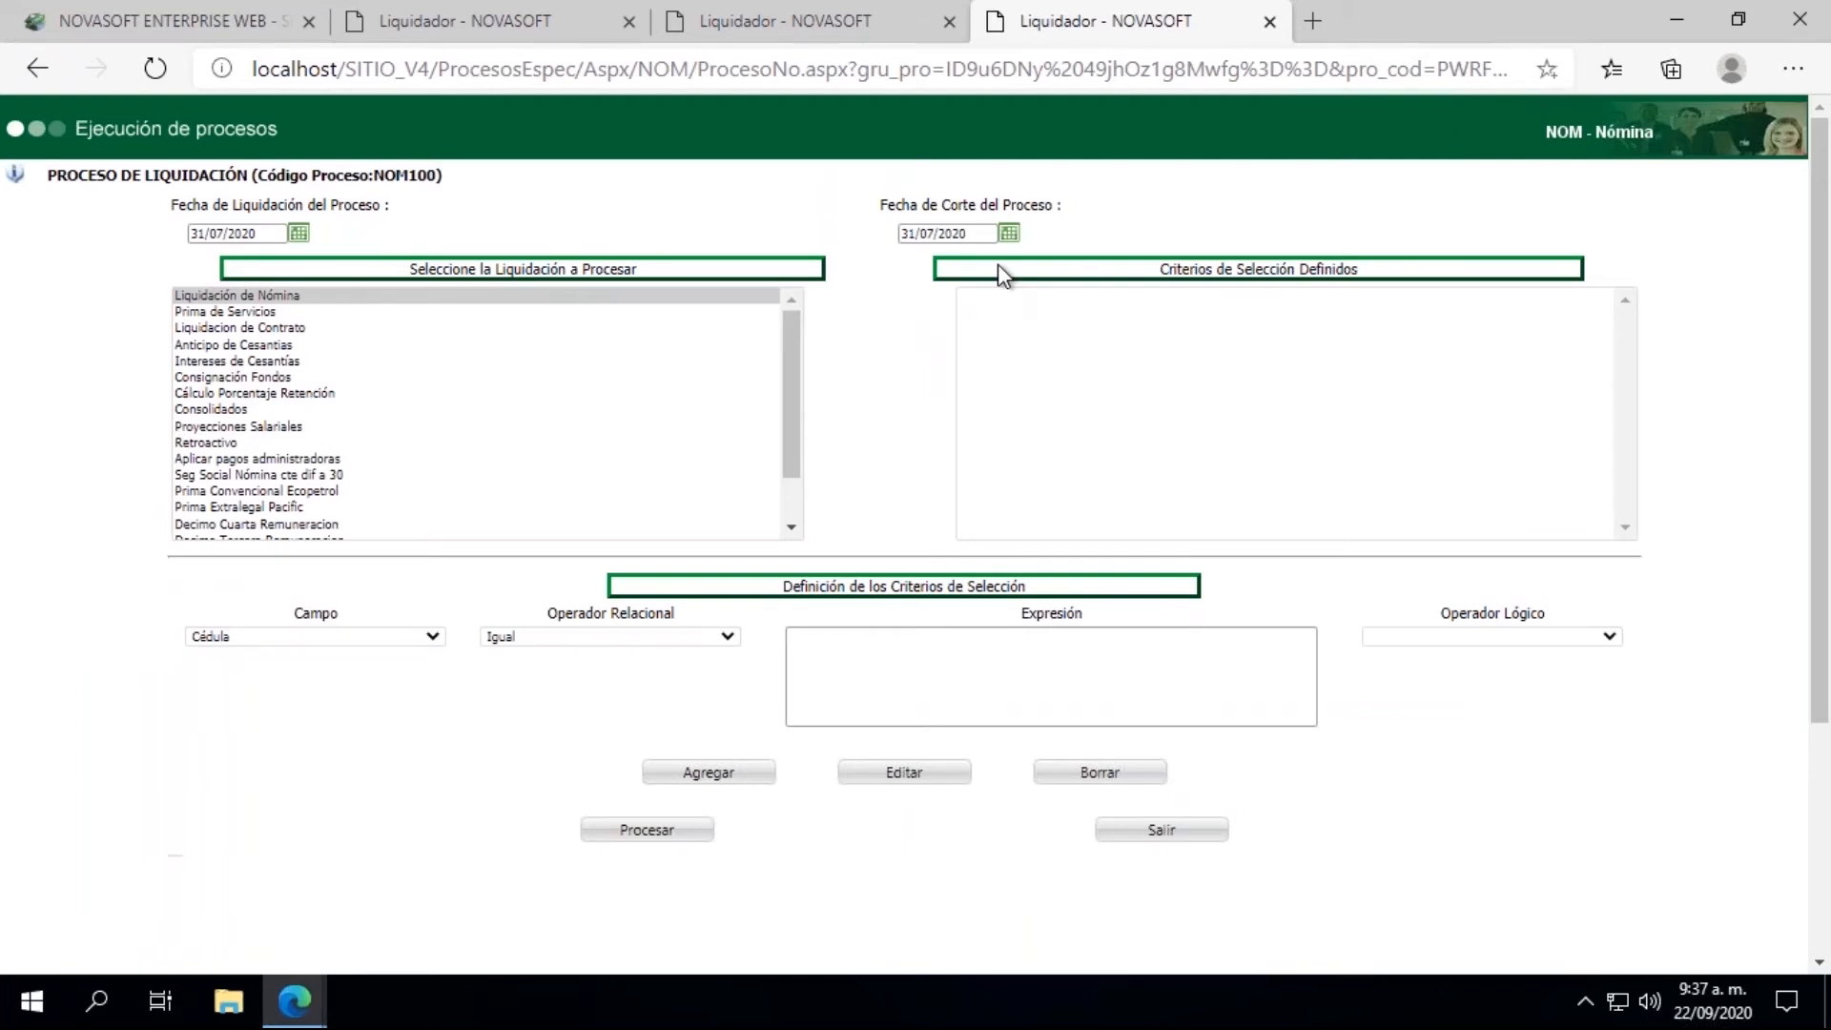
{"action": "left_click", "coordinate": [823, 668]}
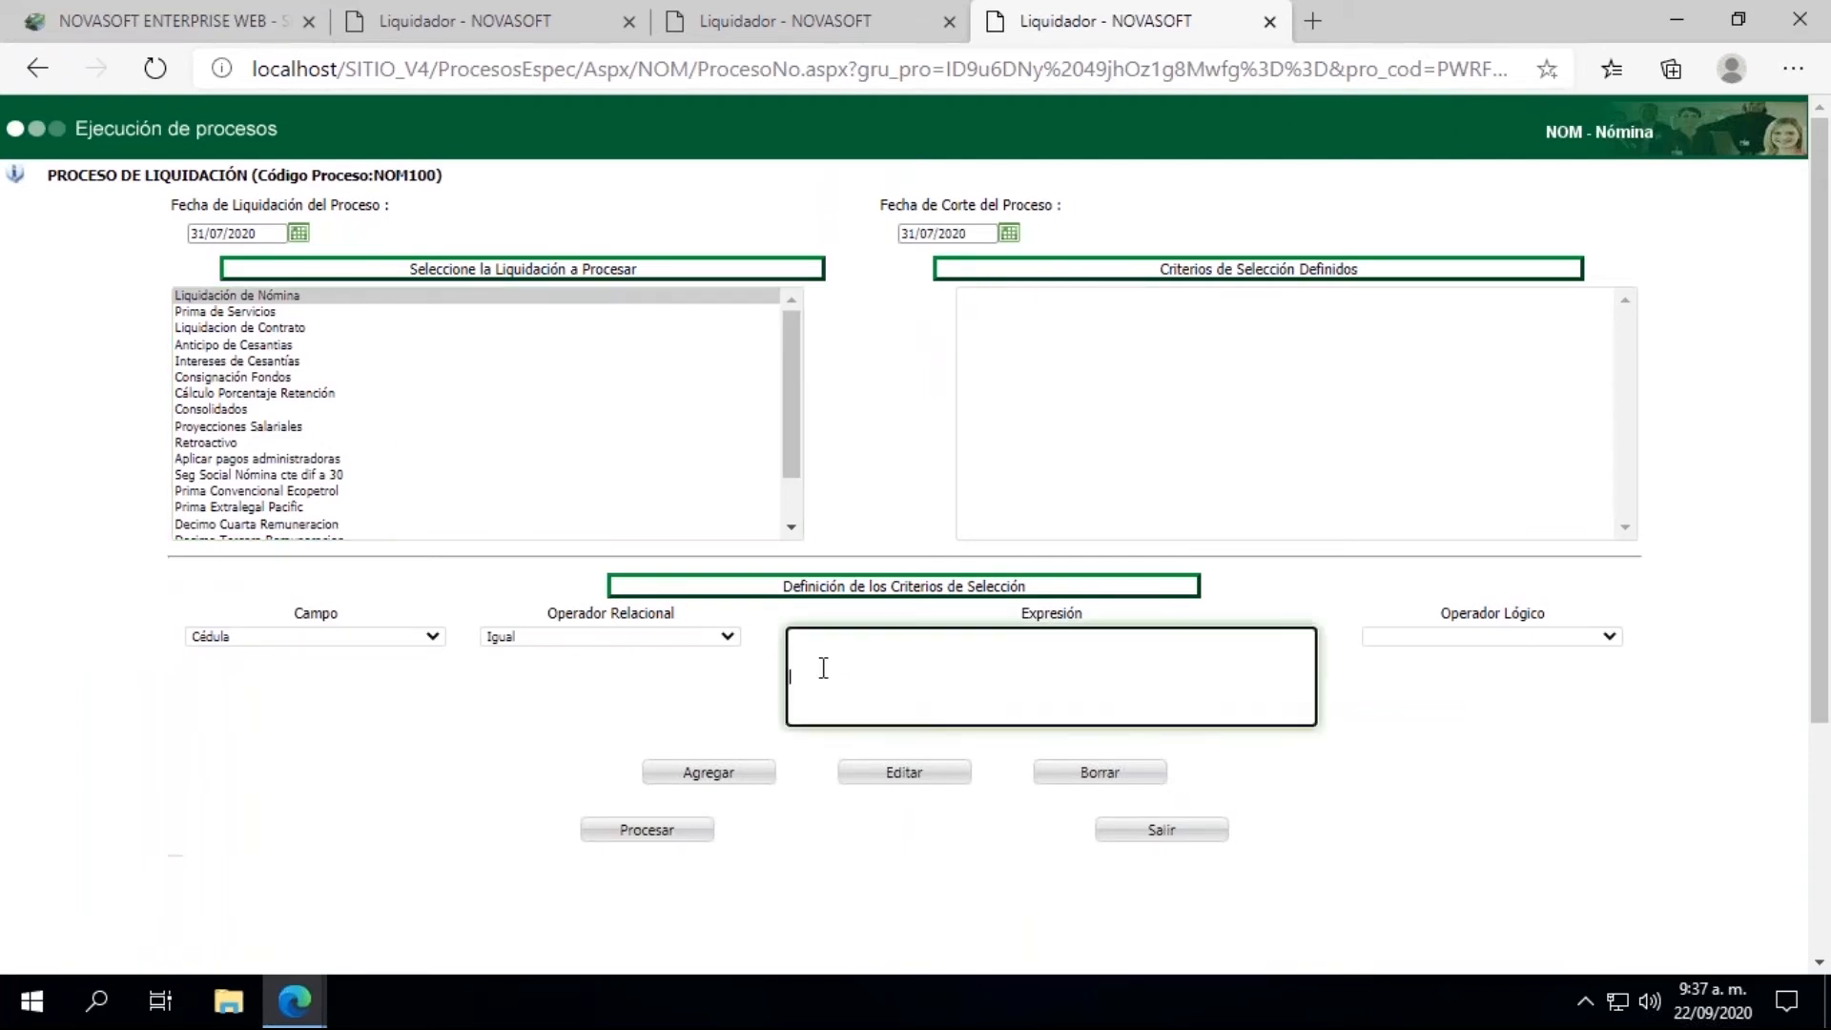
{"action": "left_click", "coordinate": [726, 780]}
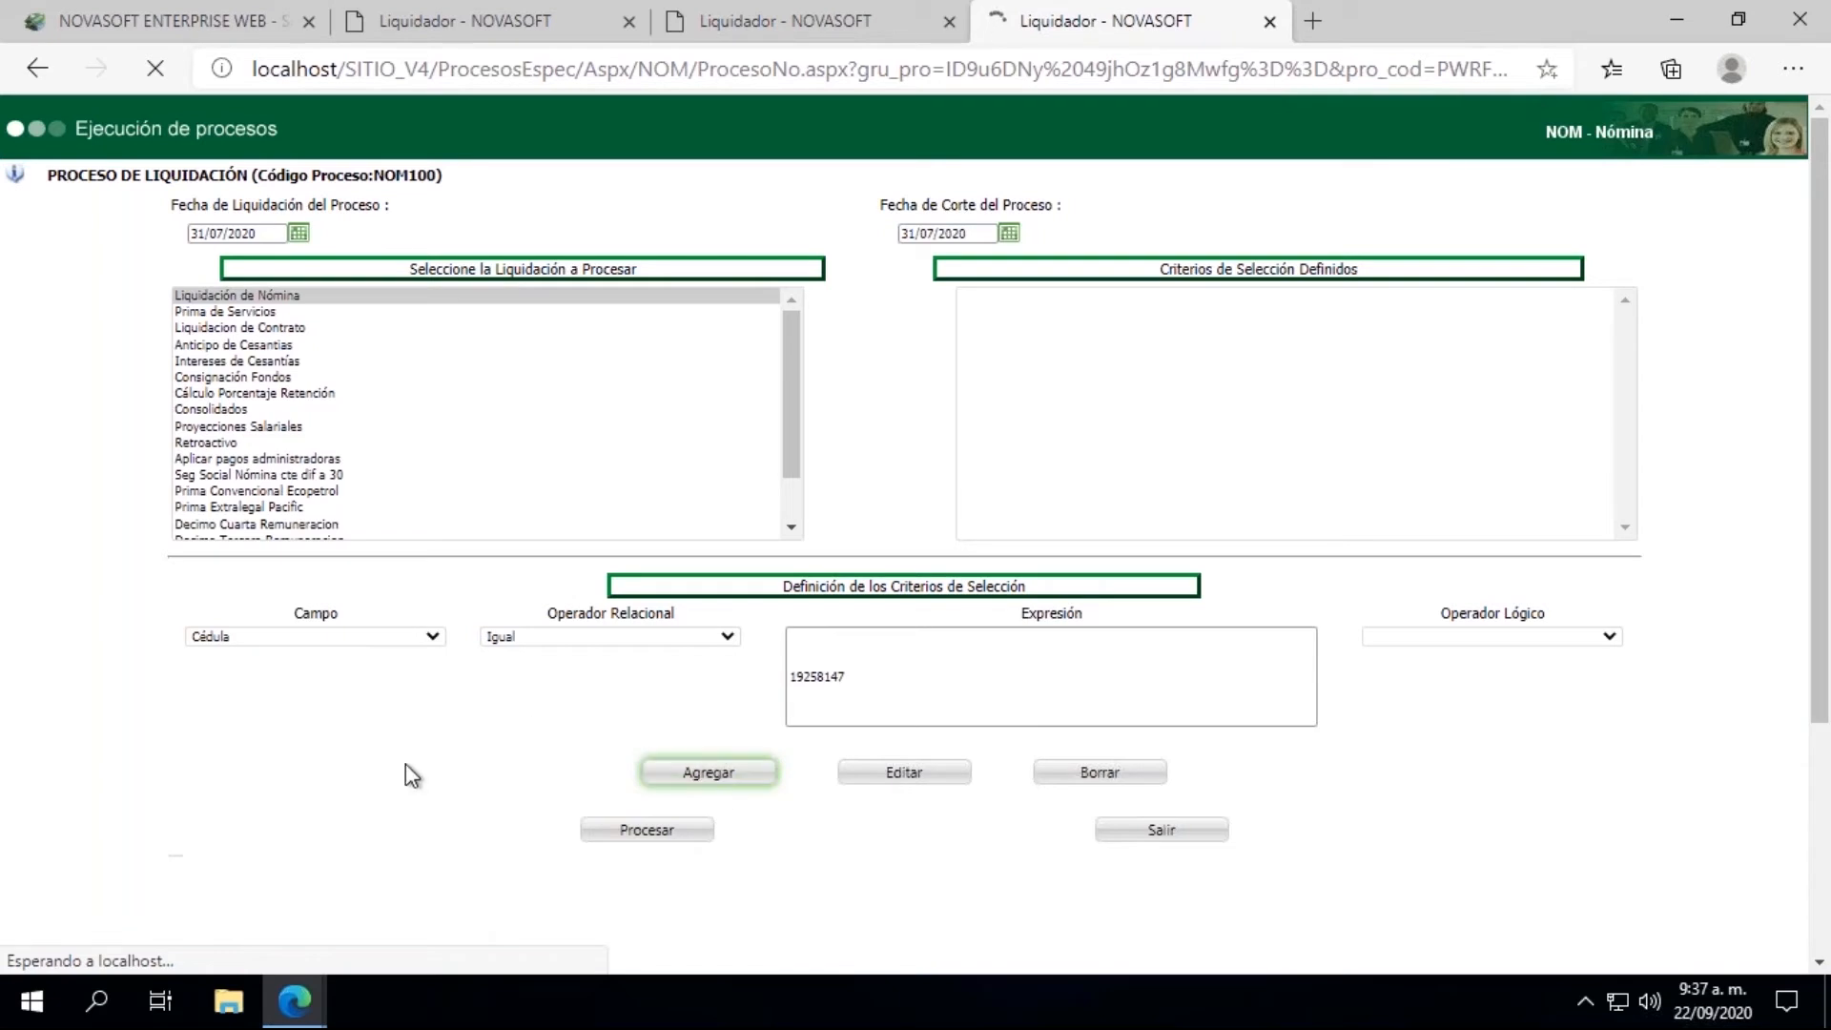
Step: Review the generated historical payslip's earnings and deductions, and minimize its report window
{"action": "mouse_move", "coordinate": [307, 1003]}
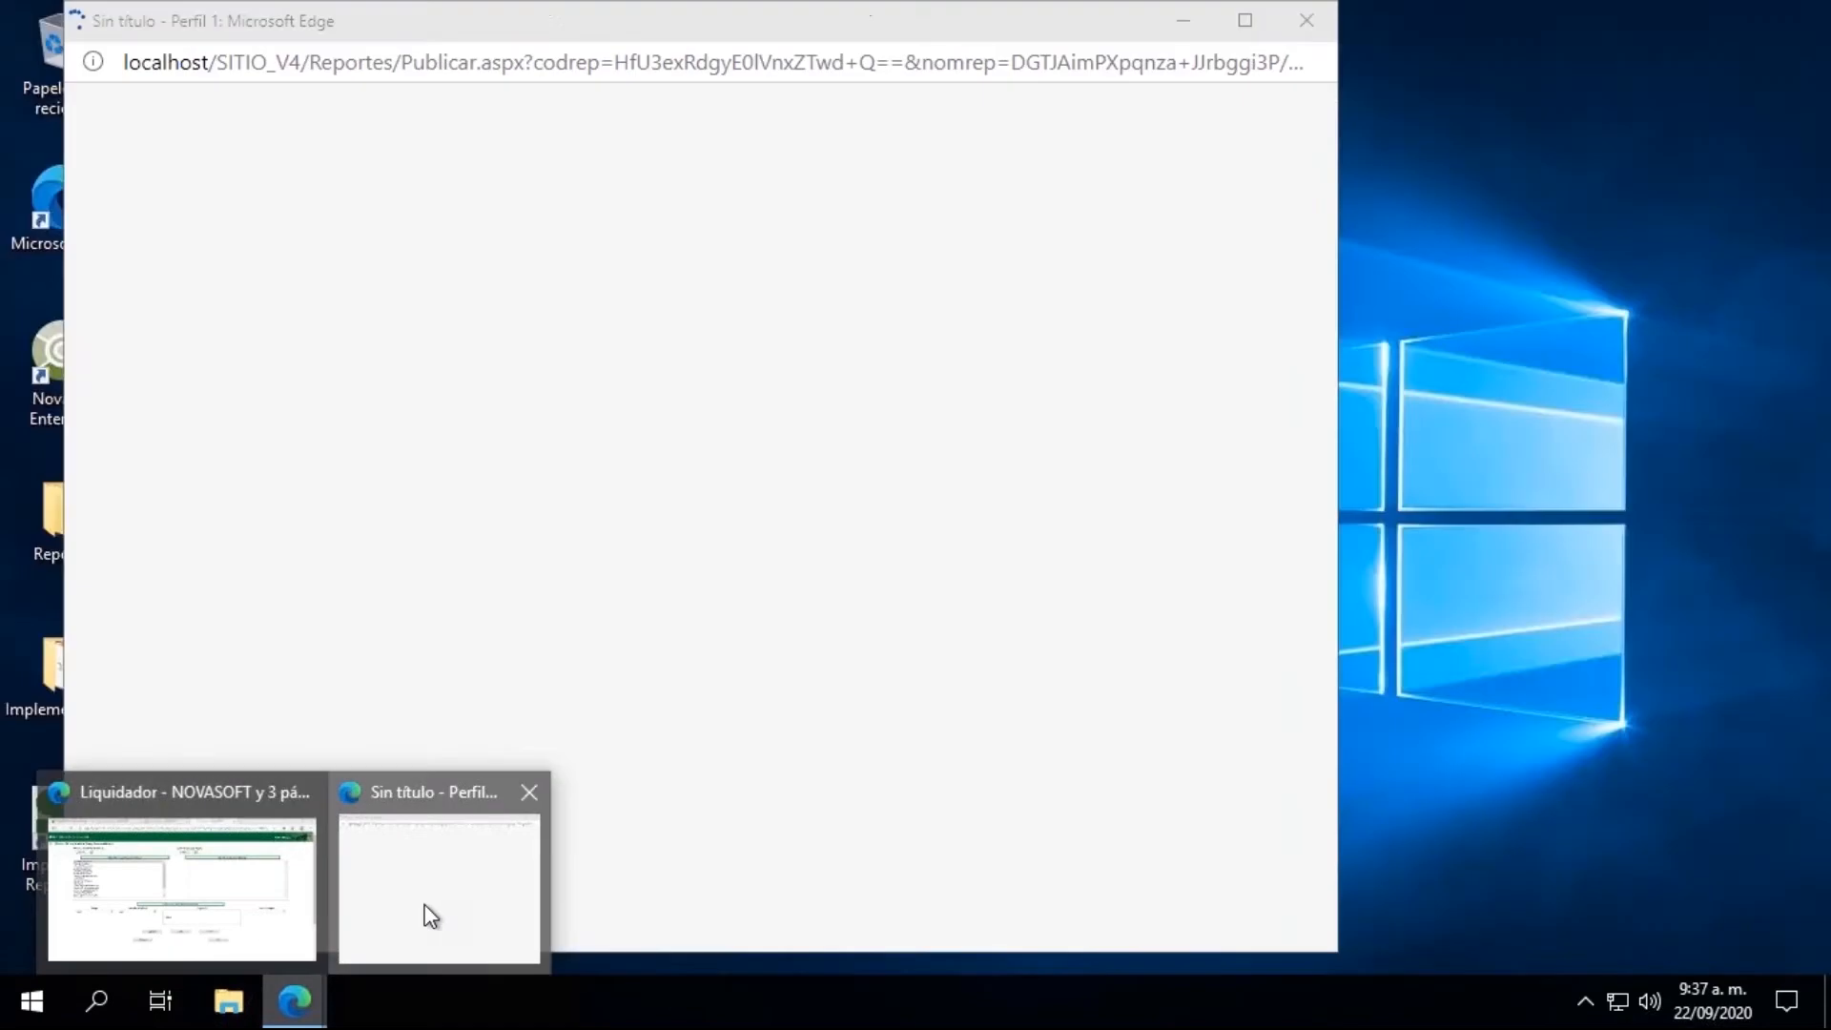
{"action": "left_click", "coordinate": [431, 916]}
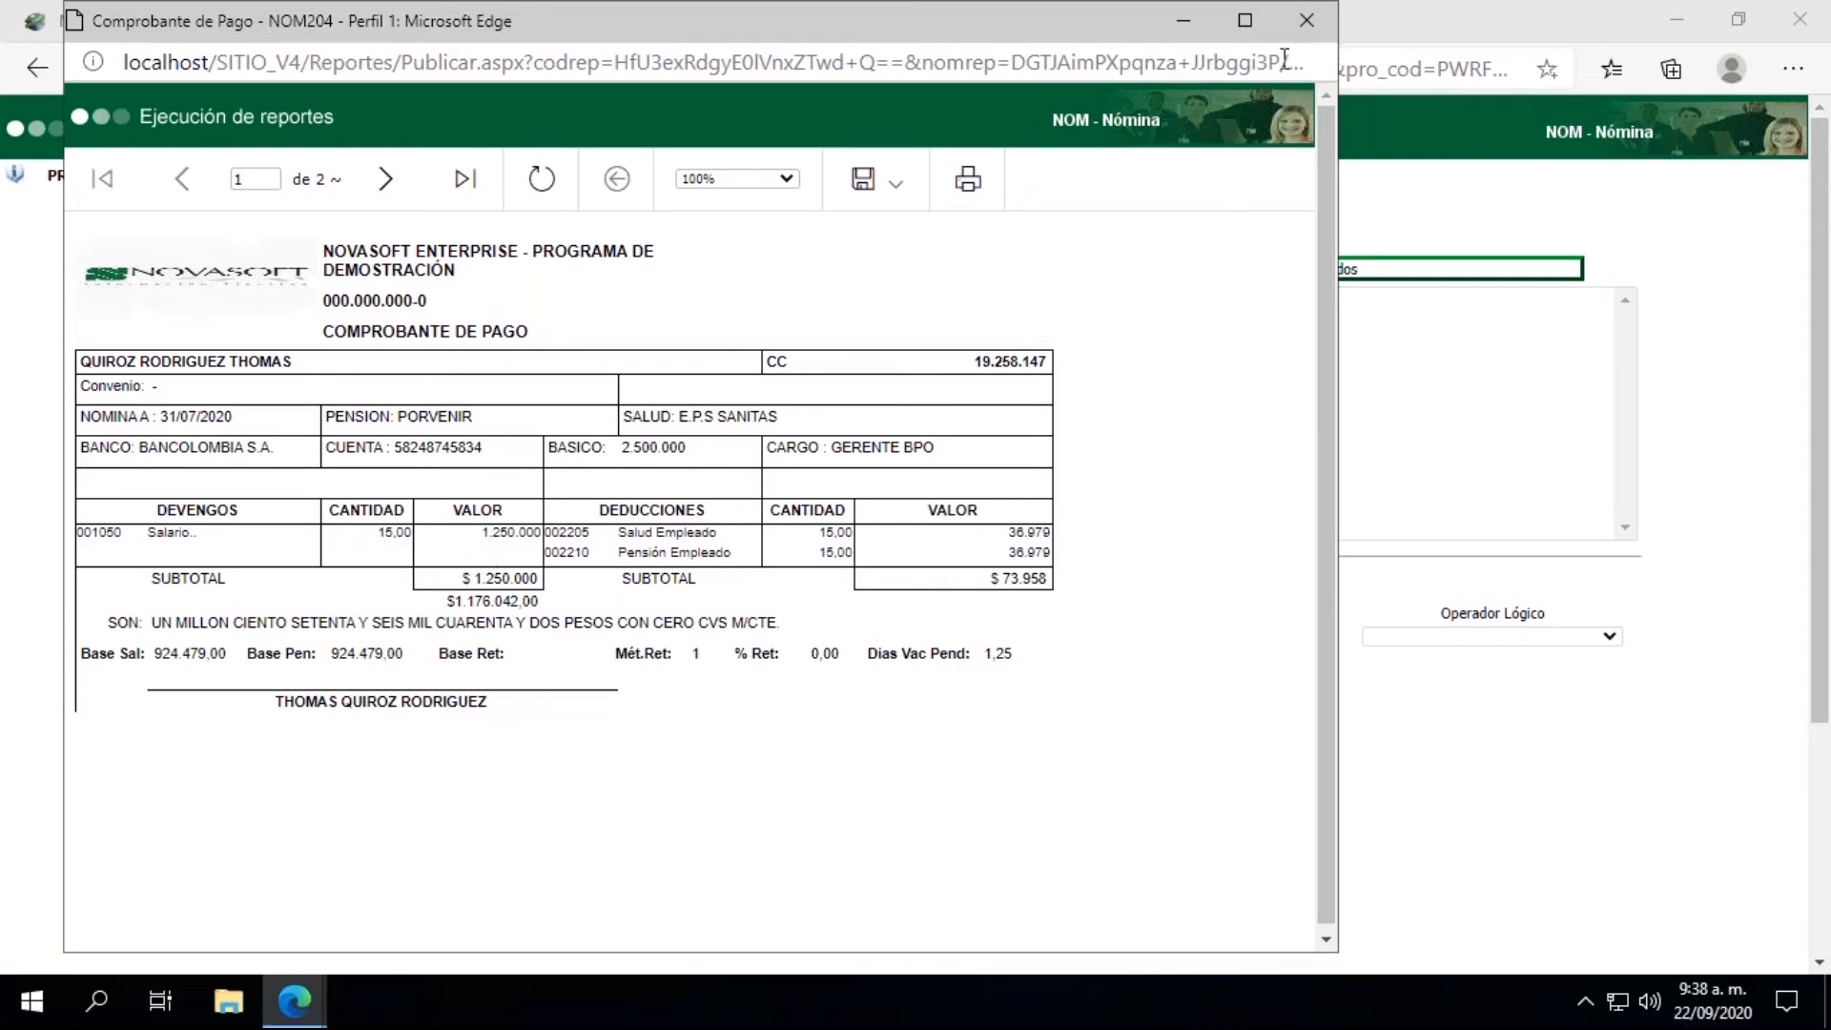
{"action": "left_click", "coordinate": [1182, 21]}
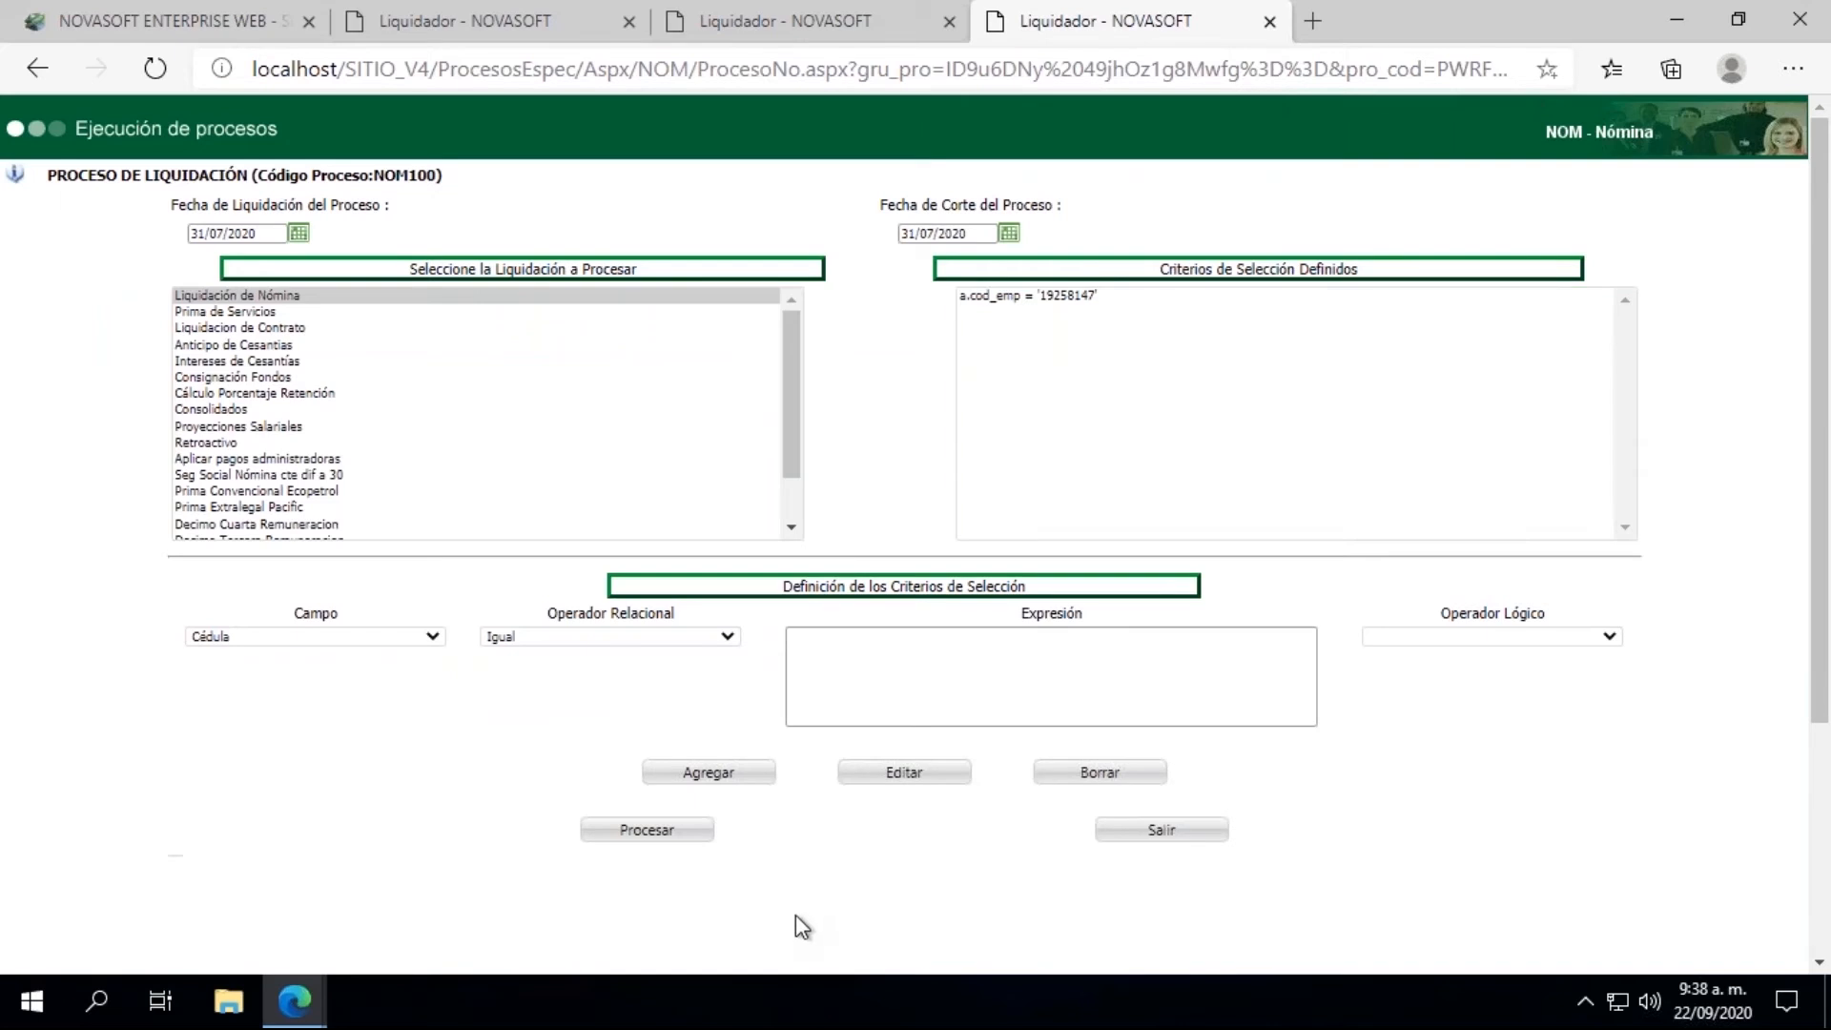
Step: Process the Liquidación de Nómina for the selected employee, review the resulting warnings and close the results window
{"action": "left_click", "coordinate": [627, 833]}
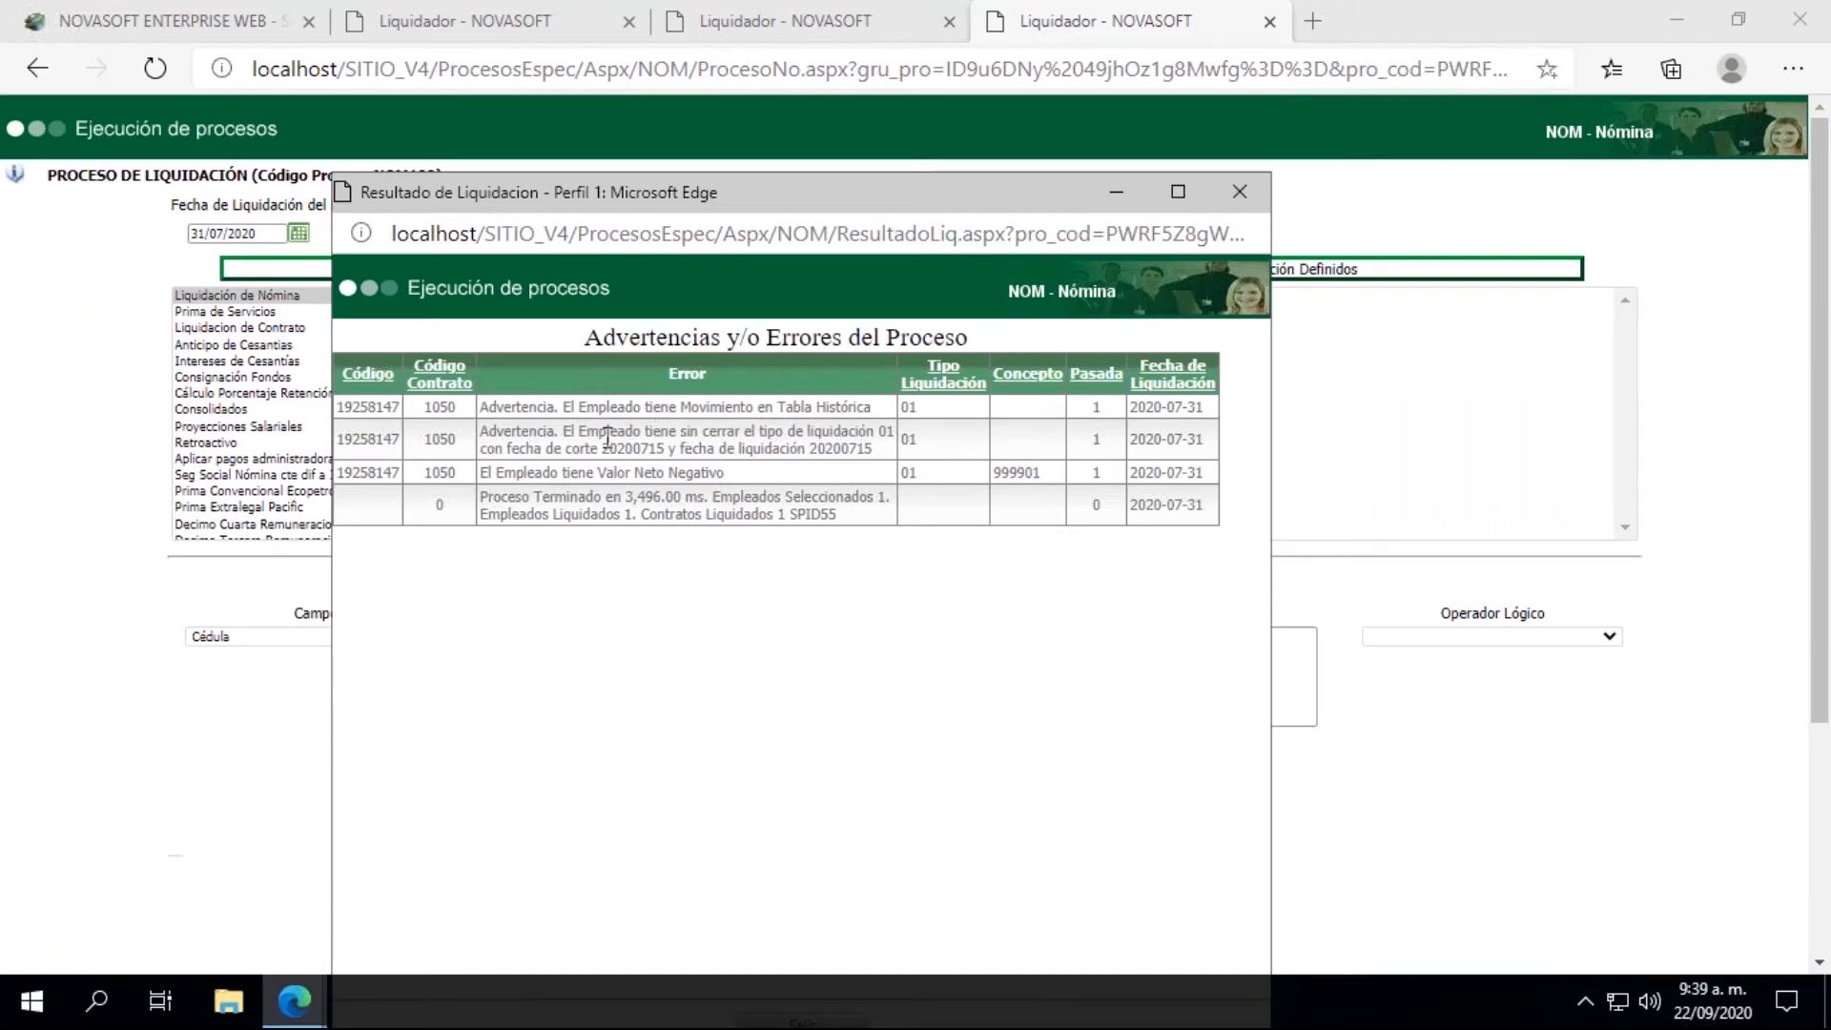
{"action": "left_click_drag", "start_coordinate": [602, 449], "coordinate": [671, 450]}
{"action": "left_click", "coordinate": [1251, 192]}
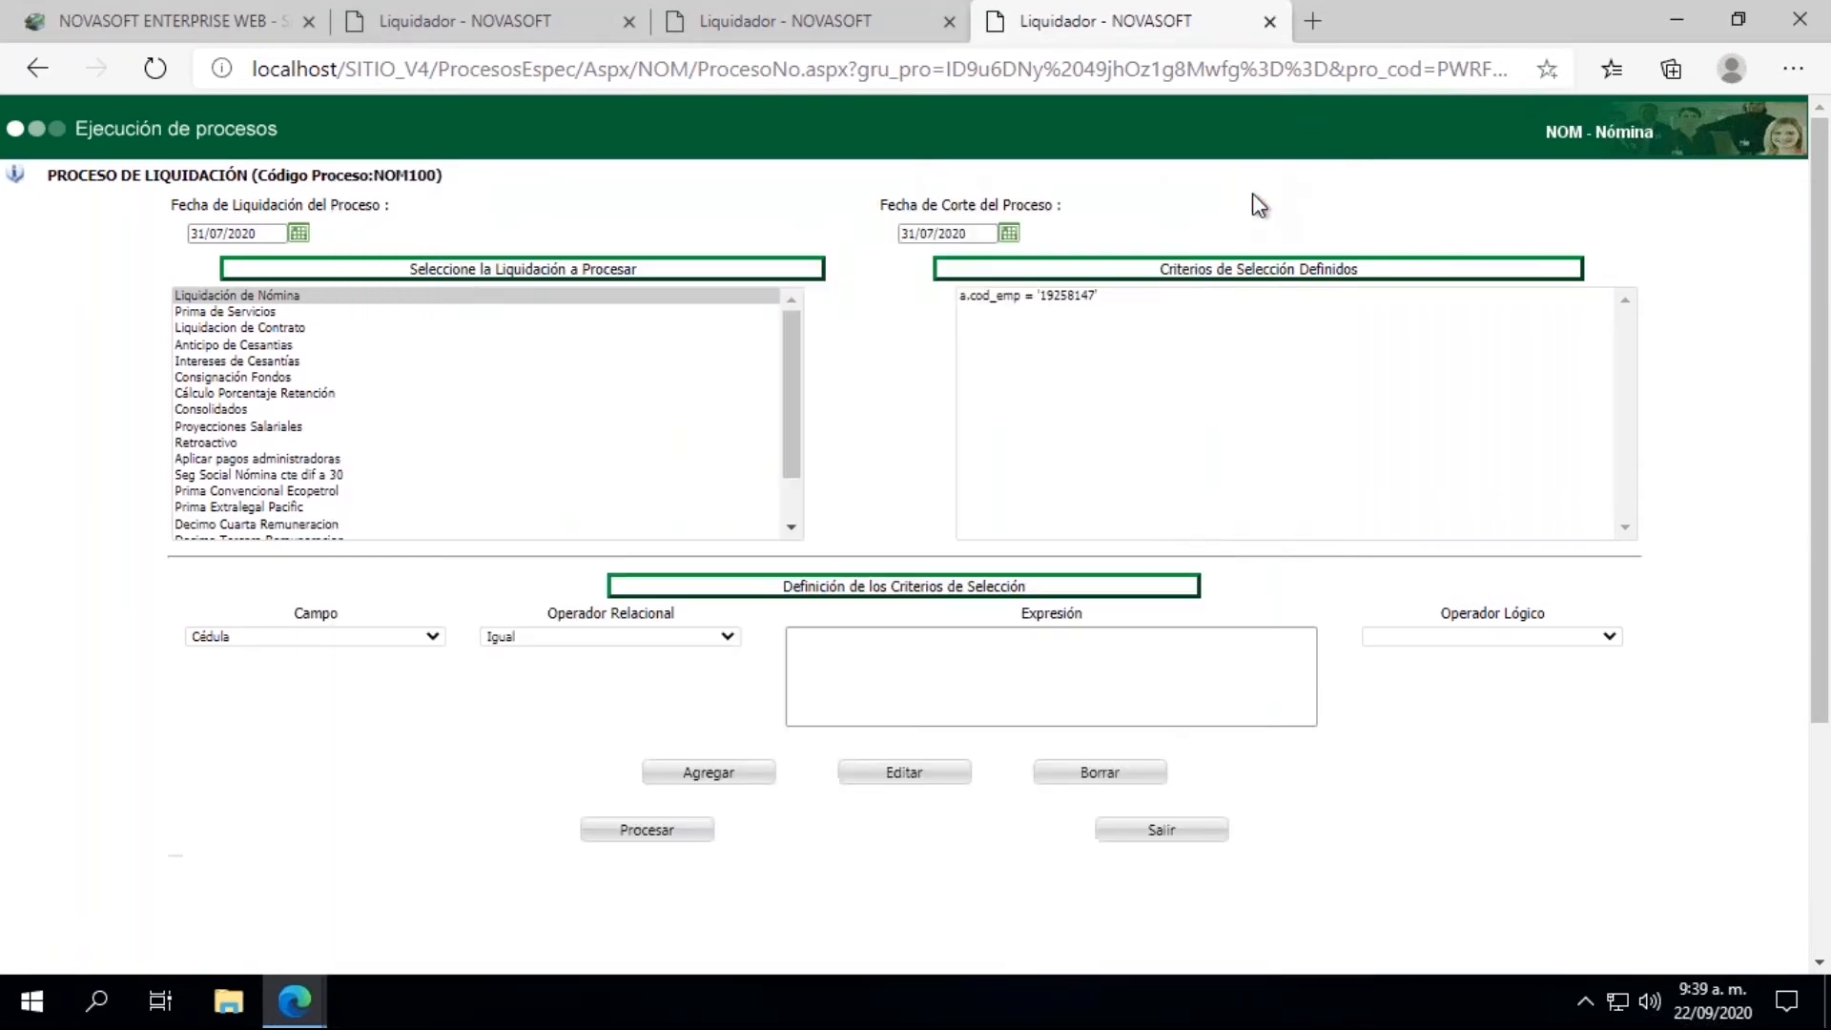
Step: Generate the employee's Comprobante de Pago with Origen Prenomina, review its earnings and deductions, and close the report
{"action": "left_click", "coordinate": [204, 19]}
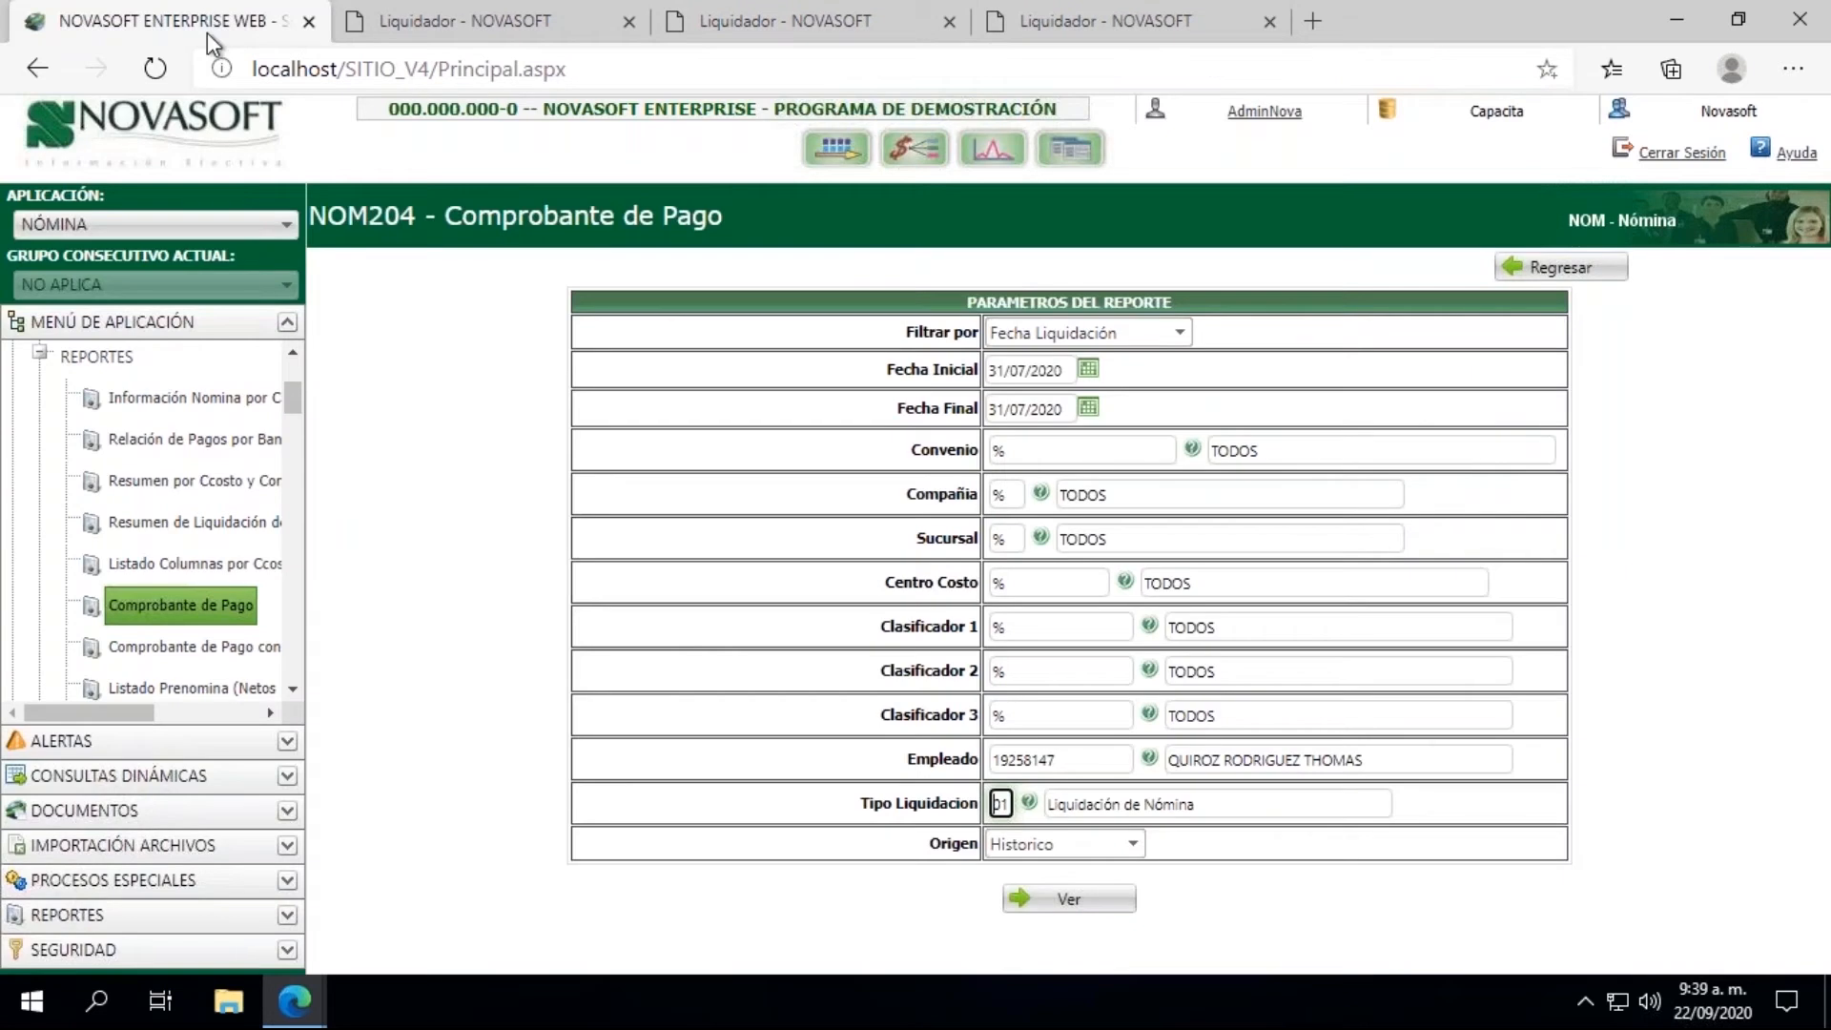
{"action": "left_click", "coordinate": [1084, 834]}
{"action": "left_click", "coordinate": [1043, 866]}
{"action": "left_click", "coordinate": [1058, 901]}
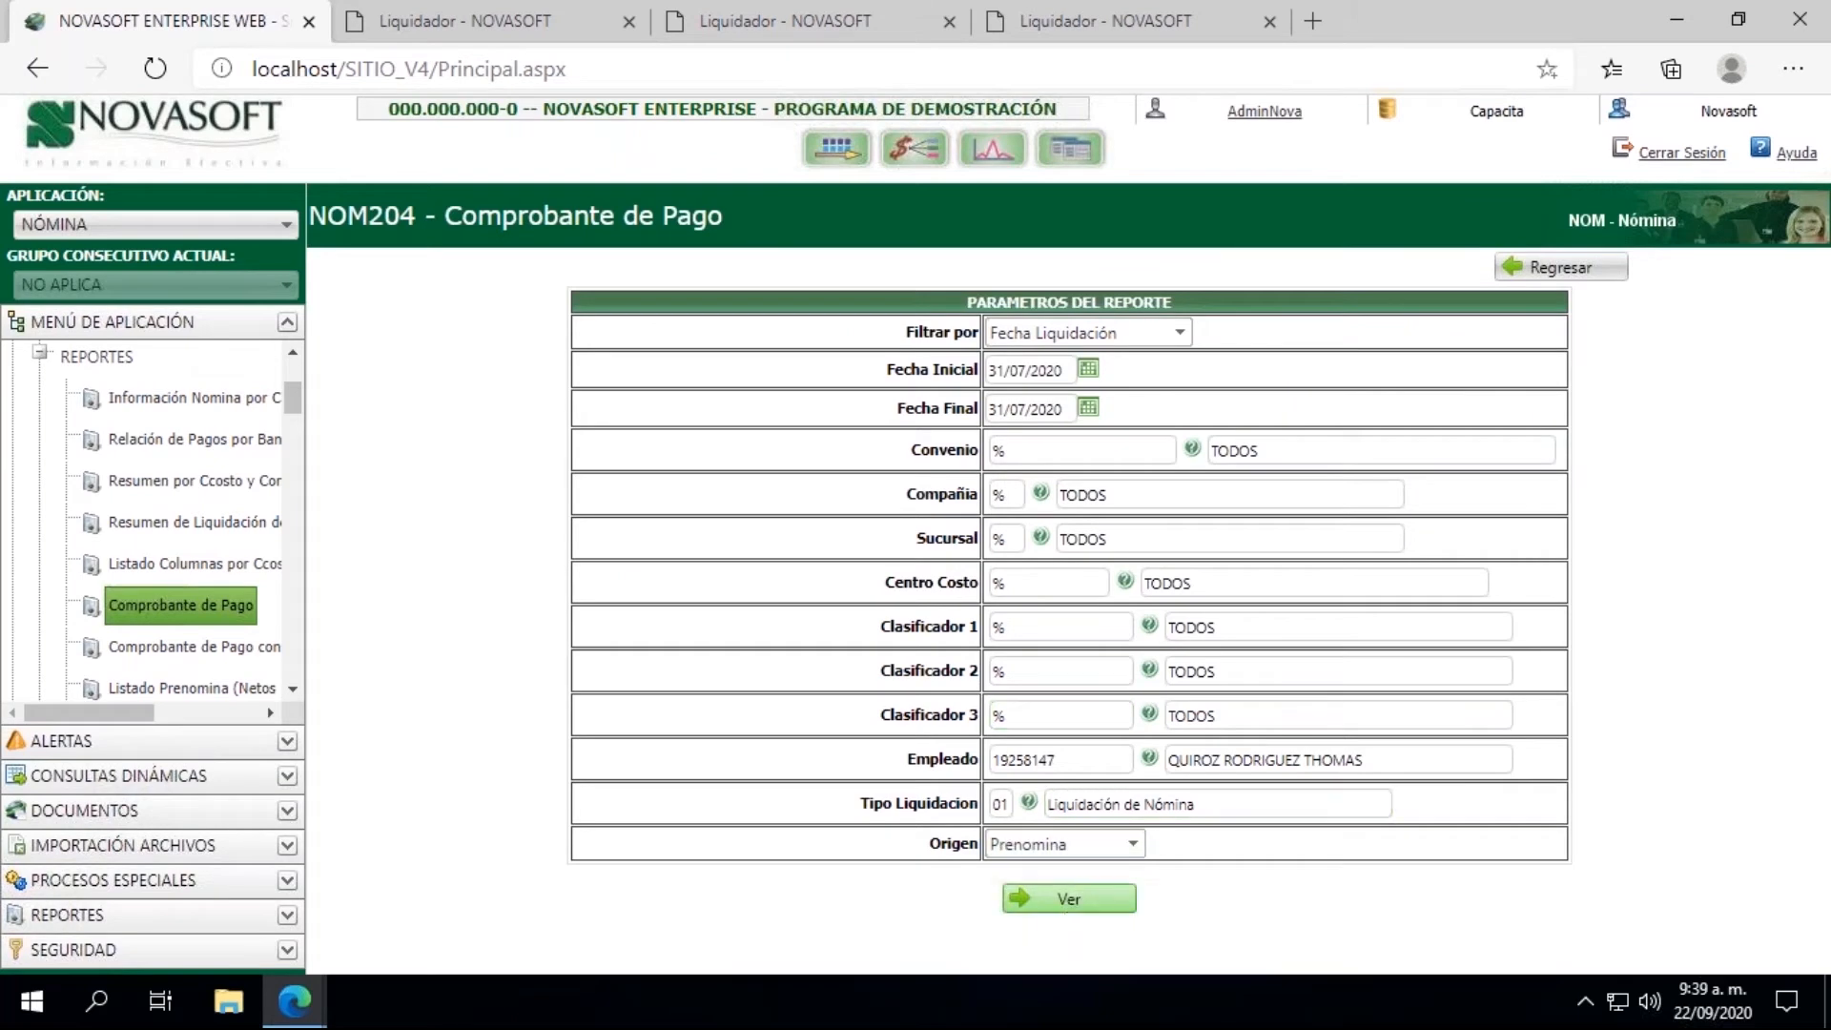
{"action": "left_click", "coordinate": [1073, 901]}
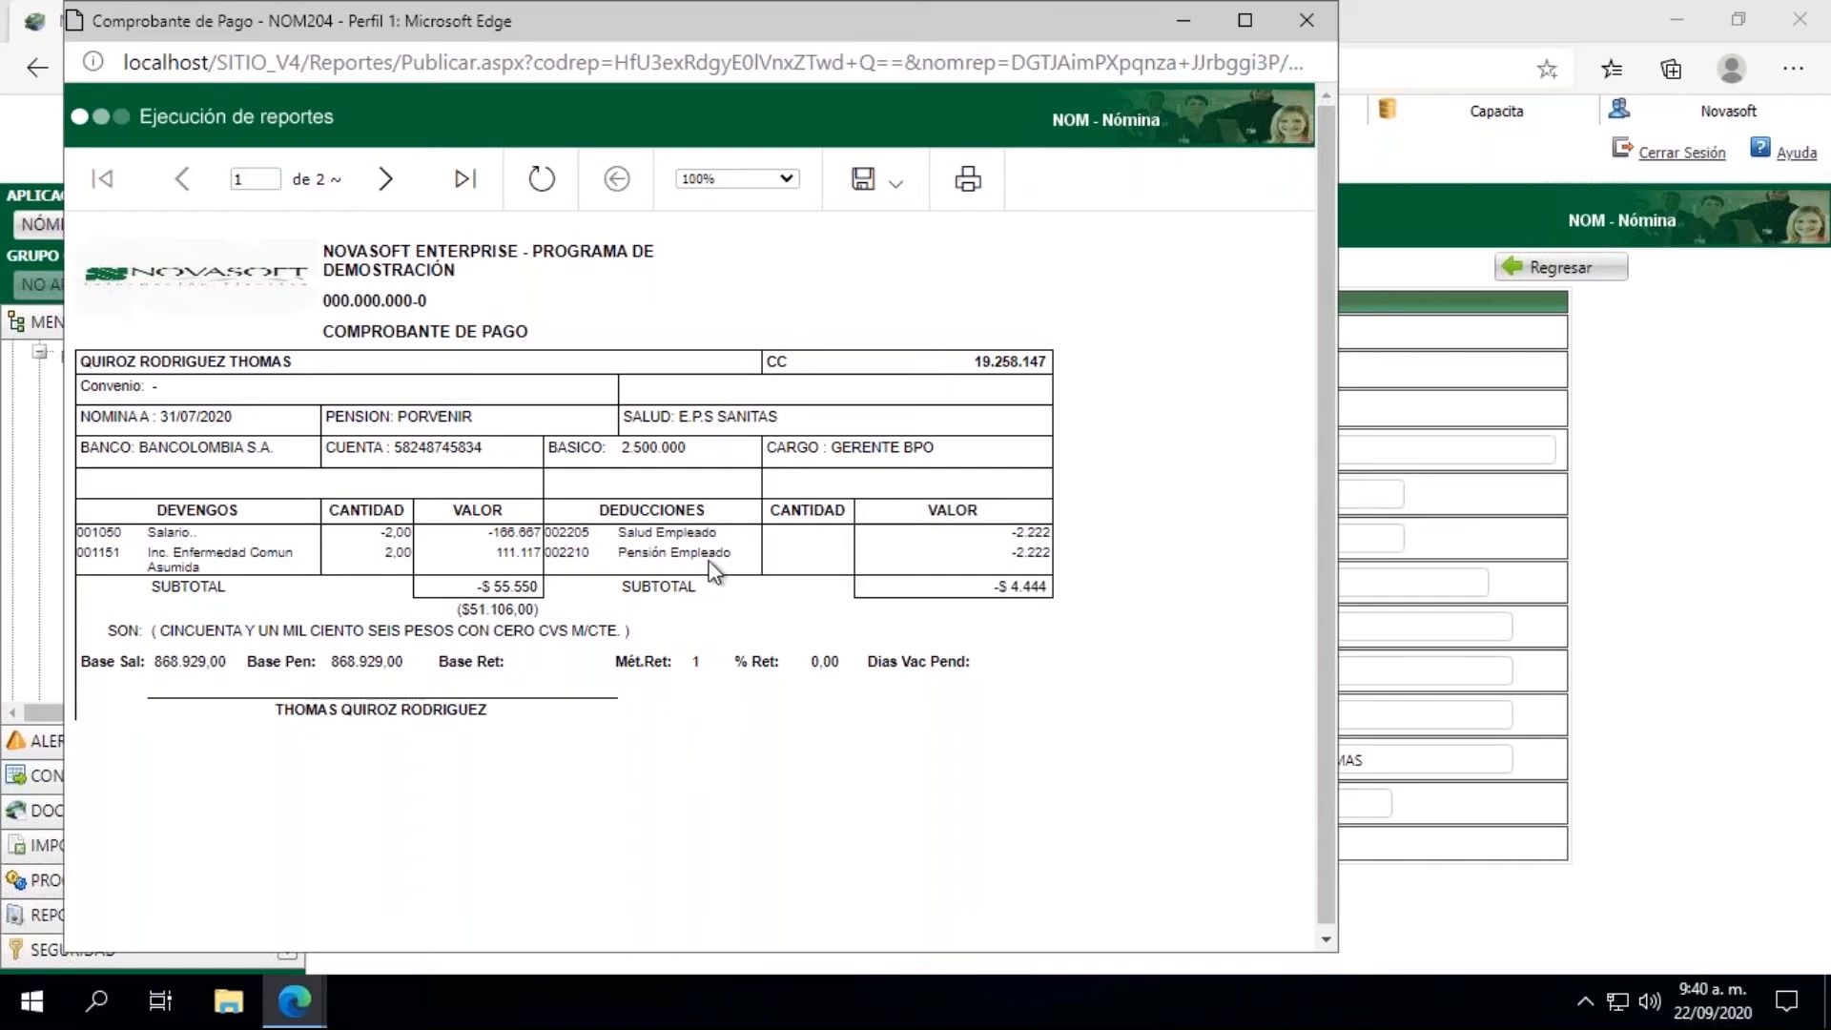
{"action": "left_click", "coordinate": [1307, 24]}
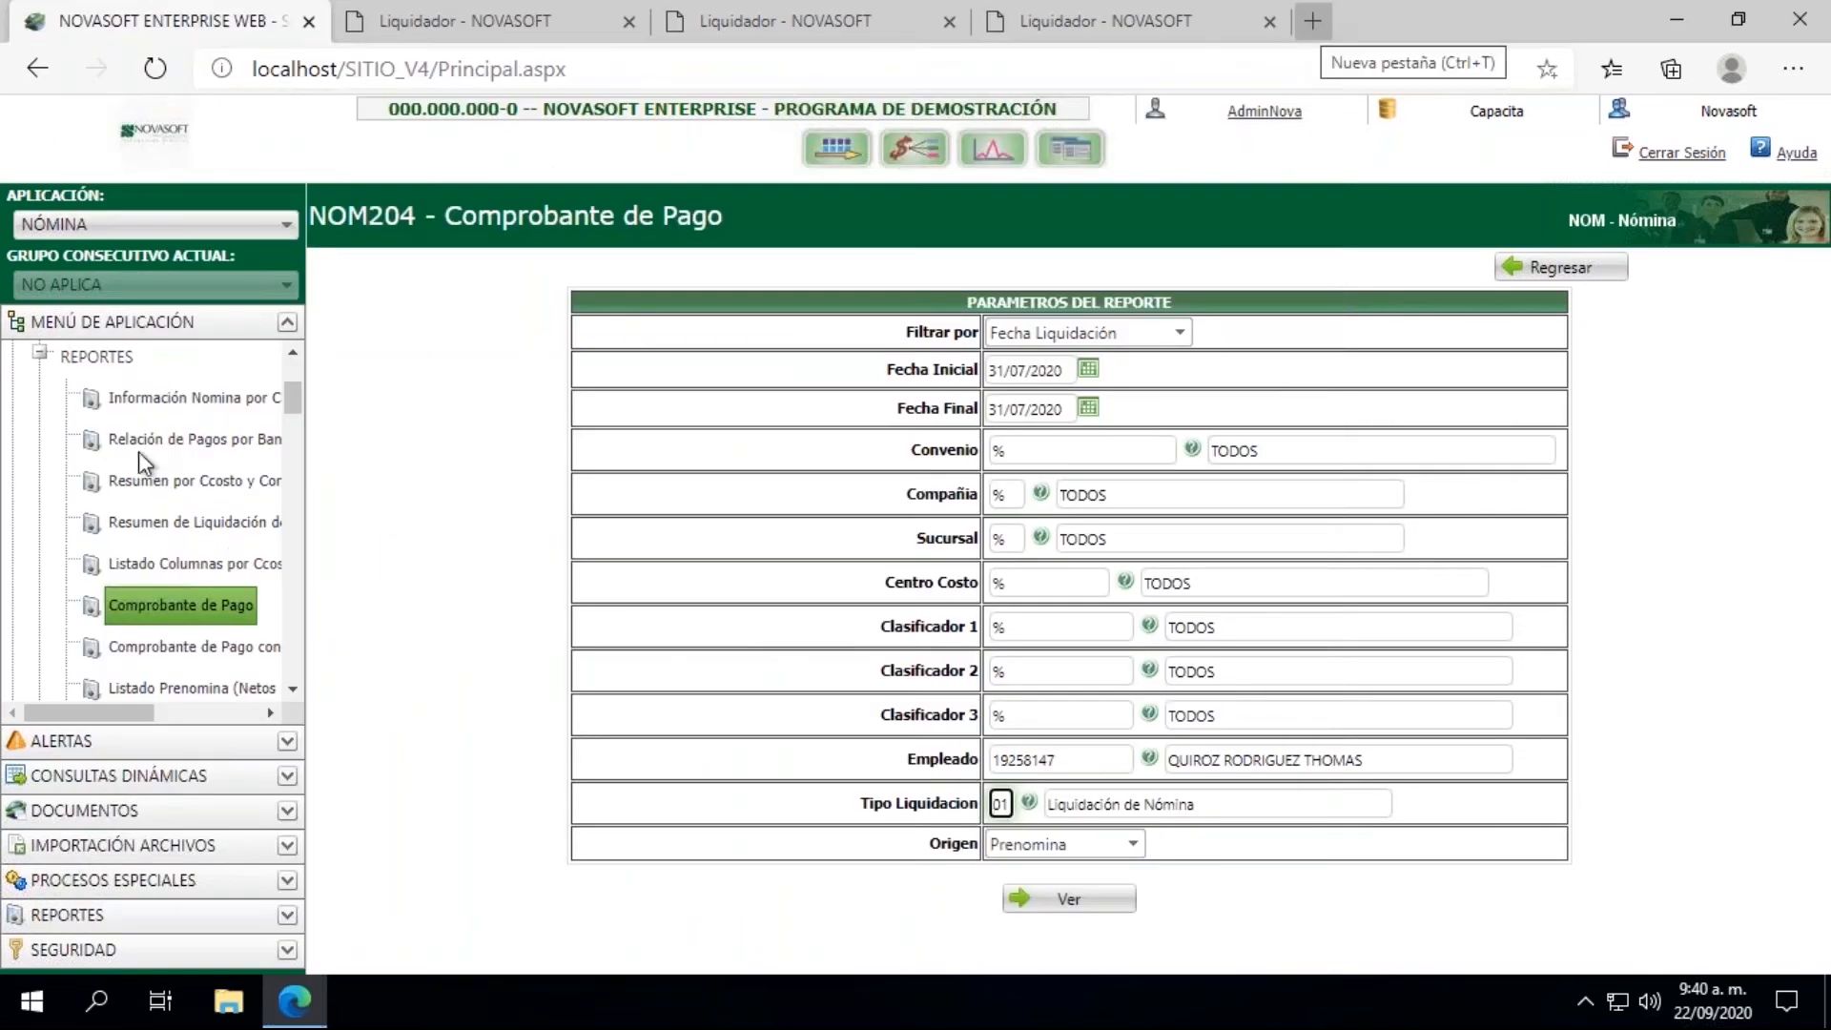
Step: Collapse the Reportes and Liquidacion groups in the application tree
{"action": "left_click", "coordinate": [59, 365]}
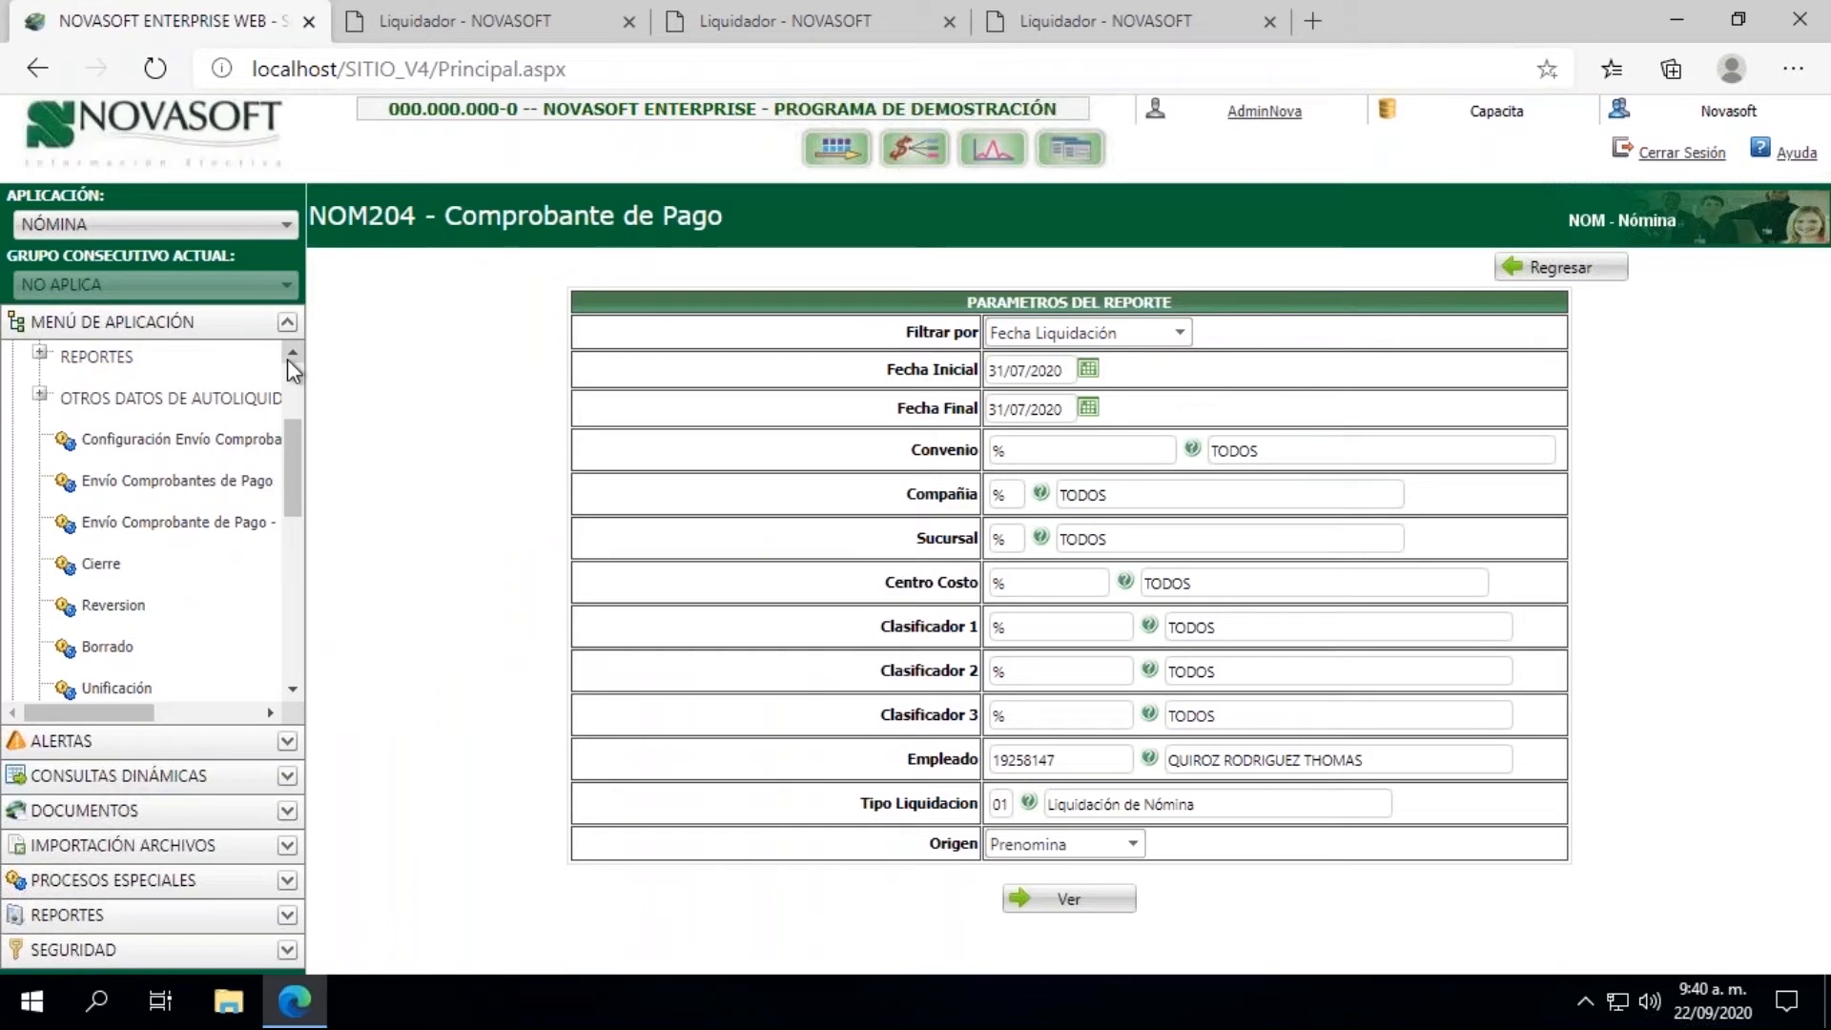
{"action": "left_click", "coordinate": [288, 358]}
{"action": "left_click", "coordinate": [288, 358]}
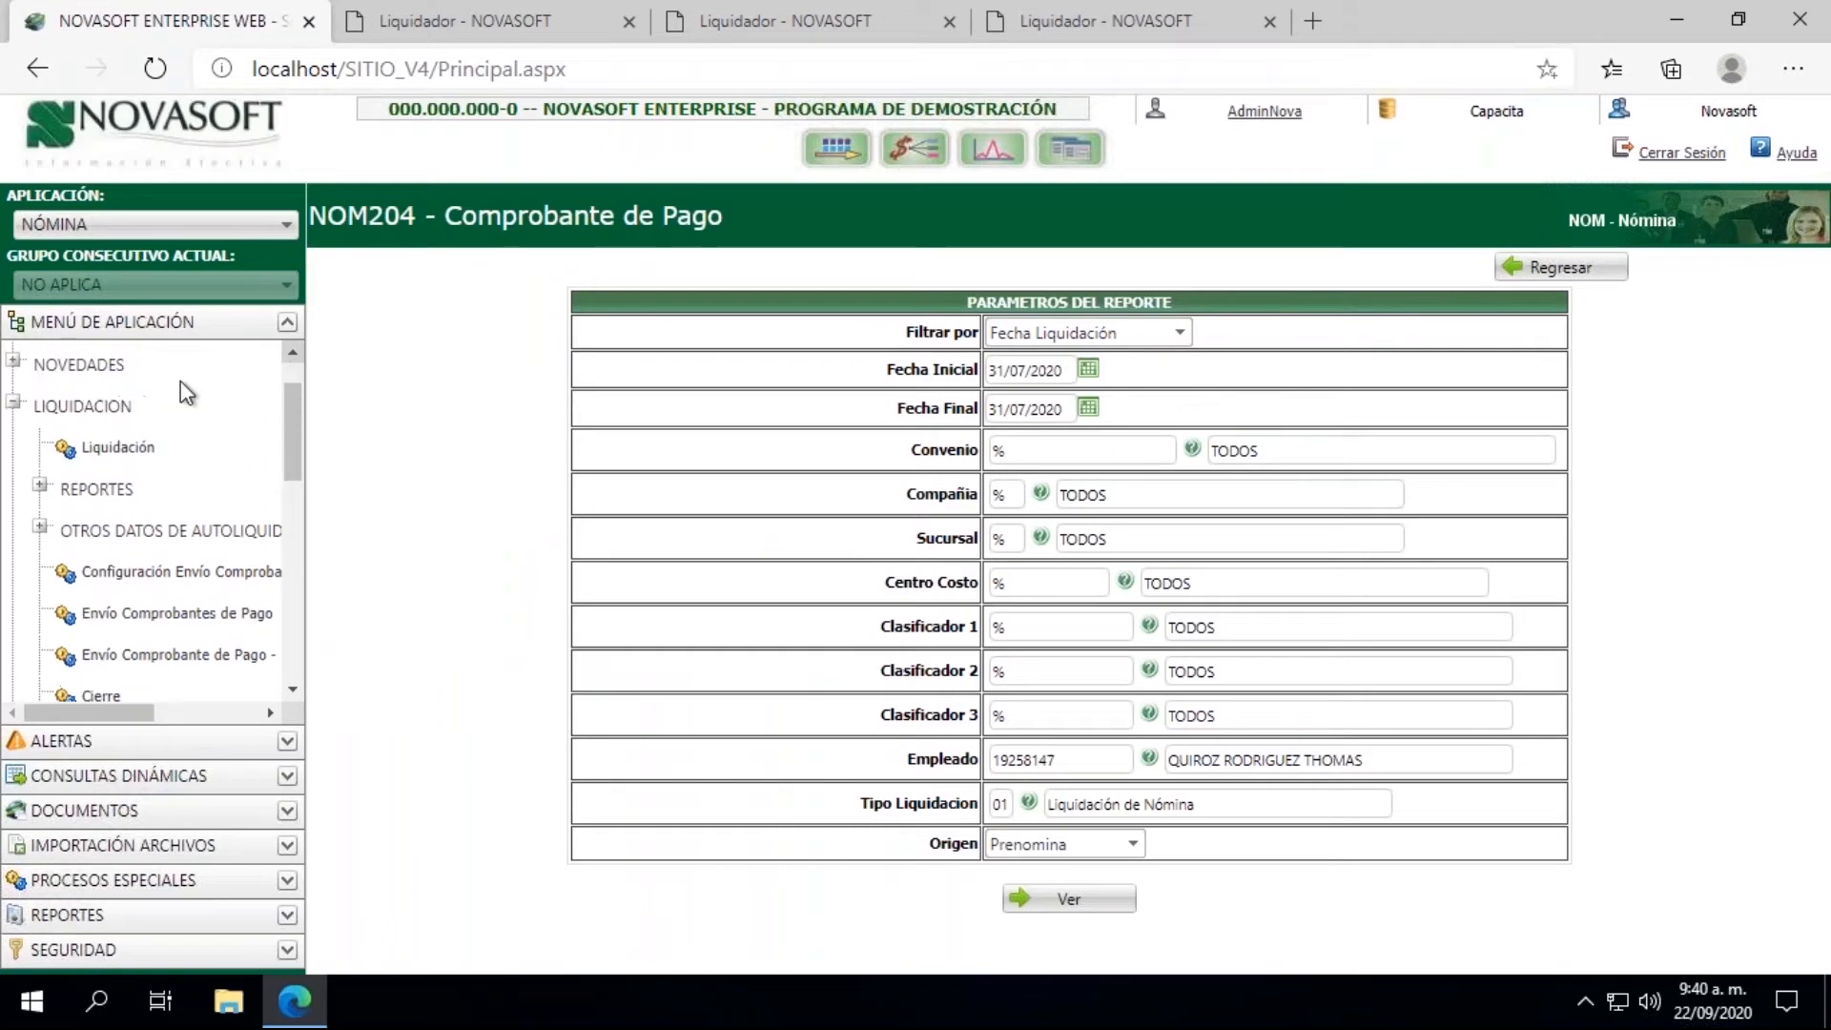
{"action": "left_click", "coordinate": [14, 404]}
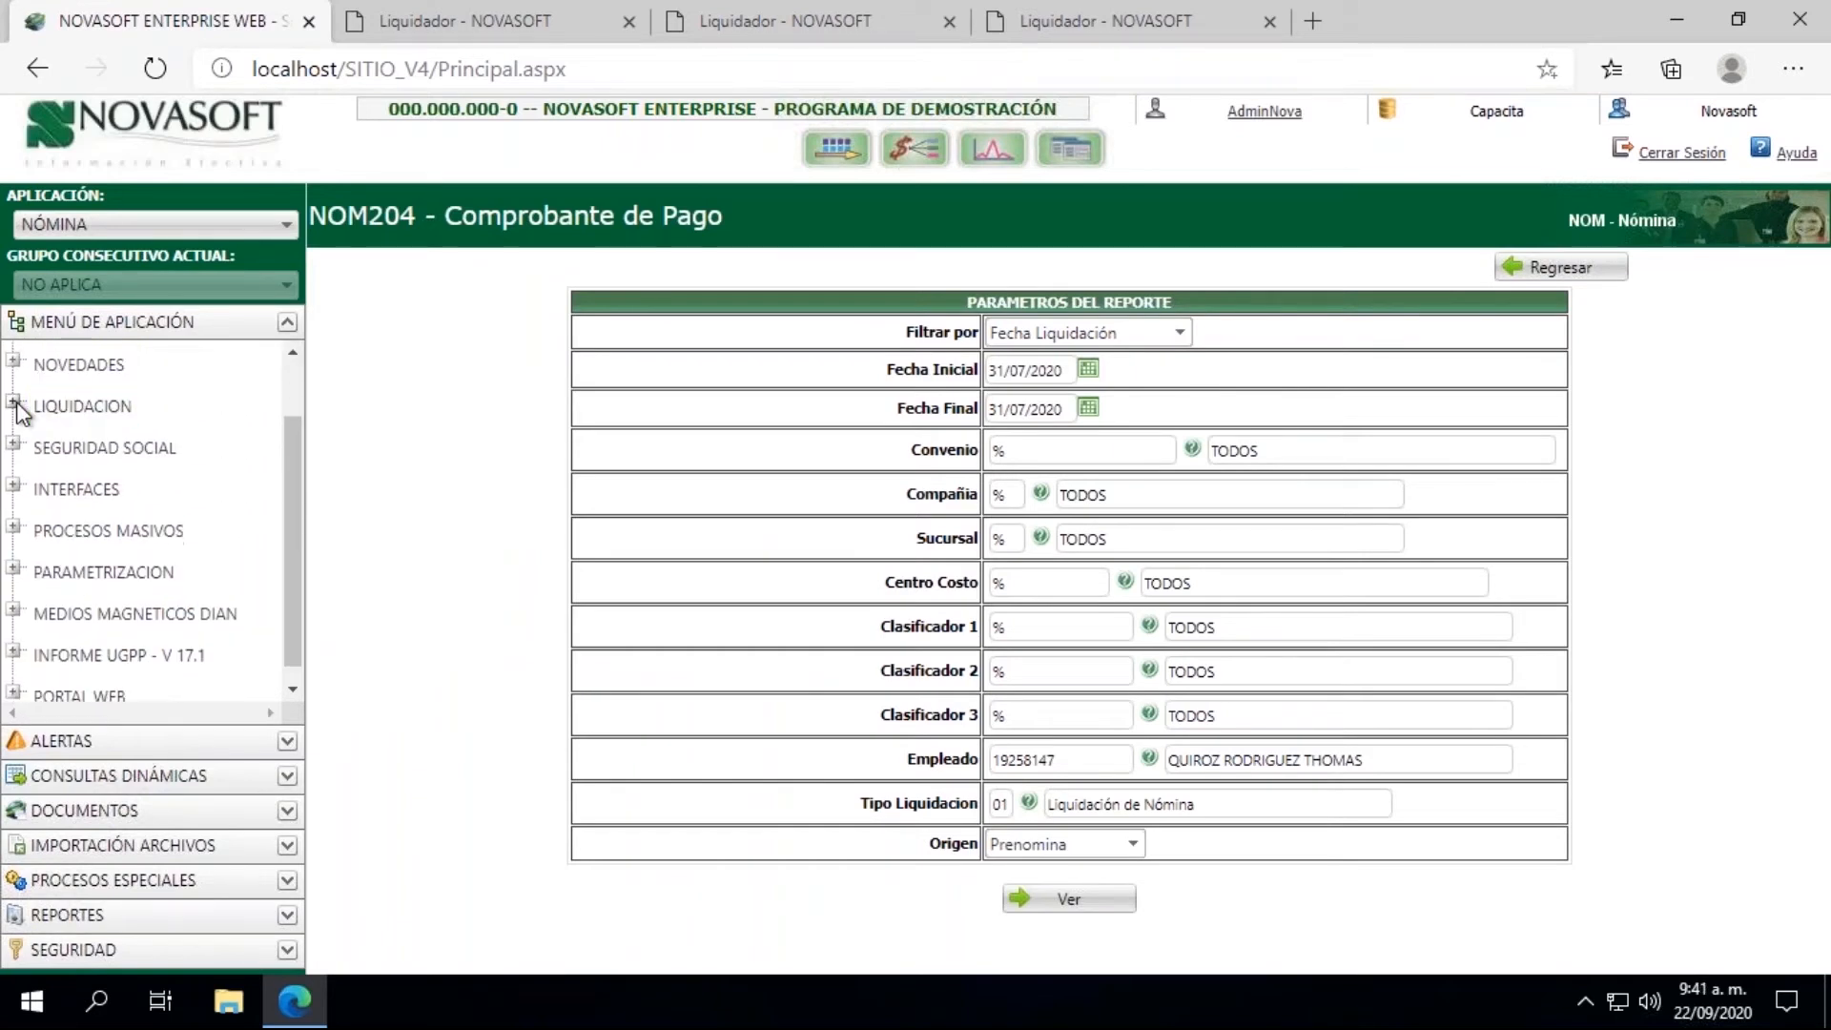
Step: Open the Tipos de Contrato master under Parametrizacion, Nomina, and look up contract type code 01
{"action": "left_click", "coordinate": [14, 570]}
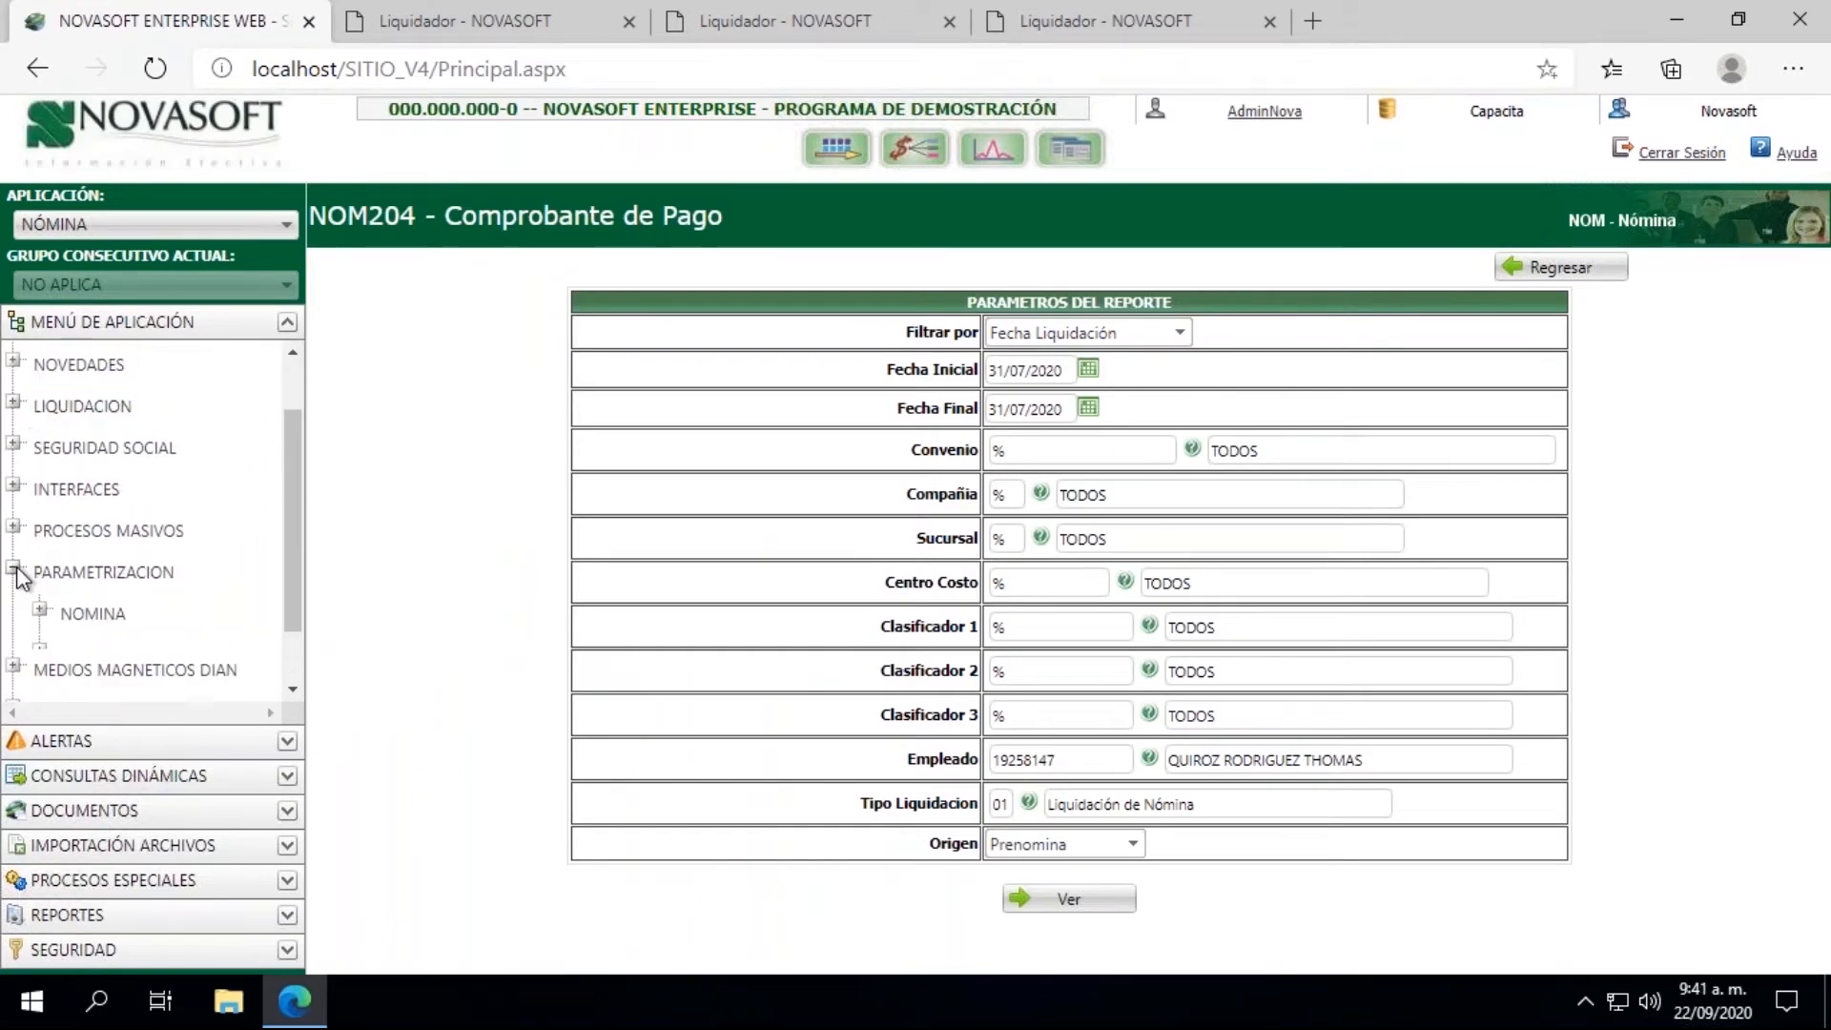
{"action": "left_click", "coordinate": [40, 611]}
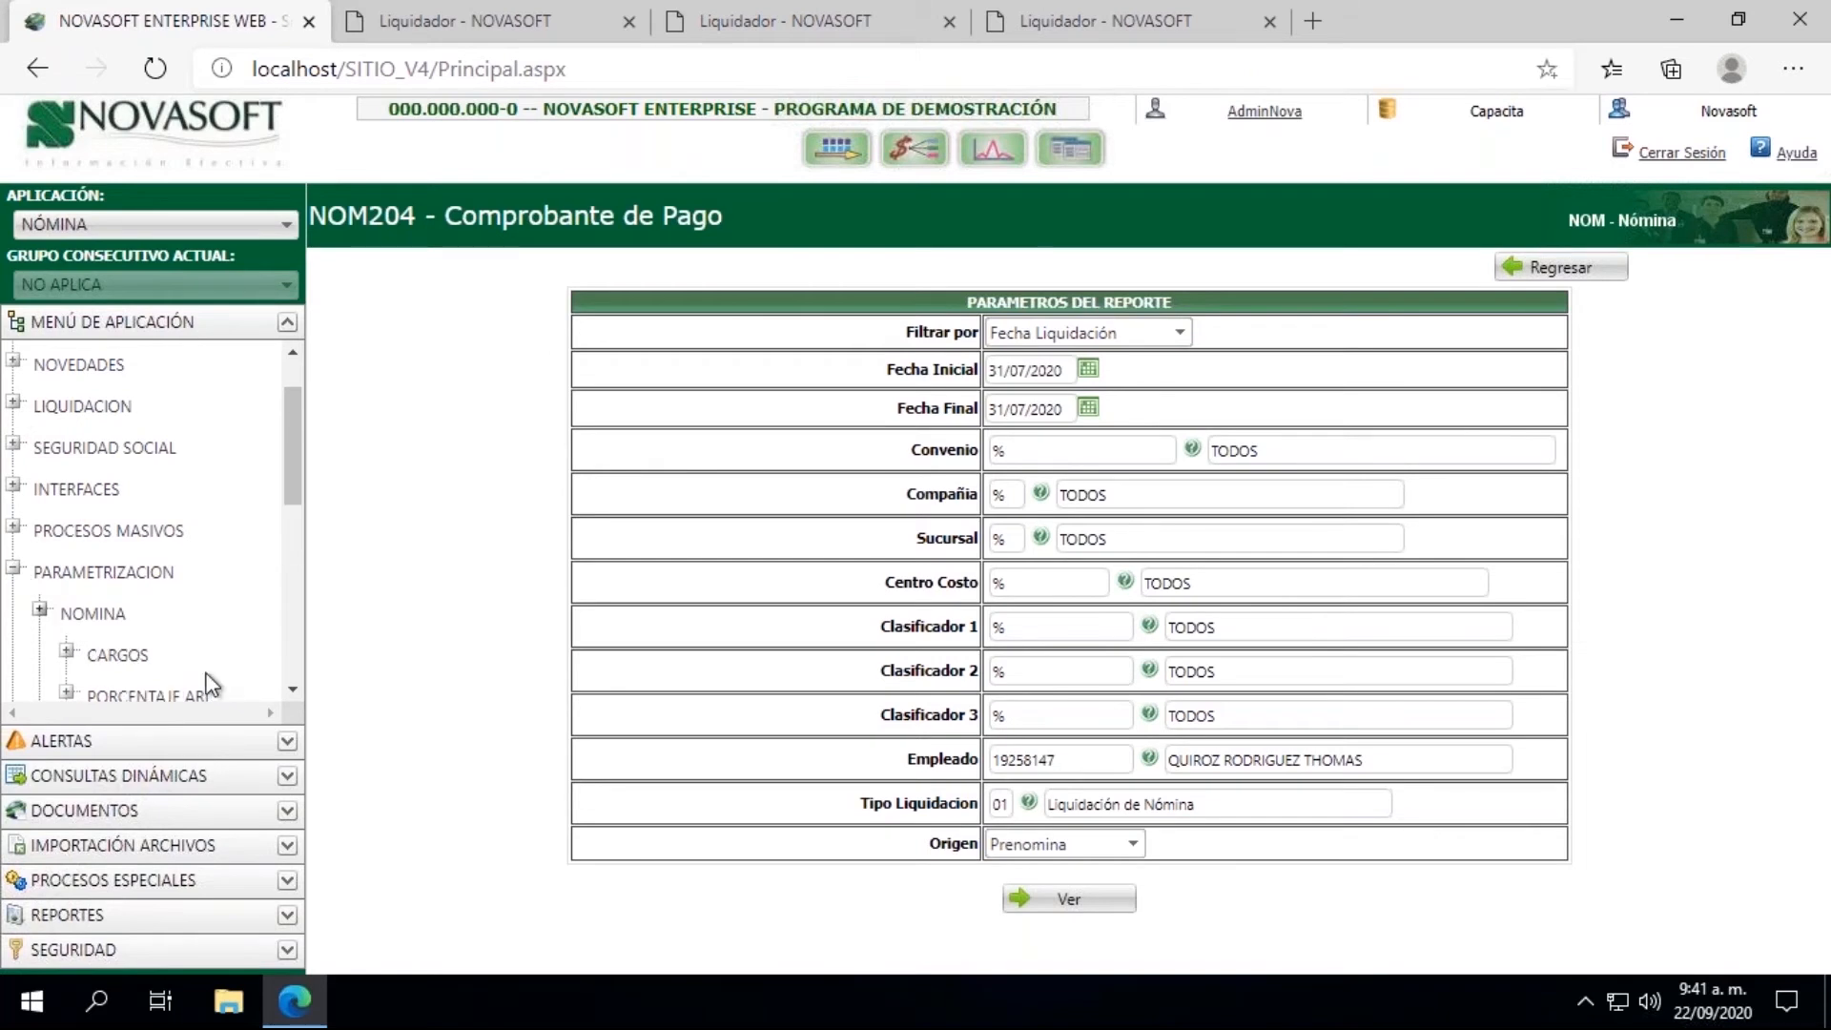
{"action": "left_click", "coordinate": [293, 694]}
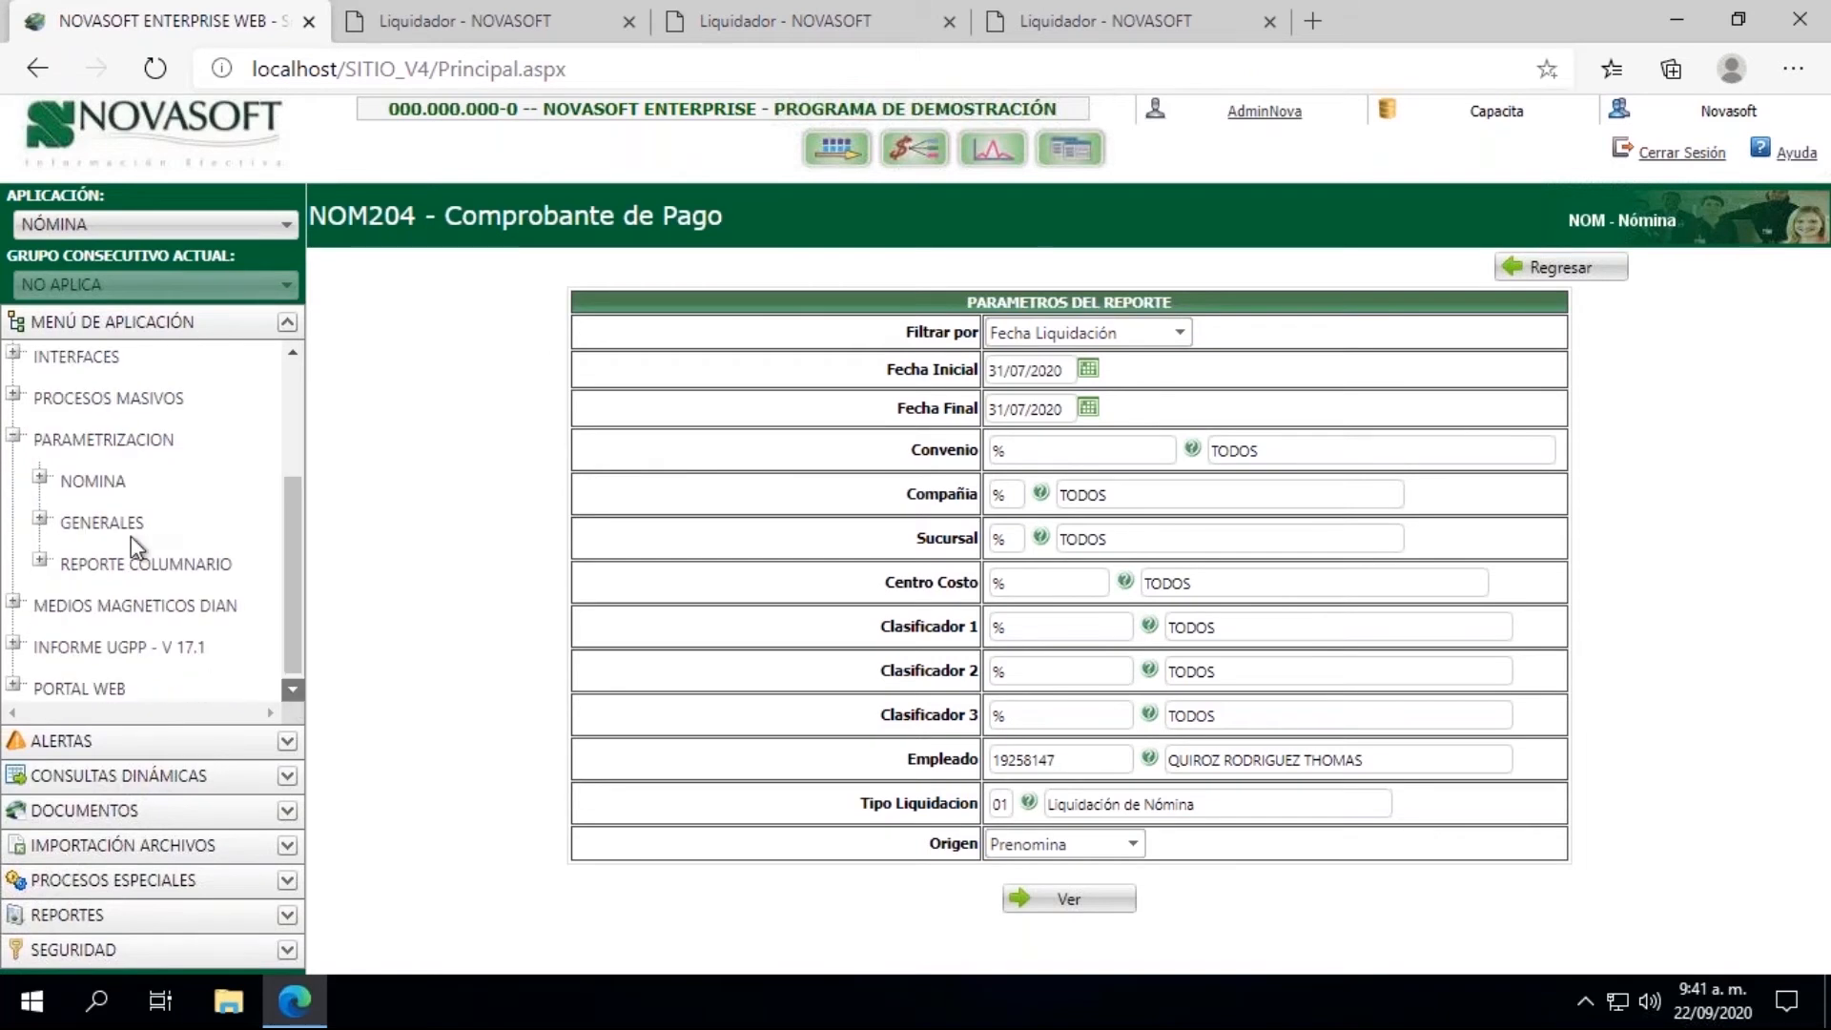
{"action": "left_click", "coordinate": [42, 478]}
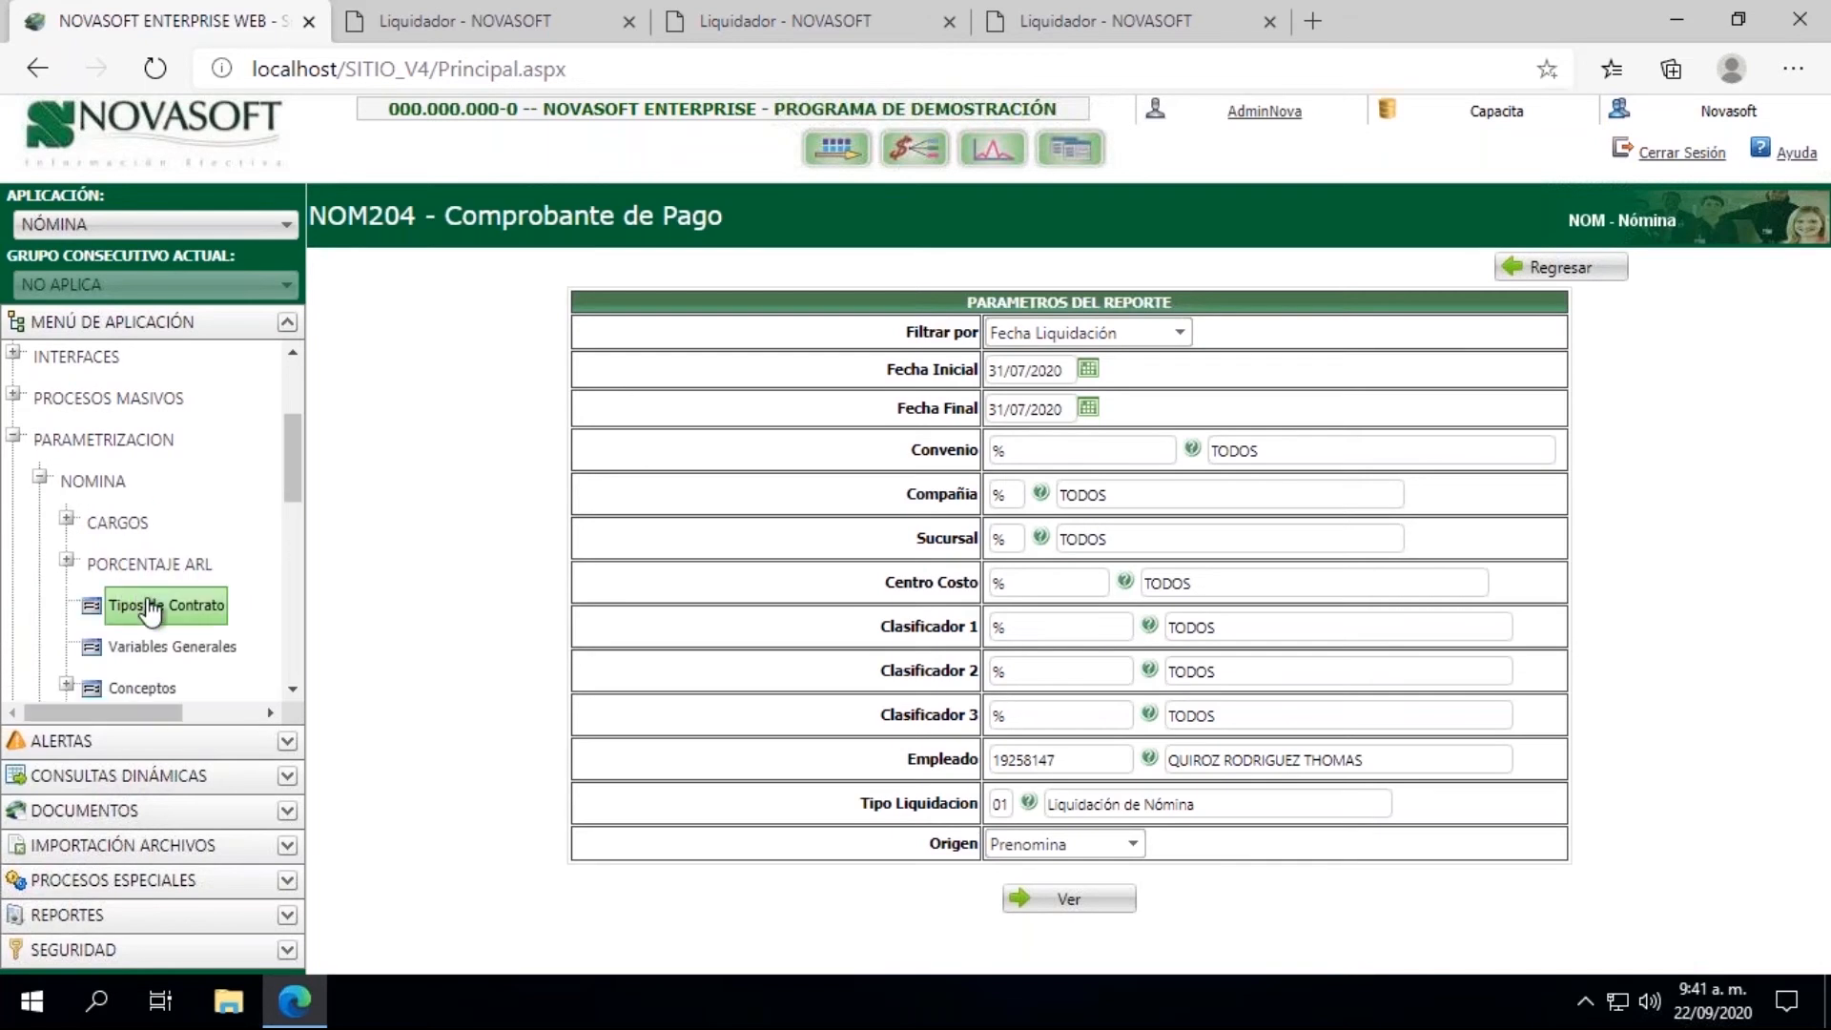
{"action": "left_click", "coordinate": [151, 608]}
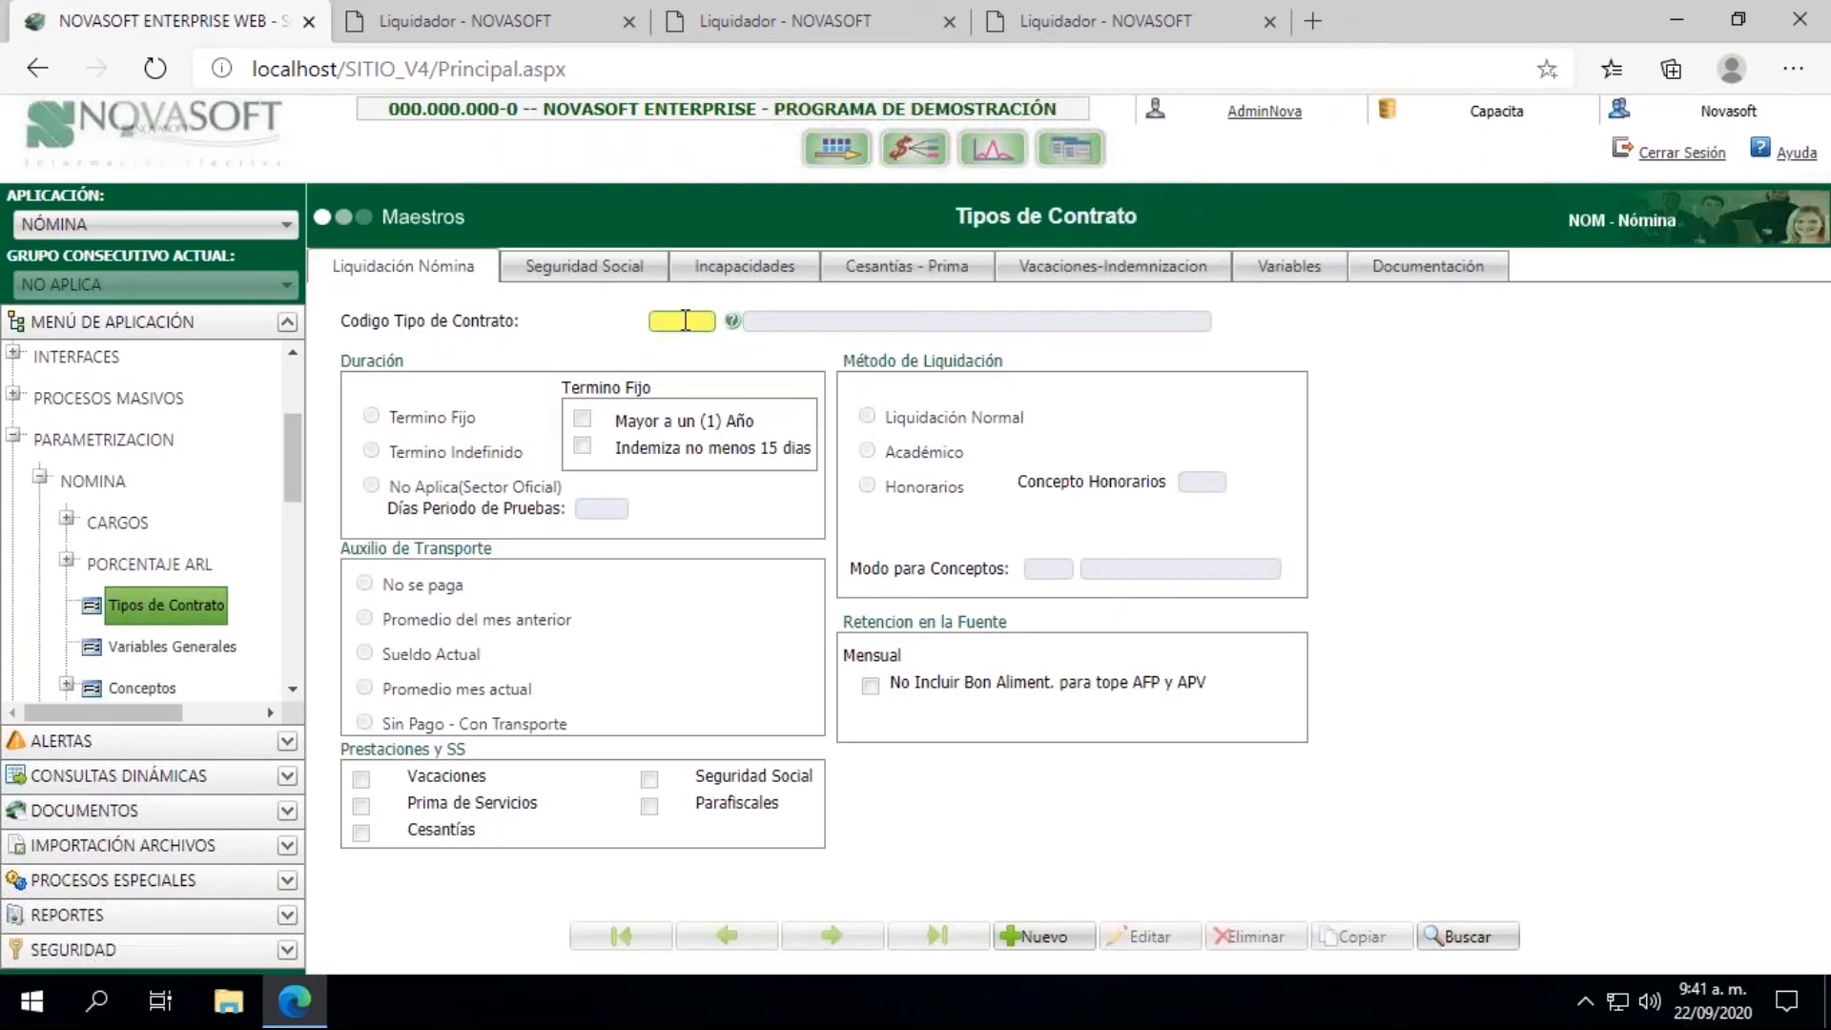
{"action": "left_click", "coordinate": [685, 320]}
{"action": "left_click", "coordinate": [674, 360]}
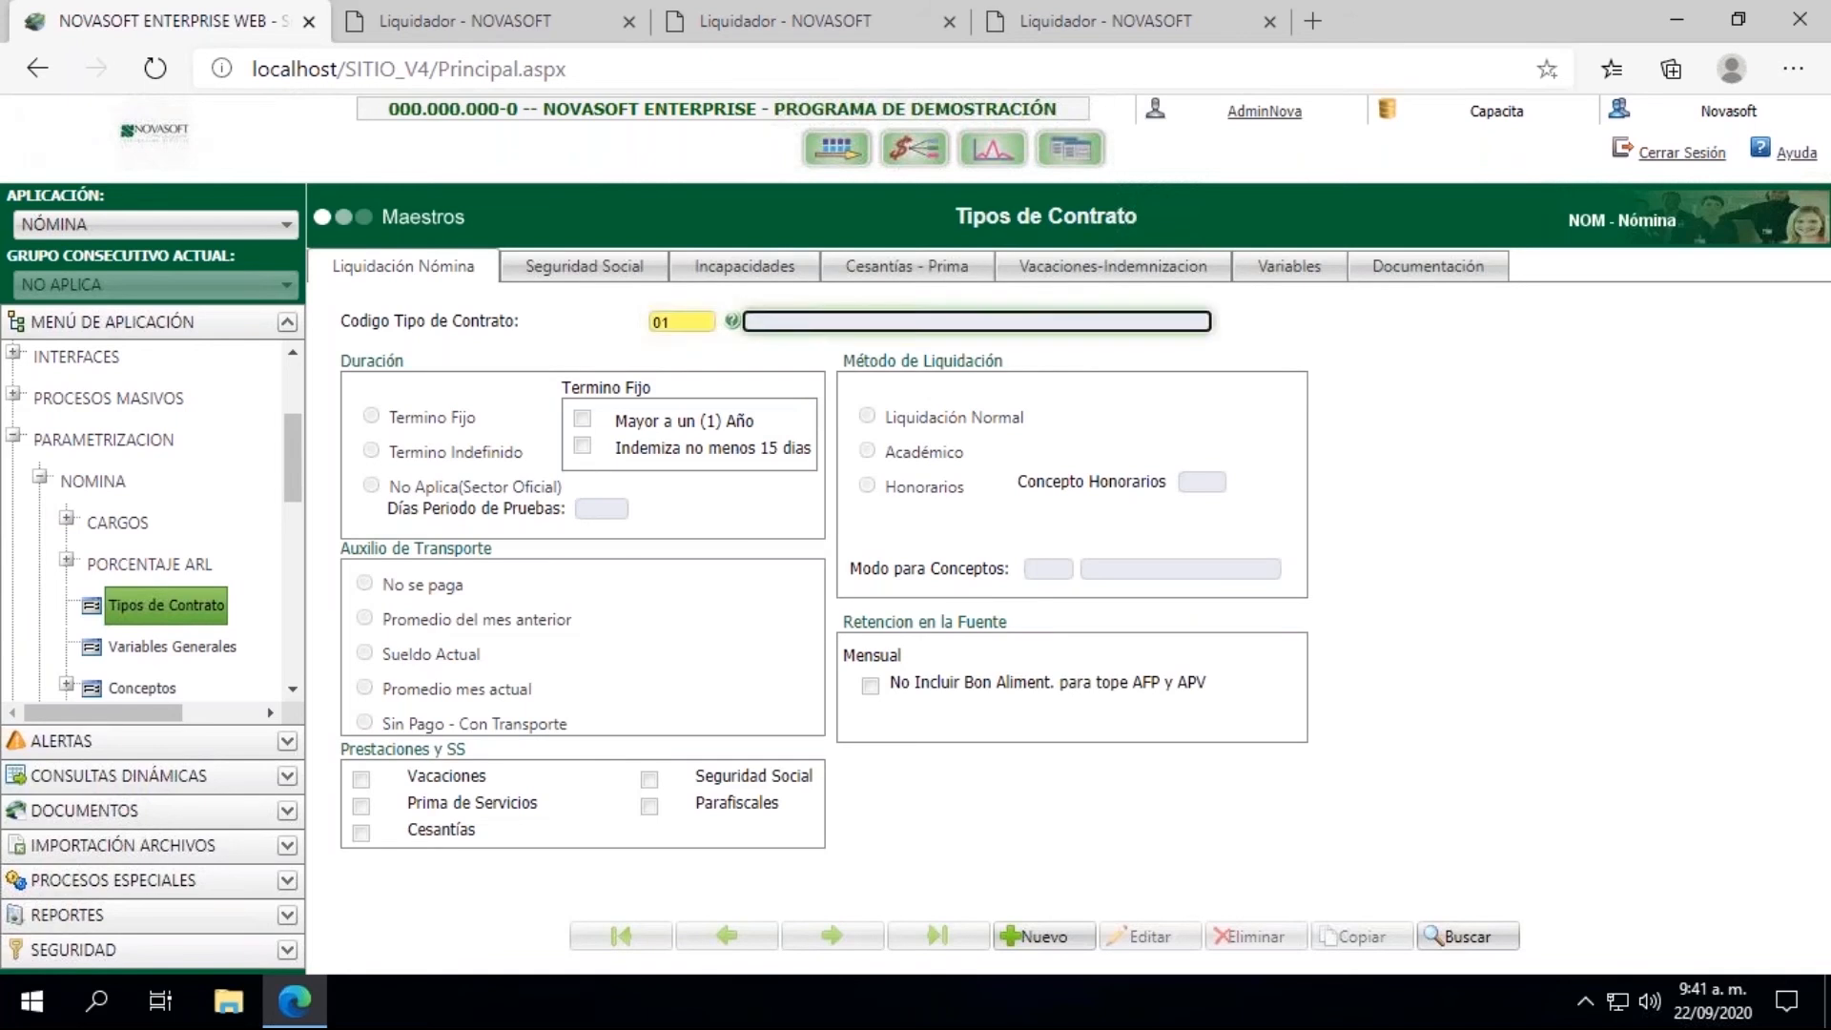
Step: Review the Incapacidades settings of contract type 01, including the daily aid percentage, and collapse the Nomina group in the application tree
{"action": "left_click", "coordinate": [720, 272]}
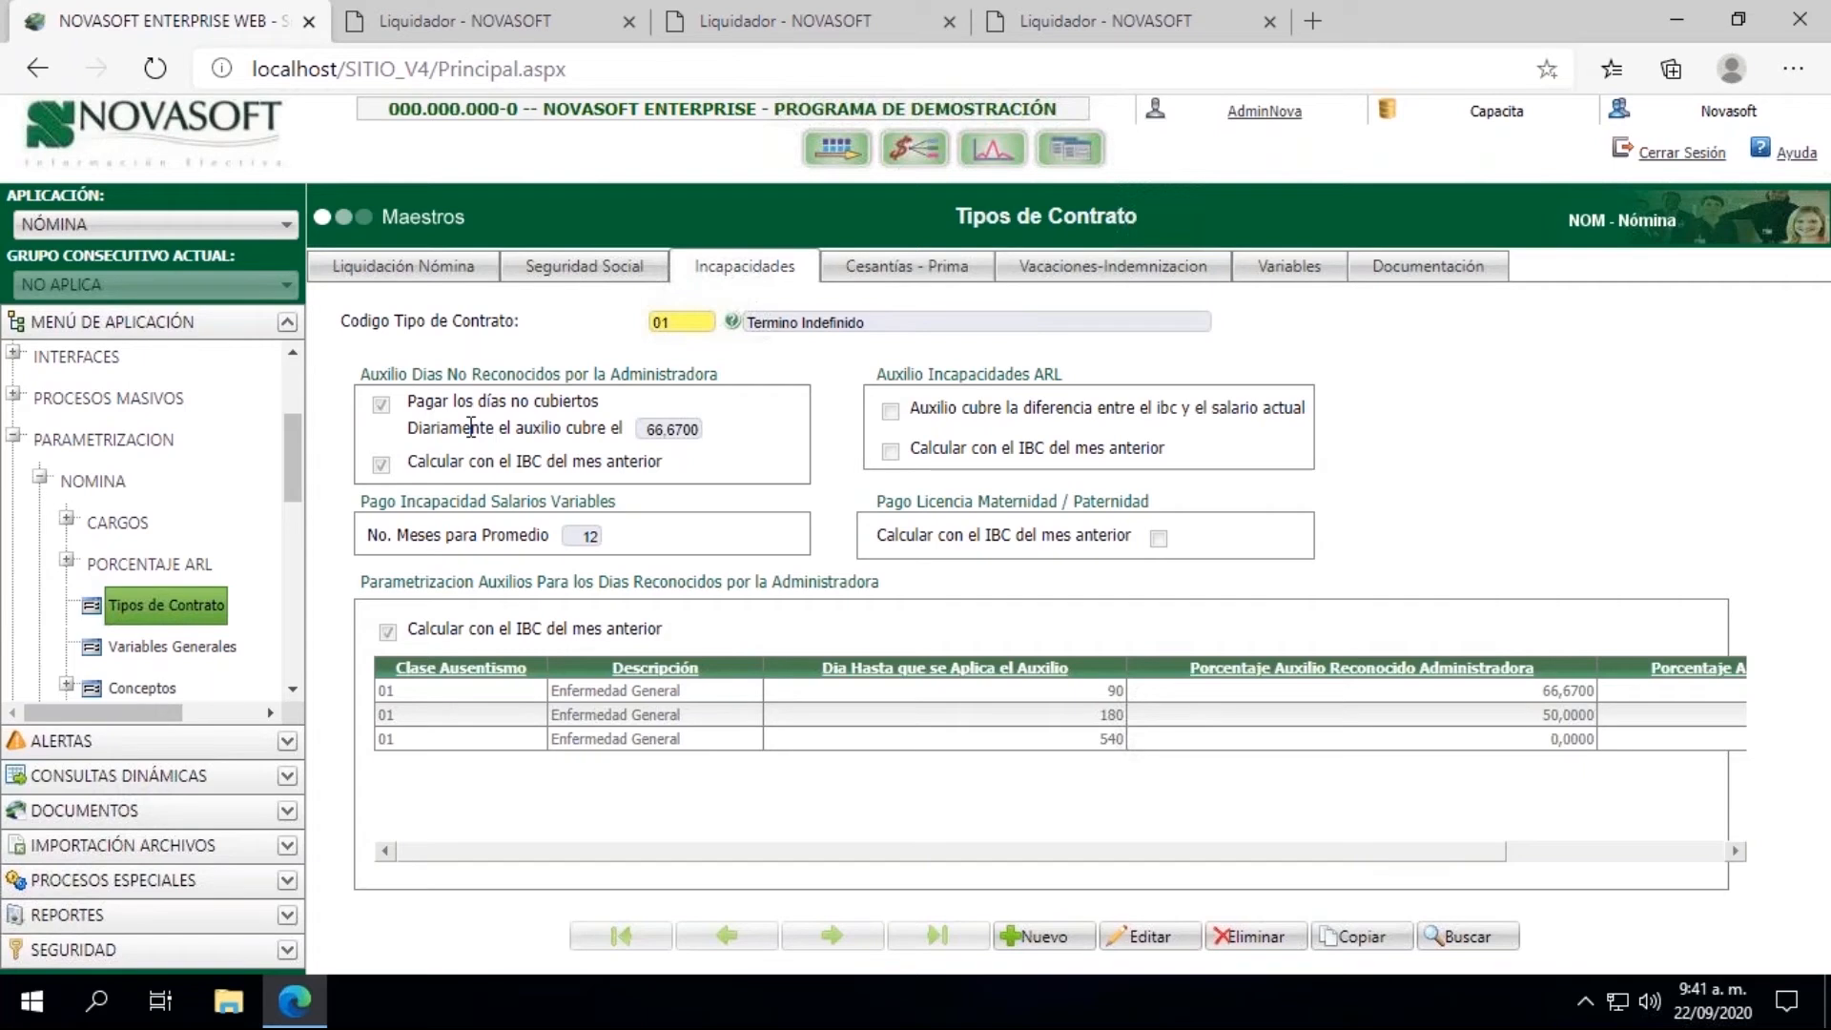
{"action": "left_click", "coordinate": [646, 429]}
{"action": "left_click_drag", "start_coordinate": [647, 430], "coordinate": [722, 444]}
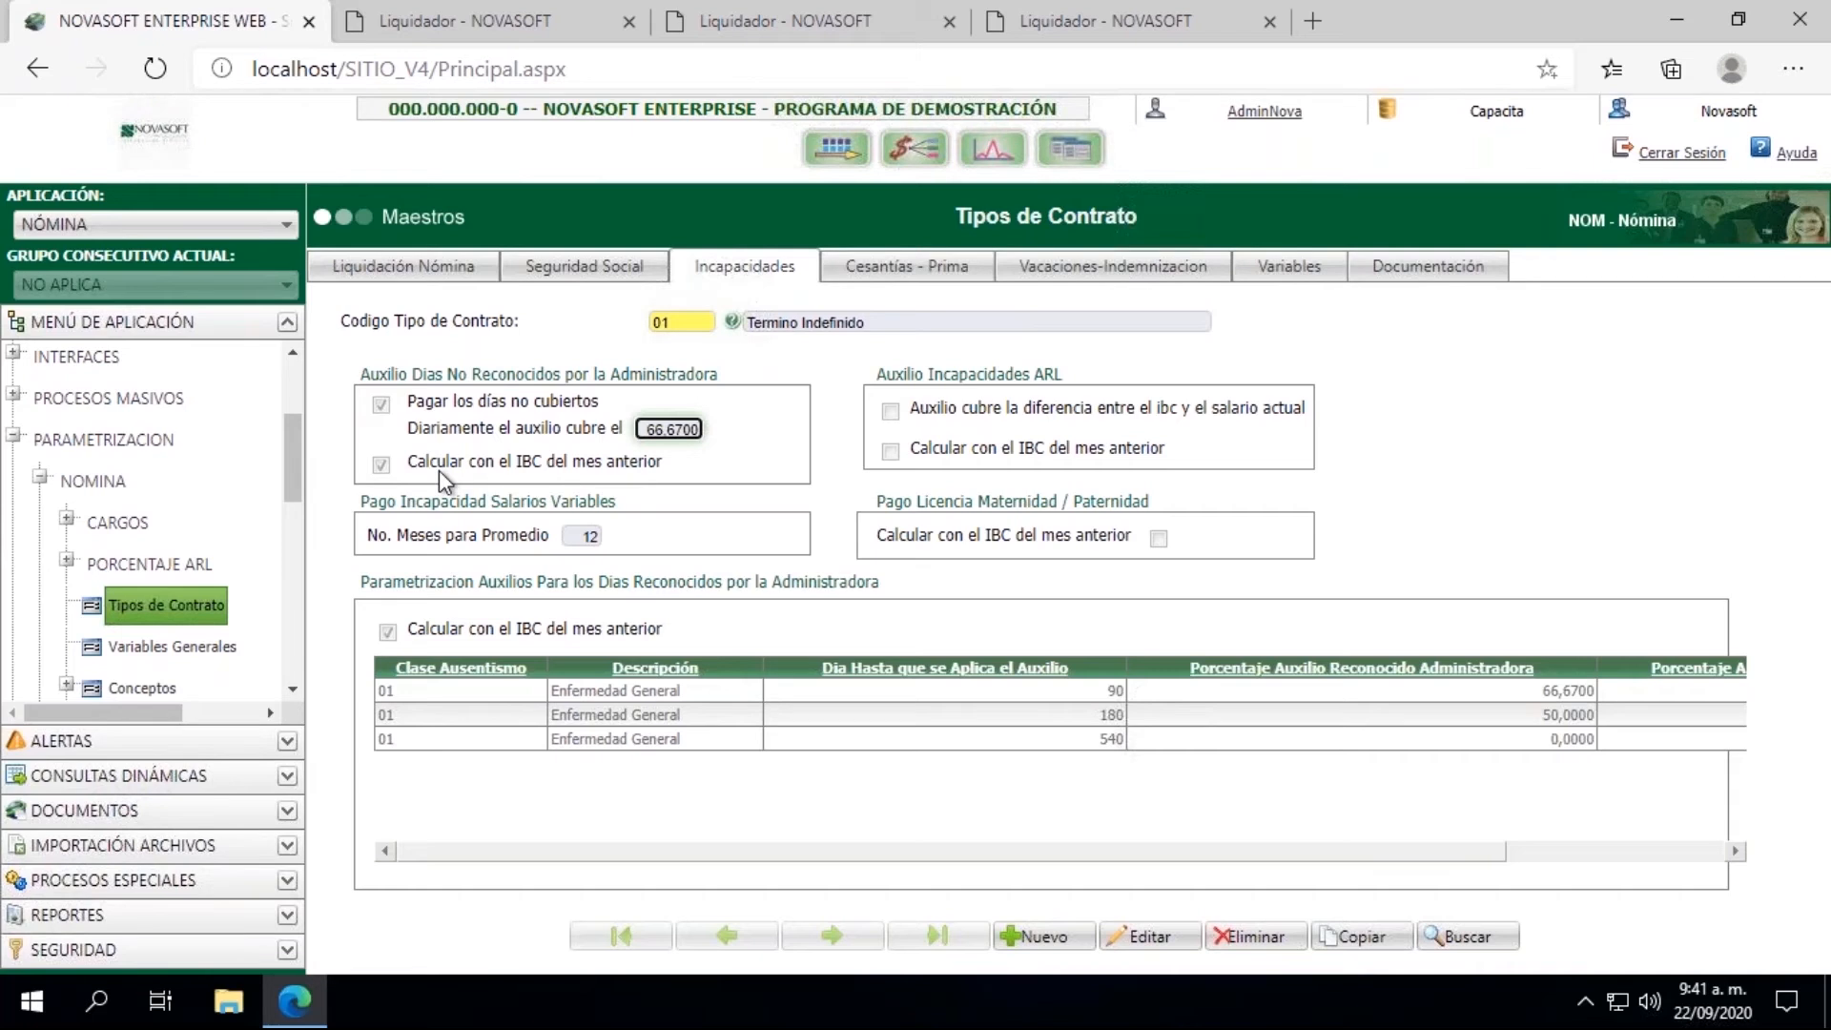
{"action": "left_click", "coordinate": [41, 475]}
{"action": "left_click_drag", "start_coordinate": [300, 489], "coordinate": [297, 400]}
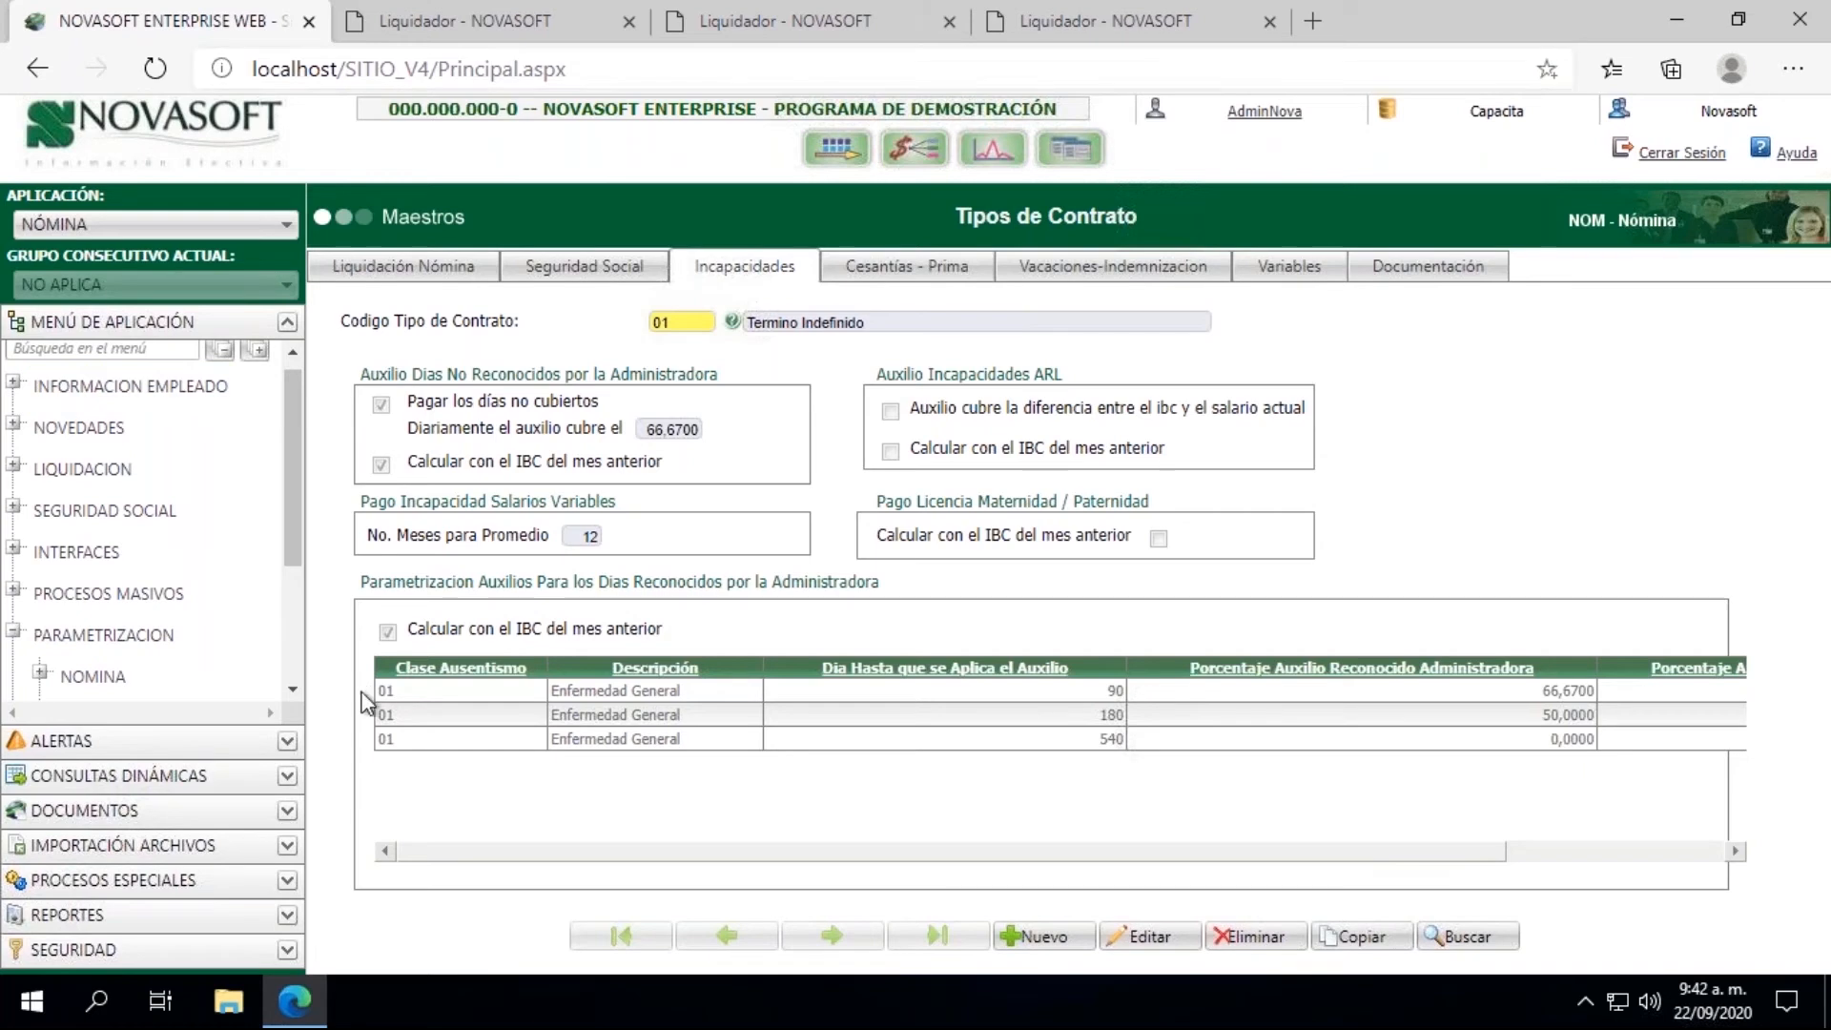
{"action": "left_click", "coordinate": [14, 427]}
{"action": "mouse_move", "coordinate": [288, 416]}
{"action": "left_mouse_down"}
{"action": "mouse_move", "coordinate": [290, 479]}
{"action": "mouse_move", "coordinate": [290, 401]}
{"action": "left_mouse_up"}
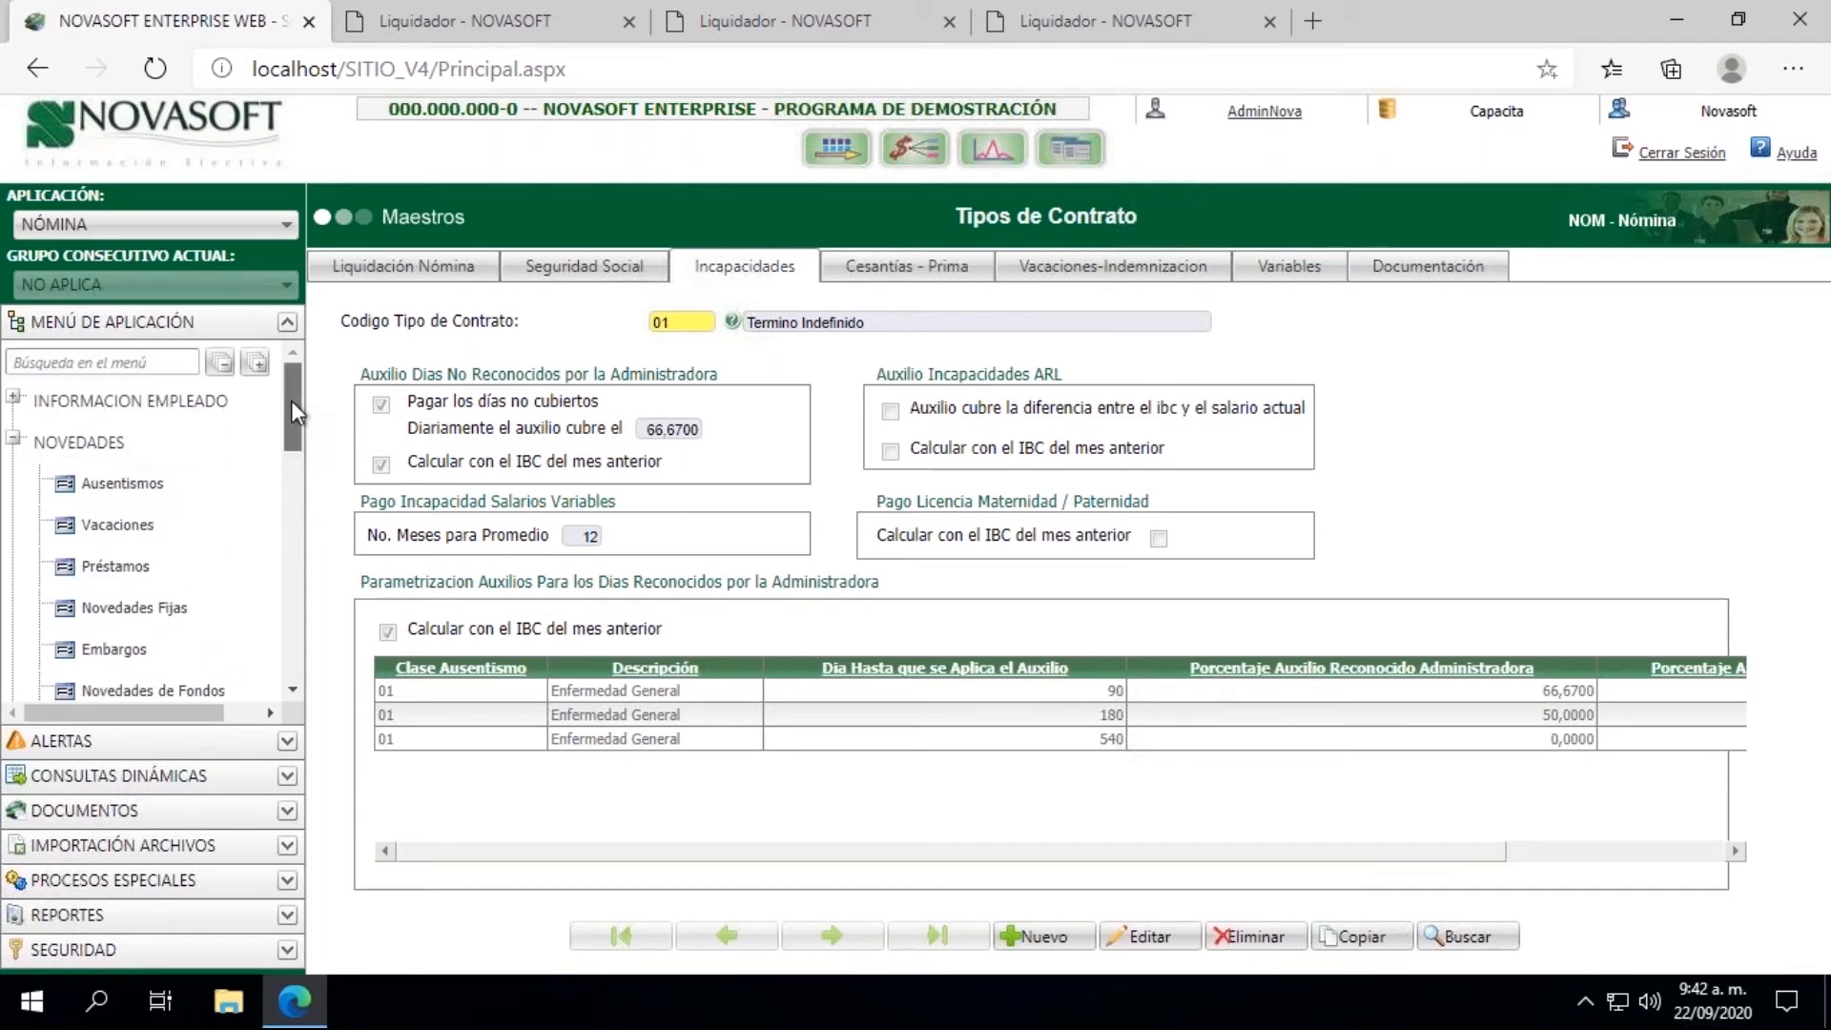
{"action": "left_click", "coordinate": [16, 438]}
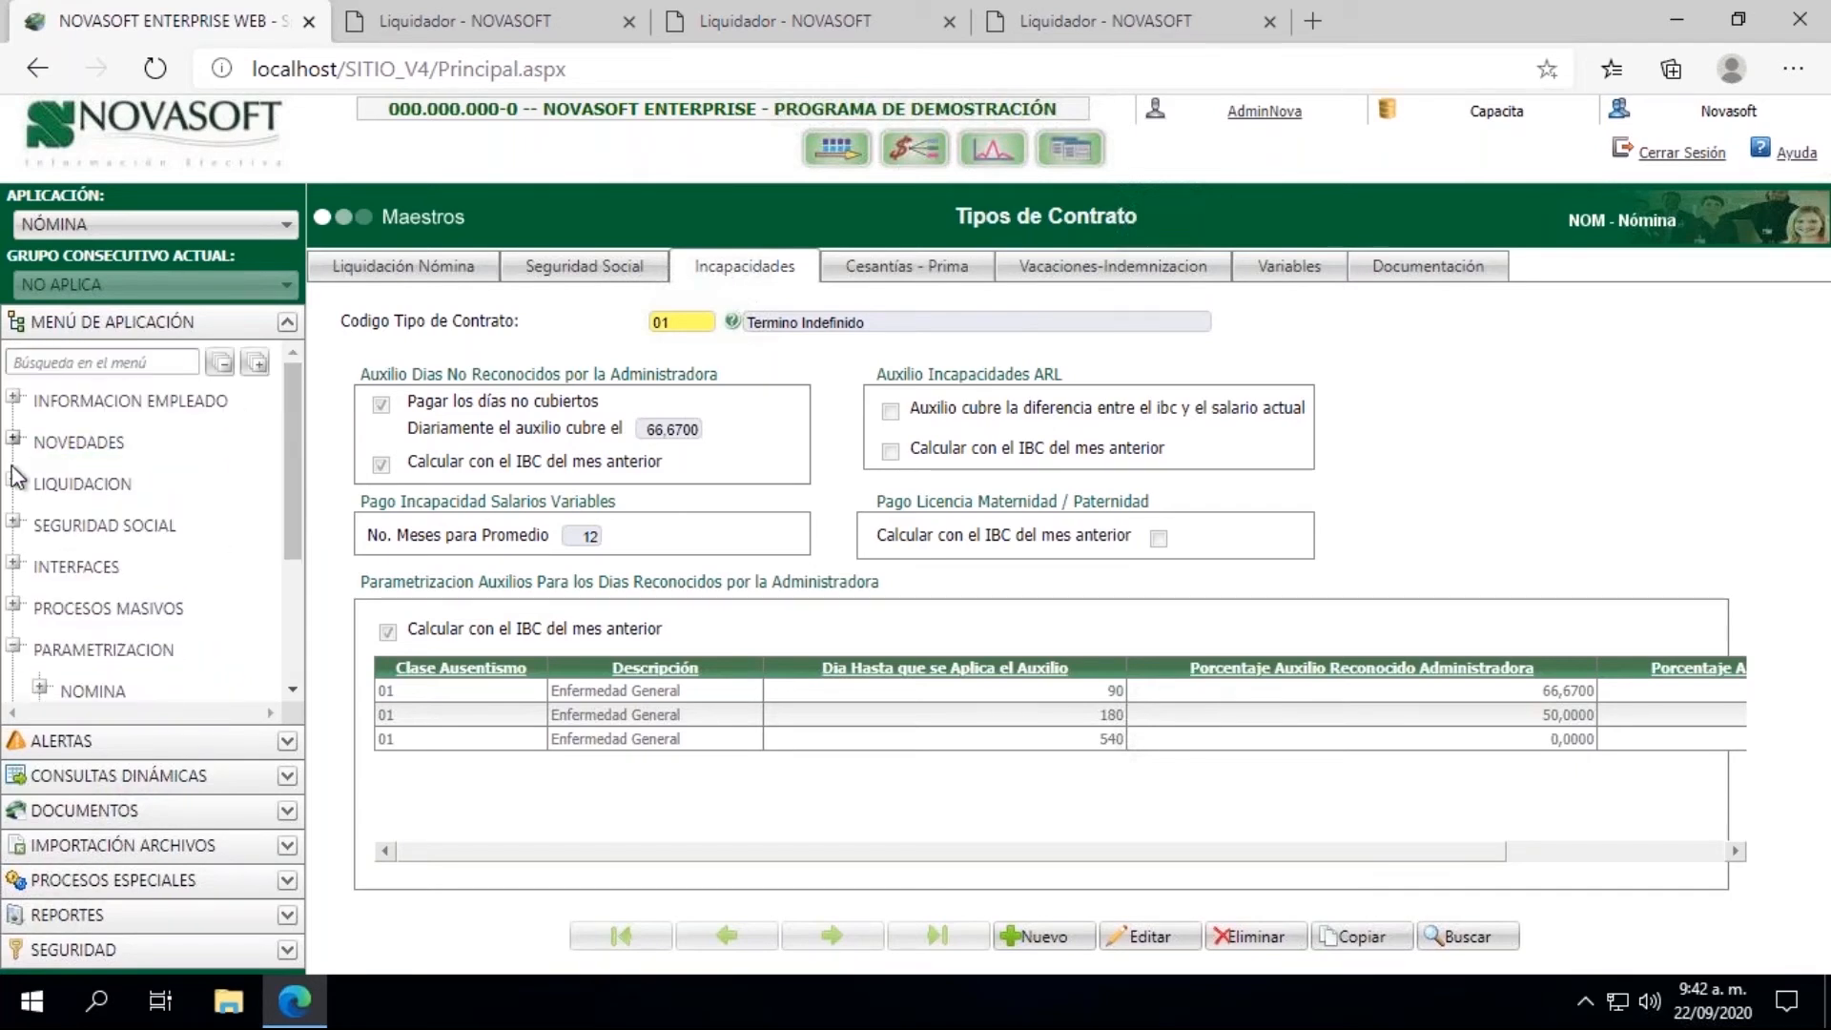
Step: Open the Comprobante de Pago report under Liquidacion, Reportes in the application tree
{"action": "left_click", "coordinate": [15, 481]}
{"action": "left_click", "coordinate": [39, 564]}
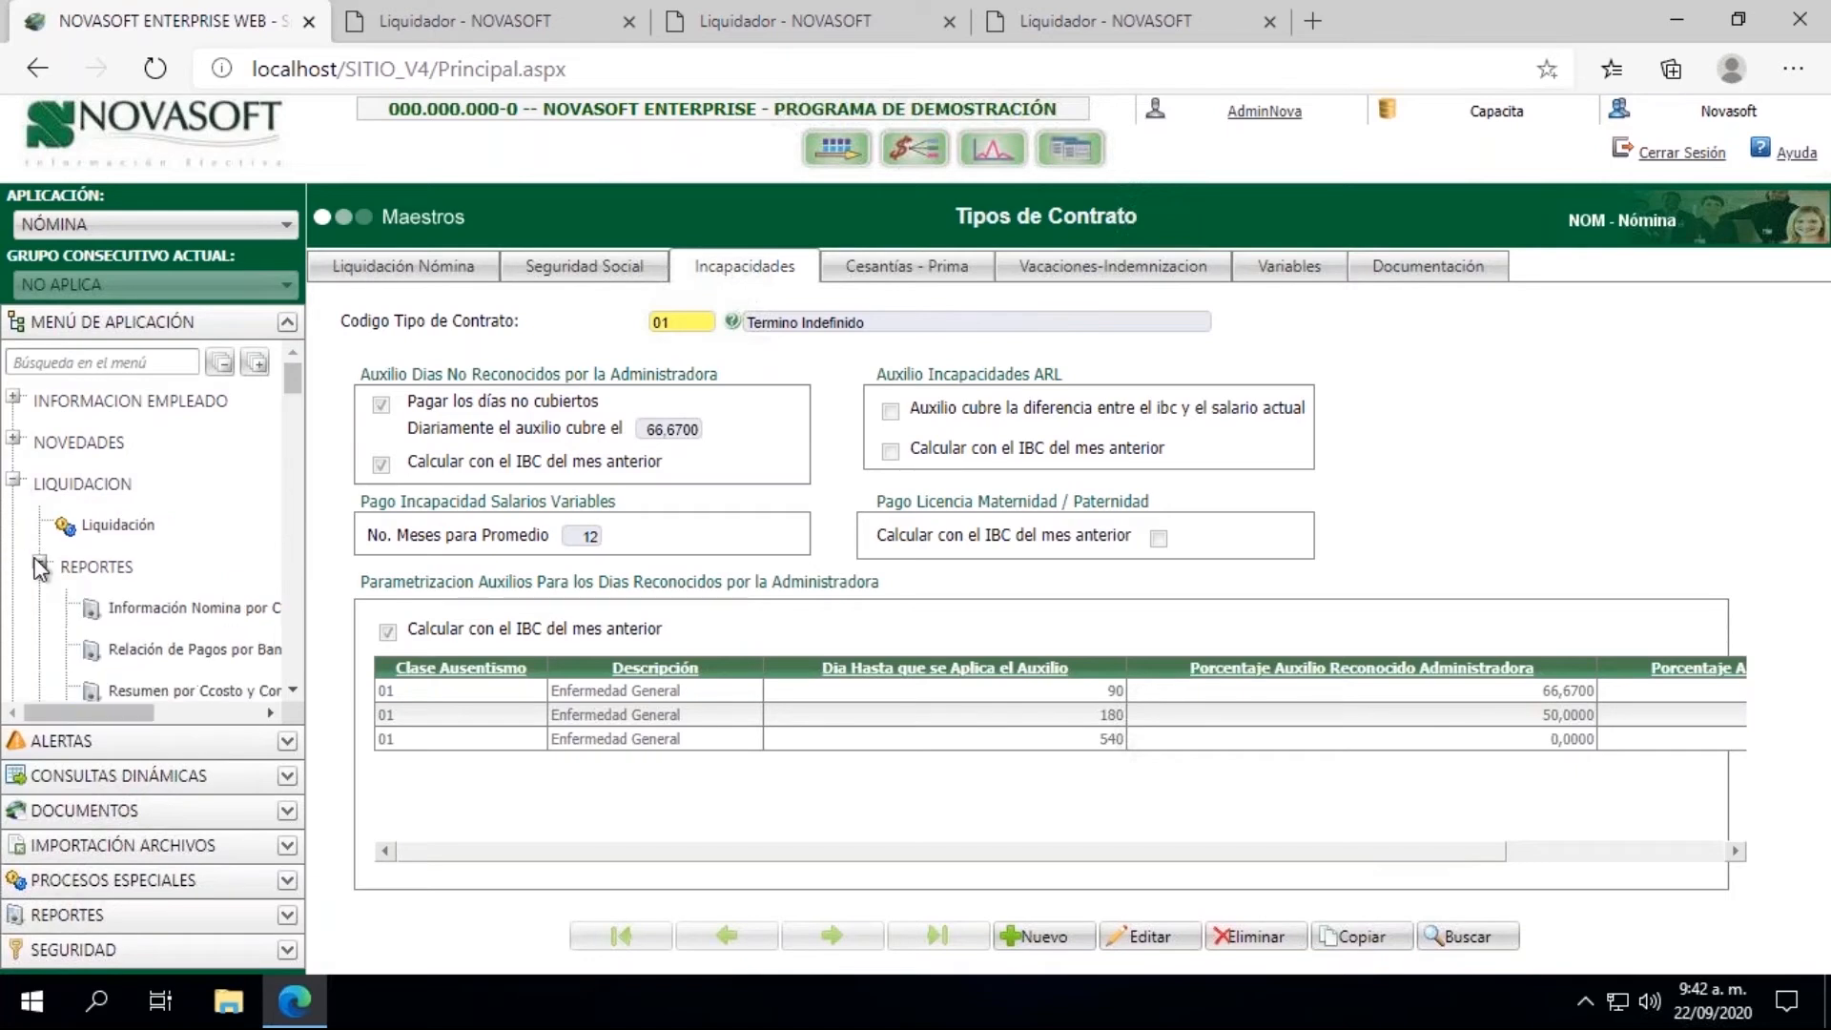
{"action": "scroll", "coordinate": [294, 692], "scroll_direction": "down", "scroll_amount": 3}
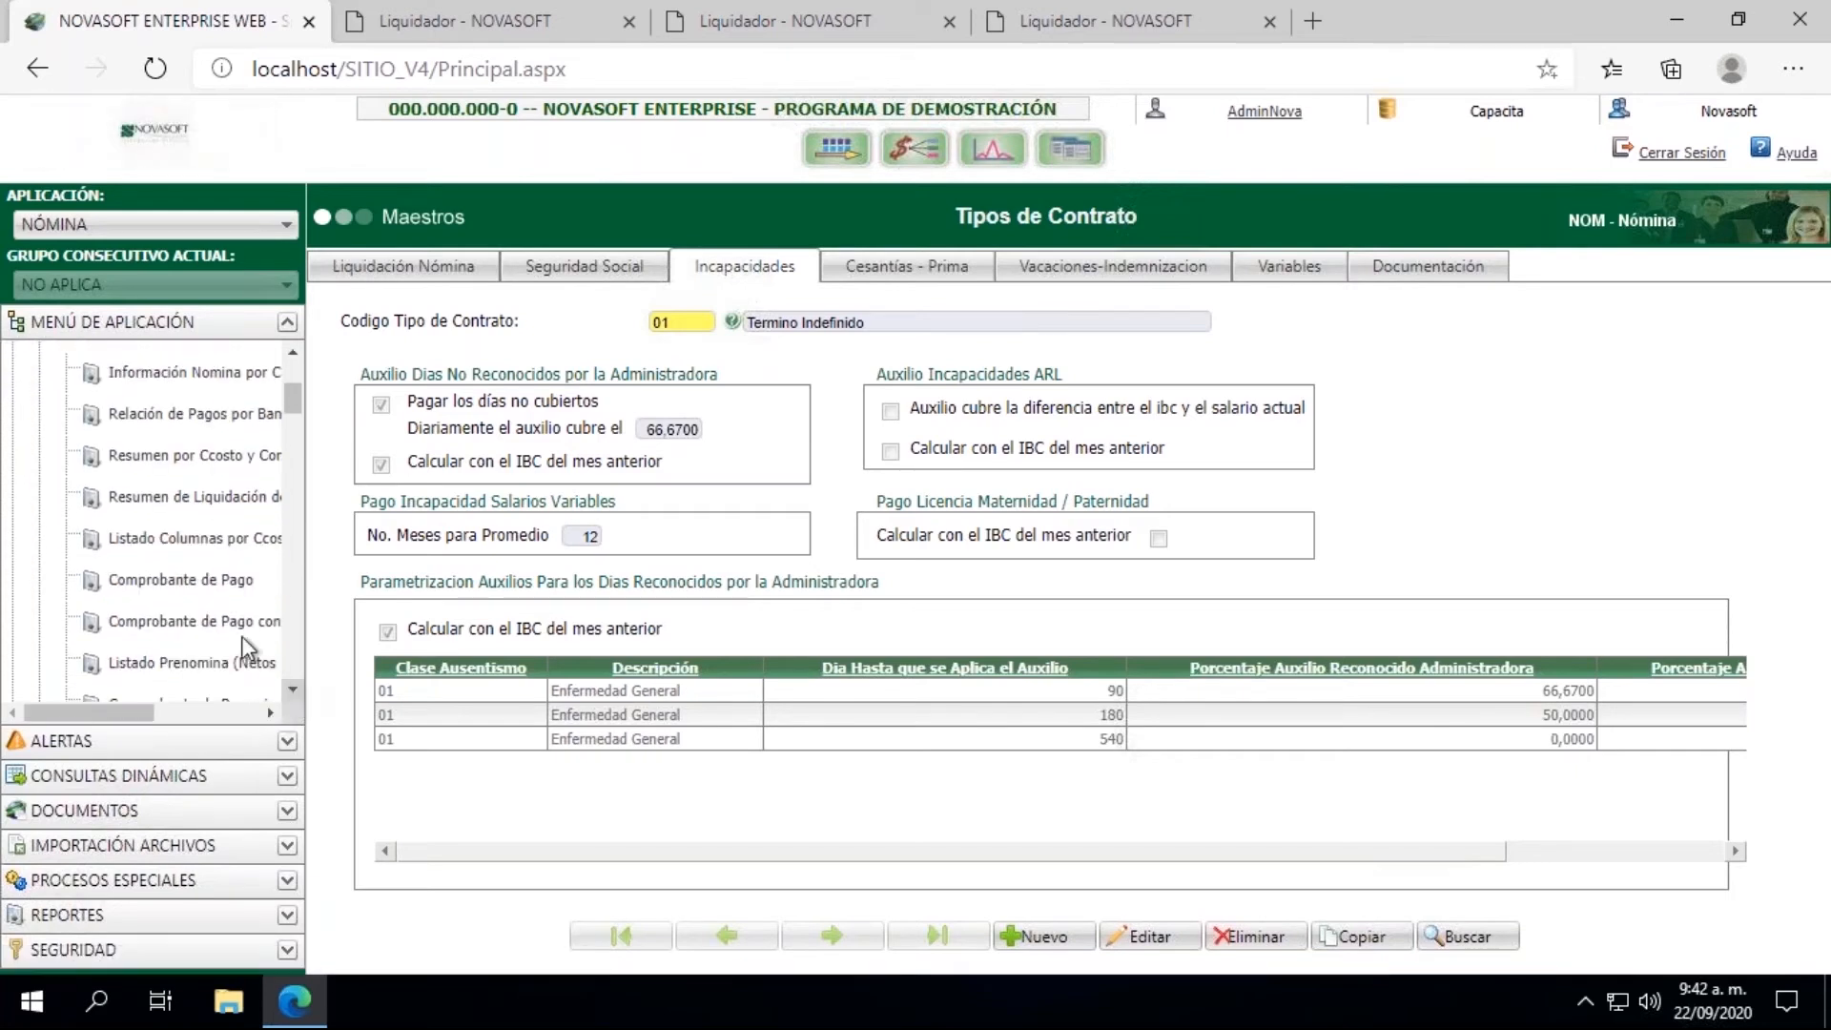
{"action": "left_click", "coordinate": [202, 582]}
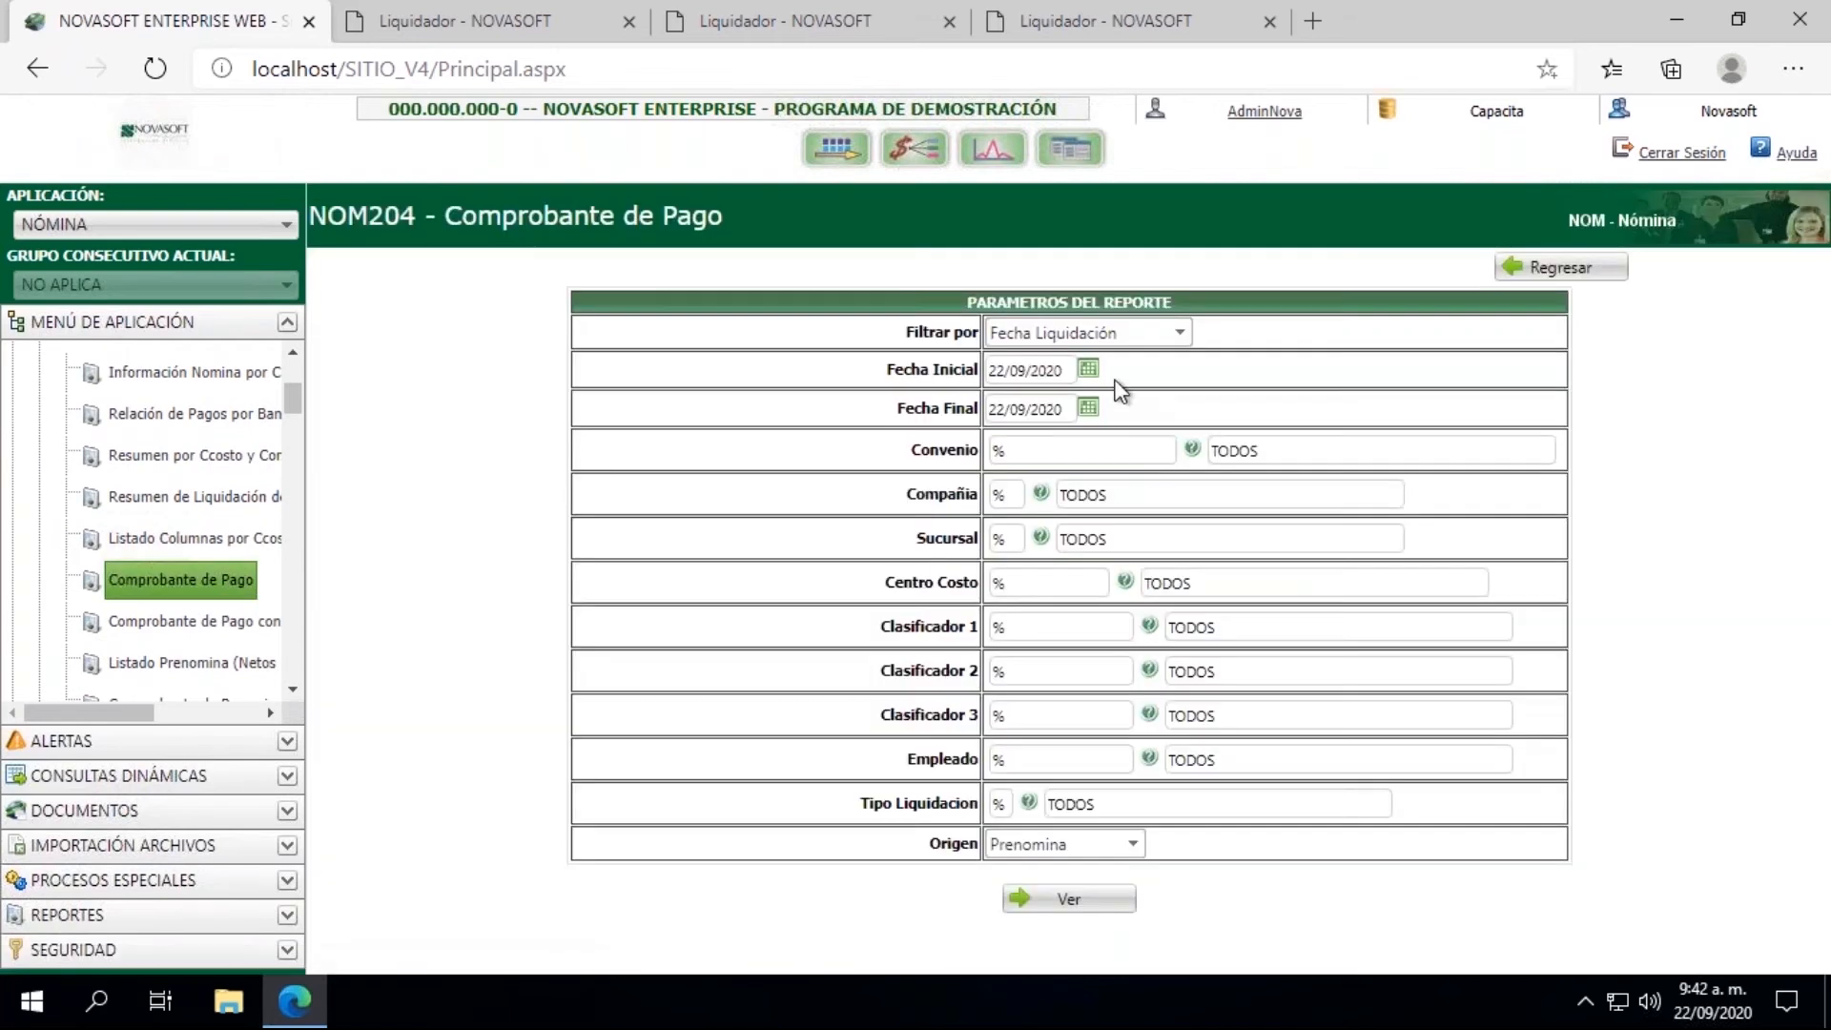
Step: Set the report's Fecha Inicial and Fecha Final to 31/07/2020
{"action": "left_click", "coordinate": [1088, 369]}
{"action": "left_click", "coordinate": [1003, 404]}
{"action": "left_click", "coordinate": [1003, 404]}
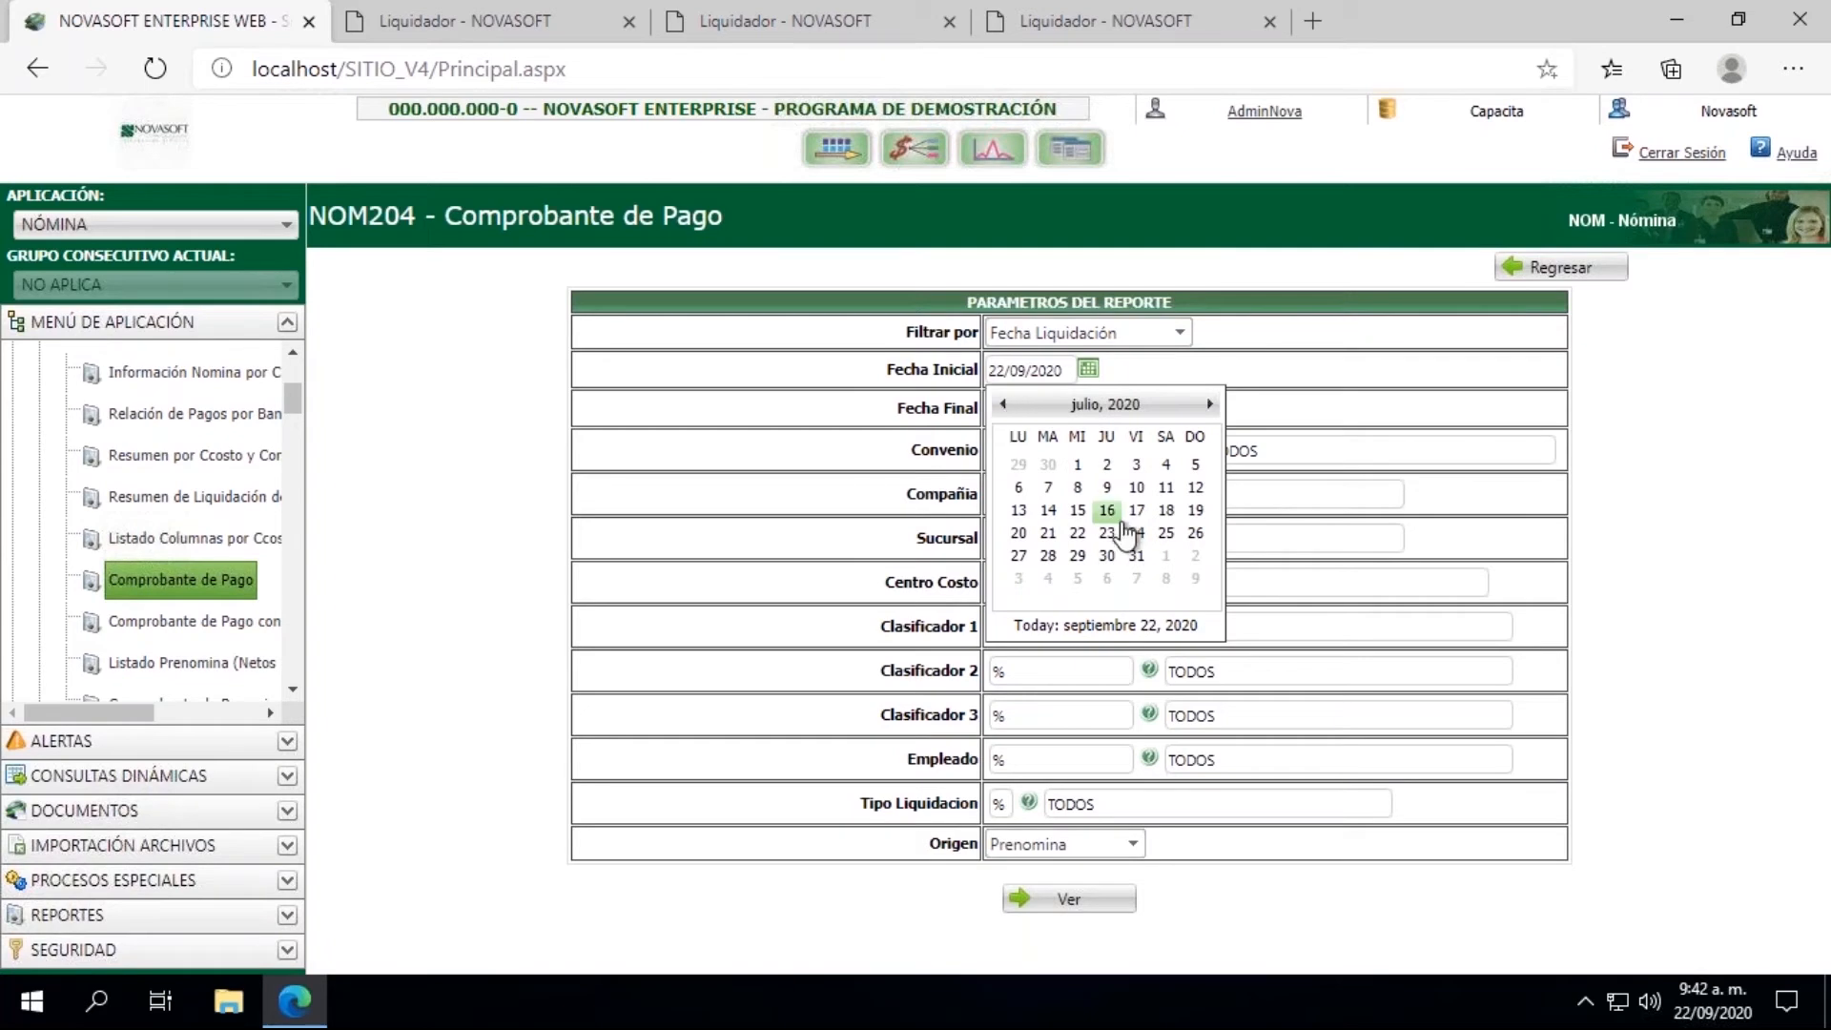
{"action": "left_click", "coordinate": [1134, 557]}
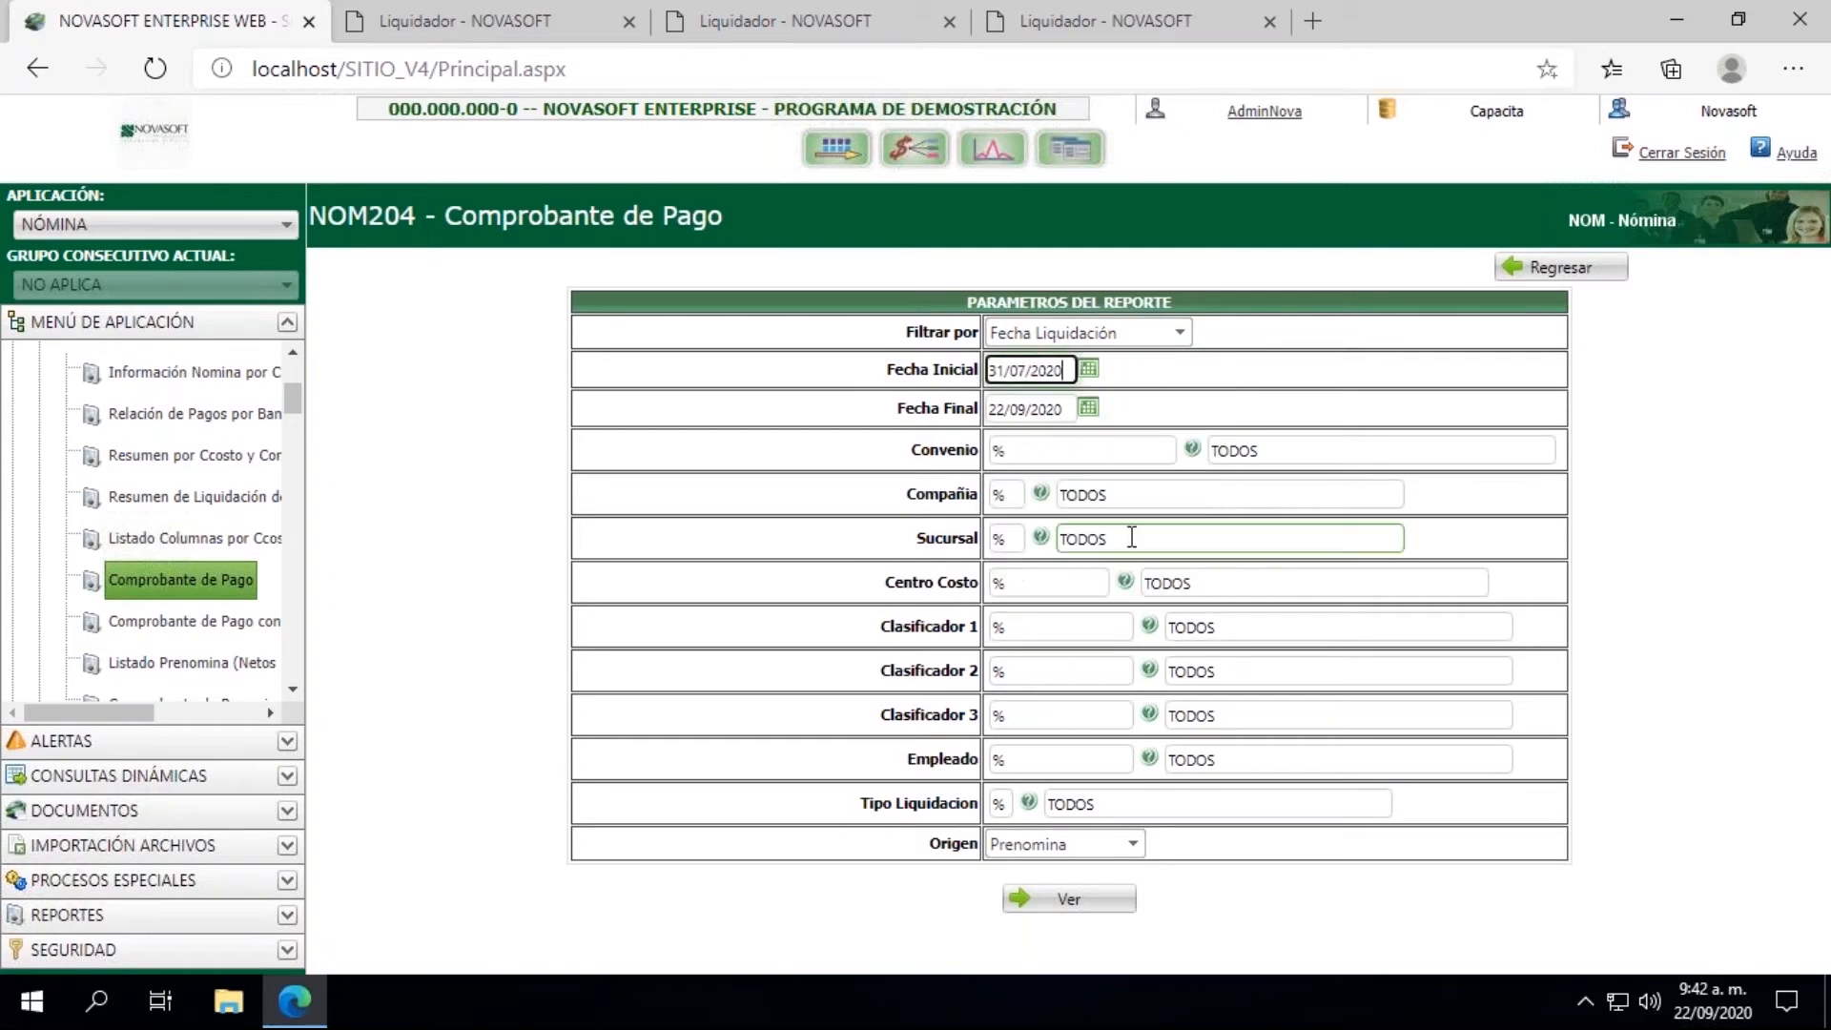
{"action": "left_click", "coordinate": [1088, 408]}
{"action": "left_click", "coordinate": [1003, 442]}
{"action": "left_click", "coordinate": [1003, 442]}
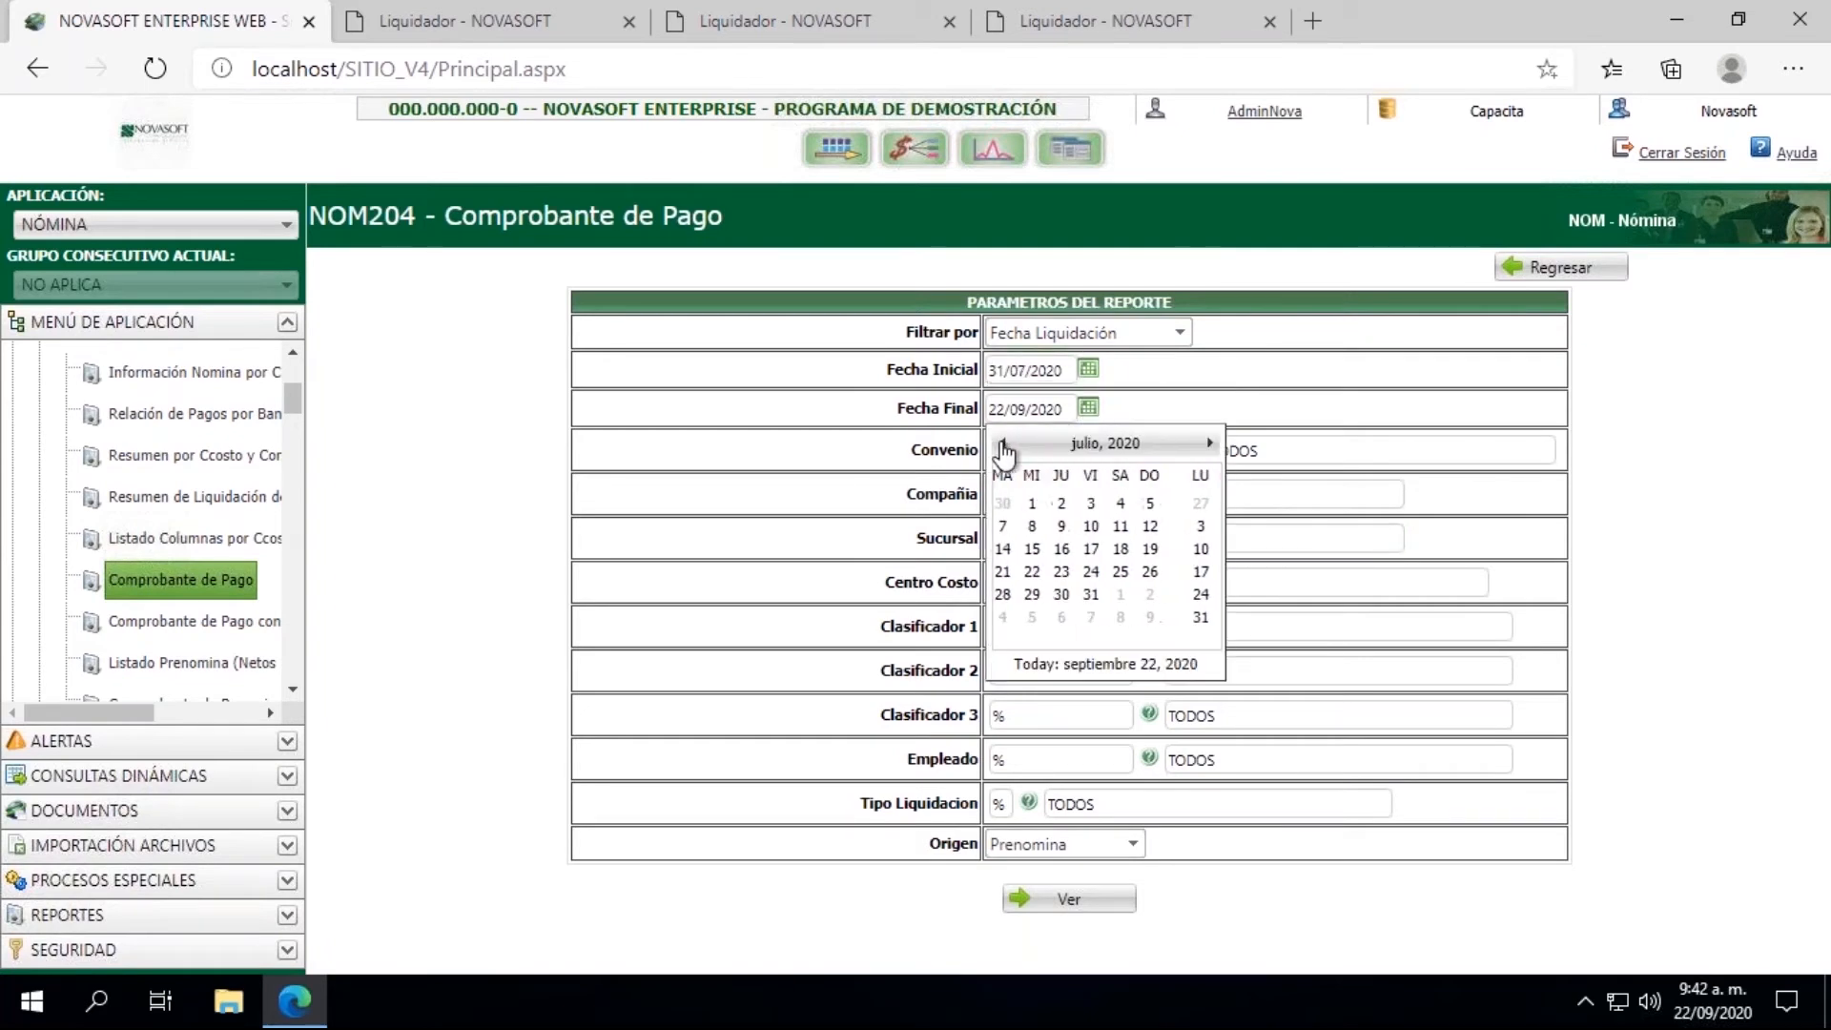
{"action": "left_click", "coordinate": [1136, 594]}
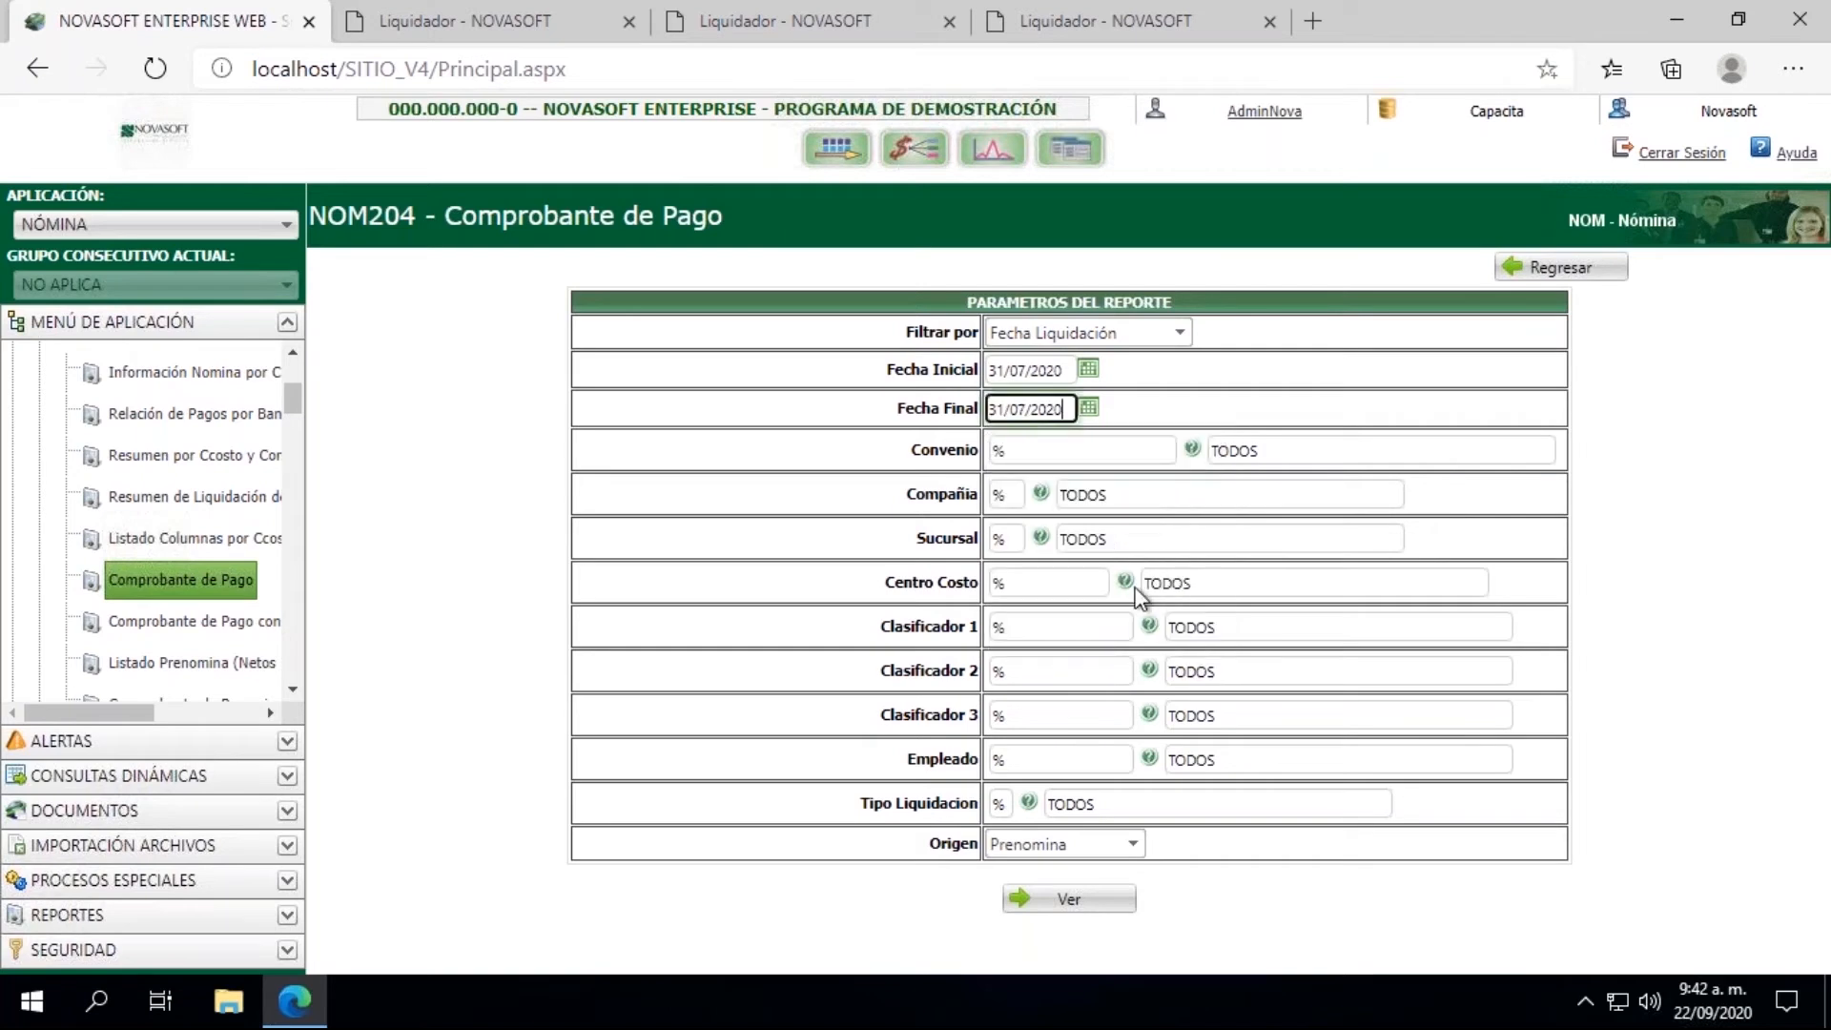
Step: Filter the report by the employee's ID number and set Tipo Liquidacion to 01
{"action": "left_click", "coordinate": [1017, 760]}
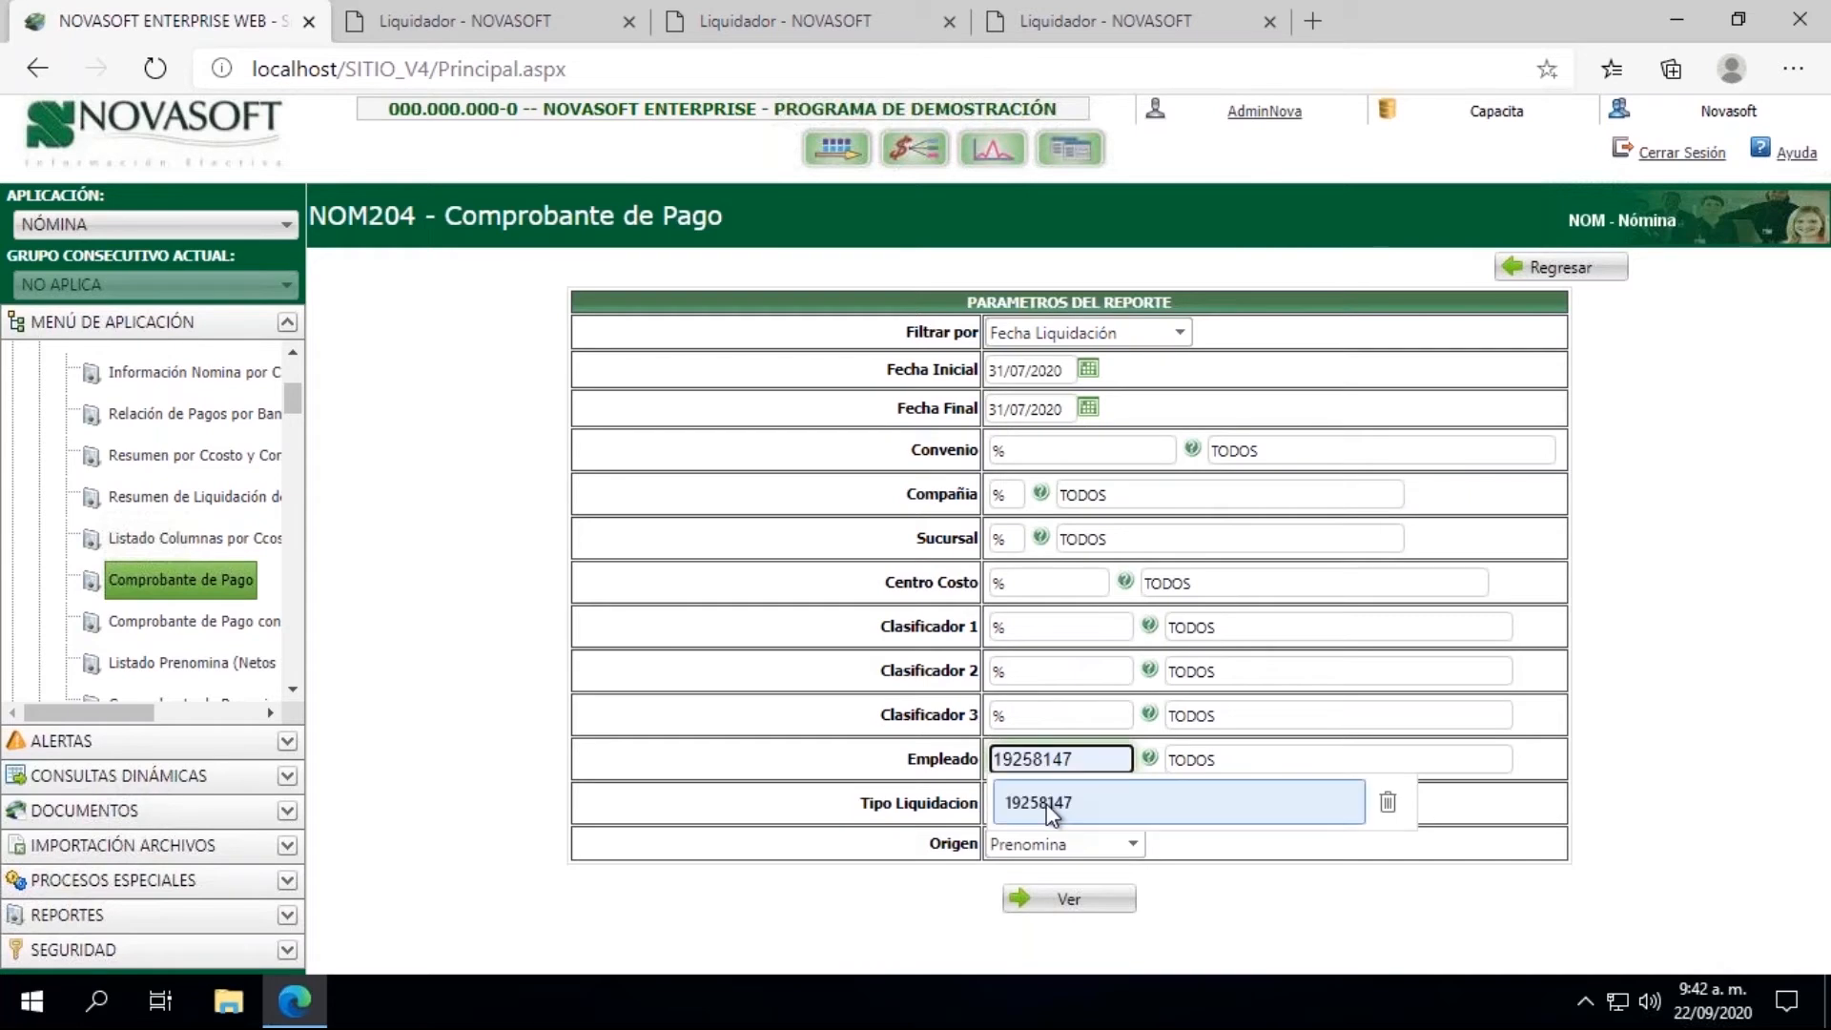
{"action": "left_click", "coordinate": [1041, 806]}
{"action": "left_click", "coordinate": [1000, 804]}
{"action": "type", "text": "01"}
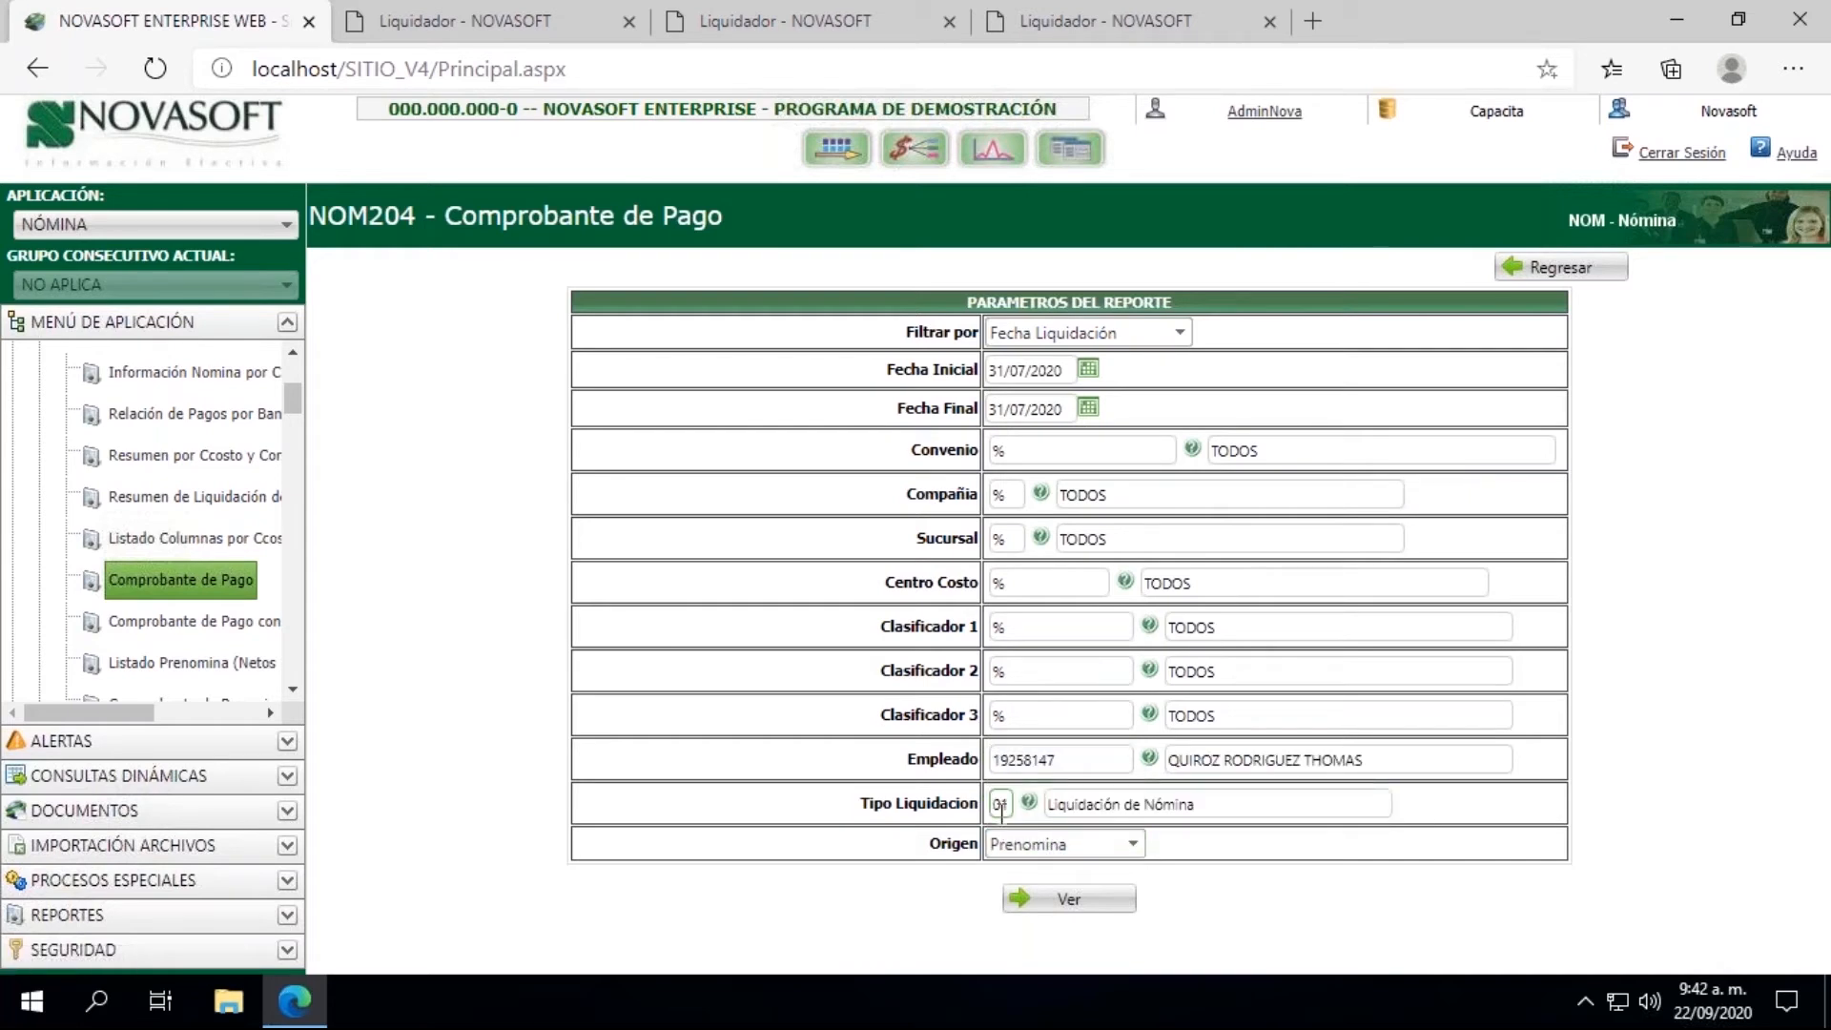
Step: Generate the employee's Comprobante de Pago, review the salary and sick-leave amounts, and close the report
{"action": "left_click", "coordinate": [1049, 899]}
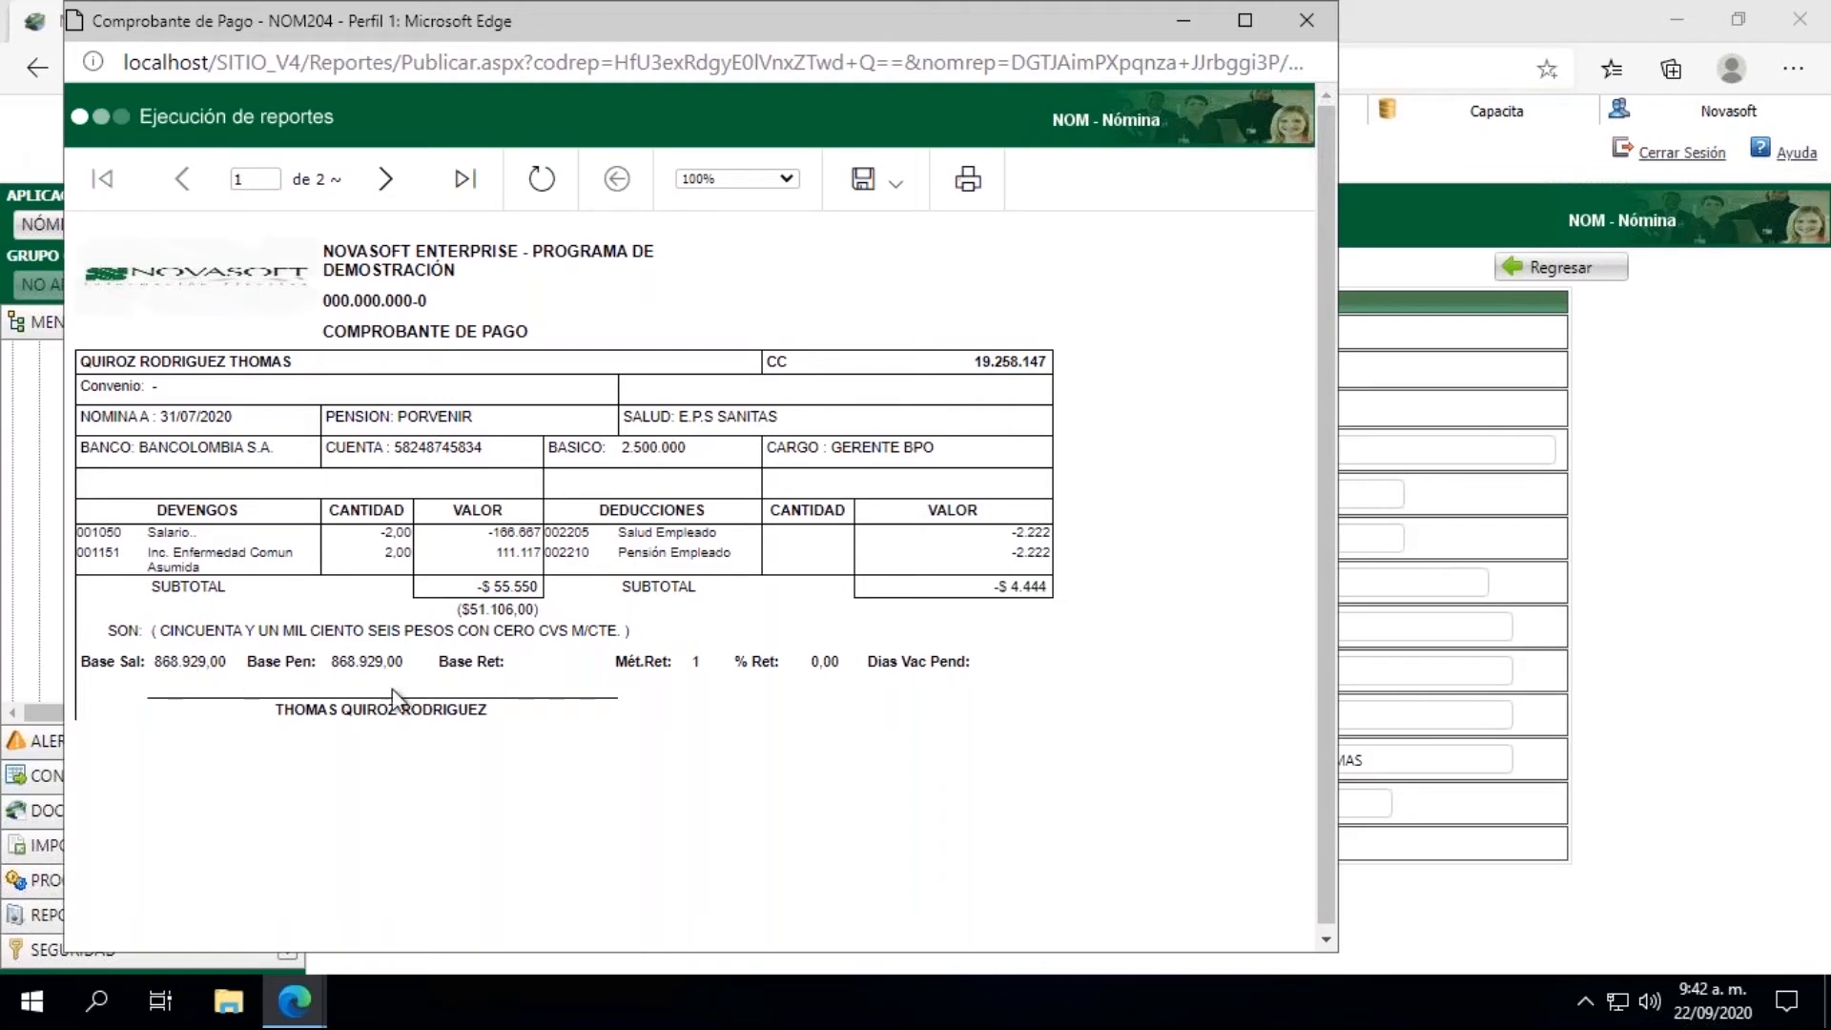
{"action": "left_click_drag", "start_coordinate": [495, 553], "coordinate": [535, 553]}
{"action": "left_click", "coordinate": [509, 538]}
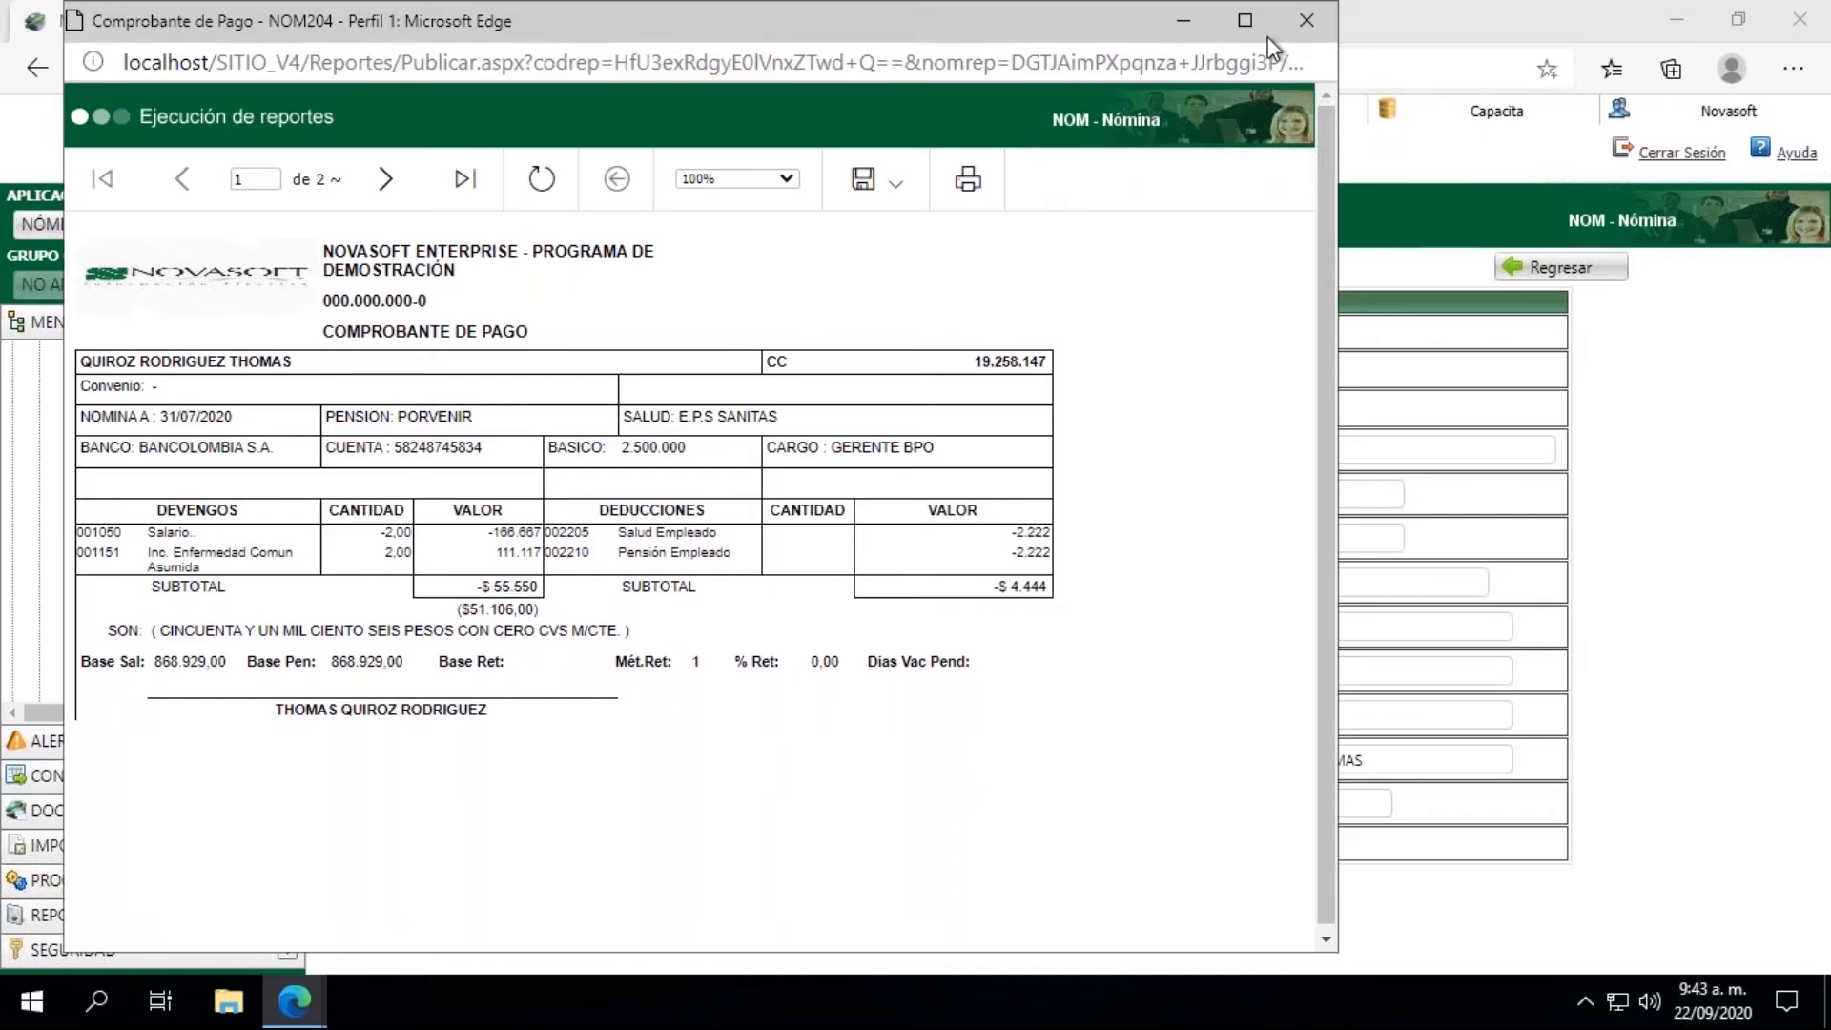
{"action": "left_click", "coordinate": [1305, 21]}
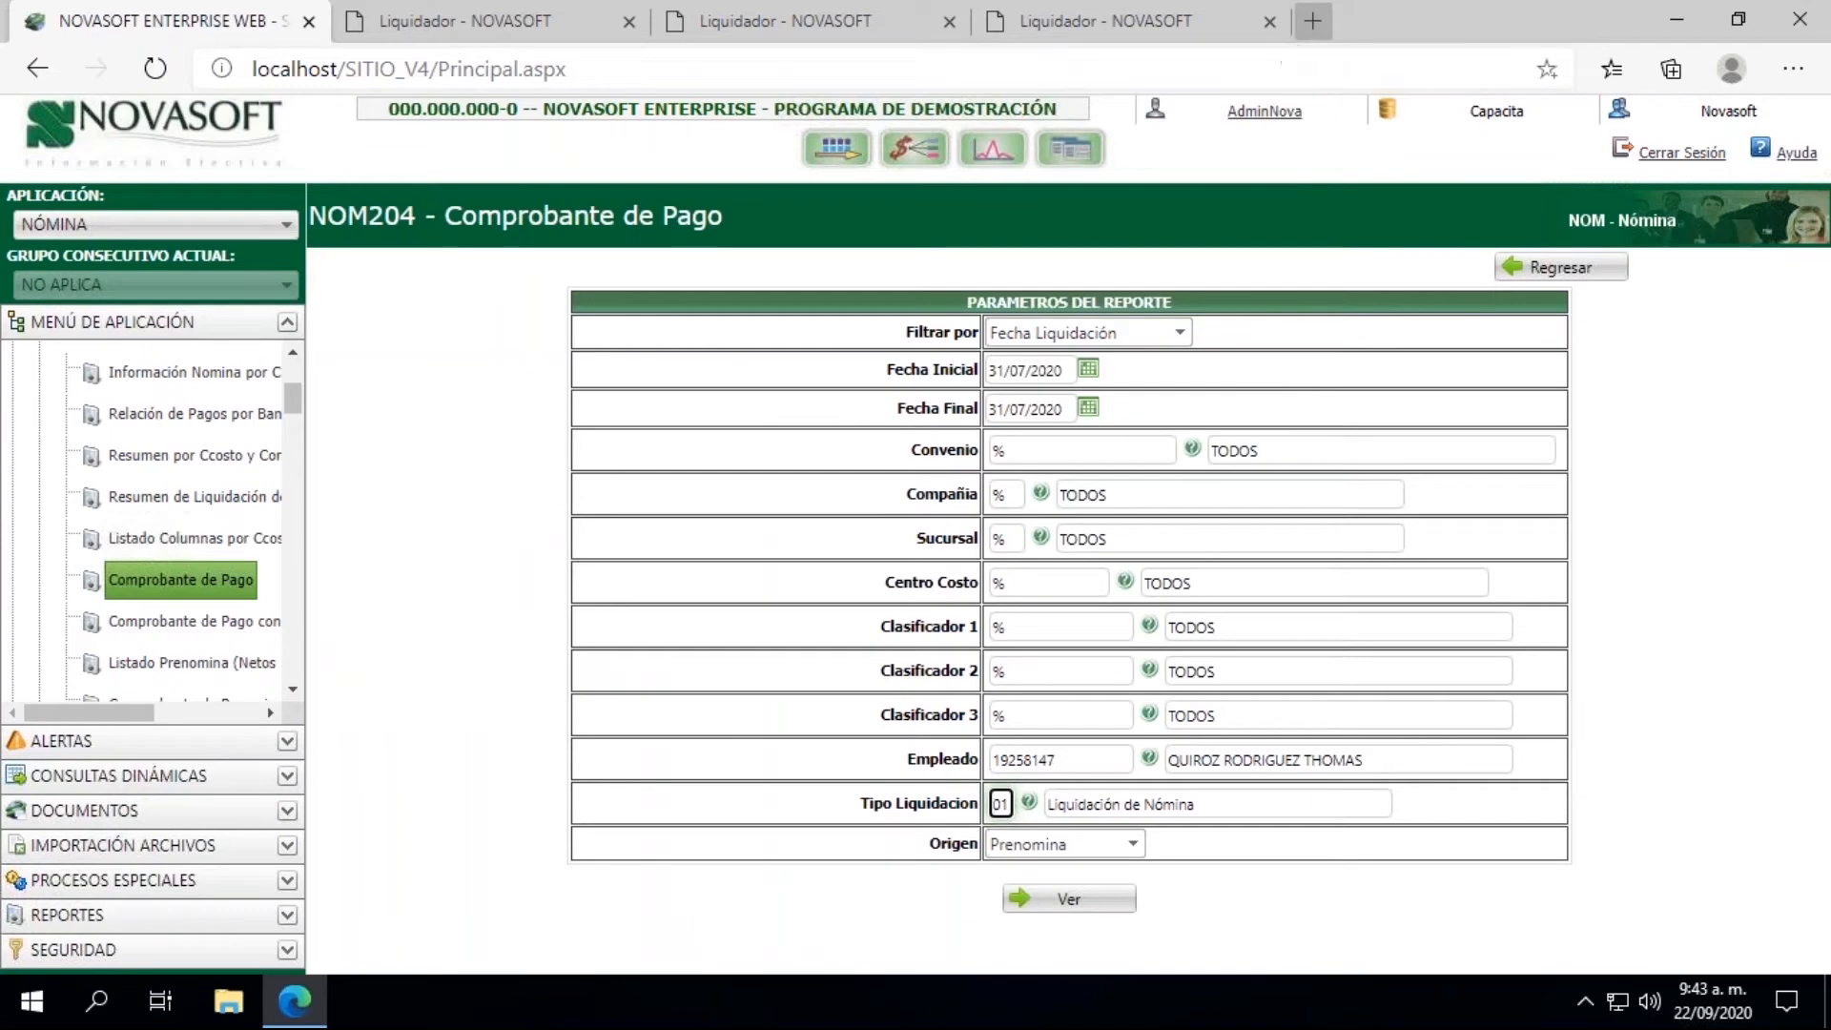
Step: Collapse the Reportes group and open the Cierre process under Liquidacion
{"action": "scroll", "coordinate": [290, 358], "scroll_direction": "up", "scroll_amount": 3}
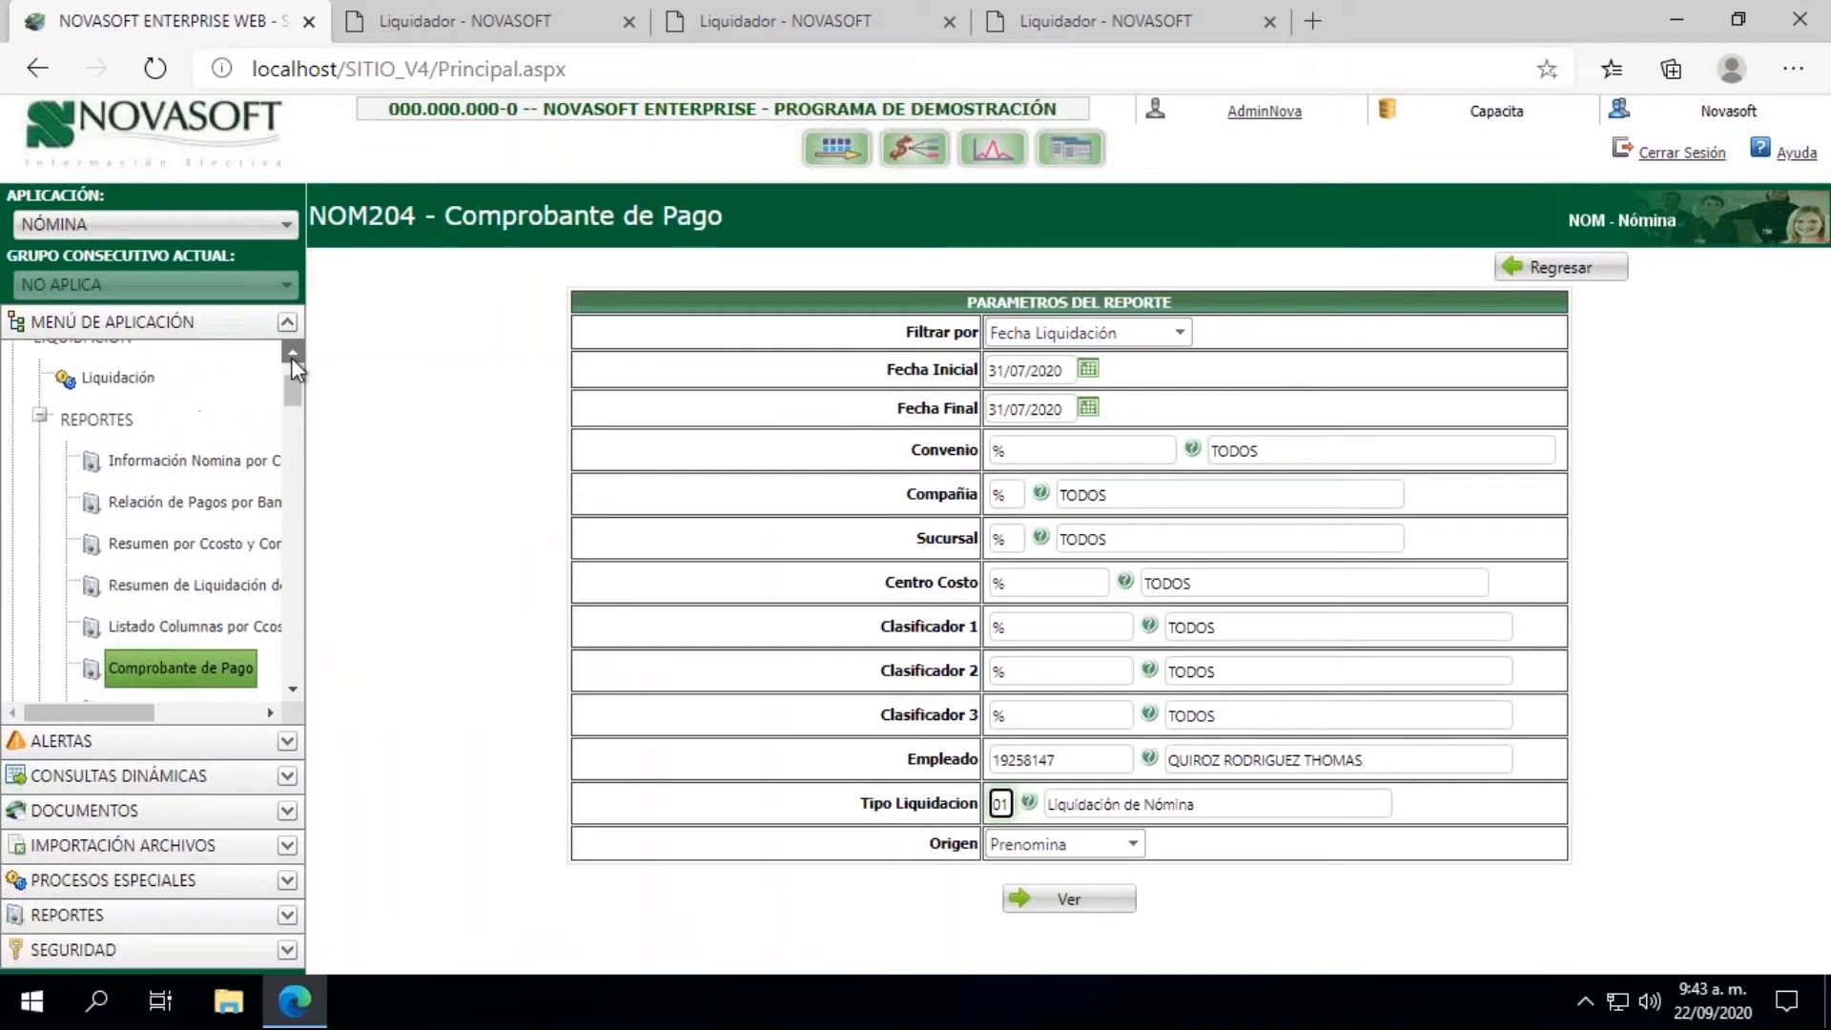
{"action": "left_click", "coordinate": [42, 460]}
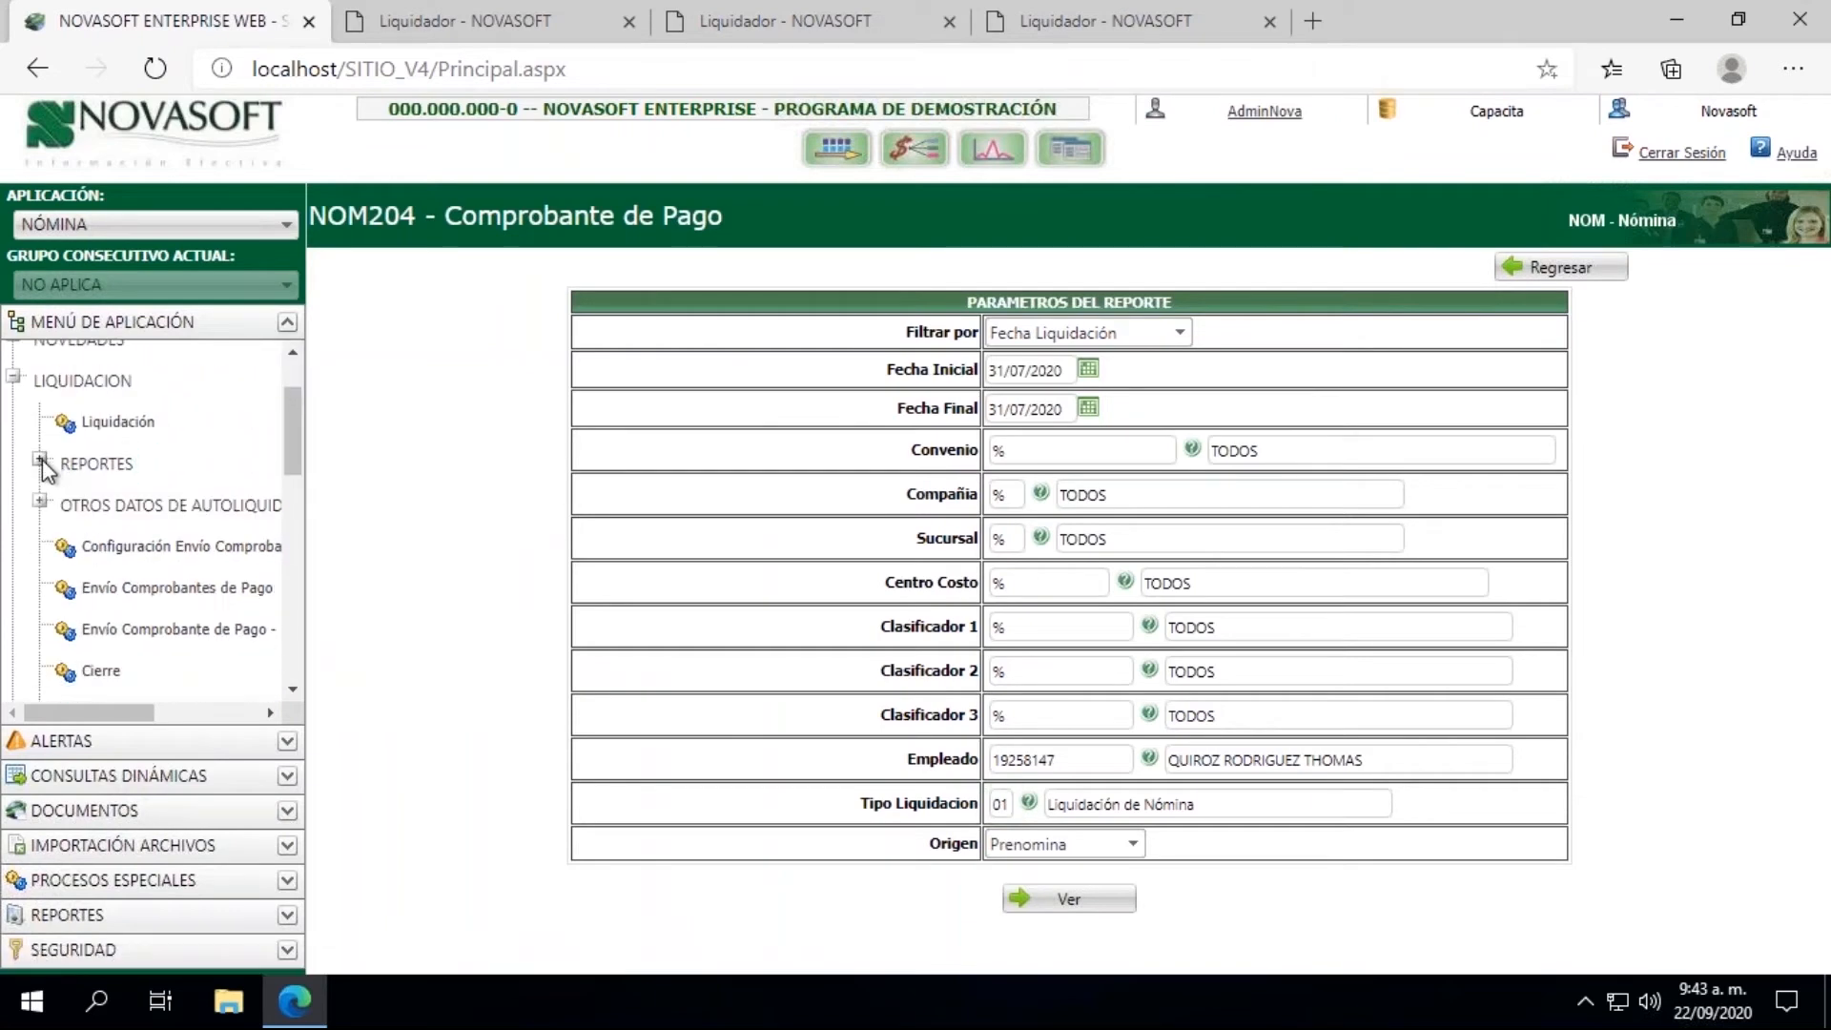
{"action": "left_click", "coordinate": [100, 670]}
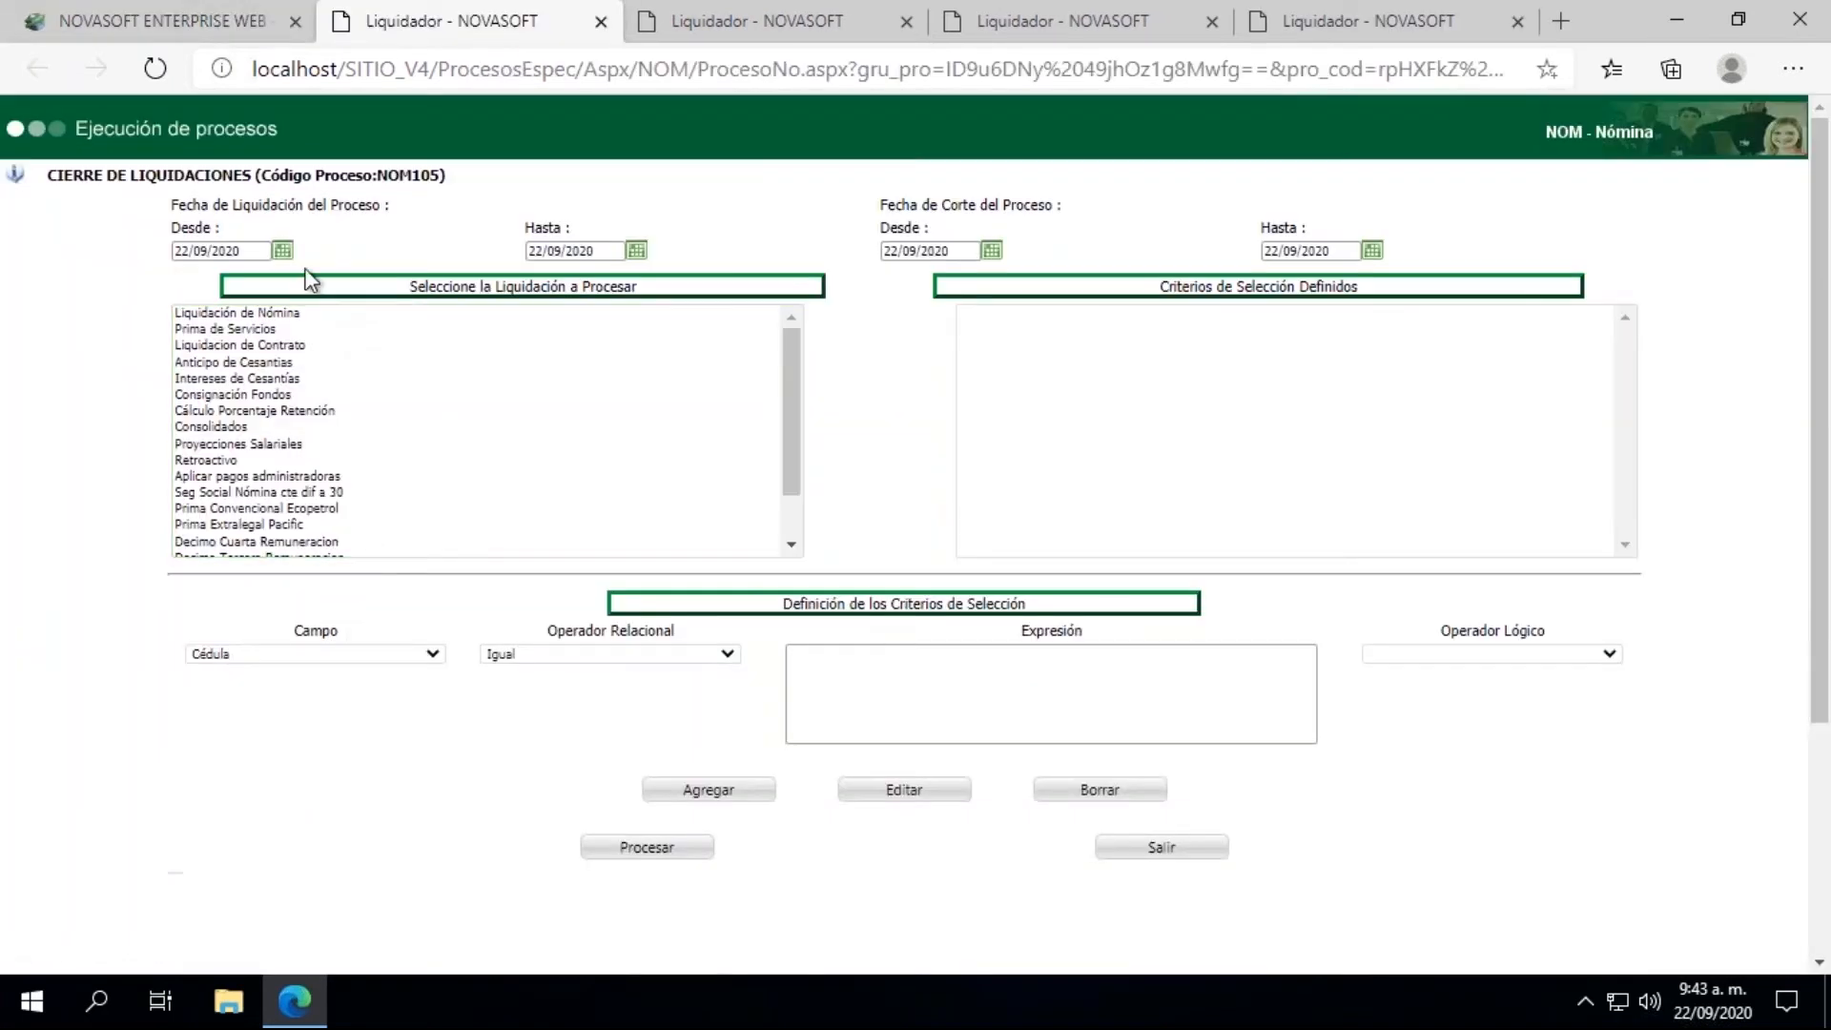
Step: Set the closing process's Fecha de Liquidación range from 31/07/2020 to 31/07/2020
{"action": "left_click", "coordinate": [283, 251]}
{"action": "left_click", "coordinate": [190, 281]}
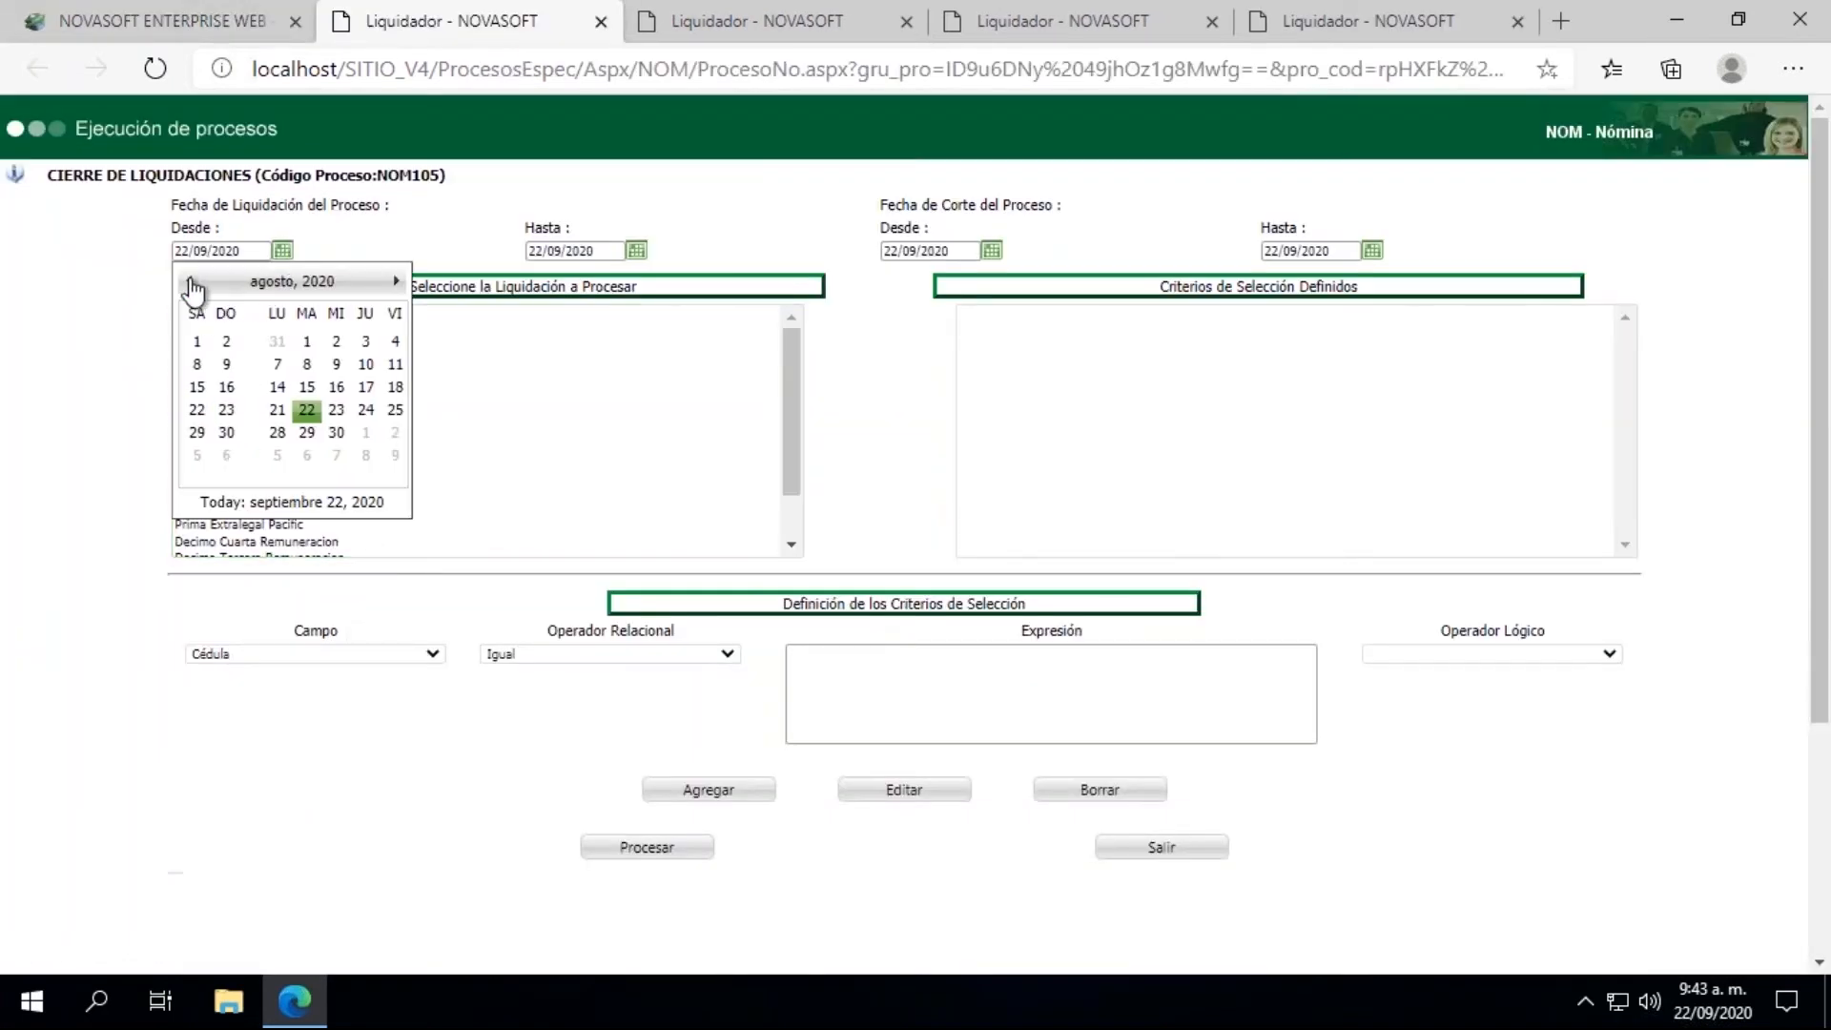
{"action": "left_click", "coordinate": [190, 282]}
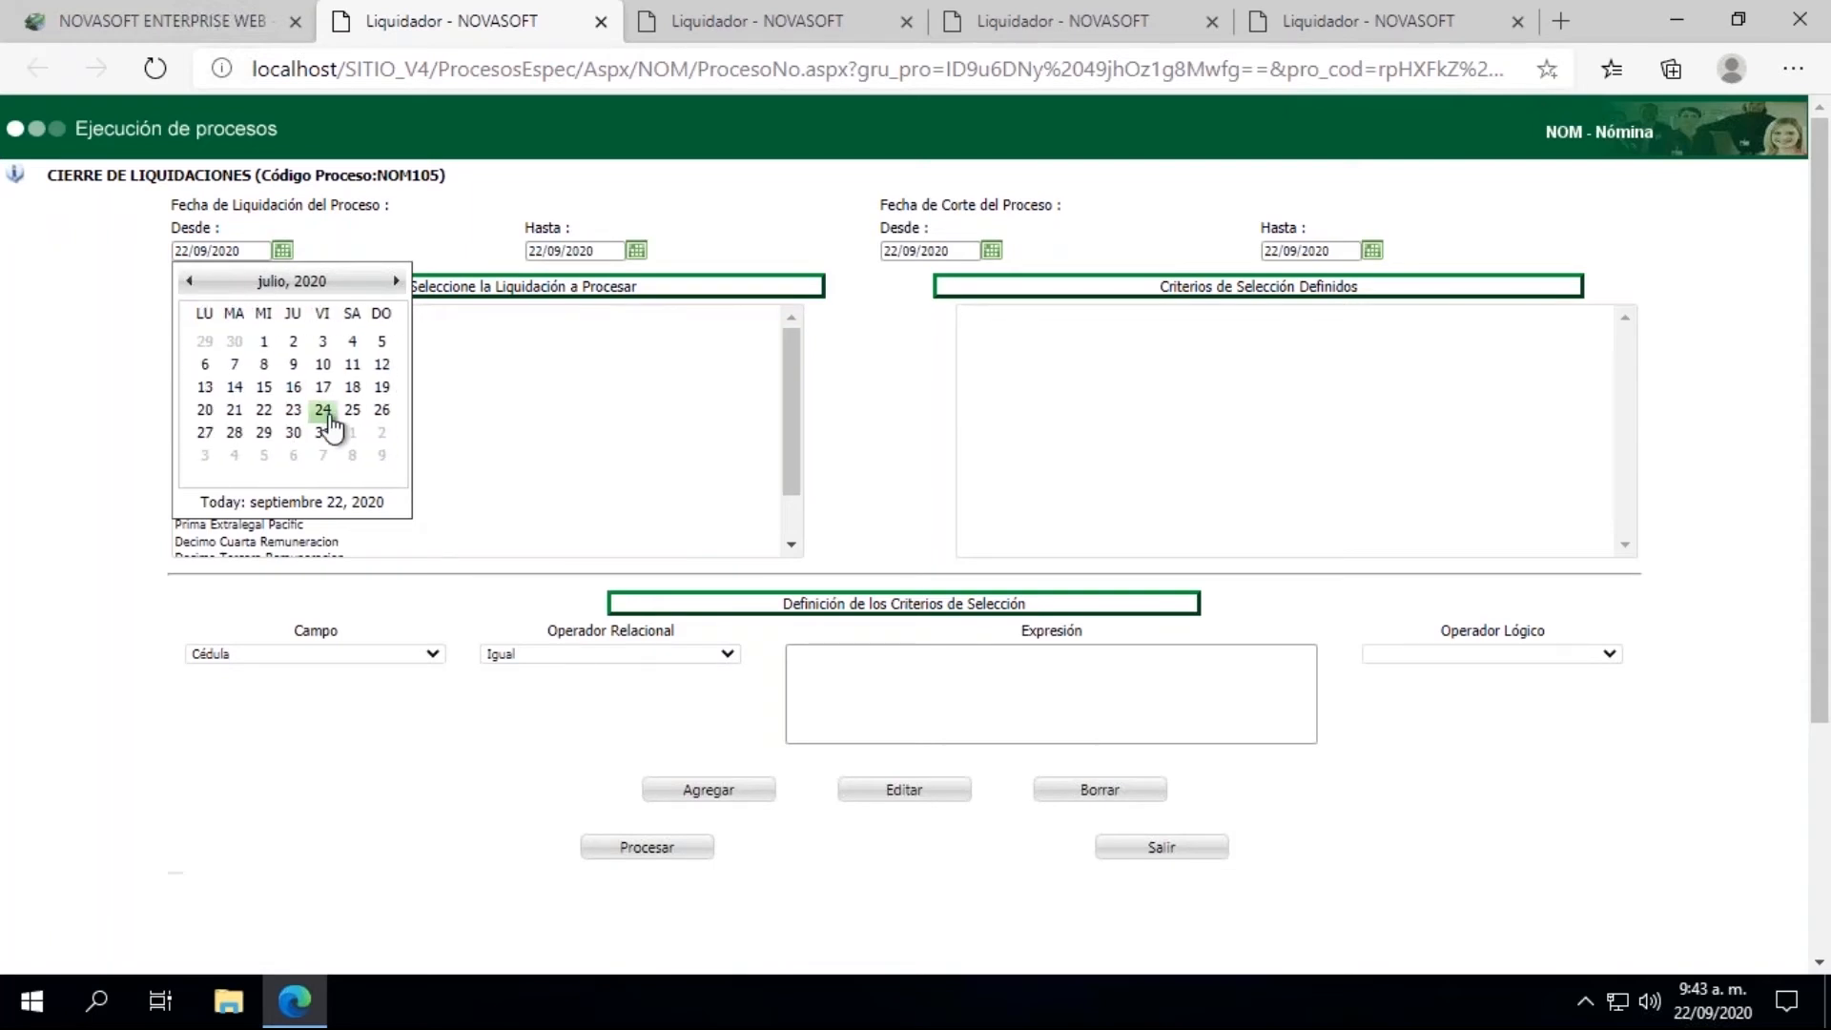
{"action": "left_click", "coordinate": [324, 434]}
{"action": "left_click", "coordinate": [636, 250]}
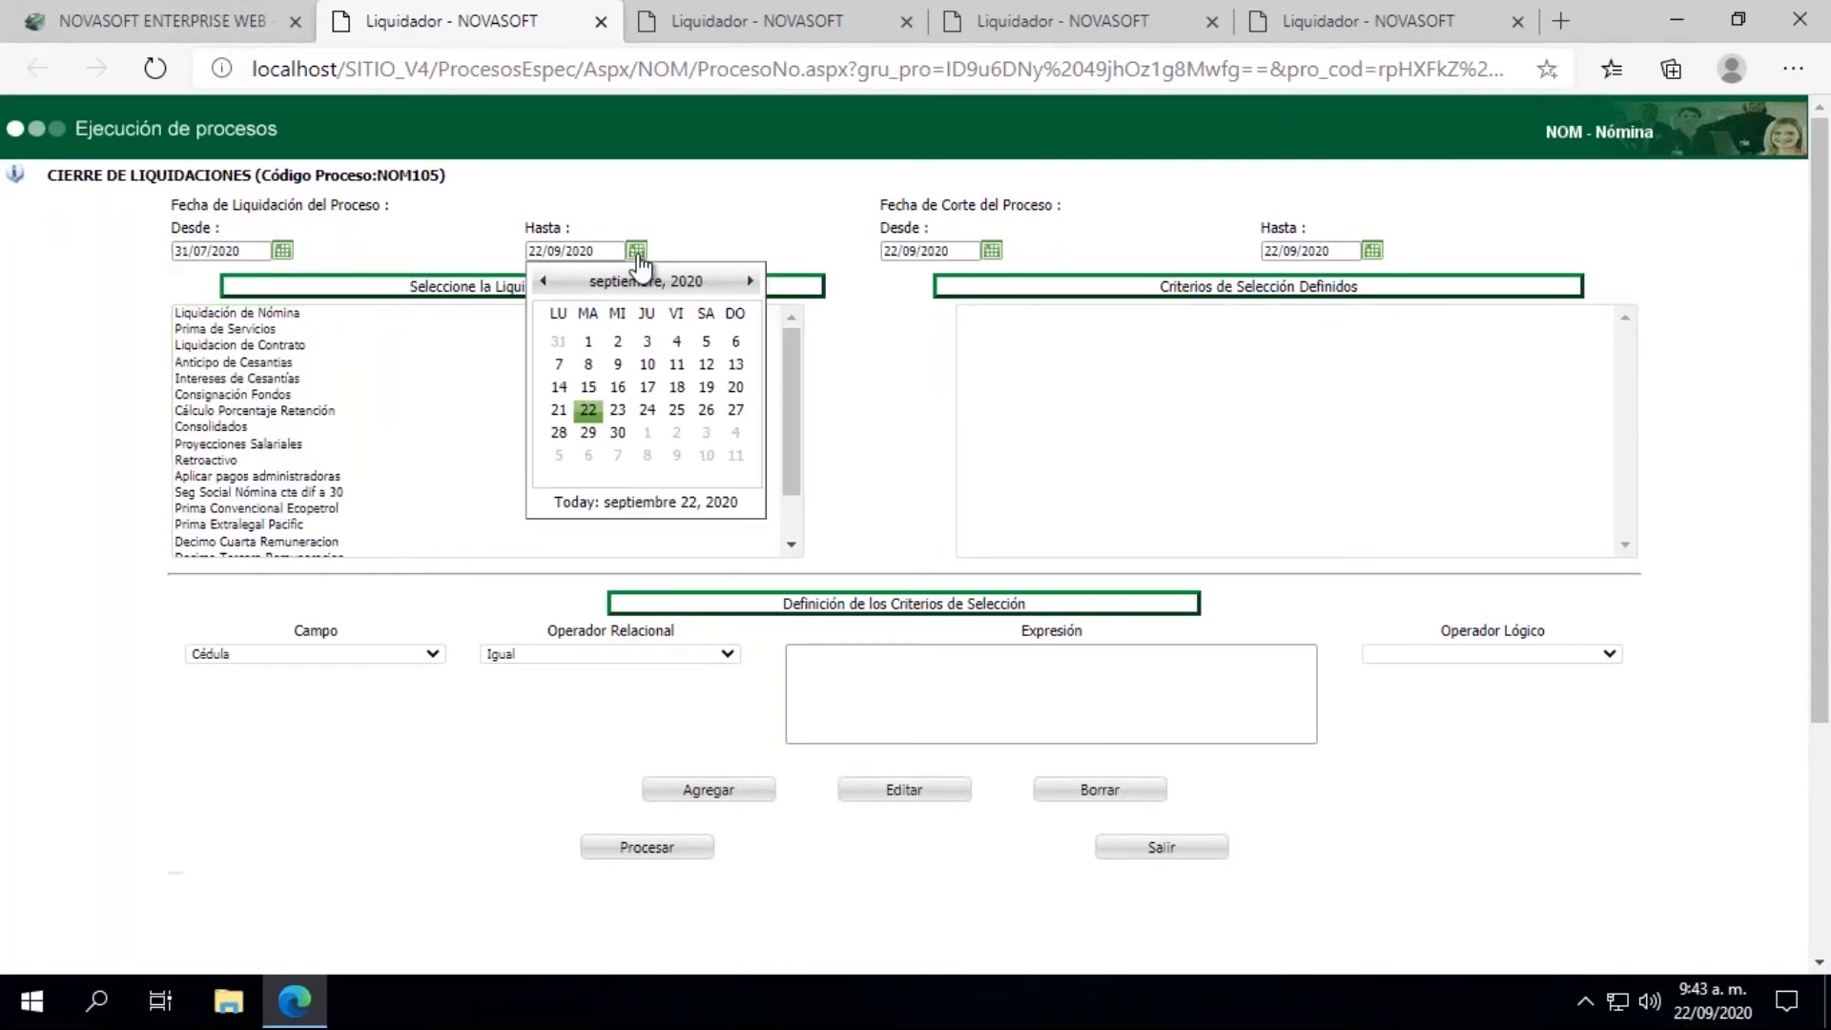
{"action": "left_click", "coordinate": [544, 282]}
{"action": "left_click", "coordinate": [544, 283]}
{"action": "left_click", "coordinate": [677, 434]}
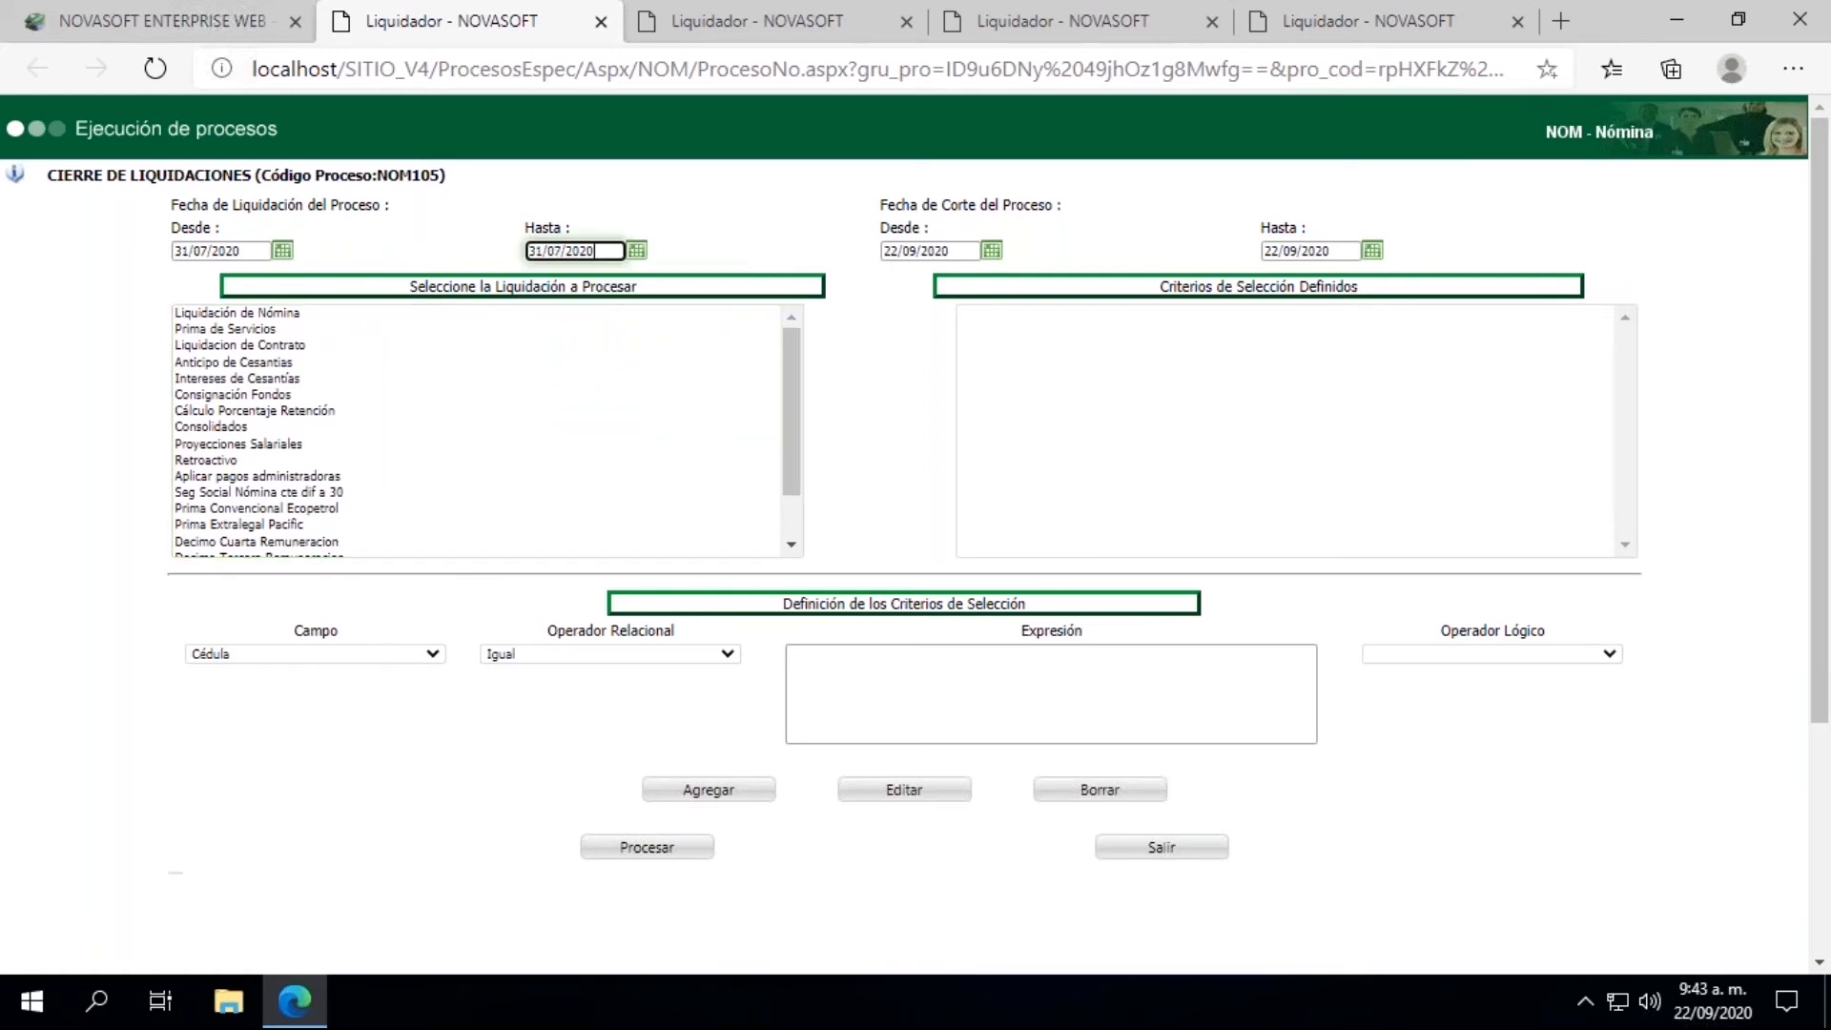
Step: Set the closing process's Fecha de Corte range from 31/07/2020 to 31/07/2020
{"action": "left_click", "coordinate": [993, 250]}
{"action": "left_click", "coordinate": [899, 282]}
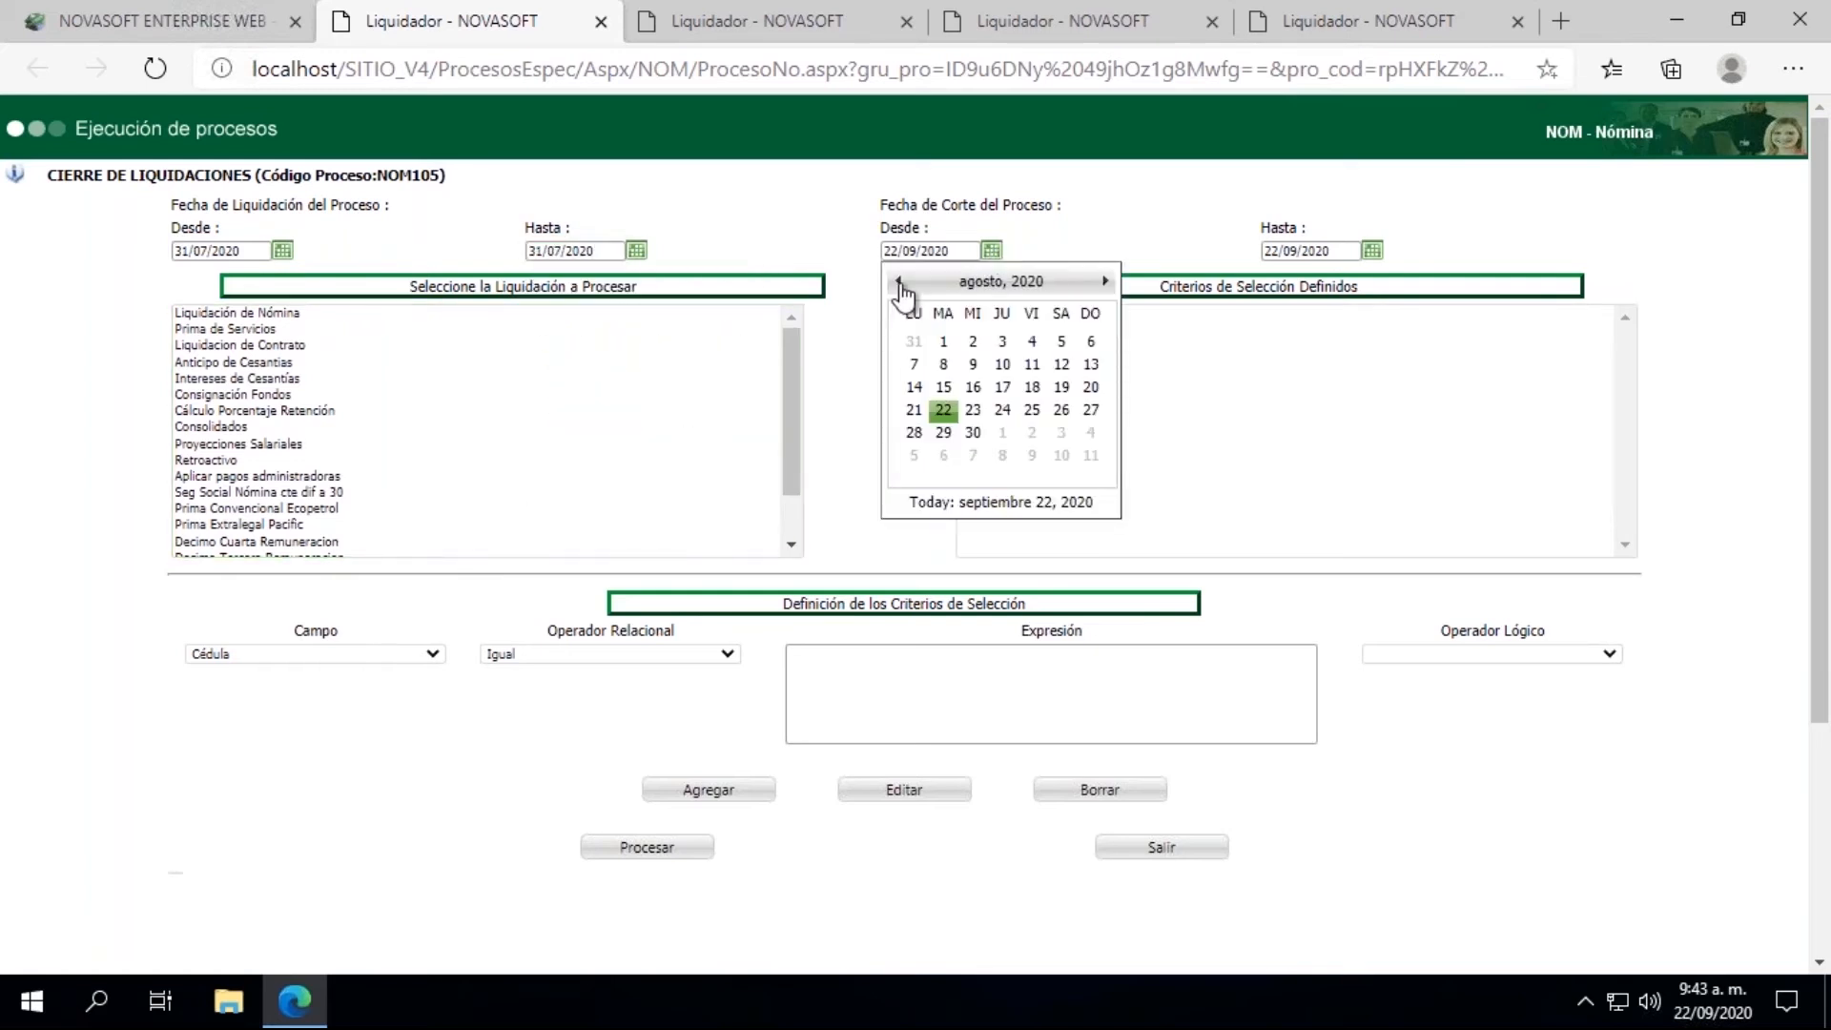
{"action": "left_click", "coordinate": [899, 282]}
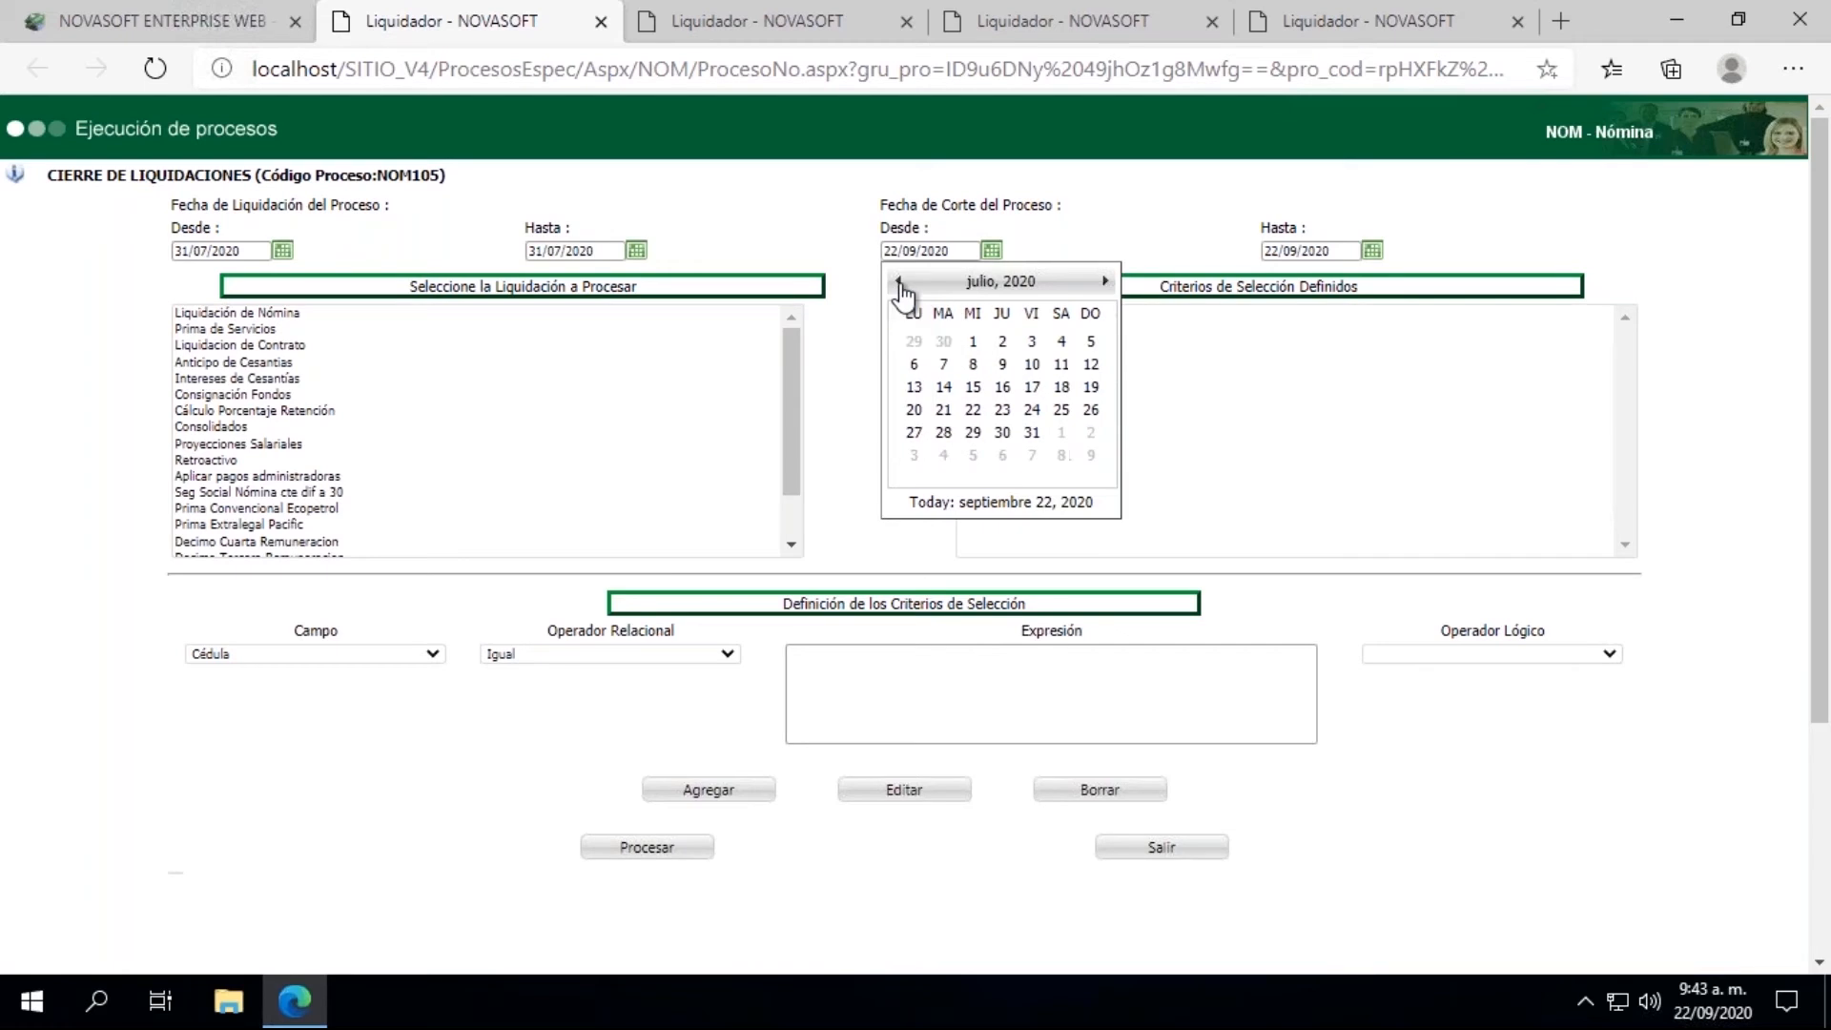
{"action": "left_click", "coordinate": [1032, 434]}
{"action": "left_click", "coordinate": [1372, 249]}
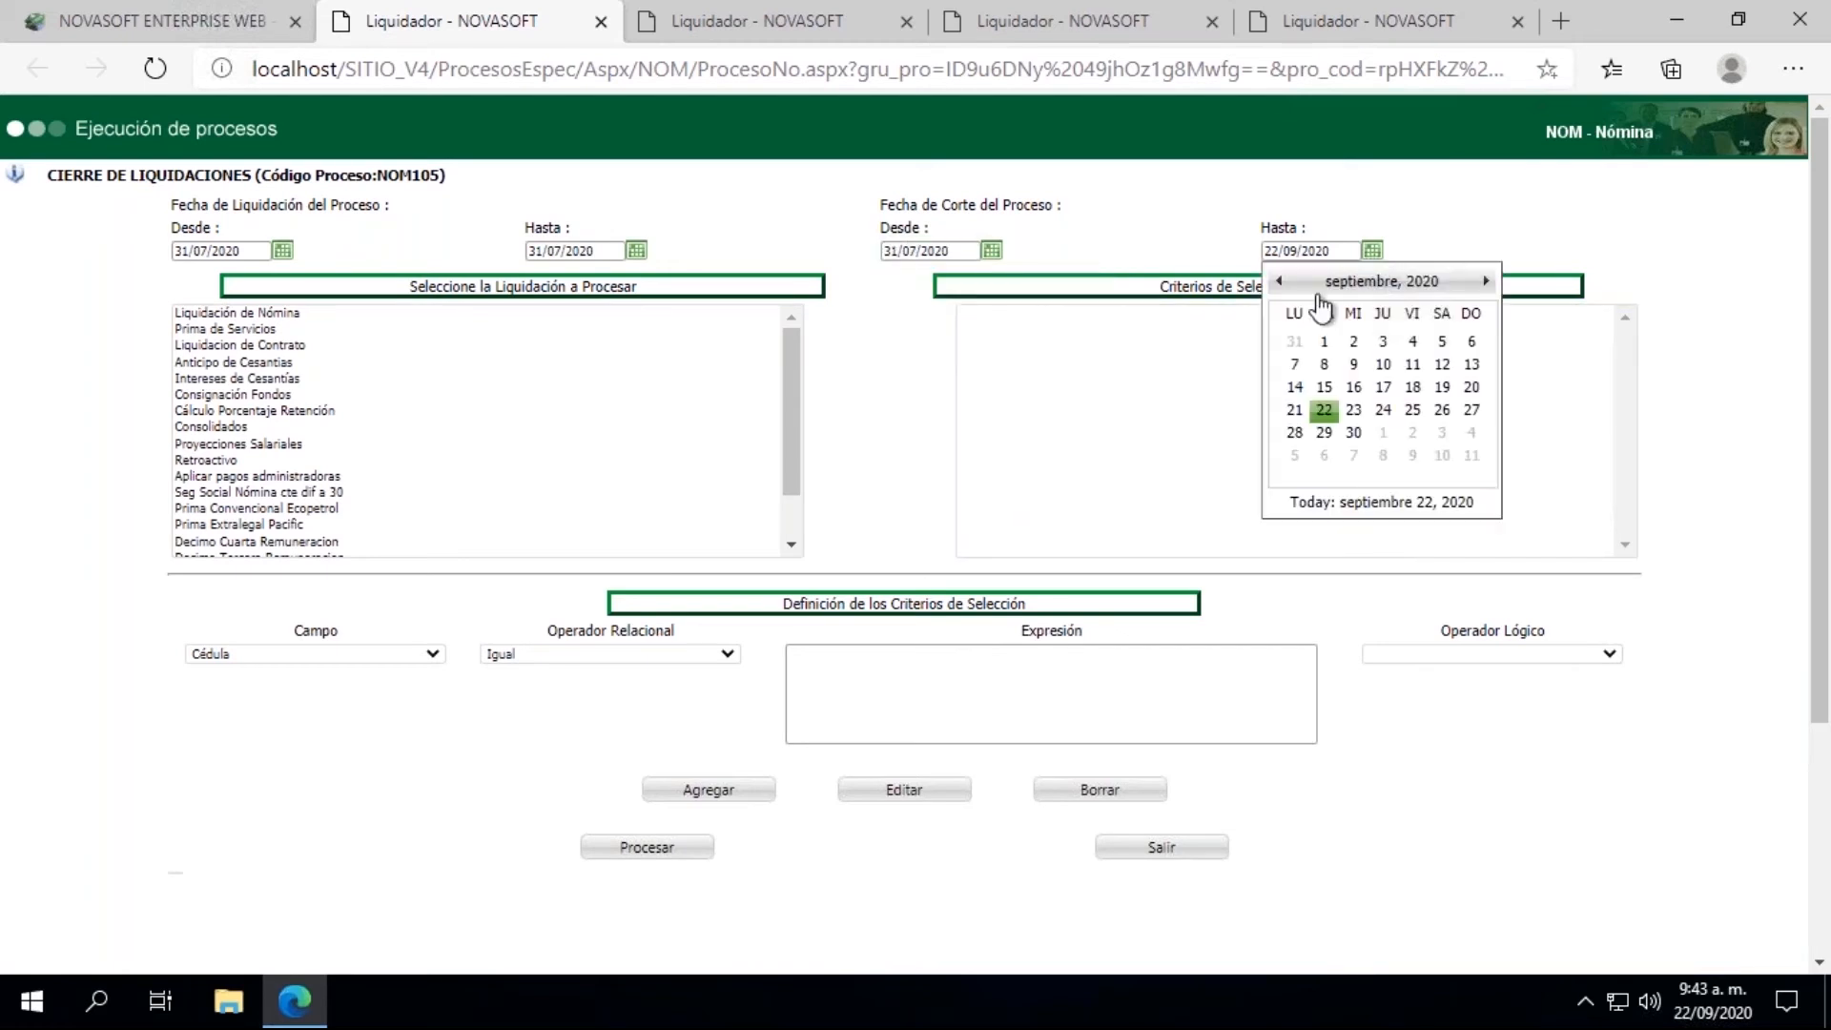
{"action": "left_click", "coordinate": [1280, 284]}
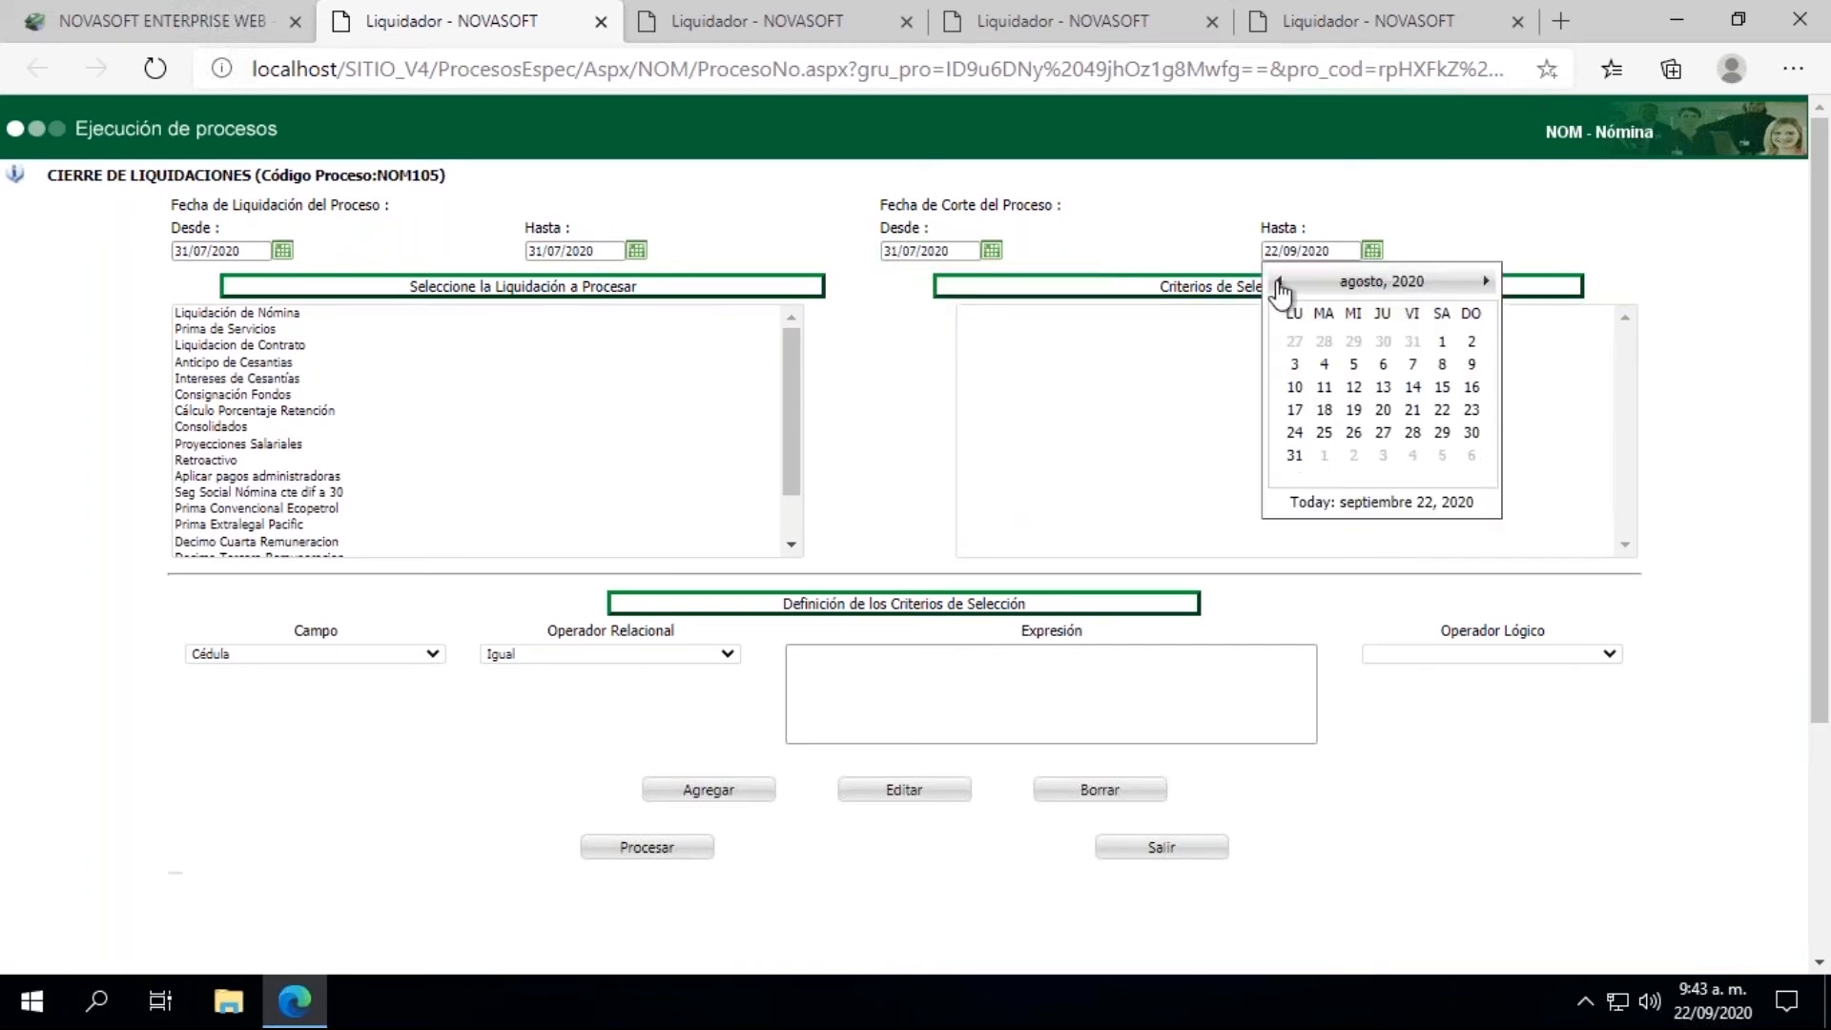
{"action": "left_click", "coordinate": [1280, 284]}
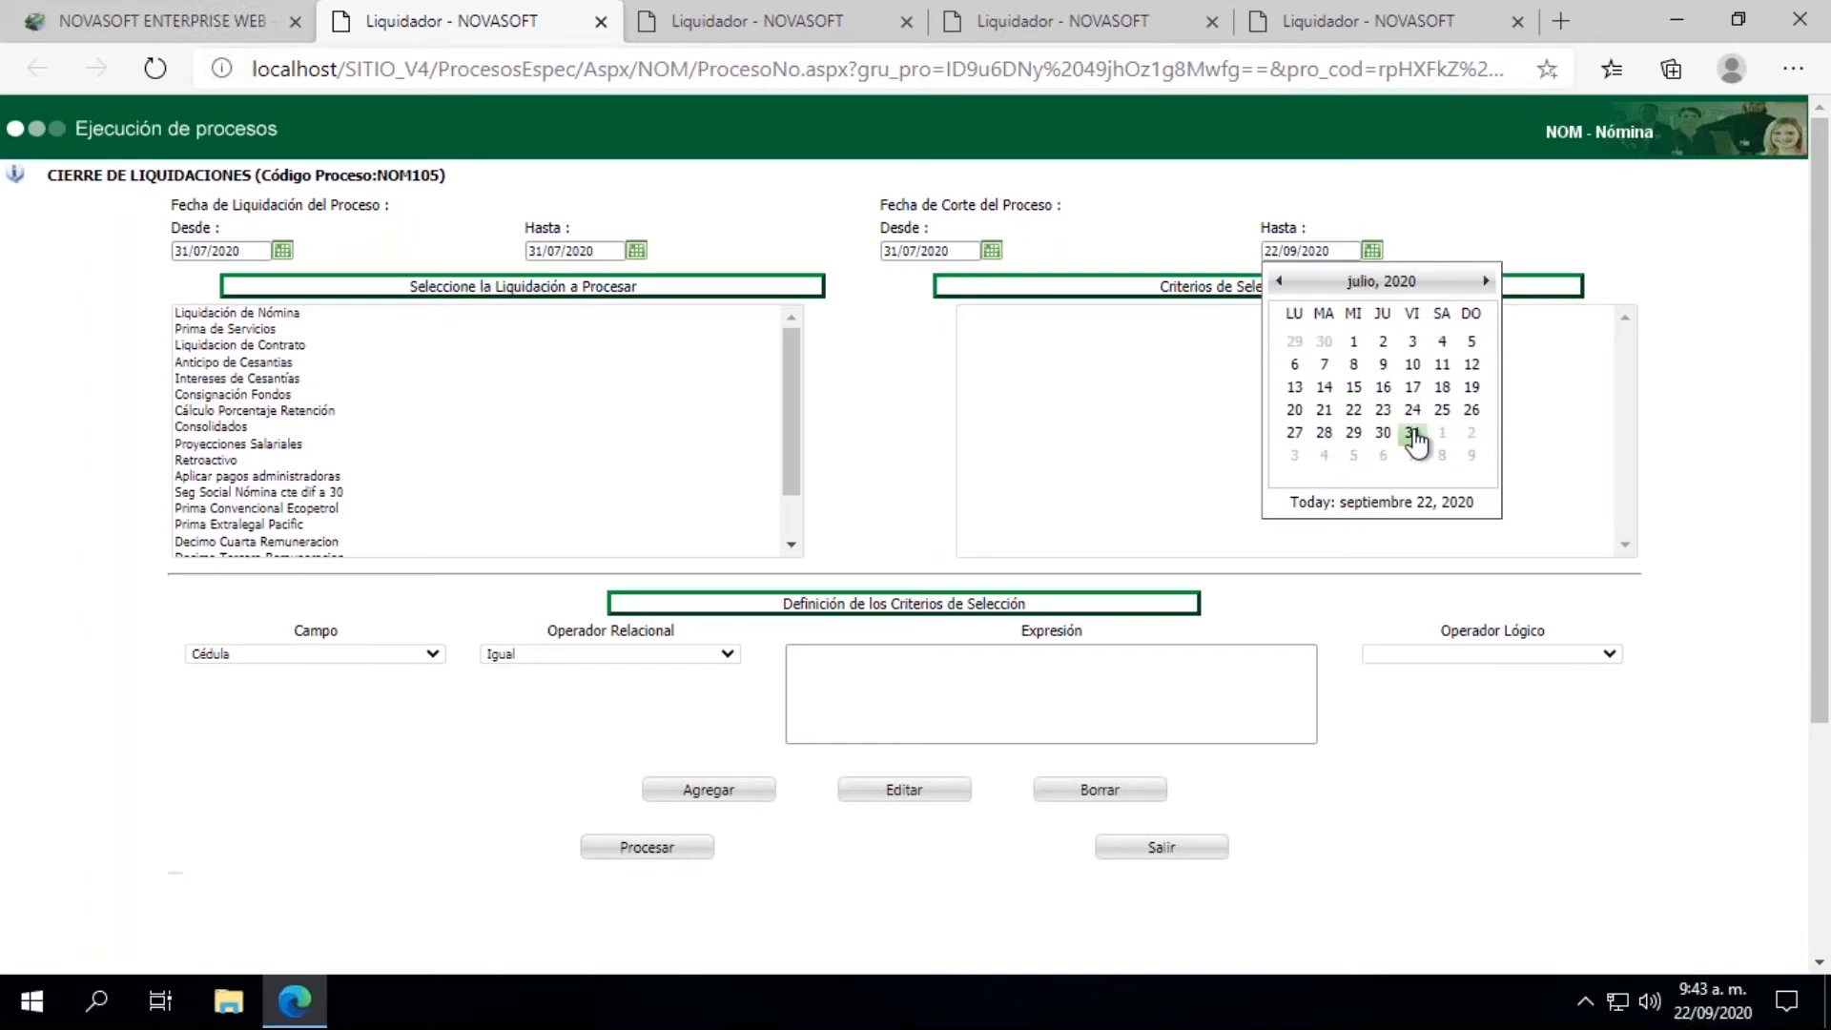
{"action": "left_click", "coordinate": [1412, 434]}
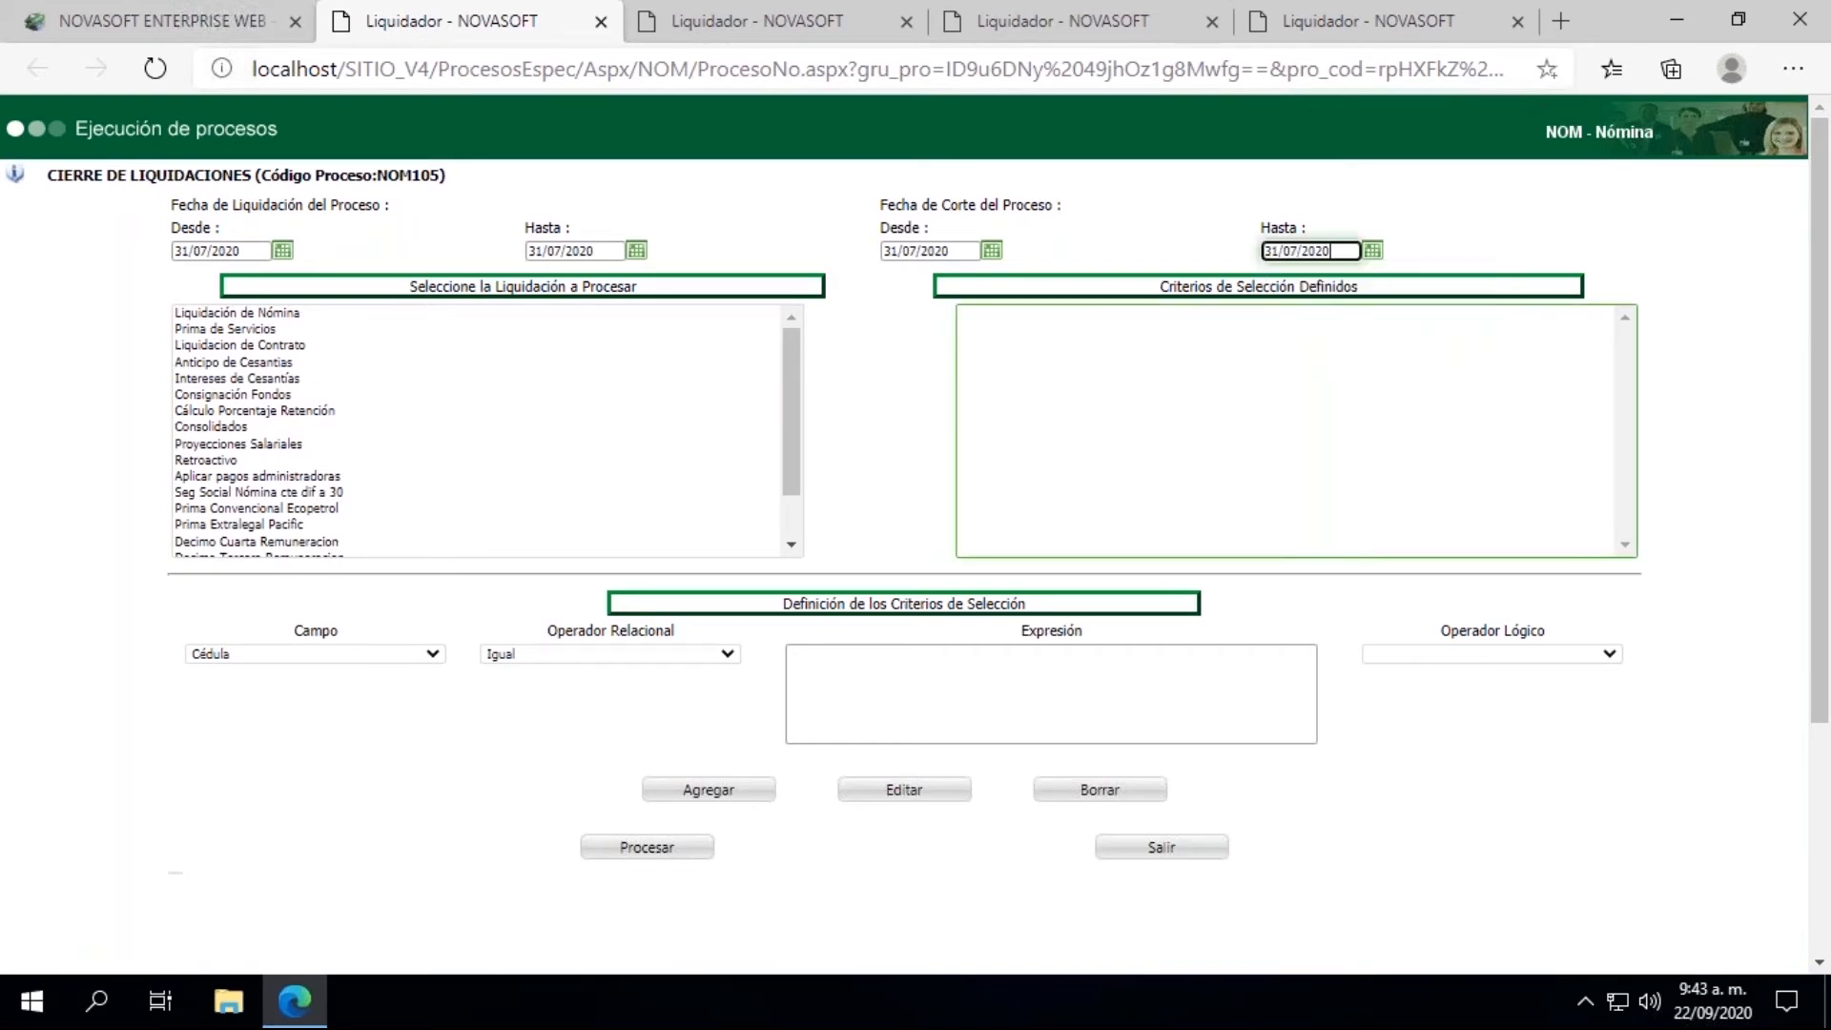
Step: Run the closing of Liquidación de Nómina with the criterion Cédula Igual the employee's ID number, and close the results window
{"action": "left_click", "coordinate": [254, 314]}
{"action": "left_click", "coordinate": [826, 729]}
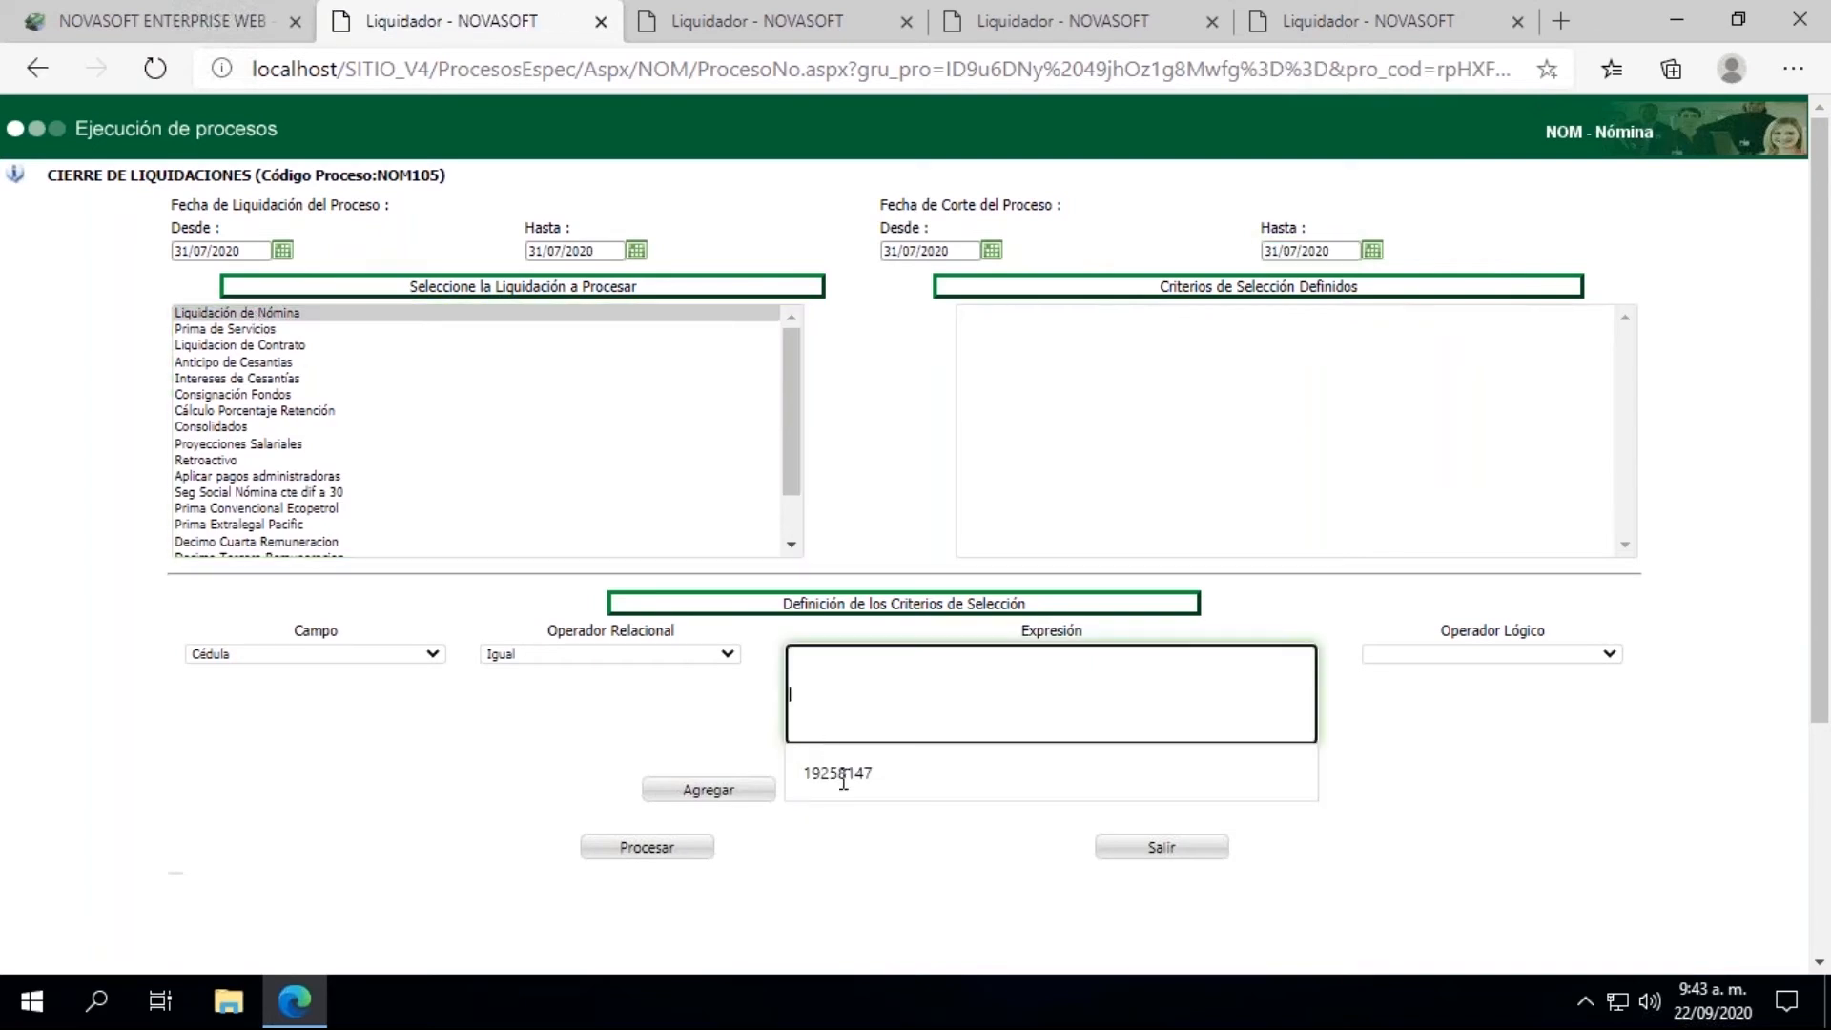
{"action": "left_click", "coordinate": [843, 774]}
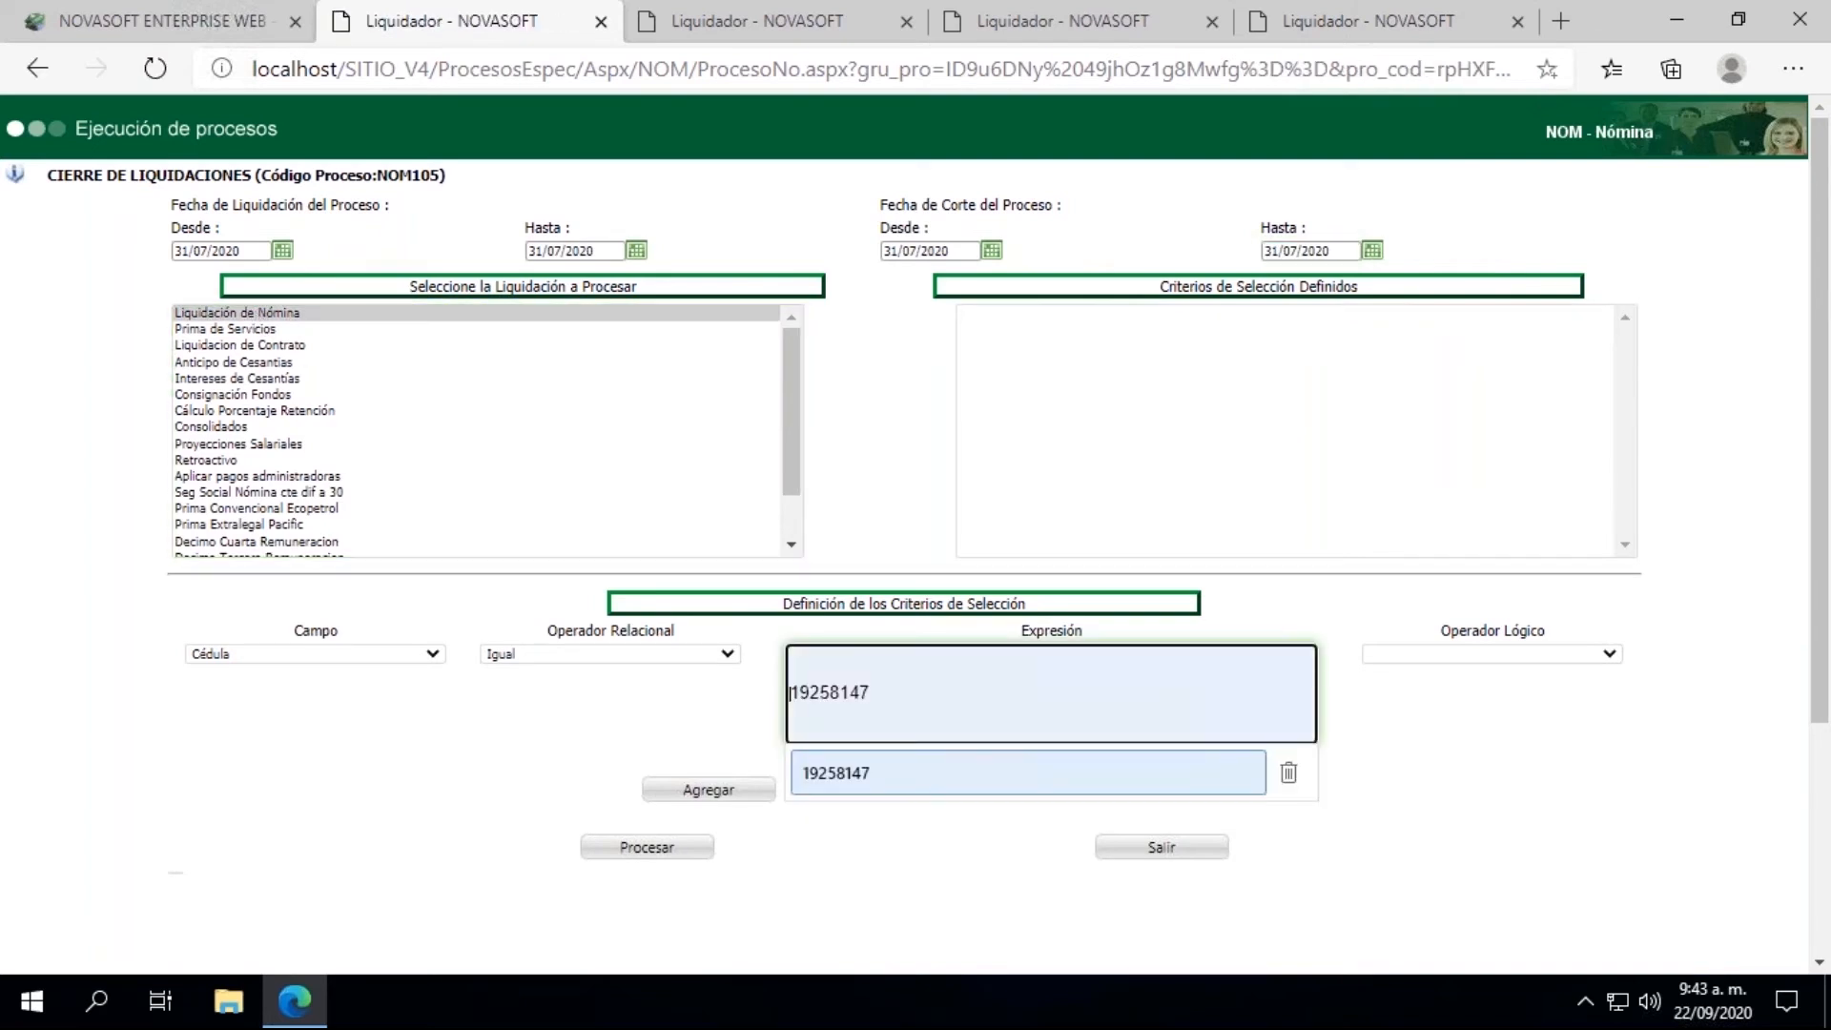
{"action": "left_click", "coordinate": [717, 799]}
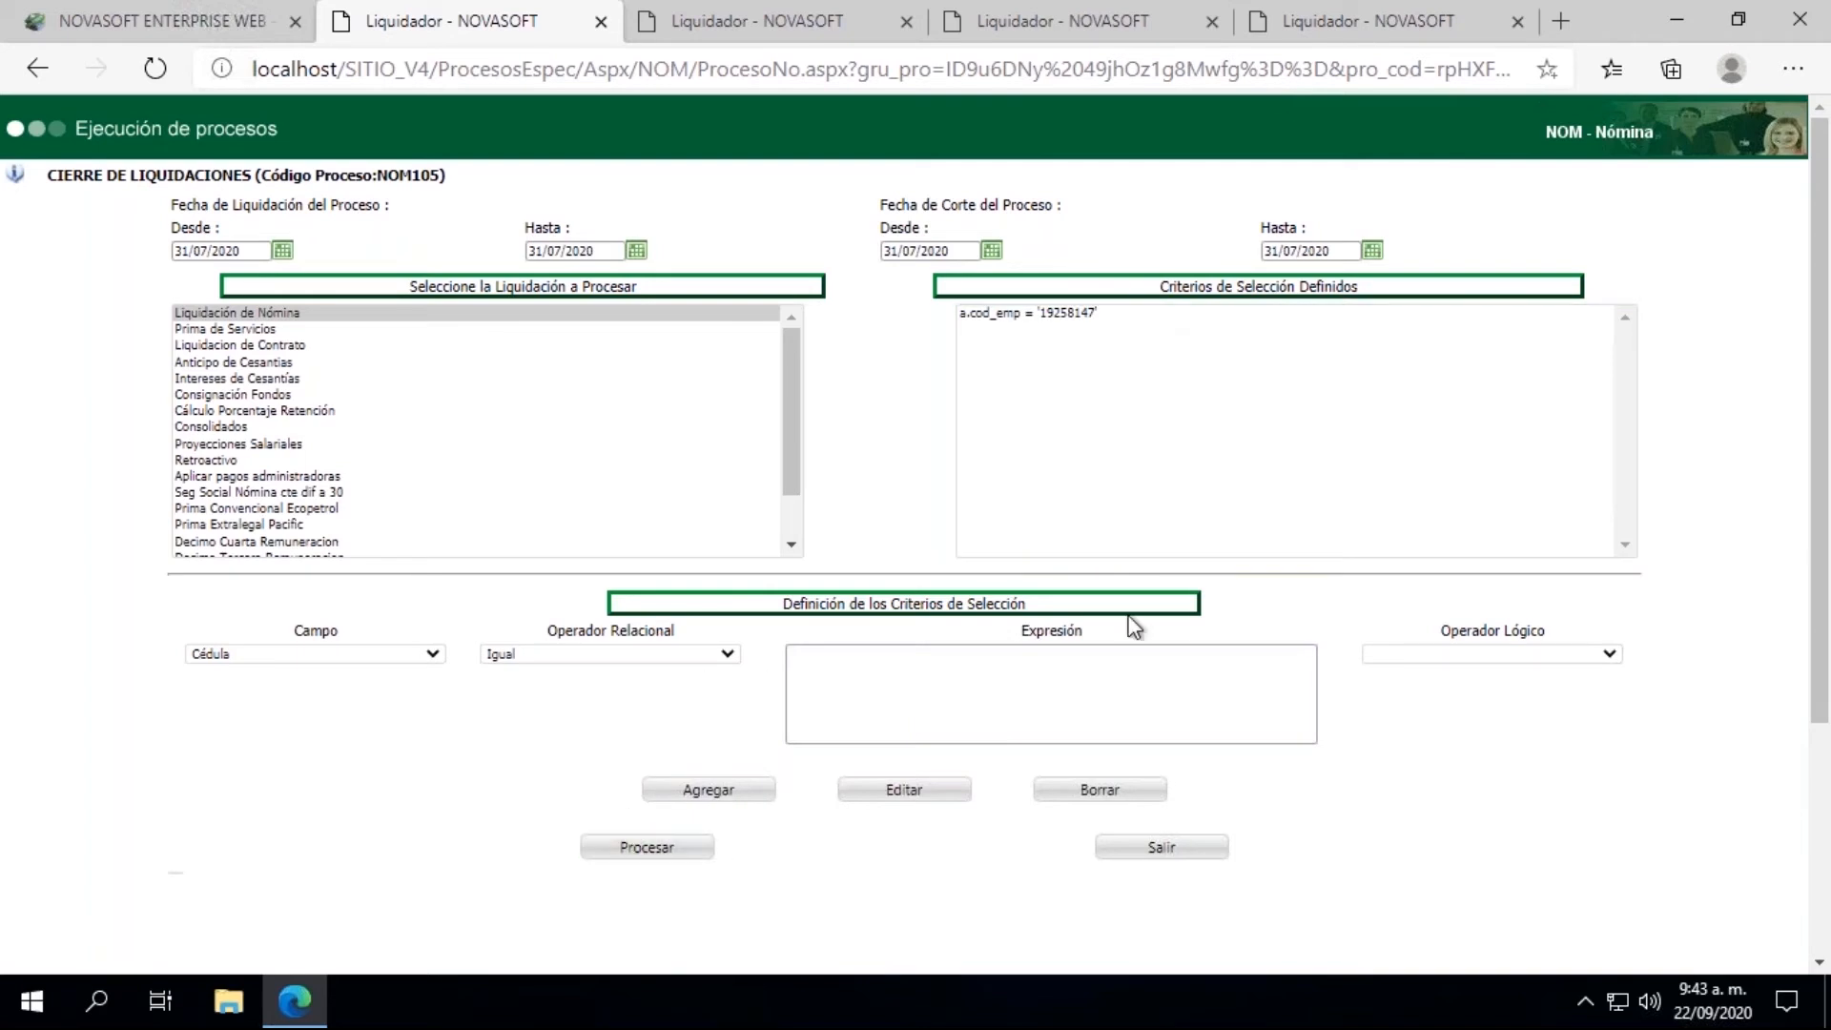
{"action": "left_click", "coordinate": [667, 852]}
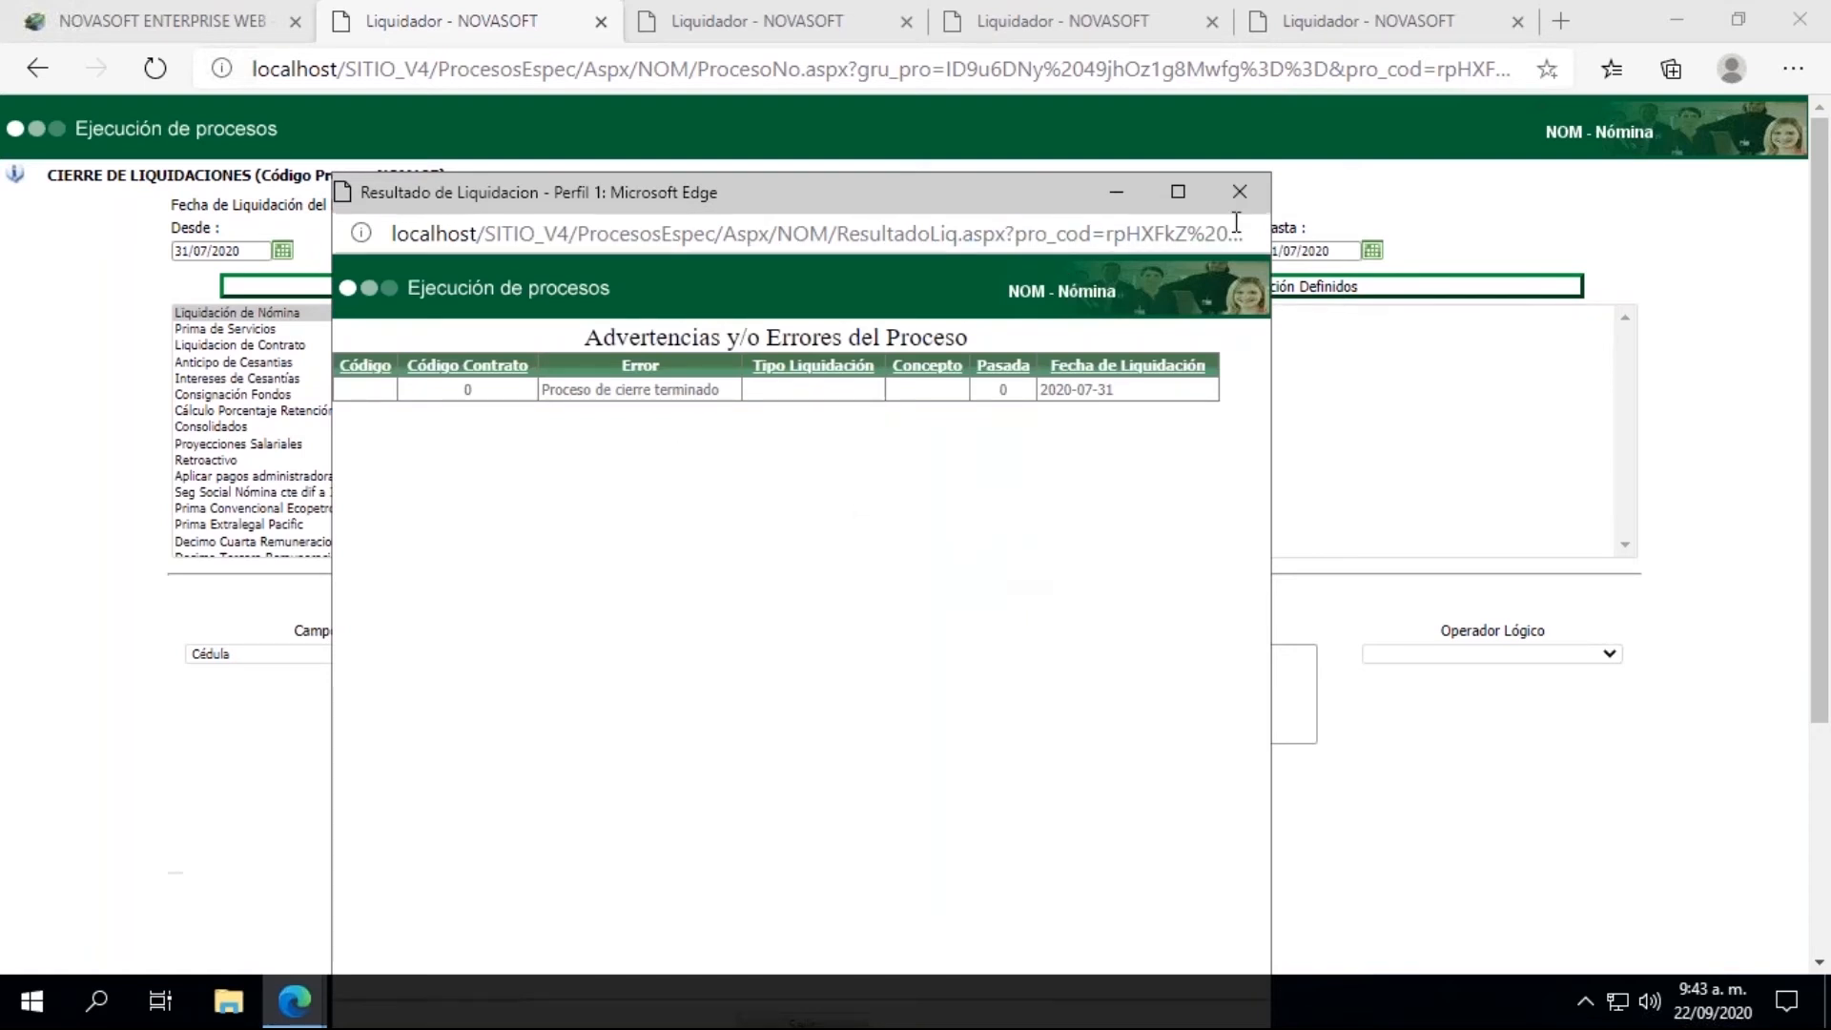
{"action": "left_click", "coordinate": [1239, 191]}
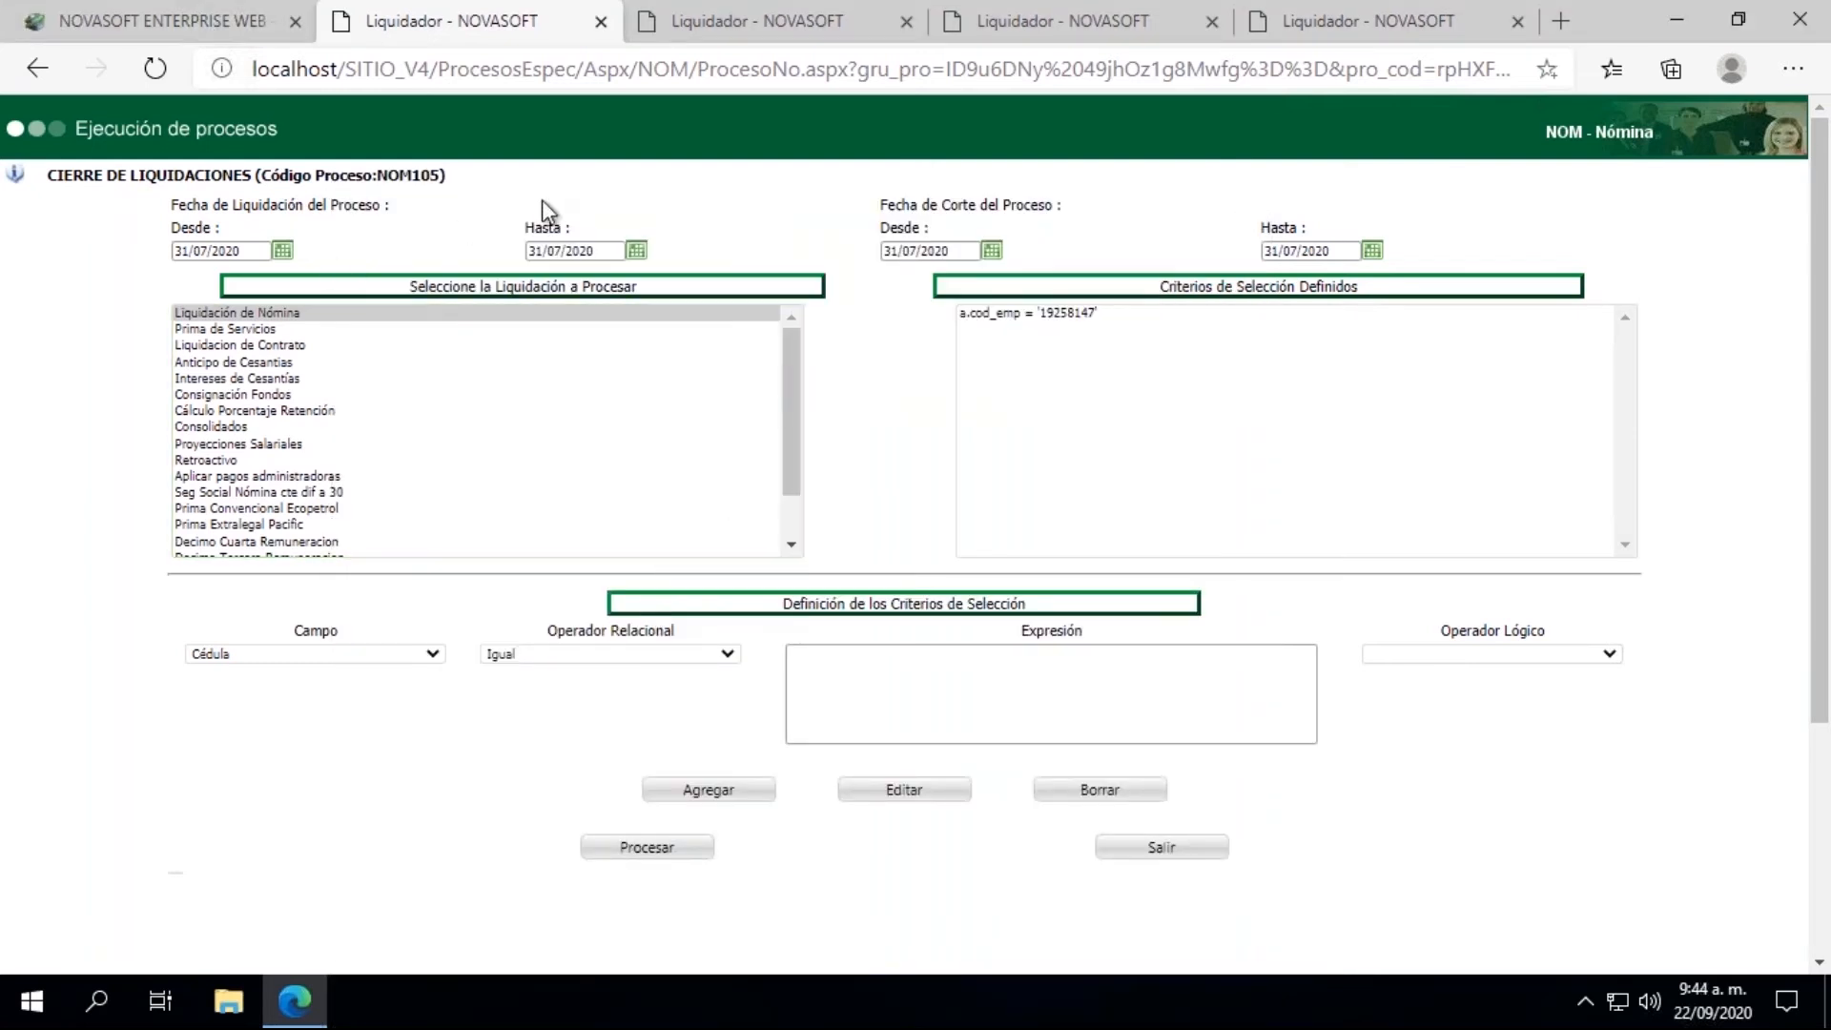
Step: Return to the main Novasoft page, collapse the Liquidacion group and open the Generación de Información Contable process under Interfaces
{"action": "left_click", "coordinate": [162, 13]}
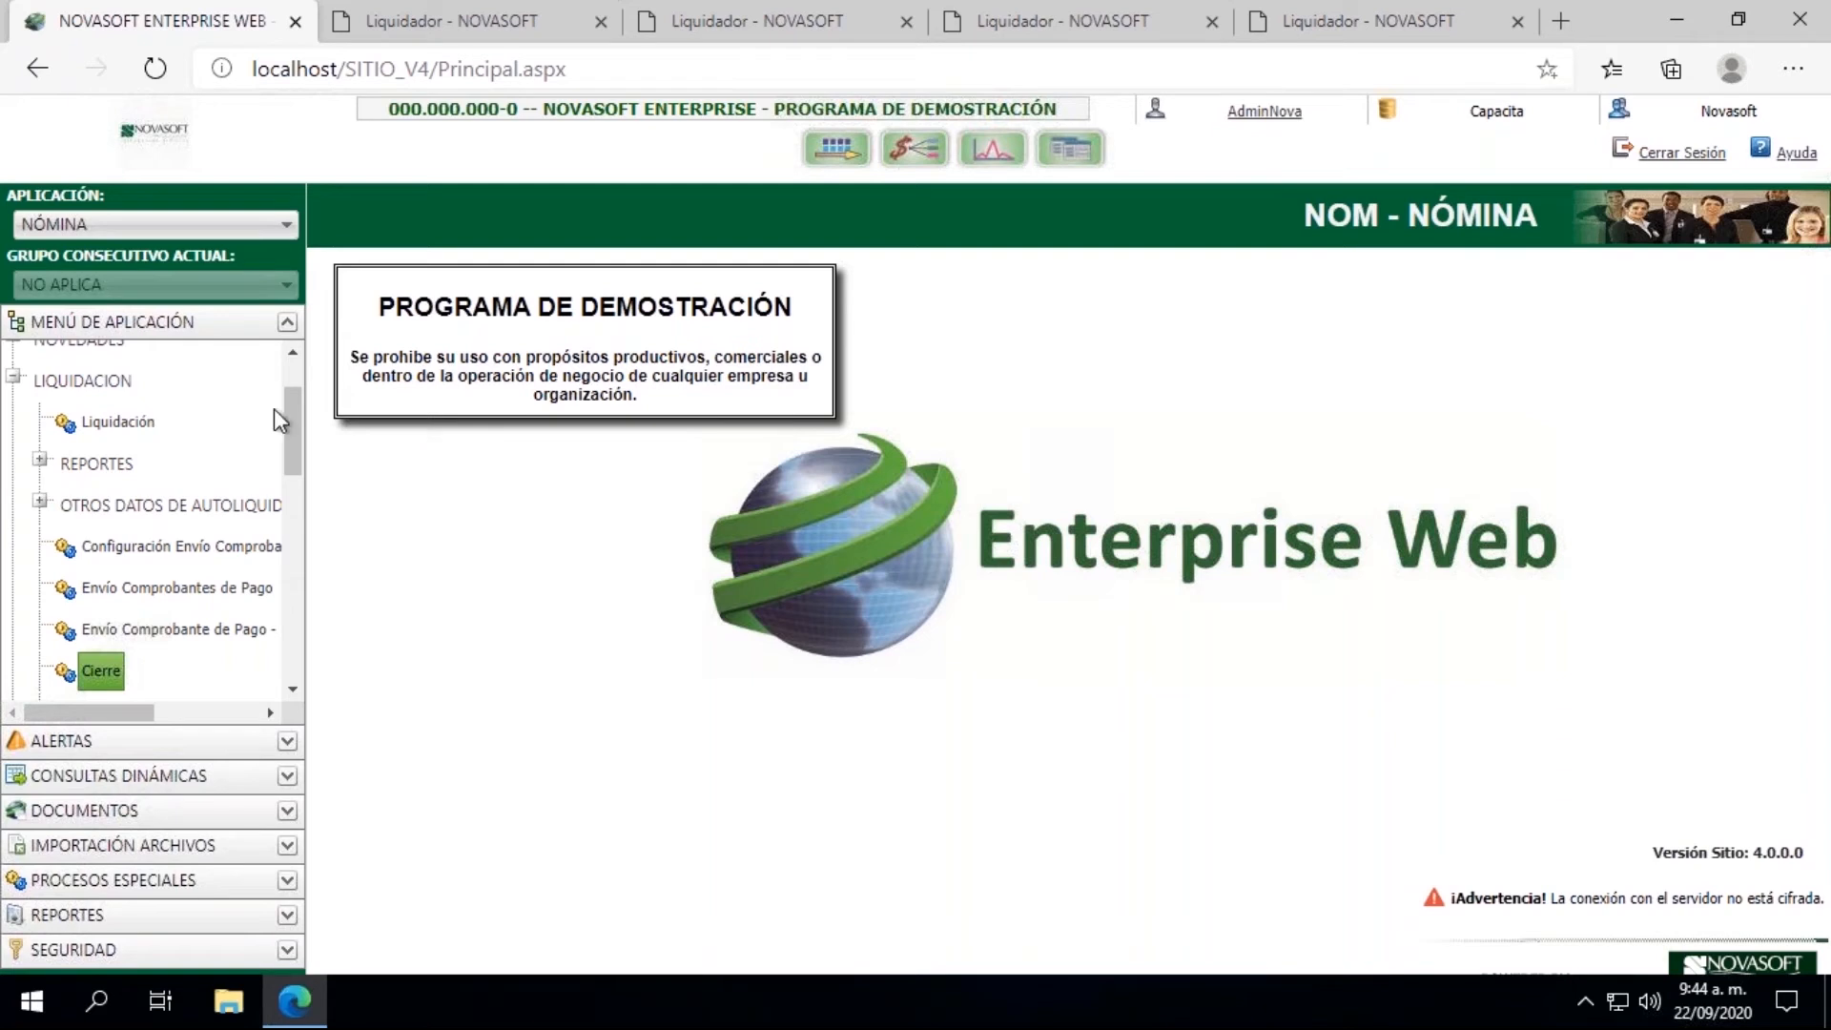
{"action": "left_click_drag", "start_coordinate": [296, 410], "coordinate": [296, 365]}
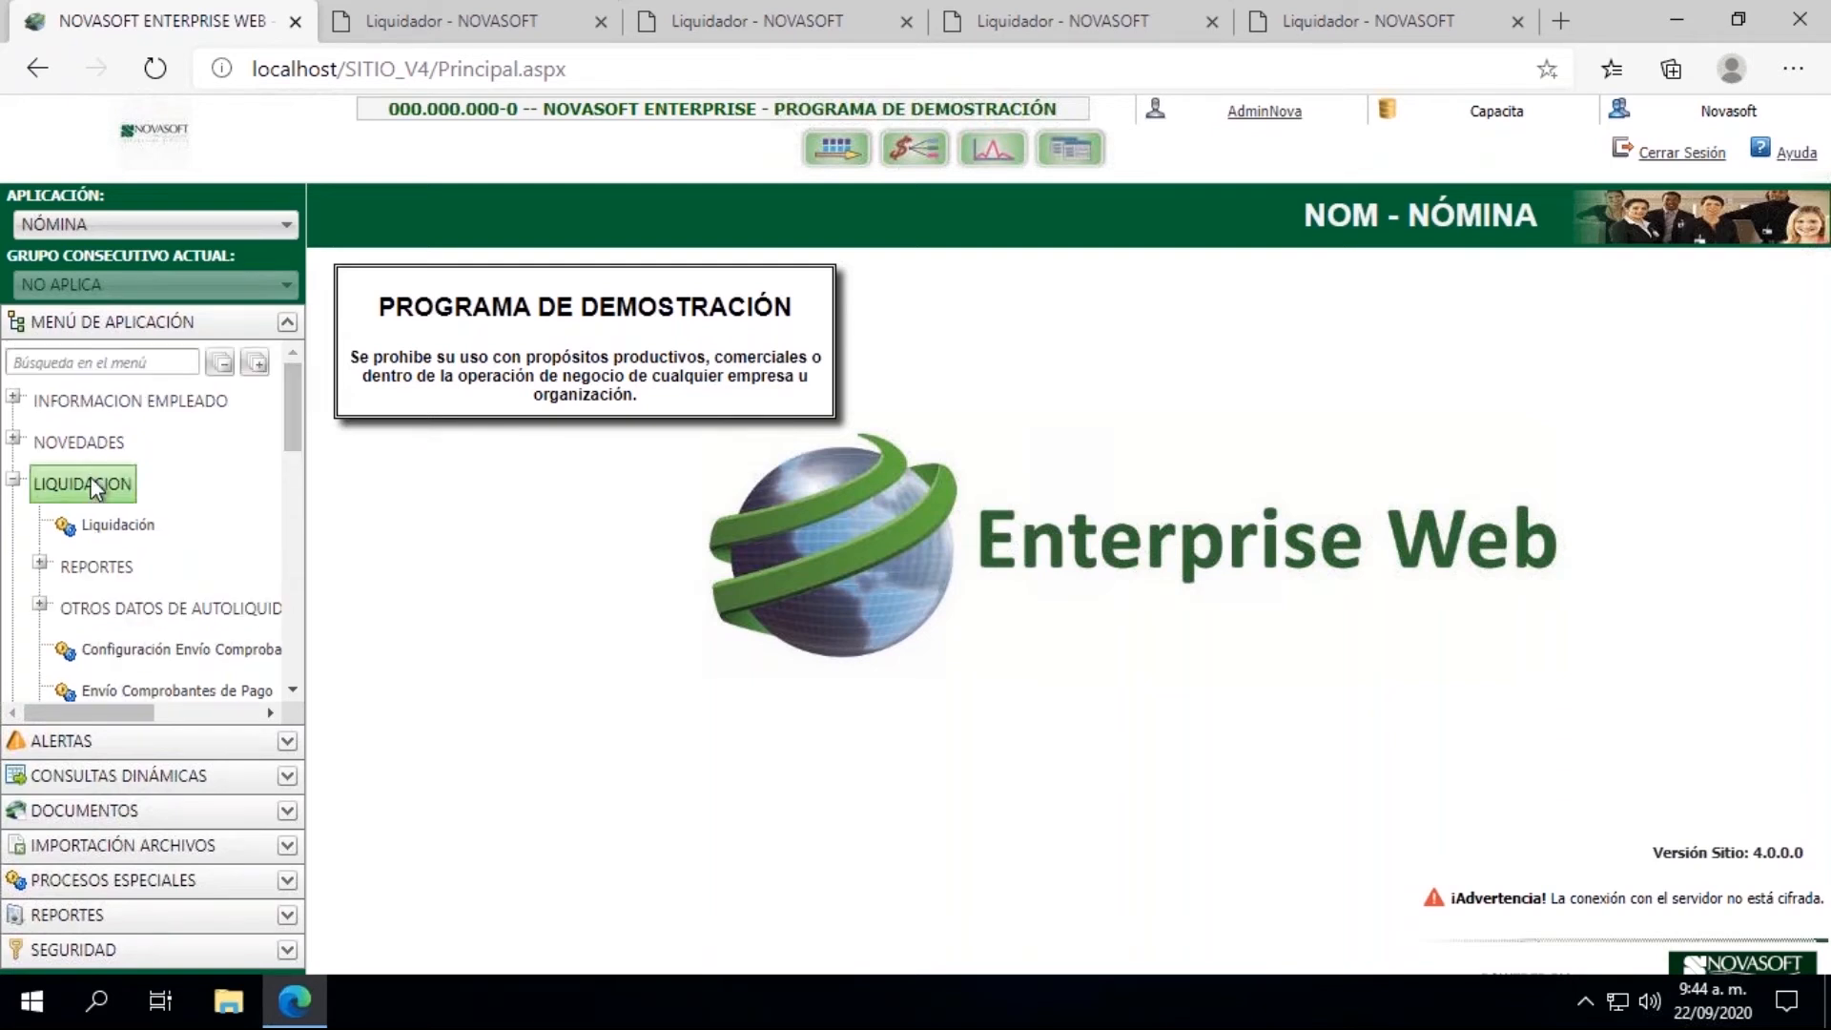
{"action": "left_click", "coordinate": [14, 483]}
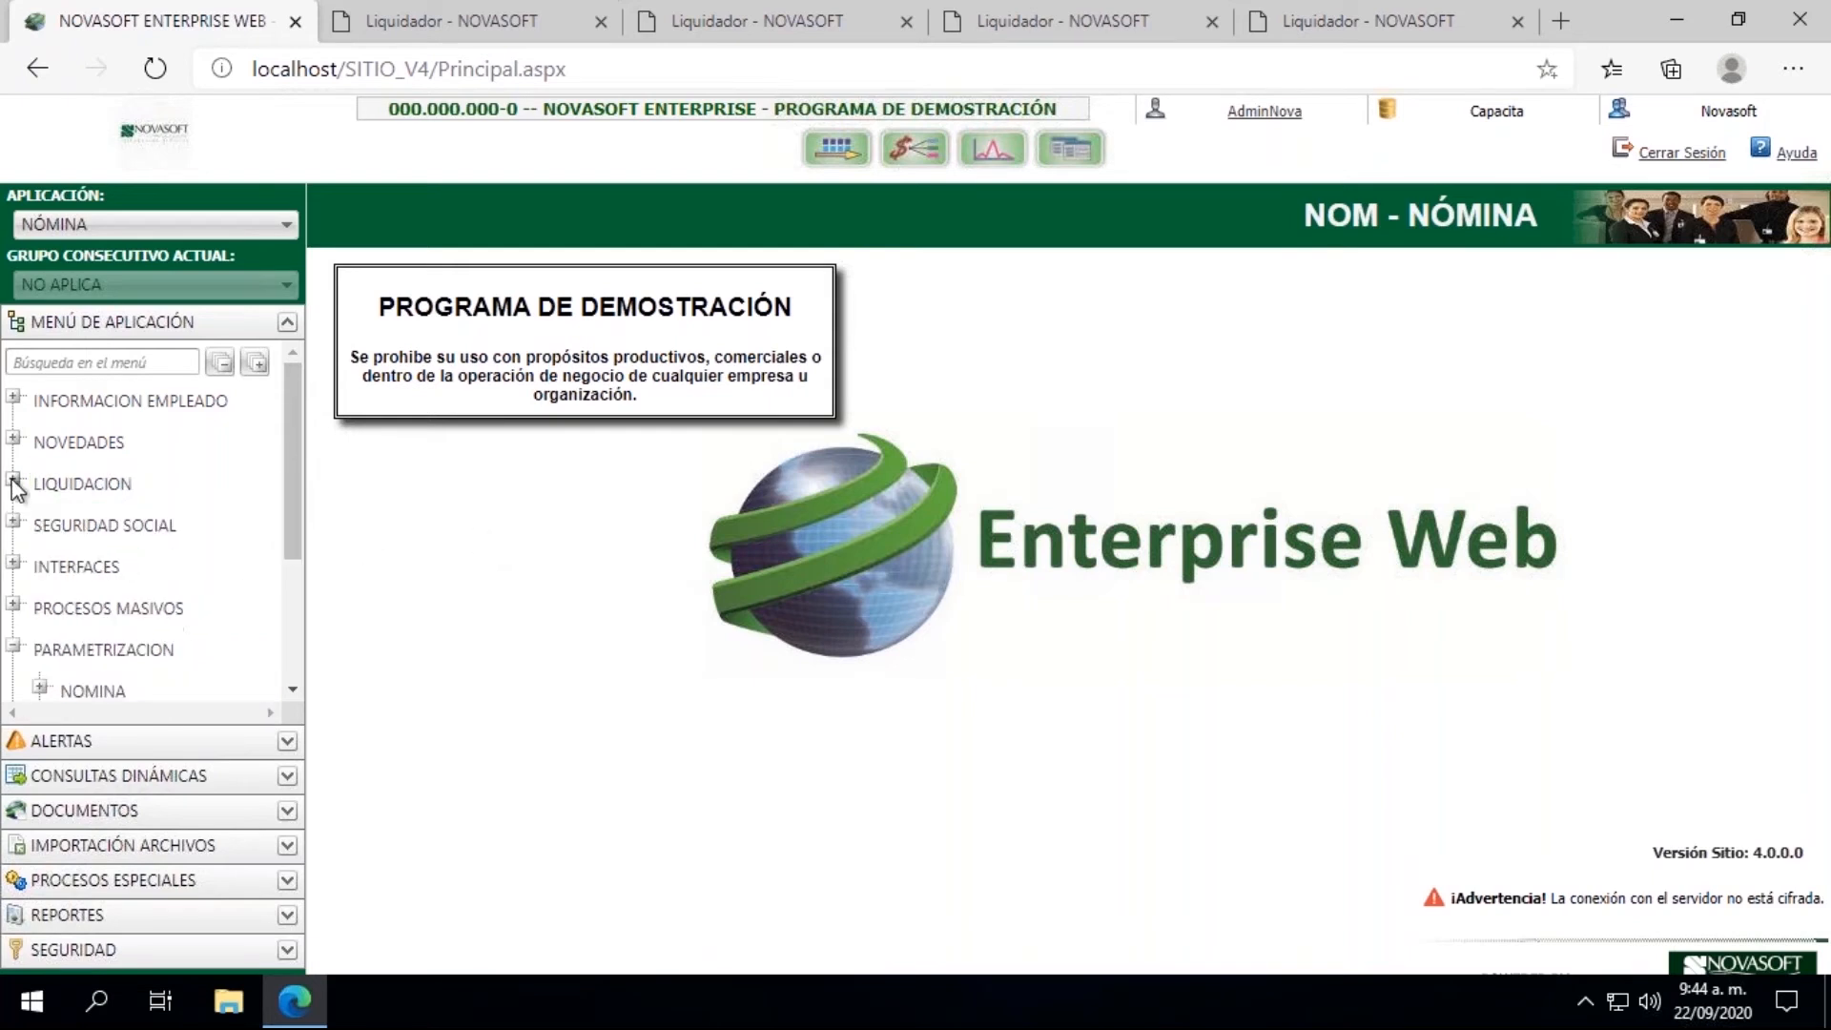
{"action": "left_click", "coordinate": [14, 563]}
{"action": "left_click", "coordinate": [95, 610]}
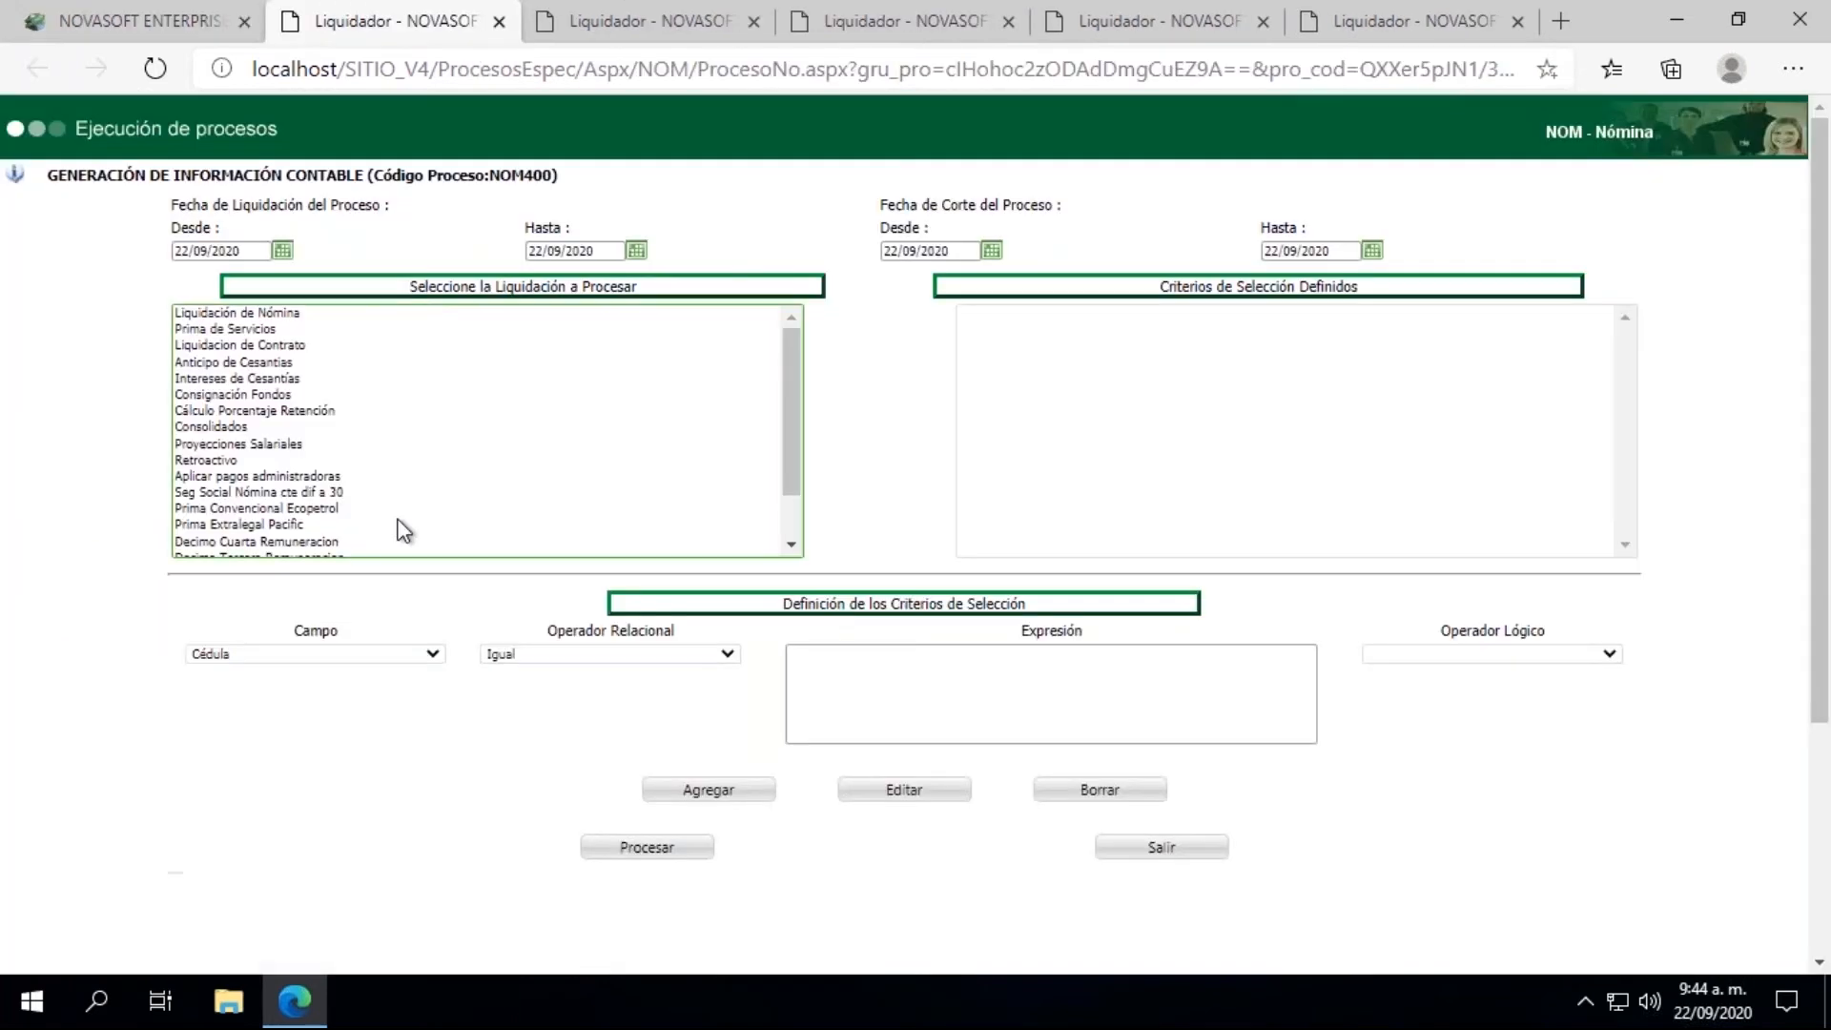
Step: Set the start date of the accounting process's Fecha de Liquidación range to 31/07/2020
{"action": "left_click", "coordinate": [282, 251]}
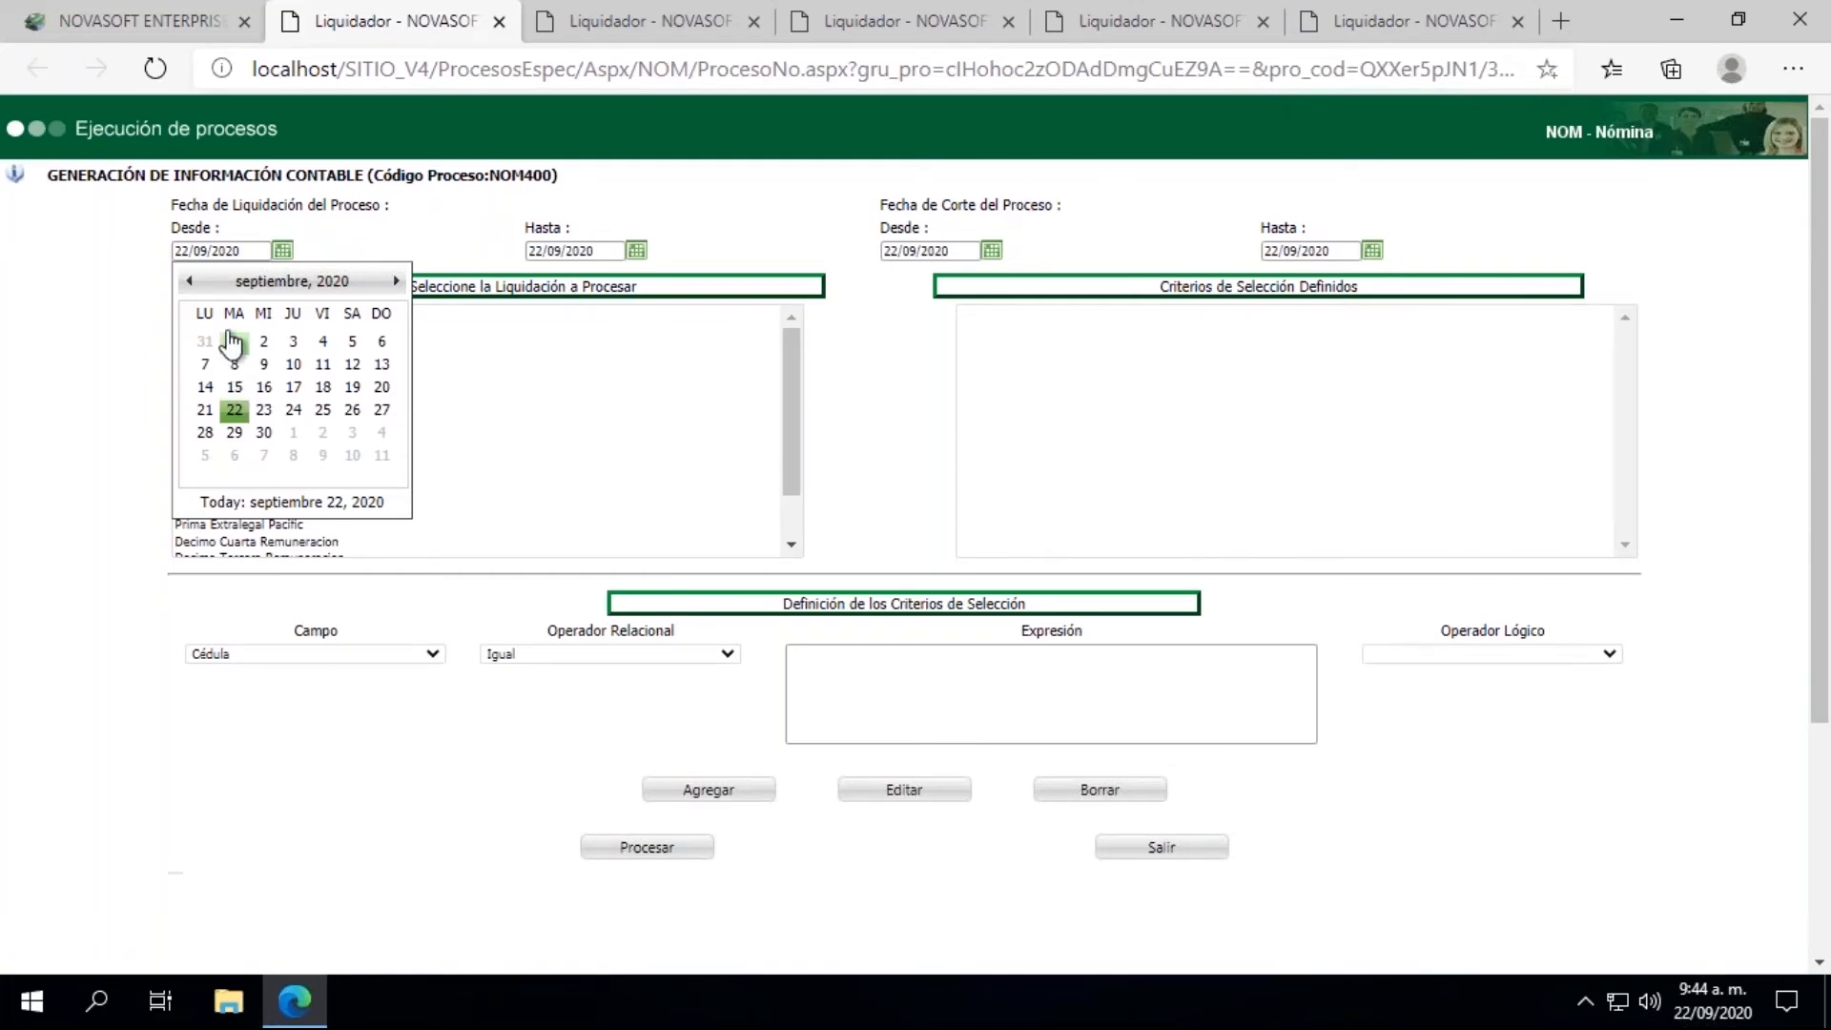
{"action": "left_click", "coordinate": [188, 280]}
{"action": "left_click", "coordinate": [188, 281]}
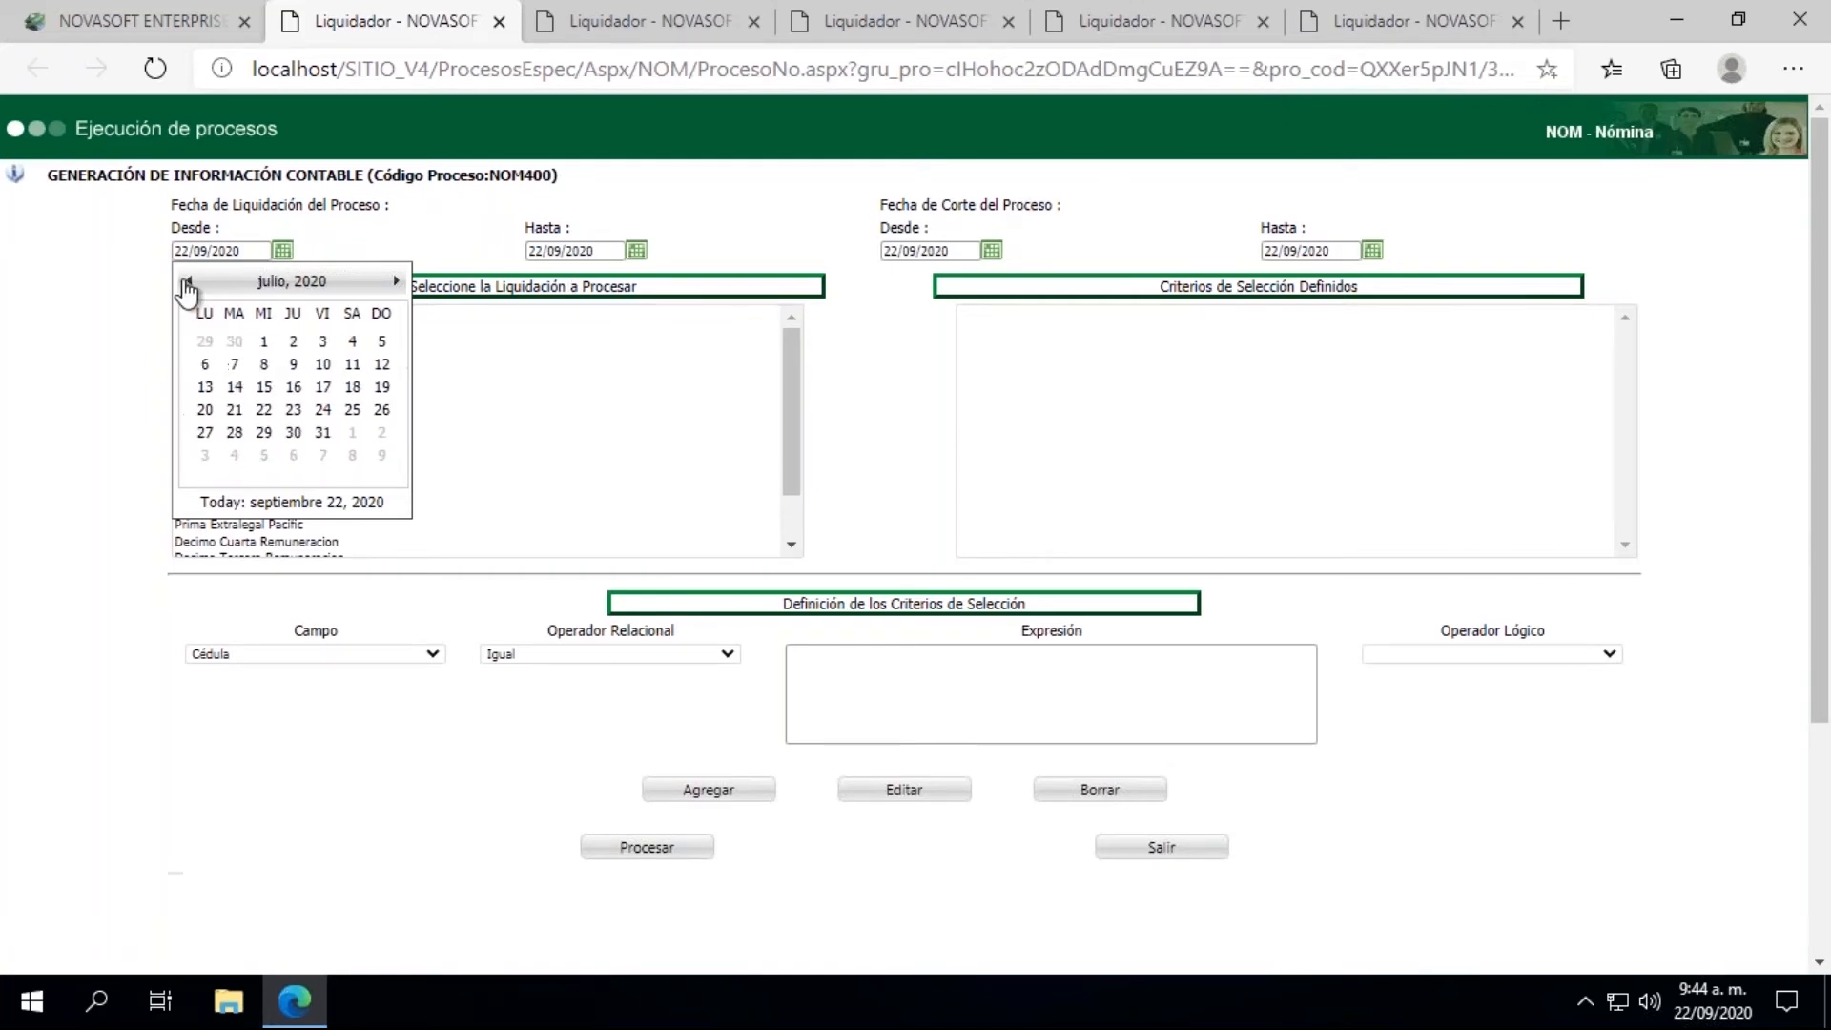
{"action": "left_click", "coordinate": [323, 434]}
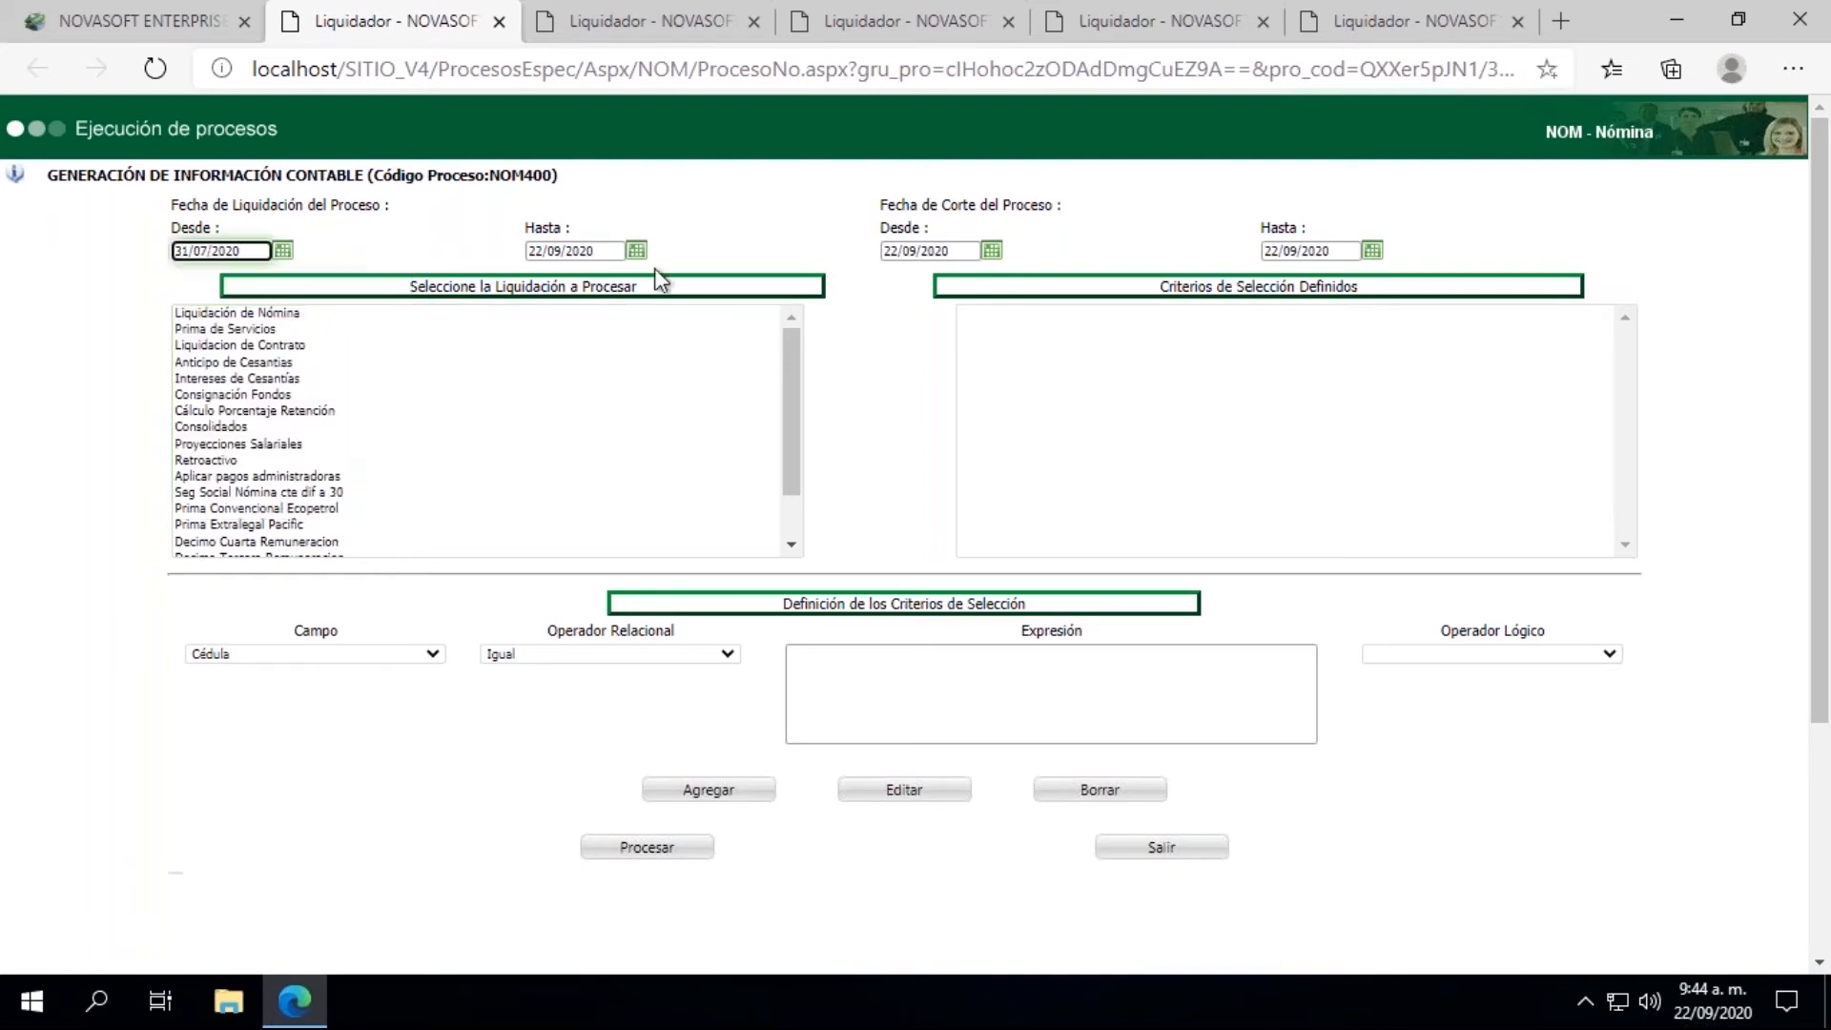
Step: Set the Fecha de Liquidación end date and the Fecha de Corte start date to 31/08/2020
{"action": "left_click", "coordinate": [636, 251]}
{"action": "left_click", "coordinate": [542, 280]}
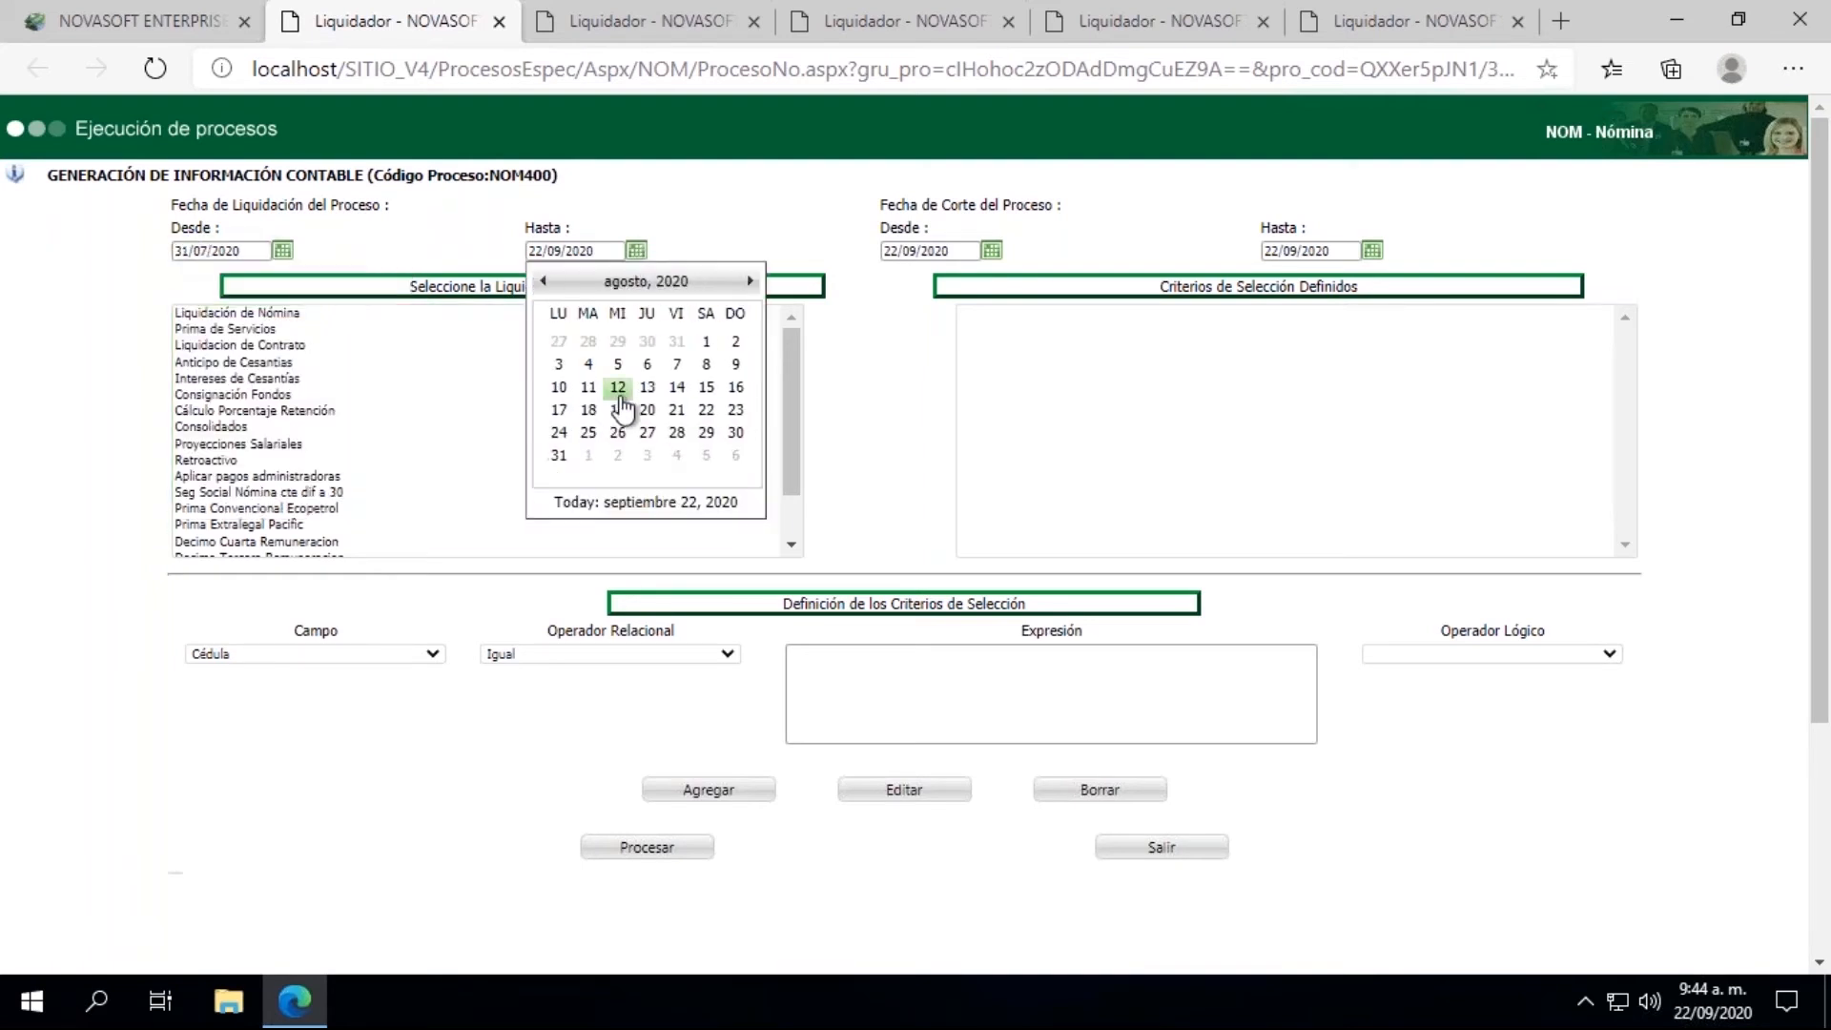
{"action": "left_click", "coordinate": [558, 456]}
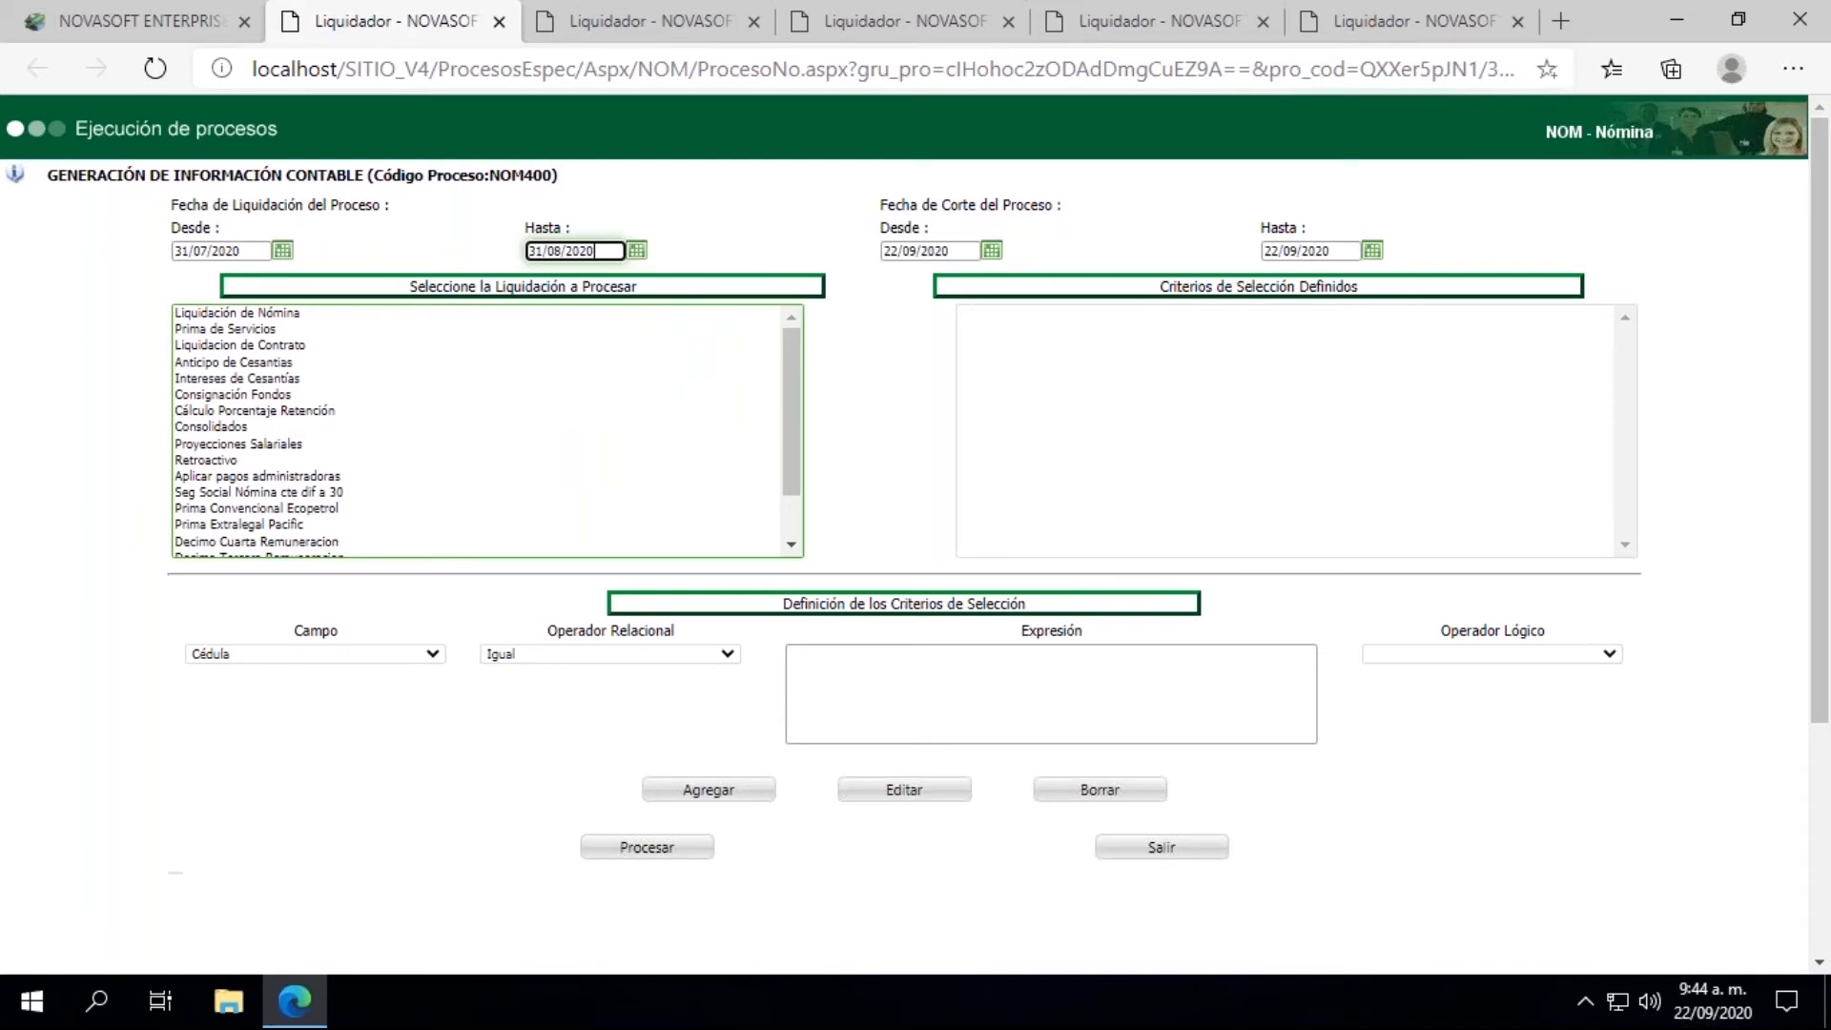
{"action": "left_click", "coordinate": [991, 251]}
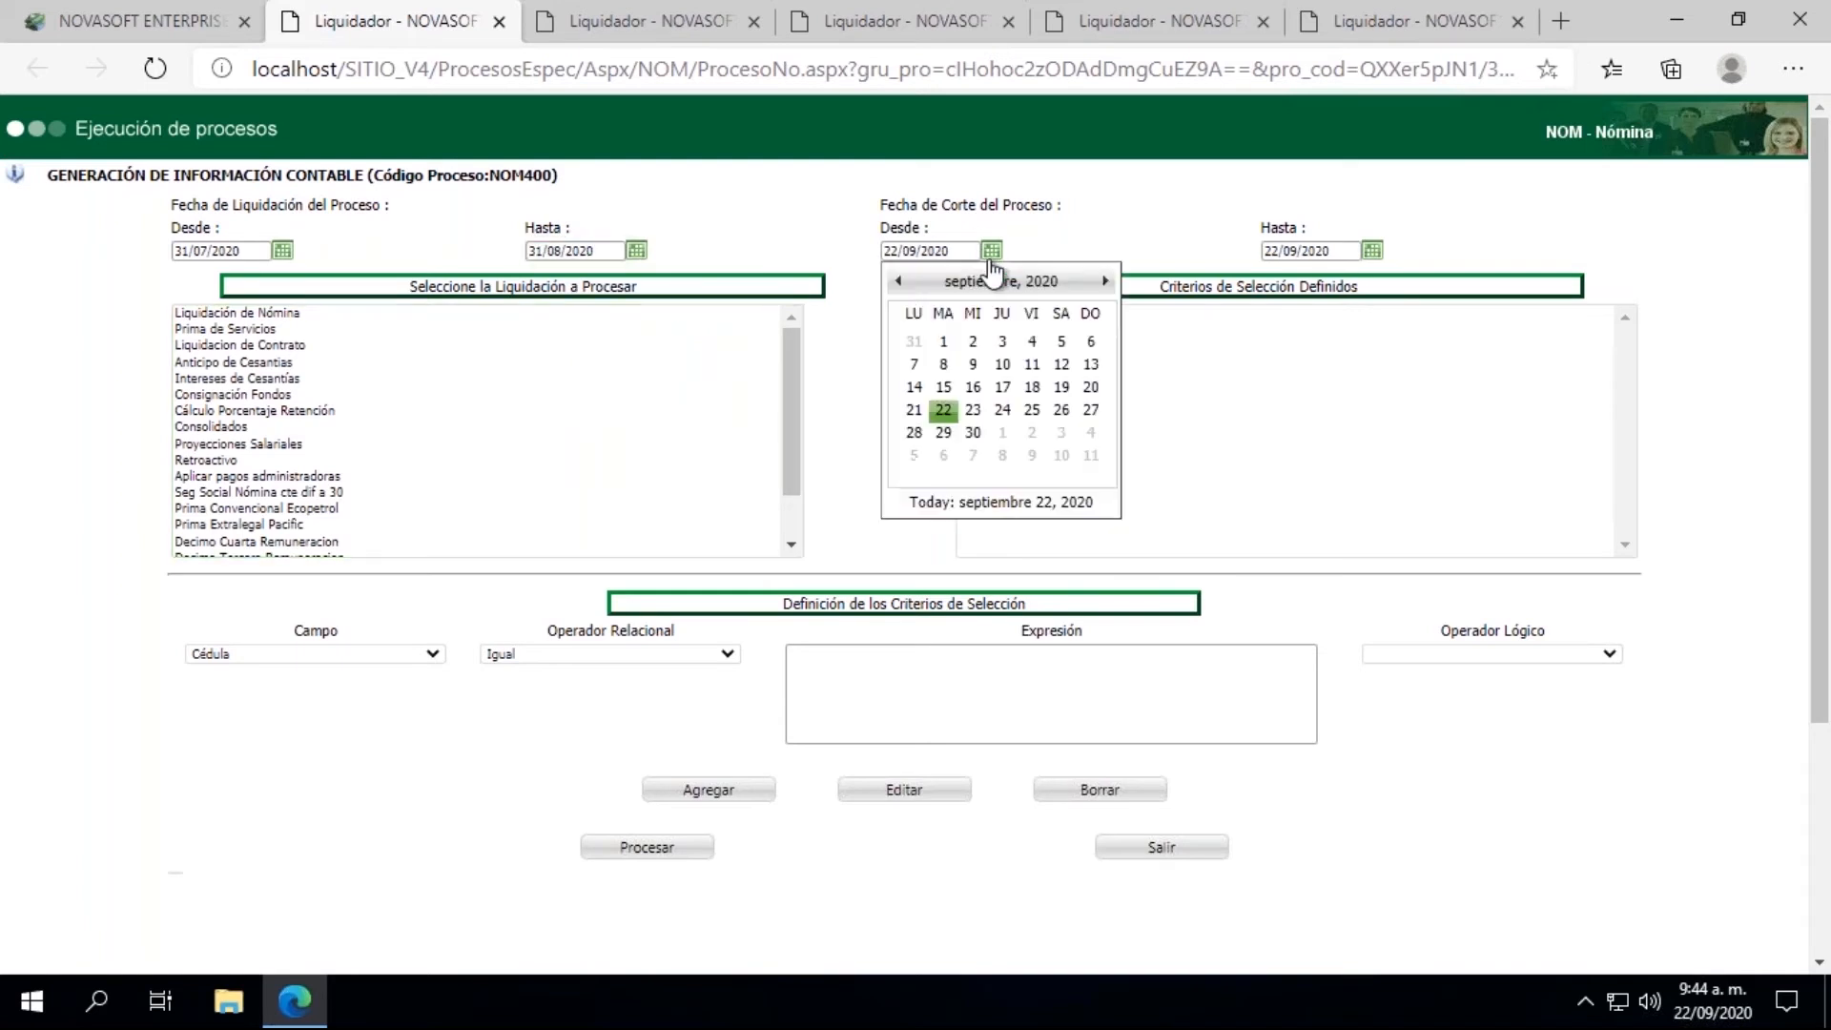
{"action": "left_click", "coordinate": [898, 282]}
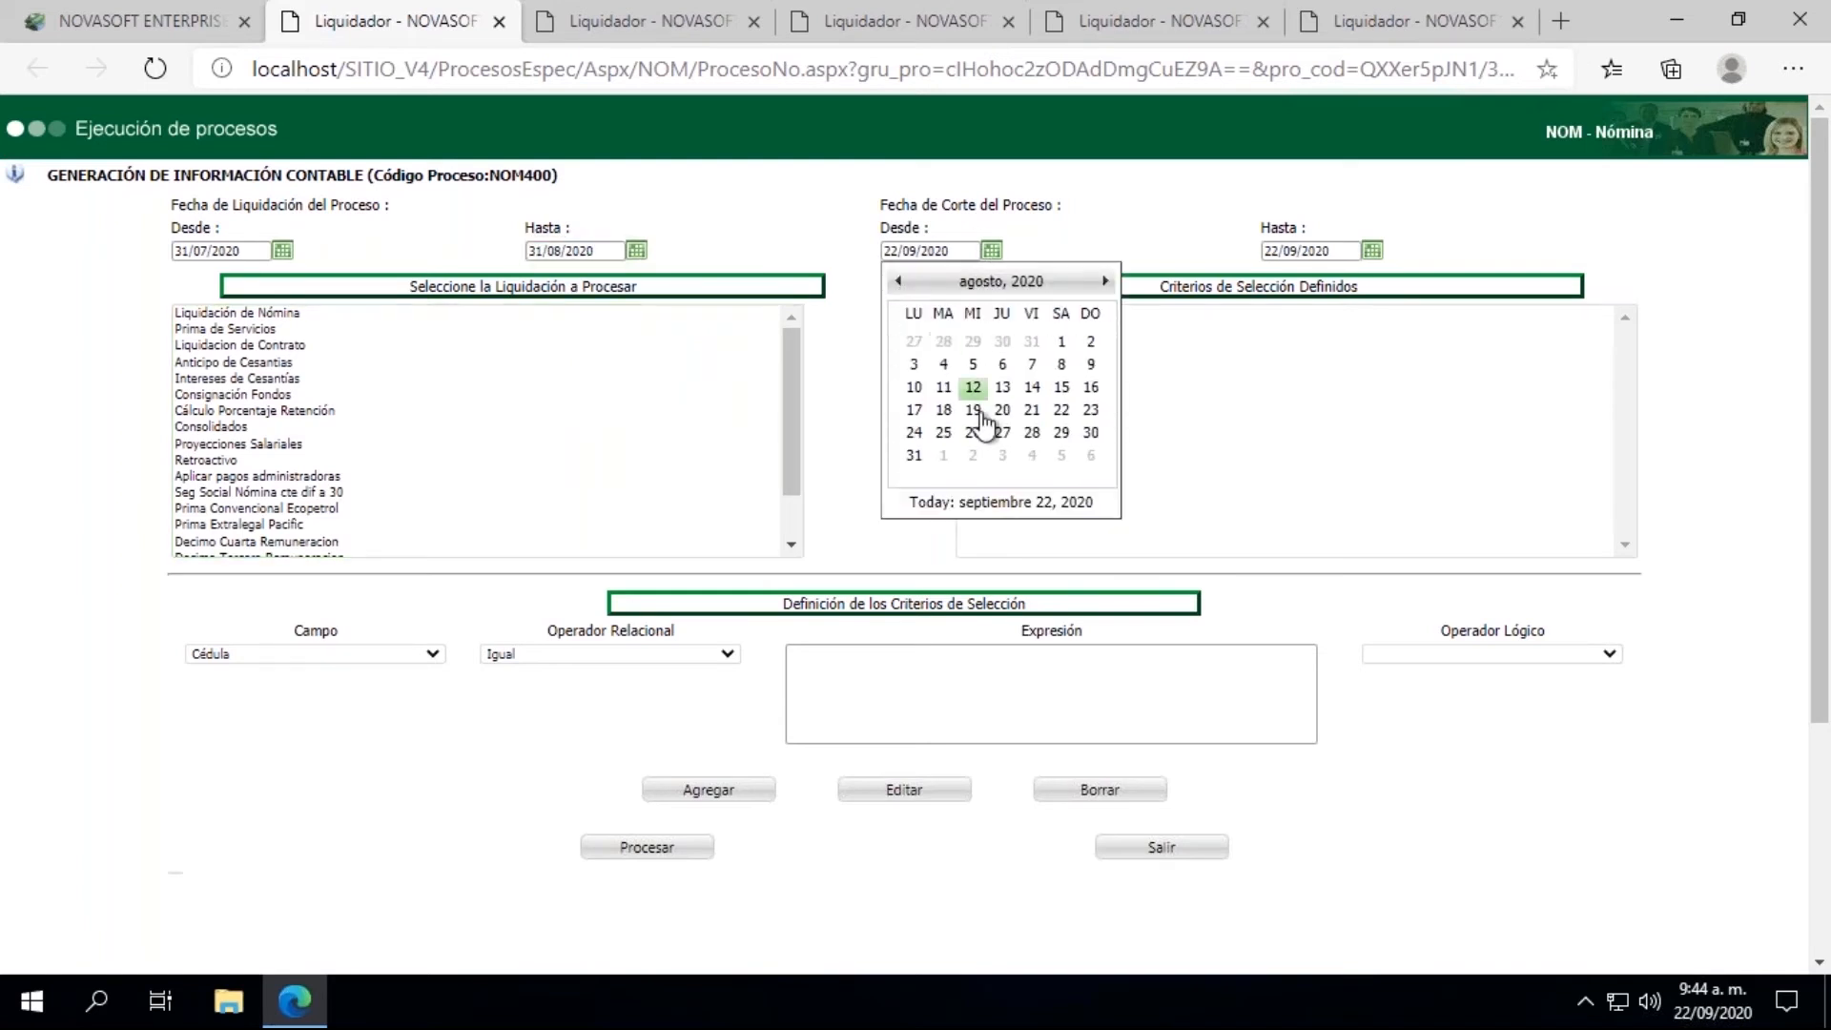
{"action": "left_click", "coordinate": [913, 455]}
{"action": "left_click", "coordinate": [646, 235]}
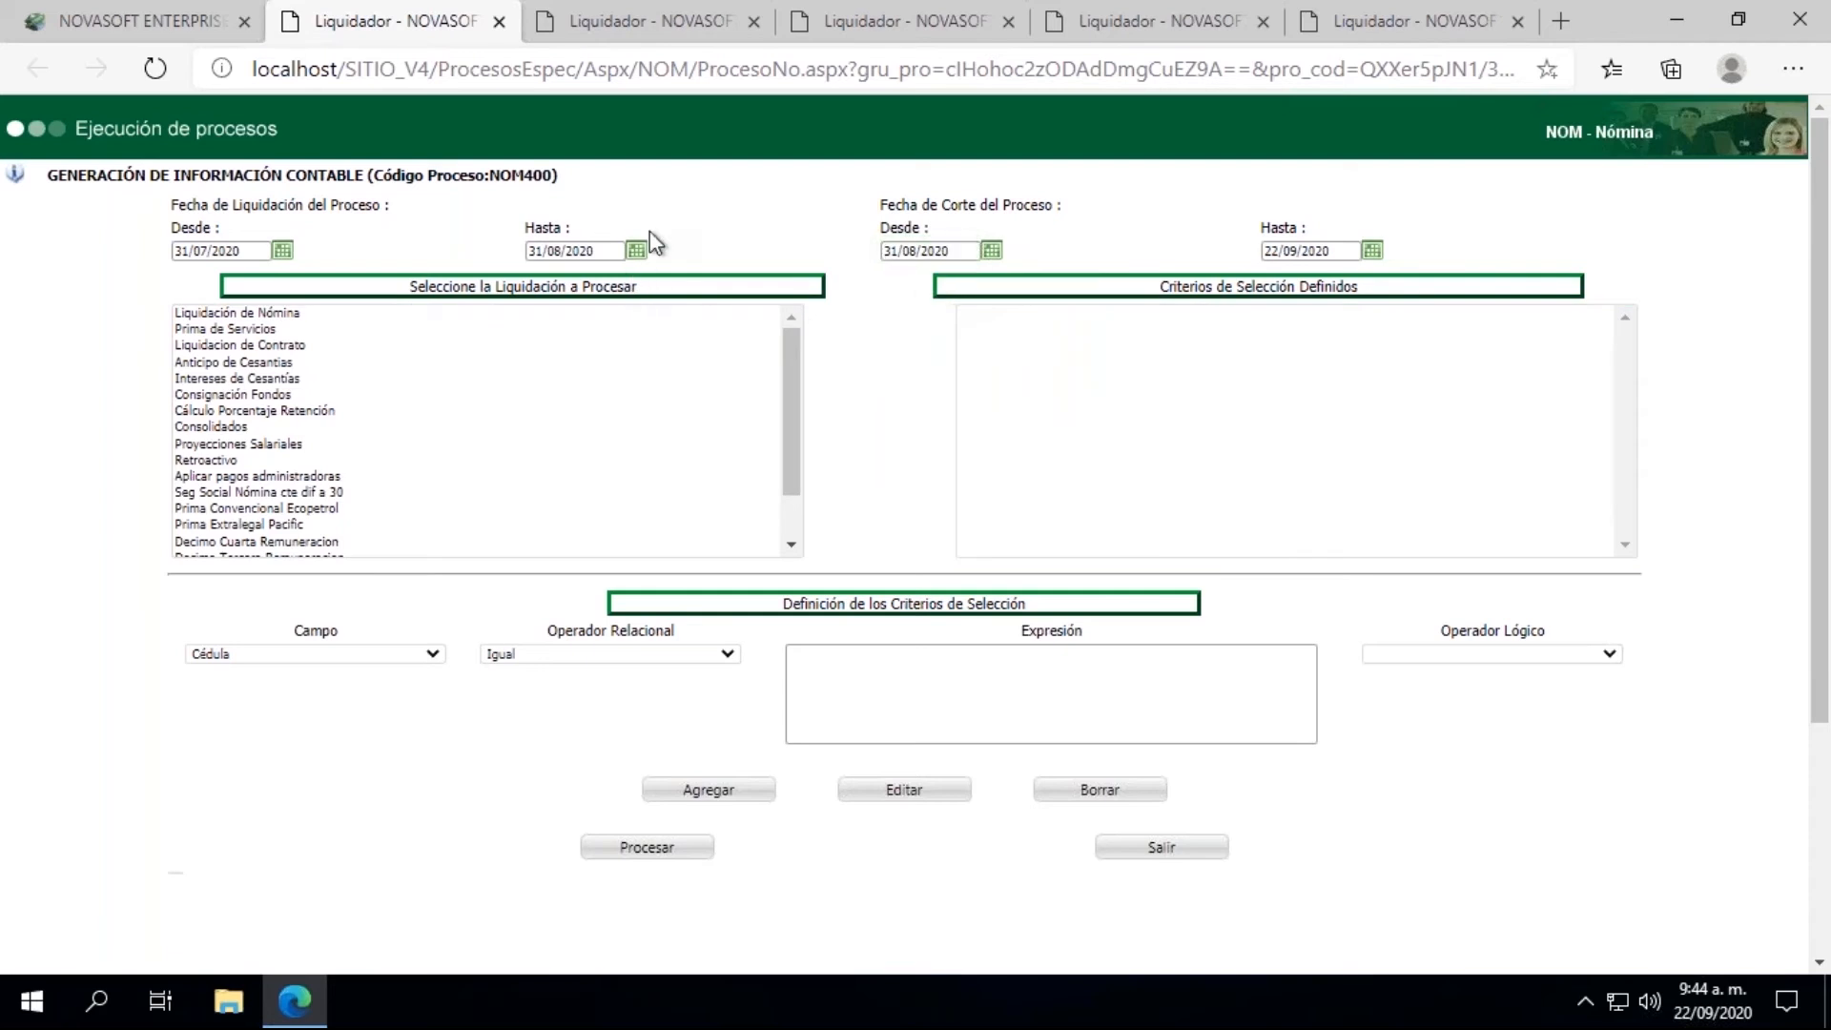
Step: Correct the Fecha de Liquidación end date and the Fecha de Corte start date to 31/07/2020
{"action": "left_click", "coordinate": [639, 250]}
{"action": "left_click", "coordinate": [543, 281]}
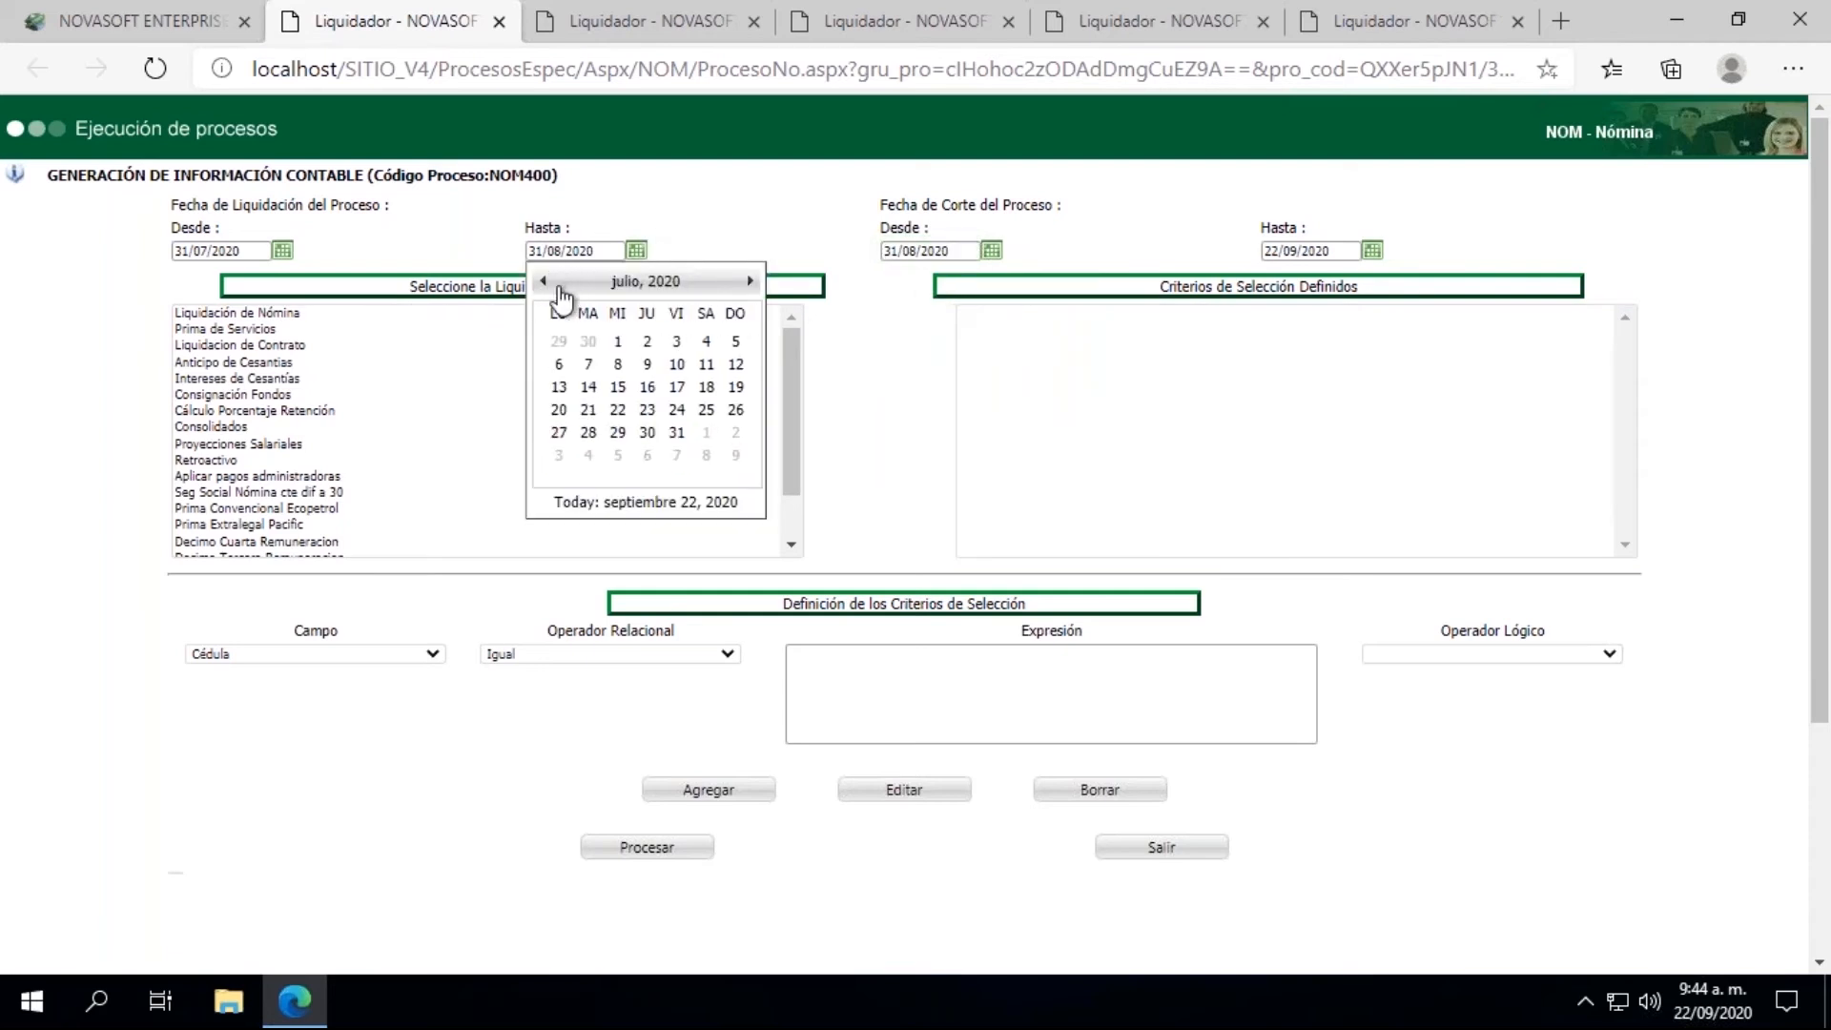
{"action": "left_click", "coordinate": [676, 432]}
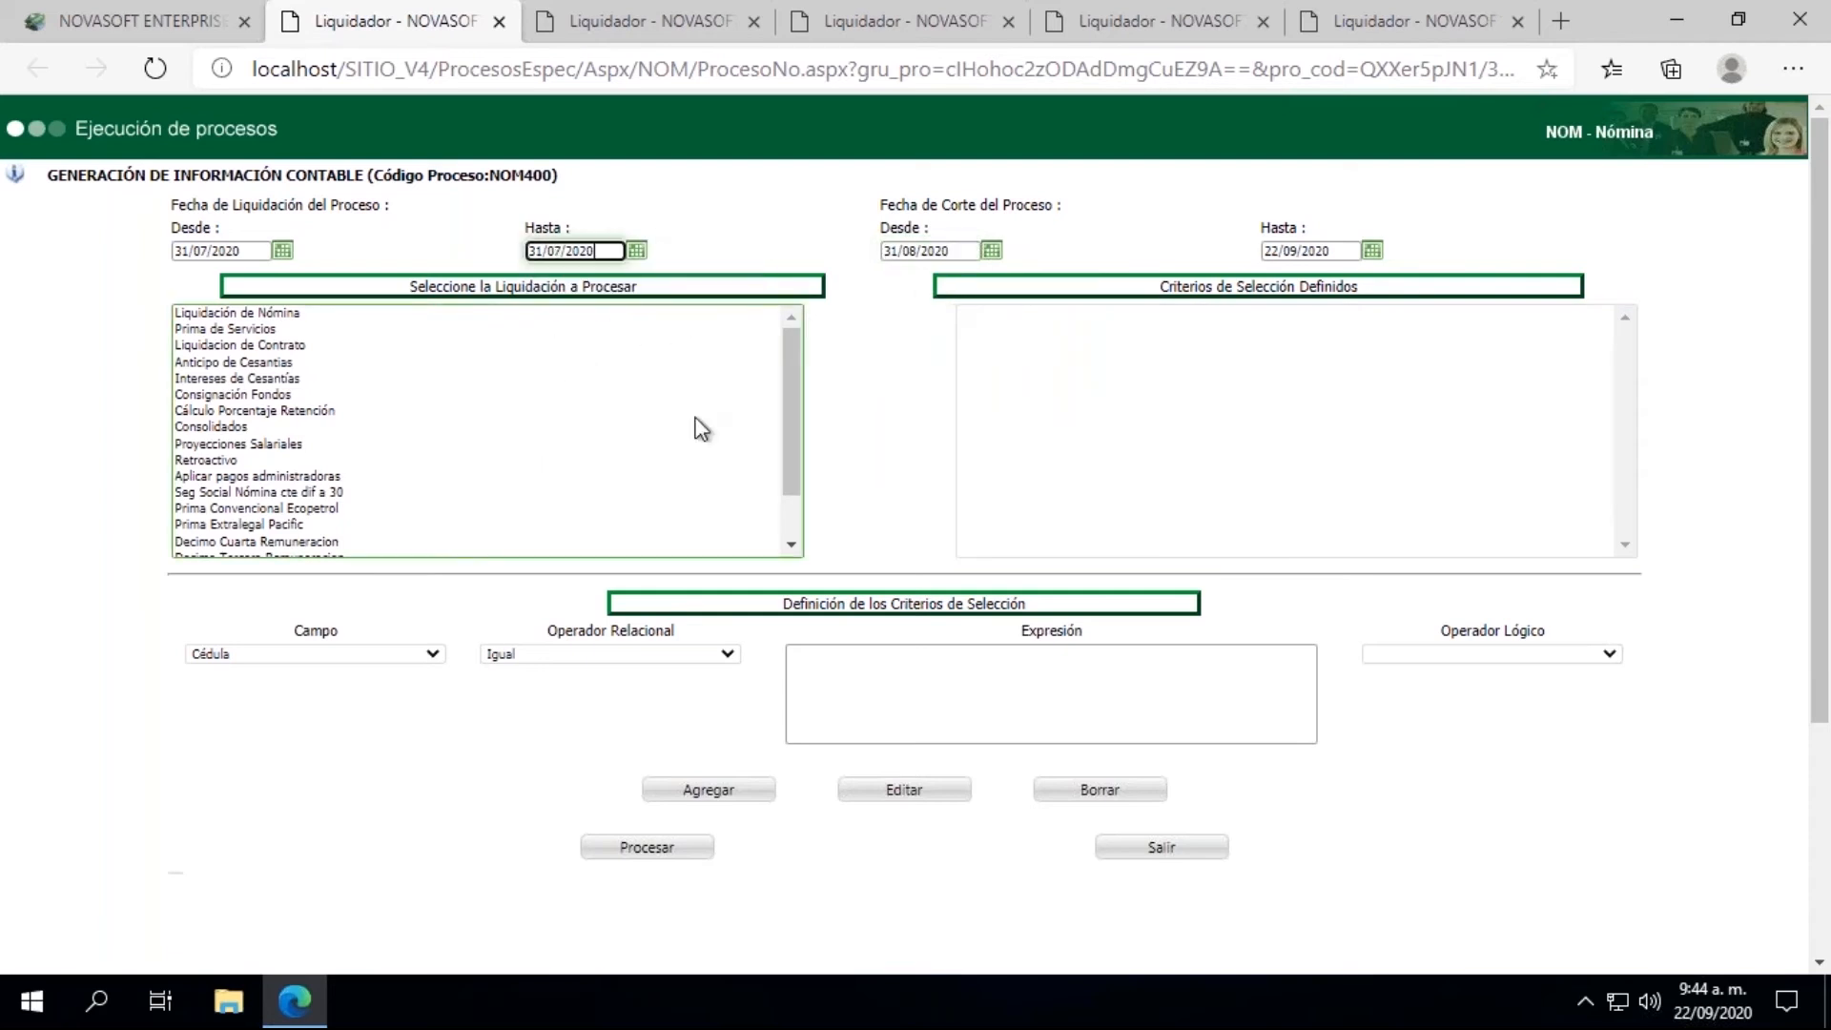
{"action": "left_click", "coordinate": [990, 257]}
{"action": "left_click", "coordinate": [898, 281]}
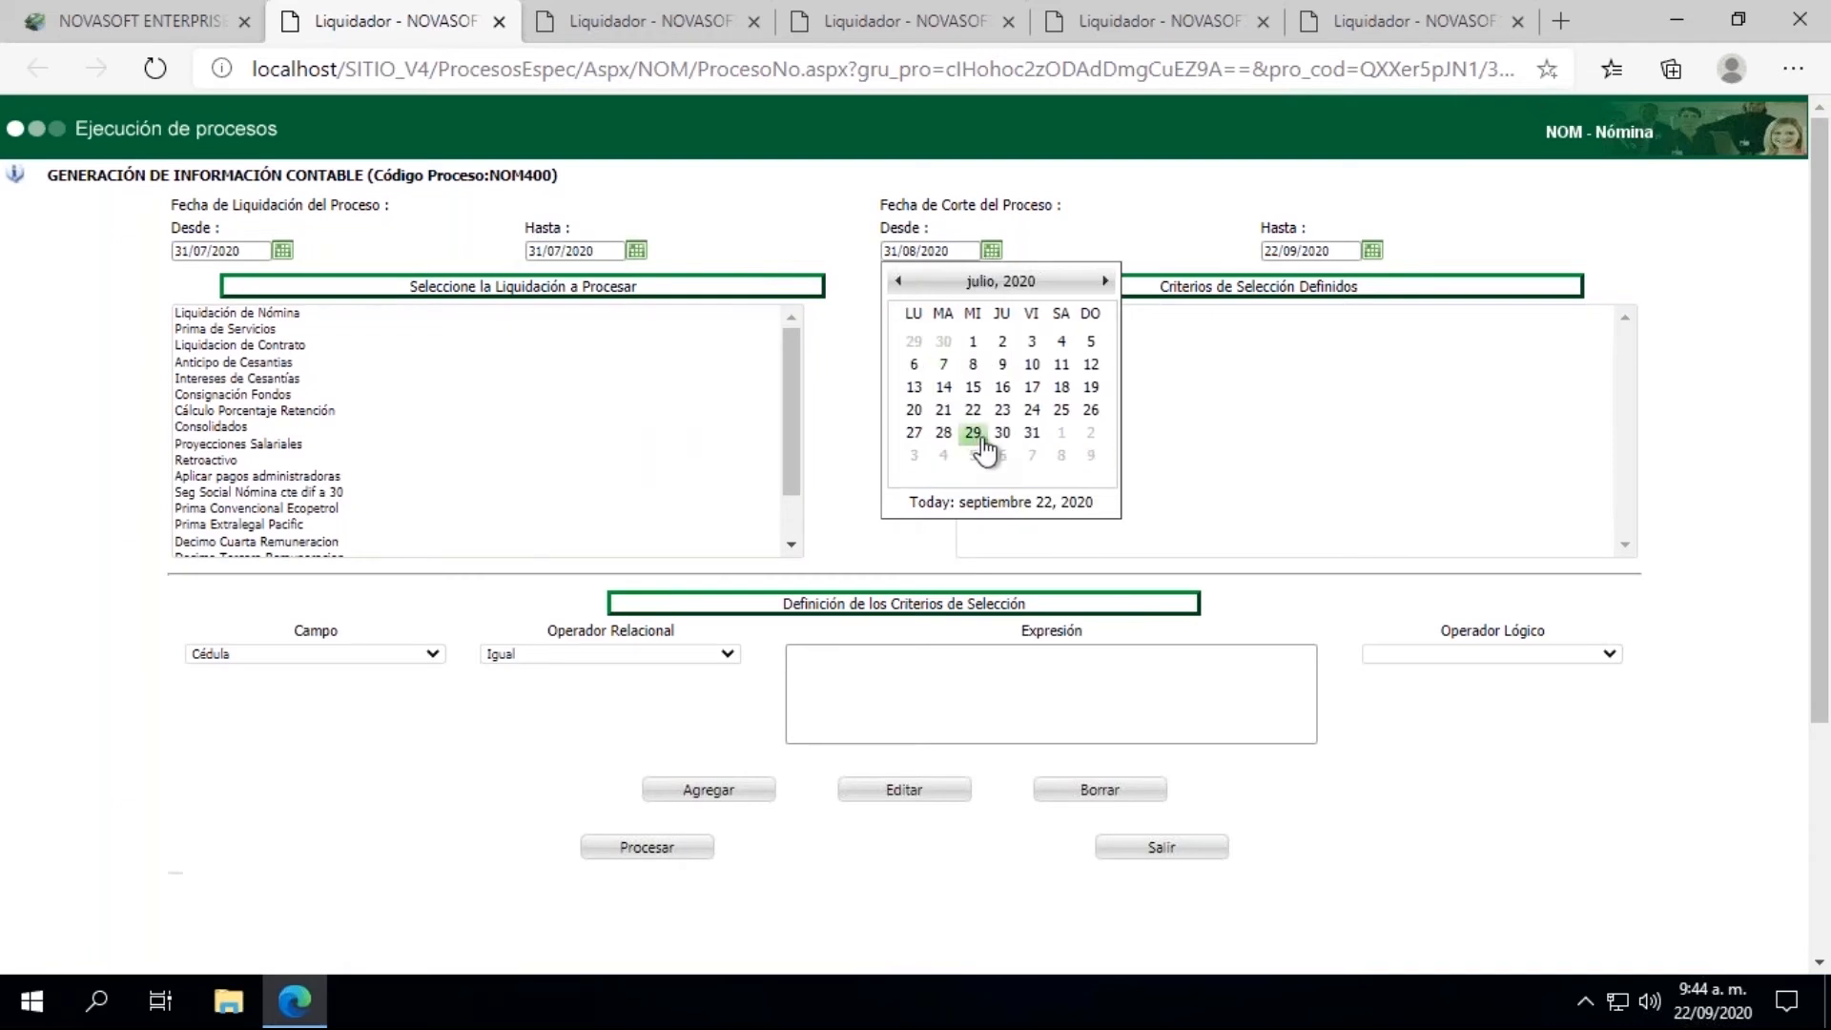
{"action": "left_click", "coordinate": [1030, 434]}
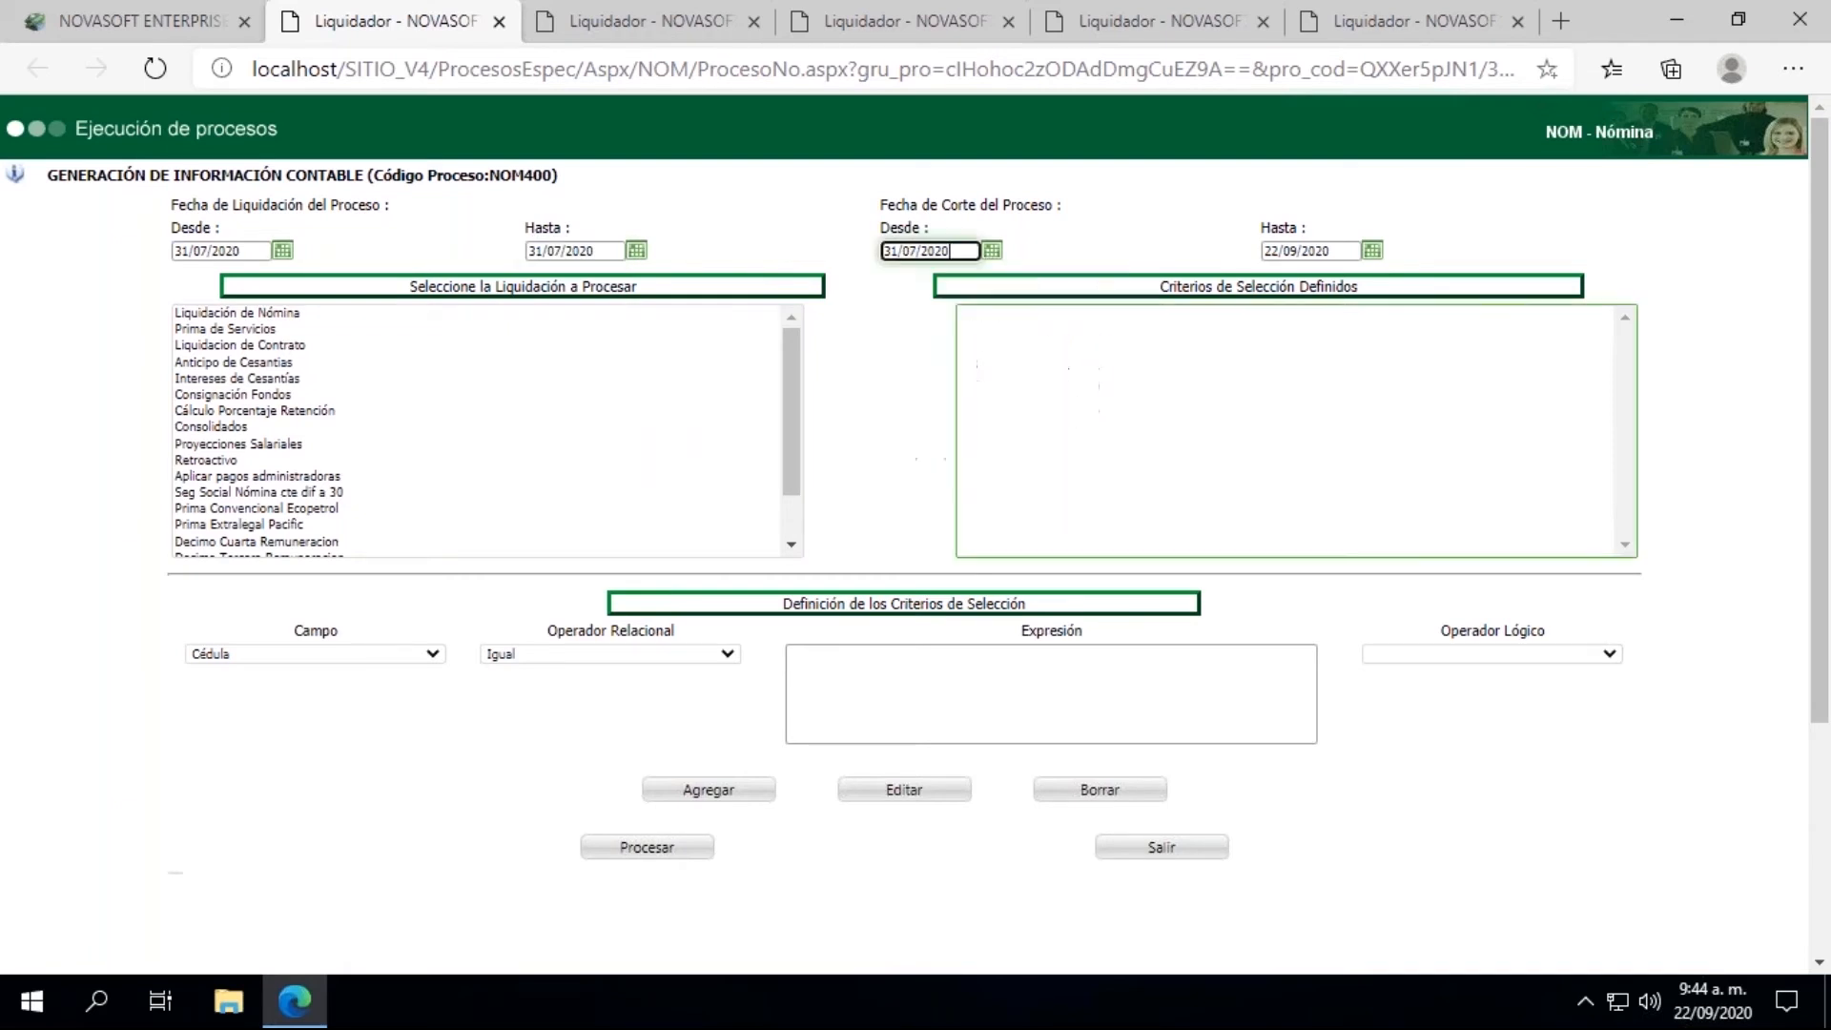
Step: Set the Fecha de Corte end date to 31/08/2020 and select Liquidación de Nómina as the settlement to process
{"action": "left_click", "coordinate": [1371, 251]}
{"action": "left_click", "coordinate": [1279, 281]}
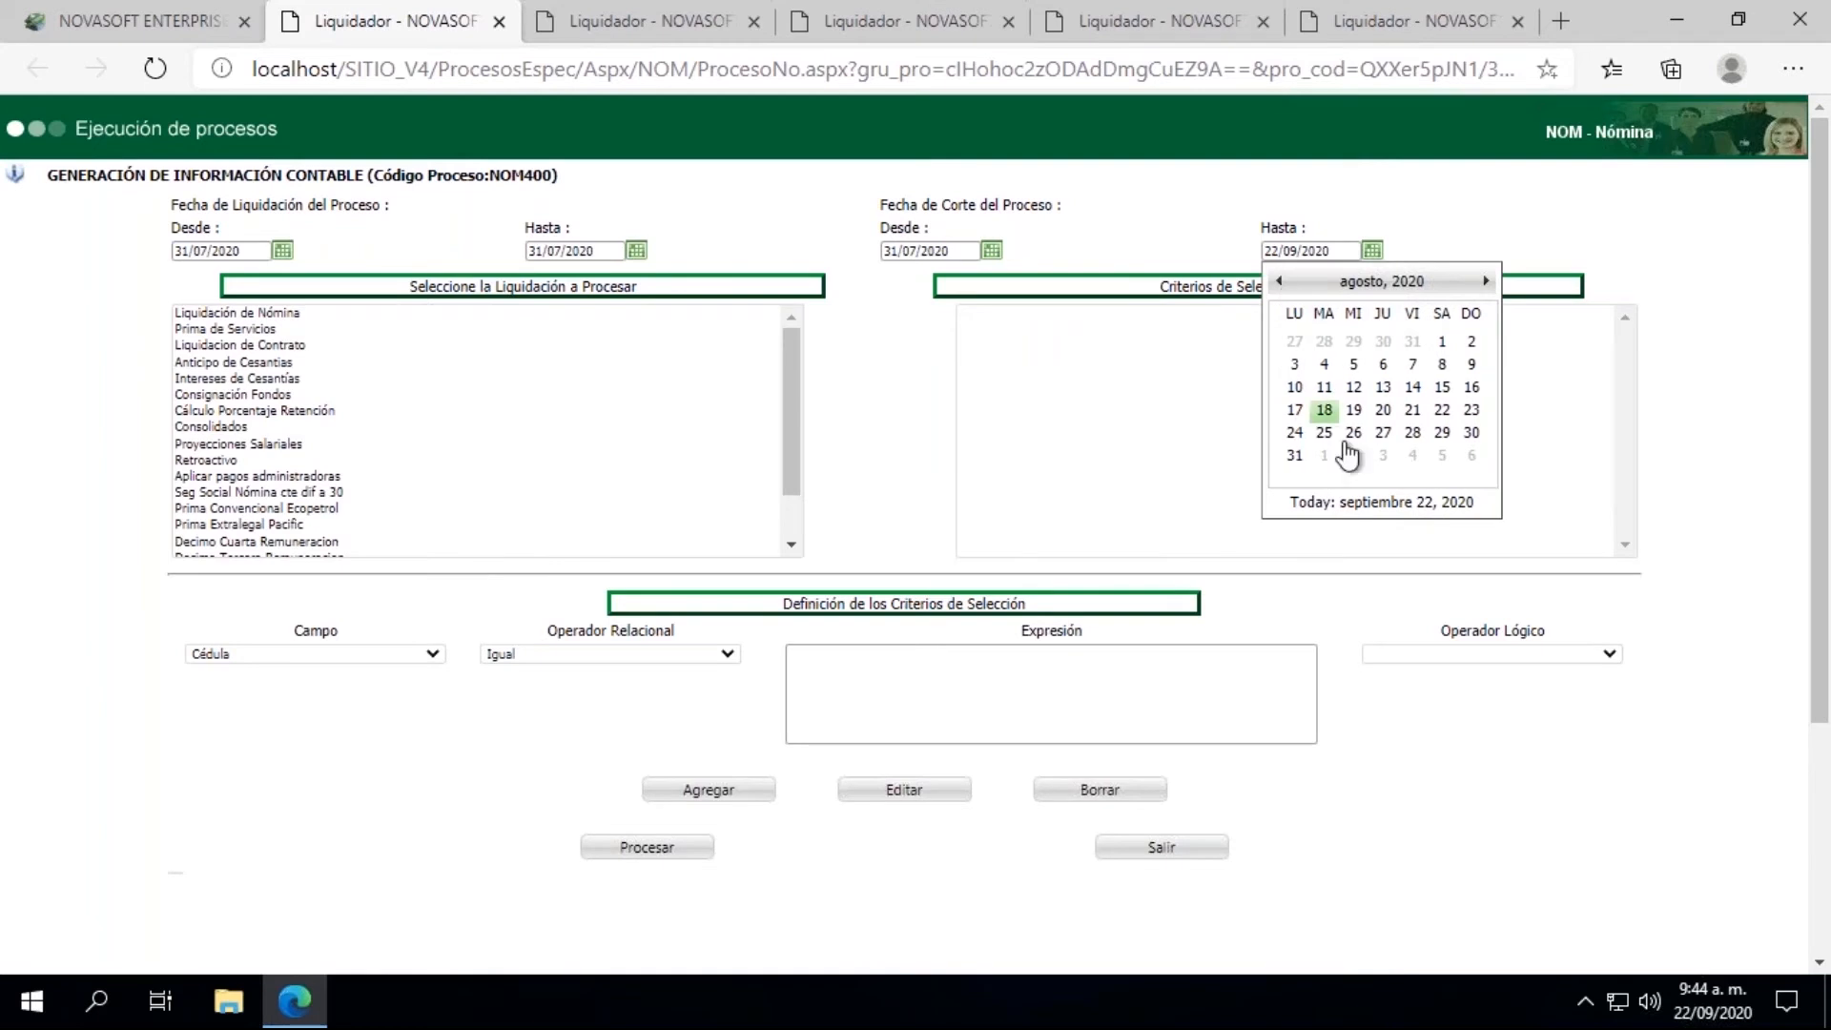
{"action": "left_click", "coordinate": [1295, 457]}
{"action": "left_click", "coordinate": [237, 312]}
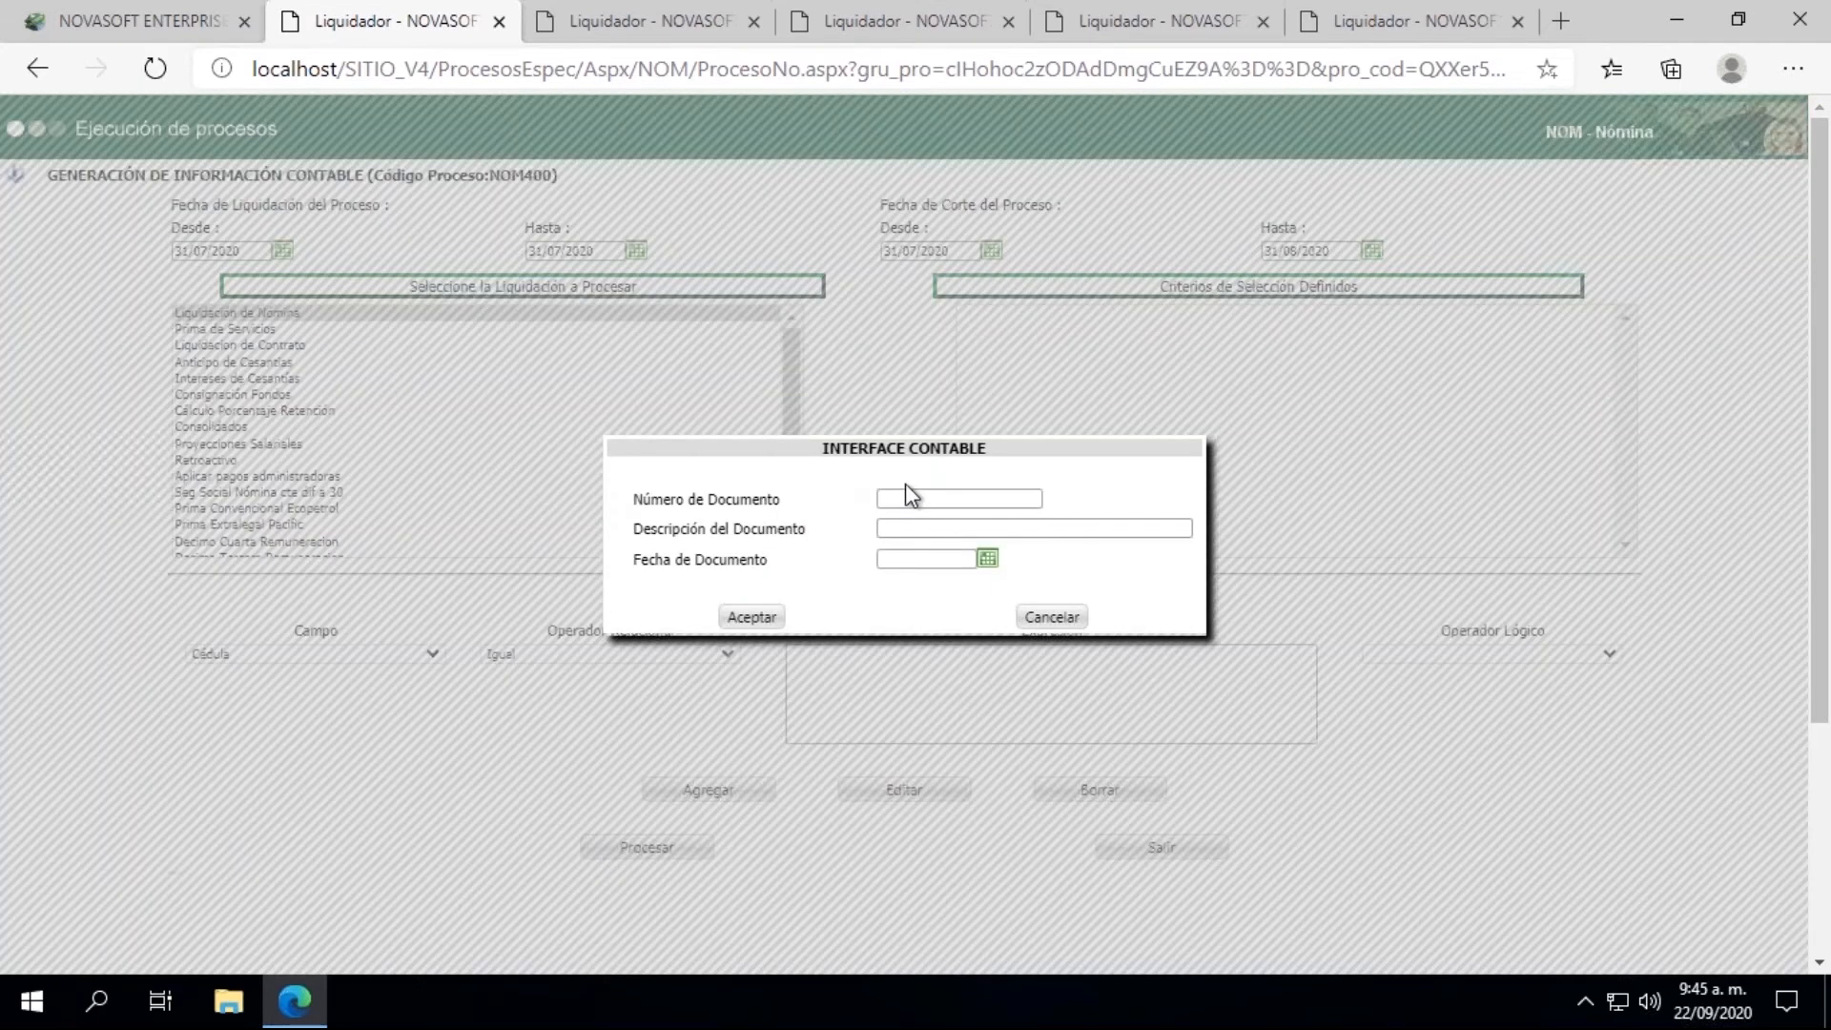
Step: Enter 31072020-1 as the Interface Contable document number and open the document description for editing
{"action": "left_click", "coordinate": [911, 492]}
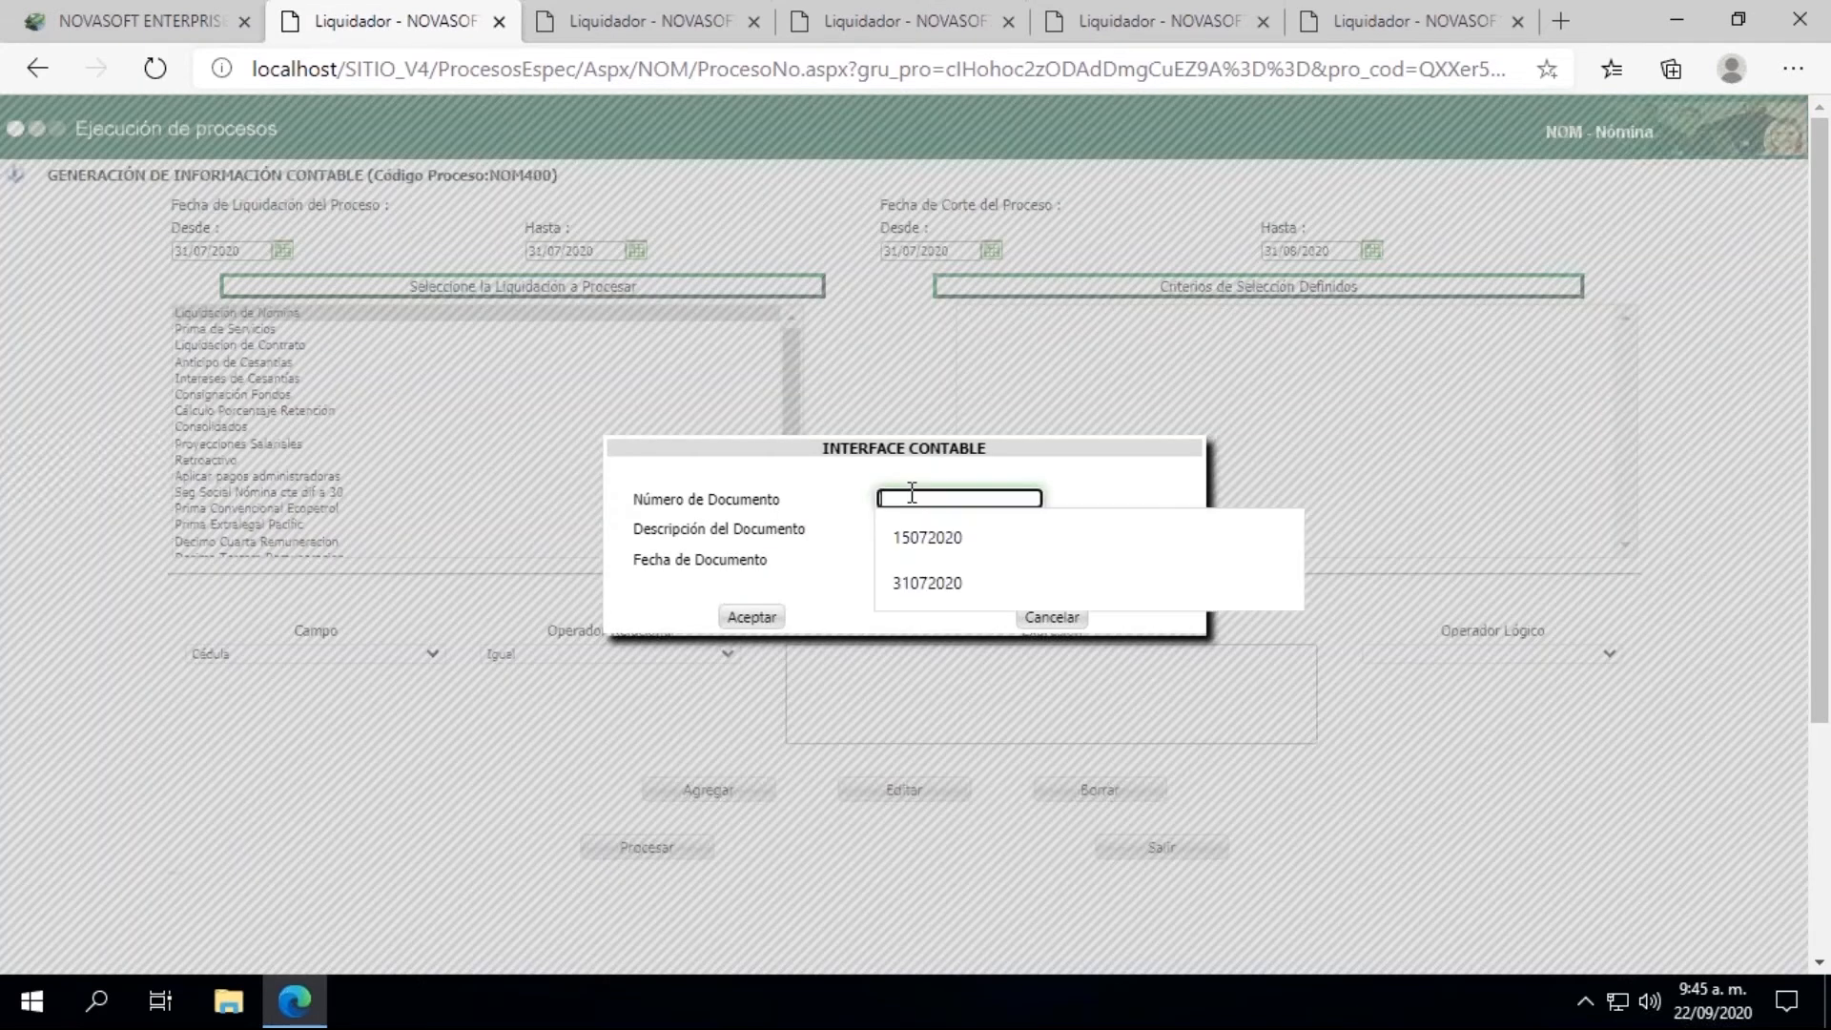
{"action": "left_click", "coordinate": [931, 576]}
{"action": "type", "text": "-1"}
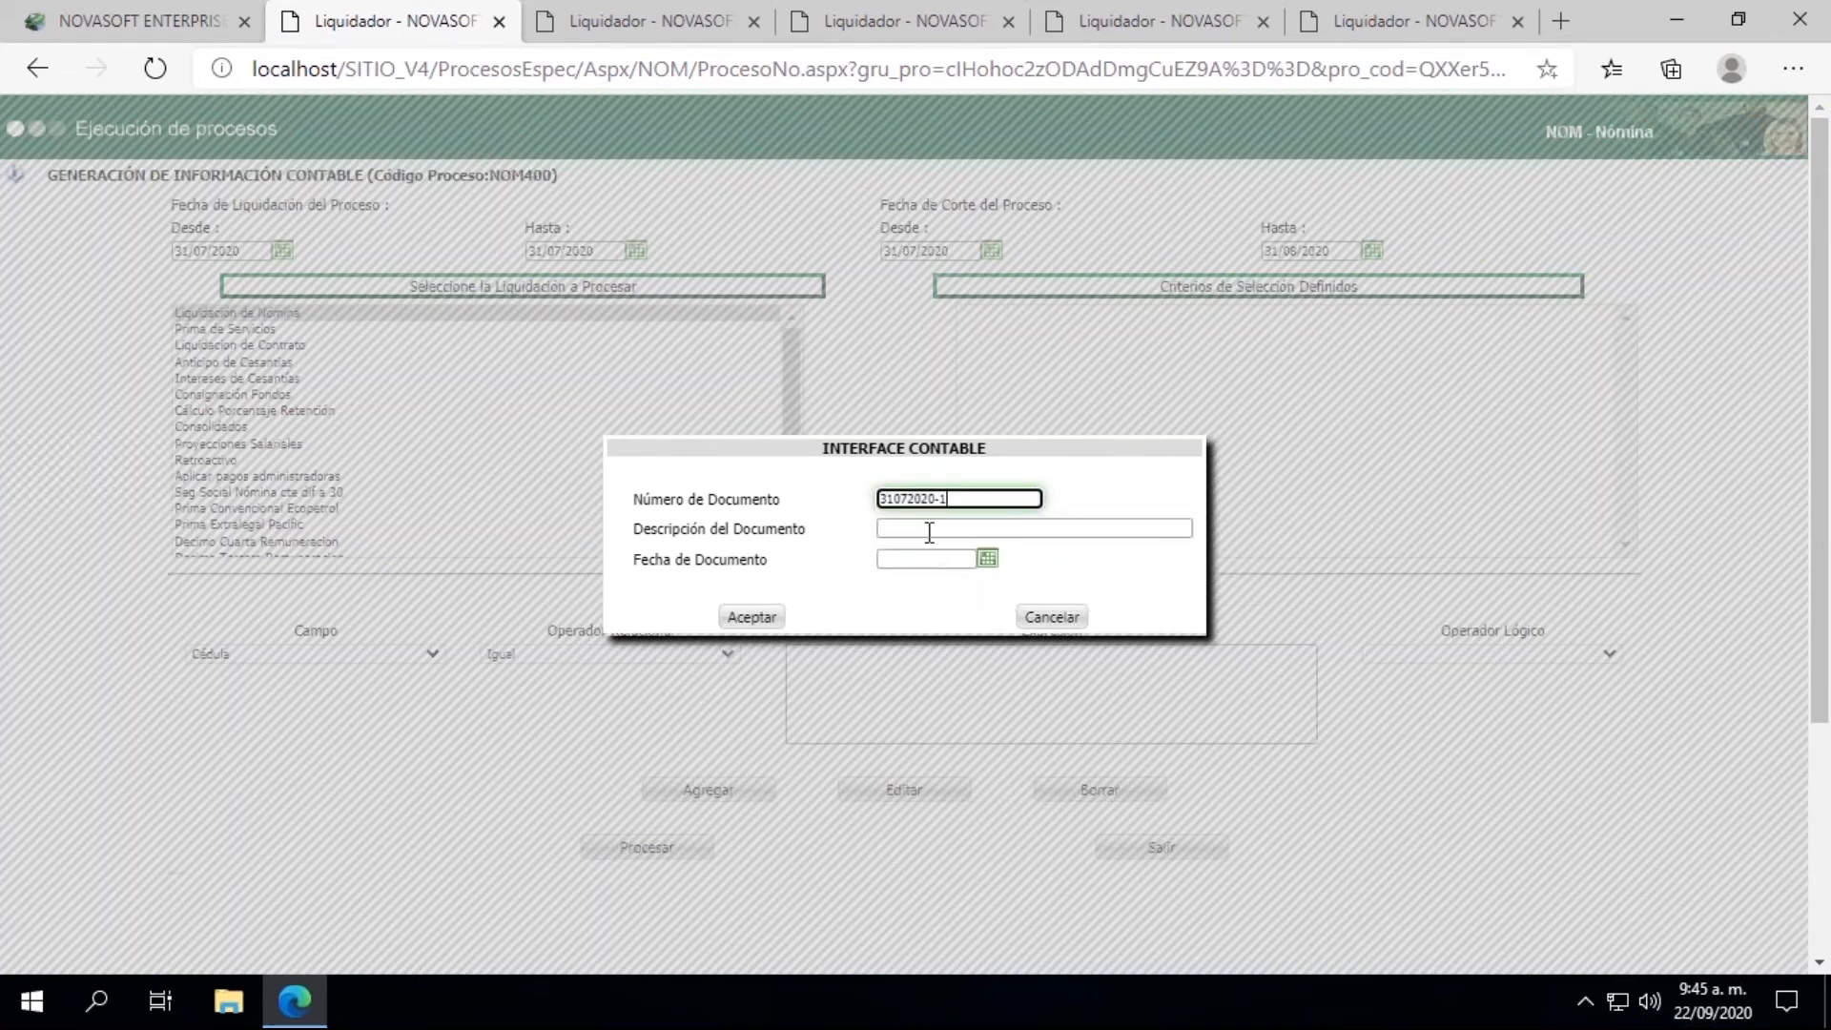
{"action": "left_click", "coordinate": [929, 533]}
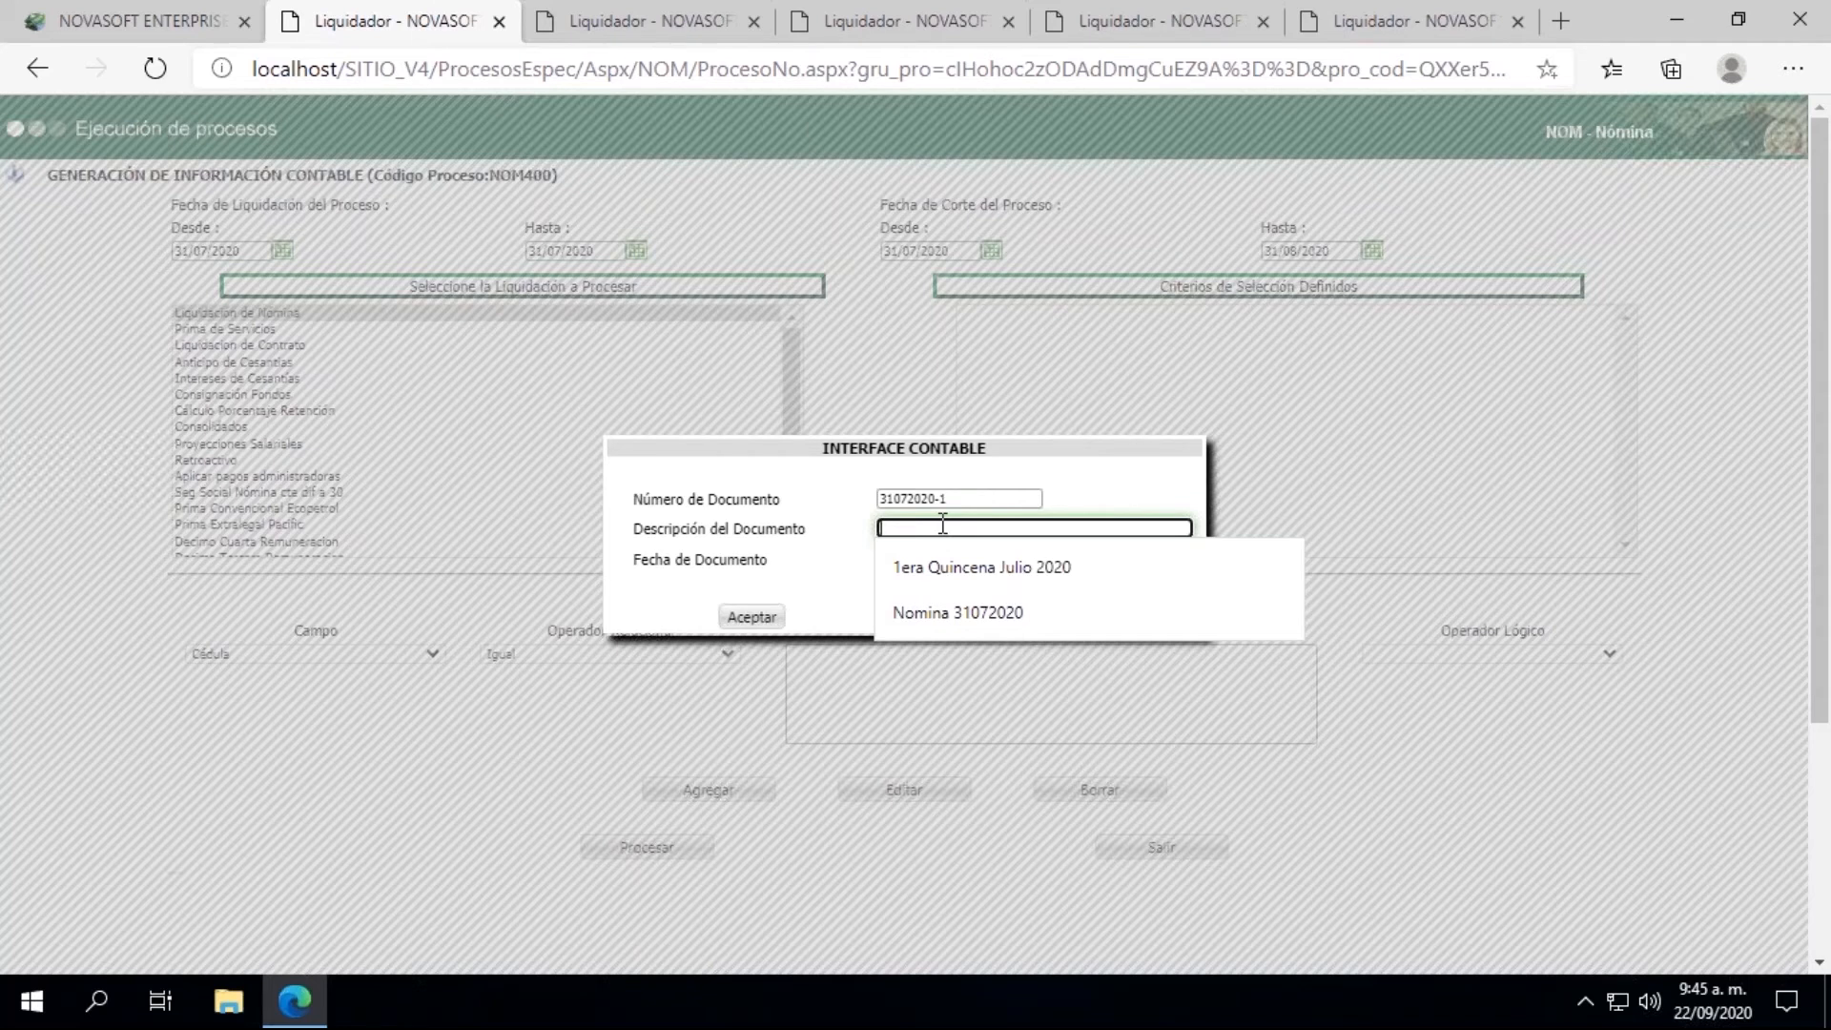
Step: Enter "Nomina 31072020 con Novedad de Ausentismo" as the Interface Contable document description
{"action": "left_click", "coordinate": [953, 610]}
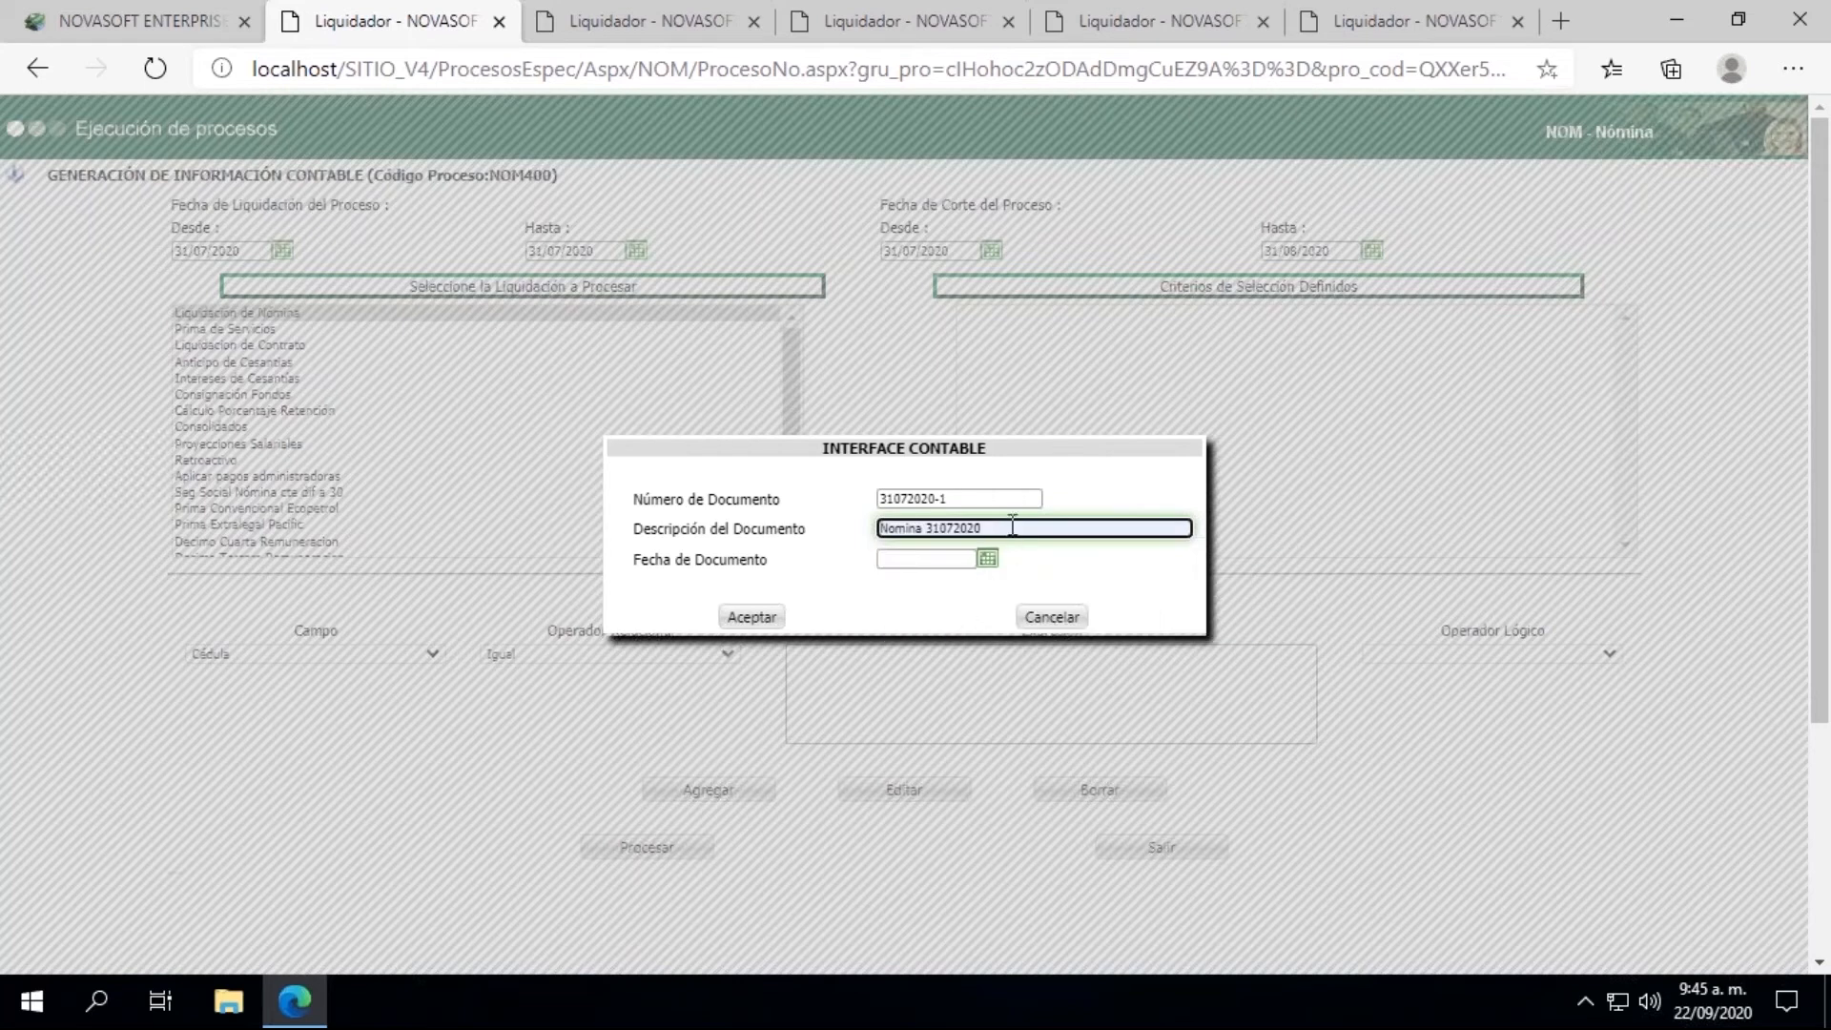
{"action": "type", "text": "con"}
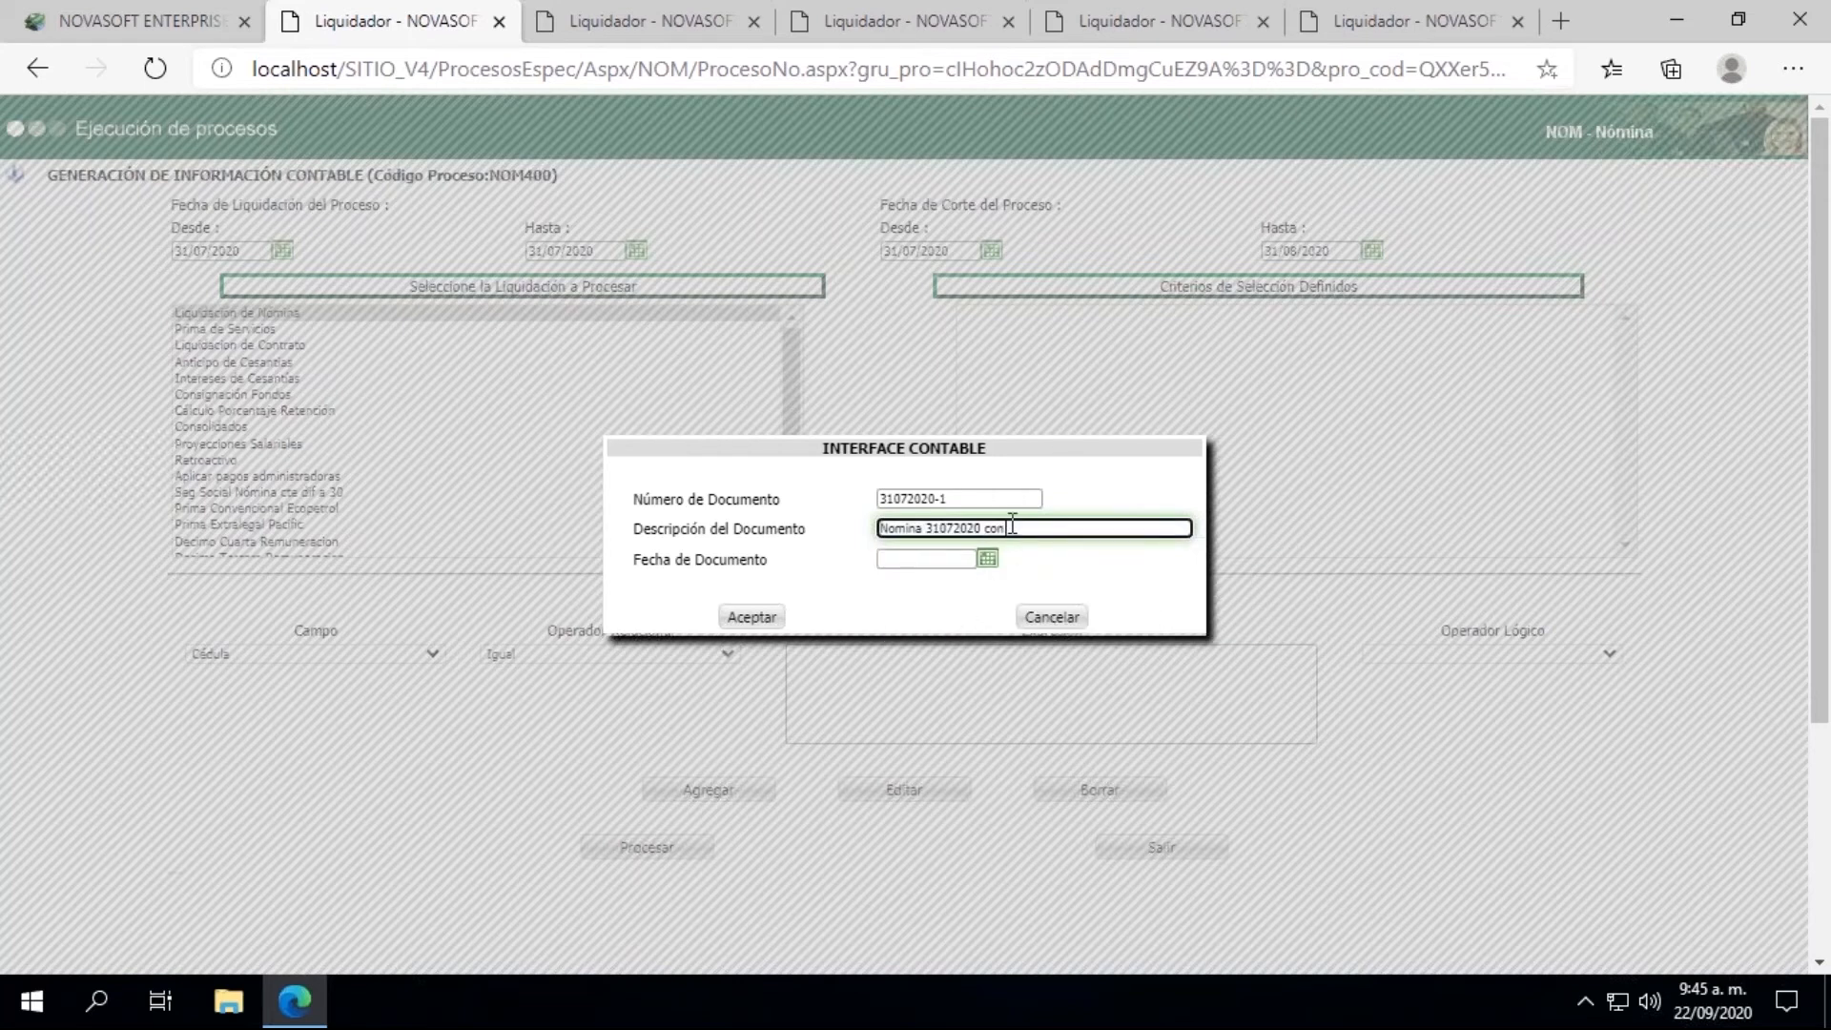
{"action": "type", "text": " incapaciad"}
{"action": "key", "text": "BackSpace"}
{"action": "key", "text": "BackSpace"}
{"action": "type", "text": "dad"}
{"action": "key", "text": "BackSpace"}
{"action": "key", "text": "BackSpace"}
{"action": "key", "text": "BackSpace"}
{"action": "key", "text": "BackSpace"}
{"action": "key", "text": "BackSpace"}
{"action": "key", "text": "BackSpace"}
{"action": "key", "text": "BackSpace"}
{"action": "key", "text": "BackSpace"}
{"action": "key", "text": "BackSpace"}
{"action": "key", "text": "BackSpace"}
{"action": "key", "text": "BackSpace"}
{"action": "type", "text": "con novedad de Ausentismo"}
Step: Set the Fecha de Documento to 31/07/2020 and accept the Interface Contable document data
{"action": "left_click", "coordinate": [987, 558]}
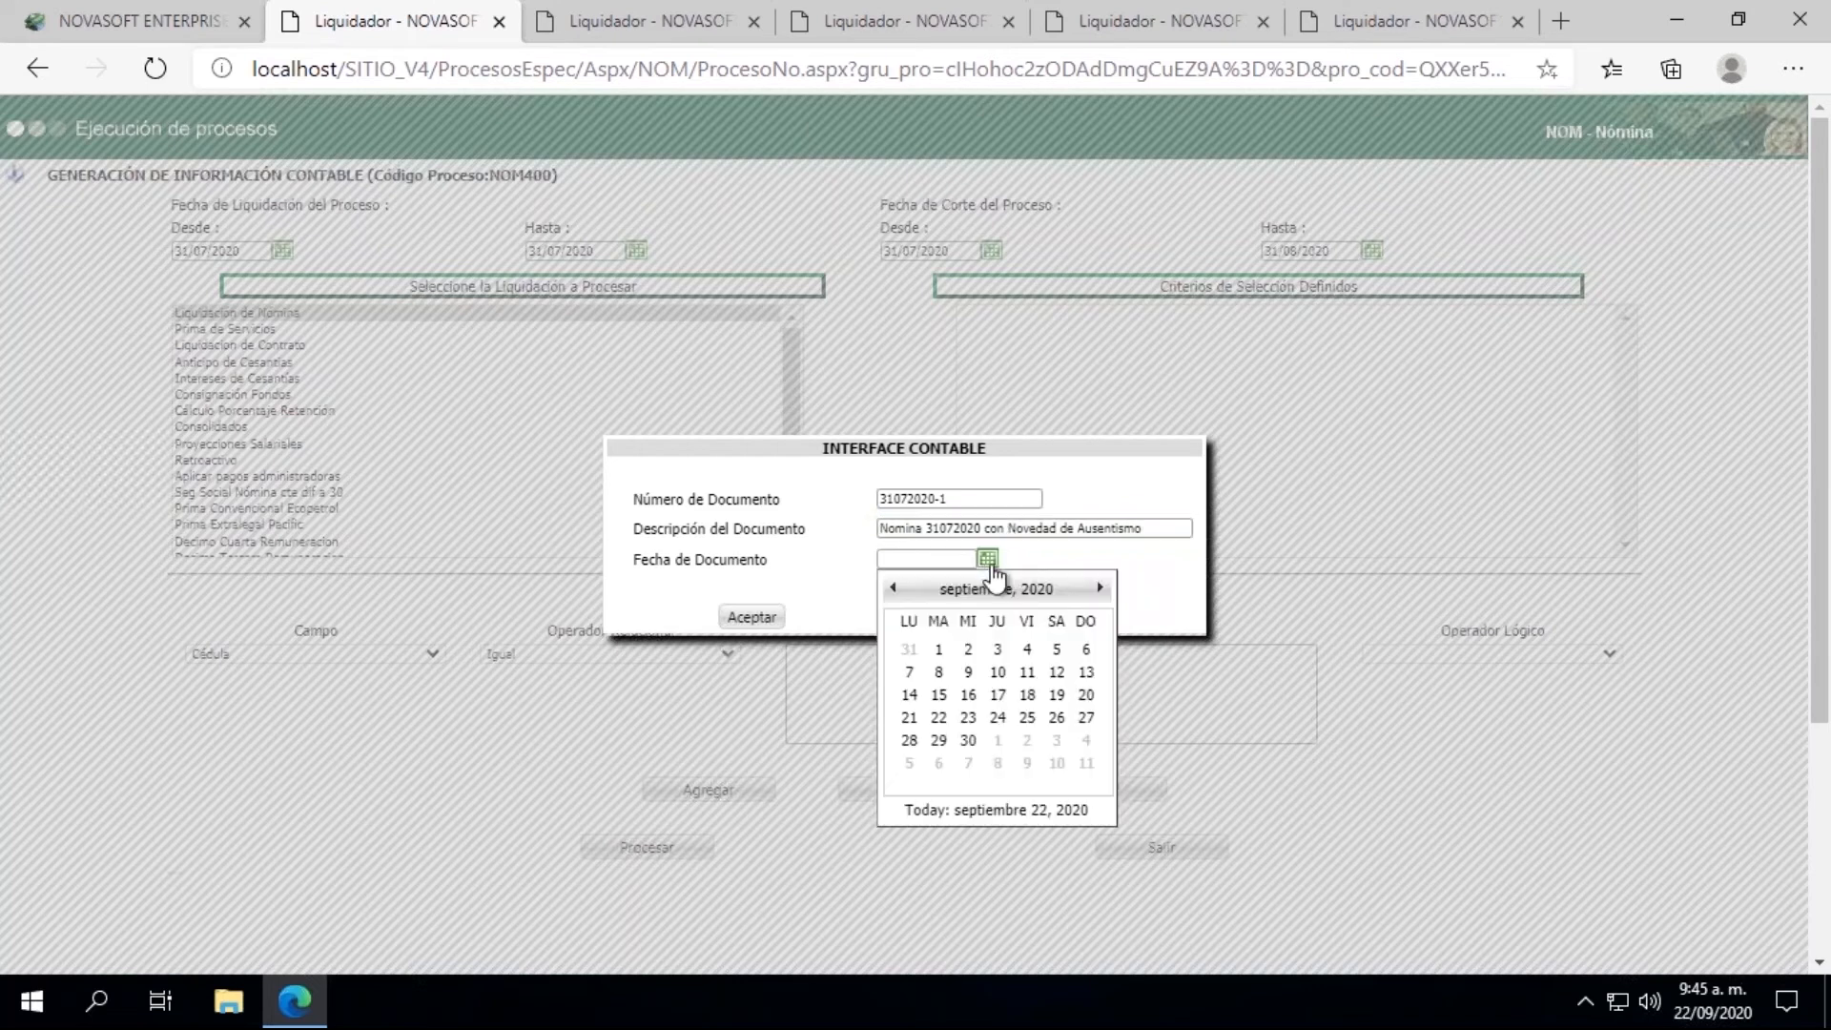
{"action": "left_click", "coordinate": [892, 591]}
{"action": "left_click", "coordinate": [892, 591]}
{"action": "left_click", "coordinate": [1019, 741]}
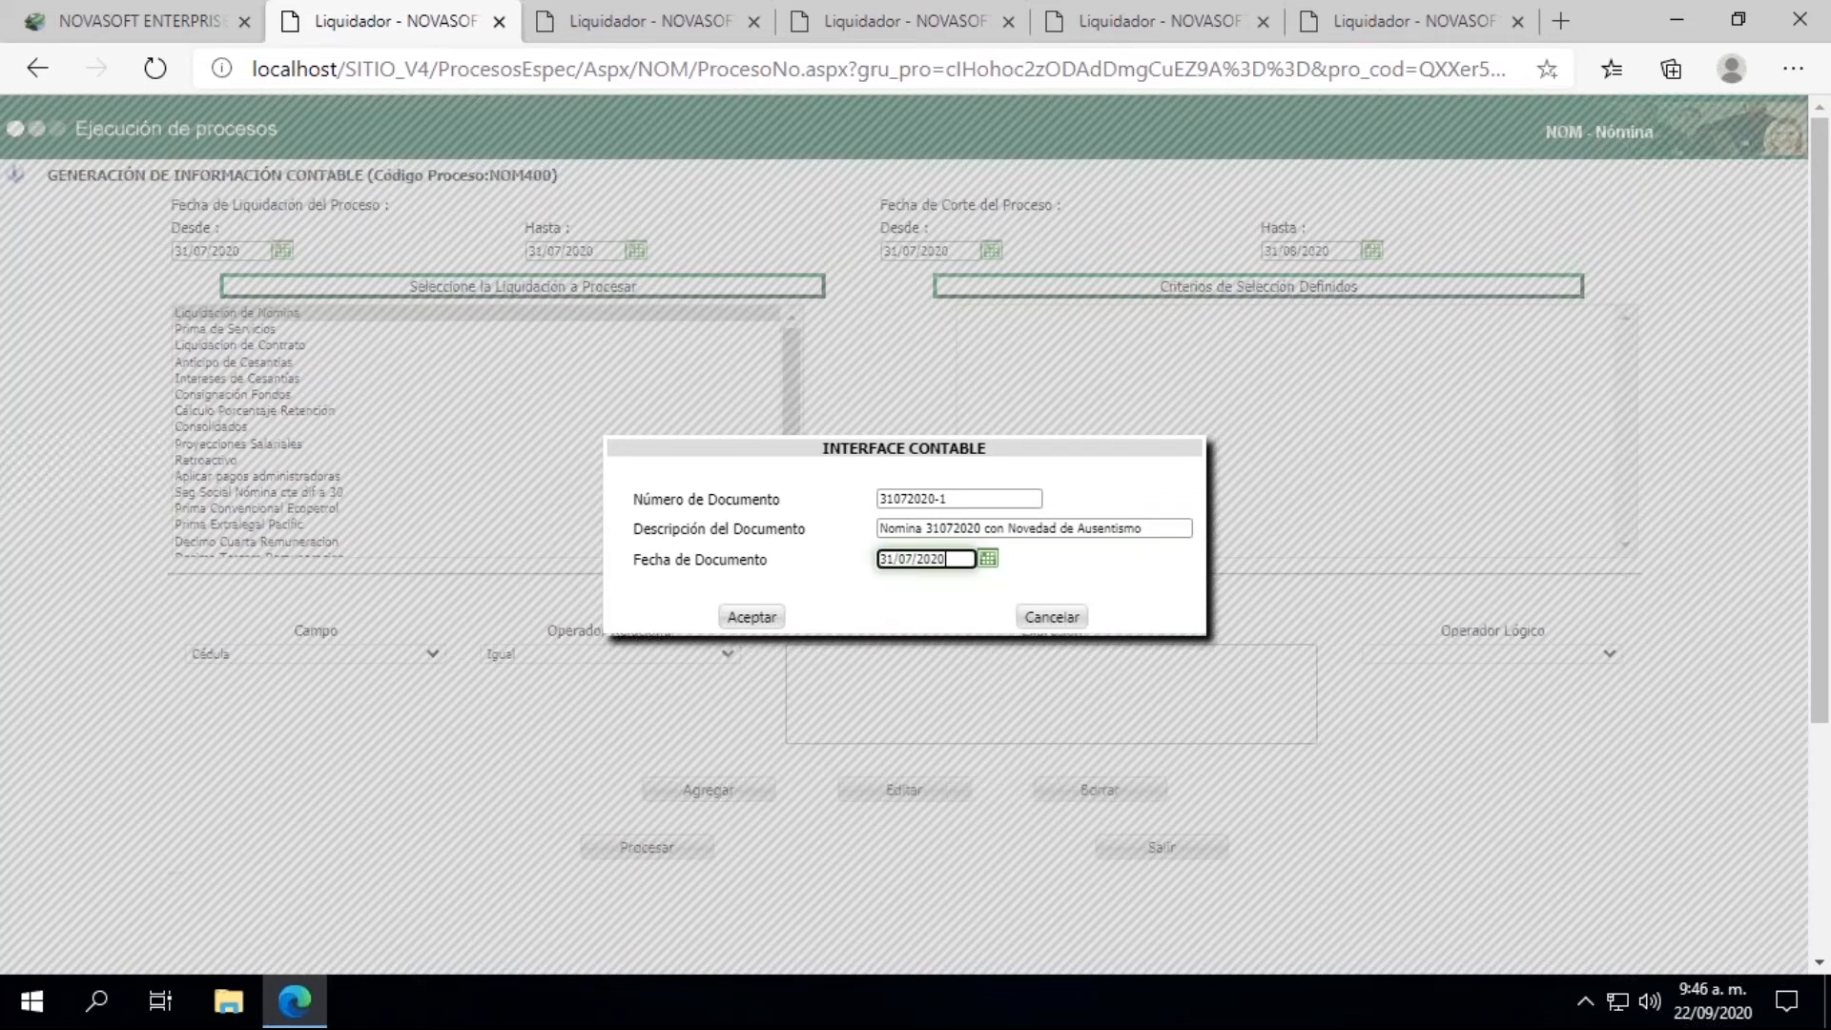
{"action": "left_click", "coordinate": [747, 617]}
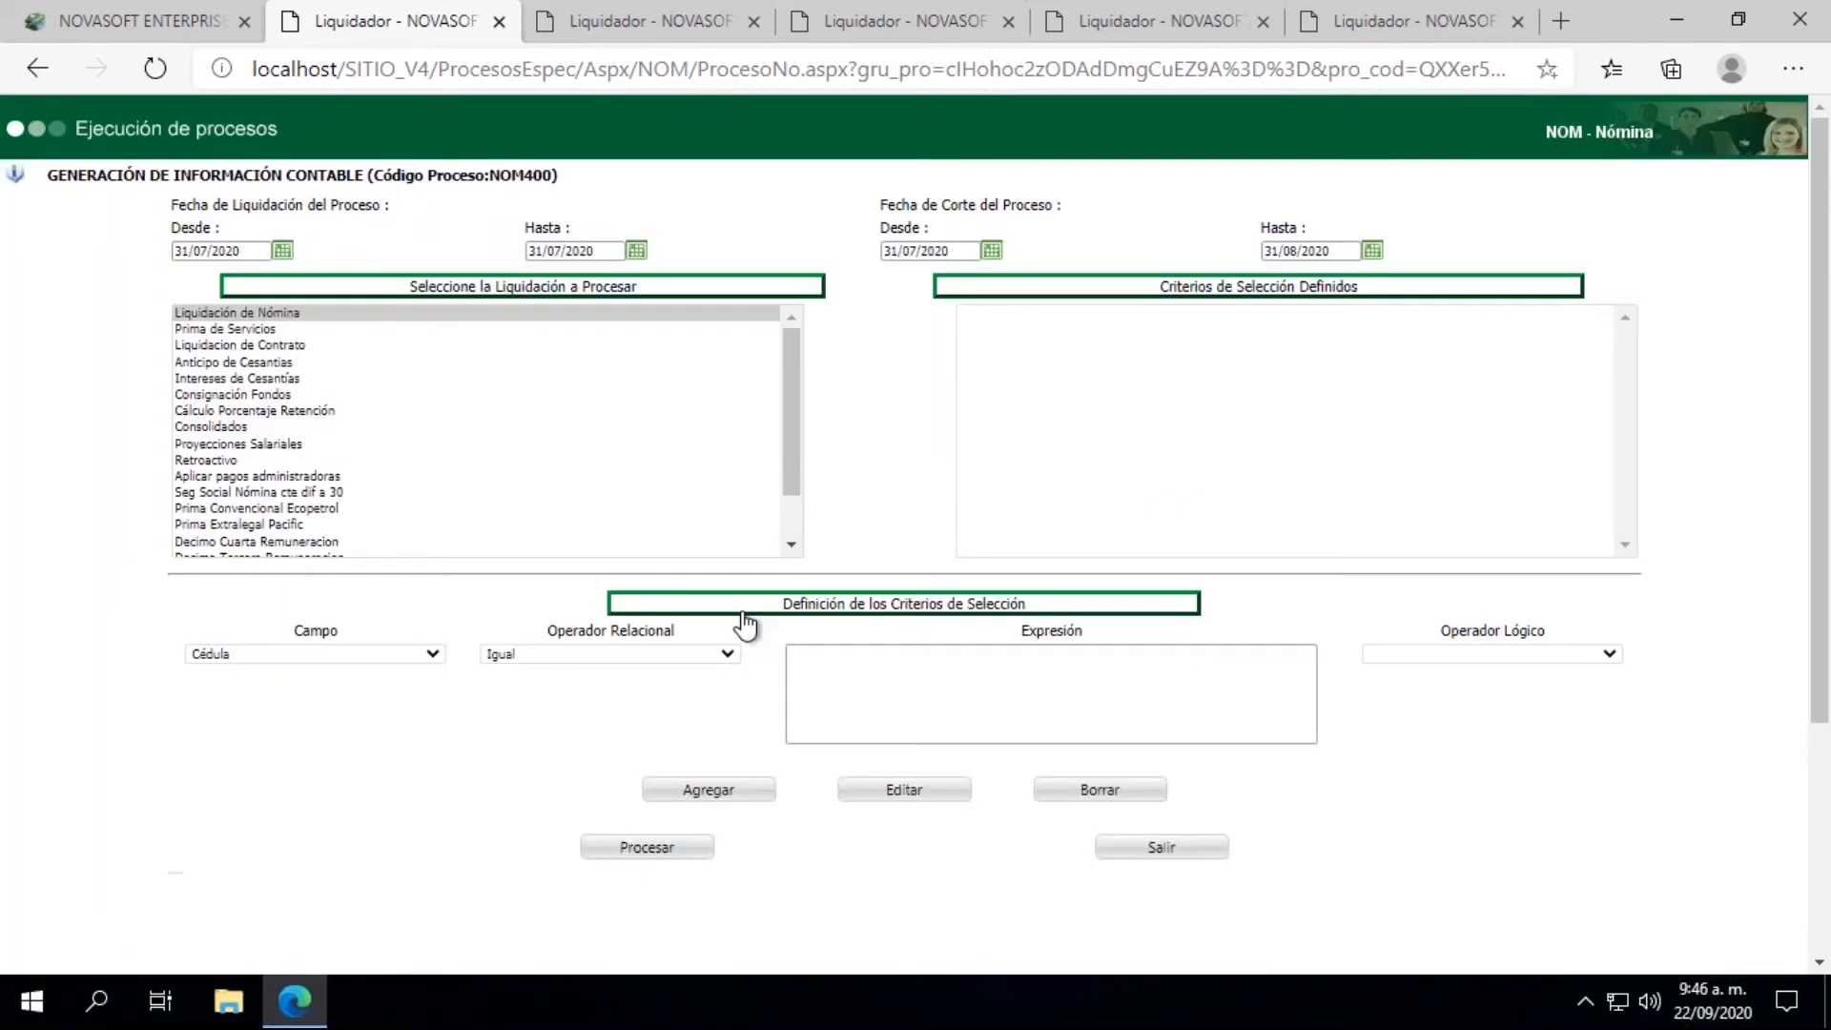
Step: Add a selection criterion with Cédula equal to the employee's ID number
{"action": "left_click", "coordinate": [862, 673]}
{"action": "left_click", "coordinate": [839, 780]}
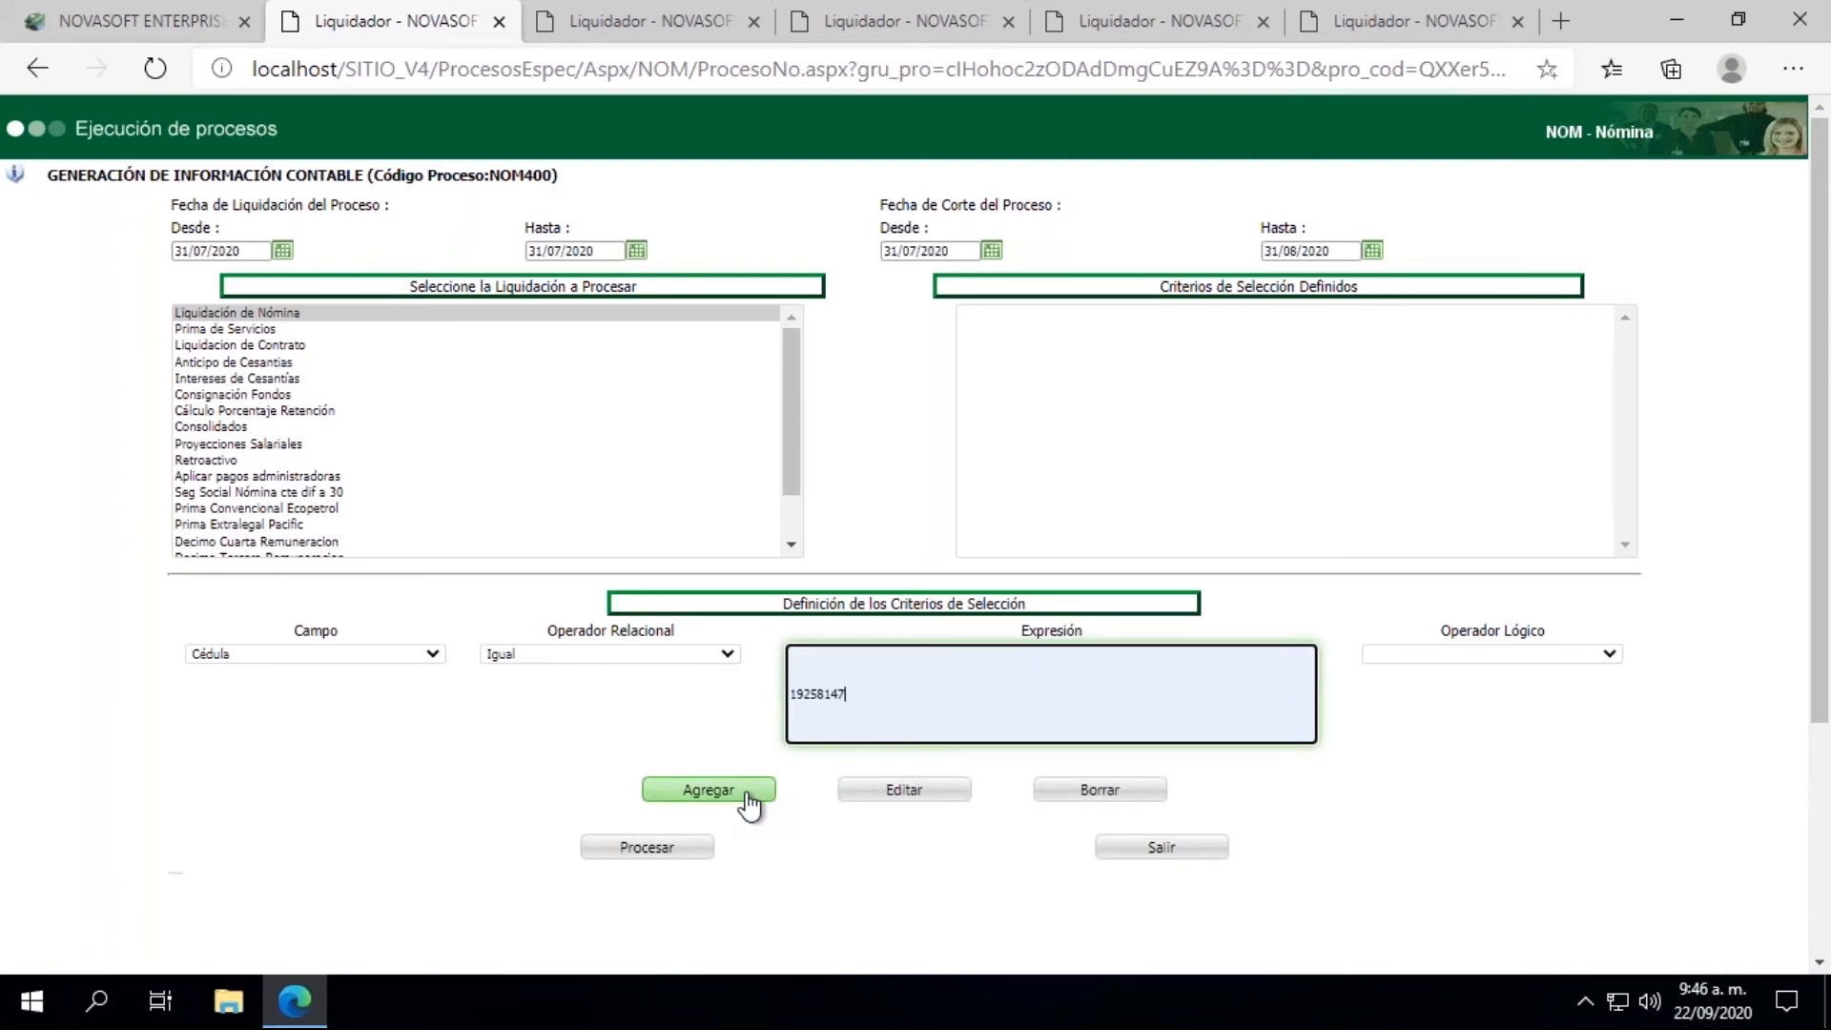
{"action": "left_click", "coordinate": [747, 799]}
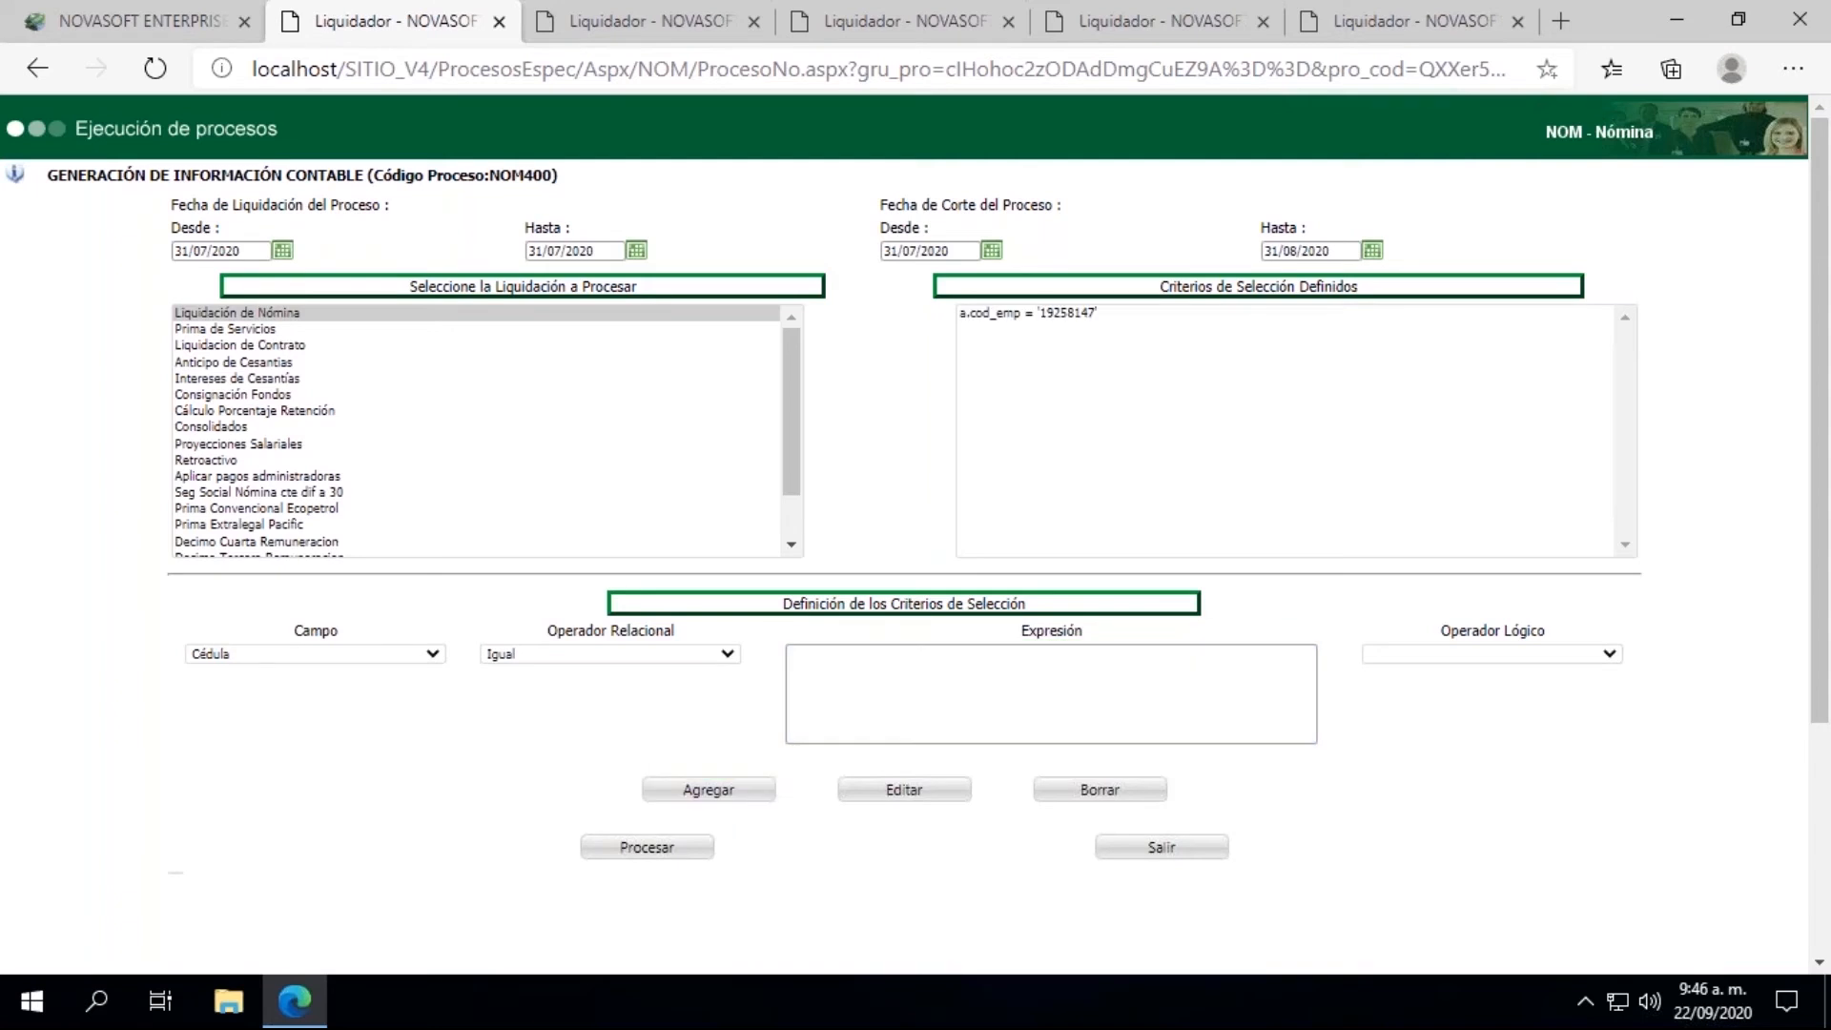
Step: Process the accounting information generation, check the process result and close the results window
{"action": "left_click", "coordinate": [660, 856]}
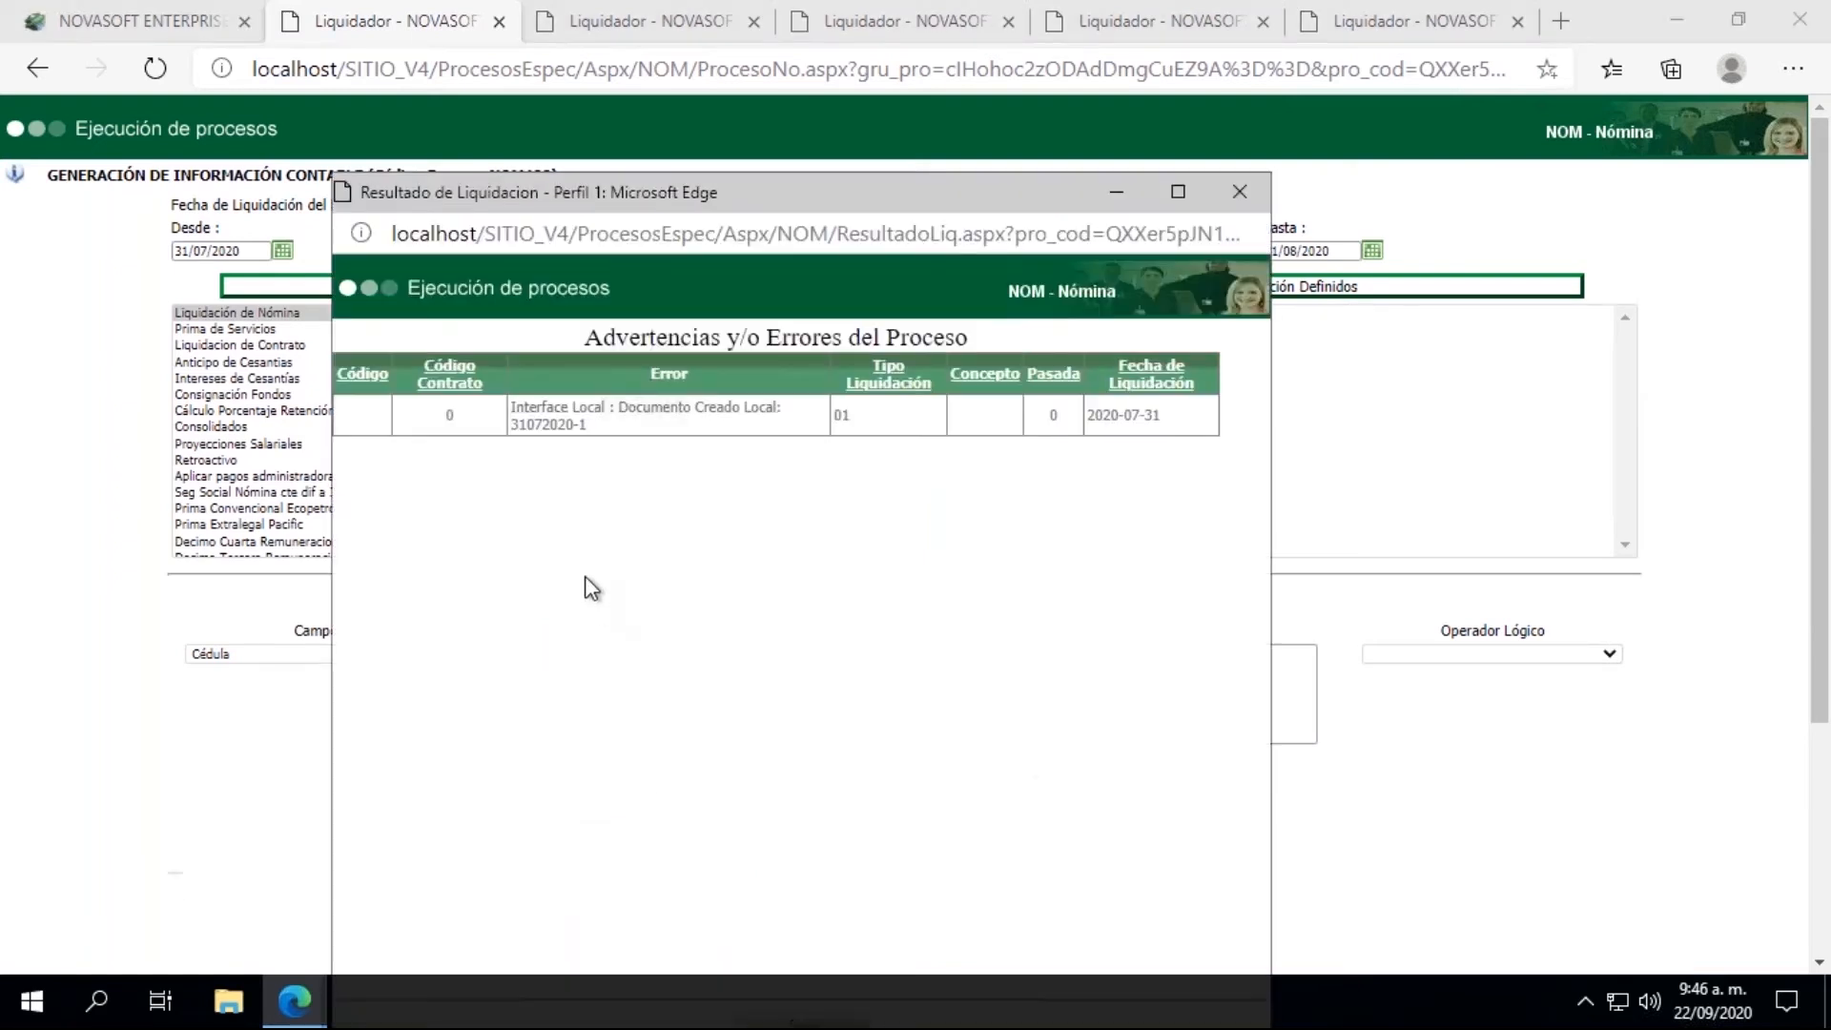
{"action": "left_click_drag", "start_coordinate": [590, 426], "coordinate": [514, 426]}
{"action": "left_click", "coordinate": [1239, 191]}
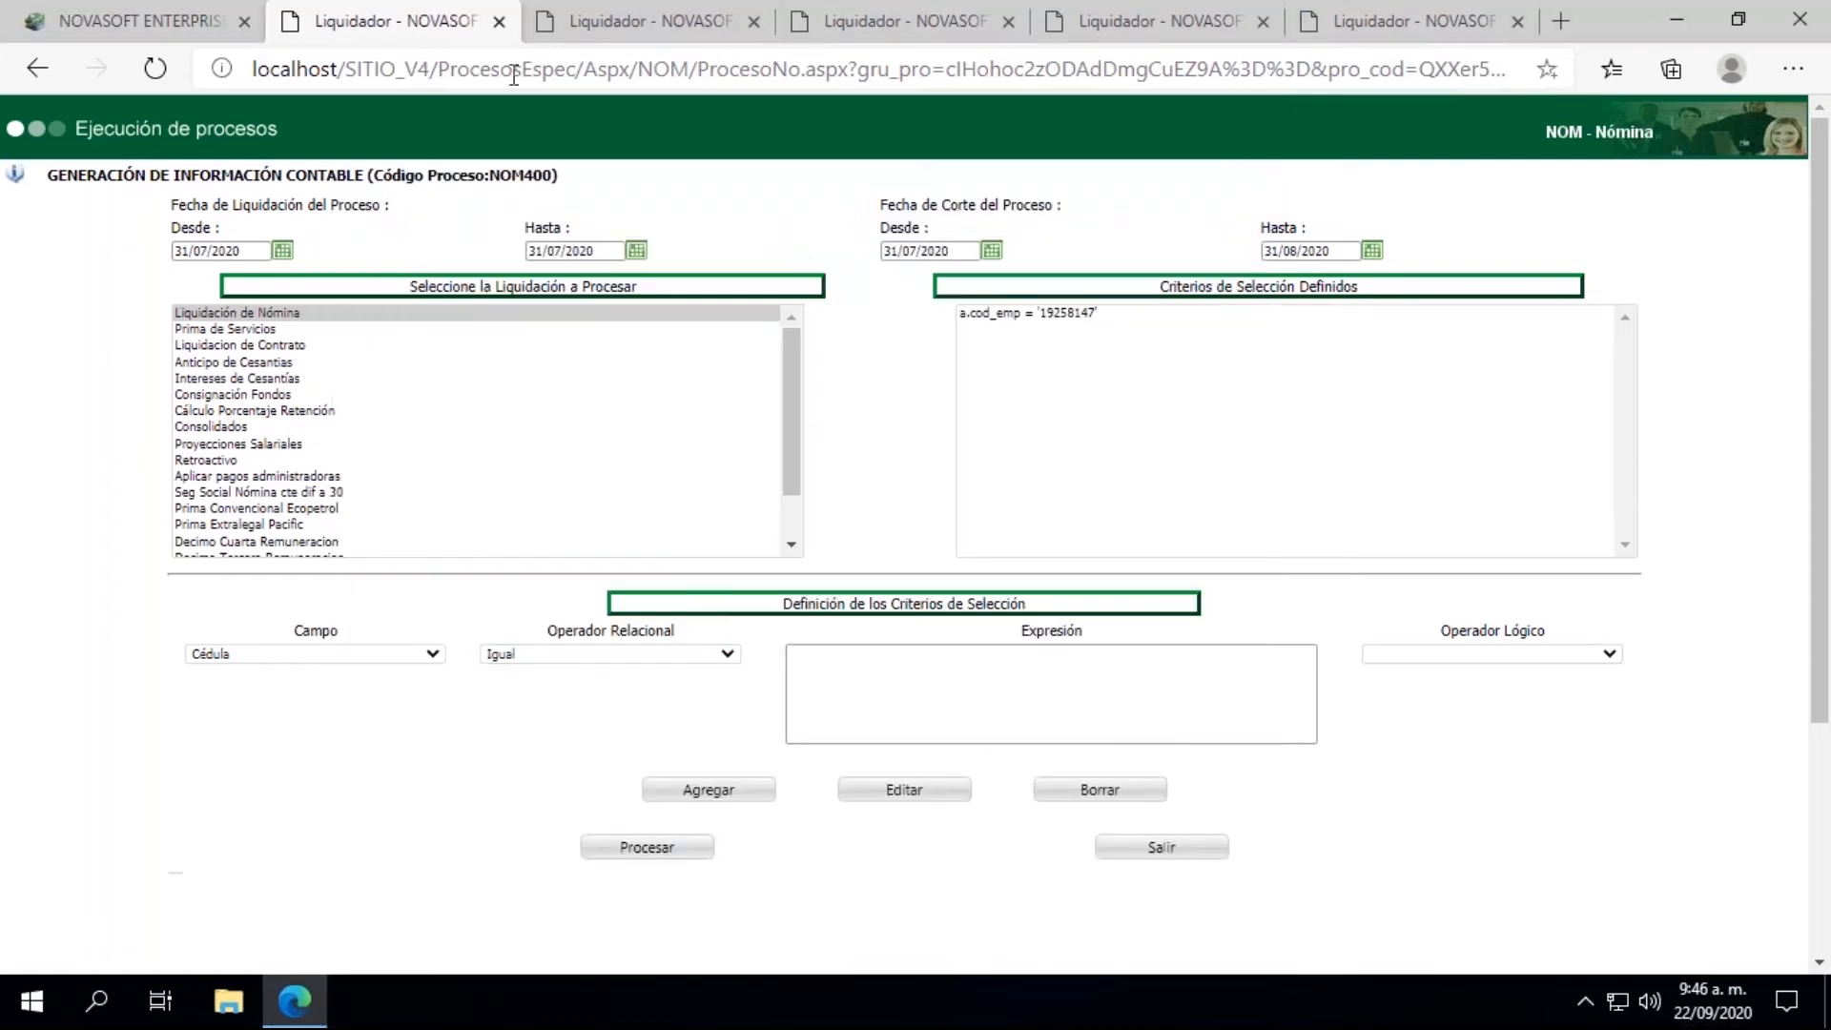
Step: Close all the open Liquidador pages and return to the Novasoft Enterprise Web main page
{"action": "left_click", "coordinate": [1510, 23]}
{"action": "left_click", "coordinate": [1510, 23]}
{"action": "left_click", "coordinate": [1269, 23]}
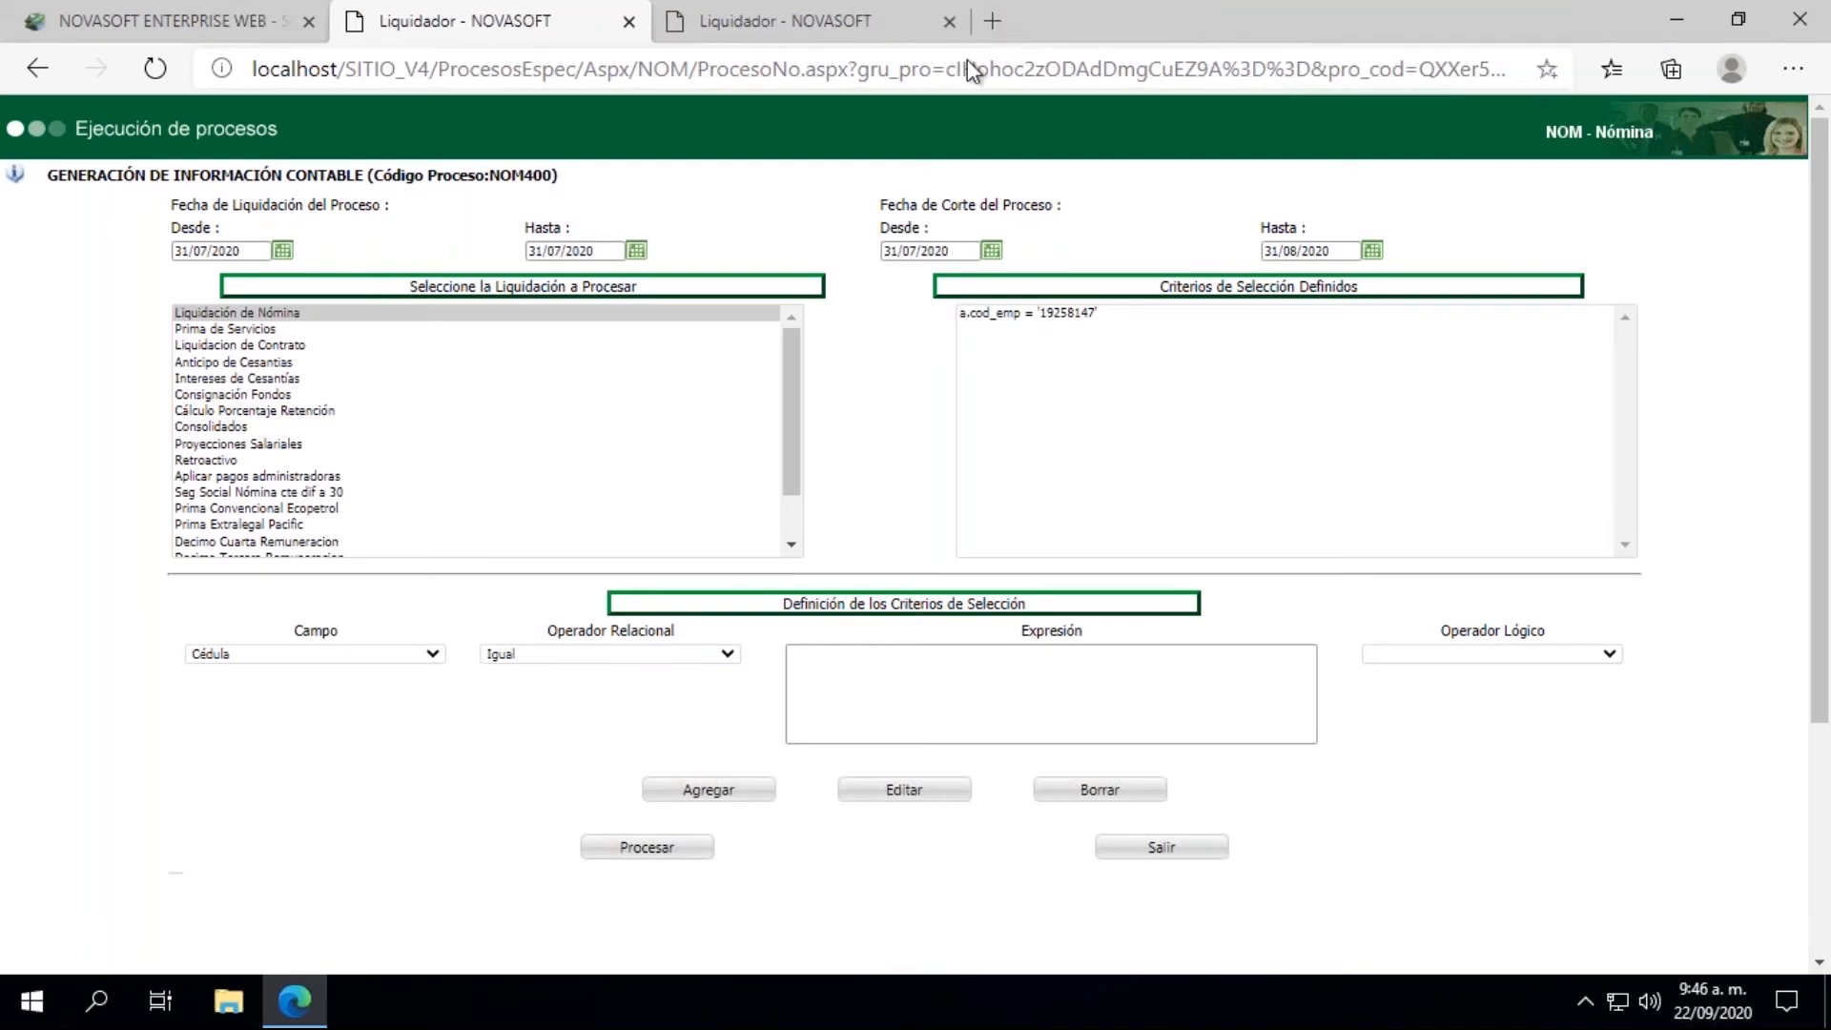
{"action": "left_click", "coordinate": [949, 23]}
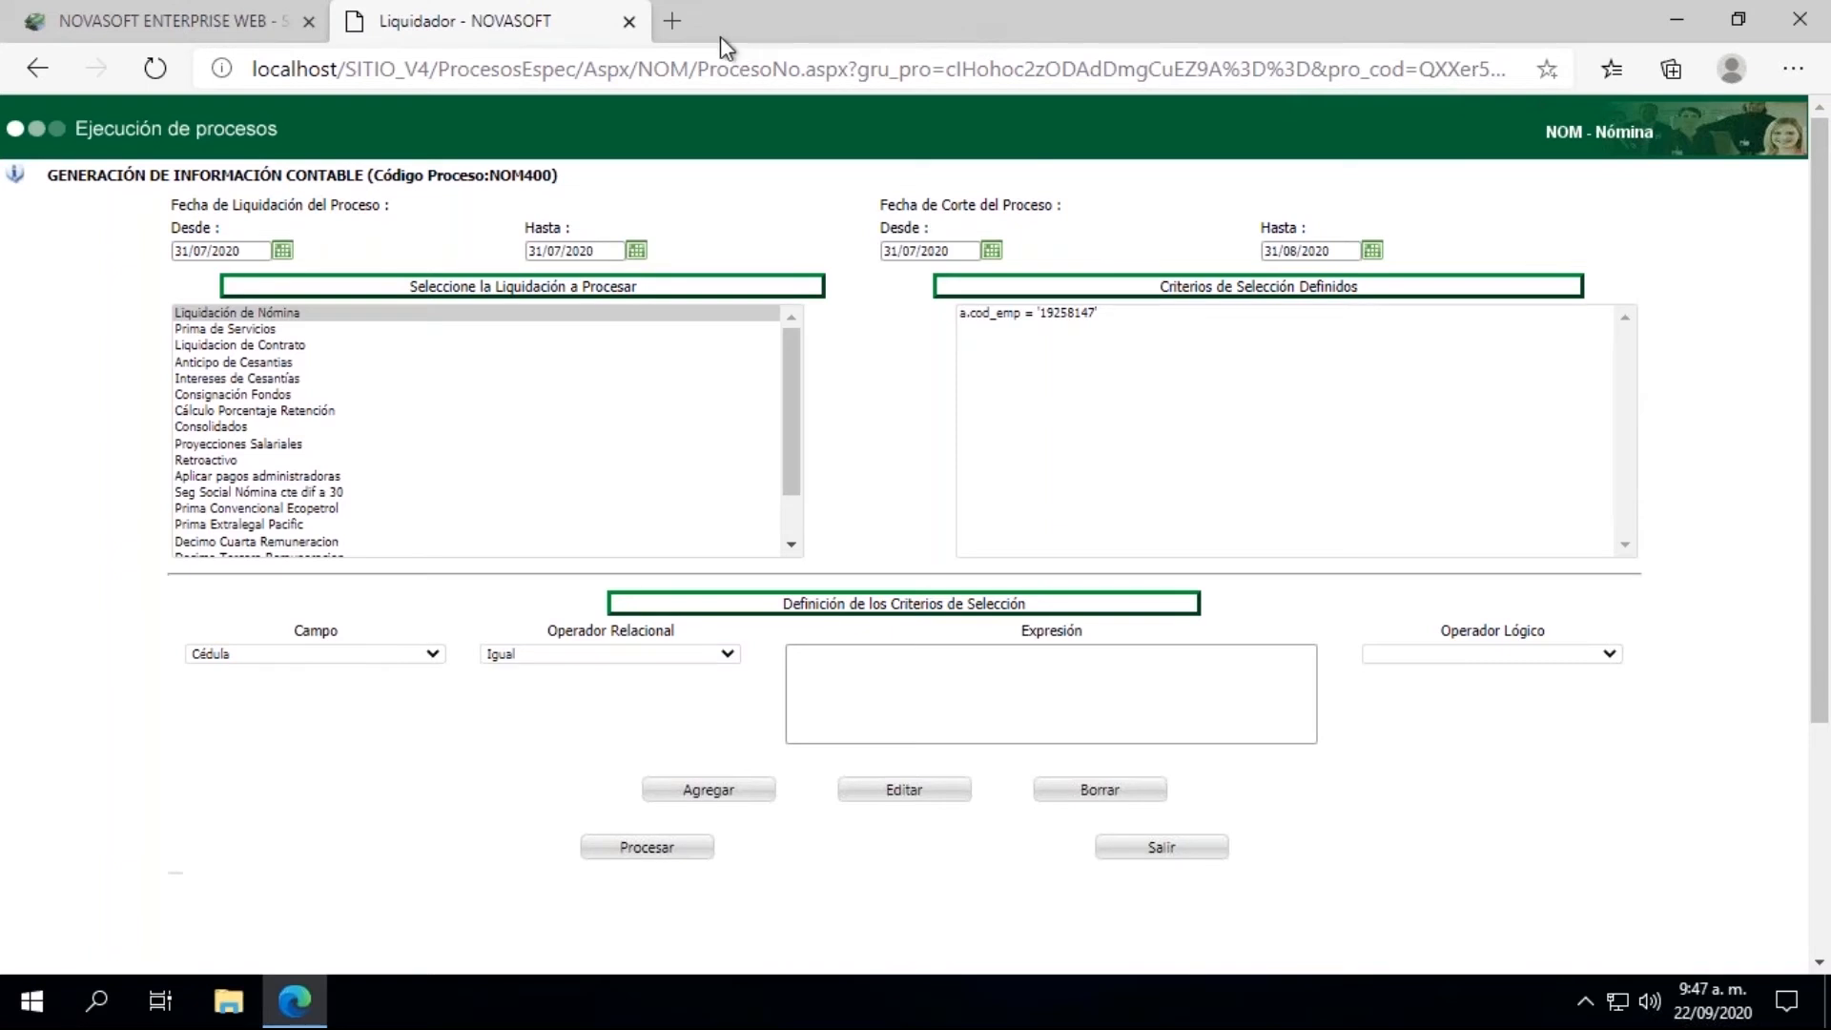
{"action": "left_click", "coordinate": [624, 23]}
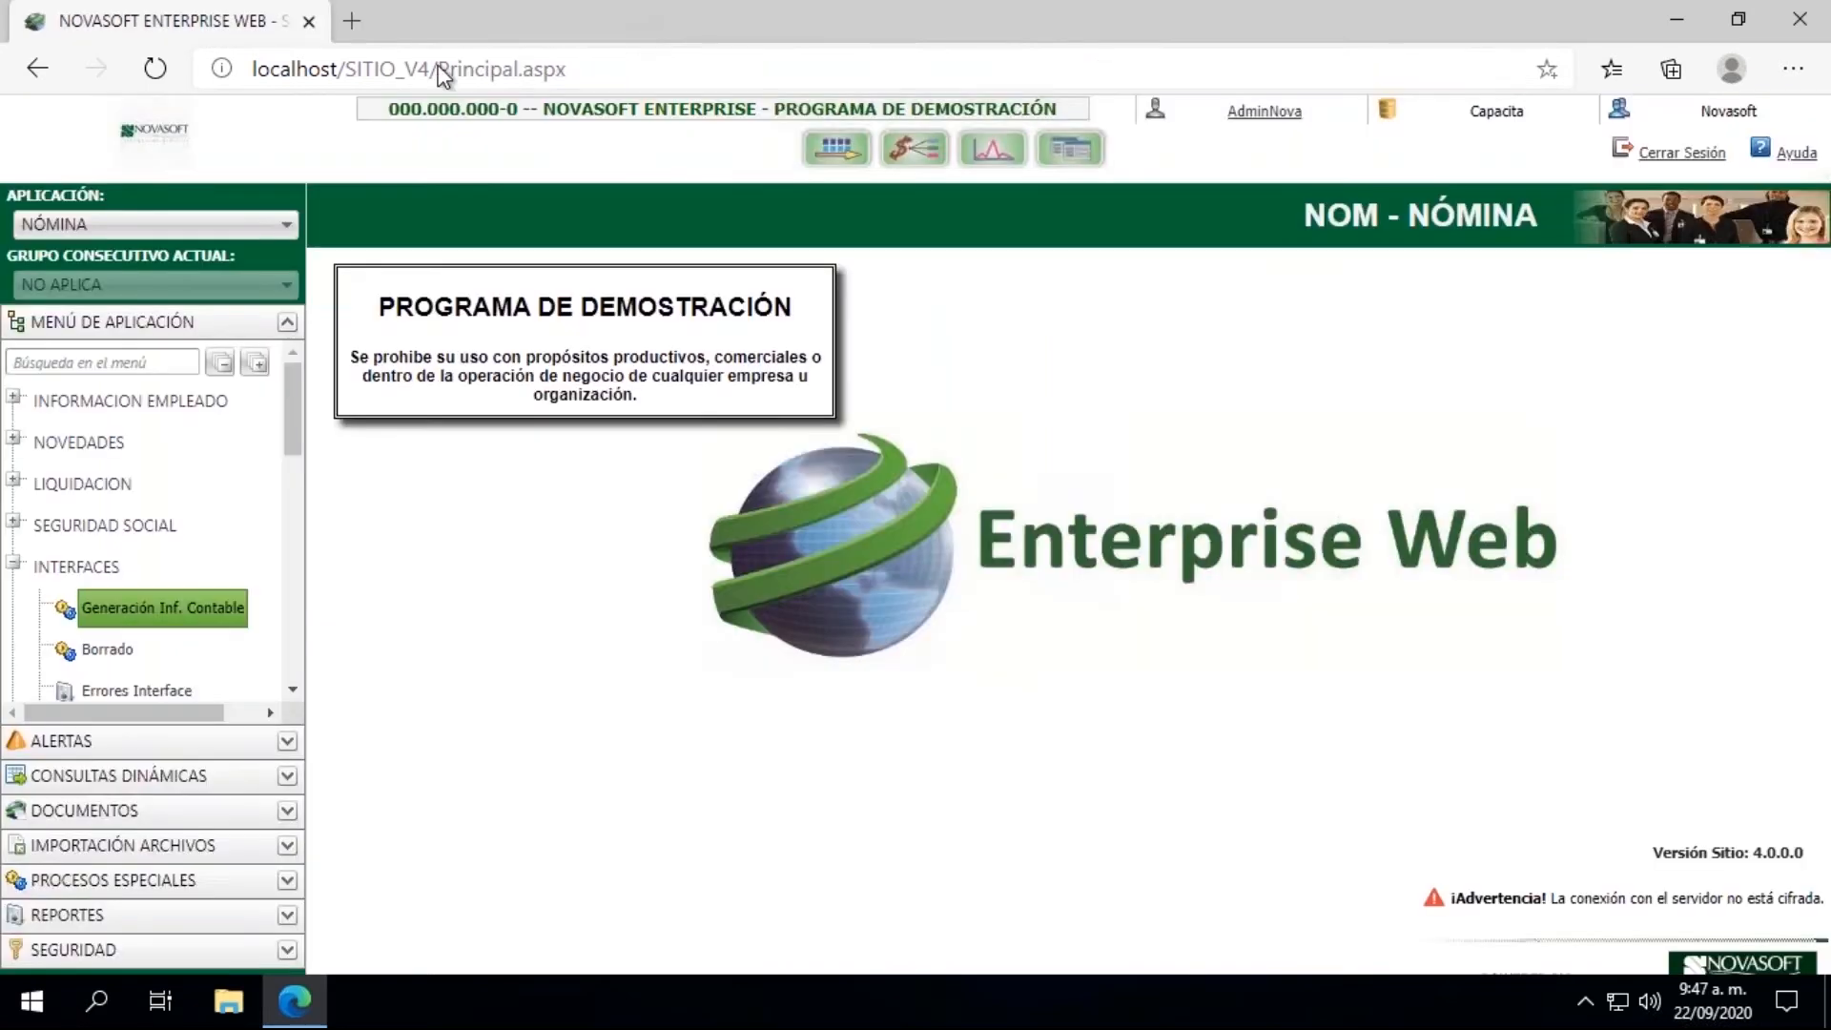
Step: Collapse the Interfaces group and open Administración Planilla Unica under Seguridad Social, Planilla Unica
{"action": "left_click", "coordinate": [14, 563]}
{"action": "left_click", "coordinate": [14, 524]}
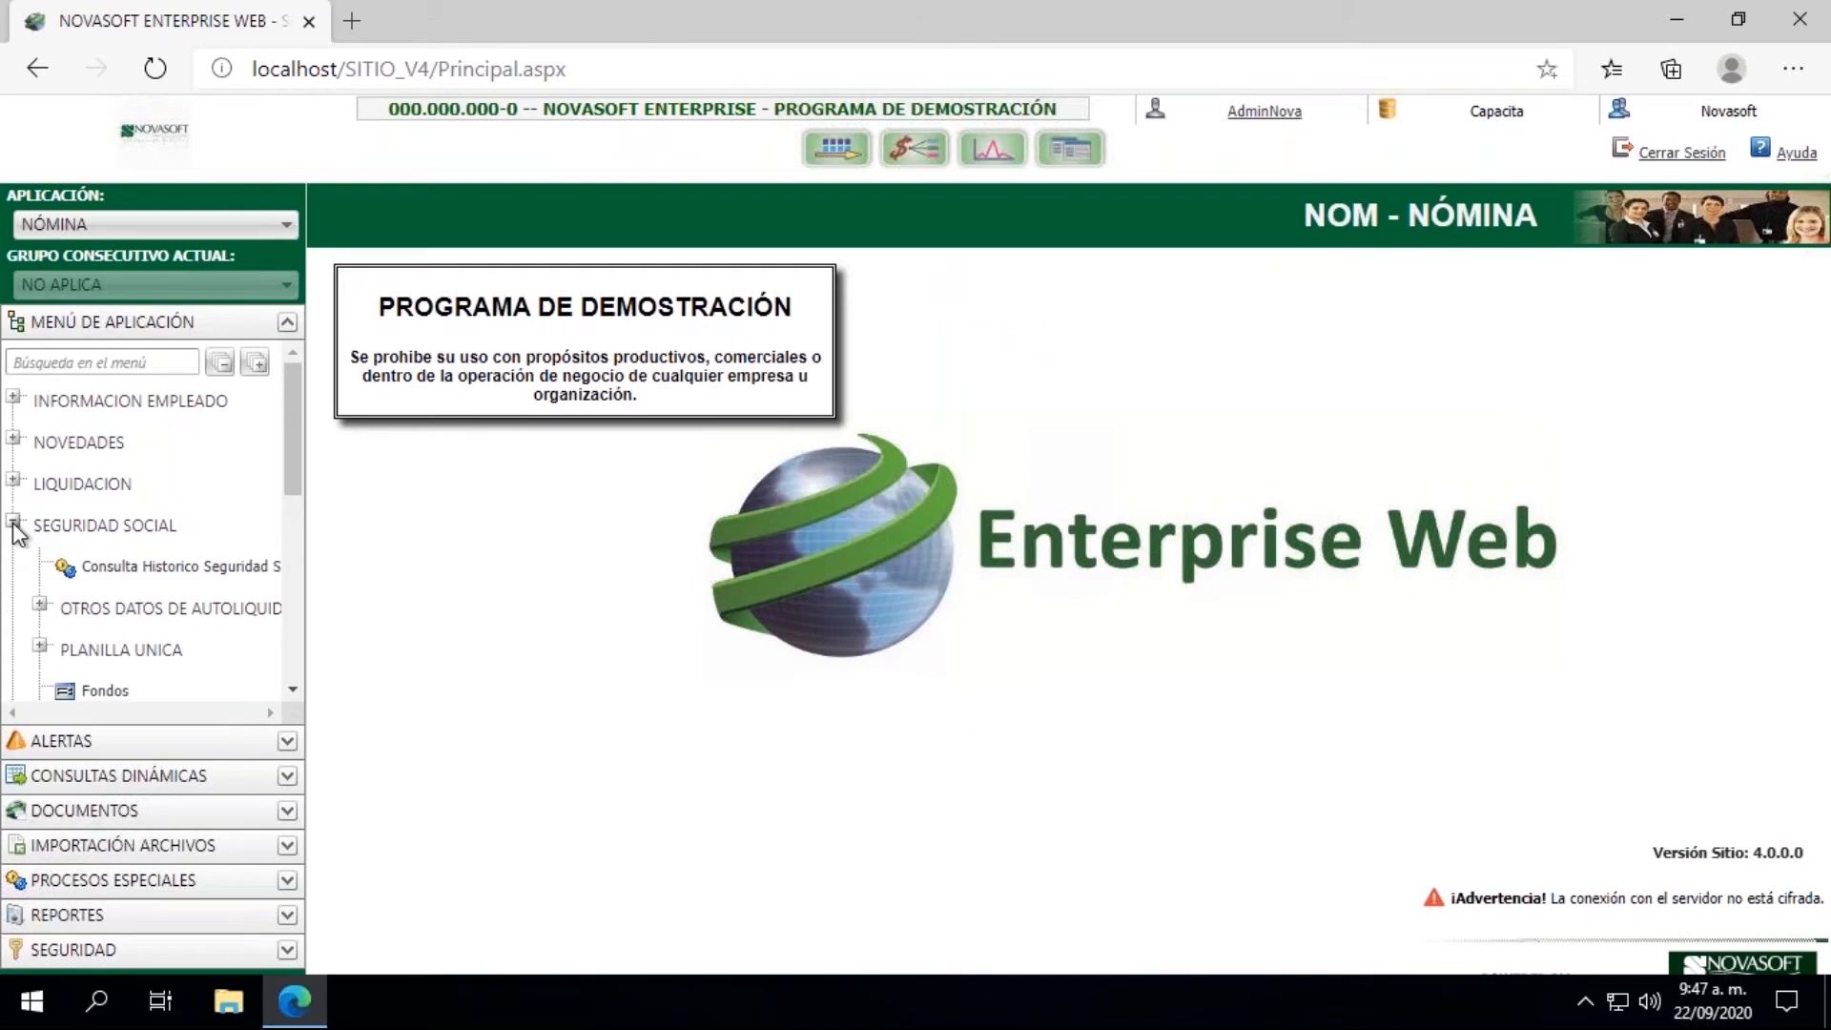
{"action": "left_click_drag", "start_coordinate": [290, 460], "coordinate": [289, 507]}
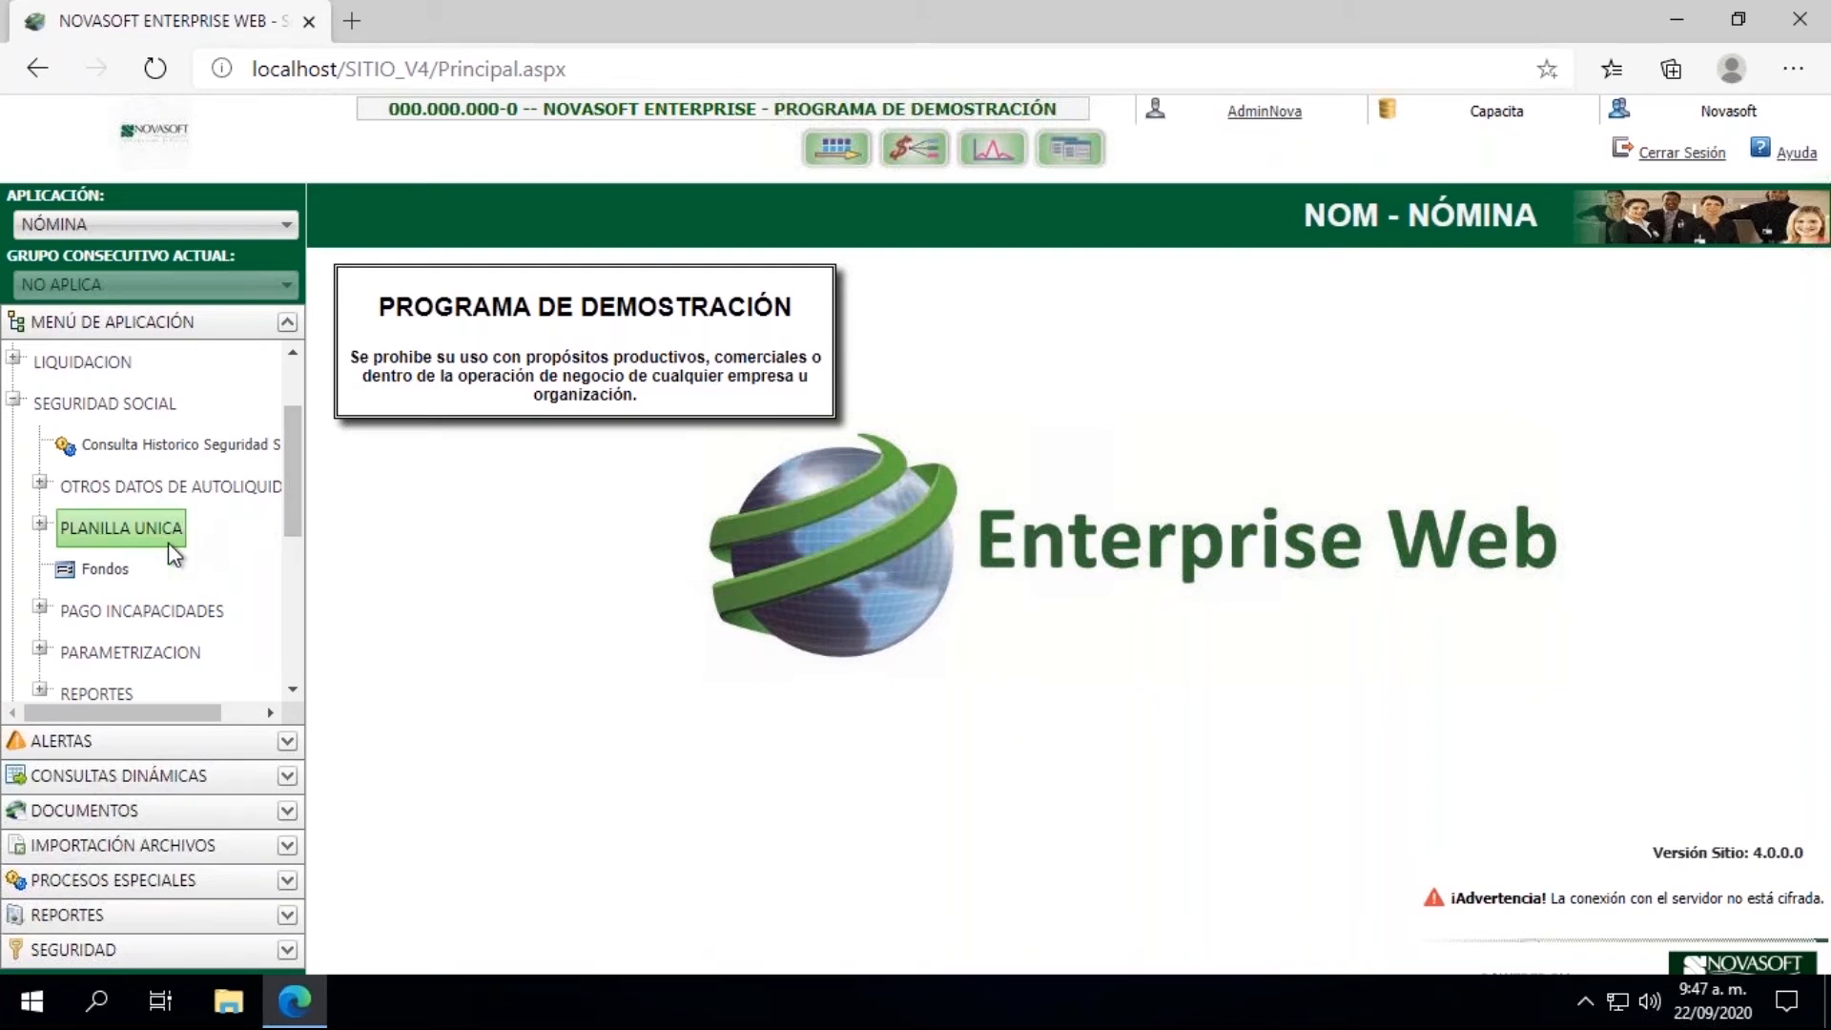
{"action": "left_click", "coordinate": [40, 524]}
{"action": "left_click", "coordinate": [176, 572]}
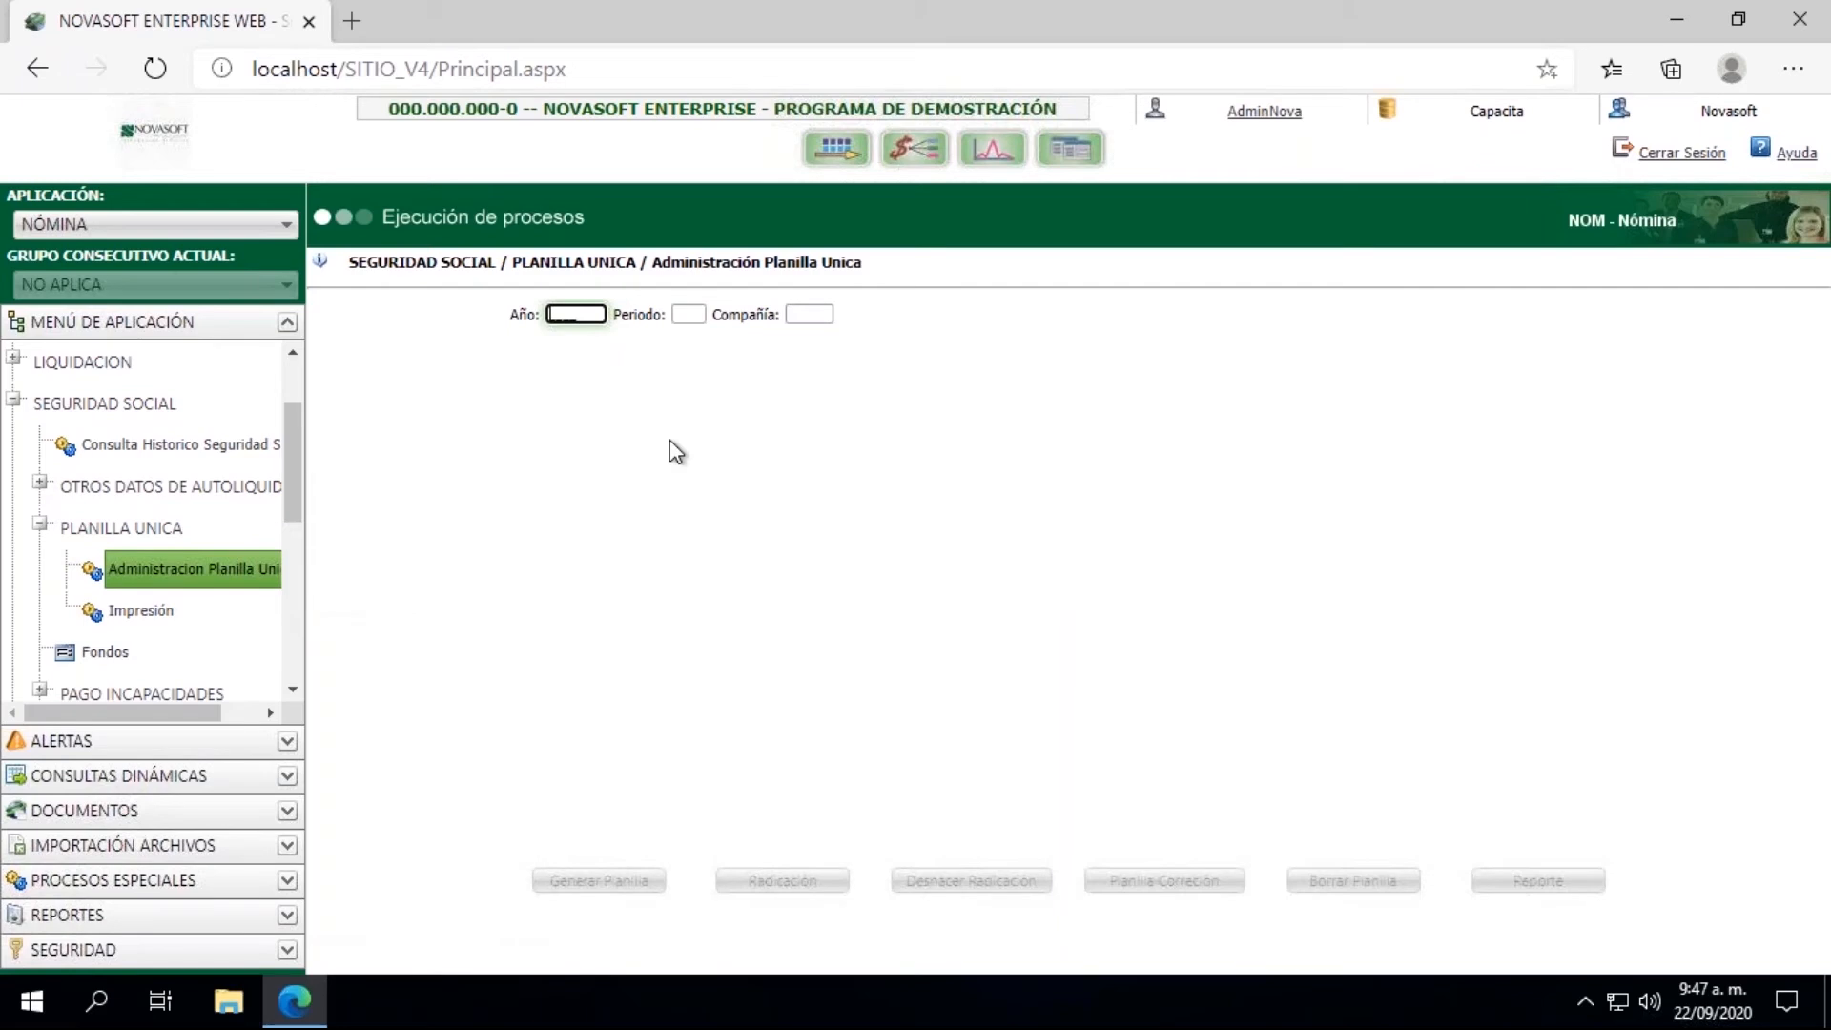
Step: Query the Planilla Unica records for year 2020, period 07 and company %
{"action": "type", "text": "2020"}
{"action": "key", "text": "Tab"}
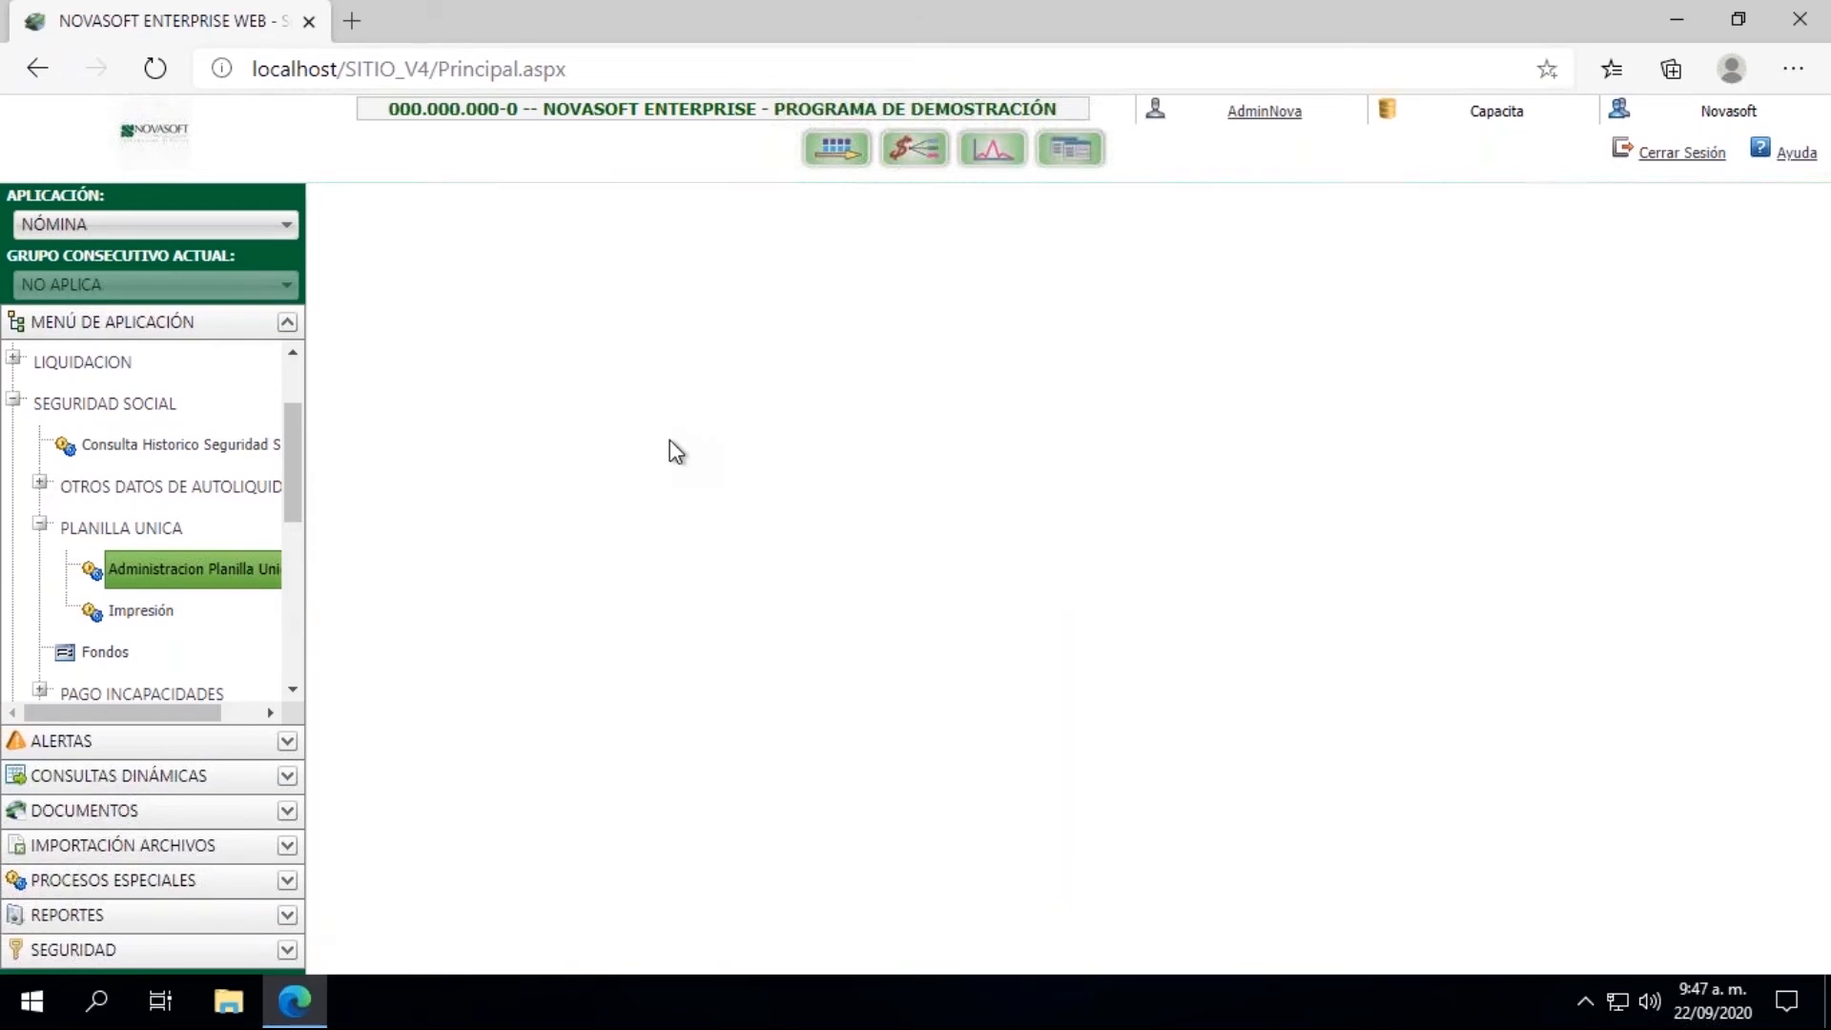
{"action": "type", "text": "07"}
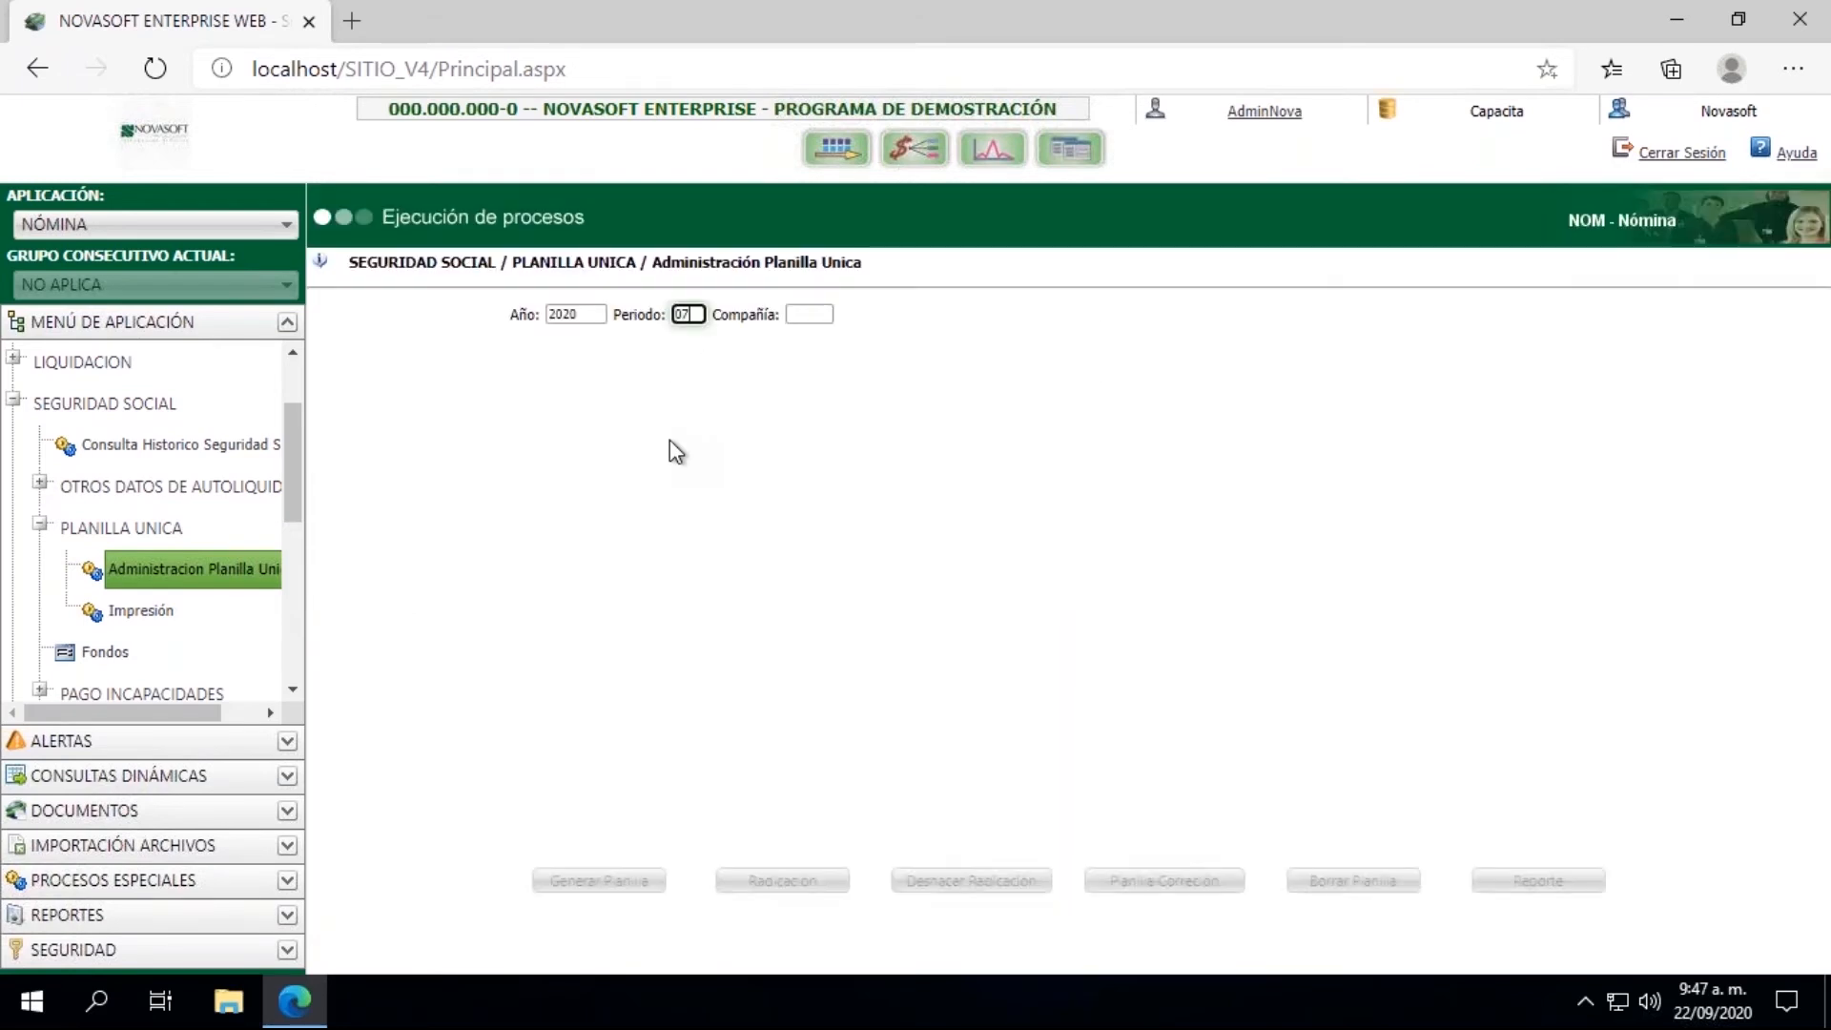
{"action": "key", "text": "Tab"}
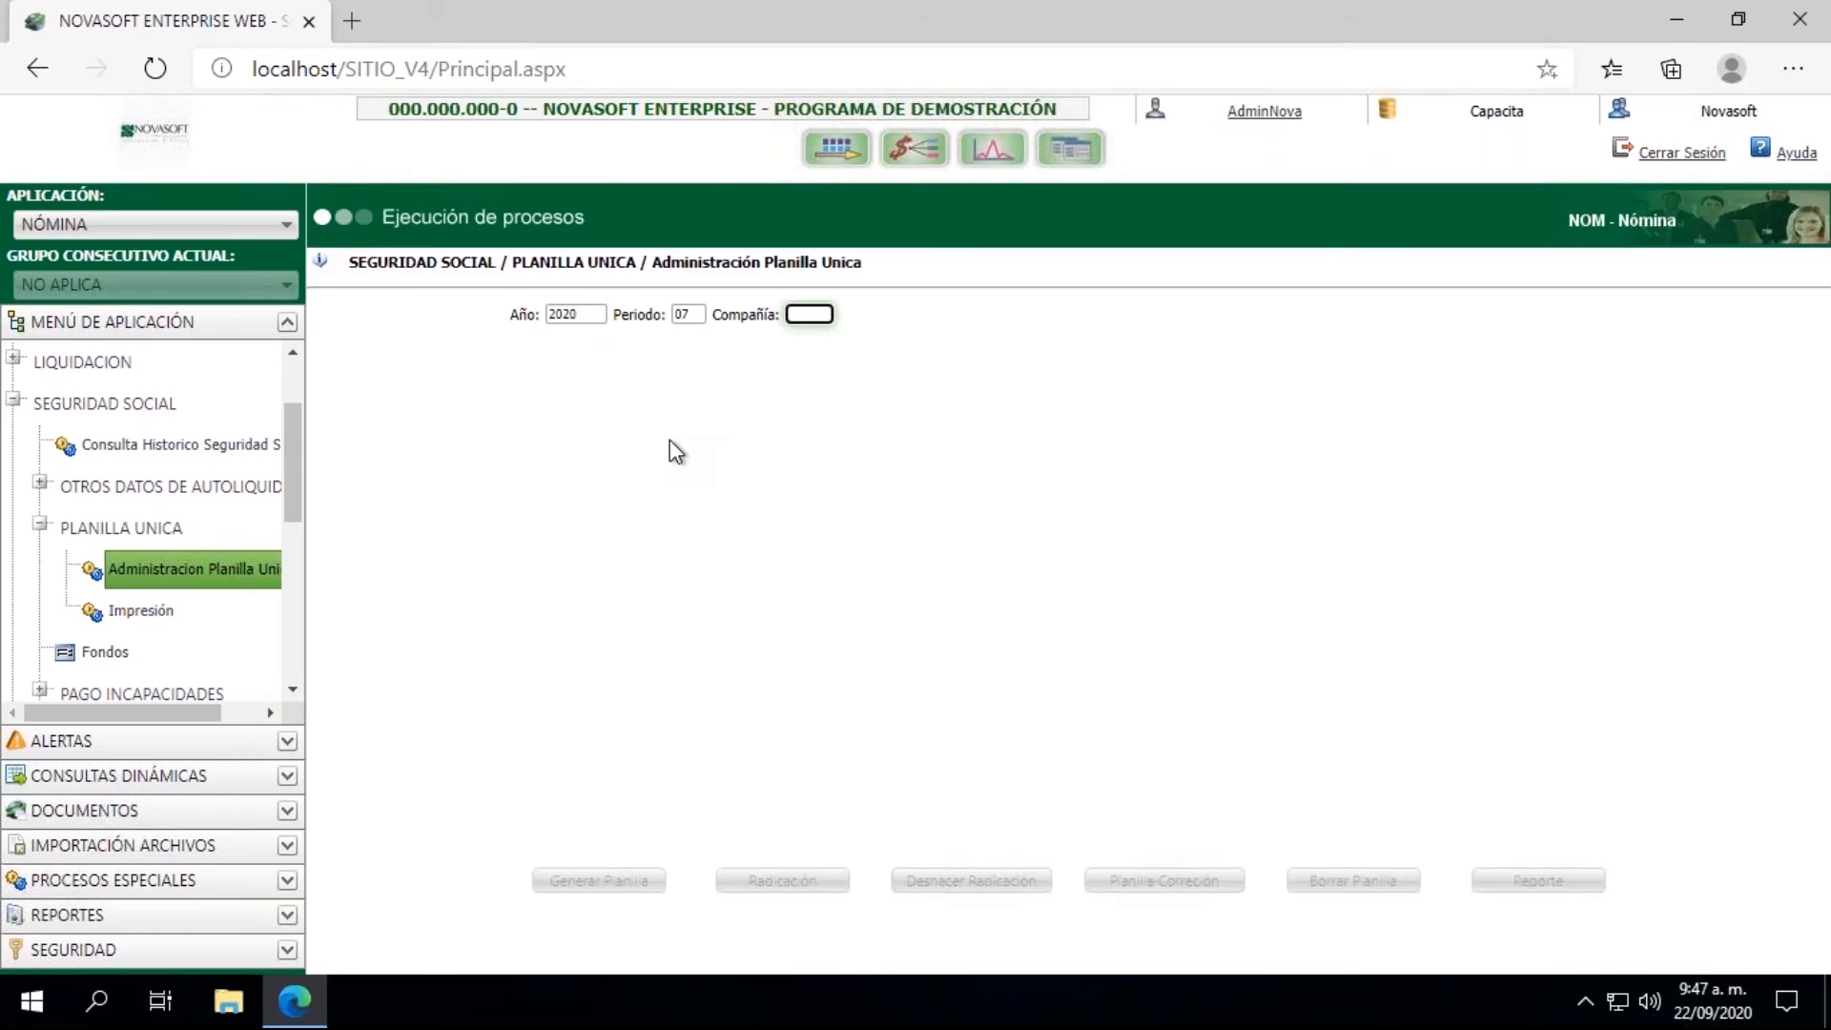
{"action": "type", "text": "%"}
{"action": "key", "text": "Tab"}
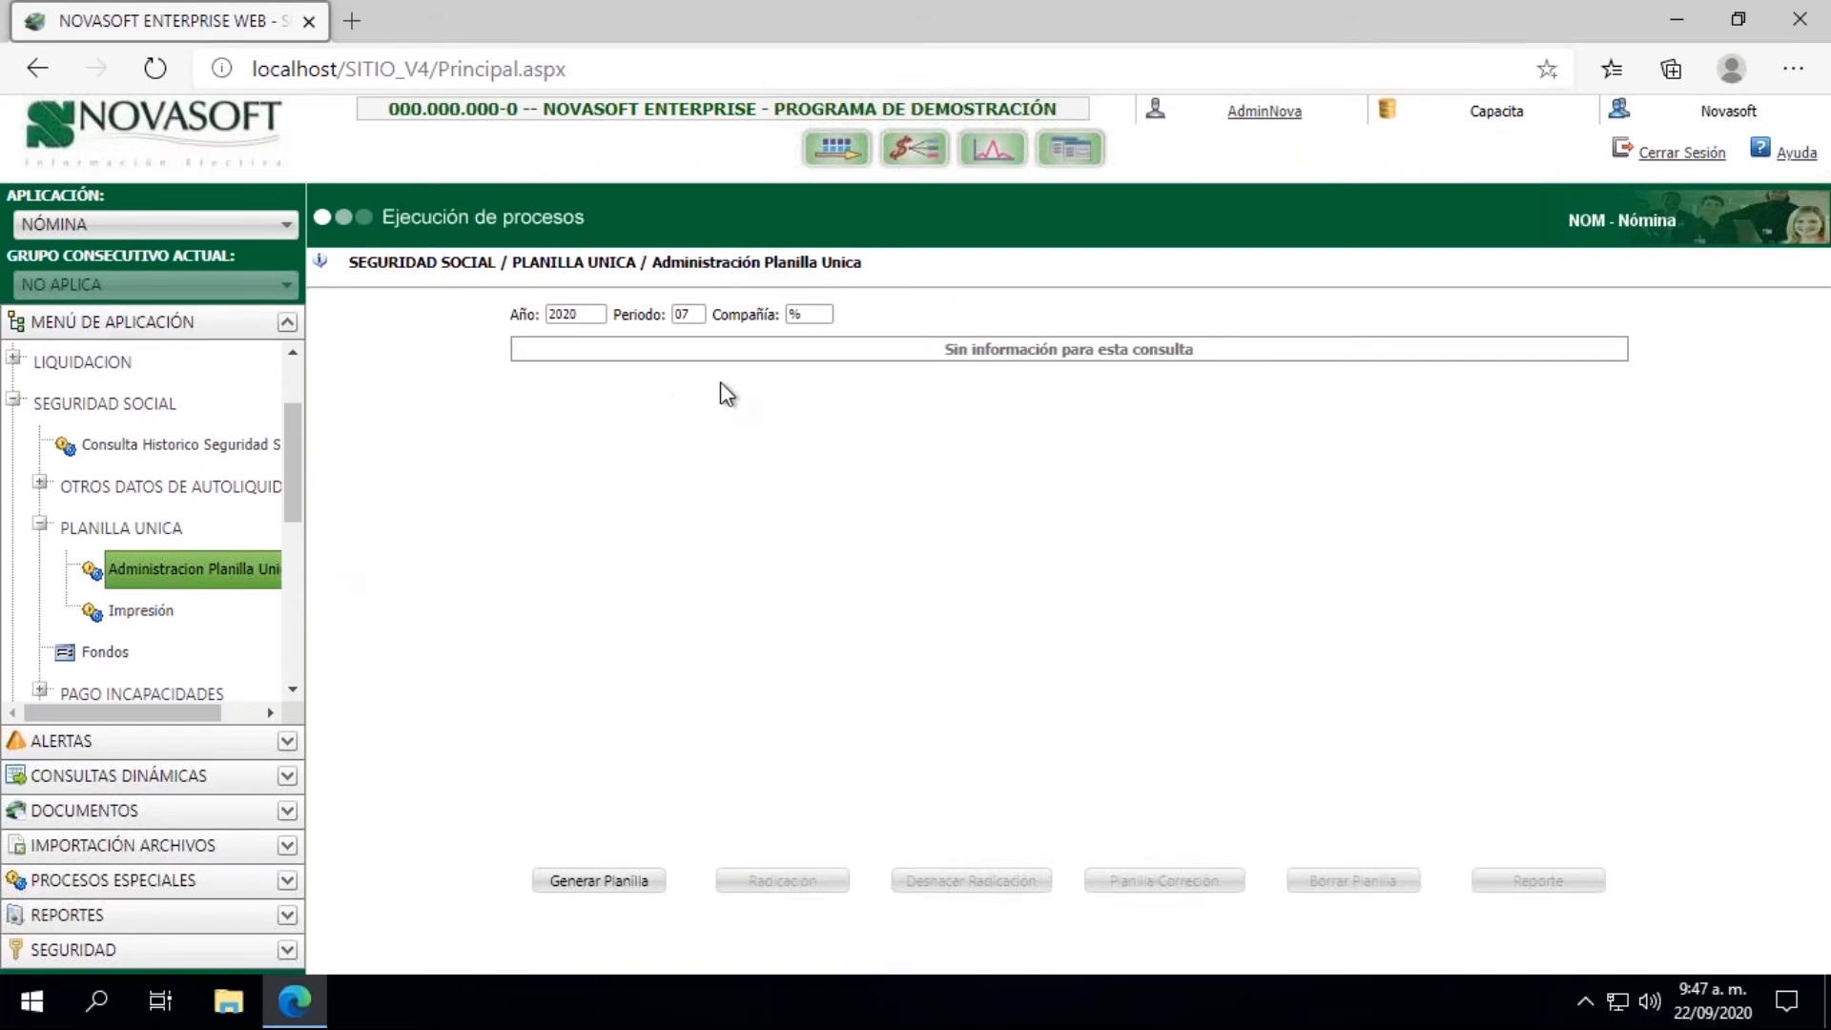
Step: Generate the planilla with Compañía and Sucursal both set to % (TODOS)
{"action": "left_click", "coordinate": [613, 877]}
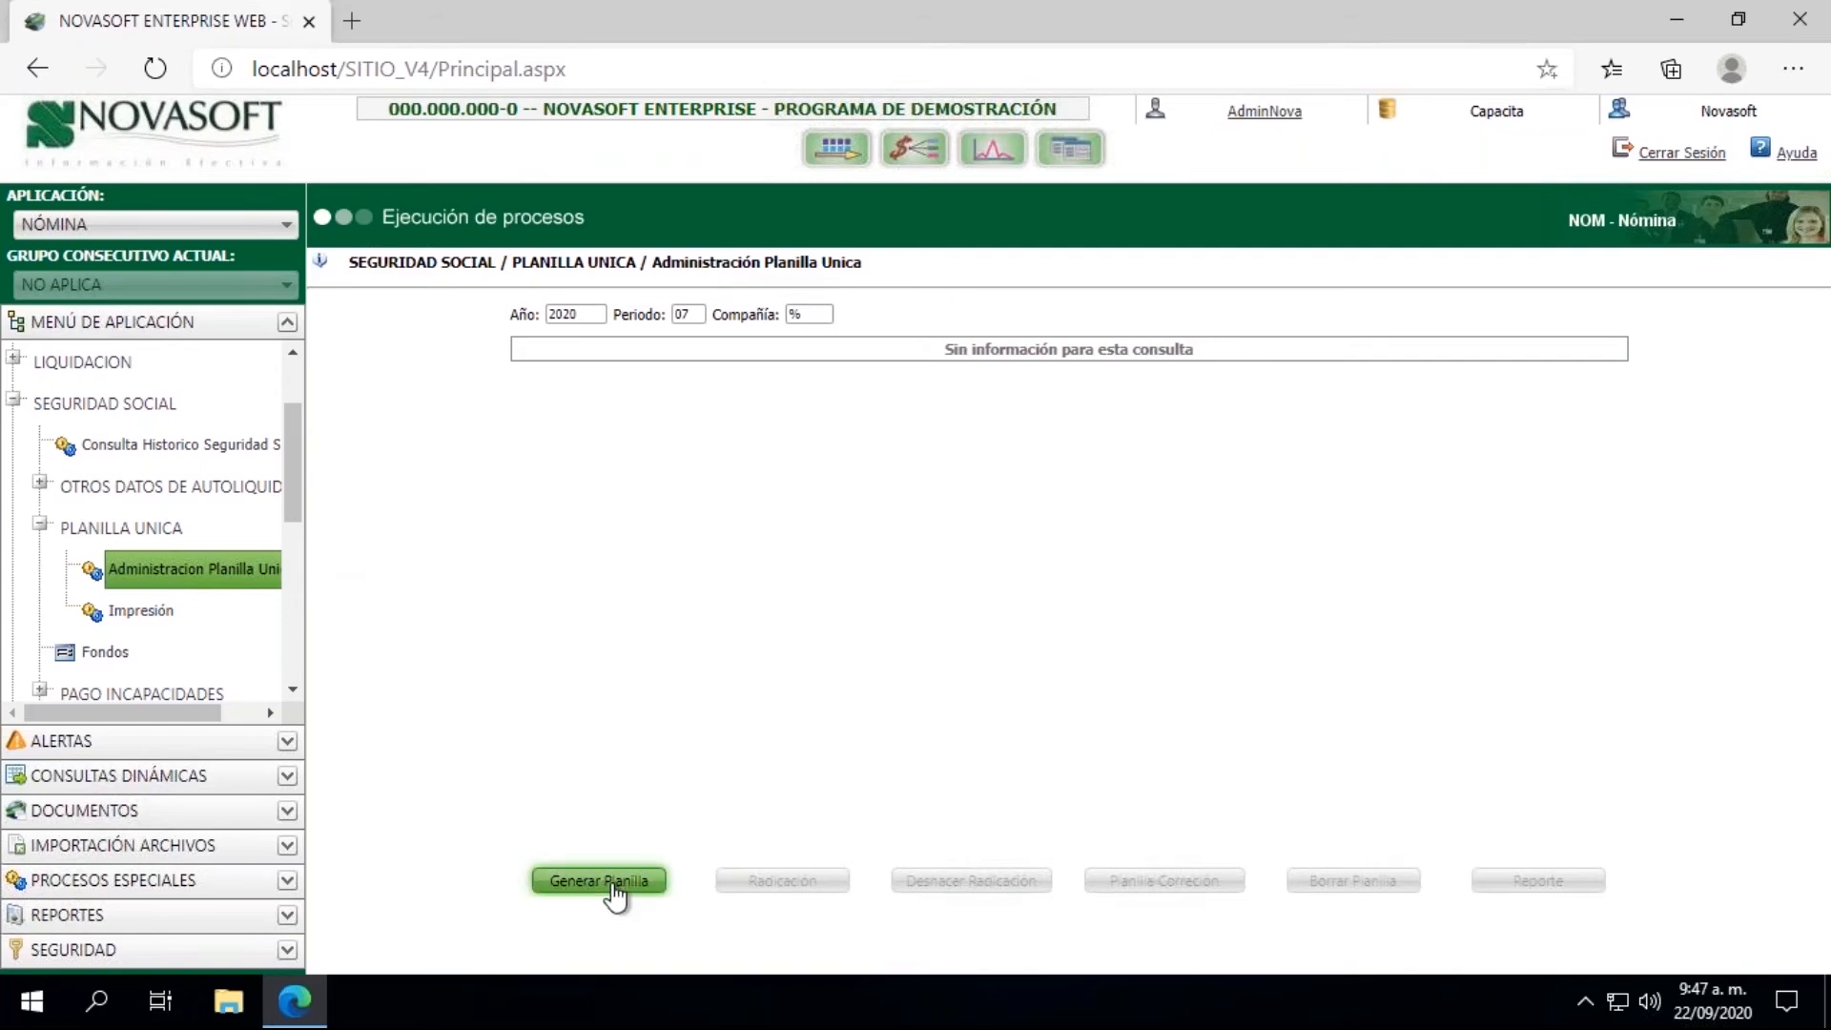
{"action": "left_click", "coordinate": [975, 554]}
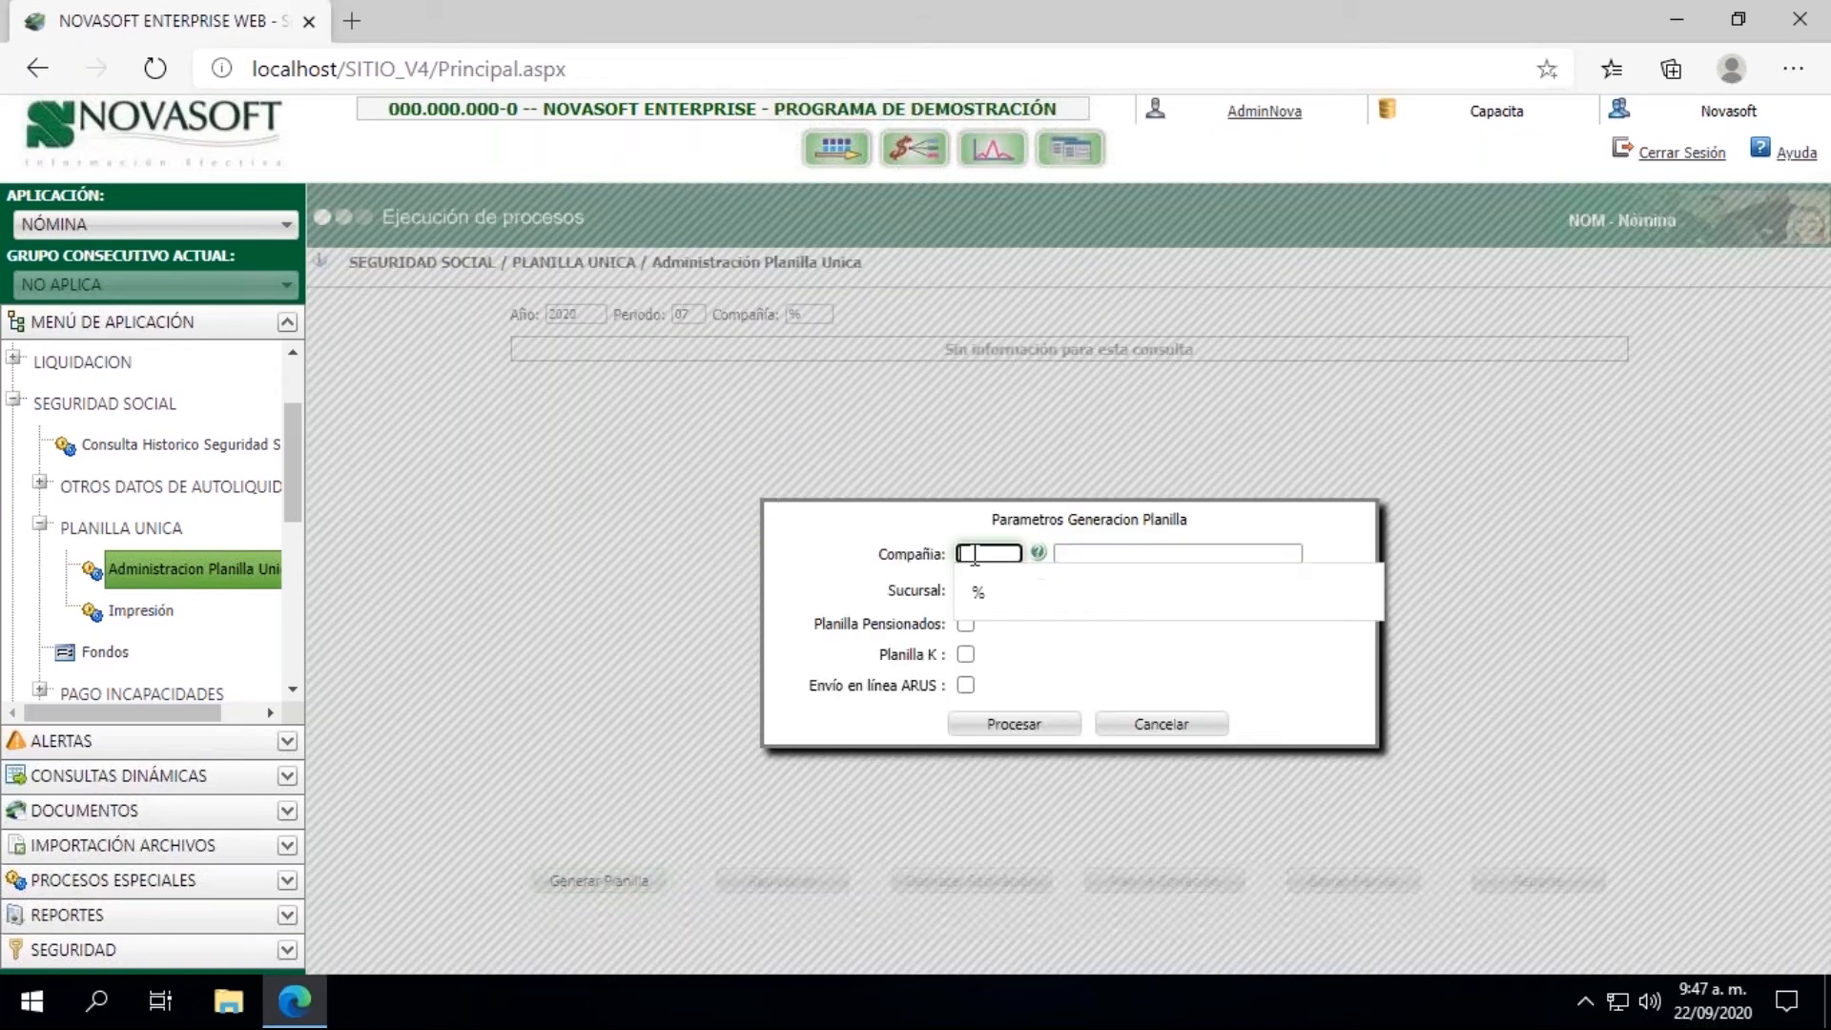
{"action": "type", "text": "%"}
{"action": "key", "text": "Tab"}
{"action": "key", "text": "Tab"}
{"action": "key", "text": "Tab"}
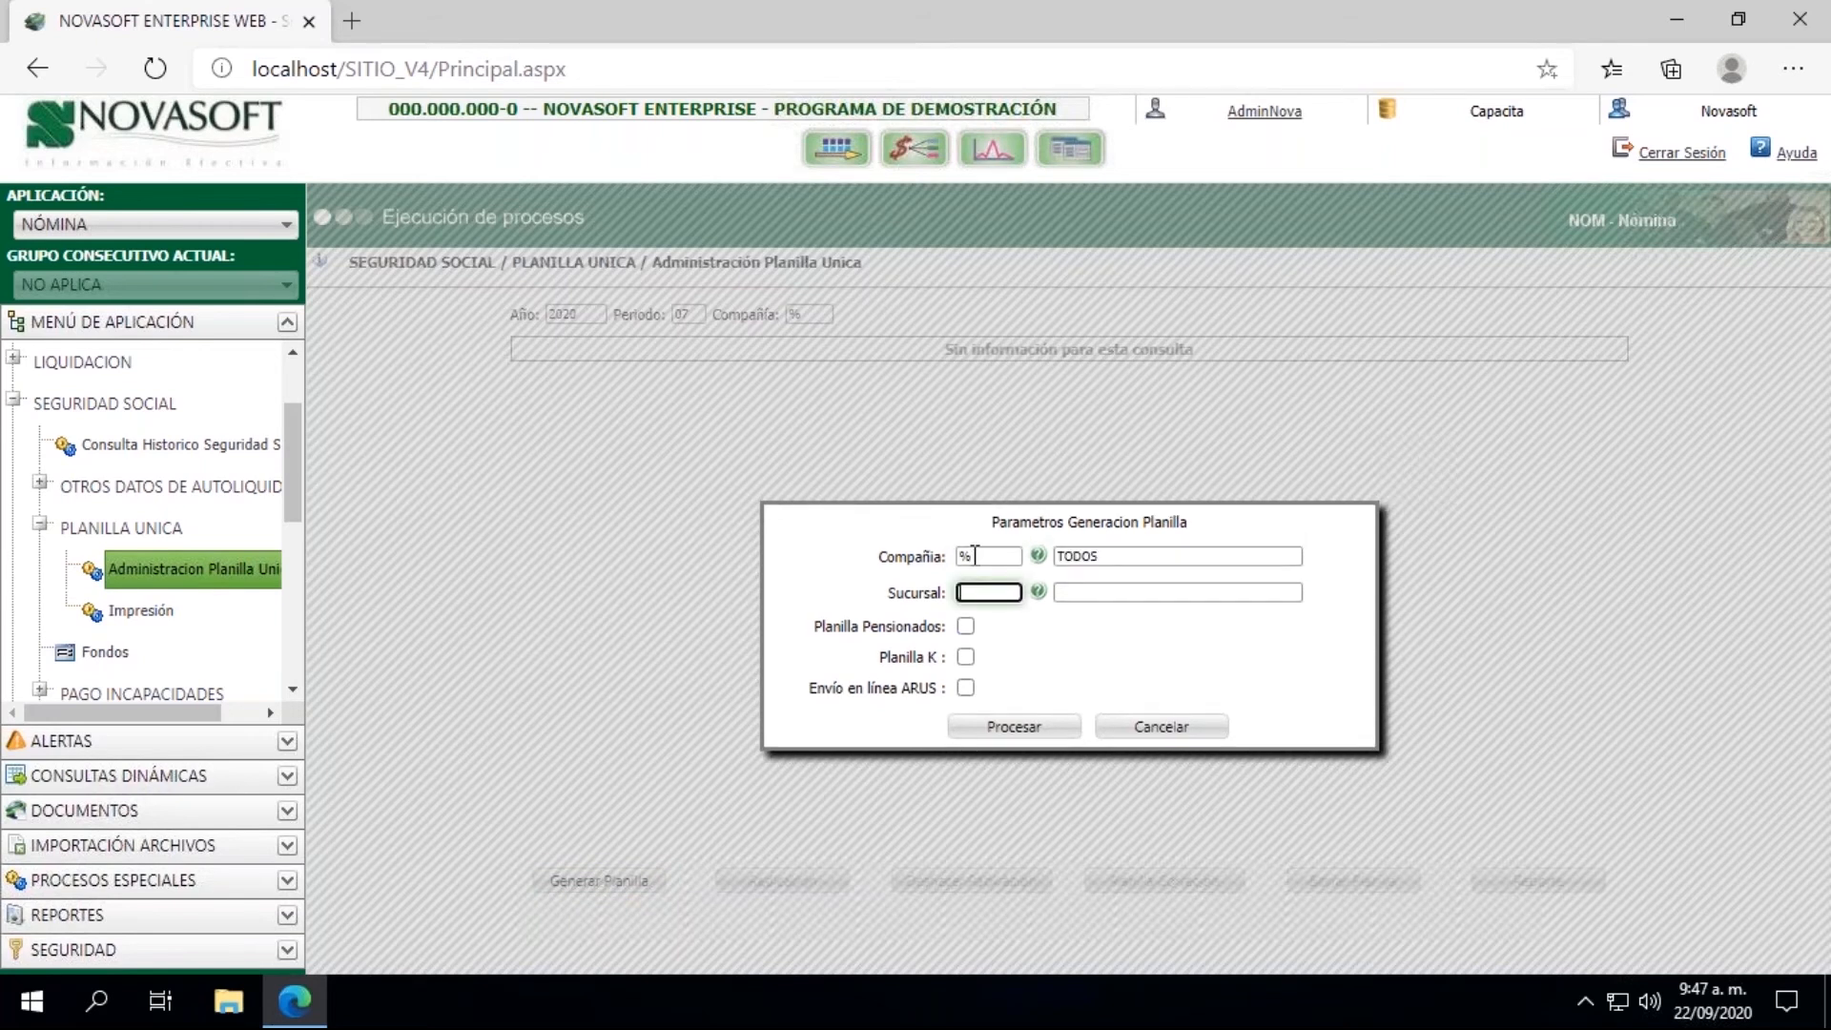
{"action": "type", "text": "%"}
{"action": "left_click", "coordinate": [1039, 731]}
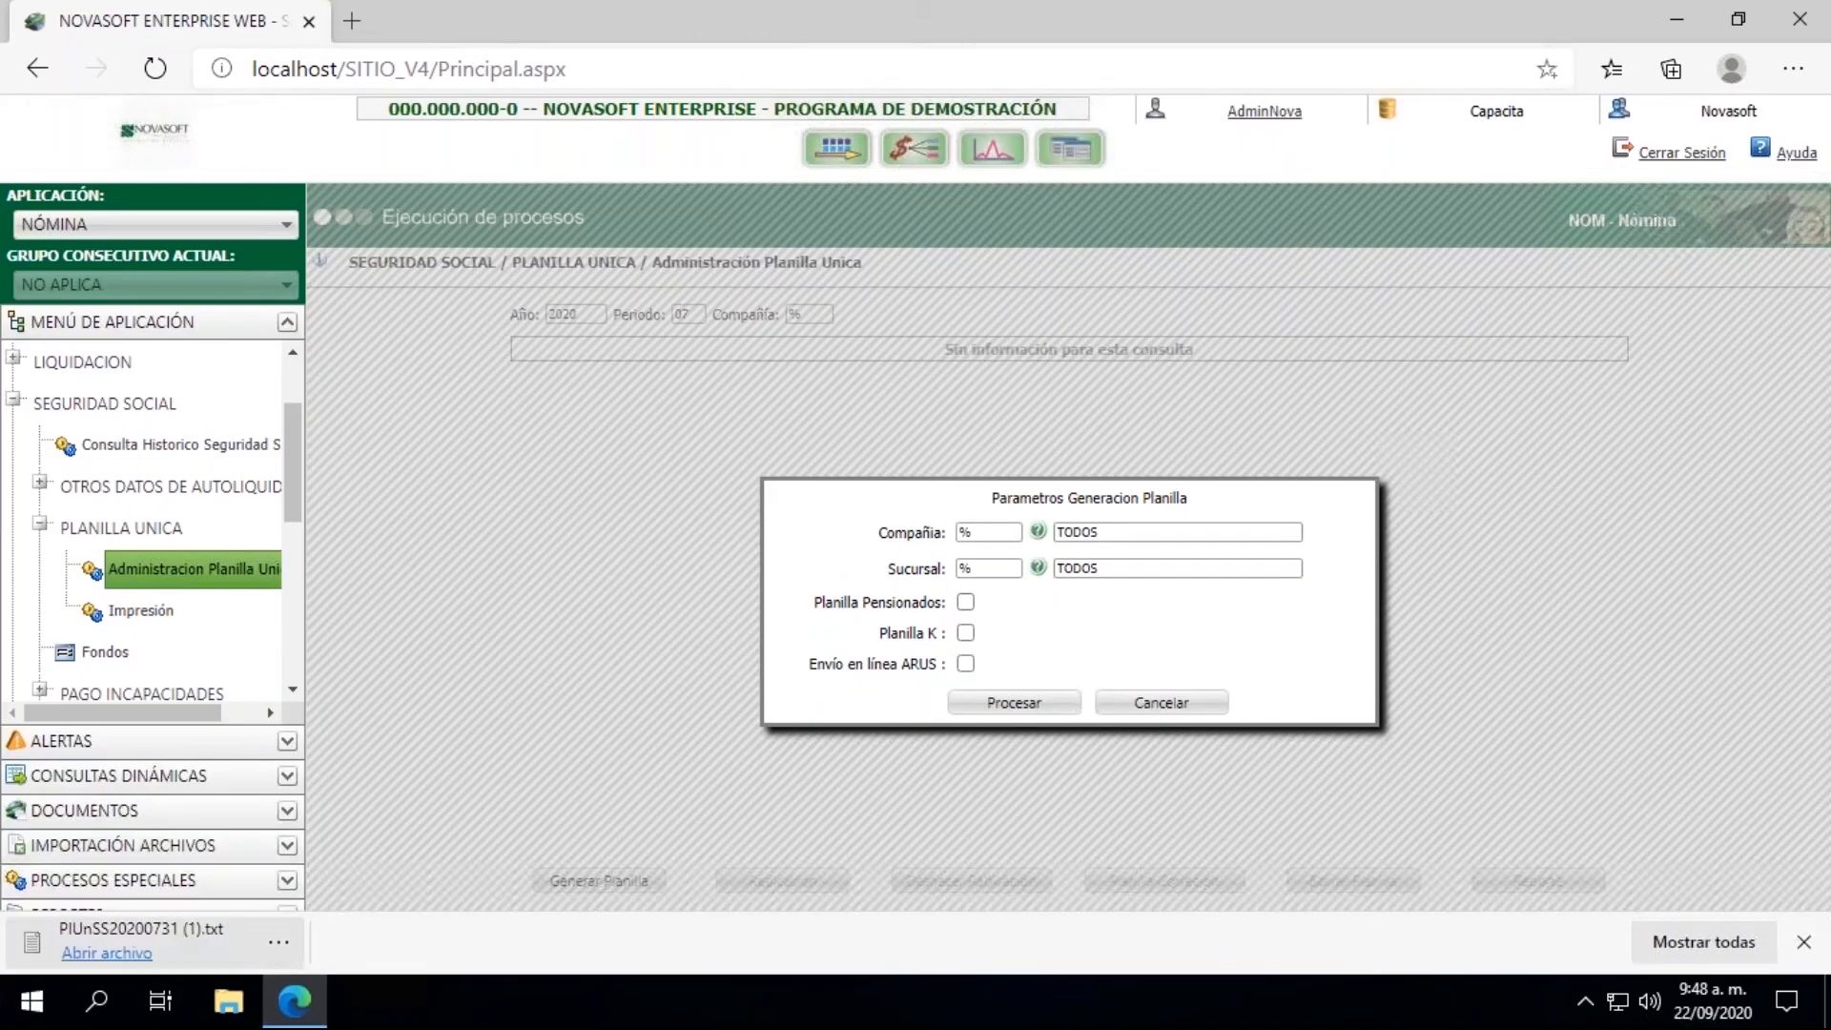
Step: Open the downloaded PlUnSS20200731 (1).txt, examine the employee's contribution lines and absence dates, then close the file and the generation parameters
{"action": "left_click", "coordinate": [153, 935]}
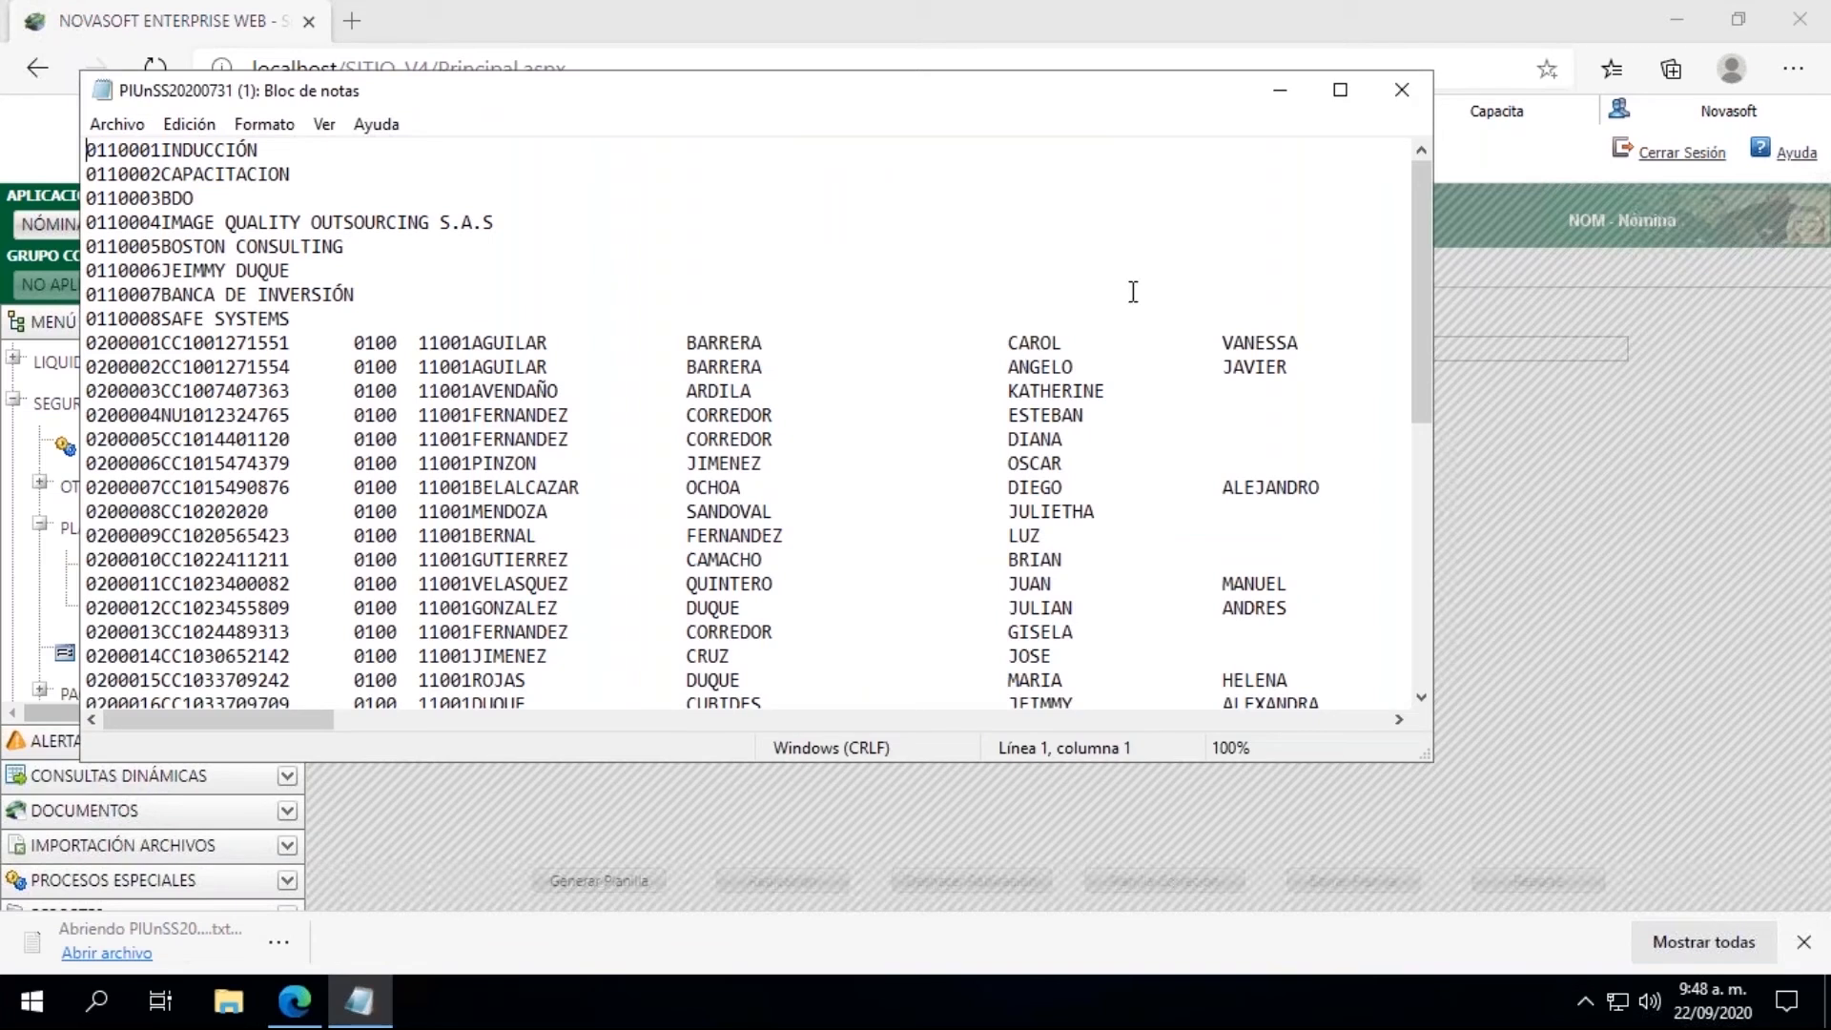
{"action": "left_click", "coordinate": [1341, 92]}
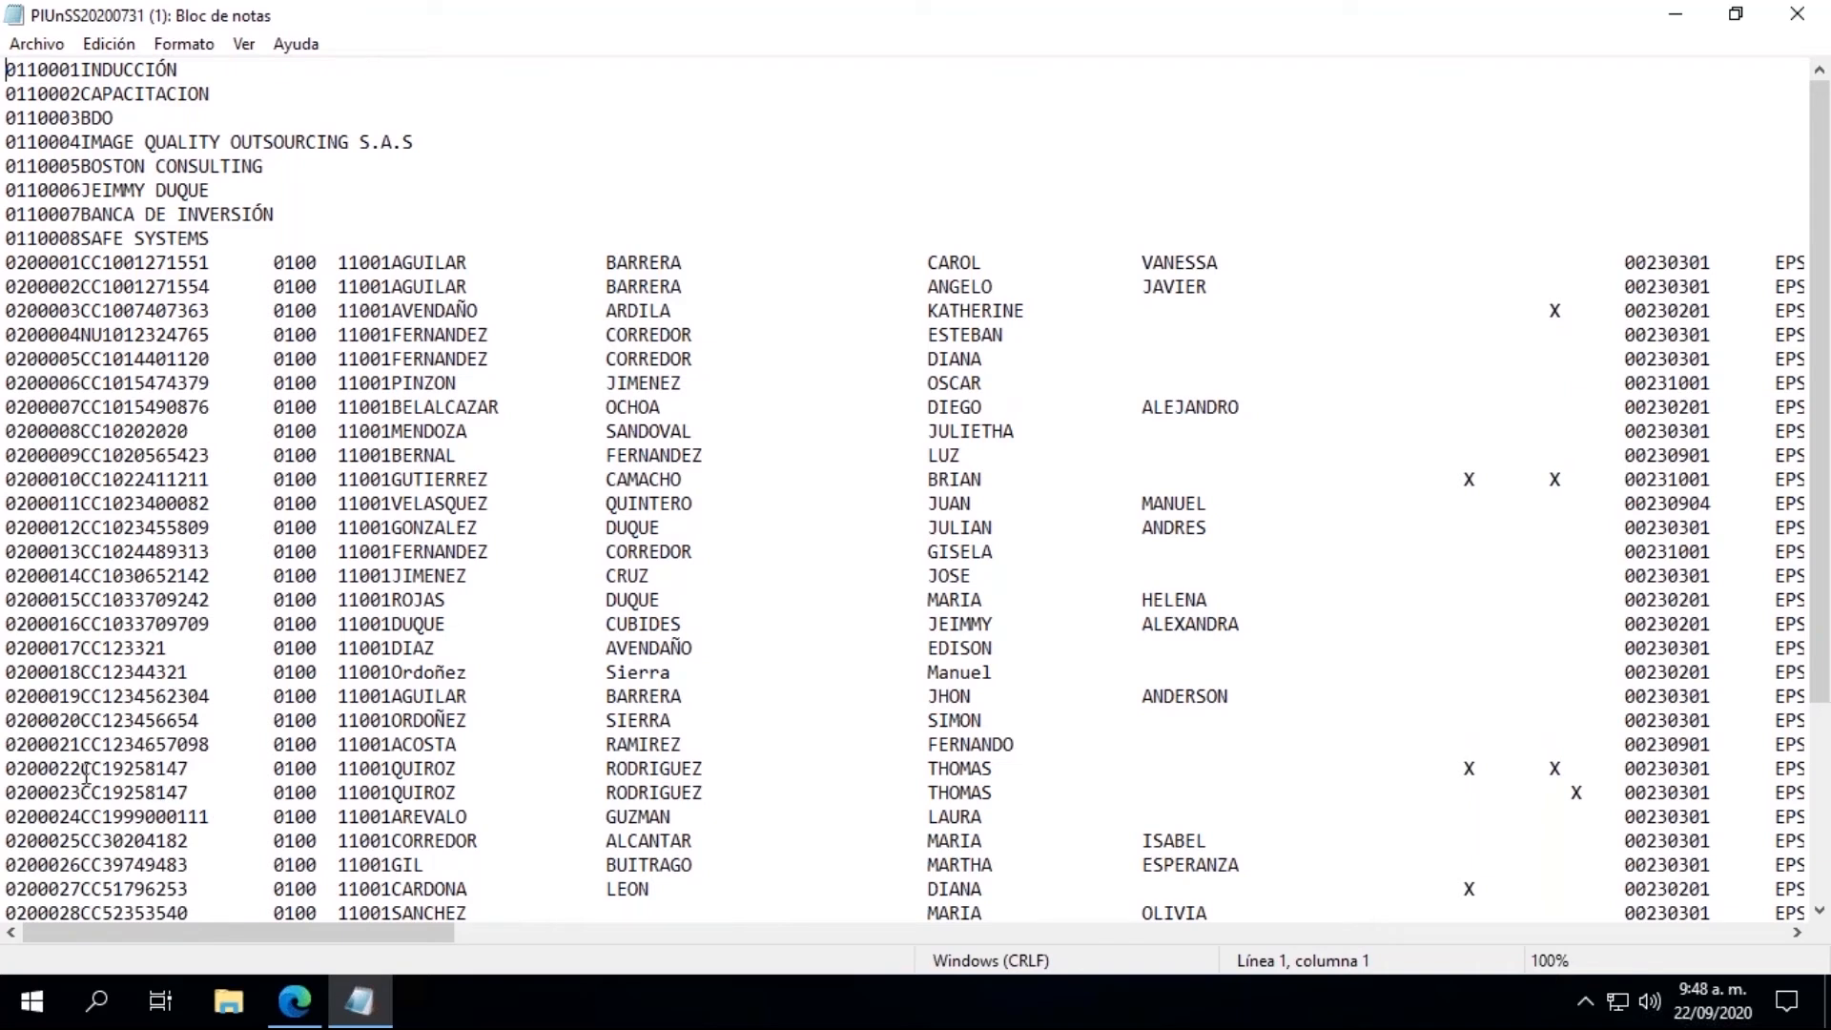
{"action": "left_click_drag", "start_coordinate": [8, 769], "coordinate": [1710, 799]}
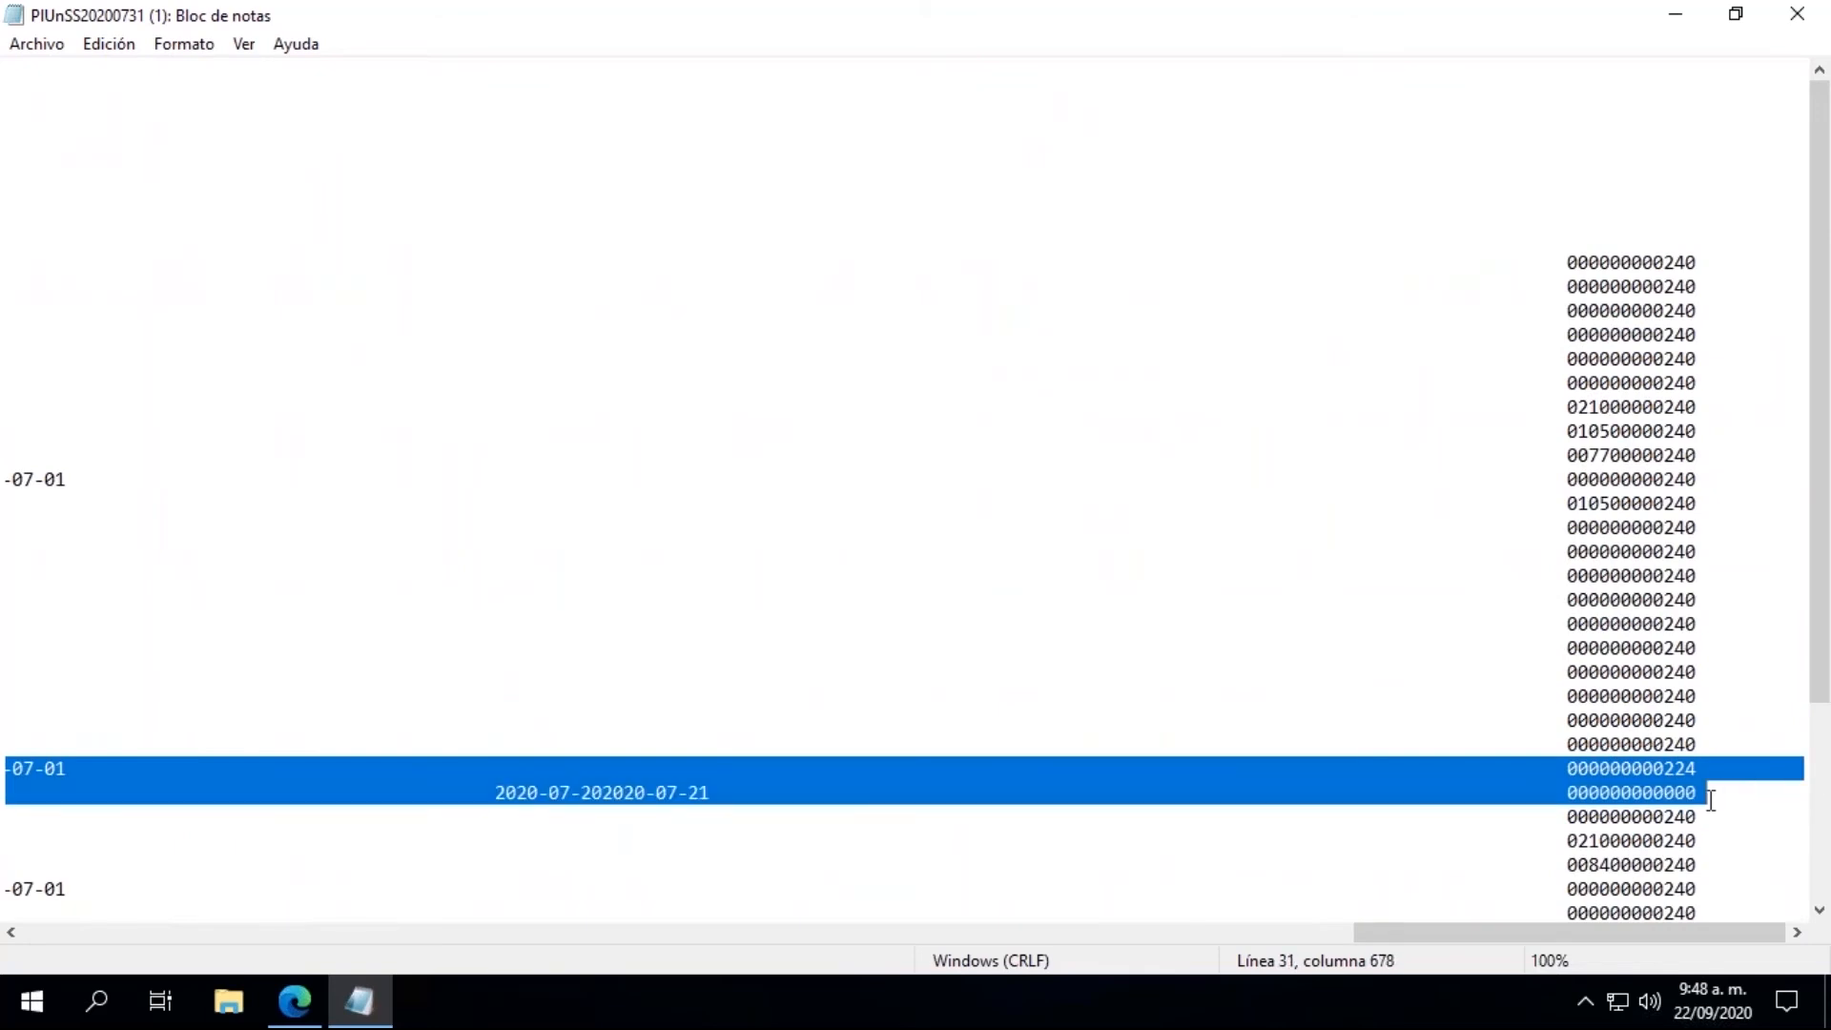
{"action": "left_click", "coordinate": [1710, 800]}
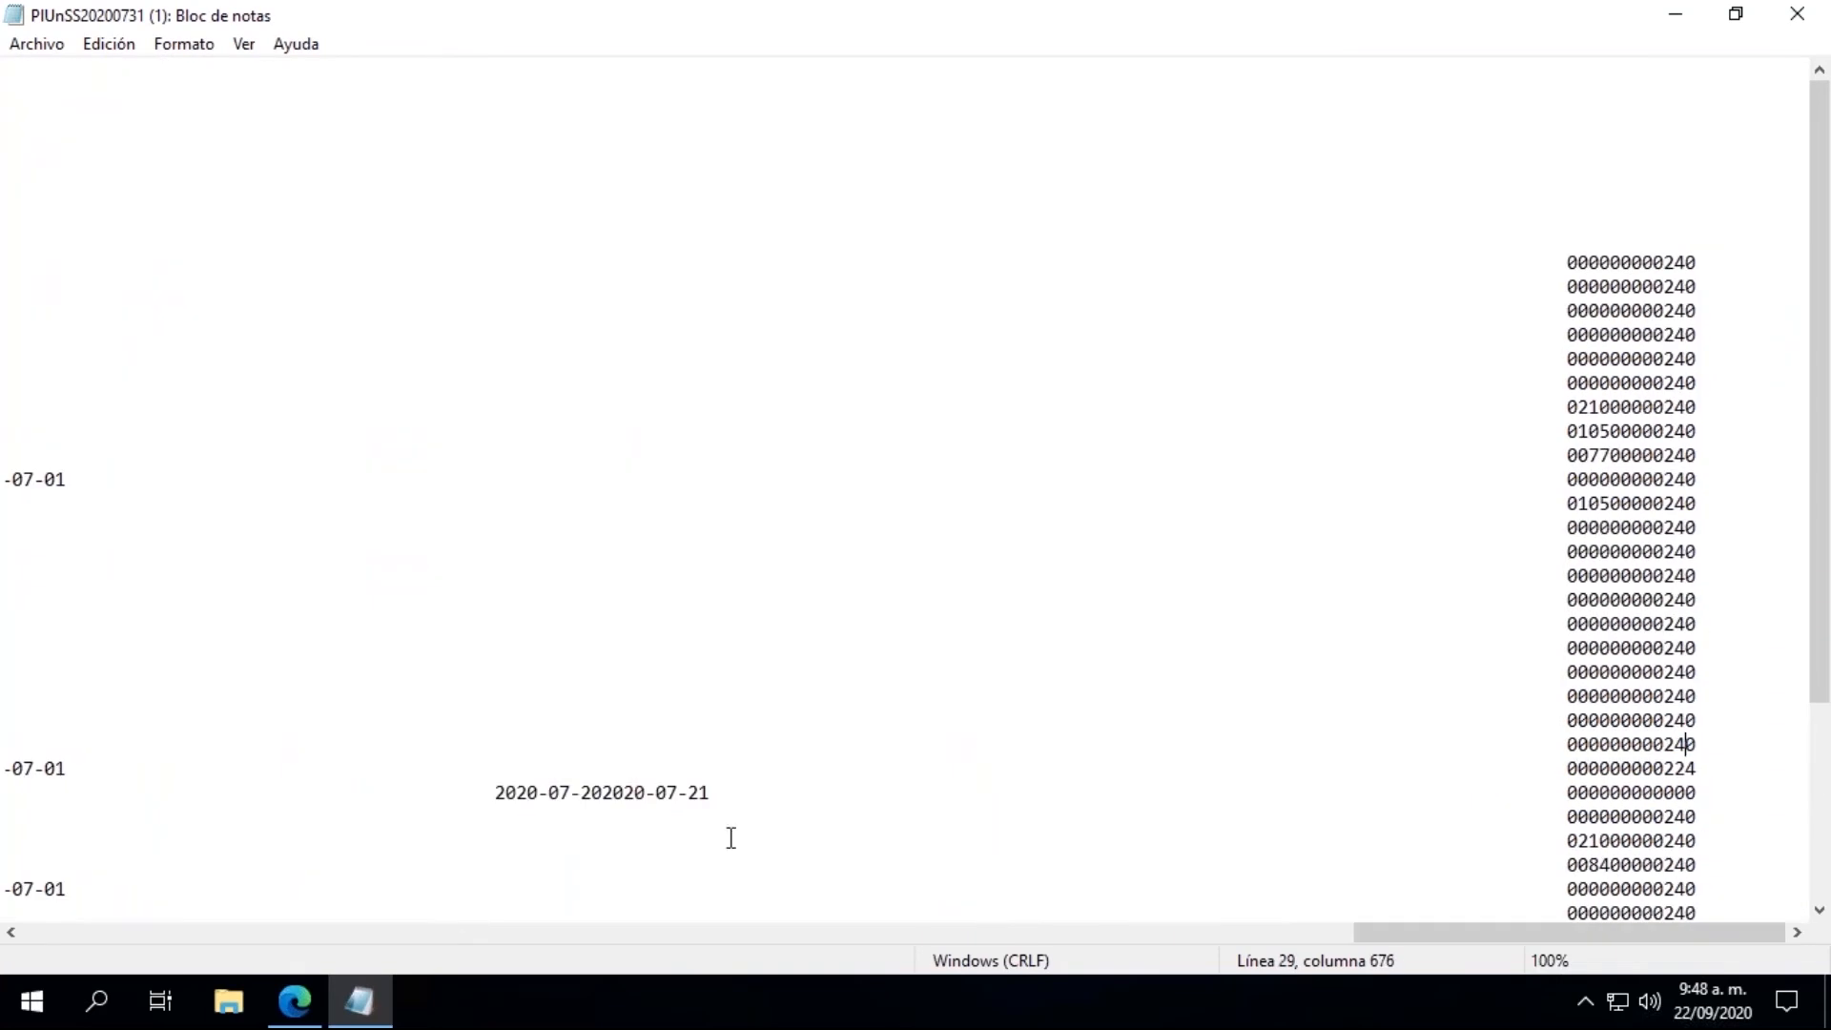
{"action": "left_click", "coordinate": [668, 778]}
{"action": "key", "text": "Home"}
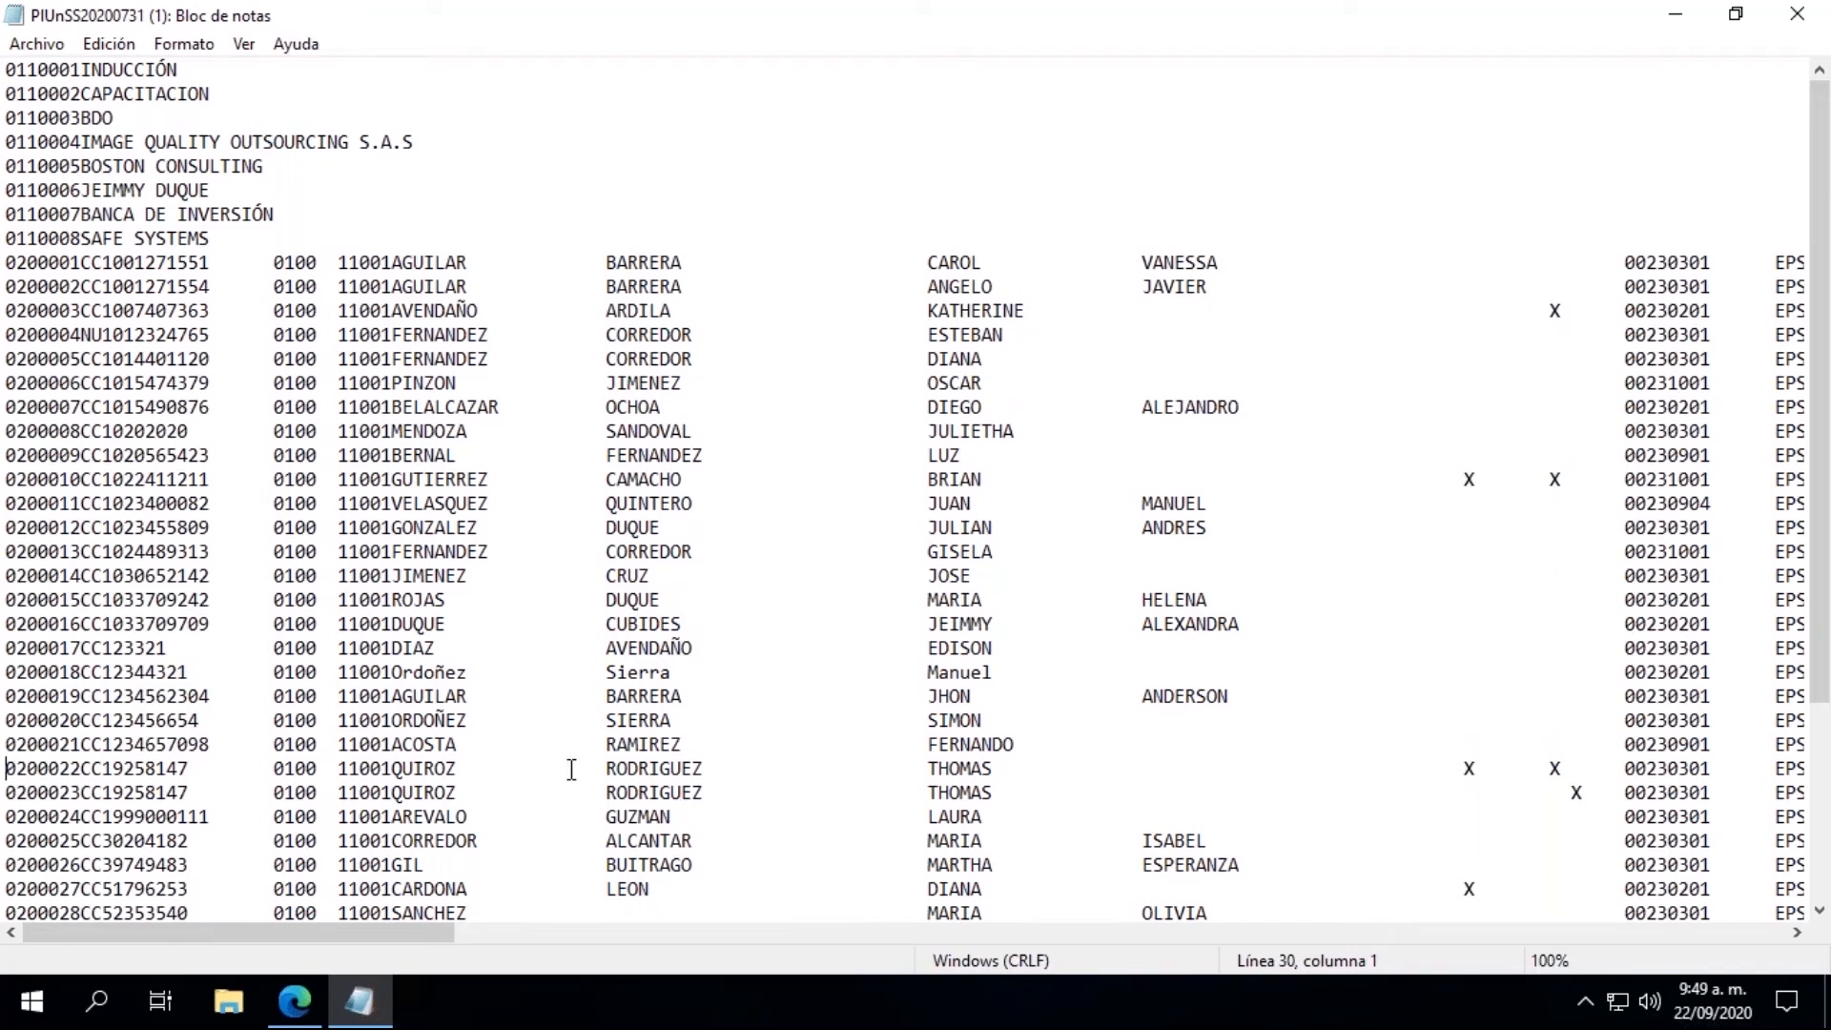
{"action": "left_click_drag", "start_coordinate": [1819, 494], "coordinate": [1819, 606]}
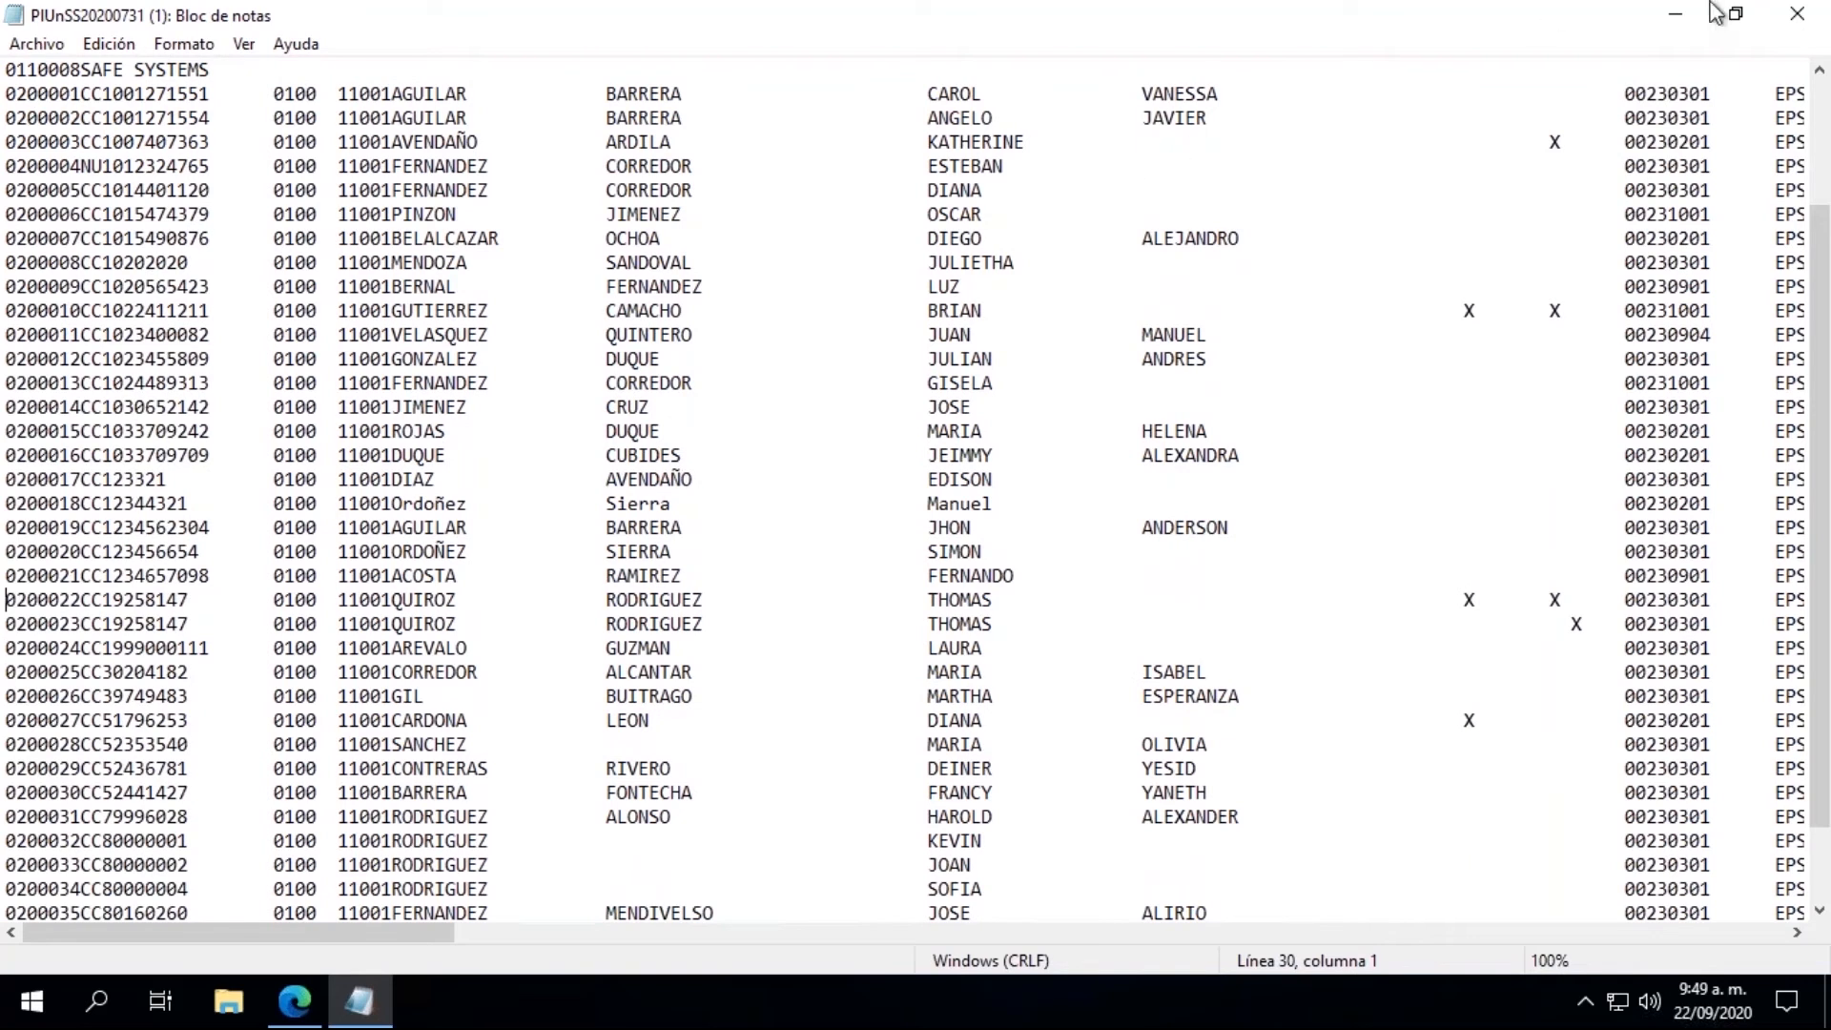
{"action": "left_click", "coordinate": [1793, 15]}
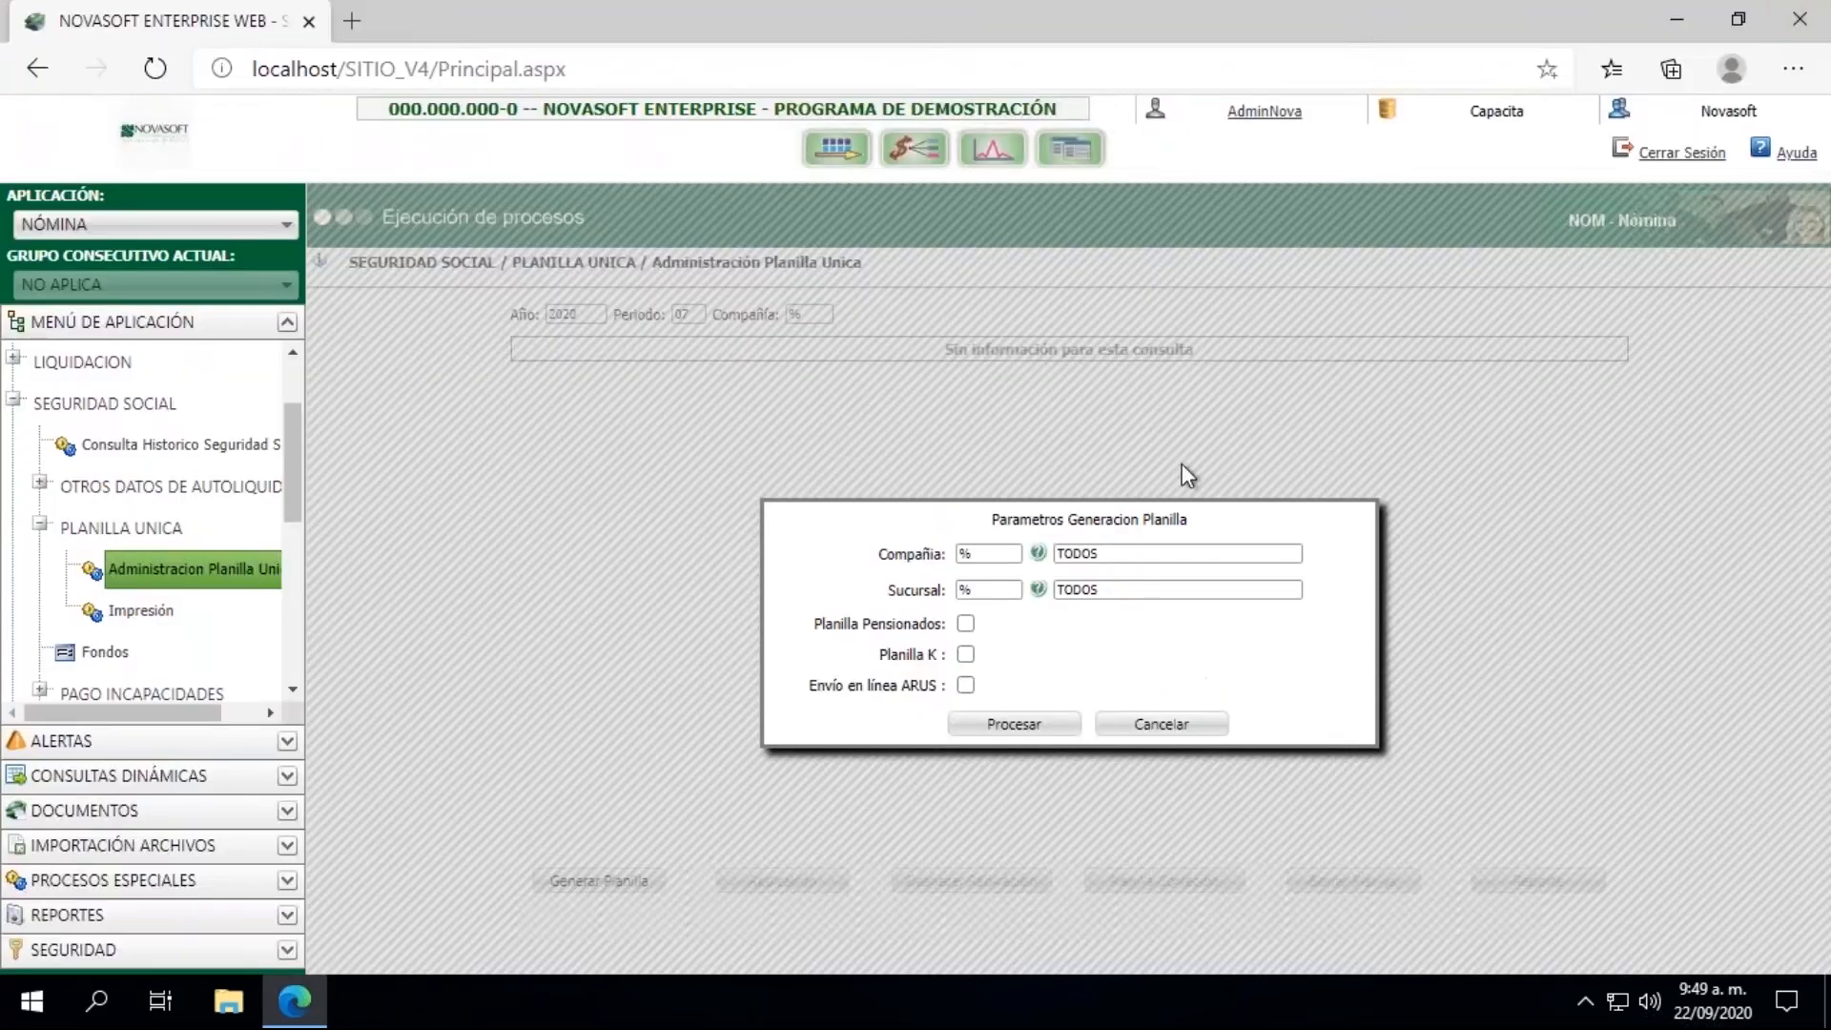
{"action": "left_click", "coordinate": [1162, 726]}
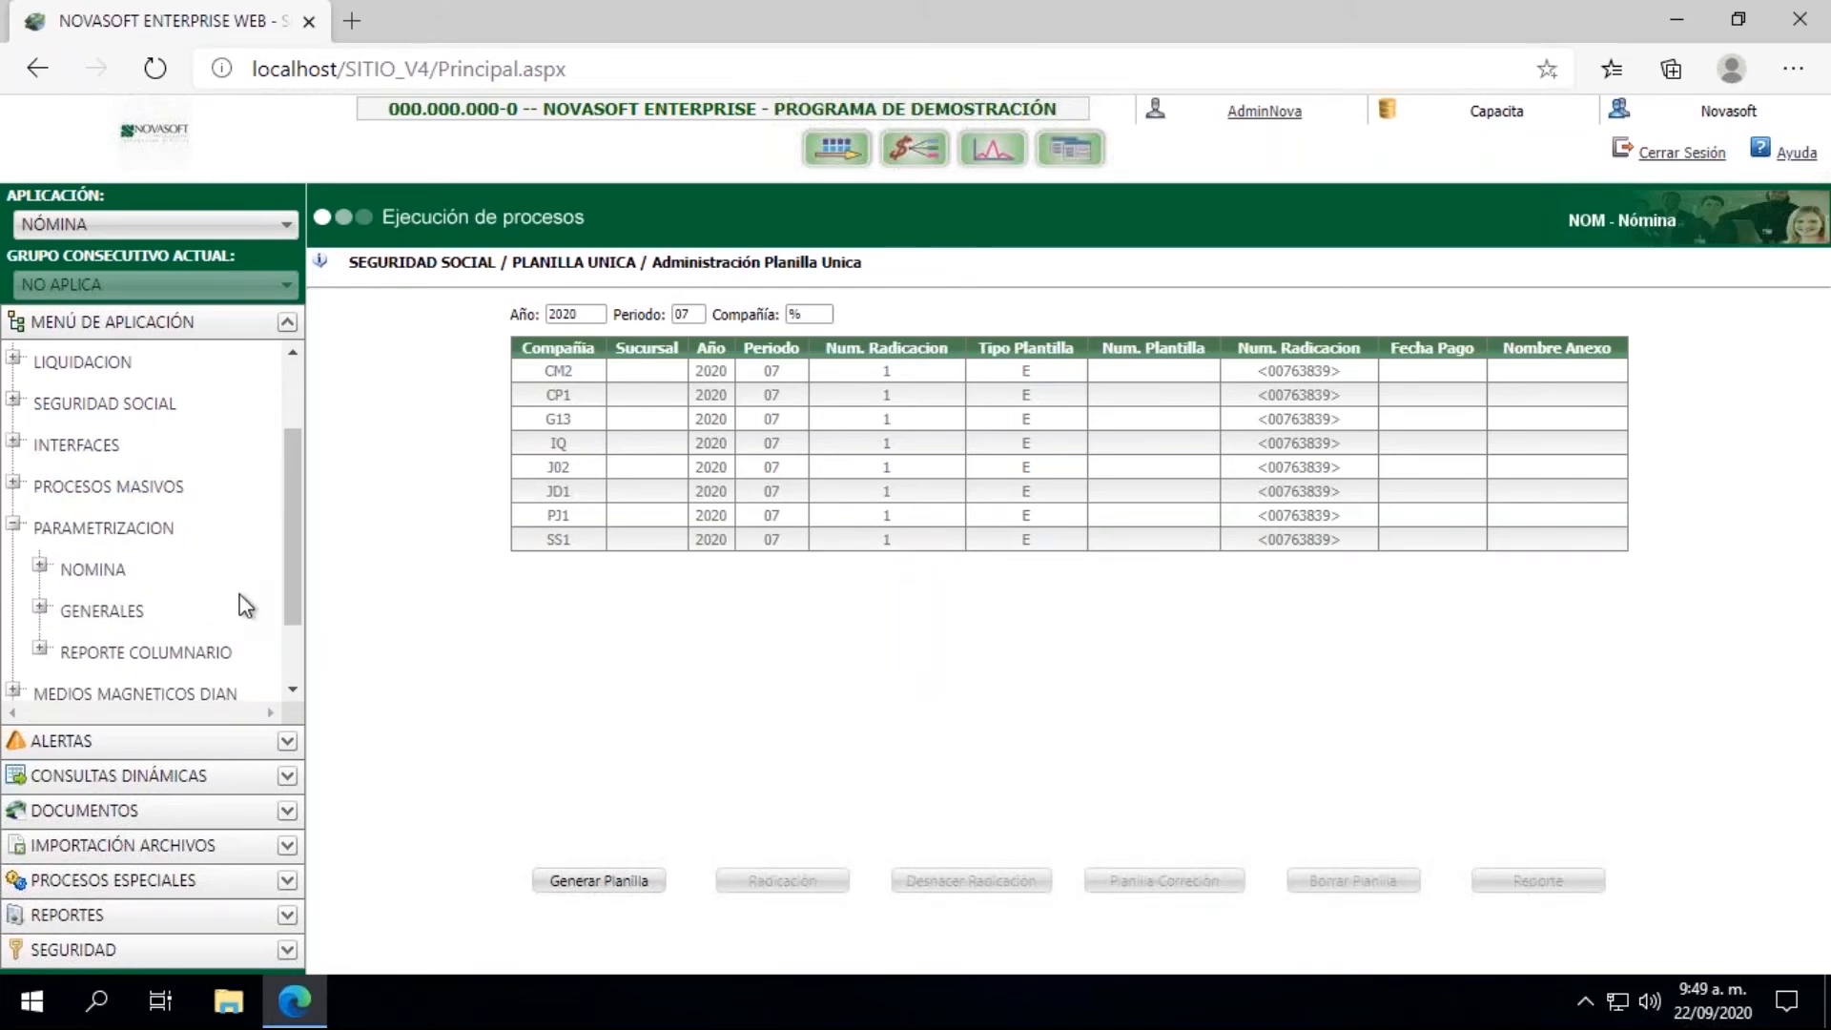
Step: Collapse the Parametrizacion group and expand the Liquidacion group in the application menu
{"action": "left_click", "coordinate": [14, 525]}
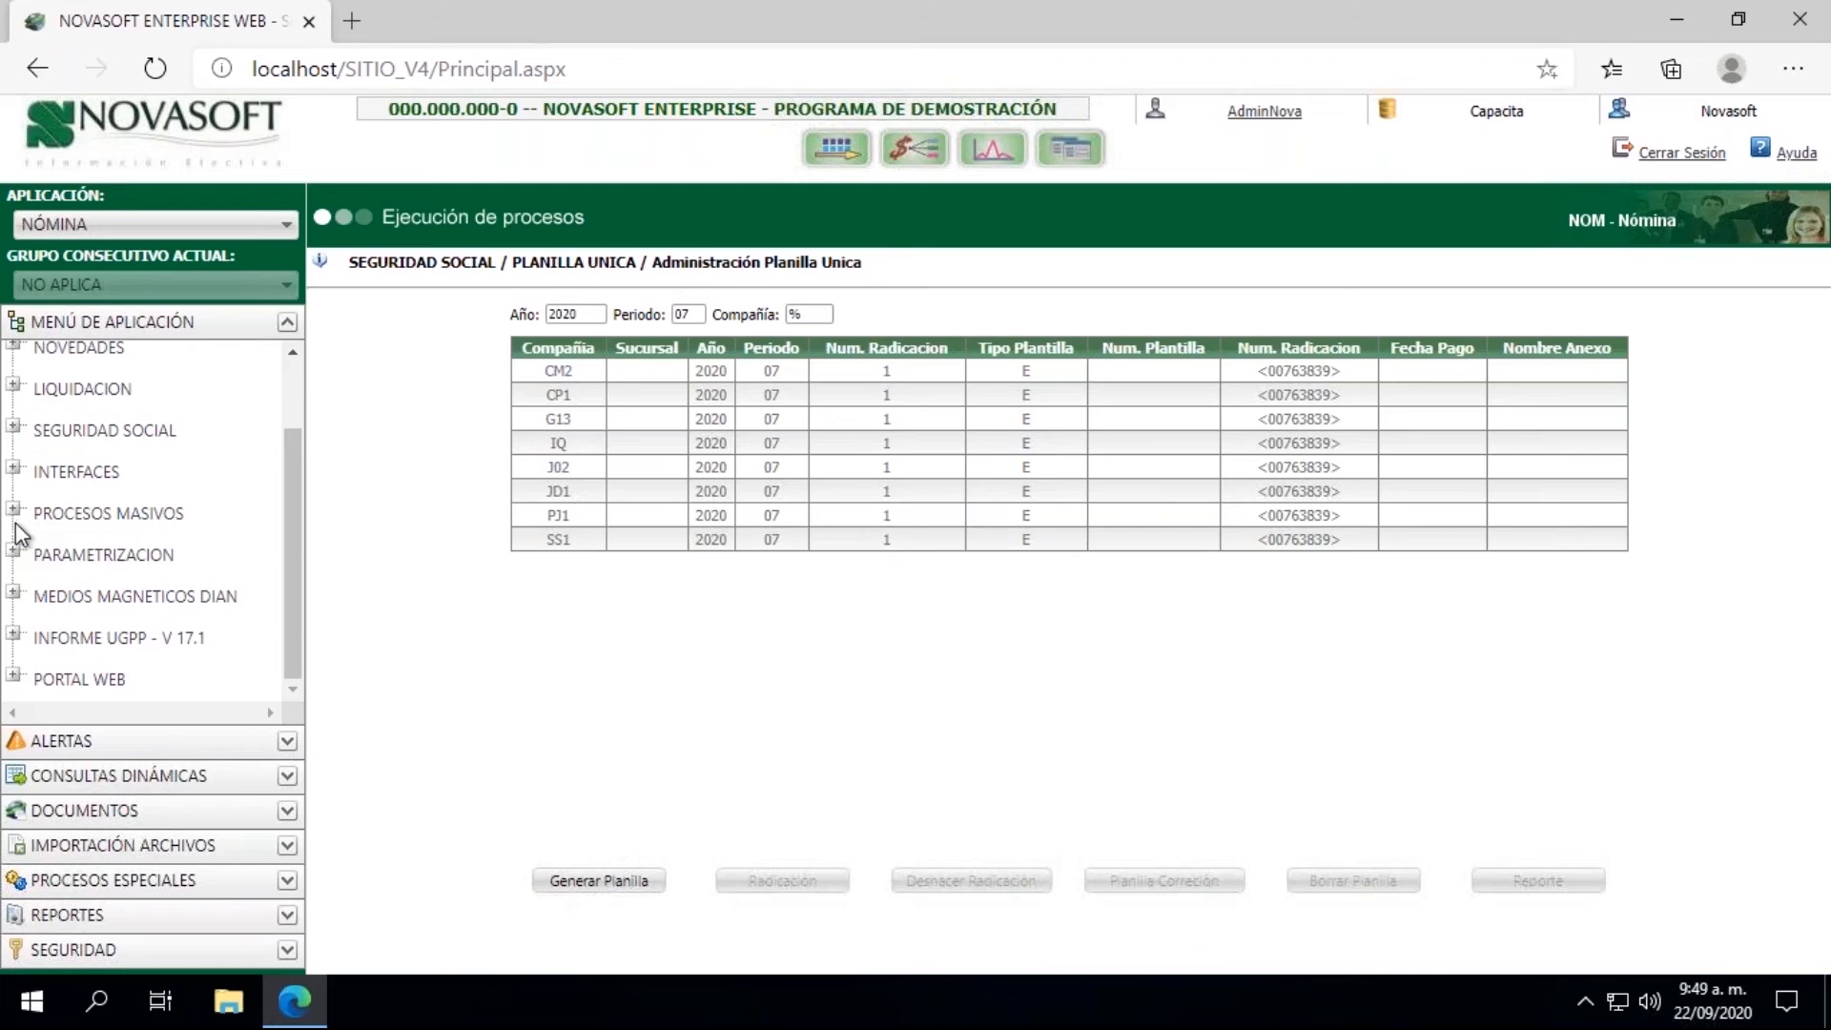
{"action": "left_click_drag", "start_coordinate": [296, 536], "coordinate": [302, 450]}
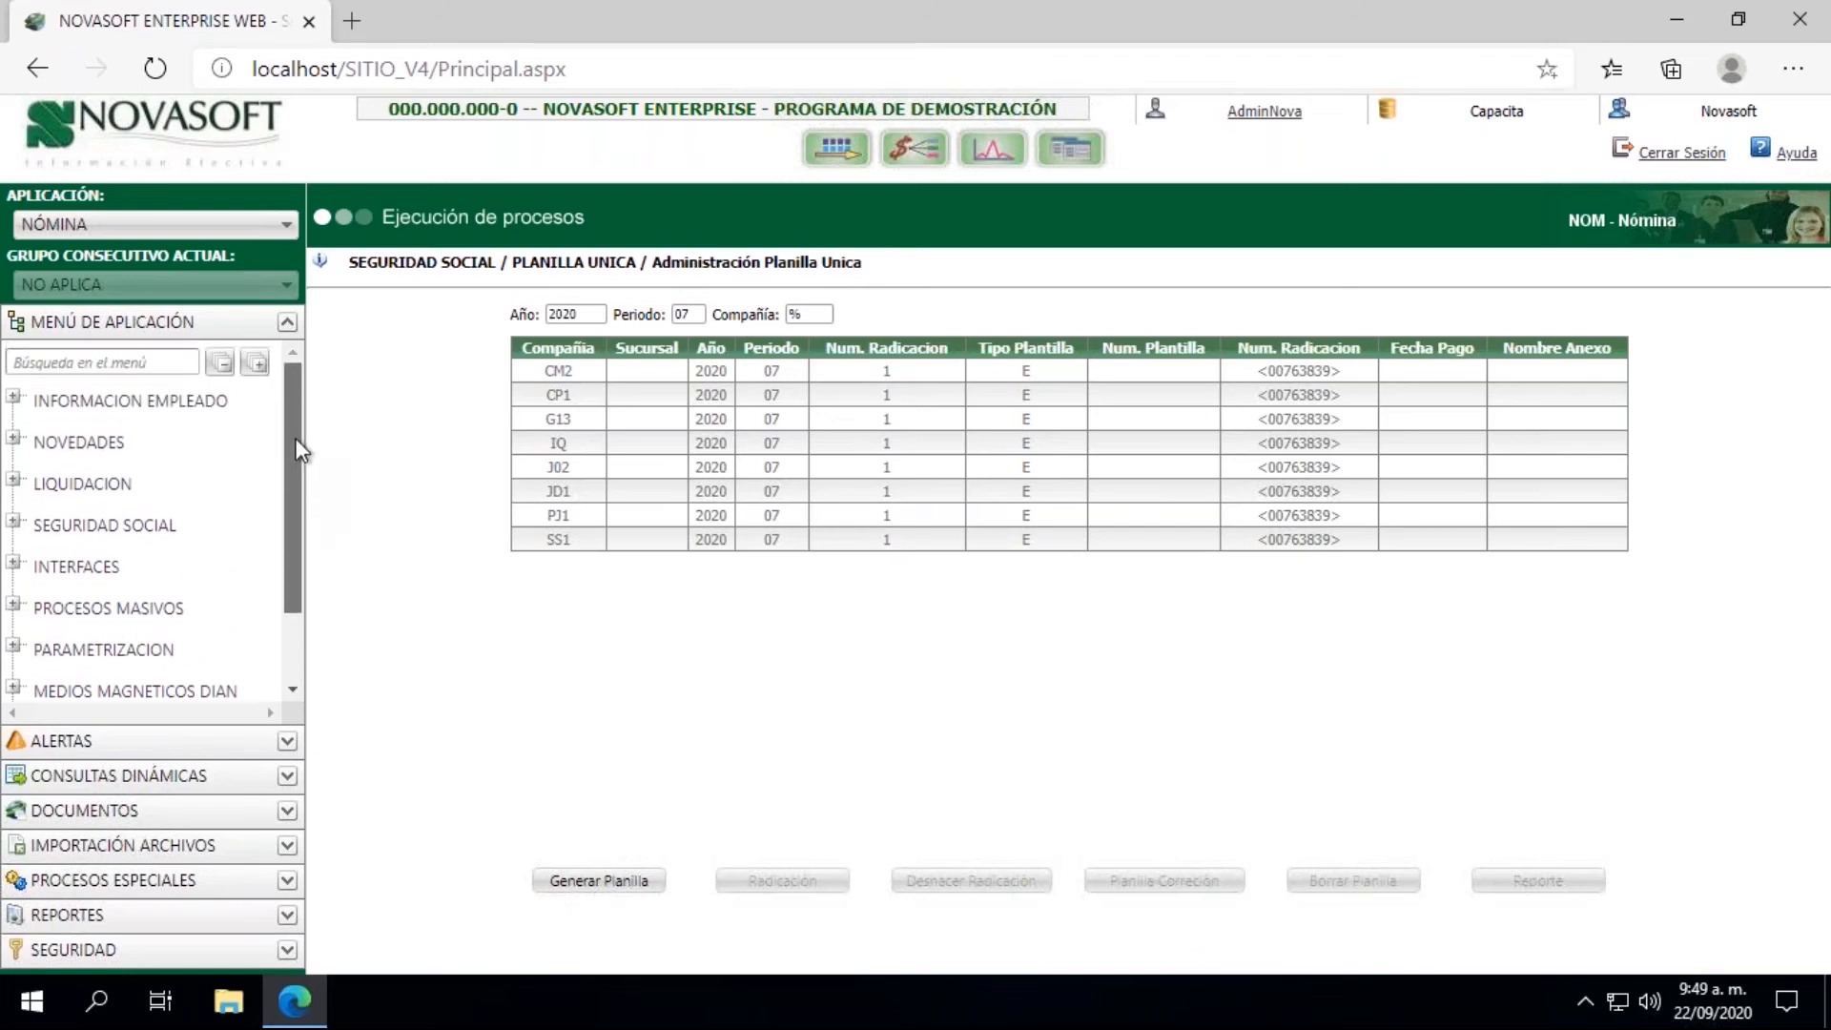
{"action": "left_click", "coordinate": [17, 484]}
{"action": "left_click", "coordinate": [124, 531]}
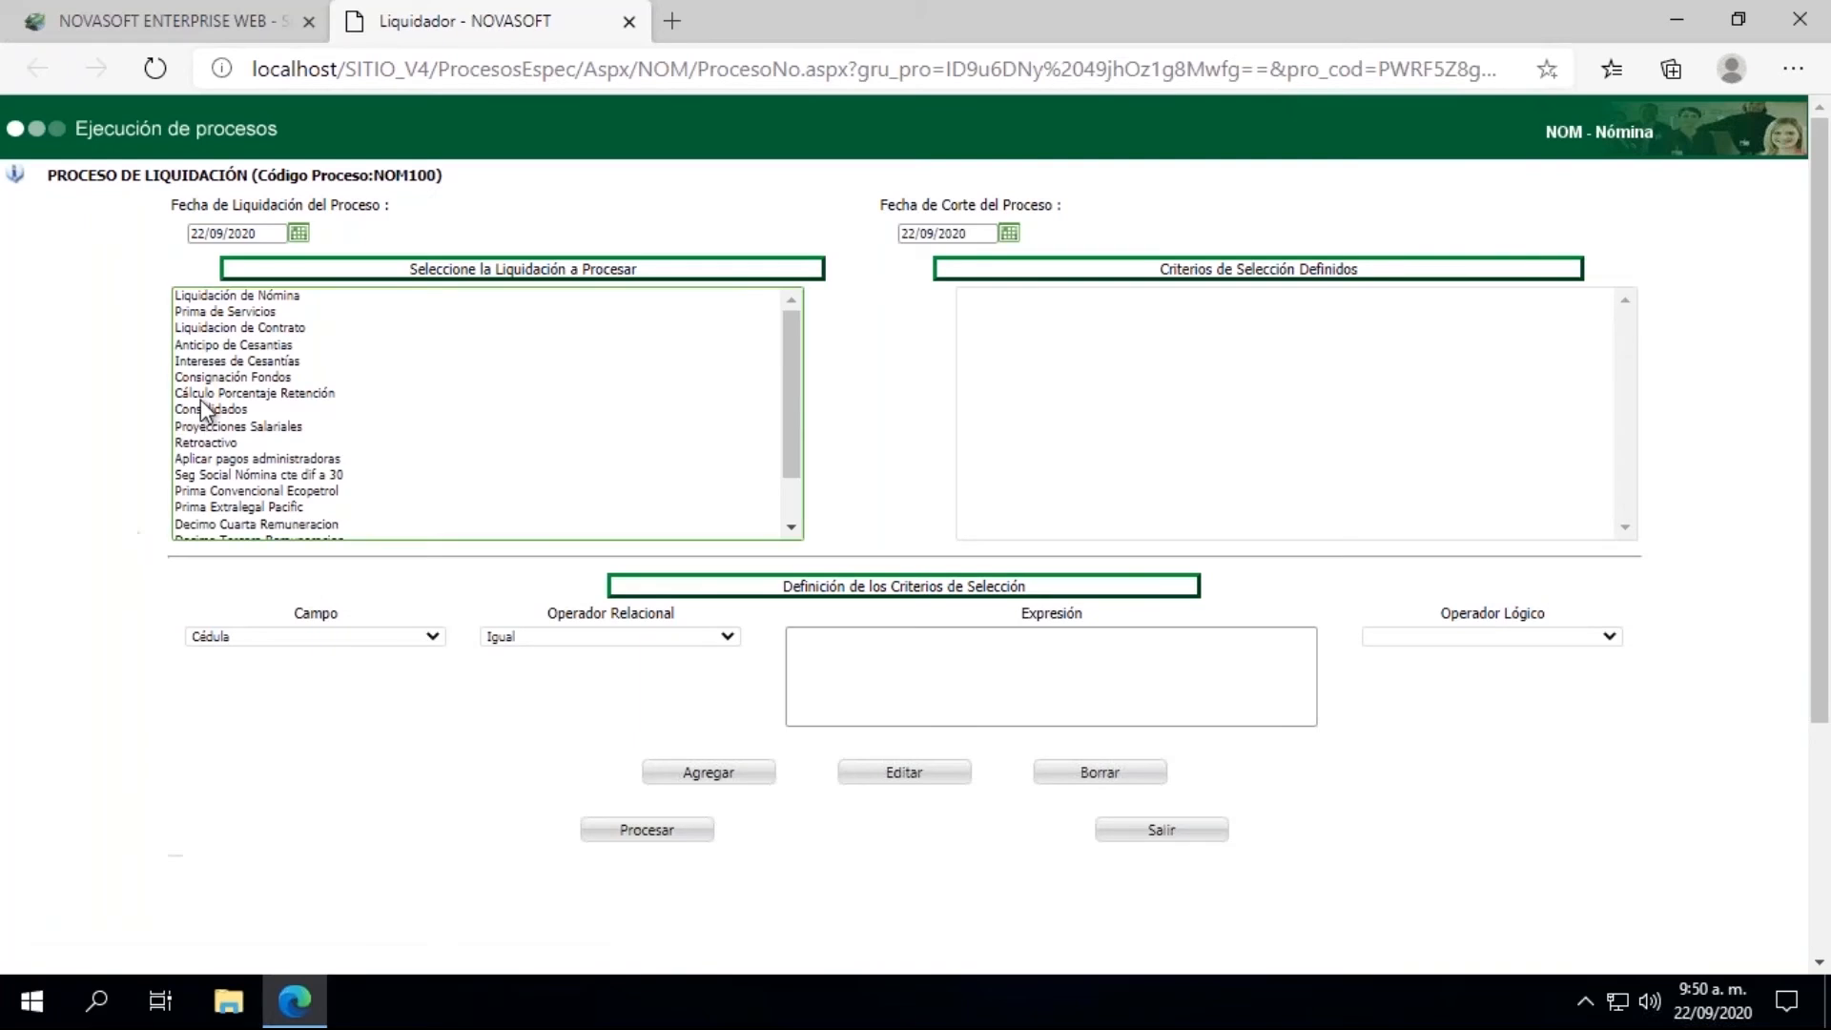
{"action": "left_click", "coordinate": [299, 233]}
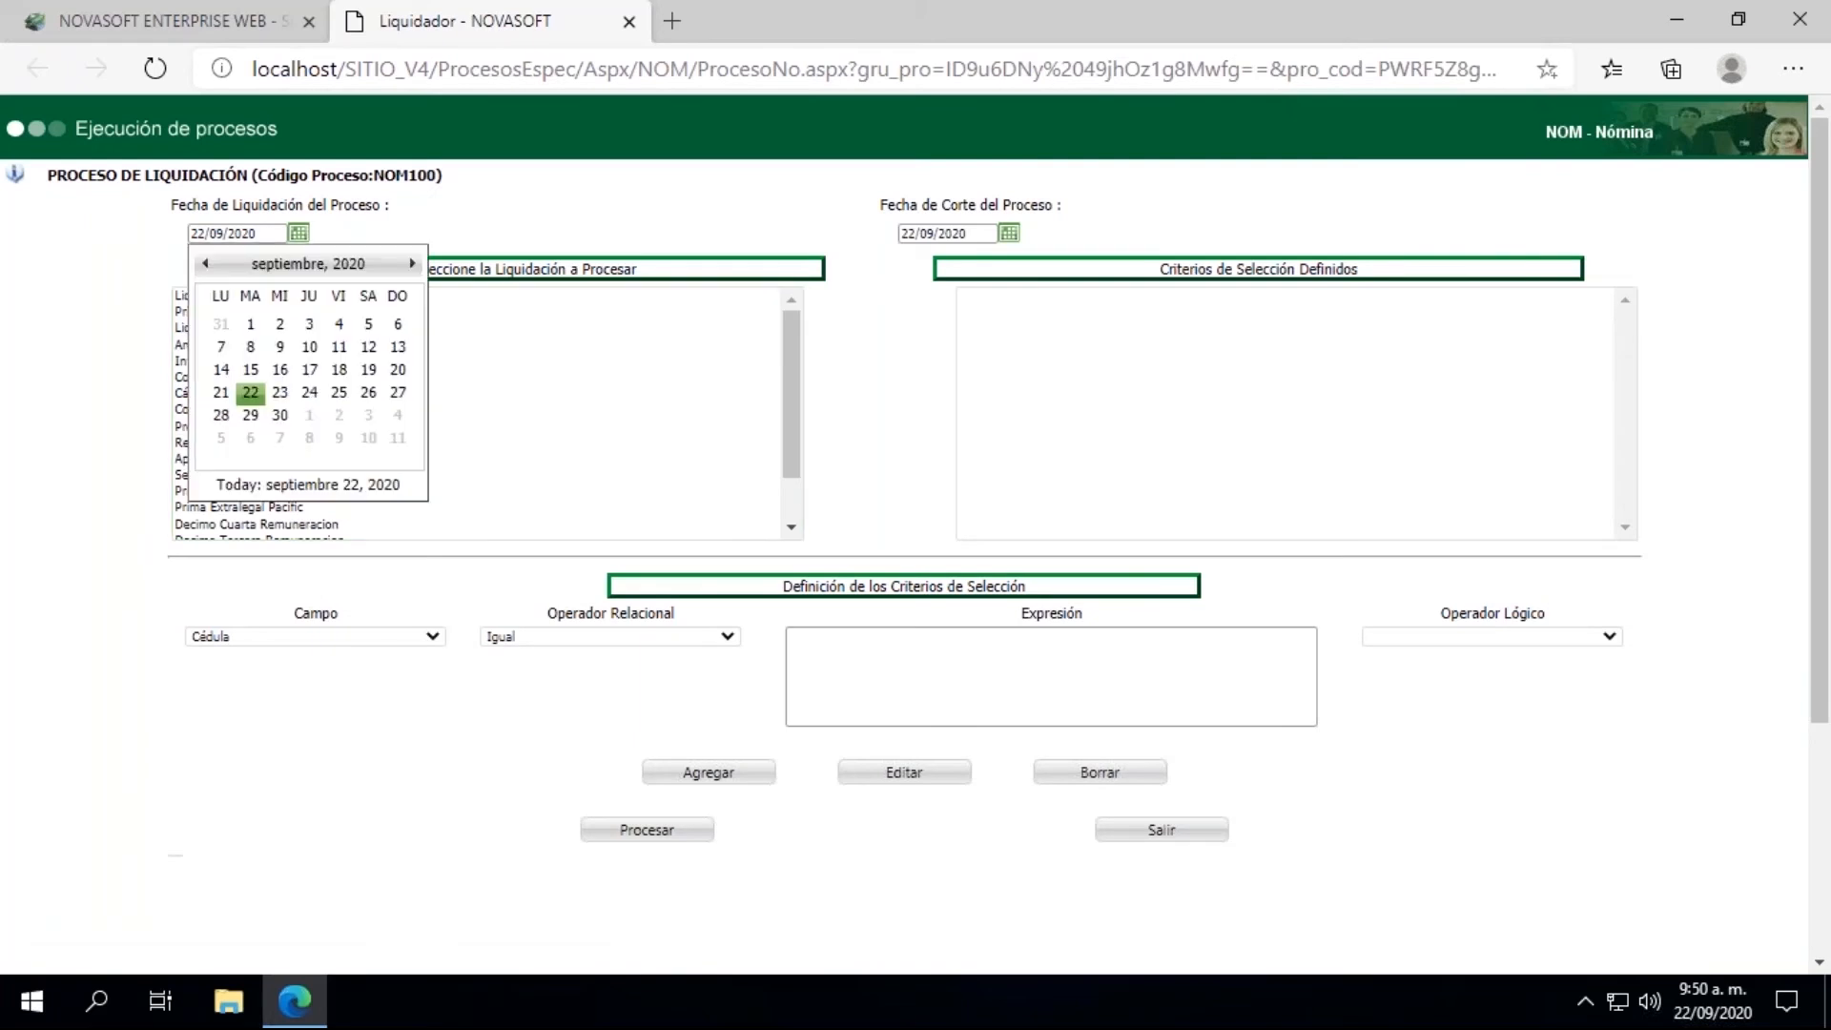
{"action": "left_click", "coordinate": [299, 234]}
{"action": "left_click", "coordinate": [630, 23]}
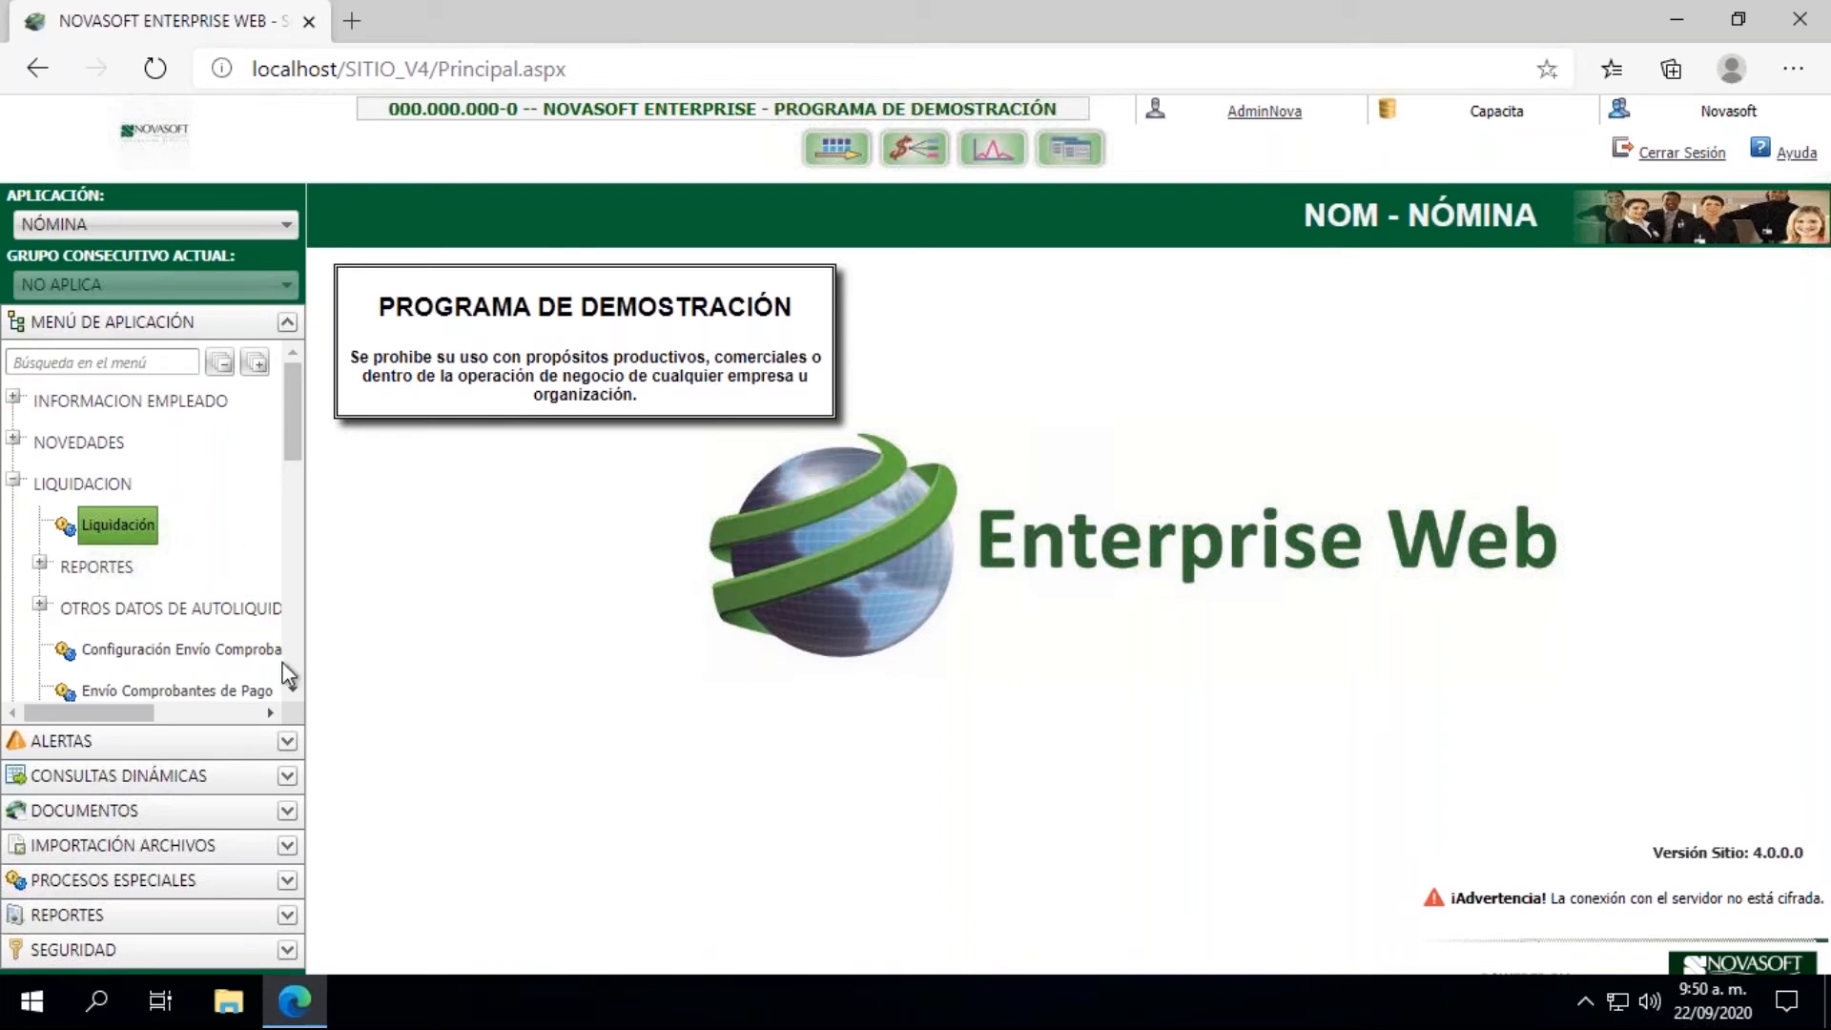
Step: Open the Cierre process under Liquidacion and set its Fecha de Liquidación range from 15/07/2020 to 15/07/2020
{"action": "left_click", "coordinate": [291, 692]}
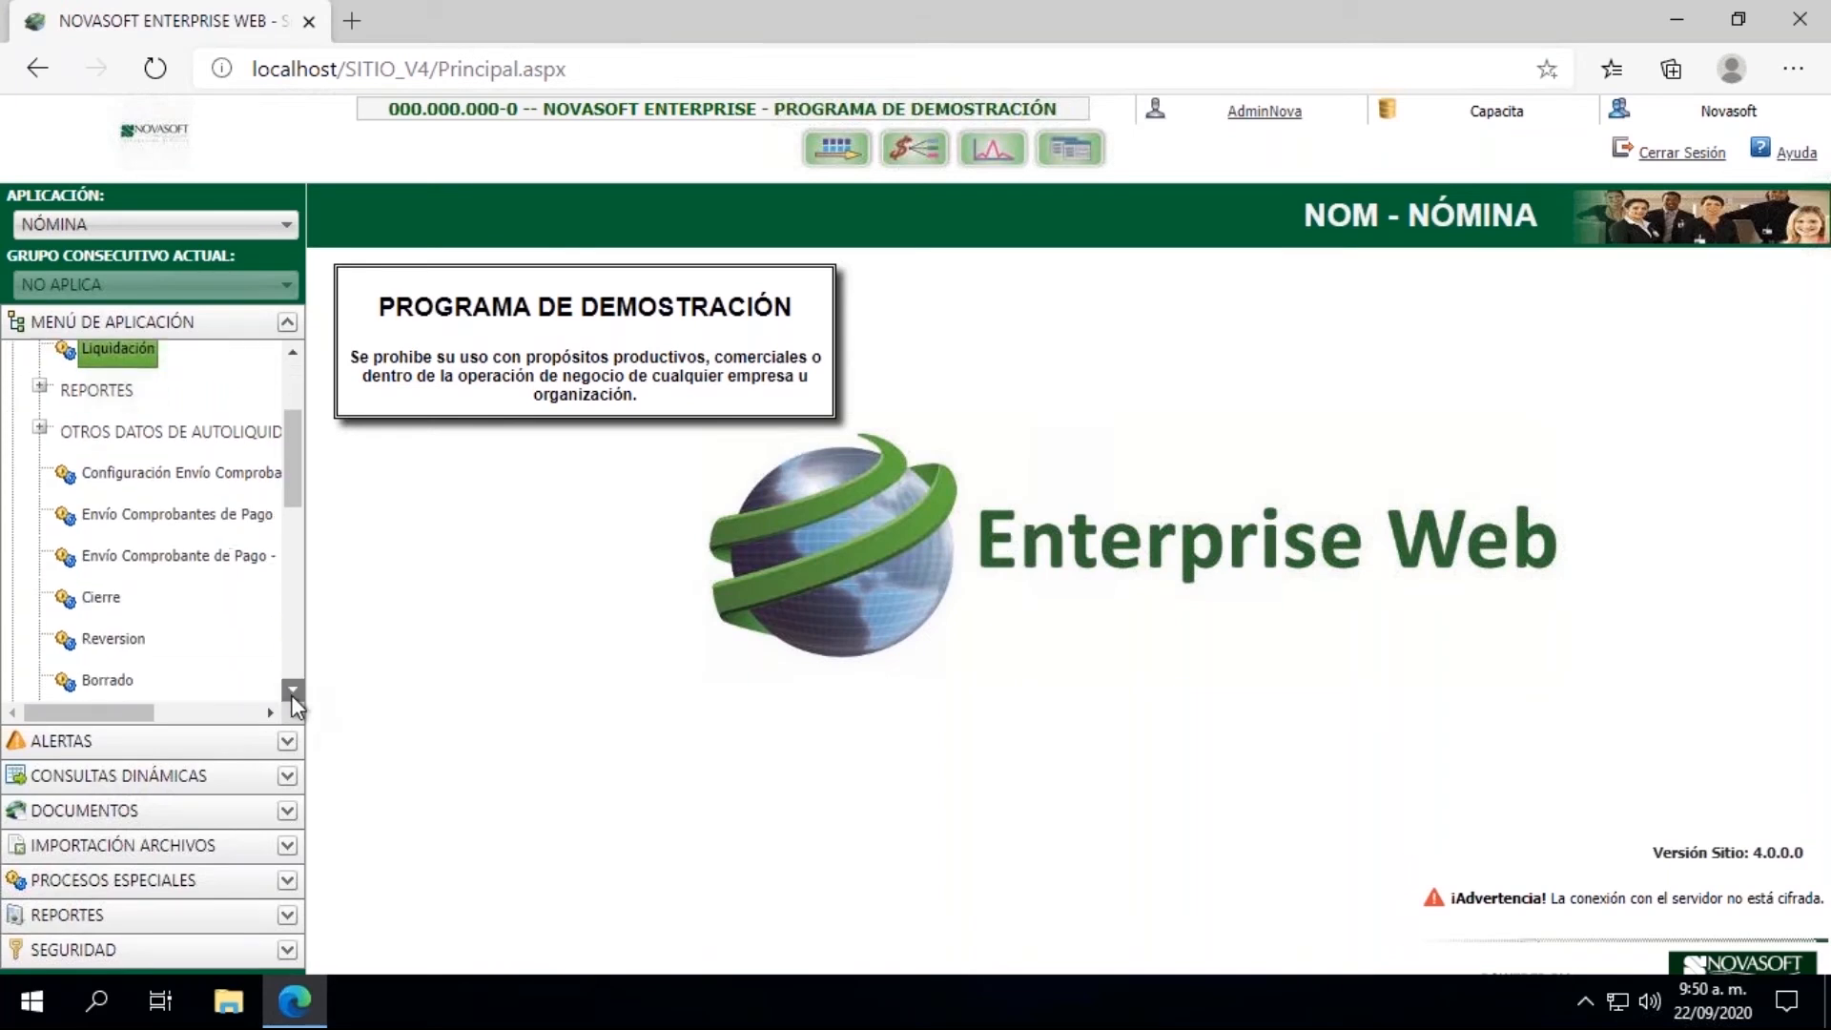
{"action": "left_click", "coordinate": [101, 597]}
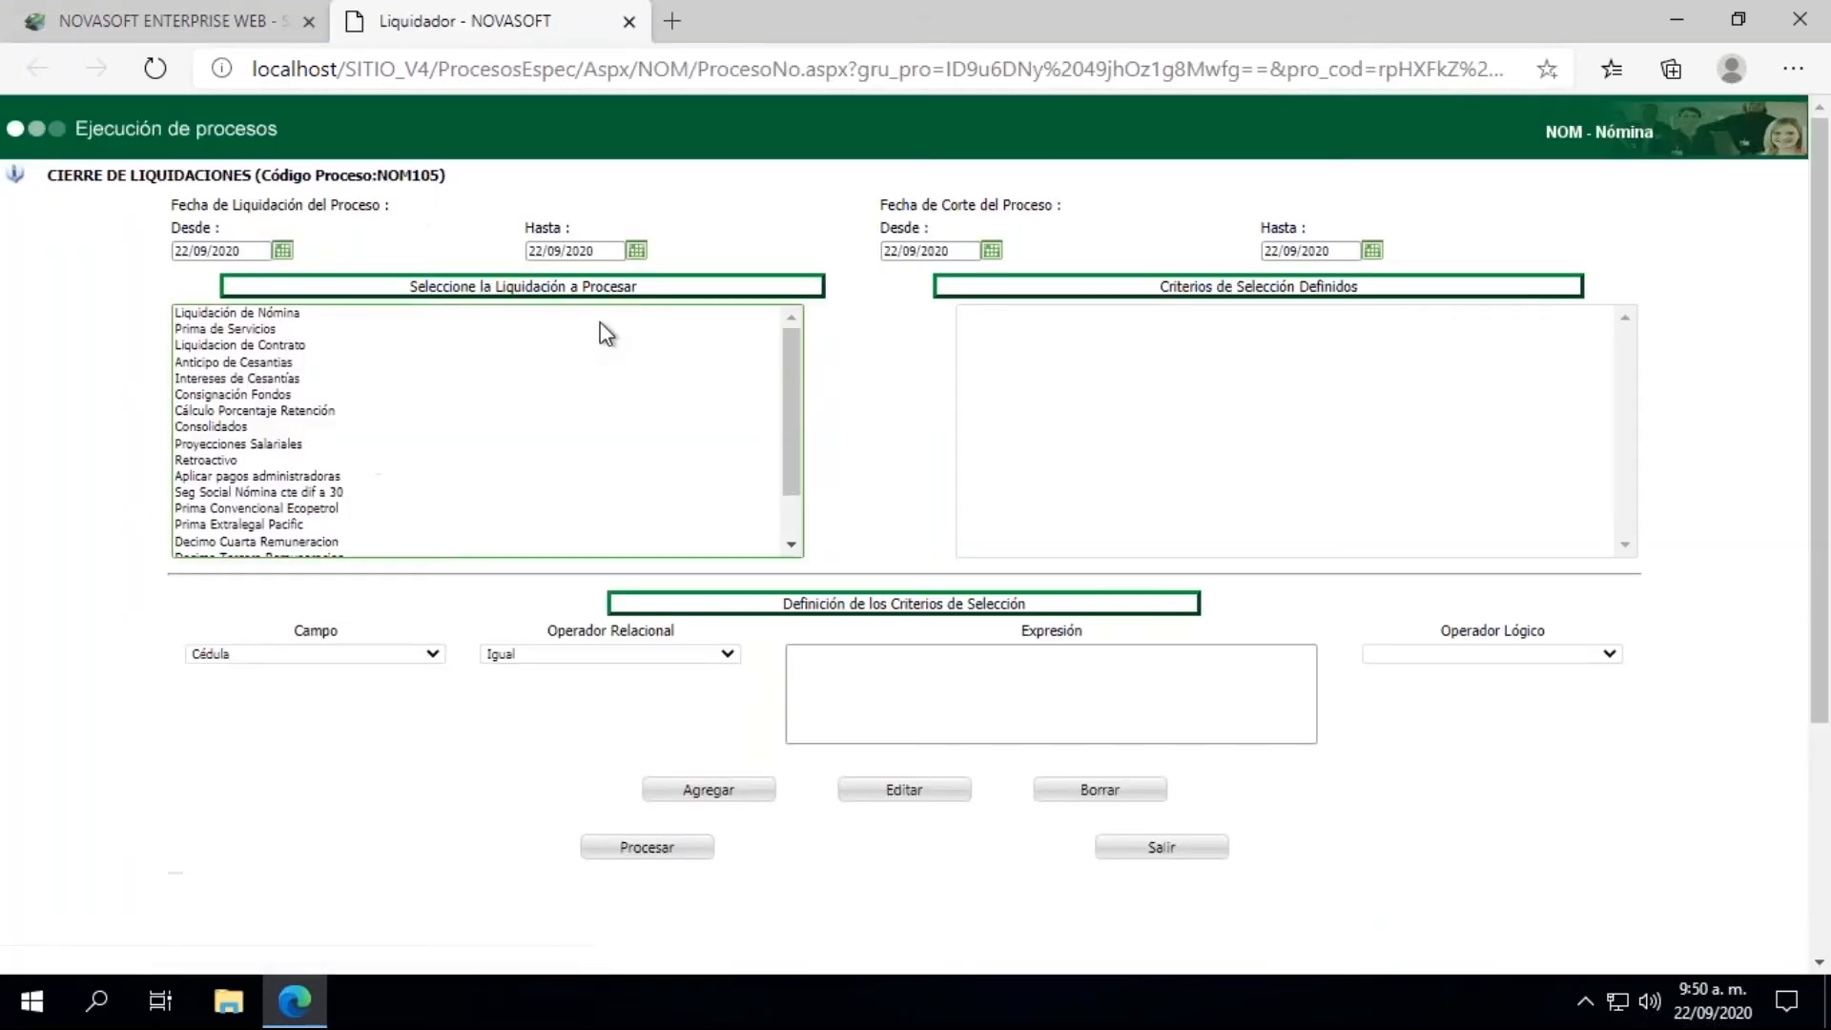
{"action": "left_click", "coordinate": [283, 252]}
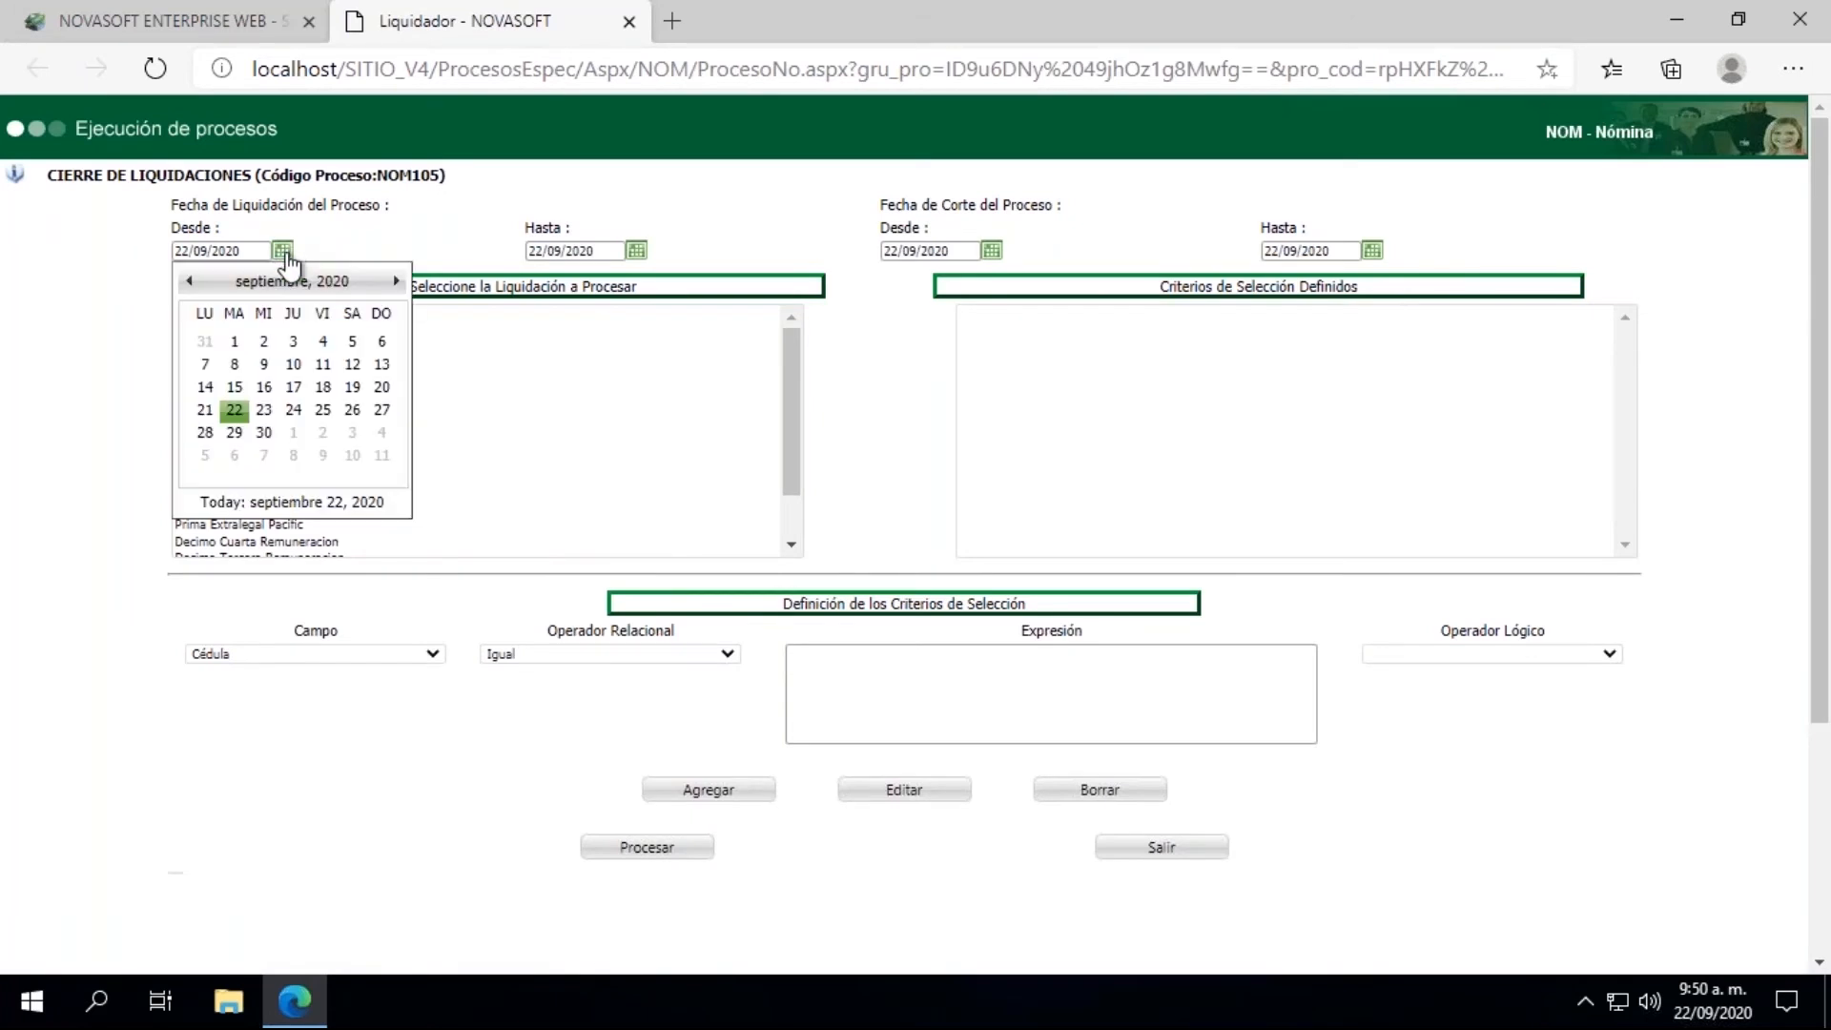
{"action": "left_click", "coordinate": [189, 284]}
{"action": "left_click", "coordinate": [189, 285]}
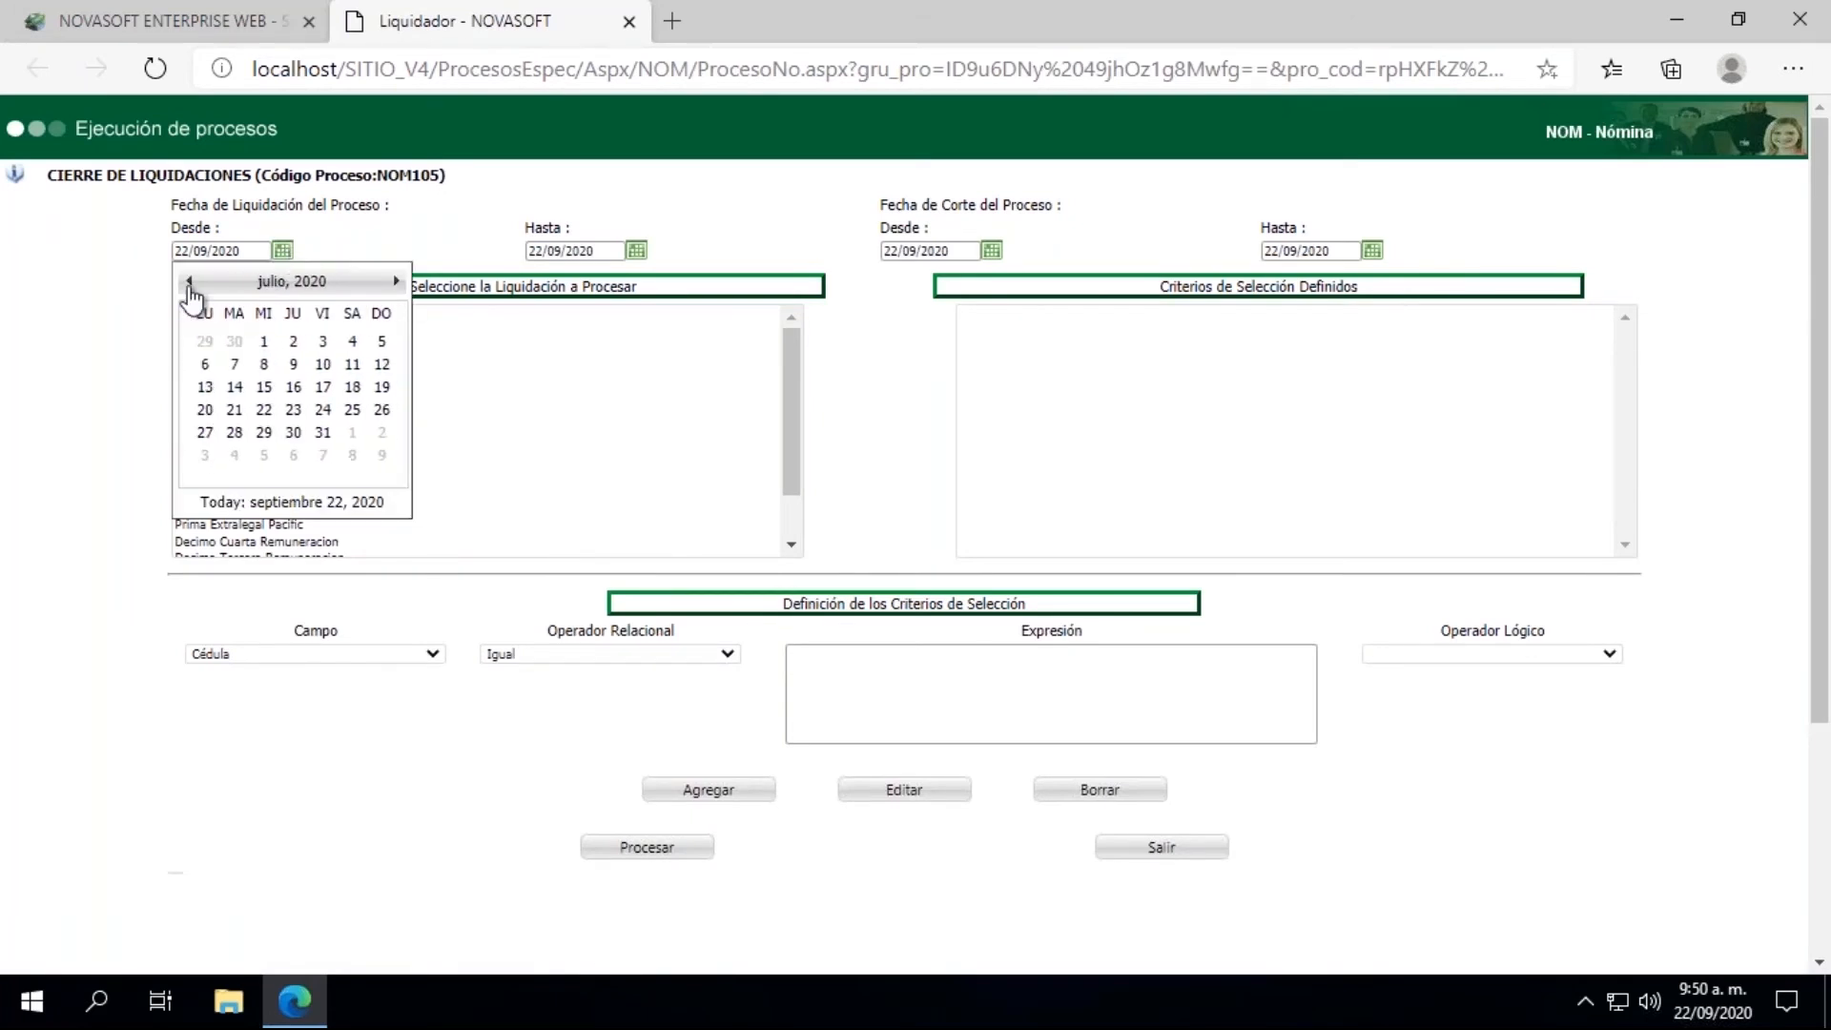
{"action": "left_click", "coordinate": [264, 387]}
{"action": "left_click", "coordinate": [636, 252]}
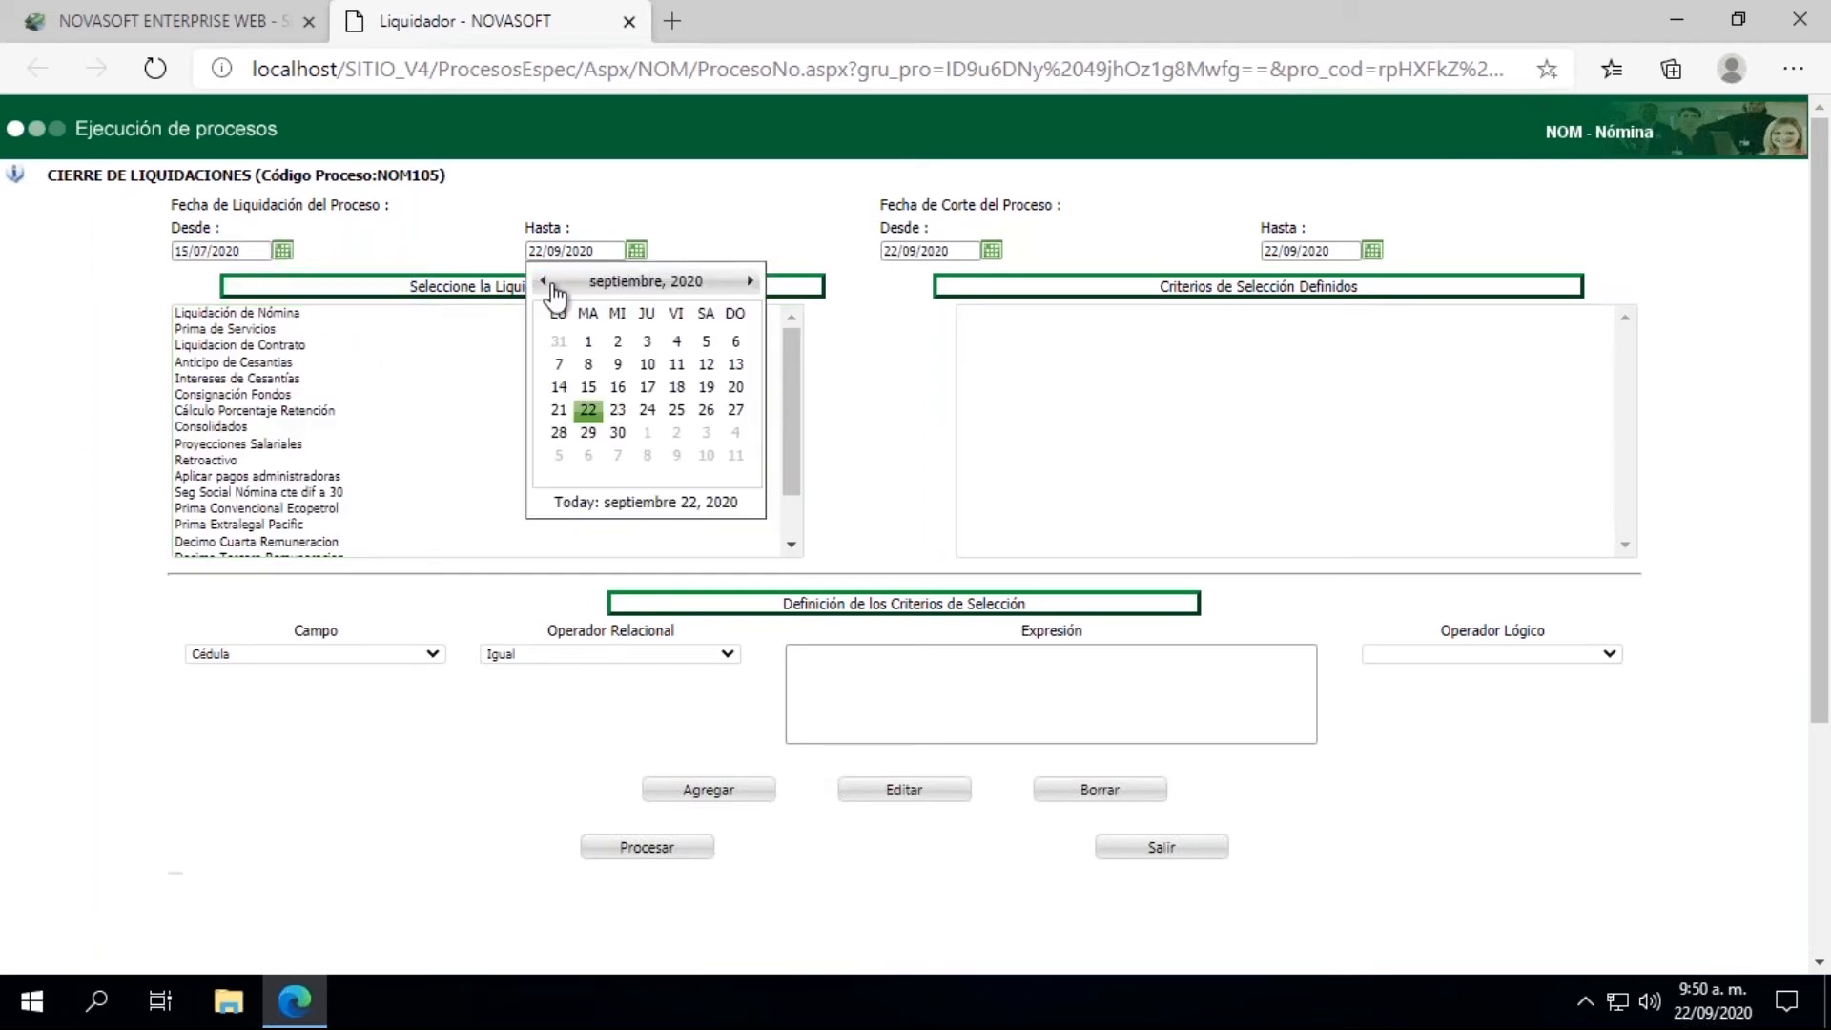
{"action": "left_click", "coordinate": [544, 282]}
{"action": "left_click", "coordinate": [544, 282]}
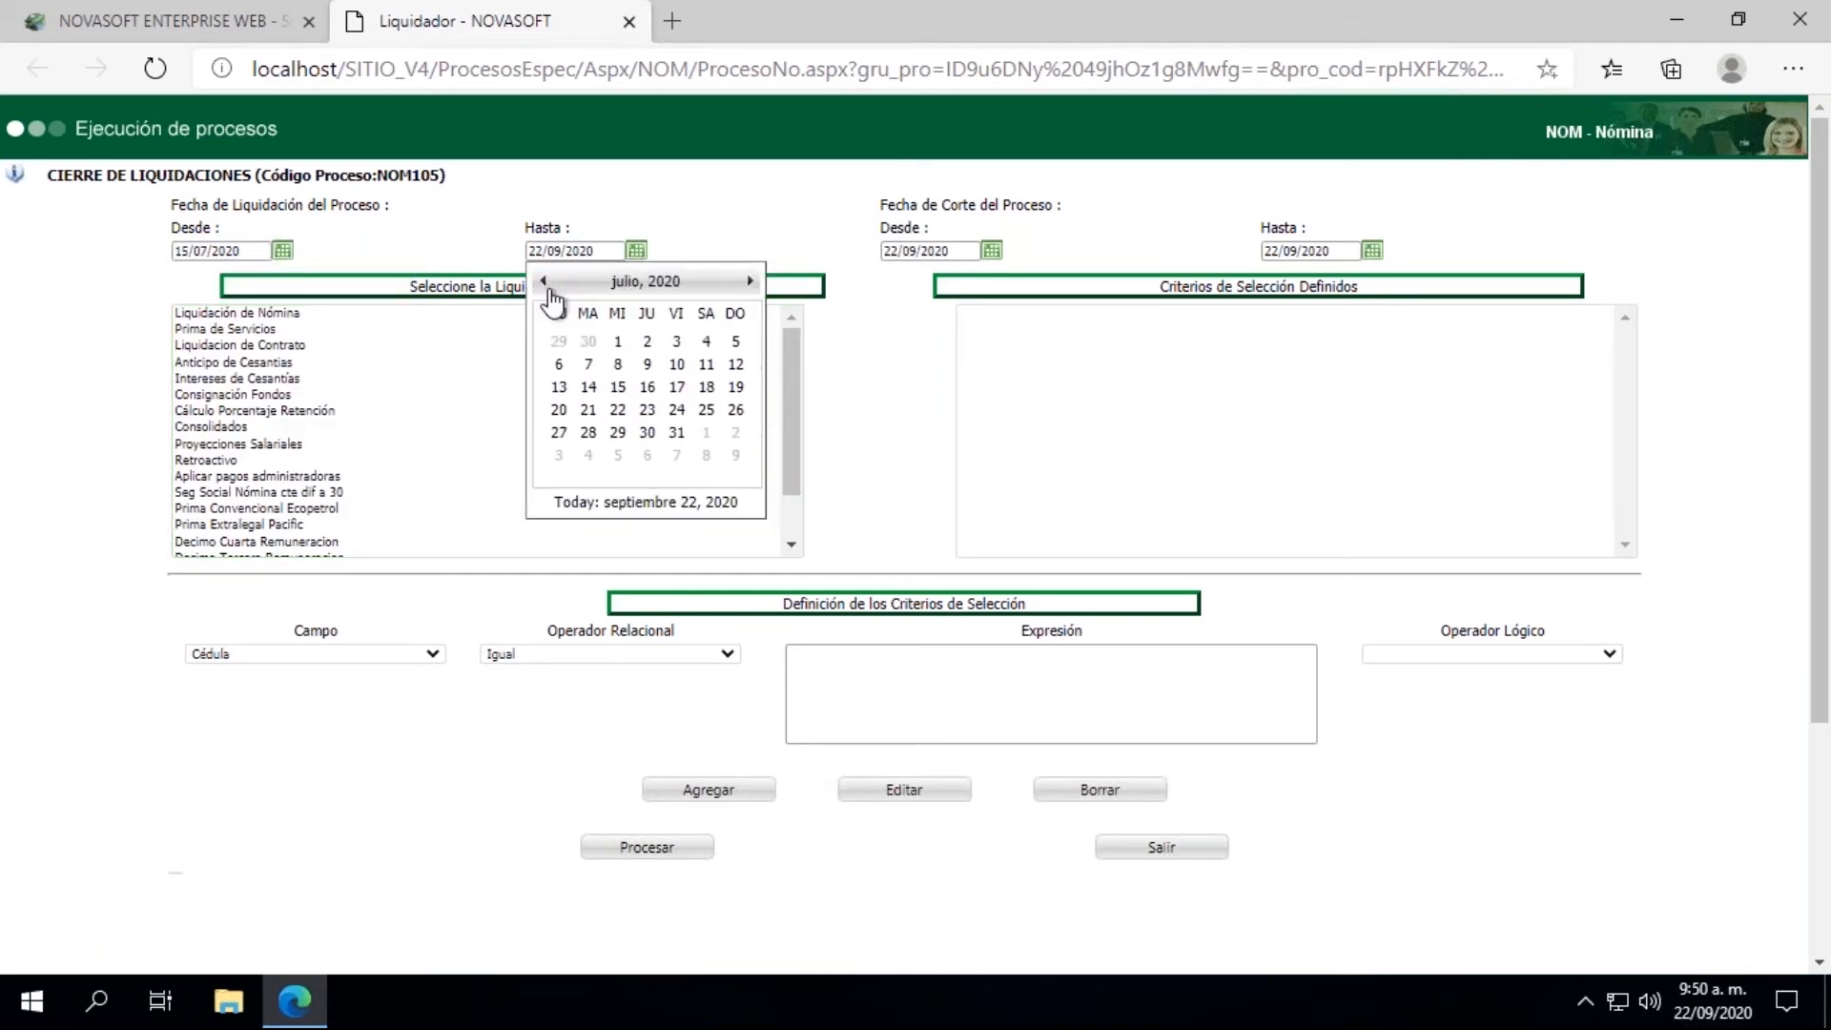
{"action": "left_click", "coordinate": [618, 386]}
Step: Set the closing process's Fecha de Corte range from 15/07/2020 to 15/07/2020
{"action": "left_click", "coordinate": [992, 251]}
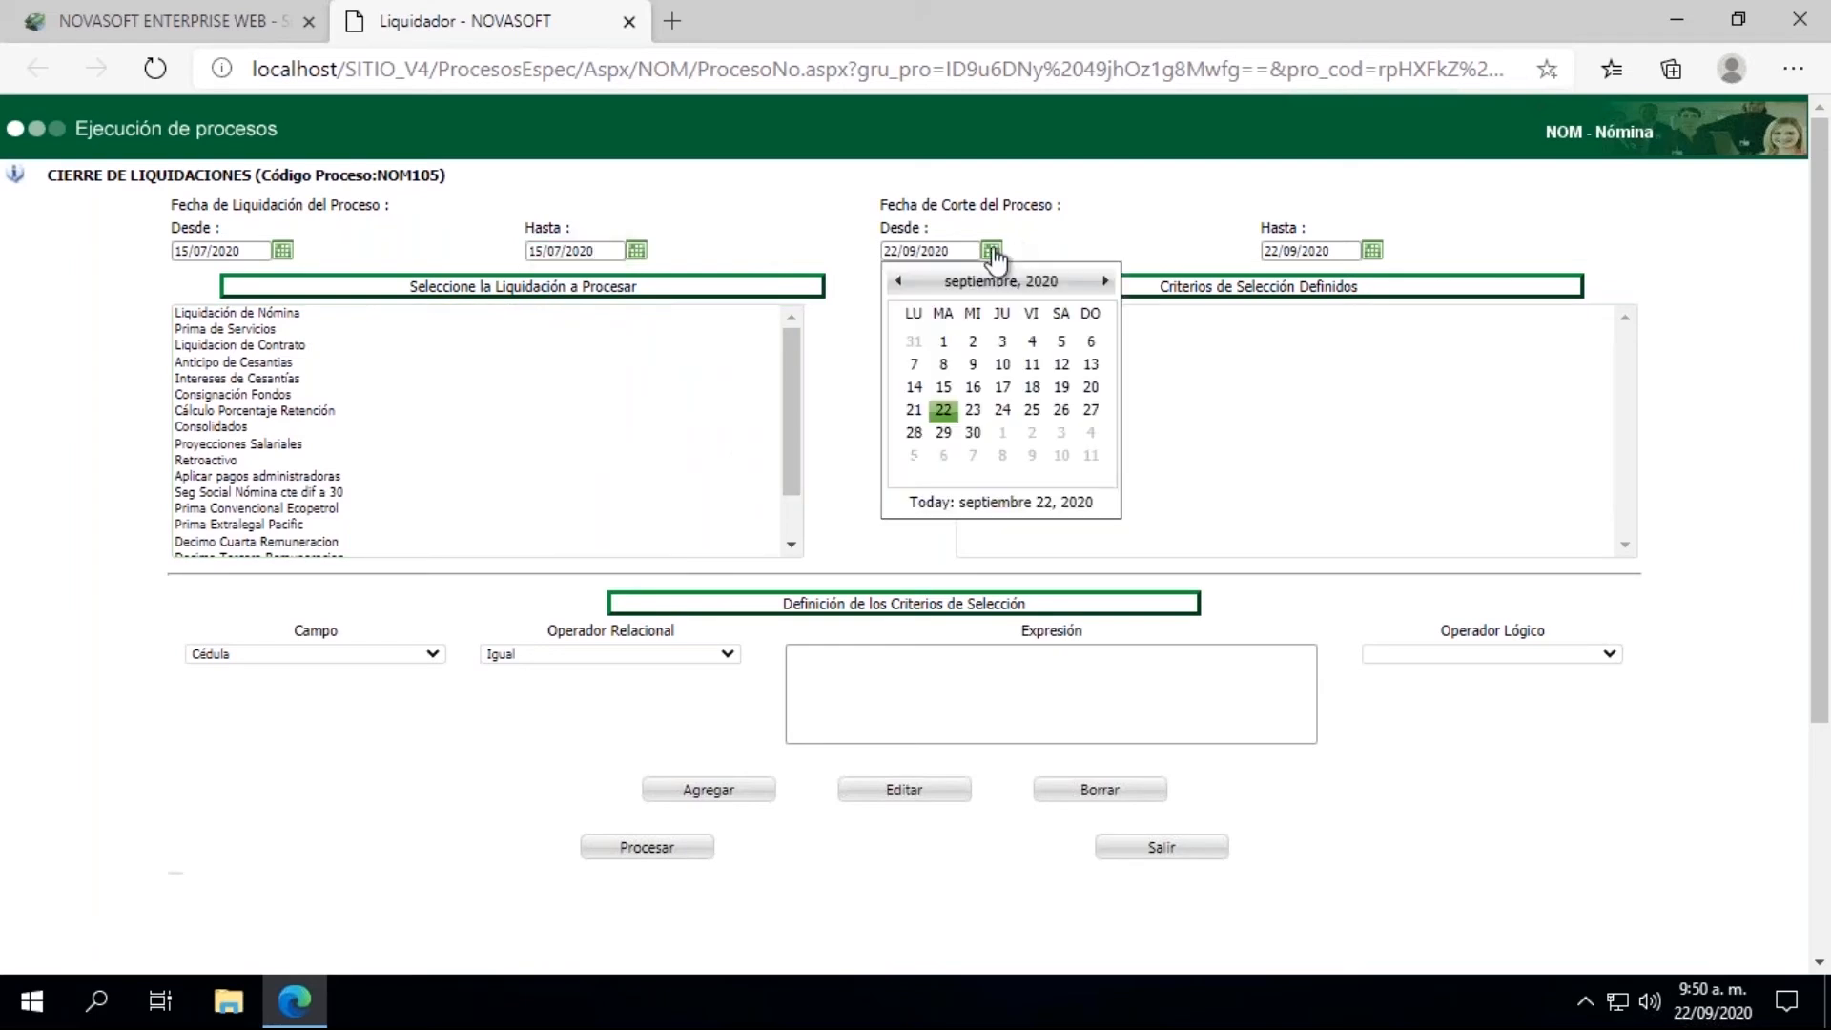
{"action": "left_click", "coordinate": [897, 281]}
{"action": "left_click", "coordinate": [898, 282]}
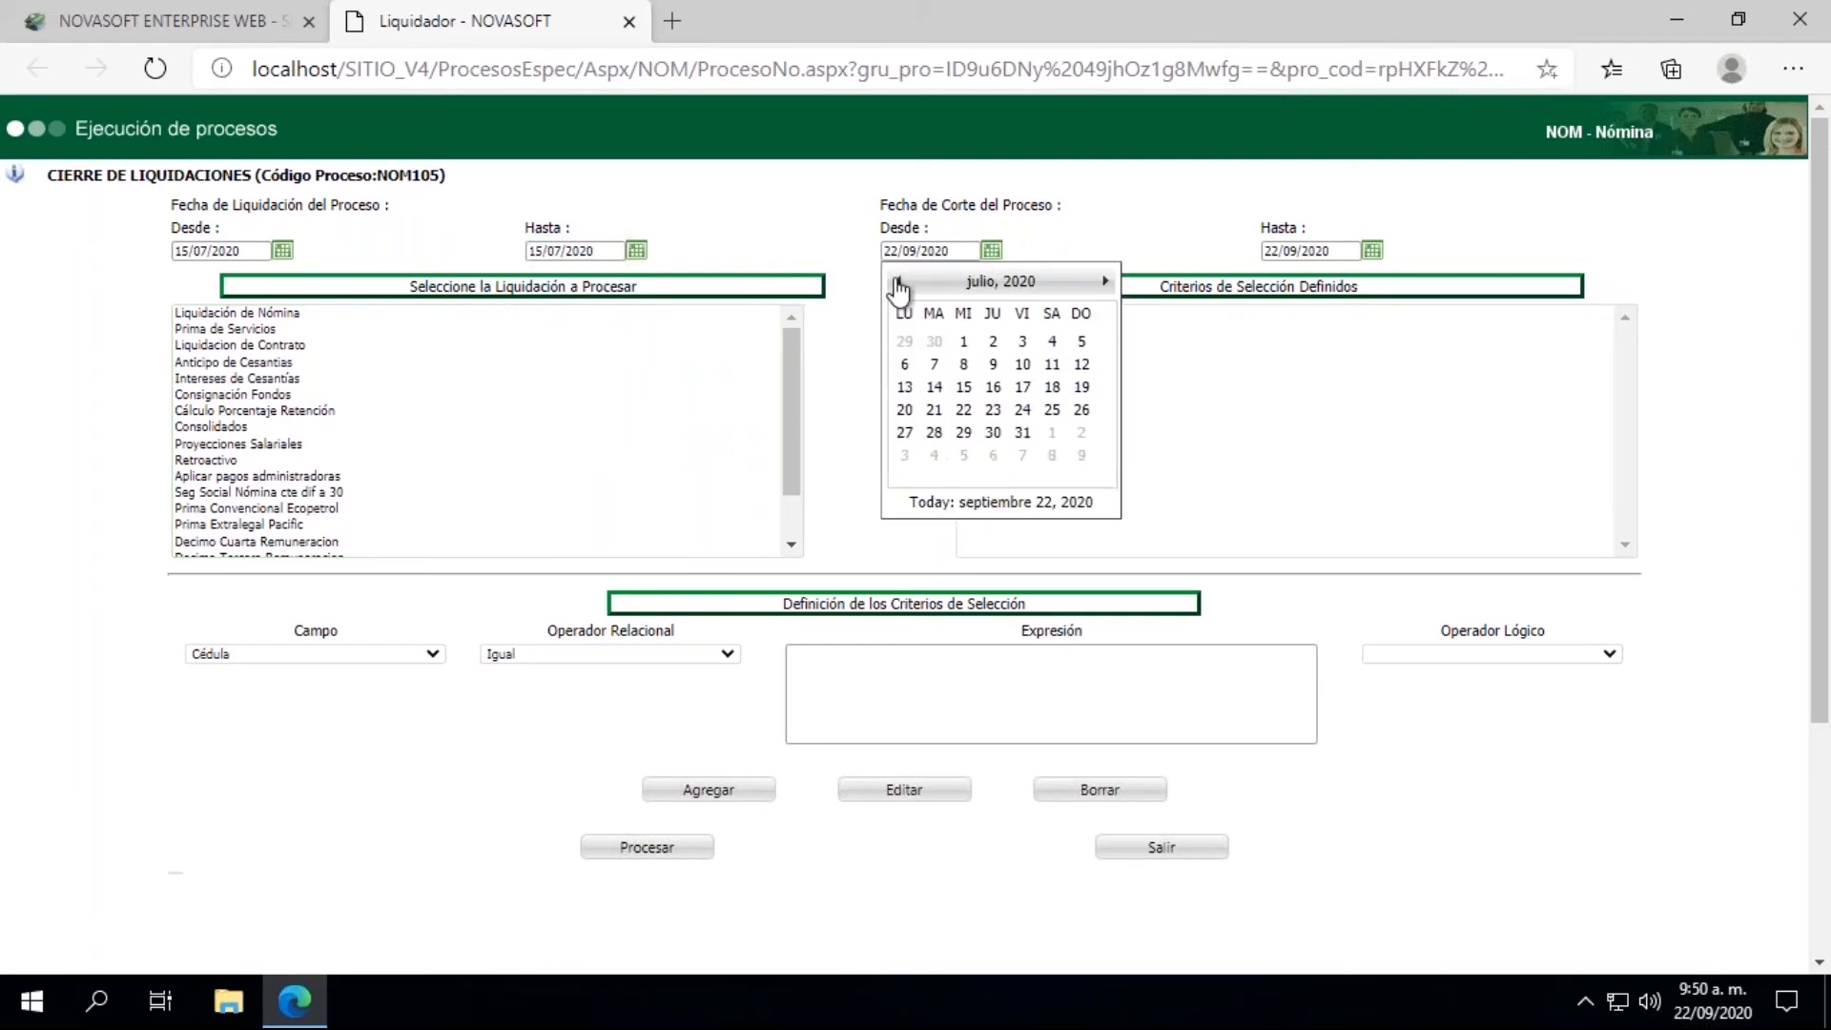
{"action": "left_click", "coordinate": [968, 388]}
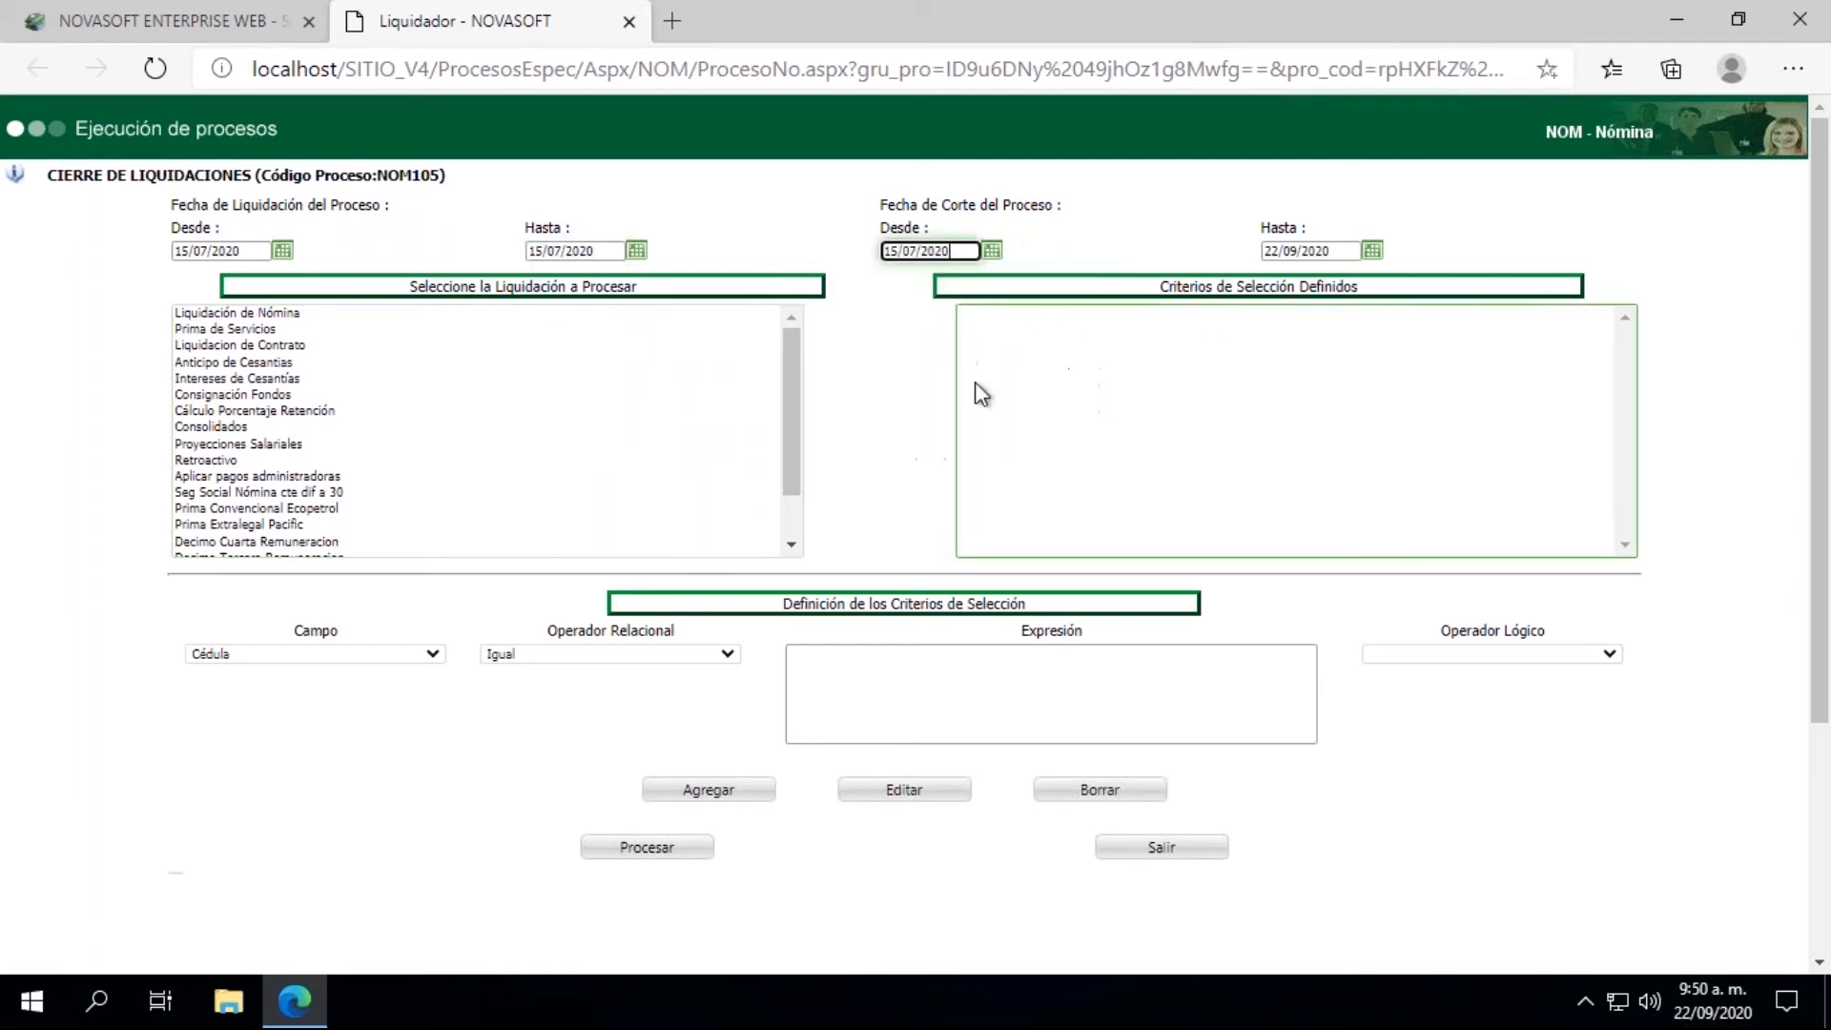
{"action": "left_click", "coordinate": [1371, 249]}
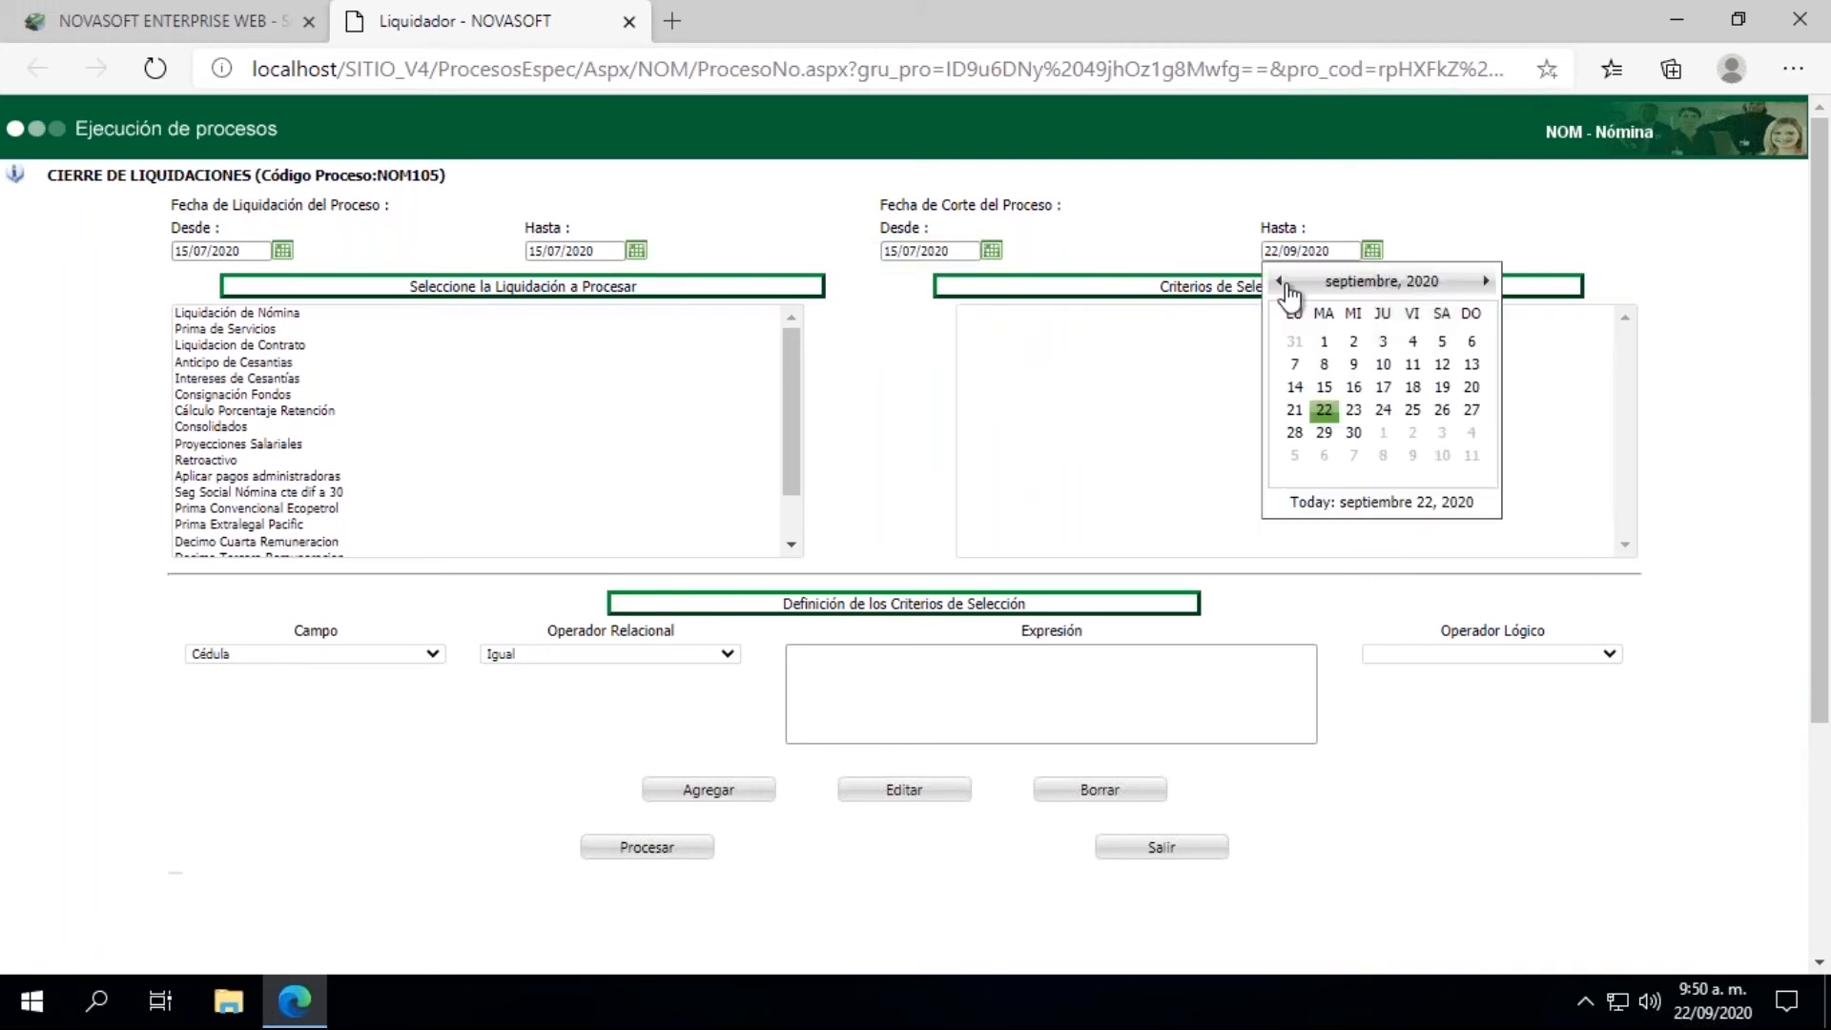
{"action": "left_click", "coordinate": [1280, 281]}
{"action": "left_click", "coordinate": [1280, 282]}
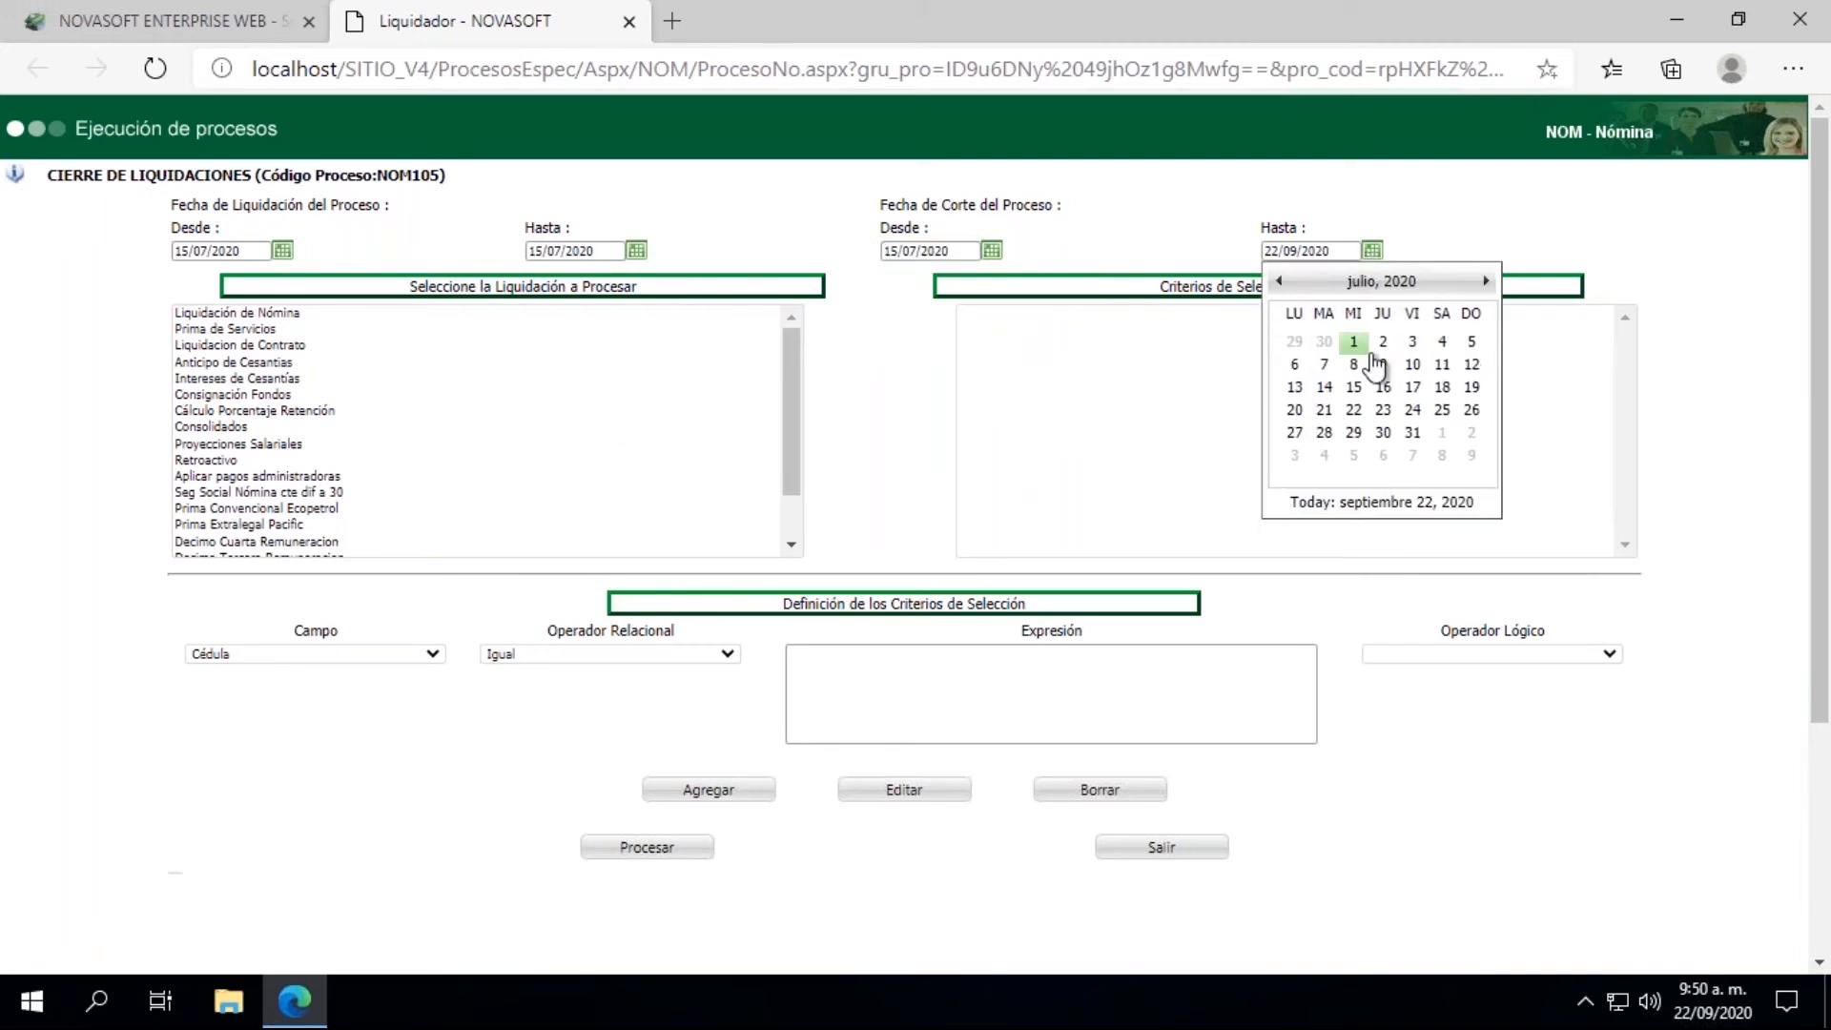
{"action": "left_click", "coordinate": [1356, 388]}
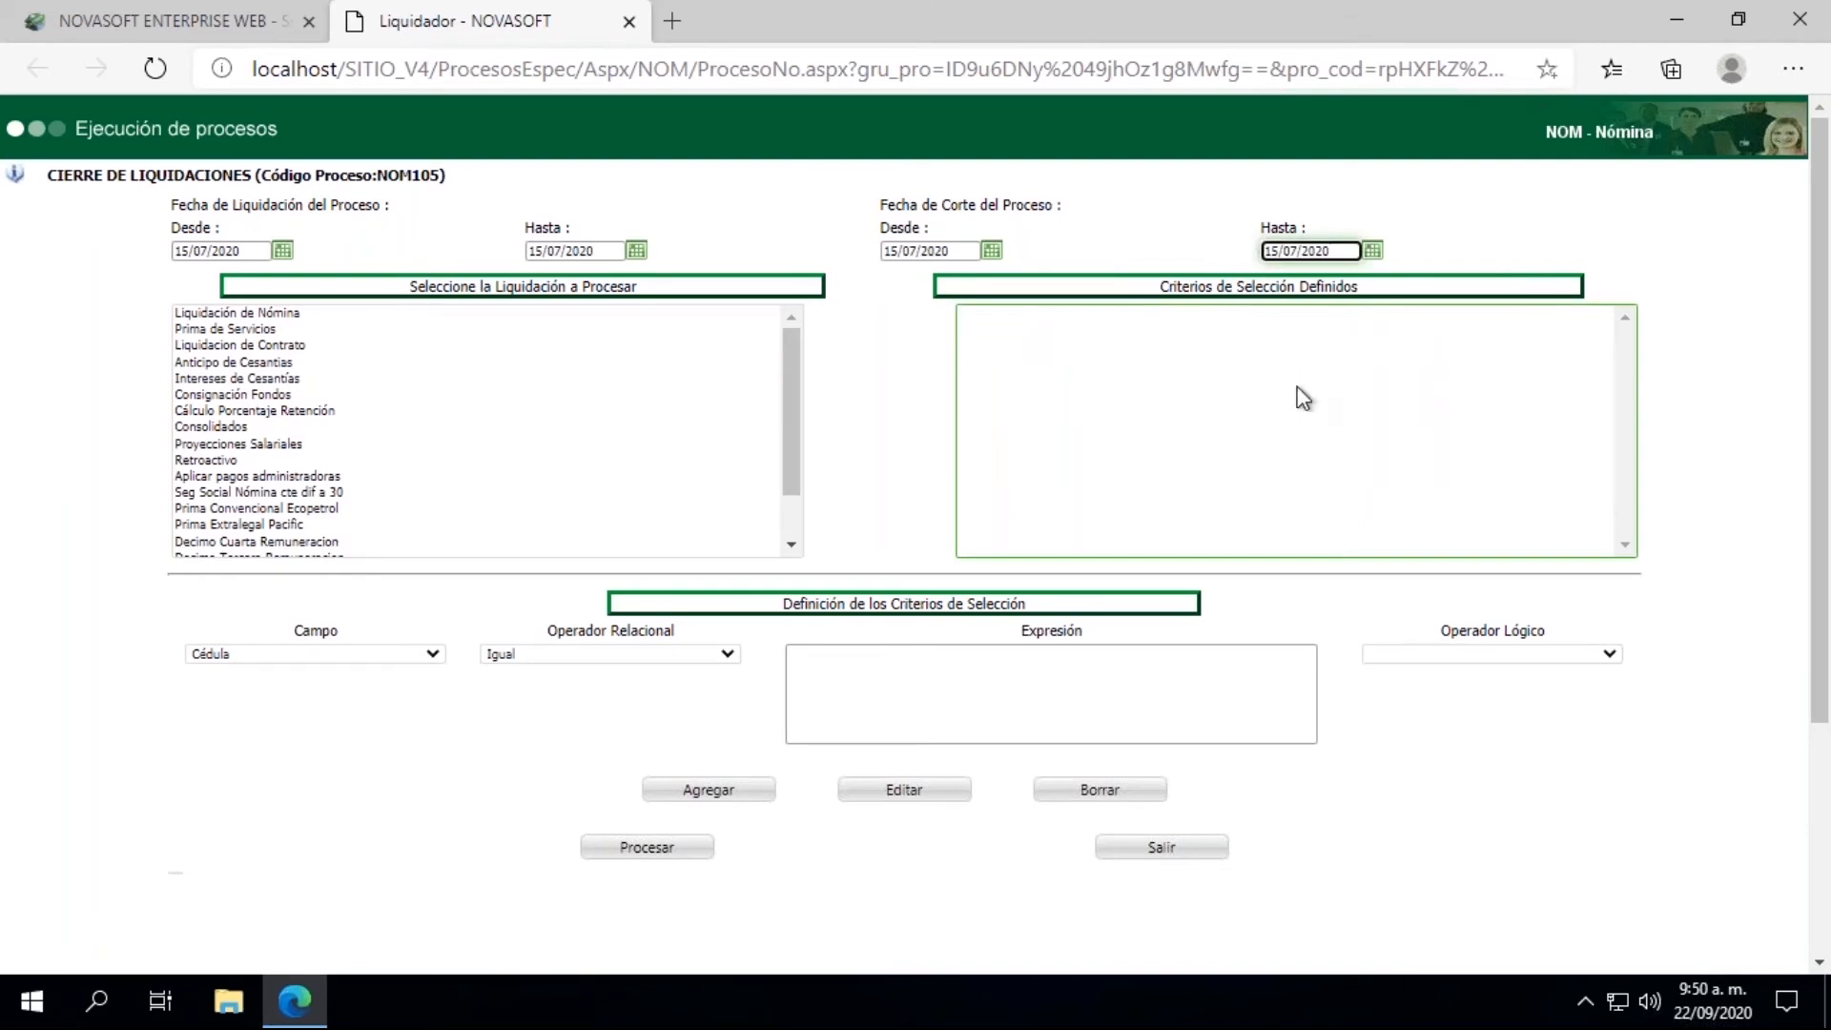
Step: Run the closing for Liquidación de Nómina, then close its result window and the closing page
{"action": "left_click", "coordinate": [287, 312]}
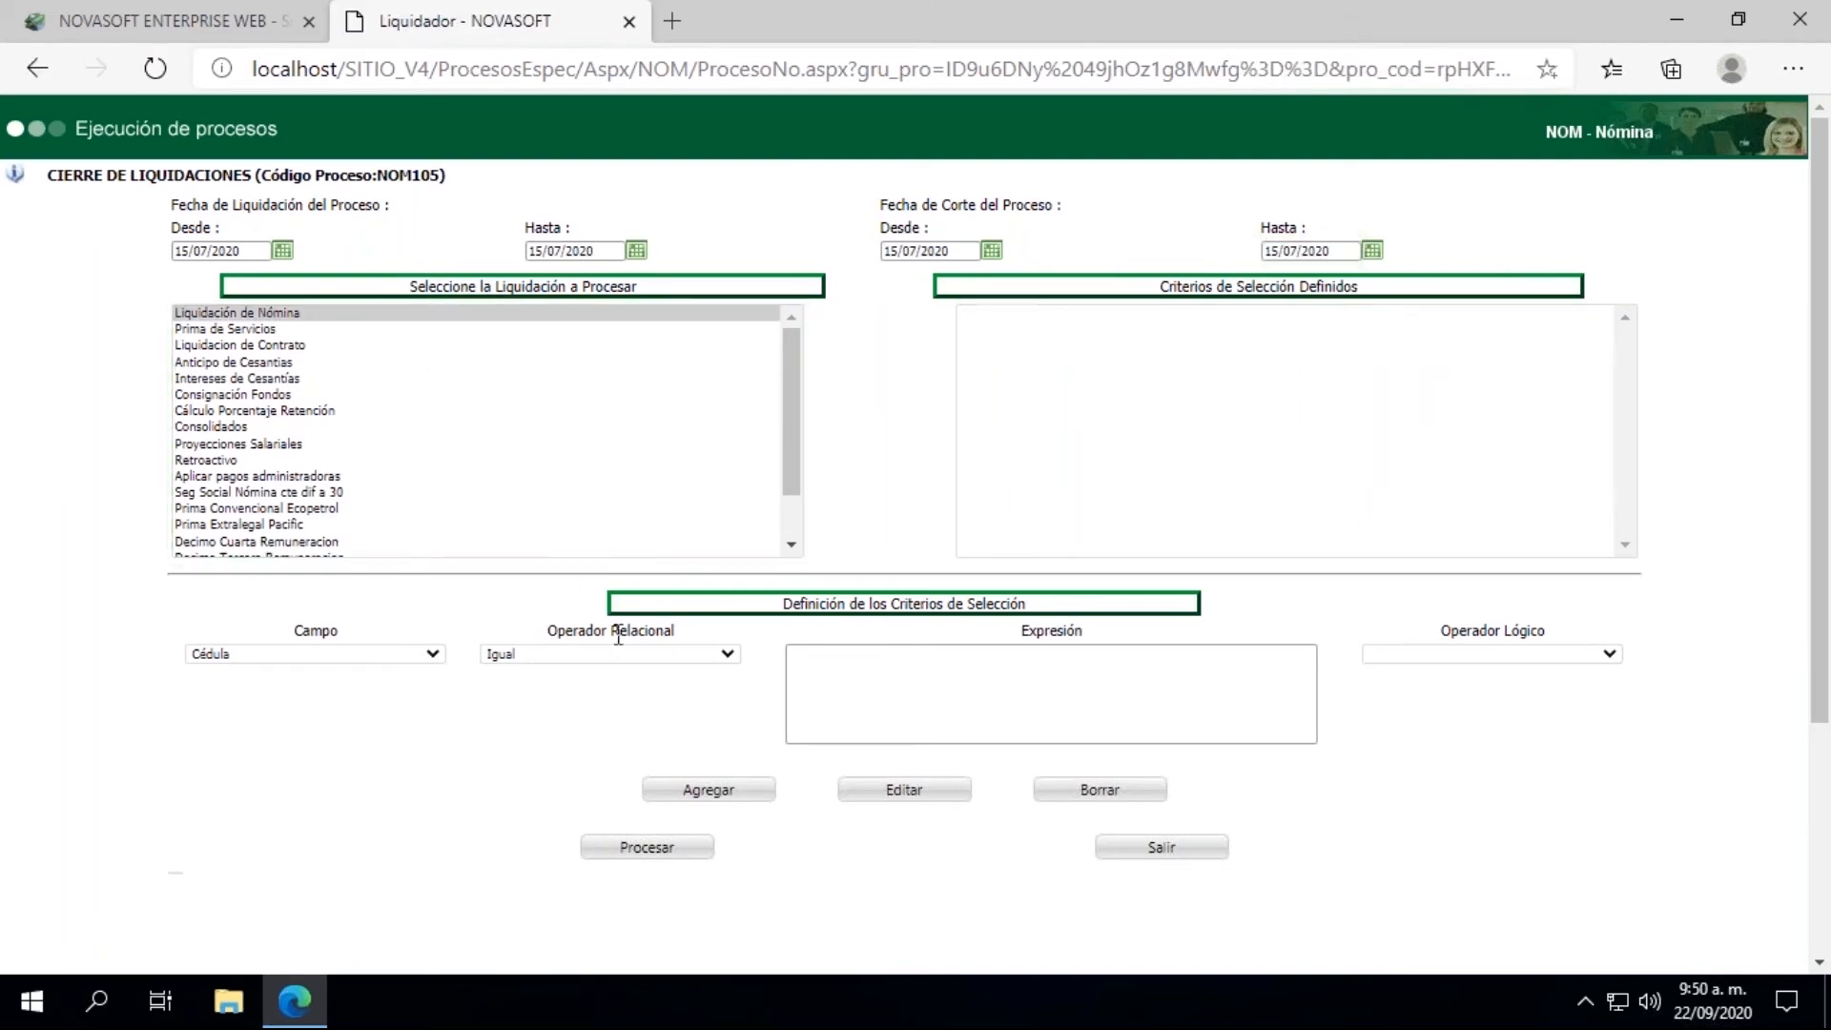
{"action": "left_click", "coordinate": [645, 849]}
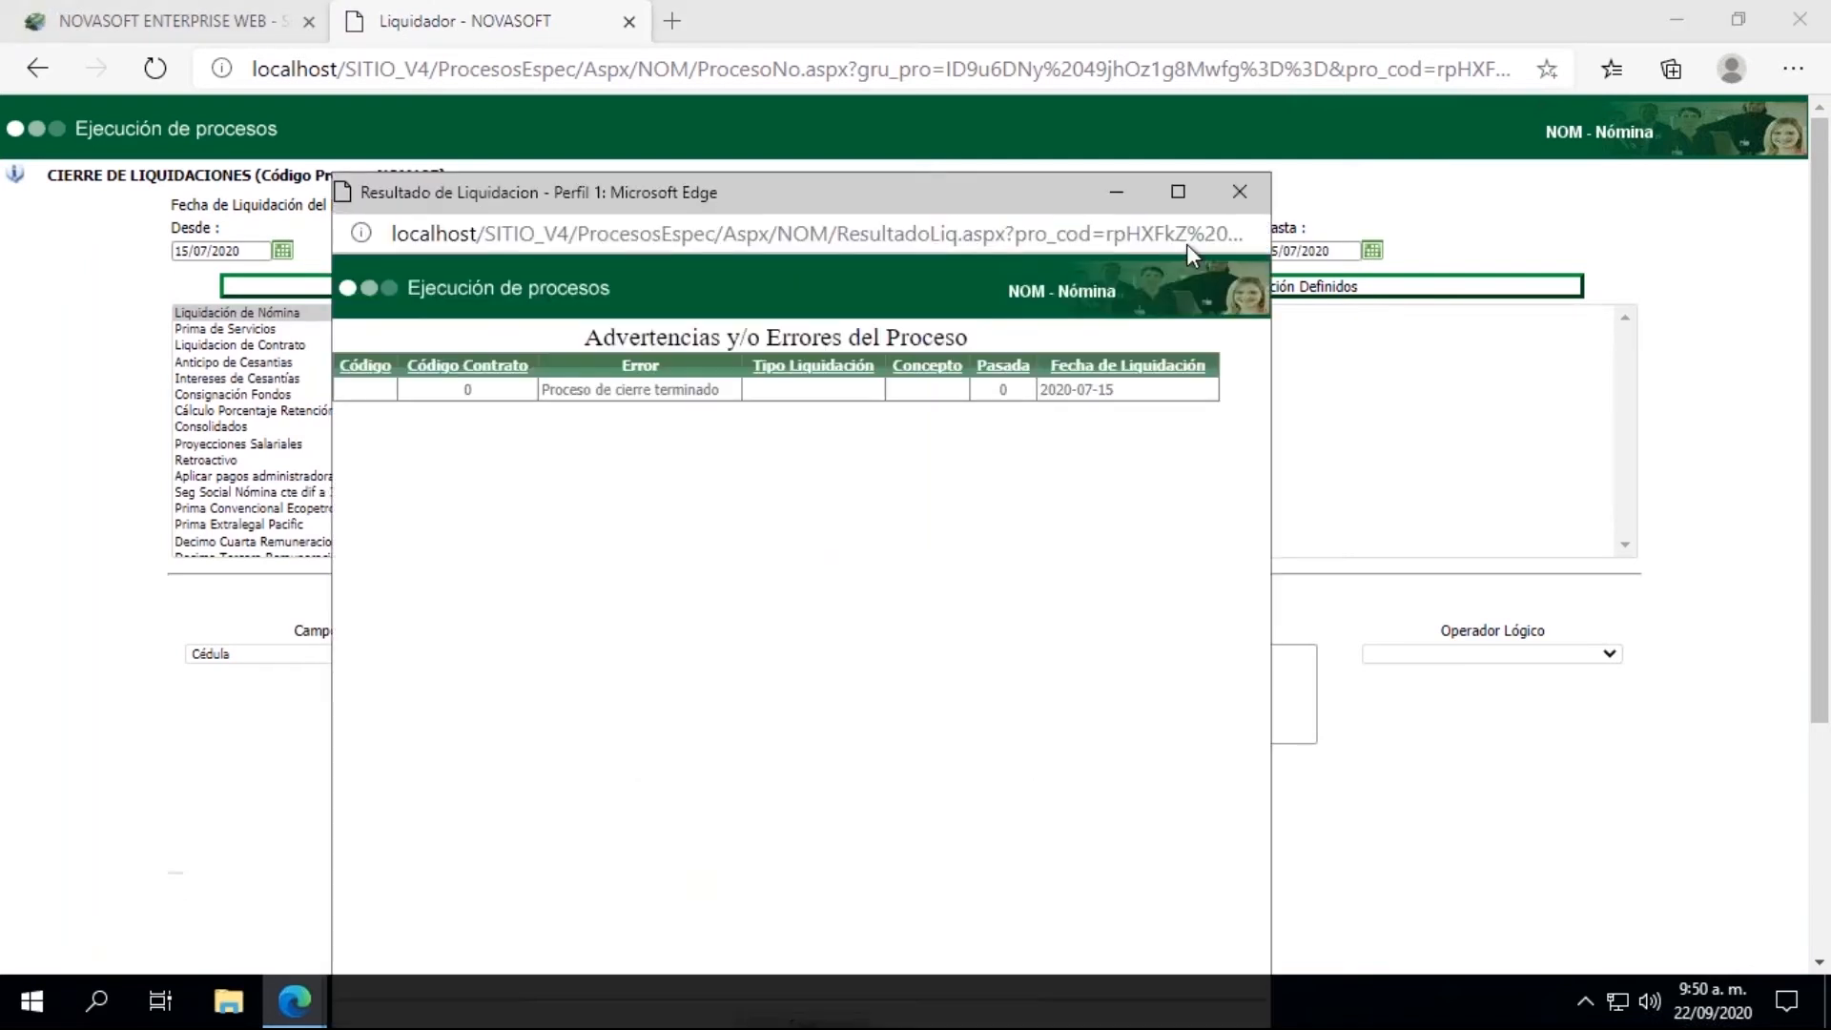
{"action": "left_click", "coordinate": [1239, 192]}
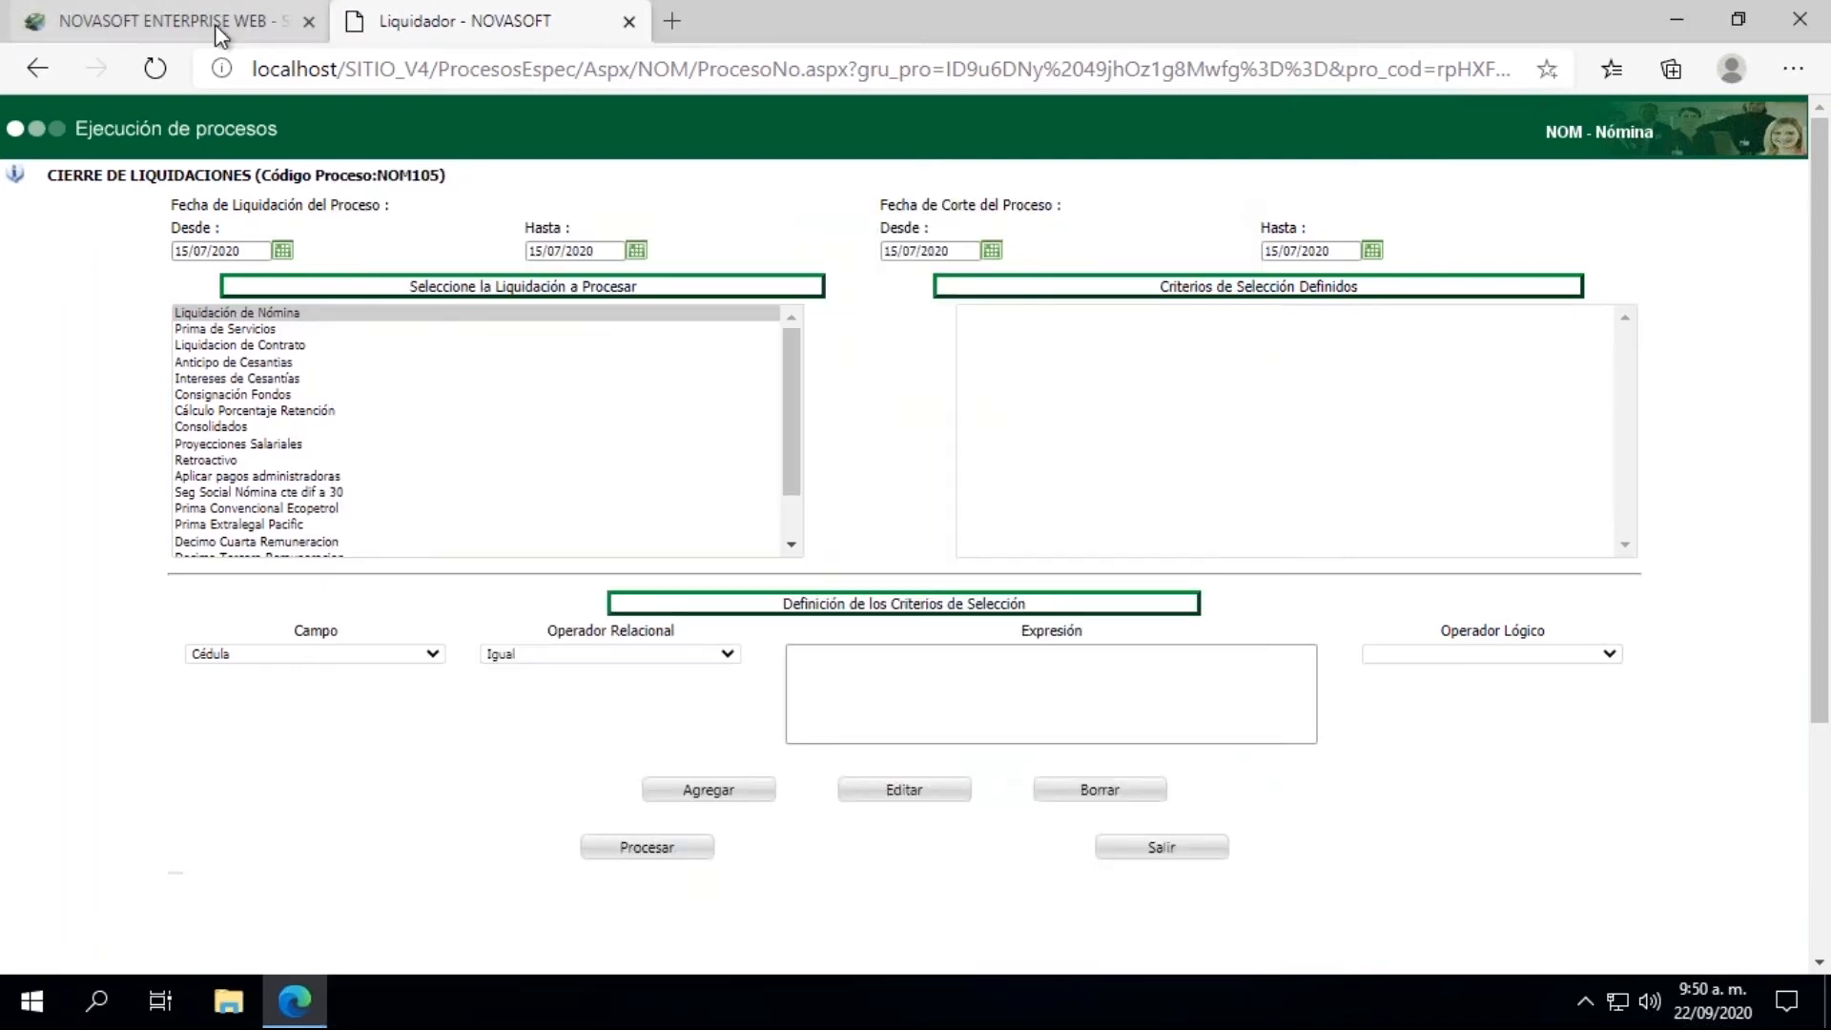
{"action": "left_click", "coordinate": [628, 21]}
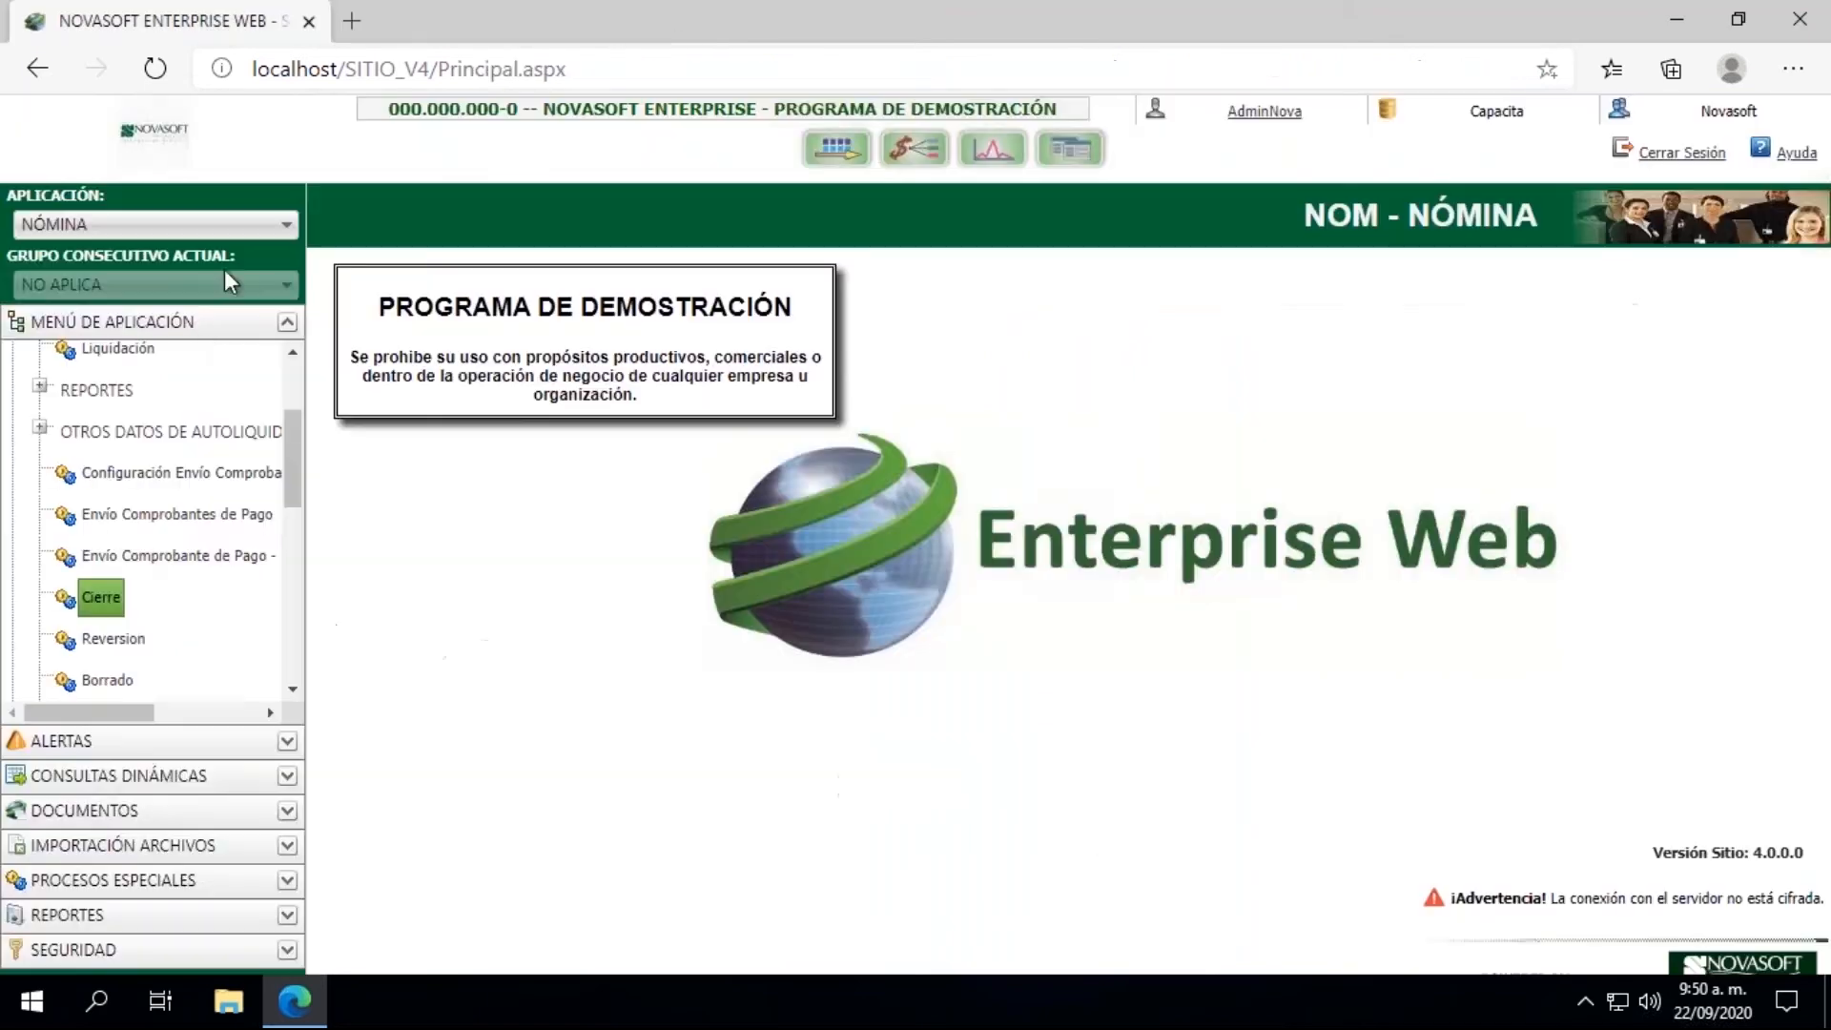
Step: Open the Liquidación process and set both Fecha de Liquidación and Fecha de Corte to 15/08/2020
{"action": "left_click", "coordinate": [114, 349]}
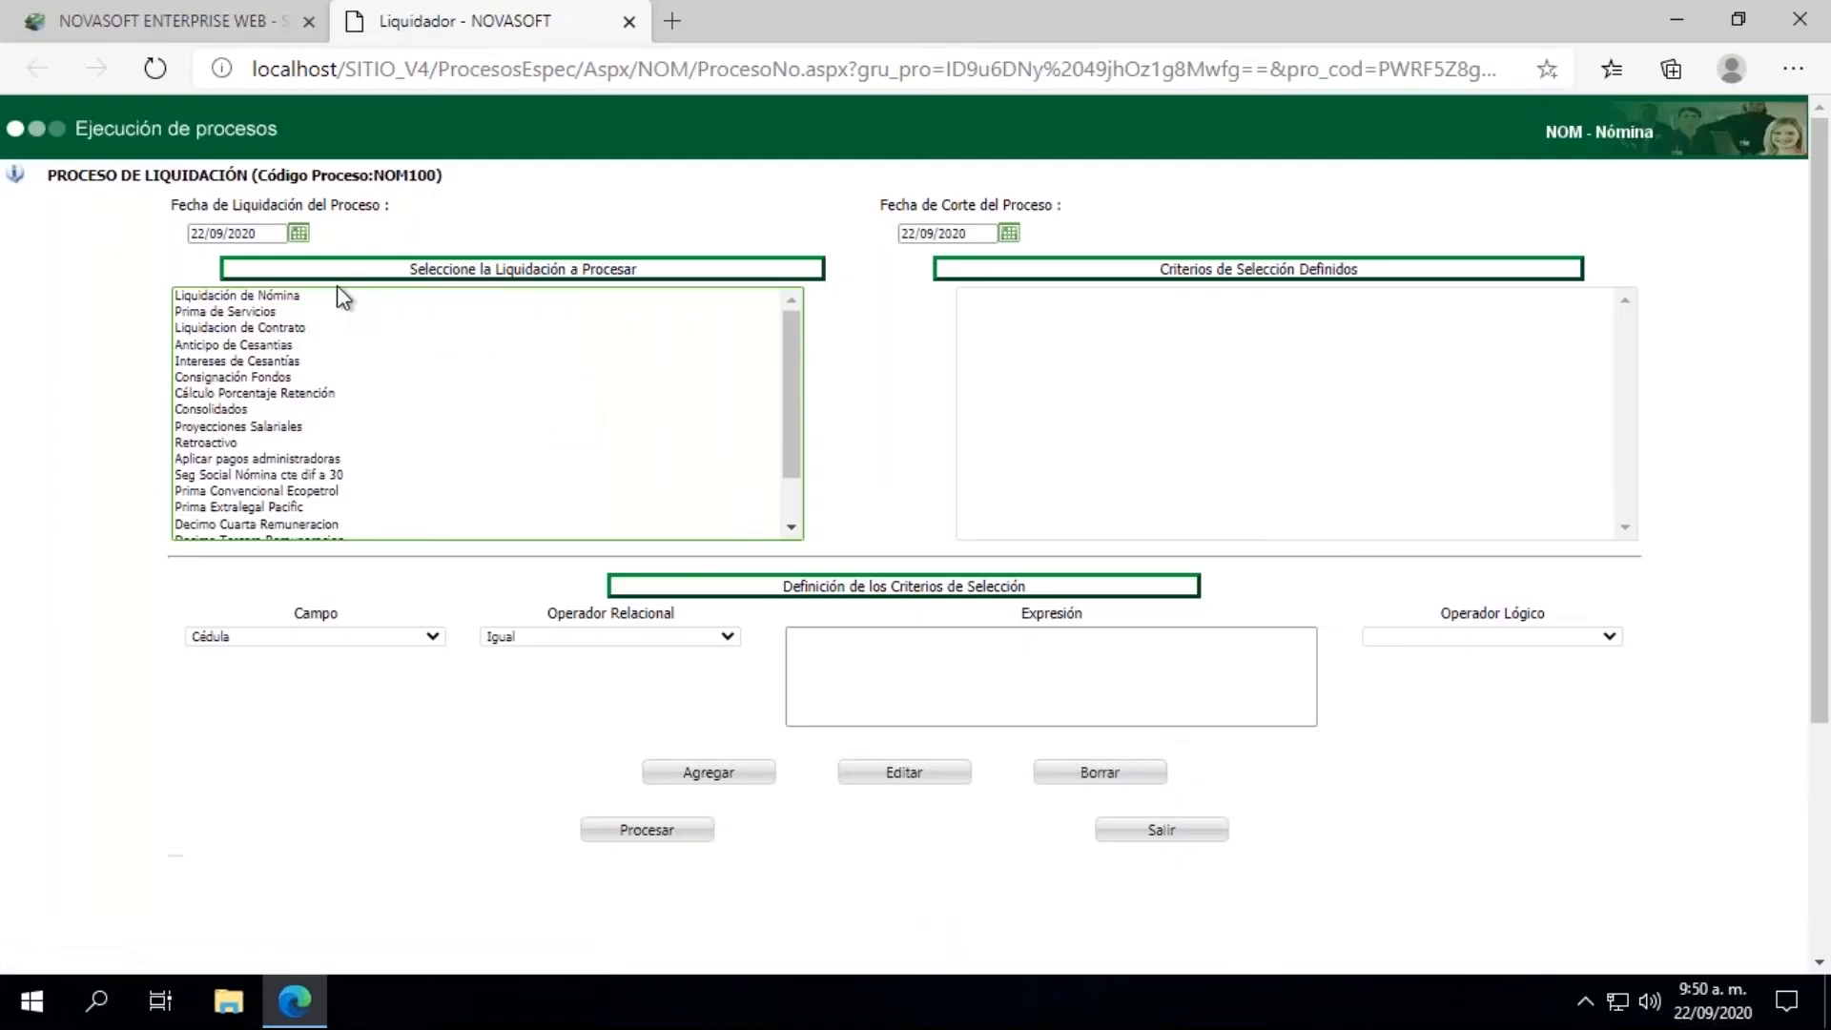
{"action": "left_click", "coordinate": [297, 232]}
{"action": "left_click", "coordinate": [206, 265]}
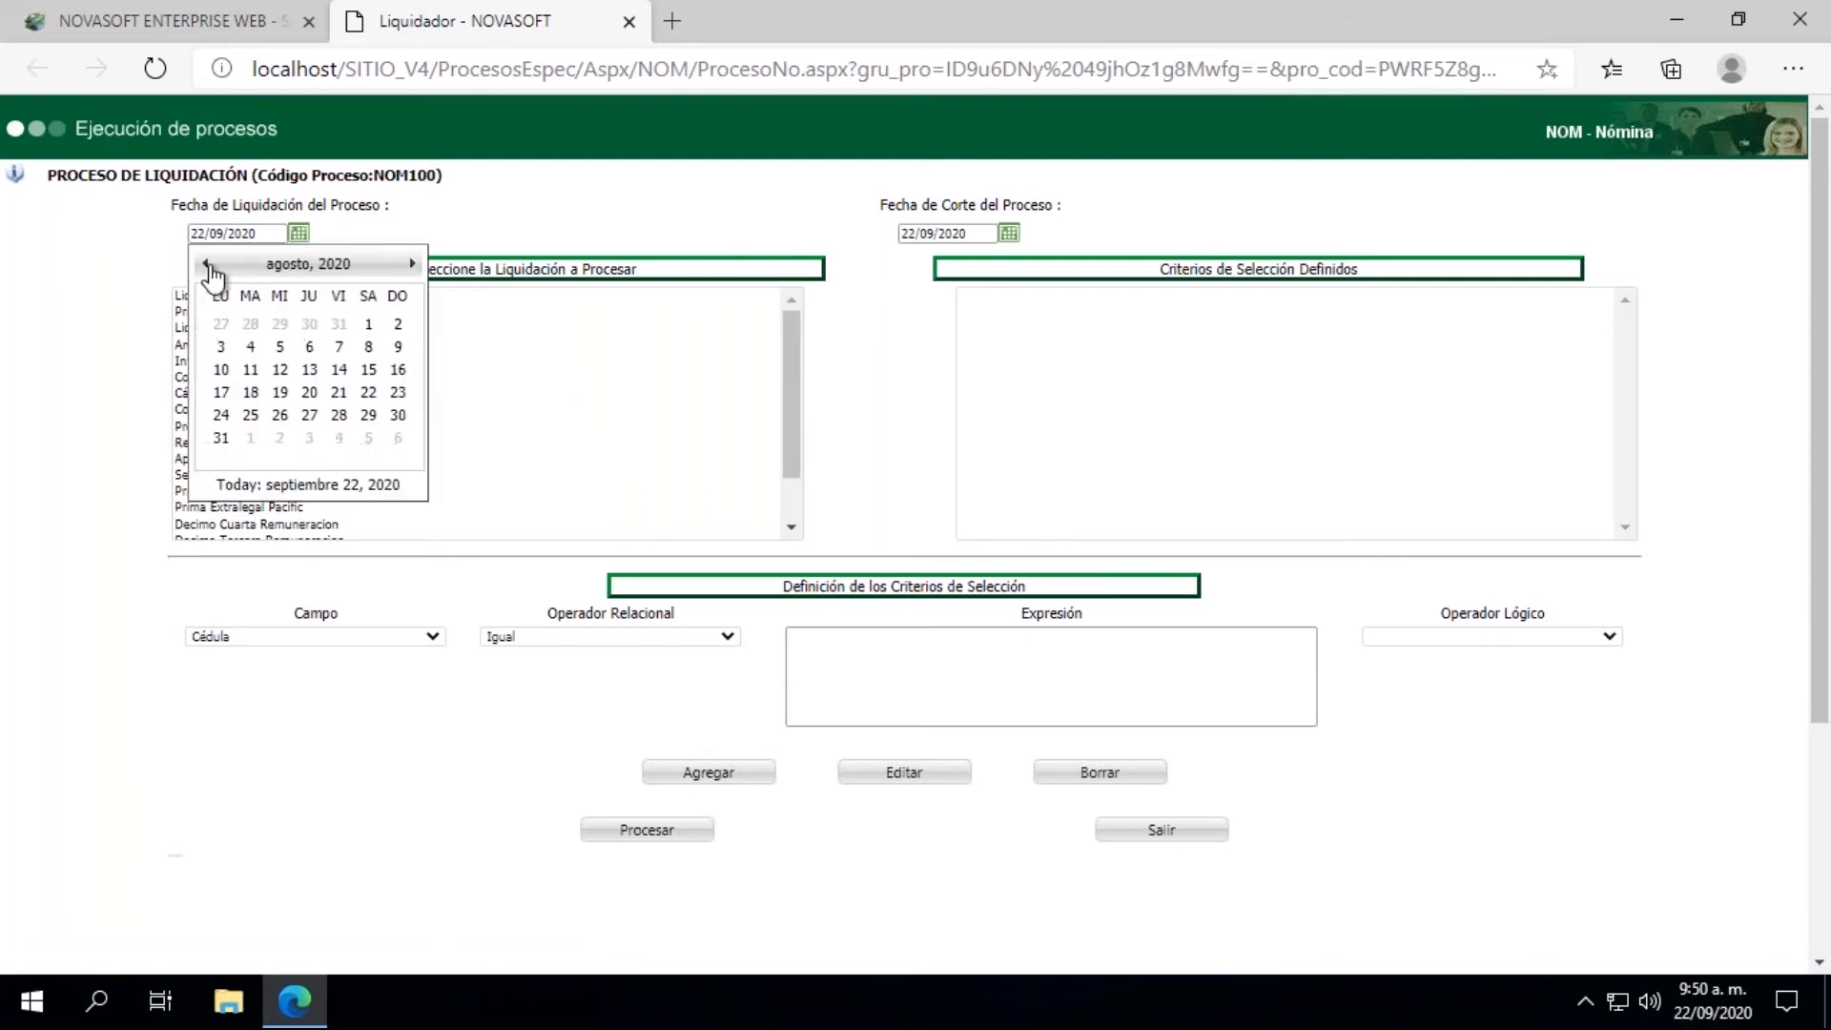
{"action": "left_click", "coordinate": [369, 371]}
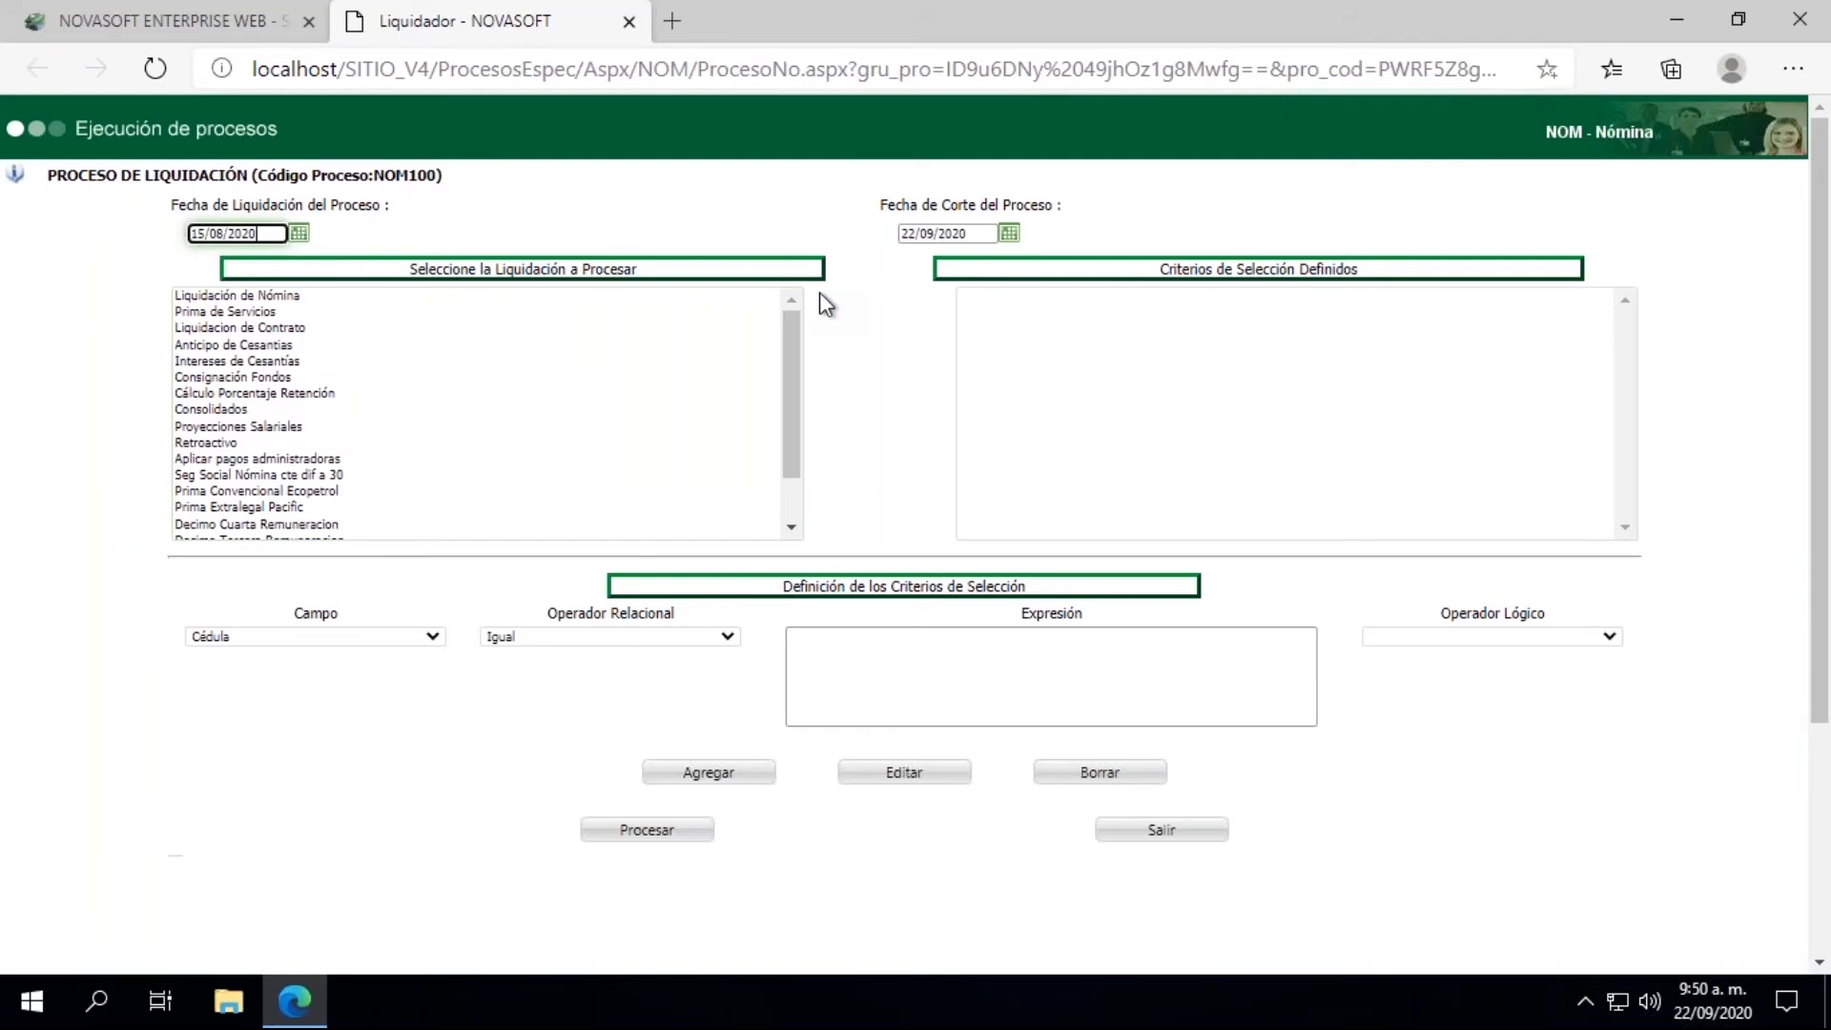
{"action": "left_click", "coordinate": [1009, 235]}
{"action": "left_click", "coordinate": [915, 265]}
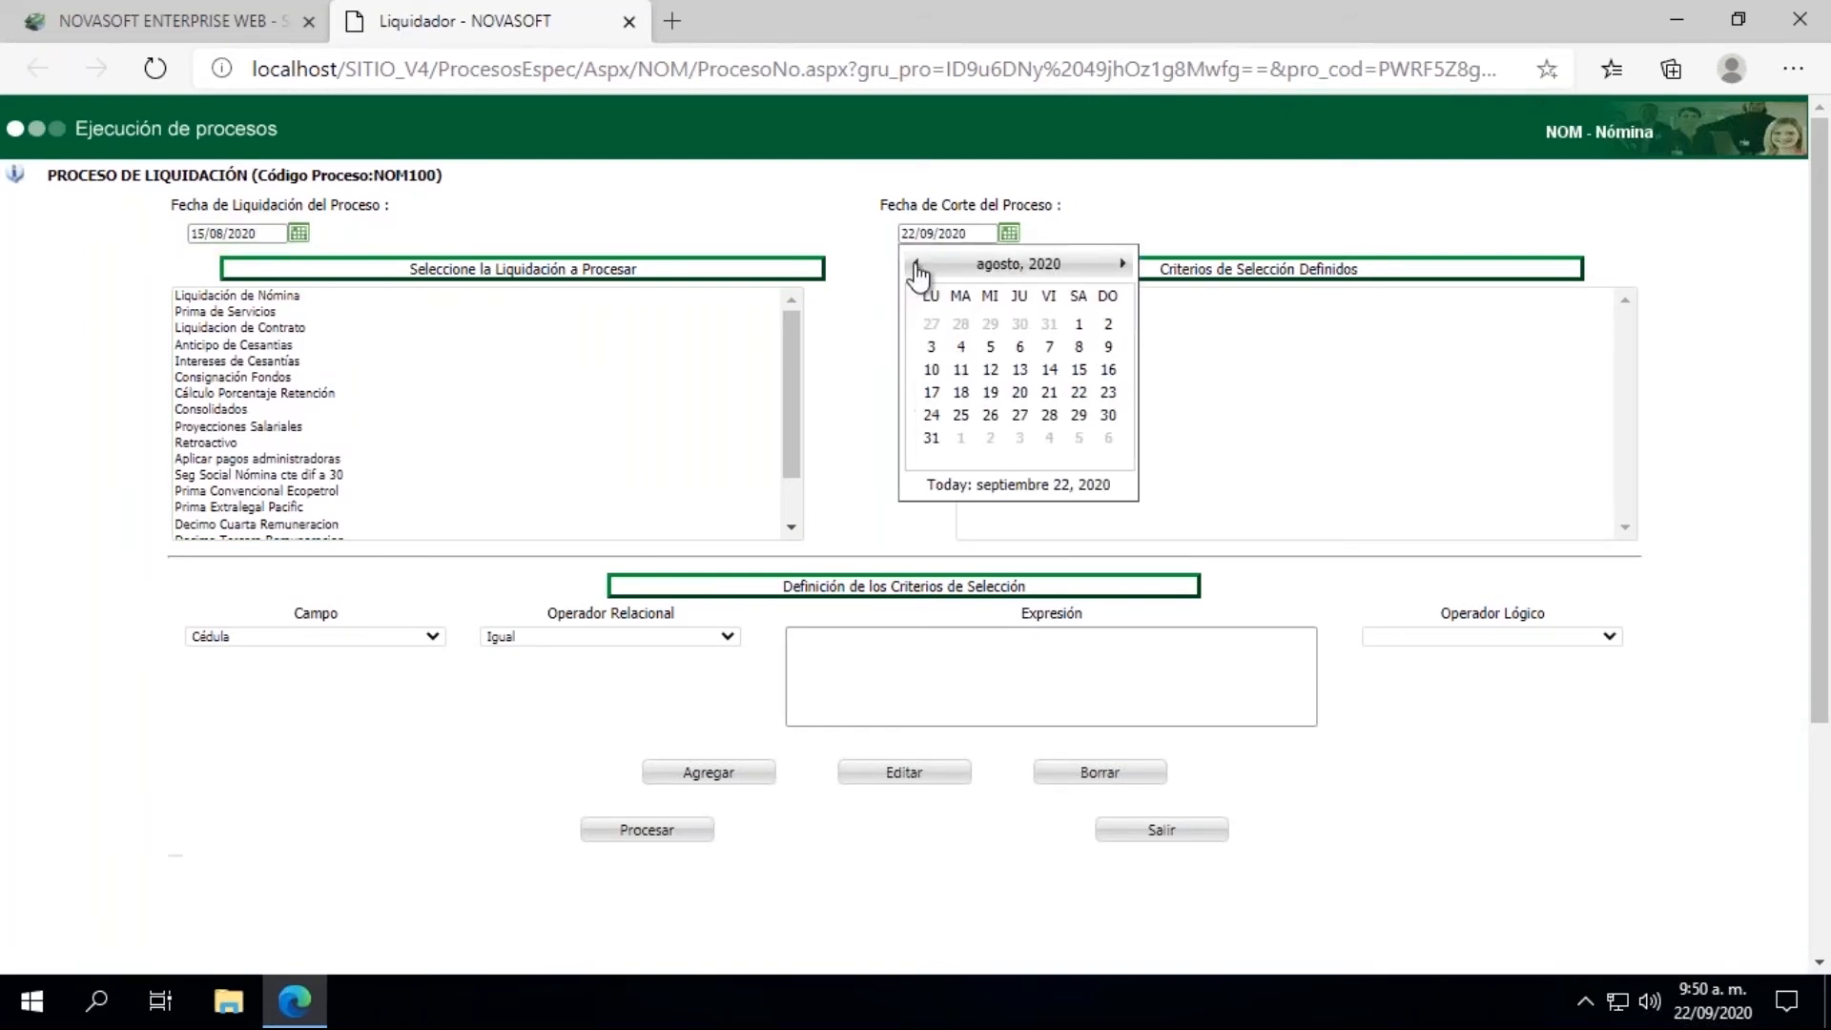
{"action": "left_click", "coordinate": [1081, 372]}
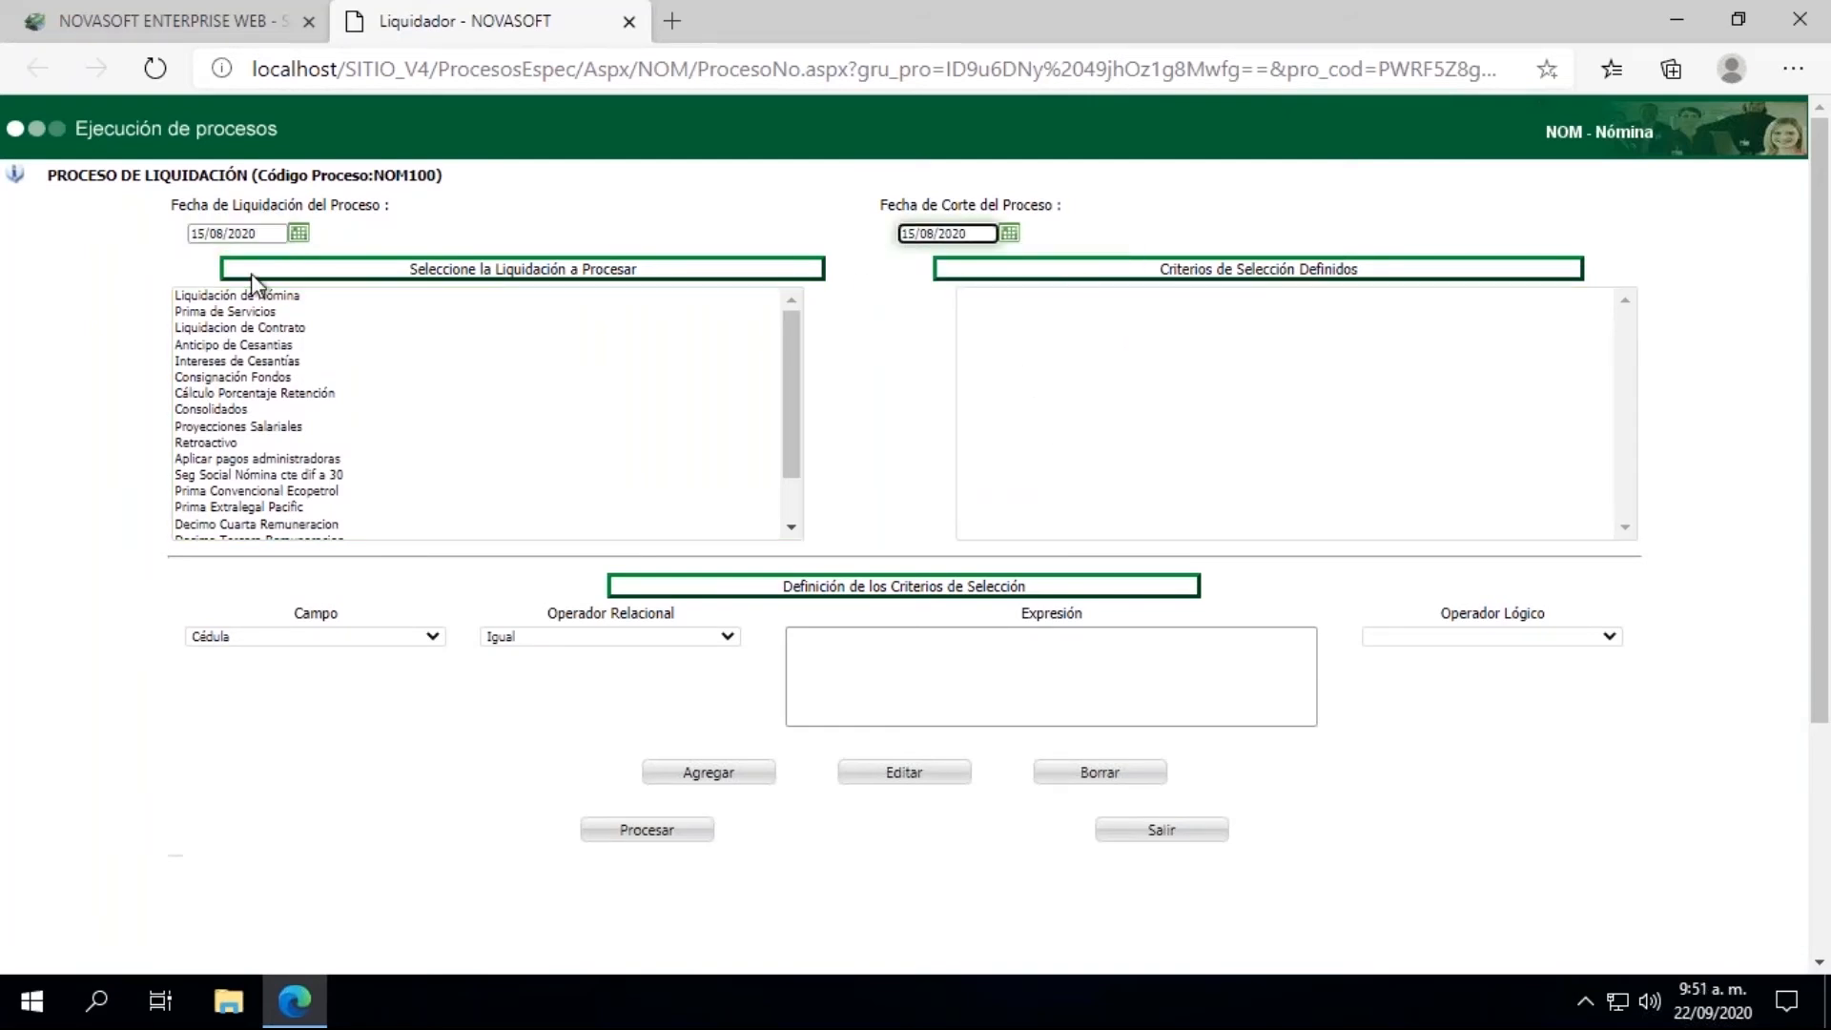
Step: Return to the main Novasoft page and open Pagos Lotes Nomina Privada under Liquidacion
{"action": "left_click", "coordinate": [203, 27]}
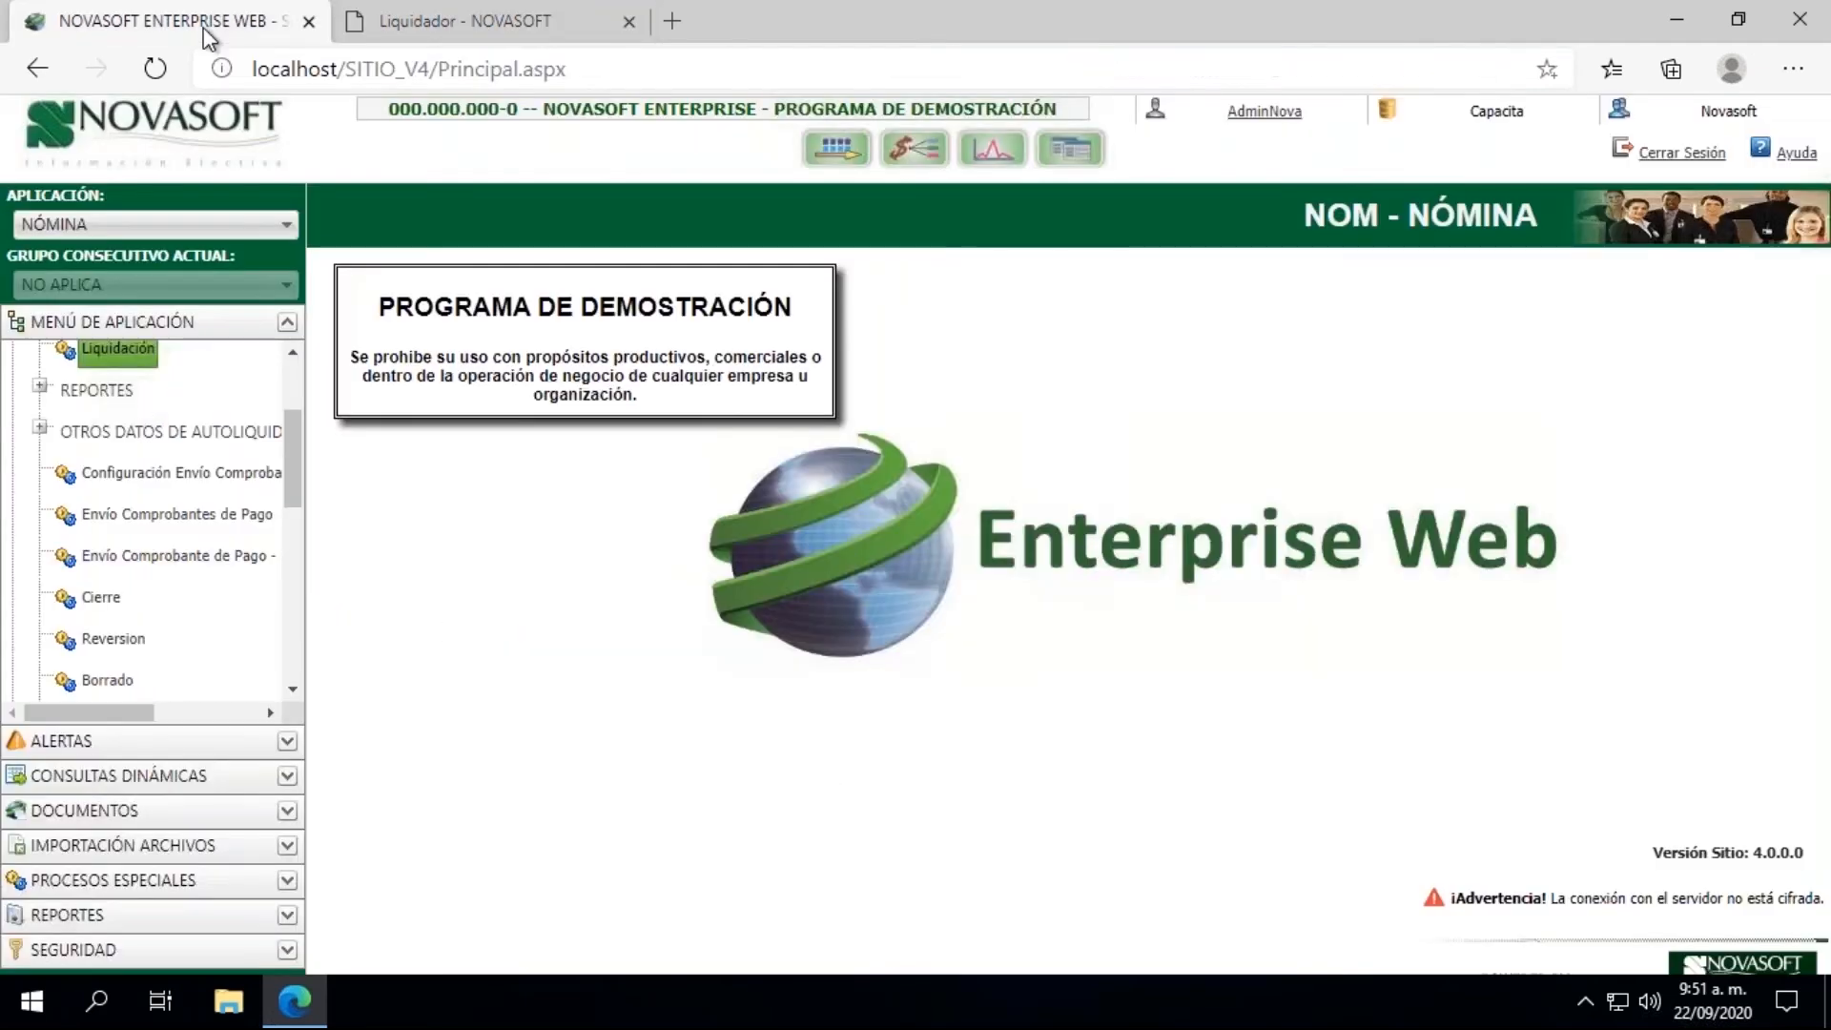
{"action": "left_click_drag", "start_coordinate": [298, 449], "coordinate": [296, 393]}
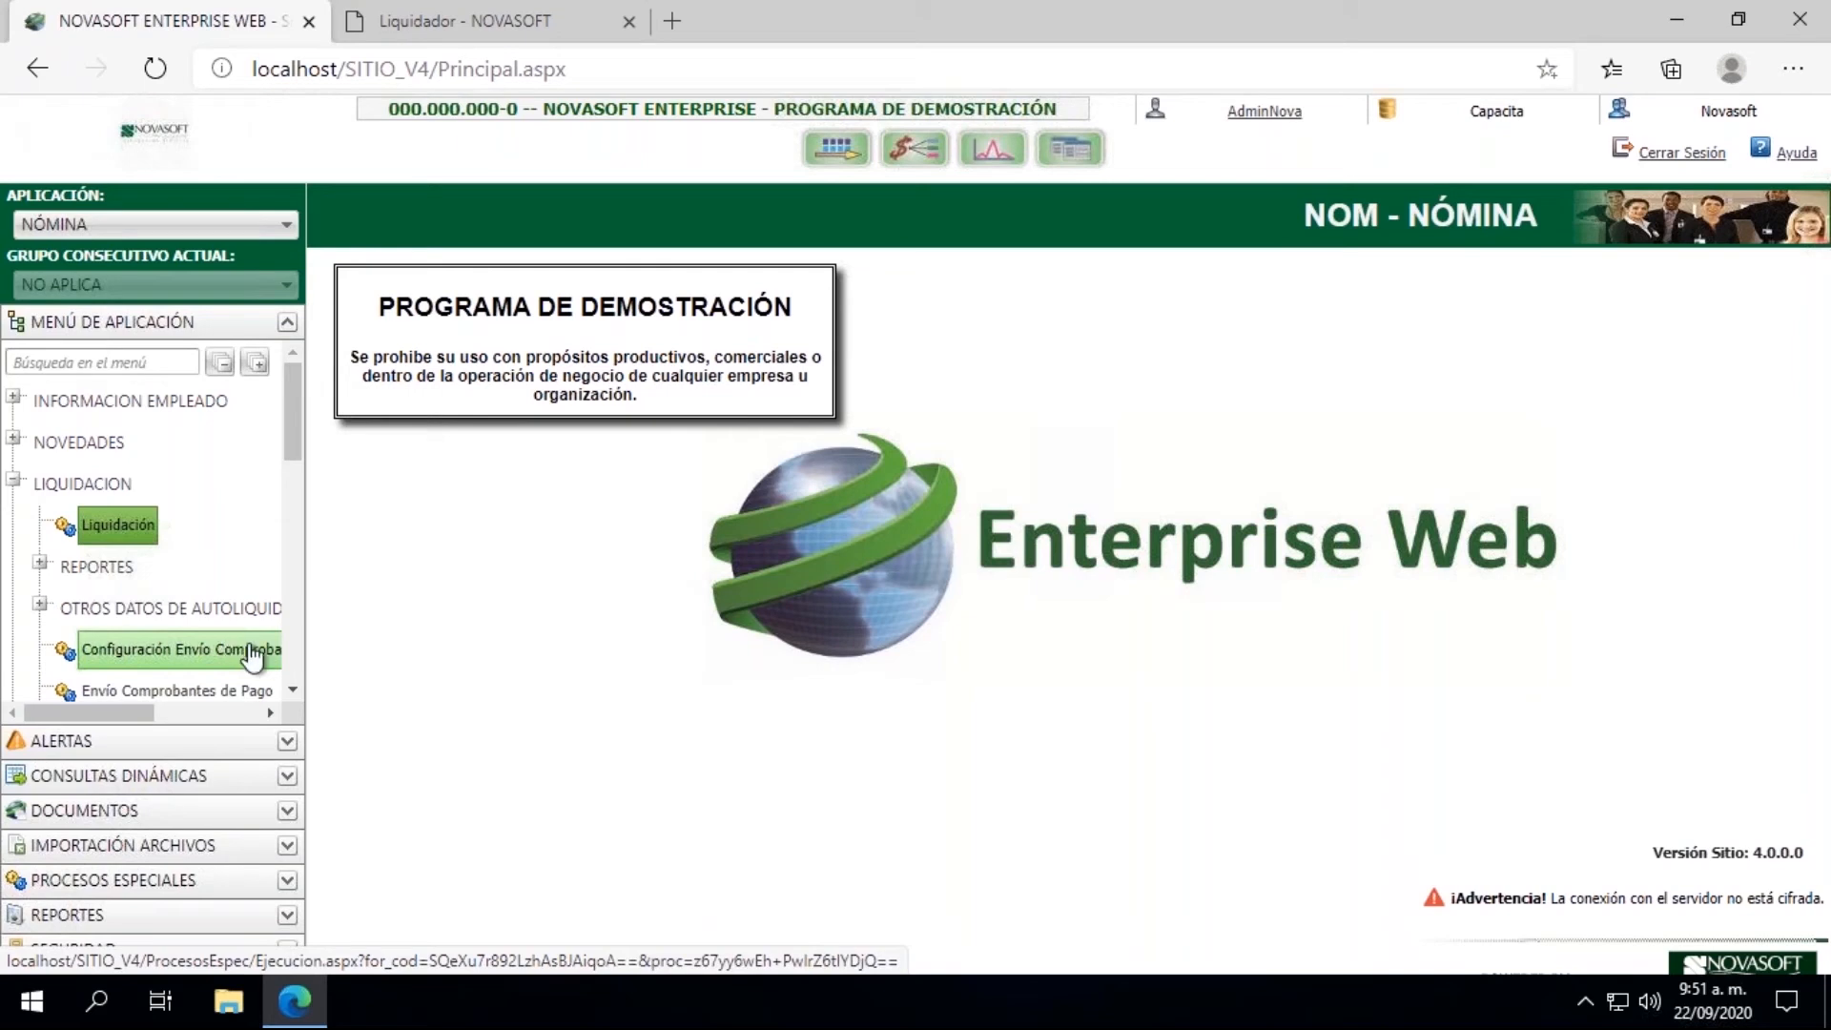
{"action": "left_click", "coordinate": [293, 689]}
{"action": "left_click", "coordinate": [294, 689]}
{"action": "left_click_drag", "start_coordinate": [296, 694], "coordinate": [296, 694]}
{"action": "left_click", "coordinate": [295, 693]}
{"action": "left_click", "coordinate": [296, 693]}
{"action": "left_click", "coordinate": [295, 693]}
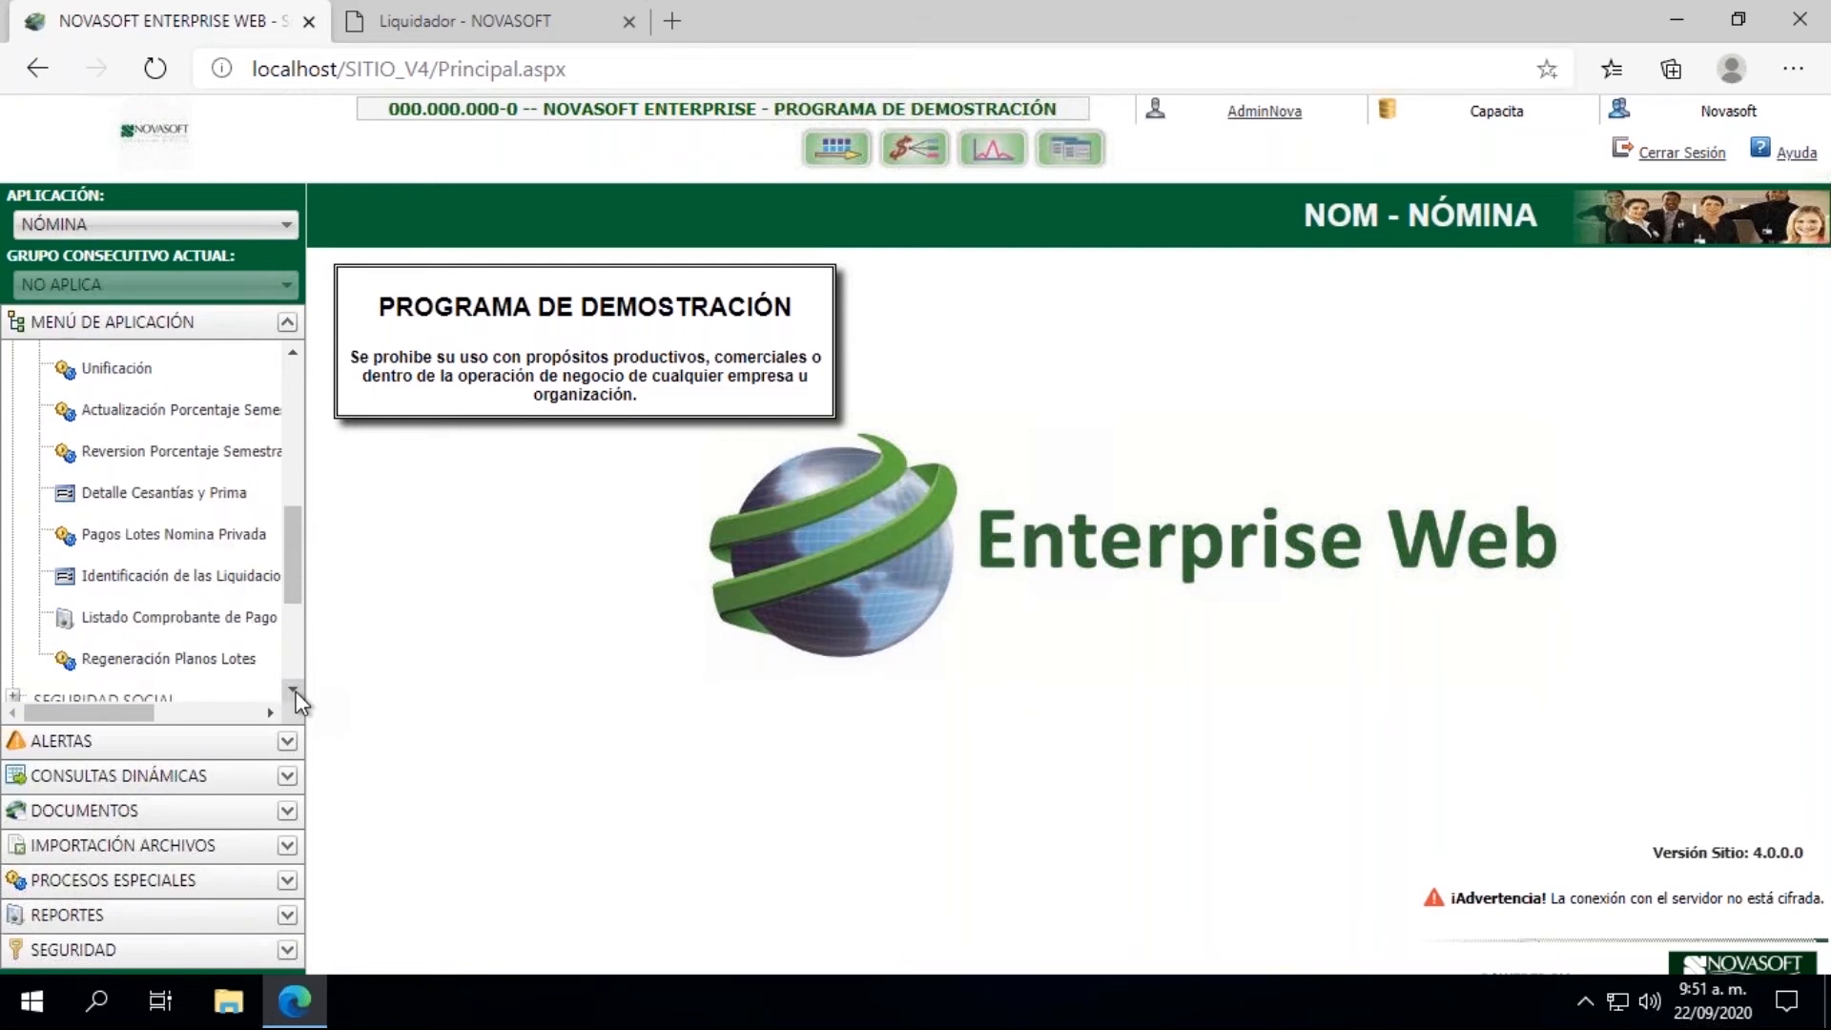
{"action": "left_click", "coordinate": [181, 542]}
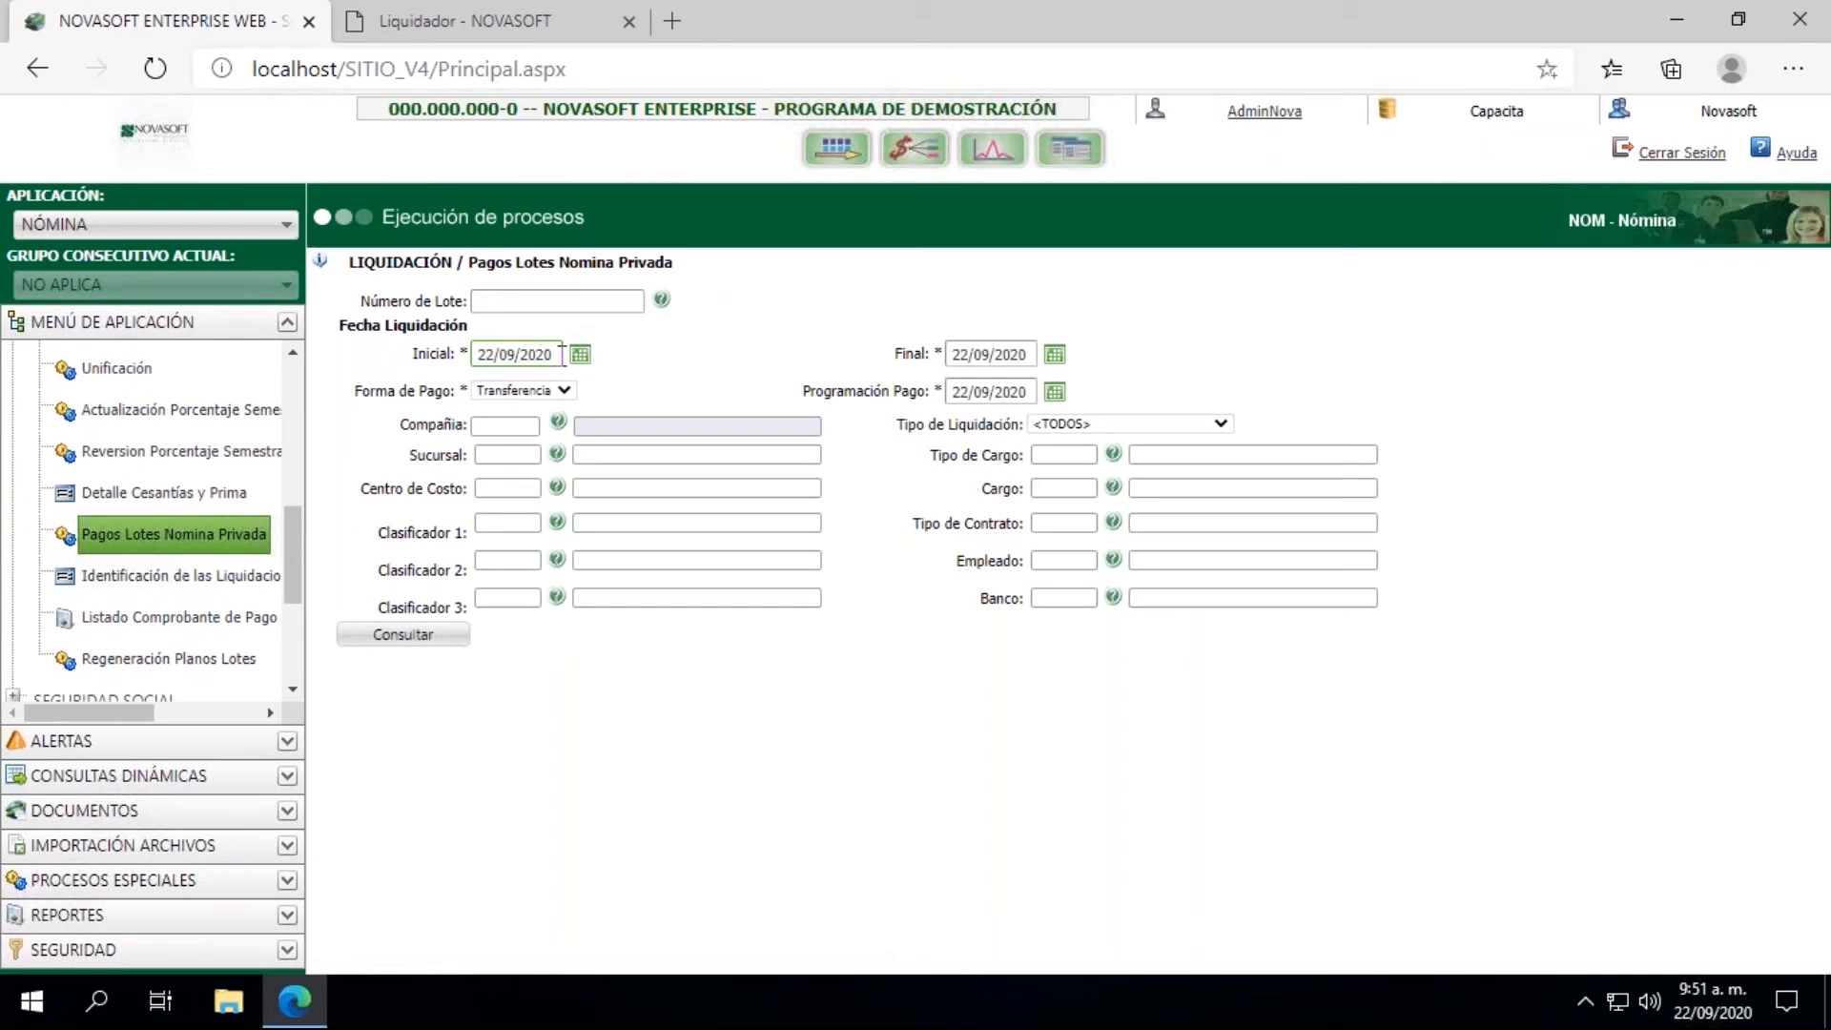
Step: Set the initial Fecha Liquidación of the batch payment query to 31/07/2020
{"action": "left_click", "coordinate": [579, 355]}
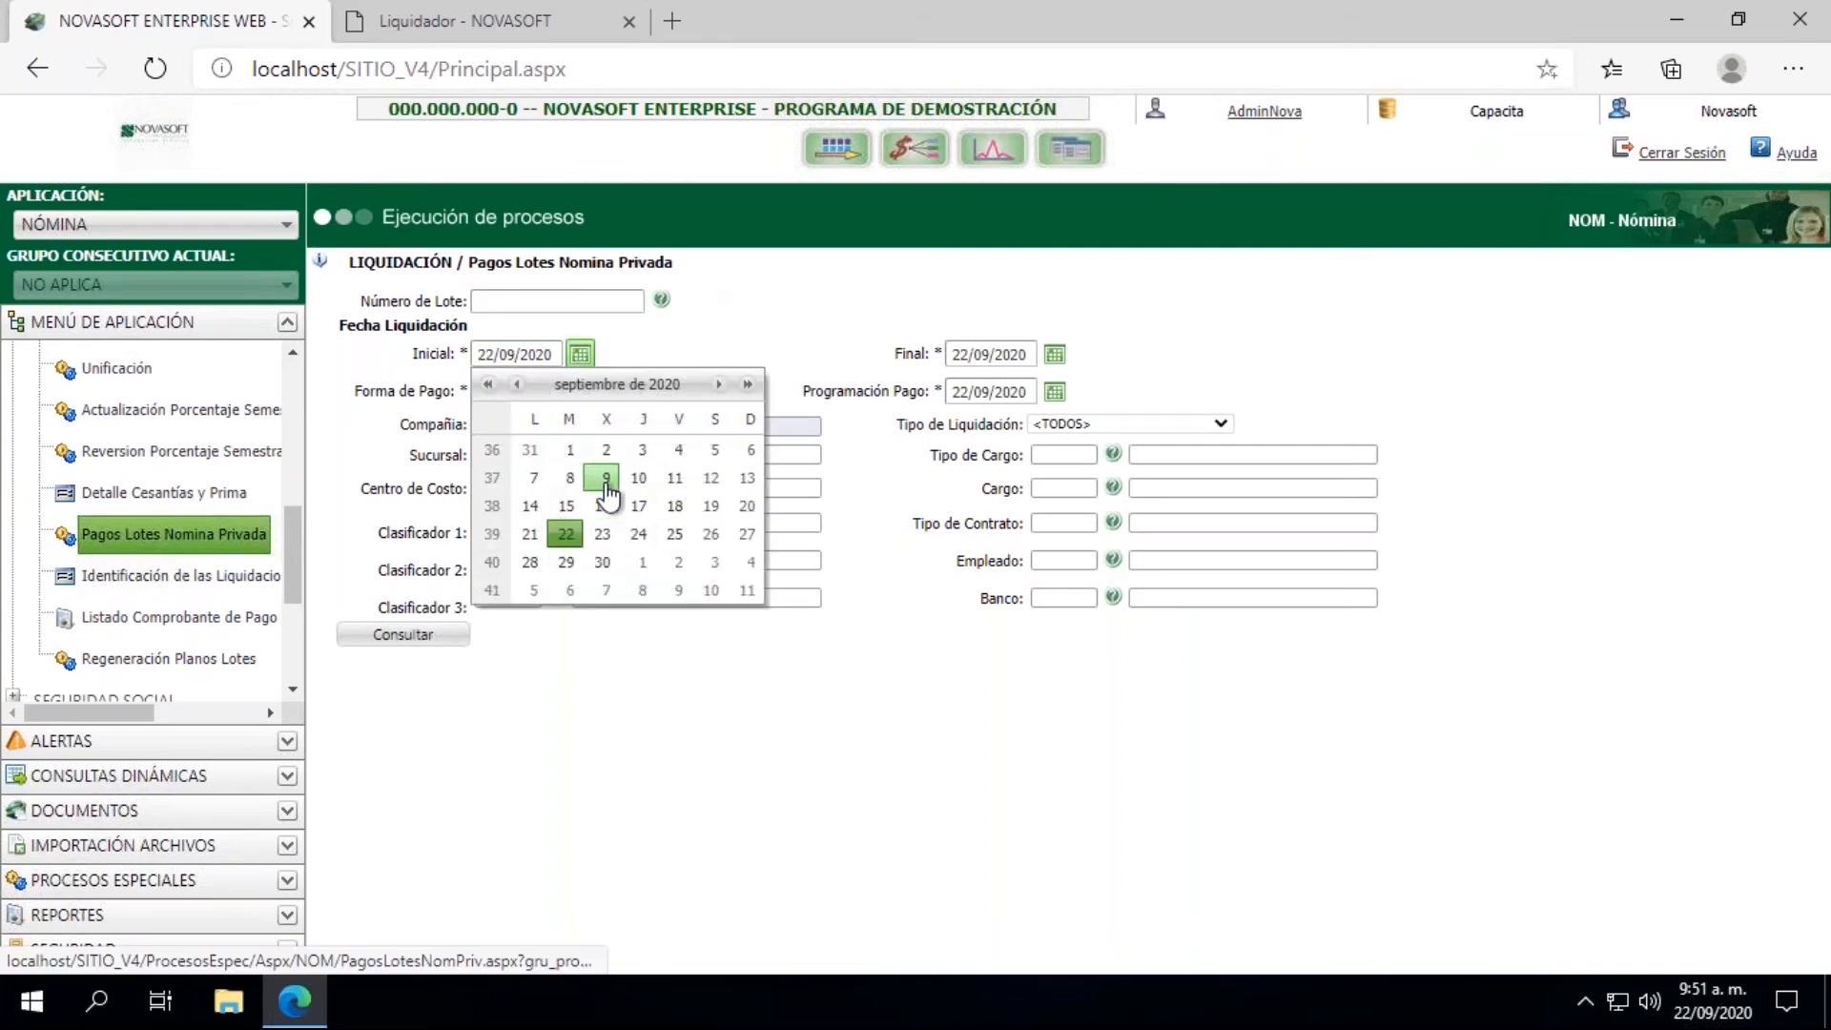
{"action": "left_click", "coordinate": [516, 384]}
{"action": "left_click", "coordinate": [516, 384]}
{"action": "left_click", "coordinate": [517, 385]}
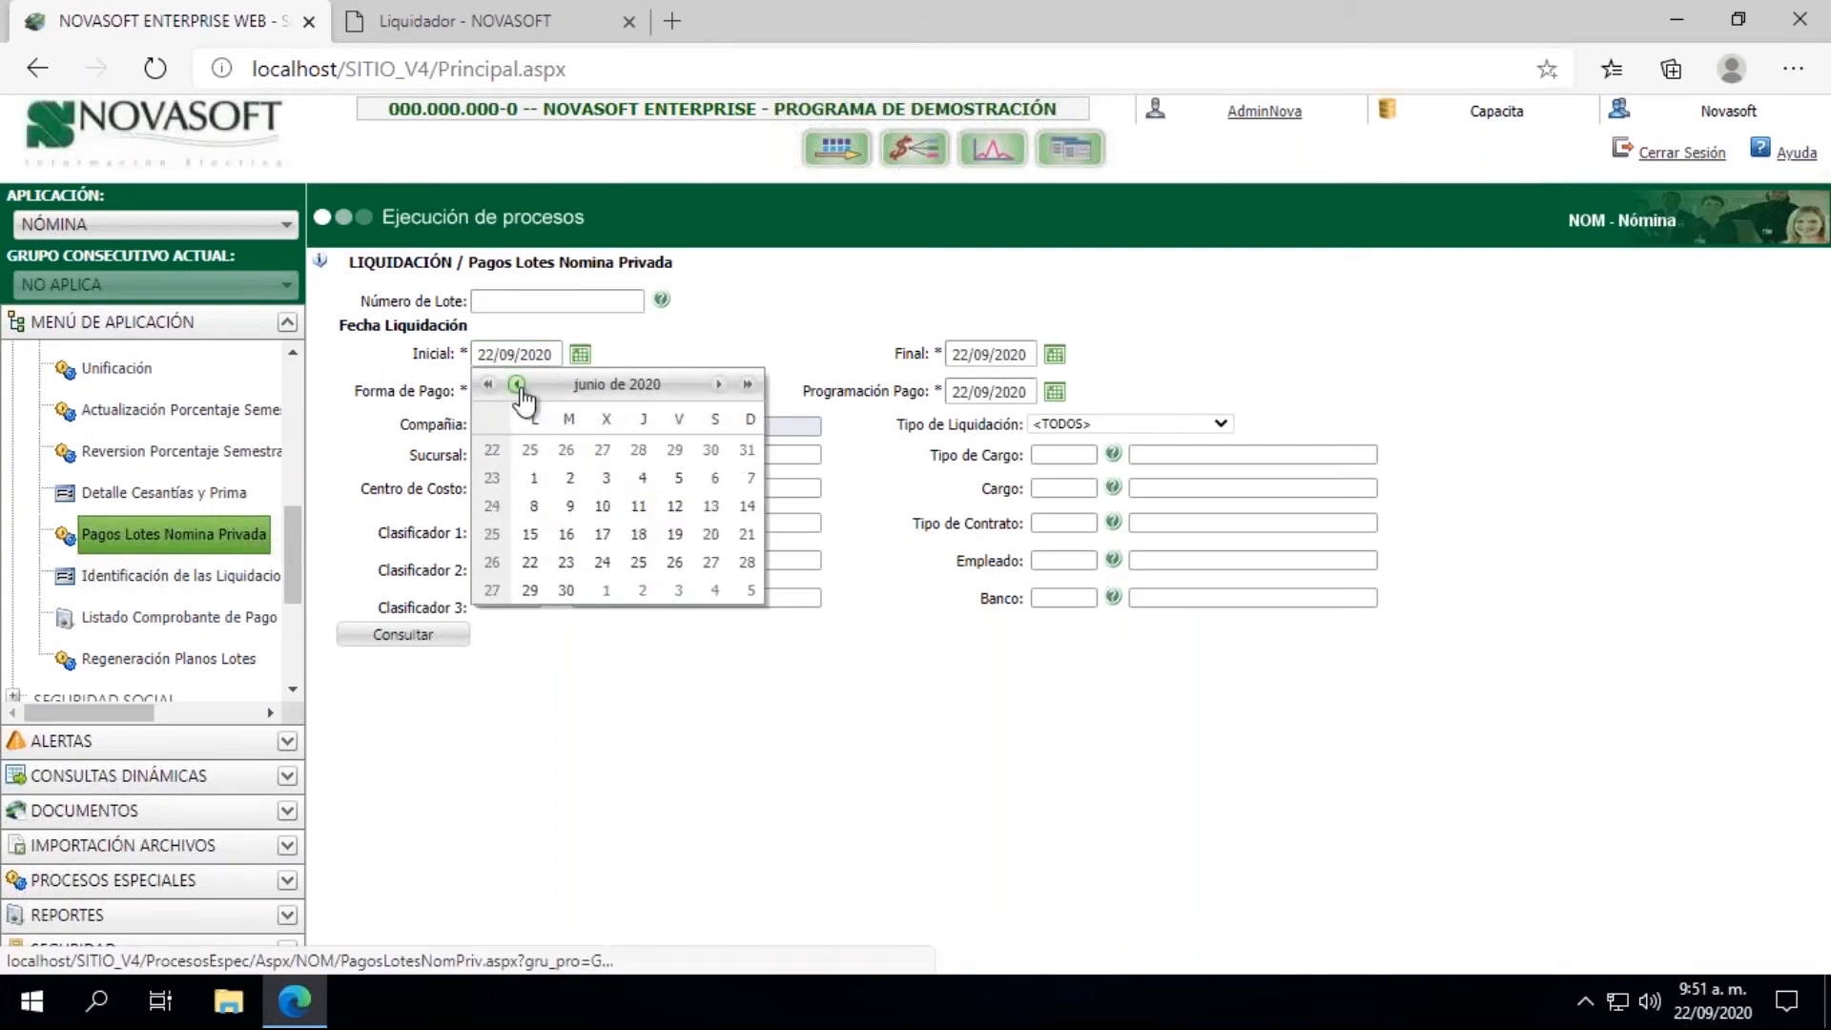
{"action": "left_click", "coordinate": [719, 385]}
{"action": "left_click", "coordinate": [720, 385]}
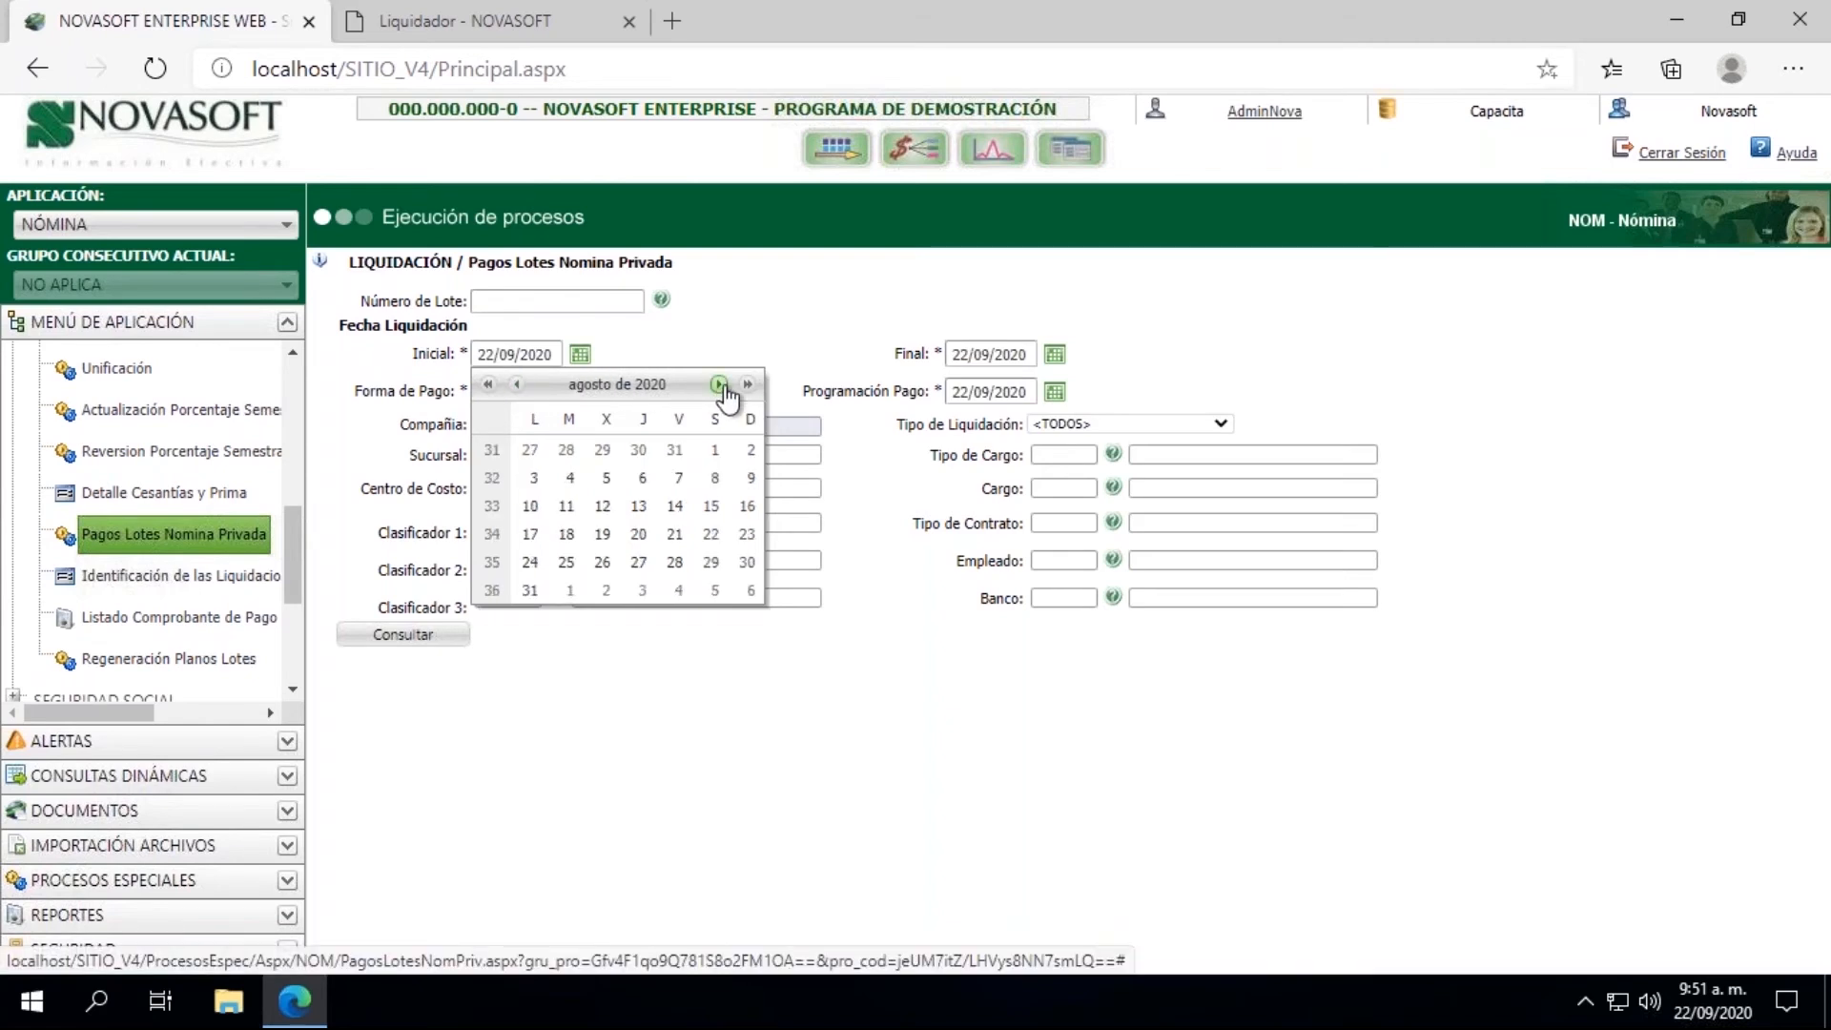
{"action": "left_click", "coordinate": [517, 385]}
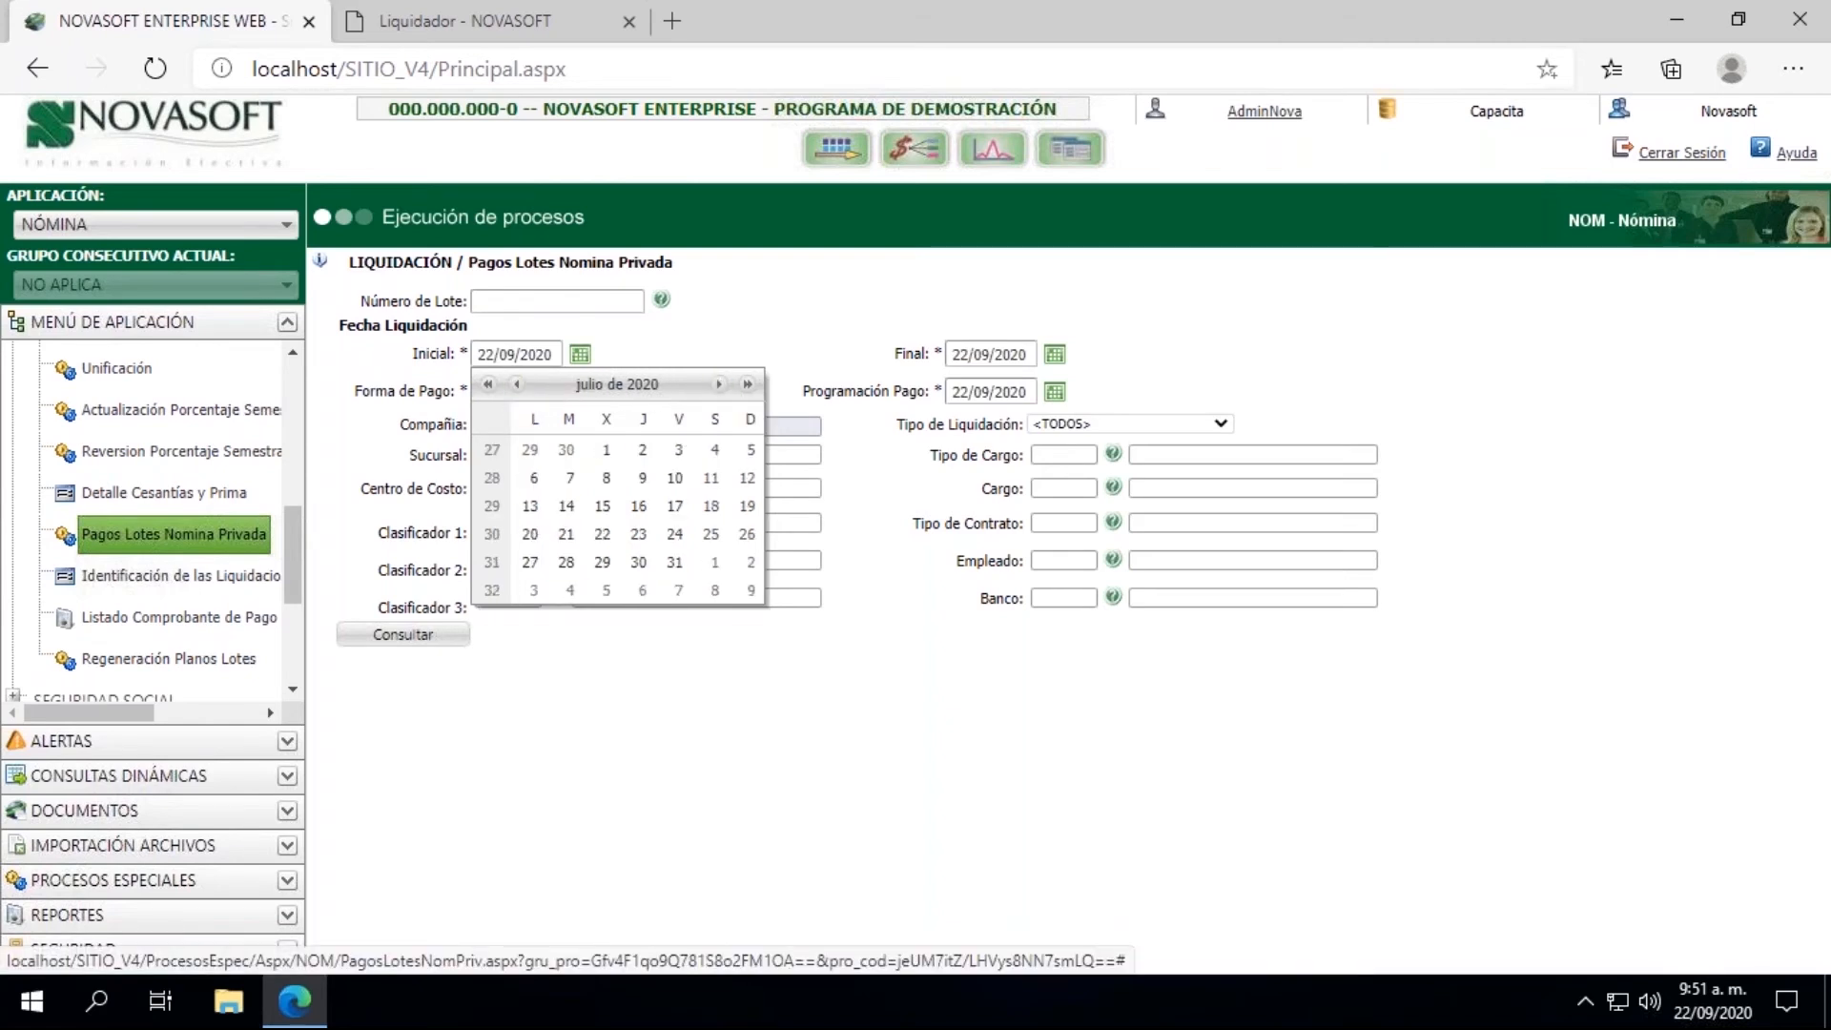
{"action": "left_click", "coordinate": [676, 563]}
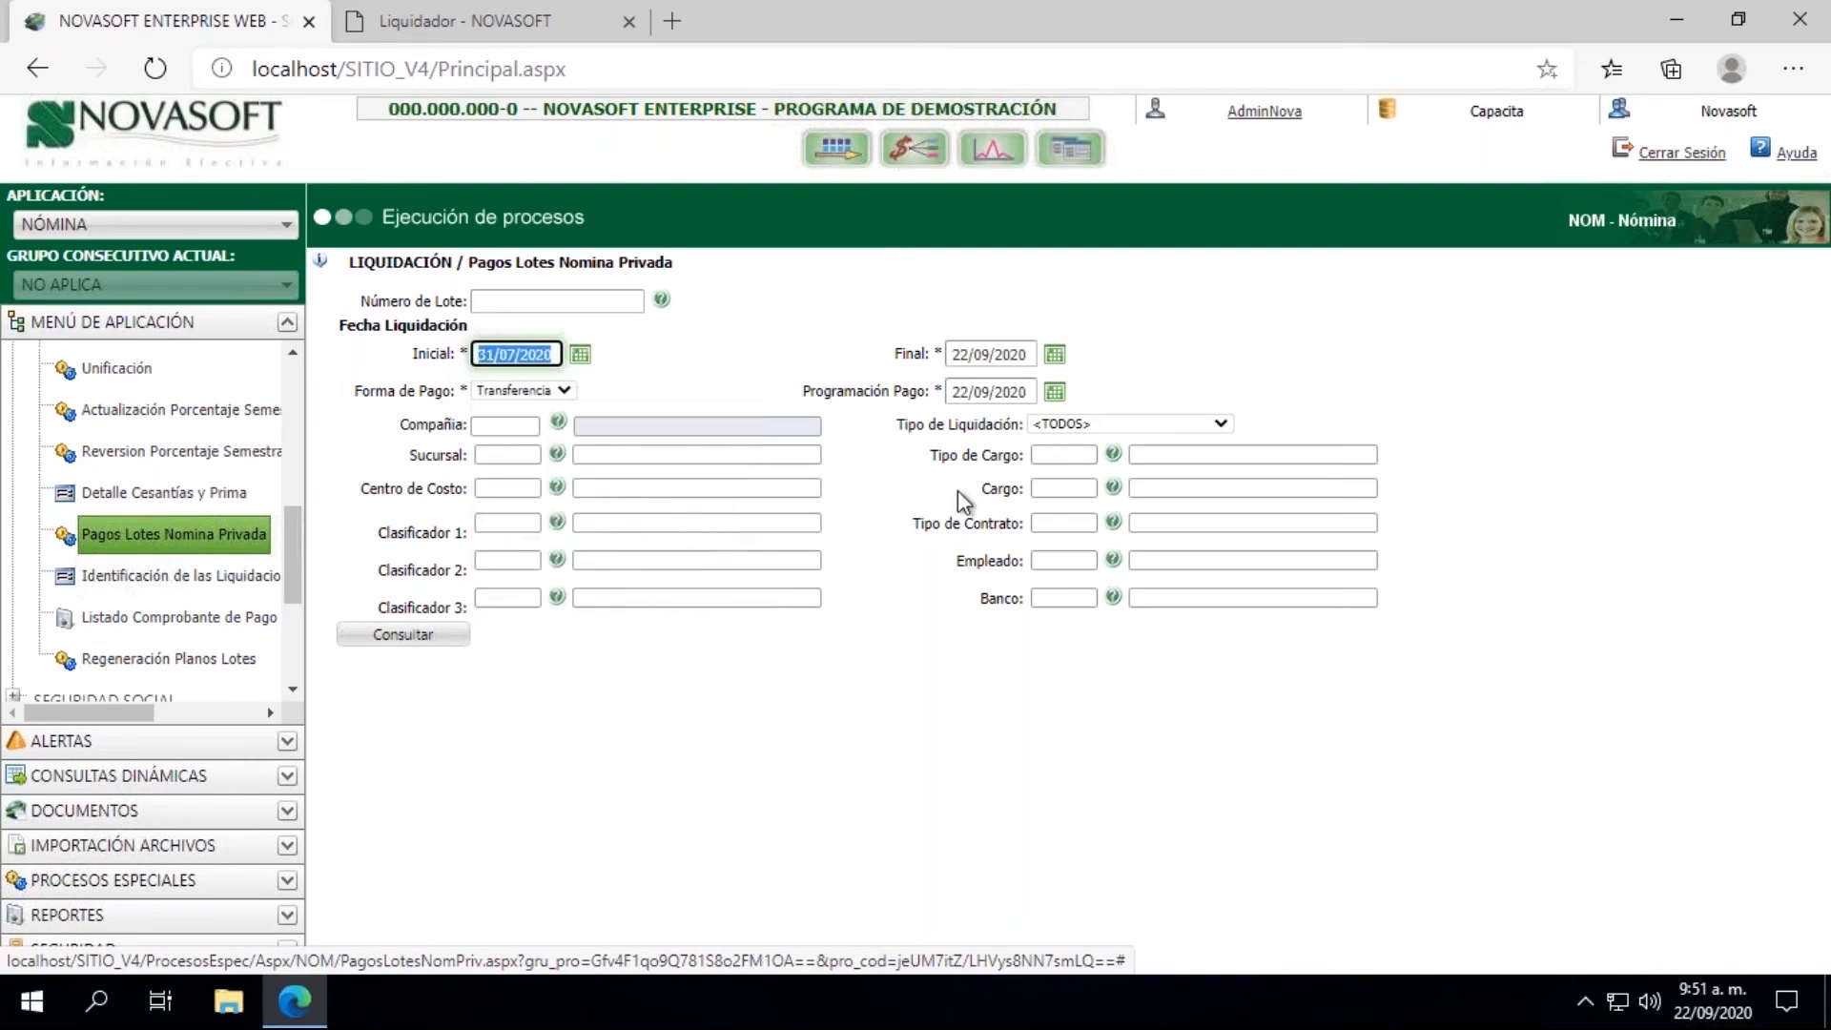
Step: Set the final Fecha Liquidación of the batch payment query to 31/07/2020
{"action": "left_click", "coordinate": [1053, 354]}
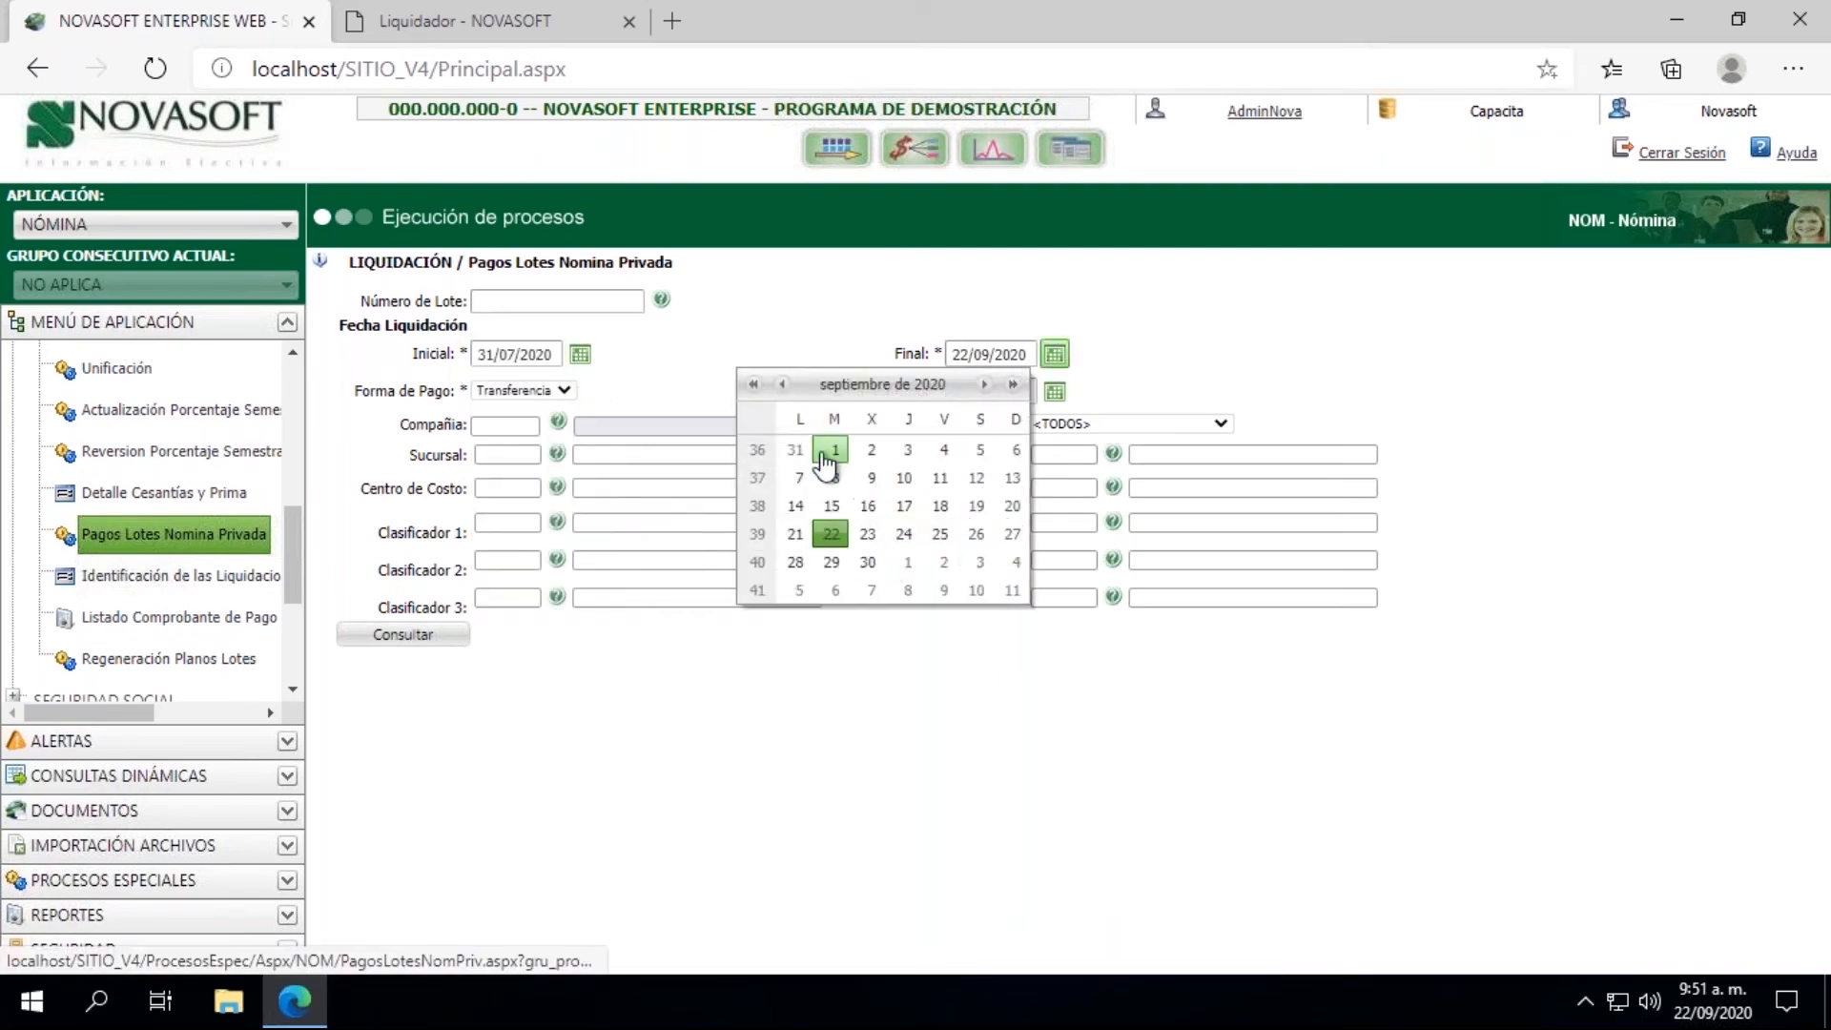
{"action": "left_click", "coordinate": [782, 385]}
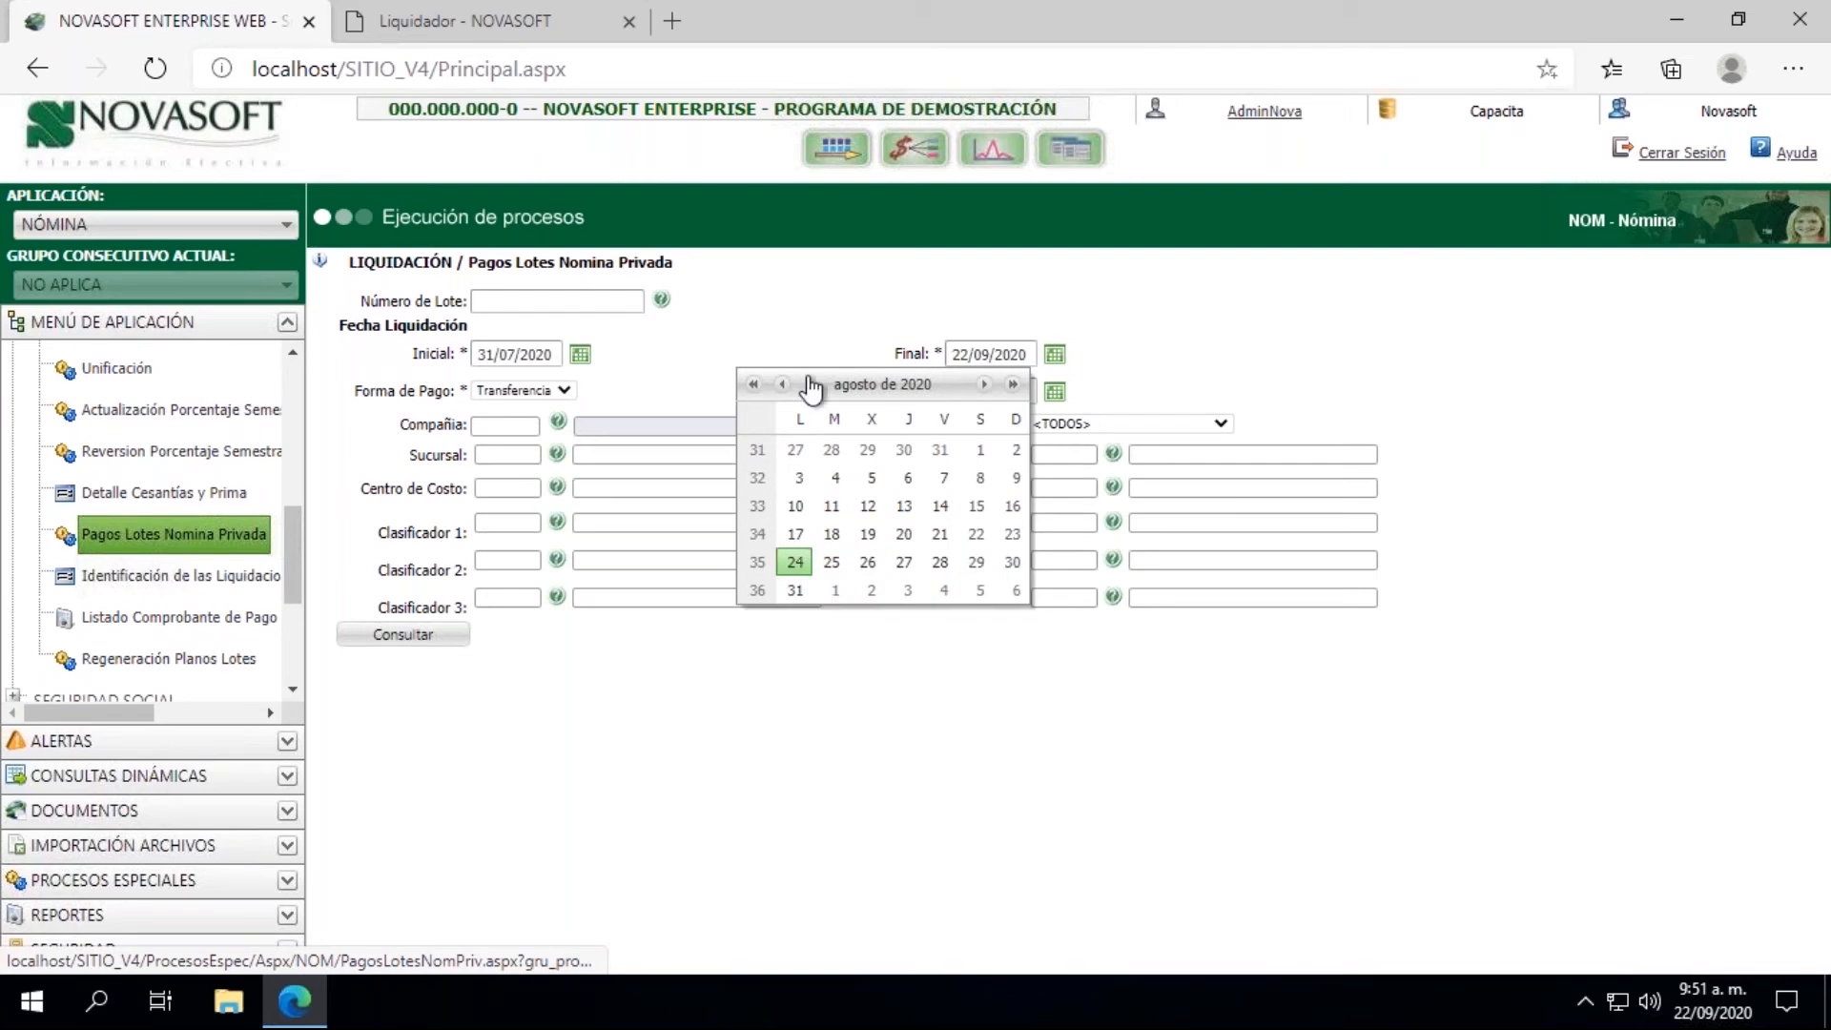
{"action": "left_click", "coordinate": [782, 384]}
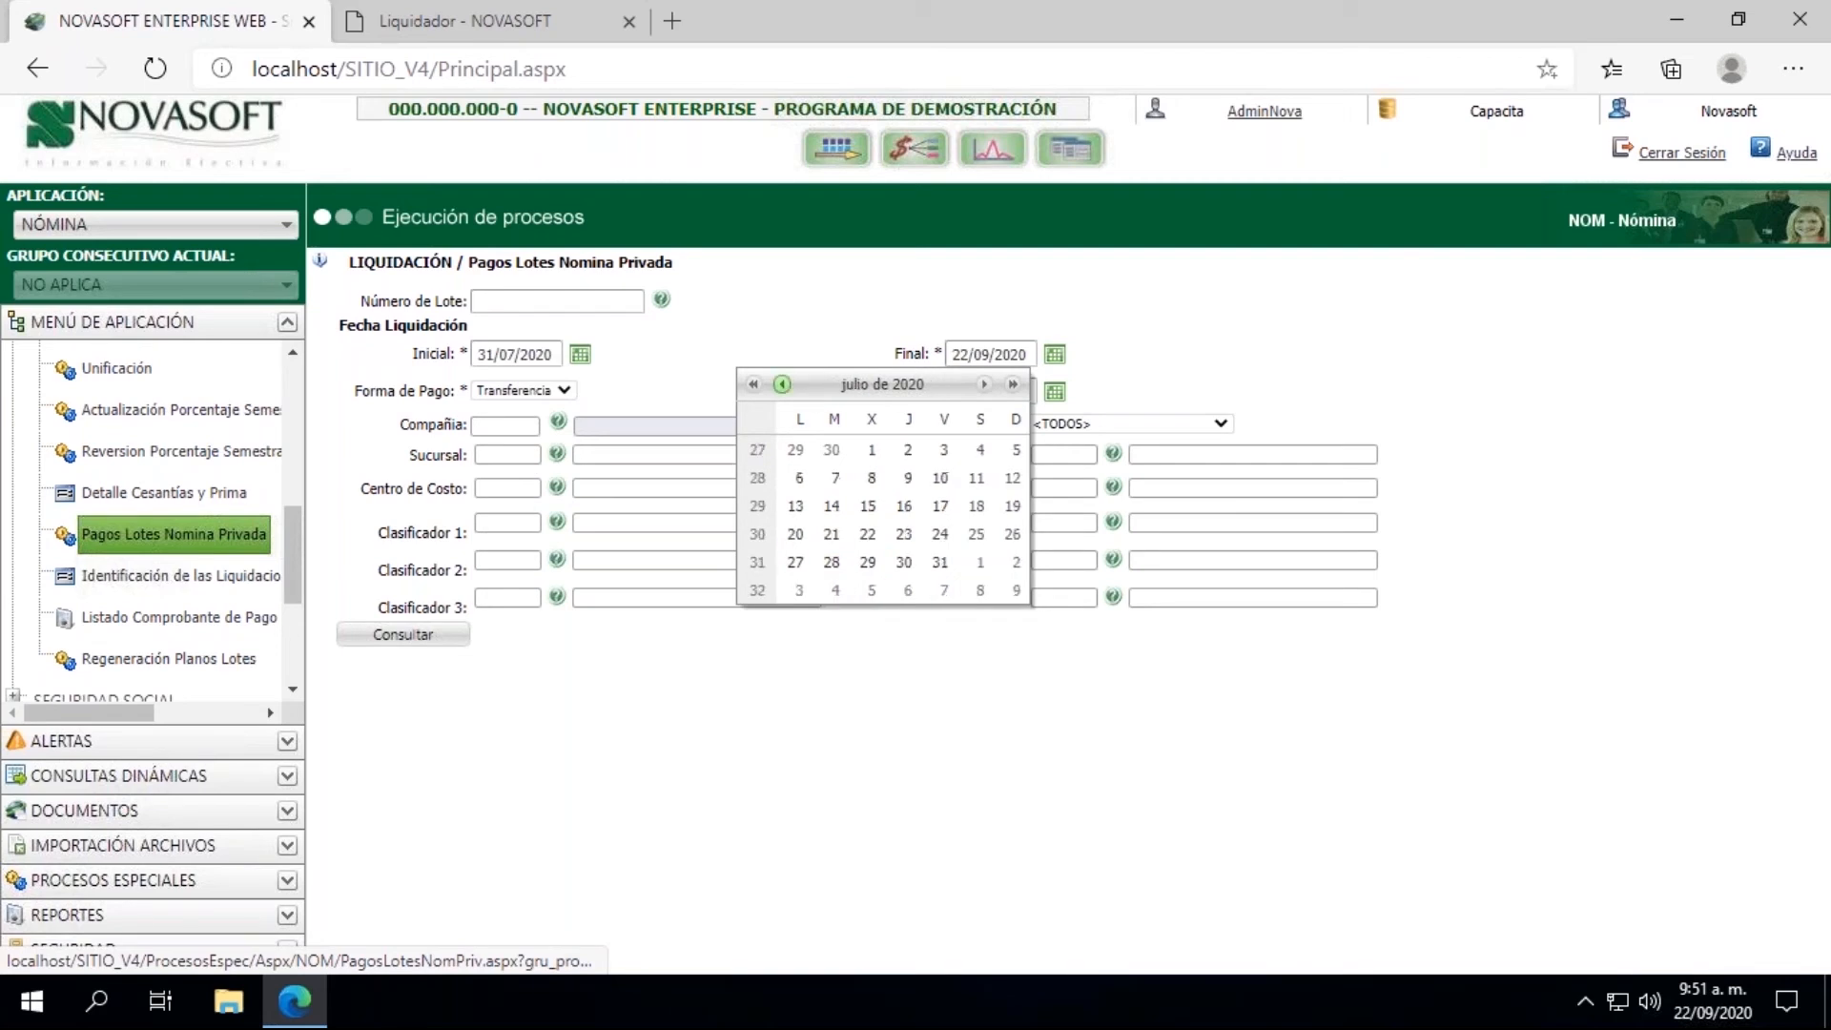
{"action": "left_click", "coordinate": [940, 562]}
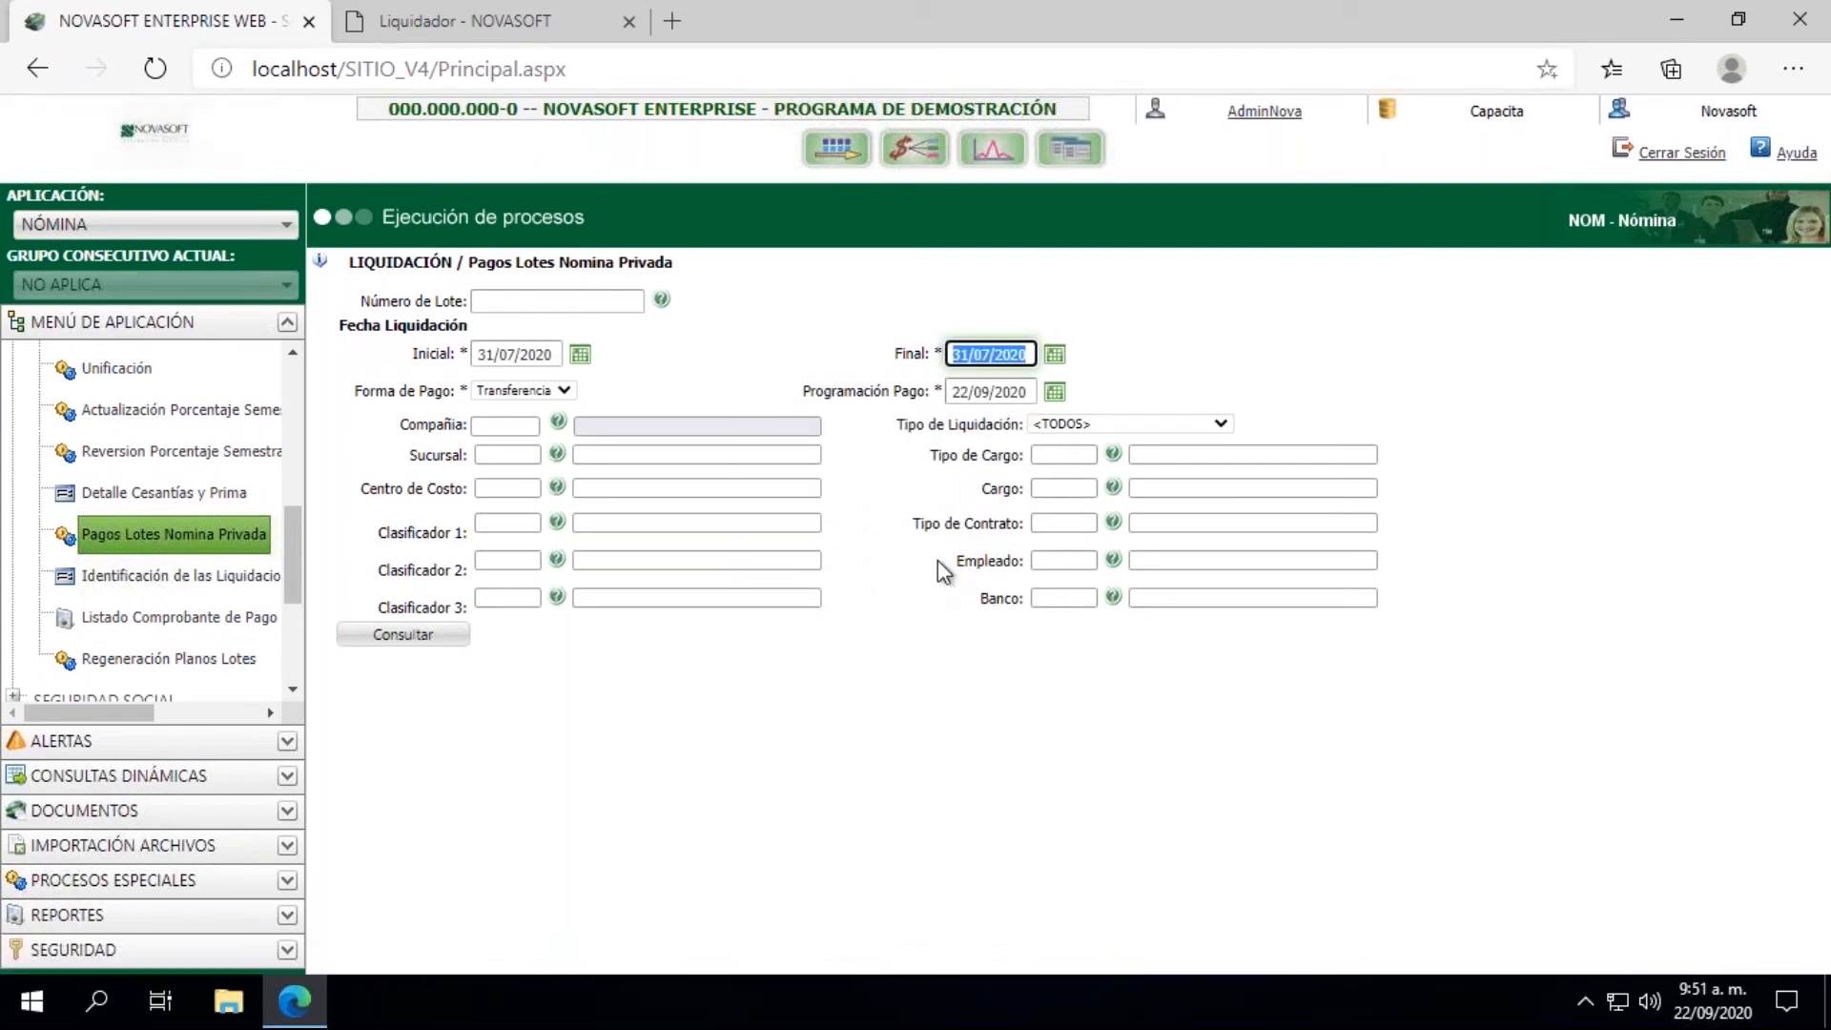
Step: Set the Programación Pago date to 31/07/2020
{"action": "left_click", "coordinate": [1054, 391]}
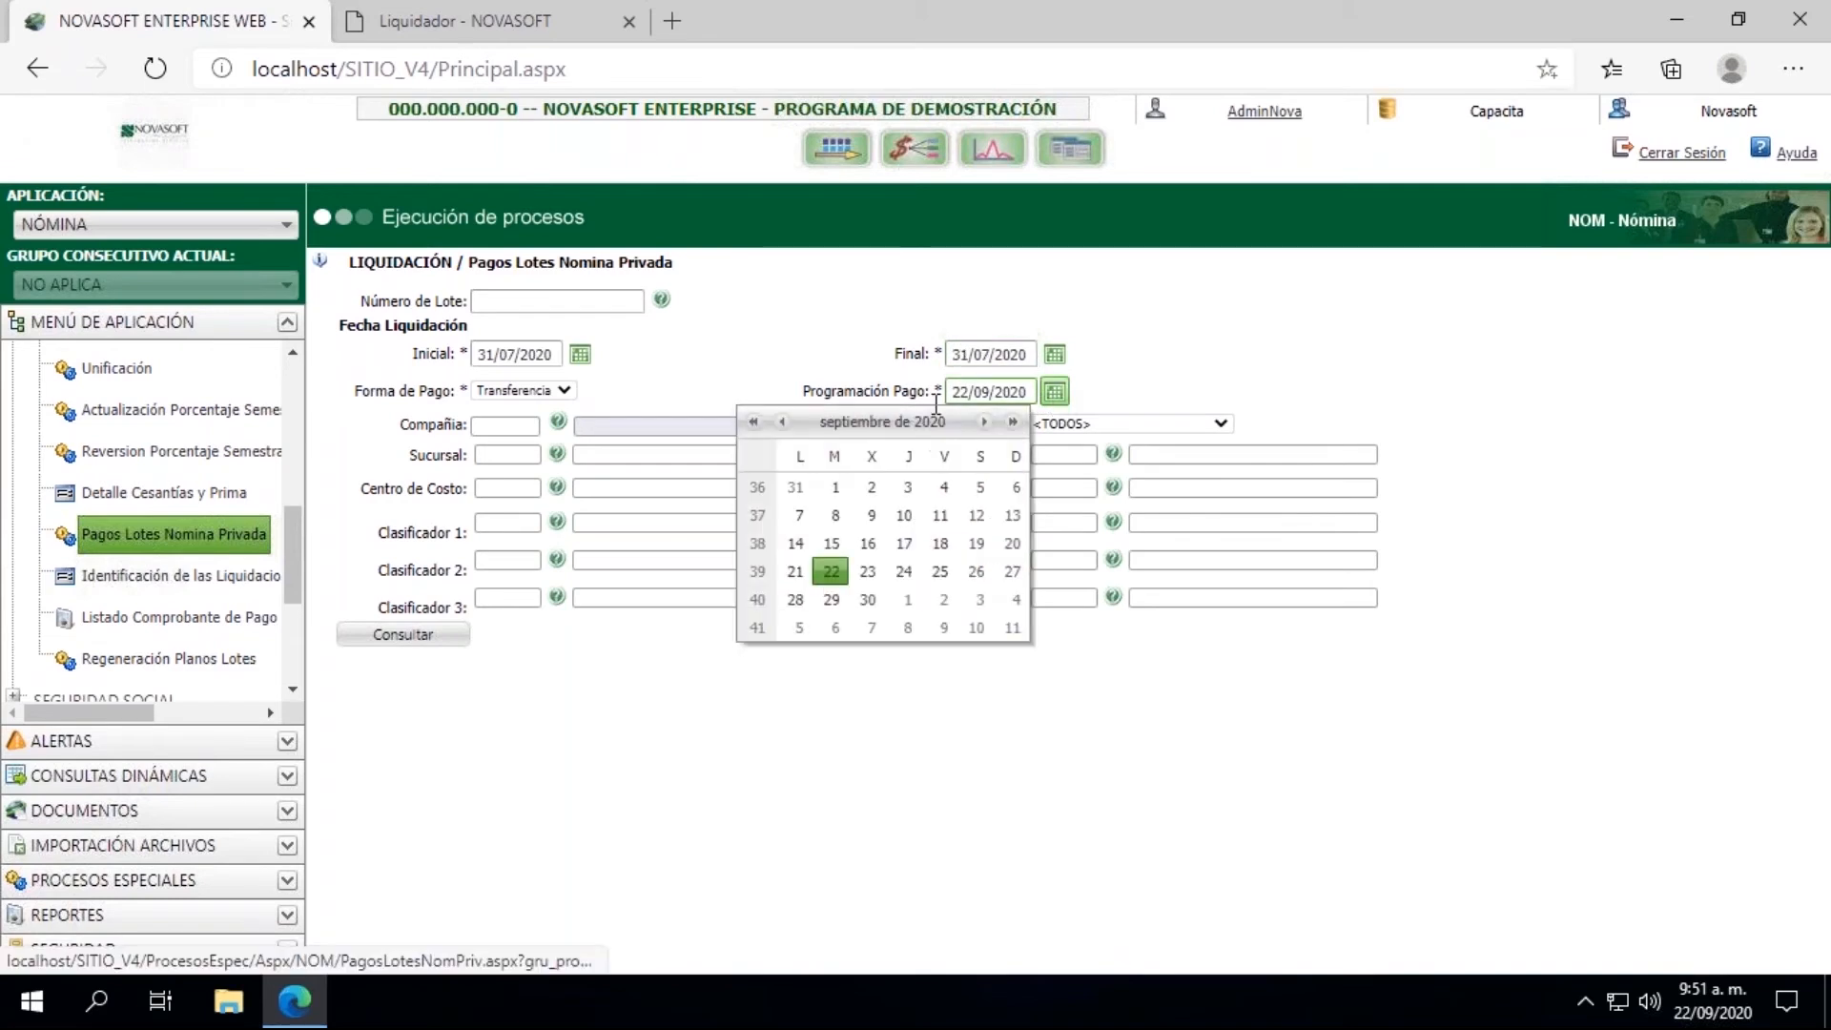
{"action": "left_click", "coordinate": [782, 421]}
{"action": "left_click", "coordinate": [782, 421]}
{"action": "left_click", "coordinate": [782, 422]}
{"action": "left_click", "coordinate": [782, 422]}
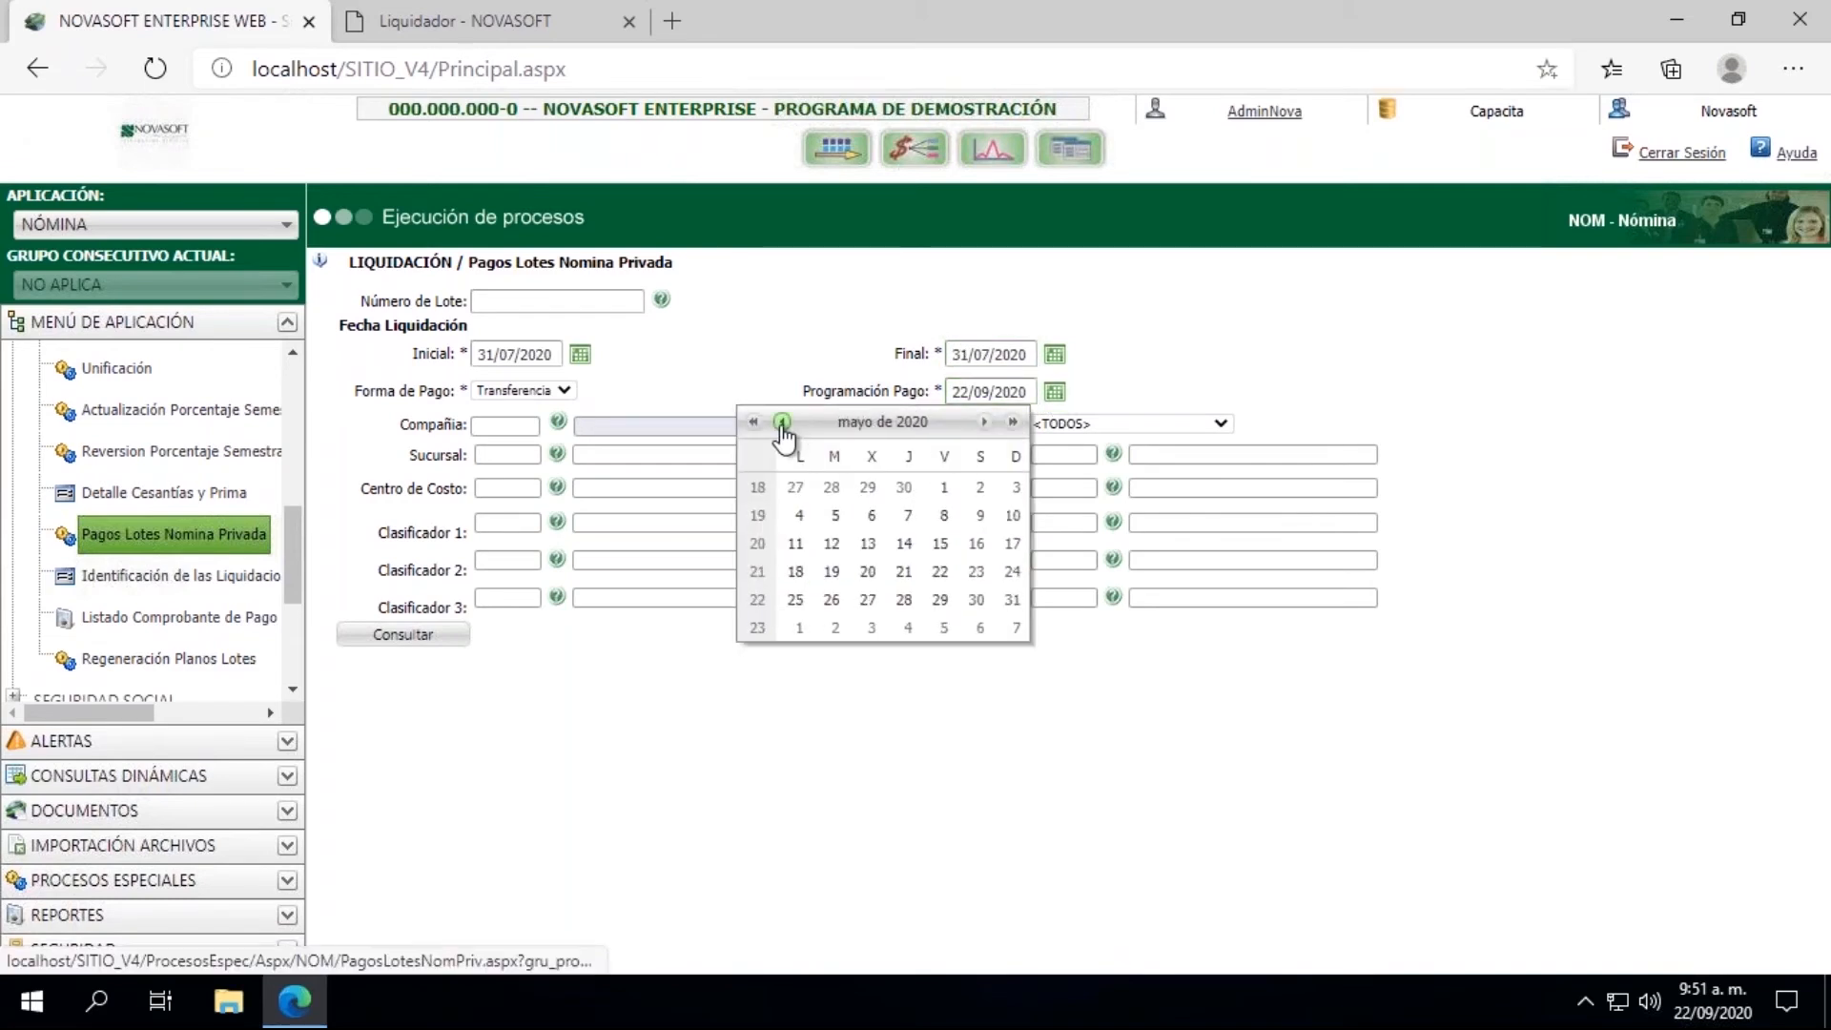
{"action": "left_click", "coordinate": [986, 421]}
{"action": "left_click", "coordinate": [985, 421]}
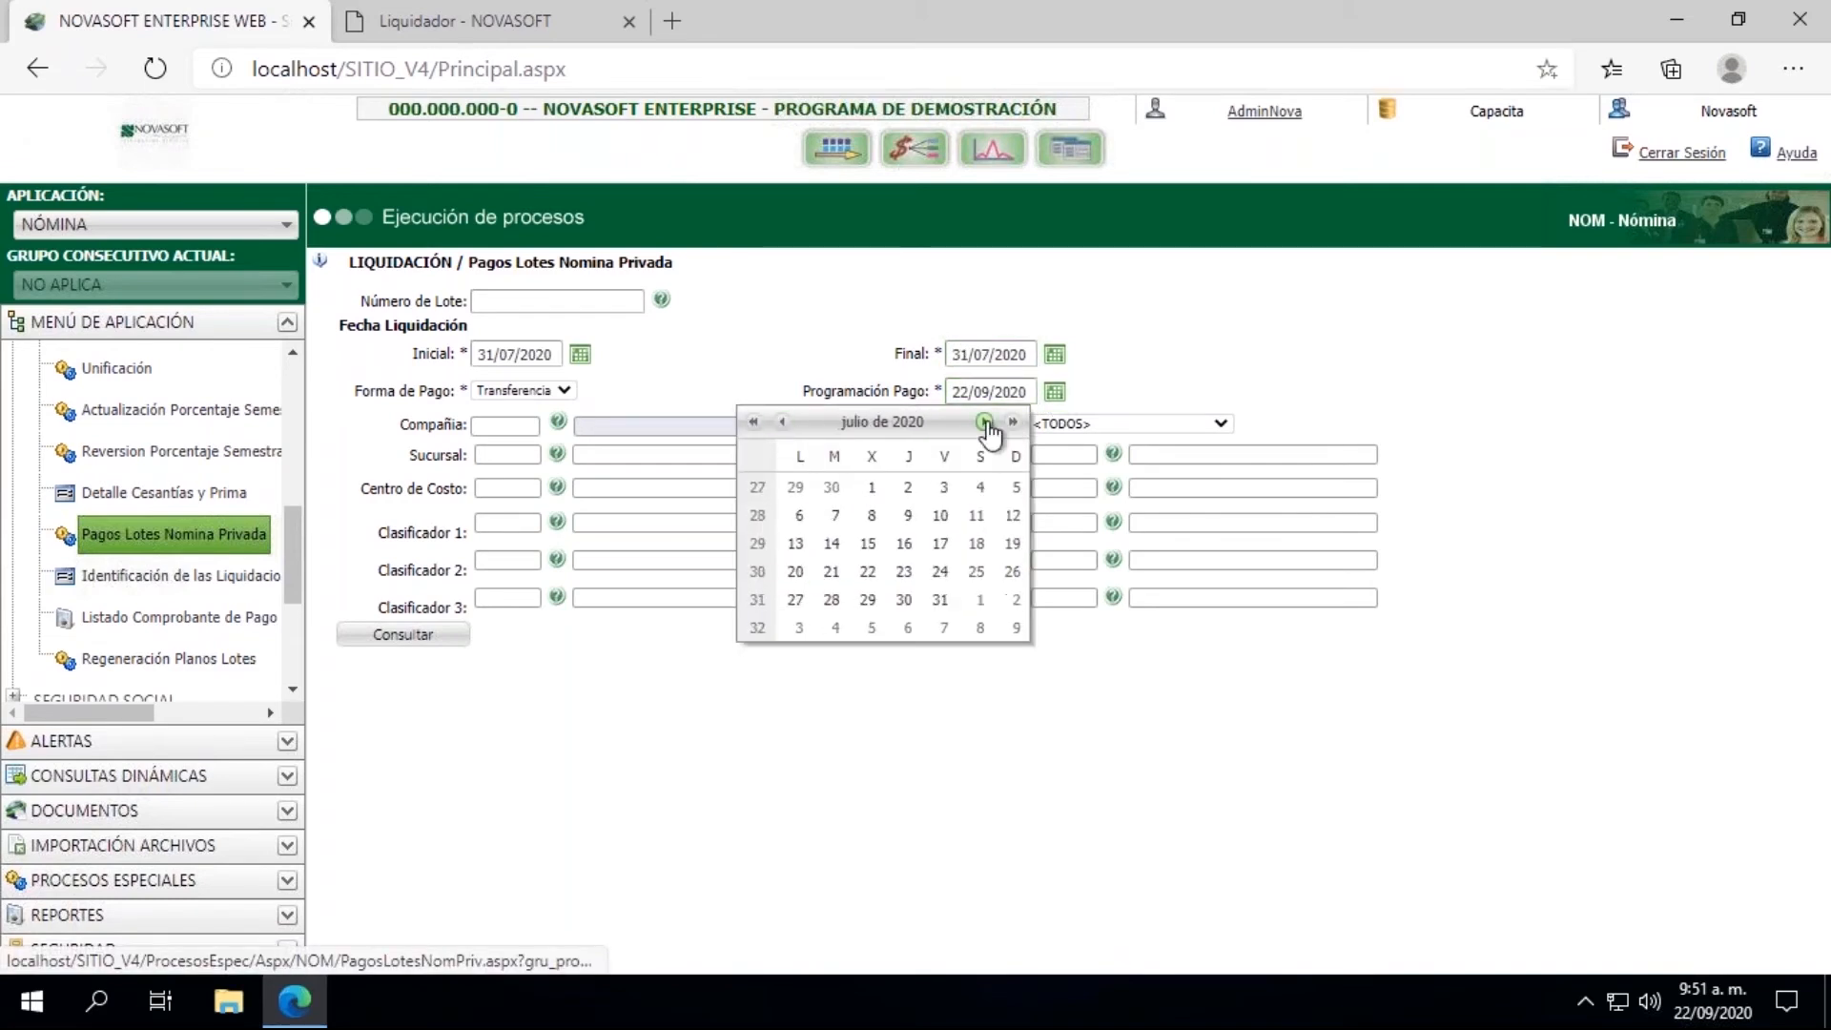
{"action": "left_click", "coordinate": [936, 603]}
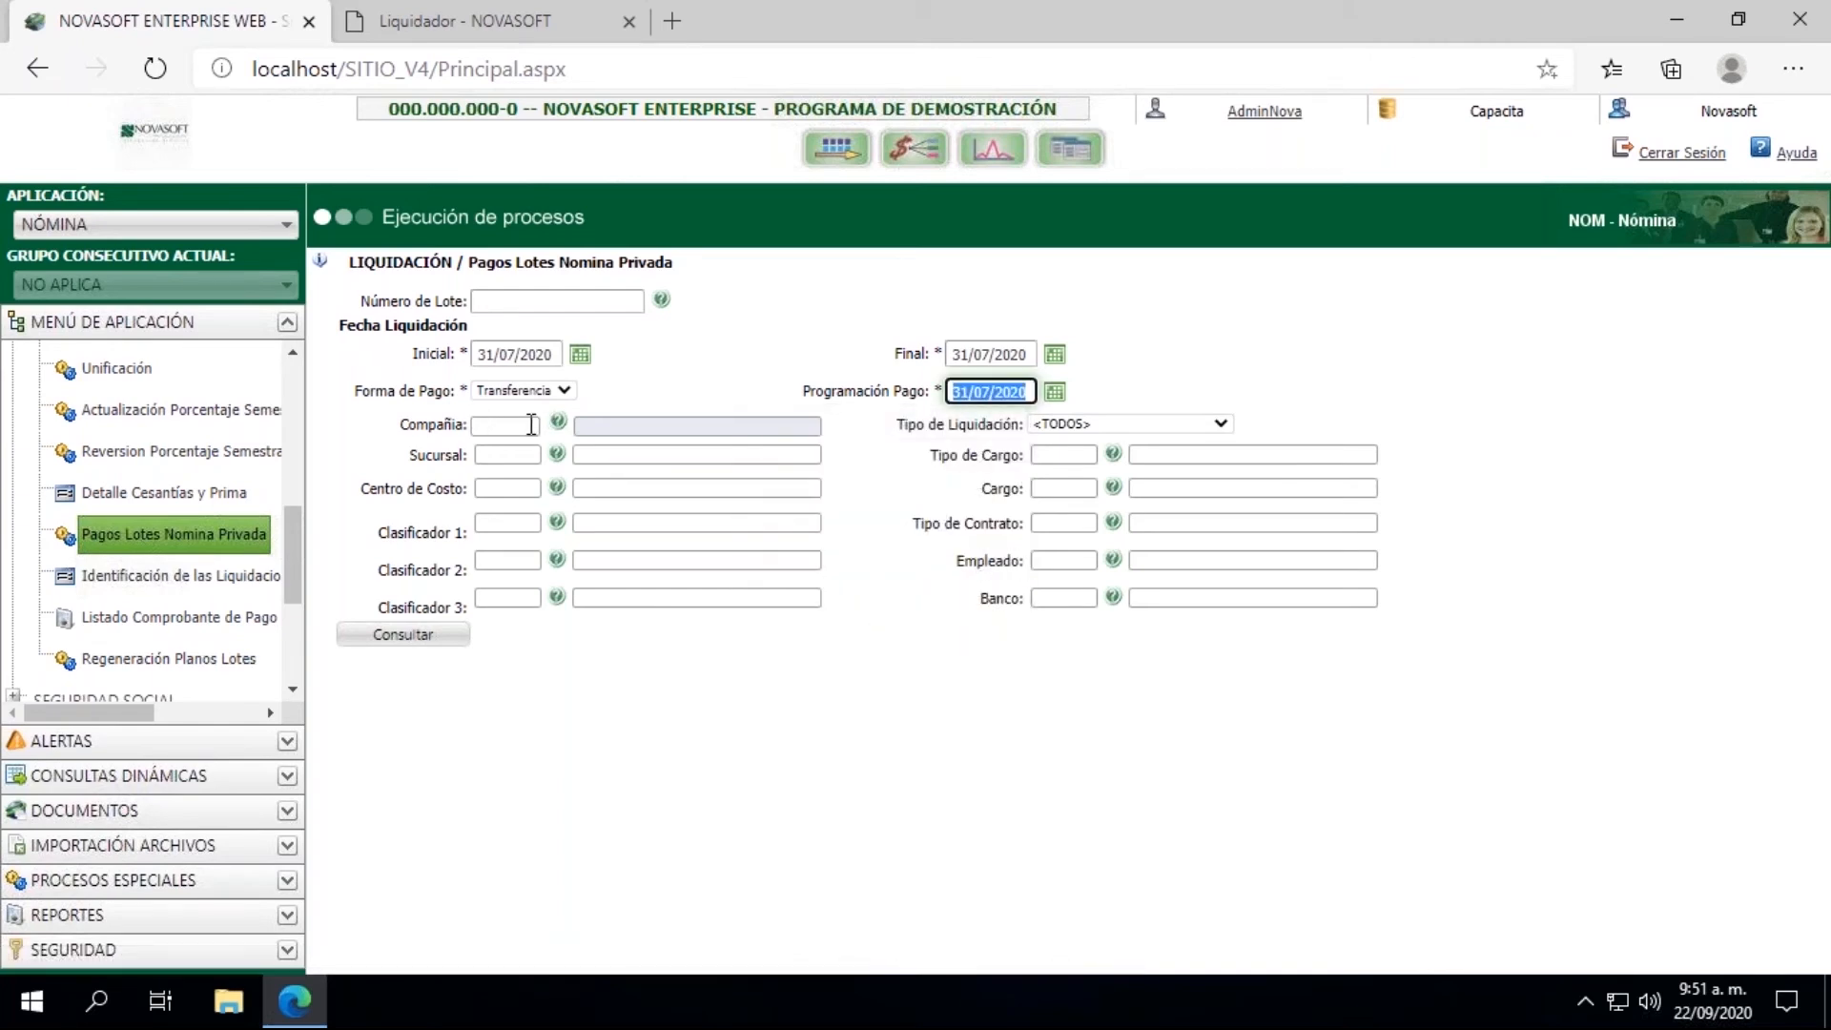
Step: Filter the batch payments by company CP1 CAPACITACION and Tipo de Liquidación Liquidación de Nómina, and run the query
{"action": "left_click", "coordinate": [558, 423]}
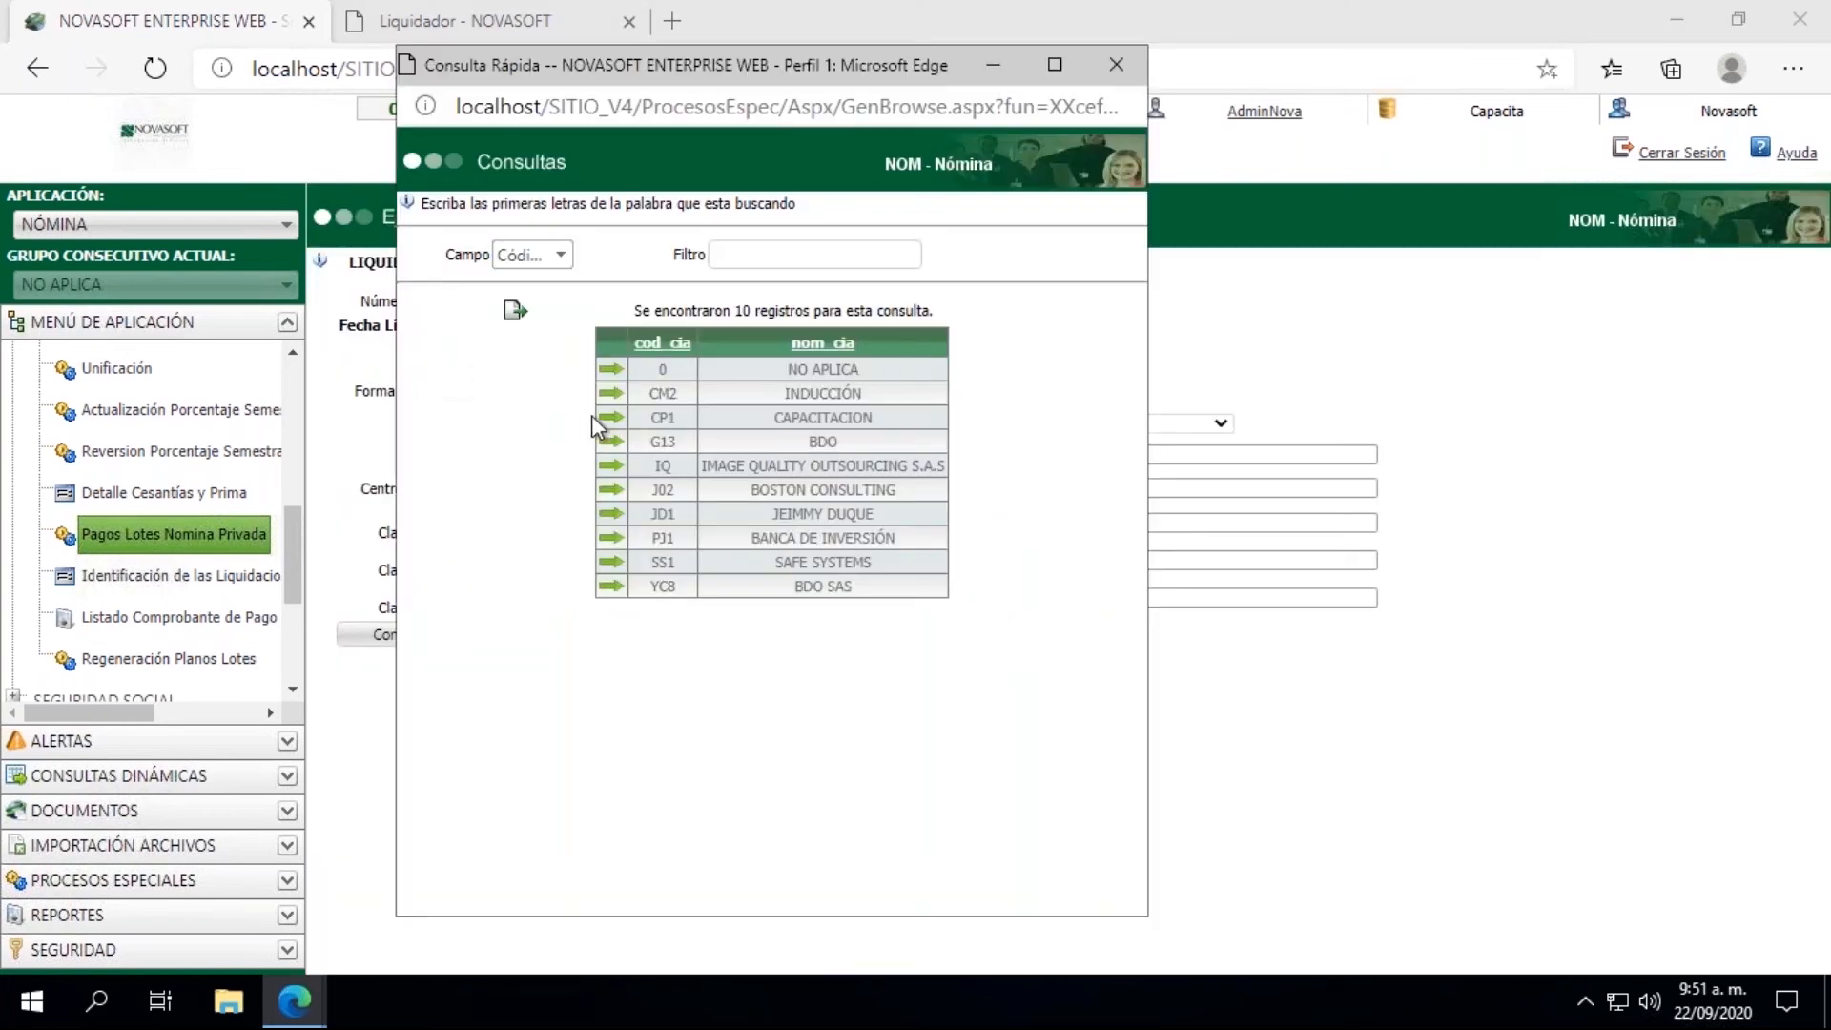
{"action": "left_click", "coordinate": [609, 420]}
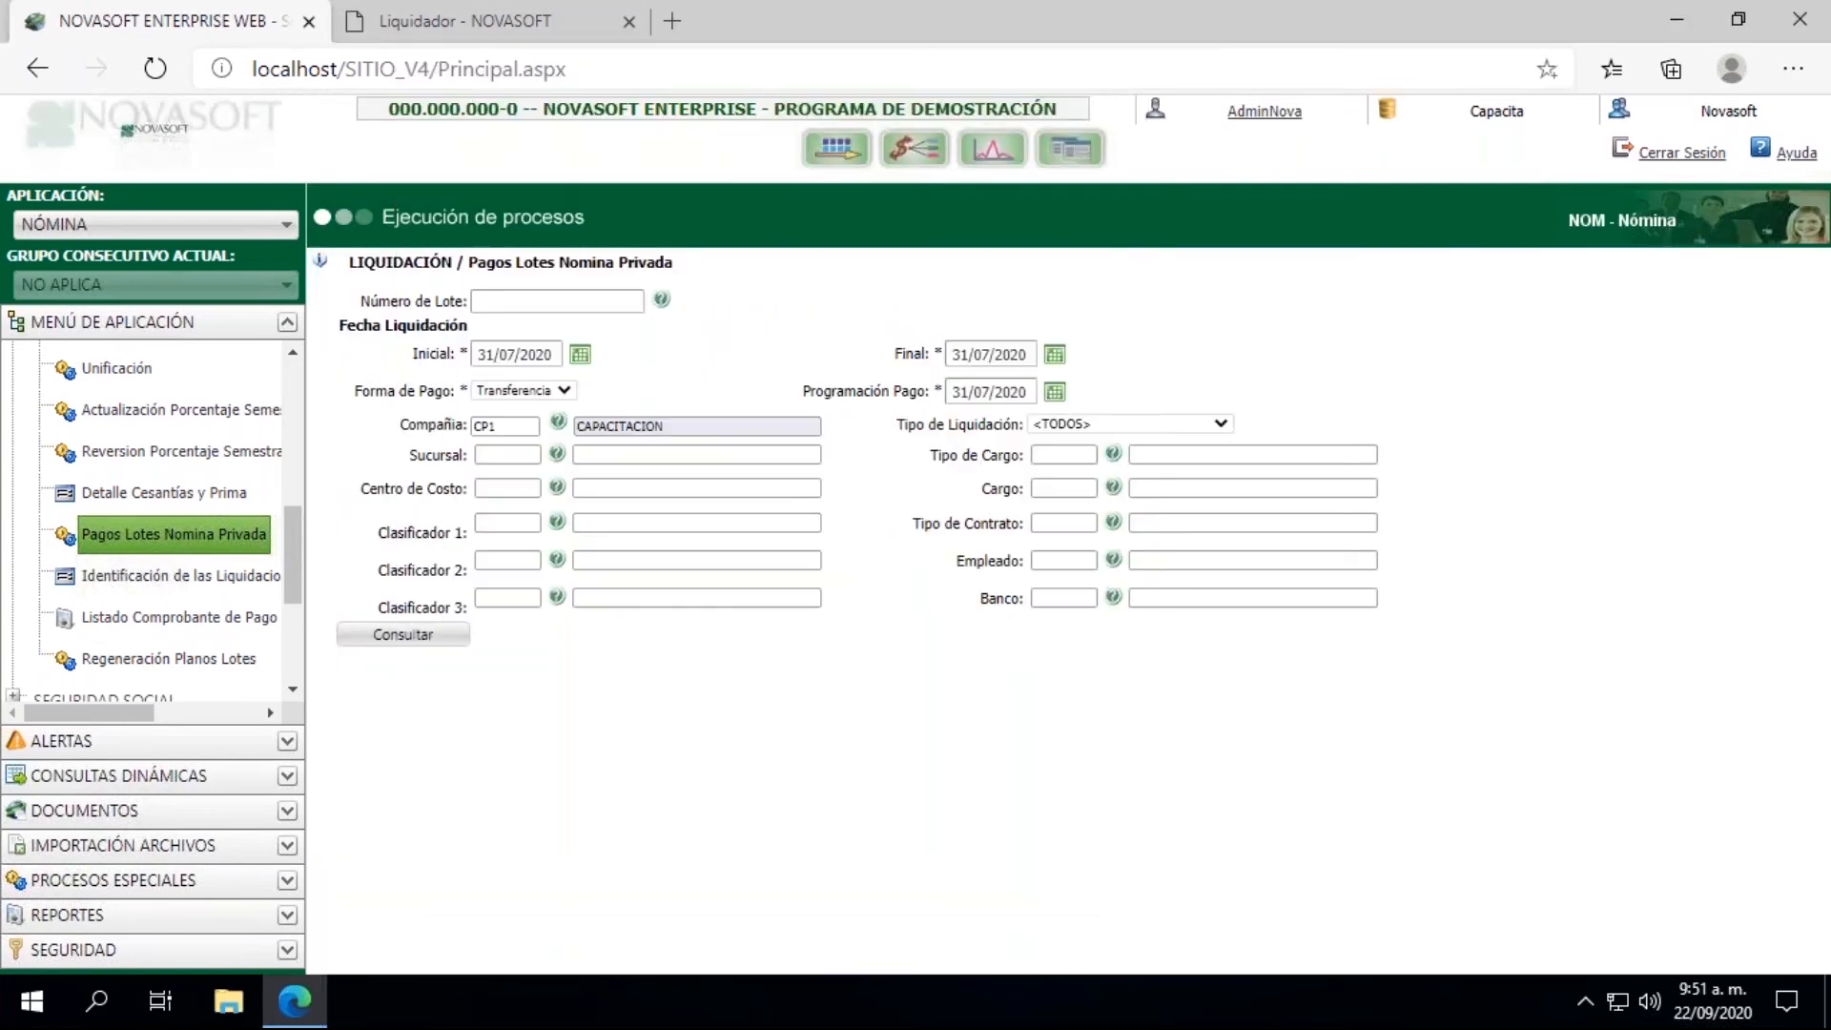
{"action": "left_click", "coordinate": [1060, 431]}
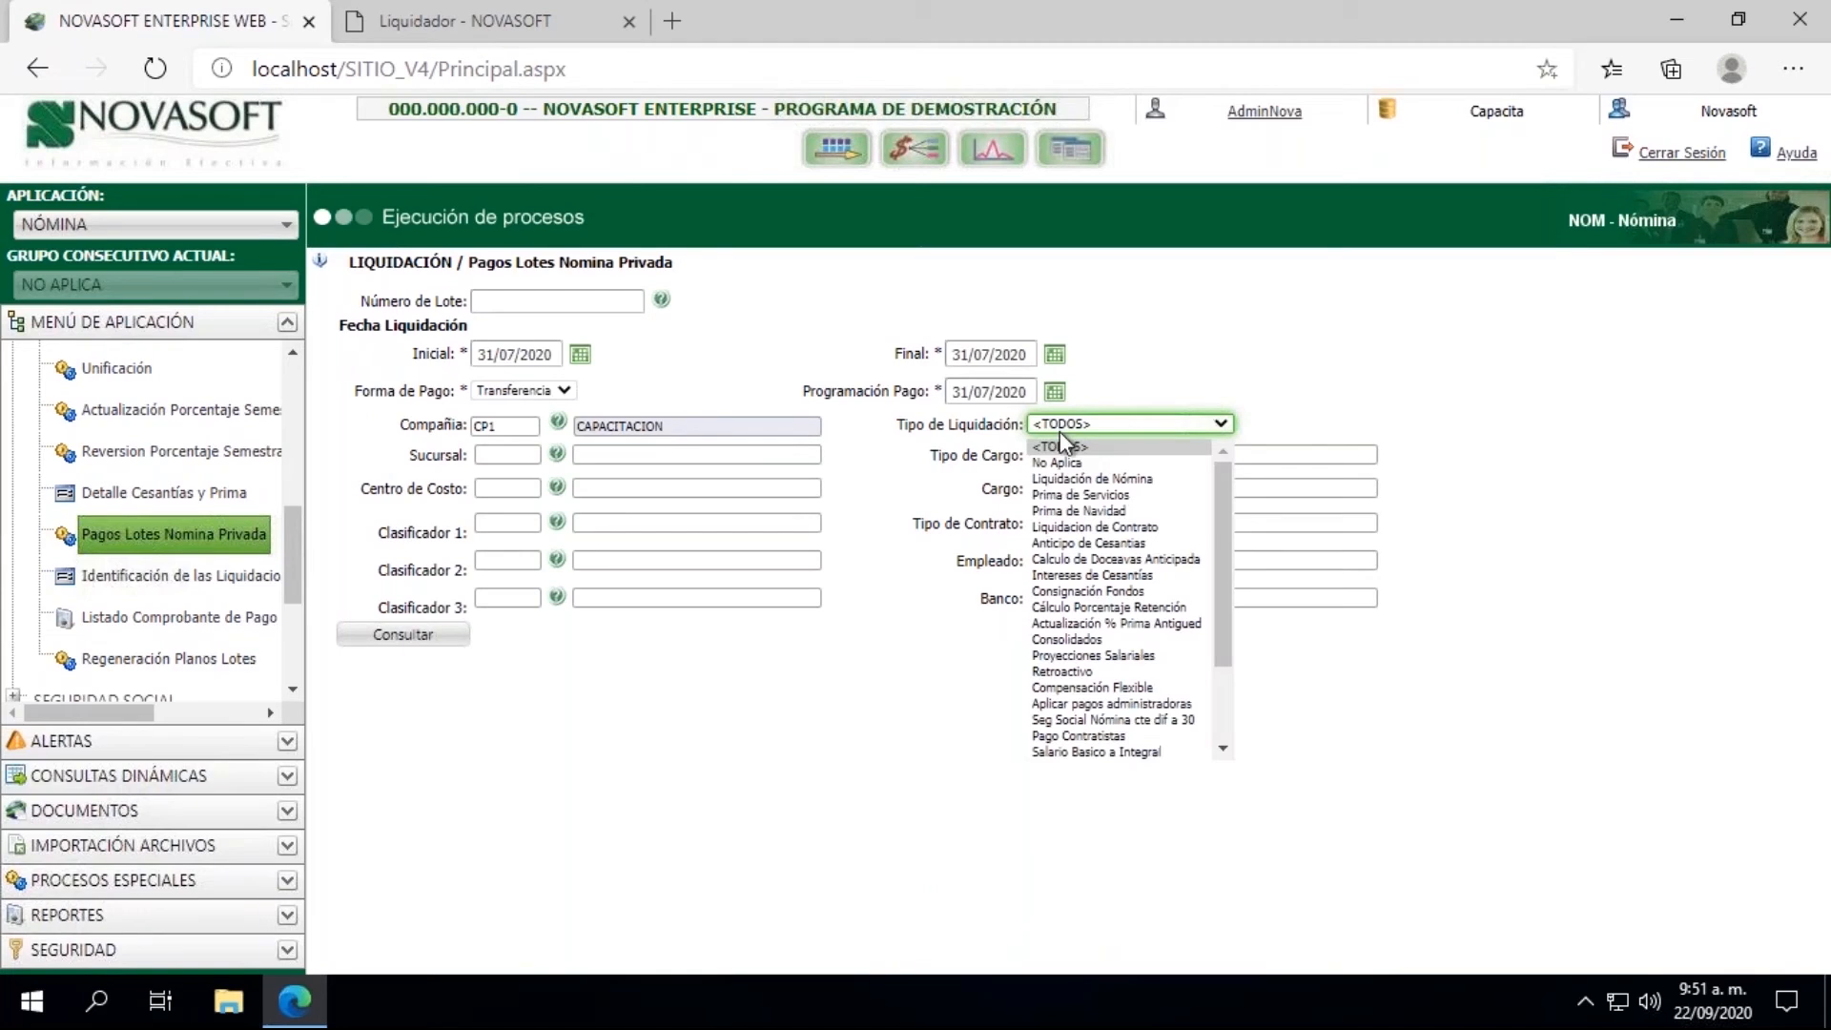
{"action": "left_click", "coordinate": [1075, 480]}
{"action": "left_click", "coordinate": [425, 643]}
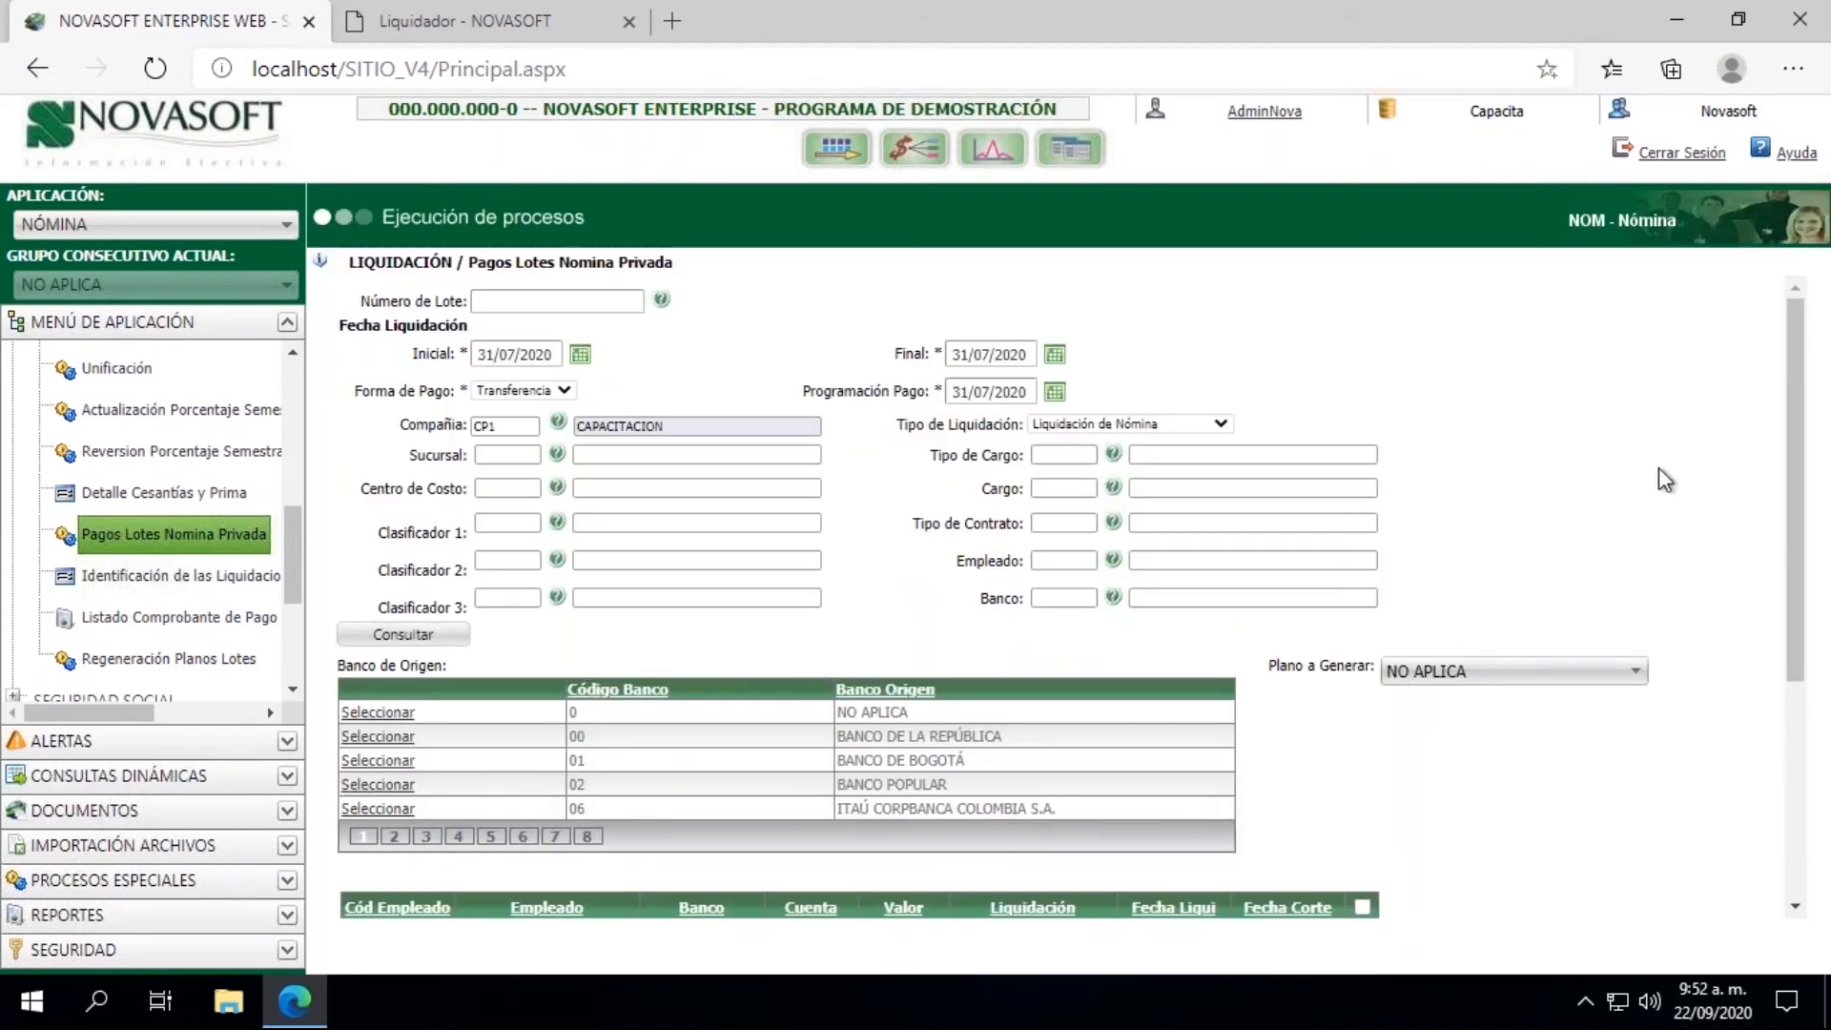
Step: Find BANCOLOMBIA S.A. on the second page of Banco de Origen, try to select it, and dismiss the message
{"action": "left_click_drag", "start_coordinate": [1793, 368], "coordinate": [1795, 484]}
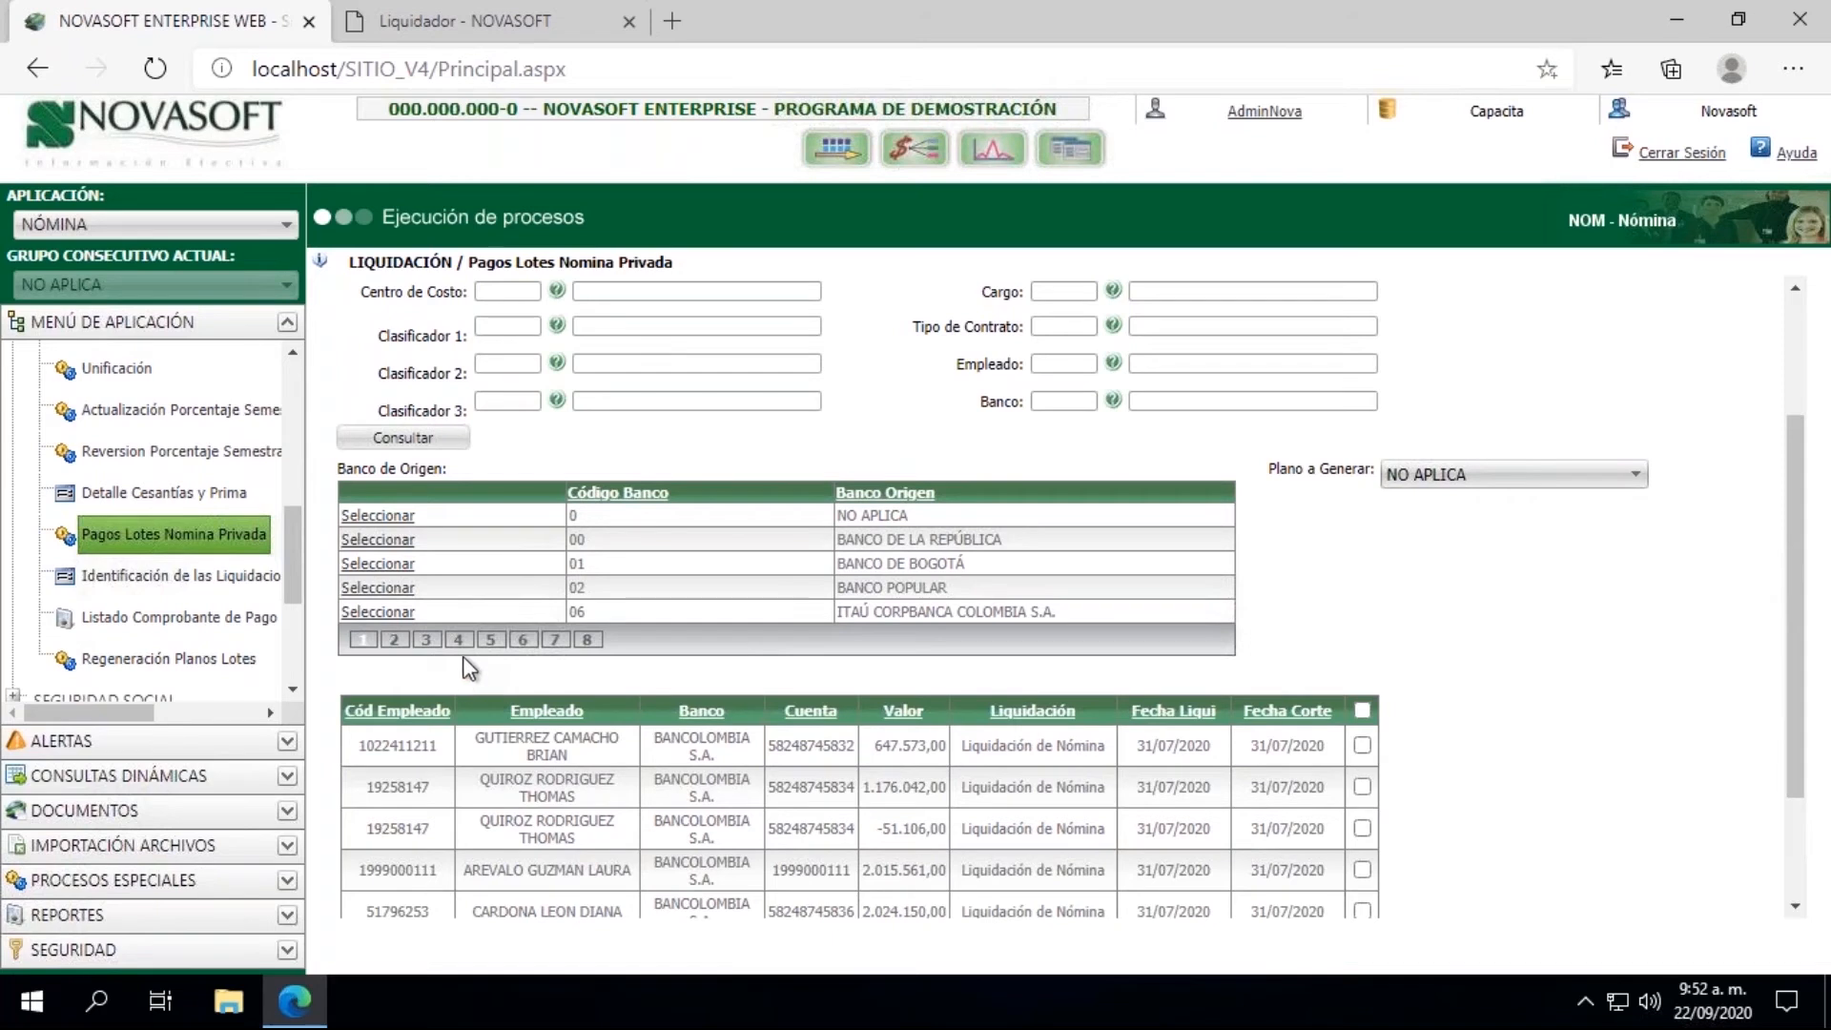
{"action": "left_click", "coordinate": [556, 640]}
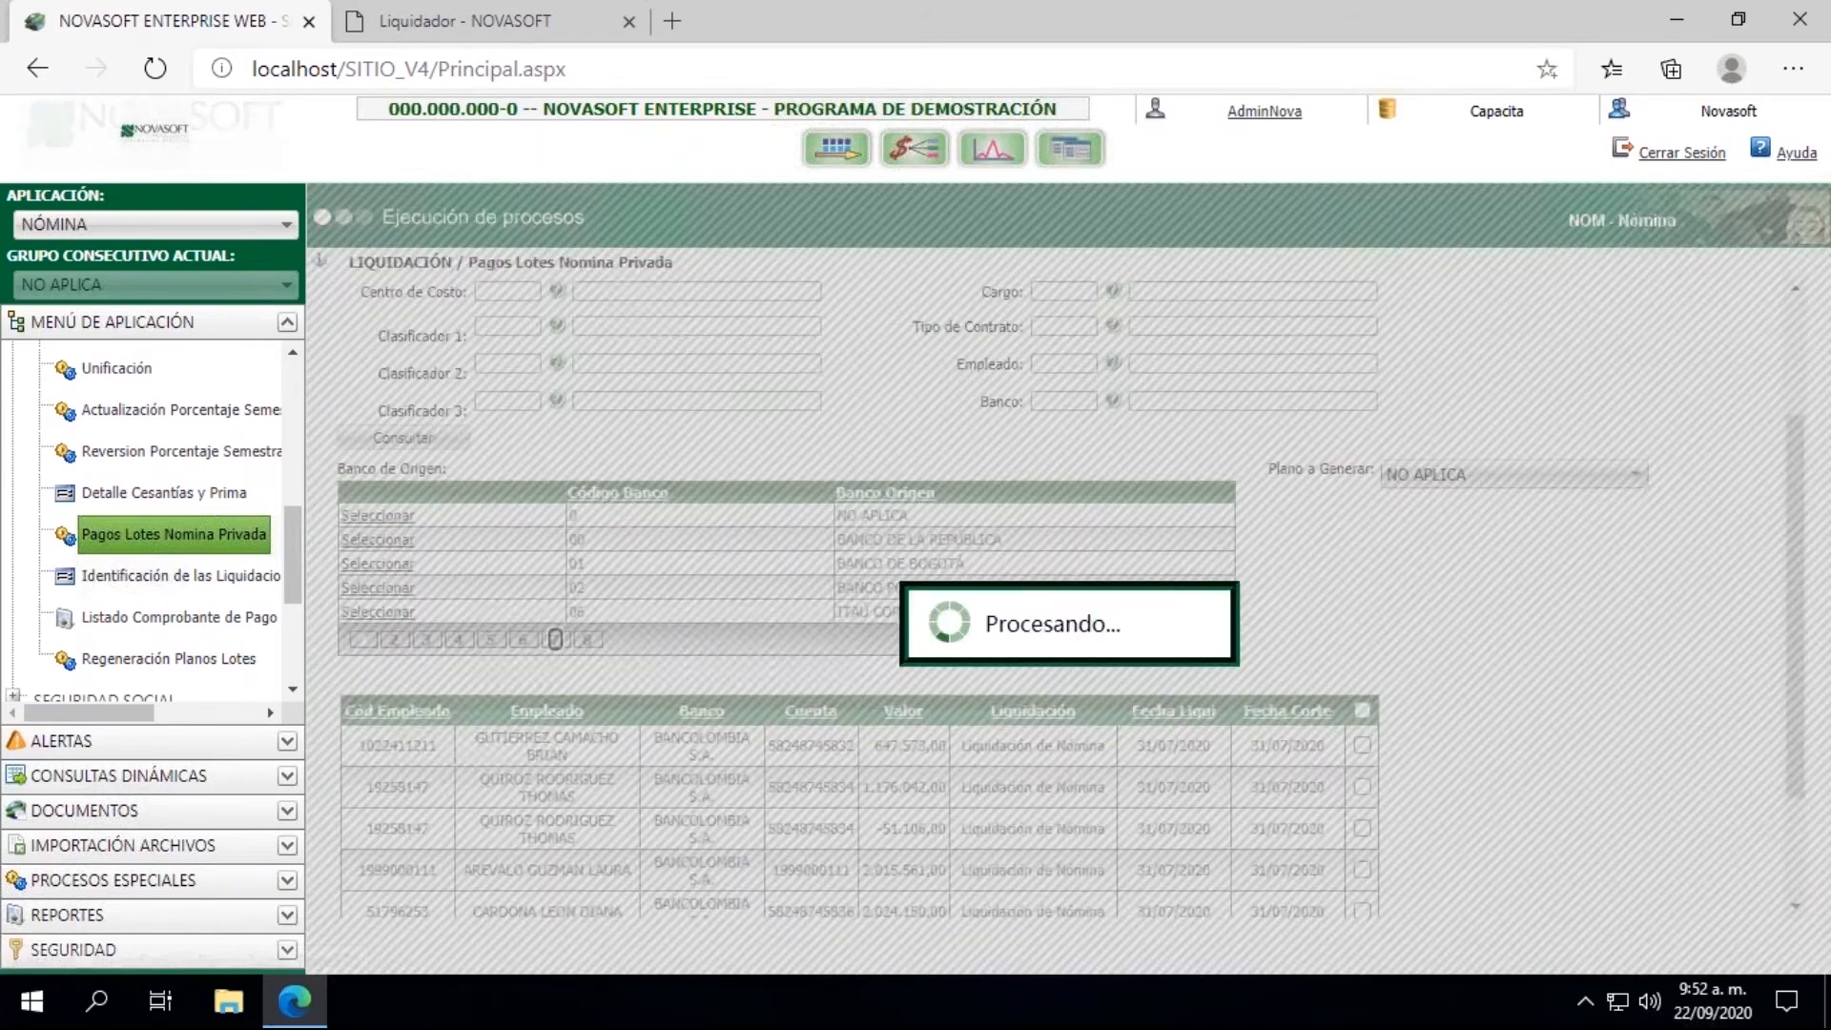
{"action": "left_click", "coordinate": [396, 640]}
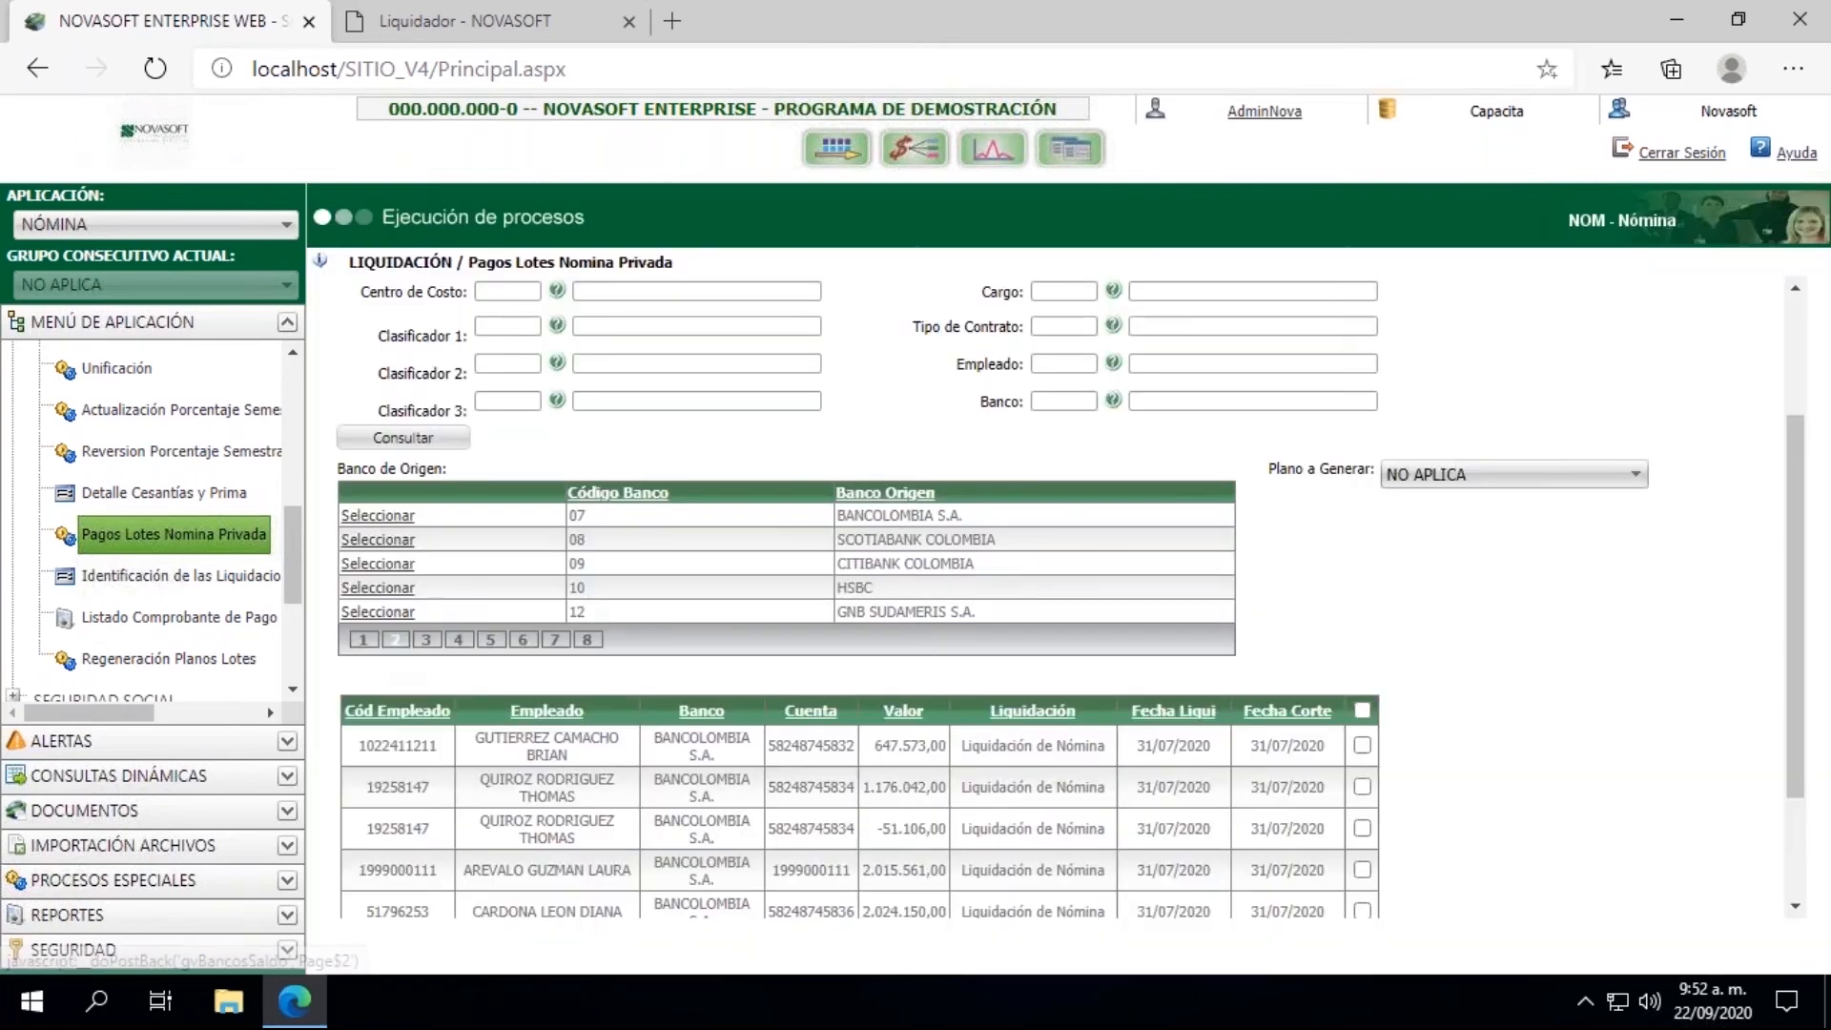
{"action": "left_click", "coordinate": [361, 524]}
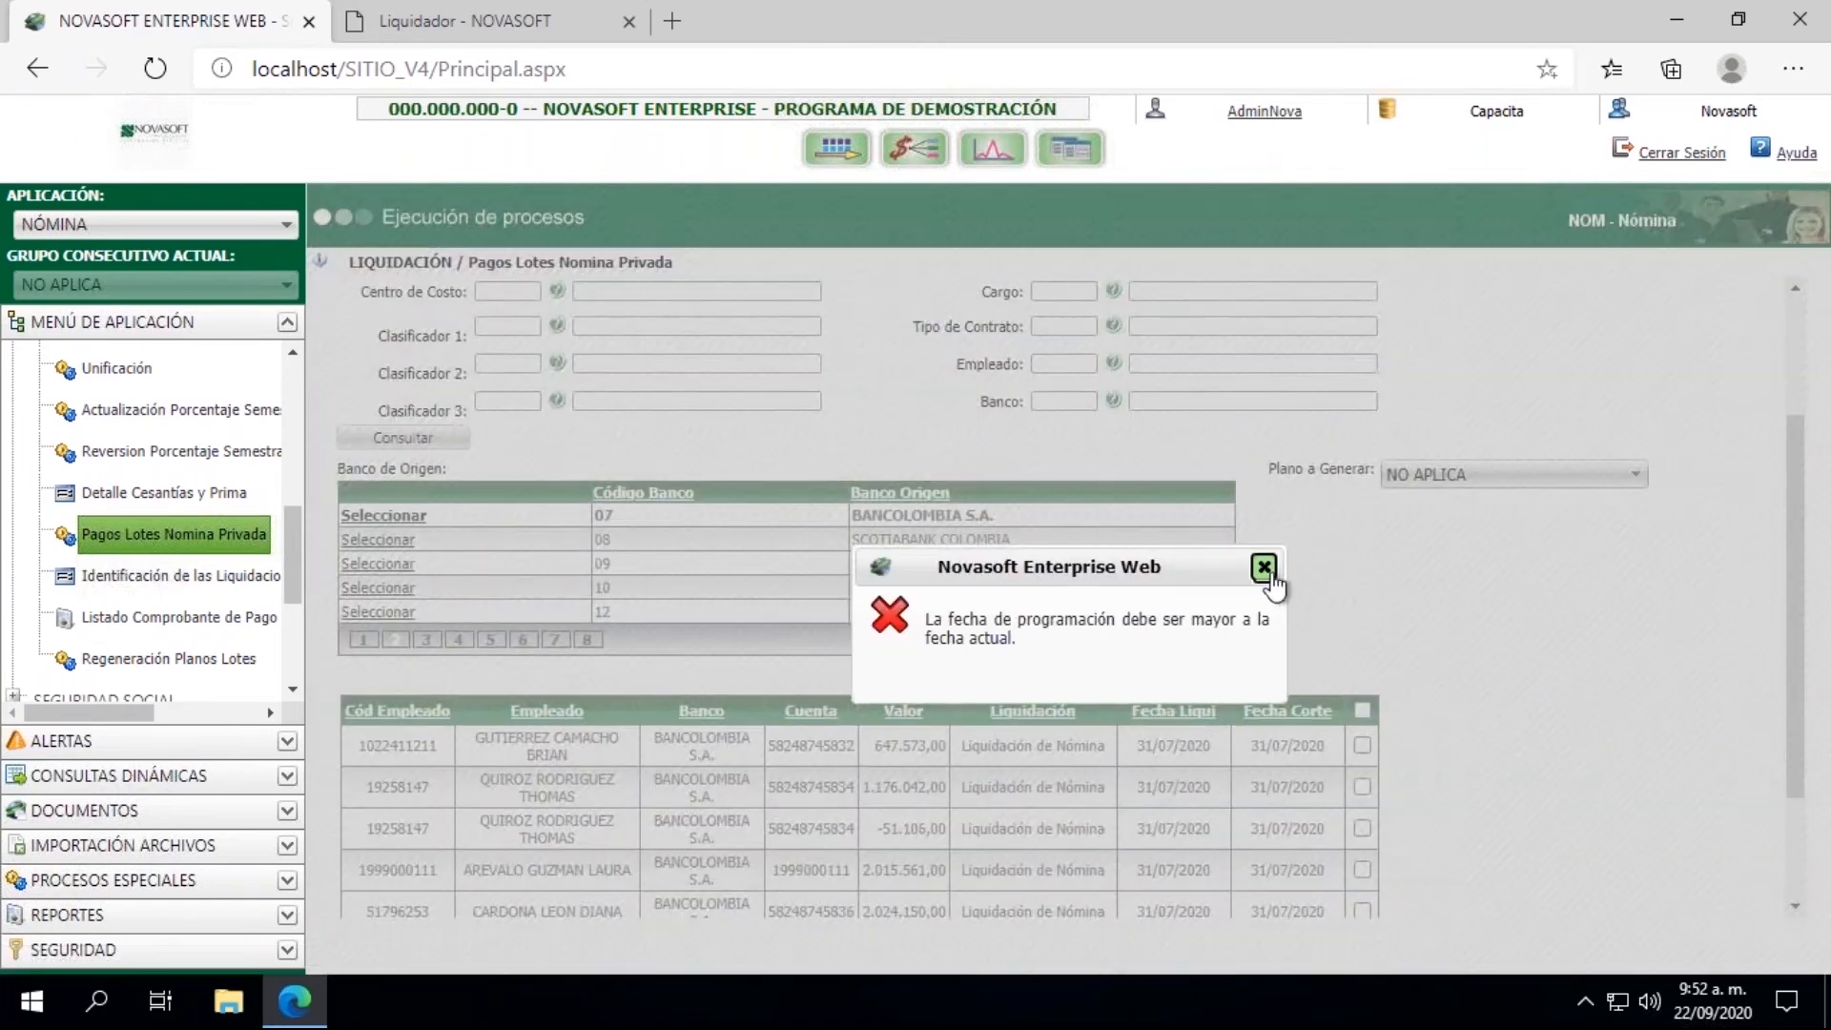
{"action": "left_click", "coordinate": [1265, 569]}
Step: Change the Programación Pago date of the batch payment to 22/09/2020
{"action": "left_click_drag", "start_coordinate": [1802, 447], "coordinate": [1802, 322]}
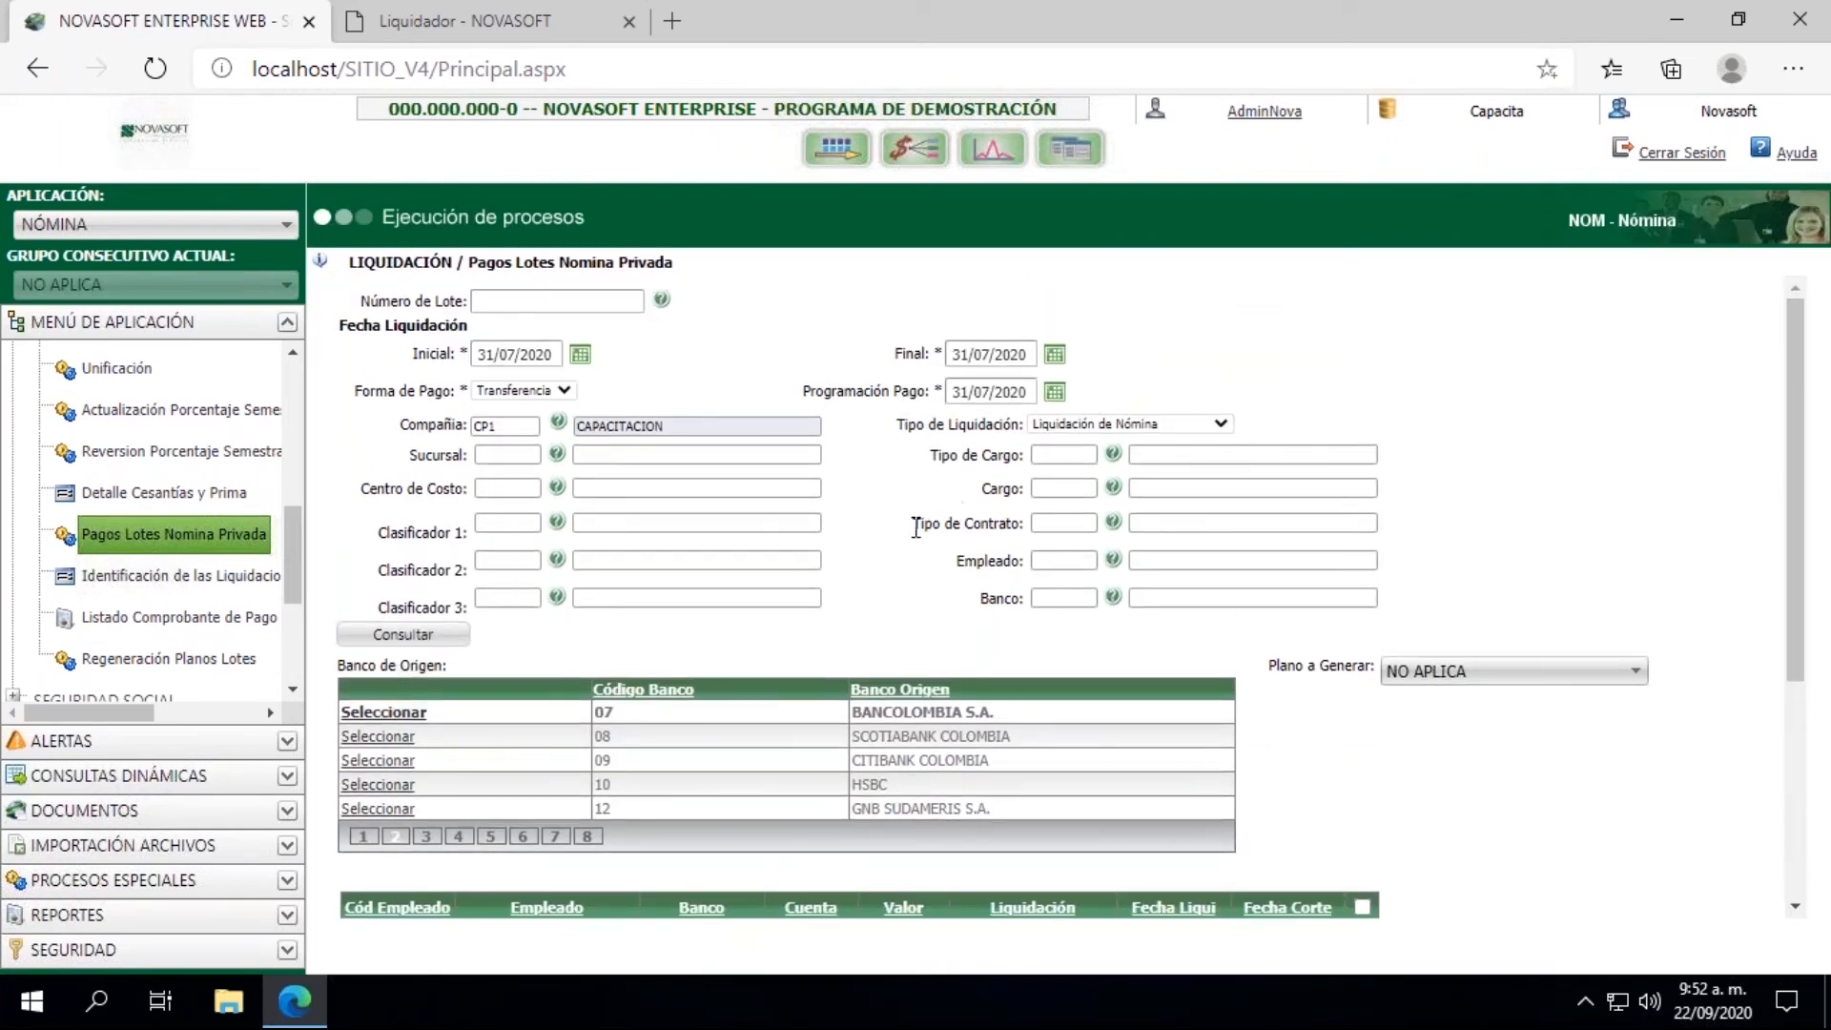
{"action": "left_click", "coordinate": [1056, 395]}
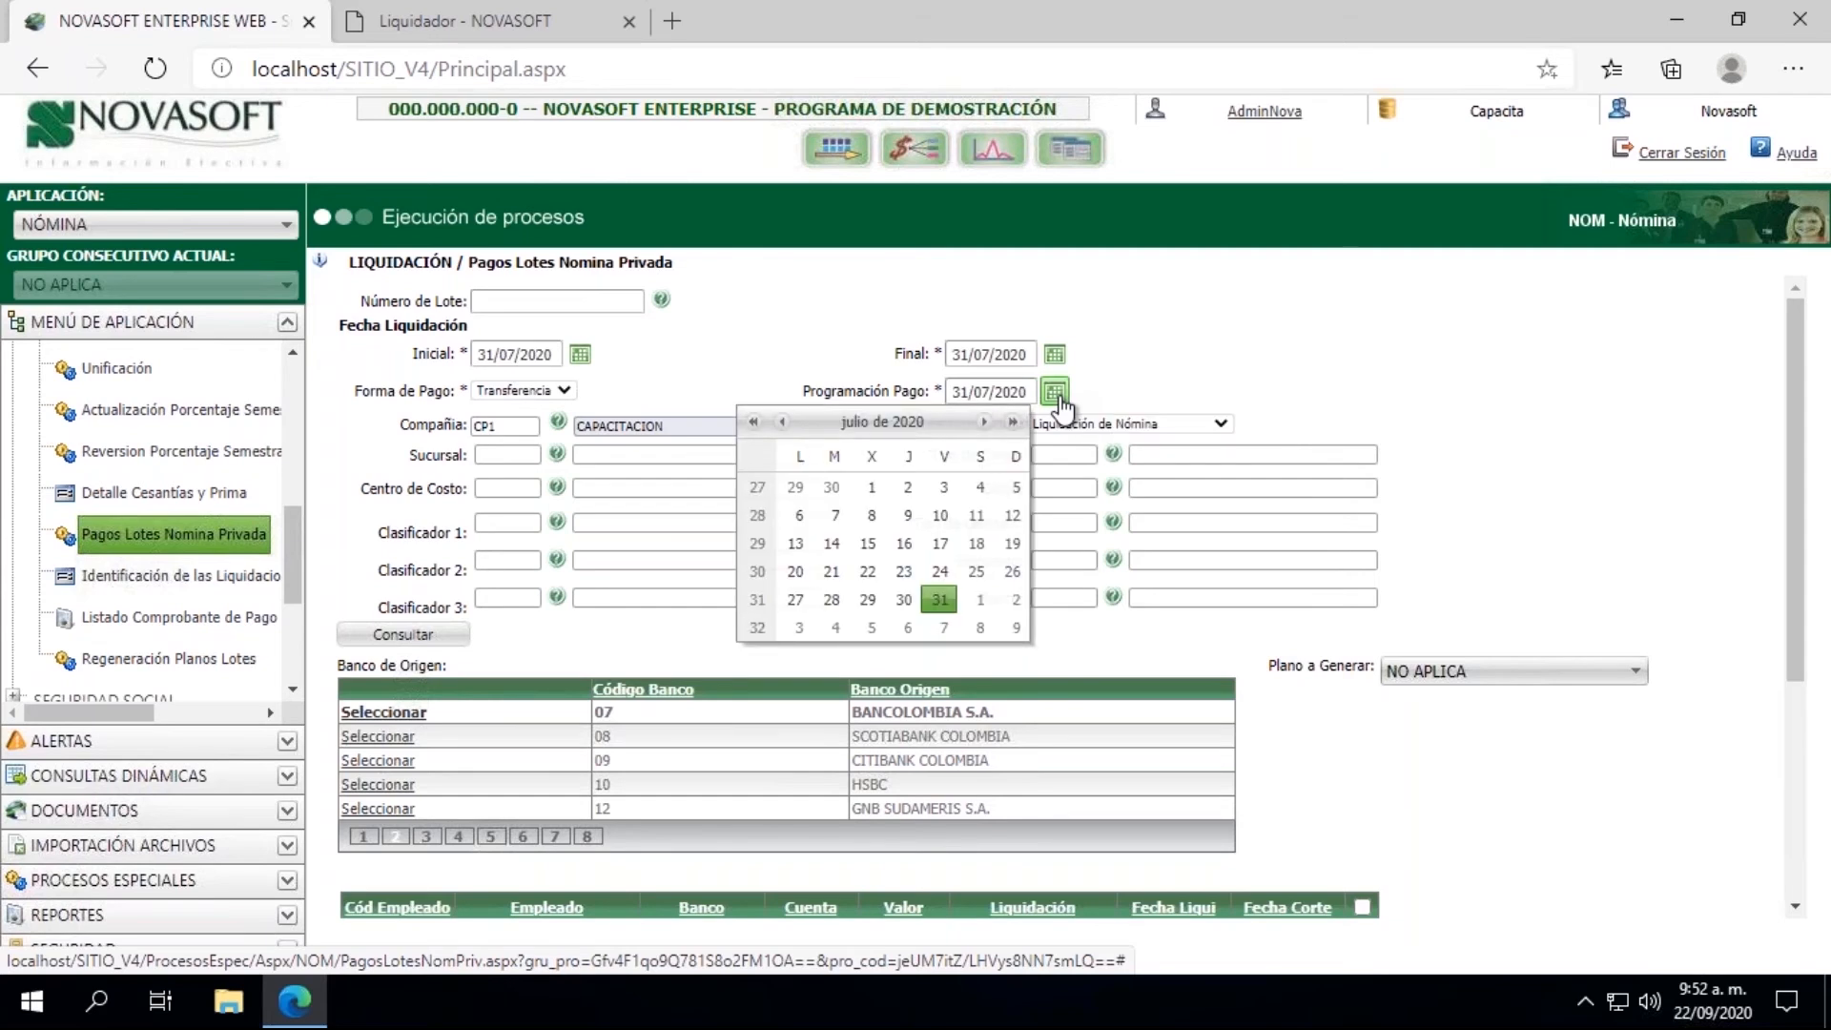
{"action": "left_click", "coordinate": [985, 422]}
{"action": "left_click", "coordinate": [985, 423]}
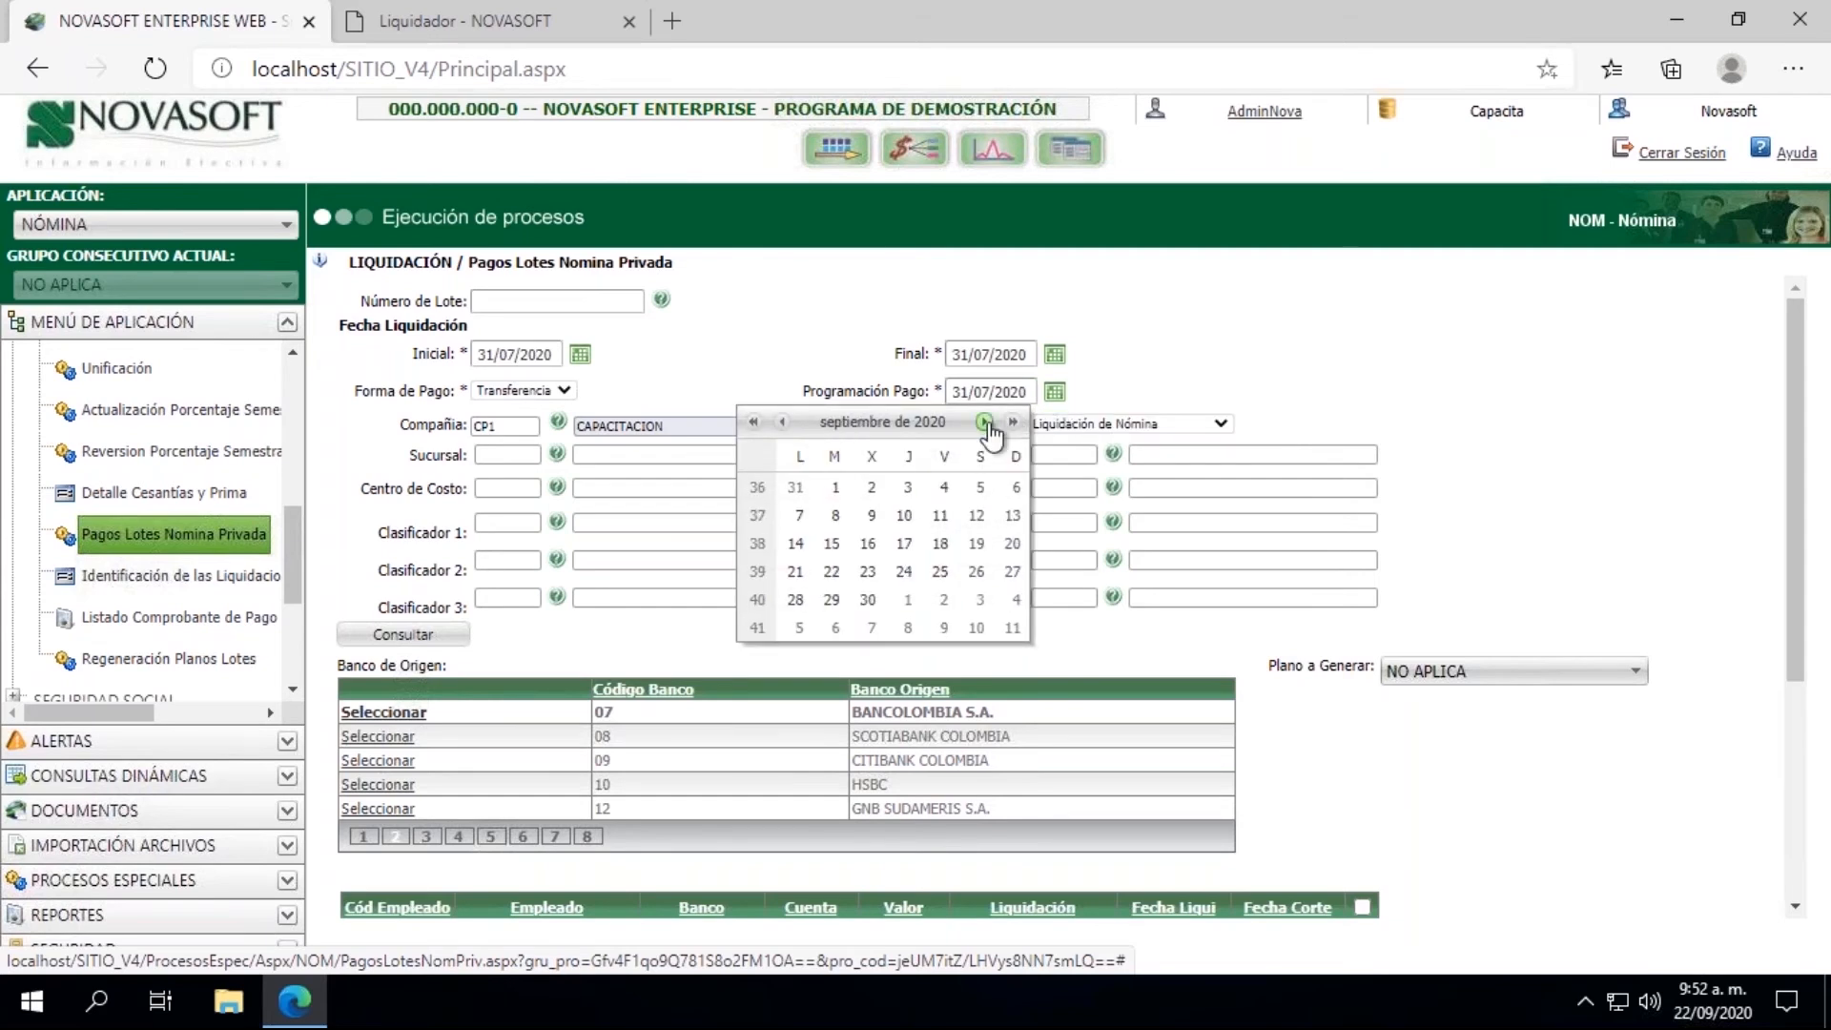
{"action": "left_click", "coordinate": [985, 423]}
{"action": "left_click", "coordinate": [782, 422]}
{"action": "left_click", "coordinate": [832, 571]}
Step: Select BANCOLOMBIA S.A. again as the Banco de Origen and check the available Plano a Generar options
{"action": "left_click", "coordinate": [405, 712]}
{"action": "left_click", "coordinate": [1395, 674]}
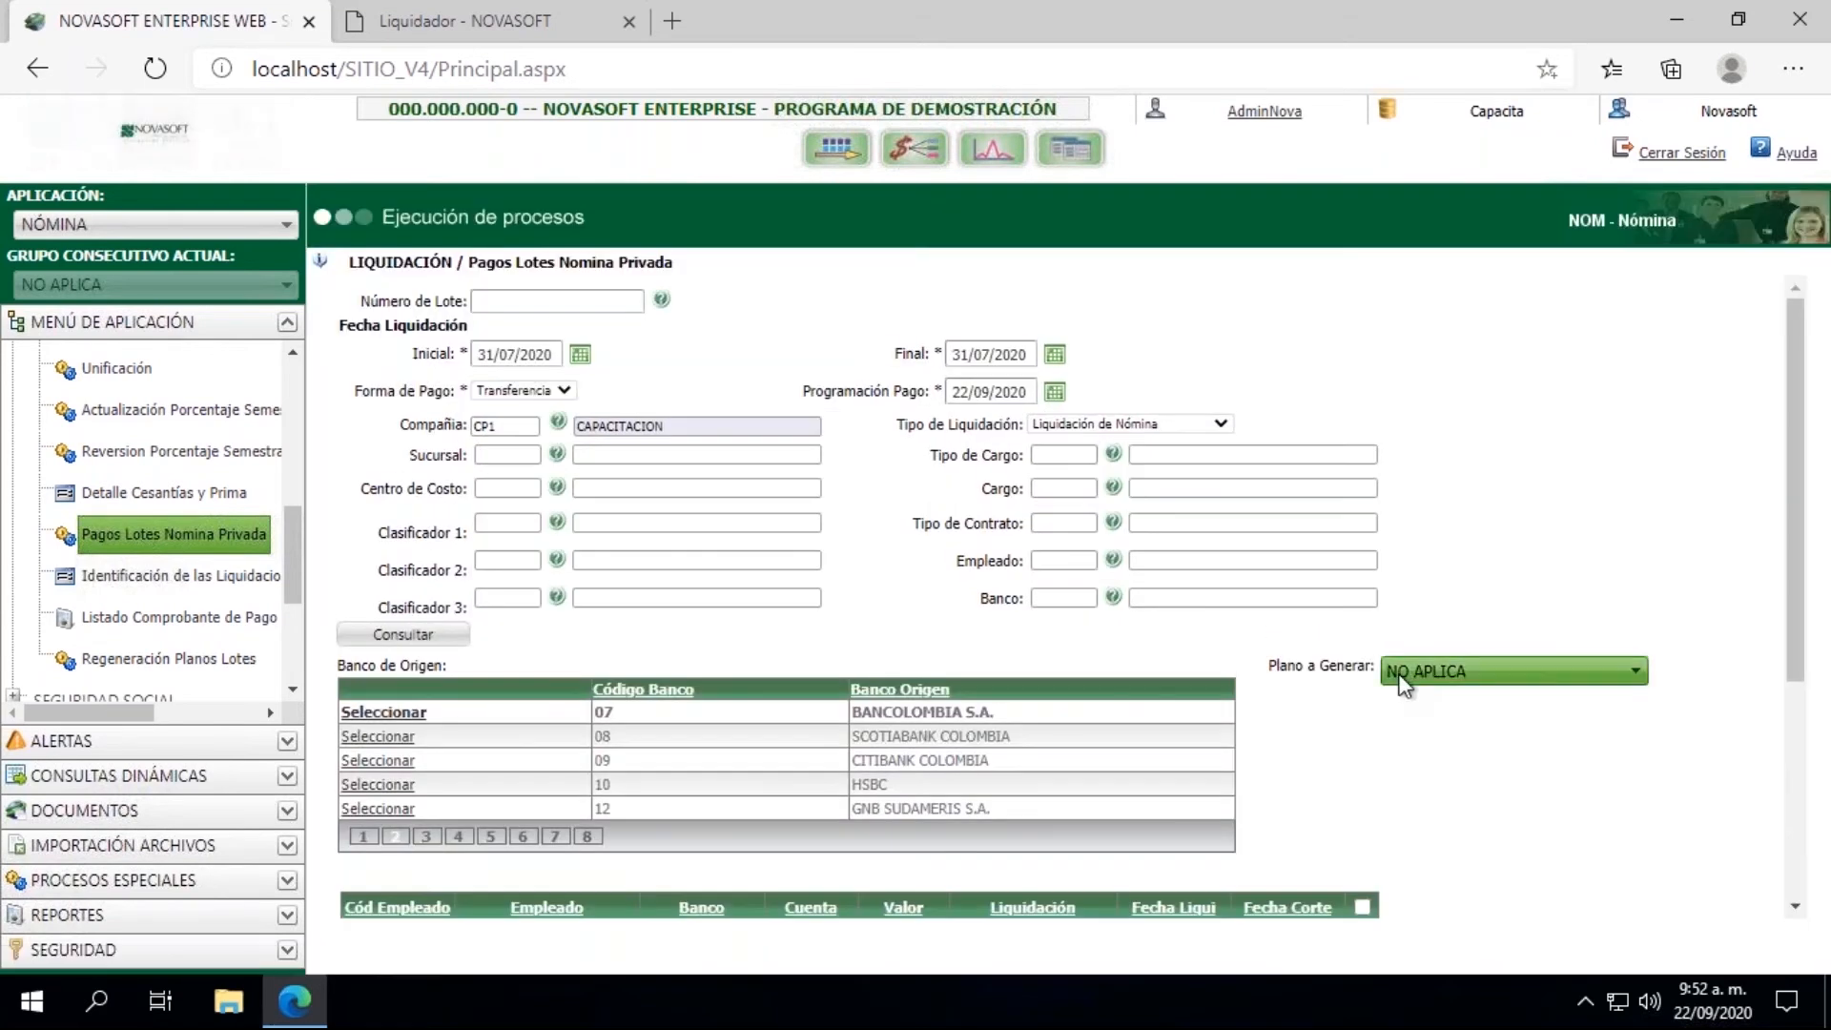
{"action": "left_click", "coordinate": [1425, 703]}
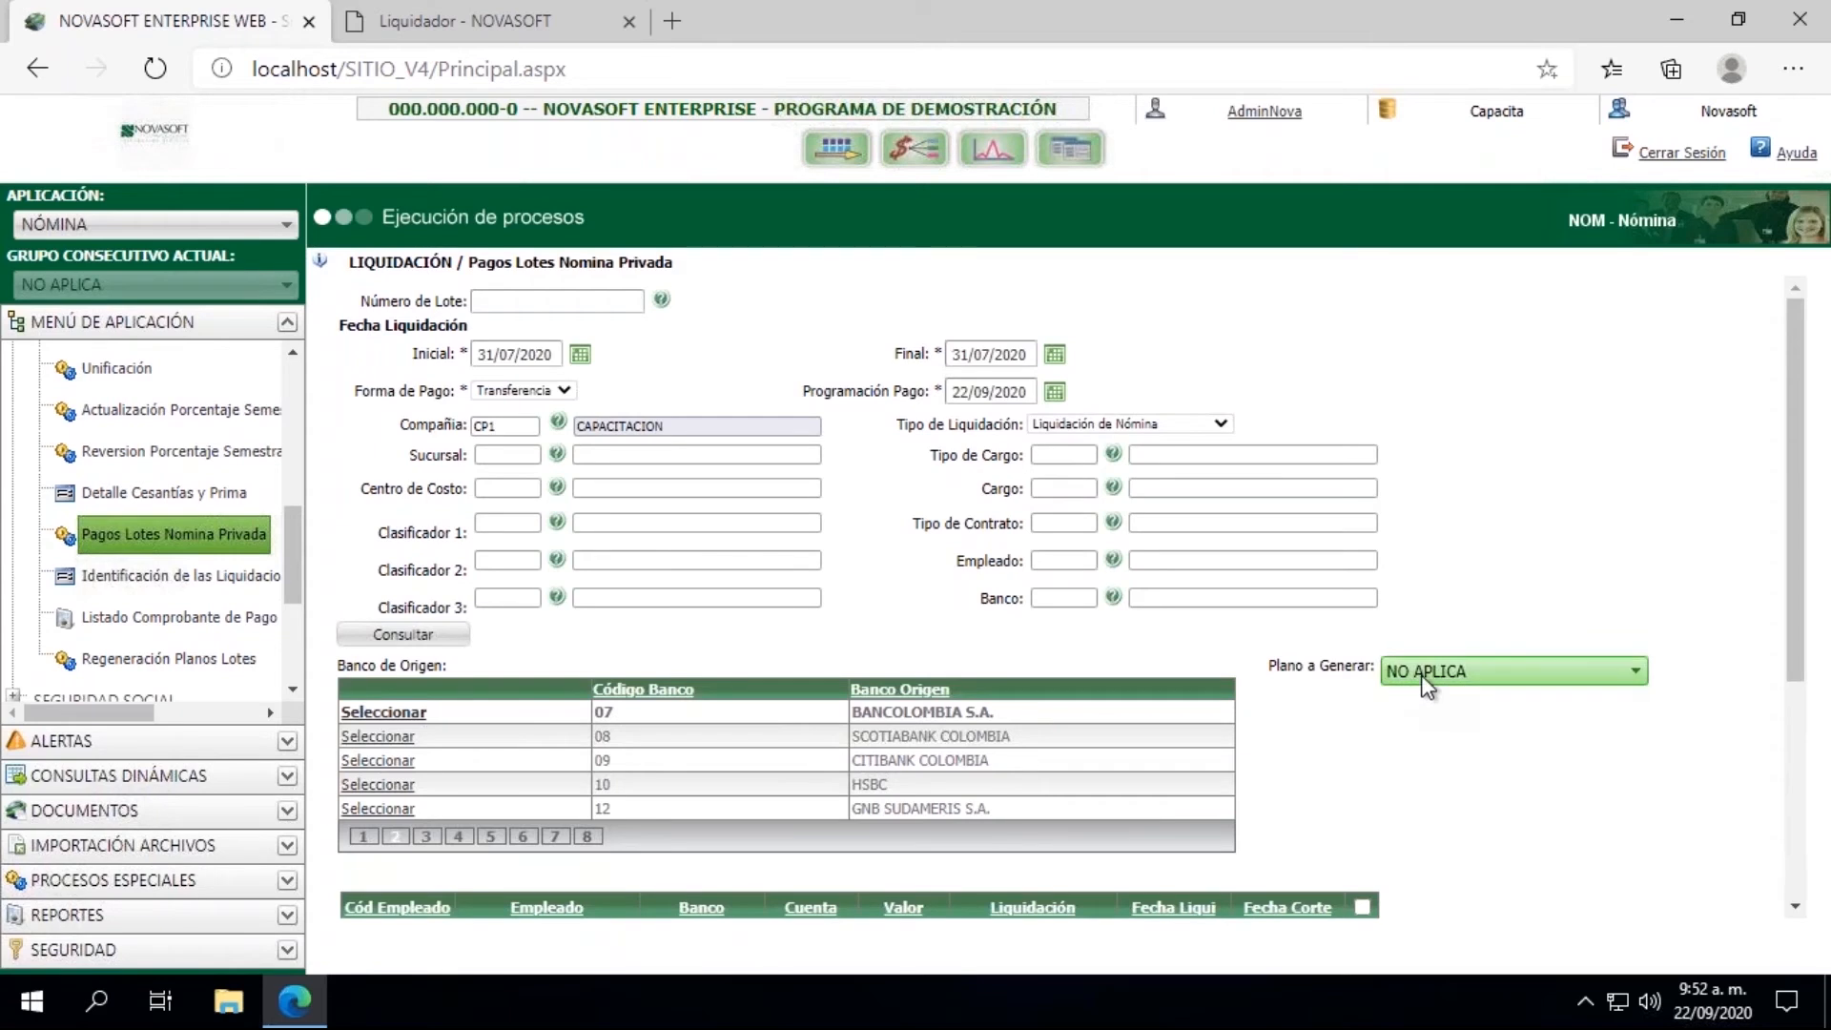
{"action": "left_click", "coordinate": [1453, 673]}
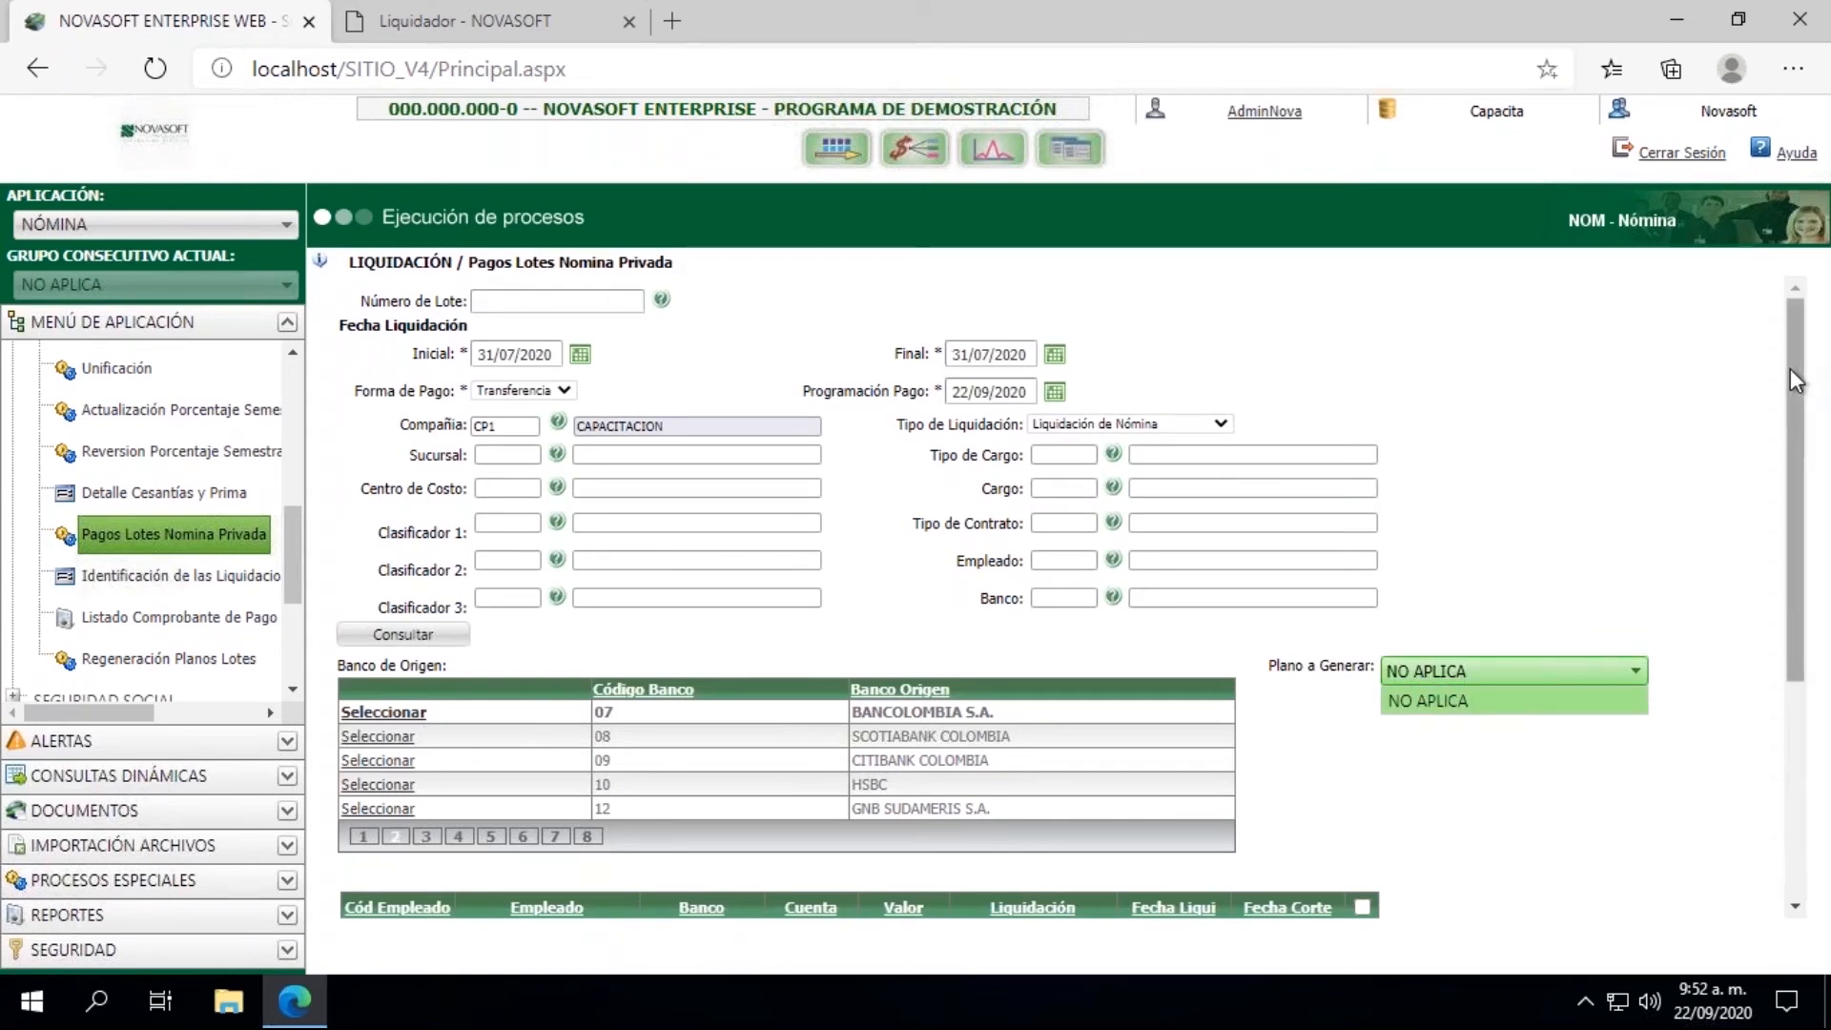
Step: Open Ejecución Procesos Especiales and choose the Copia Definicion Plano Bancos process from the INTERFACES group
{"action": "scroll", "coordinate": [281, 375], "scroll_direction": "up", "scroll_amount": 5}
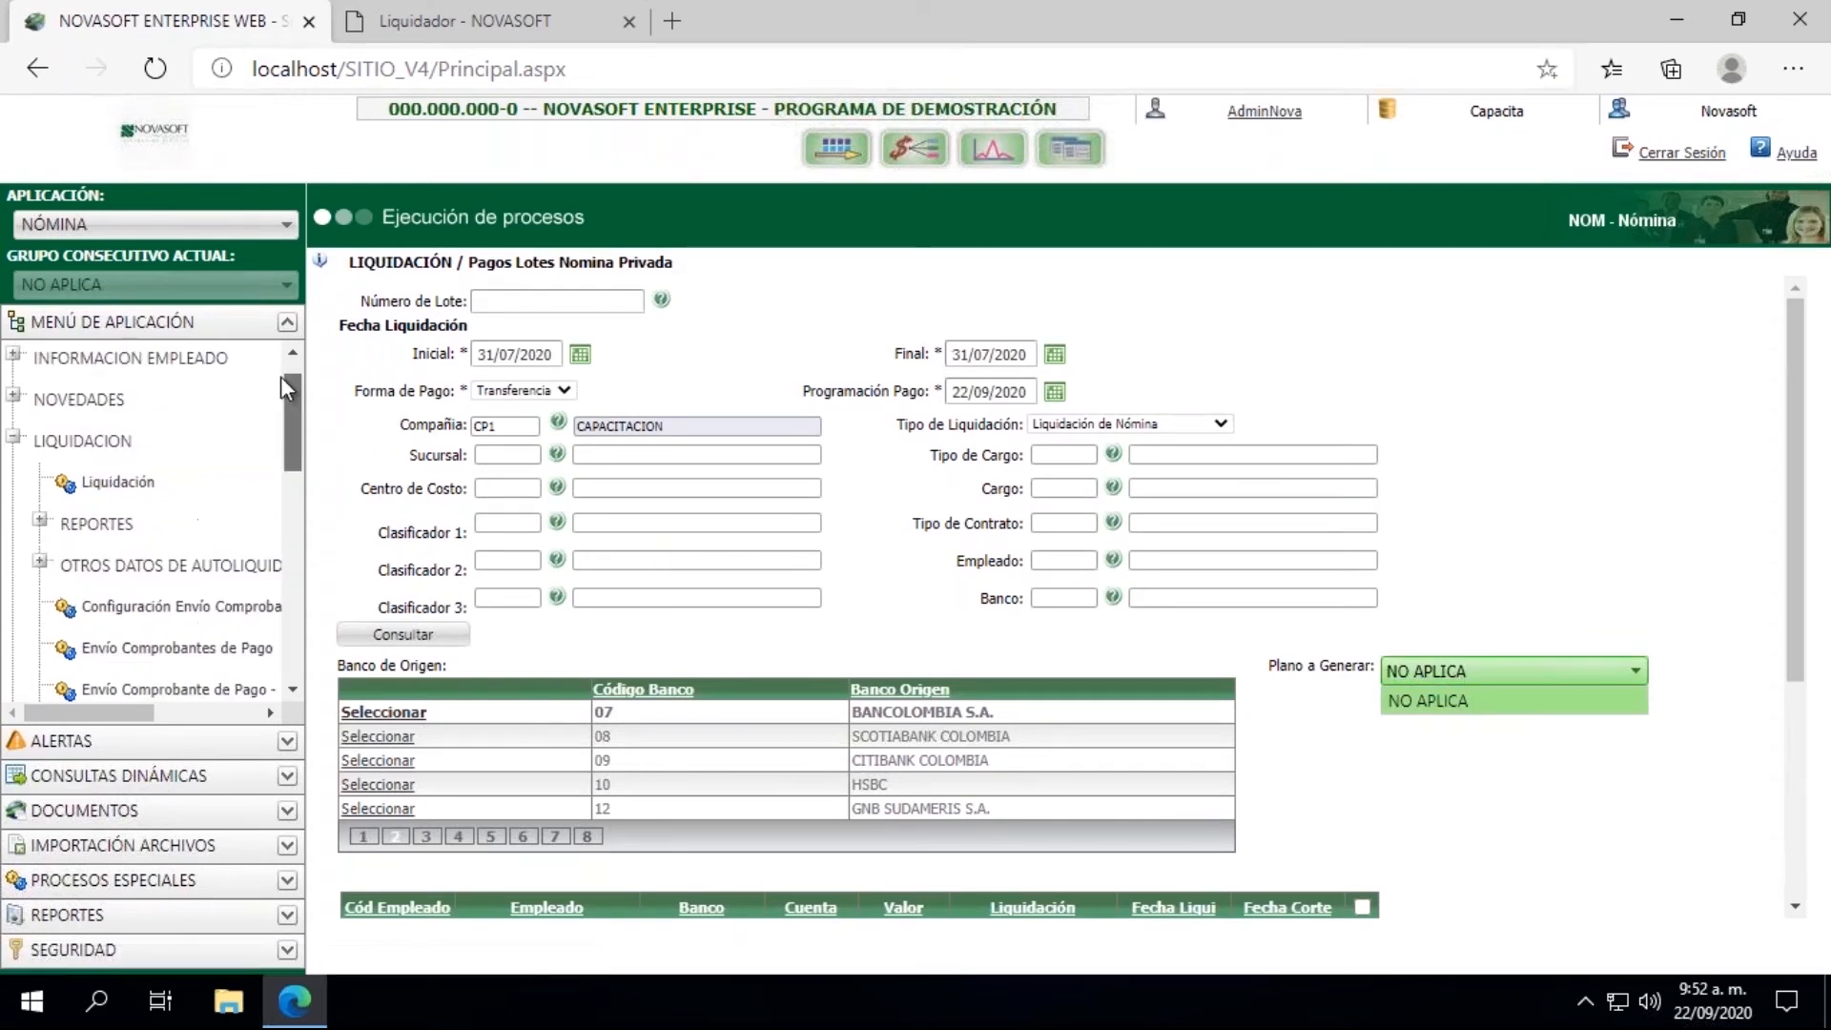
{"action": "left_click", "coordinate": [15, 482]}
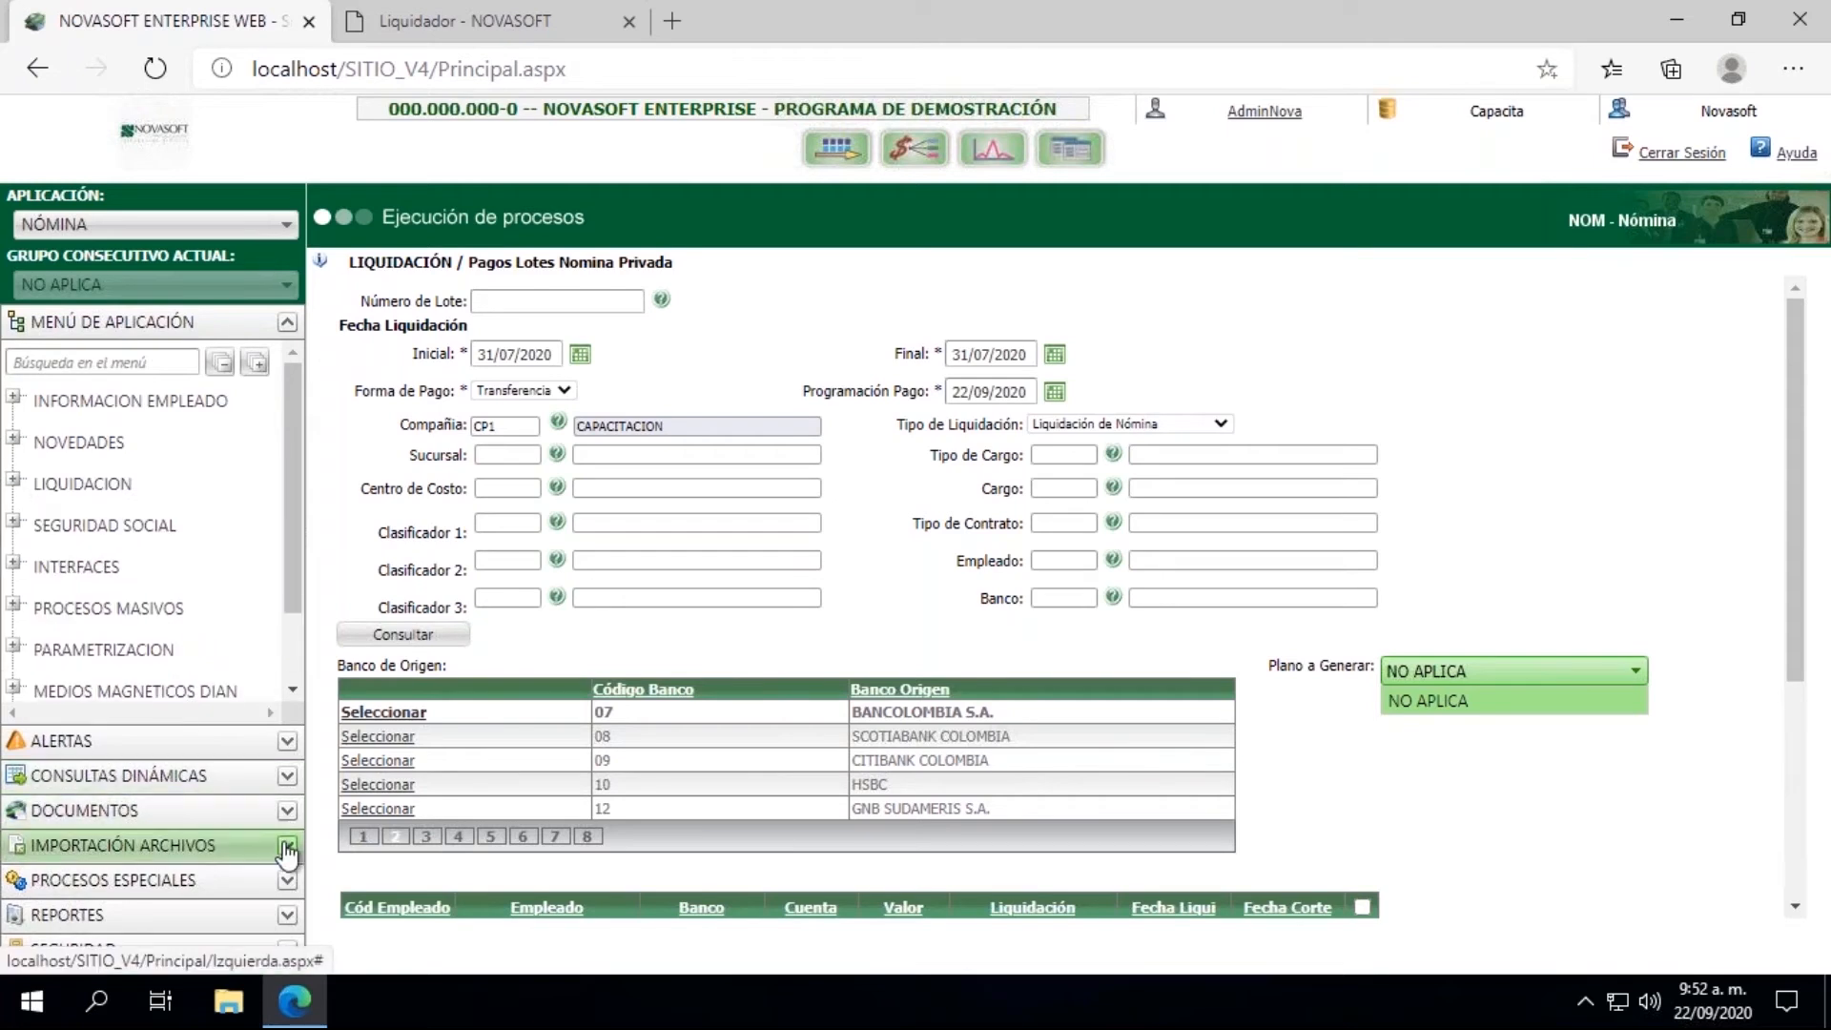
{"action": "left_click", "coordinate": [289, 883]}
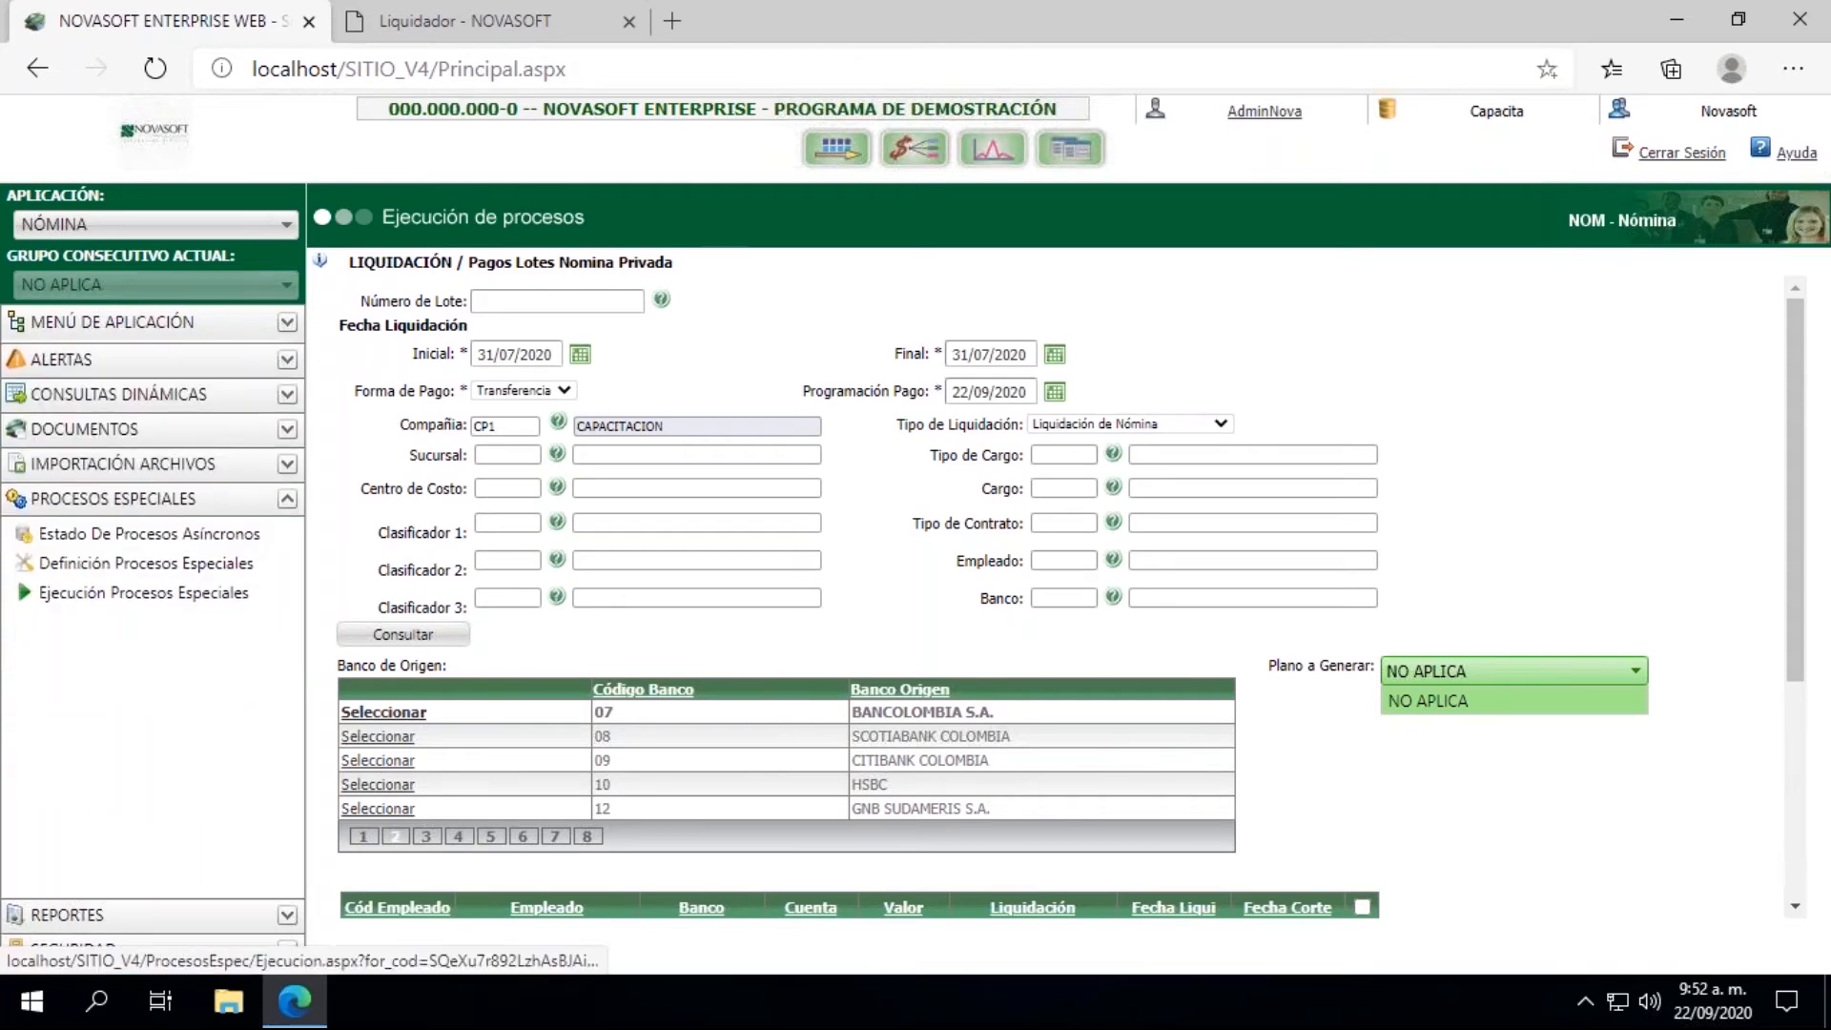
{"action": "left_click", "coordinate": [119, 599]}
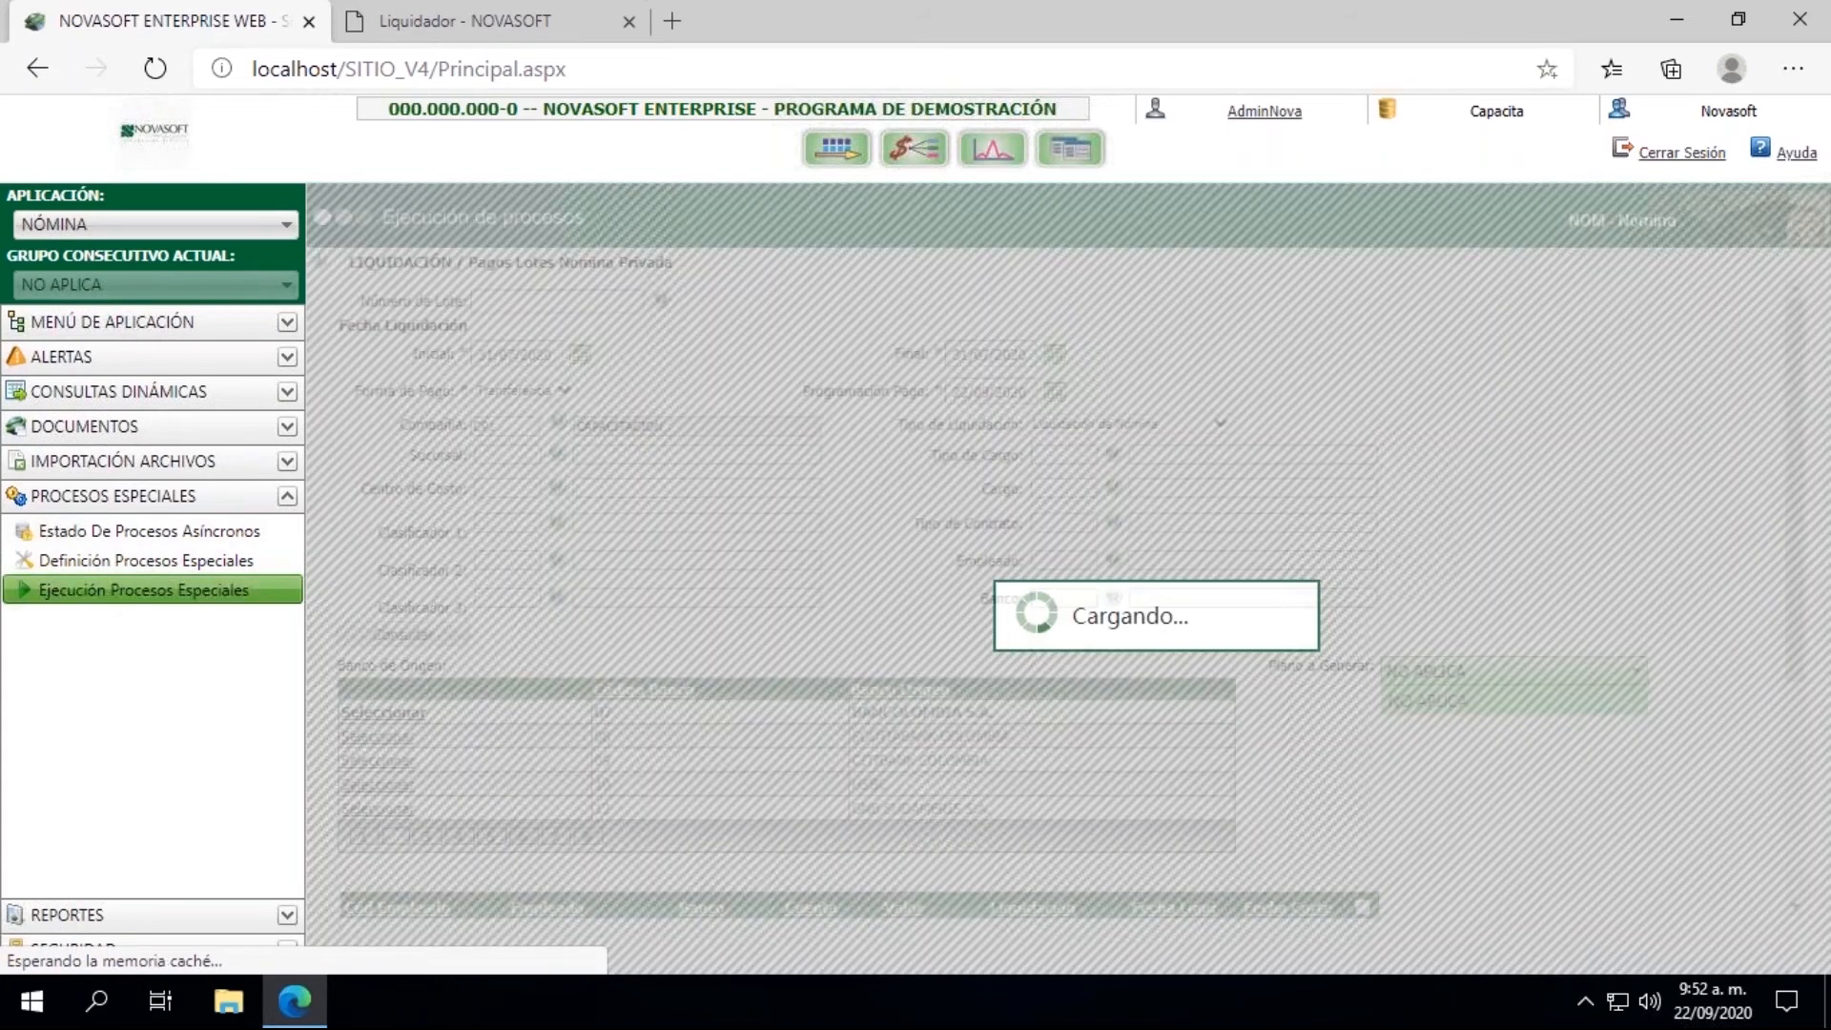
{"action": "left_click", "coordinate": [863, 303]}
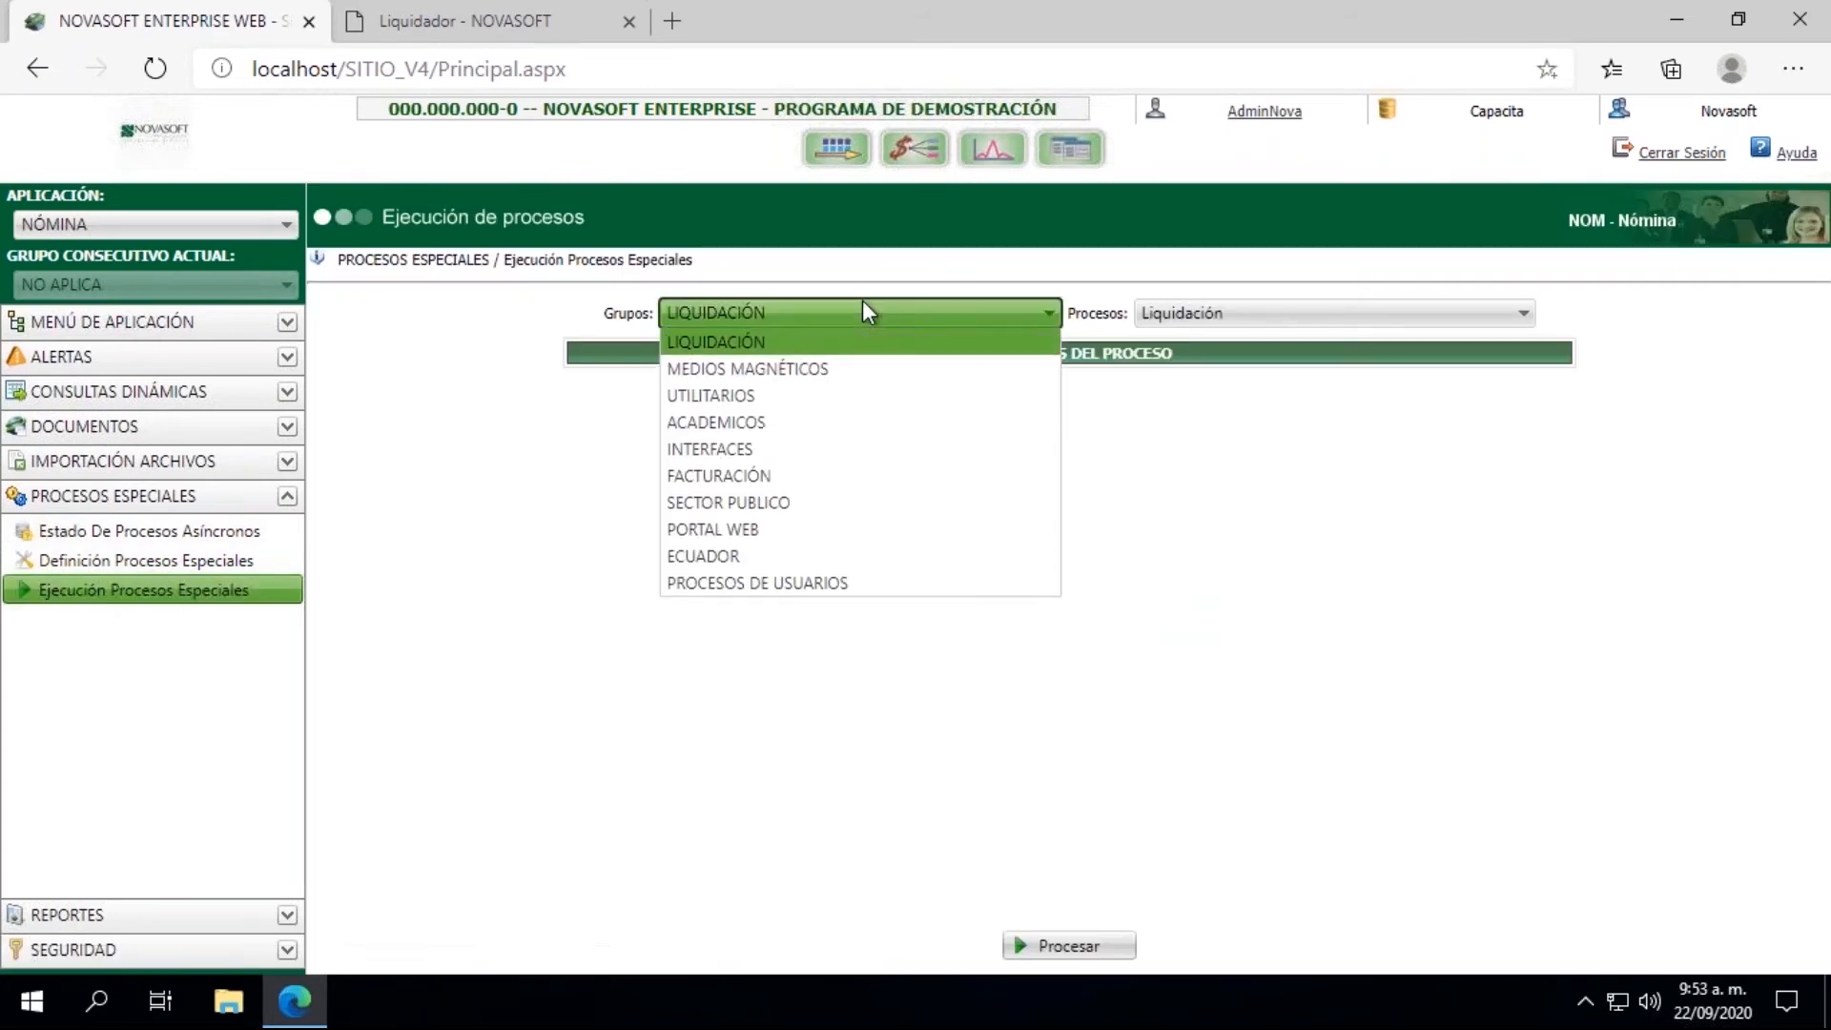
{"action": "left_click", "coordinate": [740, 449]}
{"action": "left_click", "coordinate": [1272, 317]}
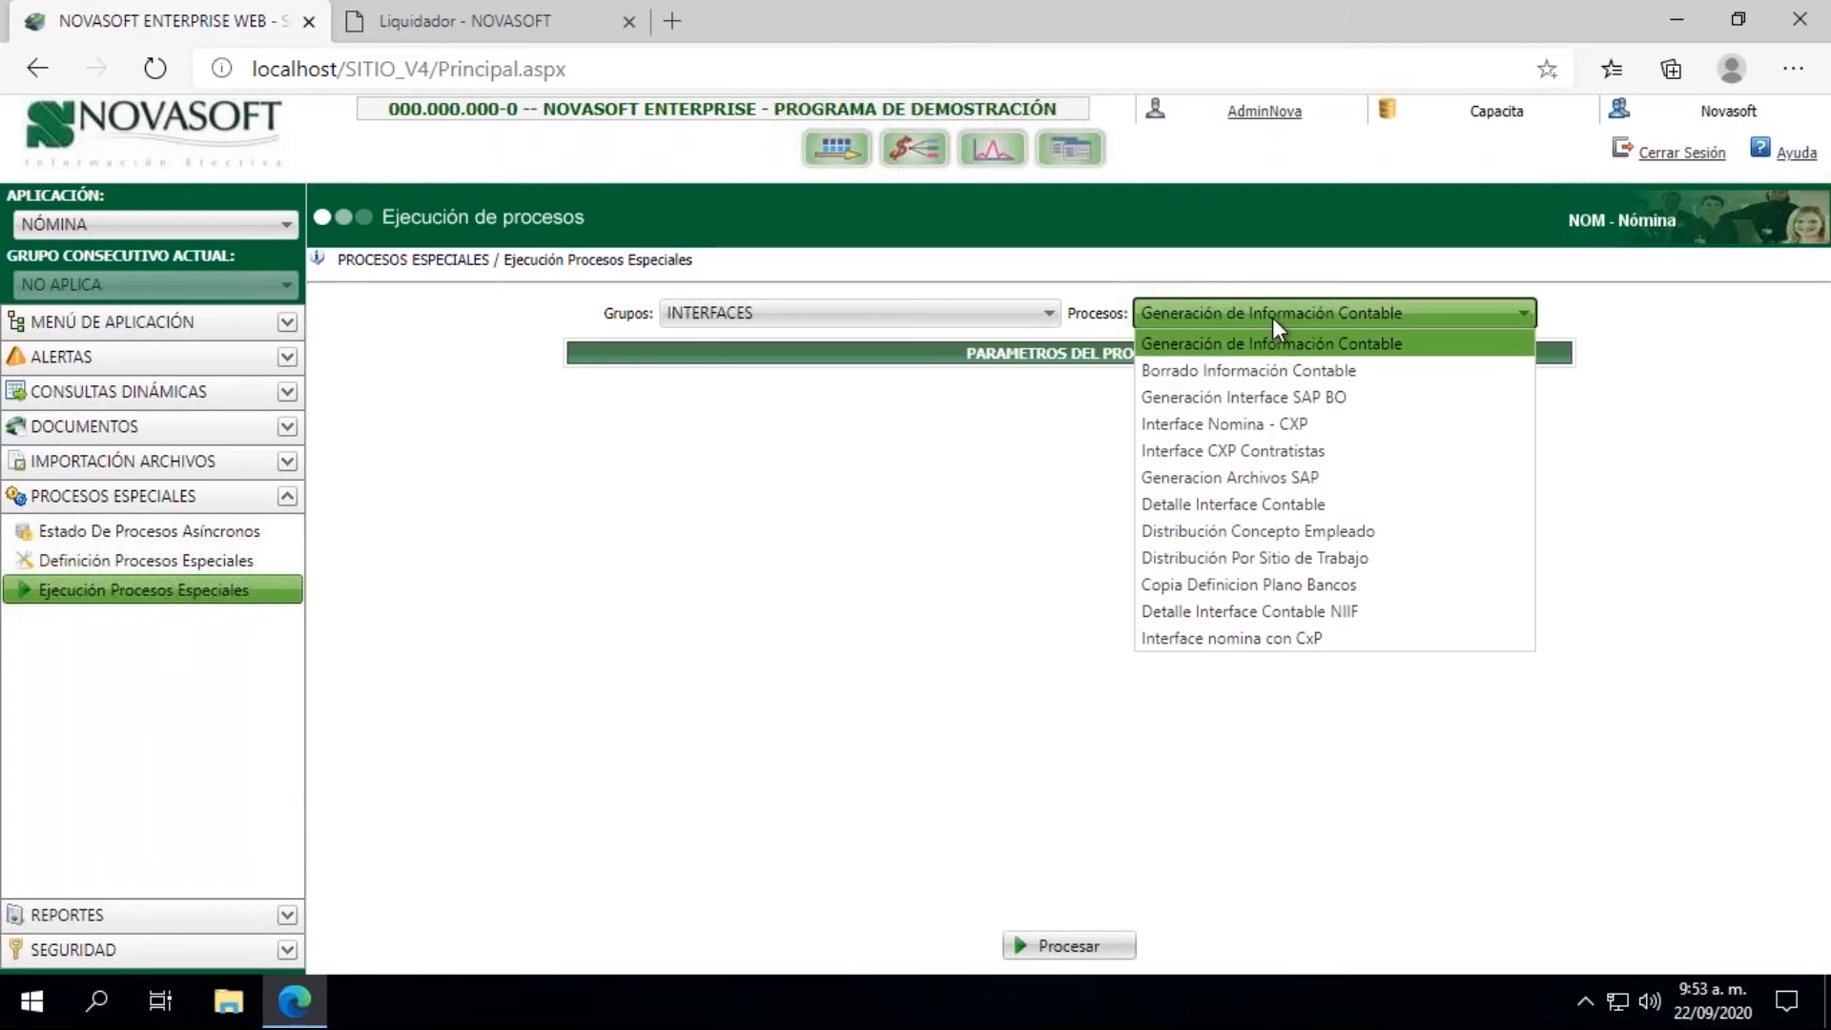
{"action": "left_click", "coordinate": [1222, 585]}
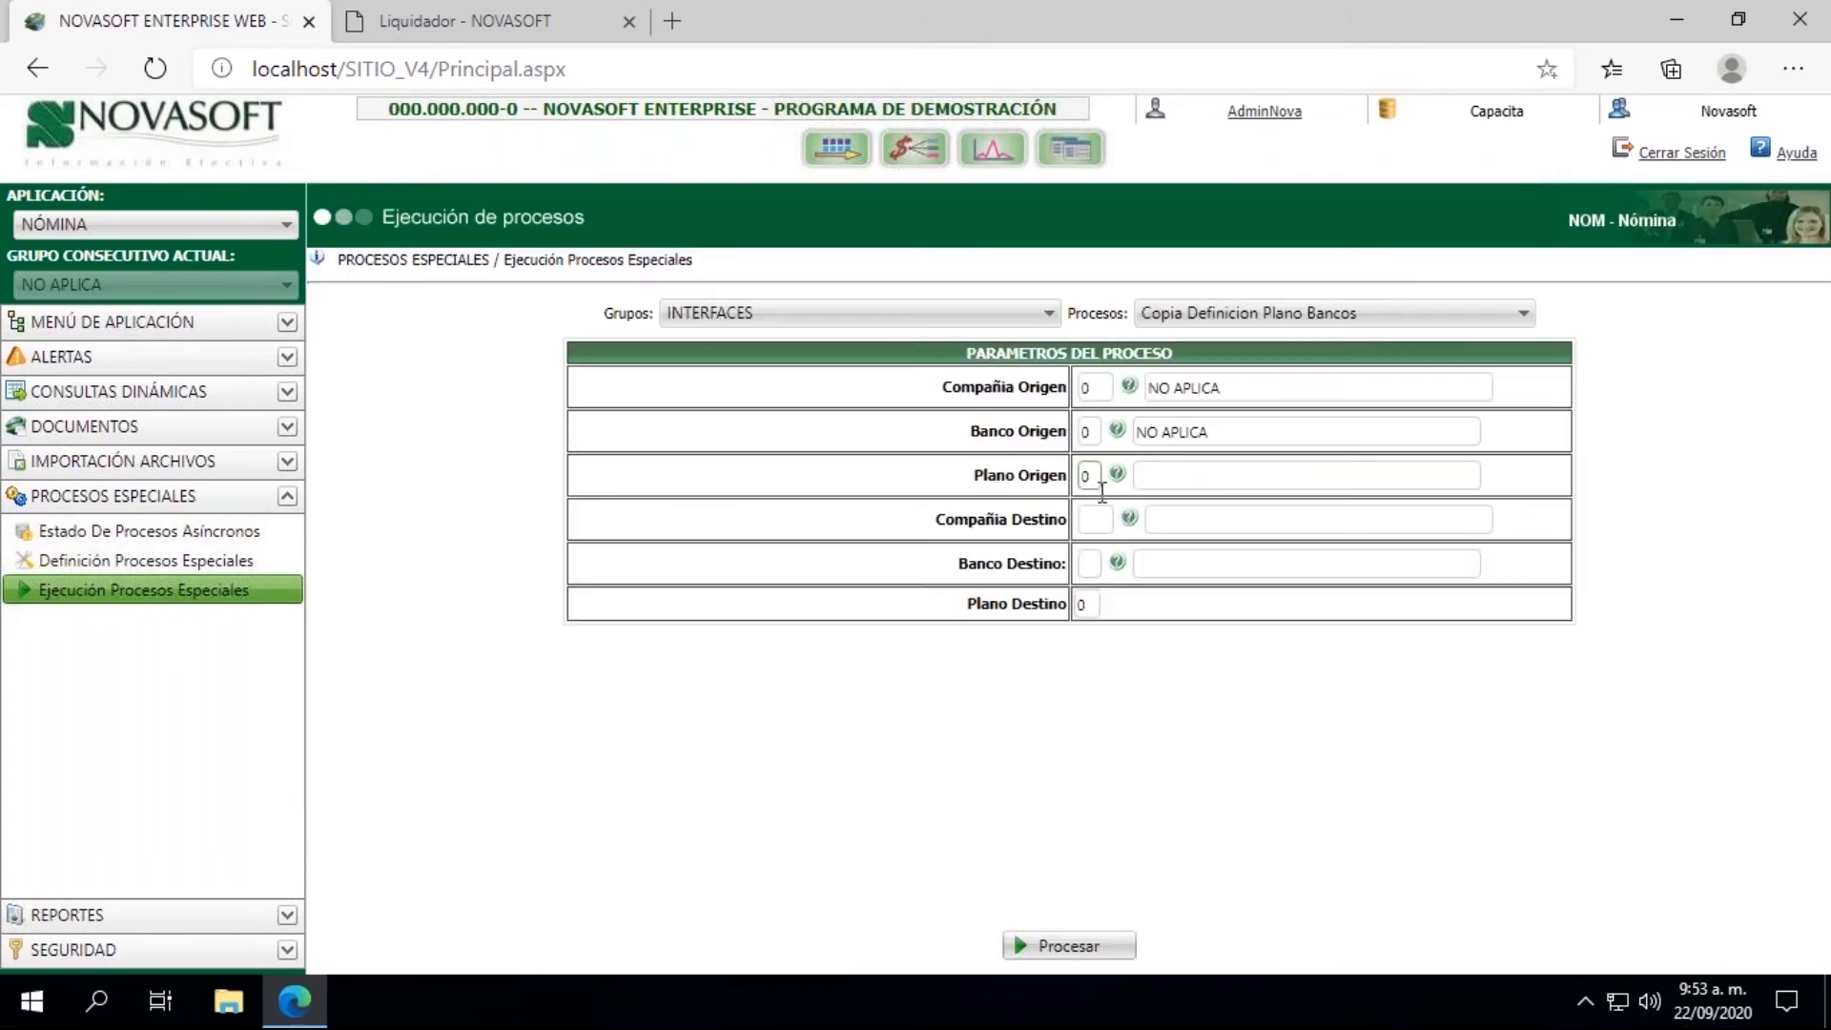
Step: Set Compañía Destino to CP1 CAPACITACION, Banco Origen to 07 BANCOLOMBIA S.A. and Plano Origen to 01 Pago Nómina - BanColombia
{"action": "left_click", "coordinate": [1129, 518]}
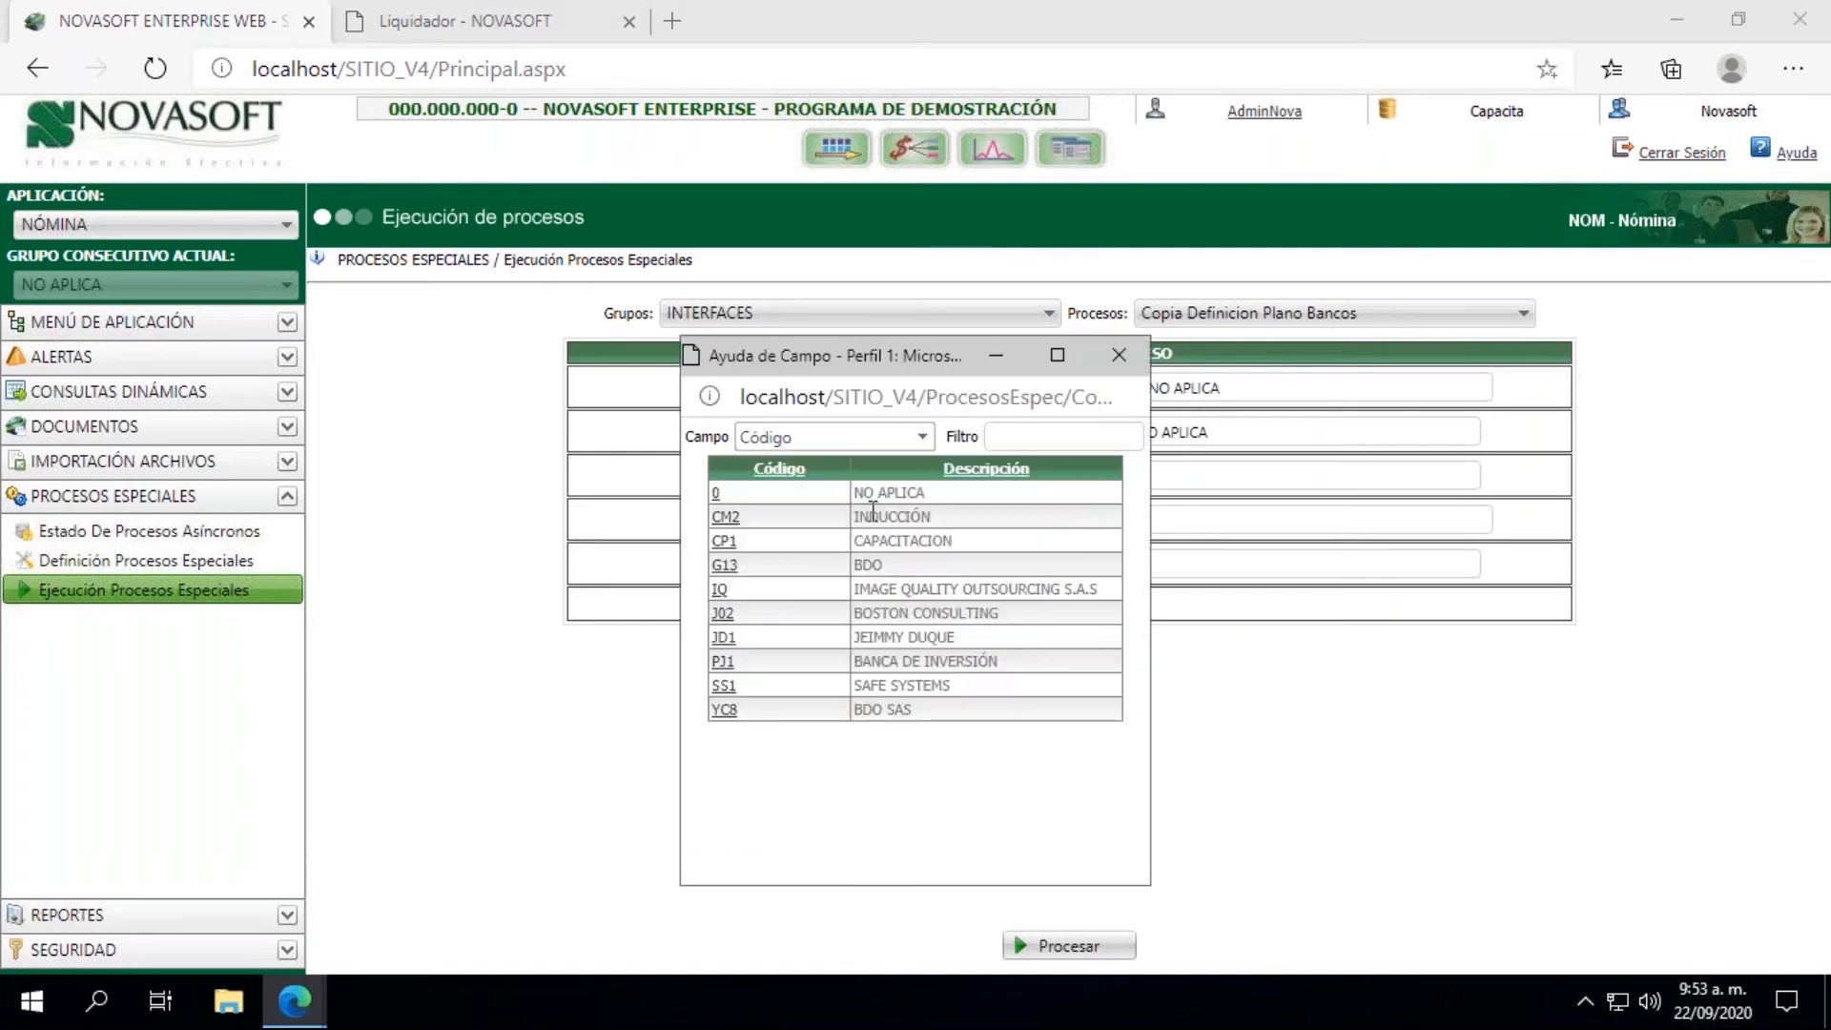
{"action": "left_click", "coordinate": [725, 541]}
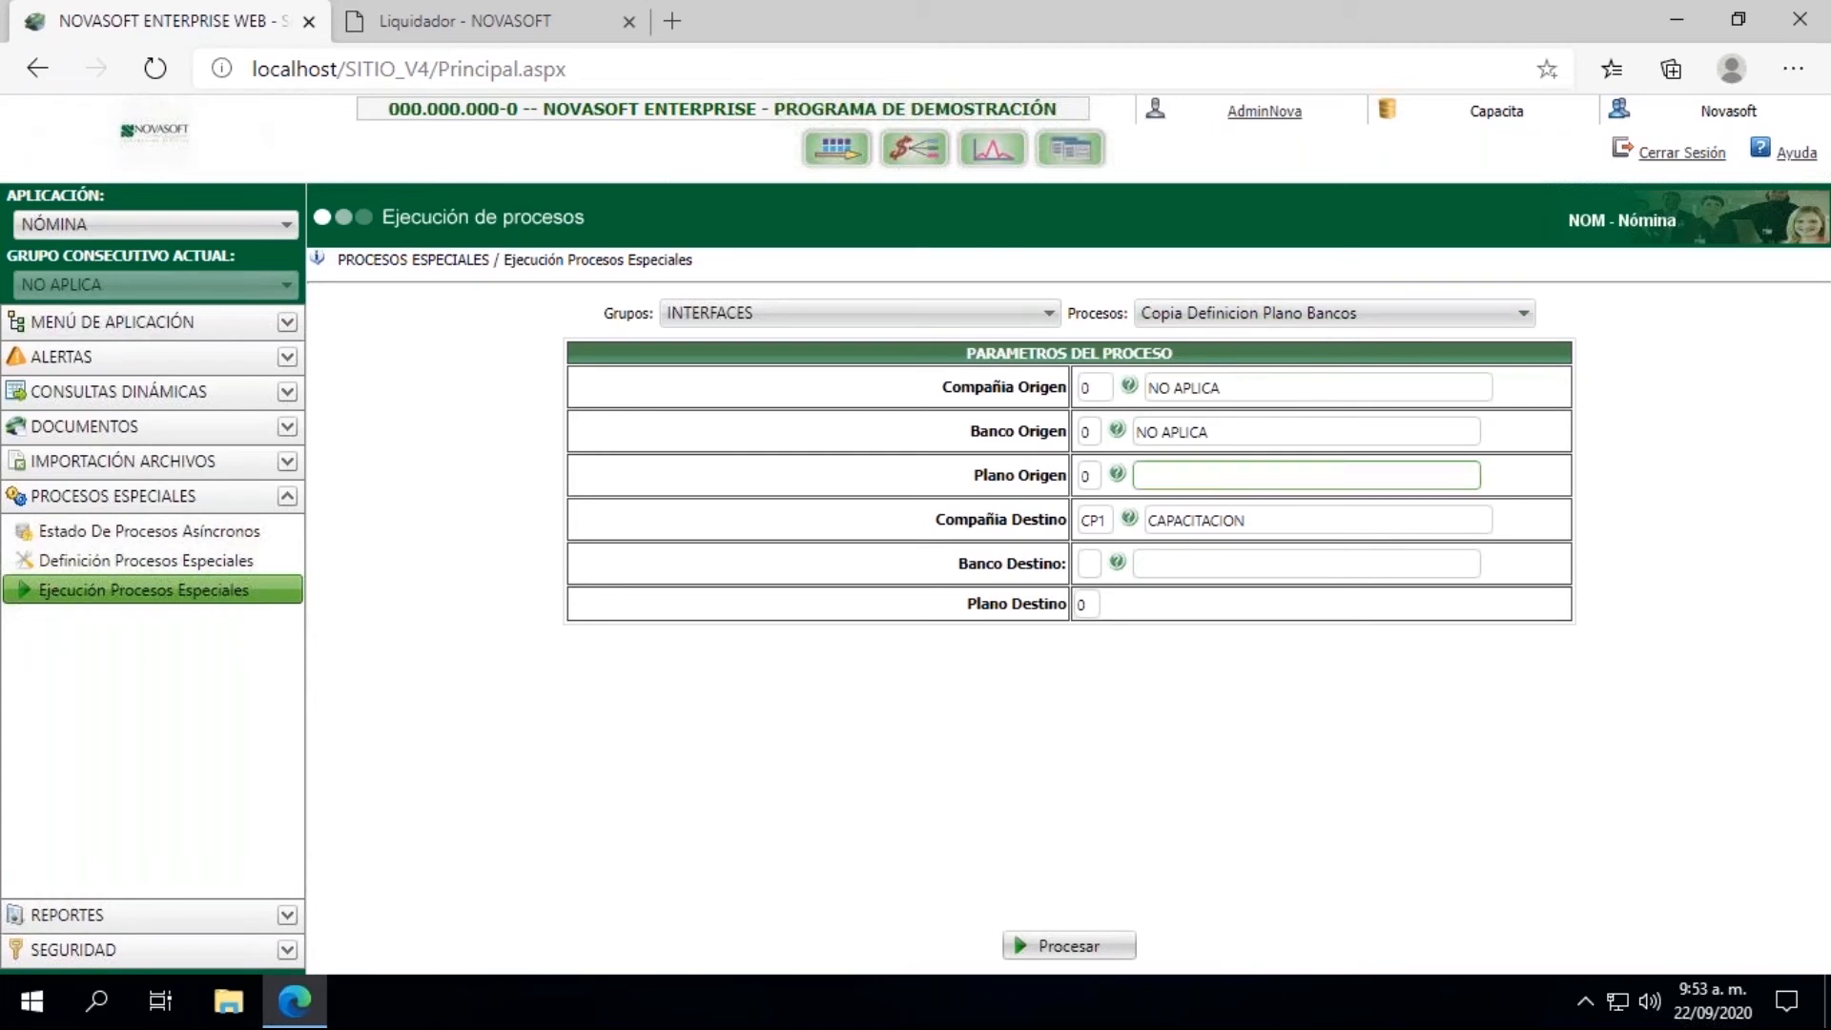
{"action": "left_click", "coordinate": [1118, 431]}
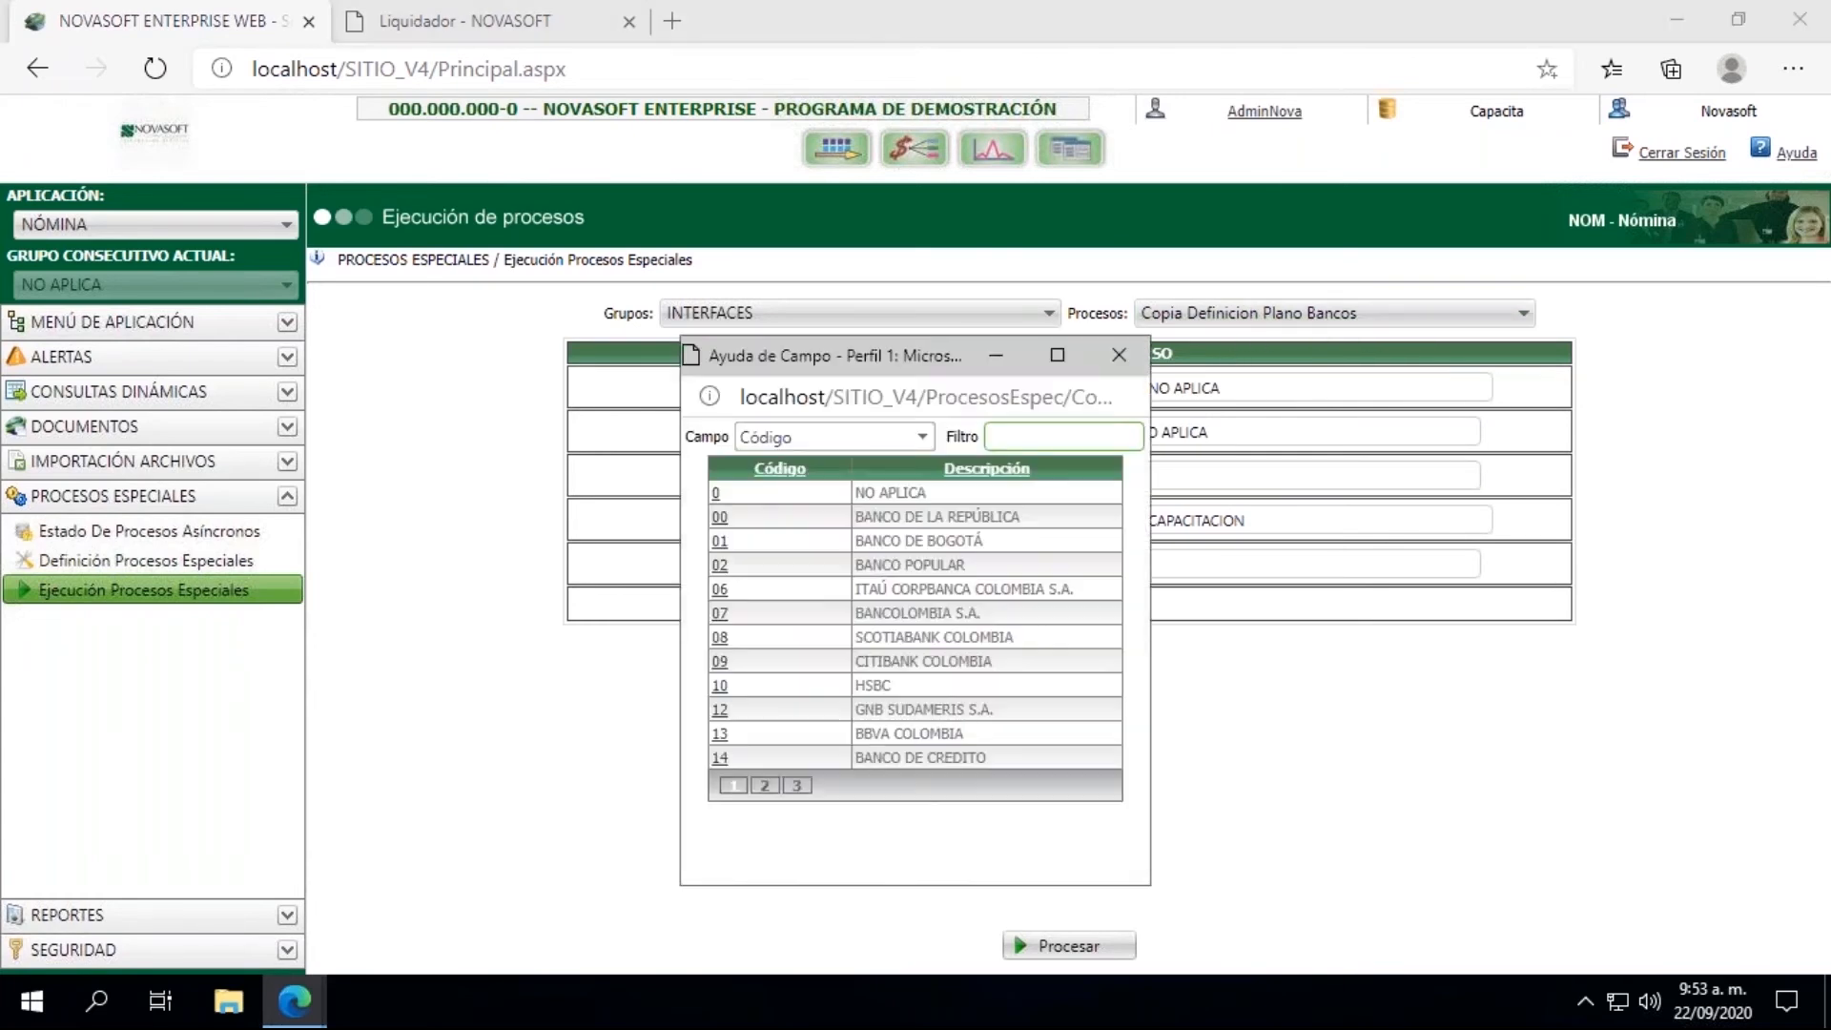
{"action": "left_click", "coordinate": [721, 615]}
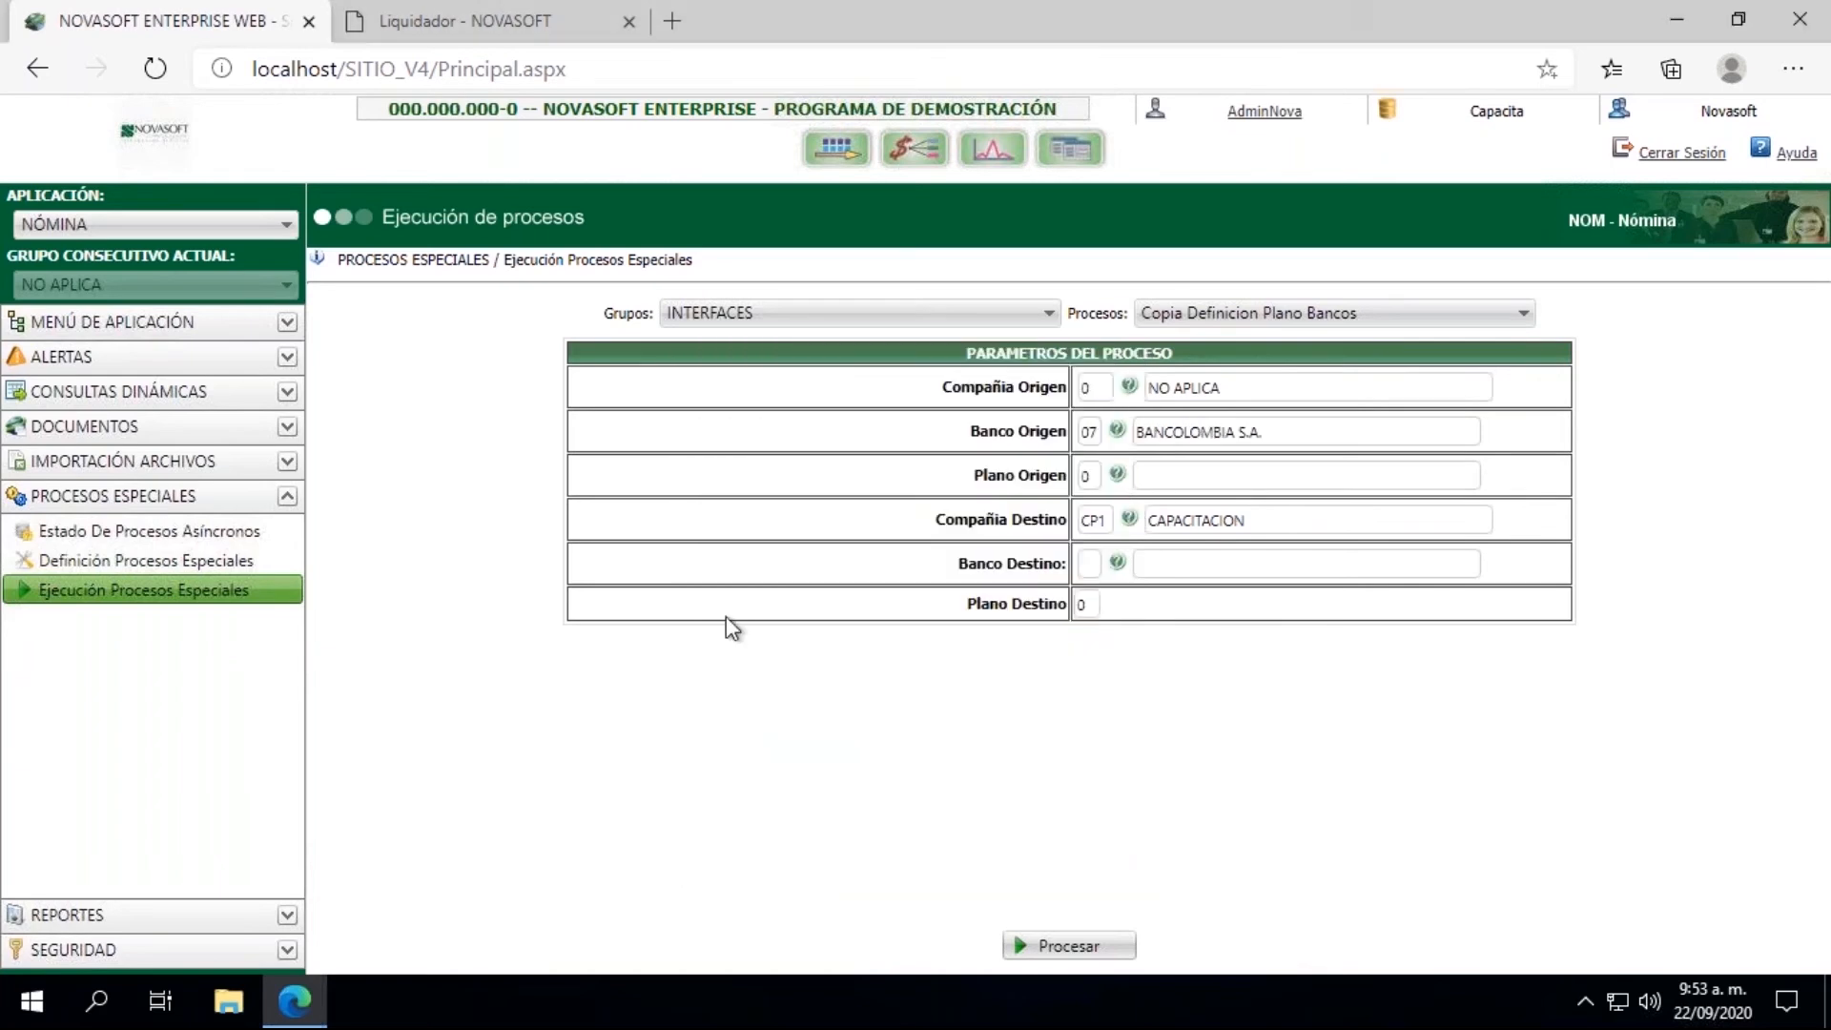
{"action": "left_click", "coordinate": [1116, 475]}
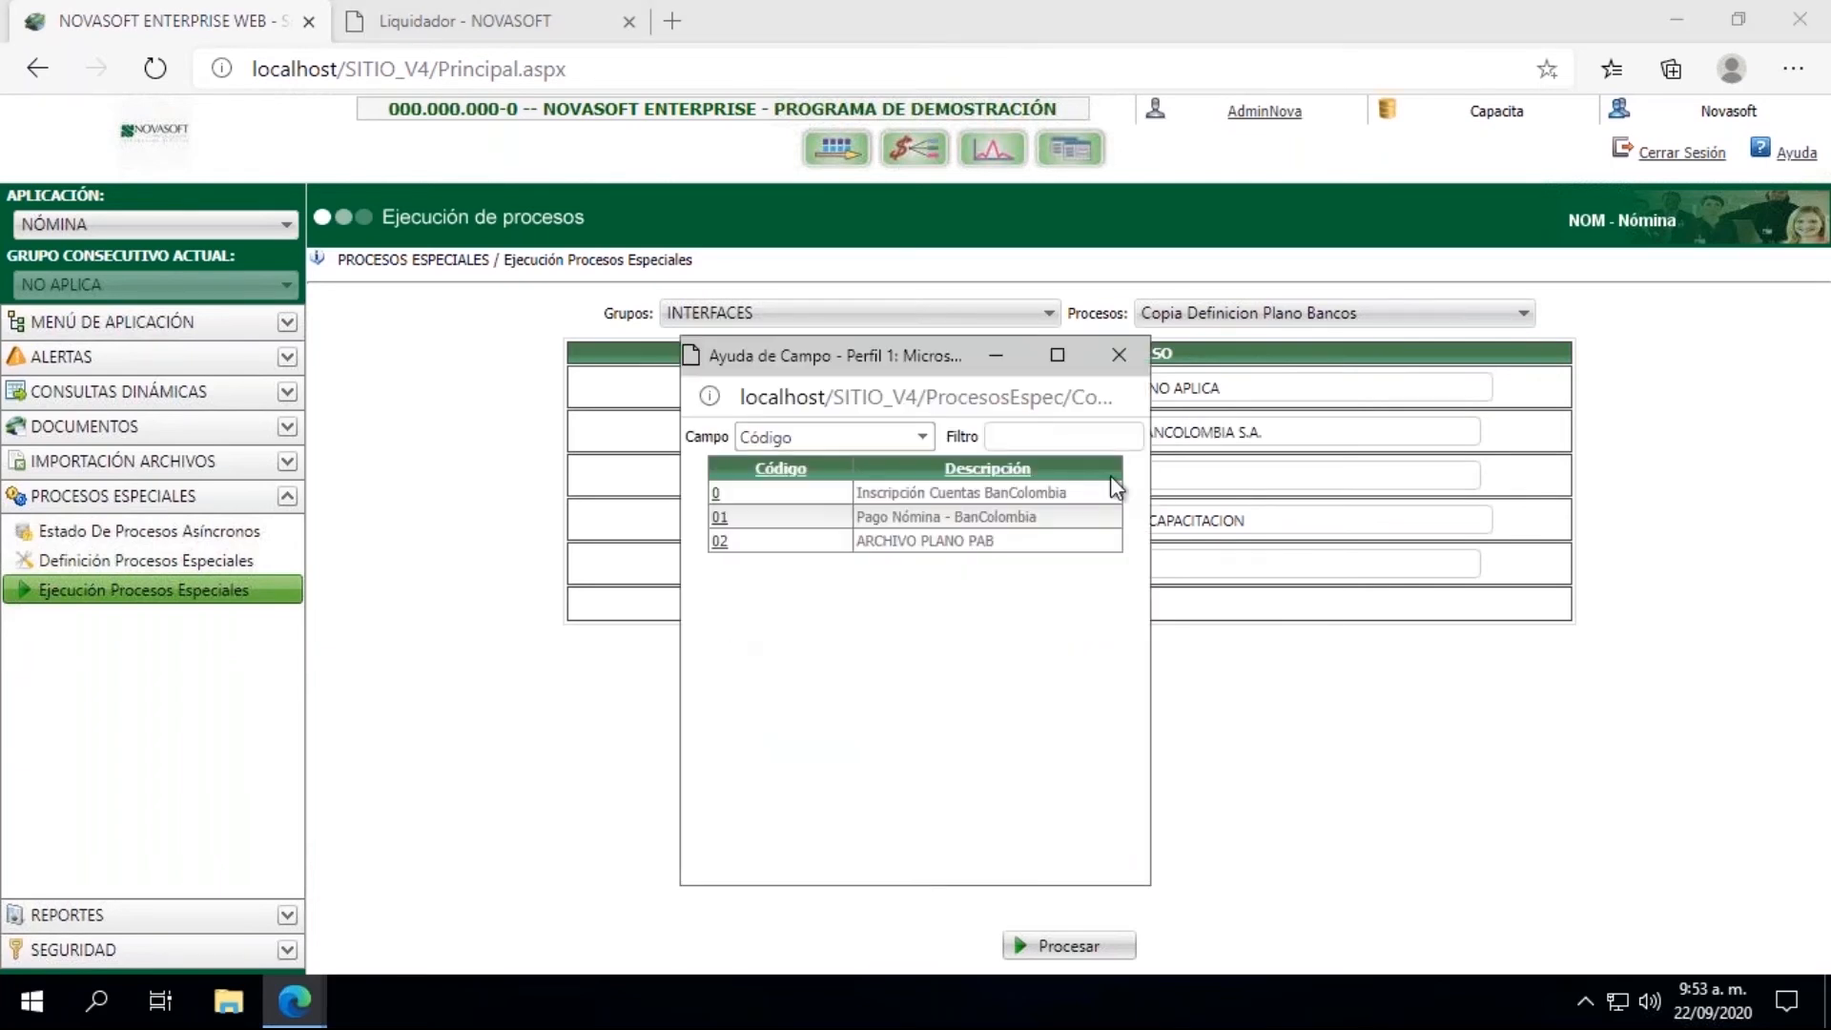
{"action": "left_click", "coordinate": [719, 517]}
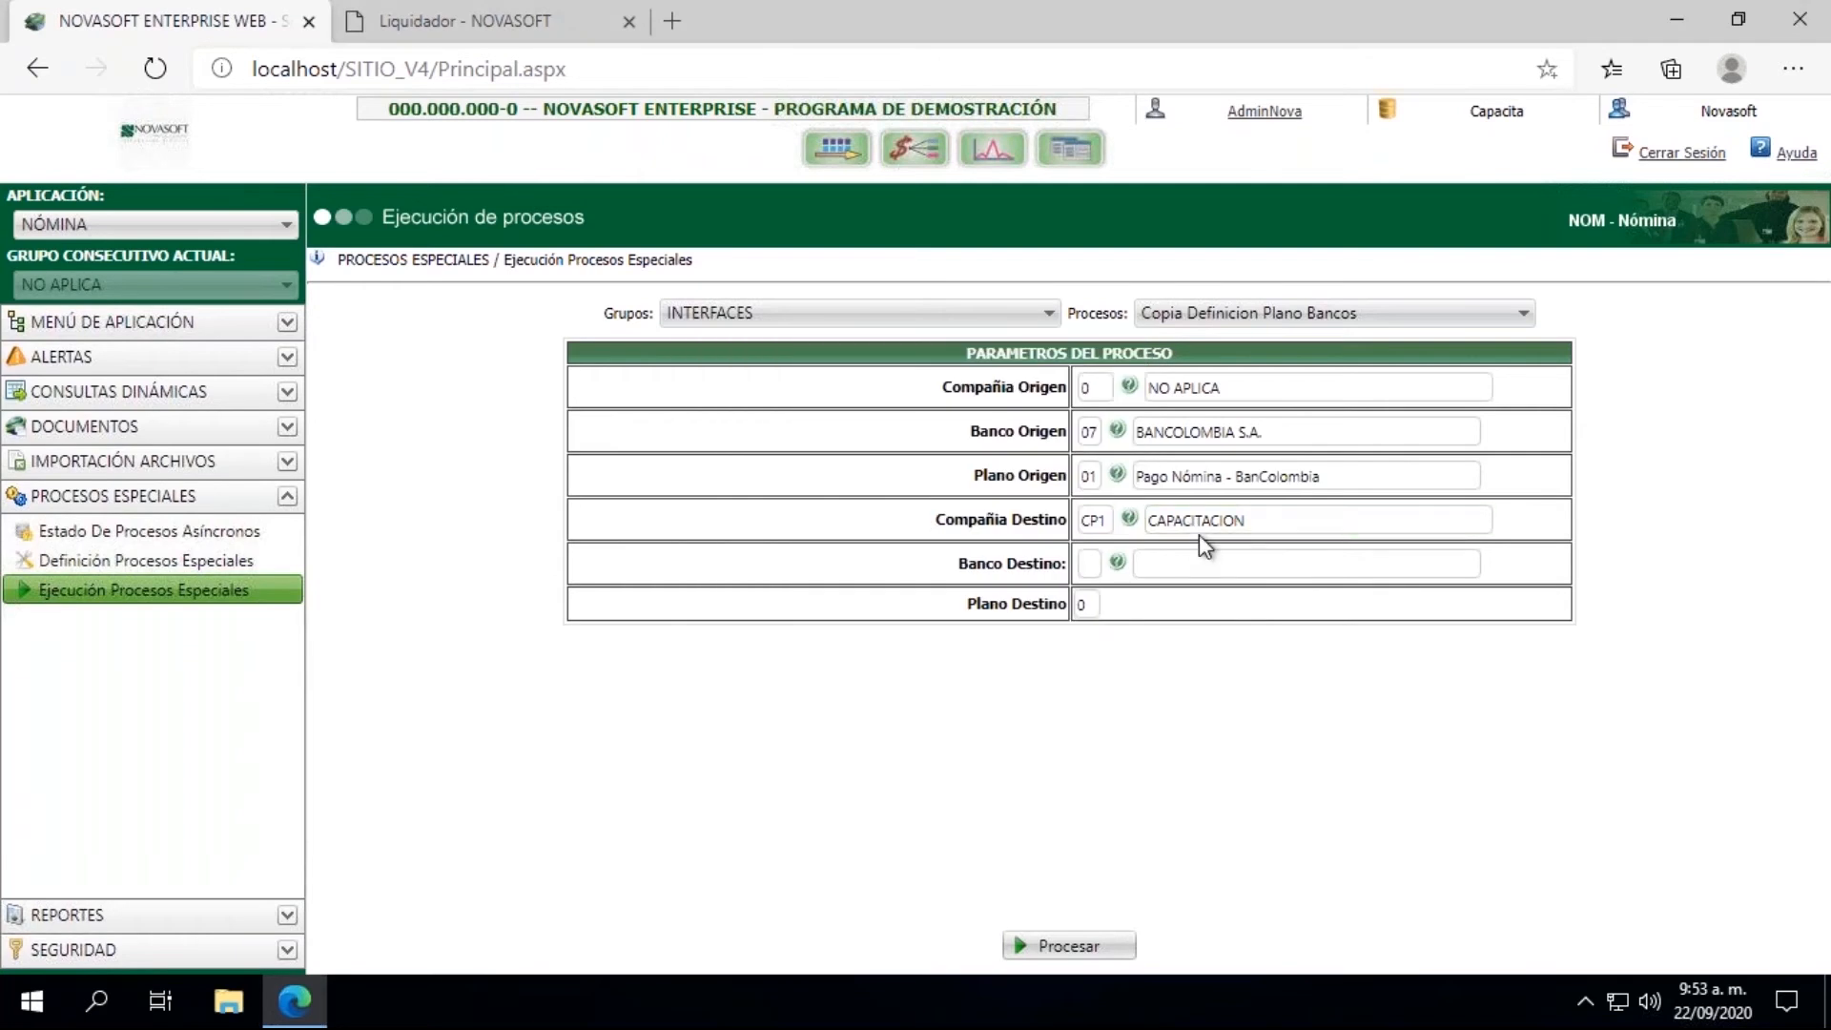
Step: Set Banco Destino to 07 BANCOLOMBIA S.A. and Plano Destino to U1, run the copy process, and dismiss its results
{"action": "left_click", "coordinate": [1117, 562]}
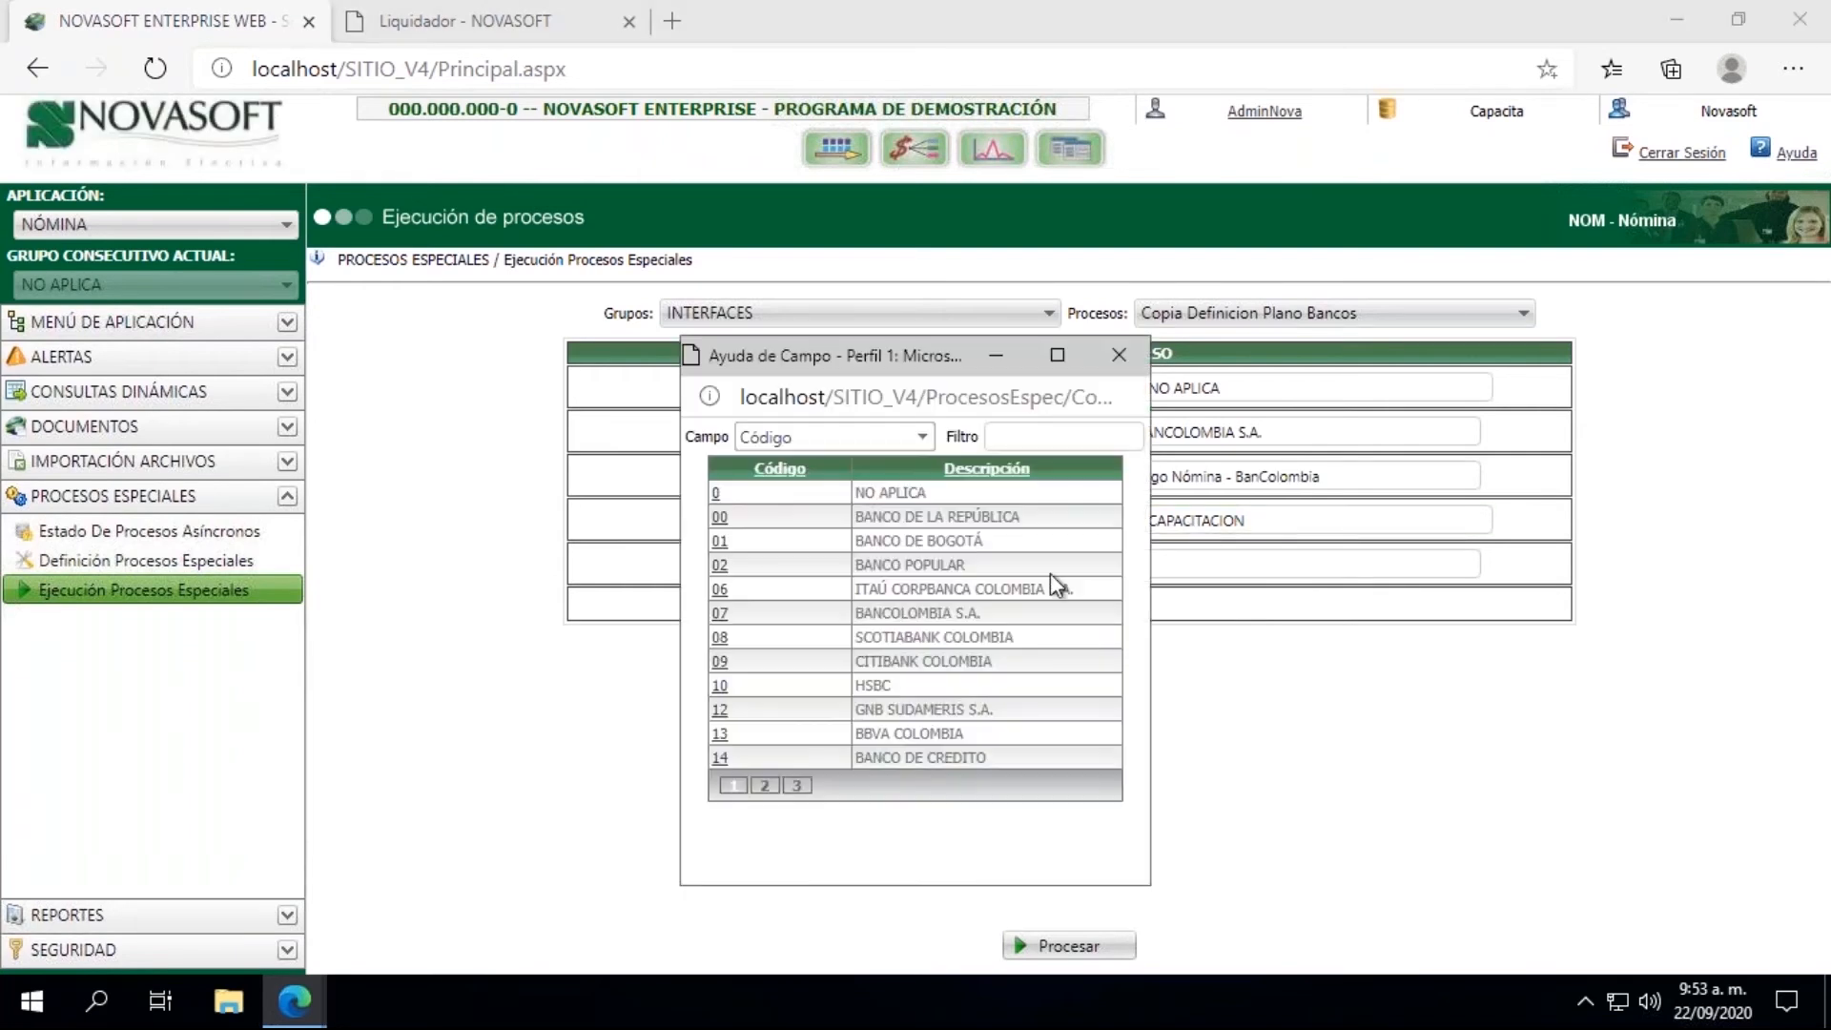
{"action": "left_click", "coordinate": [719, 613]}
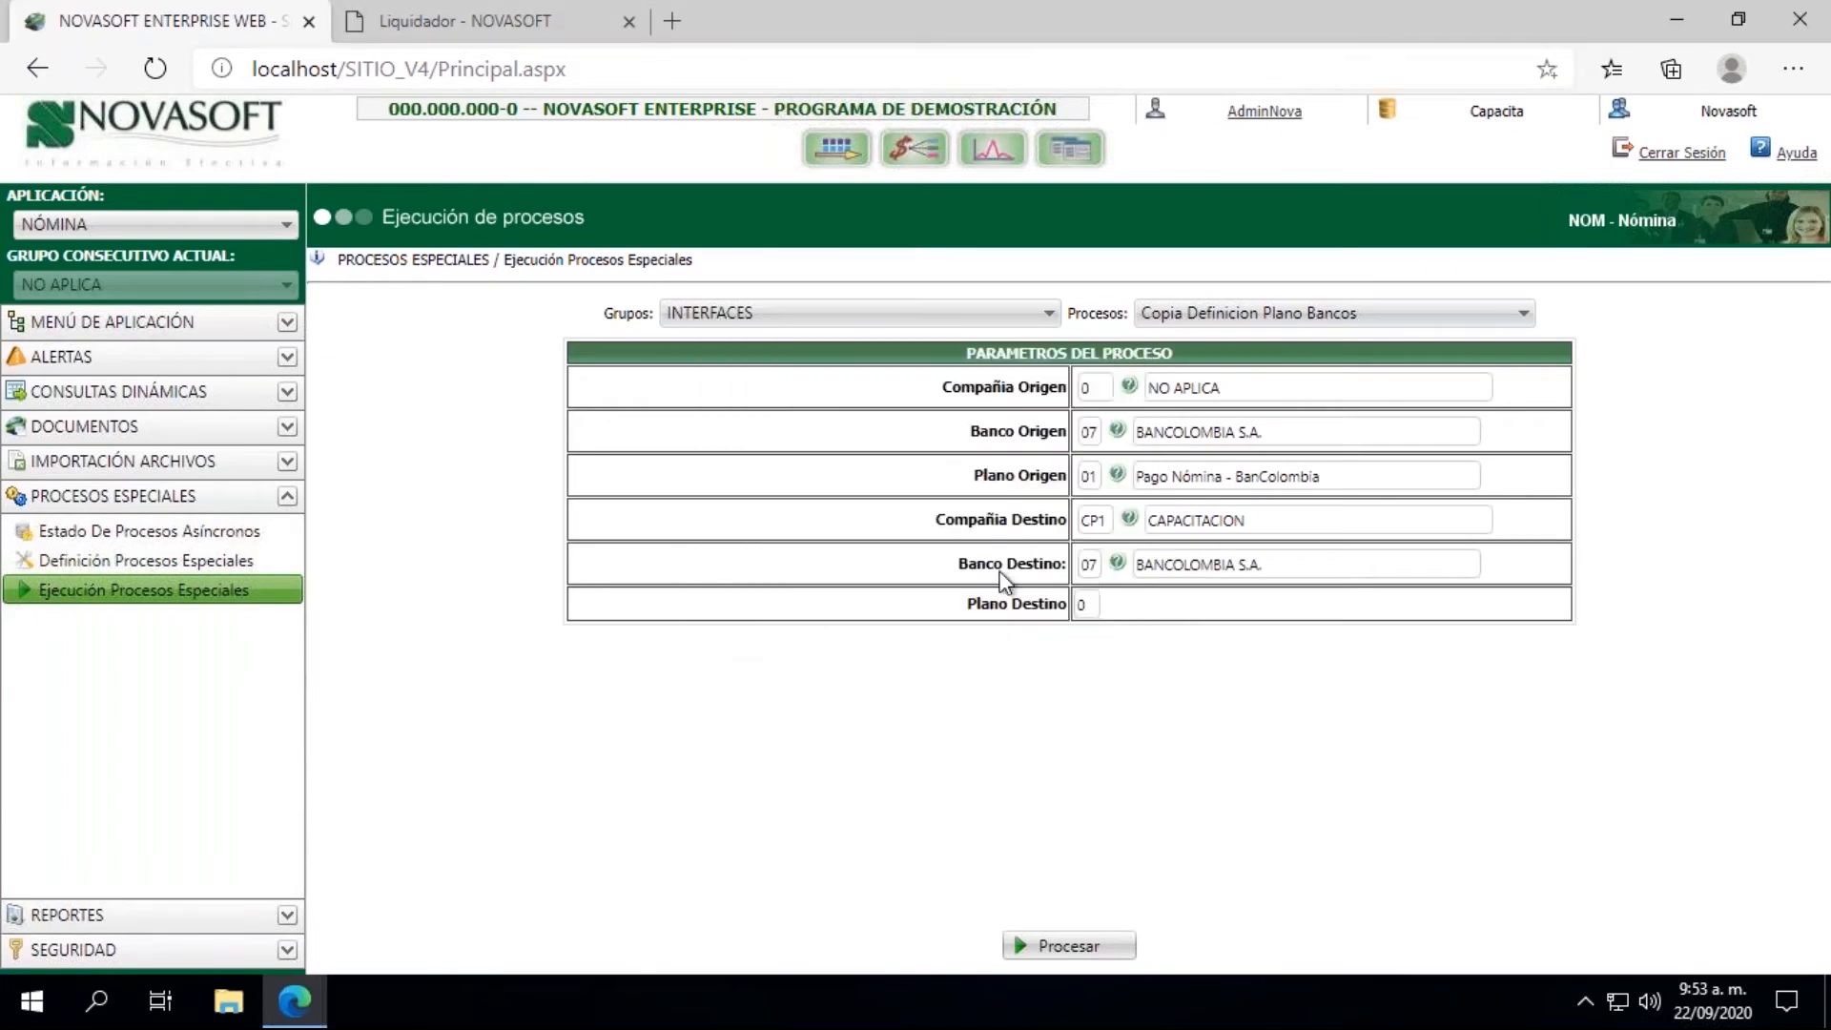
{"action": "left_click", "coordinate": [1086, 603]}
{"action": "left_click", "coordinate": [1066, 947]}
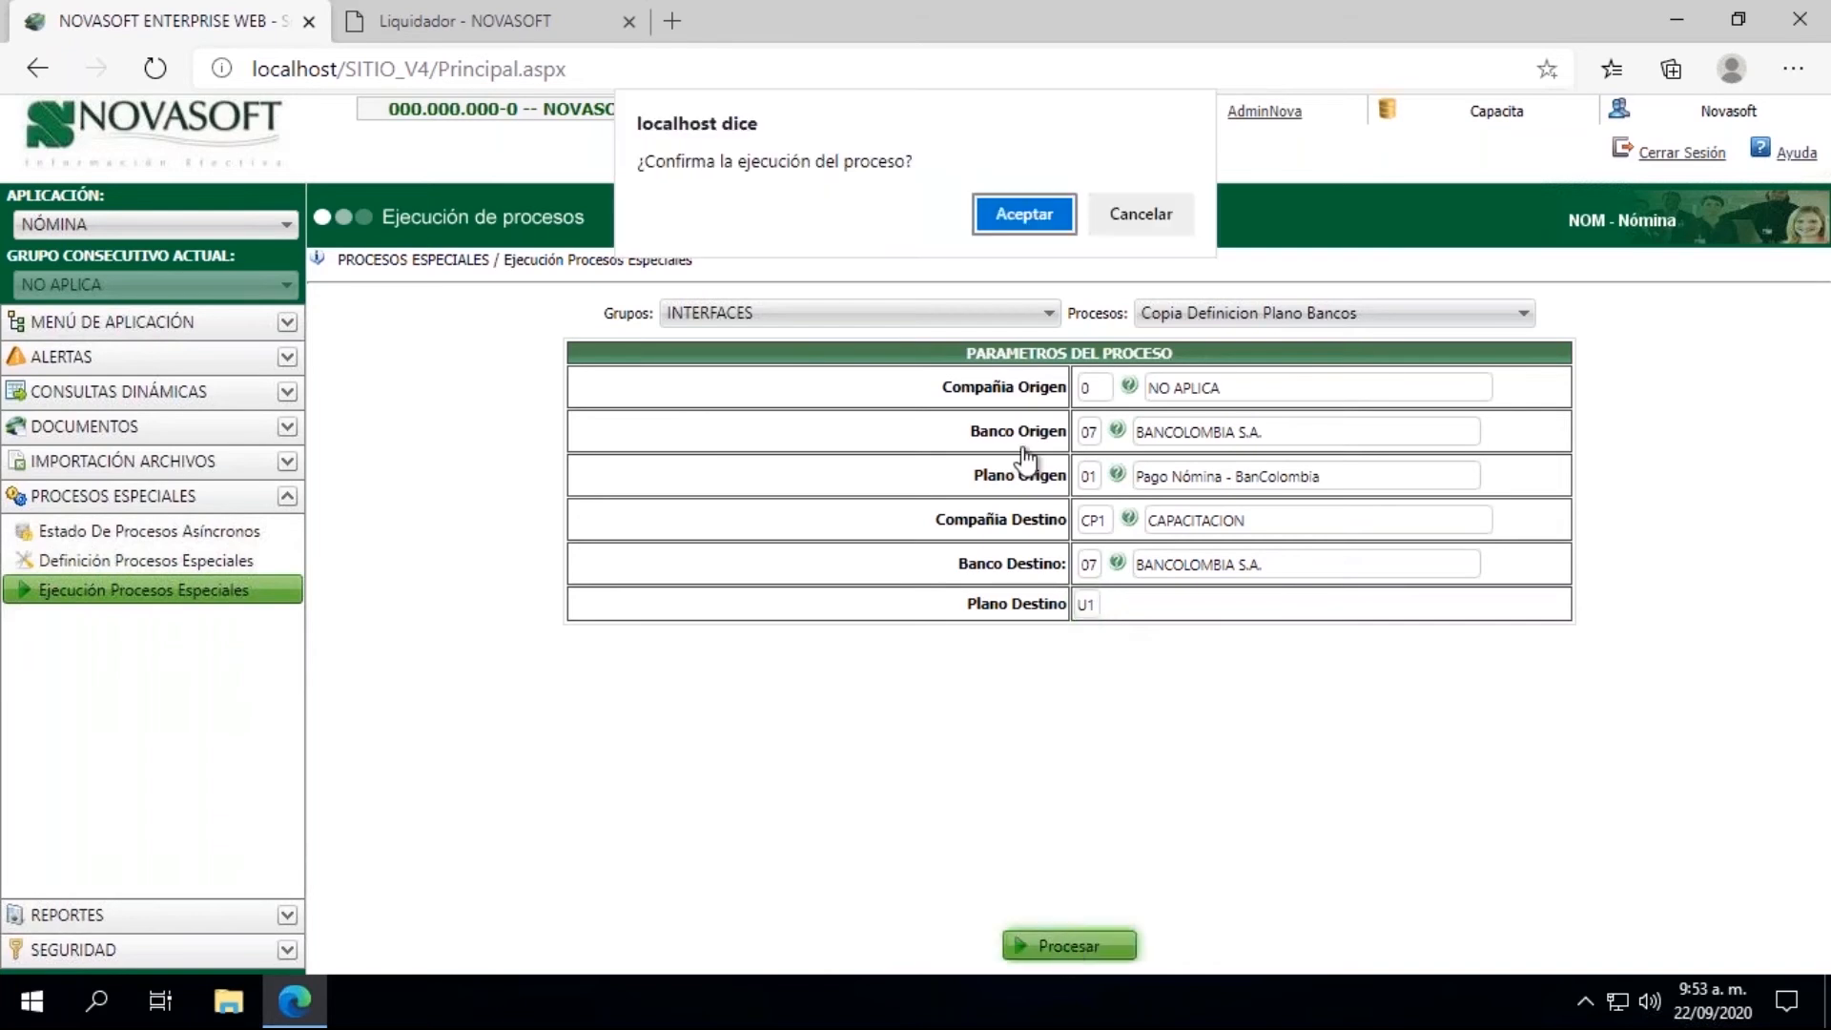
{"action": "left_click", "coordinate": [1022, 214]}
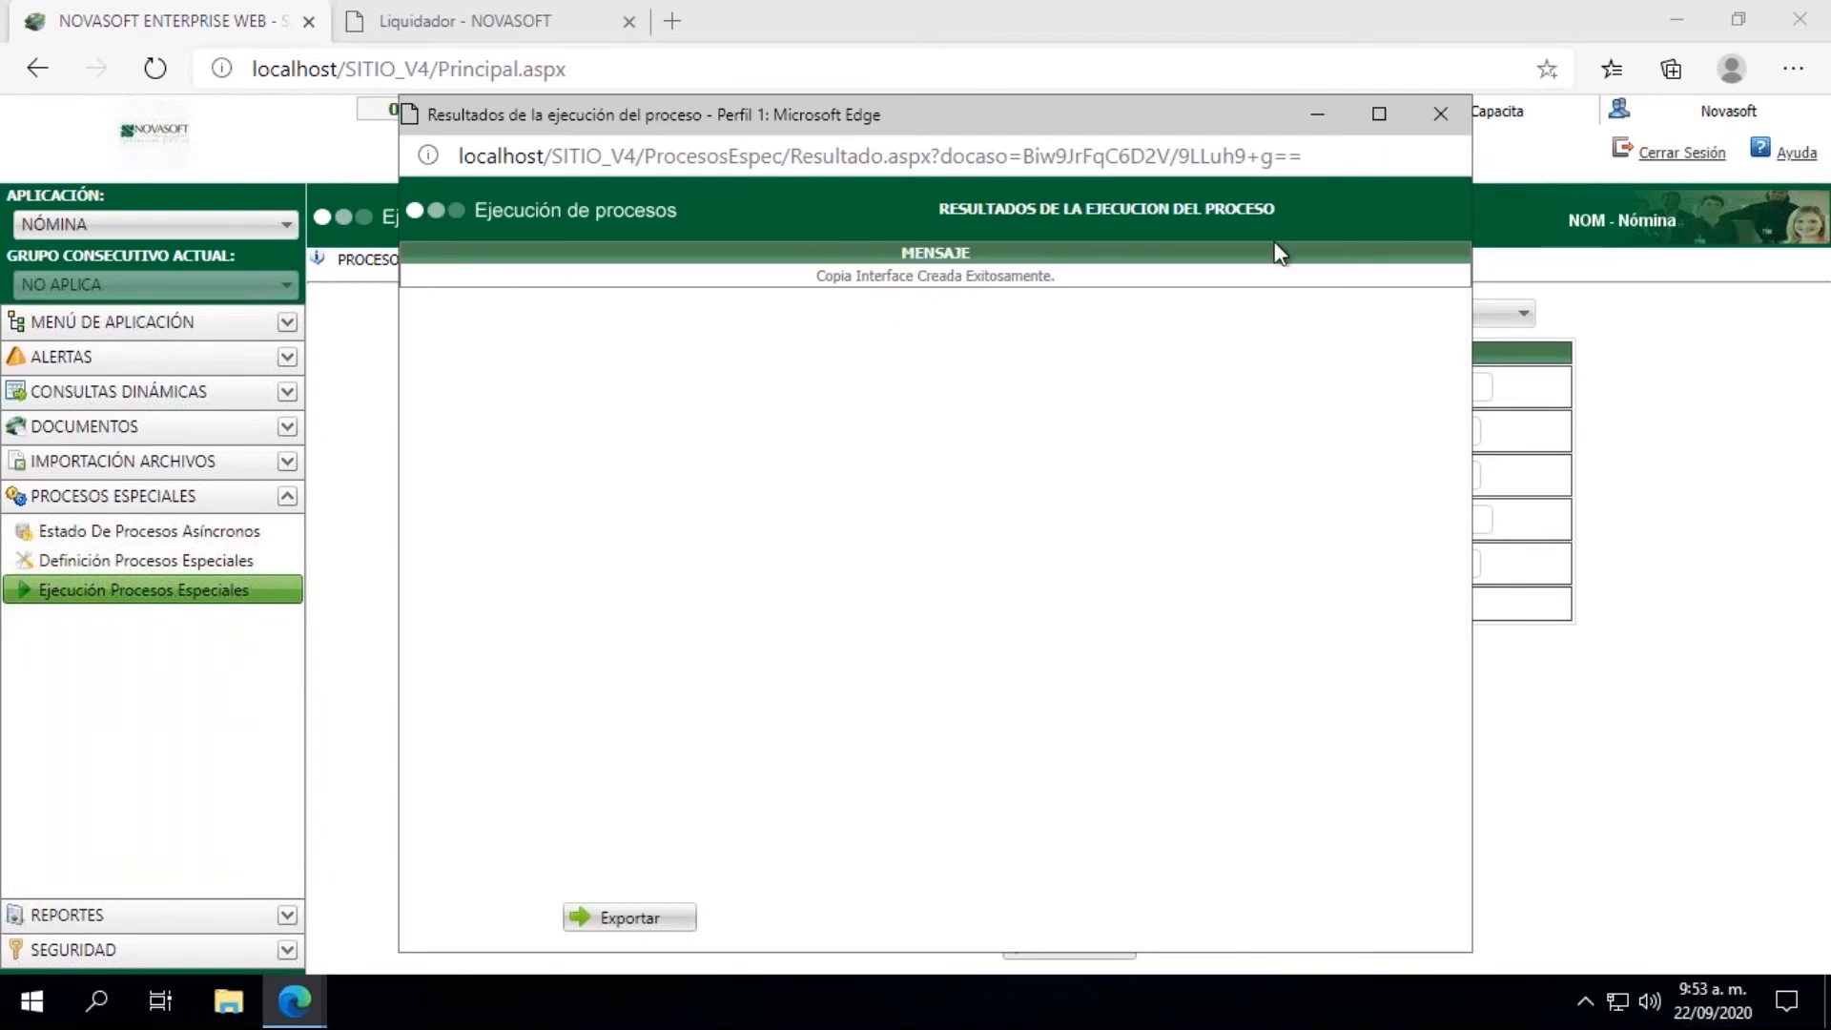
{"action": "left_click", "coordinate": [1441, 113]}
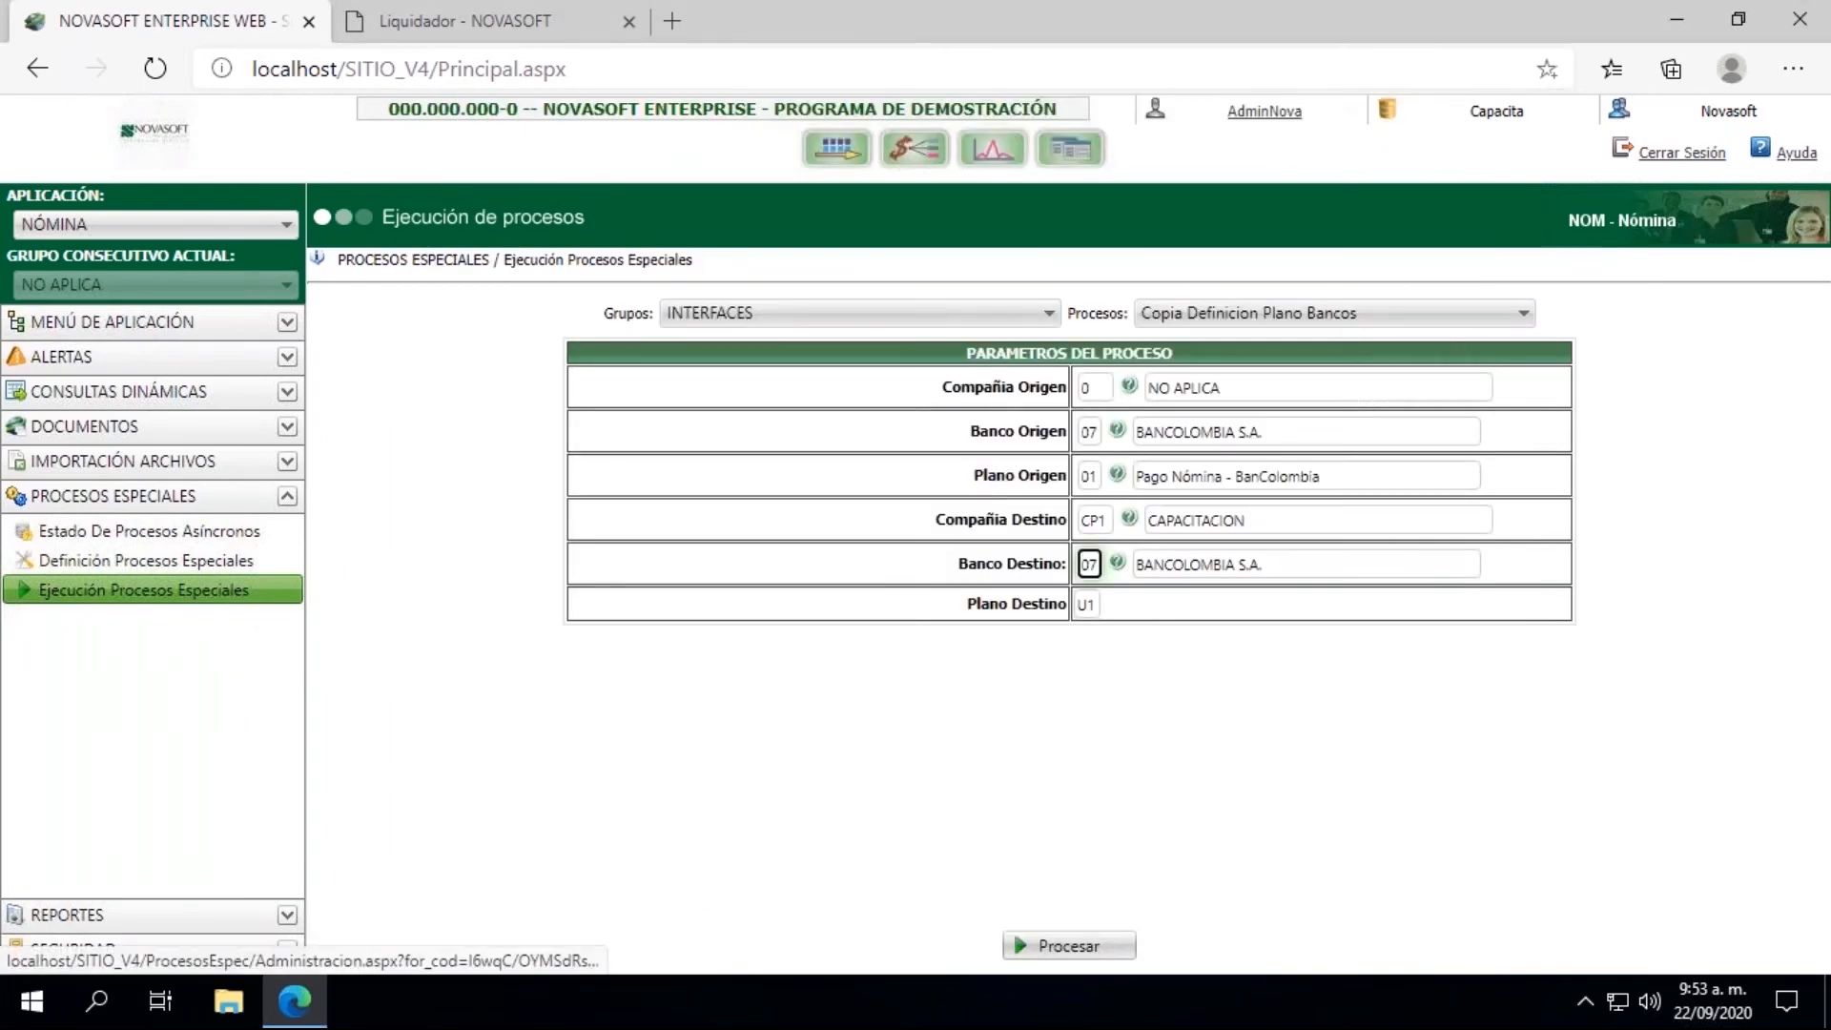
Step: Open the Pagos Lotes Nomina Privada process from the LIQUIDACION section
{"action": "left_click", "coordinate": [287, 324]}
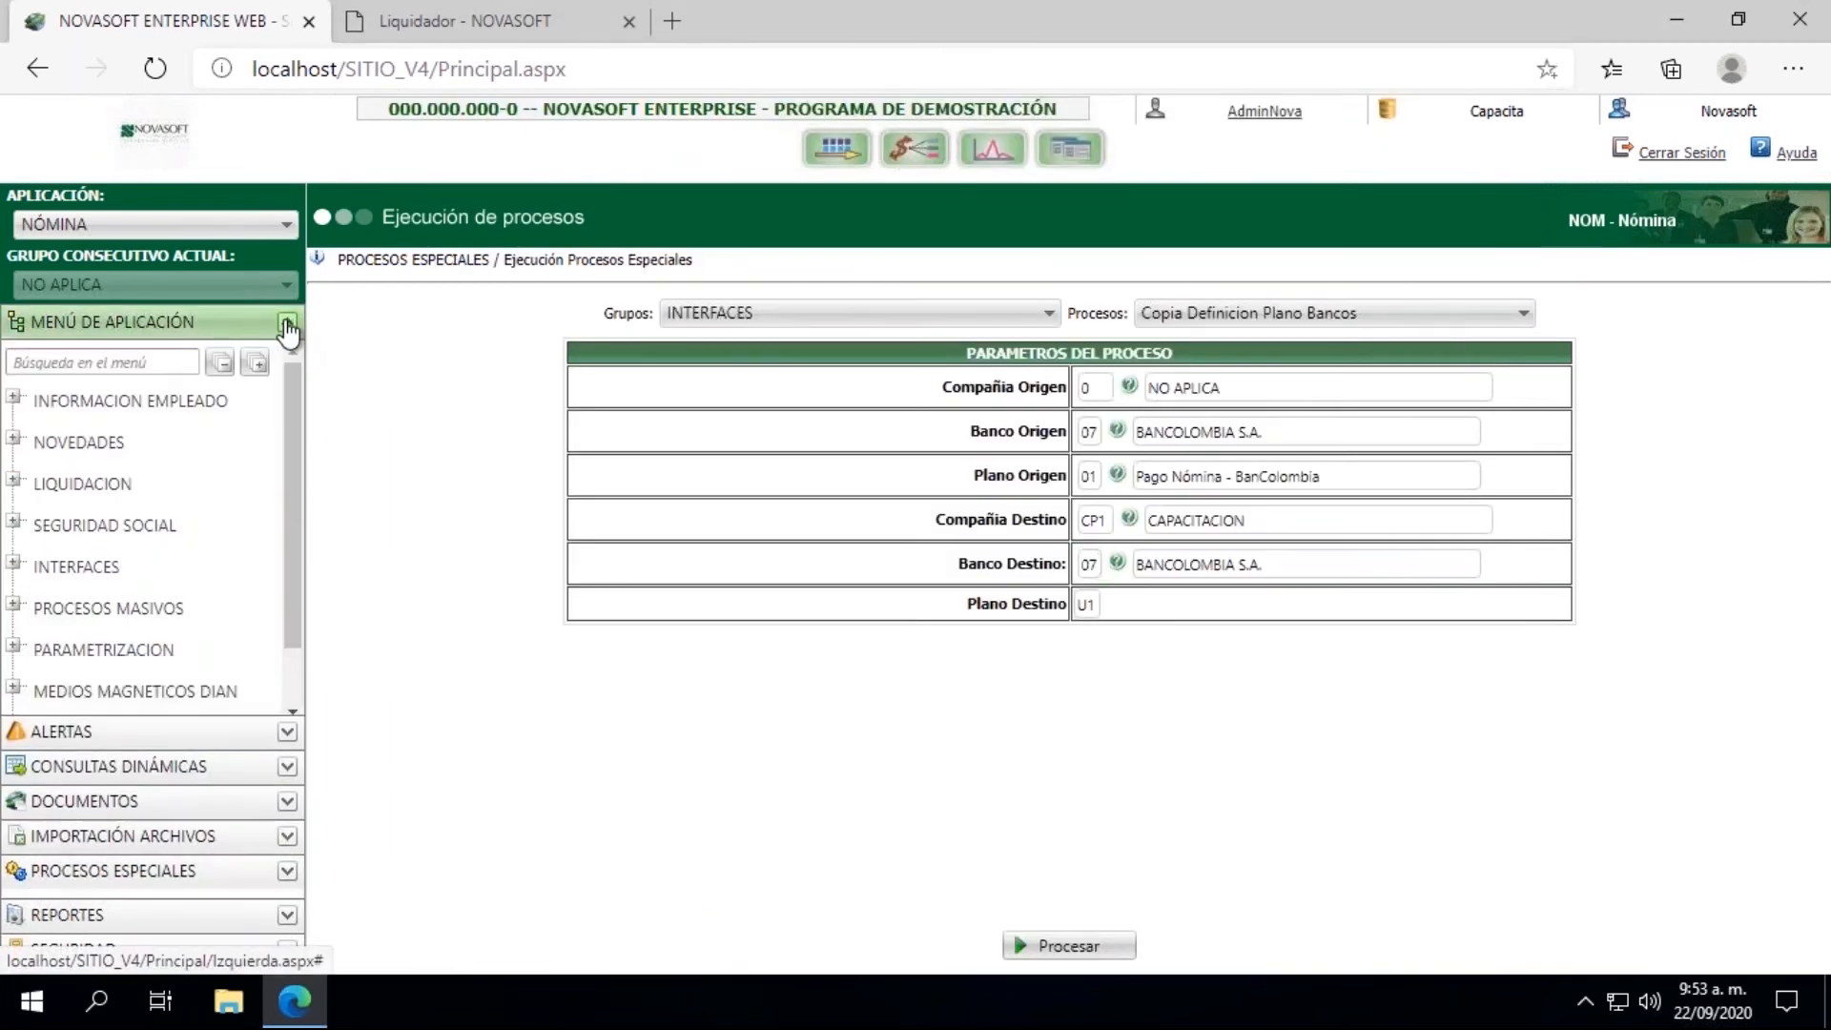
{"action": "left_click", "coordinate": [13, 480]}
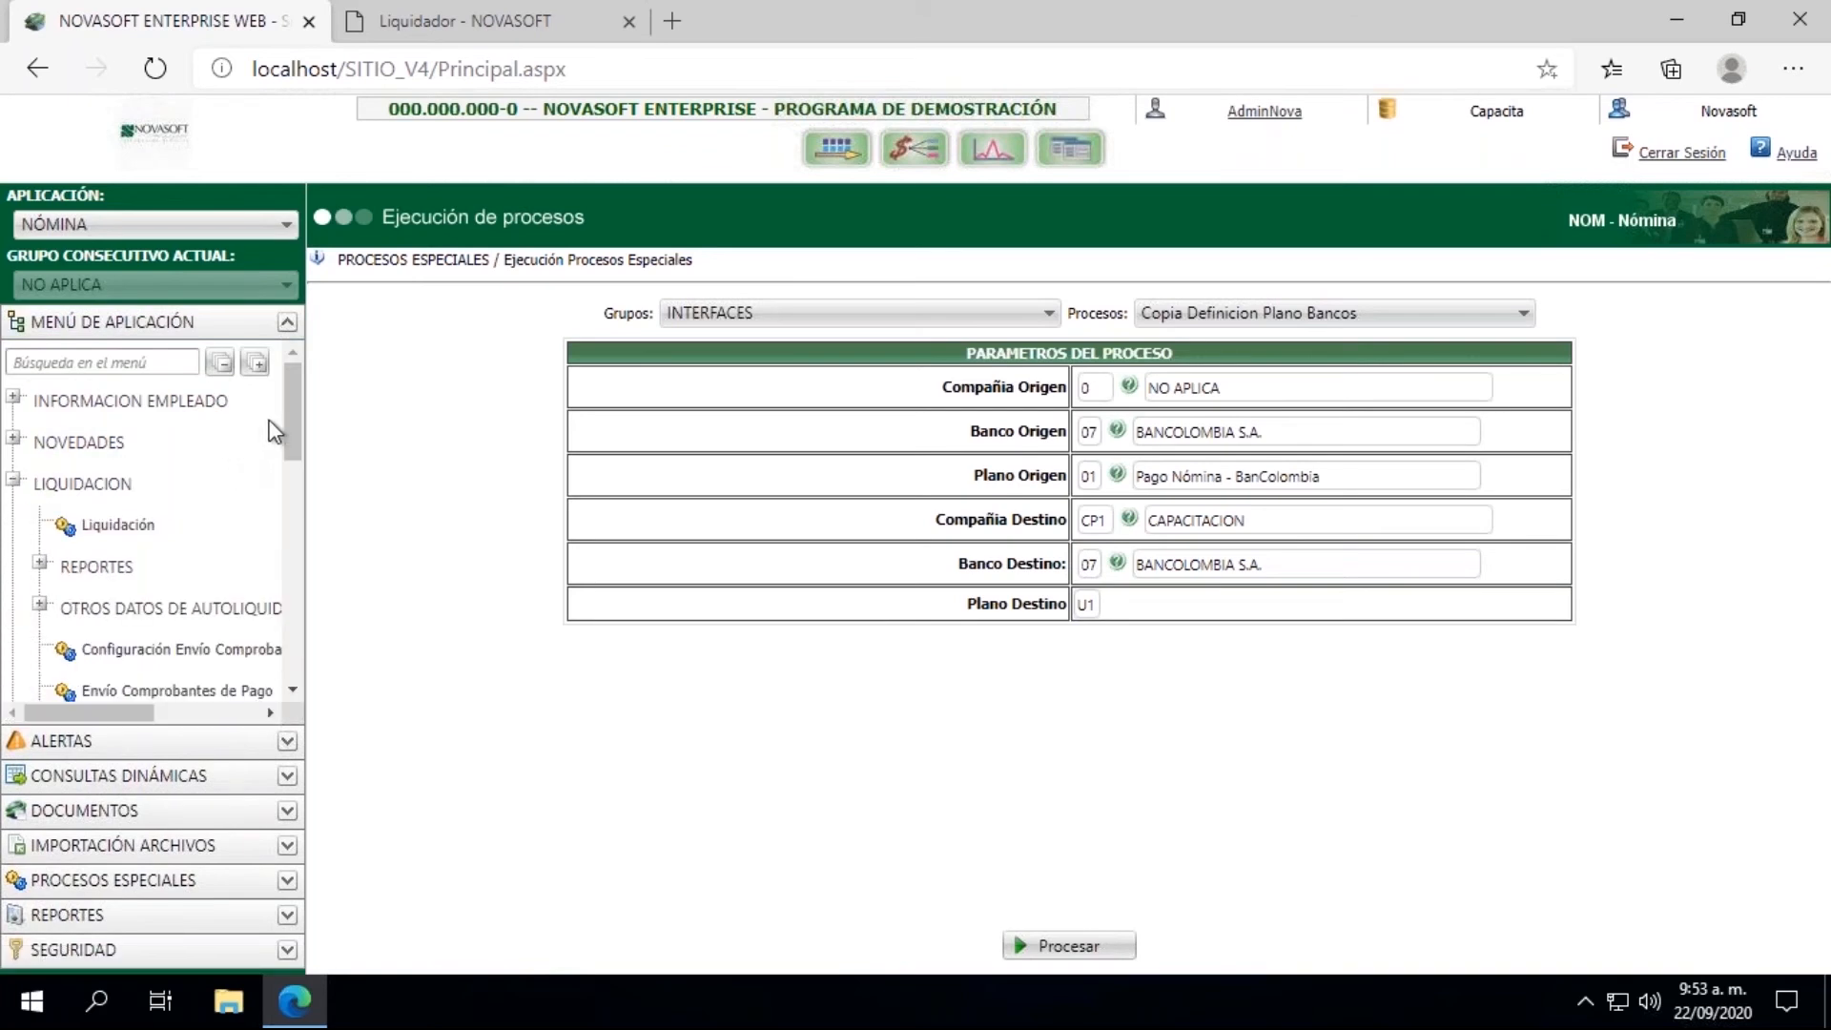
{"action": "left_click_drag", "start_coordinate": [289, 427], "coordinate": [308, 617]}
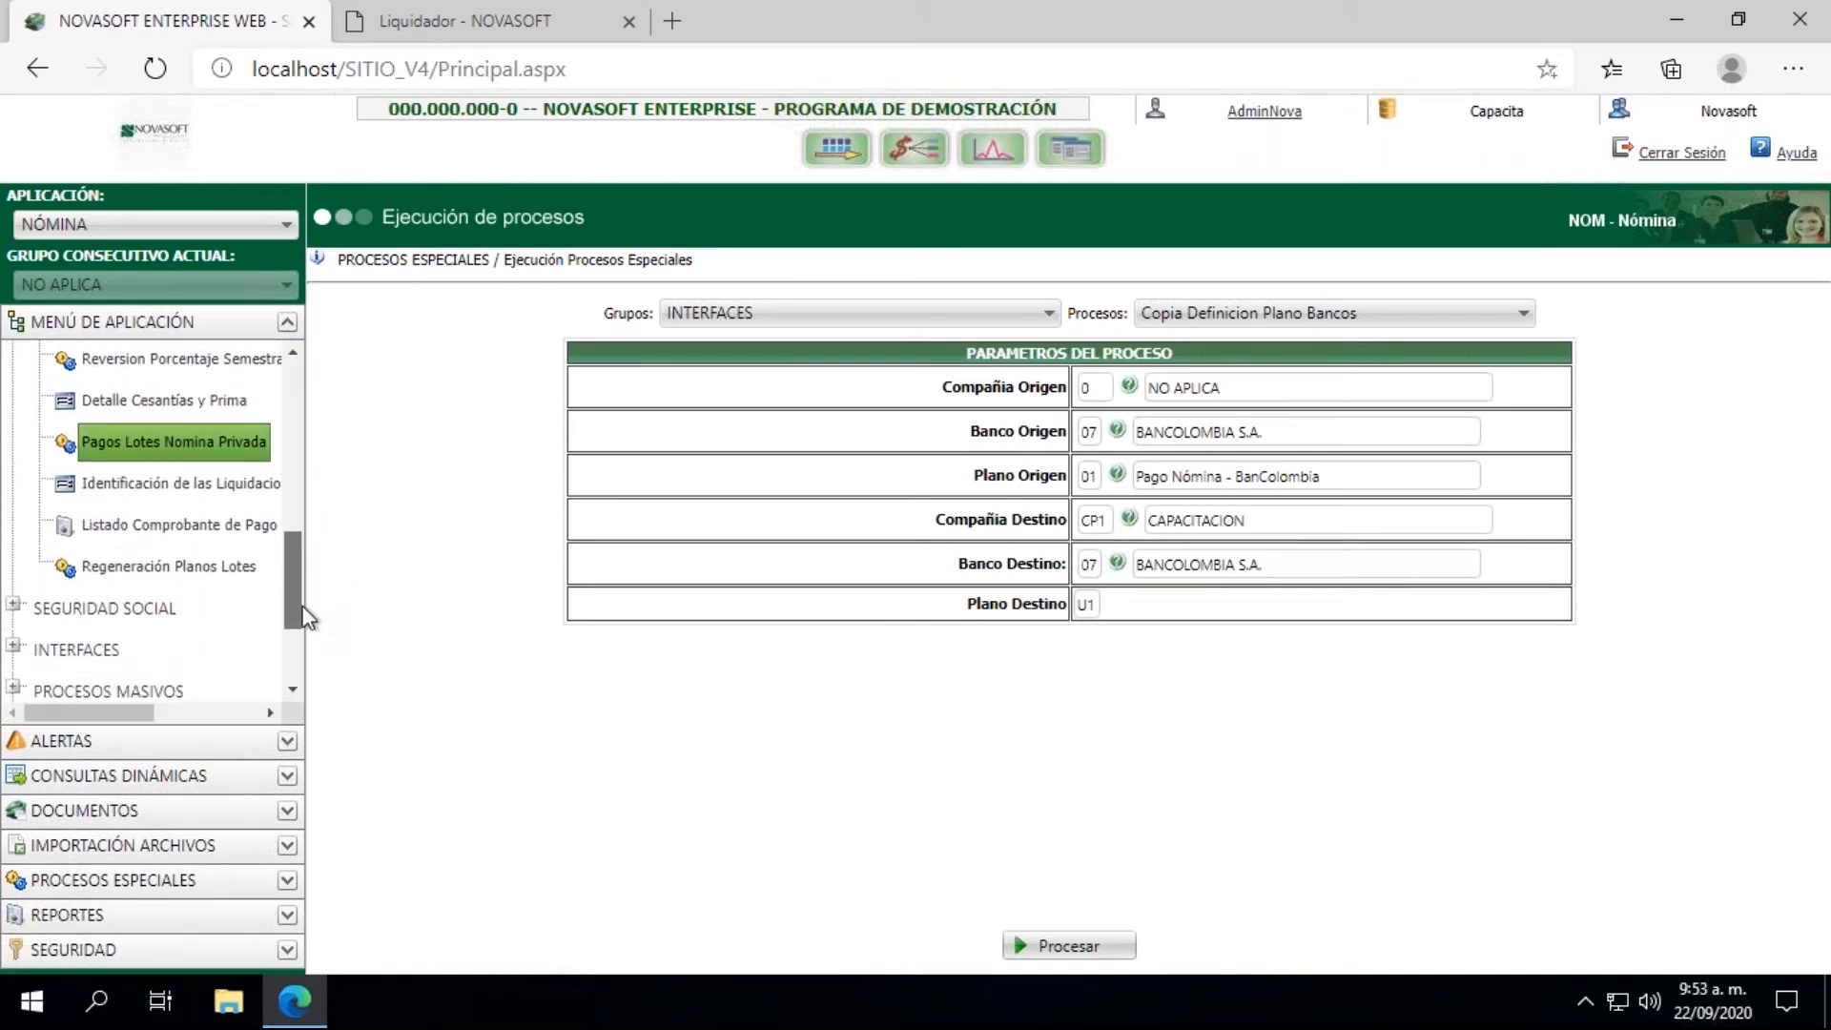
{"action": "left_click", "coordinate": [205, 439]}
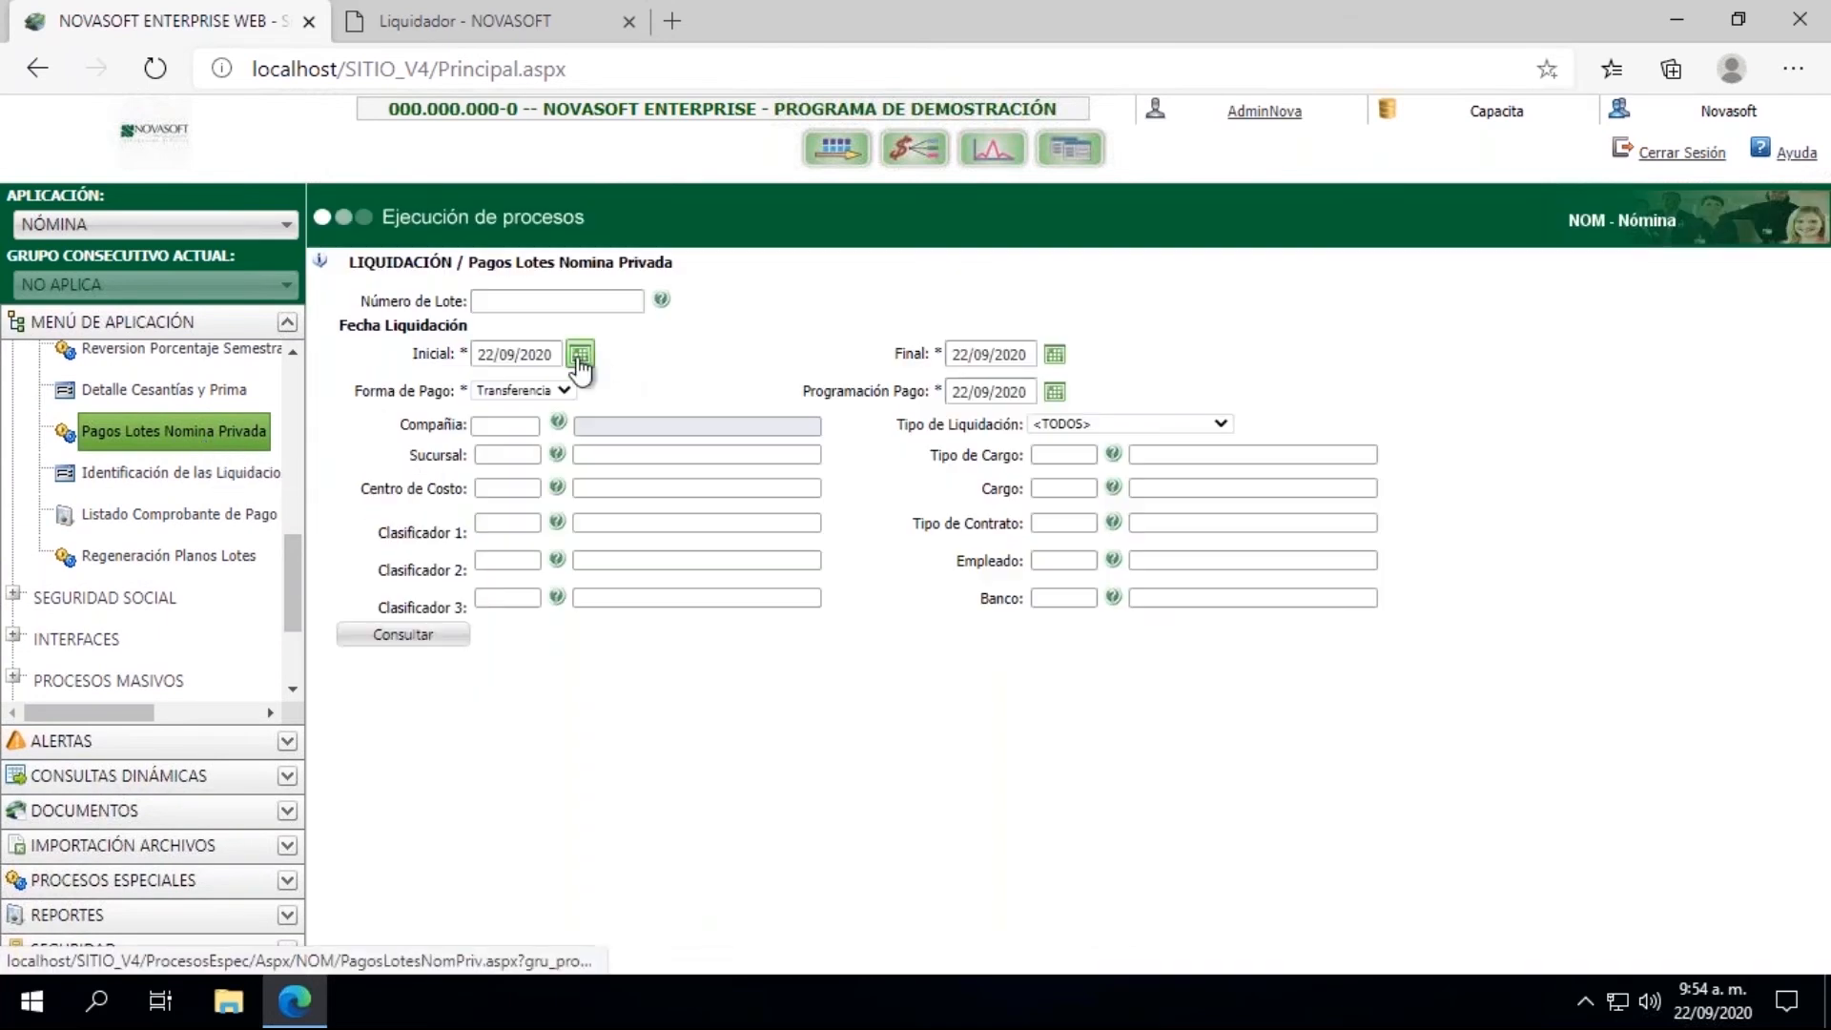
Step: Set both the Inicial and Final dates of Fecha Liquidación to 31/07/2020
{"action": "left_click", "coordinate": [580, 355]}
{"action": "left_click", "coordinate": [516, 385]}
{"action": "left_click", "coordinate": [516, 384]}
{"action": "left_click", "coordinate": [516, 384]}
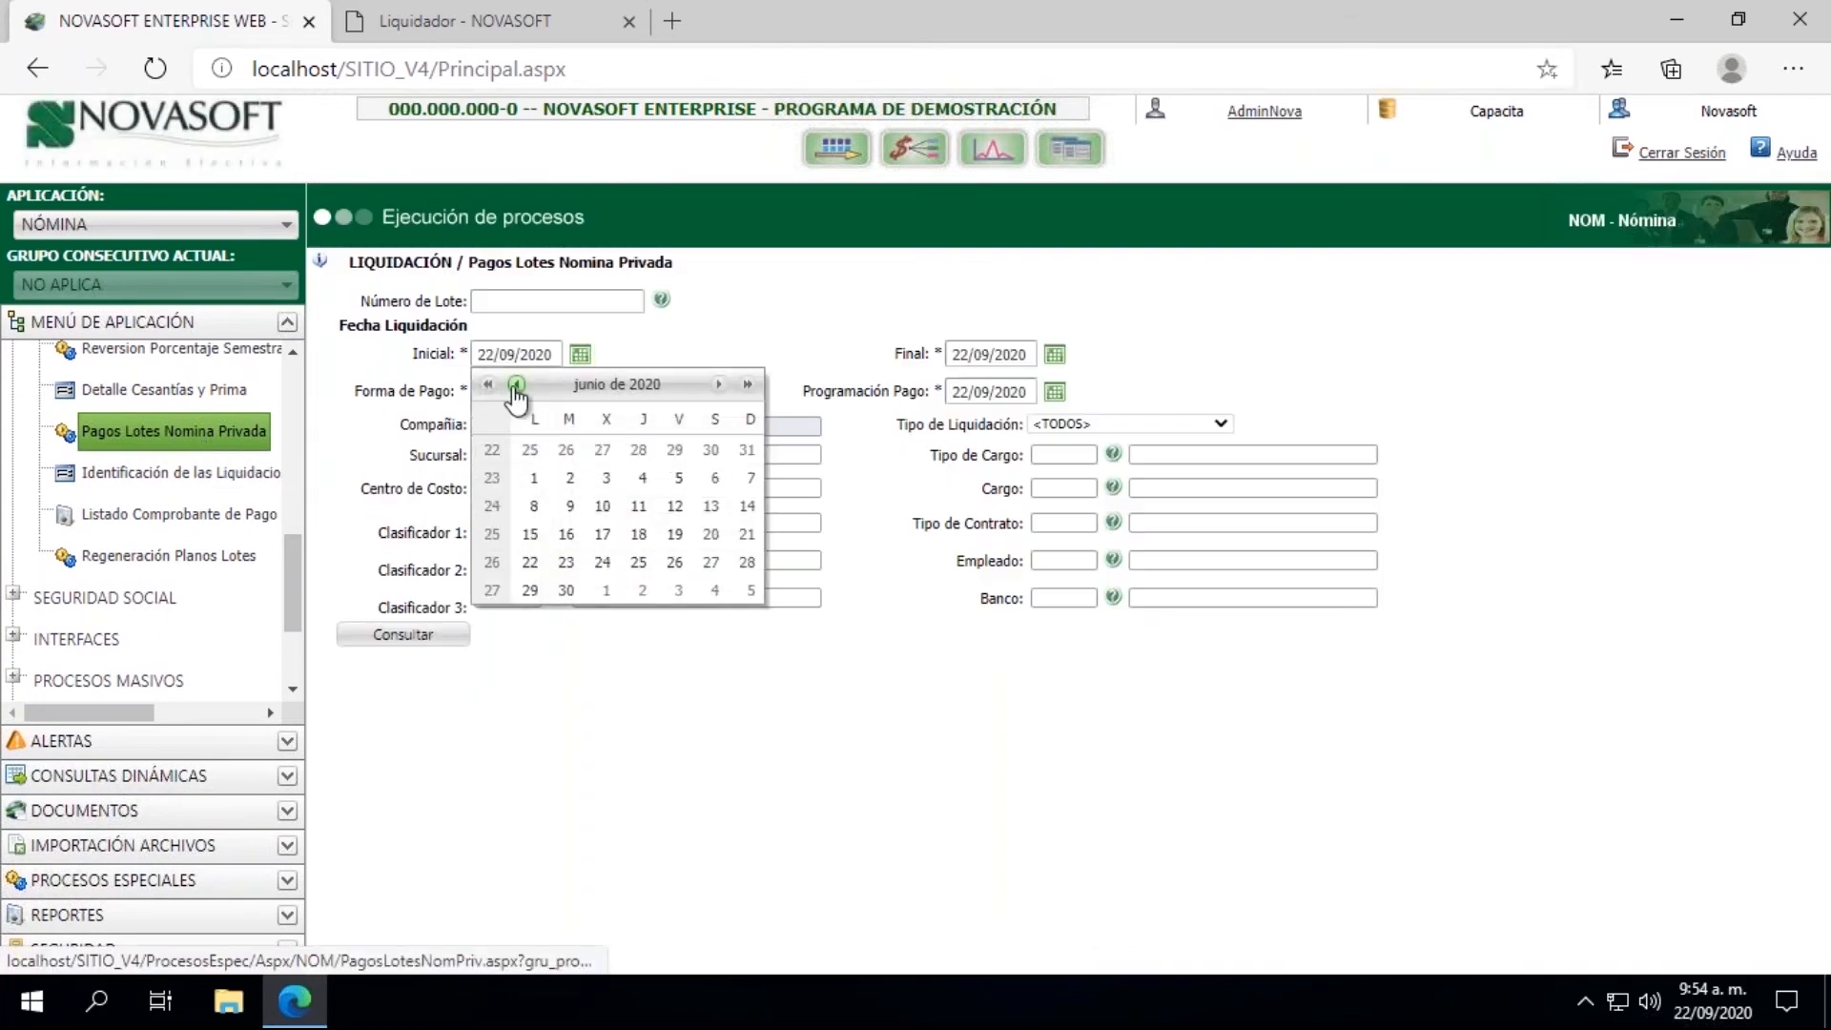
{"action": "left_click", "coordinate": [718, 384]}
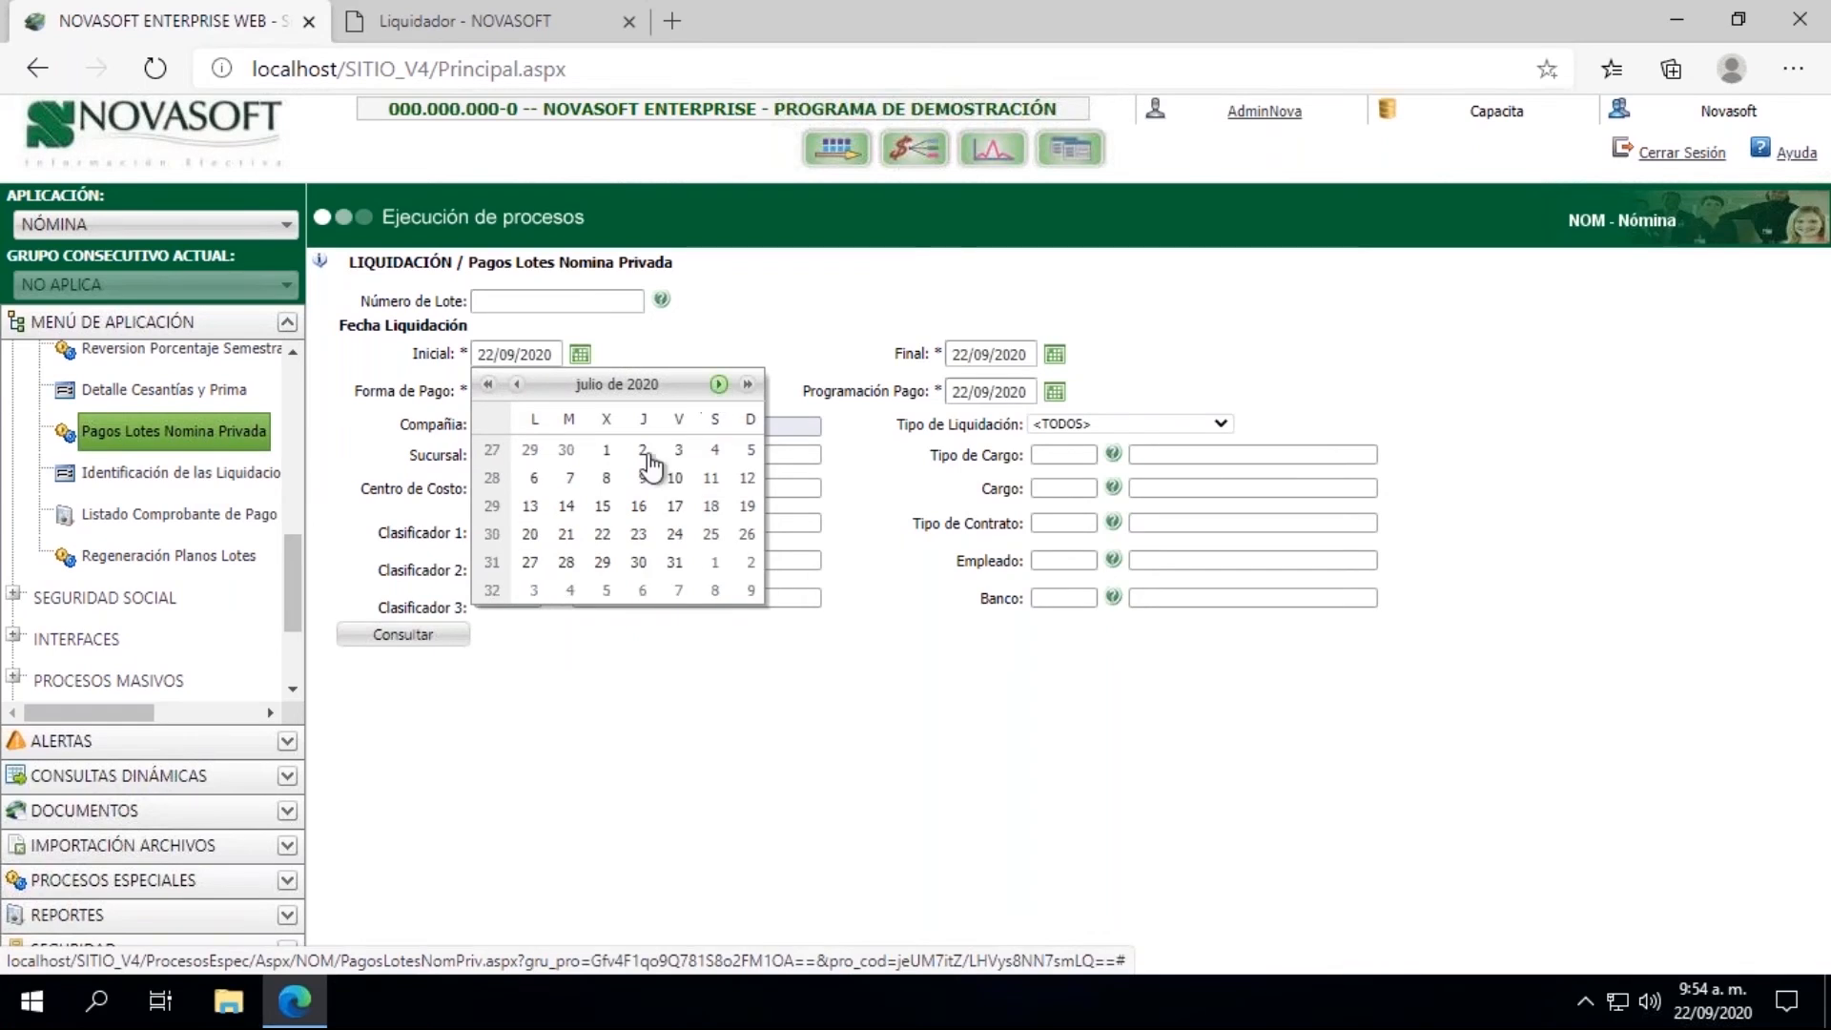
{"action": "left_click", "coordinate": [674, 562]}
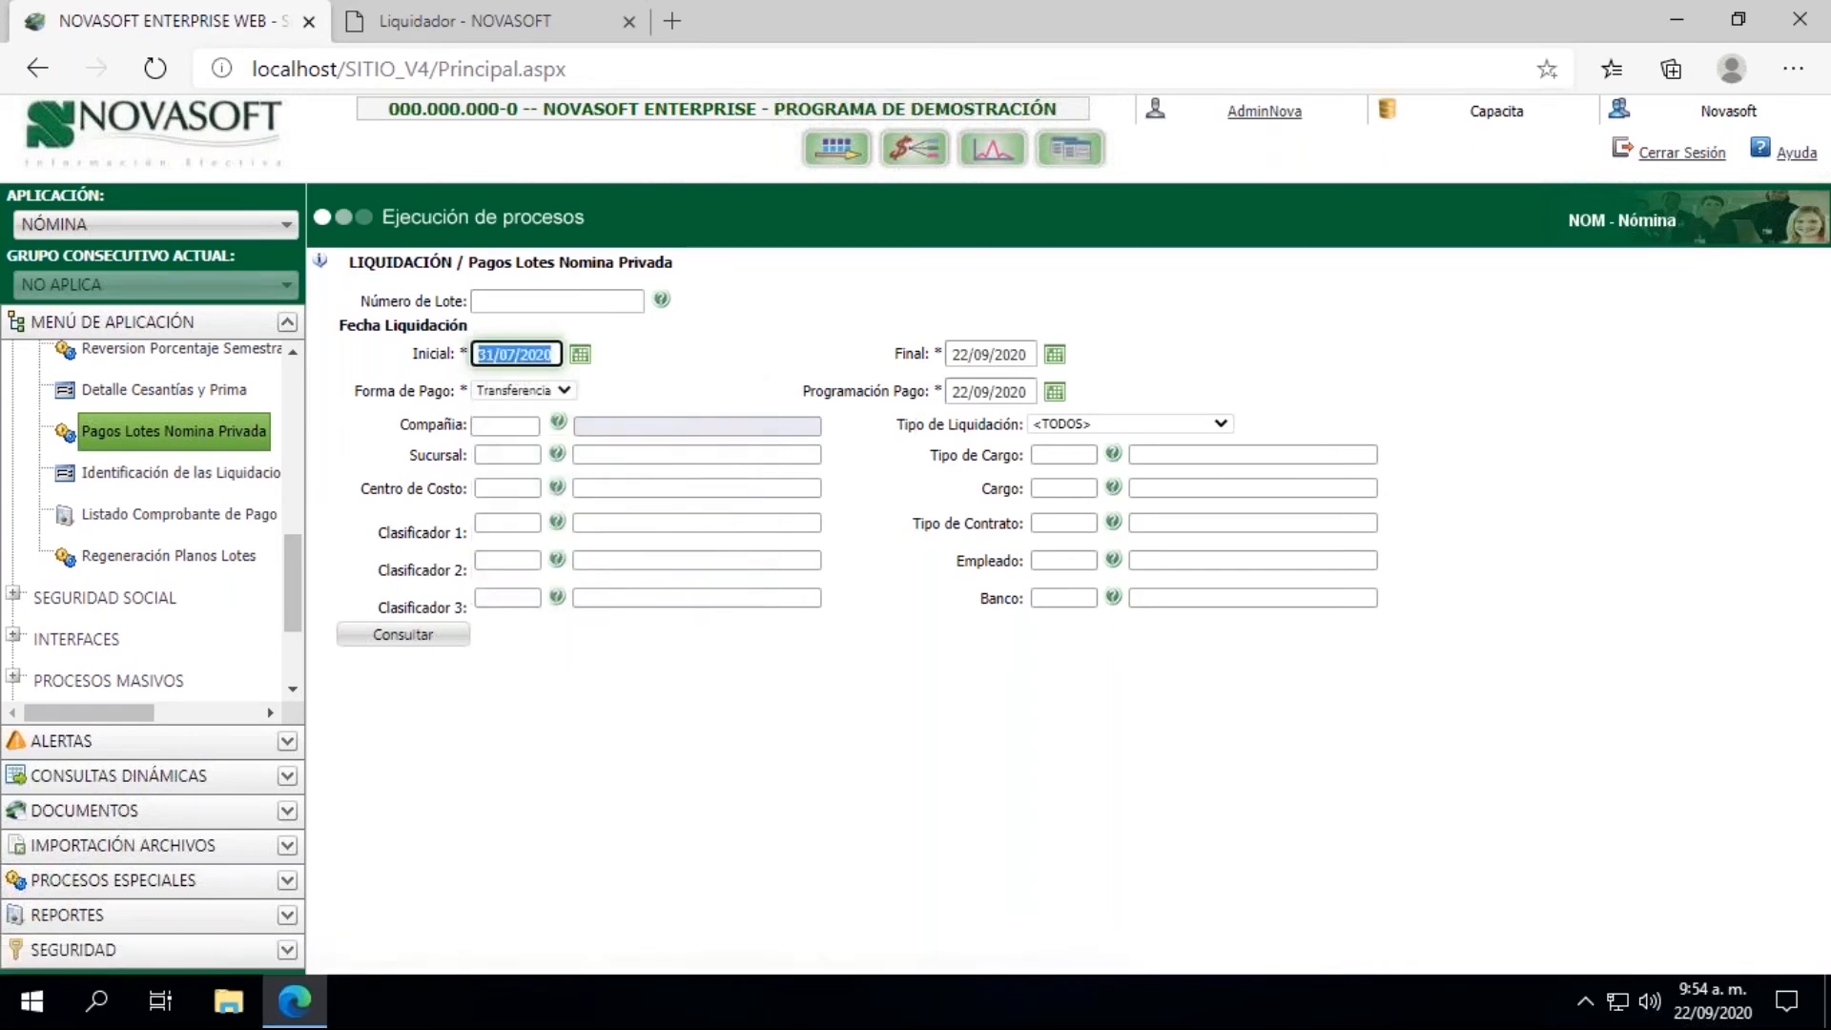
{"action": "left_click", "coordinate": [1055, 355]}
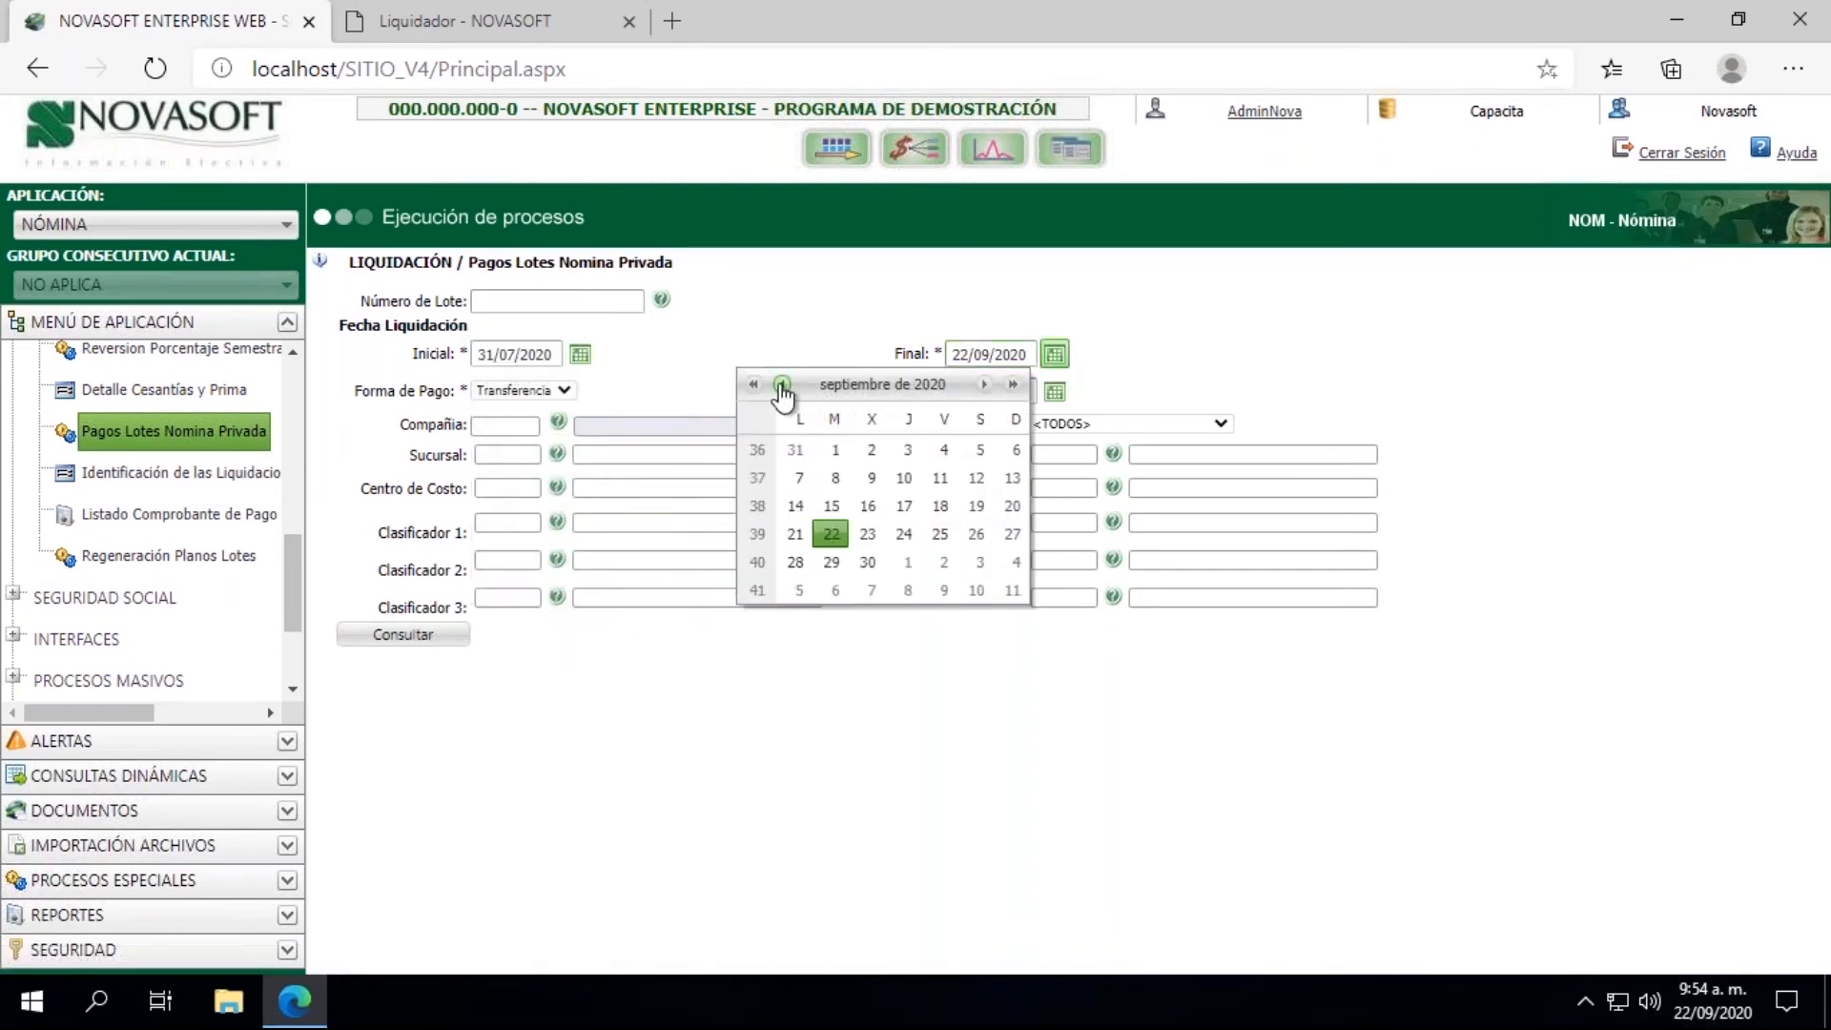
{"action": "left_click", "coordinate": [783, 384]}
{"action": "left_click", "coordinate": [782, 384]}
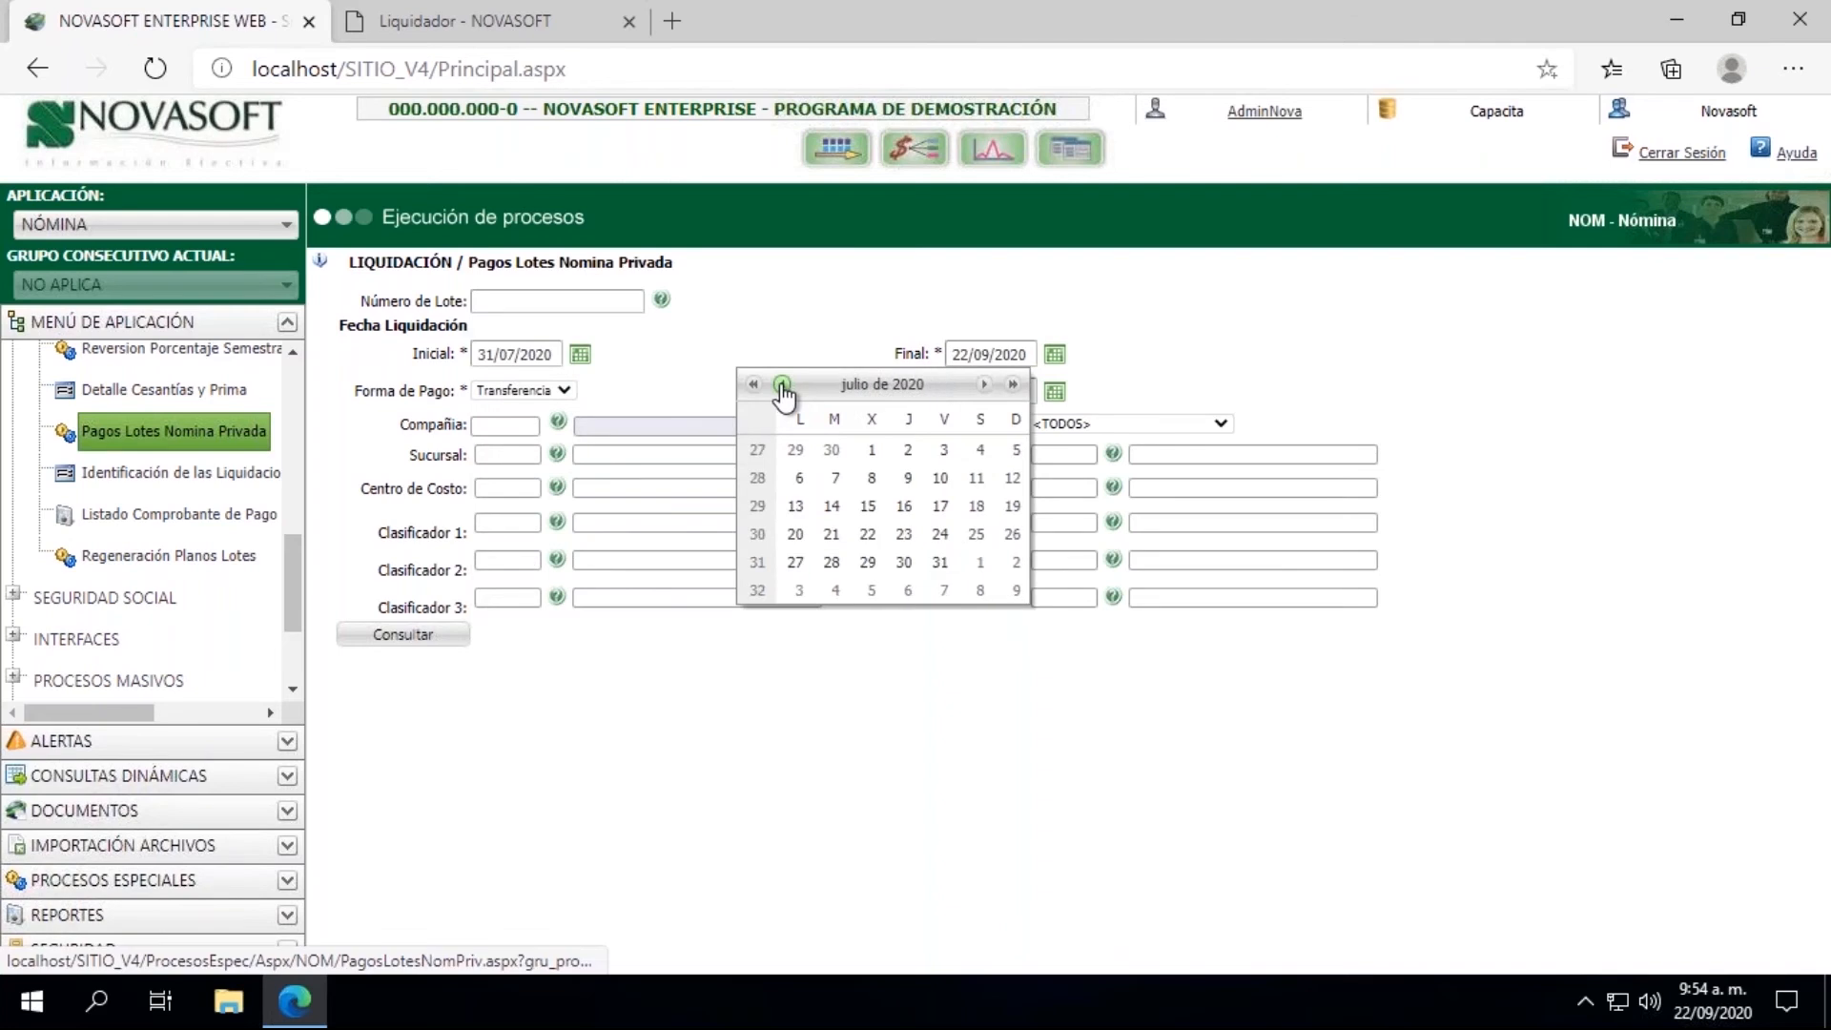
{"action": "left_click", "coordinate": [941, 563]}
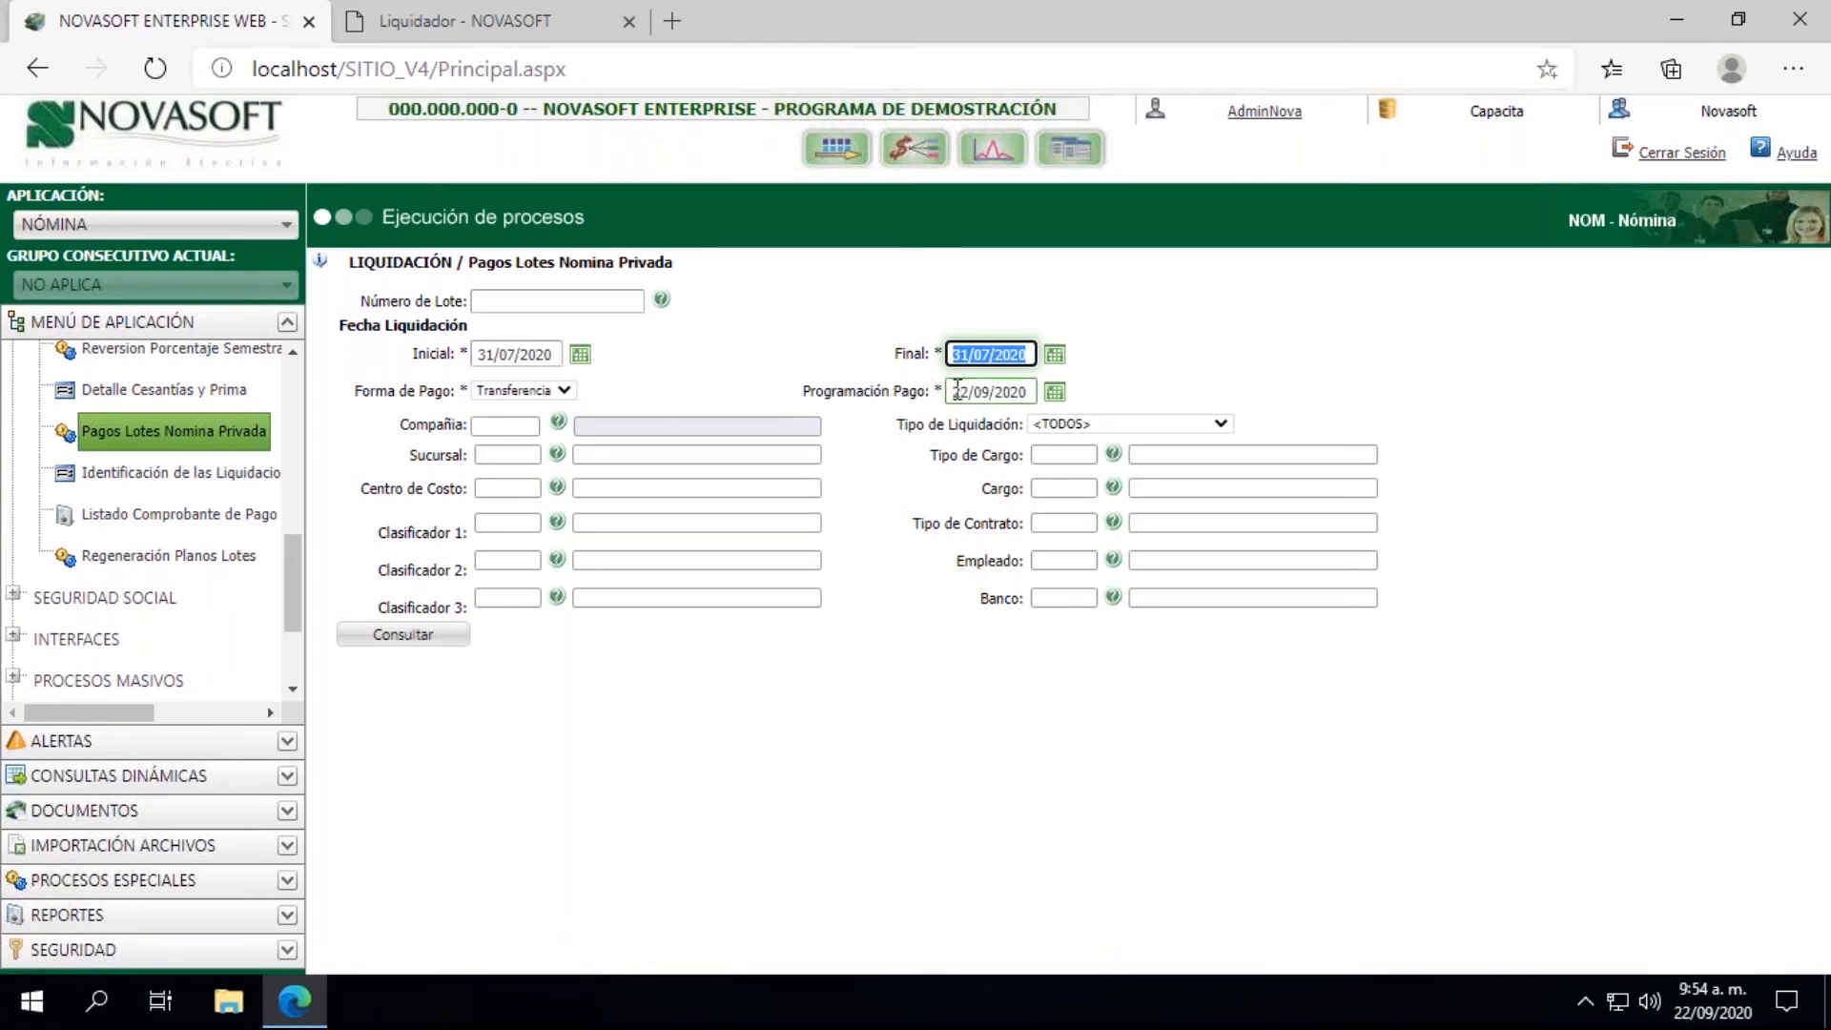
Step: Filter by Compañía CP1 CAPACITACION and Tipo de Liquidación Liquidación de Nómina, and query the payments
{"action": "left_click", "coordinate": [558, 422]}
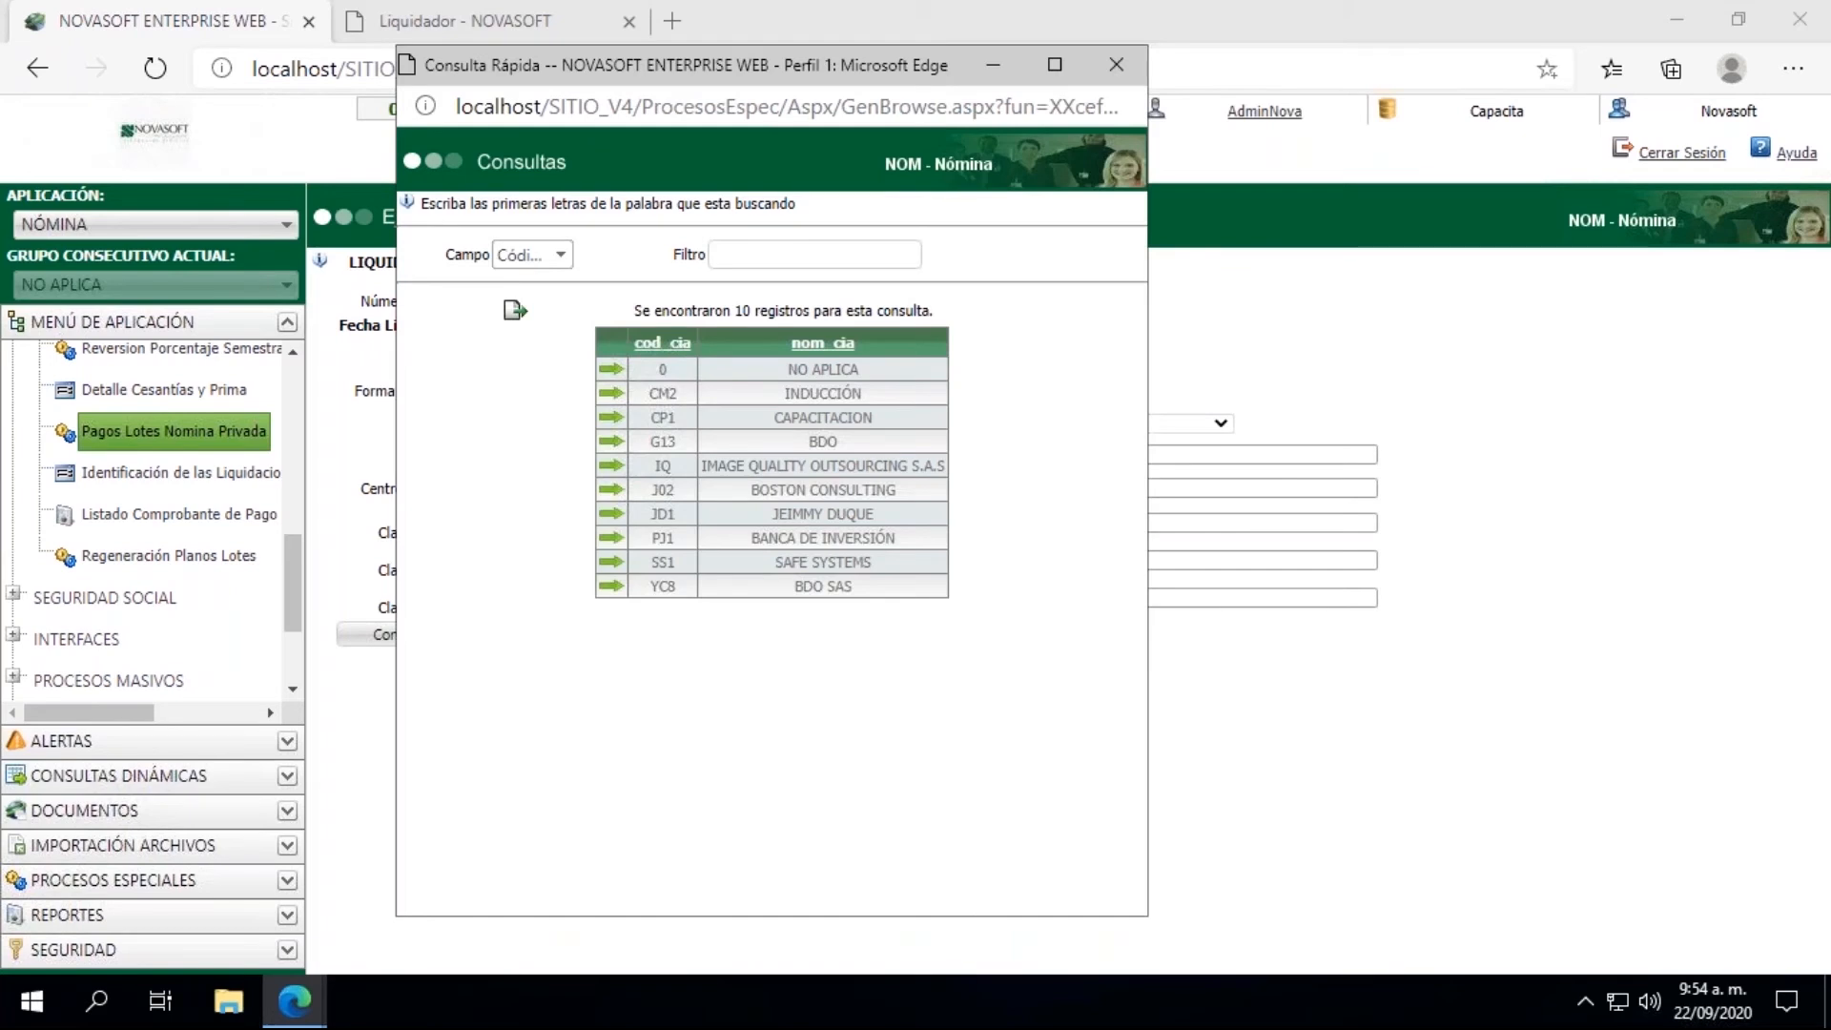
{"action": "left_click", "coordinate": [611, 416]}
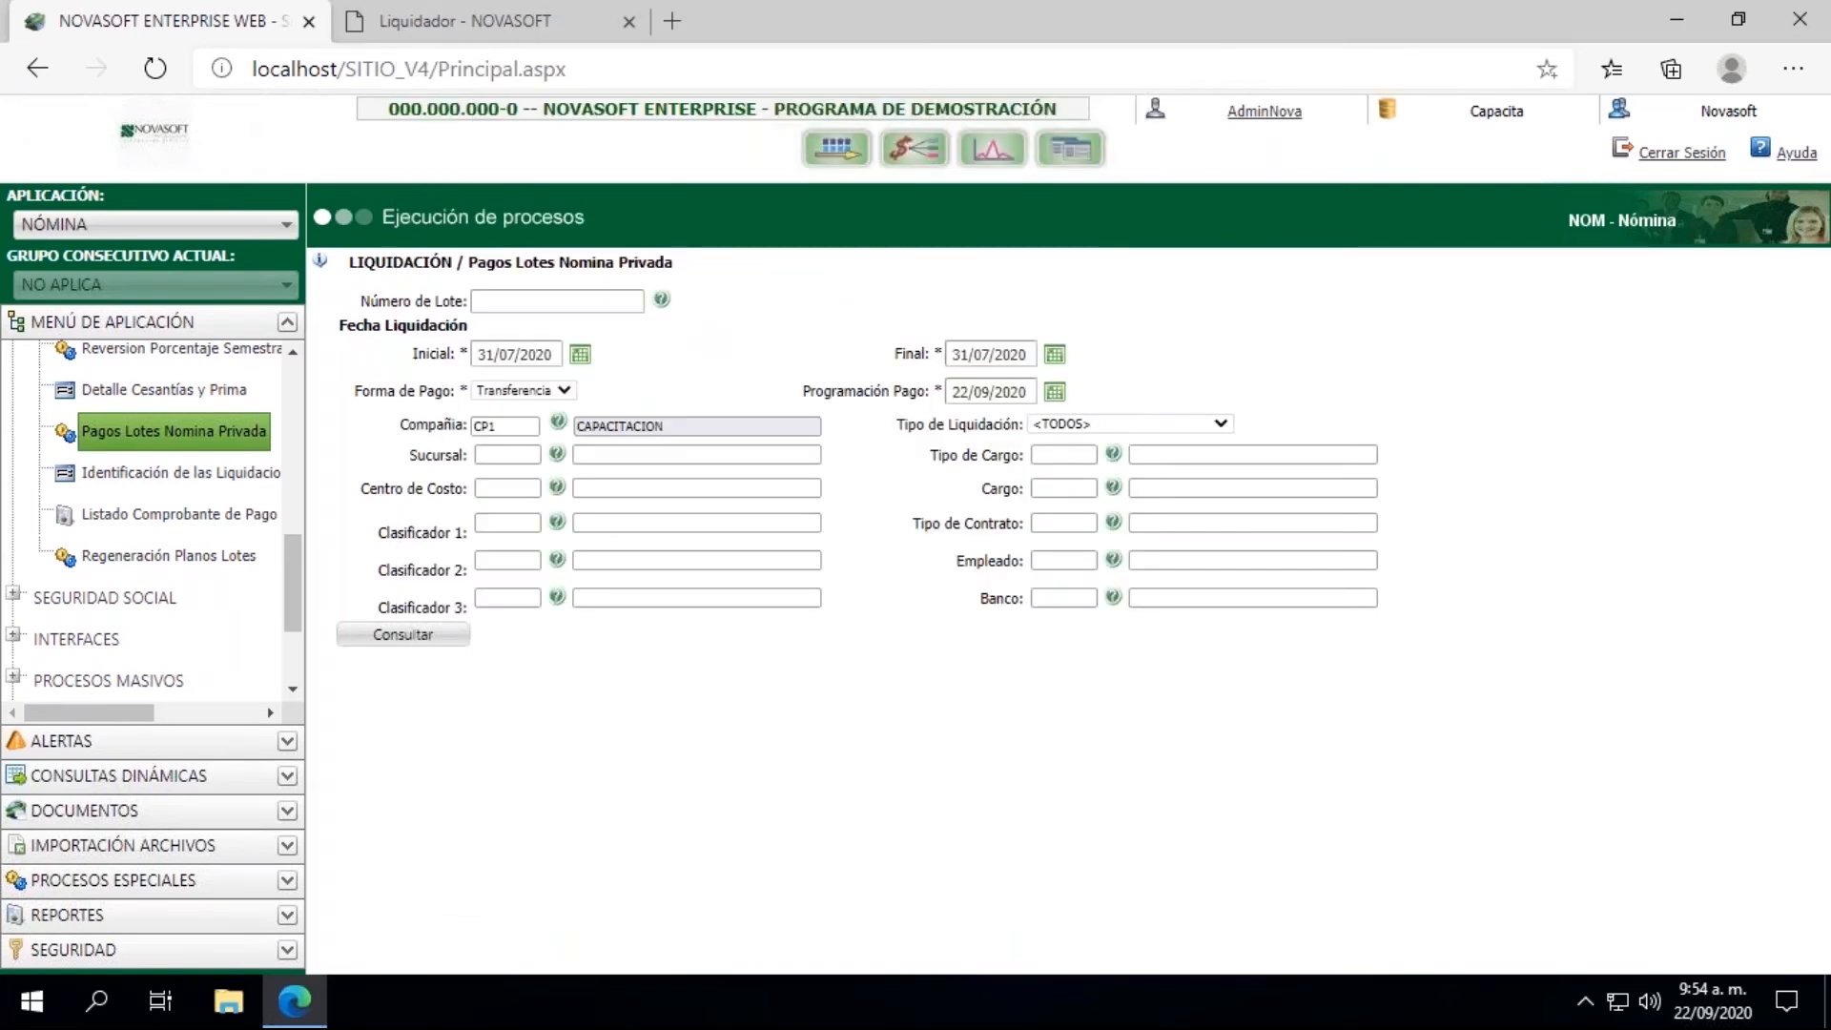
{"action": "left_click", "coordinate": [1100, 426]}
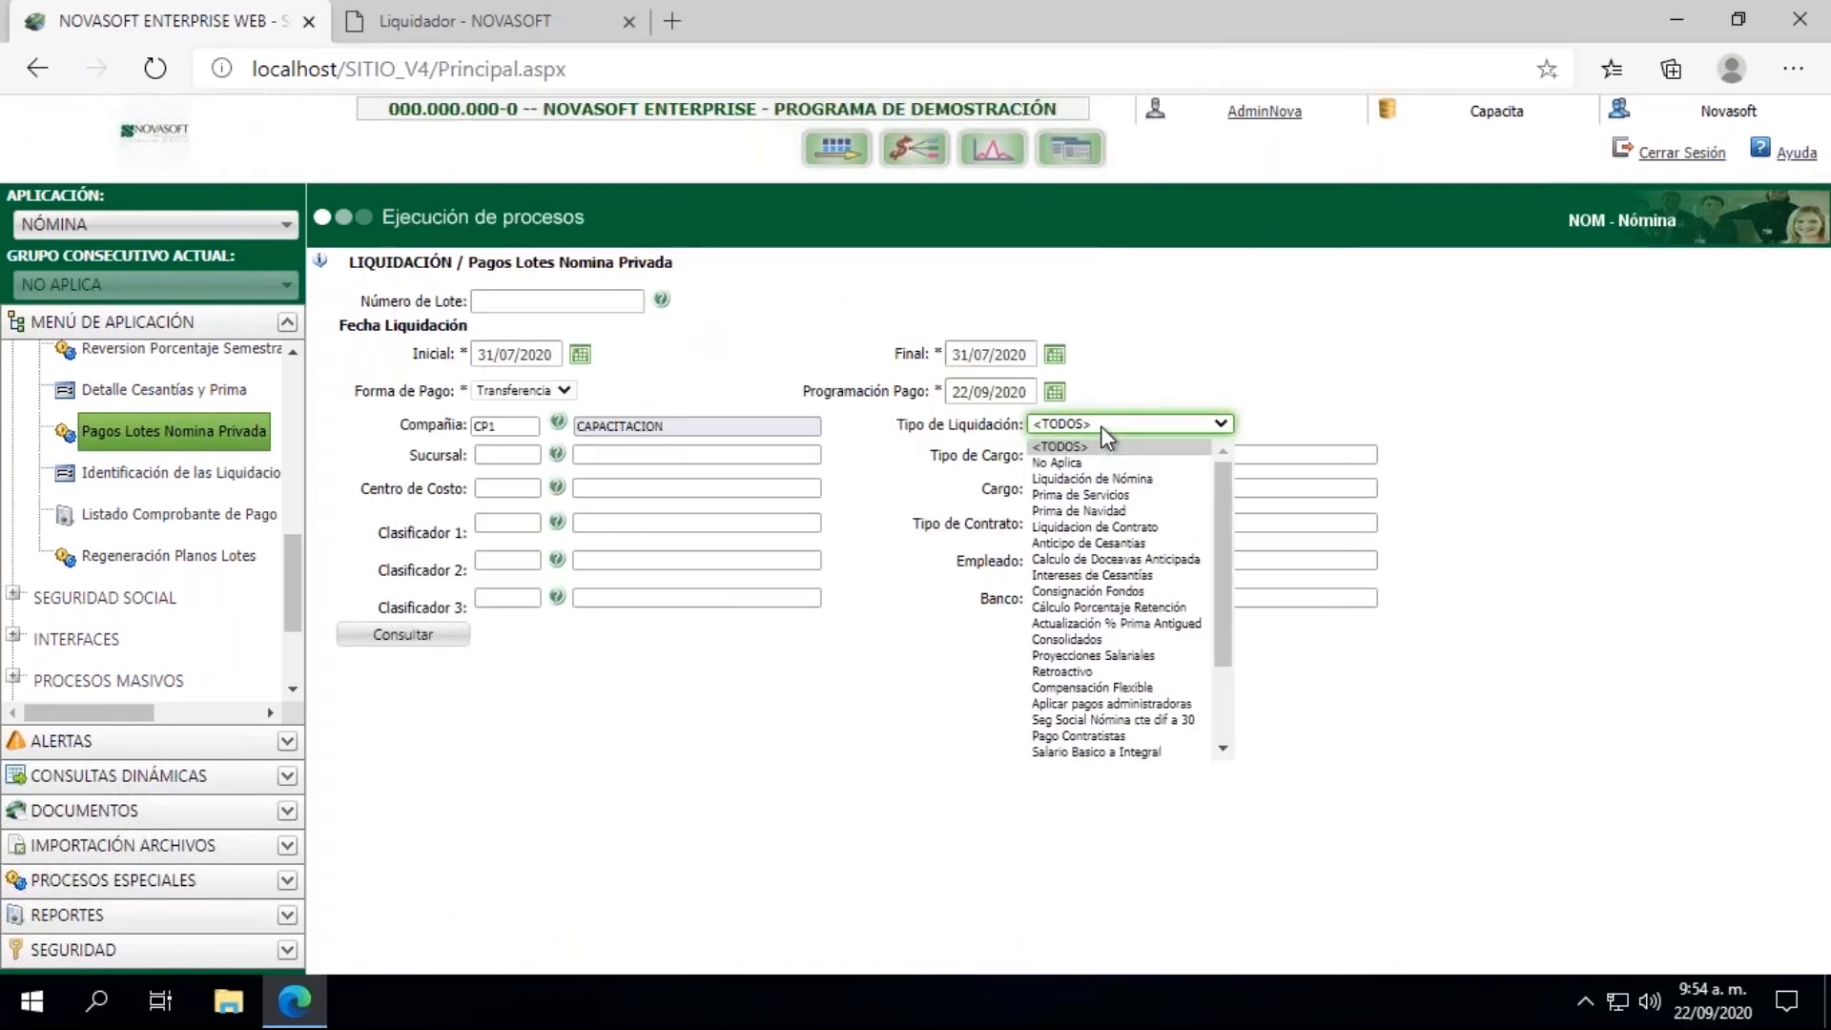
{"action": "left_click", "coordinate": [1083, 480]}
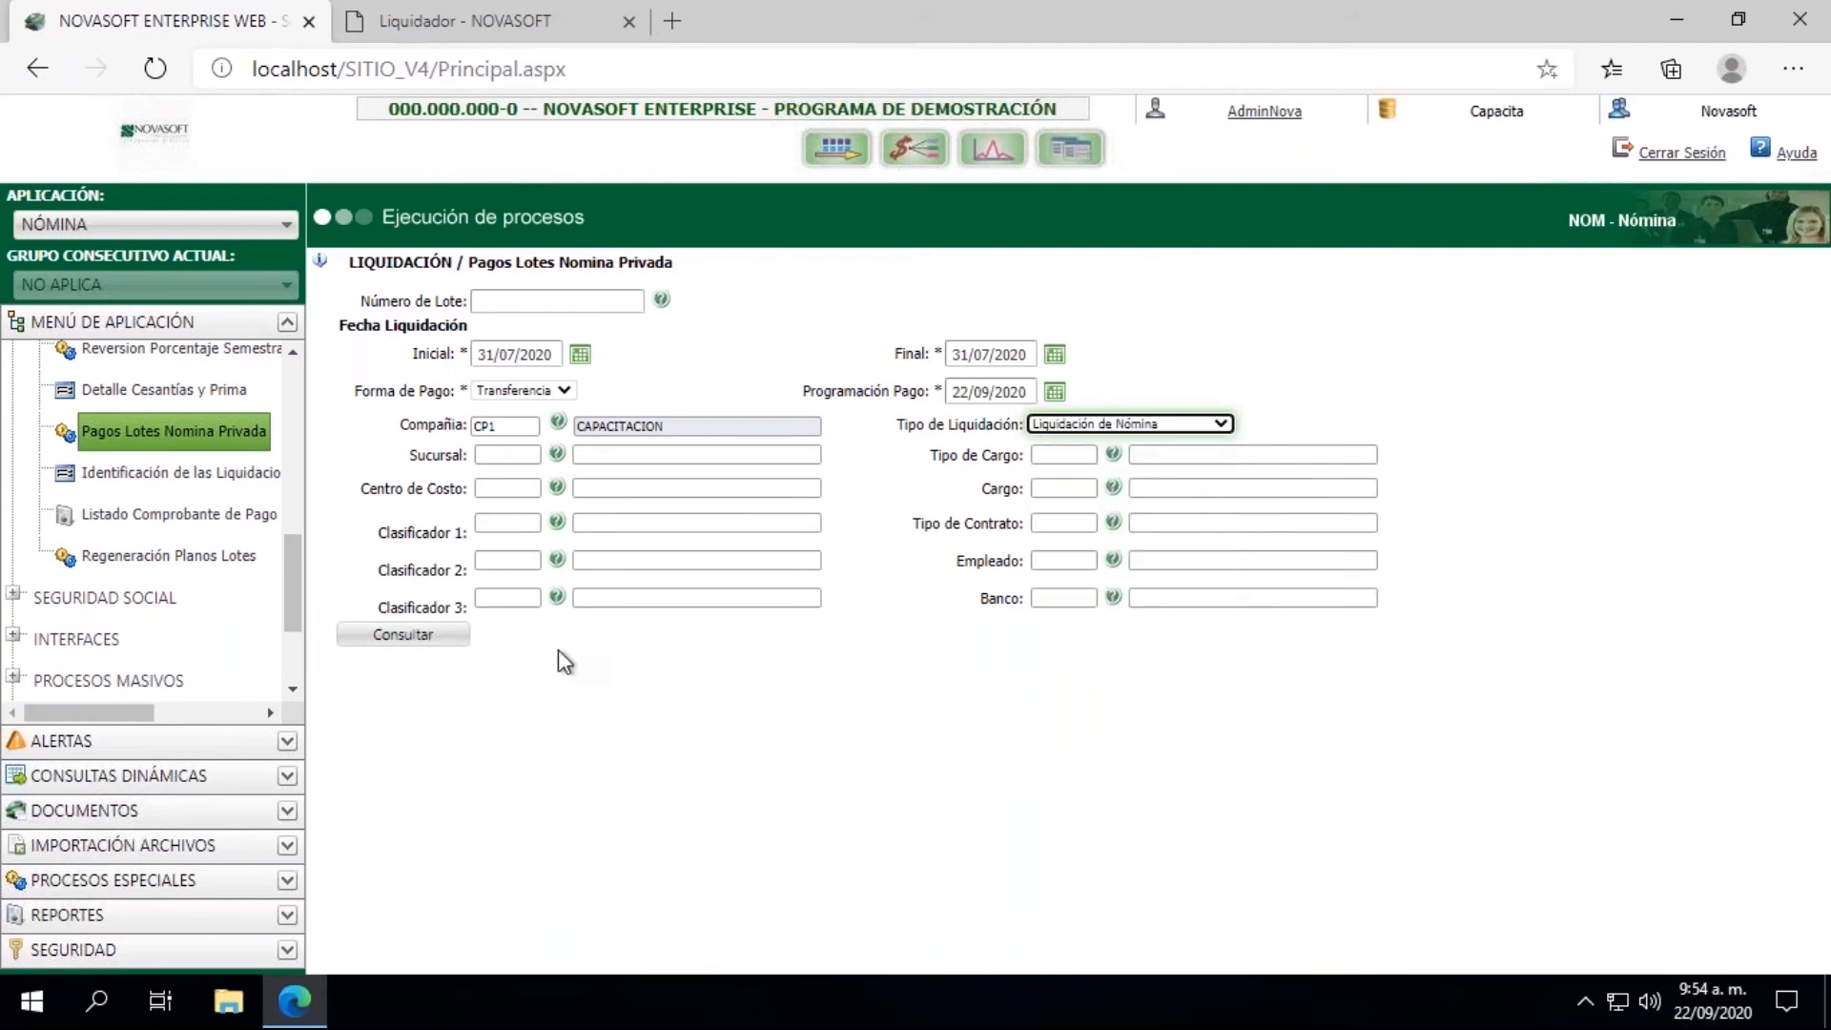
{"action": "left_click", "coordinate": [371, 639]}
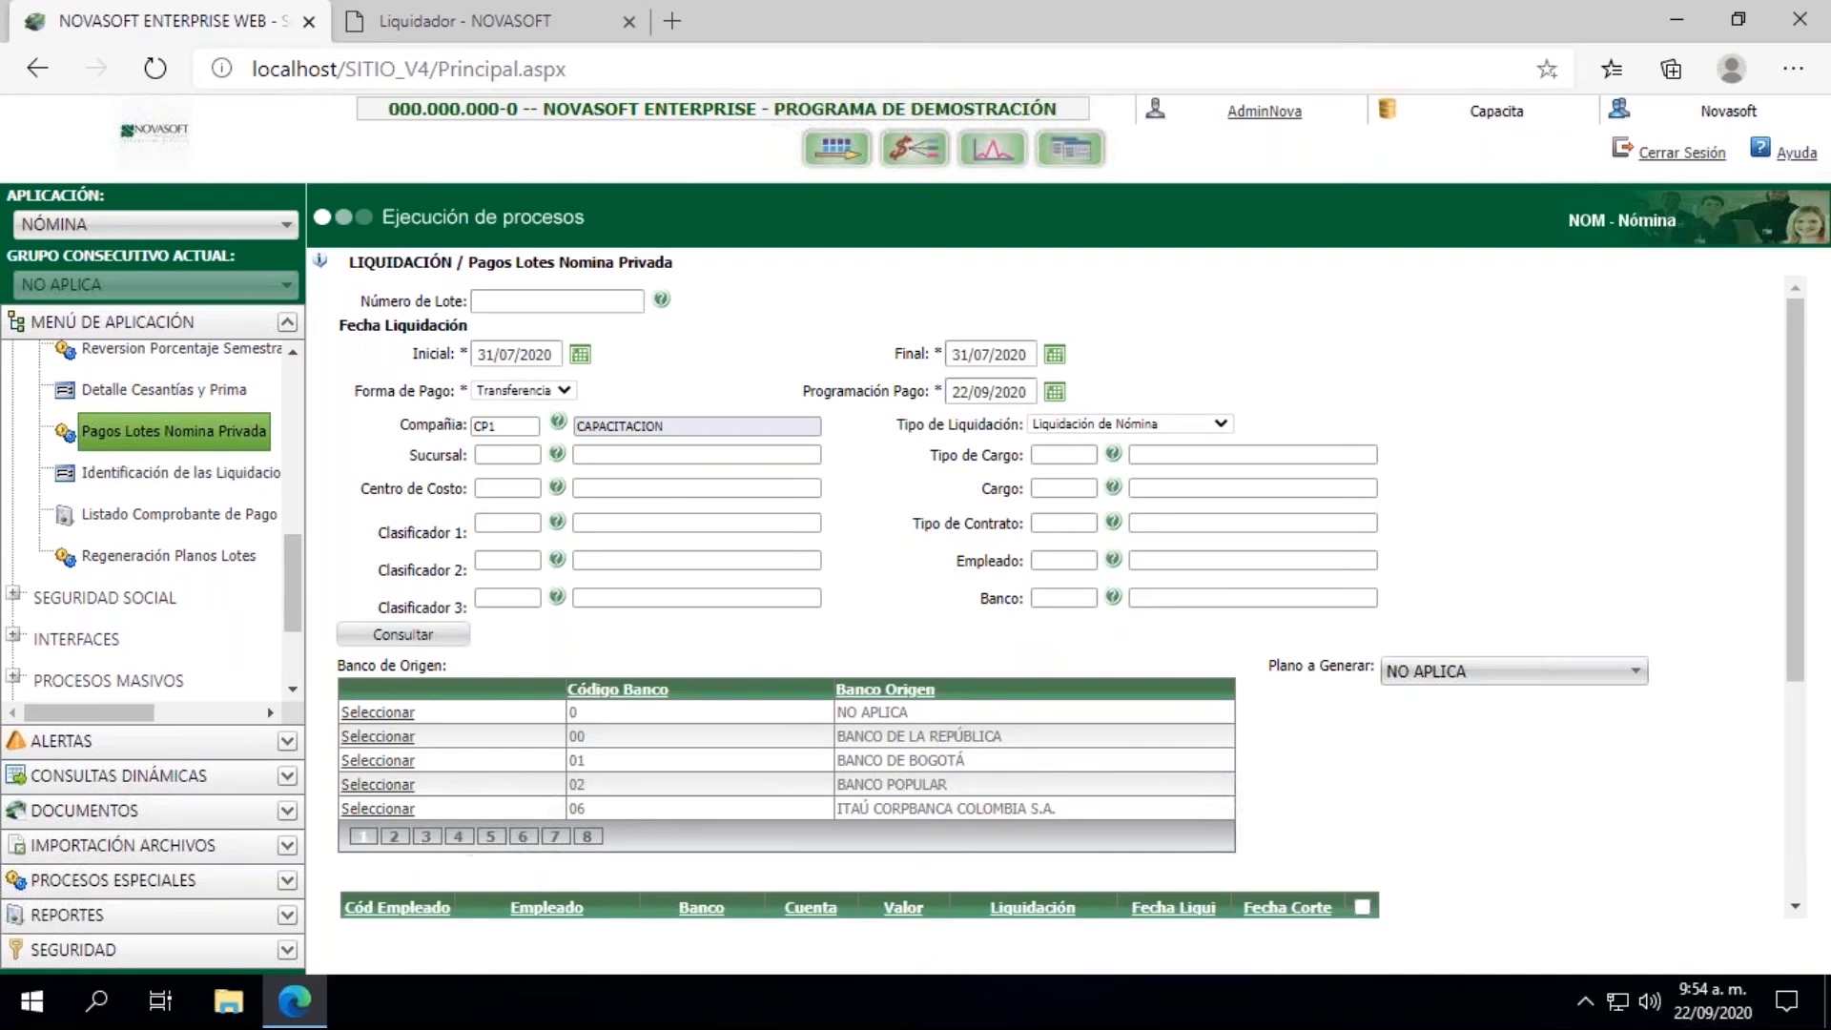
Step: Choose BANCOLOMBIA S.A. as Banco de Origen and mark the 1.176.042,00 and -51.106,00 payments of the same employee
{"action": "left_click", "coordinate": [394, 838]}
{"action": "left_click", "coordinate": [374, 714]}
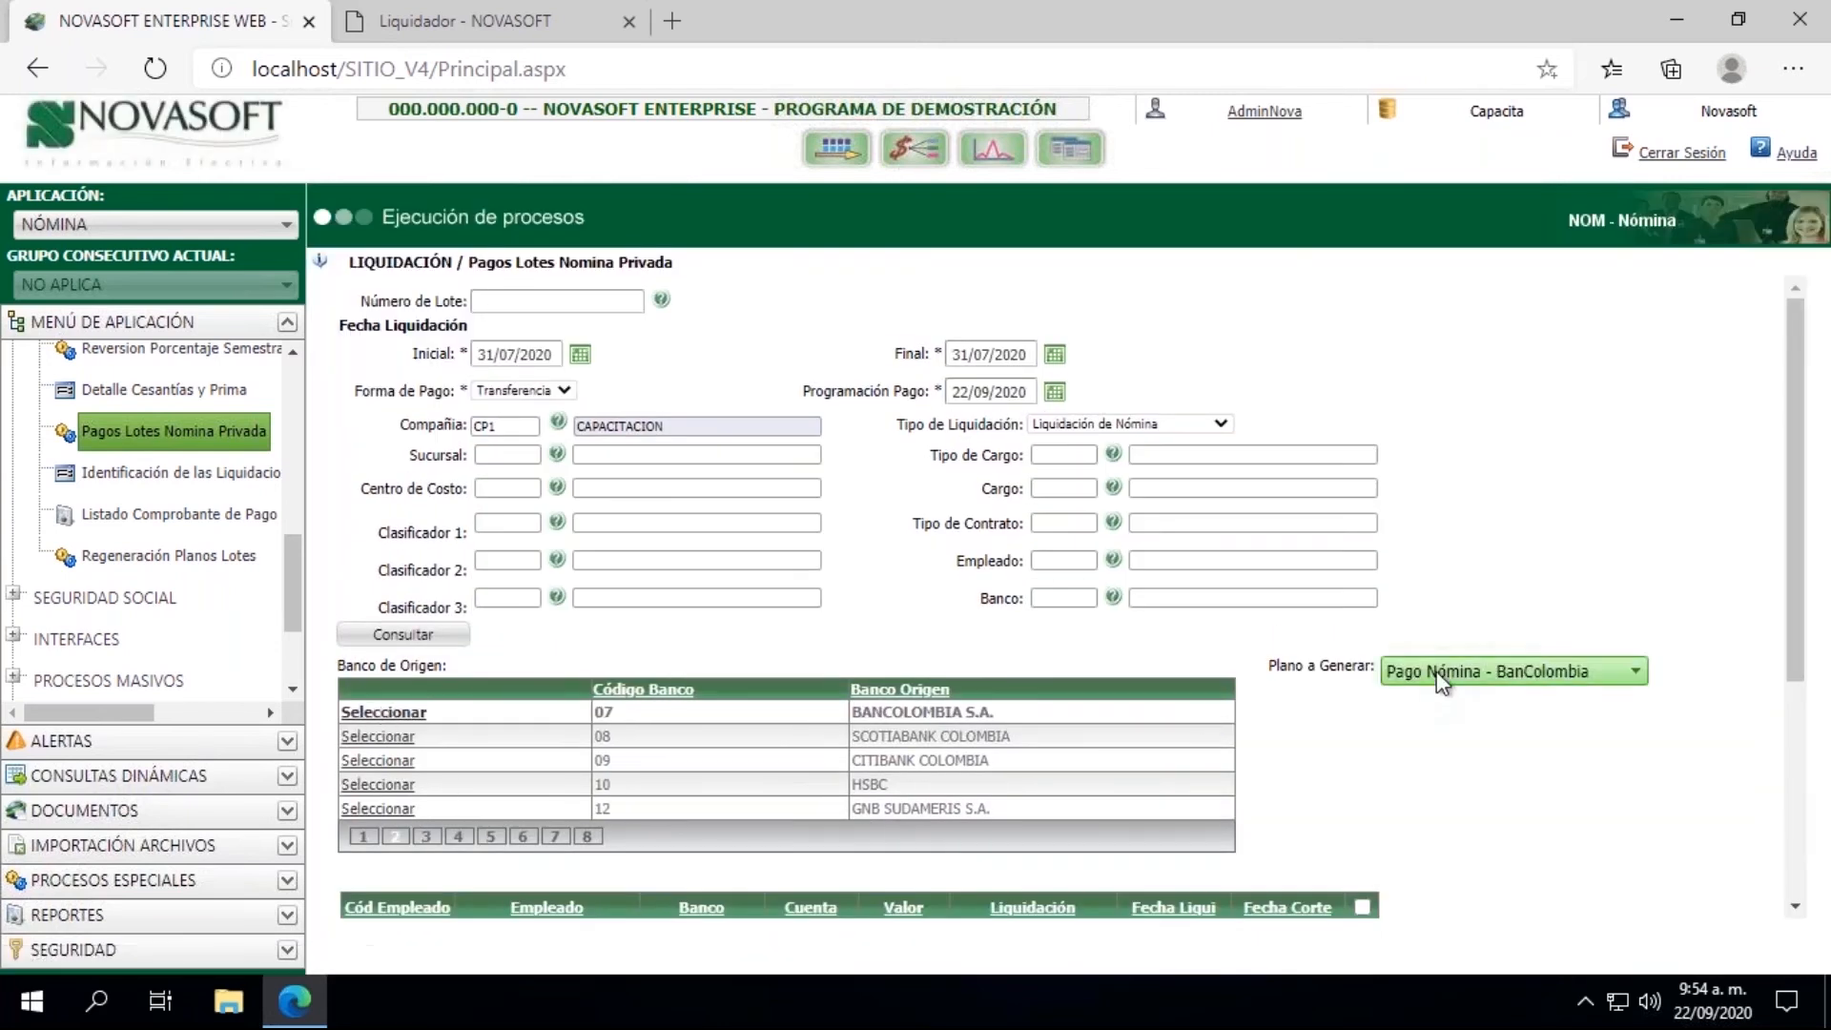
{"action": "left_click_drag", "start_coordinate": [1784, 374], "coordinate": [1789, 567]}
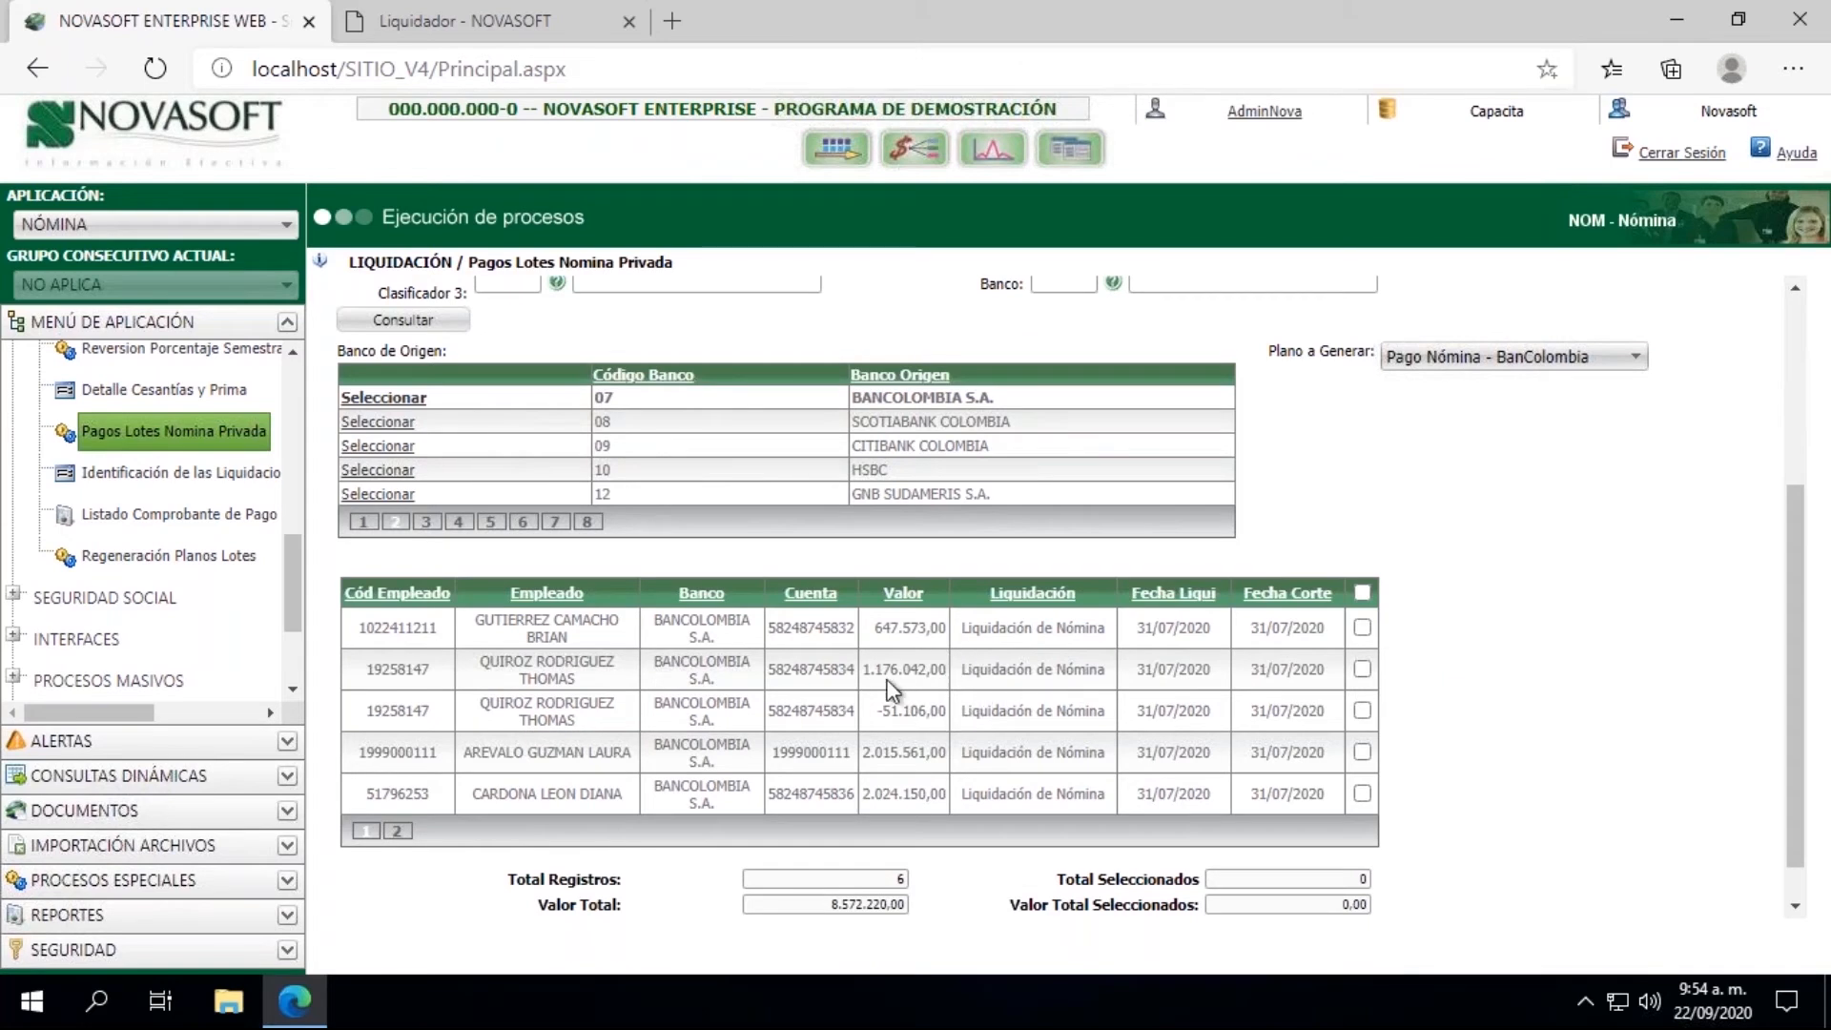
{"action": "left_click_drag", "start_coordinate": [868, 670], "coordinate": [909, 677]}
{"action": "left_click", "coordinate": [1363, 670]}
{"action": "left_click", "coordinate": [1363, 709]}
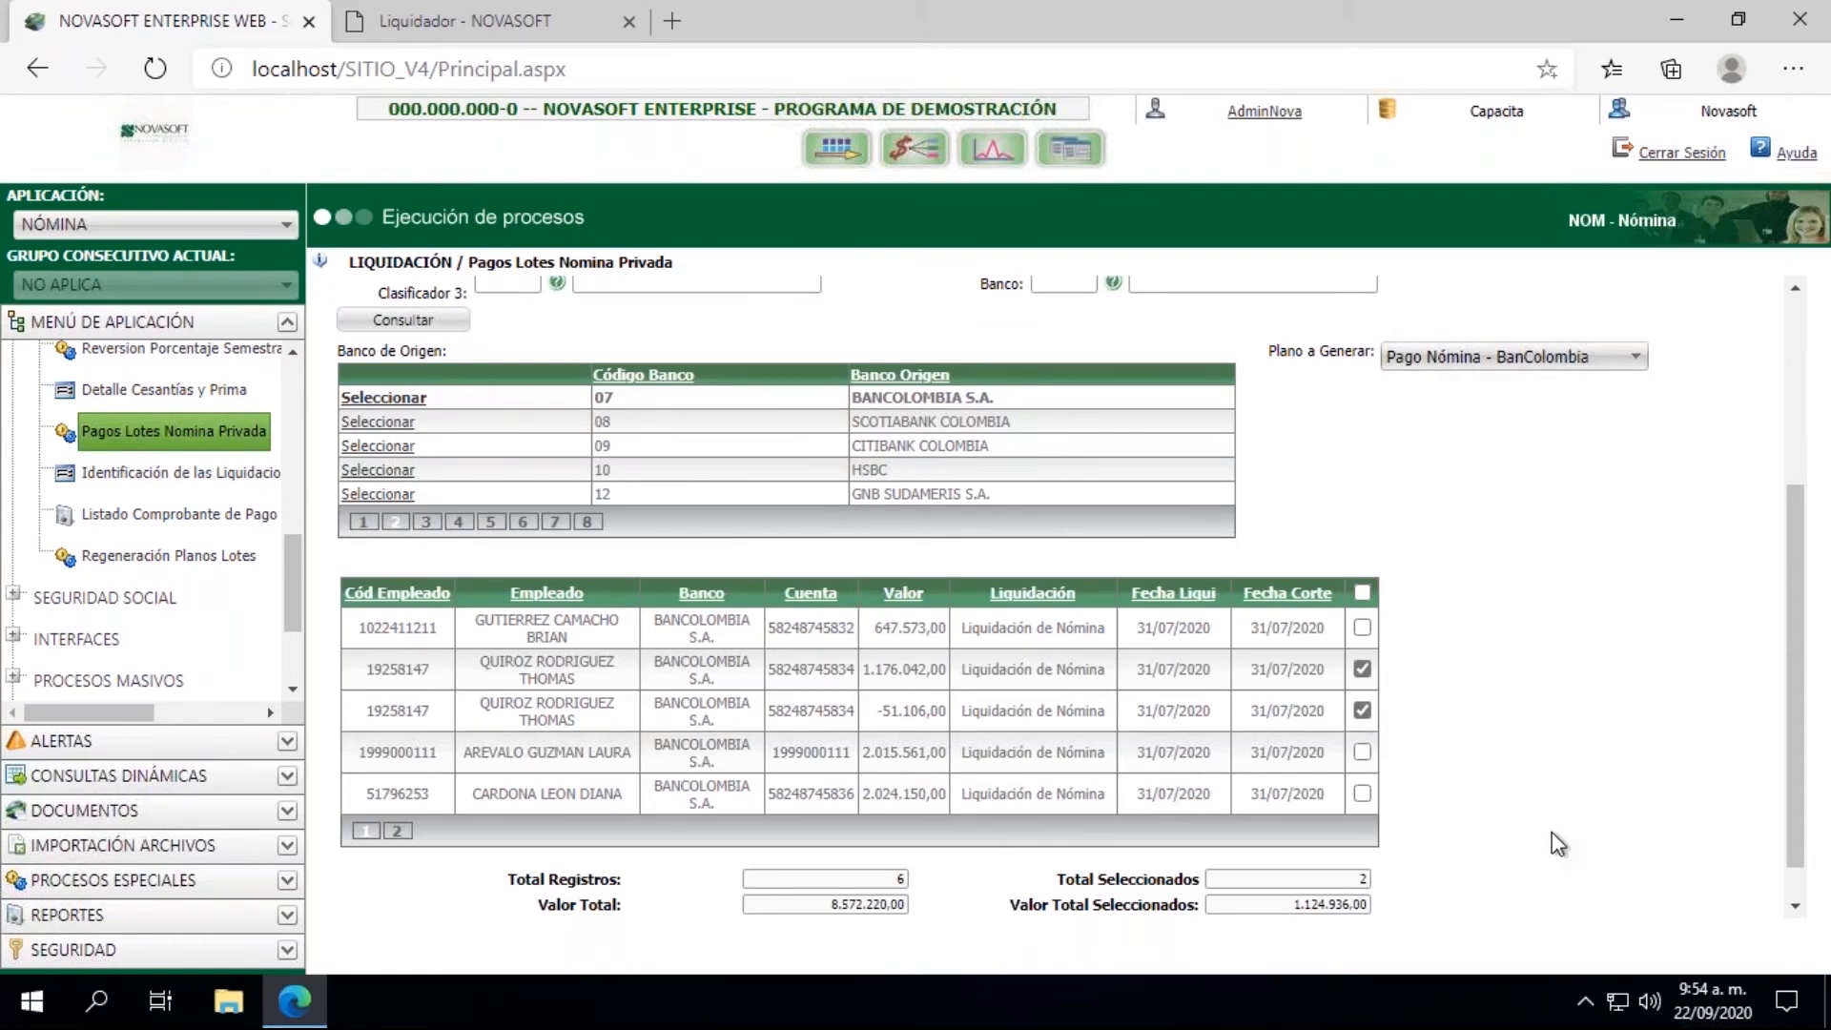
Step: Check the total of the selected payments and try to save the batch with the negative payment included
{"action": "double_click", "coordinate": [1315, 905]}
{"action": "scroll", "coordinate": [1336, 907], "scroll_direction": "down", "scroll_amount": 1}
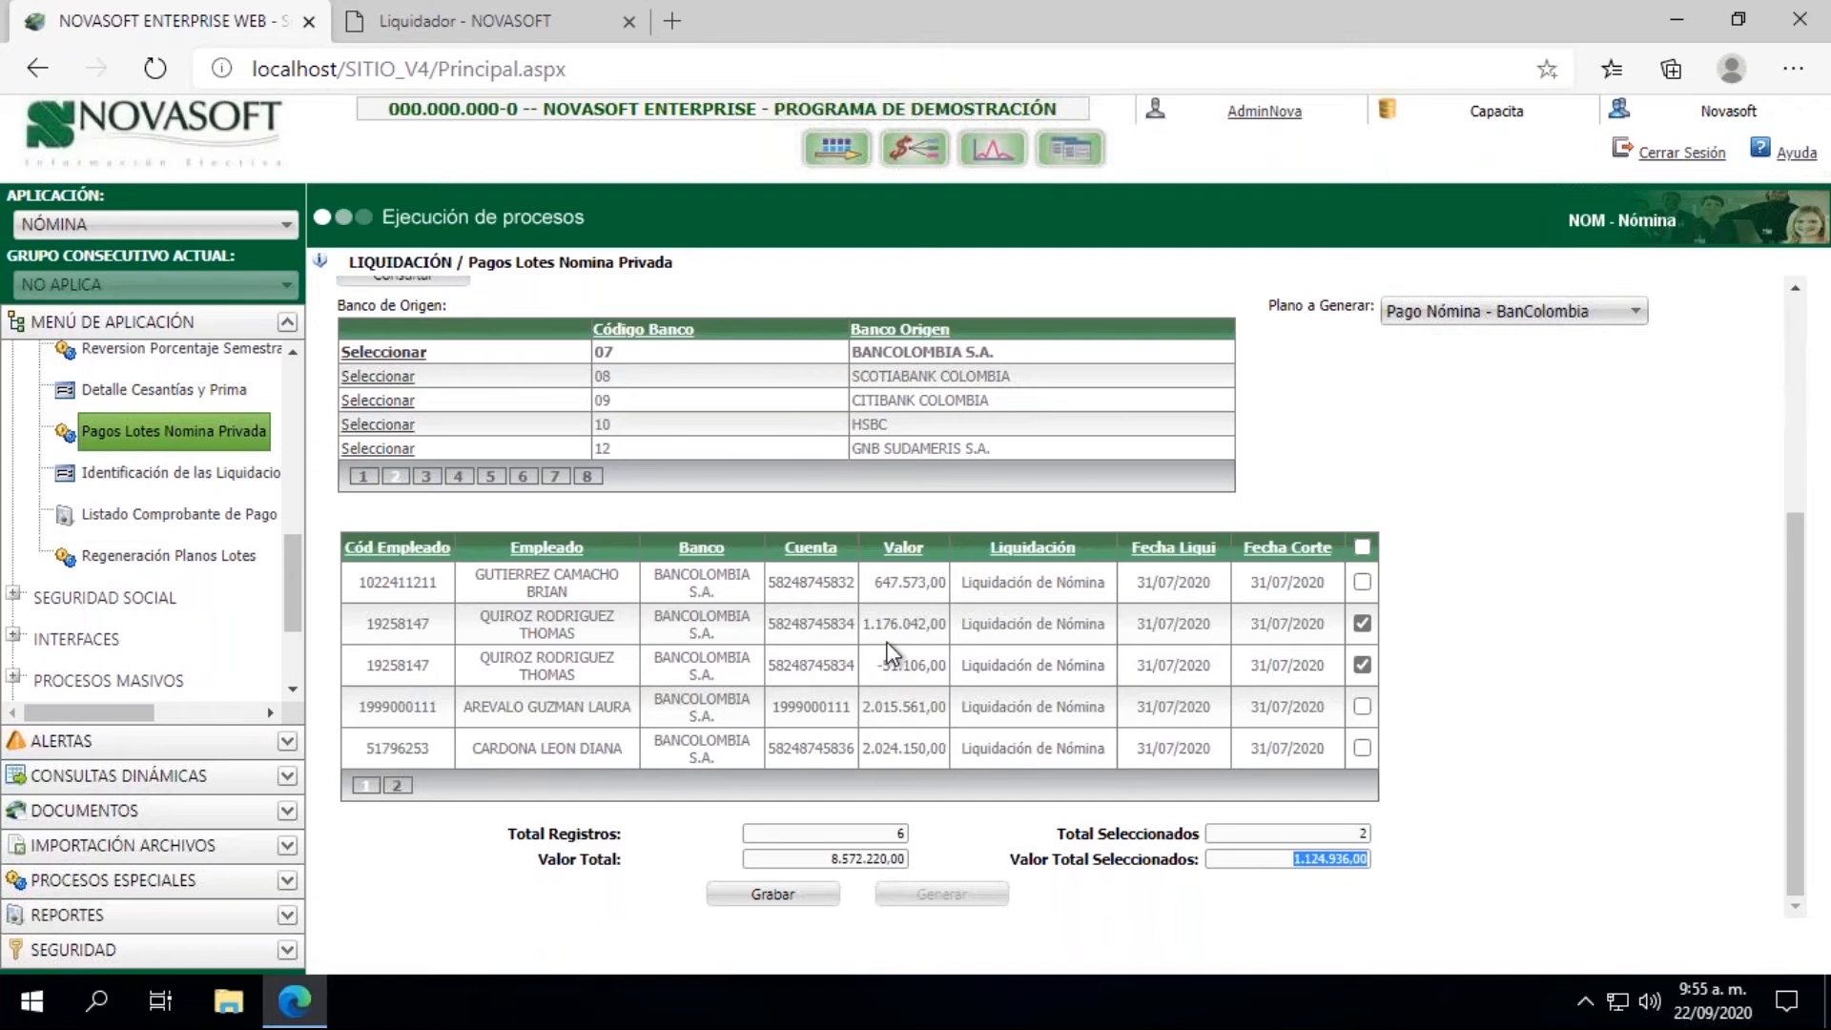
{"action": "left_click", "coordinate": [749, 904]}
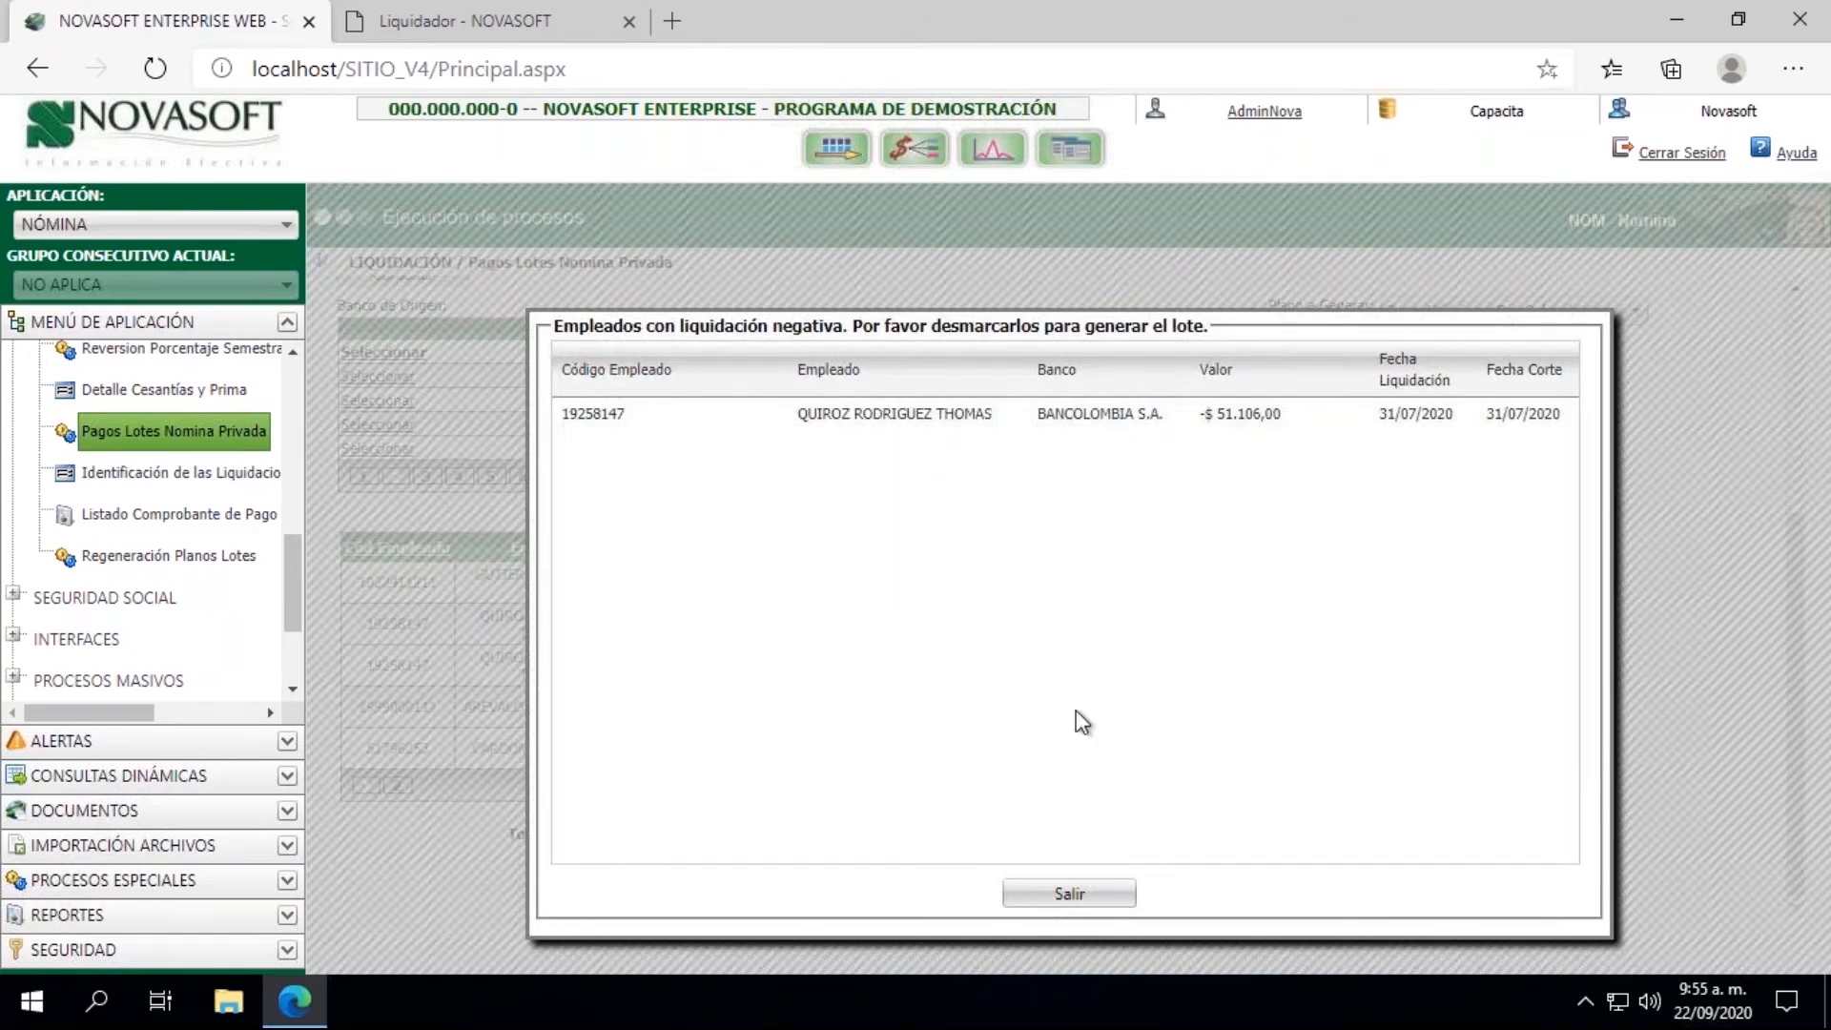
{"action": "left_click", "coordinate": [1080, 893]}
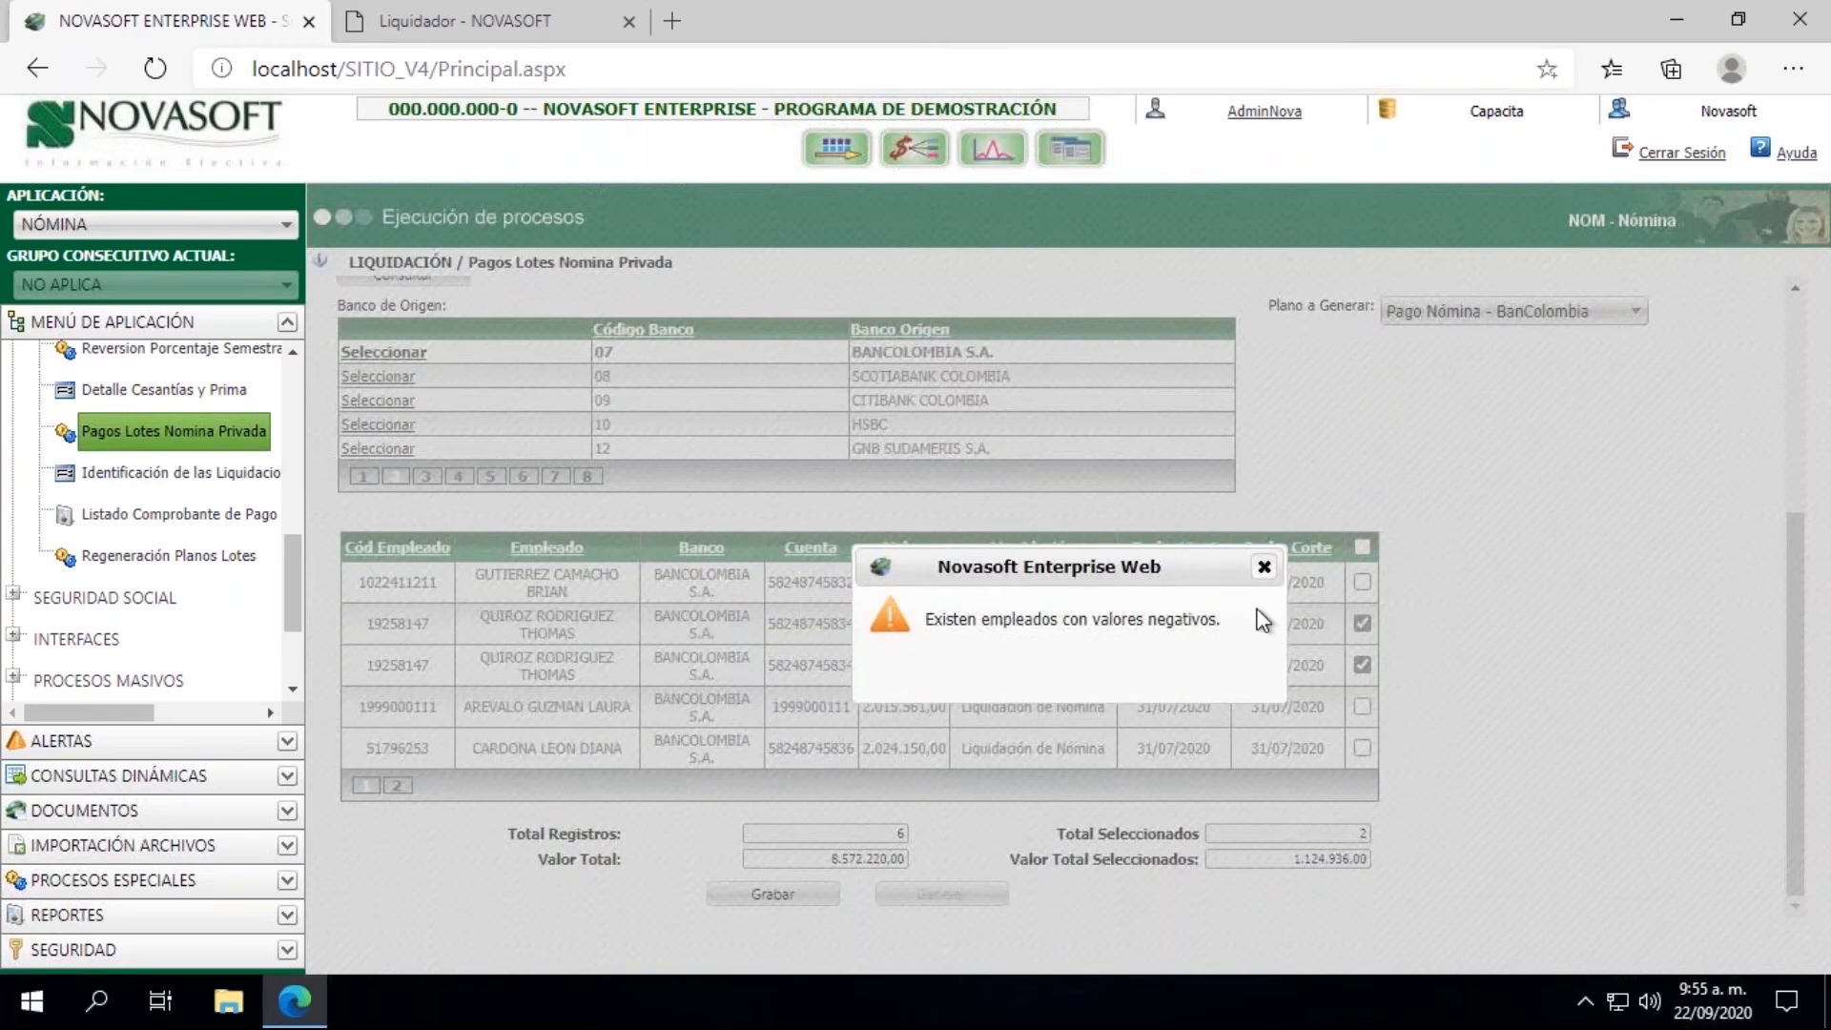
{"action": "left_click", "coordinate": [1264, 567]}
Step: Unmark the -51.106,00 payment, save the payment batch, and dismiss the message
{"action": "left_click", "coordinate": [1362, 665]}
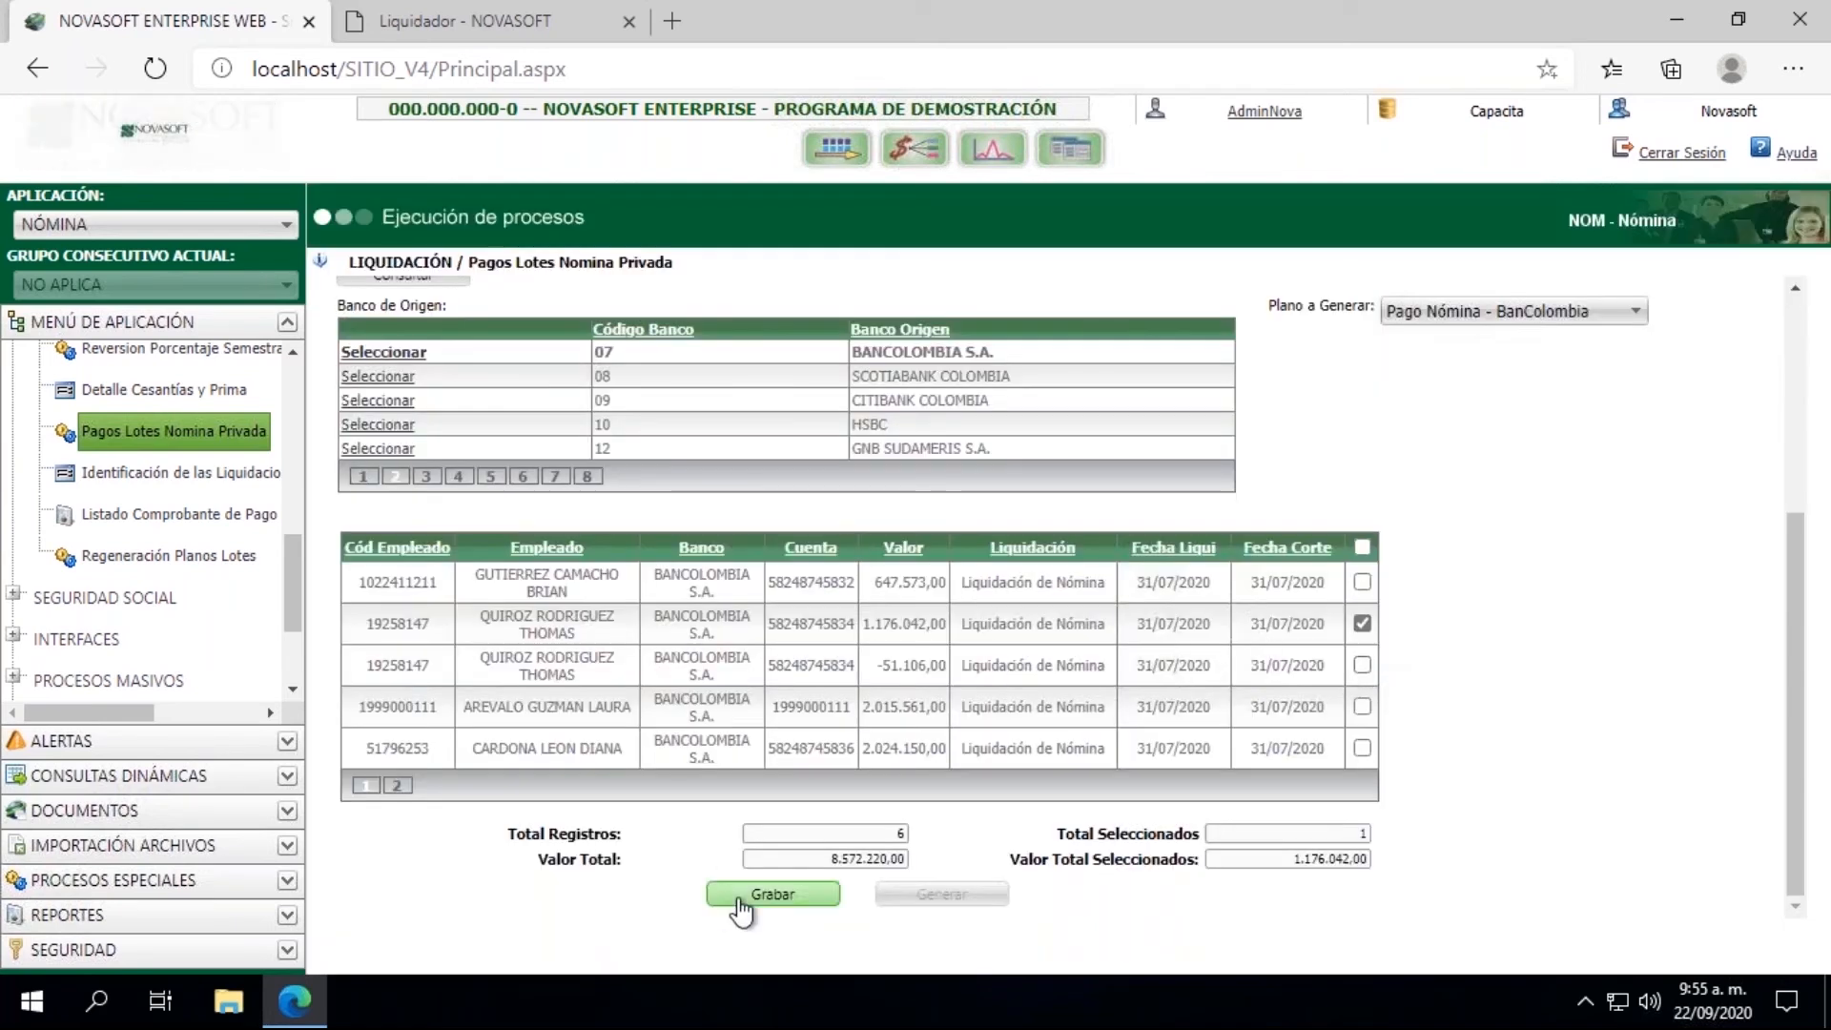
{"action": "left_click", "coordinate": [772, 894]}
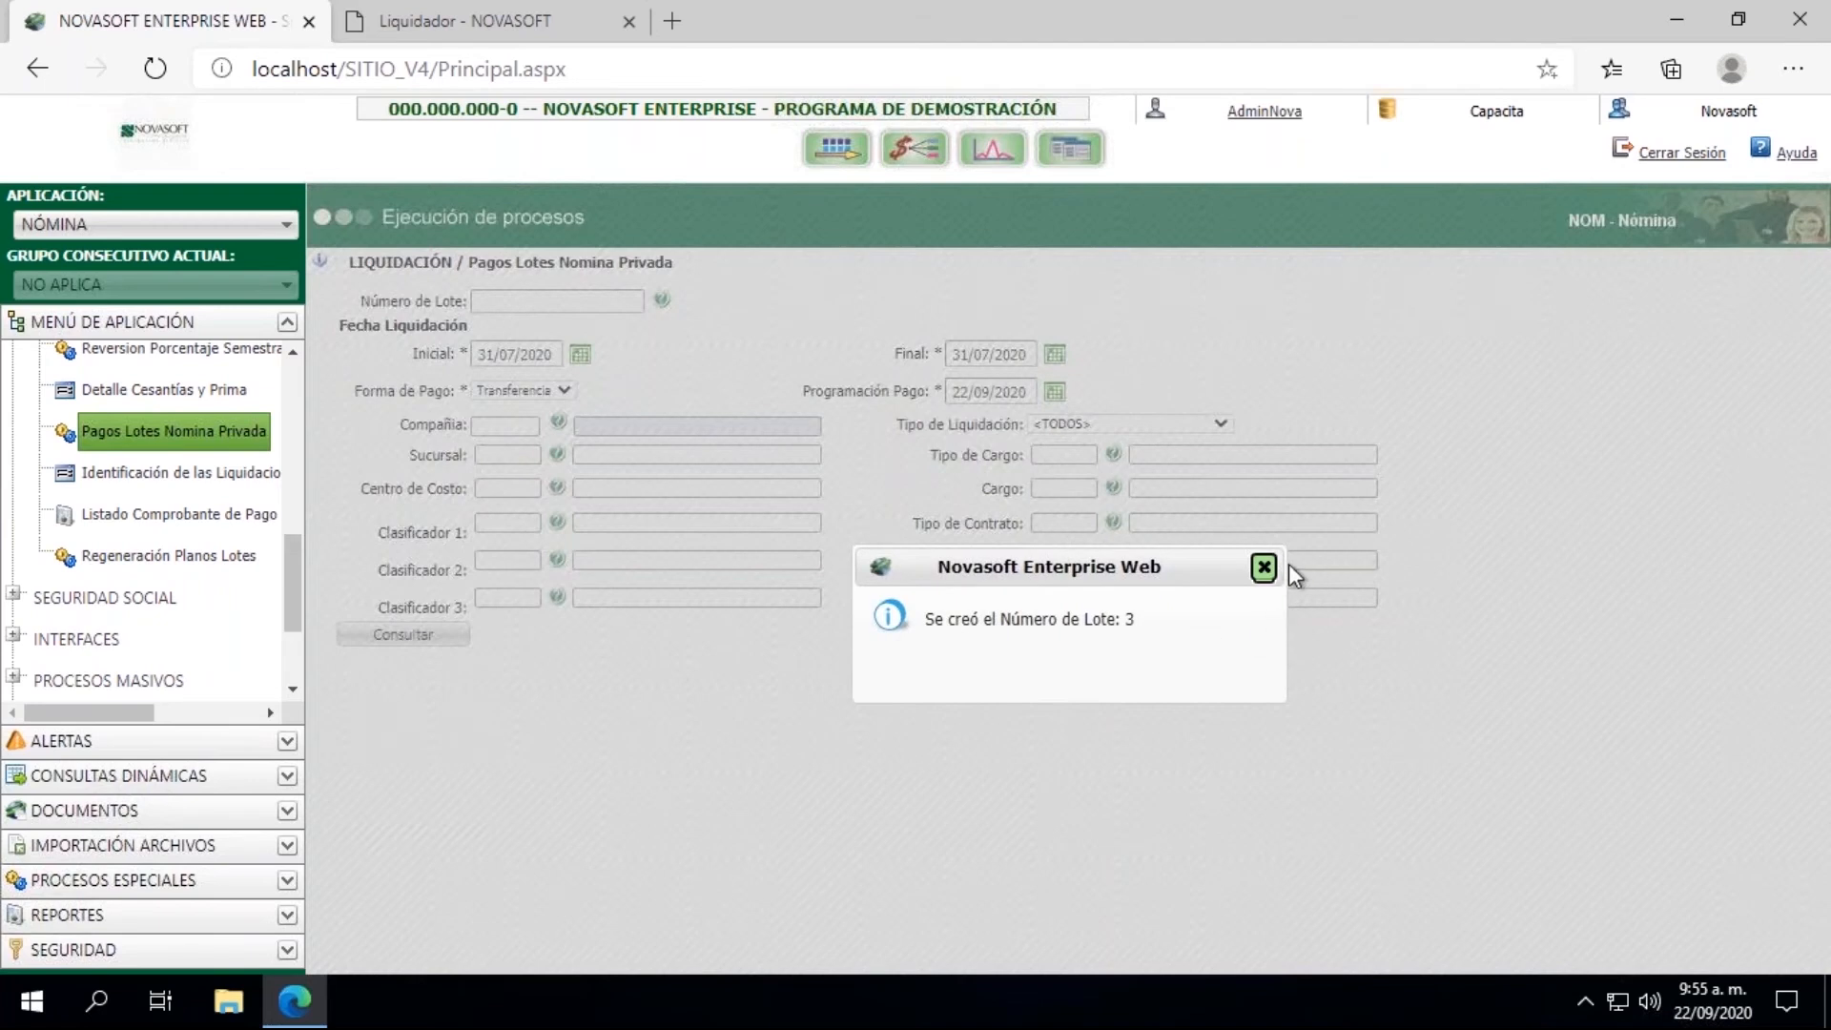
{"action": "left_click", "coordinate": [1263, 569]}
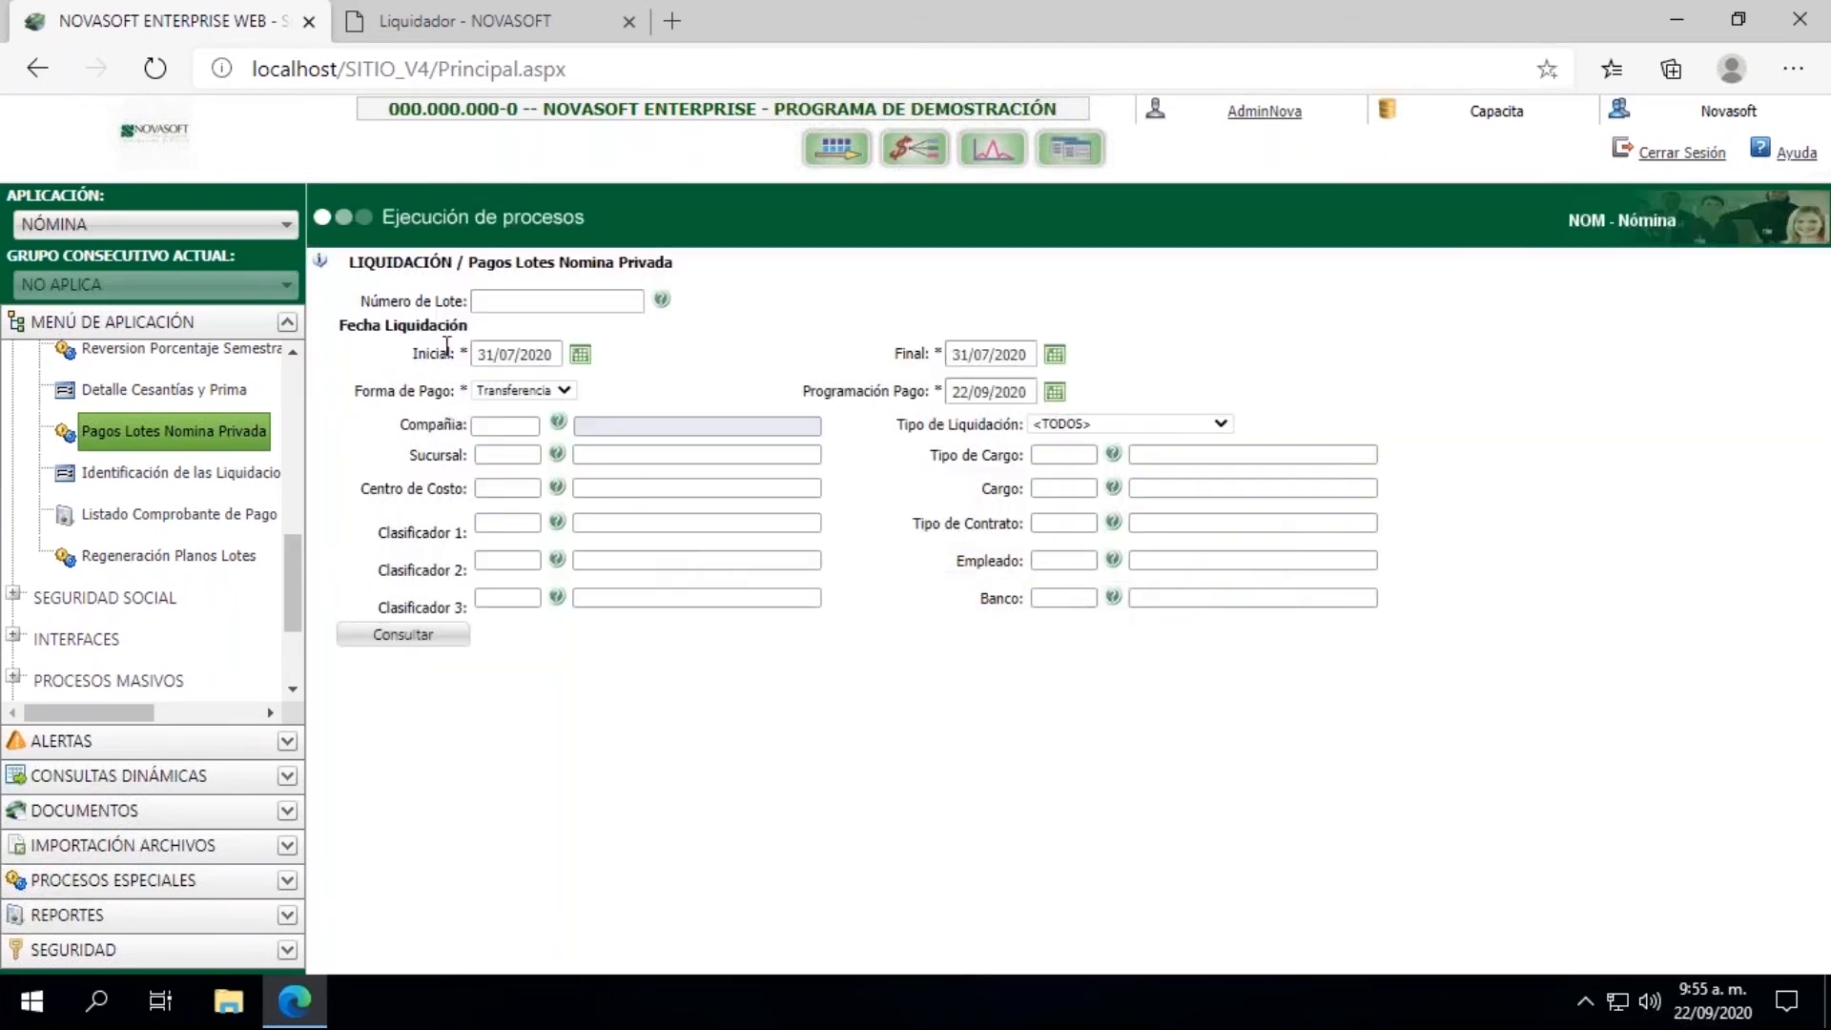
Step: Reopen Pagos Lotes Nomina Privada with a blank form and query Número de Lote 3
{"action": "left_click", "coordinate": [534, 301]}
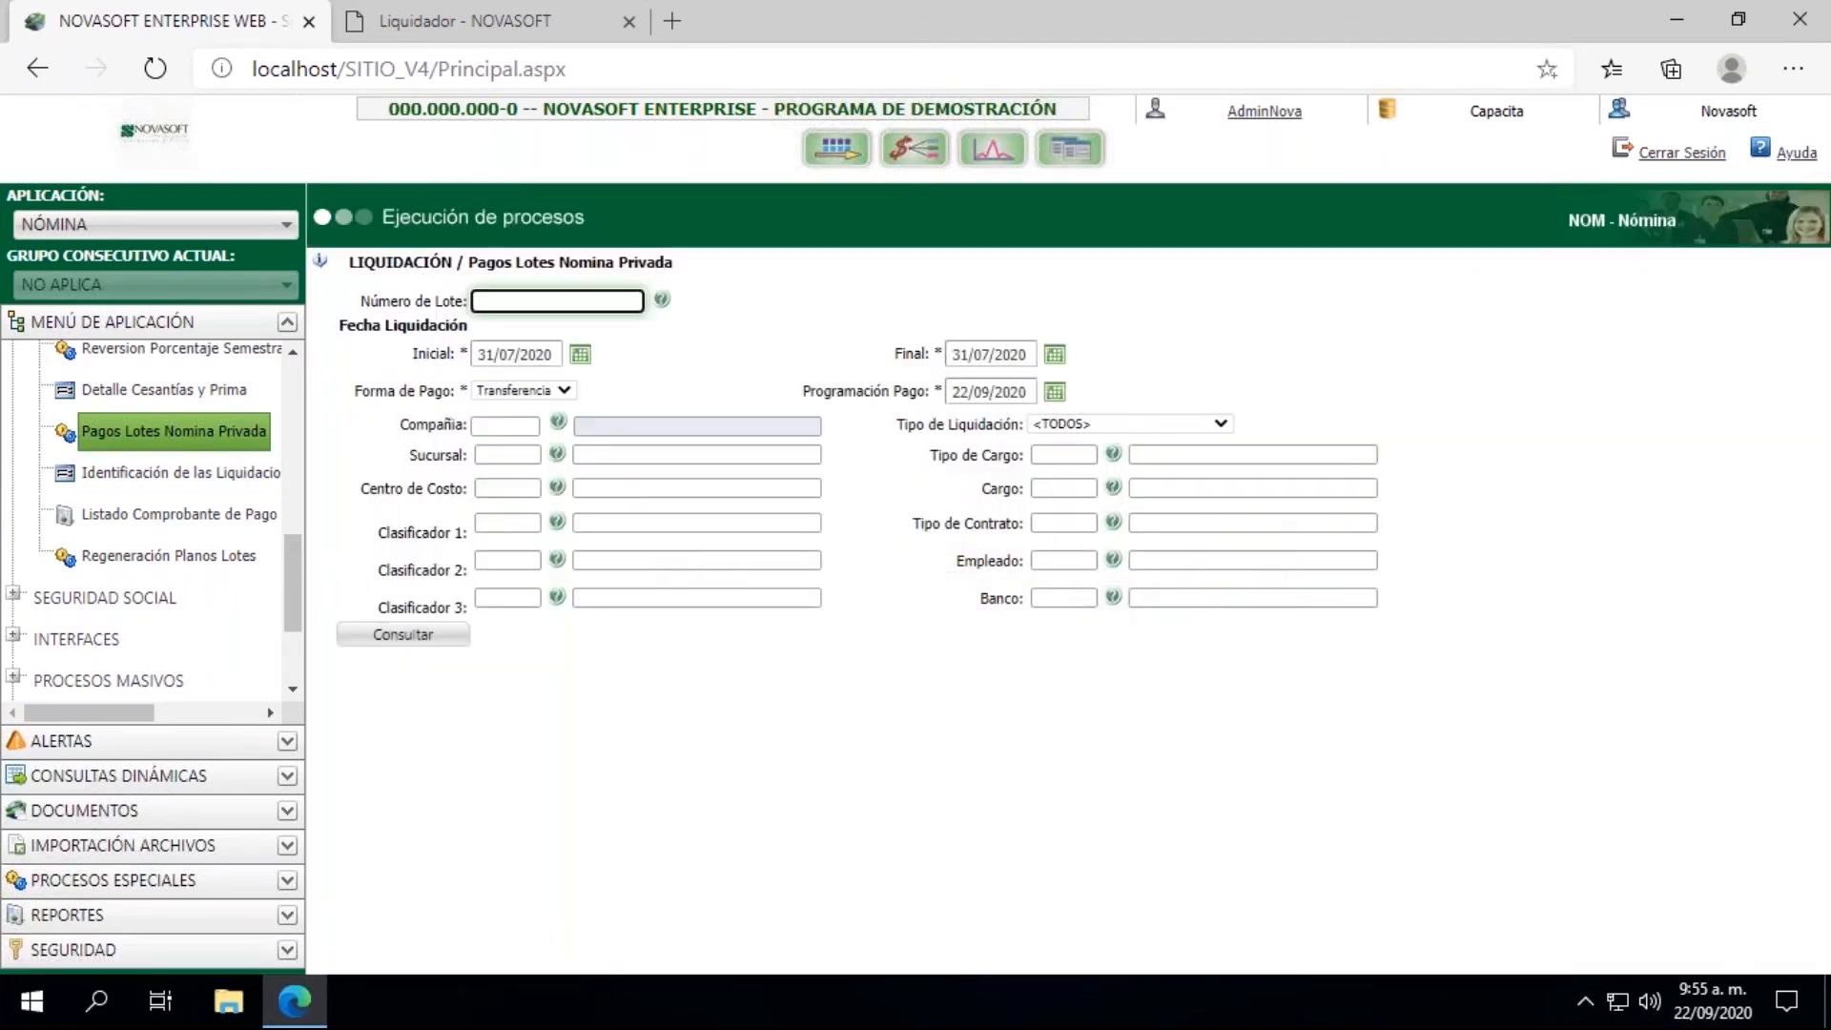
{"action": "left_click", "coordinate": [160, 434]}
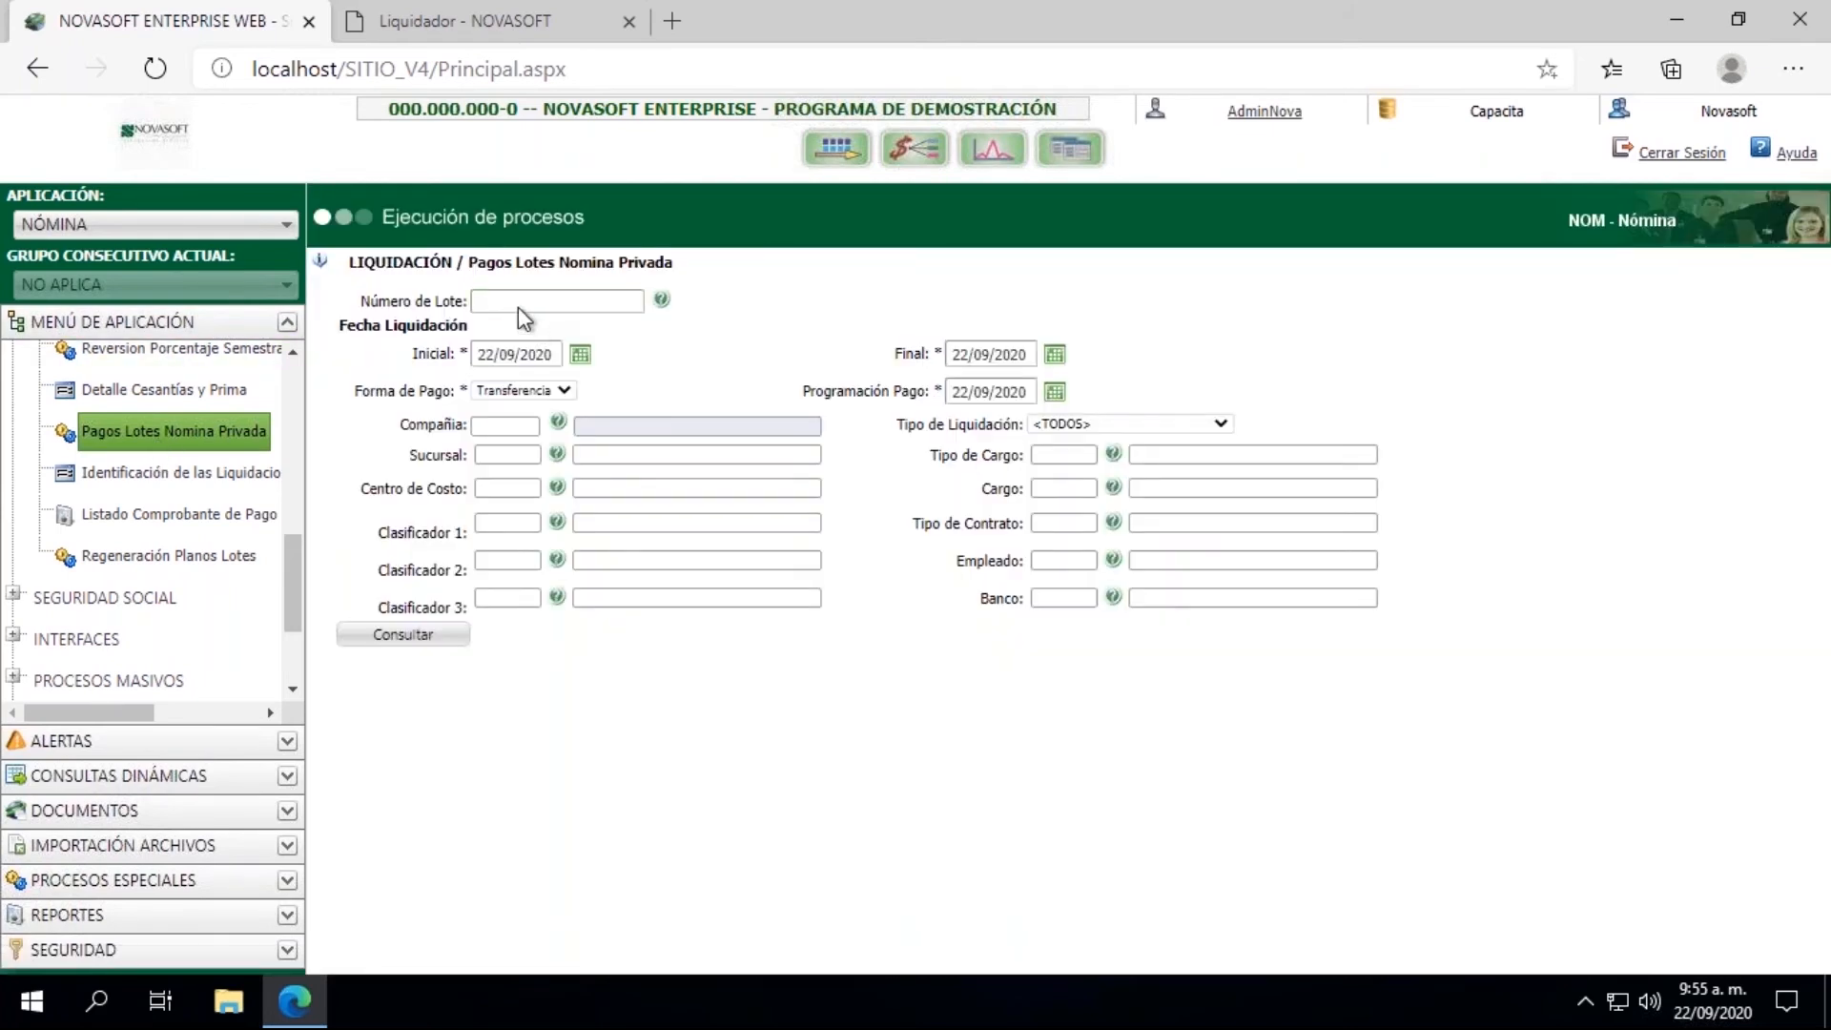
{"action": "left_click", "coordinate": [510, 303]}
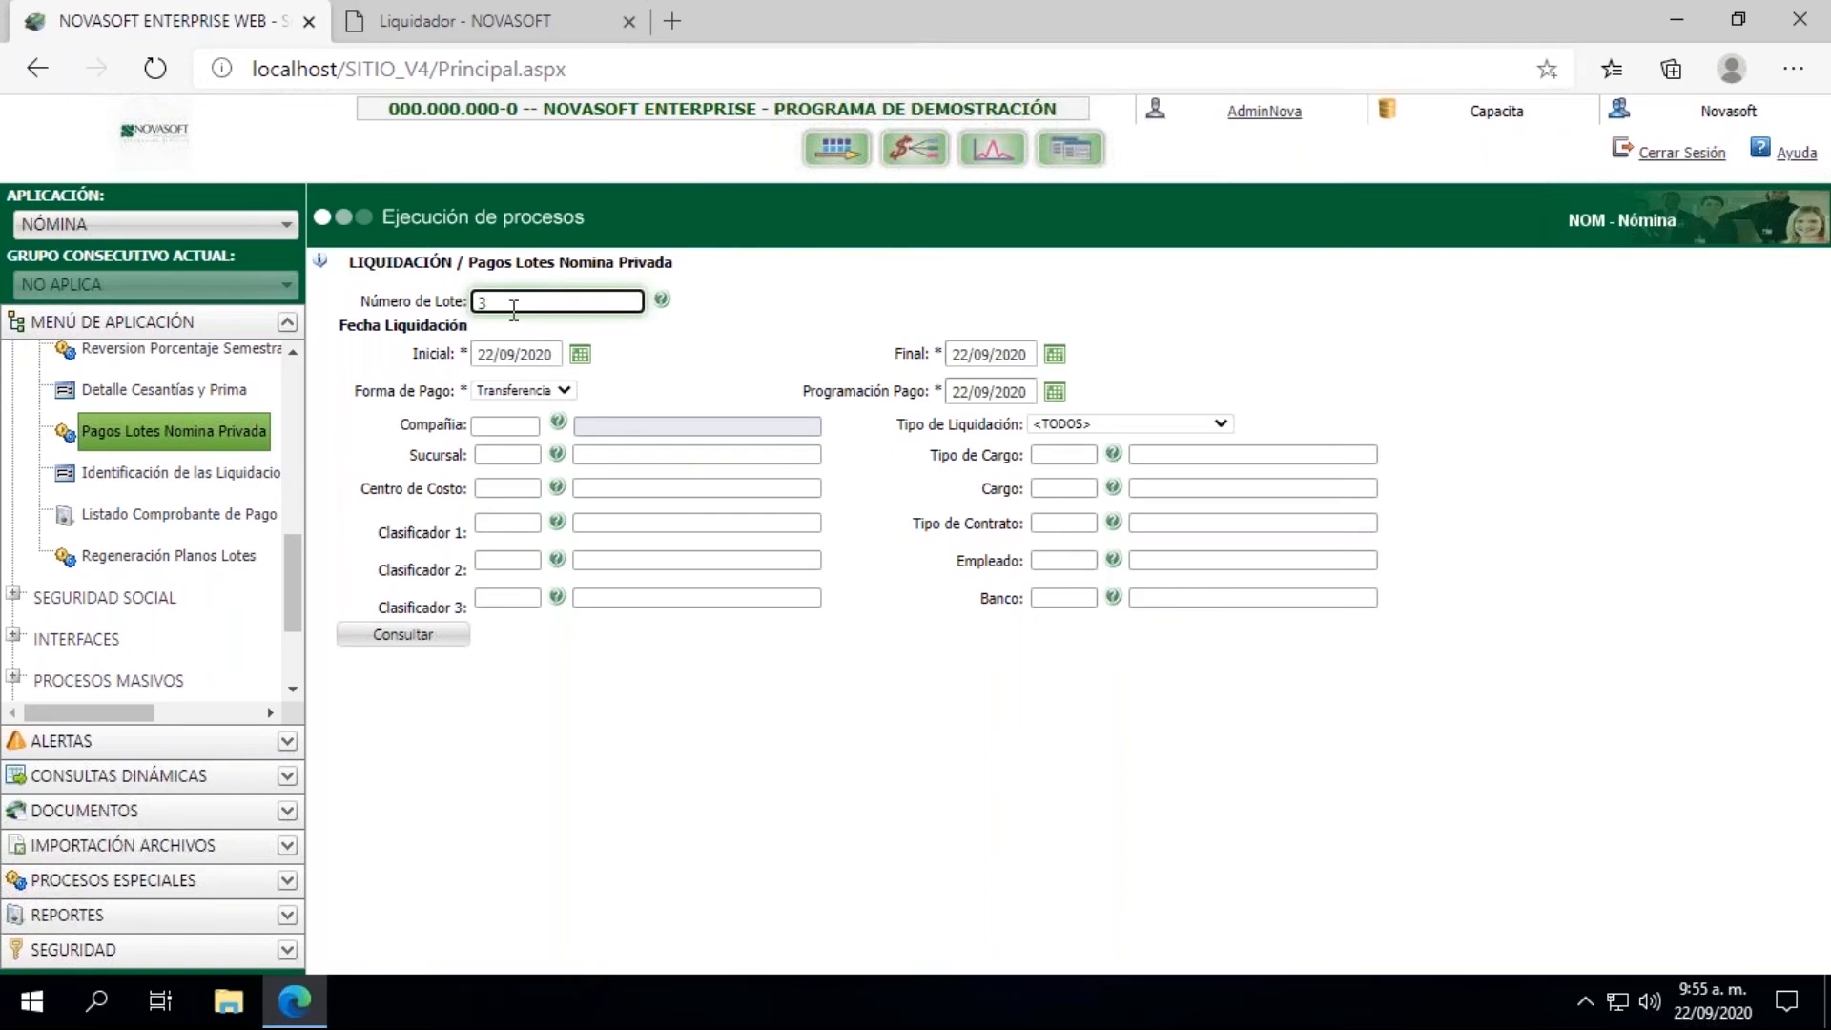
{"action": "left_click", "coordinate": [378, 639]}
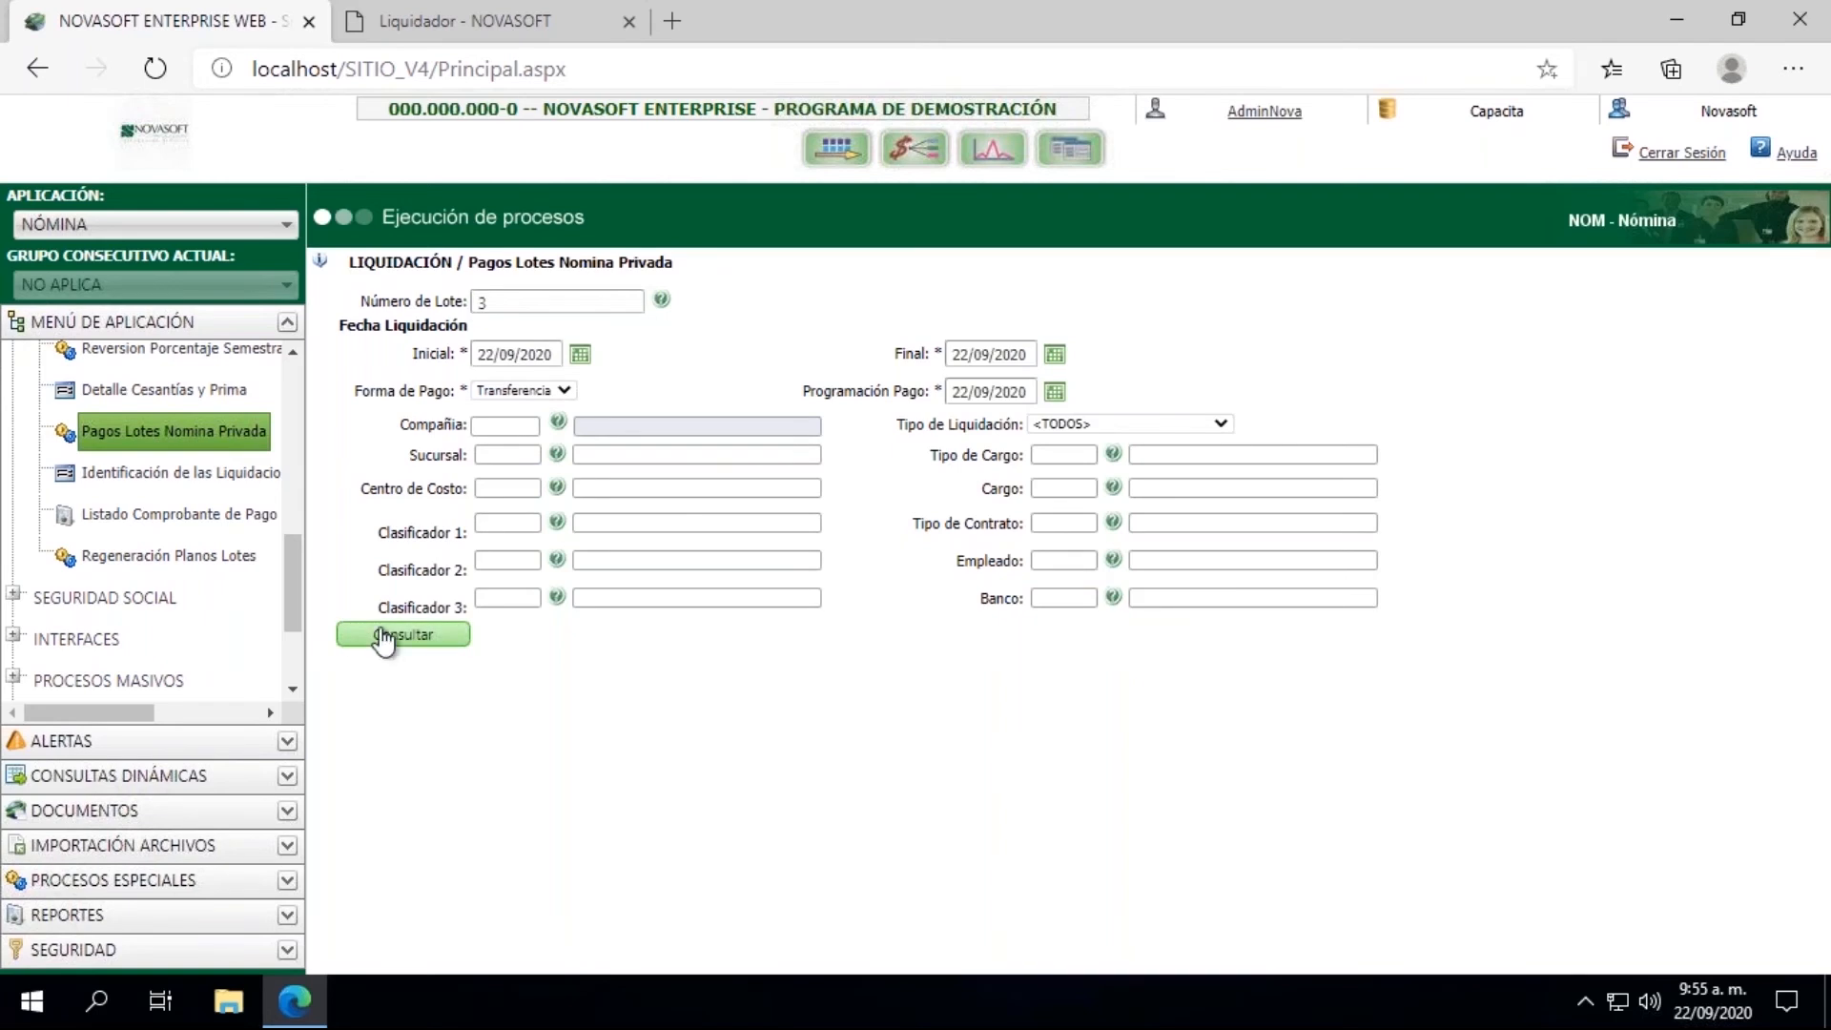
Step: Set the initial and final Fecha Liquidación to 31/07/2020, query batch 3, and dismiss the message about the payment date
{"action": "left_click", "coordinate": [579, 357]}
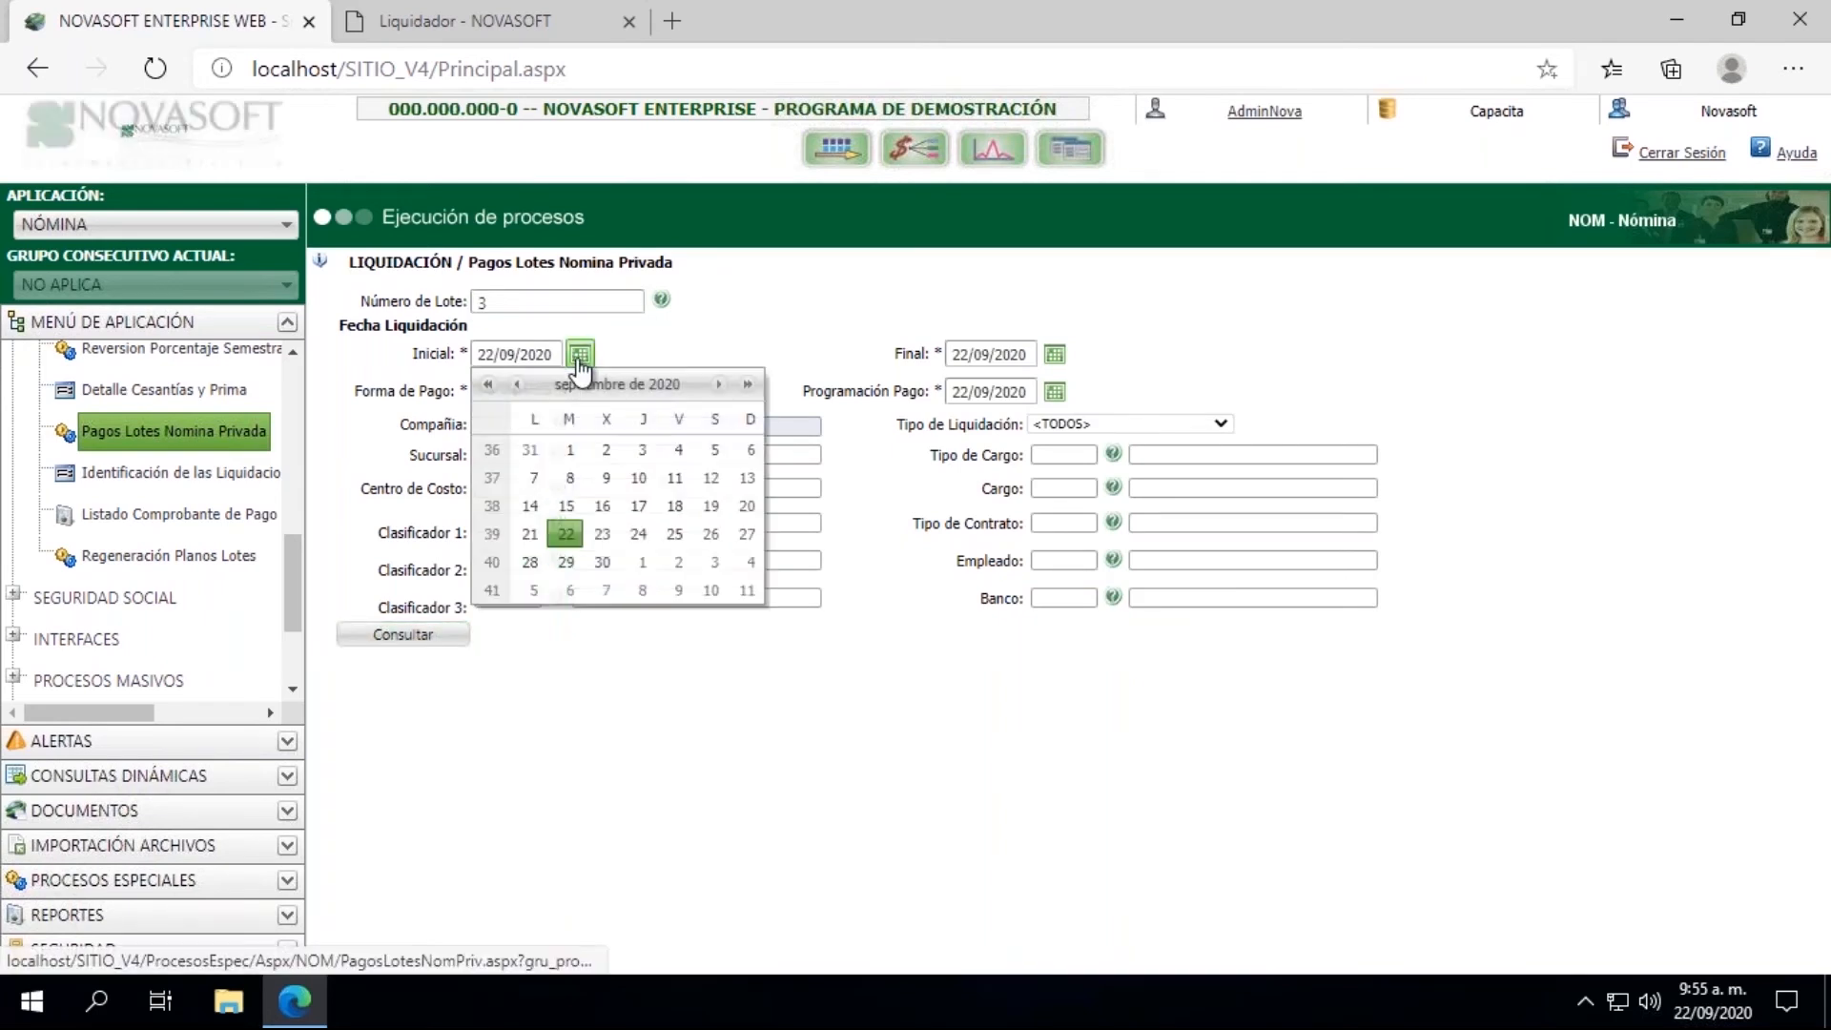
{"action": "left_click", "coordinate": [516, 385]}
{"action": "left_click", "coordinate": [516, 384]}
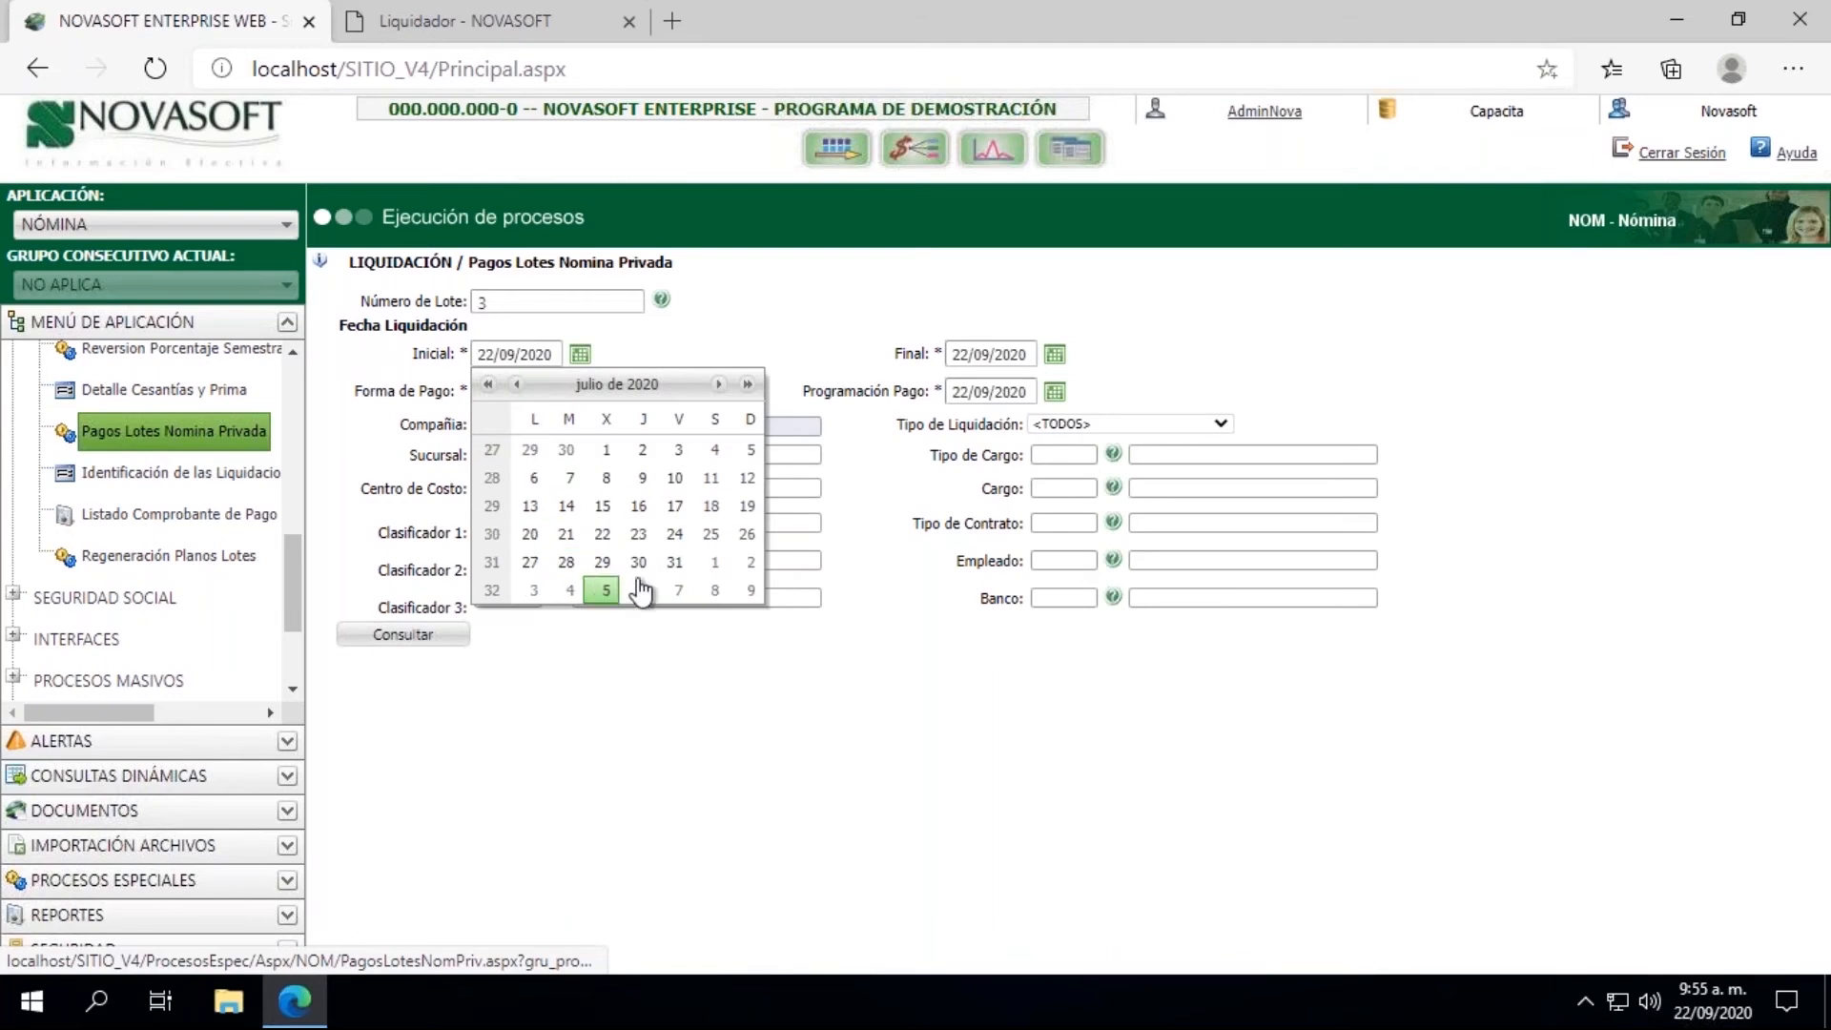
{"action": "left_click", "coordinate": [675, 563]}
{"action": "left_click", "coordinate": [1055, 354]}
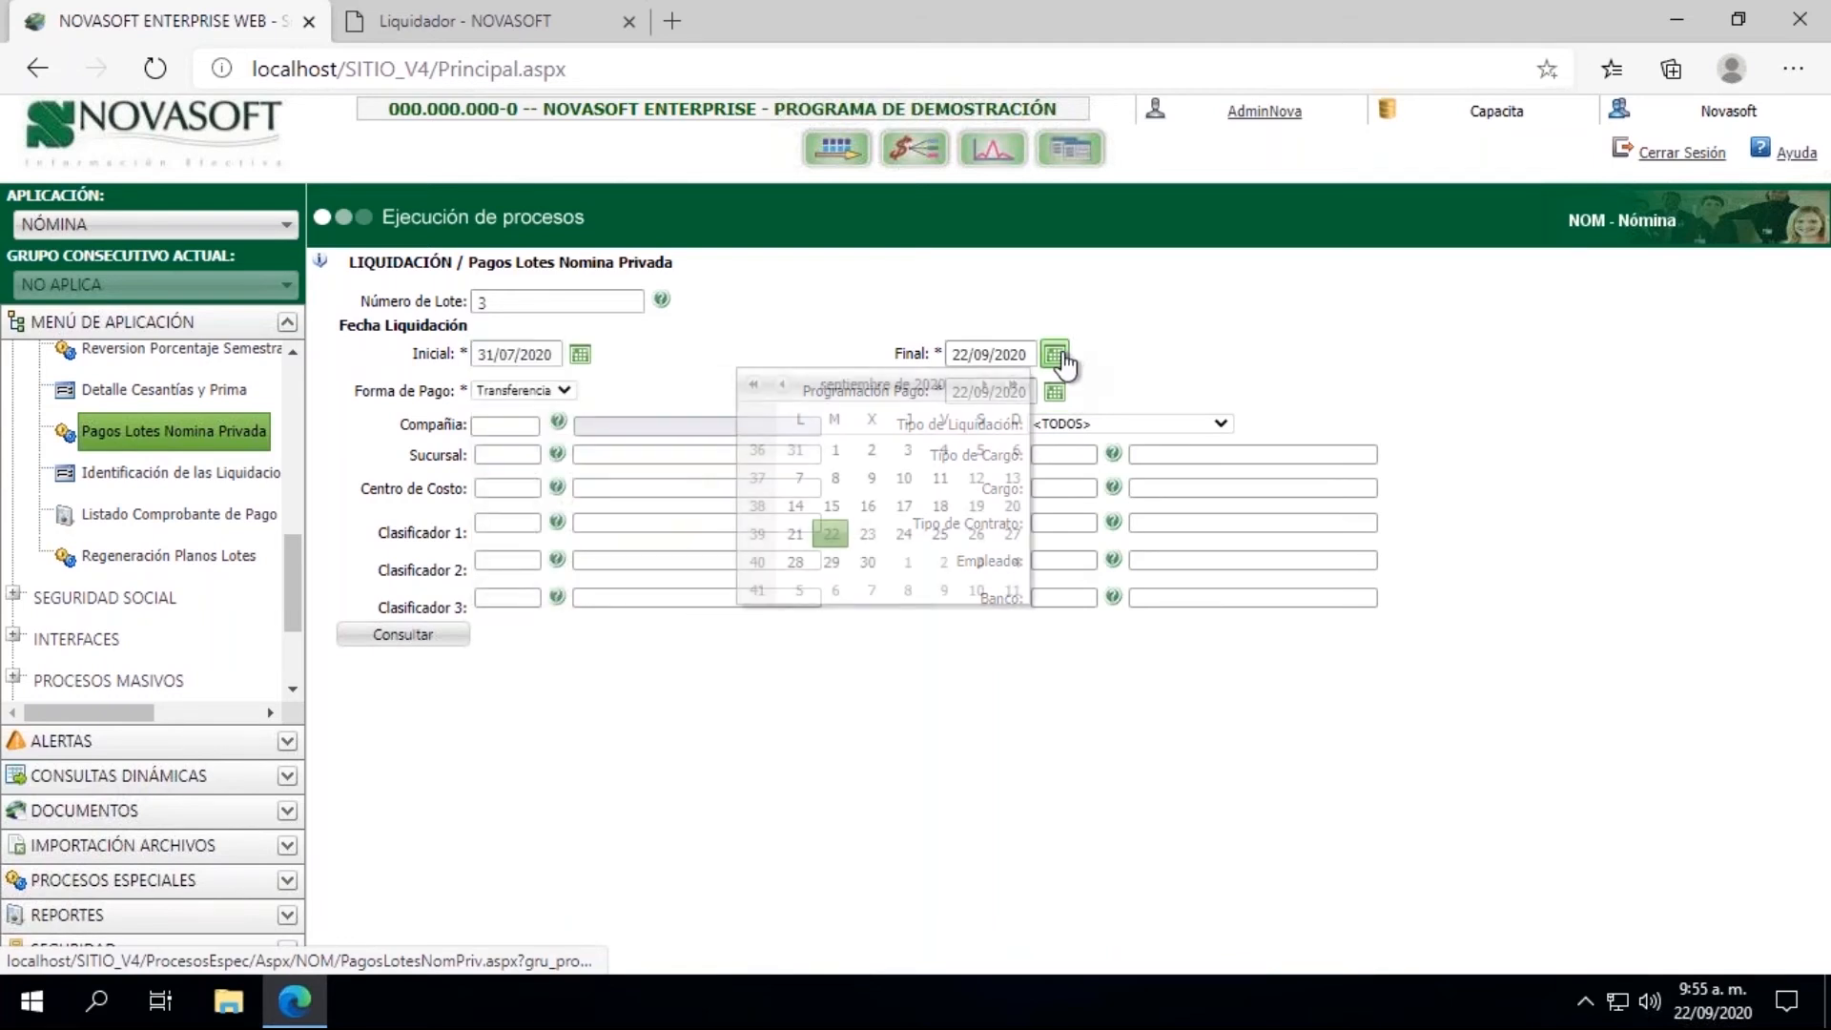
{"action": "left_click", "coordinate": [782, 386]}
{"action": "left_click", "coordinate": [782, 385]}
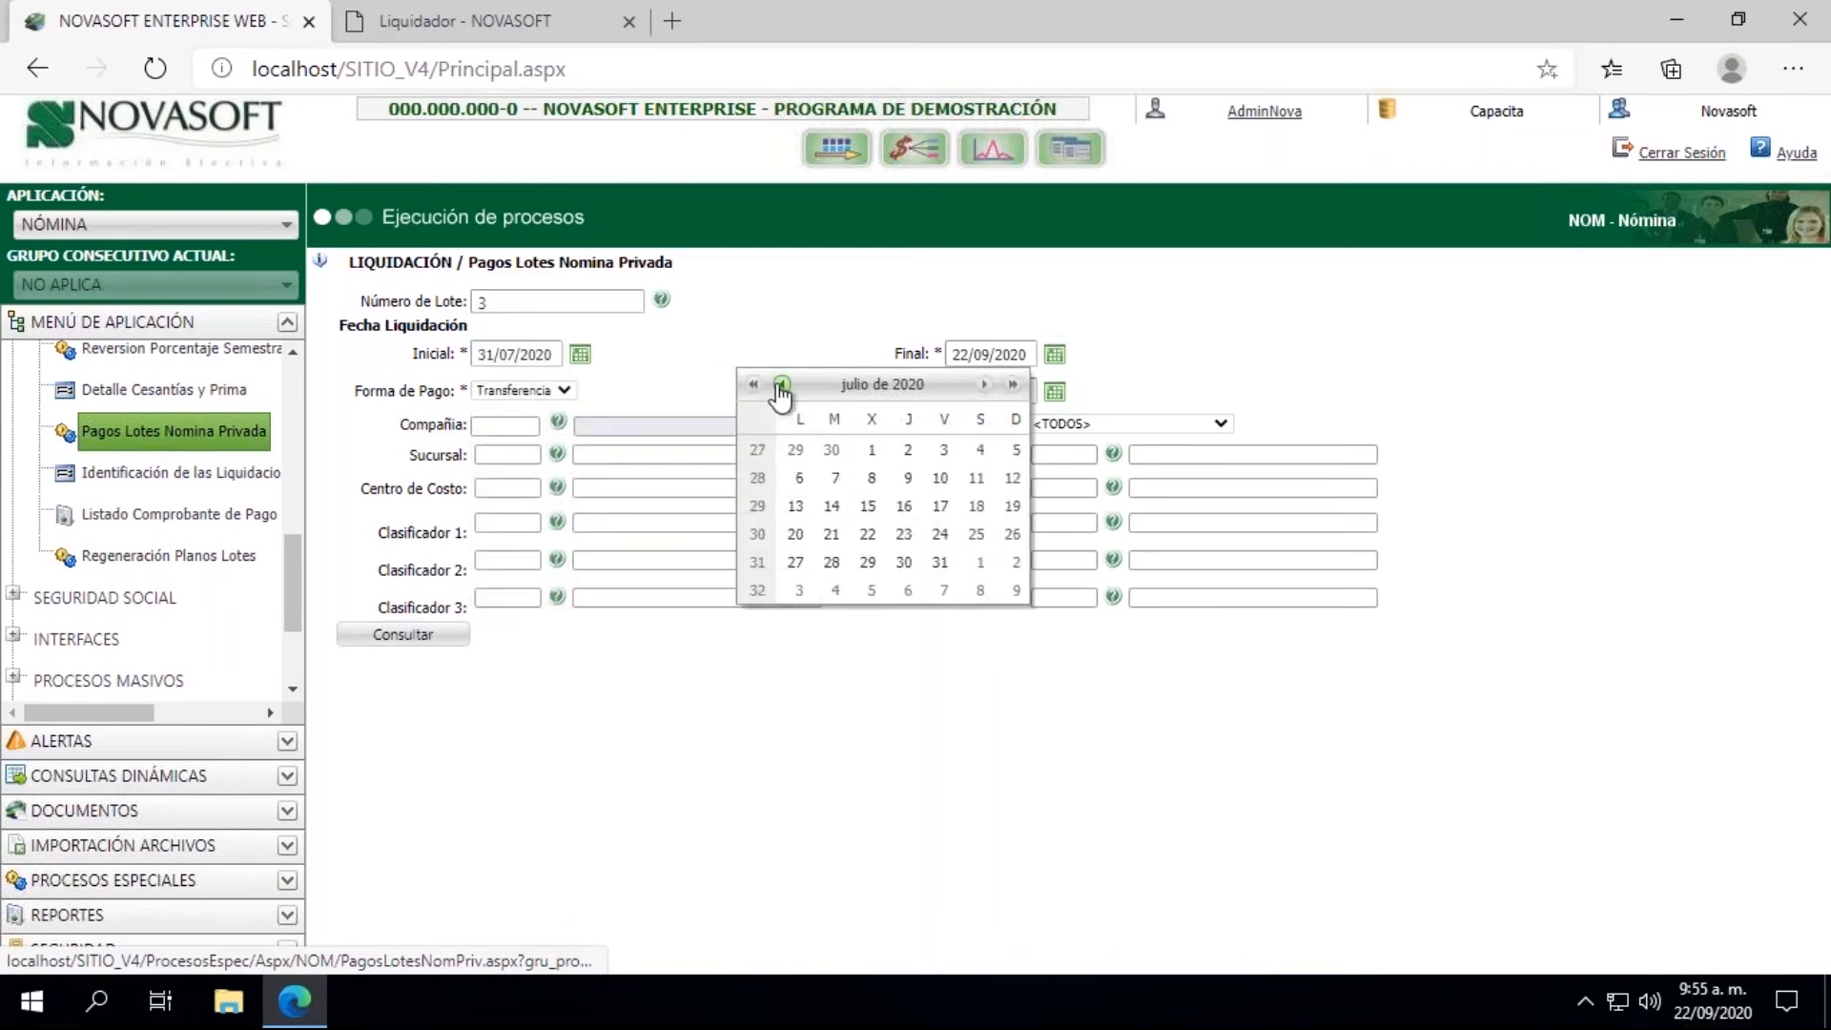
{"action": "left_click", "coordinate": [940, 564]}
{"action": "left_click", "coordinate": [372, 637]}
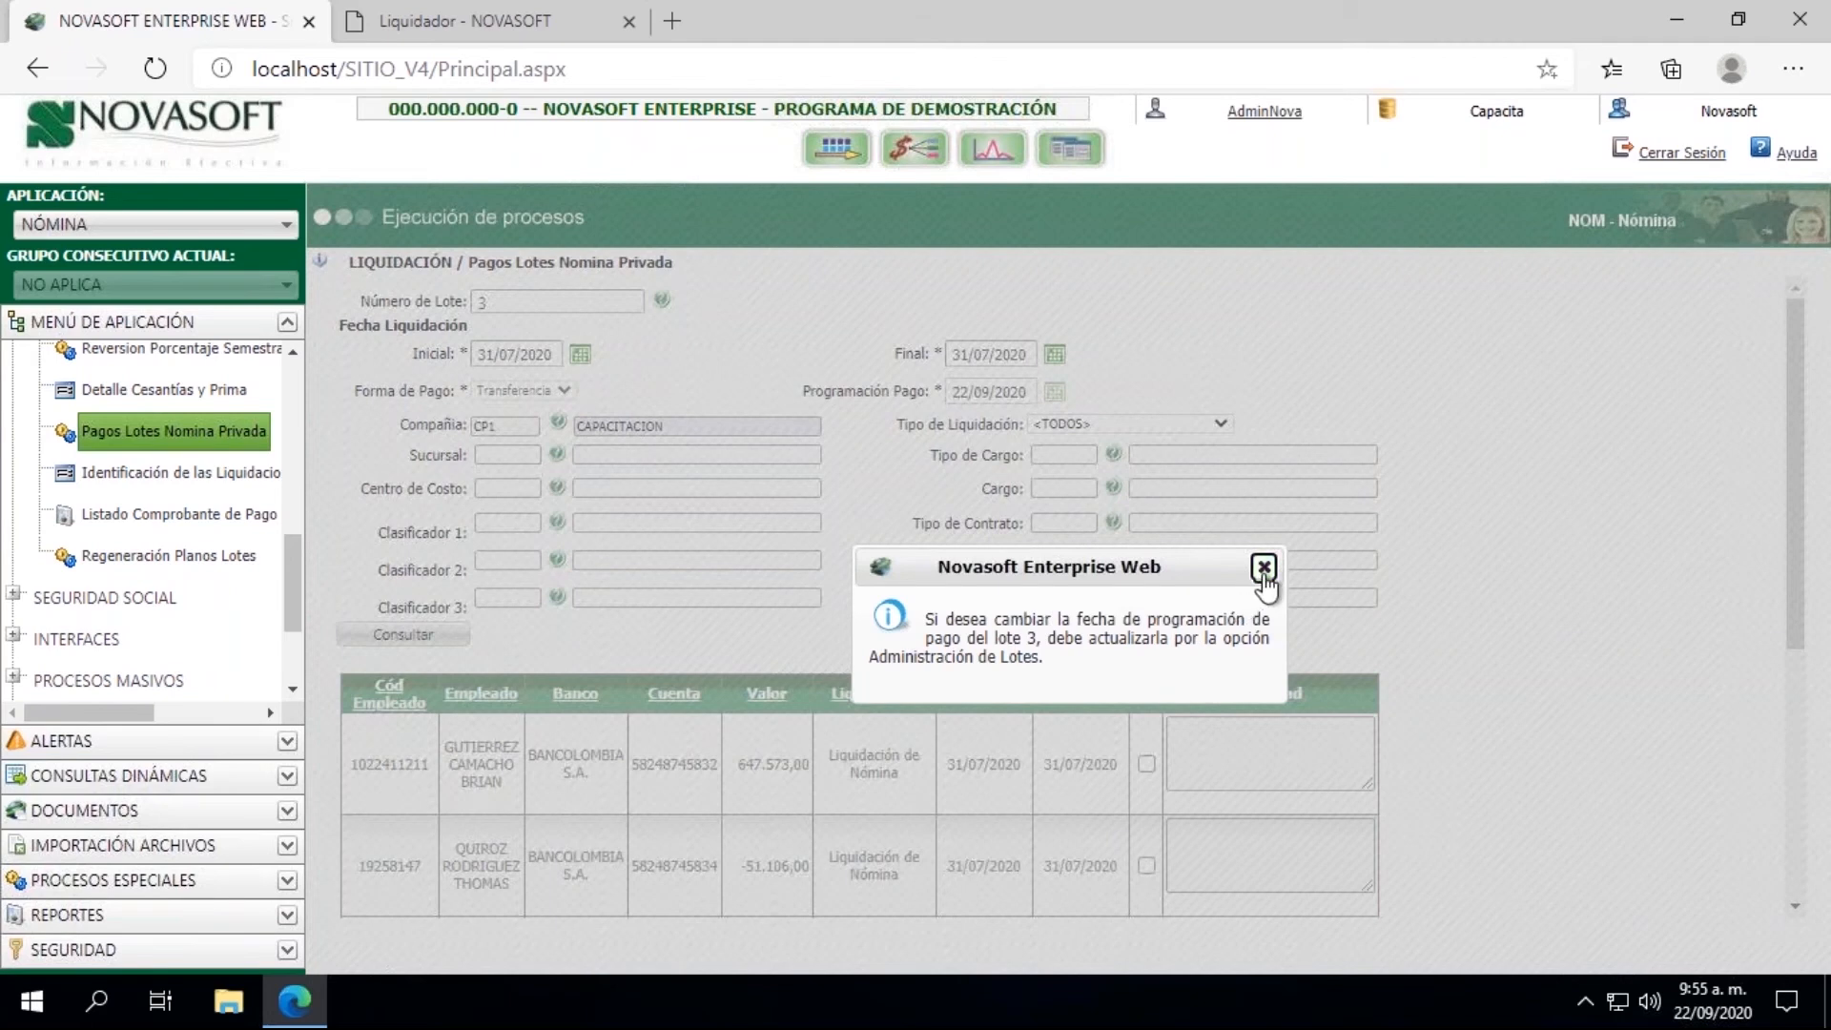
{"action": "left_click", "coordinate": [1263, 567]}
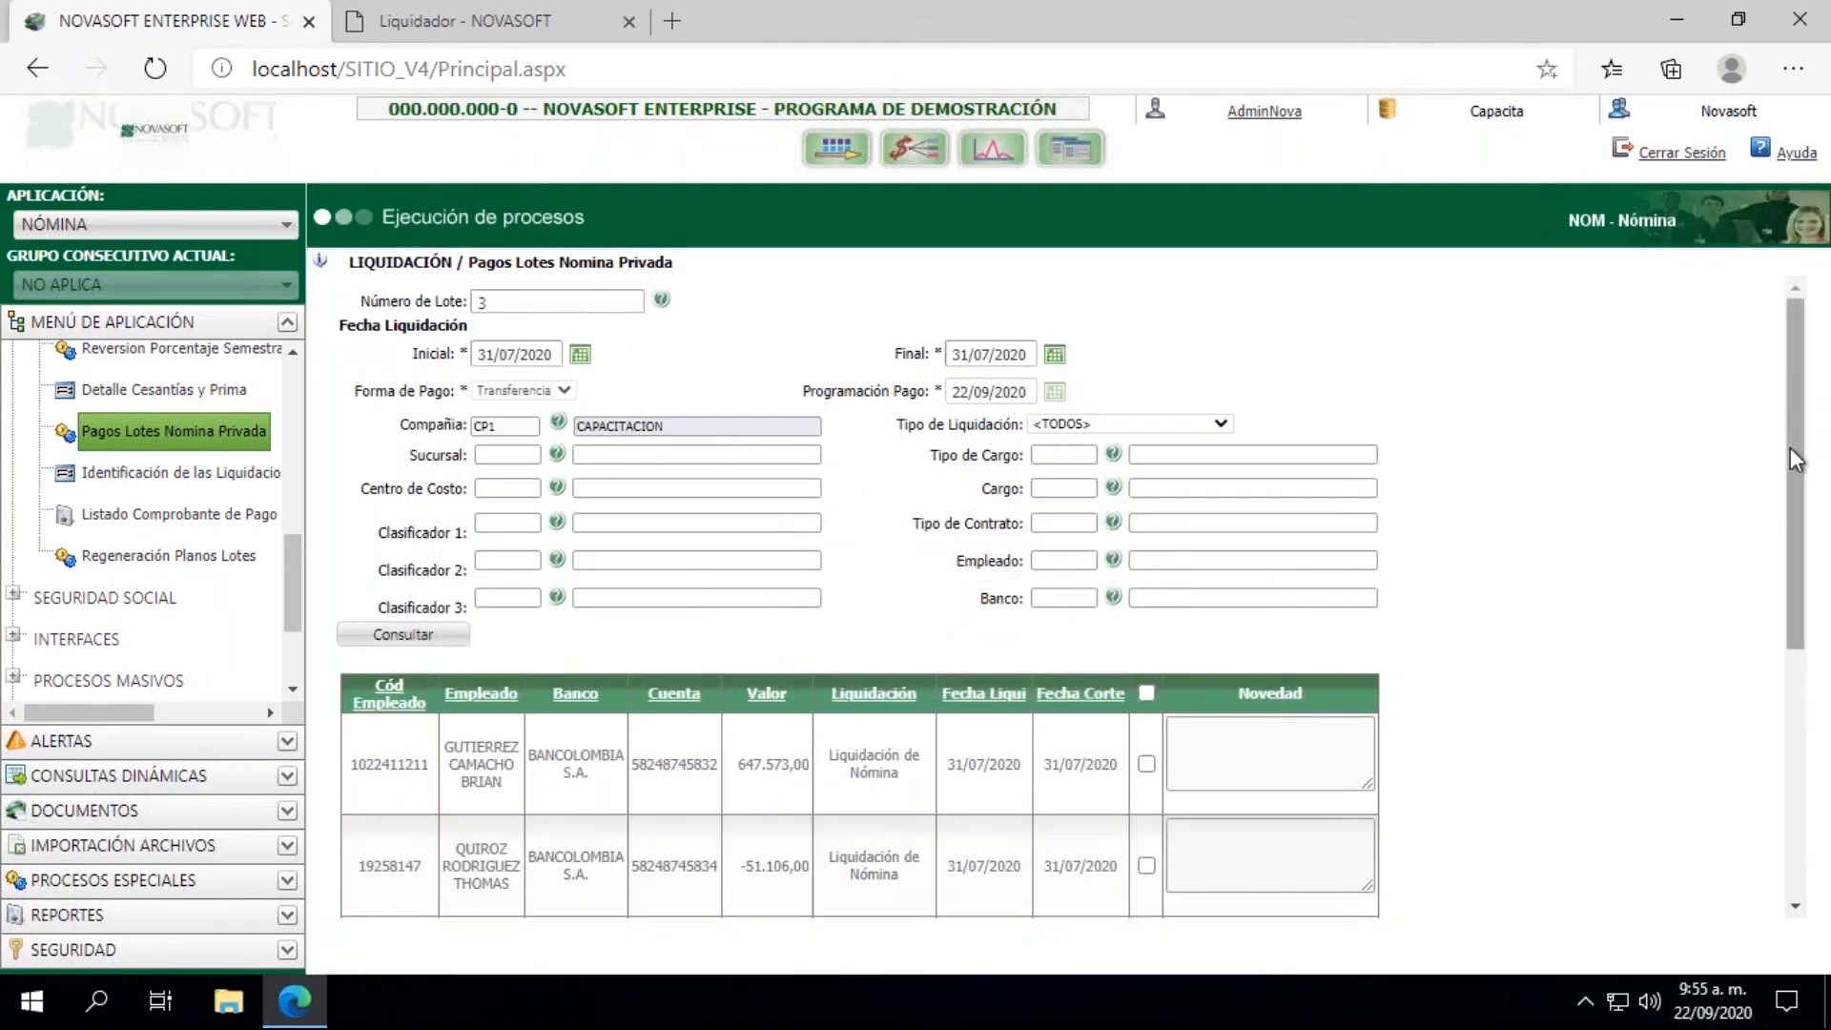
Step: Generate and process the Bancolombia payroll payment file for batch 3, then open the downloaded text file, check it, and close it
{"action": "left_click_drag", "start_coordinate": [1793, 429], "coordinate": [1793, 546]}
{"action": "scroll", "coordinate": [1234, 546], "scroll_direction": "down", "scroll_amount": 1}
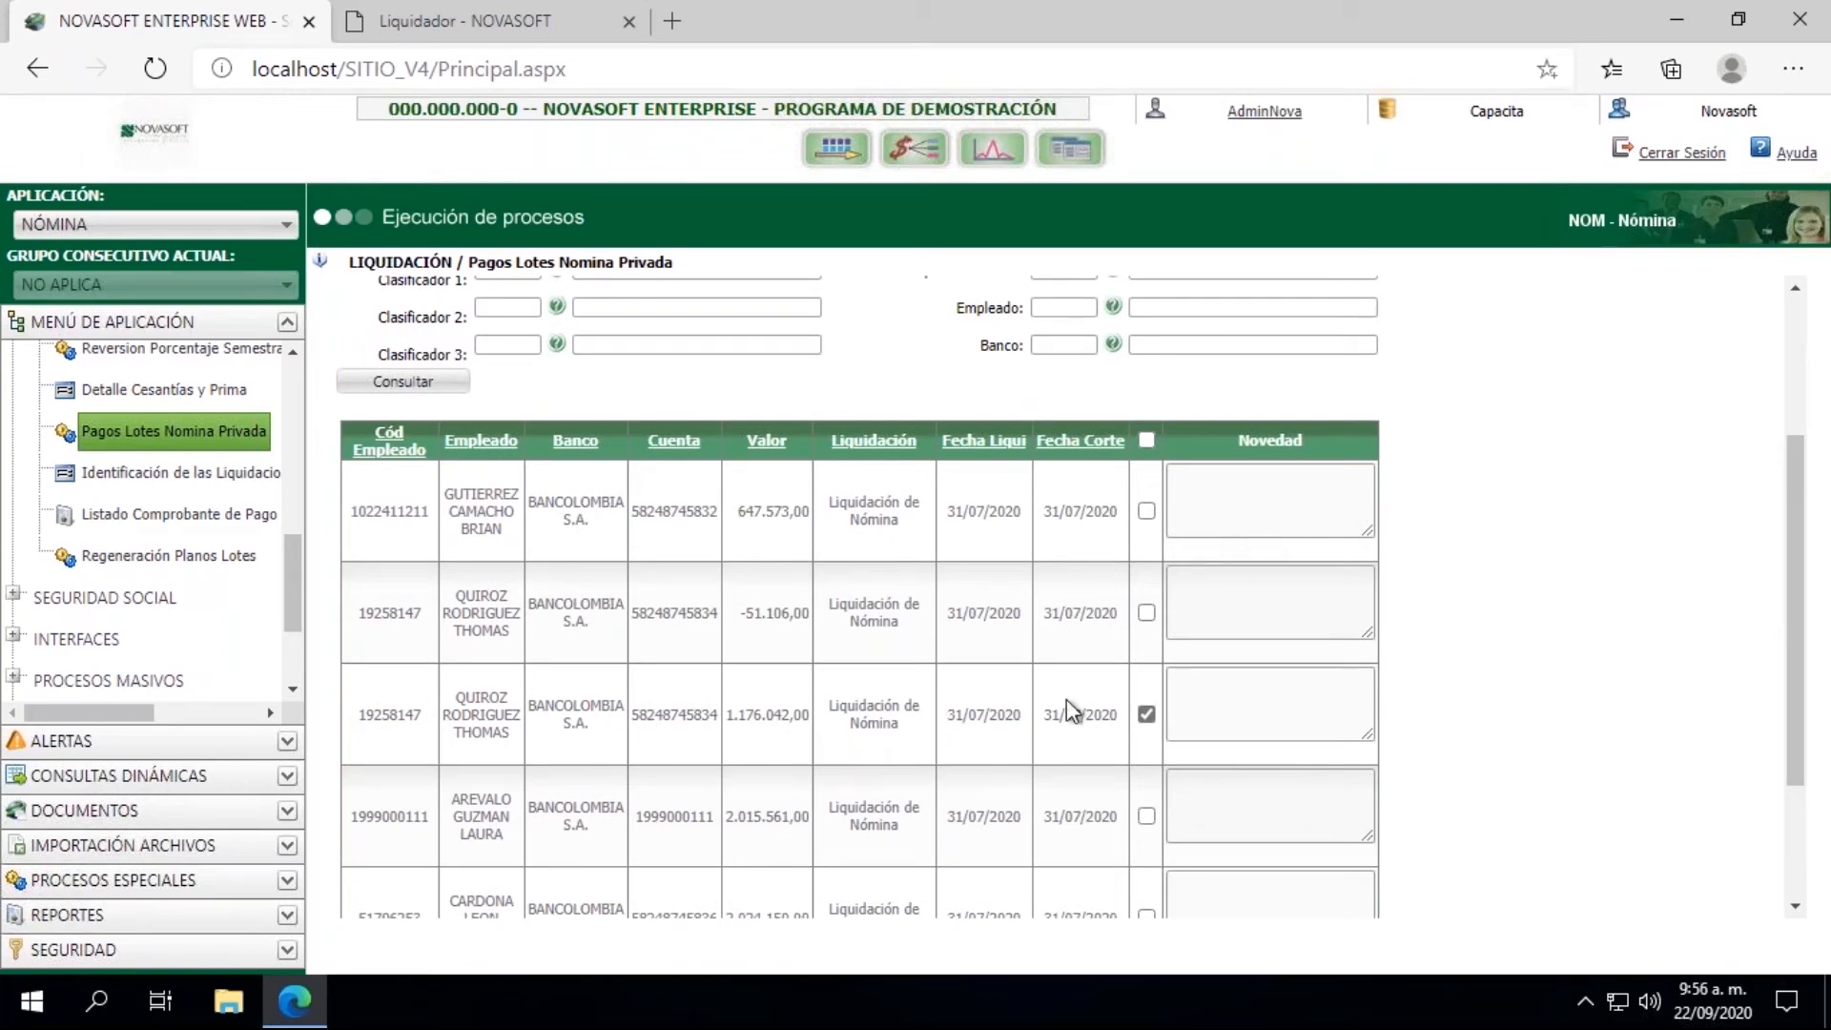
{"action": "left_click_drag", "start_coordinate": [1797, 519], "coordinate": [1797, 628]}
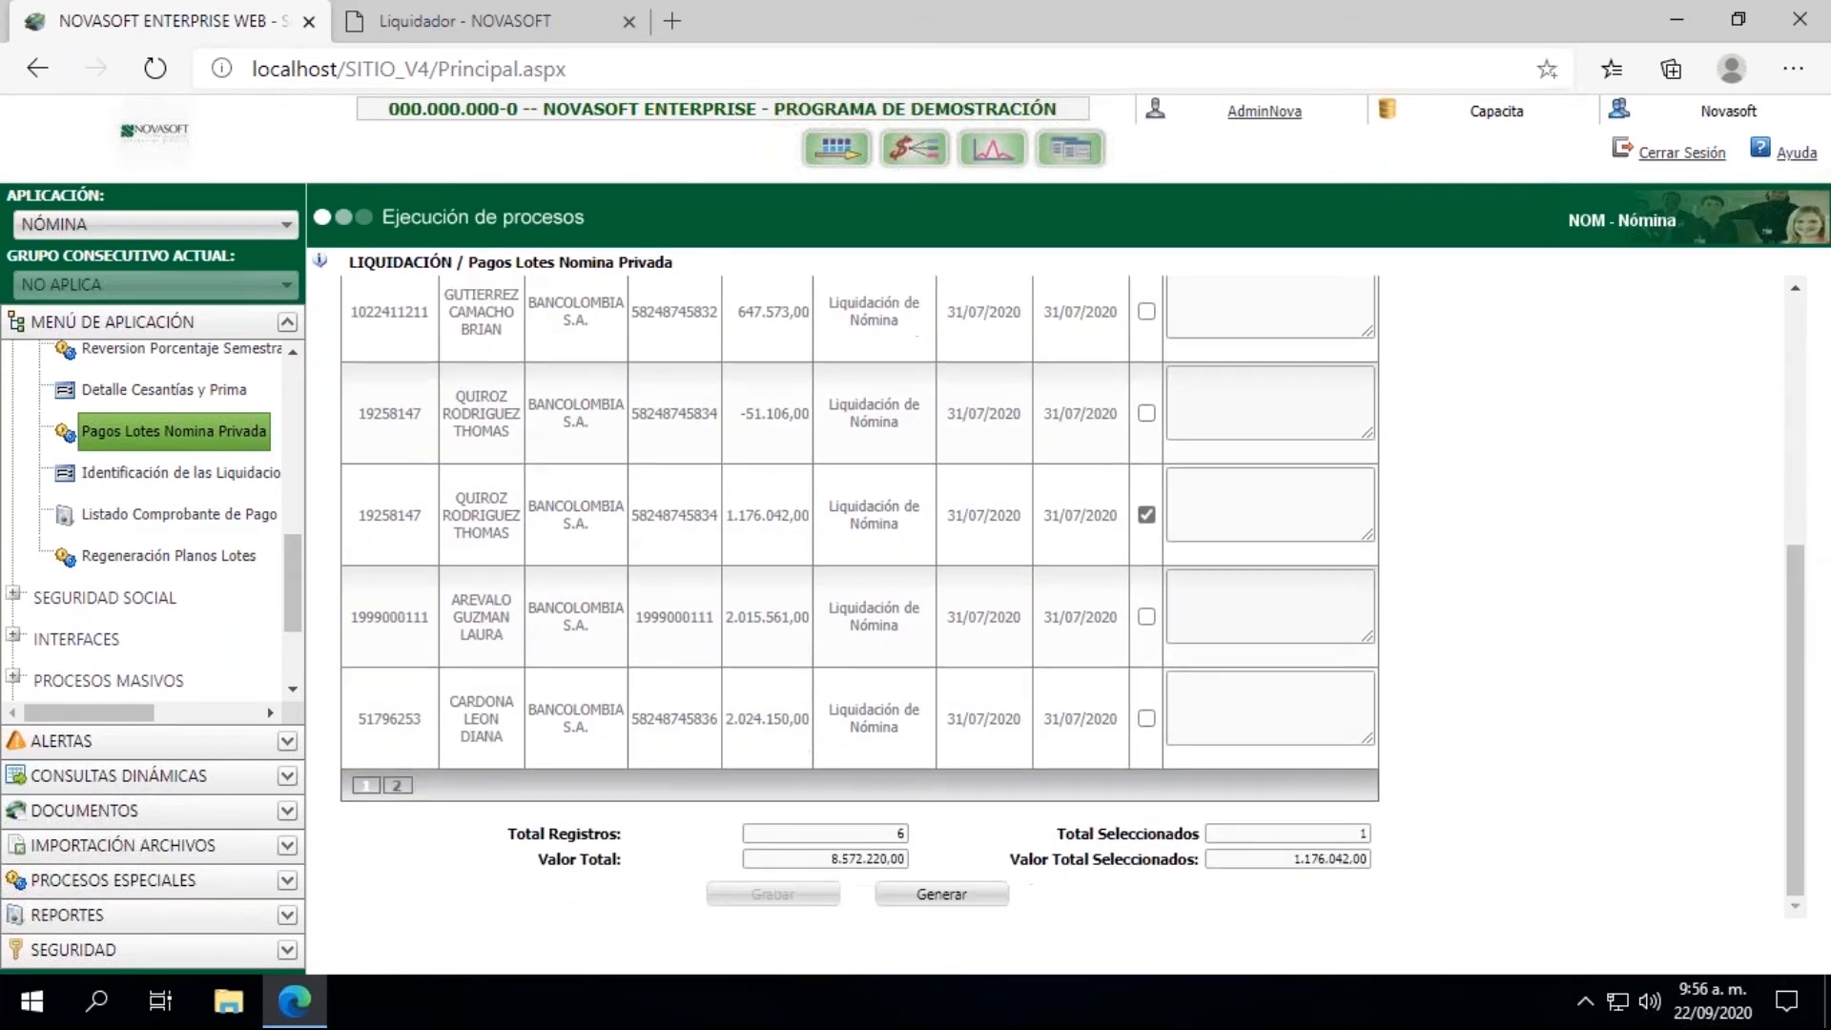
{"action": "left_click", "coordinate": [924, 901]}
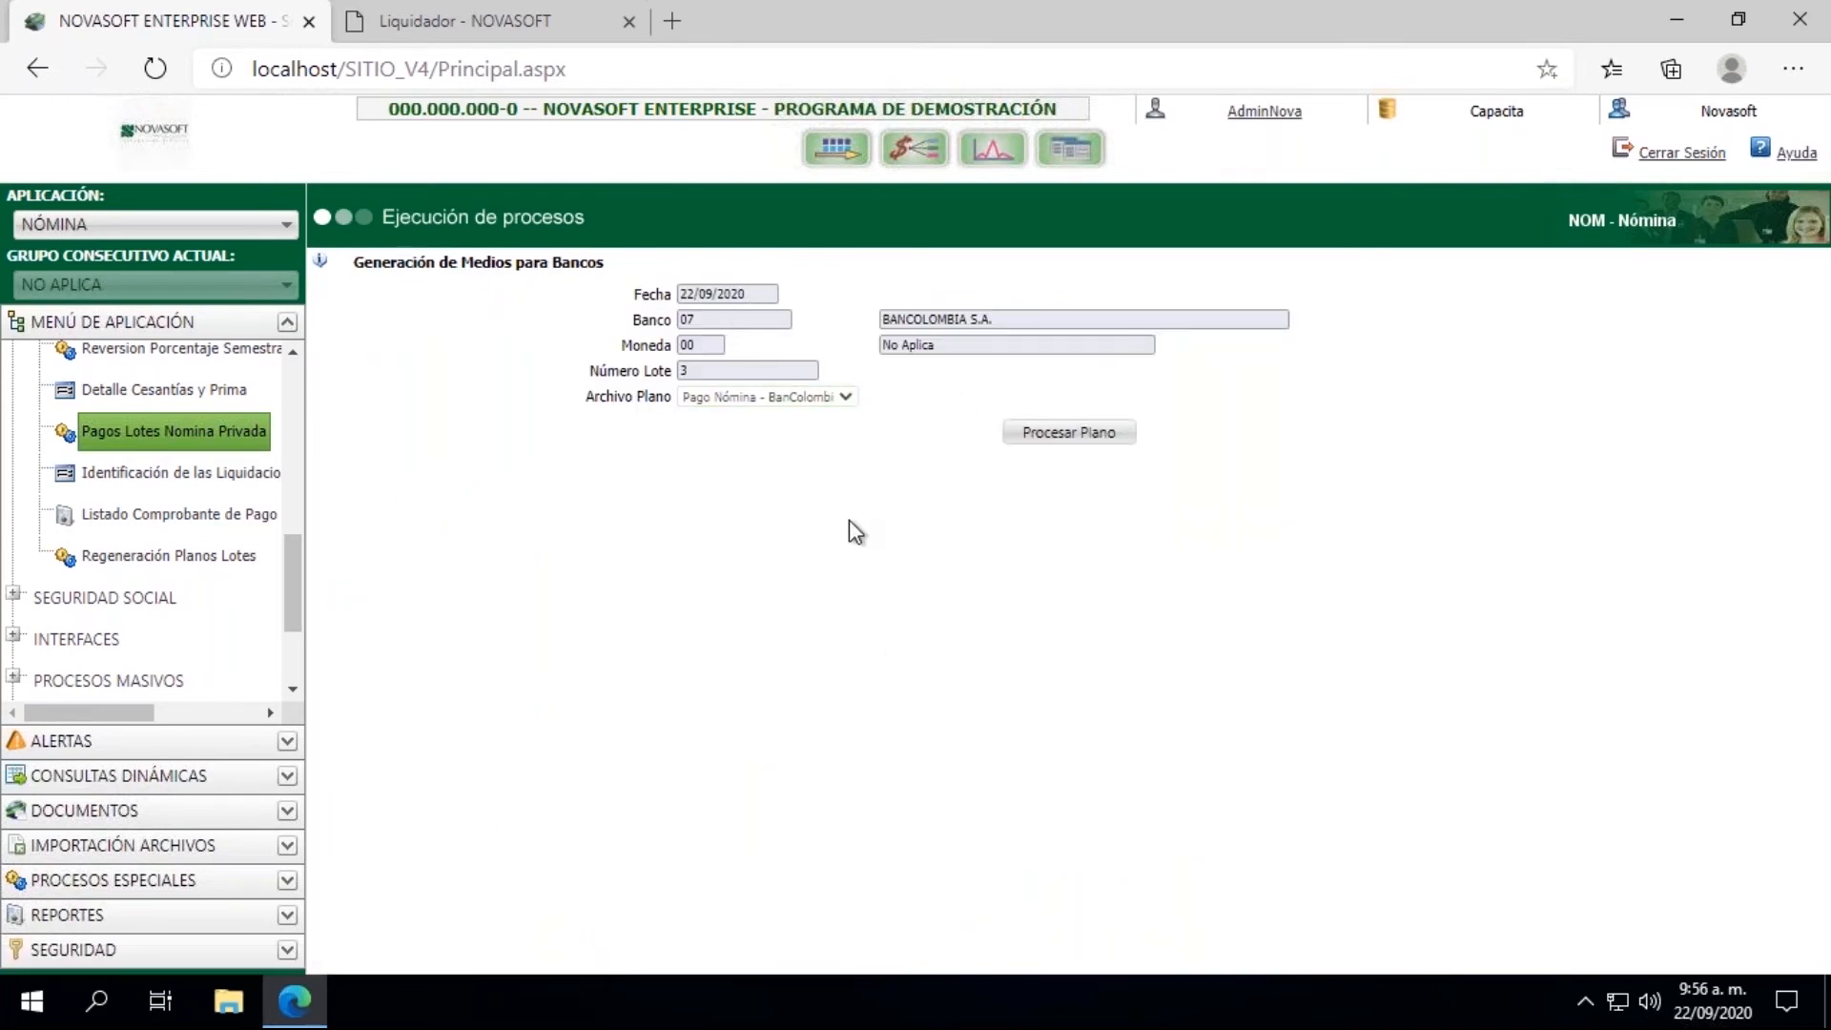
{"action": "left_click", "coordinate": [1085, 438]}
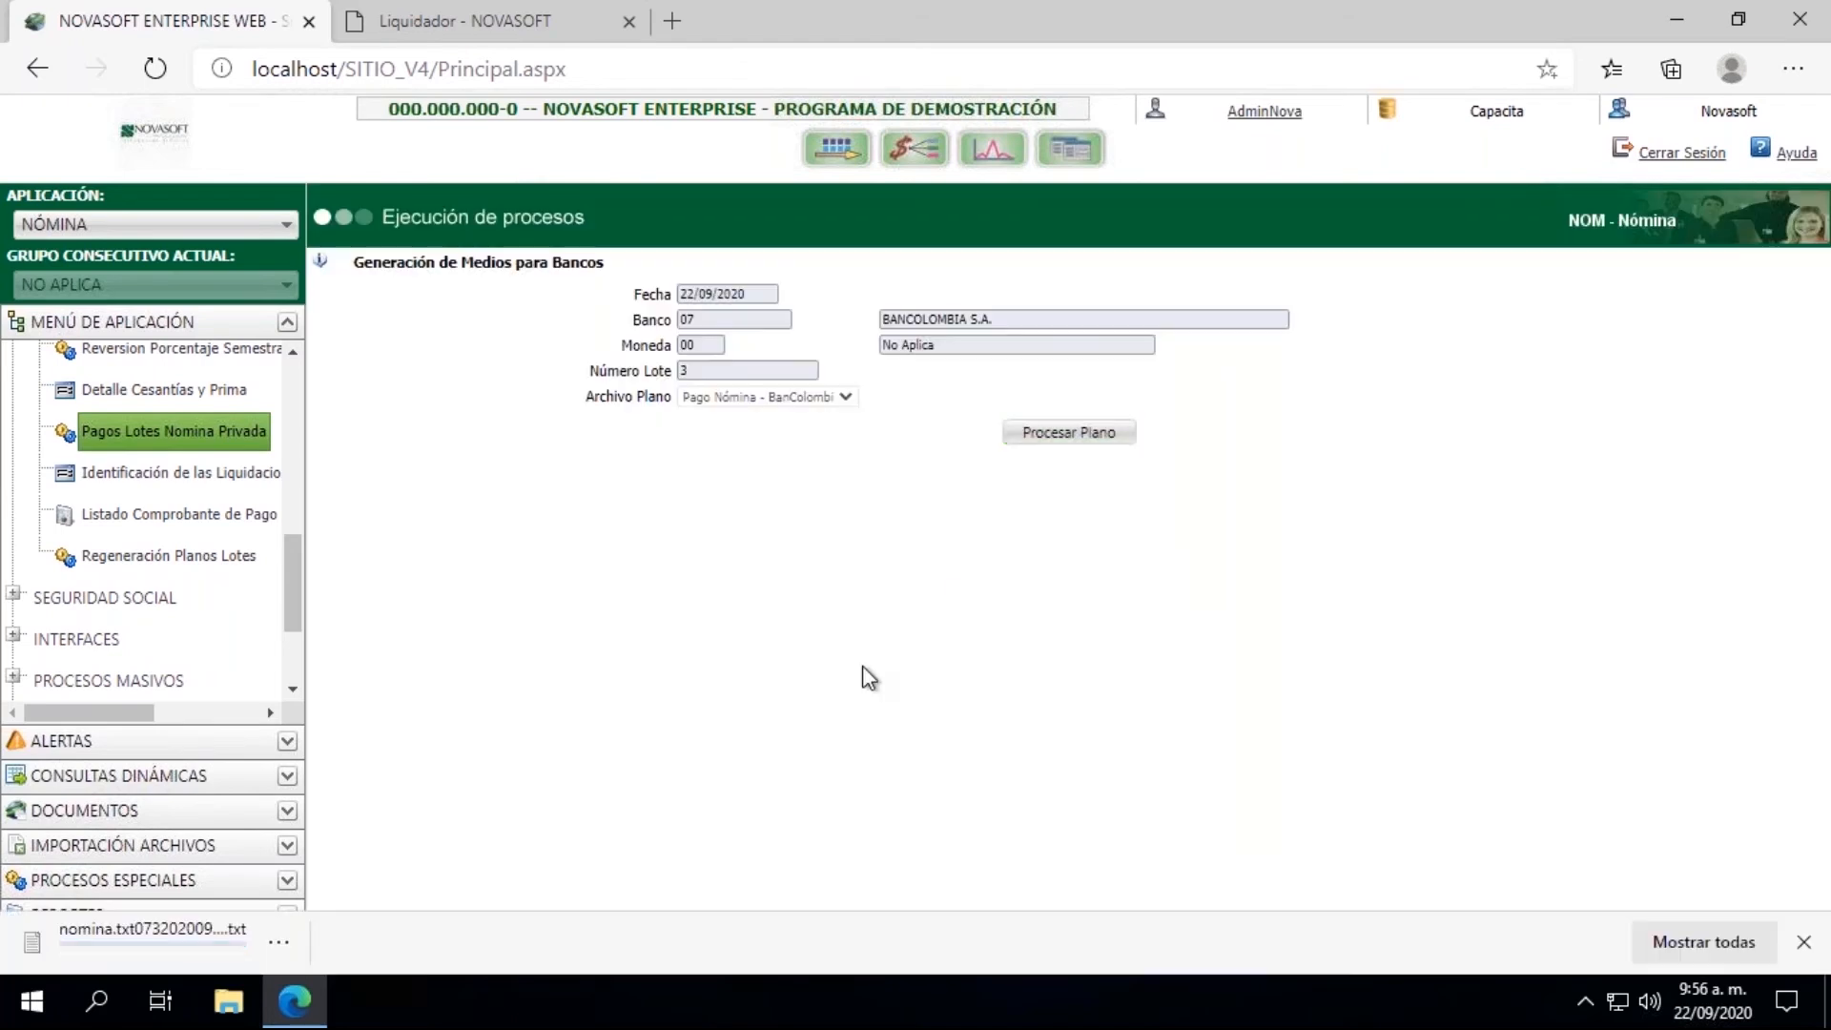
{"action": "left_click", "coordinate": [132, 954]}
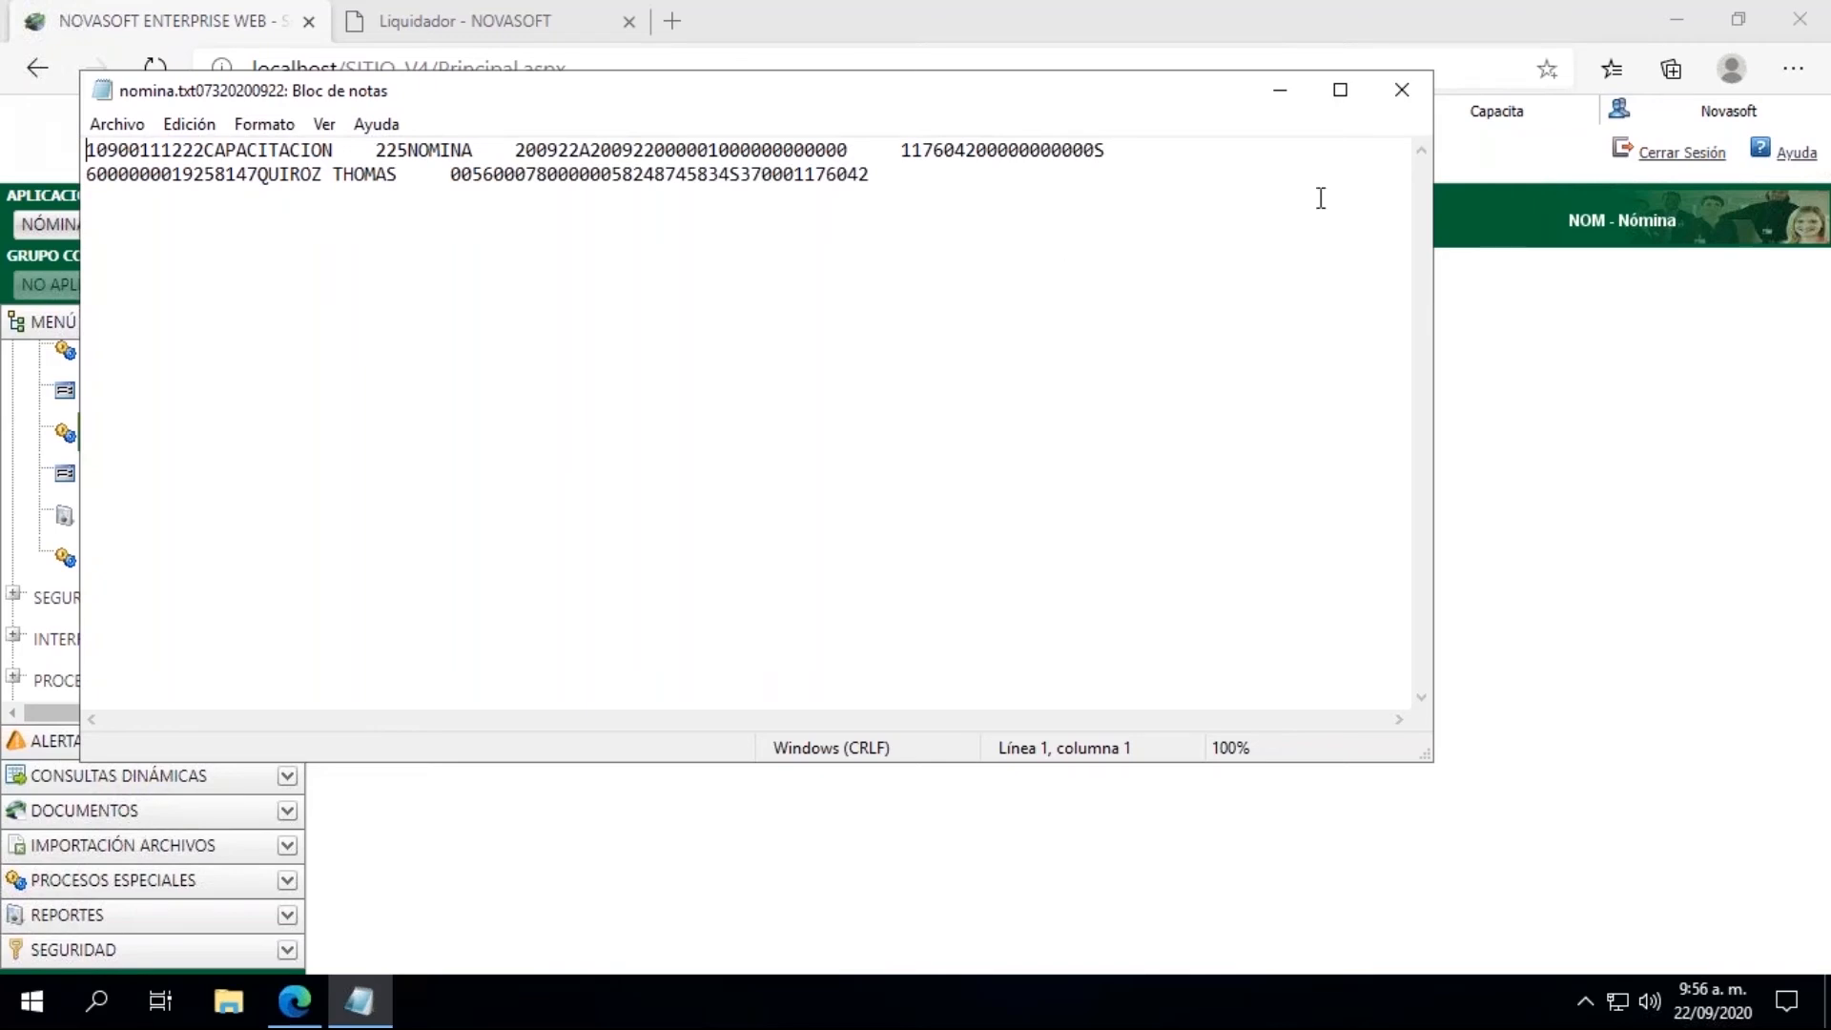
{"action": "left_click", "coordinate": [1402, 90]}
Step: Run the payroll process for 15/08/2020 with Liquidación de Nómina as the liquidation type, and close the results window
{"action": "left_click_drag", "start_coordinate": [299, 579], "coordinate": [310, 380]}
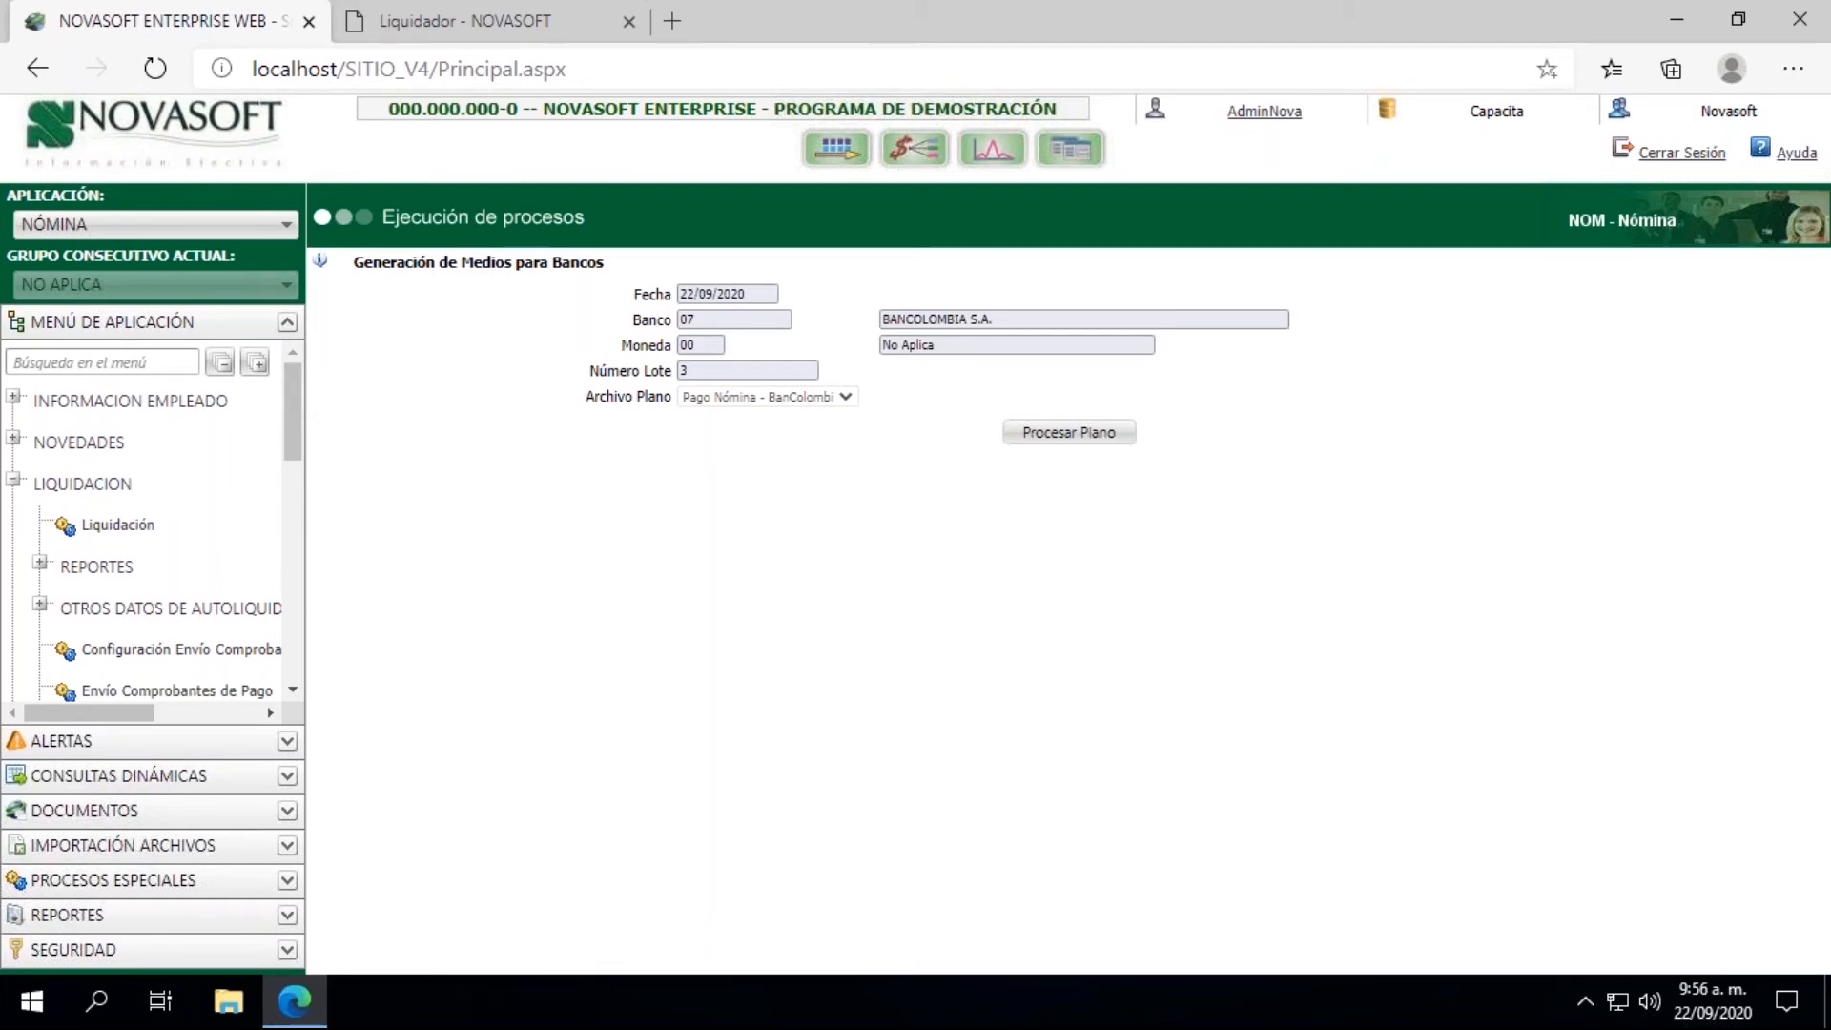
{"action": "left_click", "coordinate": [452, 25]}
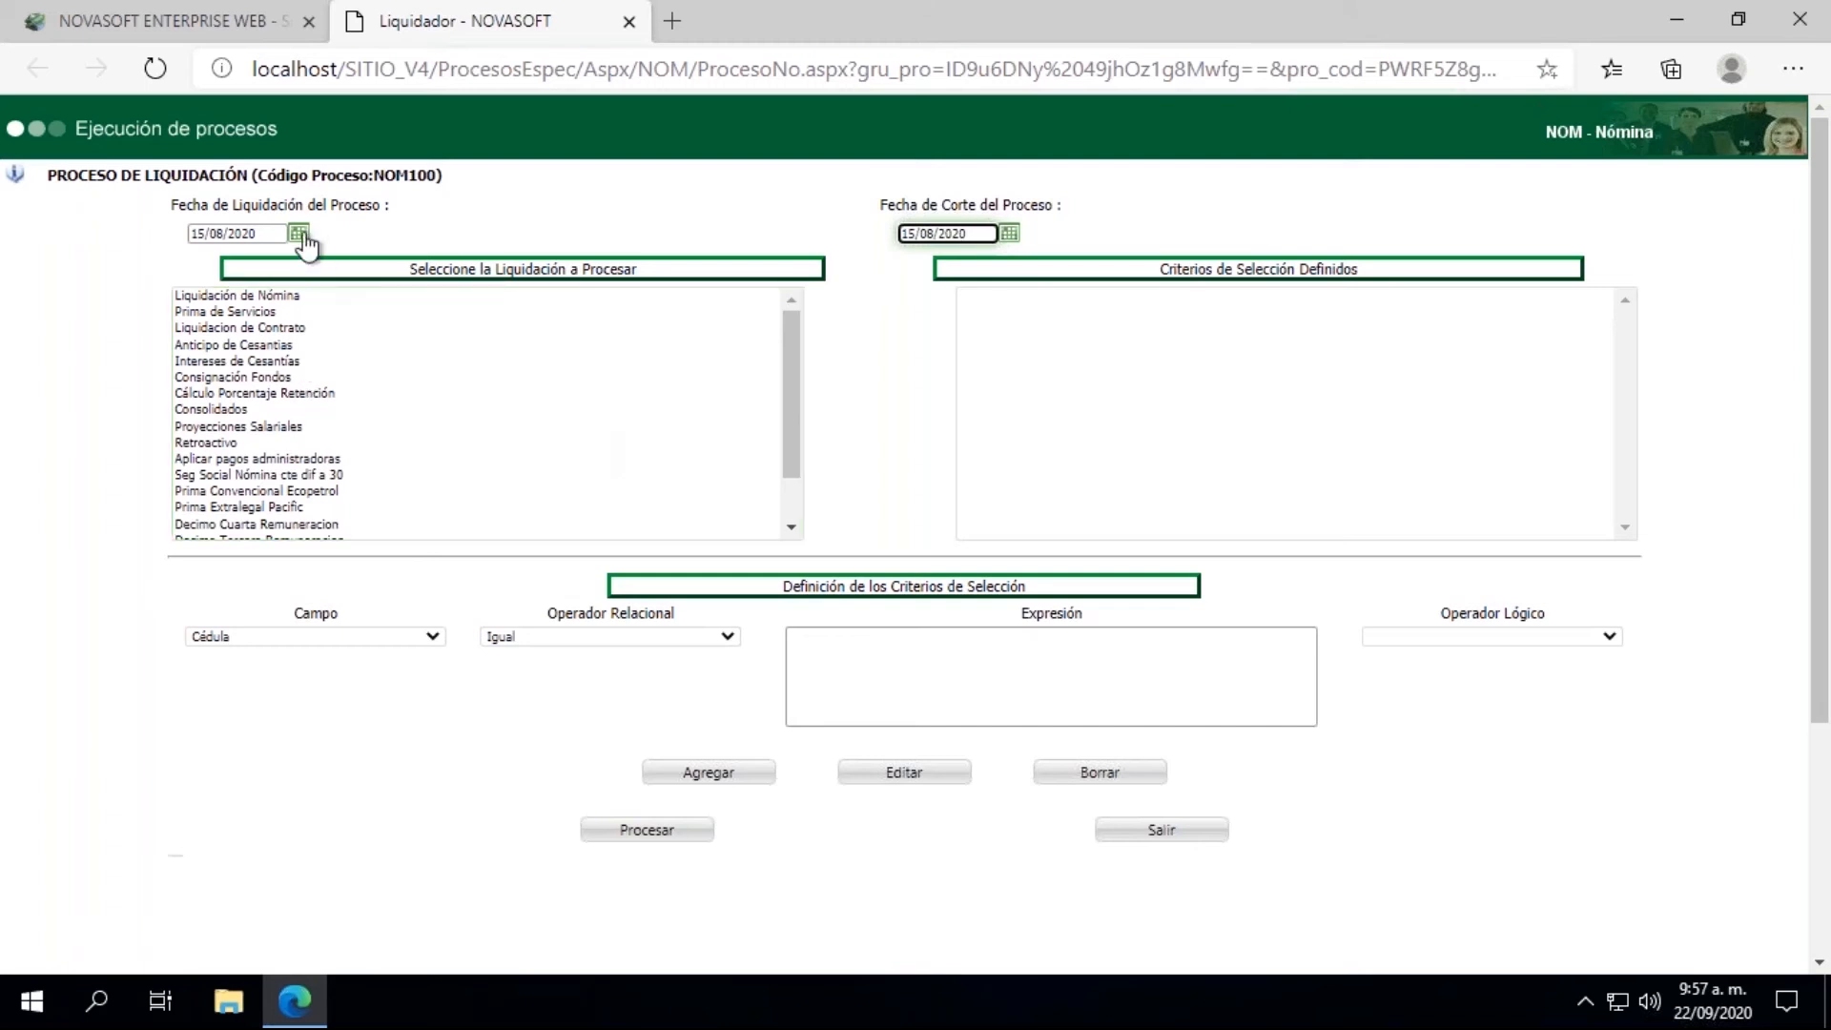
{"action": "left_click", "coordinate": [160, 30]}
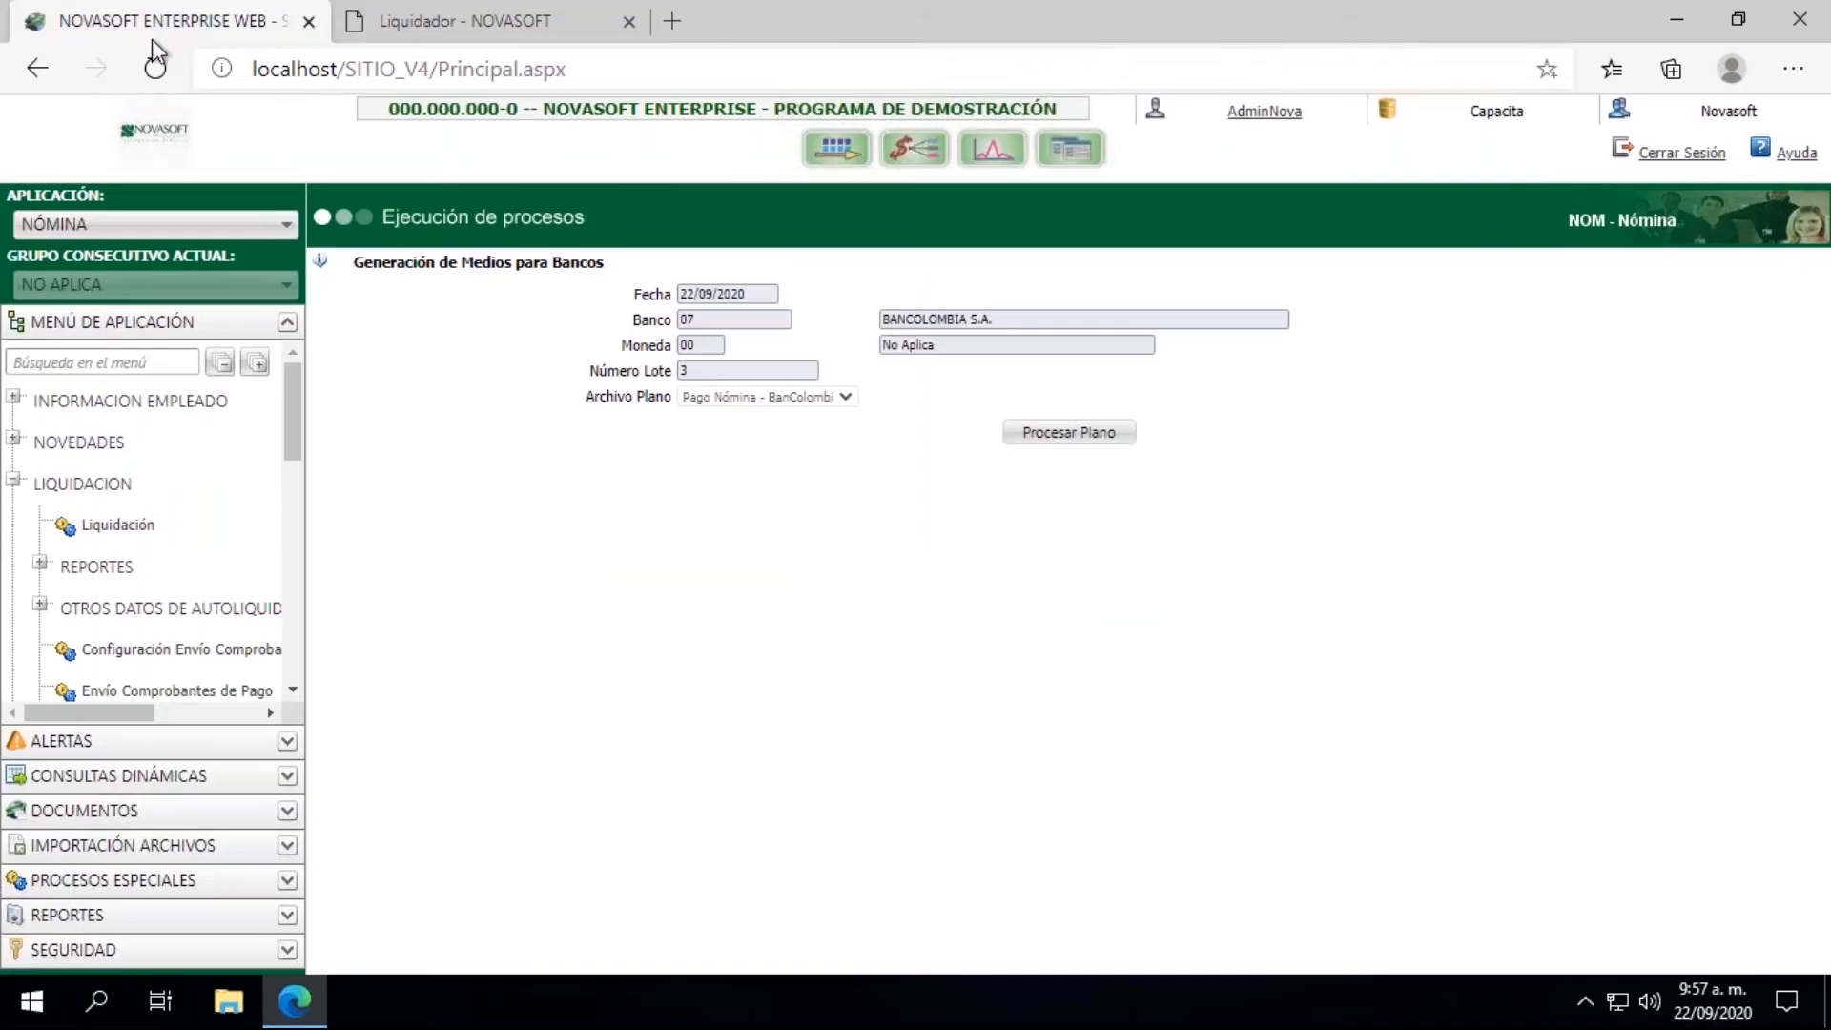
{"action": "left_click", "coordinate": [116, 525]}
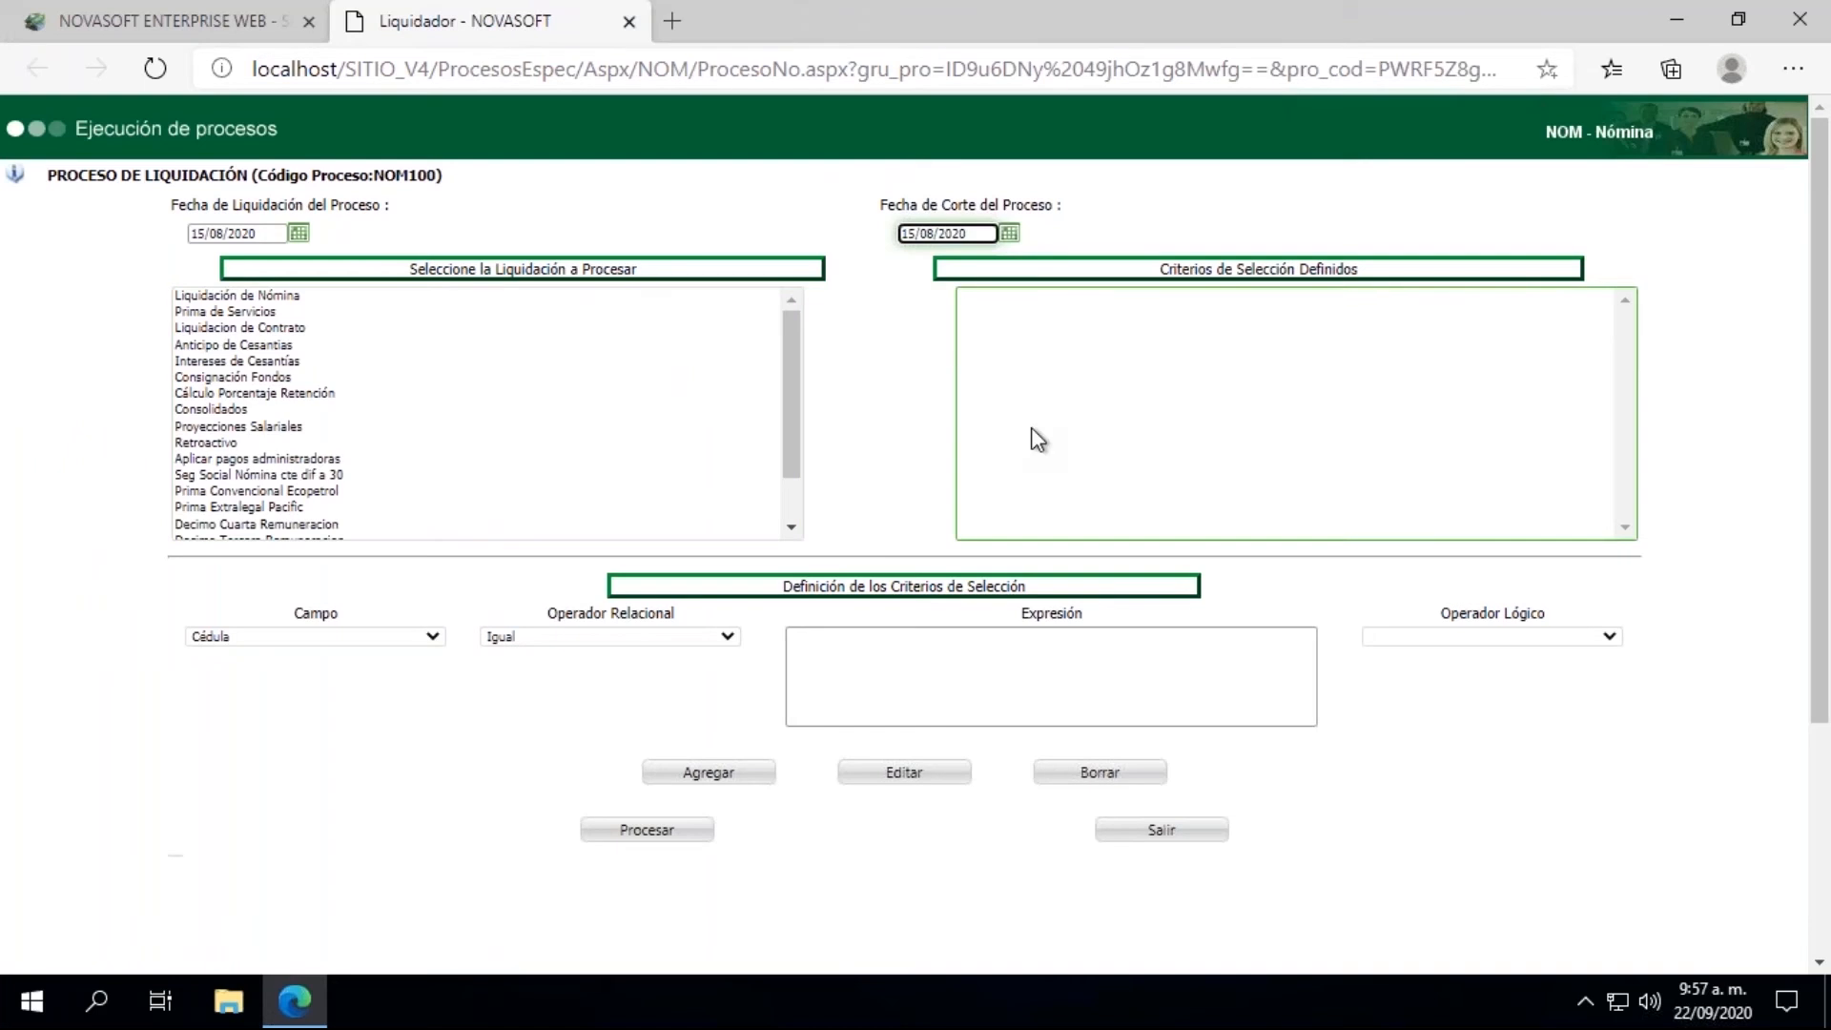
{"action": "left_click", "coordinate": [652, 831]}
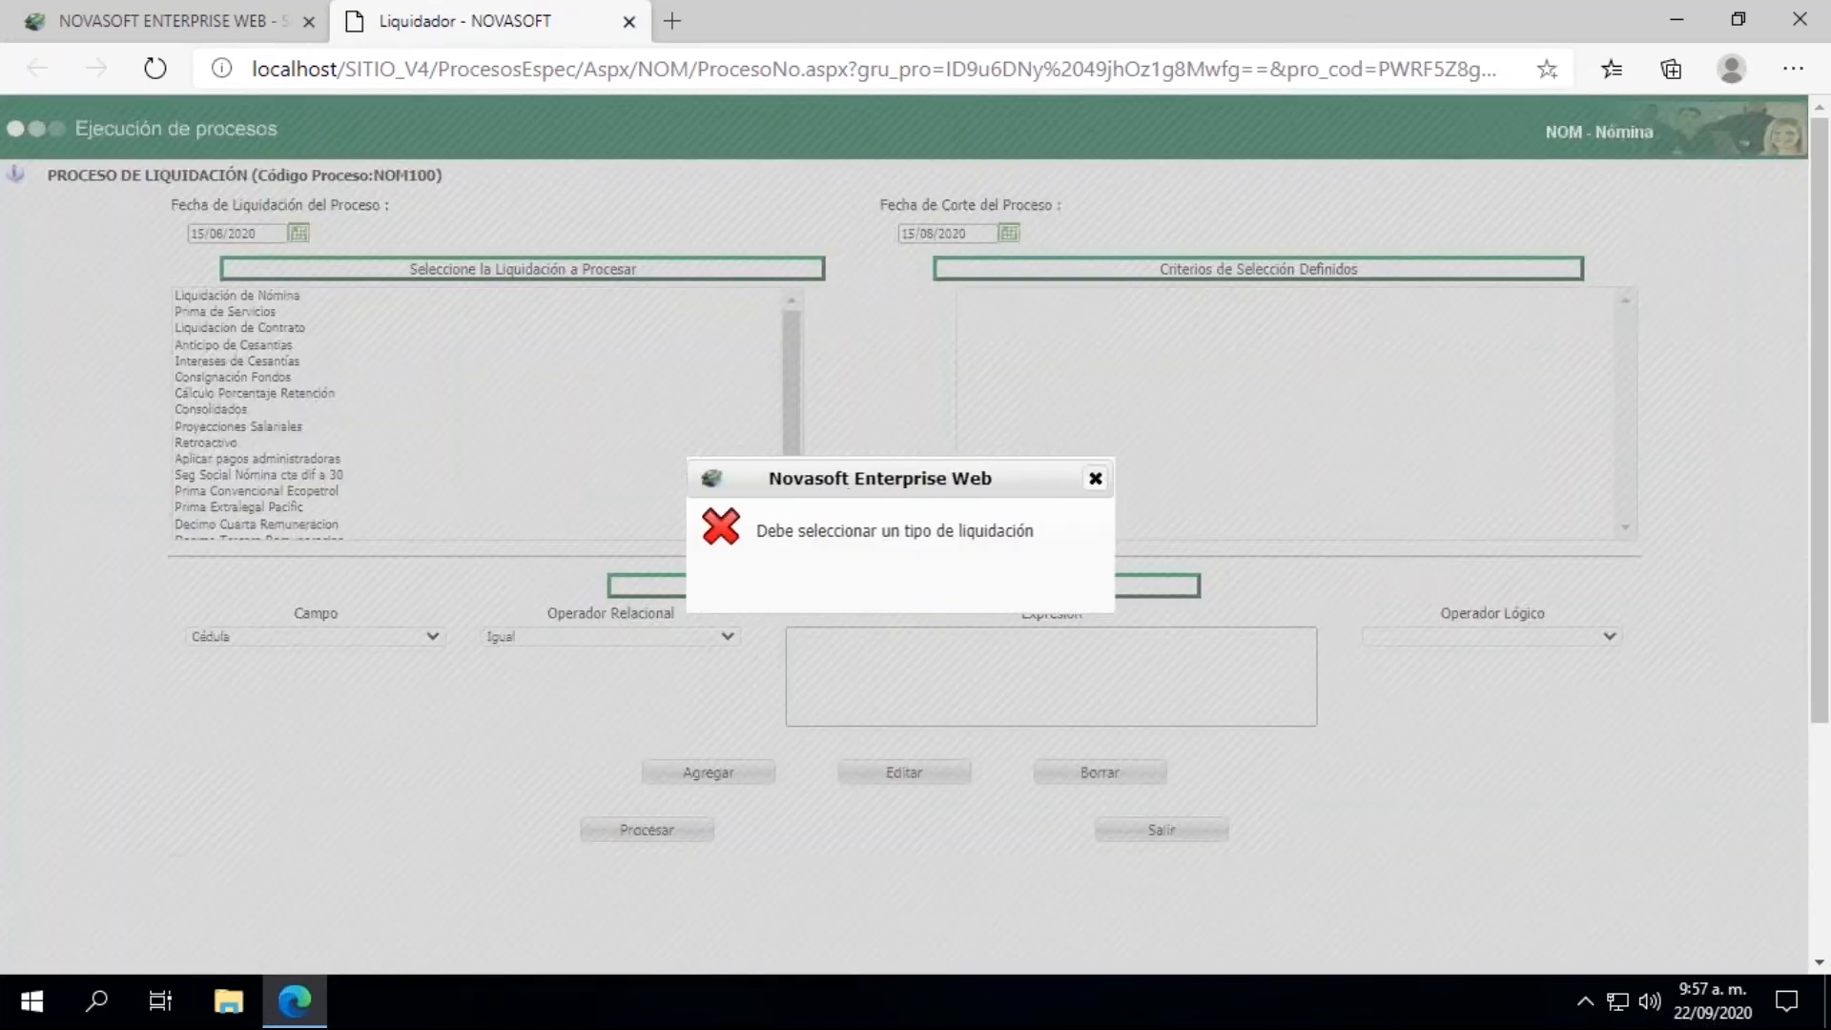
{"action": "left_click", "coordinate": [1100, 478]}
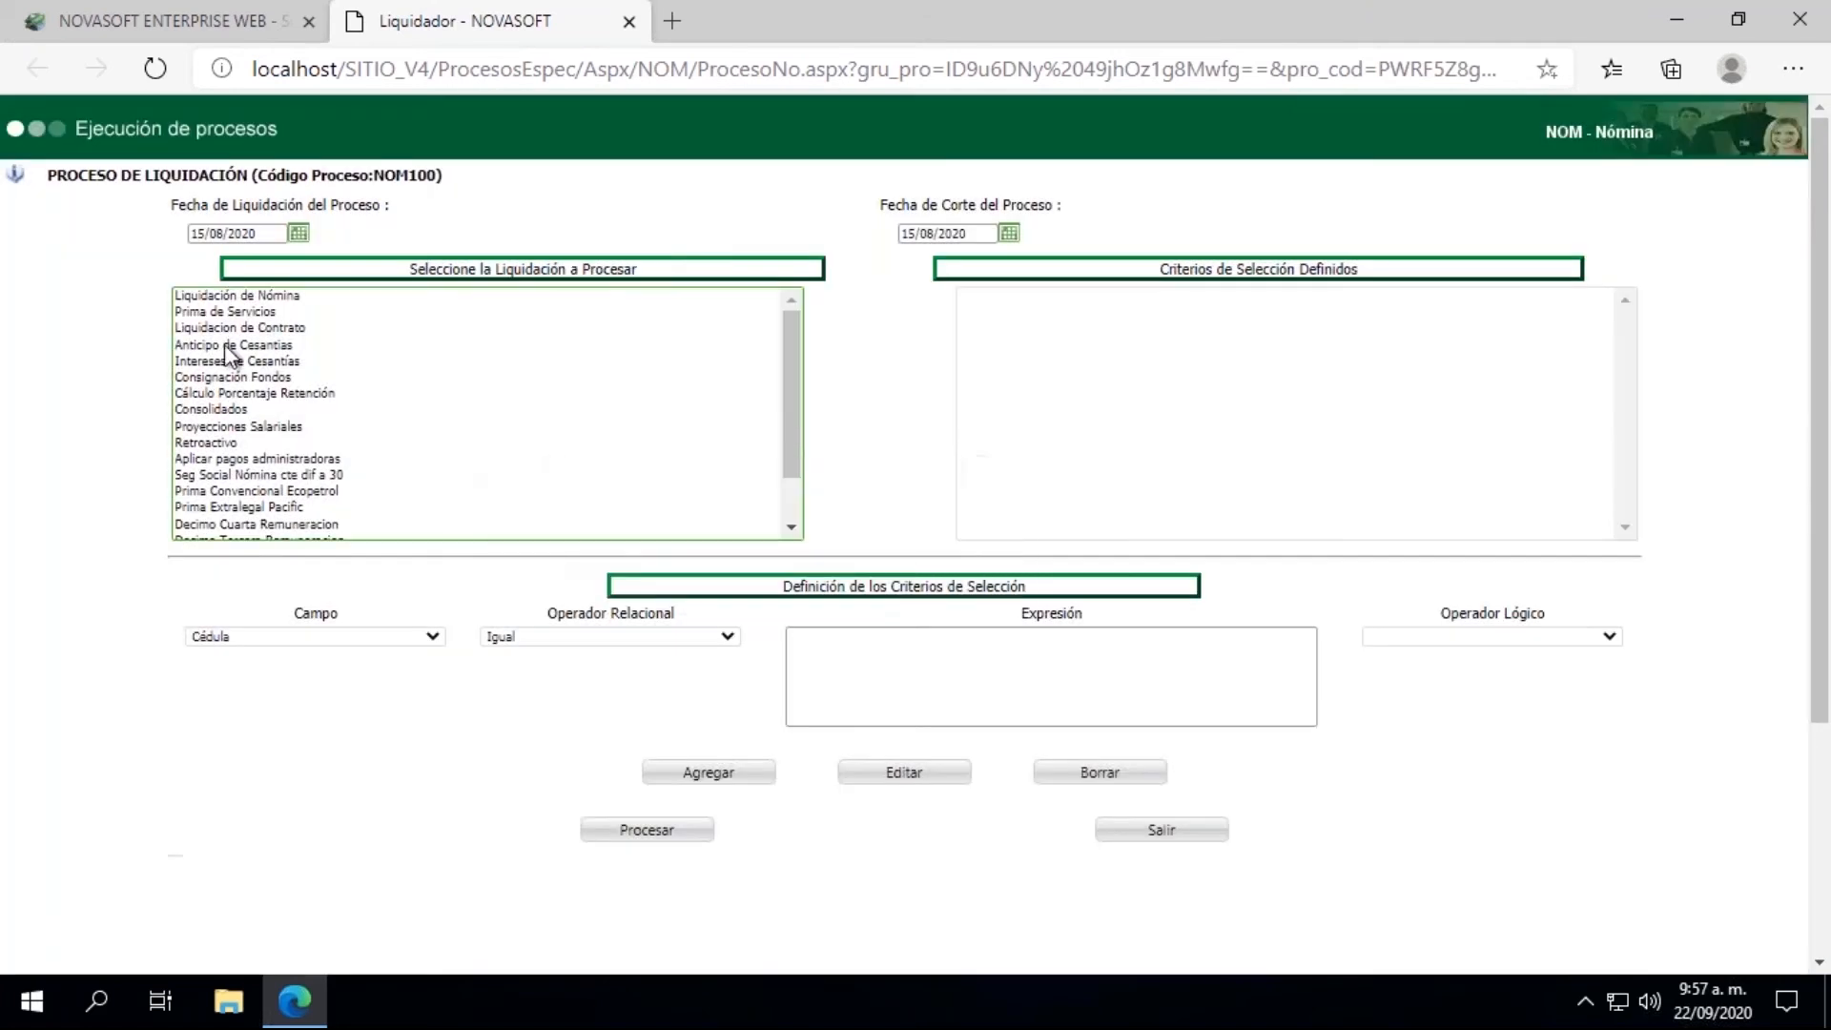
{"action": "left_click", "coordinate": [230, 300]}
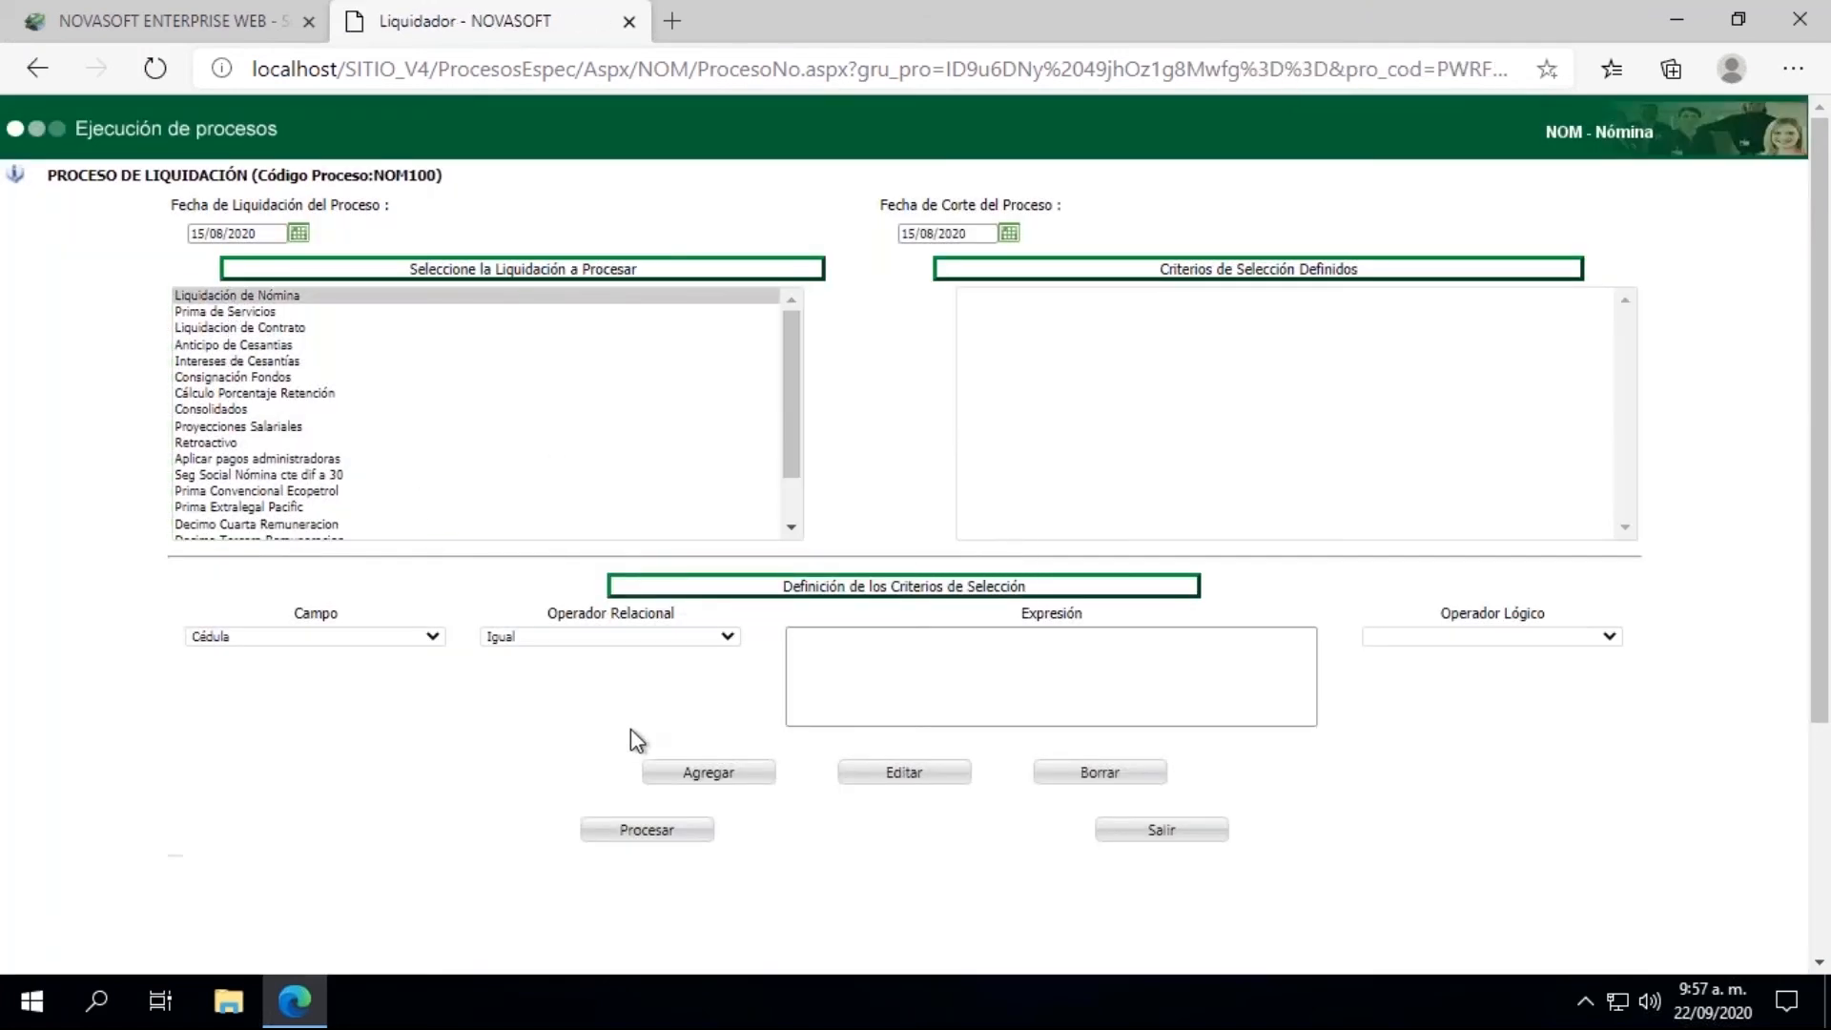
{"action": "left_click", "coordinate": [643, 831]}
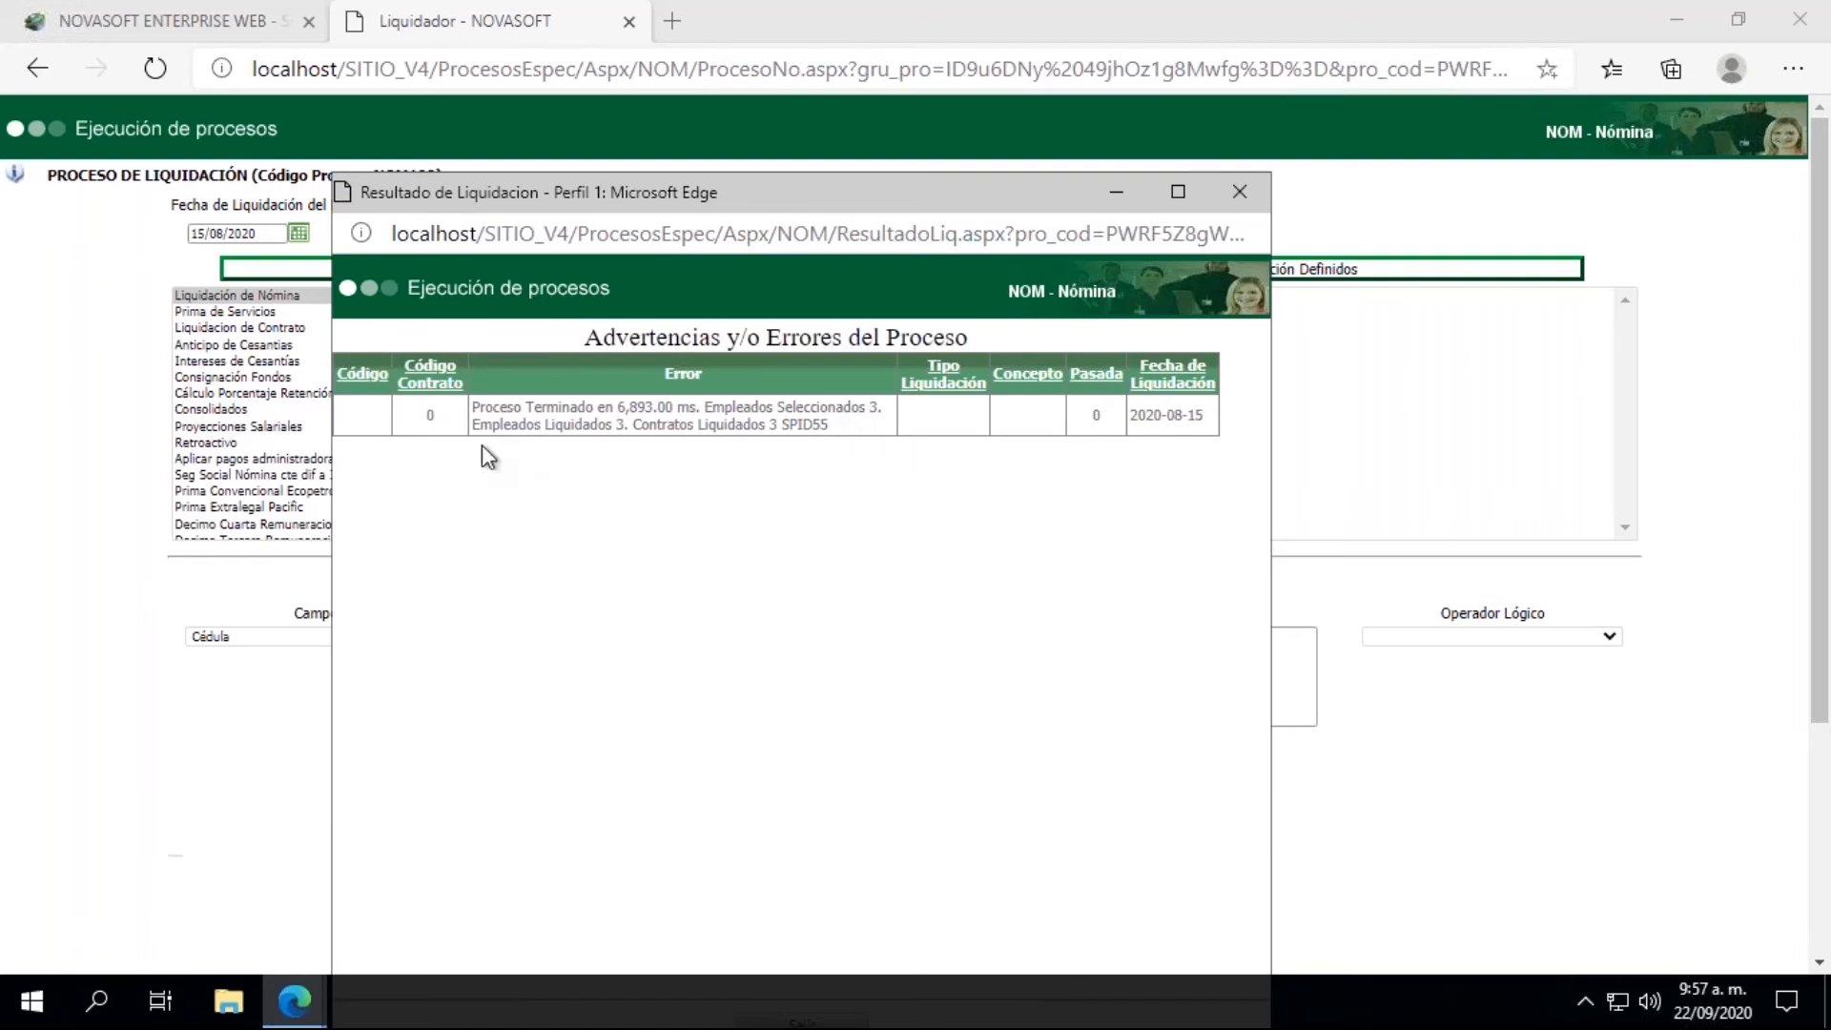
{"action": "left_click", "coordinate": [1253, 203]}
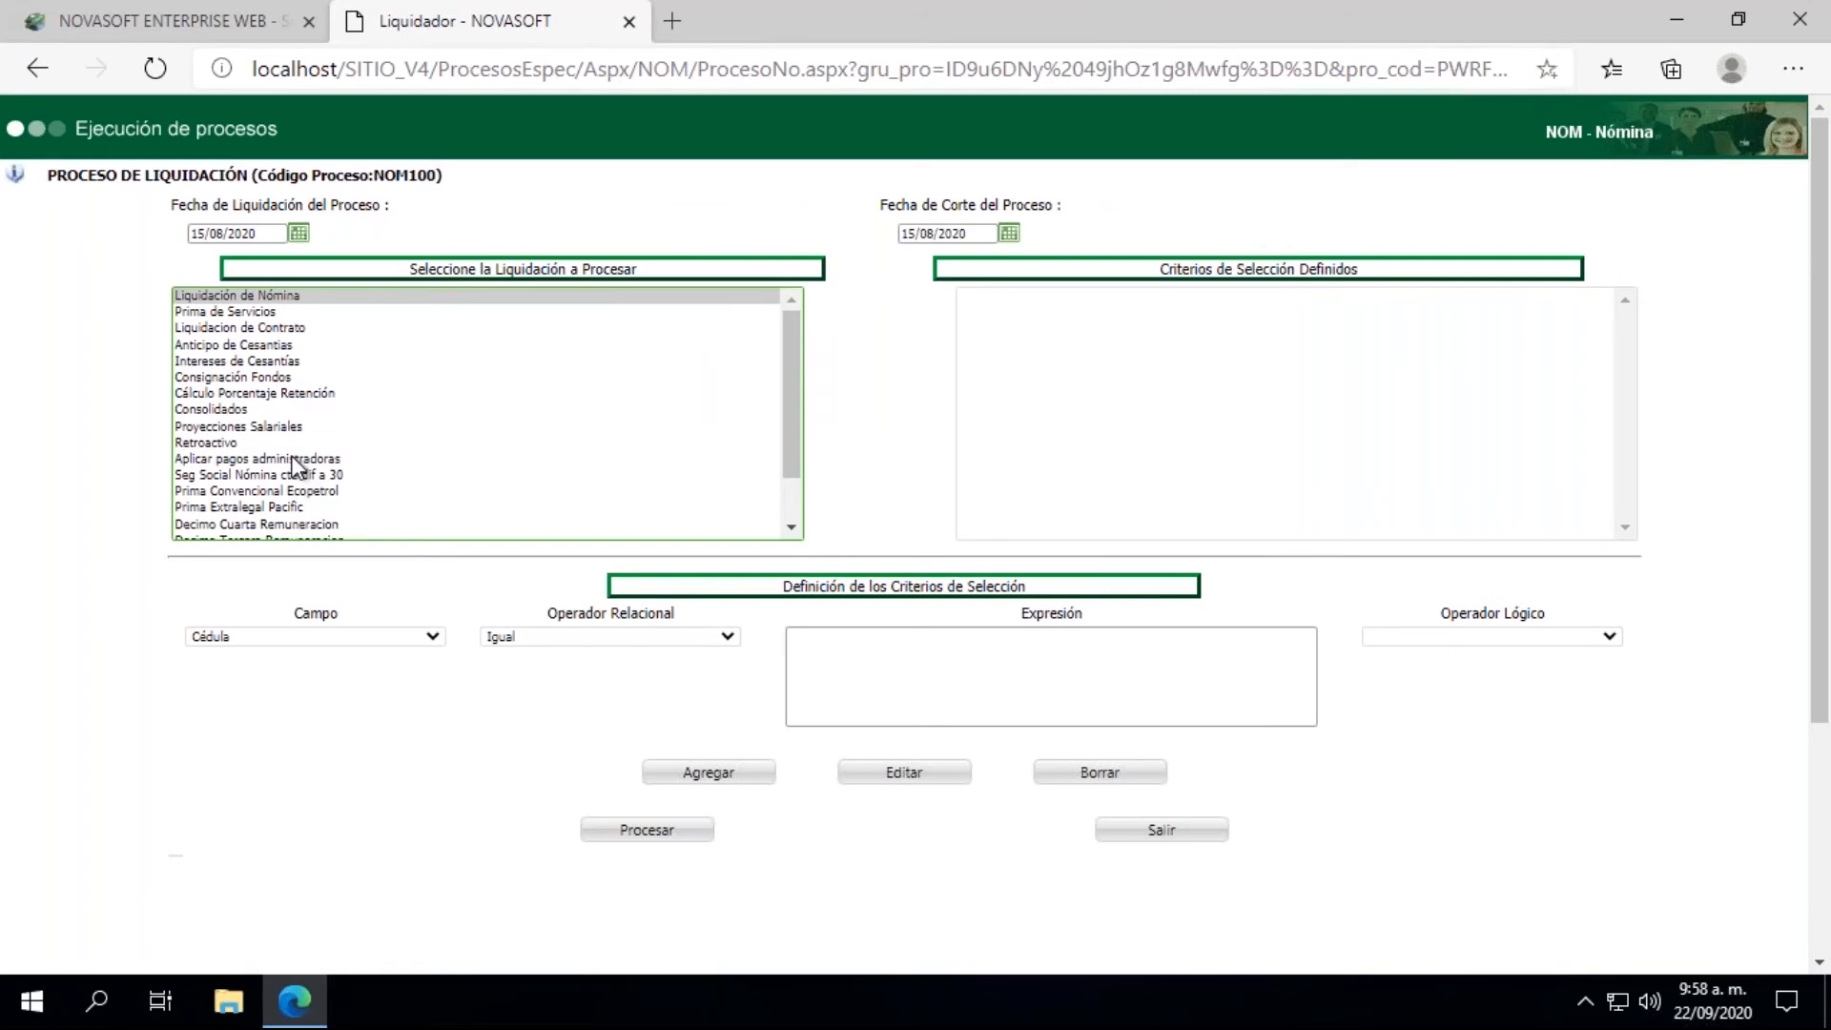
Step: Open an employee's record in Información Hoja de Vida - Salarial and review both pages of Movimientos del Período Actual
{"action": "left_click", "coordinate": [202, 26]}
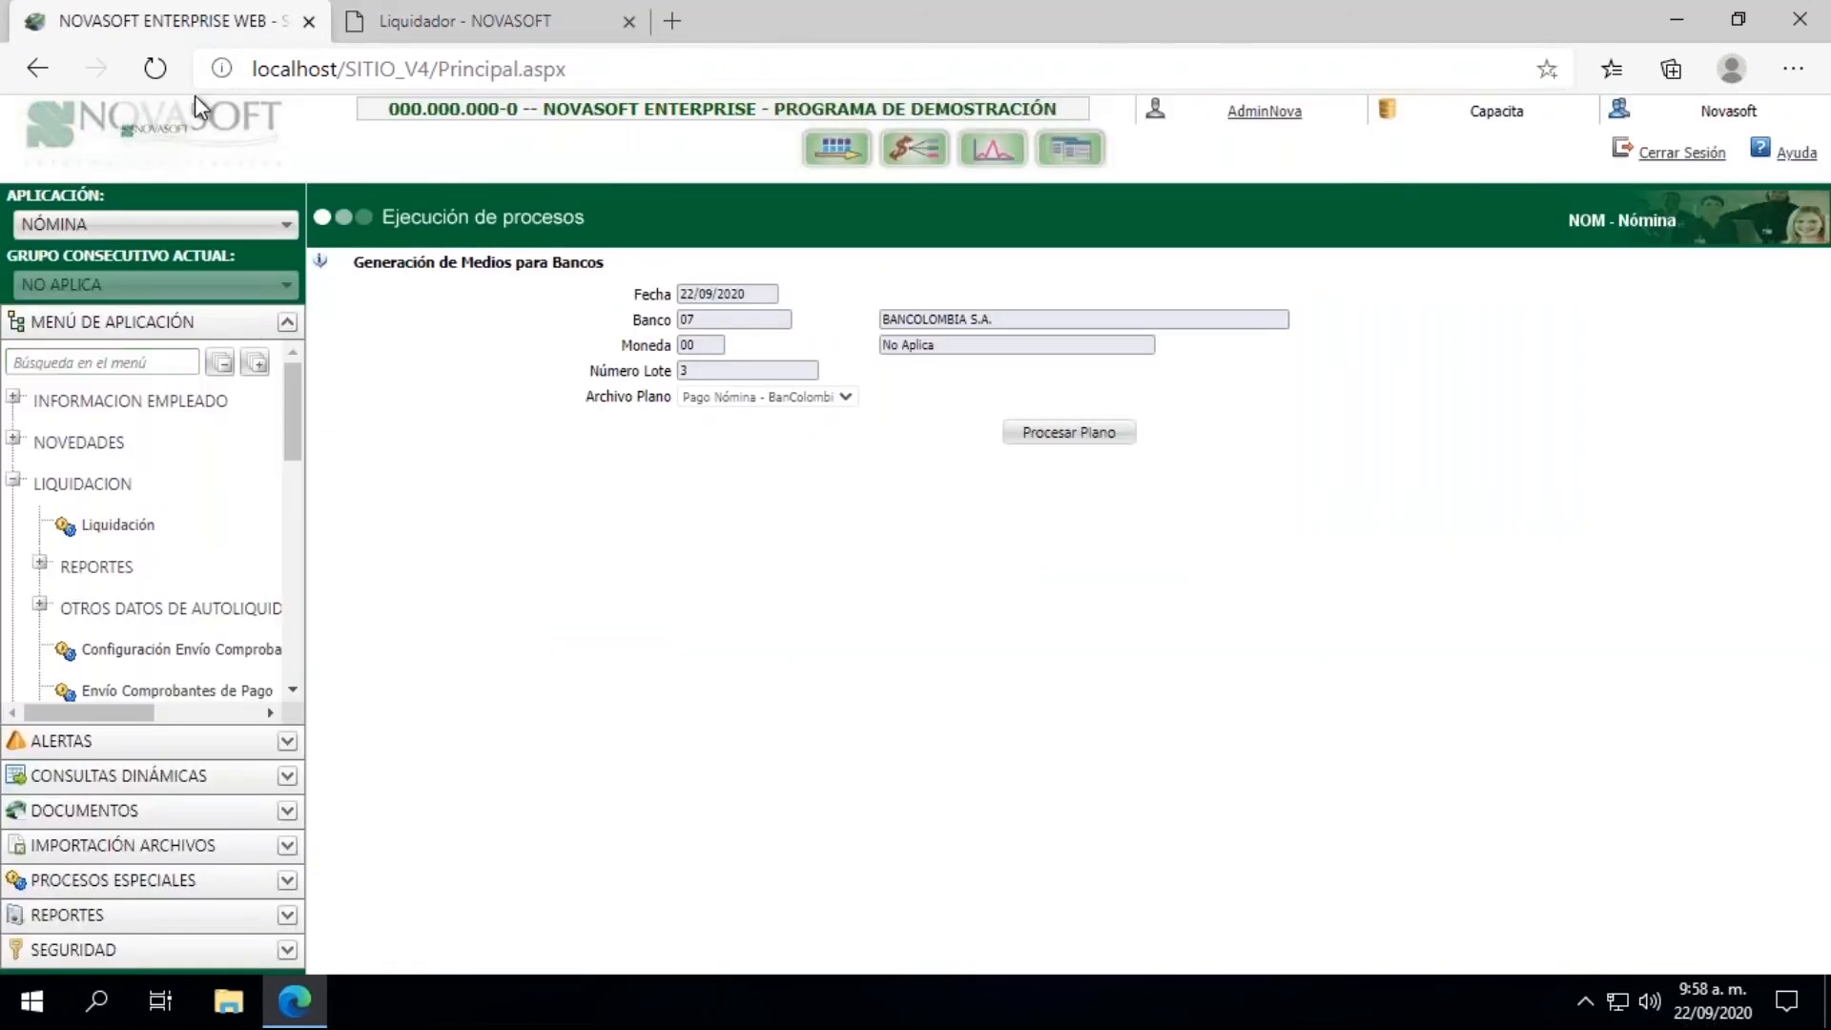
{"action": "left_click", "coordinate": [14, 398]}
{"action": "left_click", "coordinate": [110, 447]}
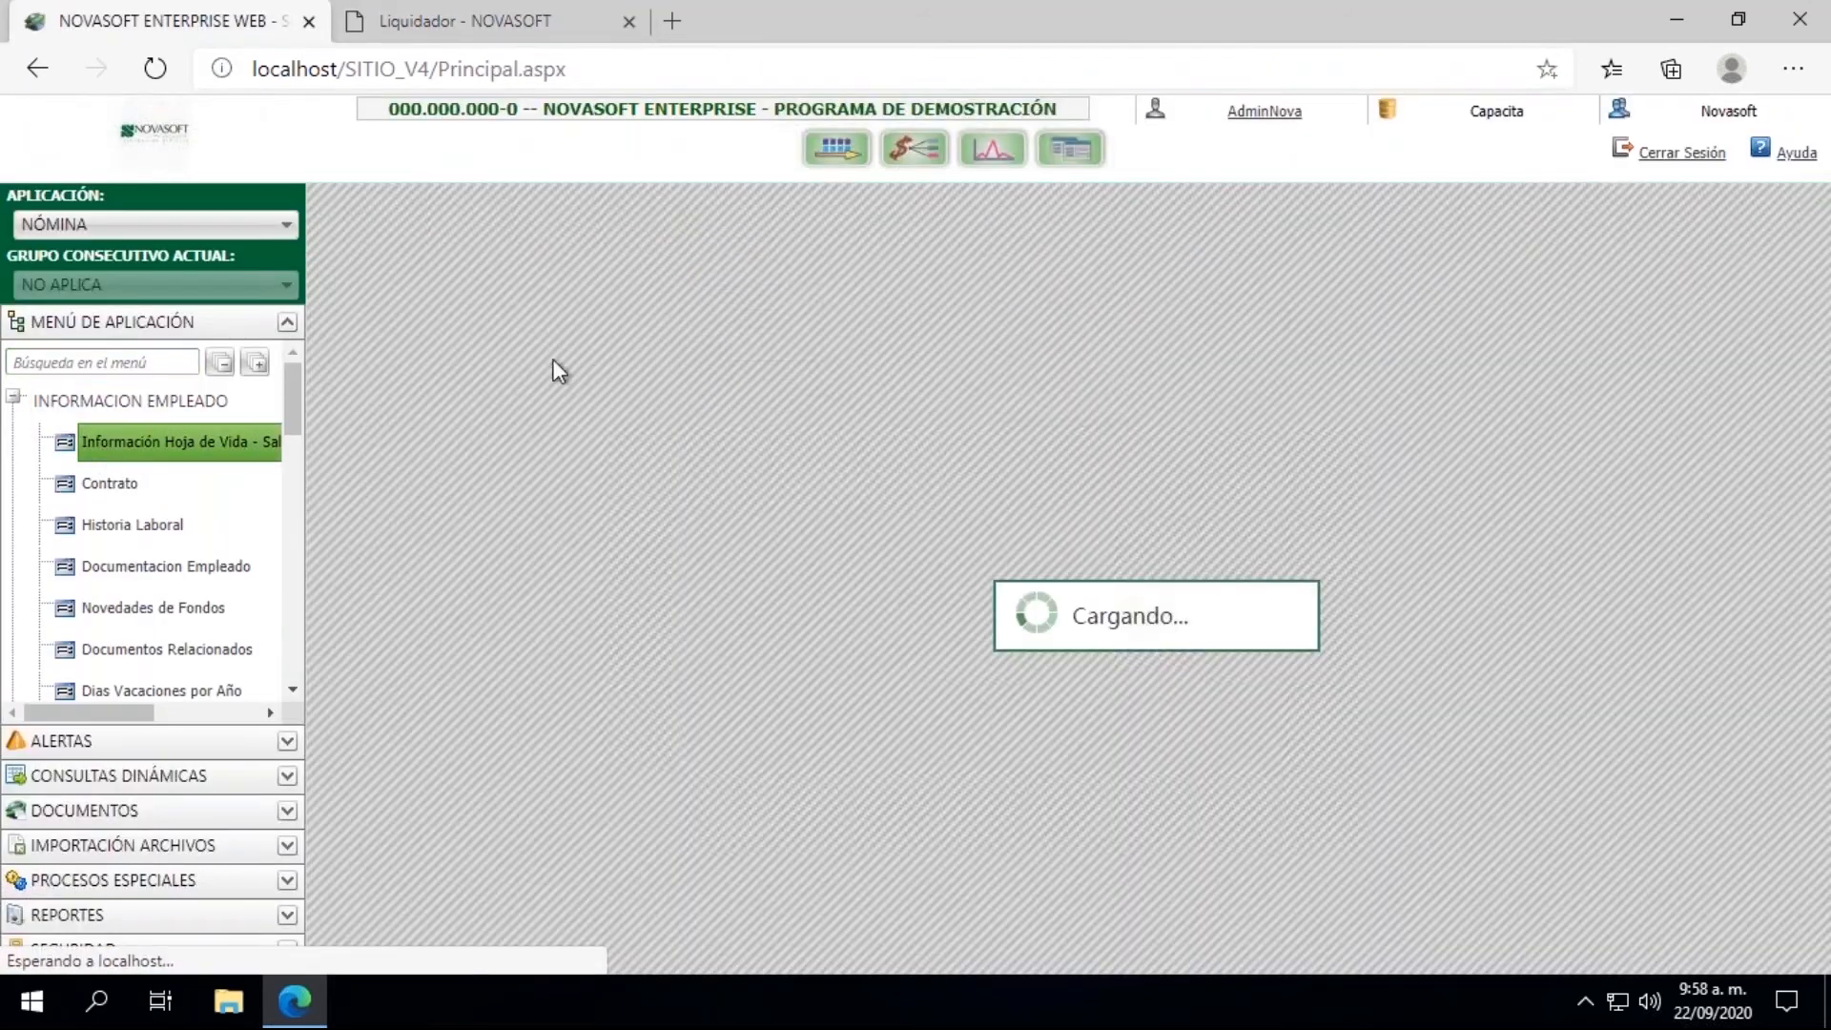
{"action": "left_click", "coordinate": [389, 335]}
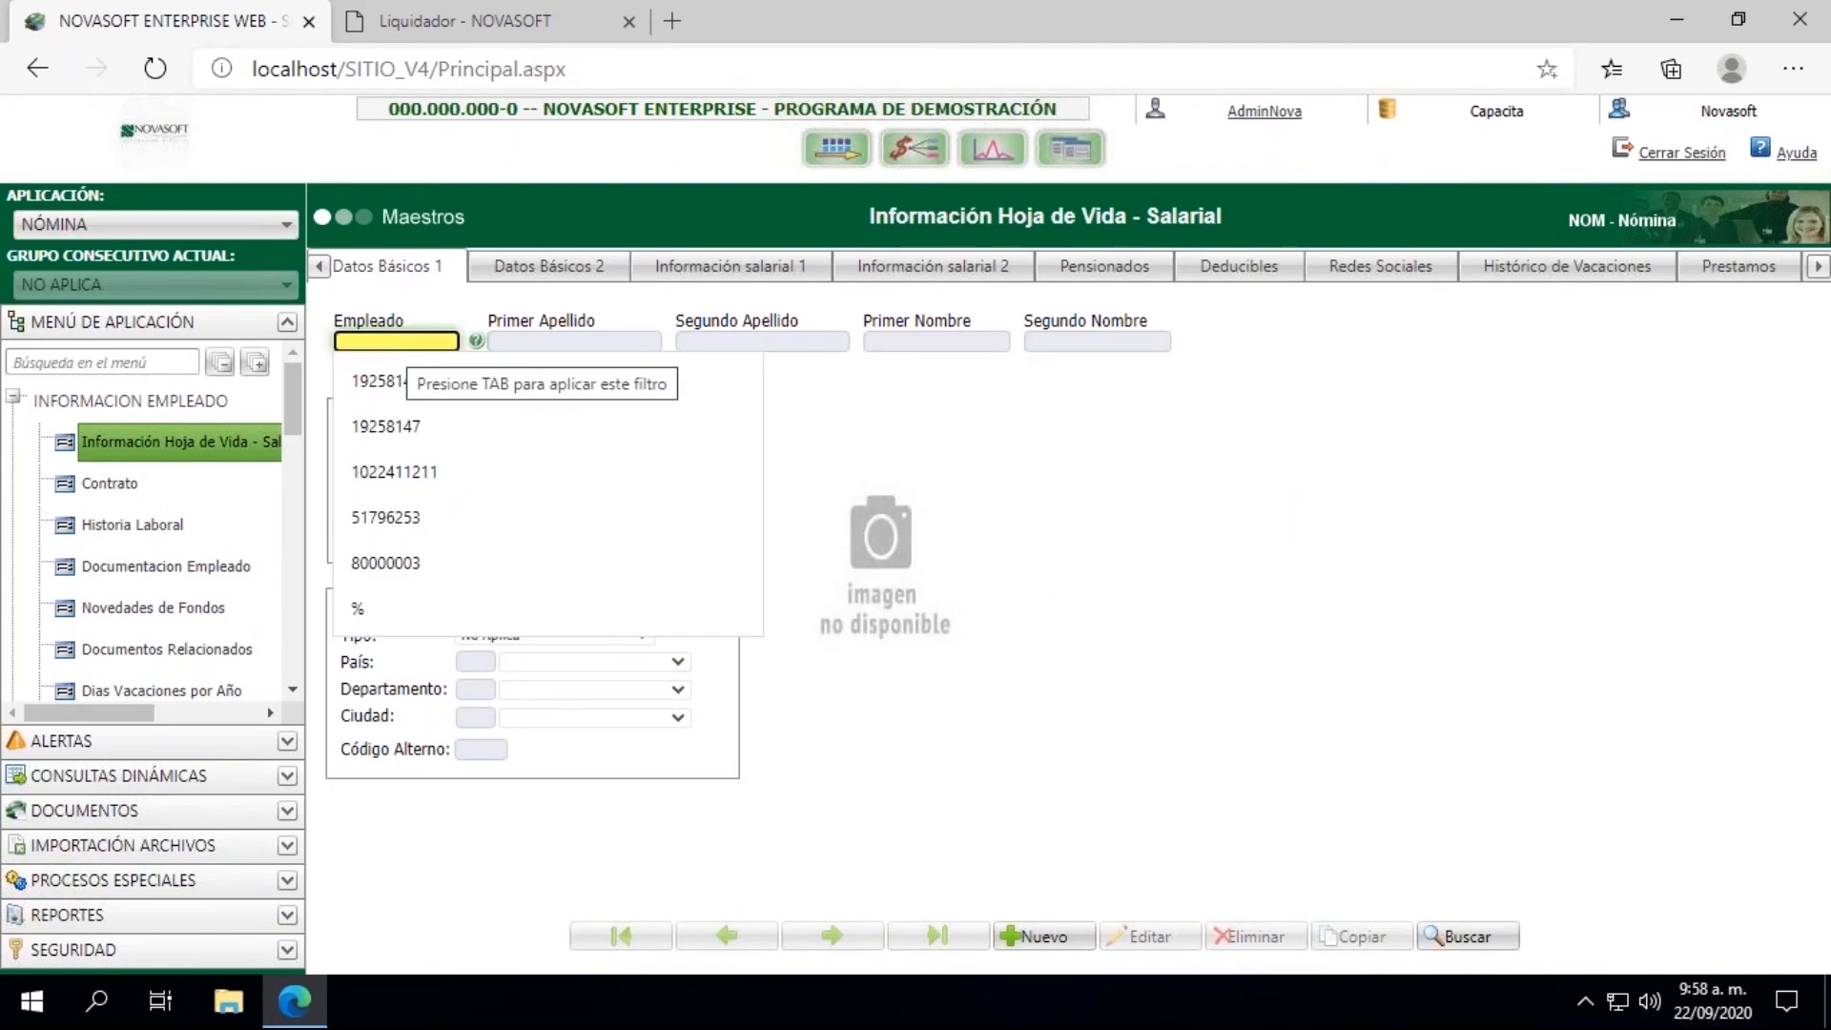
{"action": "left_click", "coordinate": [393, 477]}
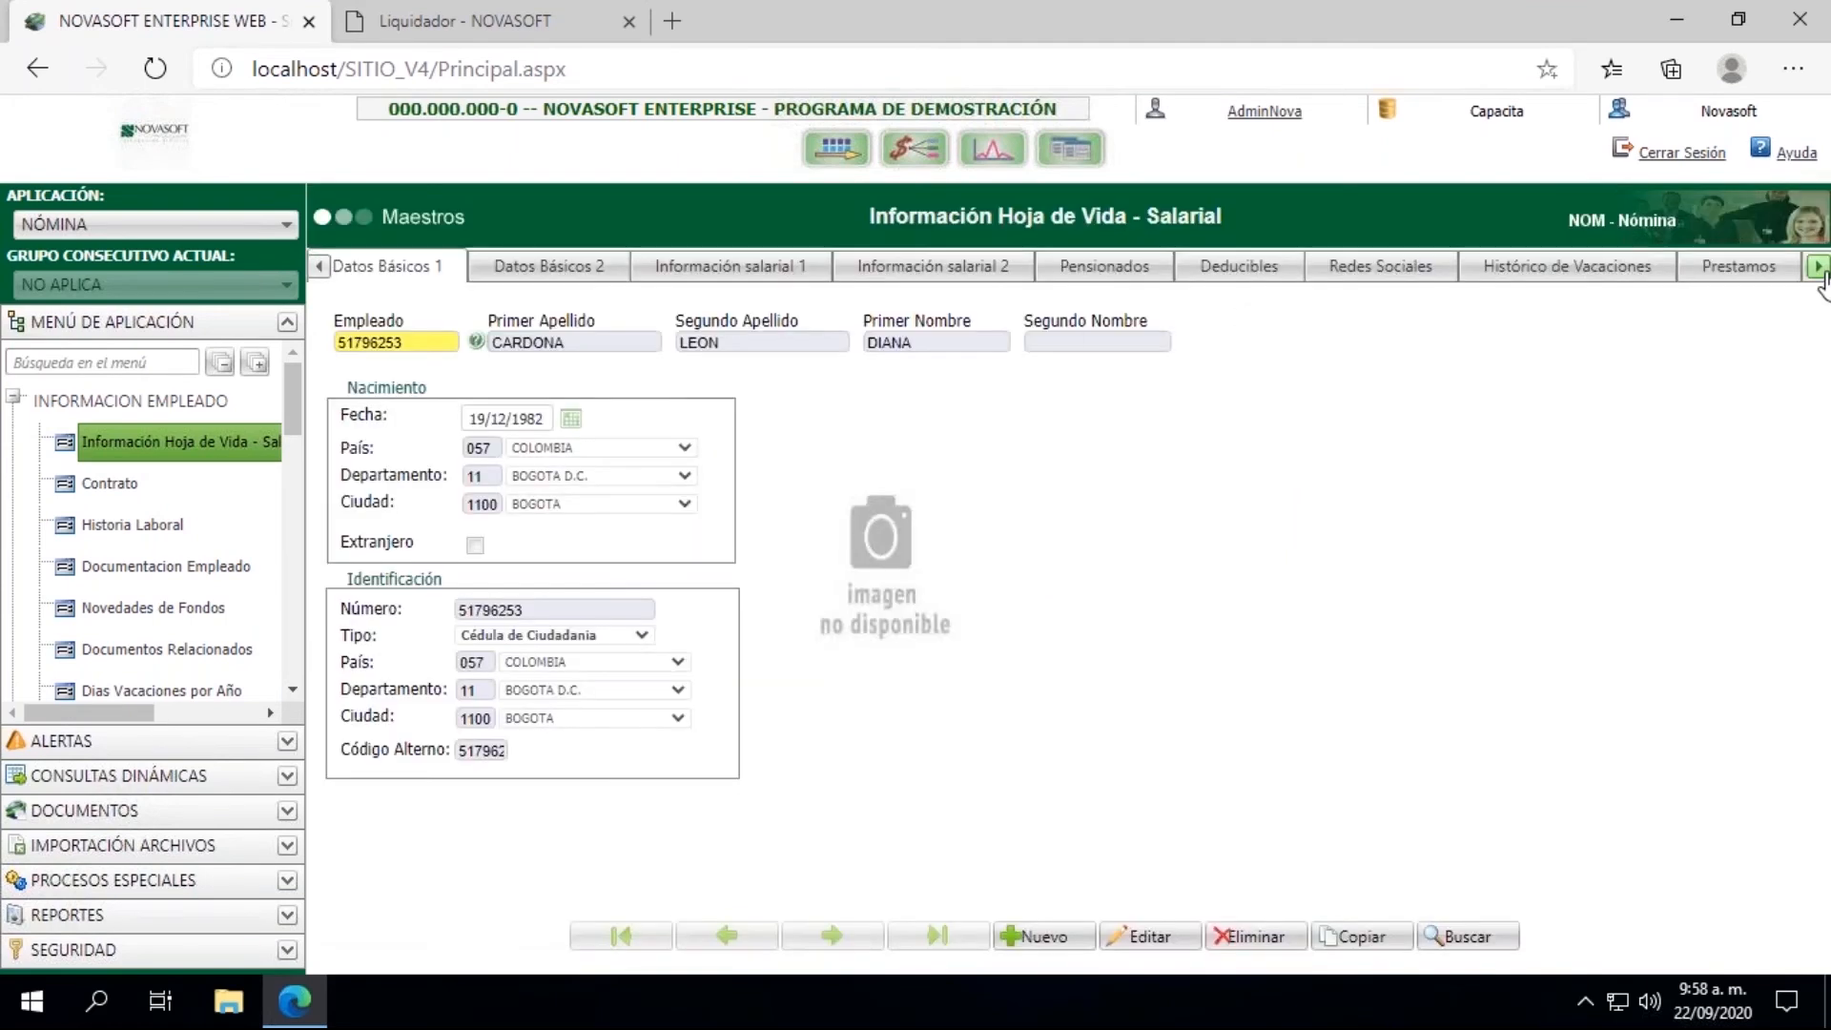
{"action": "mouse_move", "coordinate": [1819, 272]}
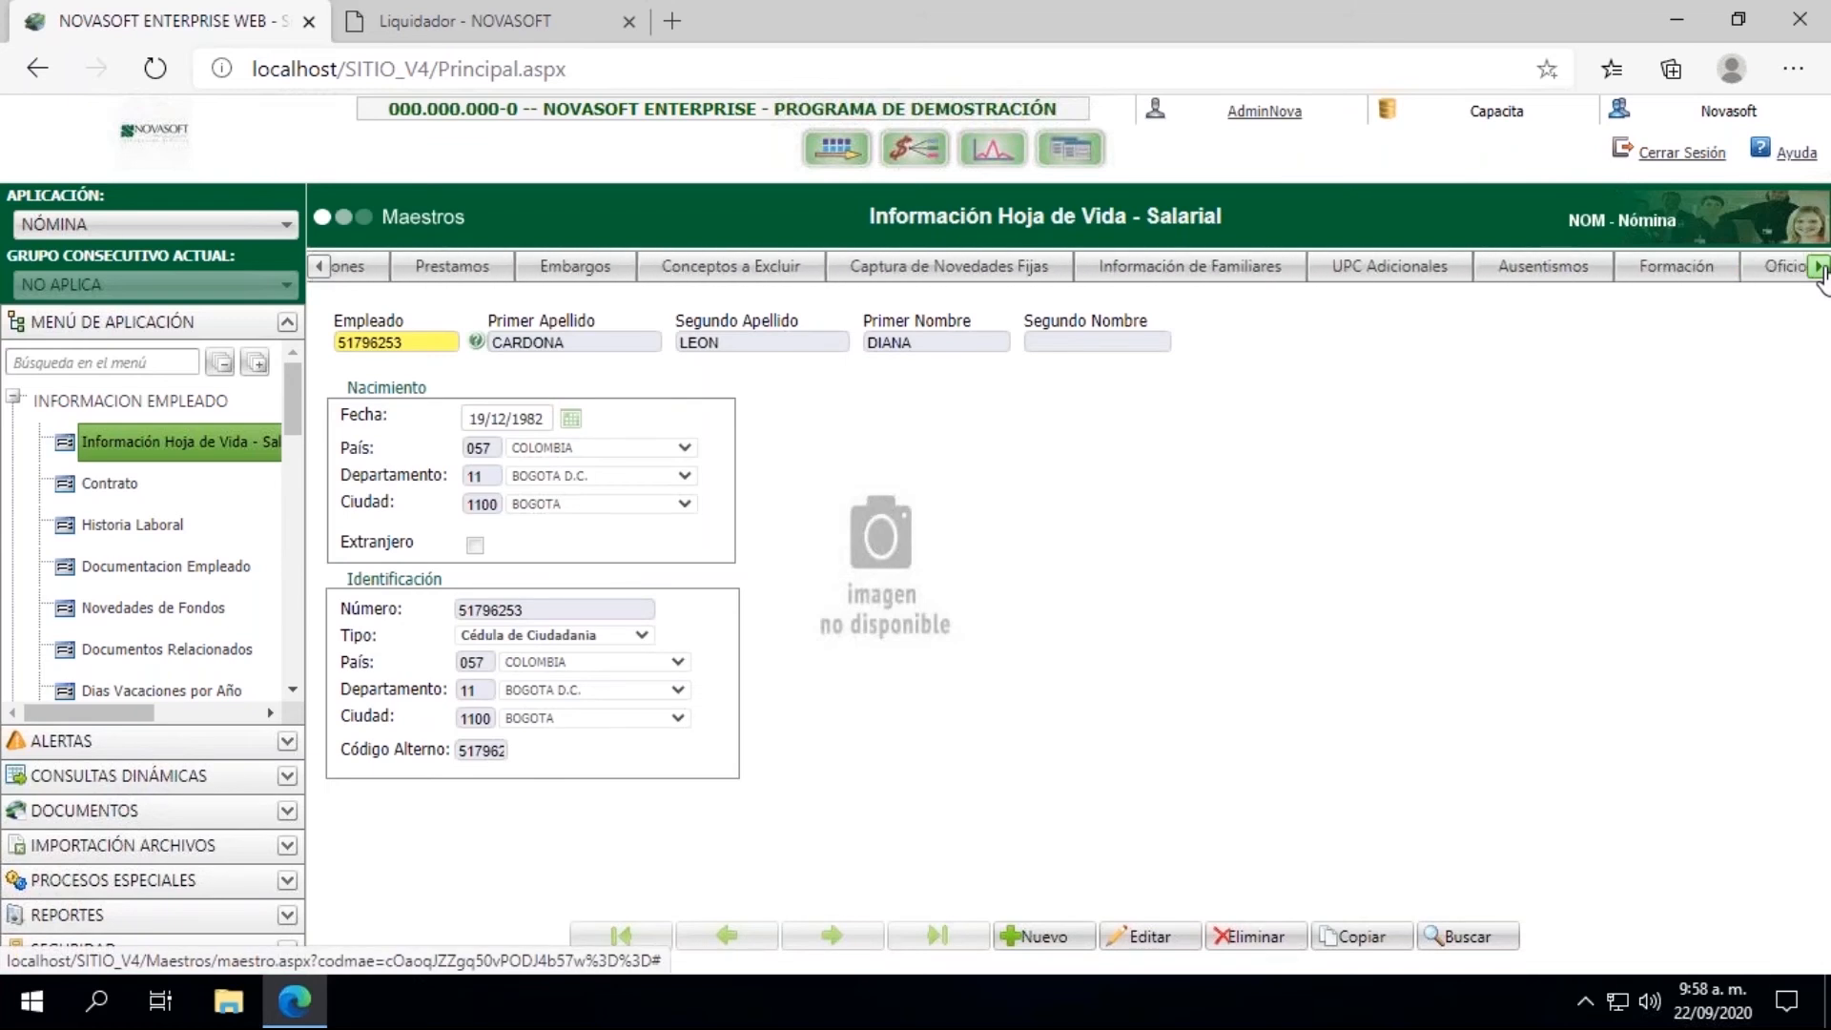
{"action": "left_click", "coordinate": [1447, 266]}
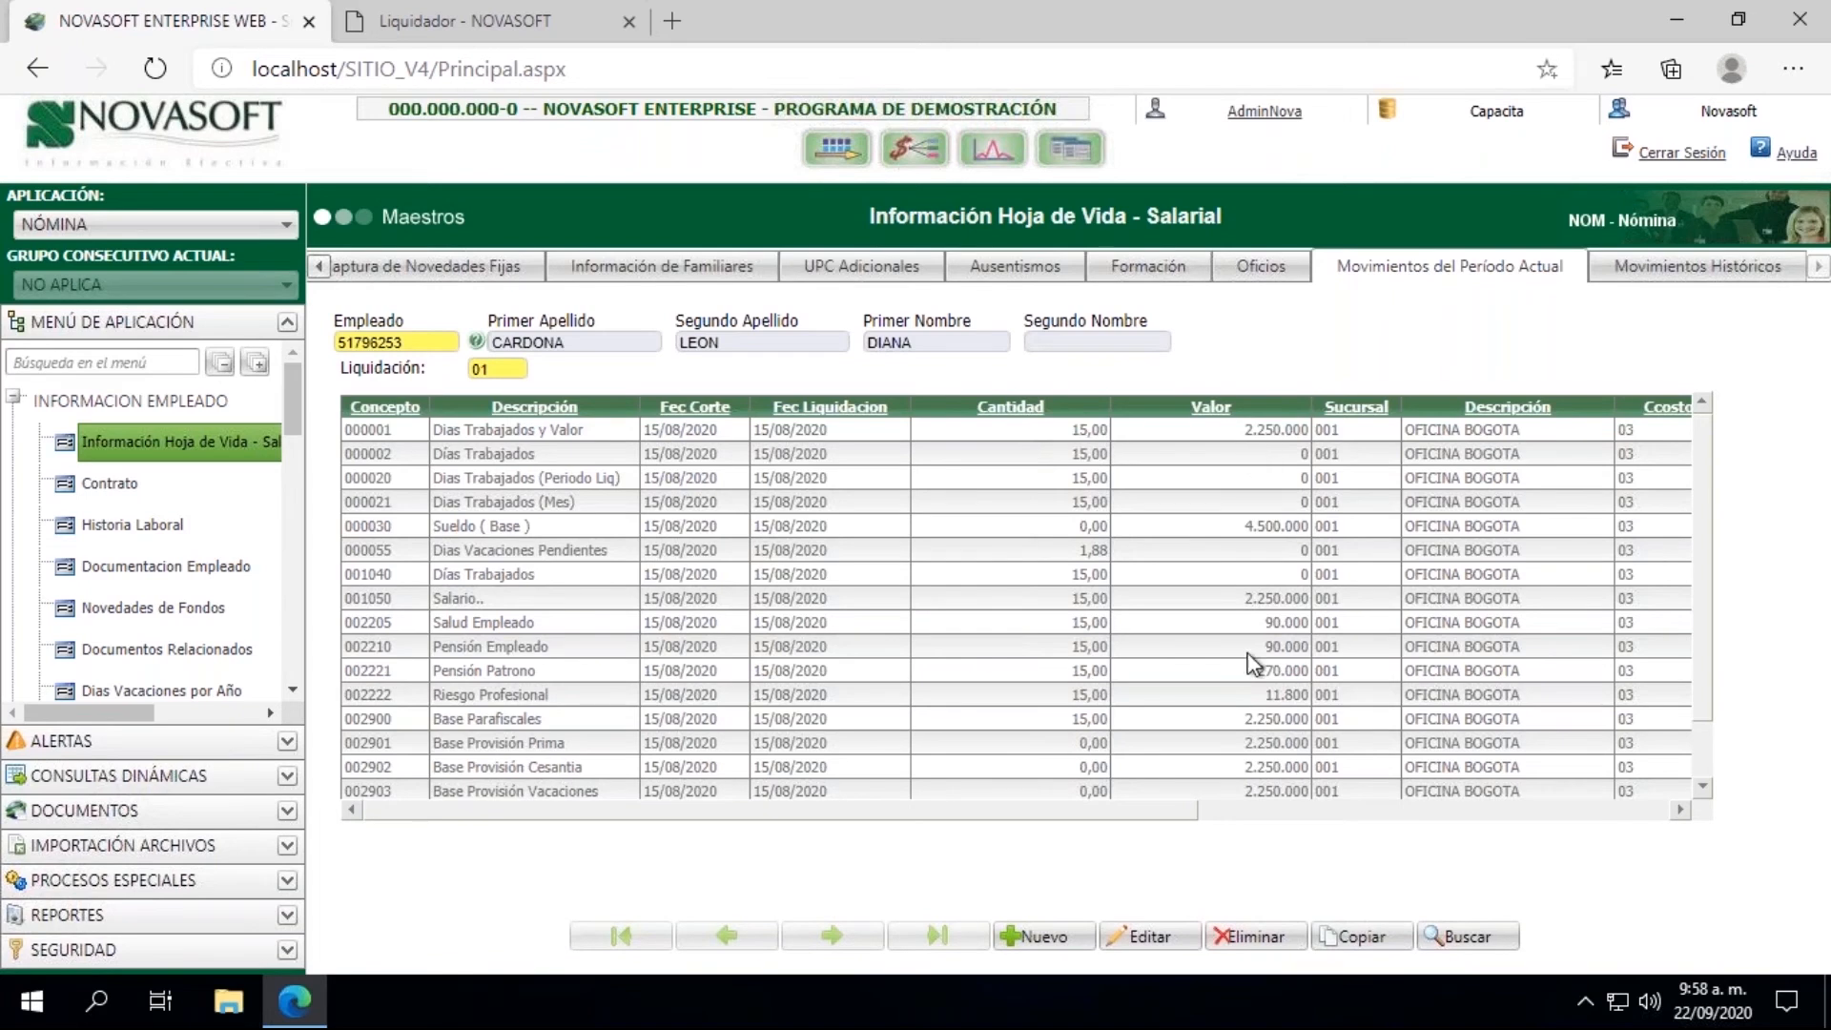
{"action": "scroll", "coordinate": [1703, 546], "scroll_direction": "down", "scroll_amount": 2}
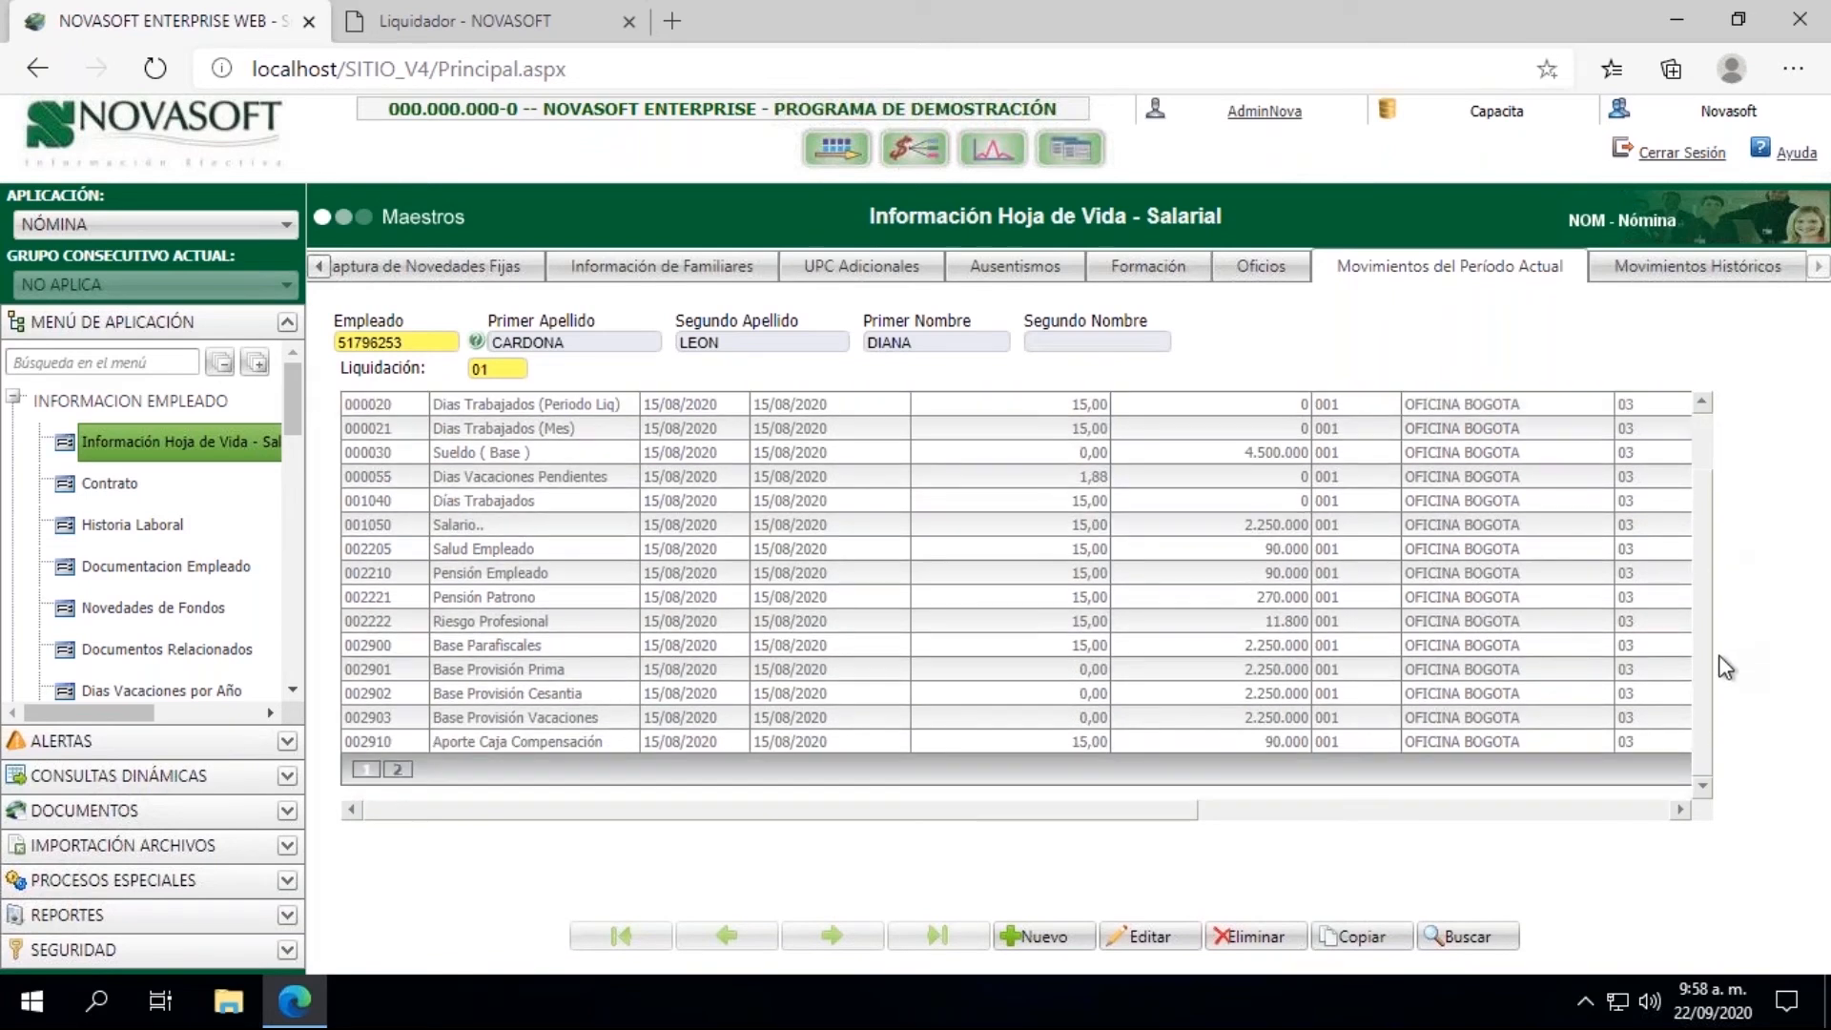
{"action": "left_click", "coordinate": [397, 768]}
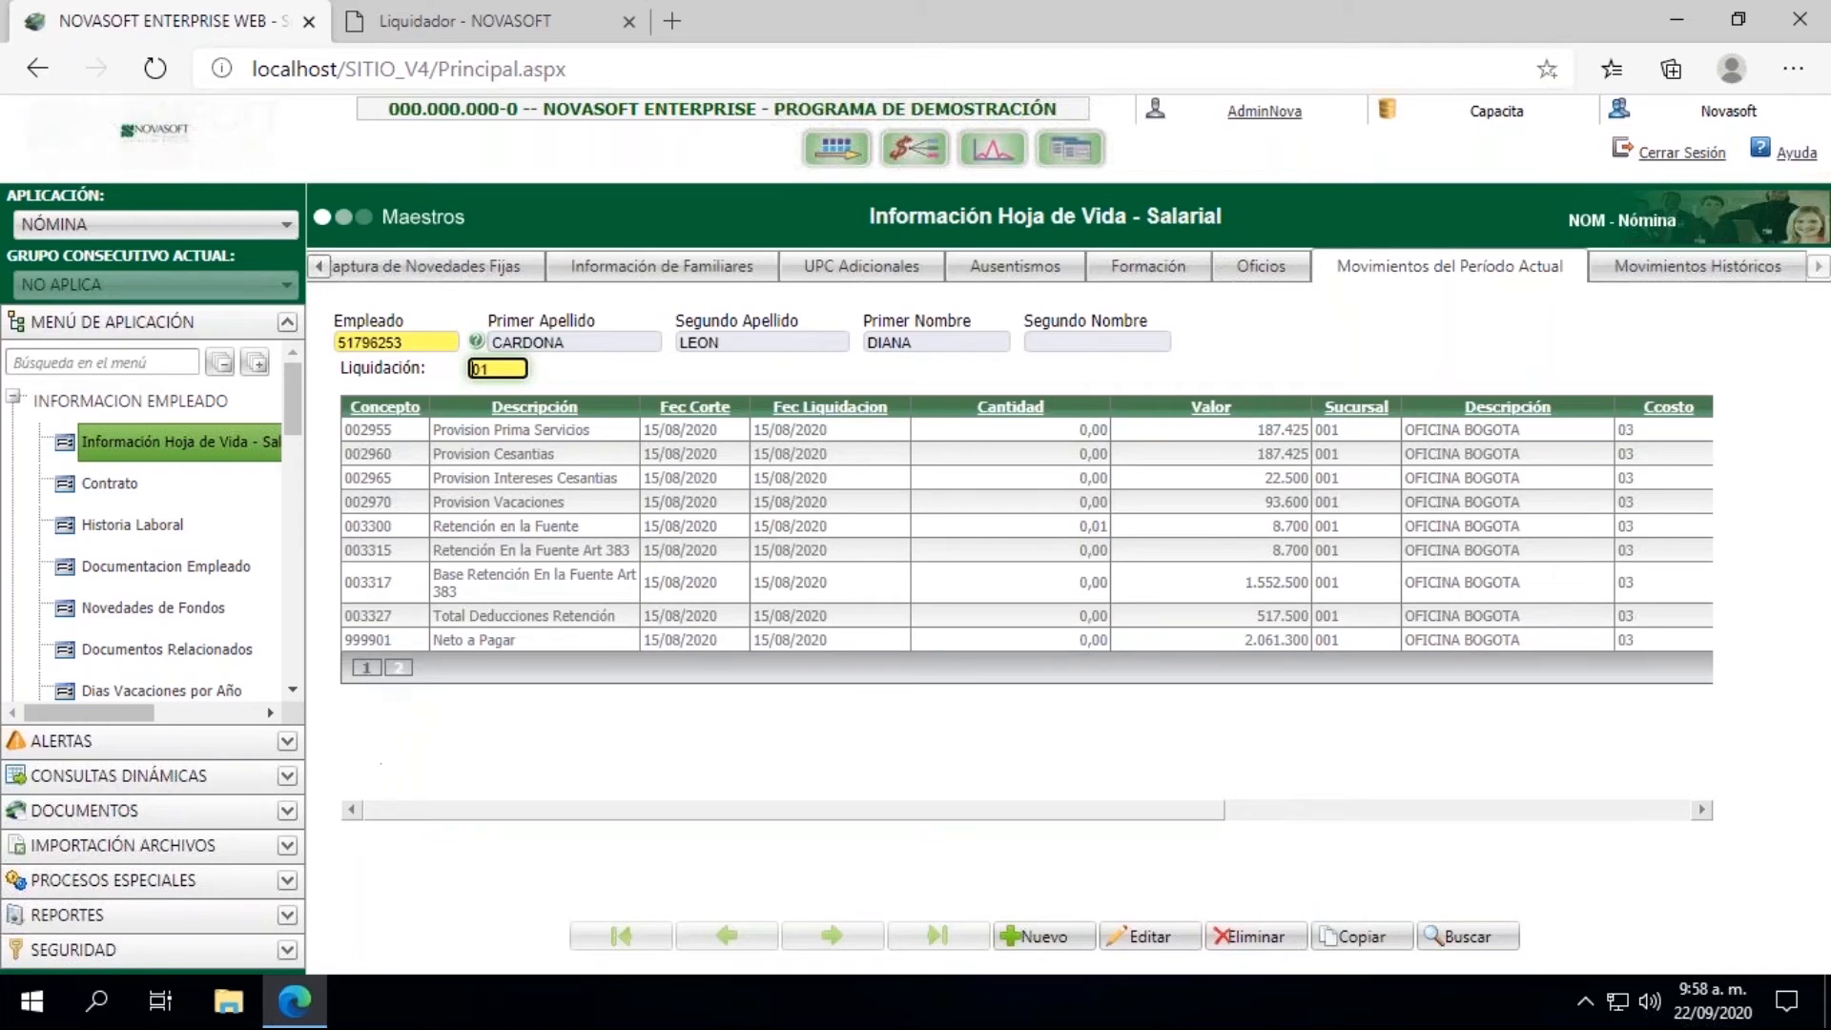
Step: Collapse the INFORMACION EMPLEADO group and open the Cierre process under LIQUIDACION
{"action": "left_click", "coordinate": [31, 395]}
{"action": "double_click", "coordinate": [381, 342]}
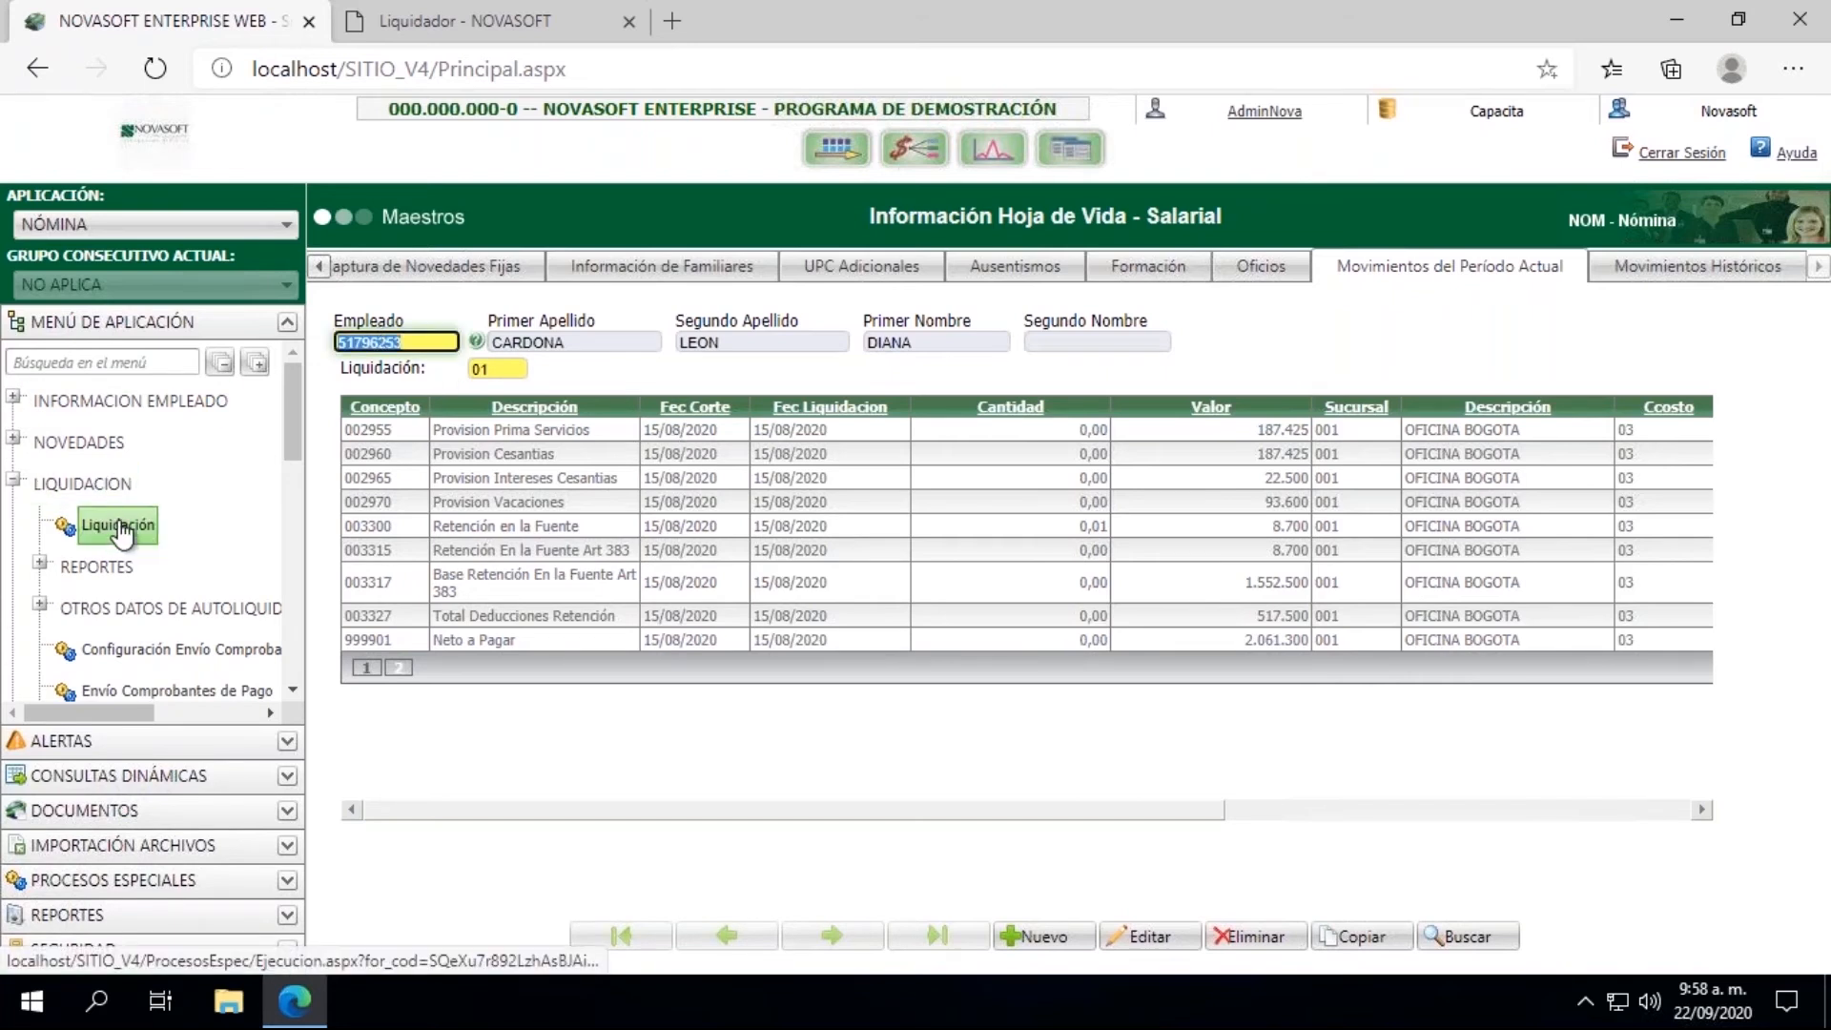
{"action": "left_click", "coordinate": [293, 691]}
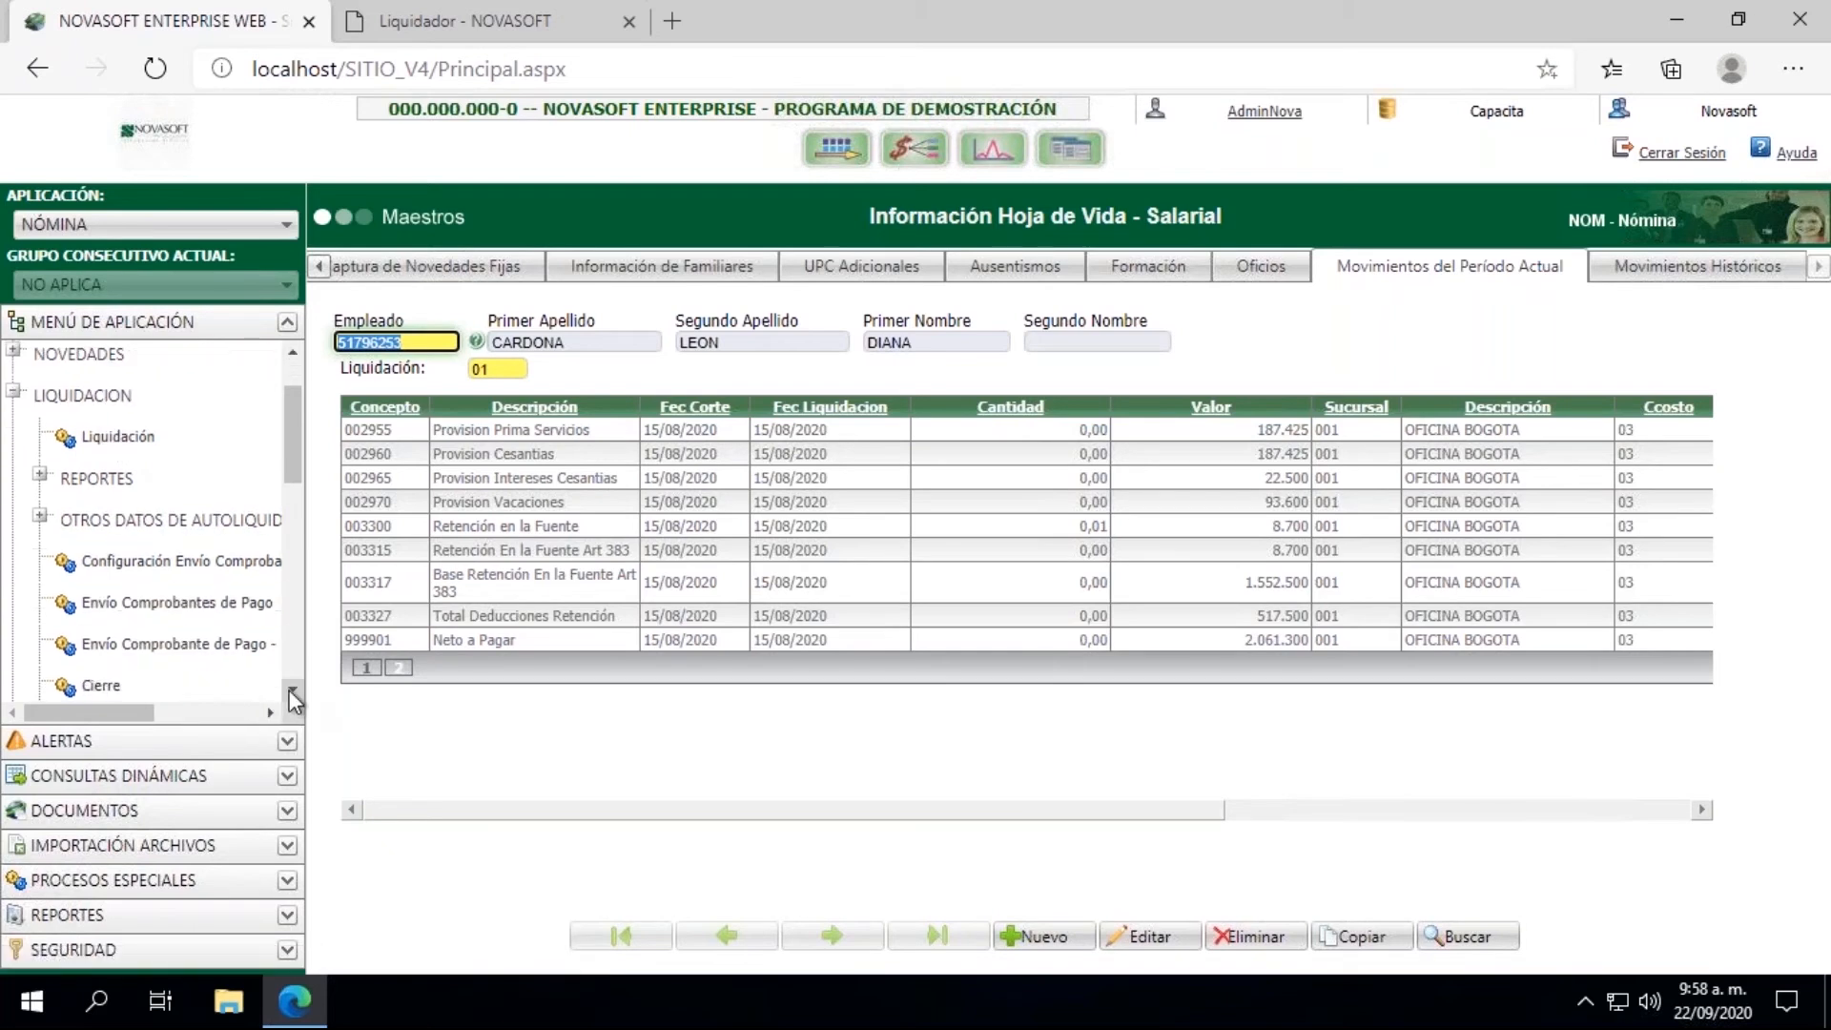
{"action": "left_click", "coordinate": [293, 701]}
{"action": "left_click", "coordinate": [95, 644]}
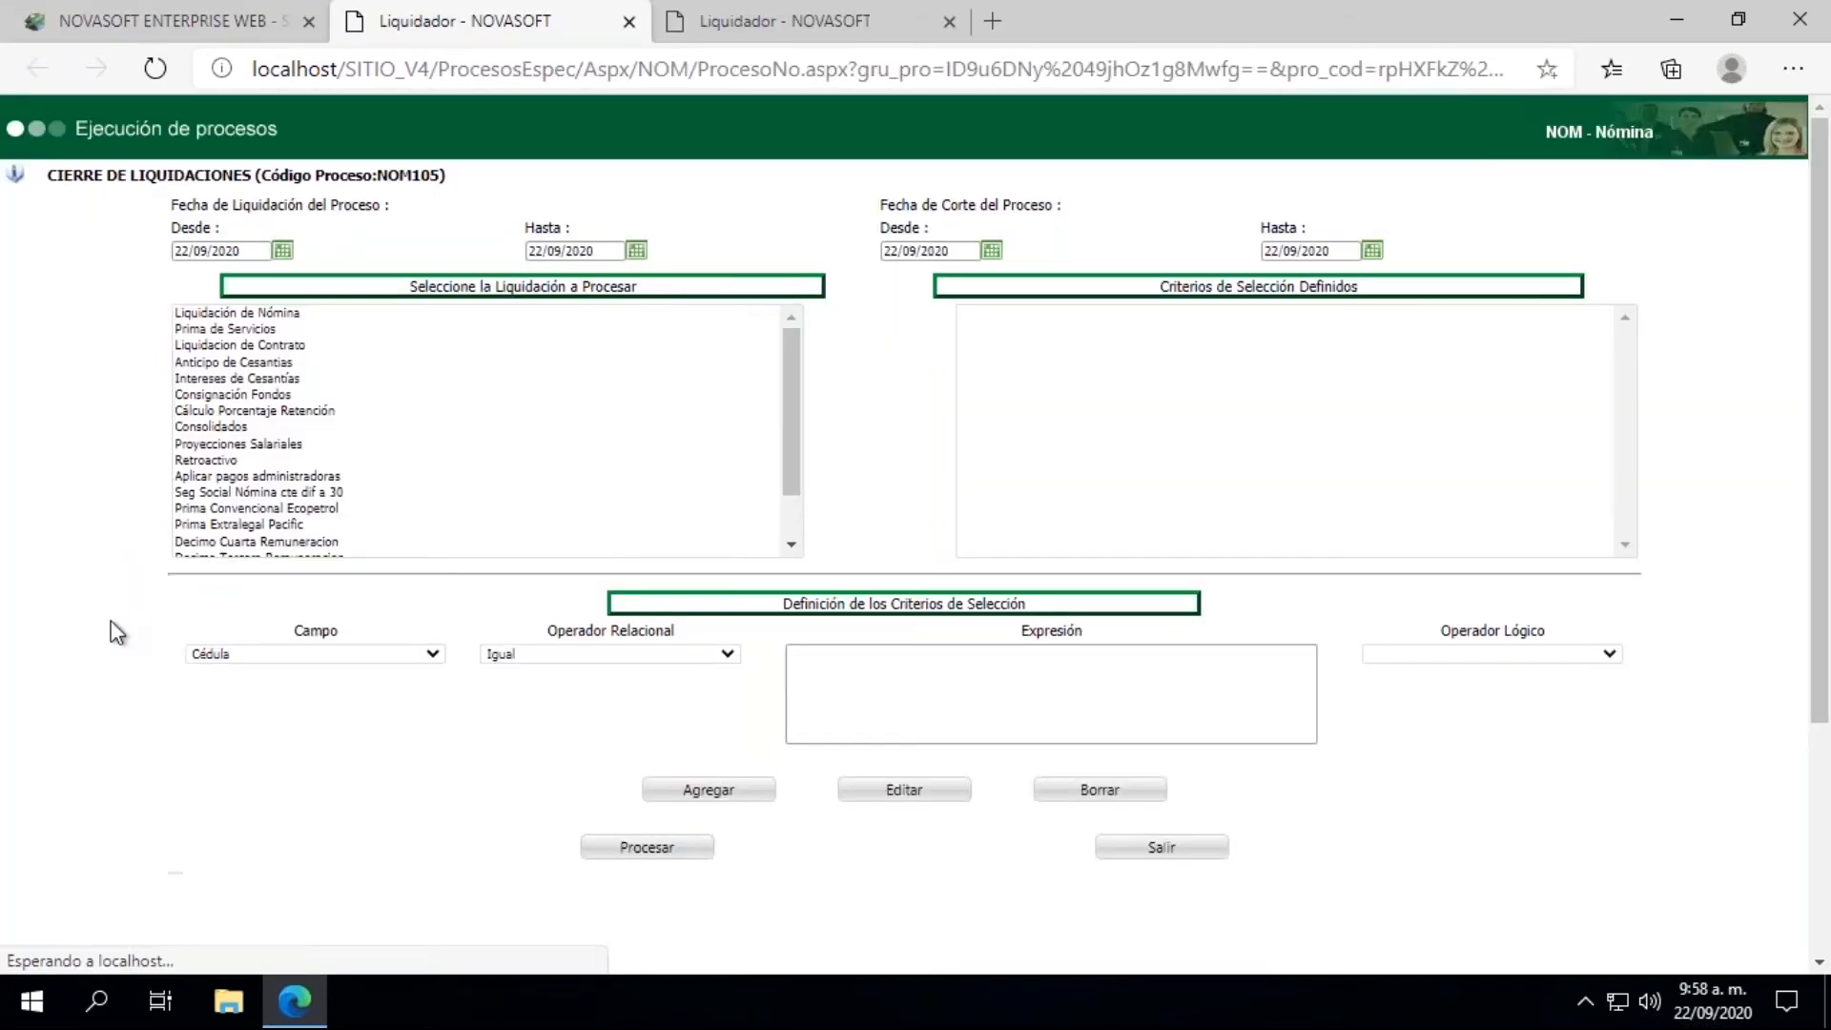
Step: Set both the Desde and Hasta dates of Fecha de Liquidación del Proceso to 15/08/2020
{"action": "left_click", "coordinate": [283, 250]}
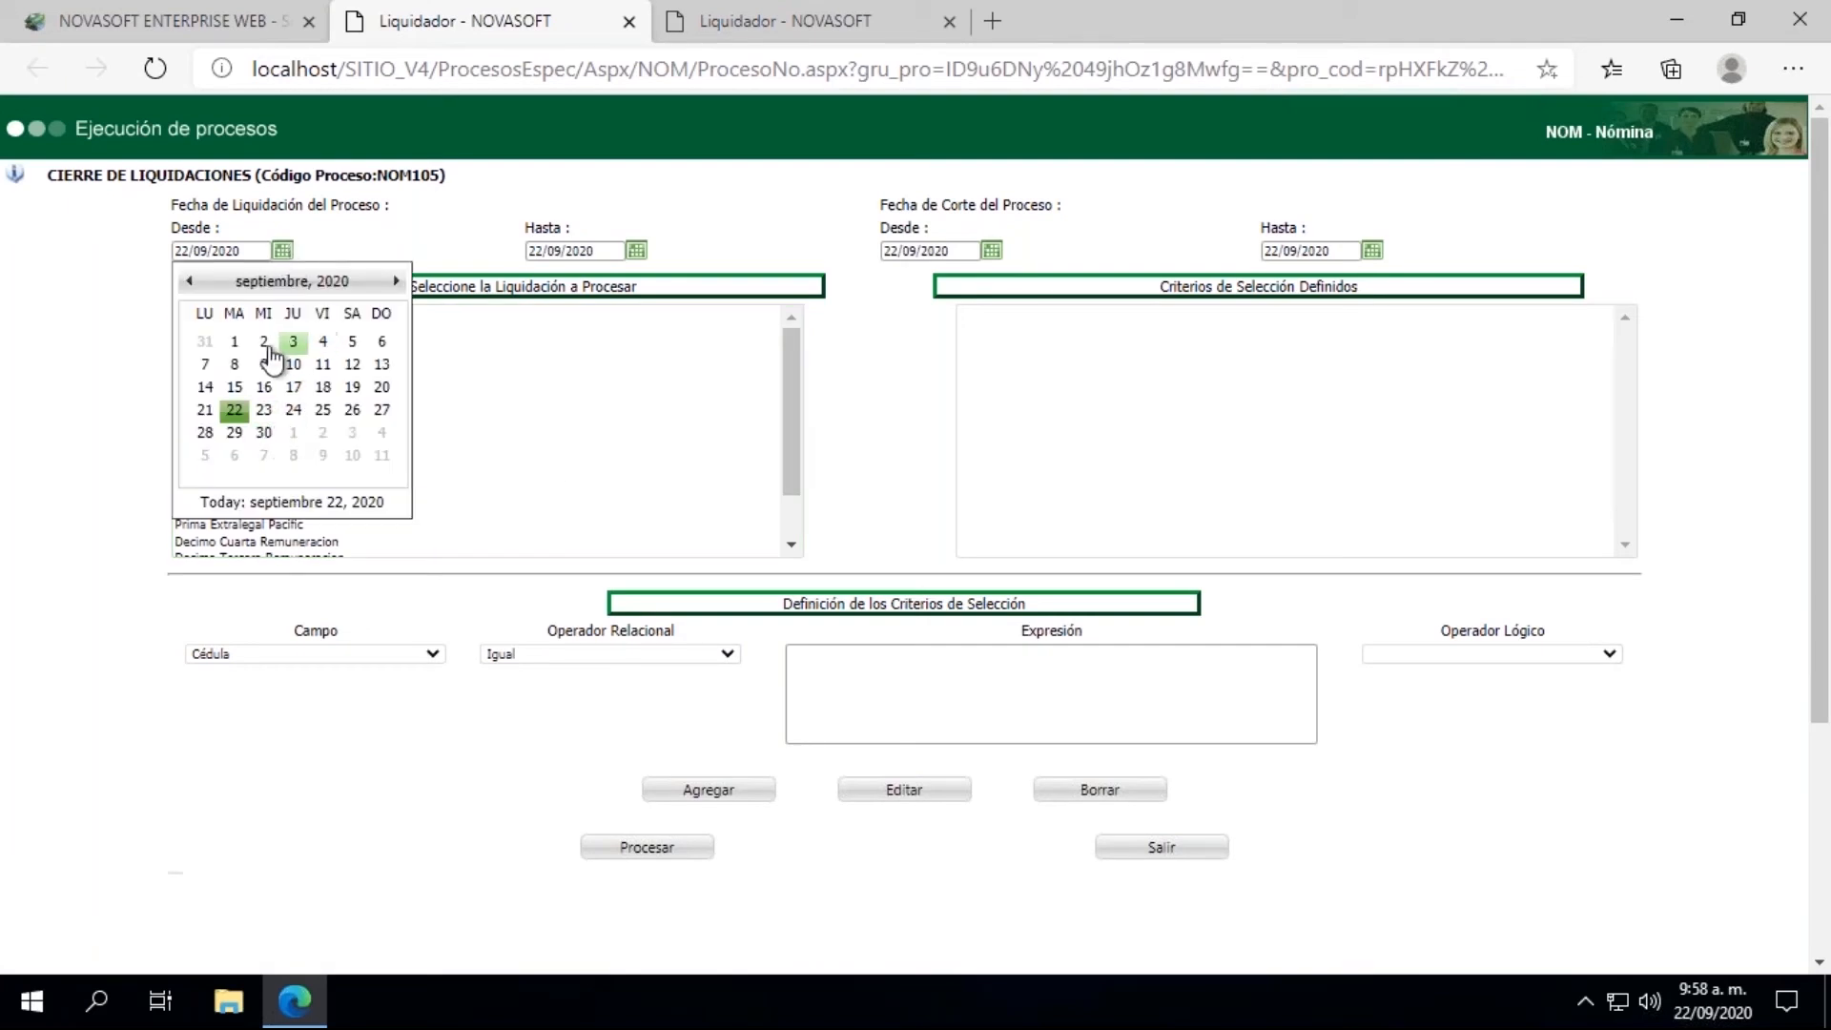
{"action": "left_click", "coordinate": [188, 280]}
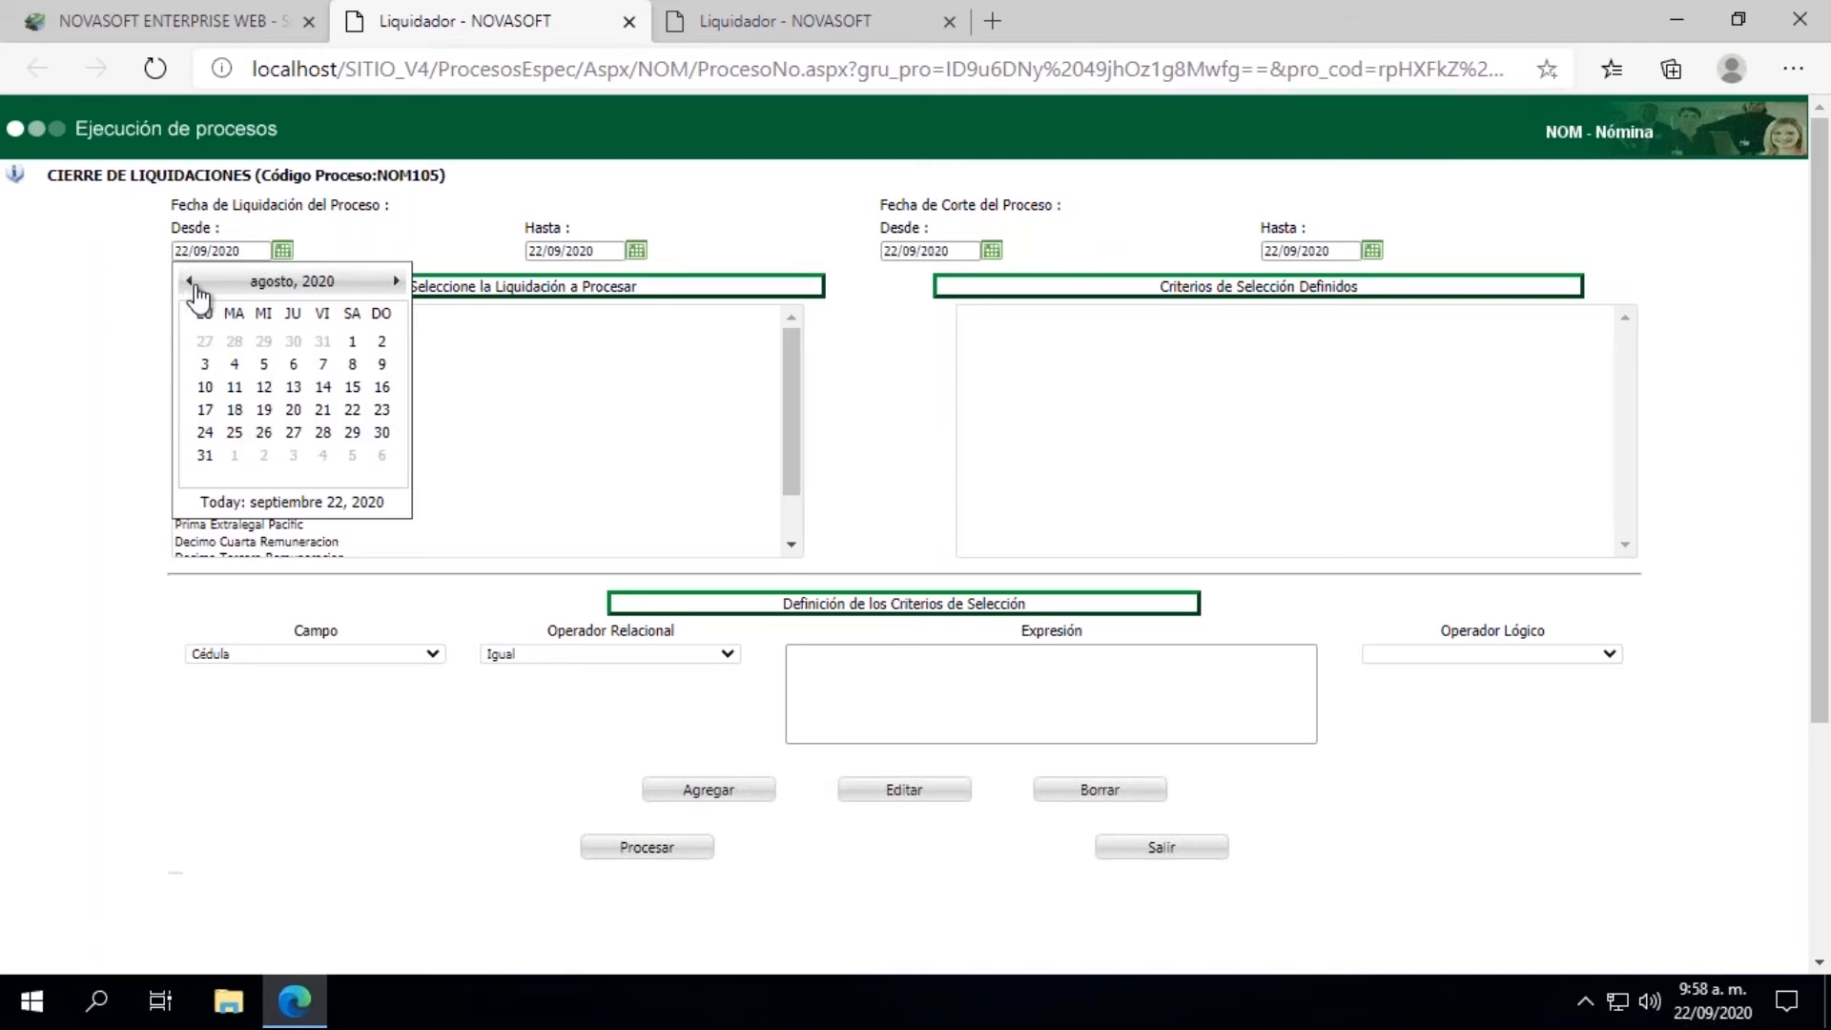
{"action": "left_click", "coordinate": [355, 395]}
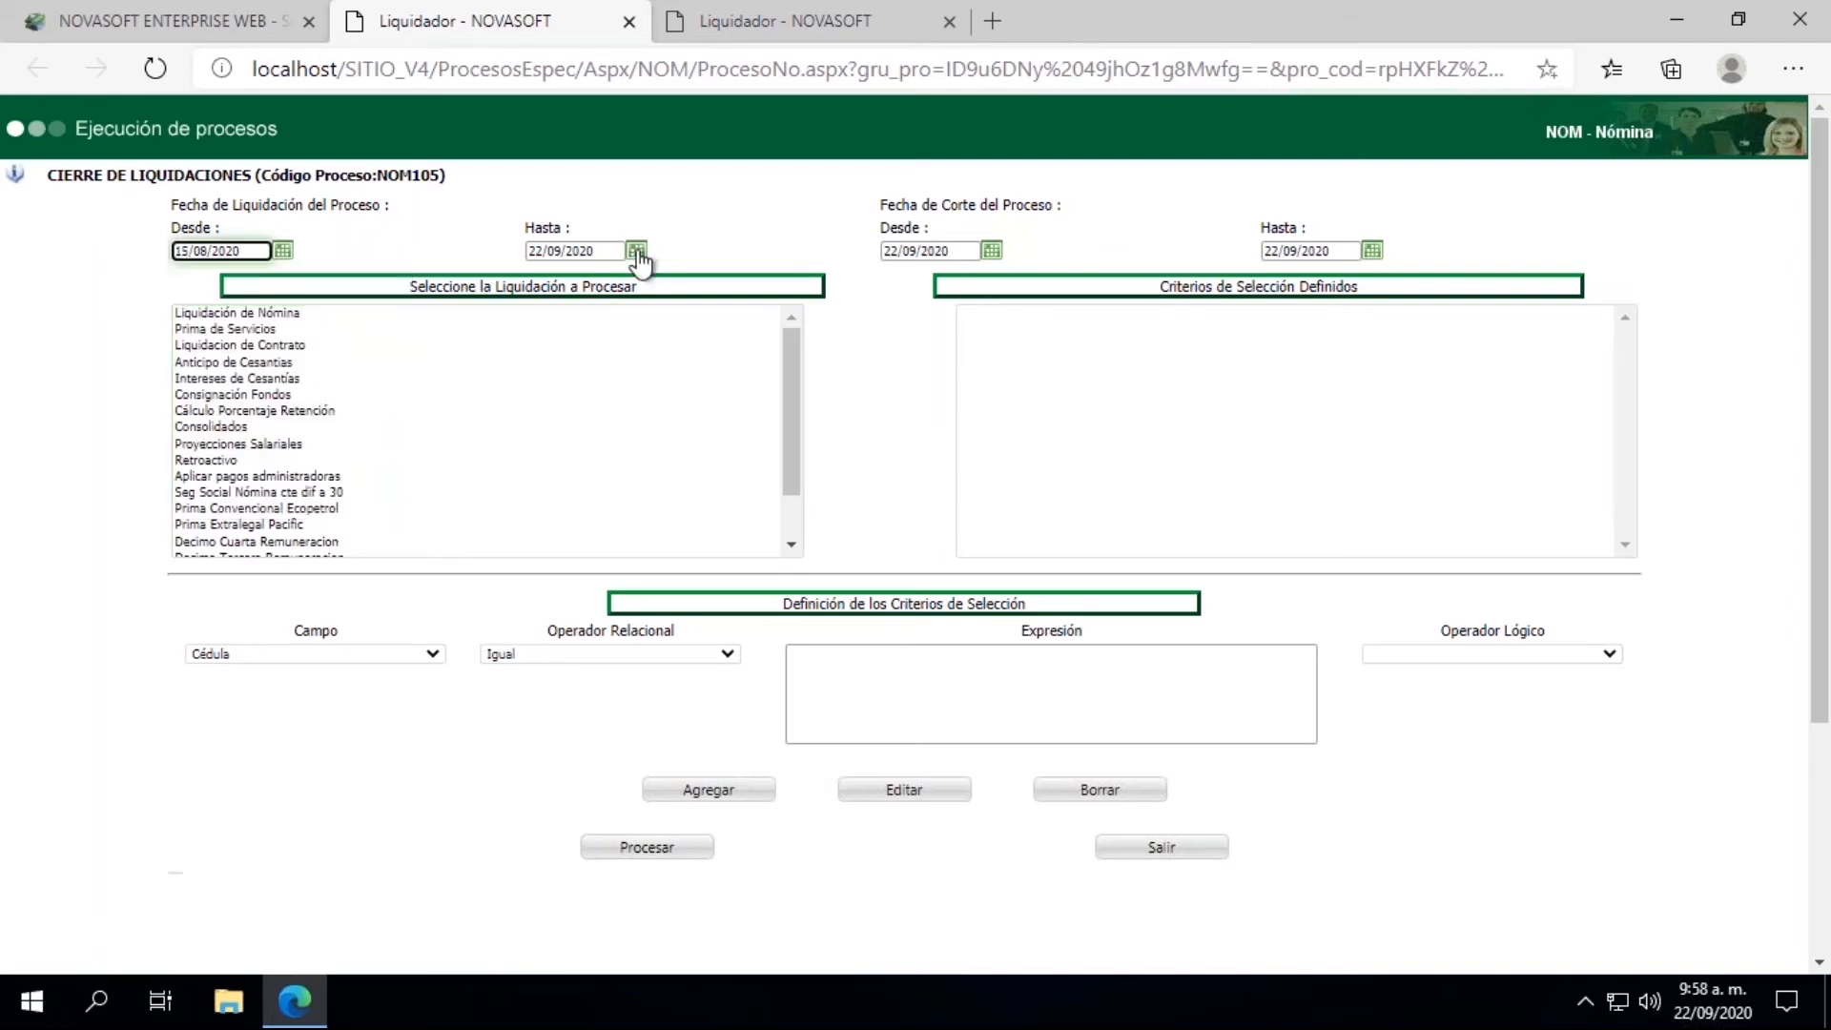
{"action": "left_click_drag", "start_coordinate": [253, 252], "coordinate": [111, 258]}
{"action": "key", "text": "ctrl+c"}
{"action": "key", "text": "Tab"}
{"action": "key", "text": "ctrl+v"}
{"action": "key", "text": "Tab"}
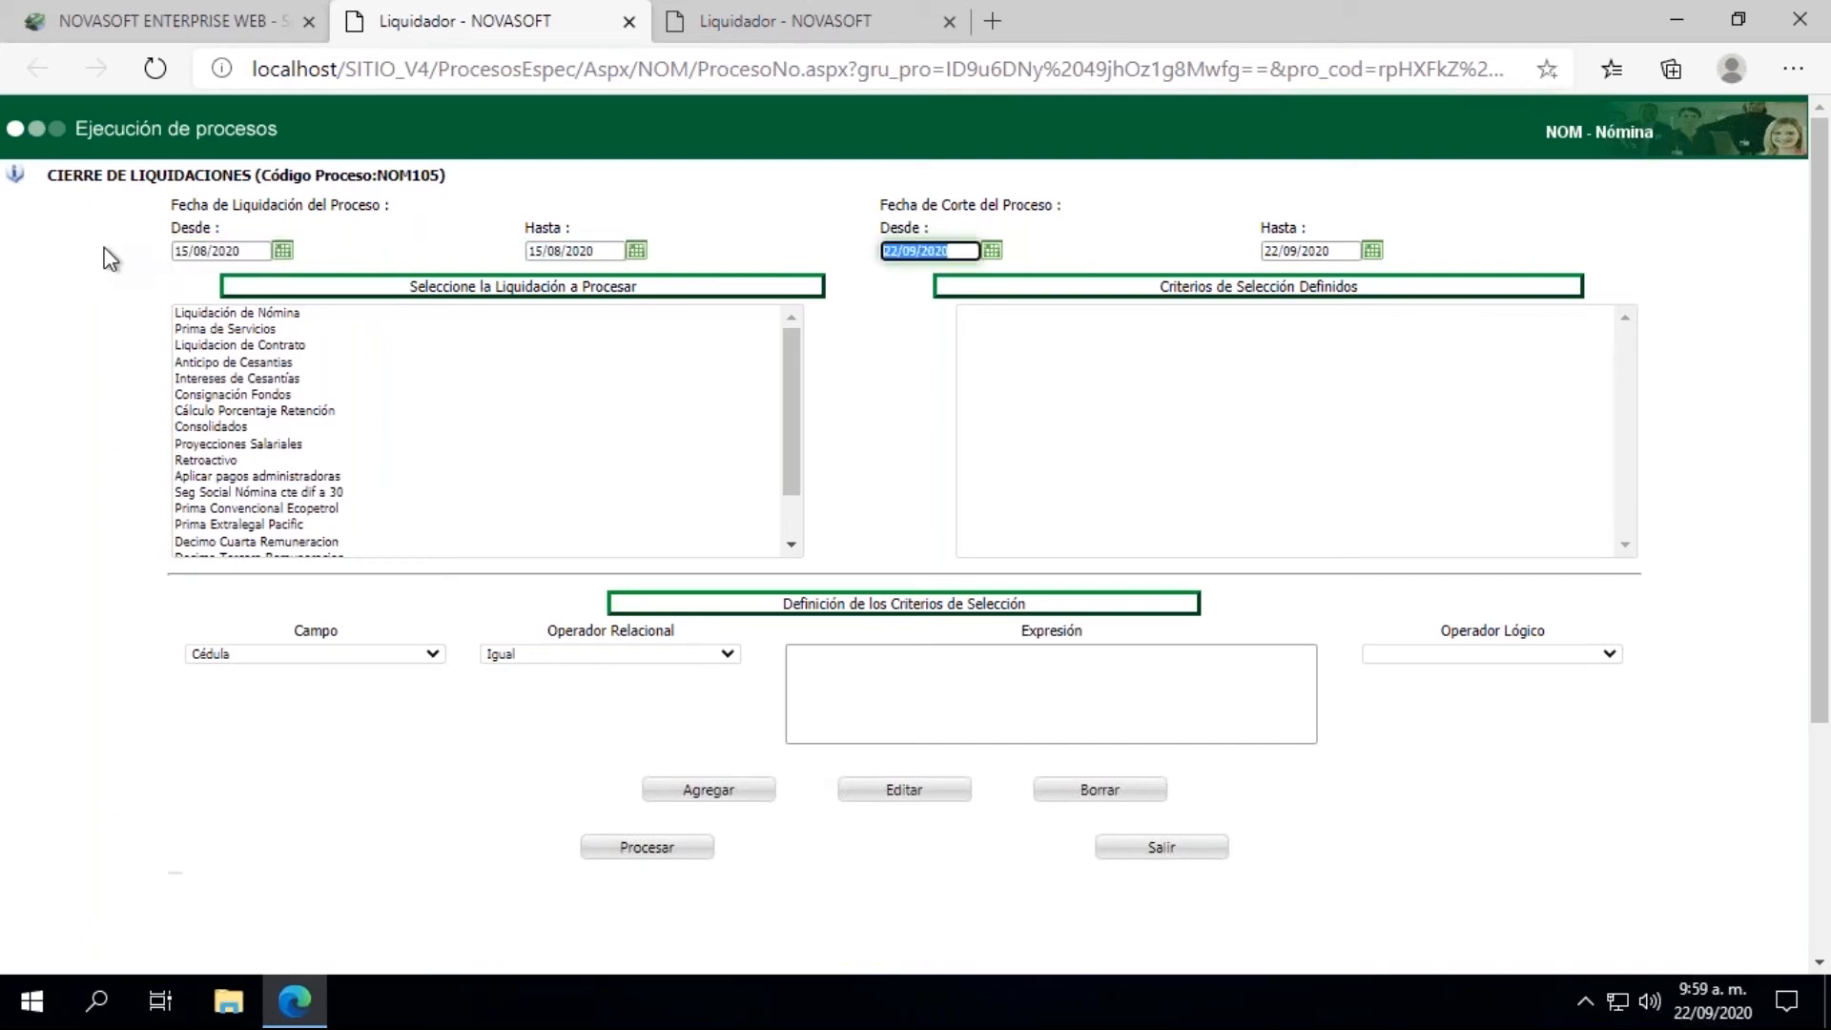
Step: Set both Fecha de Corte del Proceso dates to 15/08/2020 and choose Liquidación de Nómina as the liquidation to close
{"action": "key", "text": "ctrl+v"}
{"action": "key", "text": "Tab"}
{"action": "key", "text": "ctrl+v"}
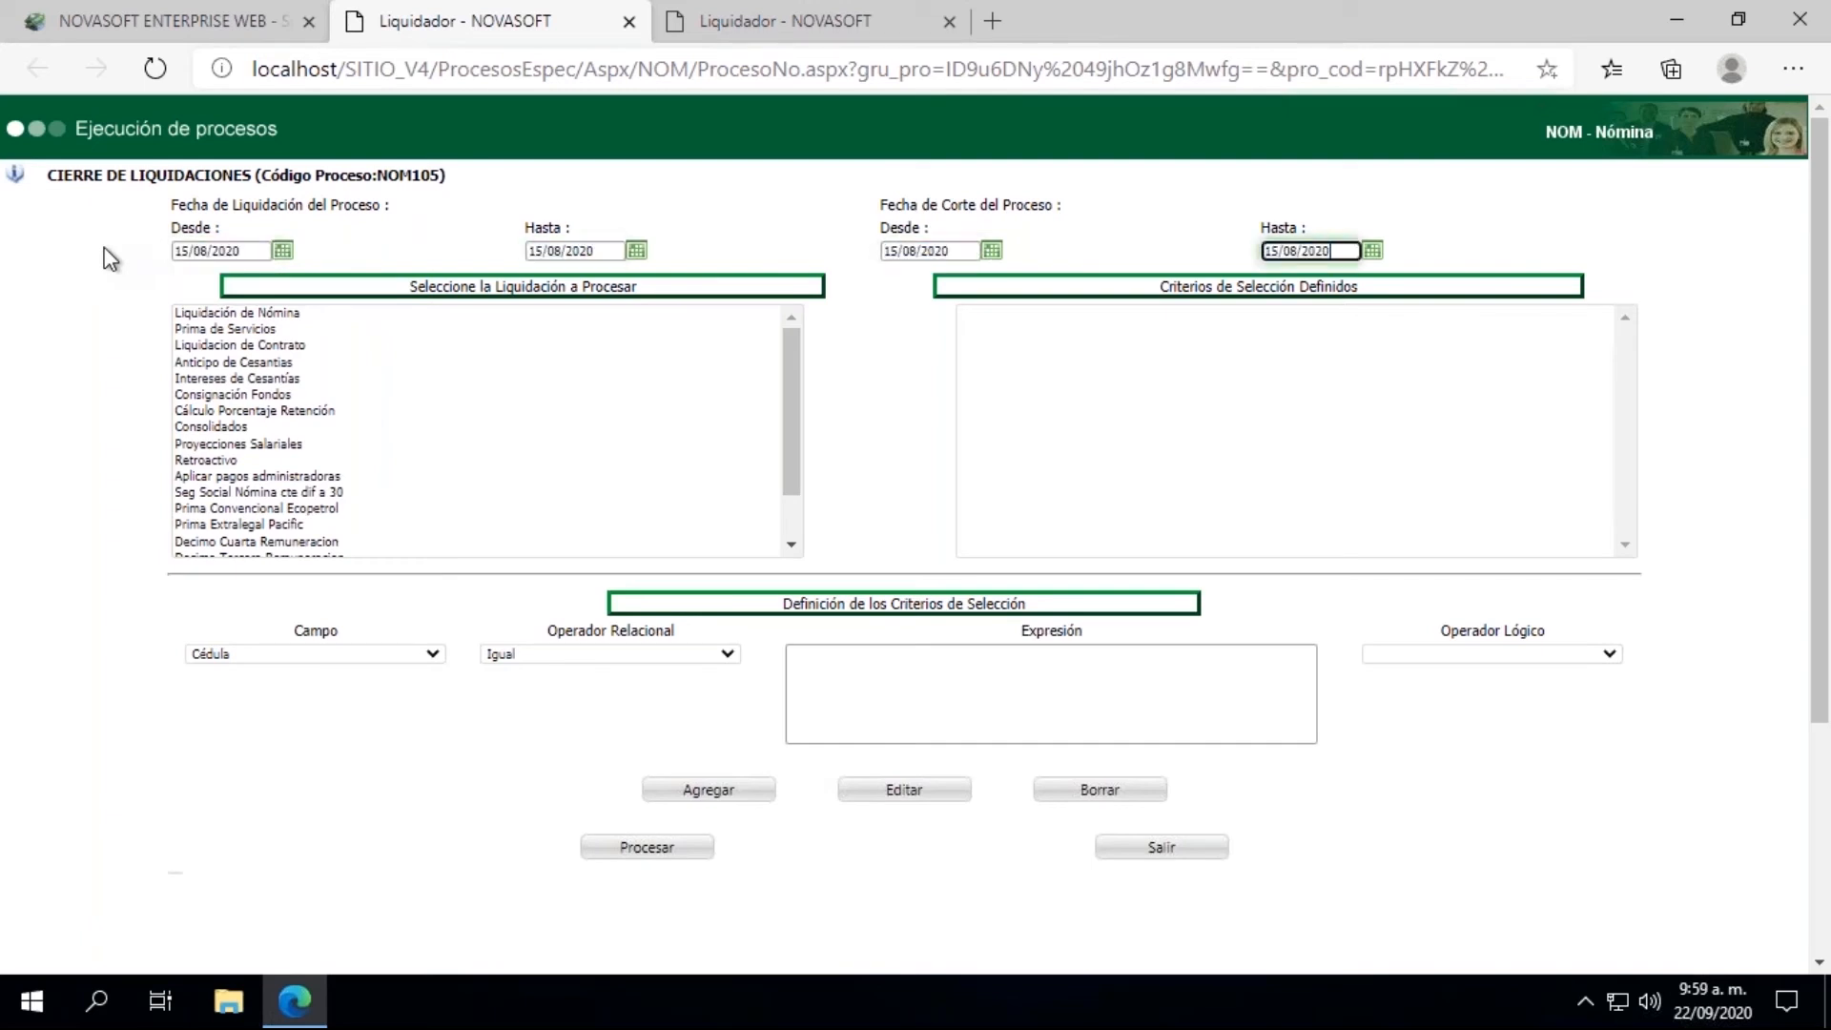
{"action": "left_click", "coordinate": [225, 314]}
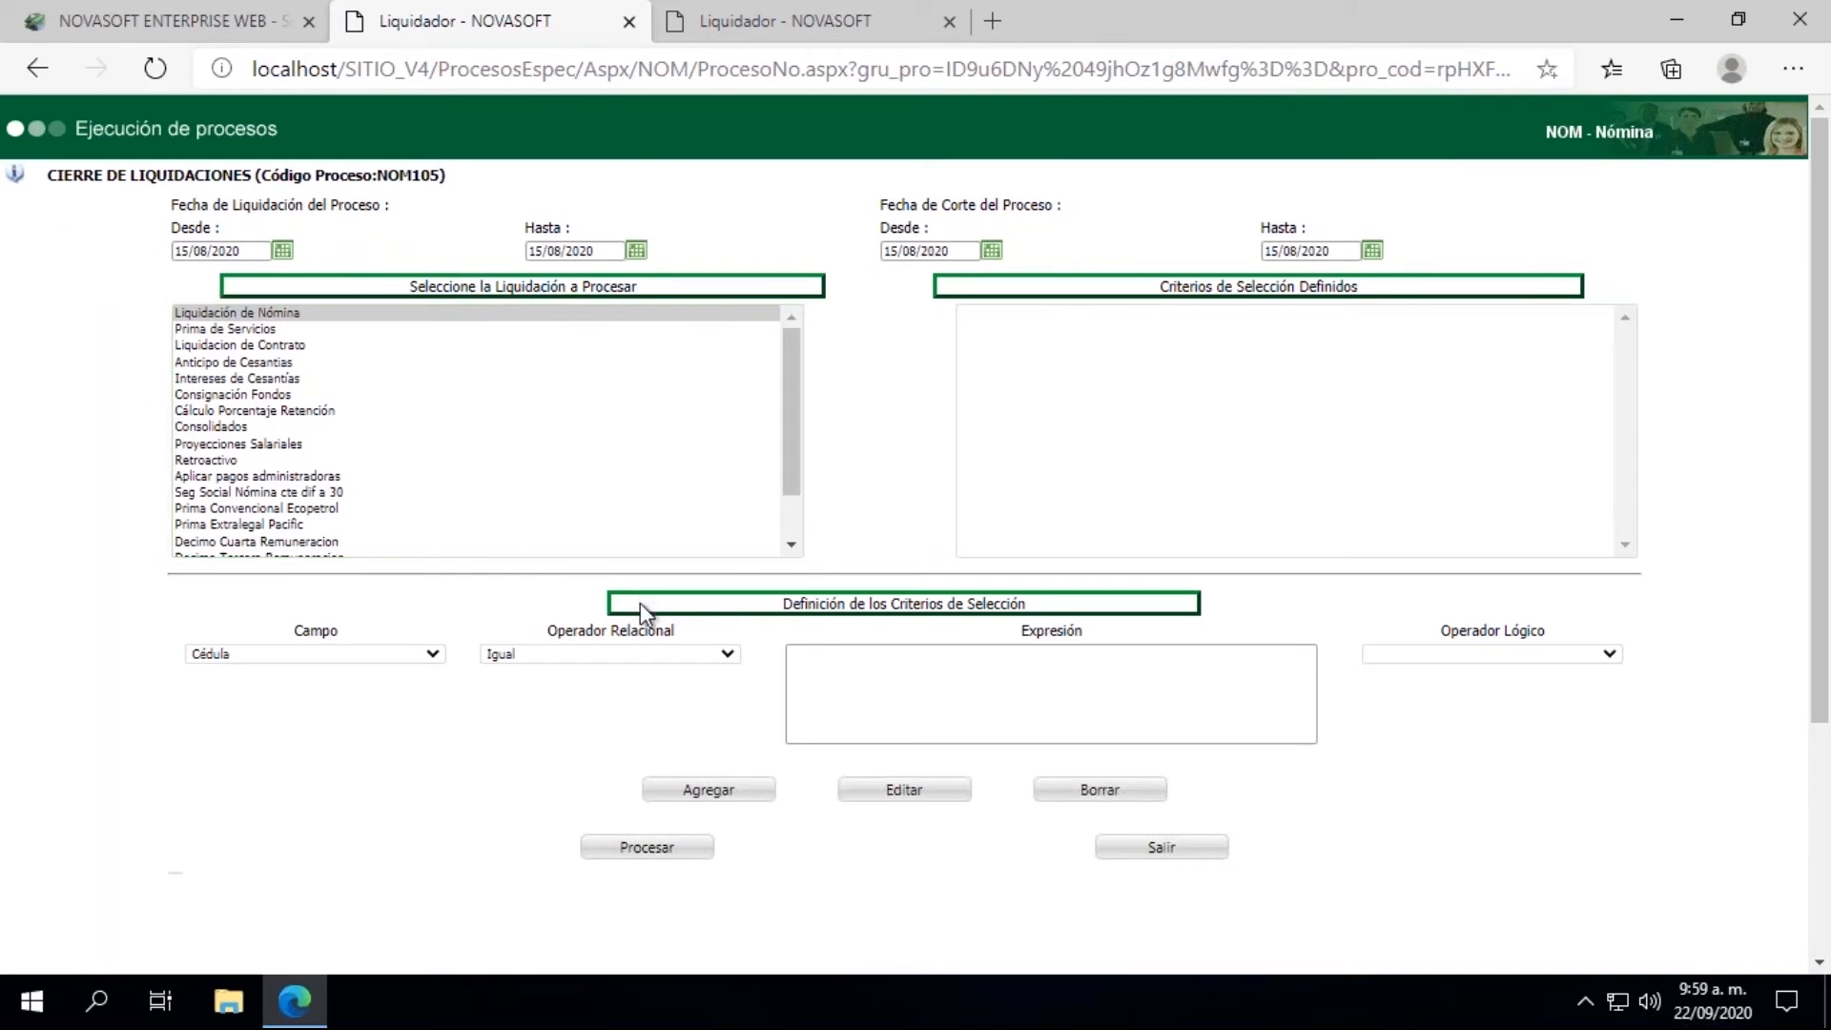
Step: Run the closing process with a criterion of Cédula equal to the employee's ID number, and close the results window
{"action": "left_click", "coordinate": [845, 723]}
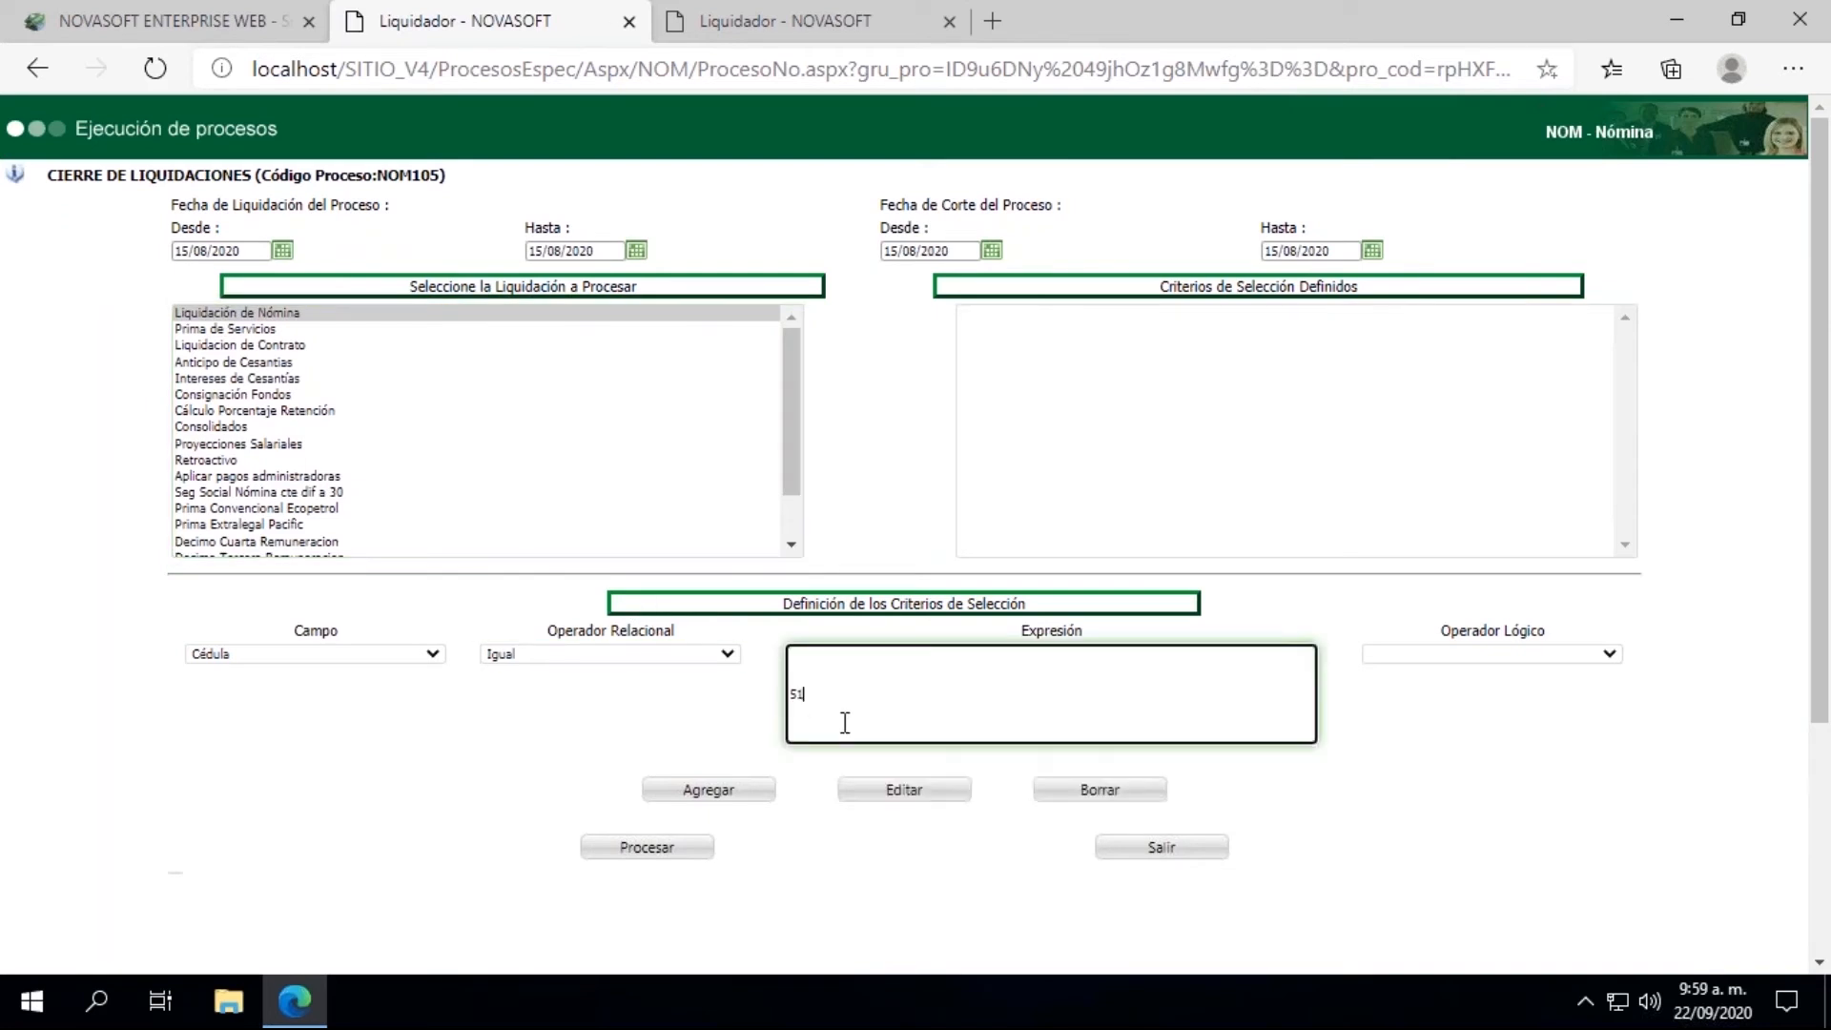
{"action": "left_click", "coordinate": [710, 791]}
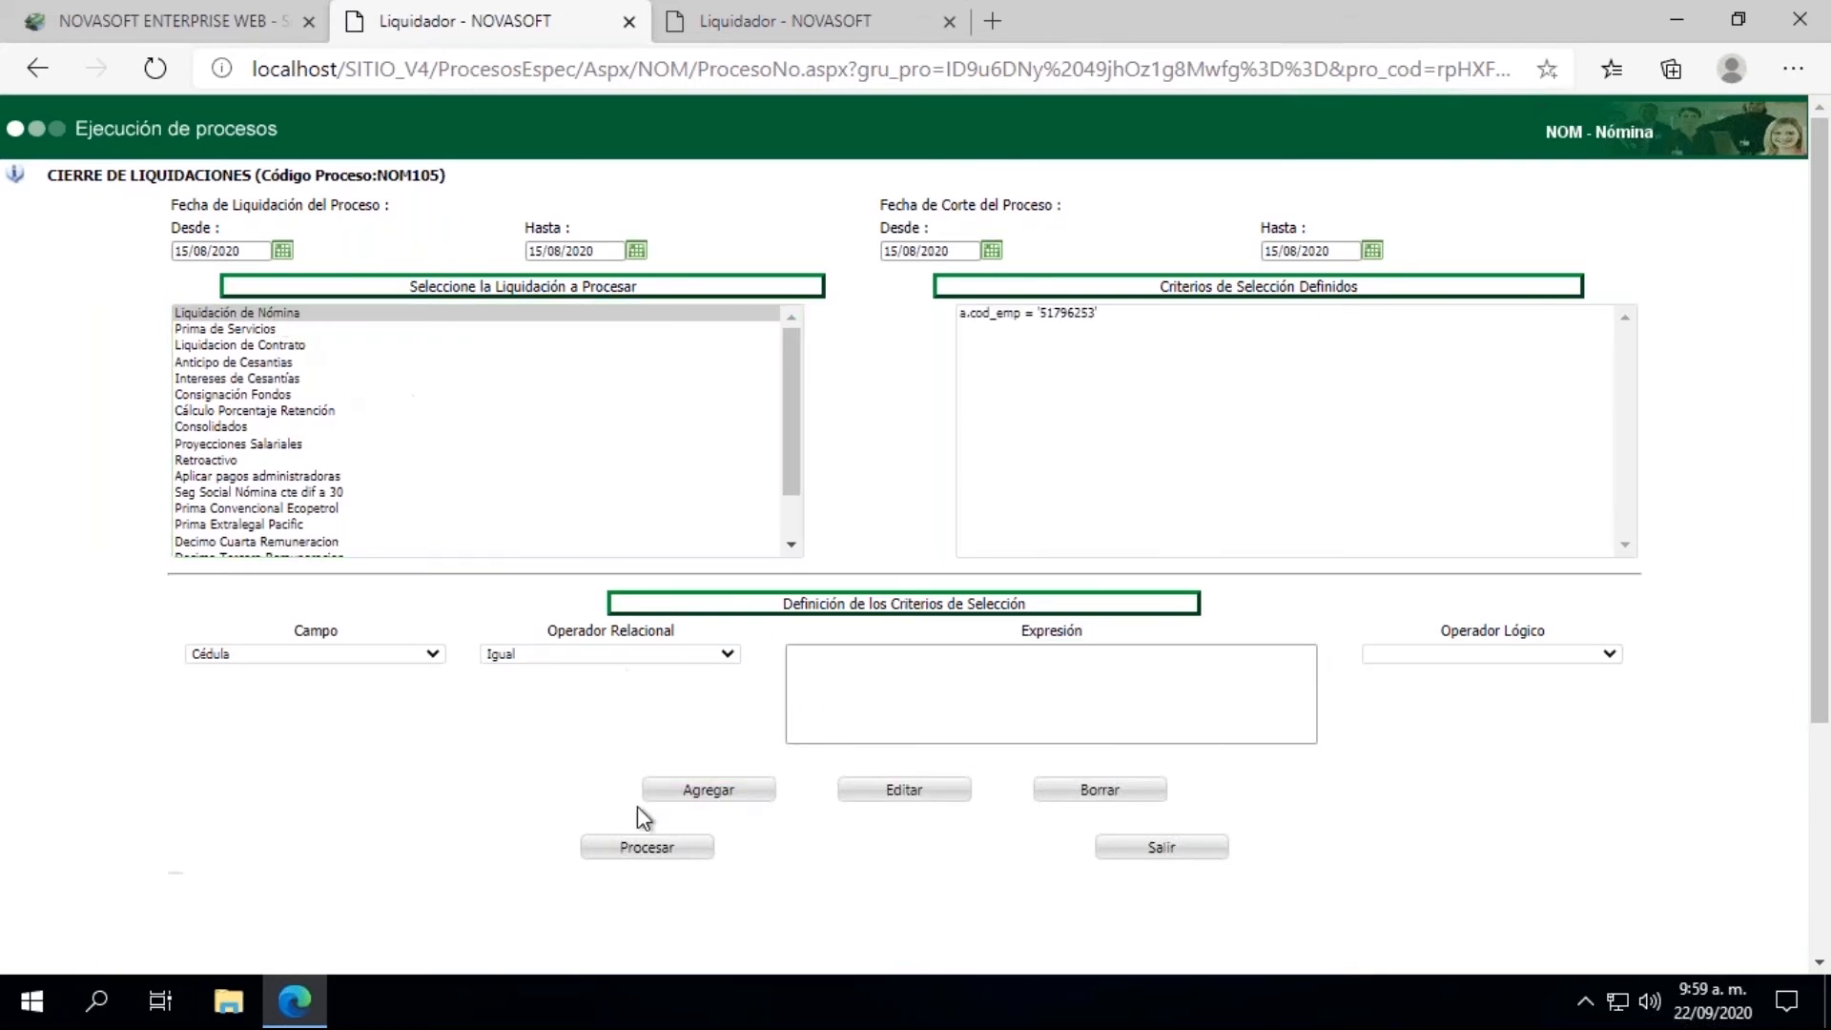
{"action": "left_click", "coordinate": [646, 852]}
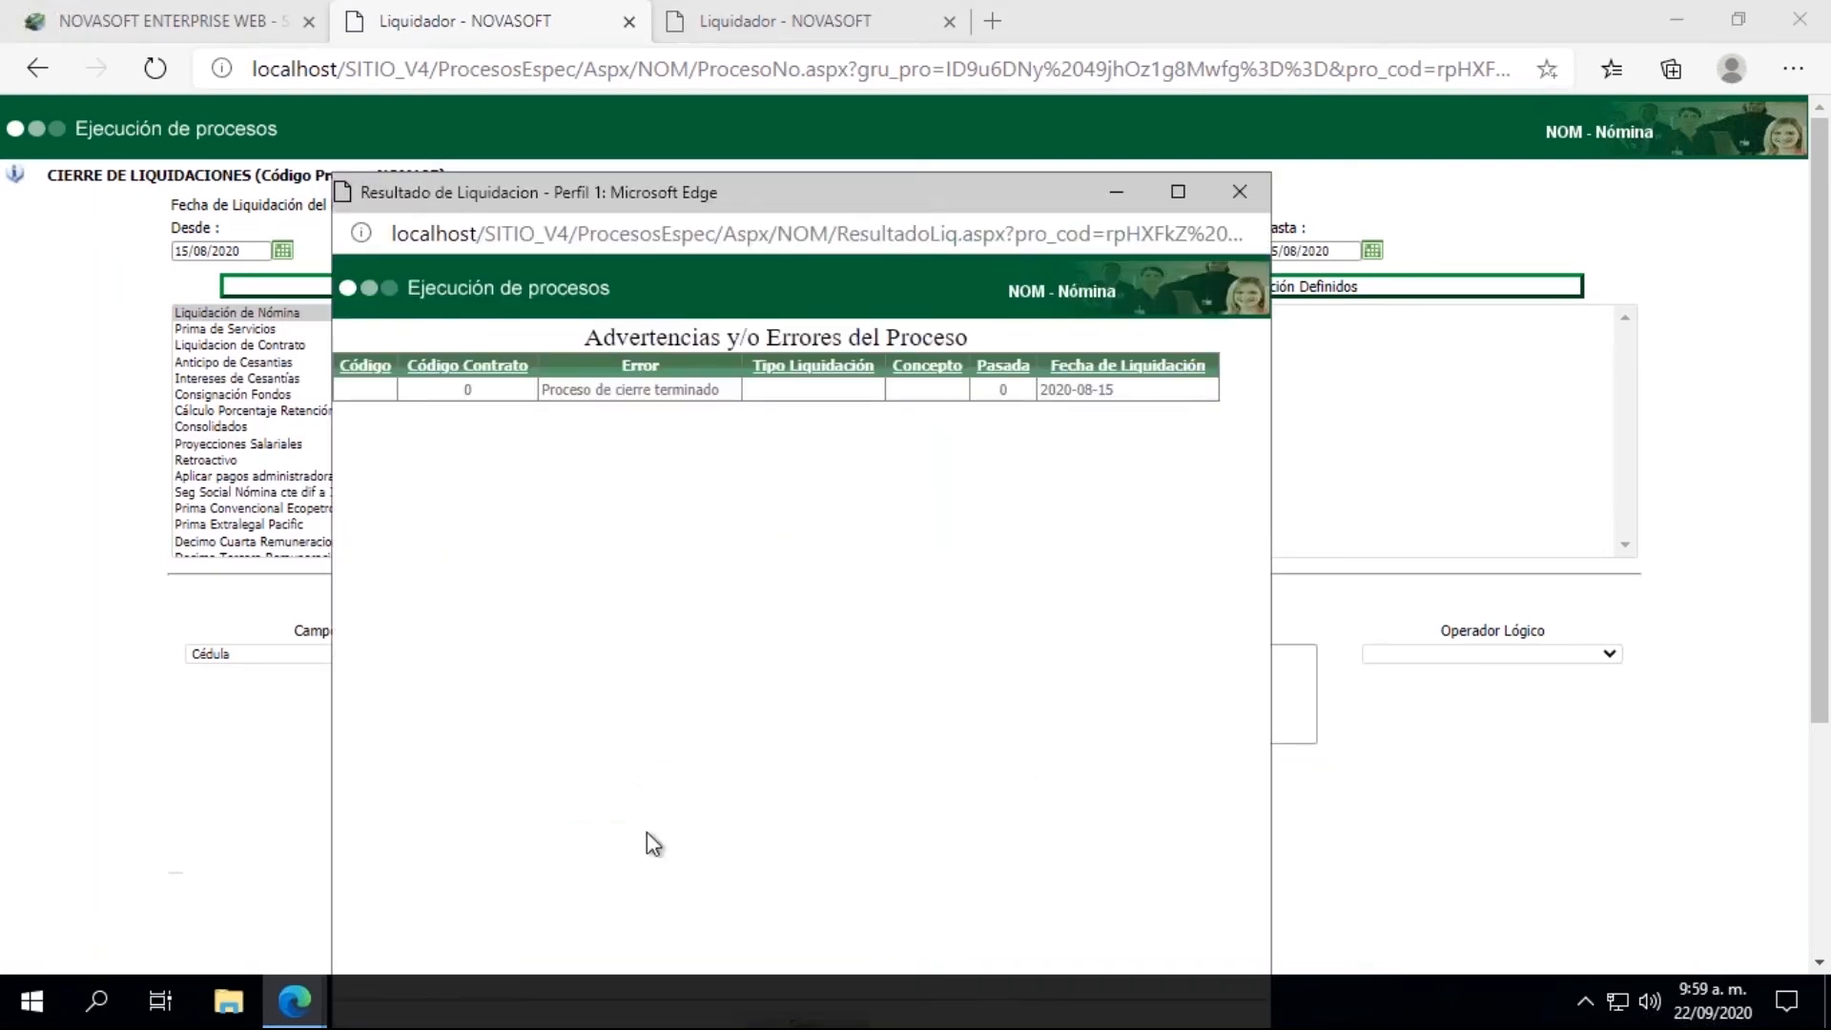
{"action": "left_click", "coordinate": [1239, 193]}
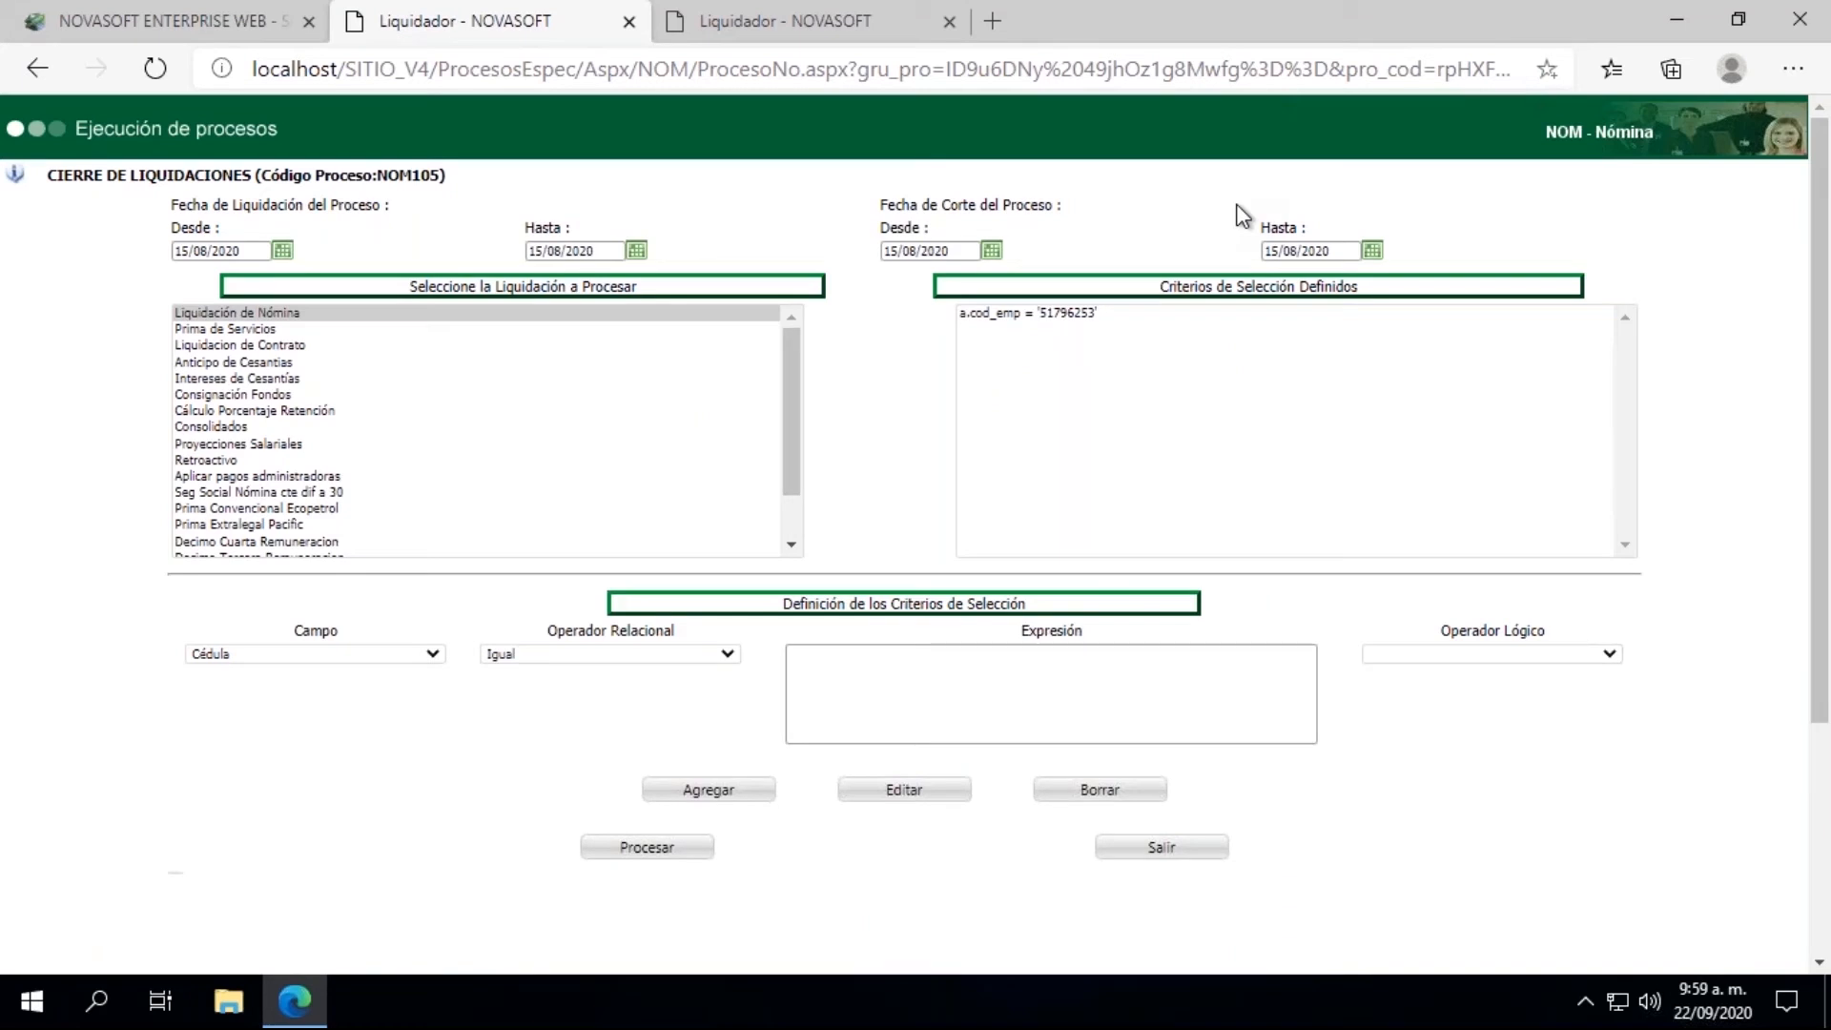
Step: Collapse the LIQUIDACION group on the main page and open Generación Inf. Contable under INTERFACES
{"action": "left_click", "coordinate": [162, 36]}
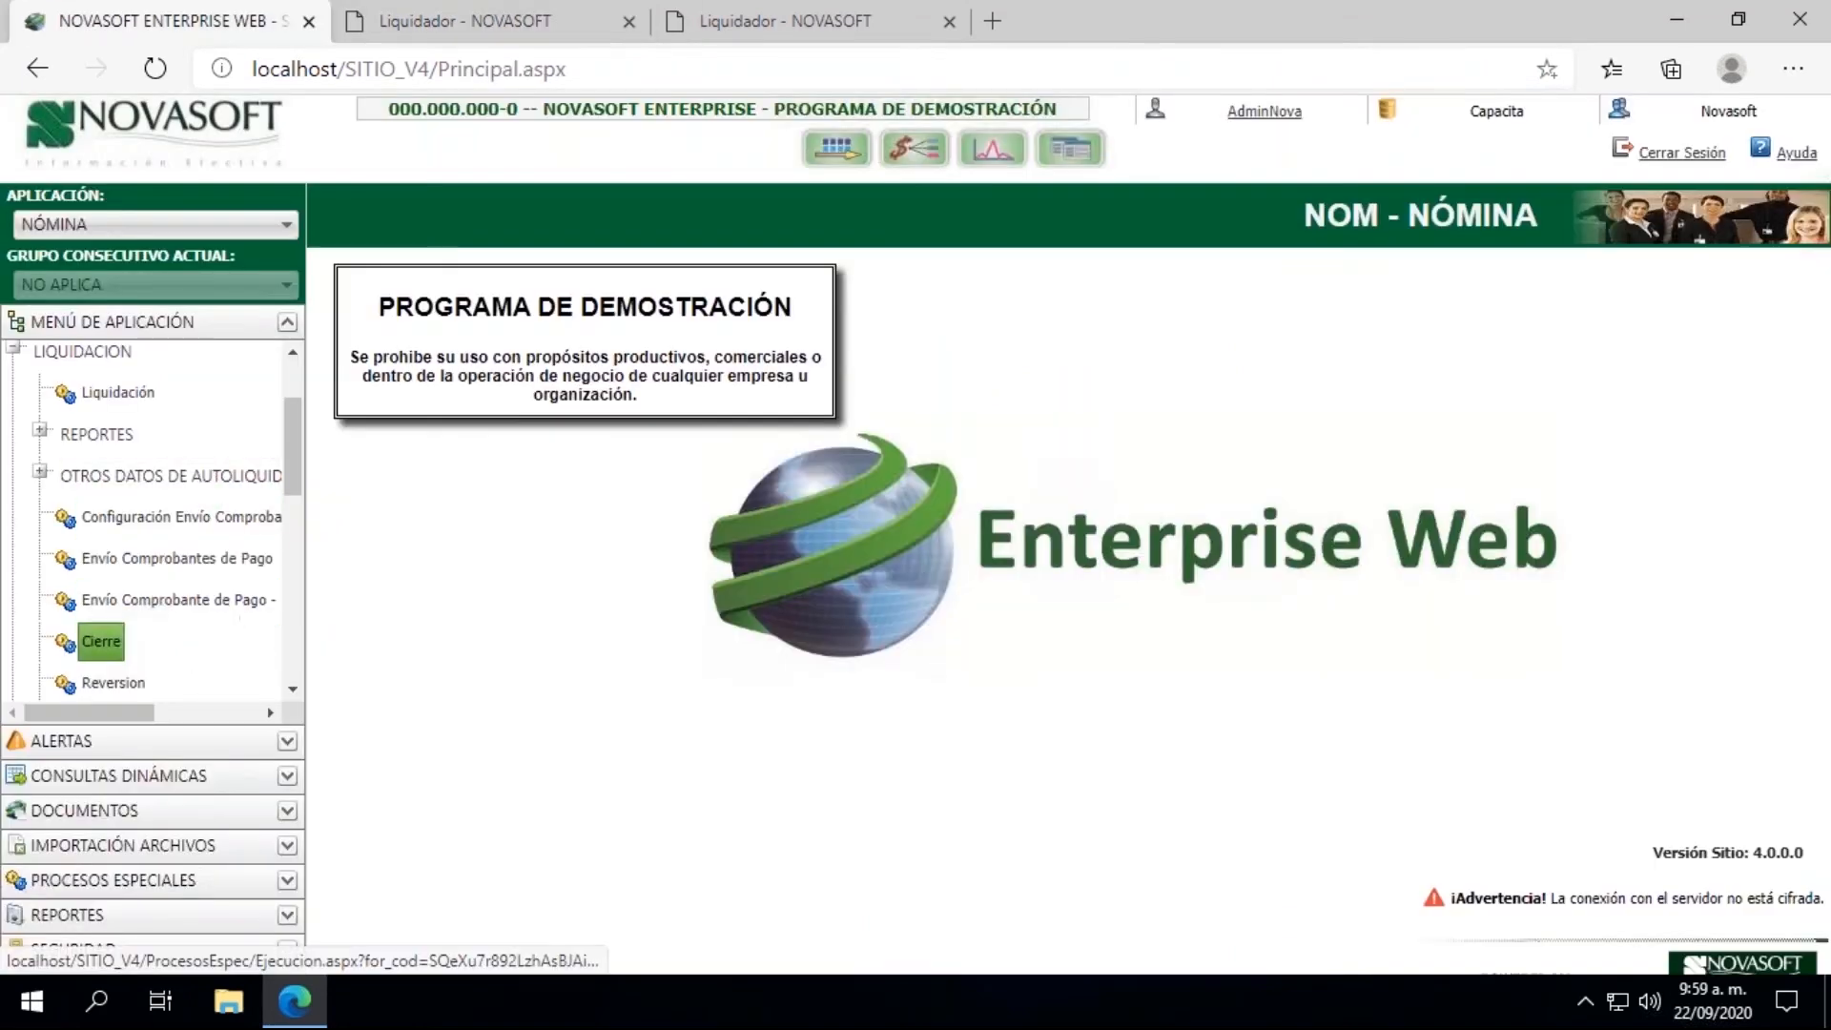
{"action": "scroll", "coordinate": [286, 446], "scroll_direction": "up", "scroll_amount": 3}
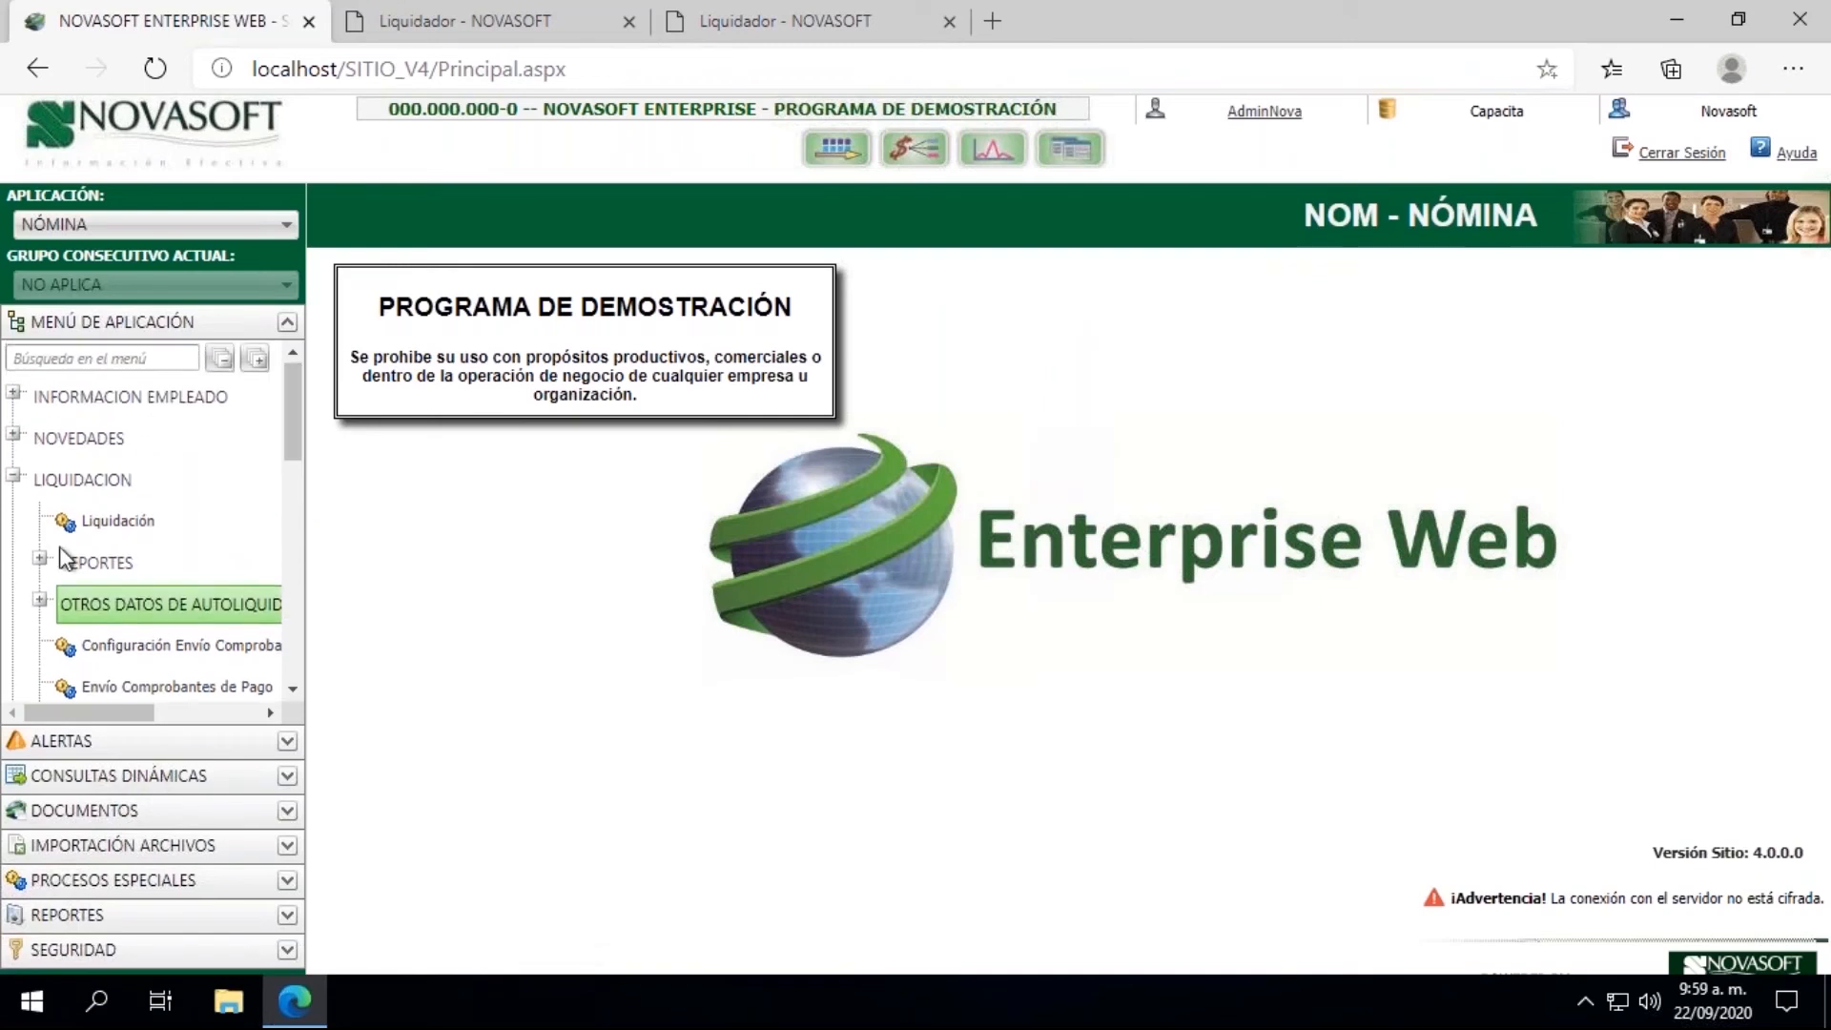
{"action": "left_click", "coordinate": [14, 474]}
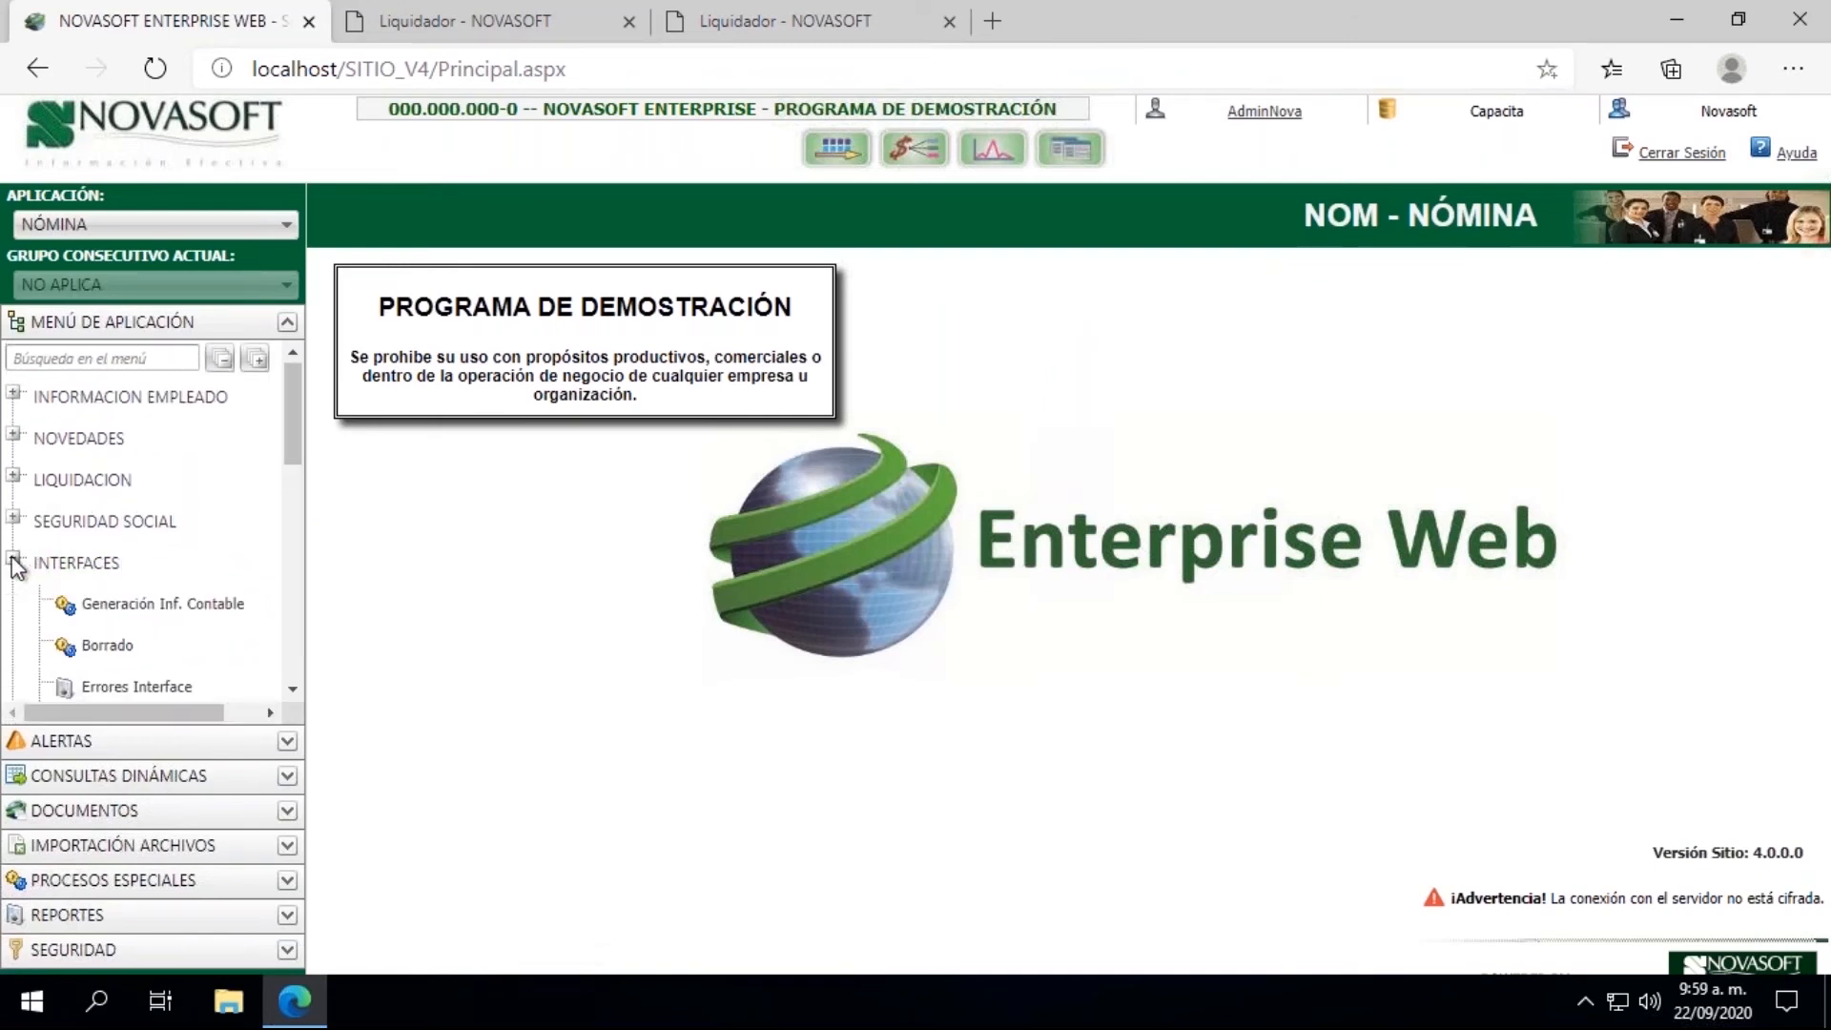
{"action": "left_click", "coordinate": [181, 614]}
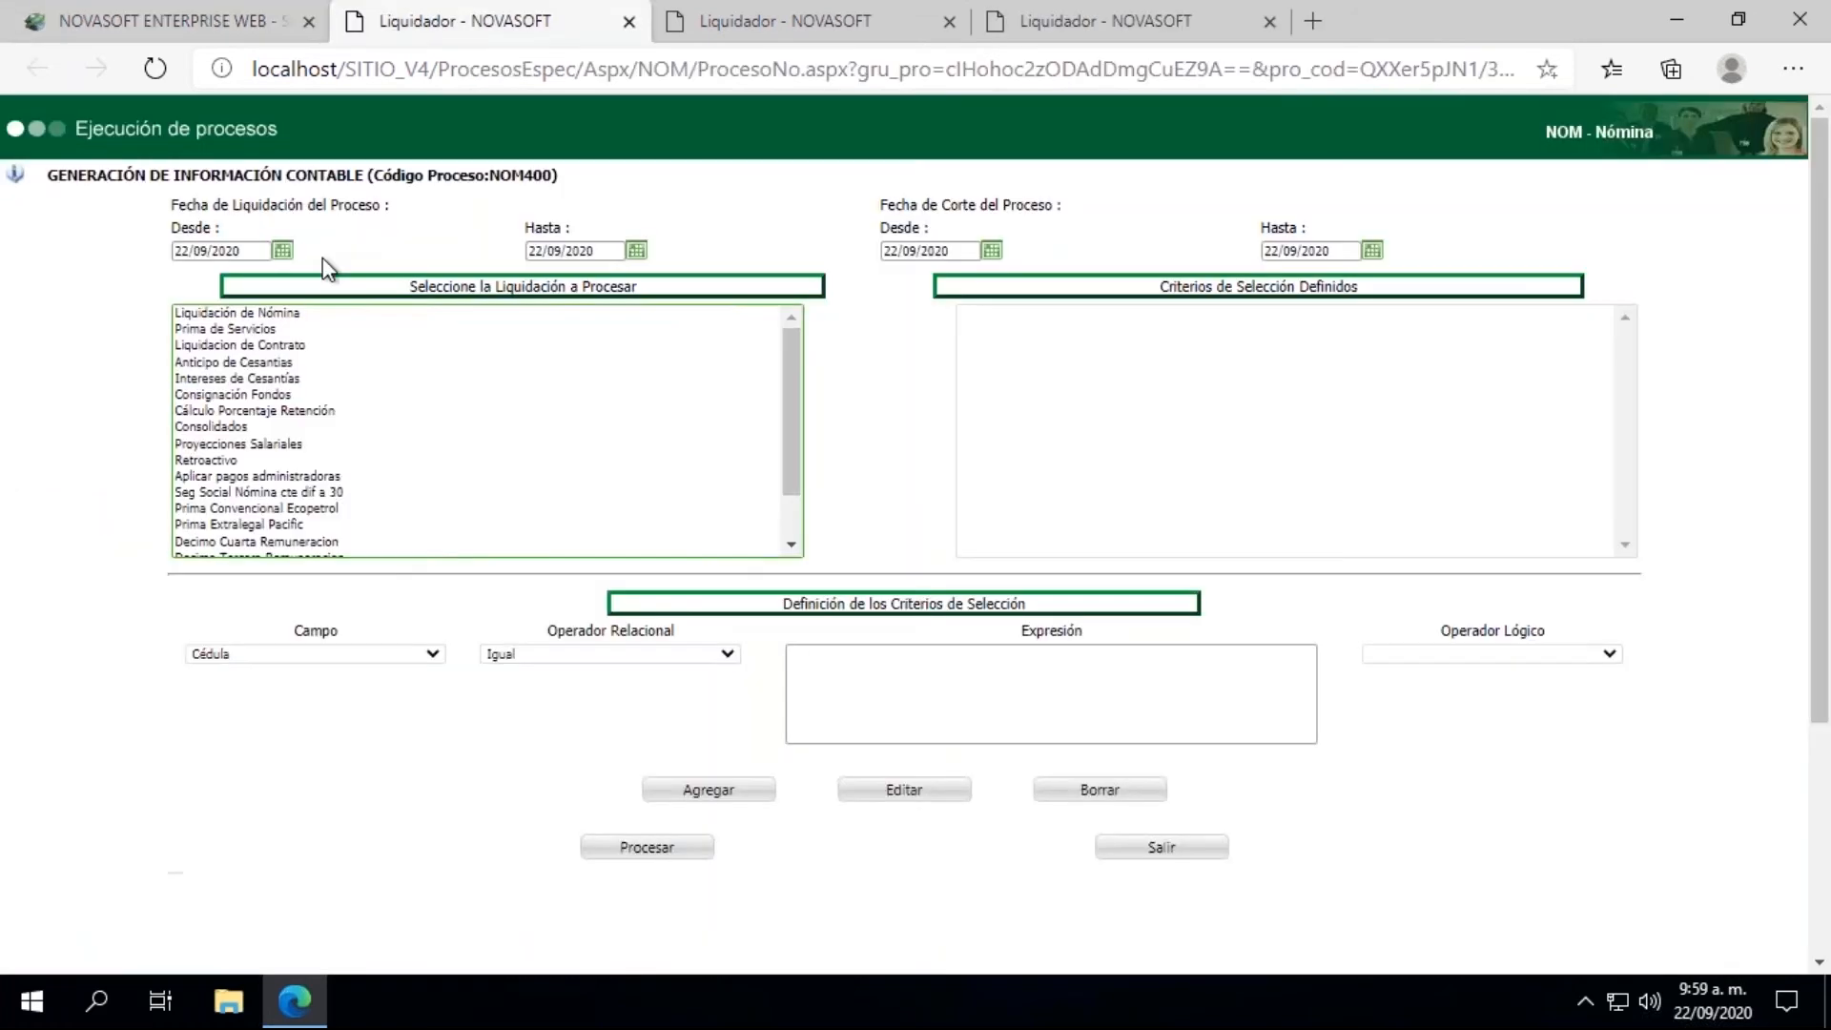
Step: Set the Desde and Hasta dates of both Fecha de Liquidación and Fecha de Corte del Proceso to 15/08/2020
{"action": "left_click", "coordinate": [246, 250]}
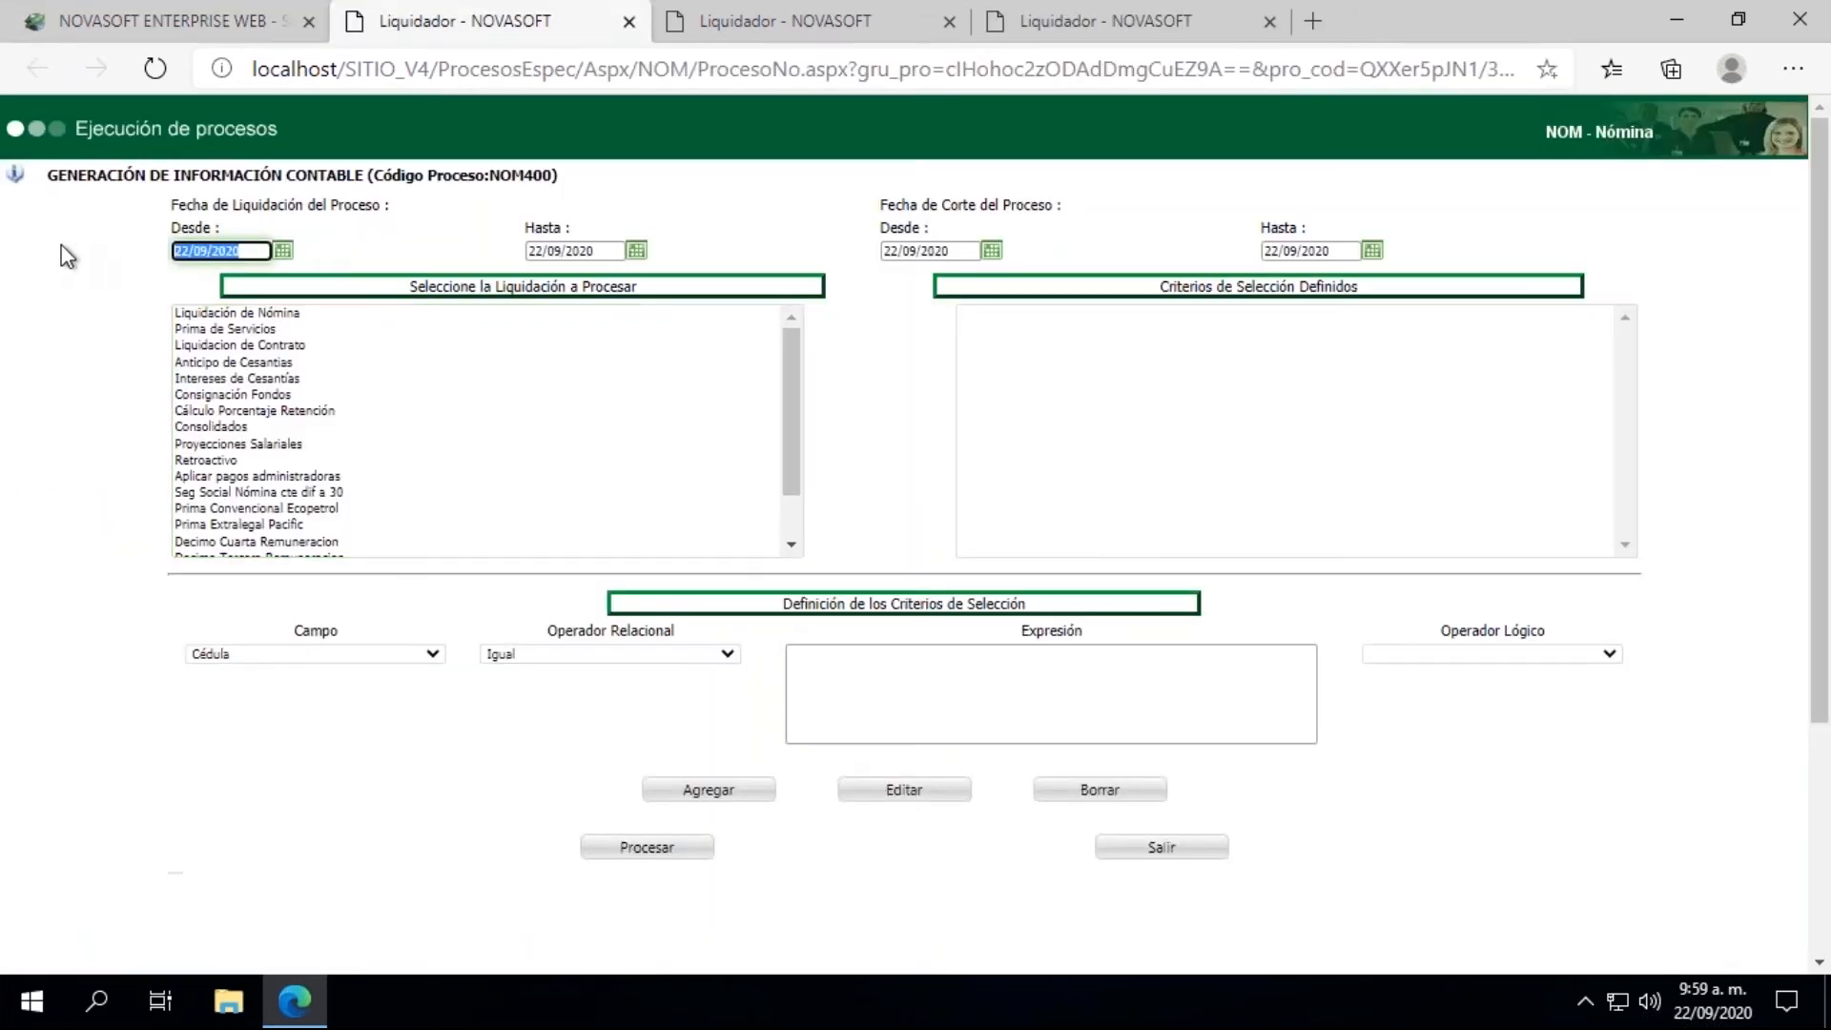
{"action": "type", "text": "15/08/2020"}
{"action": "key", "text": "Tab"}
{"action": "type", "text": "15/08/2020"}
{"action": "key", "text": "Tab"}
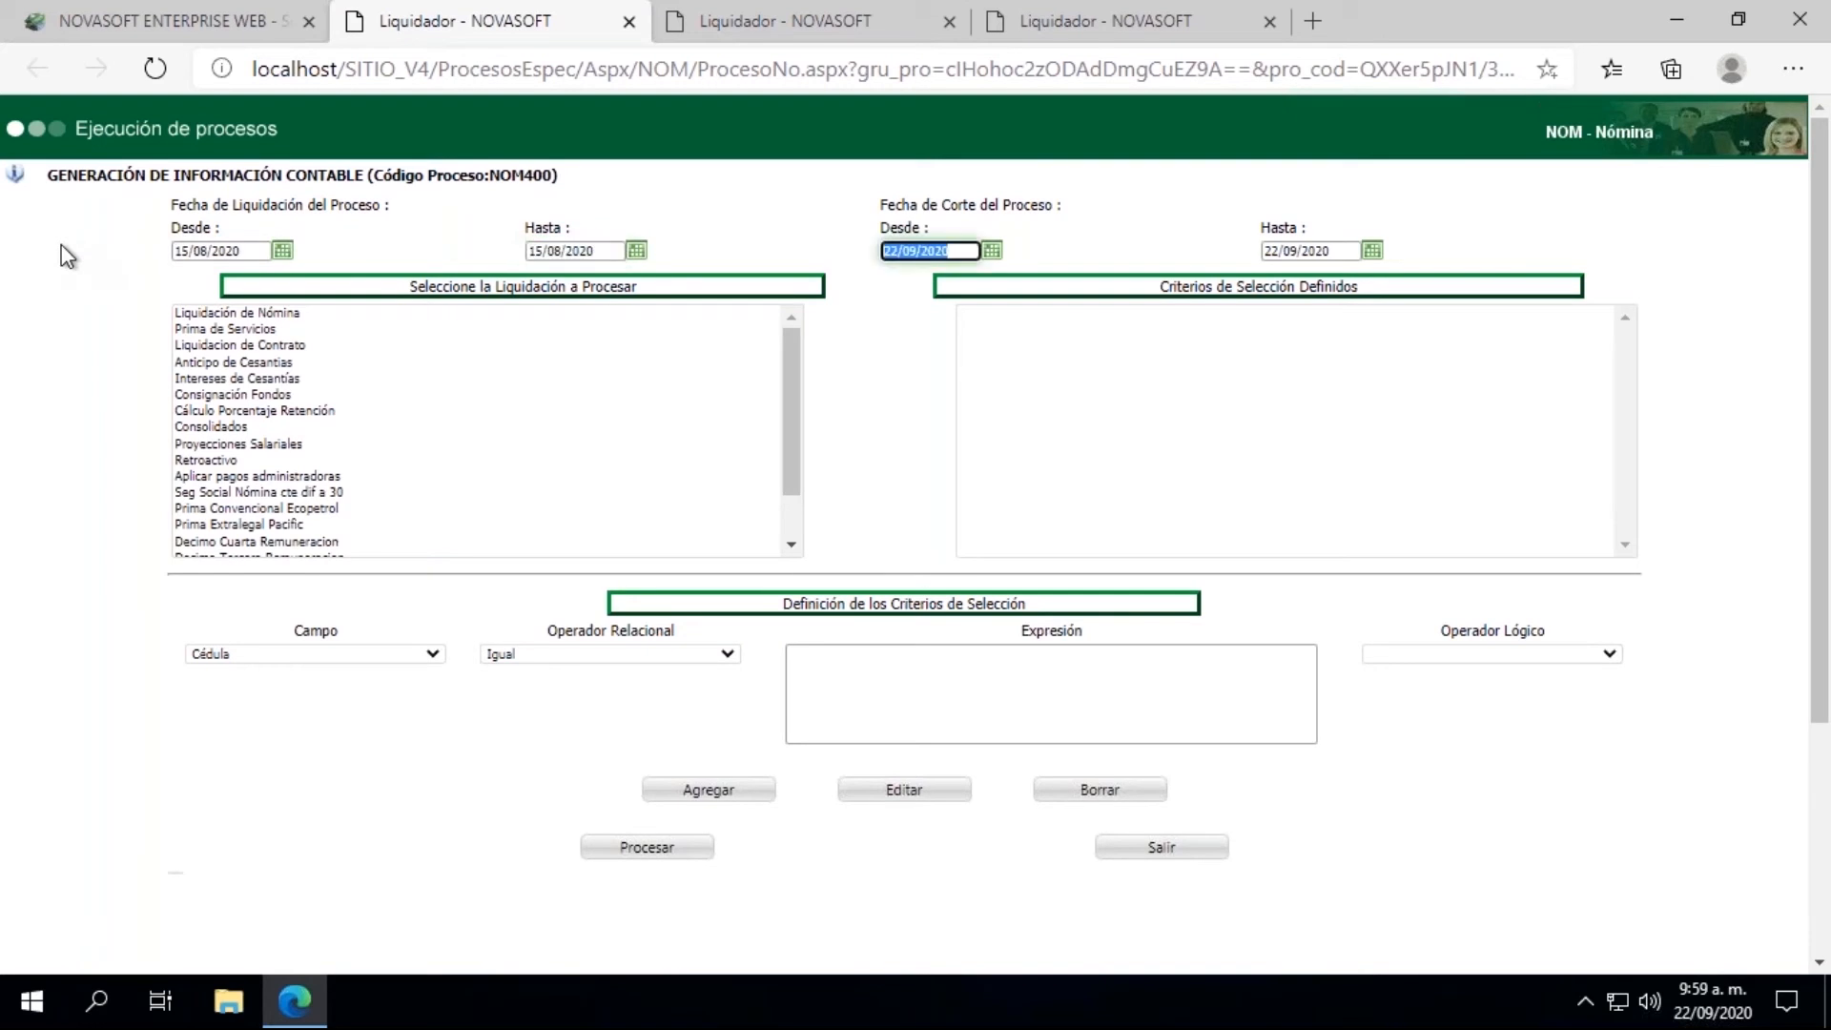
{"action": "type", "text": "15/08/2020"}
{"action": "key", "text": "Tab"}
{"action": "type", "text": "15/08/2020"}
{"action": "key", "text": "Tab"}
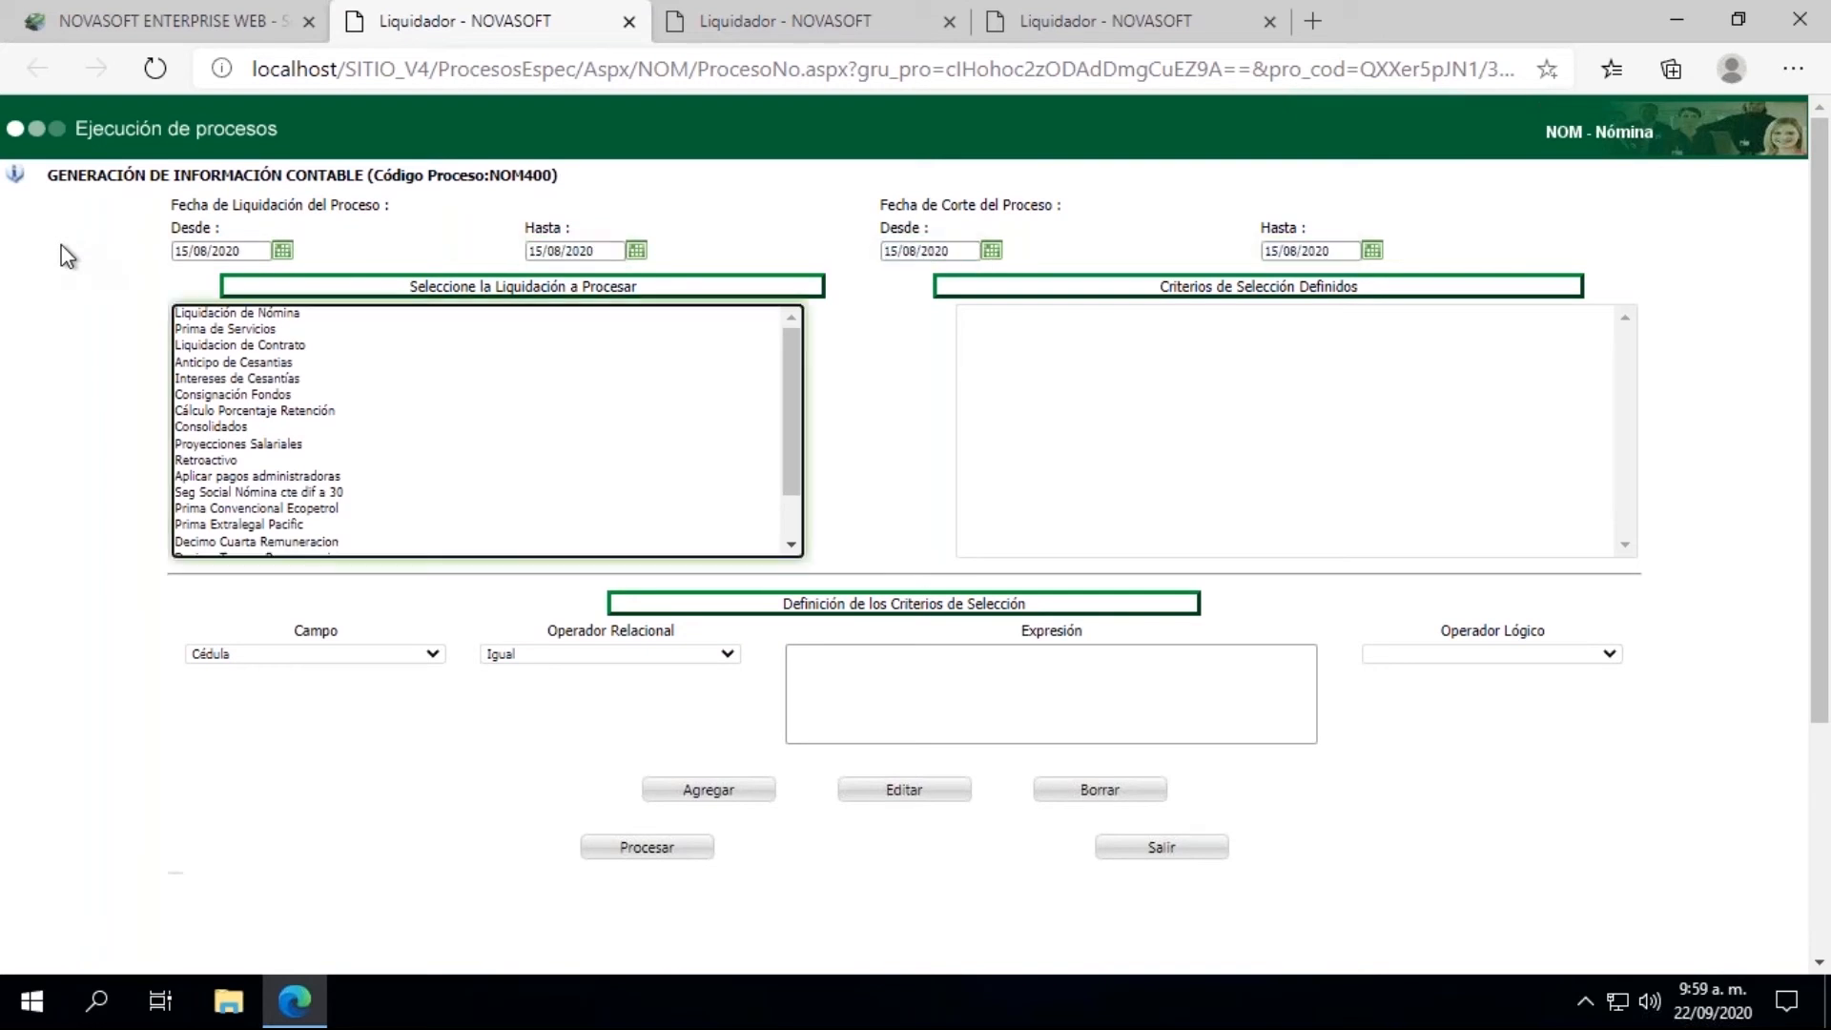
Step: Choose Liquidación de Nómina as the liquidation and enter 15082020 as the accounting interface's Número de Documento
{"action": "left_click", "coordinate": [229, 315]}
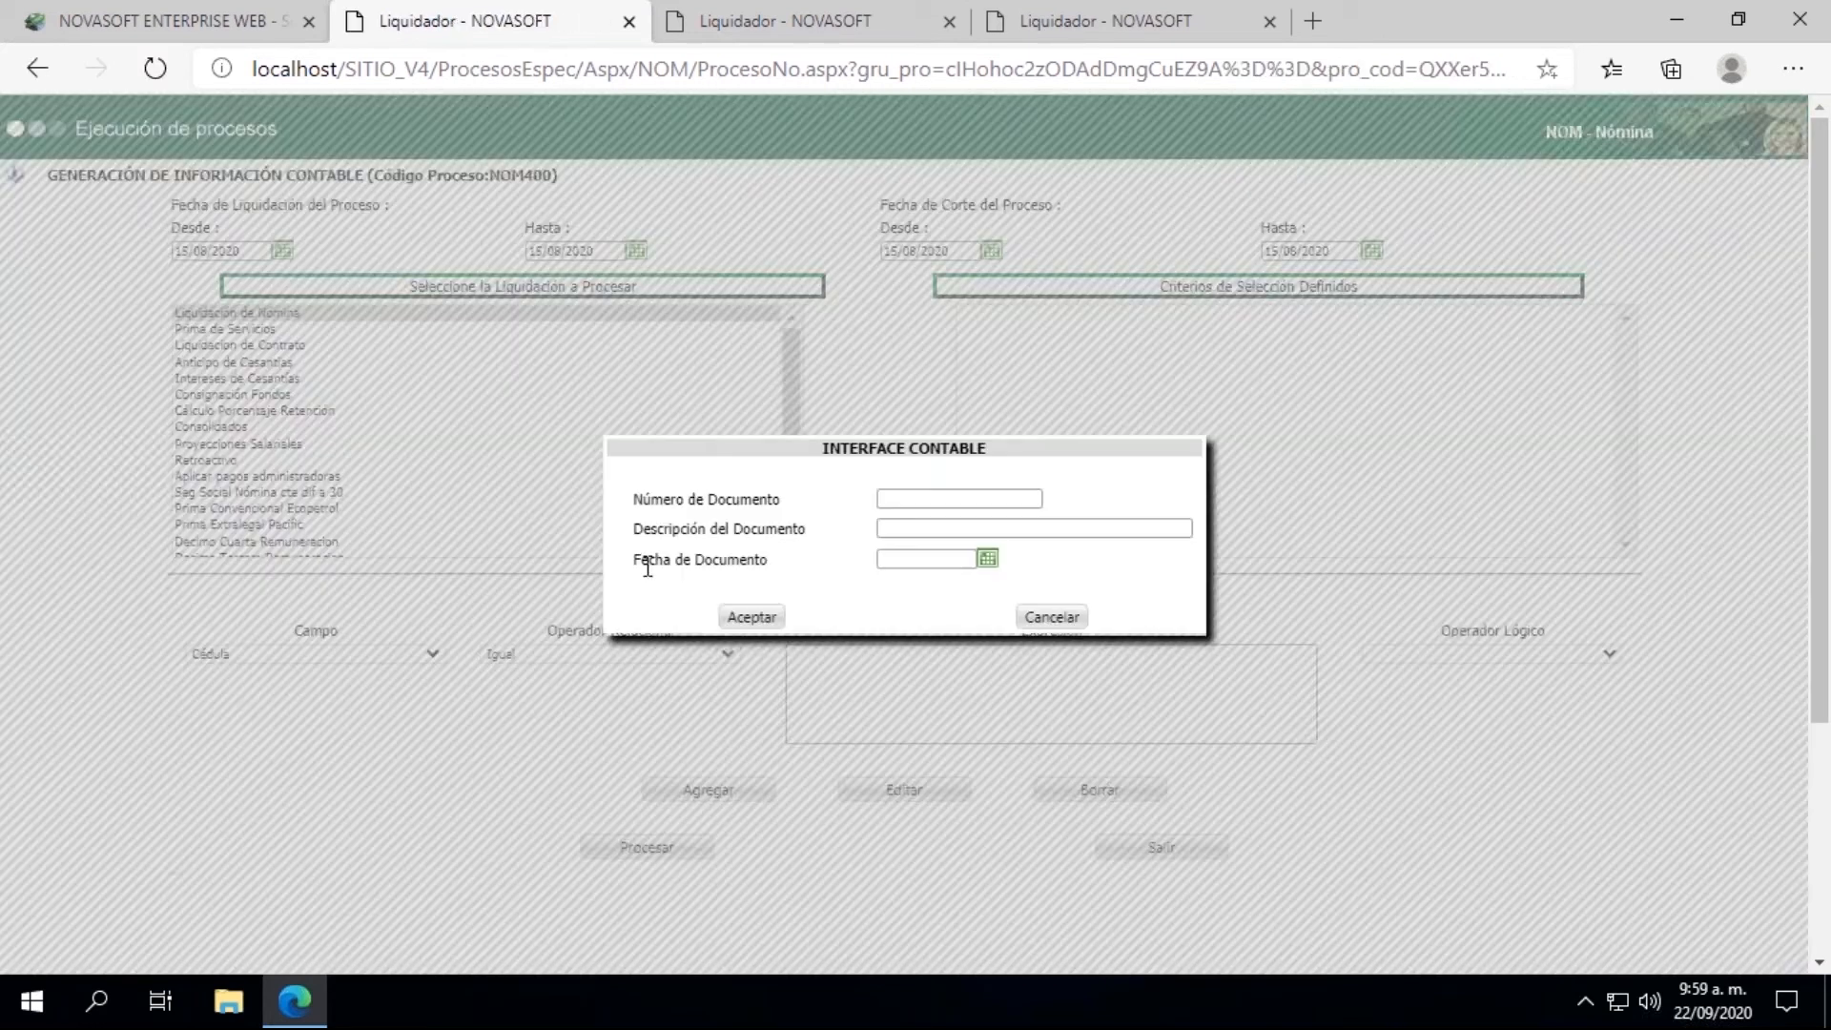
{"action": "left_click", "coordinate": [909, 493]}
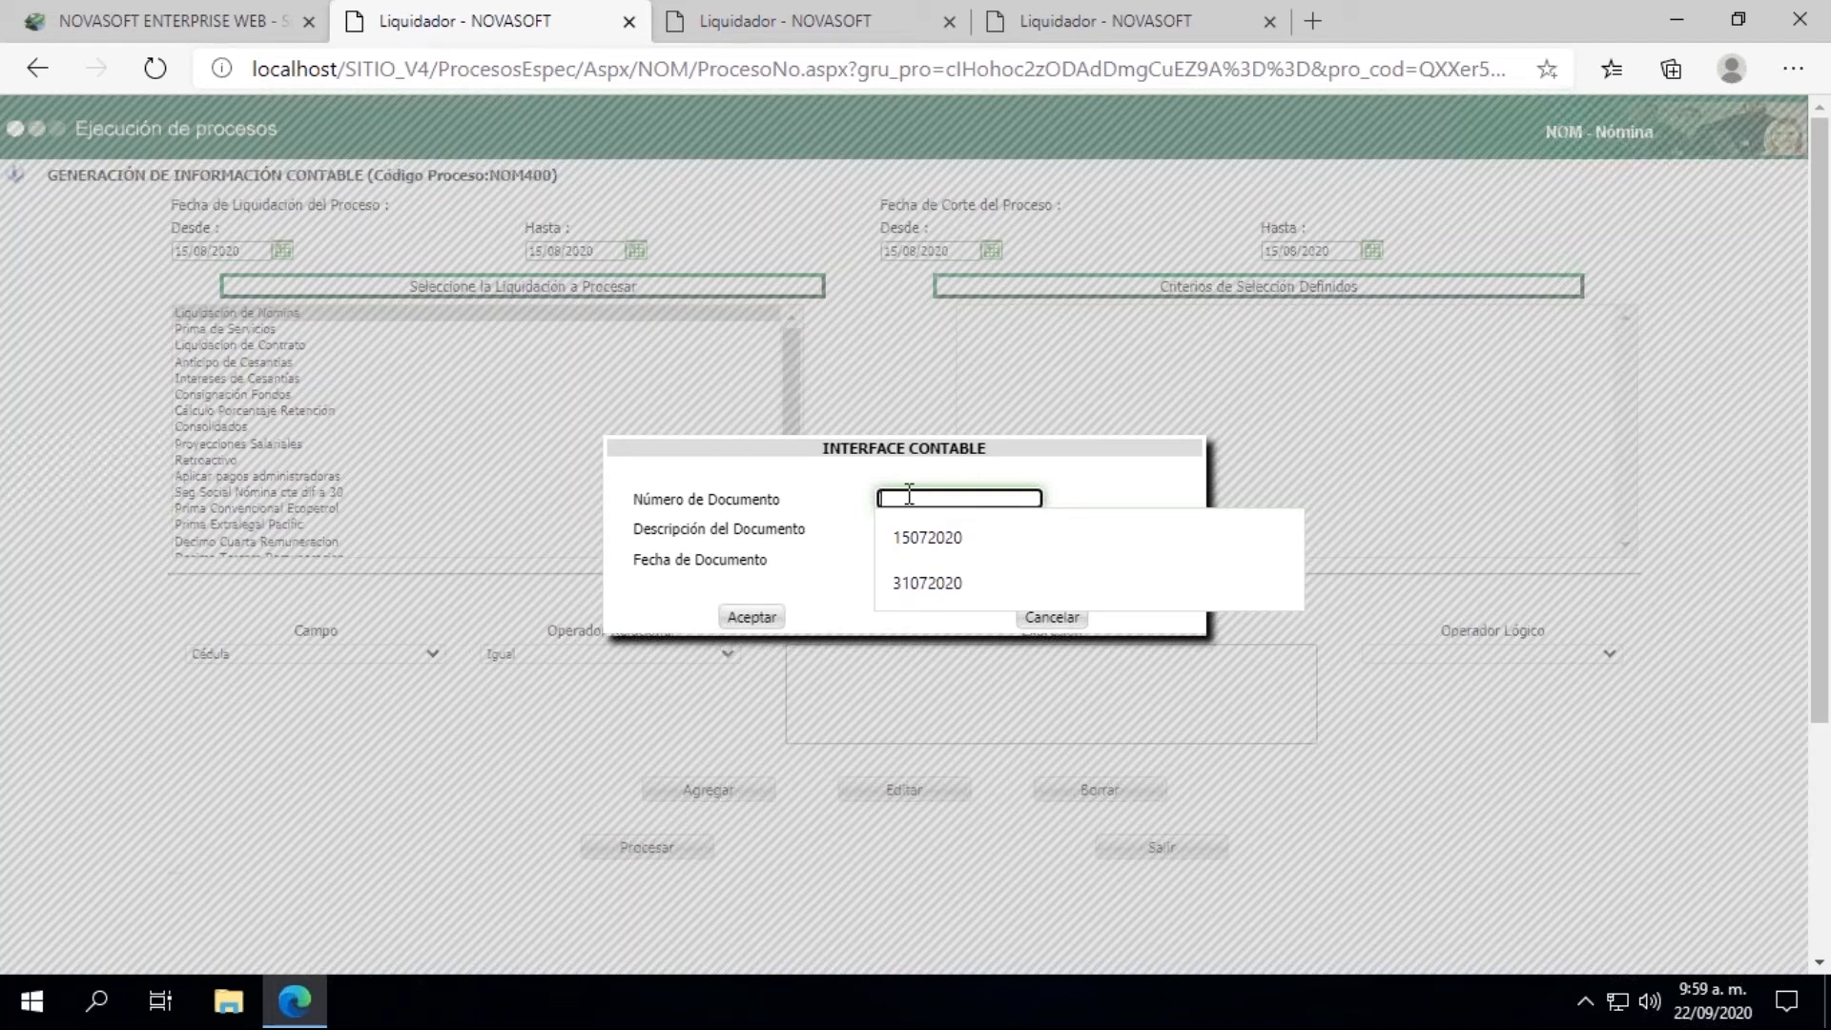
{"action": "type", "text": "15"}
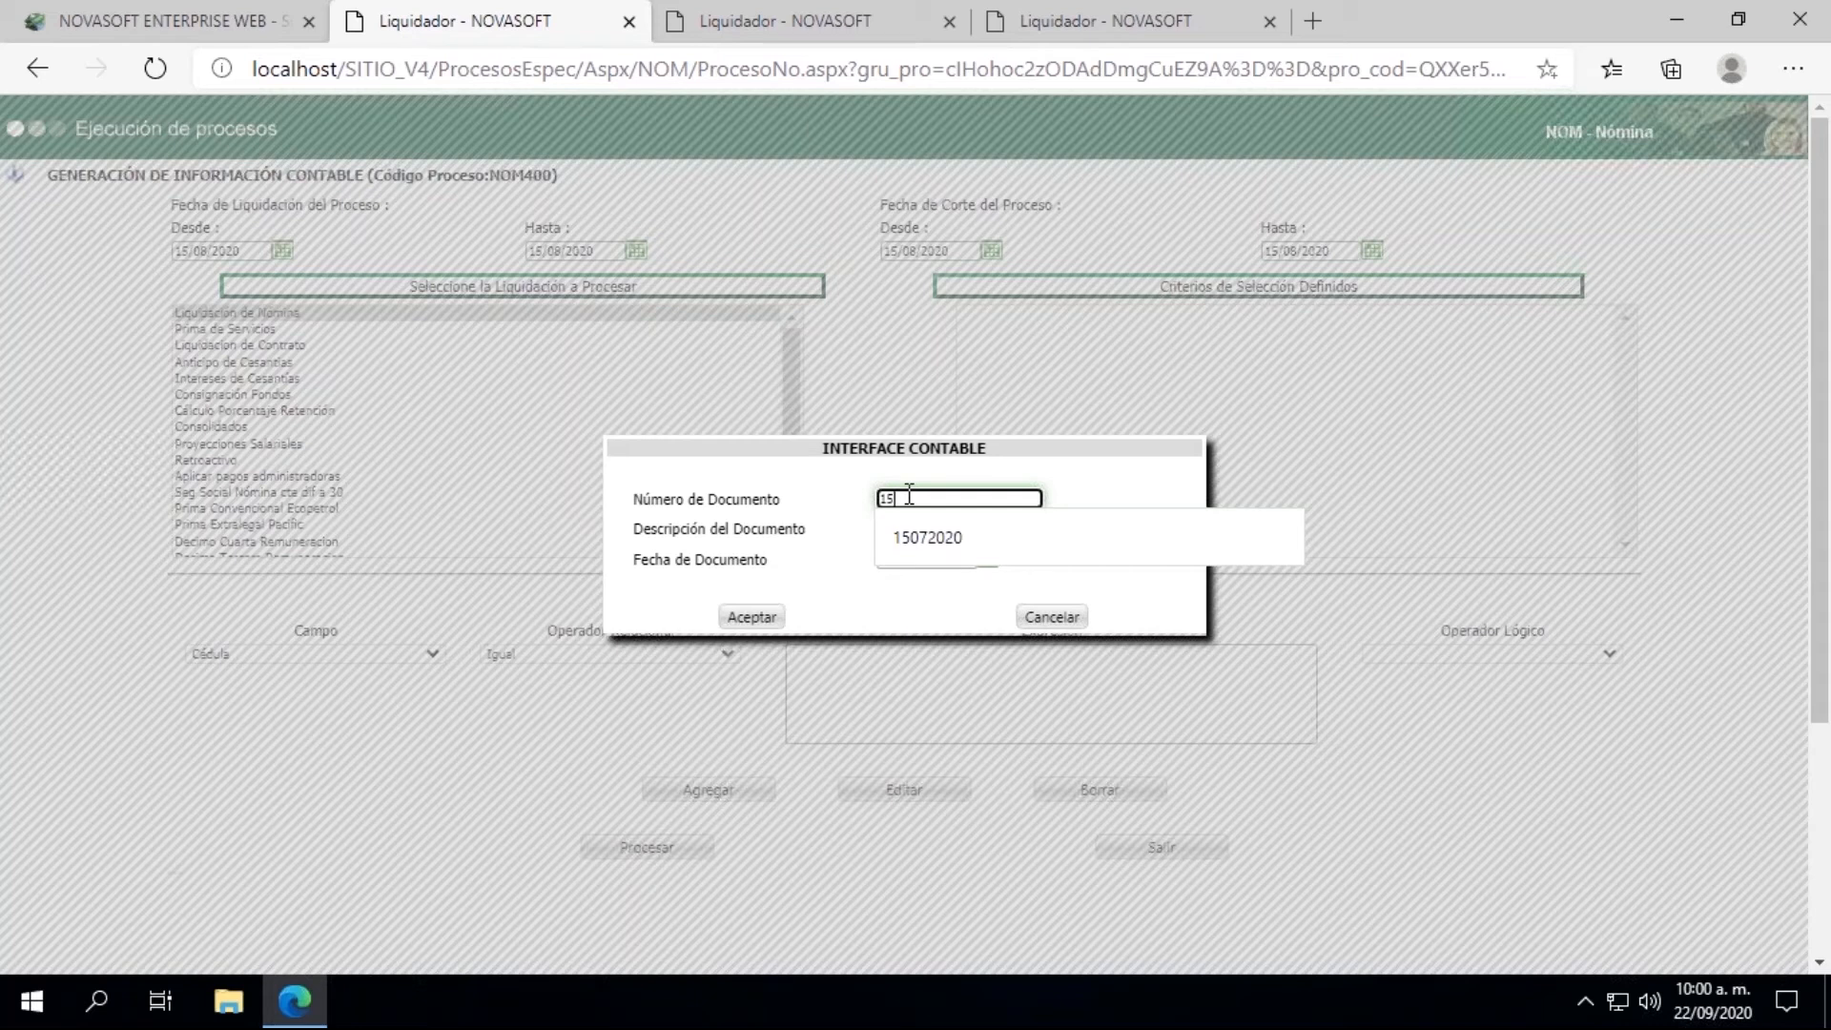
{"action": "type", "text": "08"}
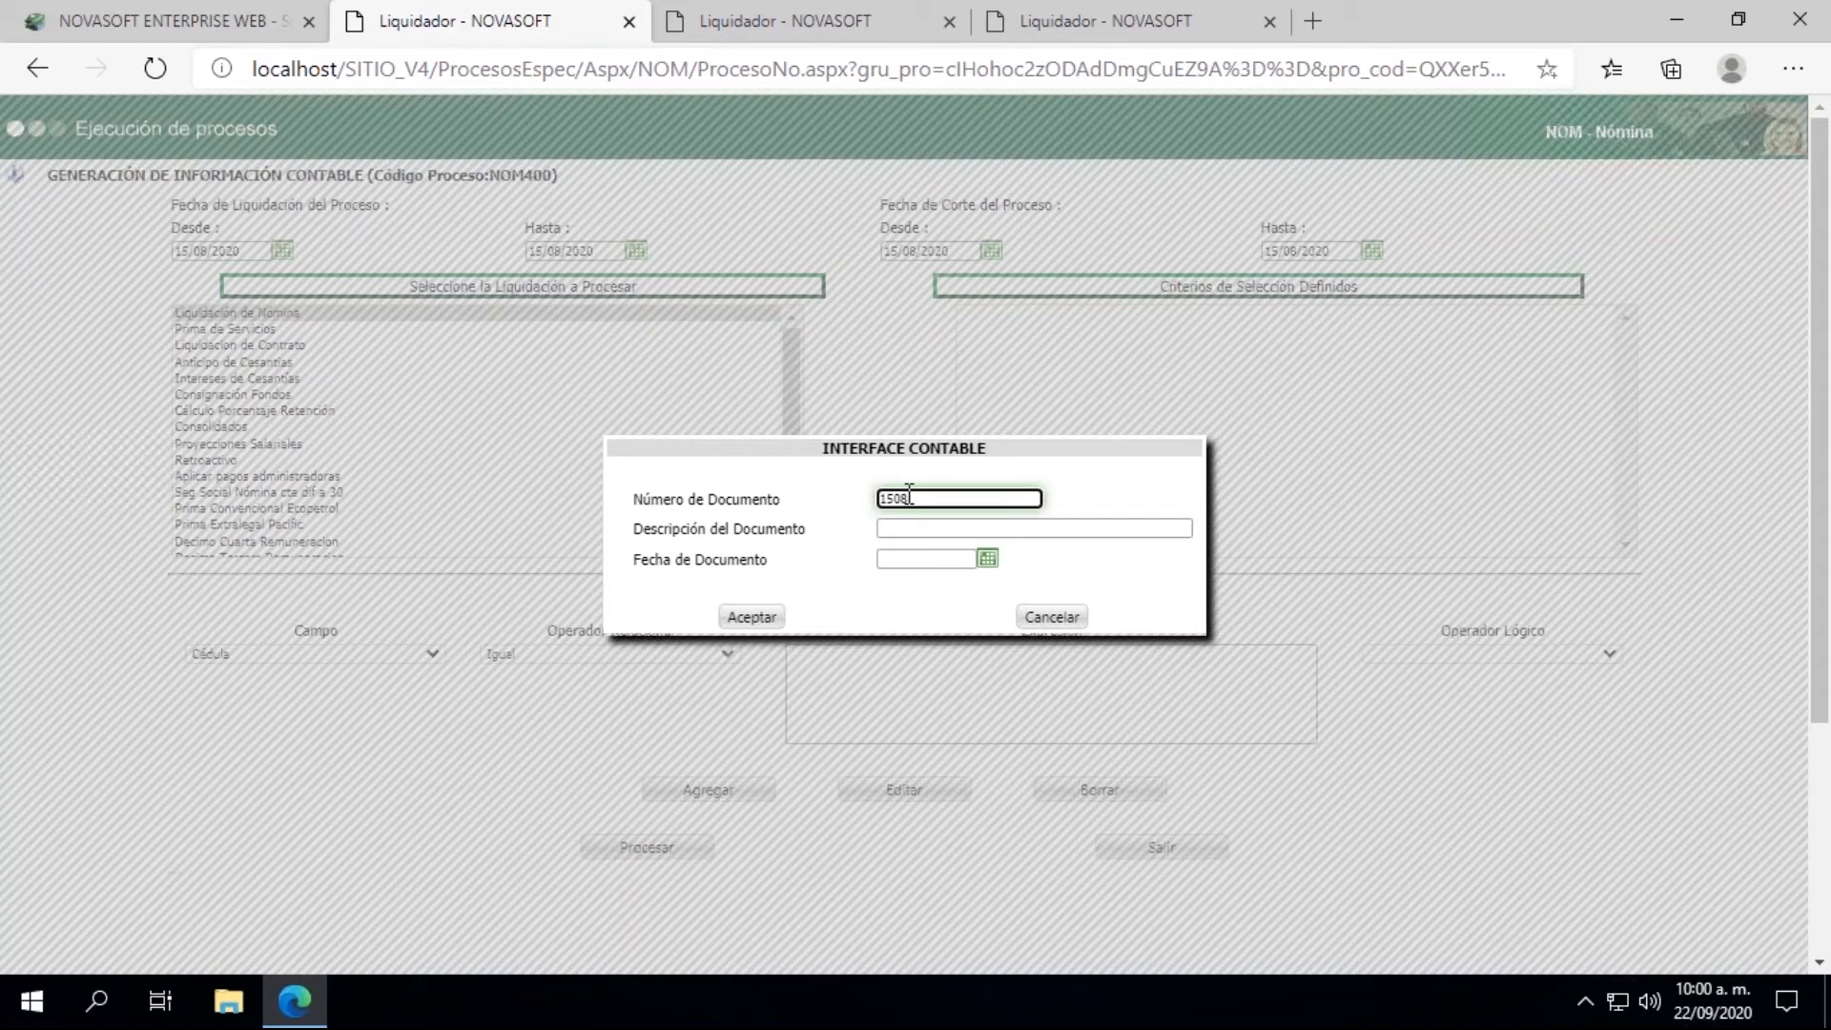
{"action": "type", "text": "2020"}
Step: Enter "1era Quincena Agosto" followed by the employee's ID number as the Descripción del Documento
{"action": "left_click", "coordinate": [937, 528]}
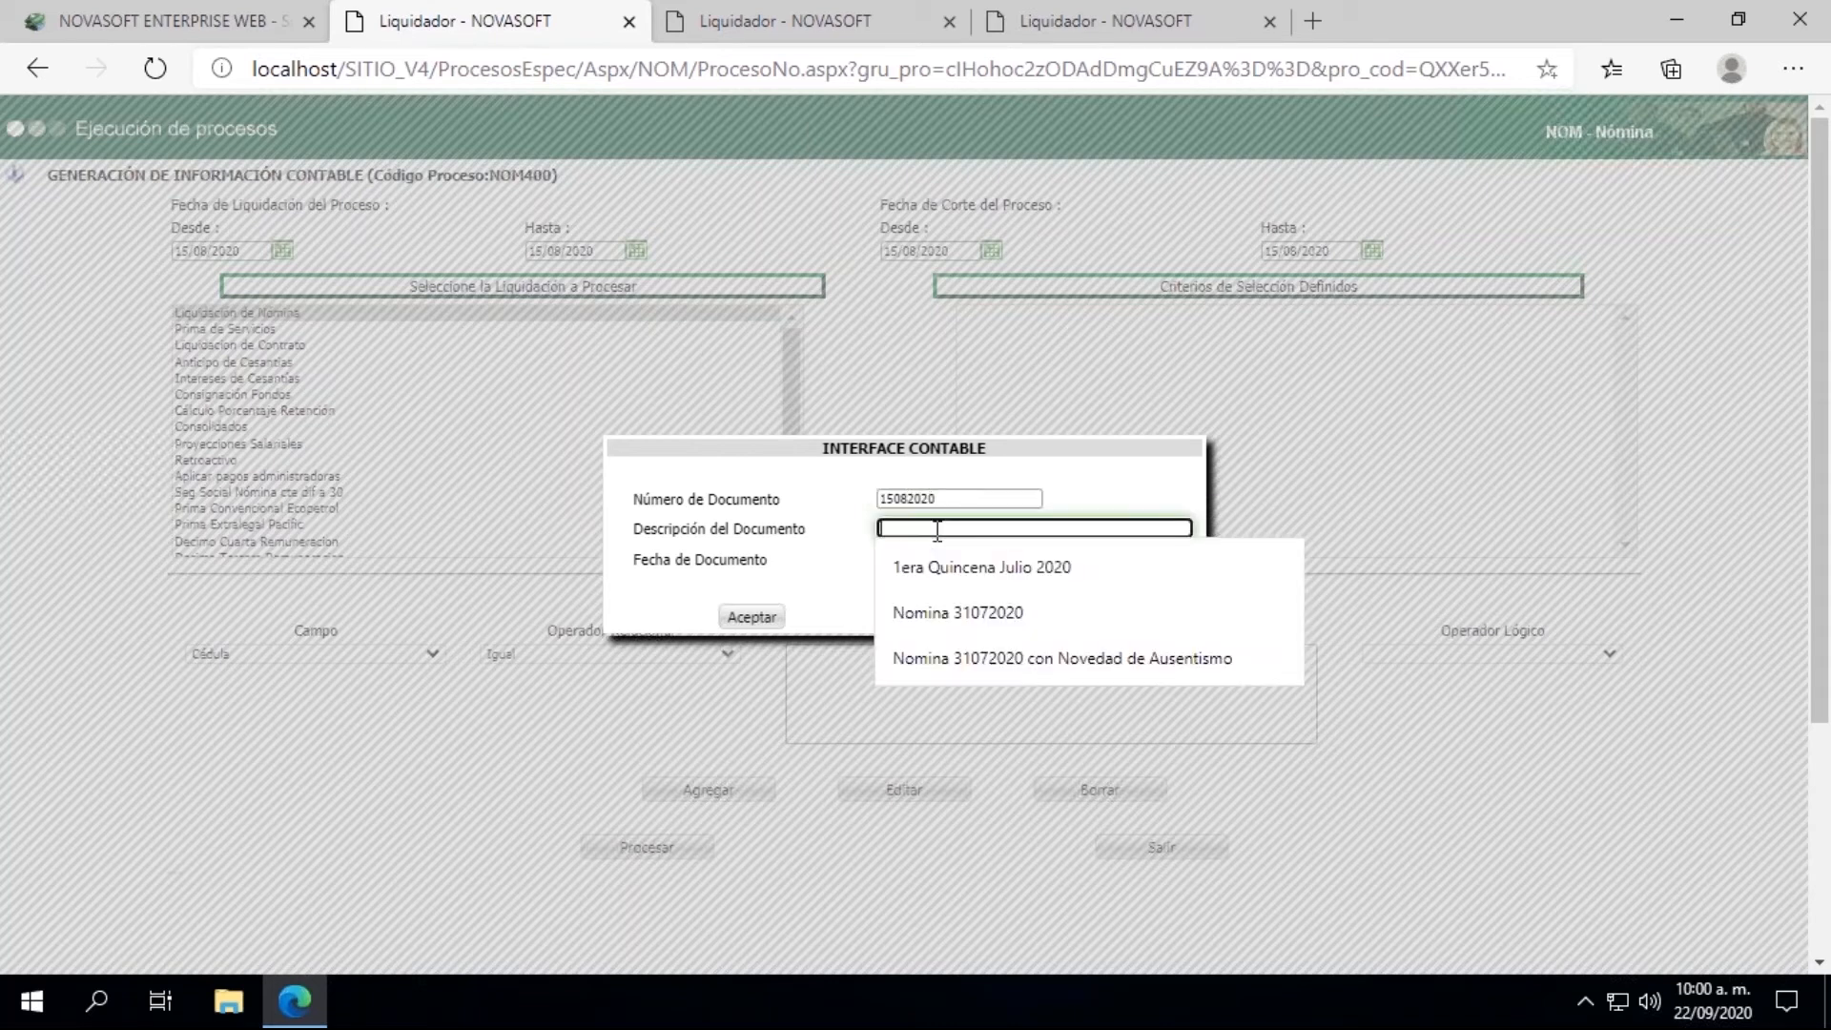
{"action": "type", "text": "1"}
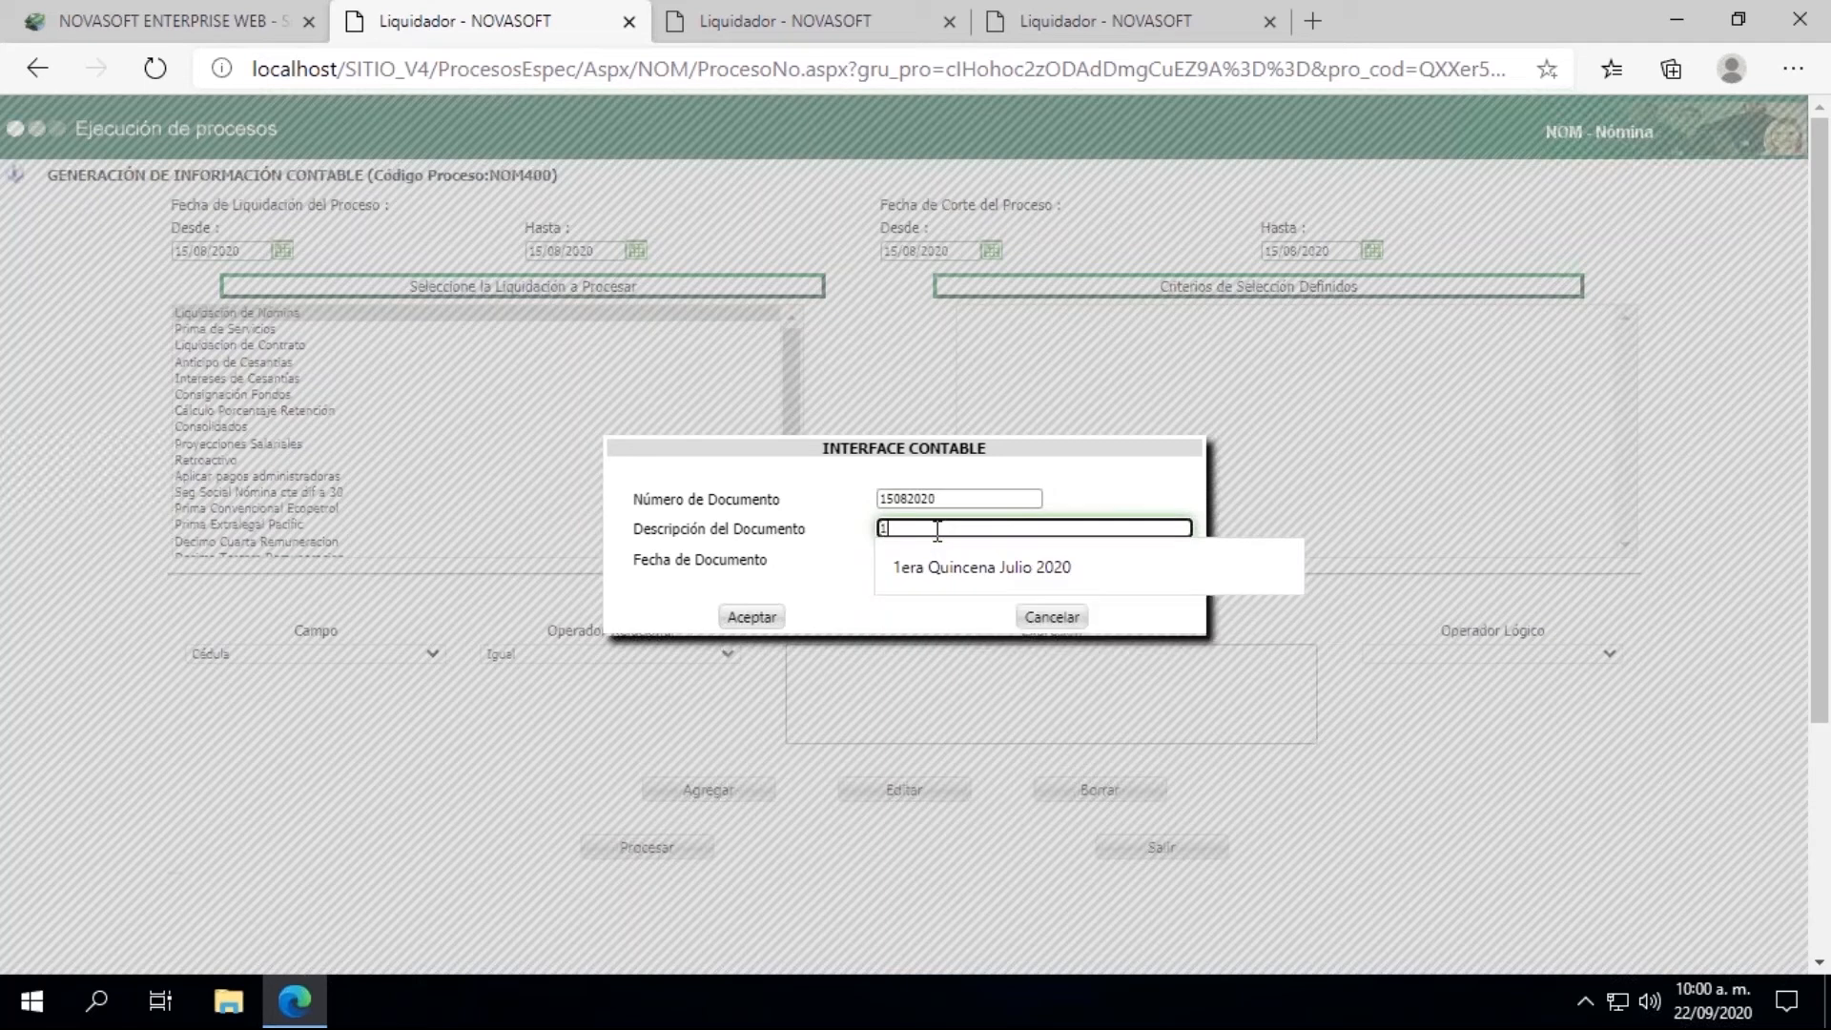
{"action": "type", "text": "era Quincena Agosto"}
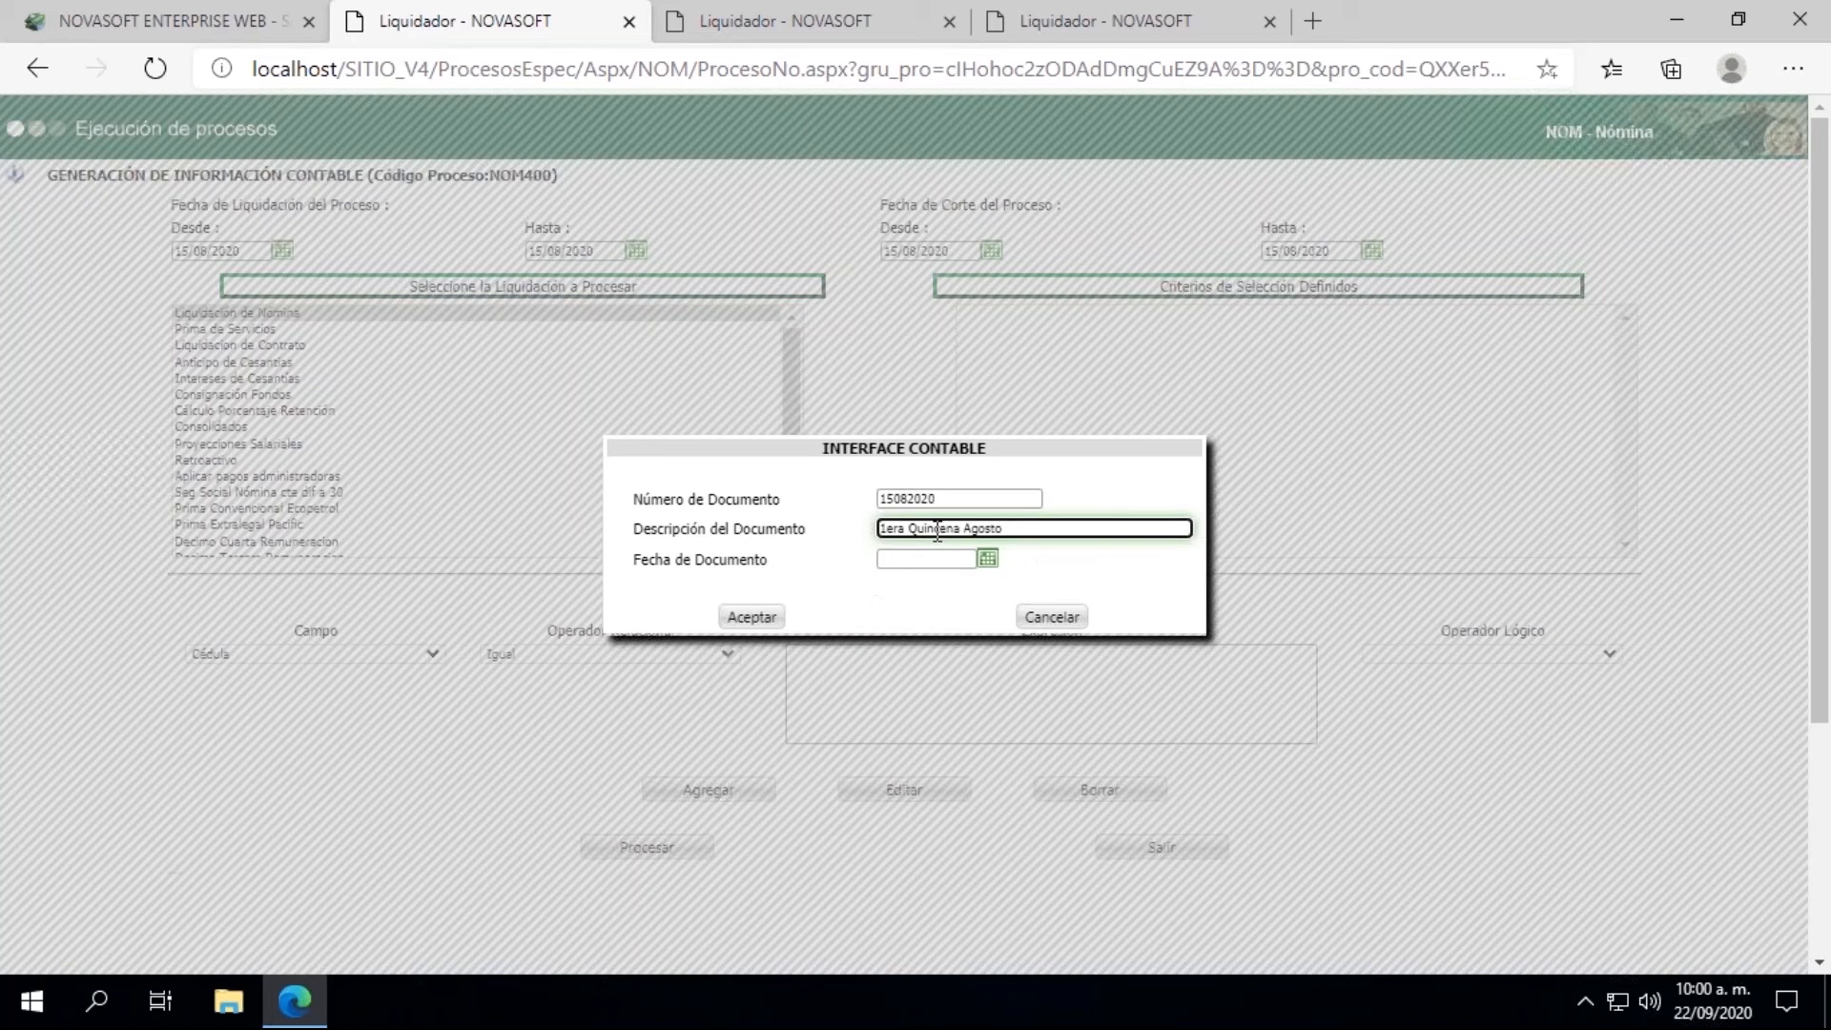
Step: Set the Fecha de Documento to 15/08/2020 and accept the INTERFACE CONTABLE data
{"action": "left_click", "coordinate": [989, 561]}
{"action": "left_click", "coordinate": [893, 593]}
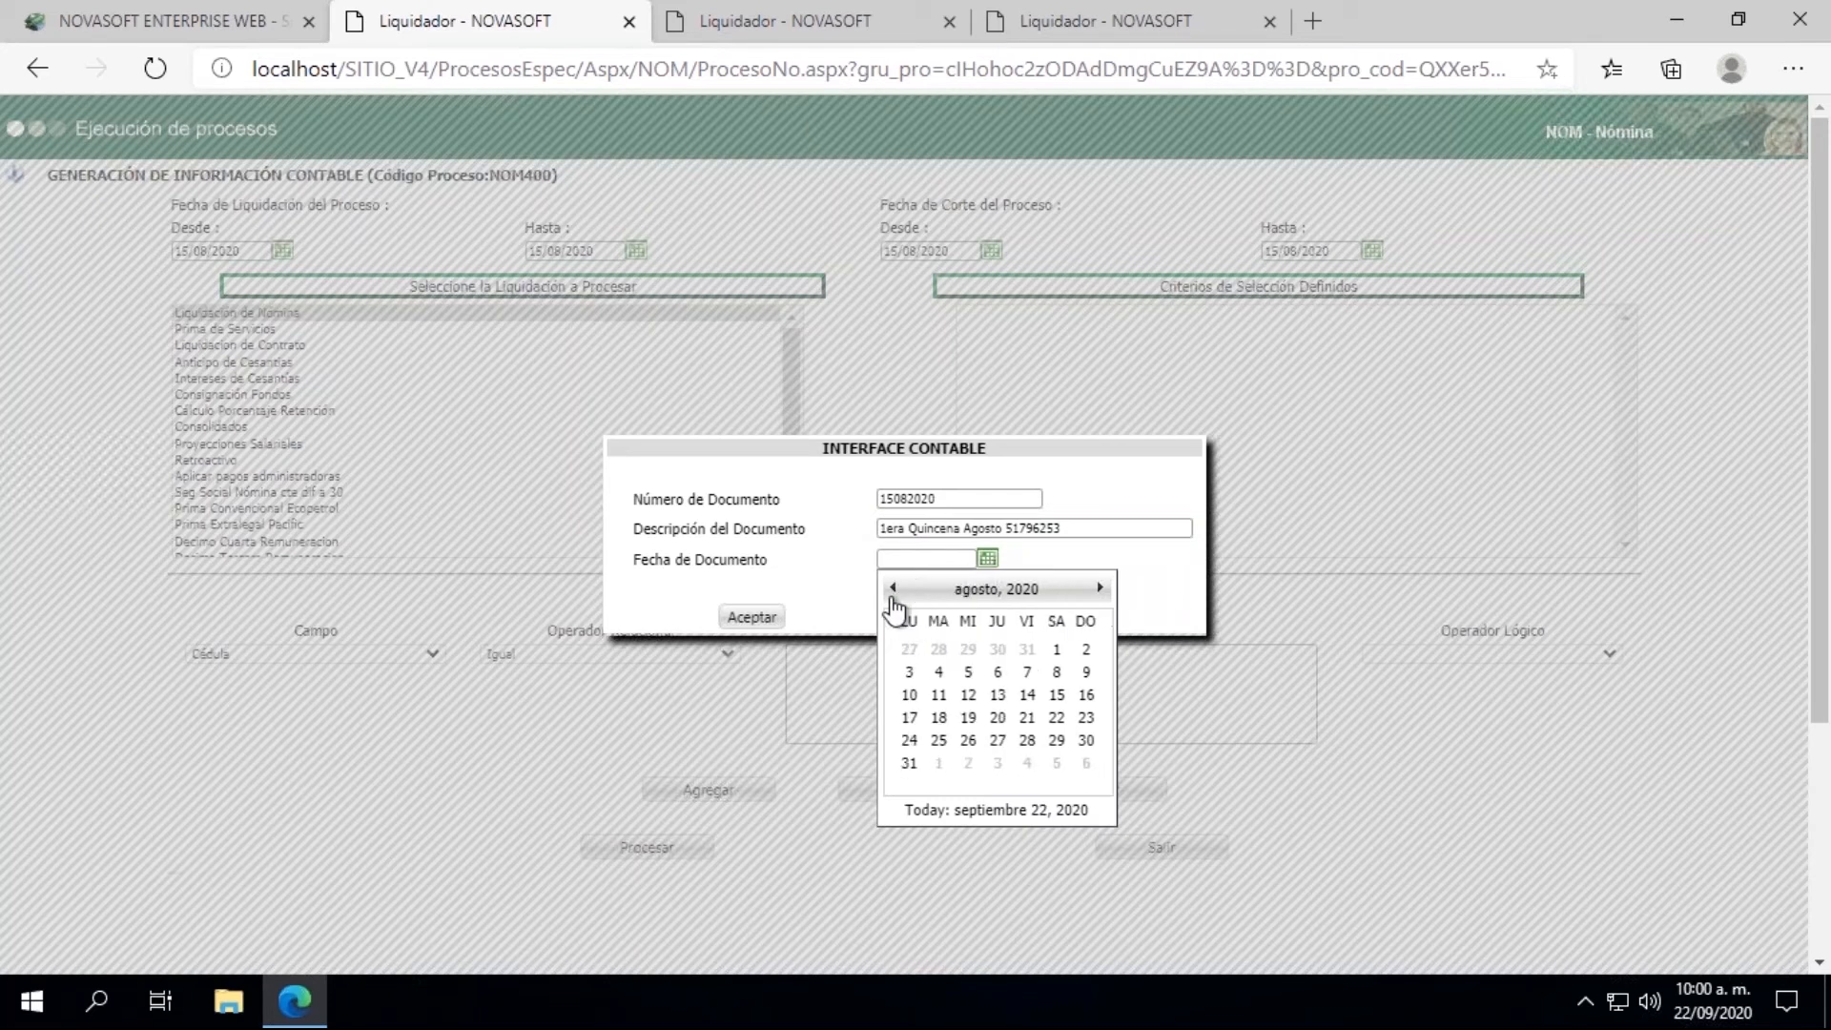
{"action": "left_click", "coordinate": [1057, 696]}
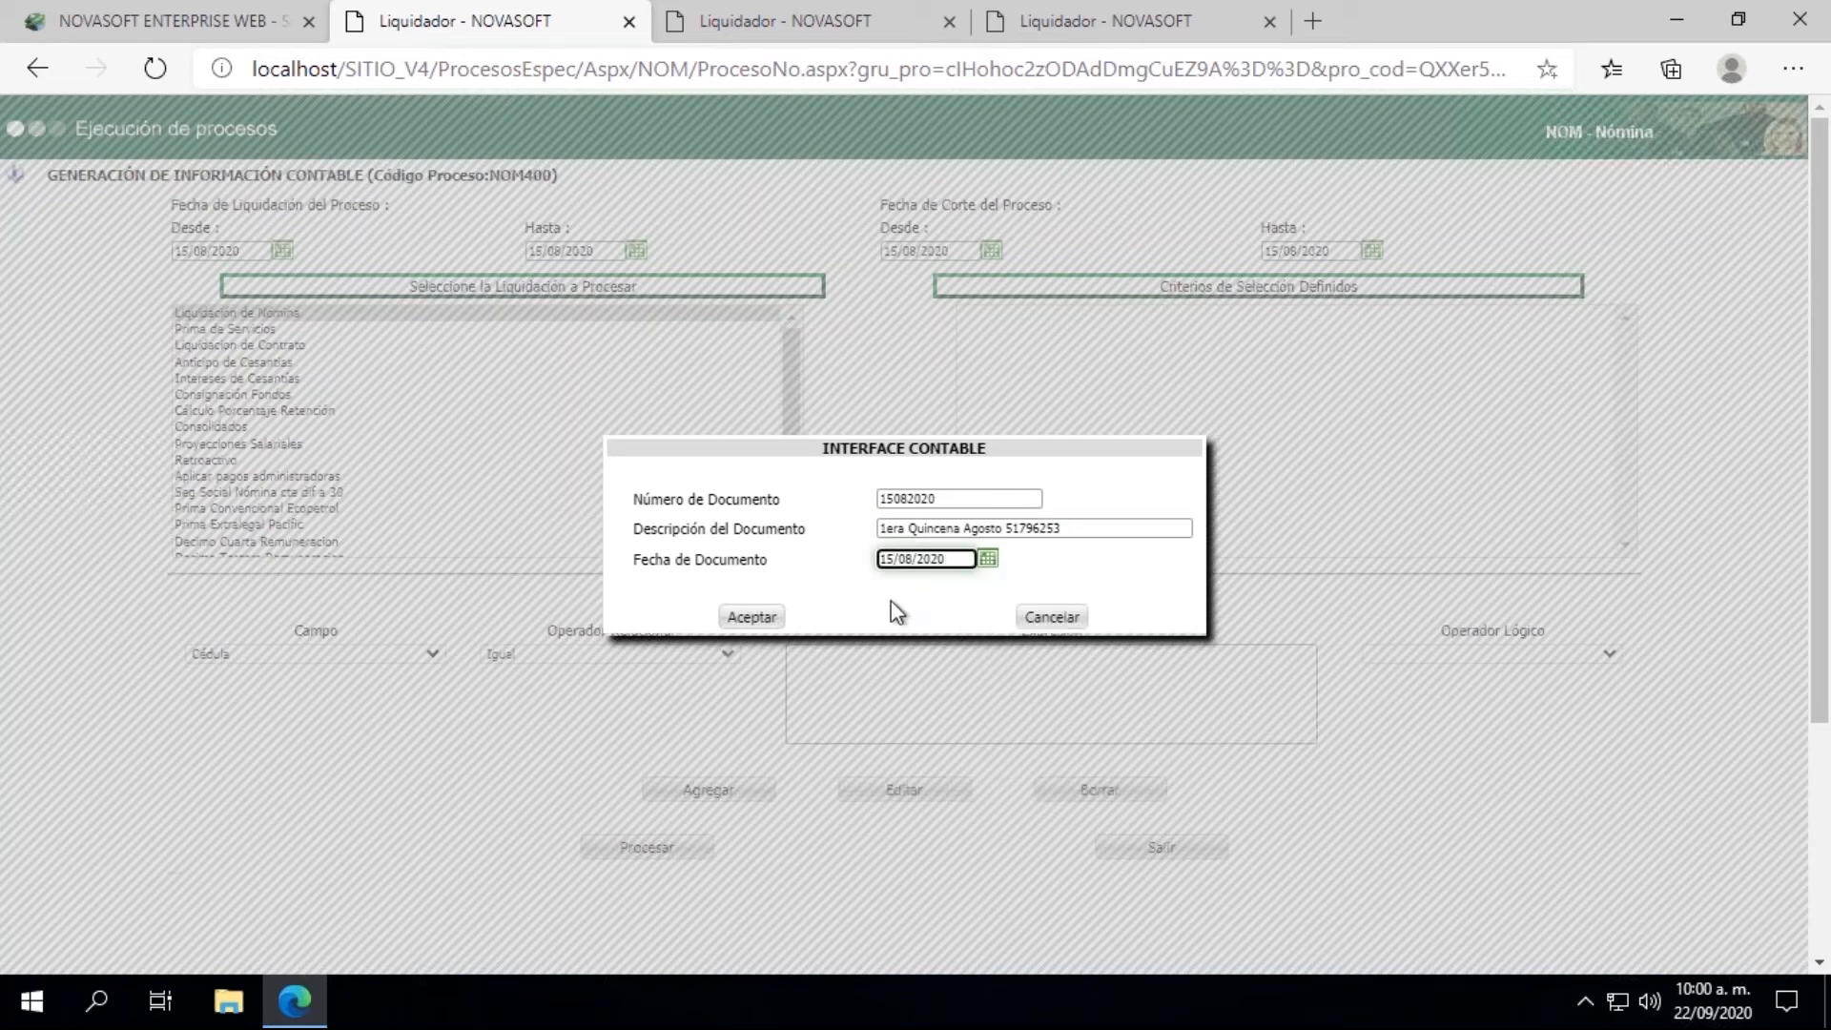
{"action": "left_click", "coordinate": [752, 618]}
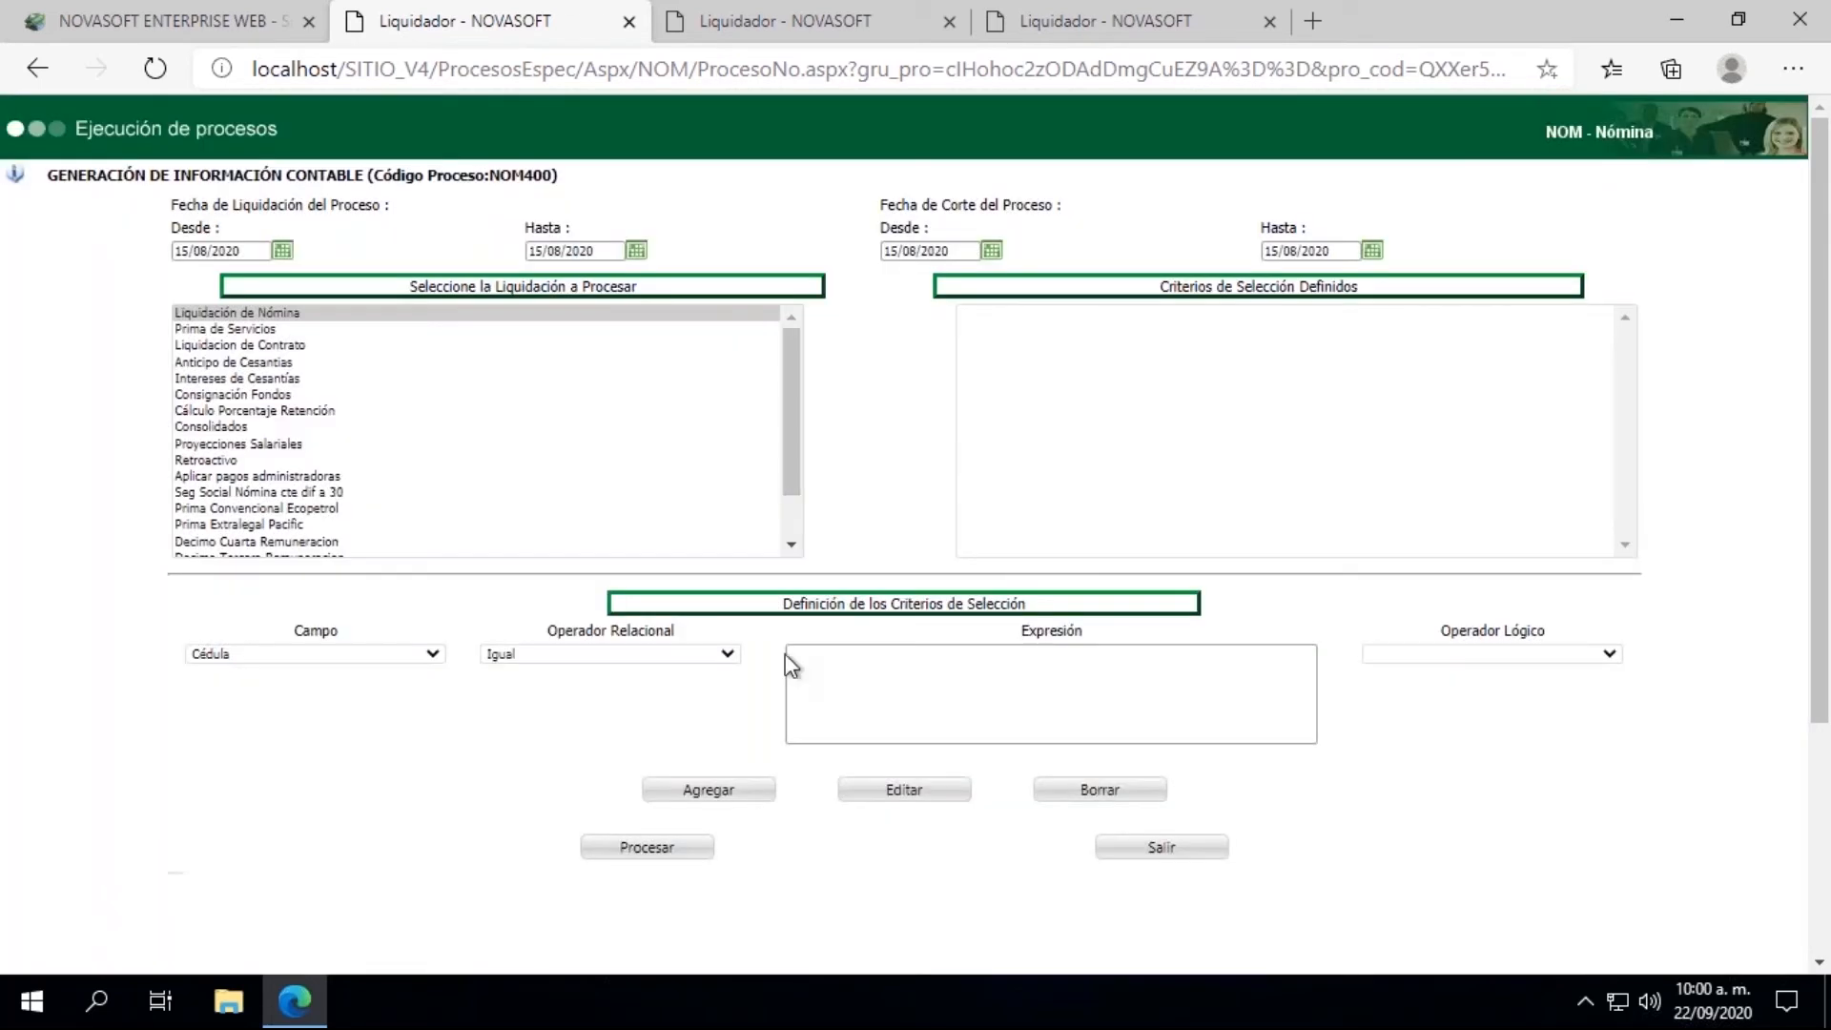
Step: Run the accounting information process with Cédula equal to the employee's ID number, and close the results window
{"action": "left_click", "coordinate": [821, 717]}
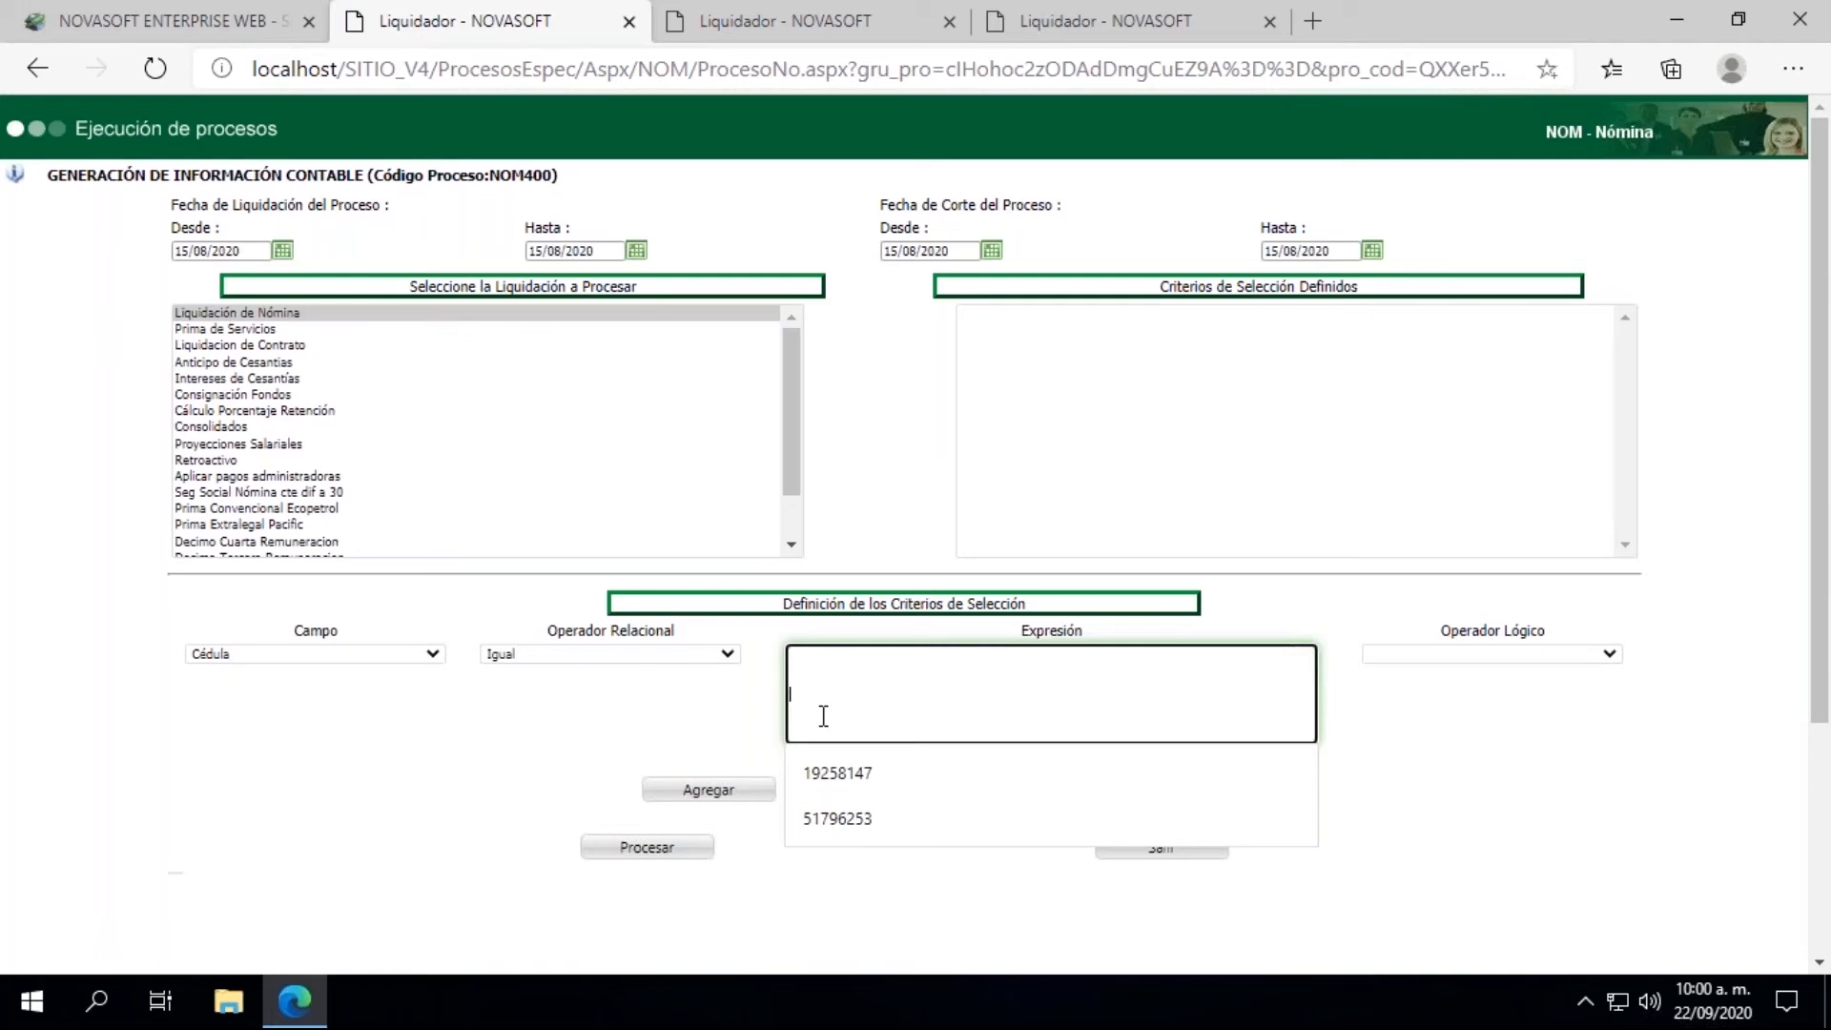
{"action": "left_click", "coordinate": [806, 819]}
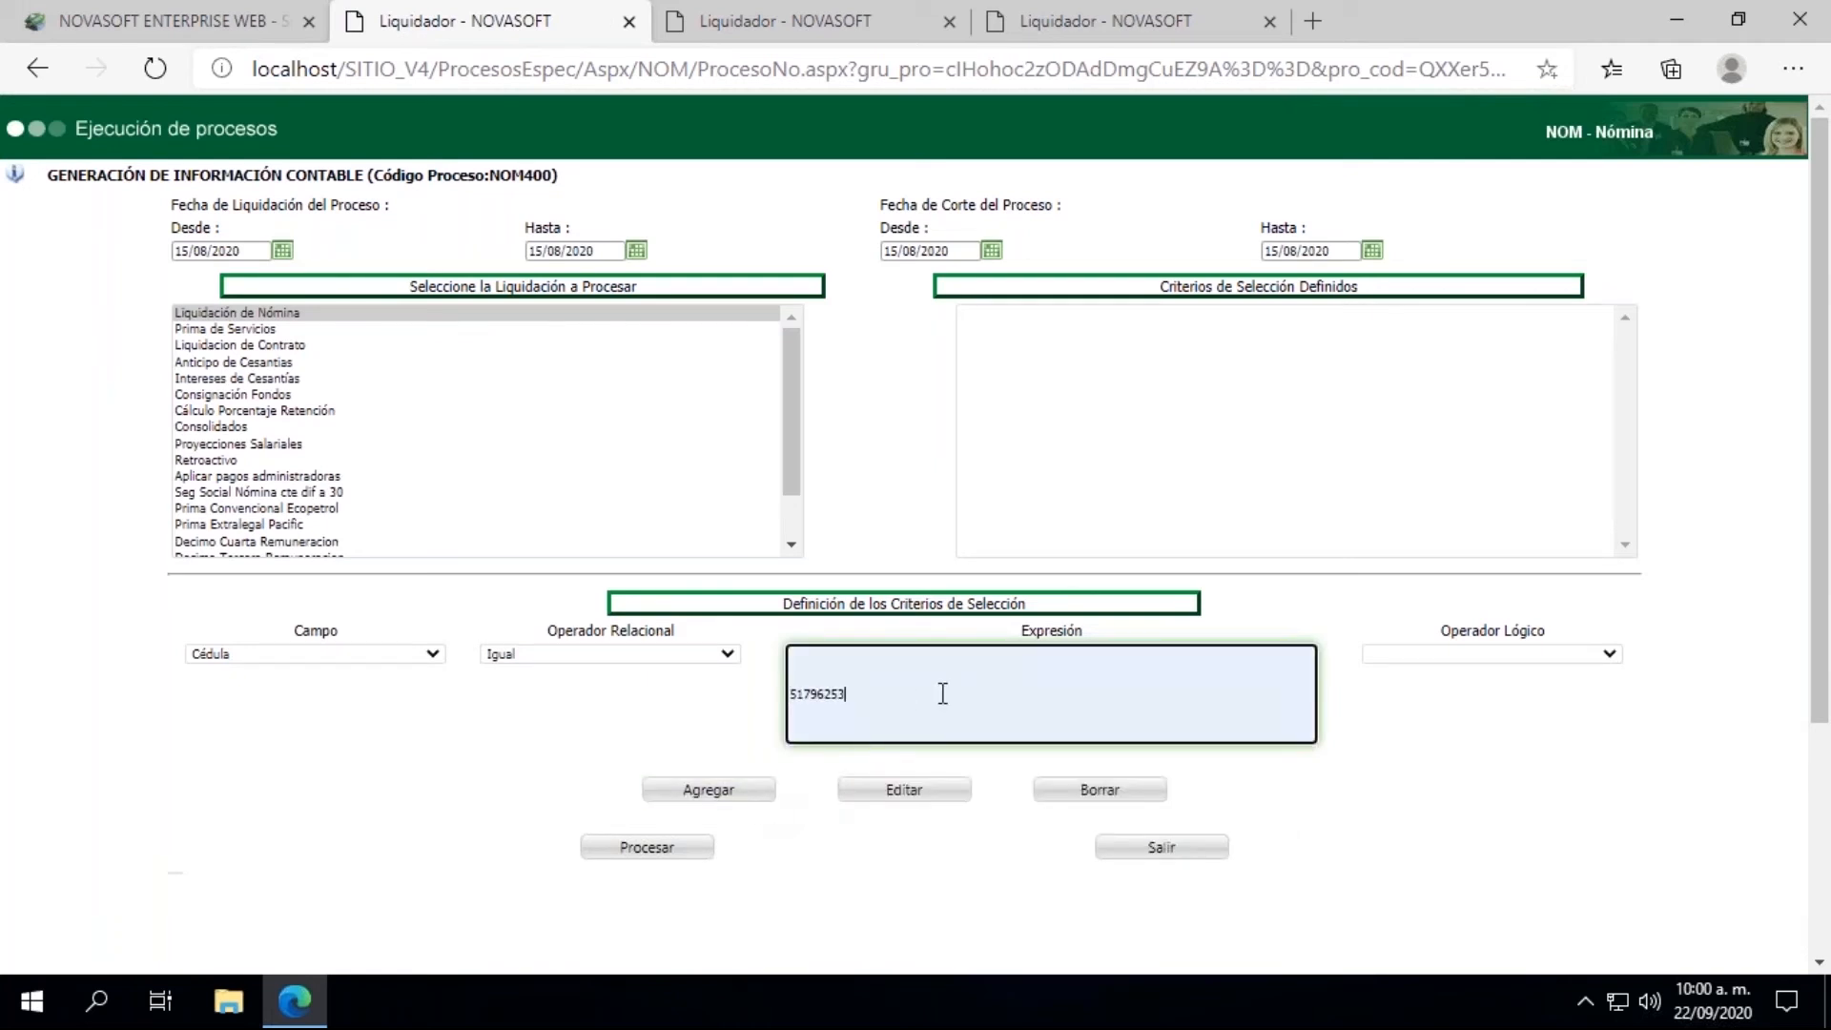
{"action": "left_click", "coordinate": [697, 801]}
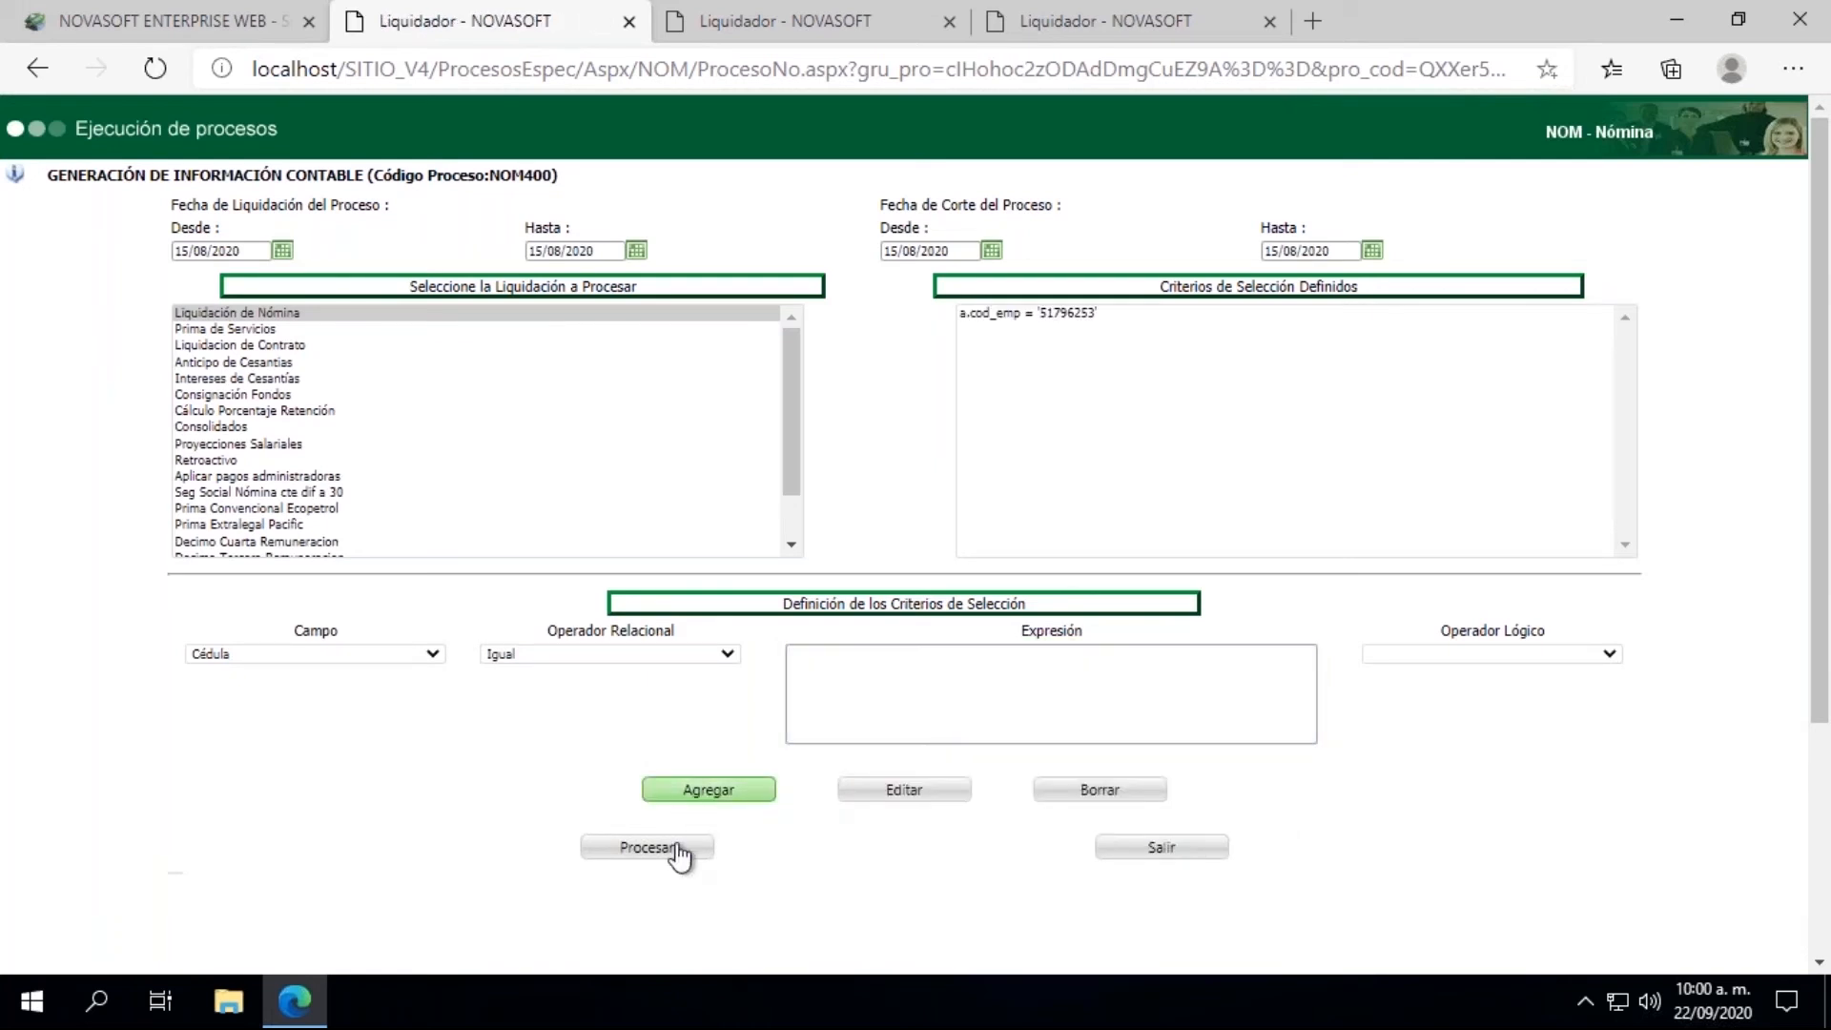
{"action": "left_click", "coordinate": [658, 857]}
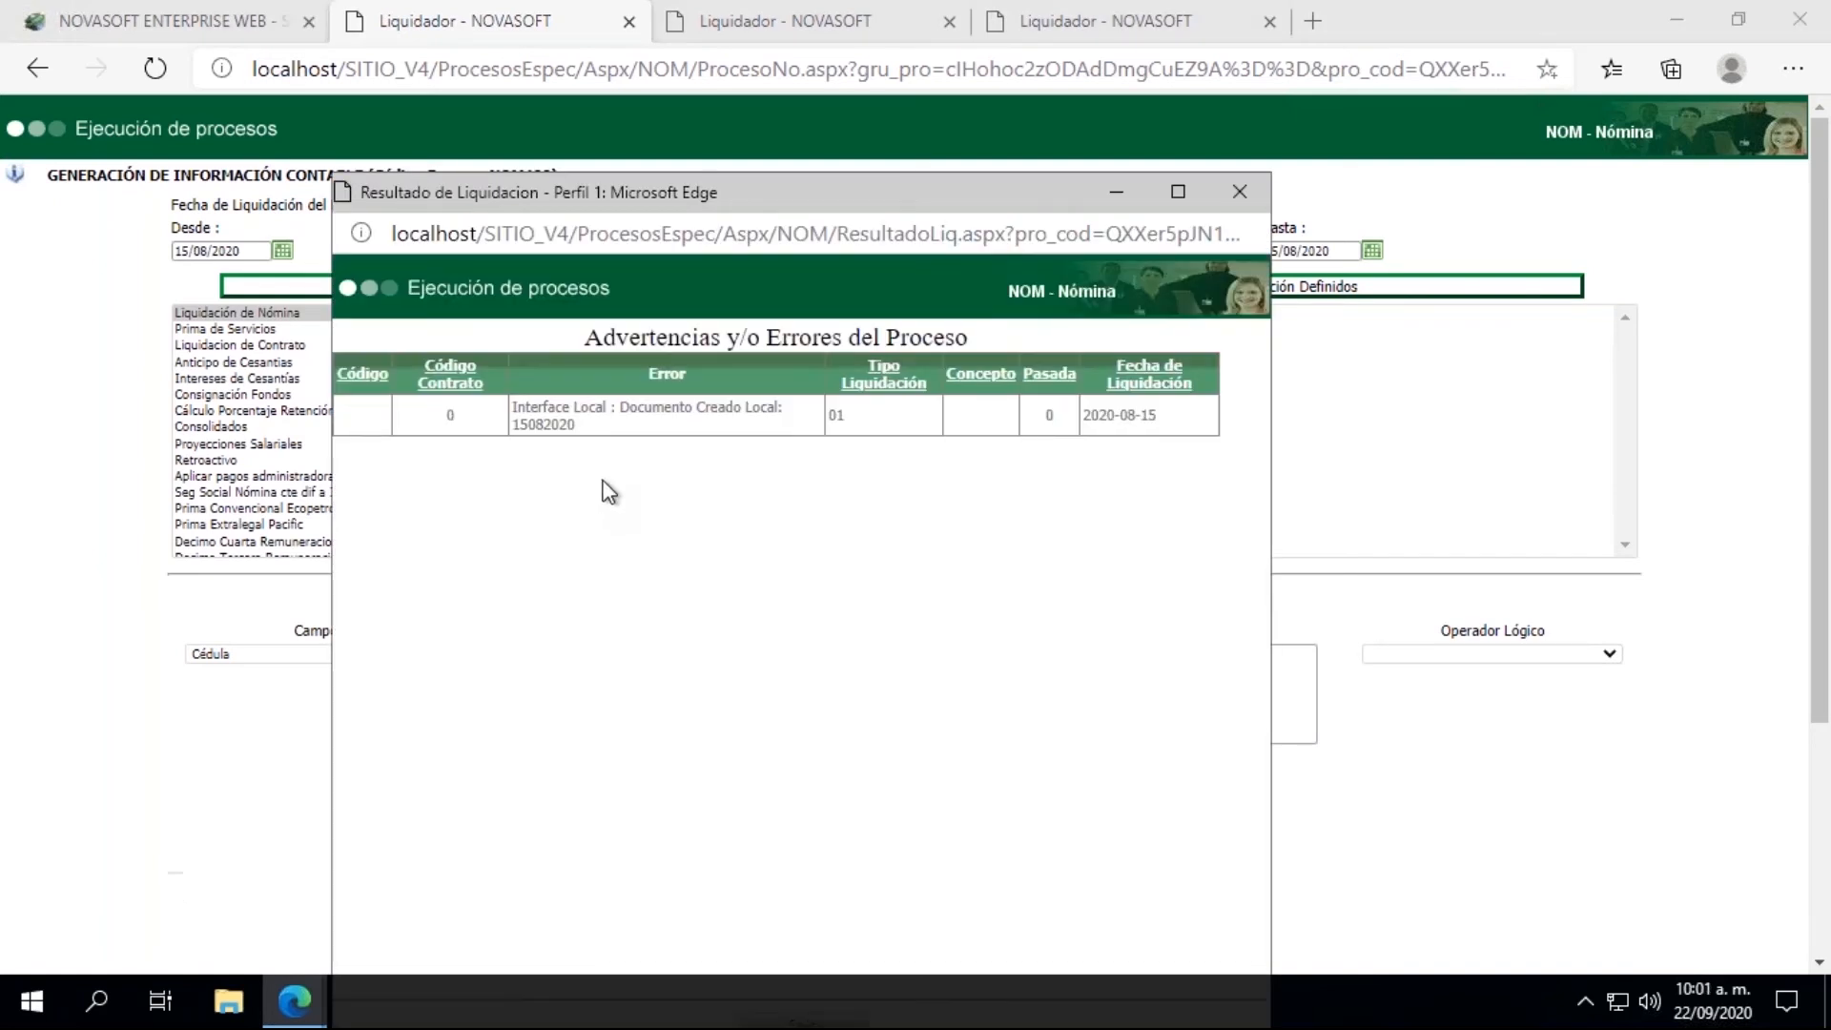
{"action": "left_click_drag", "start_coordinate": [513, 424], "coordinate": [579, 426]}
{"action": "left_click", "coordinate": [1238, 192]}
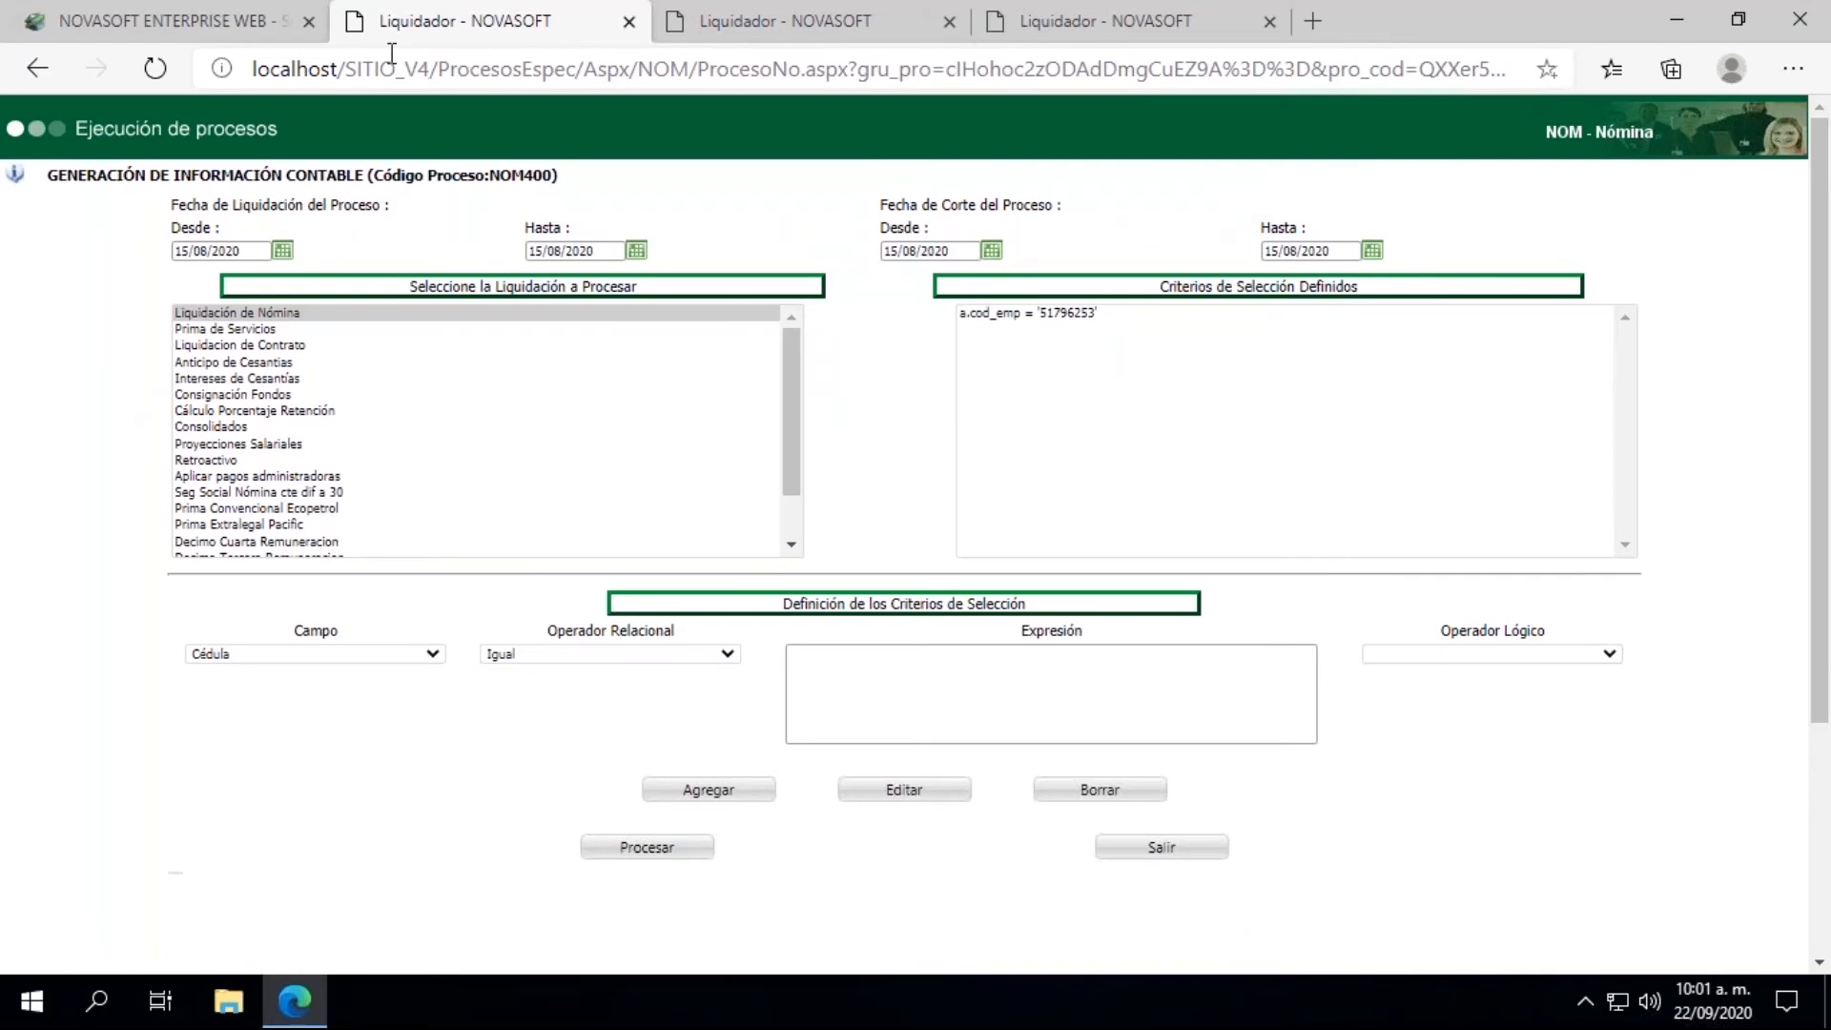
Step: Close all open Liquidador pages and collapse the INTERFACES group on the main page
{"action": "left_click", "coordinate": [630, 21]}
{"action": "left_click", "coordinate": [632, 21]}
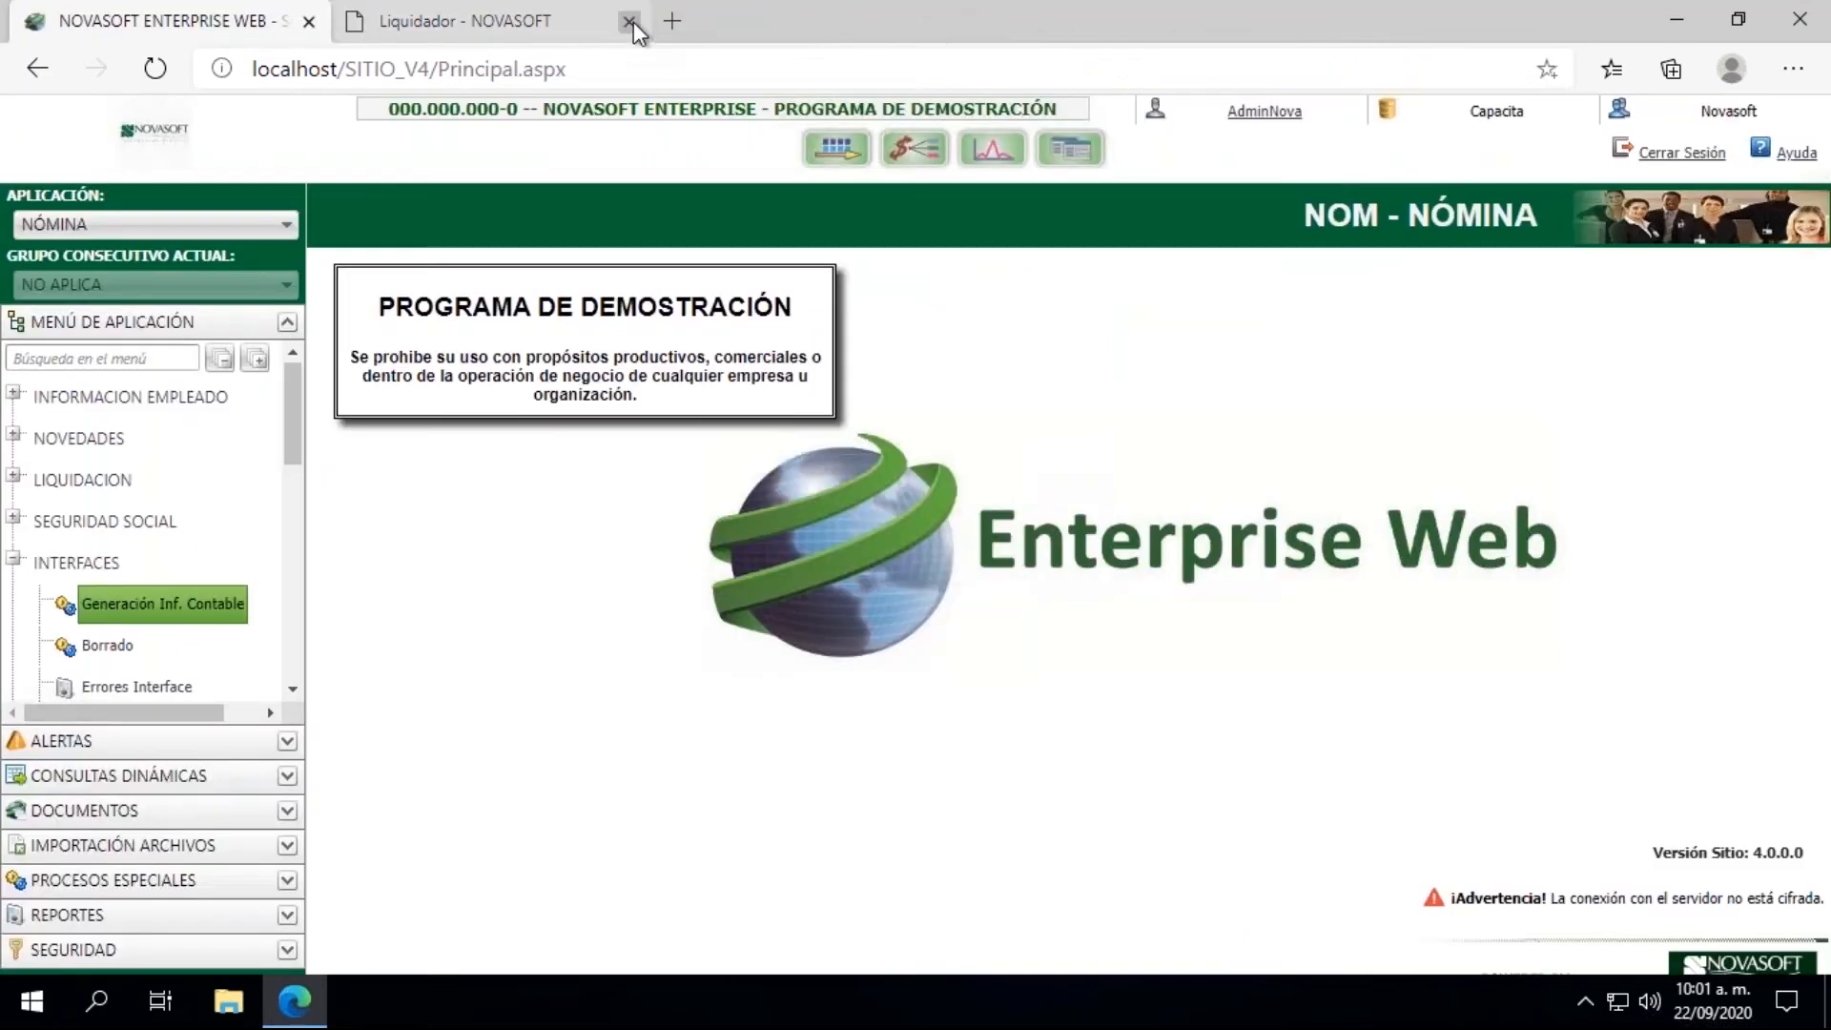
{"action": "left_click", "coordinate": [632, 21]}
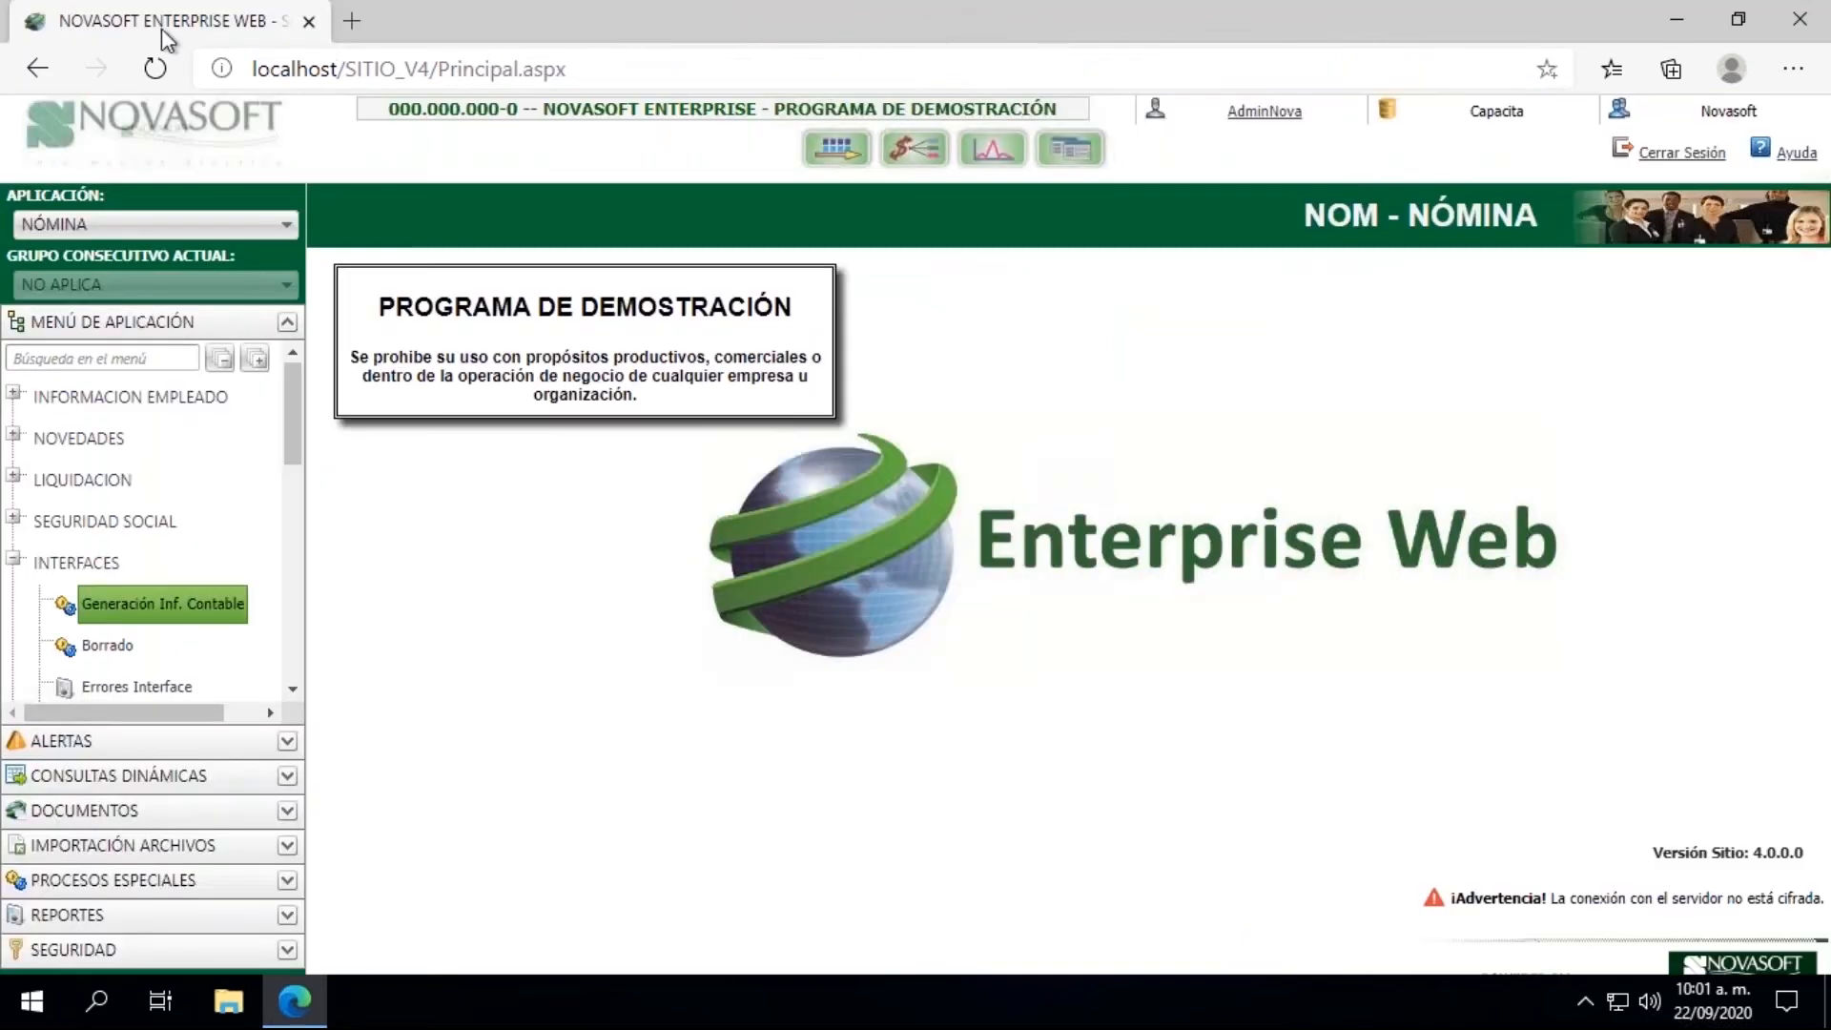
{"action": "left_click", "coordinate": [13, 560]}
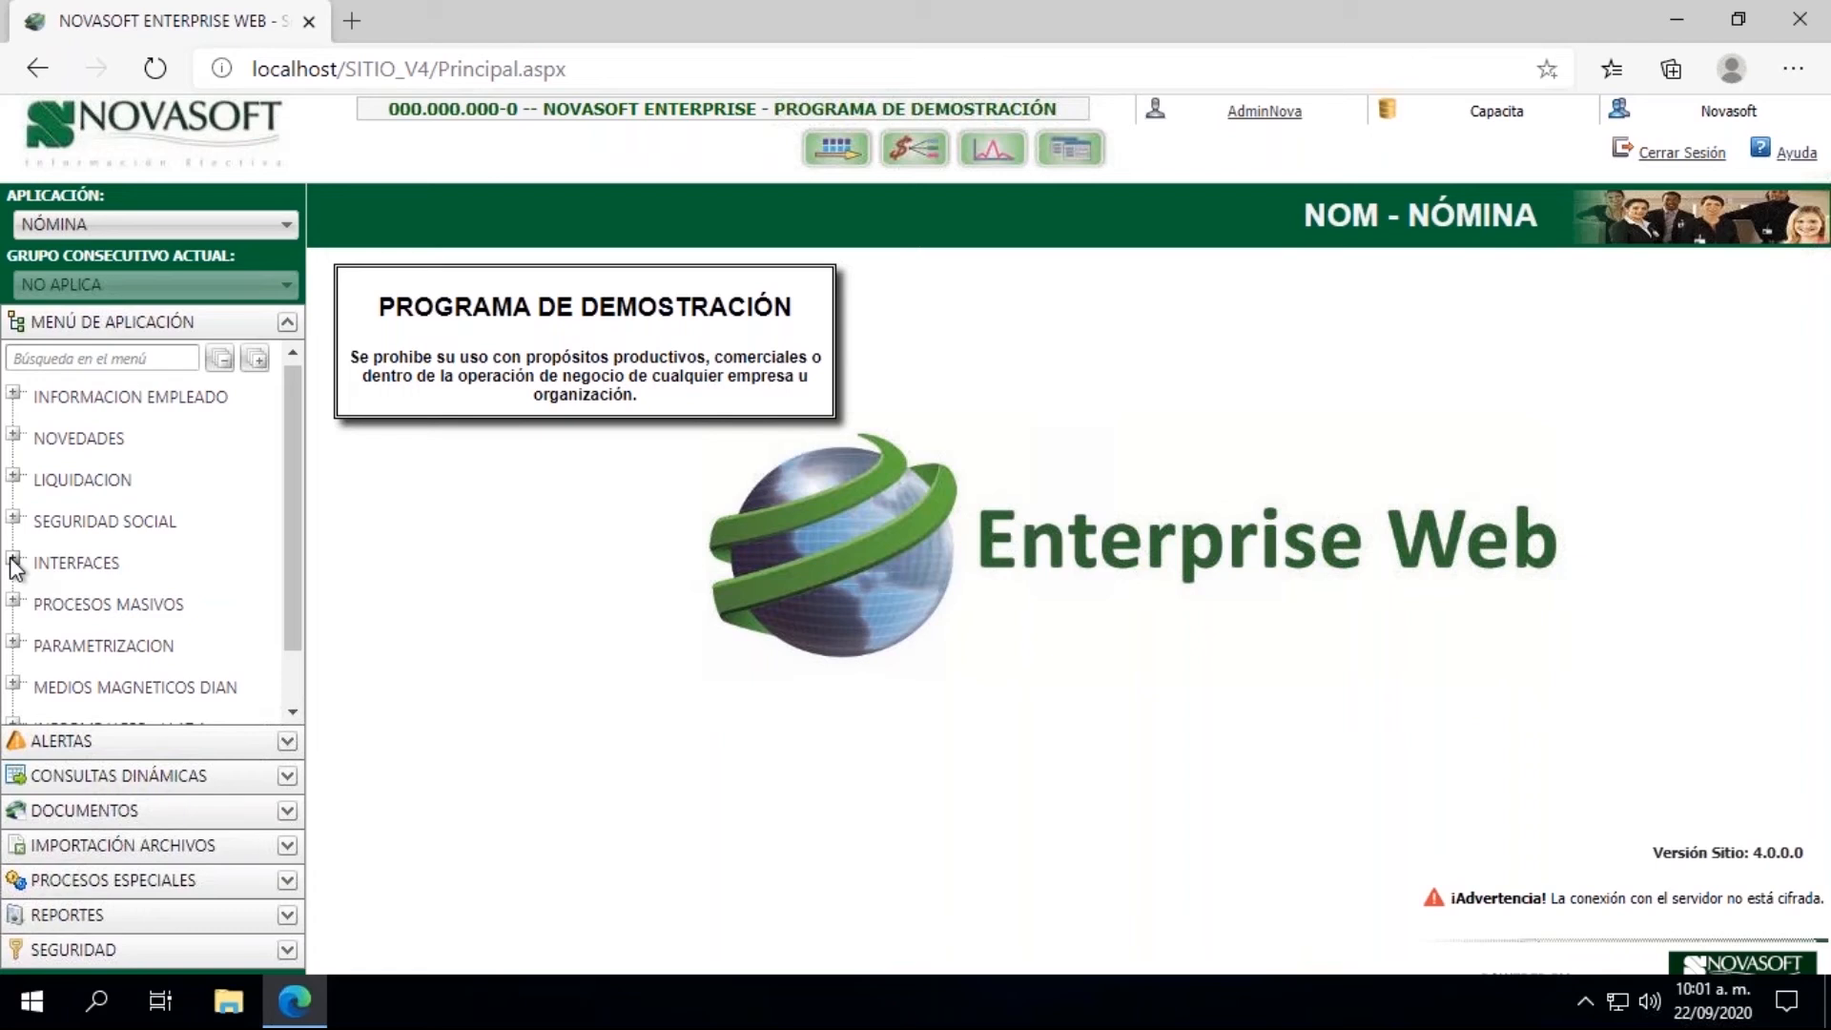
{"action": "left_click", "coordinate": [13, 435]}
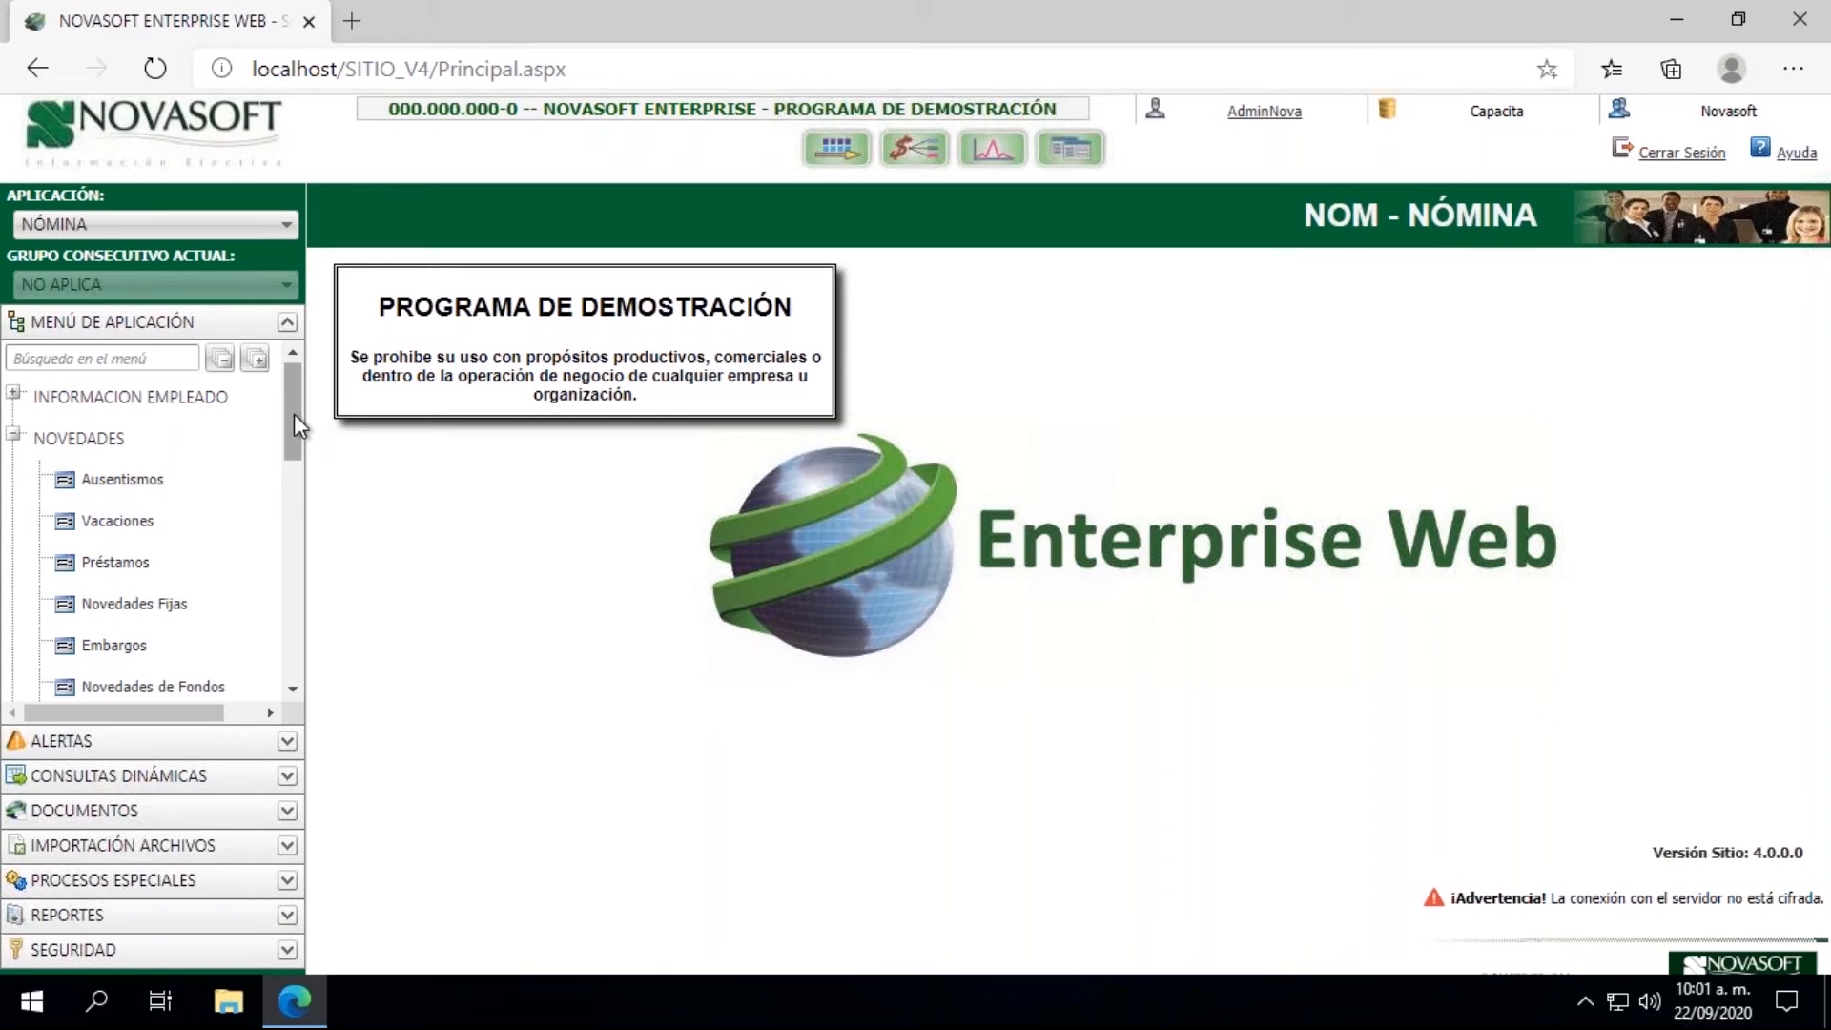
{"action": "left_click_drag", "start_coordinate": [295, 448], "coordinate": [288, 405]}
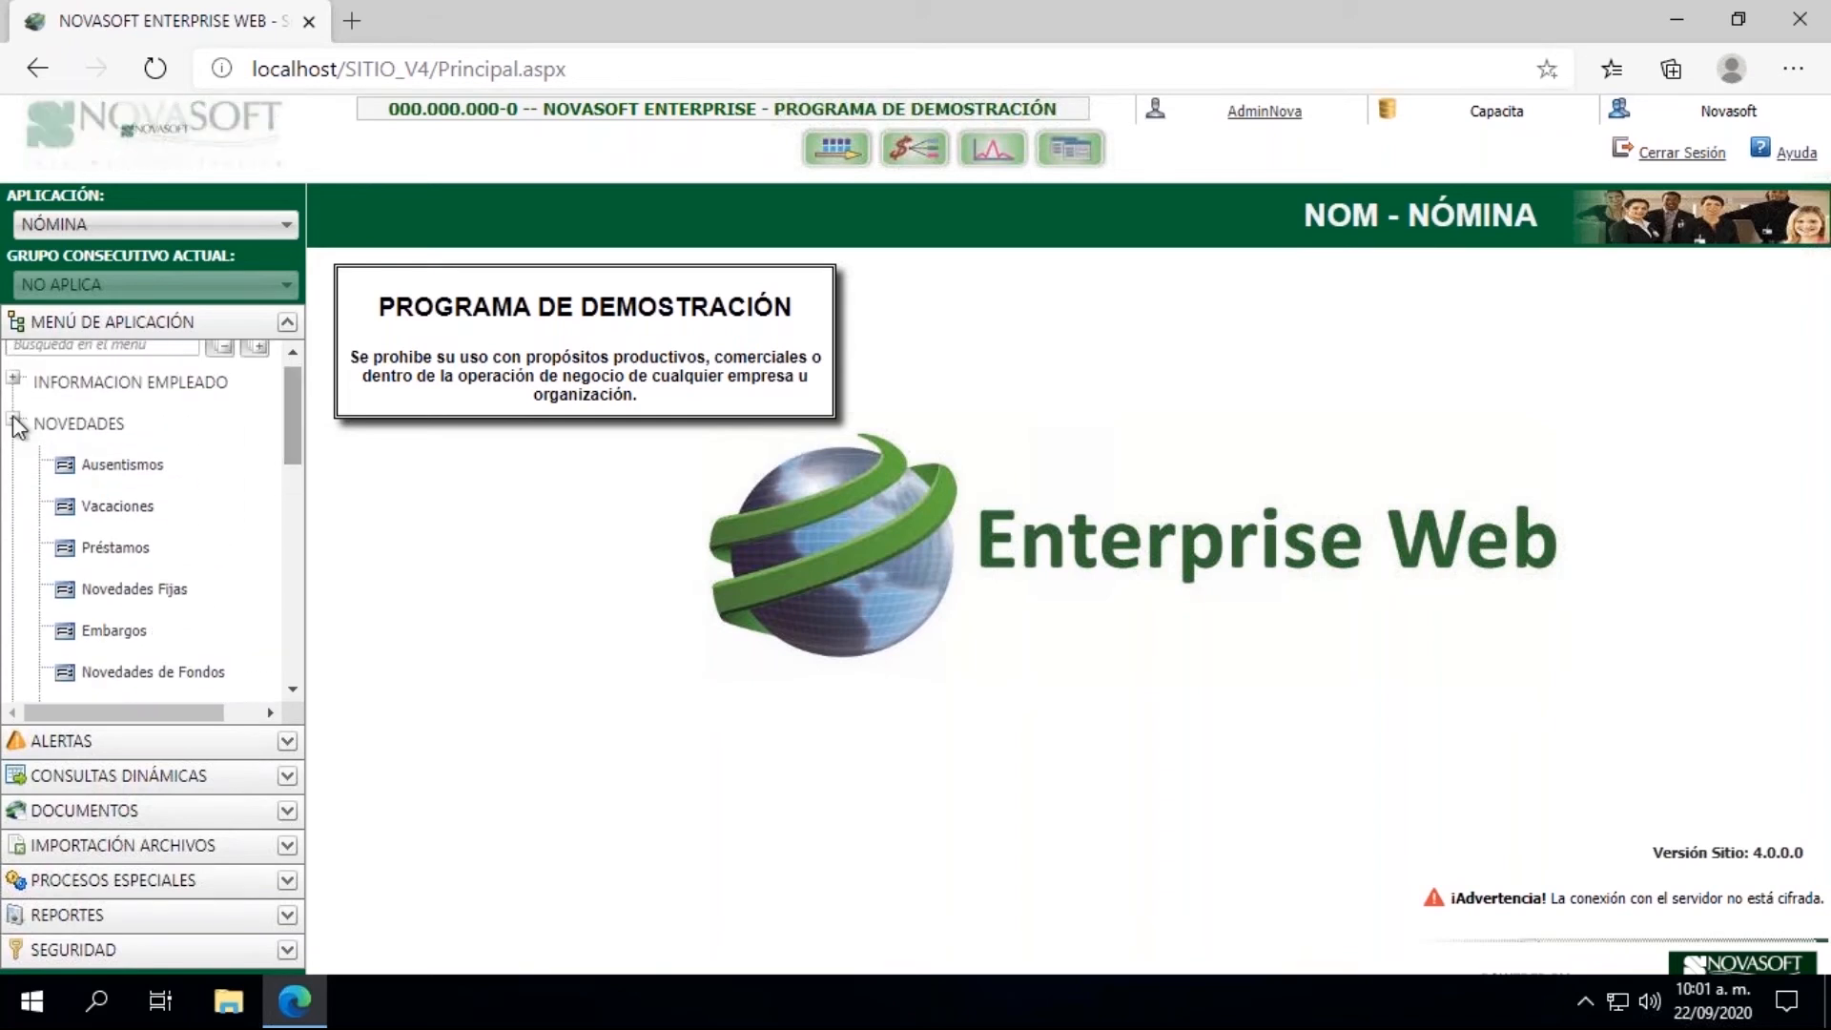
{"action": "left_click", "coordinate": [14, 422]}
Step: Open the Comprobante de Pago report from the REPORTES group under LIQUIDACION
{"action": "left_click", "coordinate": [13, 461]}
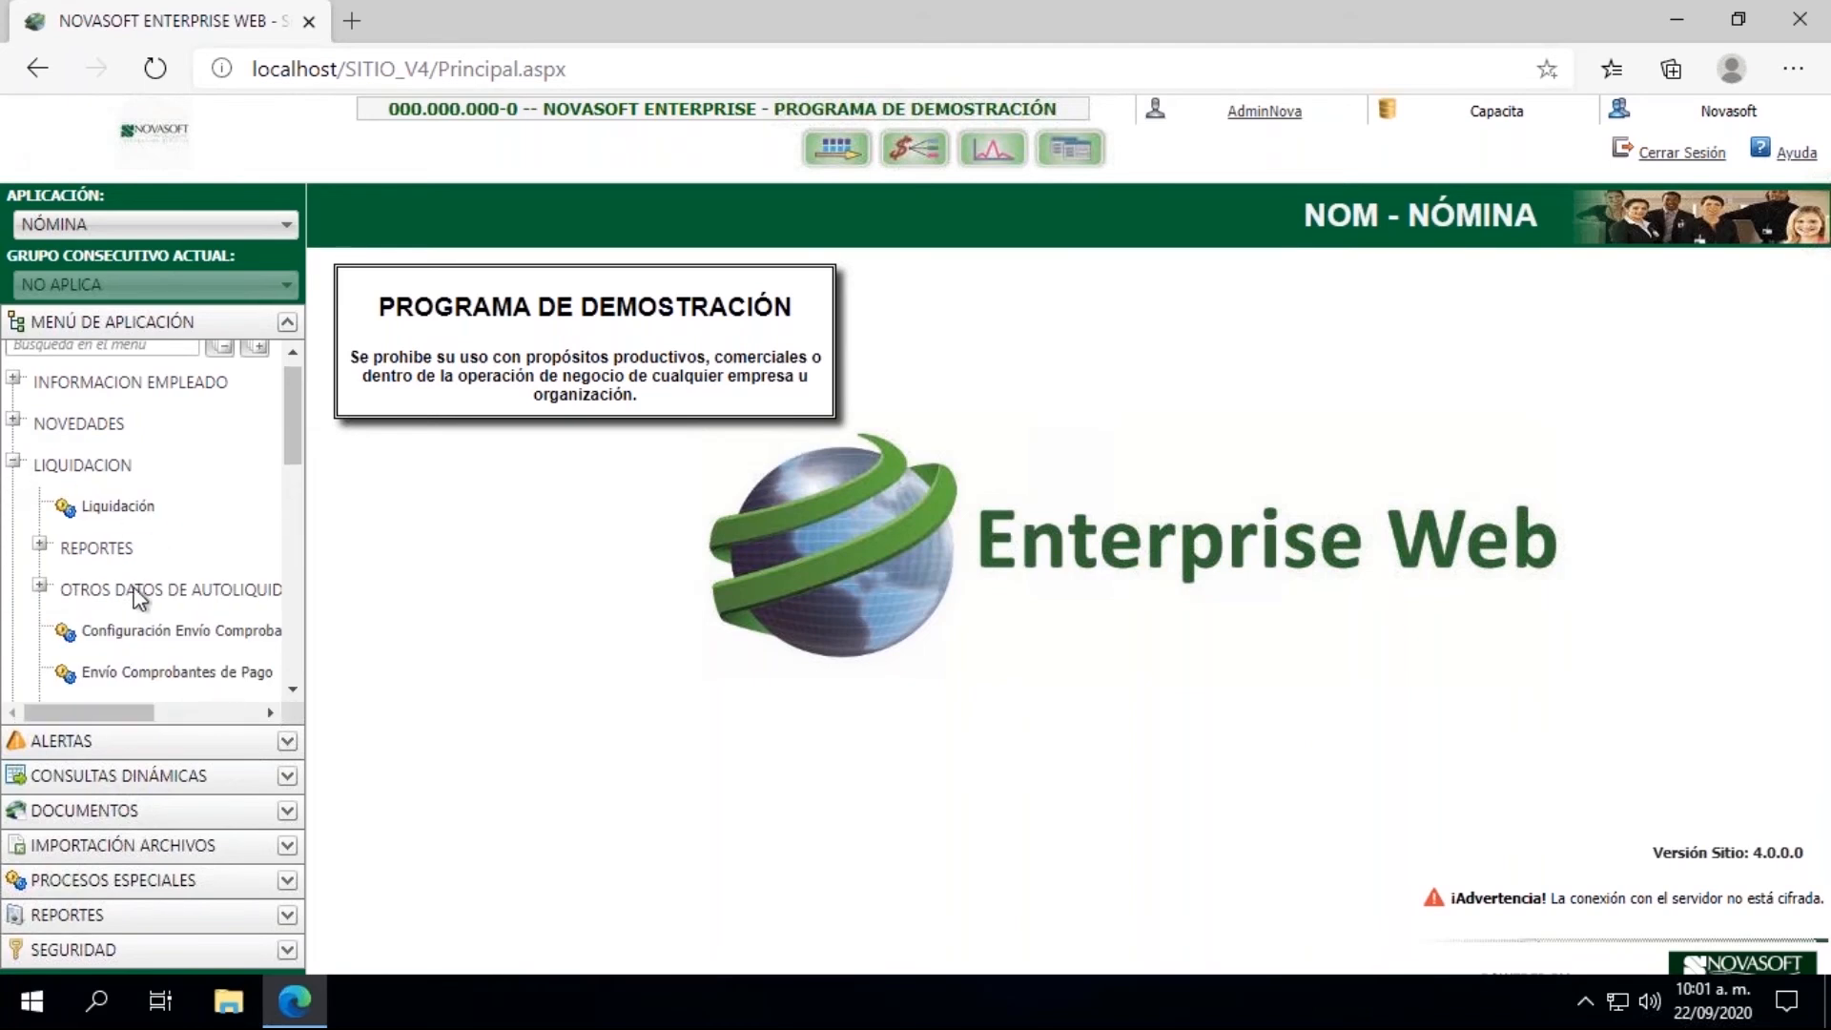
{"action": "left_click", "coordinate": [40, 545]}
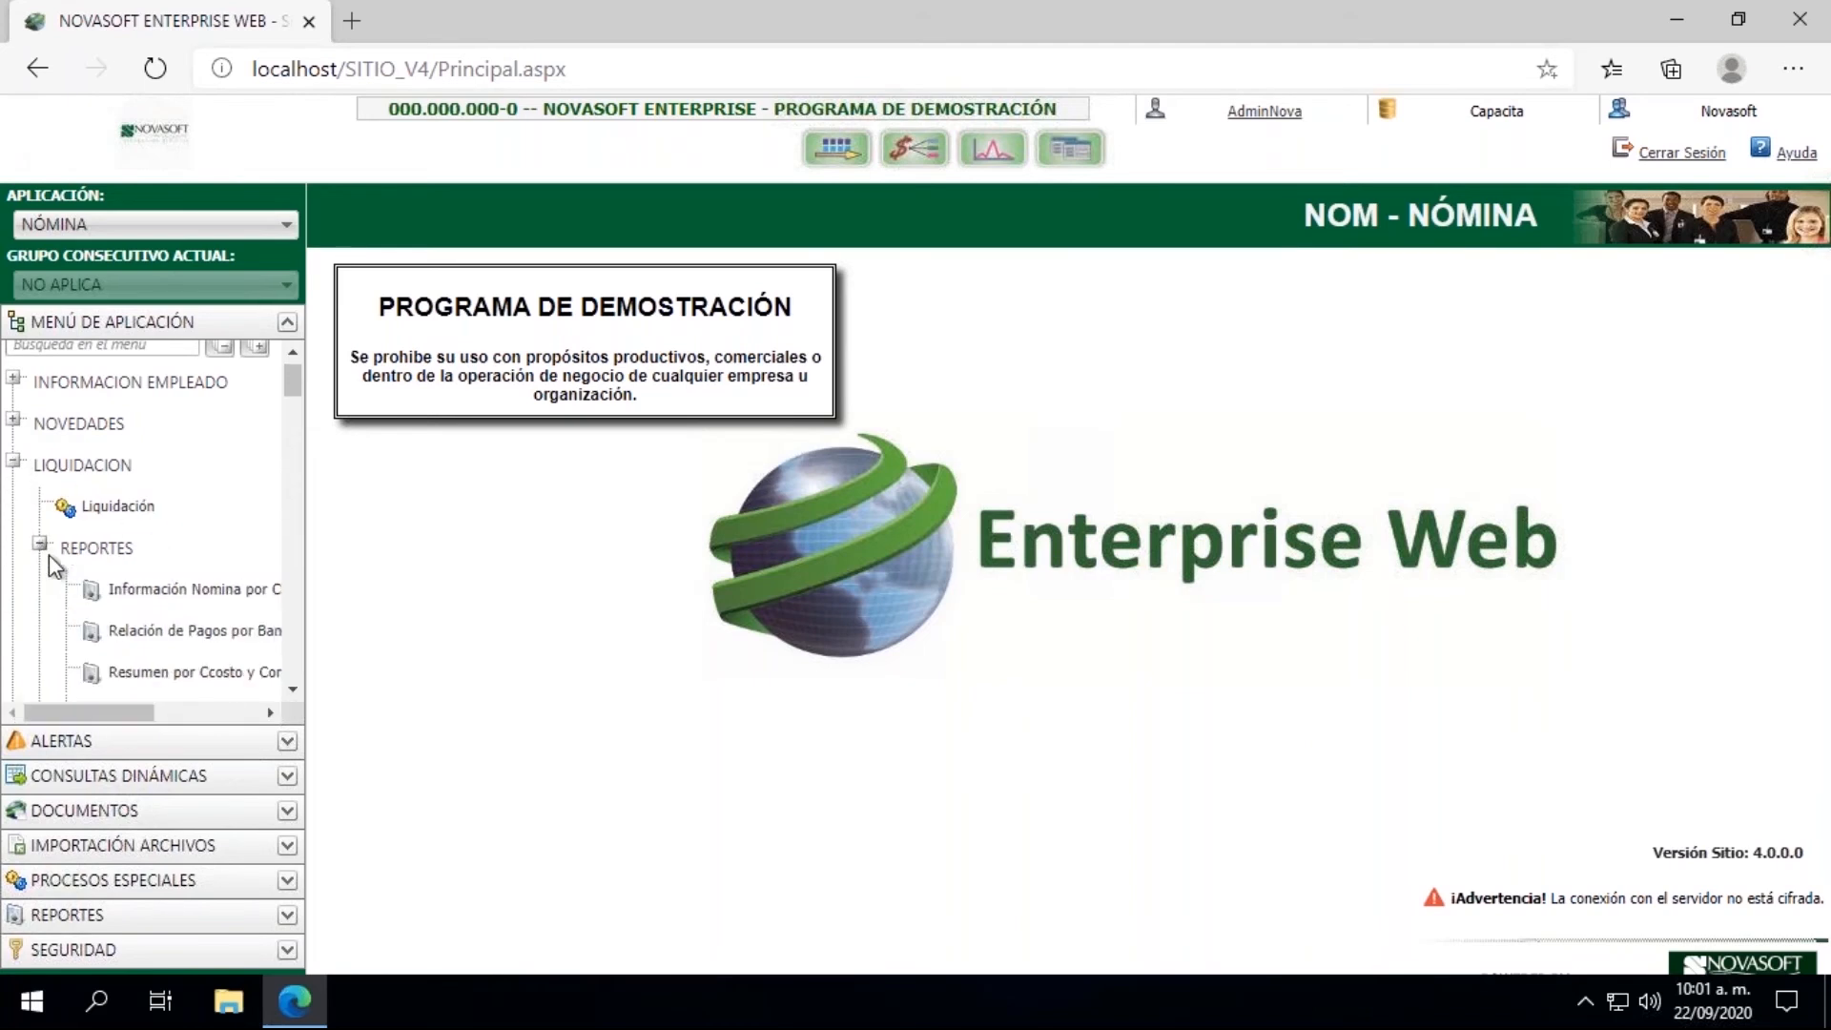
{"action": "left_click", "coordinate": [287, 690]}
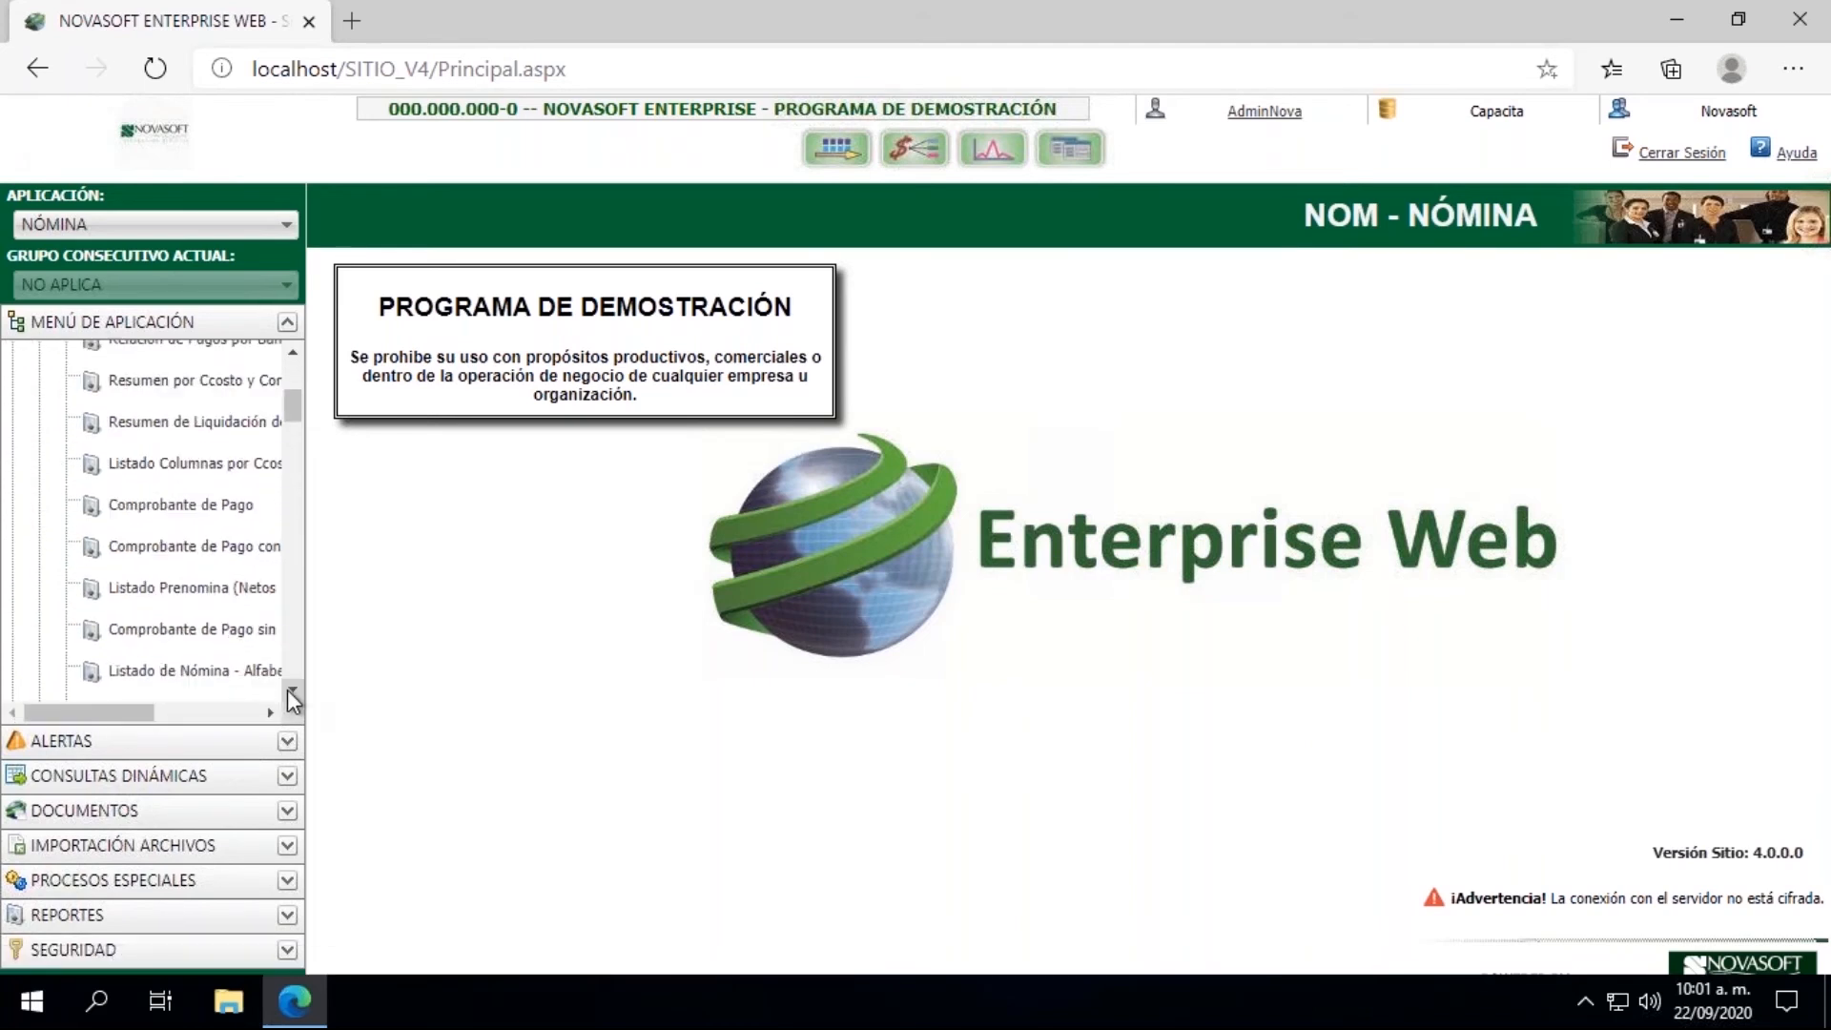
{"action": "left_click", "coordinate": [179, 505]}
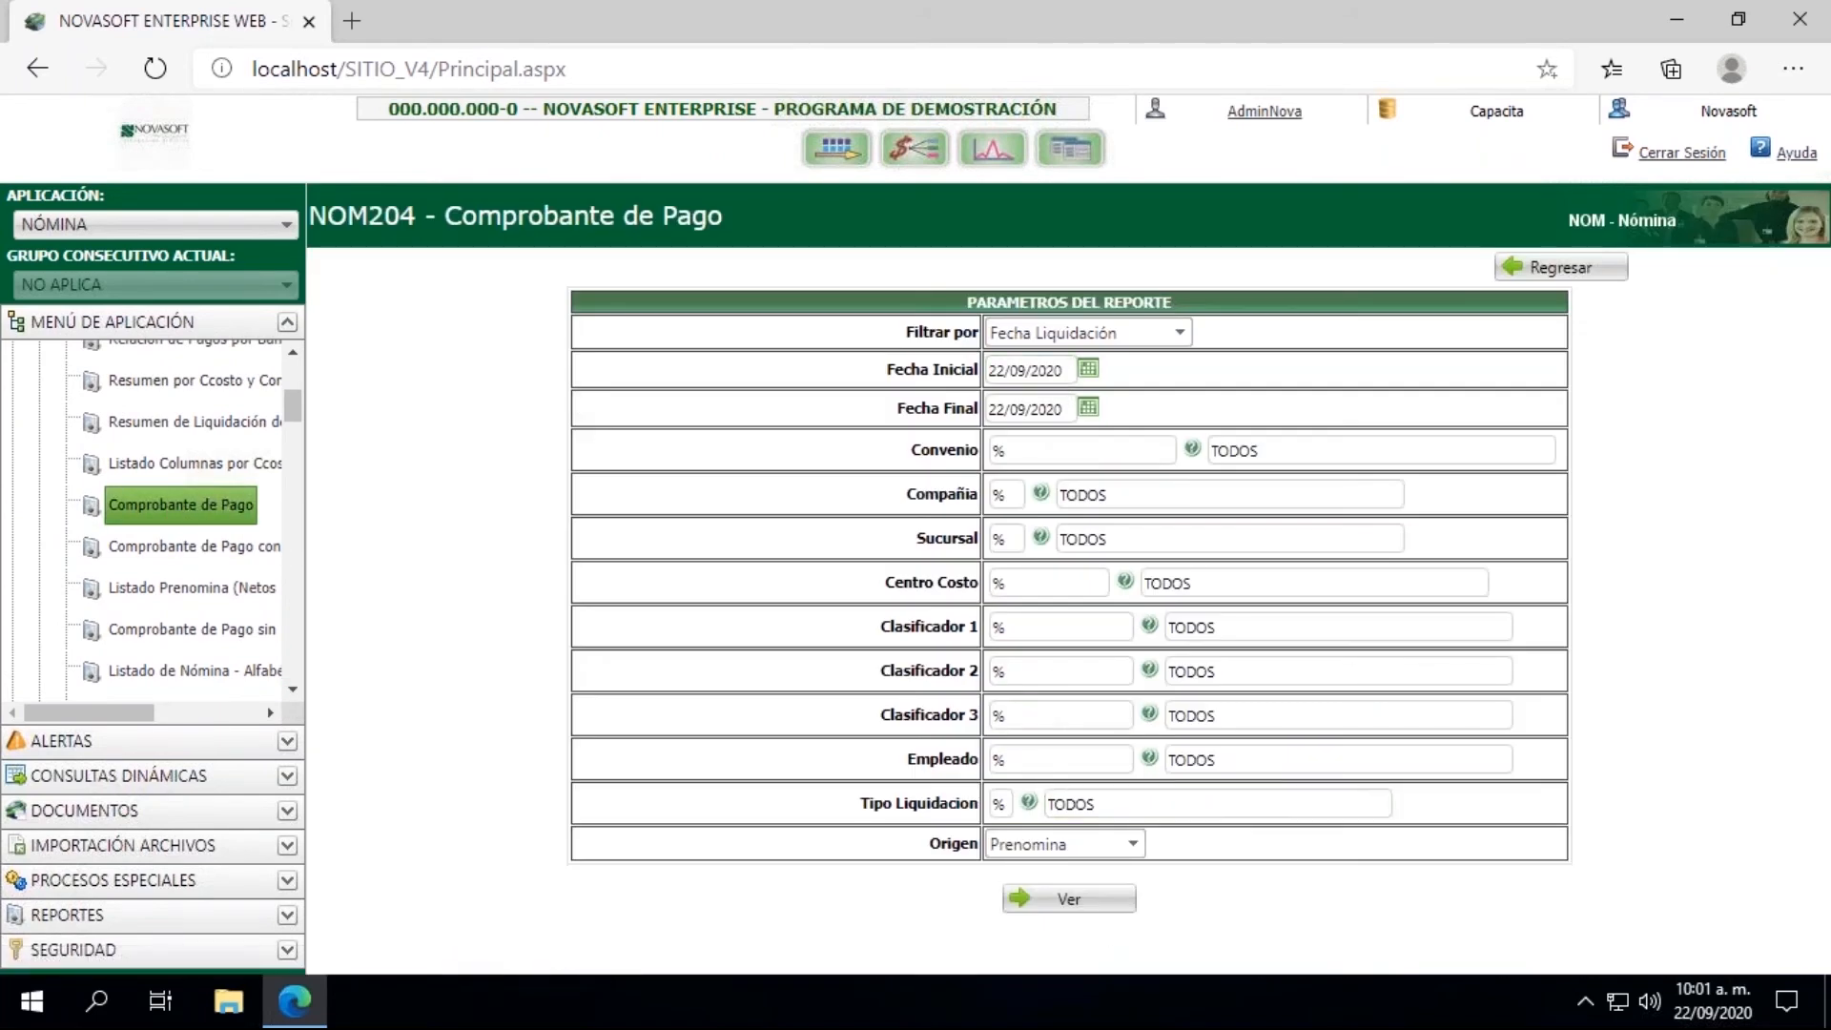
Step: Set both the Fecha Inicial and the Fecha Final of the report to 15/08/2020
{"action": "left_click", "coordinate": [1087, 370]}
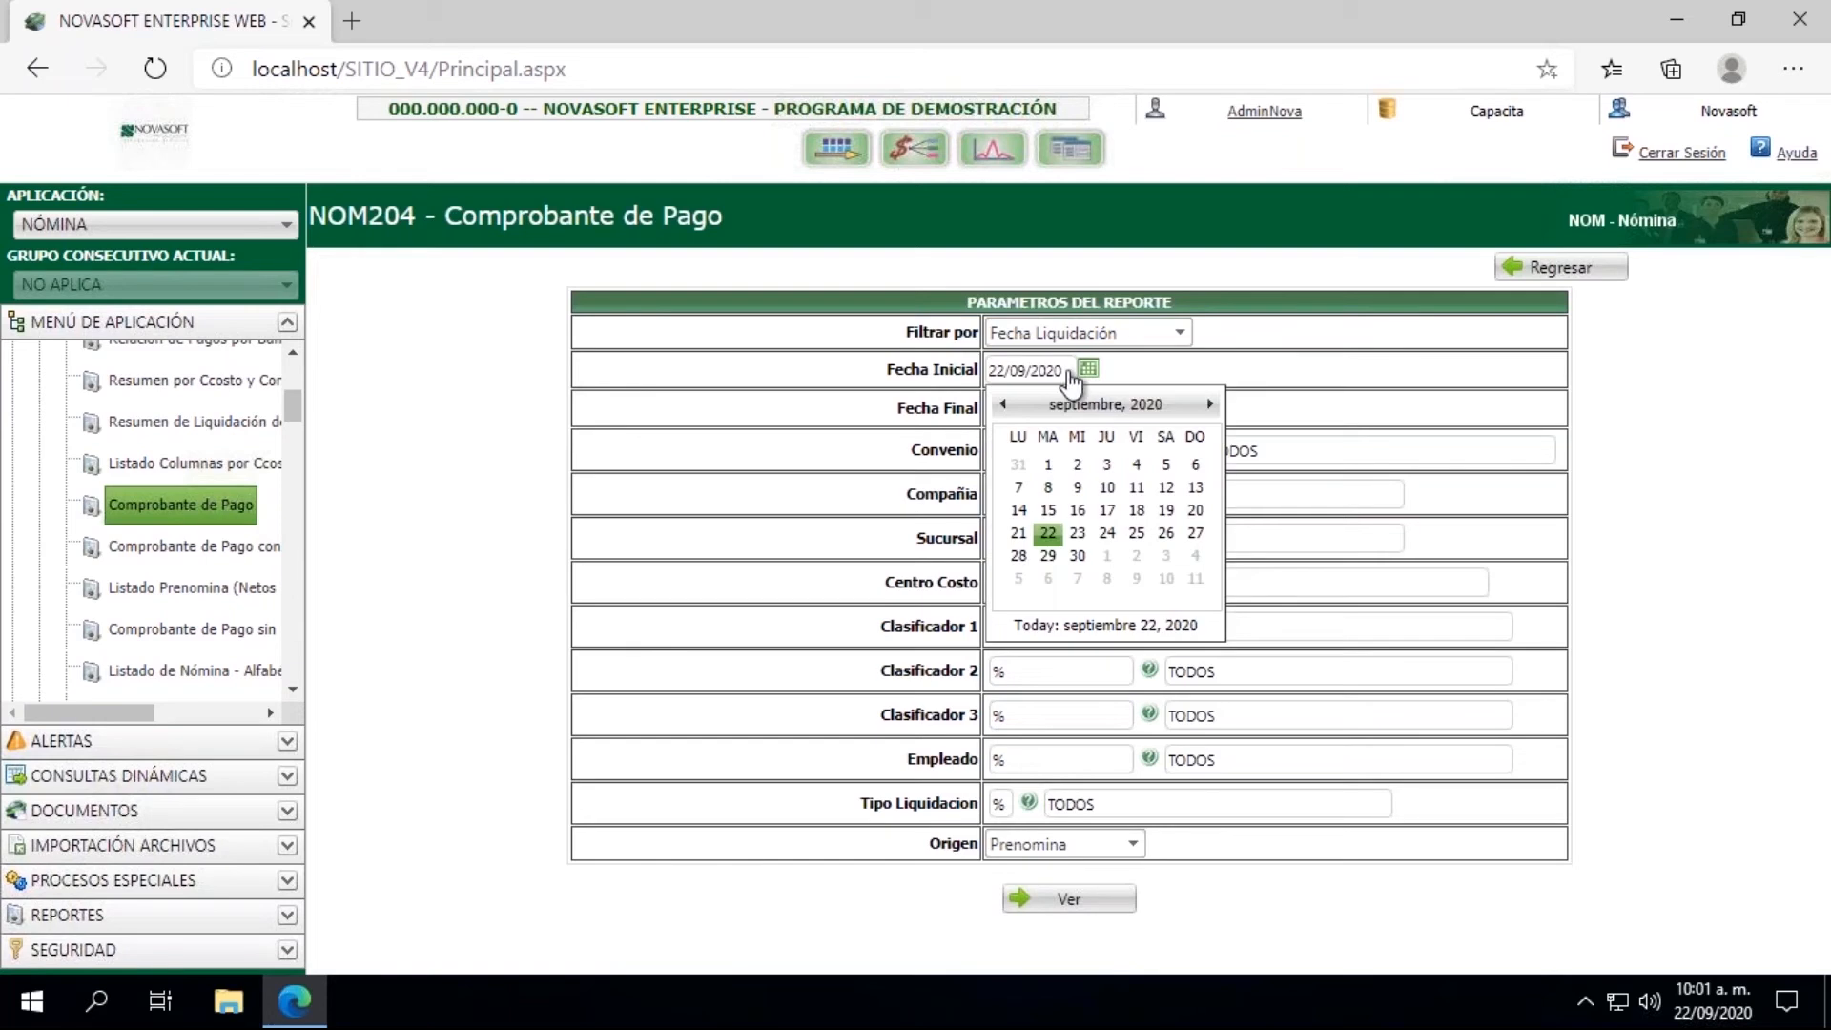
{"action": "left_click", "coordinate": [1005, 405]}
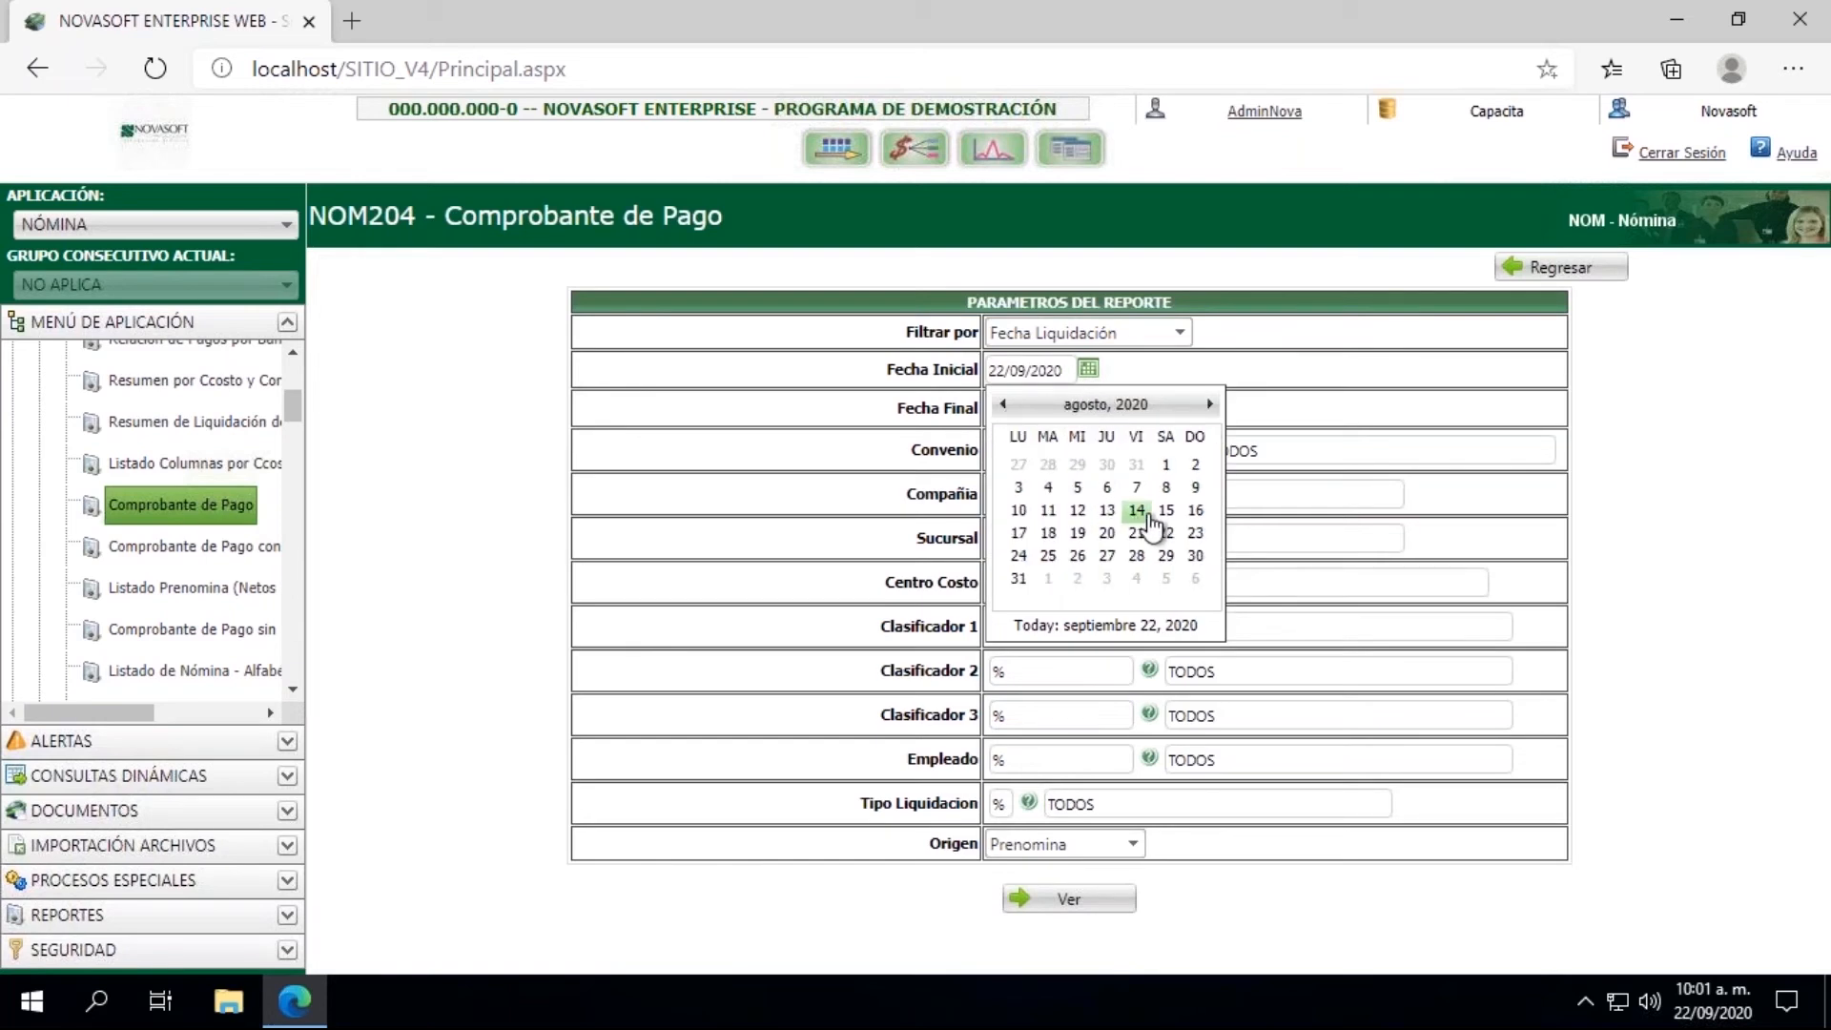
{"action": "left_click", "coordinate": [1165, 510]}
{"action": "left_click", "coordinate": [1087, 407]}
{"action": "left_click", "coordinate": [1007, 444]}
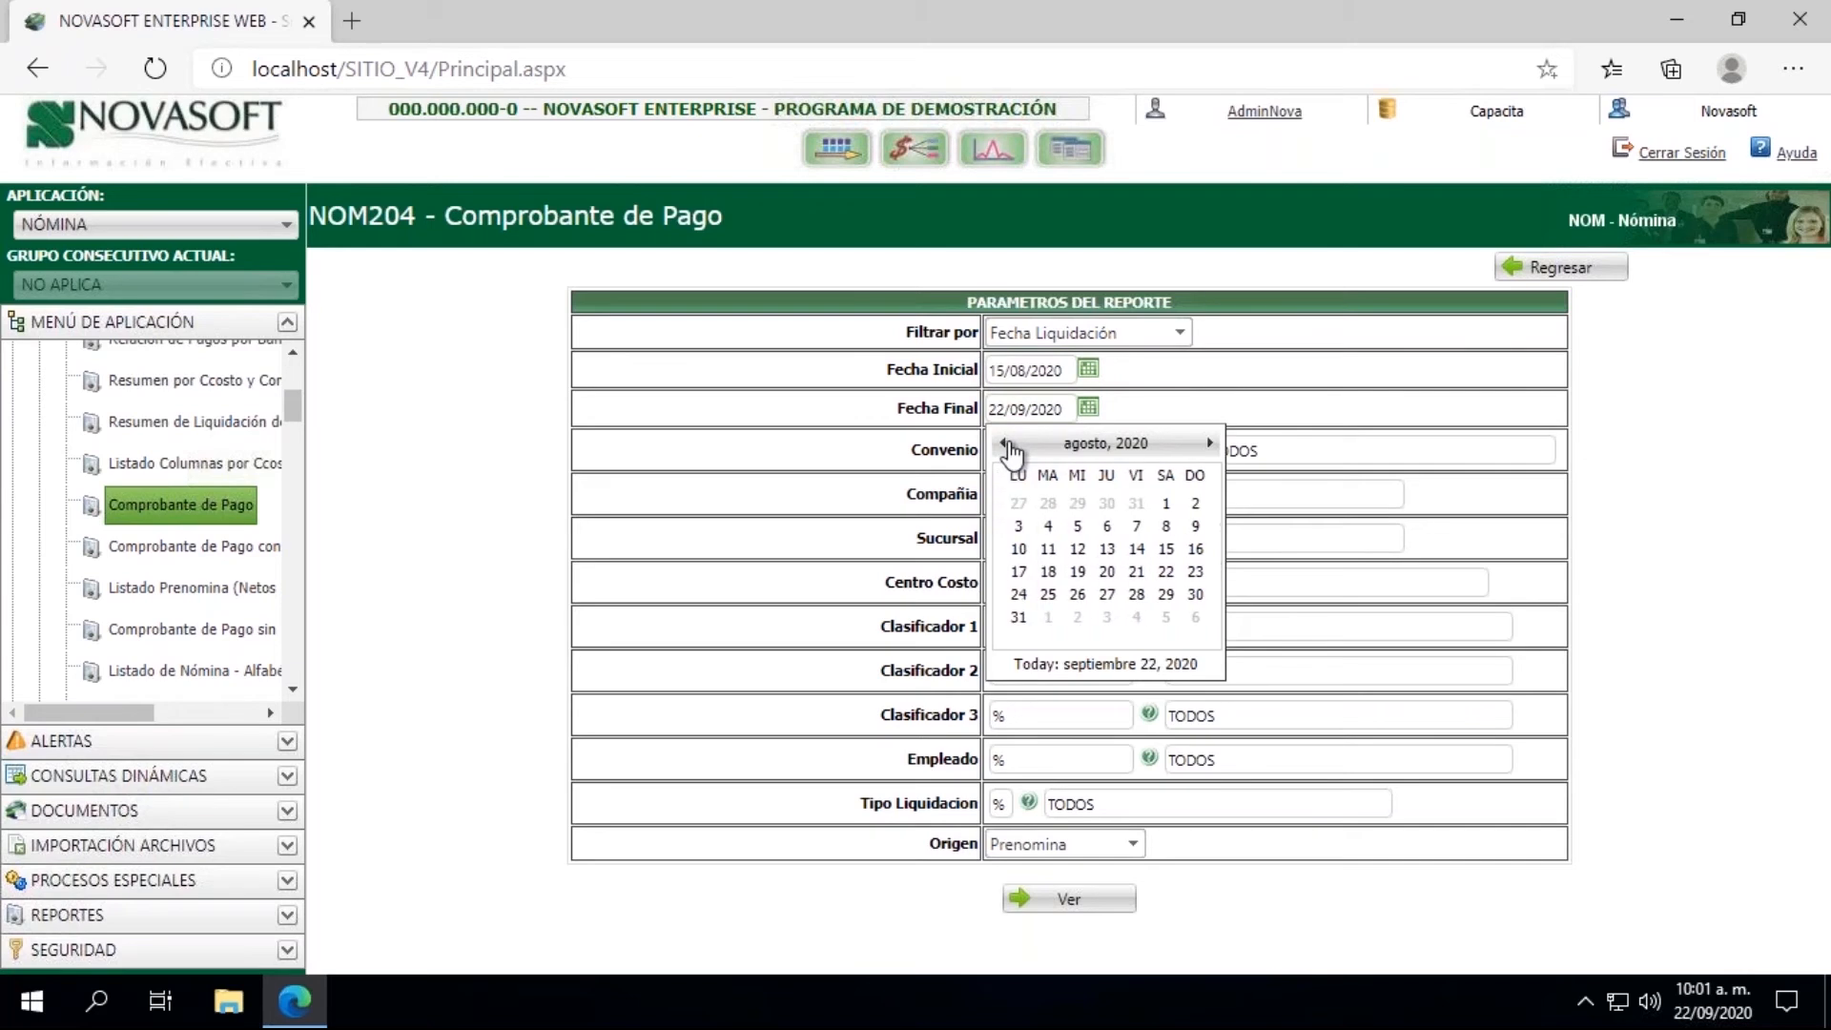
{"action": "left_click", "coordinate": [1165, 548]}
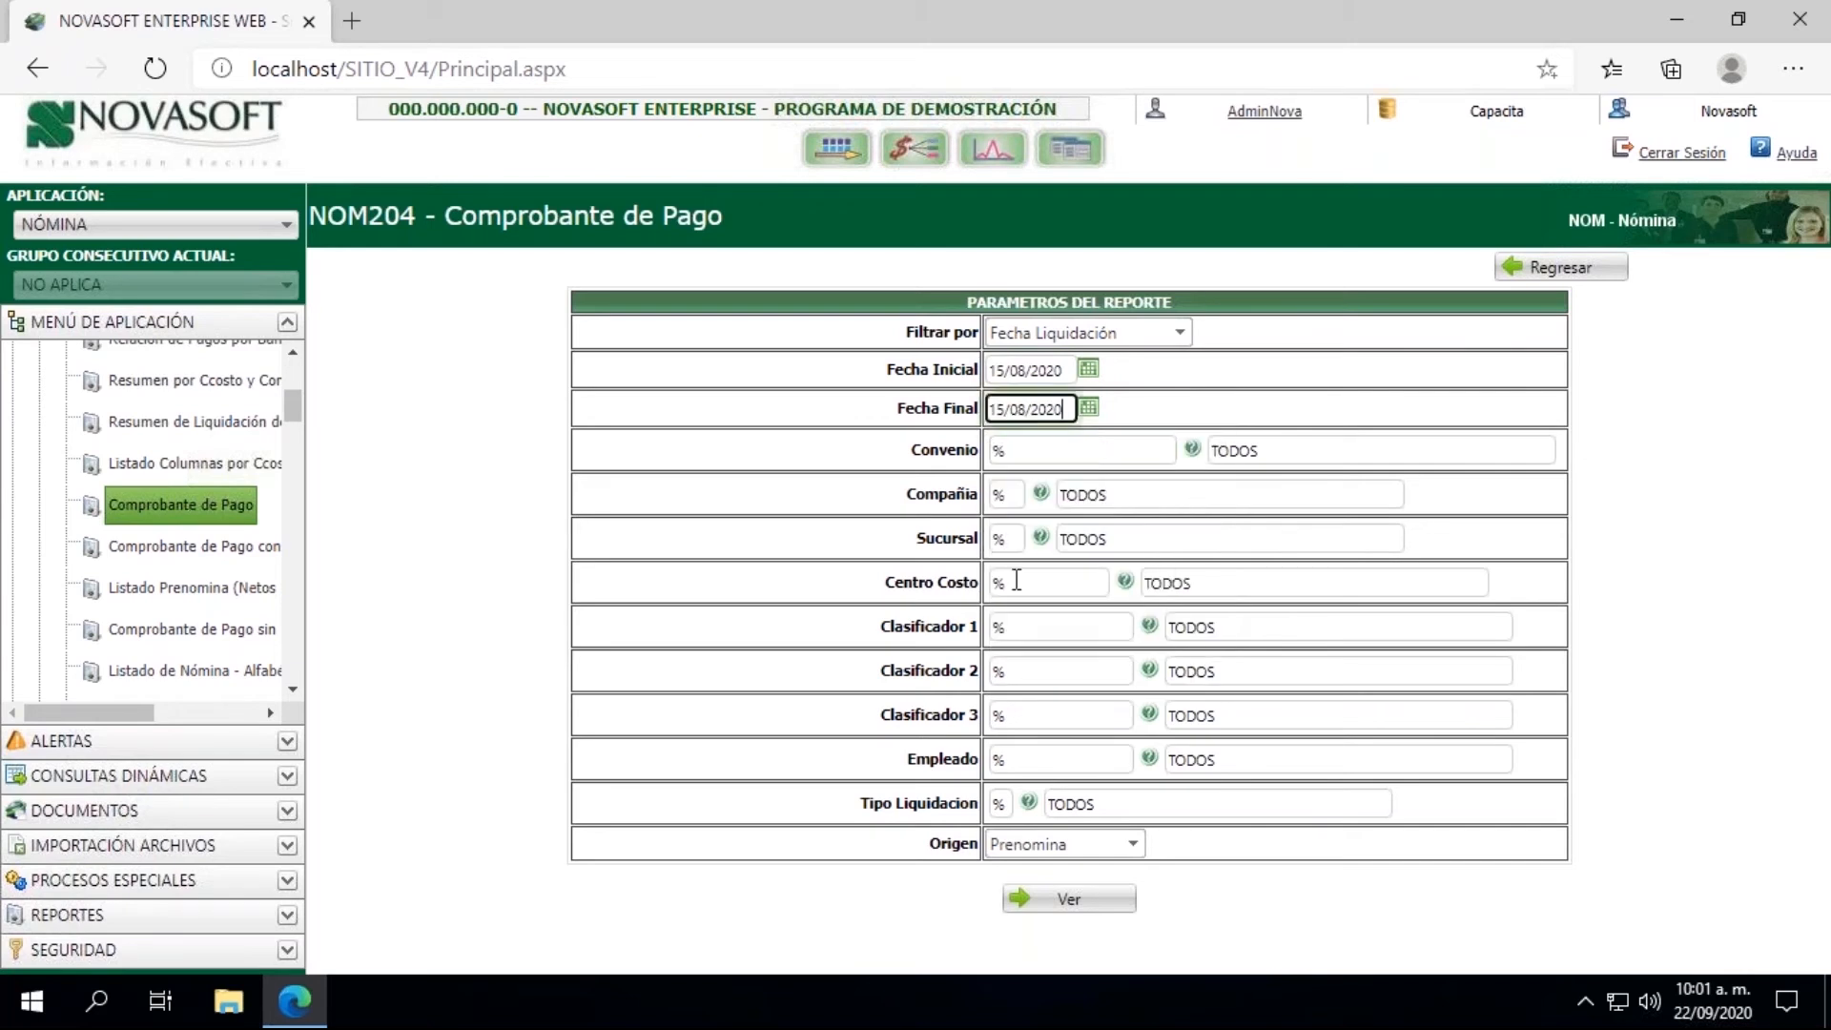
Step: Filter the report by the employee's ID number in Empleado and by Tipo Liquidacion 01
{"action": "left_click", "coordinate": [1026, 763]}
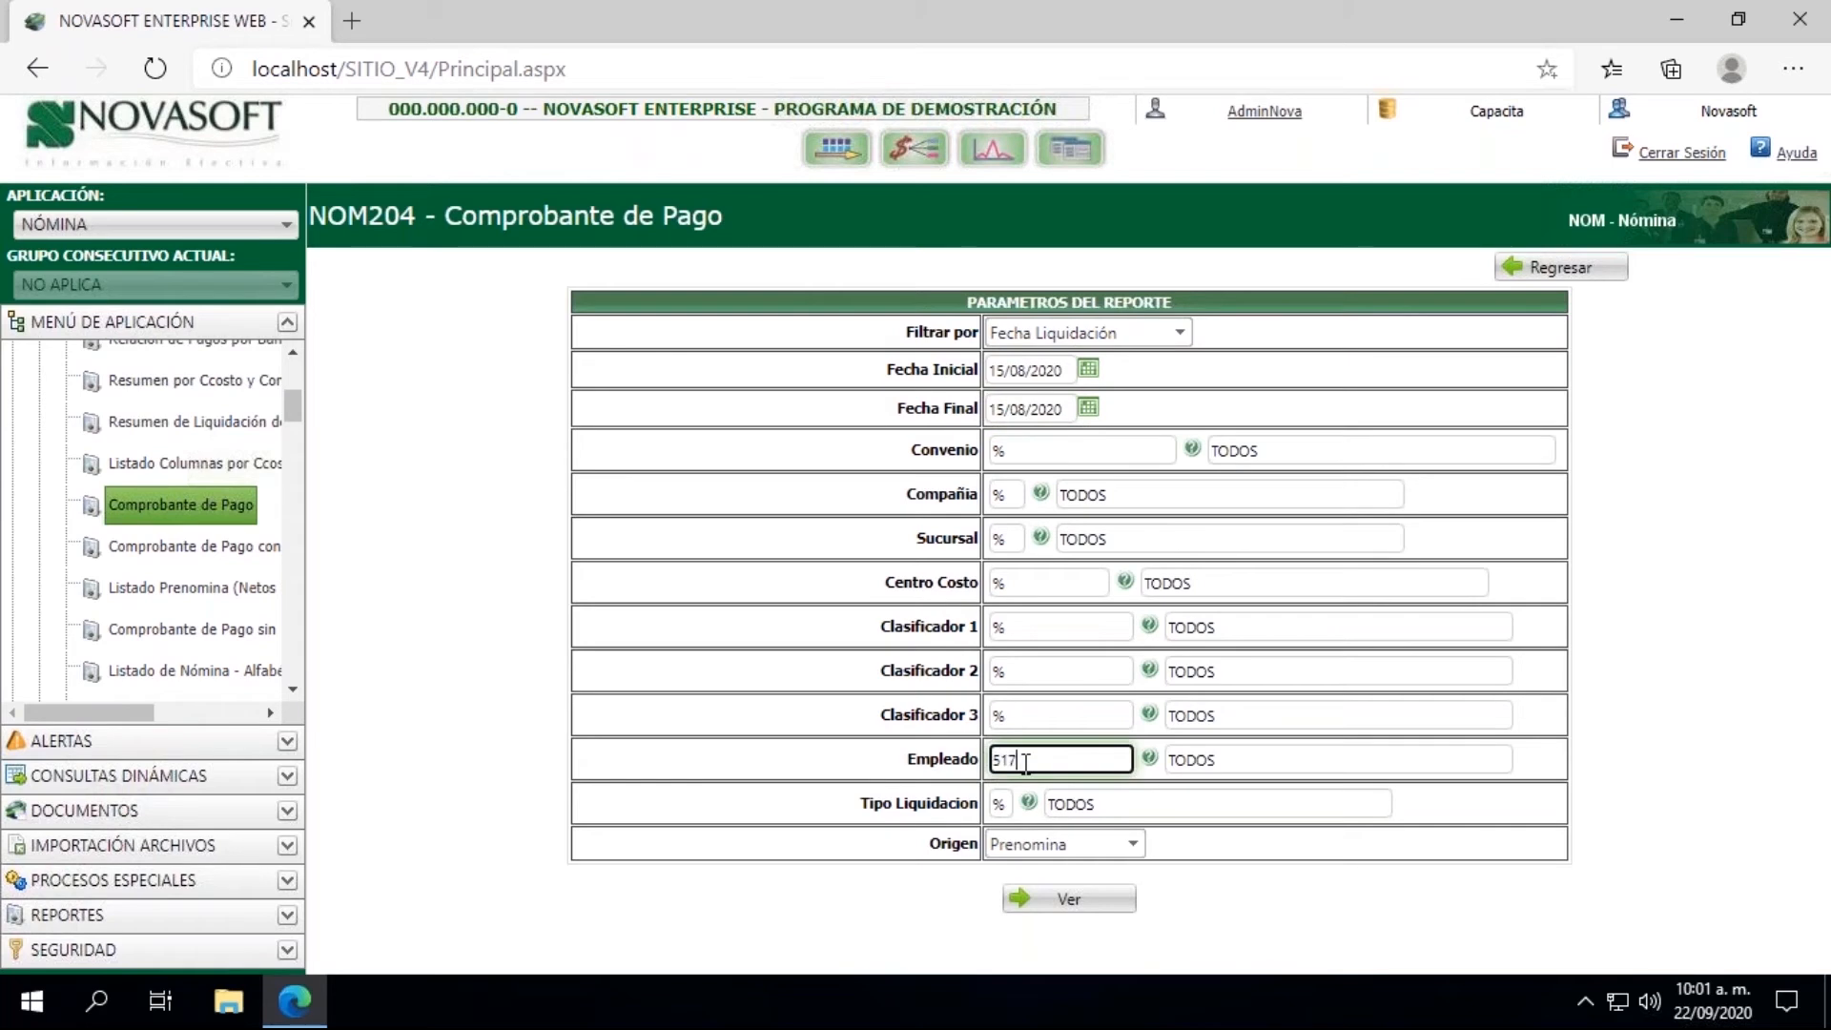
{"action": "left_click", "coordinate": [1002, 804]}
{"action": "type", "text": "01"}
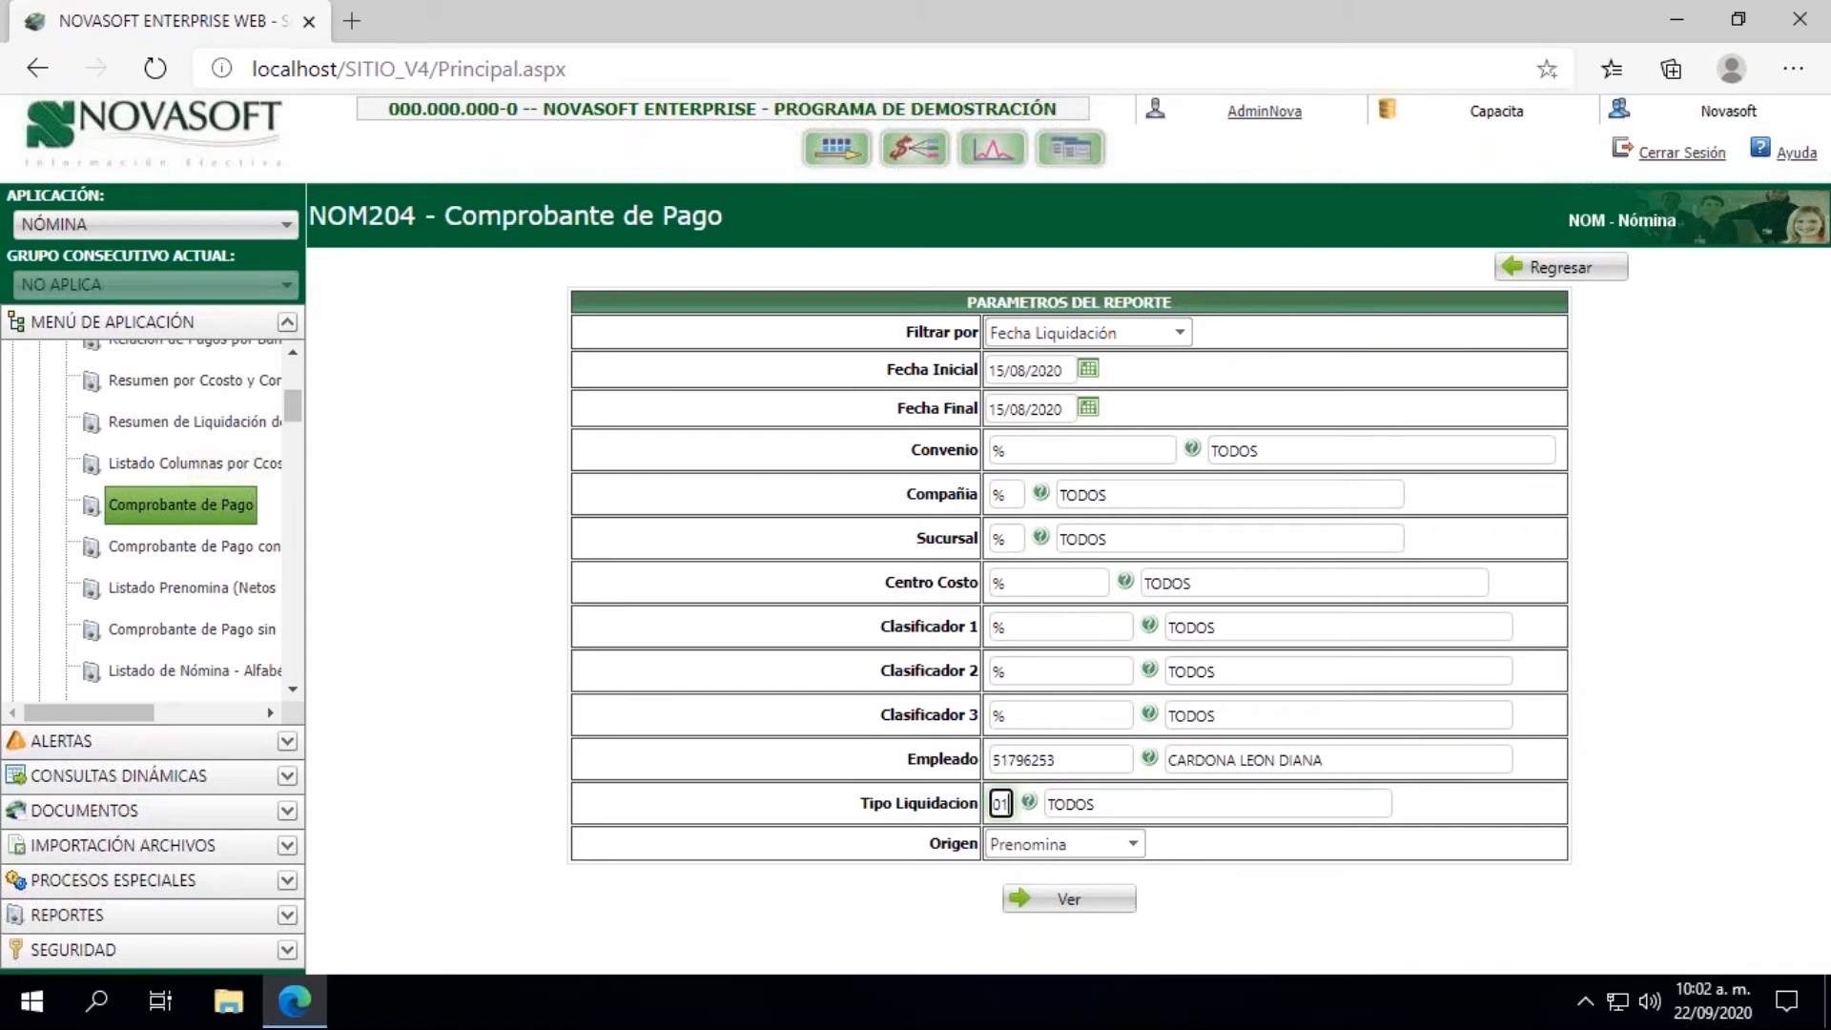
Step: Set the report's Origen to Historico and generate the payment voucher
{"action": "left_click", "coordinate": [1039, 845]}
{"action": "left_click", "coordinate": [1020, 892]}
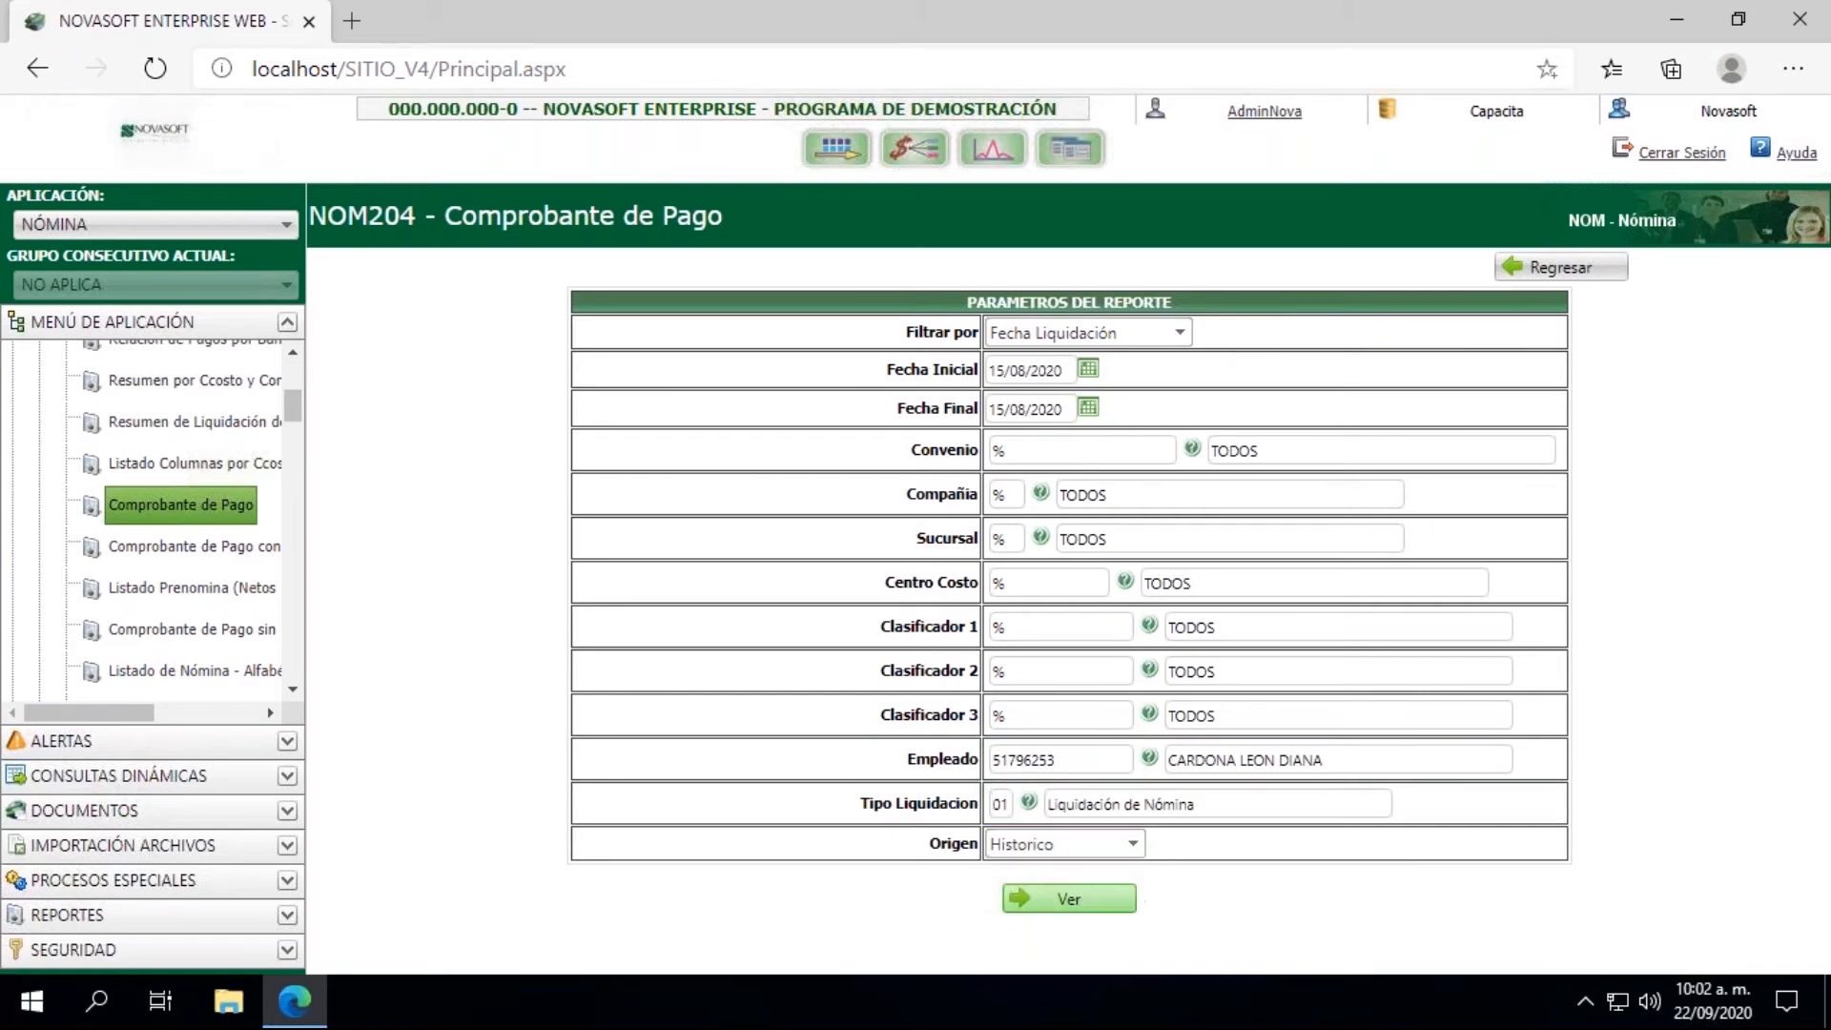
{"action": "left_click", "coordinate": [1057, 902]}
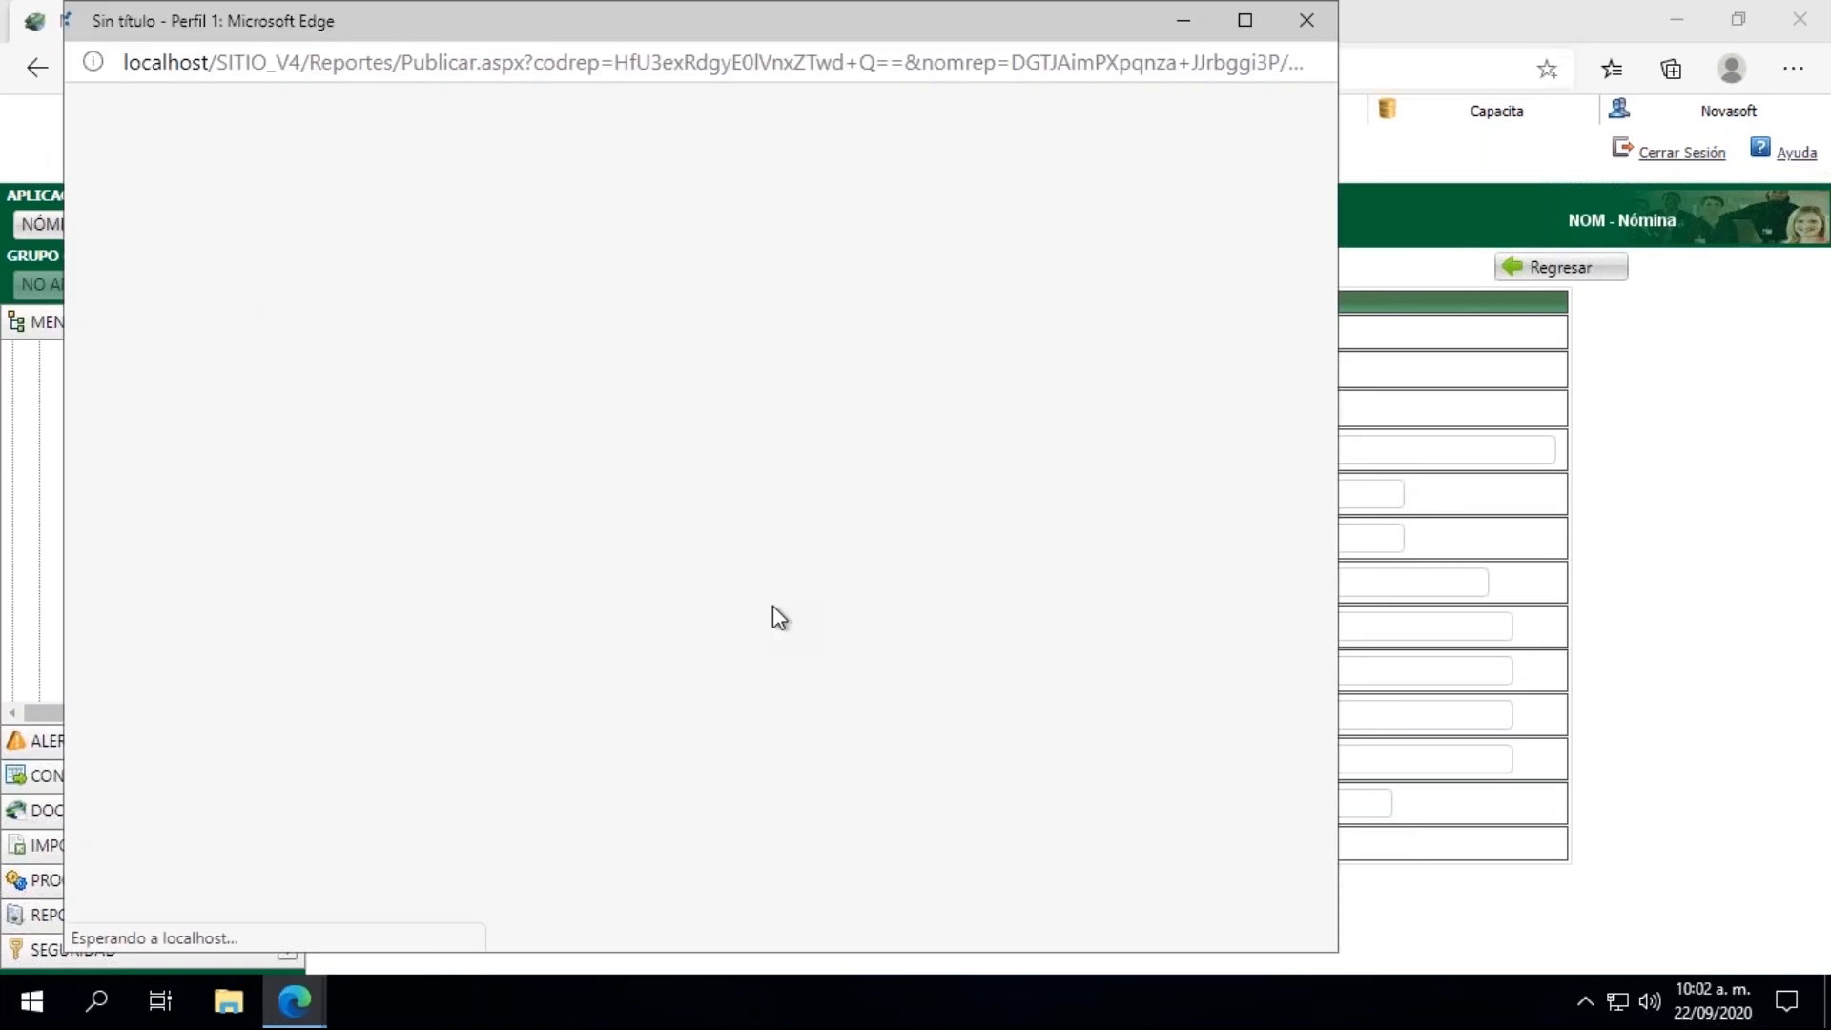
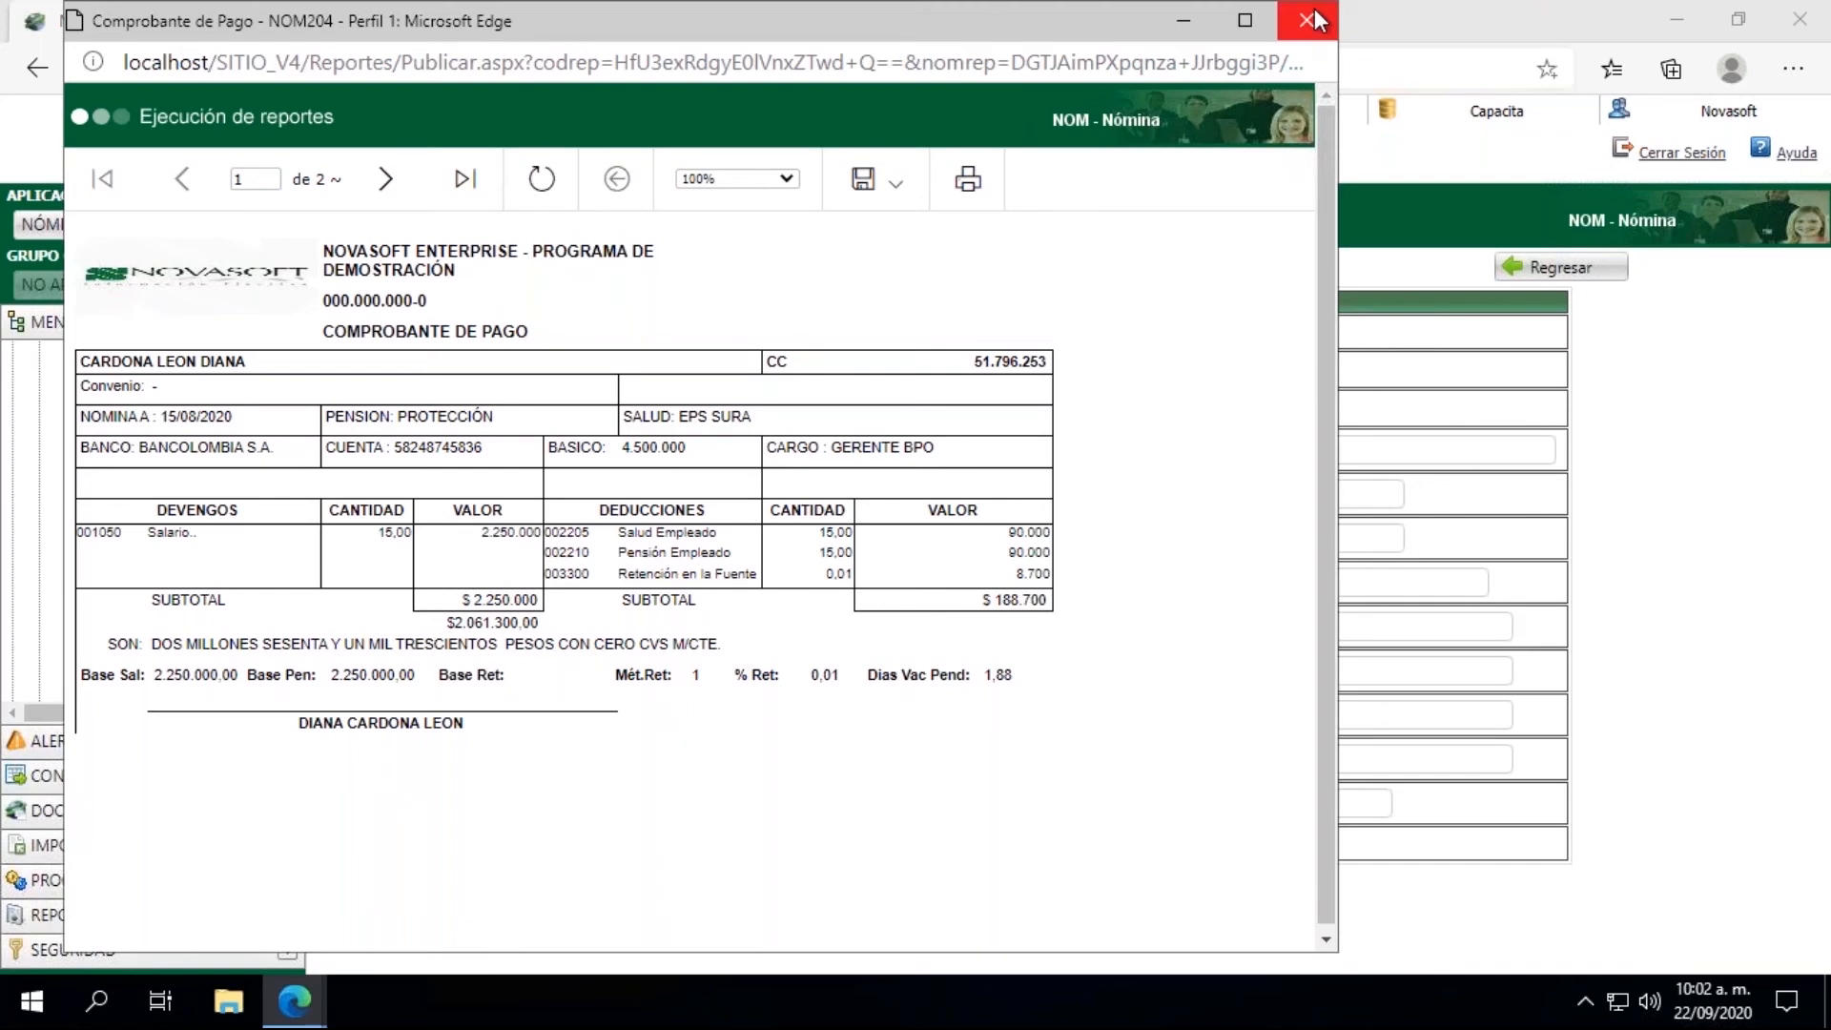
Step: Export the payment voucher report to PDF and open the downloaded NOM204.pdf
{"action": "left_click", "coordinate": [869, 189]}
{"action": "left_click", "coordinate": [890, 428]}
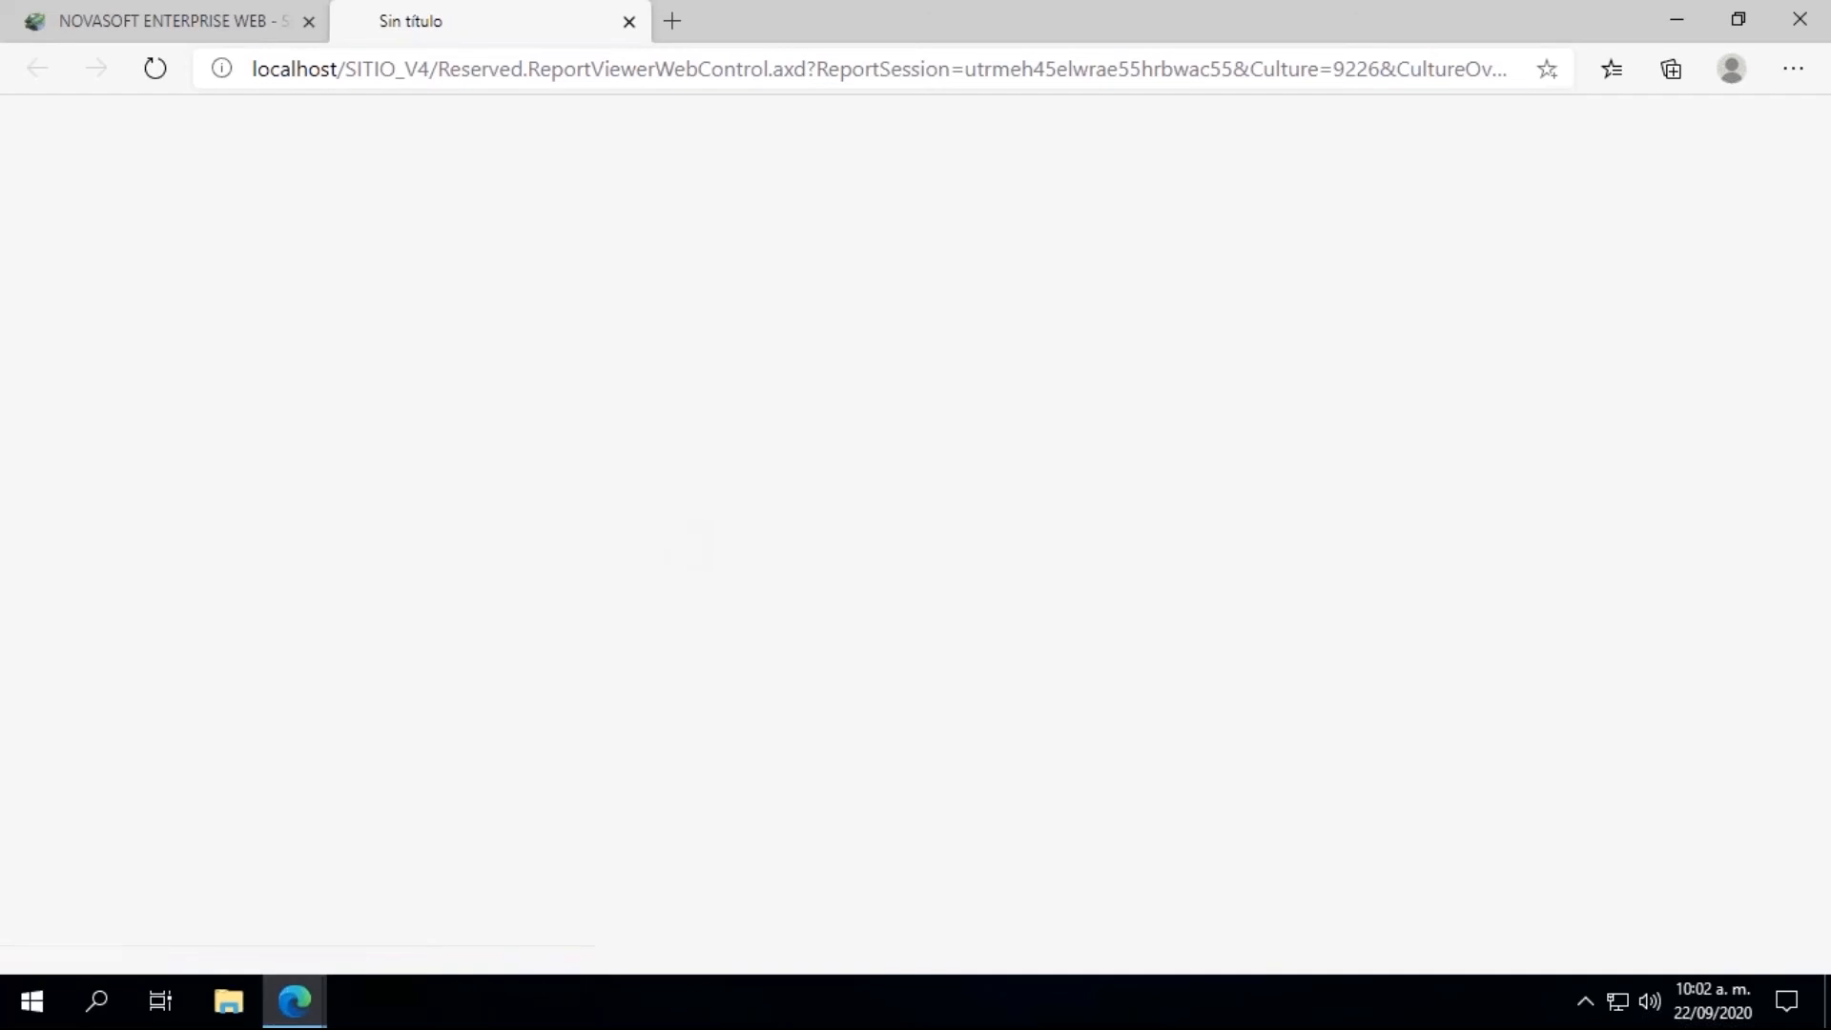
{"action": "left_click", "coordinate": [147, 944]}
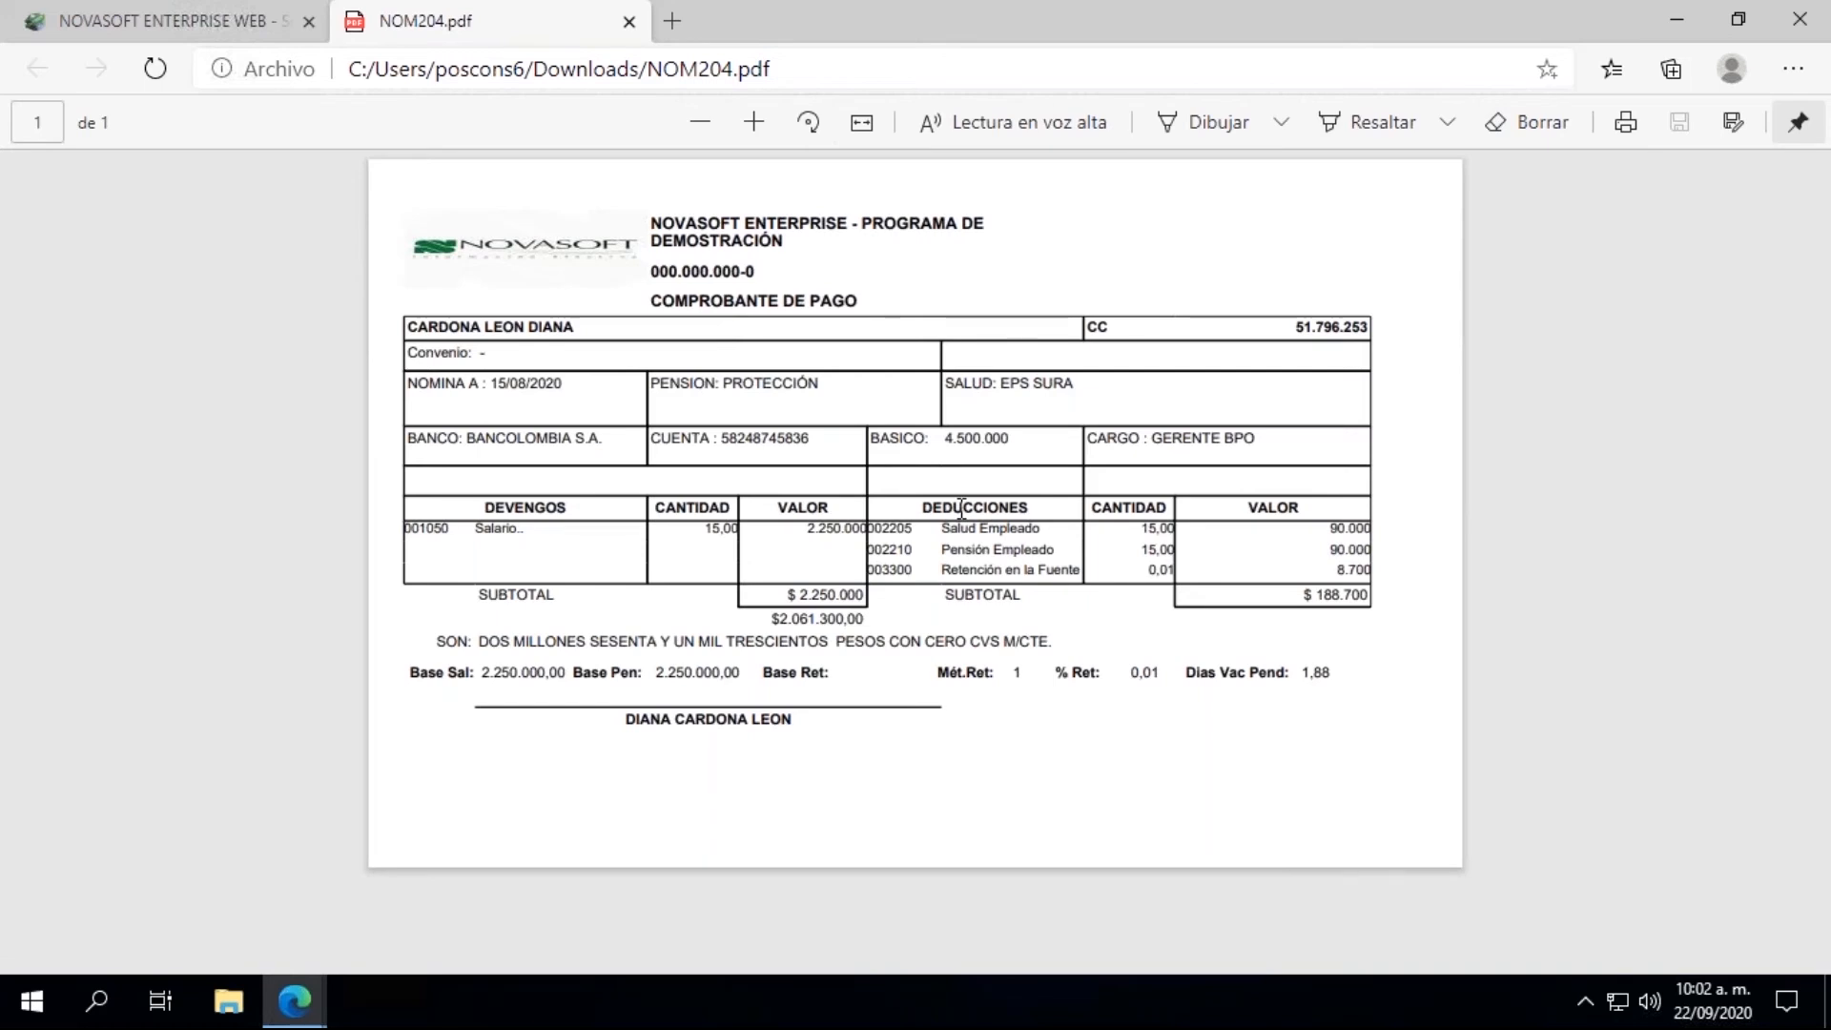
Step: Return to the NOVASOFT ENTERPRISE WEB page and open Captura de Documentos under NOVEDADES
{"action": "left_click", "coordinate": [61, 14]}
{"action": "left_click_drag", "start_coordinate": [298, 404], "coordinate": [249, 381]}
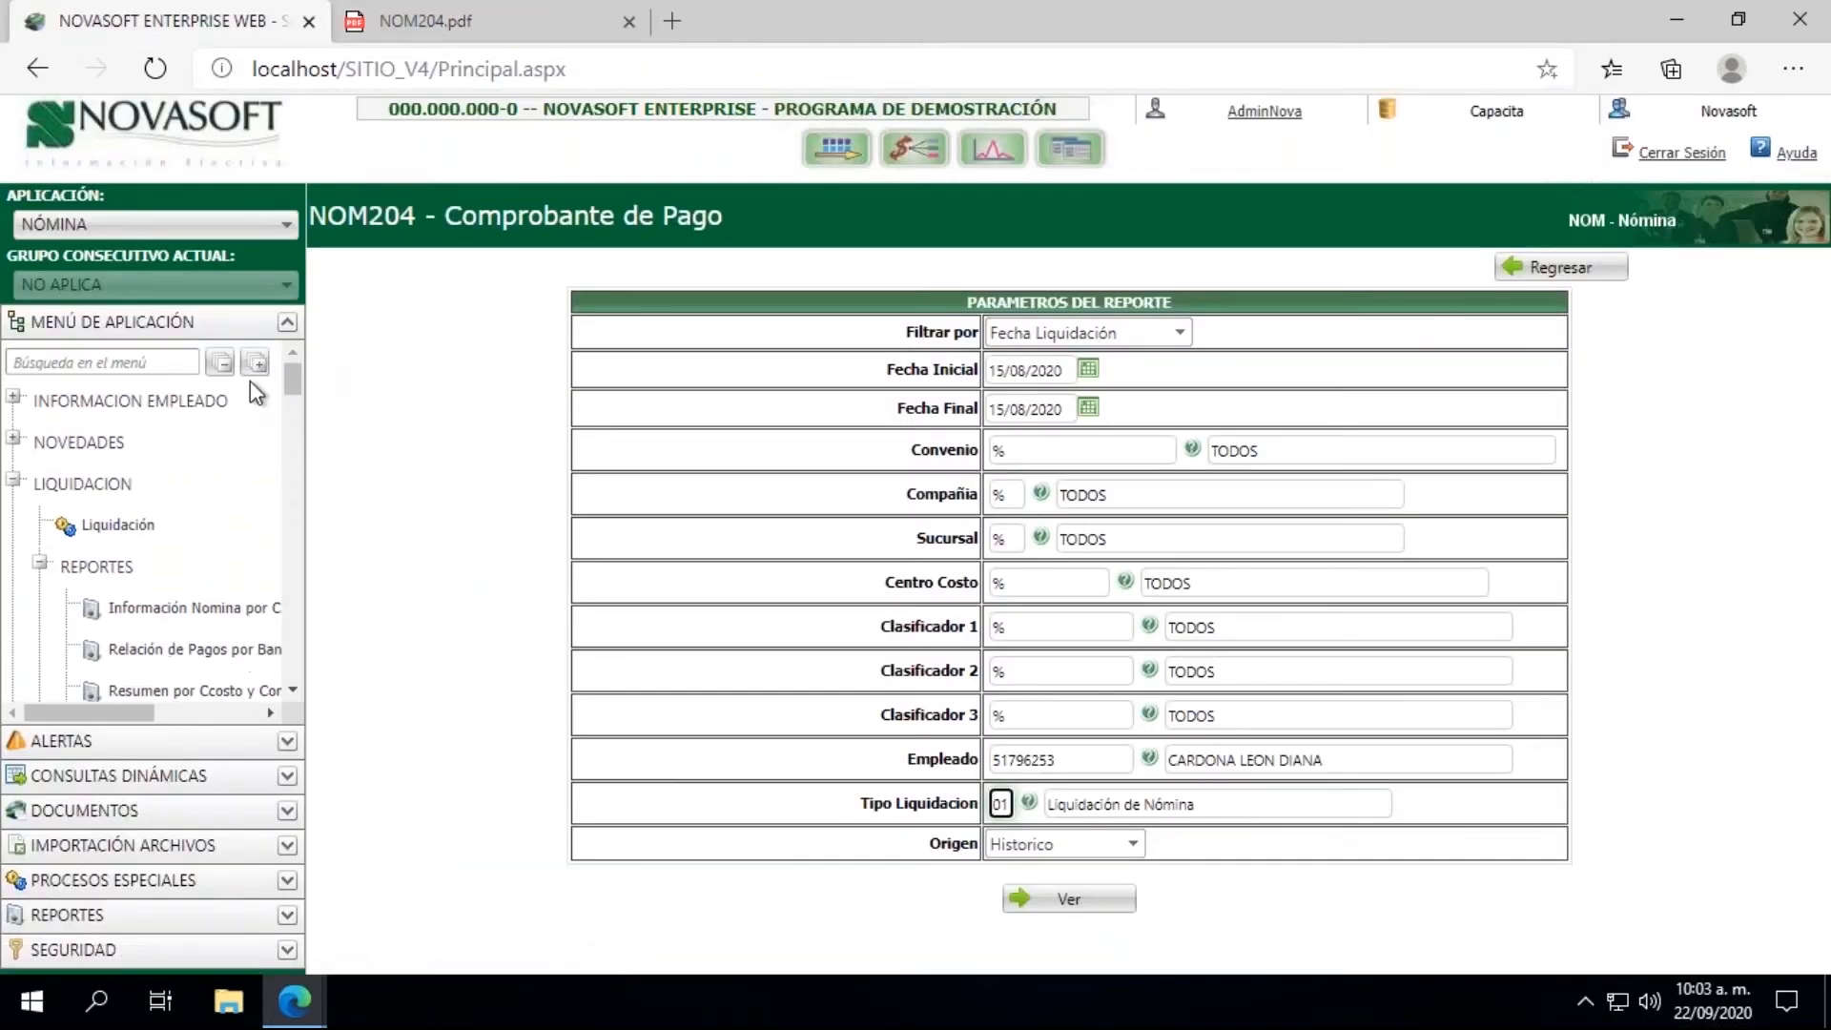
{"action": "left_click", "coordinate": [40, 563]}
{"action": "left_click", "coordinate": [15, 480]}
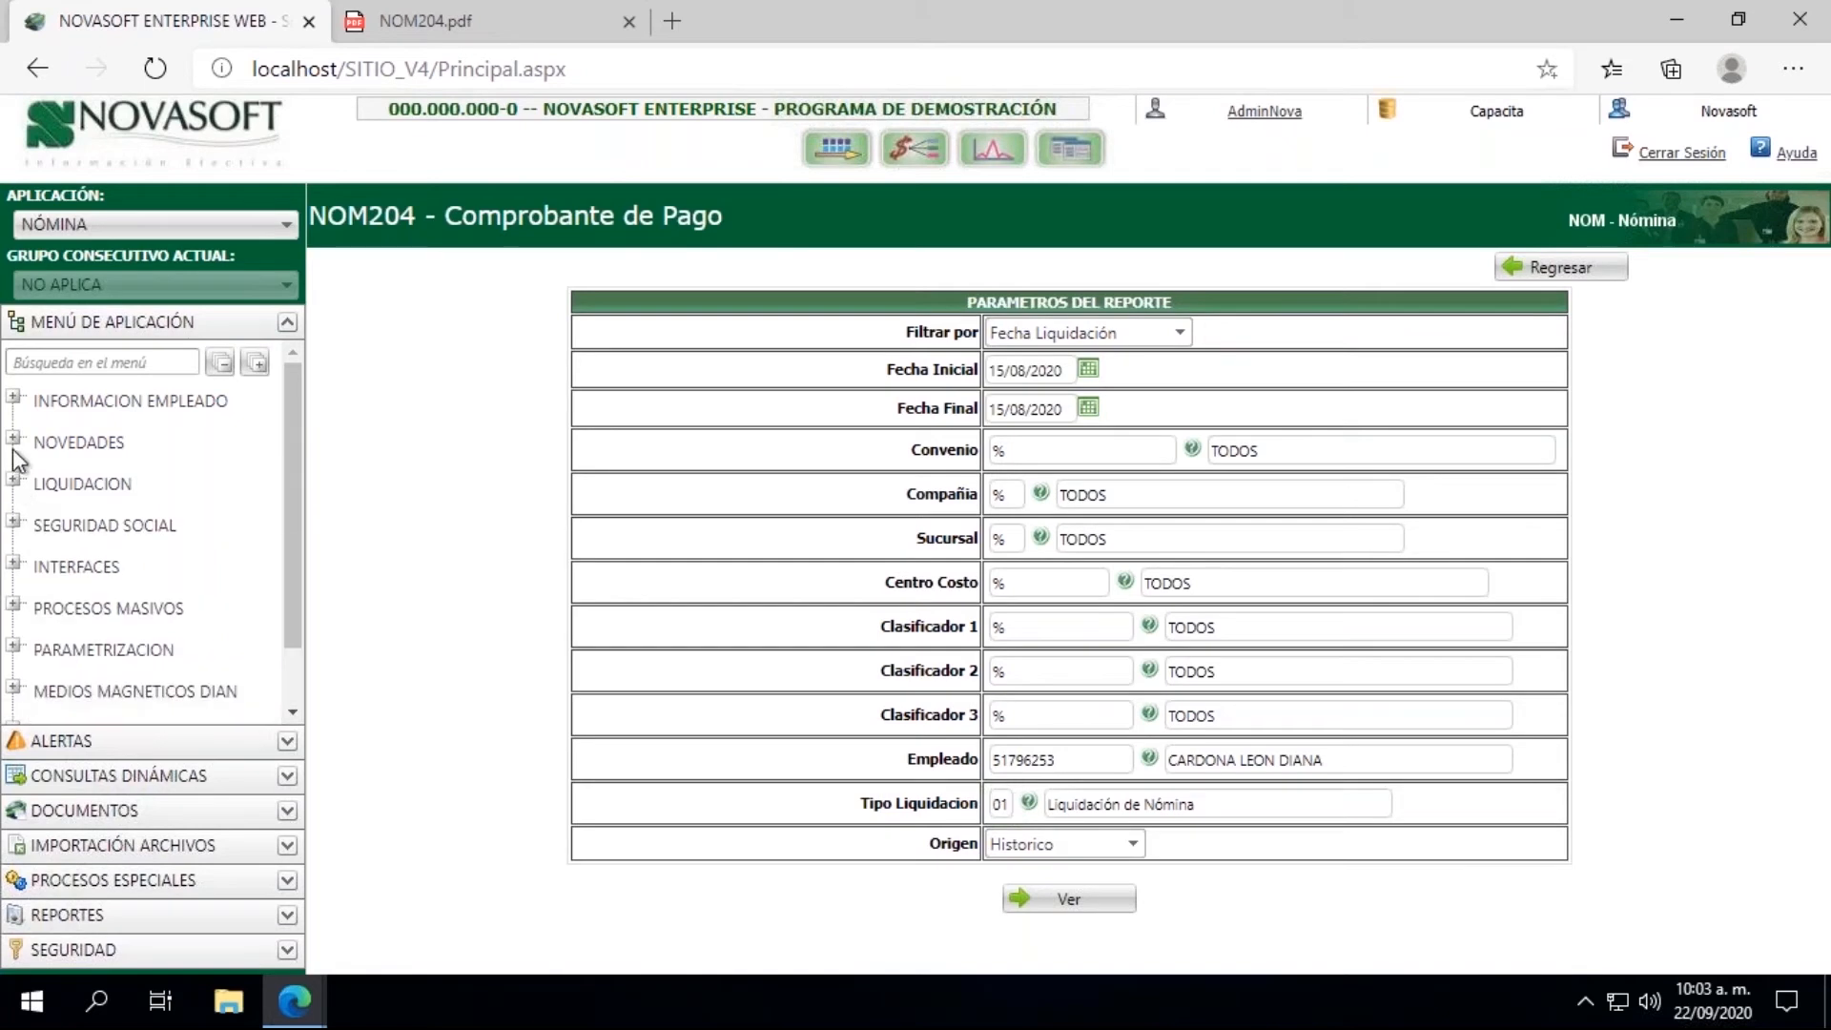
{"action": "left_click", "coordinate": [13, 438]}
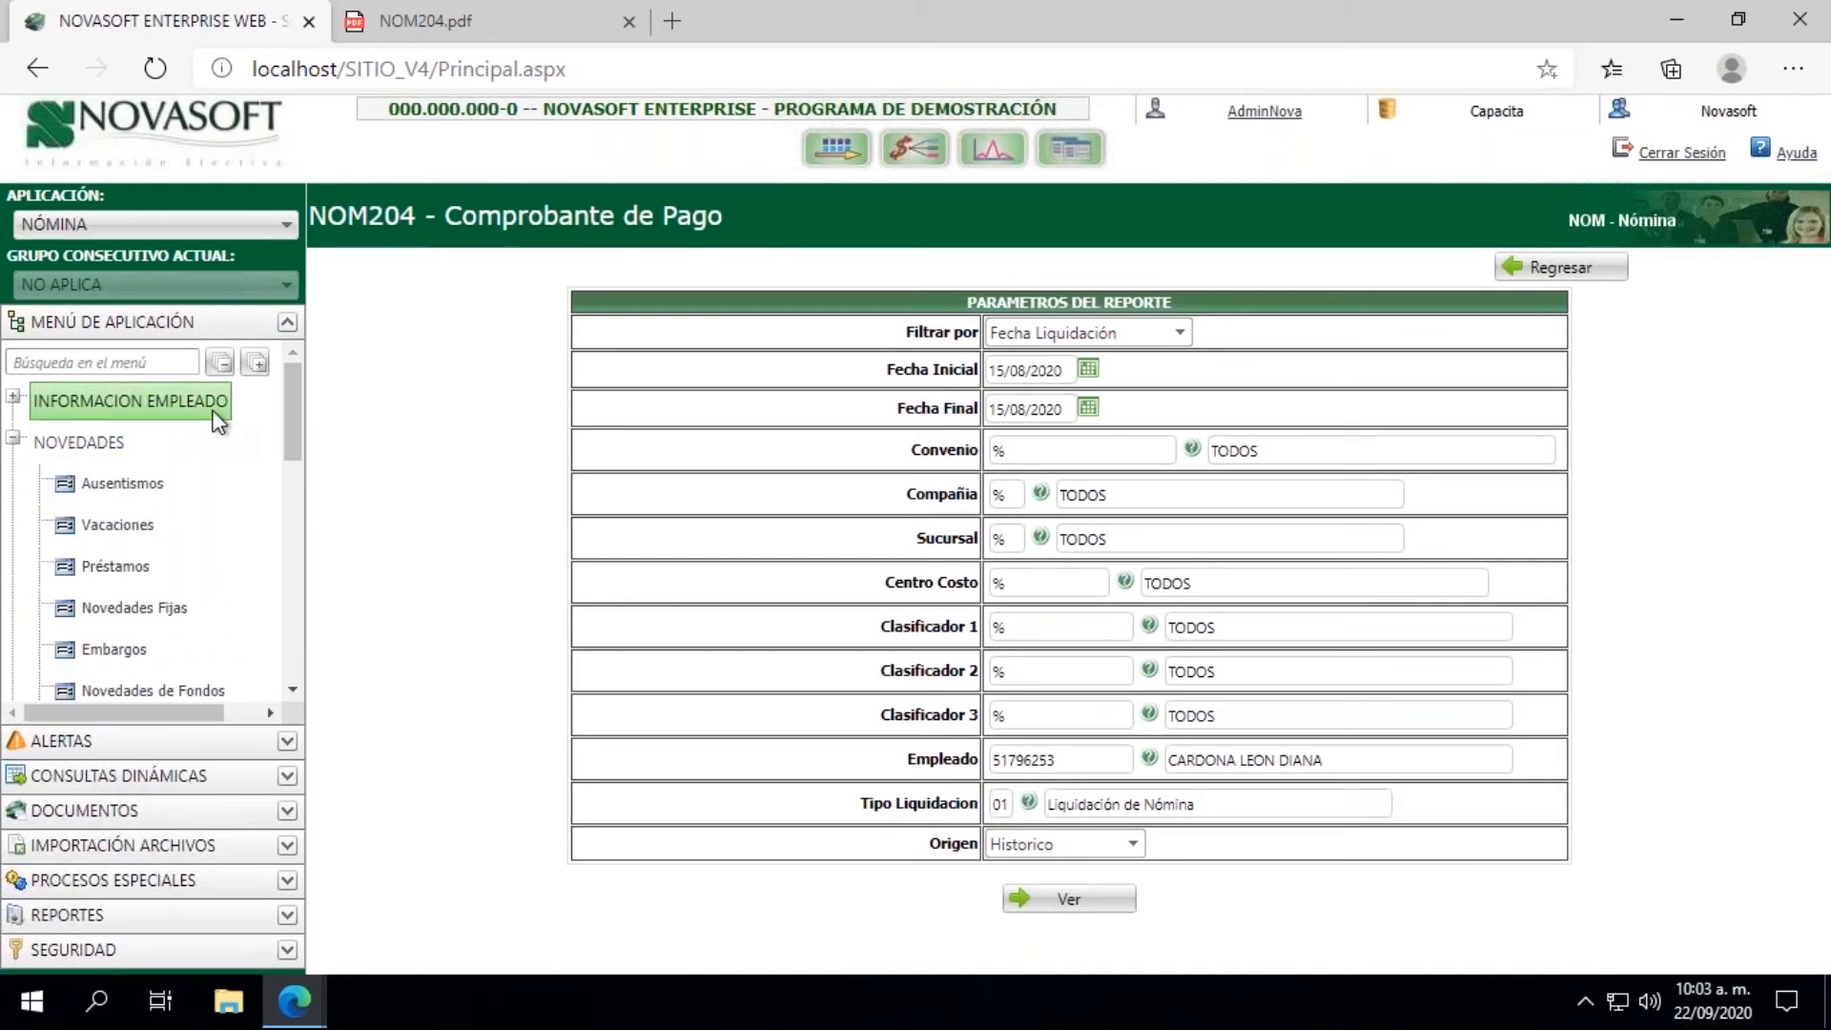
{"action": "left_click", "coordinate": [293, 650]}
{"action": "left_click", "coordinate": [294, 650]}
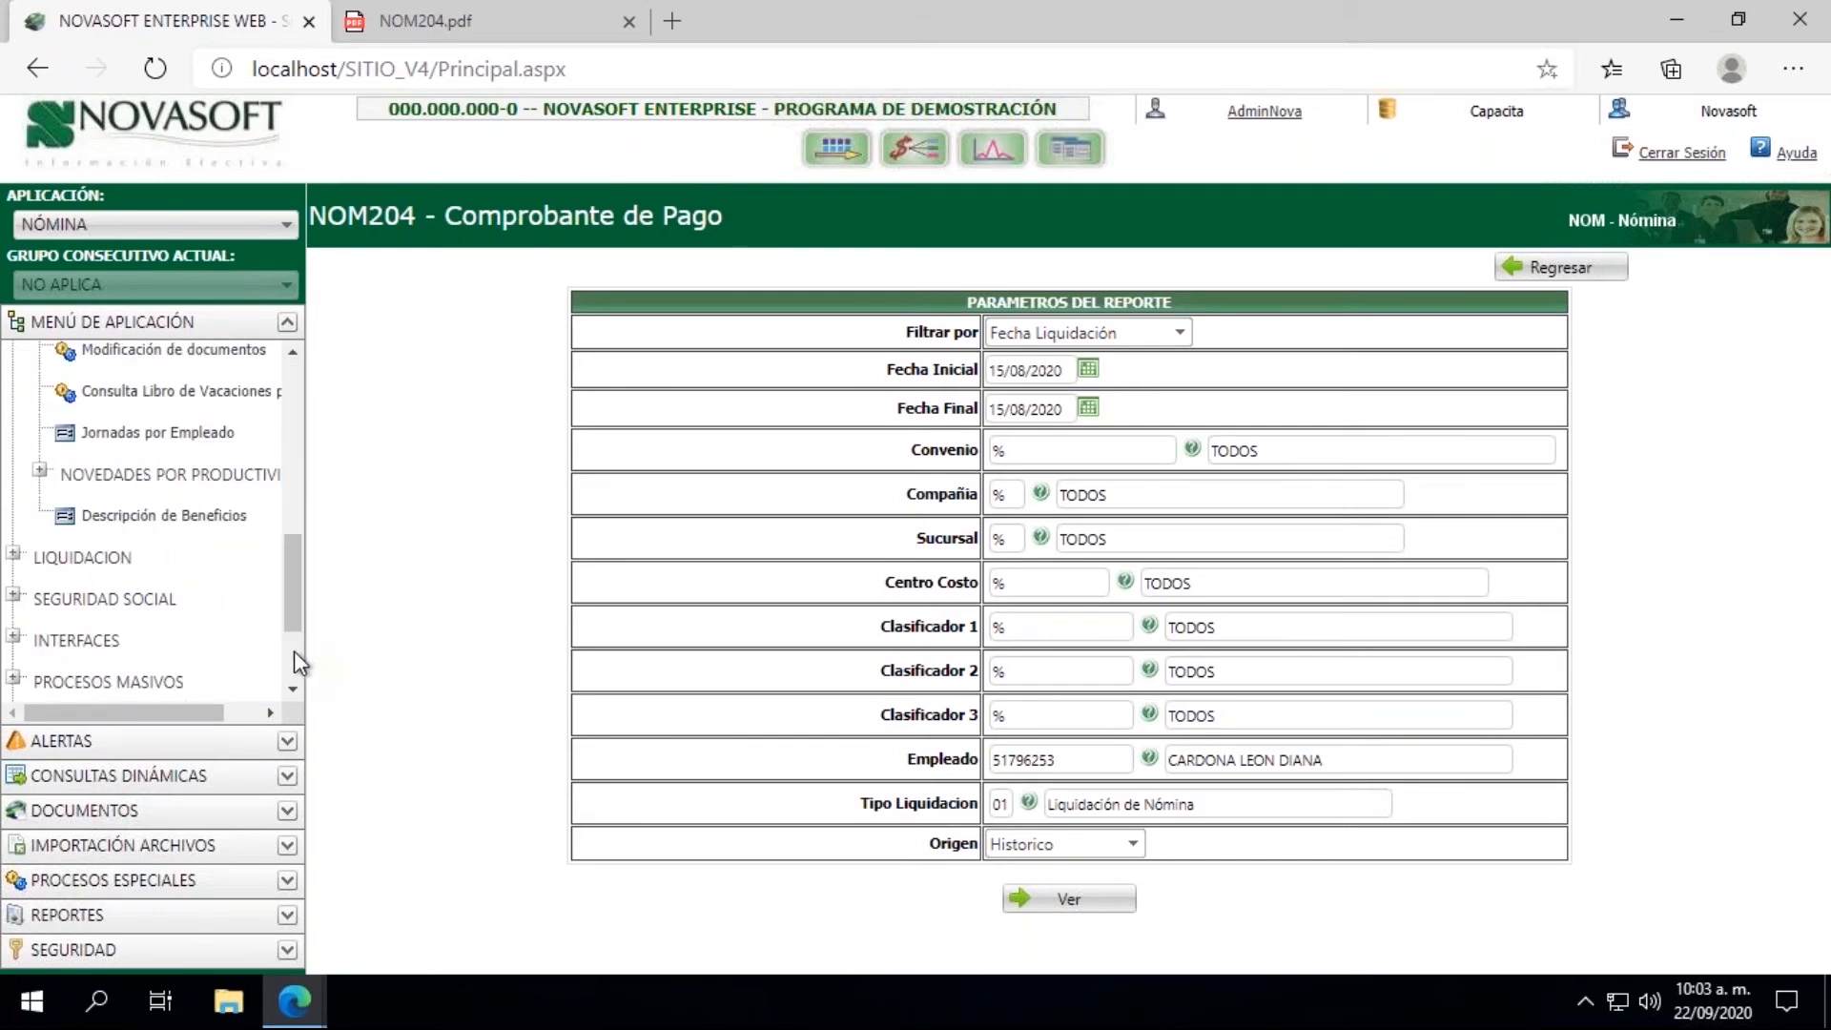
{"action": "left_click_drag", "start_coordinate": [294, 603], "coordinate": [290, 405]}
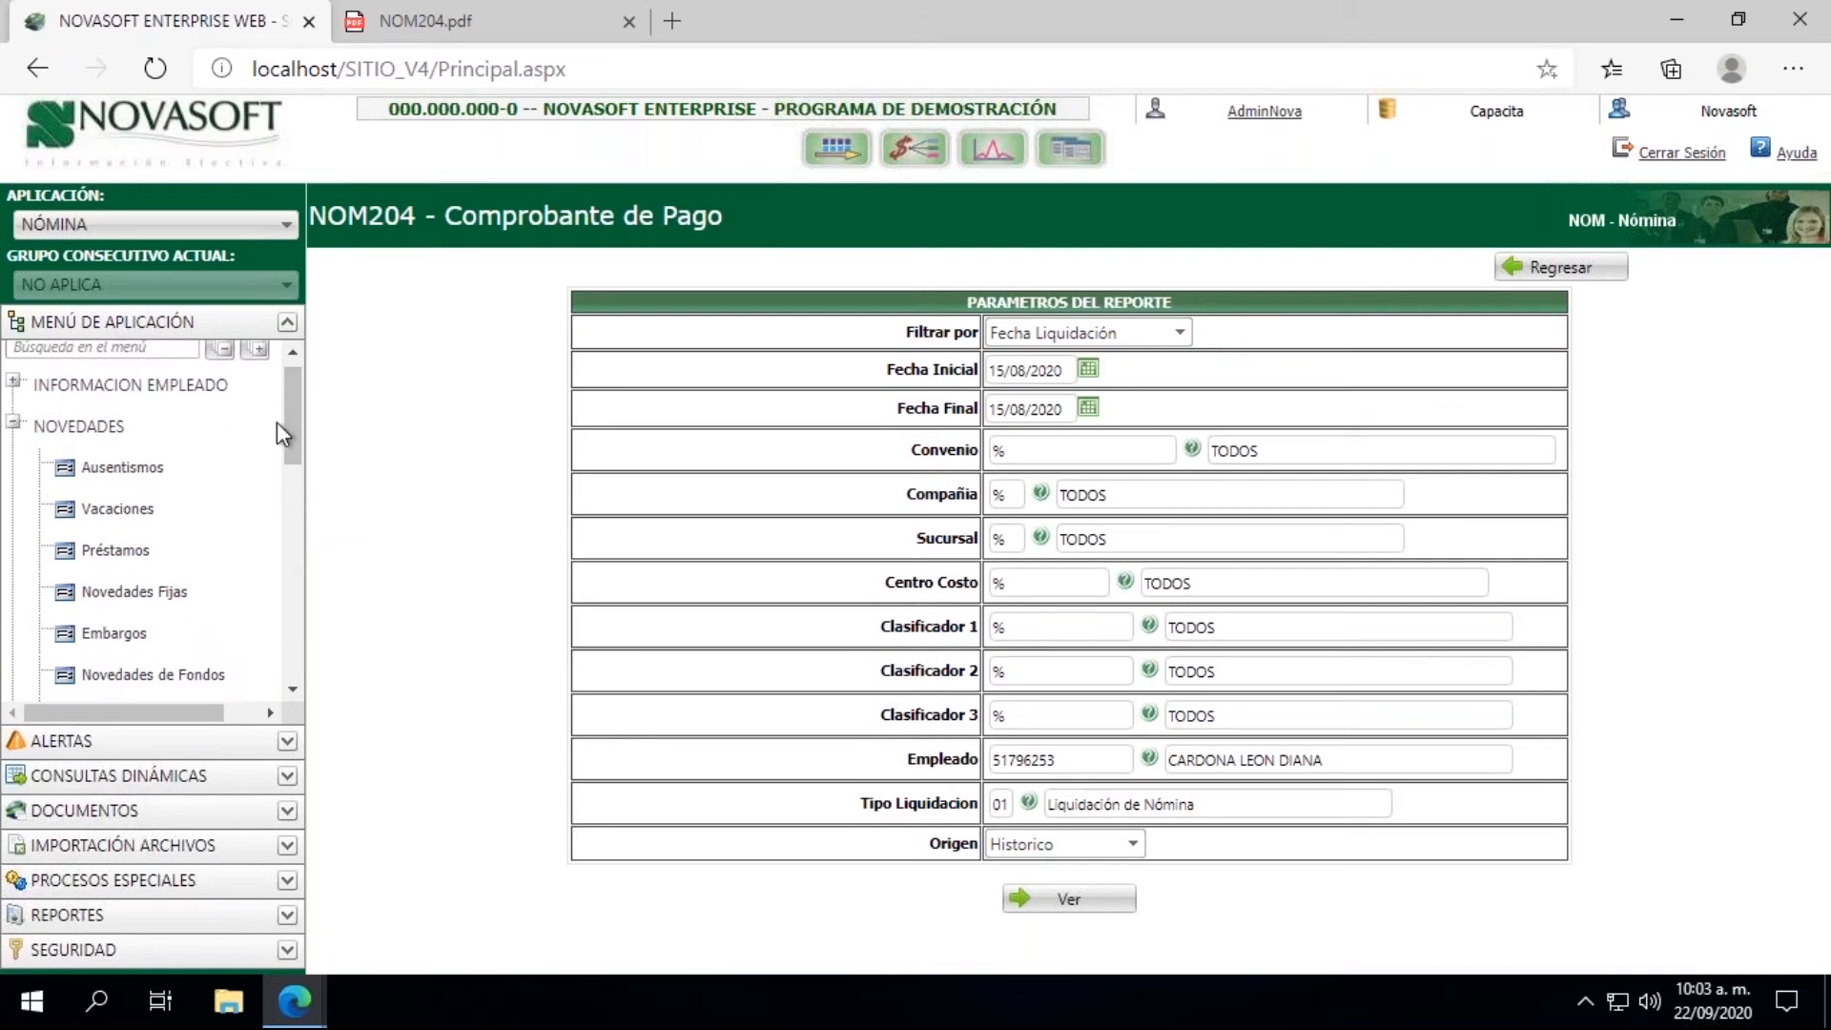
{"action": "left_click_drag", "start_coordinate": [289, 432], "coordinate": [288, 530]}
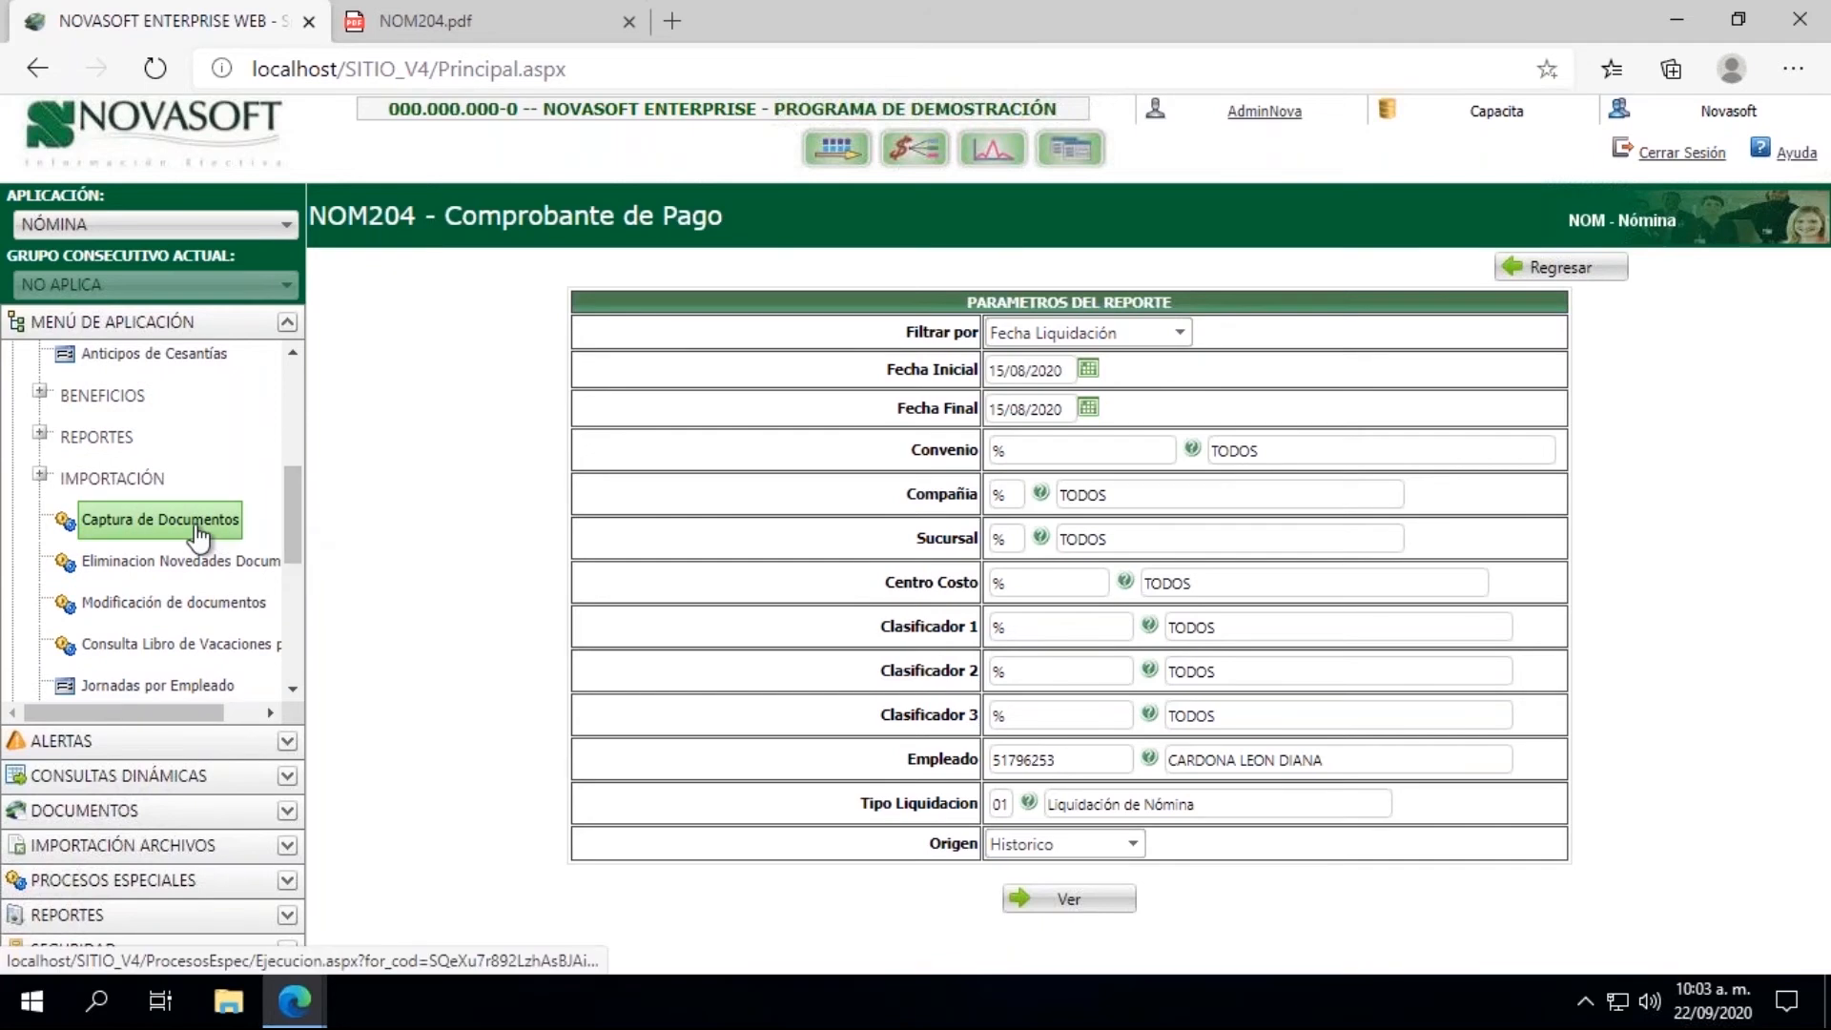
{"action": "left_click", "coordinate": [224, 534]}
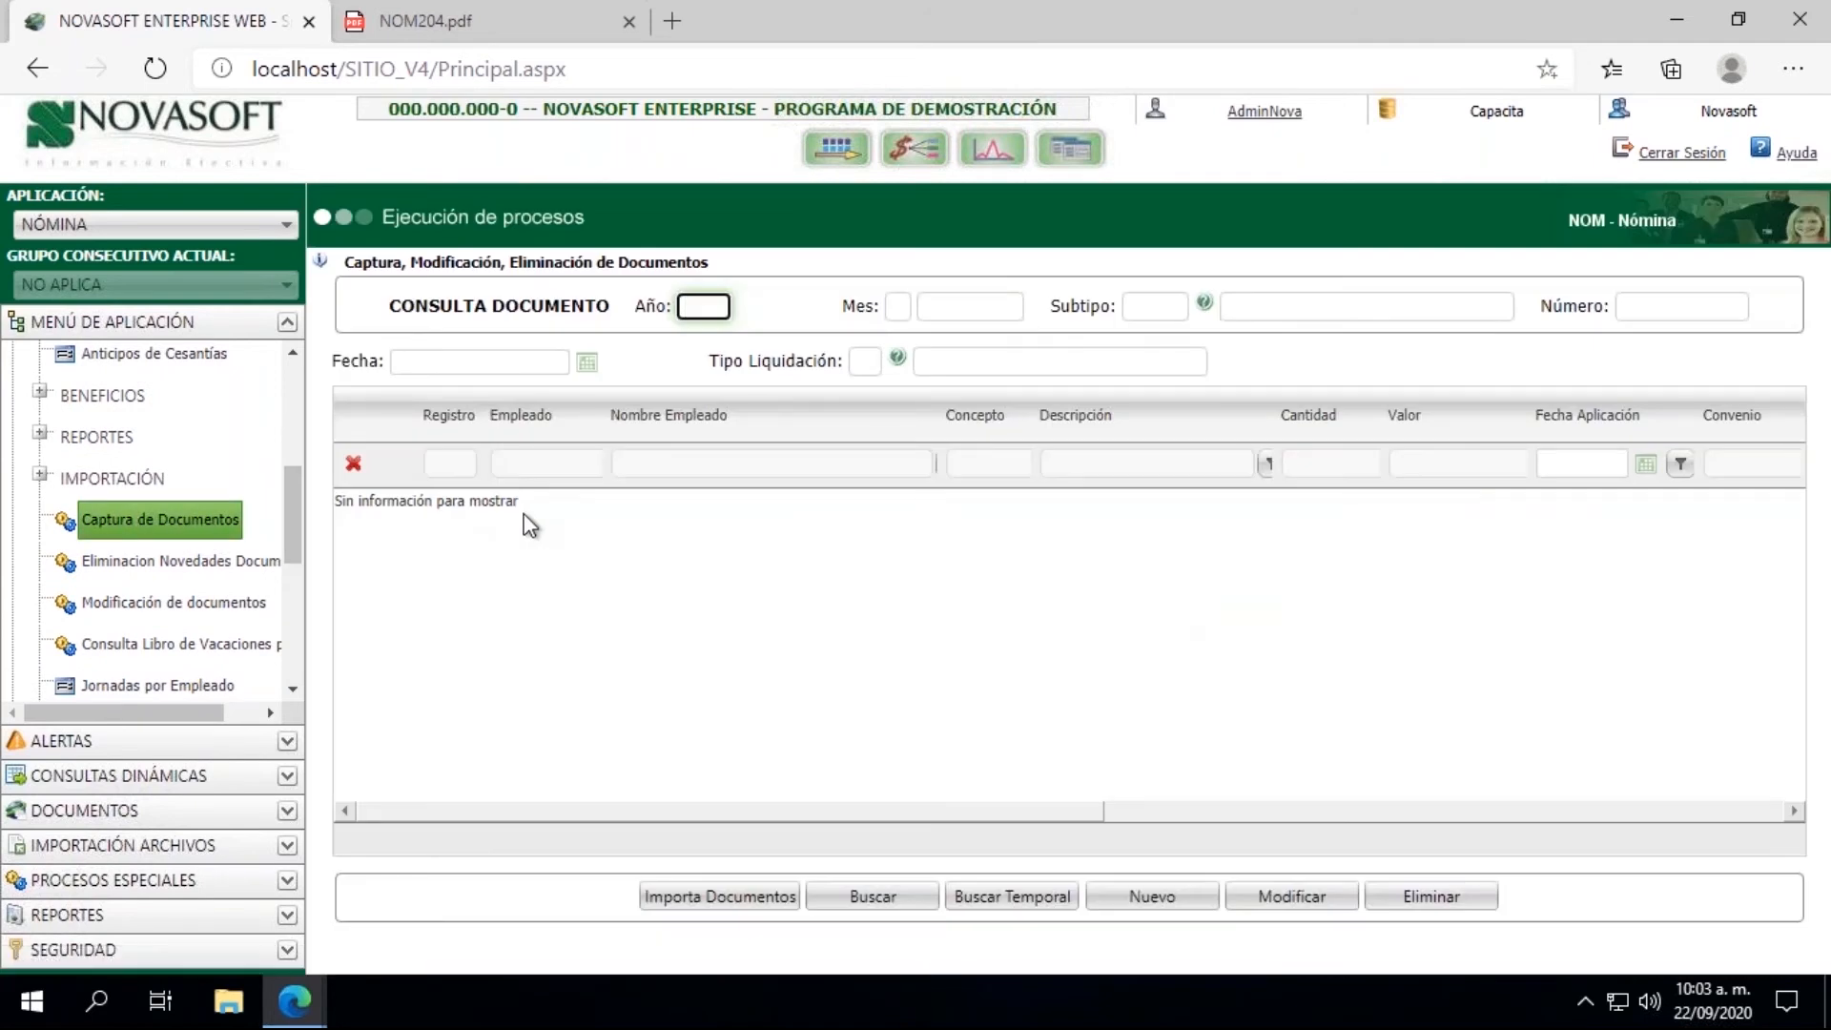
Step: Start a new document for Año 2020, Mes 08 and Subtipo 803 (NOVEDAD MIXTA)
{"action": "left_click", "coordinate": [1164, 904]}
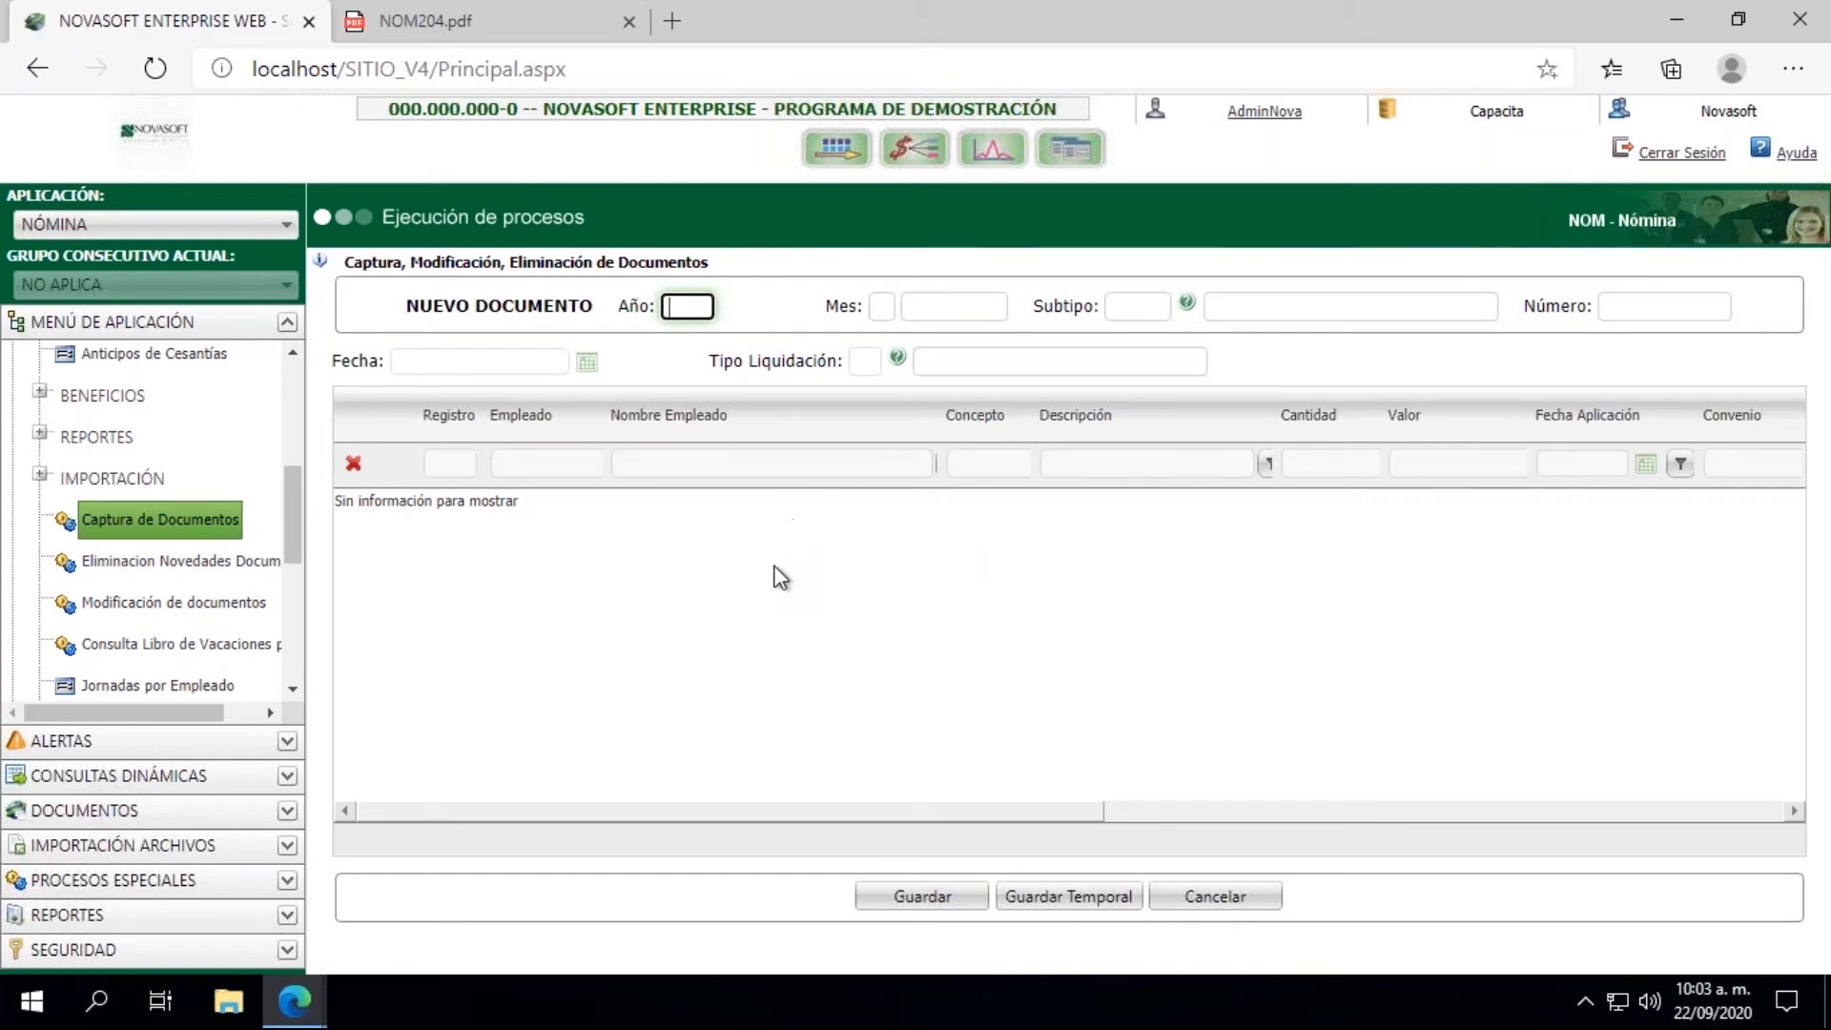
{"action": "type", "text": "2020"}
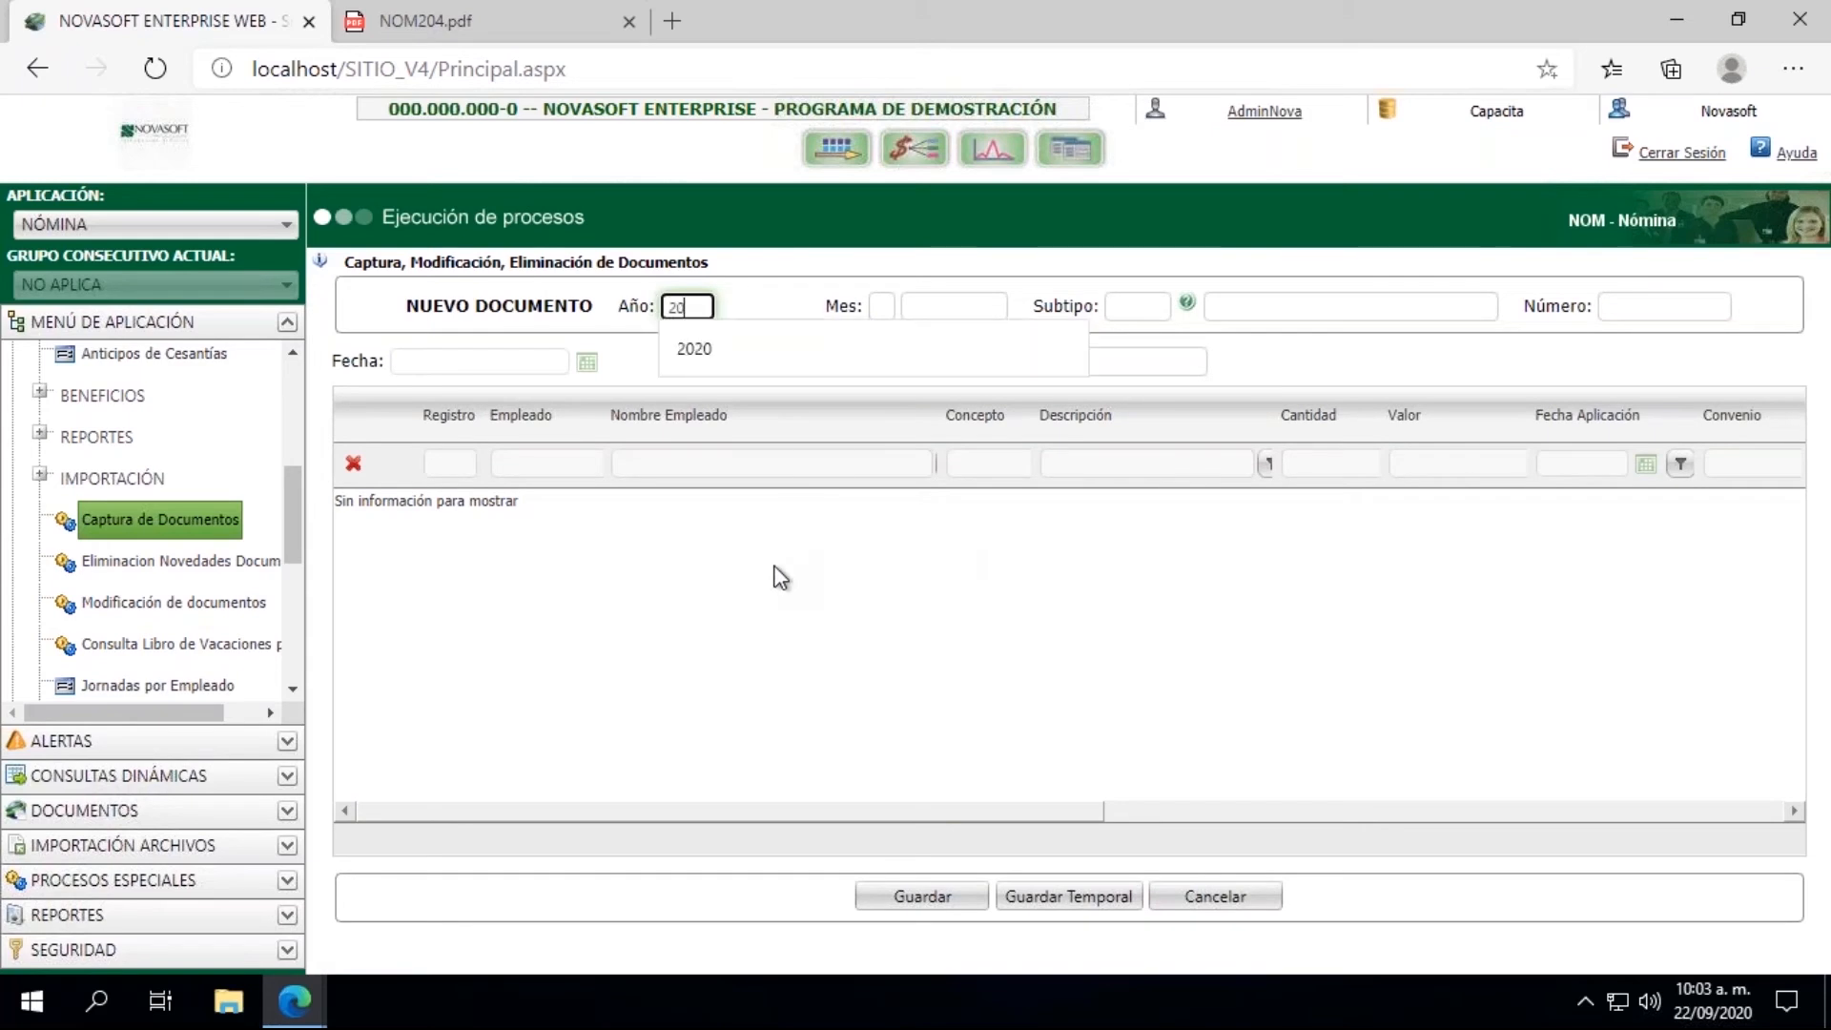
{"action": "key", "text": "Tab"}
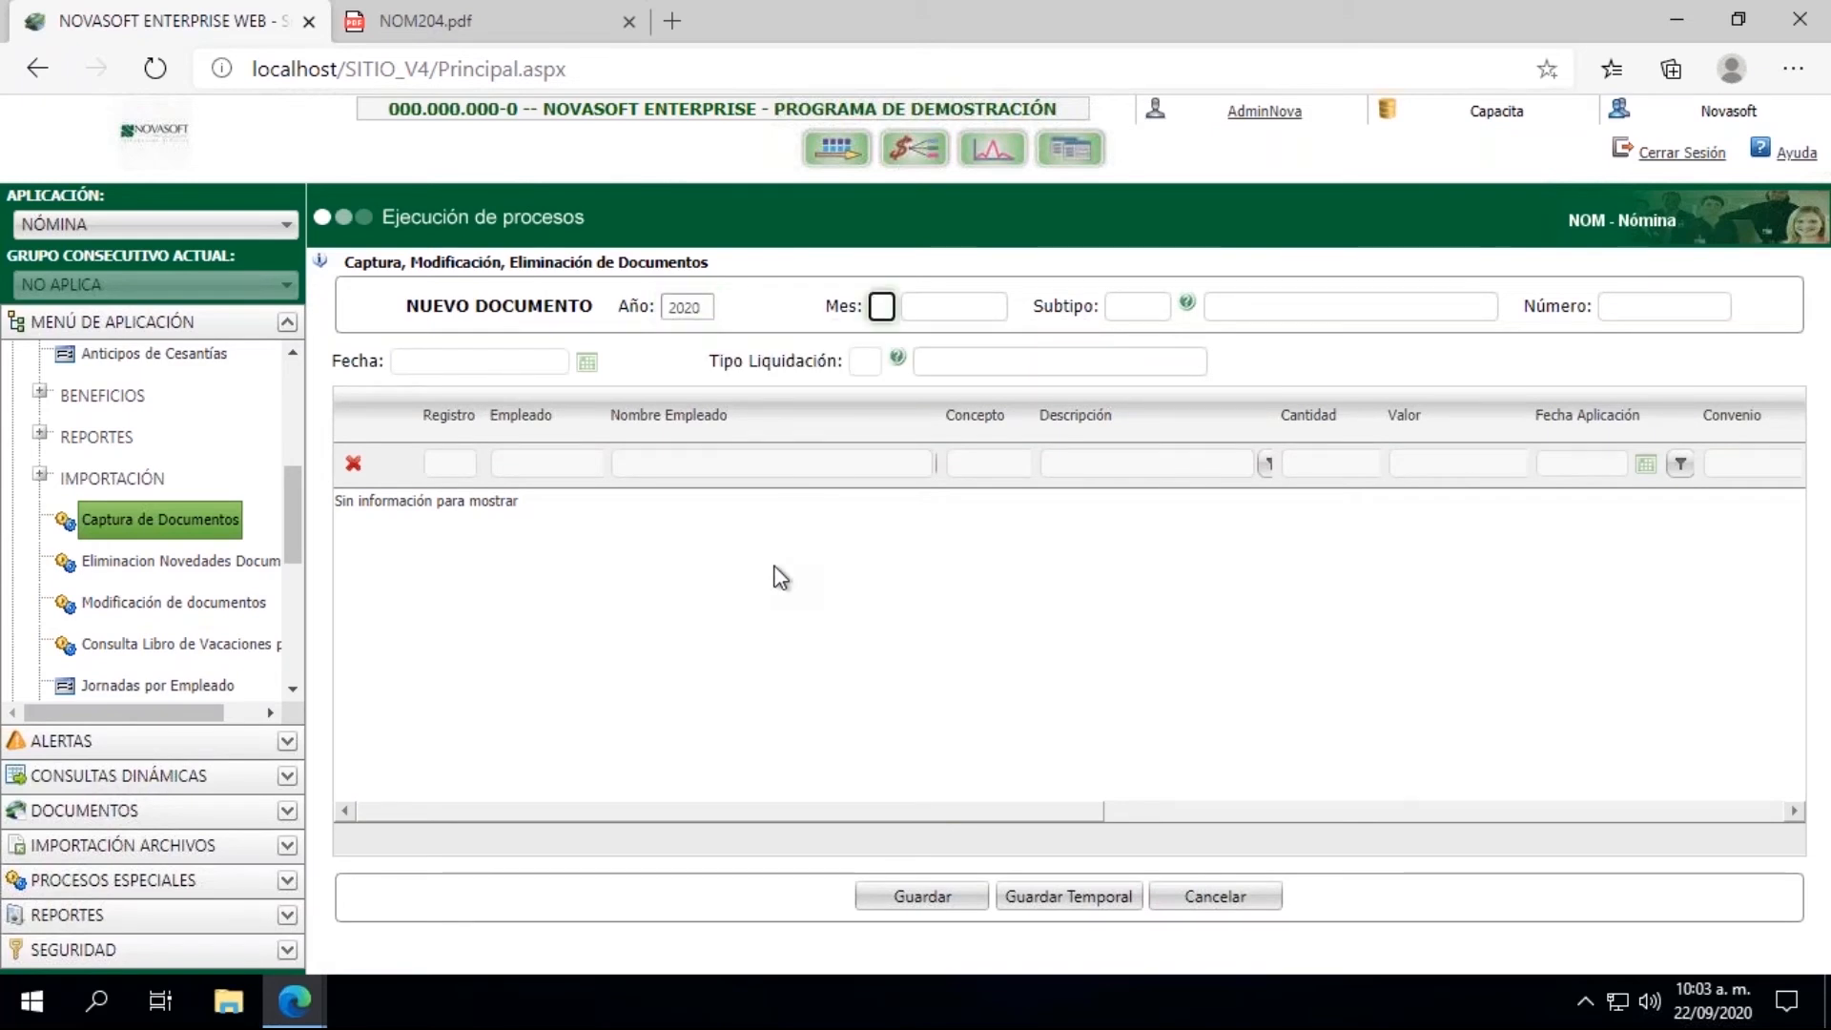
{"action": "type", "text": "07"}
{"action": "key", "text": "Tab"}
{"action": "key", "text": "Return"}
{"action": "left_click", "coordinate": [882, 306]}
{"action": "type", "text": "08"}
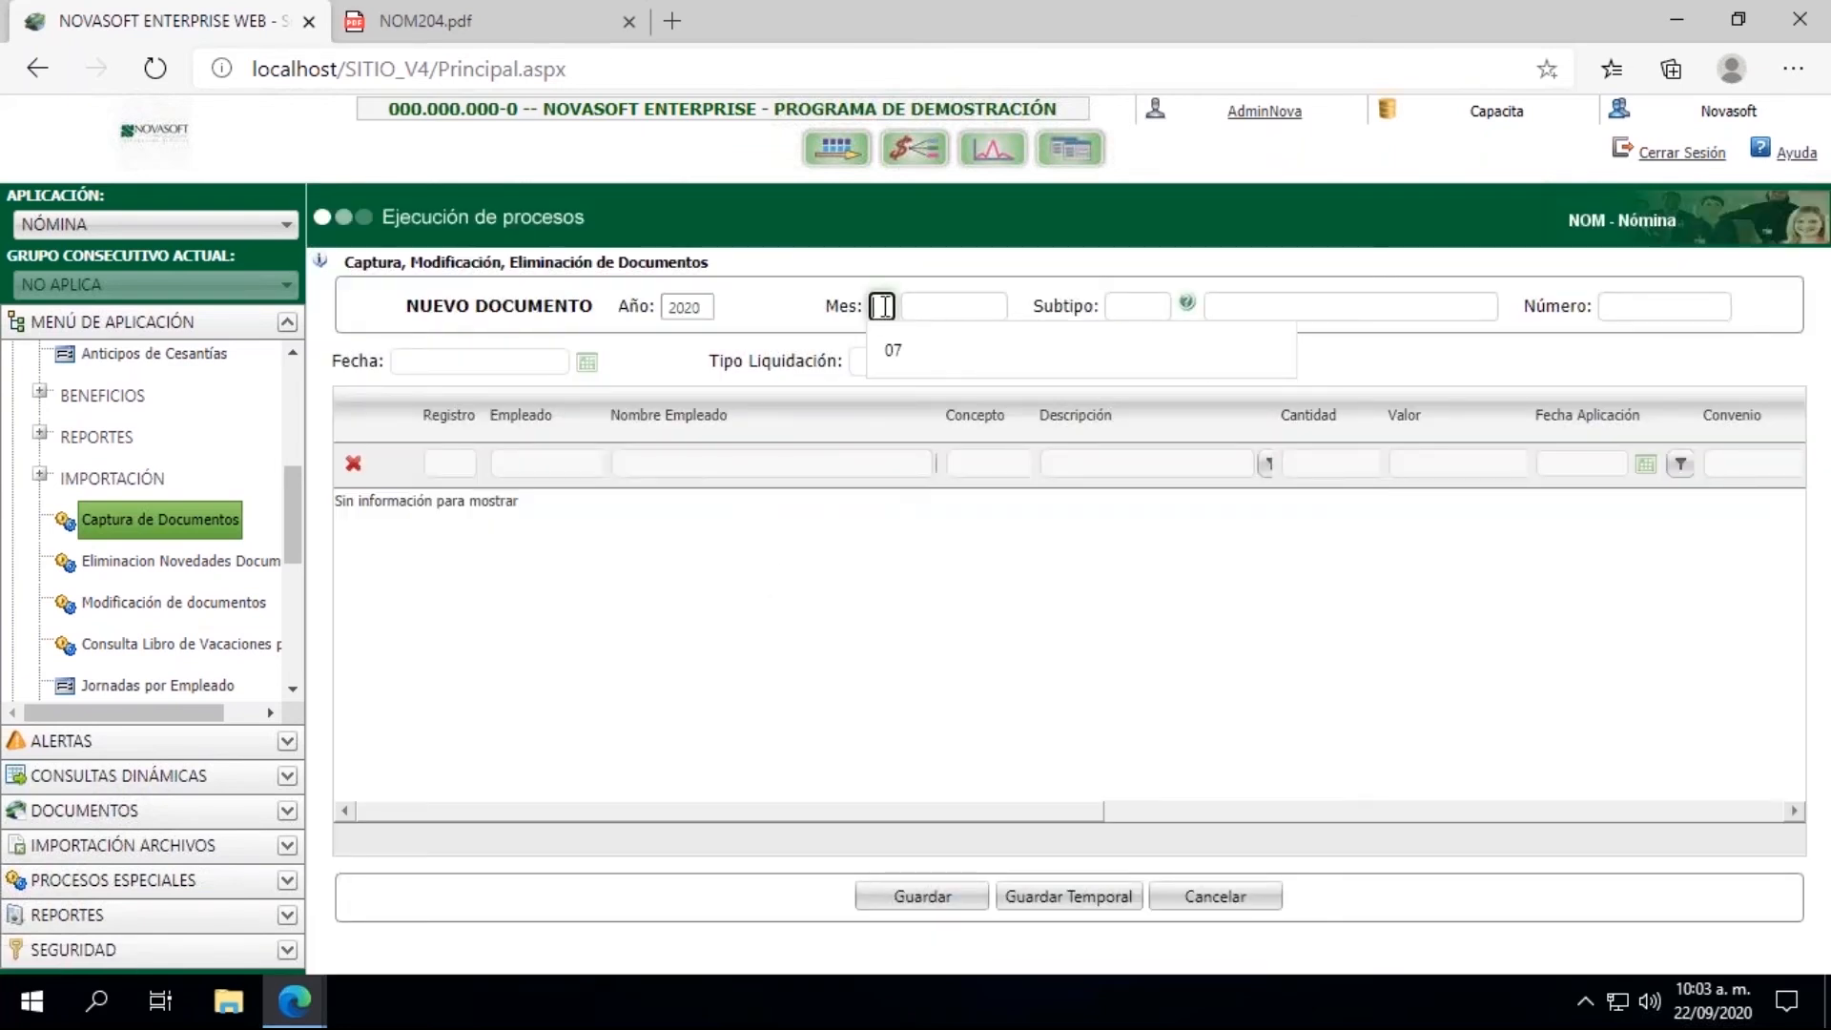
{"action": "key", "text": "Tab"}
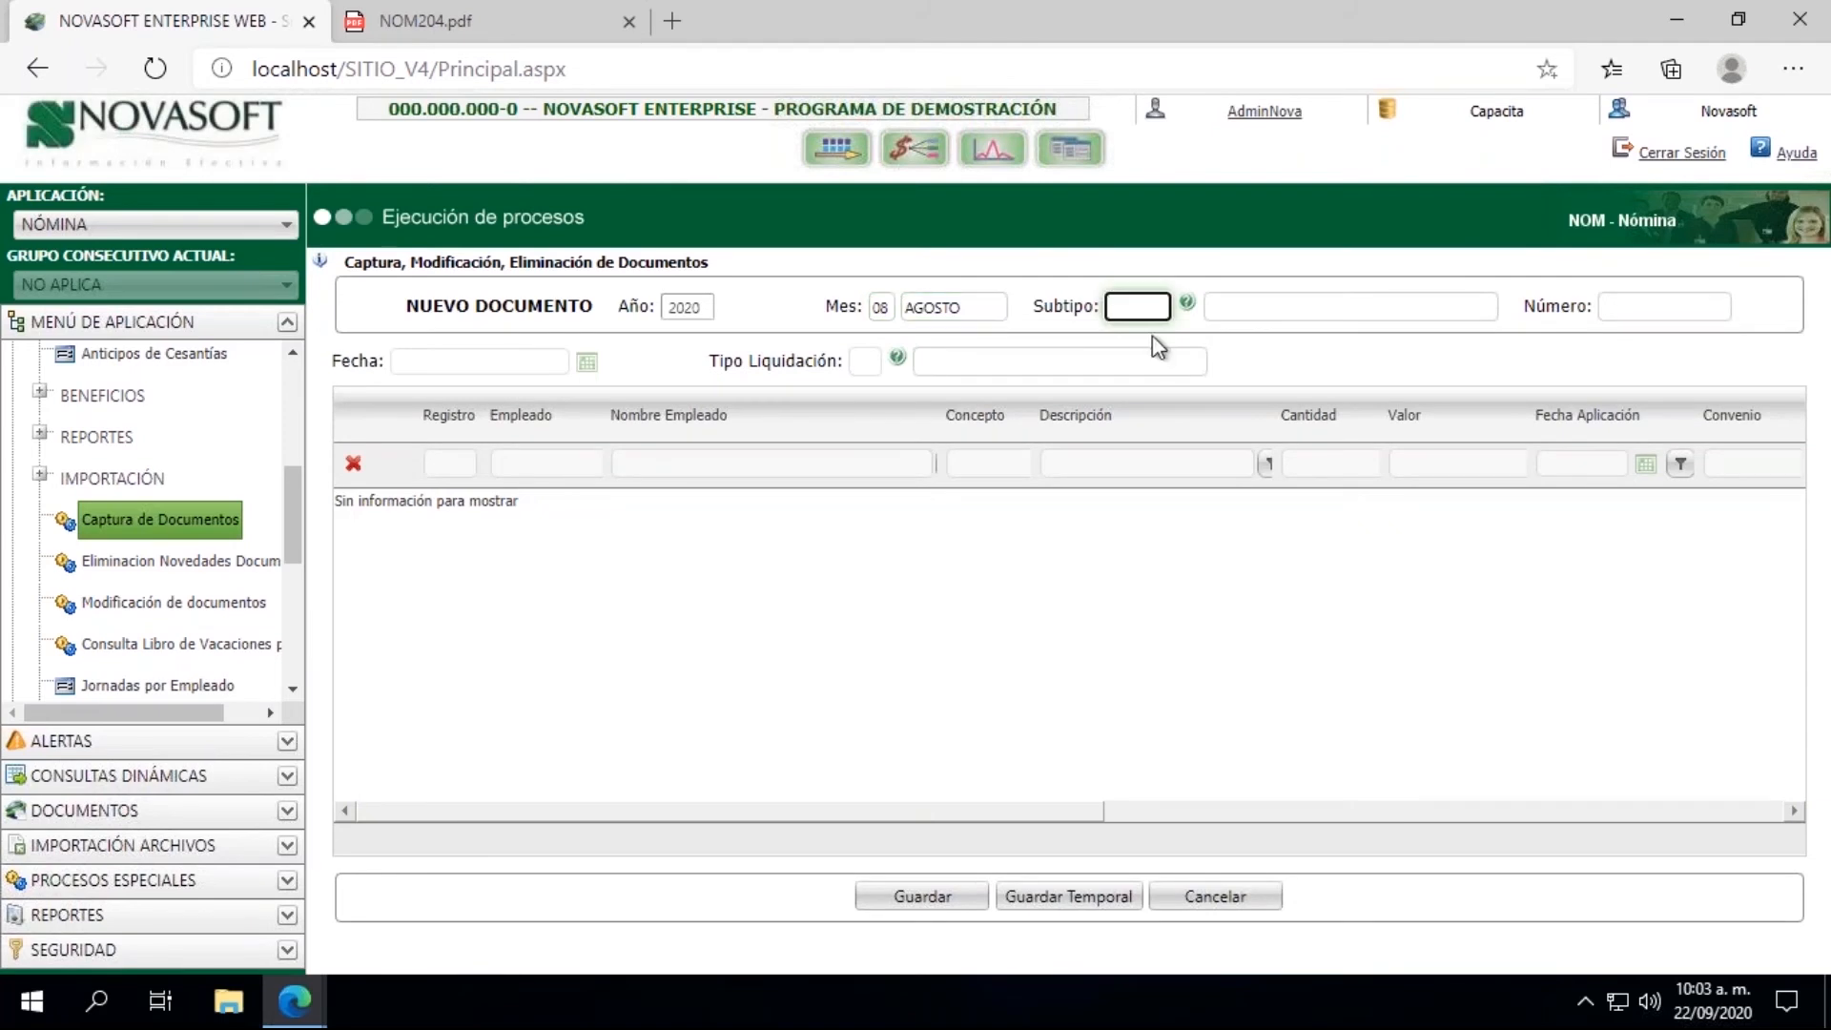
{"action": "type", "text": "803"}
{"action": "key", "text": "Tab"}
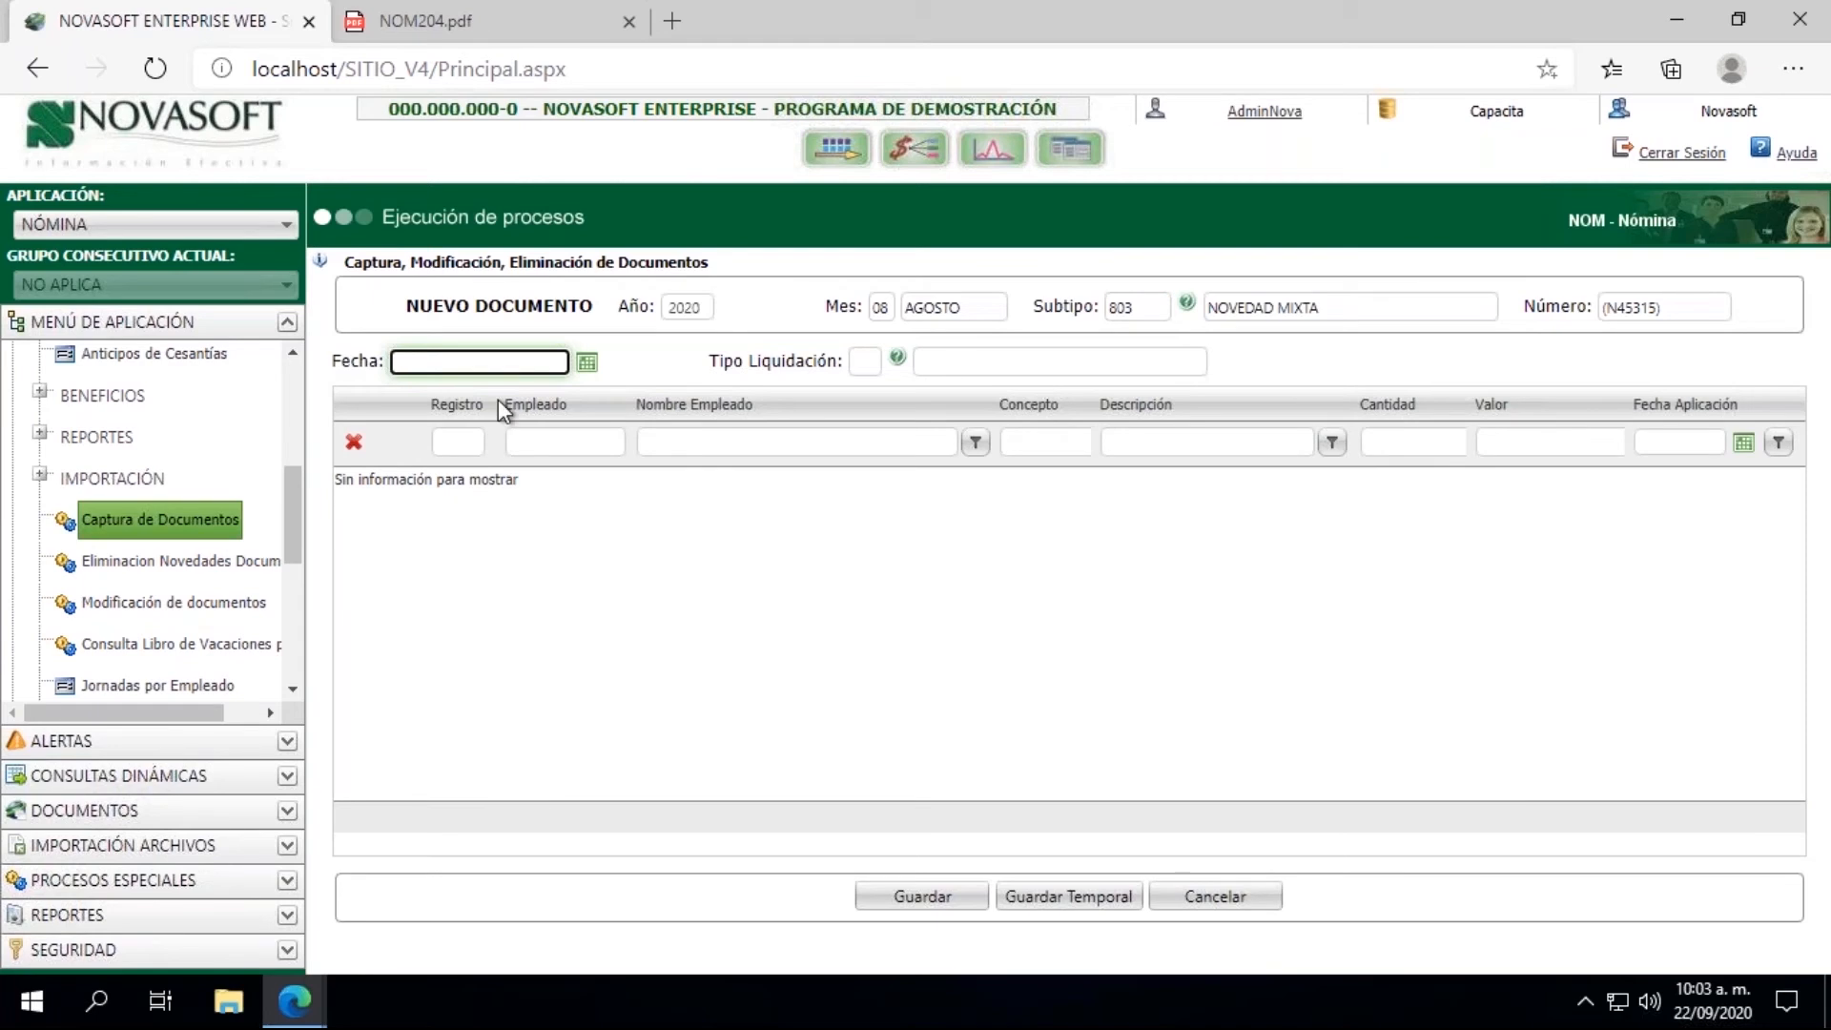
Step: Set the new document's Fecha to 15/08/2020 and its Tipo Liquidación to 01
{"action": "left_click", "coordinate": [591, 370]}
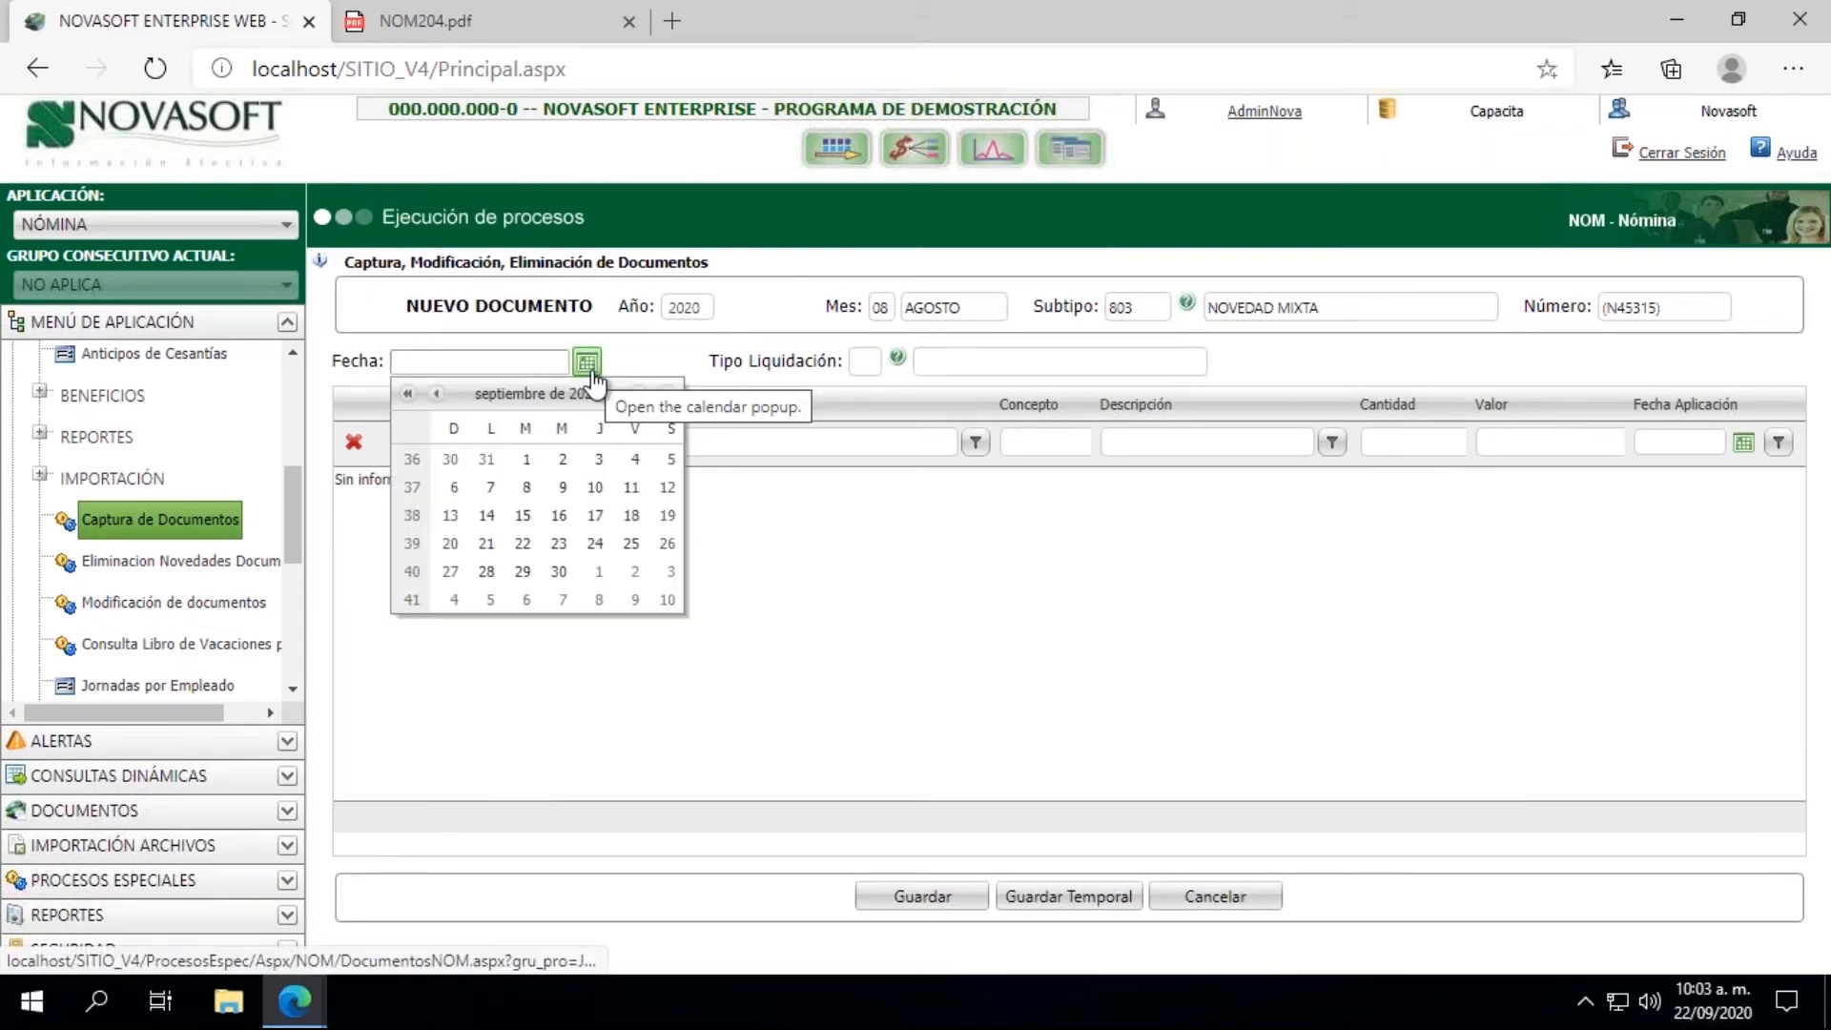
{"action": "left_click", "coordinate": [437, 393]}
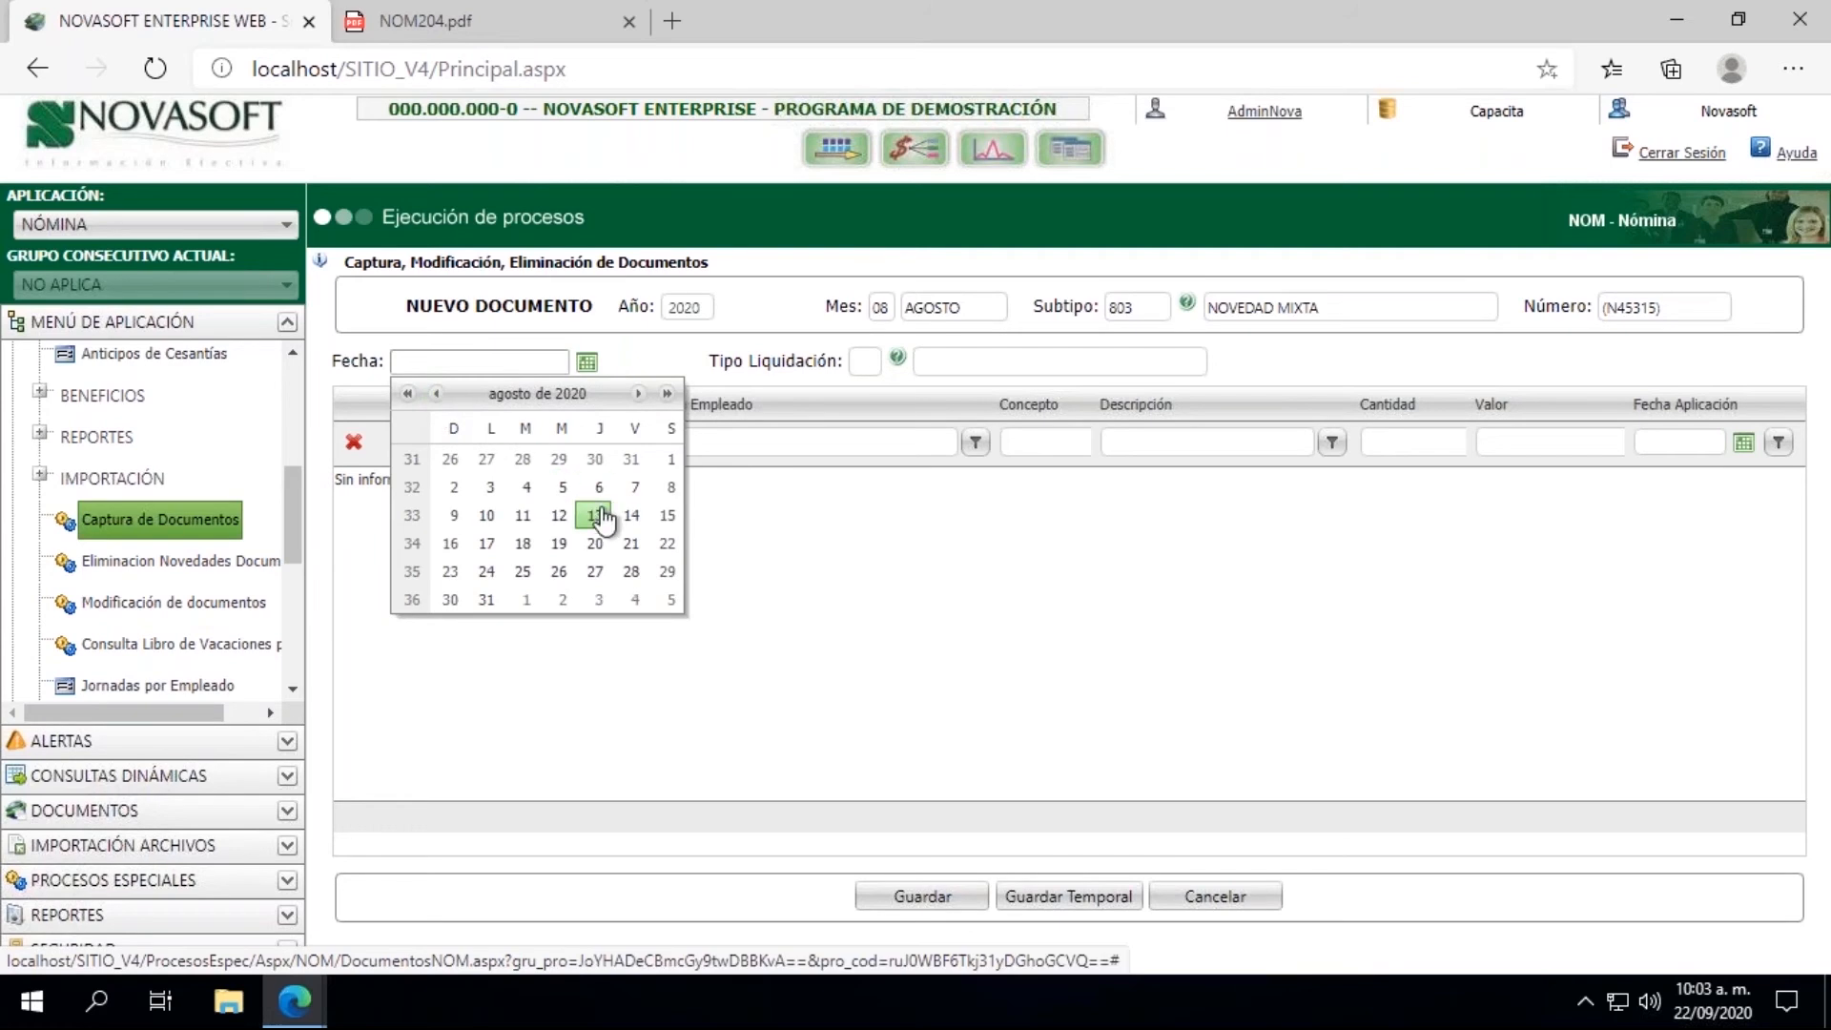
{"action": "left_click", "coordinate": [668, 519]}
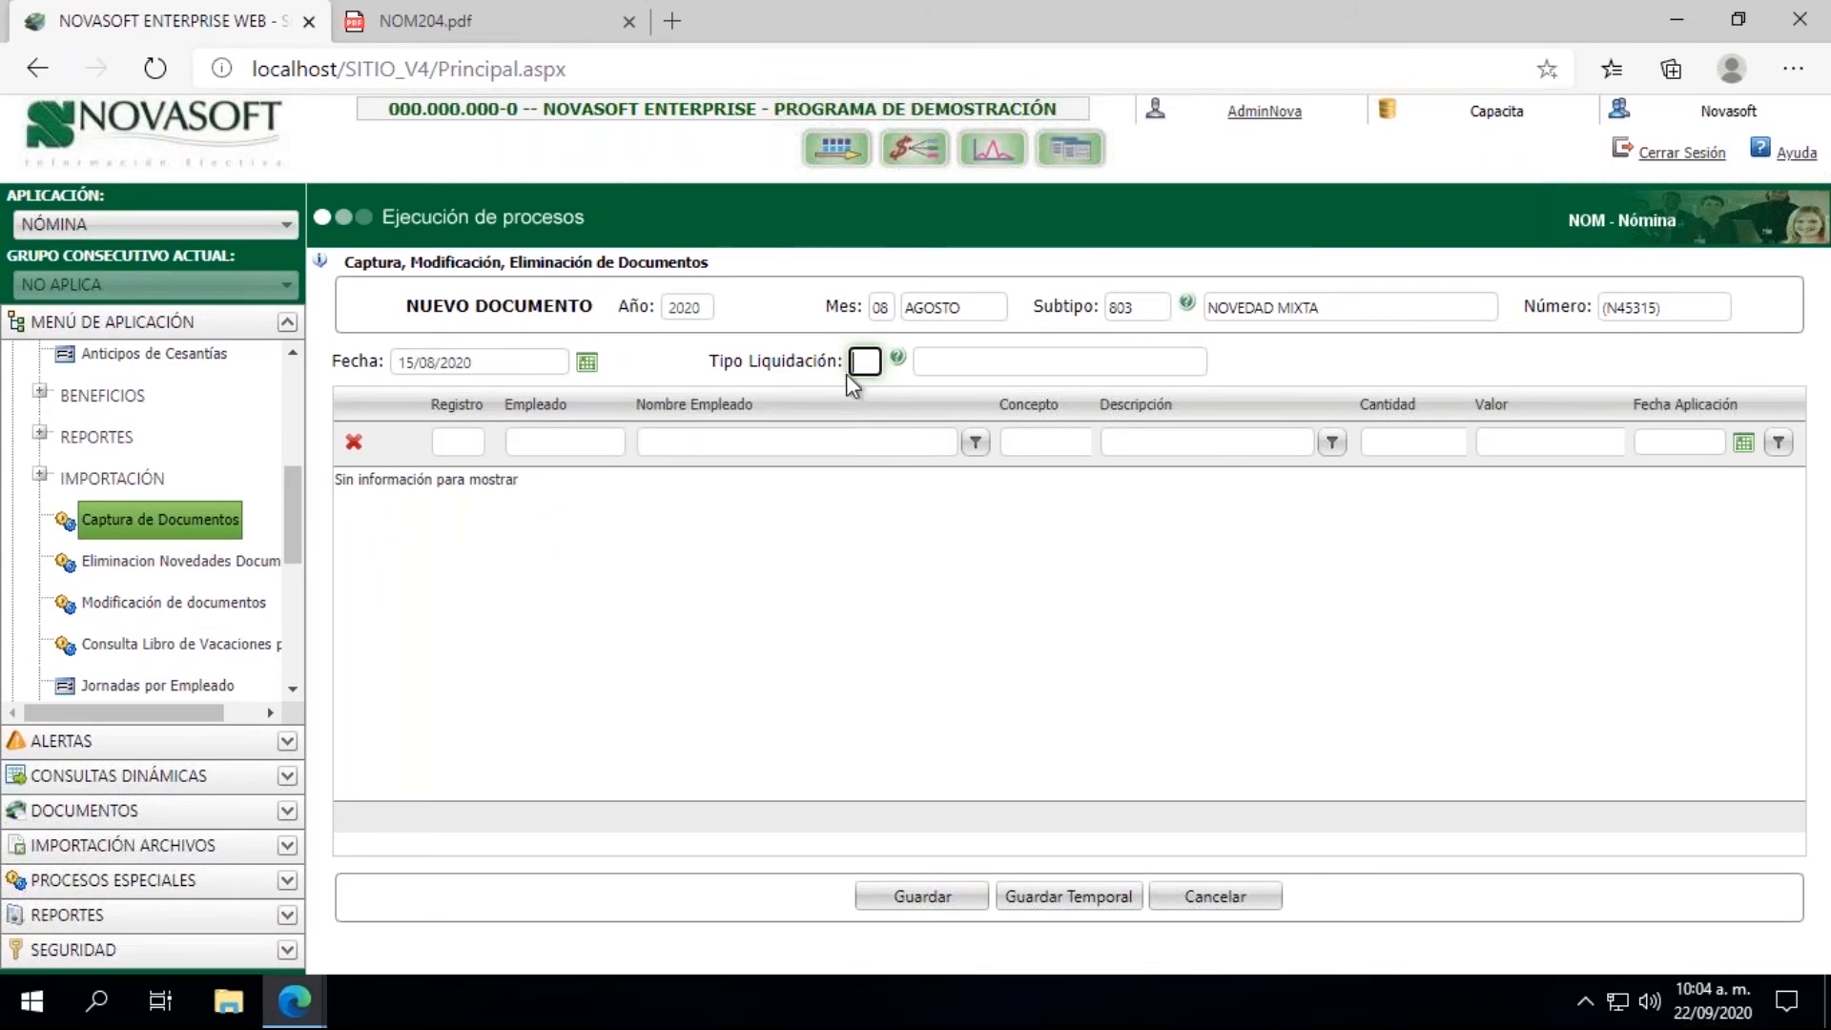
{"action": "type", "text": "01"}
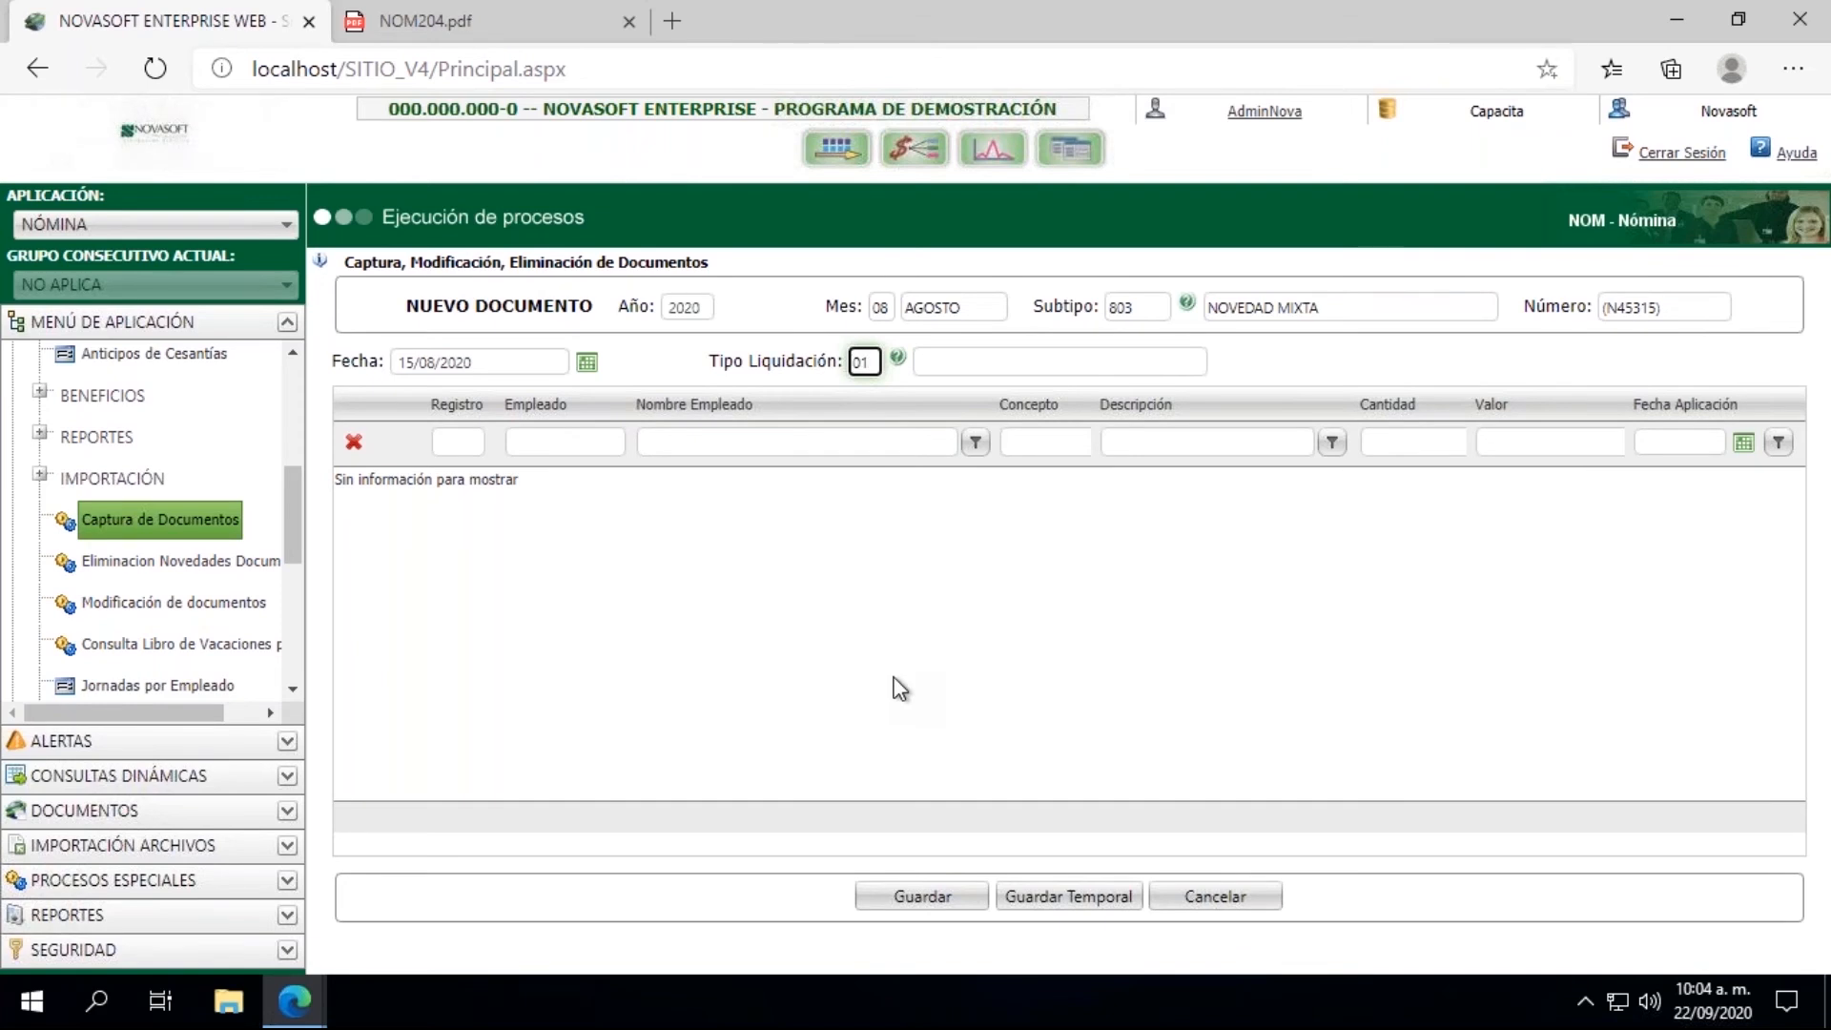
{"action": "key", "text": "Tab"}
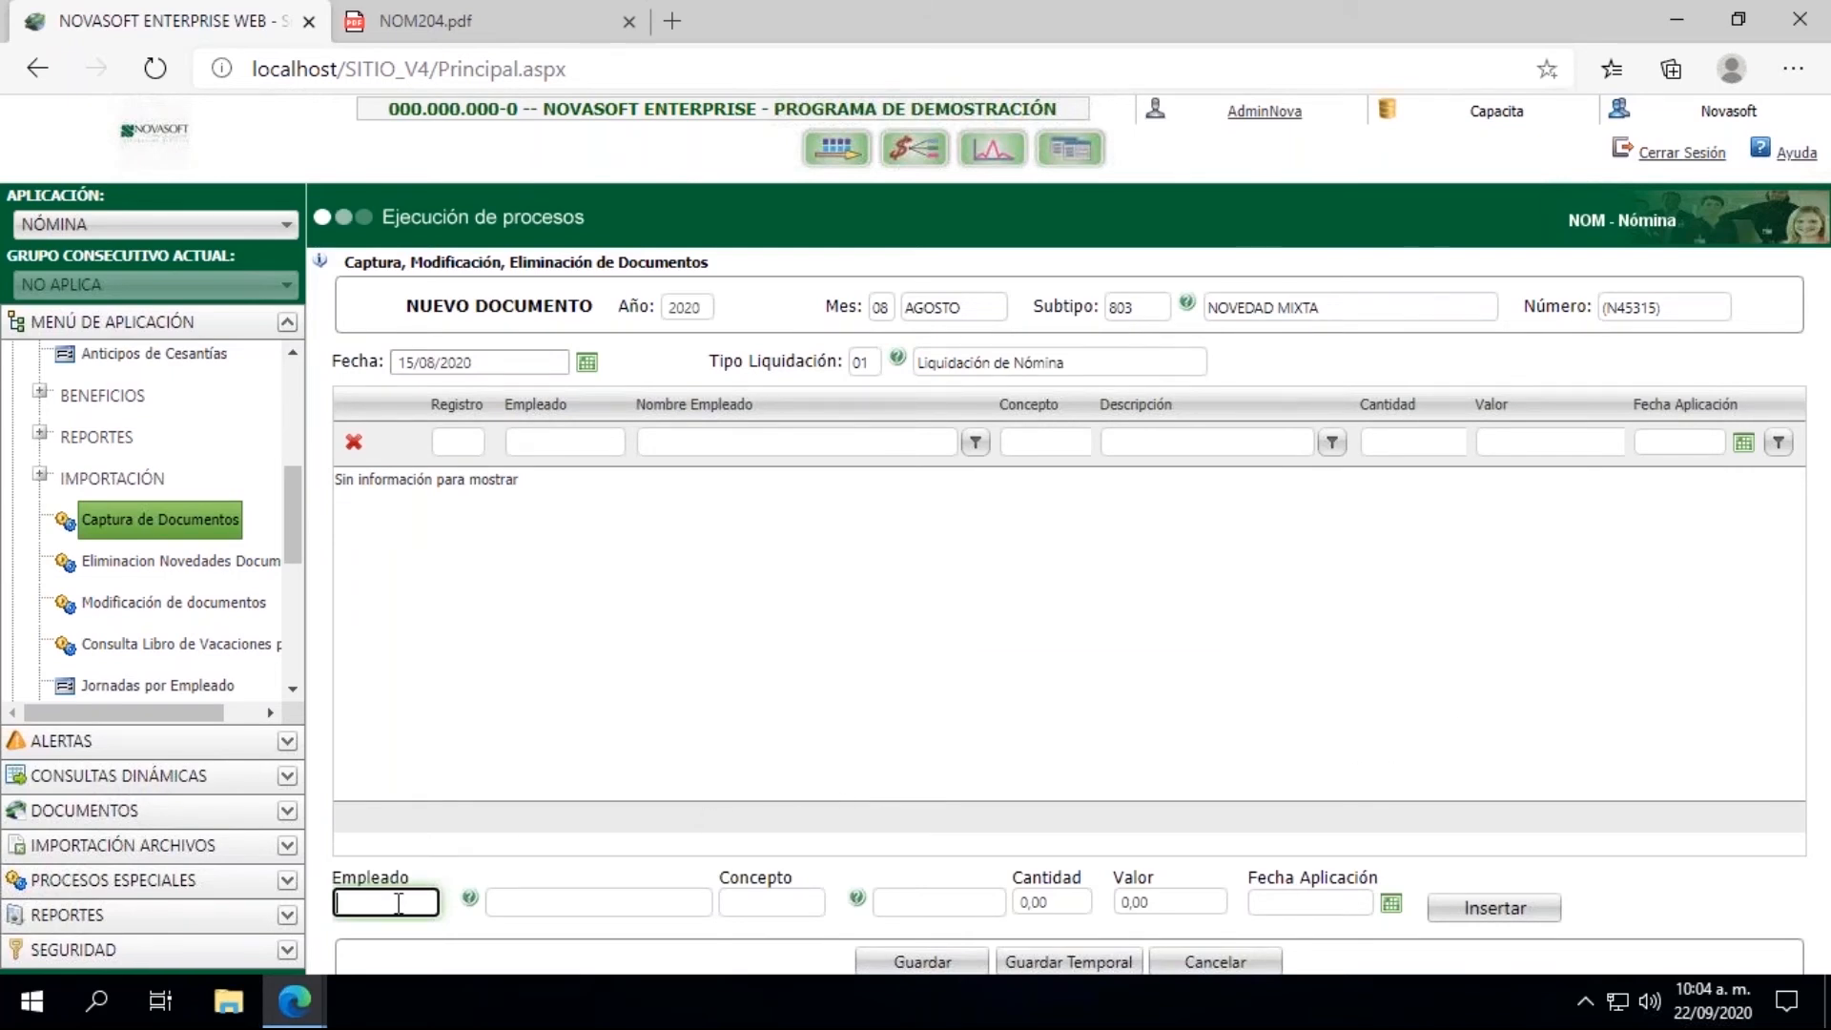
Step: Enter the employee's ID number in the detail line, with Concepto 001061 (Horas Extras Diurnas) and Cantidad 8
{"action": "key", "text": "Tab"}
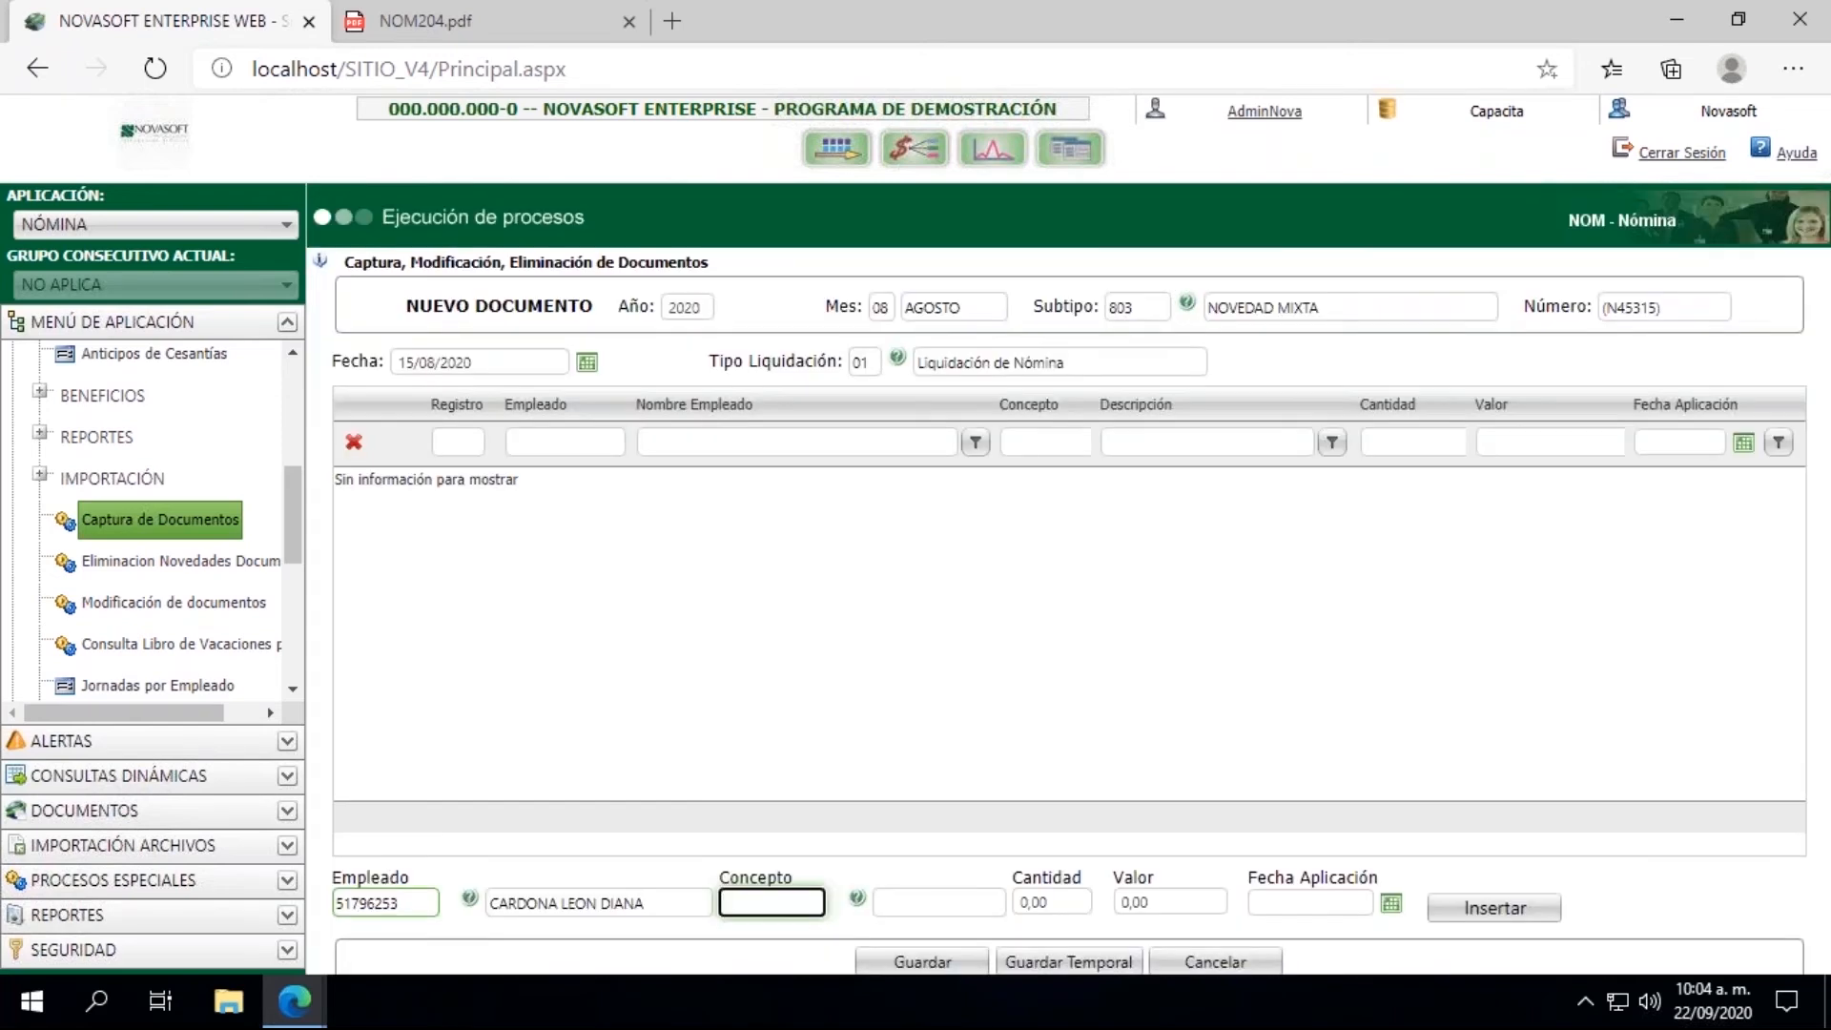
{"action": "type", "text": "001061"}
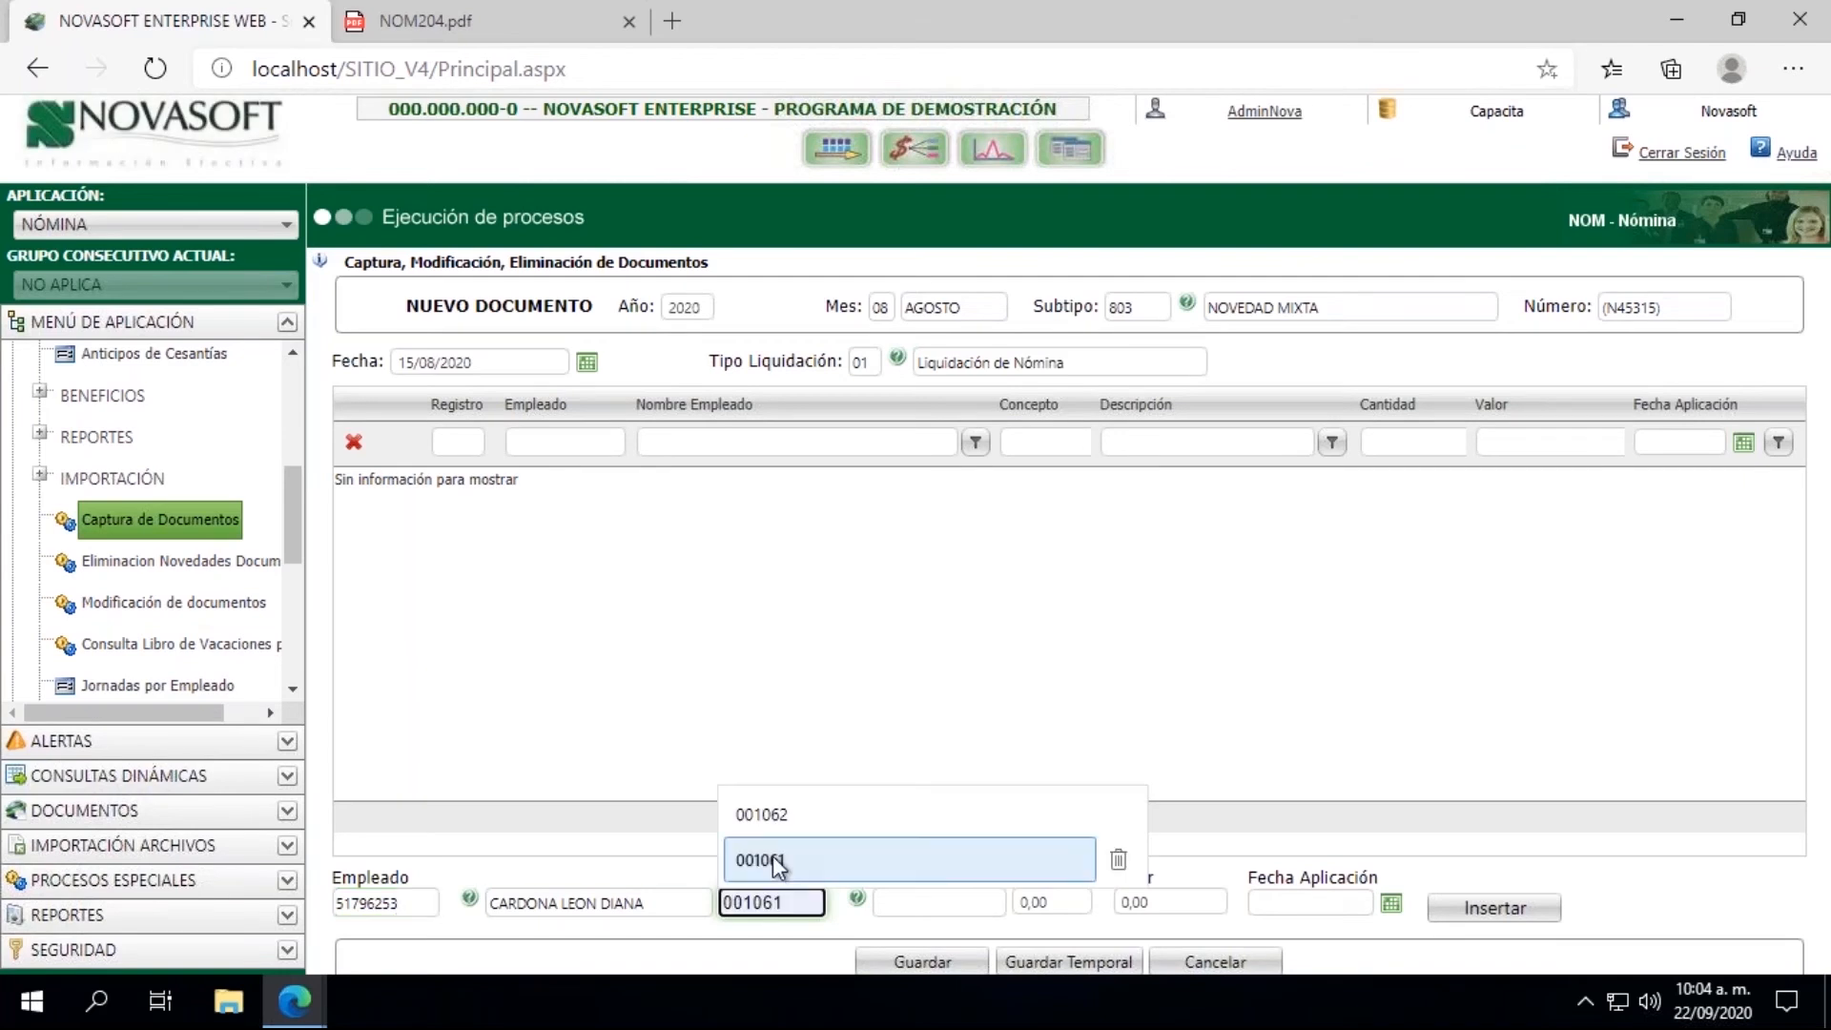
{"action": "left_click", "coordinate": [772, 855]}
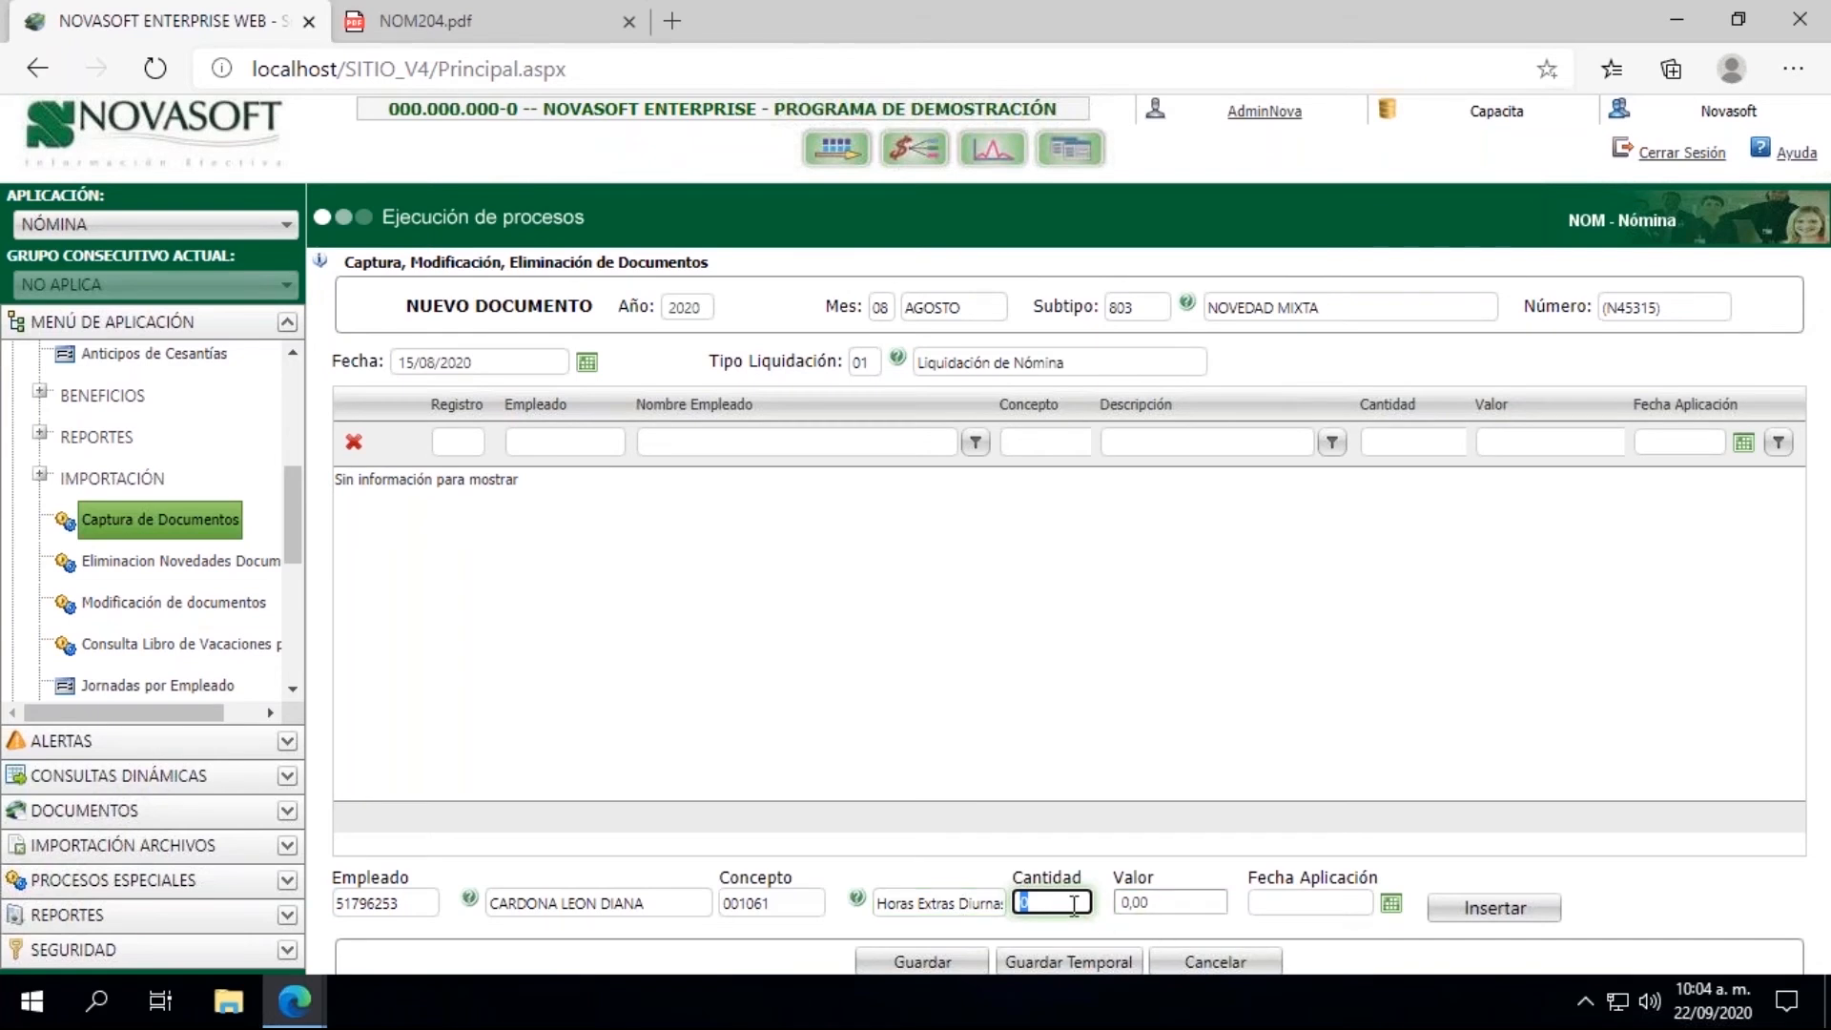
{"action": "type", "text": "8"}
{"action": "key", "text": "Tab"}
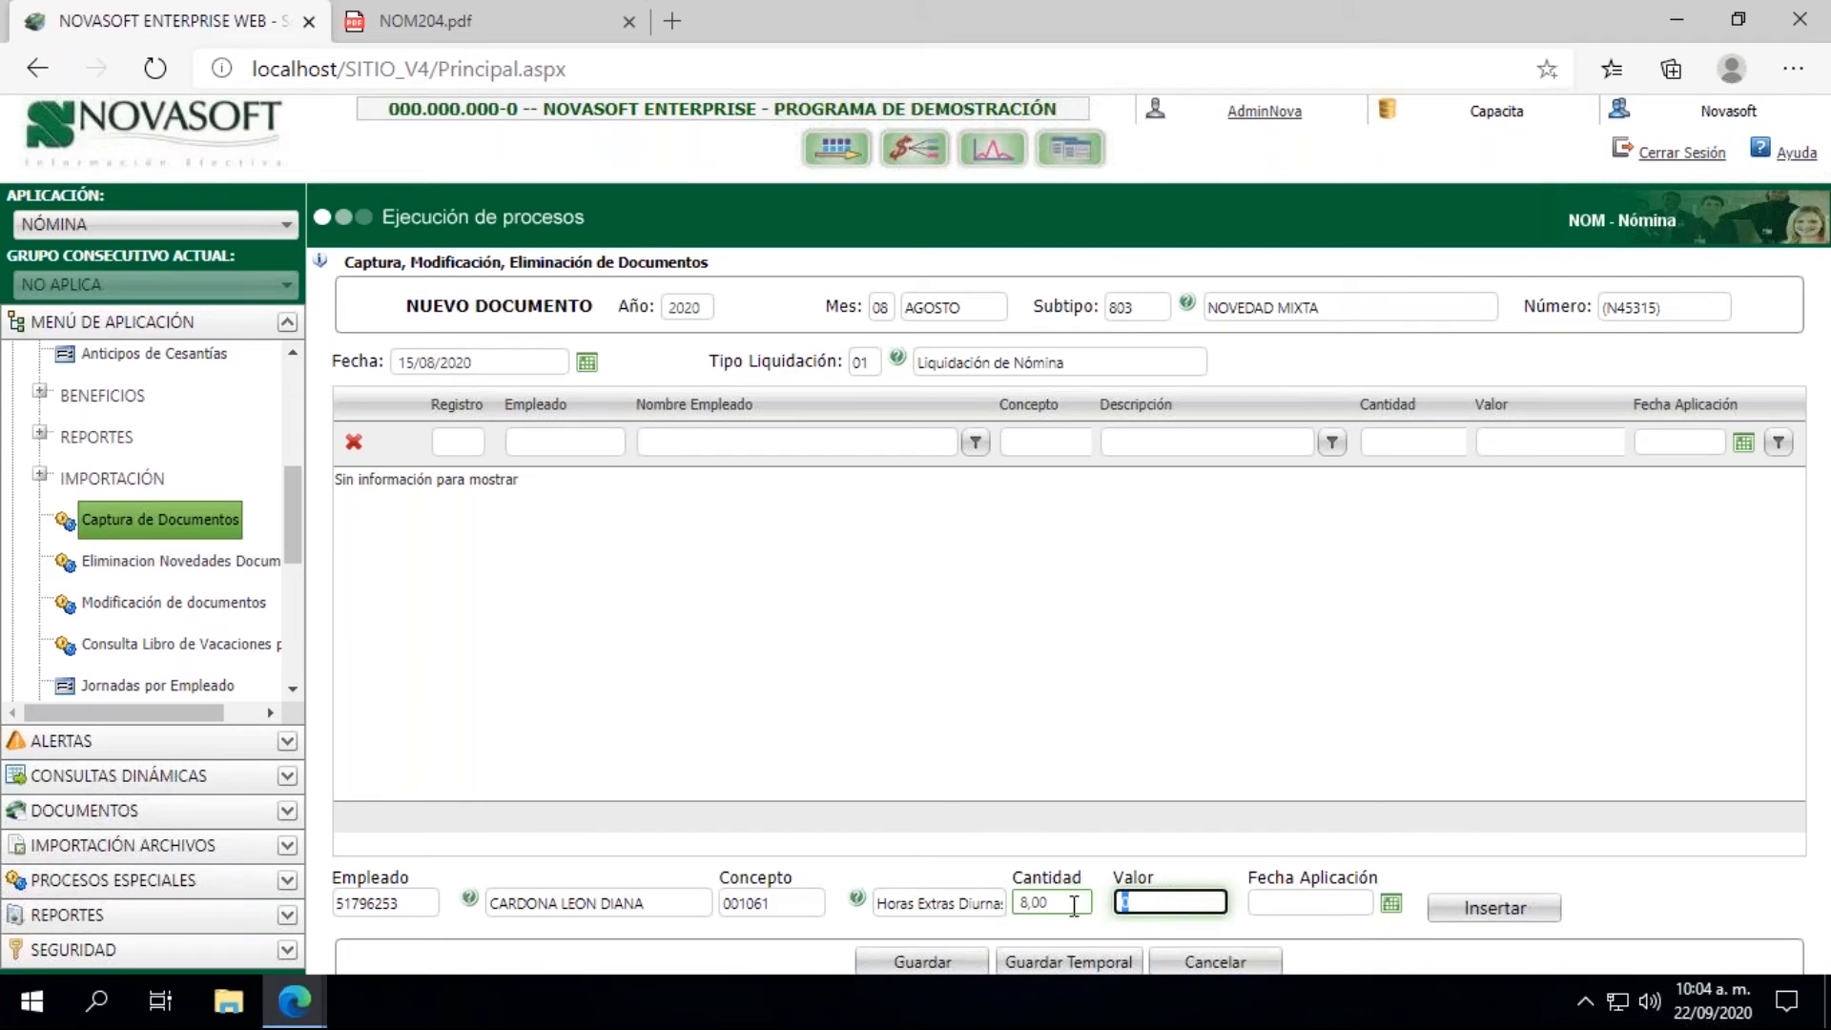
{"action": "key", "text": "Tab"}
Step: Set the line's Fecha Aplicación to 15/08/2020 and insert the overtime record into the document
{"action": "left_click", "coordinate": [1316, 904]}
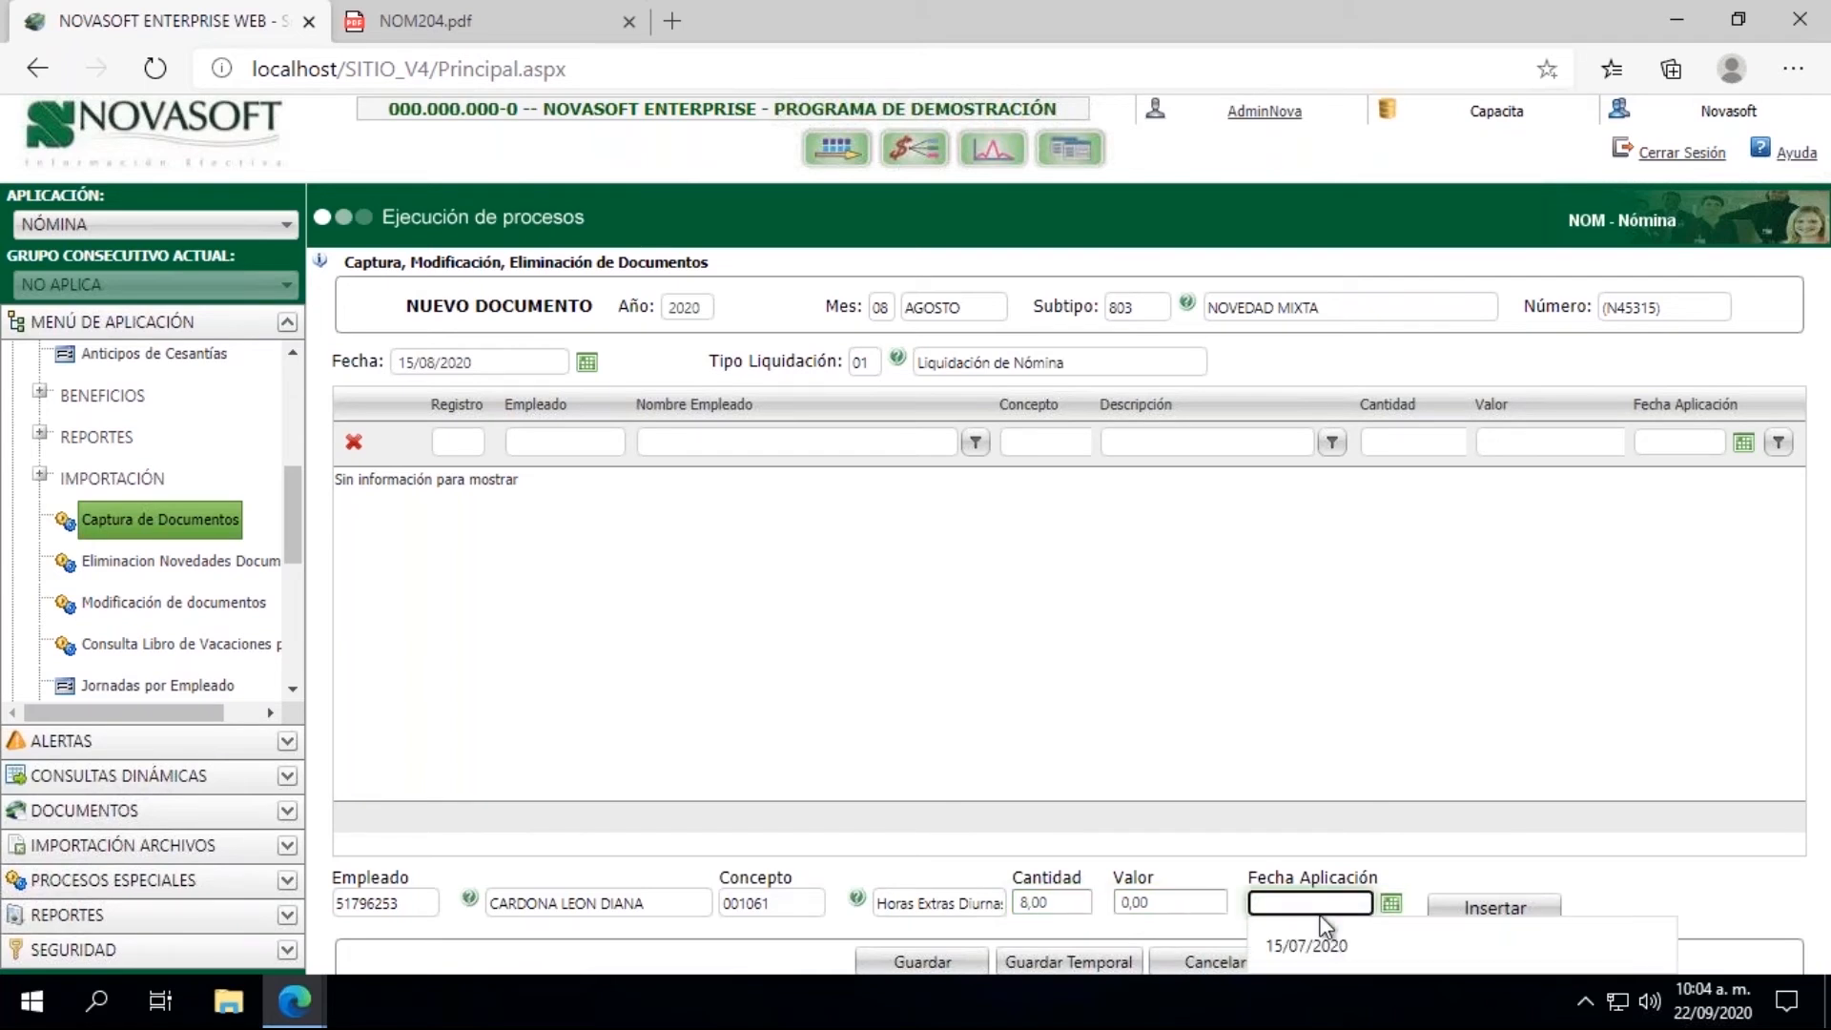
{"action": "type", "text": "150"}
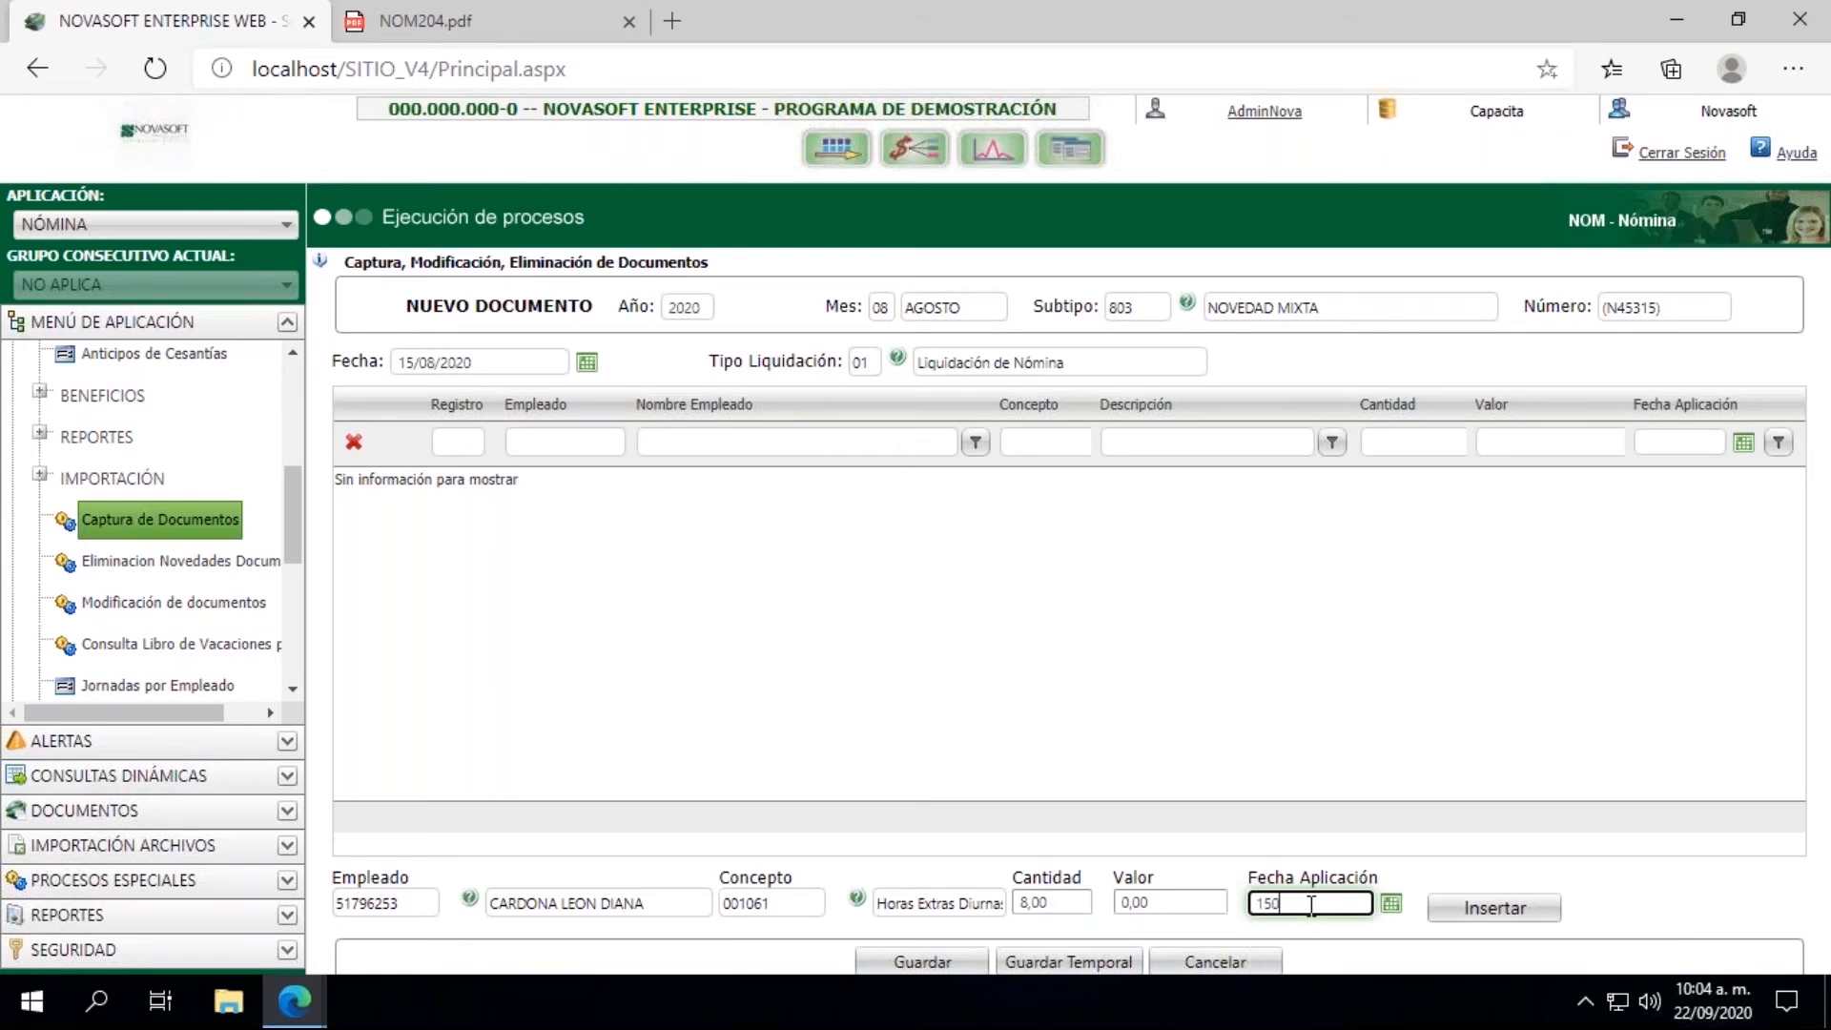
{"action": "key", "text": "BackSpace"}
{"action": "type", "text": "/08/2020"}
{"action": "left_click", "coordinate": [1494, 908]}
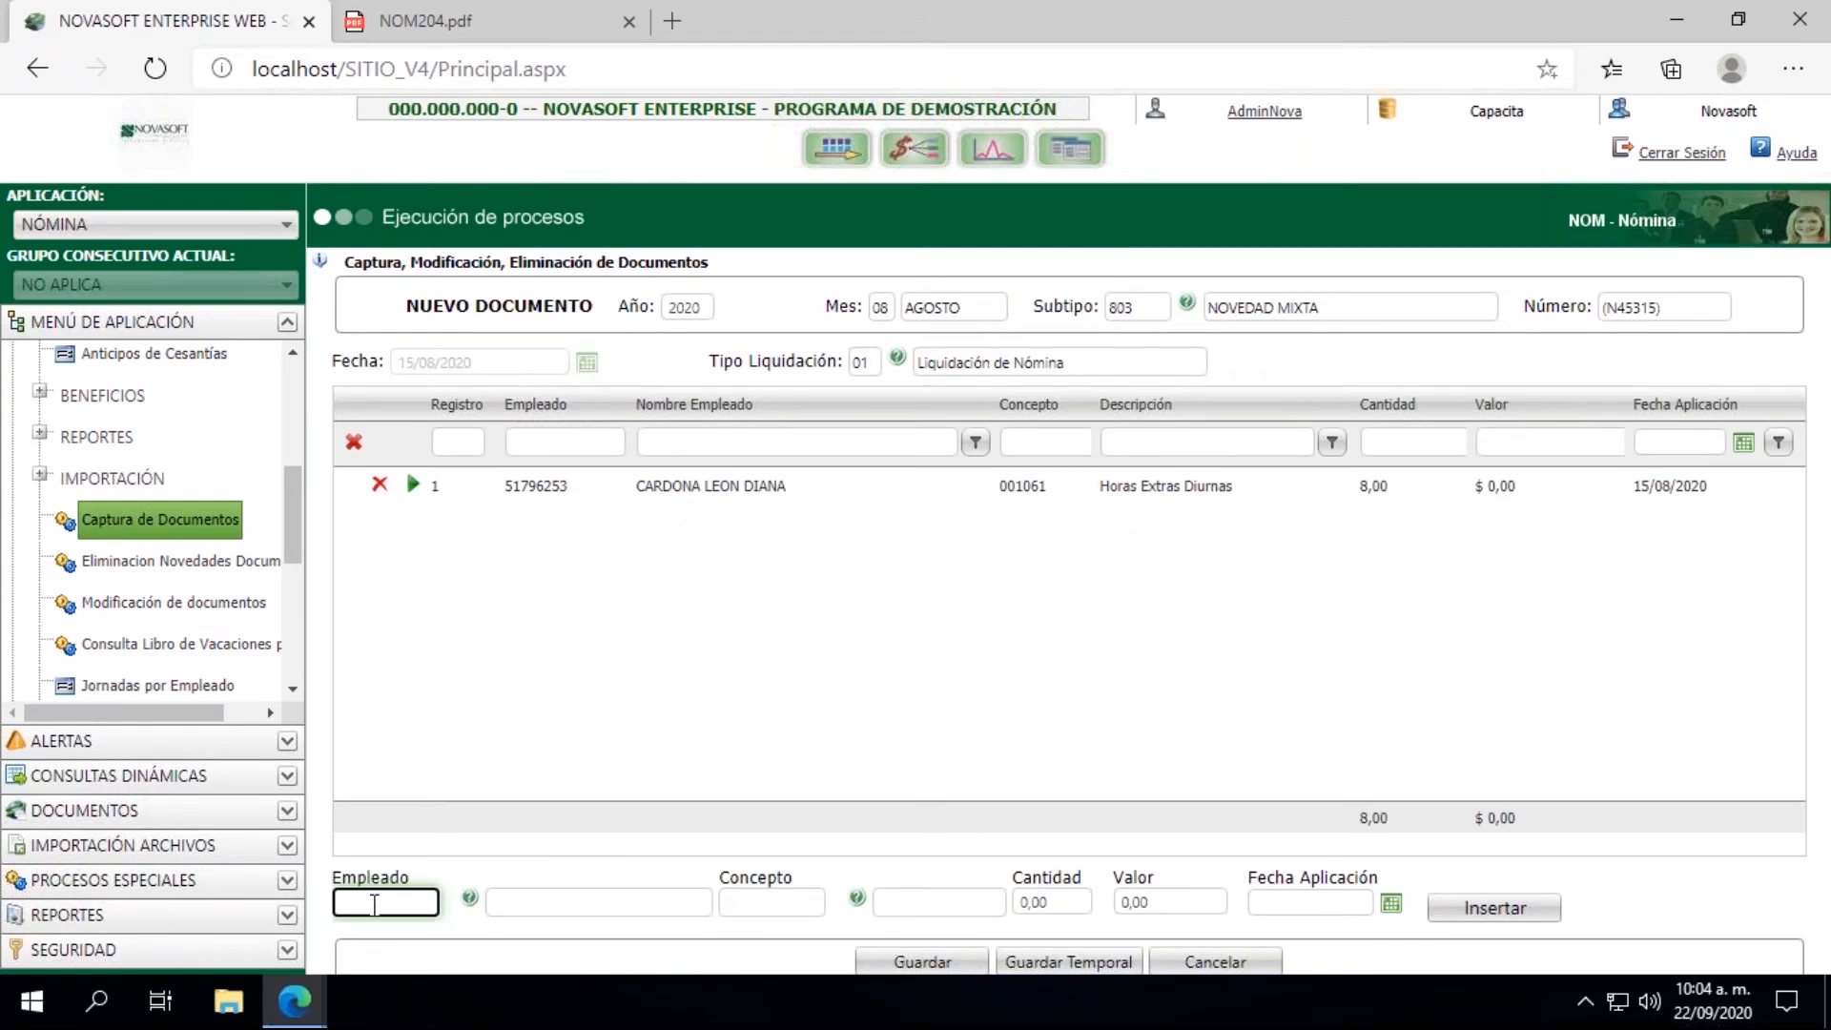
Step: Enter the same employee's ID number in Empleado for a second detail line
{"action": "key", "text": "Tab"}
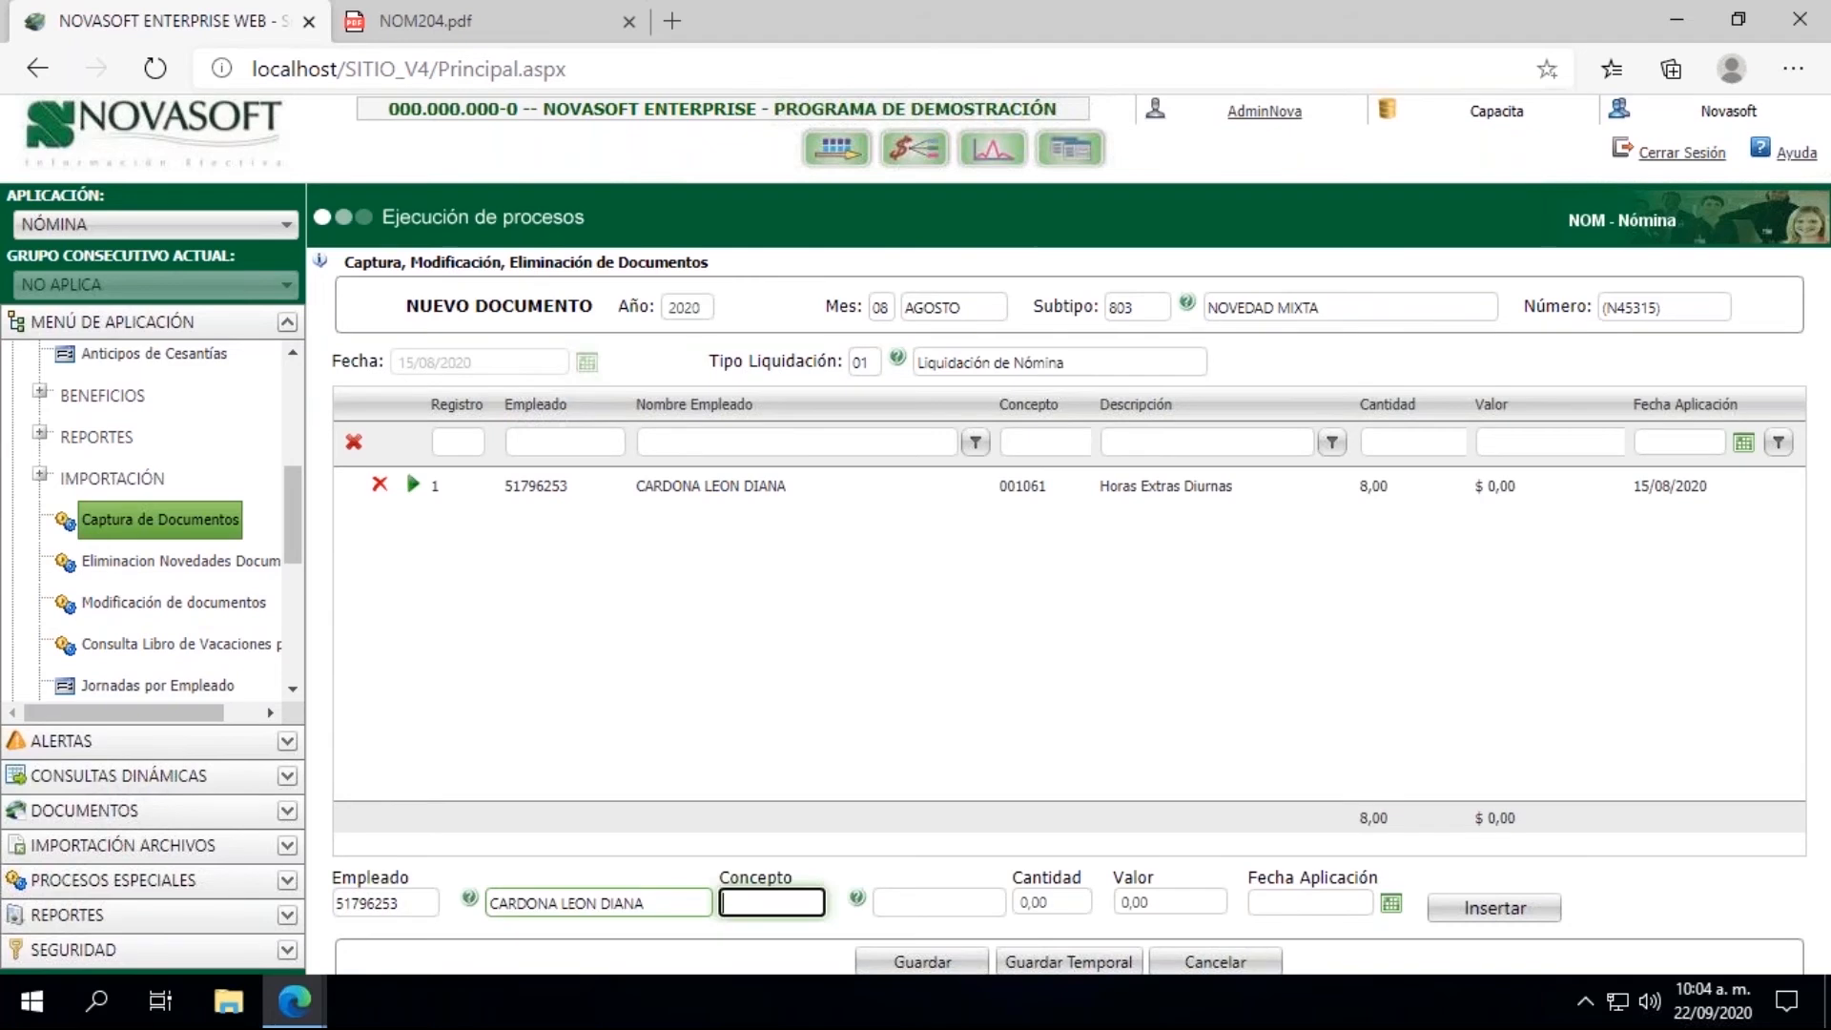
Step: Search the Empleado quick lookup by Apellido1, placing the employee's surname between % wildcards in the filter
{"action": "left_click", "coordinate": [471, 899]}
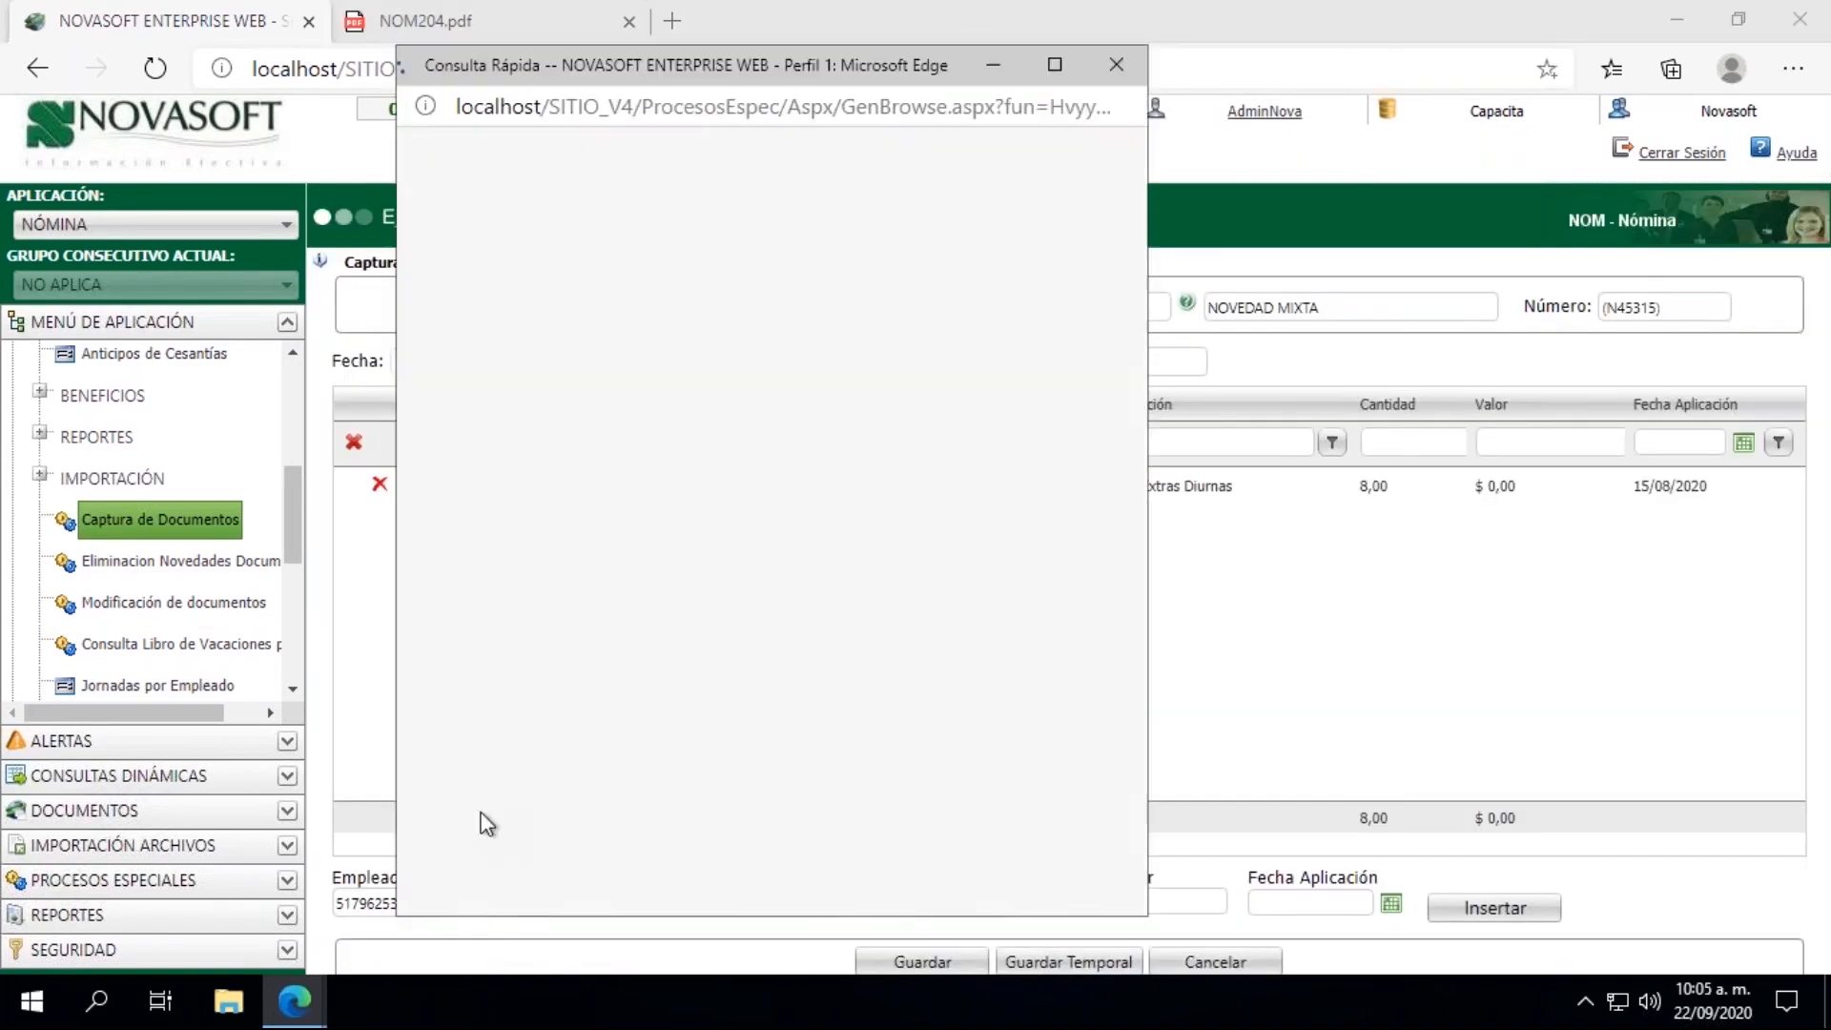
{"action": "left_click", "coordinate": [593, 250]}
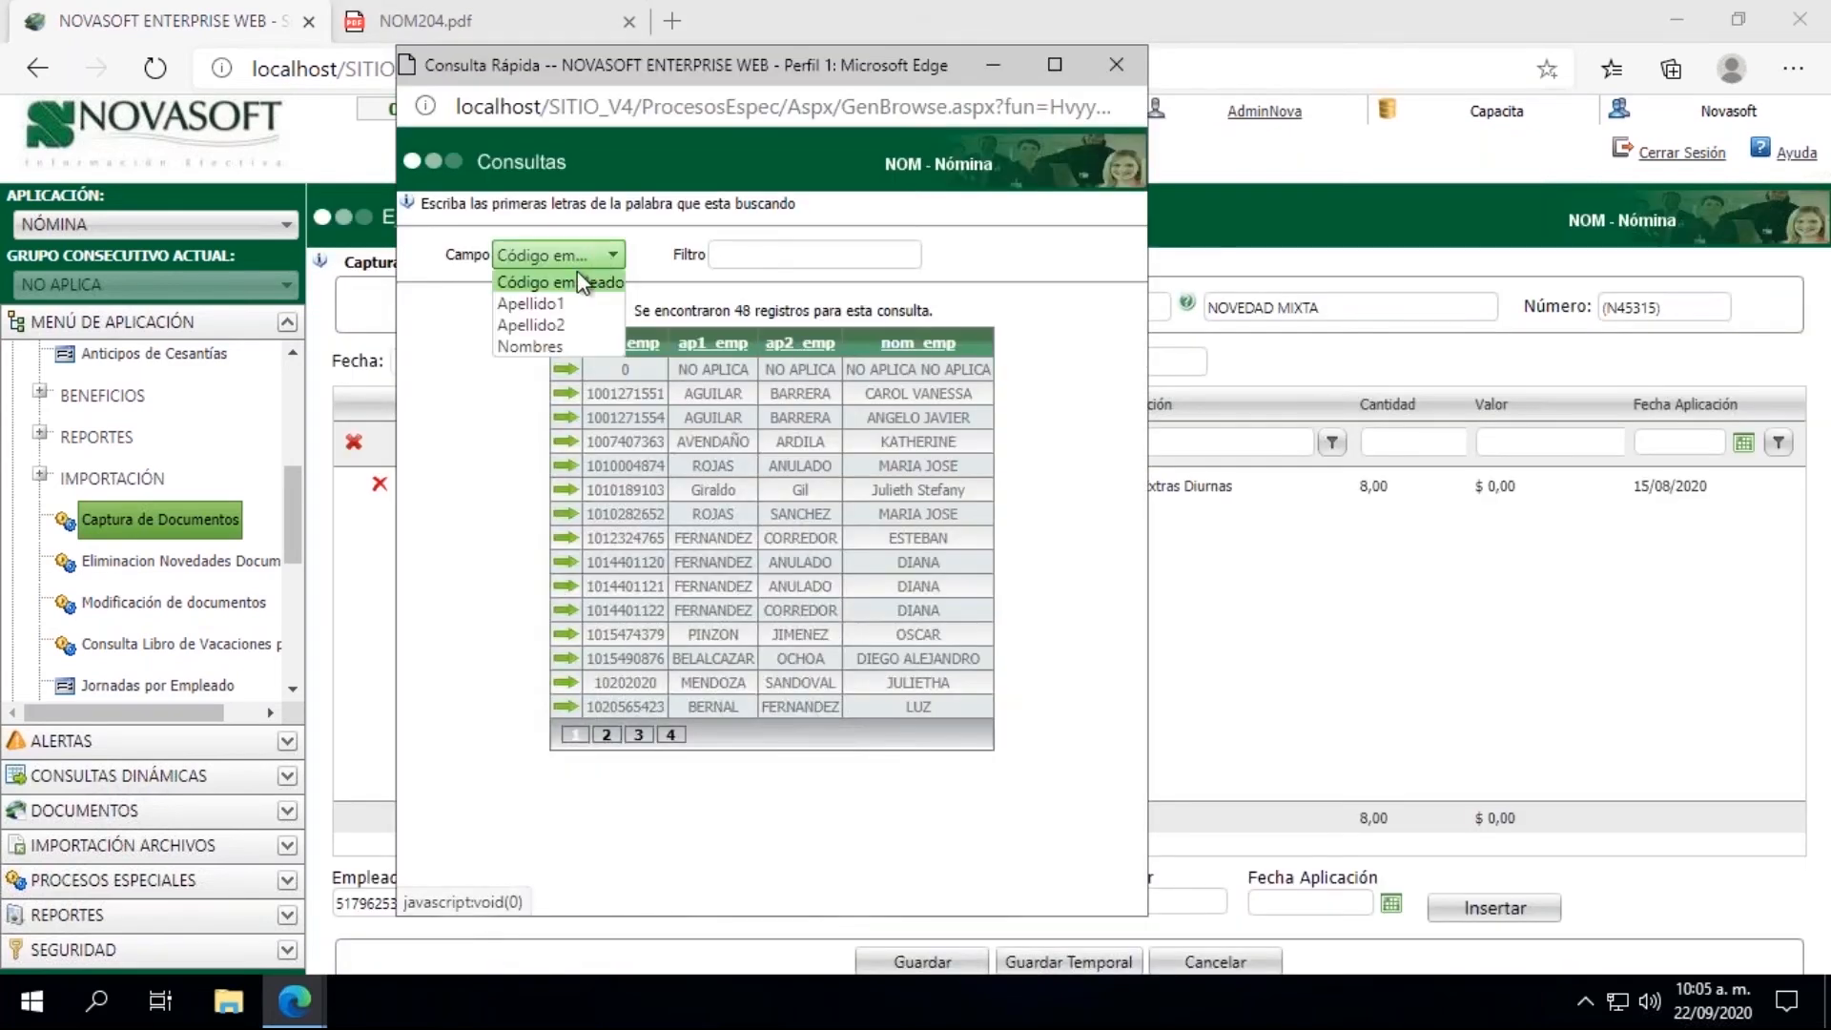
{"action": "left_click", "coordinate": [560, 282]}
{"action": "left_click", "coordinate": [727, 254]}
{"action": "type", "text": "%5"}
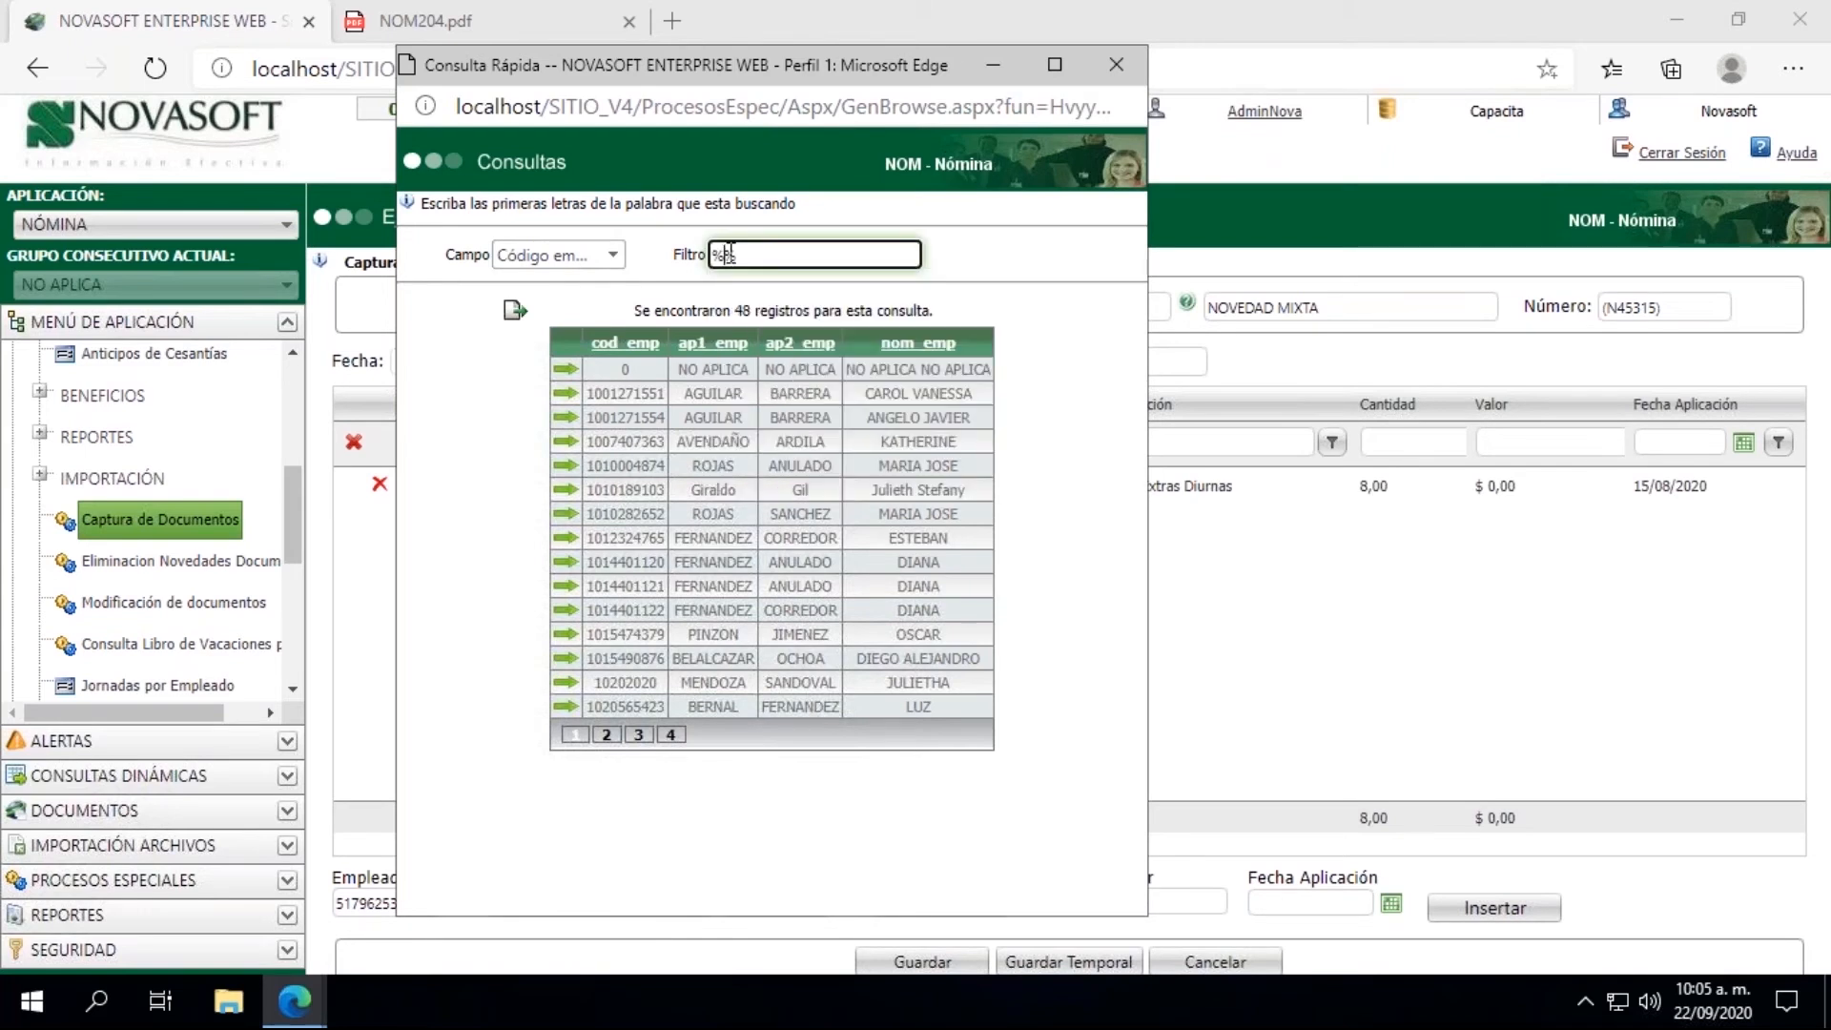
{"action": "left_click", "coordinate": [594, 254]}
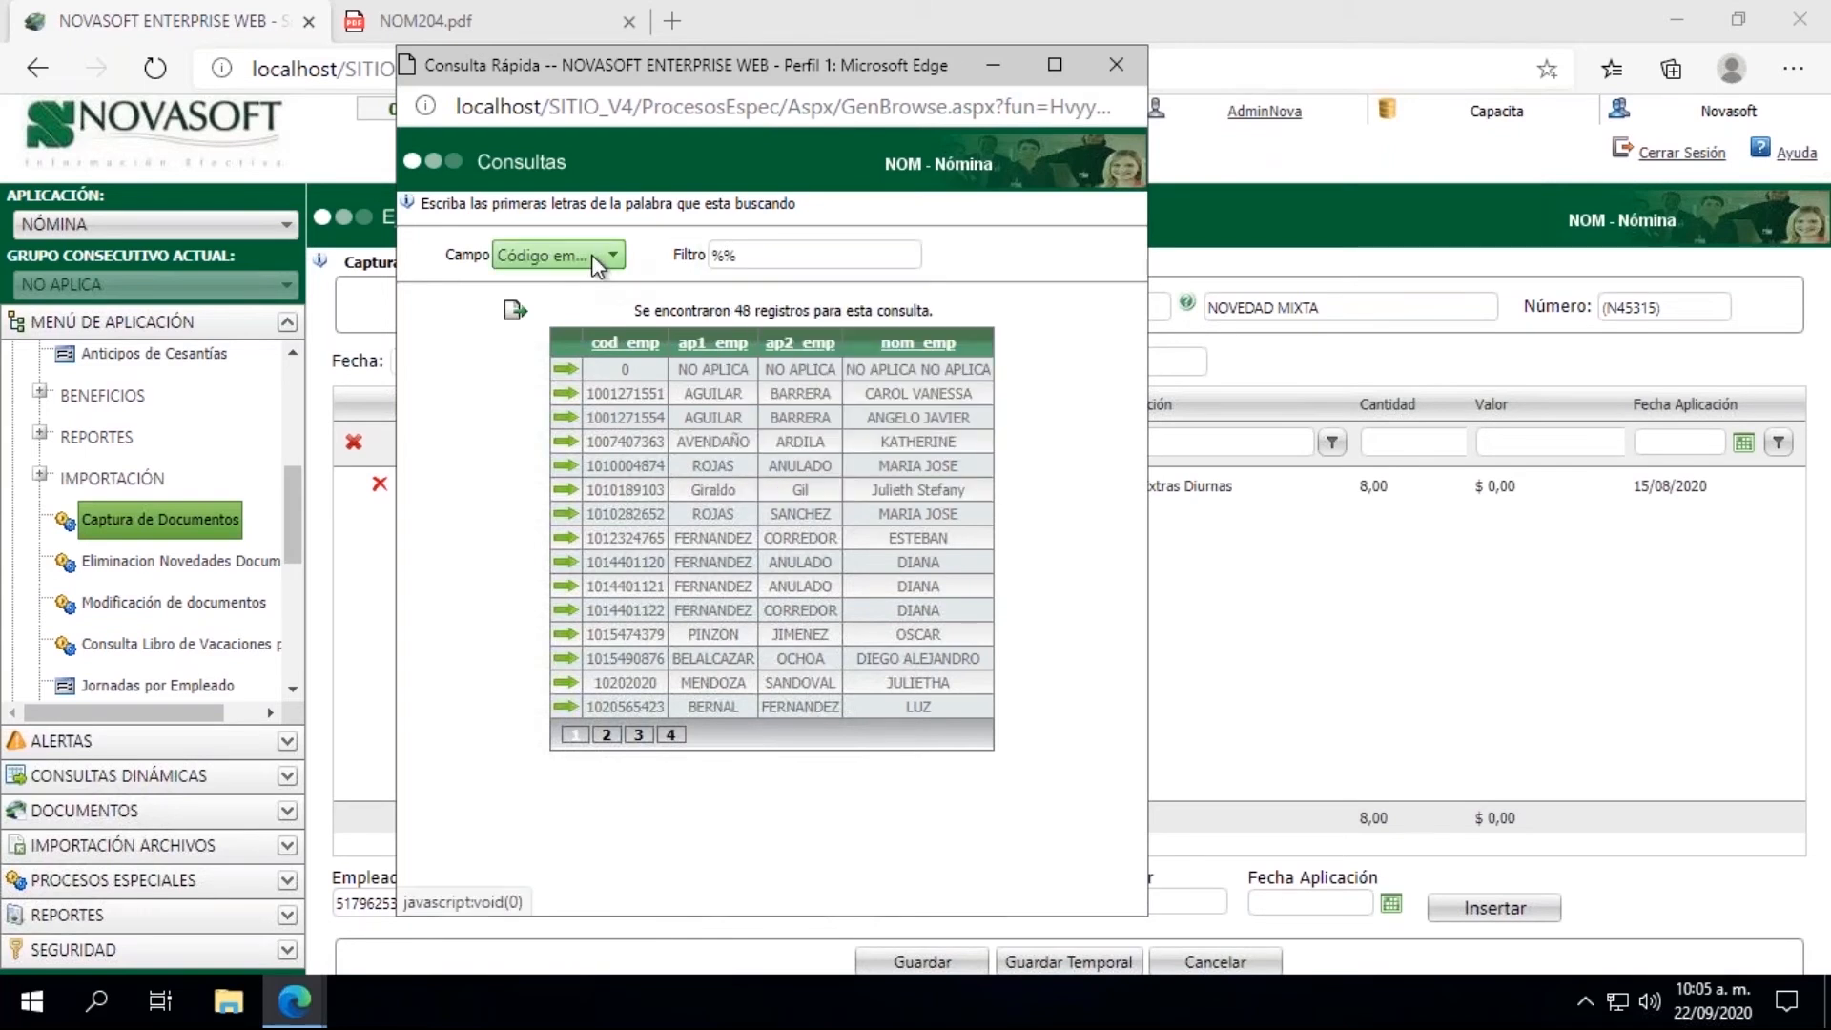
{"action": "left_click", "coordinate": [592, 254]}
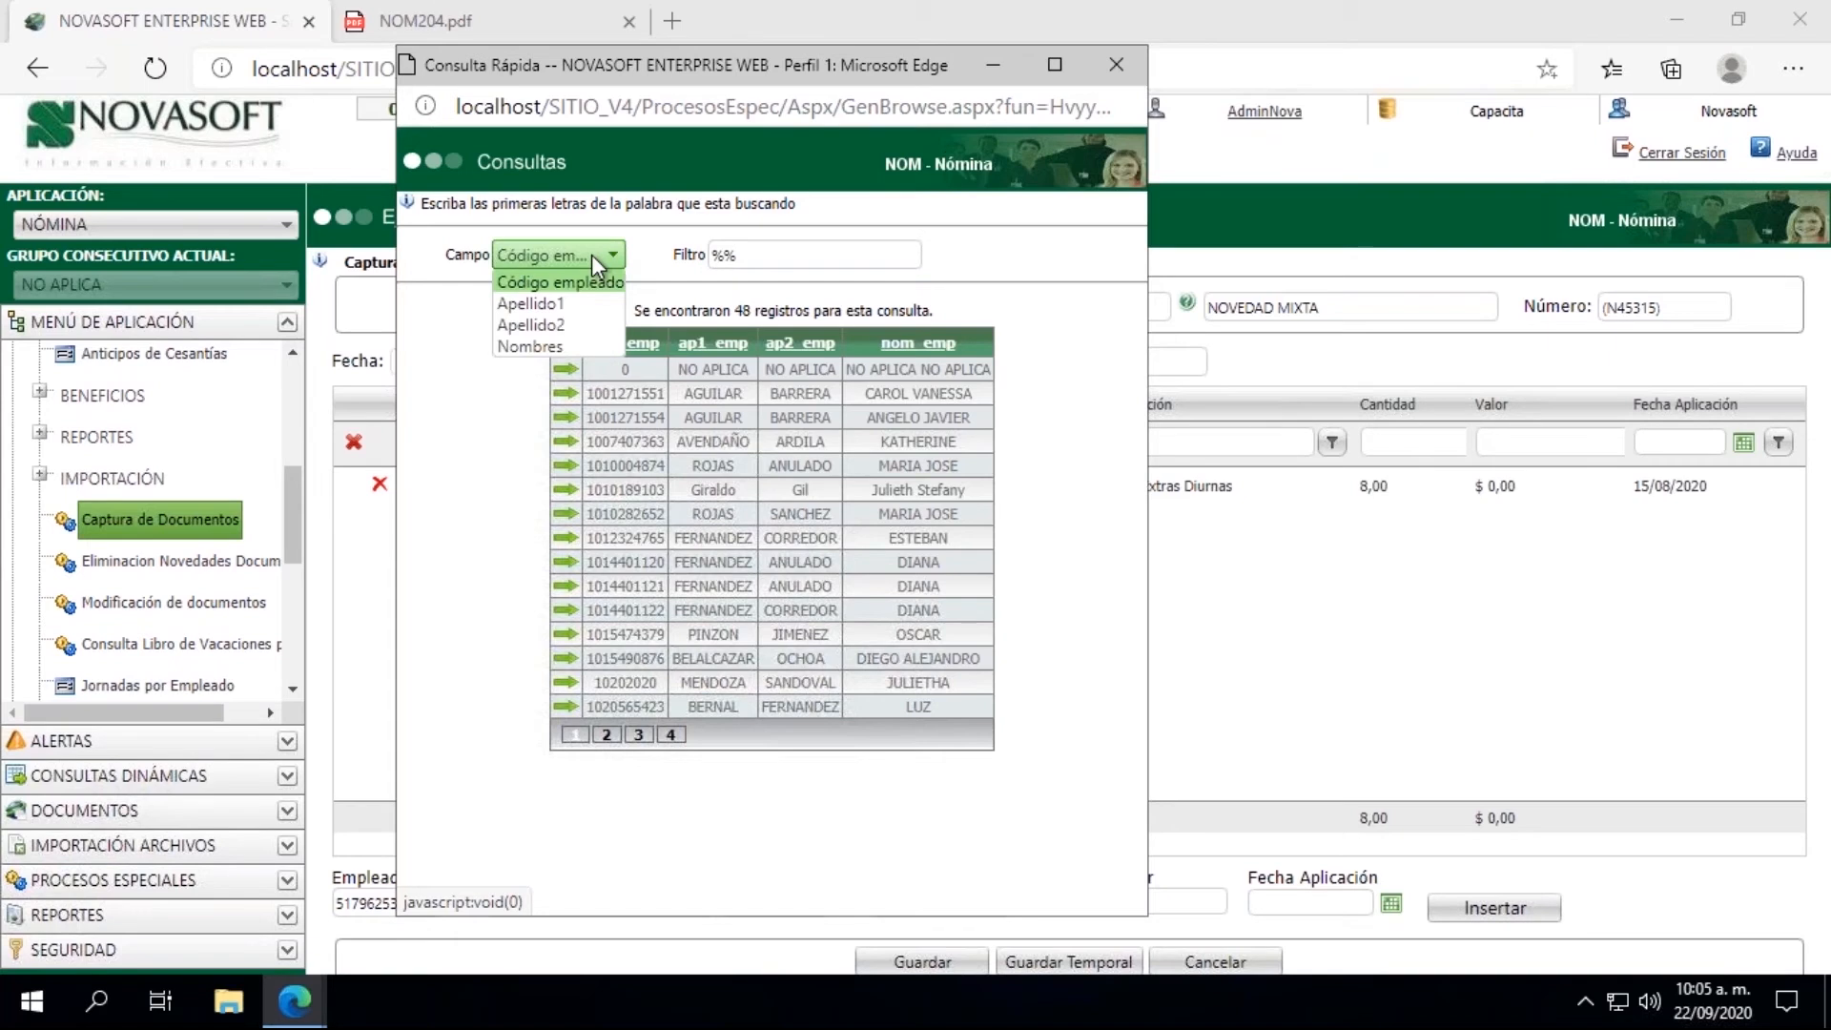
{"action": "left_click", "coordinate": [551, 302]}
{"action": "left_click", "coordinate": [731, 253]}
{"action": "left_click", "coordinate": [725, 253]}
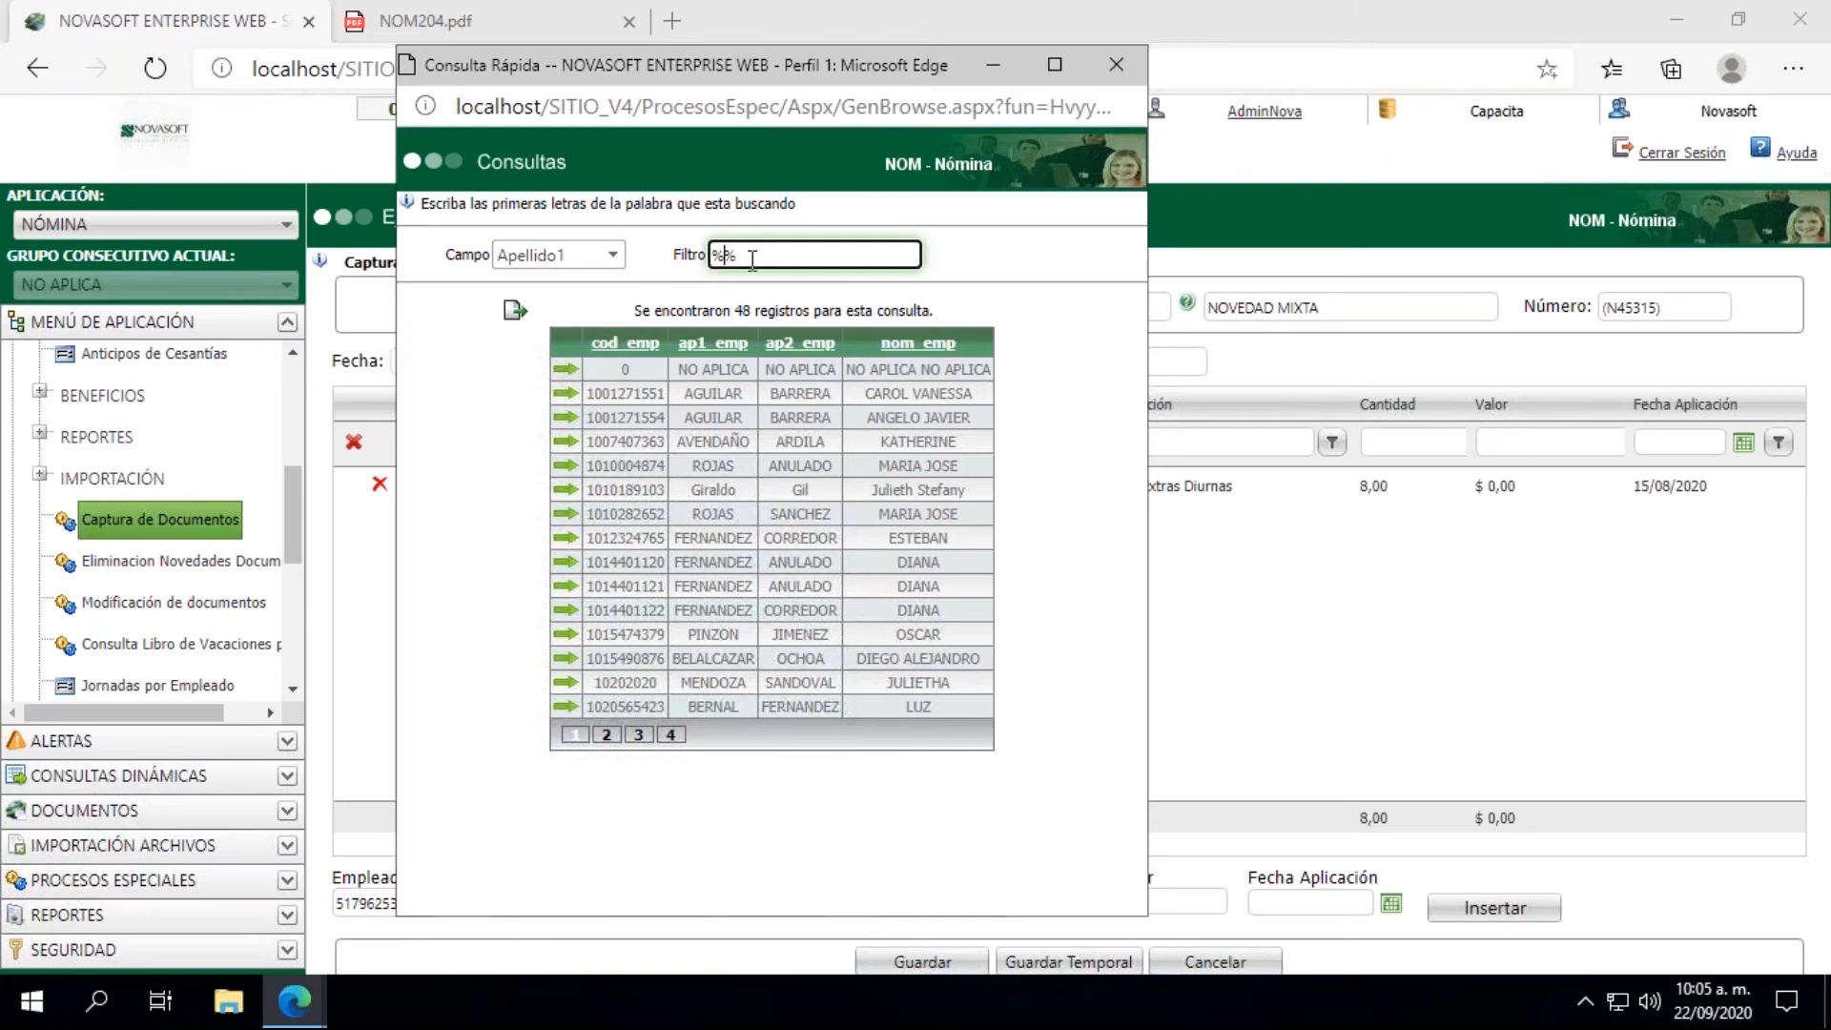
{"action": "type", "text": "cardona"}
{"action": "key", "text": "Return"}
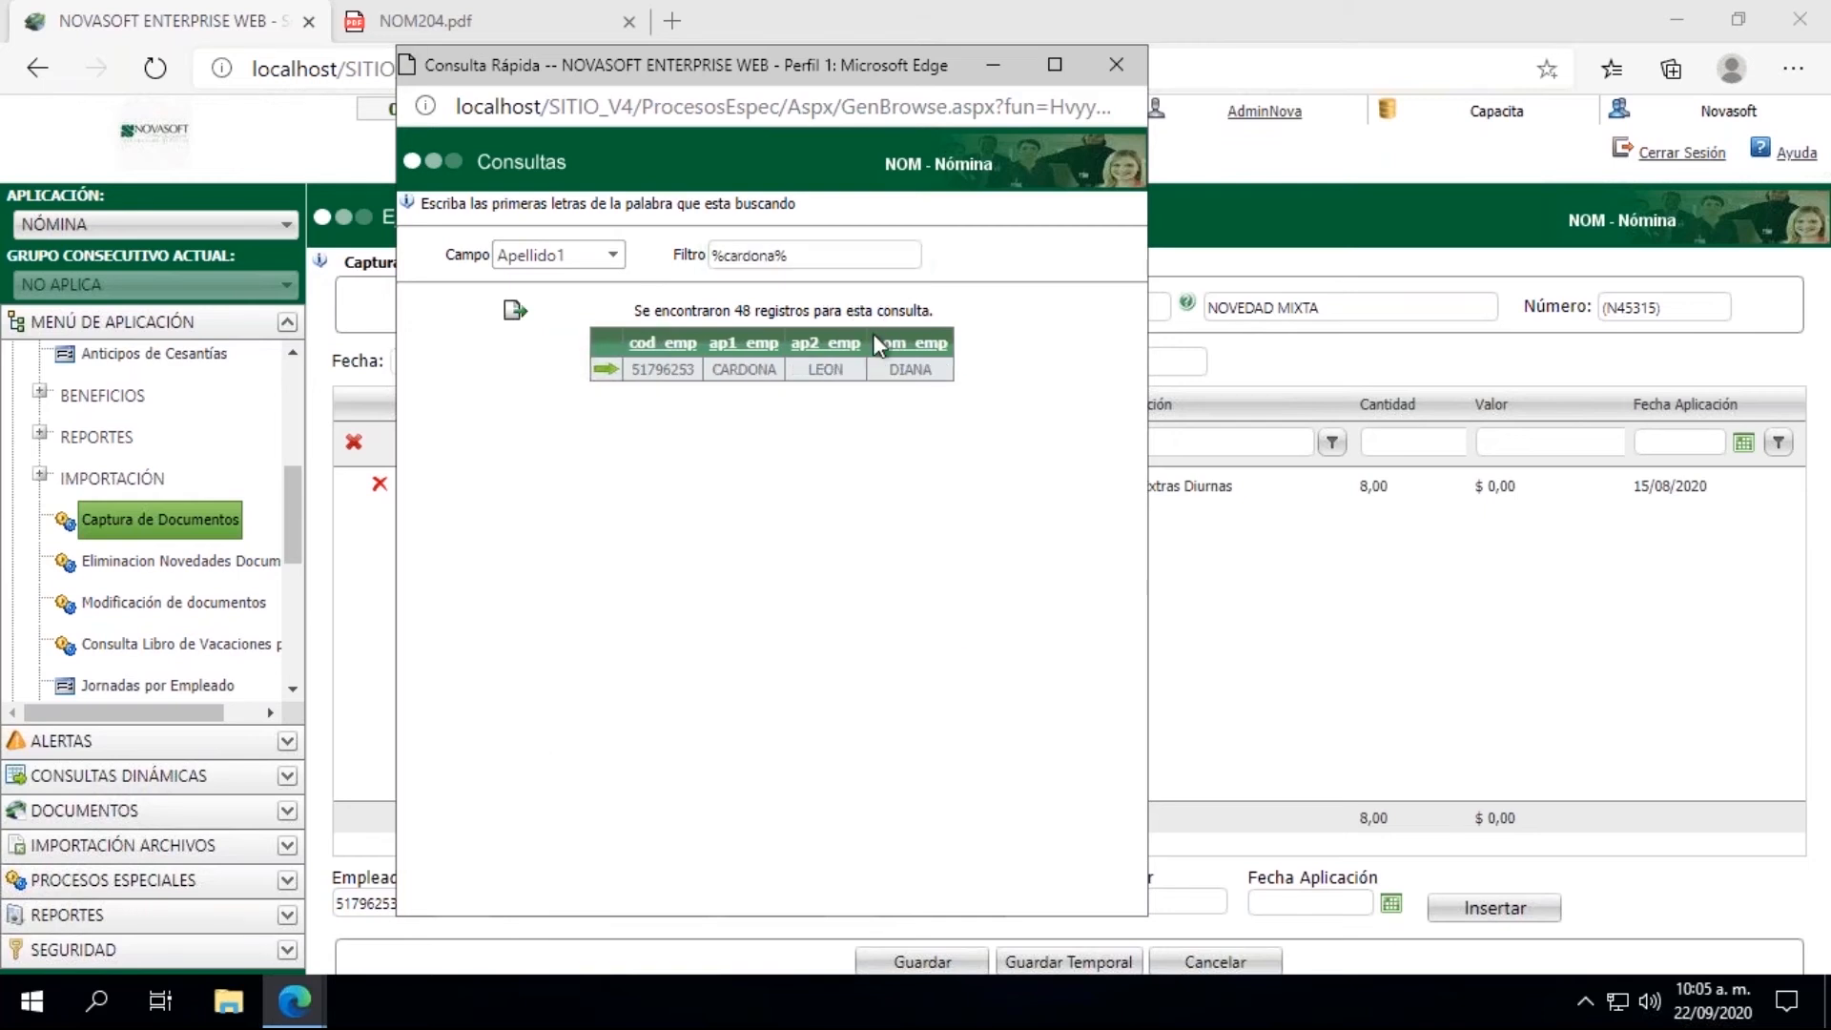
Step: Pick the found employee for the second line and choose Concepto 001062 (Horas Extras Nocturnas) by looking up concept names with %horas%
{"action": "left_click", "coordinate": [607, 370]}
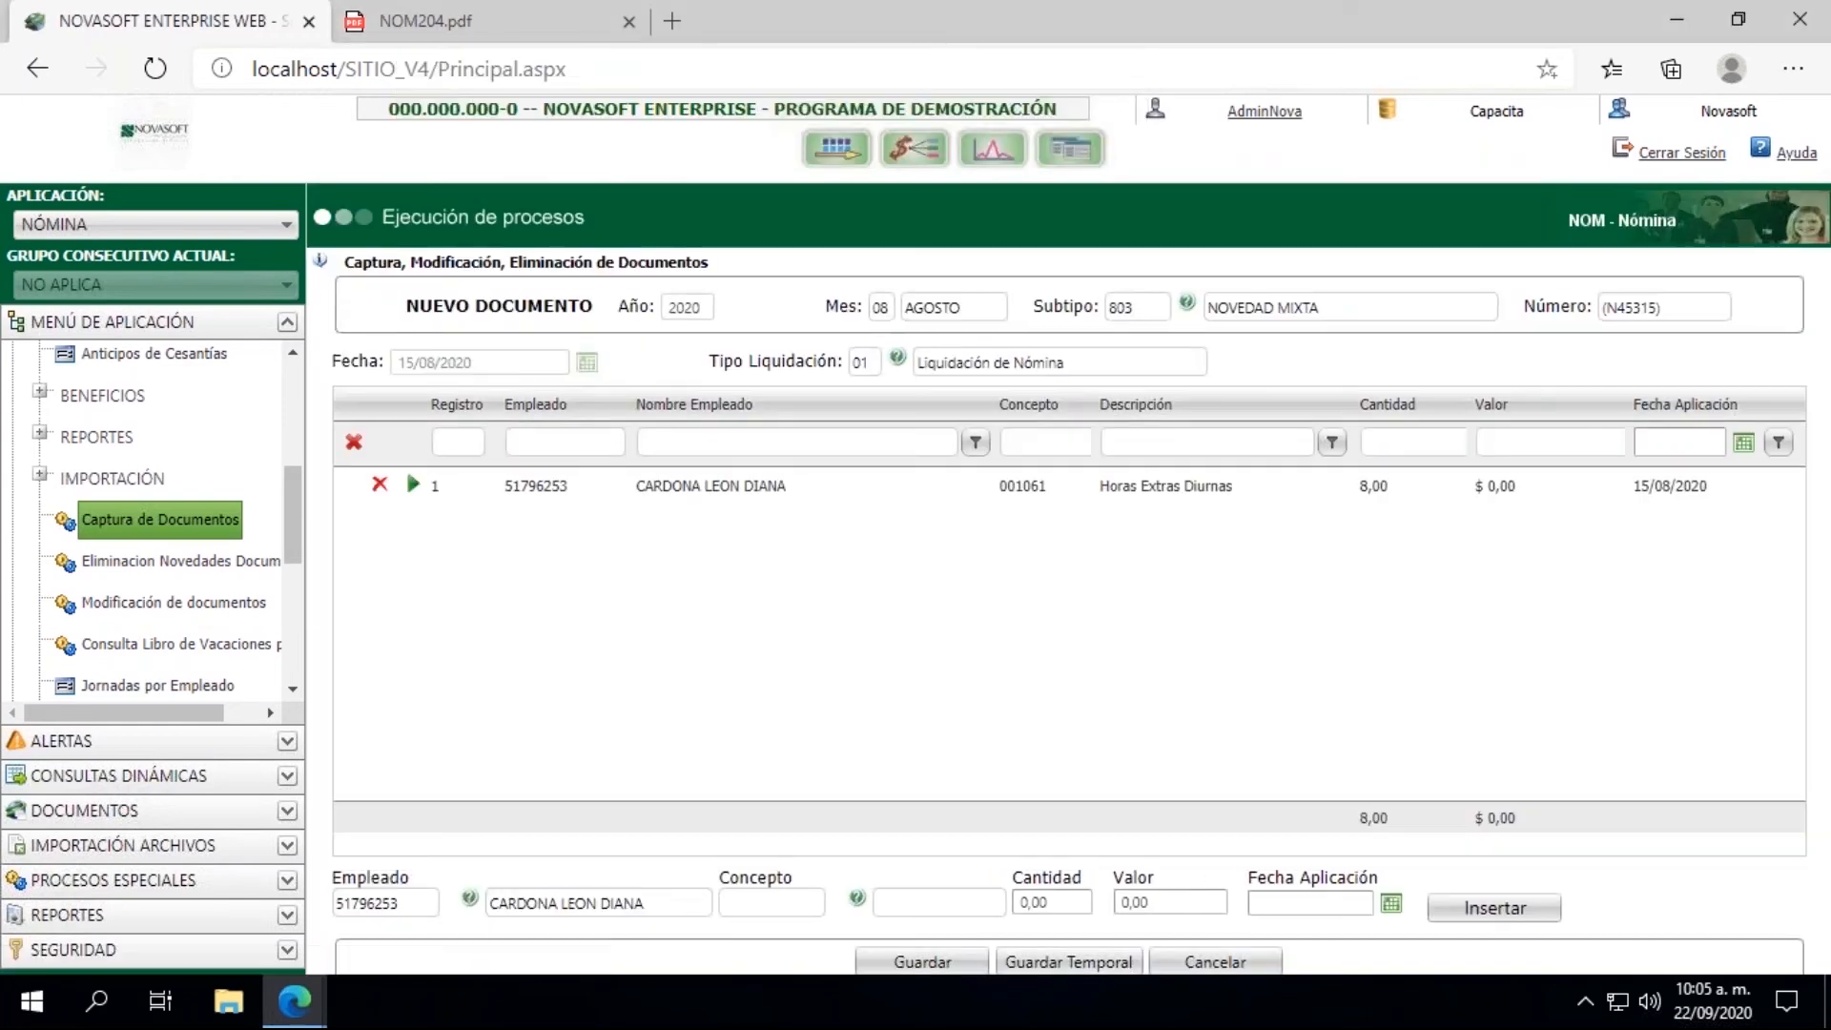
{"action": "left_click", "coordinate": [858, 900]}
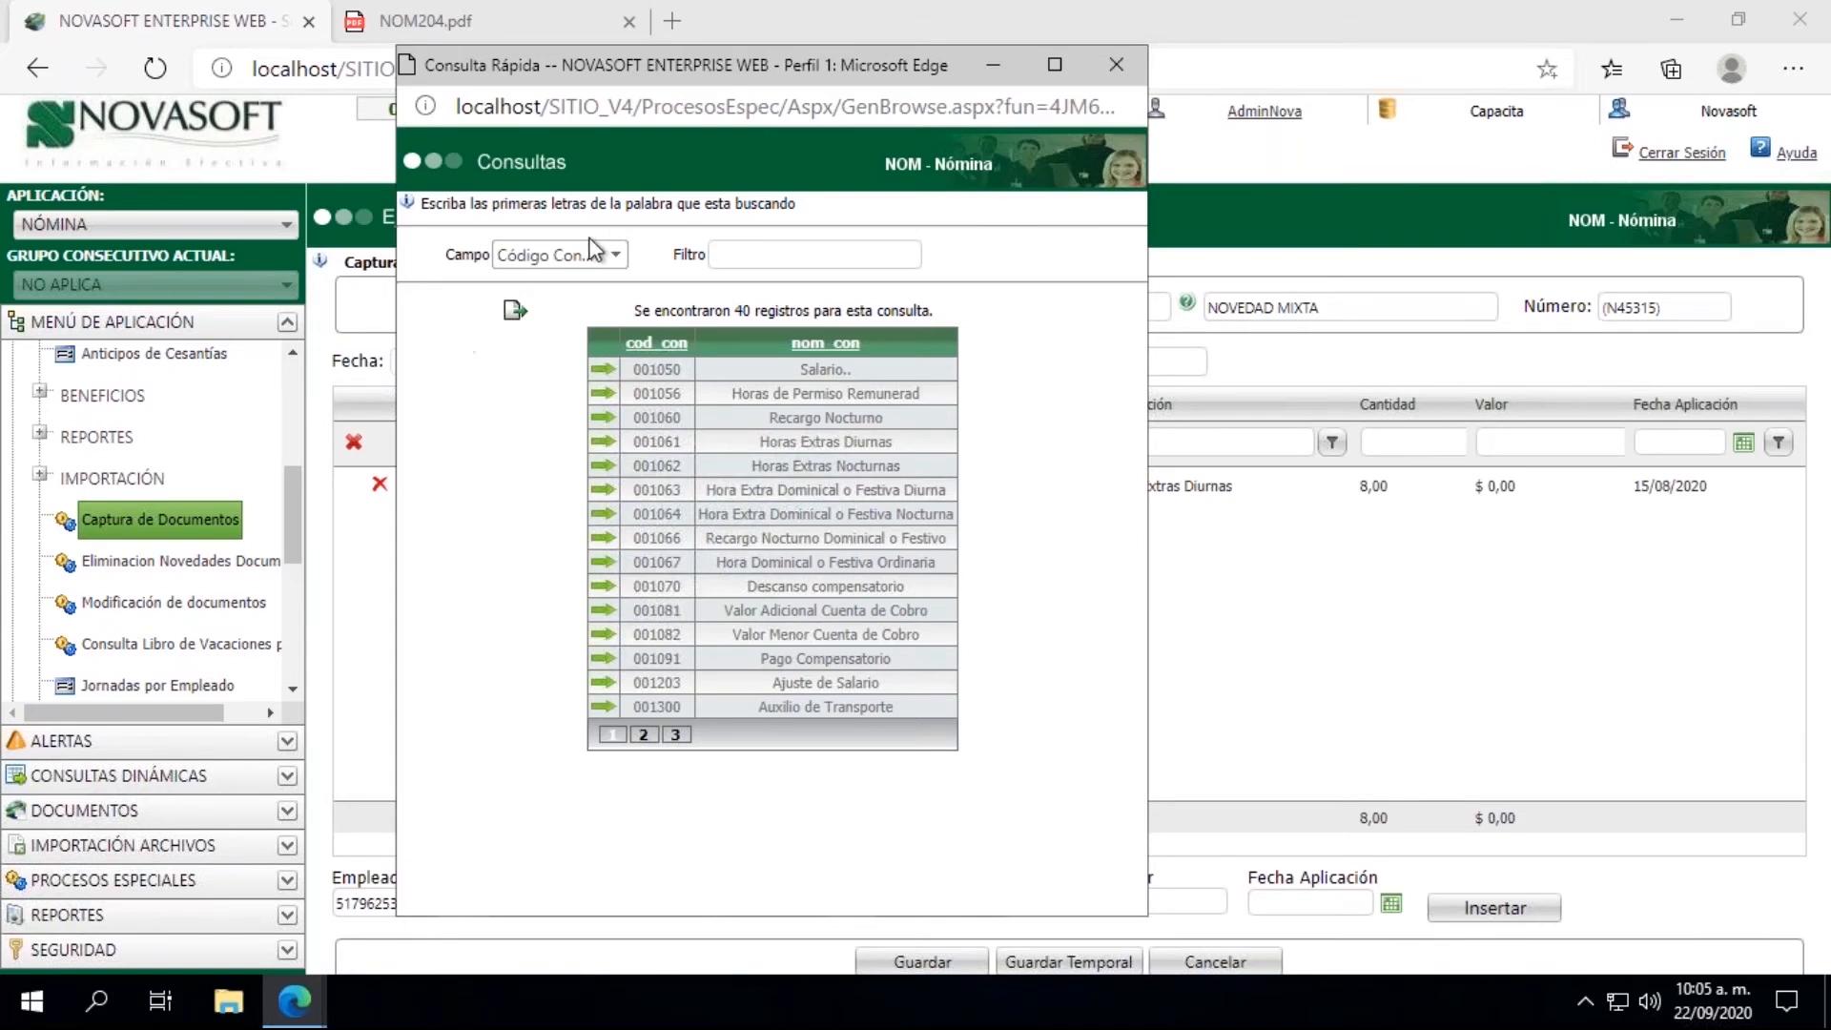
{"action": "left_click", "coordinate": [585, 250]}
{"action": "left_click", "coordinate": [558, 303]}
{"action": "left_click", "coordinate": [787, 252]}
{"action": "type", "text": "%%"}
{"action": "key", "text": "Left"}
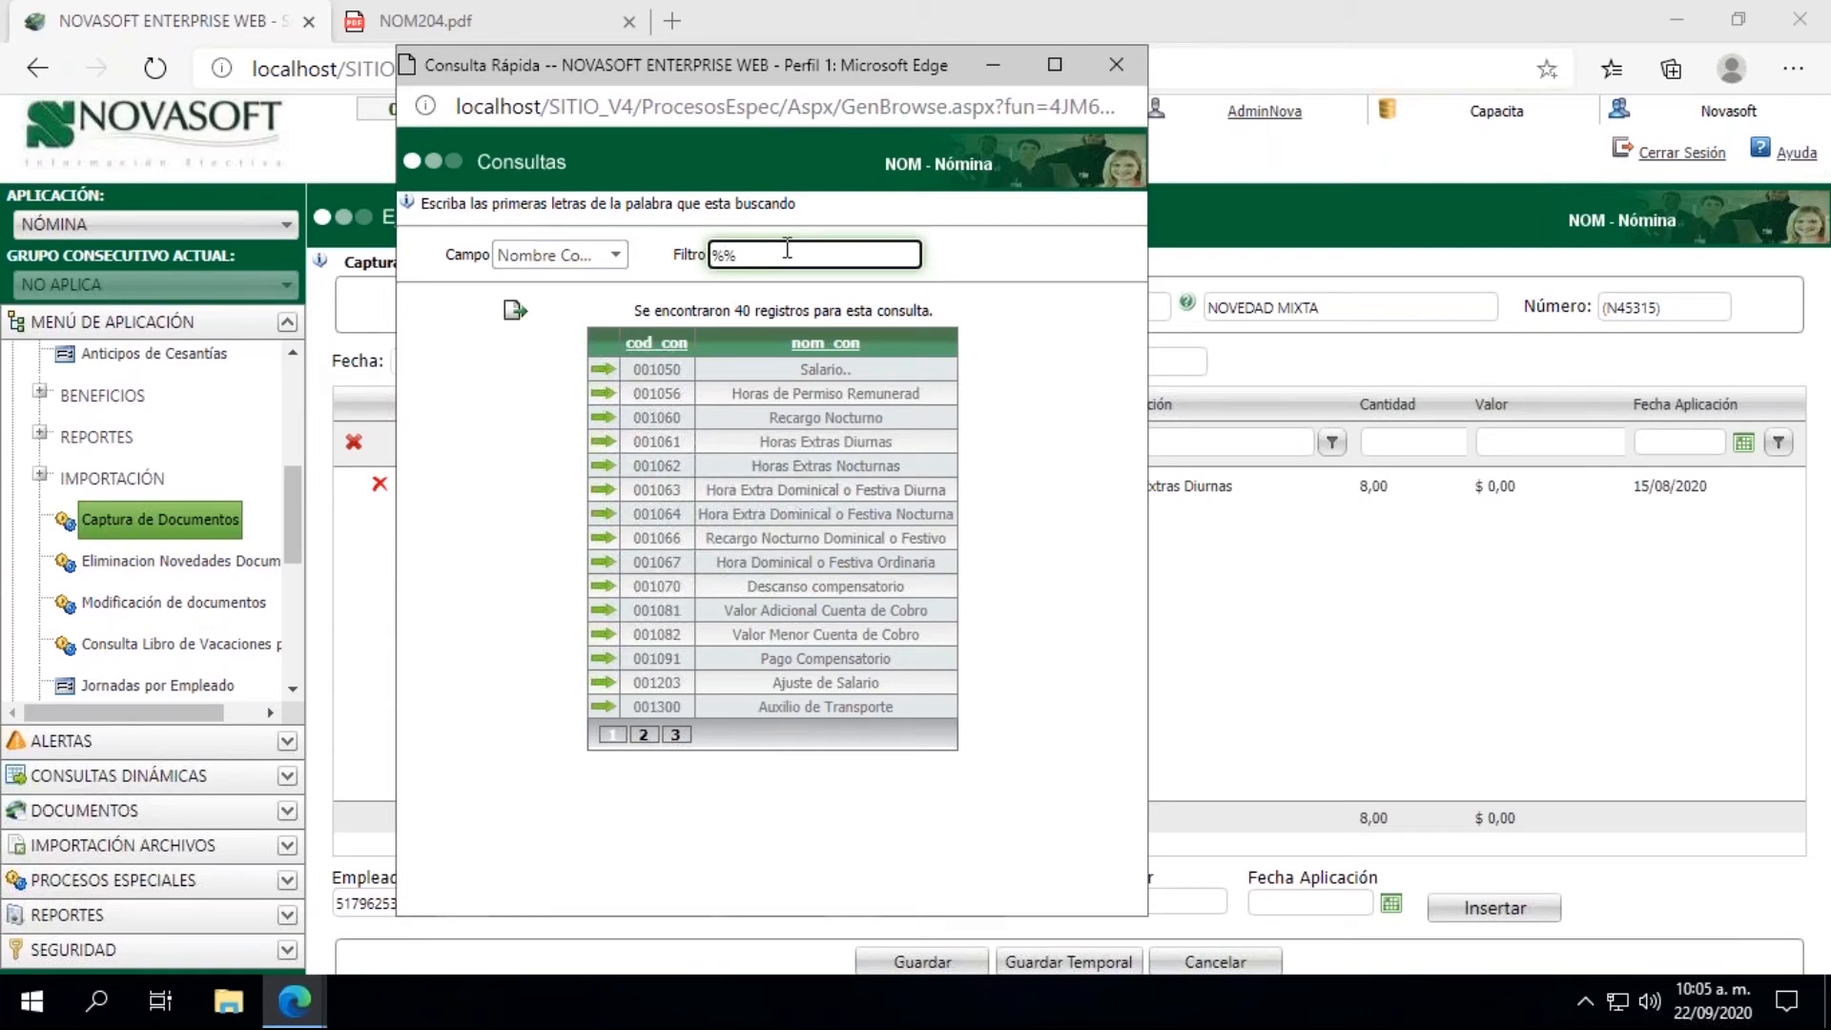
{"action": "type", "text": "horas"}
{"action": "key", "text": "Return"}
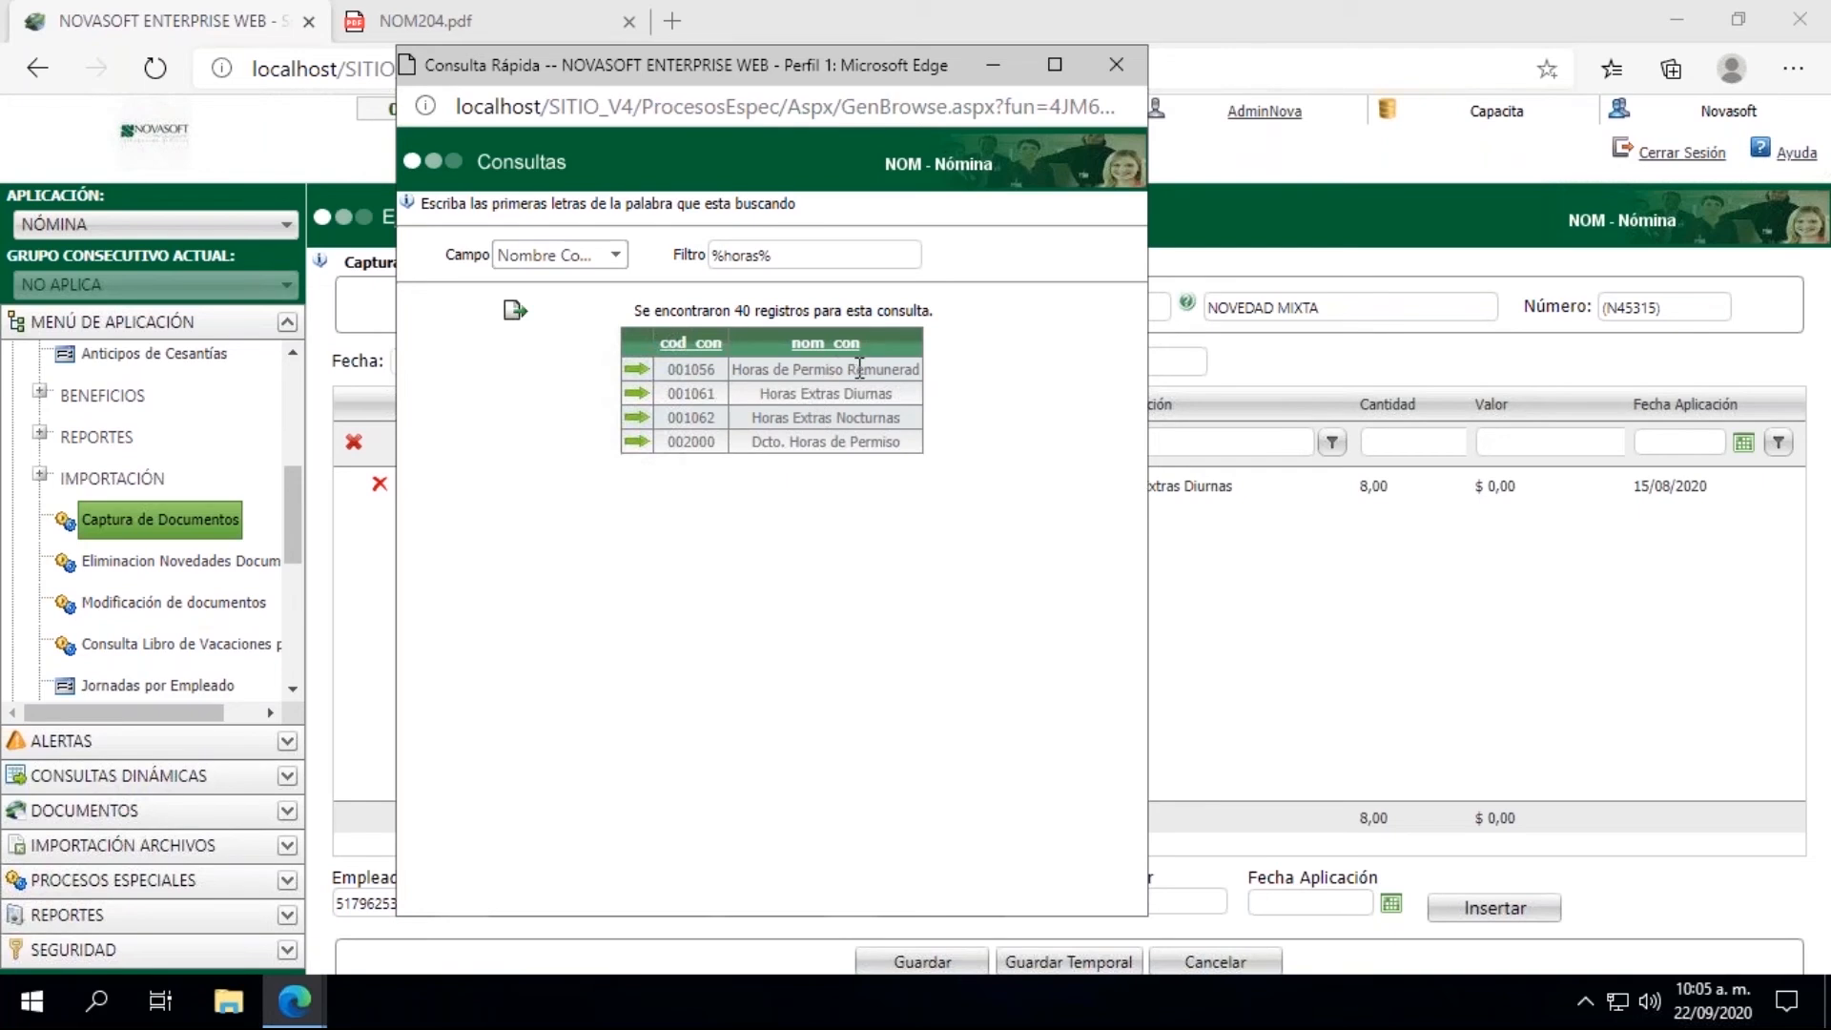
{"action": "left_click", "coordinate": [635, 419]}
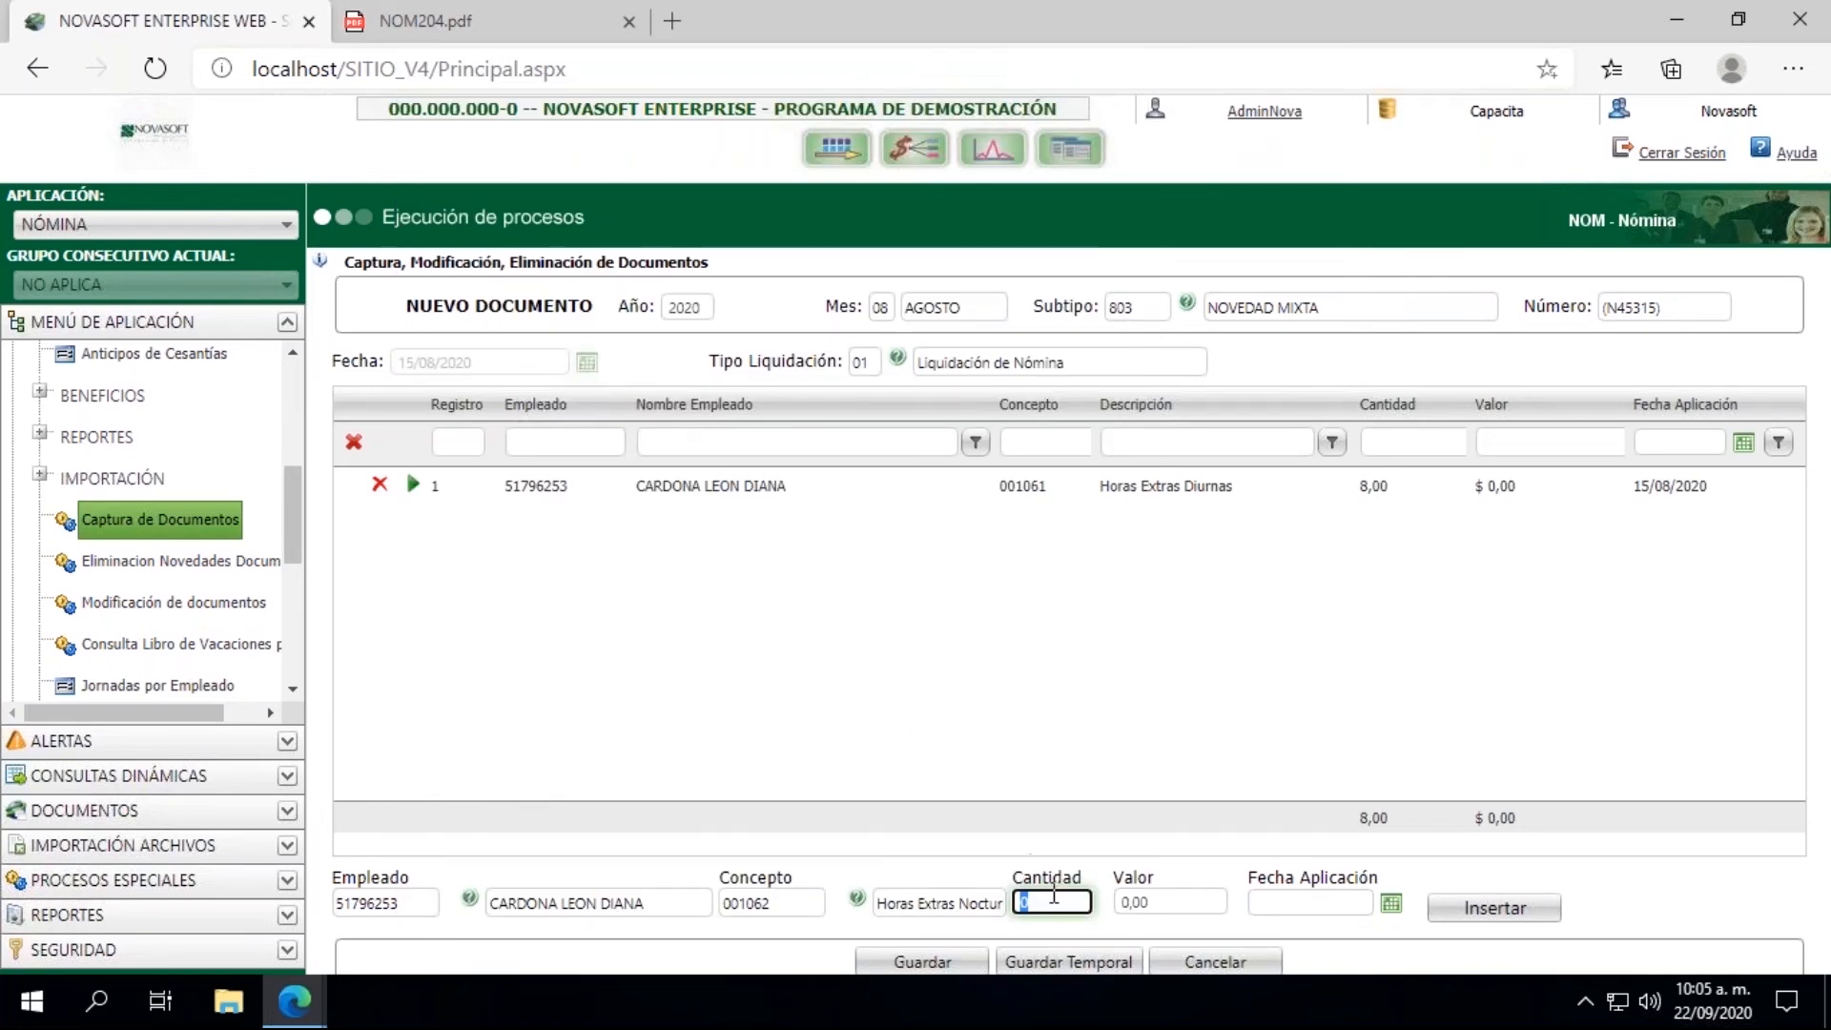
Step: Set Cantidad to 5 and Fecha Aplicación to 15/08/2020, and insert the night overtime line into the document
{"action": "type", "text": "5"}
{"action": "key", "text": "Tab"}
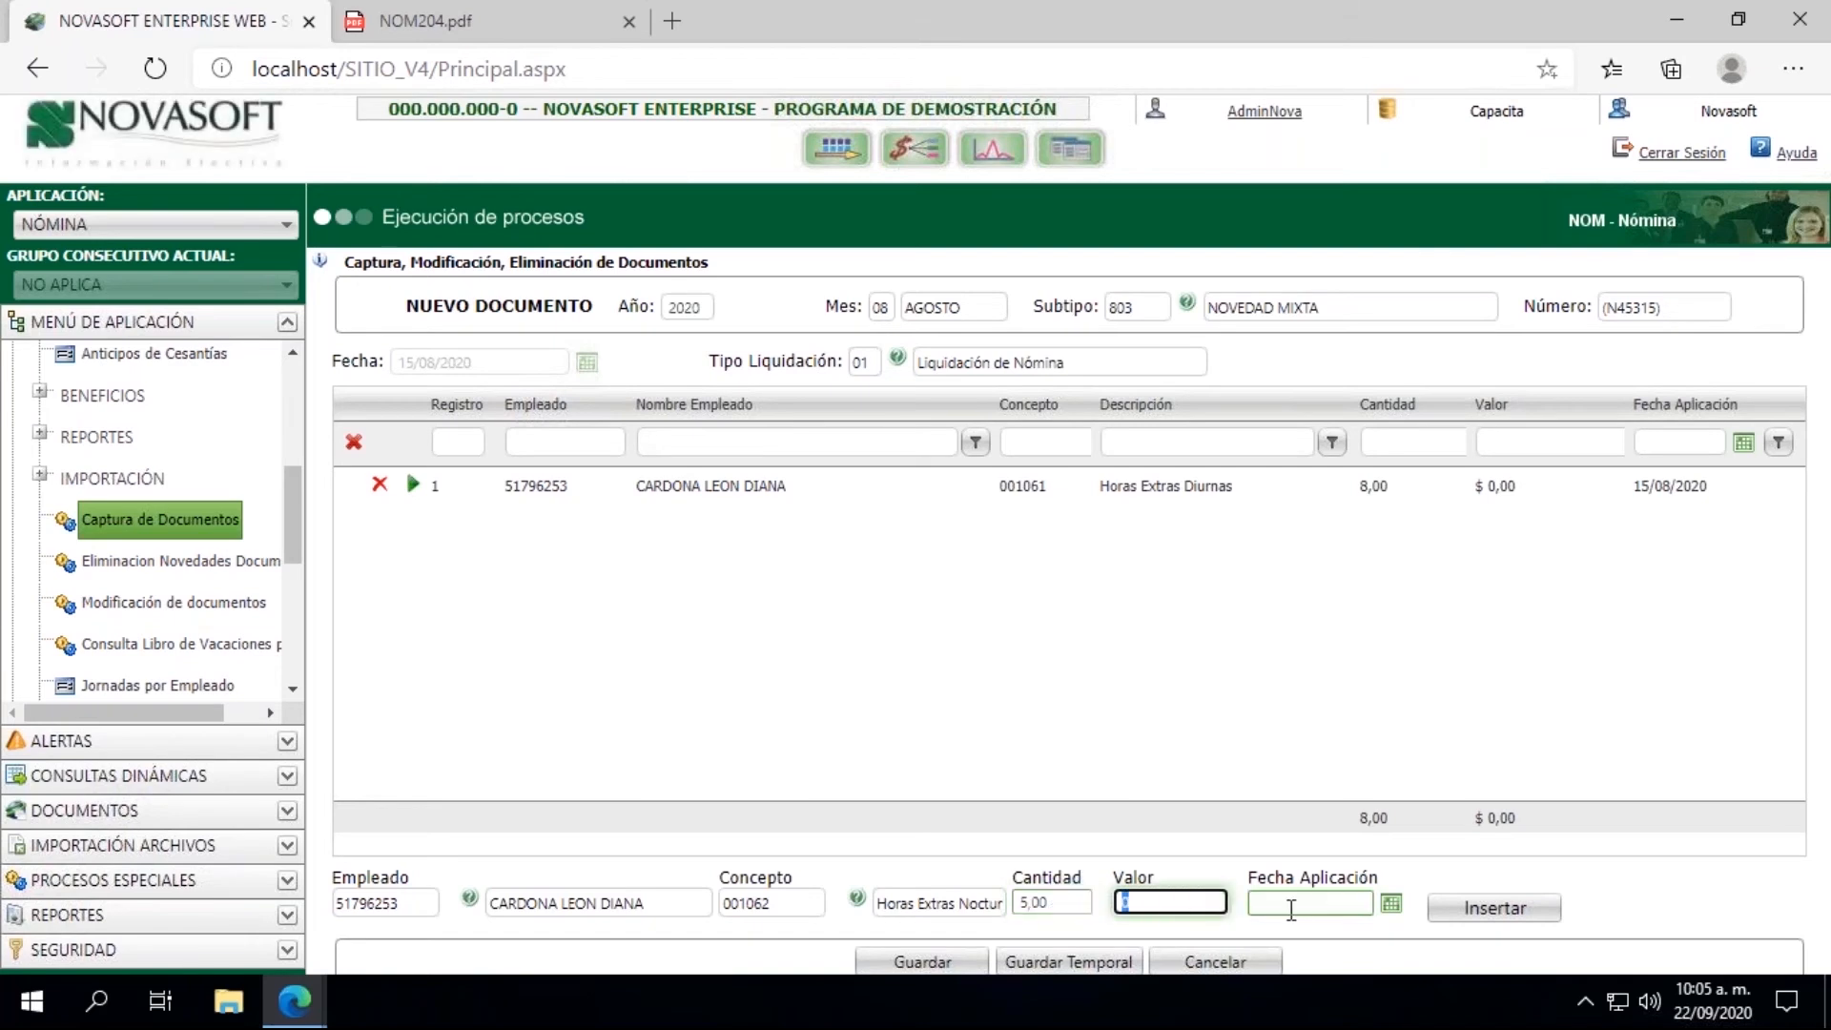
{"action": "left_click", "coordinate": [1484, 917]}
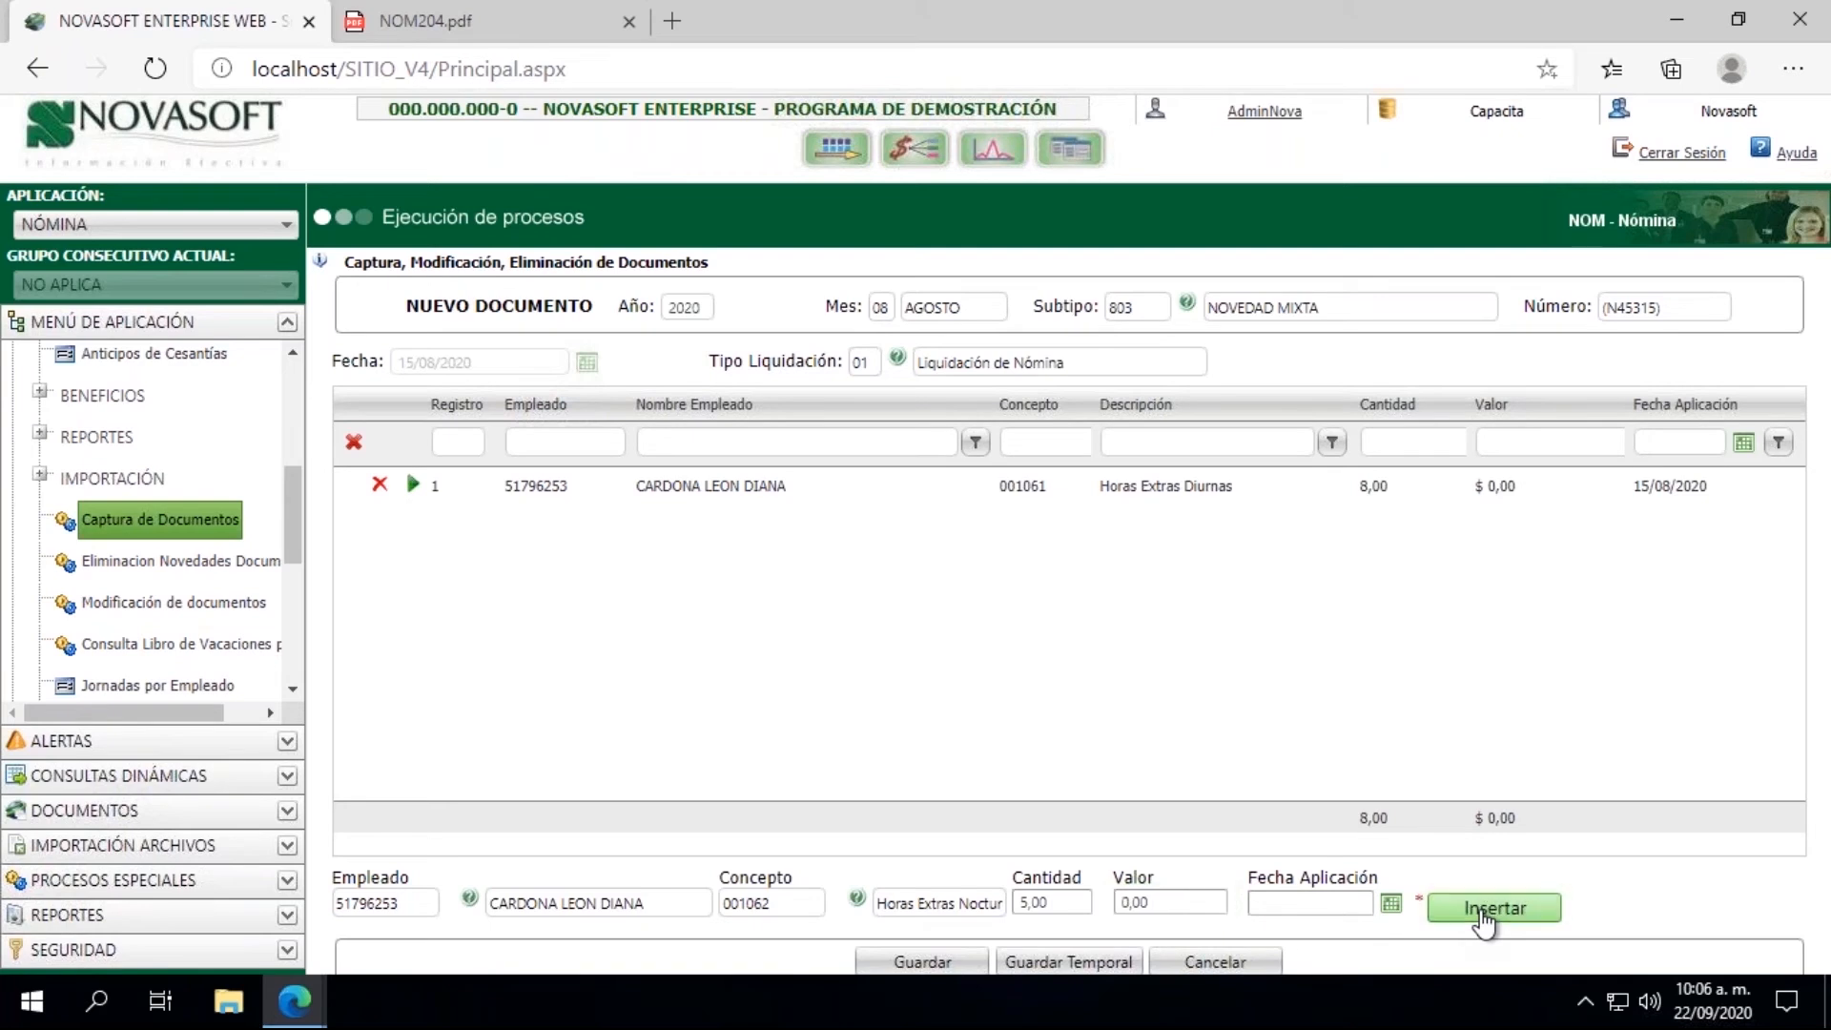
{"action": "left_click", "coordinate": [1391, 902]}
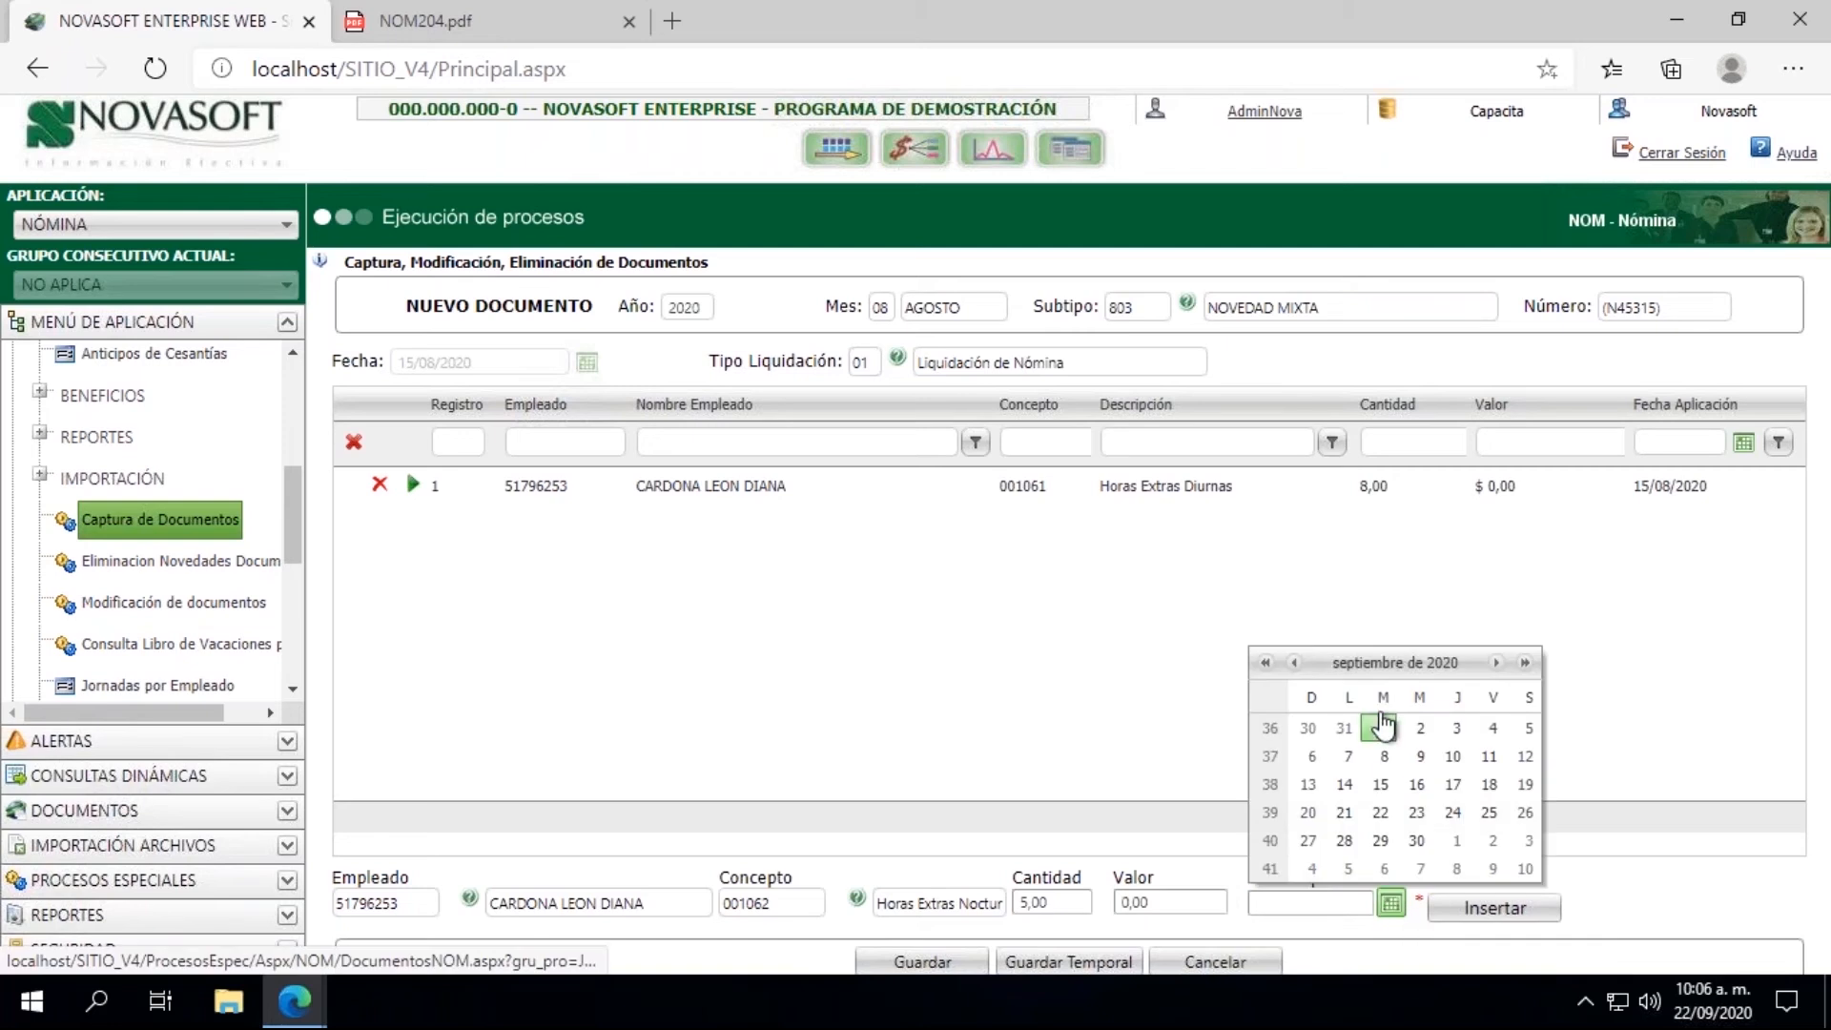
{"action": "left_click", "coordinate": [1294, 662]}
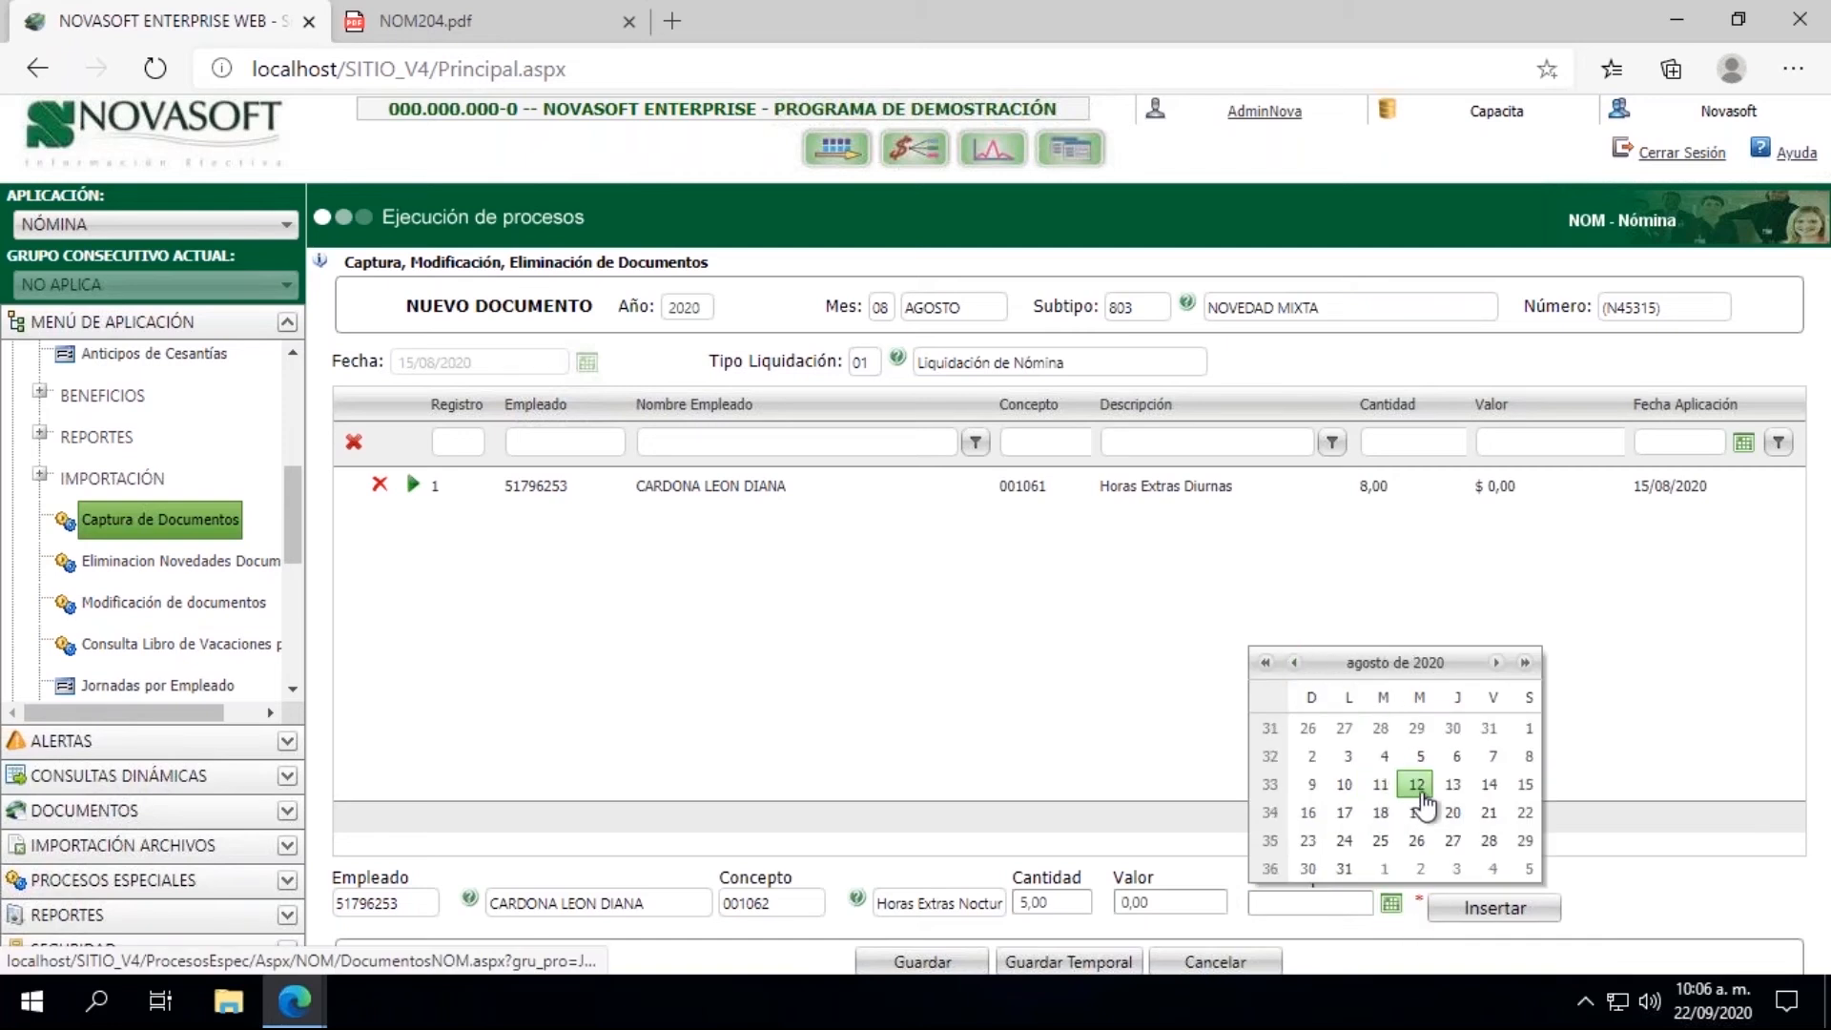
{"action": "left_click", "coordinate": [1525, 784]}
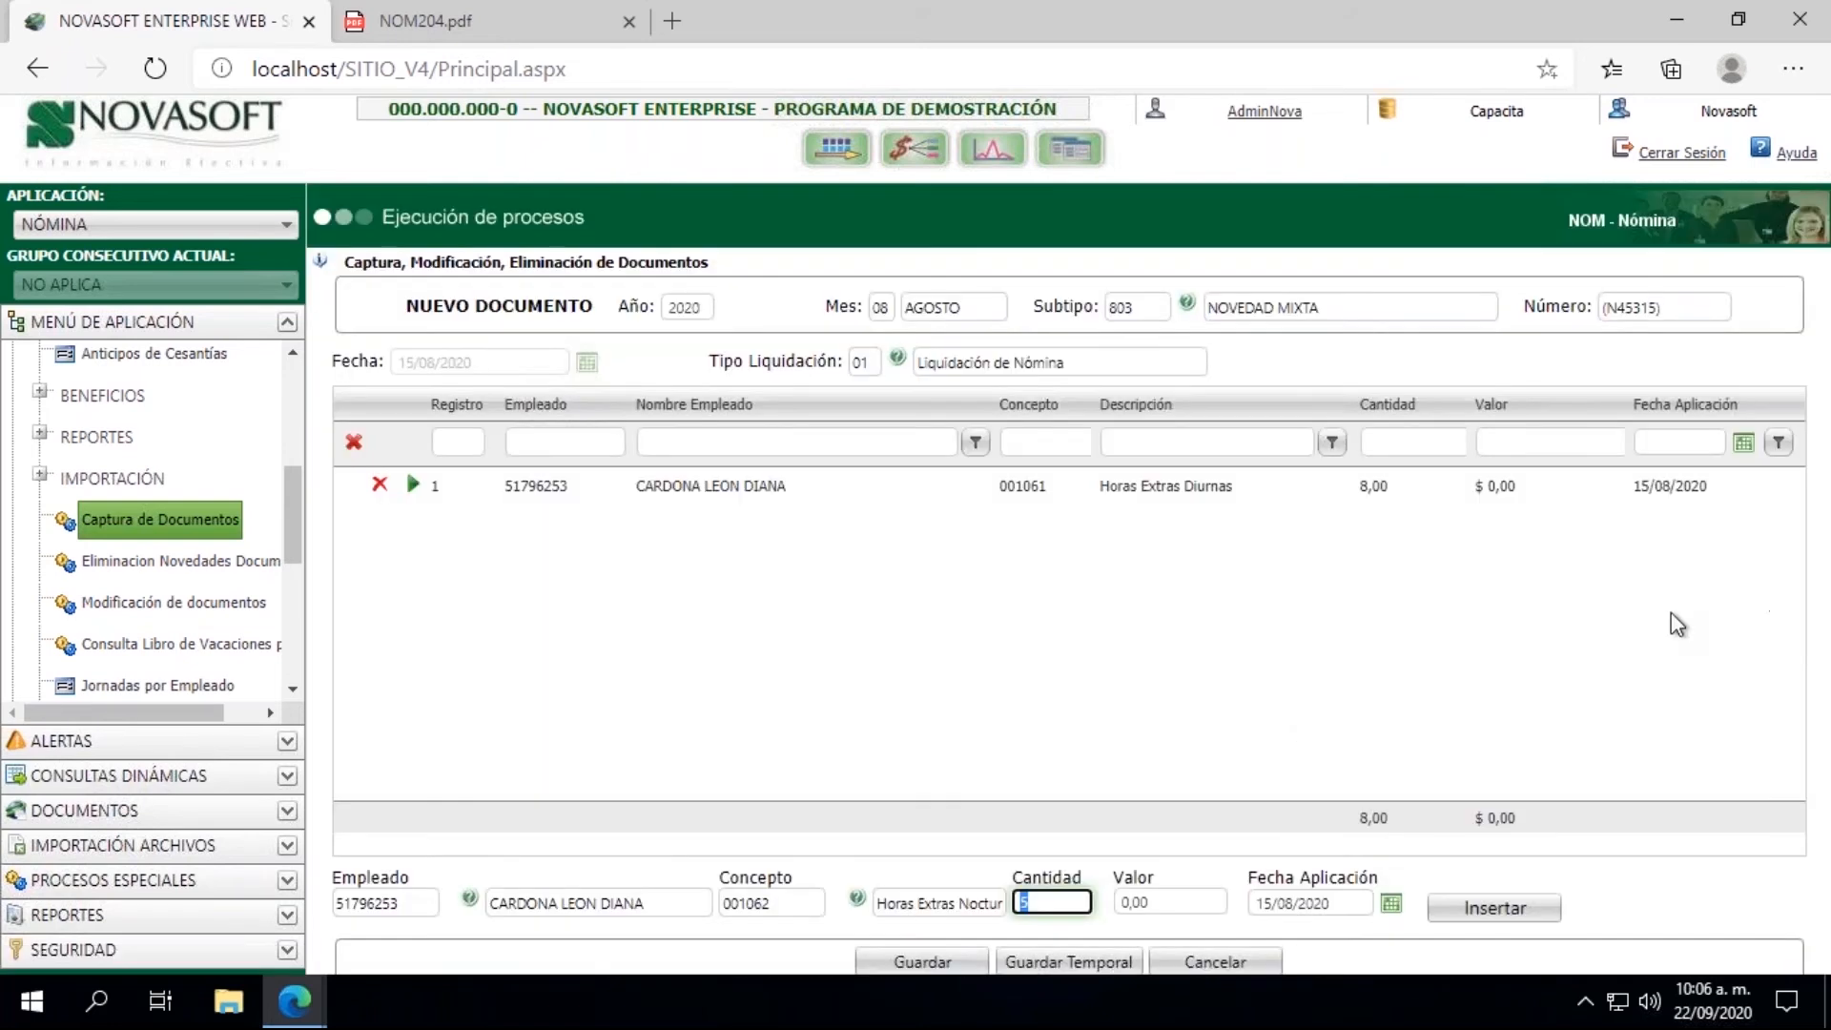
{"action": "left_click", "coordinate": [1497, 908]}
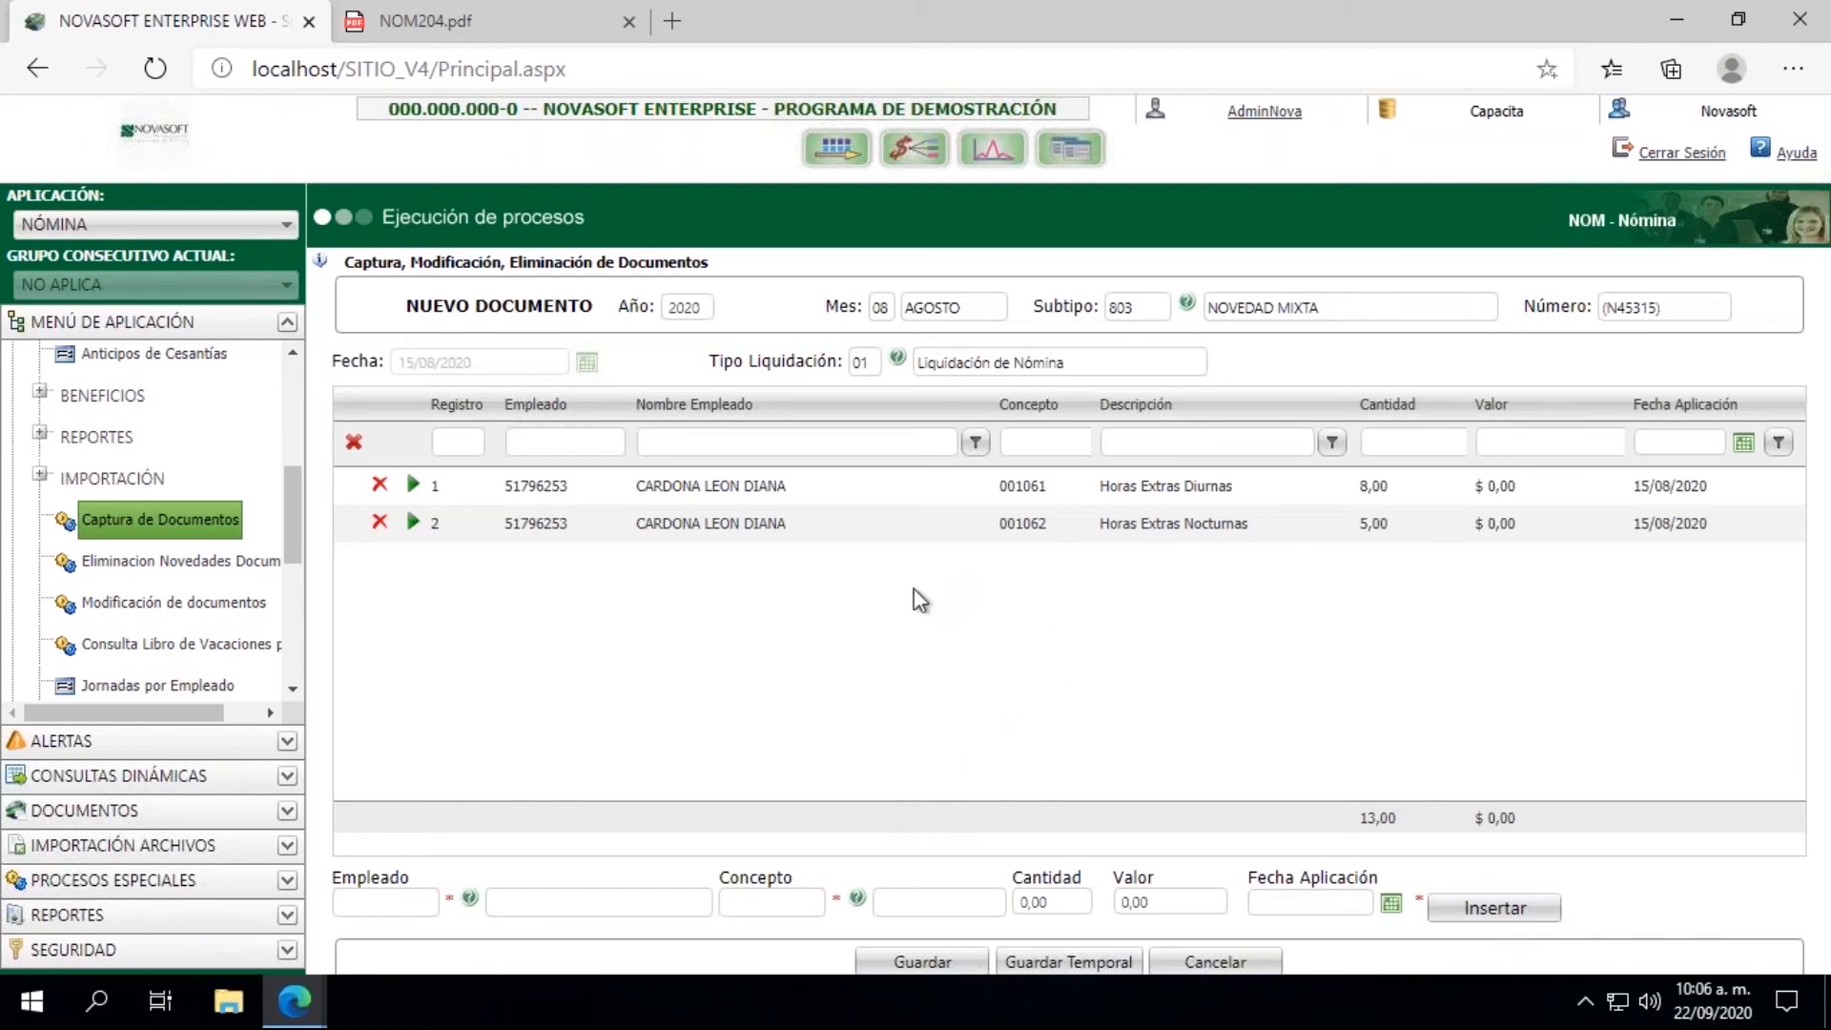
Step: Save the mixed novelty document and highlight its assigned Número
{"action": "left_click", "coordinate": [918, 964]}
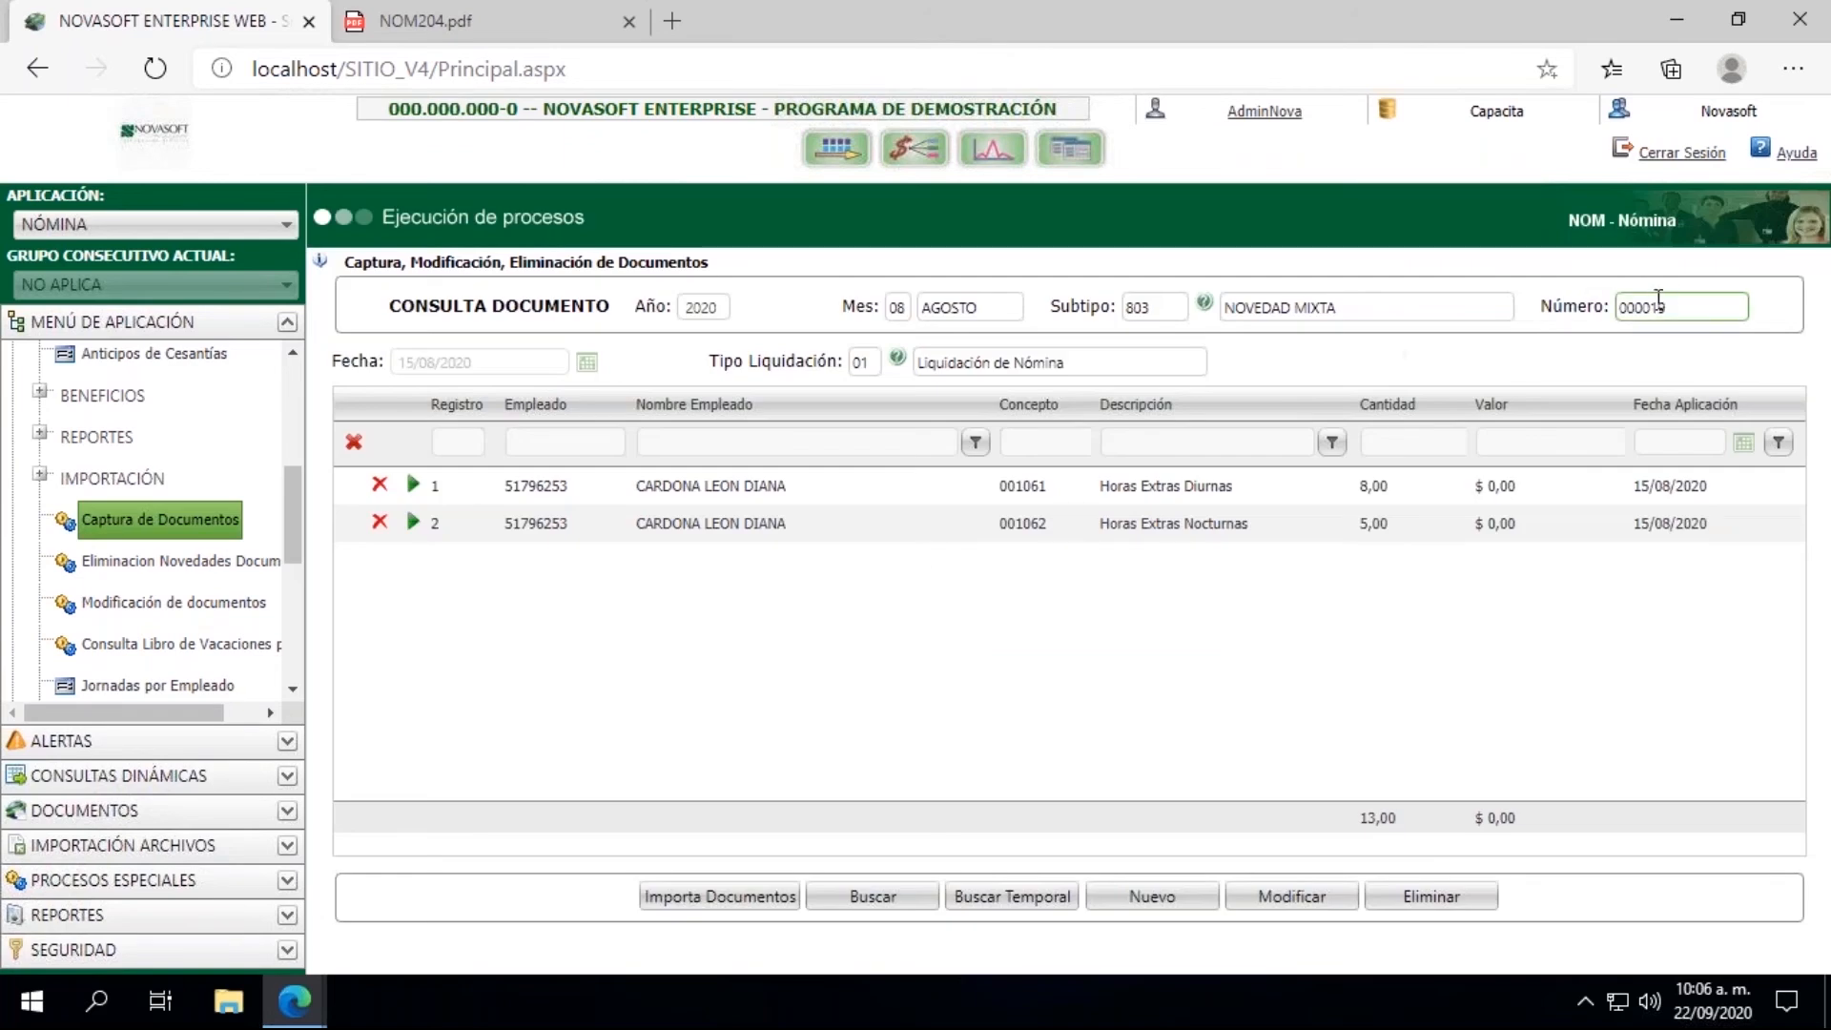
{"action": "left_click_drag", "start_coordinate": [1690, 307], "coordinate": [1617, 307]}
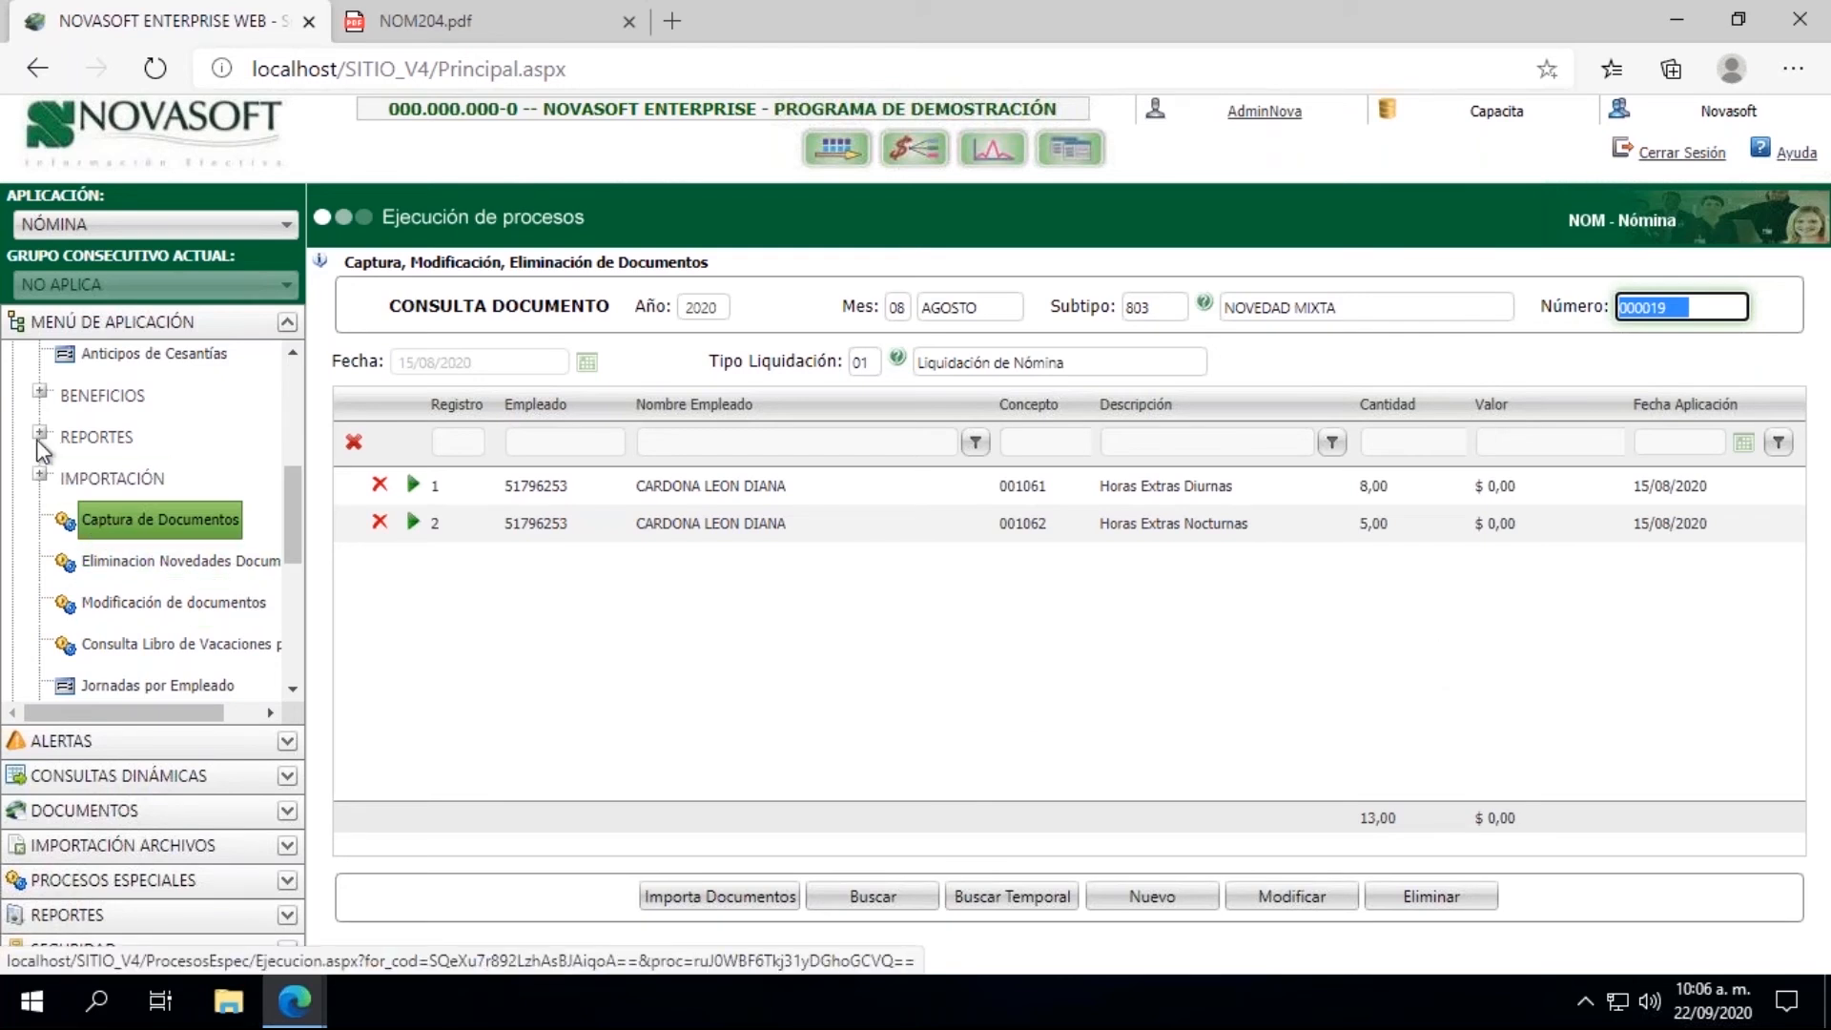
Step: Collapse the NOVEDADES group and open the Liquidación process from the LIQUIDACION group
{"action": "left_click_drag", "start_coordinate": [294, 518], "coordinate": [294, 416]}
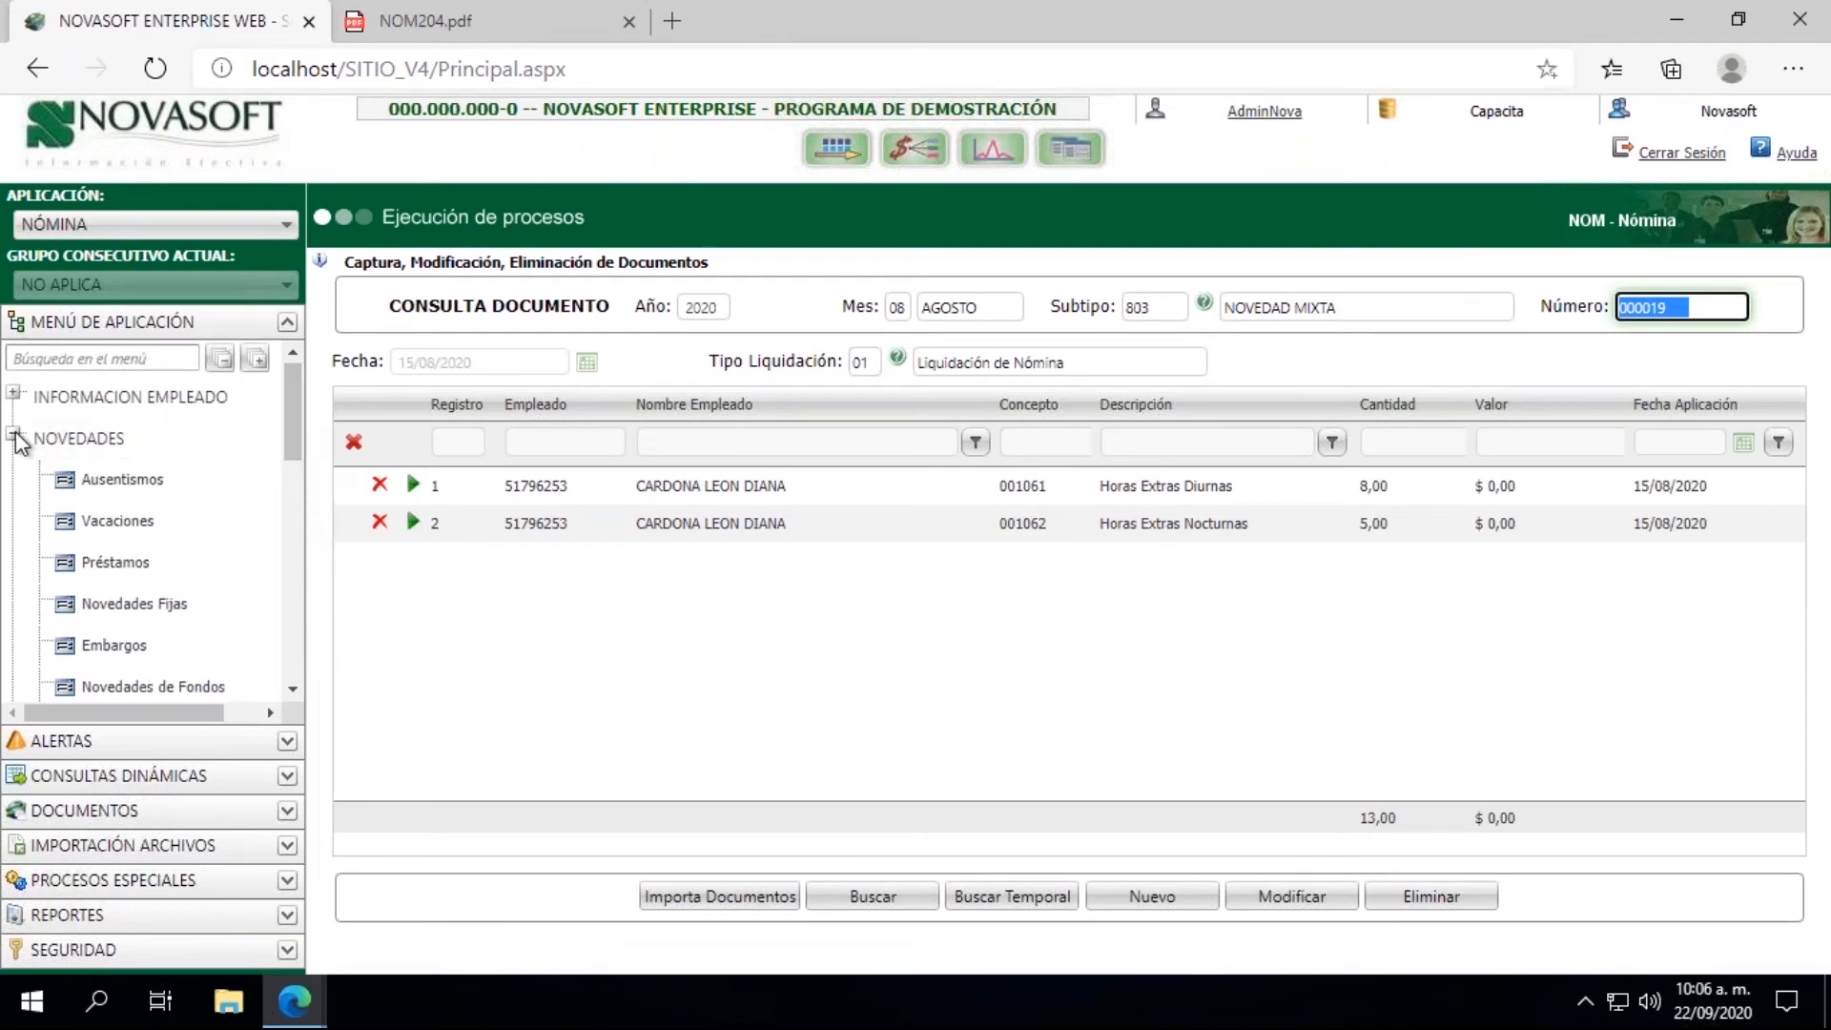
{"action": "left_click", "coordinate": [14, 435]}
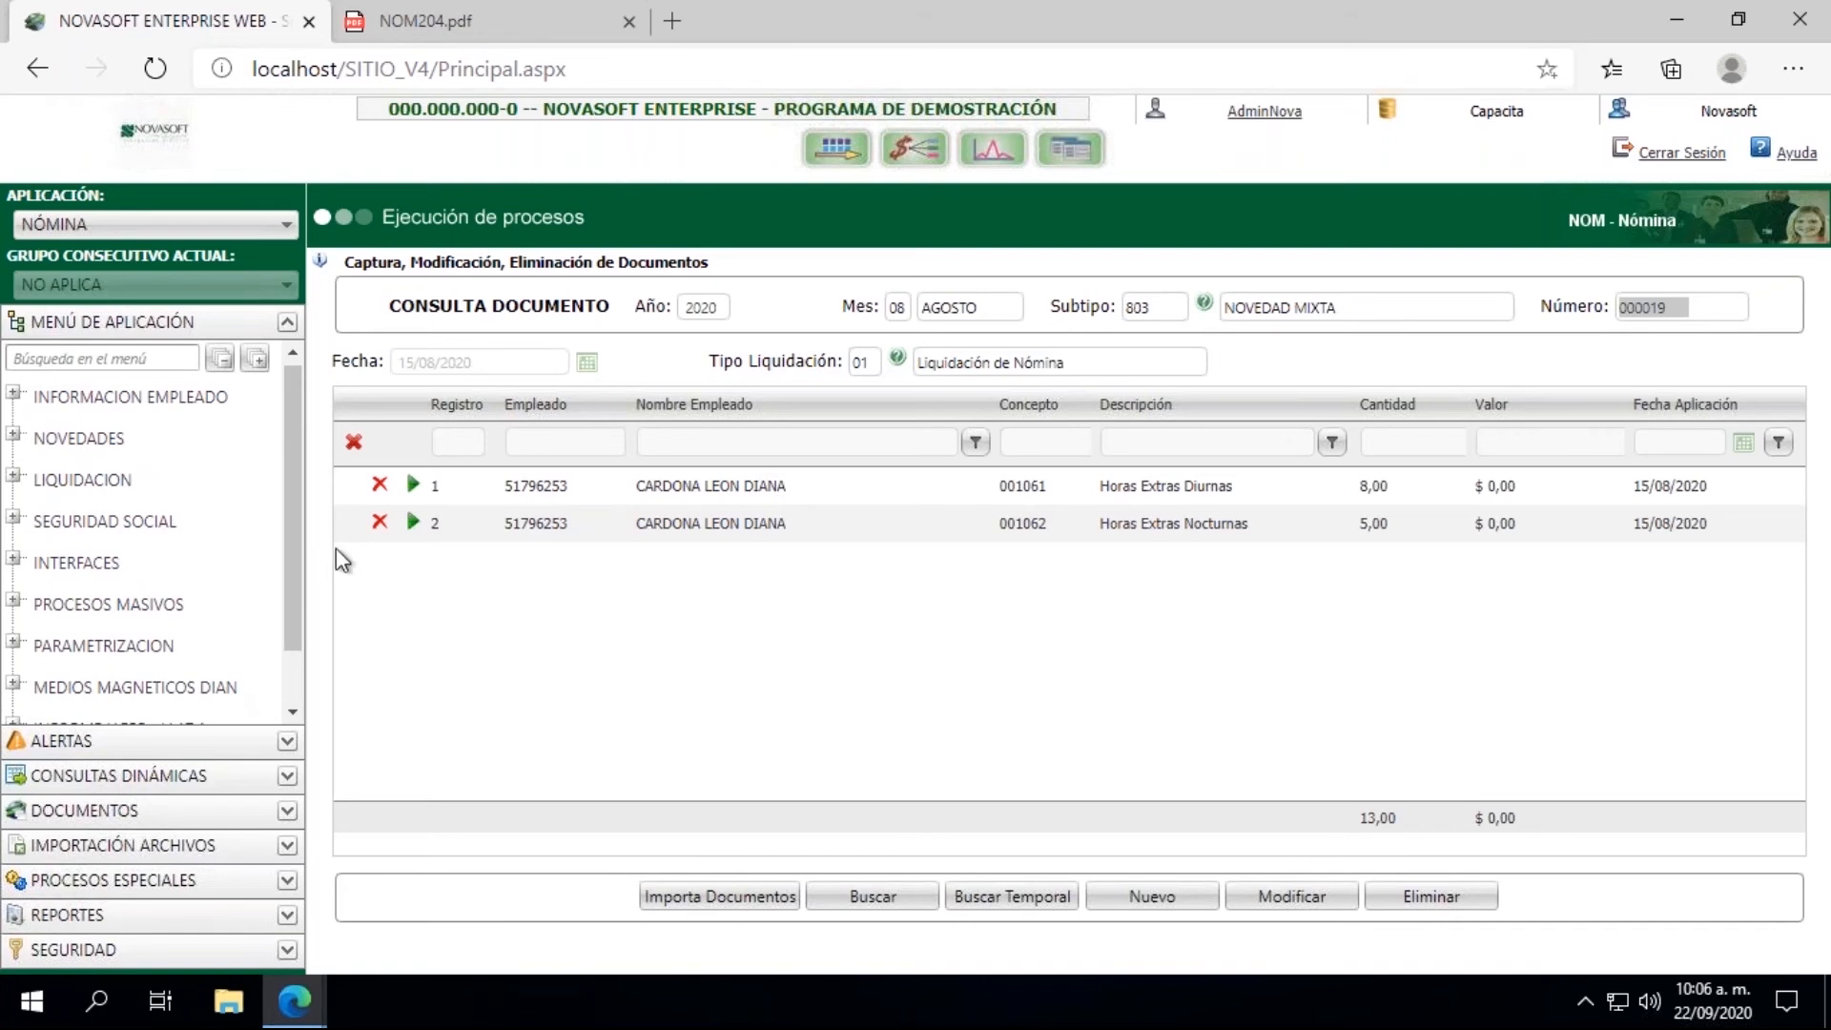
{"action": "left_click", "coordinate": [13, 474]}
{"action": "left_click", "coordinate": [110, 522]}
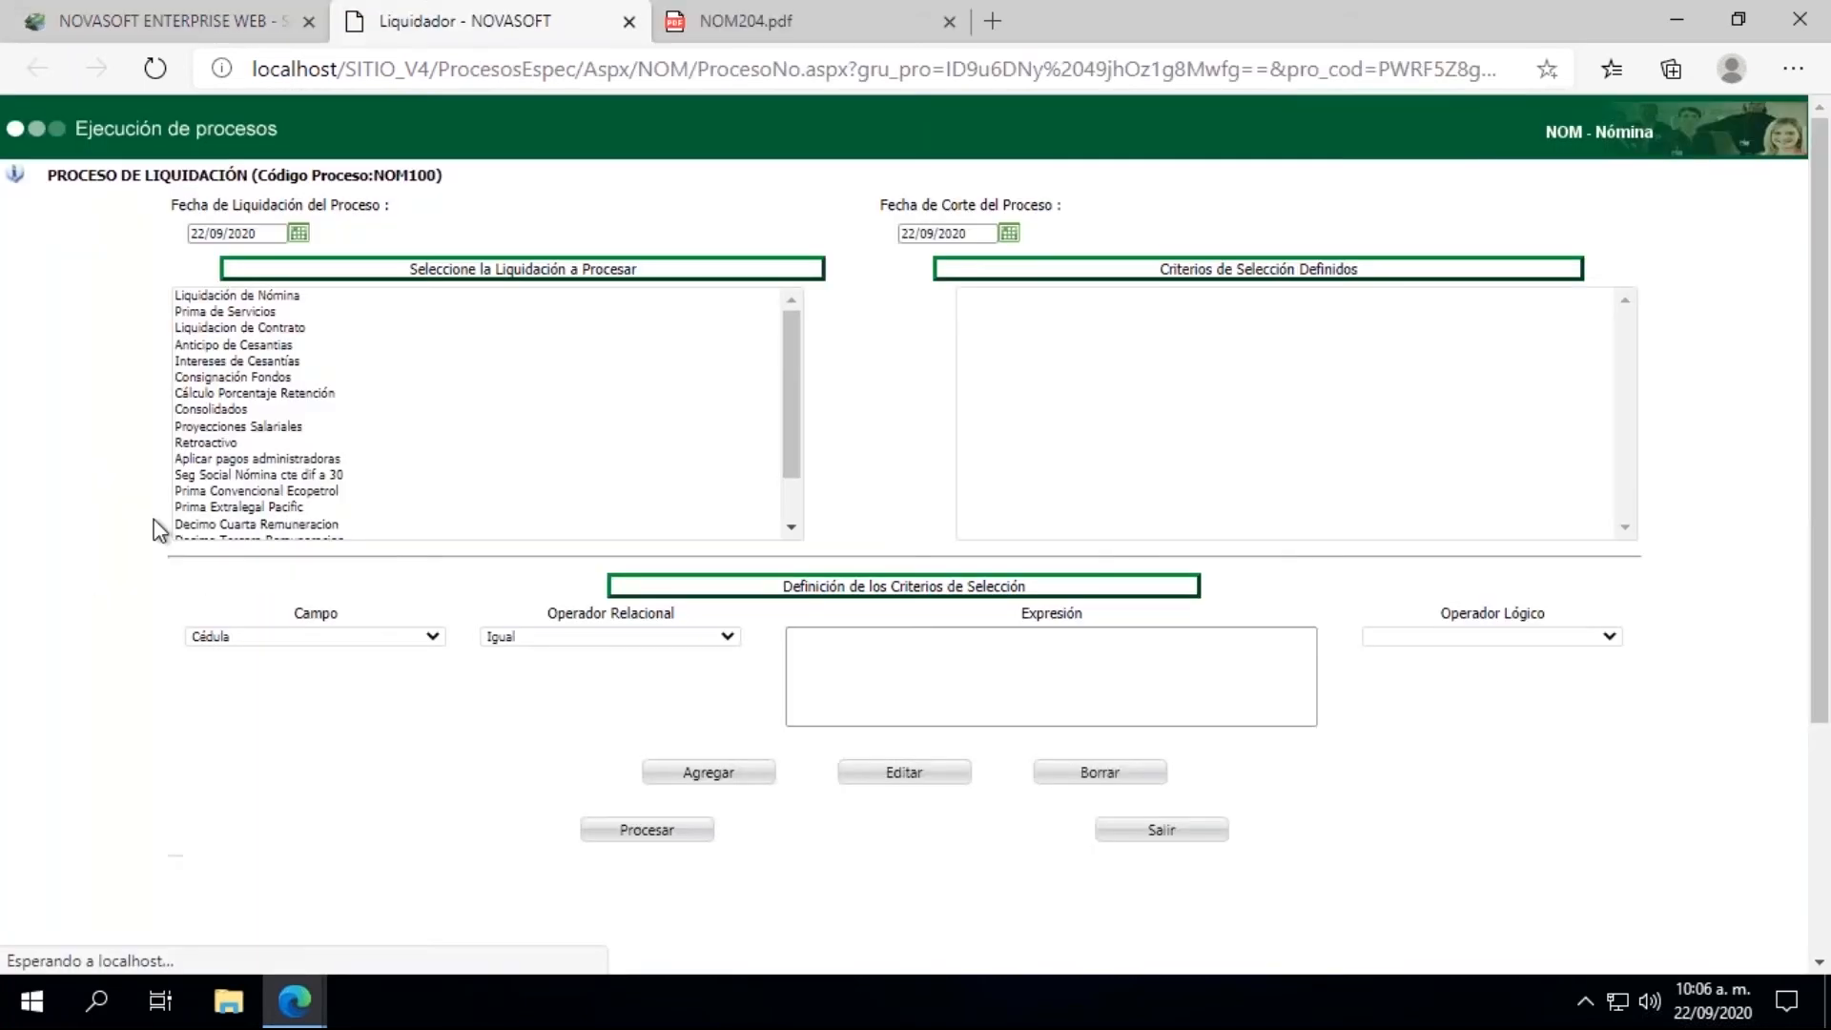
Step: Choose Liquidación de Nómina as the settlement to process, with Fecha de Liquidación and Fecha de Corte both set to 15/08/2020
{"action": "left_click", "coordinate": [249, 295]}
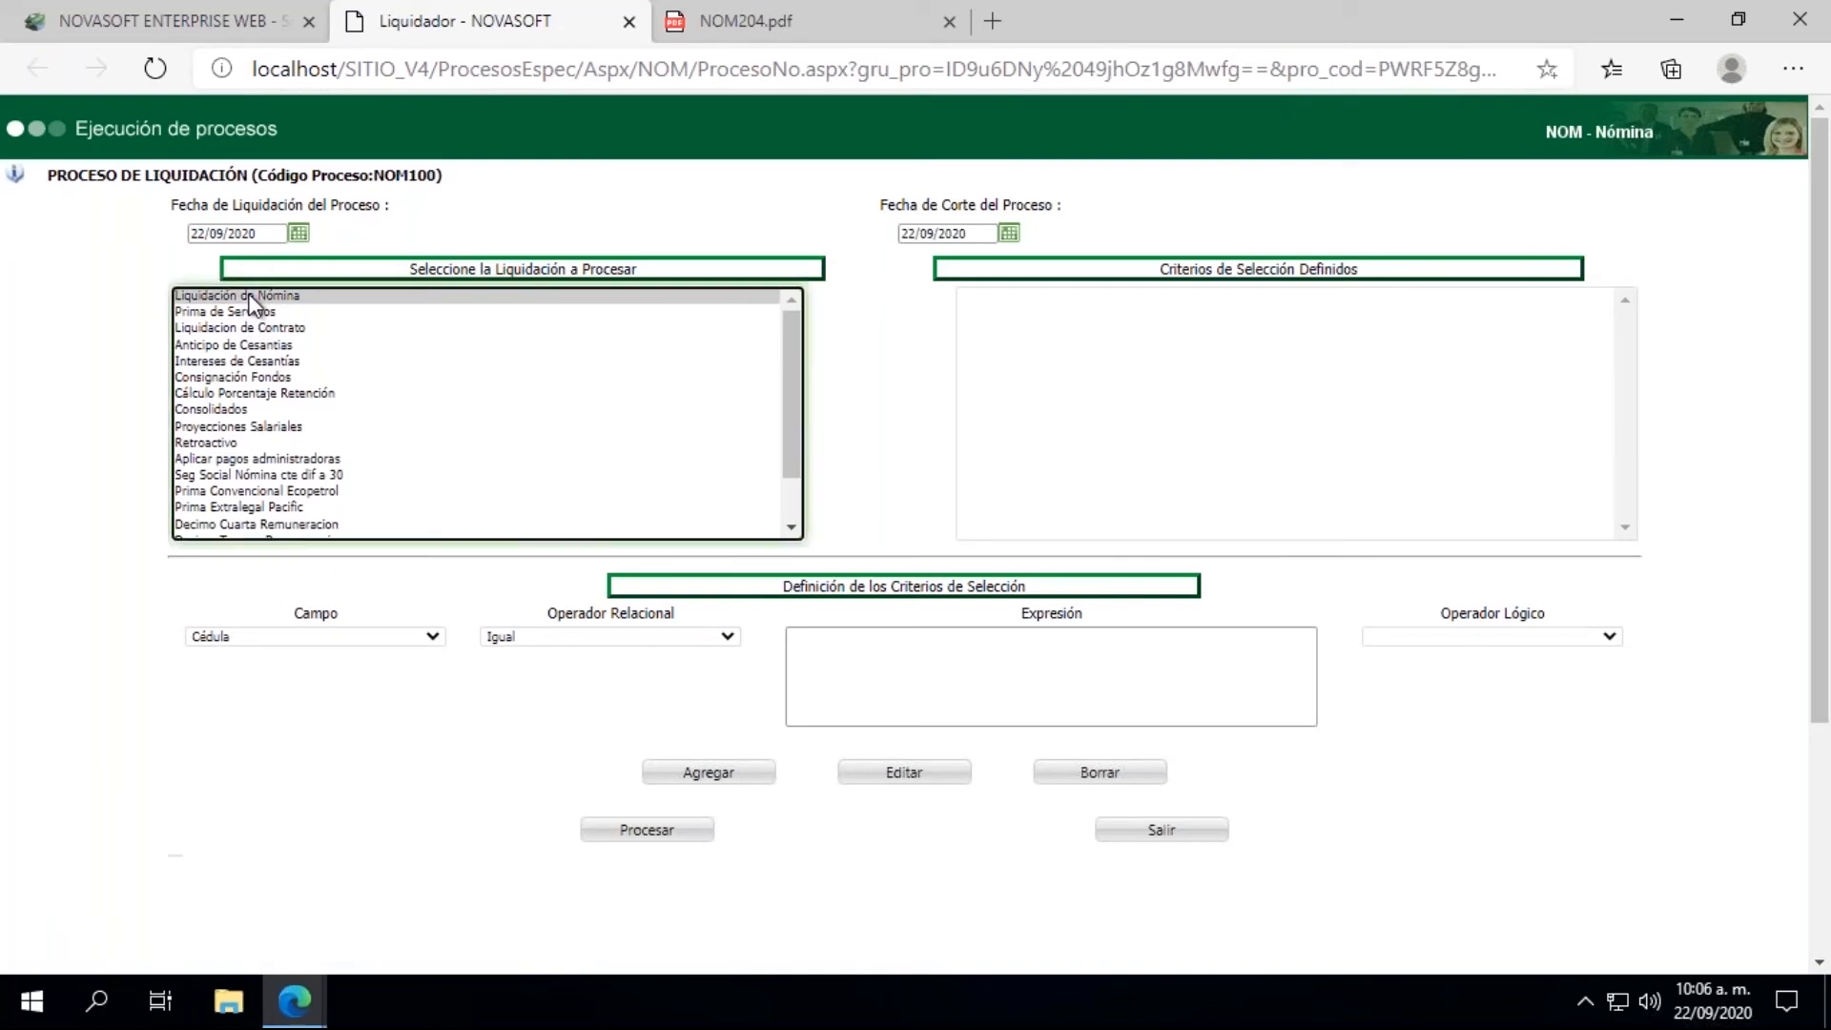
{"action": "left_click", "coordinate": [295, 235]}
{"action": "left_click", "coordinate": [205, 265]}
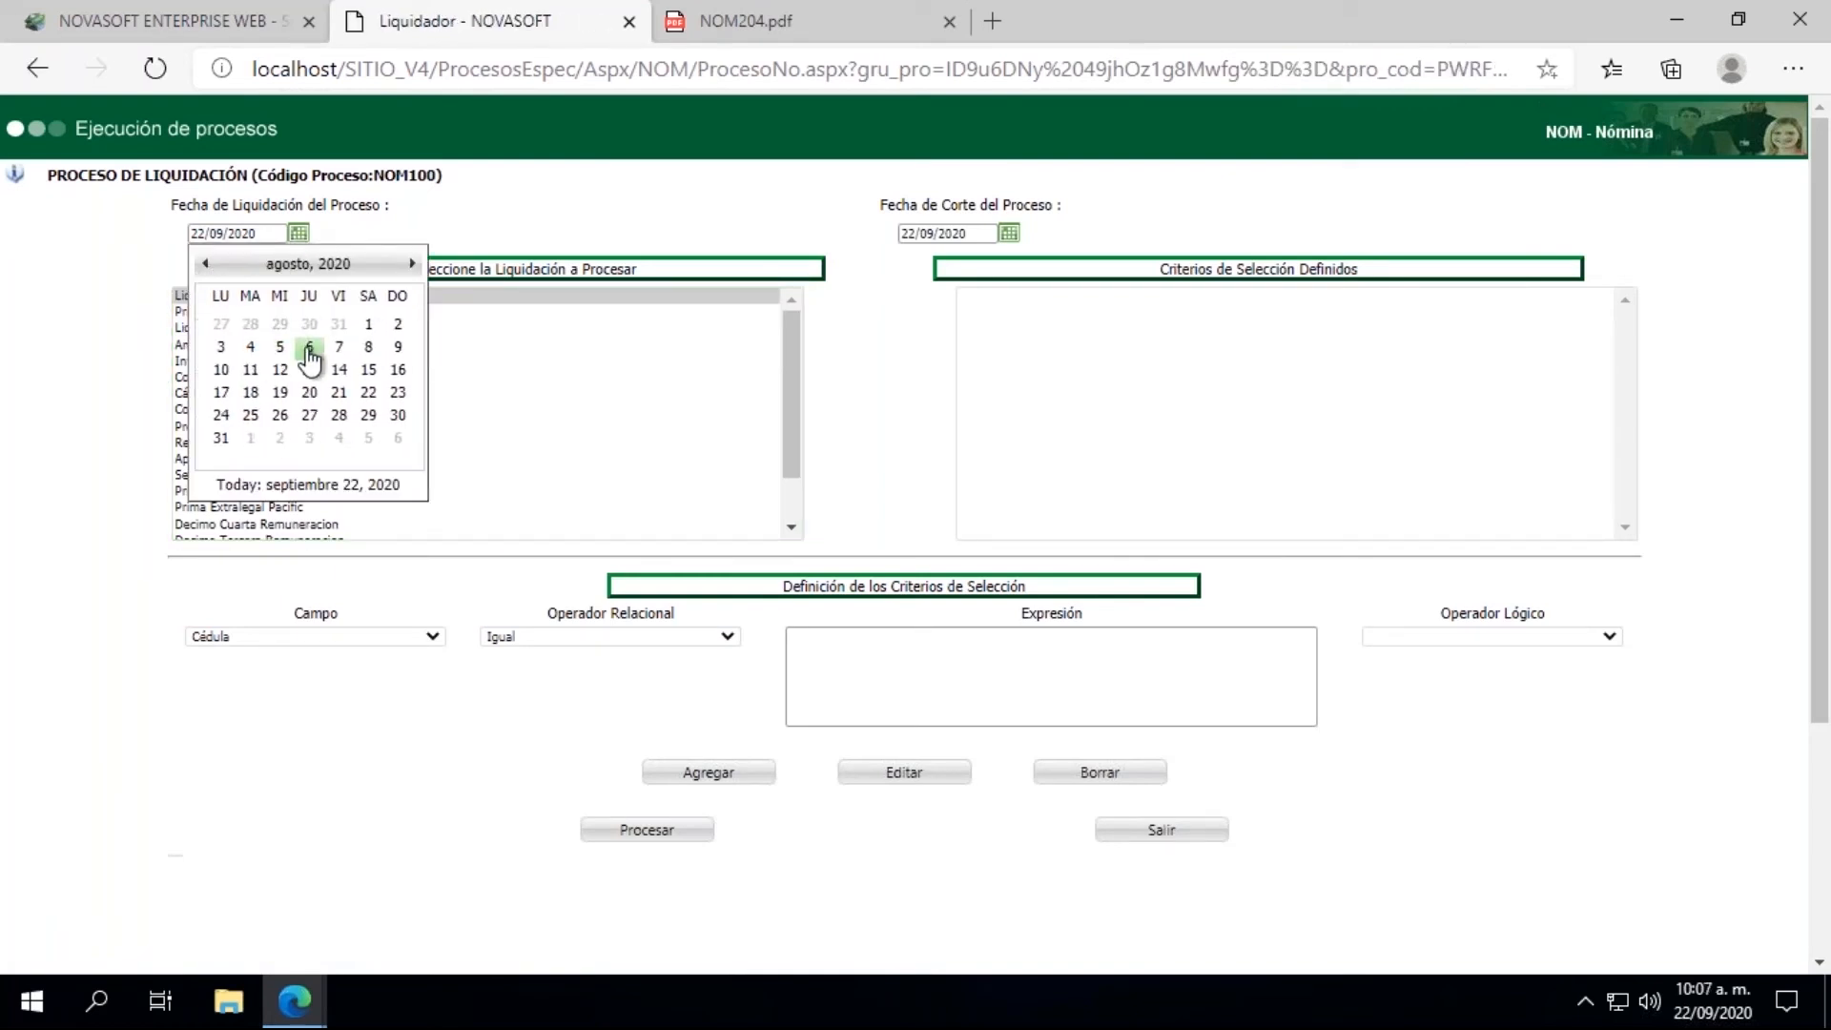
{"action": "left_click", "coordinate": [368, 369]}
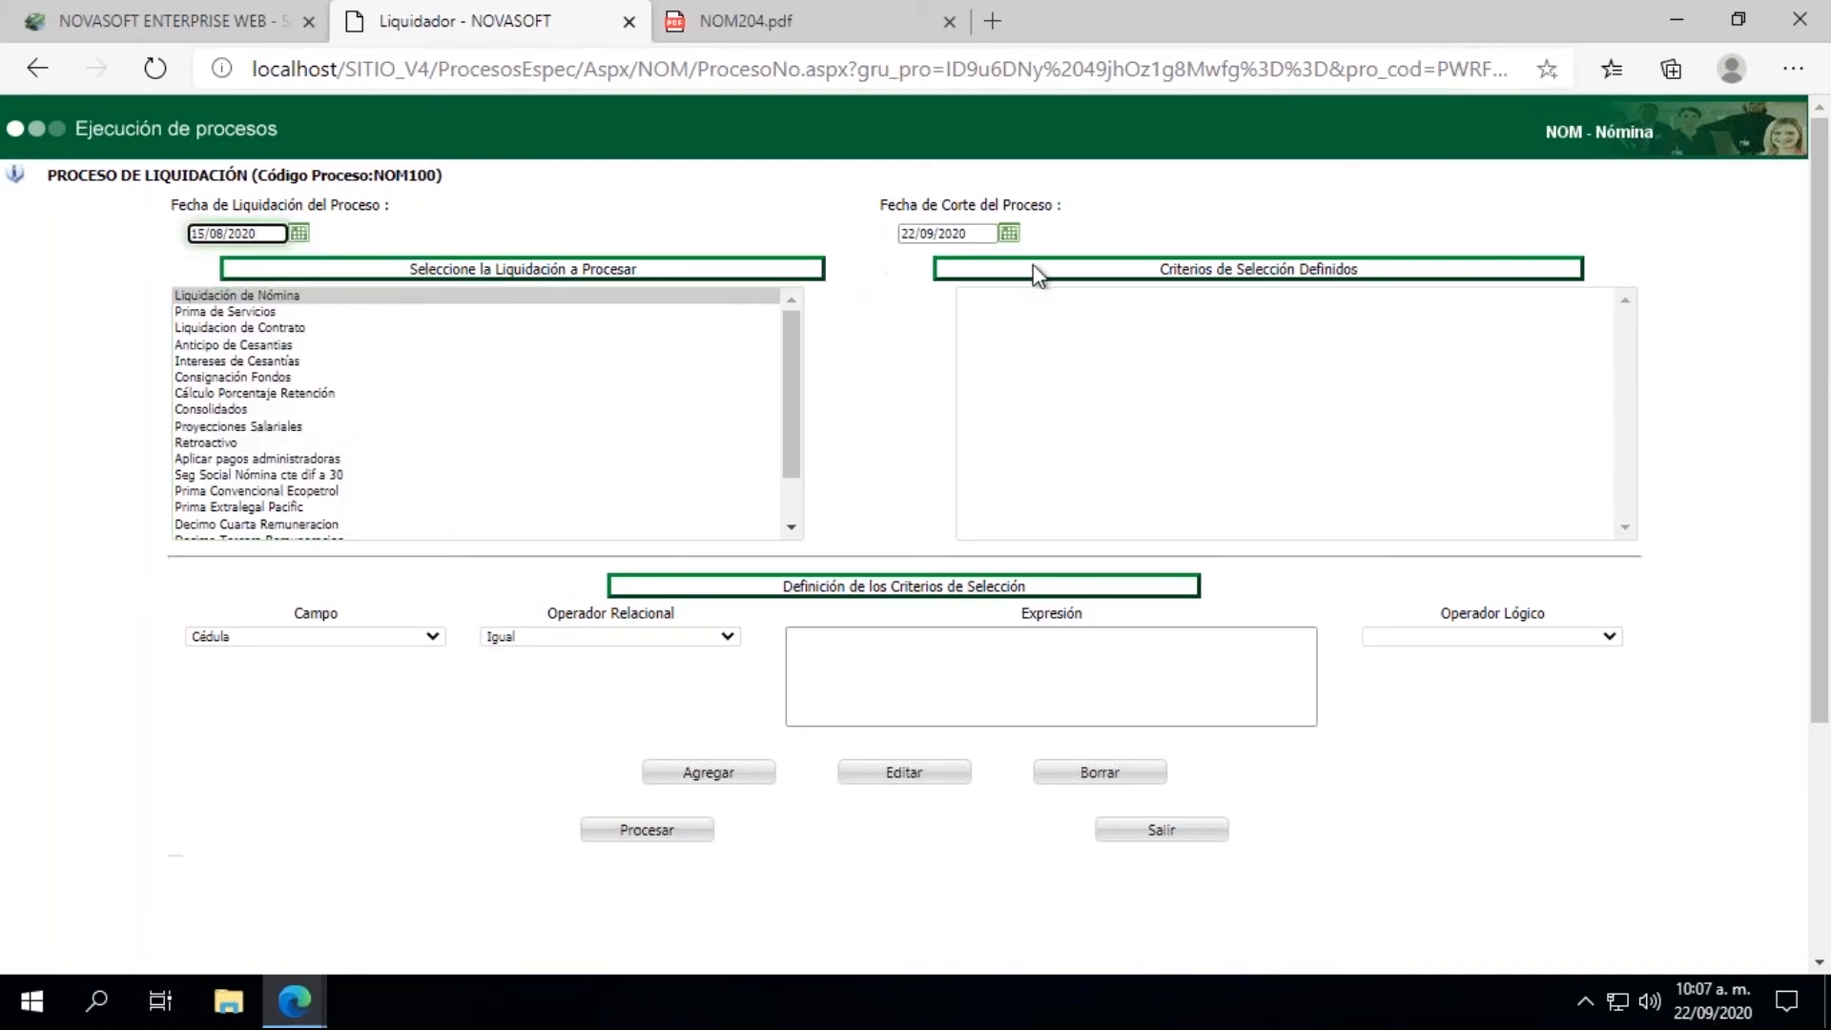
{"action": "left_click", "coordinate": [1008, 232]}
{"action": "left_click", "coordinate": [918, 264]}
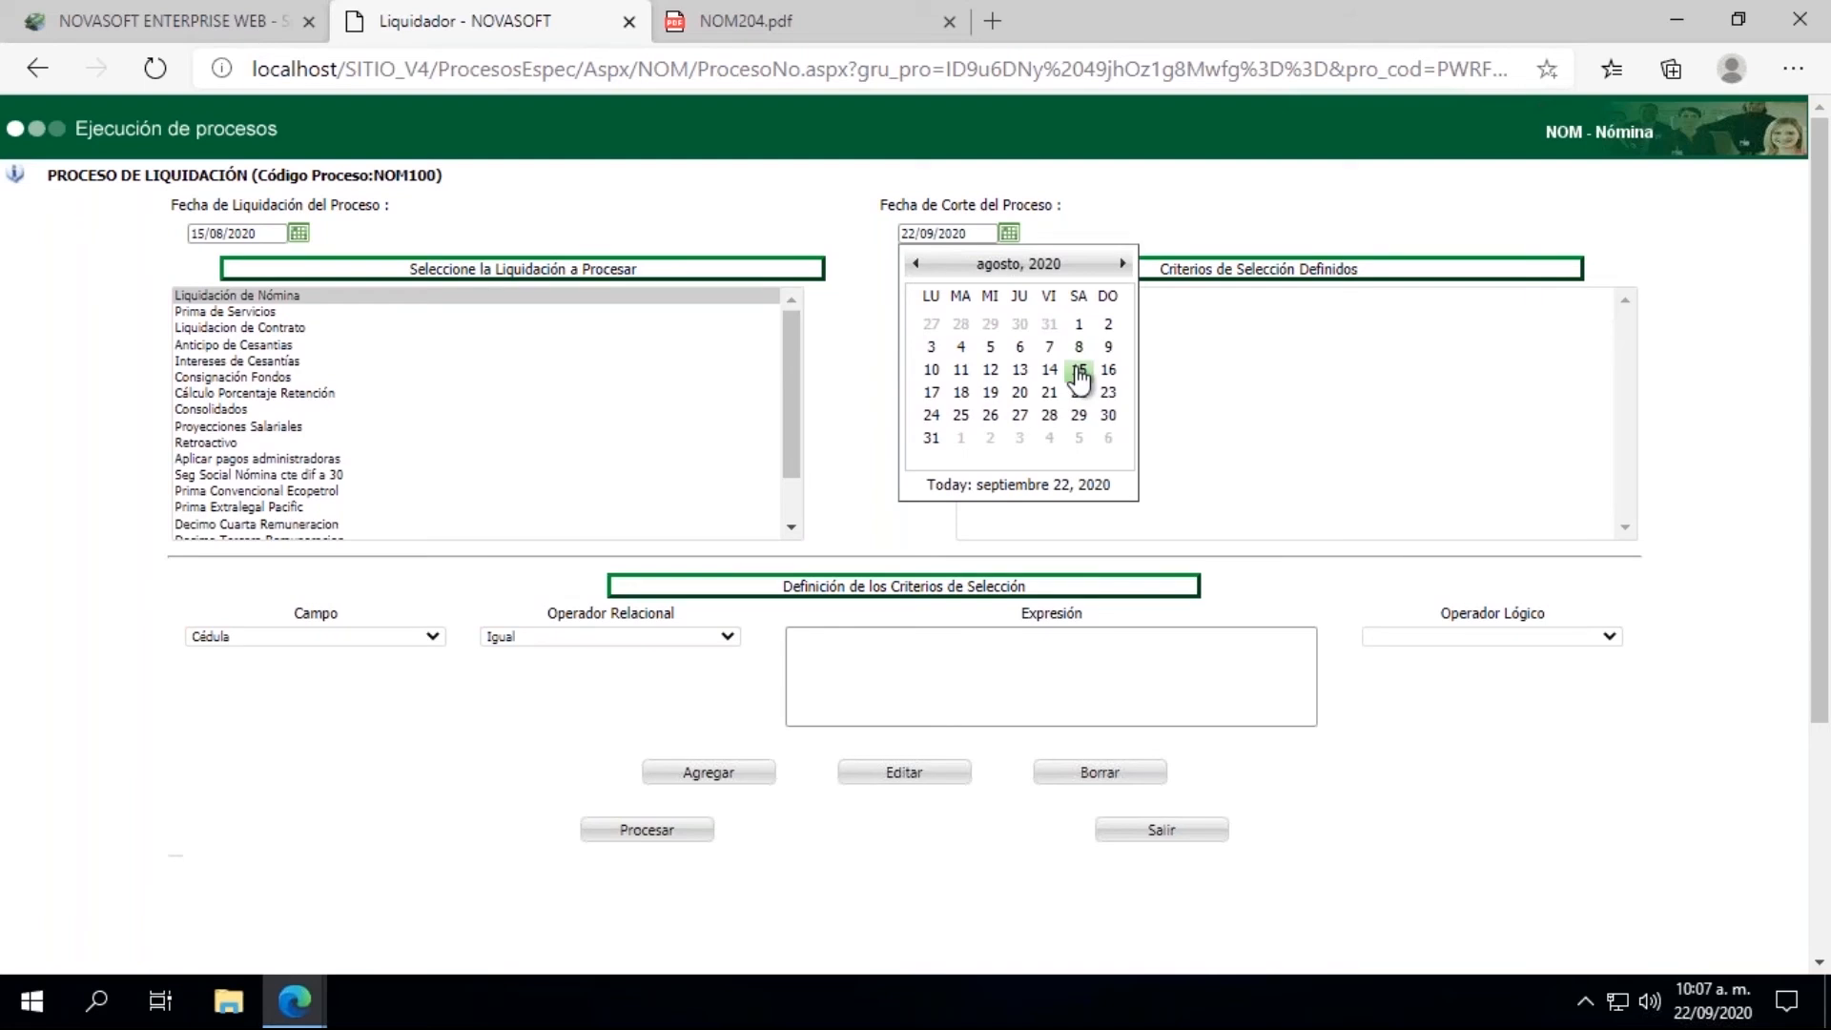
{"action": "left_click", "coordinate": [1072, 369]}
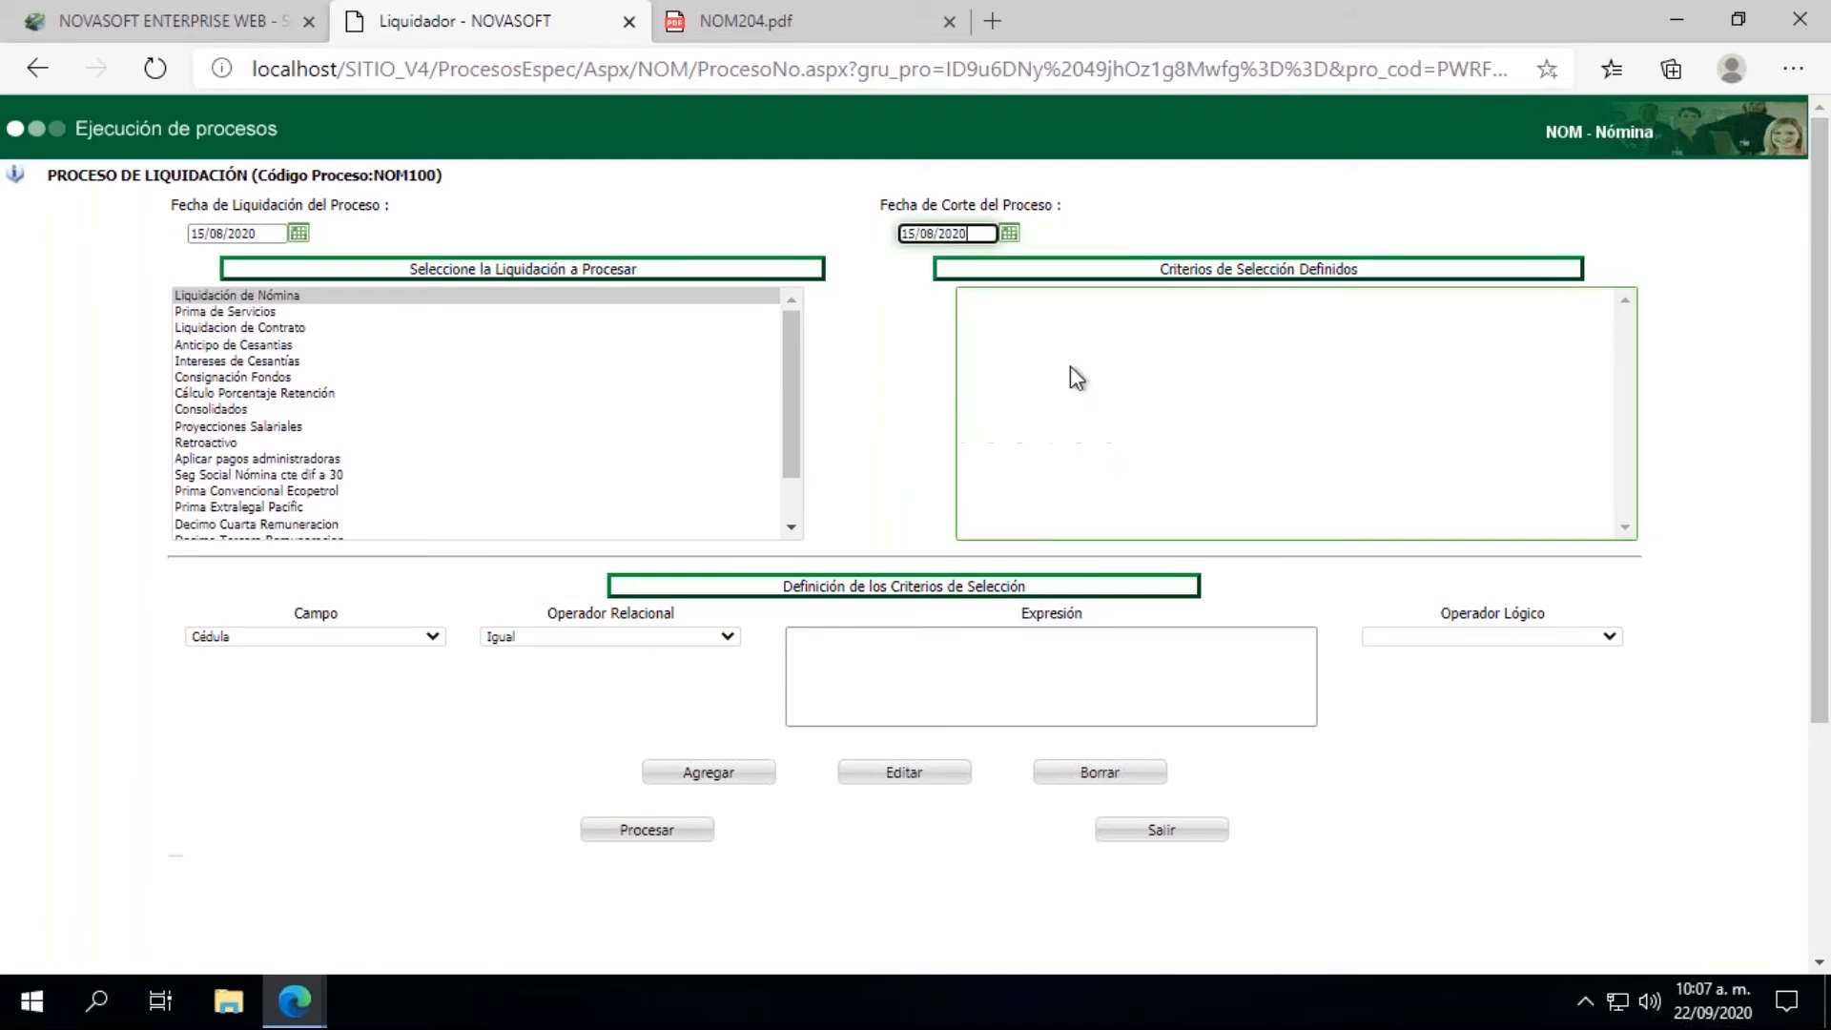
Step: Add a selection criterion of Cédula Igual to the employee's ID number, and run the payroll settlement, closing its results window
{"action": "left_click", "coordinate": [833, 685]}
{"action": "left_click", "coordinate": [843, 804]}
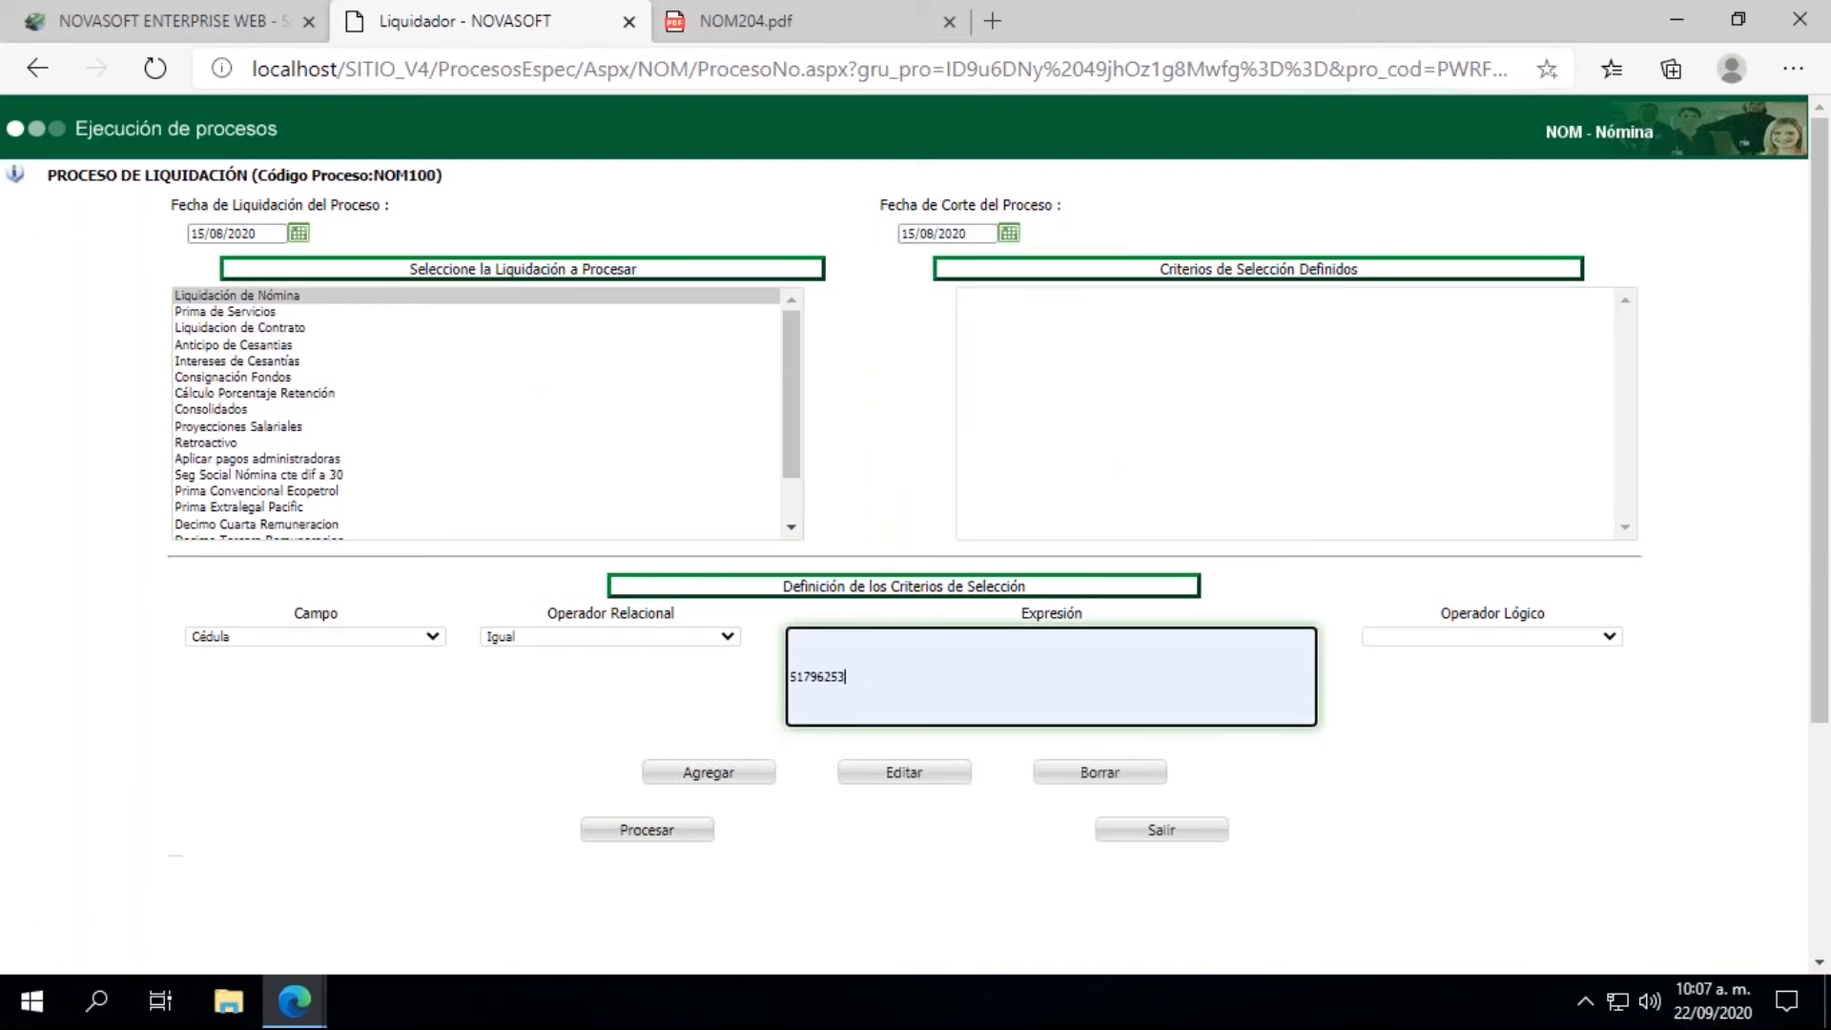
{"action": "left_click", "coordinate": [725, 773]}
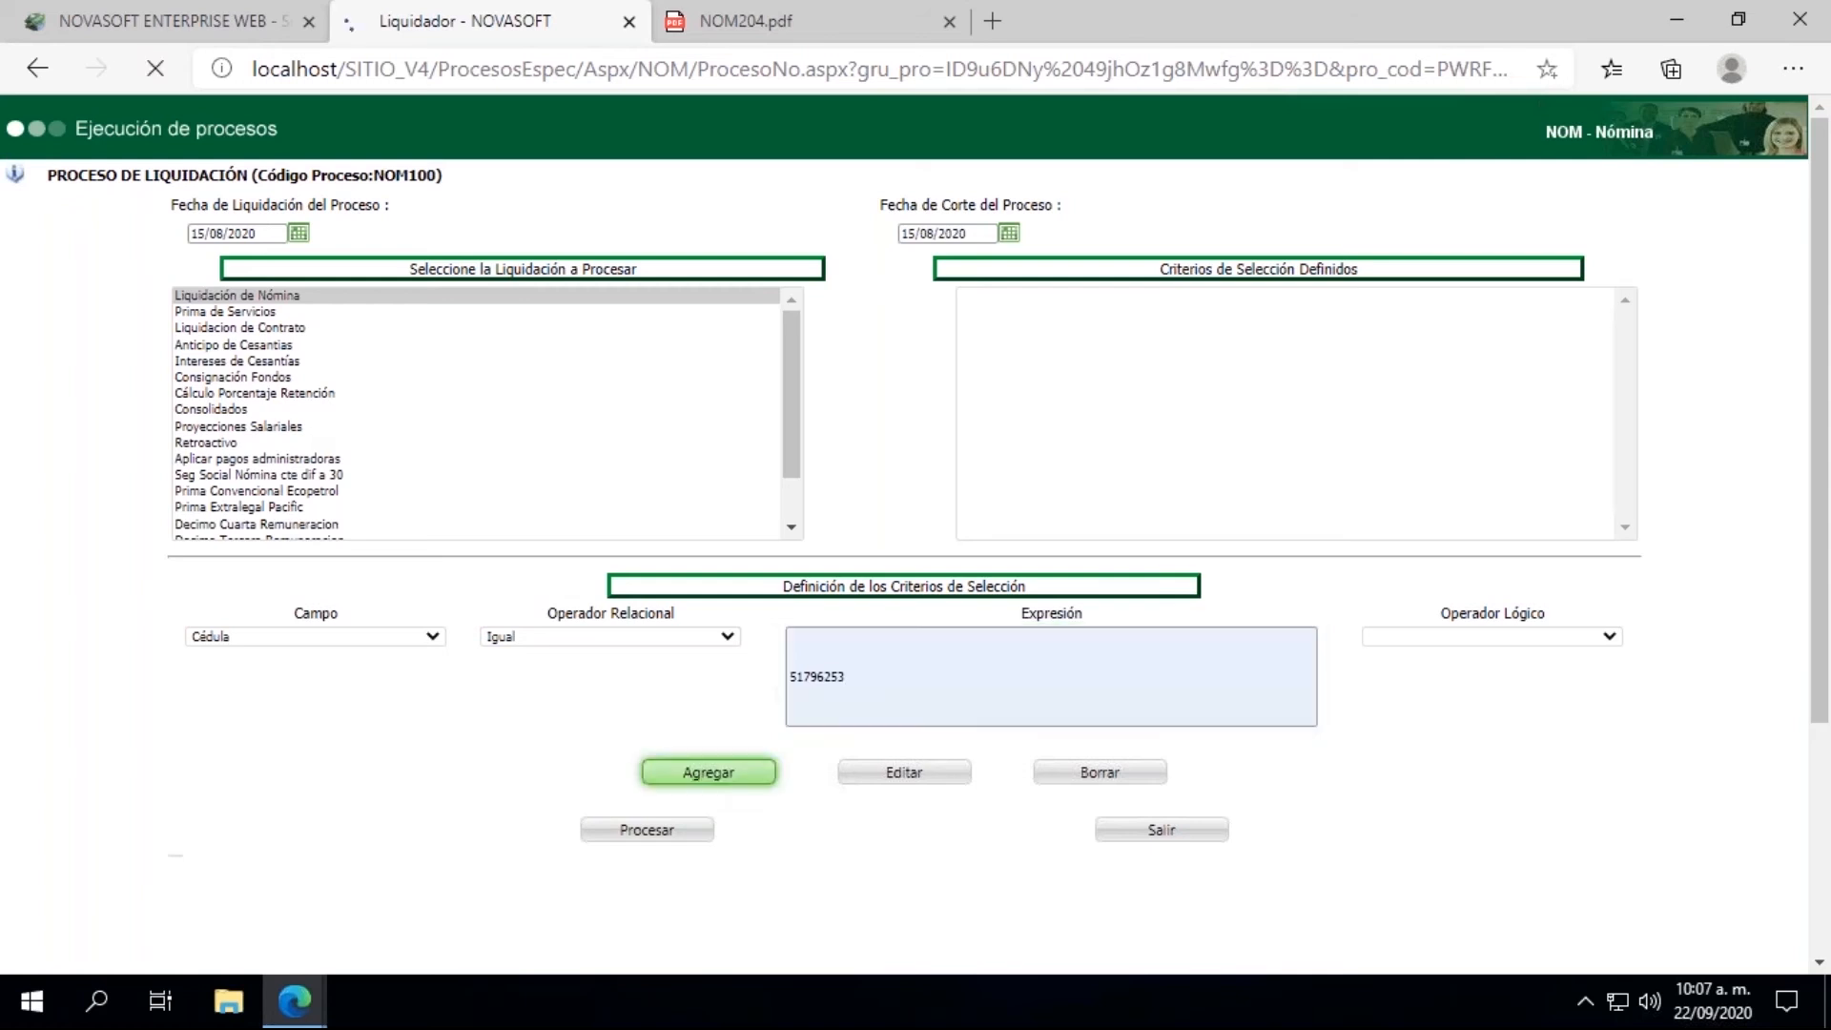
{"action": "left_click", "coordinate": [626, 837]}
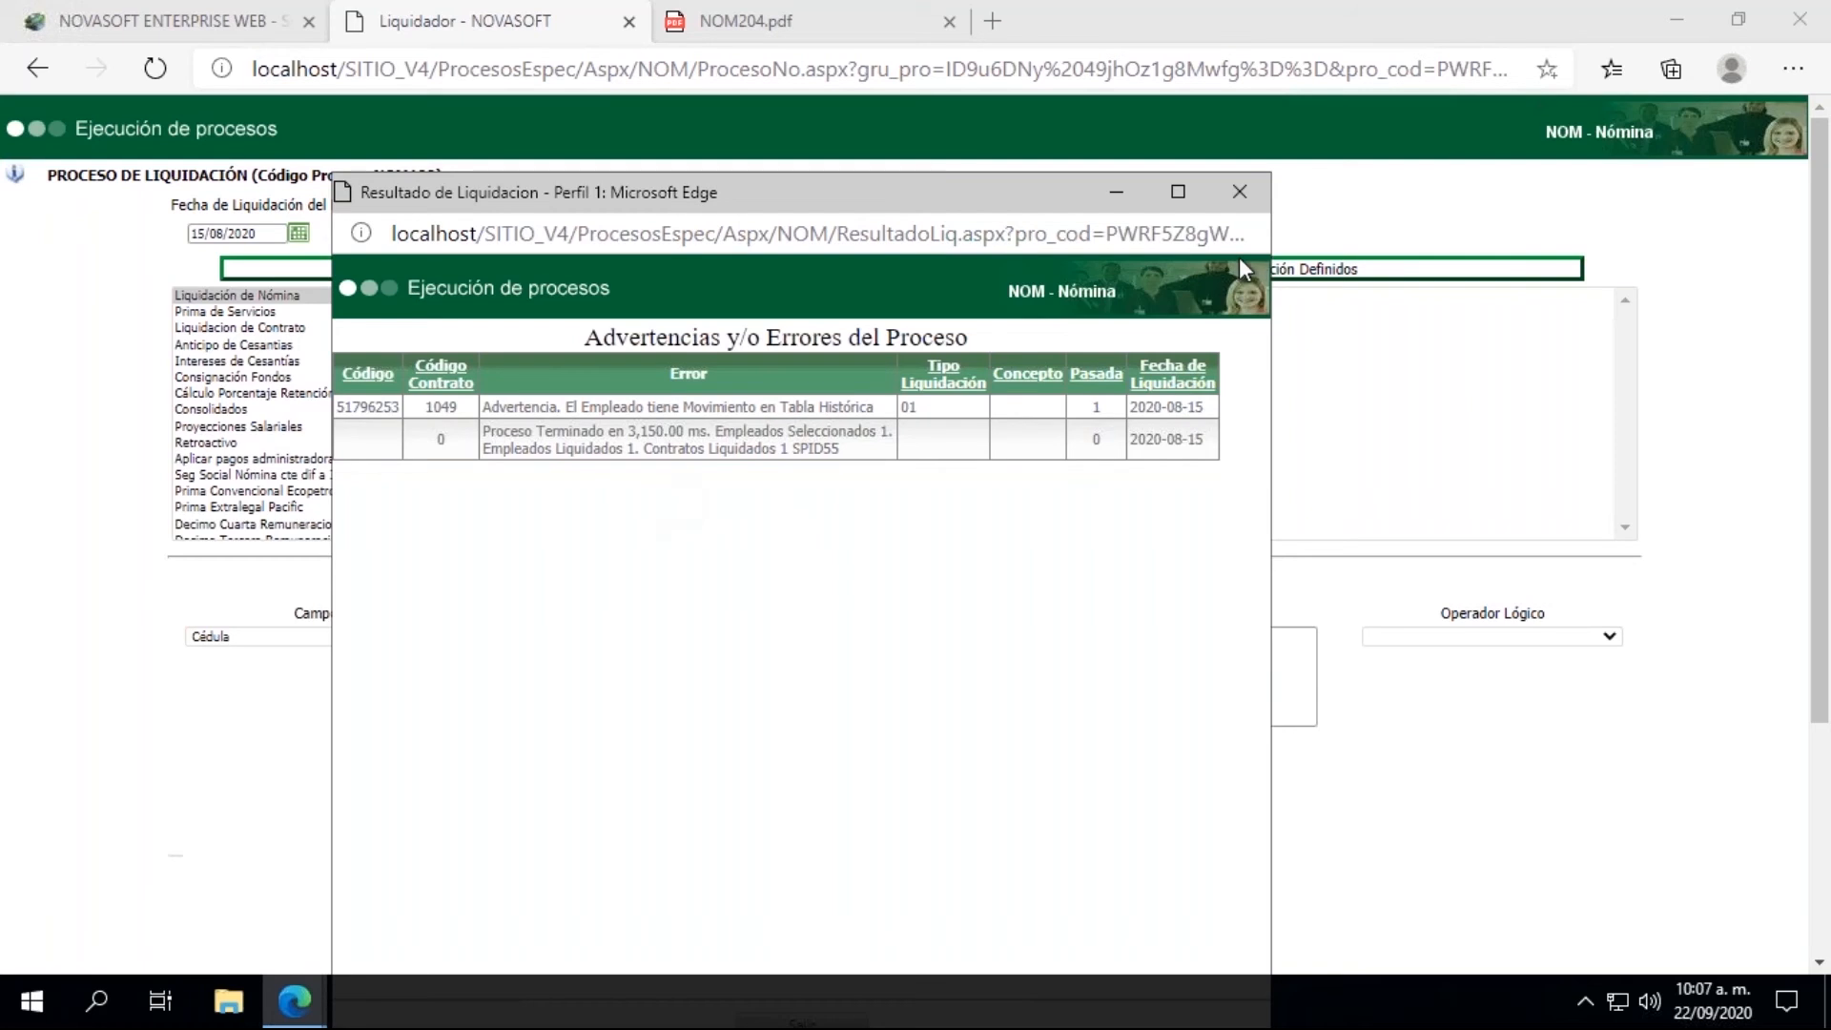
{"action": "left_click", "coordinate": [1237, 201]}
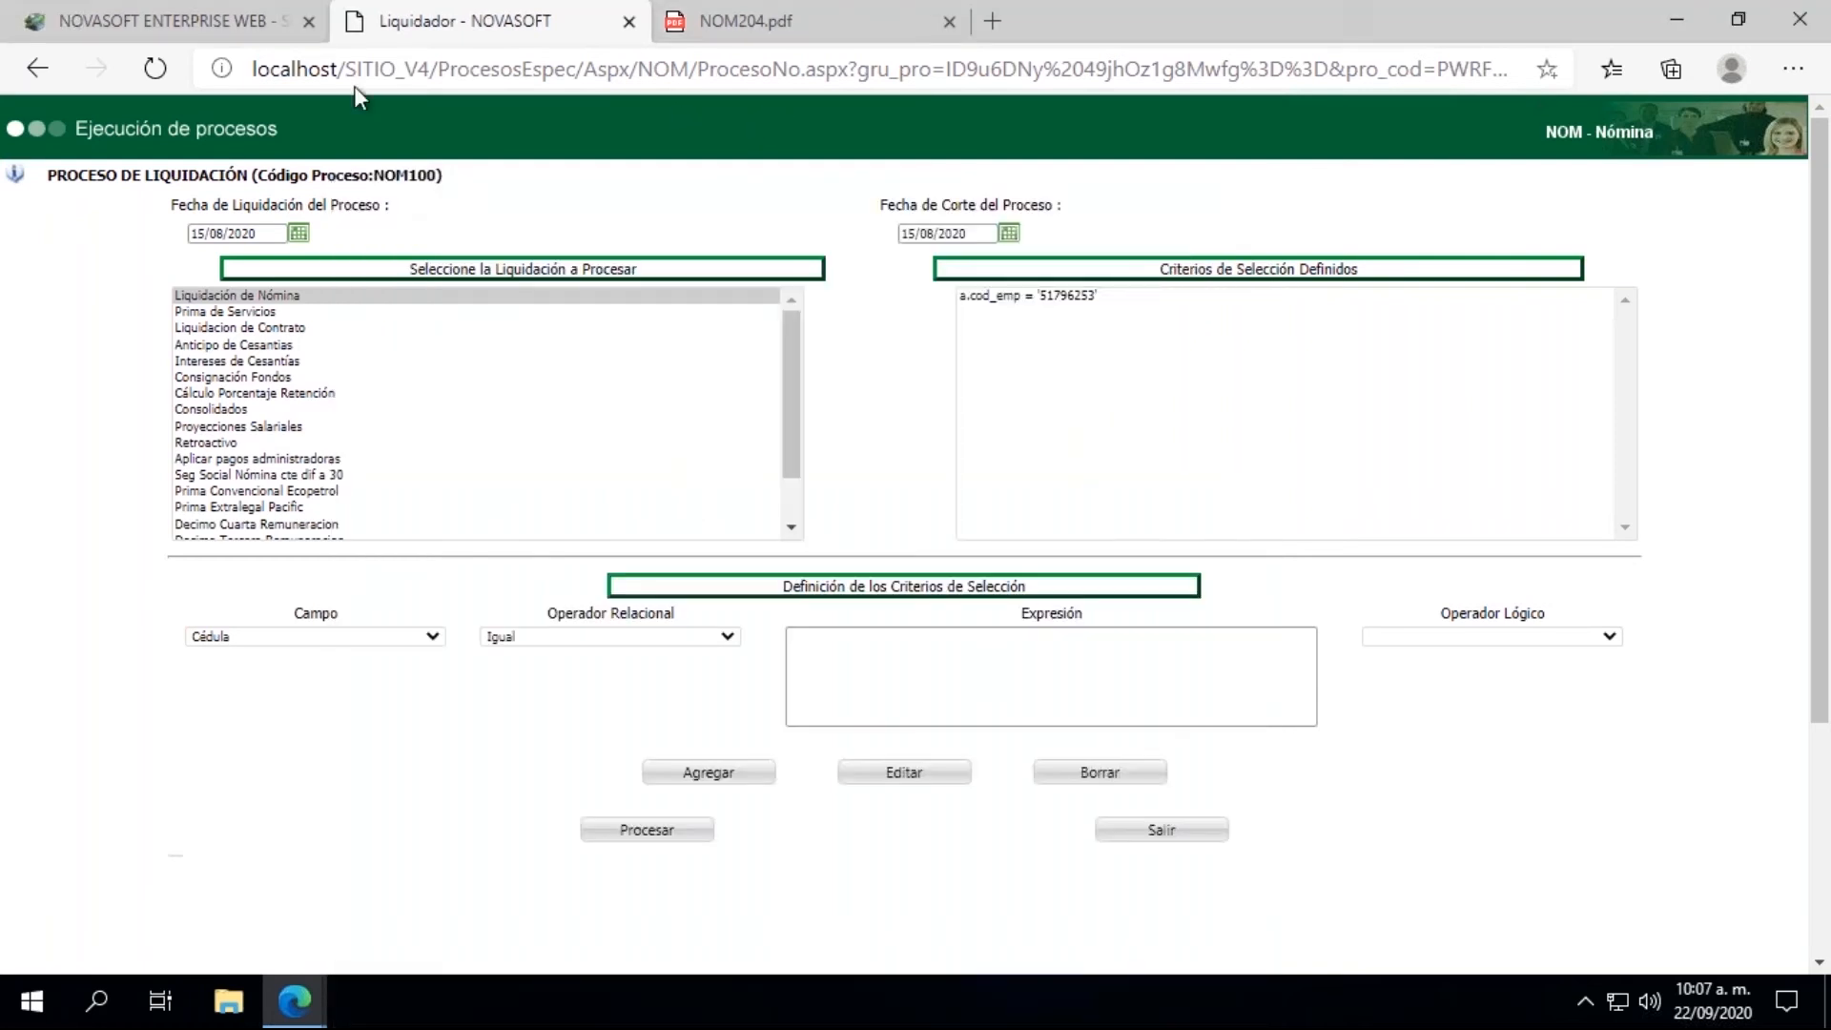
Step: Review the employee's earlier Comprobante de Pago in NOM204.pdf and return to the main Novasoft page
{"action": "left_click", "coordinate": [245, 19]}
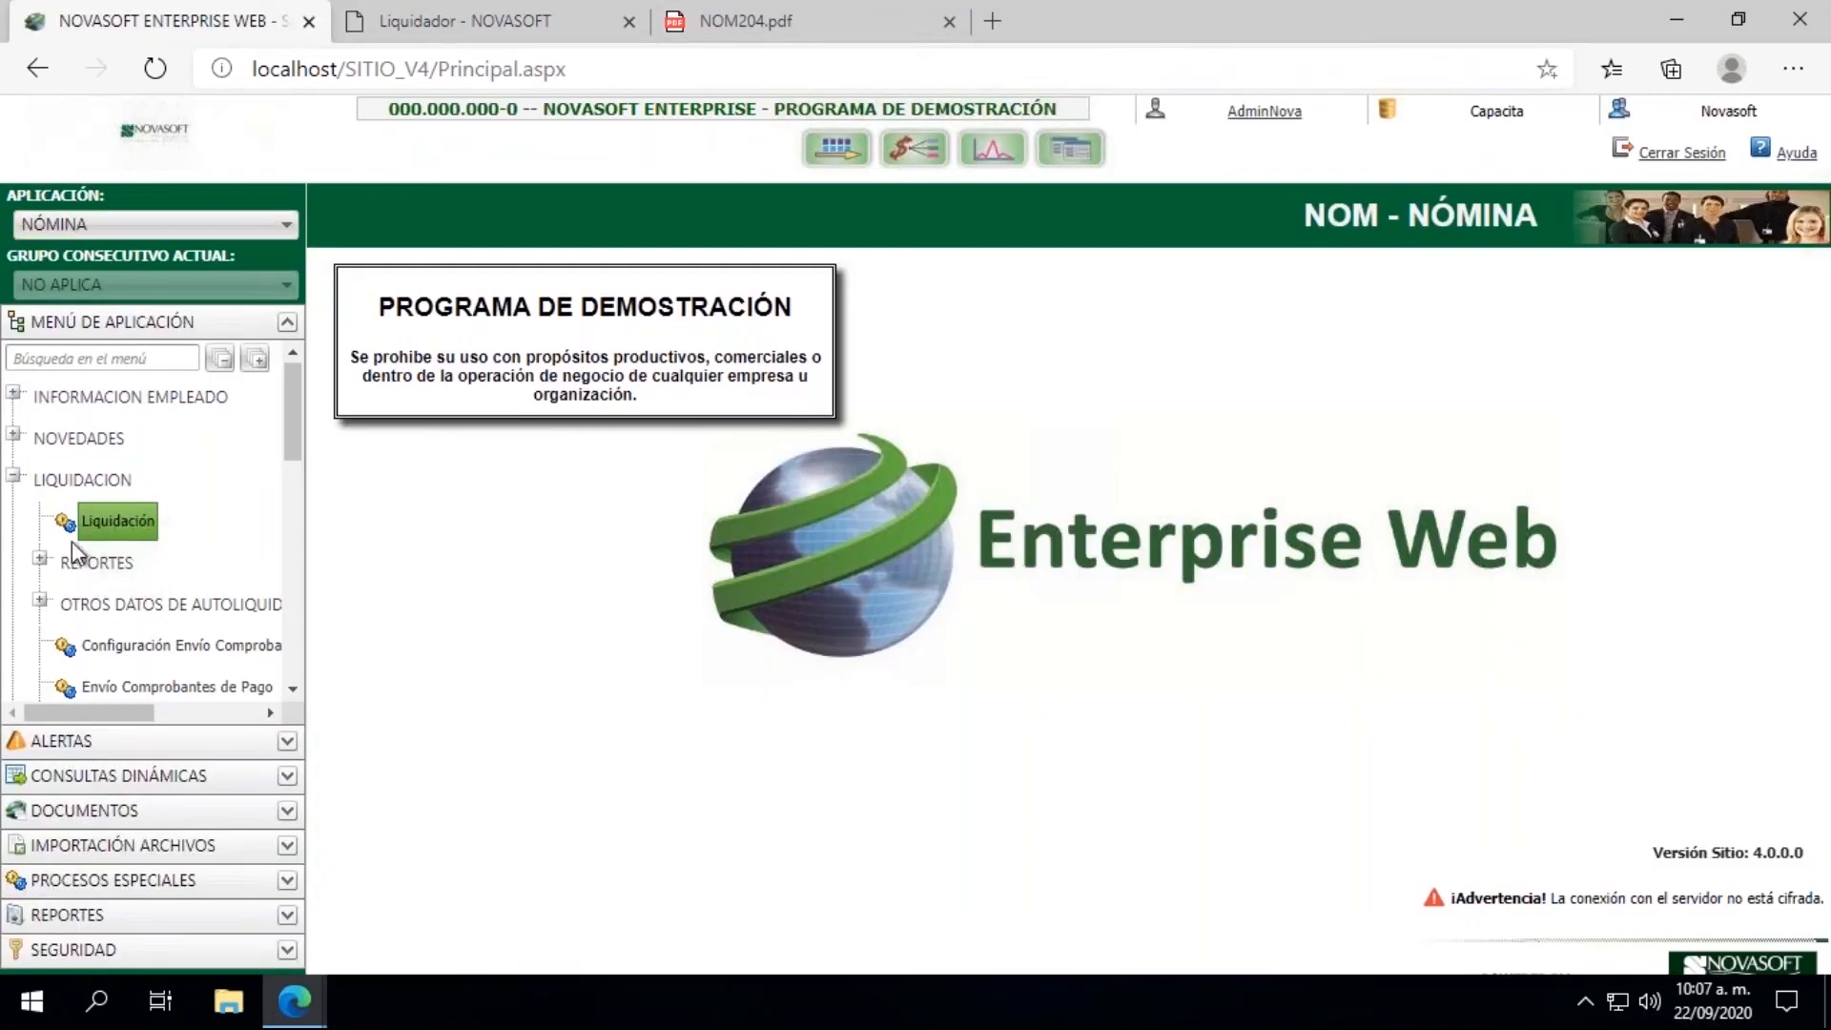
{"action": "left_click", "coordinate": [749, 19]}
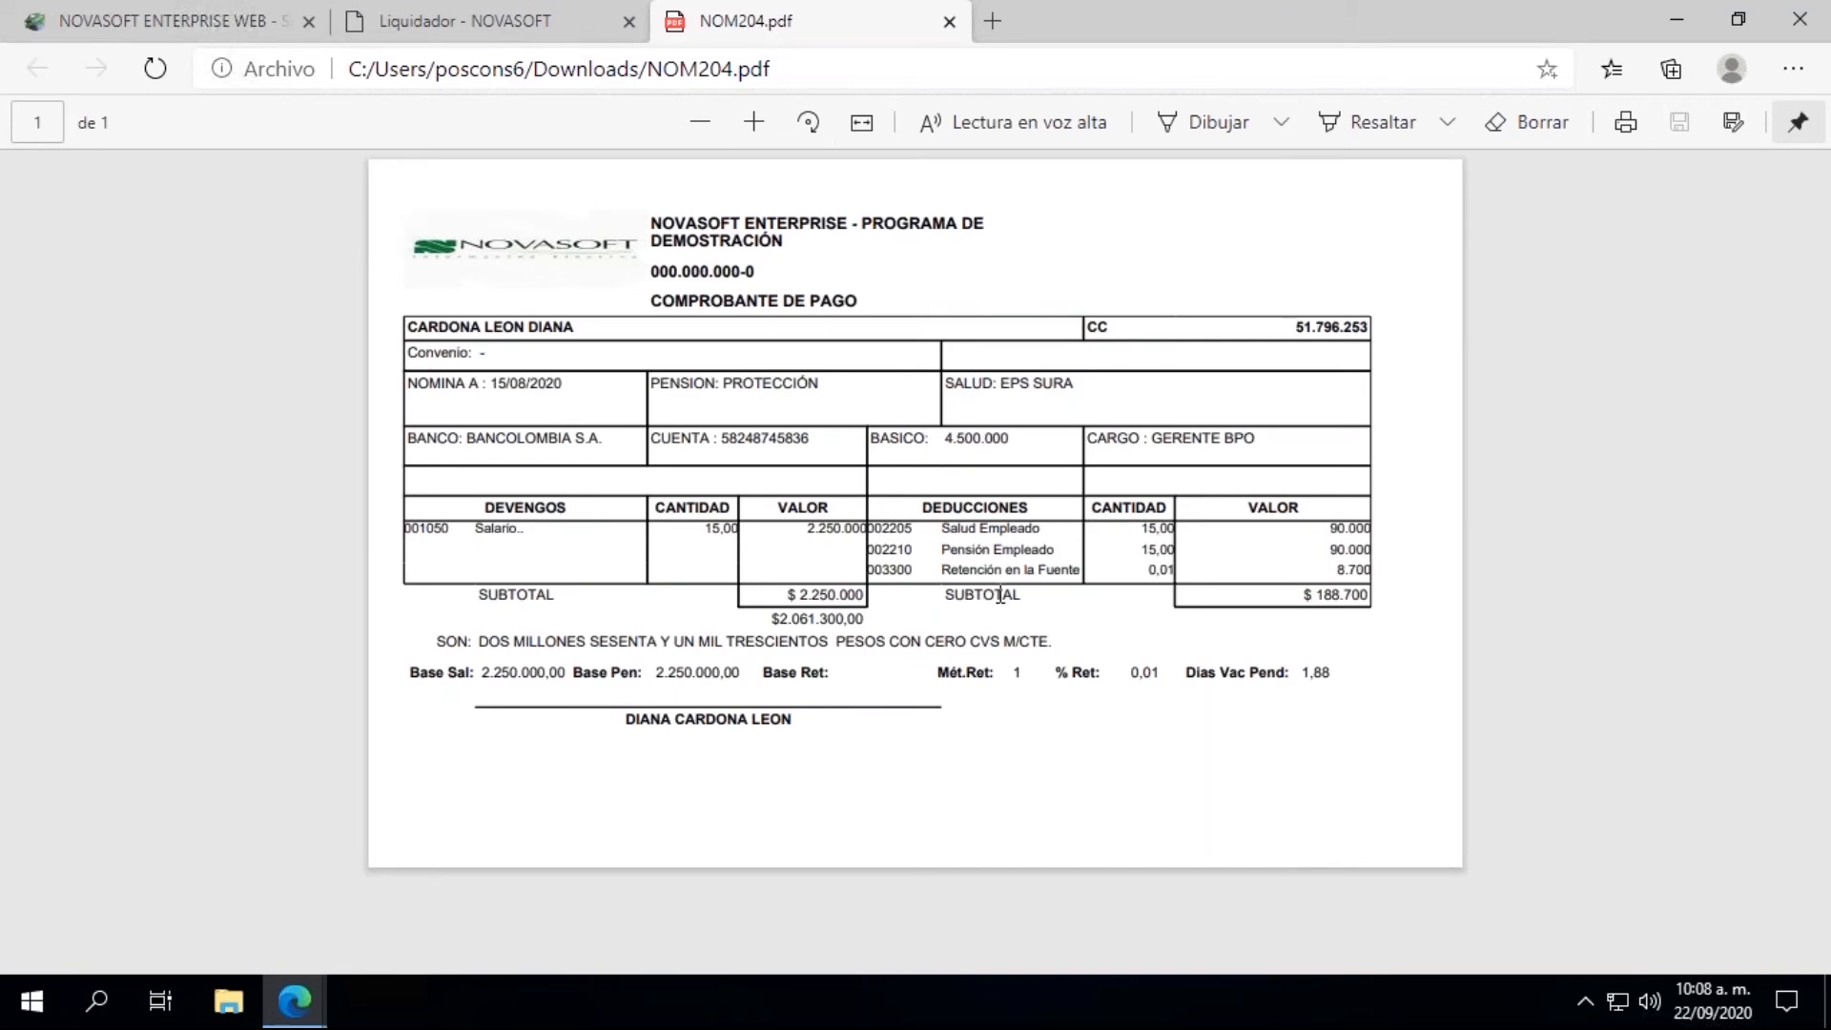
{"action": "left_click", "coordinate": [232, 34]}
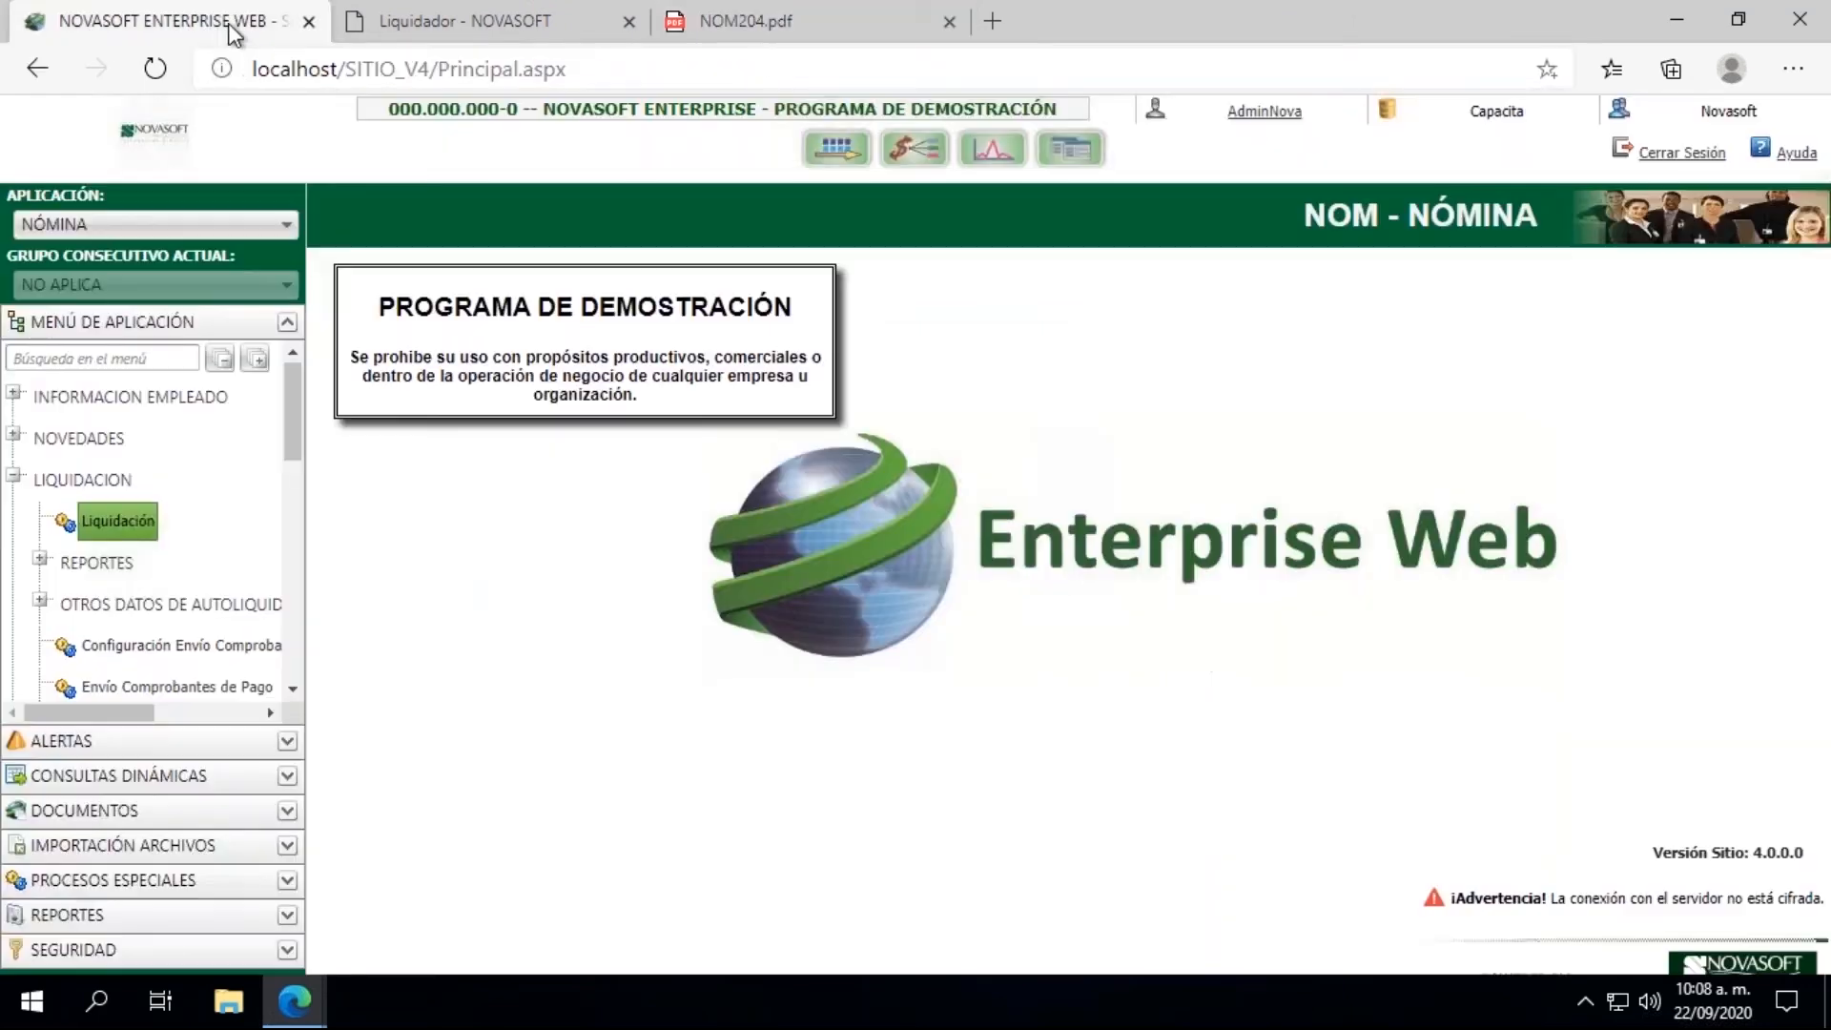
Step: Open the Comprobante de Pago report (NOM204) from the reports of the LIQUIDACION group
{"action": "left_click", "coordinate": [39, 556]}
{"action": "left_click", "coordinate": [291, 688]}
{"action": "left_click", "coordinate": [292, 690]}
{"action": "left_click", "coordinate": [292, 689]}
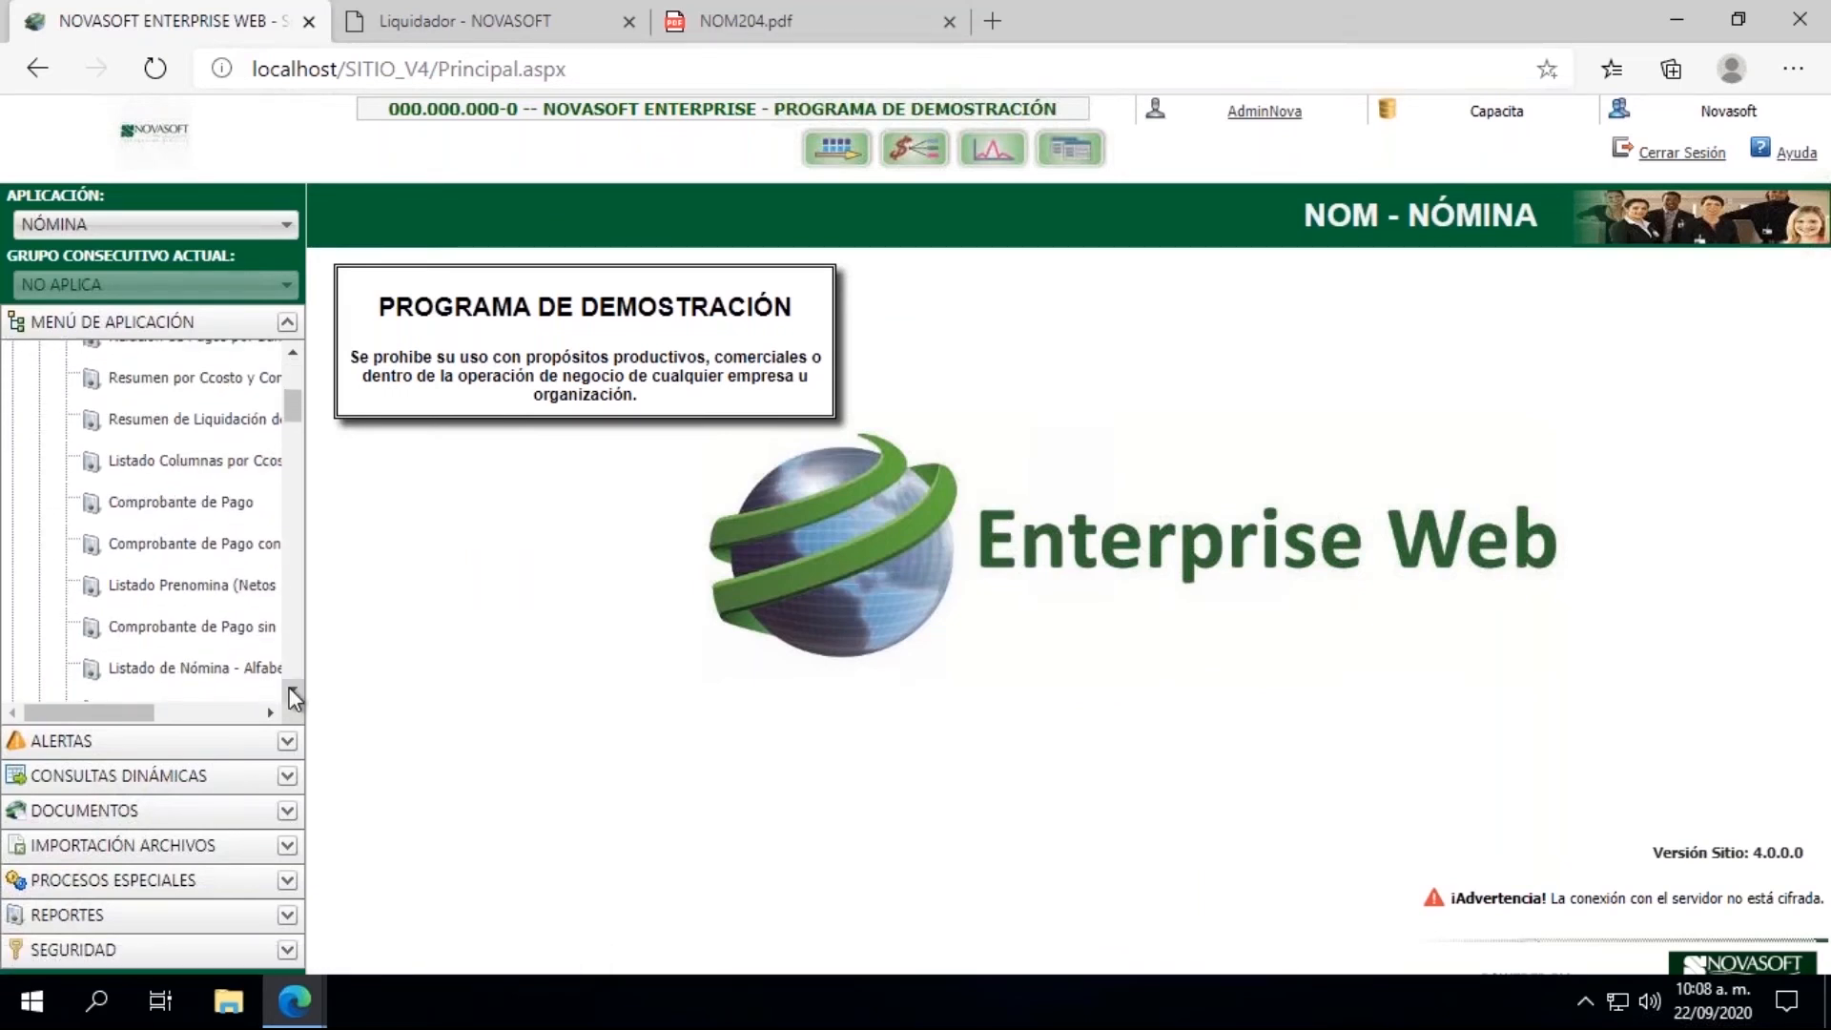
{"action": "left_click", "coordinate": [292, 689]}
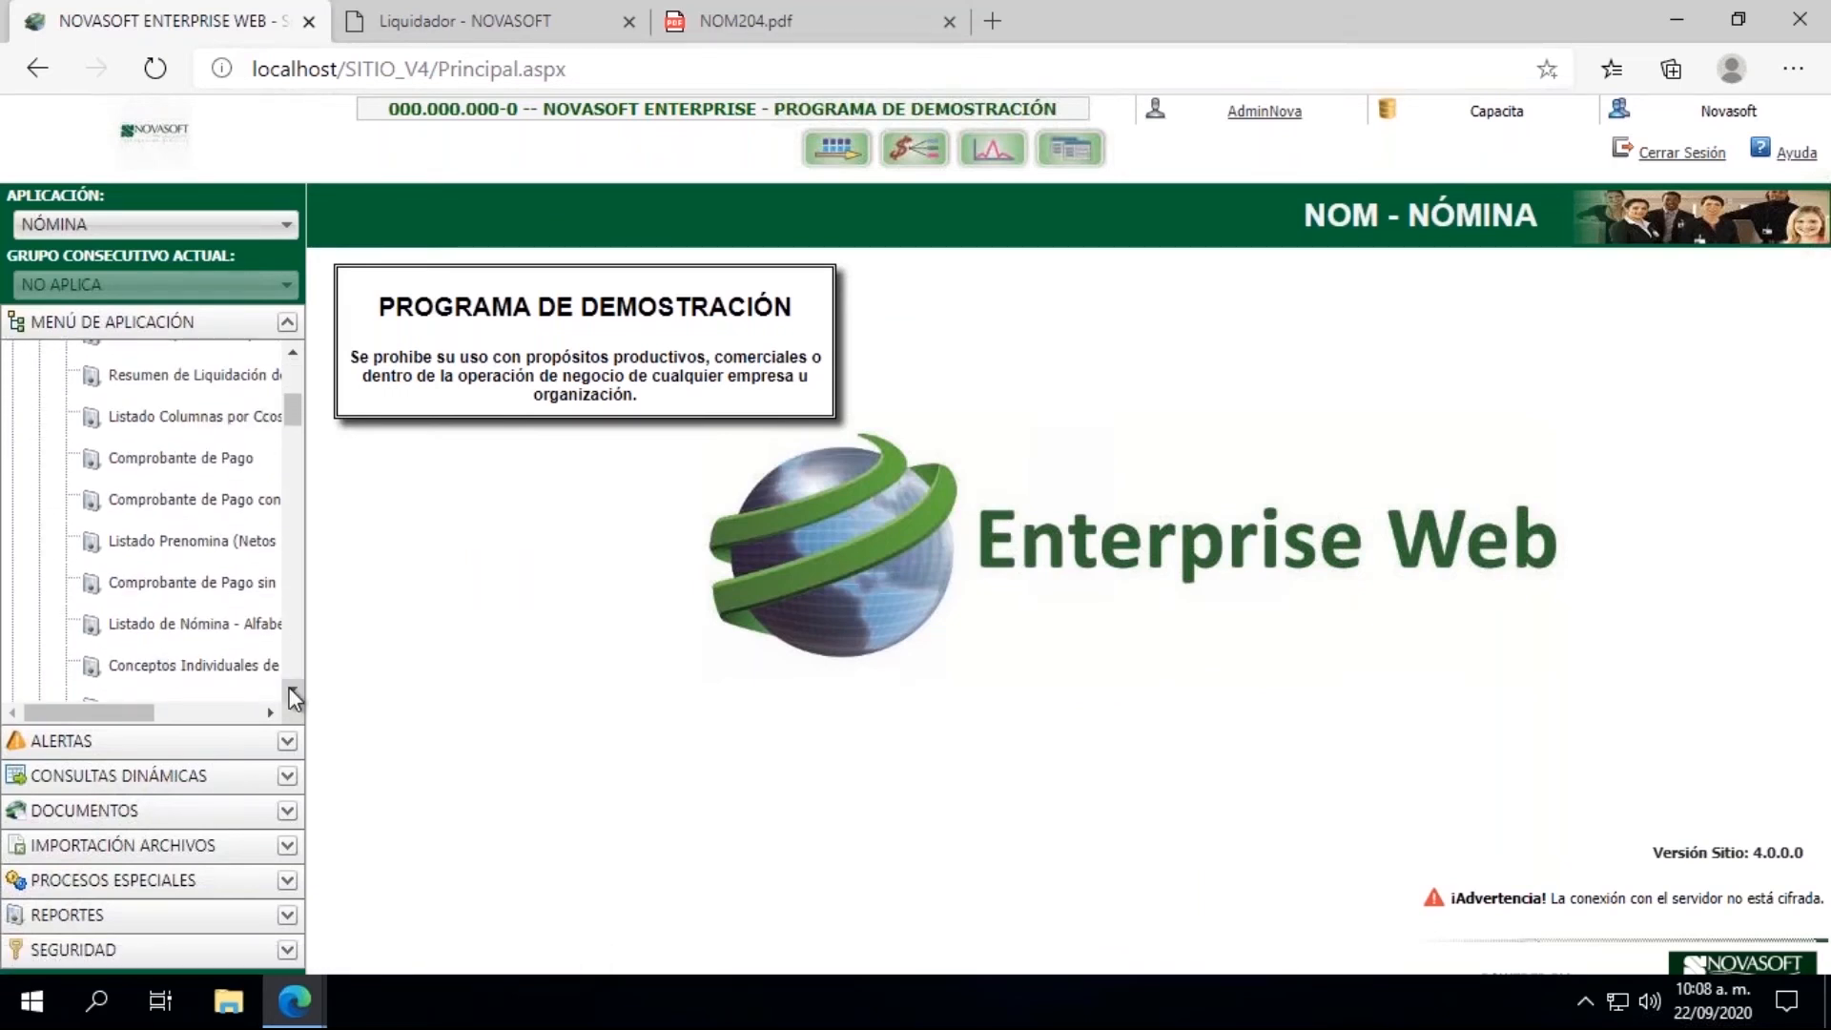
{"action": "left_click", "coordinate": [190, 459]}
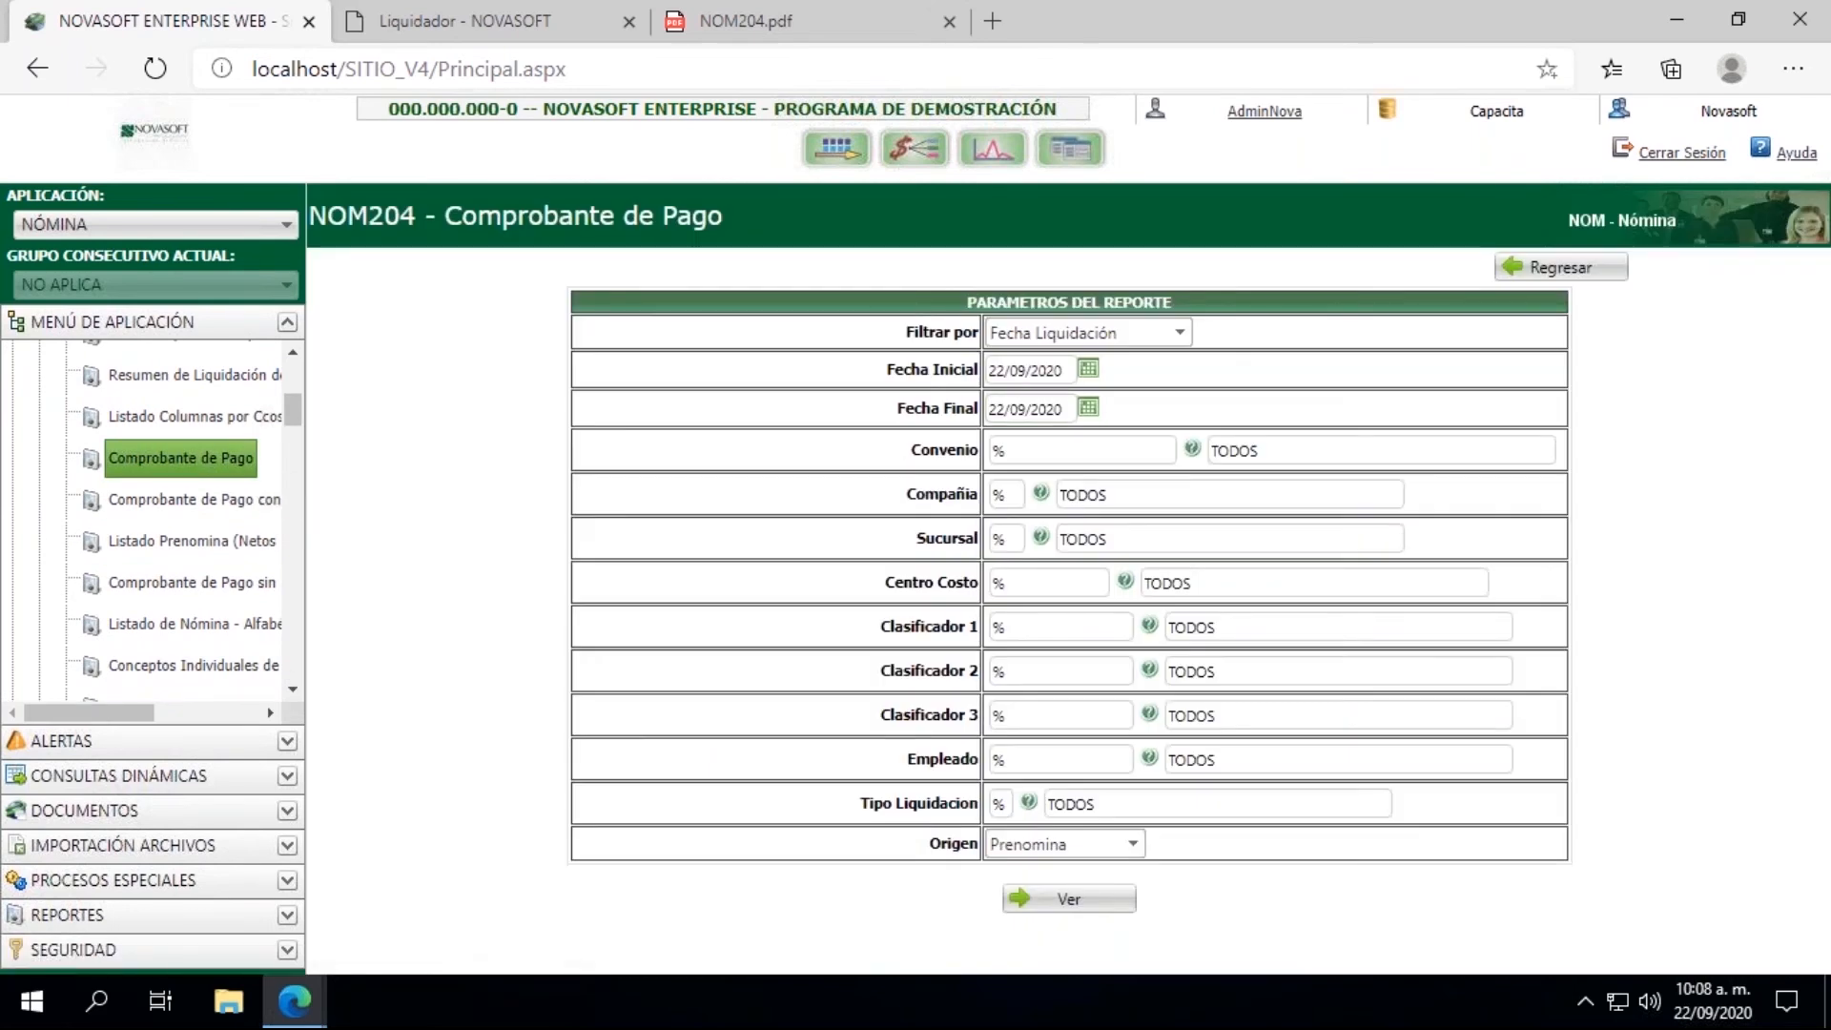
Step: Set both Fecha Inicial and Fecha Final of the Comprobante de Pago report to 15/08/2020
{"action": "left_click", "coordinate": [1087, 376]}
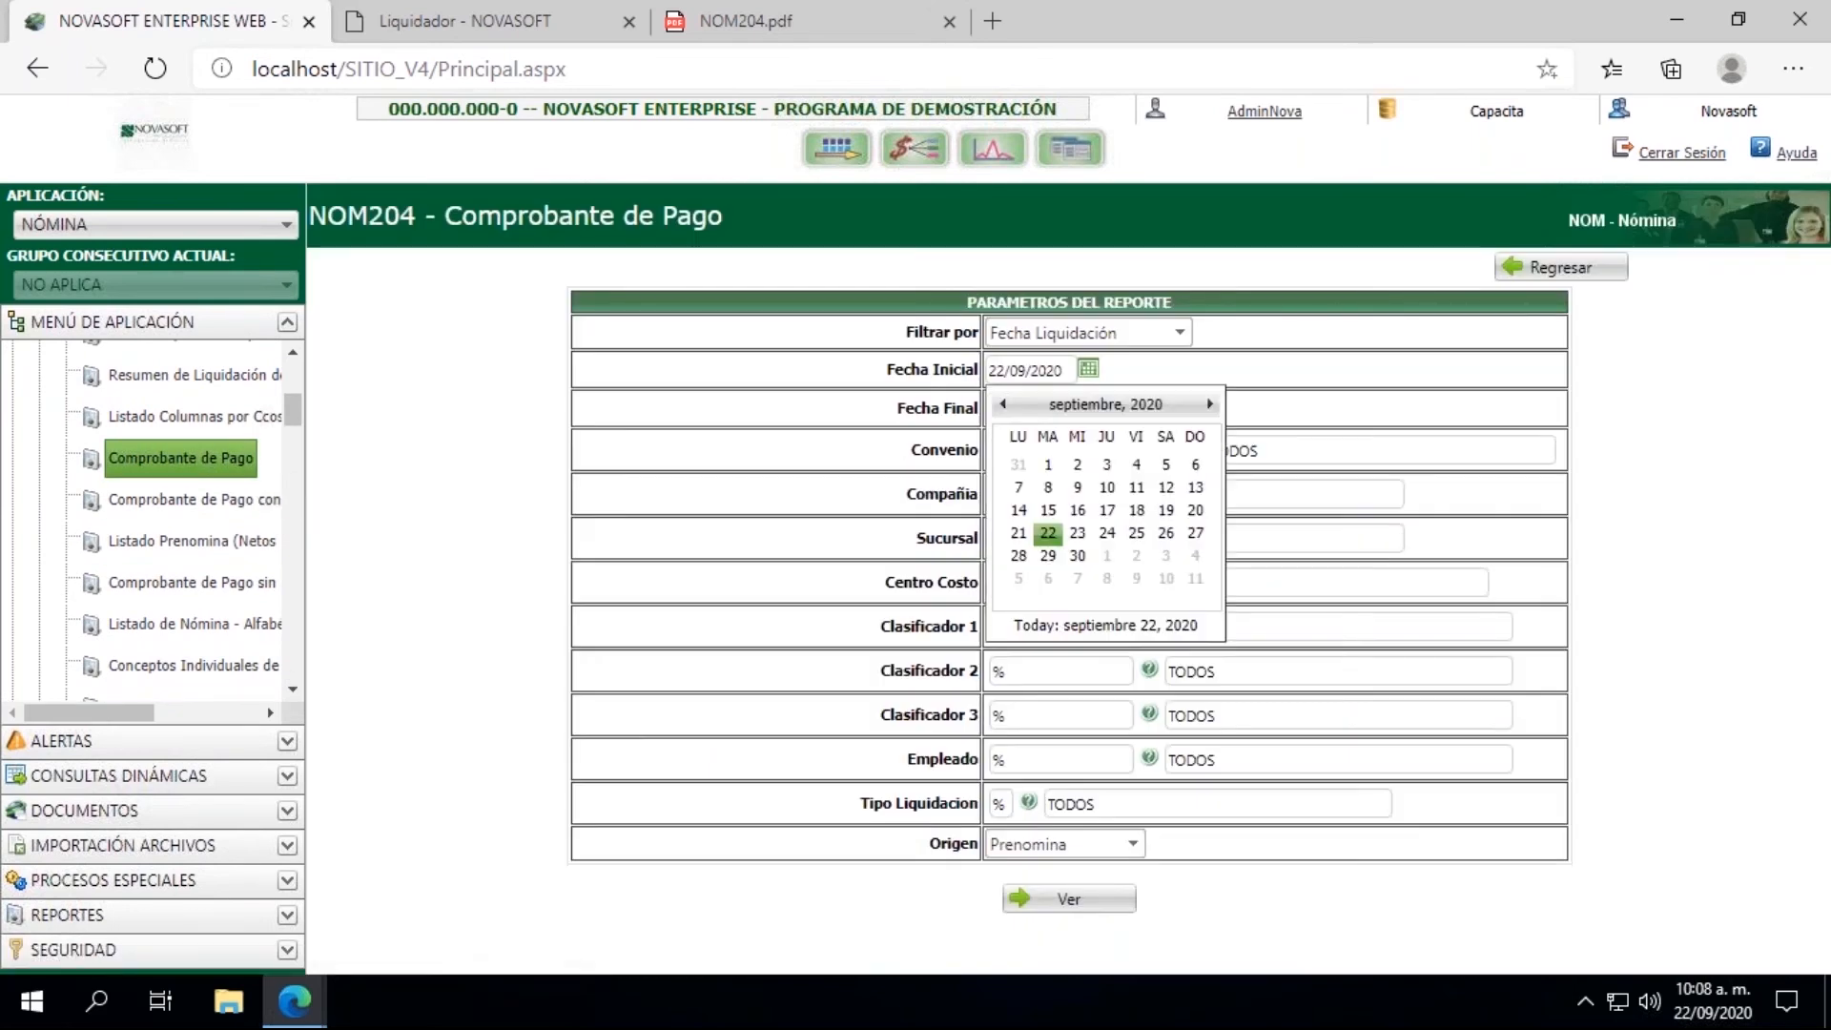
{"action": "left_click", "coordinate": [1001, 408]}
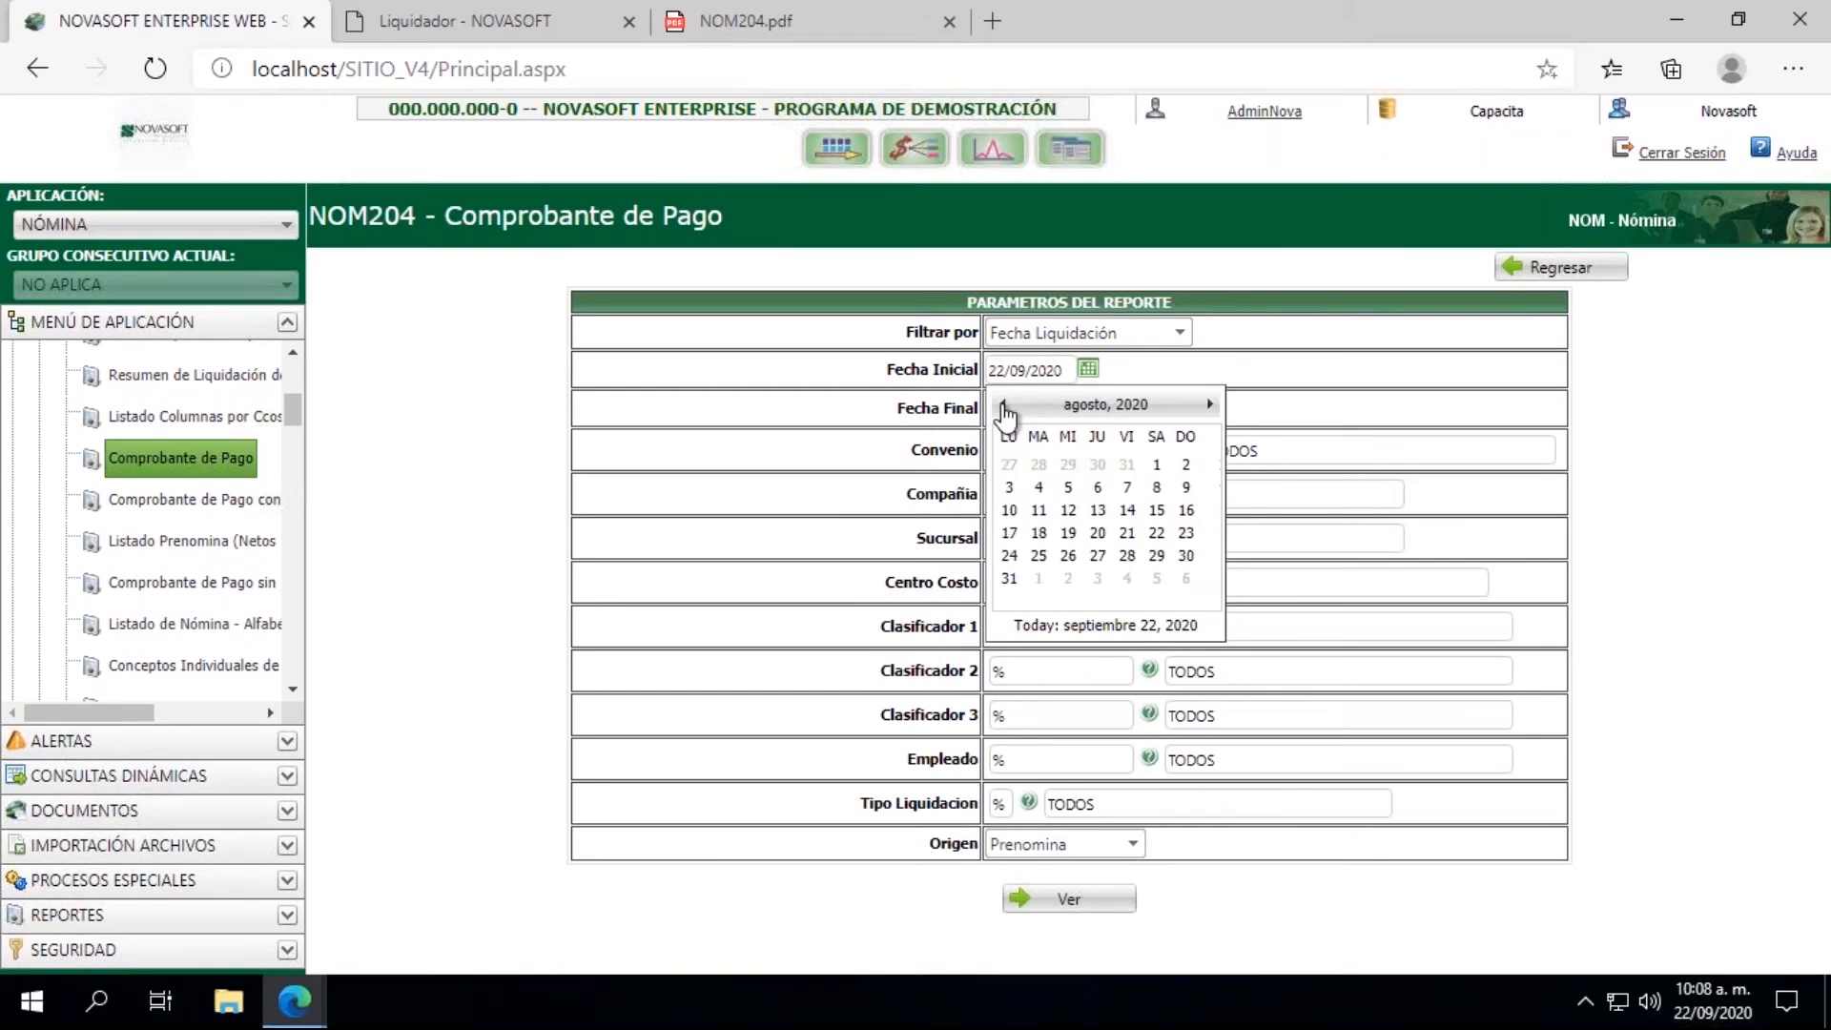
{"action": "left_click", "coordinate": [1167, 513]}
{"action": "left_click", "coordinate": [1087, 407]}
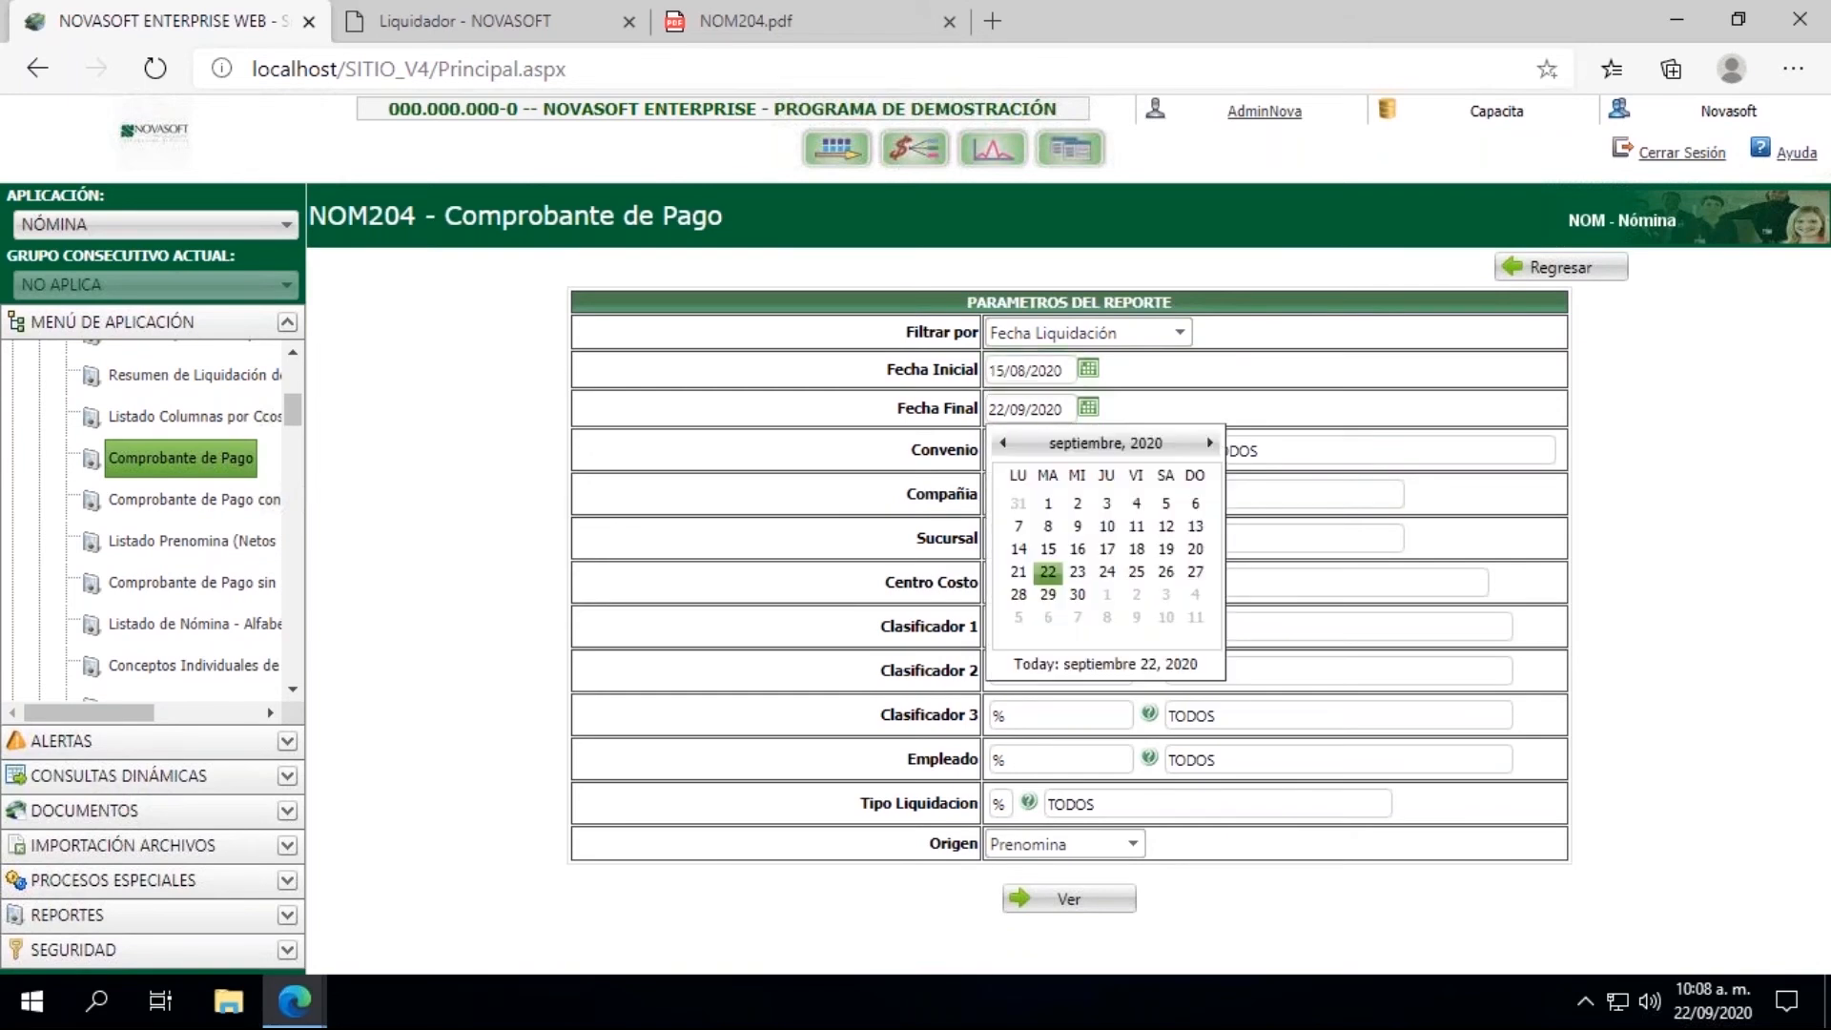
{"action": "left_click", "coordinate": [1013, 444]}
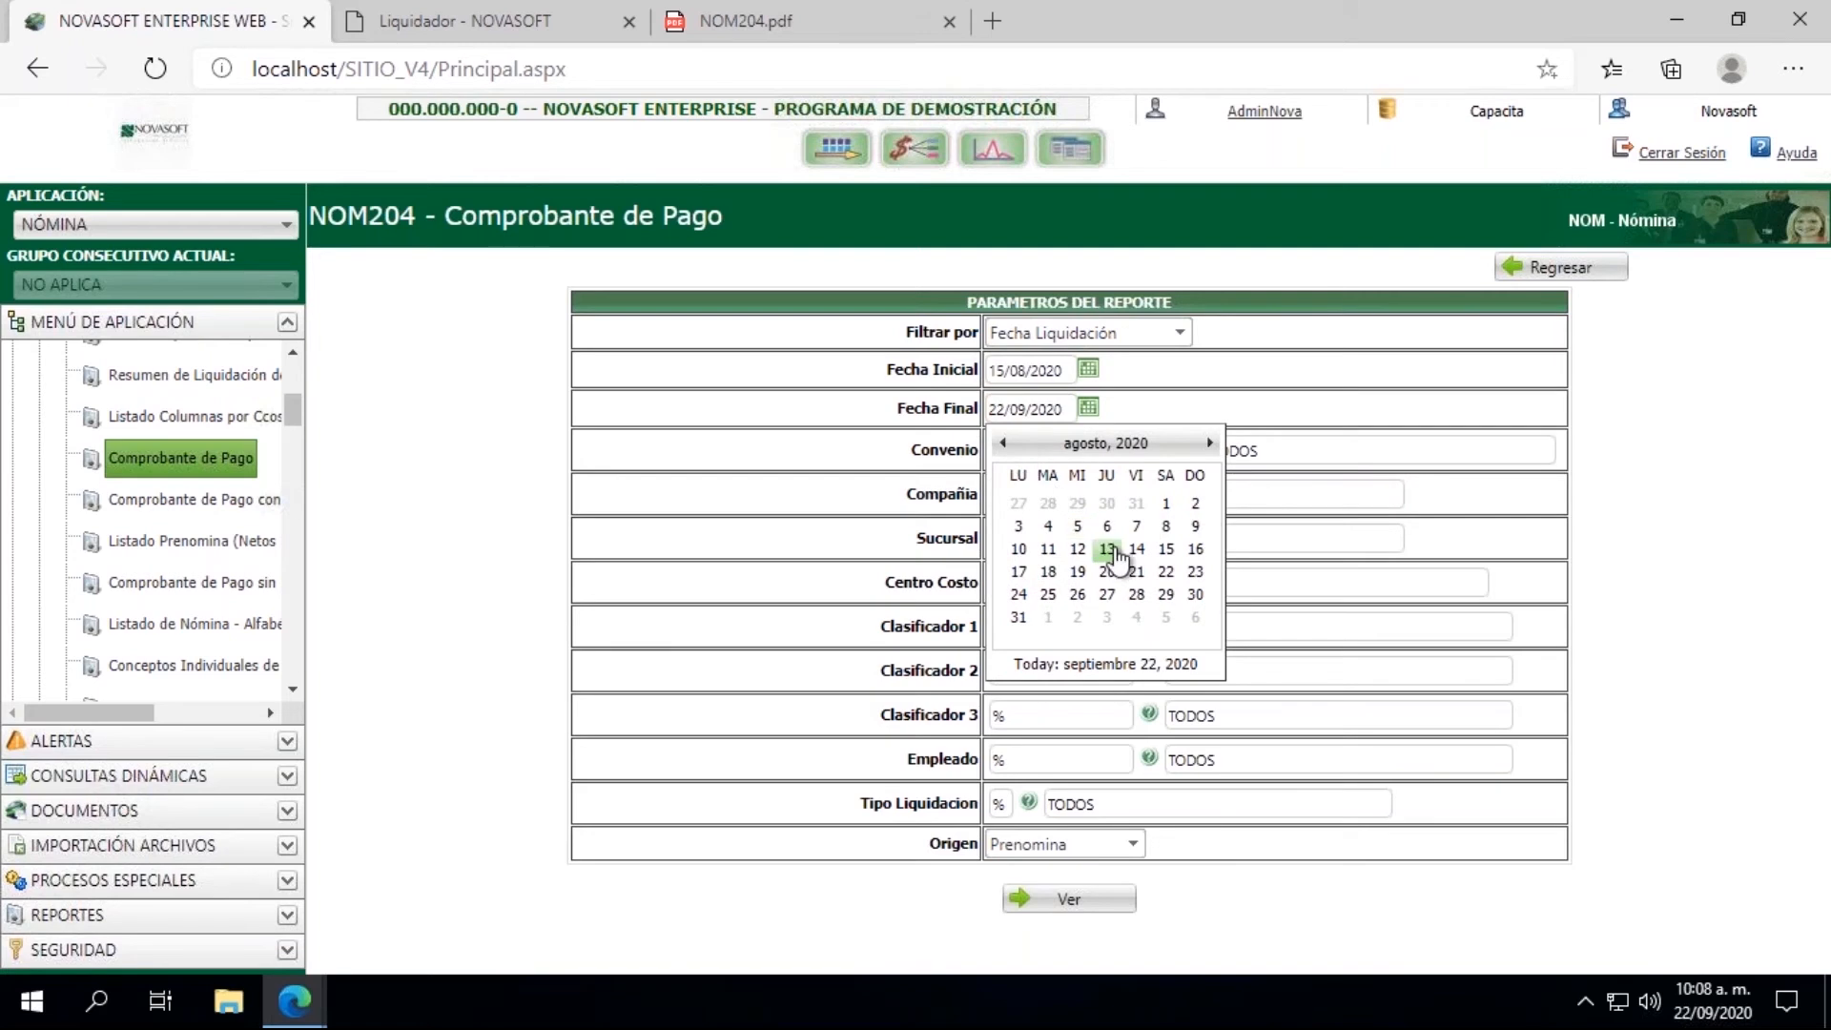
{"action": "left_click", "coordinate": [1165, 550]}
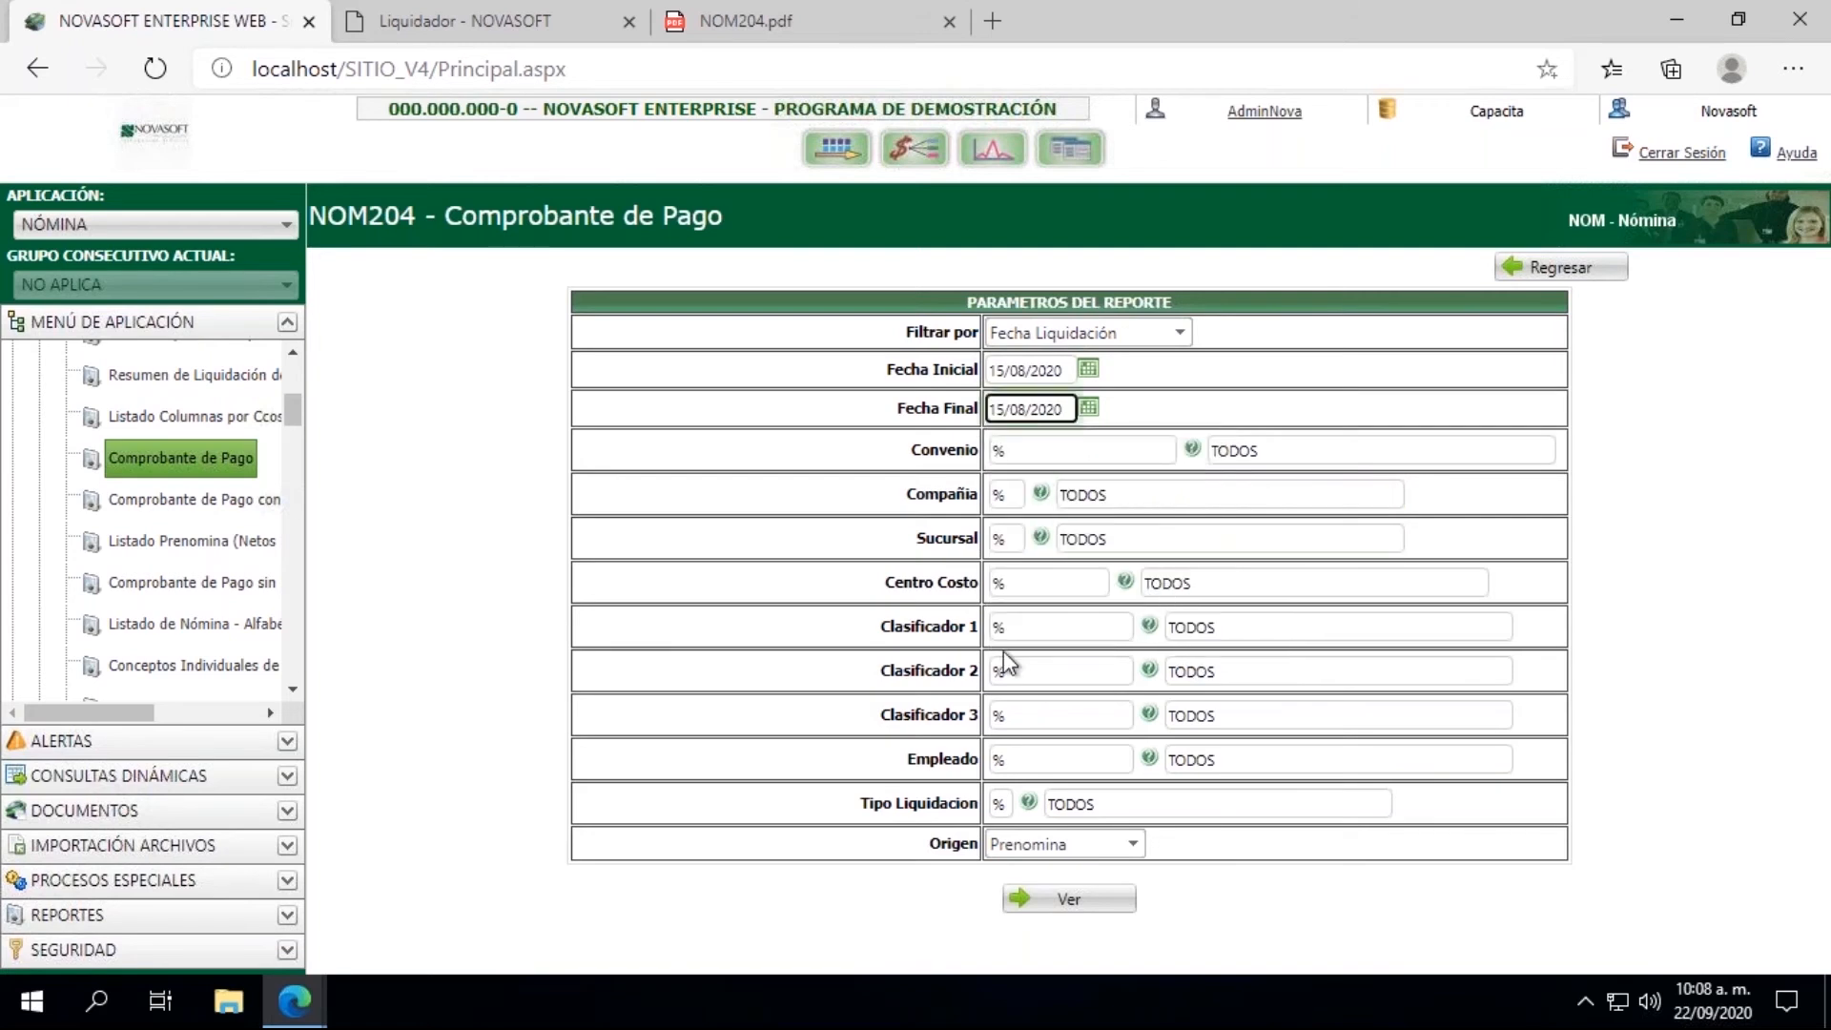
Step: Filter the report by the employee's ID number and Tipo Liquidacion 01, with Origen Prenomina, and generate the Comprobante de Pago
{"action": "left_click", "coordinate": [1013, 760]}
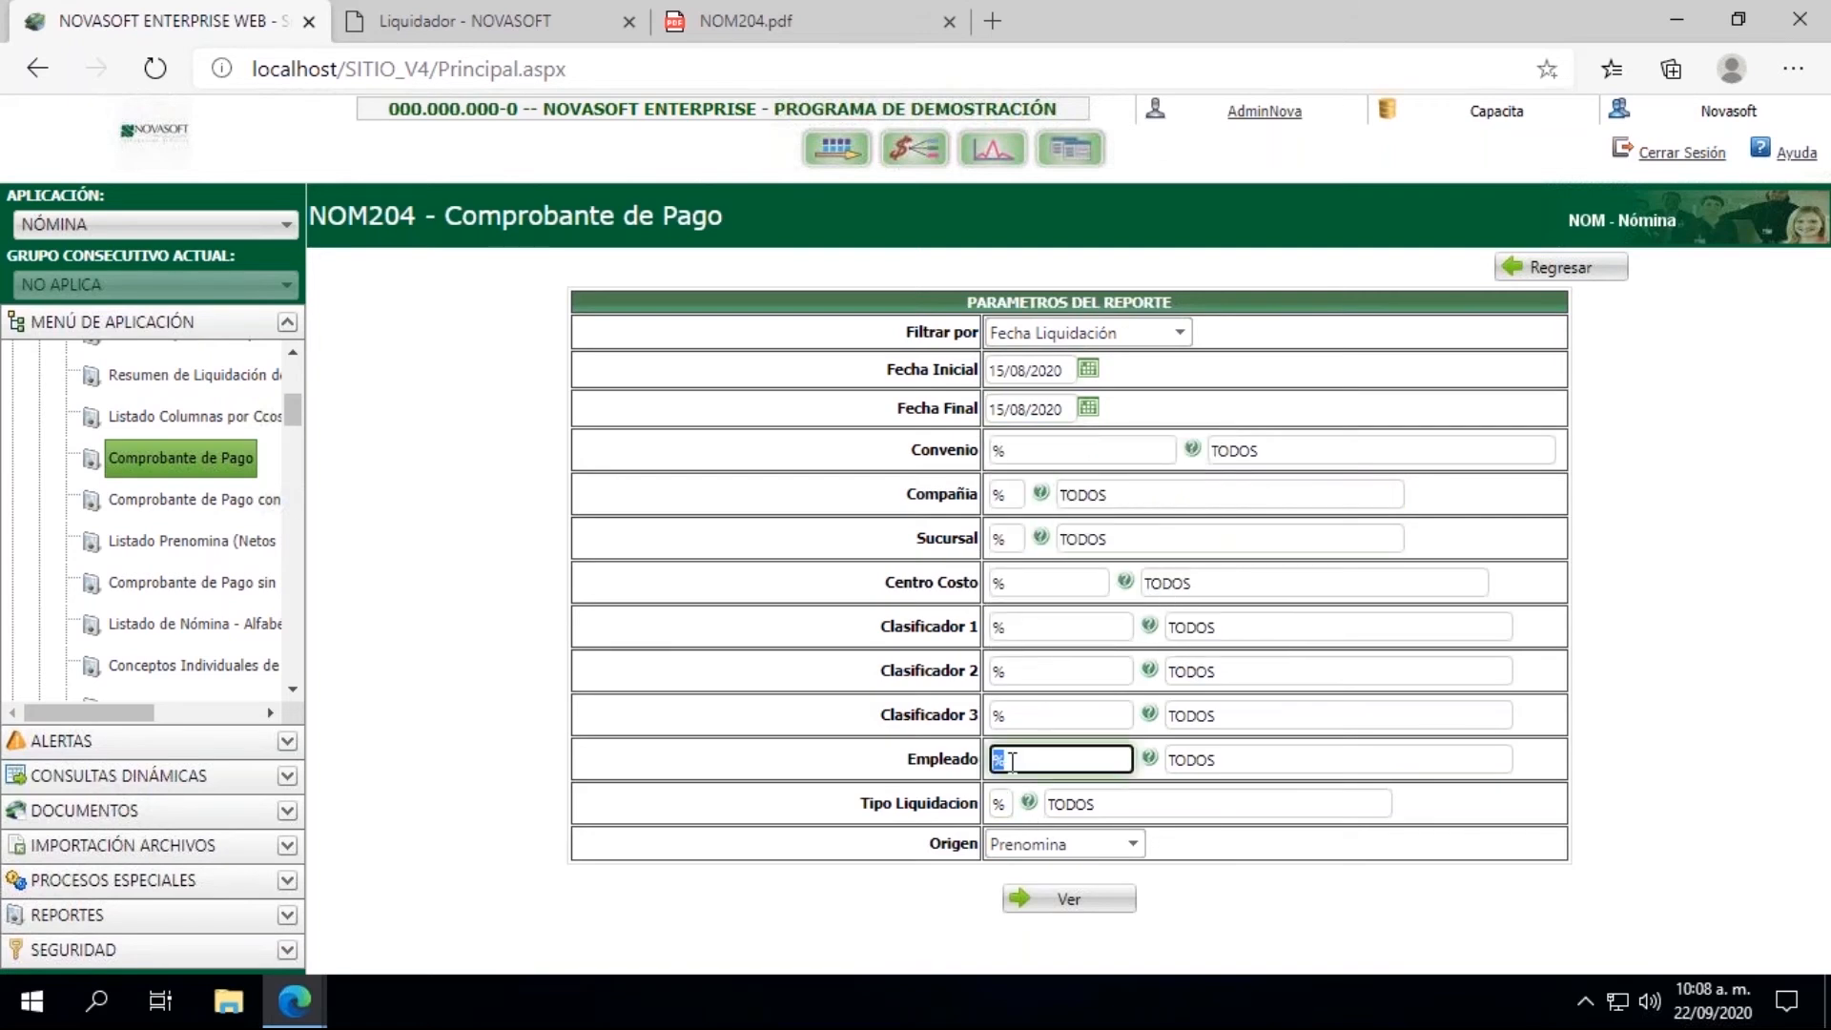
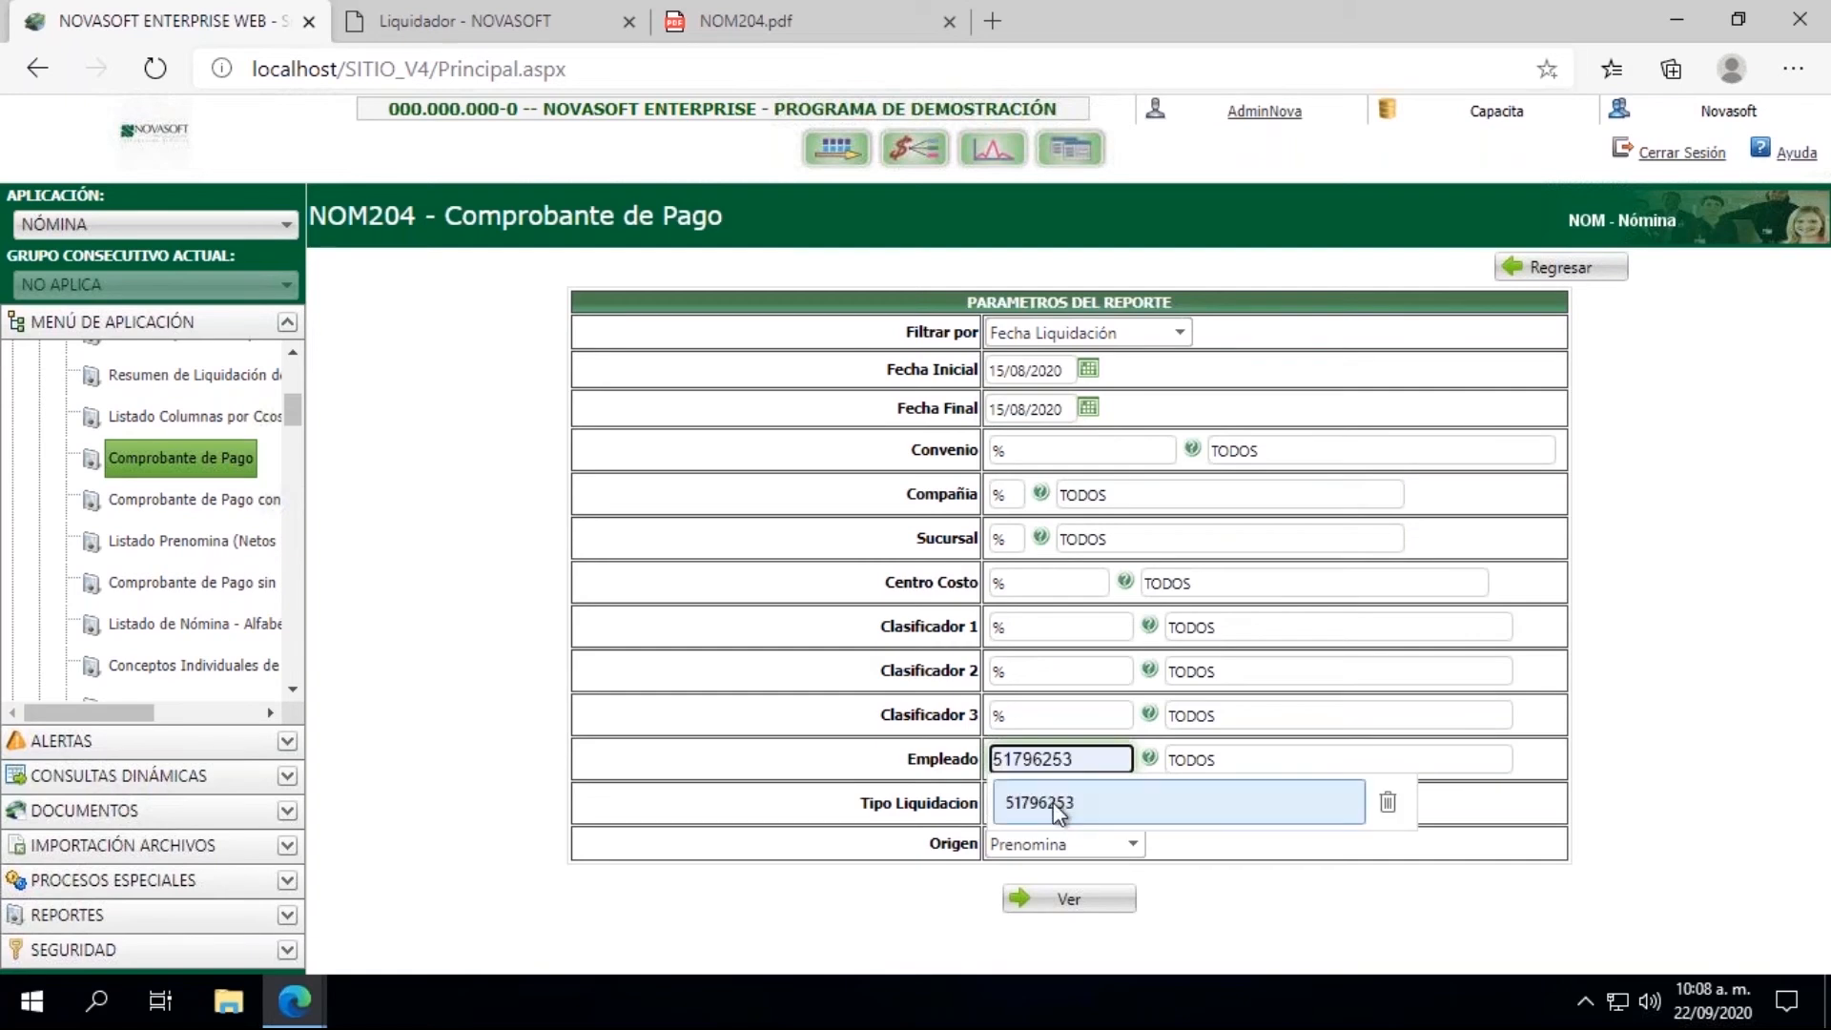
{"action": "left_click", "coordinate": [1049, 803]}
{"action": "left_click", "coordinate": [1000, 804]}
{"action": "type", "text": "01"}
{"action": "left_click", "coordinate": [1038, 838]}
{"action": "left_click", "coordinate": [1038, 838]}
{"action": "left_click", "coordinate": [1038, 837]}
{"action": "left_click", "coordinate": [1055, 901]}
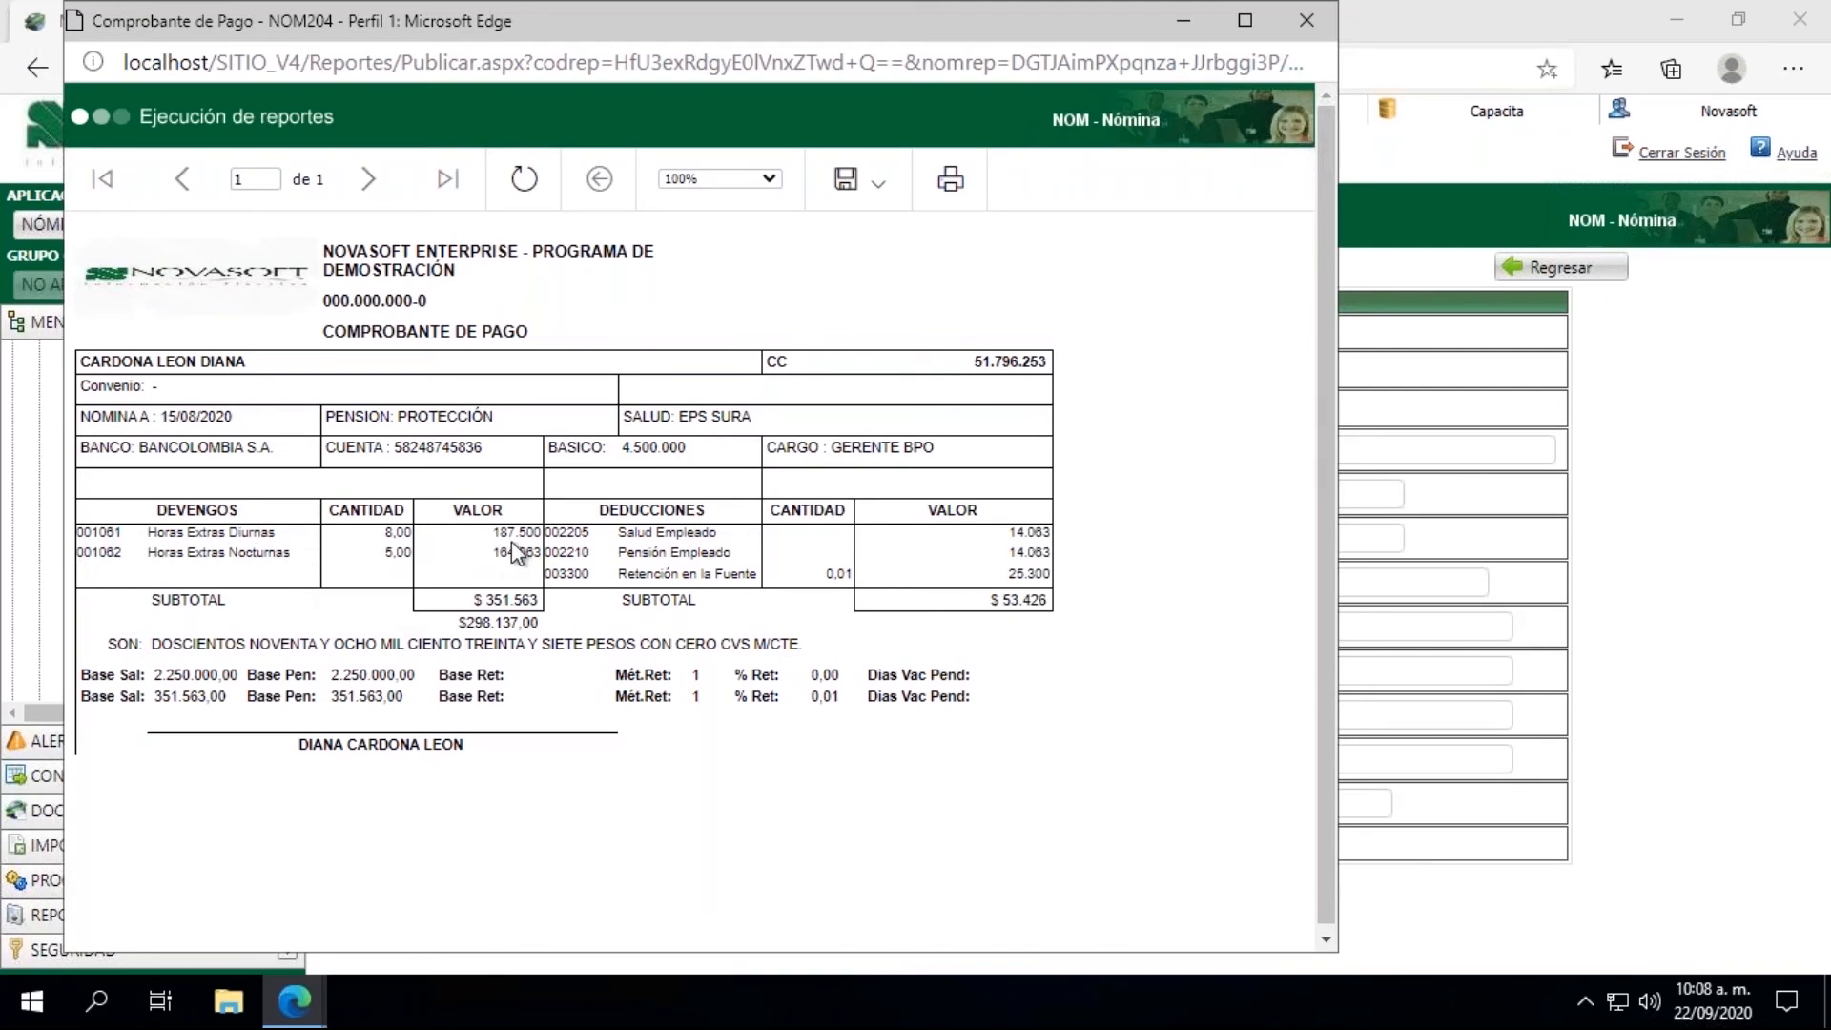
Step: Examine the overtime values, the health and pension deductions and the Base Sal amount in the Comprobante de Pago, and close the report
{"action": "left_click_drag", "start_coordinate": [515, 533], "coordinate": [541, 538]}
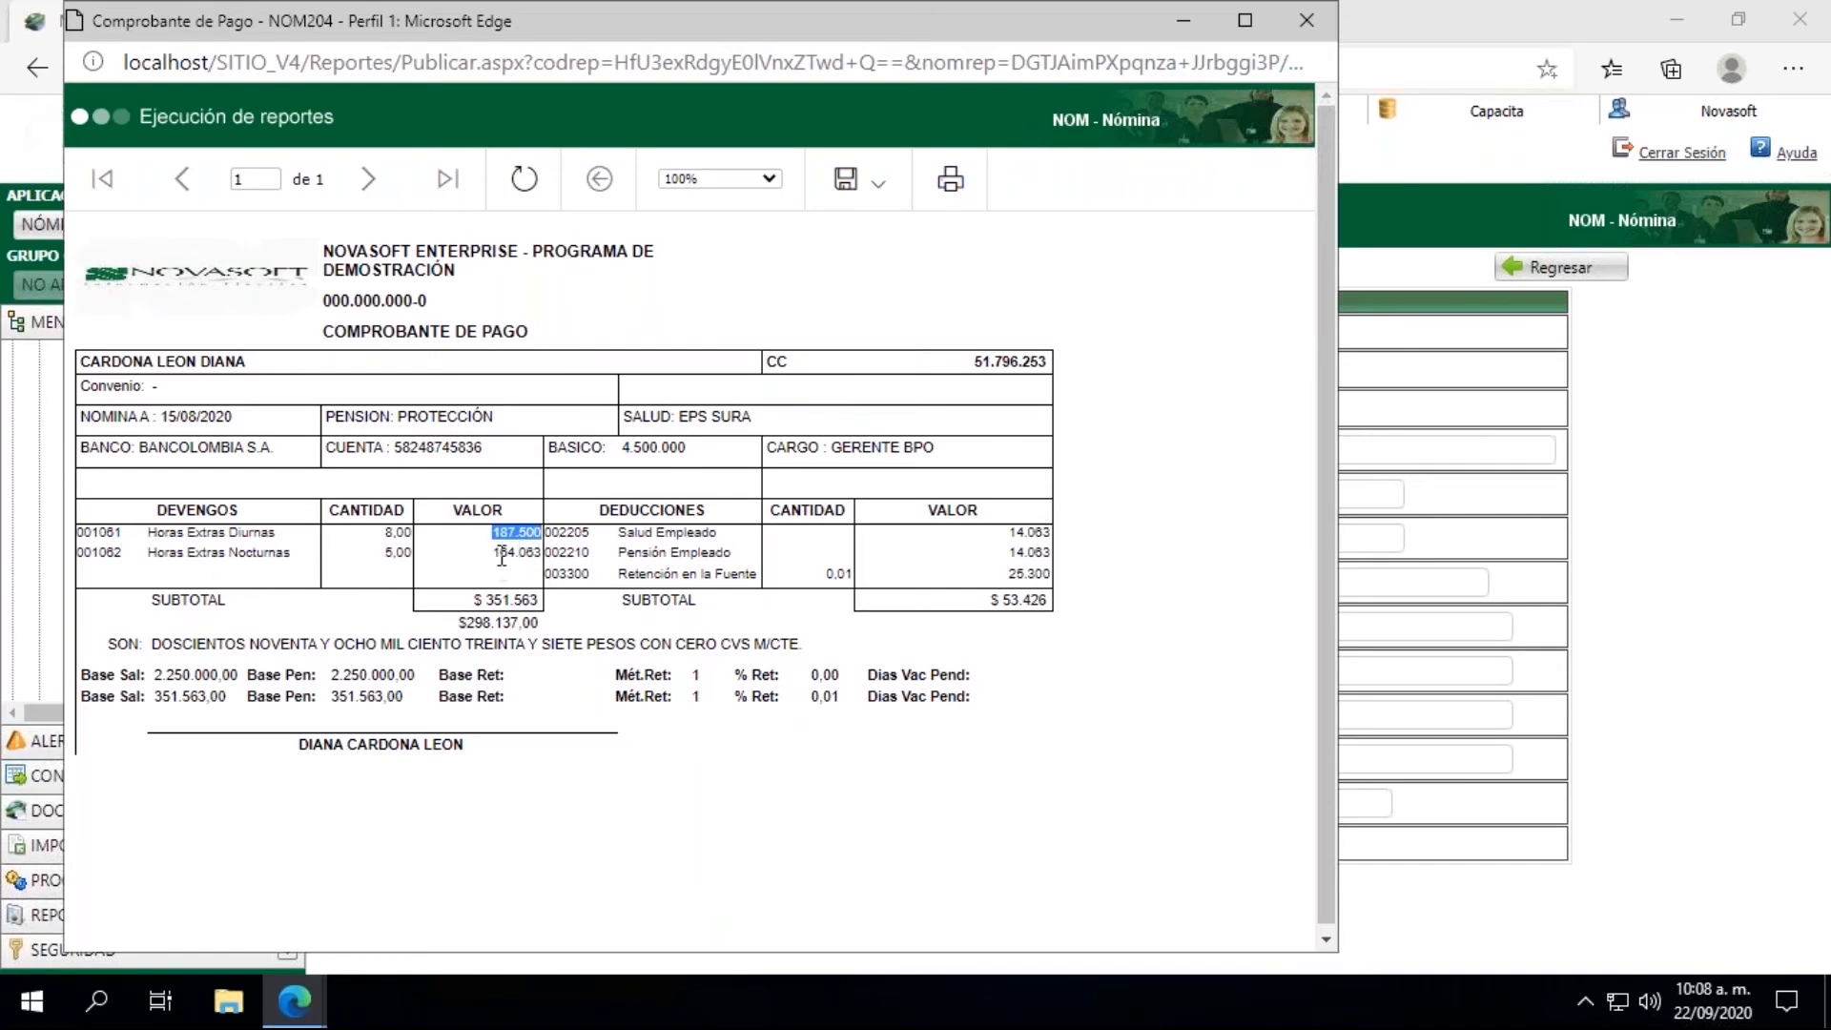
{"action": "left_click_drag", "start_coordinate": [492, 553], "coordinate": [544, 553]}
{"action": "left_click_drag", "start_coordinate": [497, 532], "coordinate": [536, 532]}
{"action": "left_click_drag", "start_coordinate": [1014, 532], "coordinate": [1053, 553]}
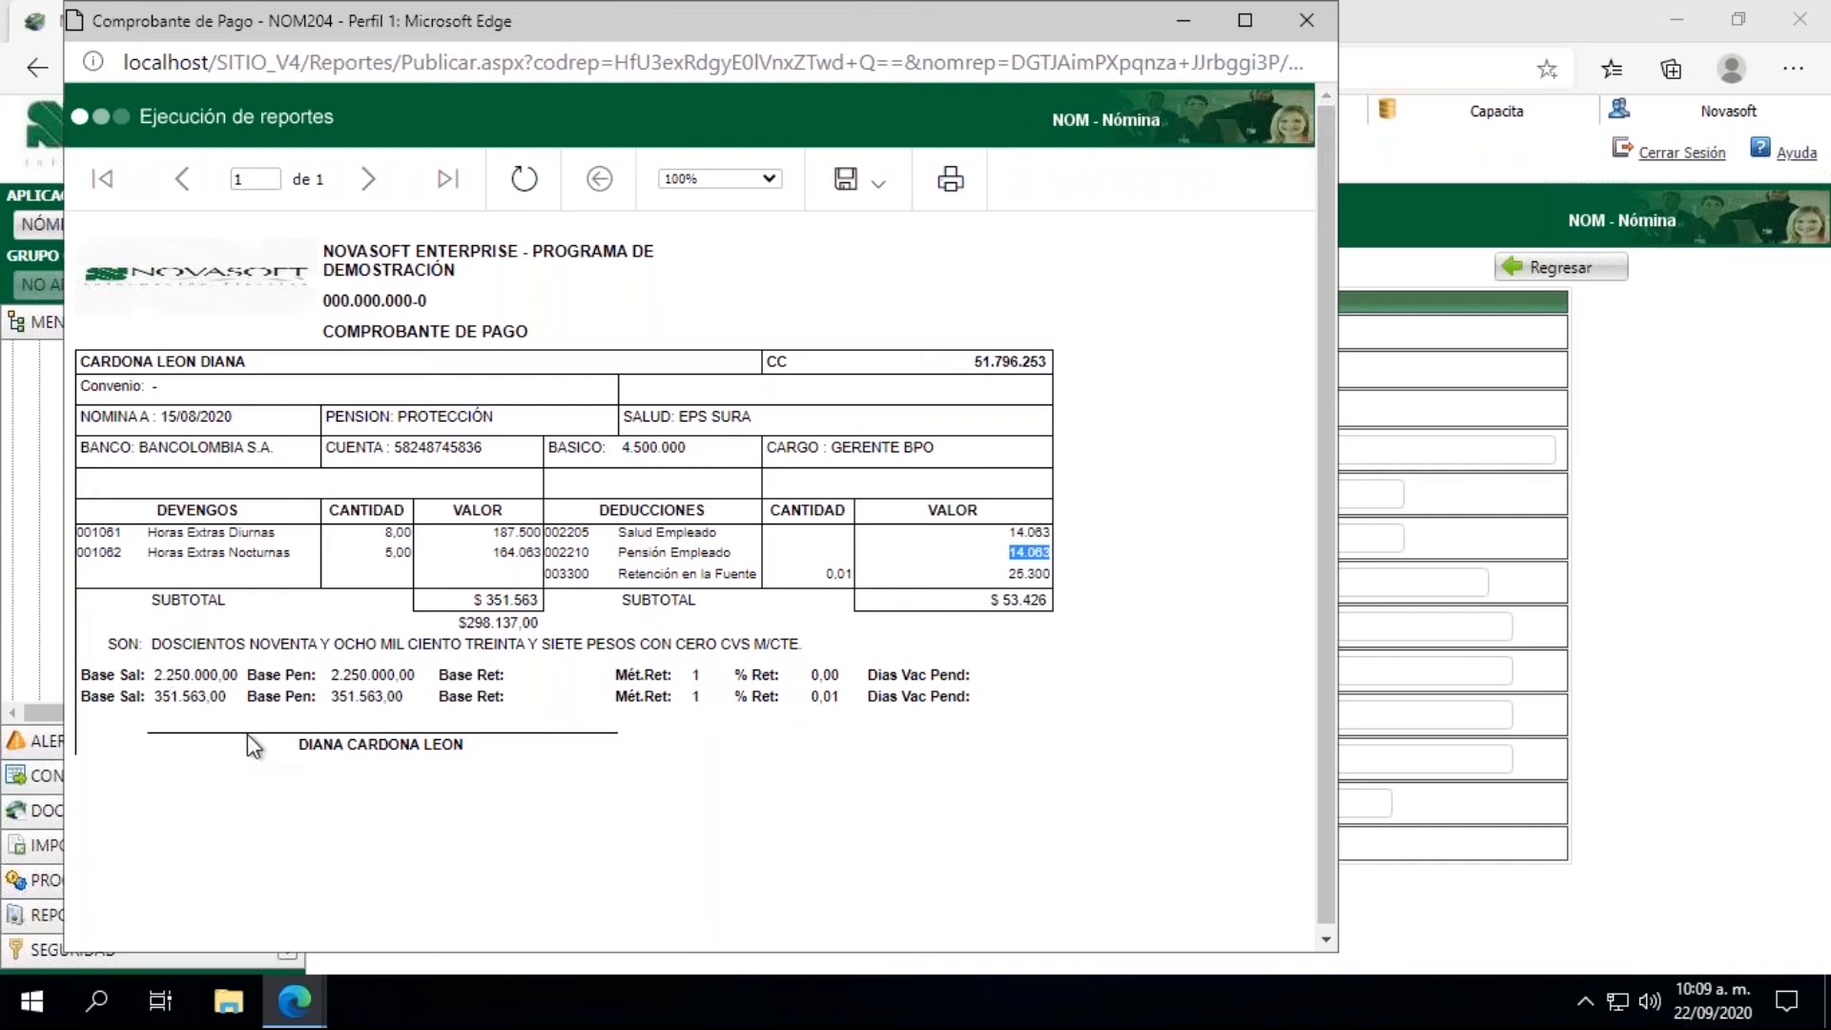
{"action": "left_click_drag", "start_coordinate": [154, 696], "coordinate": [218, 699]}
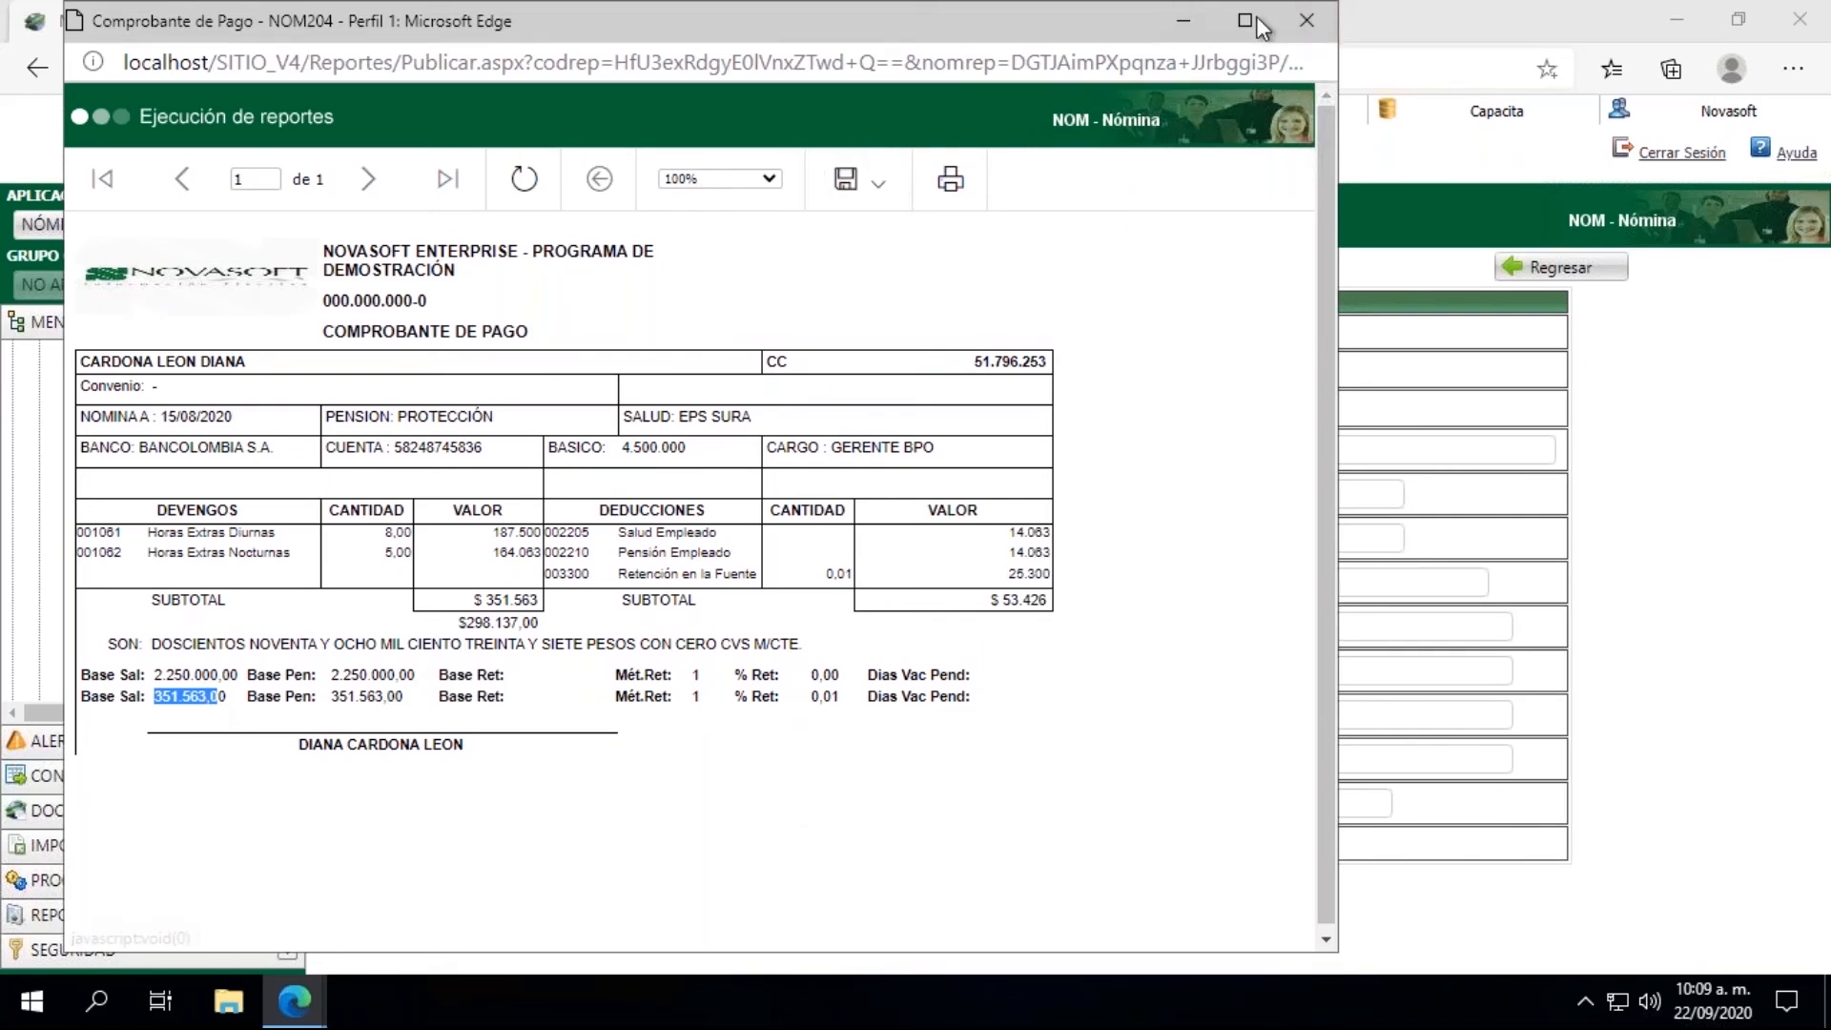
{"action": "left_click", "coordinate": [1307, 20]}
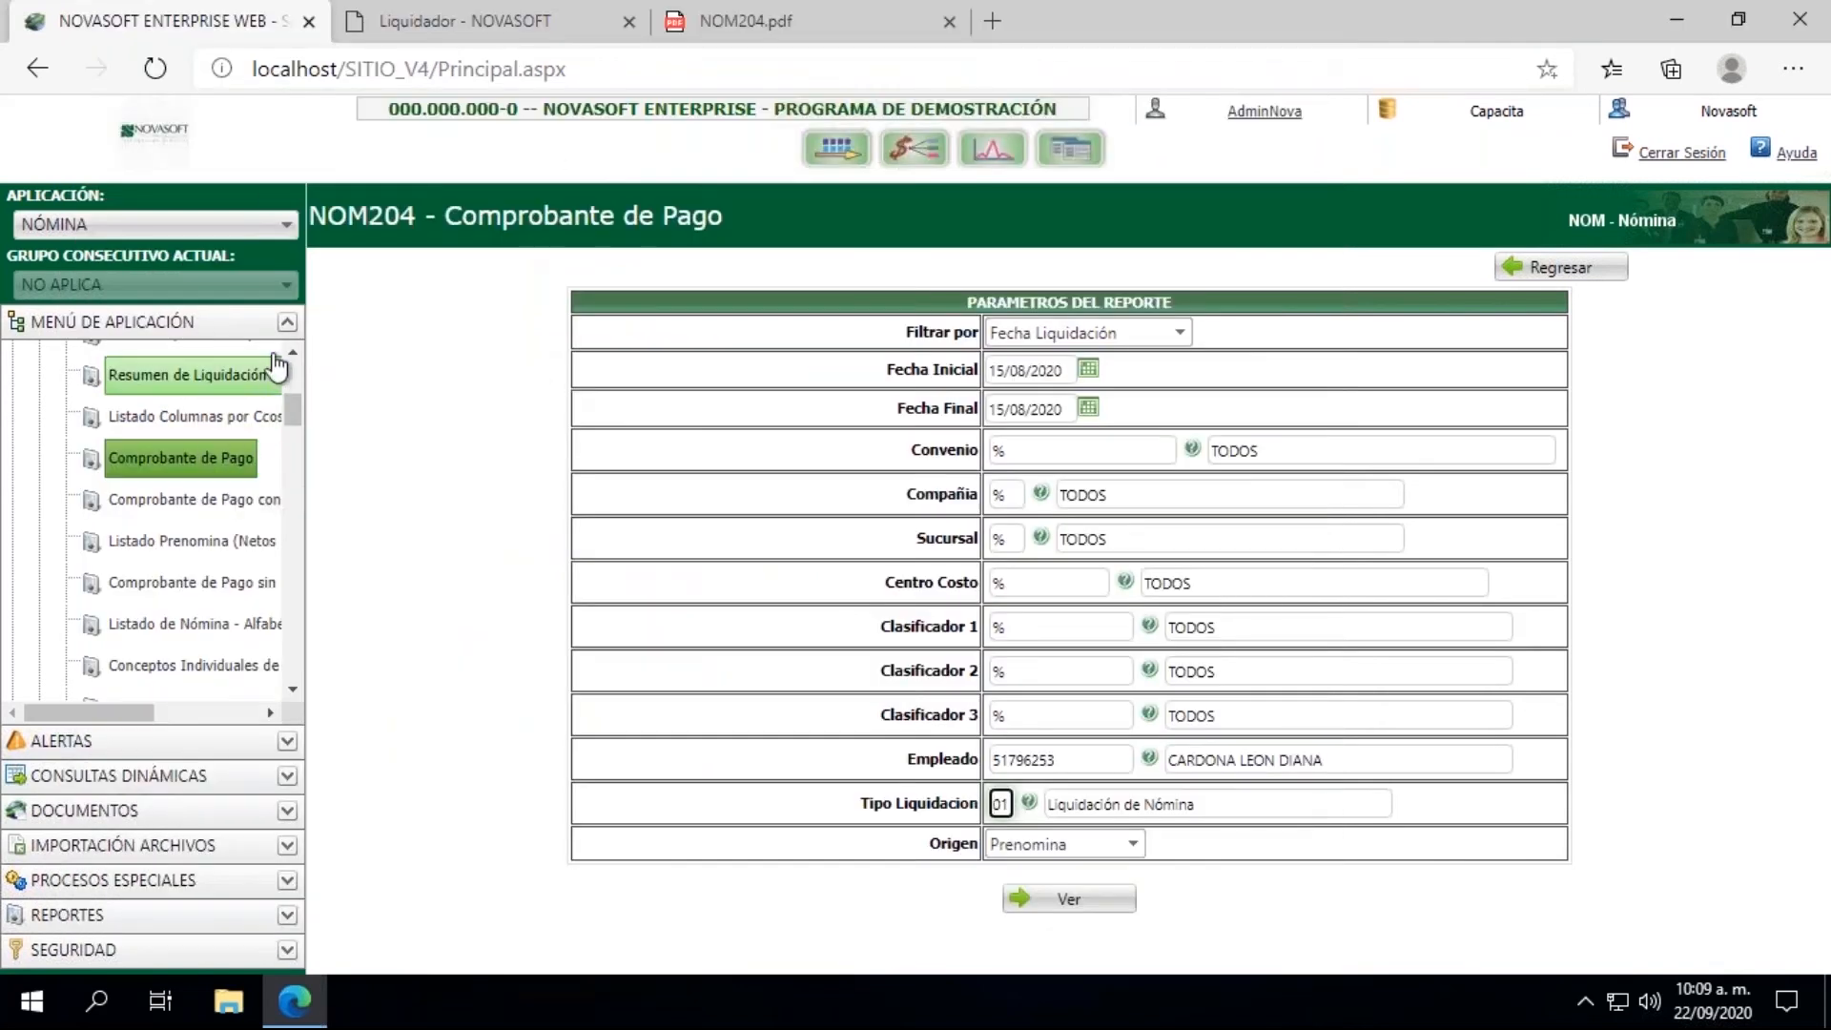
Step: Open the Cierre process from the LIQUIDACION group
{"action": "left_click", "coordinate": [290, 353]}
{"action": "left_click", "coordinate": [39, 561]}
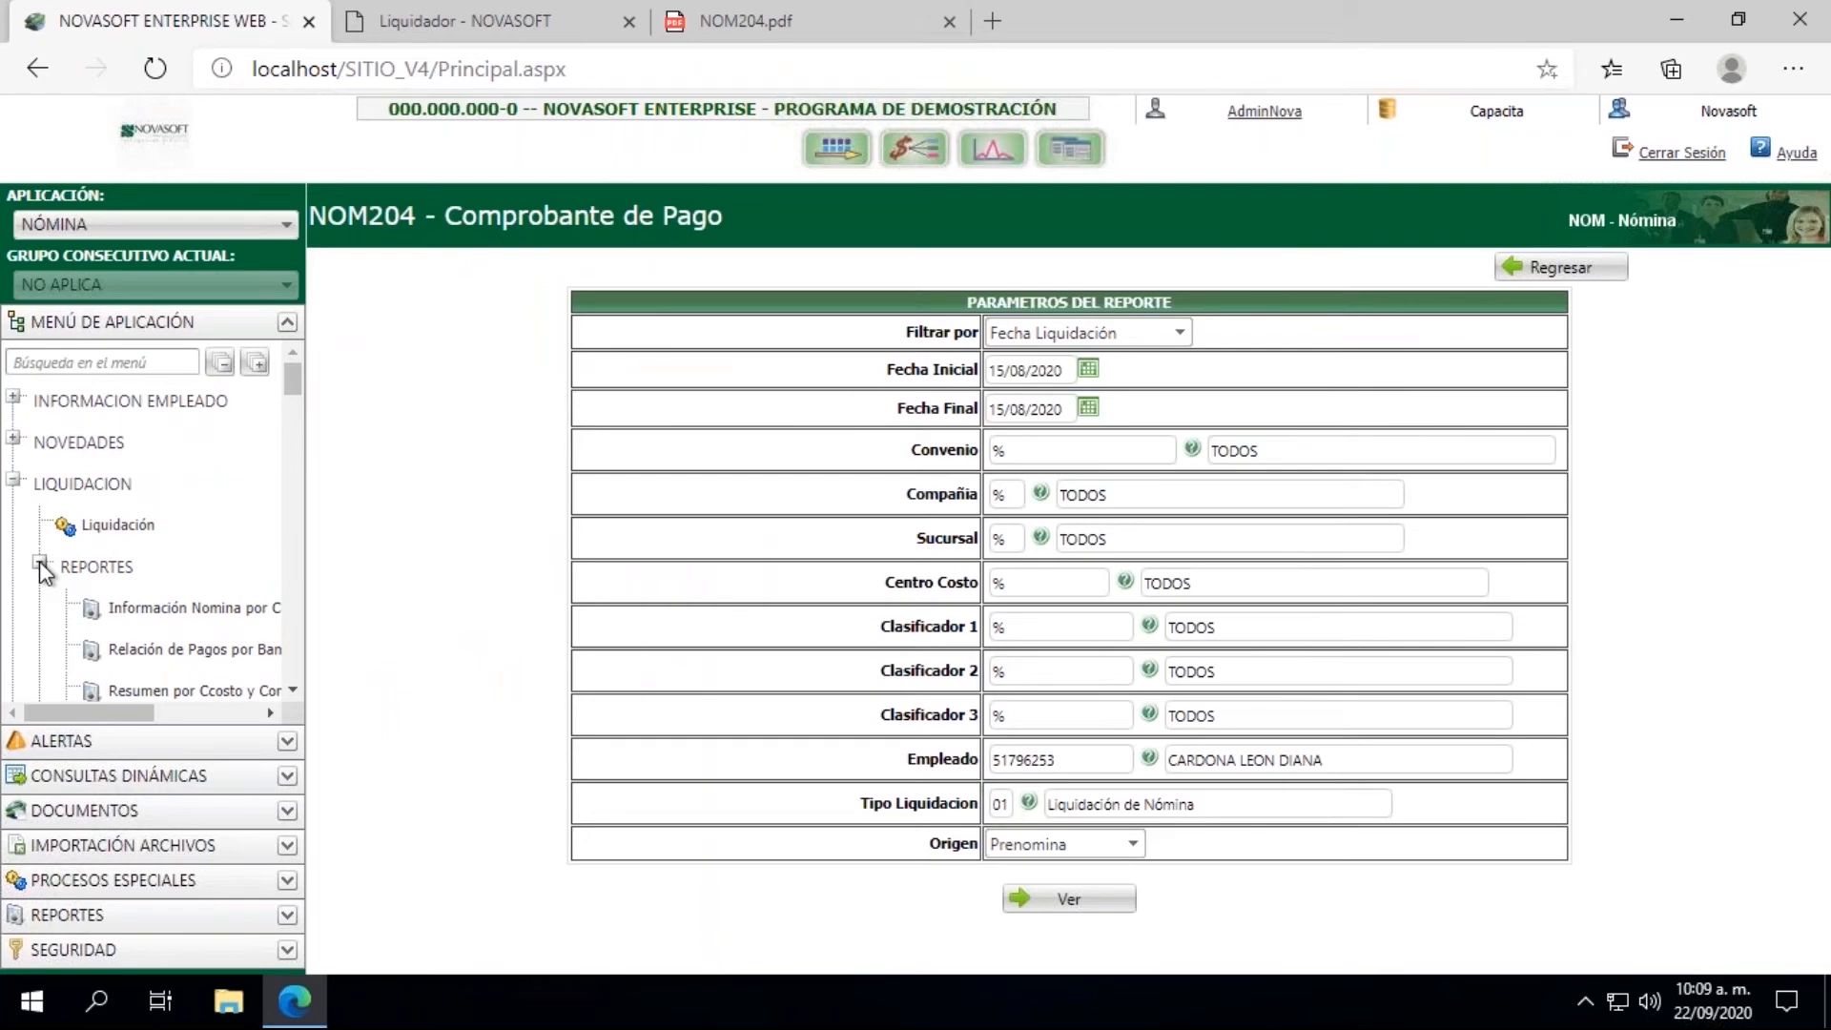
{"action": "left_click", "coordinate": [14, 483]}
{"action": "left_click", "coordinate": [15, 482]}
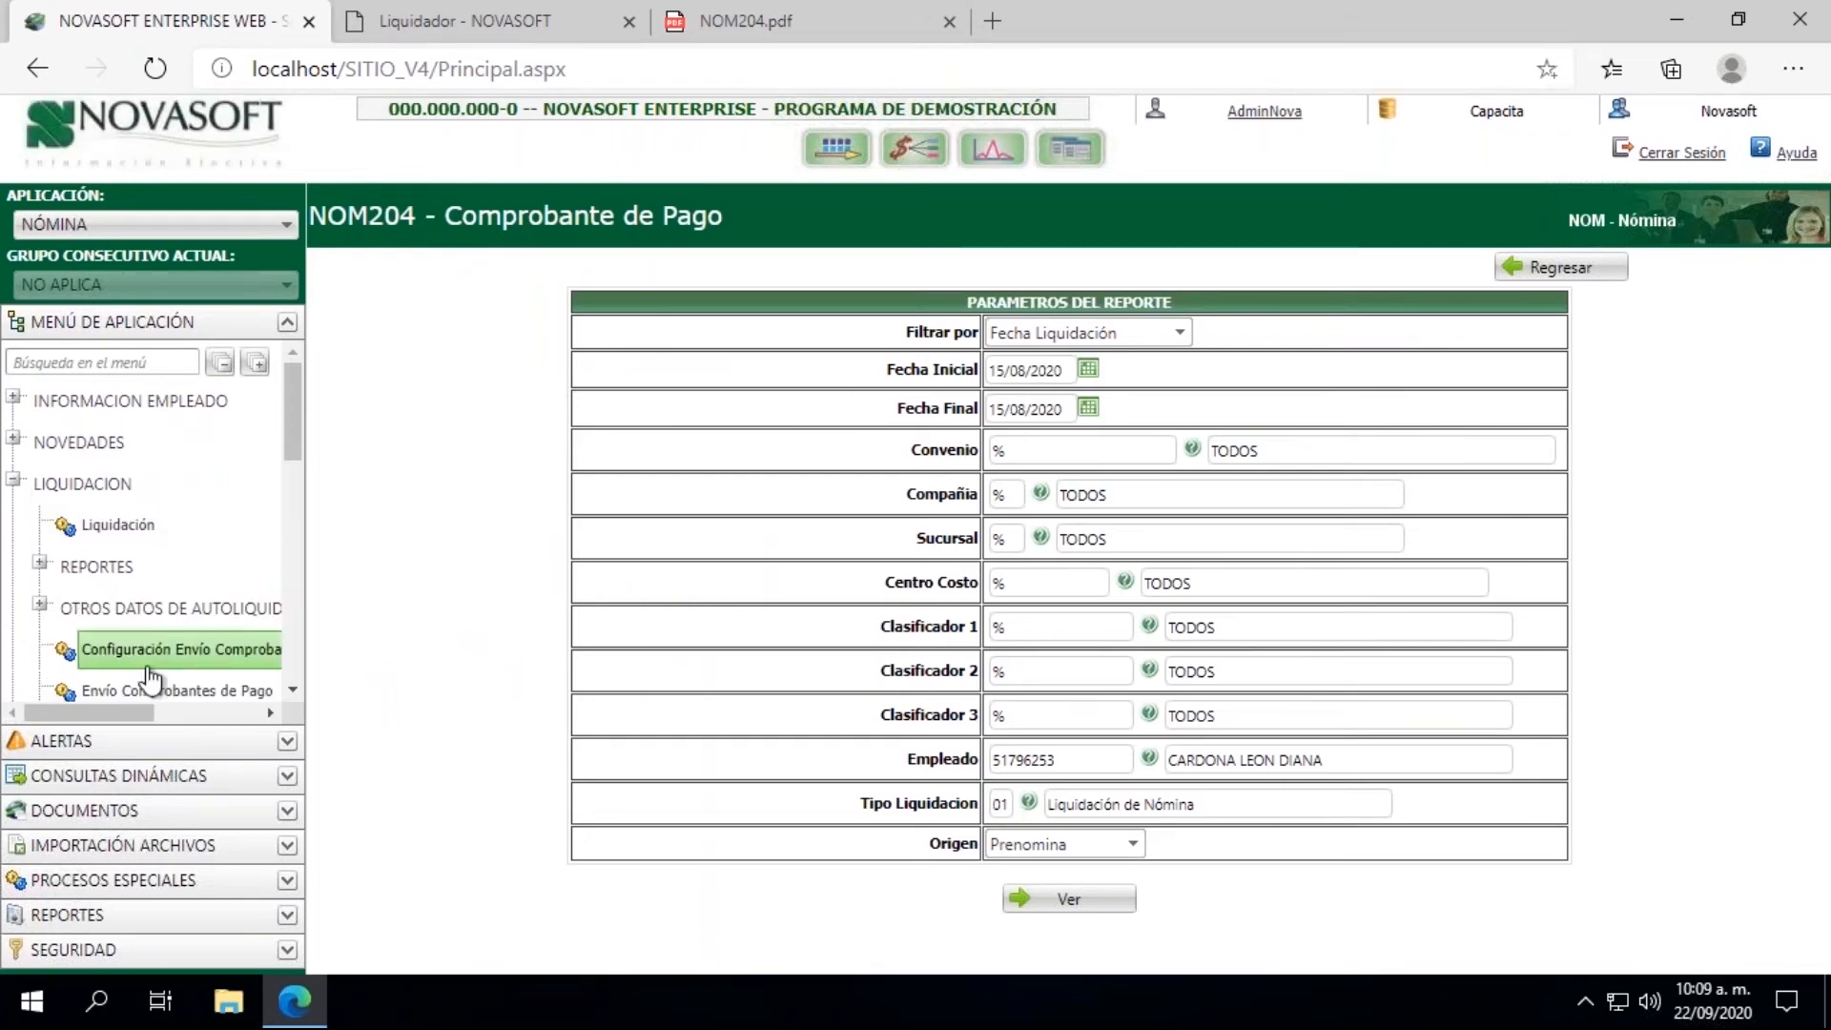
{"action": "left_click", "coordinate": [293, 696]}
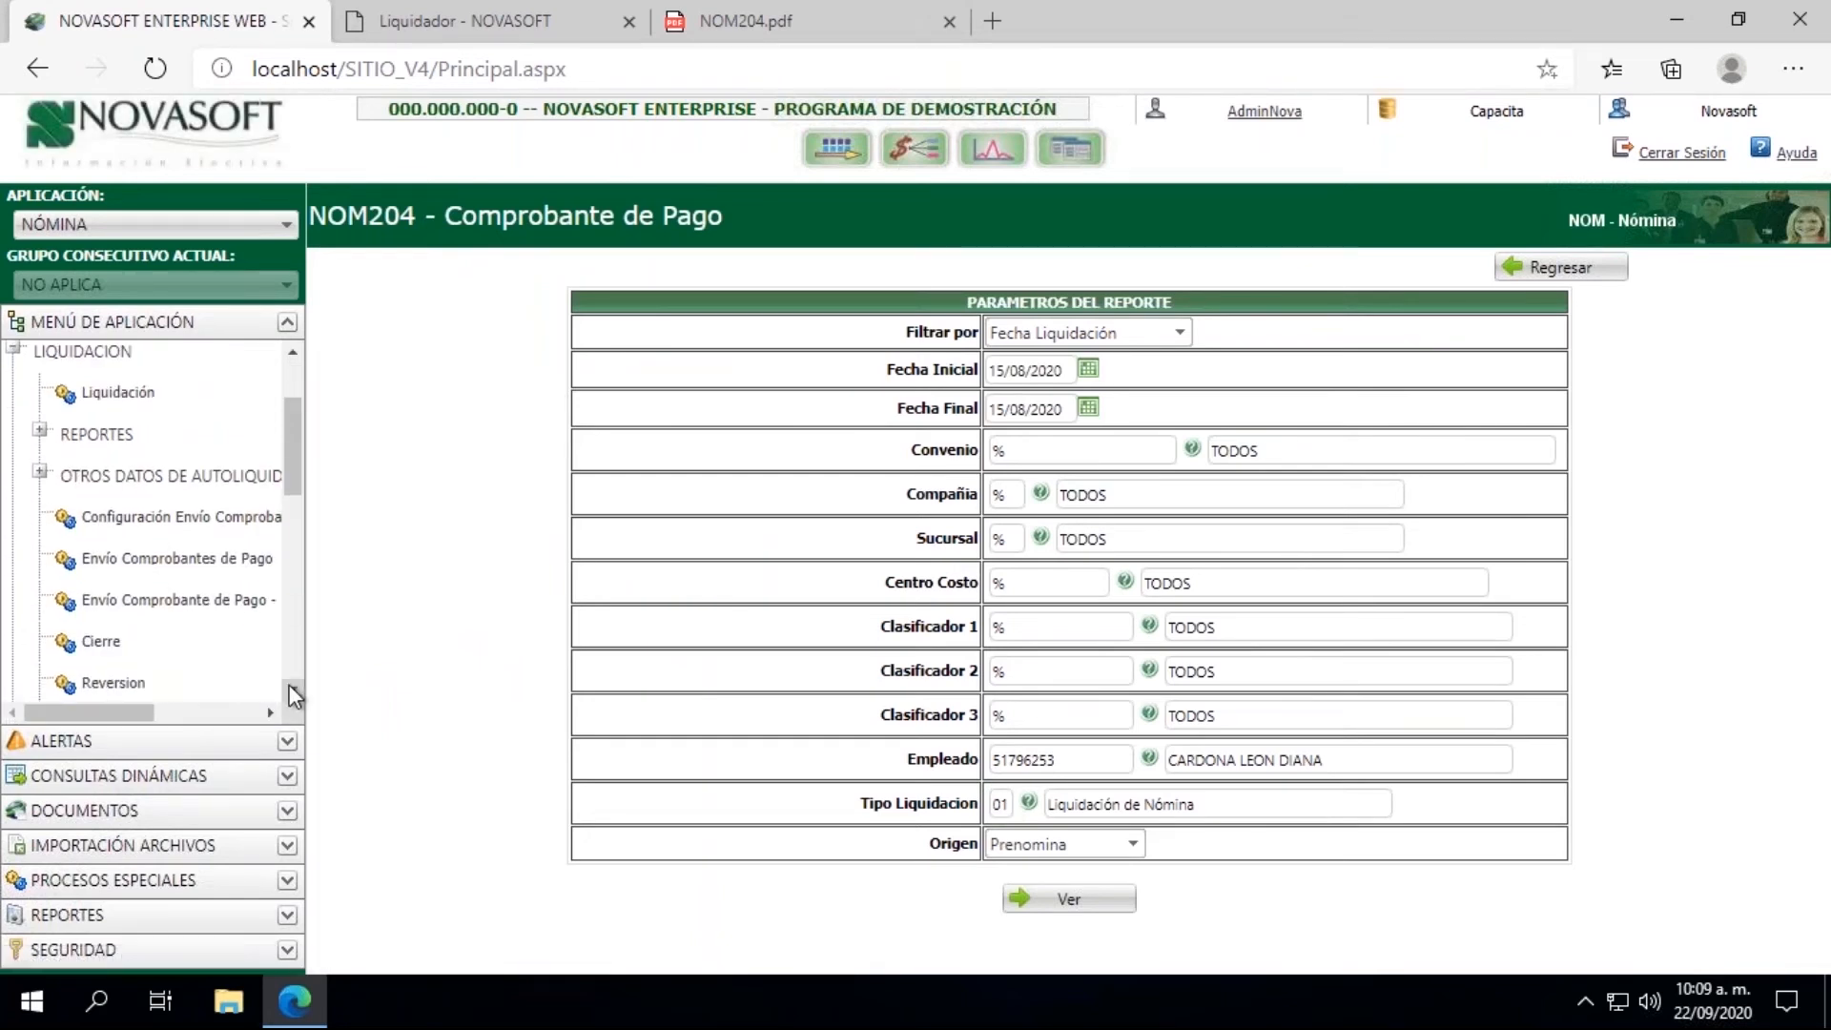
{"action": "left_click", "coordinate": [103, 641]}
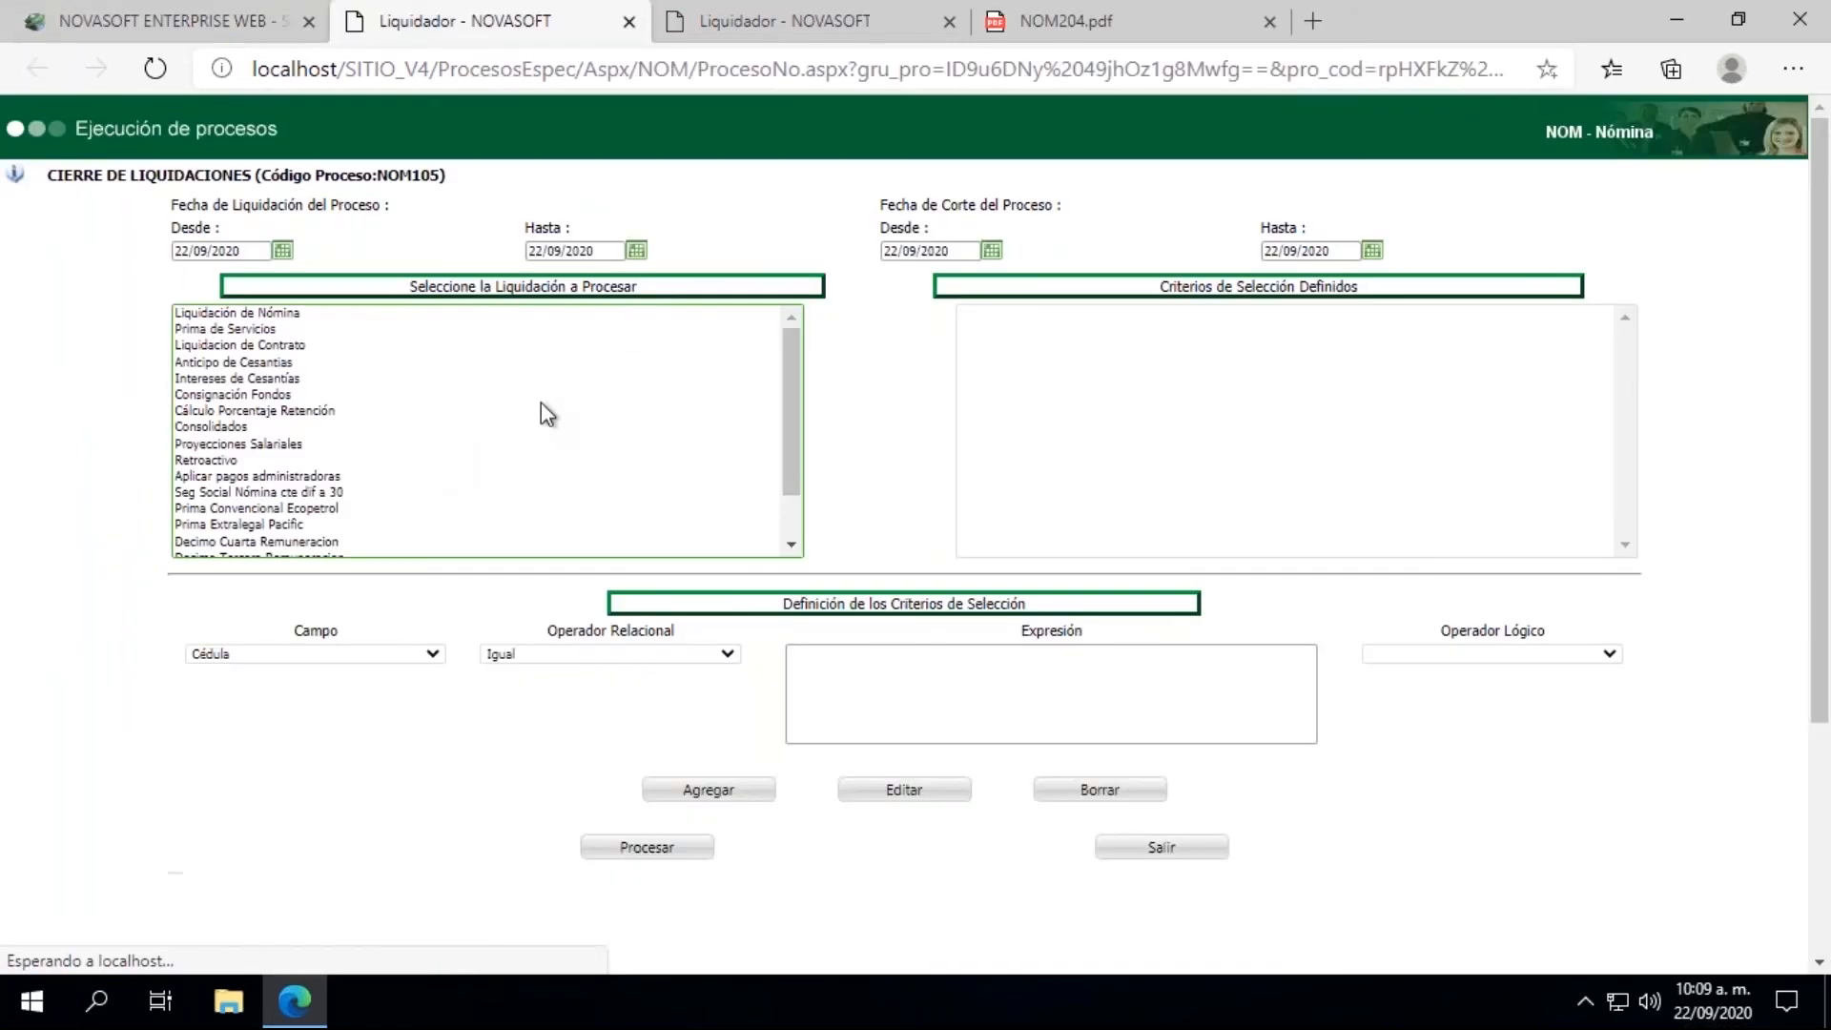
Step: Set the Fecha de Liquidación range of the closing process to 15/08/2020 for both Desde and Hasta
{"action": "left_click", "coordinate": [282, 251]}
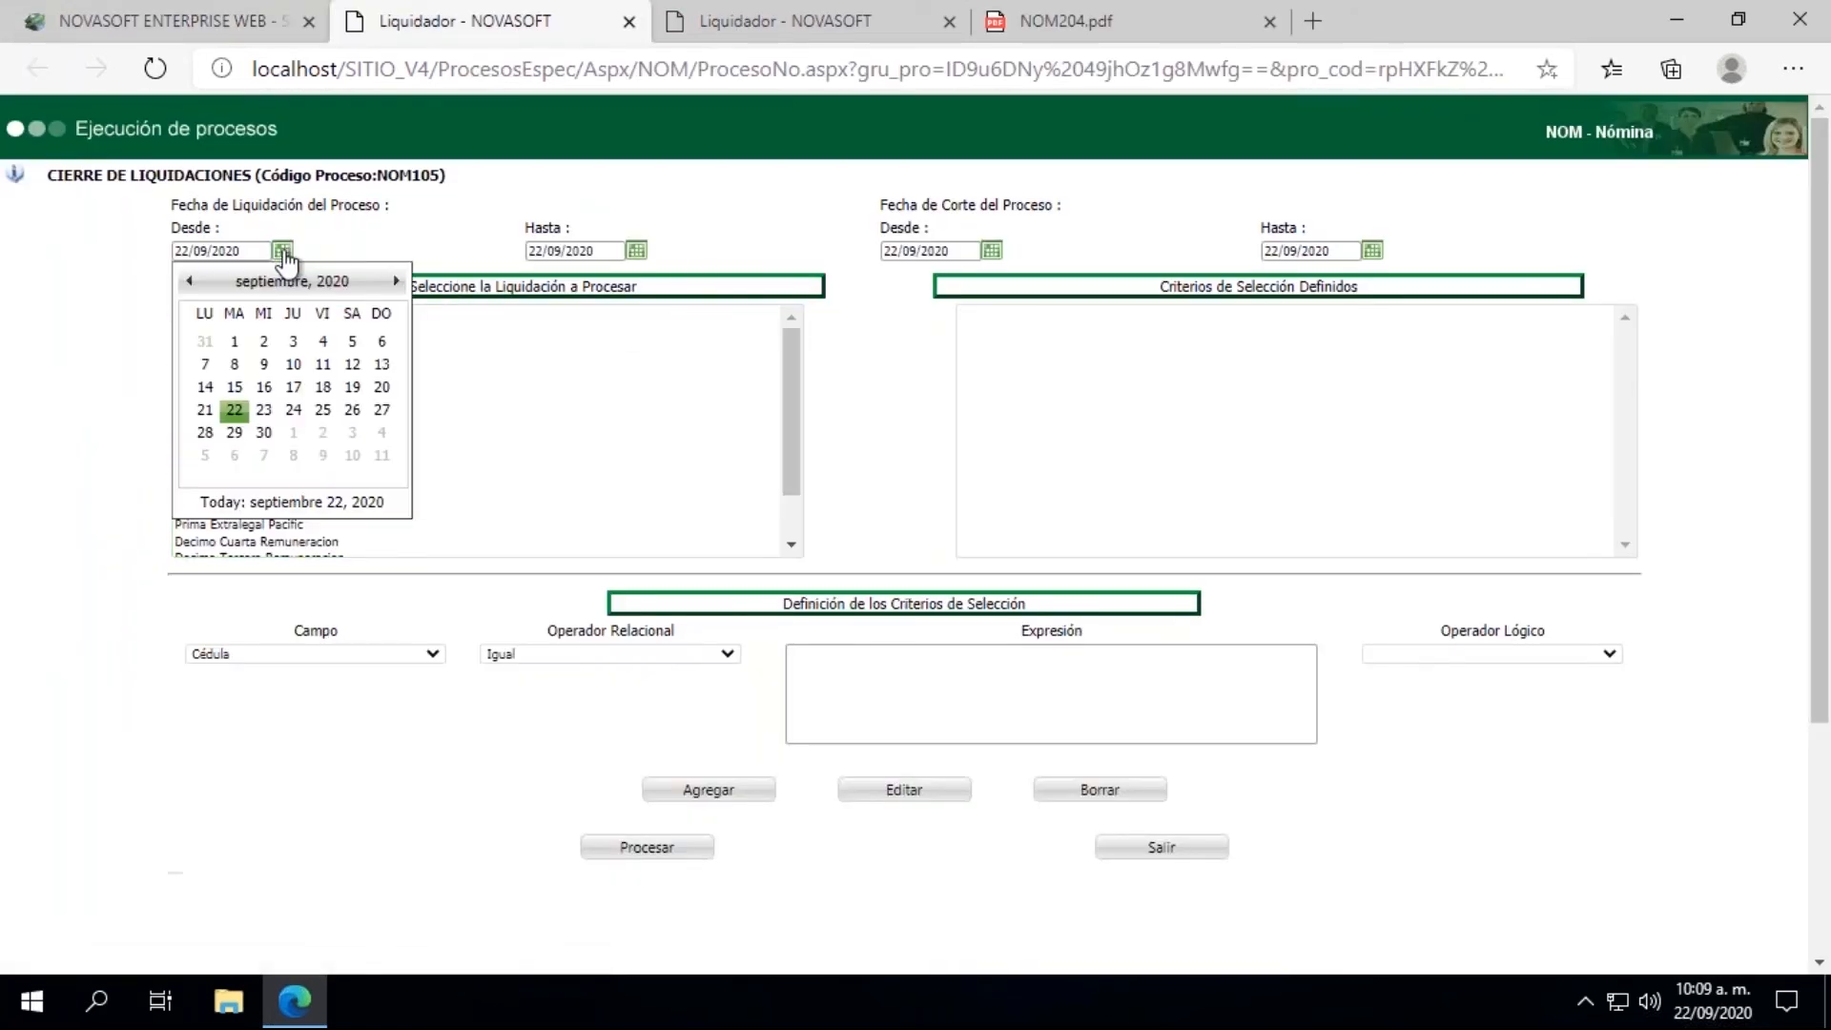
{"action": "left_click", "coordinate": [190, 282]}
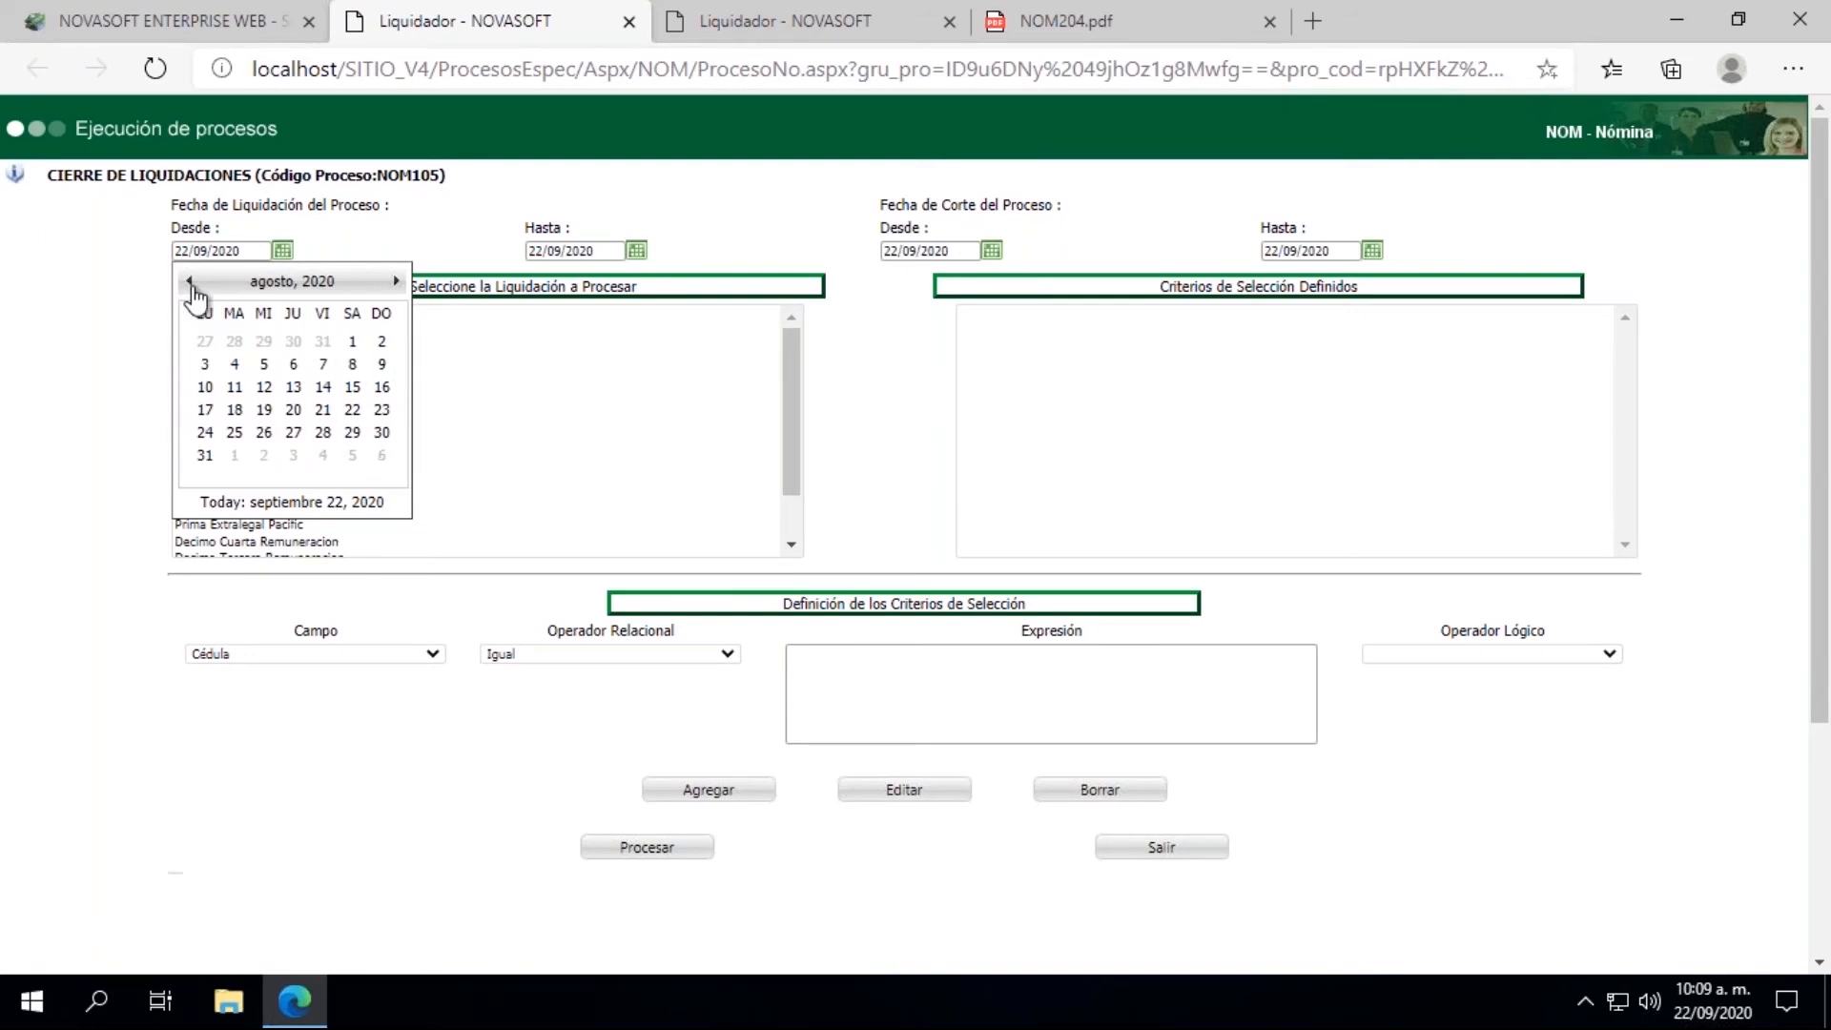
{"action": "left_click", "coordinate": [352, 387]}
{"action": "left_click", "coordinate": [636, 250]}
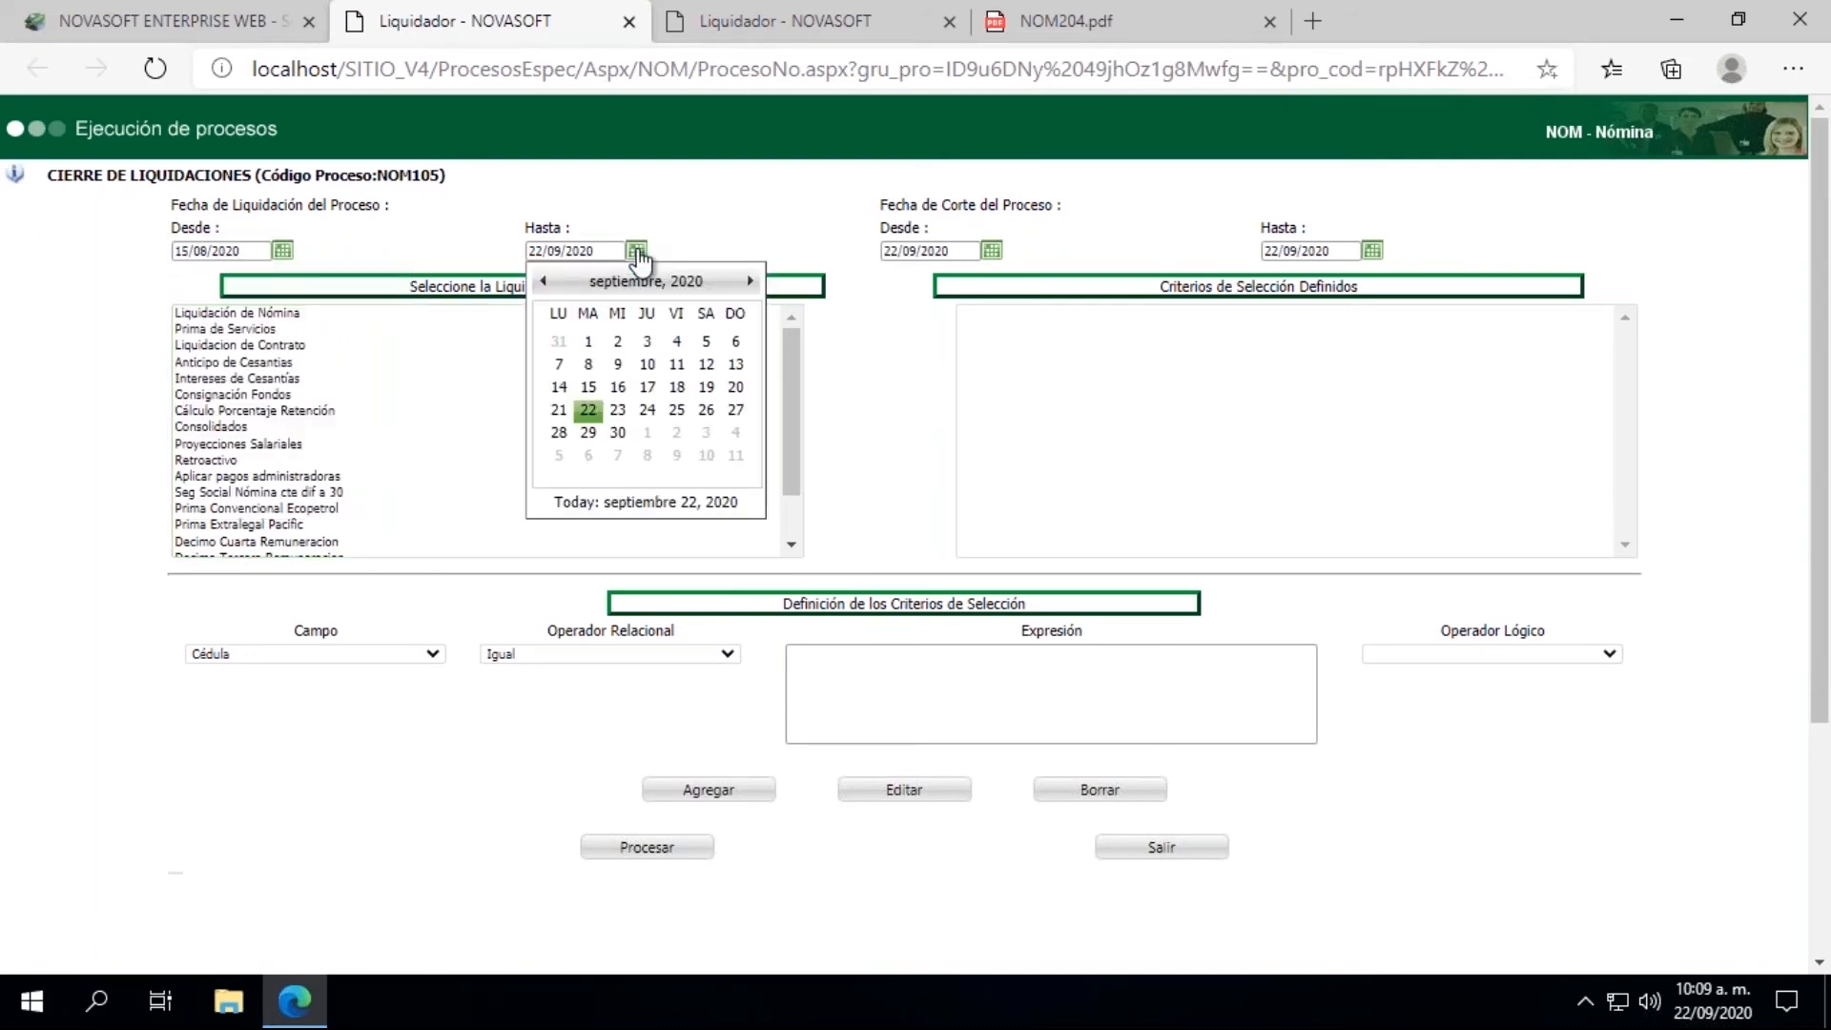
{"action": "left_click", "coordinate": [543, 281]}
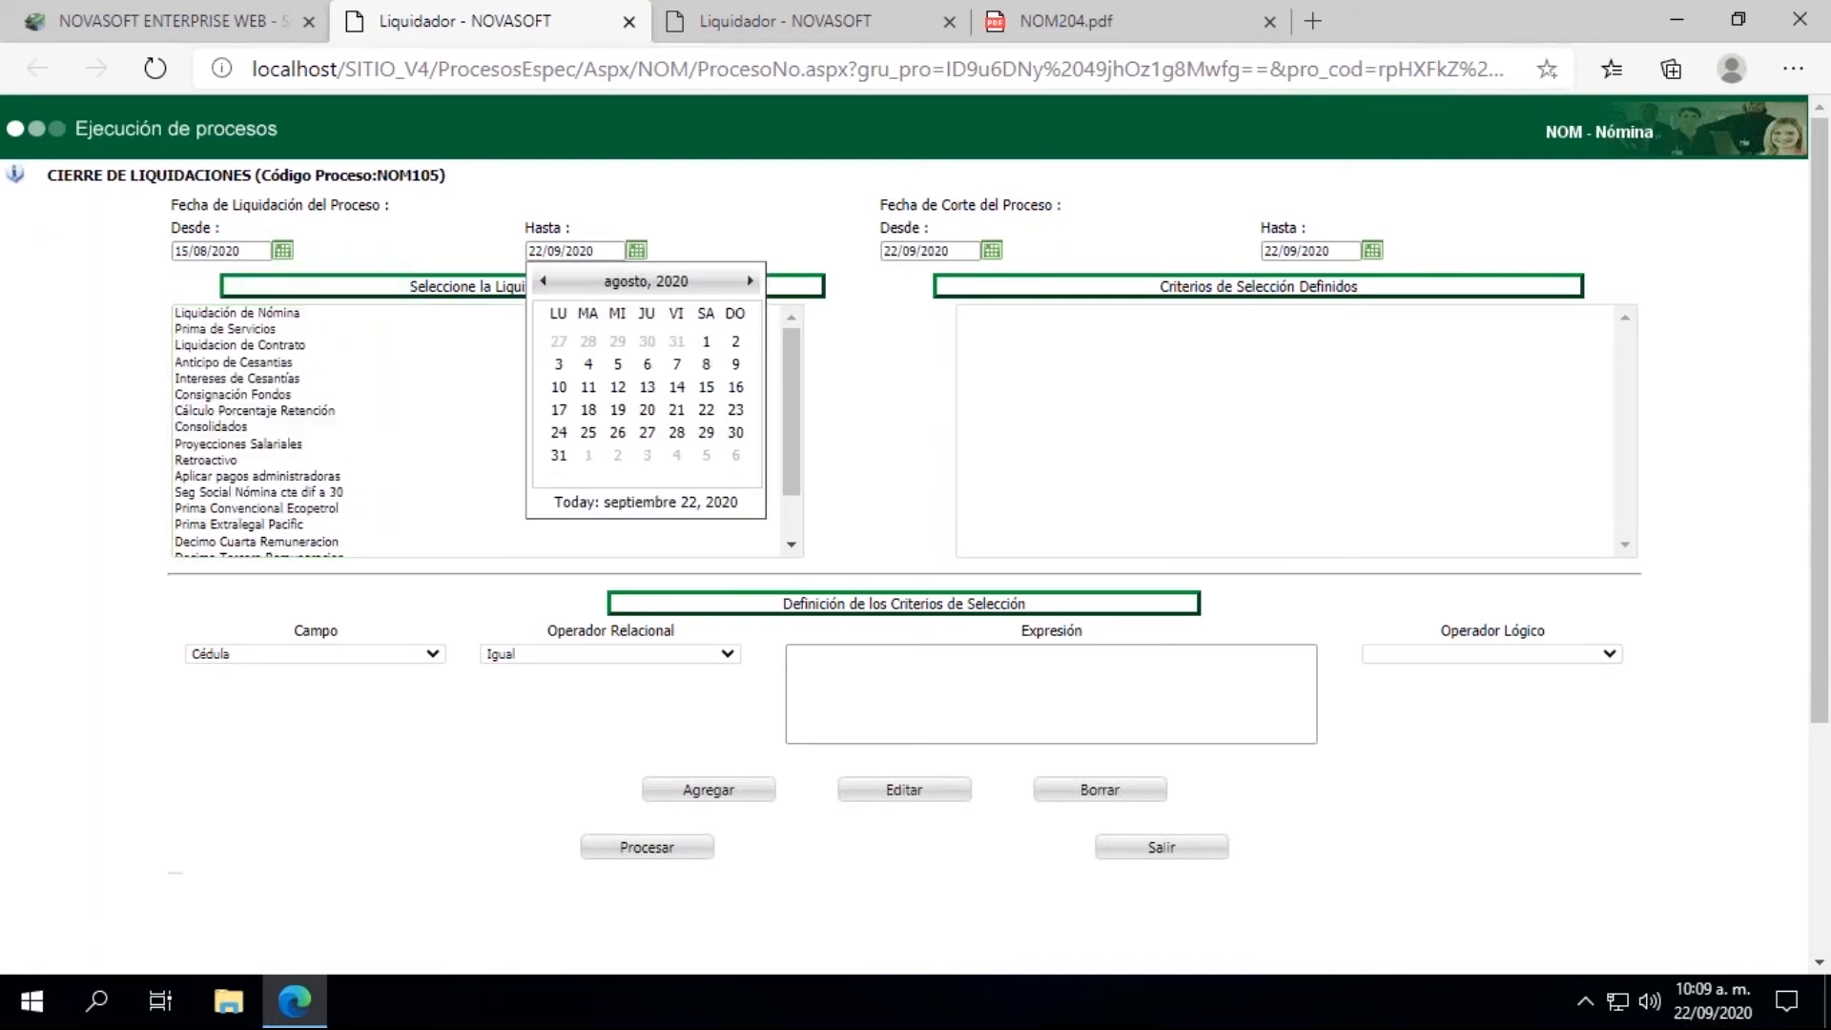
{"action": "left_click", "coordinate": [707, 387]}
Step: Set the Fecha de Corte range of the closing process to 15/08/2020 for both Desde and Hasta
{"action": "left_click", "coordinate": [992, 251]}
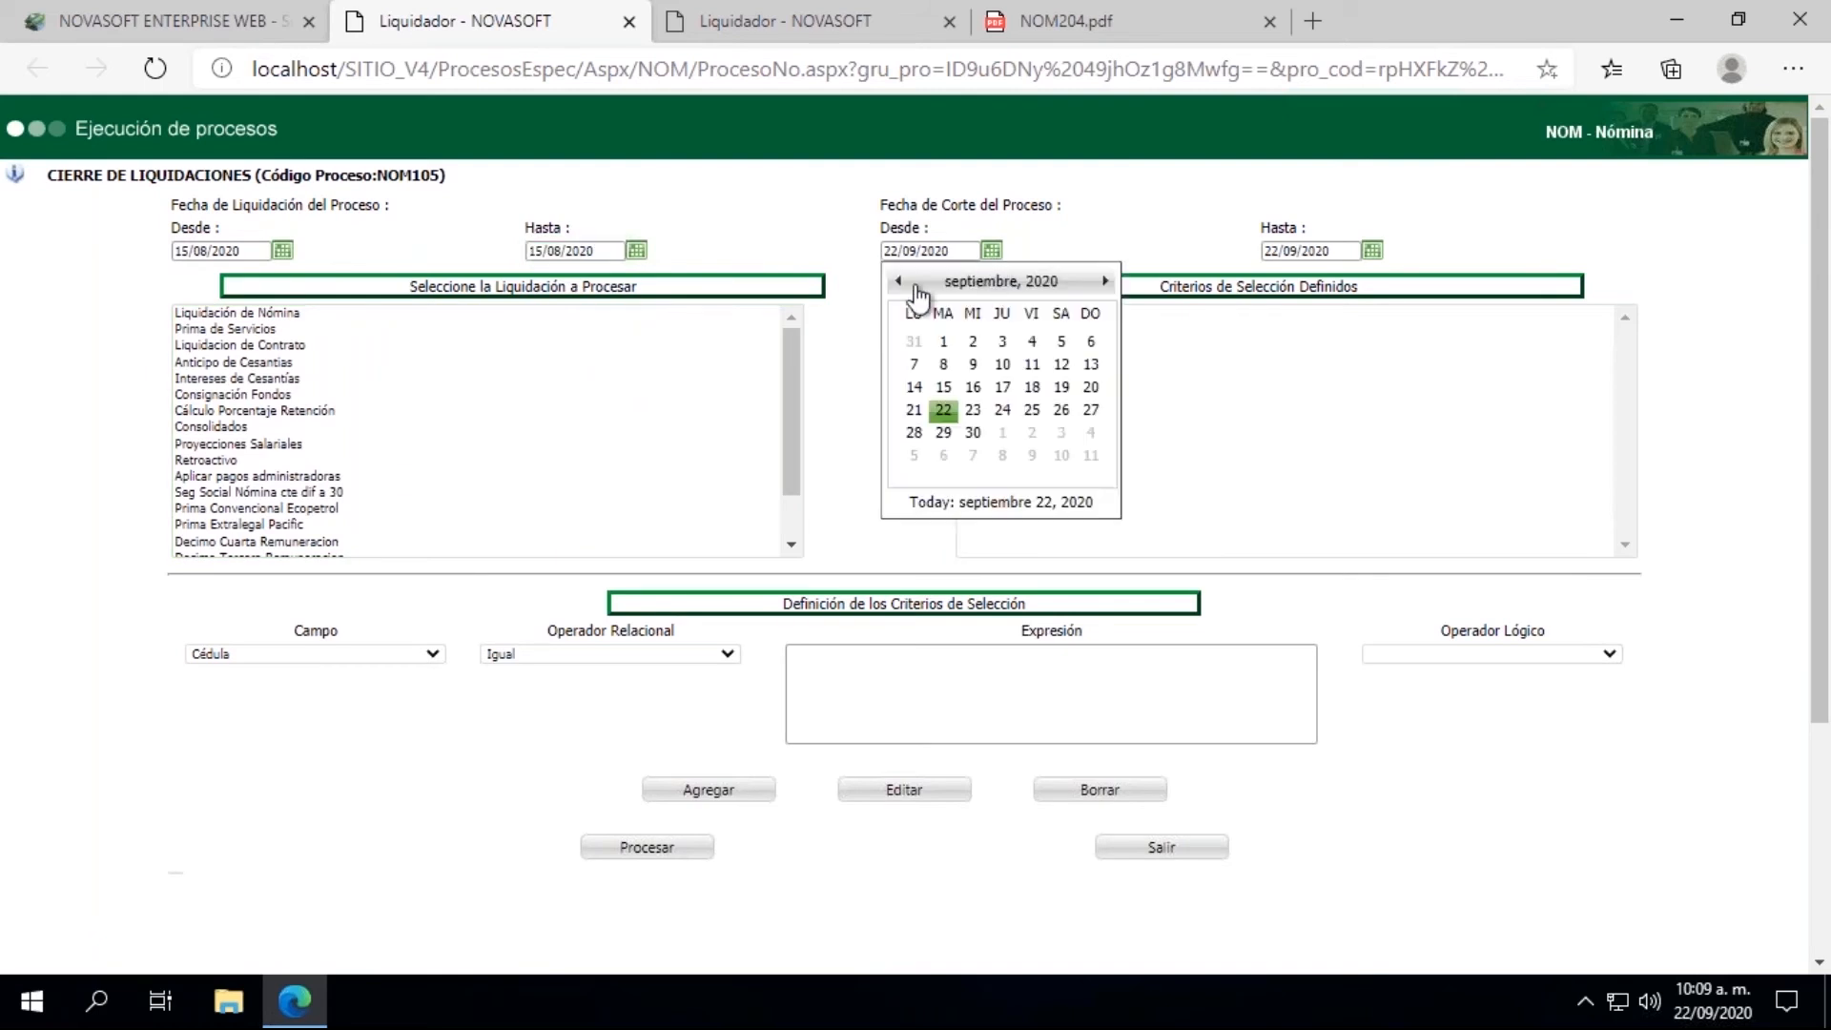
{"action": "left_click", "coordinate": [897, 281]}
{"action": "left_click", "coordinate": [1062, 401]}
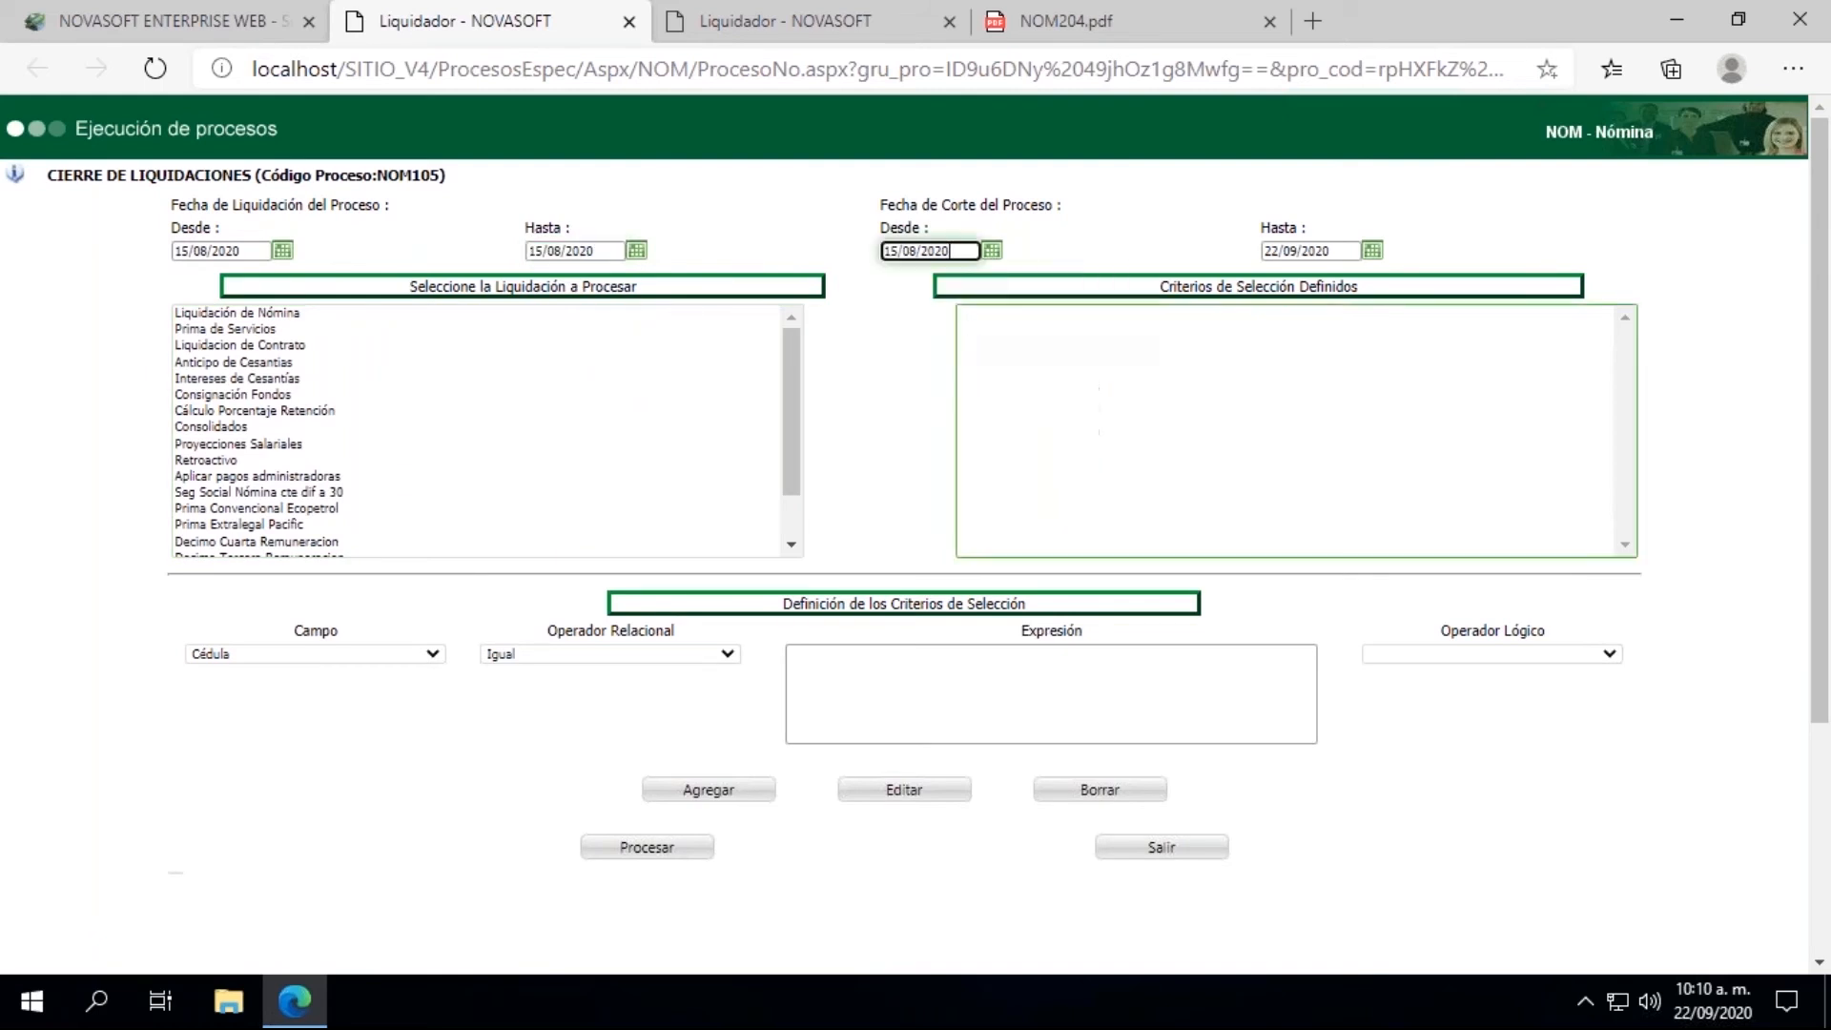
{"action": "left_click", "coordinate": [1372, 251]}
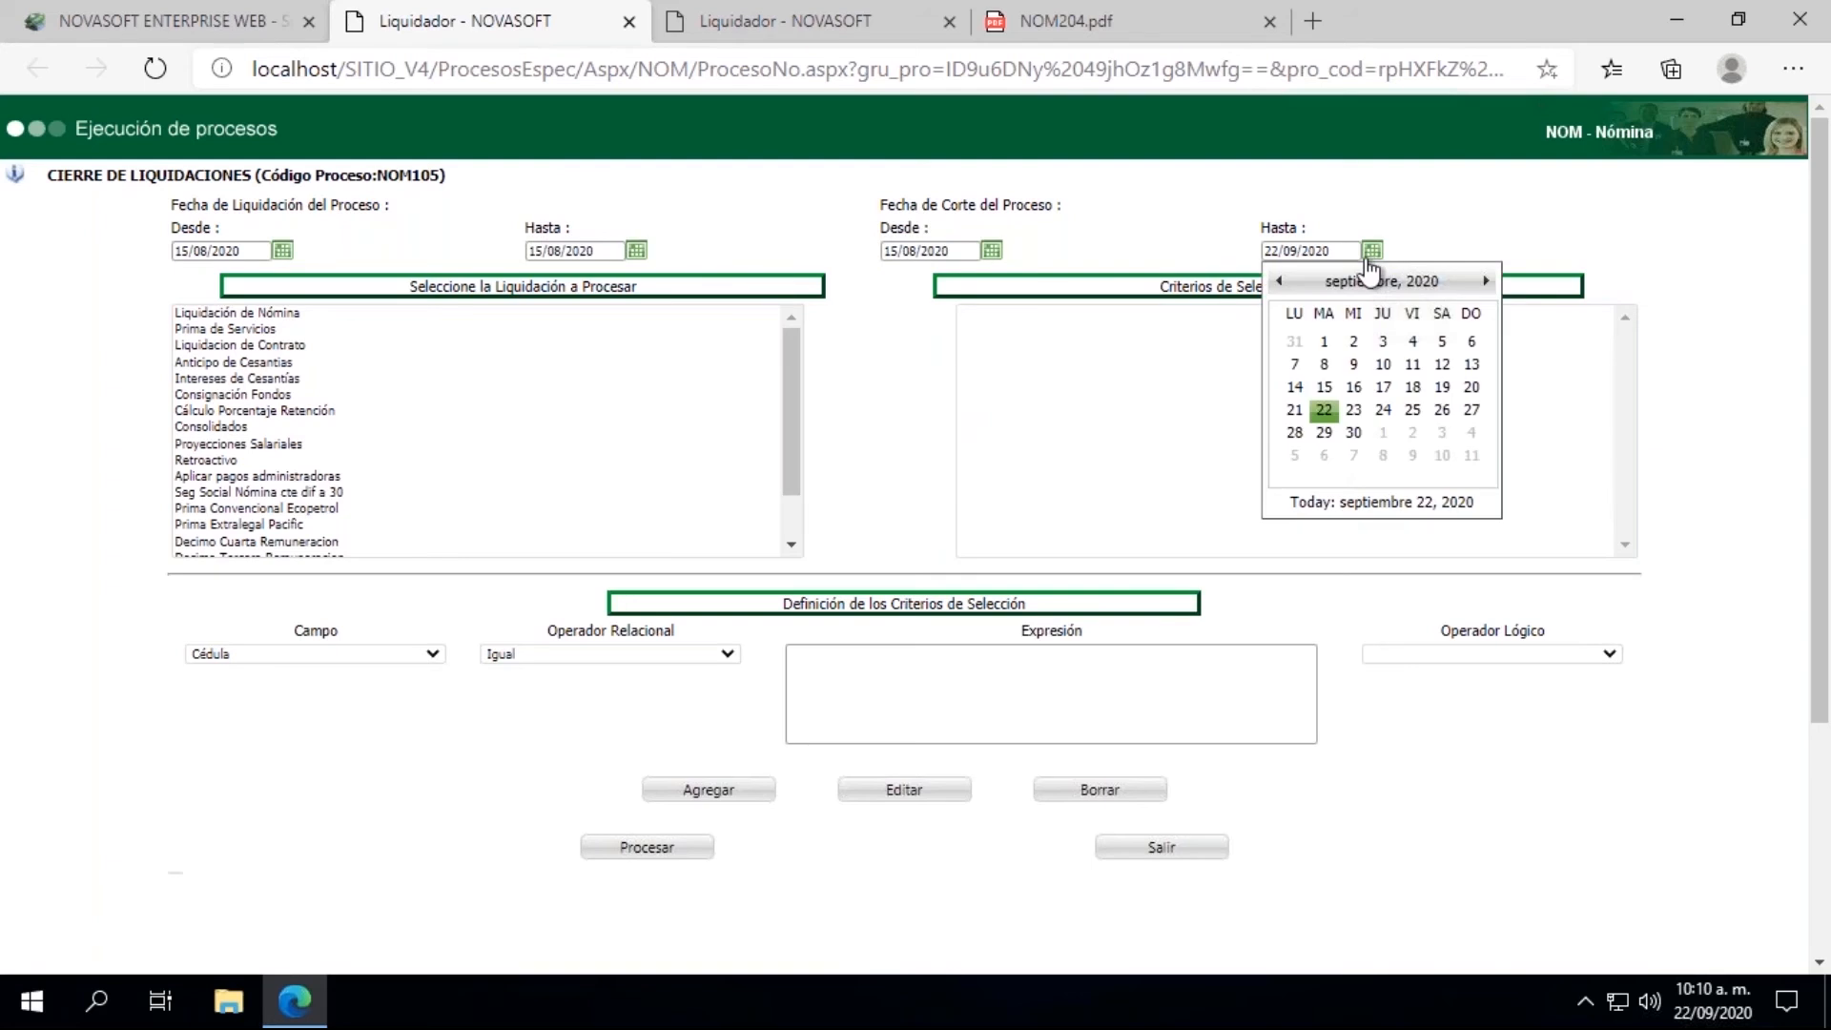
{"action": "left_click", "coordinate": [1280, 281]}
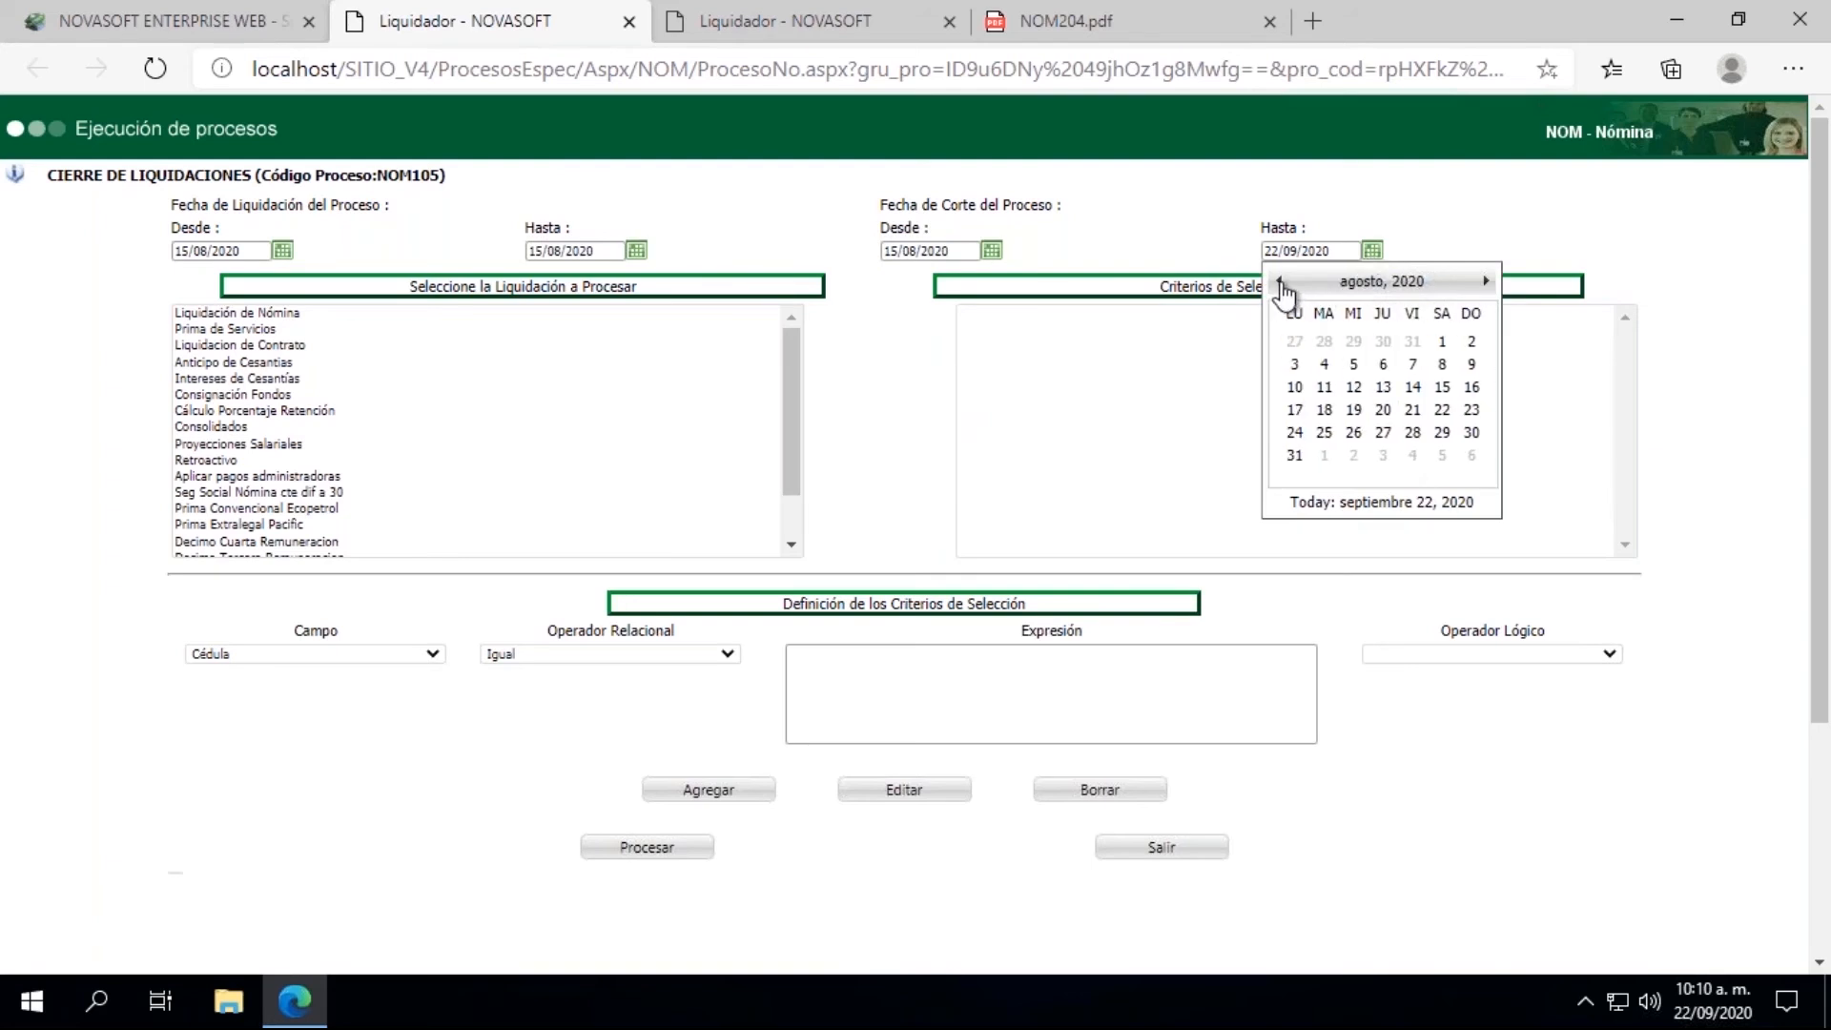
{"action": "left_click", "coordinate": [1442, 387]}
Step: Run the closing for Liquidación de Nómina with the criterion Cédula Igual to the employee's ID number, and close the results window
{"action": "left_click", "coordinate": [256, 313]}
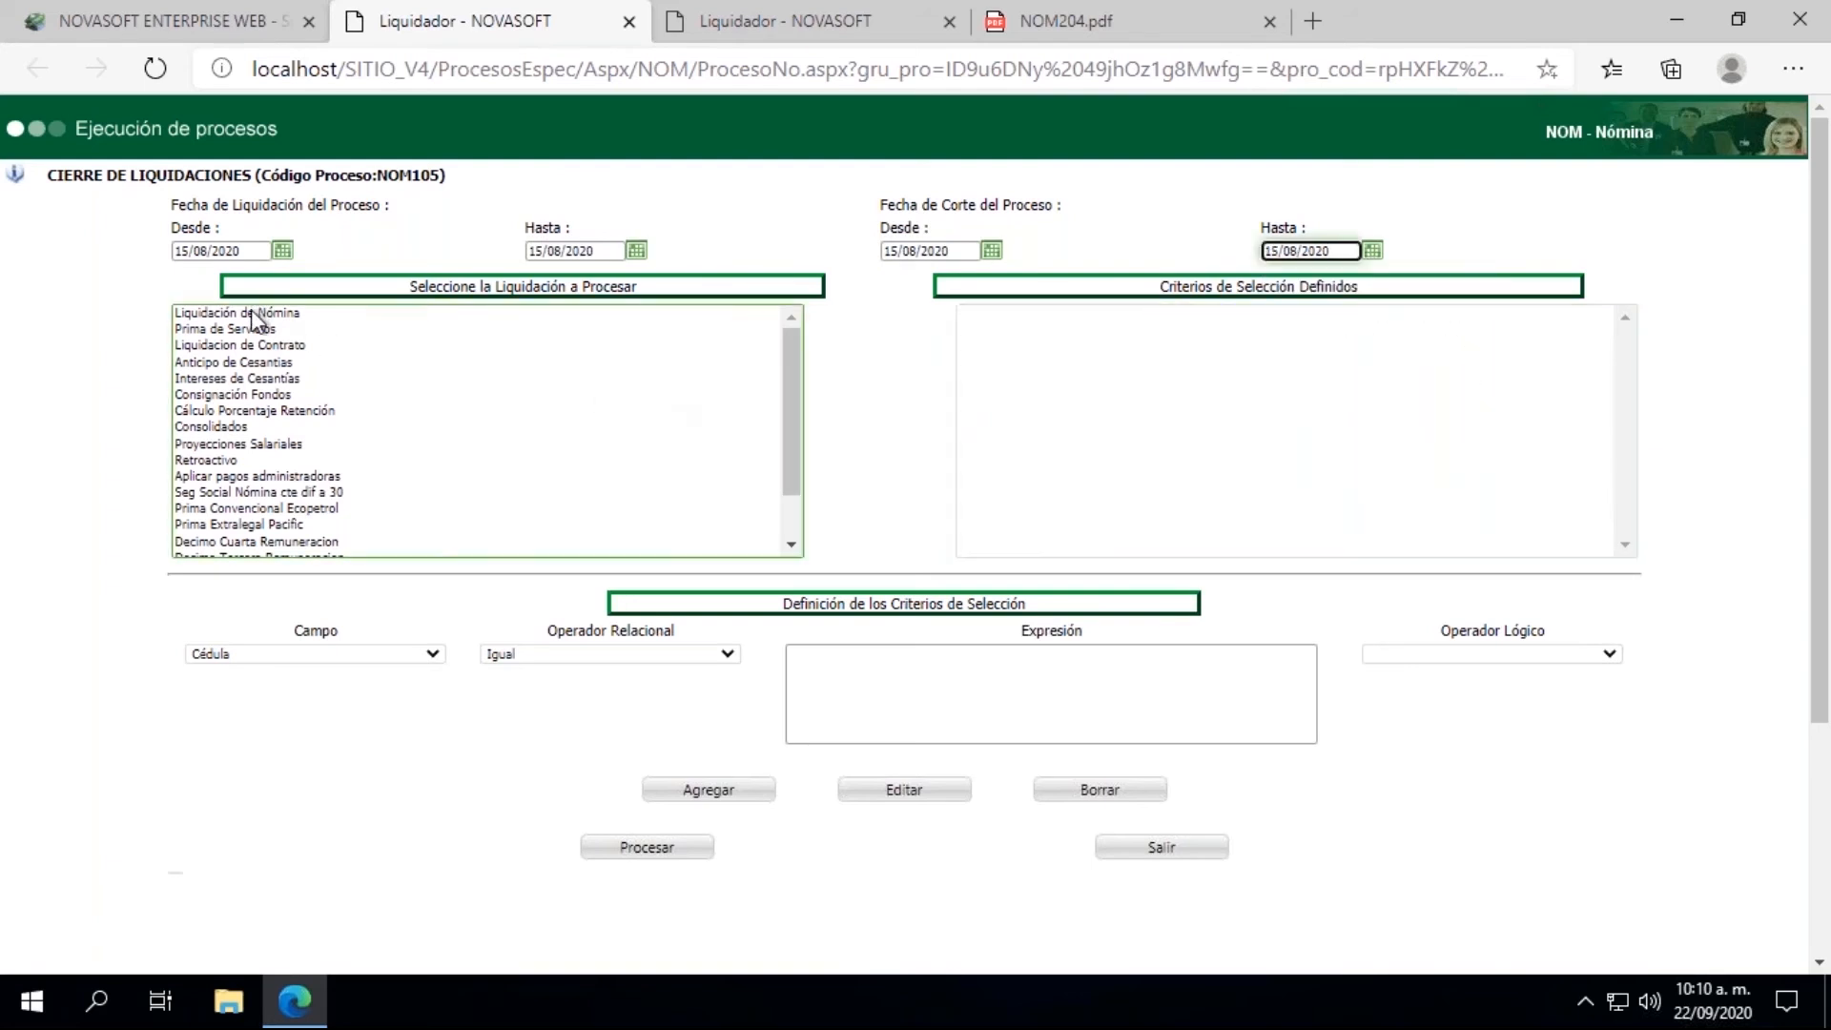
{"action": "left_click", "coordinate": [825, 710]}
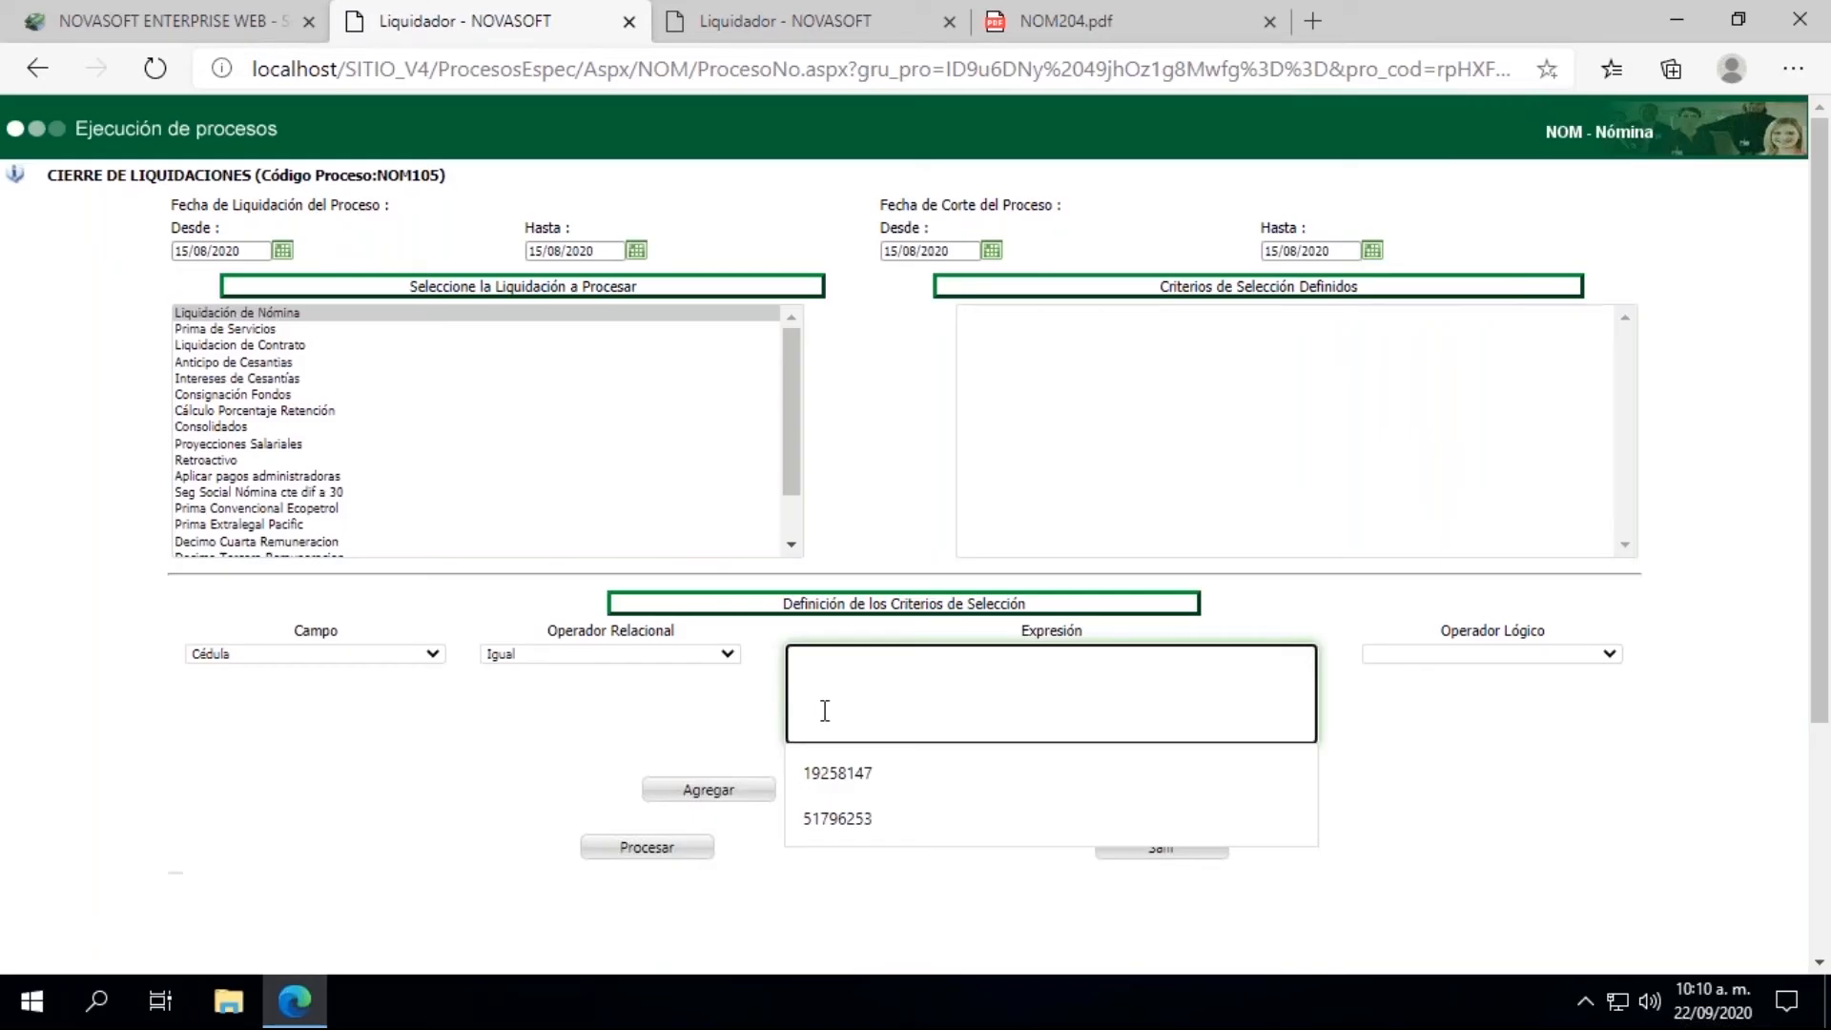
{"action": "left_click", "coordinate": [849, 817]}
{"action": "left_click", "coordinate": [734, 793]}
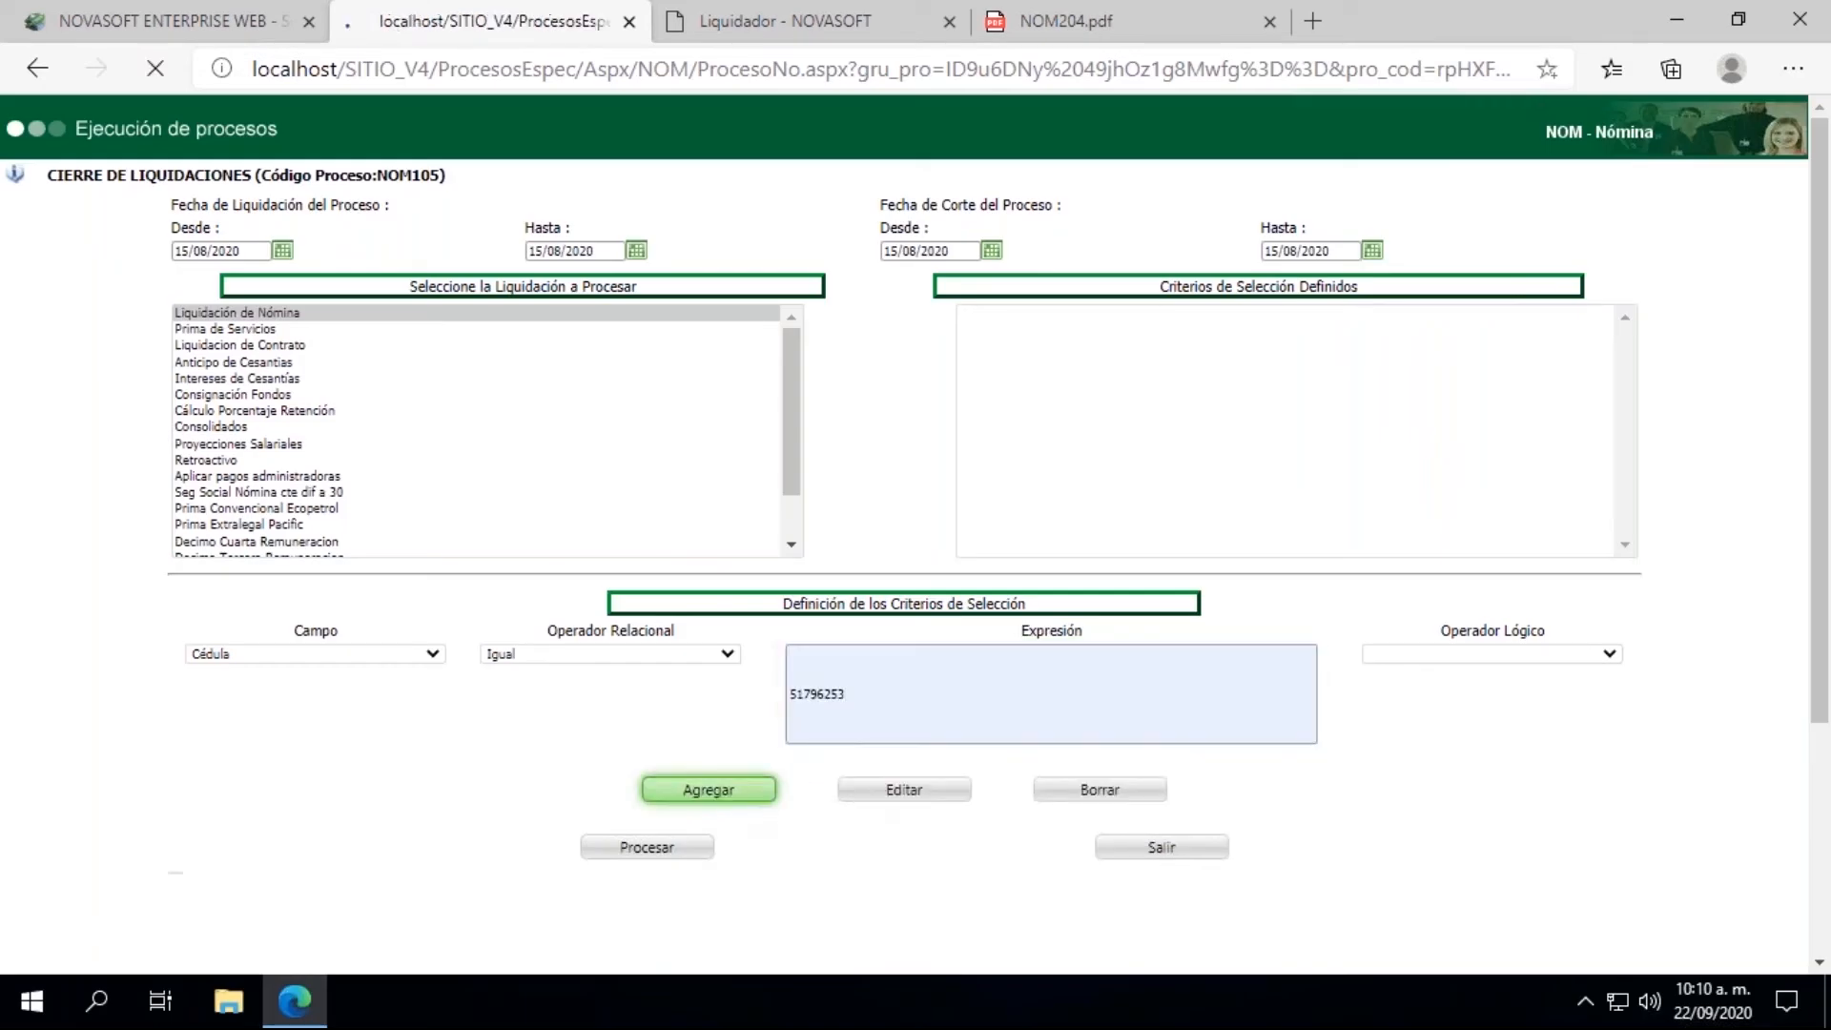
{"action": "left_click", "coordinate": [610, 856]}
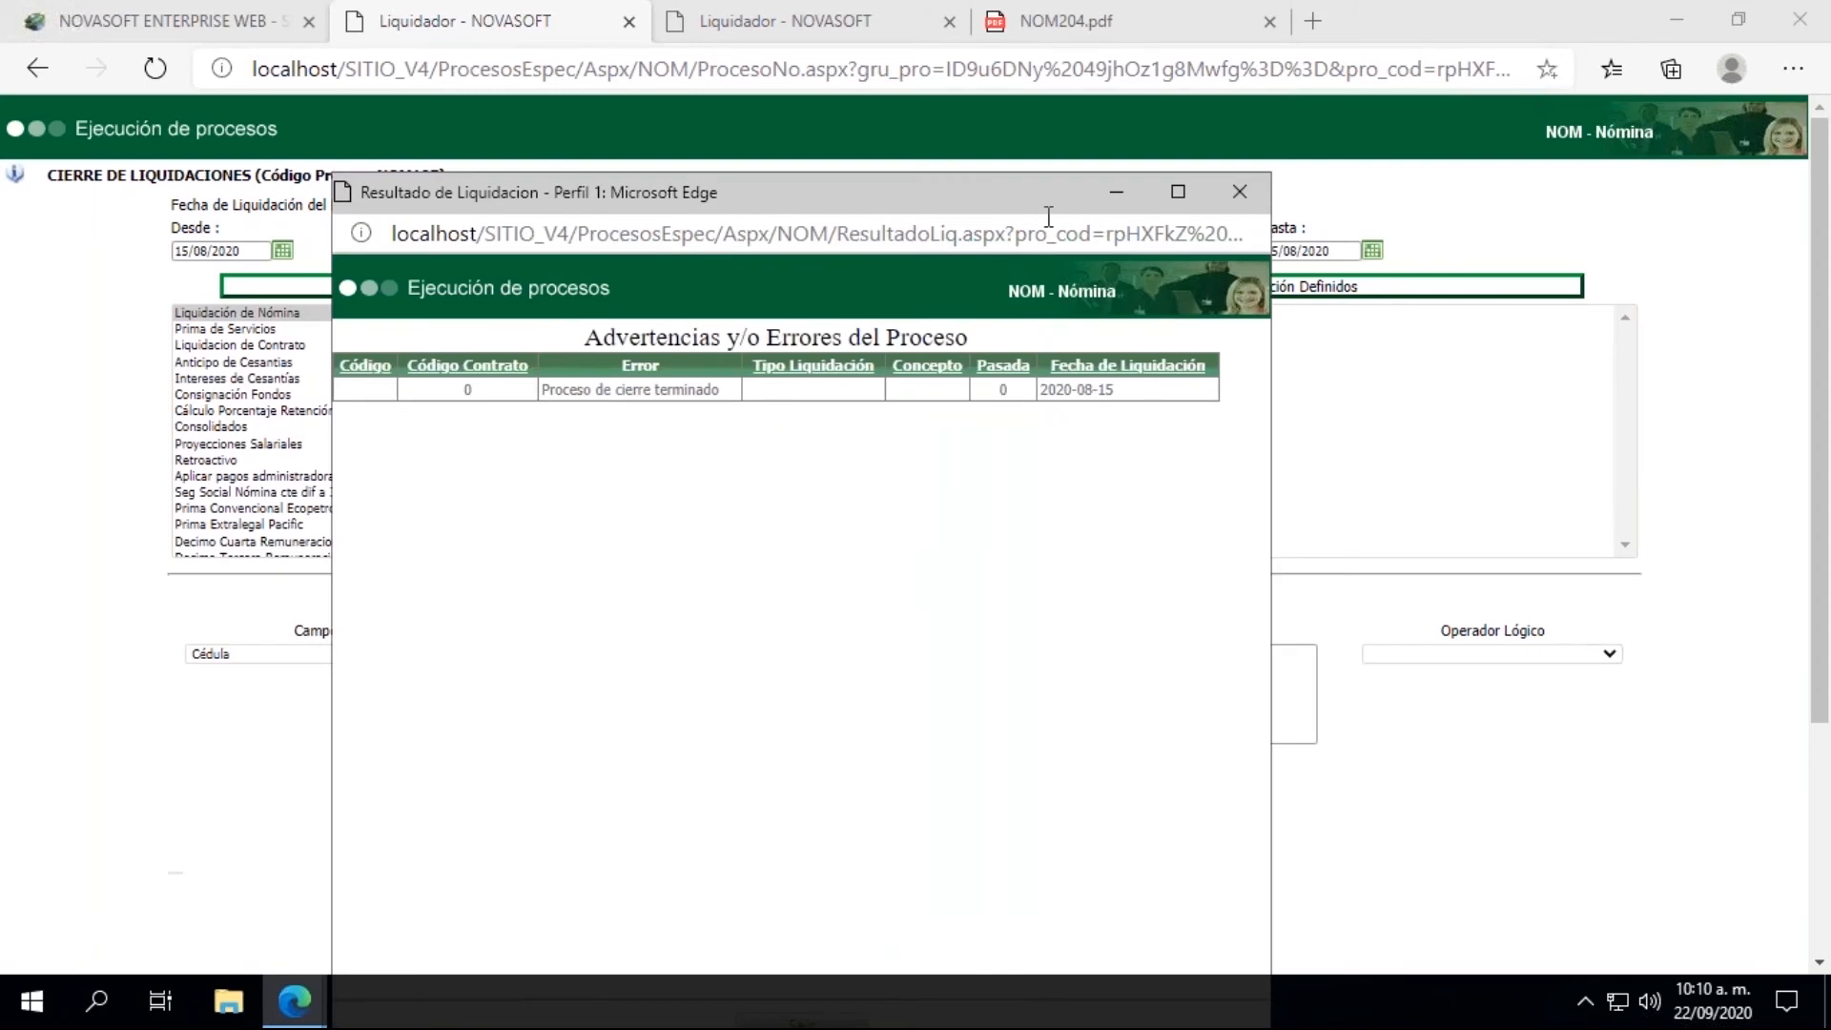
{"action": "left_click", "coordinate": [1240, 195]}
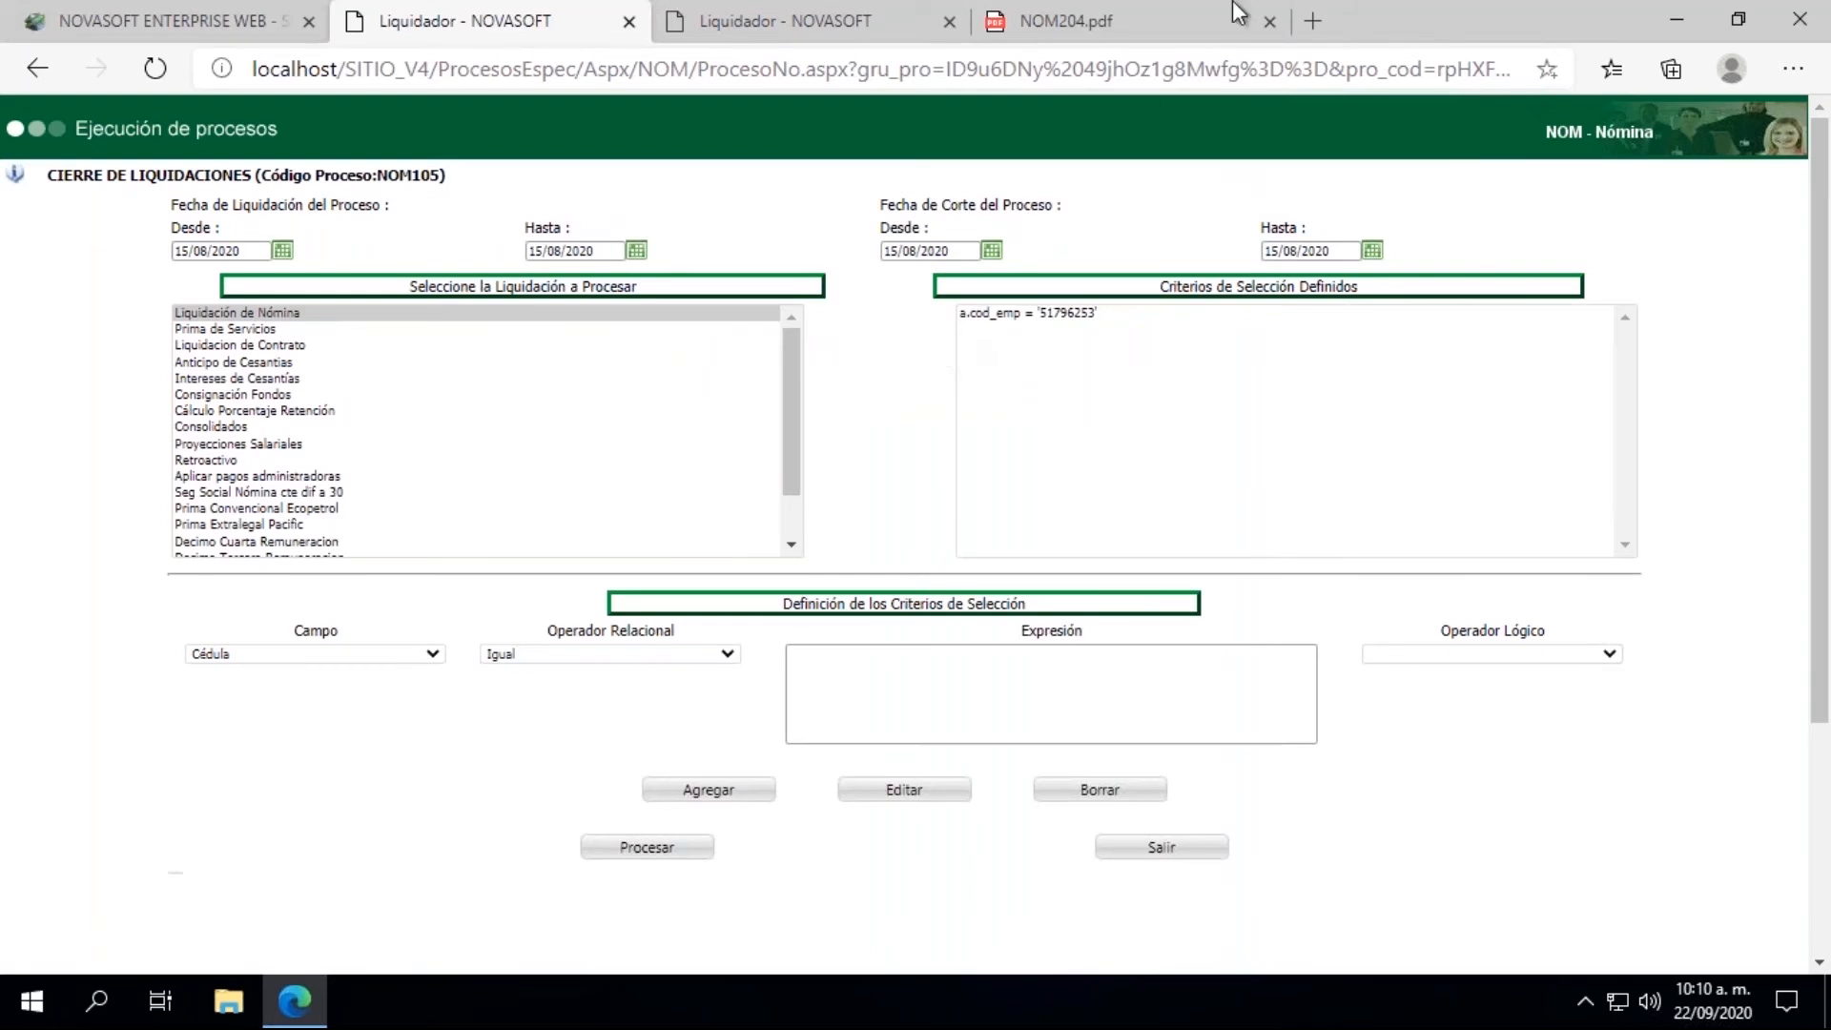
Step: Return to the main Novasoft page and open the Generación Inf. Contable process from the INTERFACES group
{"action": "left_click", "coordinate": [150, 11]}
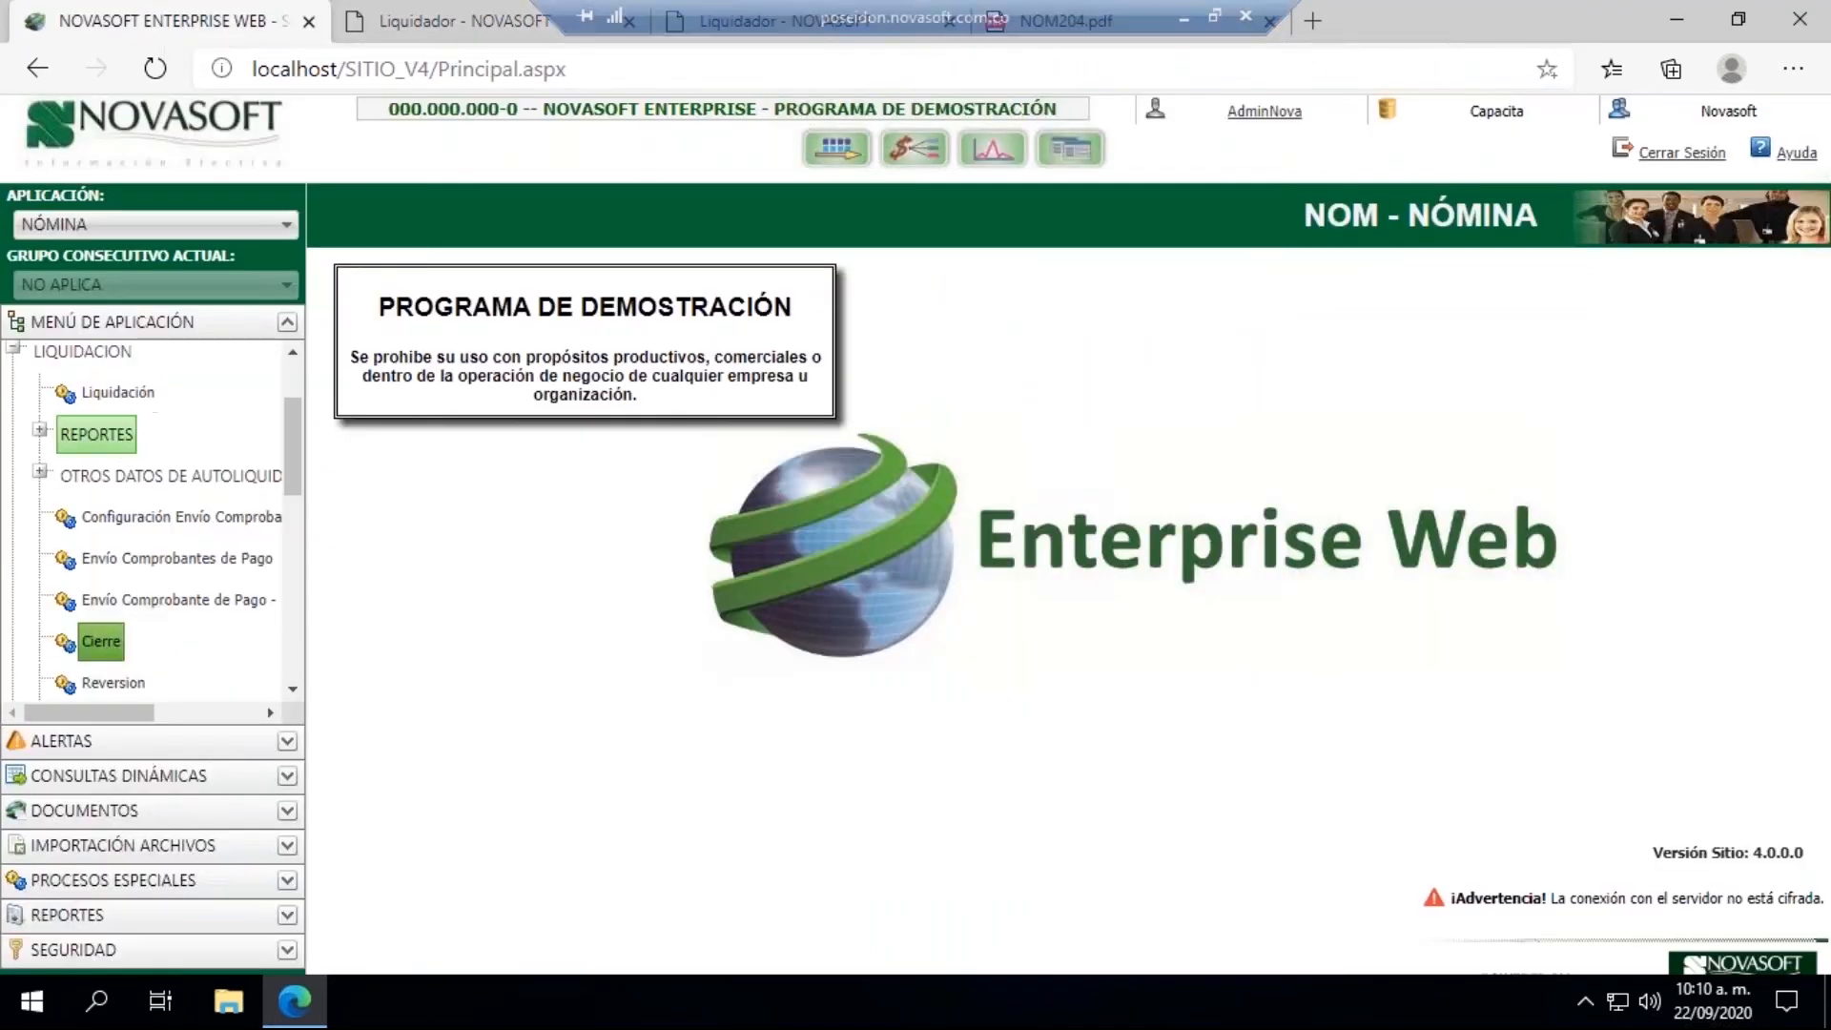
{"action": "left_click_drag", "start_coordinate": [297, 445], "coordinate": [295, 401]}
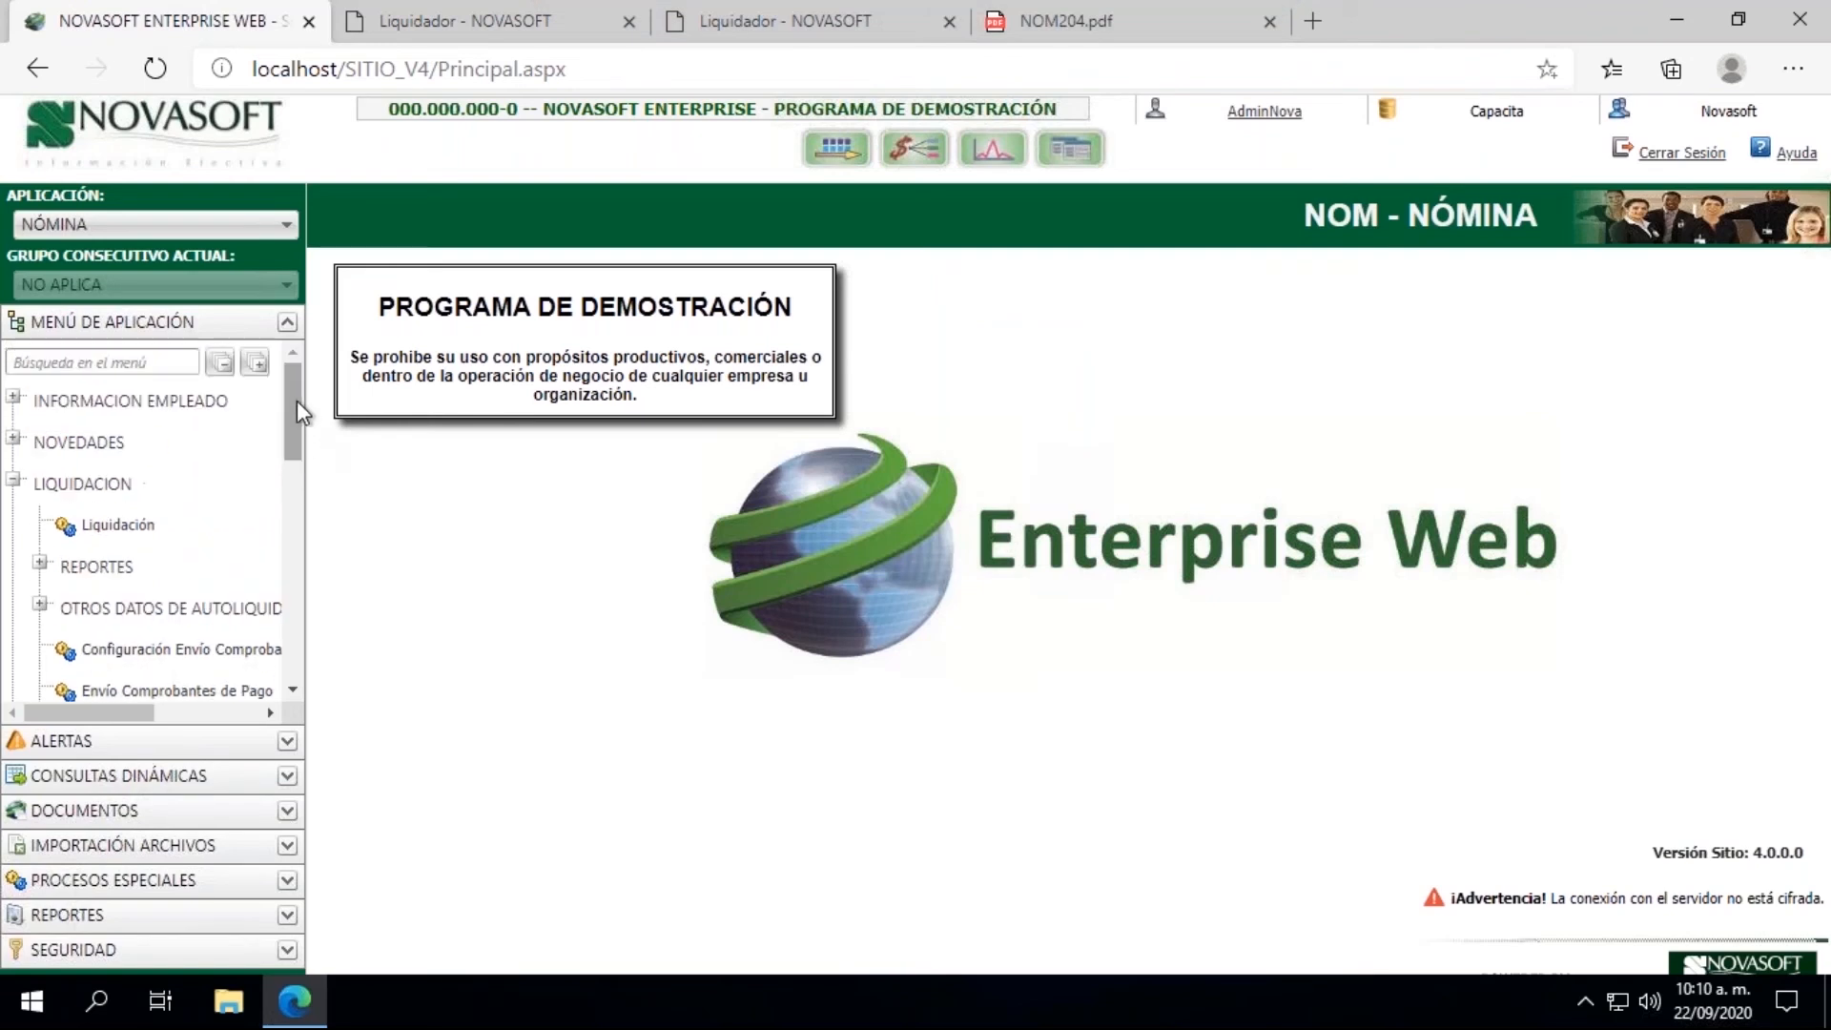
{"action": "left_click", "coordinate": [14, 484]}
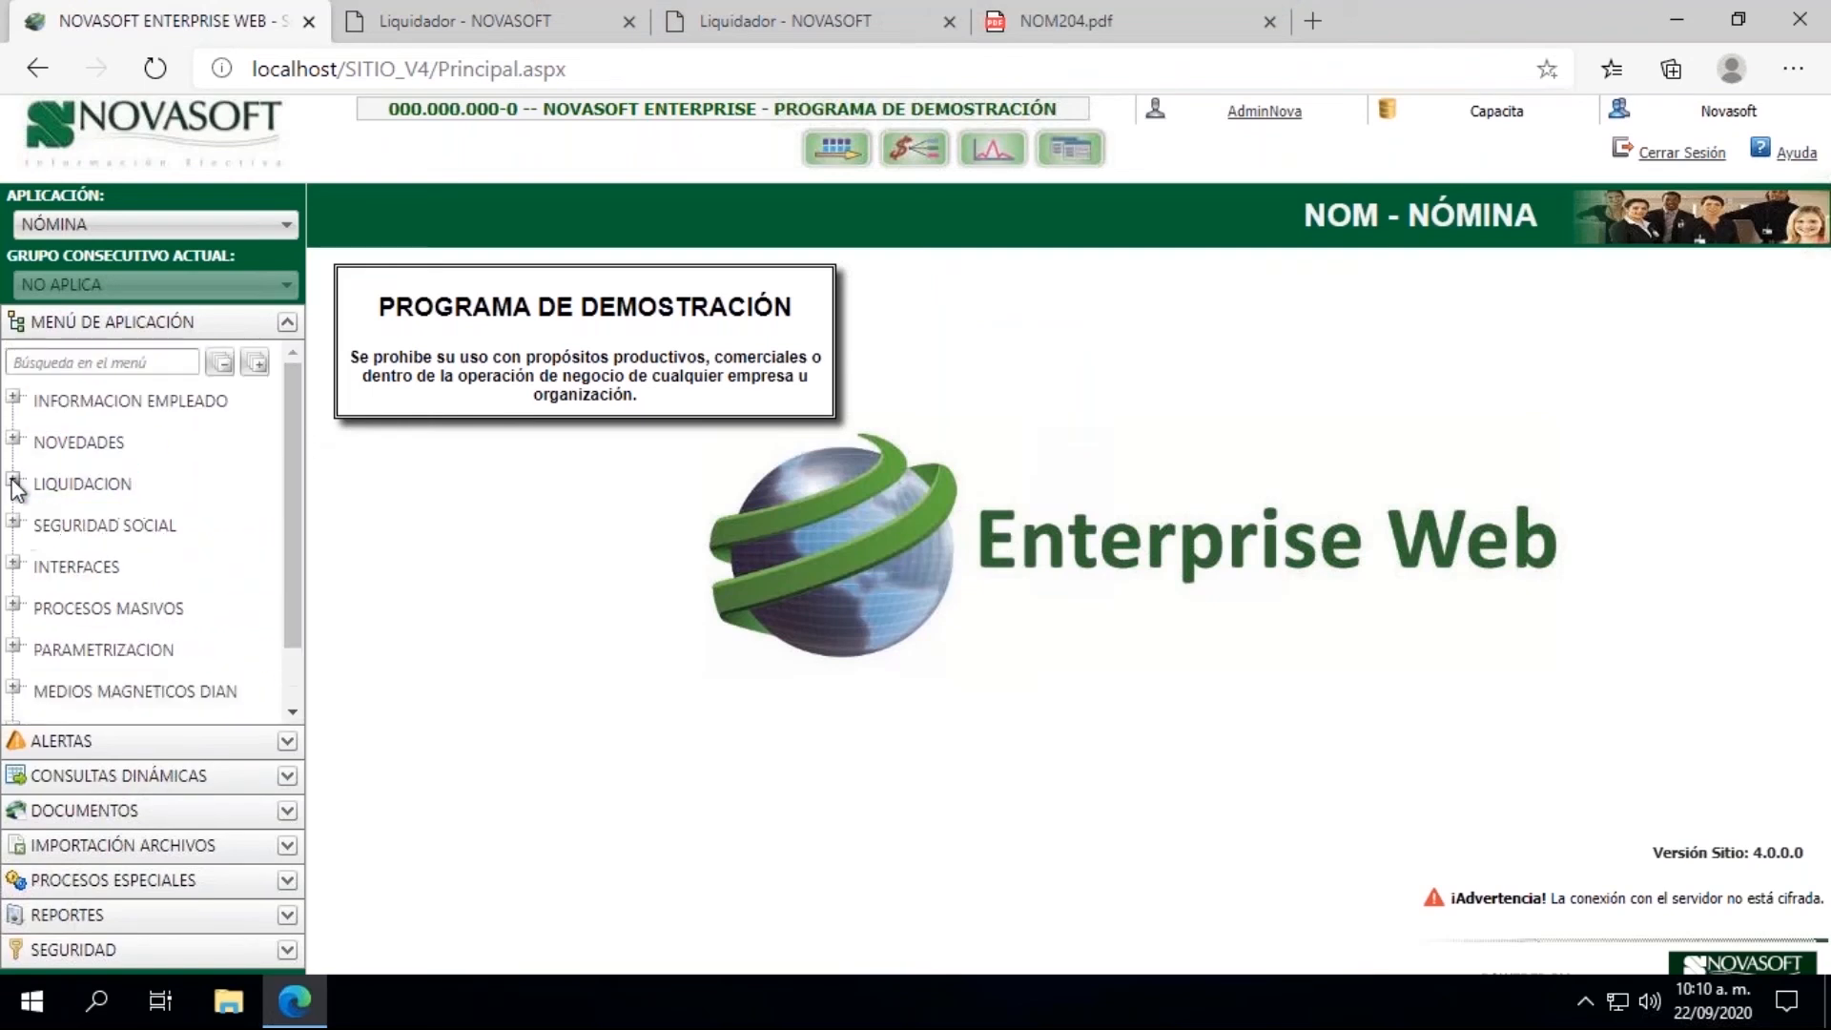
{"action": "left_click", "coordinate": [15, 563]}
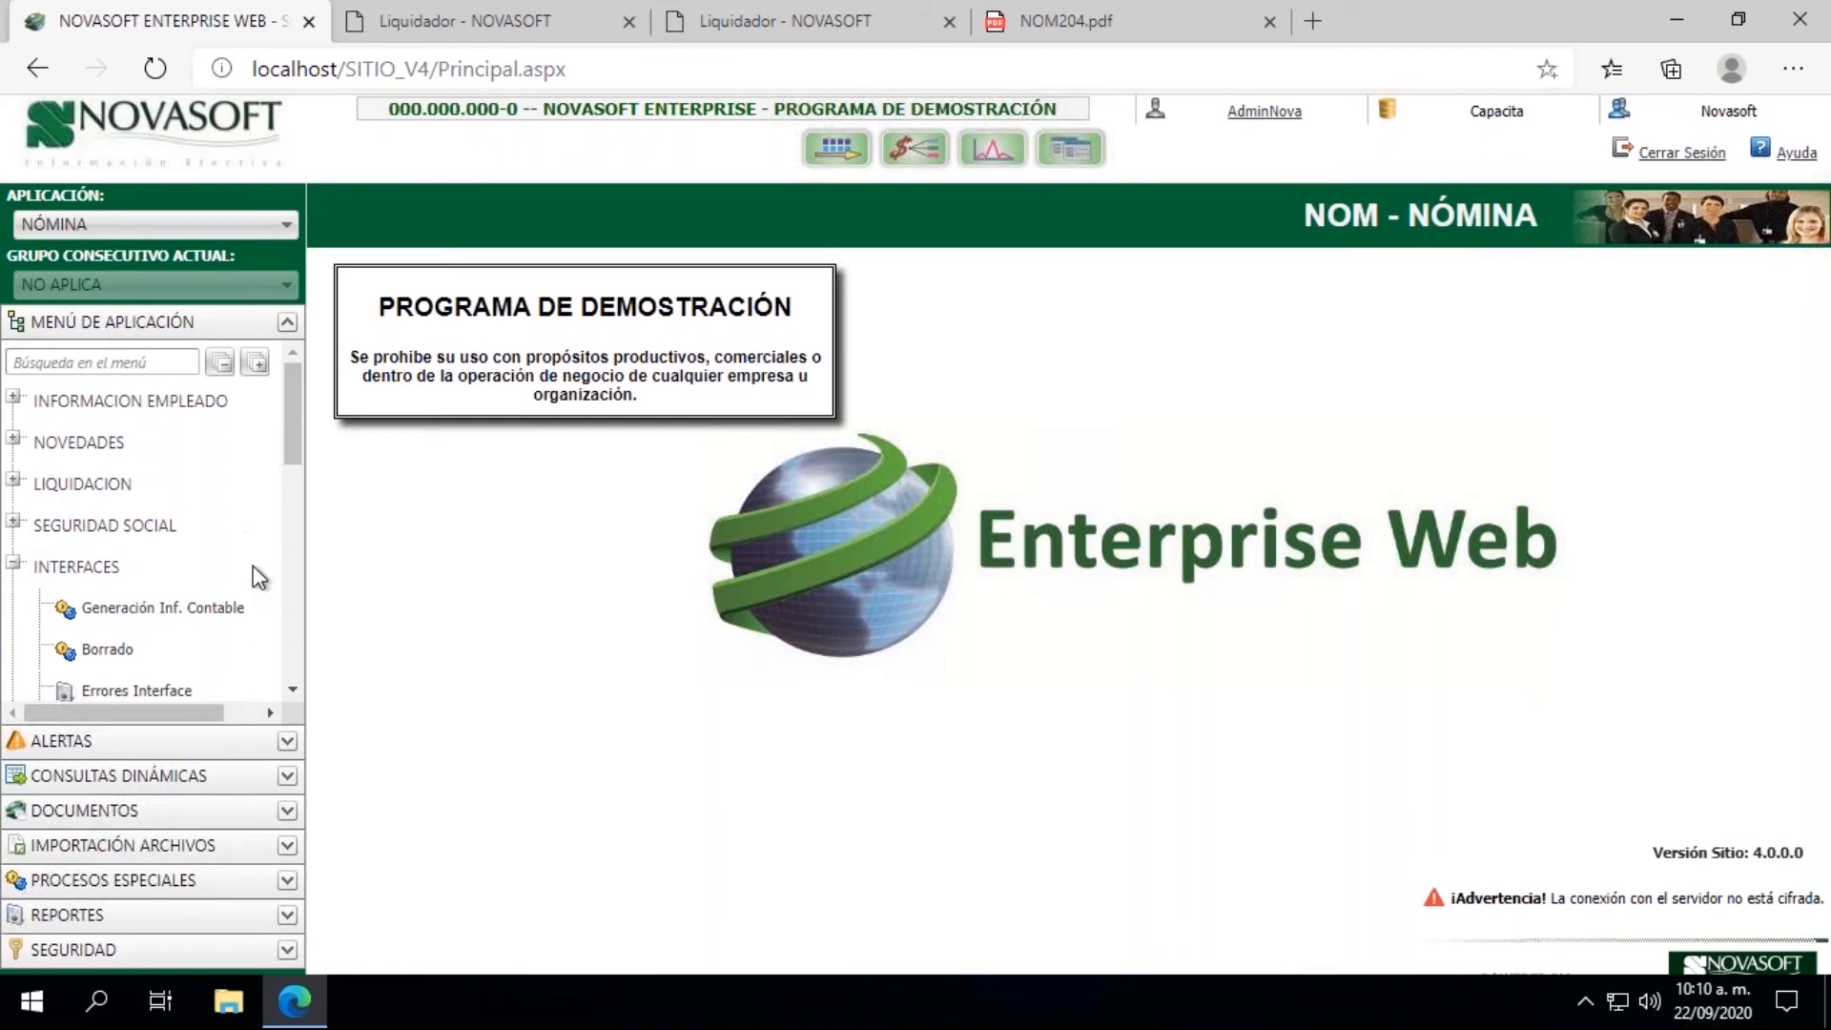
{"action": "left_click", "coordinate": [210, 618]}
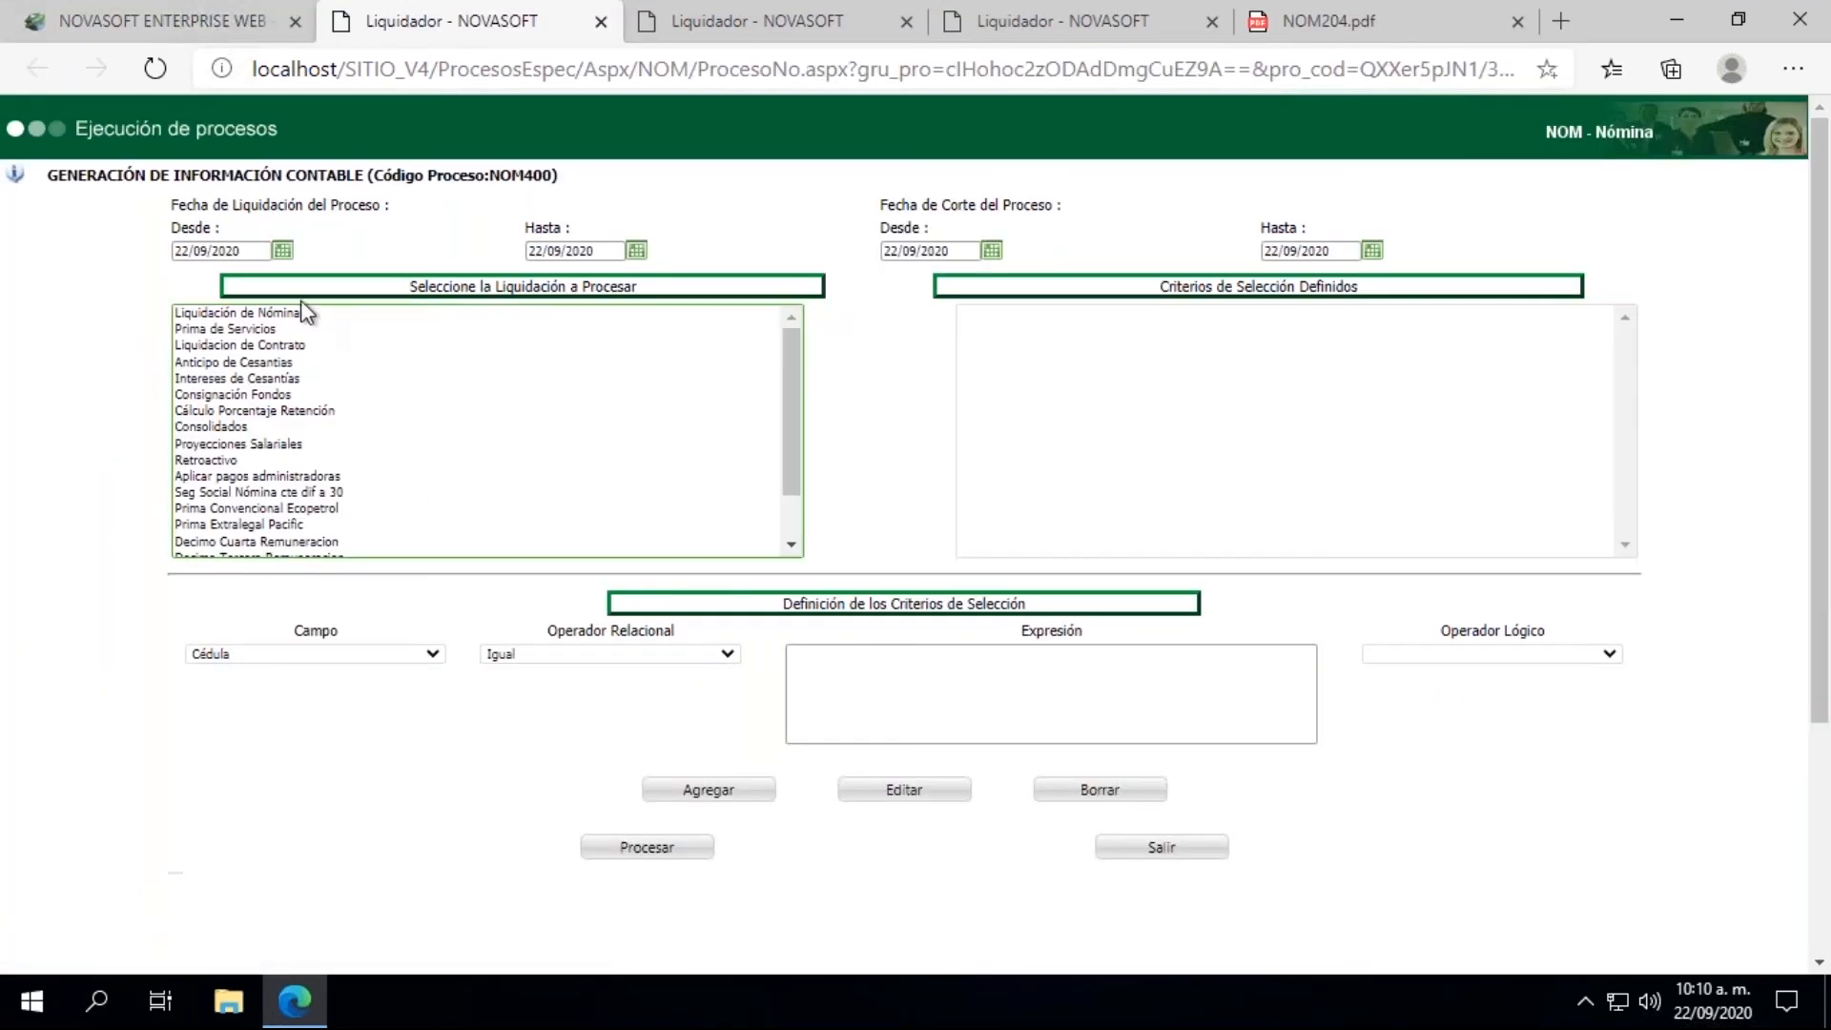
Step: Set the Fecha de Liquidación range of the accounting information process to 15/08/2020 for both Desde and Hasta
{"action": "left_click", "coordinate": [281, 250]}
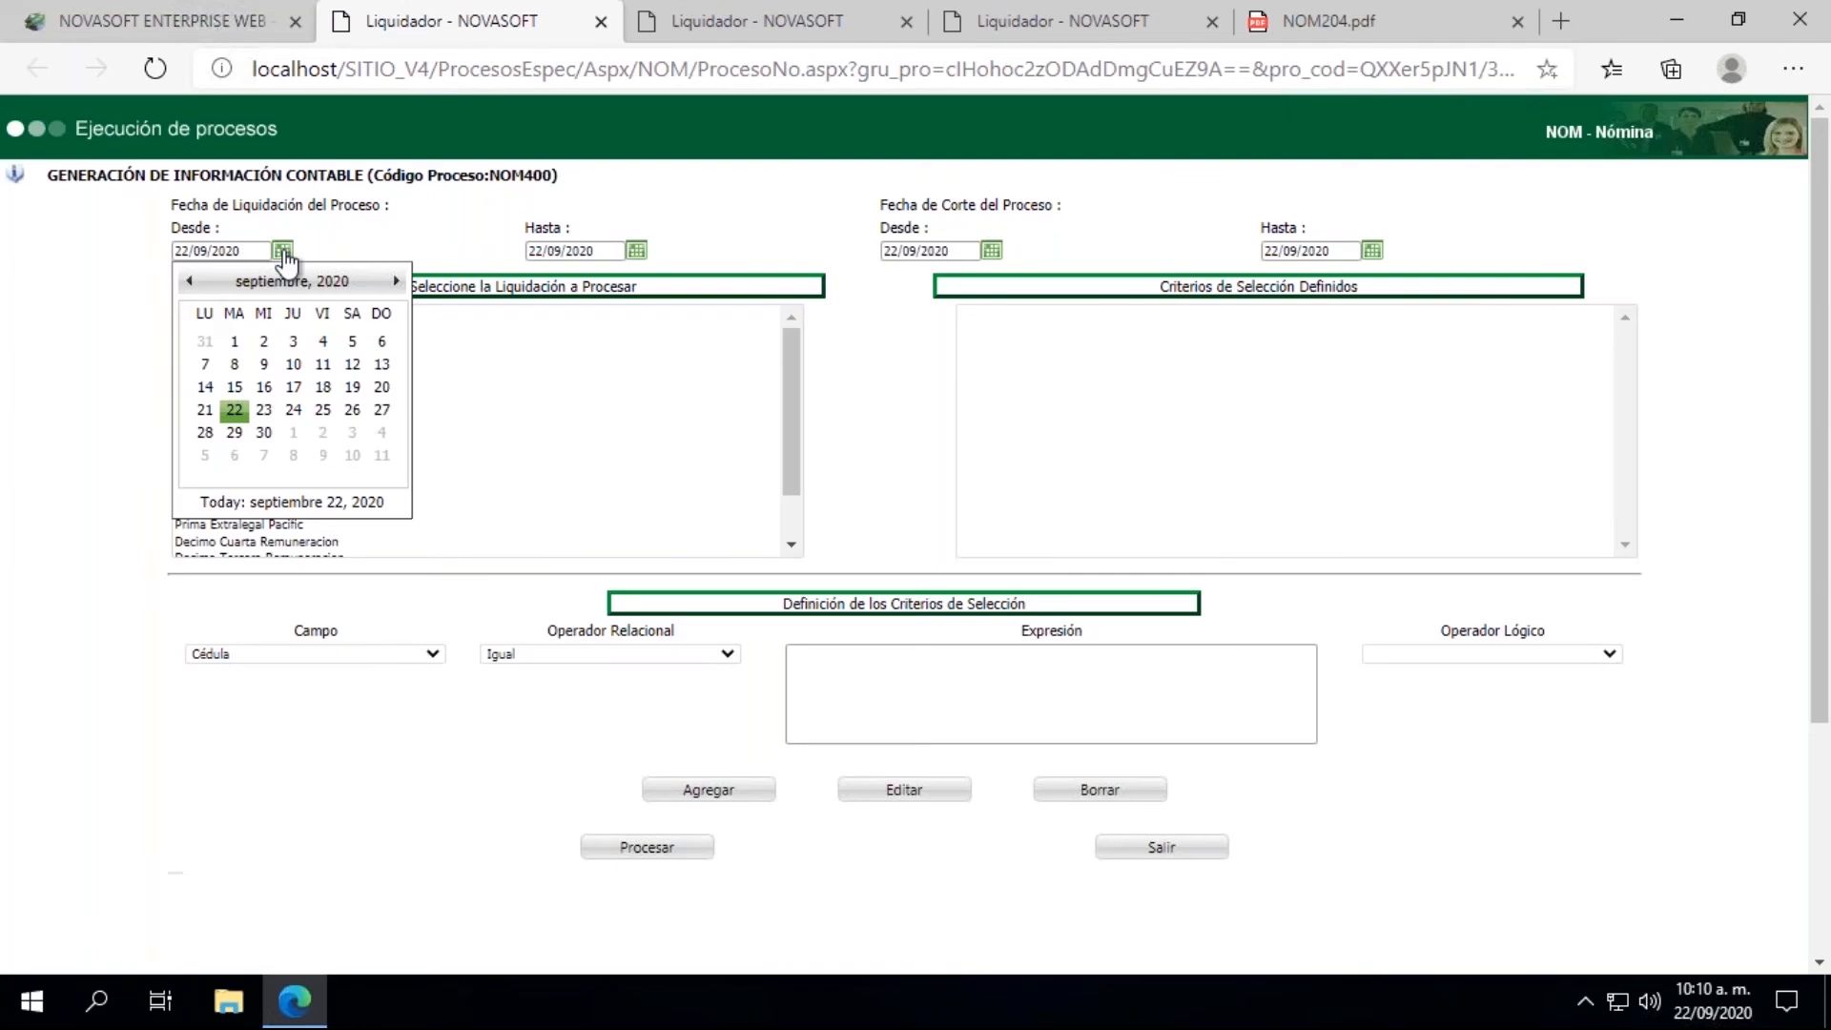
{"action": "left_click", "coordinate": [188, 284]}
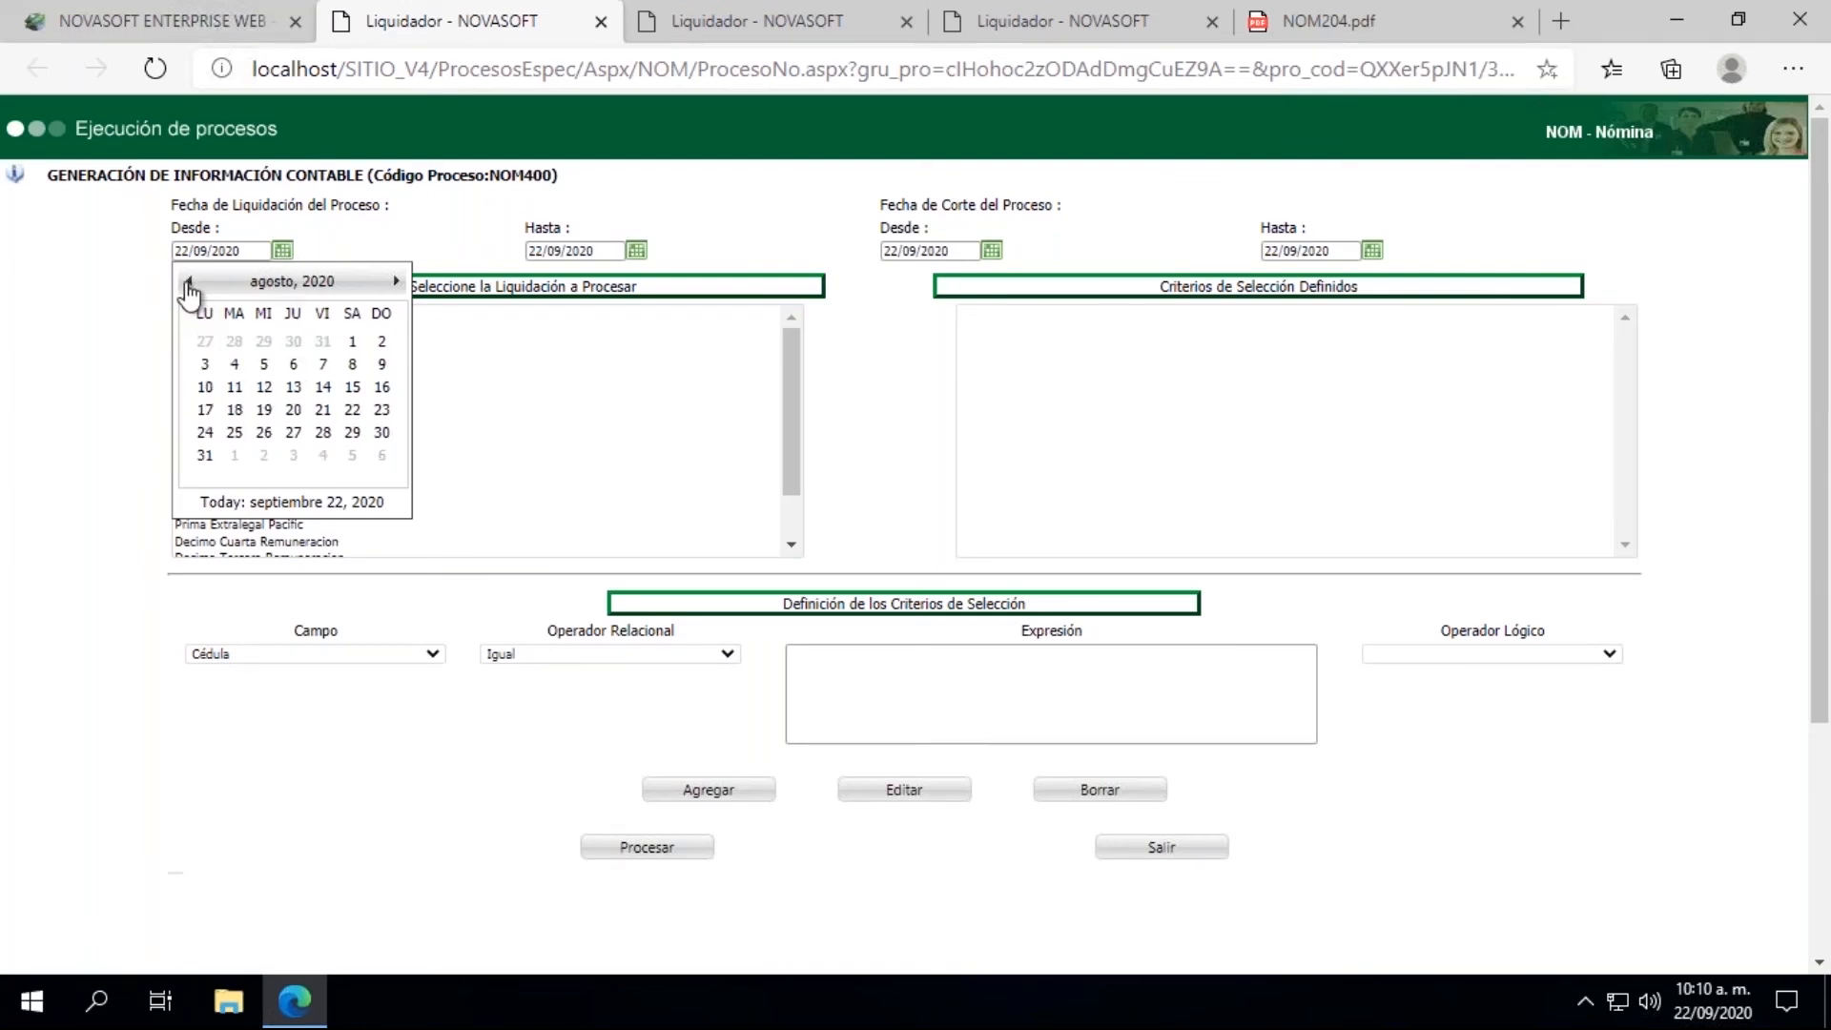
{"action": "left_click", "coordinate": [352, 386]}
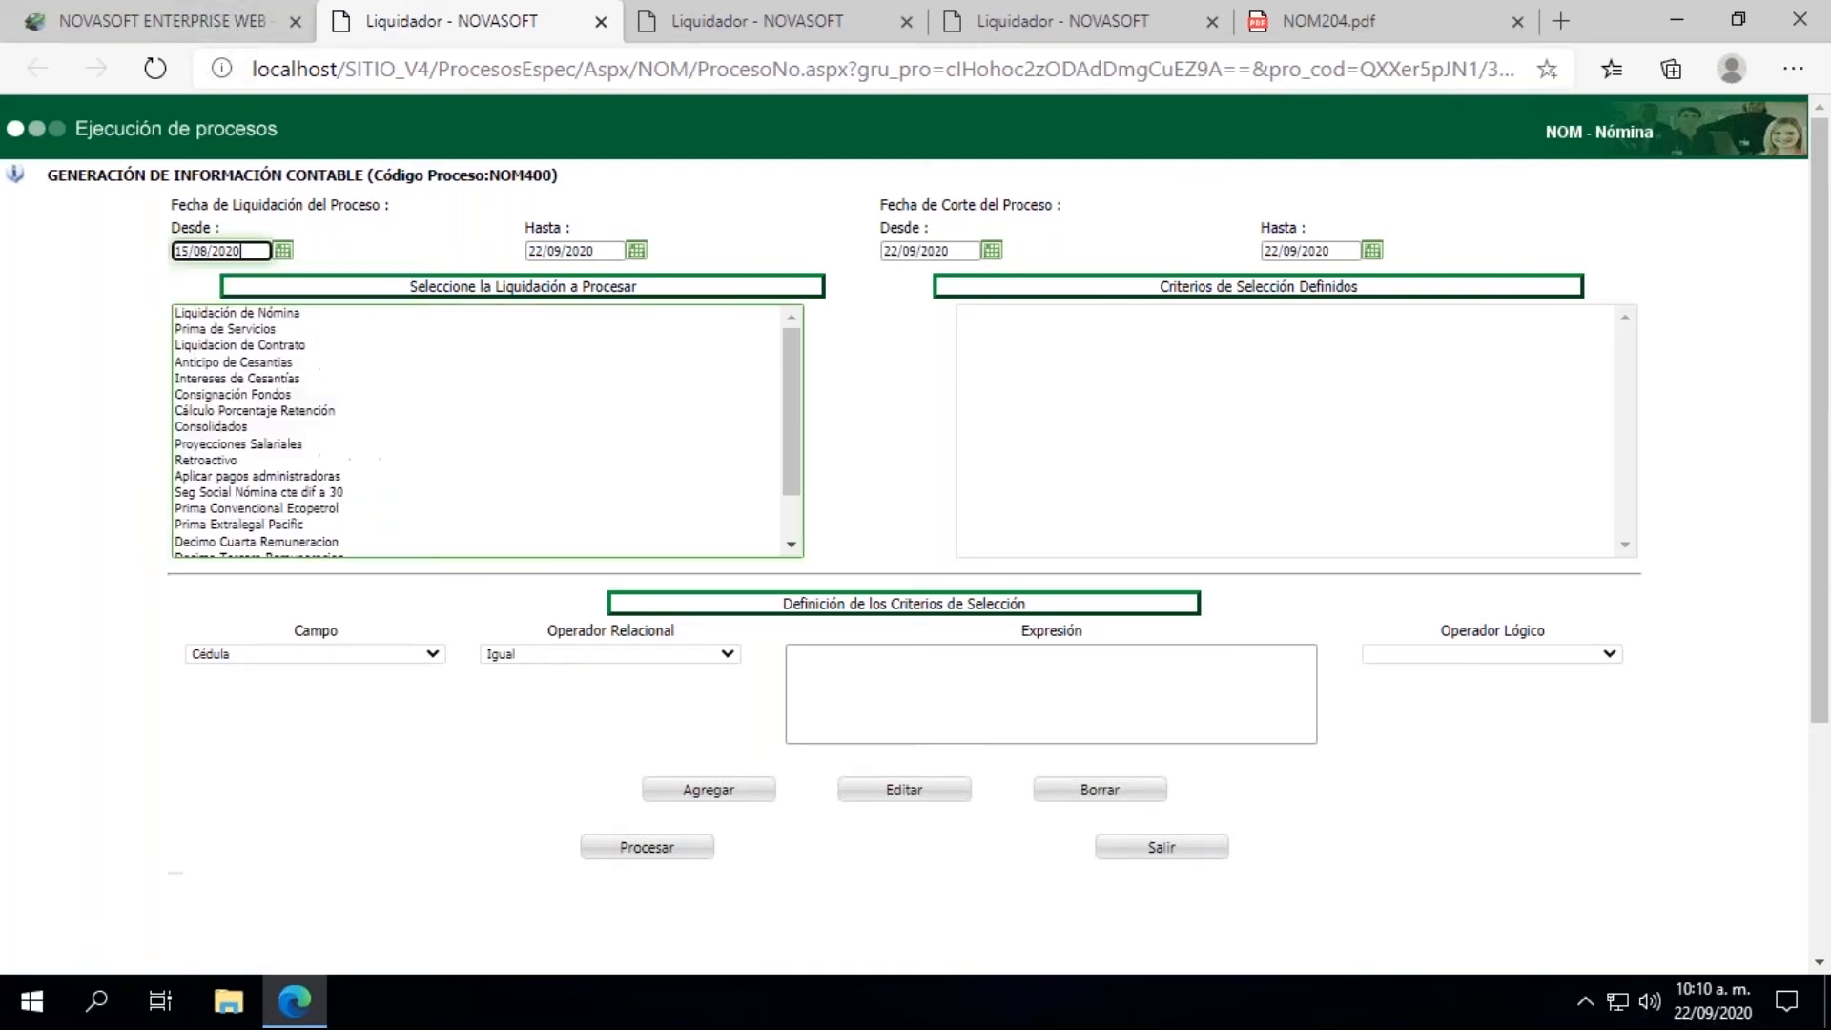
{"action": "left_click", "coordinate": [636, 249]}
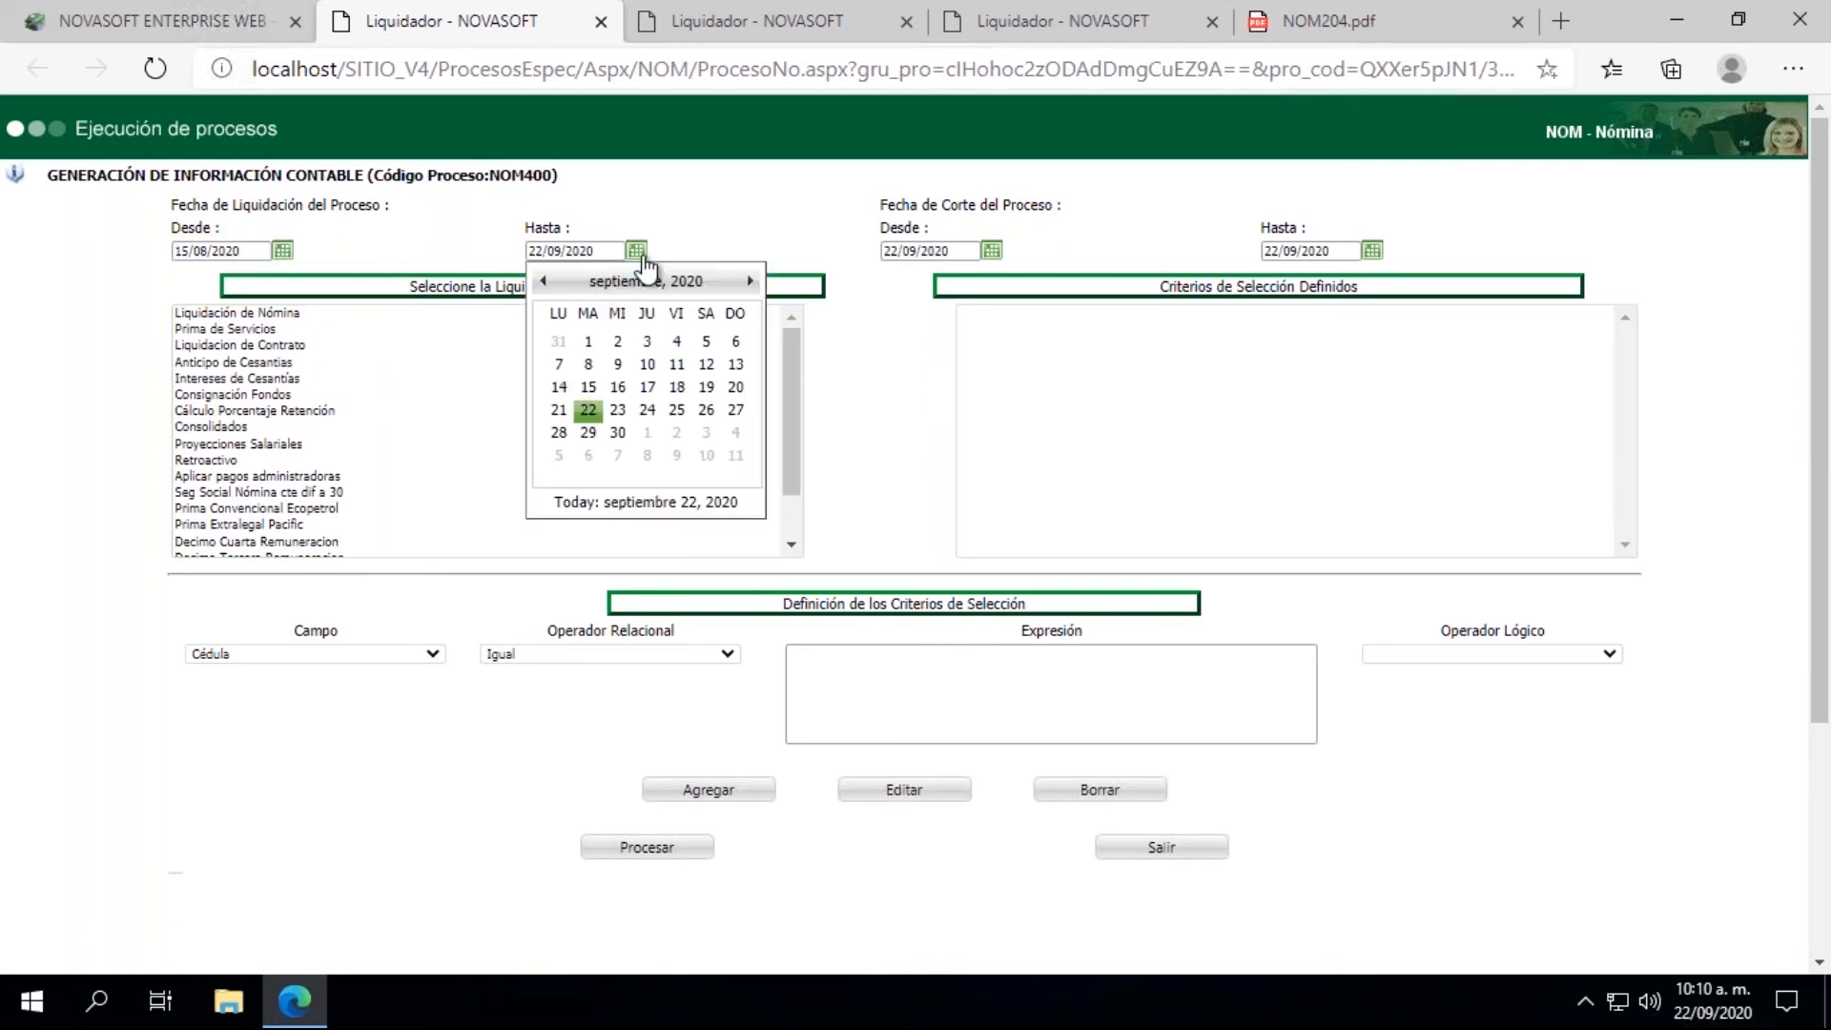
{"action": "left_click", "coordinate": [546, 283]}
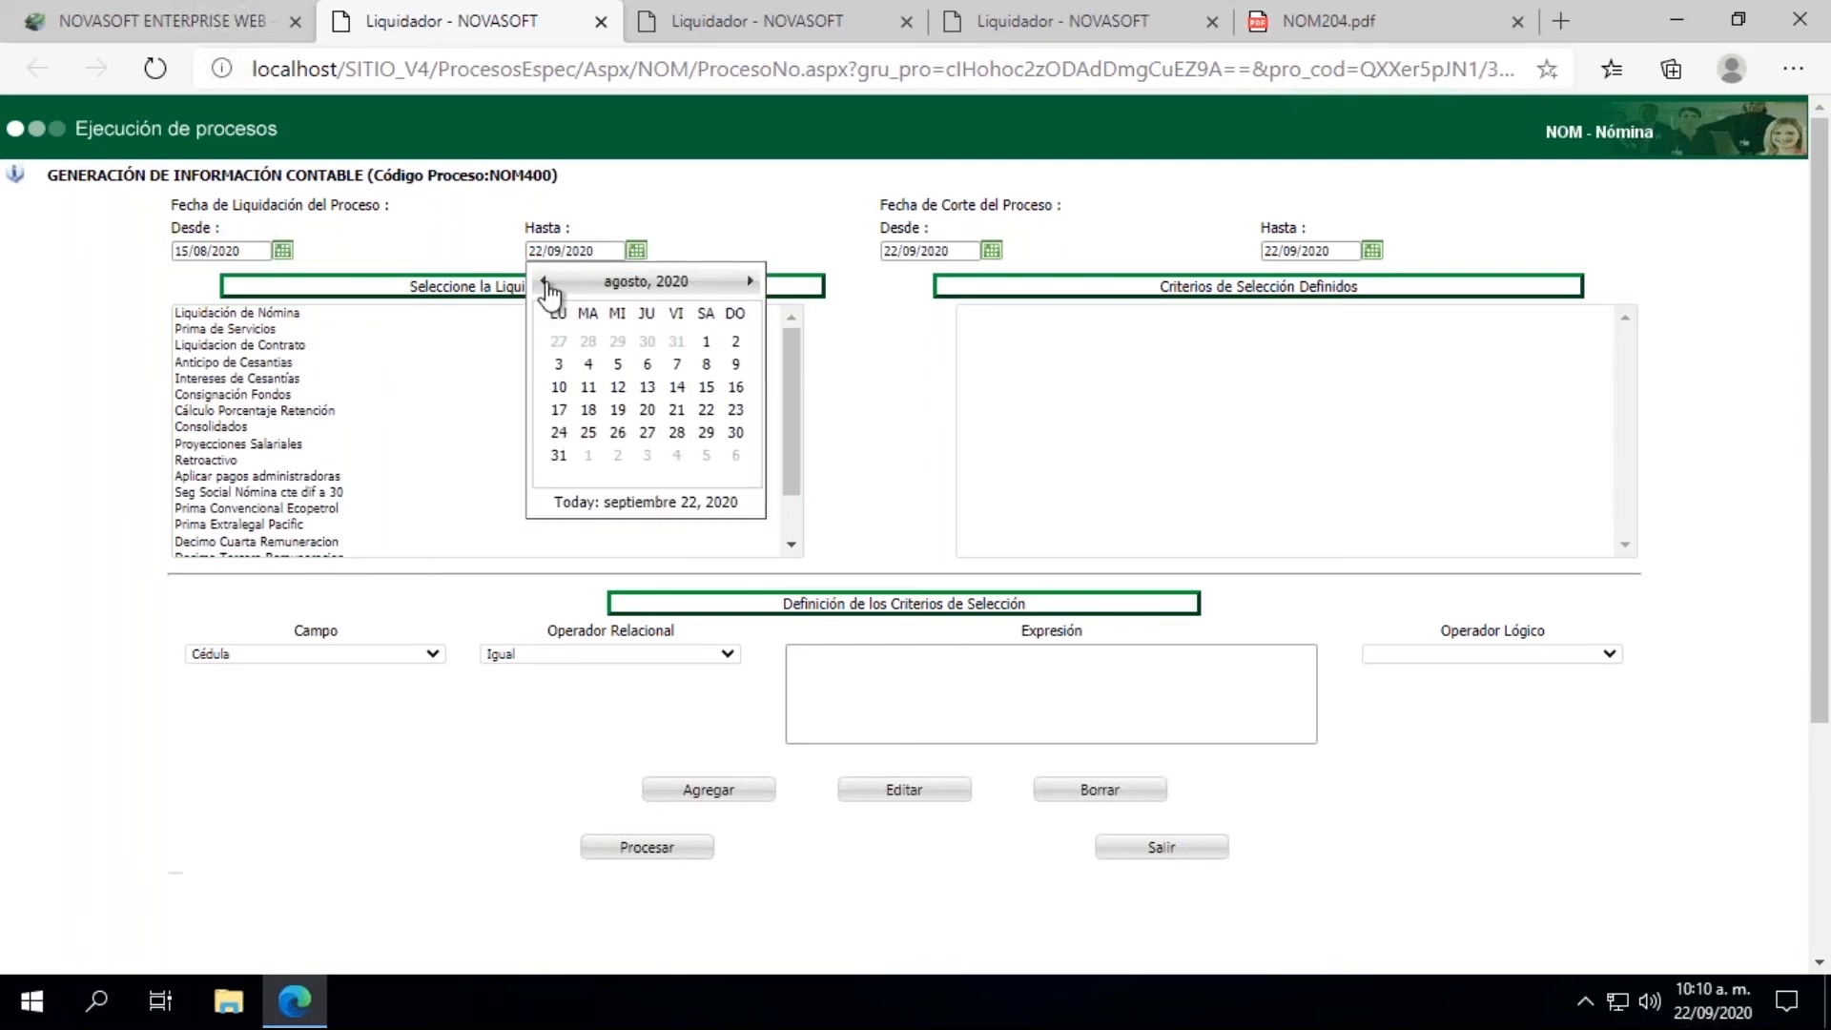
{"action": "left_click", "coordinate": [706, 393]}
Step: Set the Fecha de Corte range of the accounting information process to 15/08/2020 for both Desde and Hasta
{"action": "left_click", "coordinate": [992, 251]}
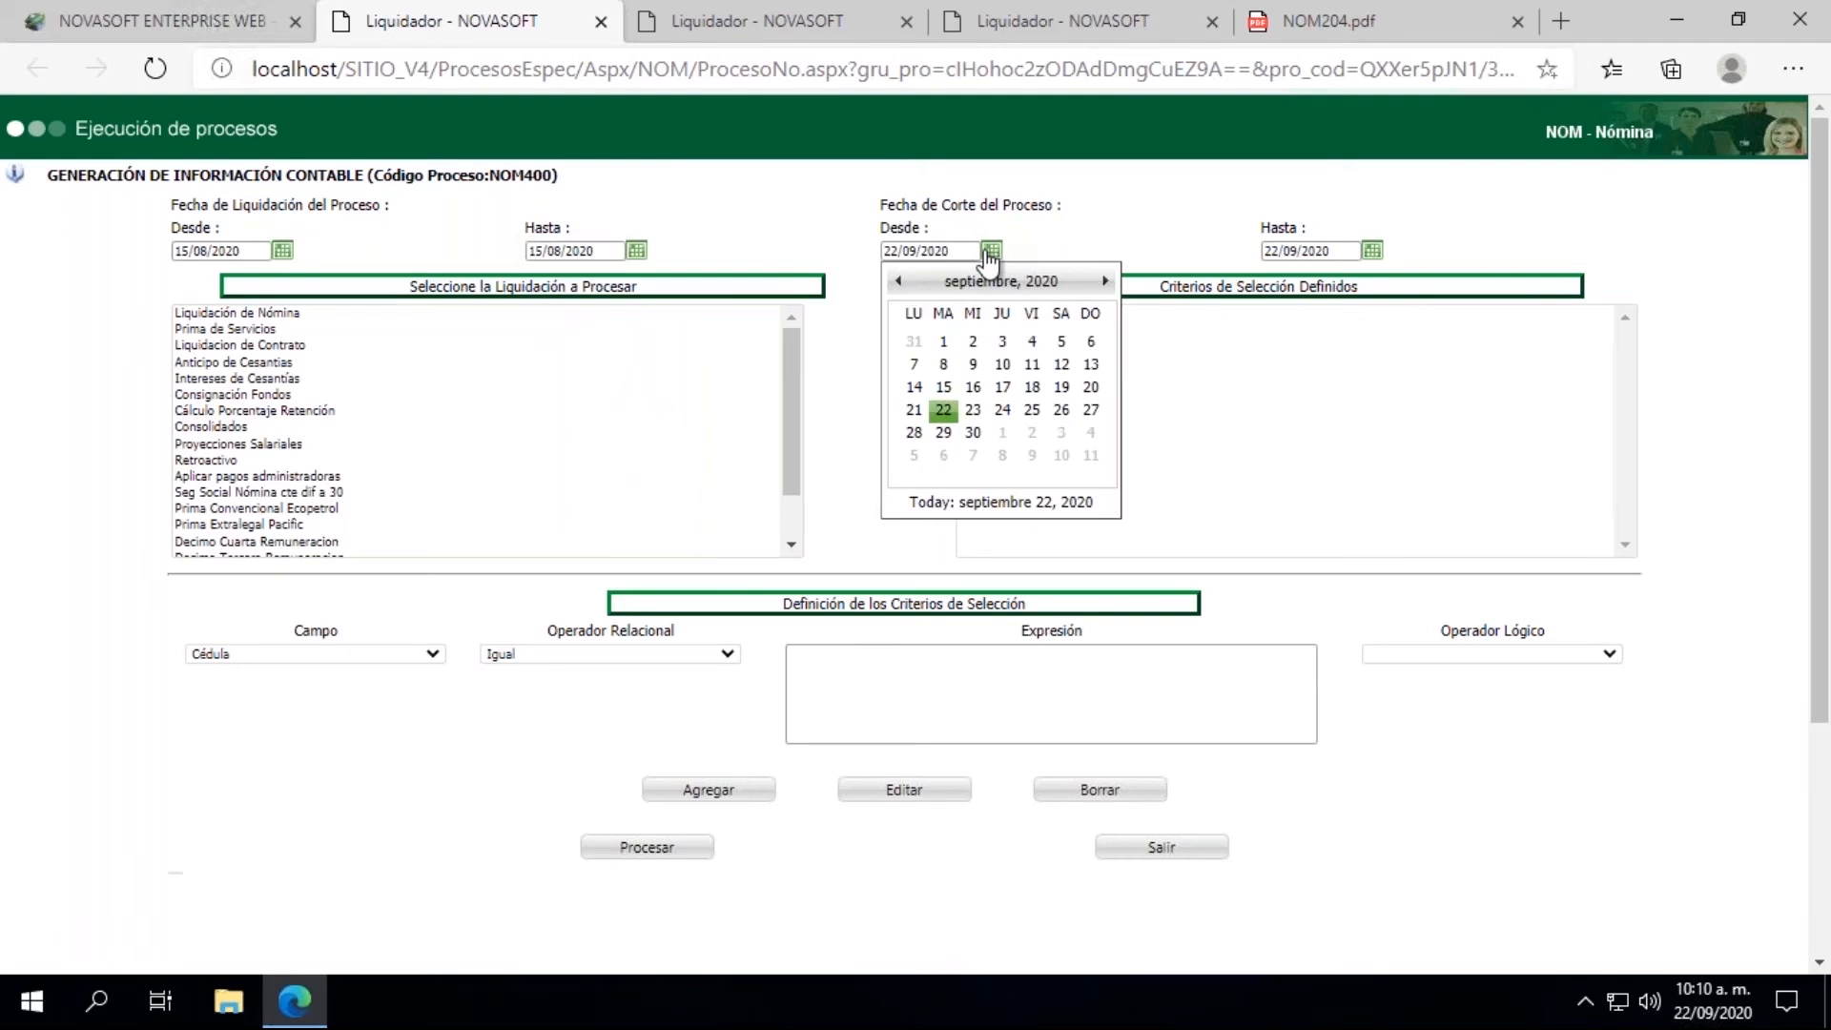
{"action": "left_click", "coordinate": [900, 281]}
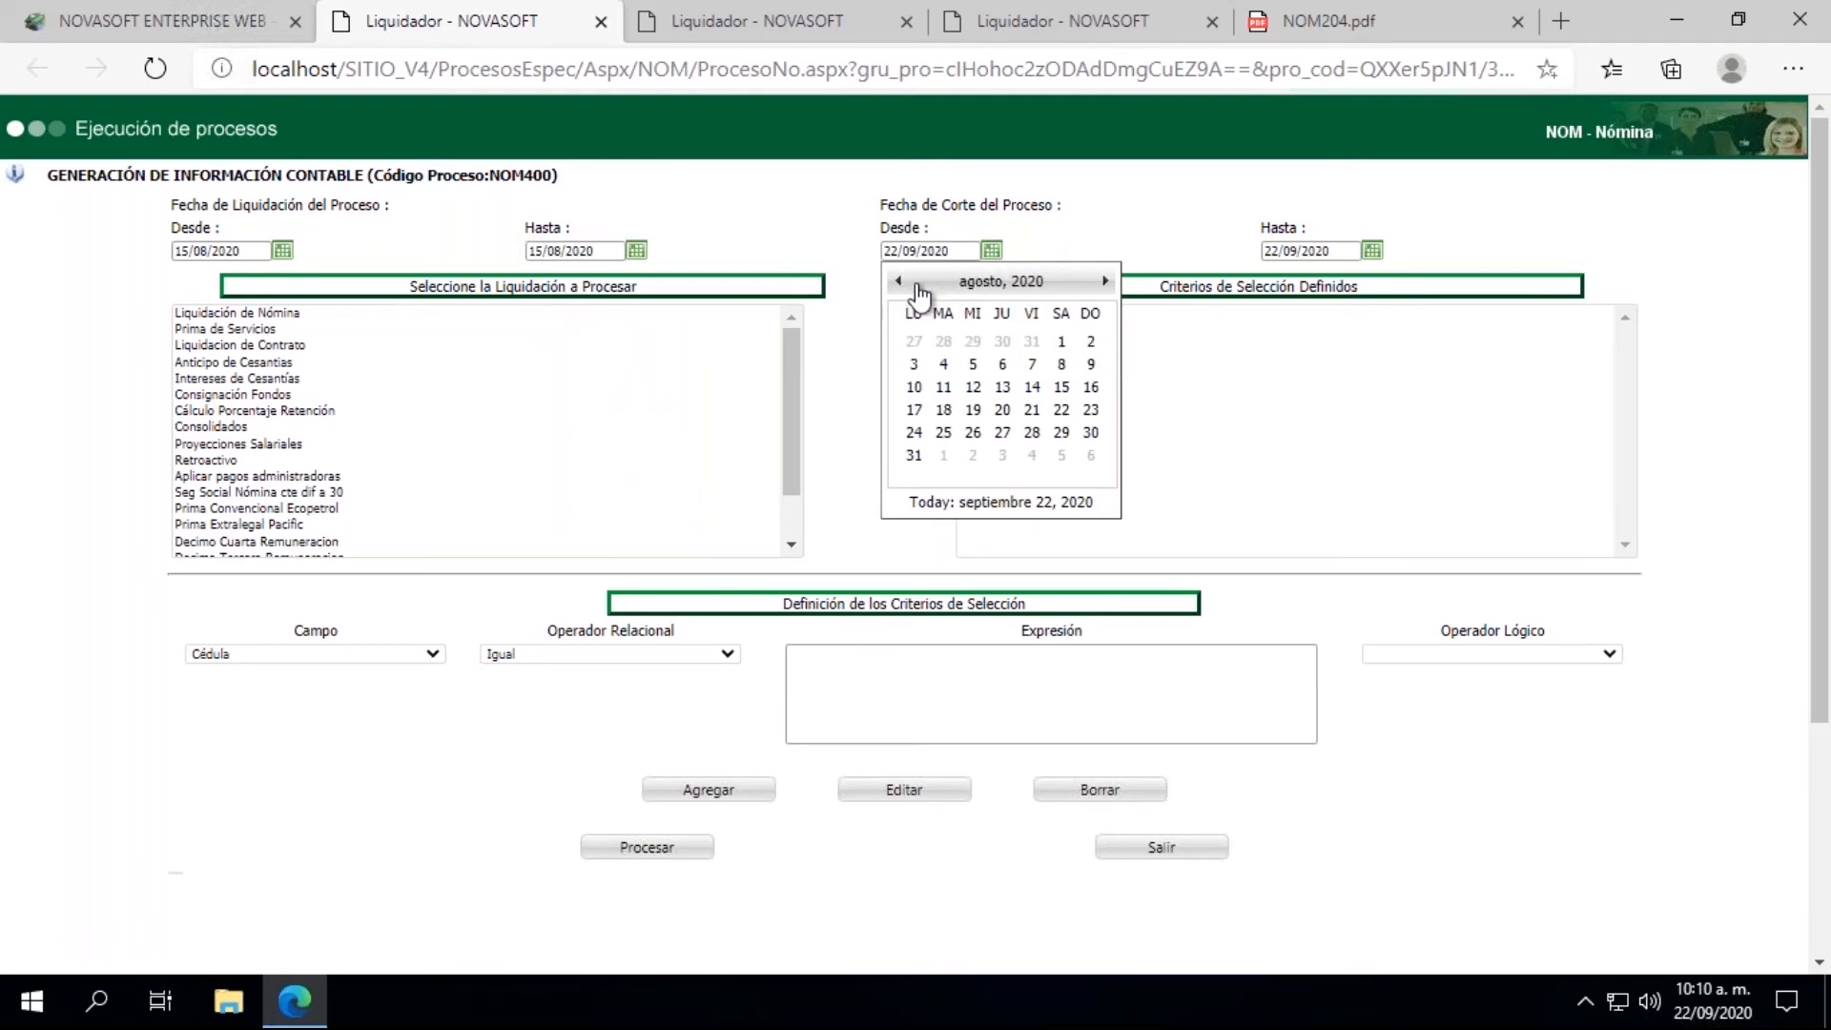
{"action": "left_click", "coordinate": [1061, 387]}
{"action": "left_click", "coordinate": [1373, 252]}
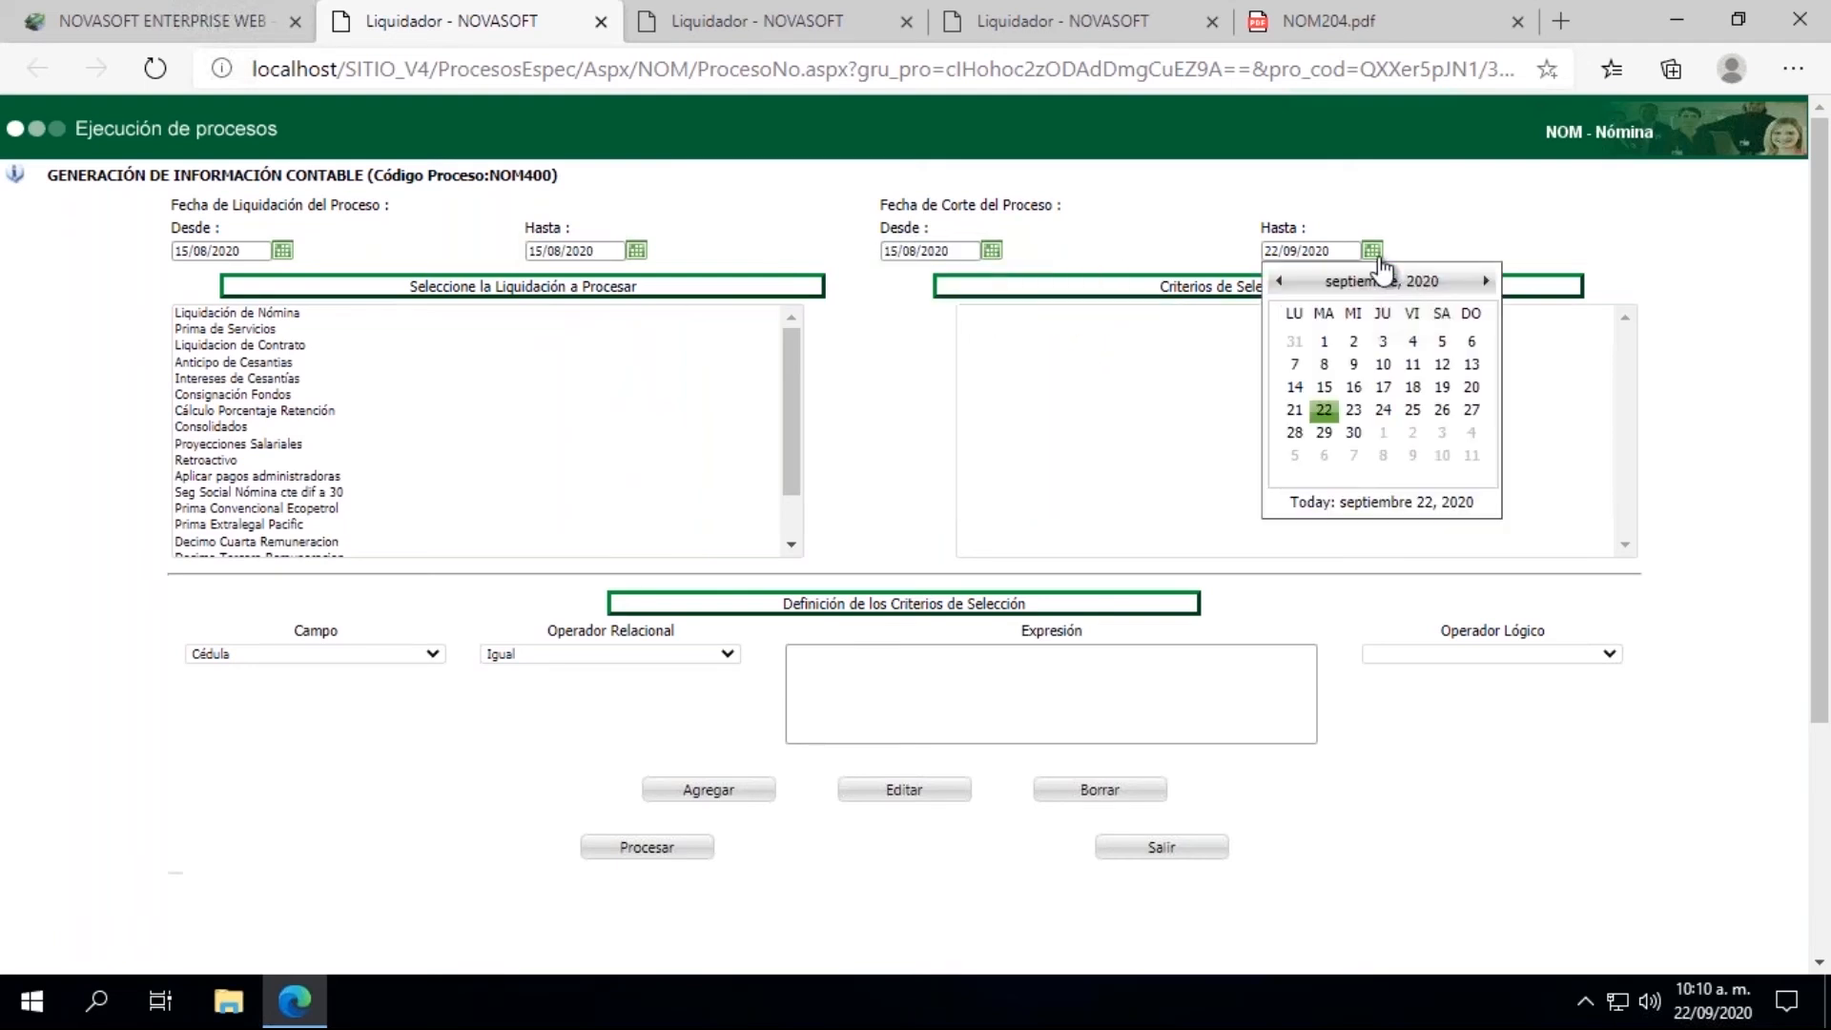
{"action": "left_click", "coordinate": [1279, 282]}
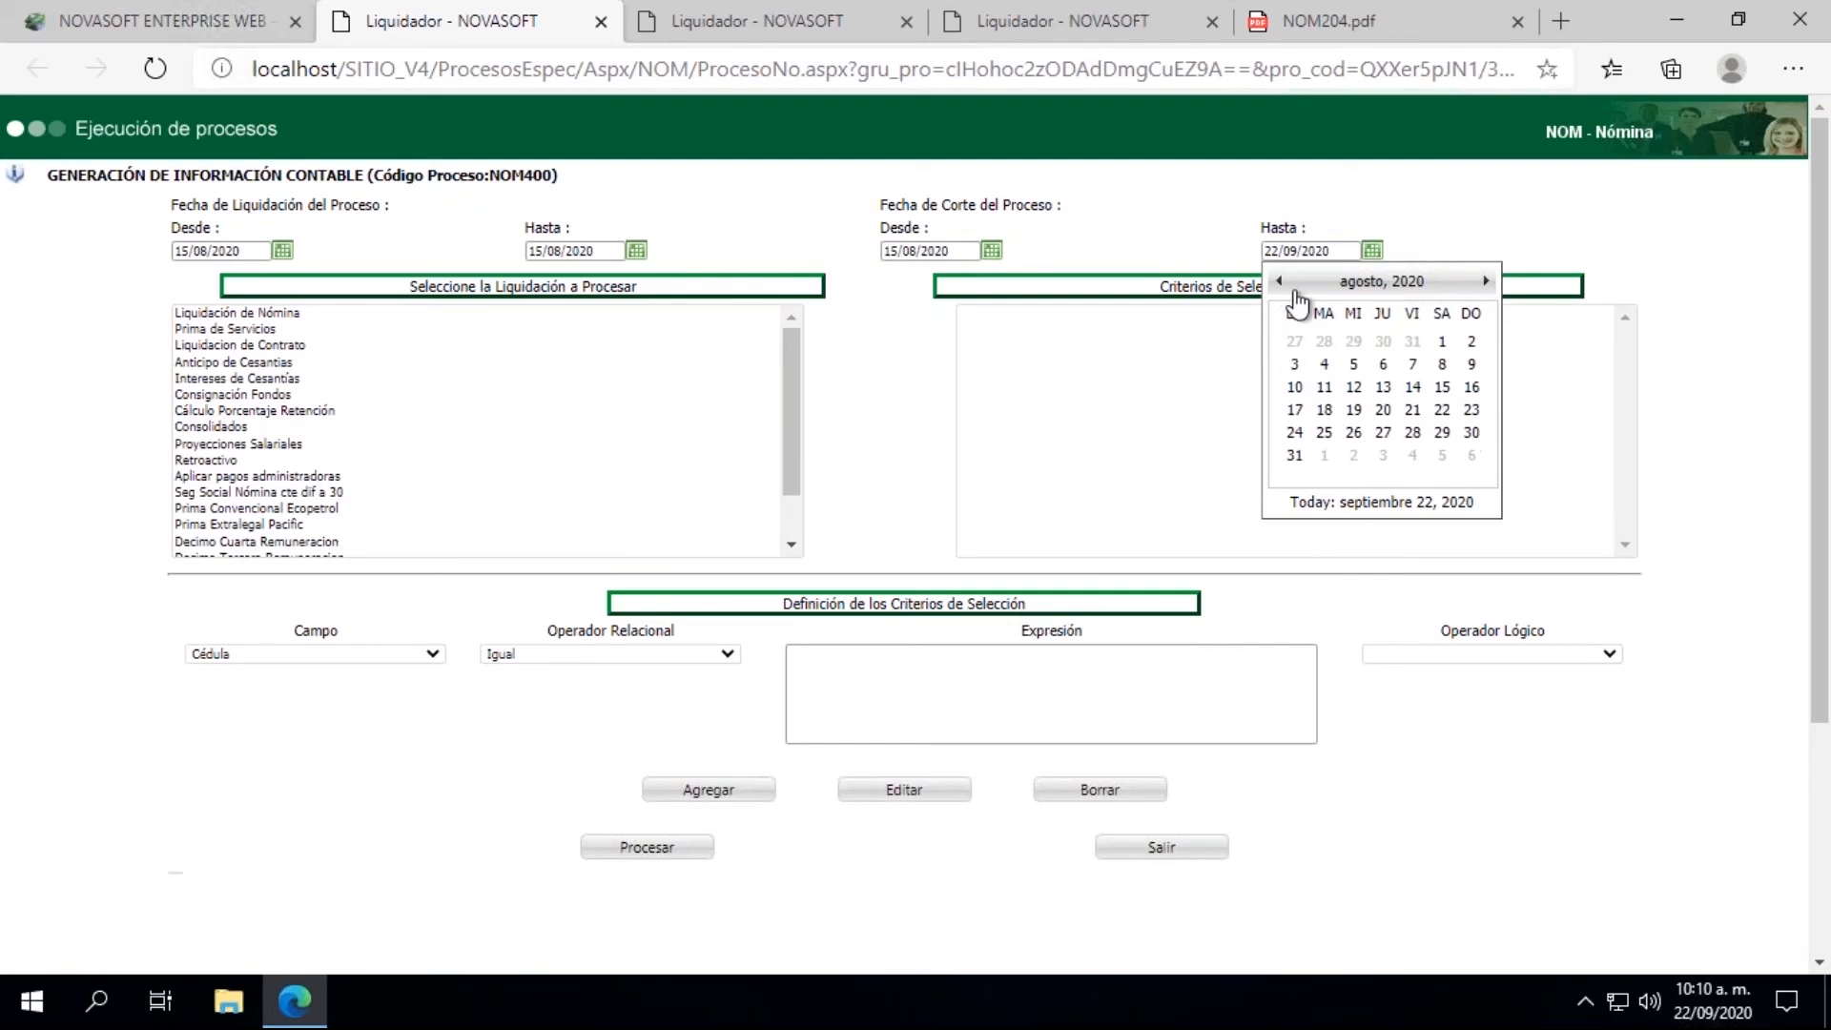
{"action": "left_click", "coordinate": [1442, 388]}
Step: Choose Liquidación de Nómina for processing and enter 15082020-1 as the Número de Documento of the accounting interface
{"action": "left_click", "coordinate": [300, 312]}
{"action": "left_click", "coordinate": [943, 501]}
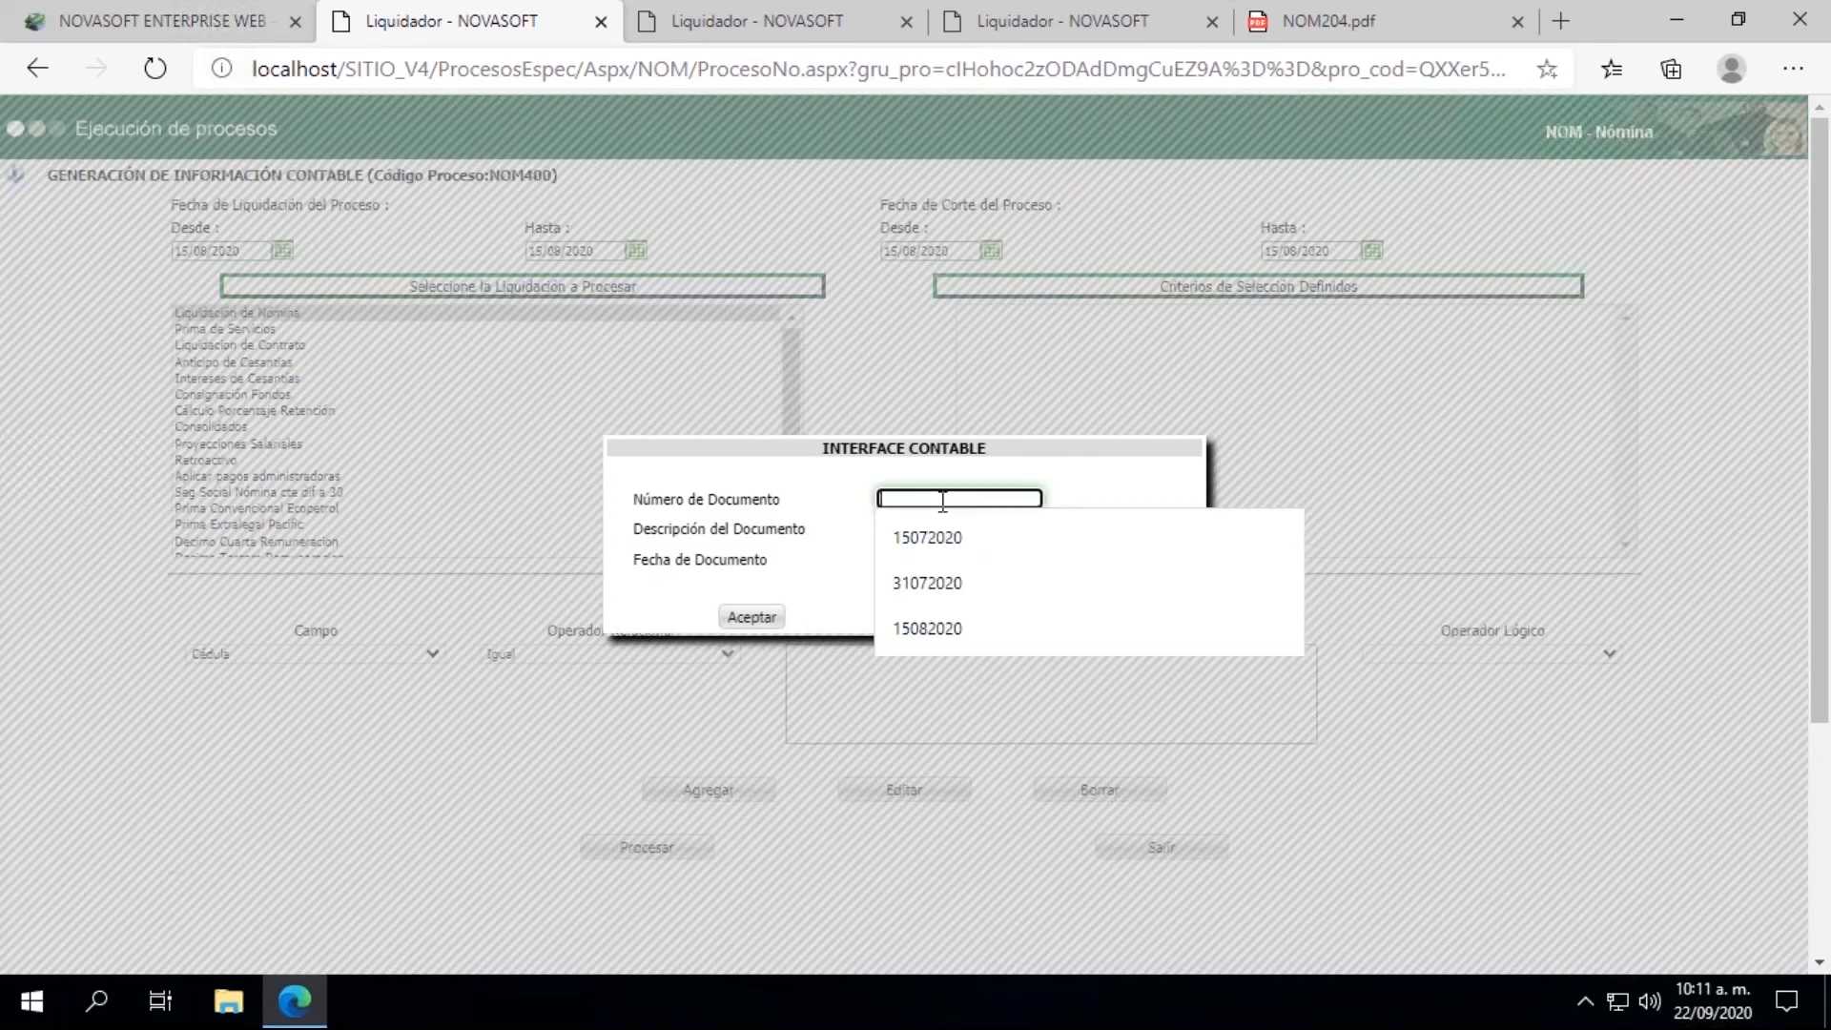
{"action": "left_click", "coordinate": [940, 631]}
{"action": "type", "text": "-1"}
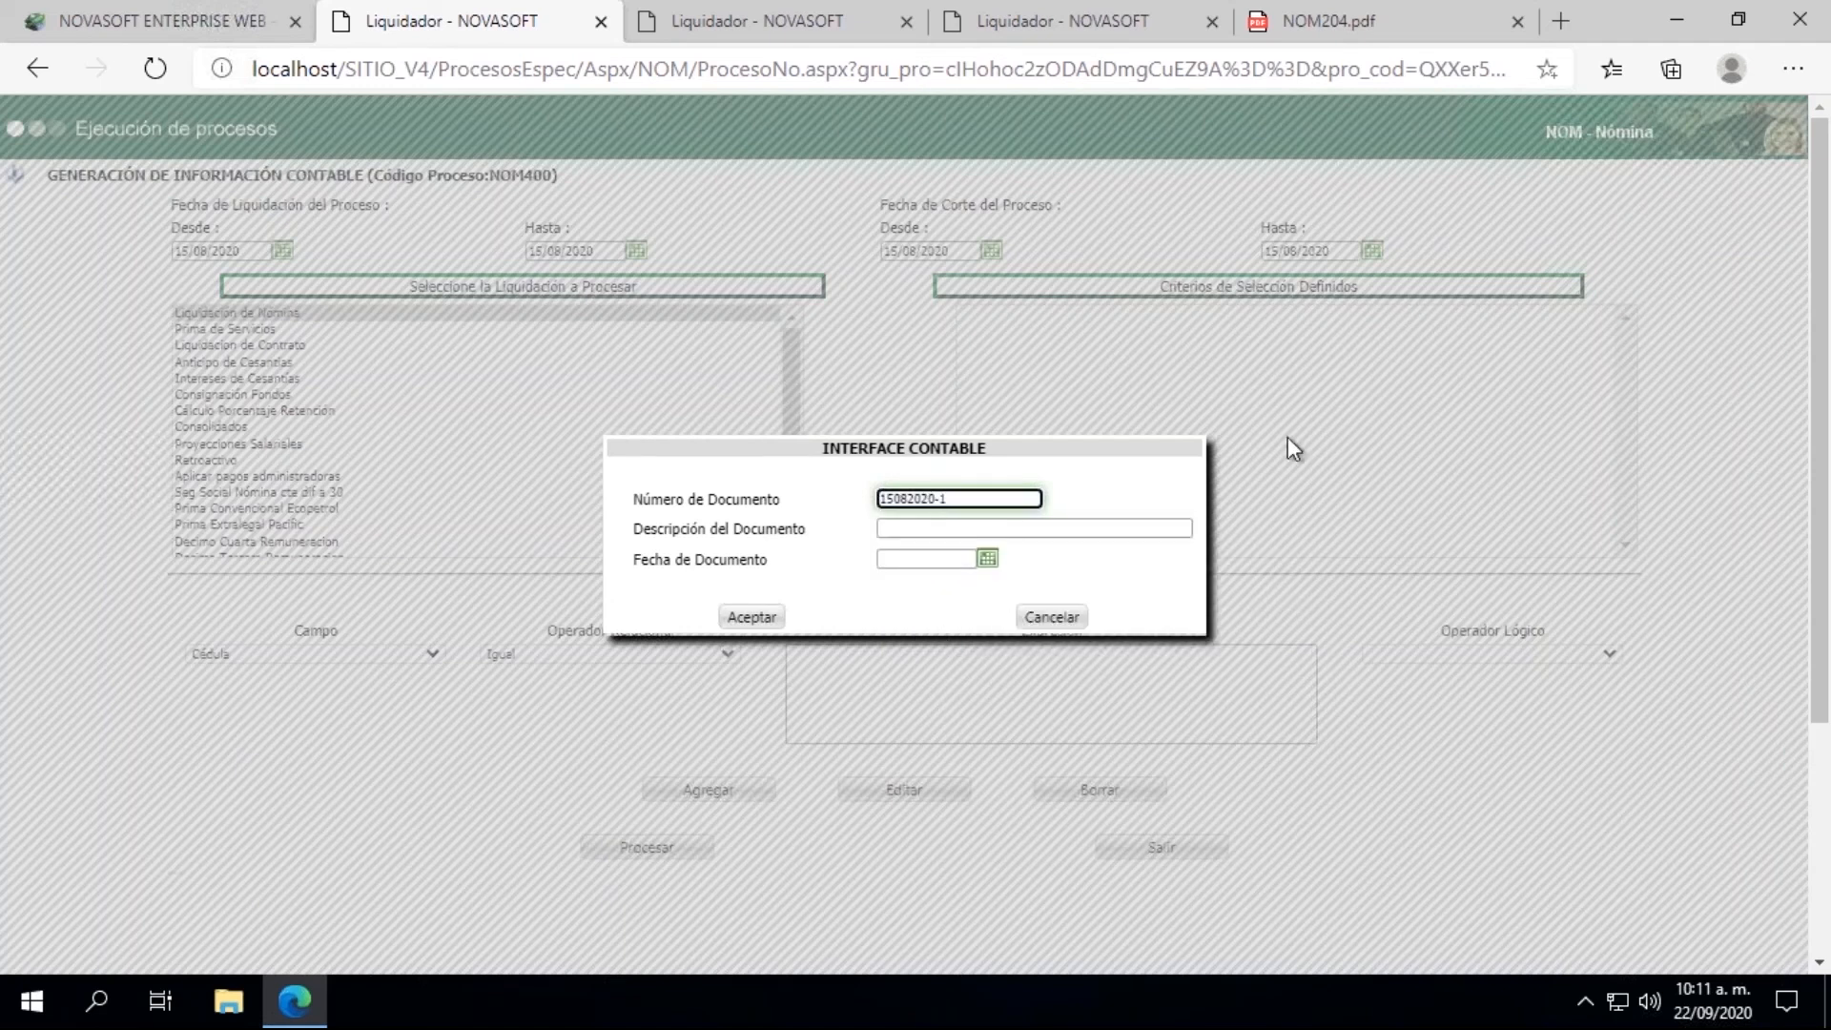
Step: Describe the accounting document as "1era Quincena Agosto", the employee's ID number and "Novedades HE", date it 15/08/2020, and accept the interface data
{"action": "left_click", "coordinate": [984, 527]}
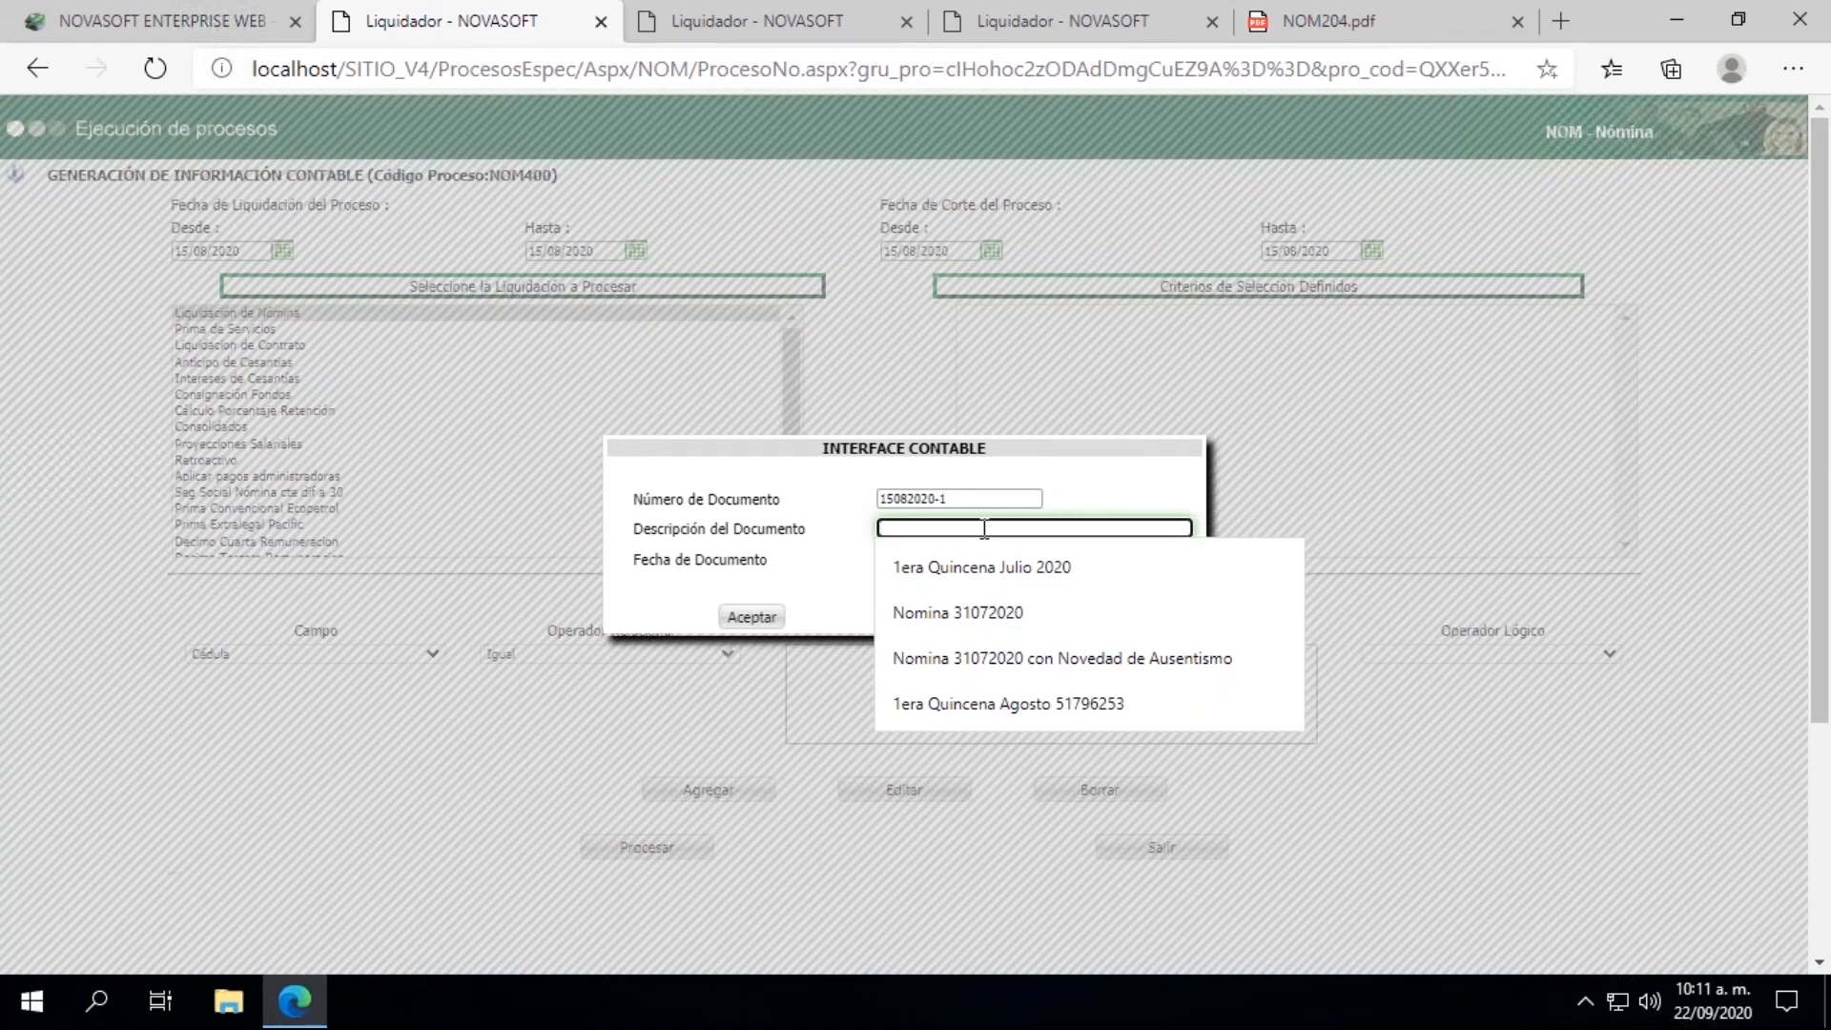
{"action": "left_click", "coordinate": [969, 718]}
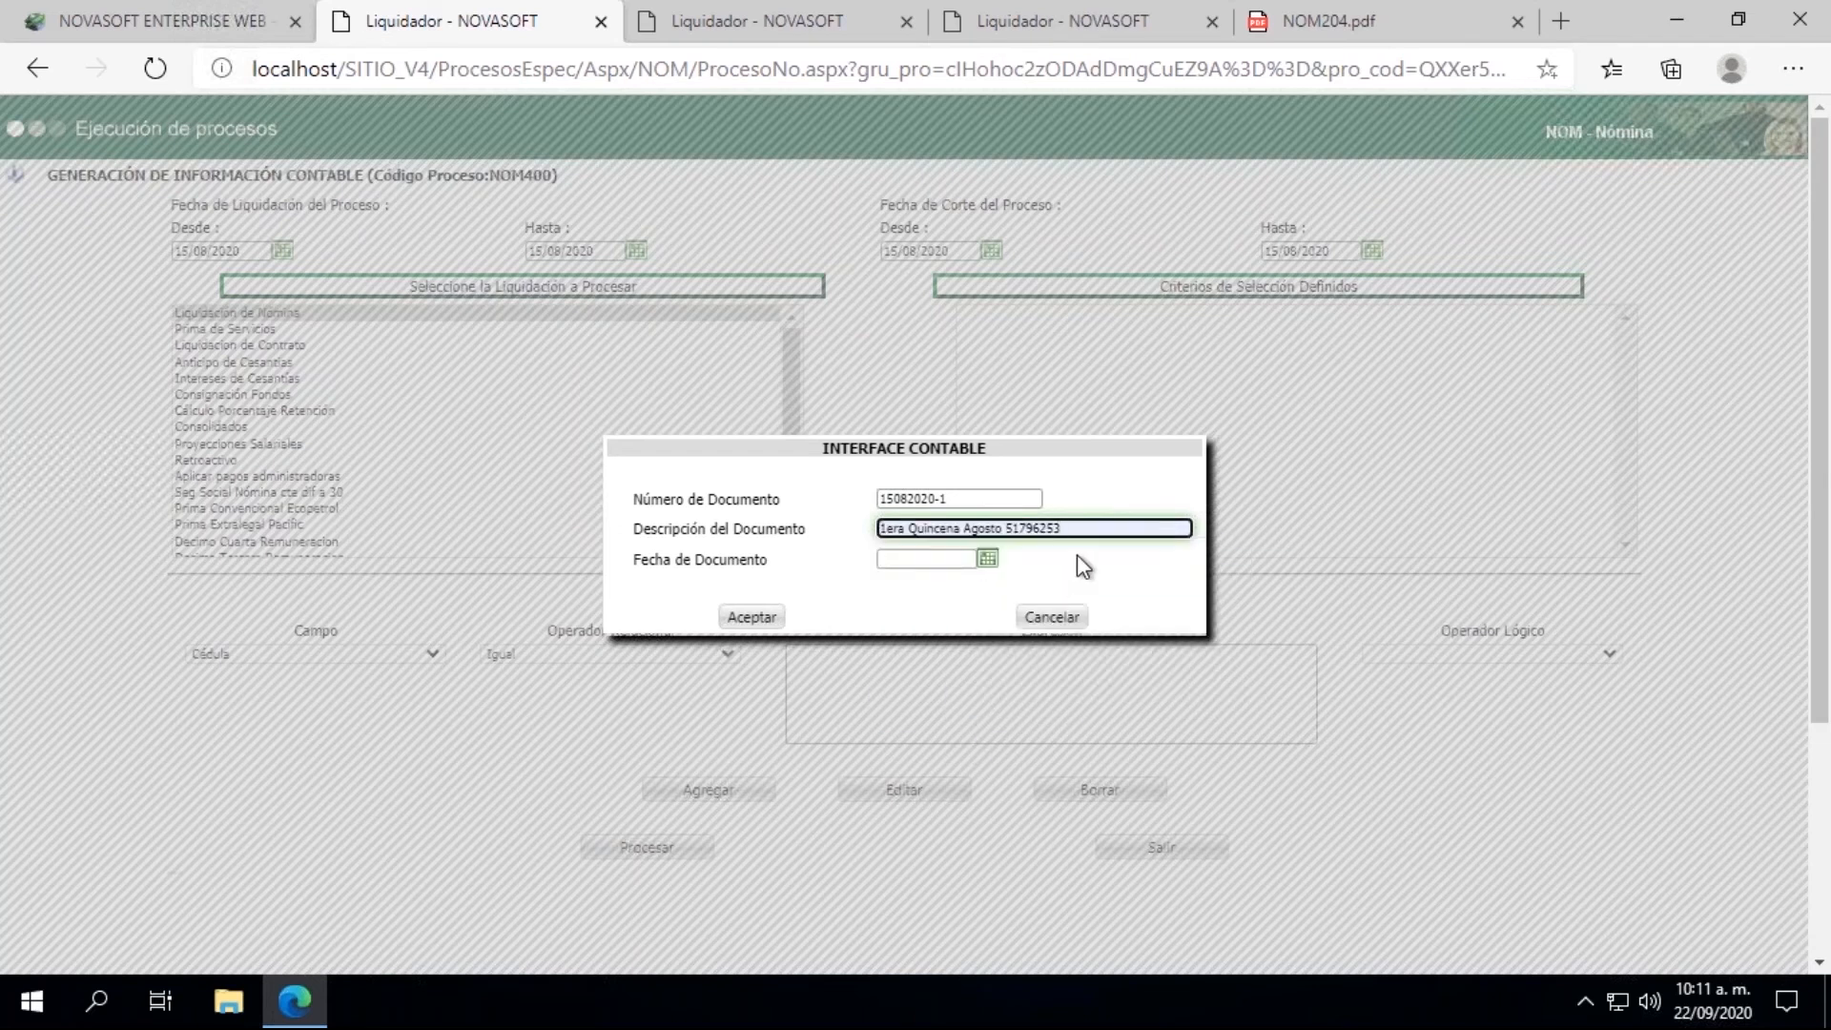
{"action": "type", "text": "No"}
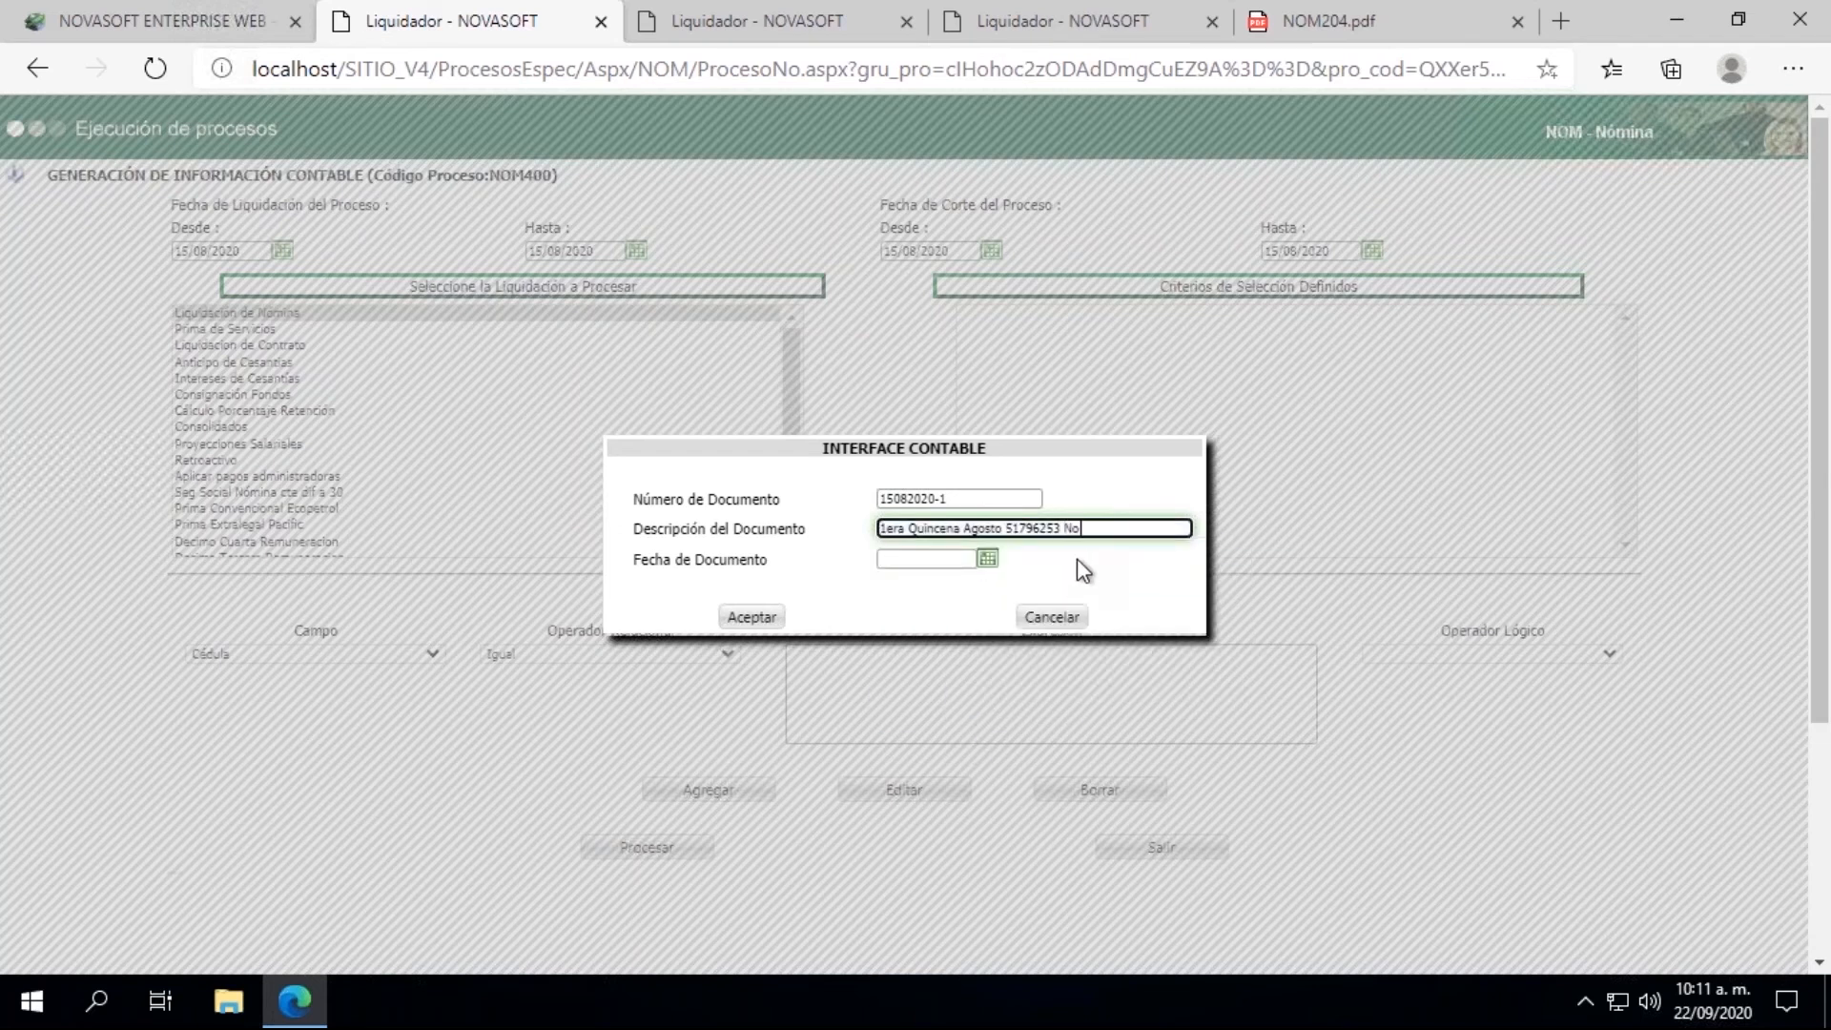
{"action": "type", "text": "vedades HE"}
{"action": "left_click", "coordinate": [989, 560]}
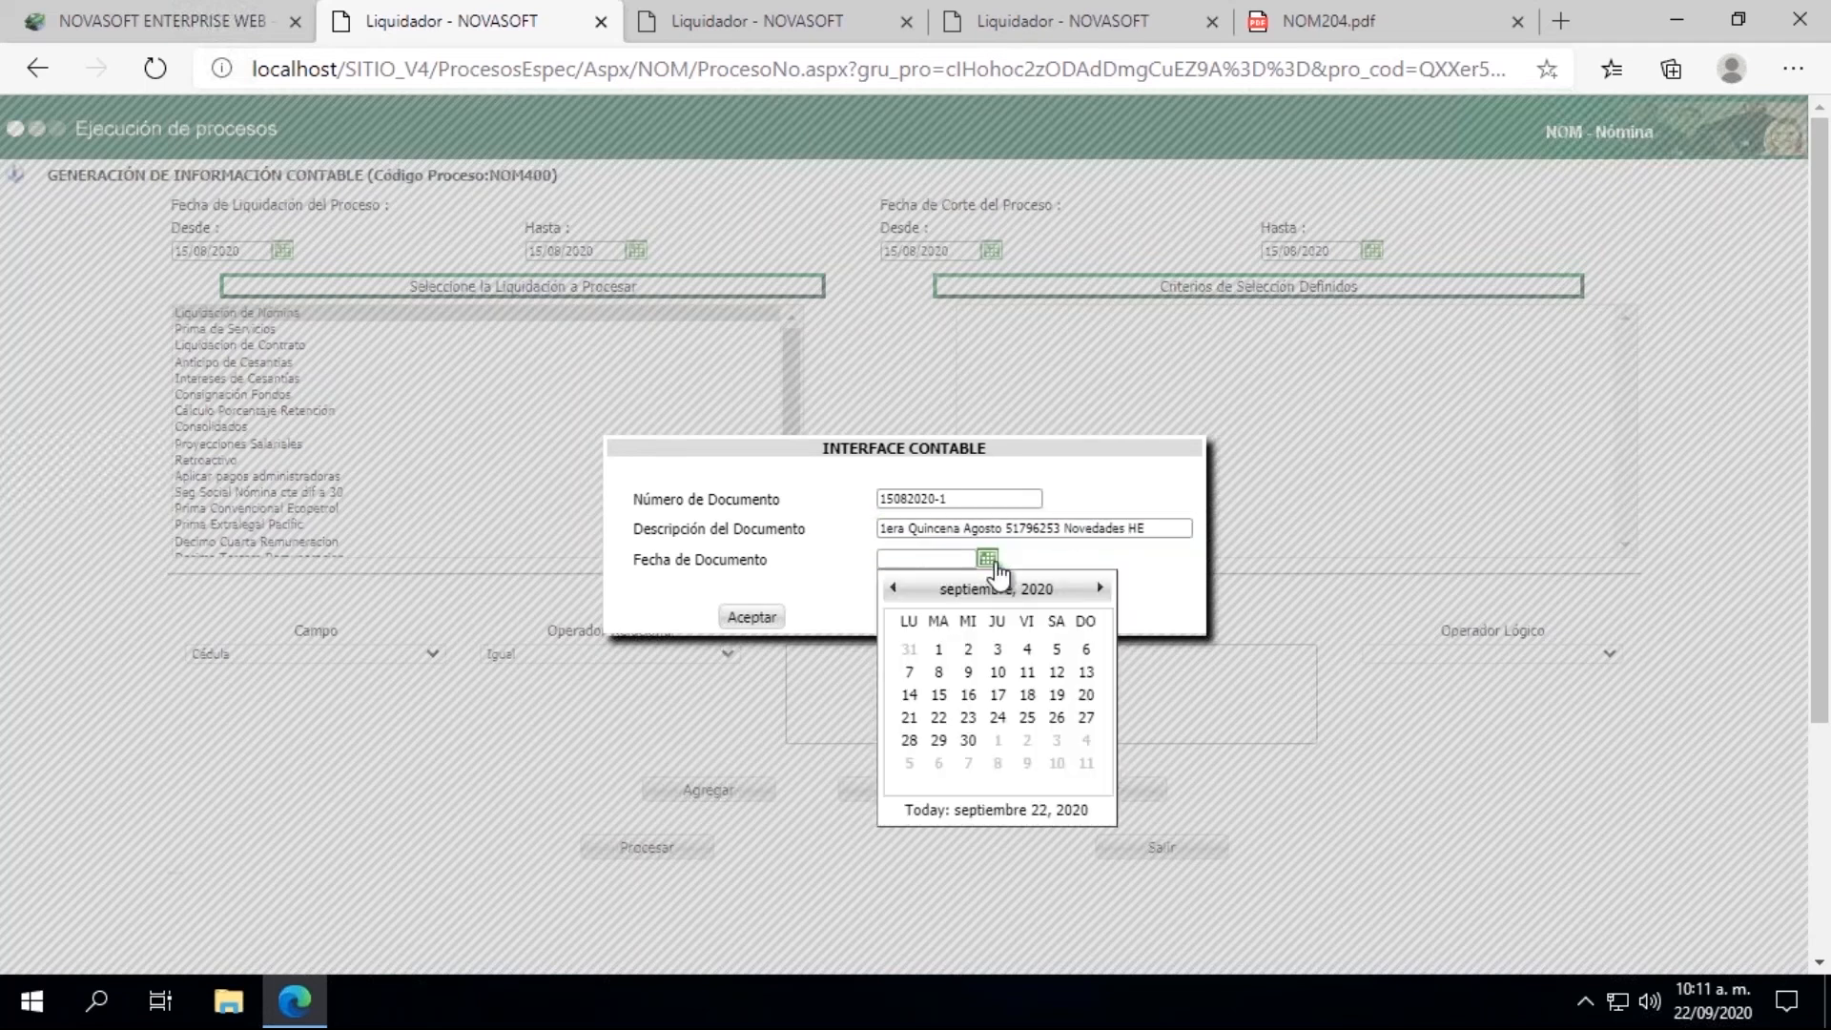
{"action": "left_click", "coordinate": [893, 589]}
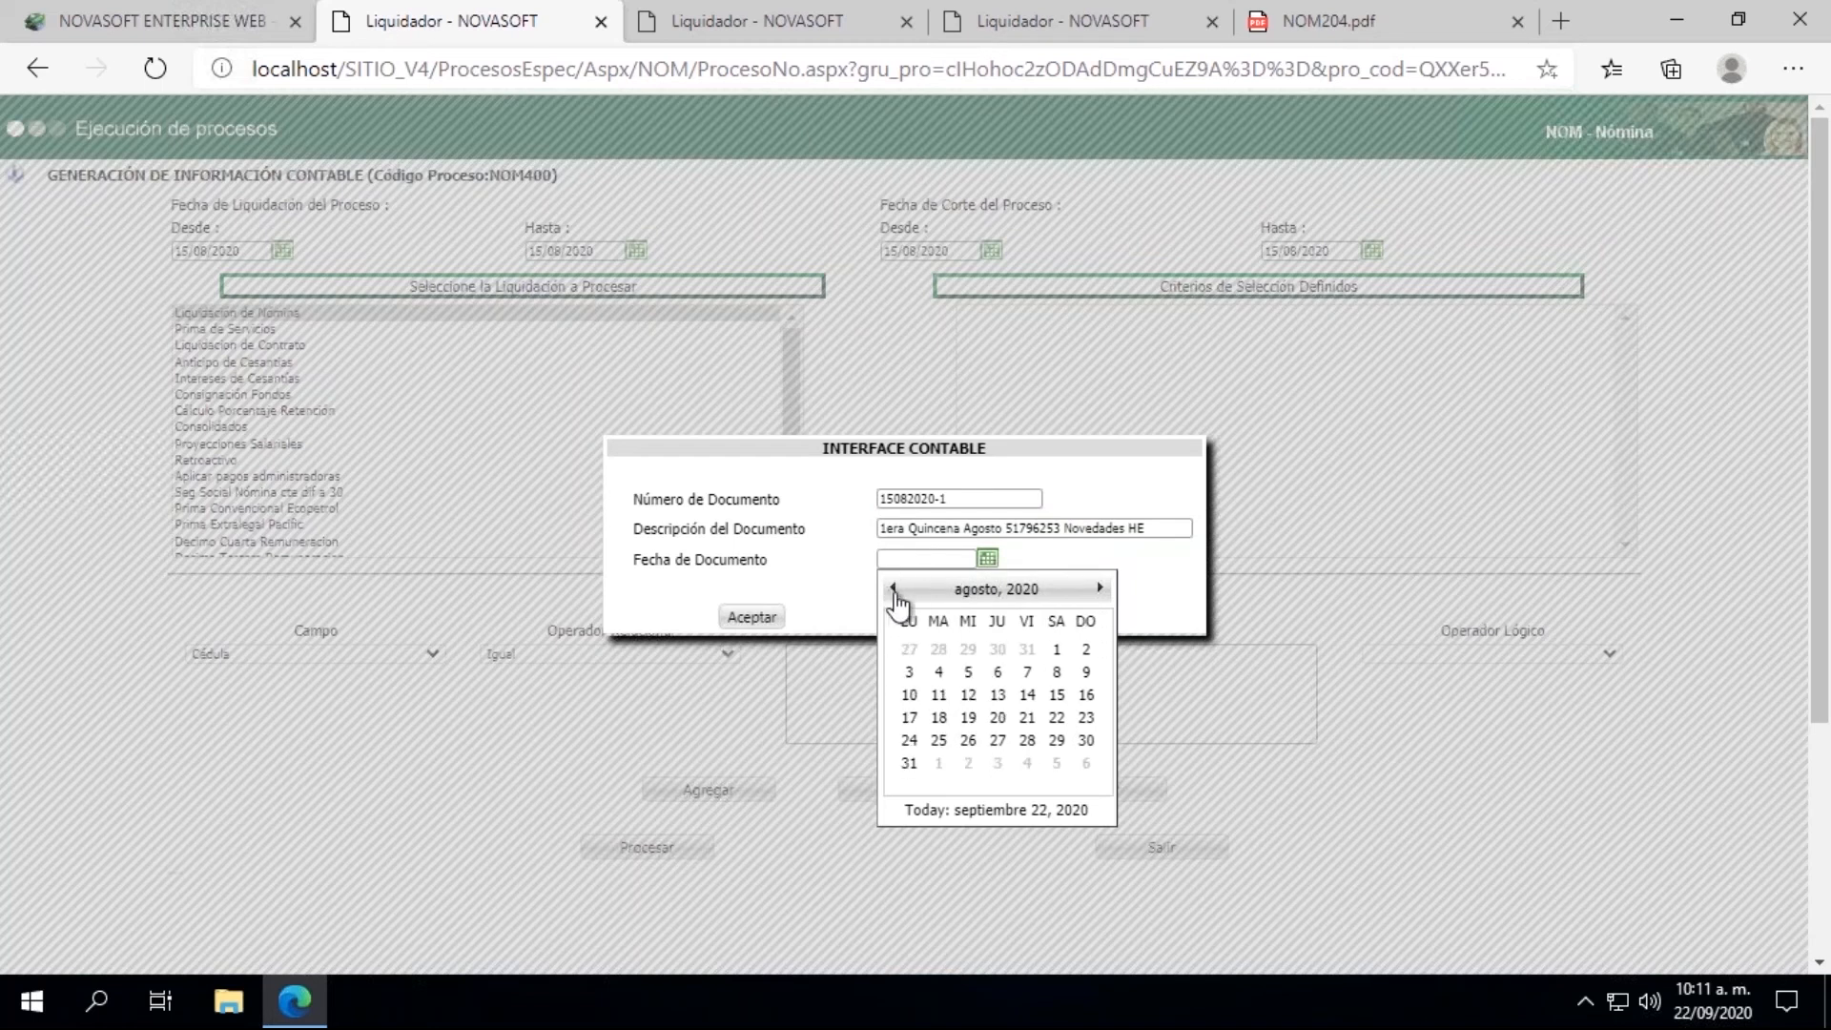
{"action": "left_click", "coordinate": [1057, 696]}
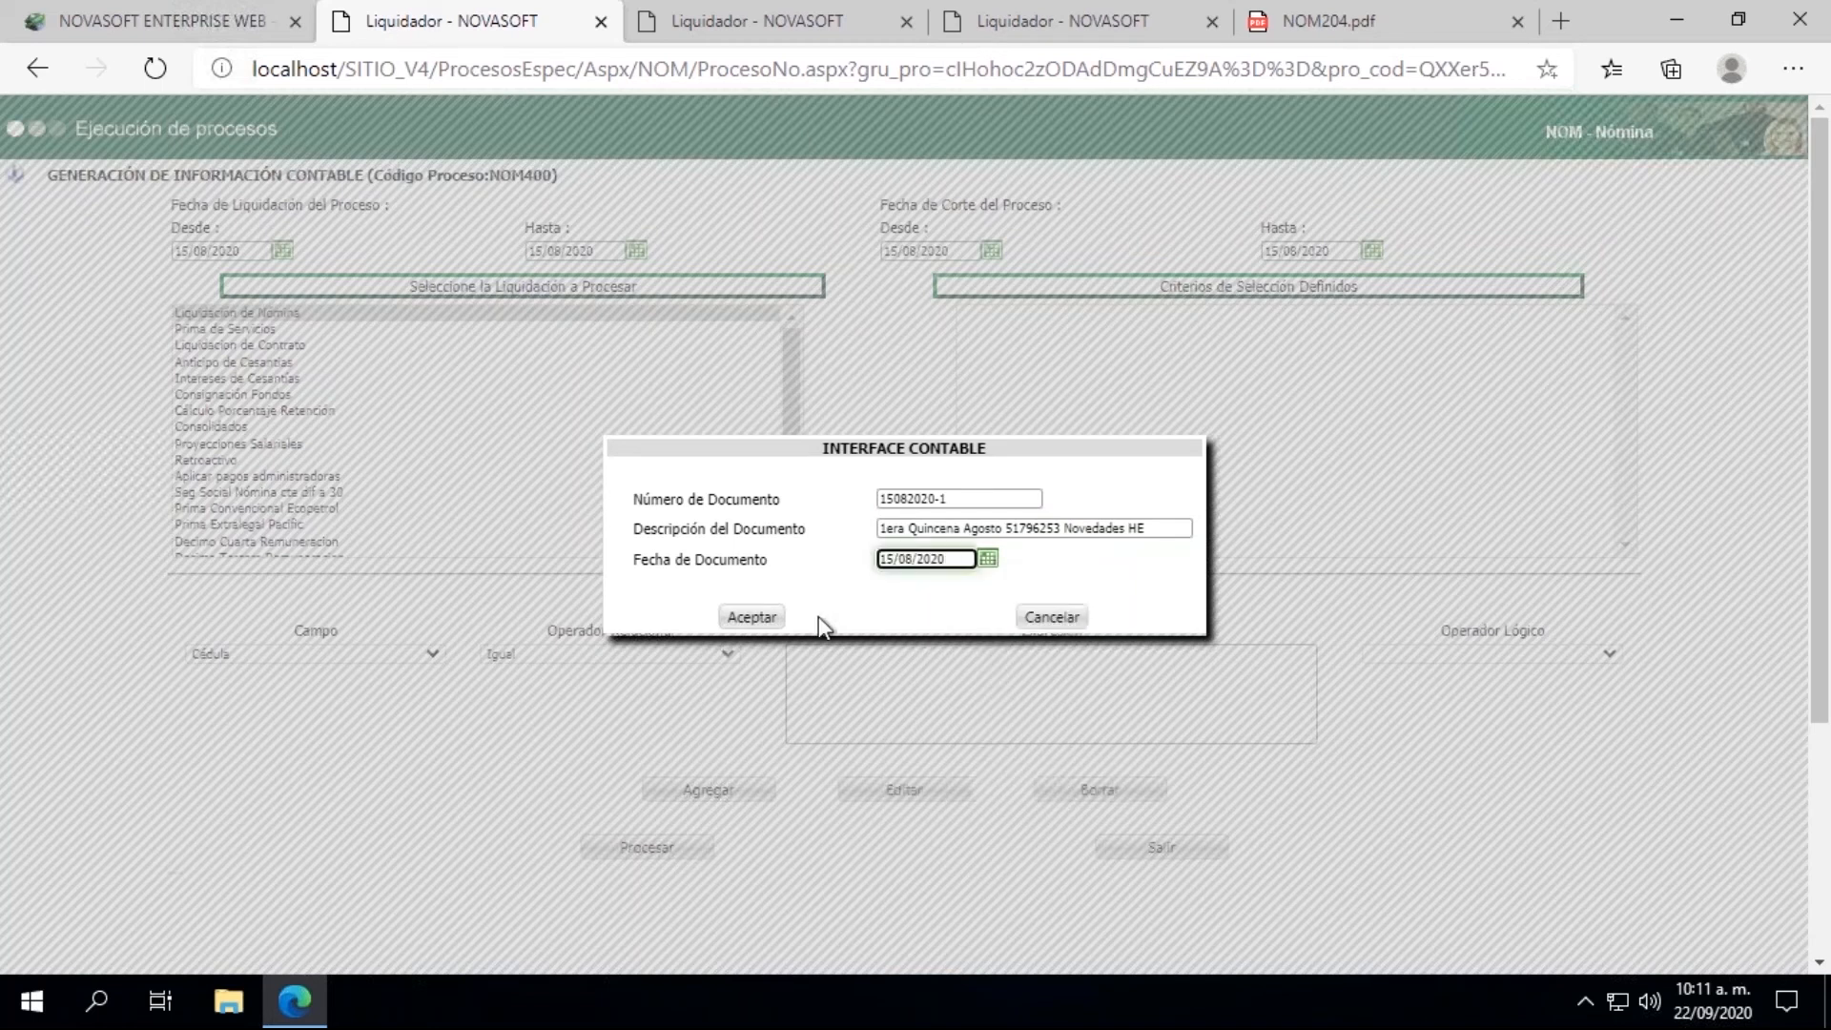
{"action": "left_click", "coordinate": [753, 618]}
Step: Generate the accounting information with the criterion Cédula Igual to the employee's ID number, and close the results window
{"action": "left_click", "coordinate": [828, 681]}
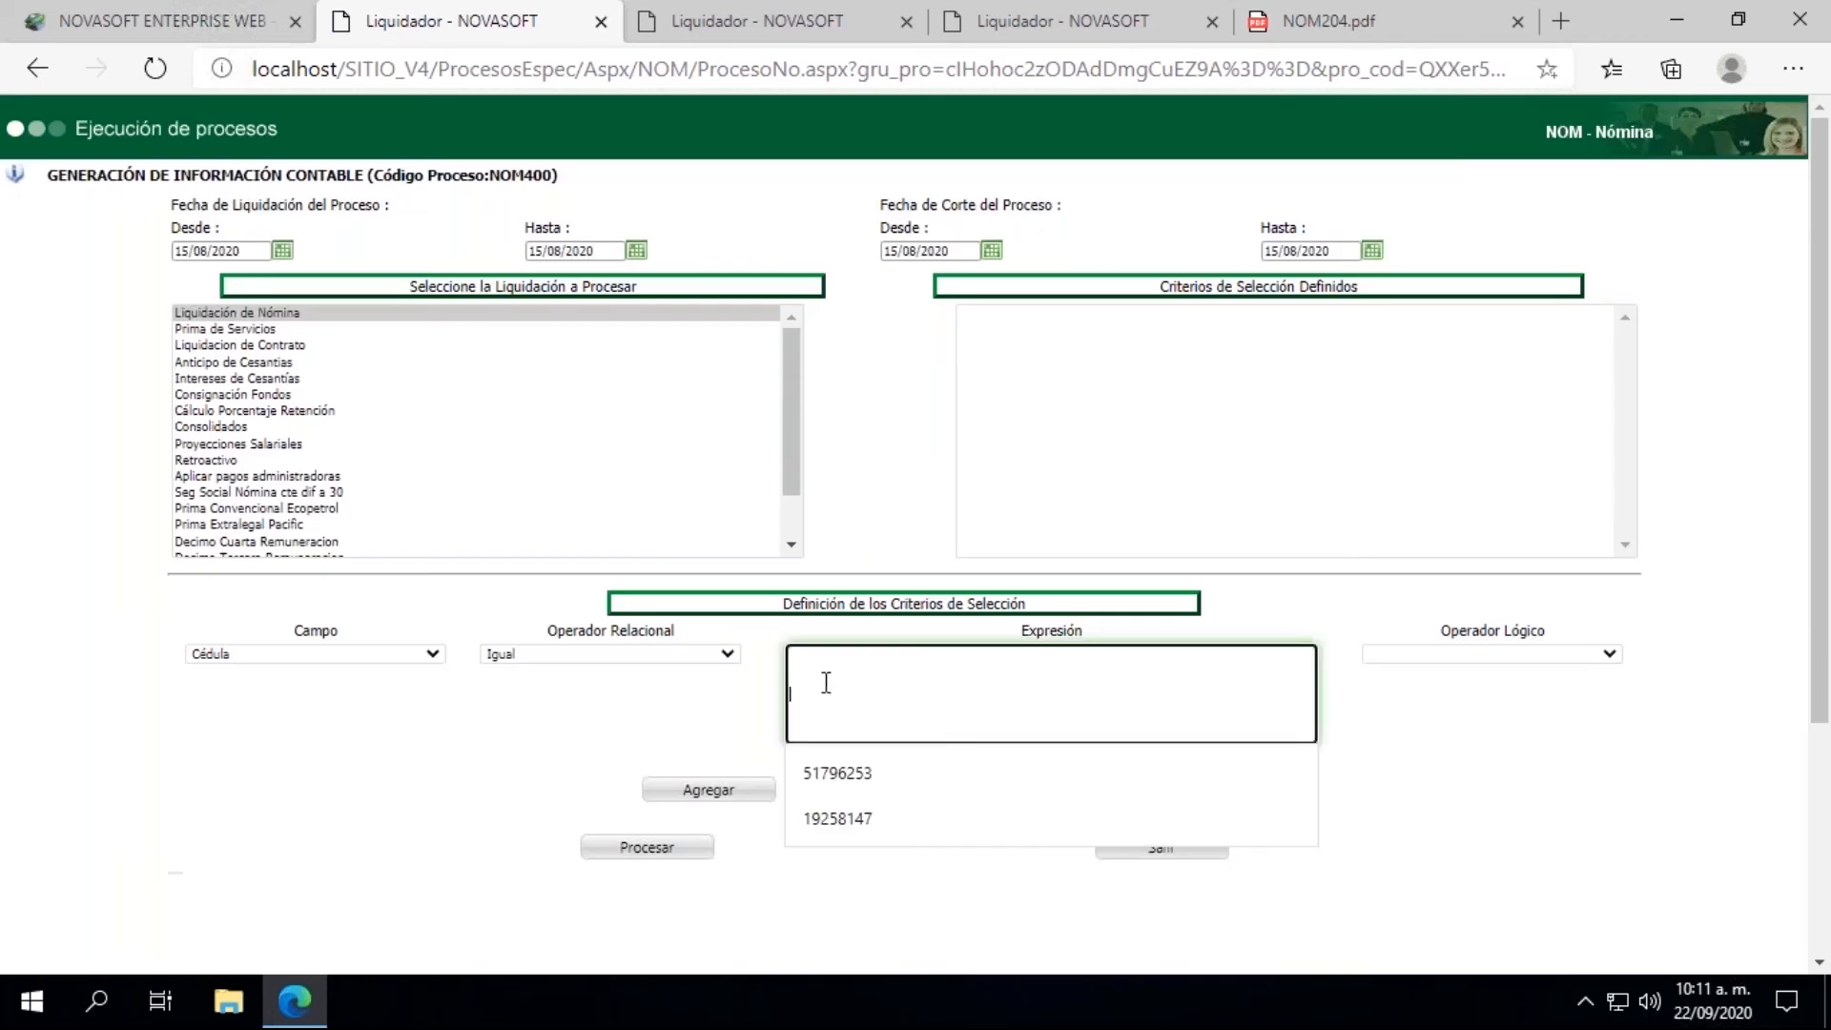
{"action": "left_click", "coordinate": [825, 772]}
{"action": "left_click", "coordinate": [746, 790]}
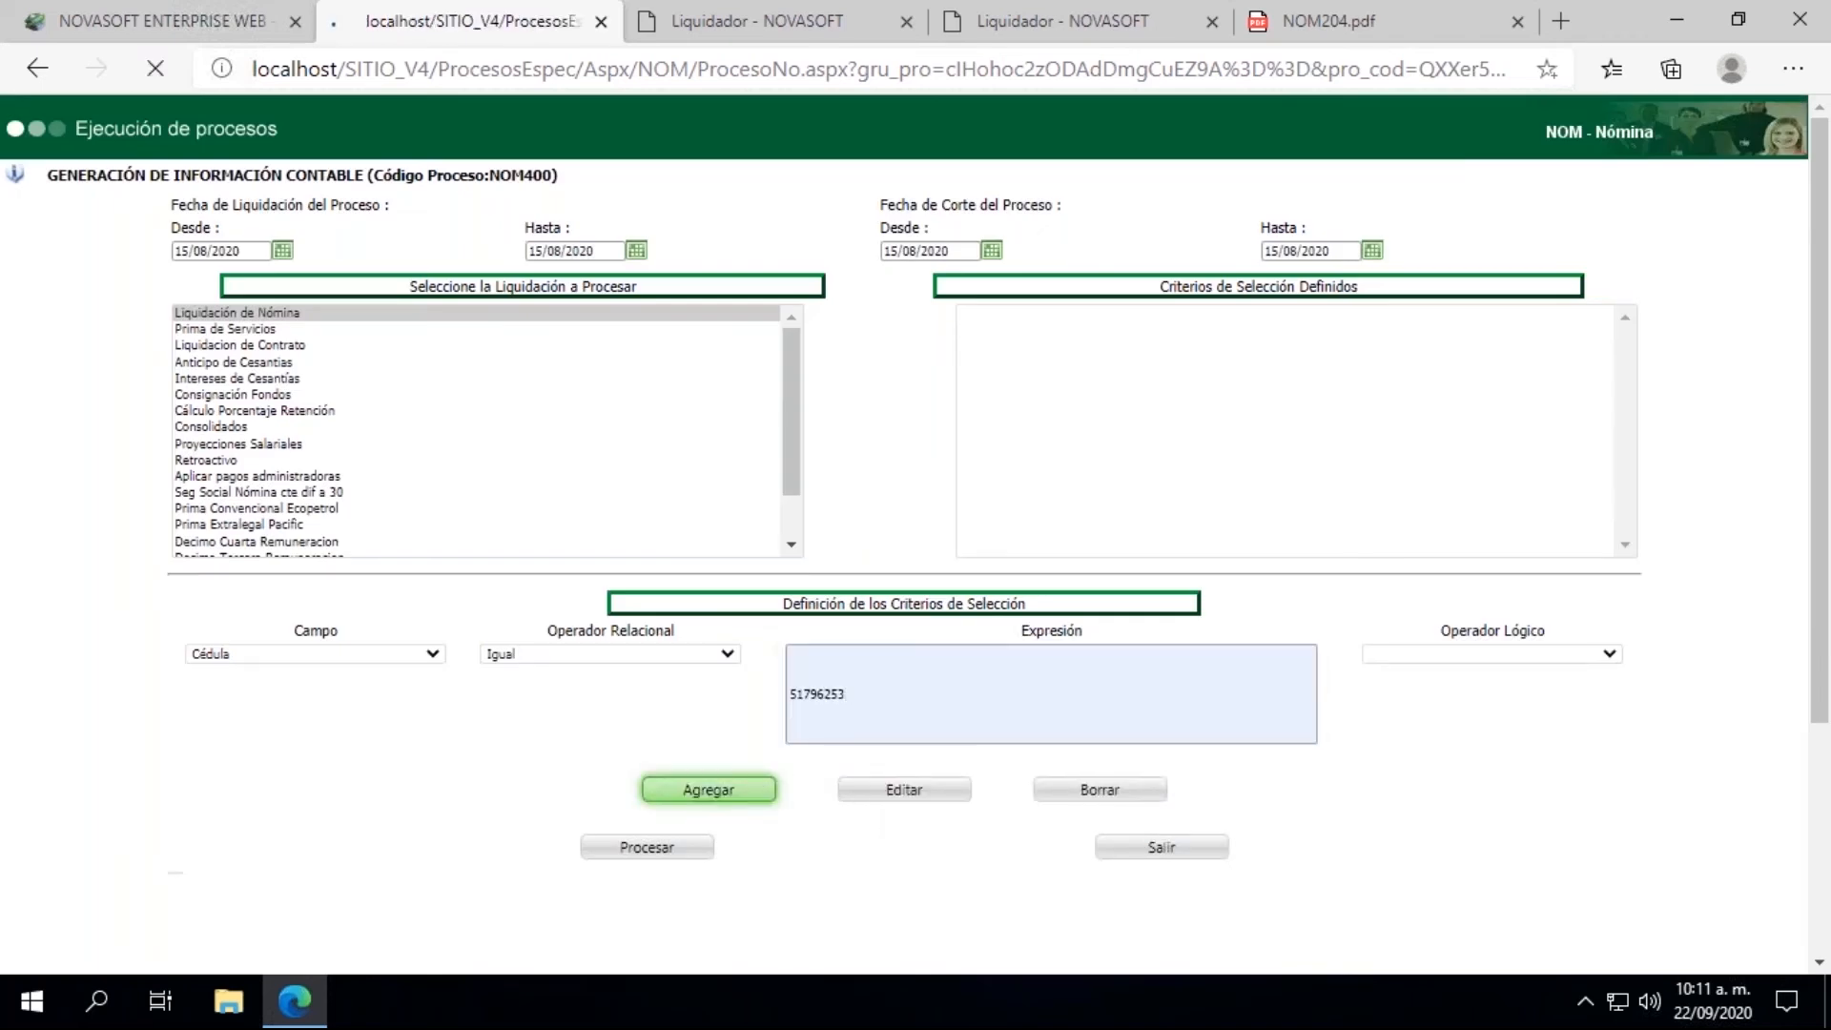
{"action": "left_click", "coordinate": [634, 858]}
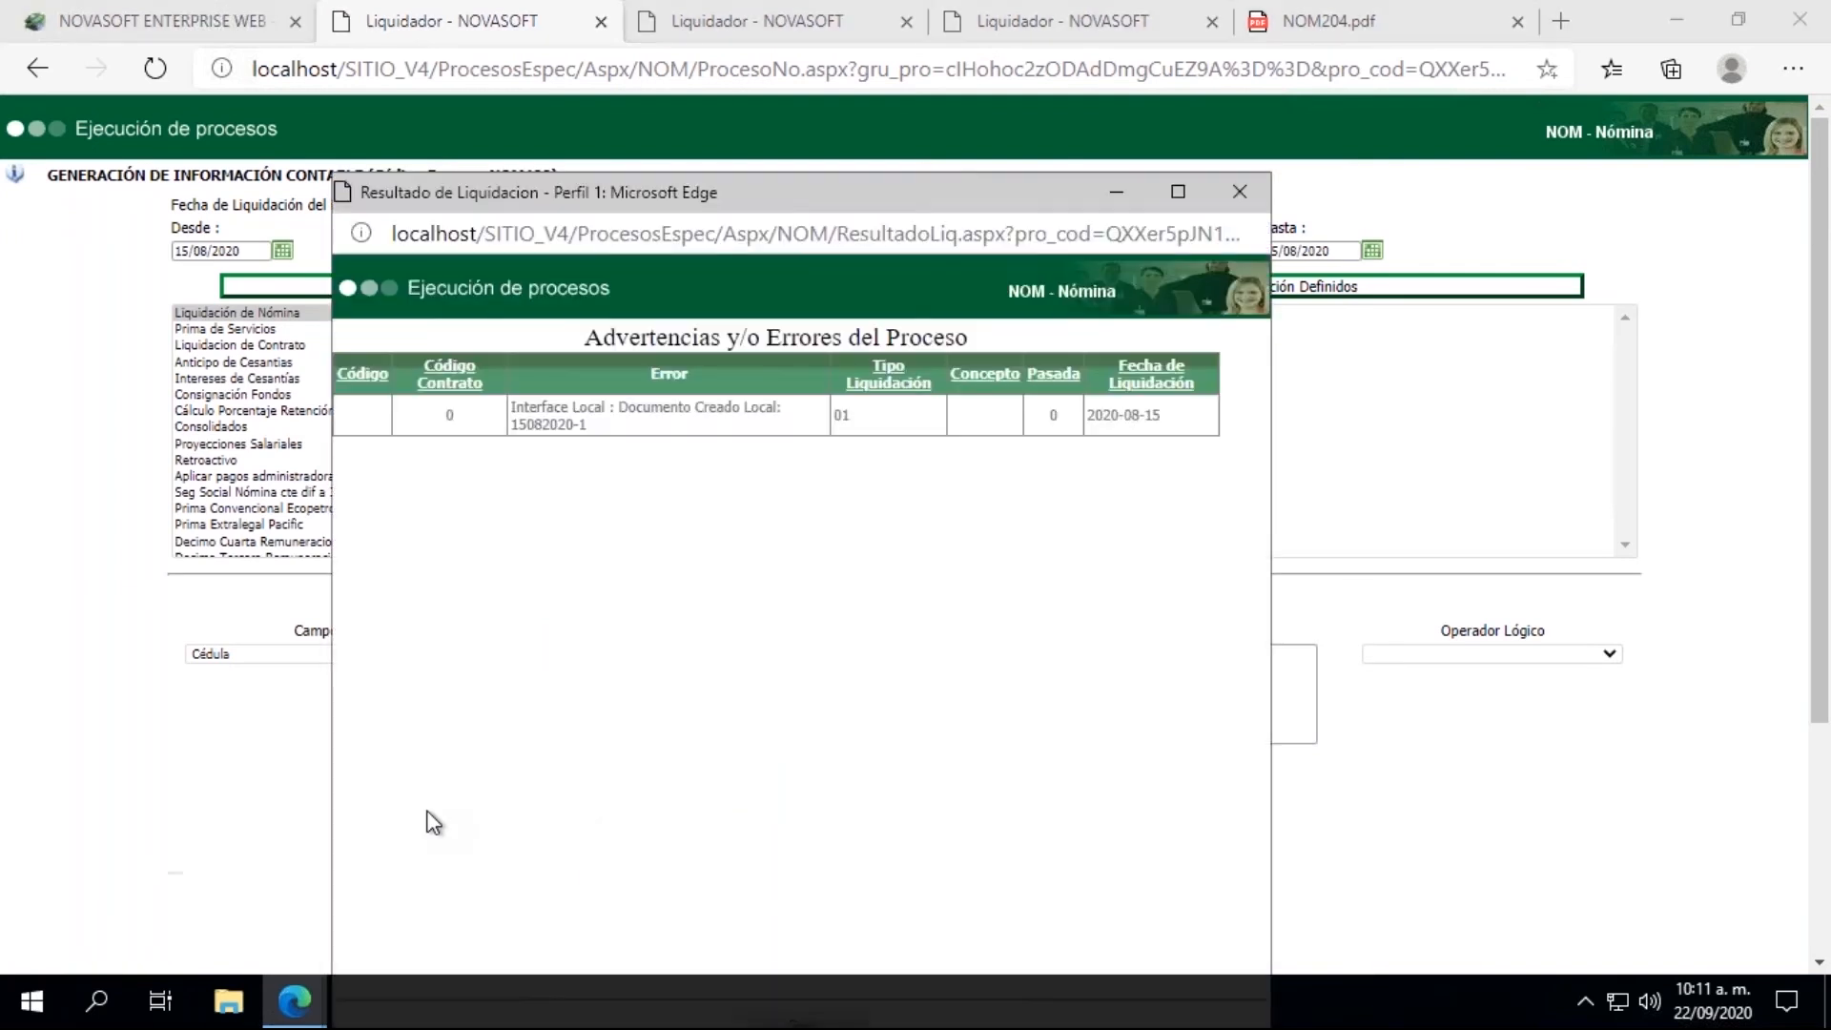
{"action": "left_click_drag", "start_coordinate": [588, 425], "coordinate": [511, 425]}
{"action": "left_click", "coordinate": [1239, 209]}
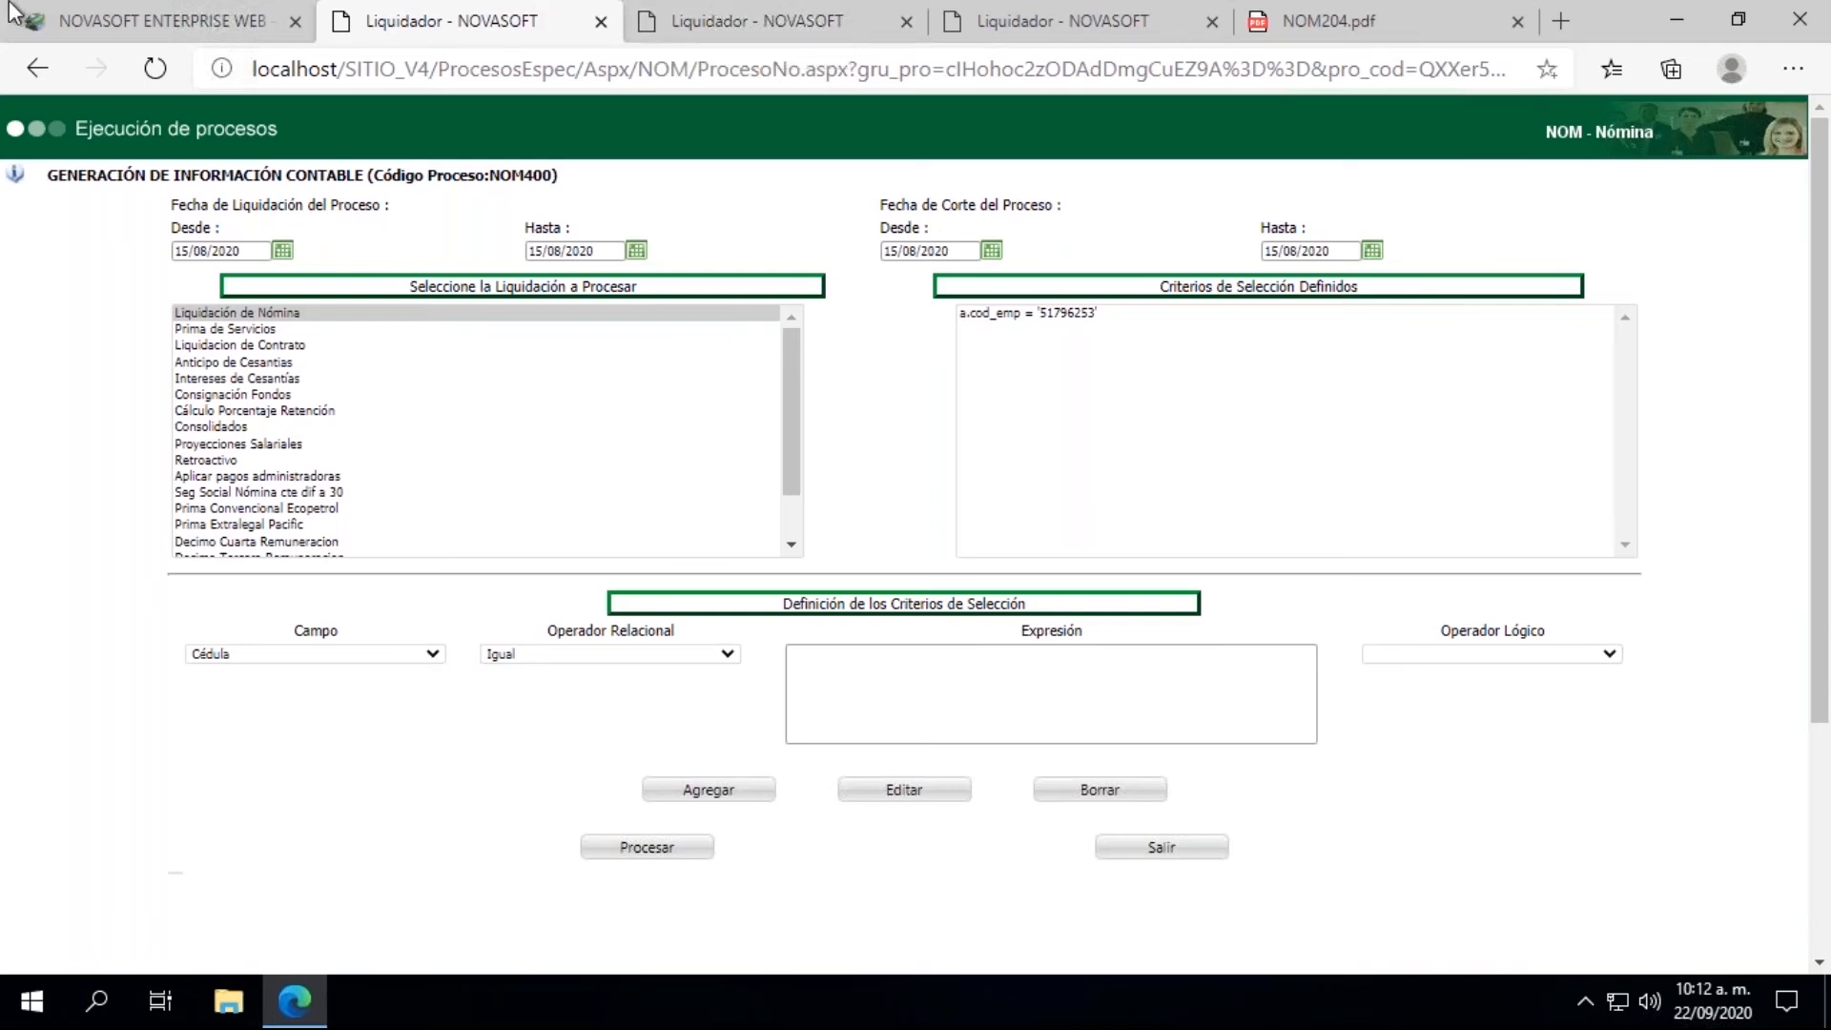
Step: Return to the main Novasoft page and open the Liquidación process from the LIQUIDACION group
{"action": "left_click", "coordinate": [105, 23]}
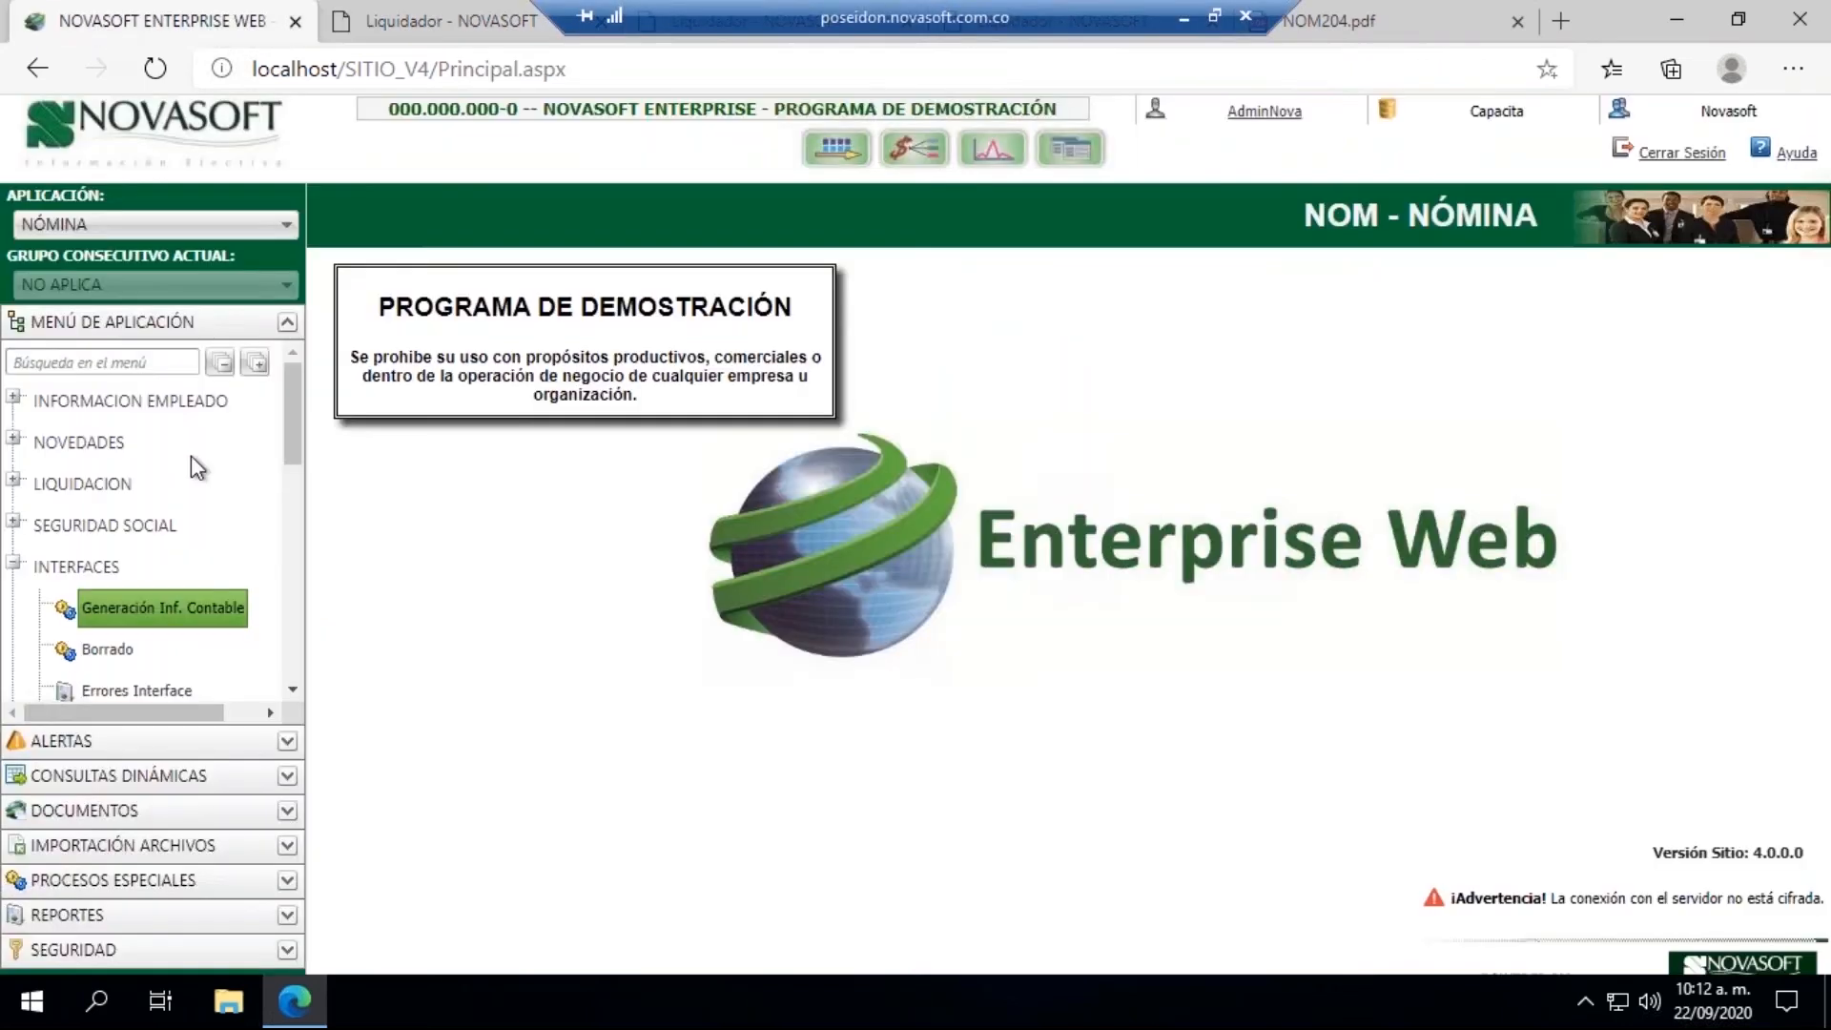
{"action": "left_click", "coordinate": [15, 481]}
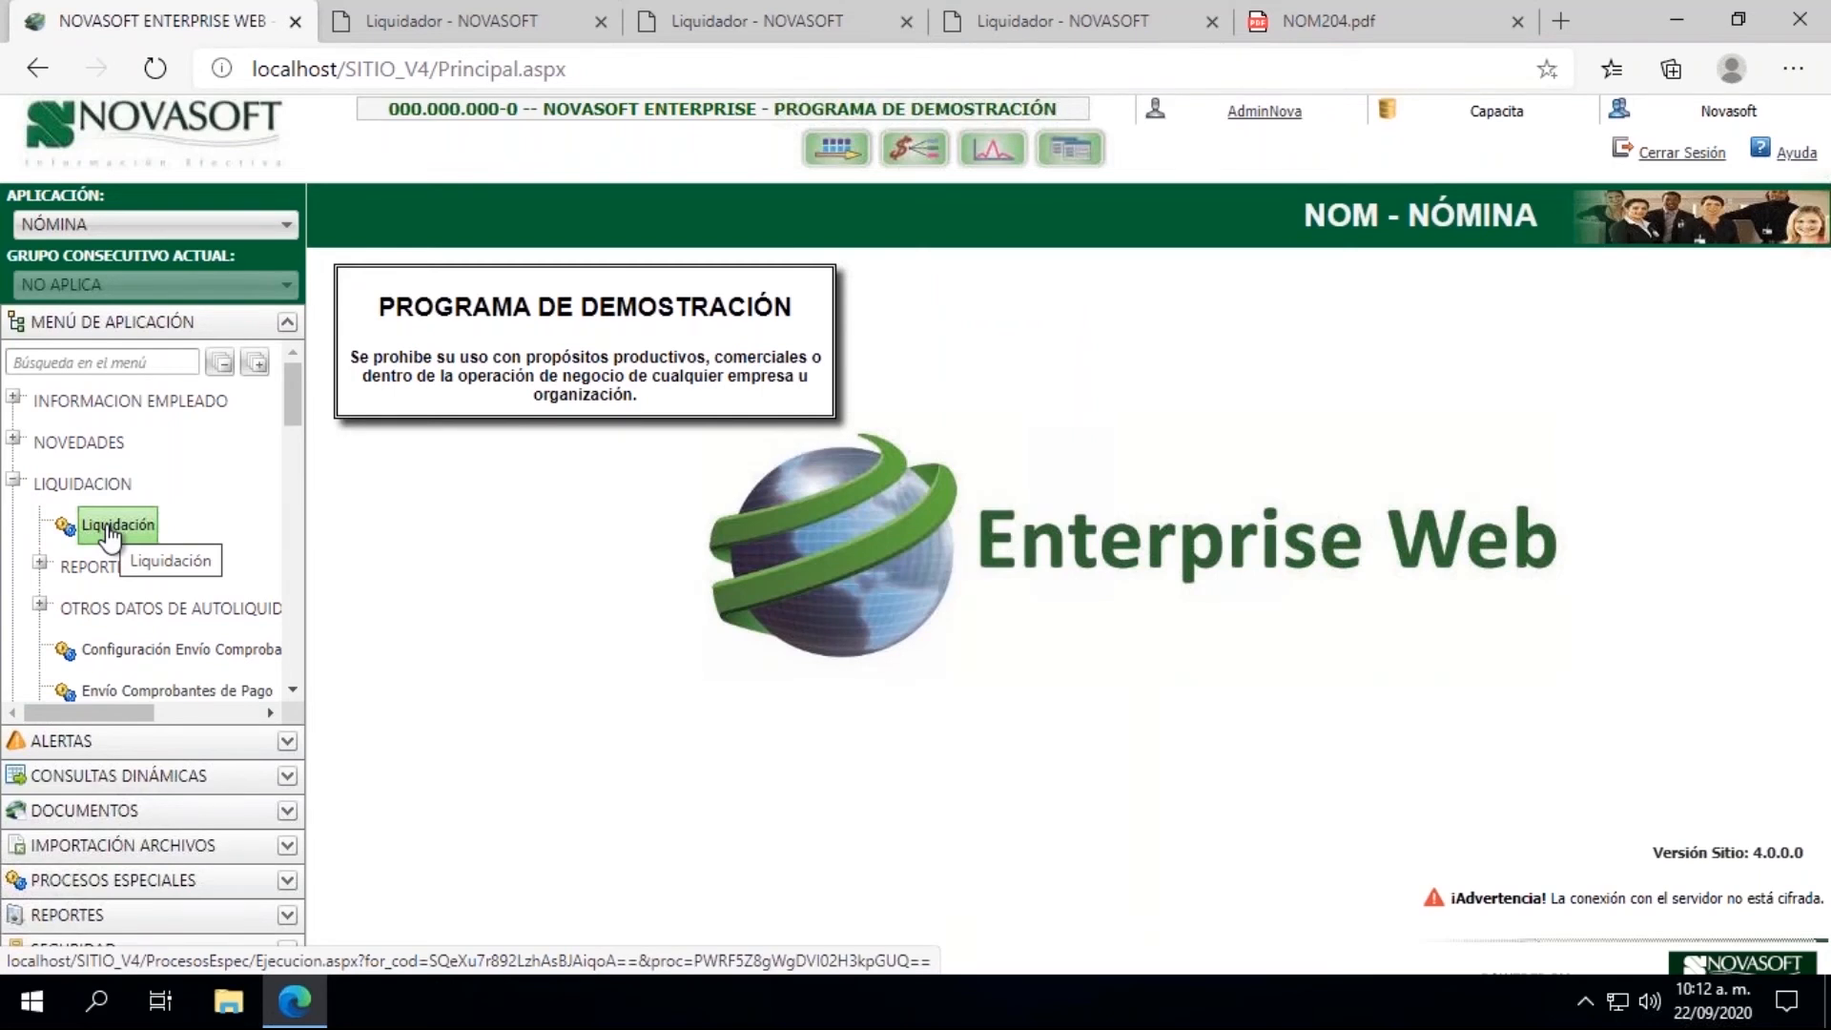
{"action": "left_click", "coordinate": [112, 526]}
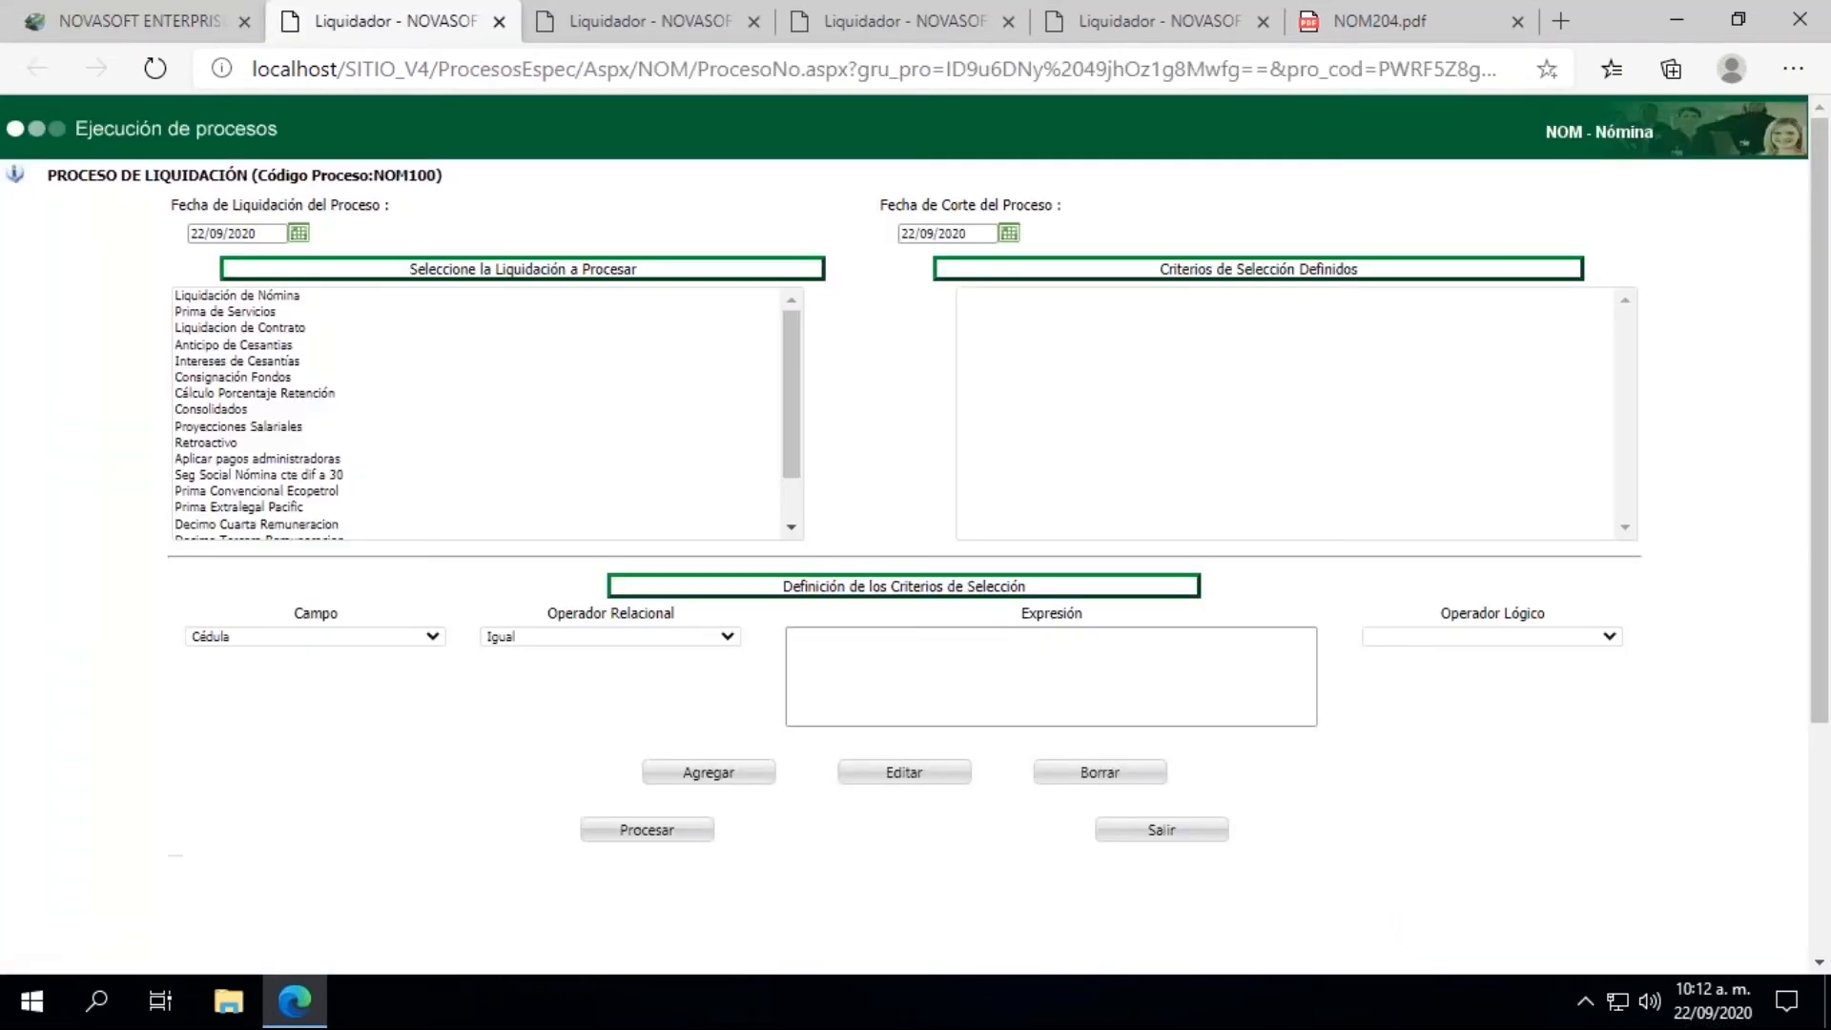
Step: Set both the Fecha de Liquidación and the Fecha de Corte of the settlement process to 31/08/2020
{"action": "left_click", "coordinate": [298, 233]}
{"action": "left_click", "coordinate": [229, 329]}
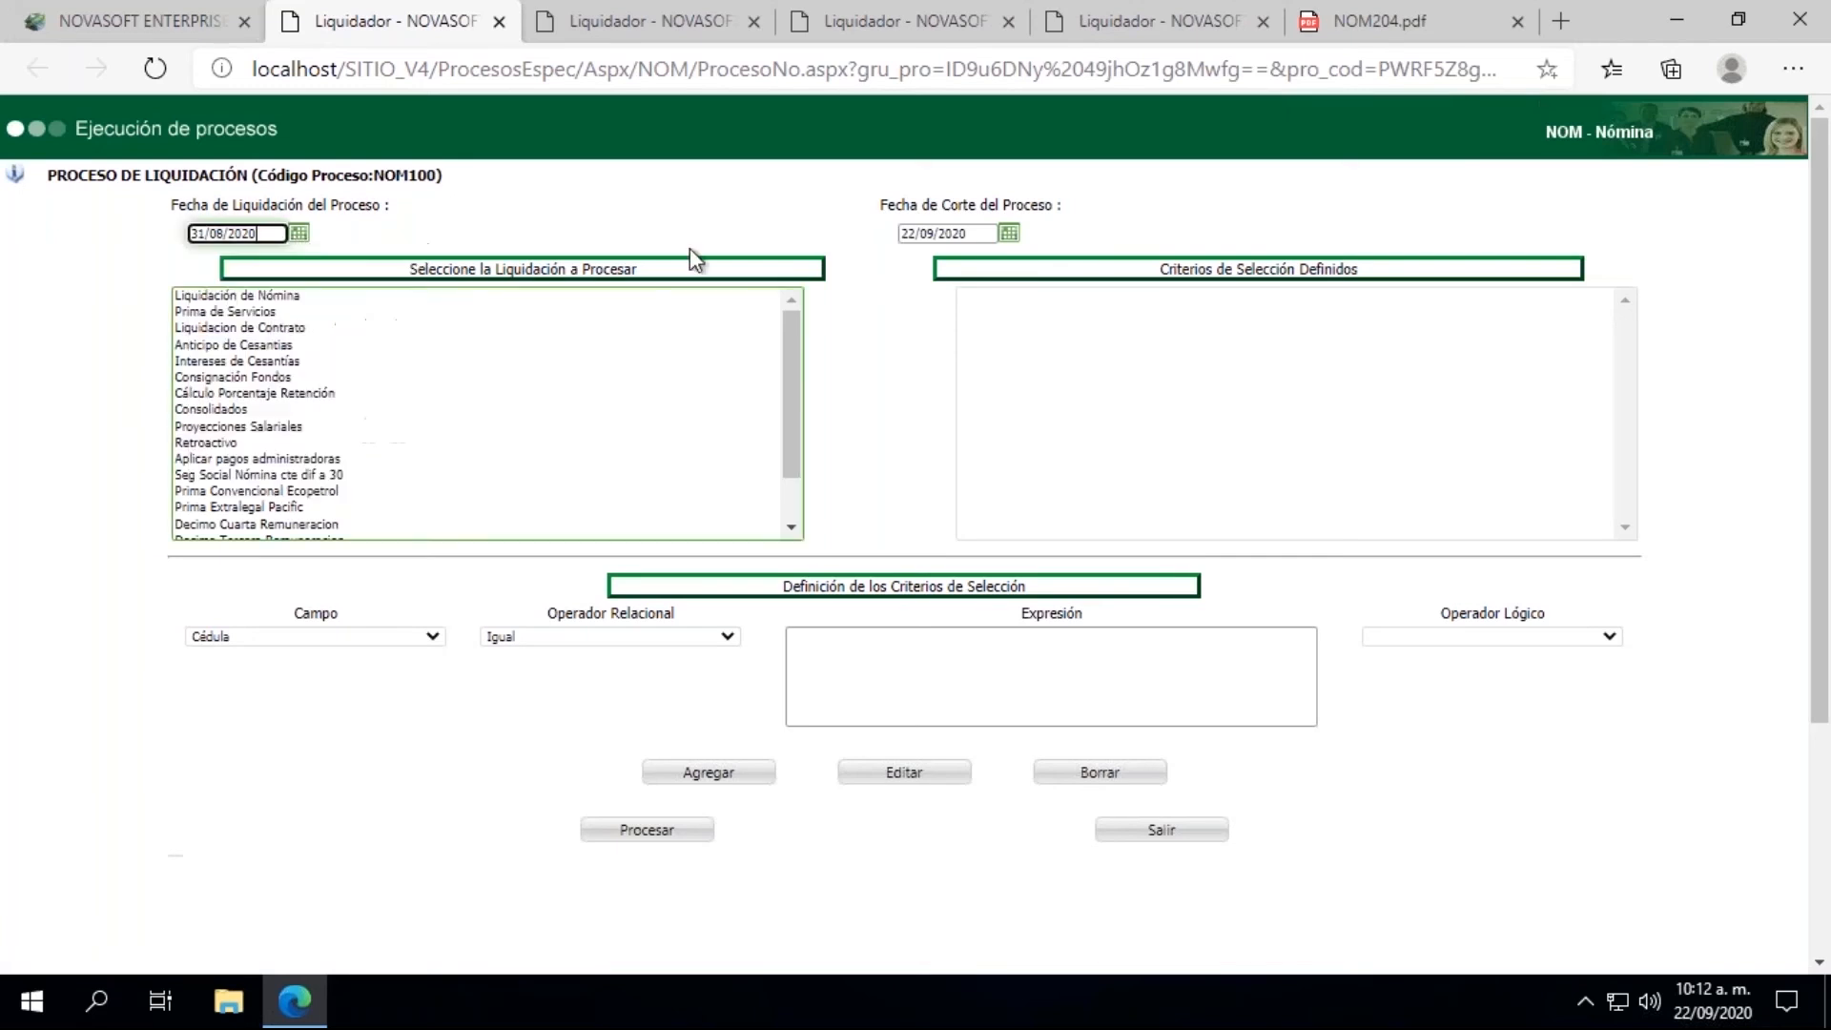
{"action": "left_click", "coordinate": [1008, 235]}
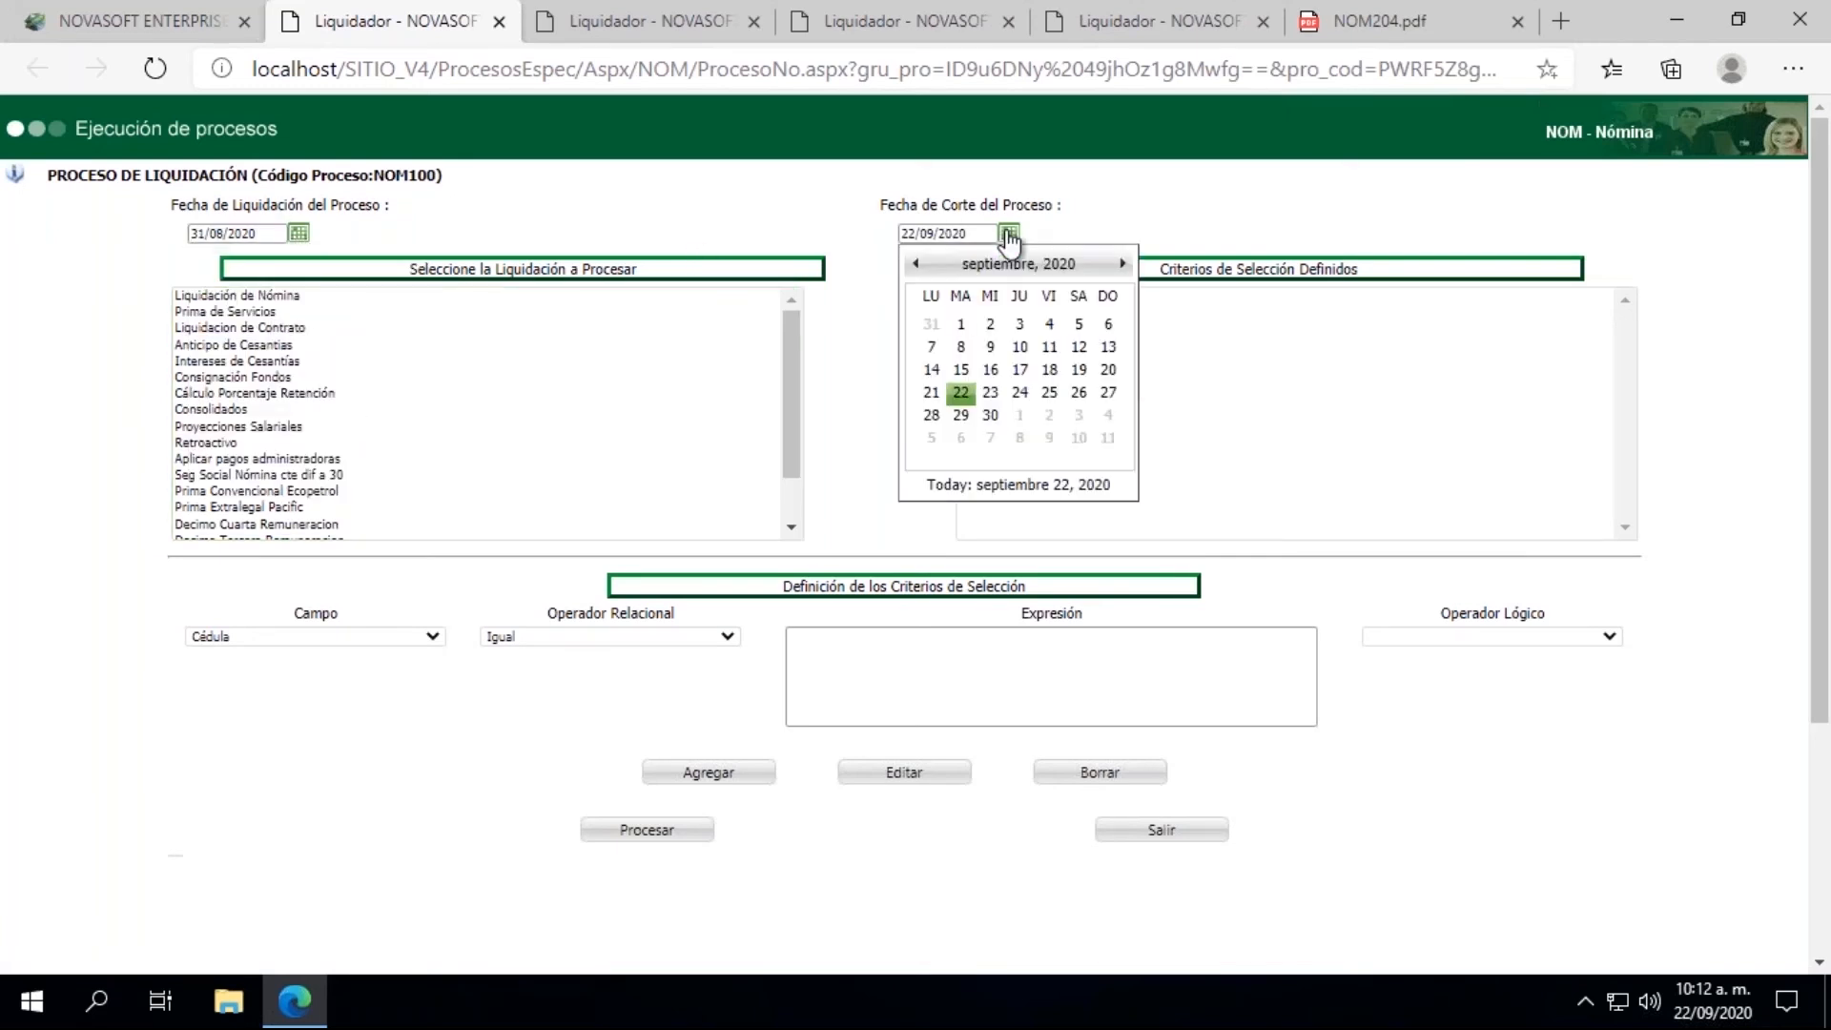
{"action": "left_click", "coordinate": [933, 330]}
Step: Run Liquidación de Nómina with the criterion Cédula Igual to the employee's ID number, and close the results window
{"action": "left_click", "coordinate": [205, 296]}
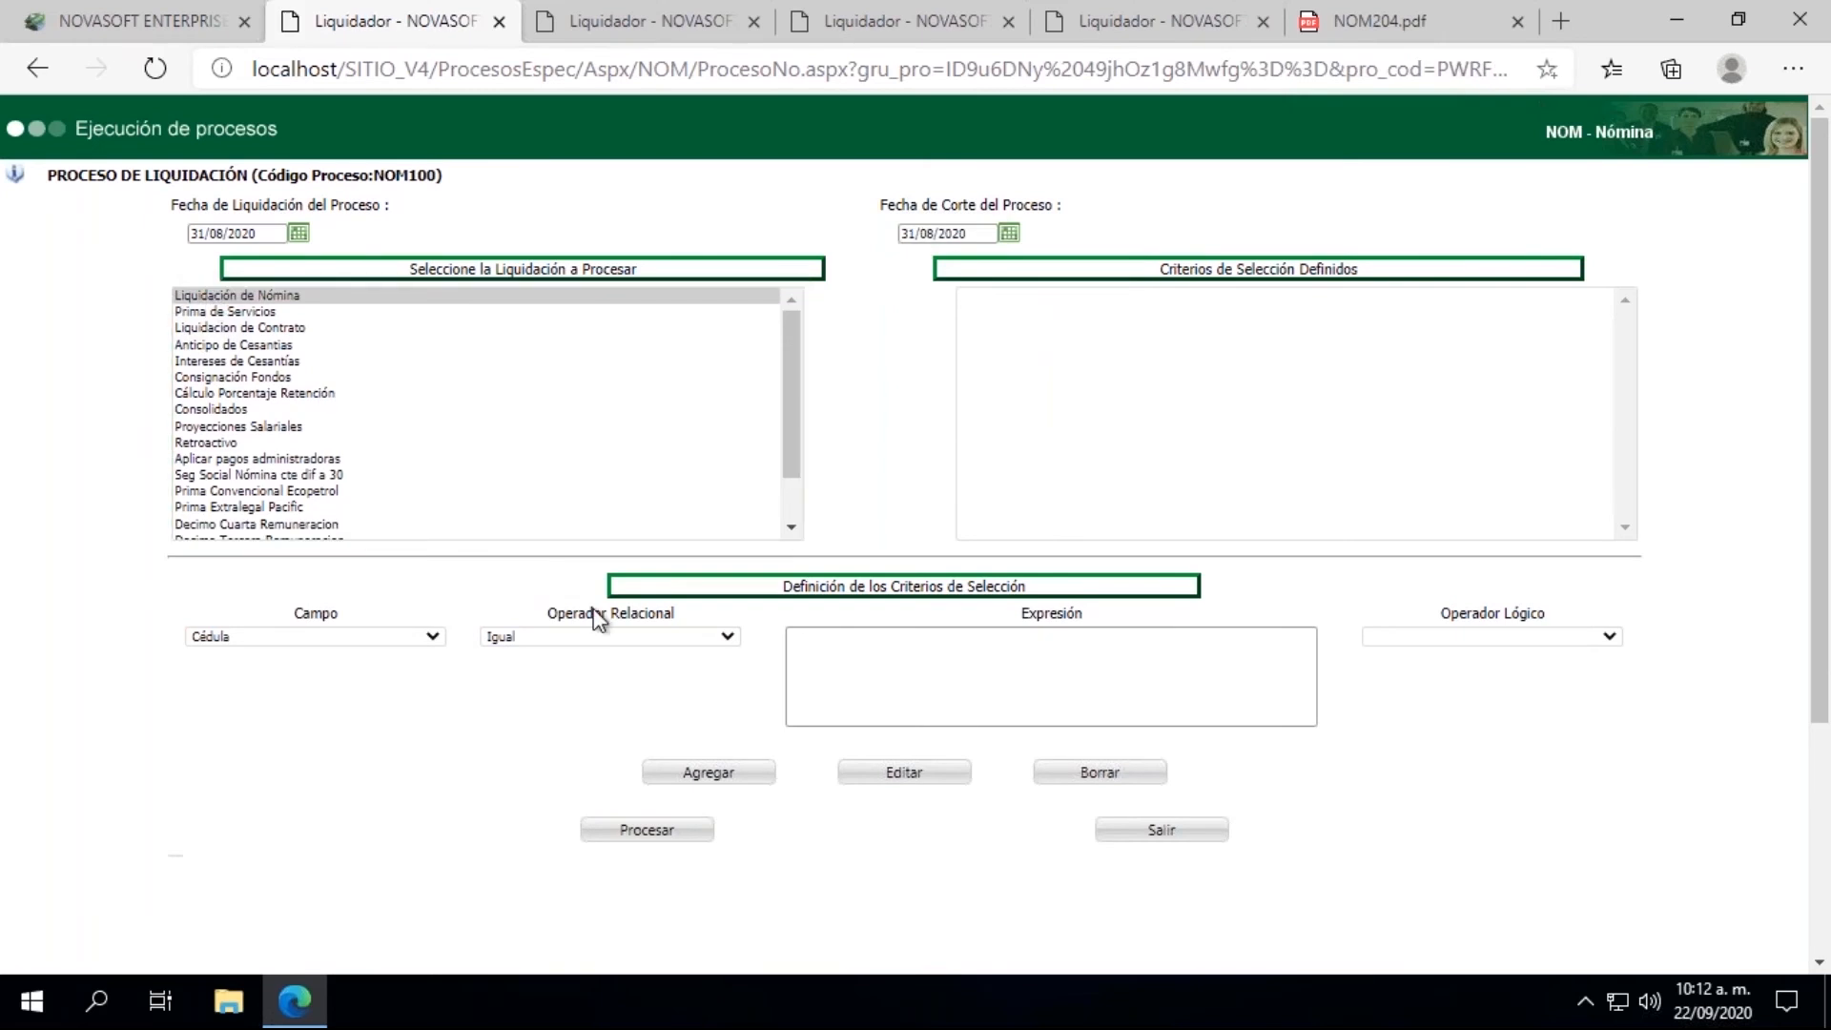
{"action": "left_click", "coordinate": [797, 681]}
{"action": "type", "text": "10/08/2020"}
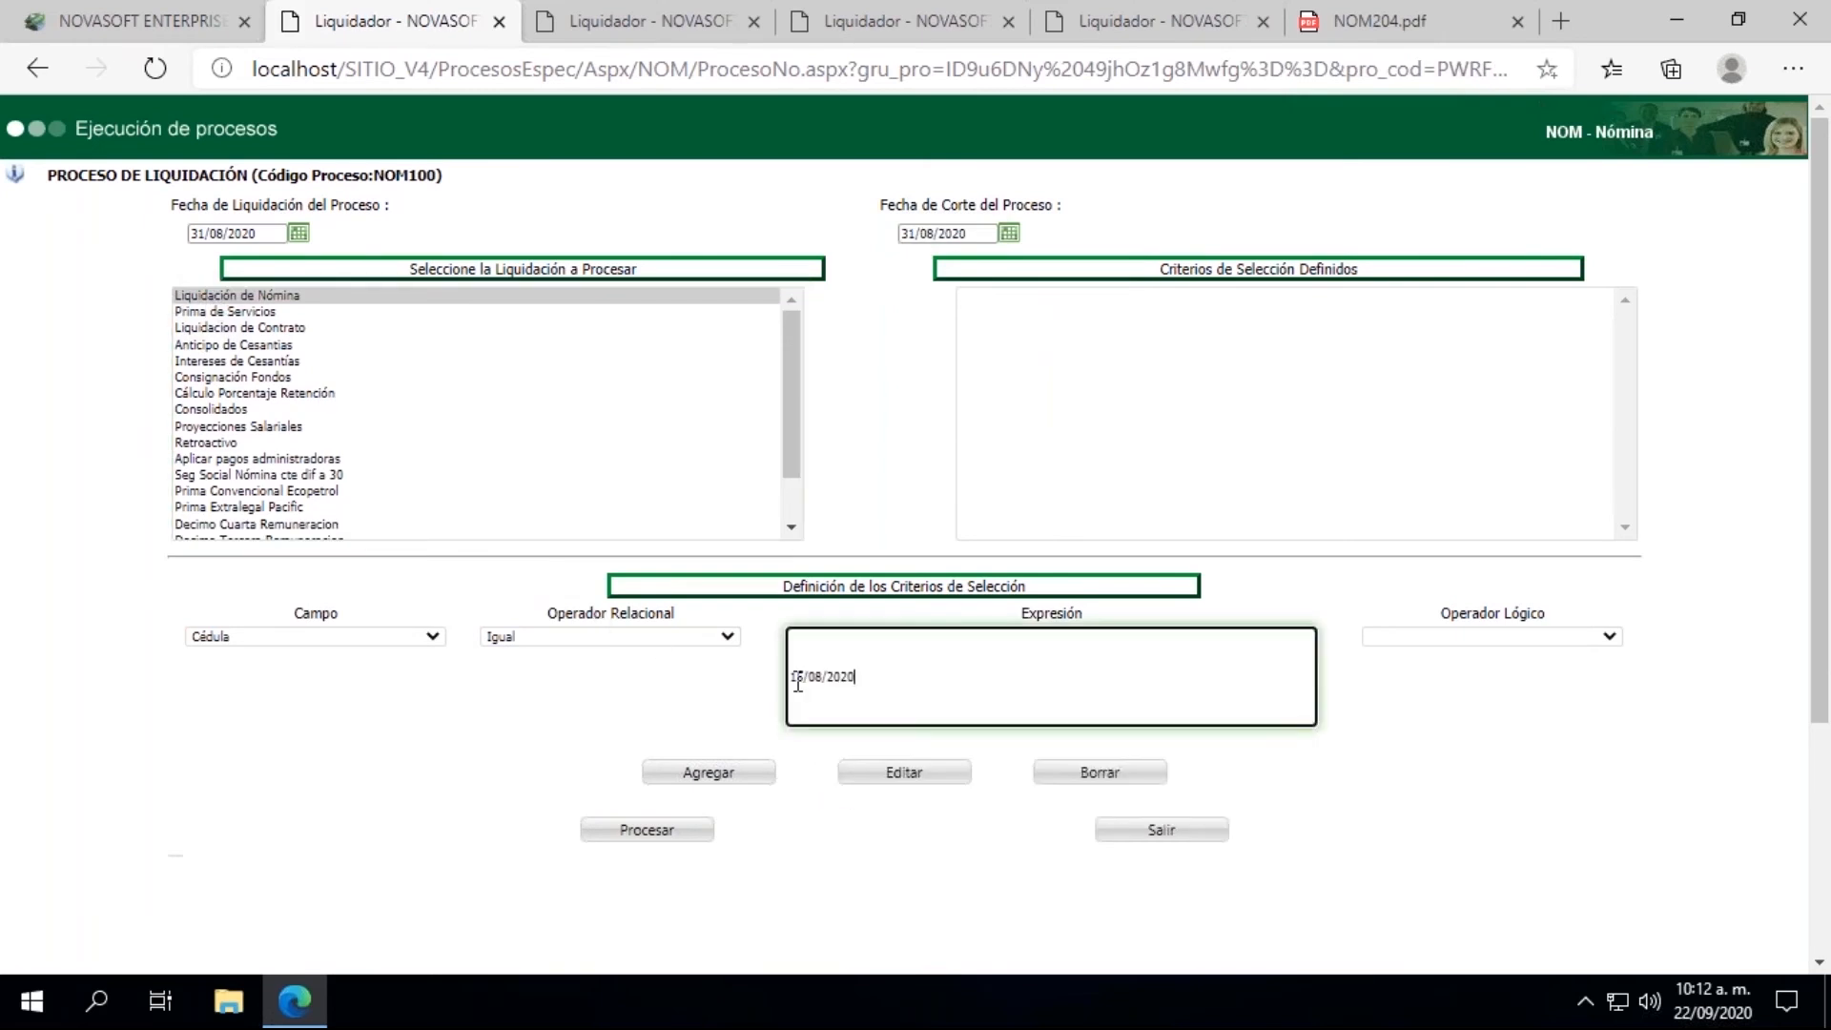
{"action": "left_click_drag", "start_coordinate": [894, 683], "coordinate": [646, 678]}
{"action": "key", "text": "BackSpace"}
{"action": "left_click", "coordinate": [867, 758]}
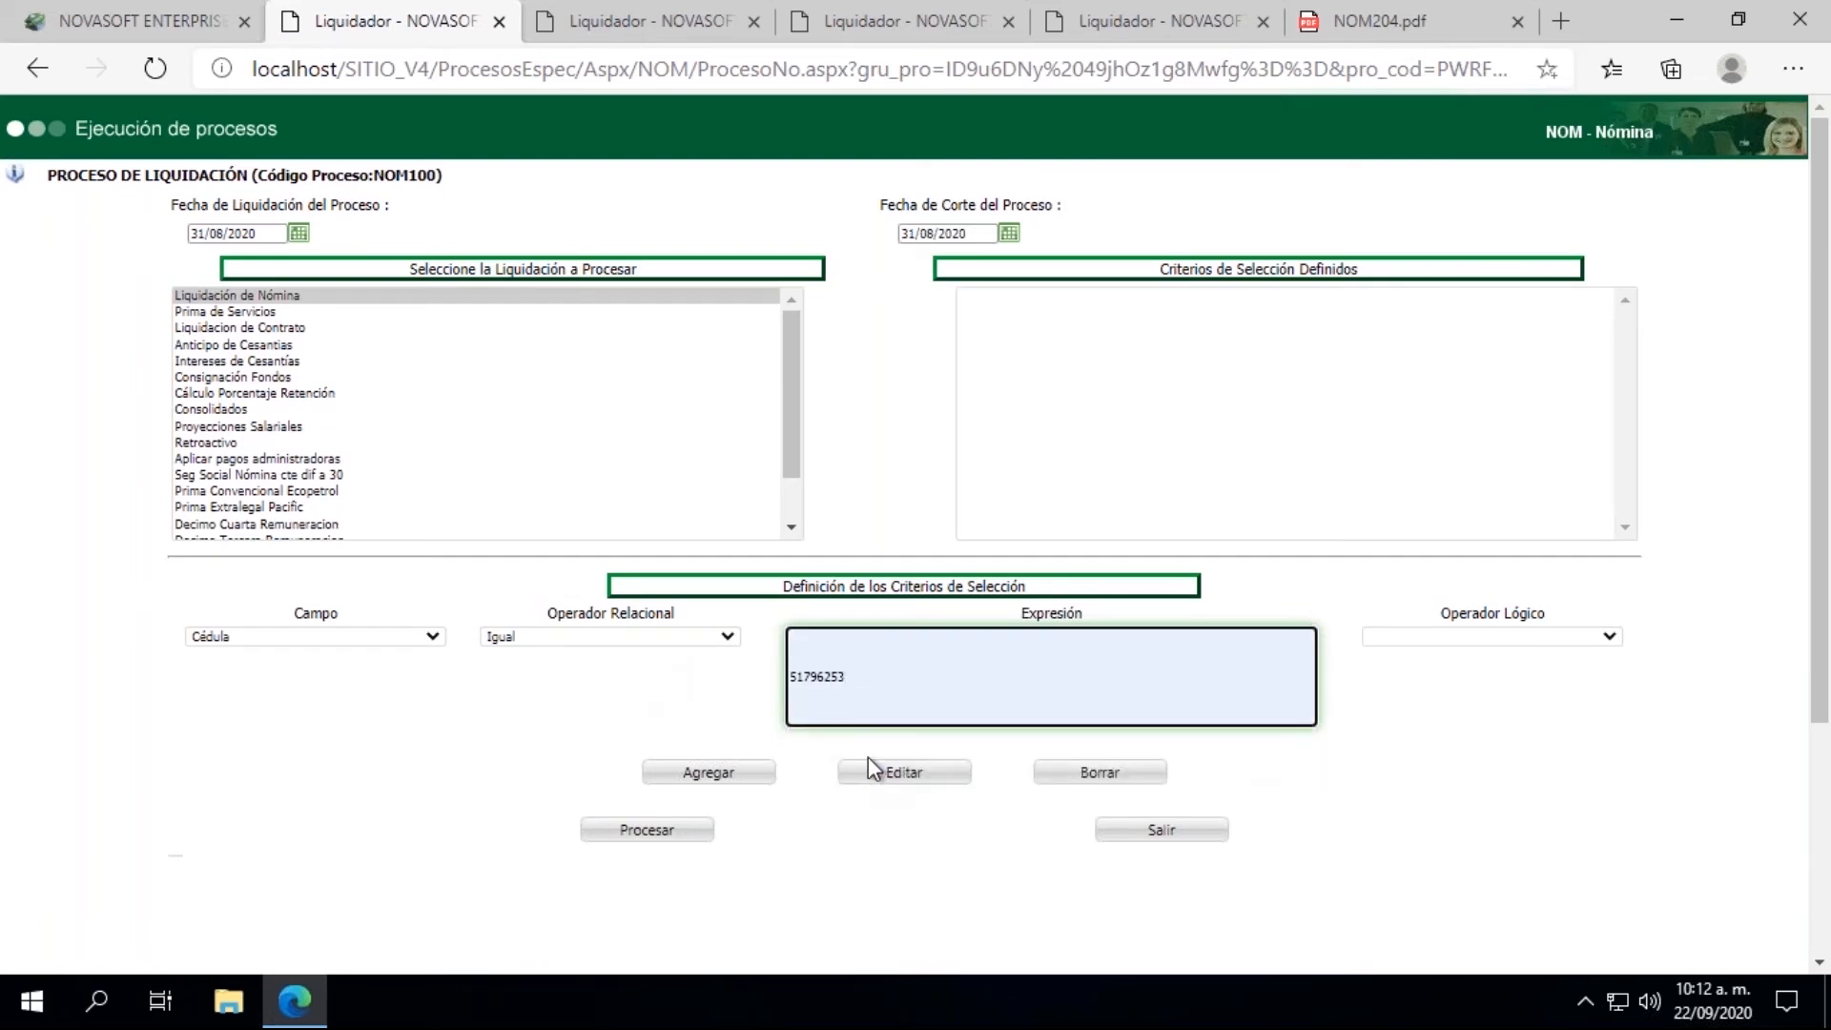
{"action": "left_click", "coordinate": [733, 779]}
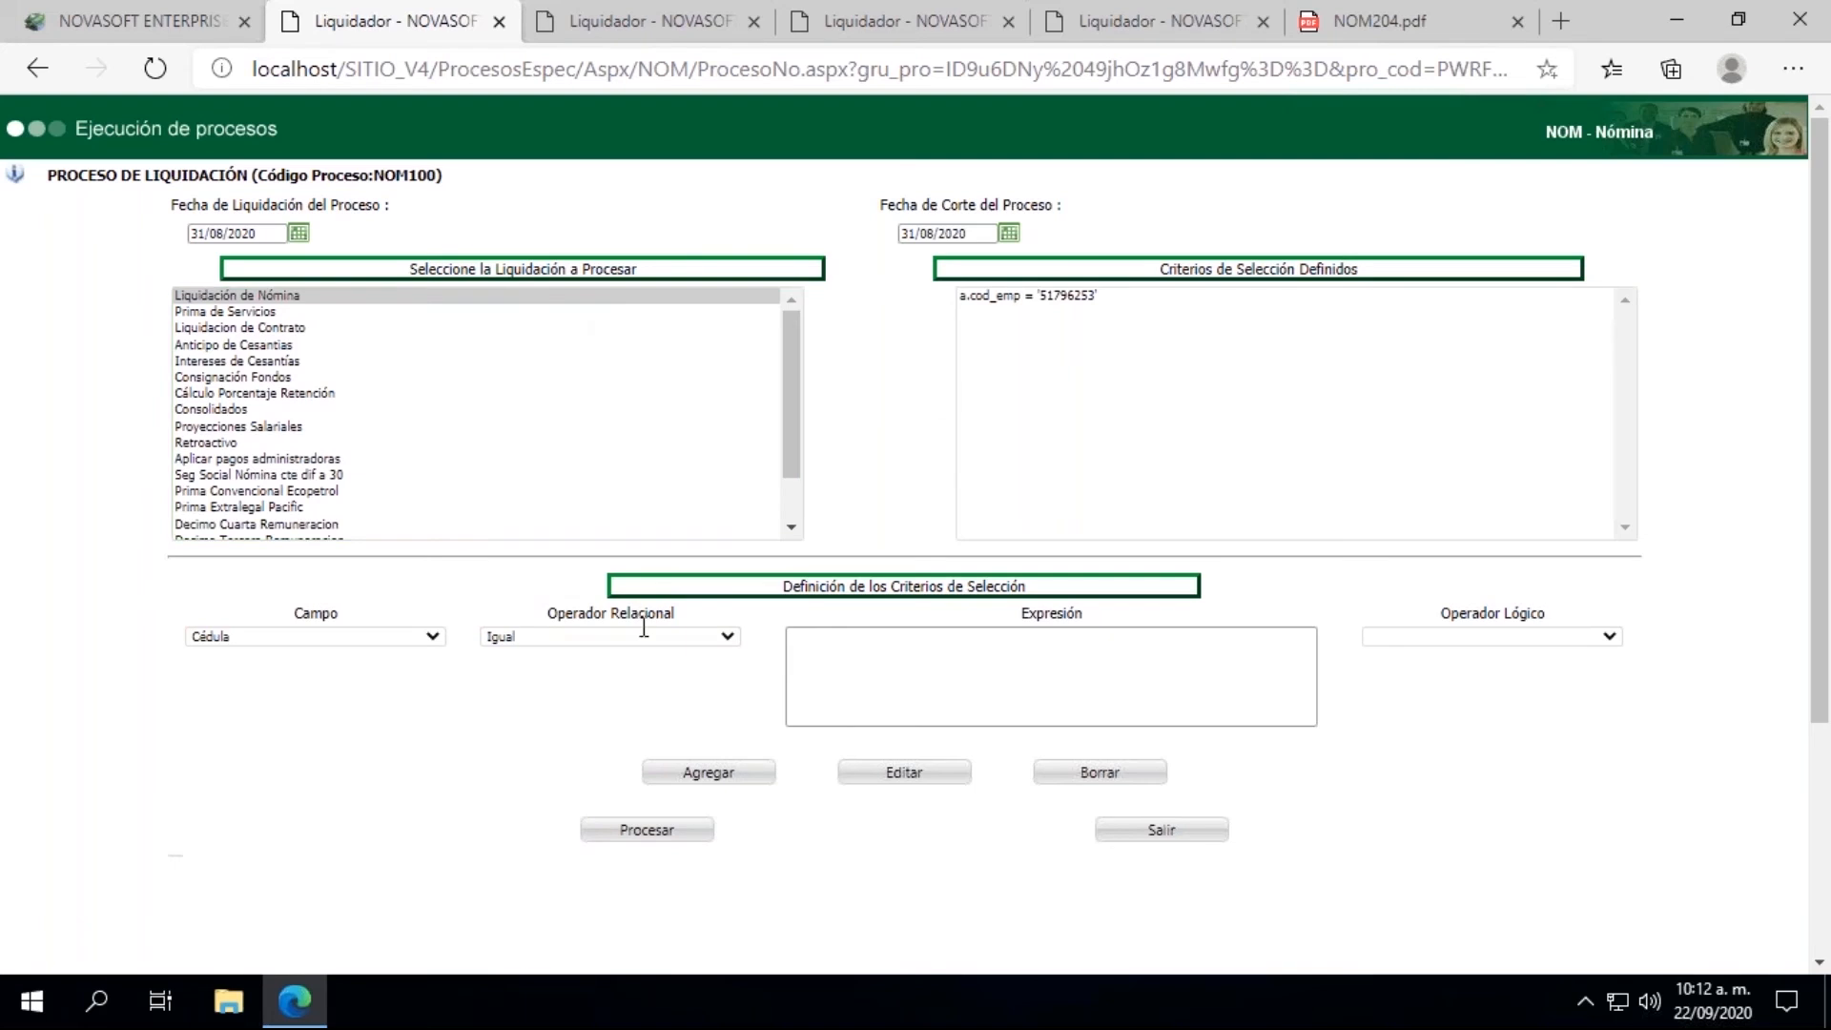
{"action": "left_click", "coordinate": [634, 832]}
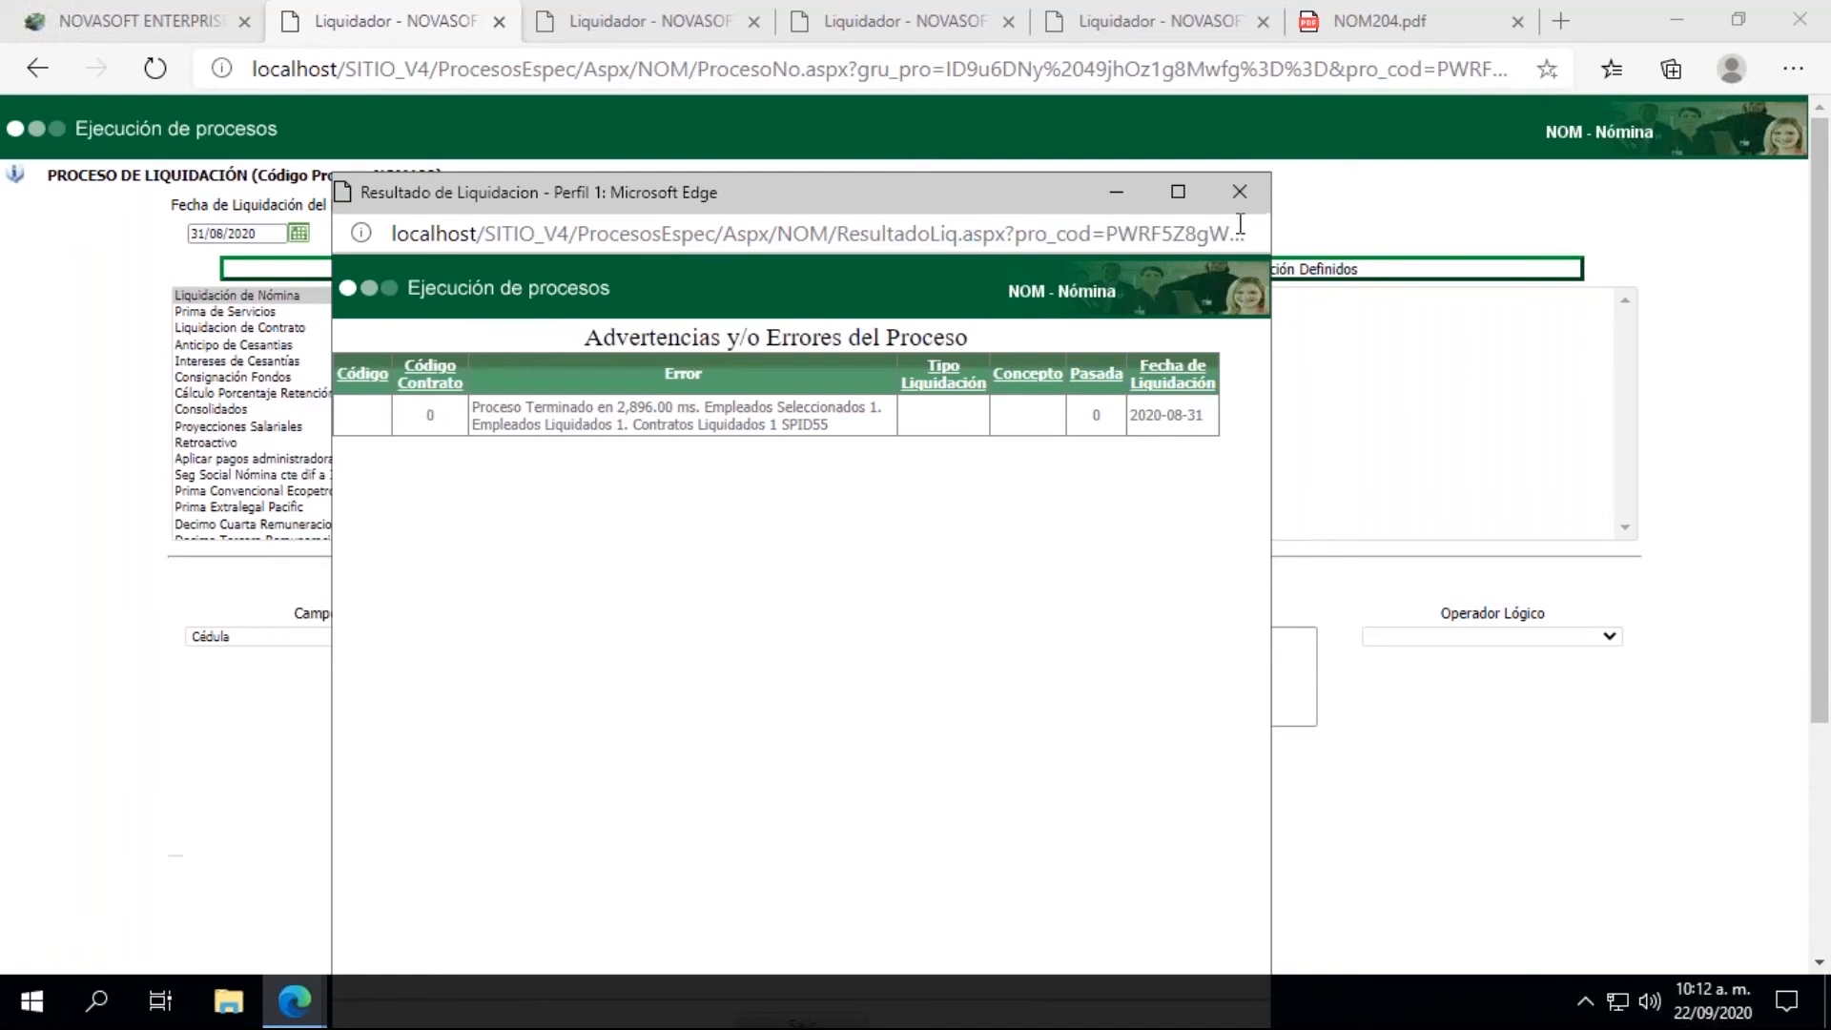
{"action": "left_click", "coordinate": [1239, 191]}
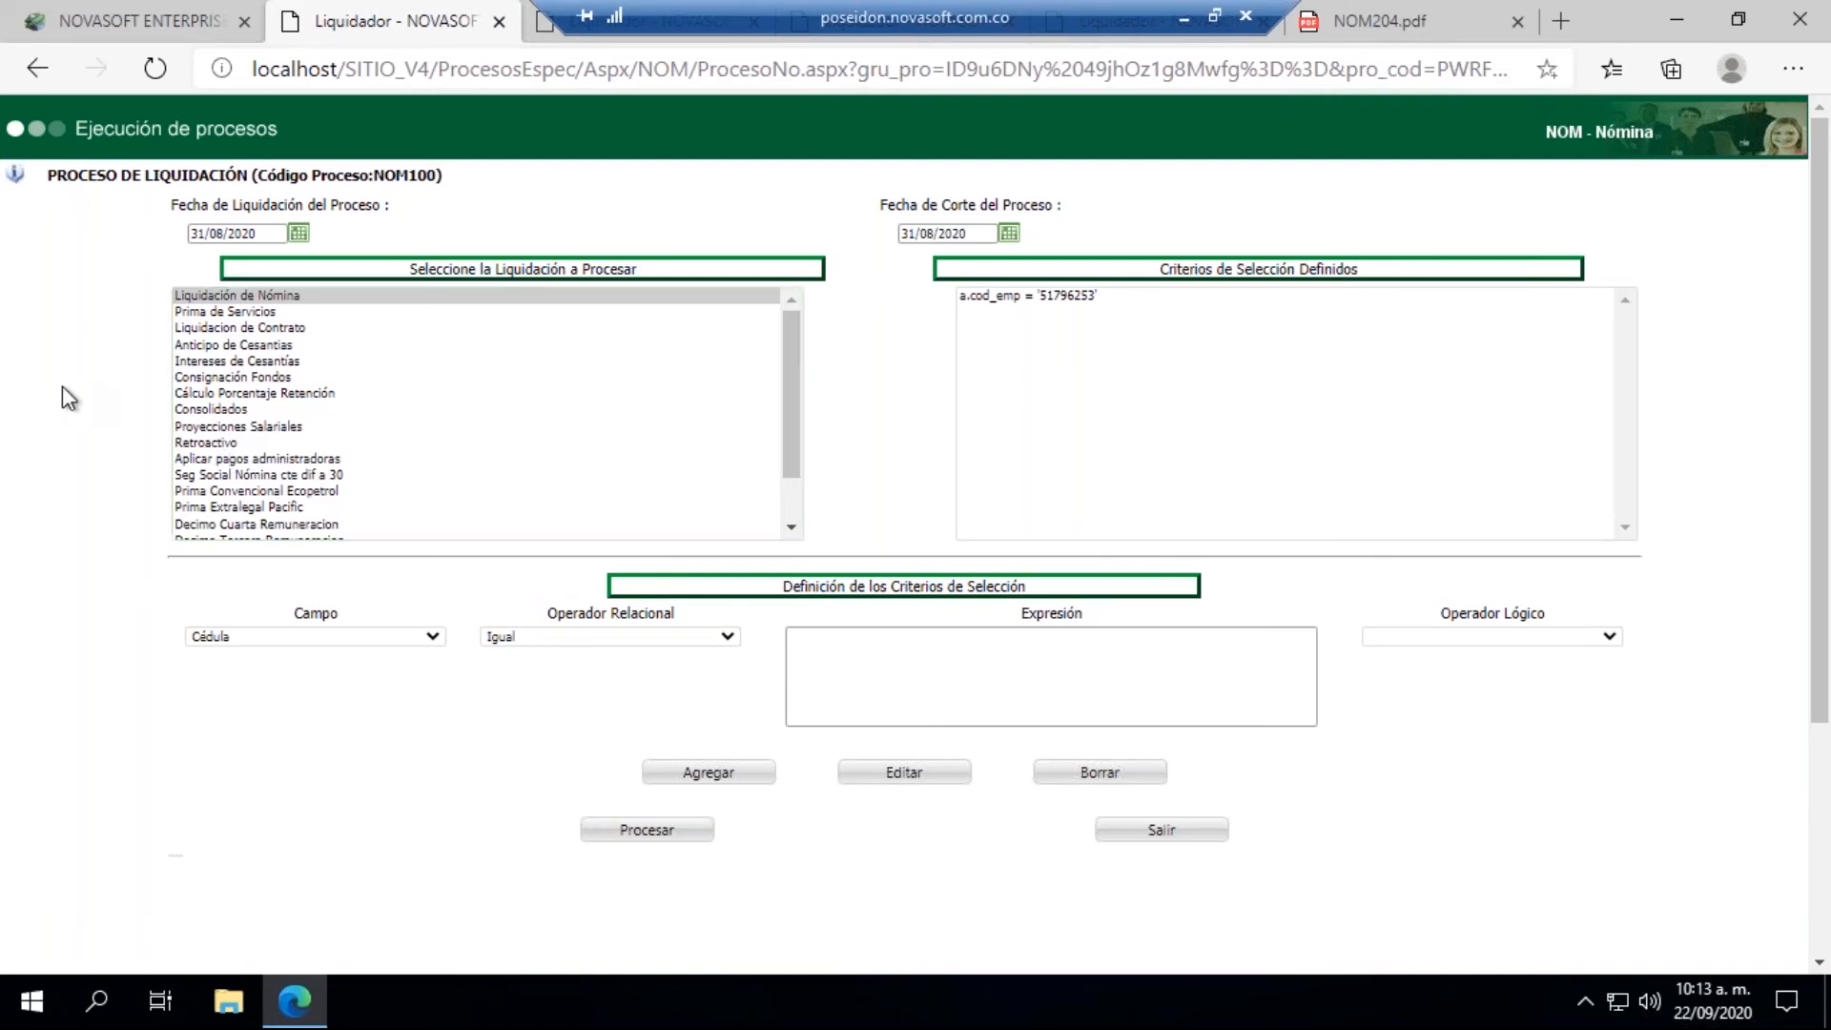
Step: Return to the main Novasoft page and open the Comprobante de Pago report from the LIQUIDACION reports
{"action": "left_click", "coordinate": [136, 25]}
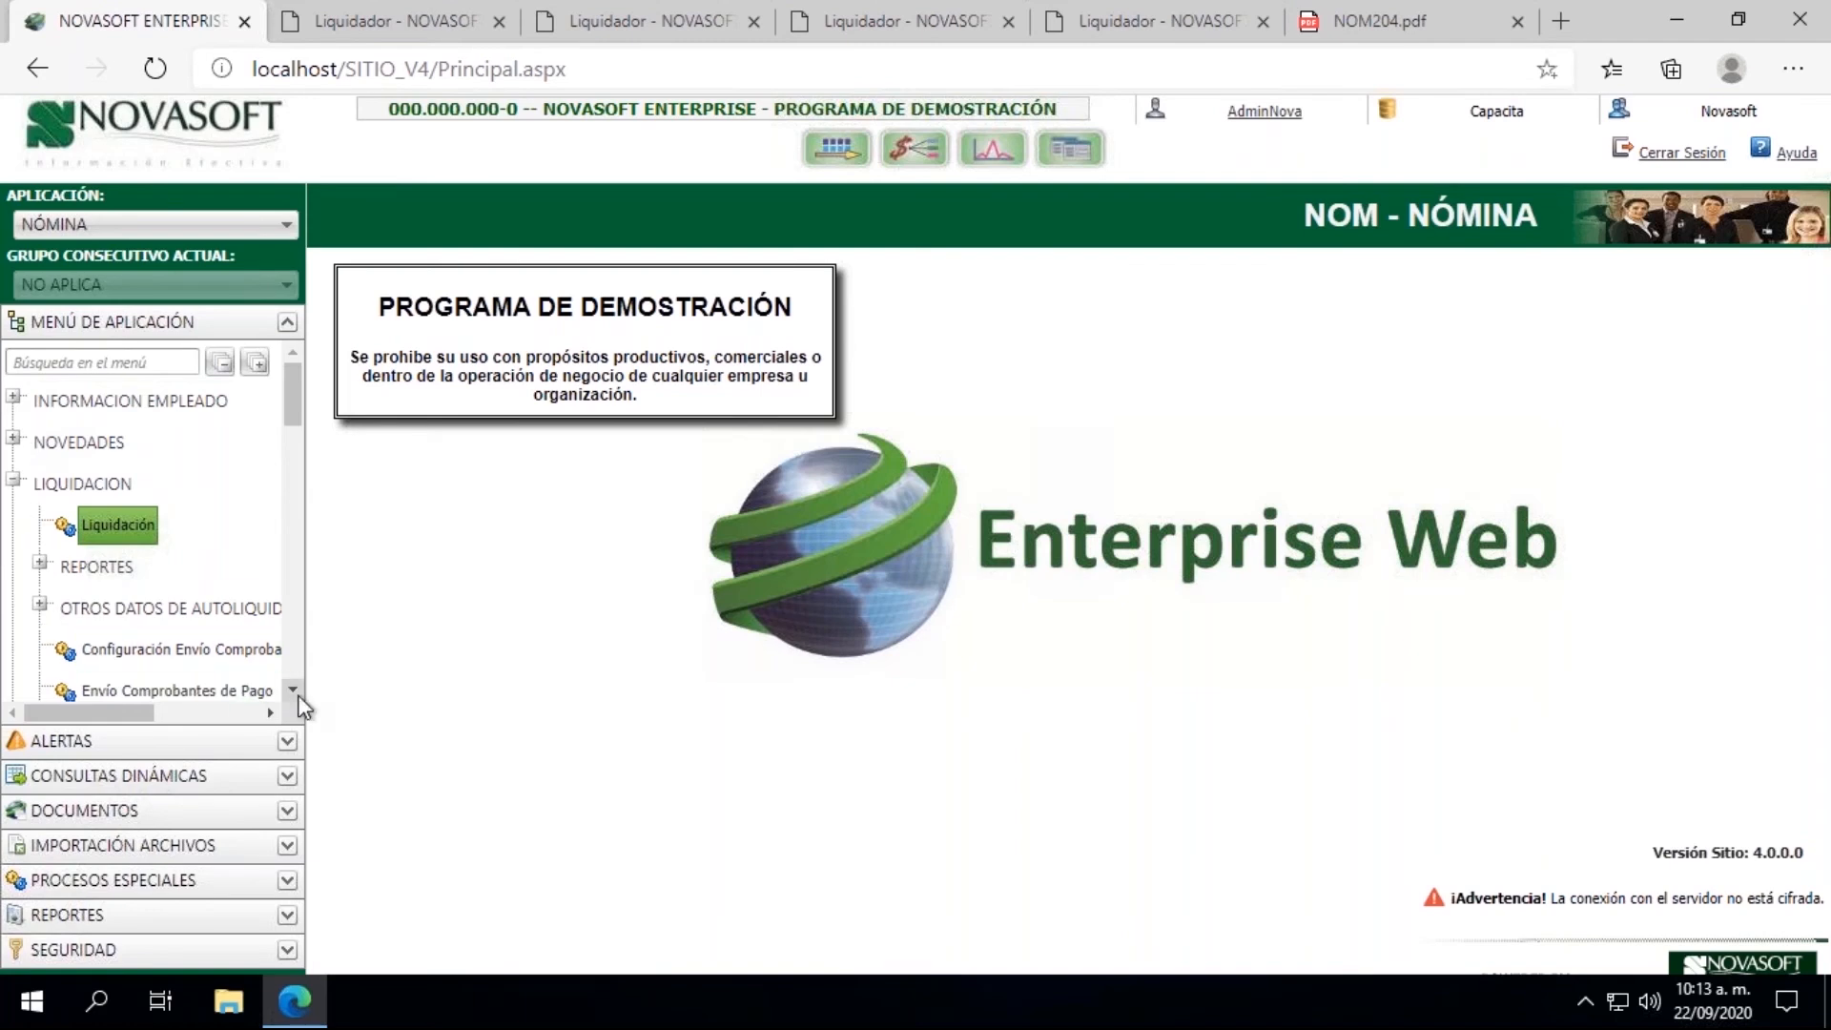
{"action": "left_click", "coordinate": [40, 563]}
{"action": "scroll", "coordinate": [294, 690], "scroll_direction": "down", "scroll_amount": 3}
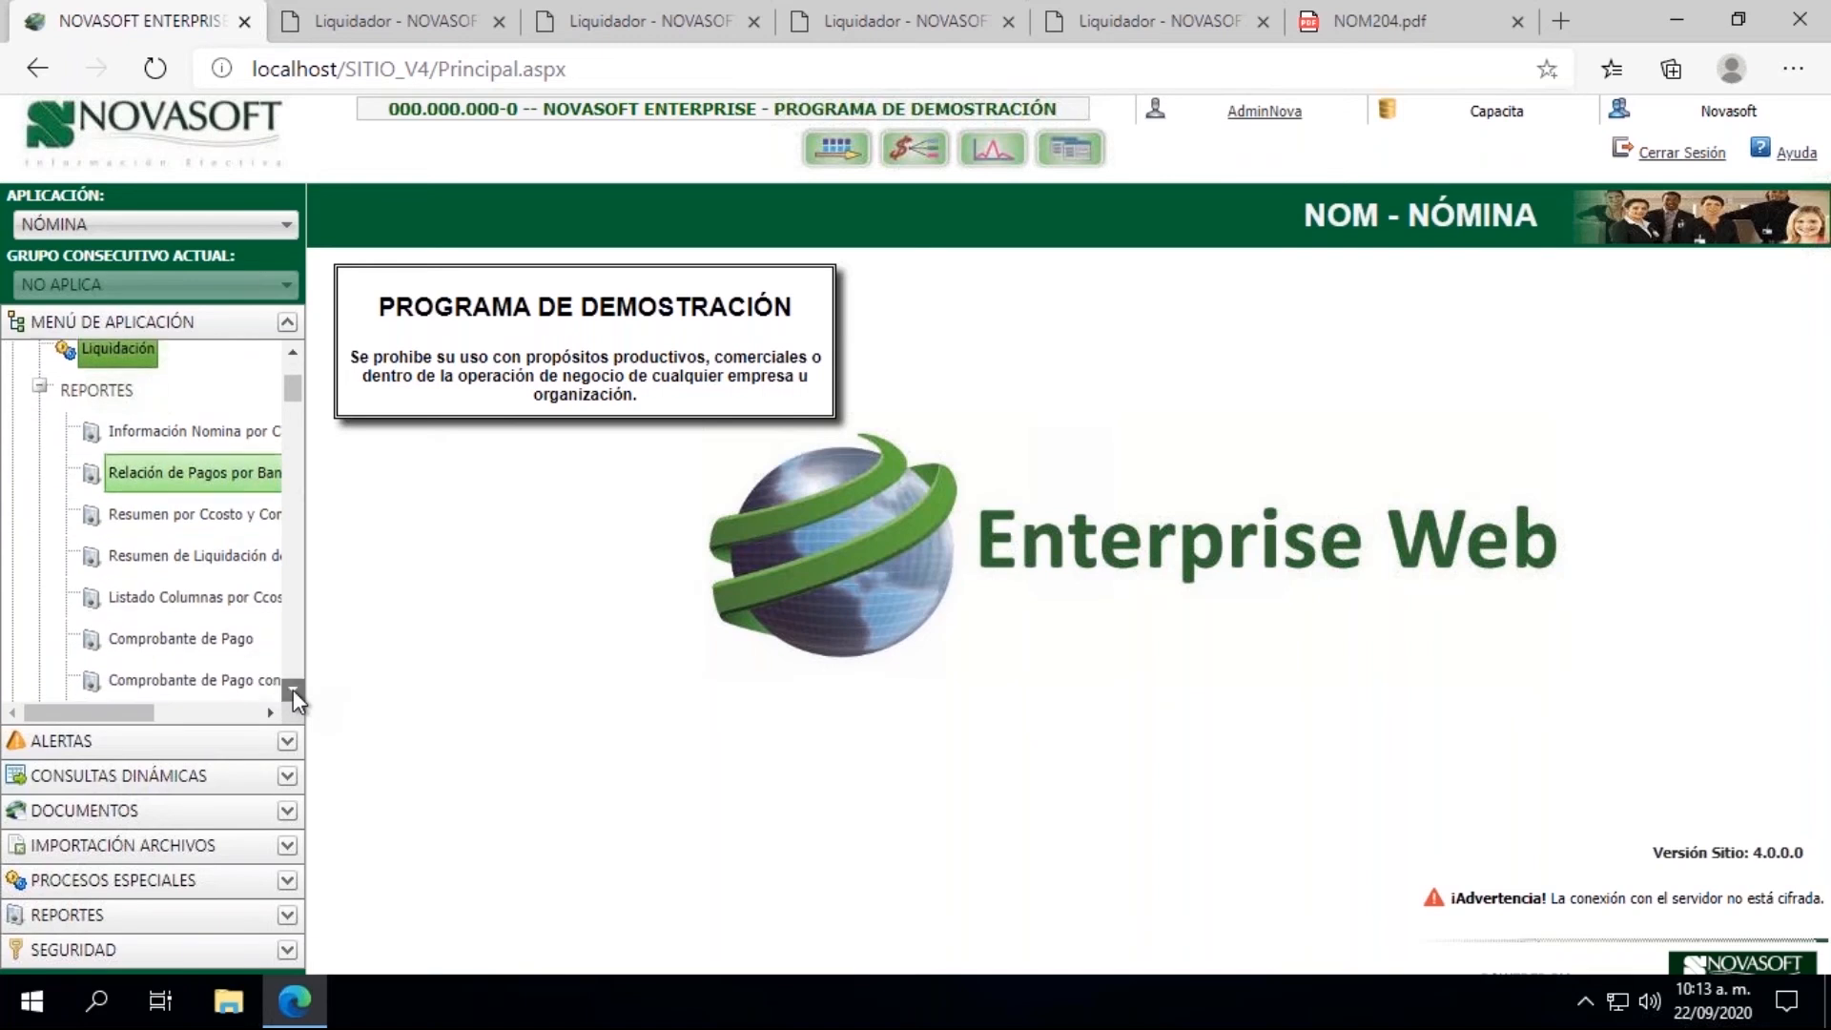
{"action": "left_click", "coordinate": [200, 603]}
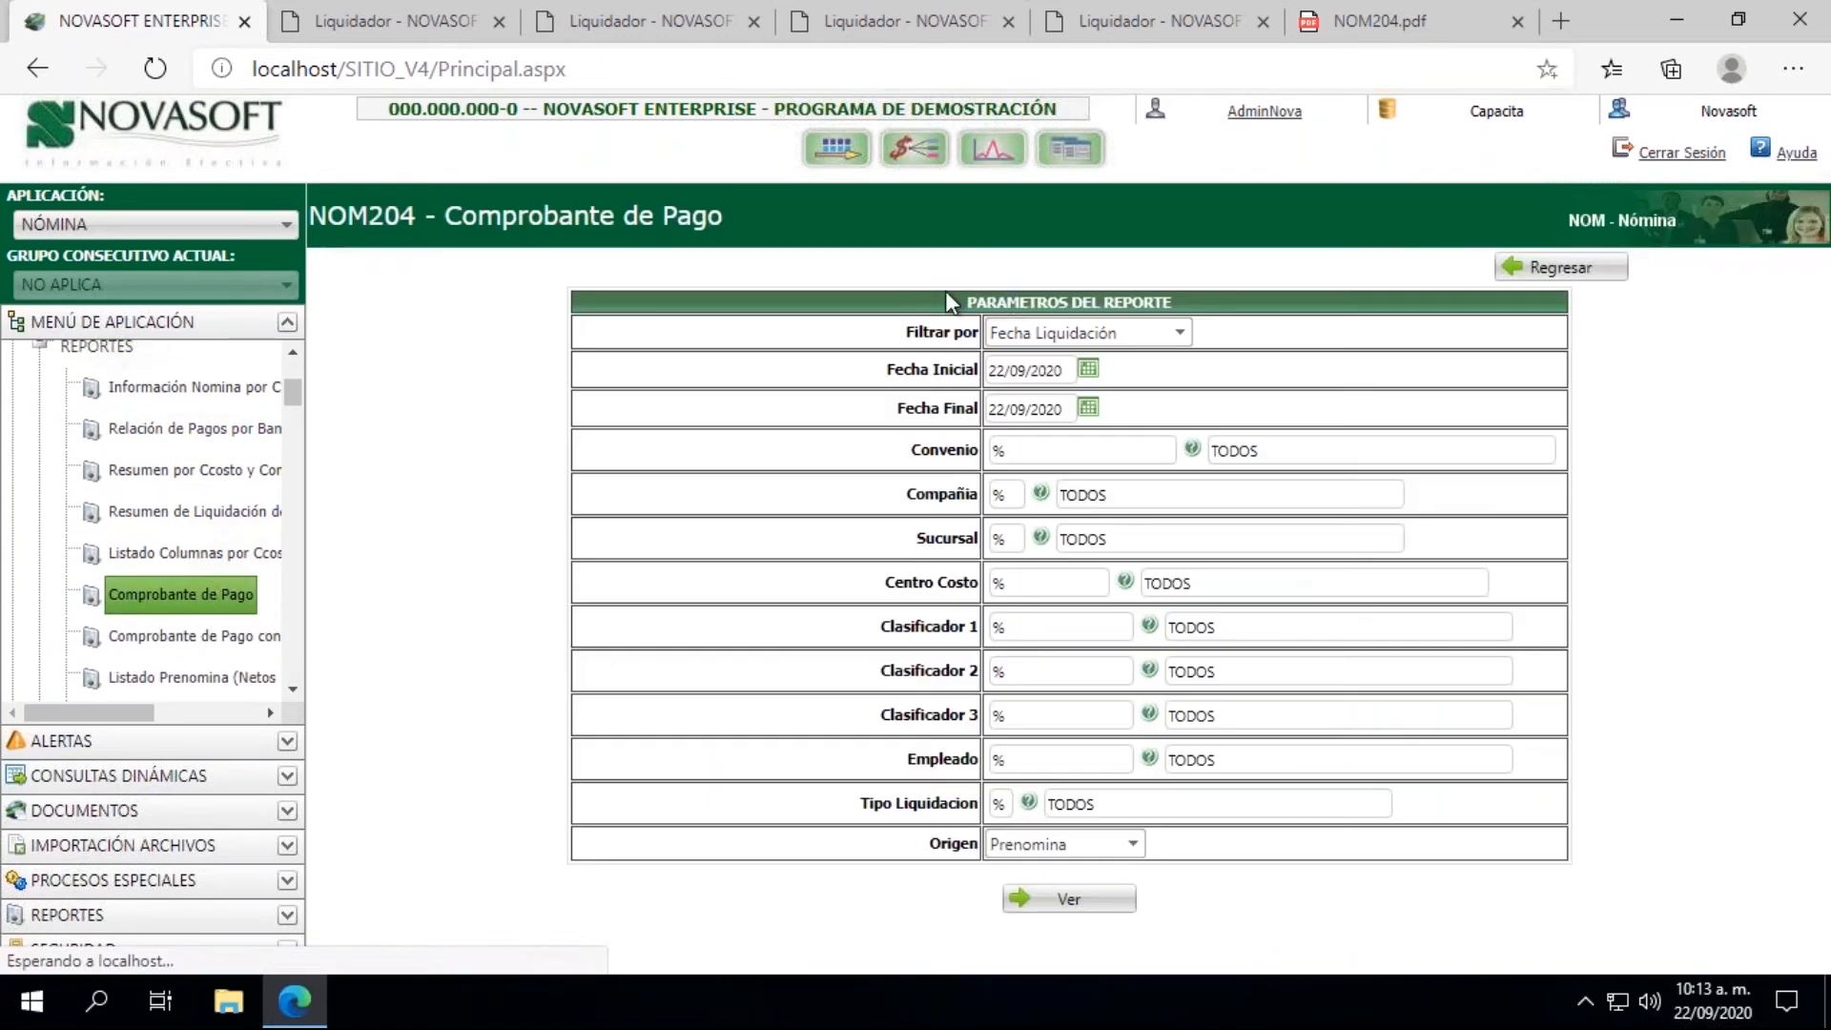
Step: Set both the Fecha Inicial and the Fecha Final of the Comprobante de Pago report to 31/08/2020
{"action": "left_click", "coordinate": [1088, 327]}
{"action": "left_click", "coordinate": [1087, 326]}
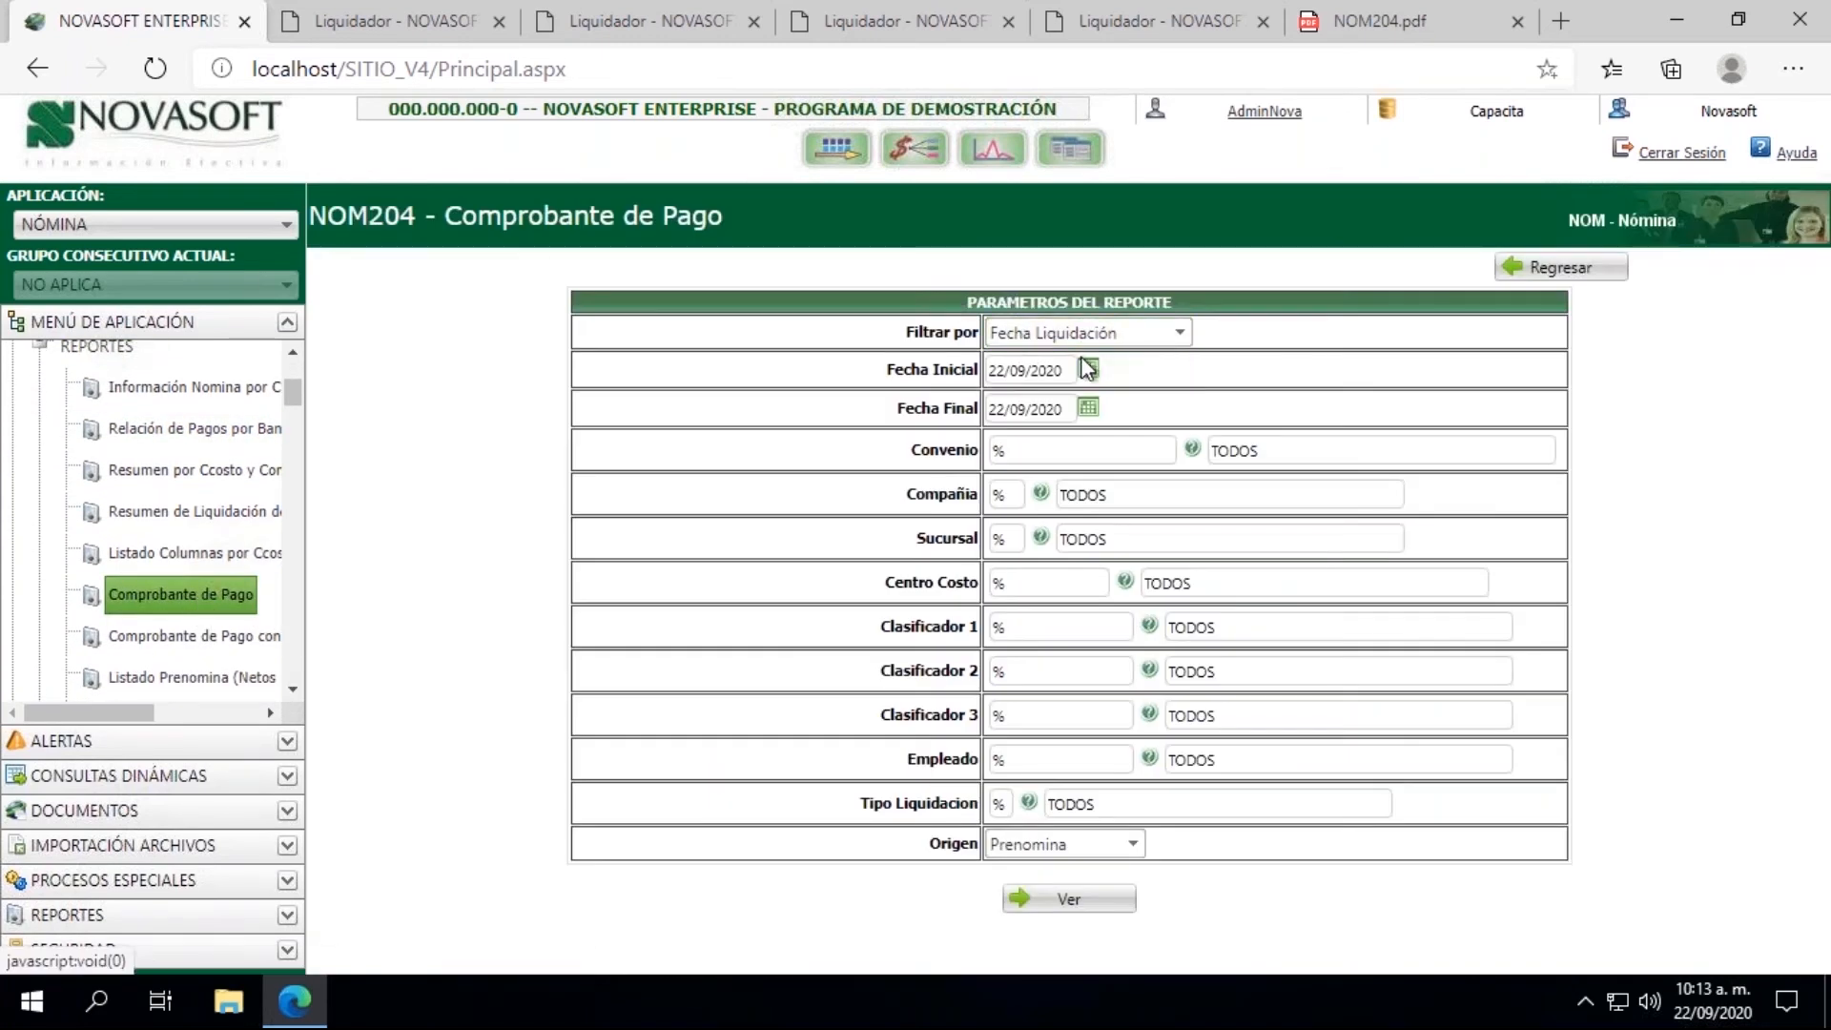
{"action": "left_click", "coordinate": [1088, 368]}
{"action": "left_click", "coordinate": [1021, 466]}
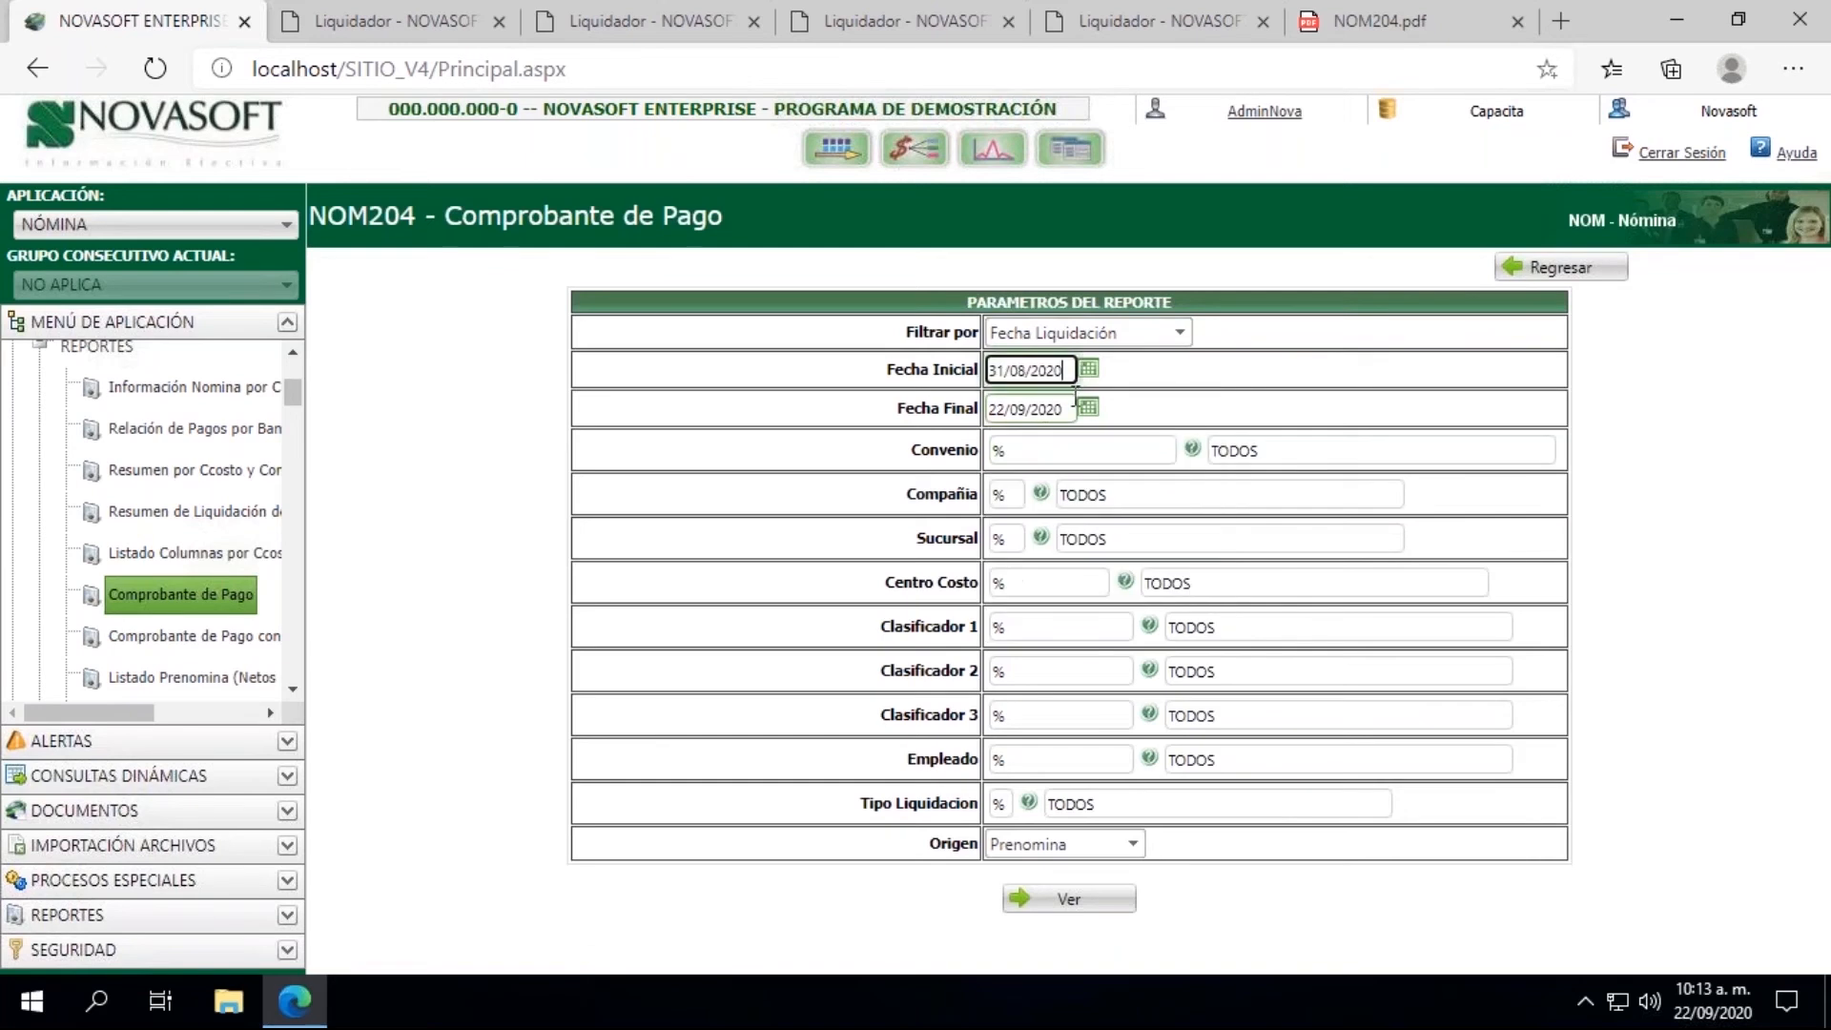
{"action": "left_click", "coordinate": [1089, 407]}
{"action": "left_click", "coordinate": [1019, 502]}
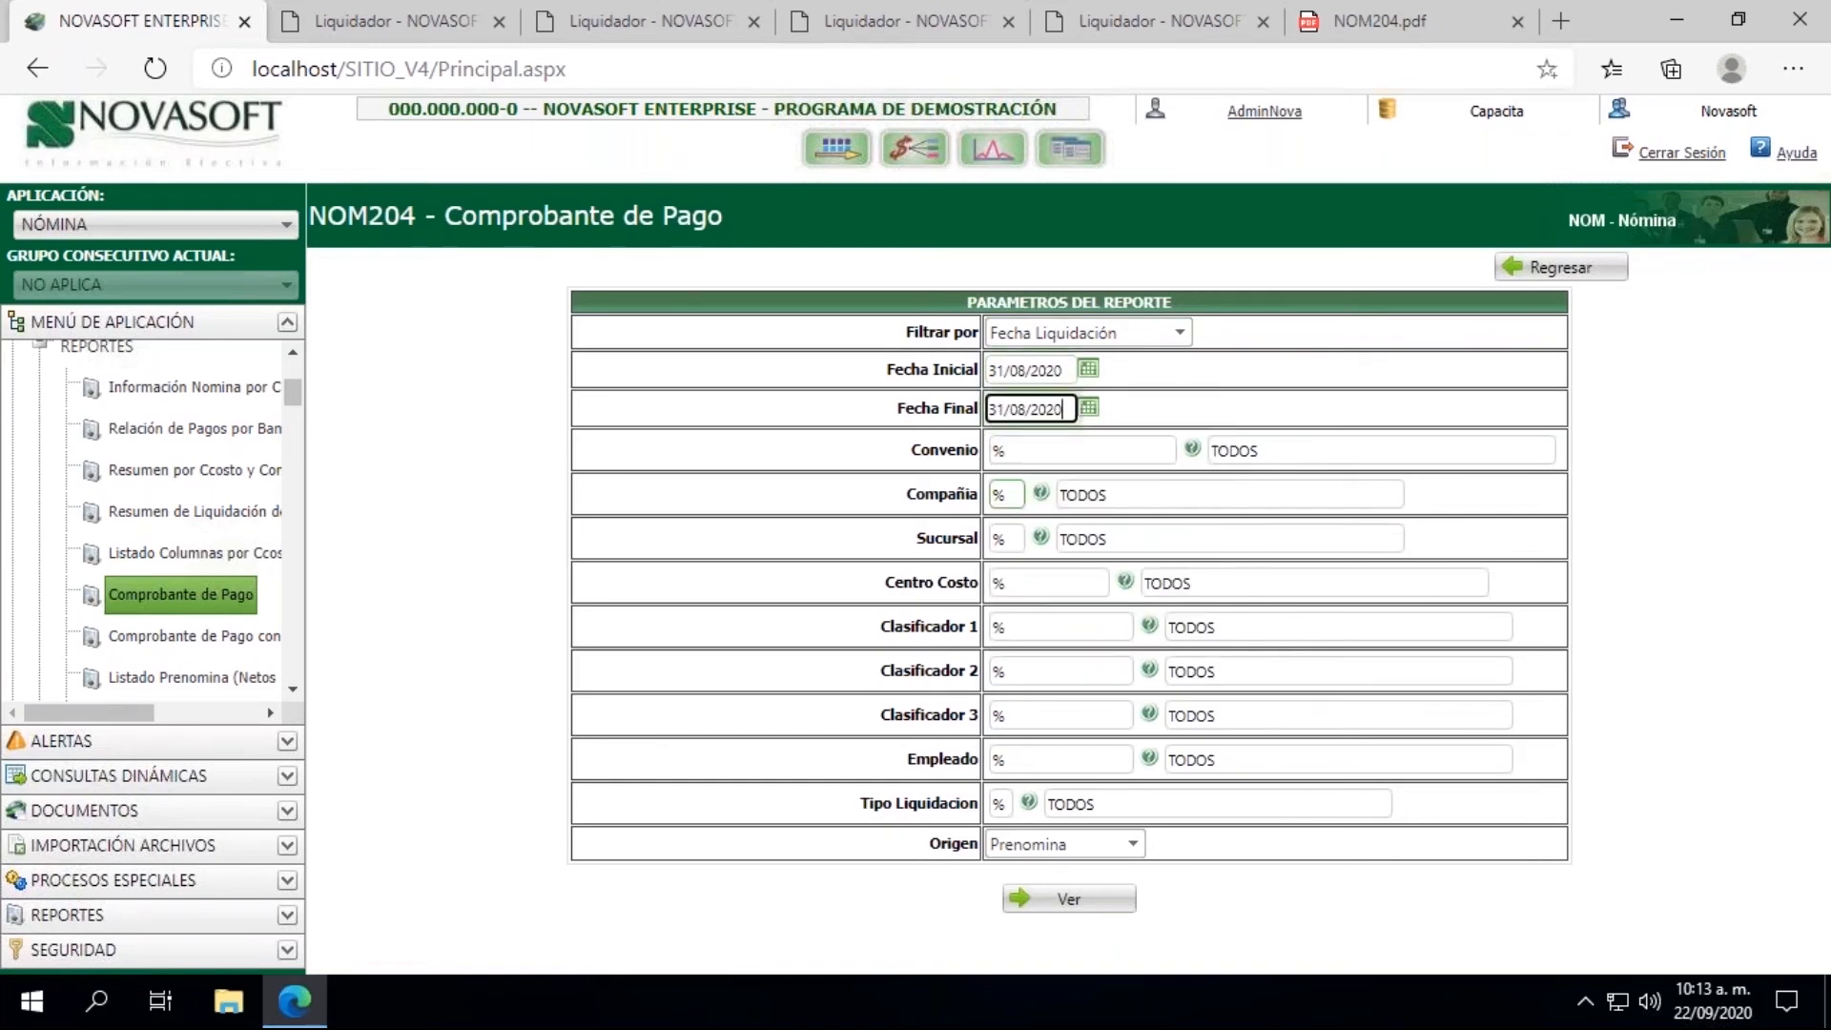
Step: Run the report for Tipo Liquidacion 01 and the employee's ID number, with Prenomina as the Origen
{"action": "left_click", "coordinate": [998, 803]}
{"action": "type", "text": "01"}
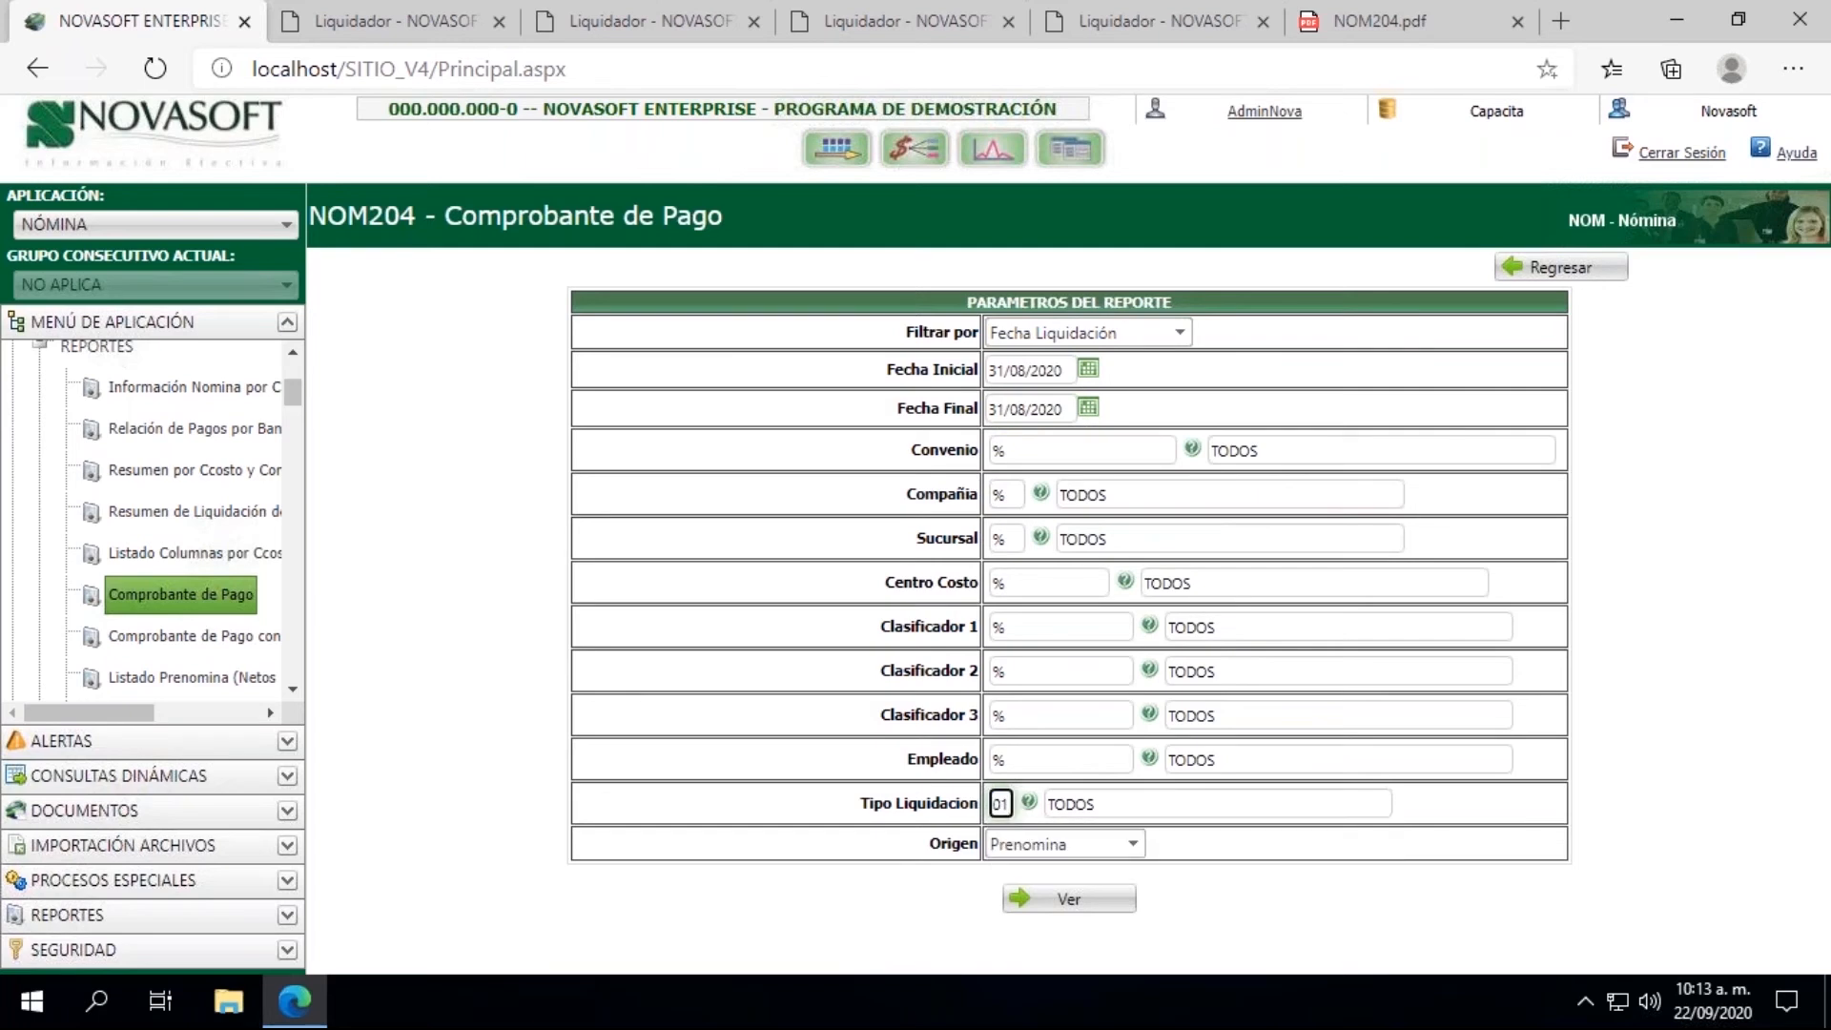
{"action": "left_click", "coordinate": [1040, 761]}
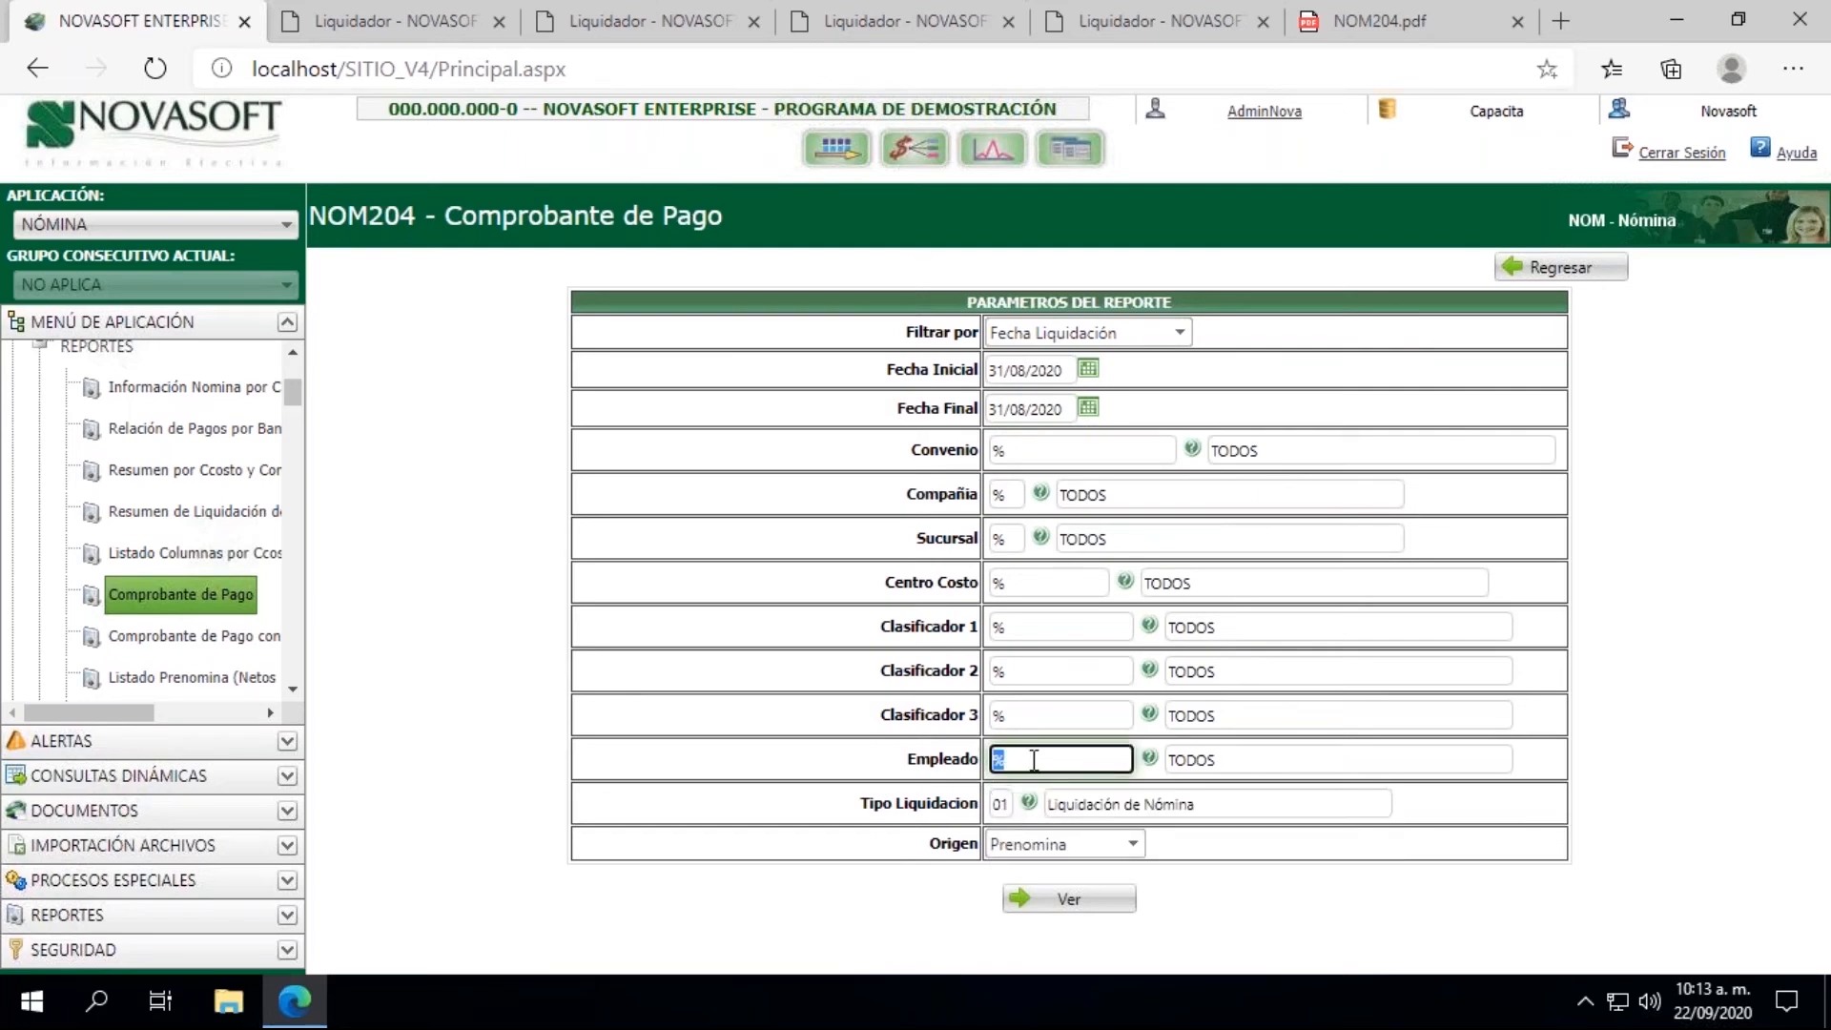
{"action": "type", "text": "51"}
{"action": "left_click", "coordinate": [1037, 803]}
{"action": "left_click", "coordinate": [1046, 841]}
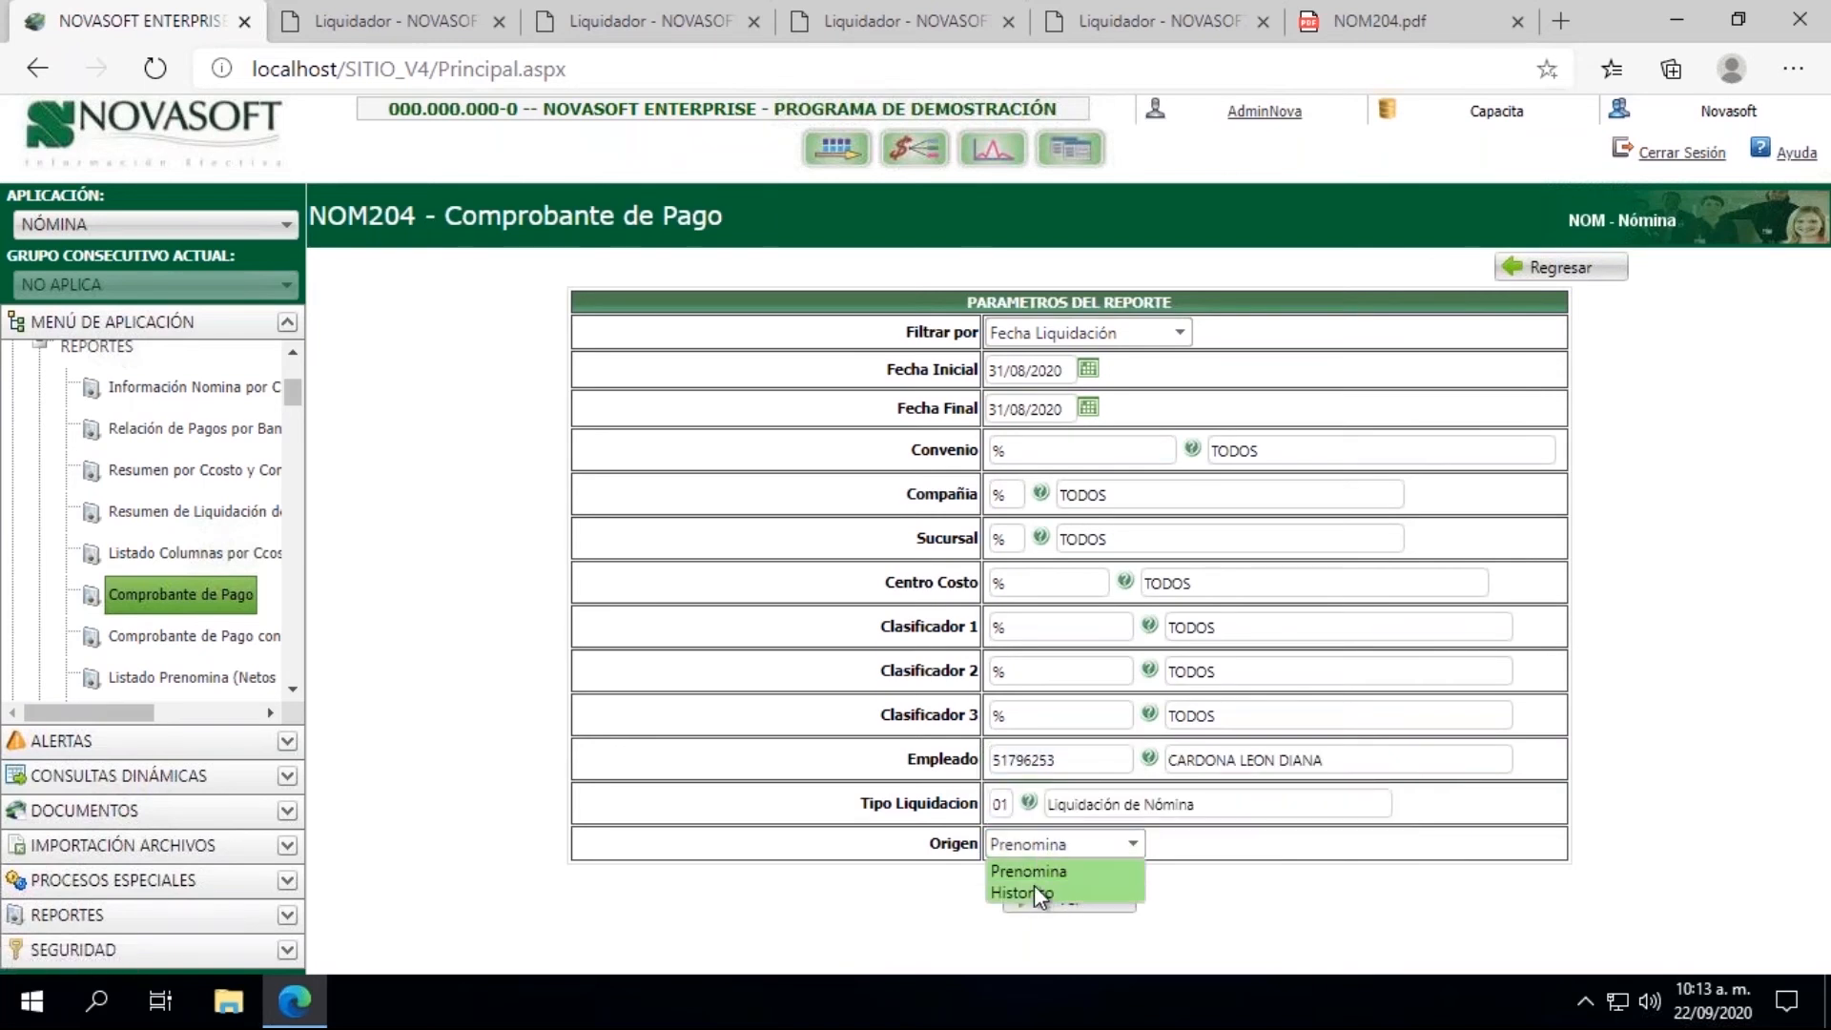
{"action": "left_click", "coordinate": [1032, 889]}
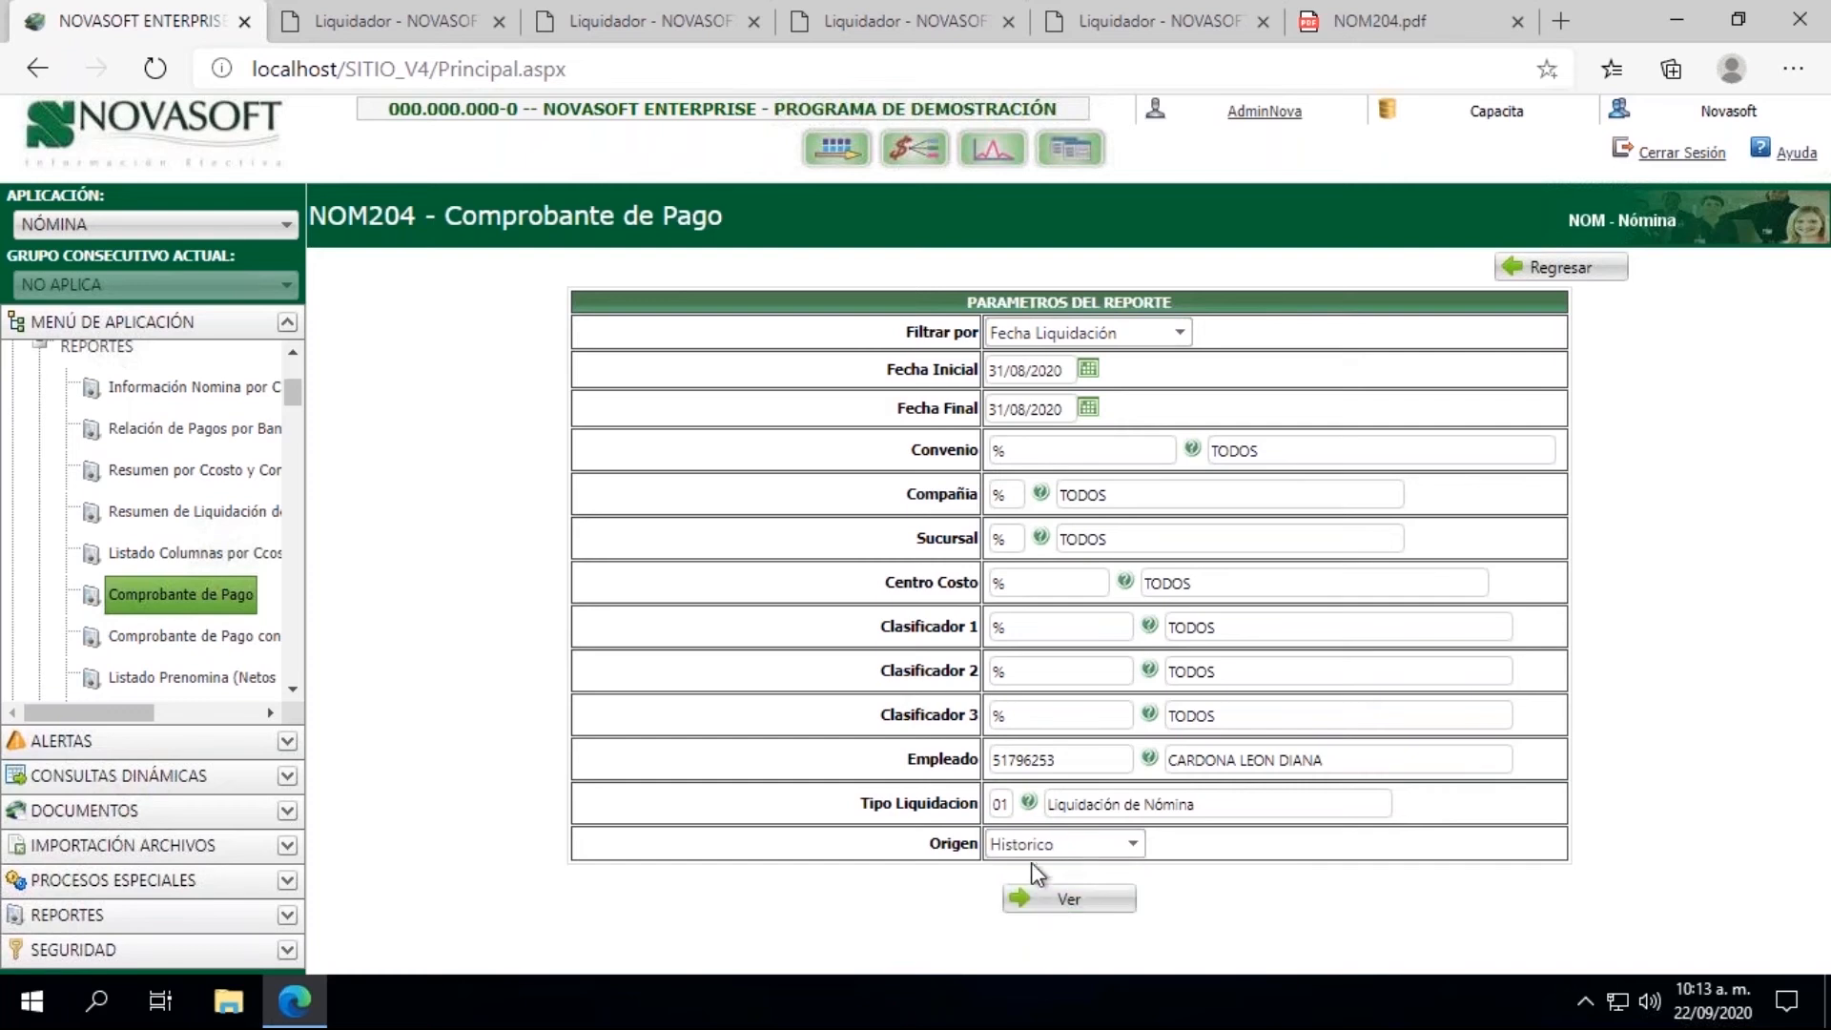
{"action": "left_click", "coordinate": [1032, 853]}
{"action": "left_click", "coordinate": [1021, 871]}
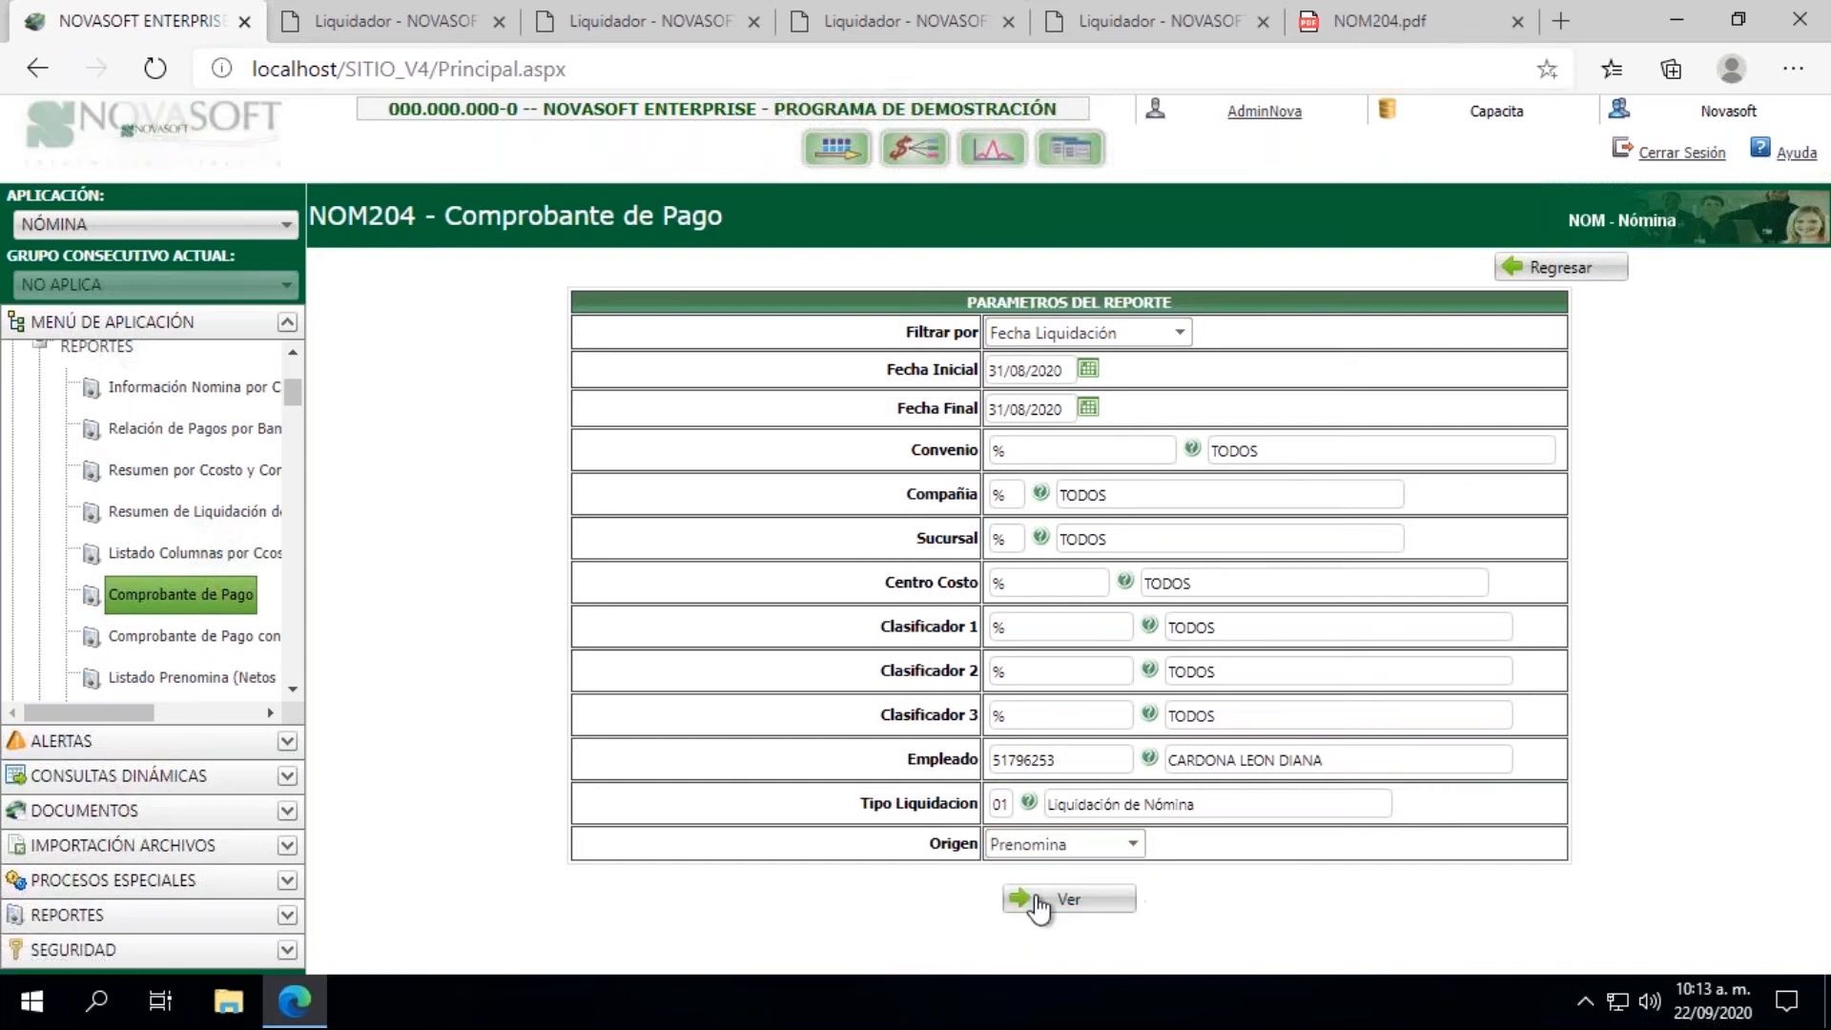
{"action": "left_click", "coordinate": [1049, 902]}
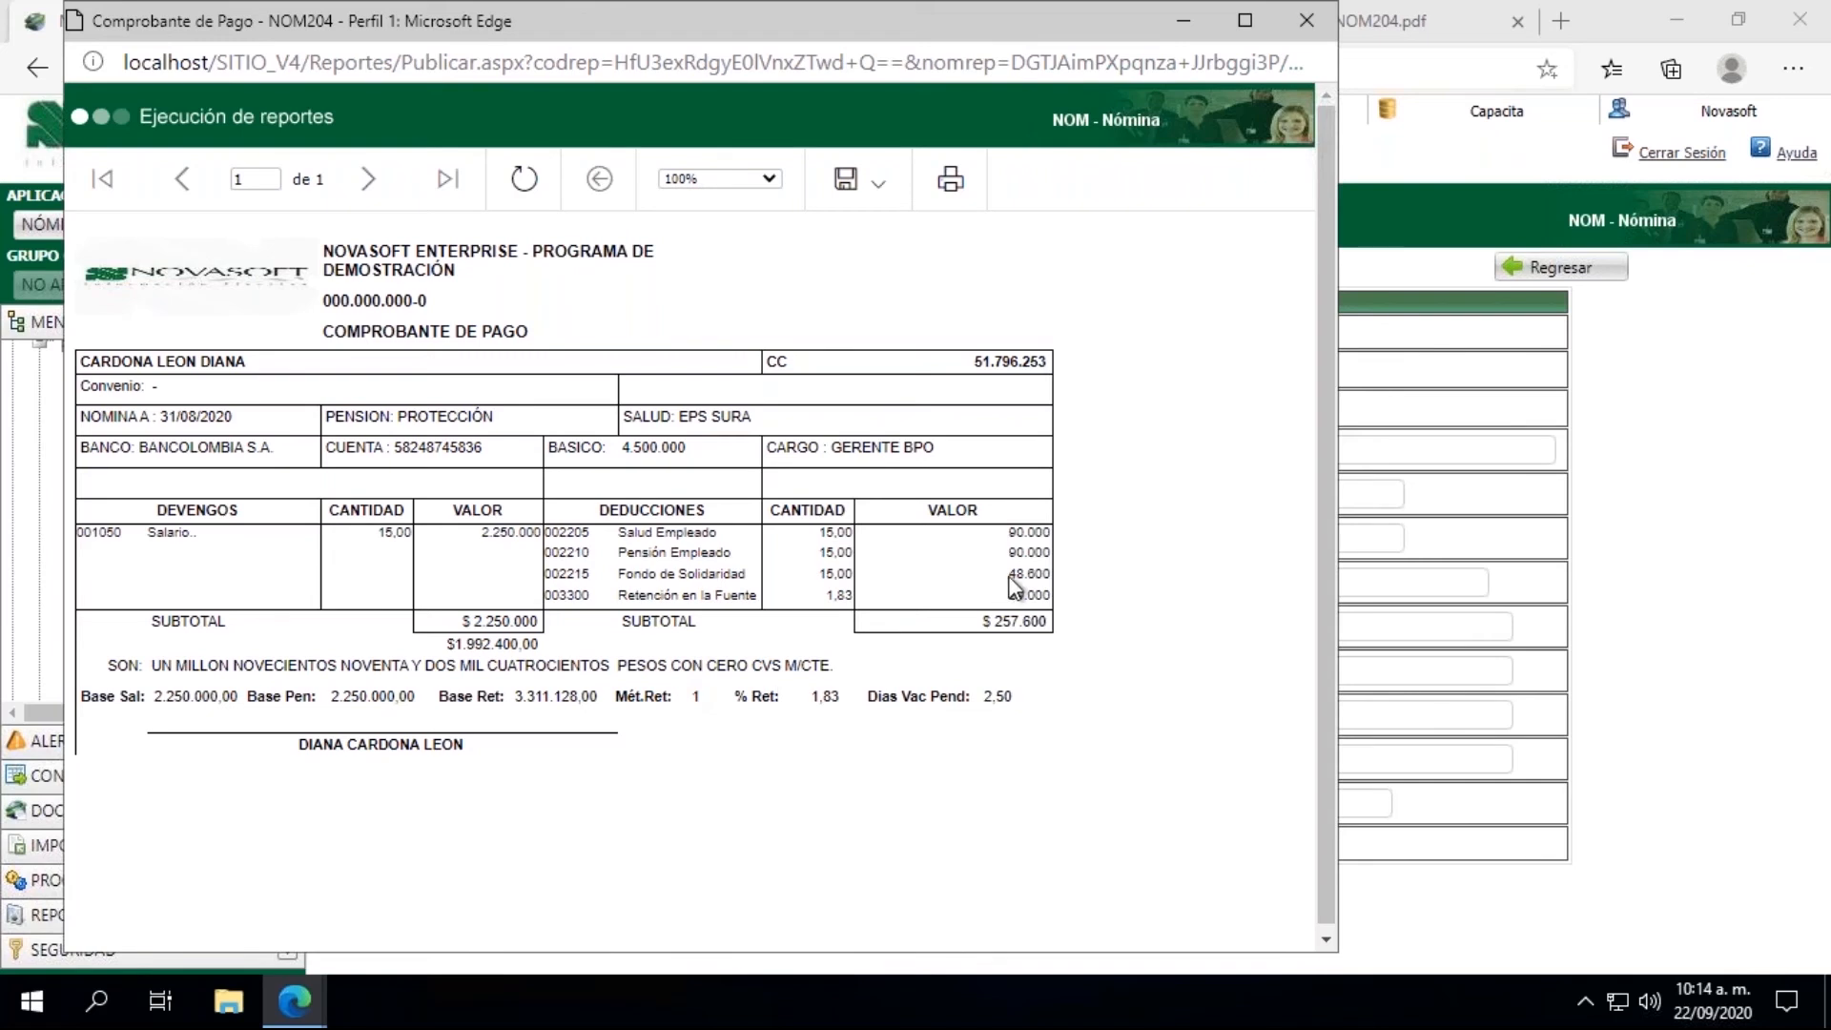
Step: Check the Fondo de Solidaridad deduction in the Comprobante de Pago and close the report window
{"action": "left_click_drag", "start_coordinate": [1019, 573], "coordinate": [1047, 574]}
{"action": "left_click_drag", "start_coordinate": [1012, 574], "coordinate": [1055, 570]}
{"action": "left_click", "coordinate": [1036, 570]}
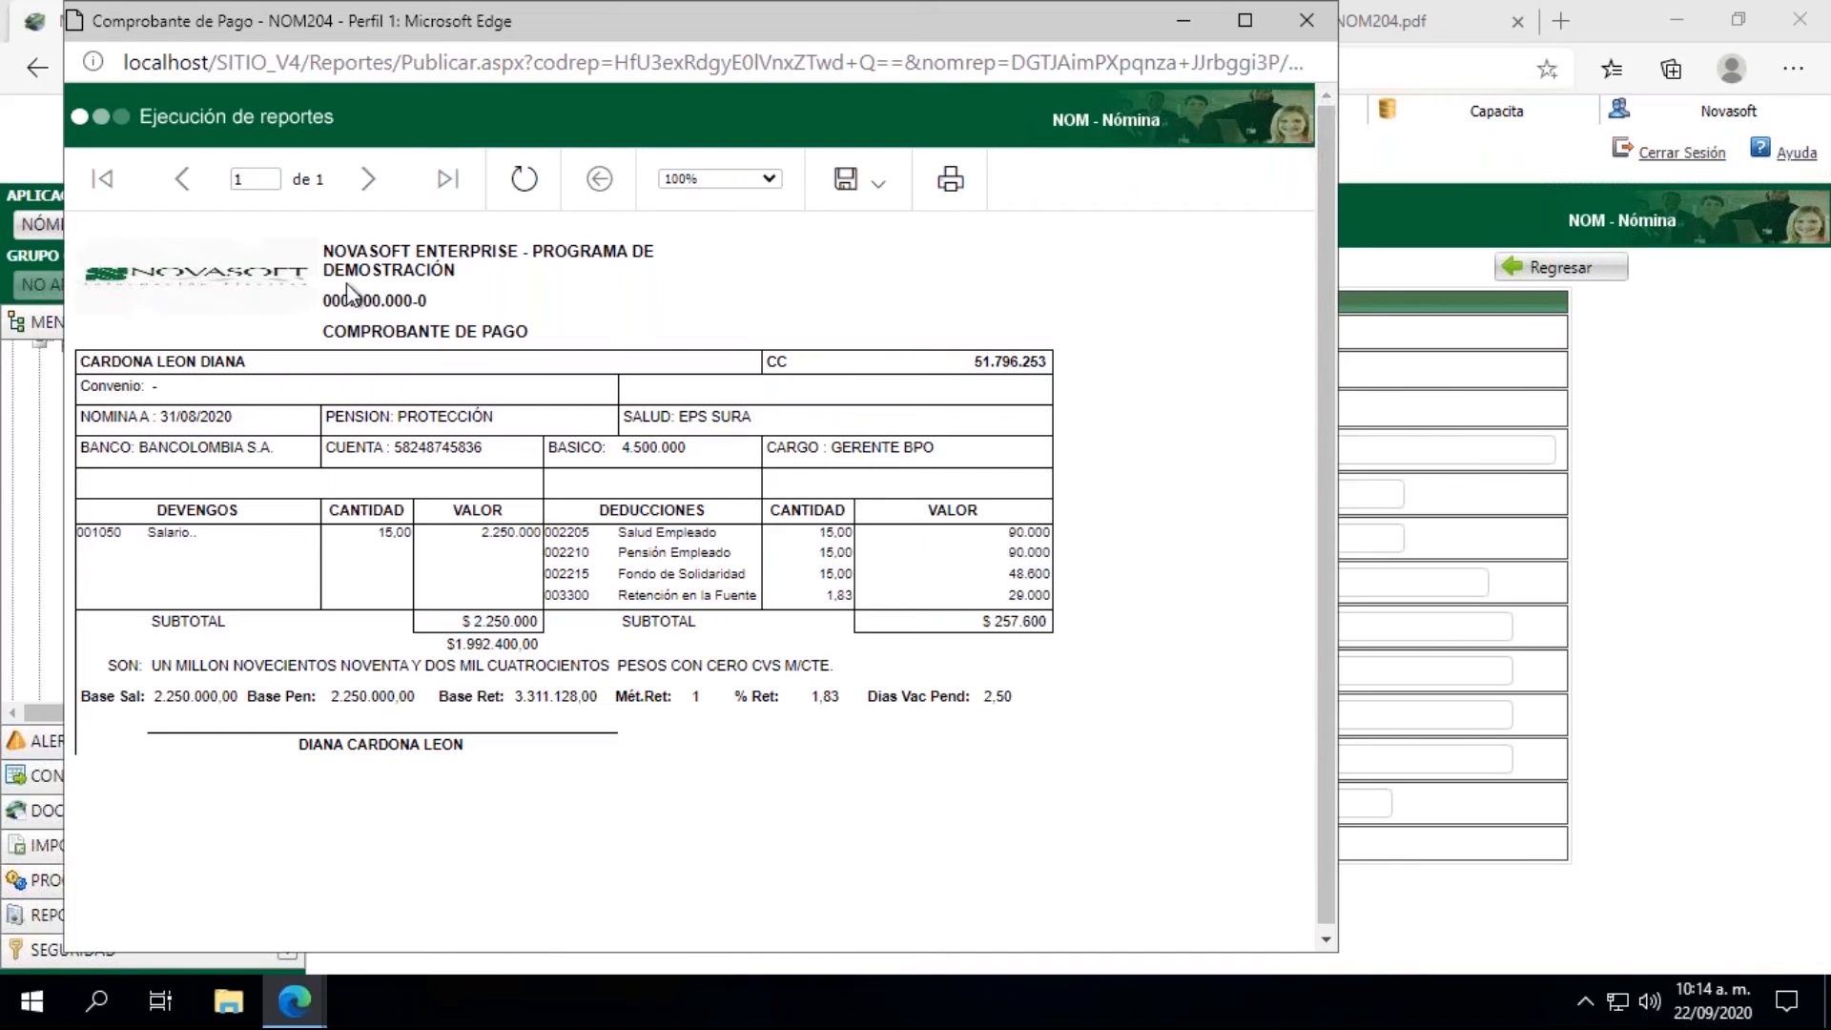
{"action": "left_click", "coordinate": [1292, 38]}
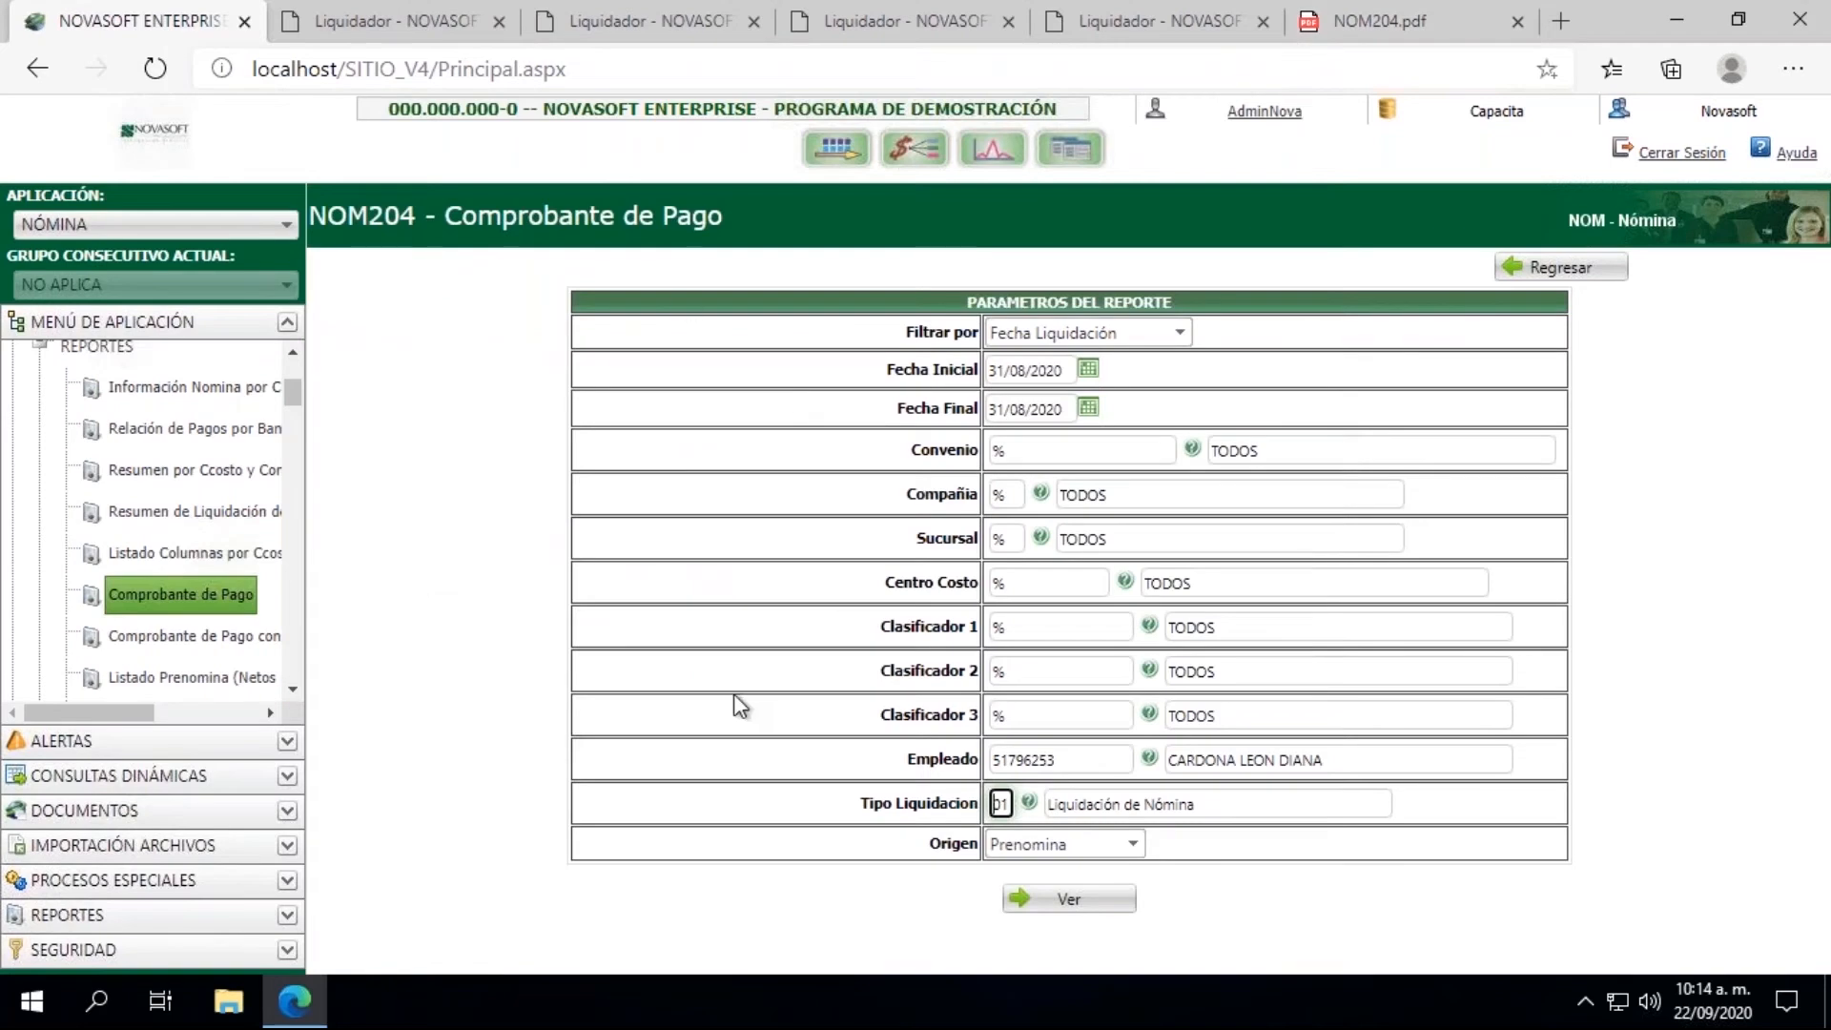
Step: Close the 31/08/2020 Proceso de Liquidación and the 15/08/2020 Generación de Información Contable pages to reach Cierre de Liquidaciones
{"action": "left_click", "coordinate": [396, 21]}
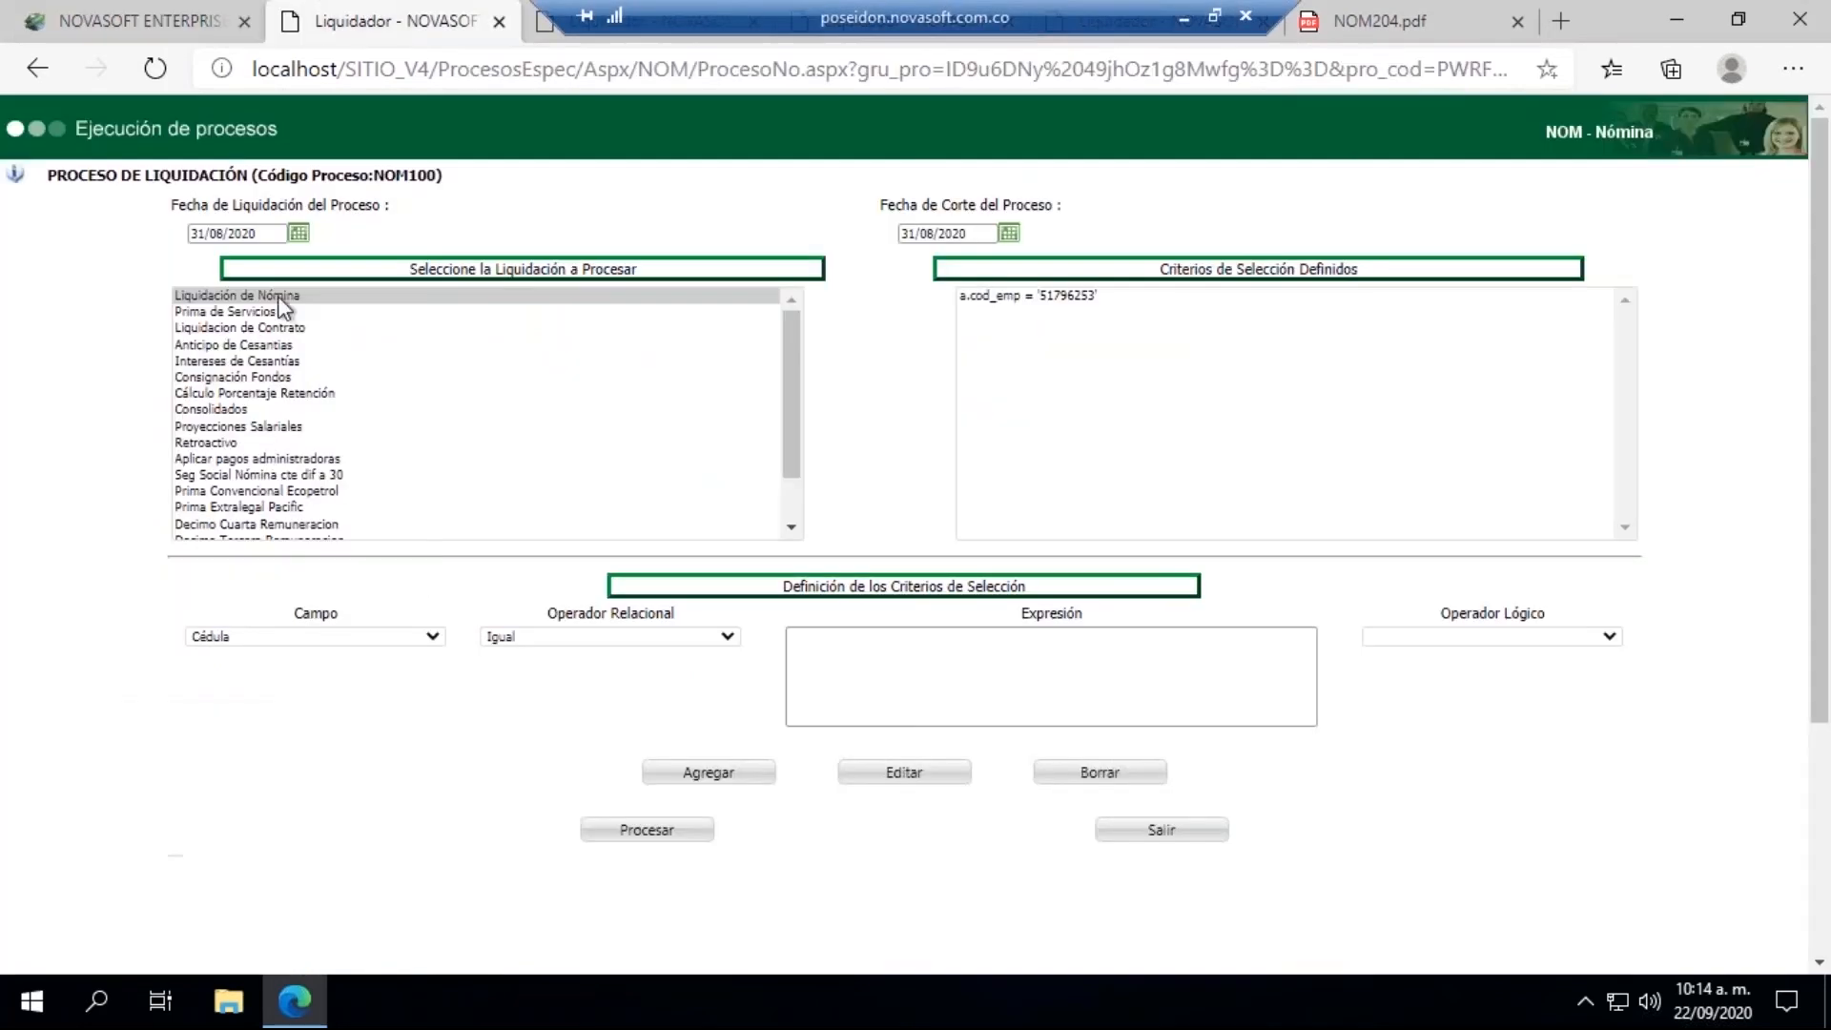
{"action": "left_click", "coordinate": [498, 21]}
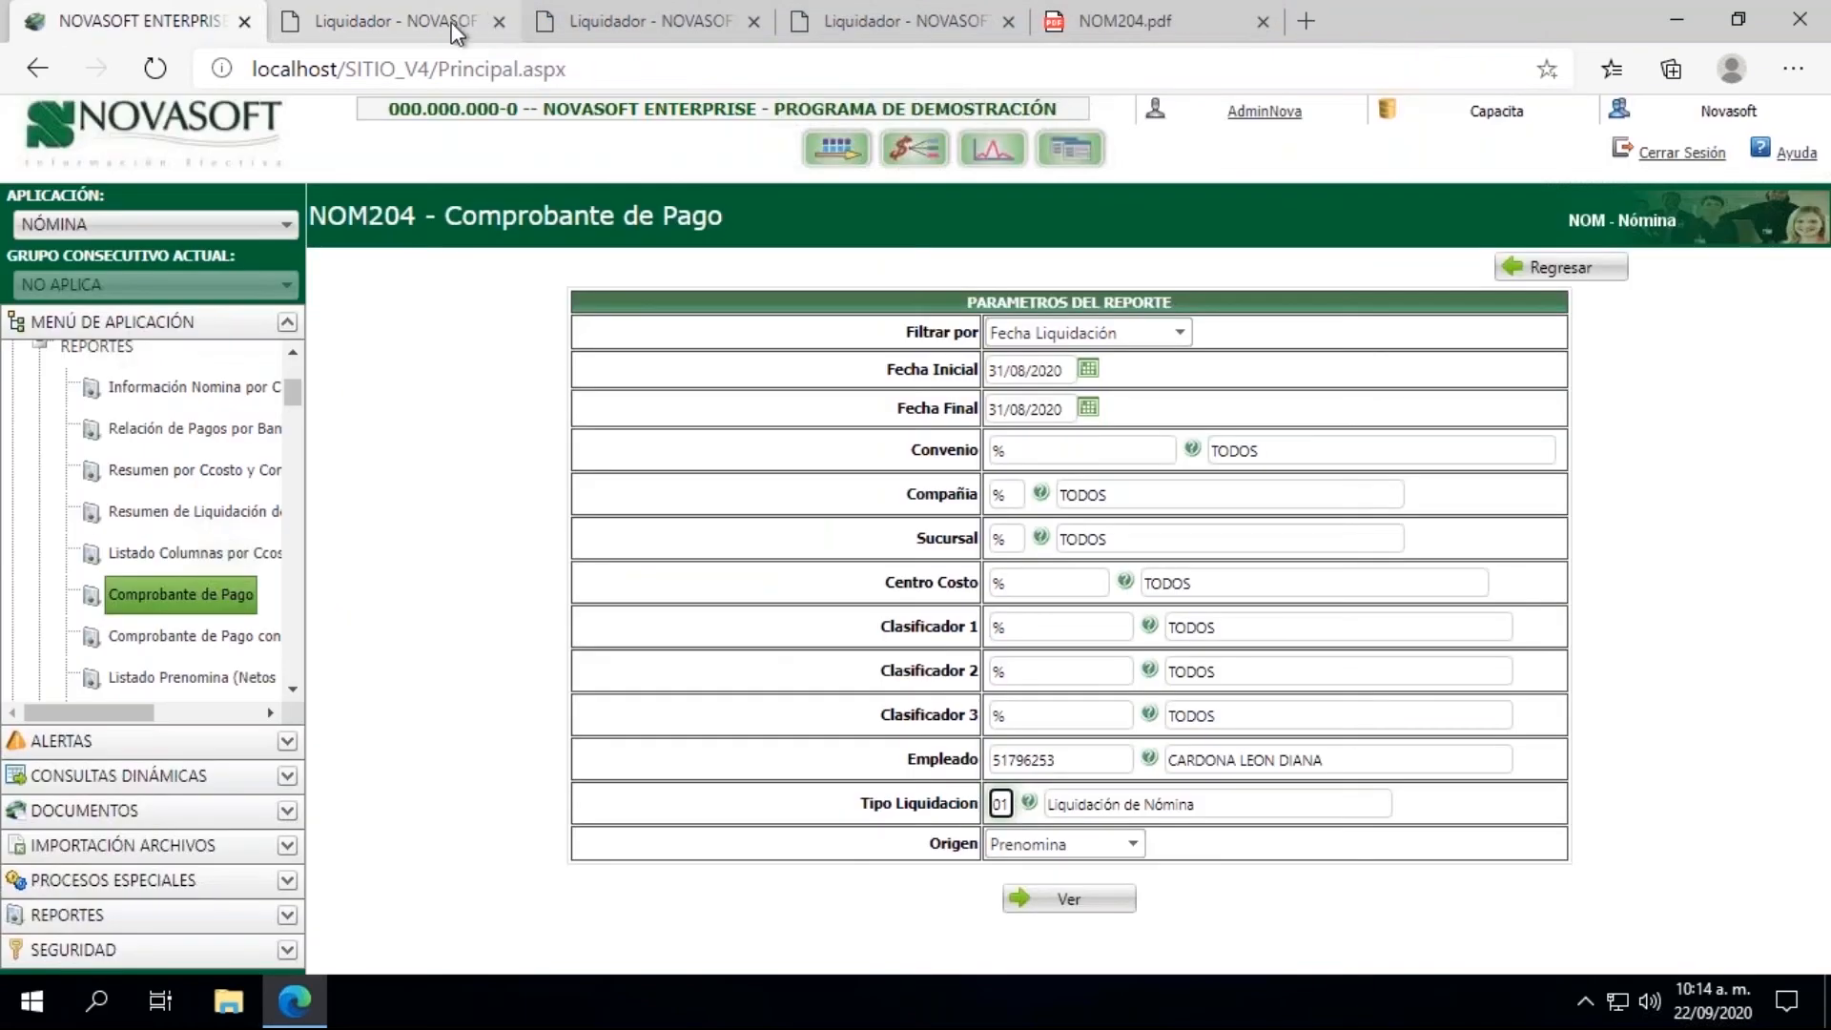
{"action": "left_click", "coordinate": [395, 21]}
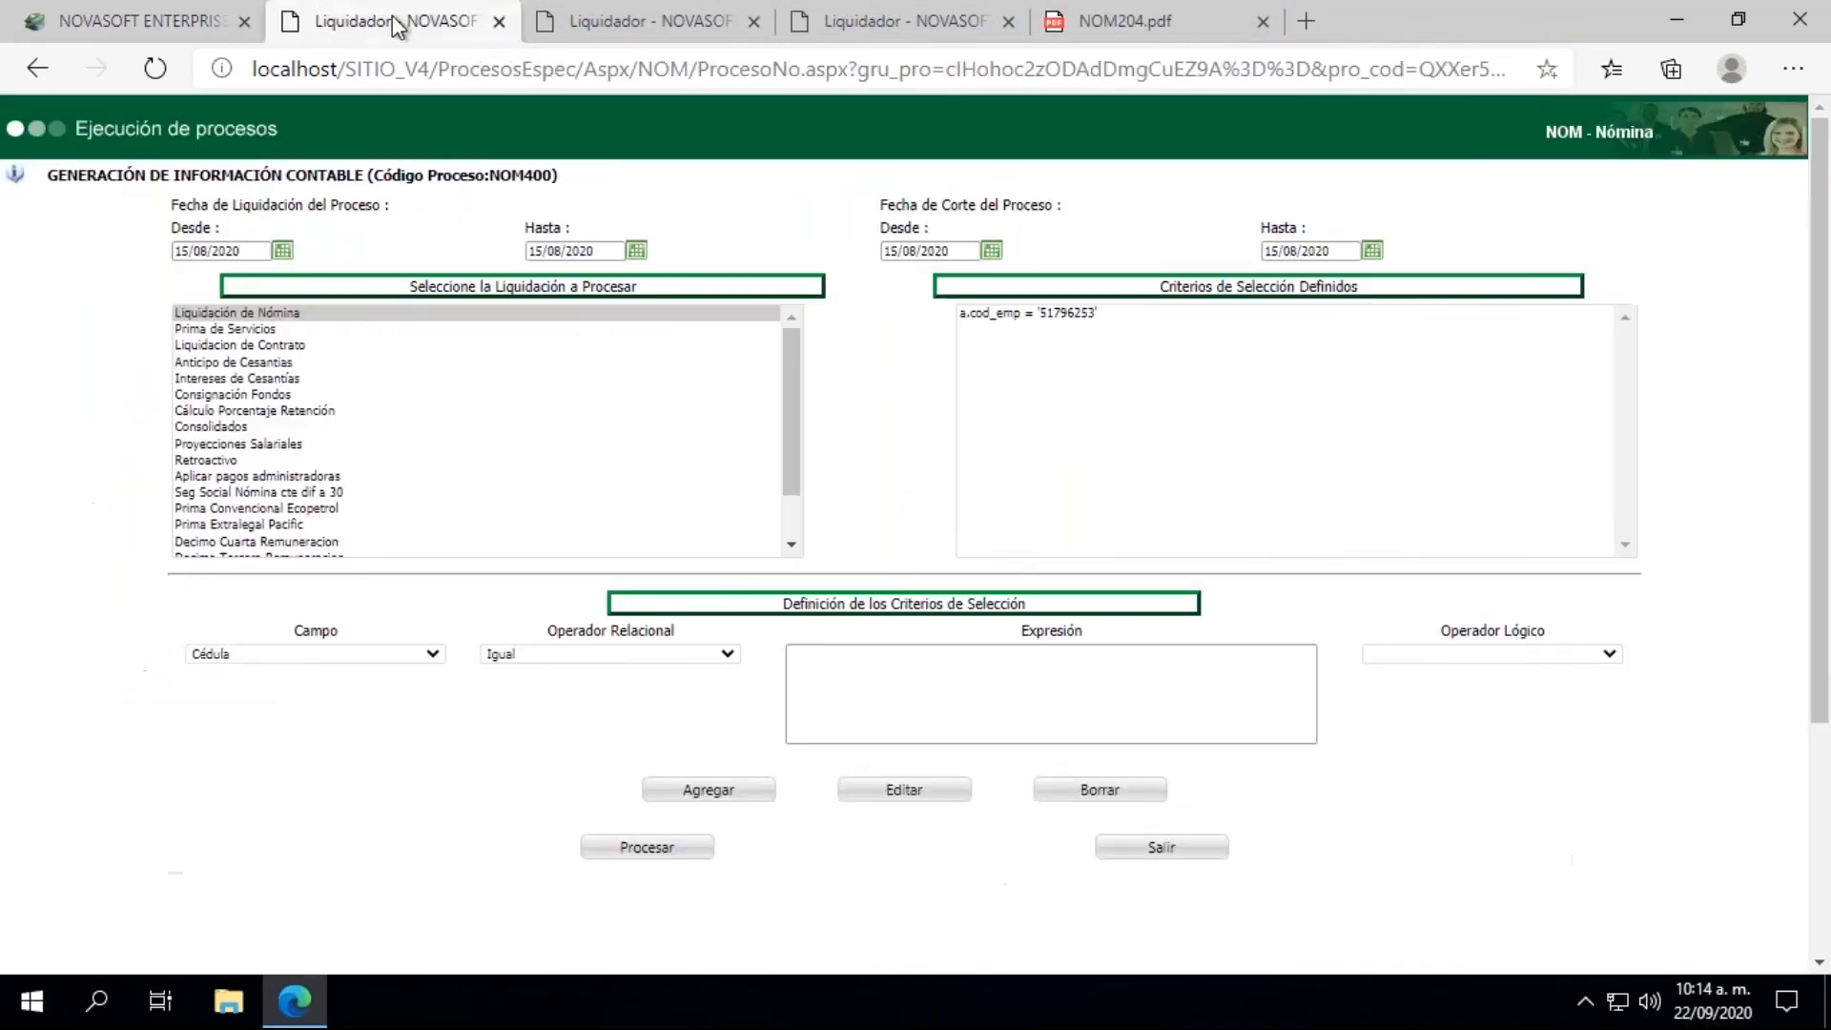
{"action": "left_click", "coordinate": [498, 21]}
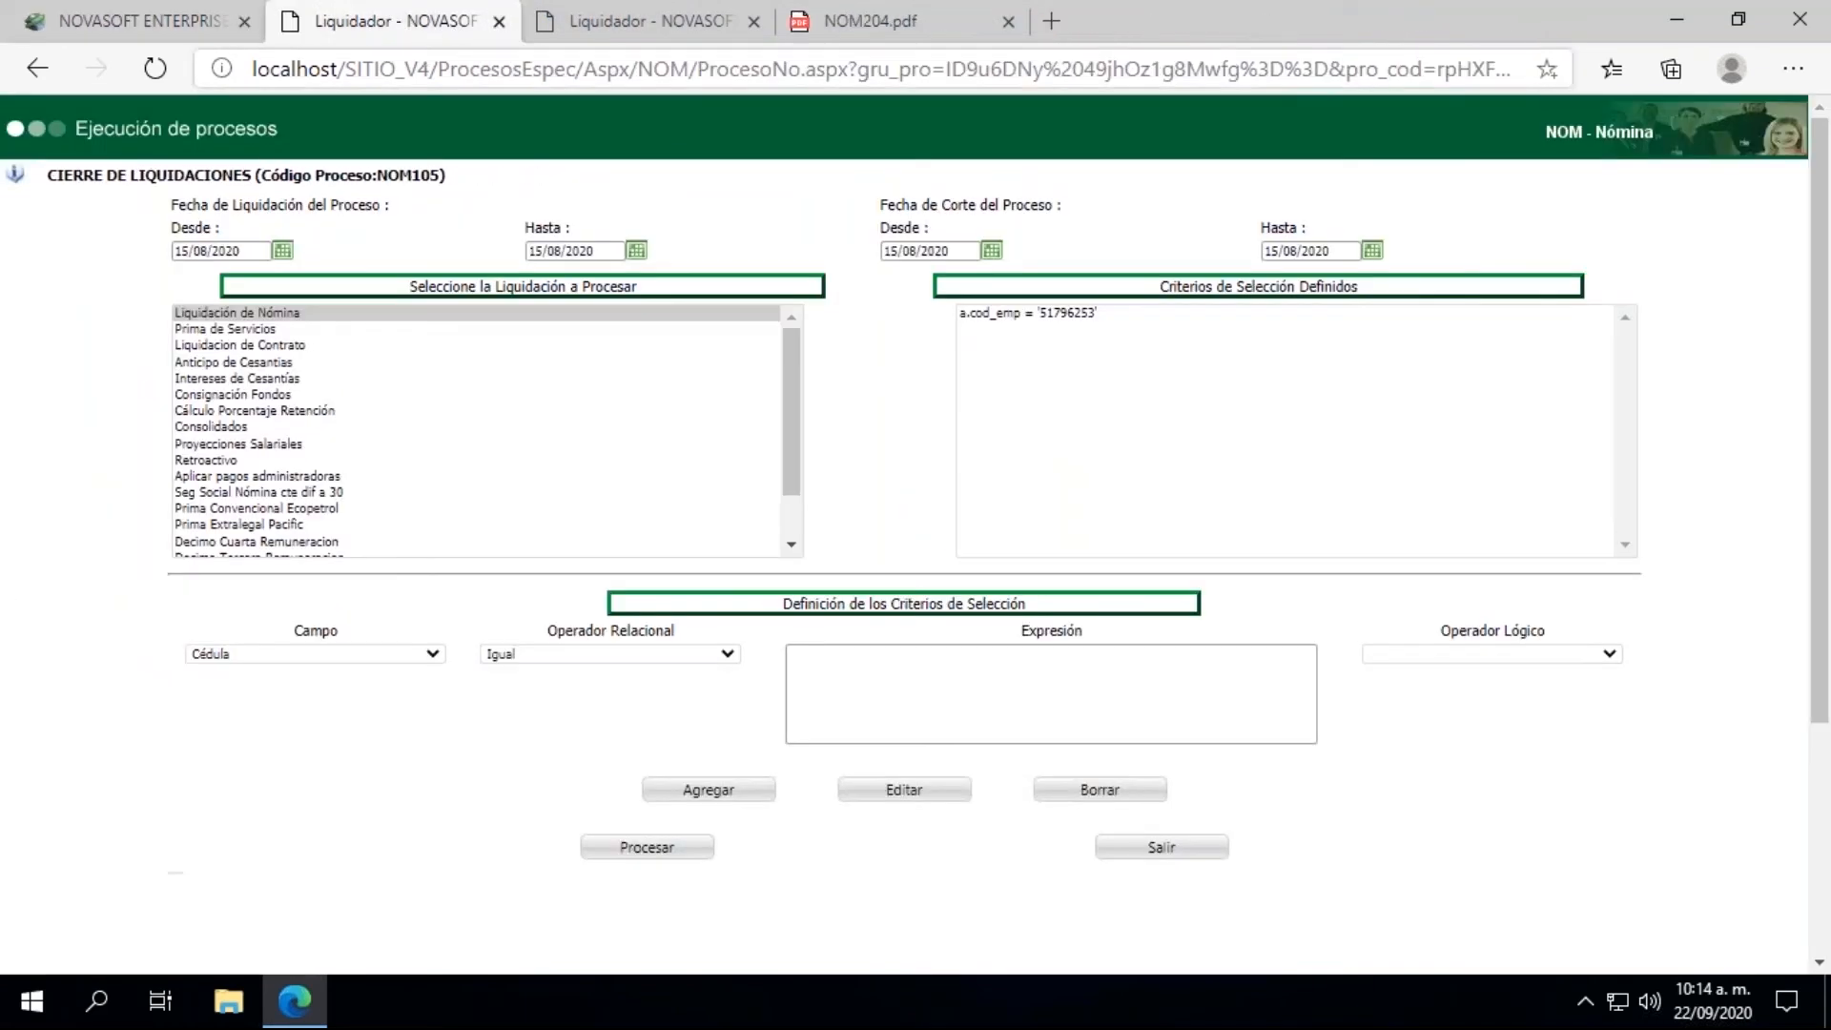
Step: Run Cierre de Liquidaciones with all Fecha de Liquidación and Fecha de Corte ranges set to 31/08/2020, and close the results window
{"action": "left_click", "coordinate": [282, 250]}
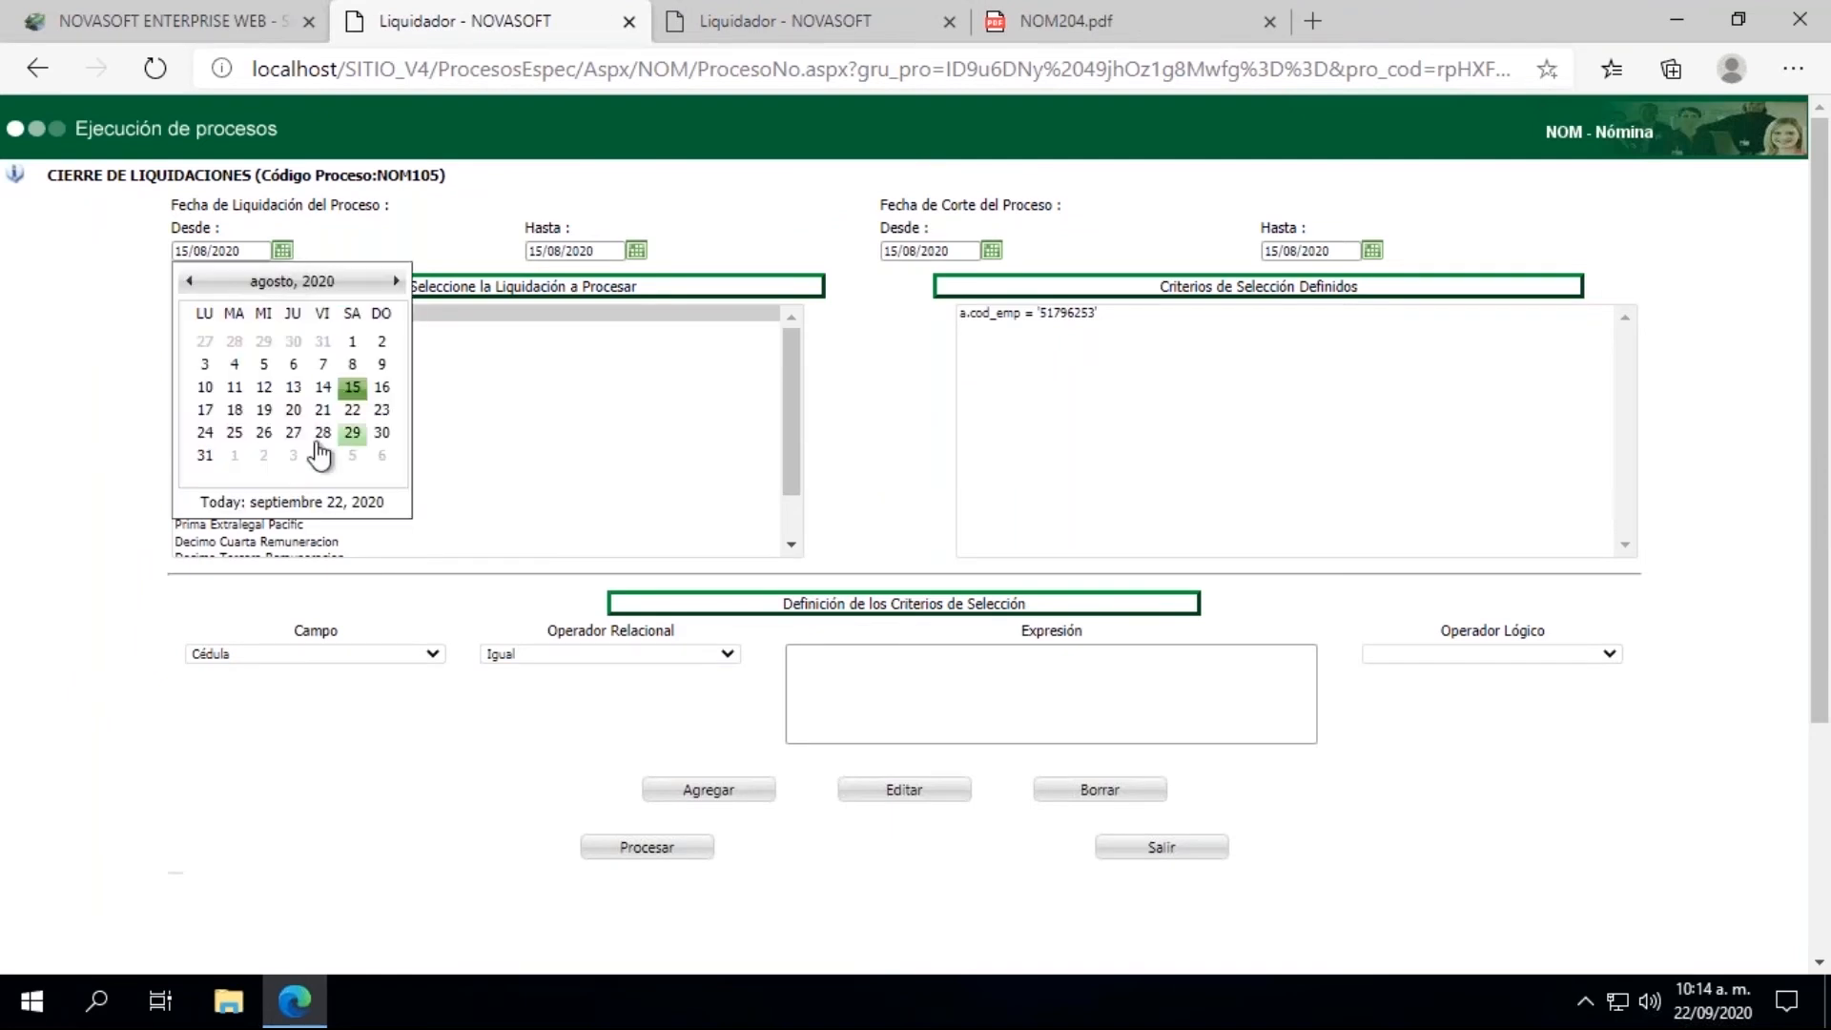
{"action": "left_click", "coordinate": [205, 456]}
{"action": "left_click", "coordinate": [636, 251]}
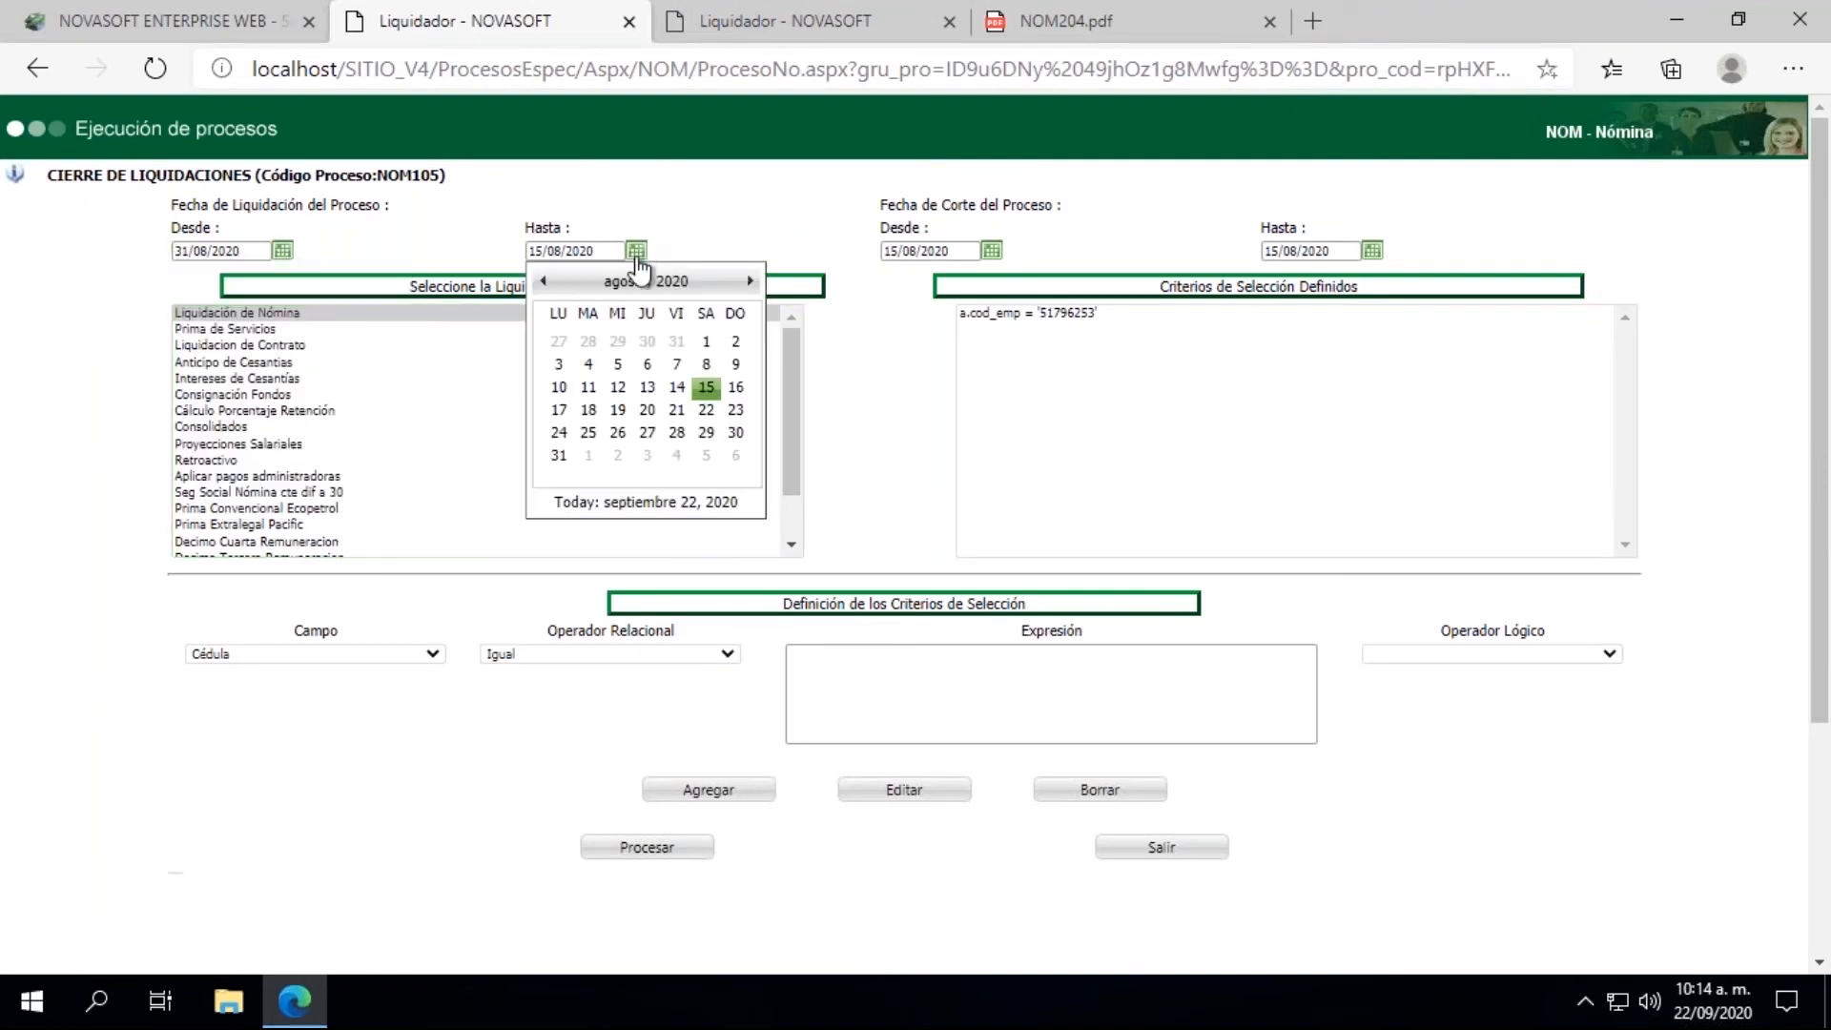
{"action": "left_click", "coordinate": [558, 458]}
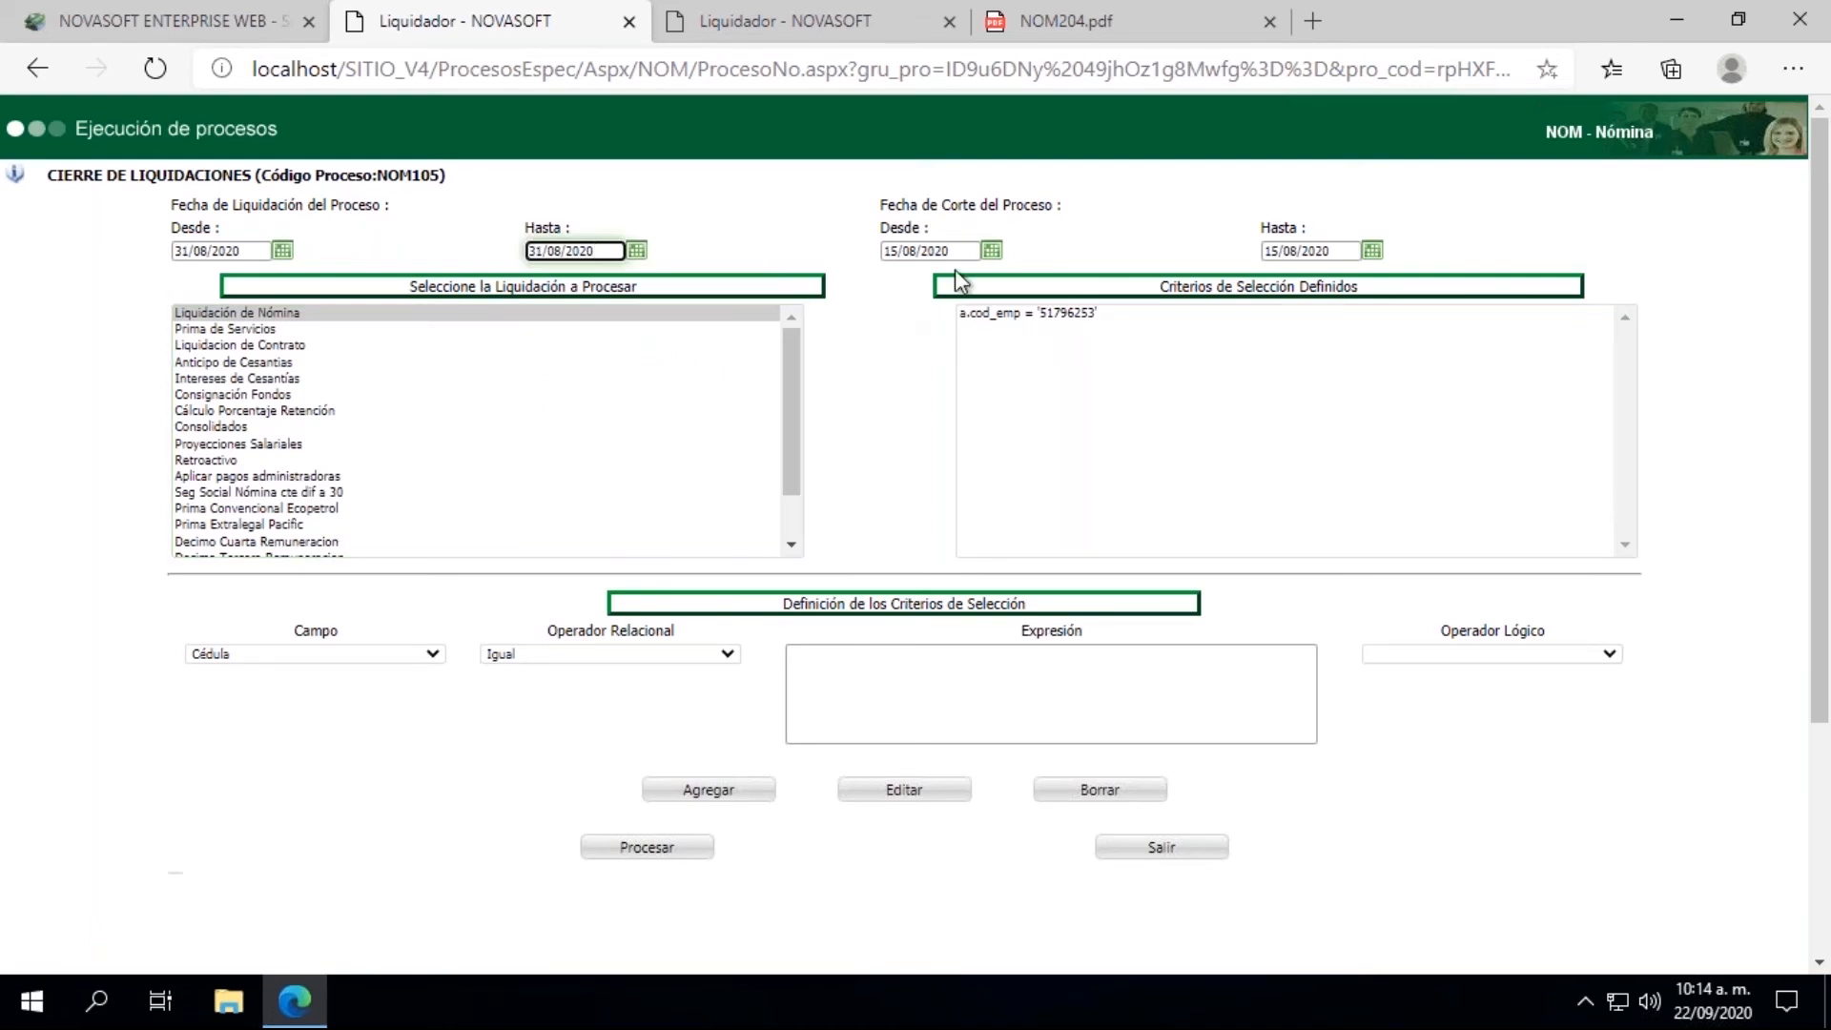
{"action": "left_click", "coordinate": [991, 250]}
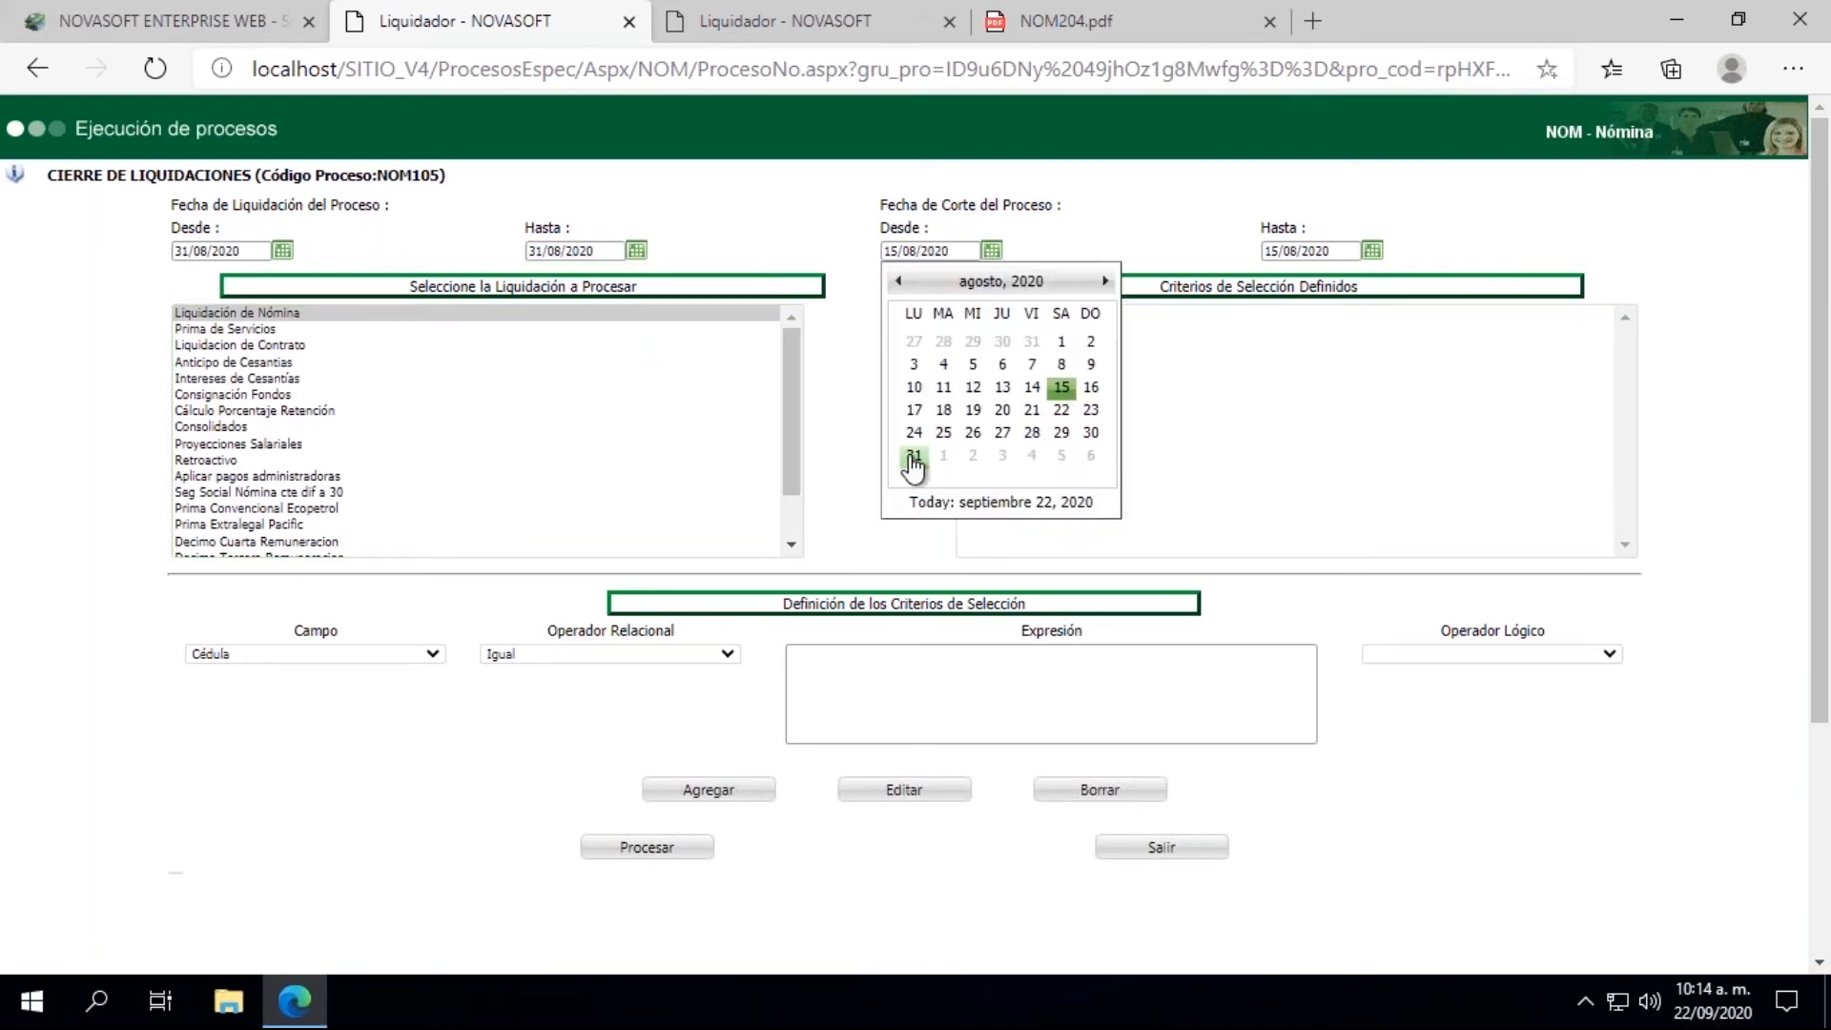
{"action": "left_click", "coordinate": [914, 456]}
{"action": "left_click", "coordinate": [1374, 252]}
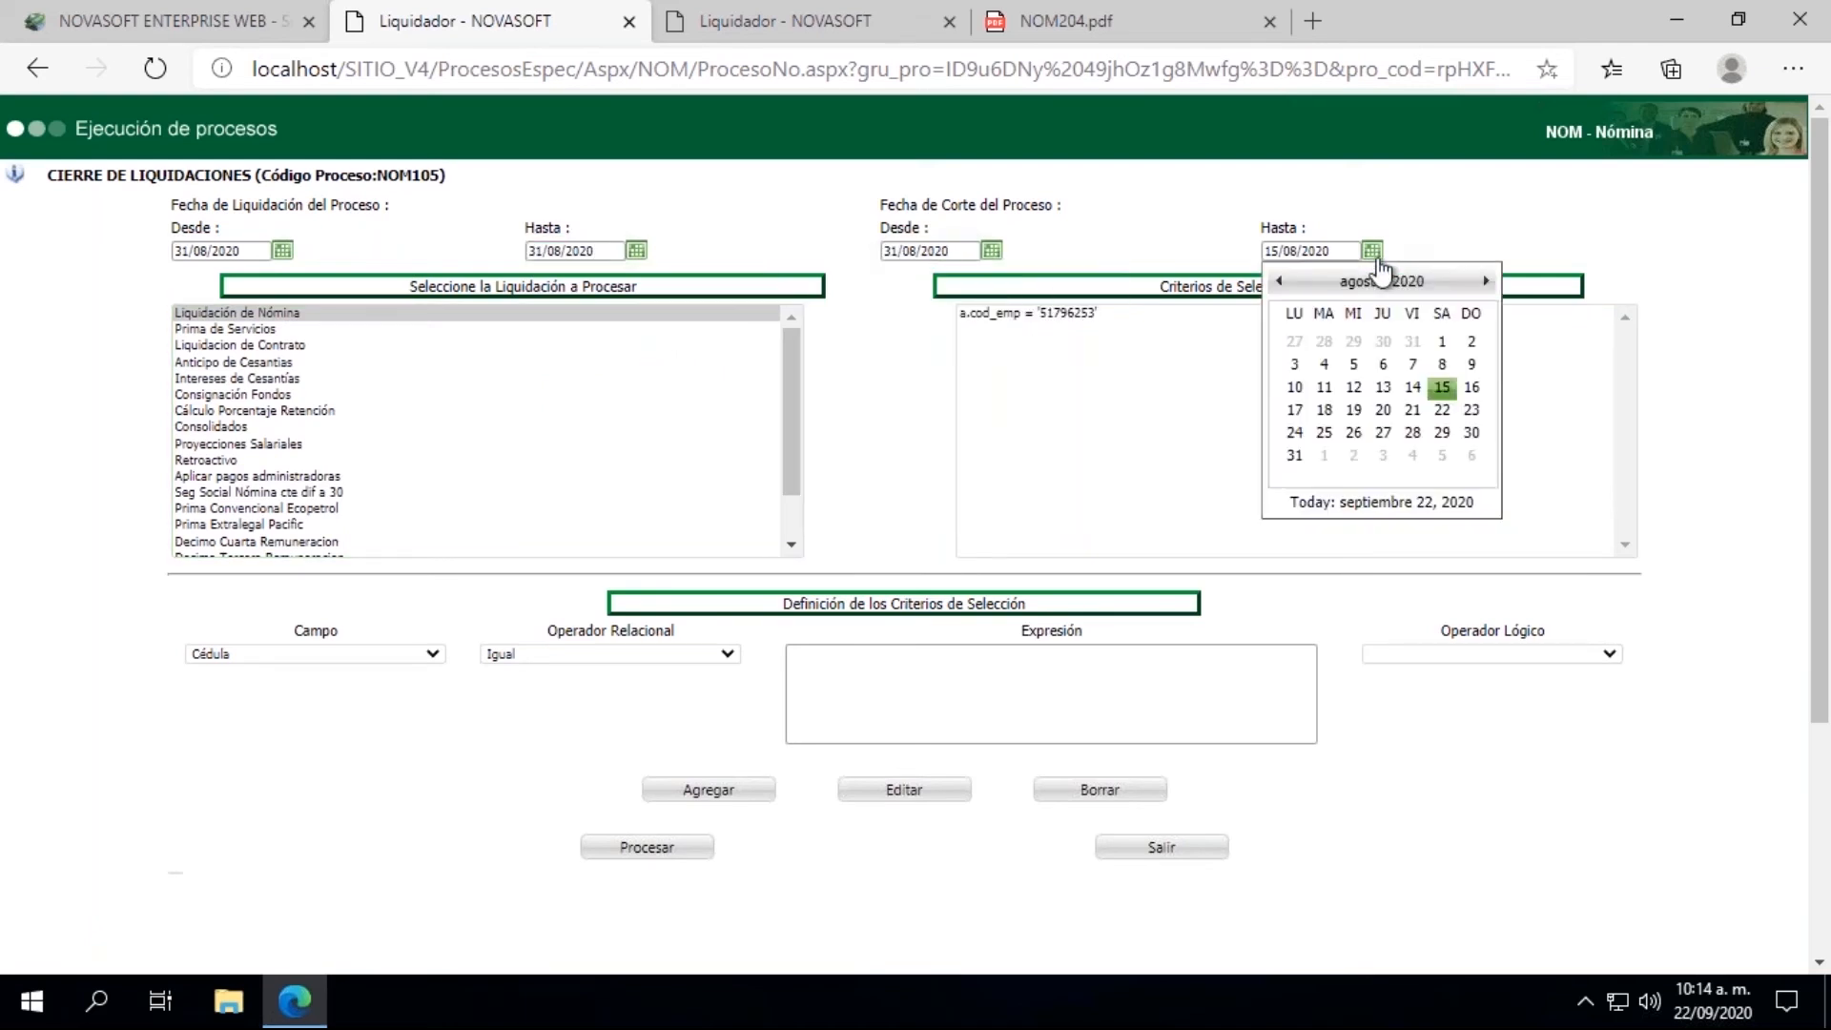
{"action": "left_click", "coordinate": [1294, 456]}
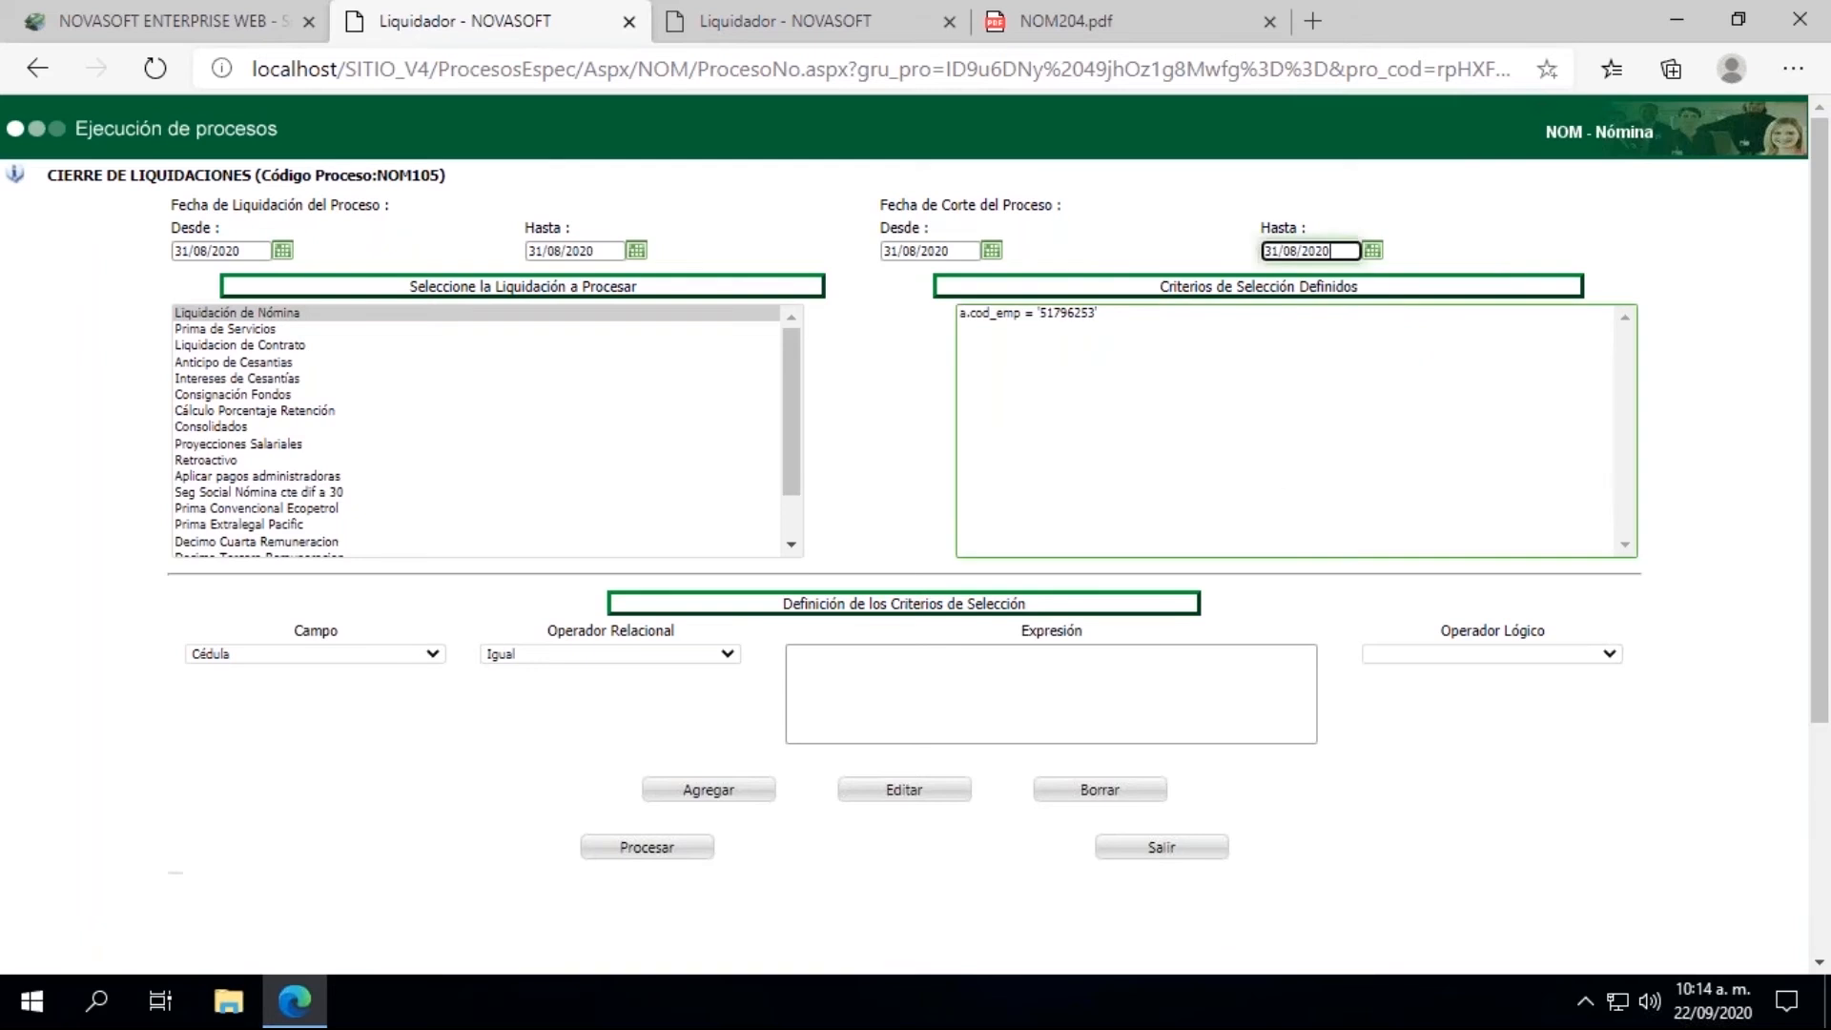
{"action": "left_click", "coordinate": [634, 863]}
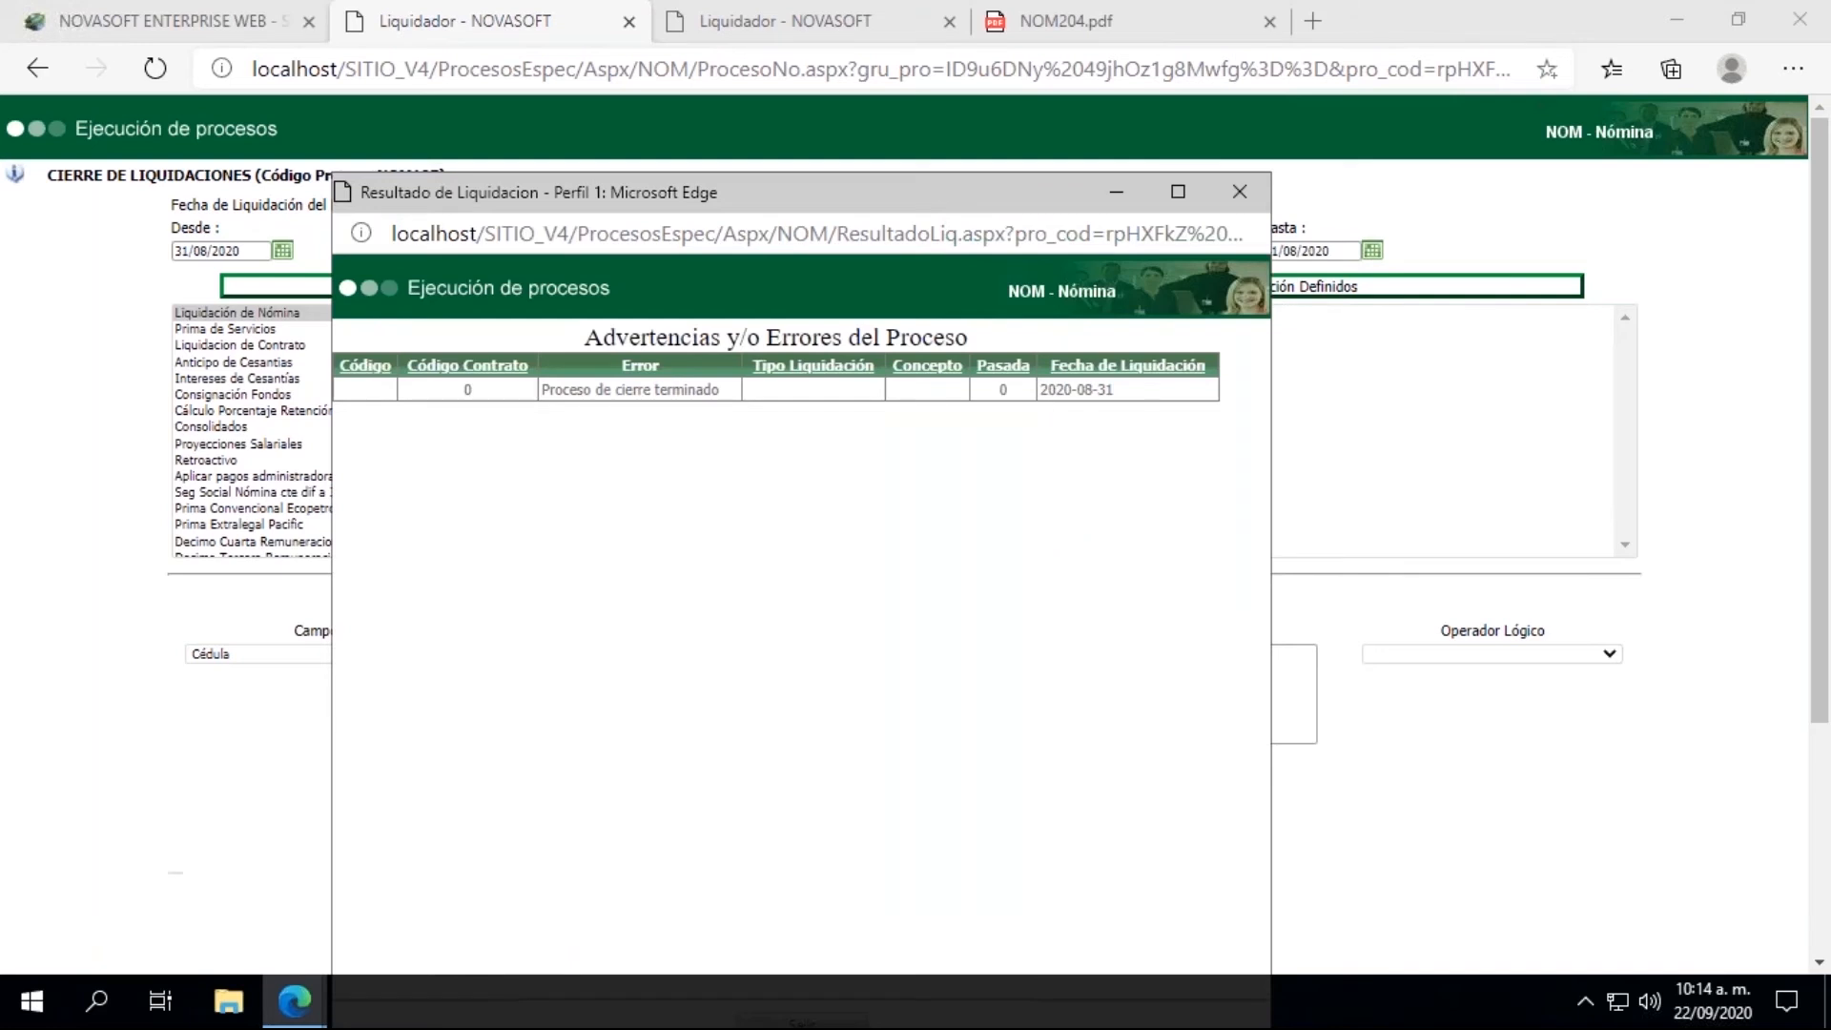
{"action": "left_click", "coordinate": [1245, 200]}
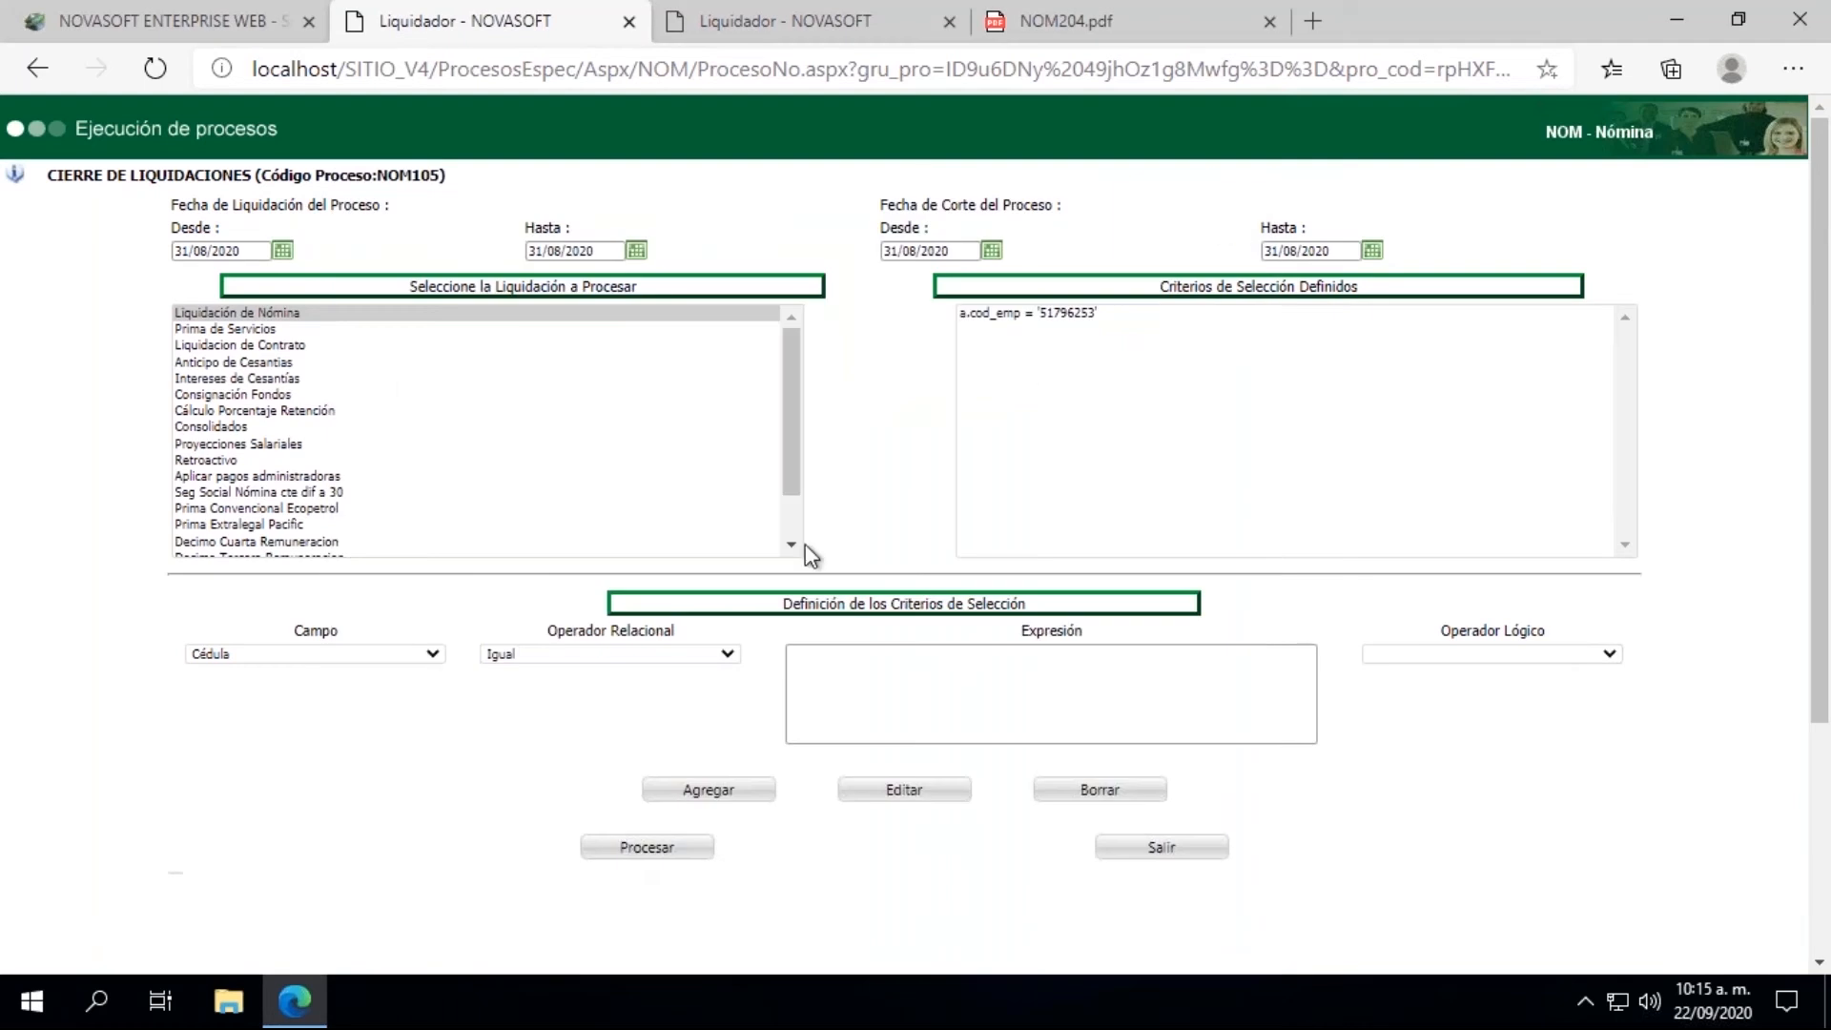
Step: Close the Cierre de Liquidaciones page, the remaining Proceso de Liquidación page and NOM204.pdf to return to the main Novasoft page
{"action": "left_click", "coordinate": [626, 23]}
{"action": "left_click", "coordinate": [628, 22]}
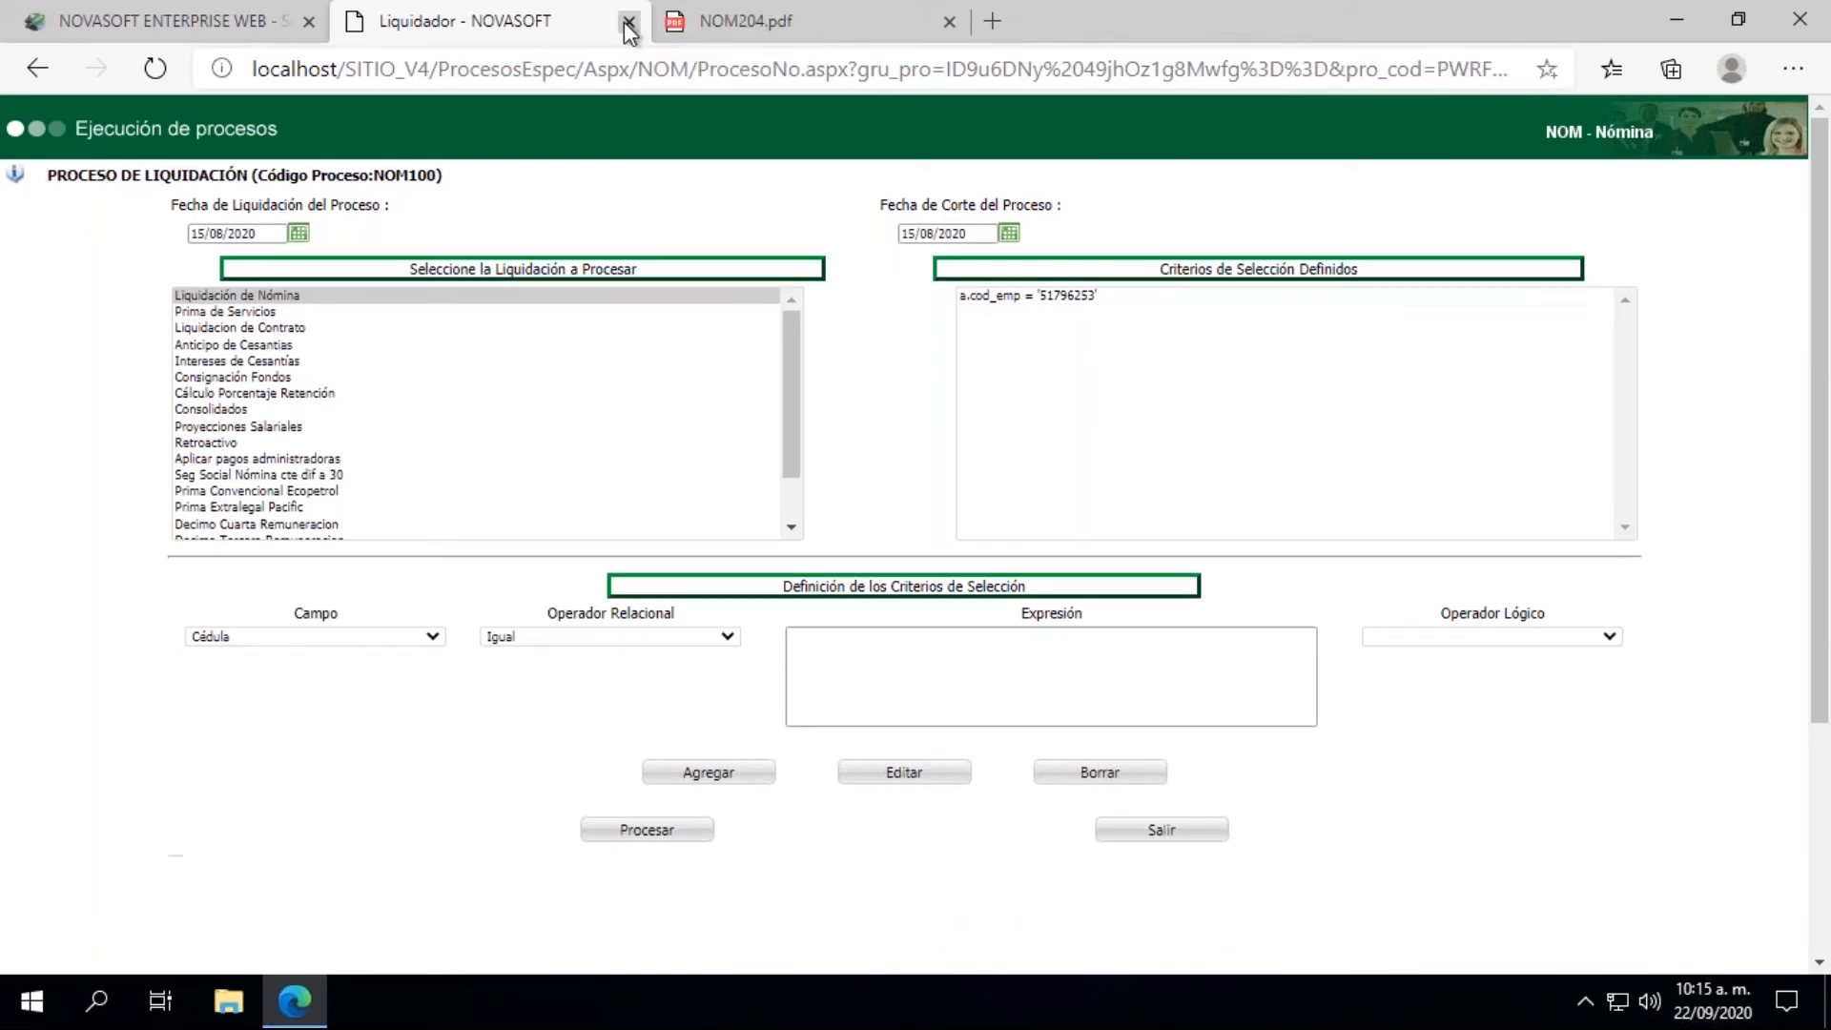
{"action": "left_click", "coordinate": [627, 23]}
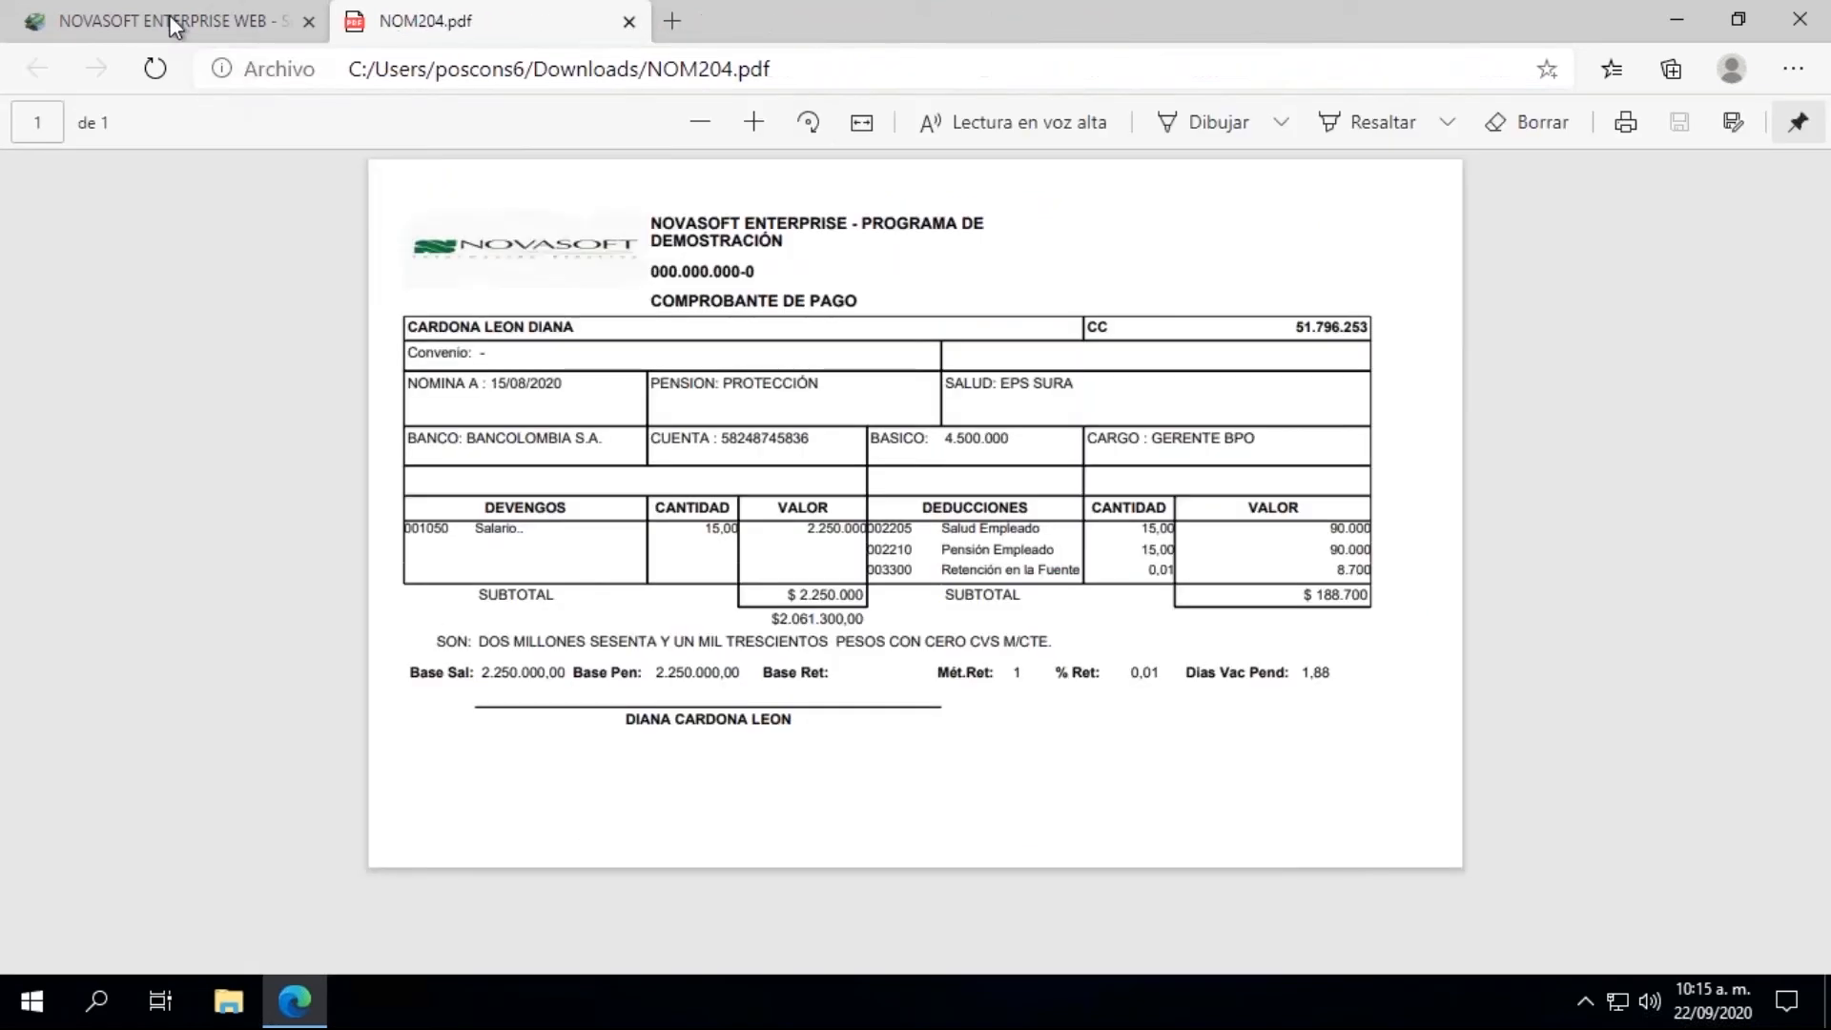
{"action": "left_click", "coordinate": [629, 21]}
Step: Collapse the LIQUIDACION group and open the Generación Inf. Contable process from the INTERFACES group
{"action": "left_click_drag", "start_coordinate": [289, 385], "coordinate": [289, 362]}
{"action": "left_click", "coordinate": [40, 538]}
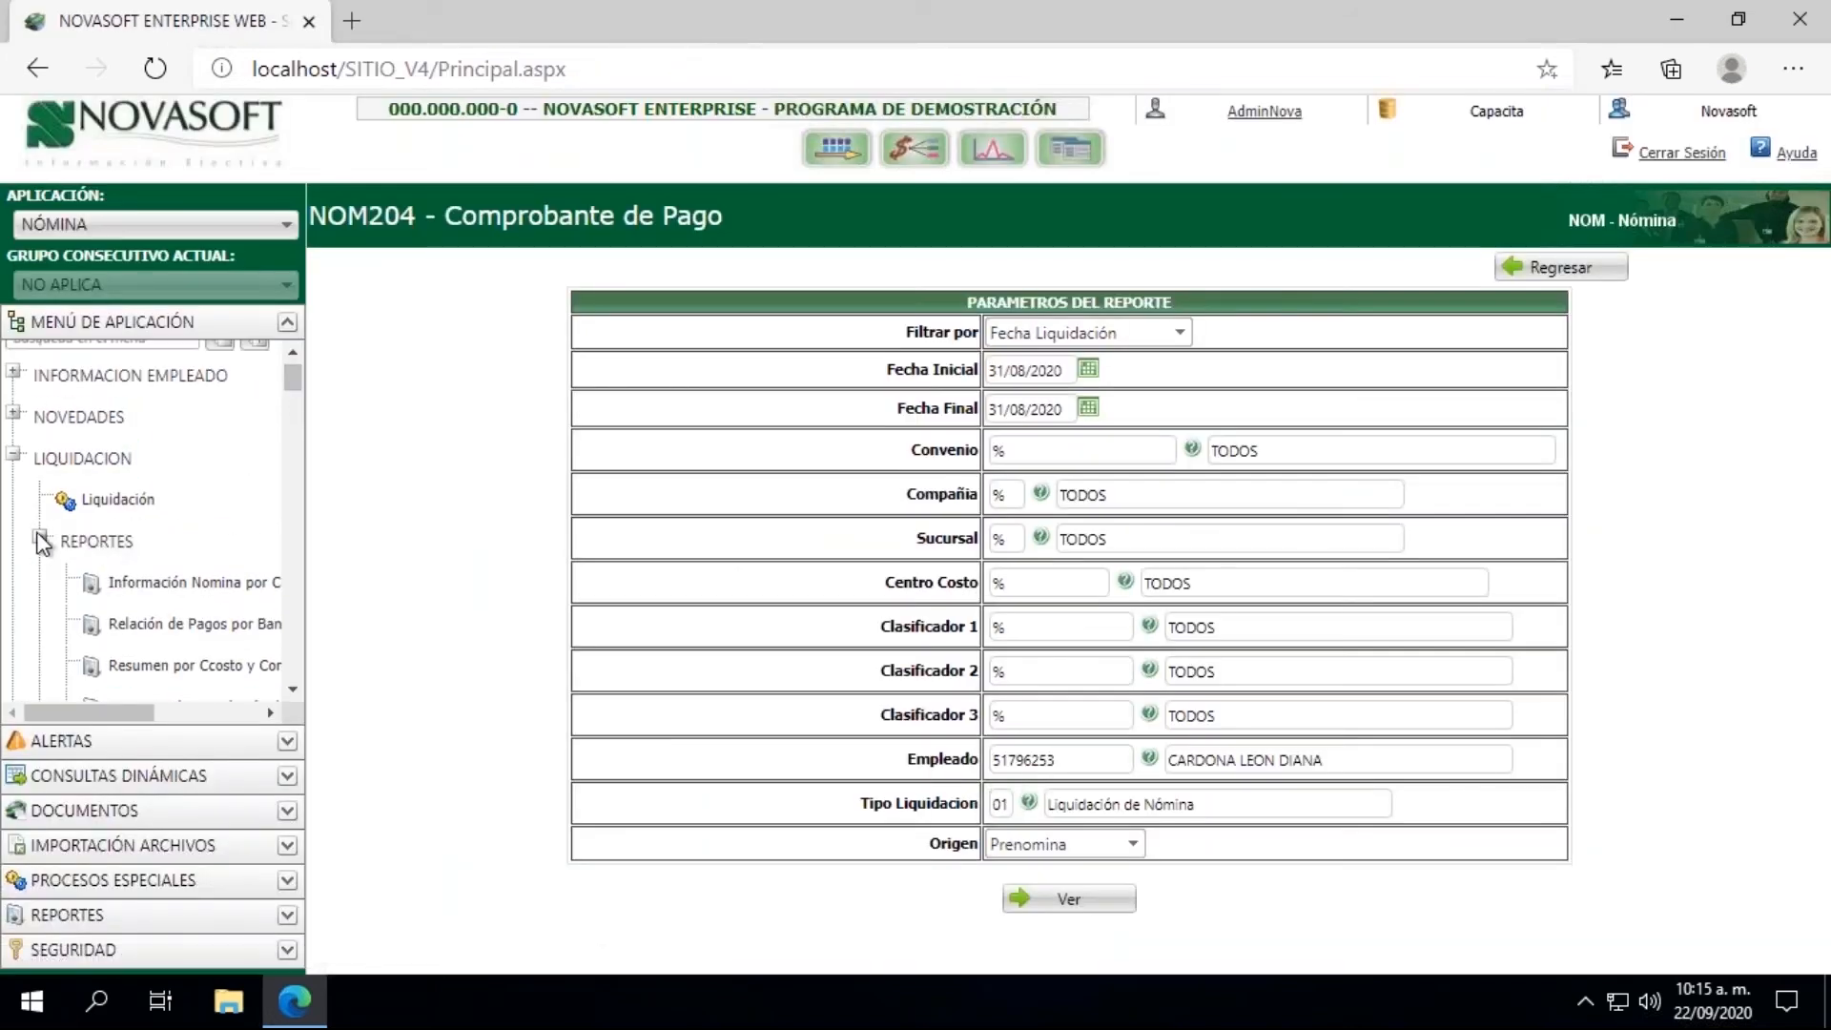
{"action": "left_click", "coordinate": [16, 458]}
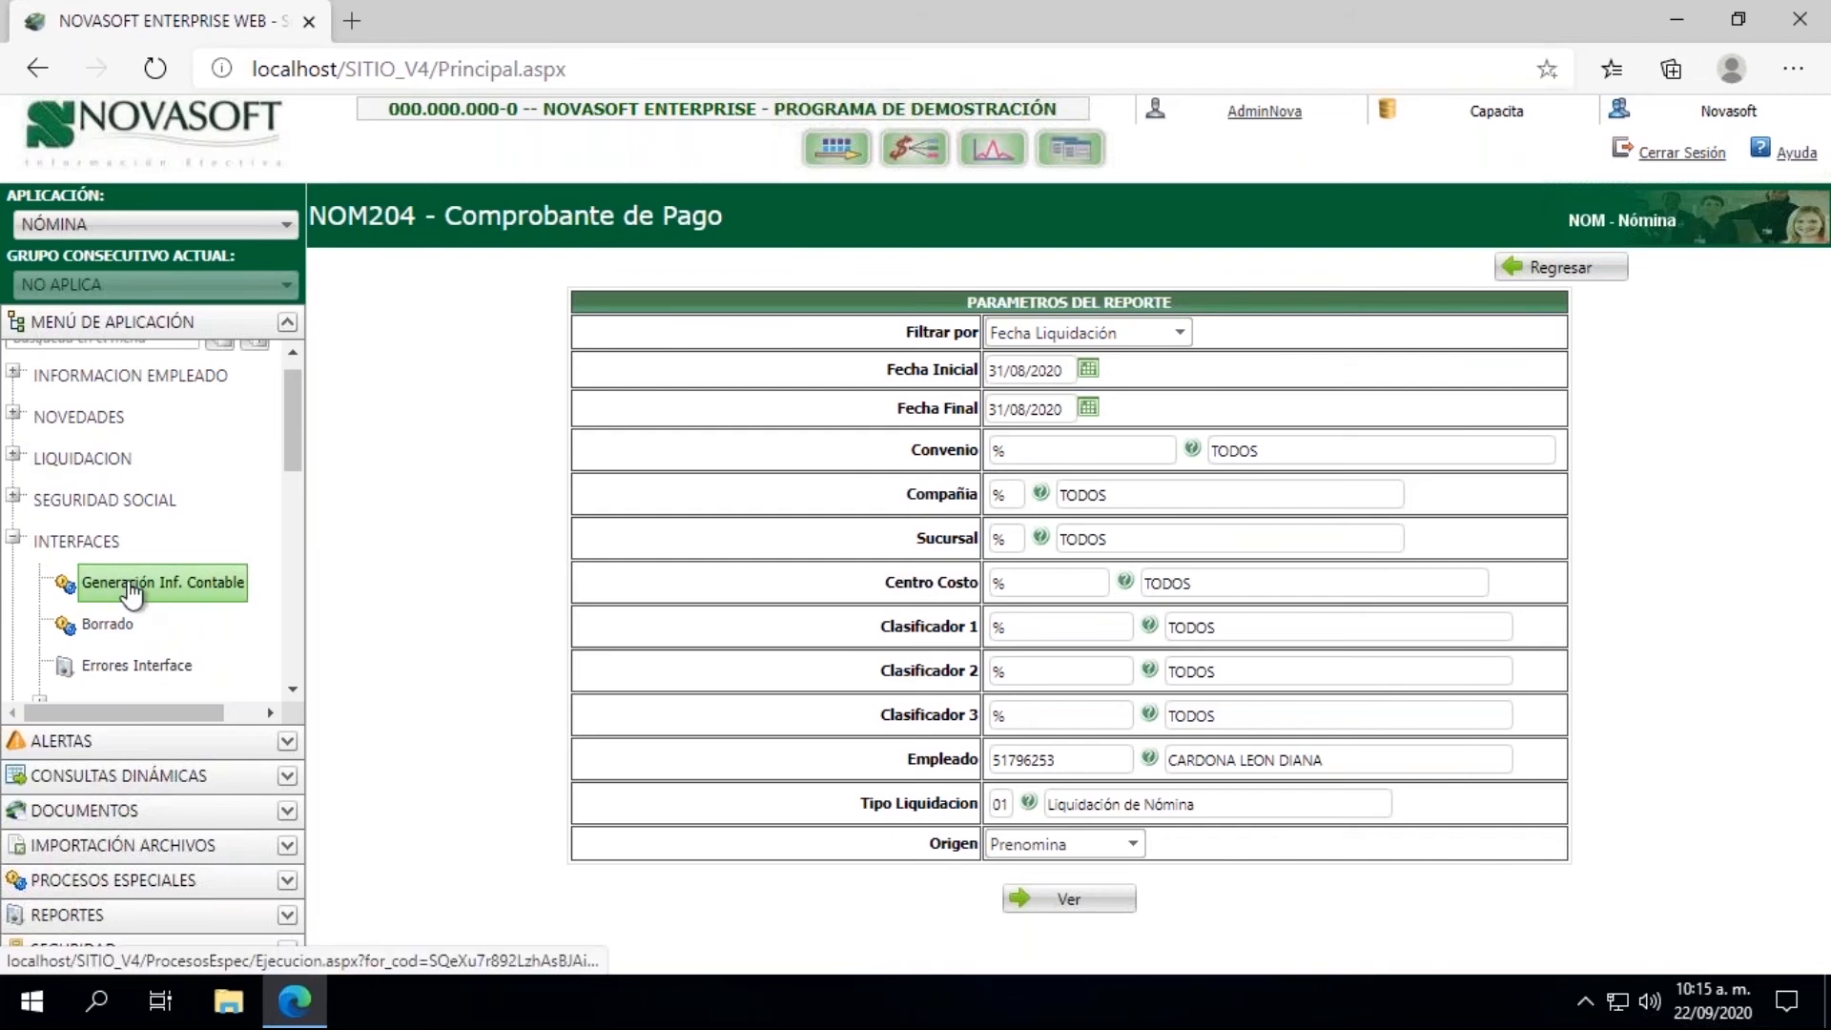
{"action": "left_click", "coordinate": [132, 593]}
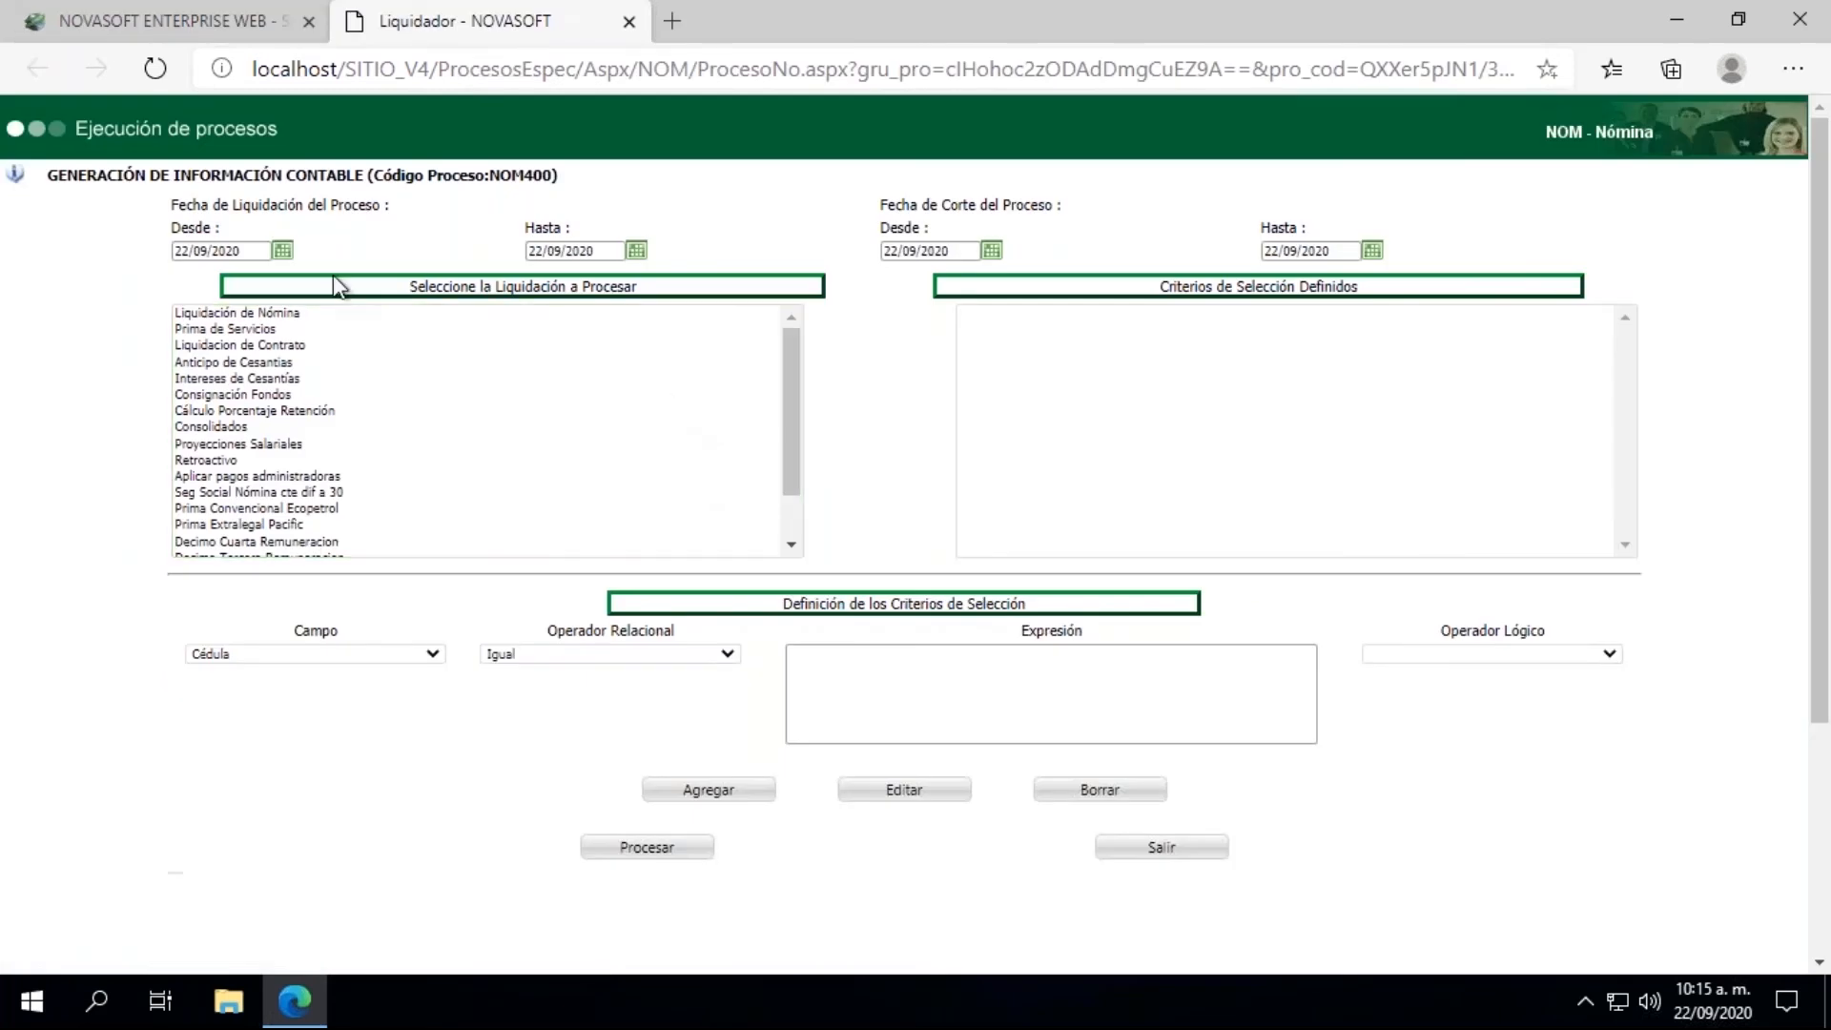
Step: Set the Desde and Hasta dates of both Fecha de Liquidación and Fecha de Corte to 31/08/2020 for the accounting information
{"action": "left_click", "coordinate": [281, 251]}
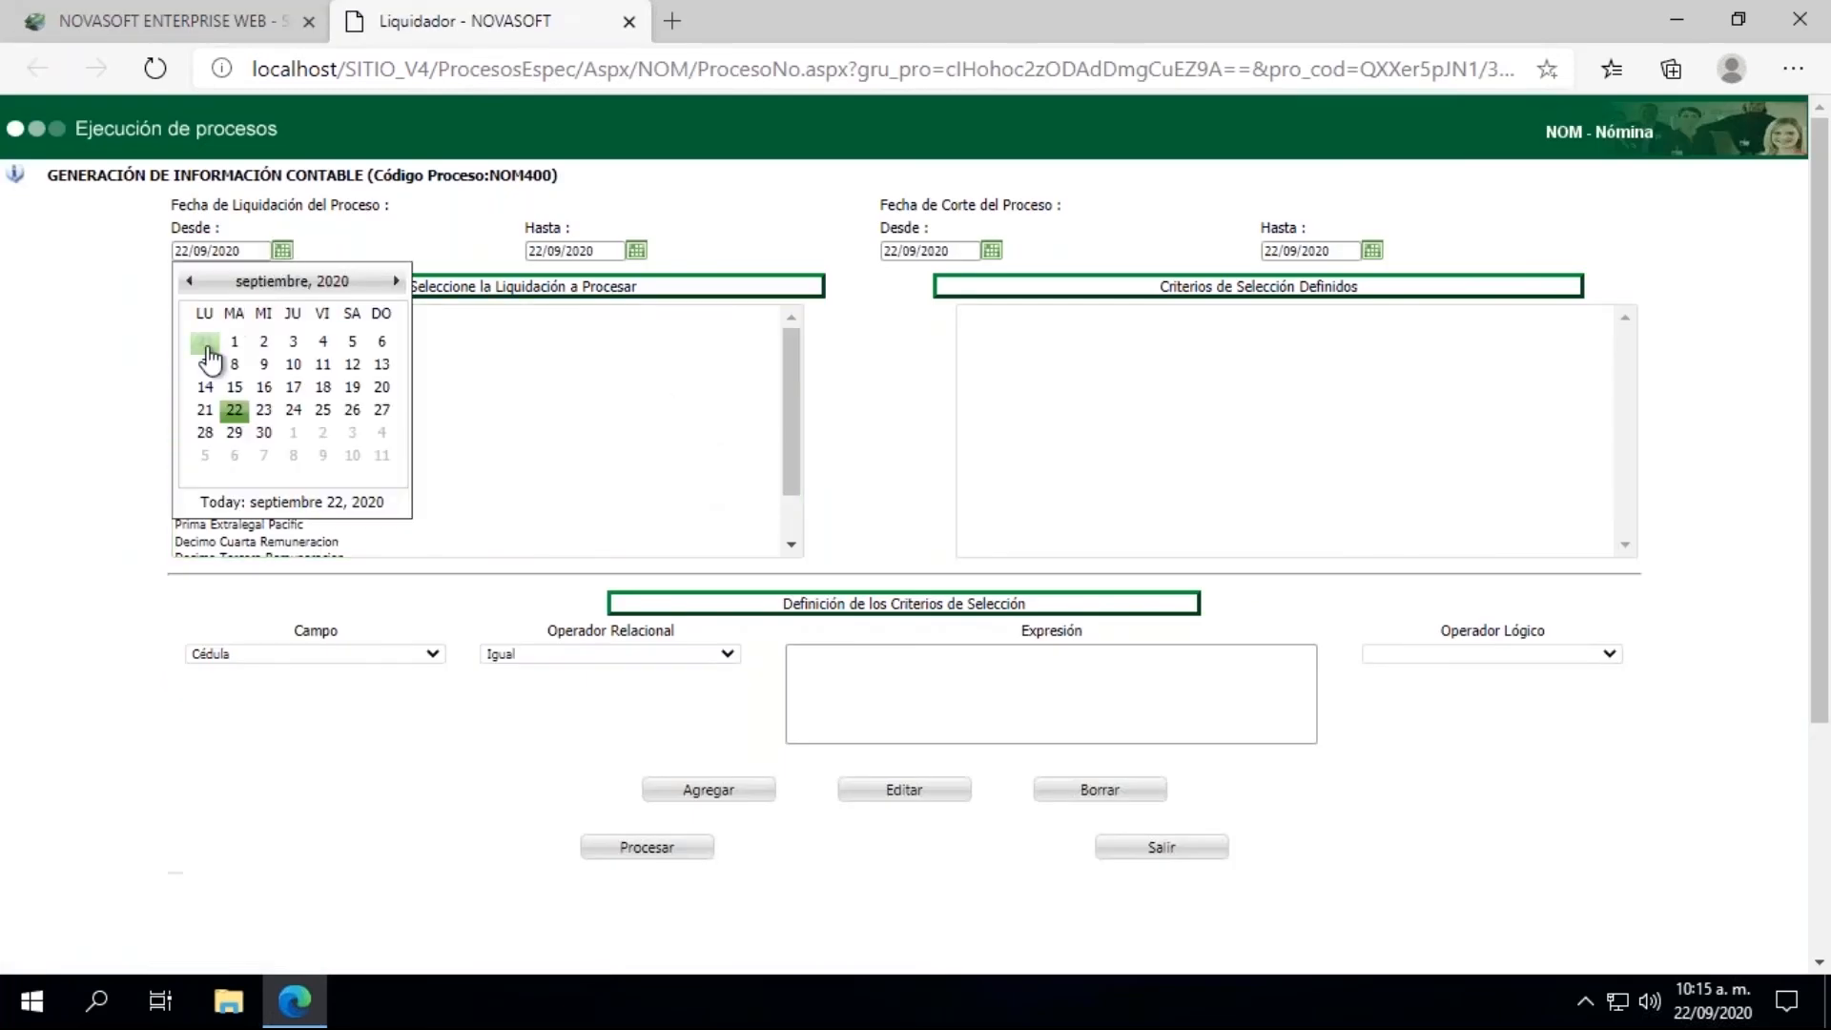
{"action": "left_click", "coordinate": [208, 355]}
{"action": "left_click", "coordinate": [636, 251]}
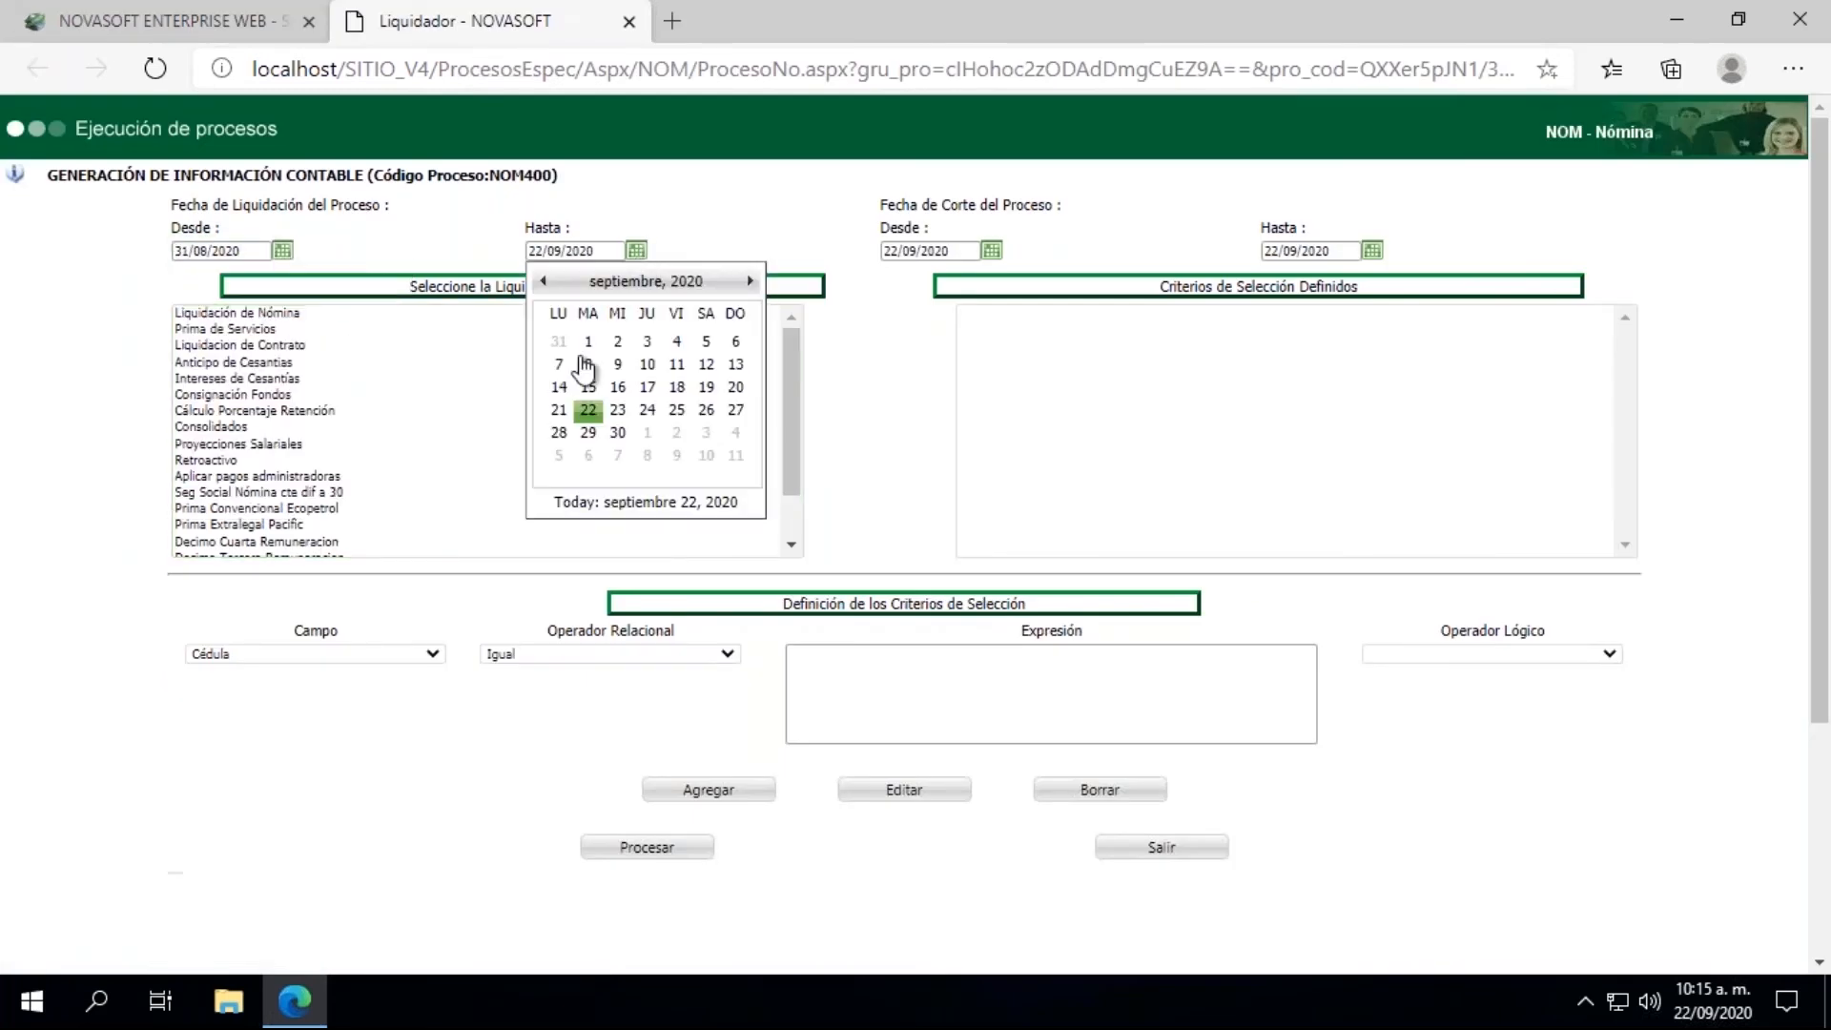
{"action": "left_click", "coordinate": [563, 345]}
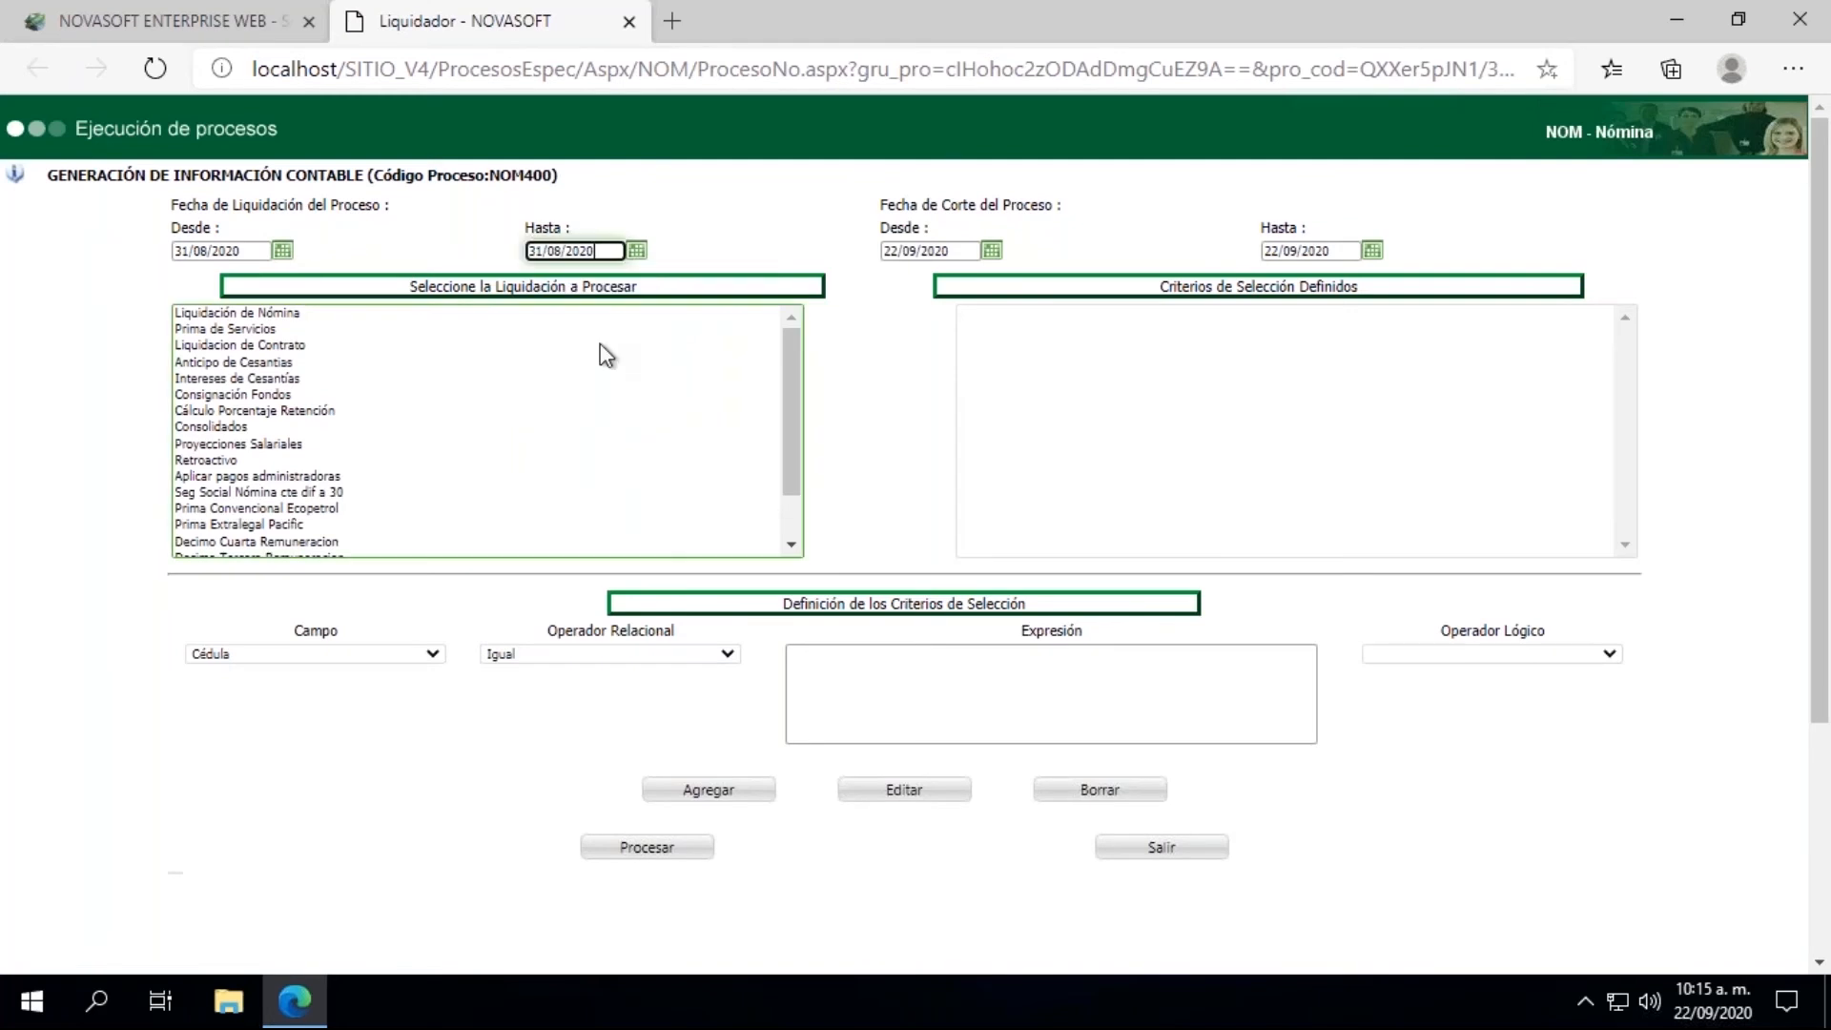
{"action": "left_click", "coordinate": [991, 251]}
{"action": "left_click", "coordinate": [914, 342]}
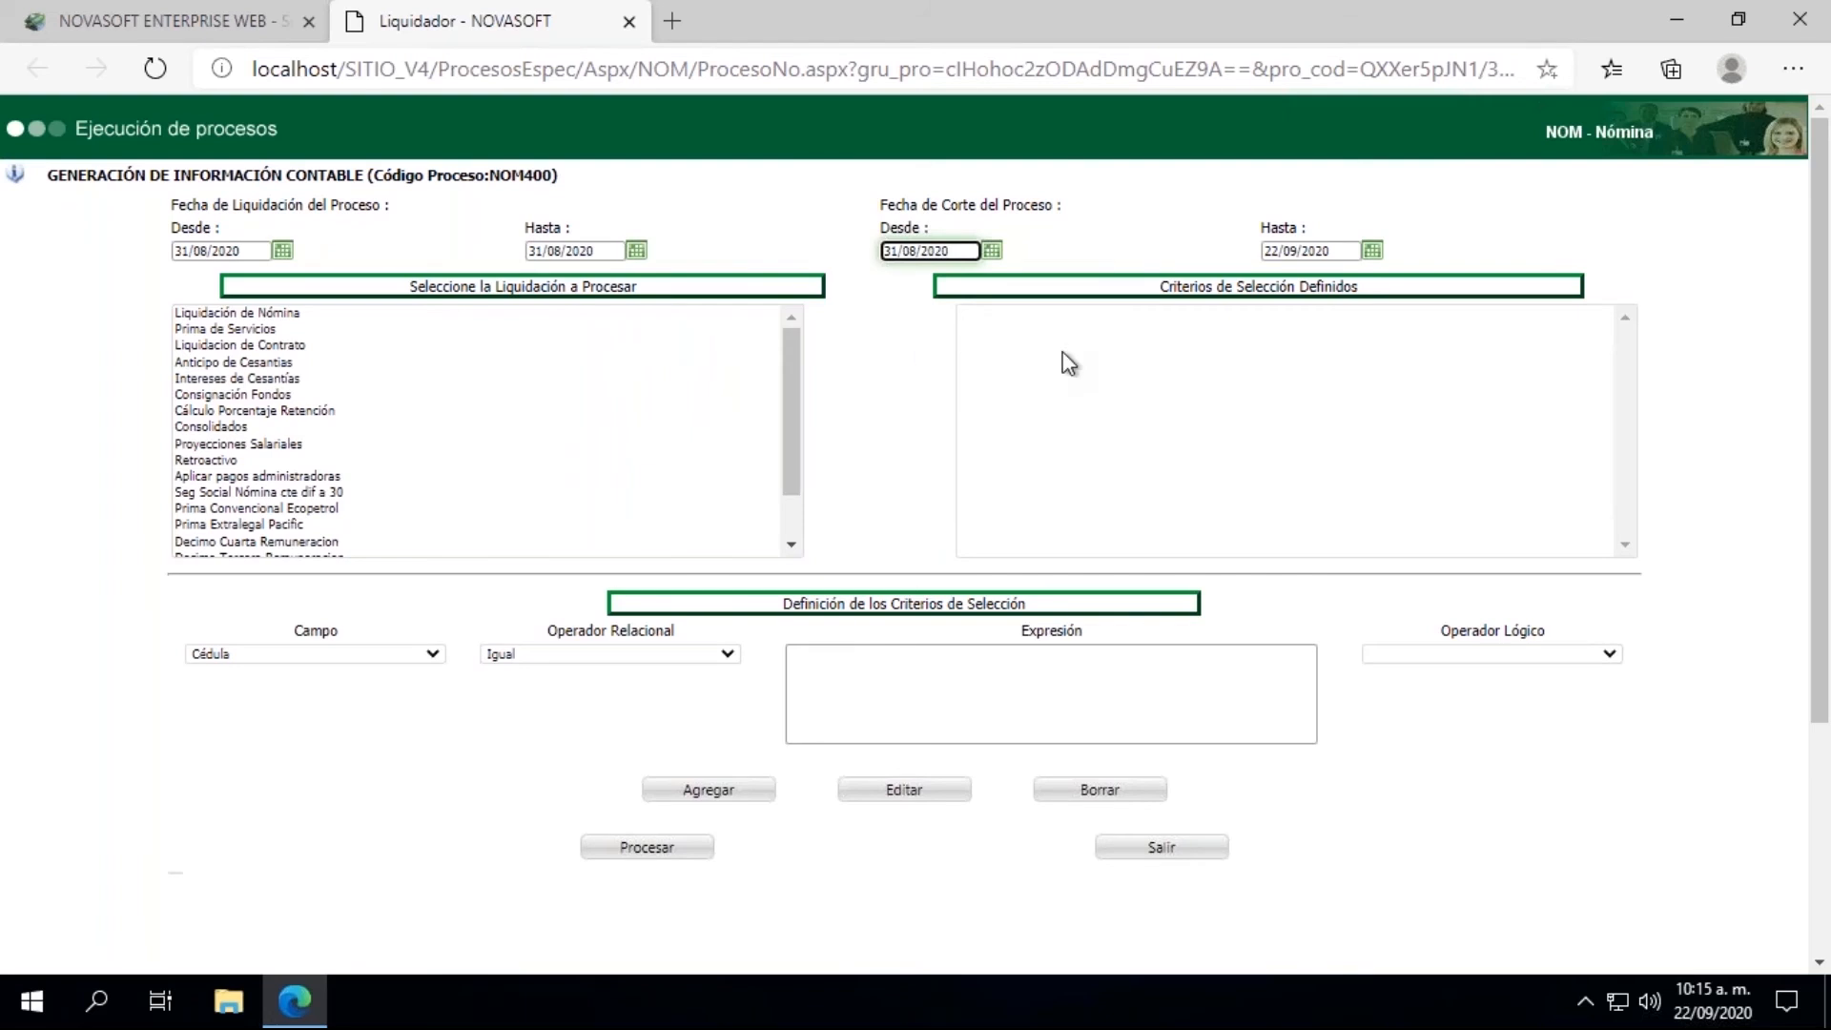
{"action": "left_click", "coordinate": [1373, 251]}
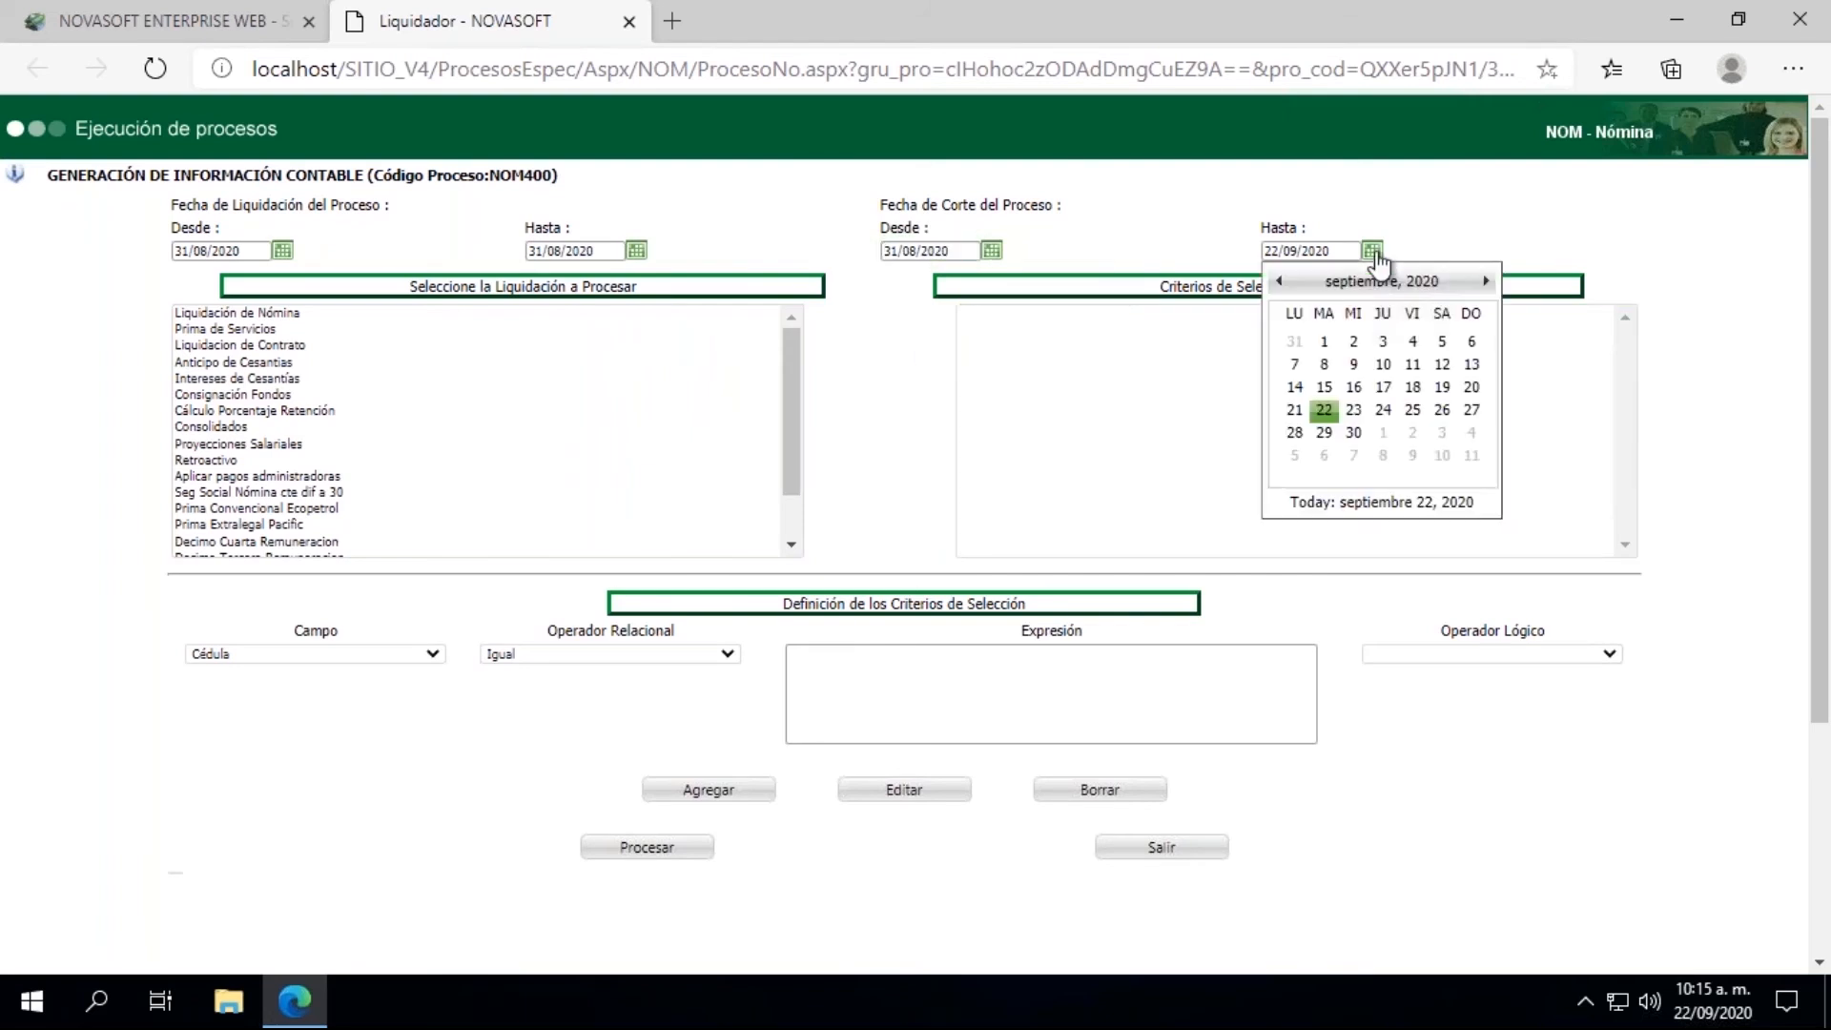
{"action": "left_click", "coordinate": [1294, 342]}
Step: Select Liquidación de Nómina as the settlement to process and set the accounting interface's Número de Documento to 31082020
{"action": "left_click", "coordinate": [195, 312]}
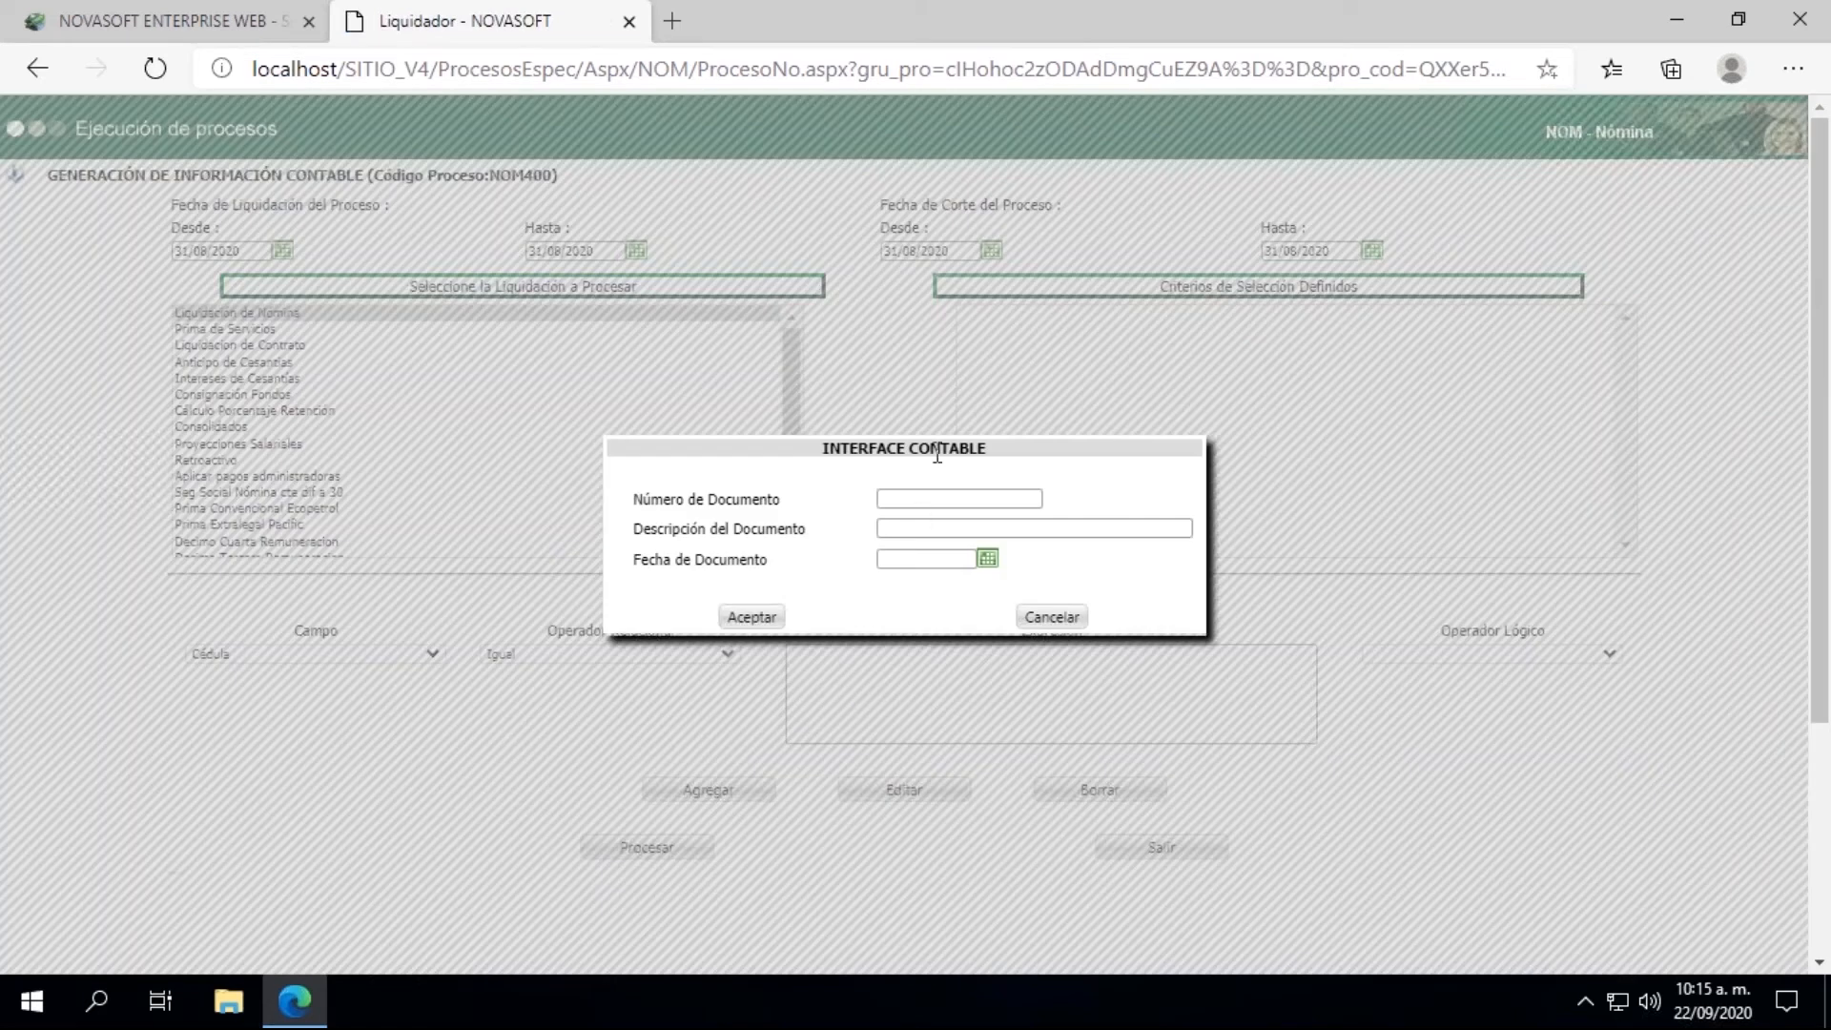
{"action": "left_click", "coordinate": [911, 497]}
{"action": "type", "text": "31"}
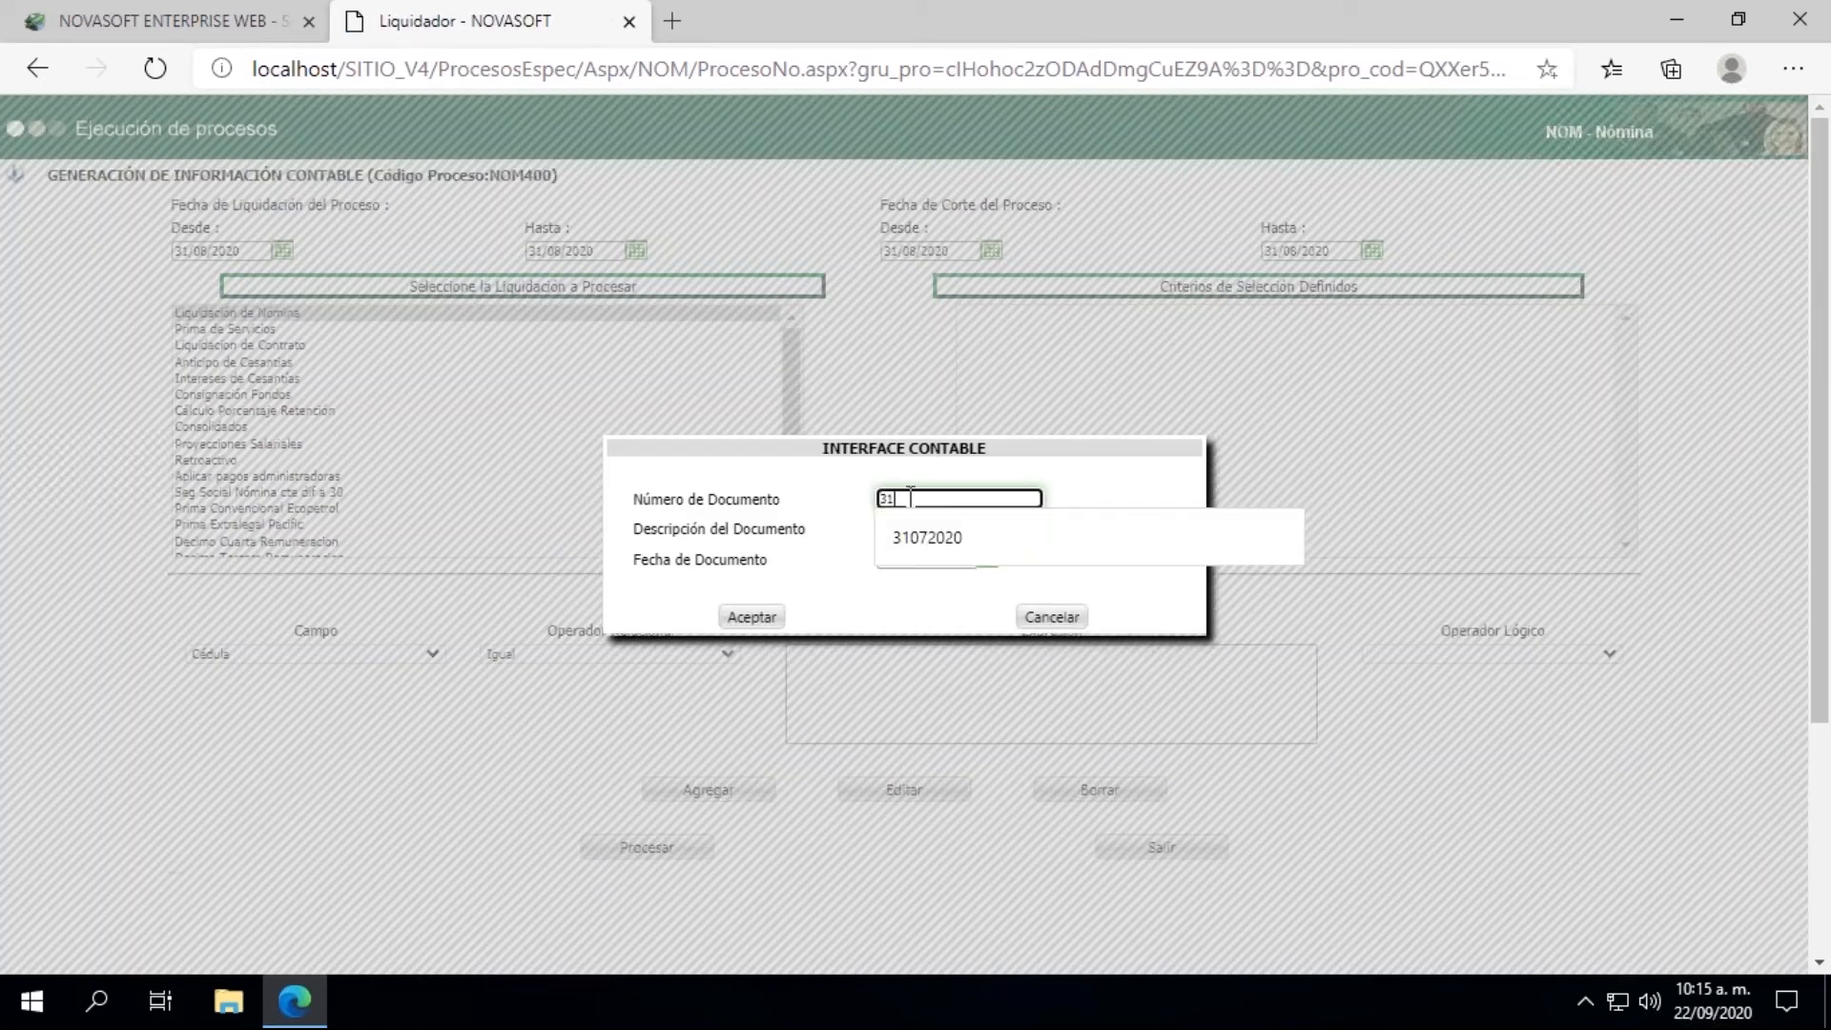
{"action": "type", "text": "082020"}
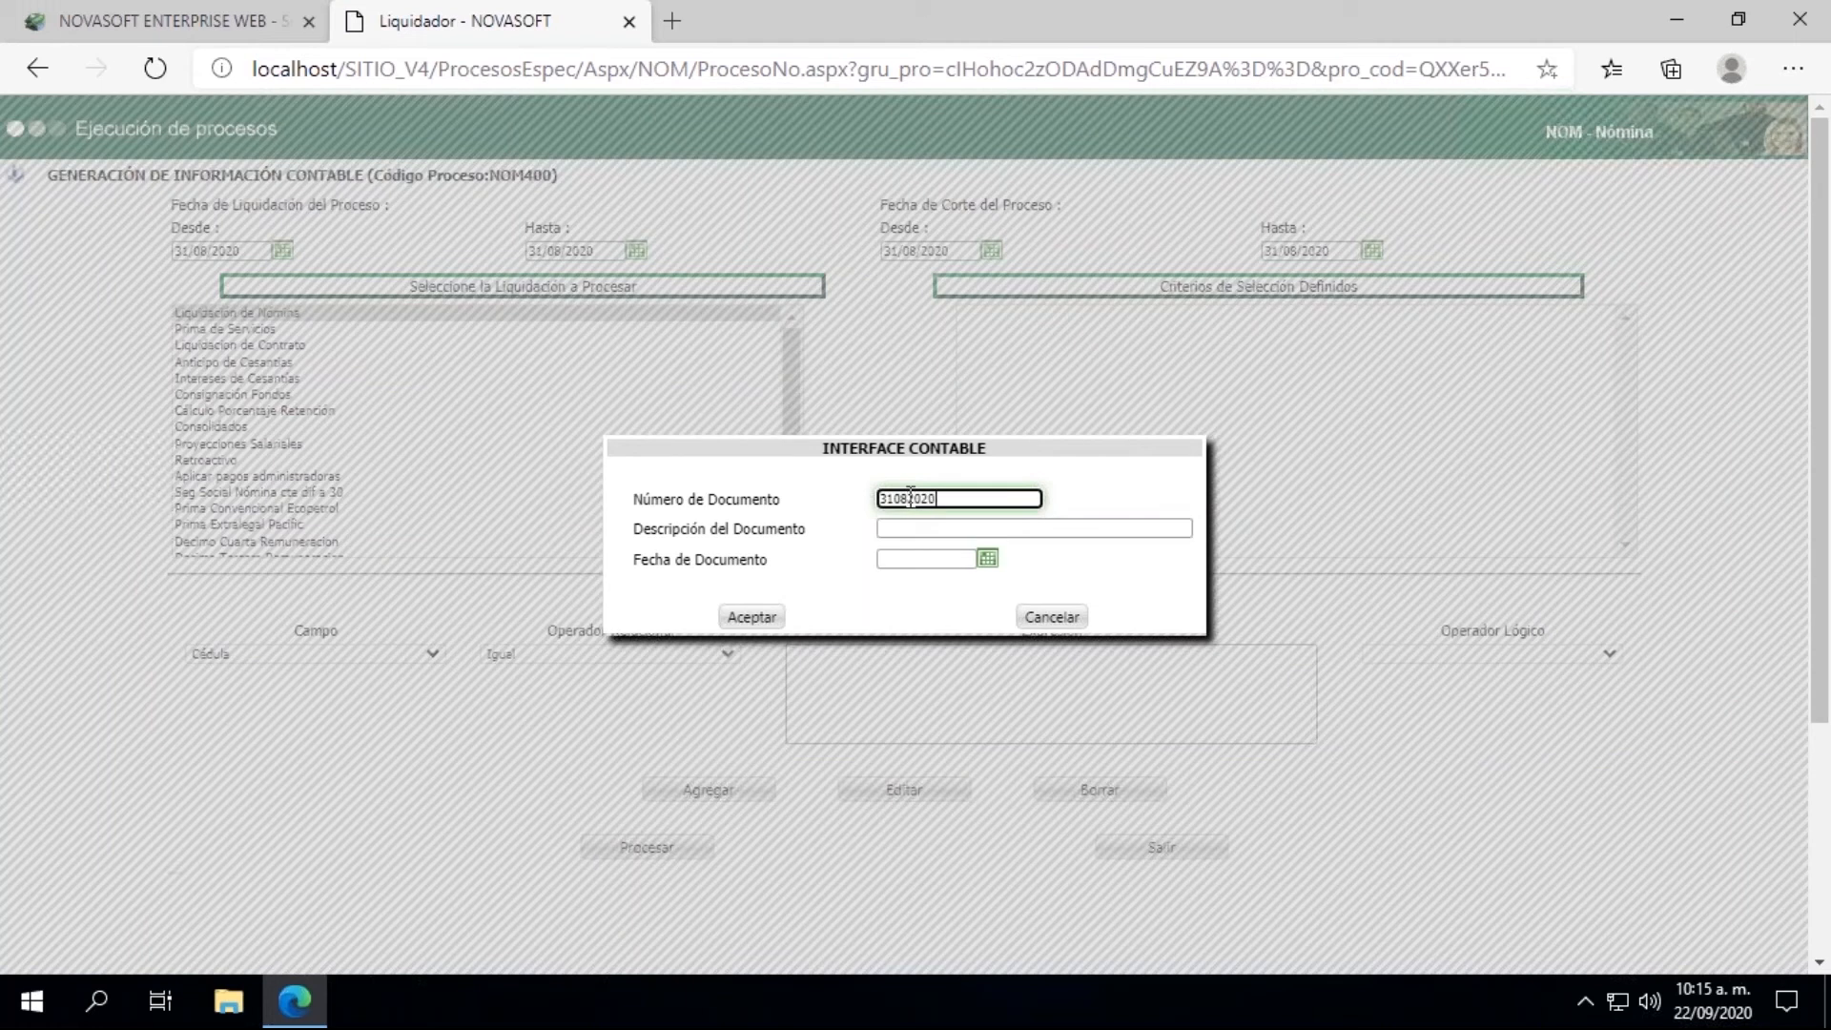
{"action": "left_click", "coordinate": [951, 529]}
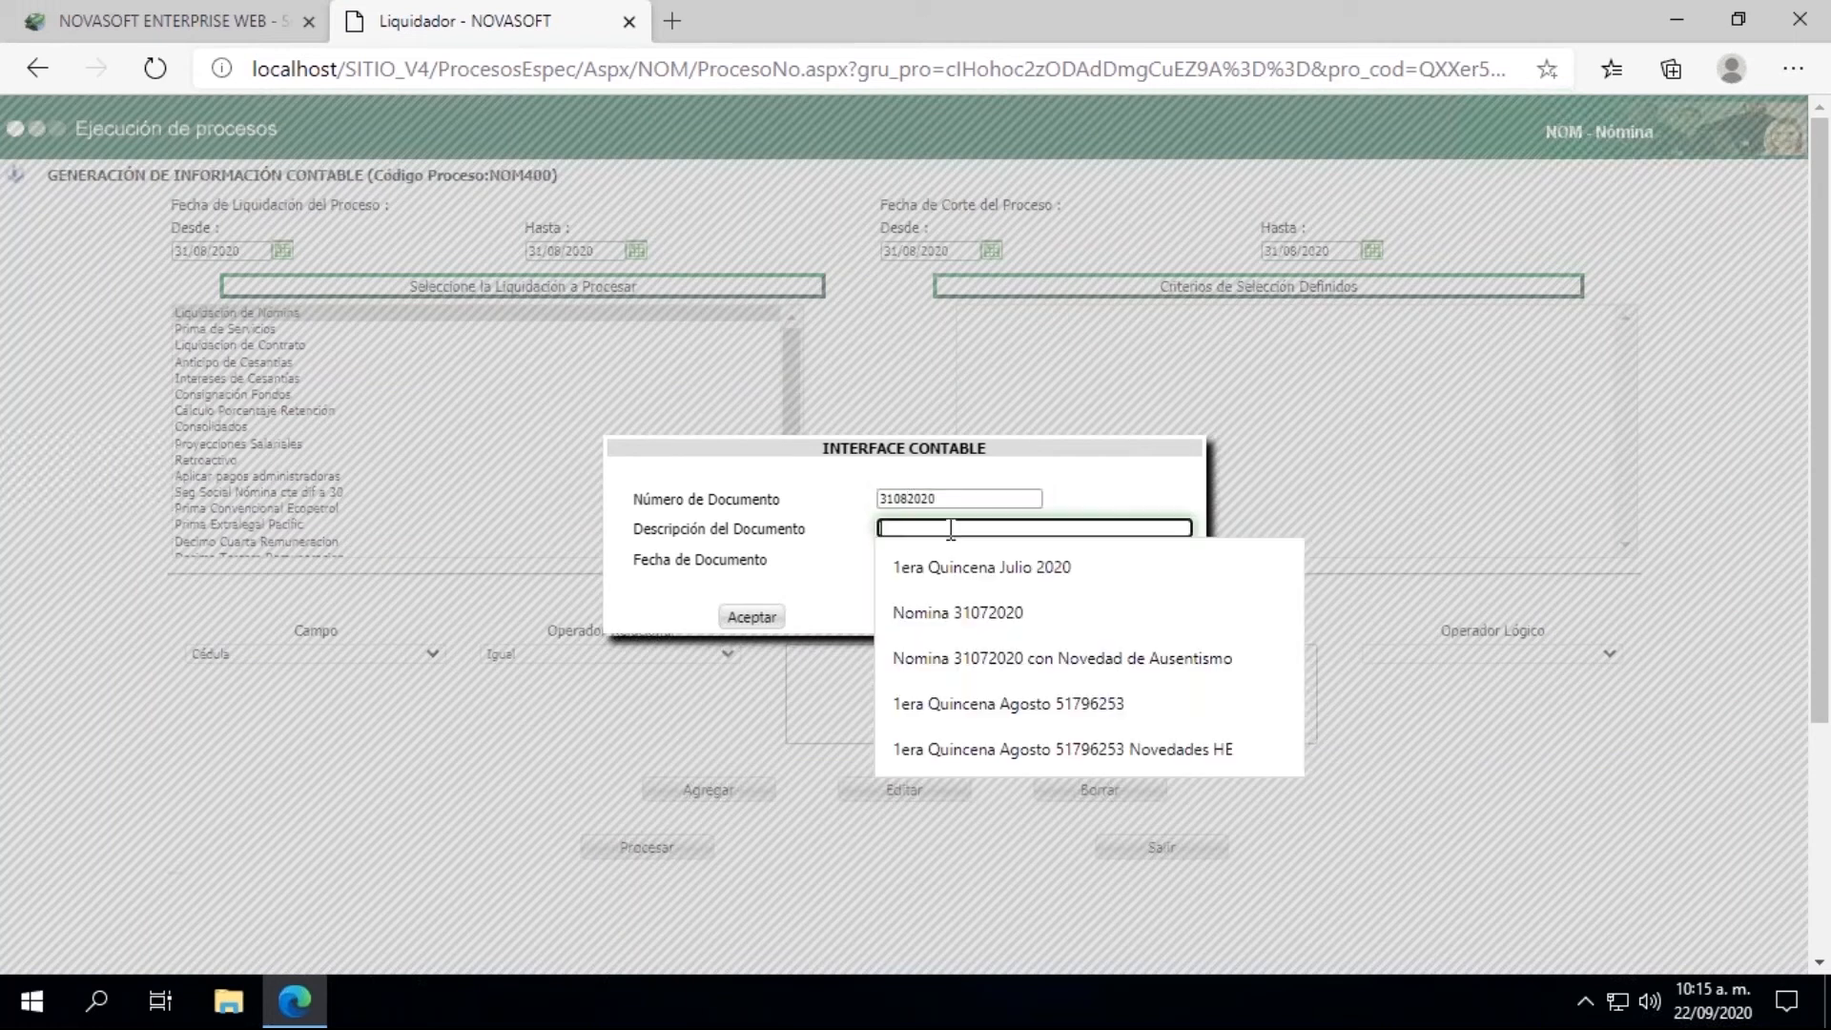
{"action": "left_click", "coordinate": [944, 656]}
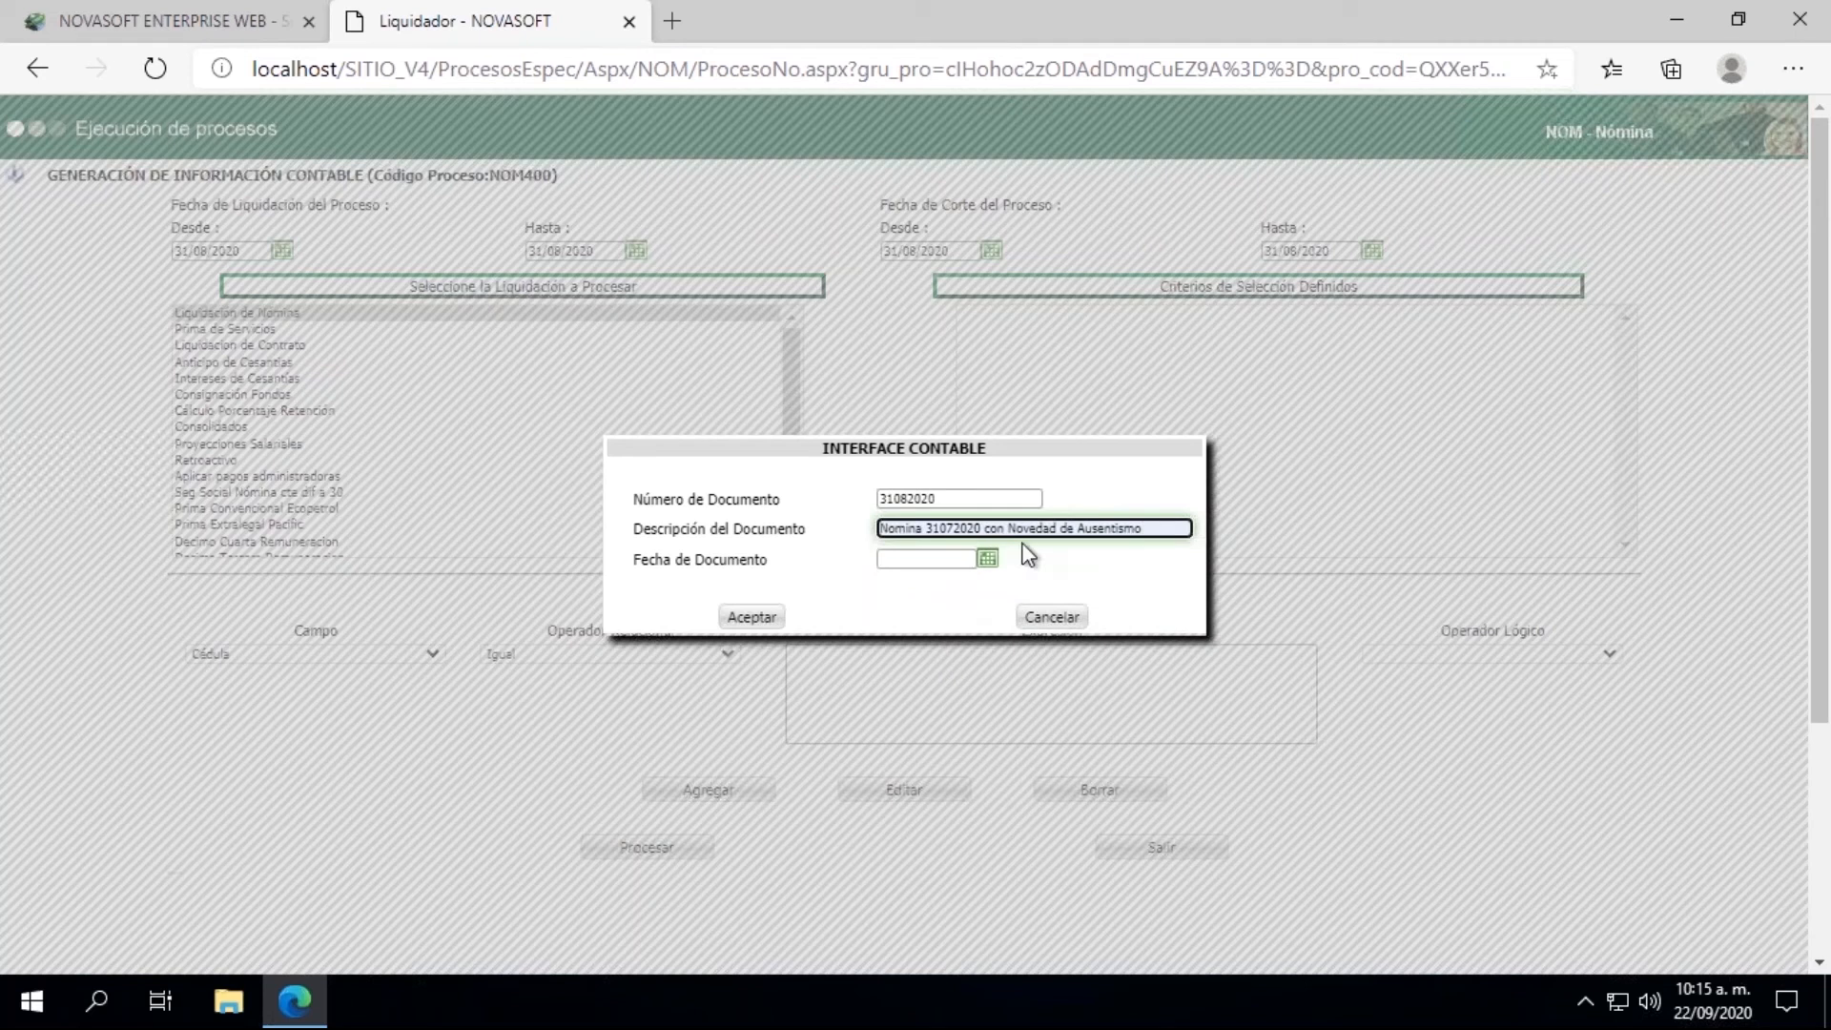
{"action": "left_click_drag", "start_coordinate": [986, 529], "coordinate": [1188, 523]}
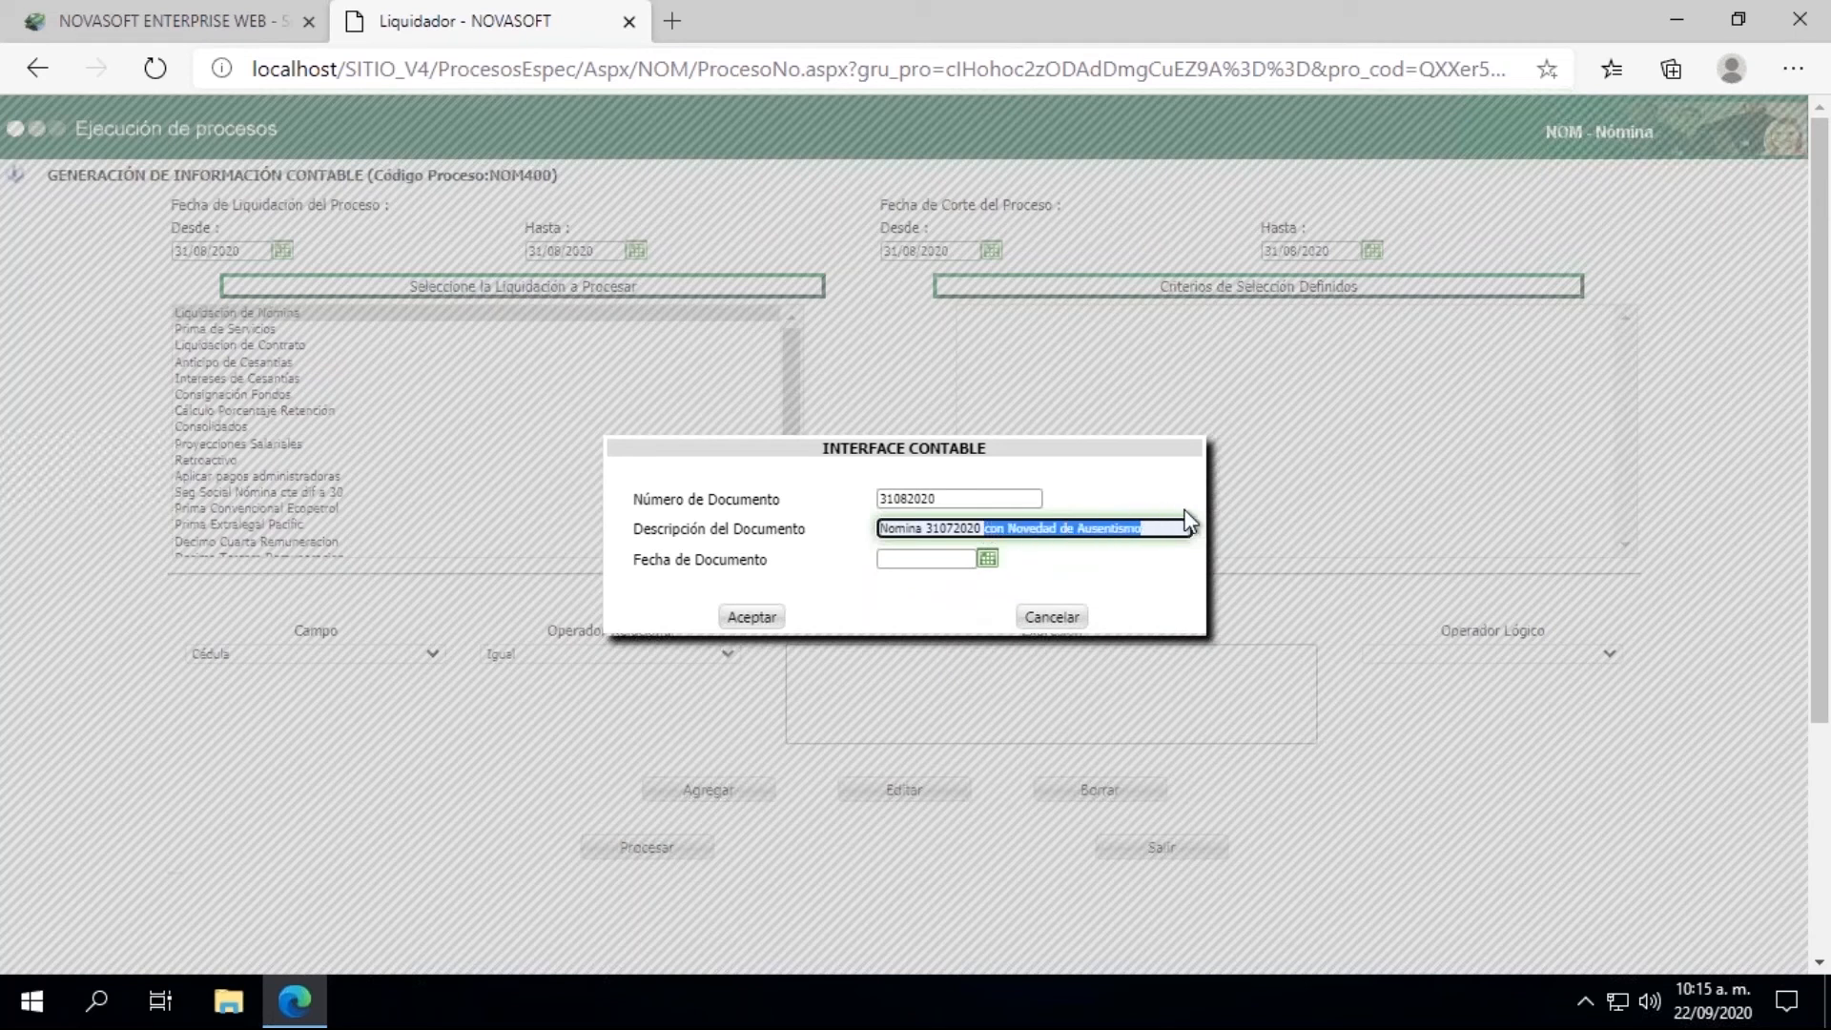
{"action": "key", "text": "BackSpace"}
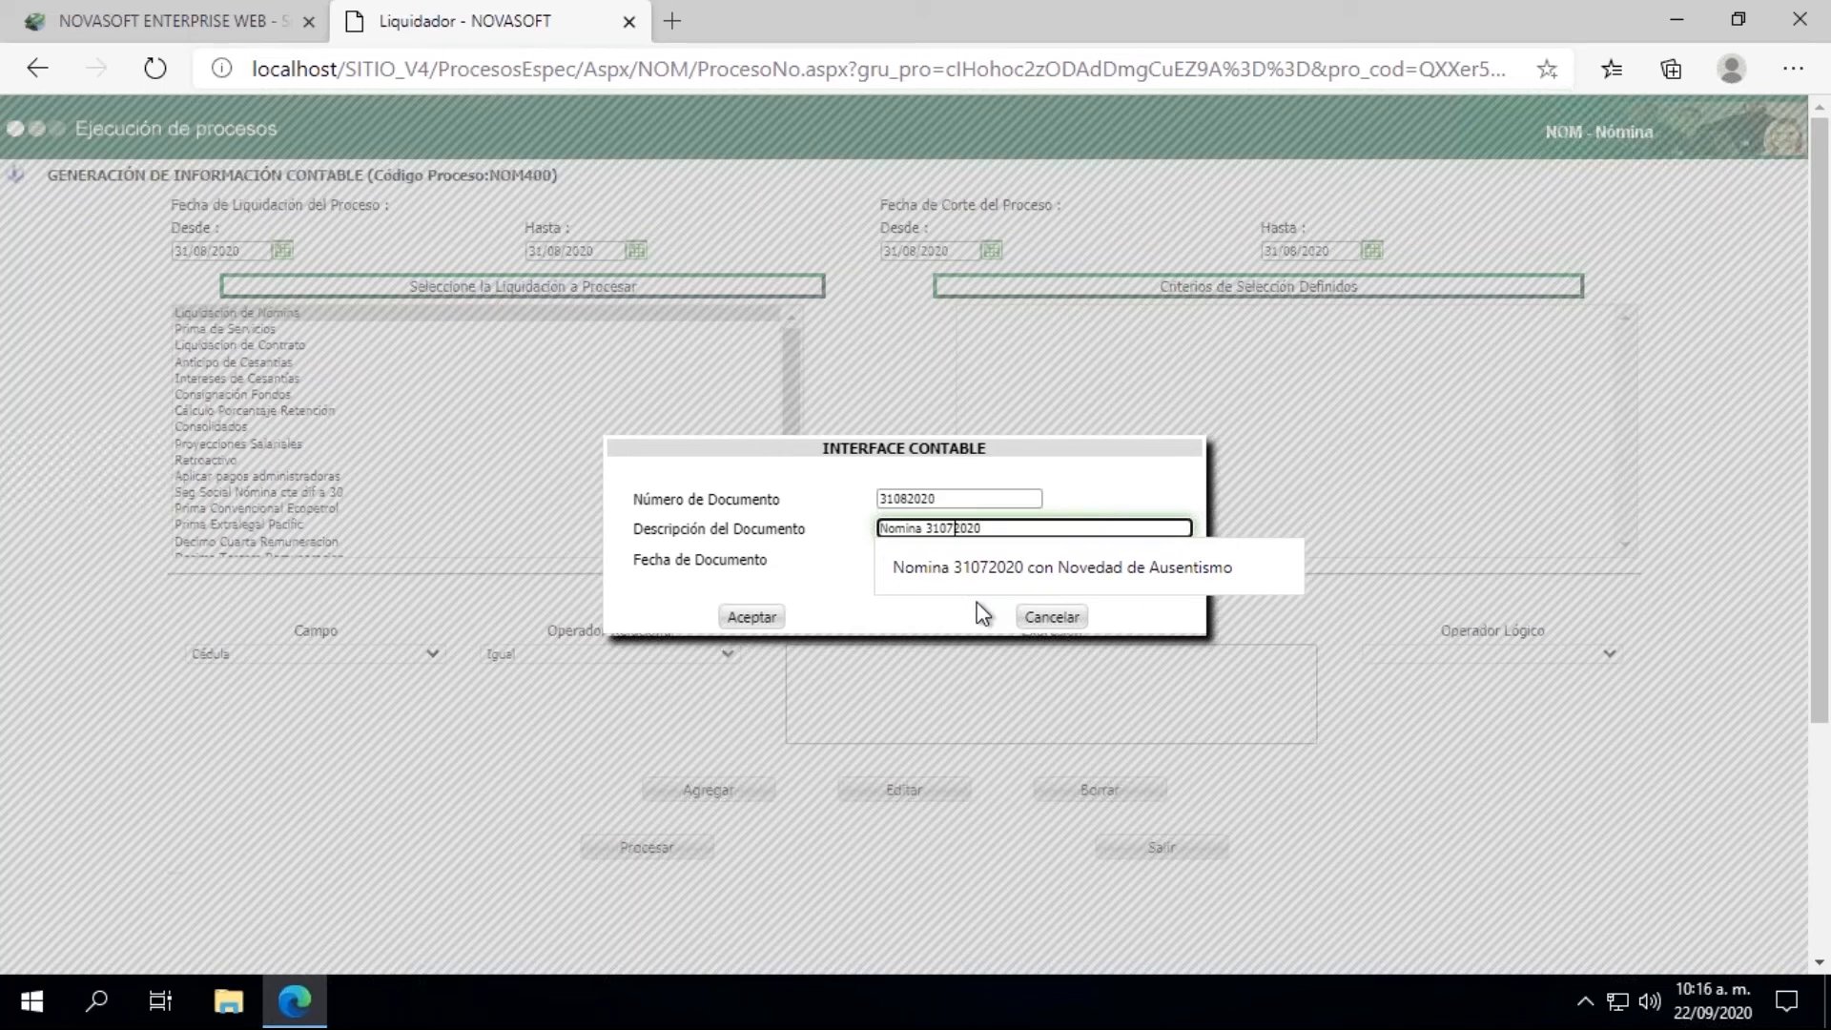
{"action": "key", "text": "BackSpace"}
{"action": "type", "text": "8"}
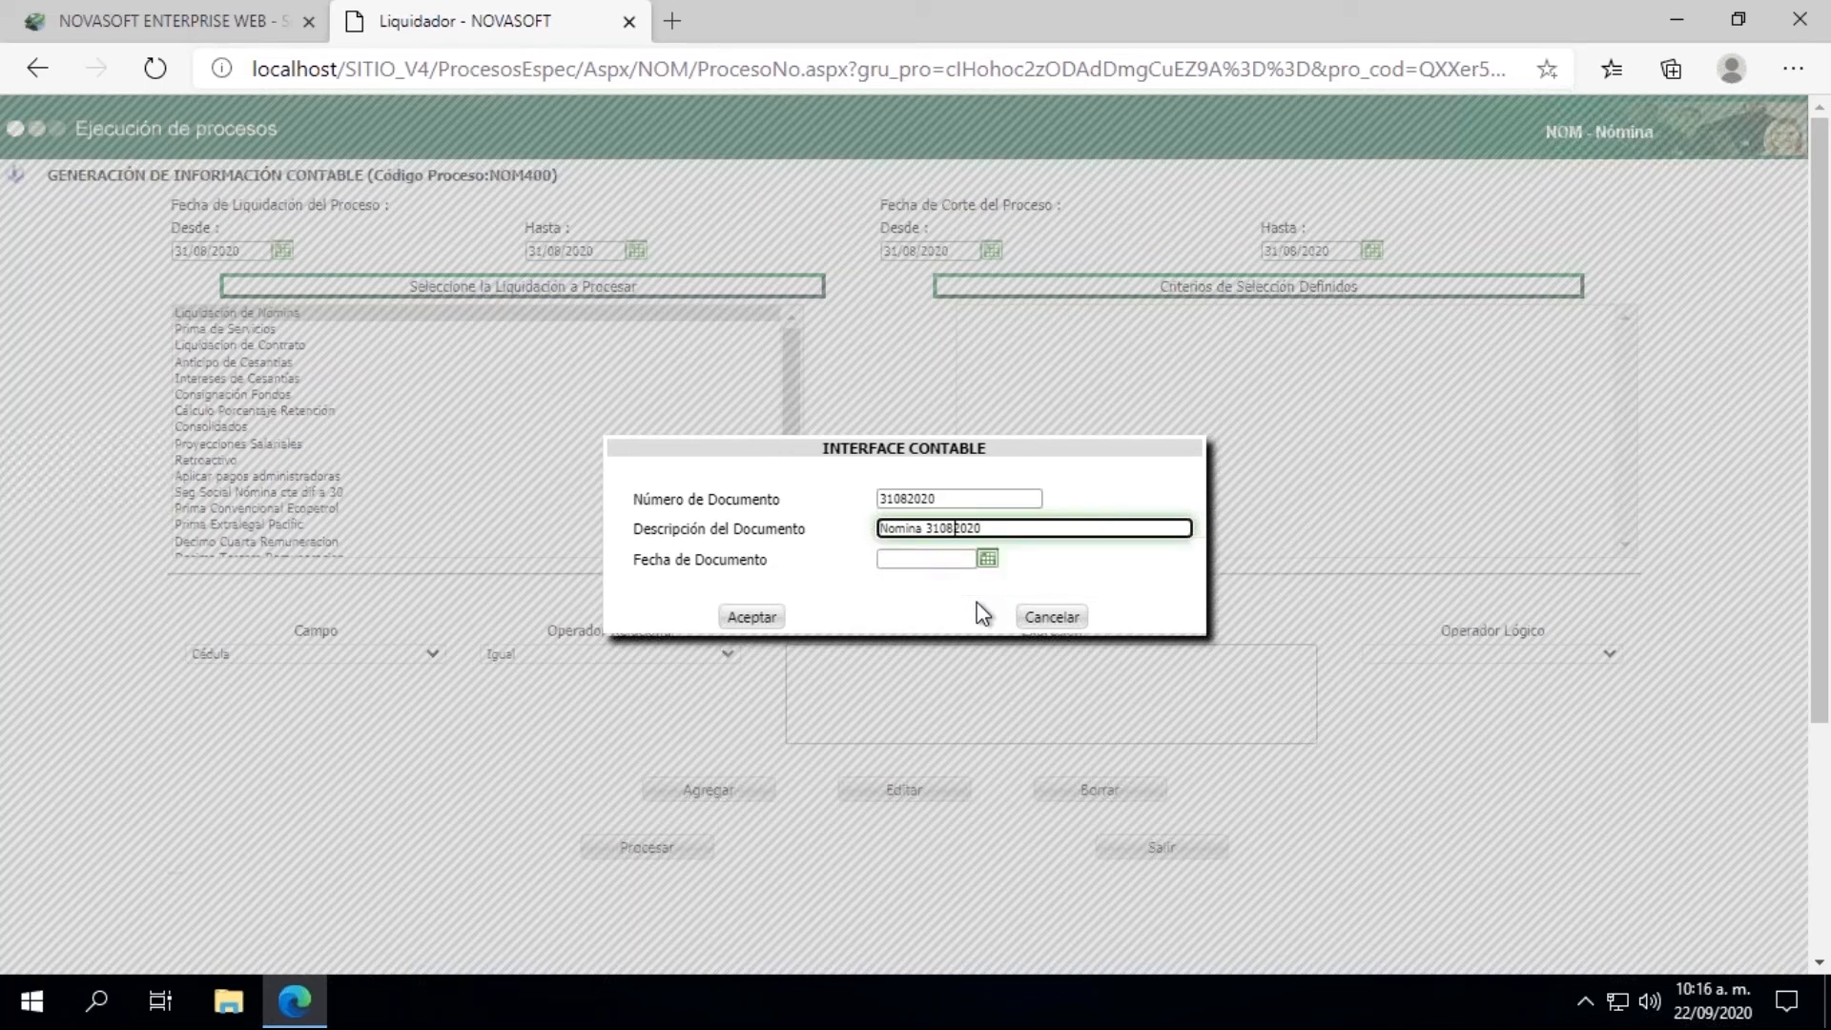
{"action": "double_click", "coordinate": [913, 528]}
{"action": "type", "text": "2da Quincena 2020"}
Step: Set the Fecha de Documento to 31/08/2020 and accept the accounting interface details
{"action": "left_click", "coordinate": [985, 561]}
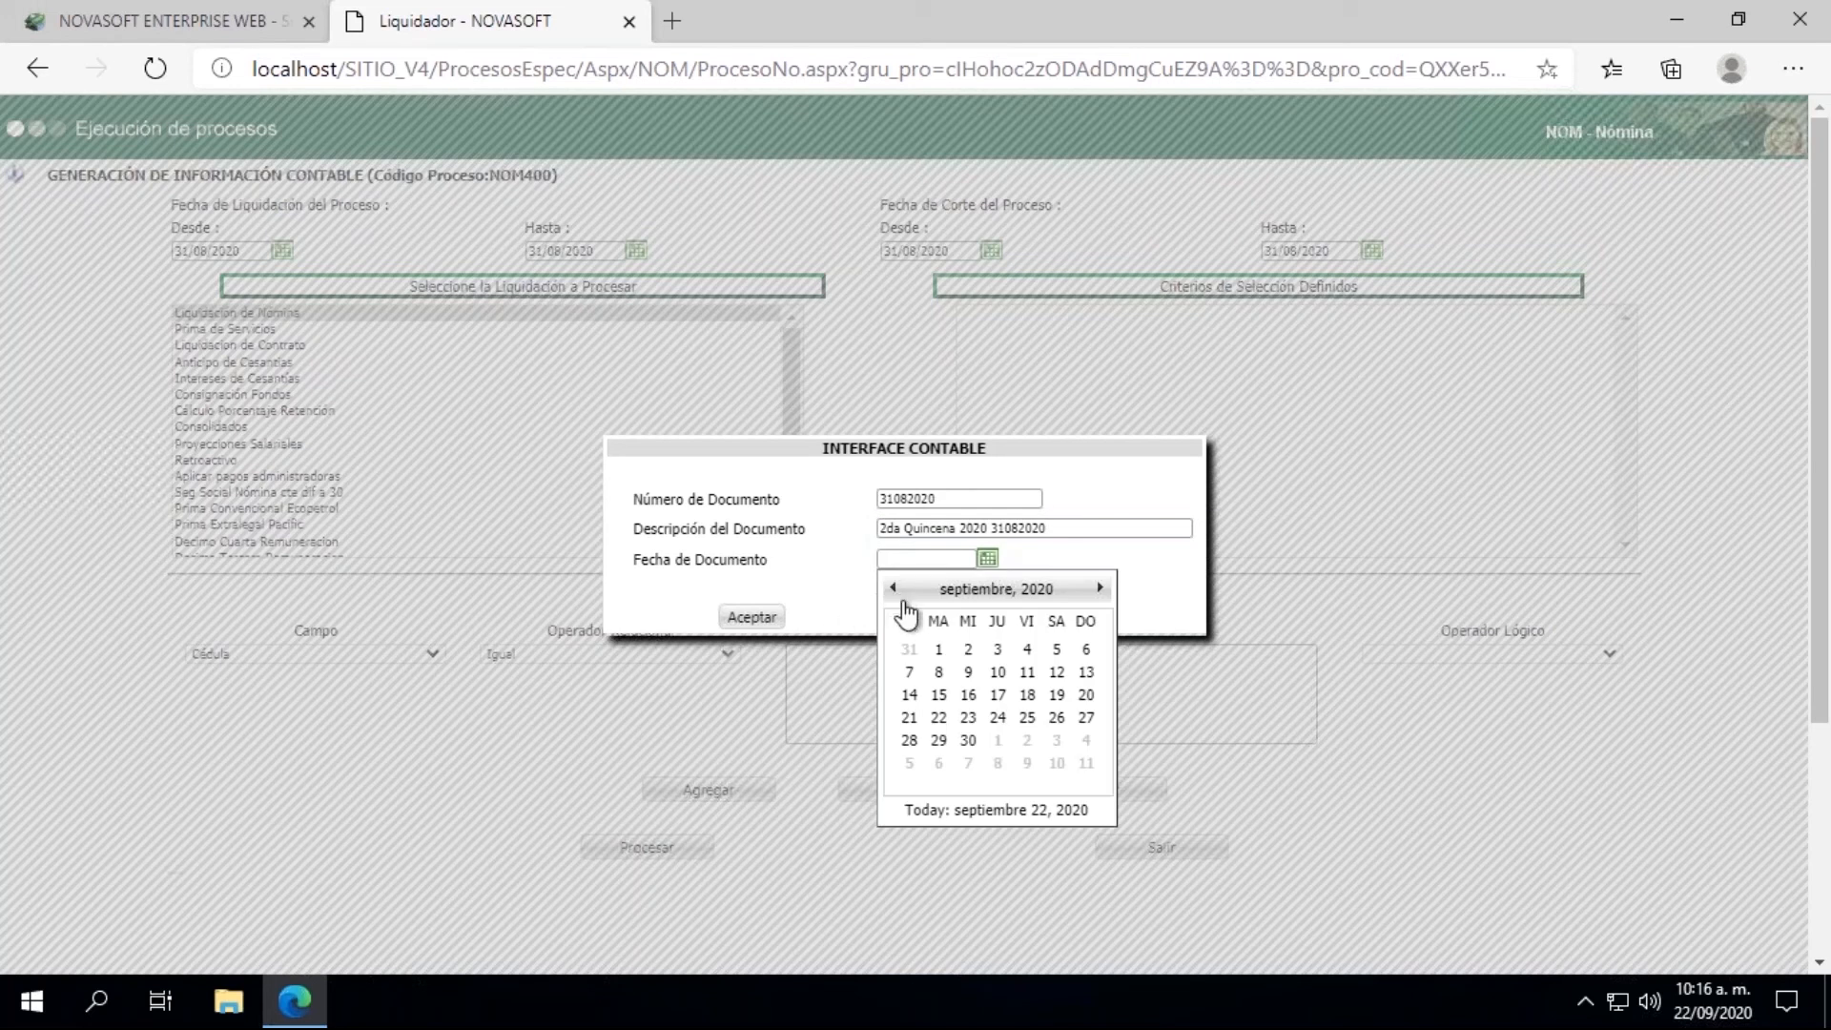
{"action": "left_click", "coordinate": [908, 655]}
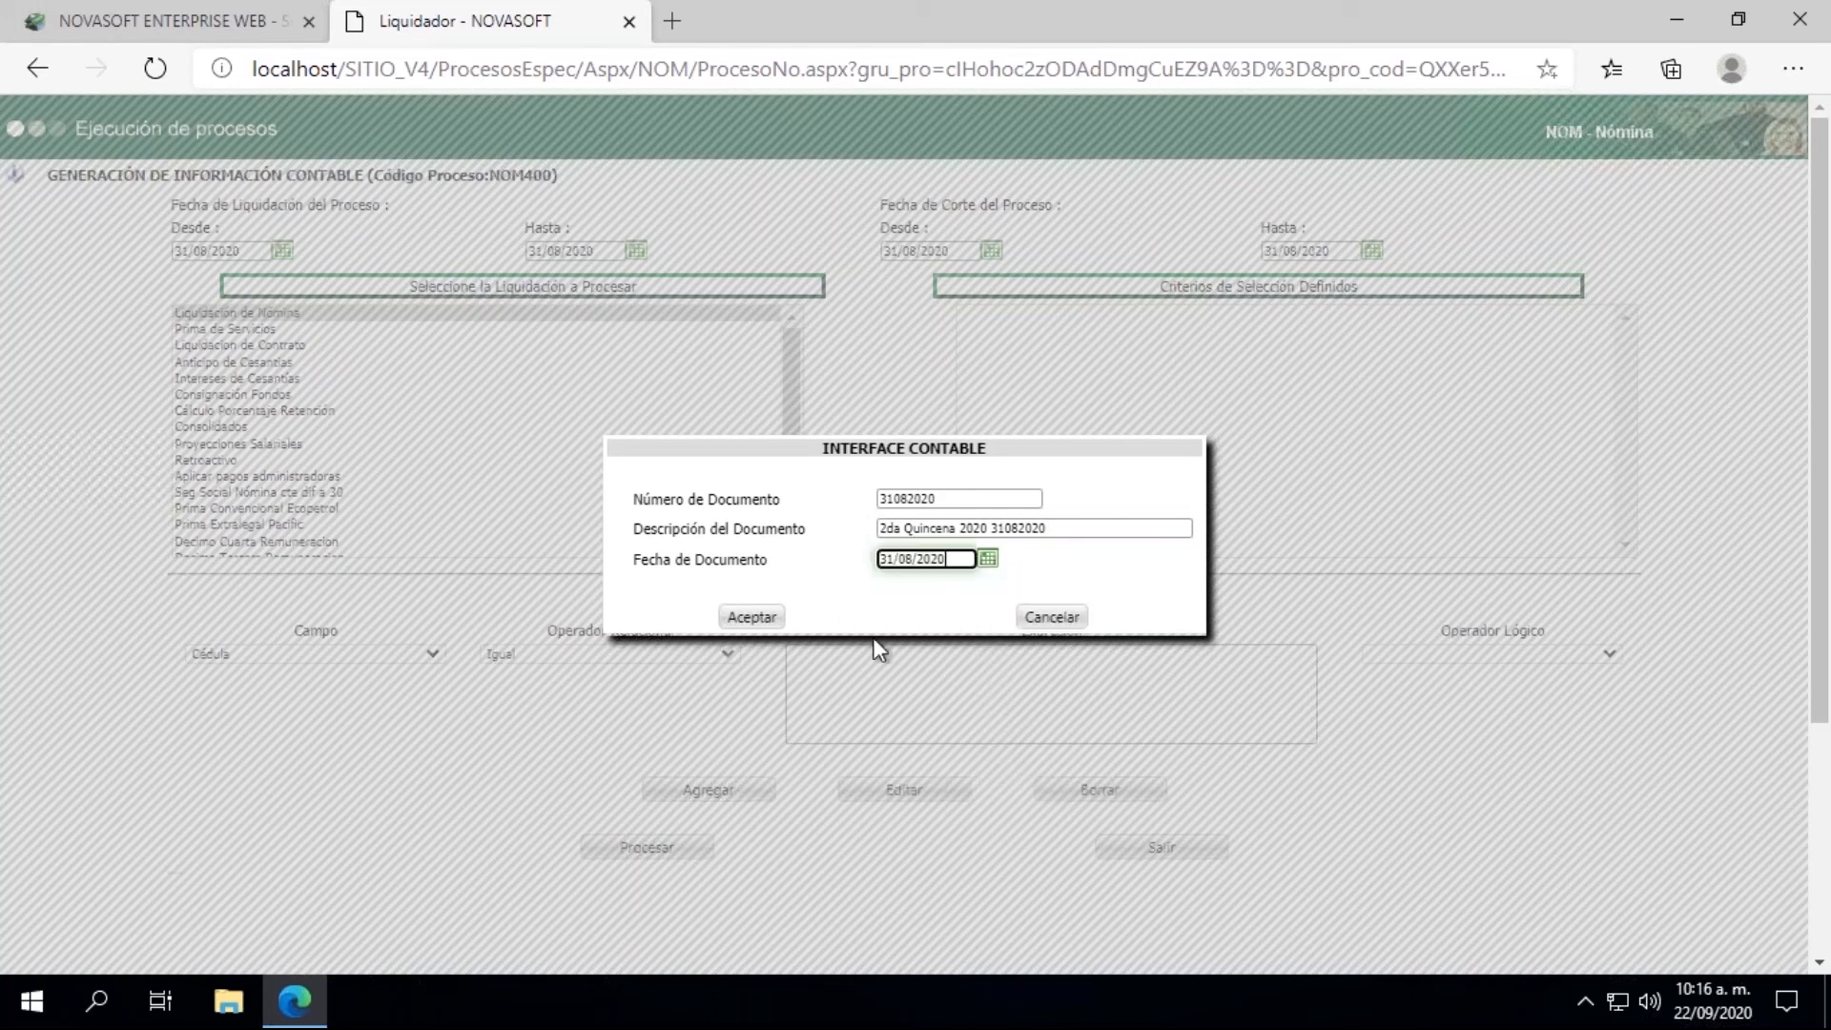
{"action": "left_click", "coordinate": [750, 618]}
Step: Add a criterion for Cédula Igual to the employee's ID number, process the accounting information, and close the results window
{"action": "left_click", "coordinate": [834, 684]}
{"action": "left_click", "coordinate": [835, 780]}
{"action": "left_click", "coordinate": [708, 791]}
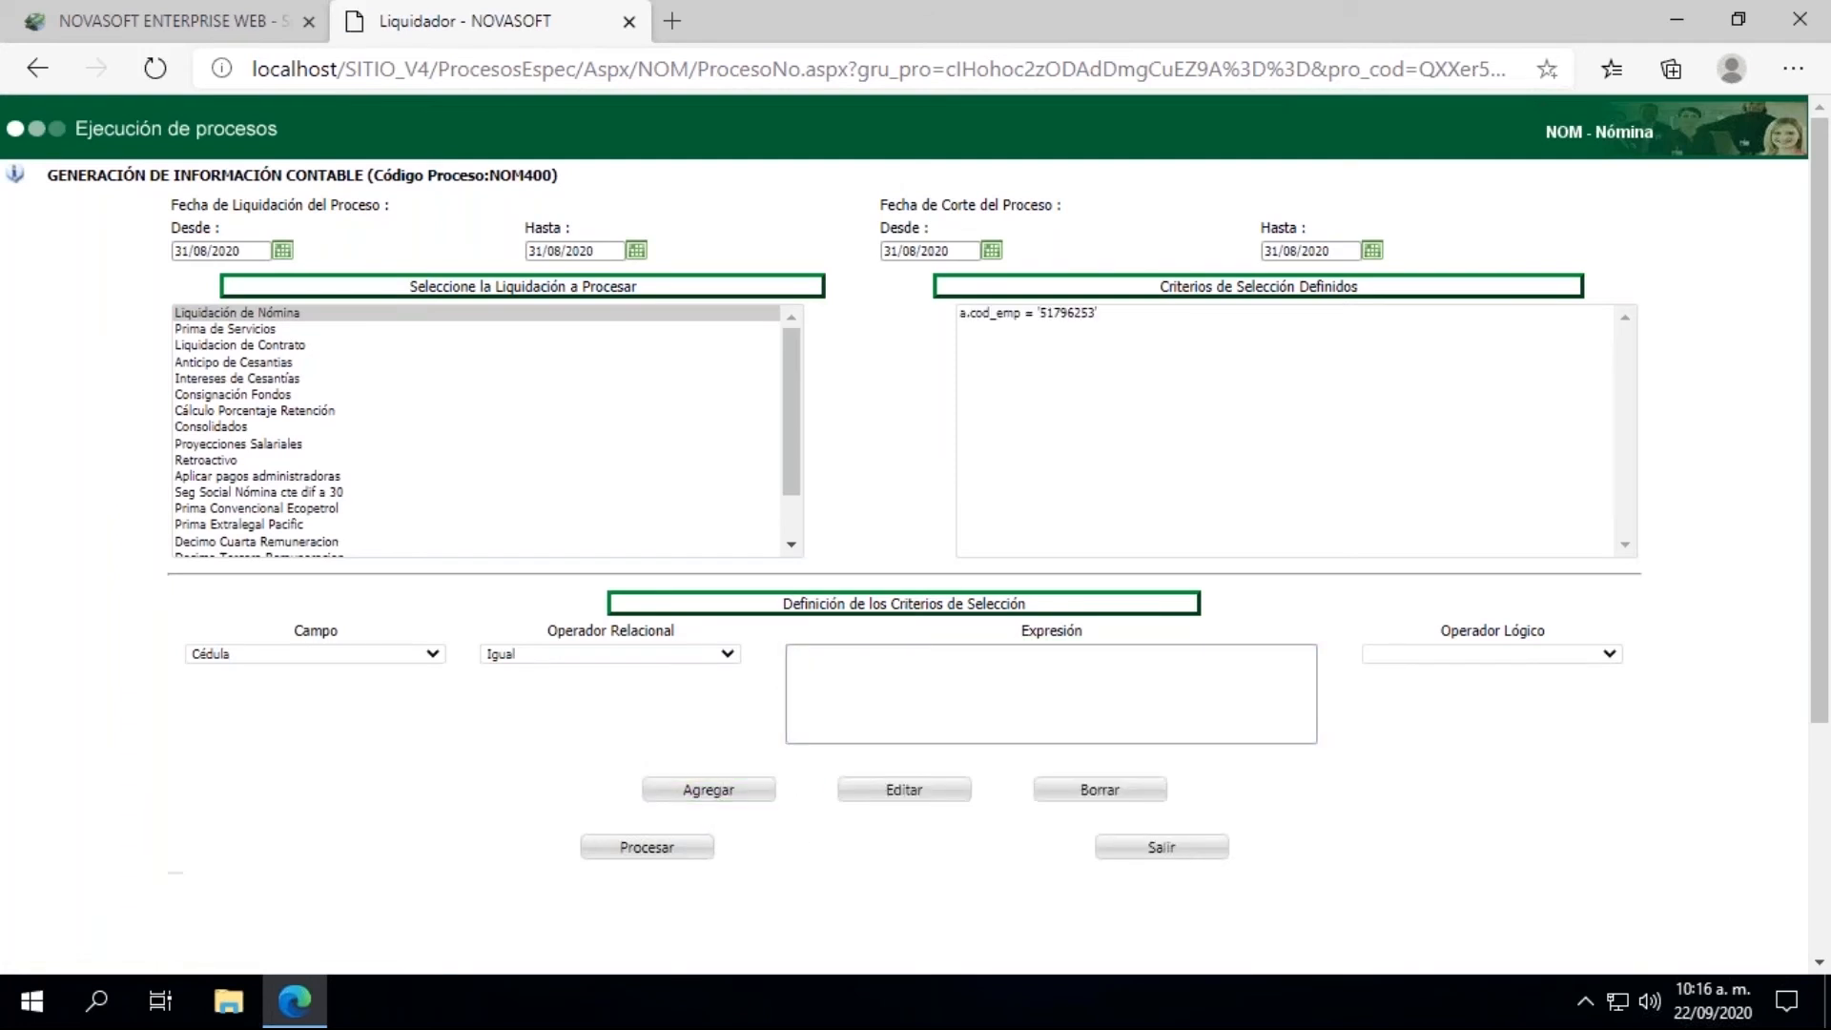
{"action": "left_click", "coordinate": [649, 849]}
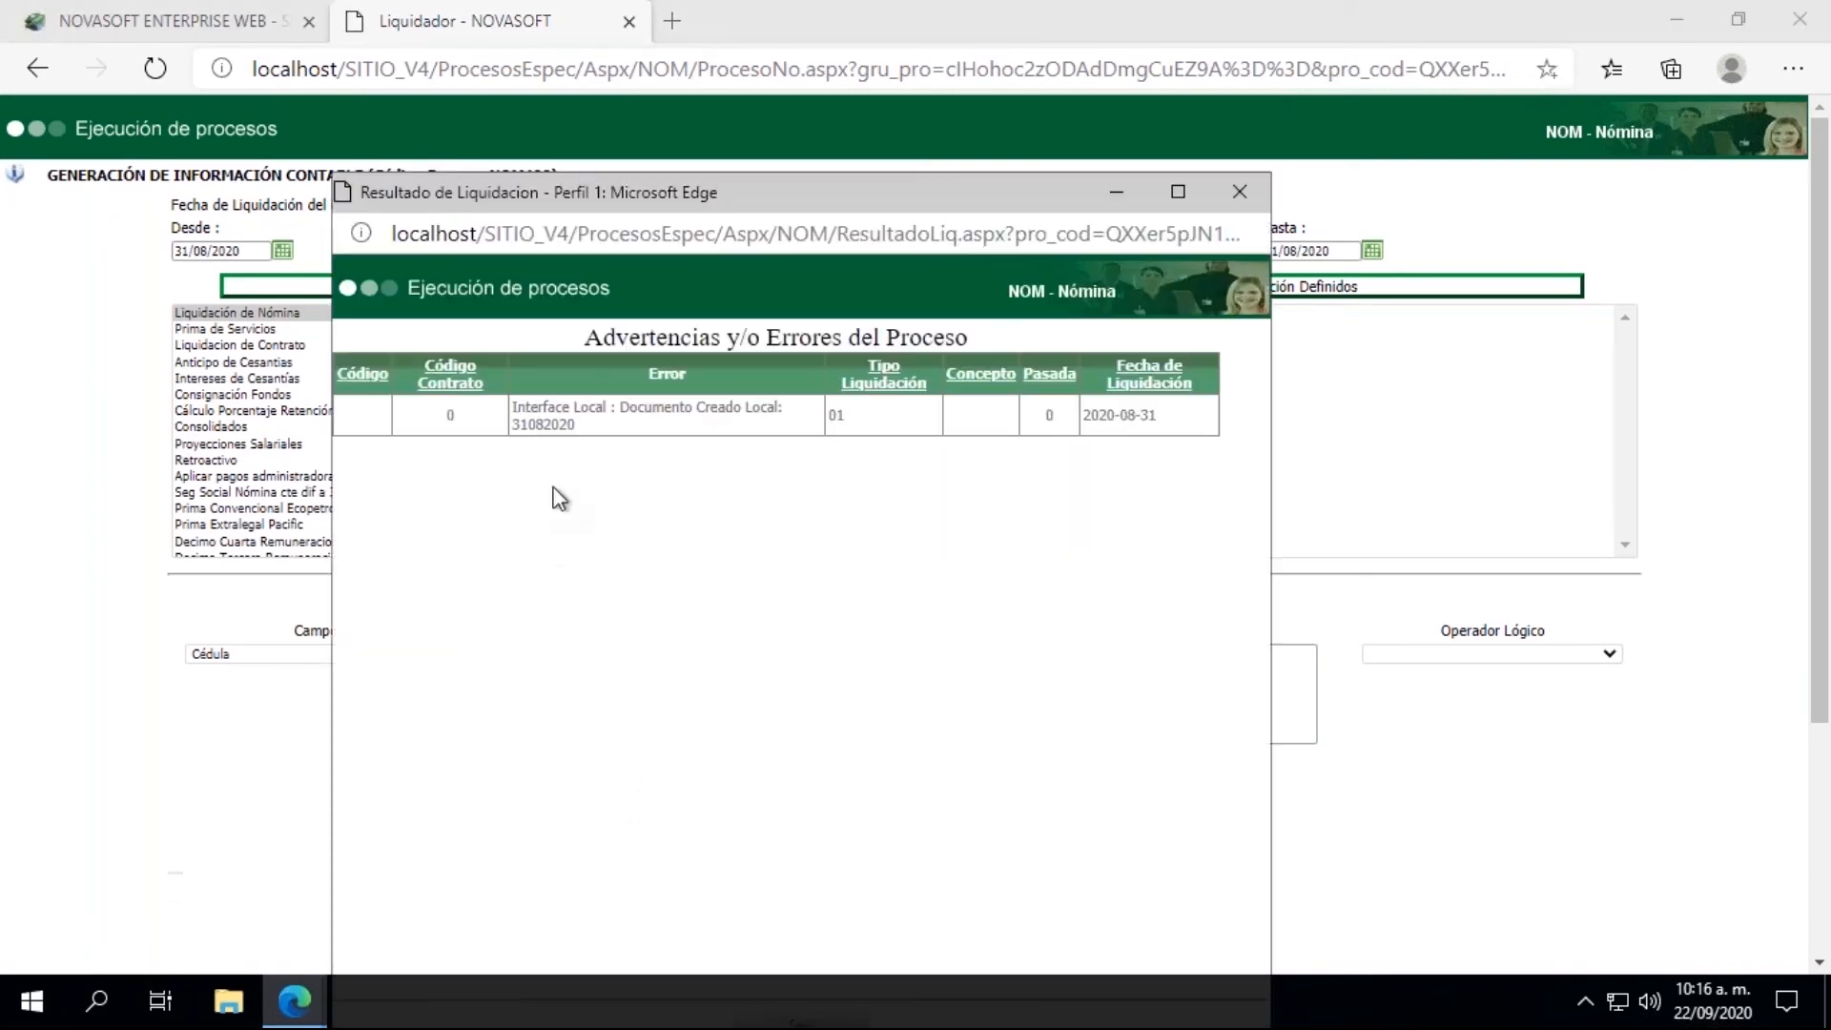
{"action": "left_click", "coordinate": [1238, 192]}
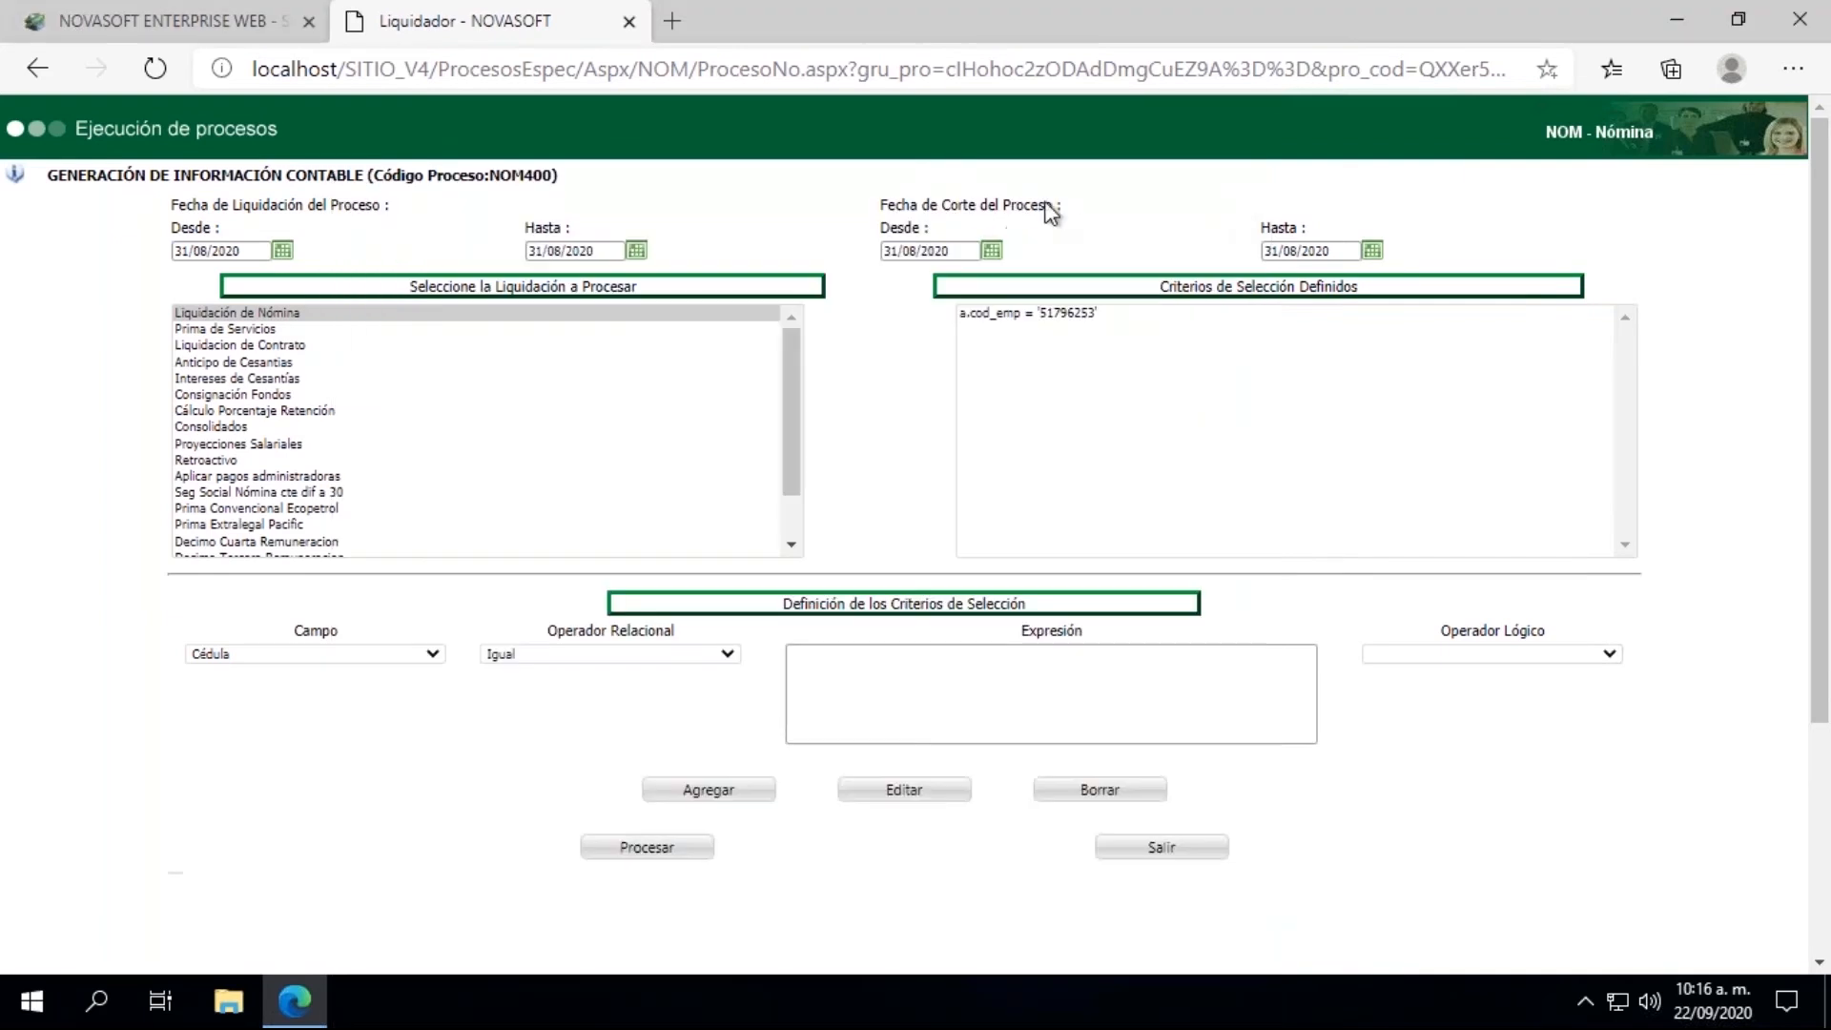
Step: Return to the main Novasoft page and open the Comprobante de Pago report from the REPORTES group under LIQUIDACION
{"action": "left_click", "coordinate": [149, 27]}
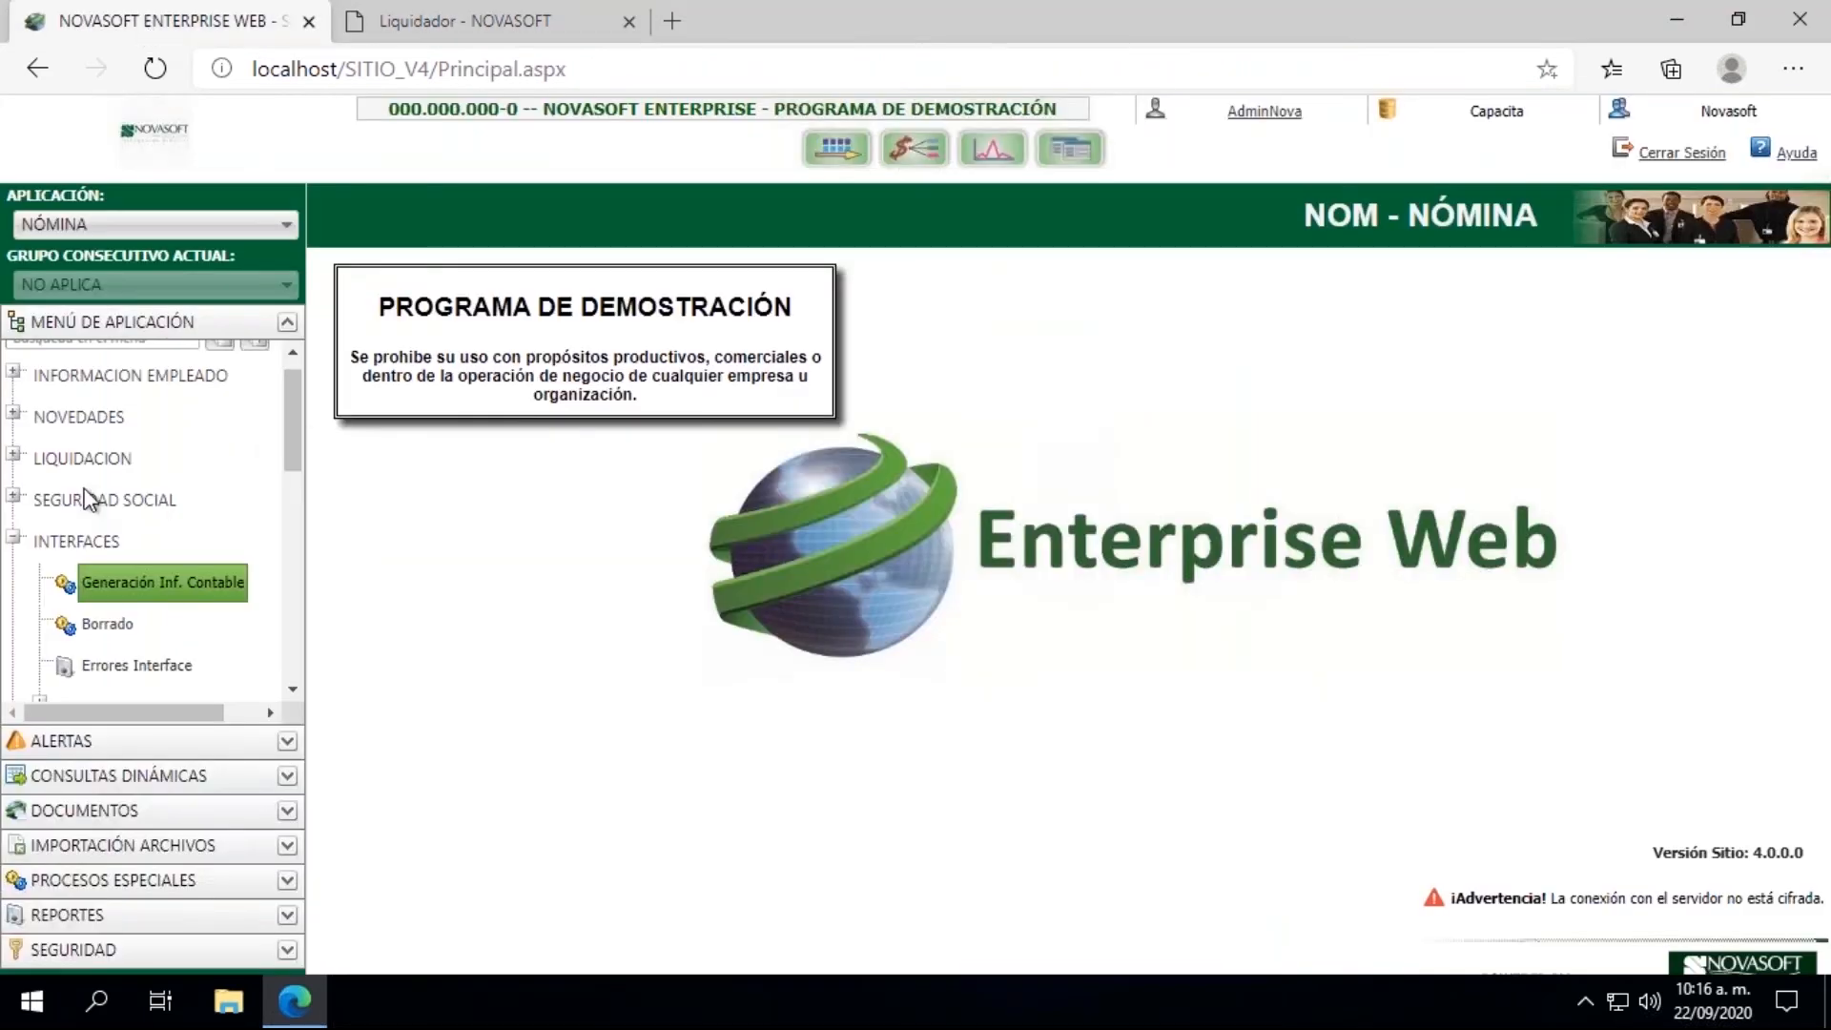
{"action": "left_click", "coordinate": [15, 457]}
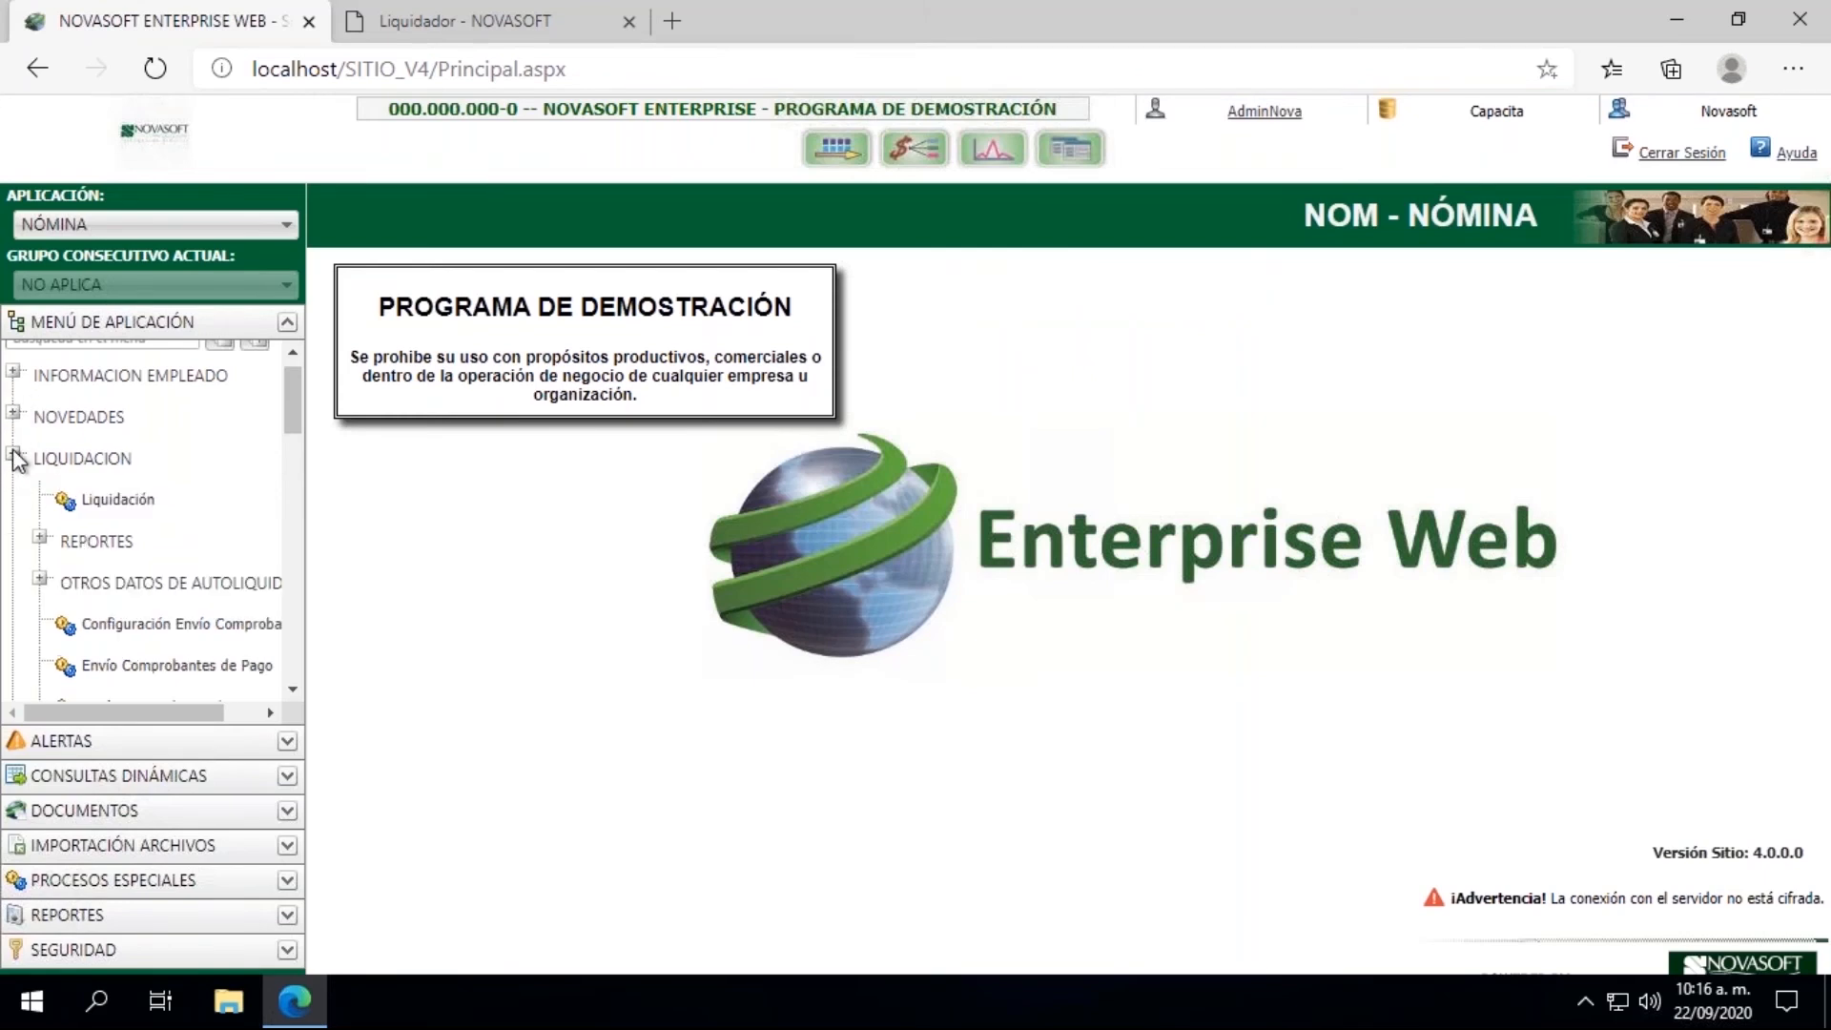
{"action": "left_click", "coordinate": [42, 537]}
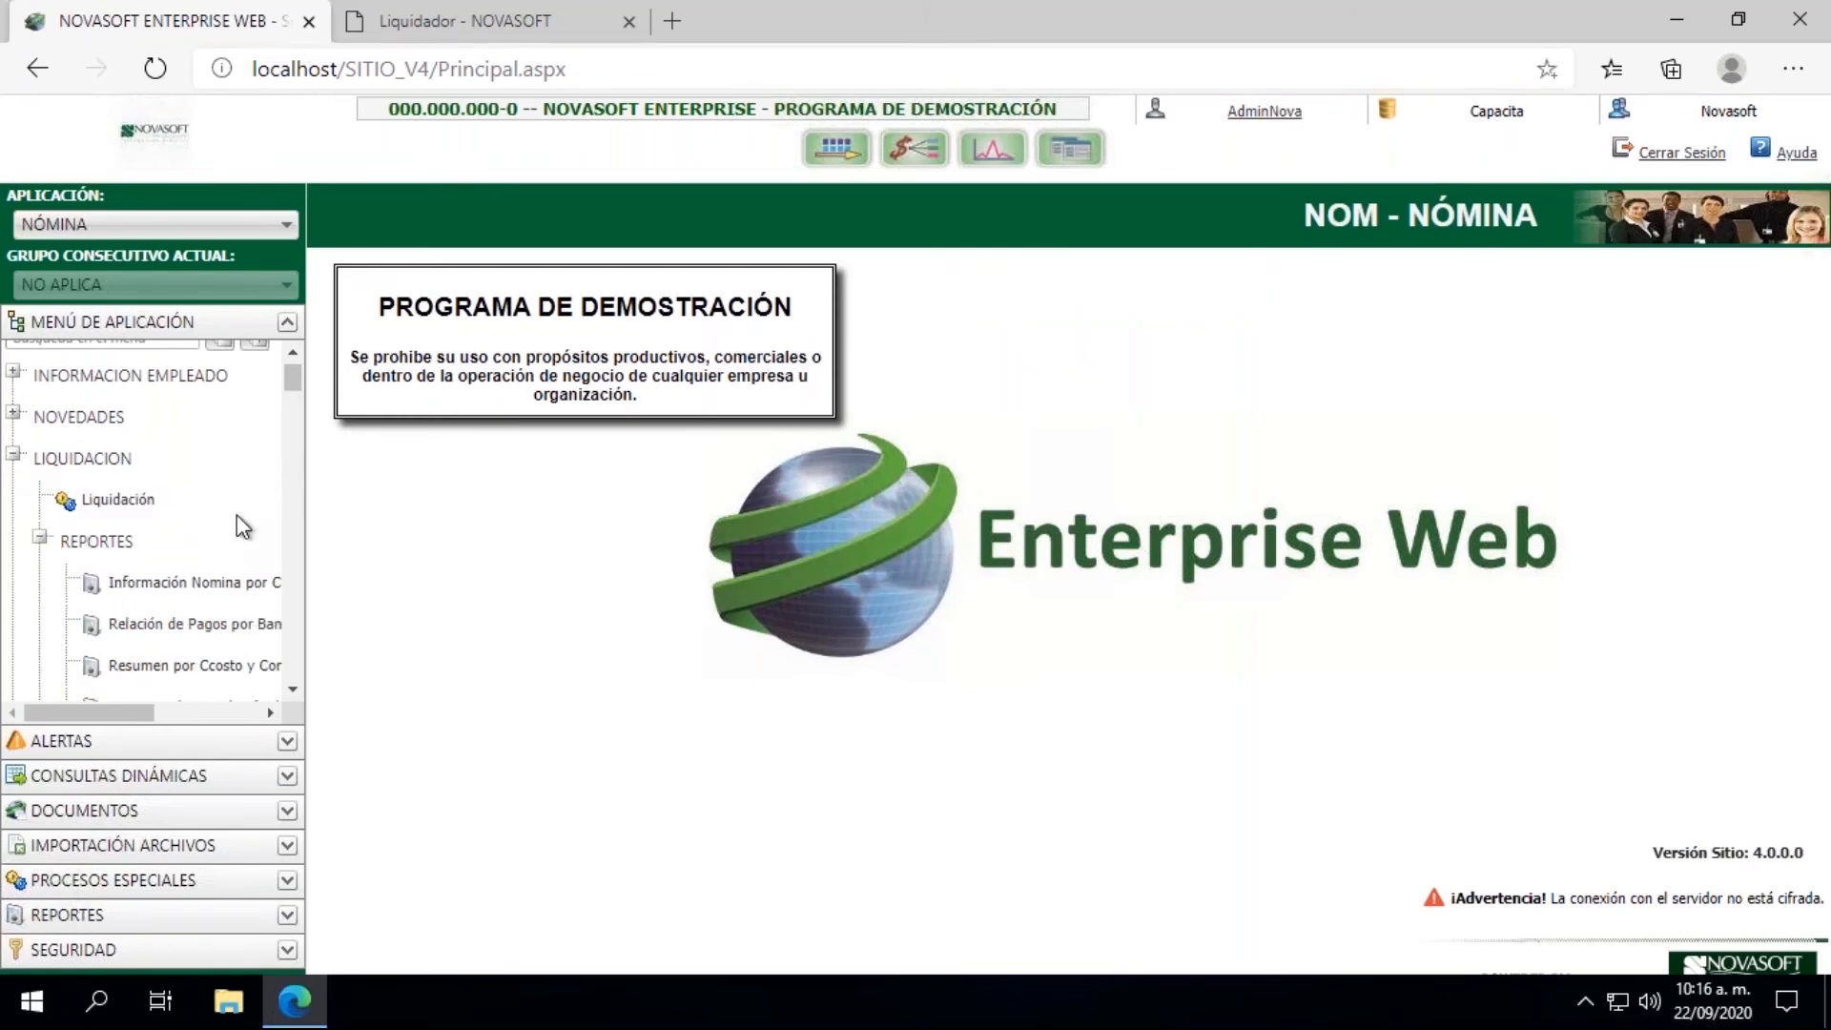
{"action": "left_click", "coordinate": [292, 690]}
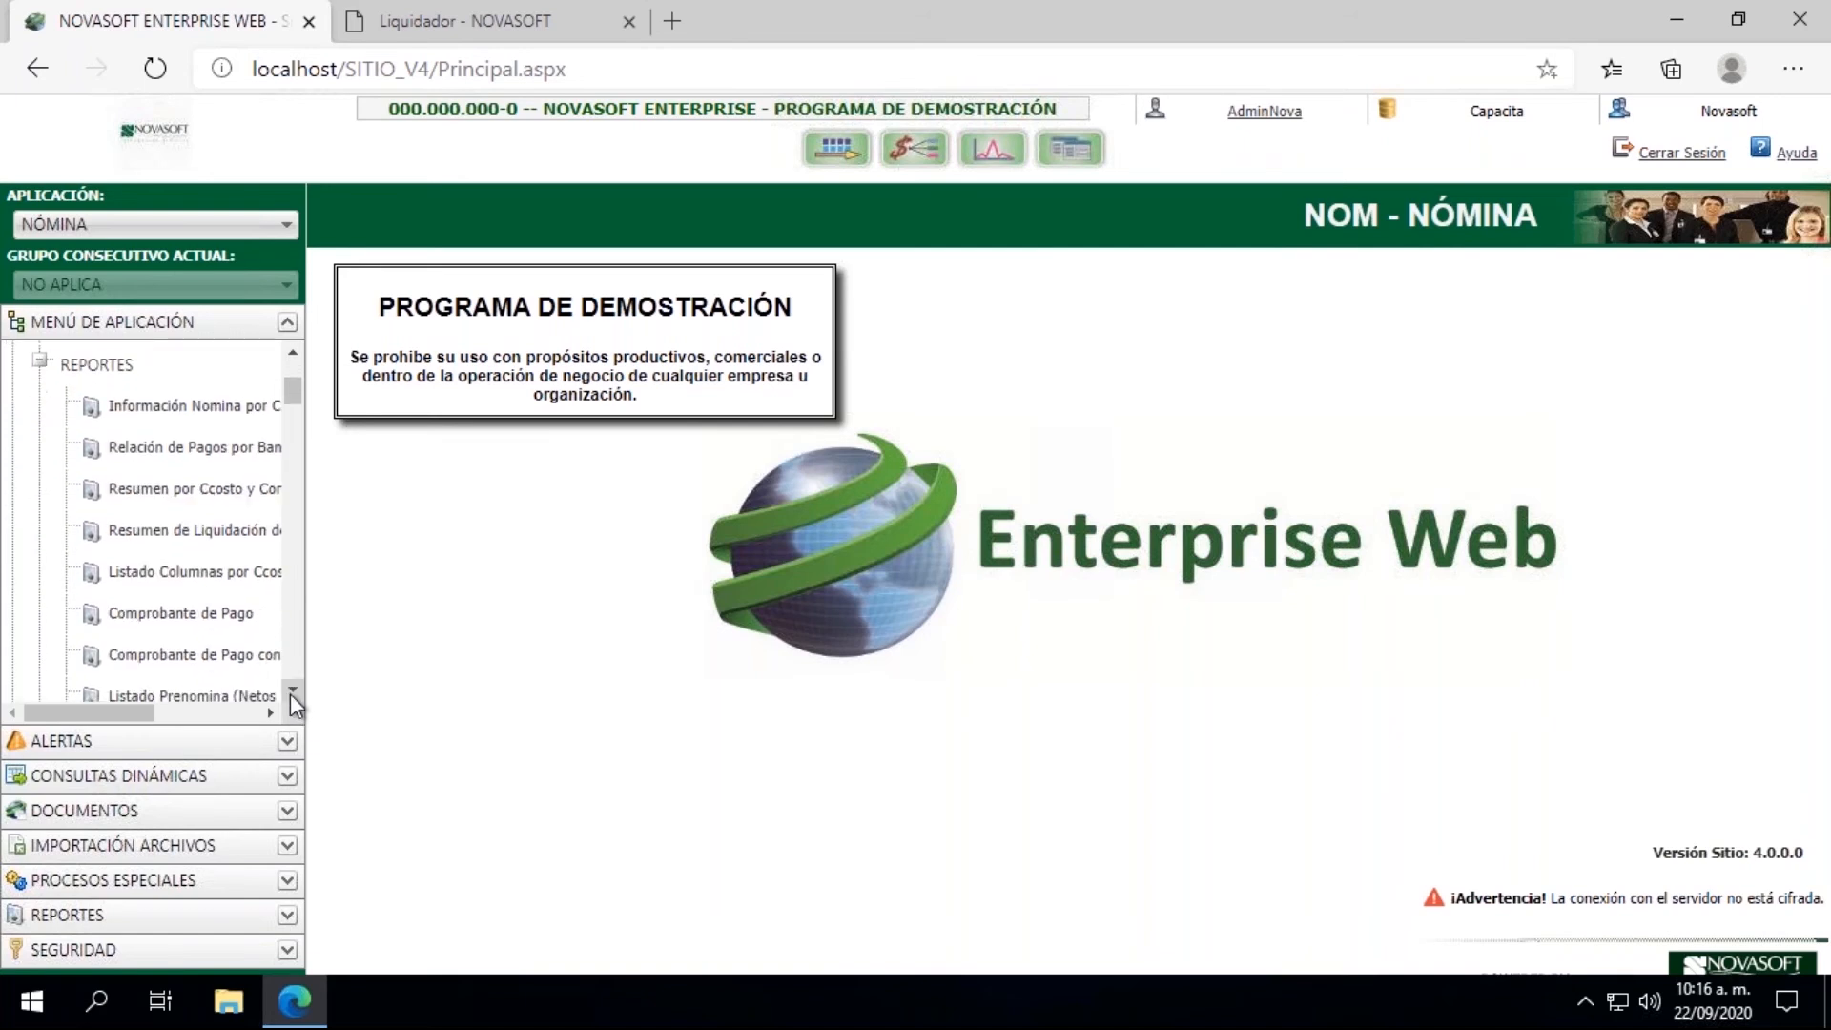
{"action": "left_click", "coordinate": [216, 578]}
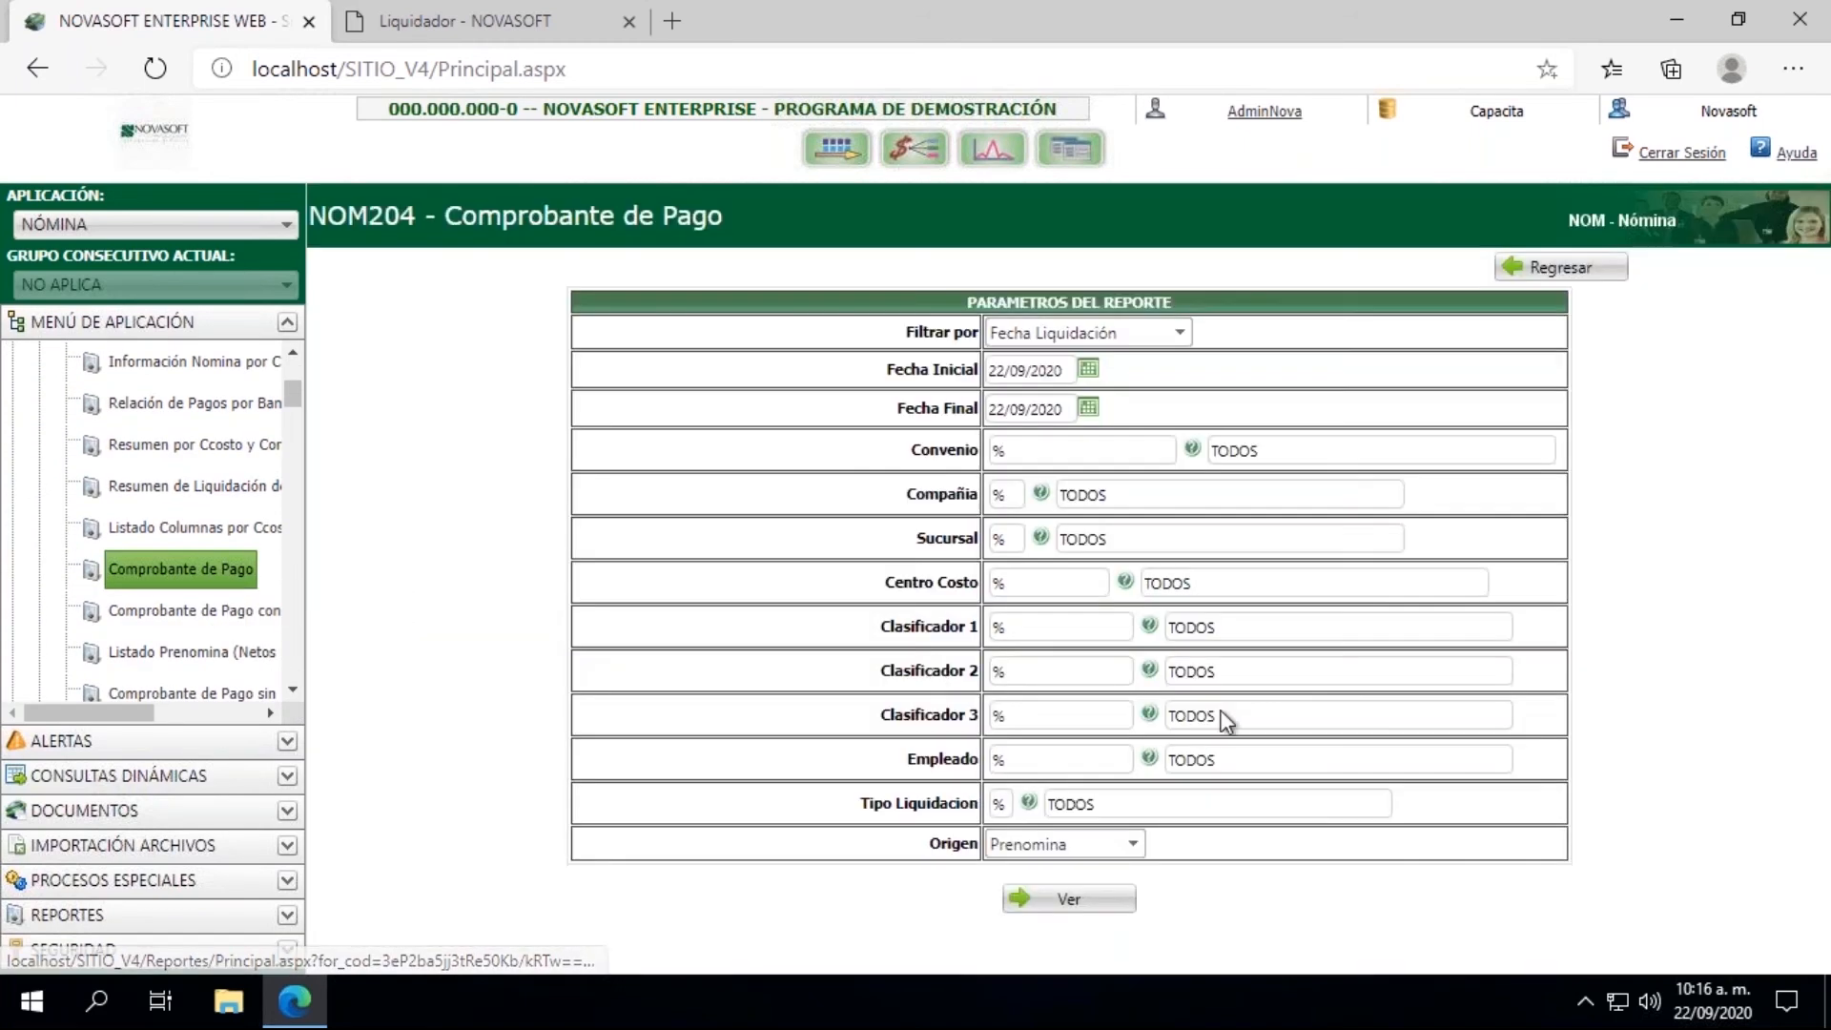
Step: Set the report's Fecha Inicial to 1/08/2020 and its Fecha Final to 31/08/2020
{"action": "left_click", "coordinate": [1088, 368]}
{"action": "left_click", "coordinate": [1002, 404]}
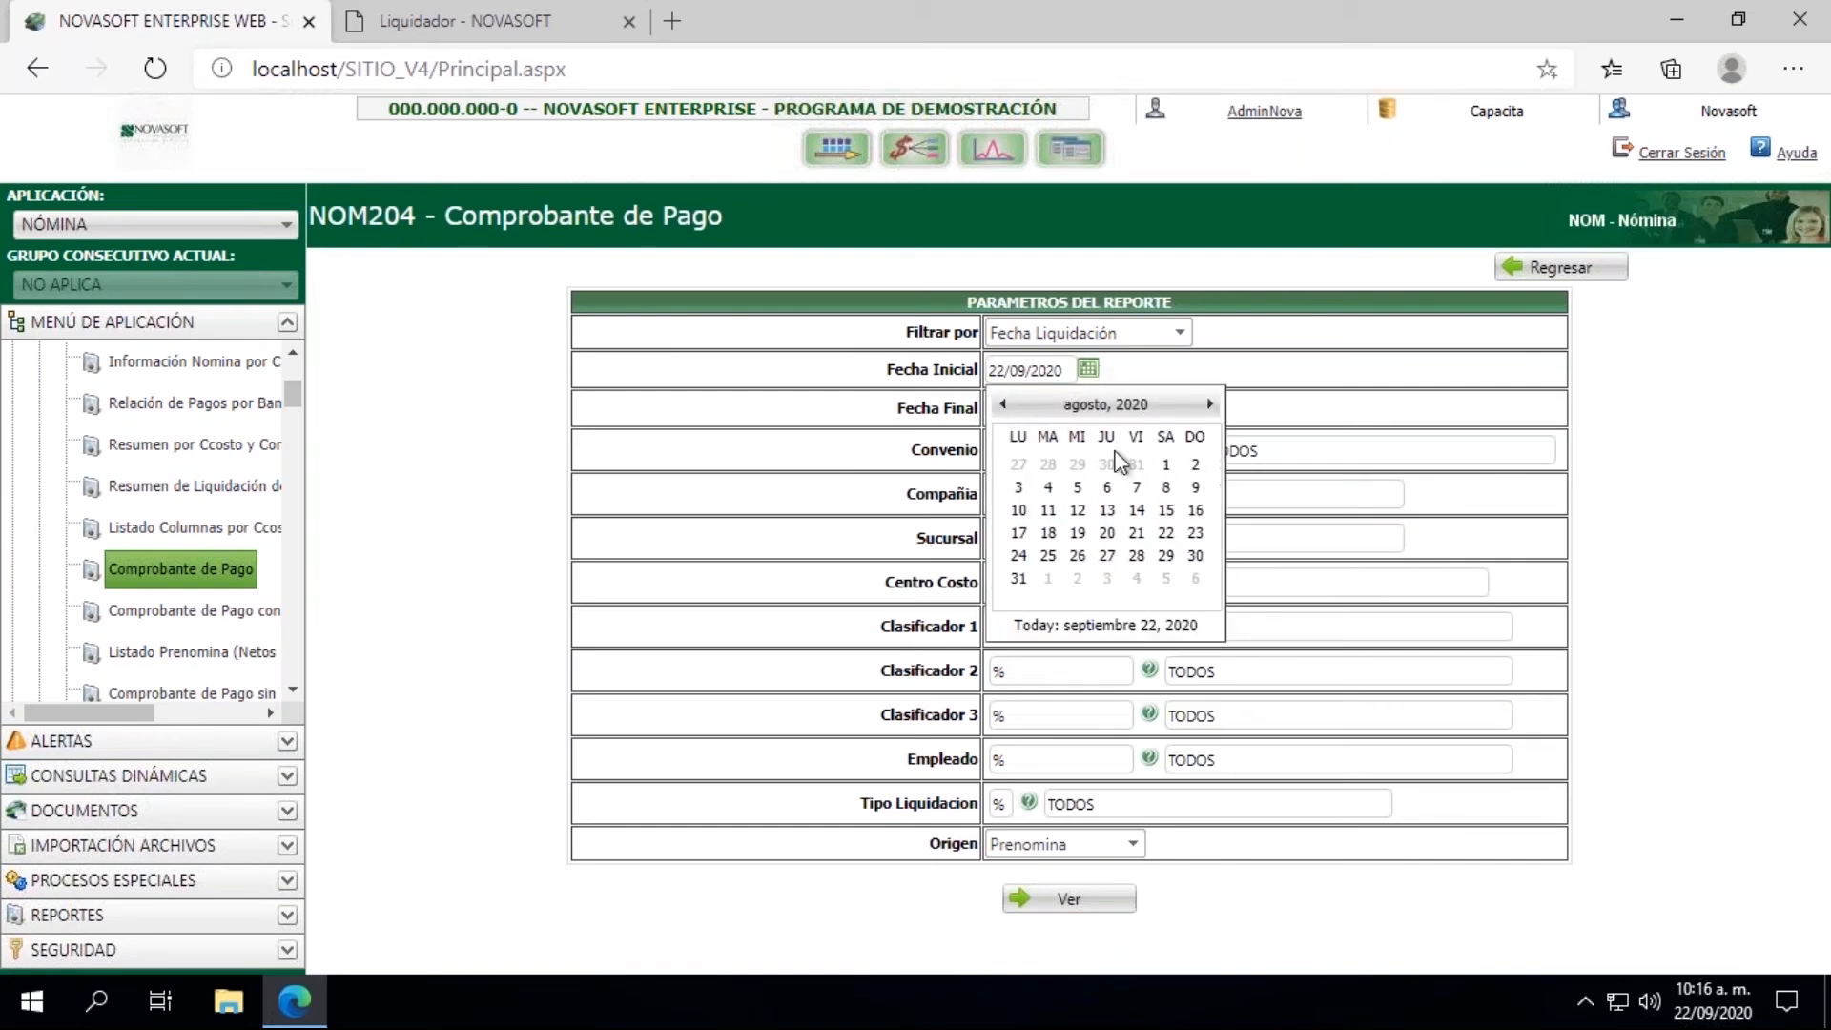
{"action": "left_click", "coordinate": [1166, 466]}
{"action": "left_click", "coordinate": [1087, 407]}
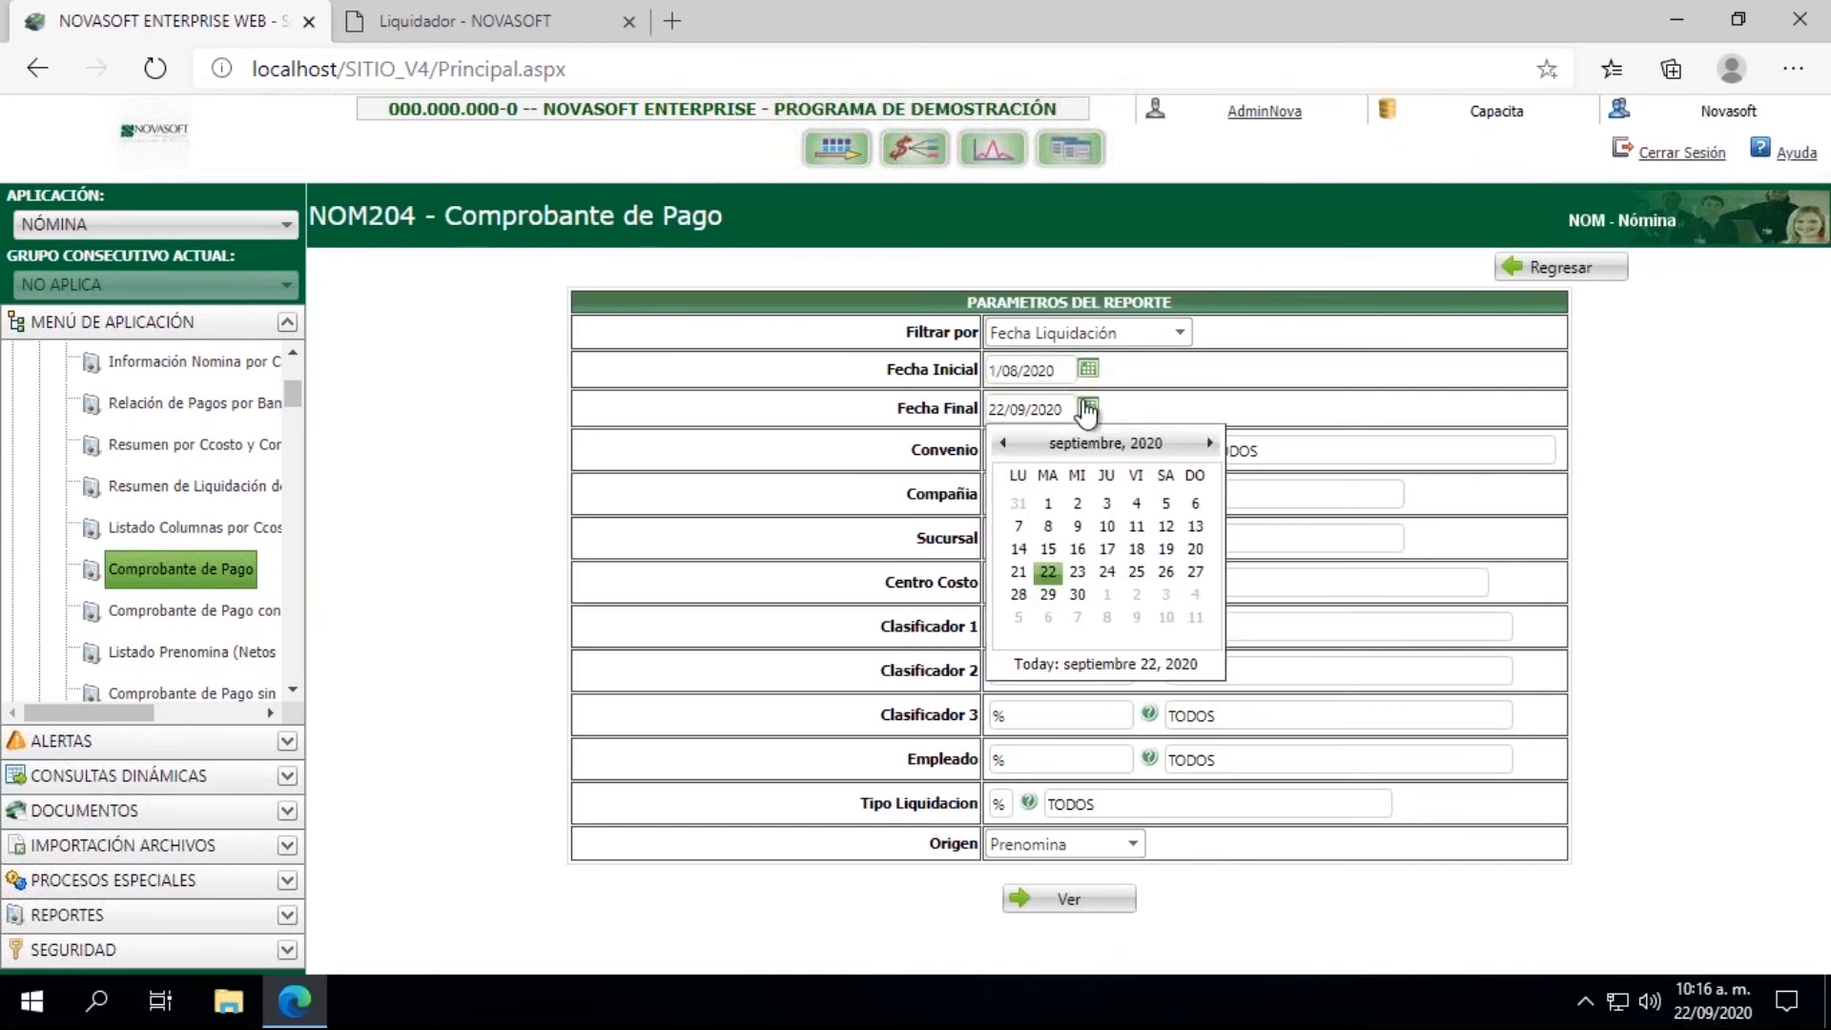
{"action": "left_click", "coordinate": [1018, 504]}
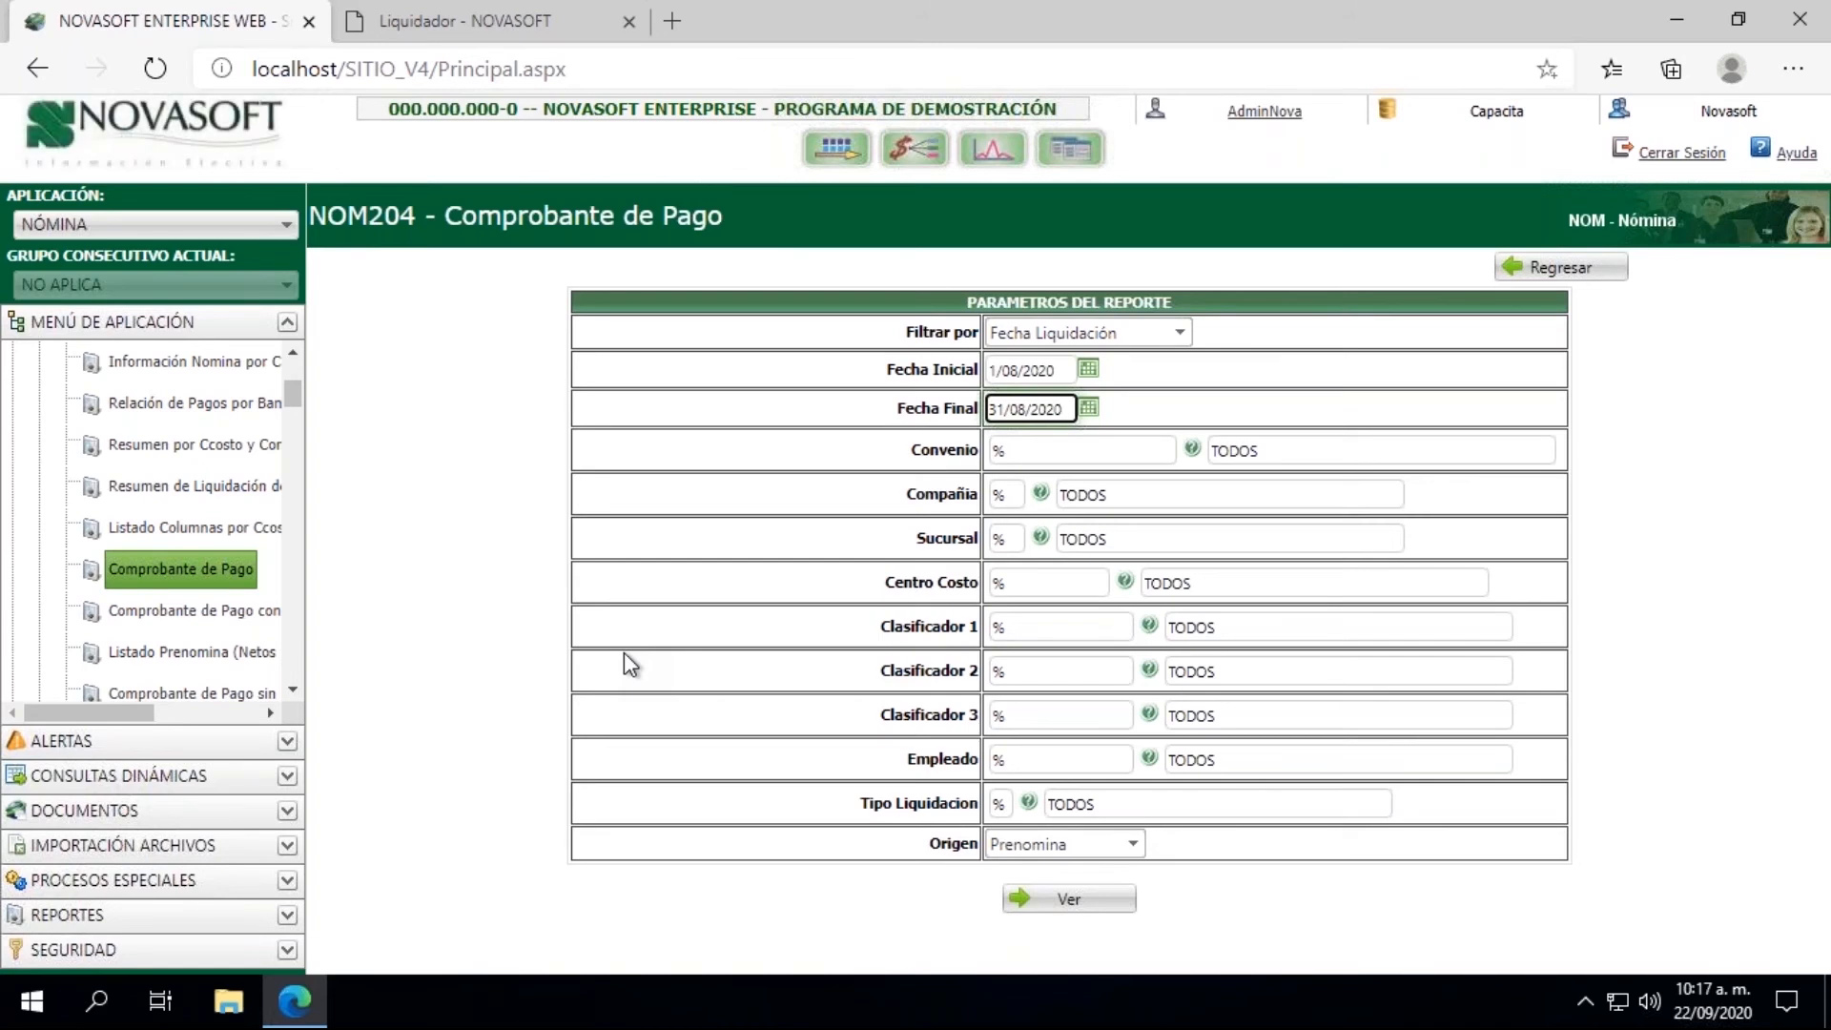
Step: Filter the report by the employee's ID number and set Tipo Liquidacion to 01
{"action": "left_click", "coordinate": [1029, 759]}
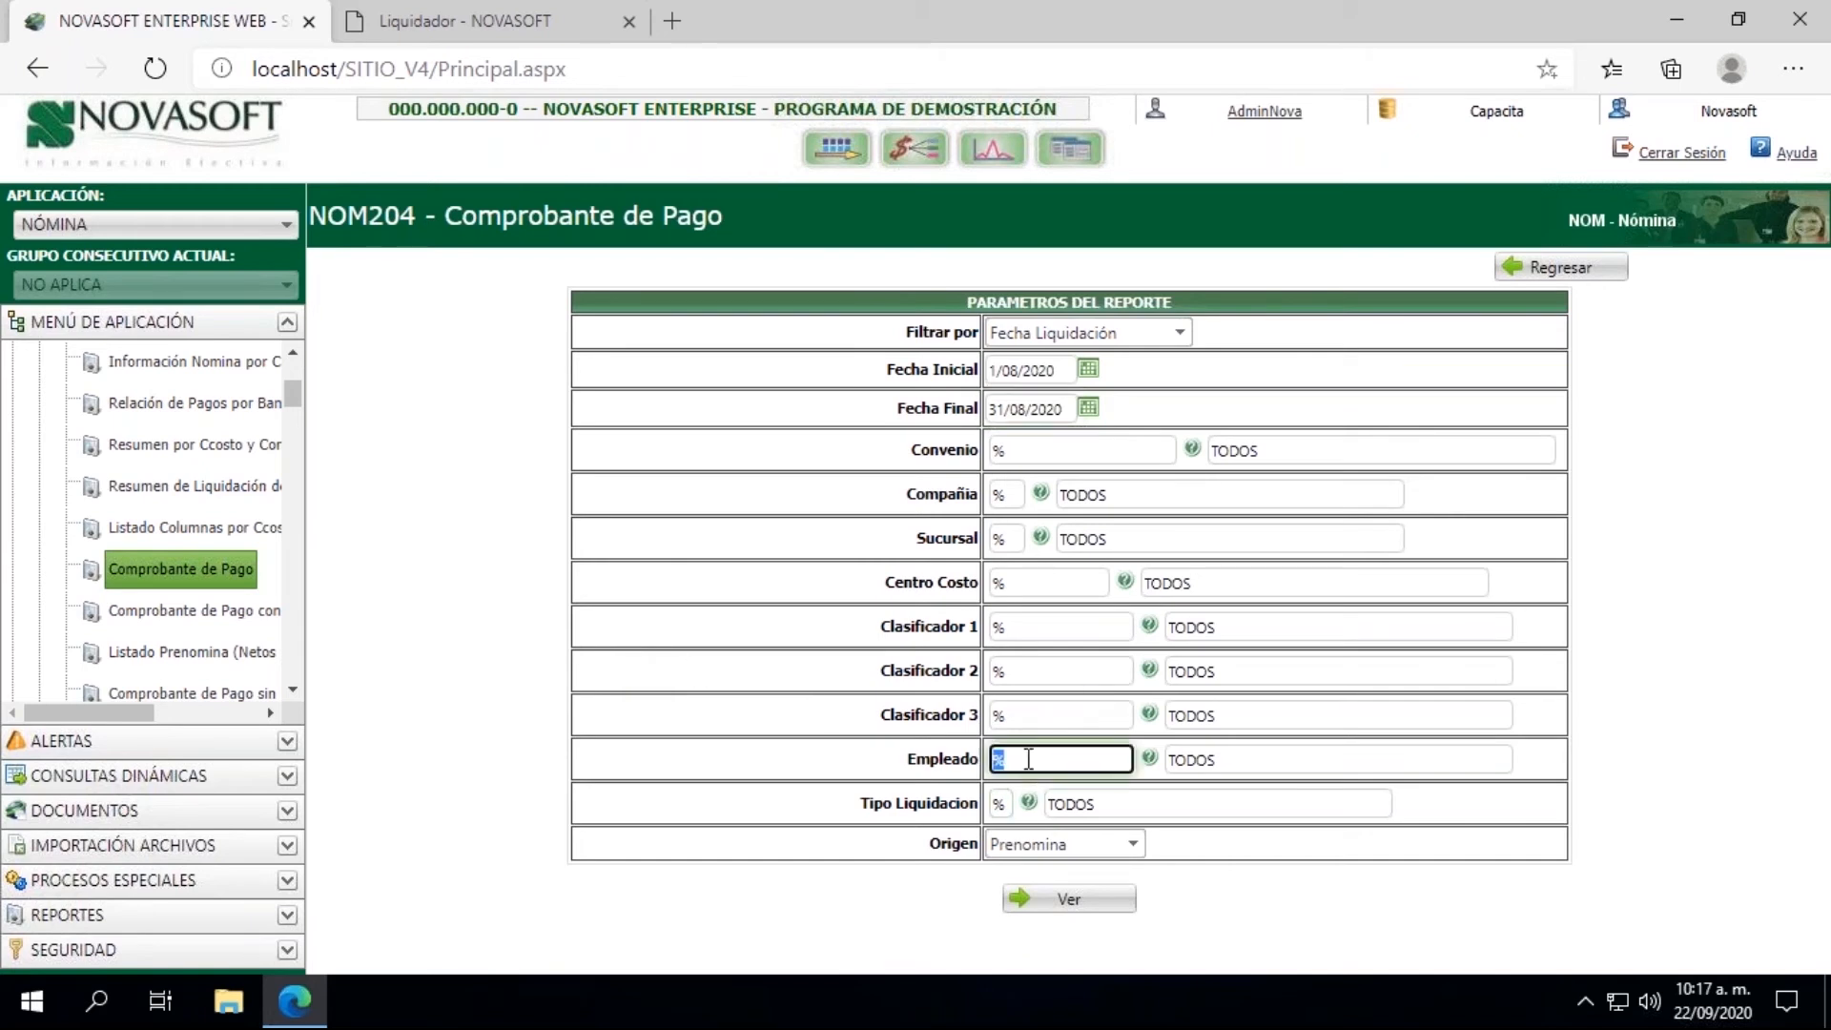
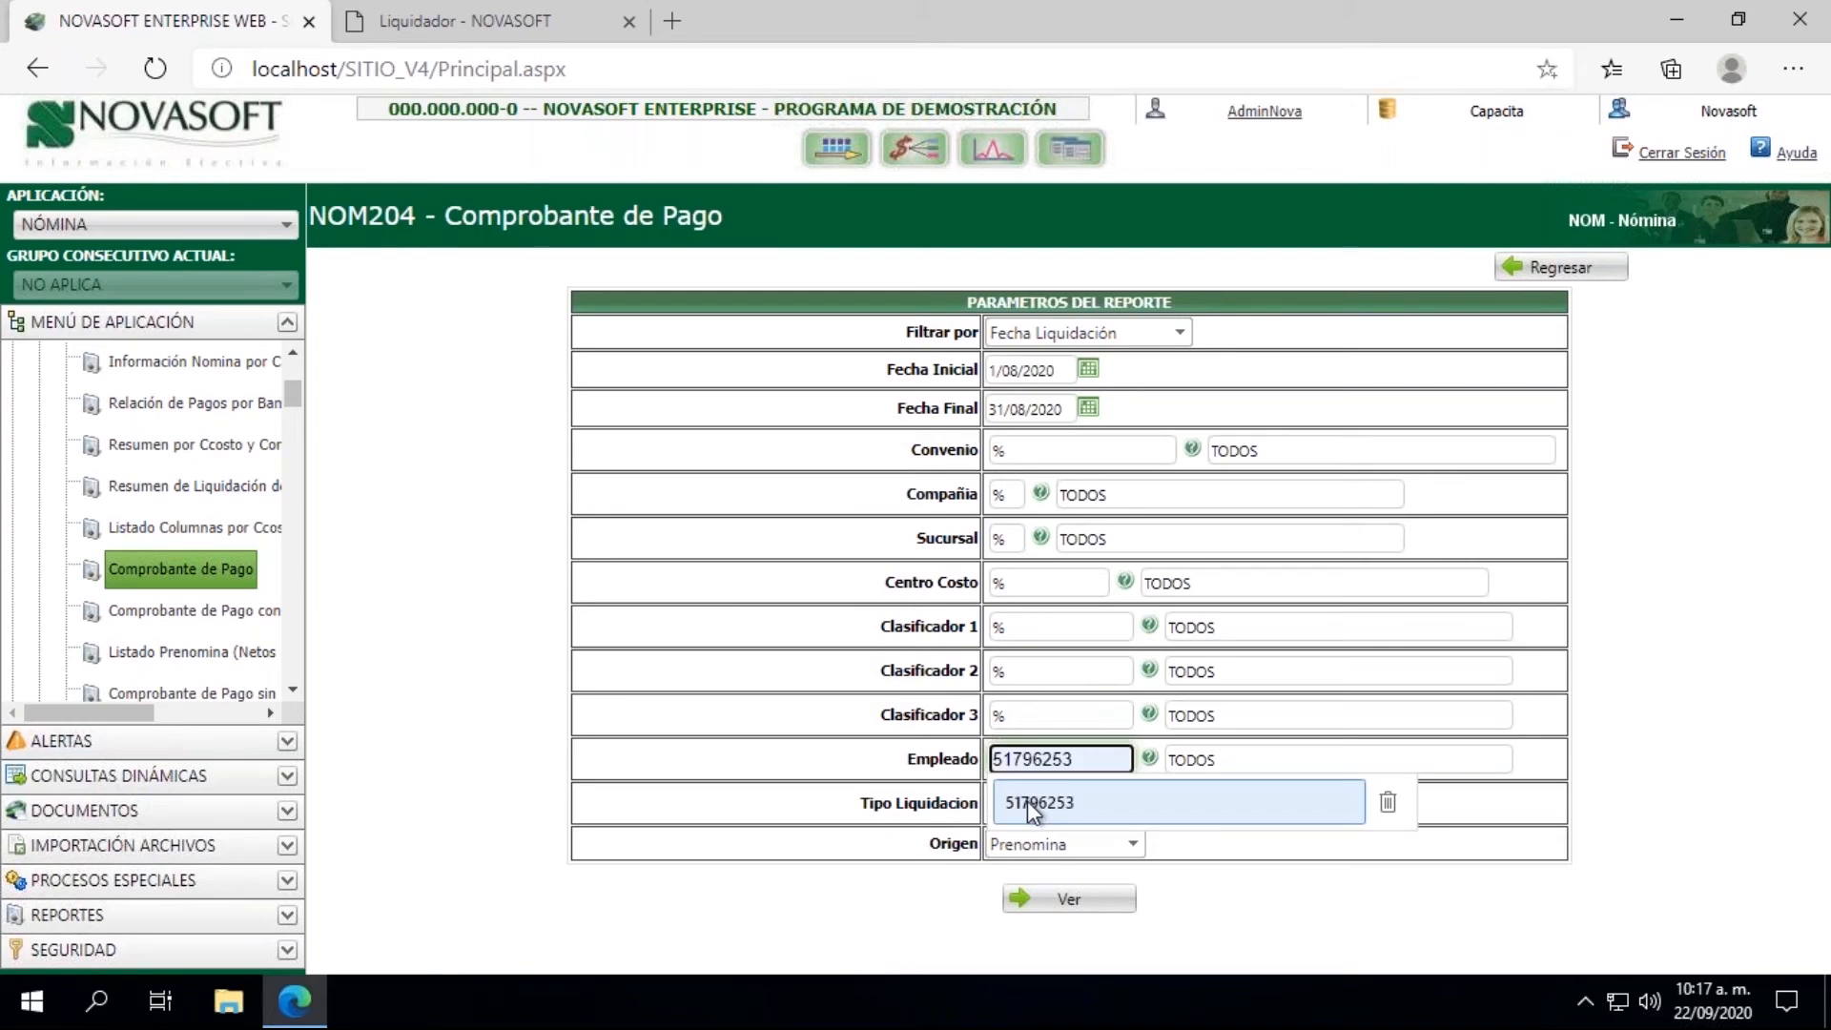
{"action": "left_click", "coordinate": [1028, 803]}
{"action": "type", "text": "01"}
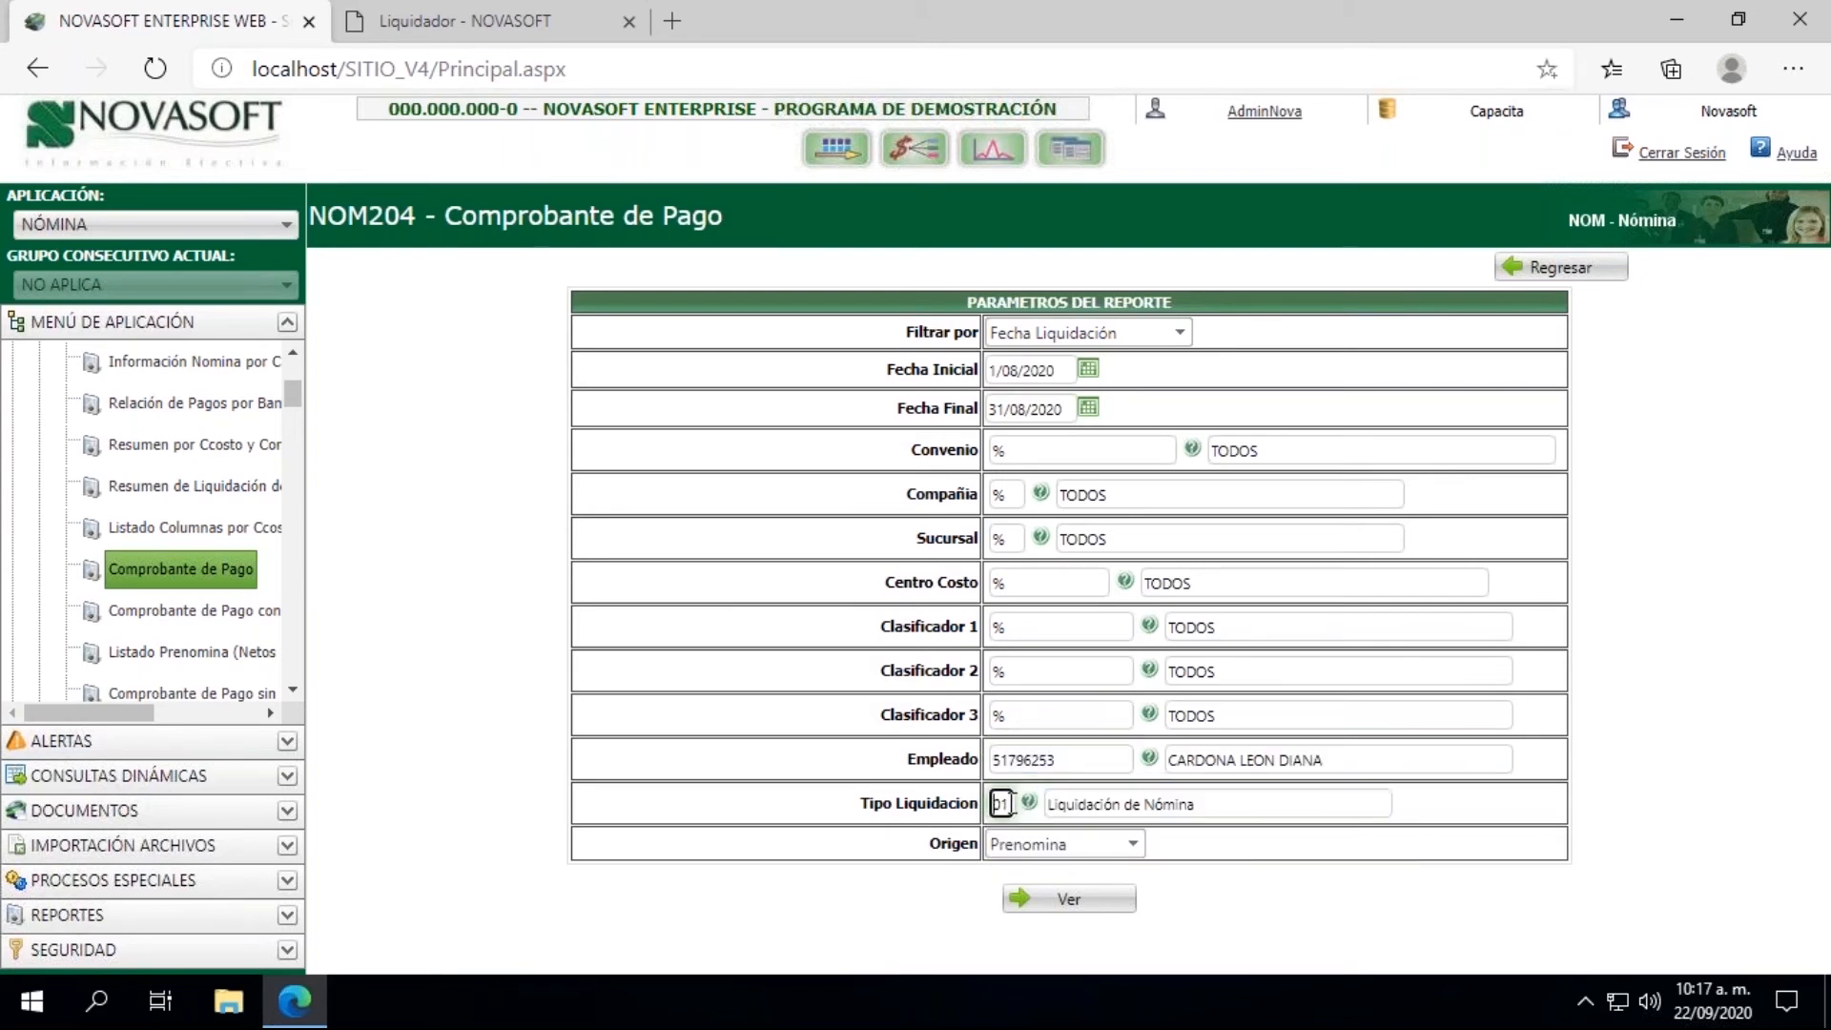
Step: Set the report's Origen to Historico and generate the Comprobante de Pago
{"action": "left_click", "coordinate": [1029, 843]}
{"action": "left_click", "coordinate": [1030, 901]}
{"action": "left_click", "coordinate": [1070, 904]}
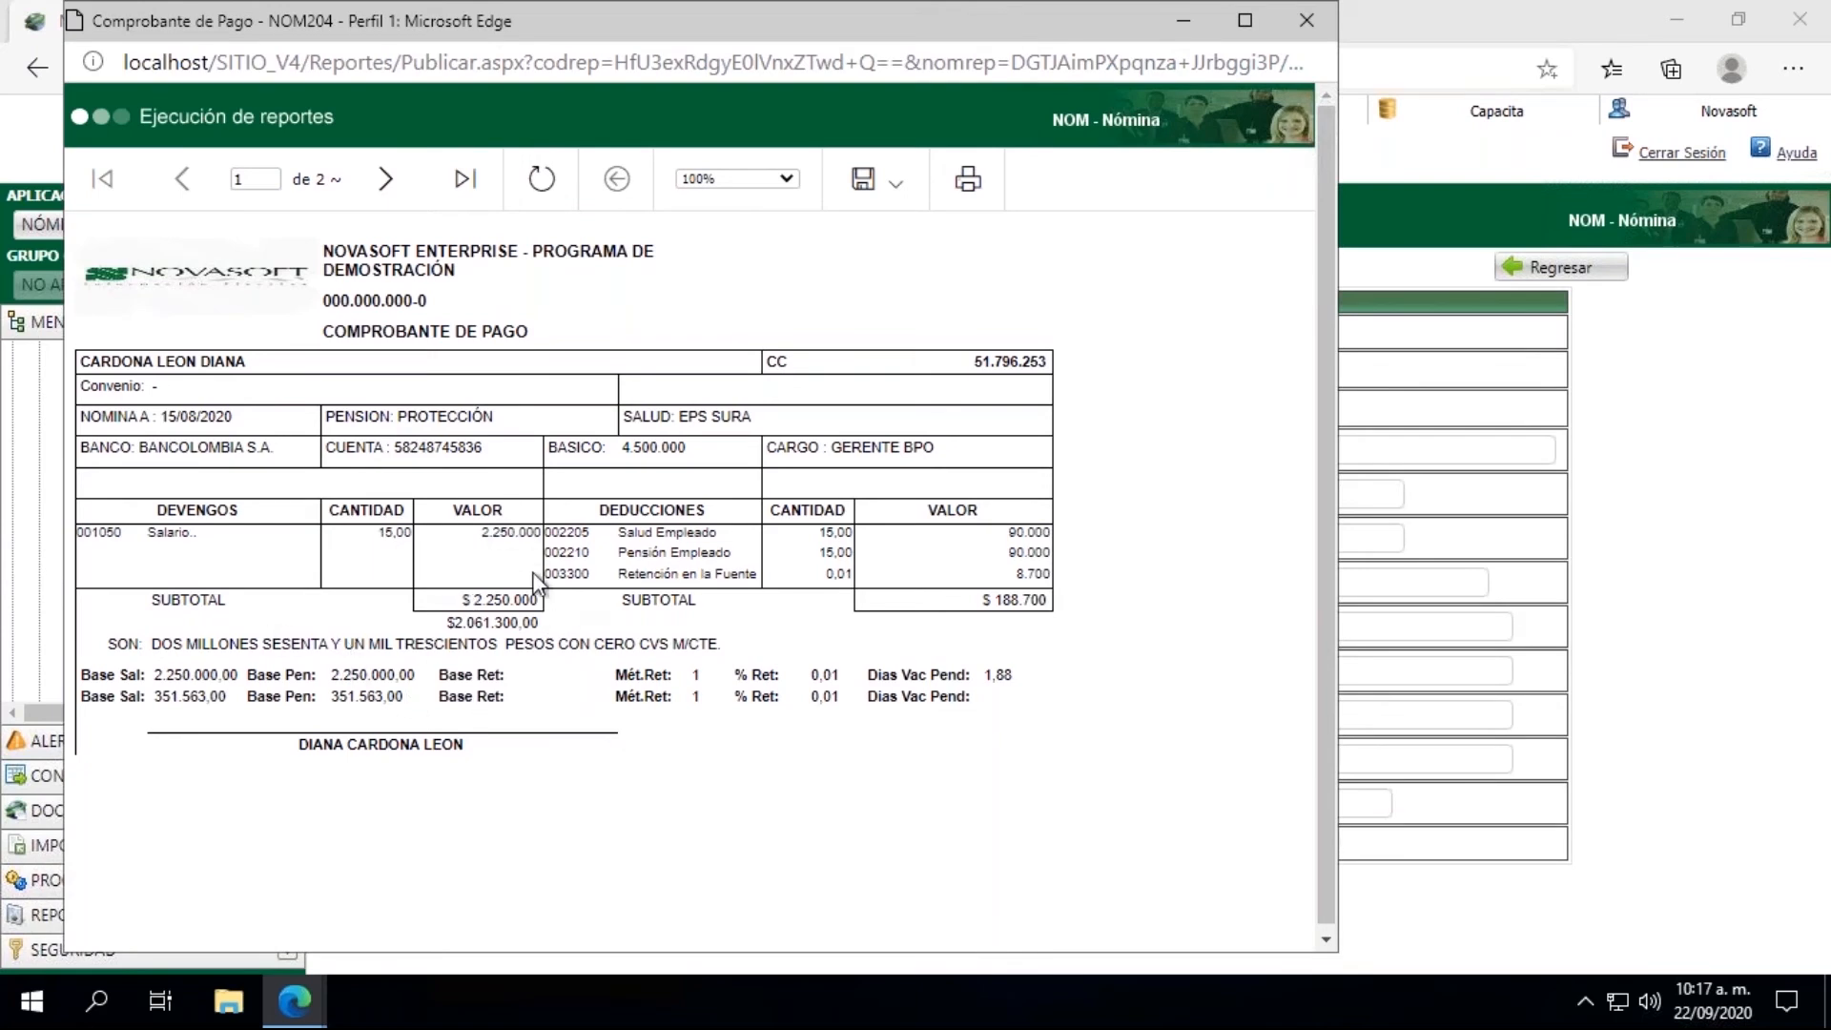
Step: Examine the second and third pages of the Comprobante de Pago, and close the report window
{"action": "left_click", "coordinate": [386, 180]}
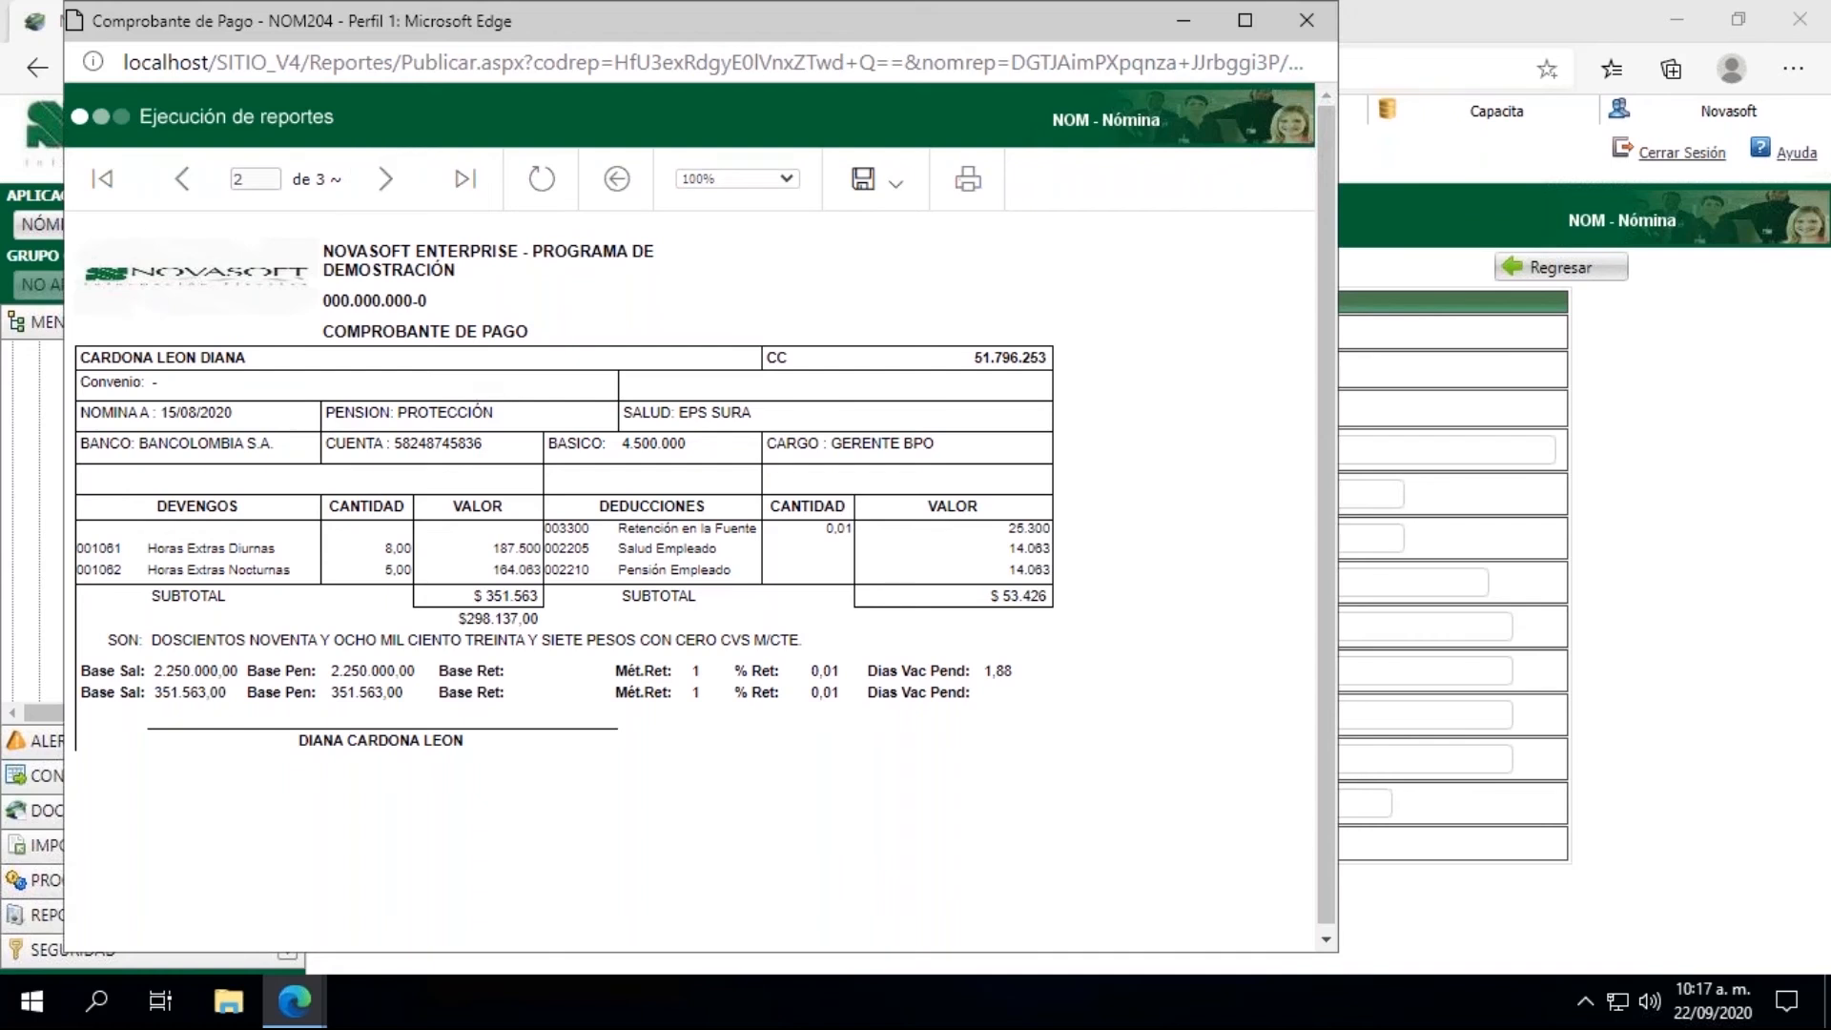
{"action": "left_click", "coordinate": [385, 178]}
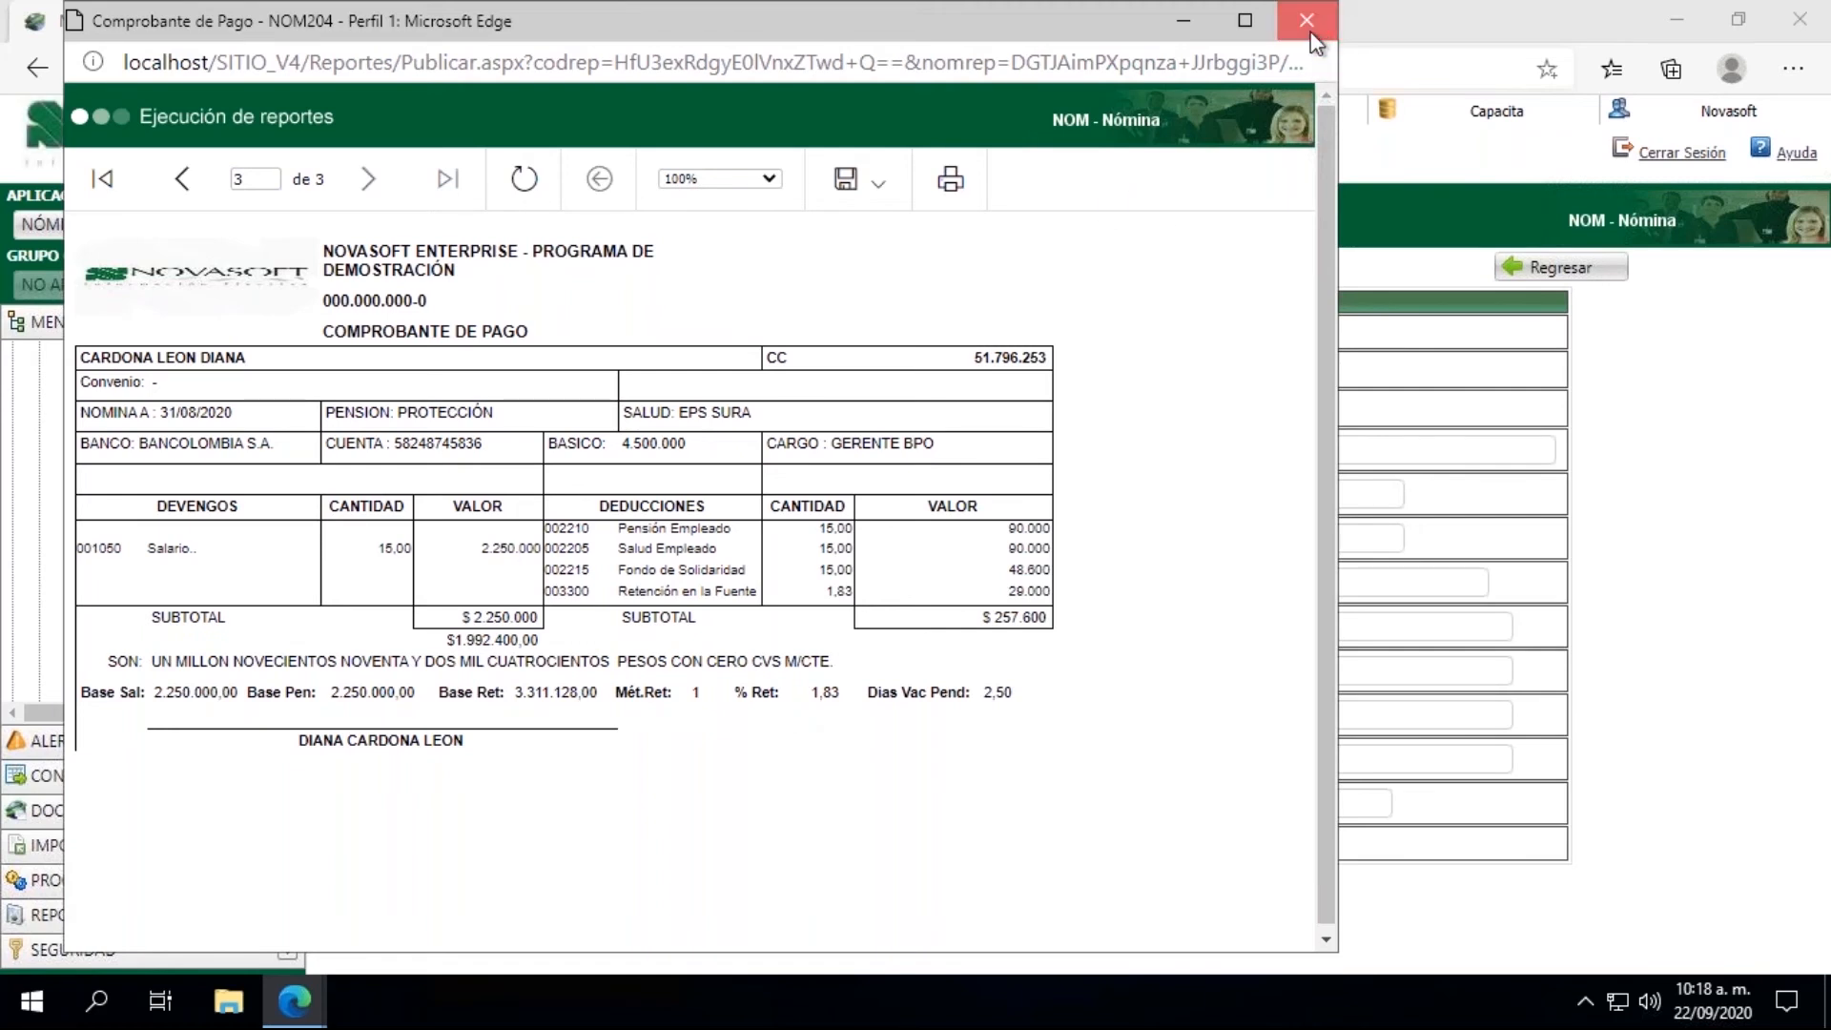
{"action": "left_click", "coordinate": [1309, 23]}
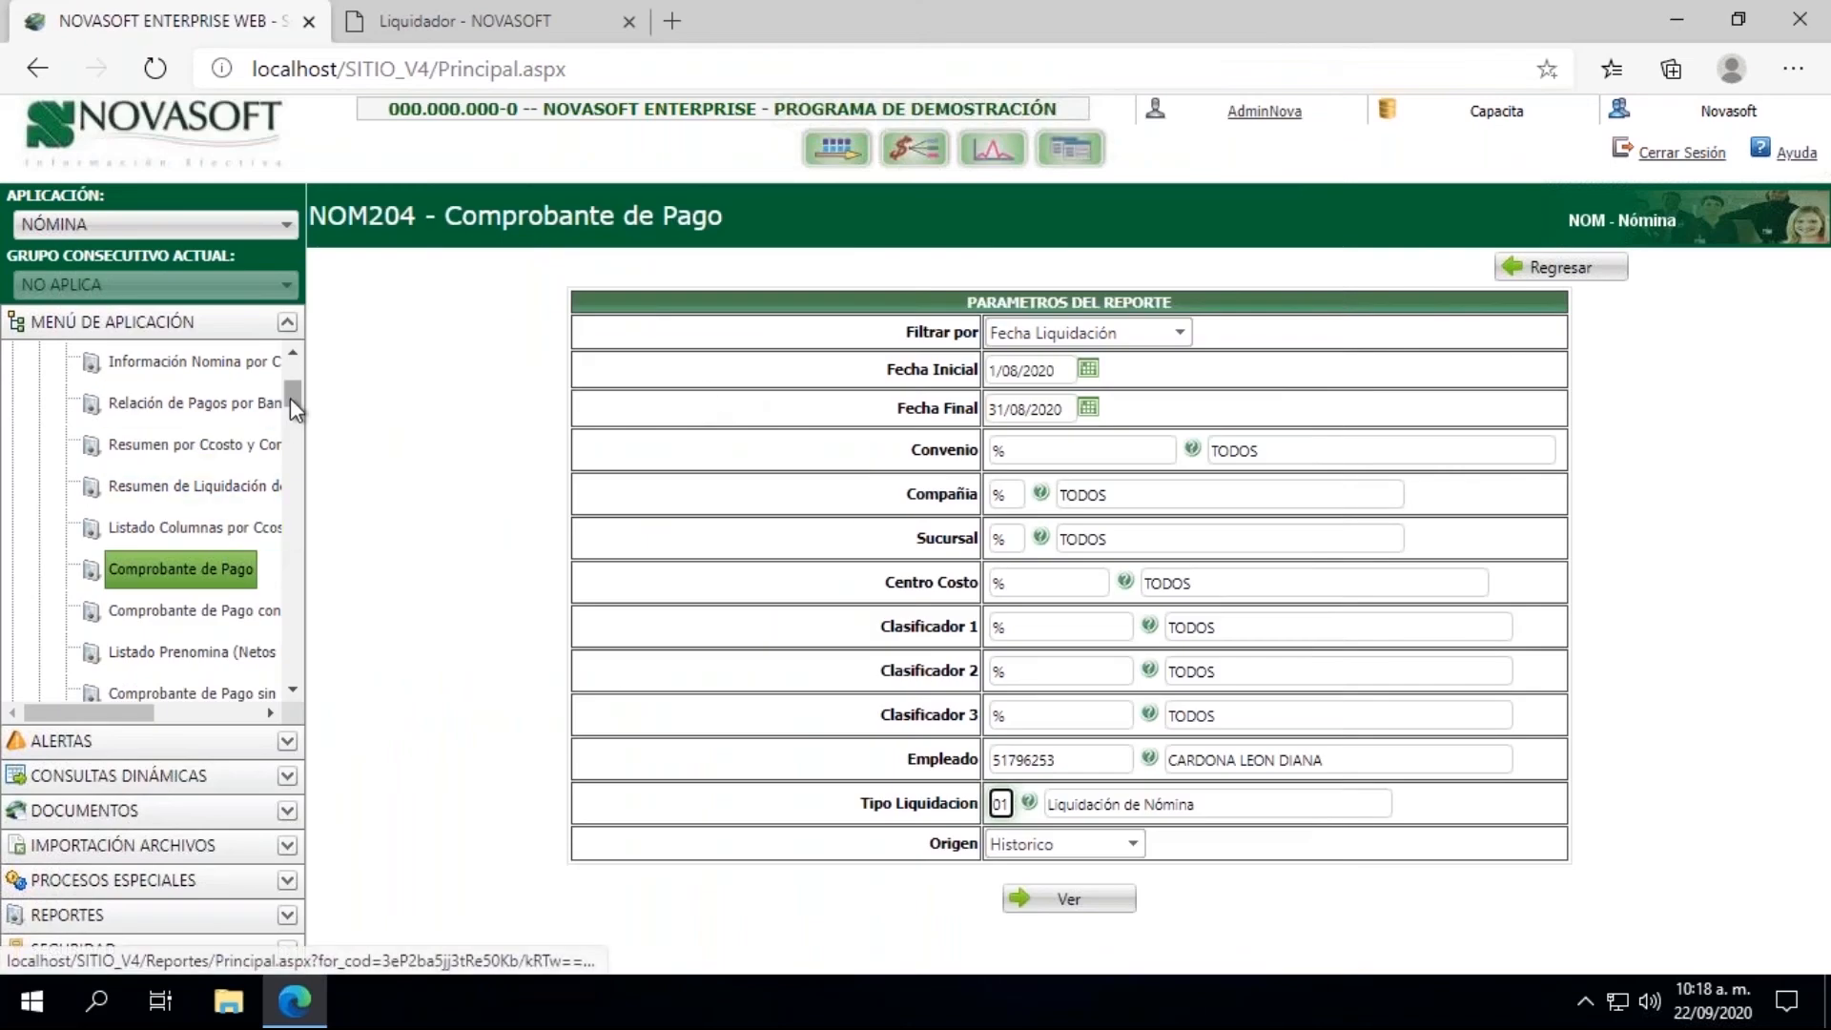
Step: Collapse the LIQUIDACION and INTERFACES groups and open Administracion Planilla Unica from PLANILLA UNICA under SEGURIDAD SOCIAL
{"action": "left_click_drag", "start_coordinate": [290, 397], "coordinate": [290, 375]}
{"action": "left_click", "coordinate": [39, 564]}
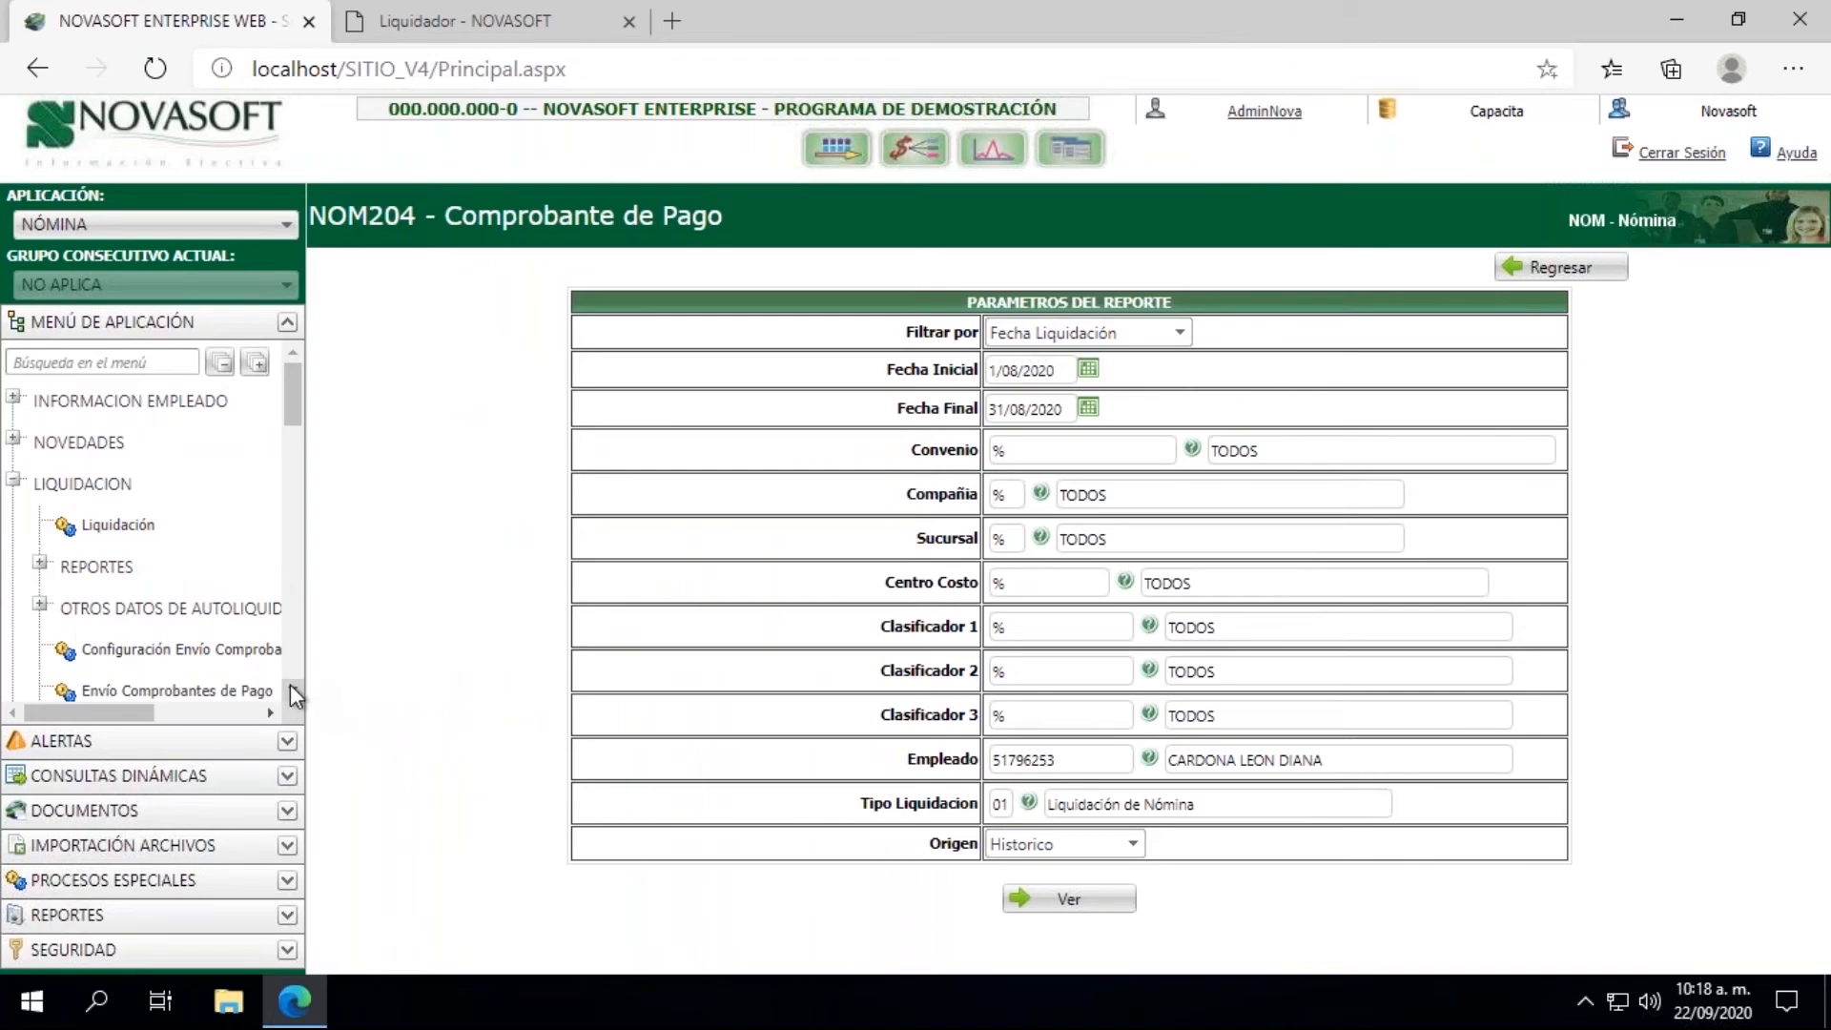
{"action": "left_click", "coordinate": [12, 480]}
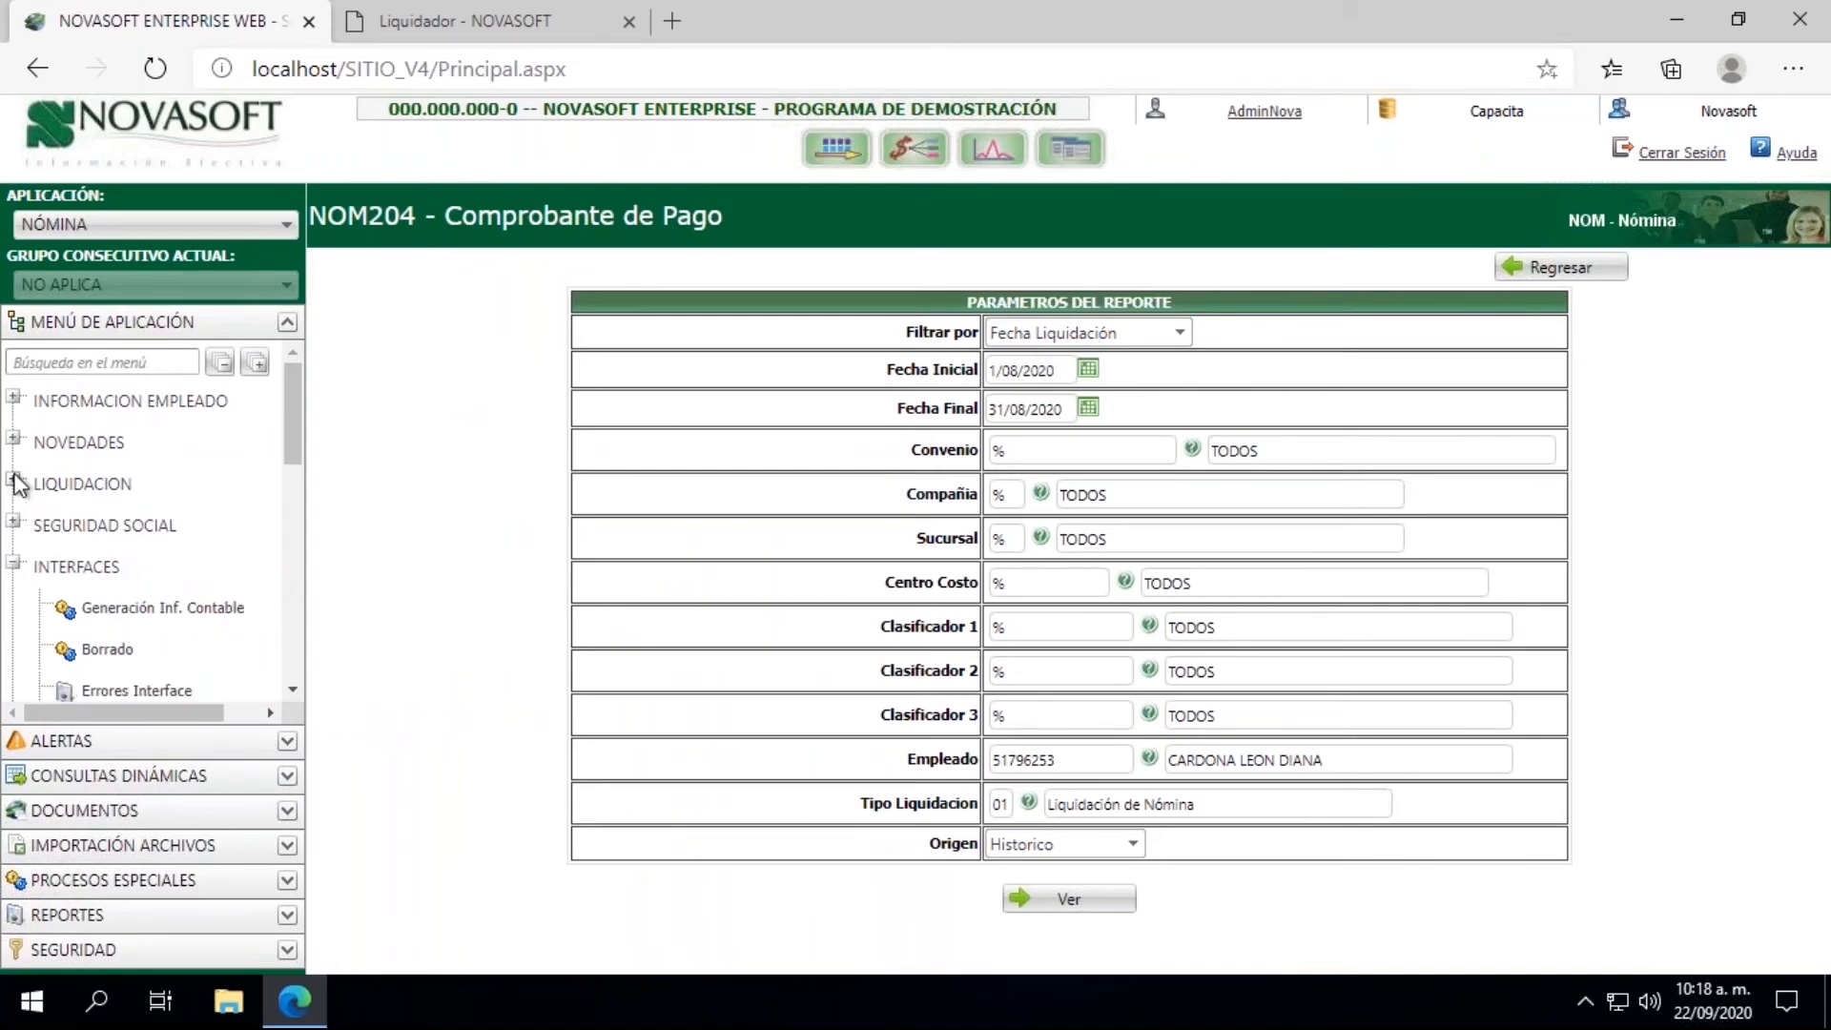
{"action": "left_click", "coordinate": [12, 563]}
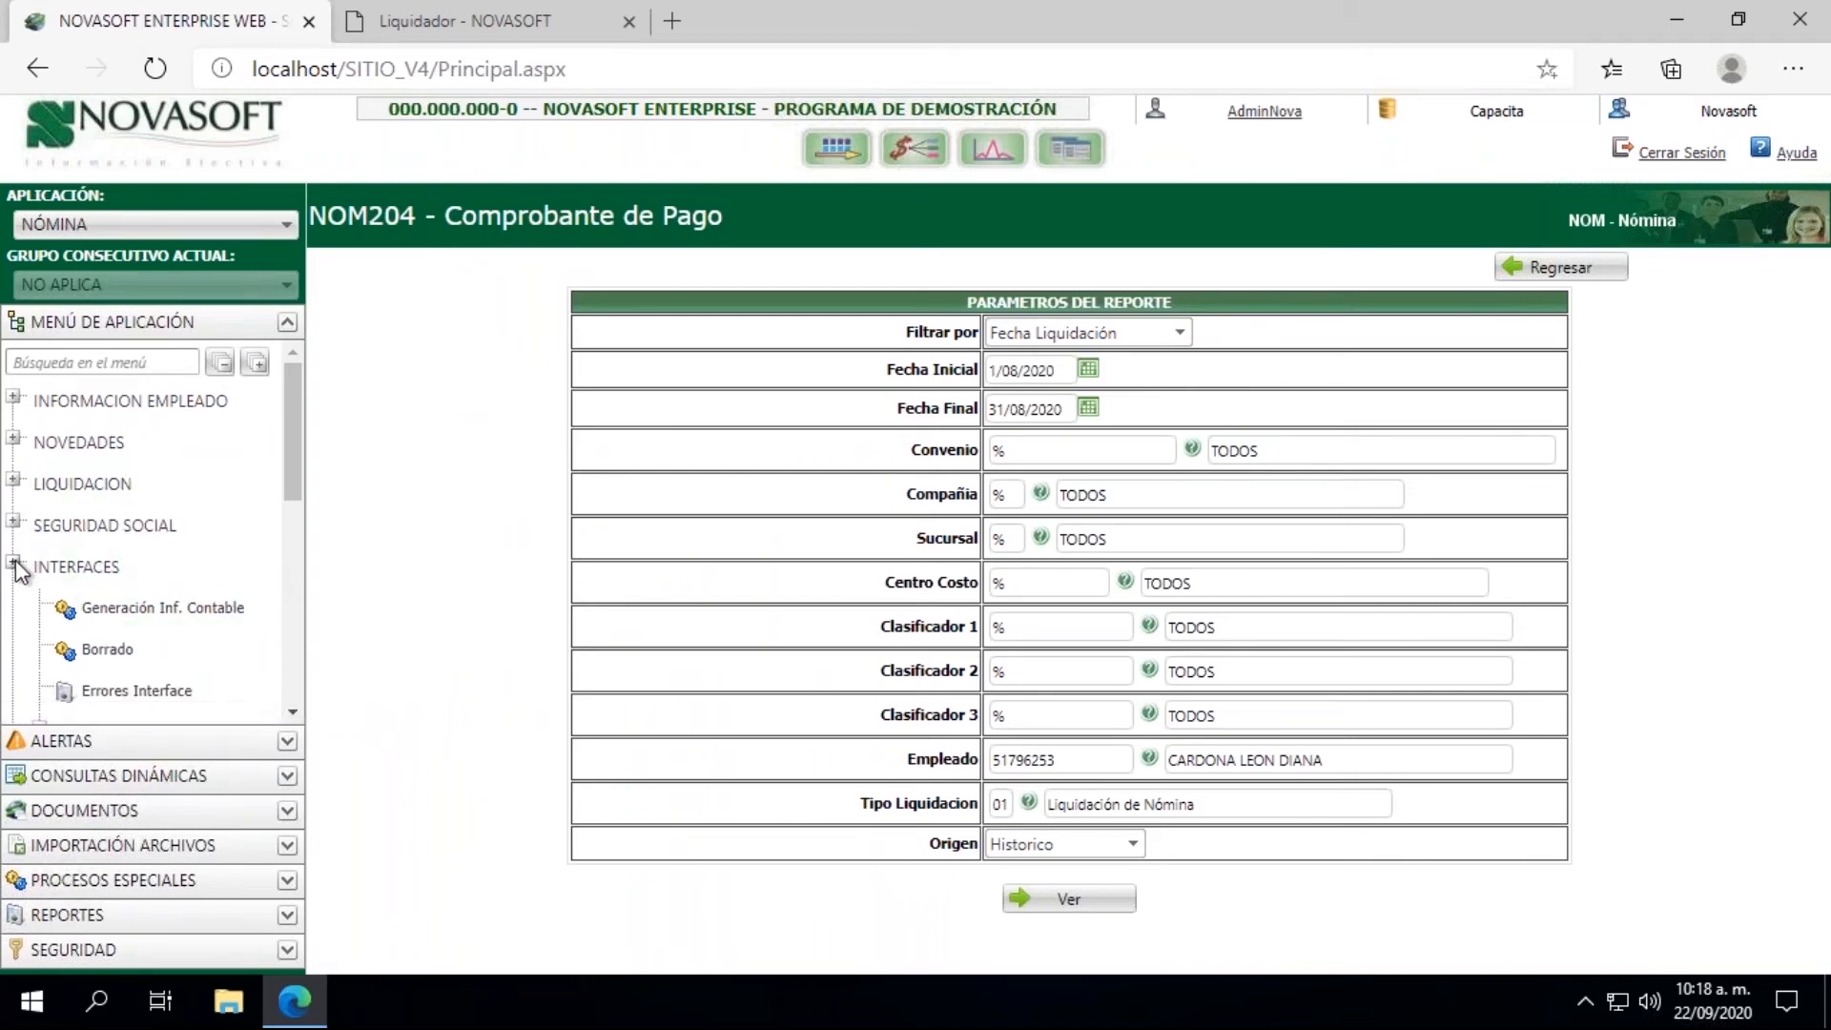
{"action": "left_click", "coordinate": [14, 522]}
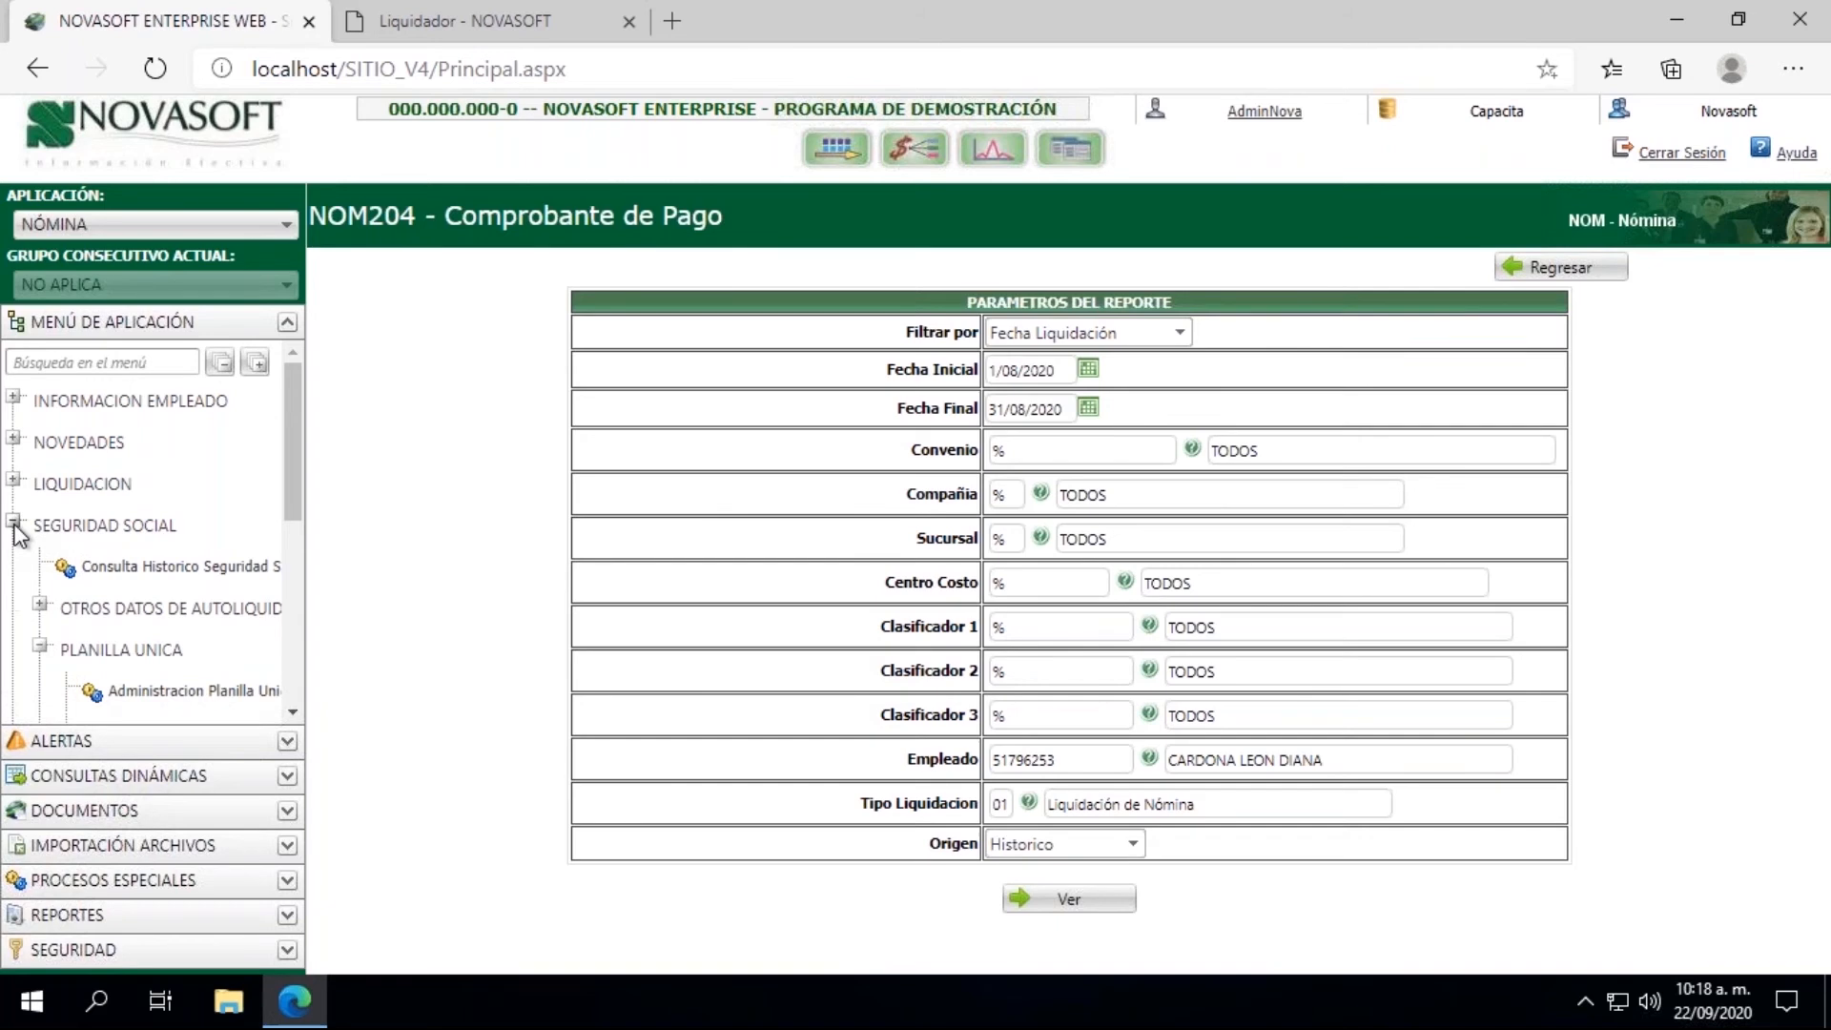
{"action": "left_click", "coordinate": [213, 691]}
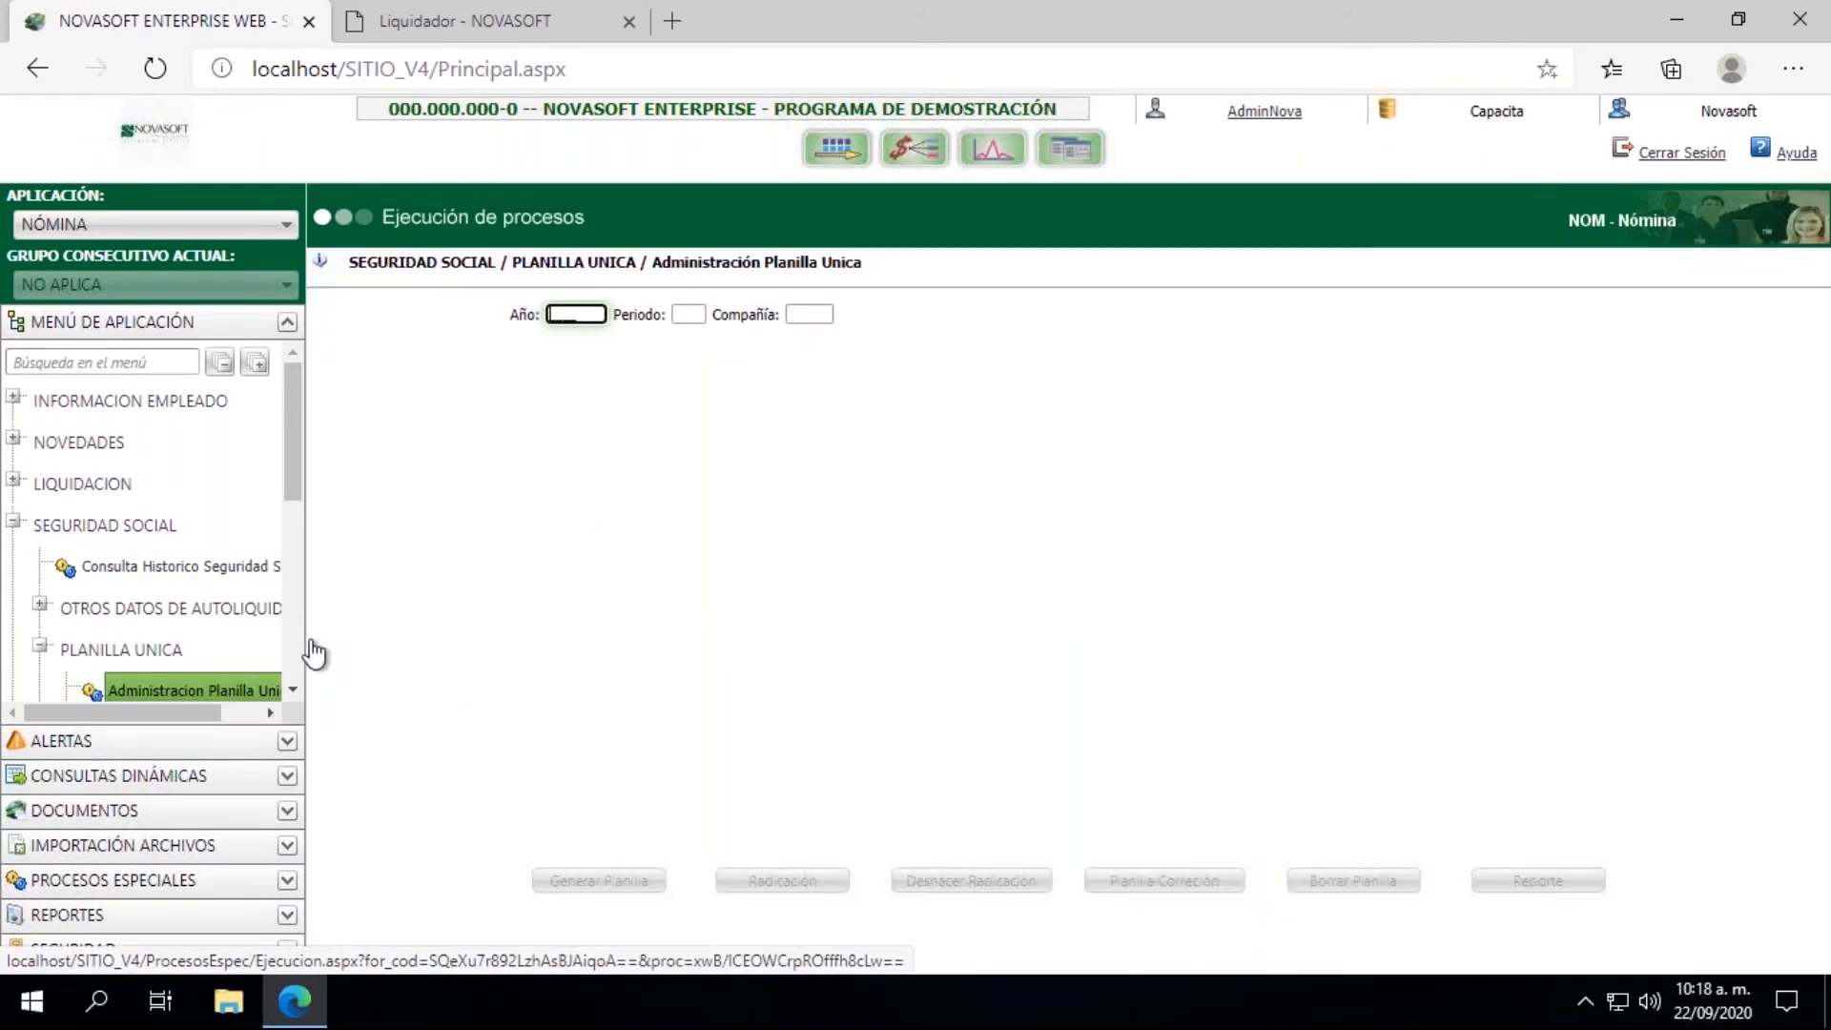
Step: Query the Planilla Unica records for Año 2020, Periodo 08 and Compañía %
{"action": "type", "text": "2020"}
{"action": "key", "text": "Tab"}
{"action": "type", "text": "08"}
{"action": "key", "text": "Tab"}
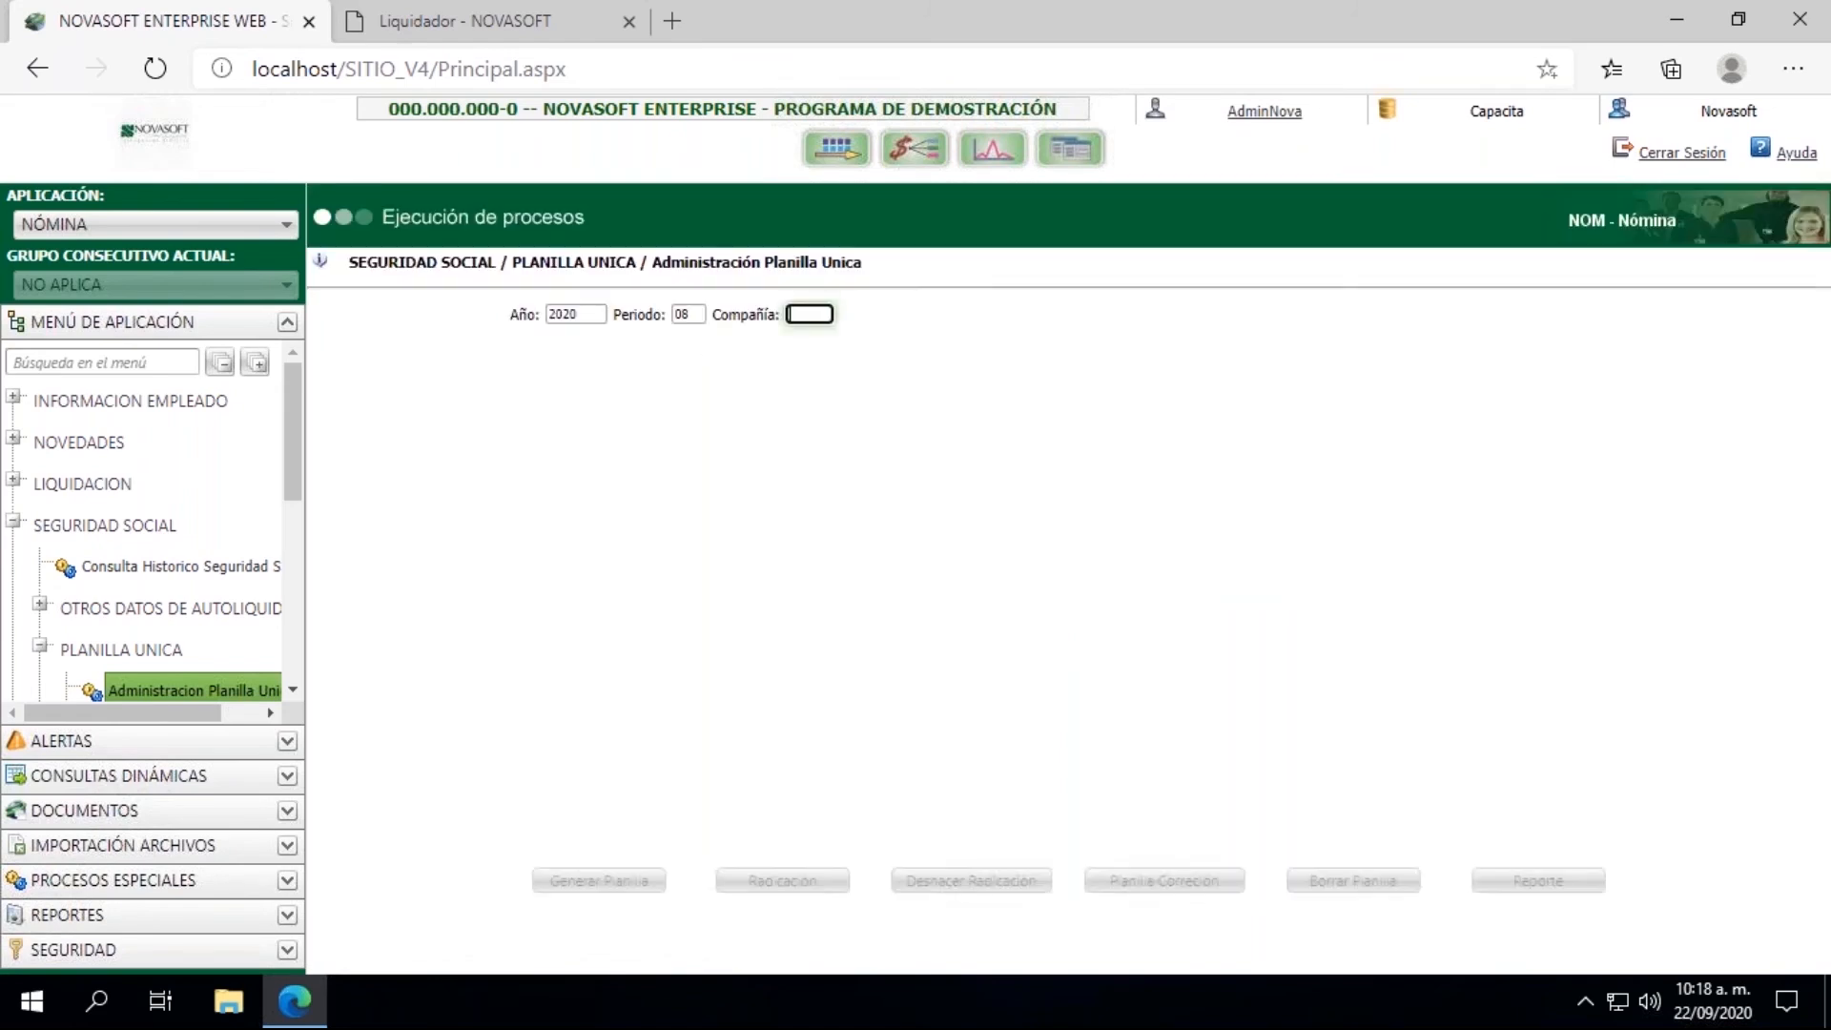
{"action": "key", "text": "Tab"}
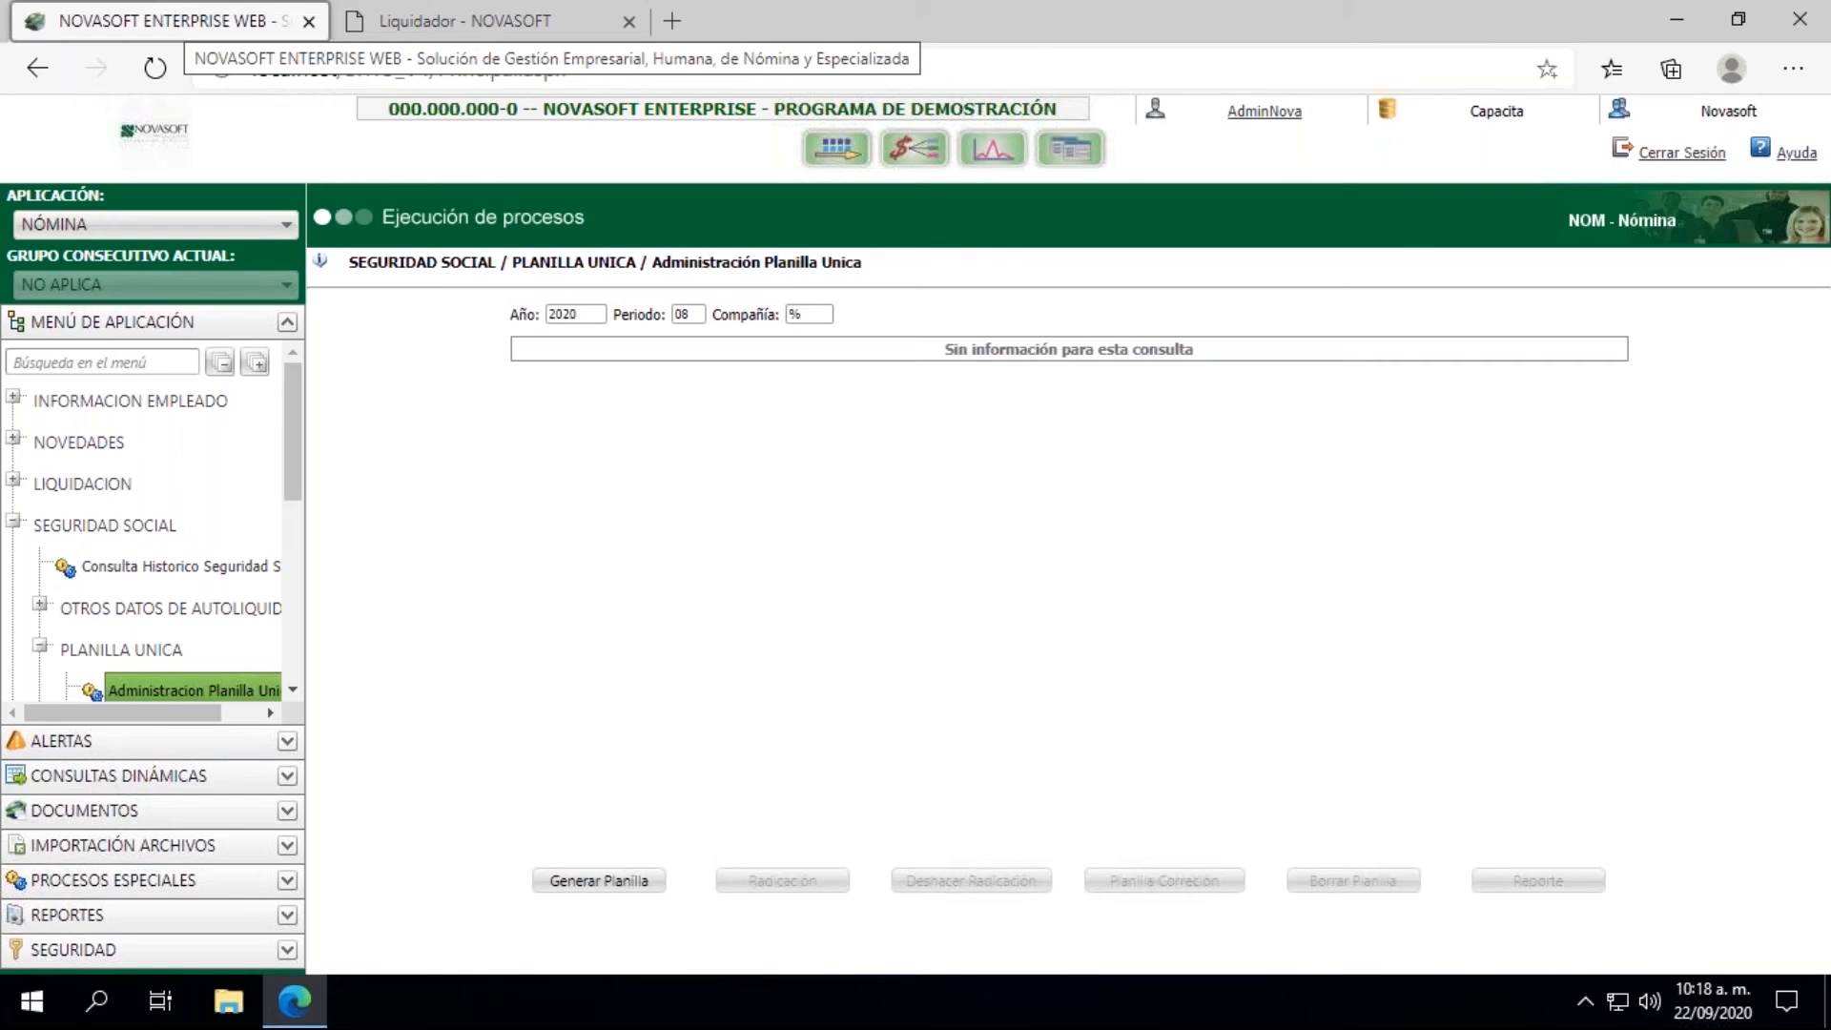
Step: Generate the Planilla Unica for Compañía CP1 and Sucursal %, leaving Planilla Pensionados, Planilla K and Envío en línea ARUS unselected
{"action": "left_click", "coordinate": [608, 881]}
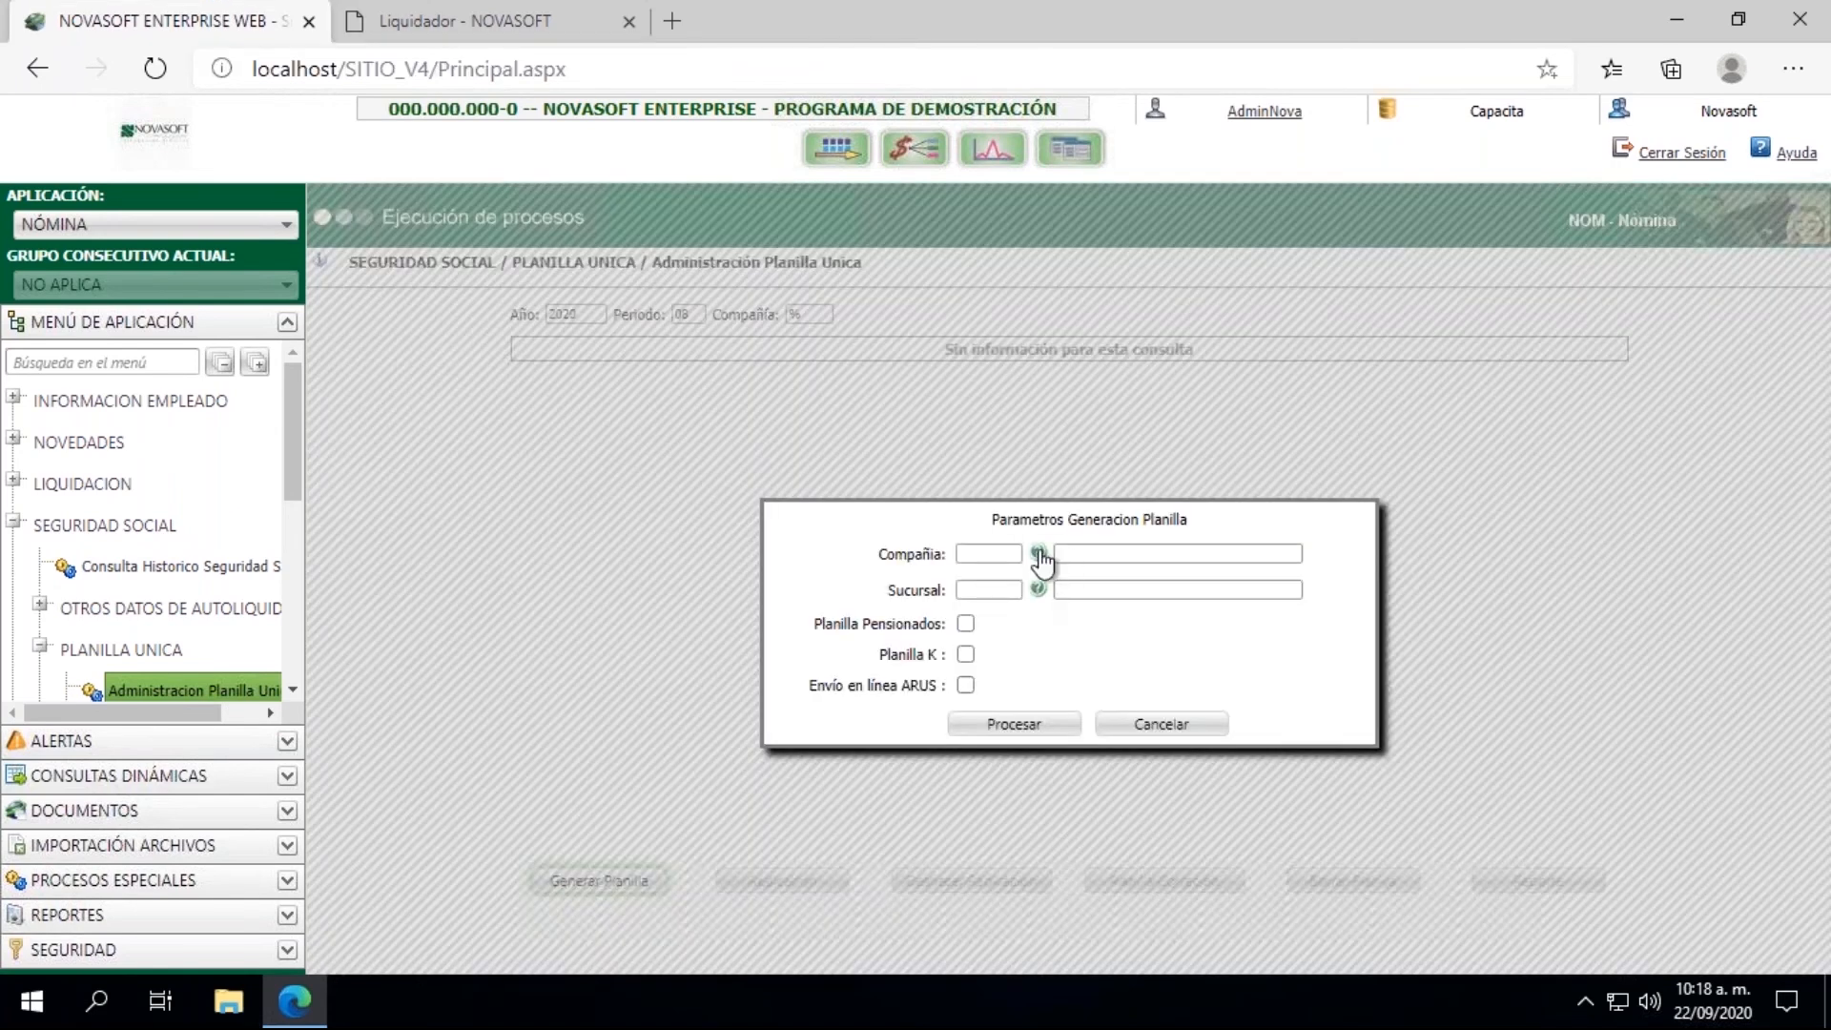
{"action": "left_click", "coordinate": [1037, 553]}
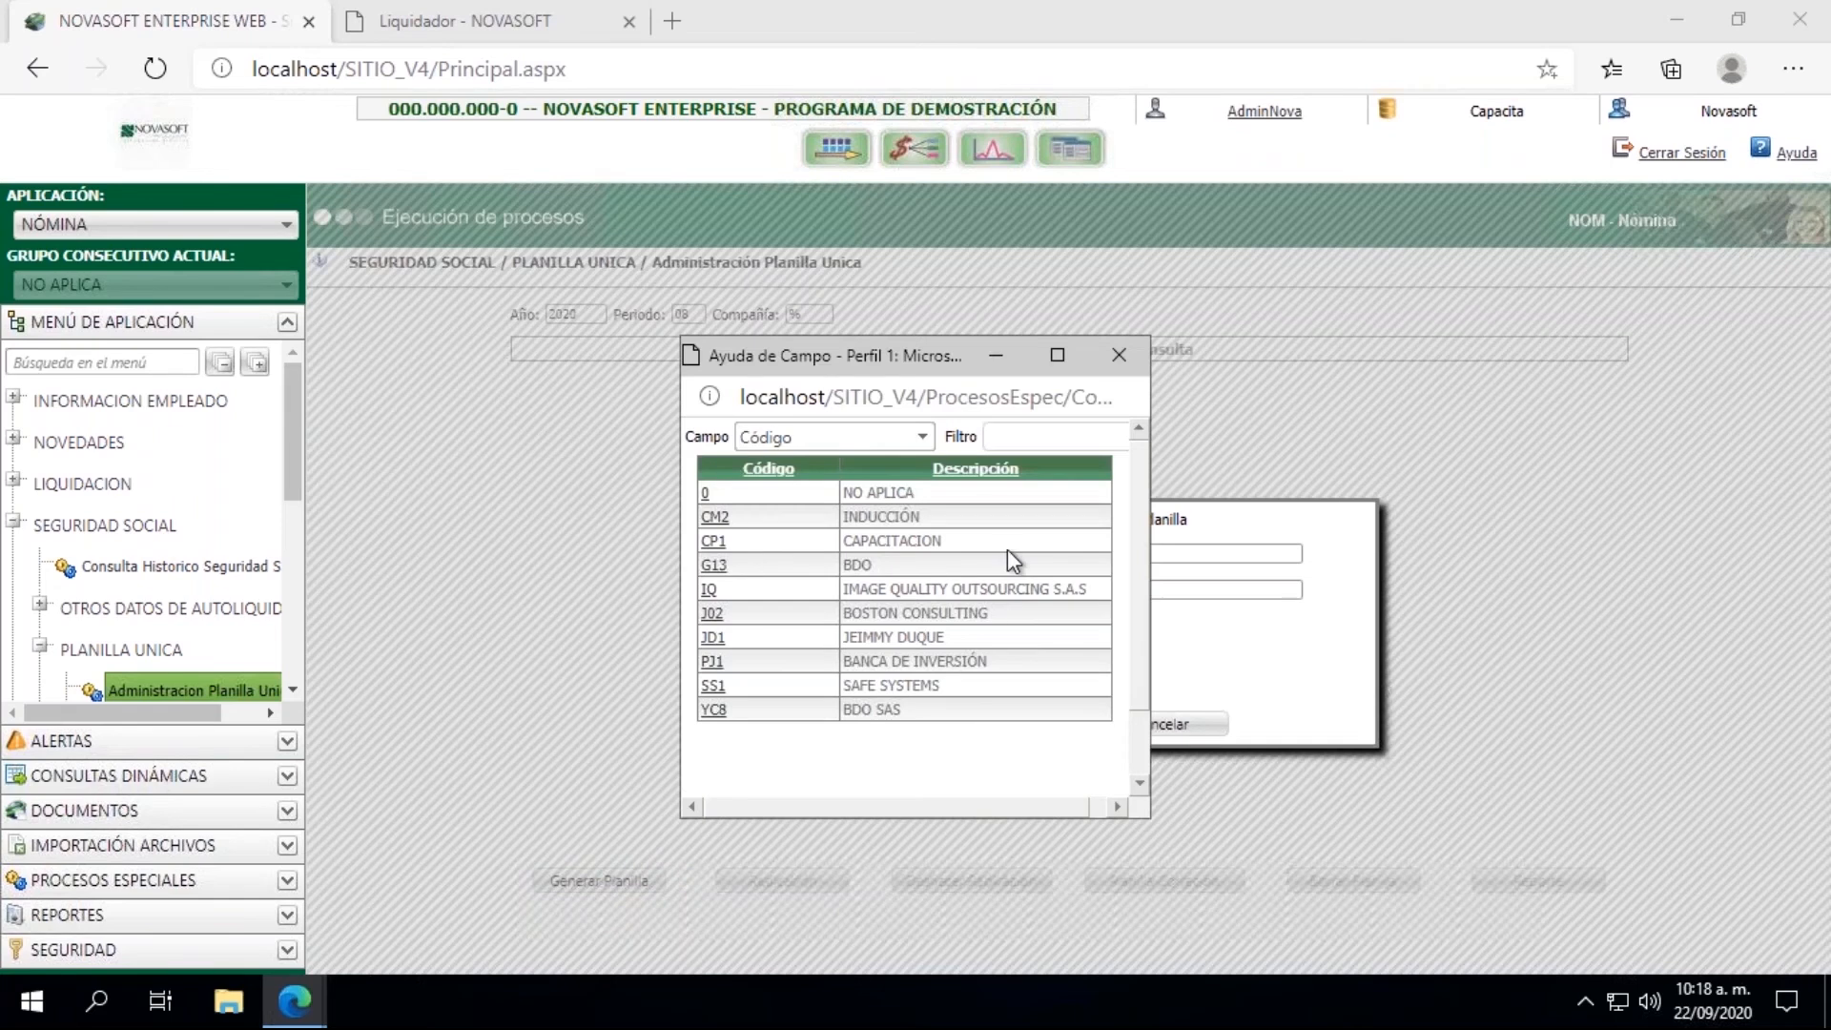
{"action": "left_click", "coordinate": [713, 540]}
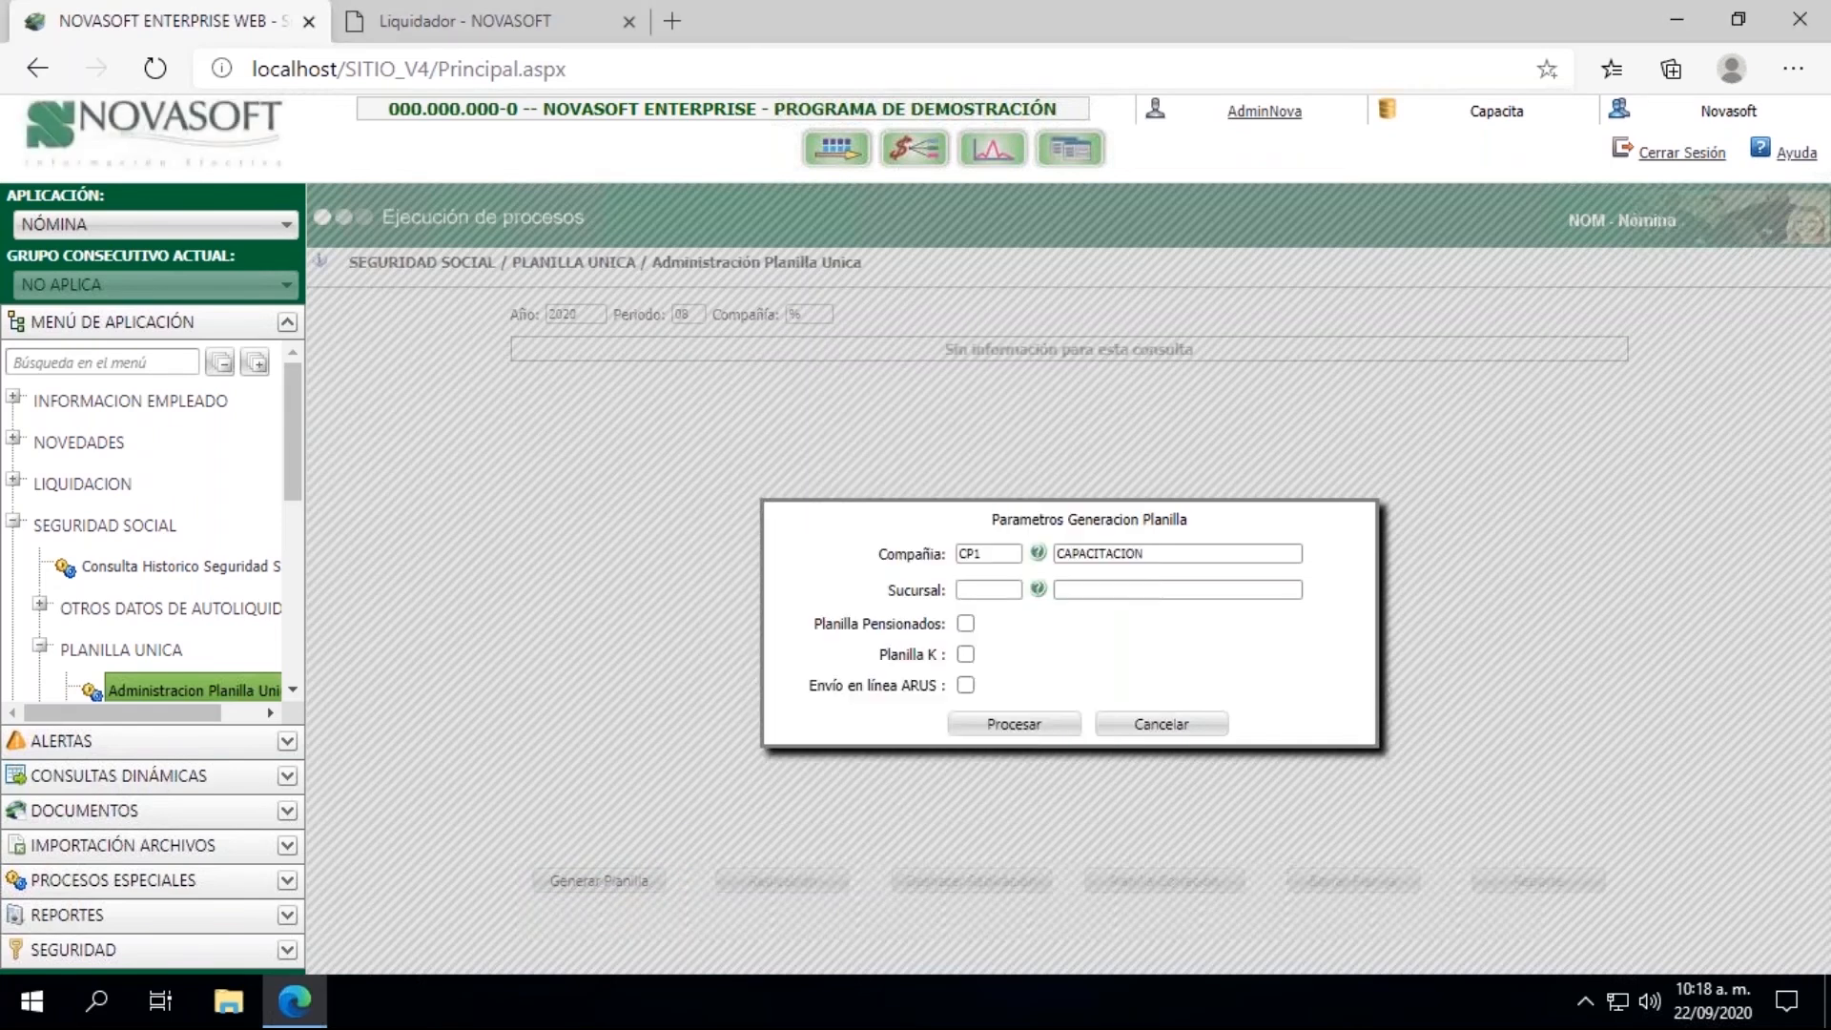
{"action": "left_click", "coordinate": [1038, 590]}
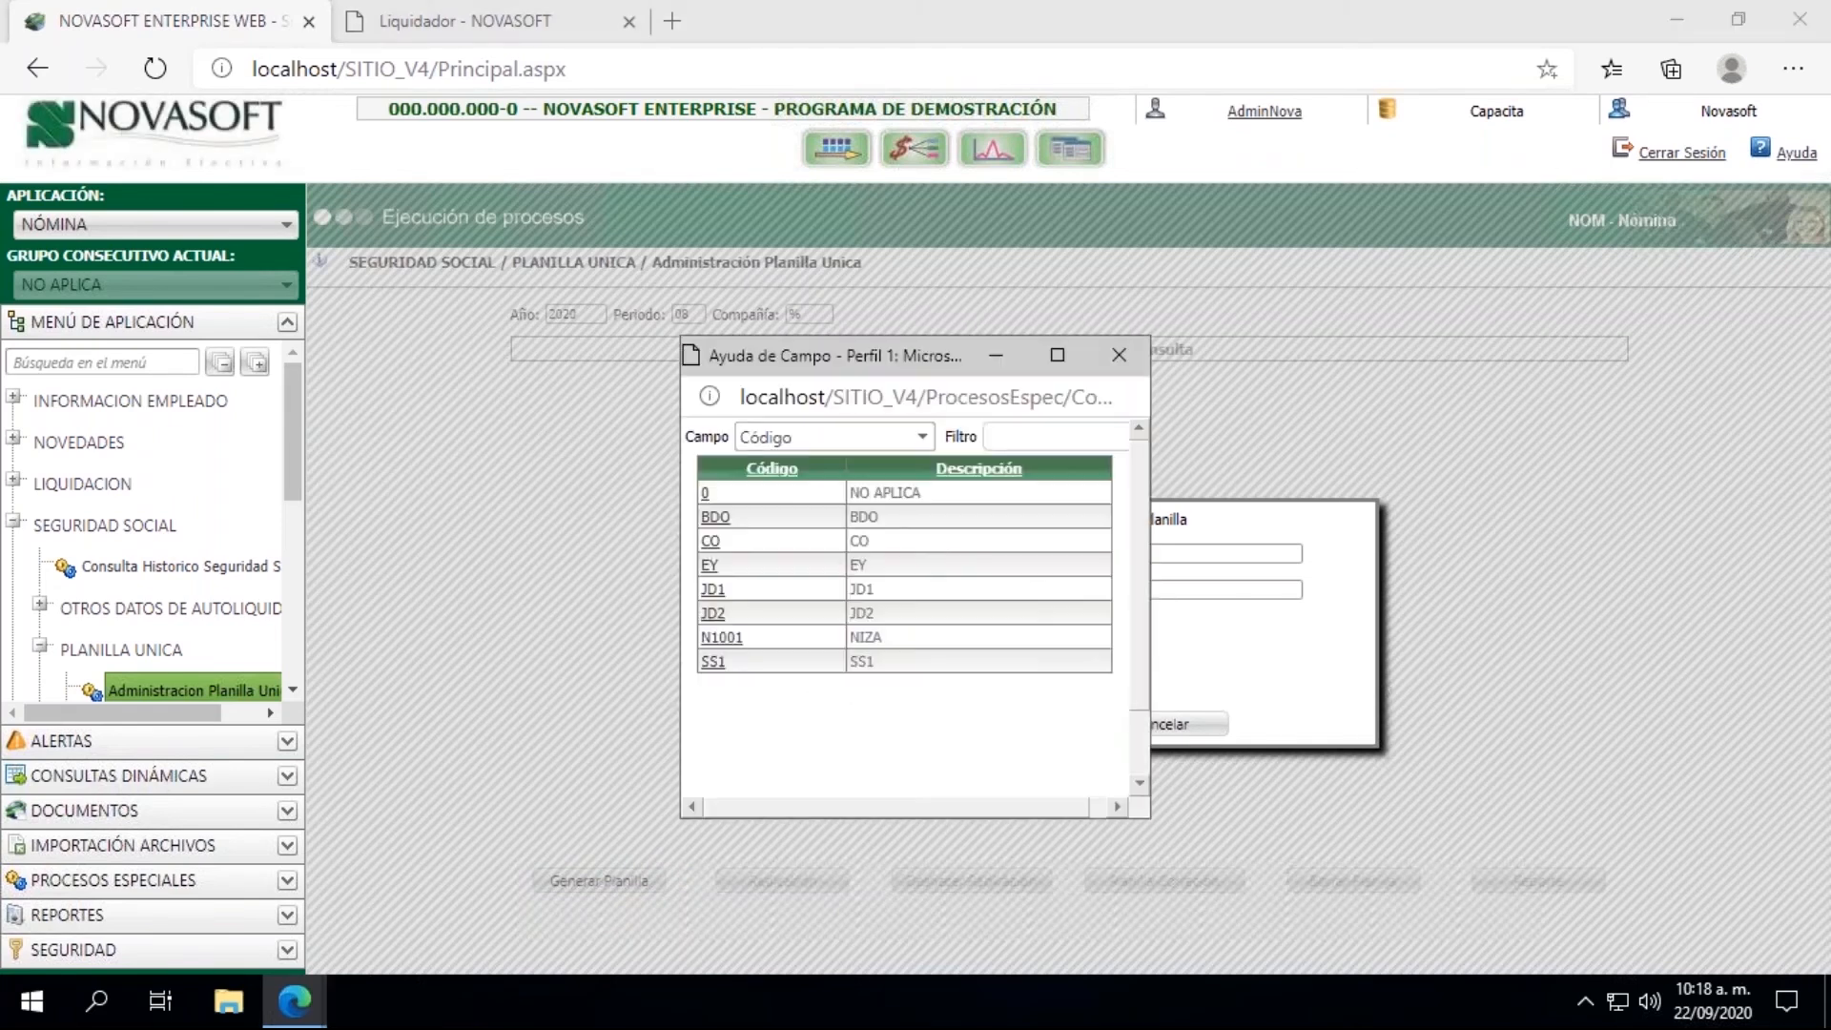
{"action": "left_click", "coordinate": [1116, 356]}
{"action": "left_click", "coordinate": [972, 586]}
{"action": "type", "text": "%"}
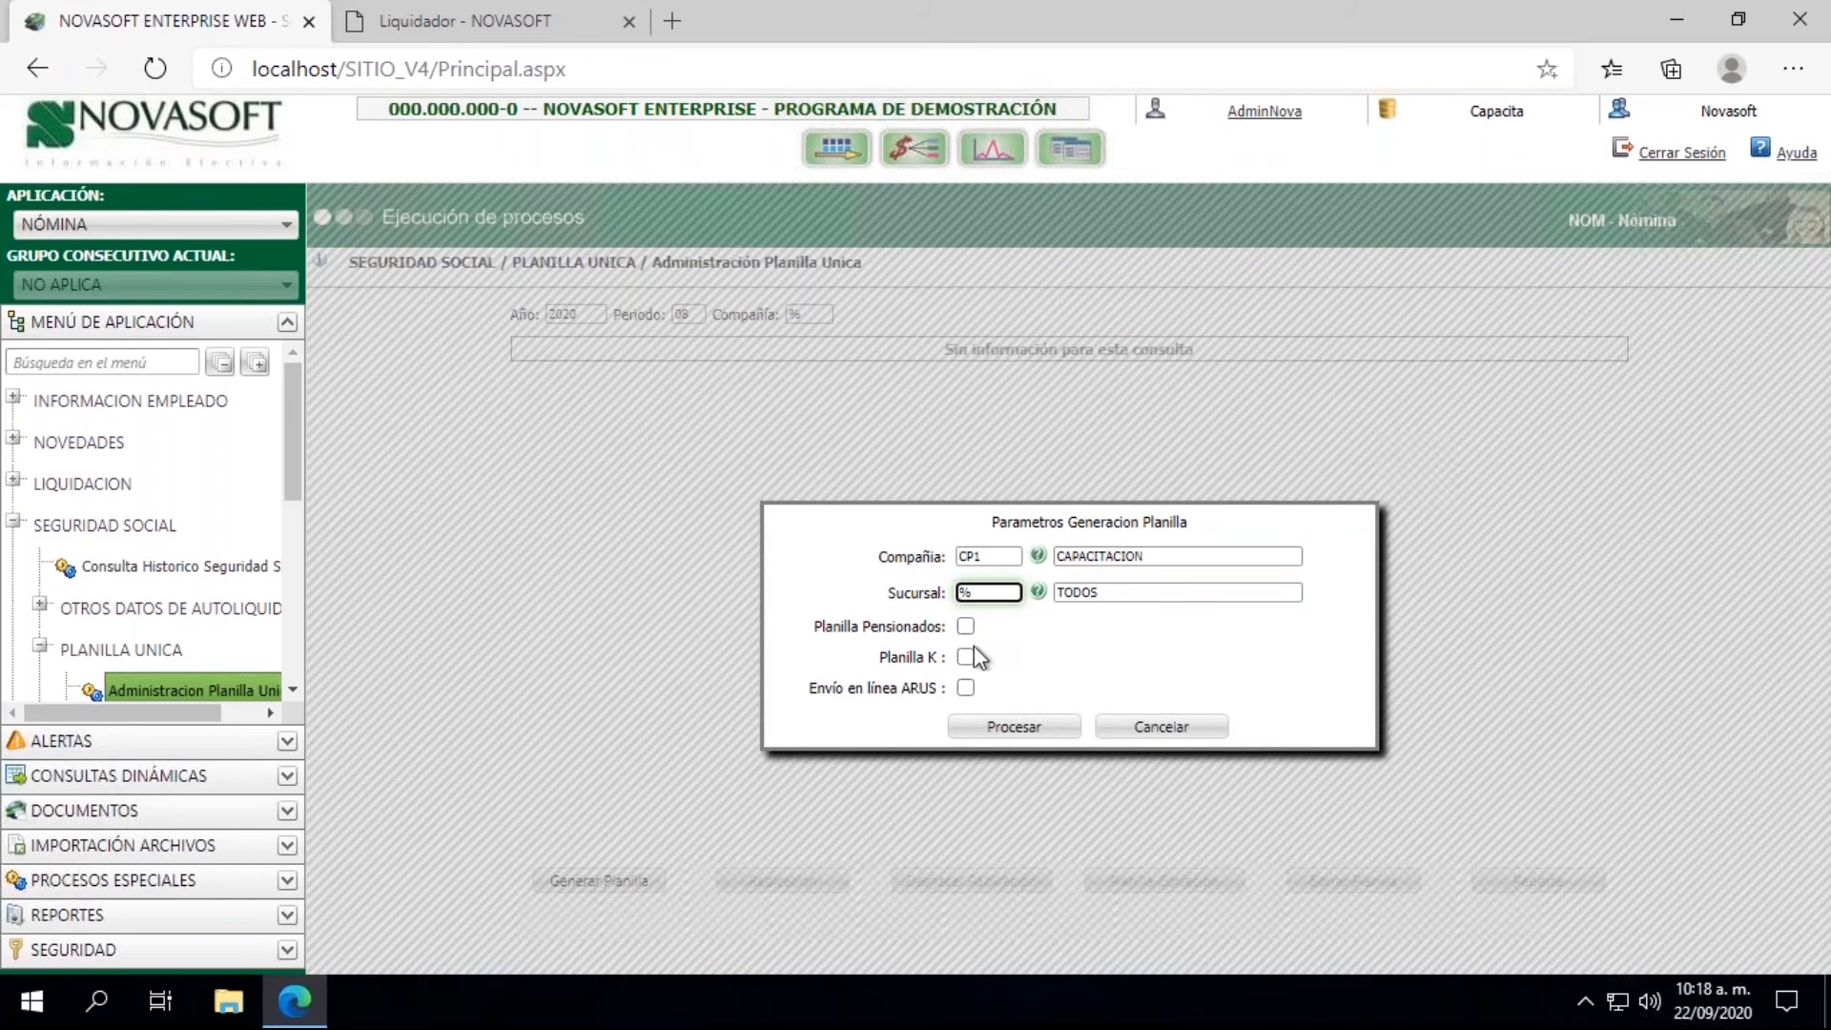
{"action": "left_click", "coordinate": [997, 729]}
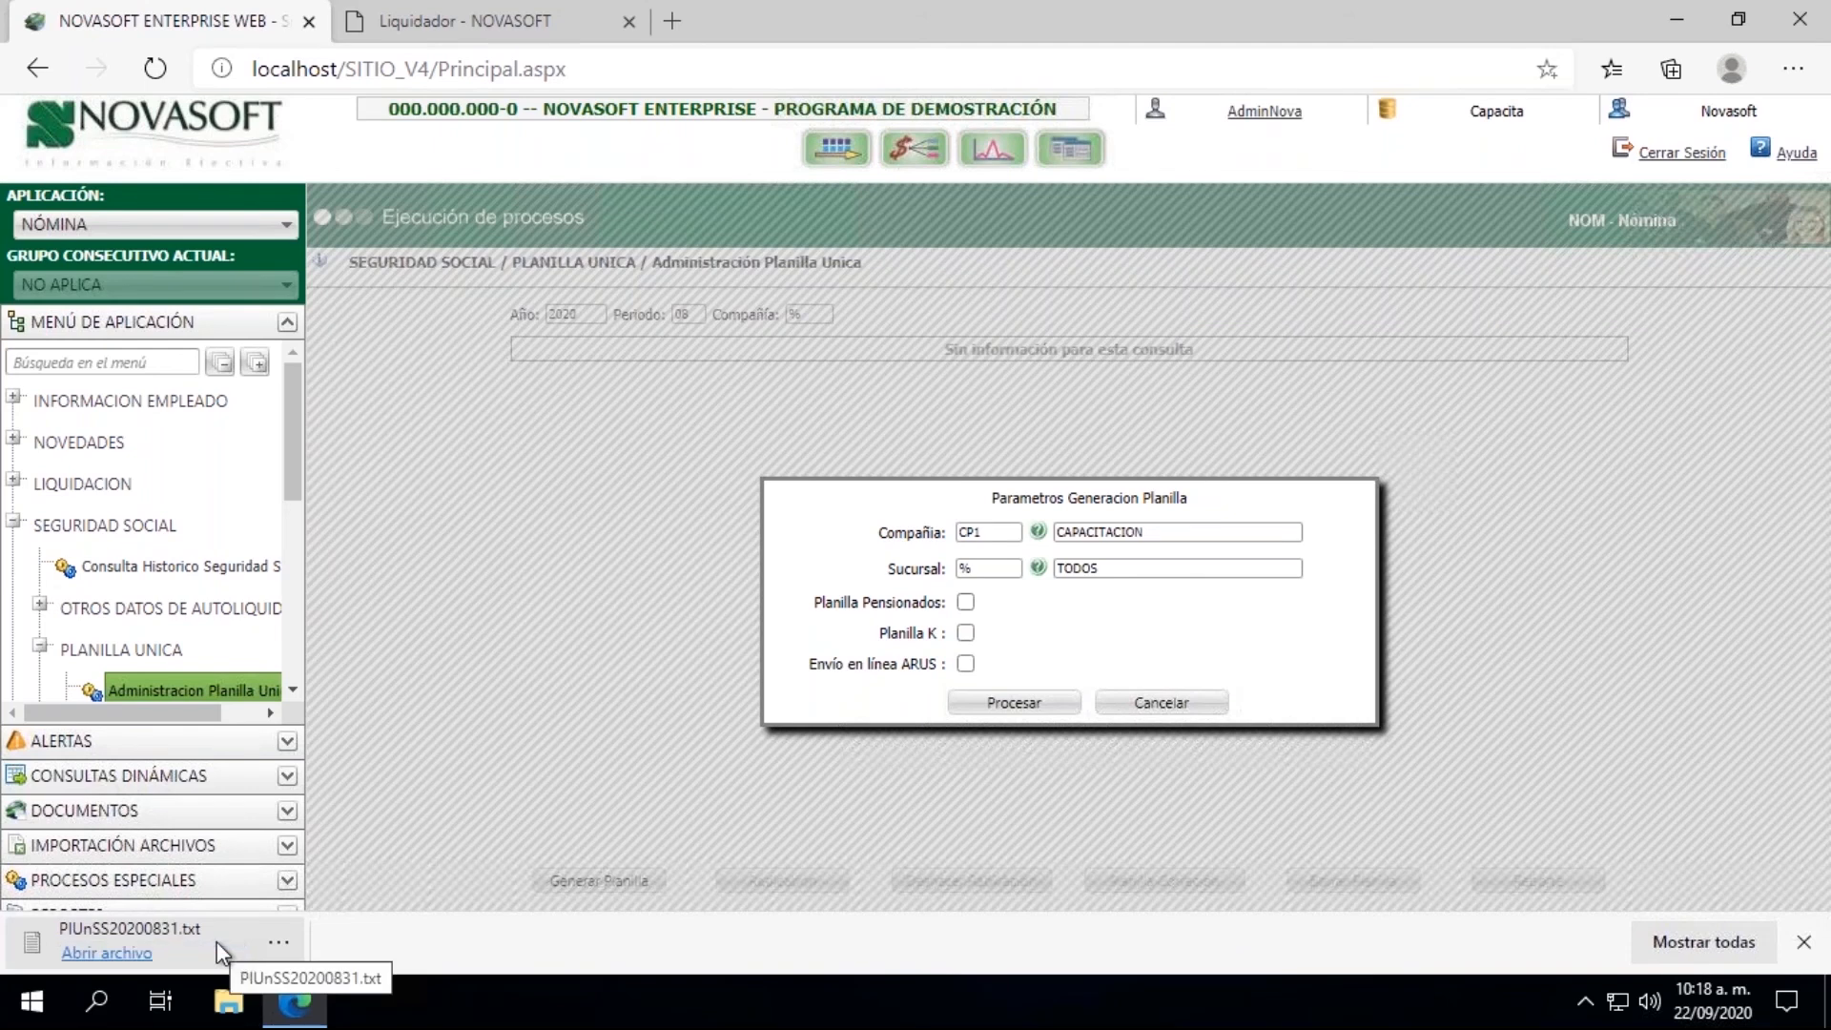
Step: Open the downloaded PlUnSS20200831.txt in a maximized window and examine the employee records across to the EPS and CCF codes
{"action": "left_click", "coordinate": [175, 942]}
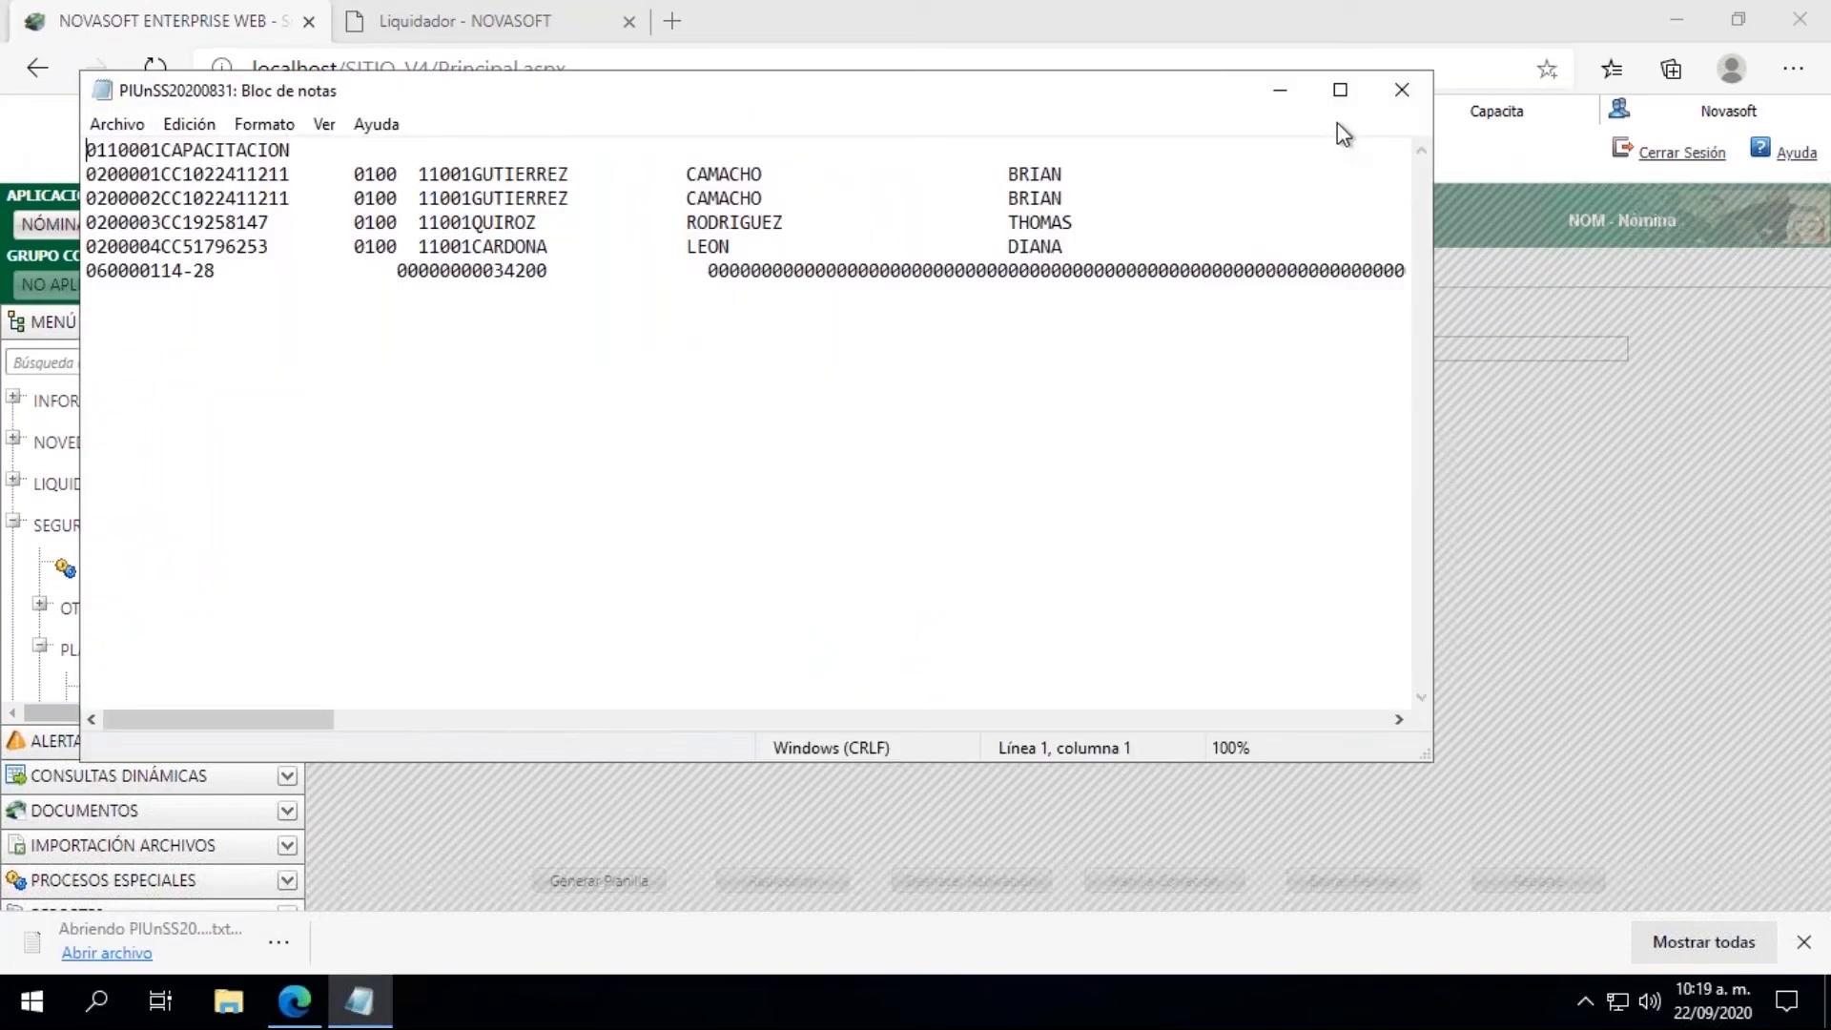
{"action": "left_click", "coordinate": [1340, 90]}
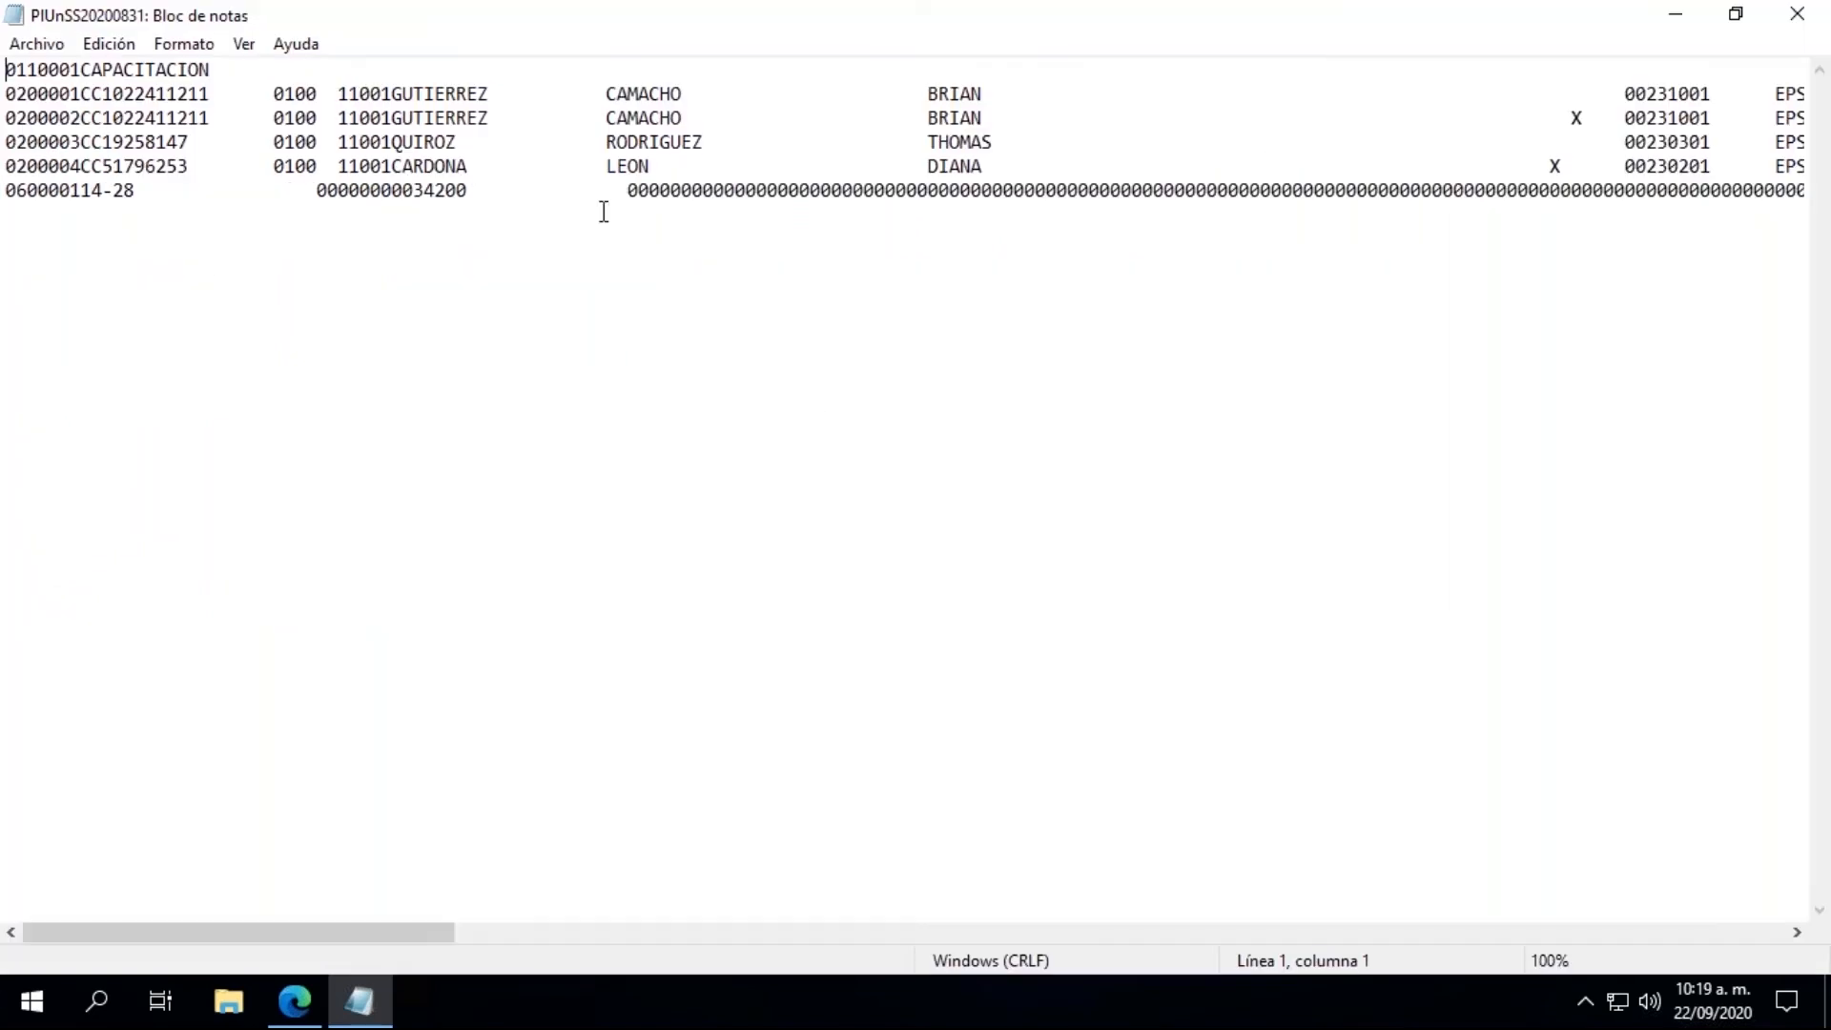
{"action": "left_click", "coordinate": [445, 141]}
{"action": "key", "text": "Right"}
{"action": "key", "text": "Right"}
{"action": "key", "text": "Right"}
{"action": "key", "text": "Right"}
{"action": "key", "text": "Right"}
{"action": "key", "text": "Right"}
{"action": "key", "text": "Right"}
{"action": "key", "text": "Right"}
{"action": "key", "text": "Right"}
{"action": "key", "text": "Right"}
{"action": "key", "text": "Right"}
{"action": "key", "text": "Right"}
{"action": "key", "text": "Right"}
{"action": "key", "text": "Right"}
{"action": "key", "text": "Right"}
{"action": "key", "text": "Right"}
{"action": "key", "text": "Right"}
{"action": "key", "text": "Right"}
{"action": "key", "text": "Right"}
{"action": "key", "text": "Right"}
{"action": "key", "text": "Down"}
{"action": "key", "text": "Right"}
{"action": "key", "text": "Right"}
{"action": "key", "text": "Right"}
{"action": "key", "text": "Right"}
{"action": "key", "text": "Right"}
{"action": "key", "text": "Right"}
{"action": "key", "text": "Right"}
{"action": "key", "text": "Right"}
{"action": "key", "text": "Right"}
{"action": "key", "text": "Right"}
{"action": "key", "text": "Right"}
{"action": "key", "text": "Right"}
{"action": "key", "text": "Right"}
{"action": "key", "text": "Right"}
{"action": "key", "text": "Right"}
{"action": "key", "text": "Right"}
{"action": "key", "text": "Right"}
{"action": "key", "text": "Right"}
{"action": "key", "text": "Right"}
{"action": "key", "text": "Right"}
{"action": "key", "text": "Right"}
{"action": "key", "text": "Right"}
{"action": "key", "text": "Right"}
{"action": "key", "text": "Right"}
{"action": "key", "text": "Right"}
{"action": "key", "text": "Right"}
{"action": "key", "text": "Right"}
{"action": "key", "text": "Right"}
{"action": "key", "text": "Right"}
{"action": "key", "text": "Right"}
{"action": "key", "text": "Right"}
{"action": "key", "text": "Right"}
{"action": "key", "text": "Right"}
{"action": "key", "text": "Right"}
{"action": "key", "text": "Right"}
{"action": "key", "text": "Right"}
{"action": "key", "text": "Right"}
{"action": "key", "text": "Right"}
{"action": "key", "text": "Right"}
{"action": "key", "text": "Right"}
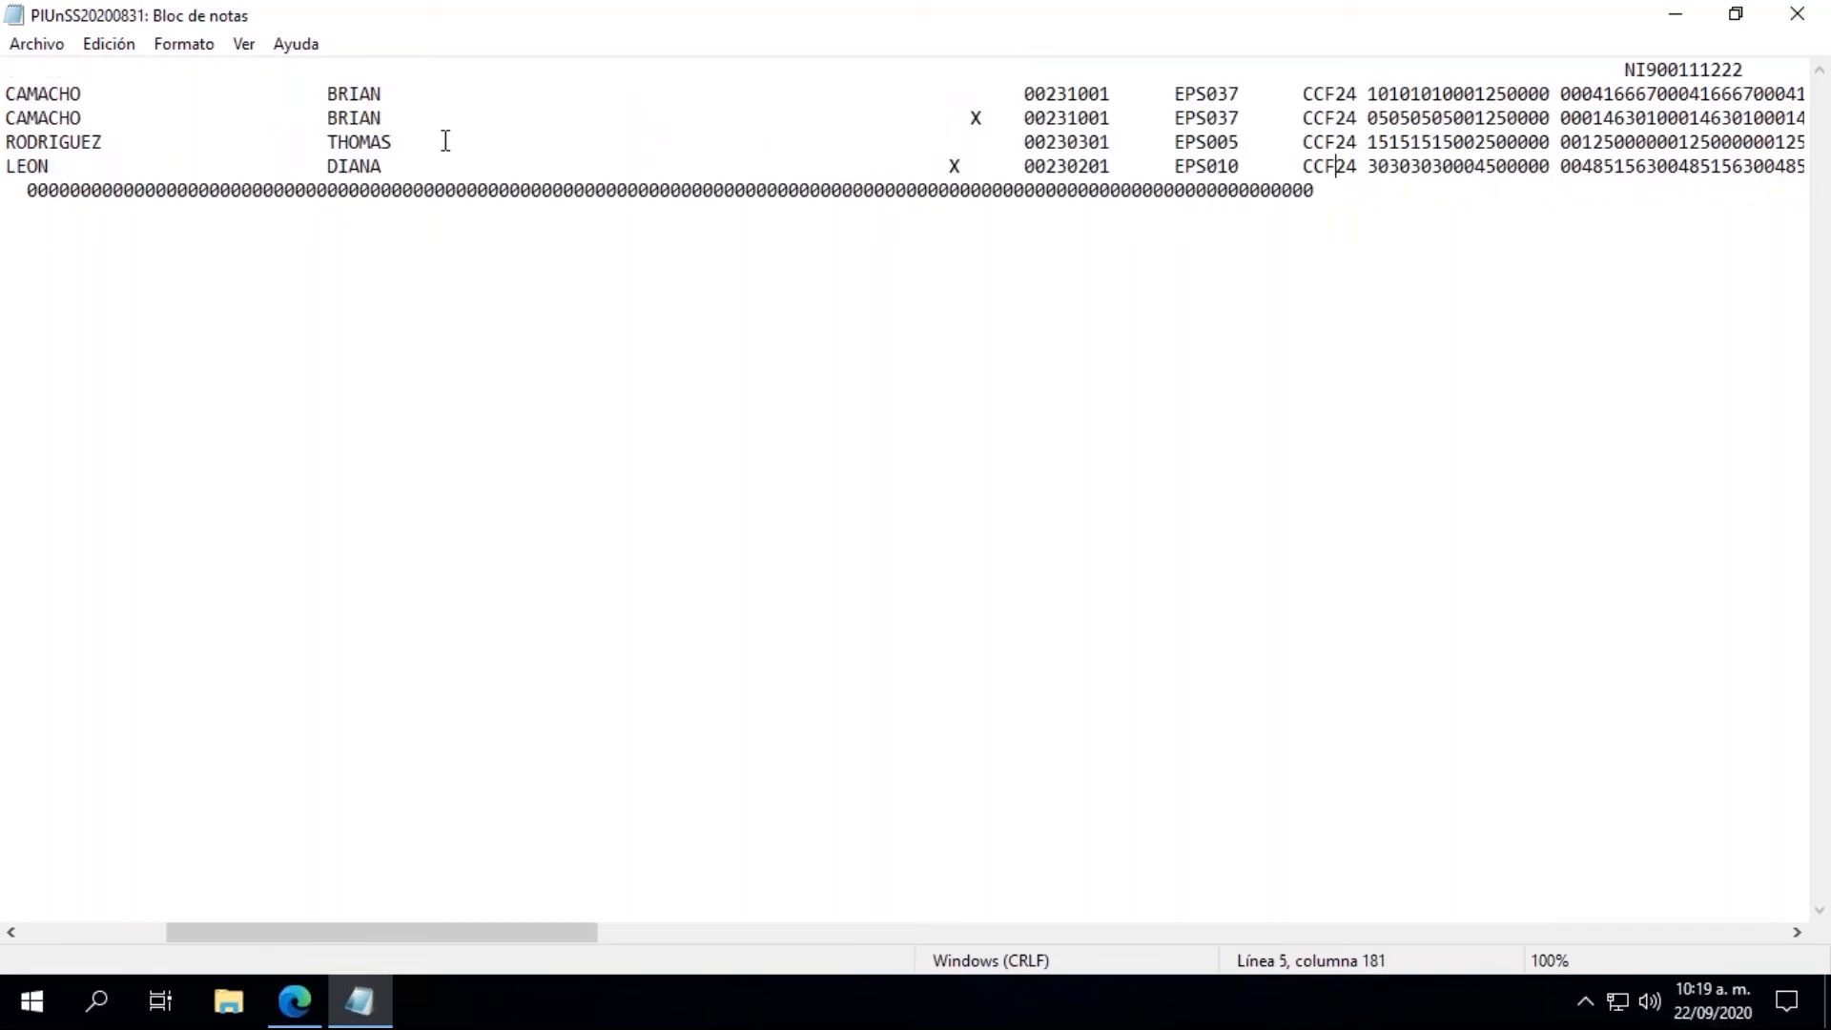
Step: Compare the employee records in the text file line by line, reading across to the contribution base amounts
{"action": "key", "text": "Right"}
{"action": "key", "text": "Right"}
{"action": "key", "text": "Right"}
{"action": "key", "text": "Right"}
{"action": "key", "text": "Right"}
{"action": "key", "text": "Right"}
{"action": "key", "text": "Right"}
{"action": "key", "text": "Up"}
{"action": "key", "text": "Up"}
{"action": "key", "text": "Up"}
{"action": "key", "text": "Up"}
{"action": "key", "text": "Down"}
{"action": "key", "text": "Down"}
{"action": "key", "text": "Down"}
{"action": "key", "text": "Up"}
{"action": "key", "text": "Up"}
{"action": "key", "text": "Down"}
{"action": "key", "text": "Down"}
{"action": "key", "text": "Right"}
{"action": "key", "text": "Right"}
{"action": "key", "text": "Right"}
{"action": "key", "text": "Right"}
{"action": "key", "text": "Right"}
{"action": "key", "text": "Right"}
{"action": "key", "text": "Right"}
{"action": "key", "text": "Right"}
{"action": "key", "text": "Right"}
{"action": "key", "text": "Right"}
{"action": "key", "text": "Right"}
{"action": "key", "text": "Right"}
{"action": "key", "text": "Right"}
{"action": "key", "text": "Right"}
{"action": "key", "text": "Right"}
{"action": "key", "text": "Right"}
{"action": "key", "text": "Right"}
{"action": "key", "text": "Right"}
{"action": "key", "text": "Right"}
{"action": "key", "text": "Right"}
{"action": "key", "text": "Right"}
{"action": "key", "text": "Right"}
{"action": "key", "text": "Right"}
{"action": "key", "text": "Right"}
{"action": "key", "text": "Right"}
{"action": "key", "text": "Right"}
{"action": "key", "text": "Right"}
{"action": "key", "text": "Right"}
{"action": "key", "text": "Right"}
{"action": "key", "text": "Right"}
{"action": "key", "text": "Right"}
{"action": "key", "text": "Right"}
{"action": "key", "text": "Right"}
{"action": "key", "text": "Right"}
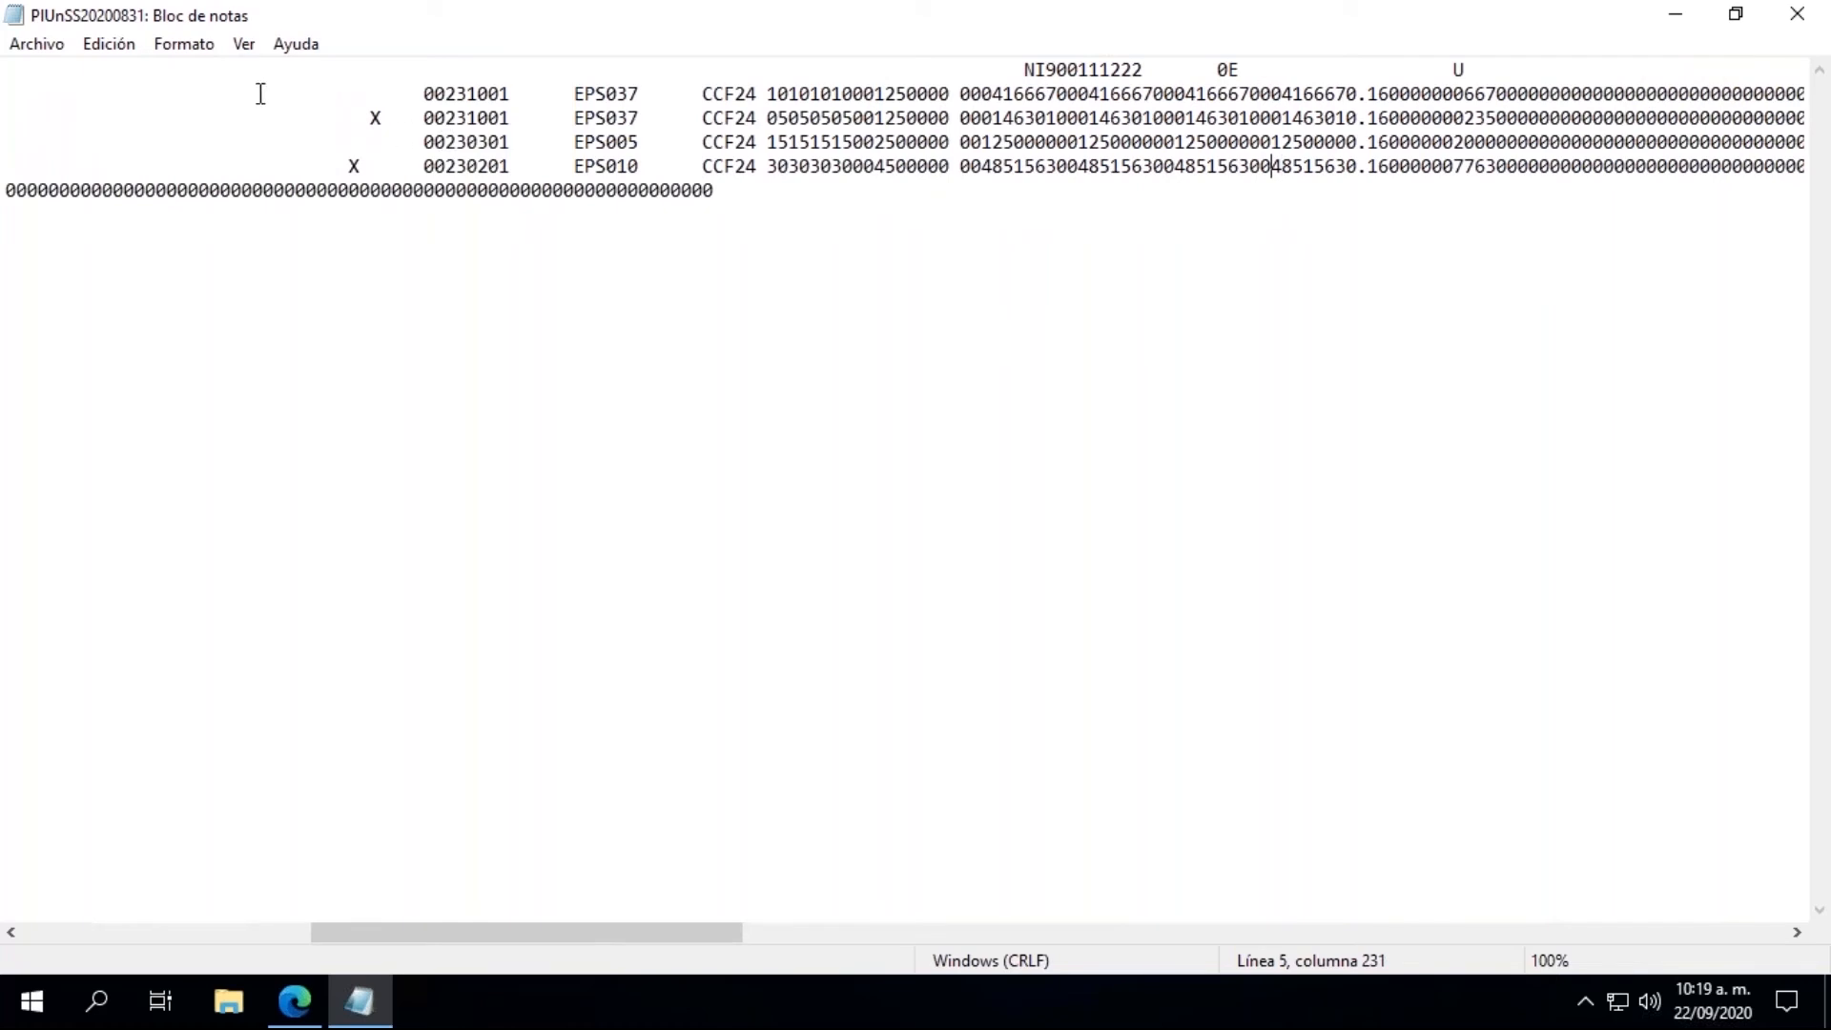
Step: Examine the last employee record's contribution bases, rates and contribution amounts, and its reported days and salary
{"action": "left_click_drag", "start_coordinate": [982, 168], "coordinate": [1067, 176]}
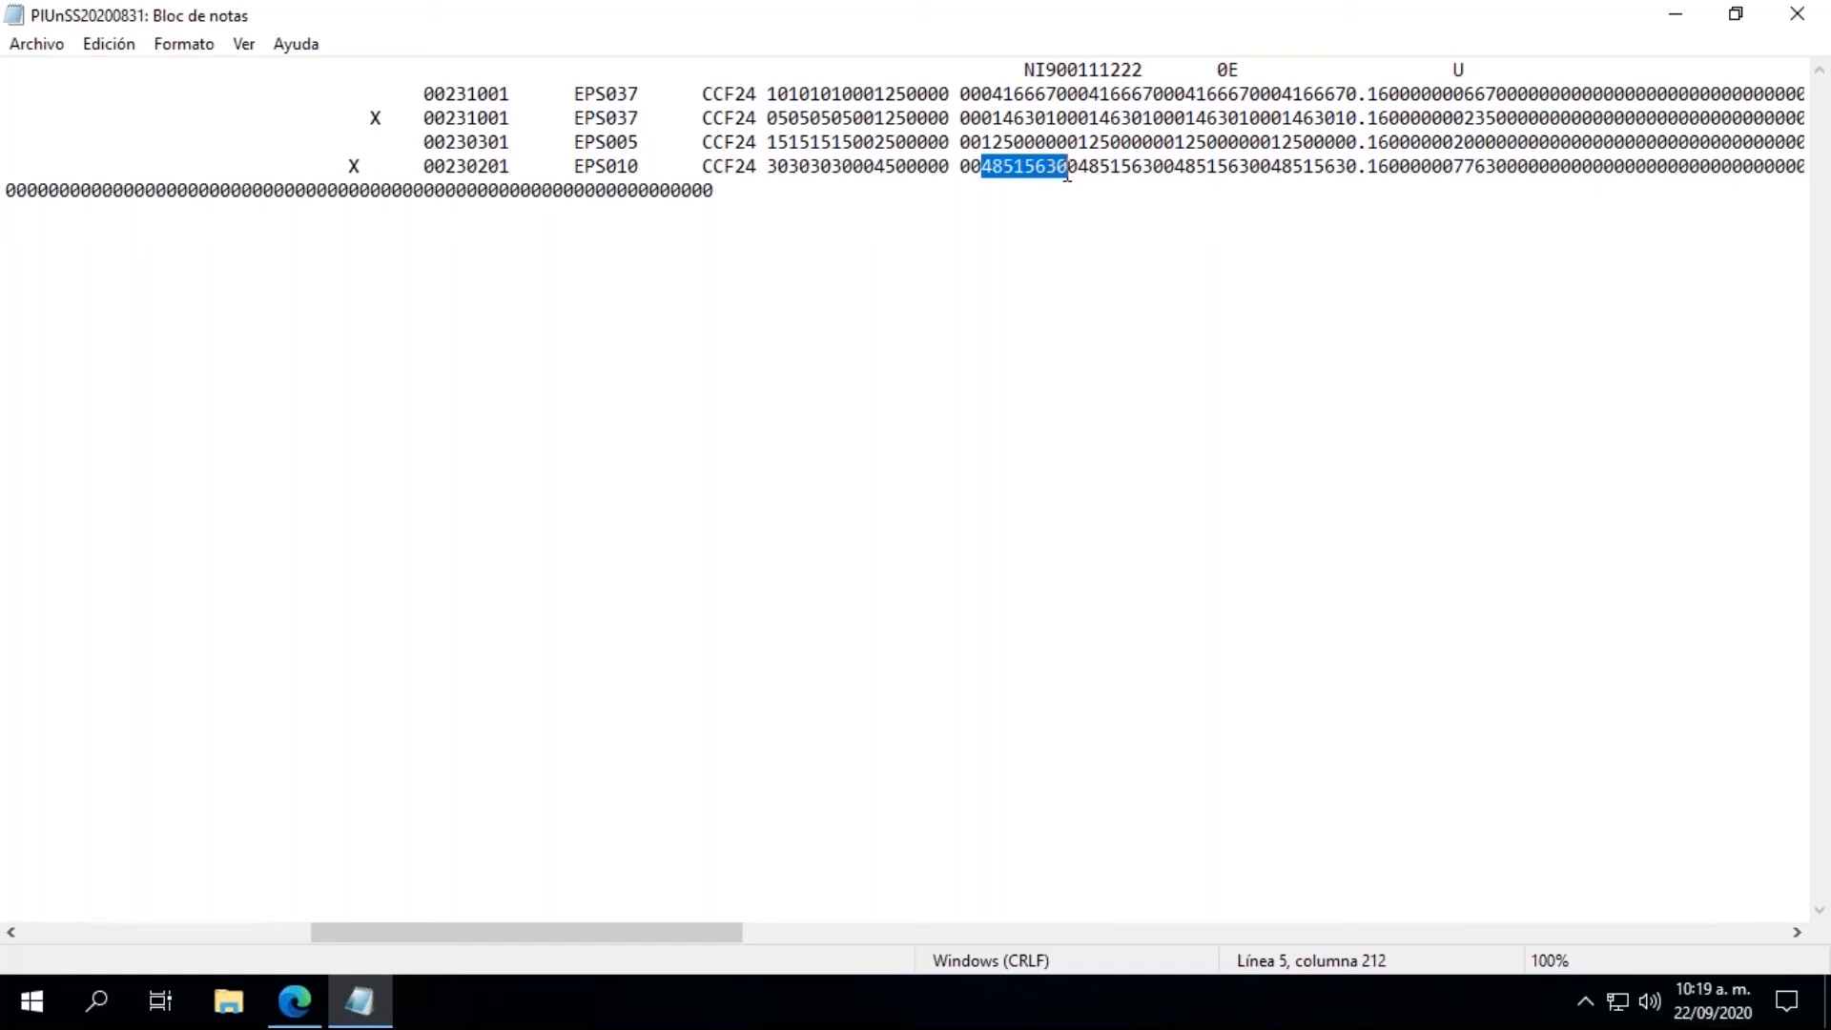
{"action": "left_click", "coordinate": [1393, 174]}
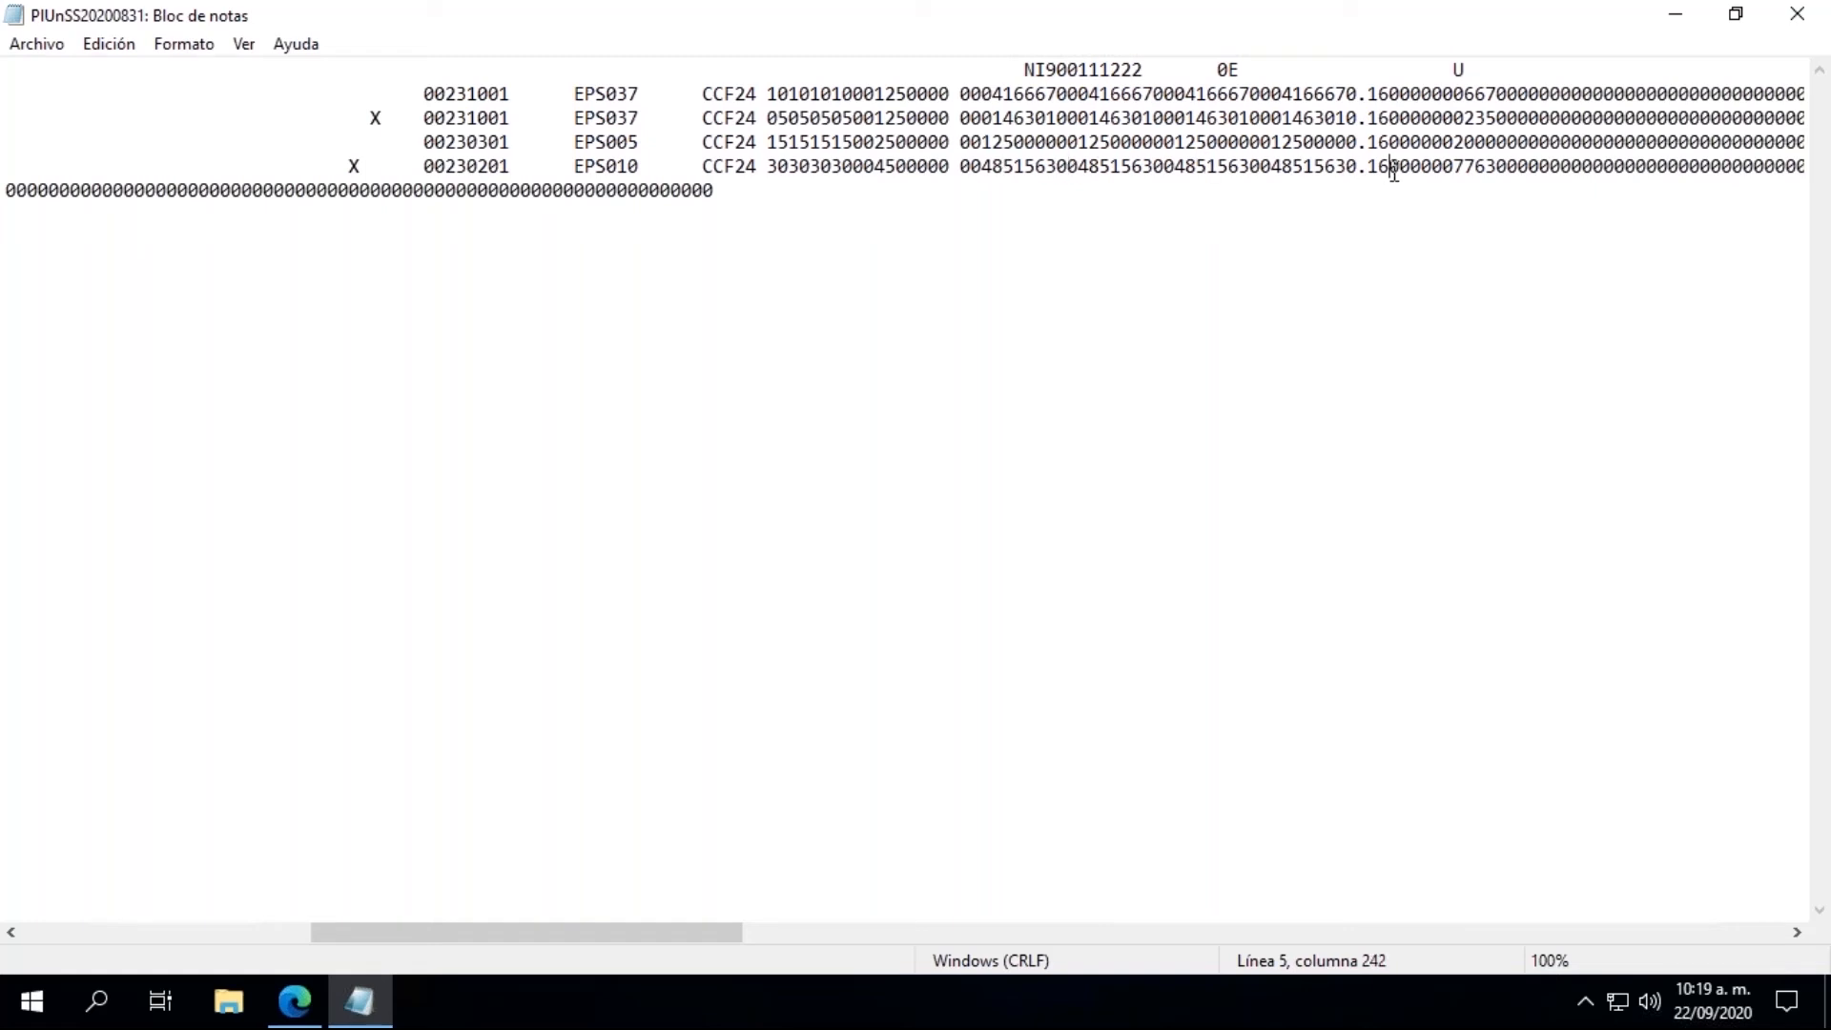
{"action": "key", "text": "Right"}
{"action": "key", "text": "Right"}
{"action": "key", "text": "Right"}
{"action": "key", "text": "Right"}
{"action": "key", "text": "Right"}
{"action": "key", "text": "Right"}
{"action": "key", "text": "Right"}
{"action": "key", "text": "Right"}
{"action": "key", "text": "Right"}
{"action": "key", "text": "Right"}
{"action": "key", "text": "Right"}
{"action": "key", "text": "Right"}
{"action": "key", "text": "Right"}
{"action": "key", "text": "Right"}
{"action": "key", "text": "Right"}
{"action": "key", "text": "Right"}
{"action": "key", "text": "Right"}
{"action": "key", "text": "Right"}
{"action": "key", "text": "Right"}
{"action": "key", "text": "Right"}
{"action": "key", "text": "Right"}
{"action": "key", "text": "Right"}
{"action": "key", "text": "Right"}
{"action": "key", "text": "Right"}
{"action": "key", "text": "Right"}
{"action": "key", "text": "Right"}
{"action": "key", "text": "Right"}
{"action": "key", "text": "Right"}
{"action": "key", "text": "Right"}
{"action": "key", "text": "Right"}
{"action": "key", "text": "Right"}
{"action": "key", "text": "Right"}
{"action": "key", "text": "Right"}
{"action": "key", "text": "Right"}
{"action": "key", "text": "Right"}
{"action": "key", "text": "Right"}
{"action": "key", "text": "Right"}
{"action": "key", "text": "Right"}
{"action": "key", "text": "Right"}
{"action": "key", "text": "Right"}
{"action": "key", "text": "Right"}
{"action": "key", "text": "Right"}
{"action": "key", "text": "Right"}
{"action": "key", "text": "Right"}
{"action": "key", "text": "Right"}
{"action": "key", "text": "Right"}
{"action": "key", "text": "Right"}
{"action": "key", "text": "Right"}
{"action": "key", "text": "Right"}
{"action": "key", "text": "Right"}
{"action": "key", "text": "Right"}
{"action": "key", "text": "Right"}
{"action": "key", "text": "Right"}
{"action": "key", "text": "Right"}
{"action": "key", "text": "Right"}
{"action": "key", "text": "Right"}
{"action": "key", "text": "Right"}
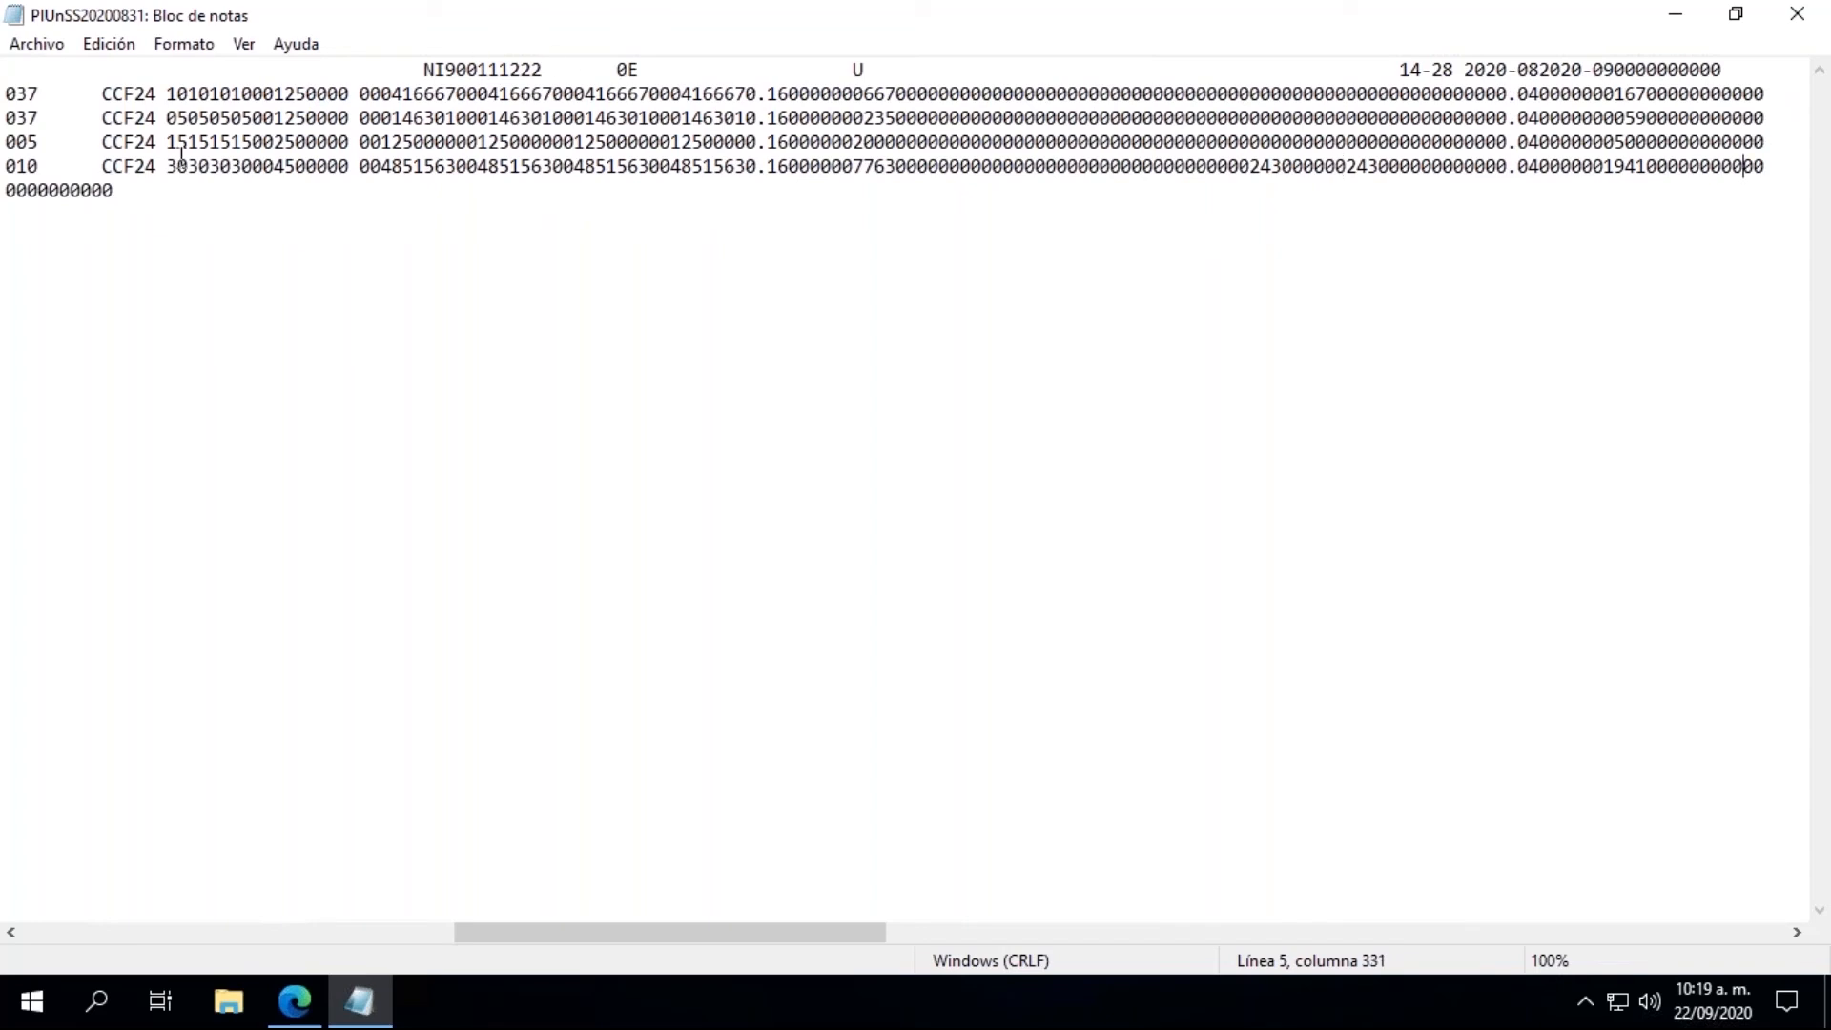
{"action": "left_click_drag", "start_coordinate": [166, 167], "coordinate": [275, 167]}
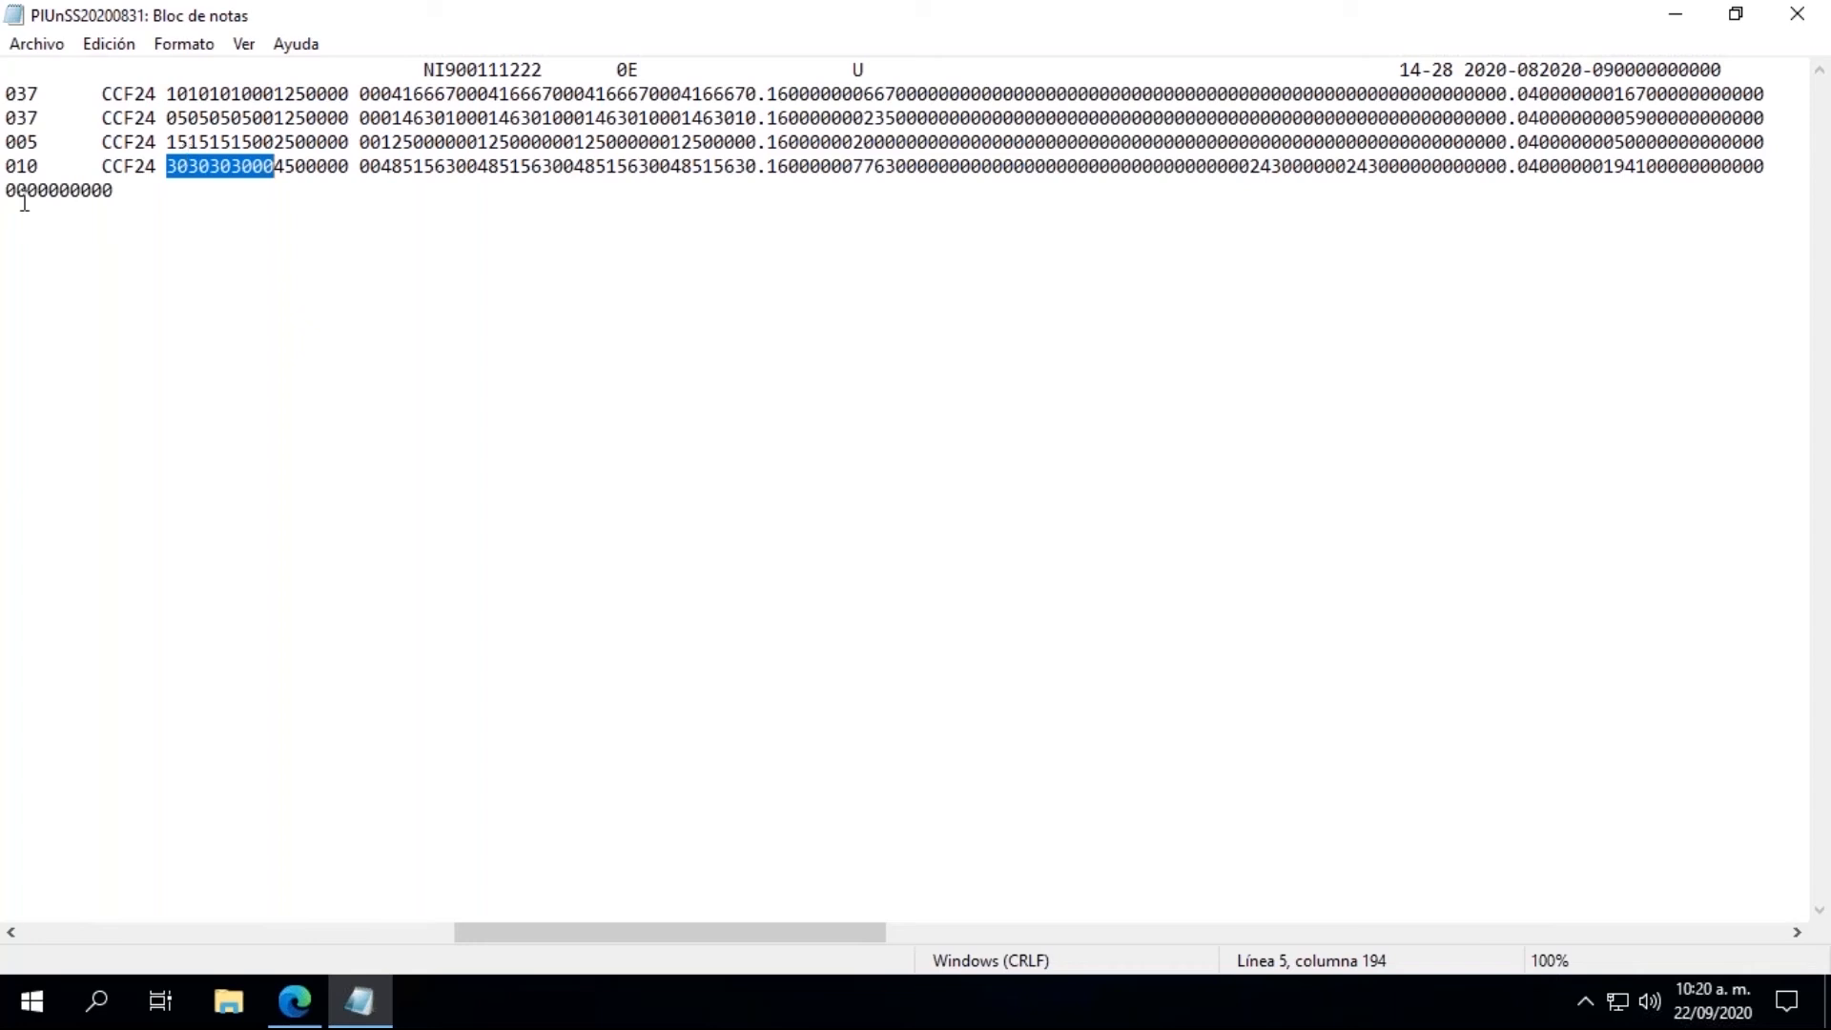
{"action": "left_click", "coordinate": [380, 165]}
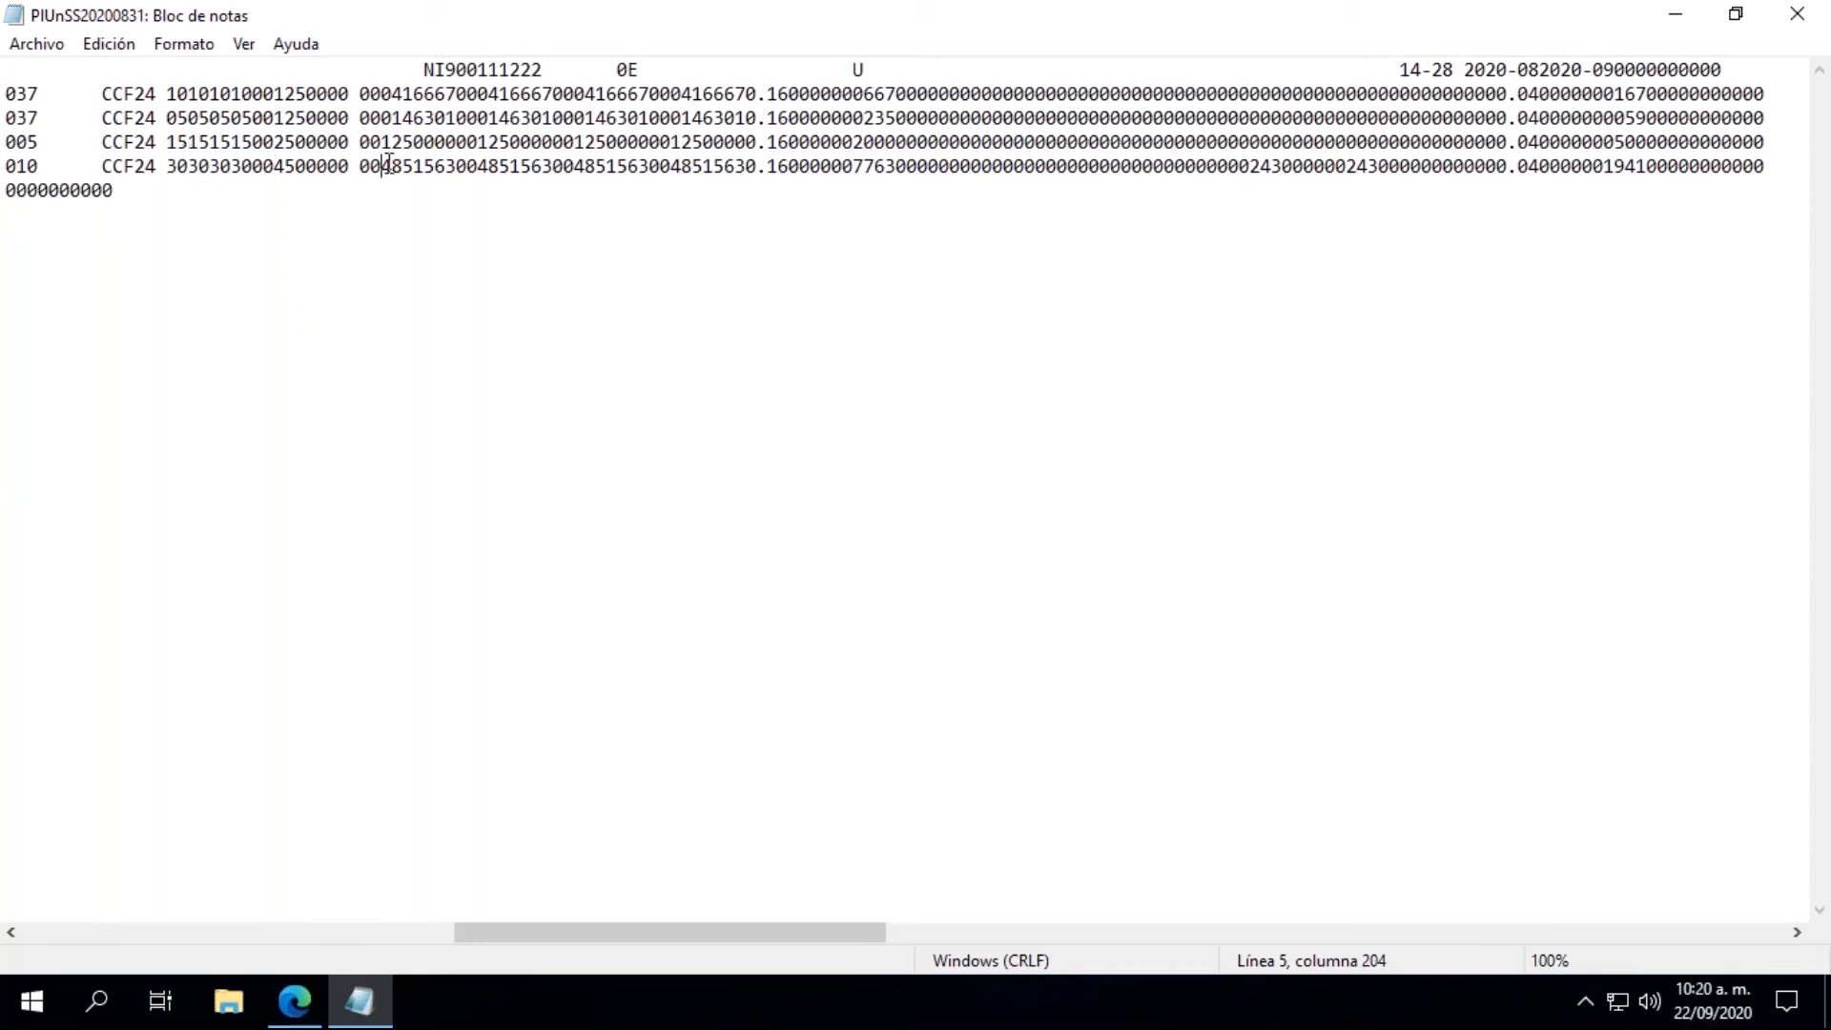
Step: Close the planilla text file and exit the planilla generation parameters to return to the Planilla Unica records
{"action": "left_click", "coordinate": [1821, 11]}
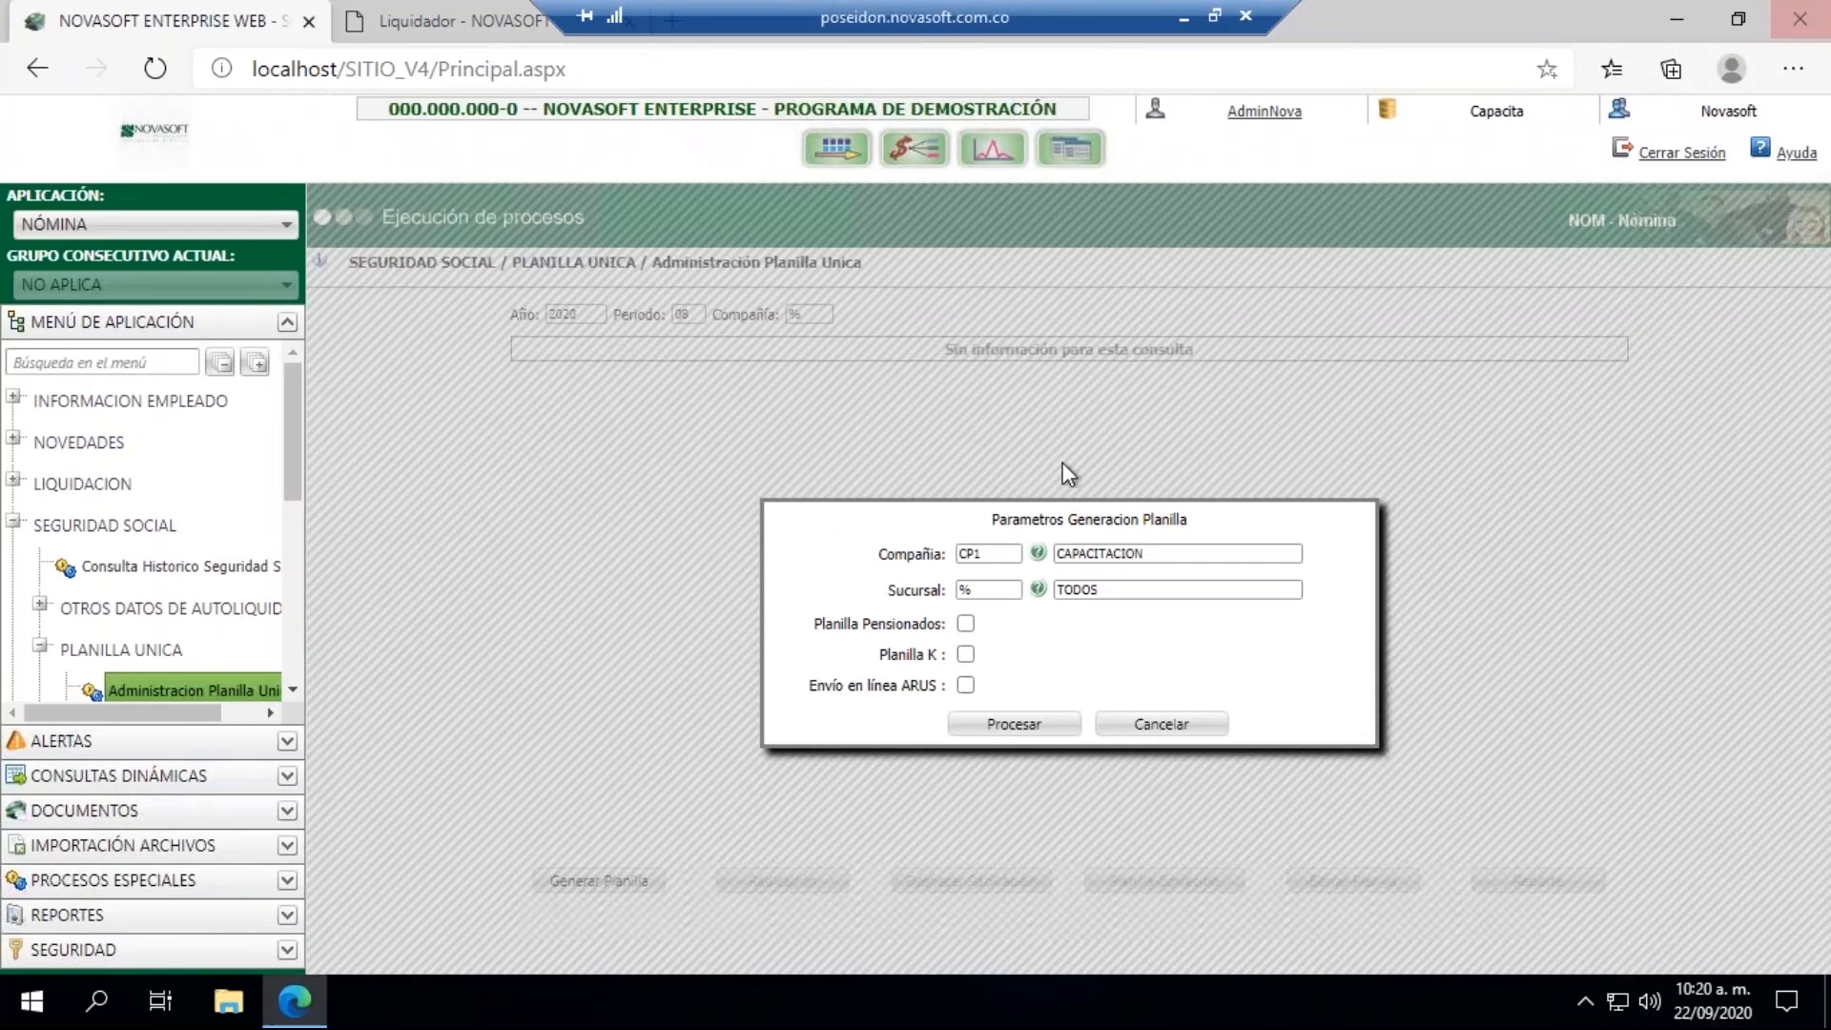
{"action": "left_click", "coordinate": [1161, 725]}
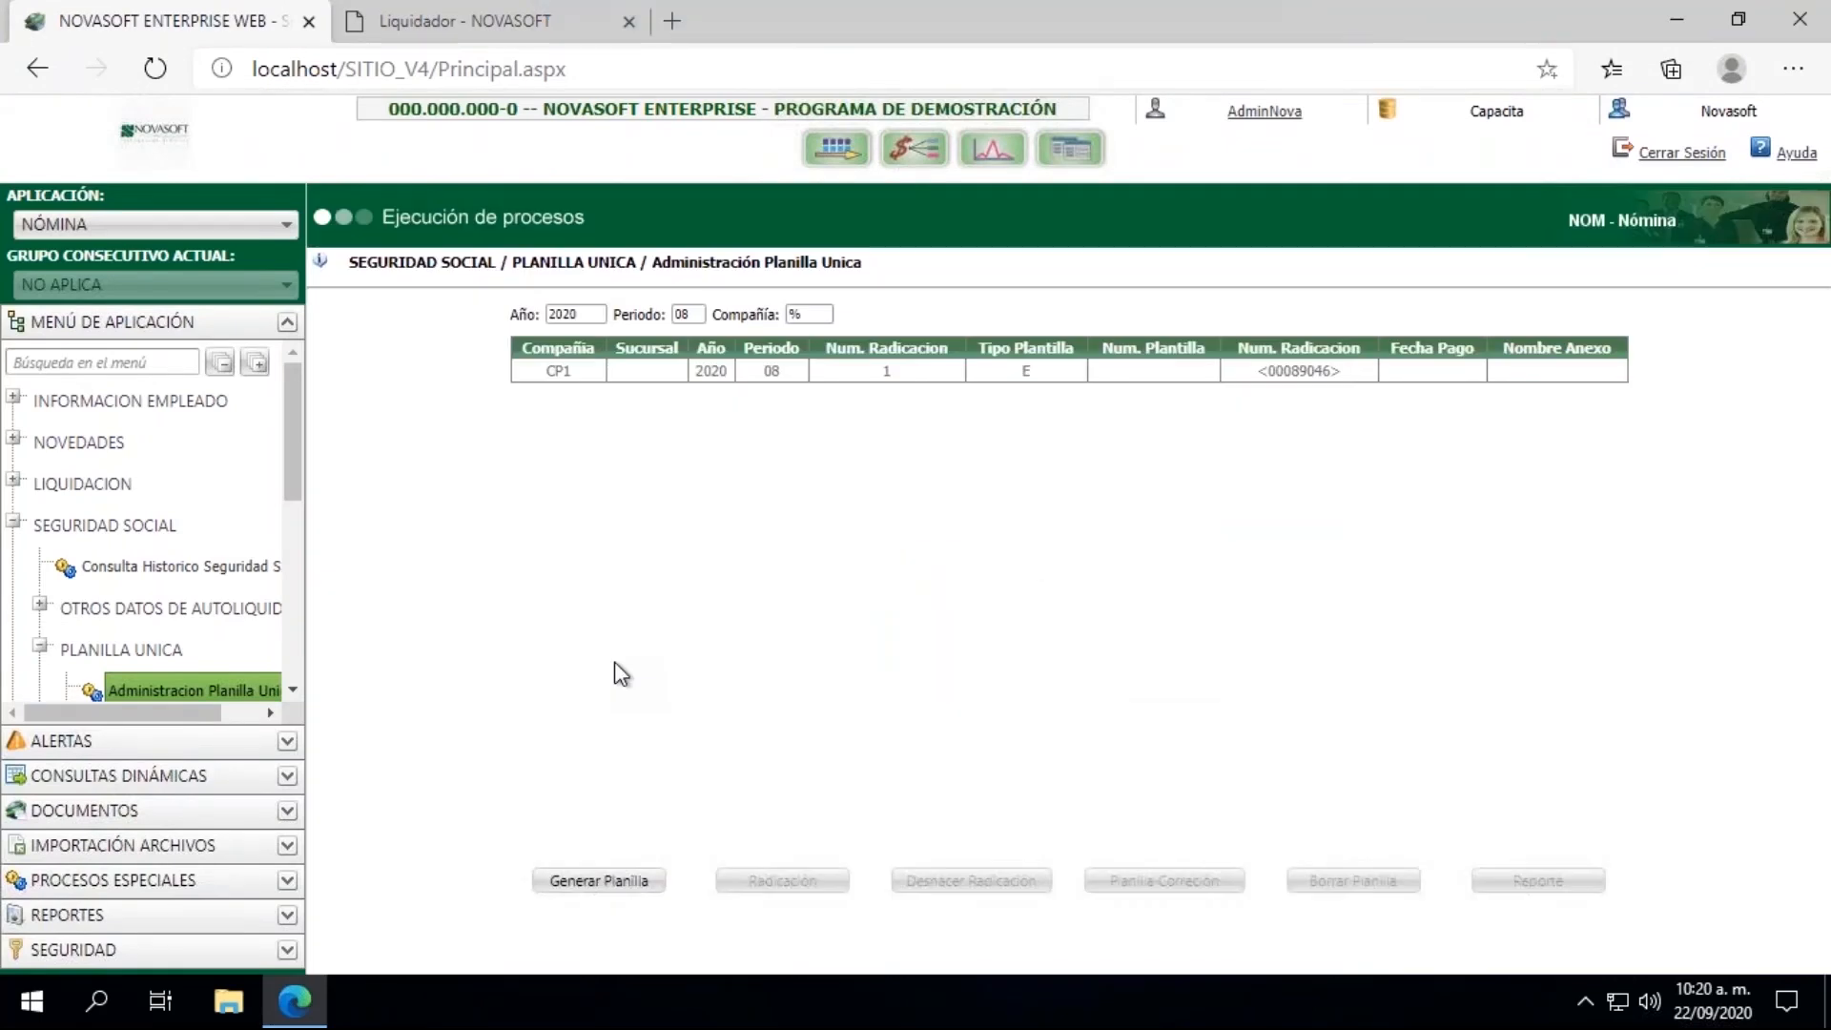
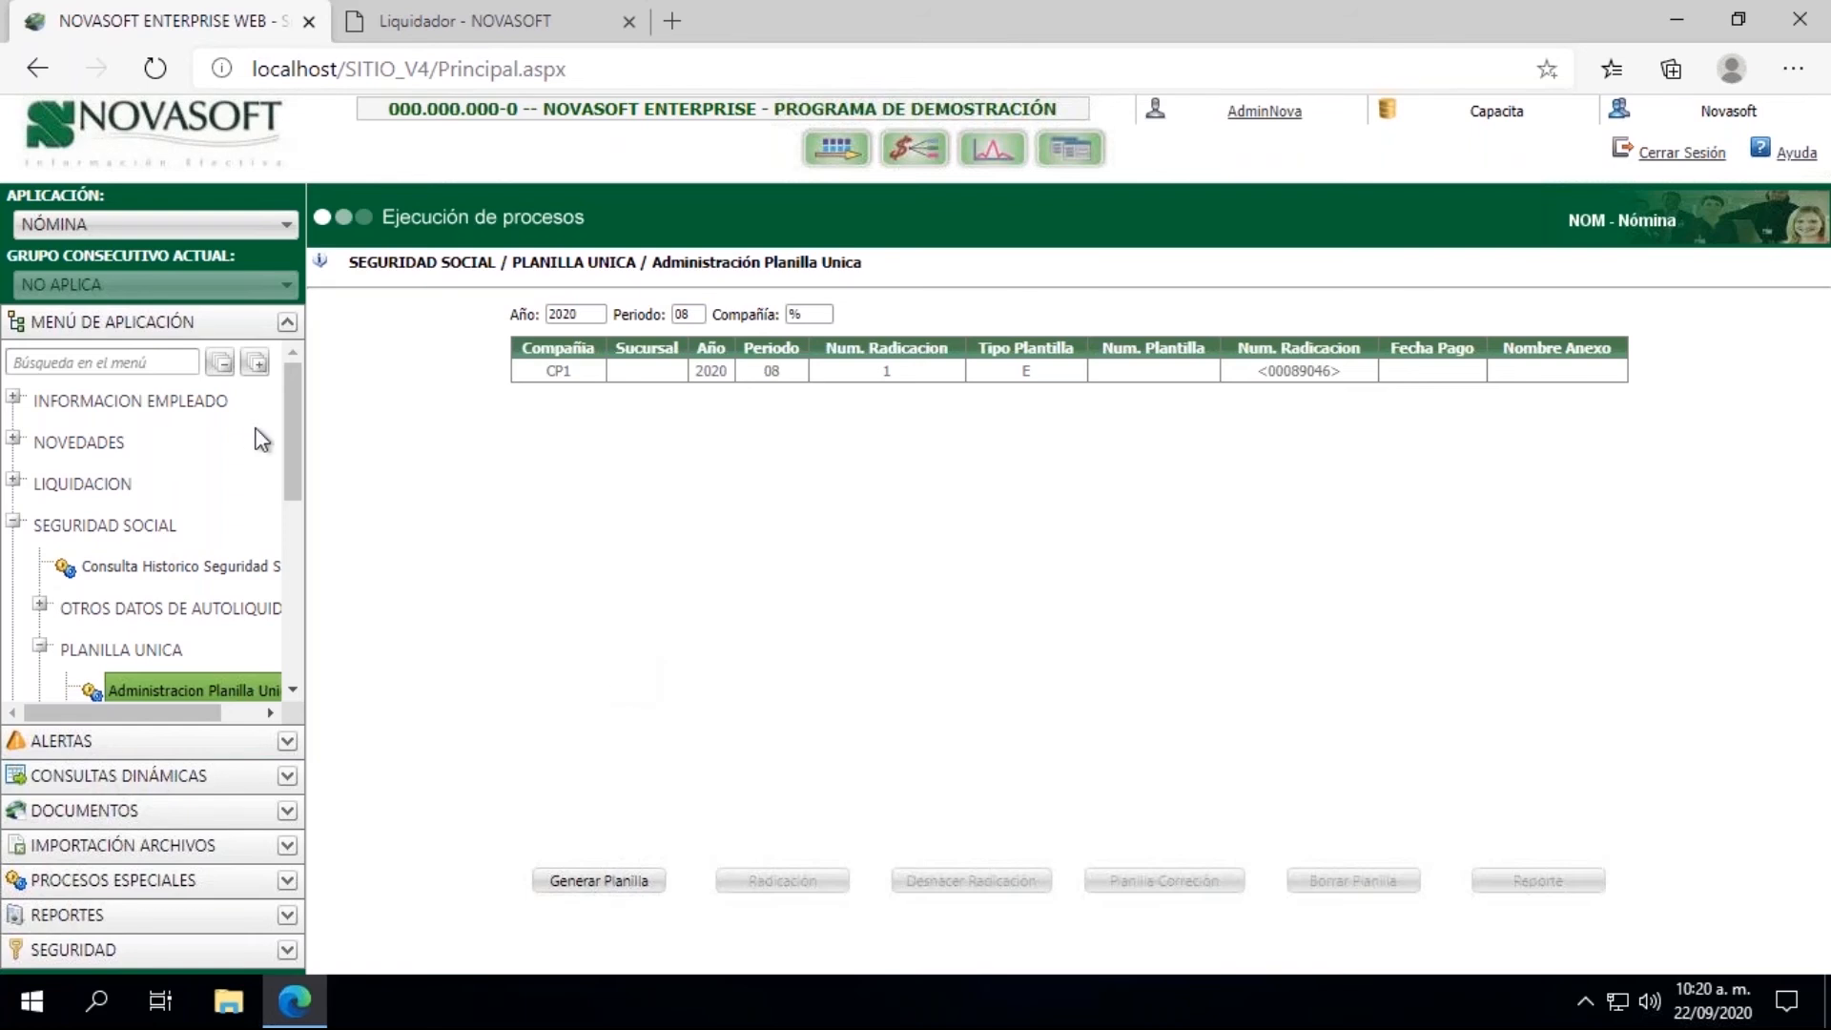
Step: Open the Historia Laboral master under employee information, load the employee by ID number, and put the record in edit mode
{"action": "left_click", "coordinate": [15, 399]}
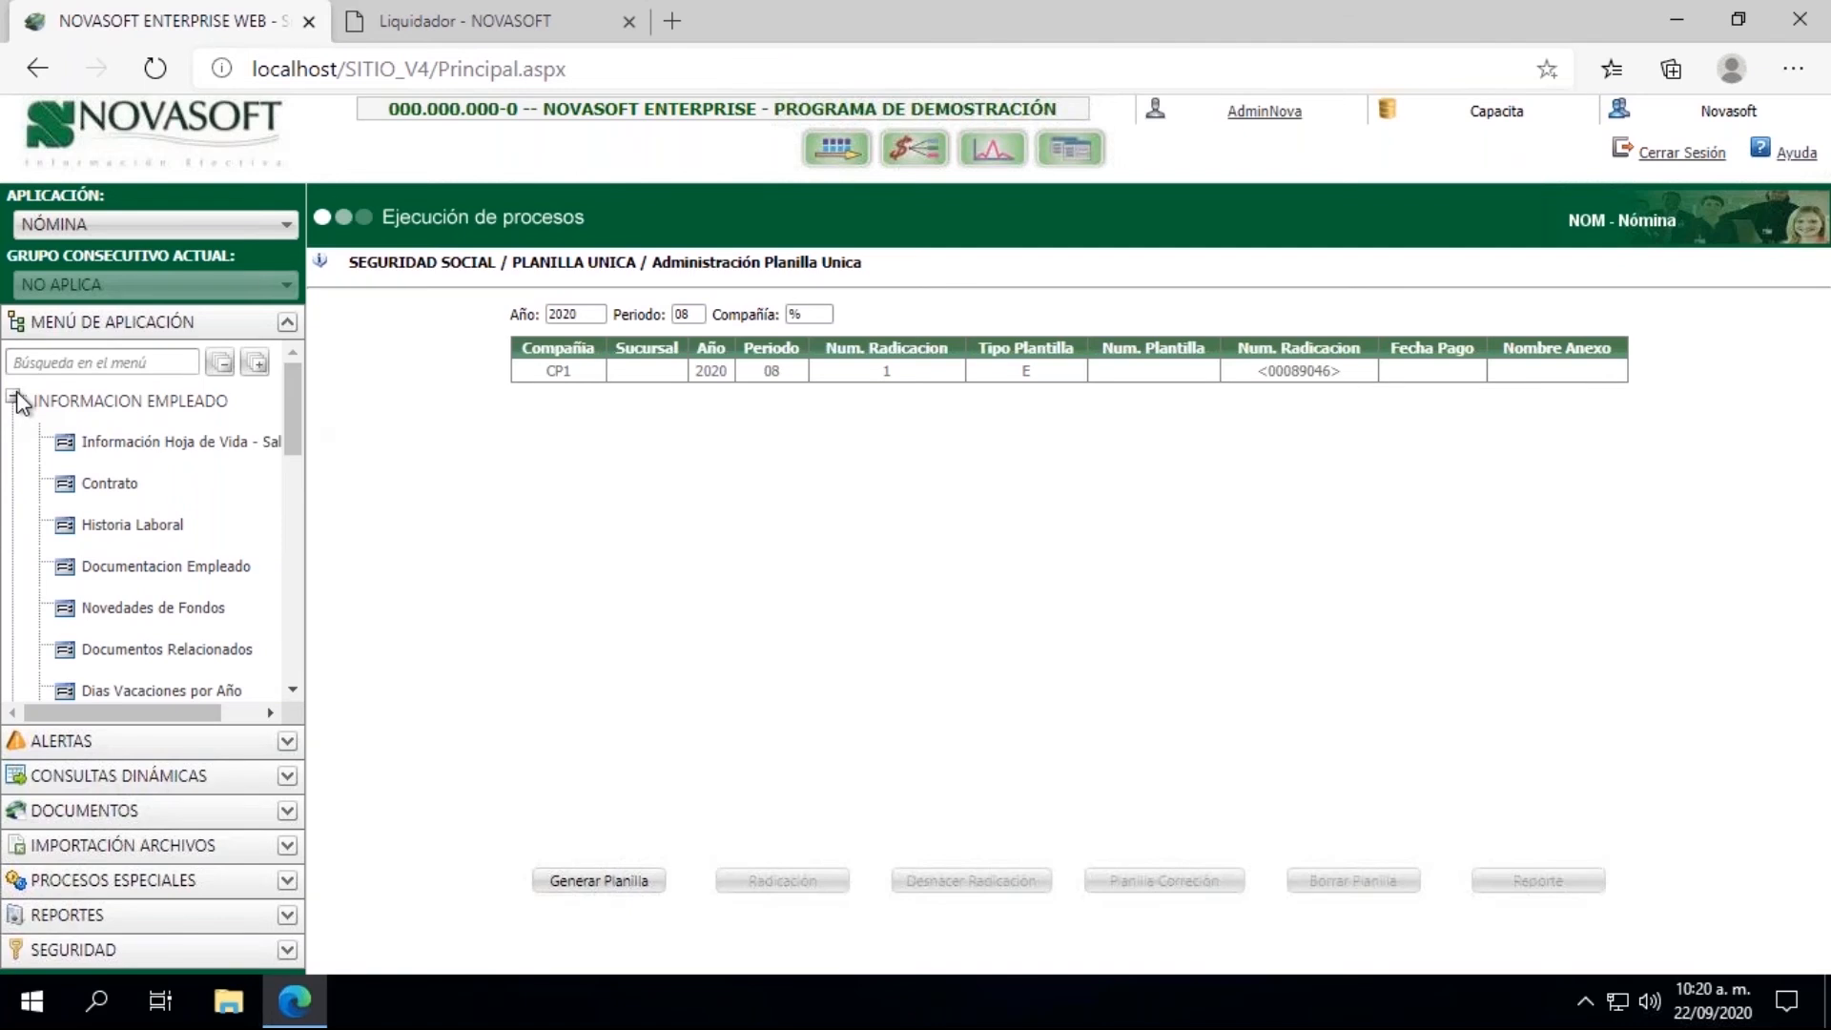
{"action": "left_click", "coordinate": [119, 525]}
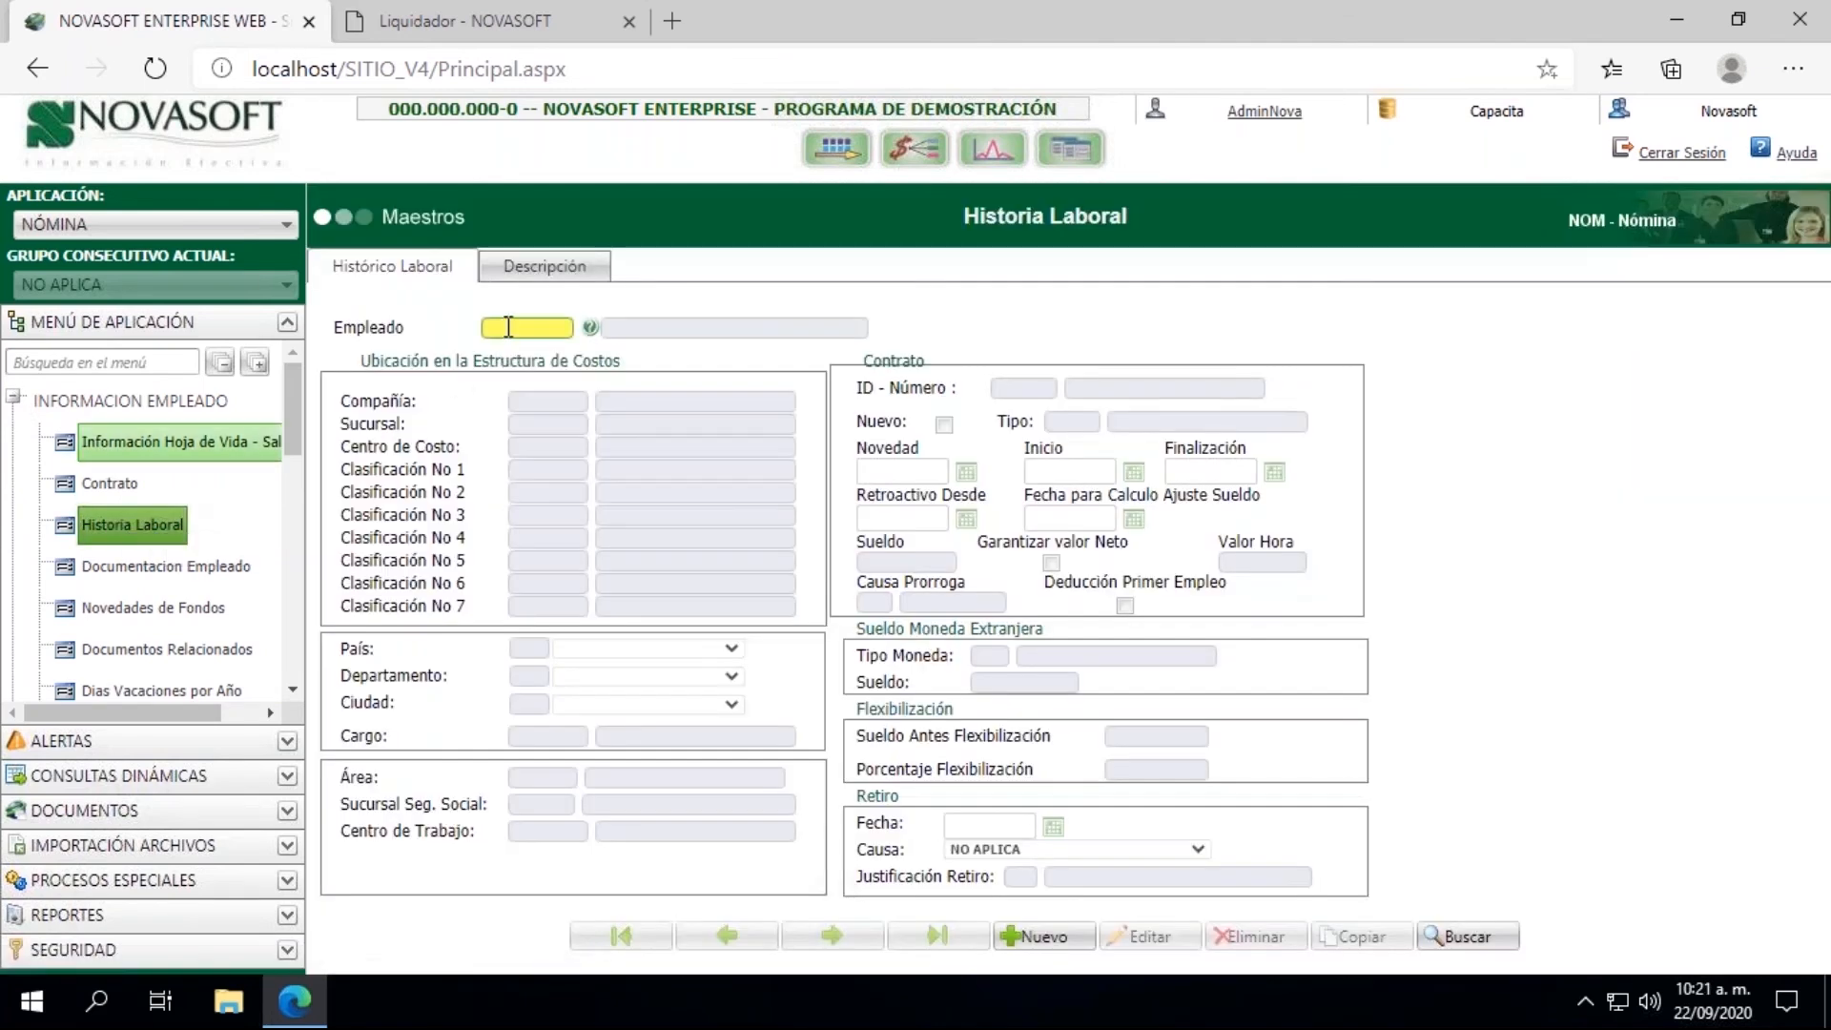
{"action": "left_click", "coordinate": [508, 327]}
{"action": "left_click", "coordinate": [530, 455]}
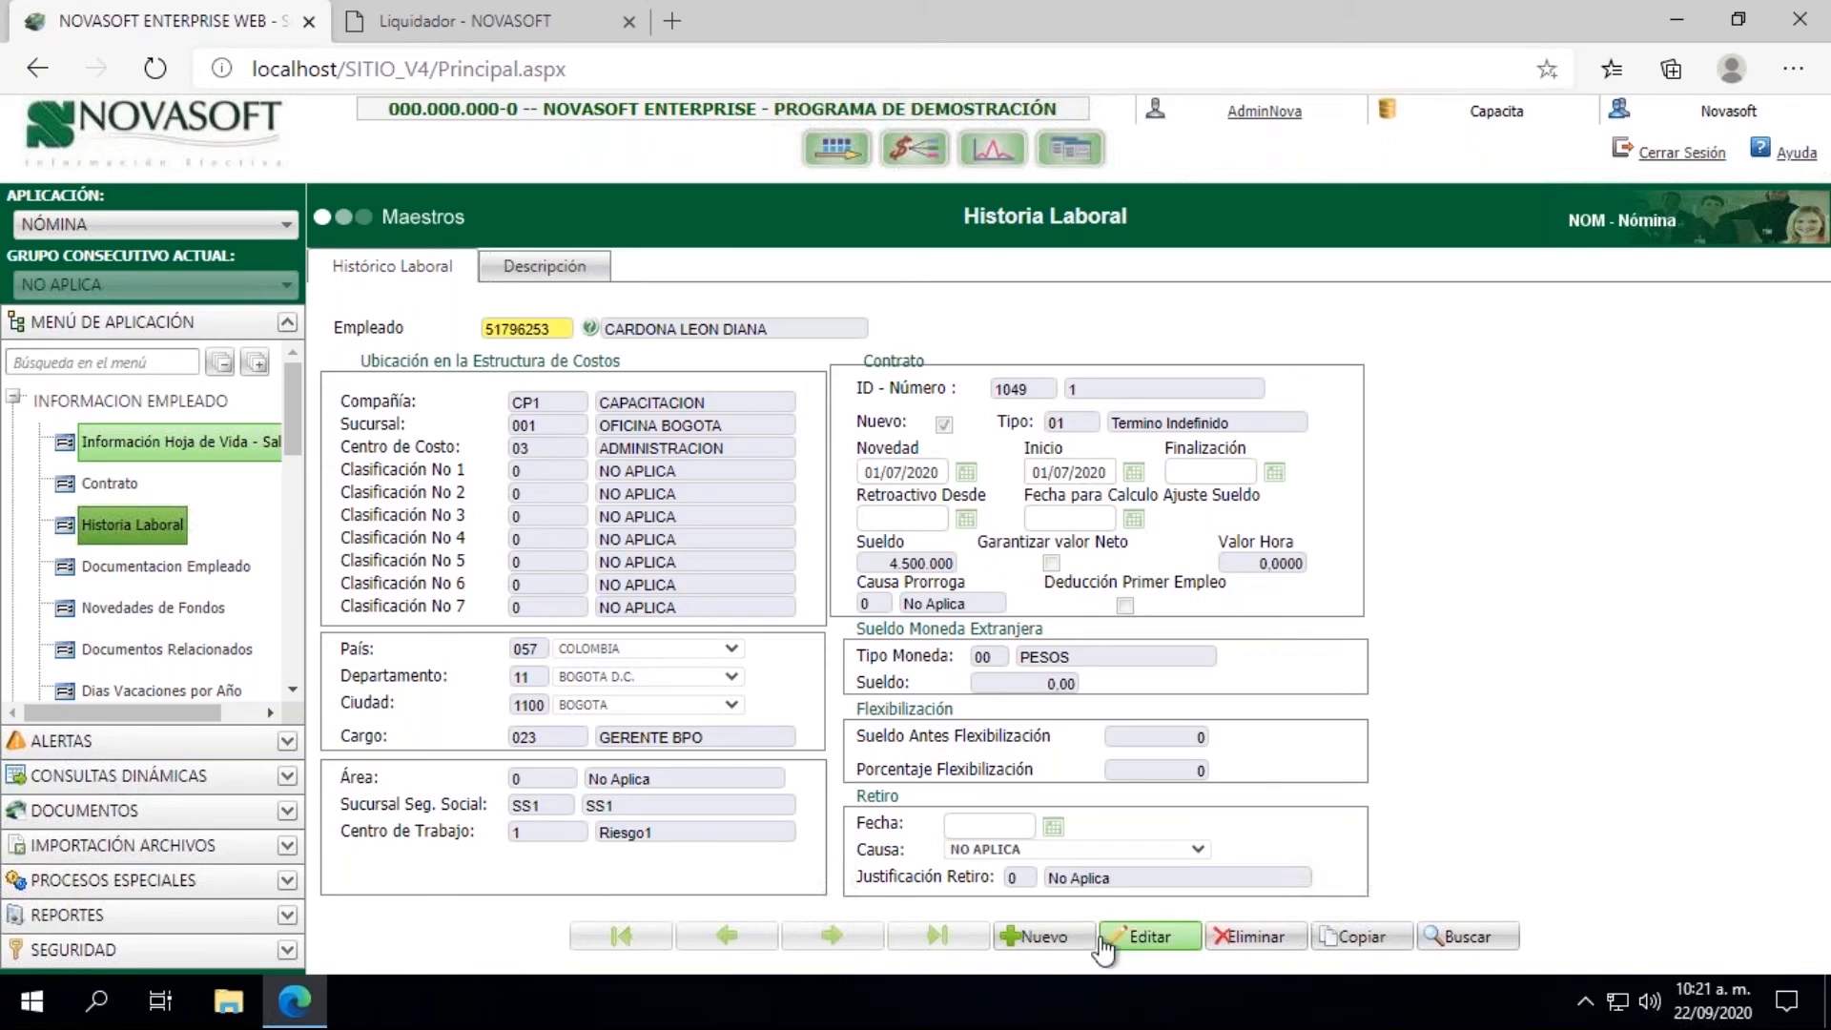
{"action": "left_click", "coordinate": [1134, 947]}
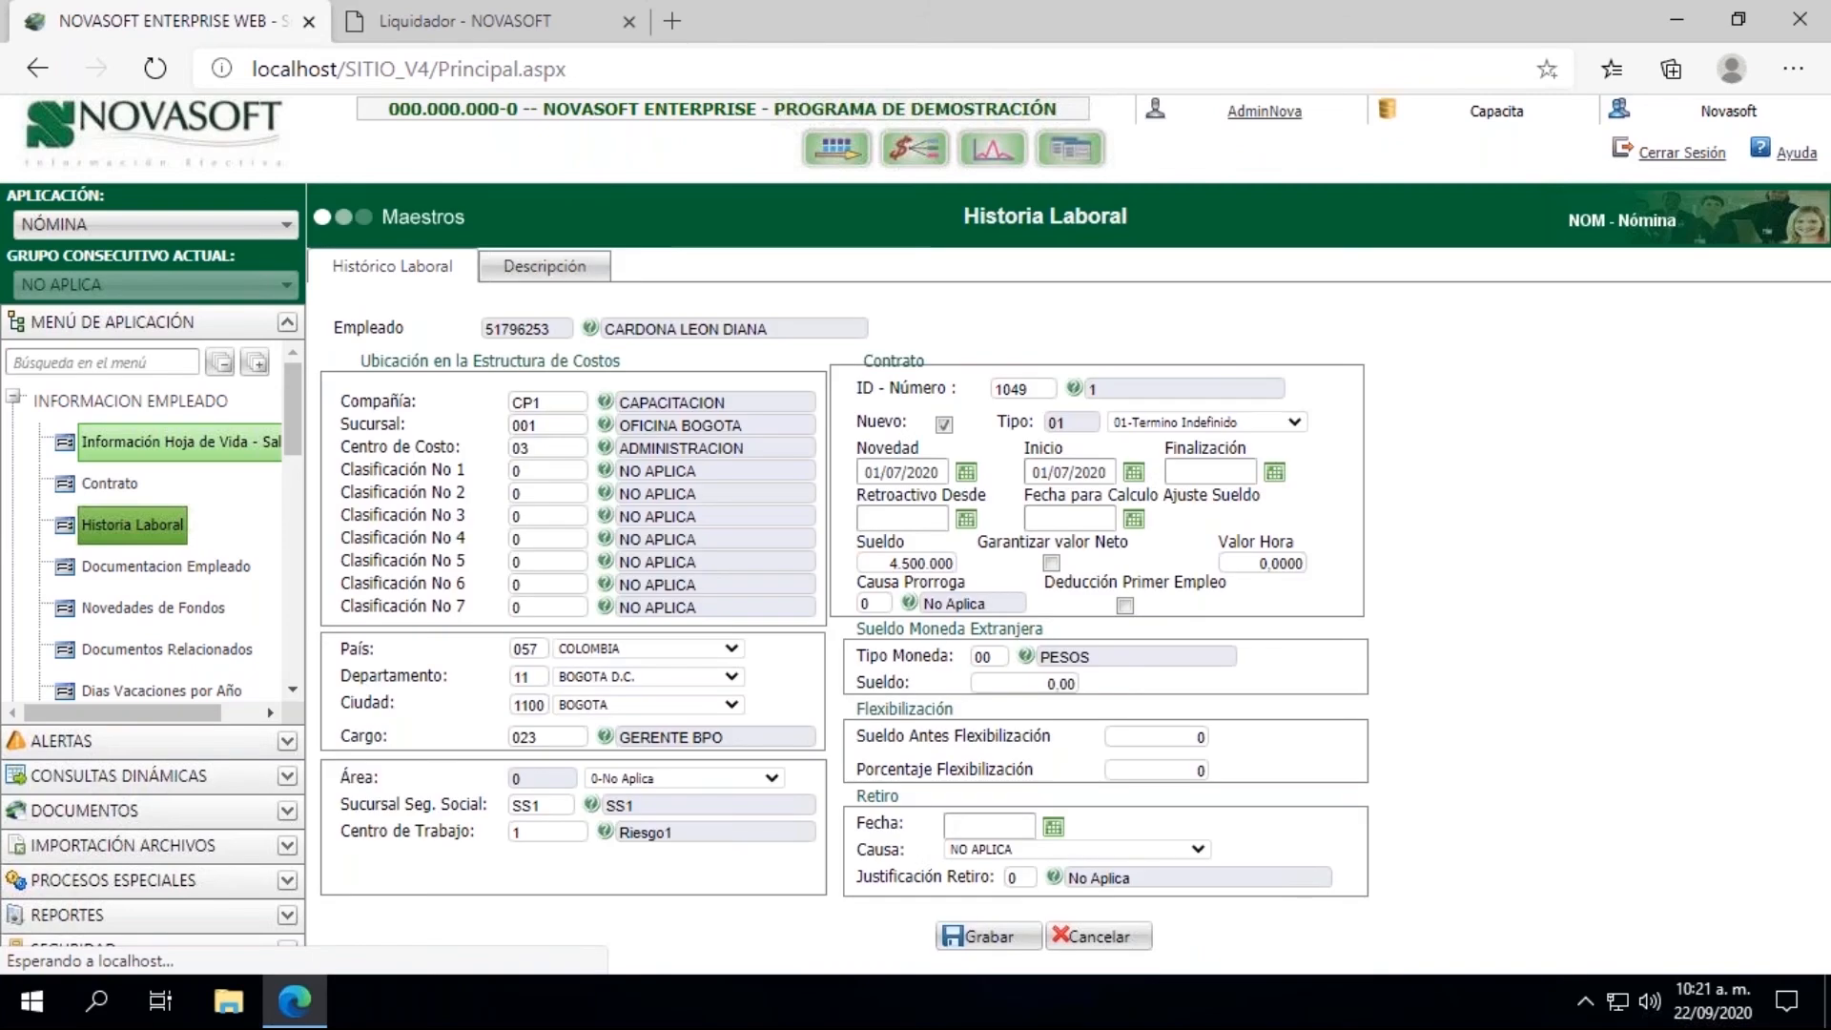
Step: Set both the contract's Finalización date and the Retiro date to 13/09/2020
{"action": "left_click", "coordinate": [1197, 476]}
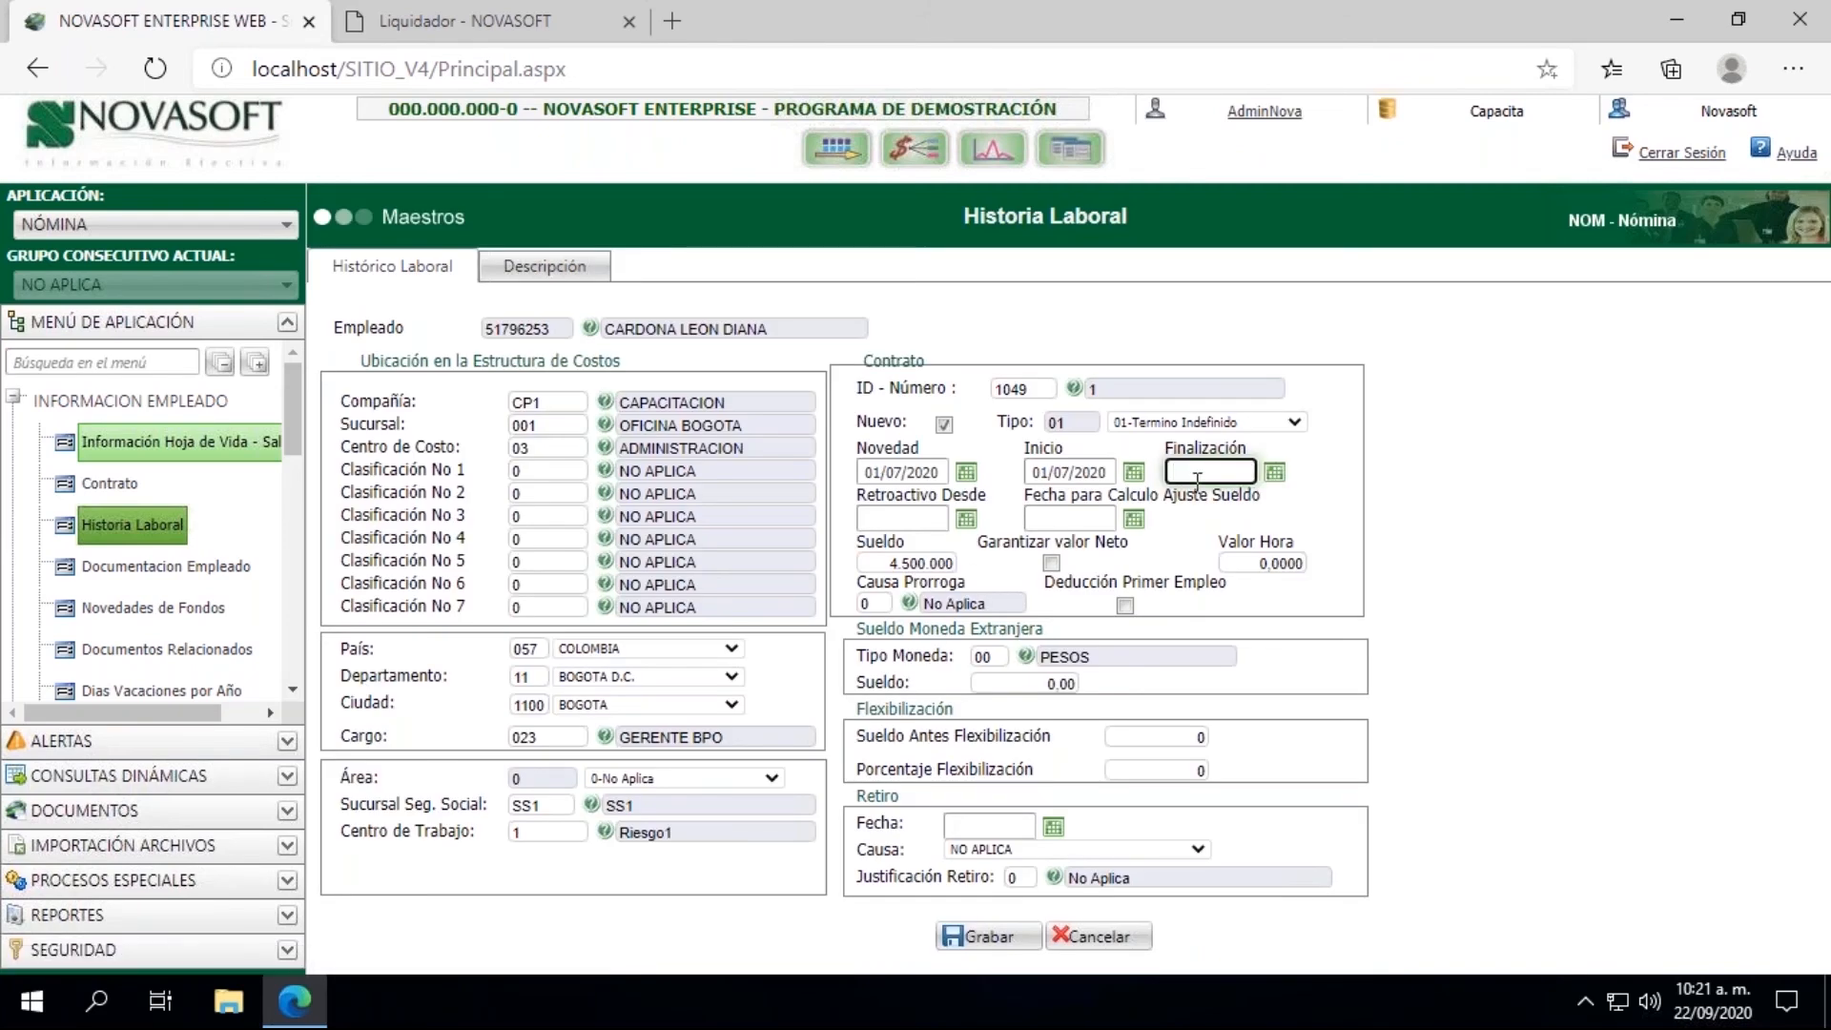
{"action": "type", "text": "13/09/2020"}
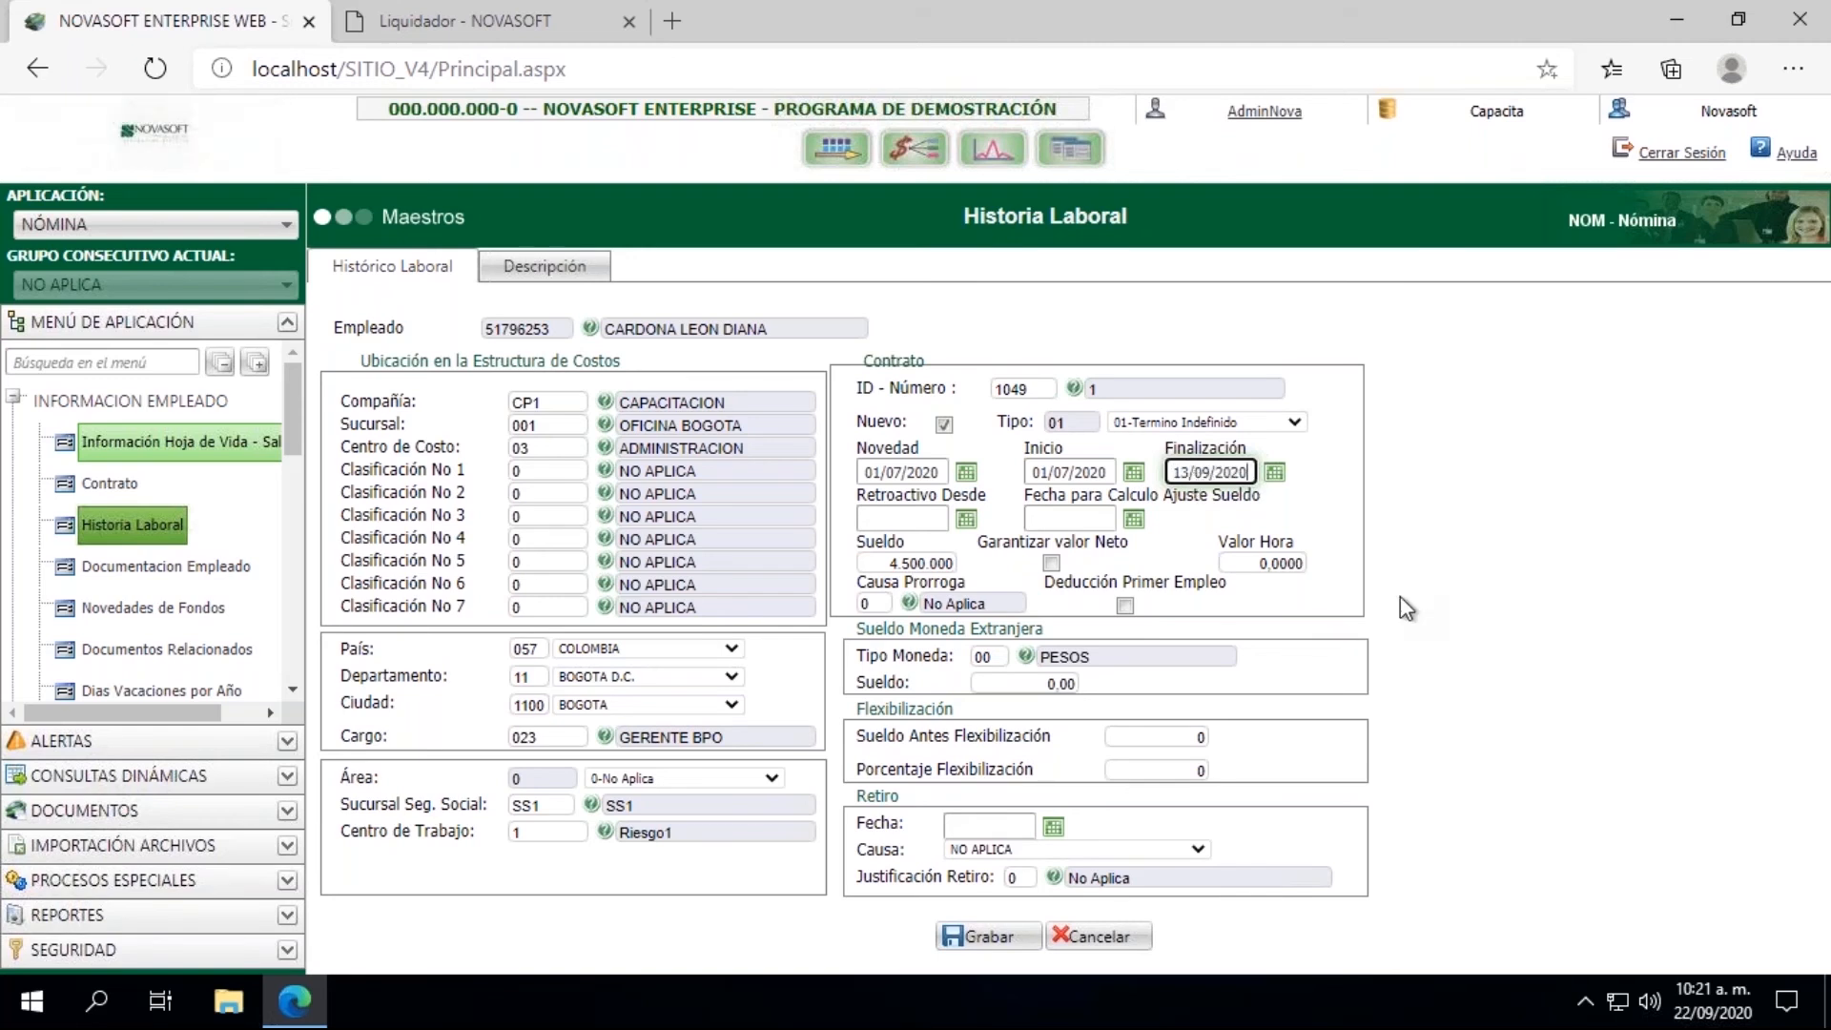
{"action": "key", "text": "ctrl+a"}
{"action": "left_click", "coordinate": [989, 824]}
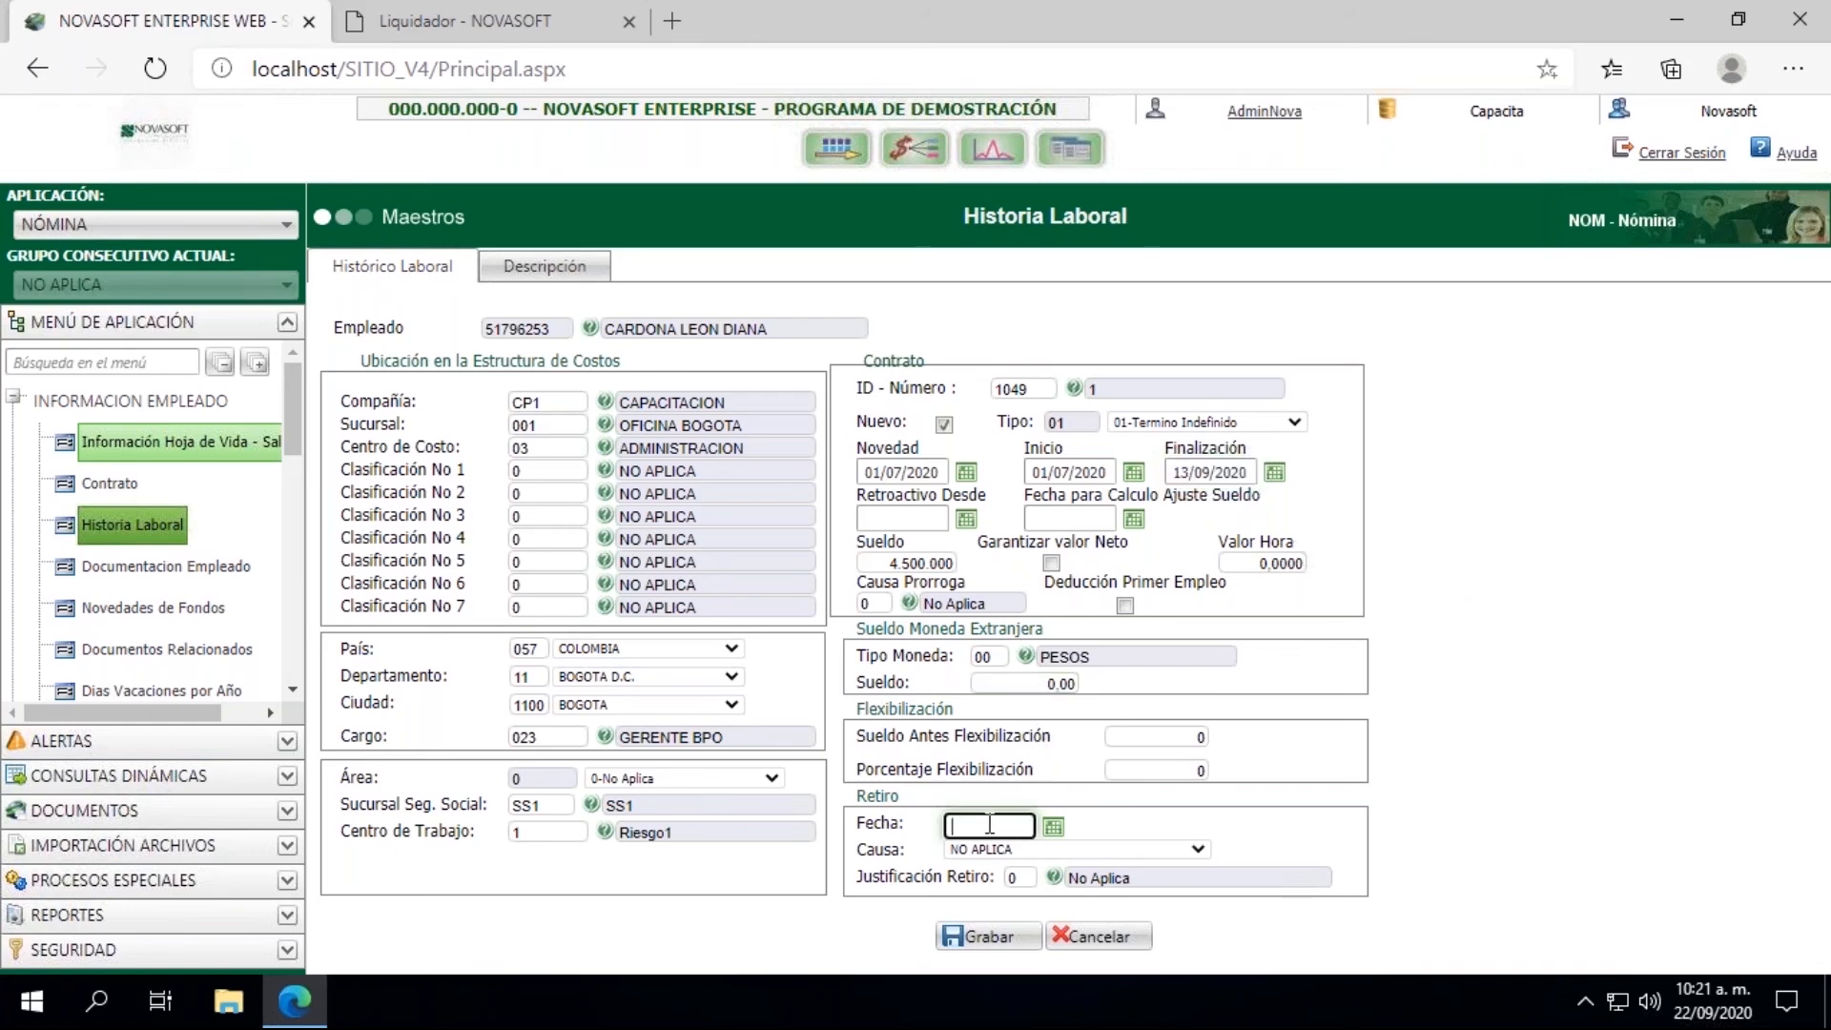
{"action": "type", "text": "13/09/2020"}
Step: Set the retirement cause to DESPIDO CON JUSTA CAUSA and save the employment history record
{"action": "left_click", "coordinate": [1108, 849]}
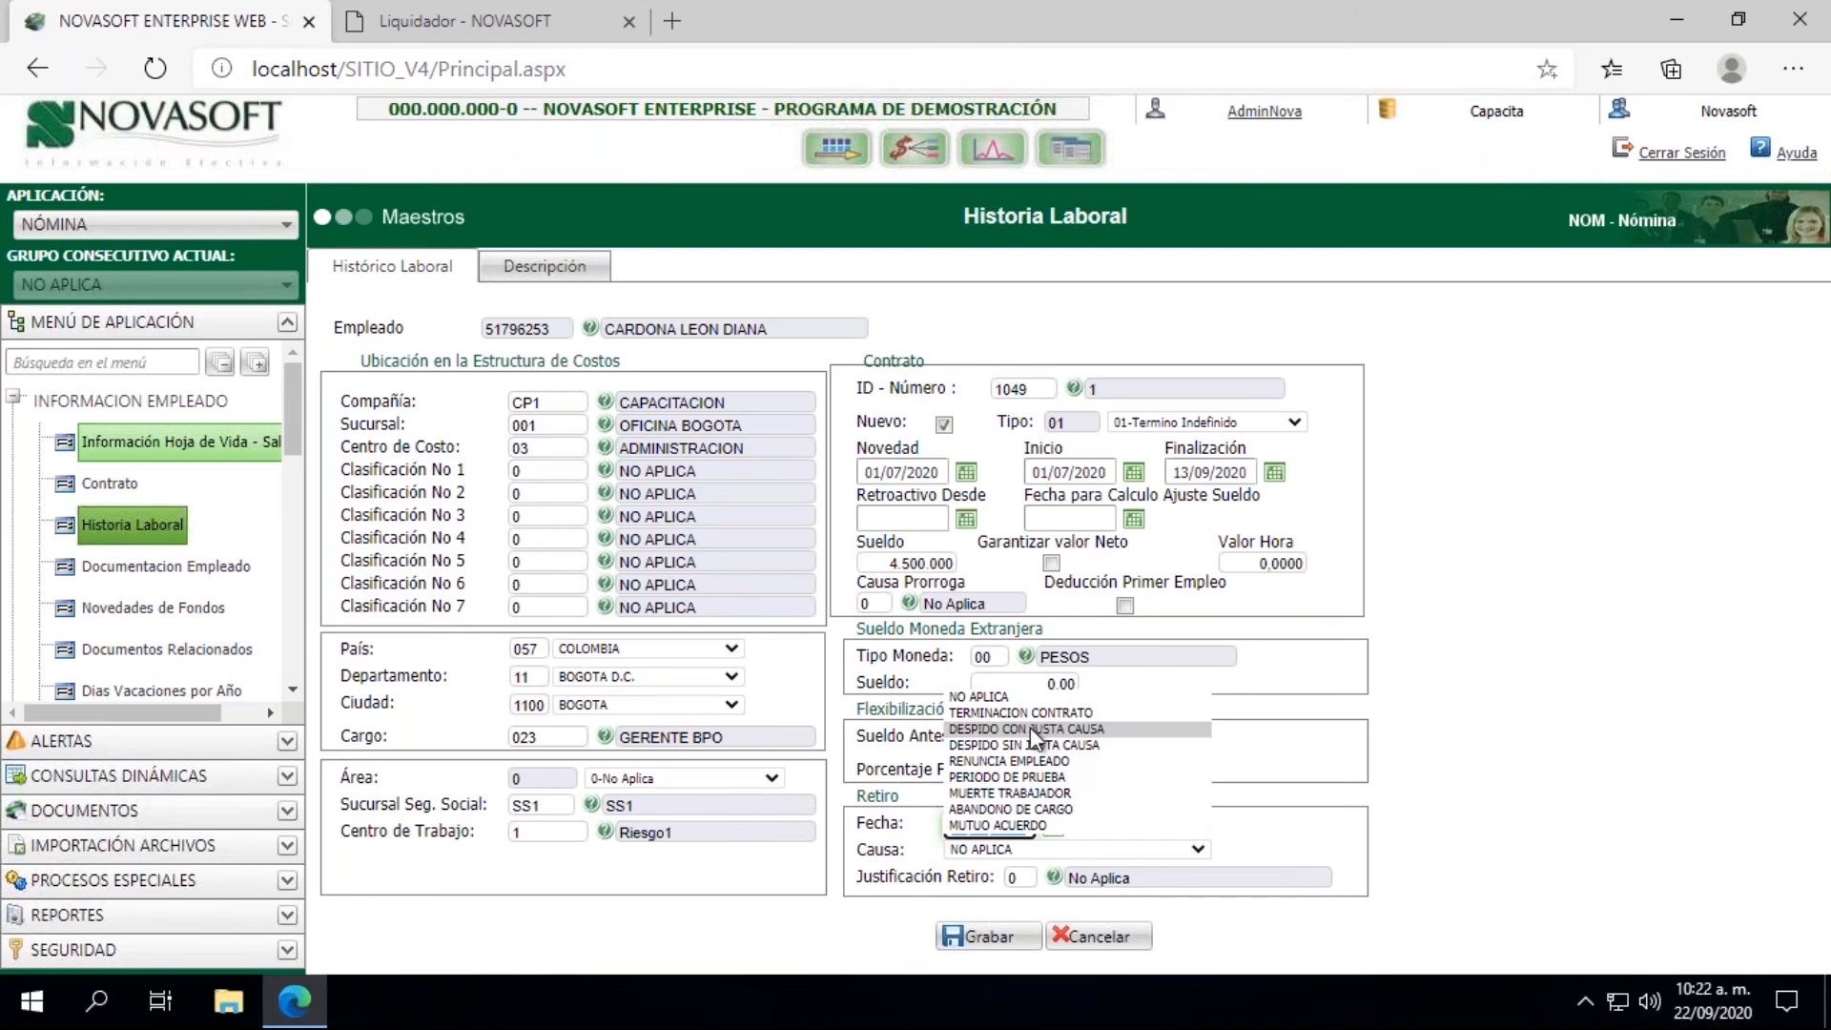
{"action": "left_click", "coordinate": [1030, 761]}
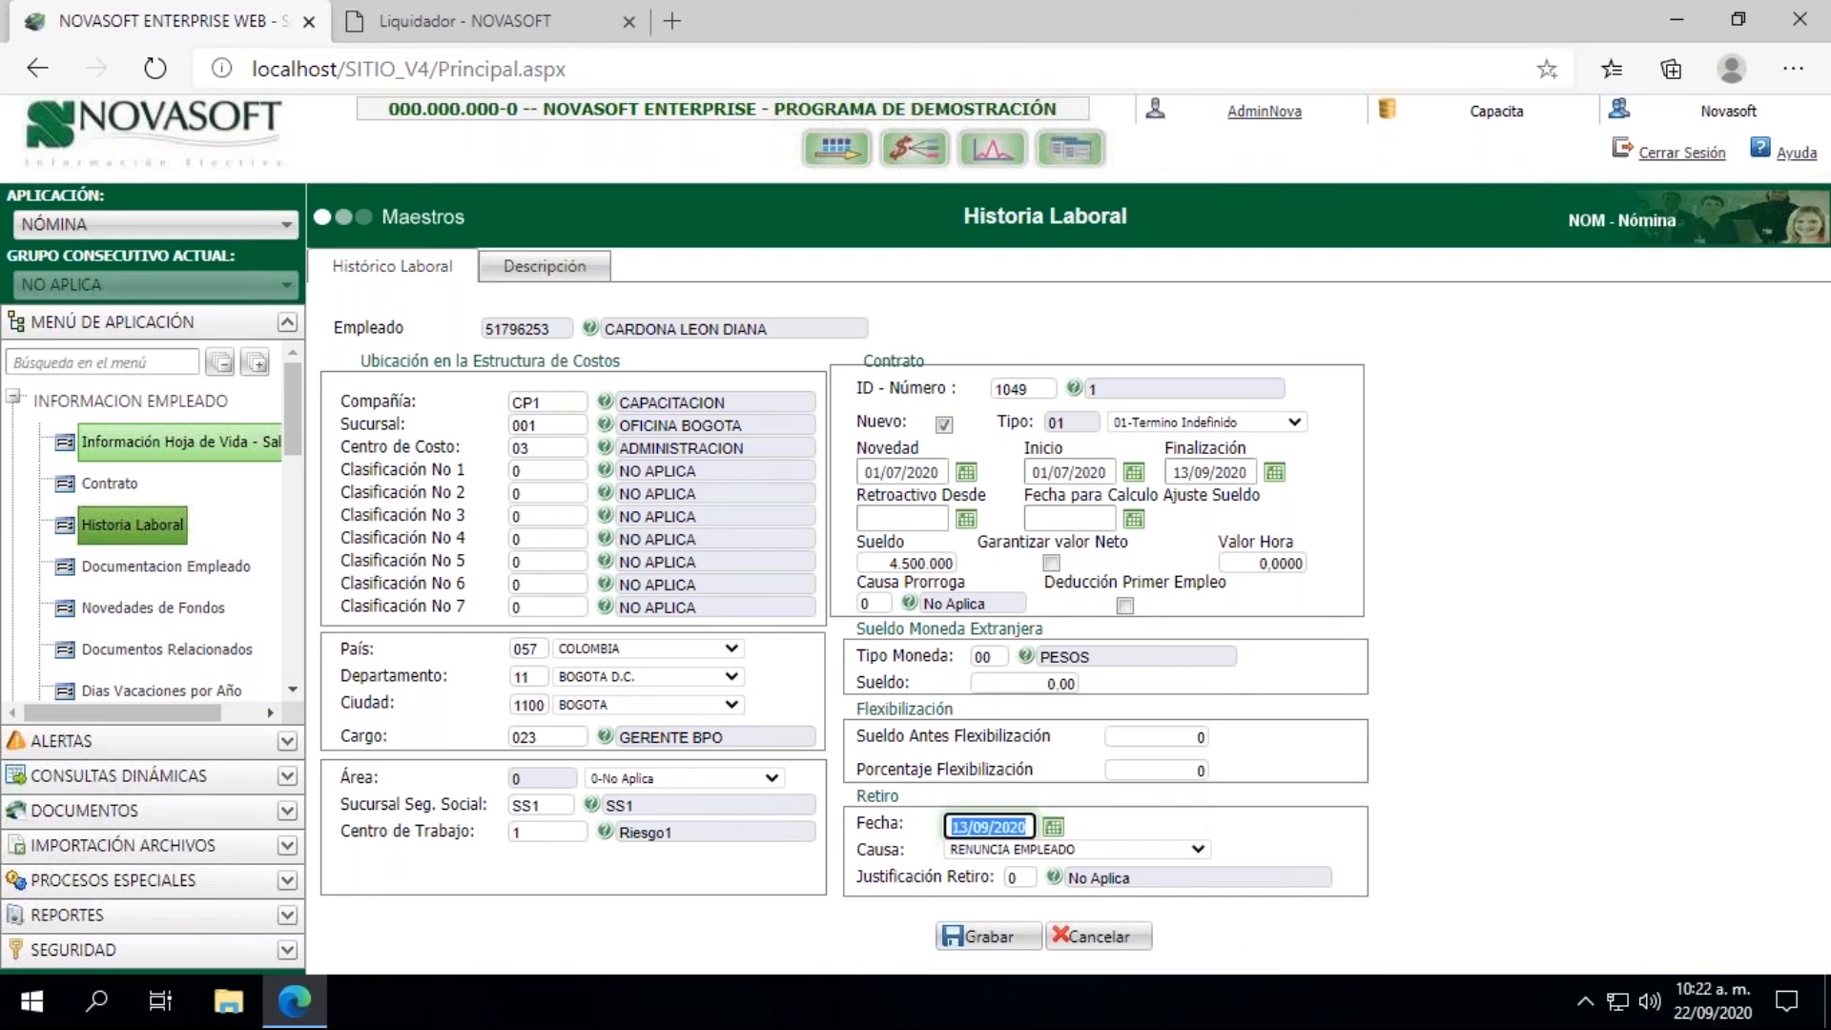
{"action": "left_click", "coordinate": [1116, 849]}
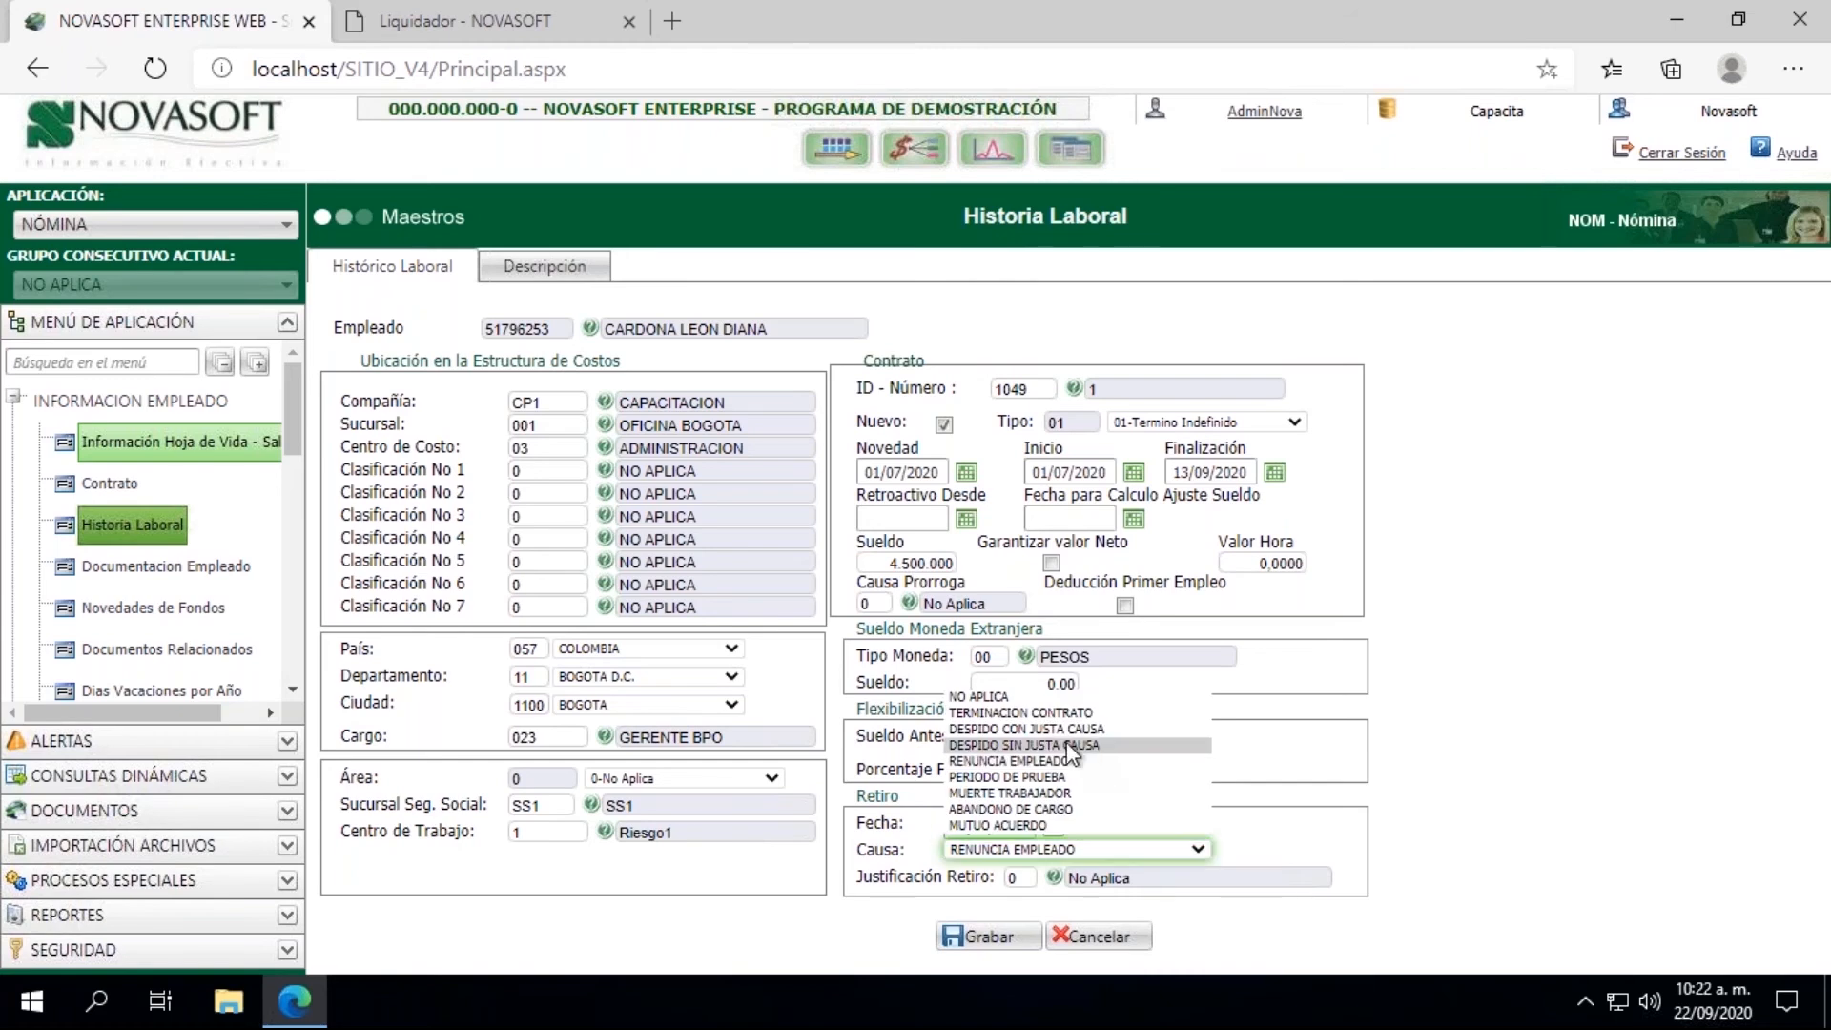
{"action": "left_click", "coordinate": [1058, 731]}
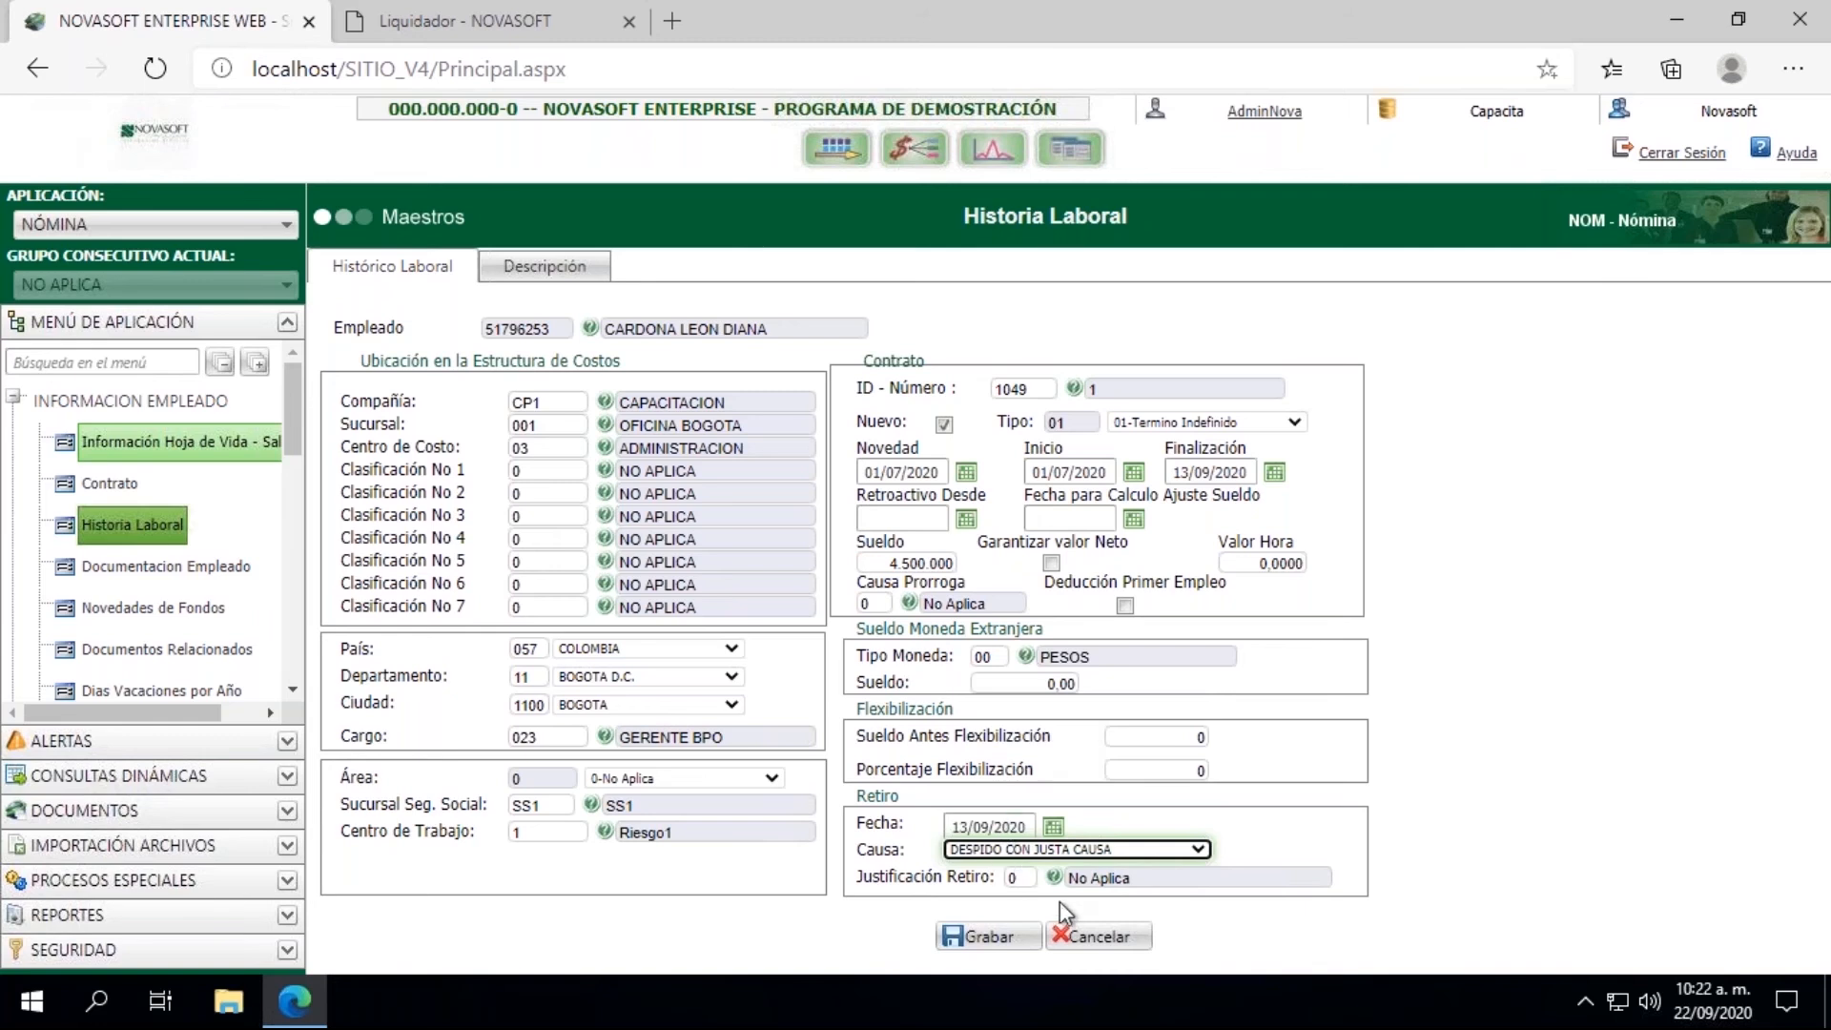
{"action": "left_click", "coordinate": [990, 937]}
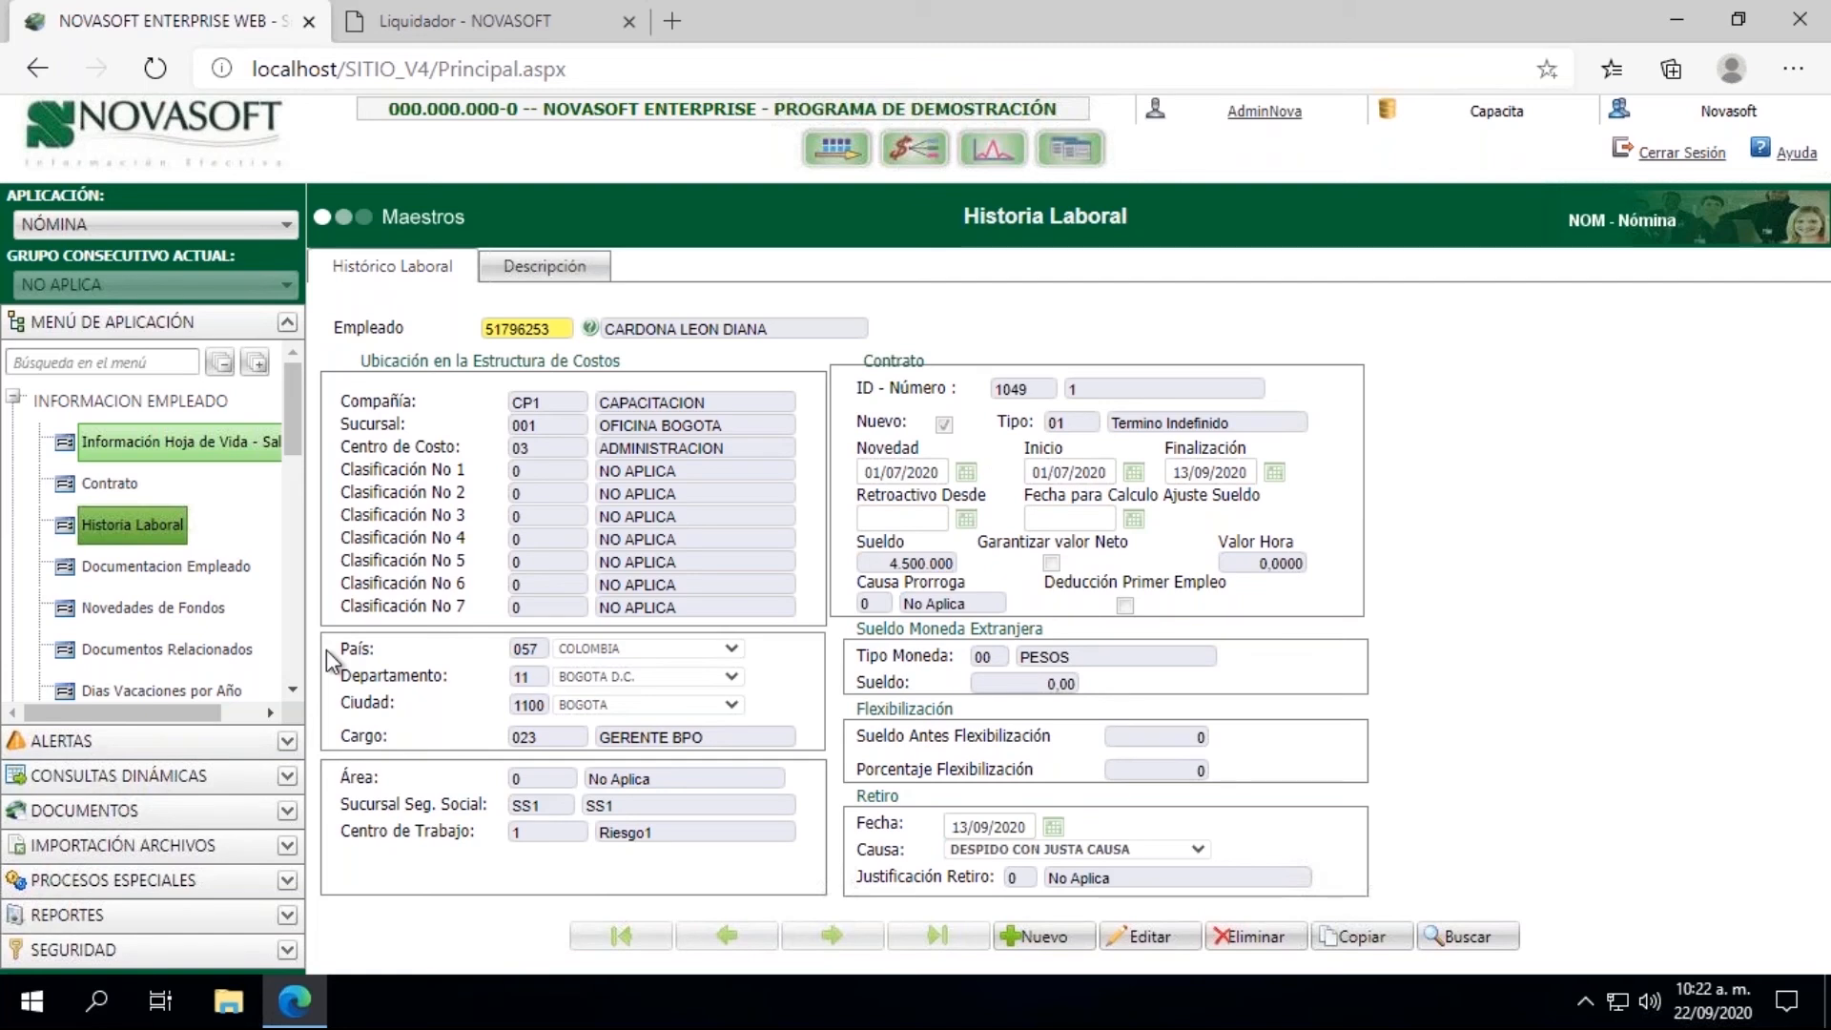
Step: Close the old Liquidador page and open the Liquidación process again
{"action": "left_click", "coordinate": [14, 397]}
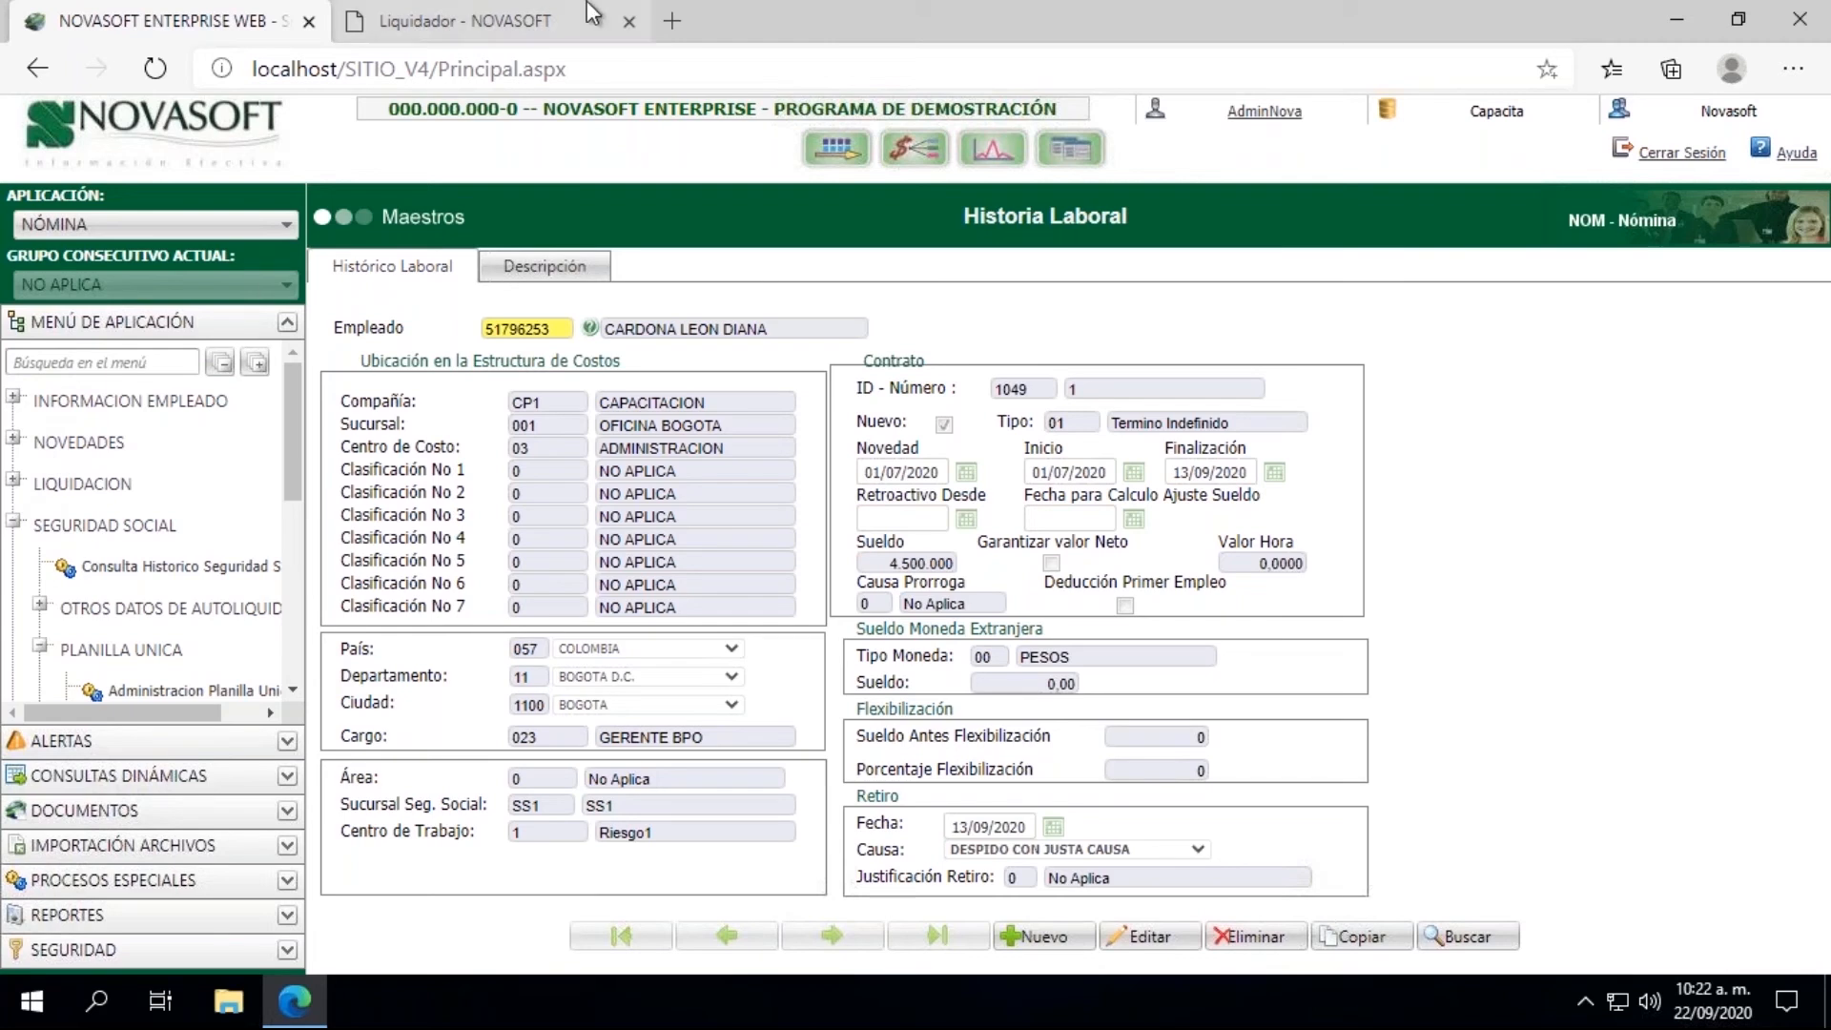
{"action": "left_click", "coordinate": [629, 21]}
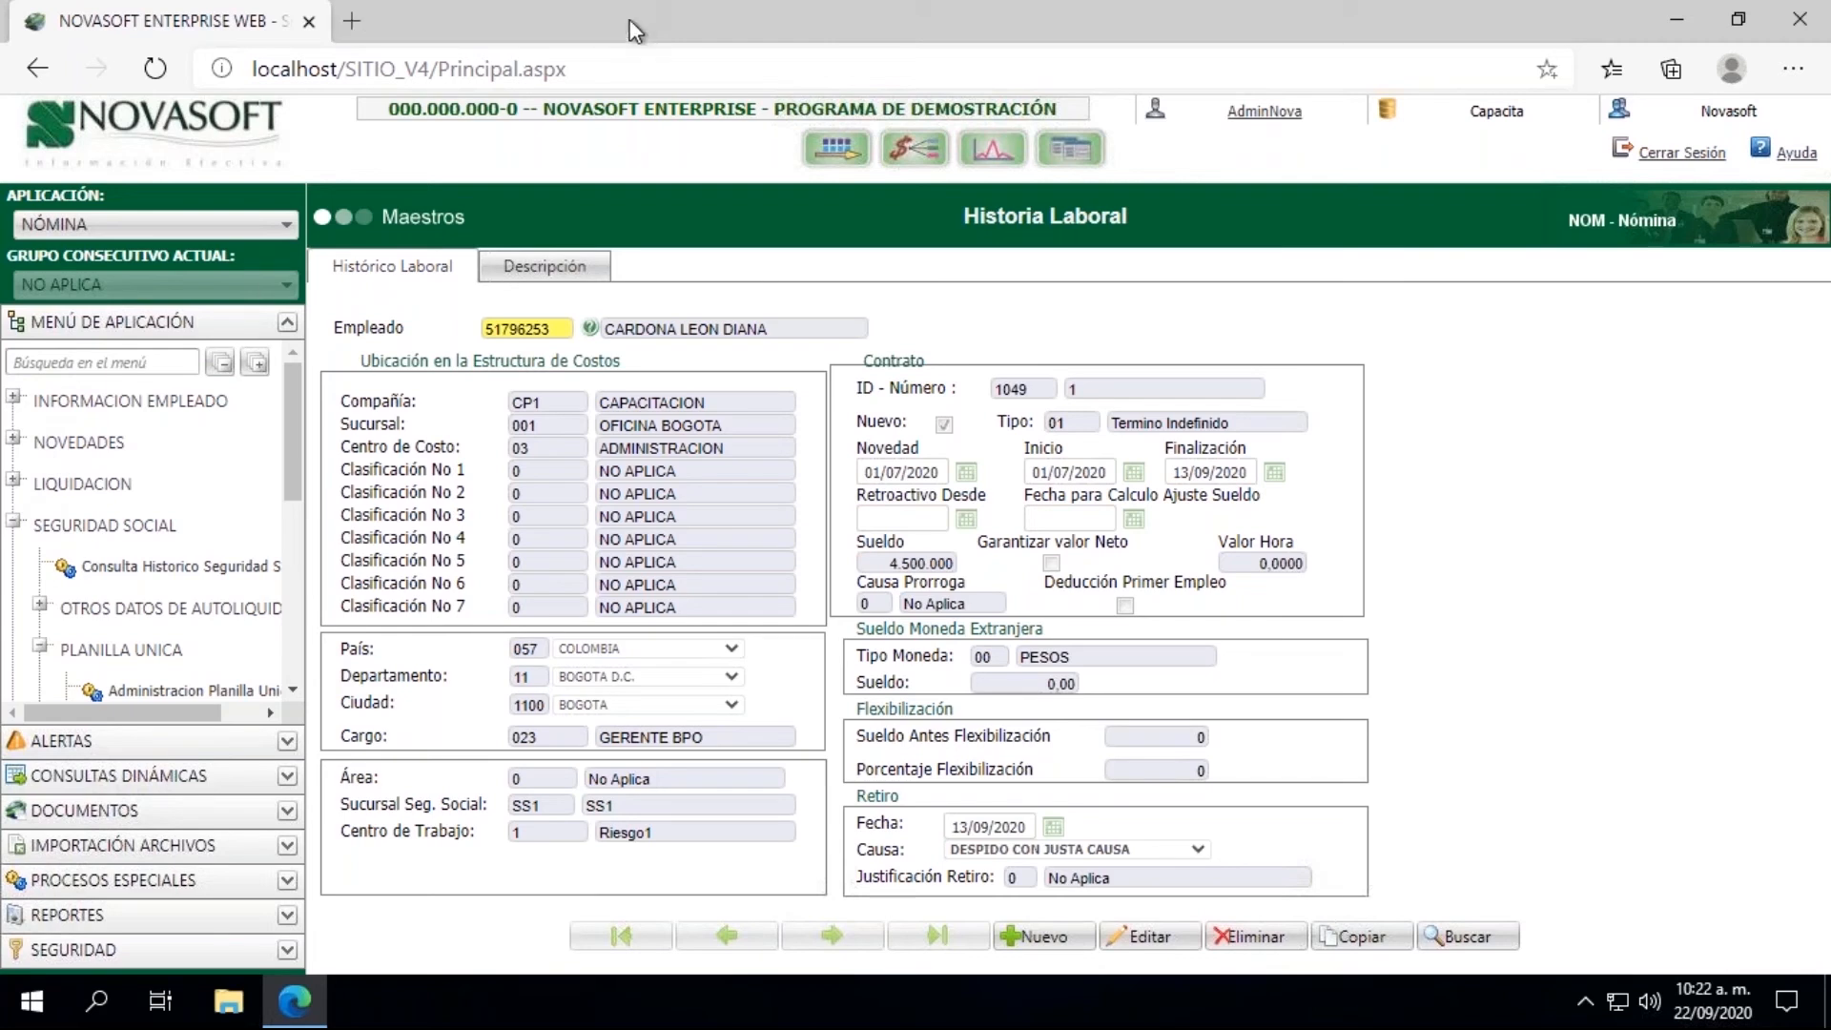
{"action": "left_click", "coordinate": [13, 480]}
{"action": "left_click", "coordinate": [114, 523]}
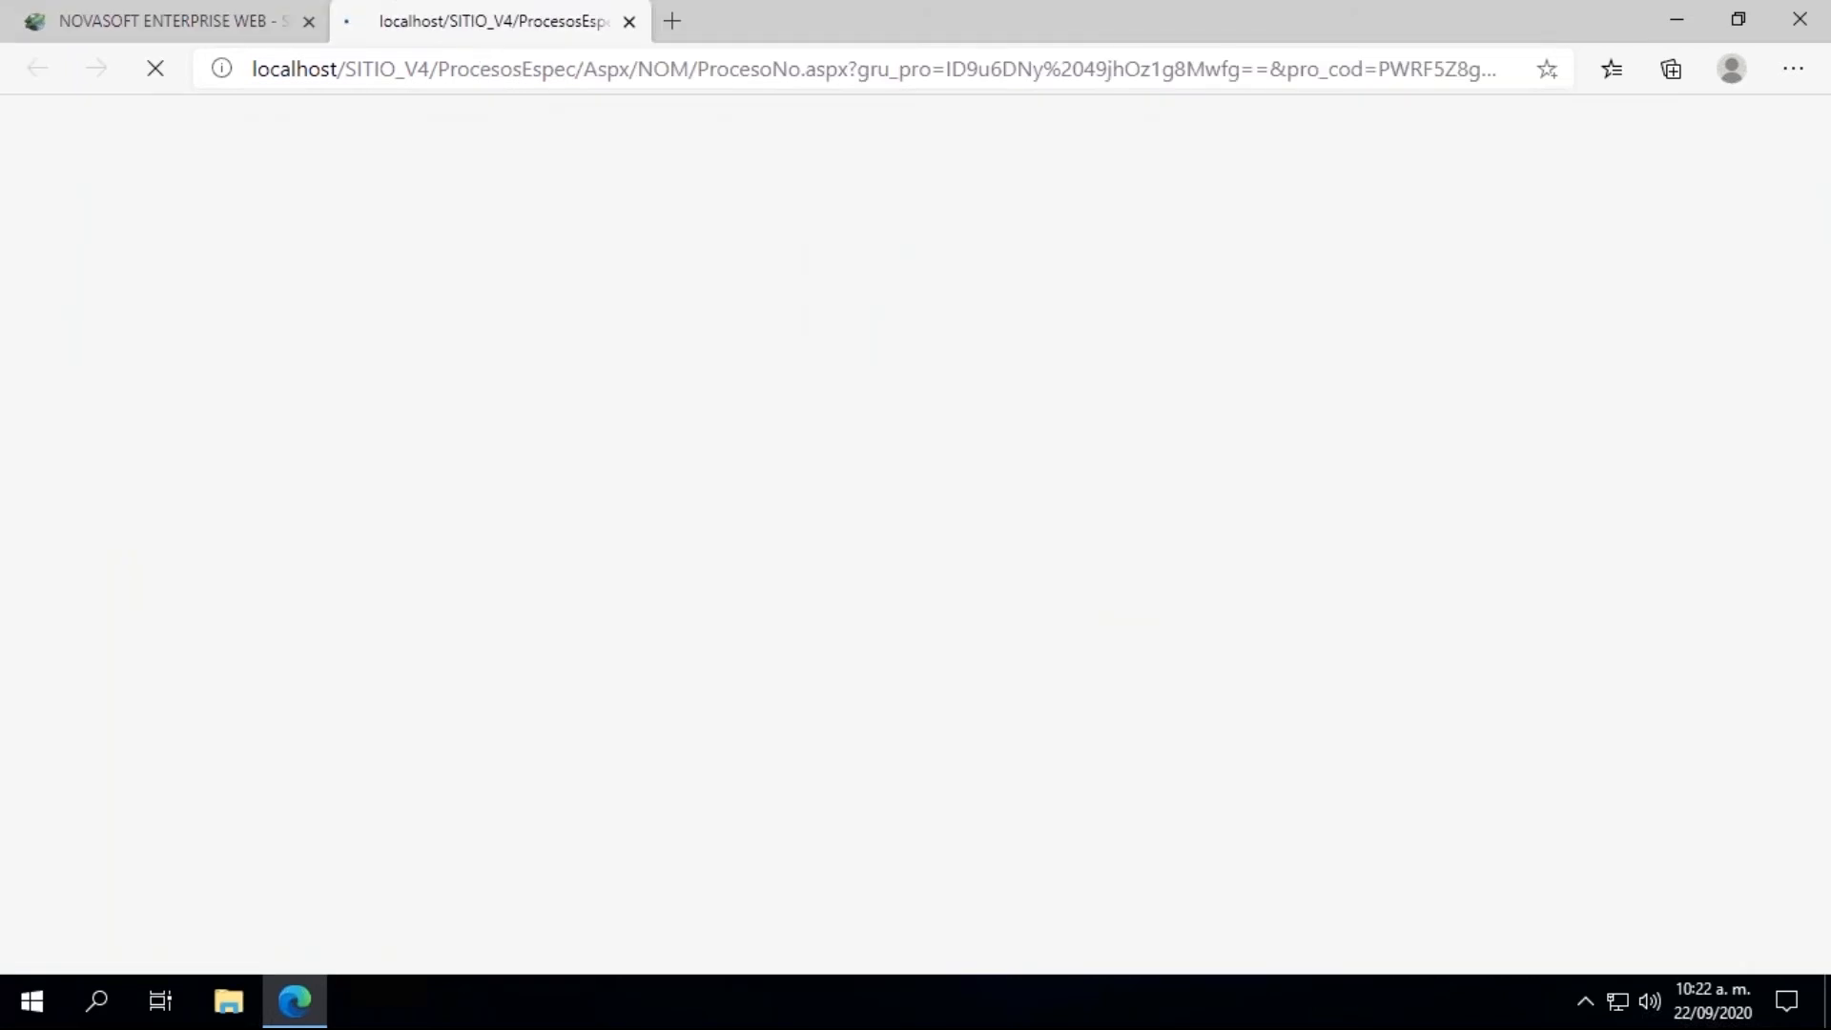
Step: Set the process's Fecha de Liquidación and Fecha de Corte both to 15/09/2020
{"action": "left_click", "coordinate": [298, 234]}
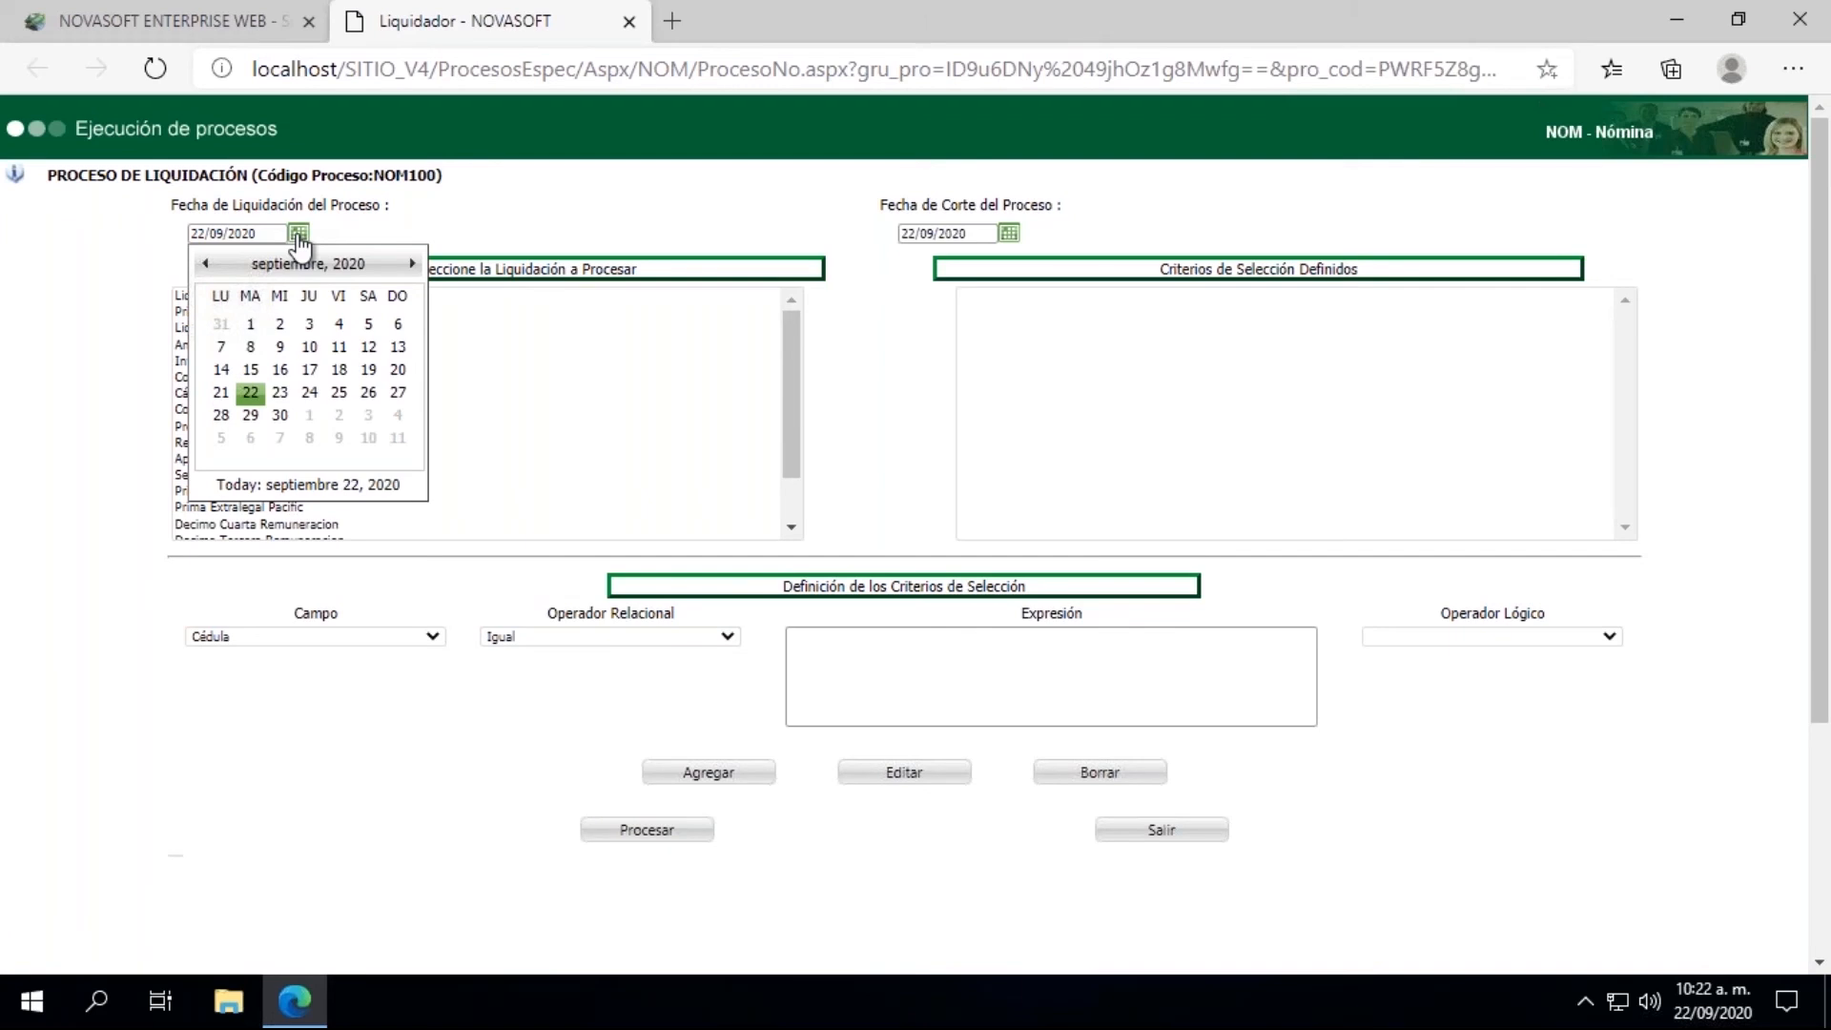
{"action": "left_click", "coordinate": [251, 370]}
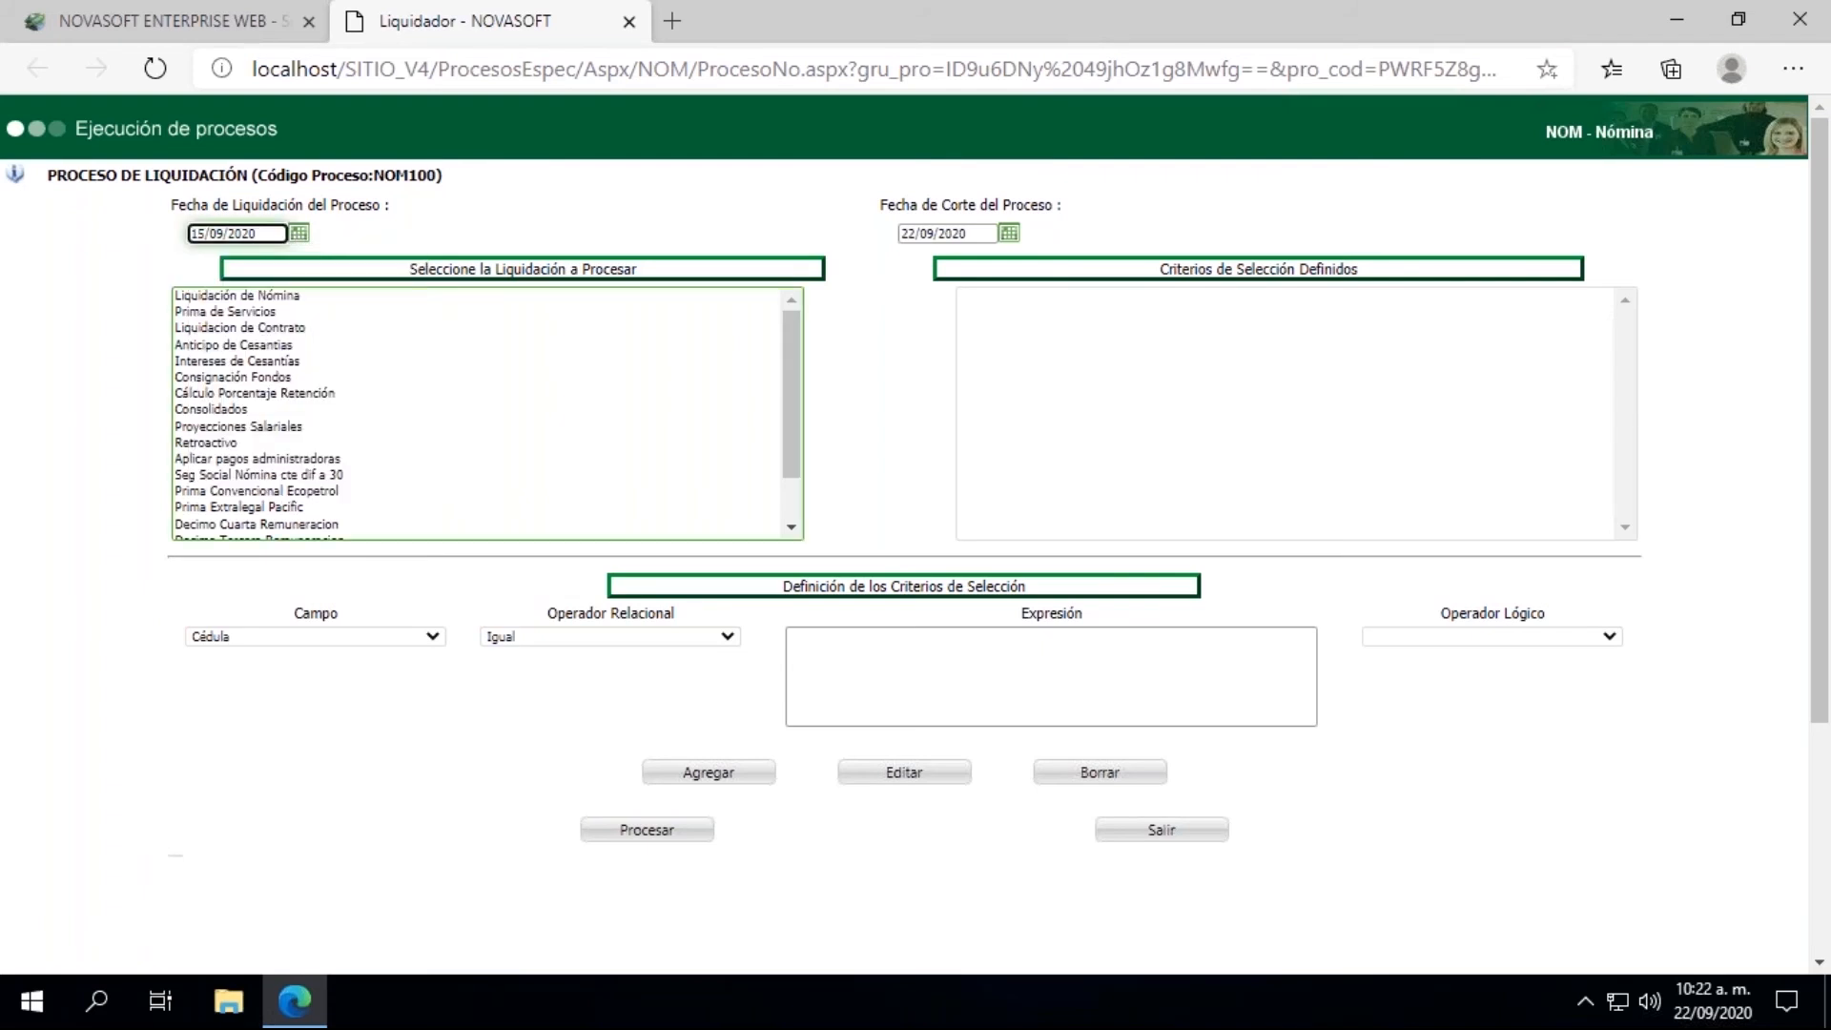
{"action": "left_click", "coordinate": [1010, 234]}
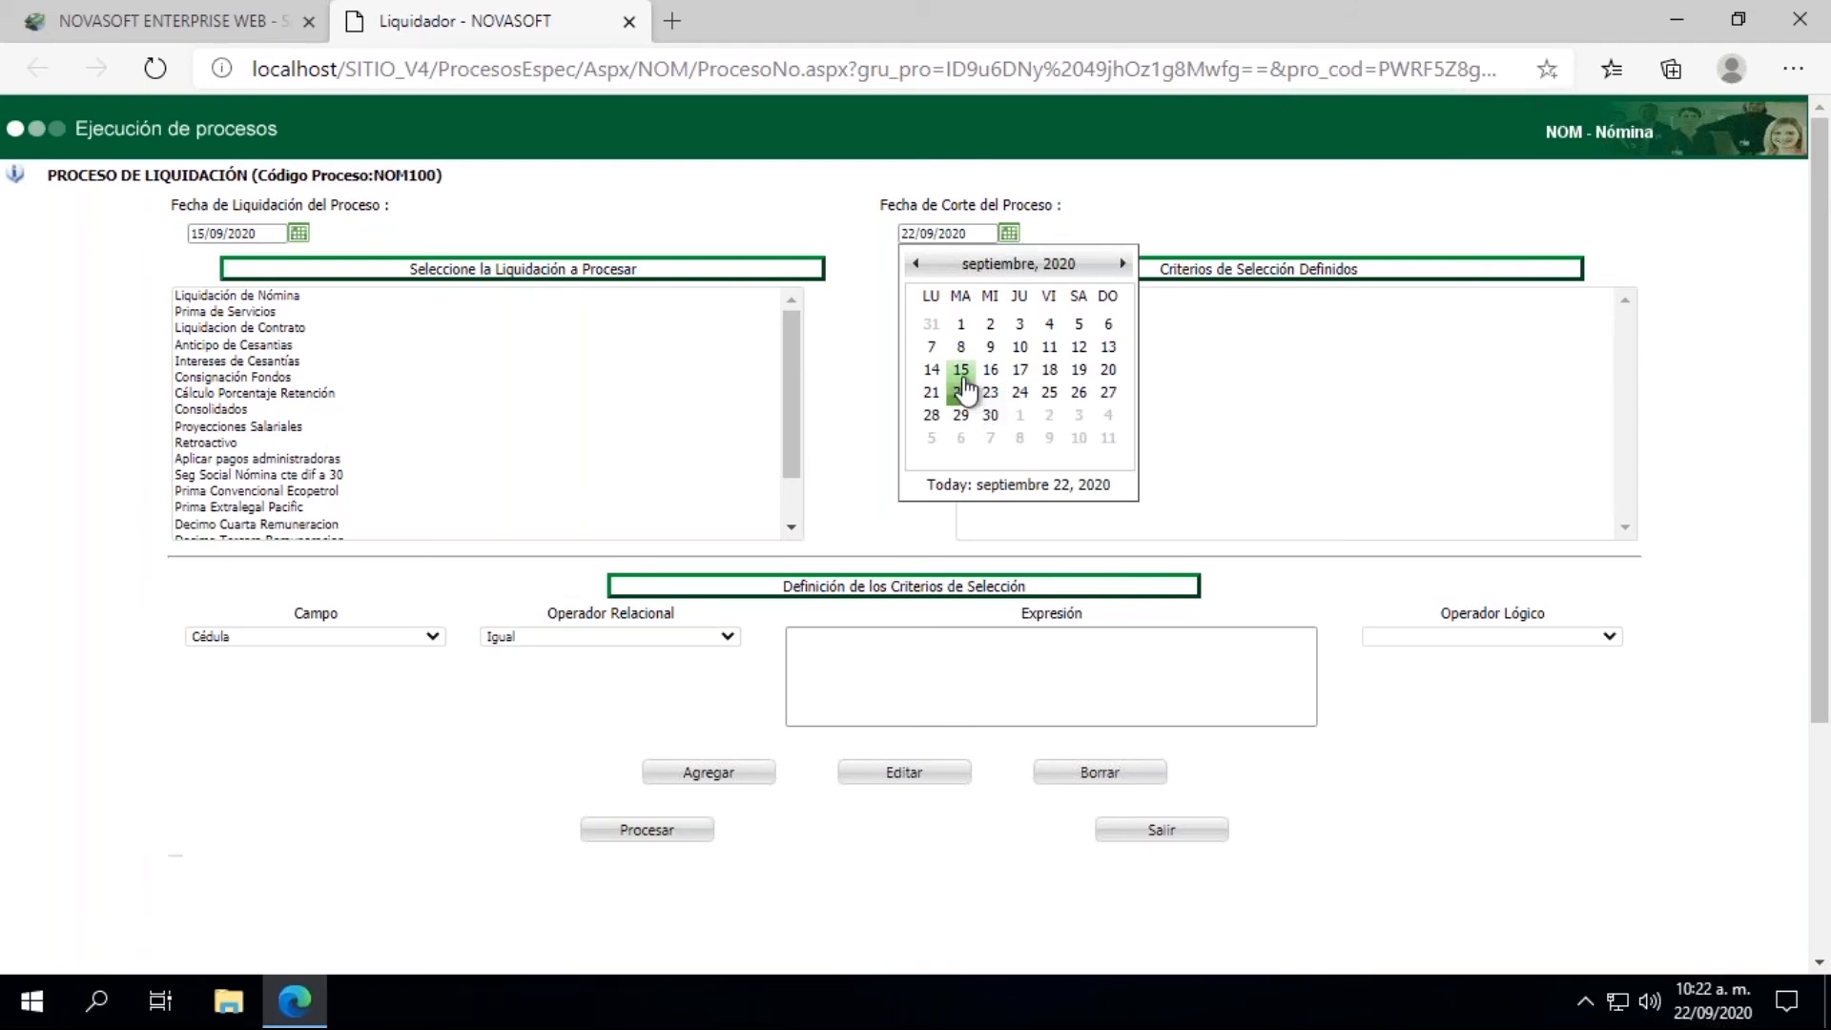
{"action": "left_click", "coordinate": [962, 374]}
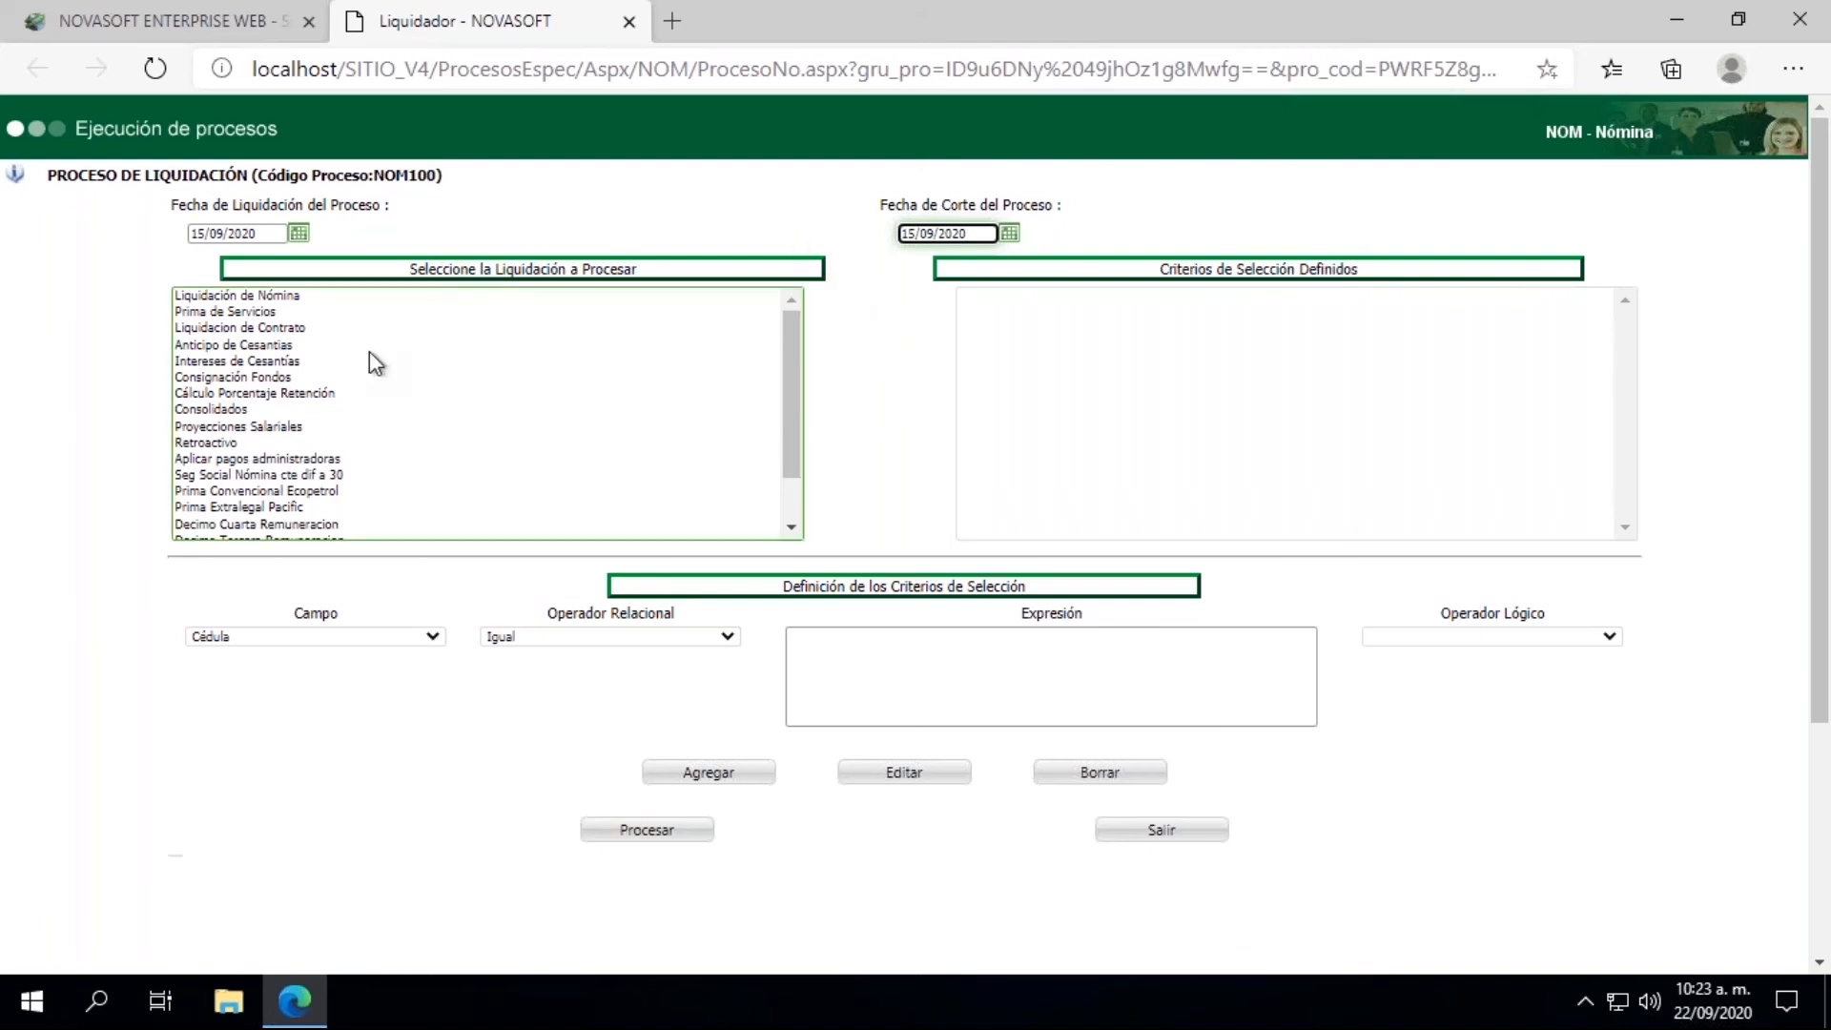
Step: Process the Liquidacion de Contrato with a Cédula Igual criterion for the employee's ID number, and close the result window
{"action": "left_click", "coordinate": [270, 327]}
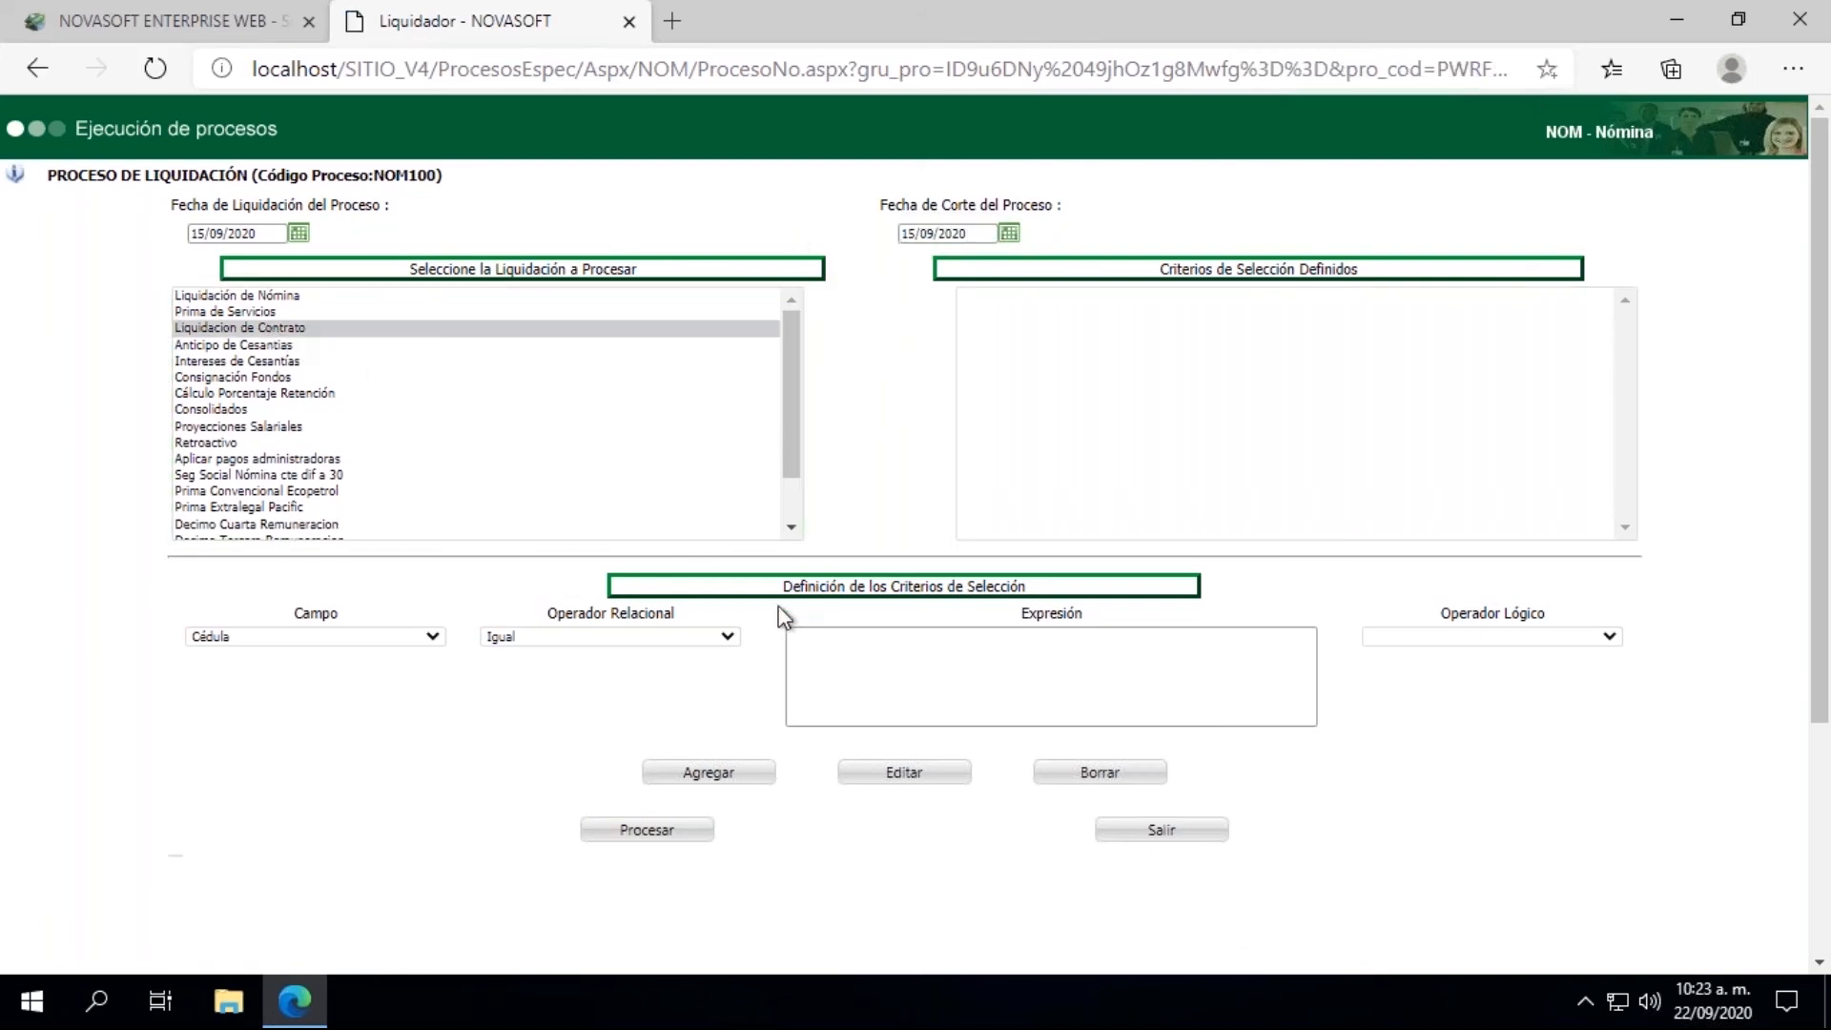
{"action": "left_click", "coordinate": [869, 711]}
{"action": "left_click", "coordinate": [839, 755]}
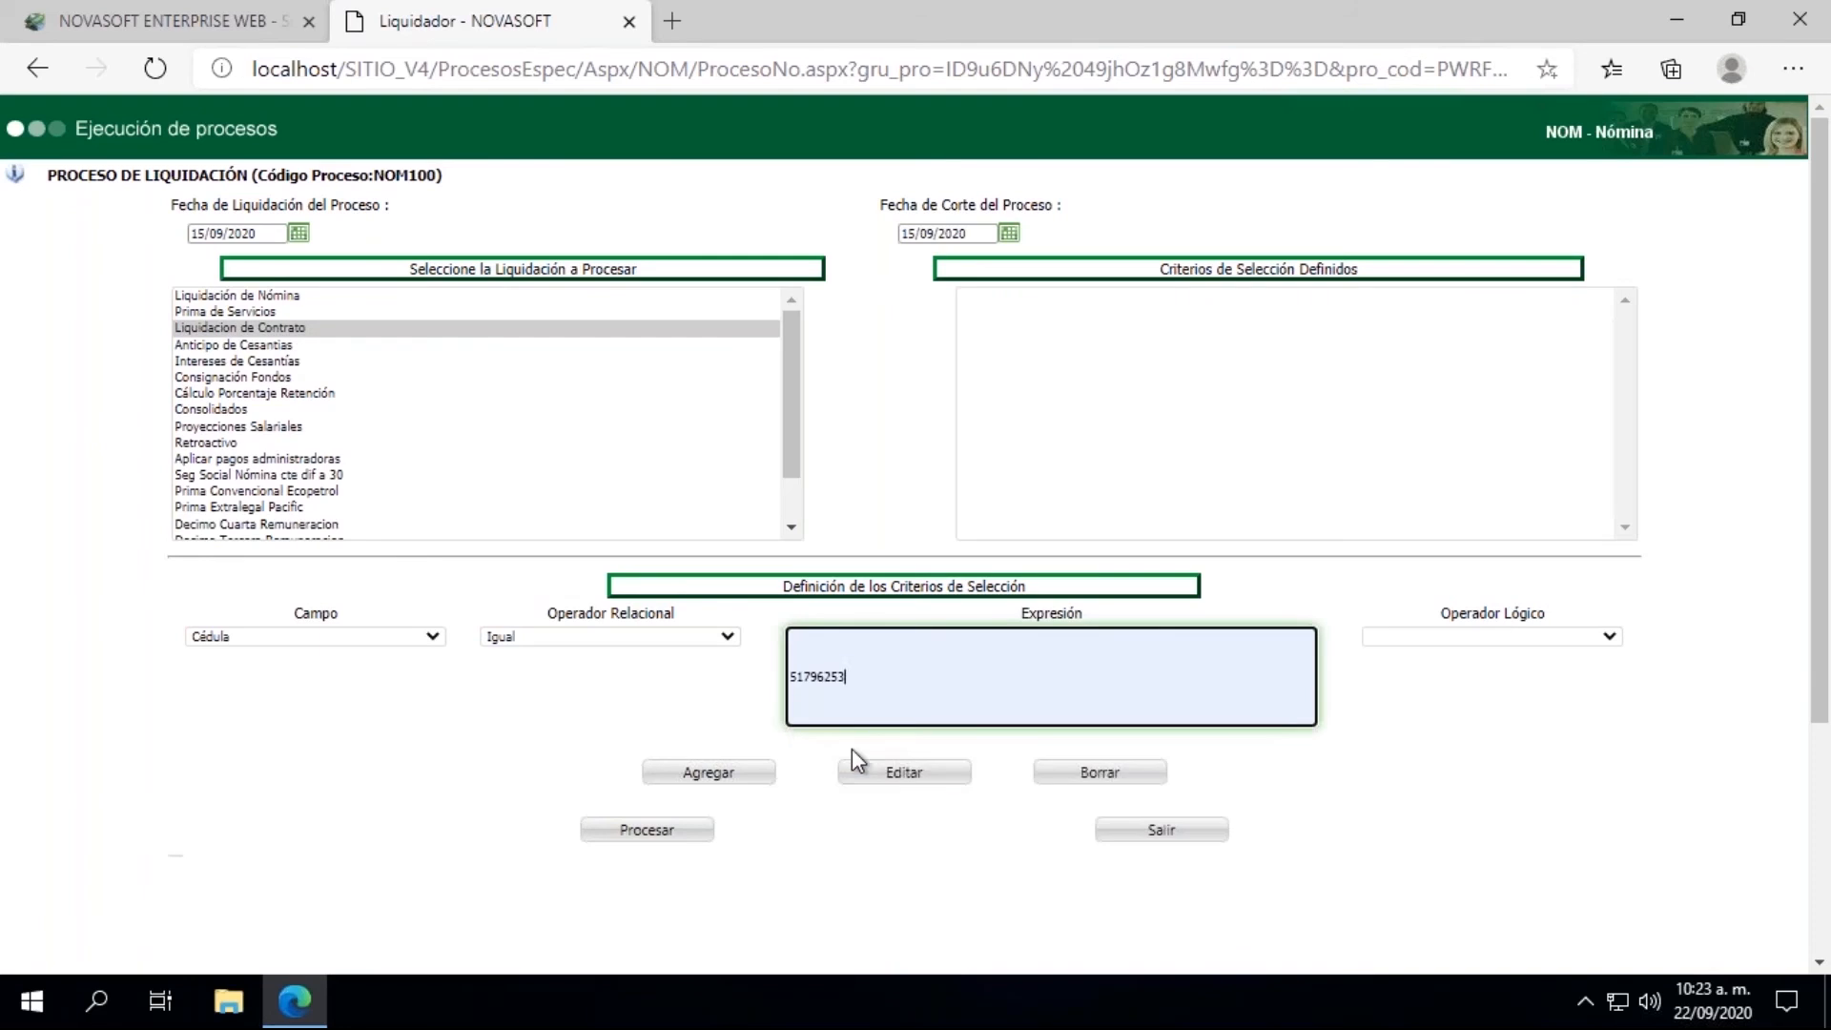
{"action": "left_click", "coordinate": [733, 773]}
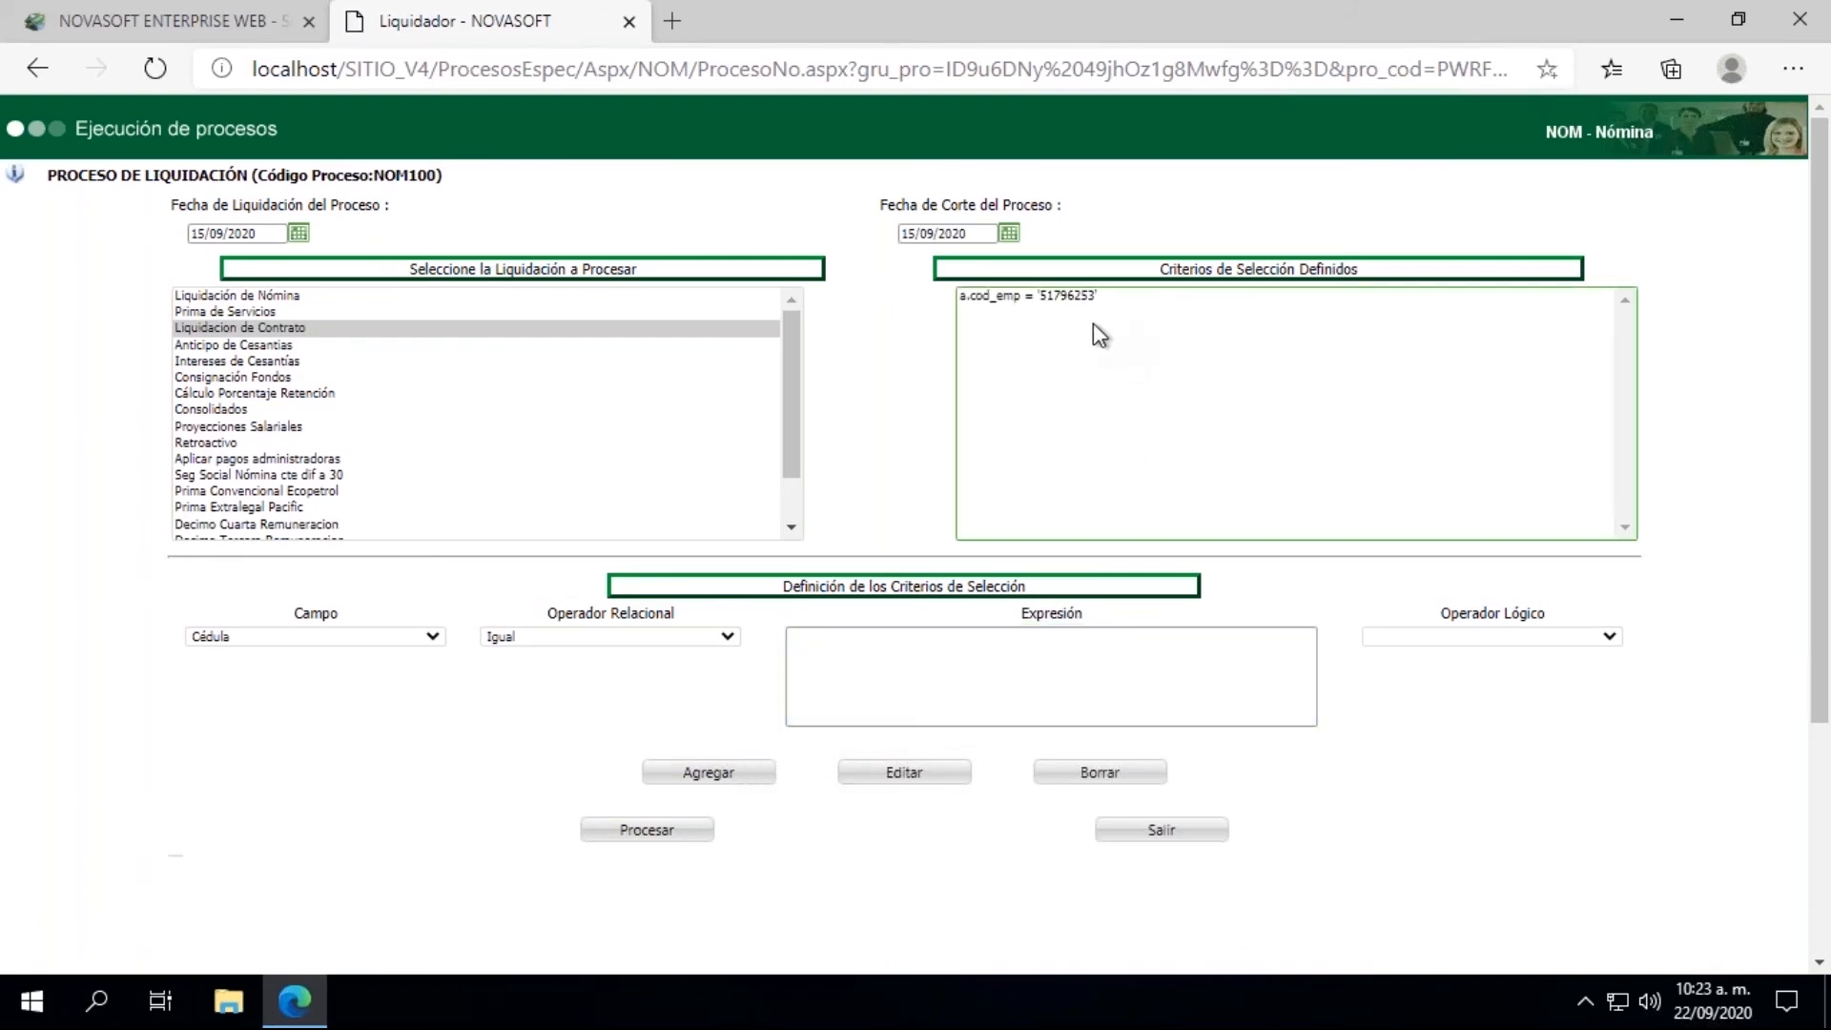
{"action": "left_click", "coordinate": [647, 838]}
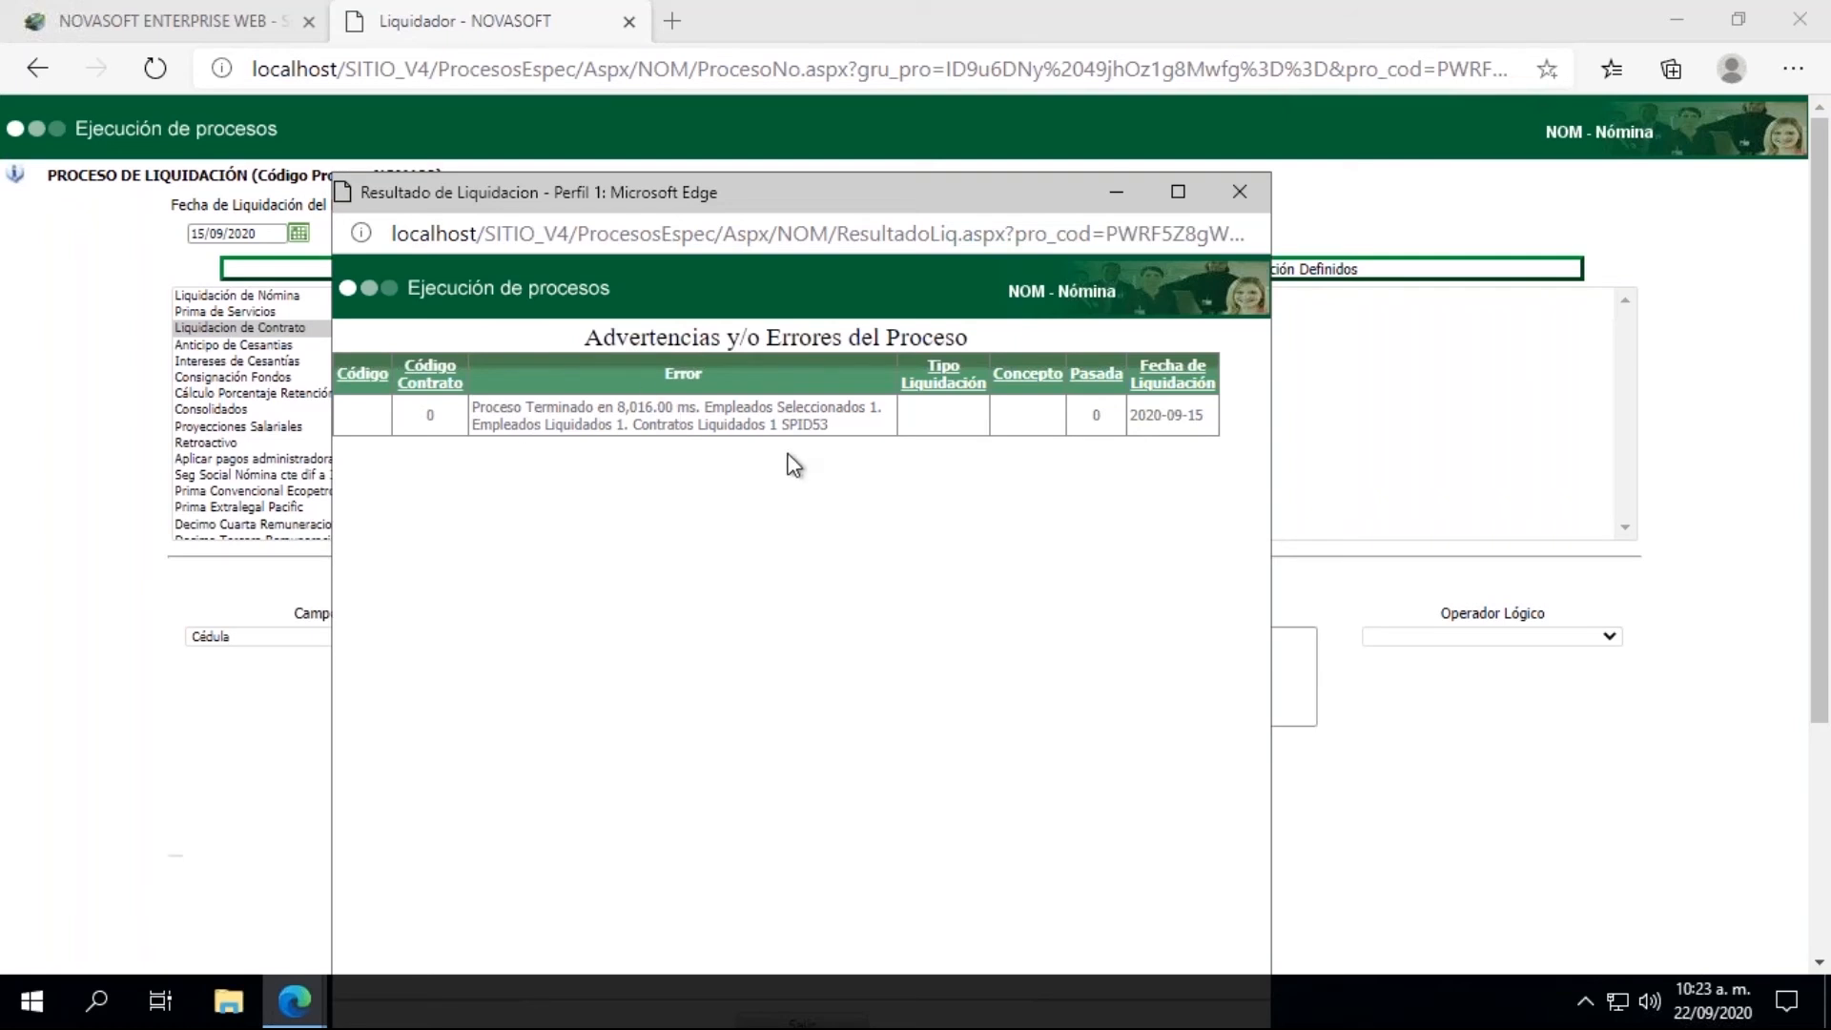
{"action": "left_click", "coordinate": [1242, 191]}
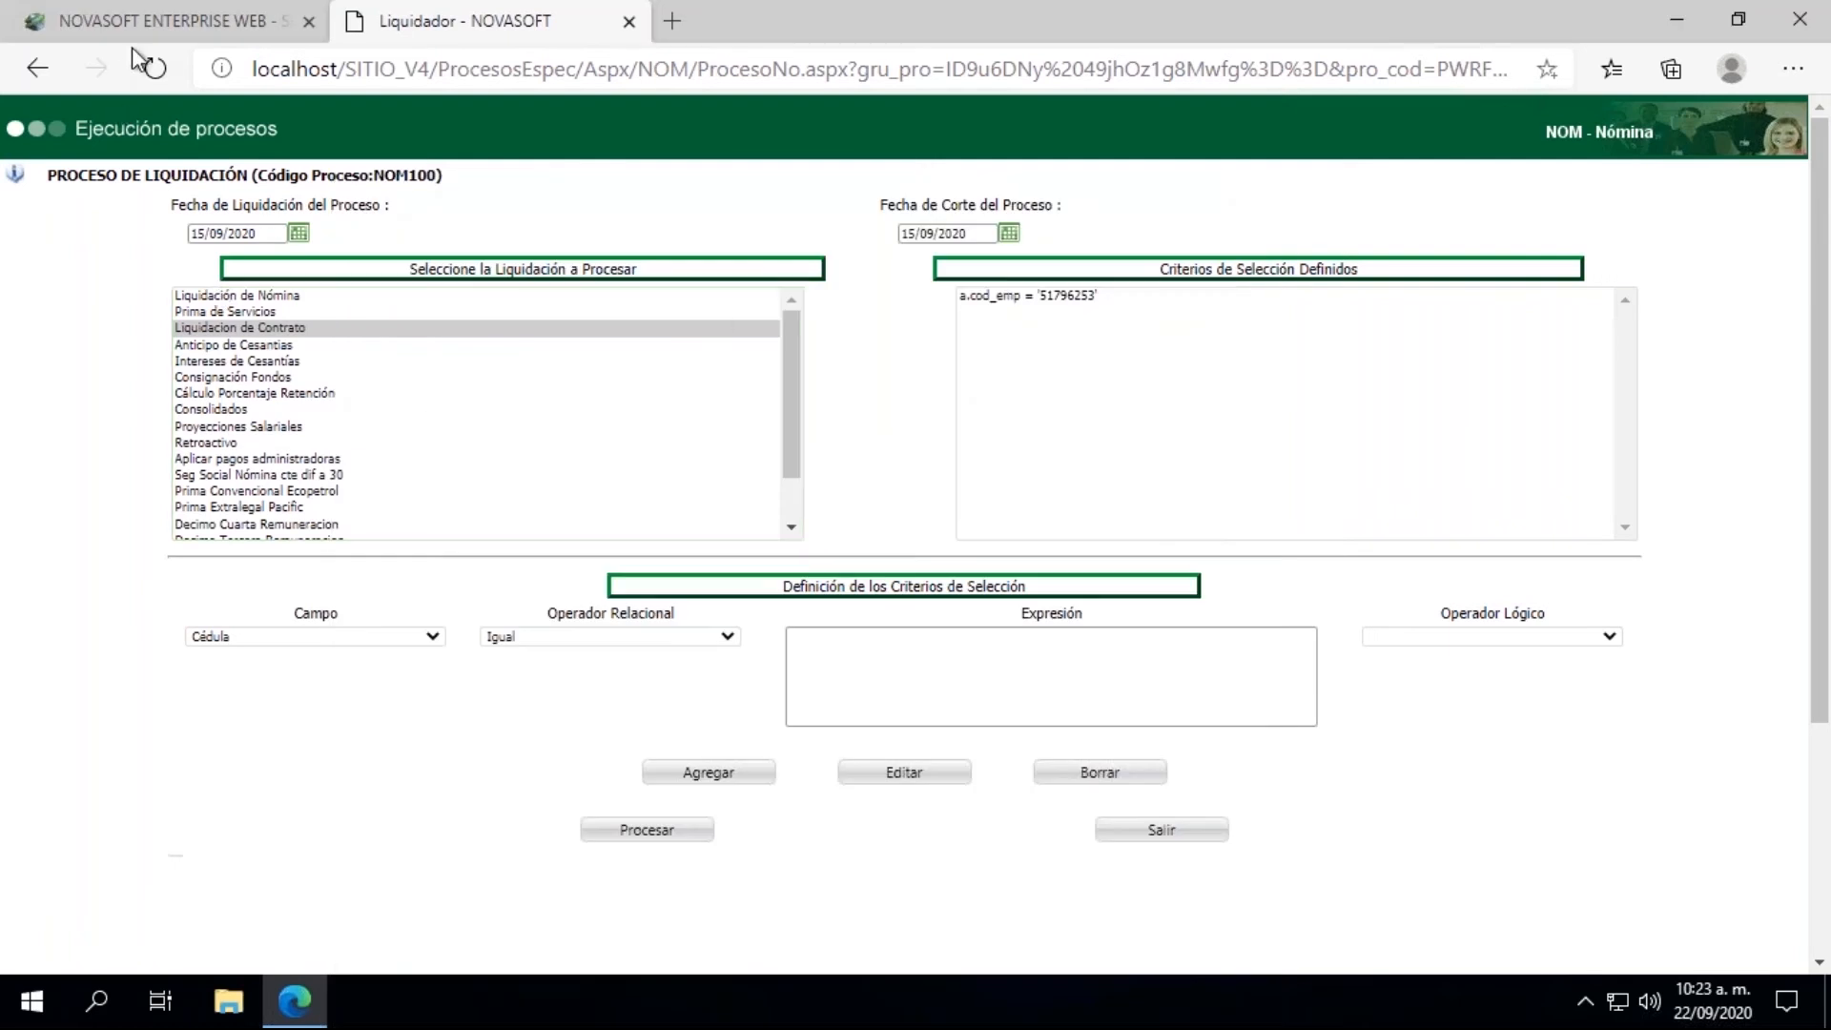
Step: Return to the main Novasoft page and open the Liquidación De Contrato report from the liquidation reports
{"action": "left_click", "coordinate": [150, 29]}
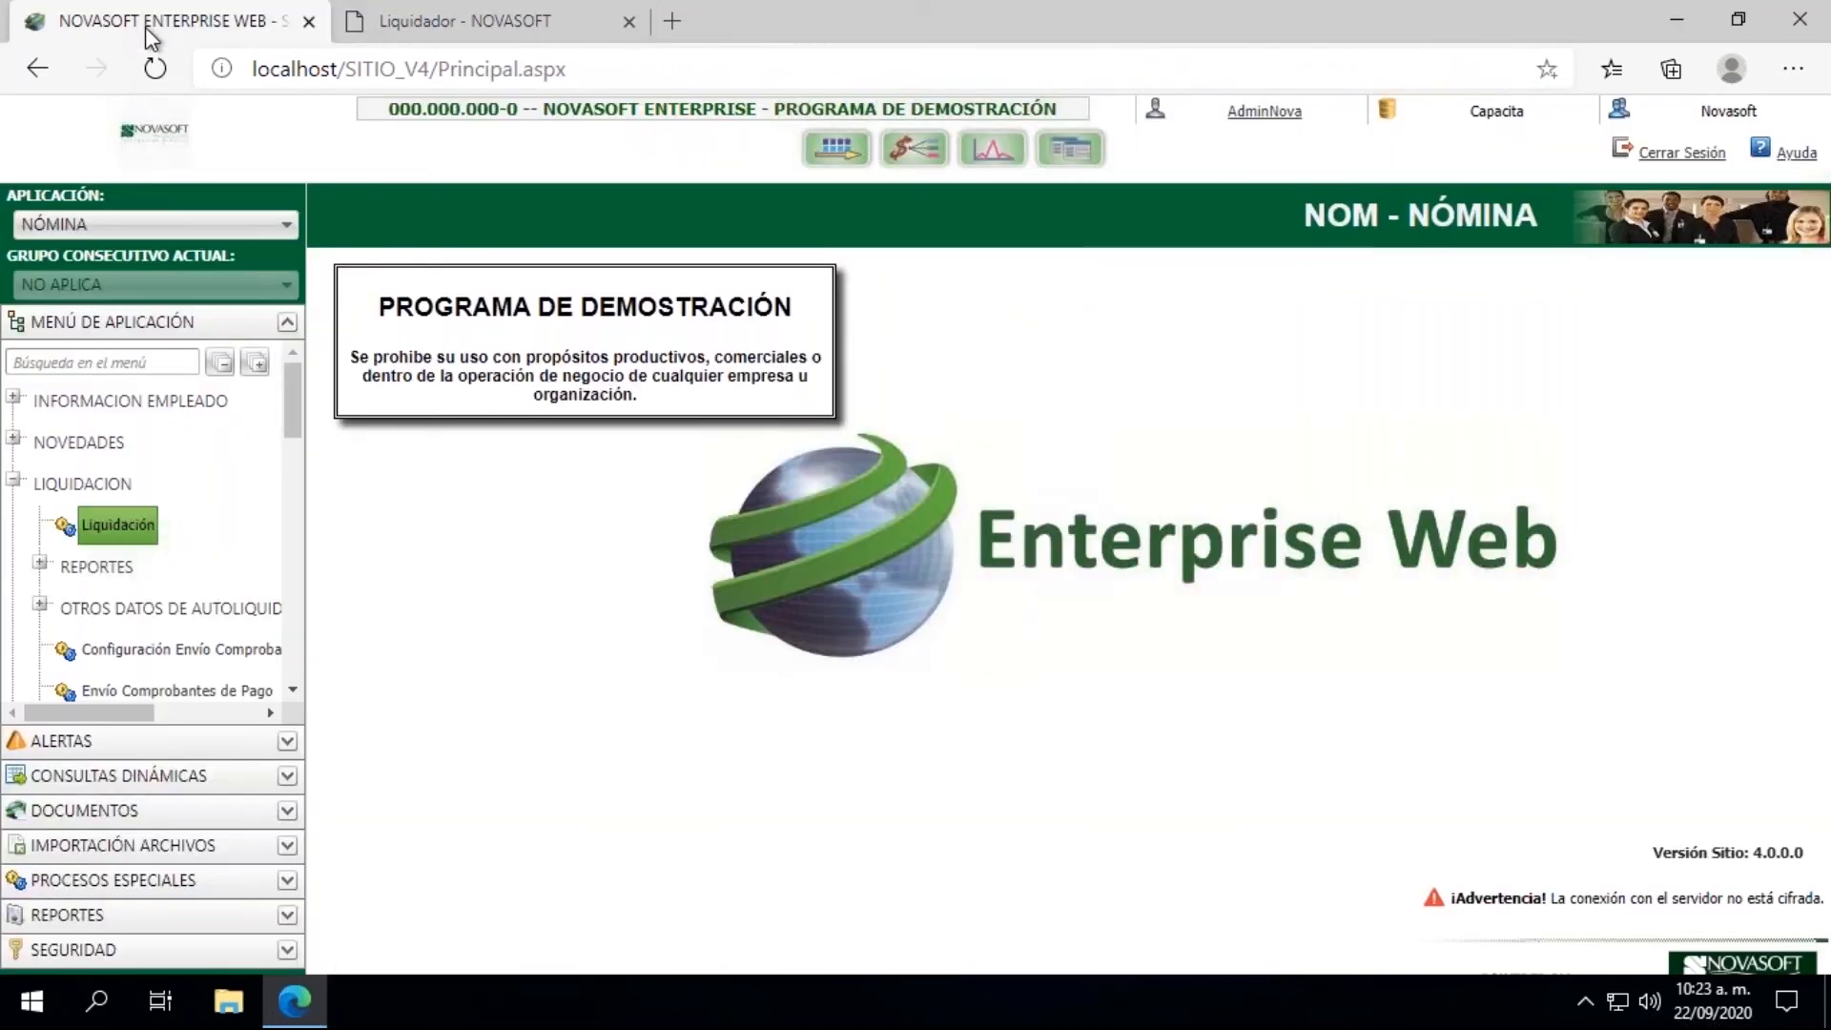
{"action": "left_click", "coordinate": [41, 567]}
{"action": "left_click", "coordinate": [294, 691]}
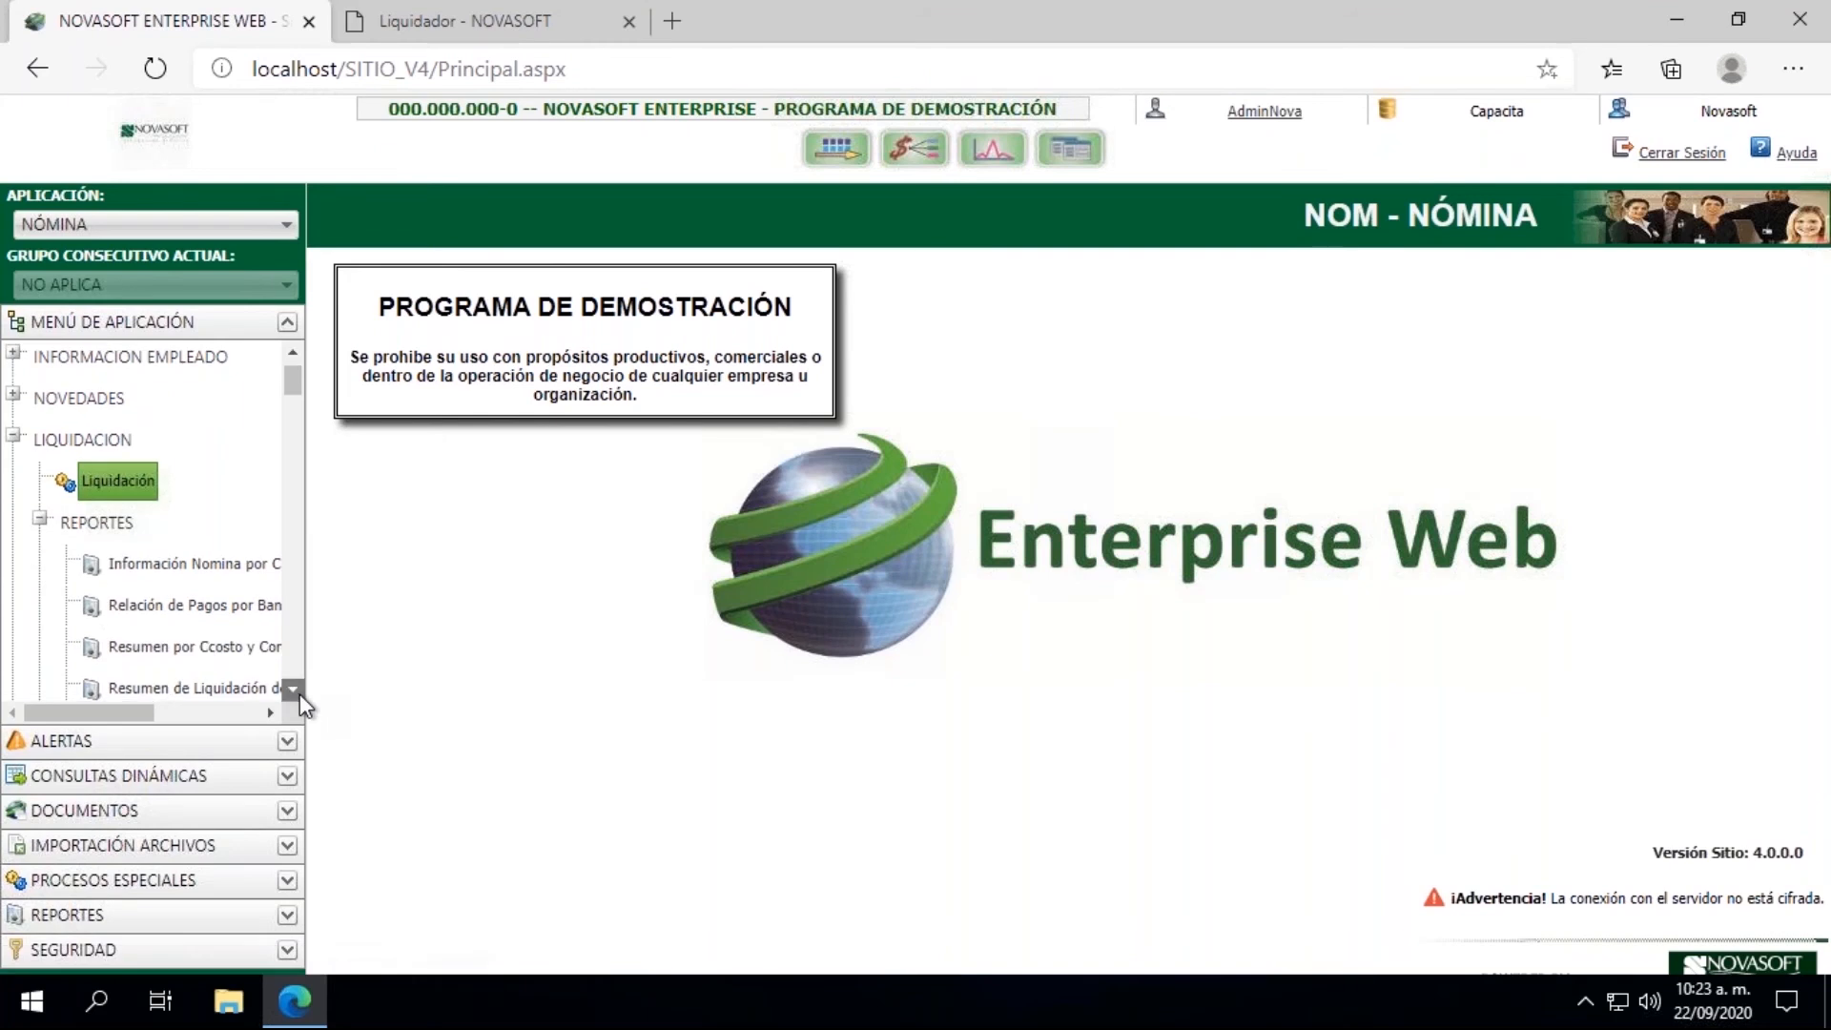
{"action": "left_click", "coordinate": [300, 694]}
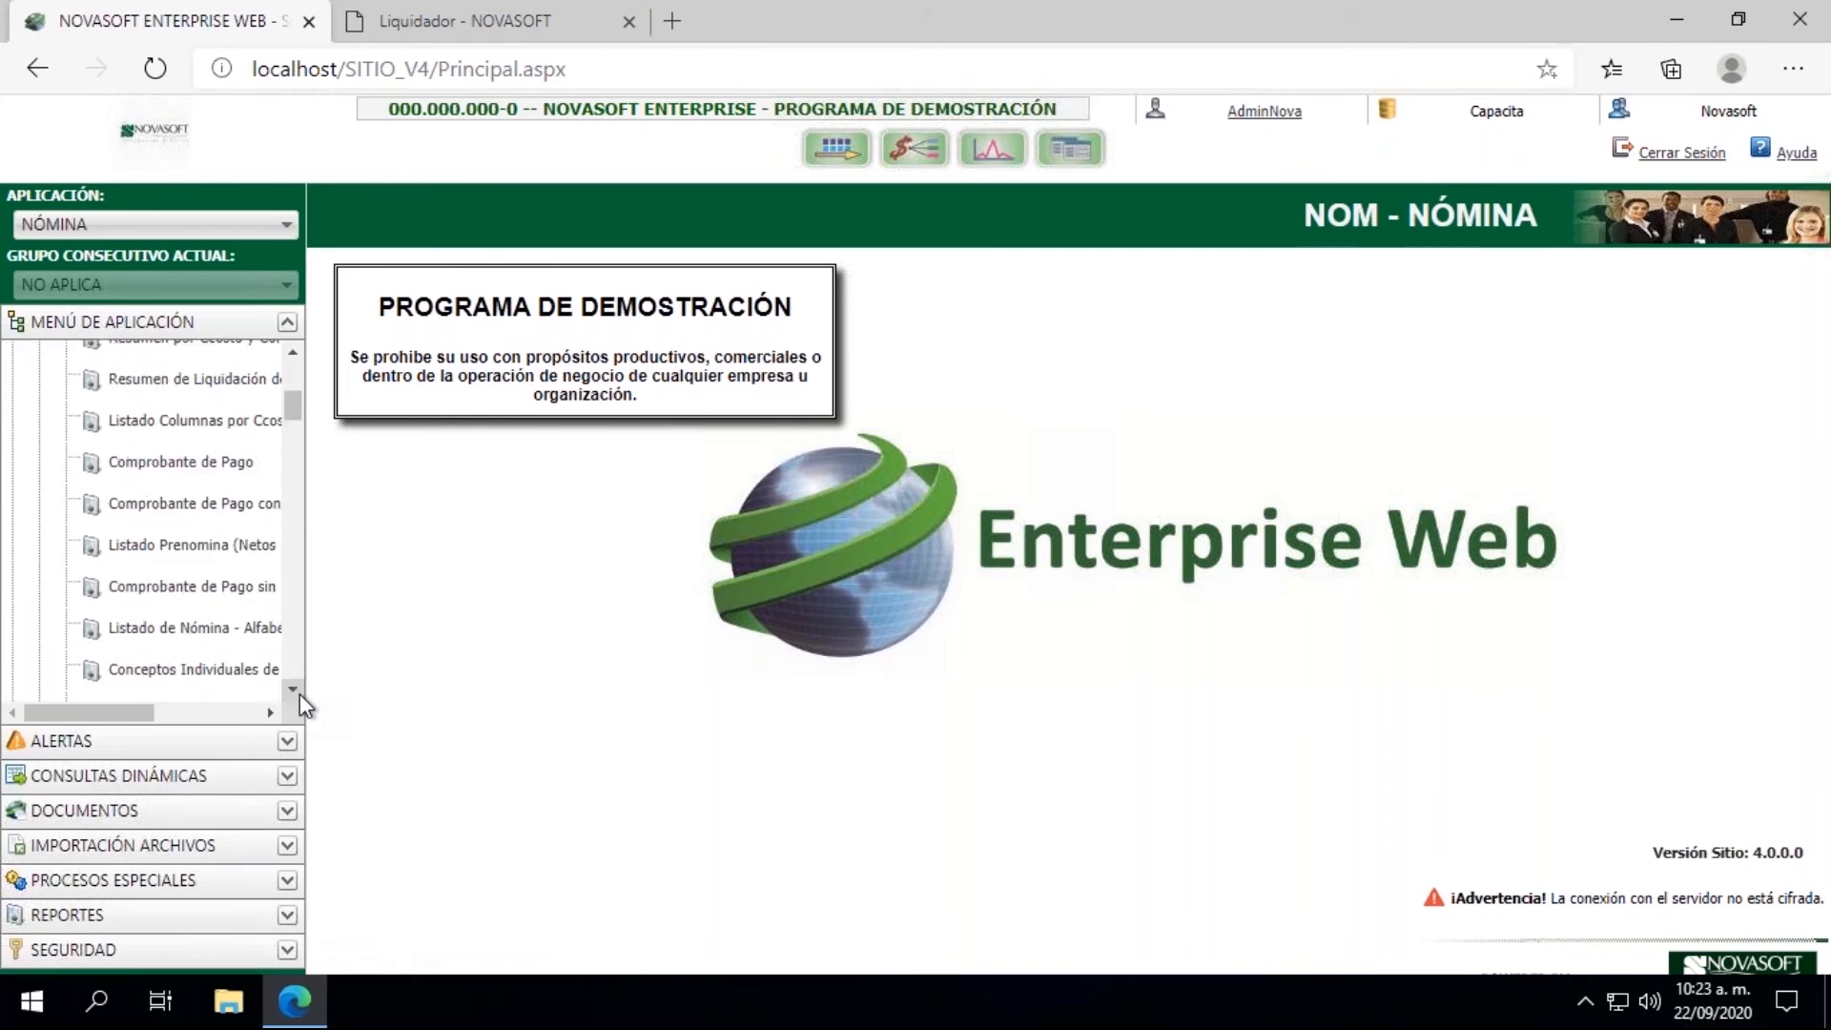
{"action": "left_click", "coordinate": [300, 694]}
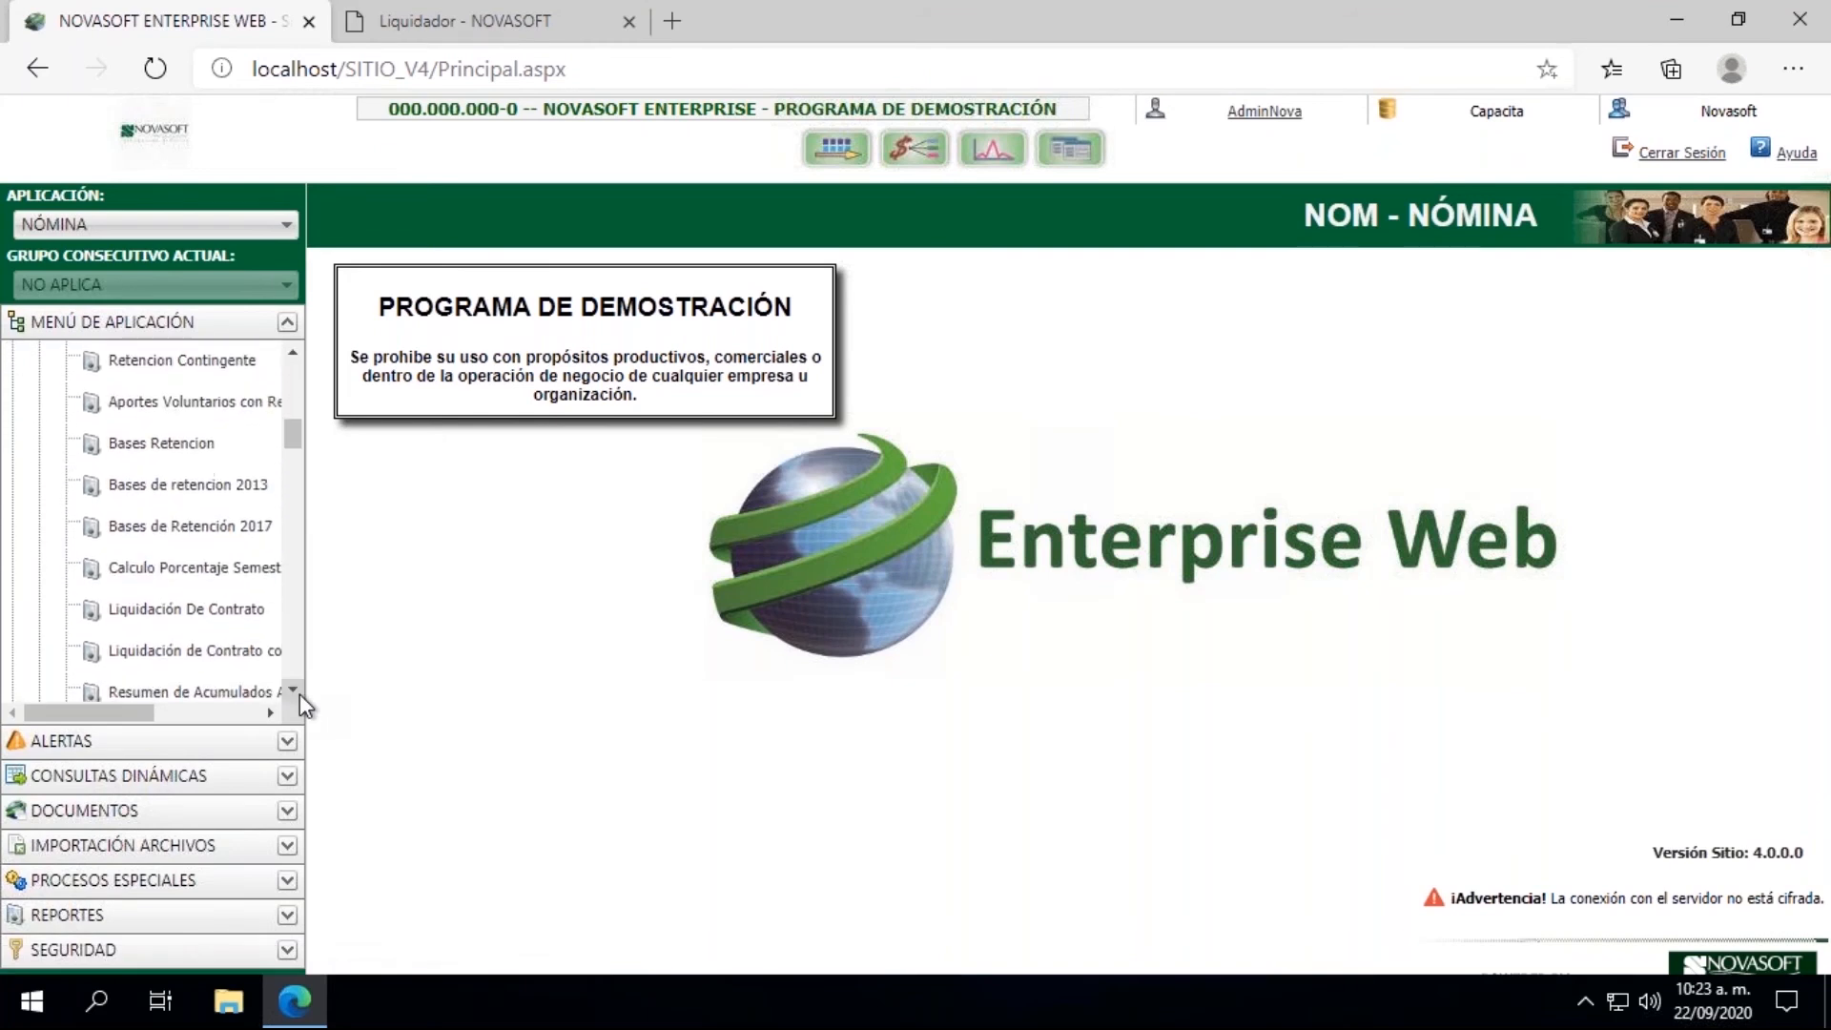
{"action": "left_click", "coordinate": [167, 566]}
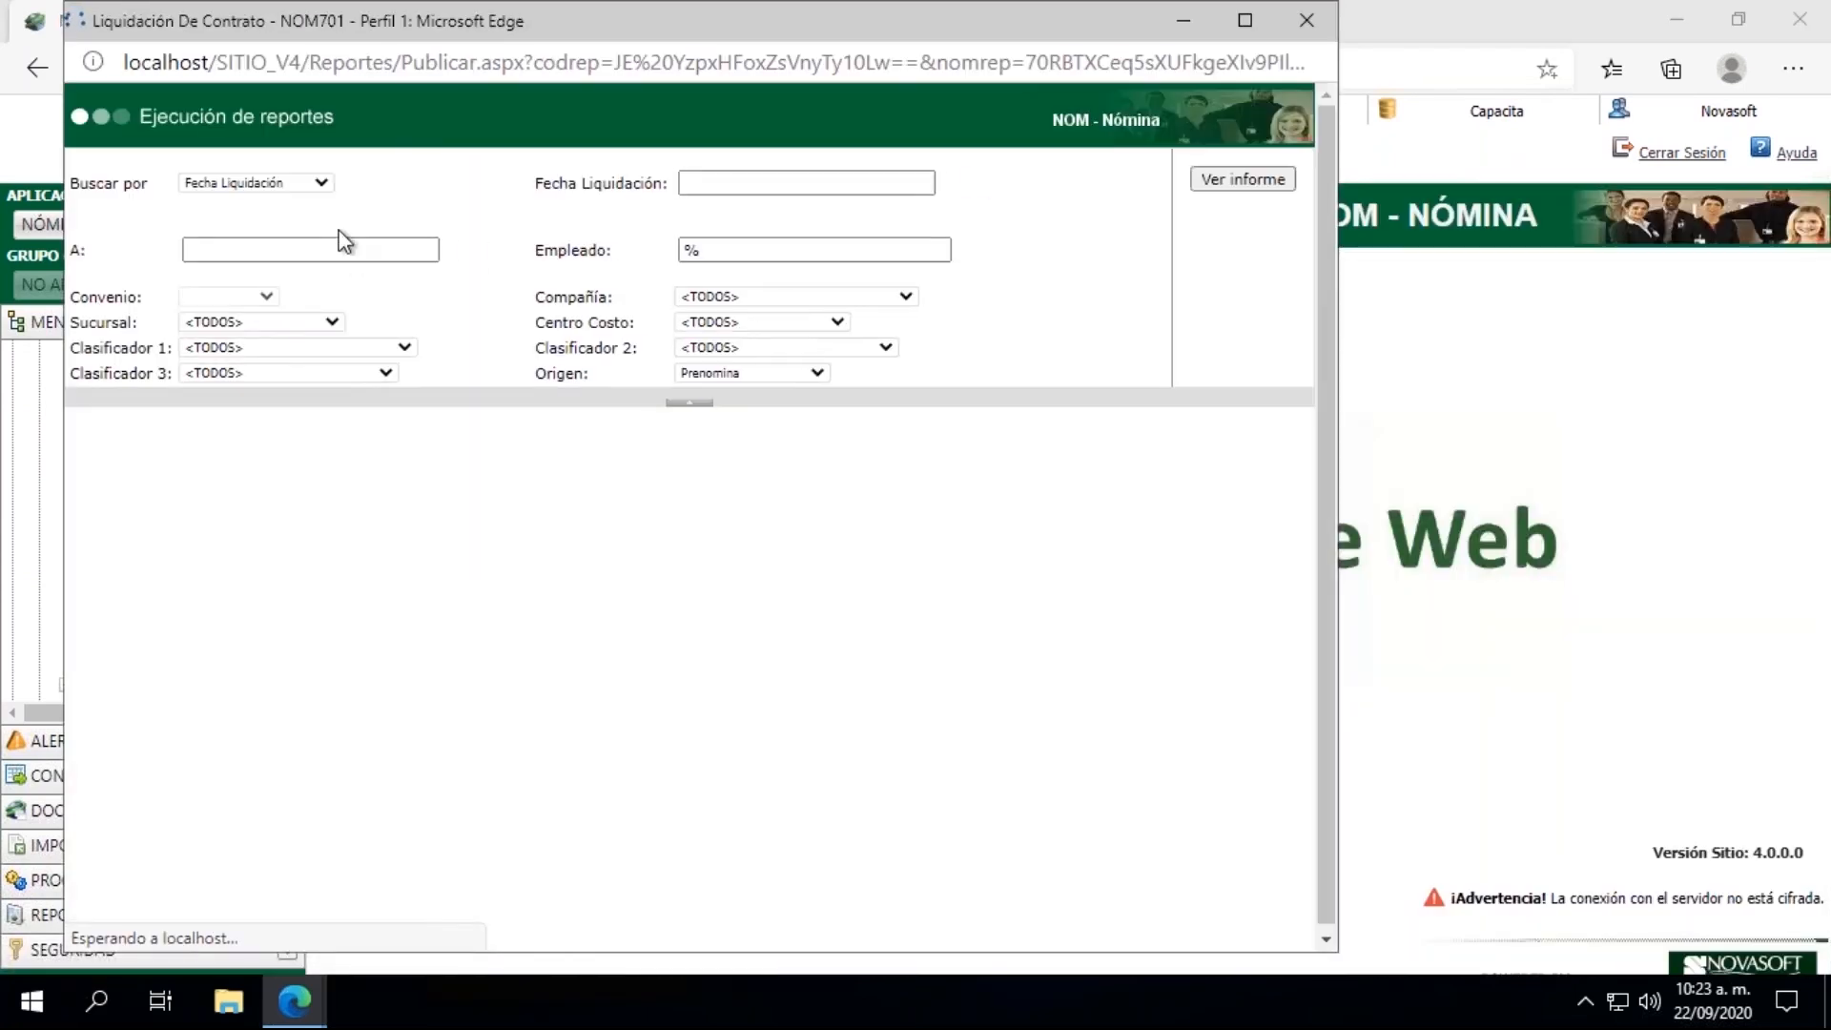
Step: Set the report's liquidation date range from 15/09/2020 to 15/09/2020 and enter the employee's ID number as the Empleado filter
{"action": "left_click", "coordinate": [973, 186]}
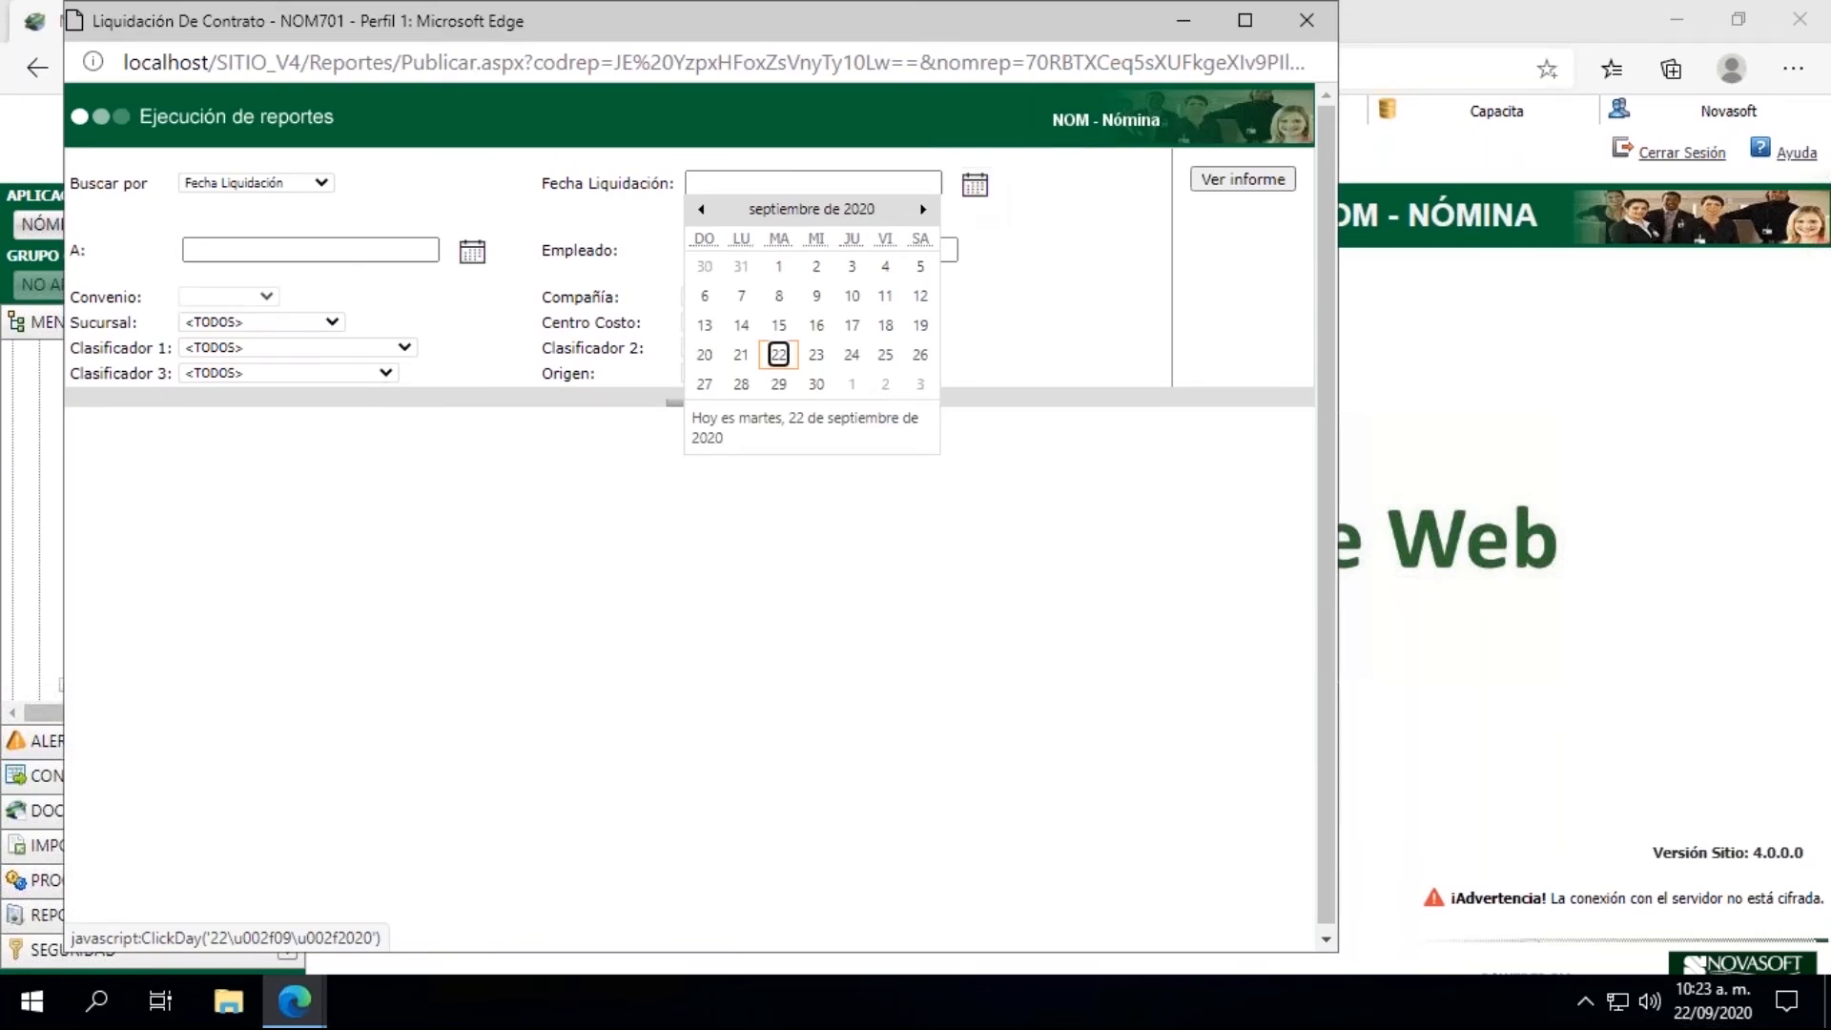
{"action": "left_click", "coordinate": [784, 324]}
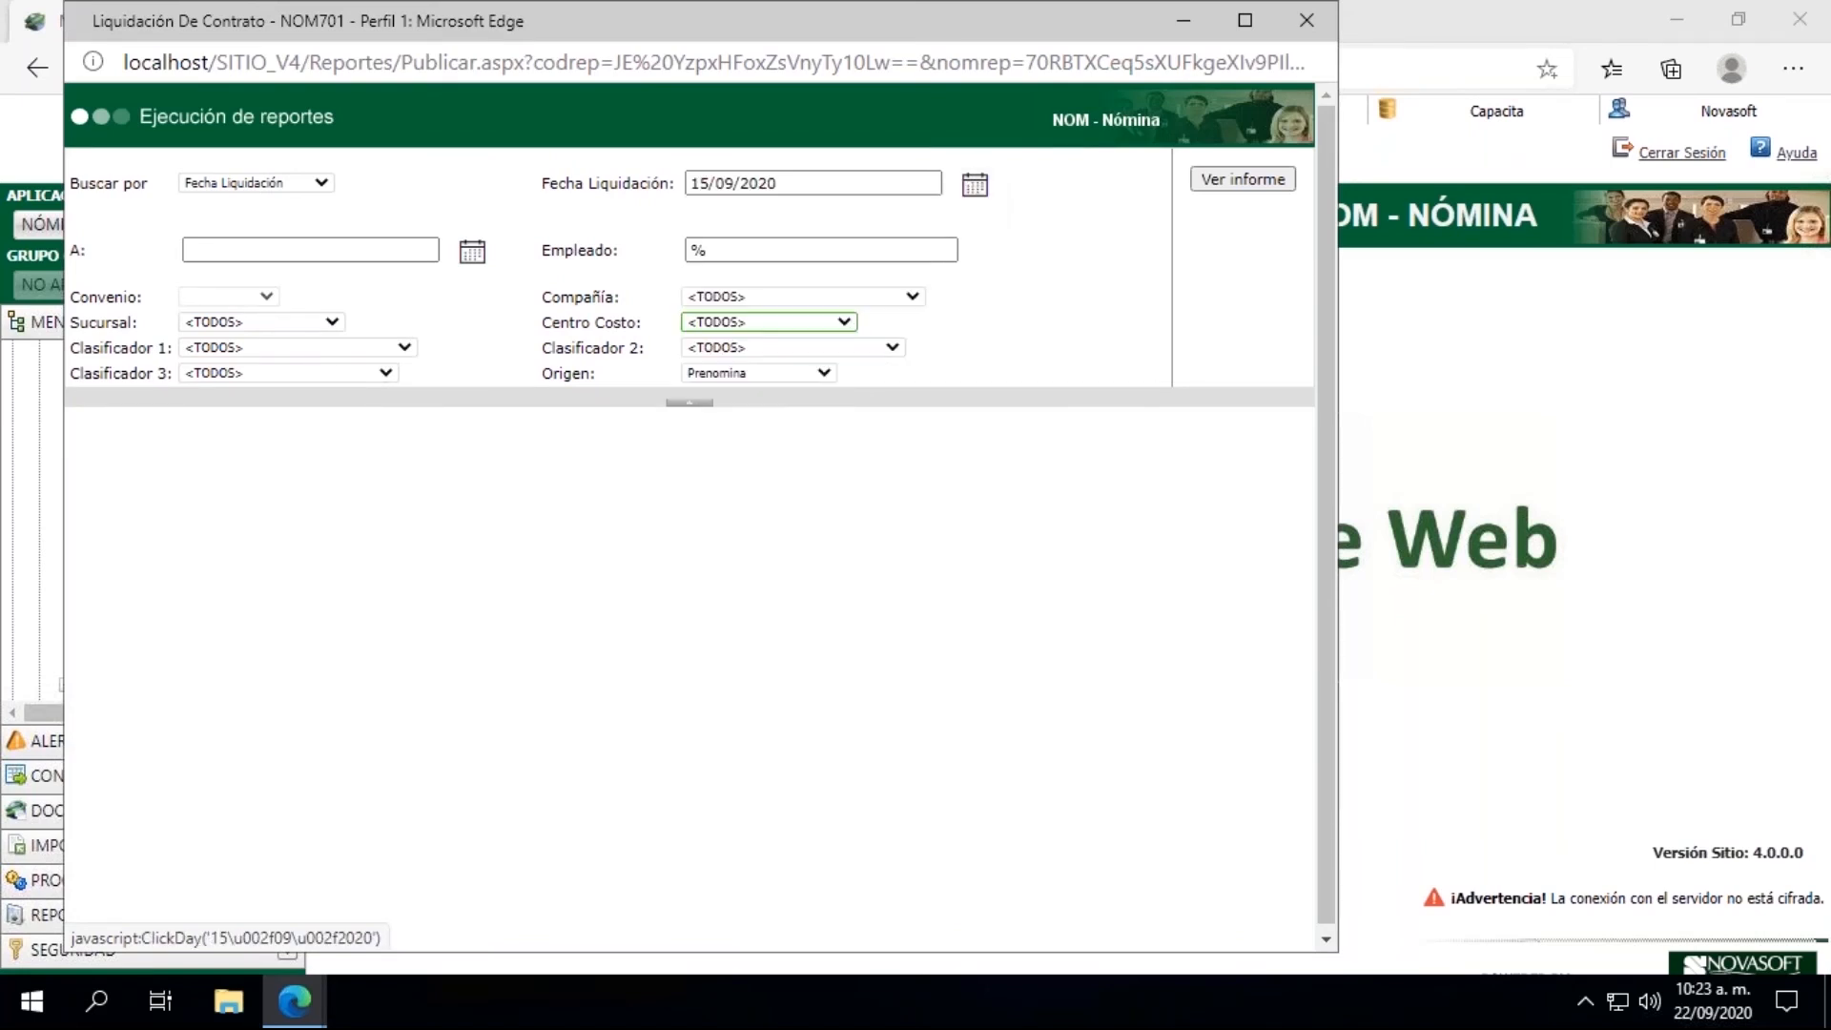
{"action": "left_click", "coordinate": [474, 253]}
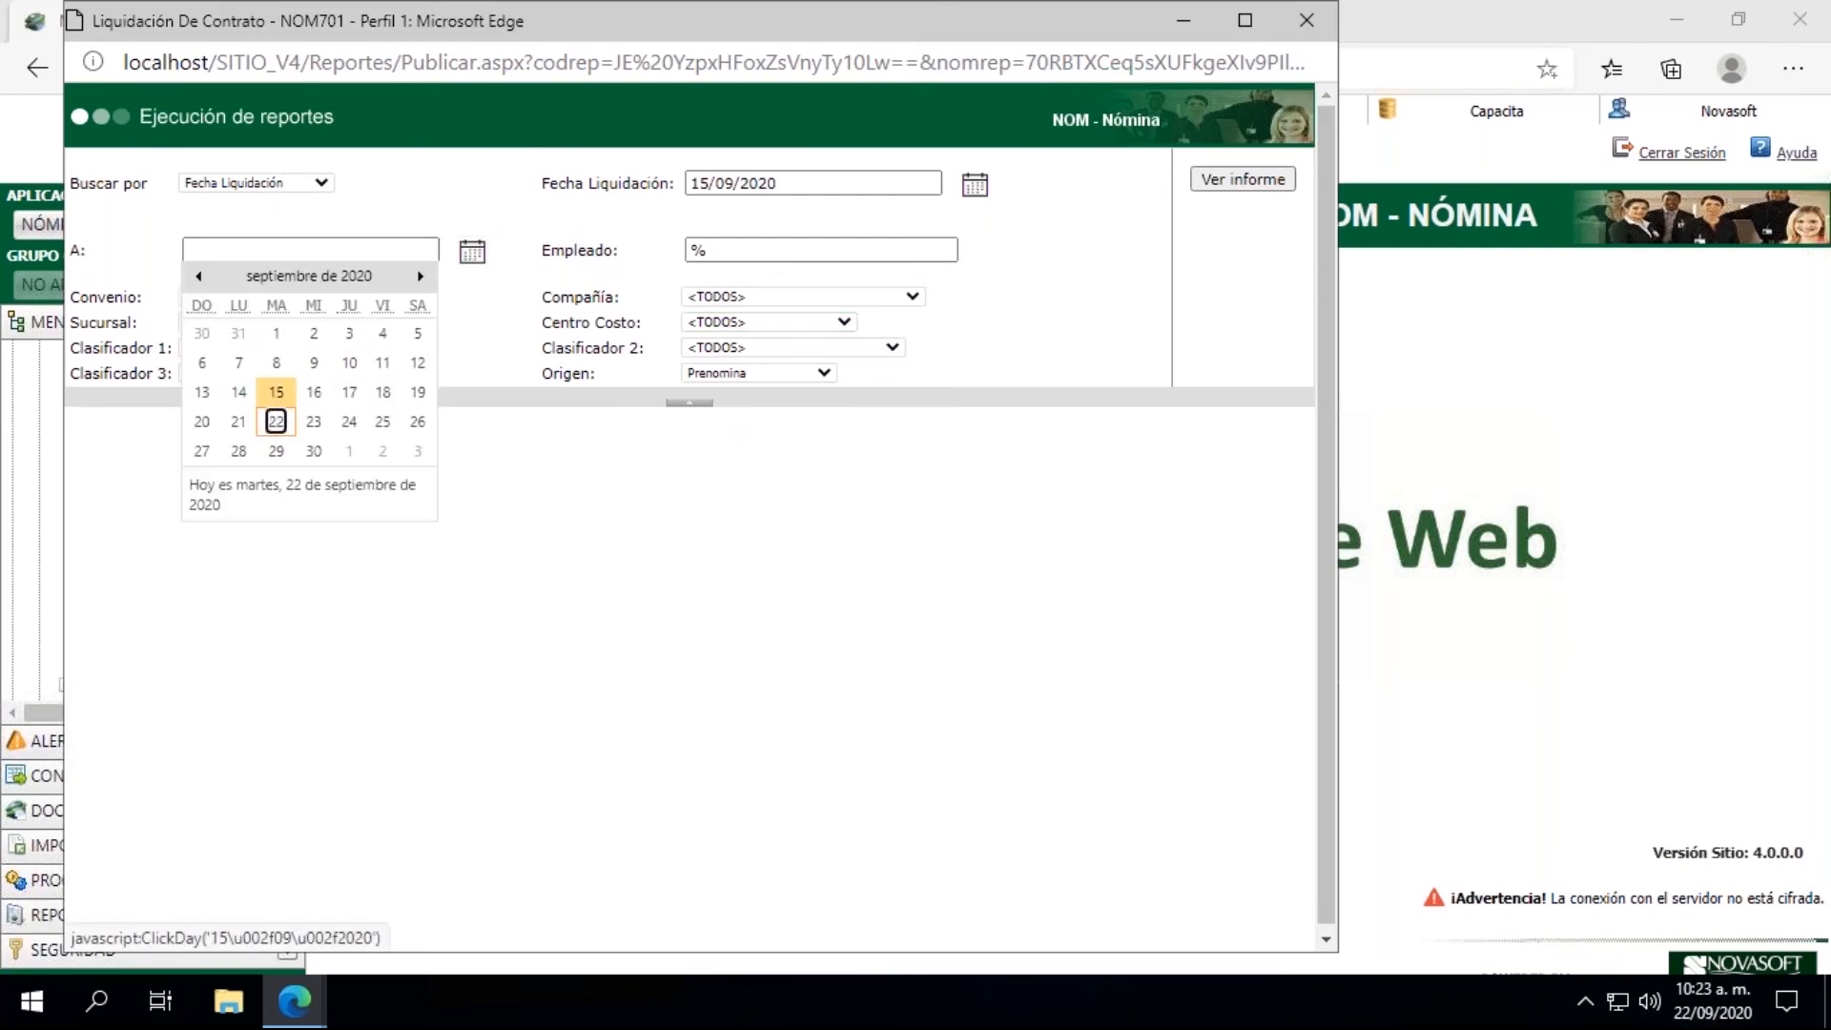
{"action": "left_click", "coordinate": [276, 393]}
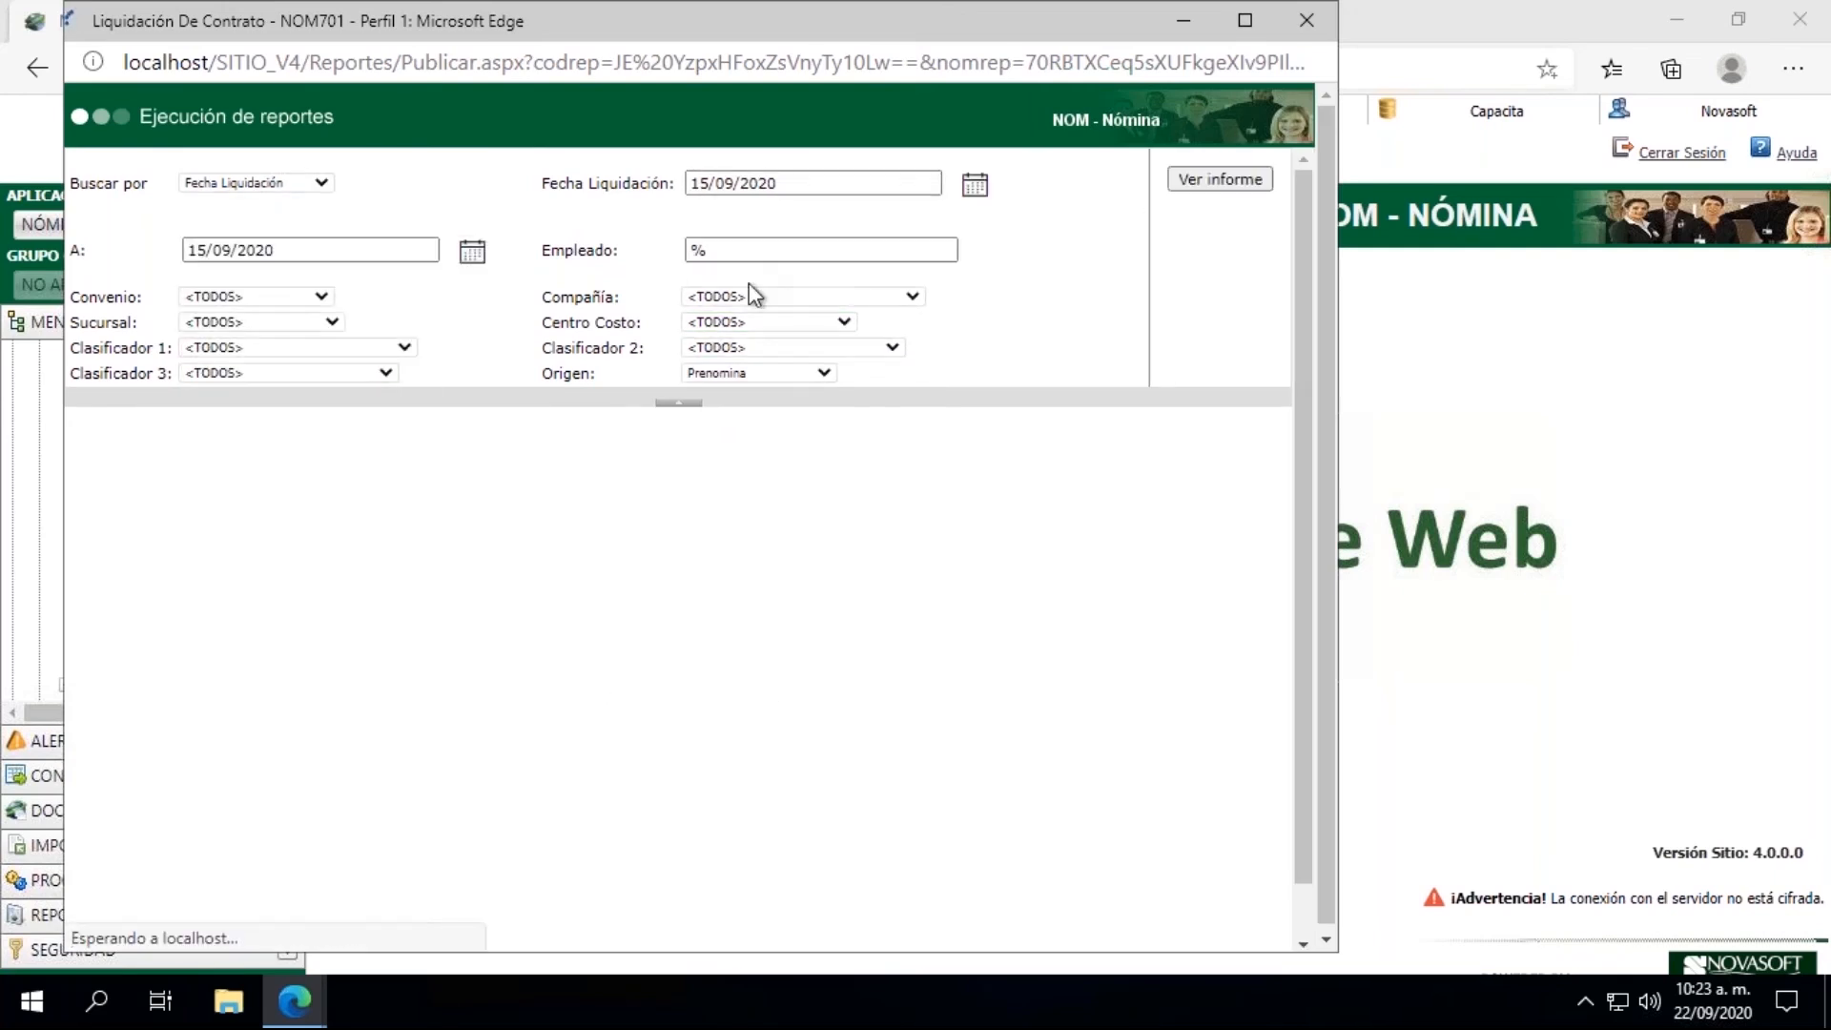
{"action": "left_click", "coordinate": [733, 251]}
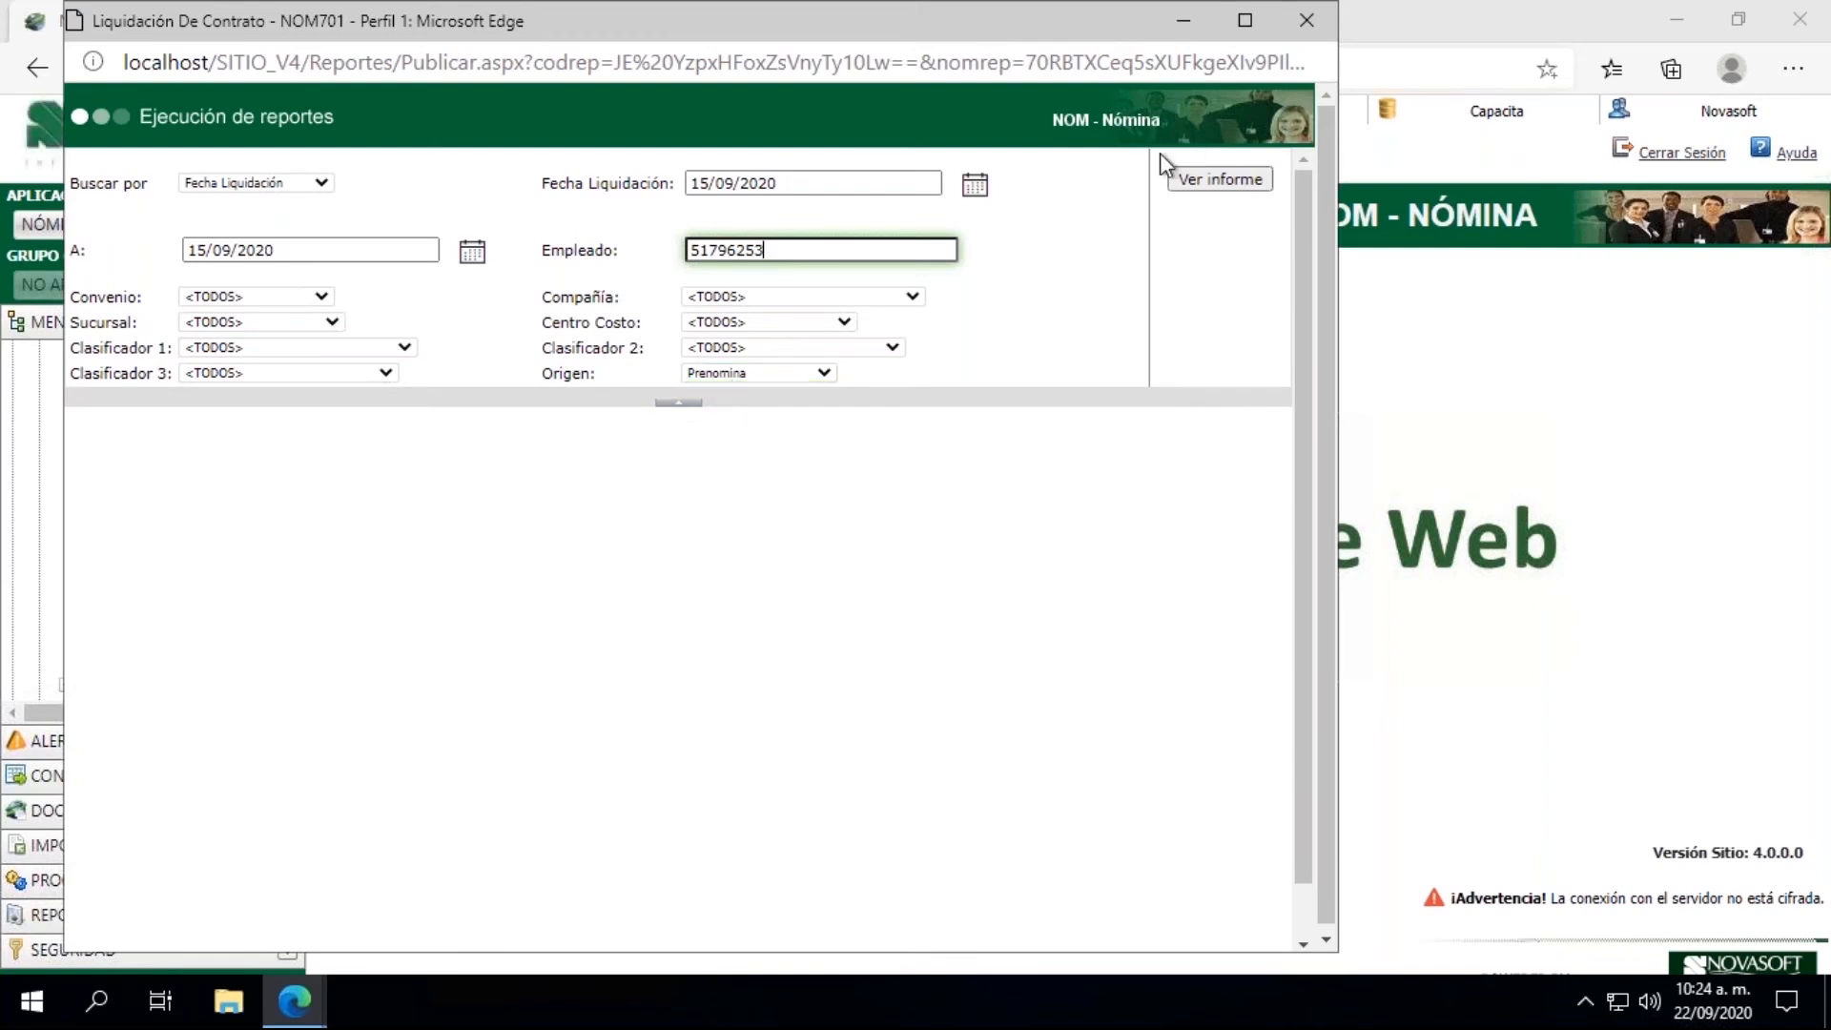
Step: Generate the Liquidación De Contrato report in a maximized window and examine the employee's contract data and liquidation bases
{"action": "left_click", "coordinate": [1219, 178]}
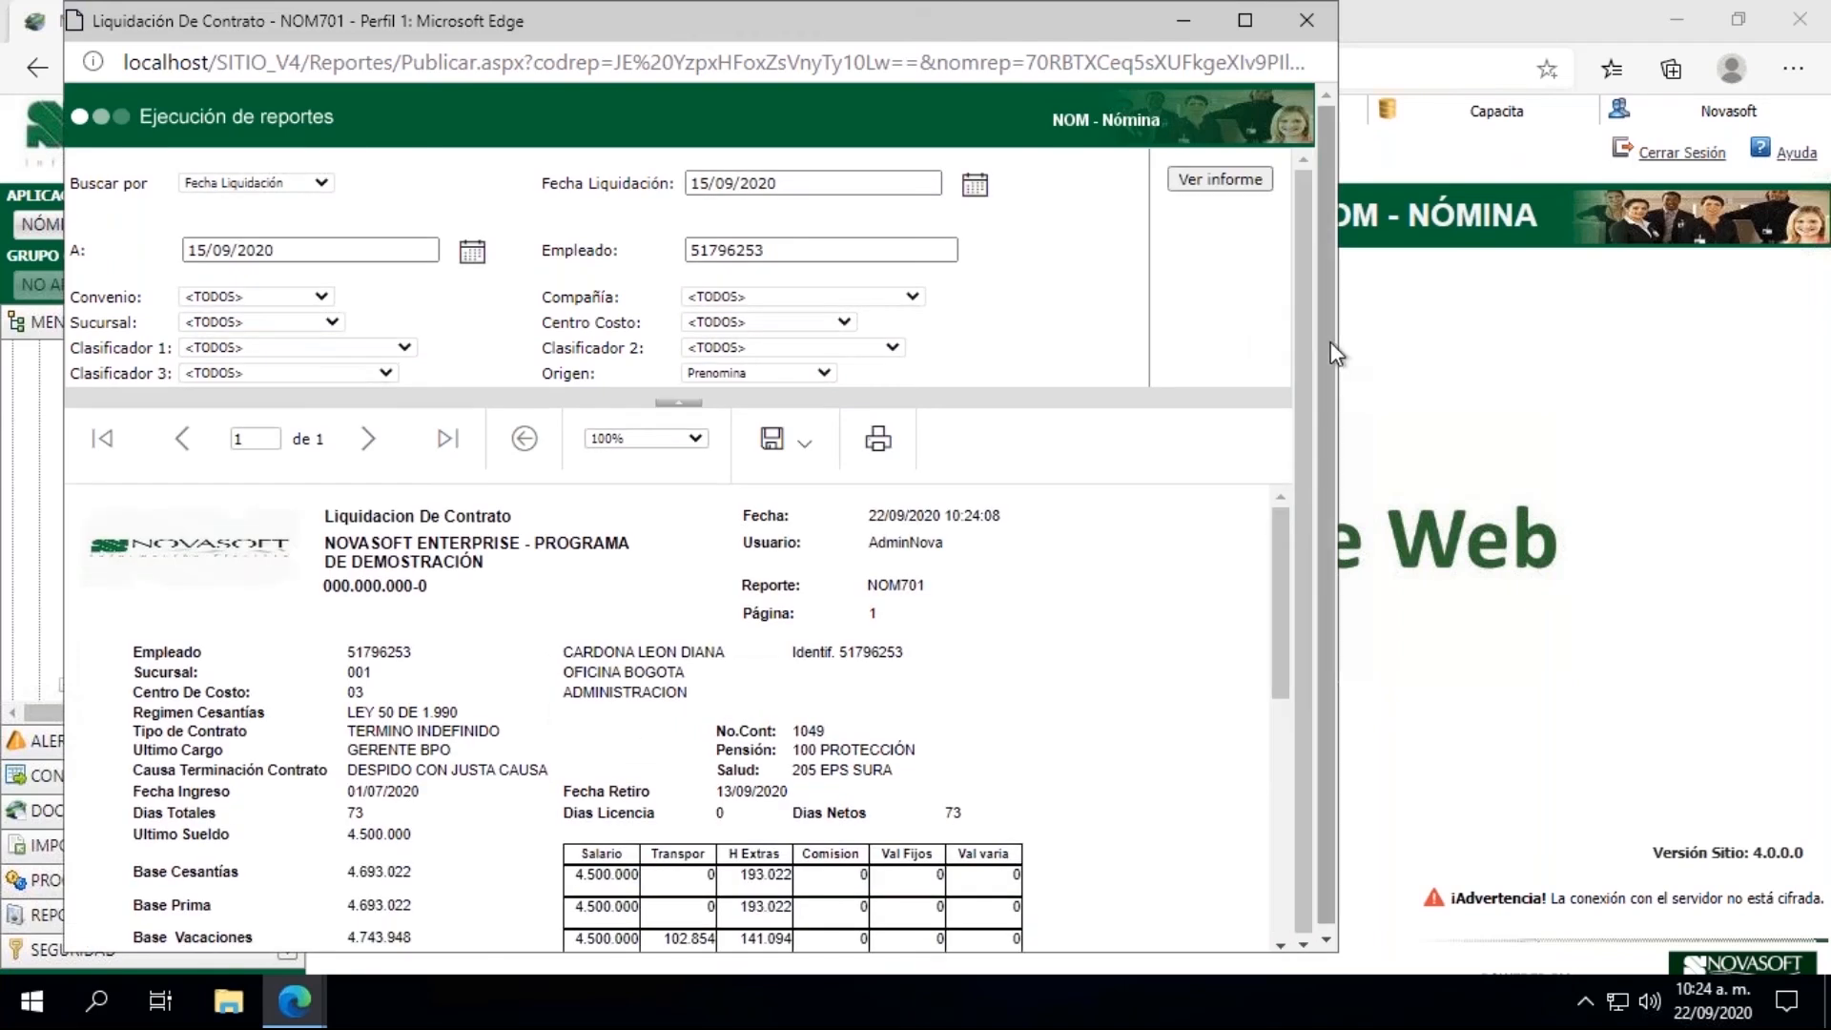
{"action": "left_click", "coordinate": [1245, 20]}
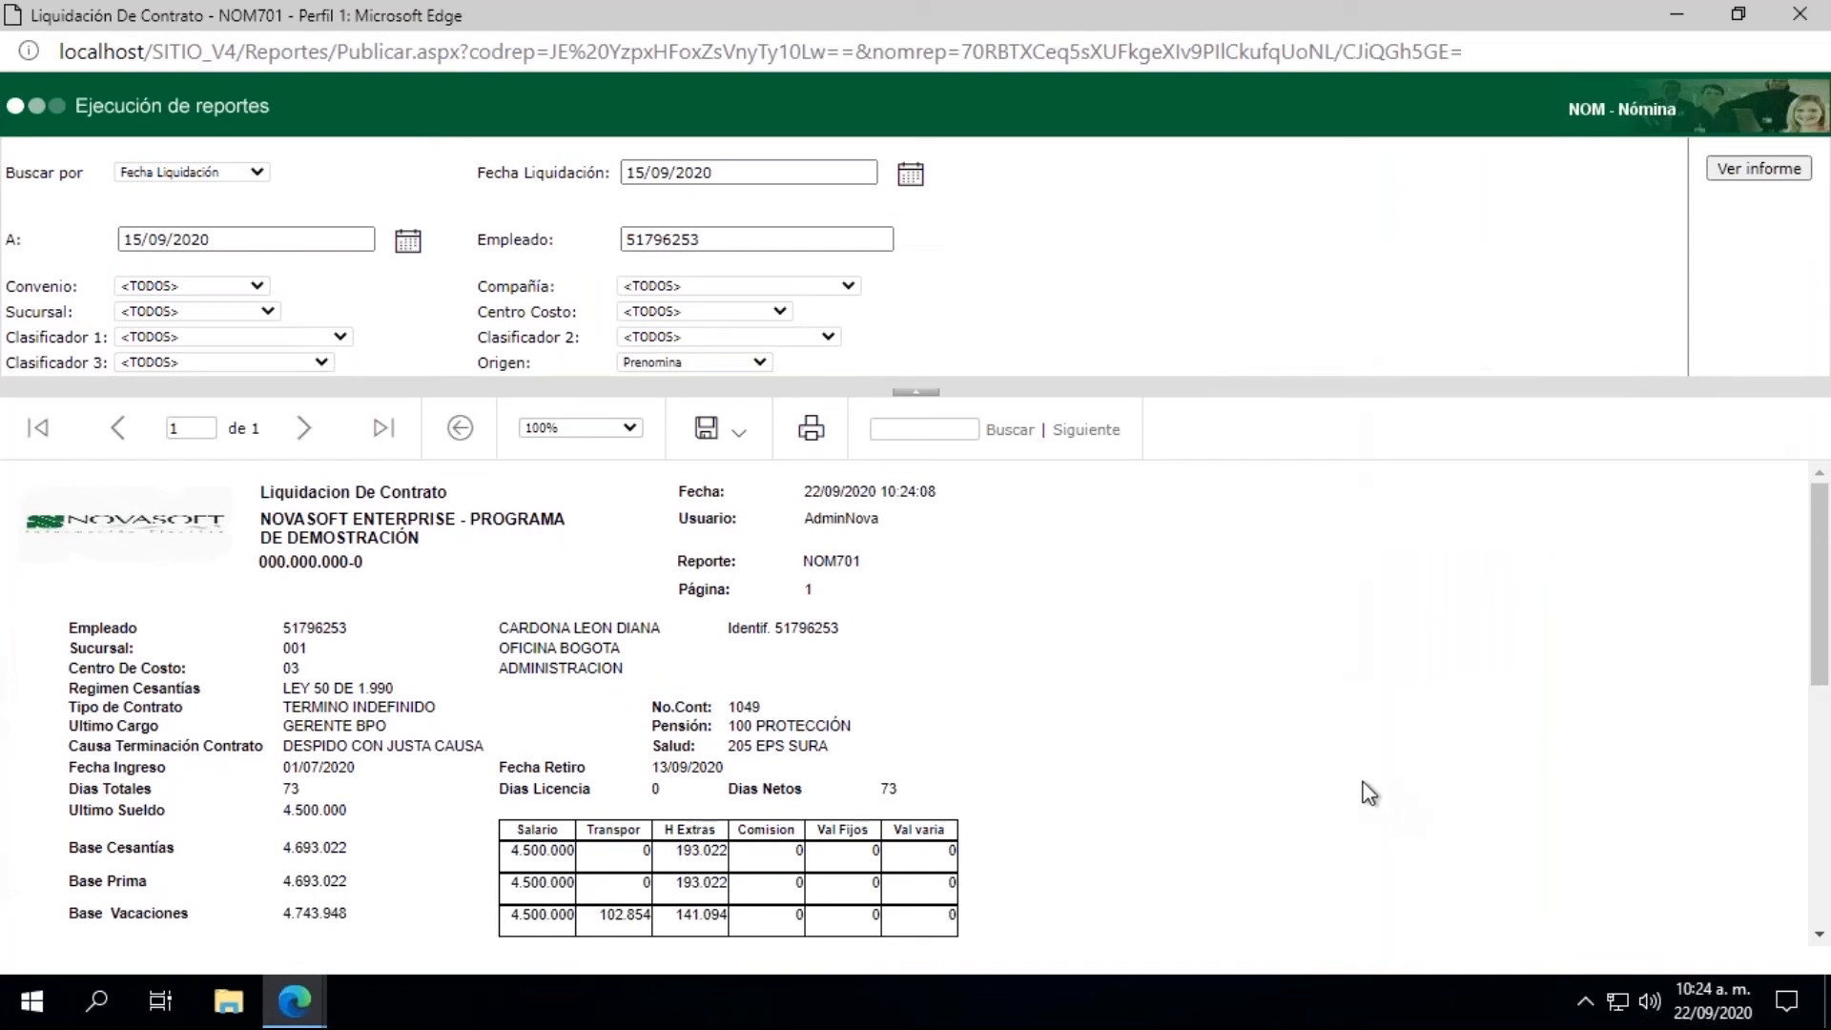
{"action": "scroll", "coordinate": [1370, 793], "scroll_direction": "down", "scroll_amount": 2}
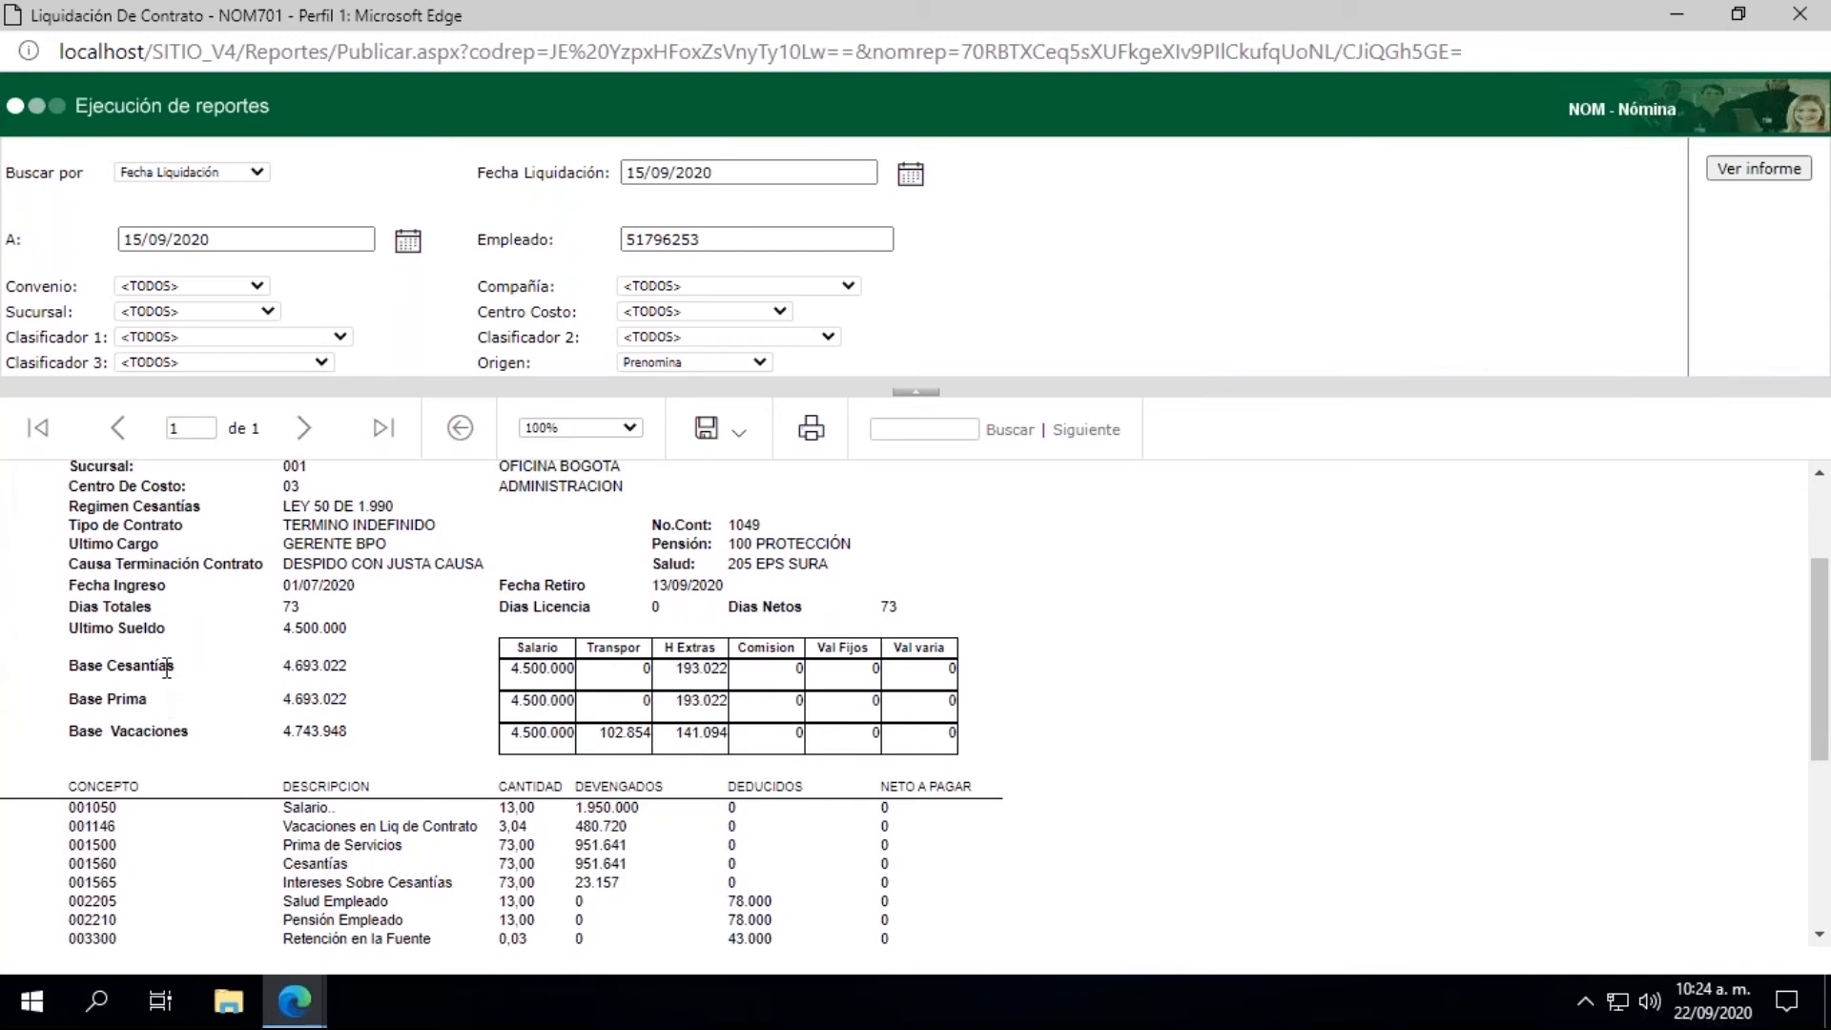
{"action": "scroll", "coordinate": [168, 666], "scroll_direction": "down", "scroll_amount": 1}
{"action": "scroll", "coordinate": [167, 666], "scroll_direction": "up", "scroll_amount": 2}
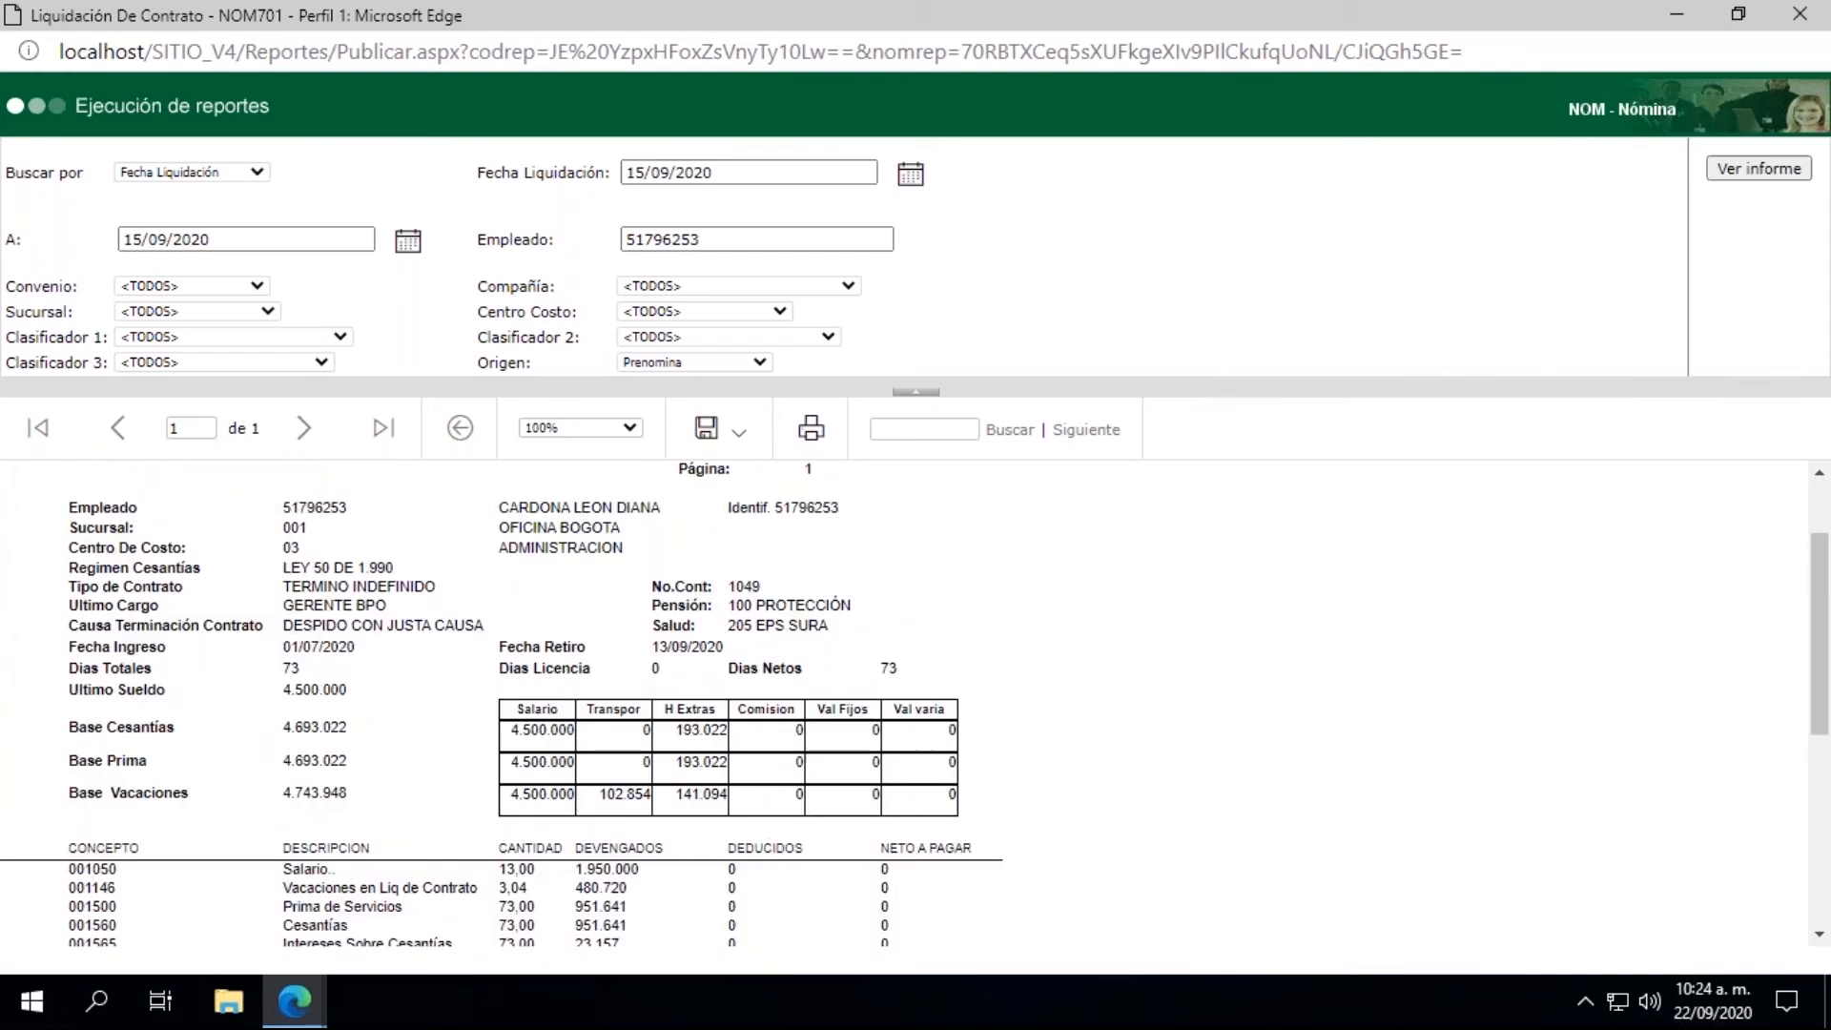
Step: Examine the report's earned concepts, health, pension and withholding deductions, and net pay, and close the report window
{"action": "scroll", "coordinate": [168, 666], "scroll_direction": "down", "scroll_amount": 1}
{"action": "scroll", "coordinate": [168, 666], "scroll_direction": "down", "scroll_amount": 2}
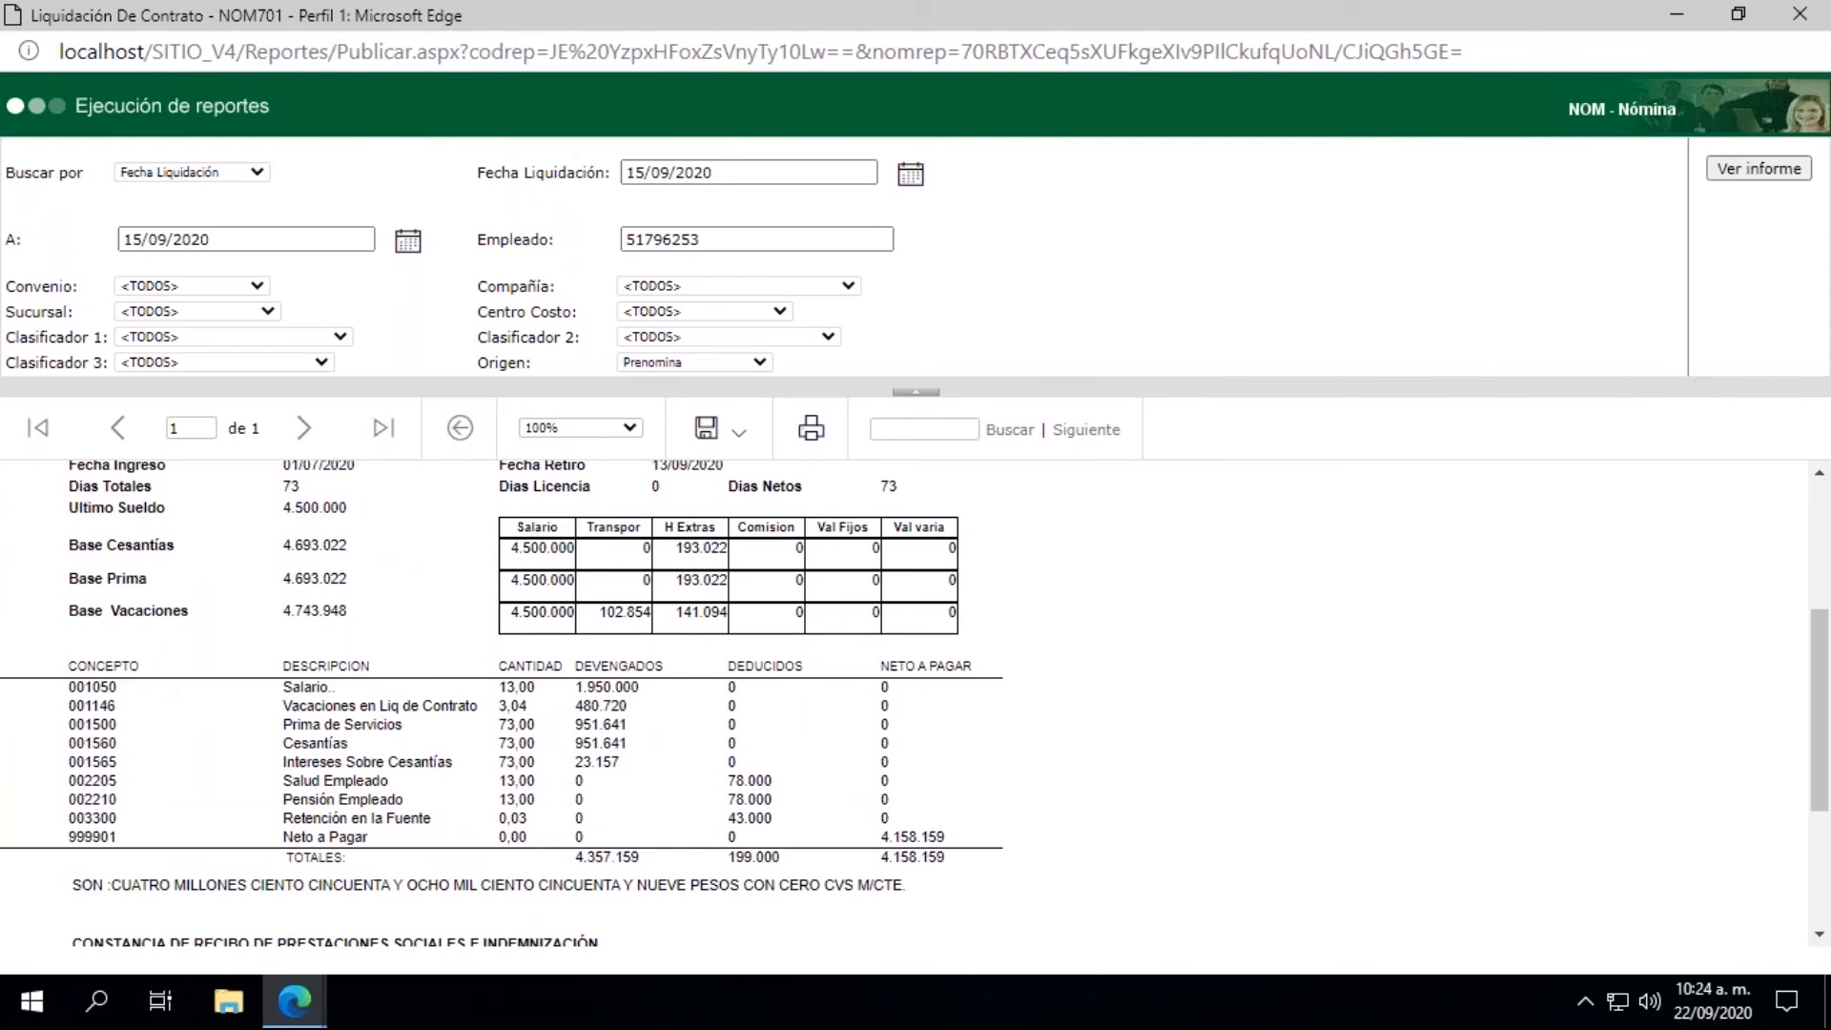
{"action": "scroll", "coordinate": [913, 702], "scroll_direction": "down", "scroll_amount": 1}
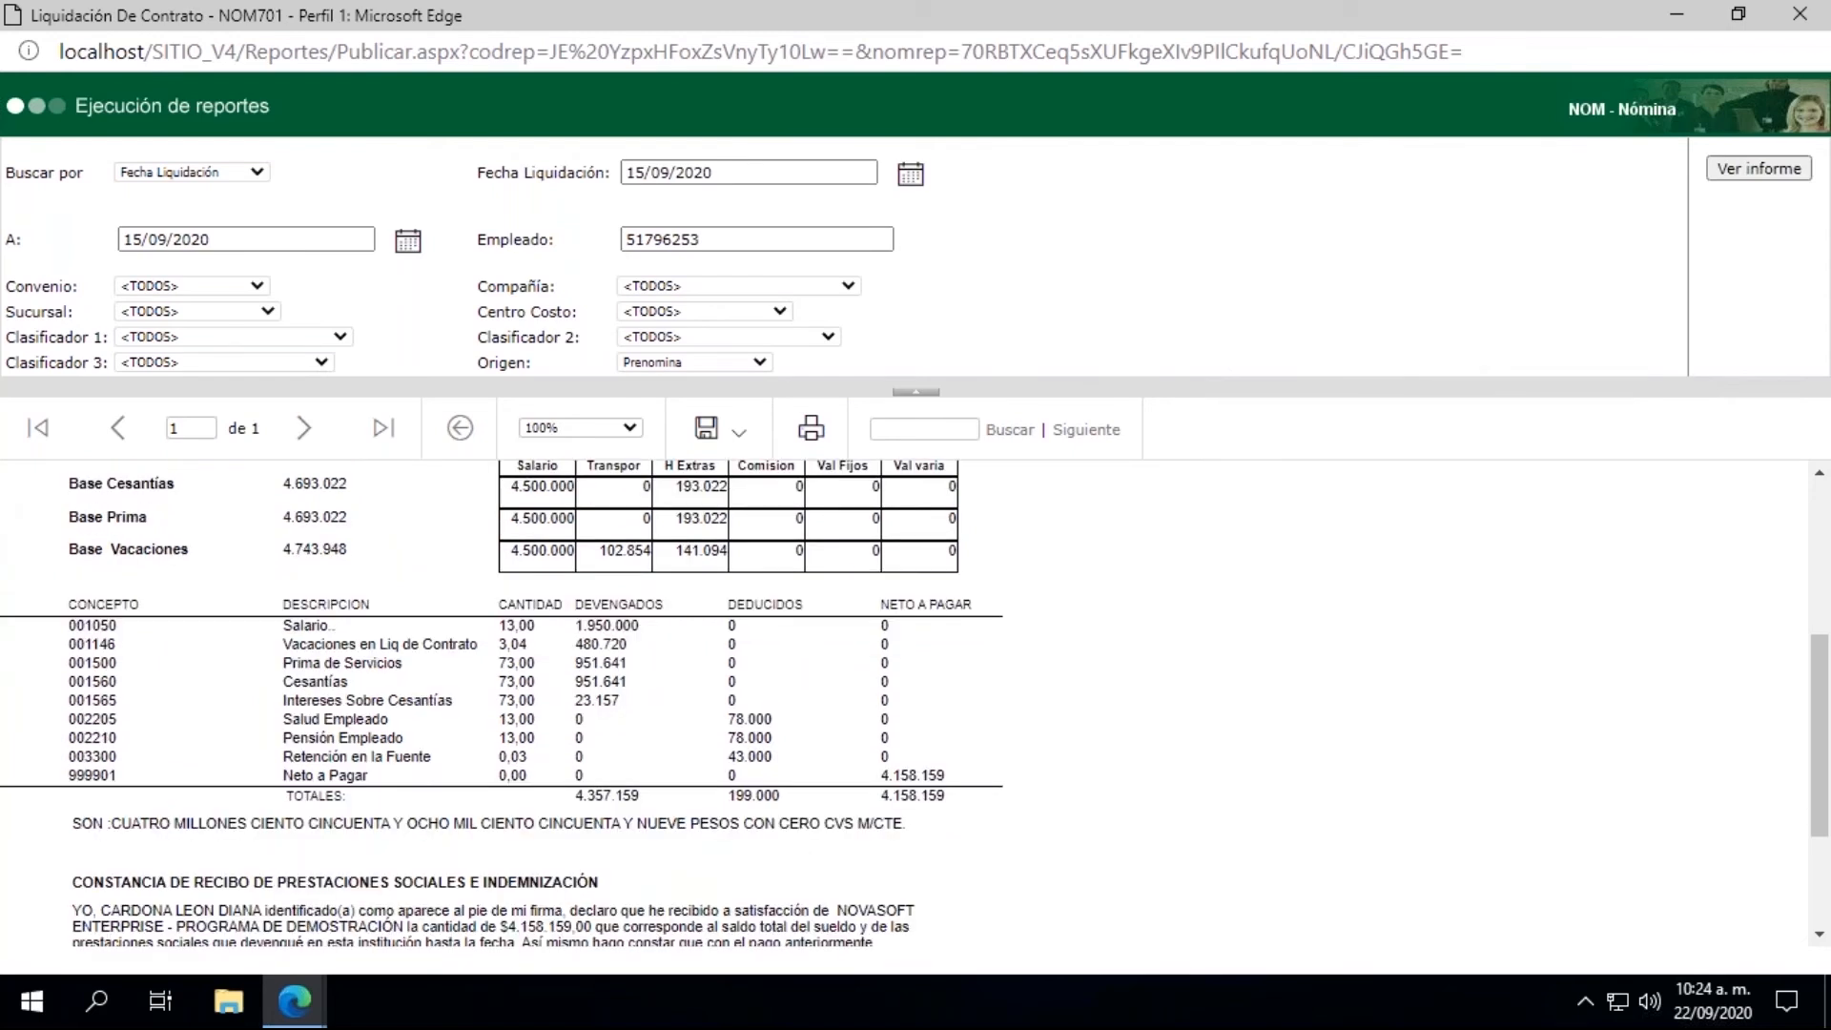
{"action": "scroll", "coordinate": [913, 702], "scroll_direction": "down", "scroll_amount": 2}
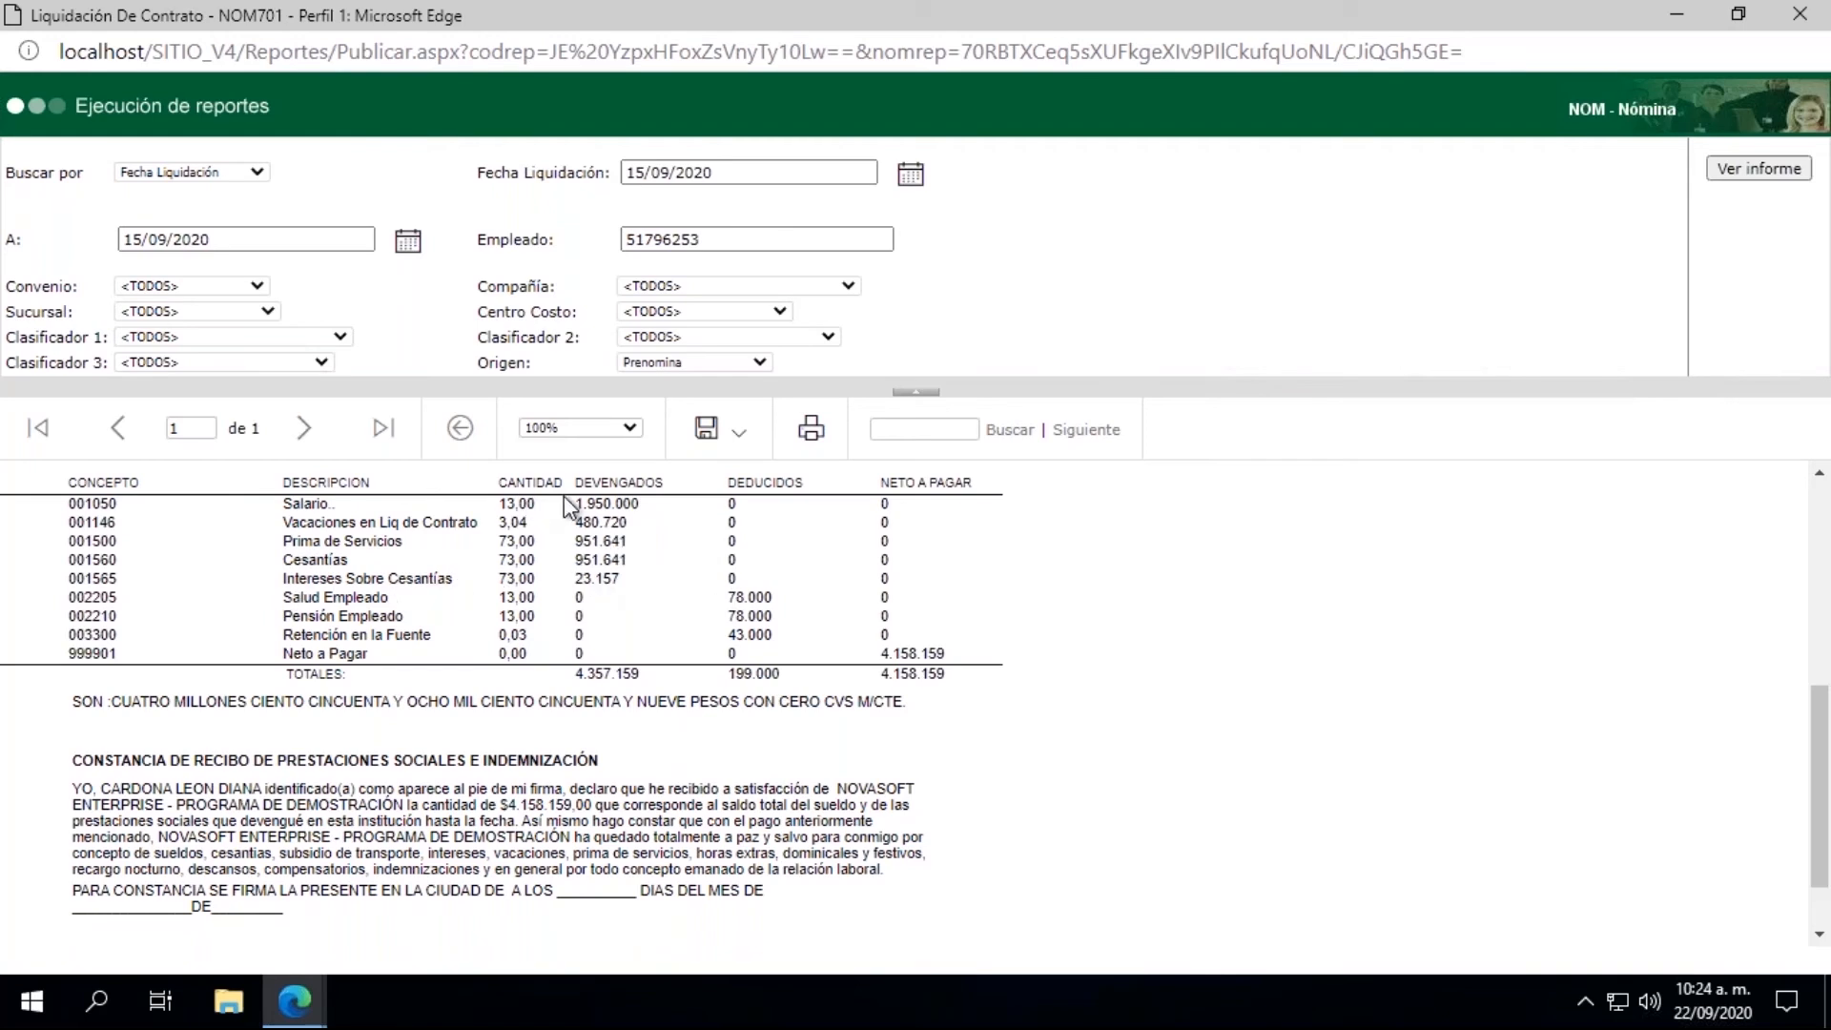
{"action": "left_click_drag", "start_coordinate": [728, 597], "coordinate": [774, 631]}
{"action": "left_click", "coordinate": [1523, 691]}
{"action": "scroll", "coordinate": [1524, 690], "scroll_direction": "up", "scroll_amount": 5}
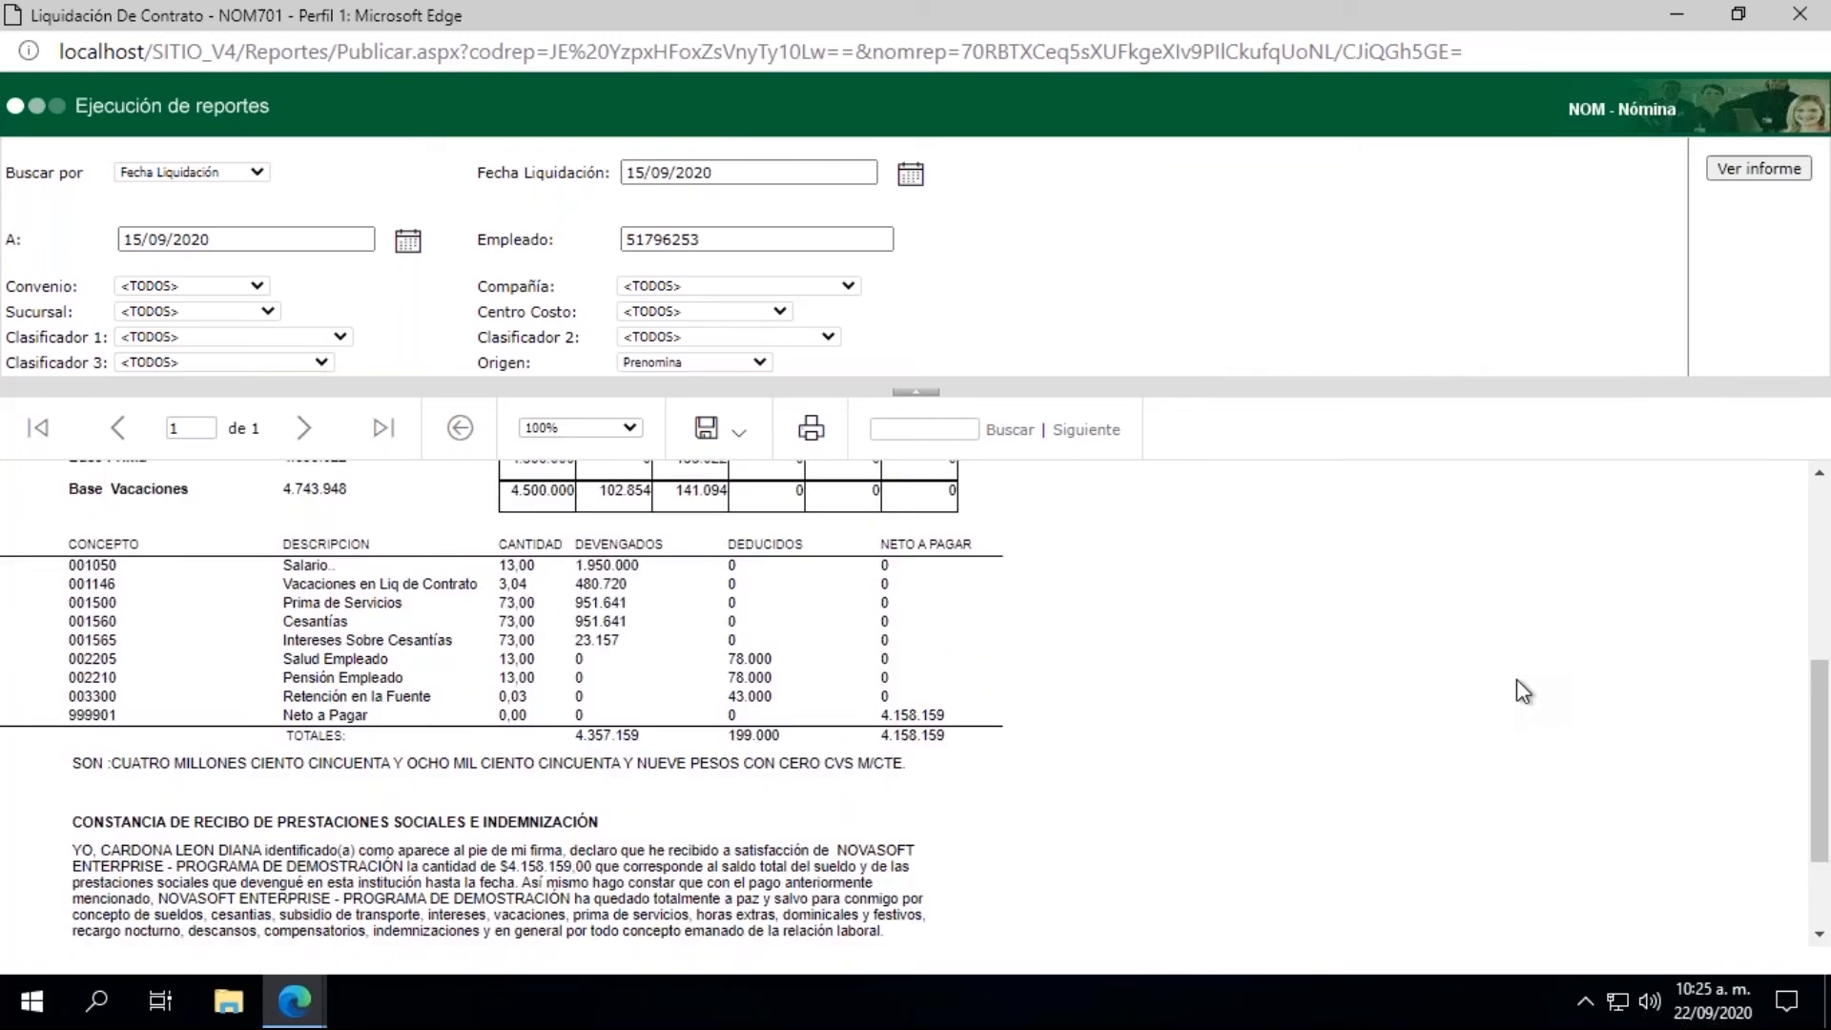
{"action": "scroll", "coordinate": [1524, 690], "scroll_direction": "up", "scroll_amount": 1}
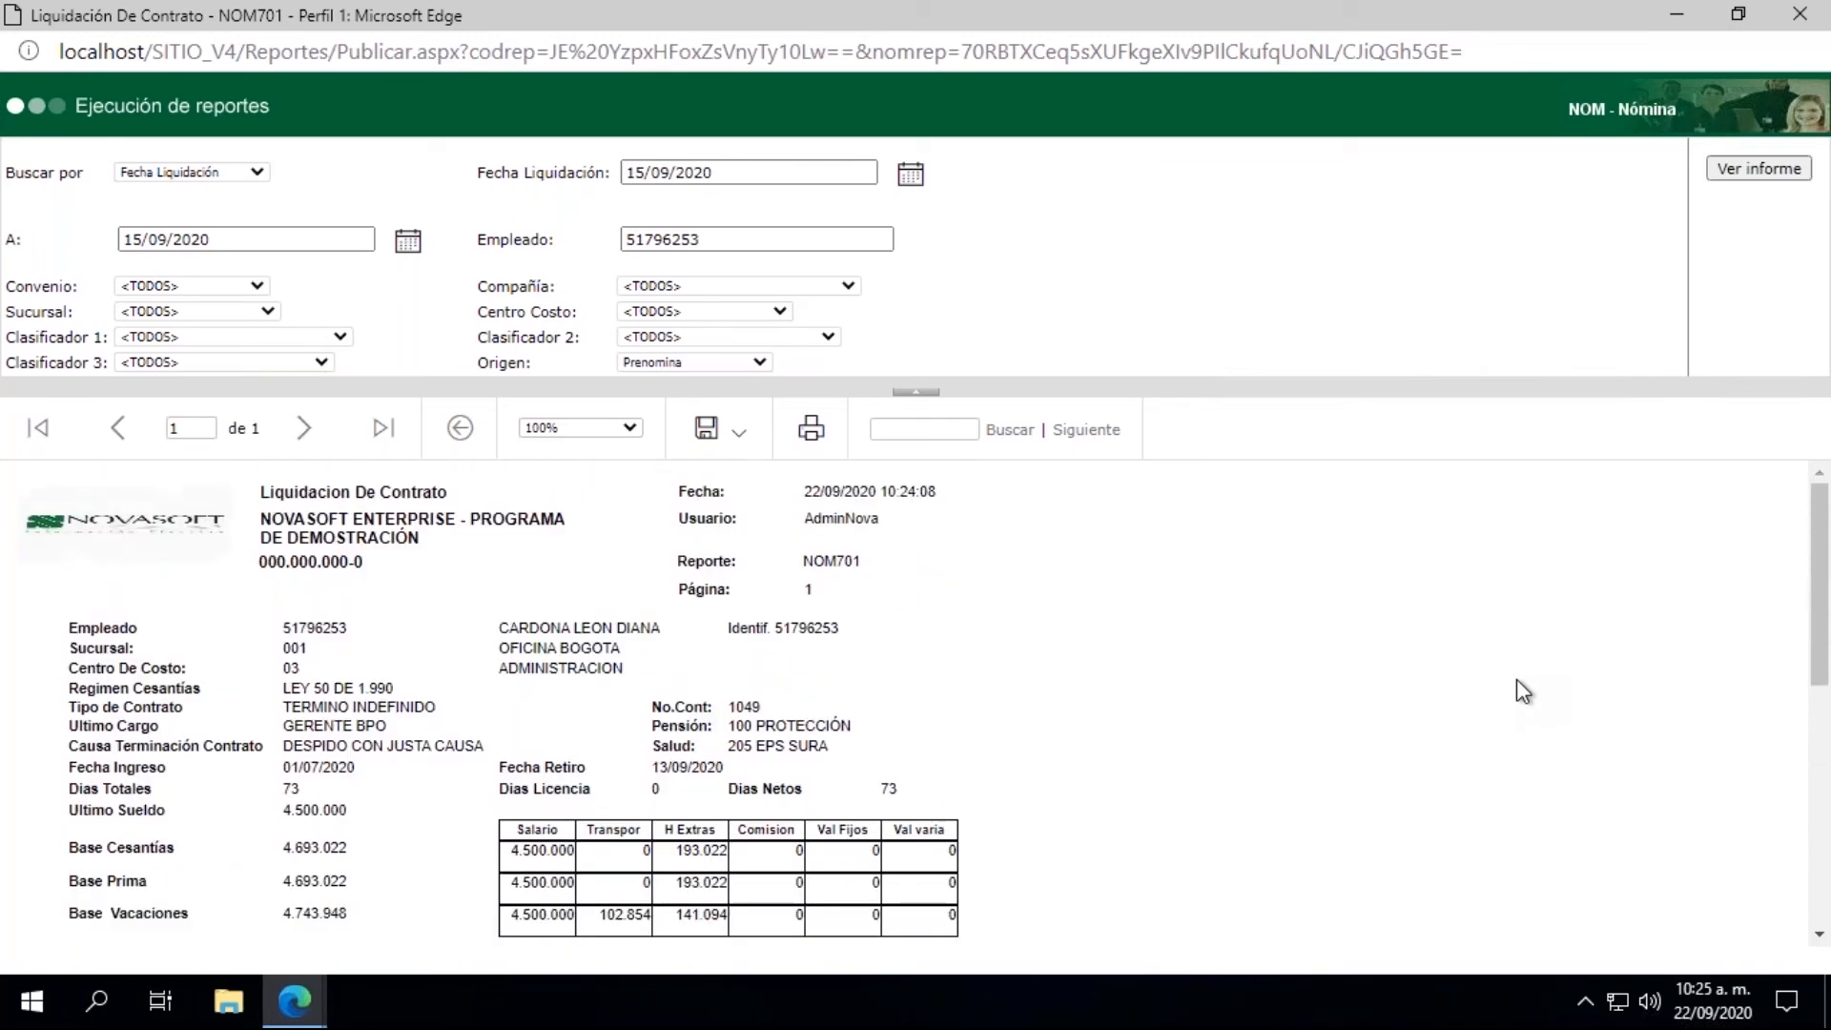
{"action": "left_click", "coordinate": [1799, 17]}
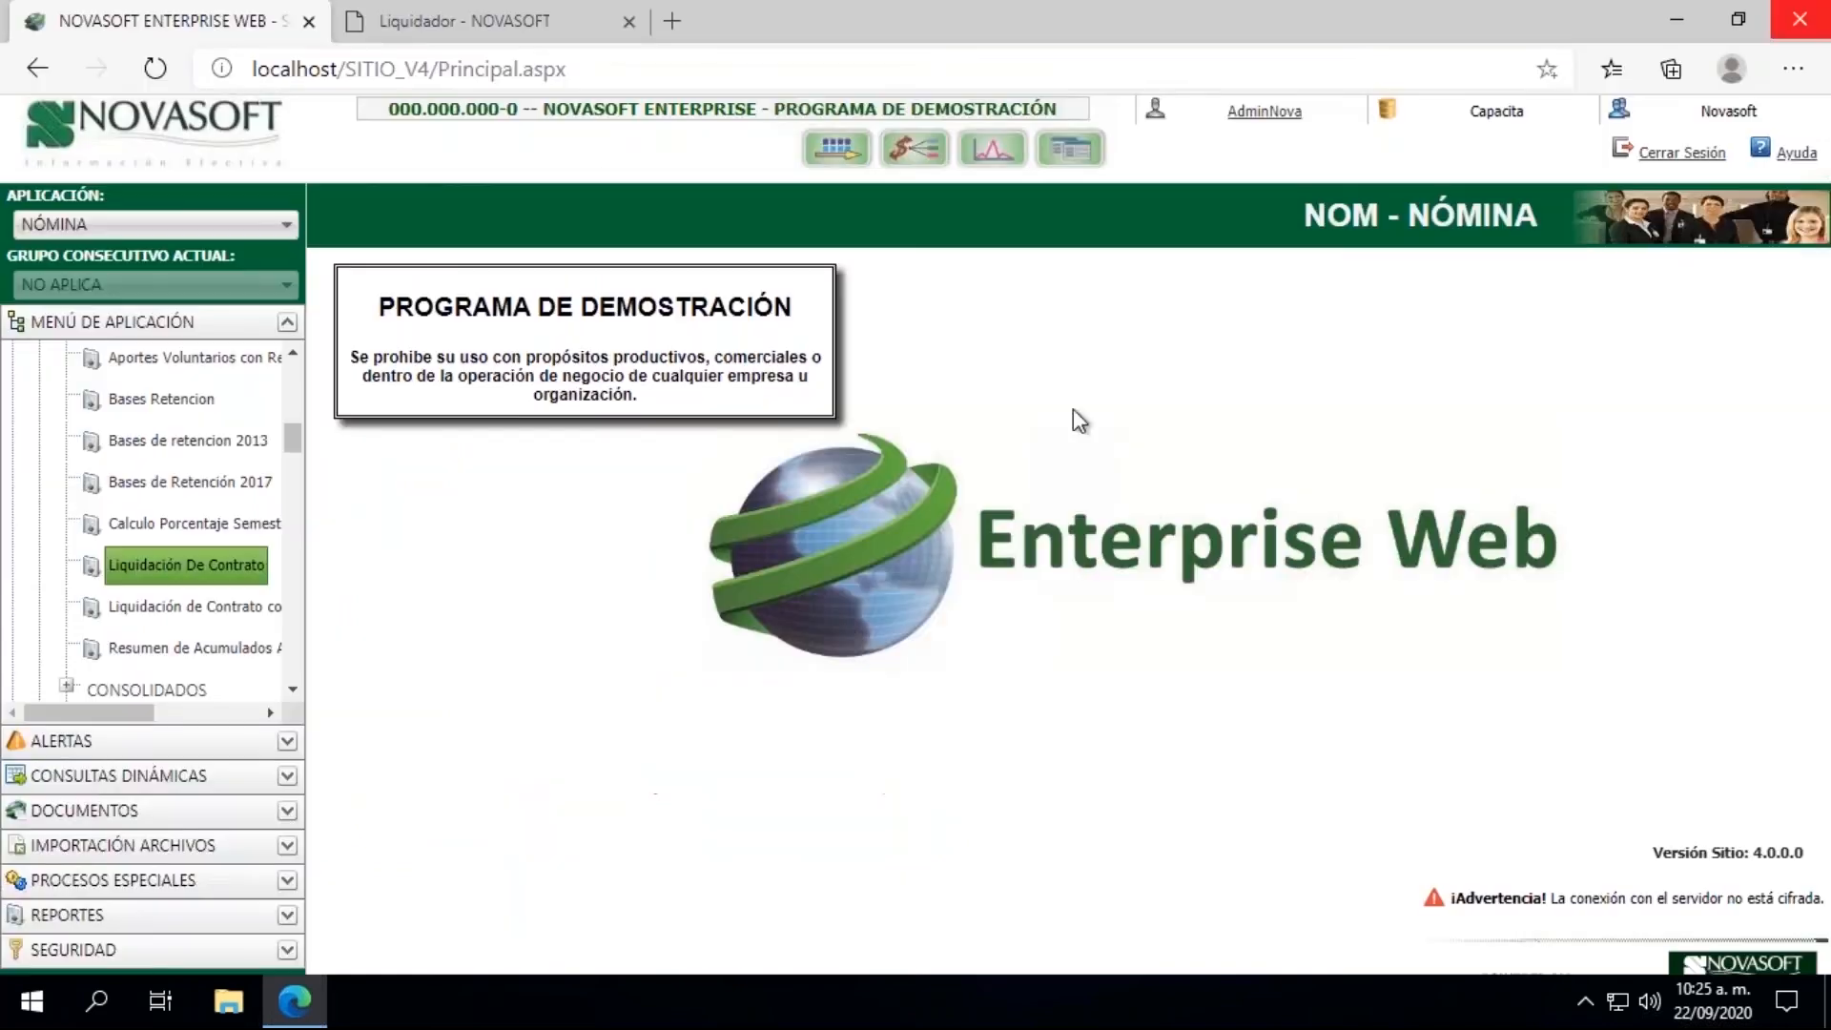
Step: Collapse the liquidation reports and open the Cierre process under LIQUIDACION
{"action": "left_click_drag", "start_coordinate": [294, 440], "coordinate": [294, 374]}
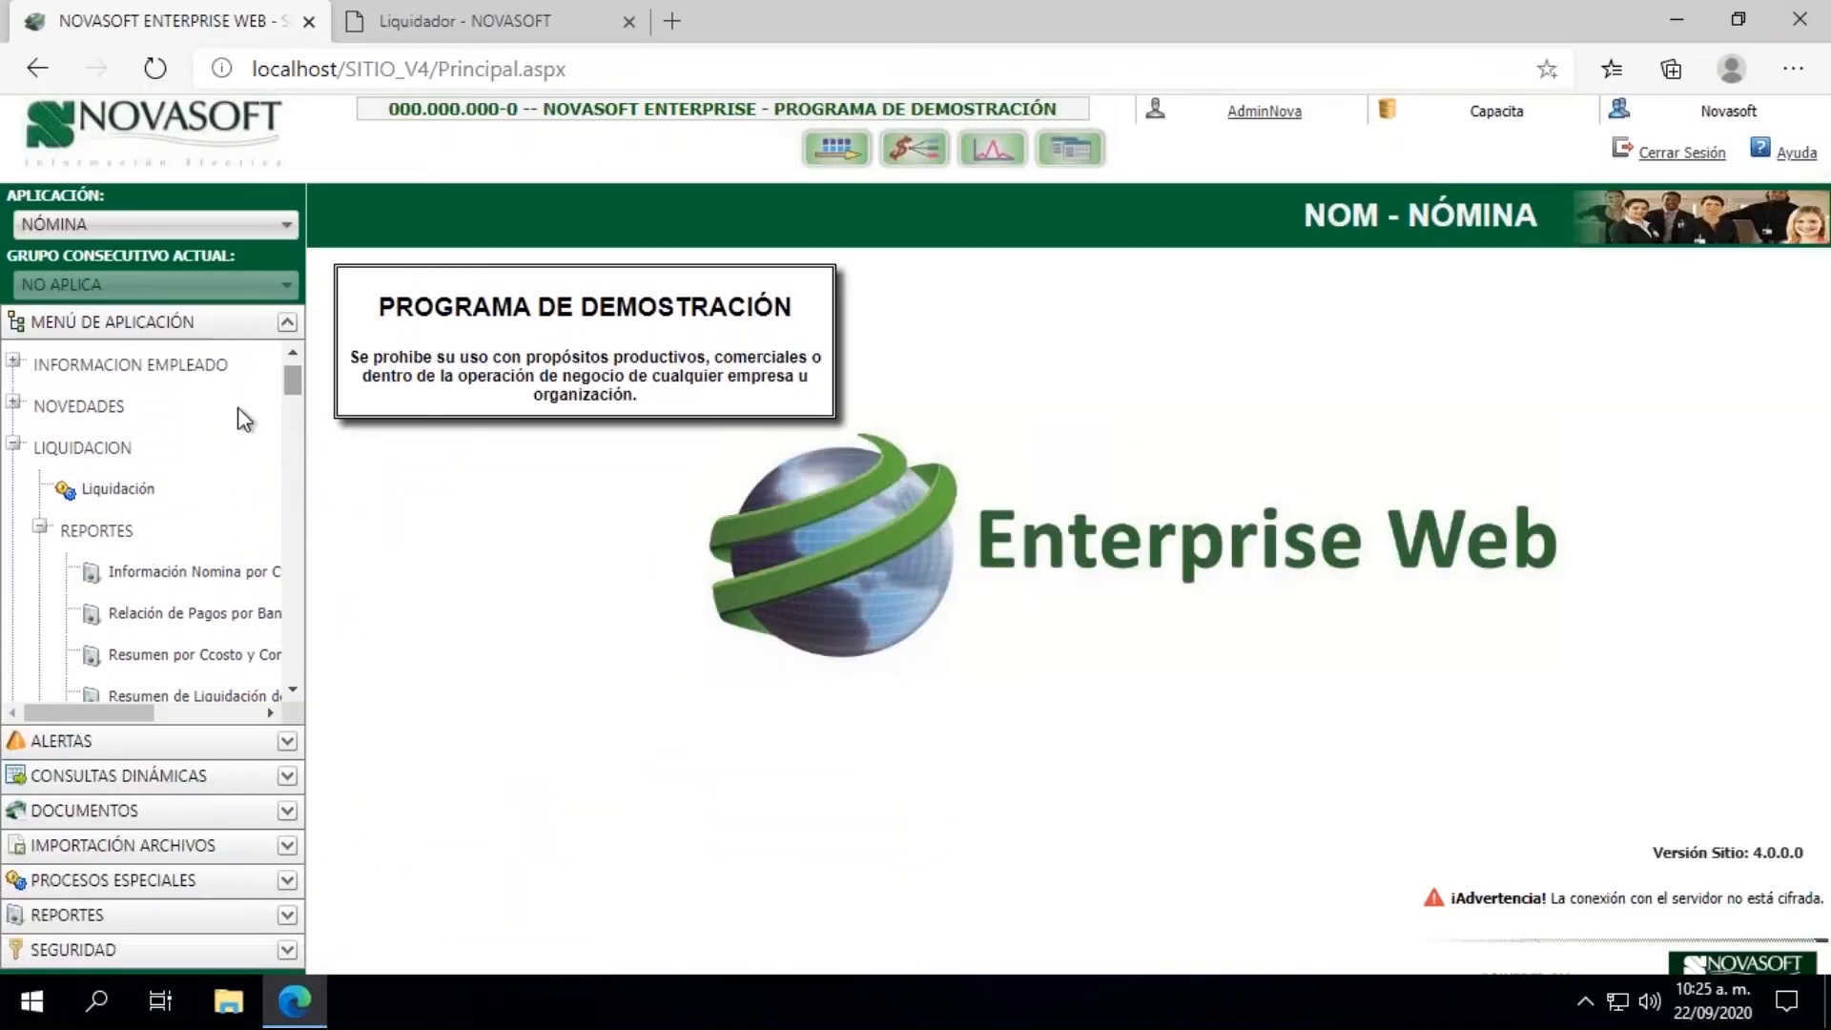
{"action": "left_click", "coordinate": [40, 528]}
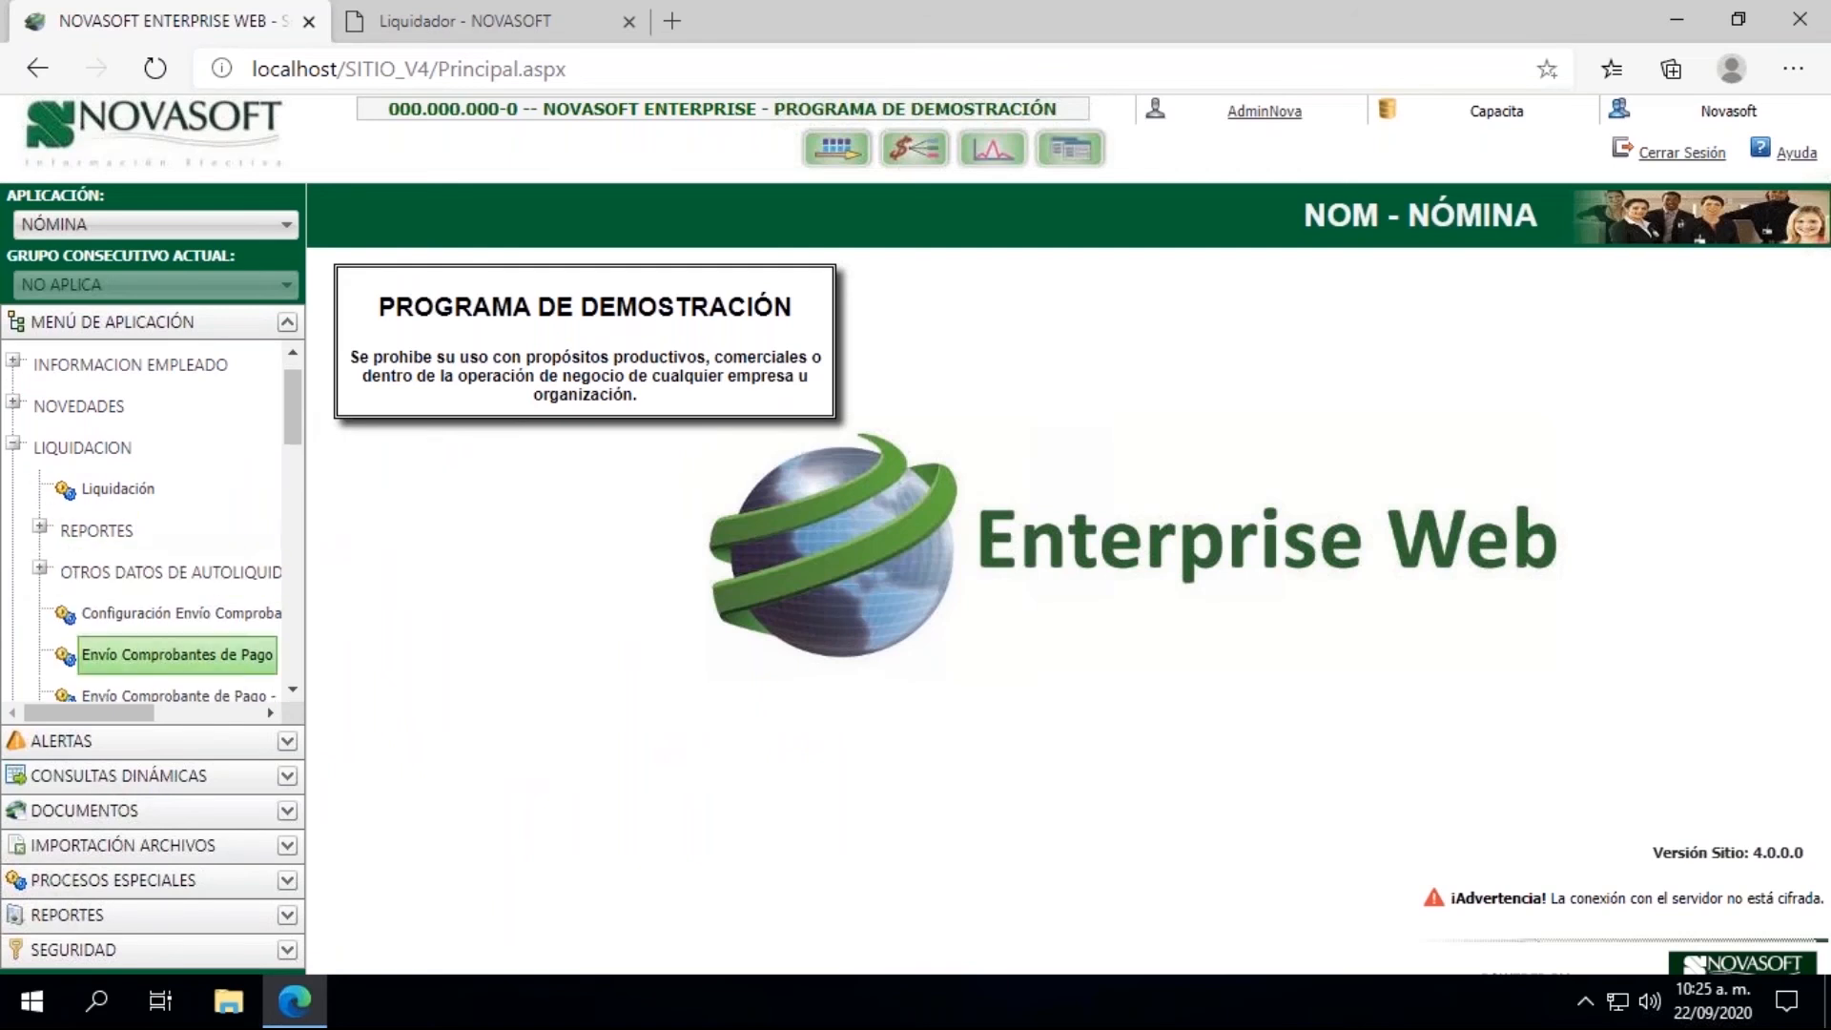
{"action": "left_click", "coordinate": [294, 689]}
{"action": "left_click", "coordinate": [294, 688]}
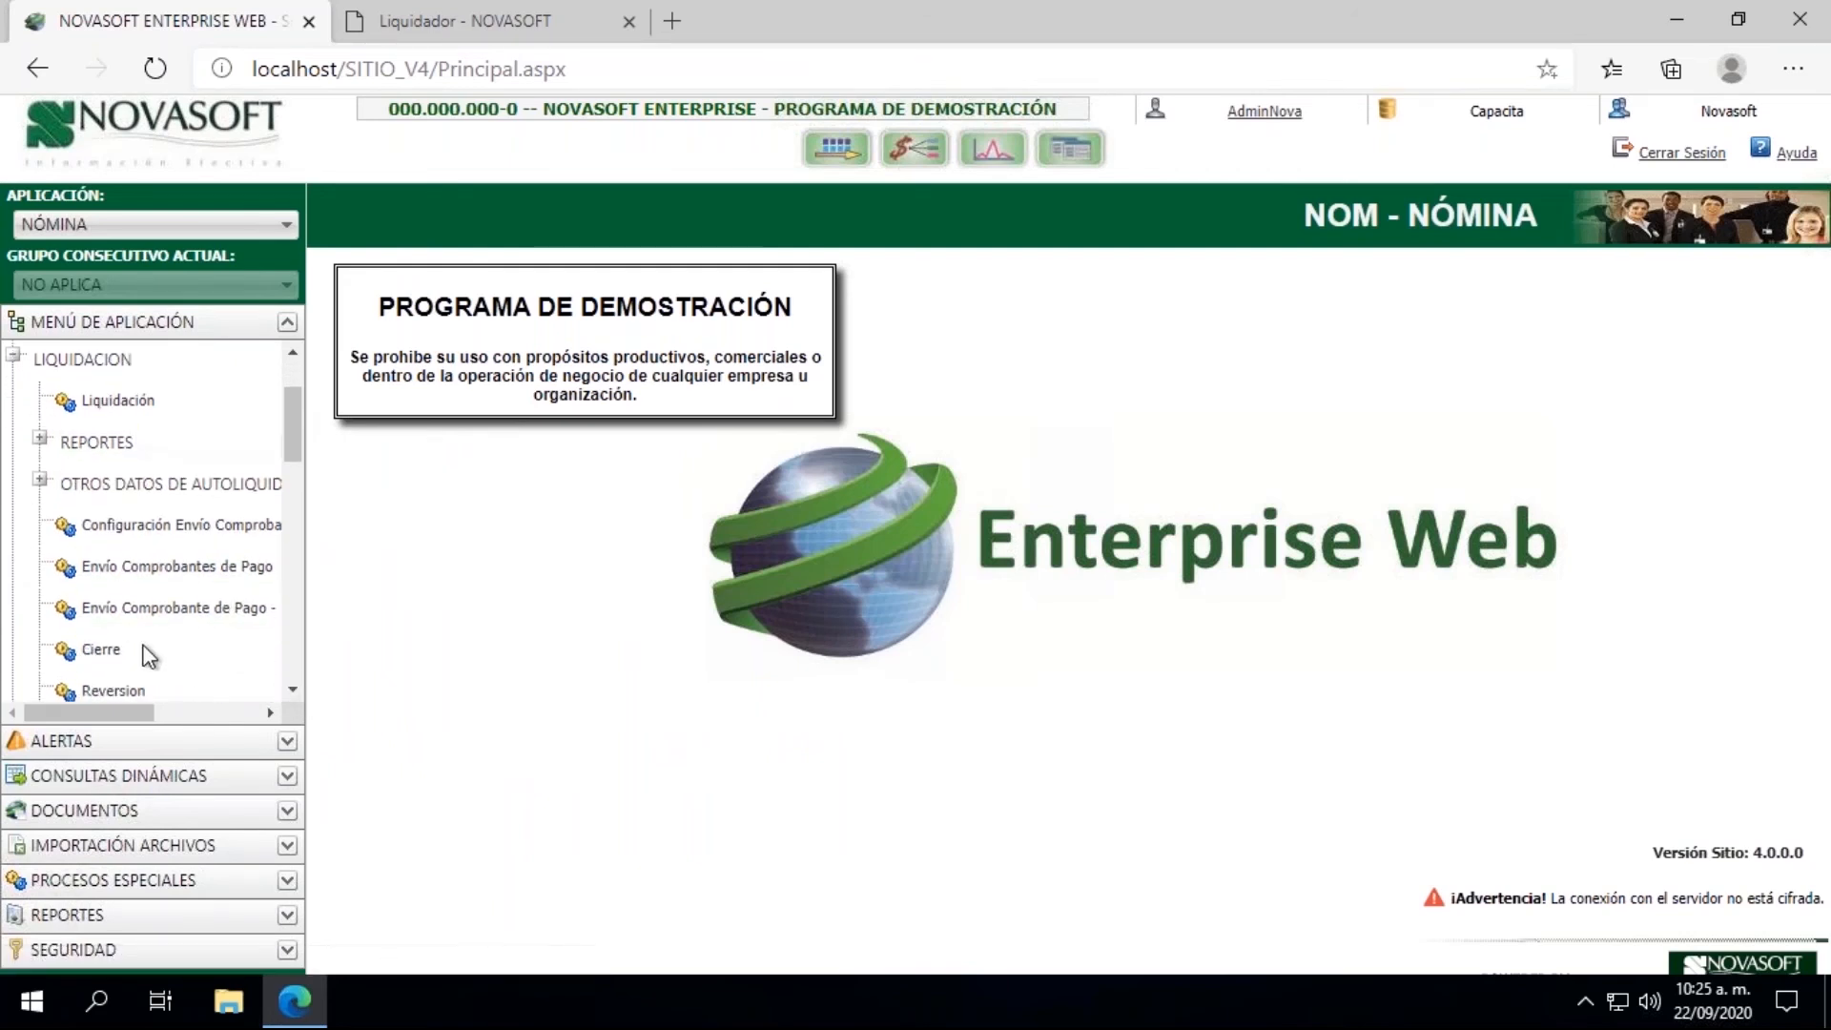
{"action": "left_click", "coordinate": [100, 651]}
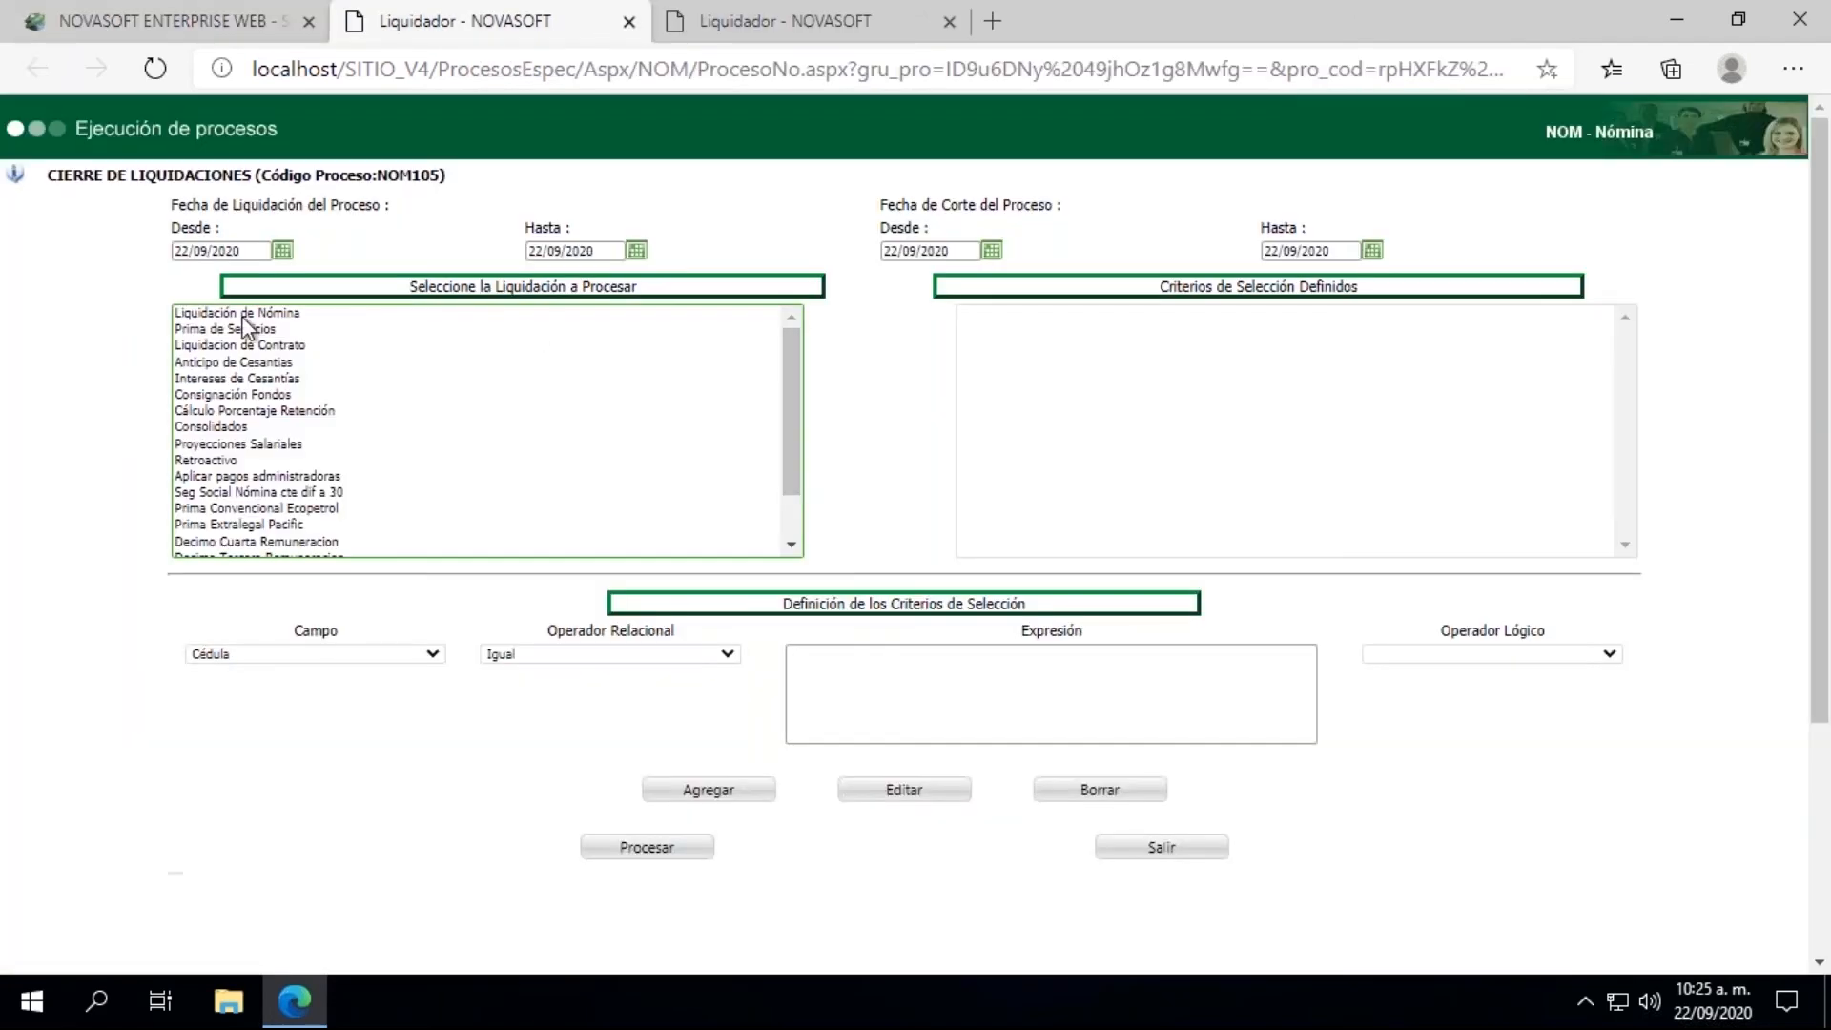
Step: Set the closing process's Fecha de Liquidación and Fecha de Corte ranges both from 15/09/2020 to 15/09/2020
{"action": "left_click", "coordinate": [280, 252]}
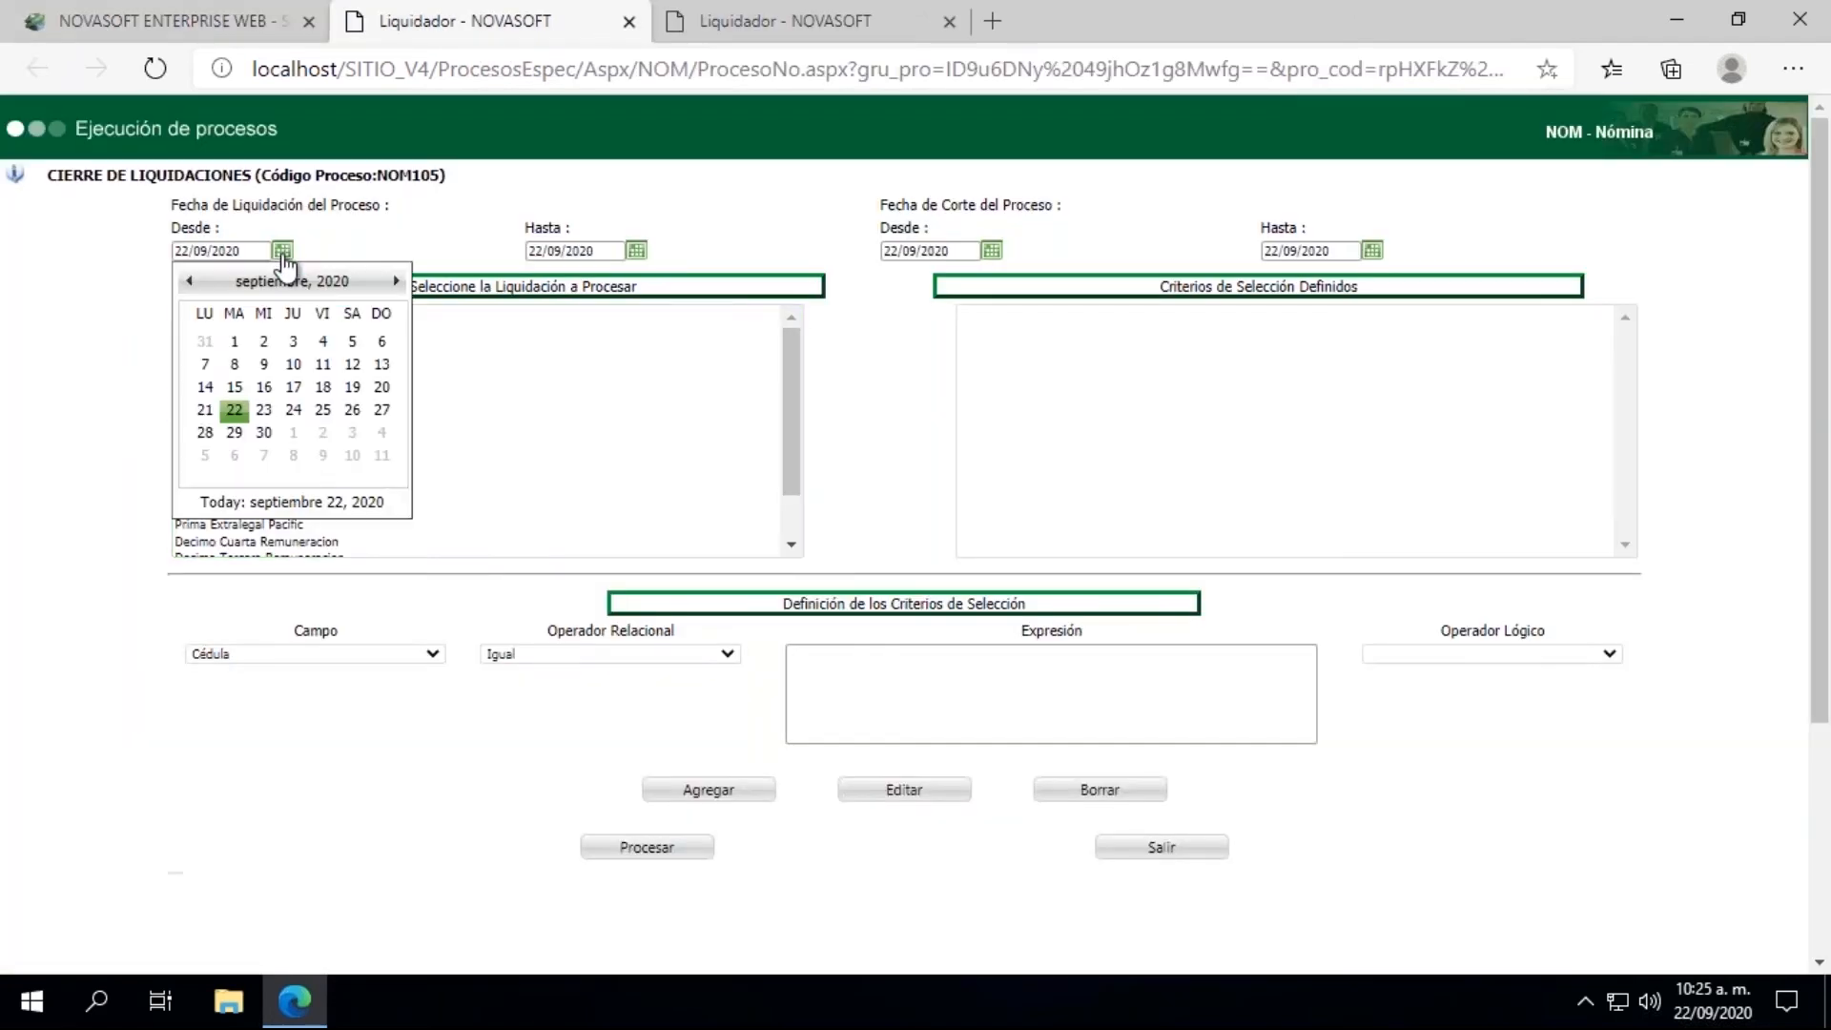
{"action": "left_click", "coordinate": [234, 388]}
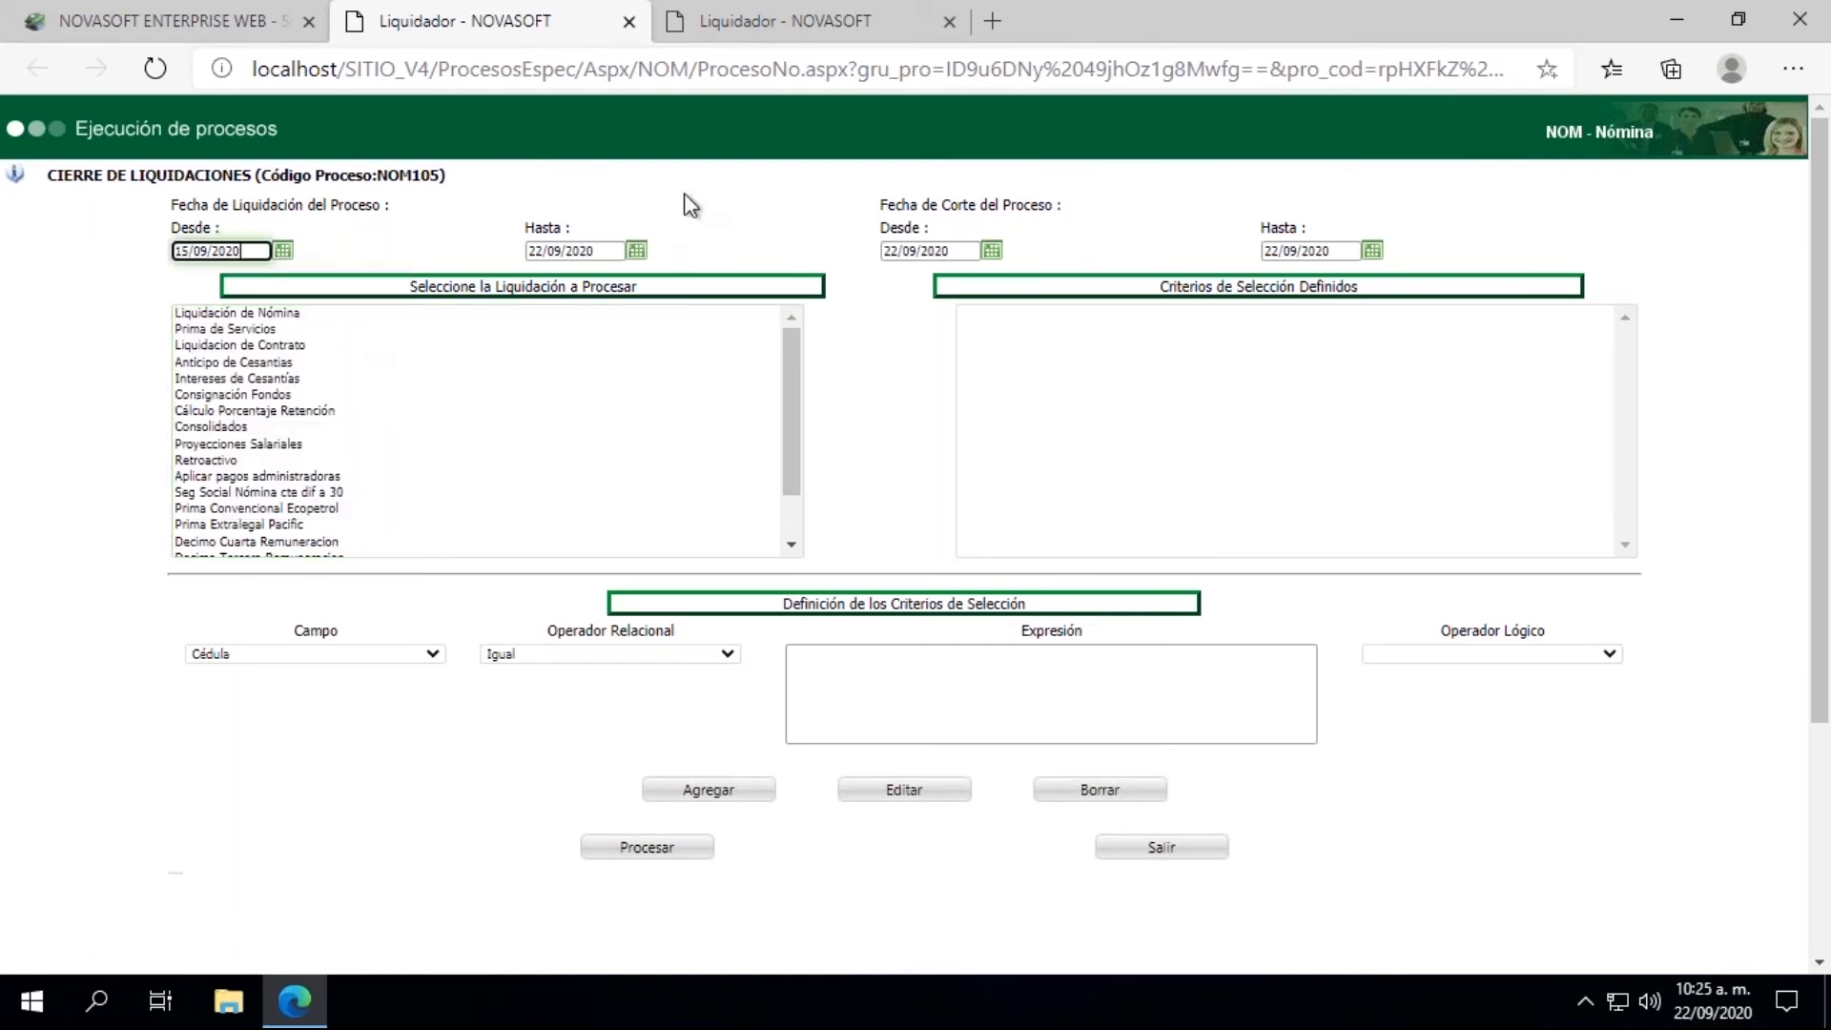
{"action": "left_click", "coordinate": [636, 251]}
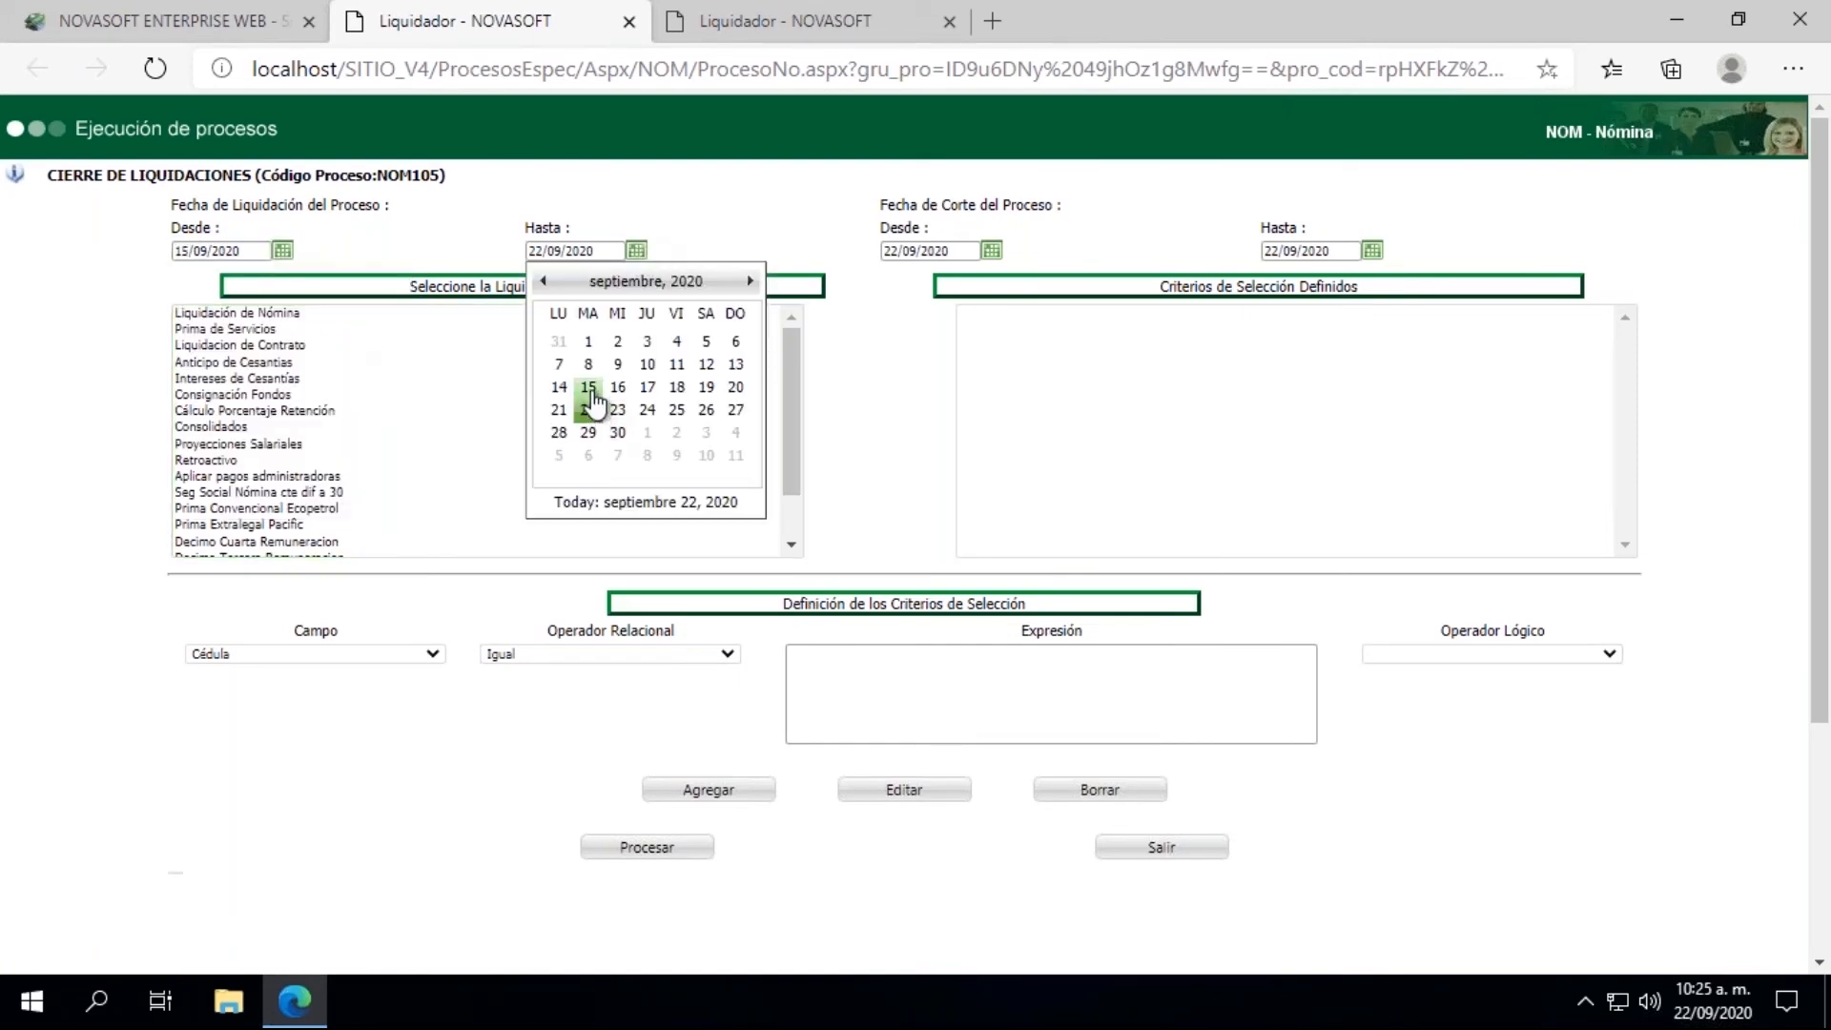
{"action": "left_click", "coordinate": [596, 408]}
{"action": "left_click", "coordinate": [992, 251]}
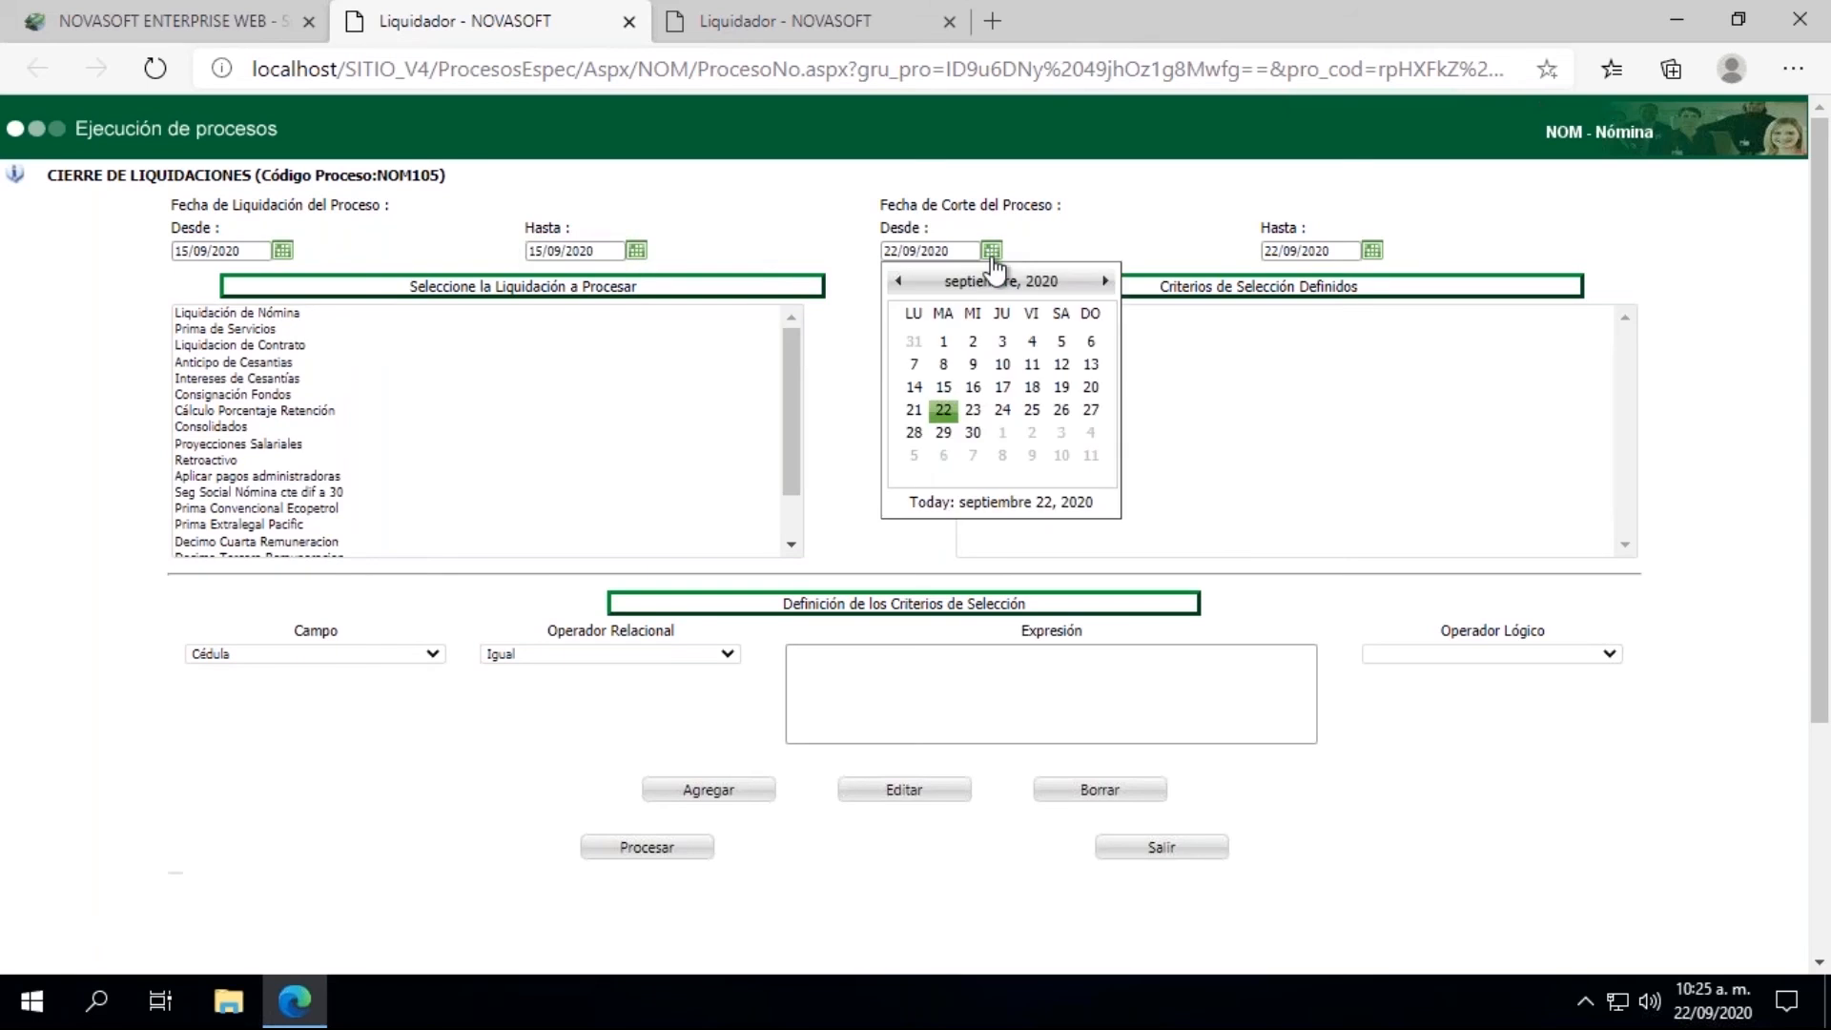
{"action": "left_click", "coordinate": [954, 394]}
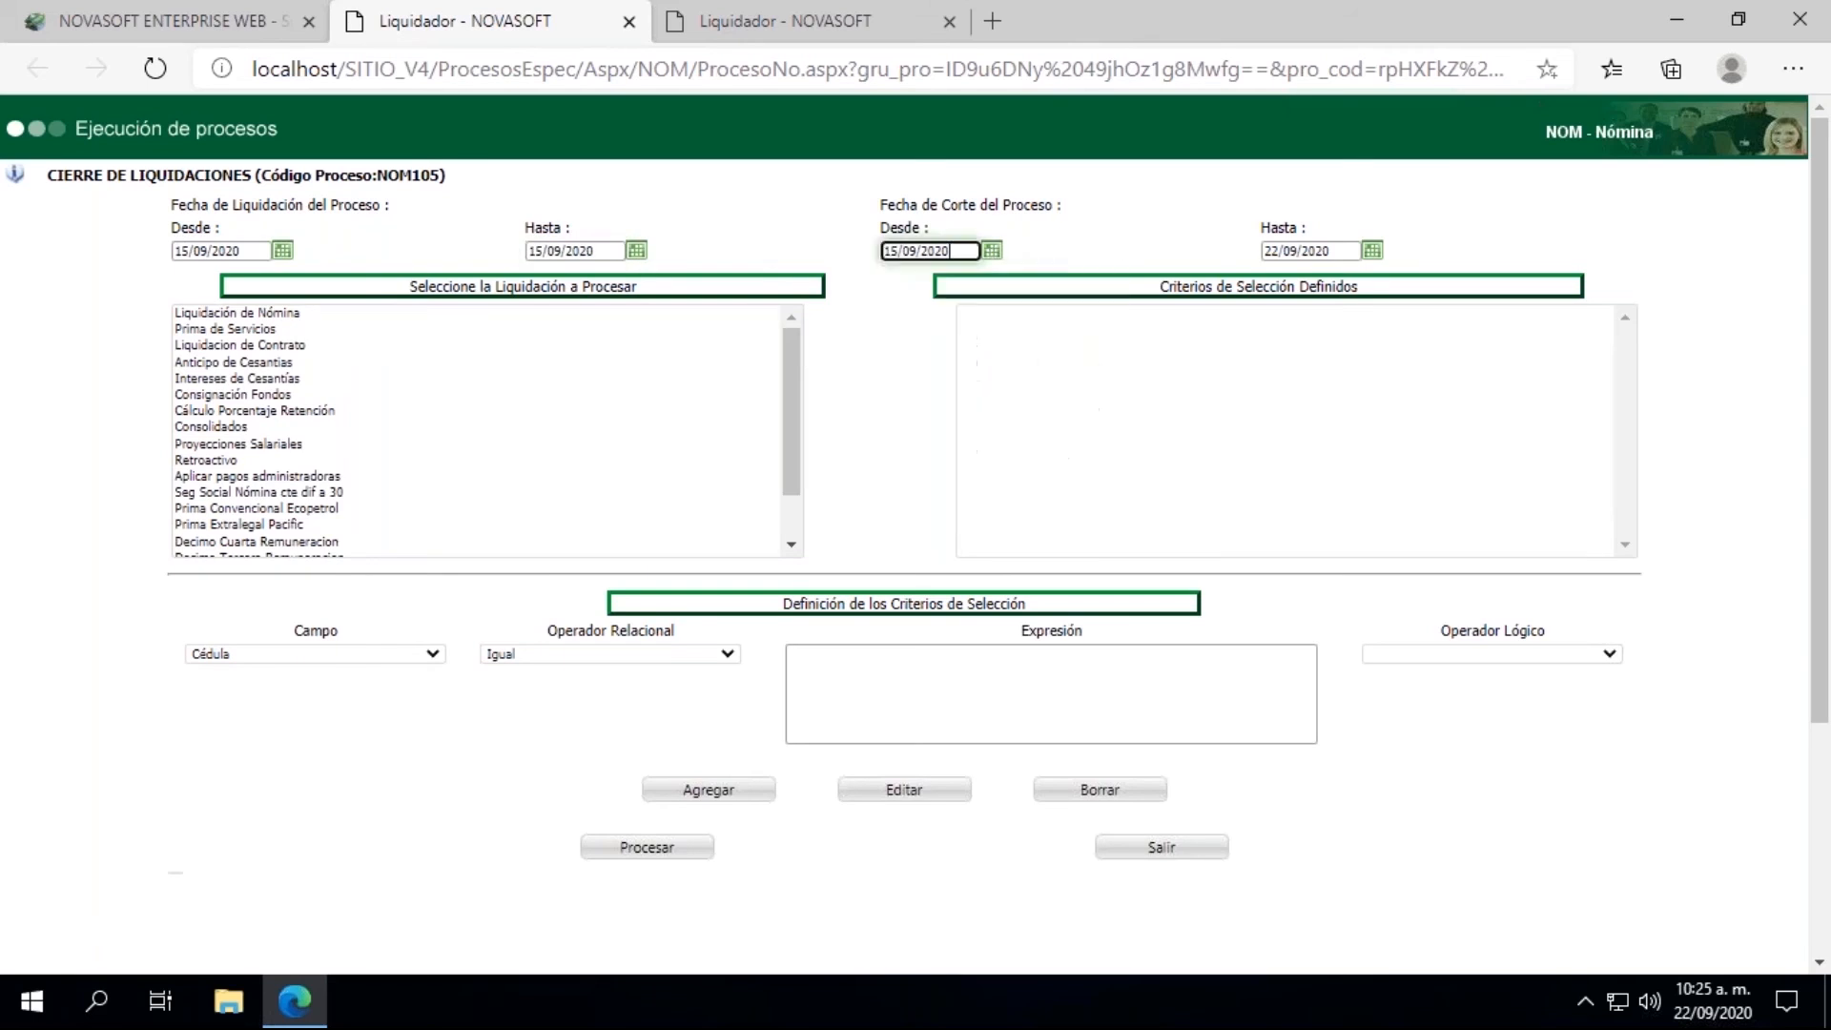
{"action": "left_click", "coordinate": [1372, 250]}
{"action": "left_click", "coordinate": [1325, 387]}
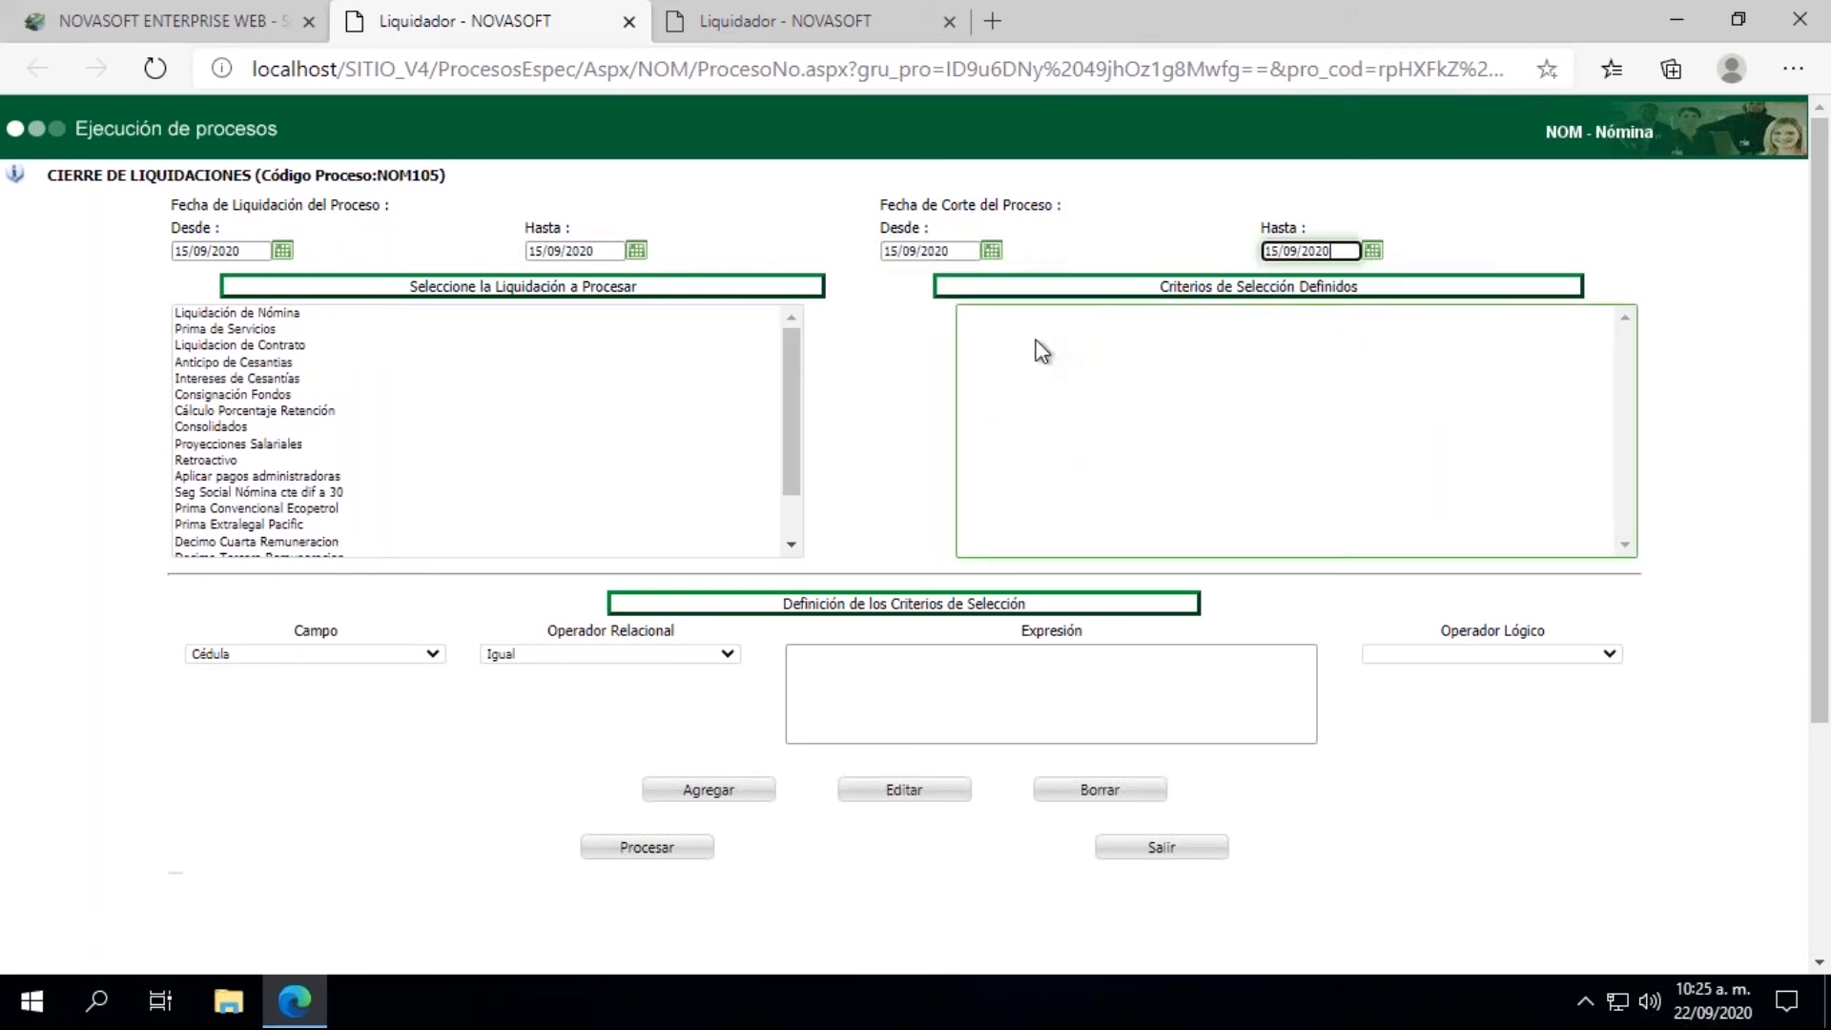
Step: Return to the main Novasoft page, open the employee's Contrato record by ID number, and check the Estado Contrato
{"action": "left_click", "coordinate": [171, 30]}
{"action": "scroll", "coordinate": [286, 377], "scroll_direction": "up", "scroll_amount": 3}
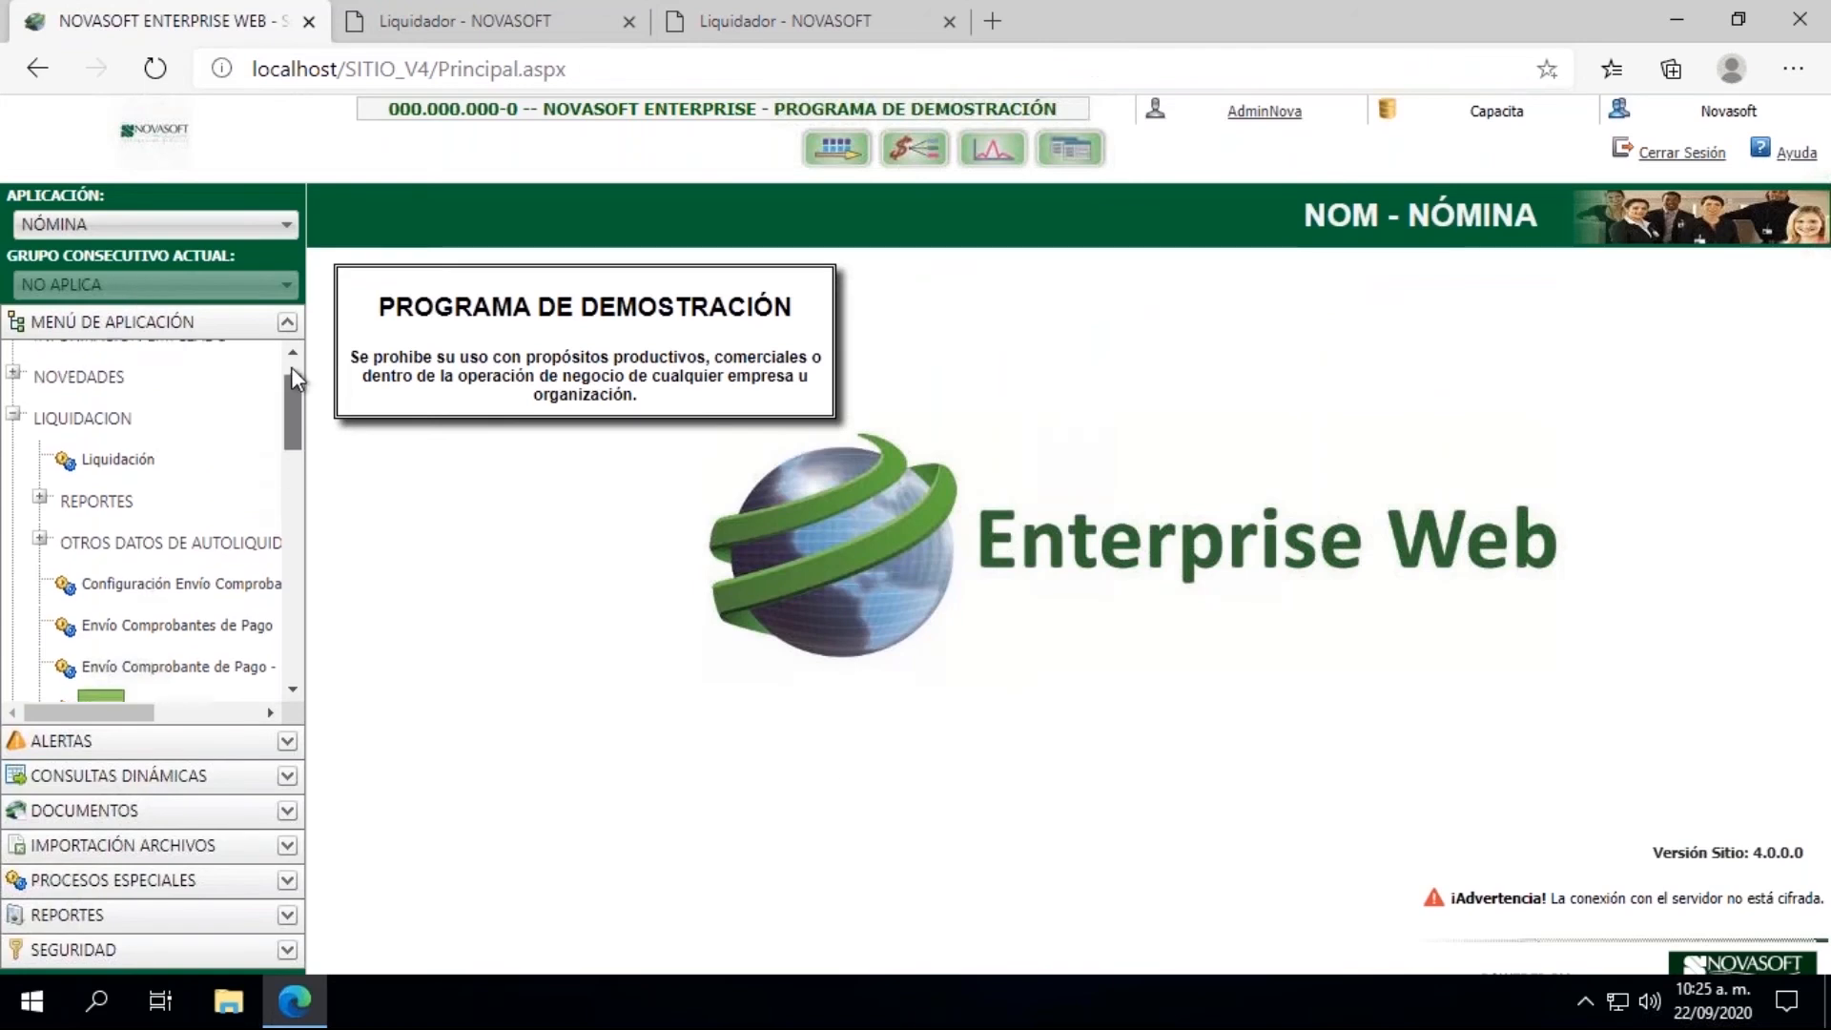
{"action": "left_click", "coordinate": [14, 396]}
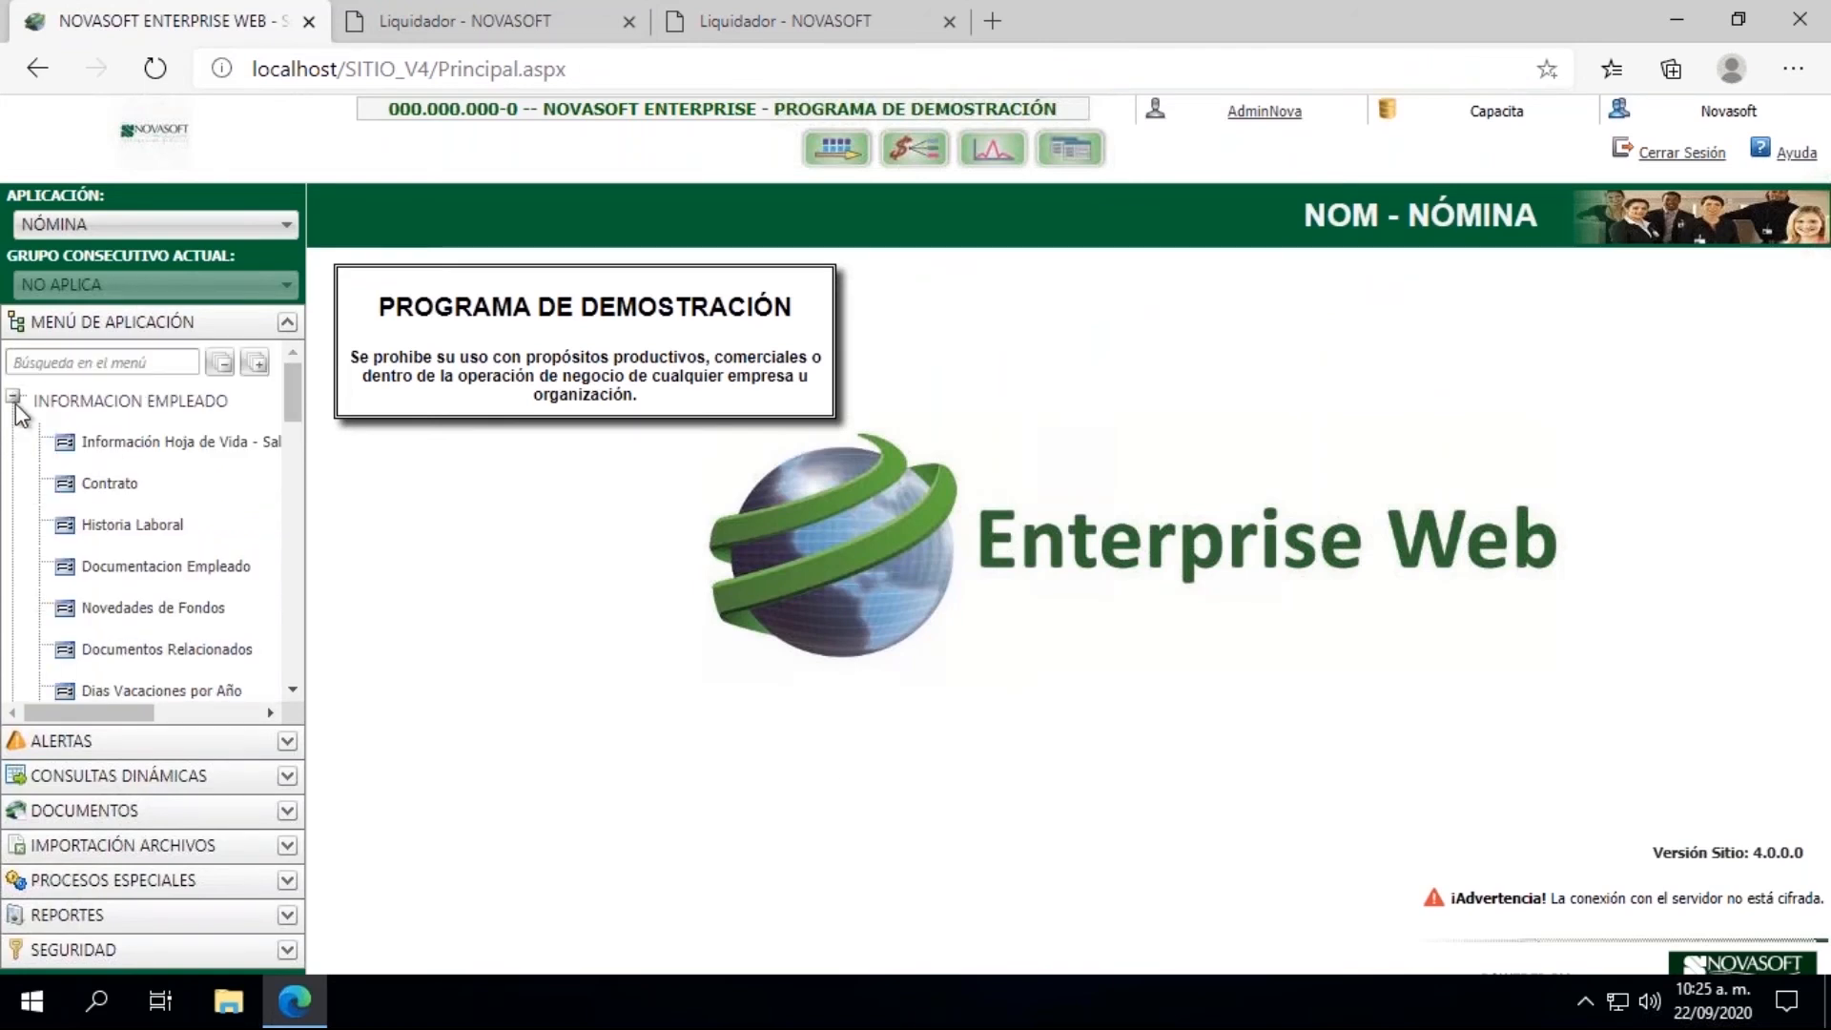
{"action": "left_click", "coordinate": [97, 485]}
{"action": "left_click", "coordinate": [543, 357]}
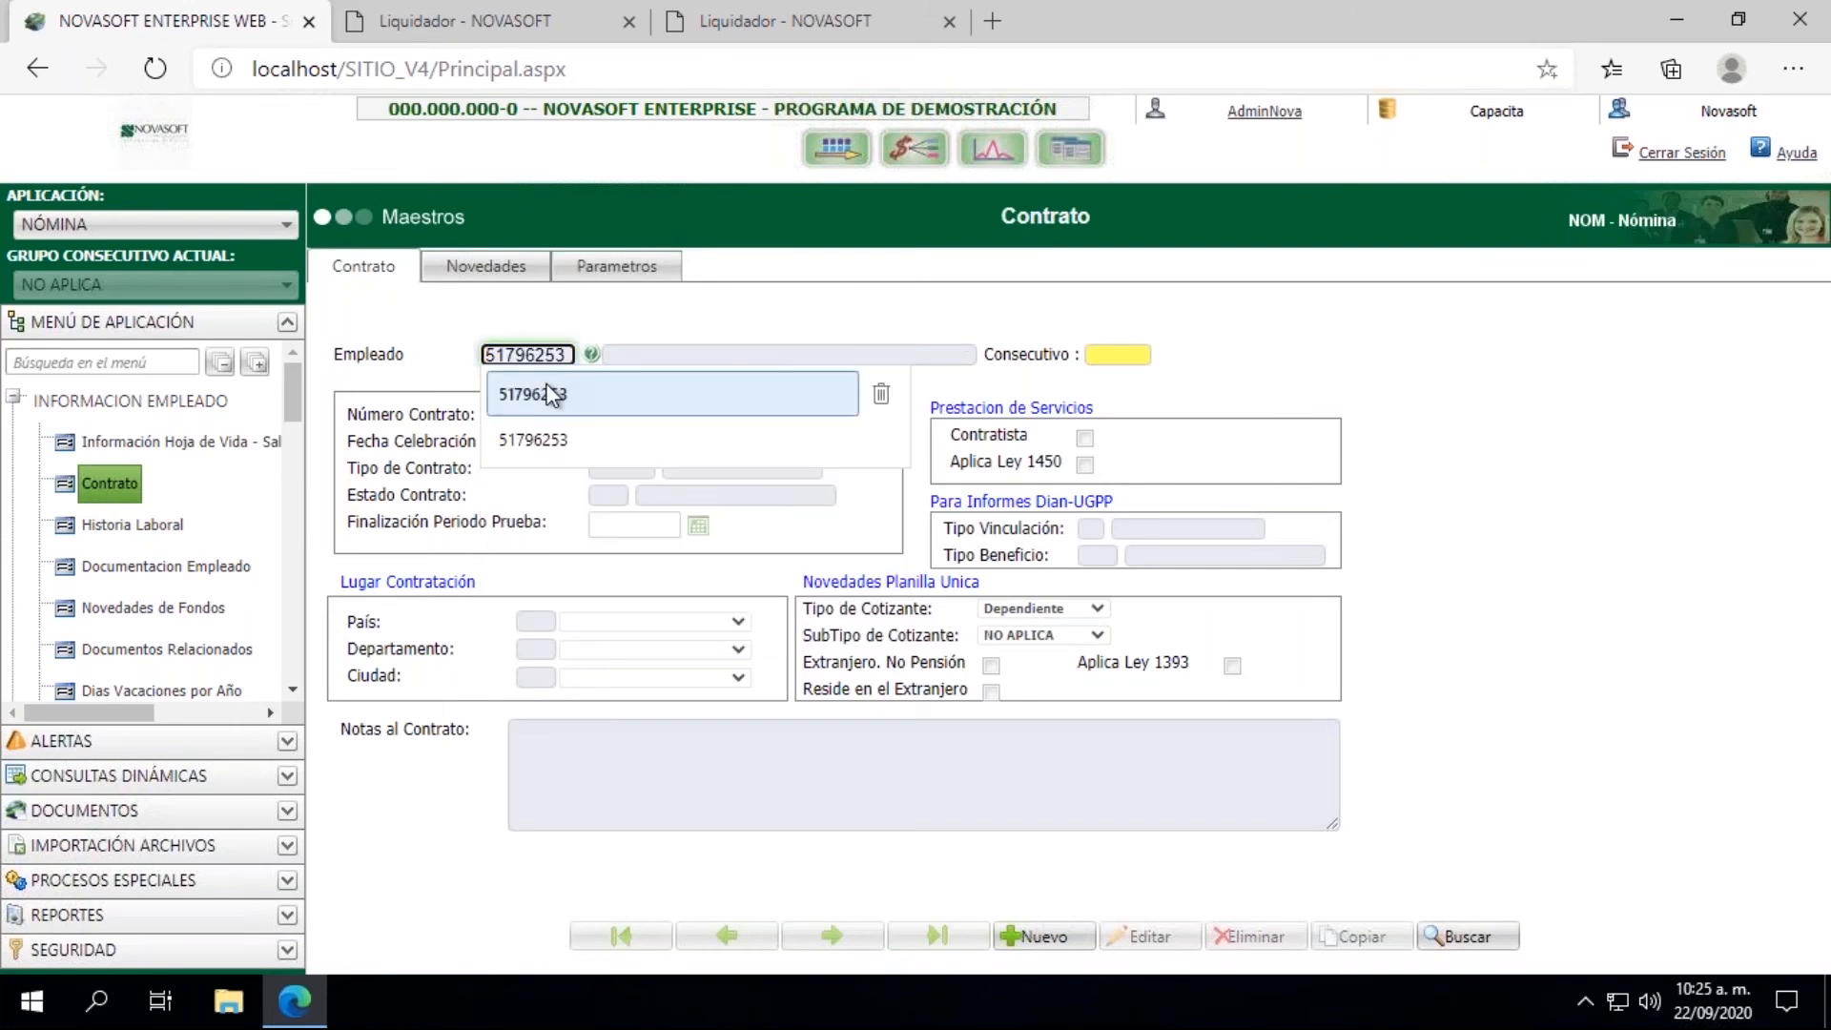
{"action": "left_click", "coordinate": [533, 394]}
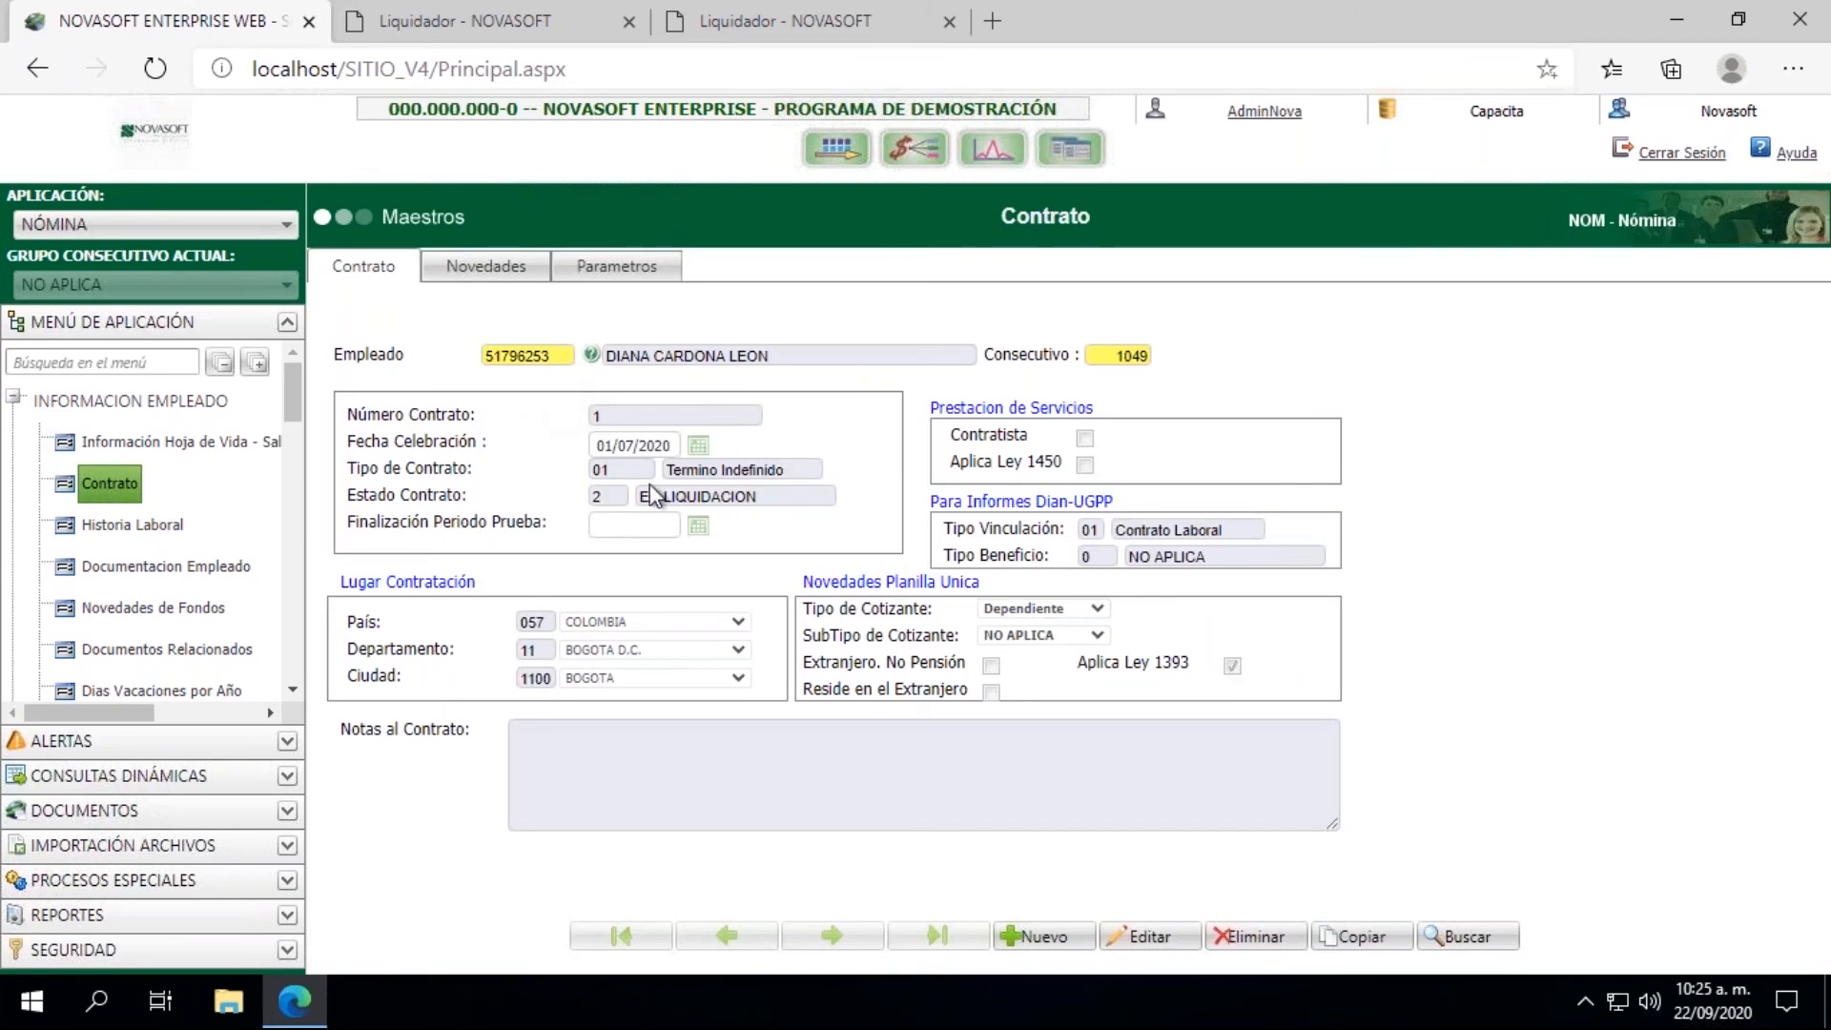
{"action": "double_click", "coordinate": [610, 500]}
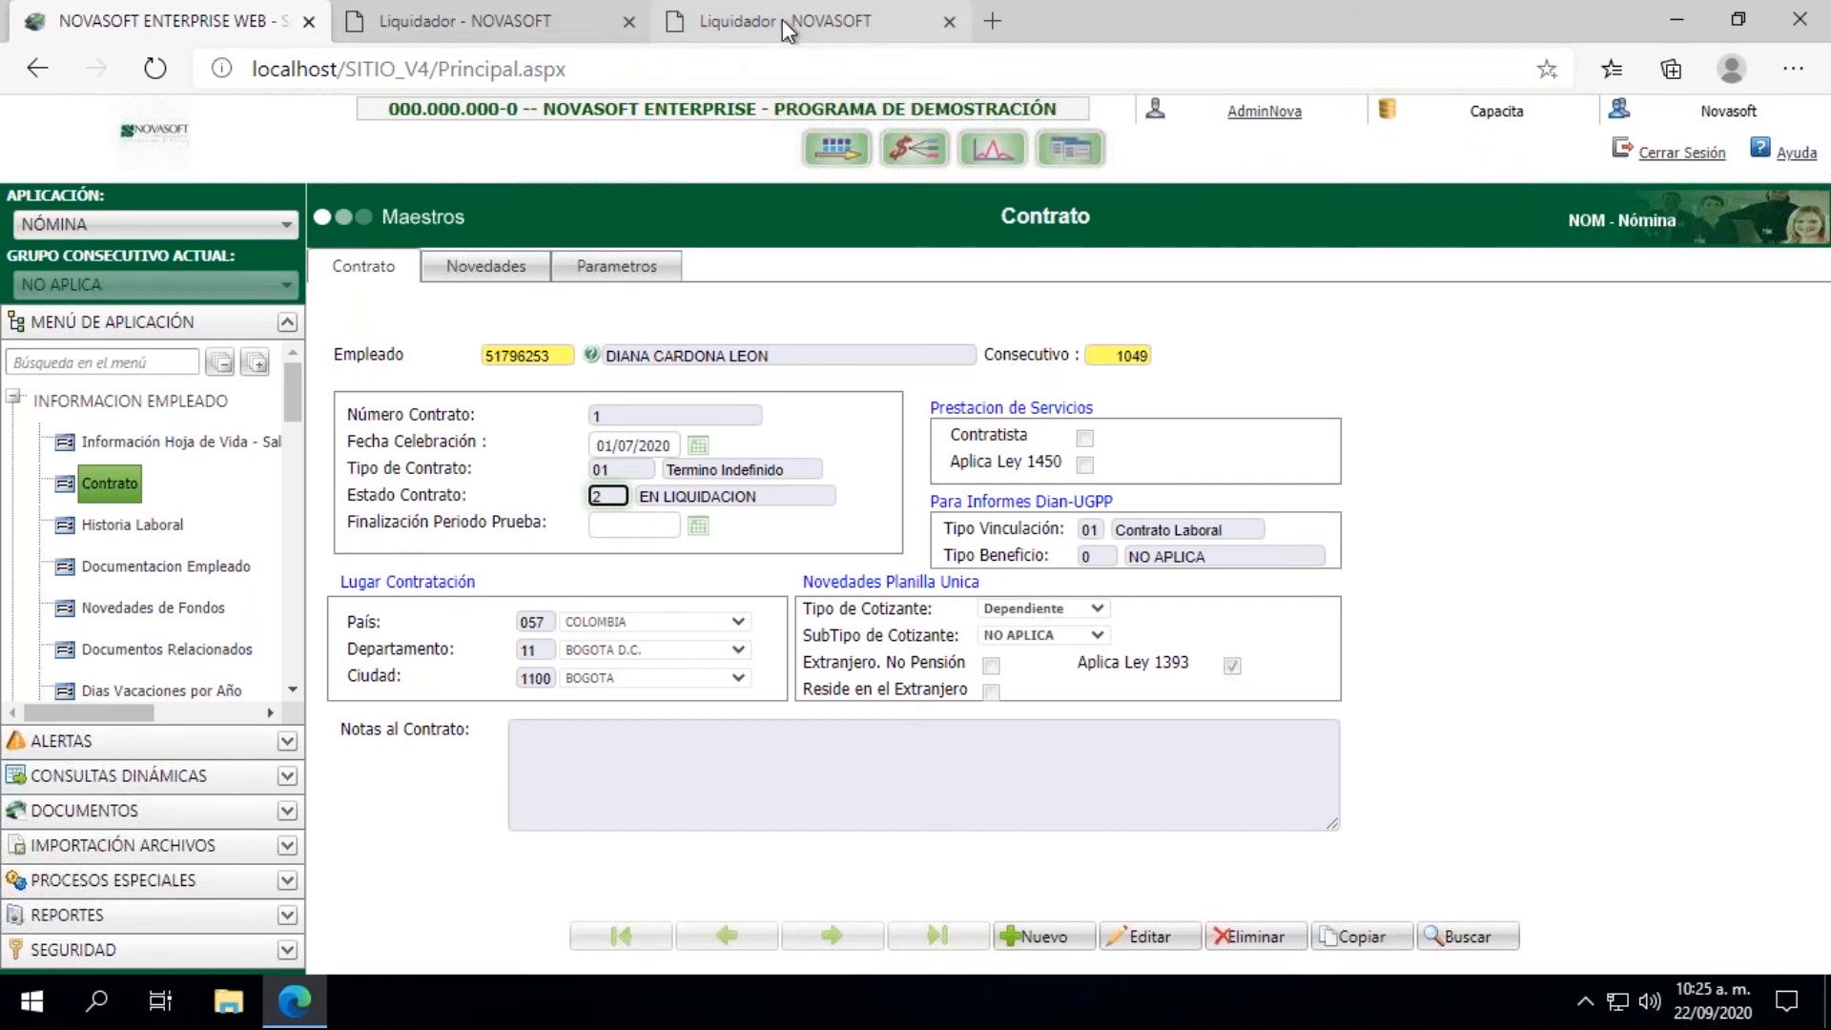
Step: Return to Cierre de Liquidaciones, process the closing of Liquidacion de Contrato, and close the result window
{"action": "left_click", "coordinate": [540, 30]}
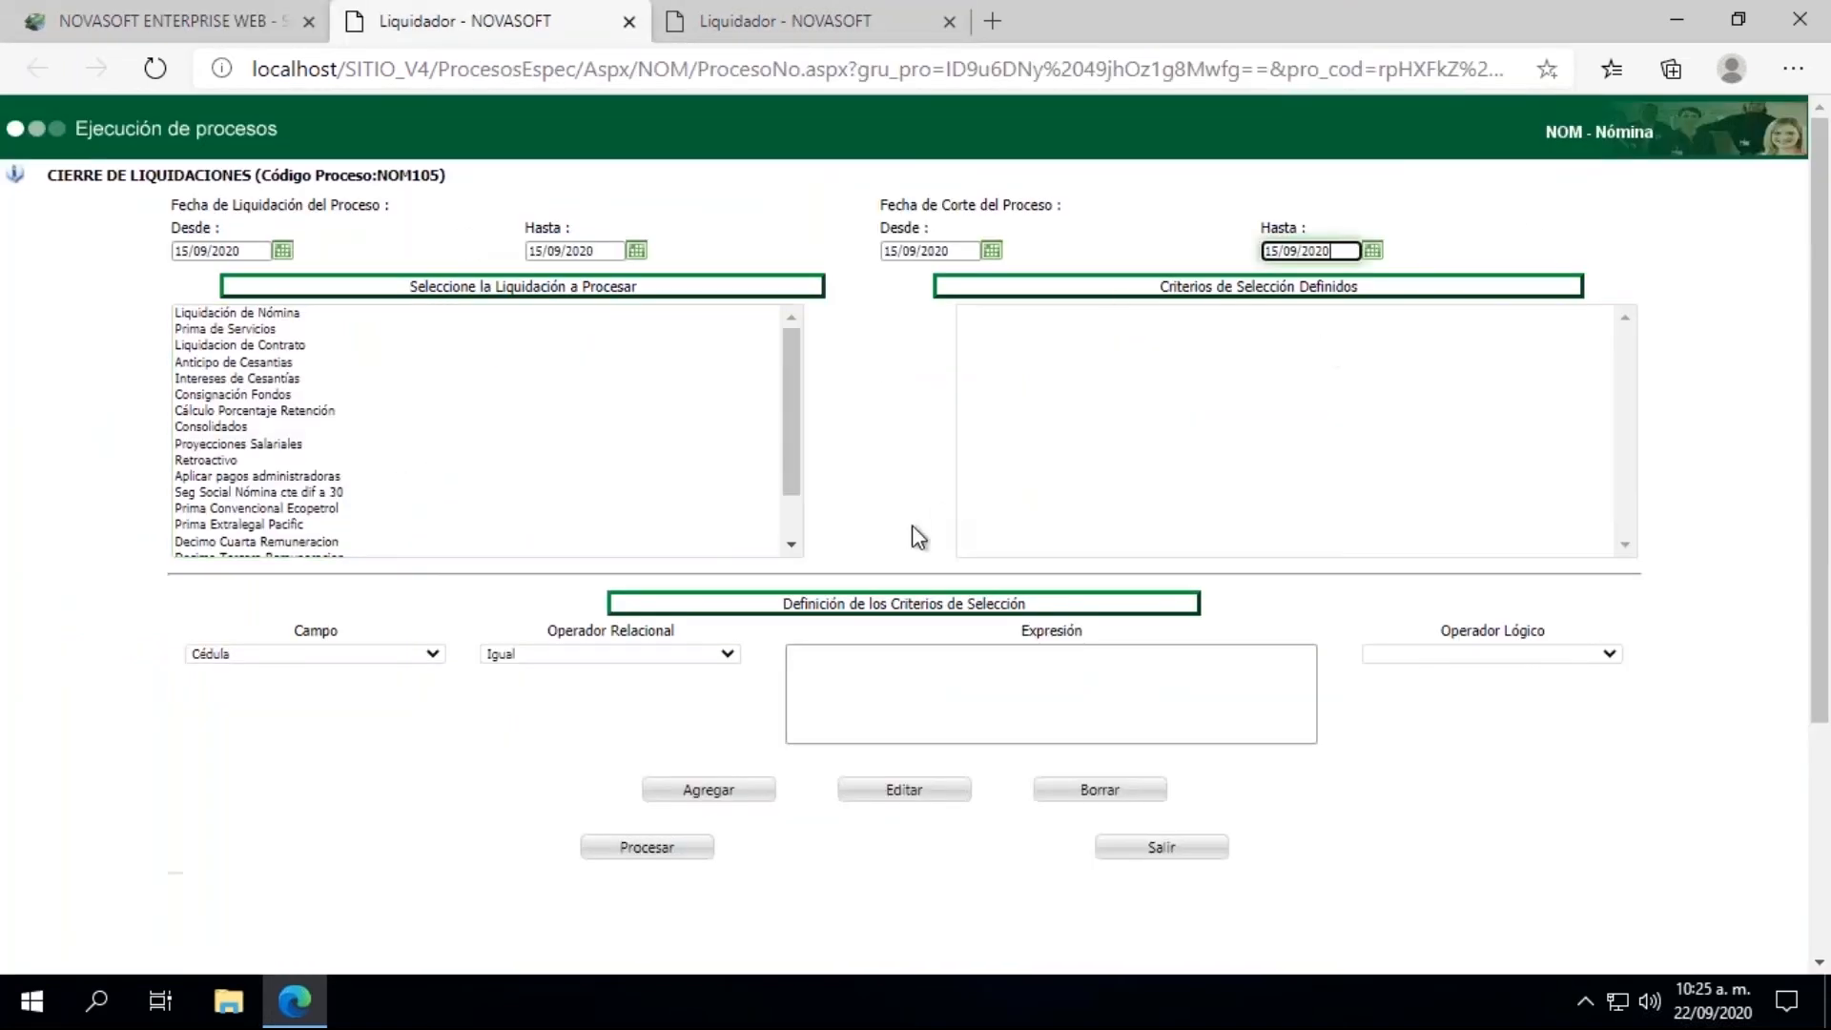
{"action": "left_click", "coordinate": [233, 345]}
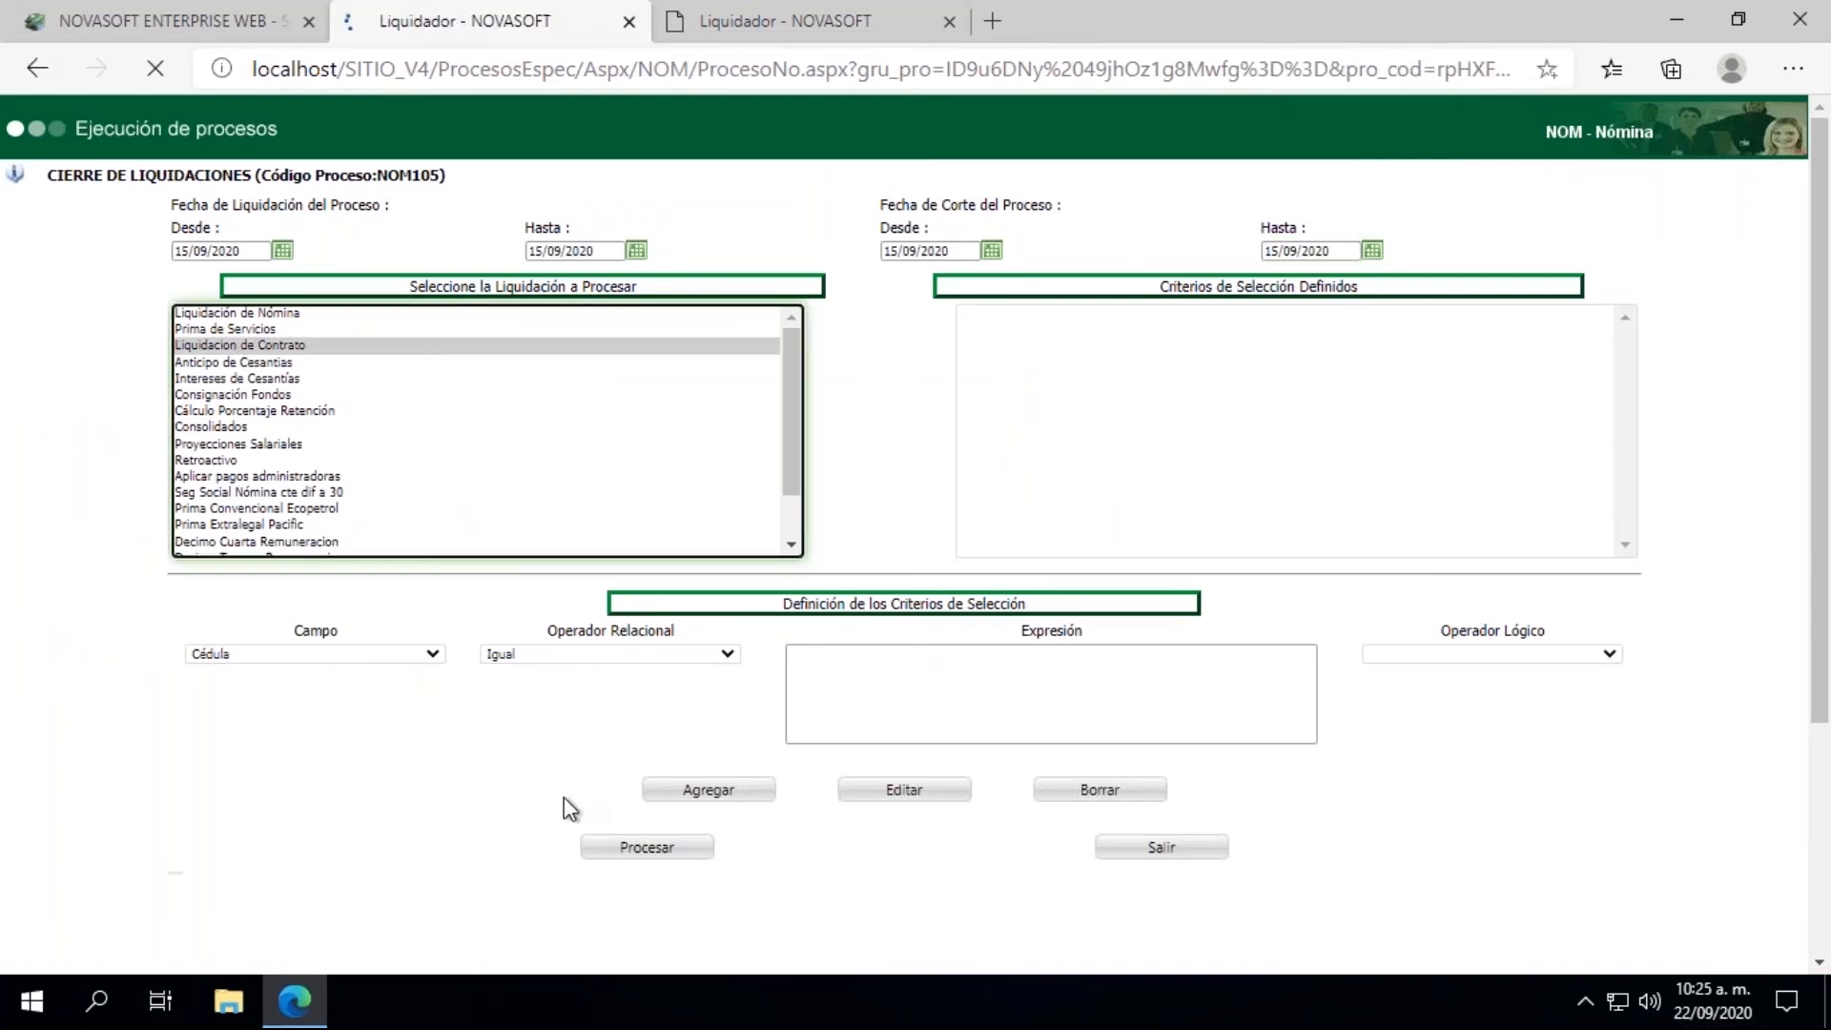
{"action": "left_click", "coordinate": [637, 847]}
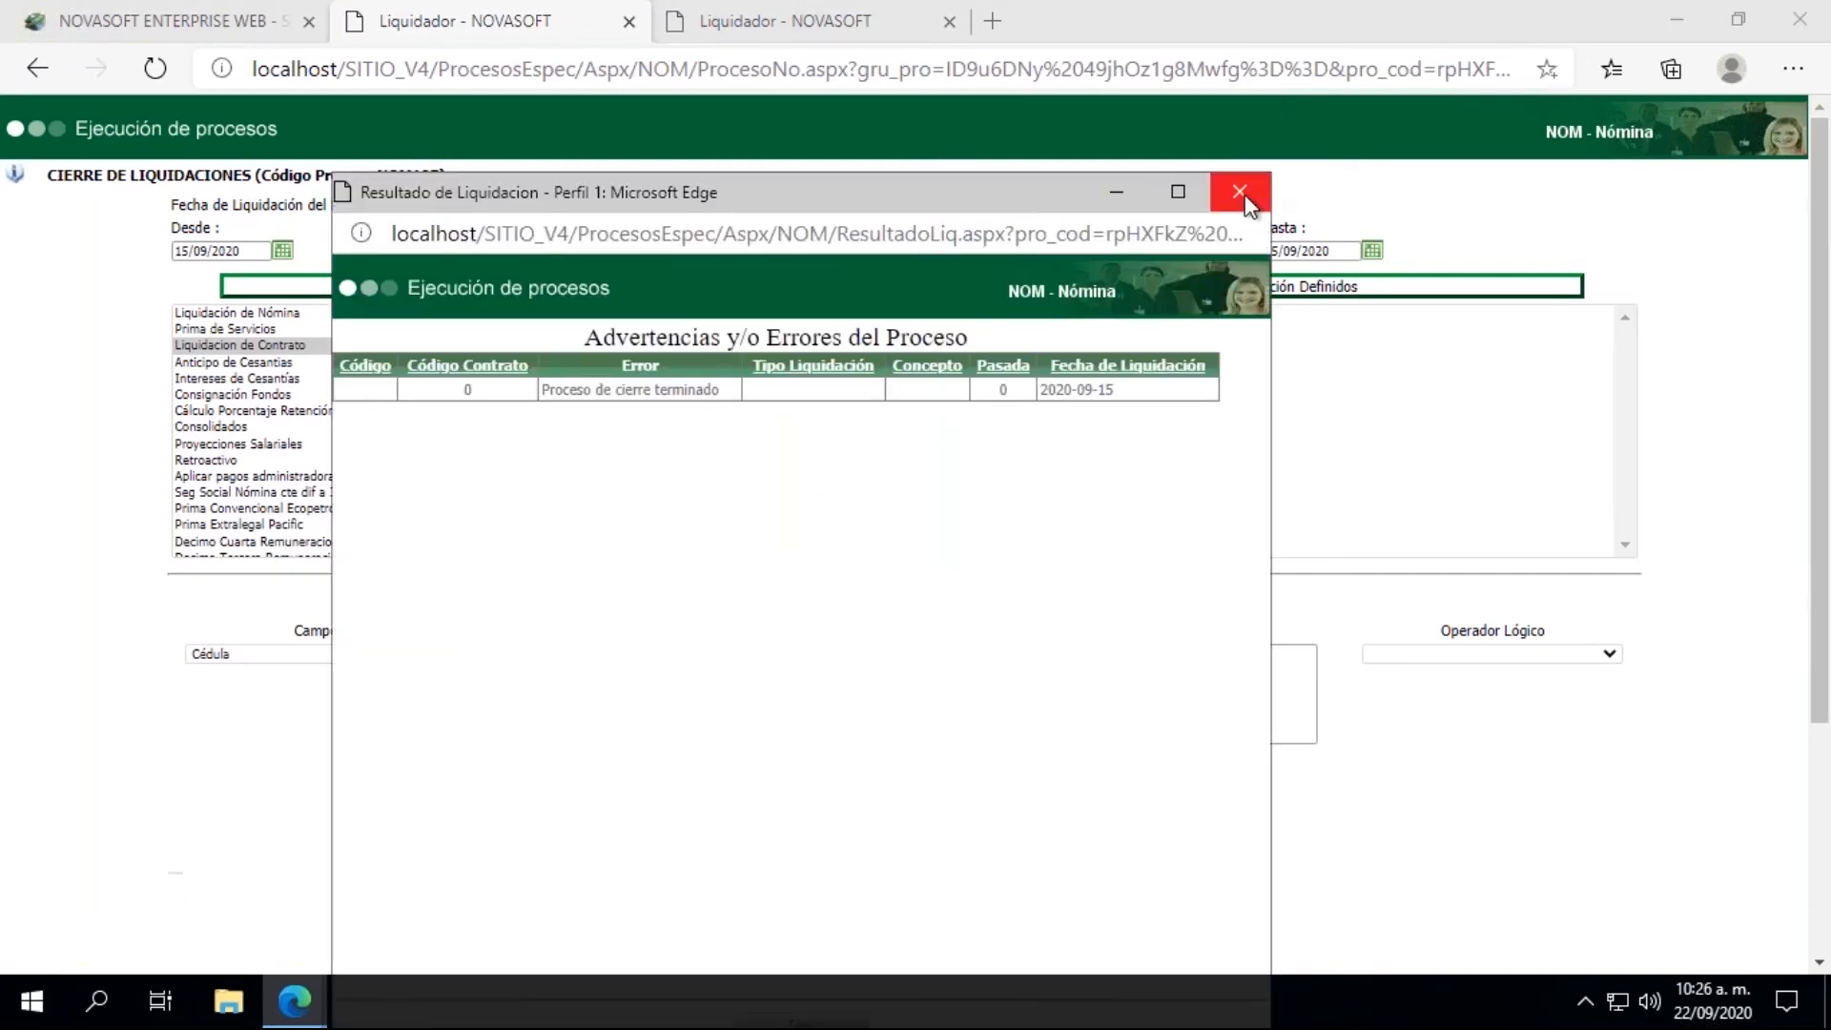
{"action": "left_click", "coordinate": [1239, 191]}
Step: Reload the Contrato form on the main page and look up the employee's ID number again to recheck the contract status
{"action": "left_click", "coordinate": [163, 21]}
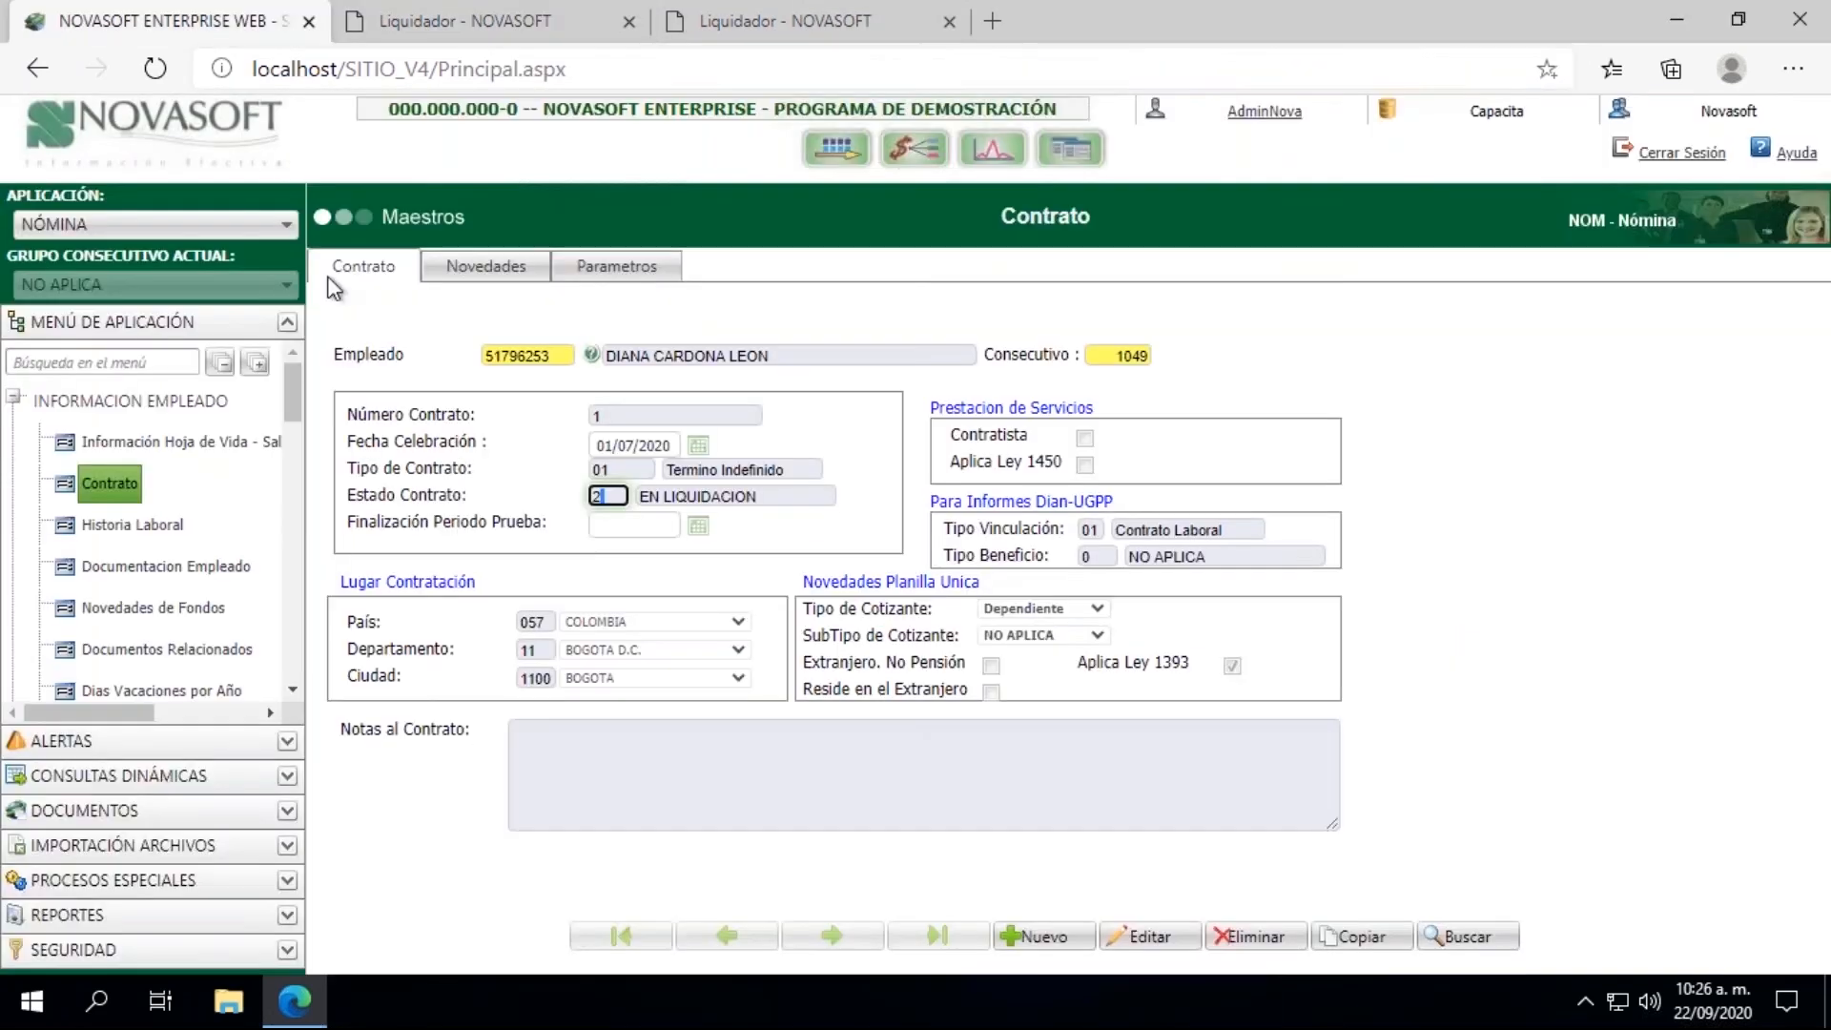
{"action": "left_click", "coordinate": [107, 486]}
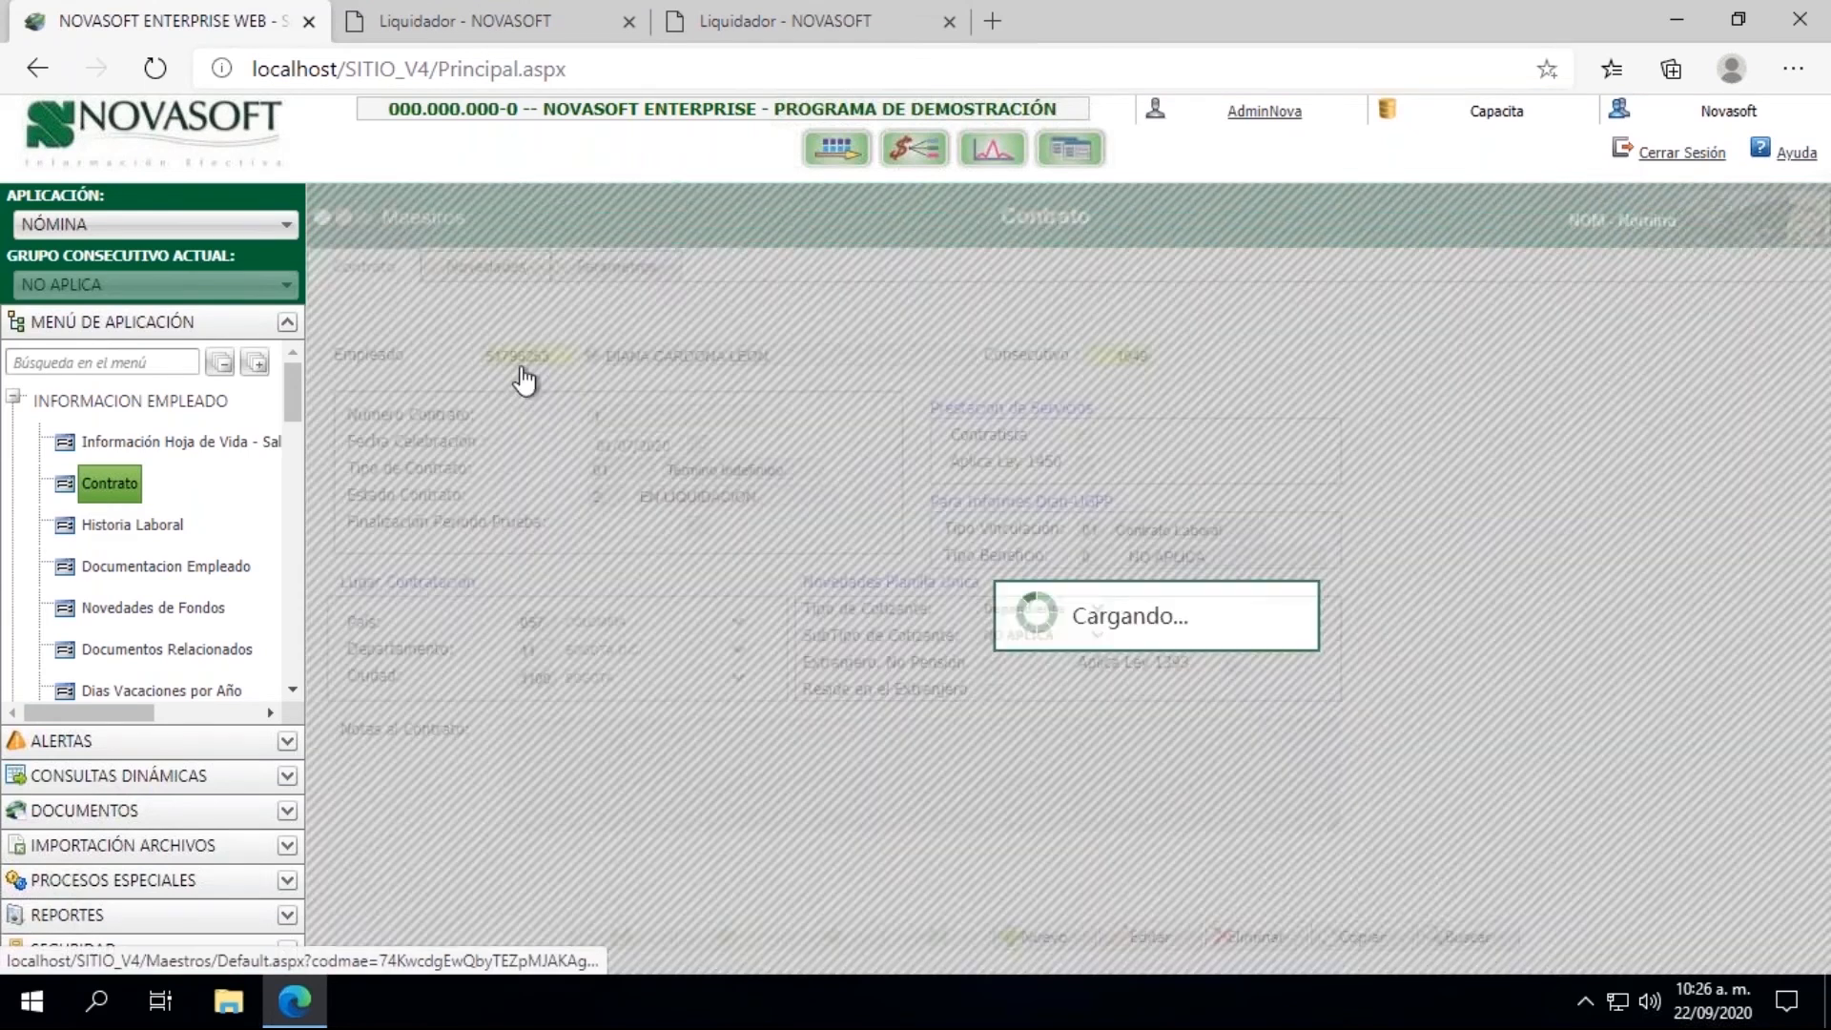
{"action": "left_click", "coordinate": [527, 355]}
{"action": "type", "text": "5"}
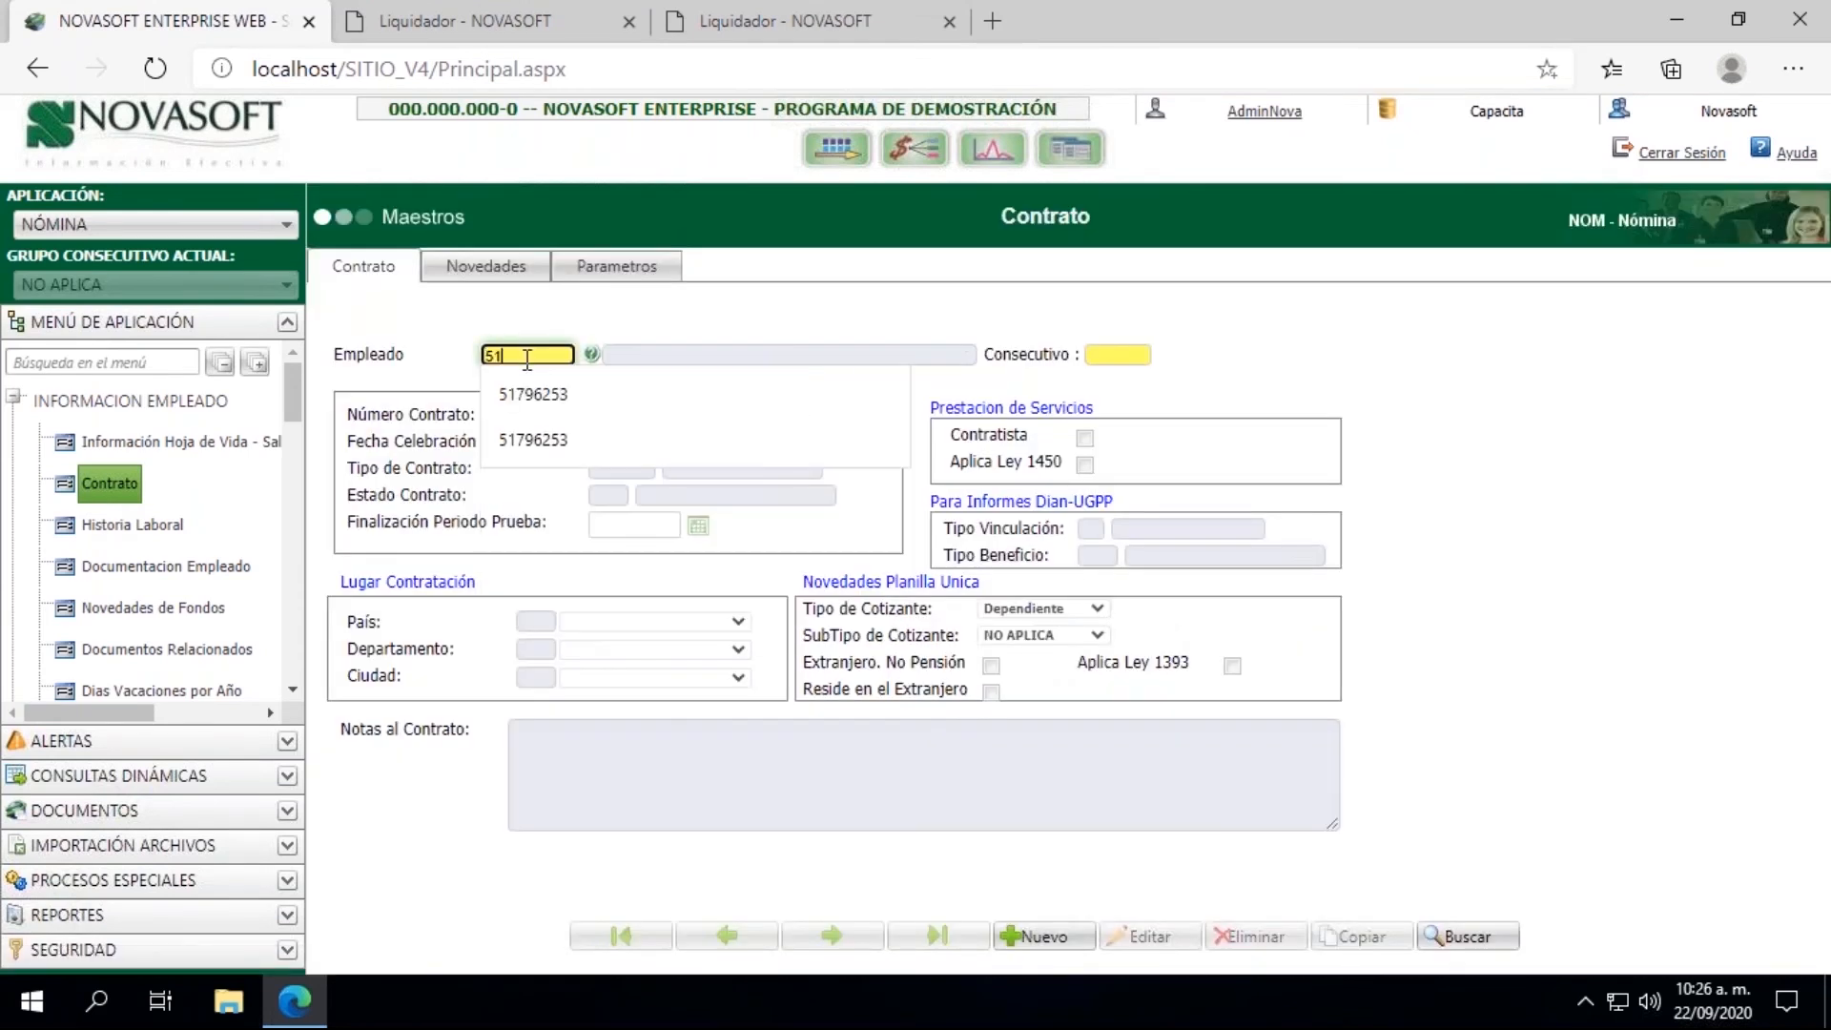
{"action": "left_click", "coordinate": [531, 391]}
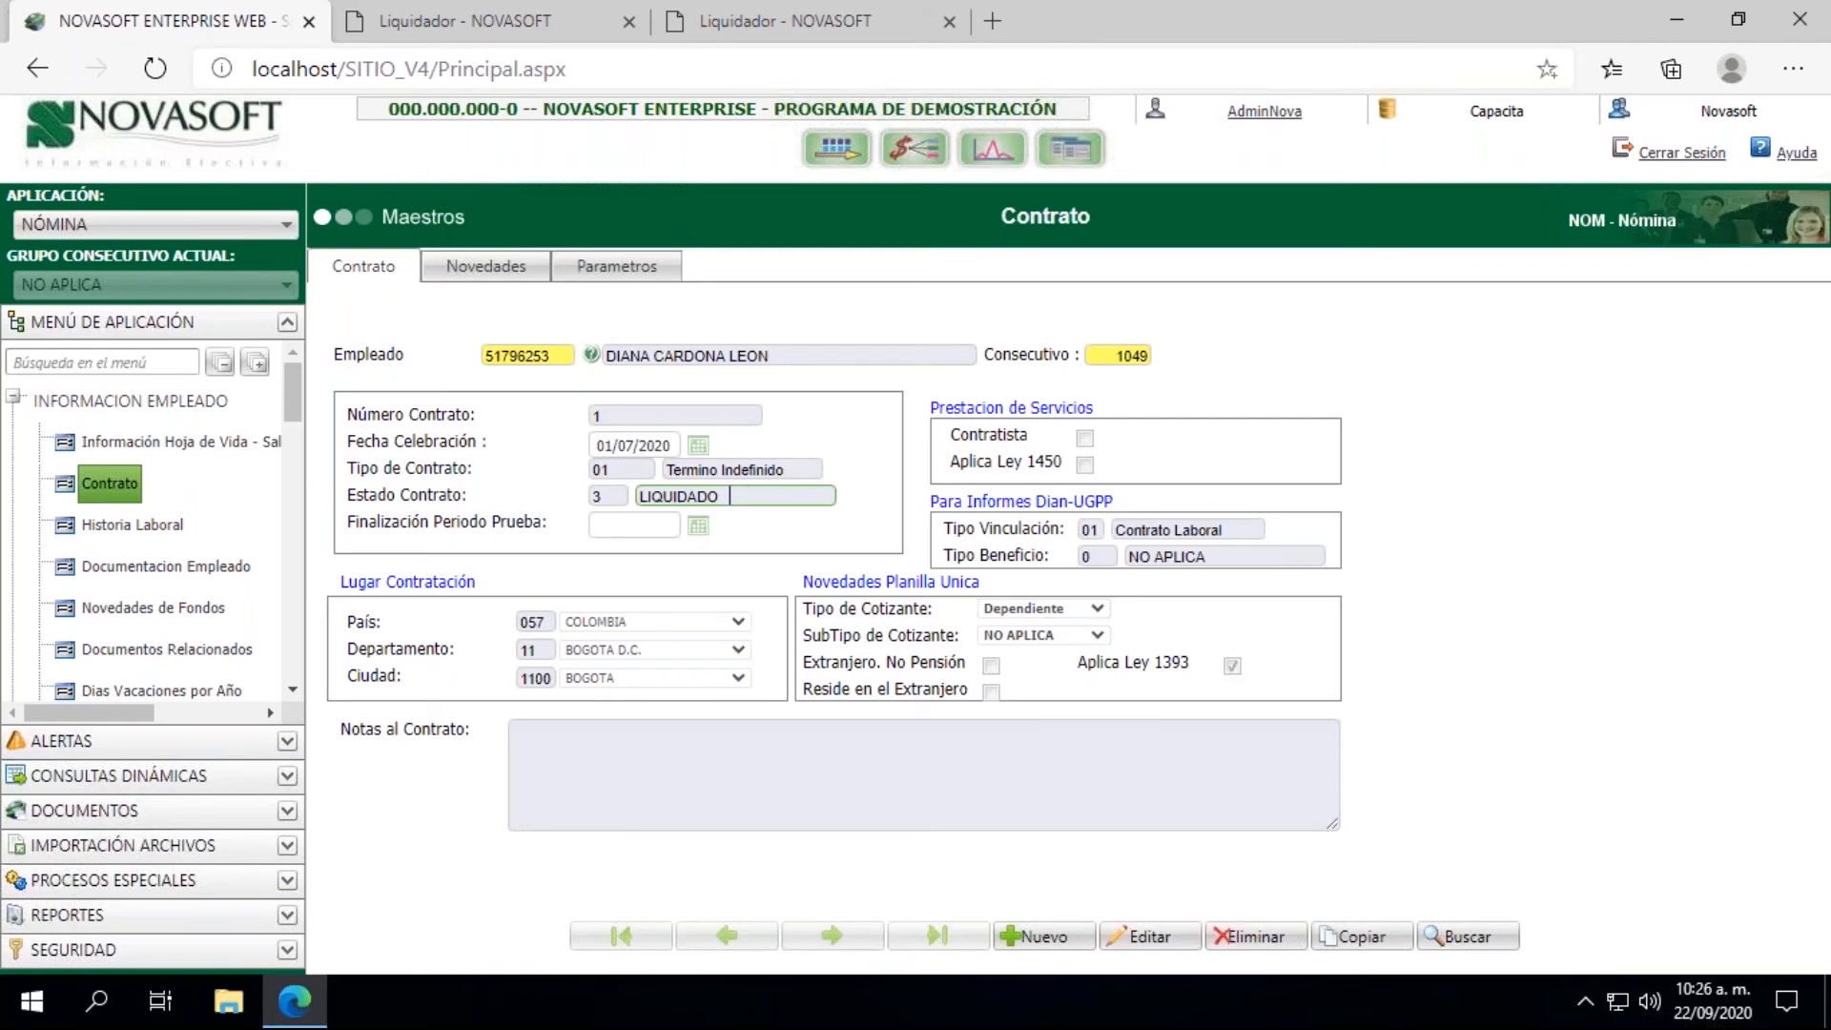
Step: Open Información Hoja de Vida - Salarial and load the employee's record by ID number
{"action": "left_click", "coordinate": [157, 454]}
{"action": "left_click", "coordinate": [415, 342]}
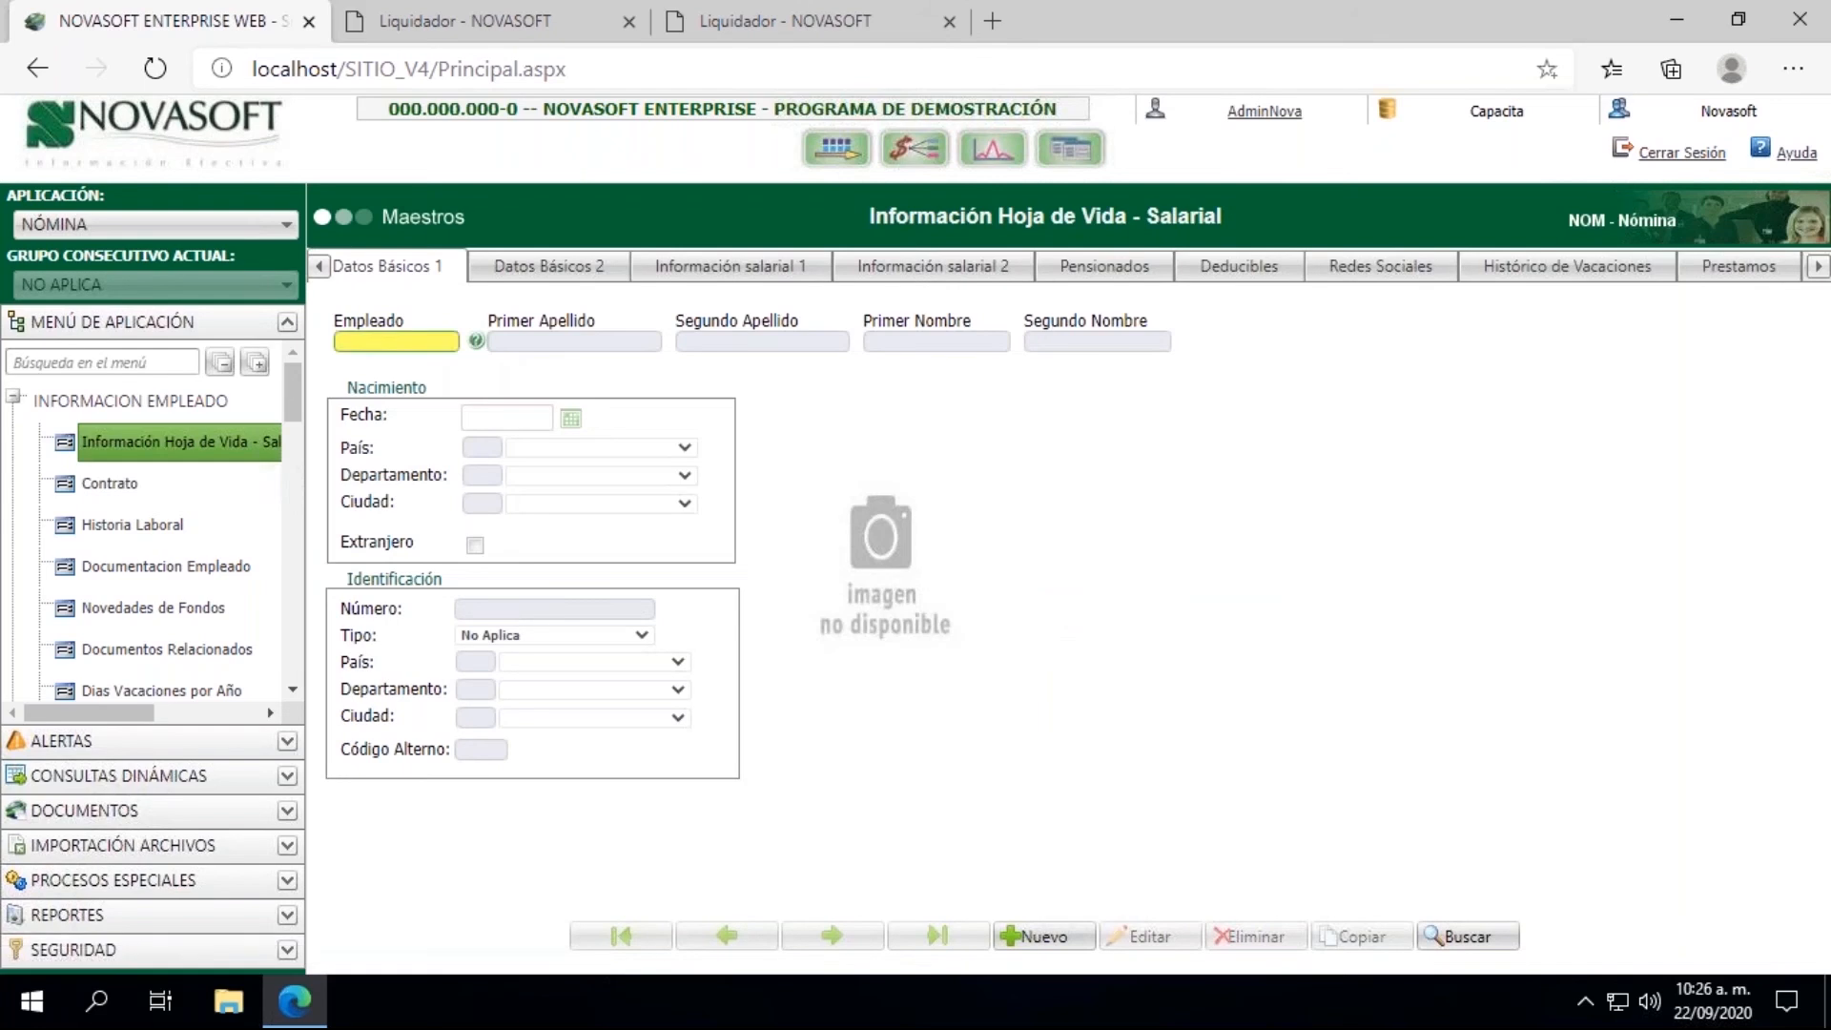
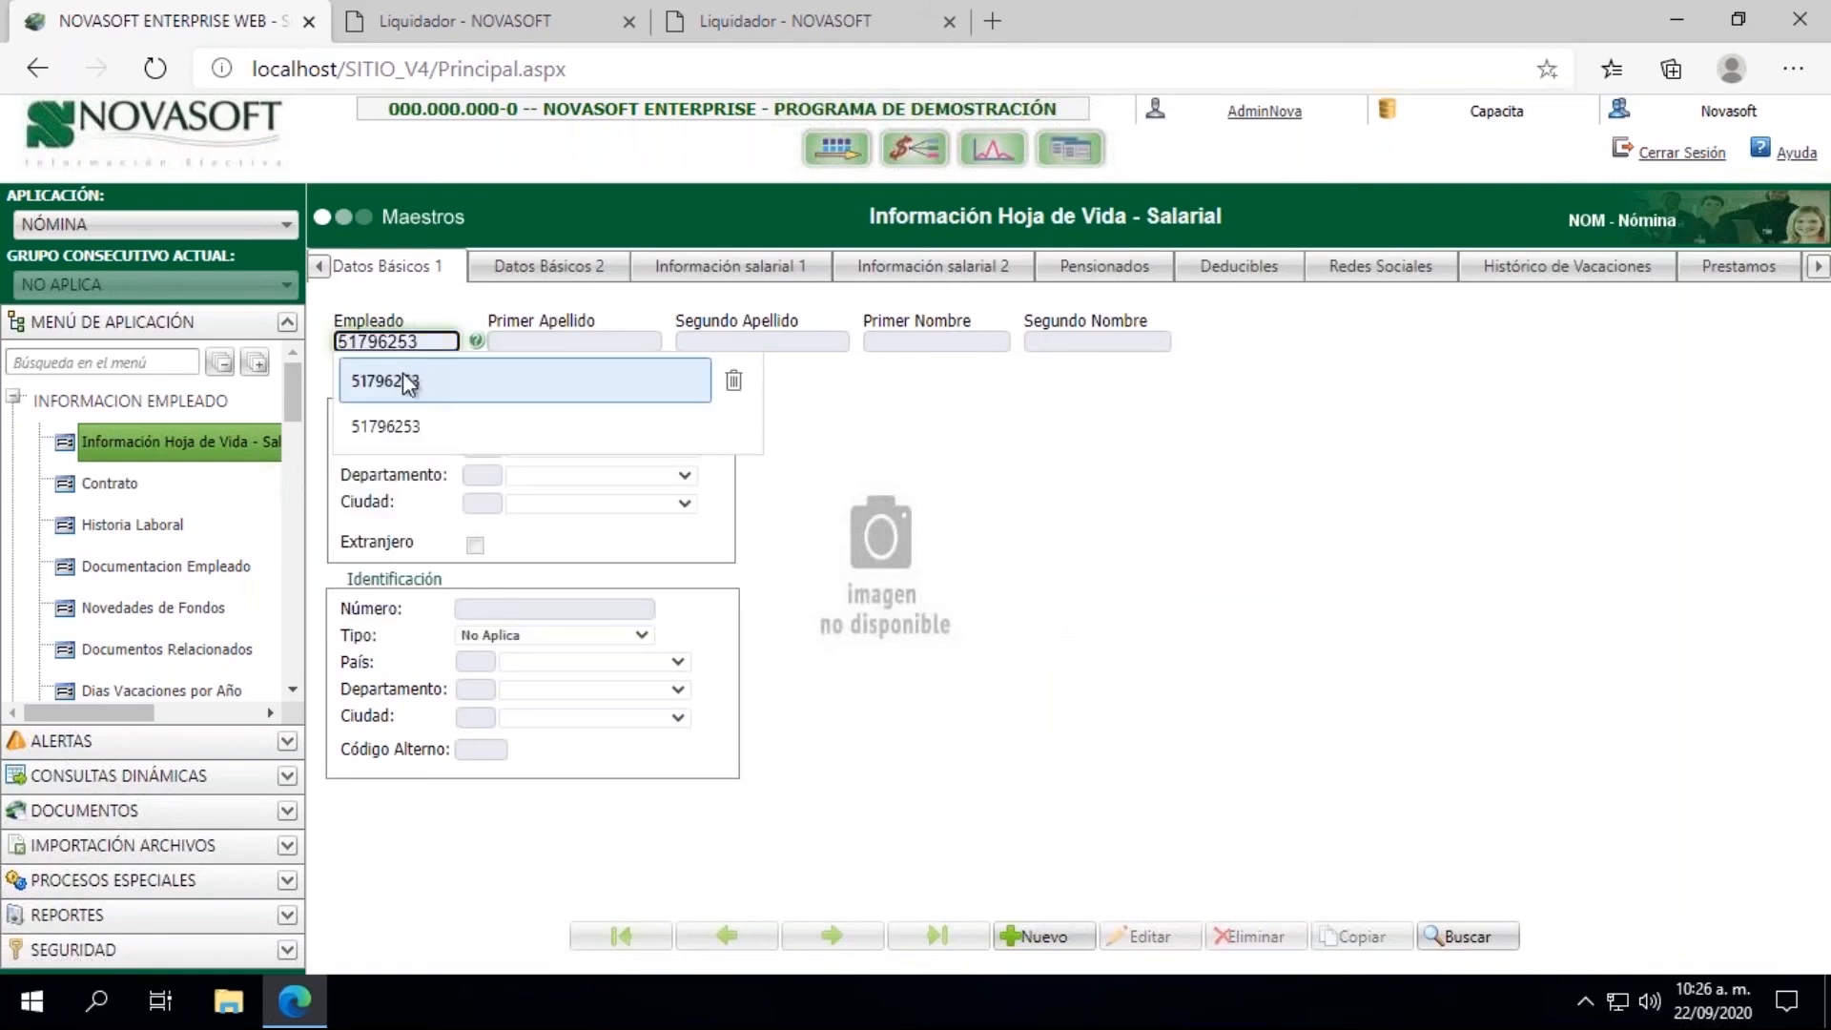
{"action": "left_click", "coordinate": [404, 380]}
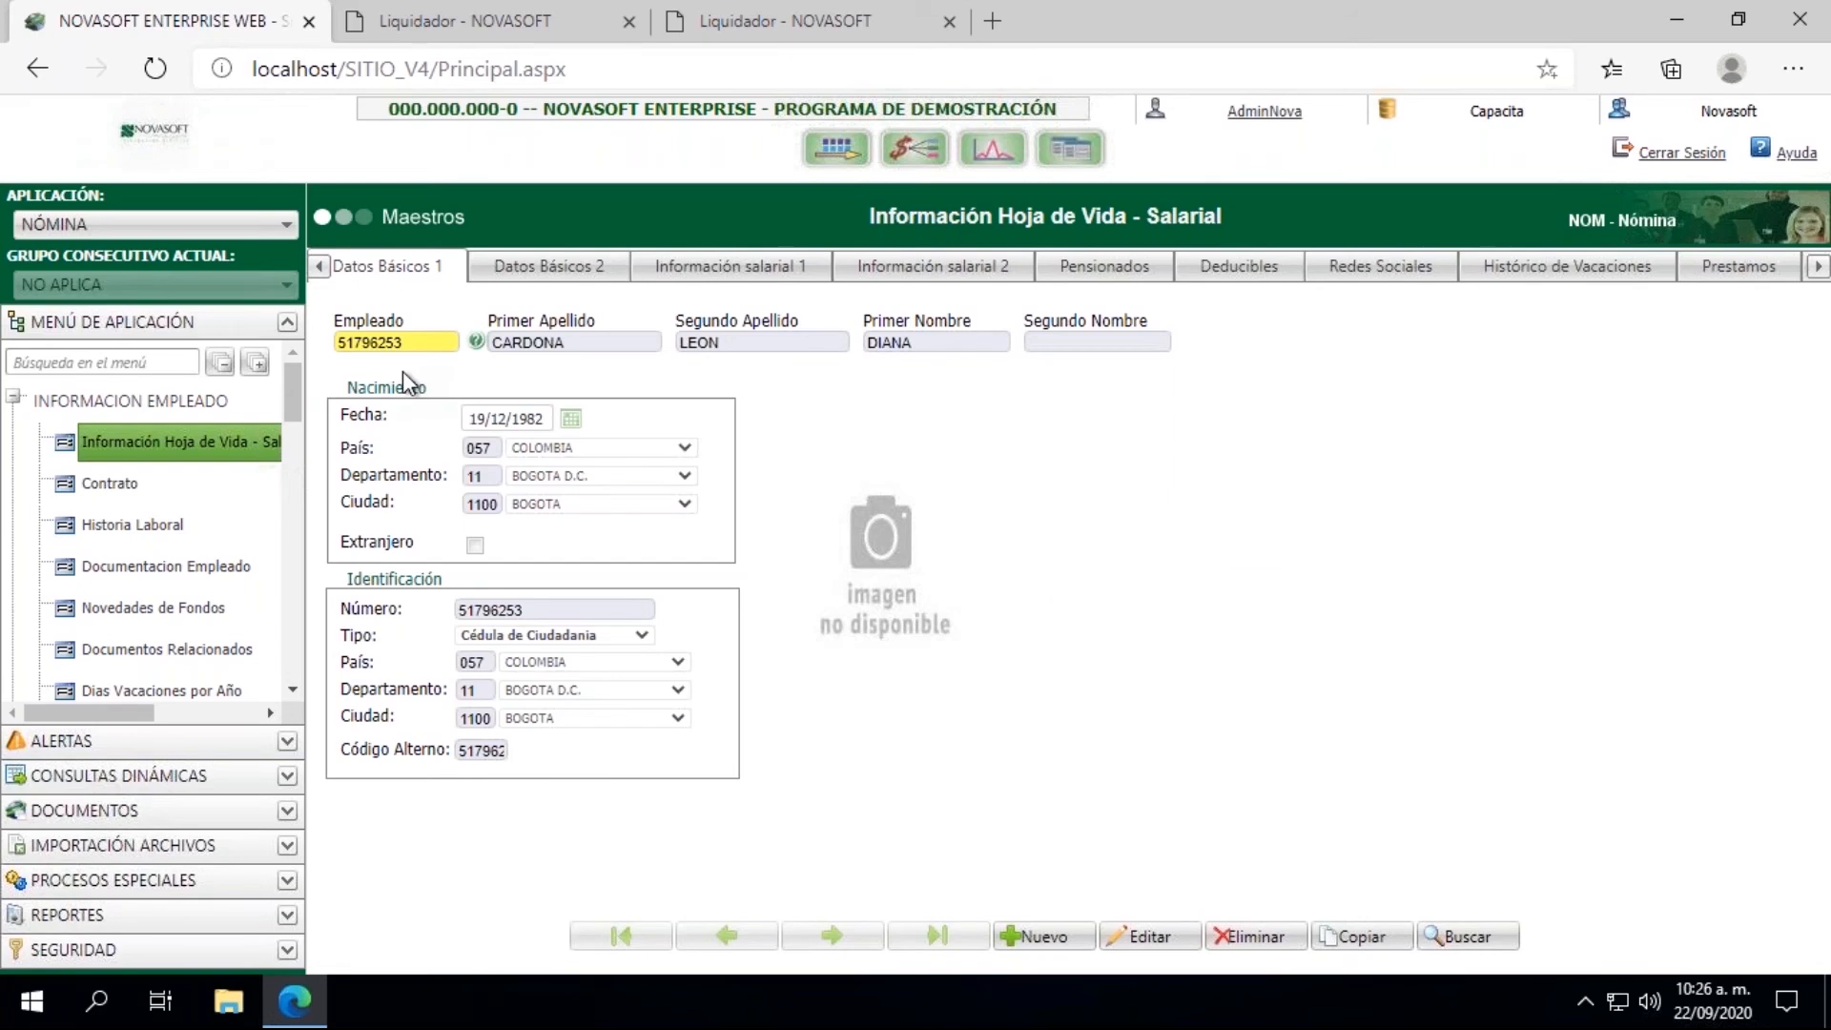
Step: View the employee's Información salarial 1 data and check the Estado in the Vinculación section
{"action": "left_click", "coordinate": [745, 277]}
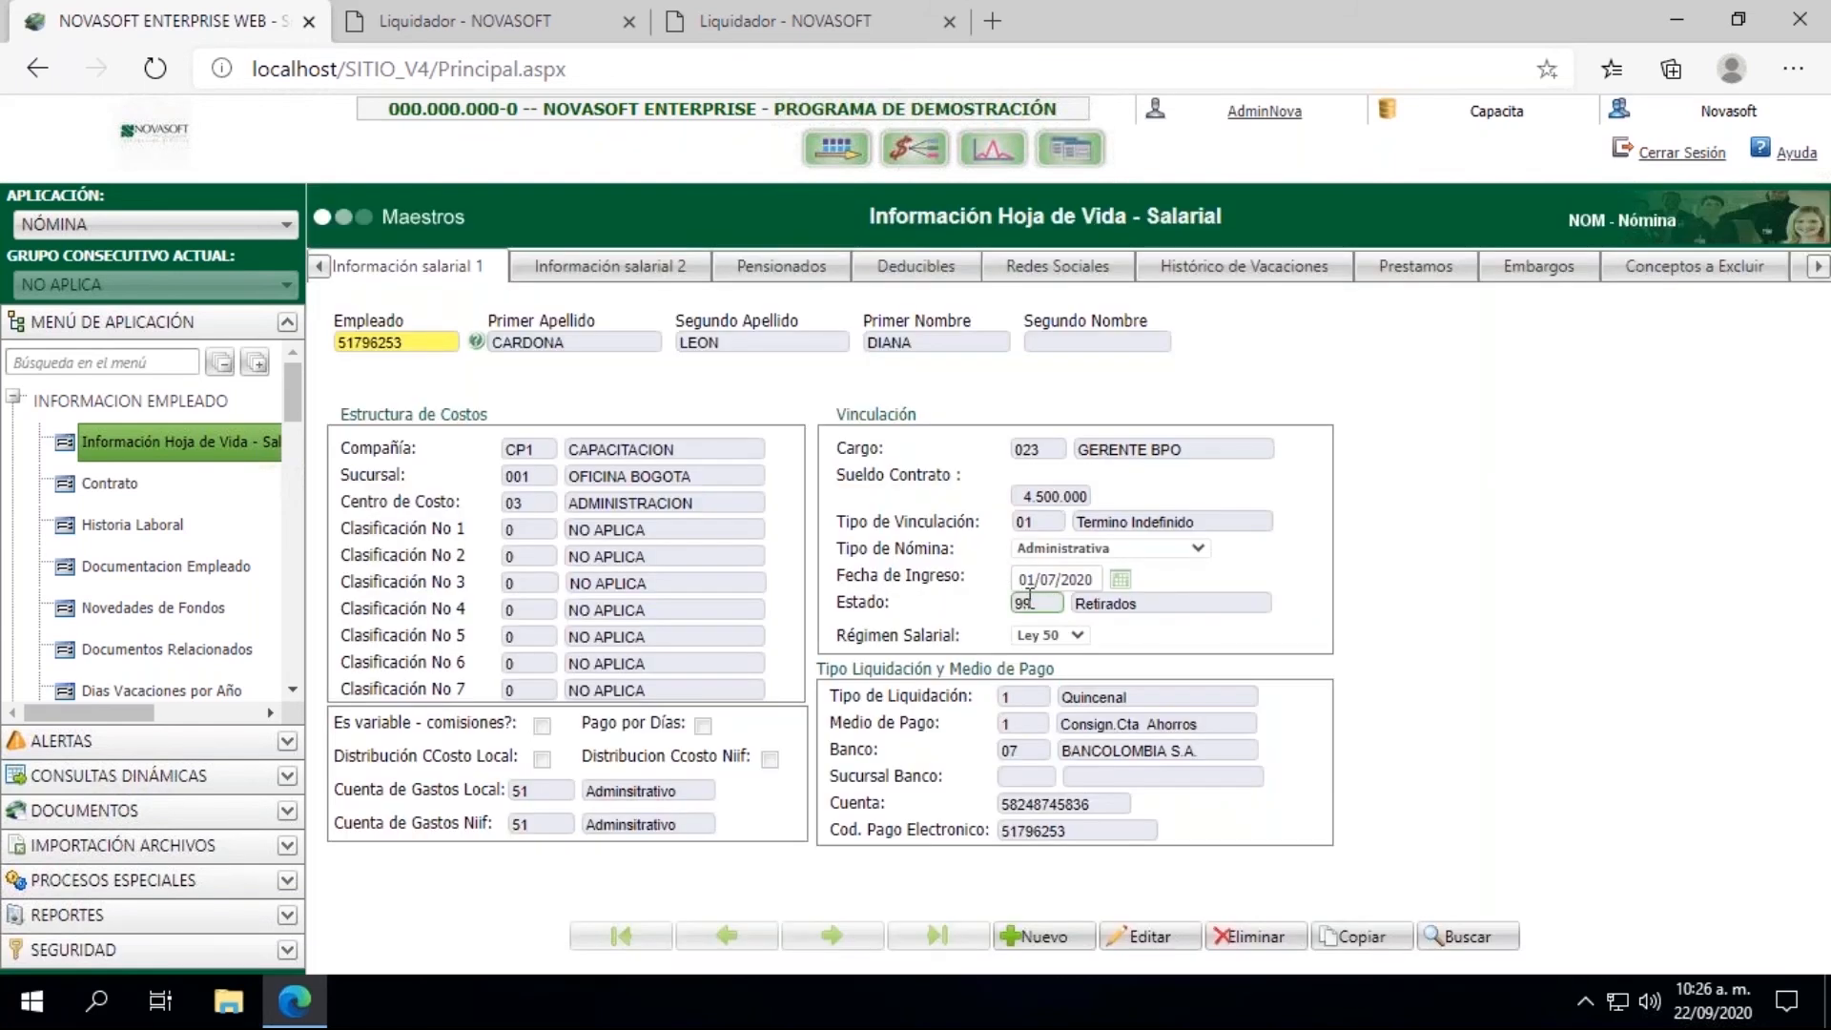
{"action": "left_click", "coordinate": [1015, 606]}
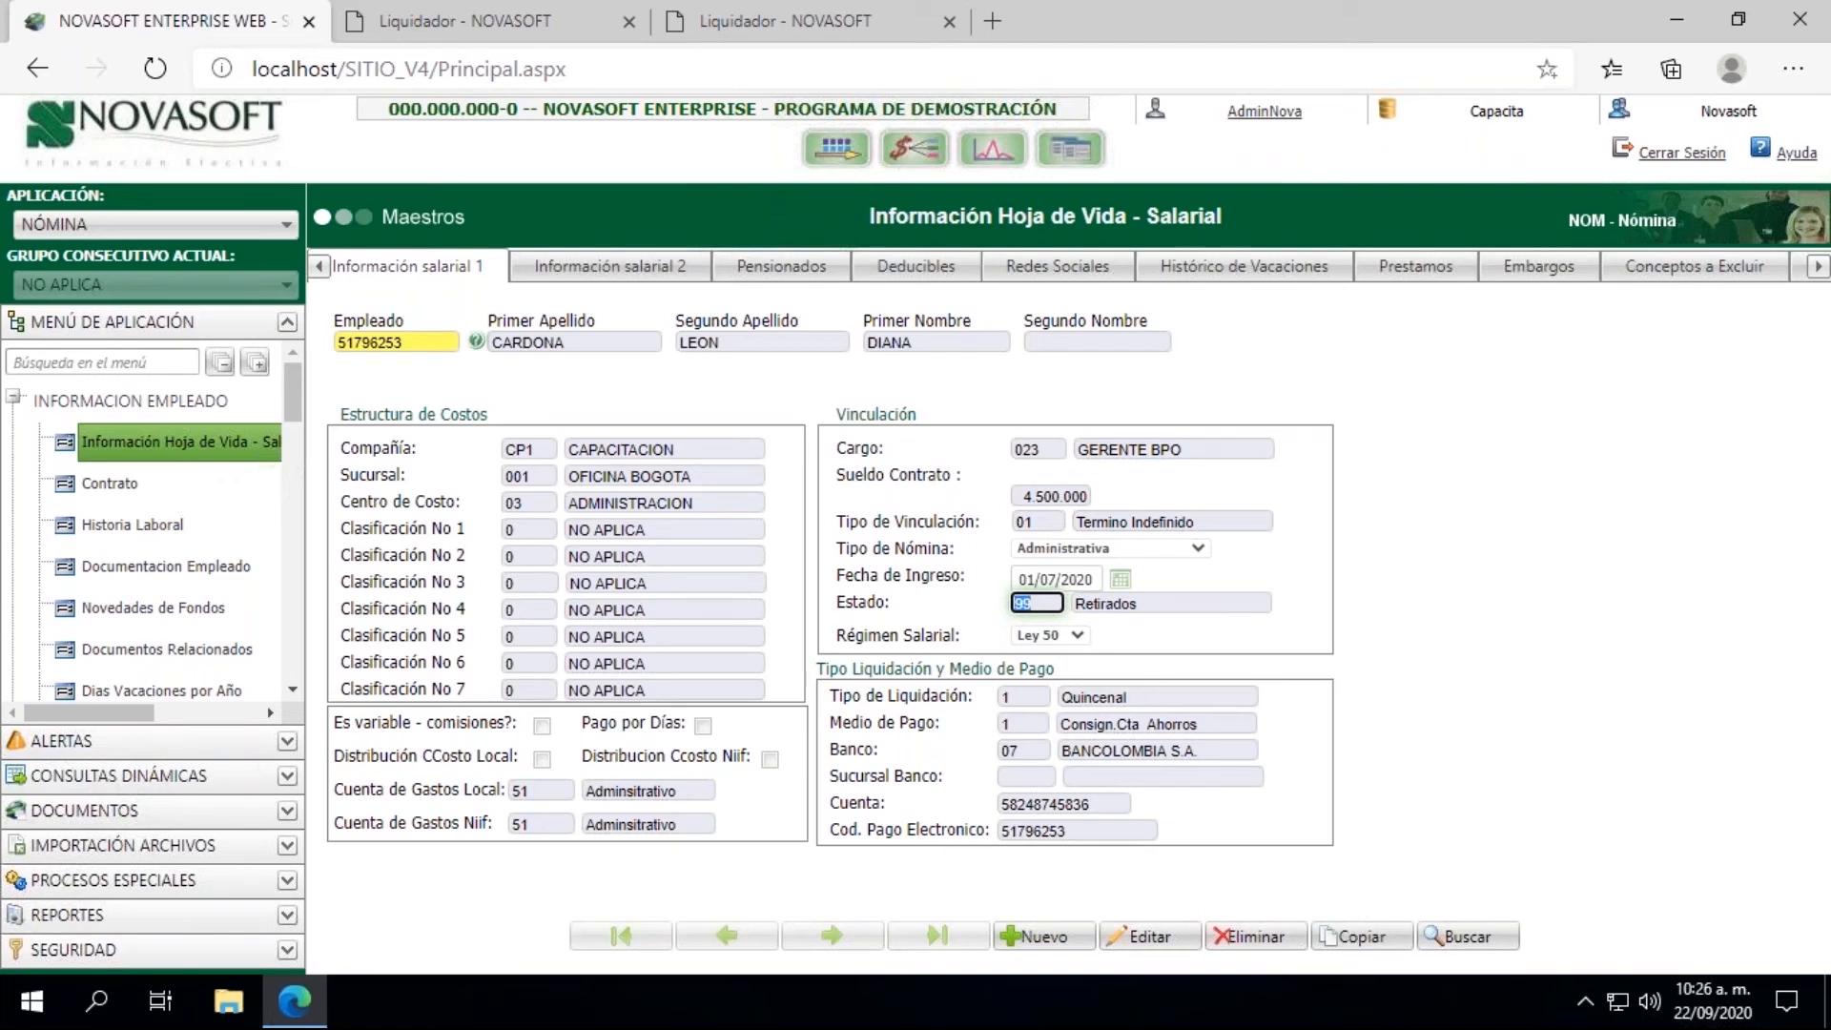
Step: Collapse the expanded application menu groups and open Generación Inf. Contable under INTERFACES
{"action": "left_click", "coordinate": [14, 398]}
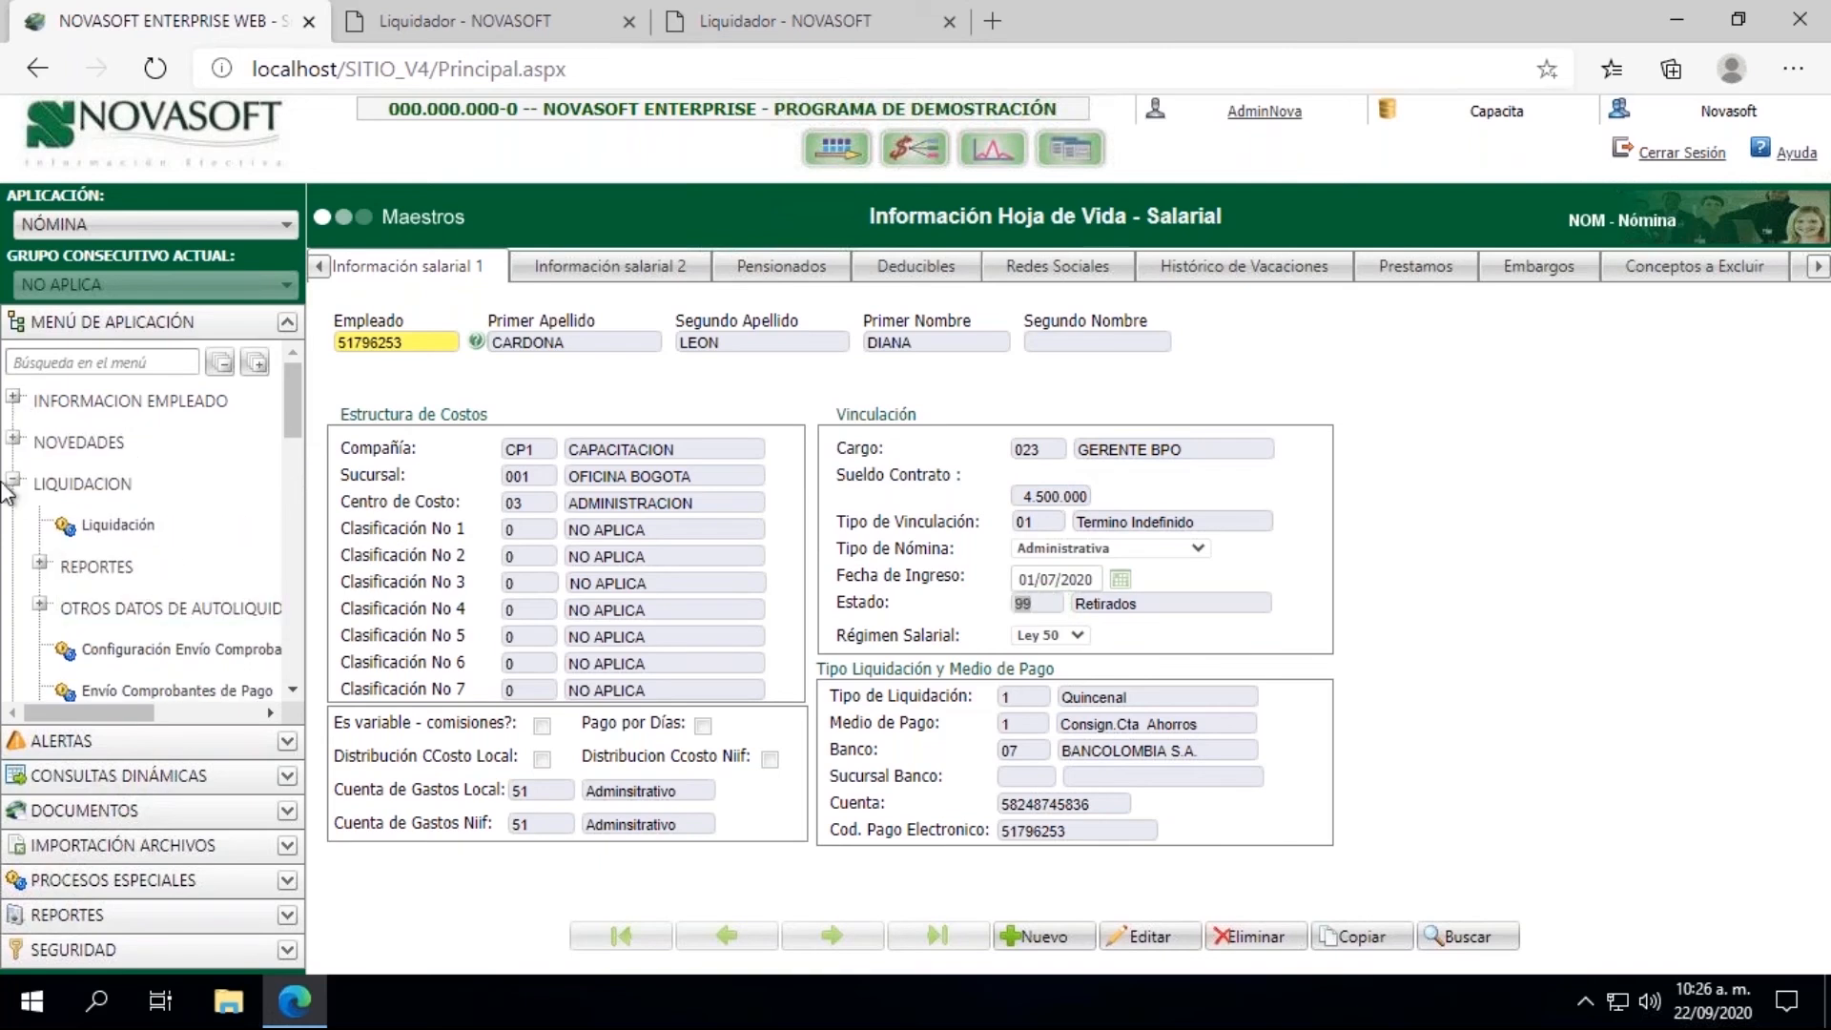
{"action": "left_click", "coordinate": [15, 484]}
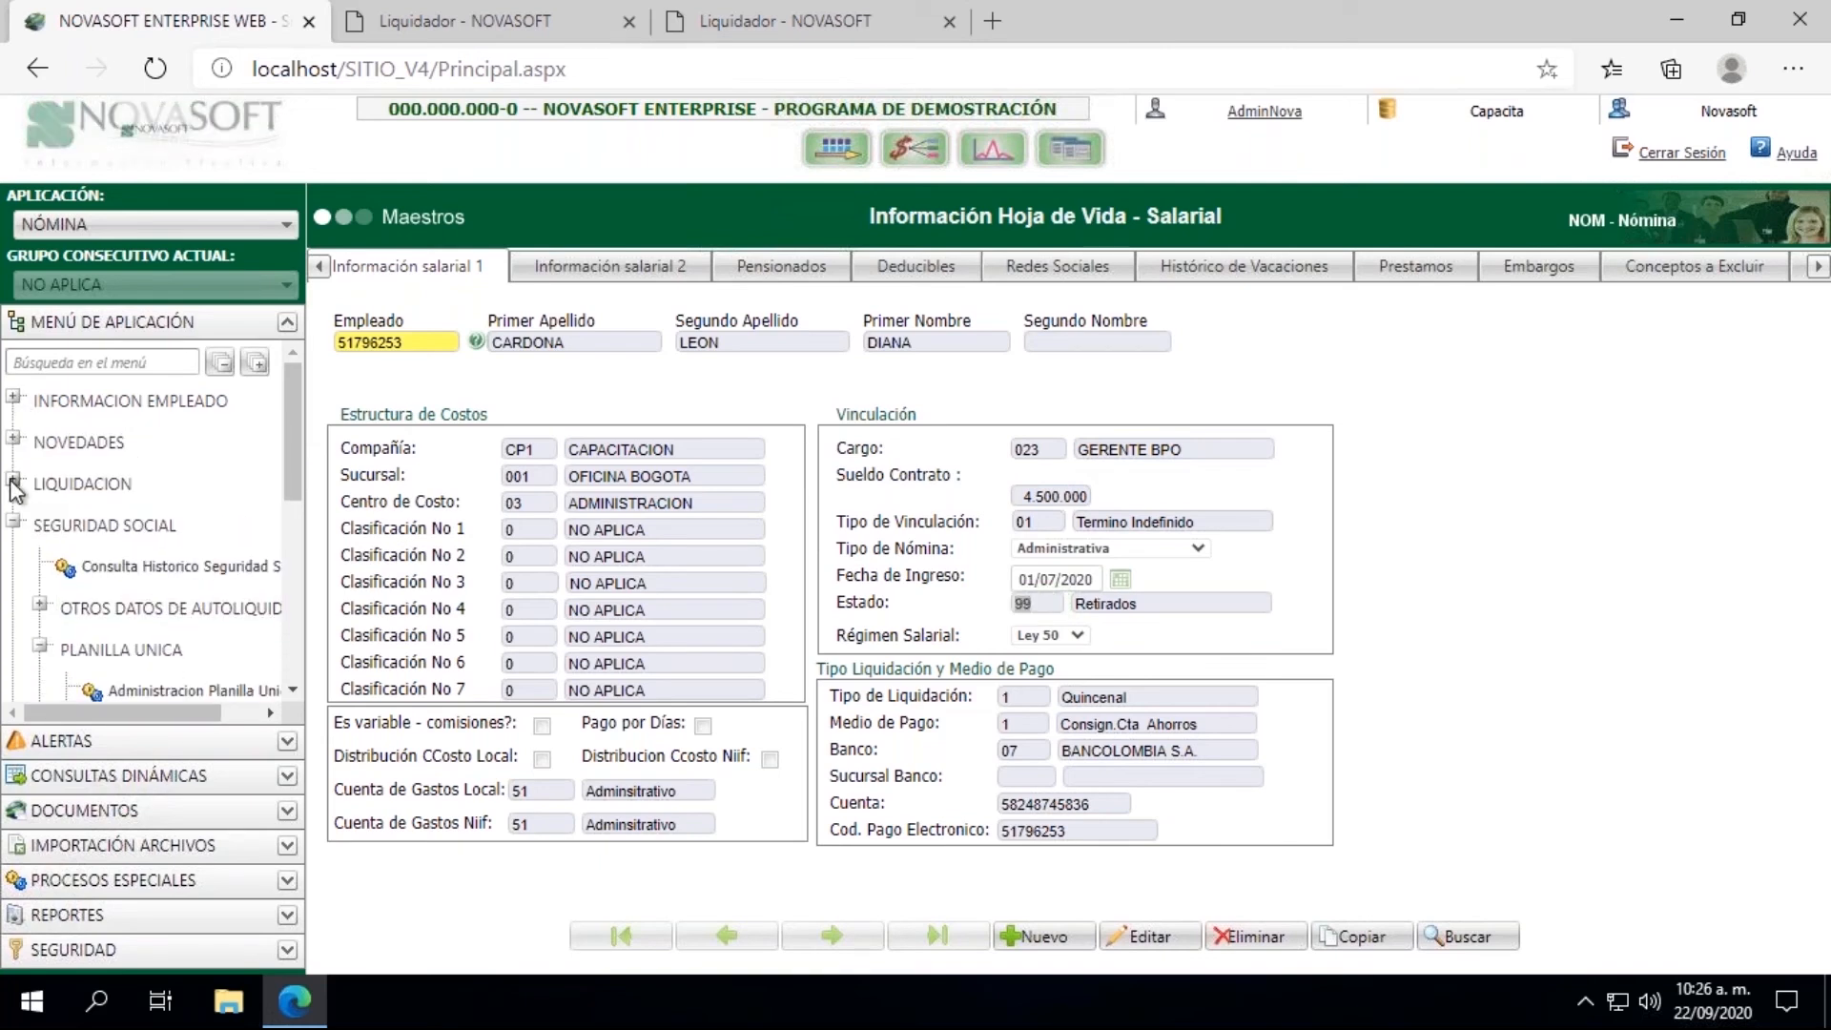
{"action": "left_click", "coordinate": [14, 524]}
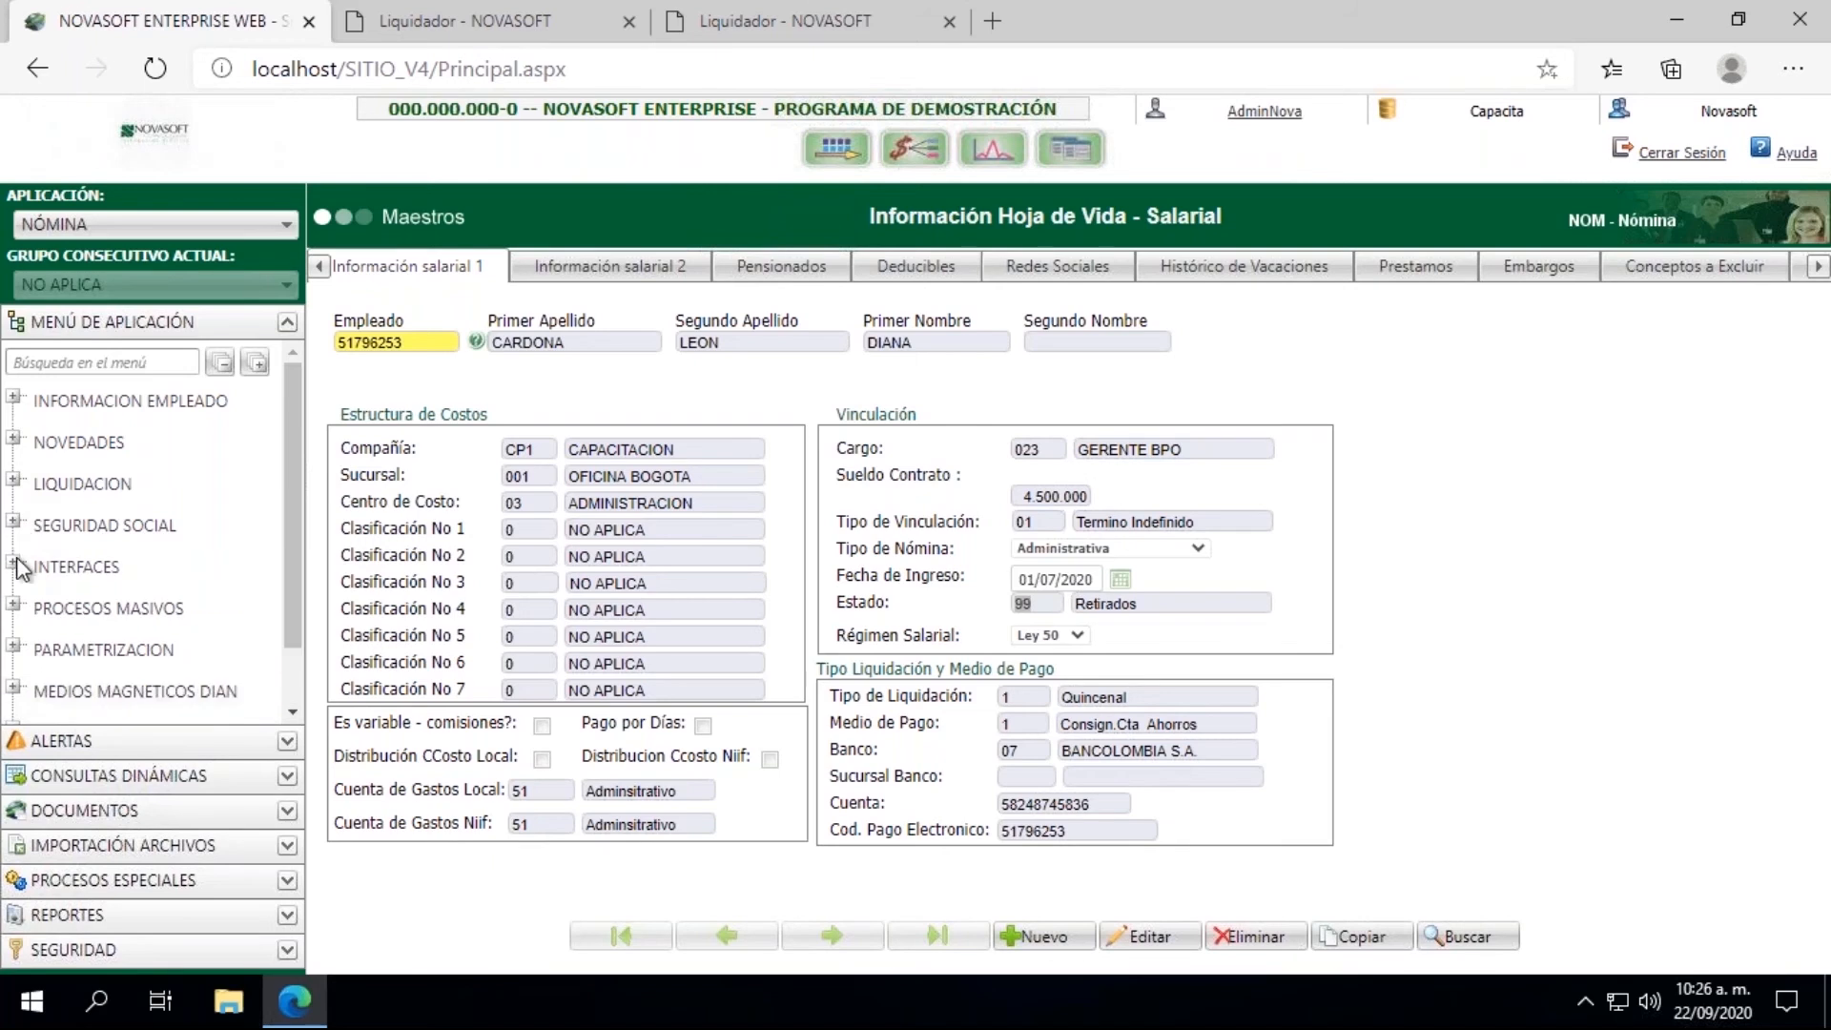
{"action": "left_click", "coordinate": [15, 564]}
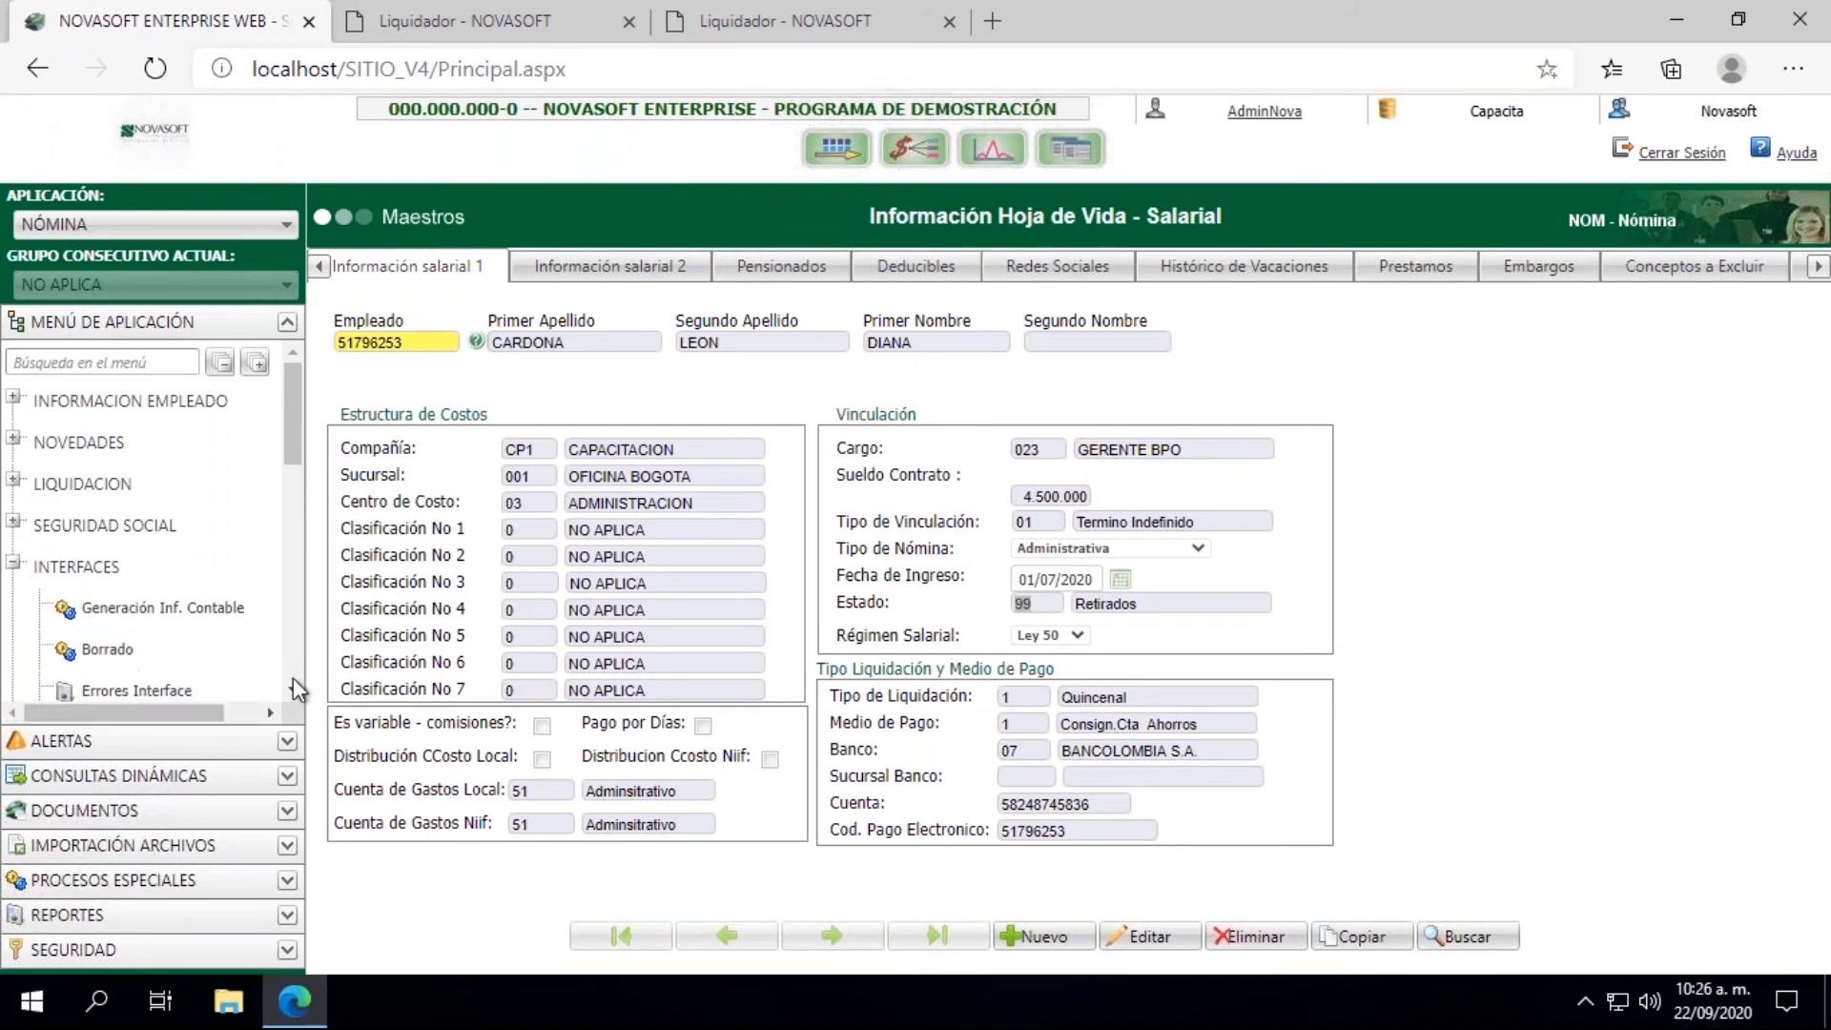
{"action": "scroll", "coordinate": [298, 688], "scroll_direction": "down", "scroll_amount": 2}
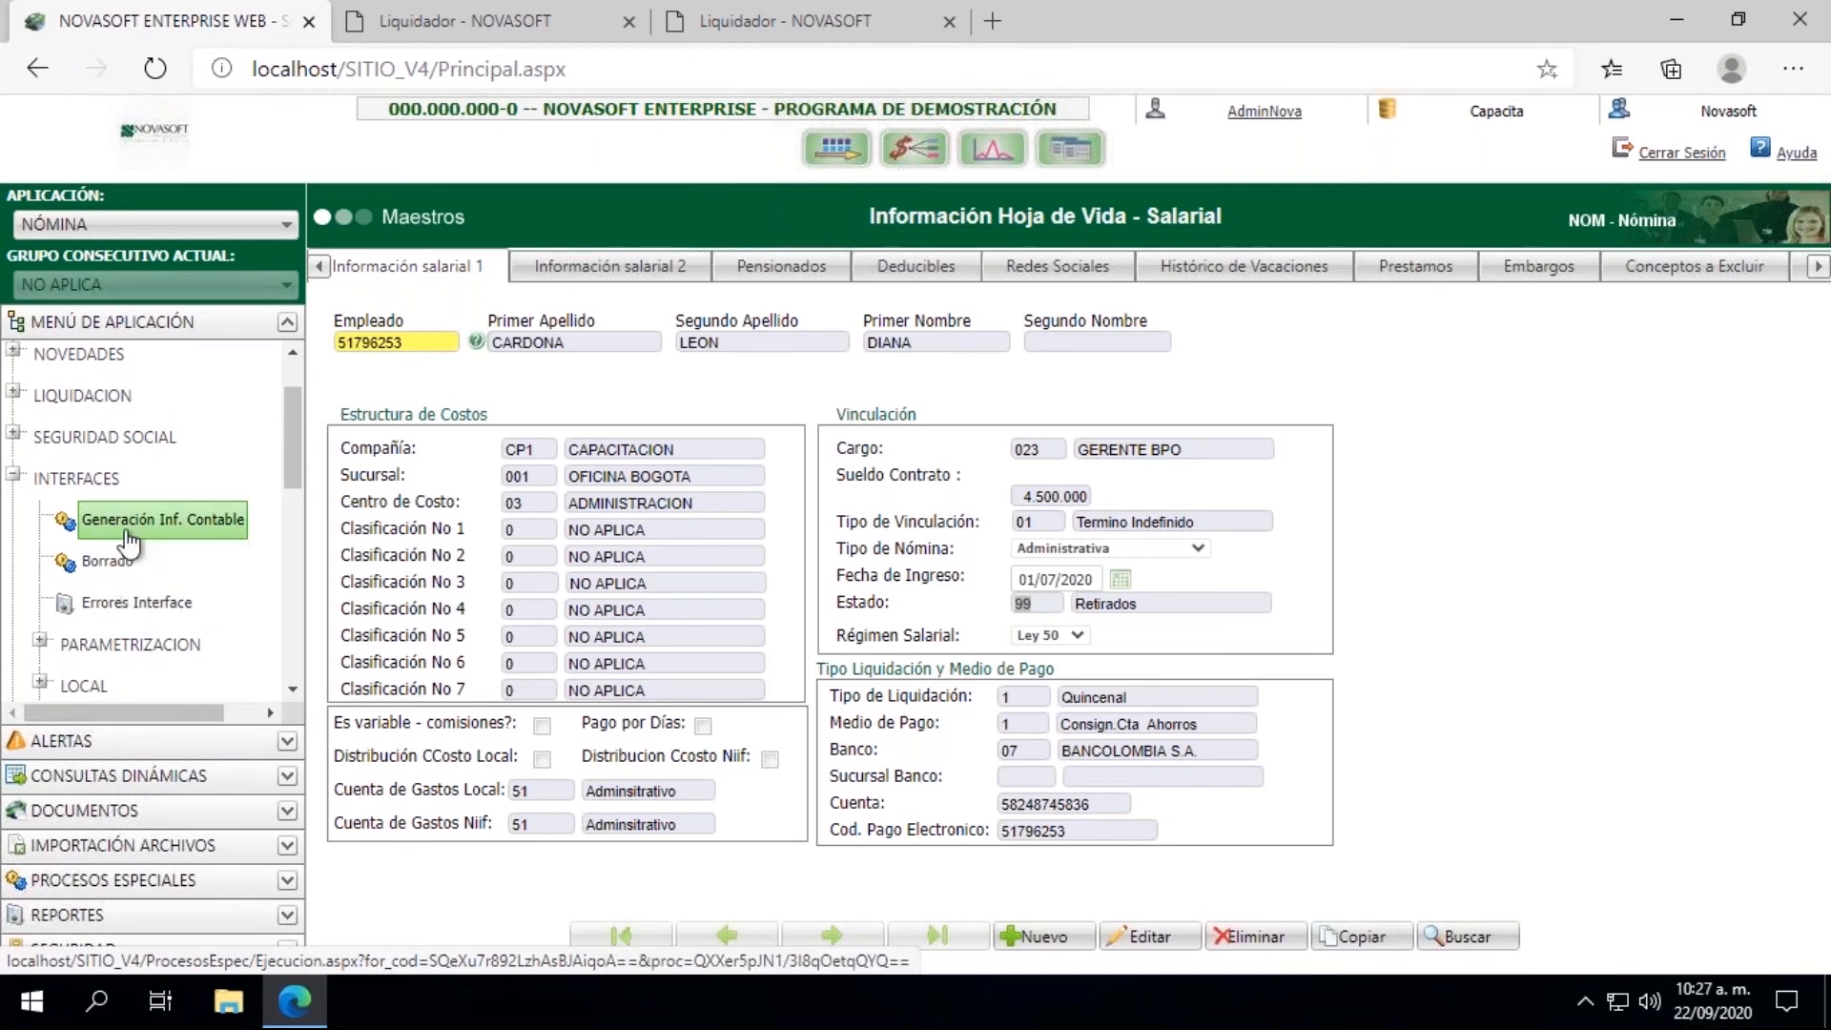
{"action": "left_click", "coordinate": [127, 535]}
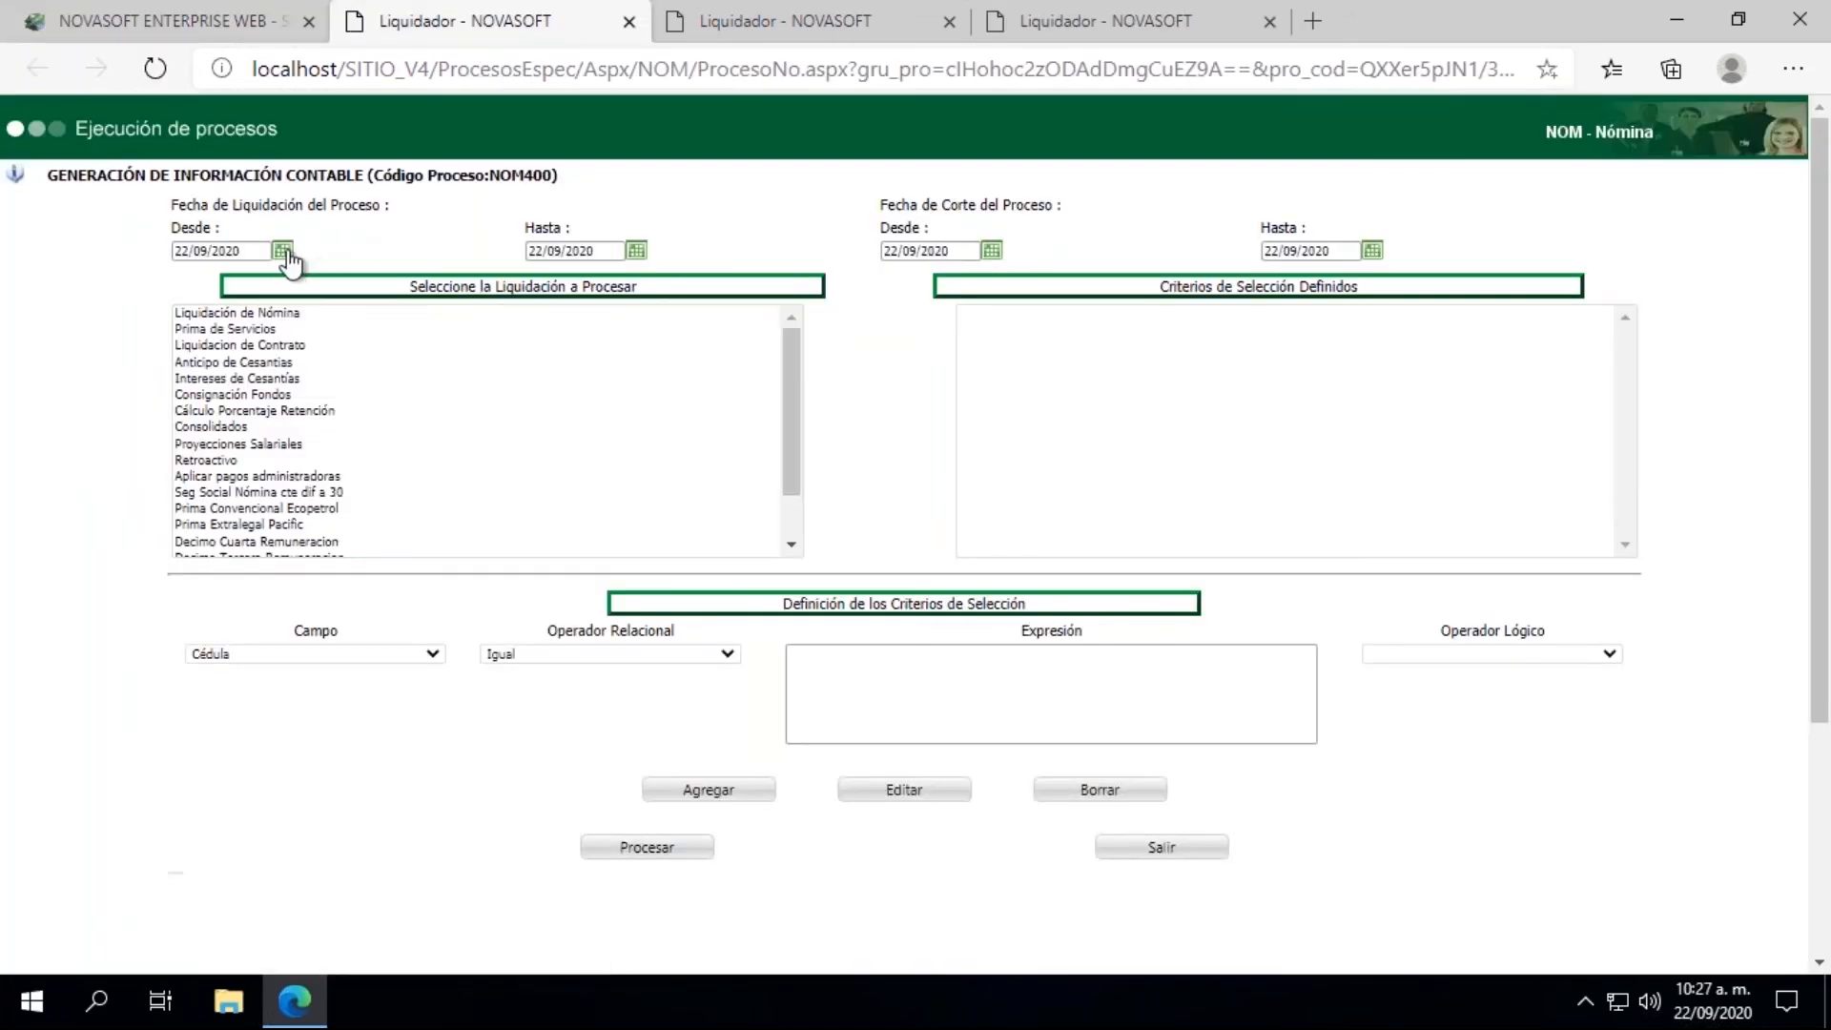
Step: Set the Desde and Hasta dates of both Fecha de Liquidación and Fecha de Corte del Proceso to 15/09/2020
{"action": "left_click", "coordinate": [287, 254]}
{"action": "left_click", "coordinate": [246, 397]}
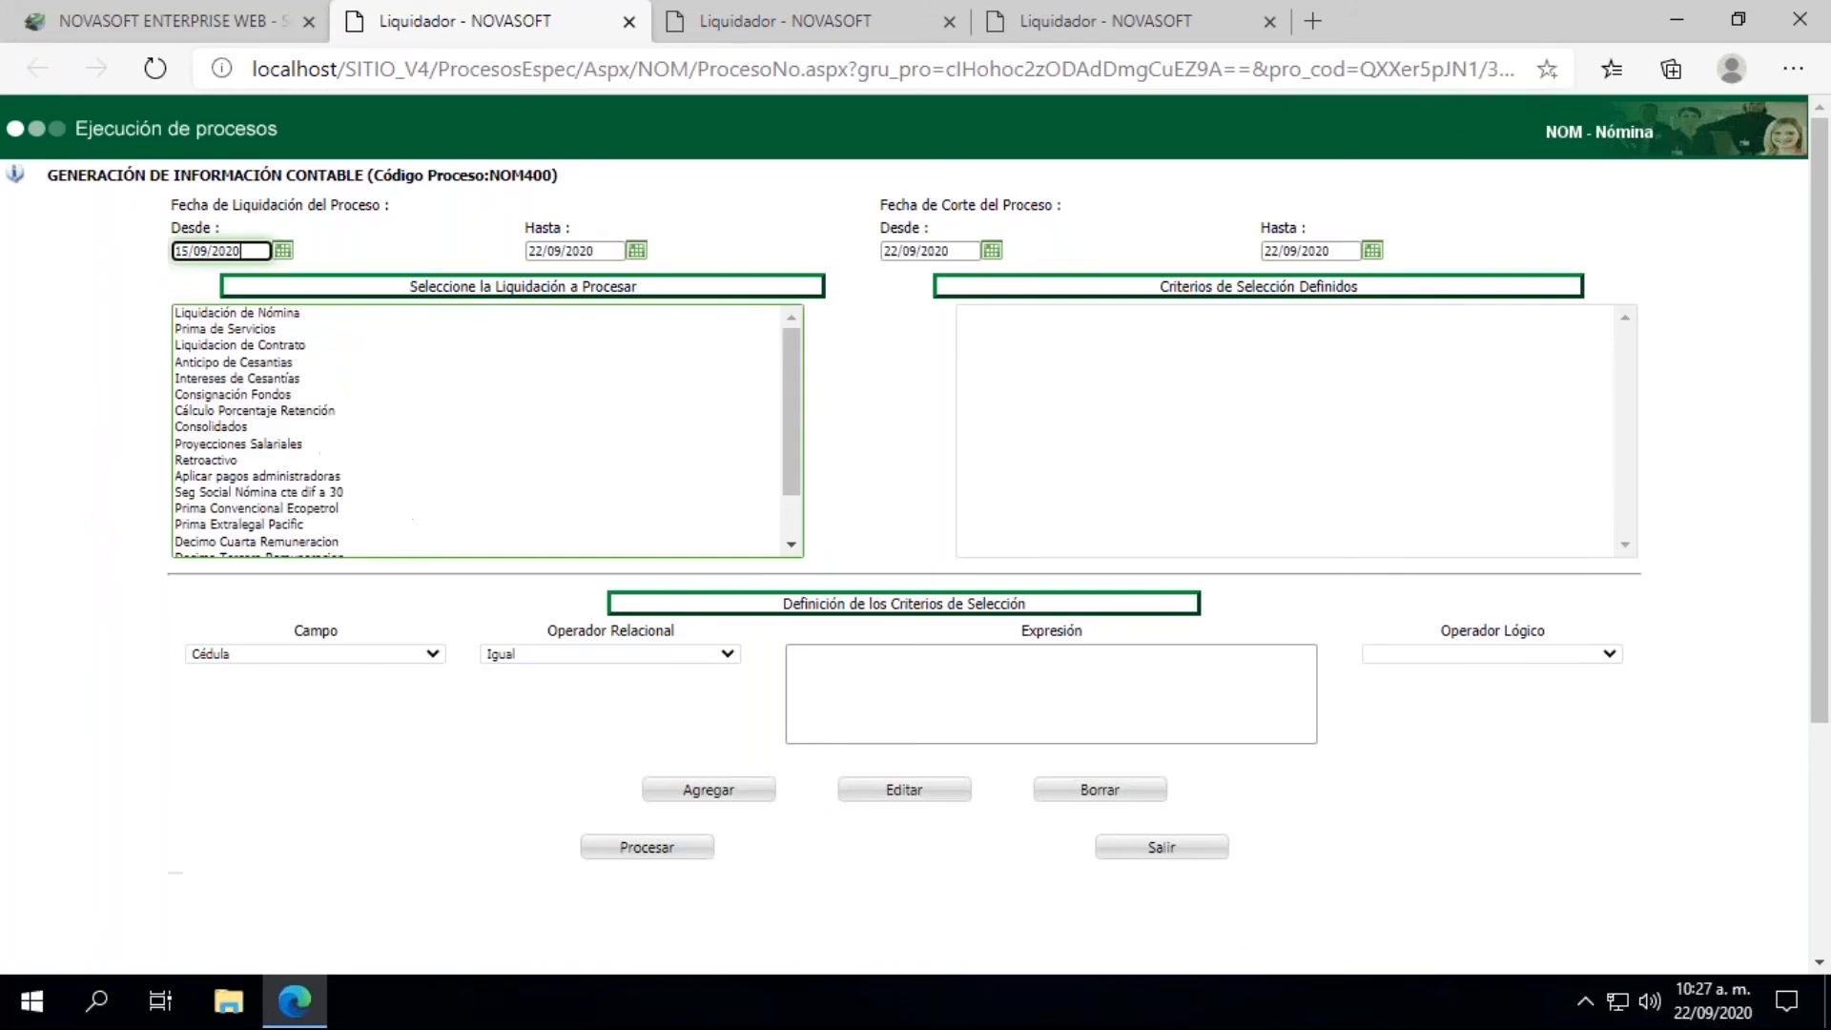
{"action": "left_click", "coordinate": [636, 251]}
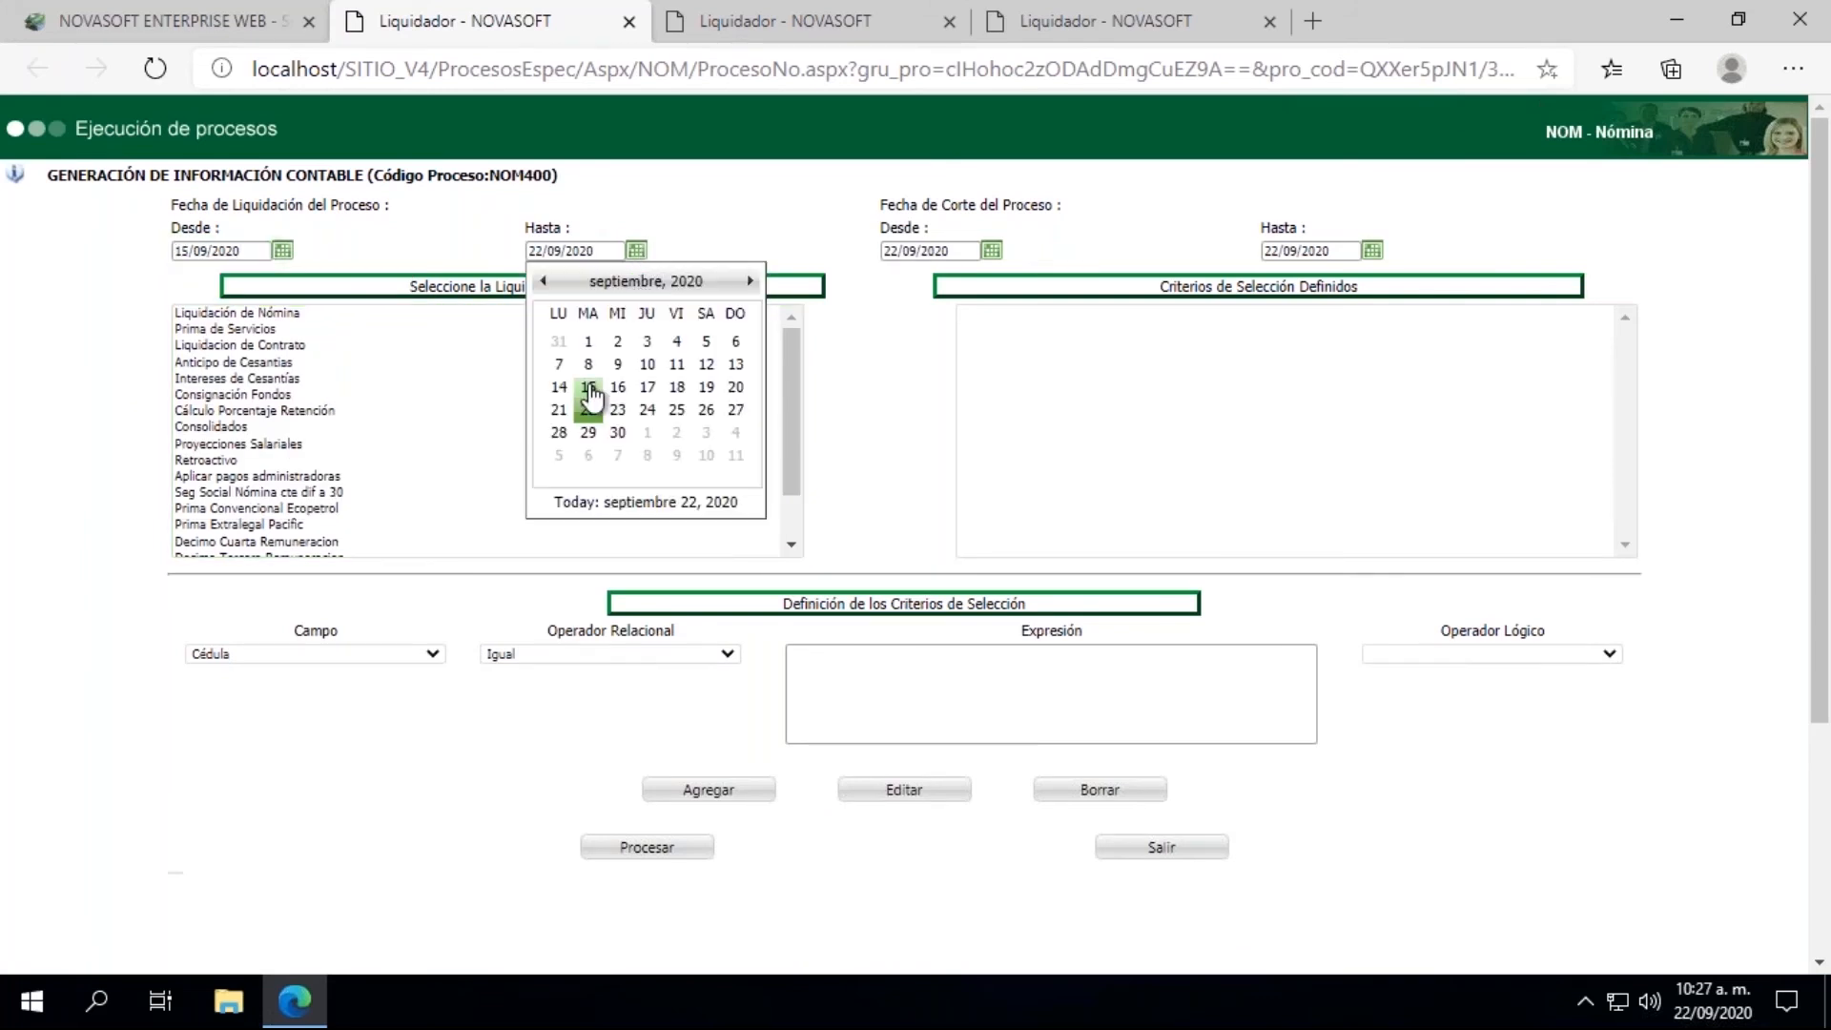
{"action": "left_click", "coordinate": [588, 388]}
{"action": "left_click", "coordinate": [992, 250]}
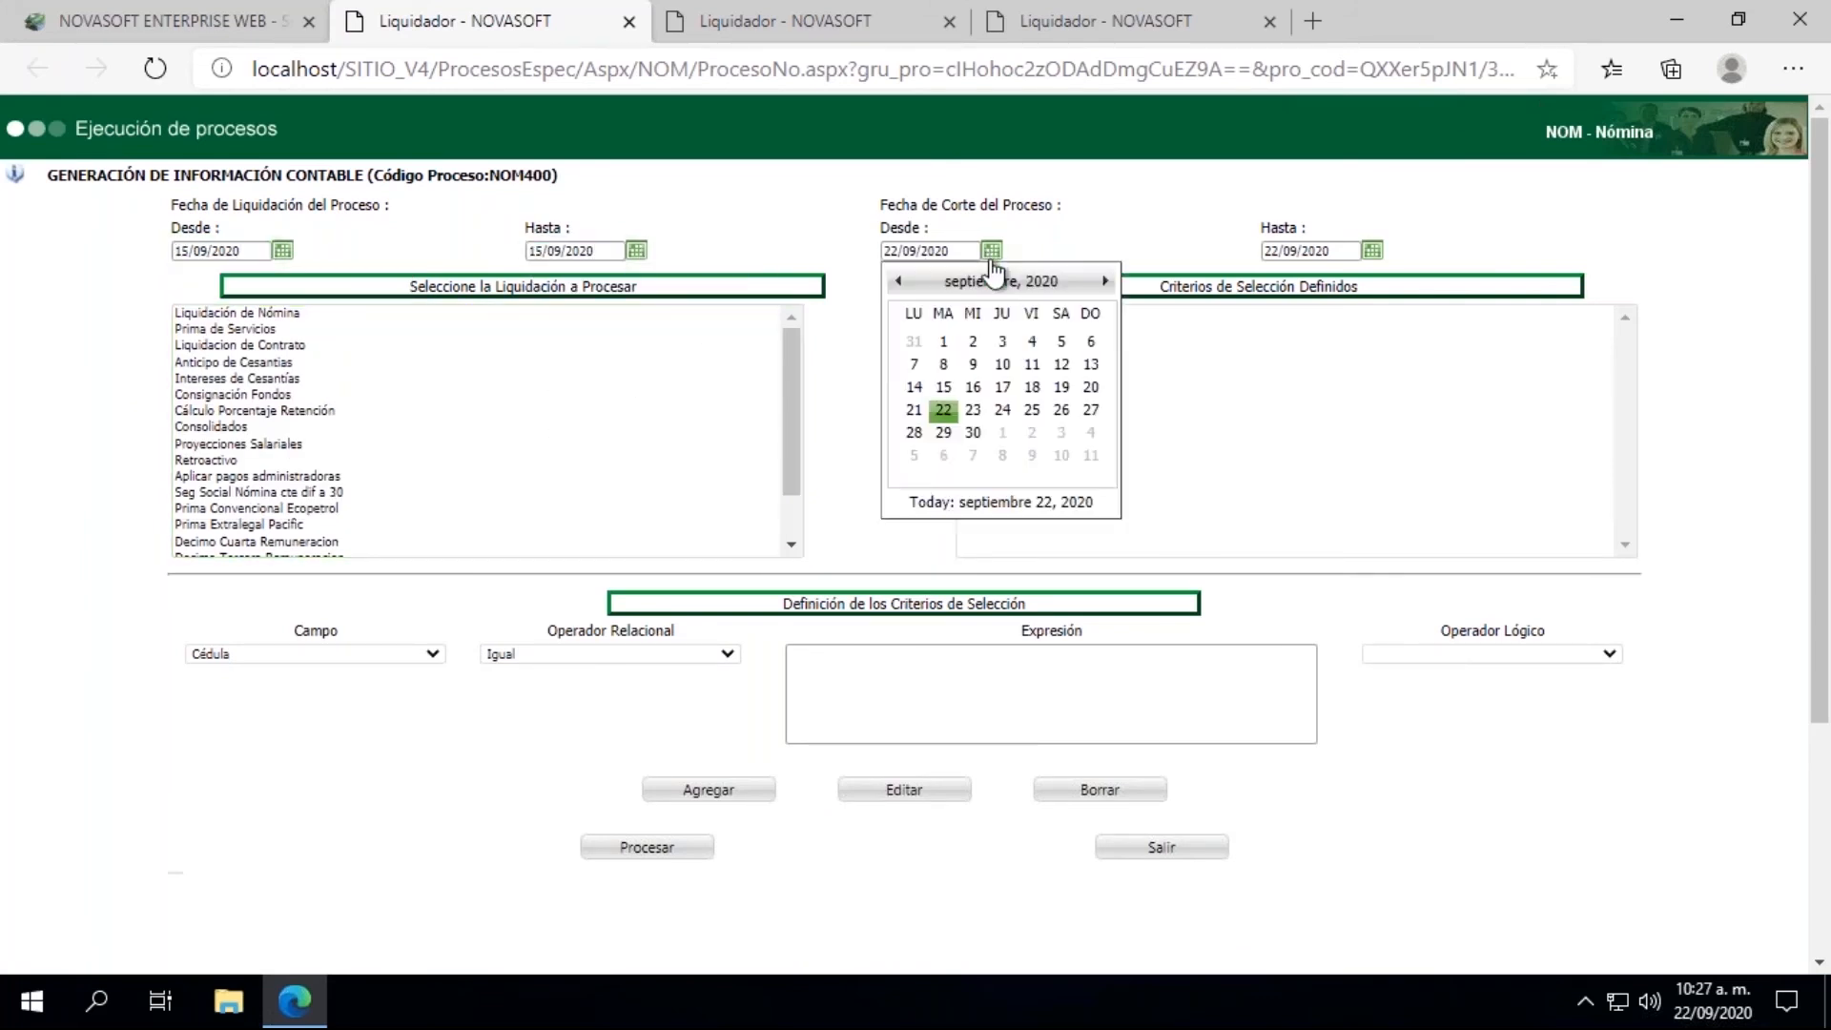
{"action": "left_click", "coordinate": [944, 387]}
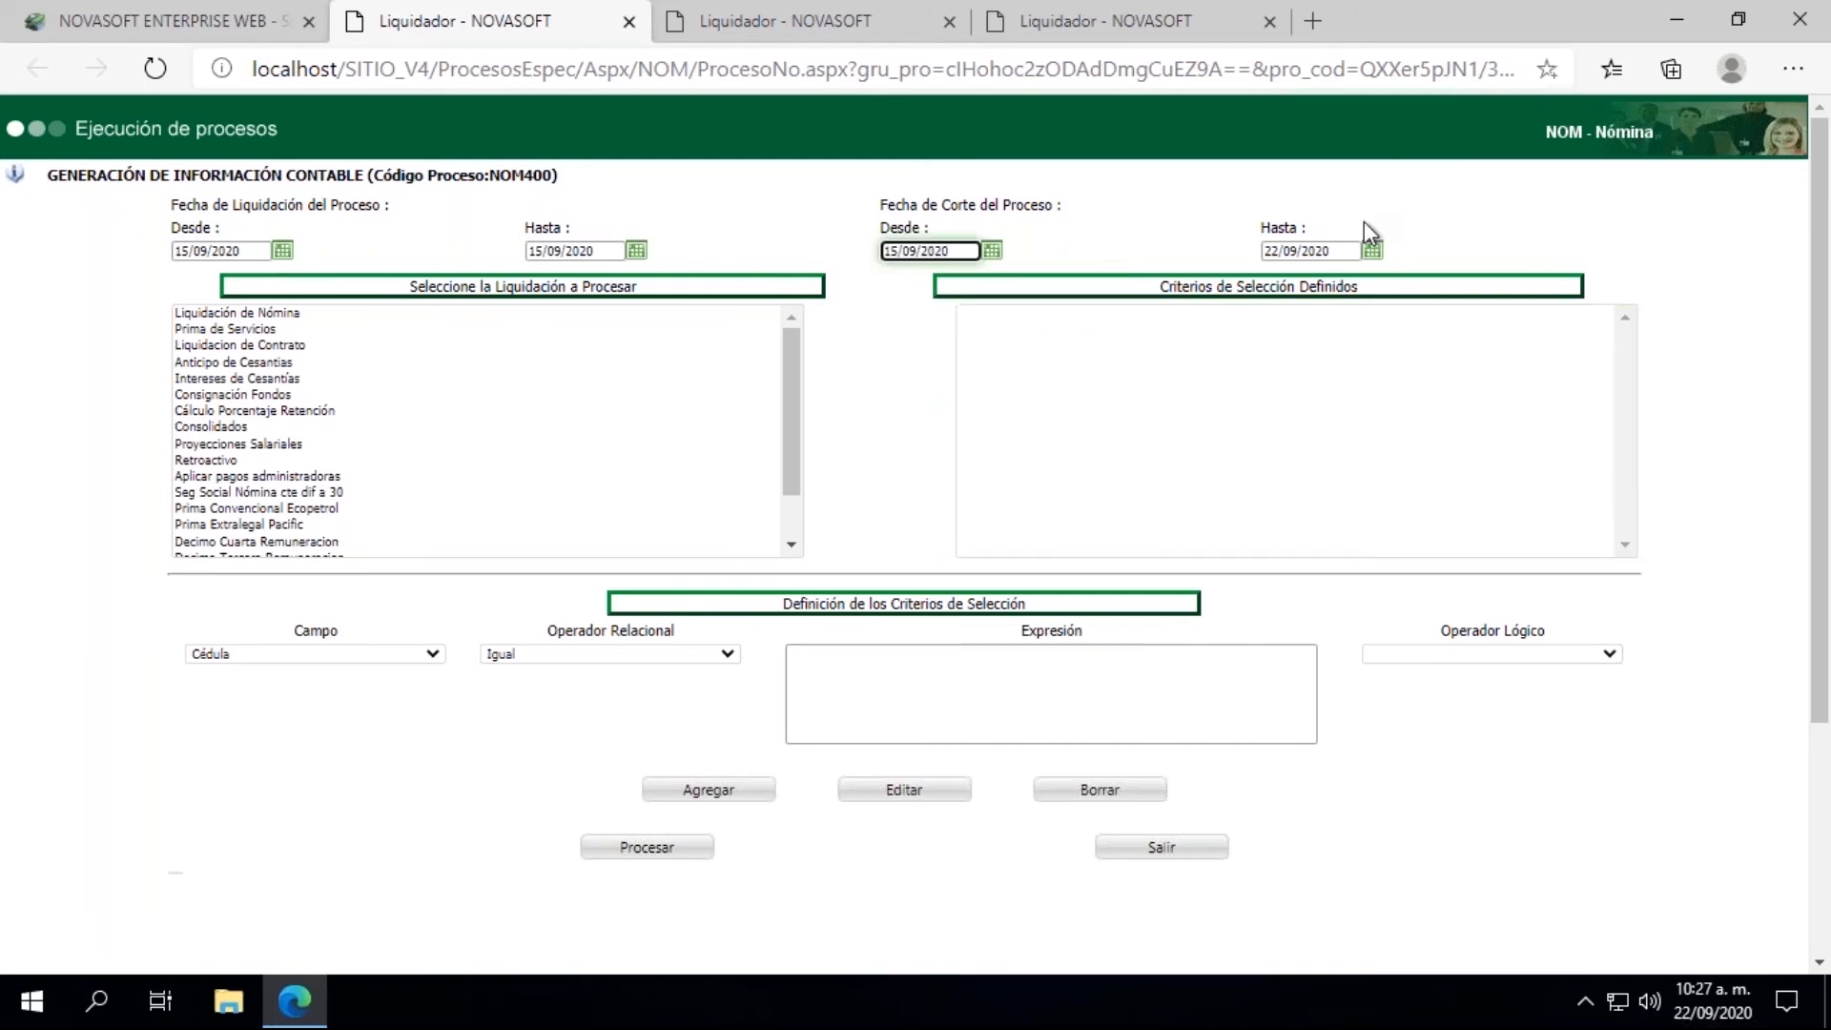
{"action": "left_click", "coordinate": [1373, 250]}
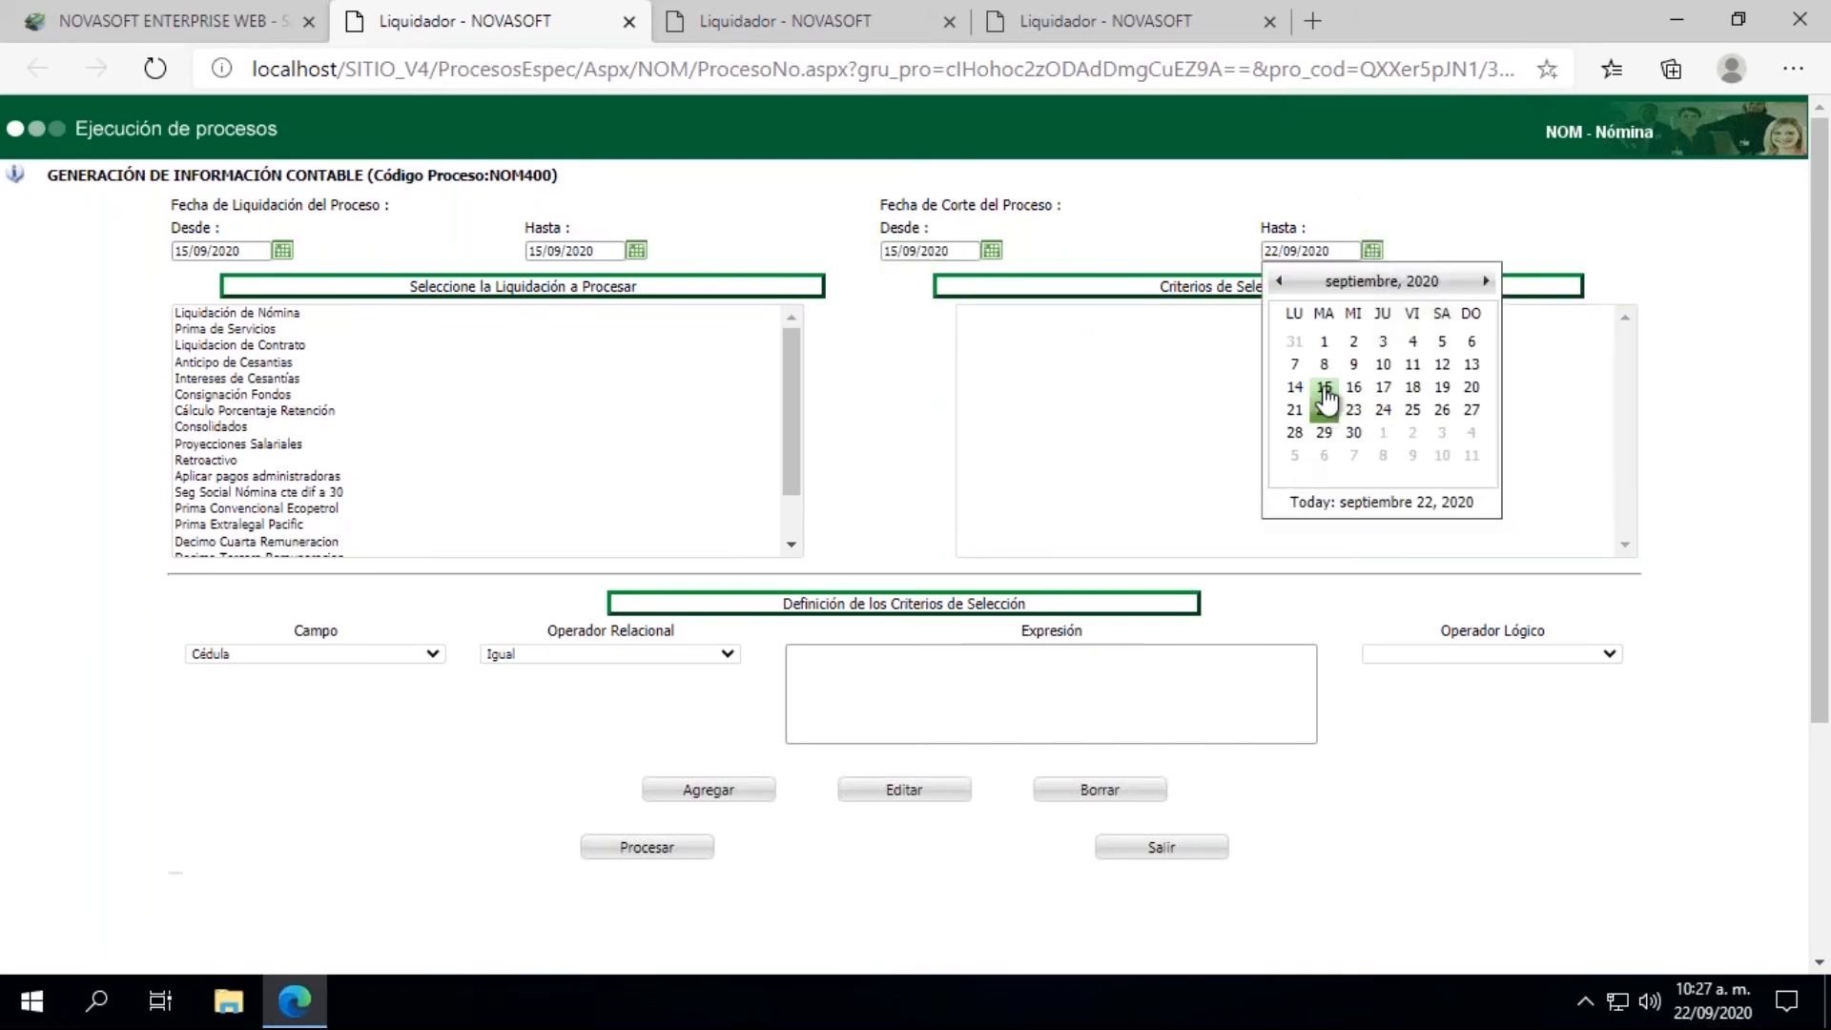
{"action": "left_click", "coordinate": [1324, 388]}
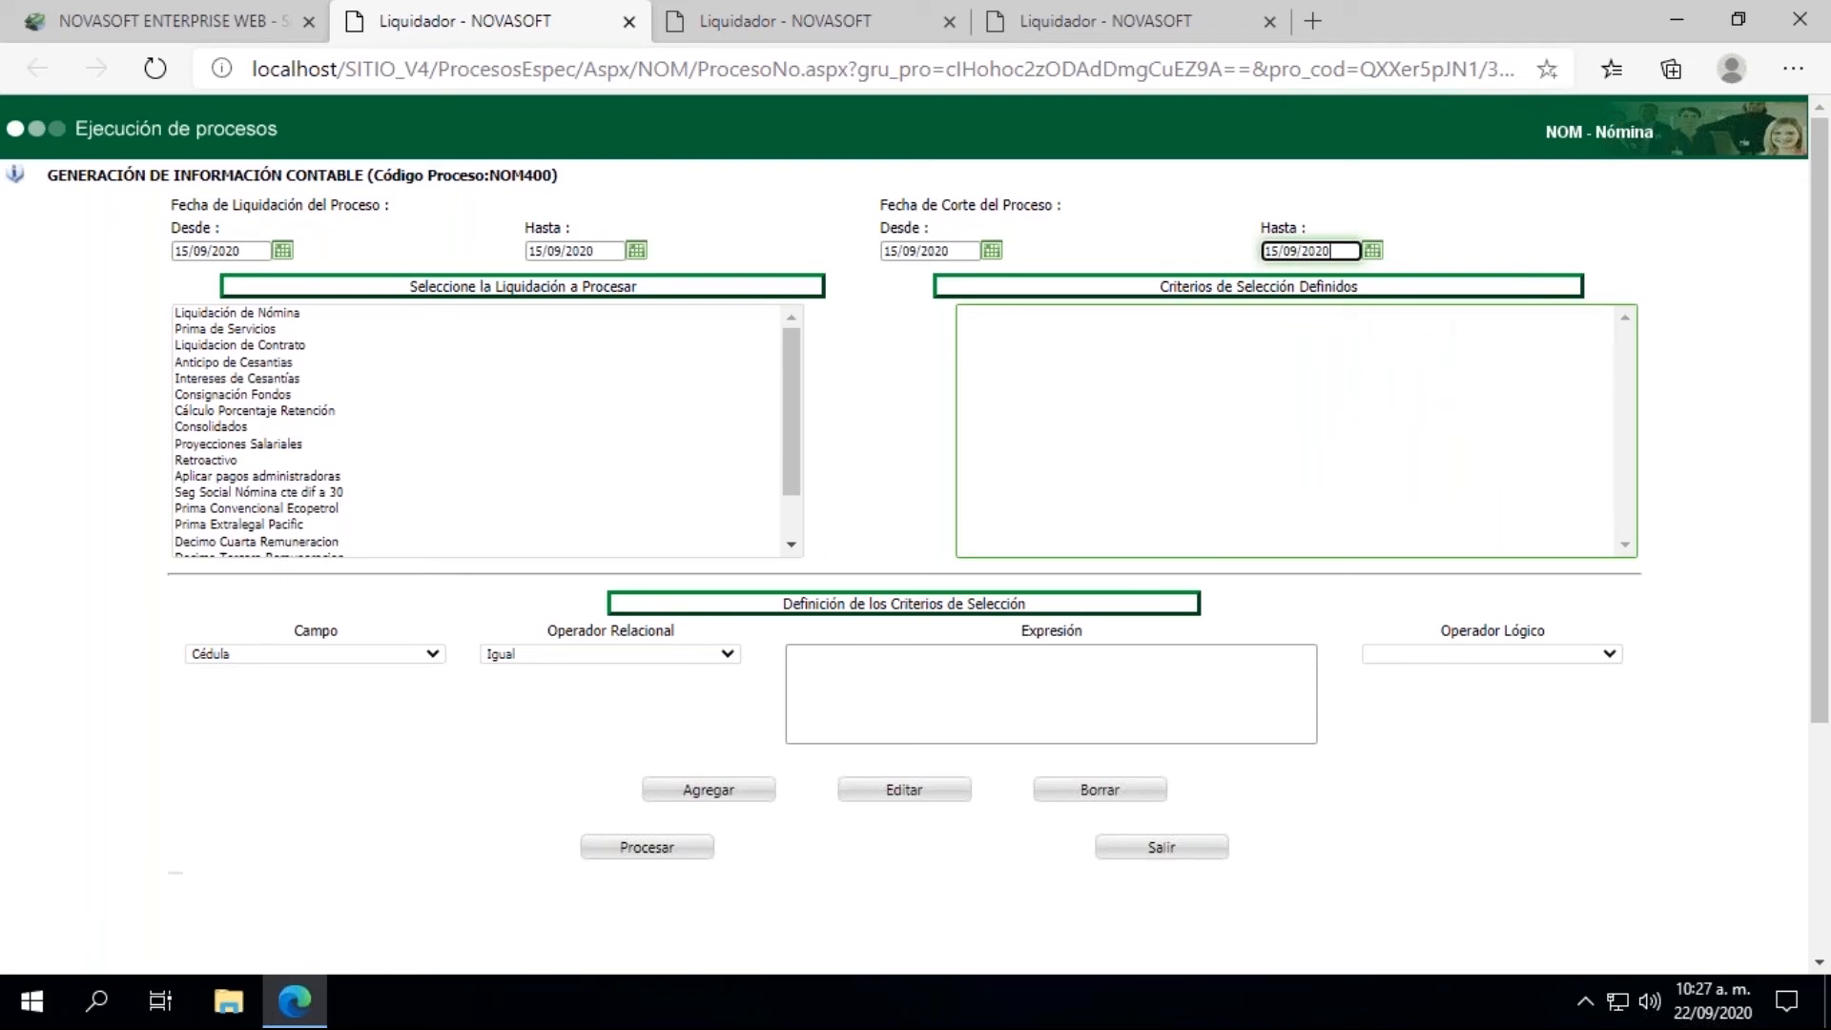
Step: Select Liquidación de Nómina, enter 13082020 as the Número de Documento of the accounting interface, and cancel the dialog
{"action": "left_click", "coordinate": [240, 317]}
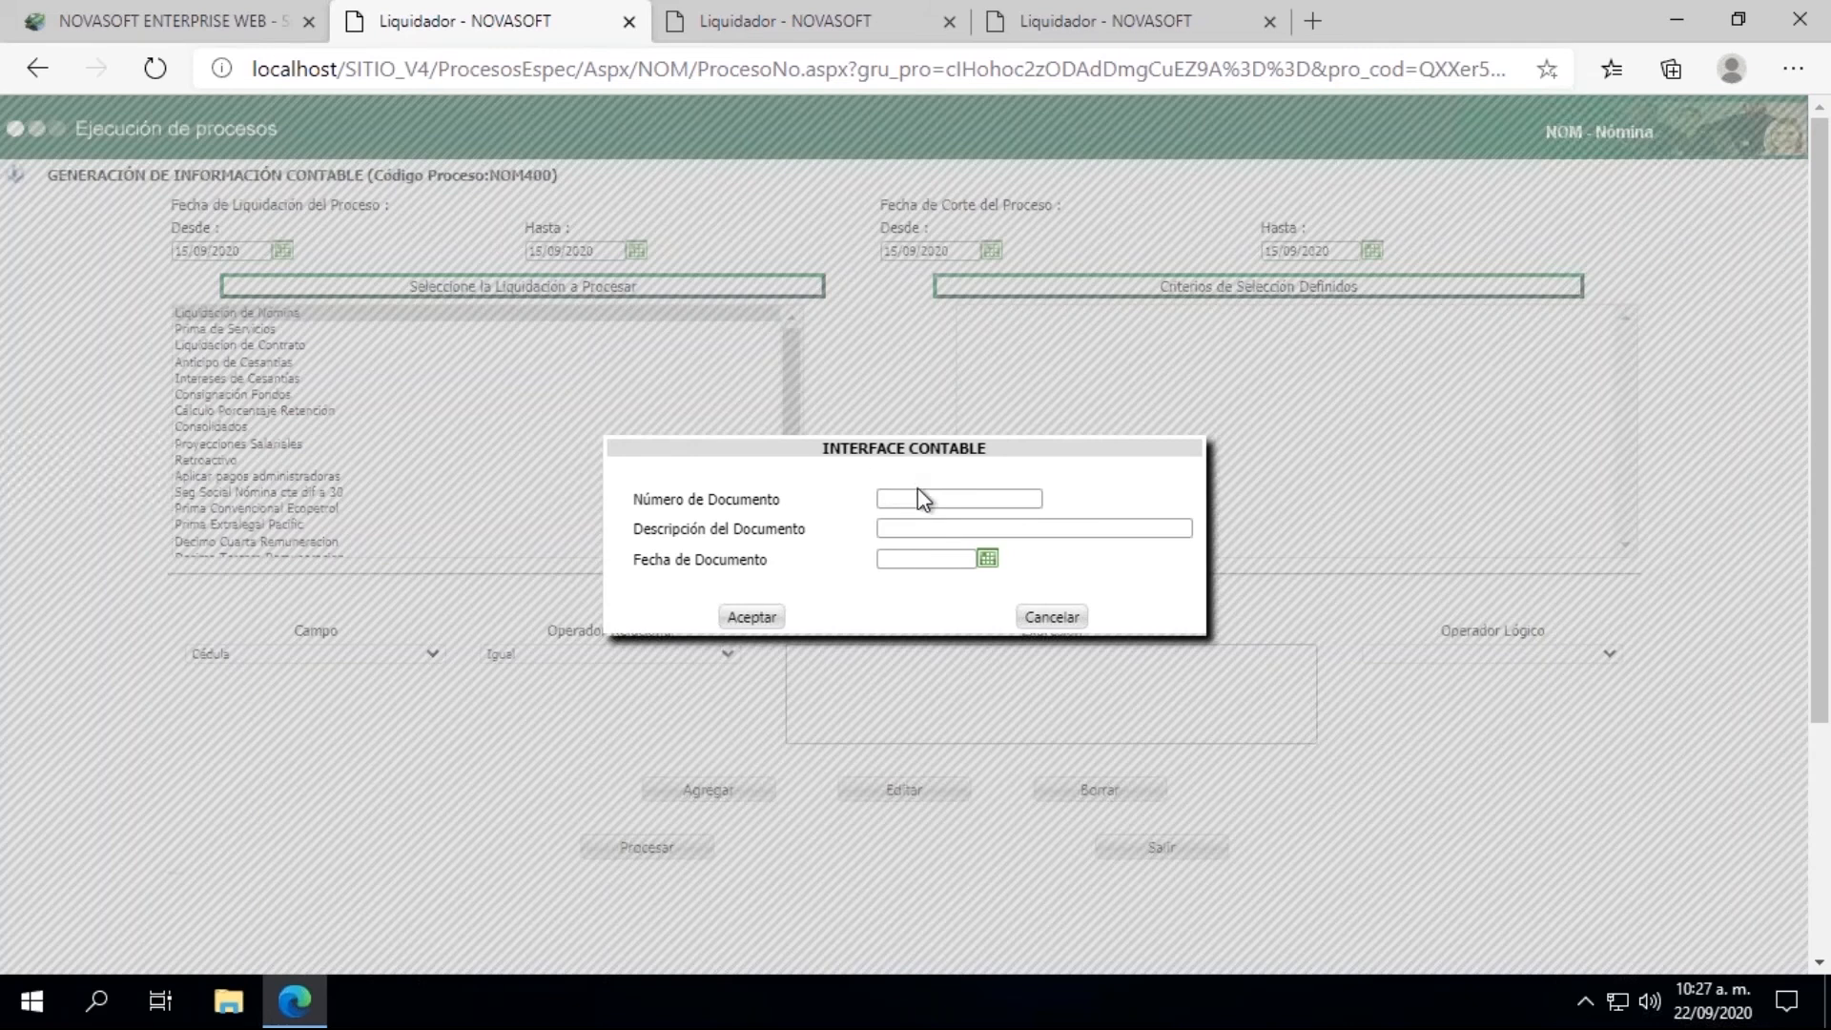
{"action": "left_click", "coordinate": [919, 494]}
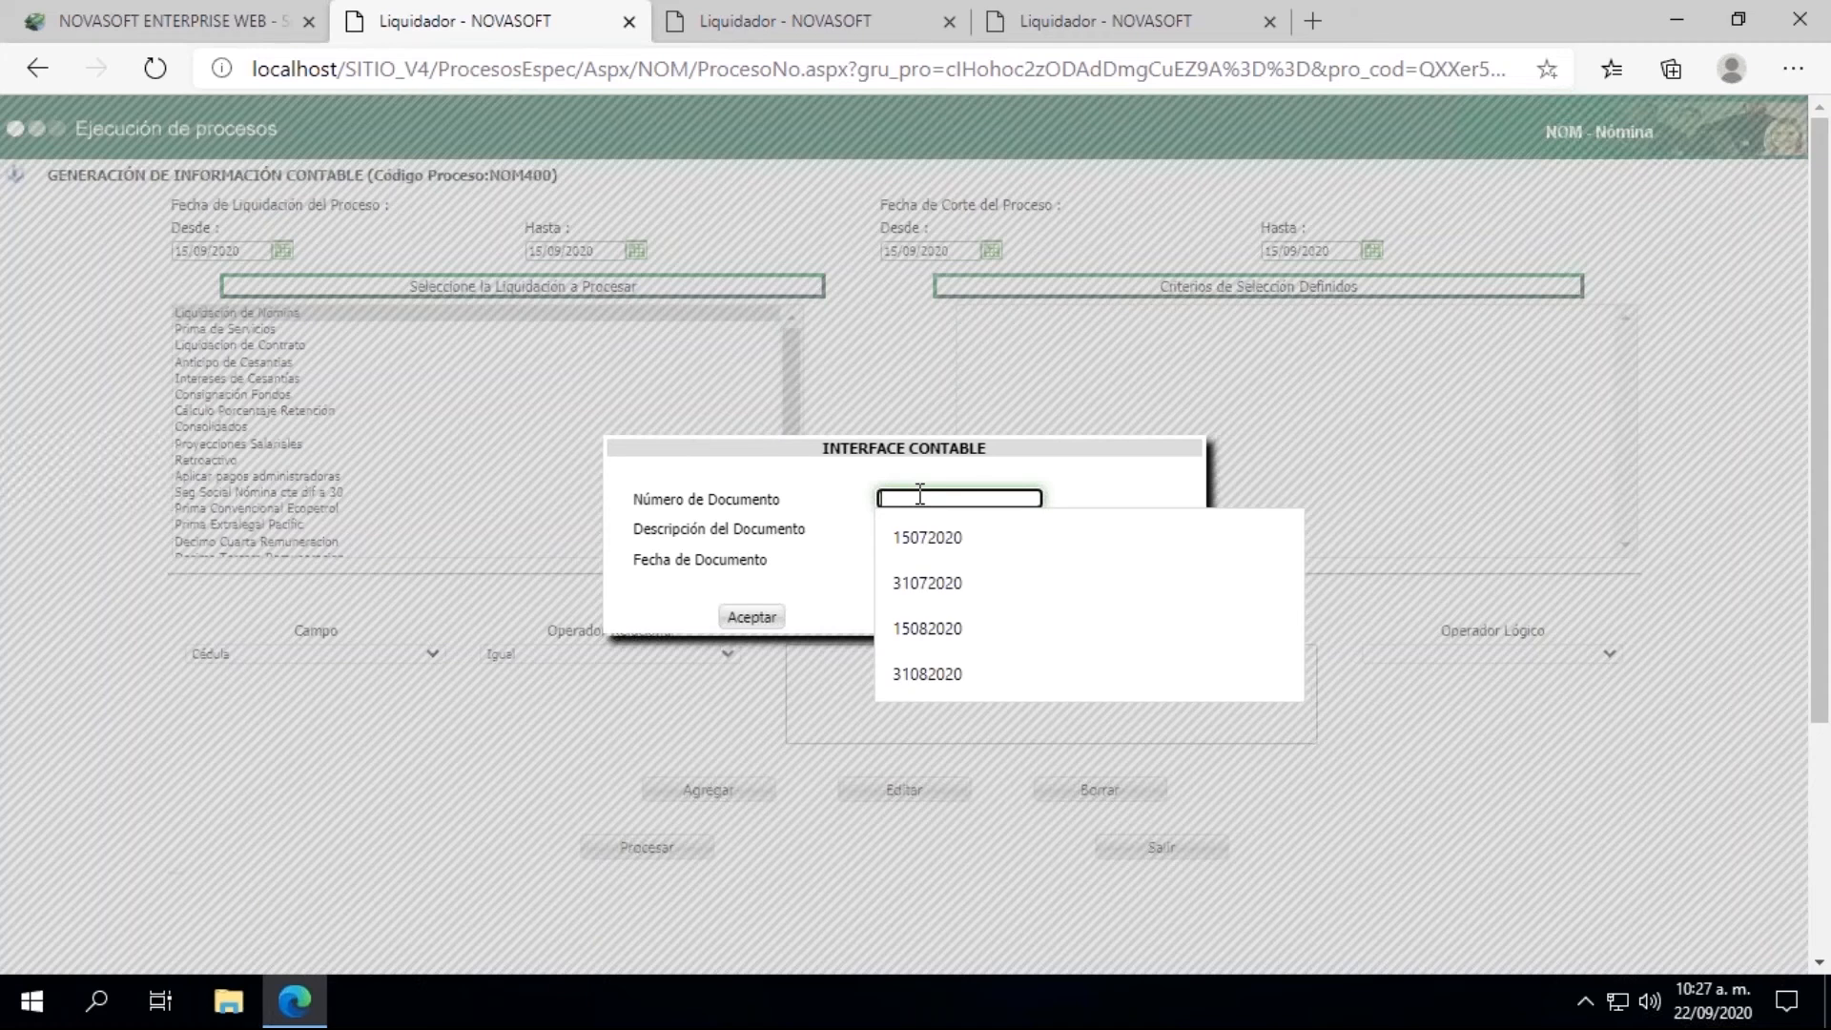
{"action": "type", "text": "13"}
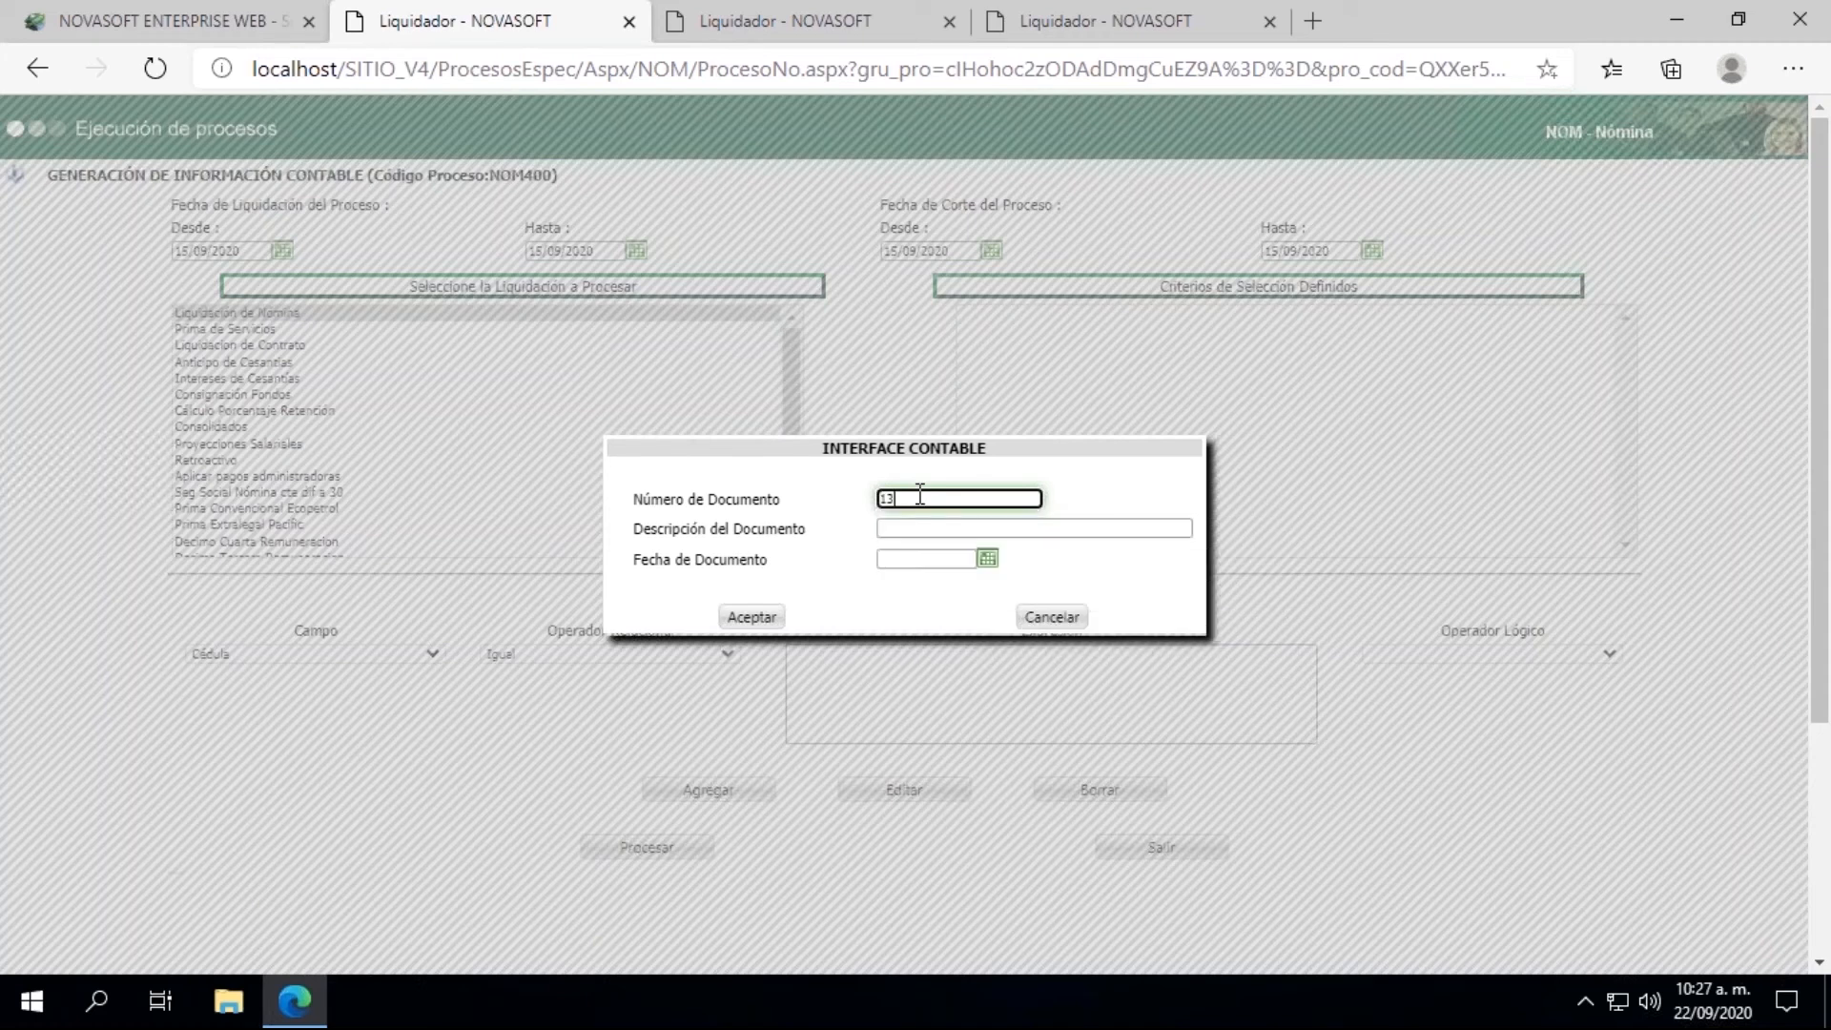
{"action": "type", "text": "082020"}
{"action": "left_click", "coordinate": [938, 527]}
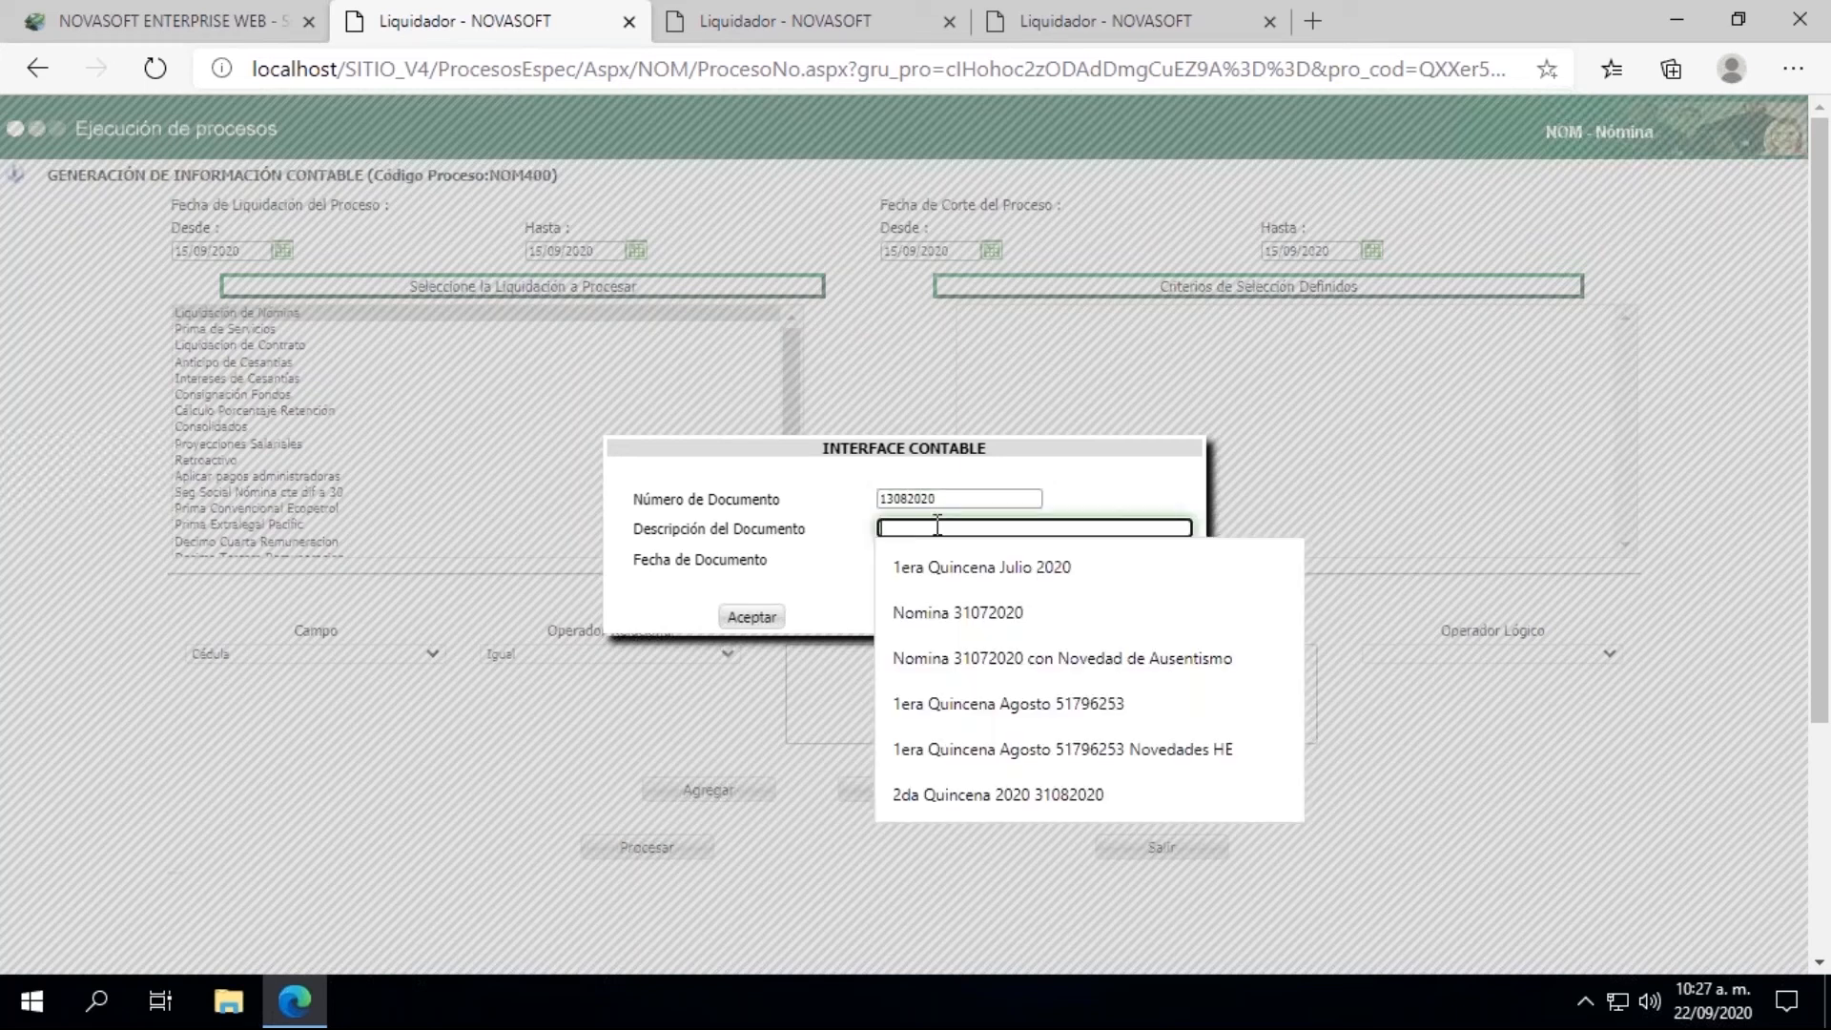
{"action": "key", "text": "Escape"}
{"action": "left_click", "coordinate": [1061, 628]}
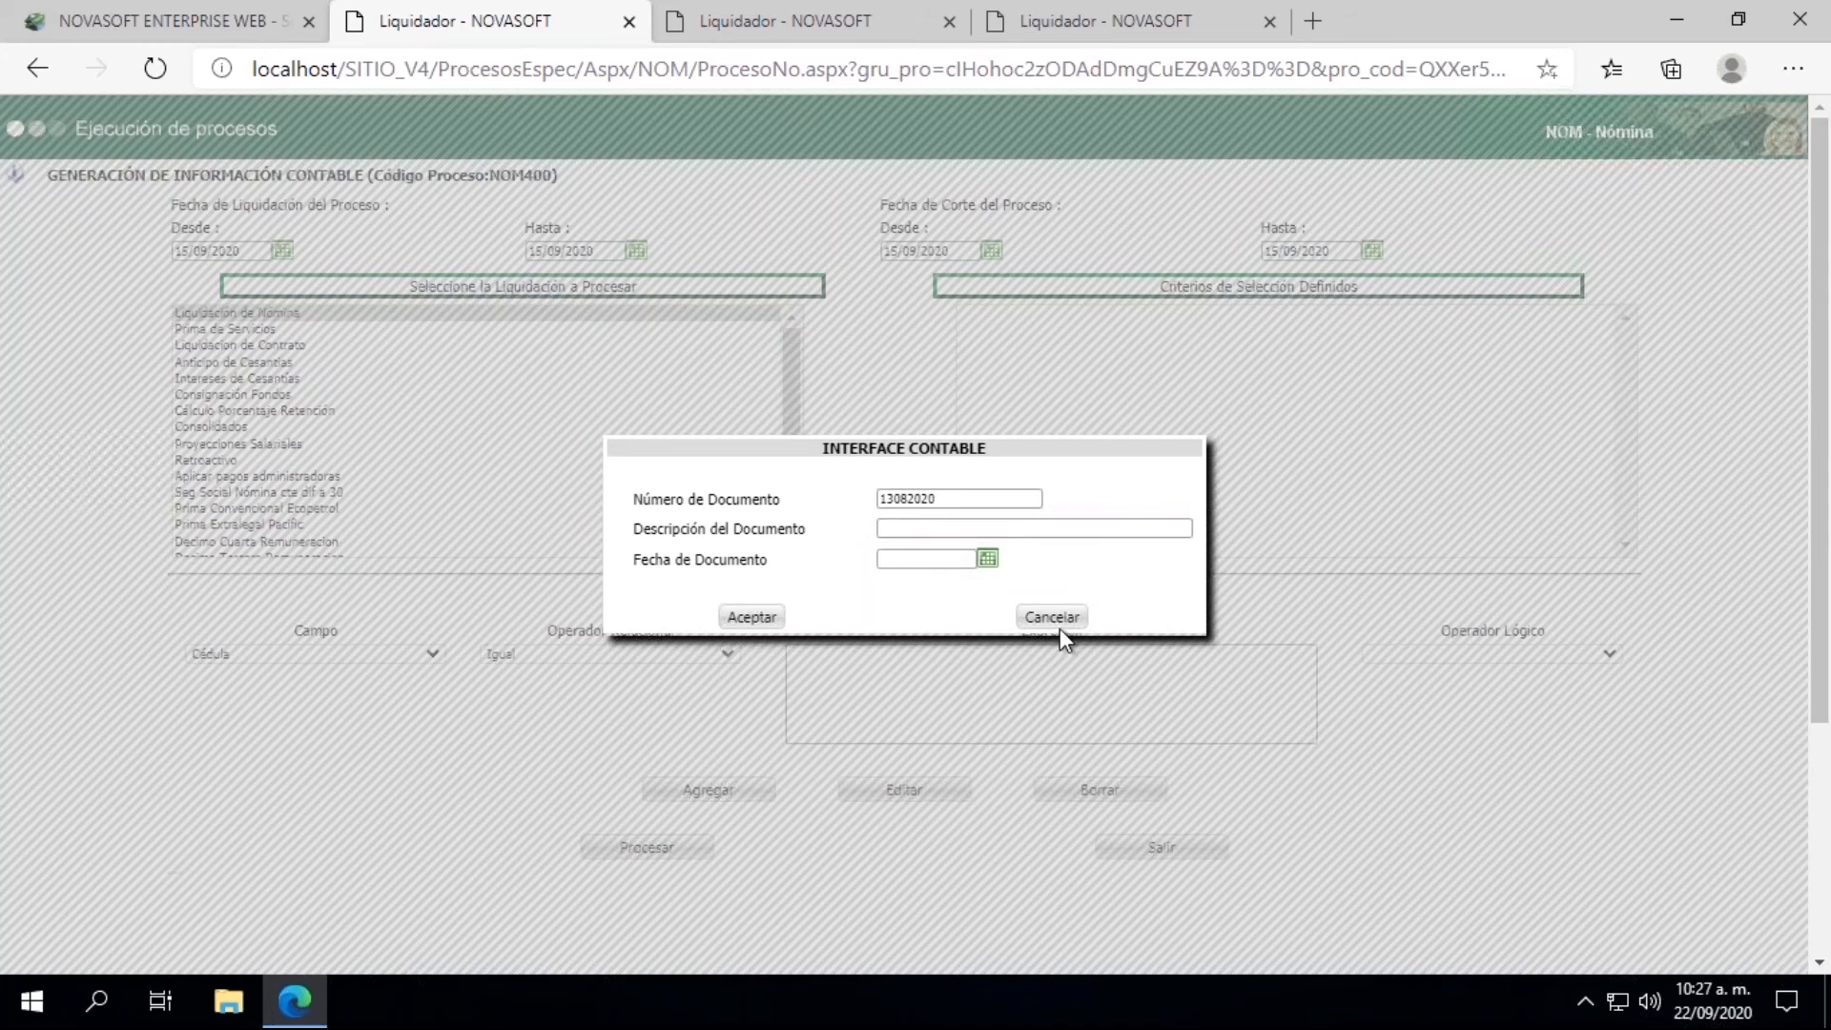
Step: Select Liquidacion de Contrato and describe the interface document as "Liquidación Contrato" followed by the employee's ID number
{"action": "left_click", "coordinate": [222, 347]}
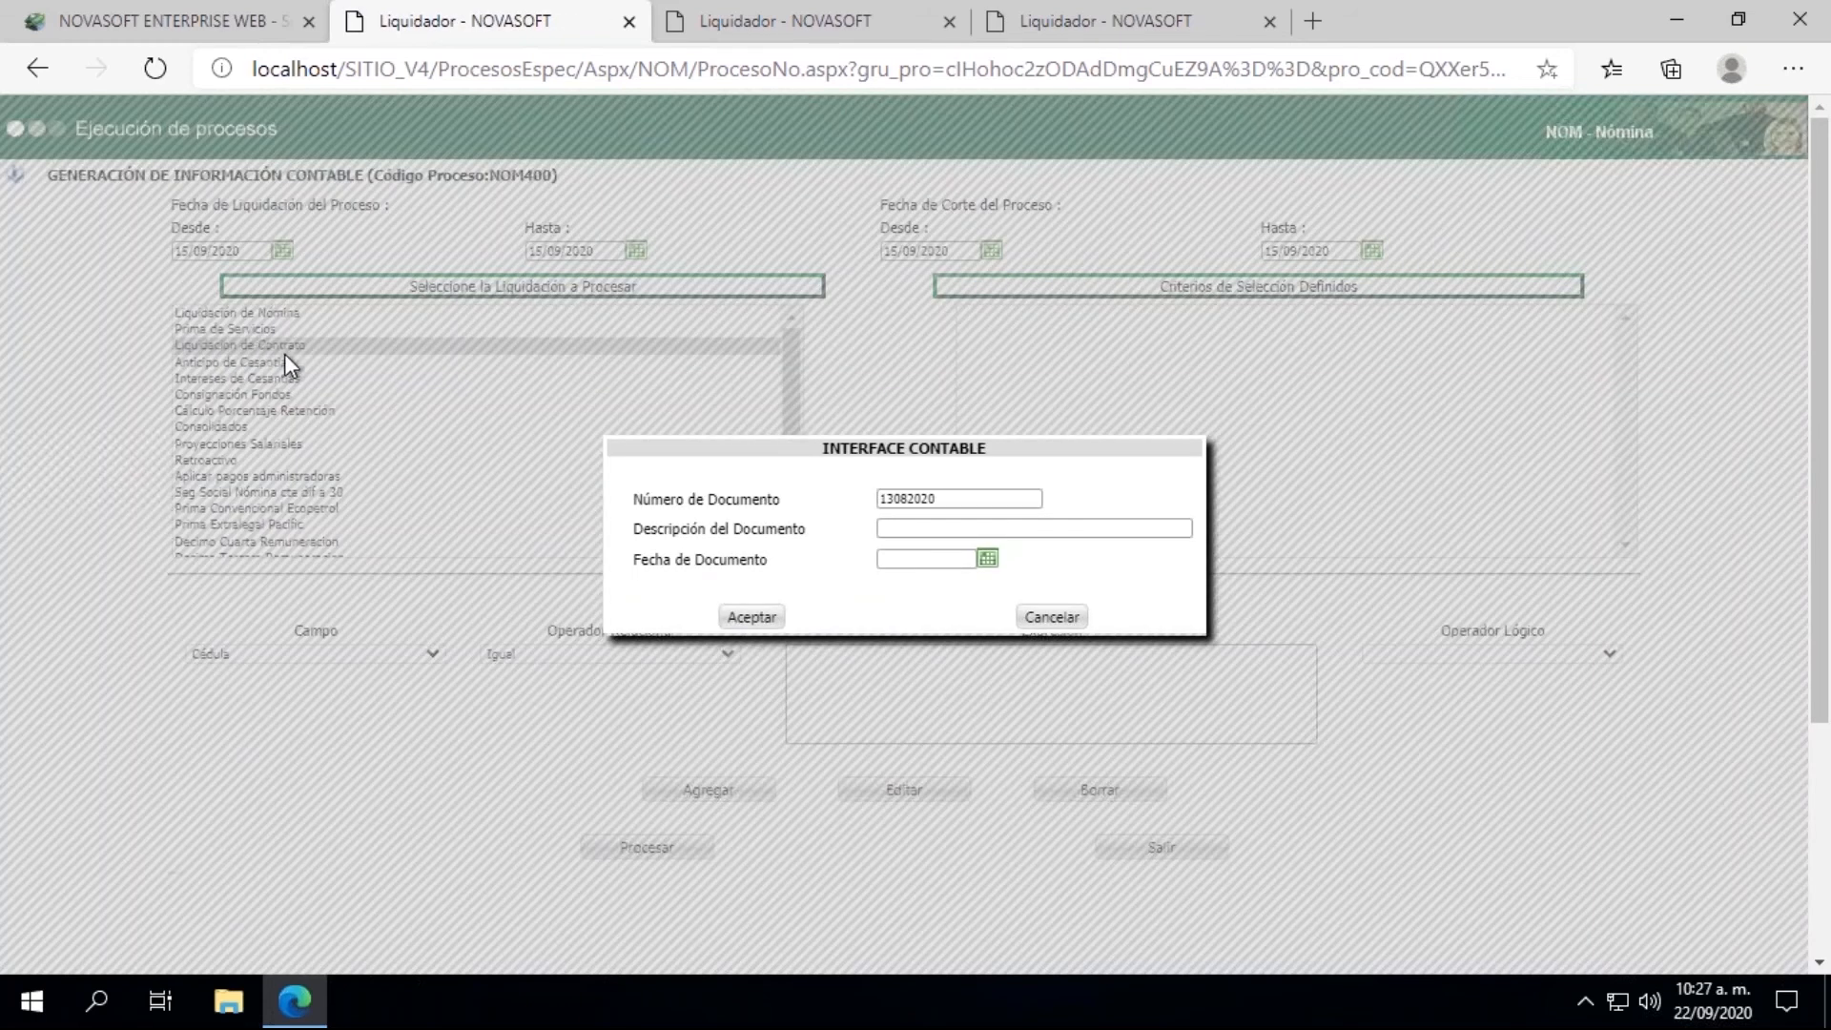
{"action": "left_click_drag", "start_coordinate": [953, 499], "coordinate": [877, 498]}
{"action": "left_click", "coordinate": [904, 526]}
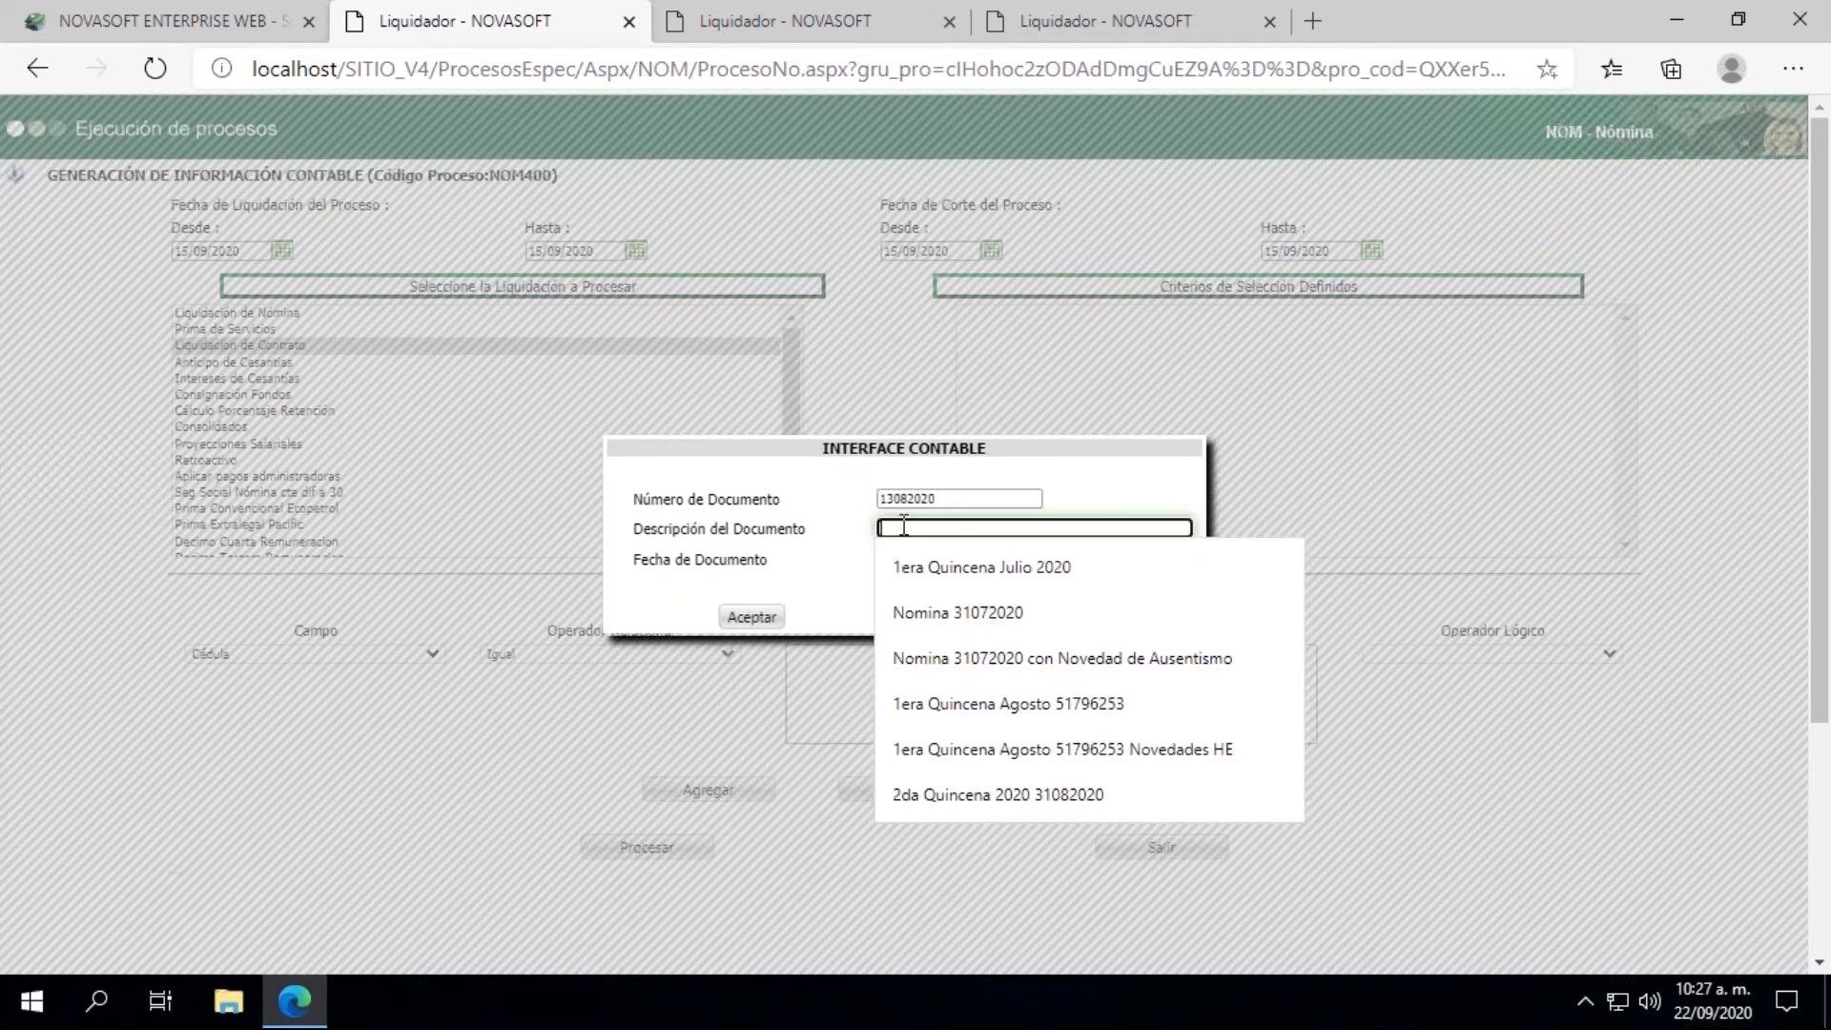
{"action": "type", "text": "Liquidaci"}
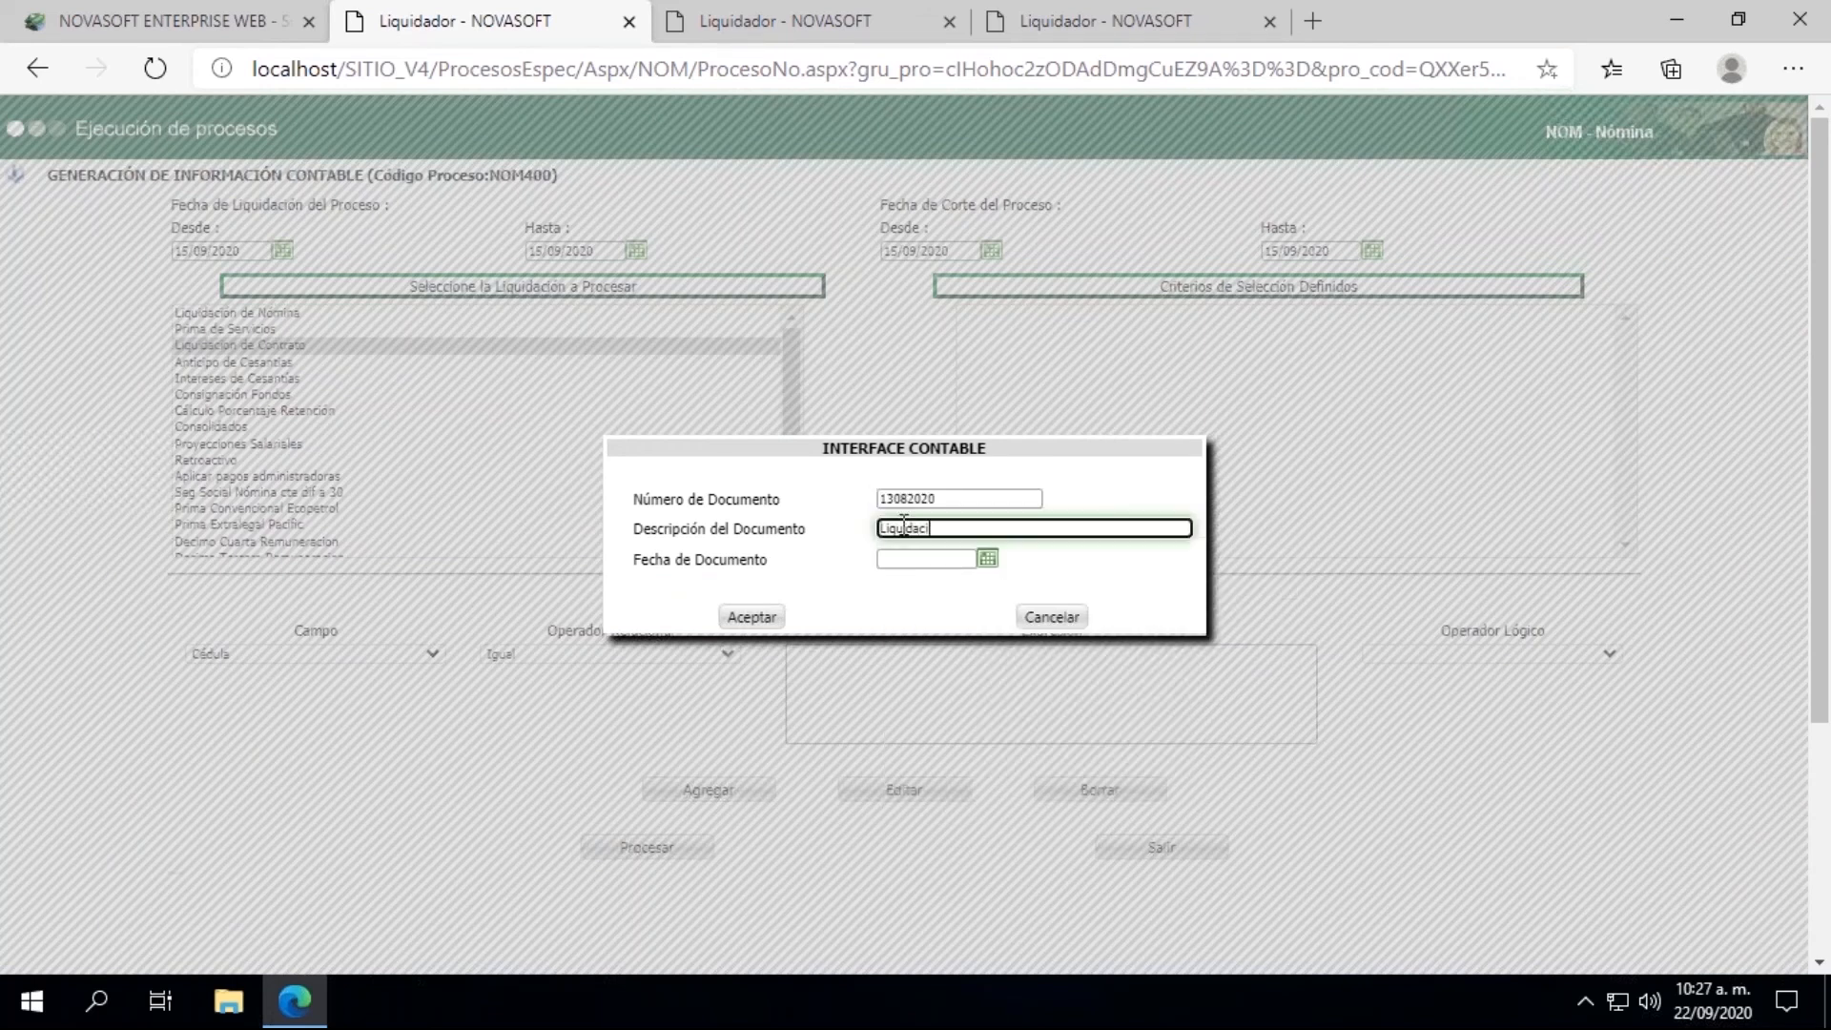
{"action": "type", "text": "on COntrato"}
{"action": "left_click", "coordinate": [963, 530]}
{"action": "key", "text": "BackSpace"}
{"action": "right_click", "coordinate": [919, 530]}
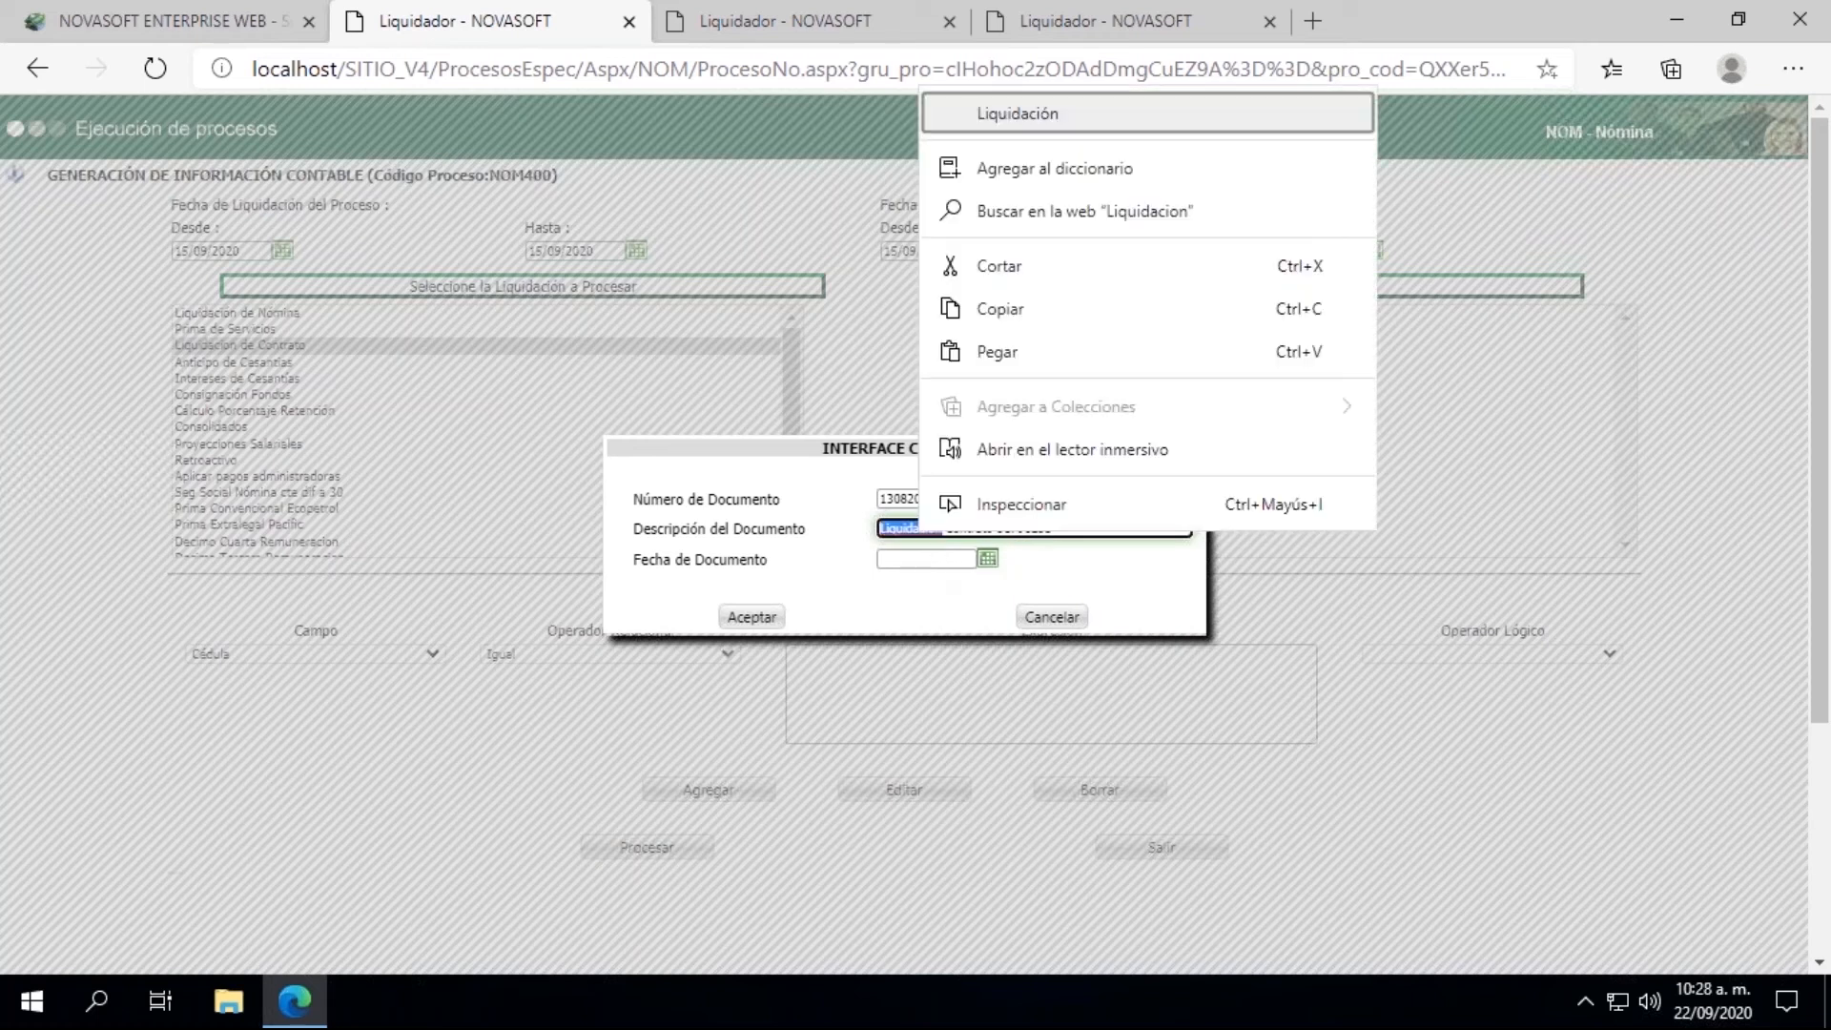
{"action": "left_click", "coordinate": [994, 125]}
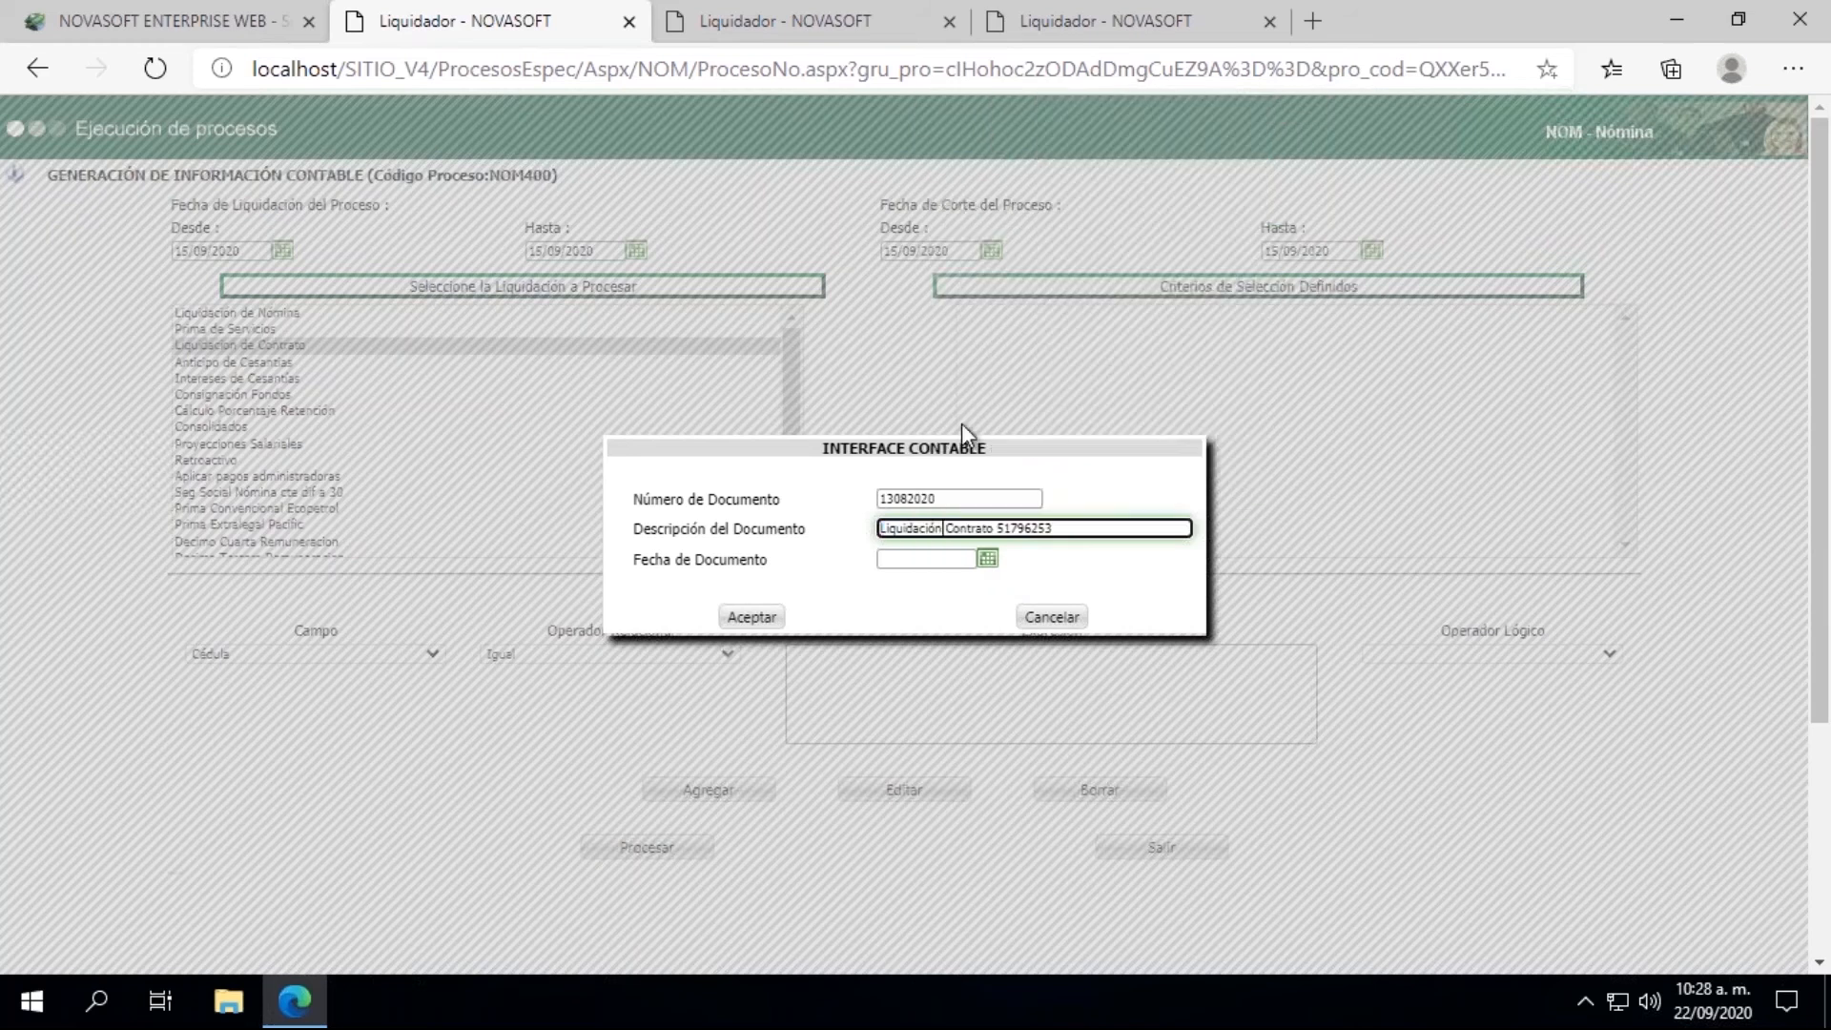
Step: Set the Fecha de Documento to 15/09/2020 and accept the Interface Contable data
{"action": "left_click", "coordinate": [988, 558]}
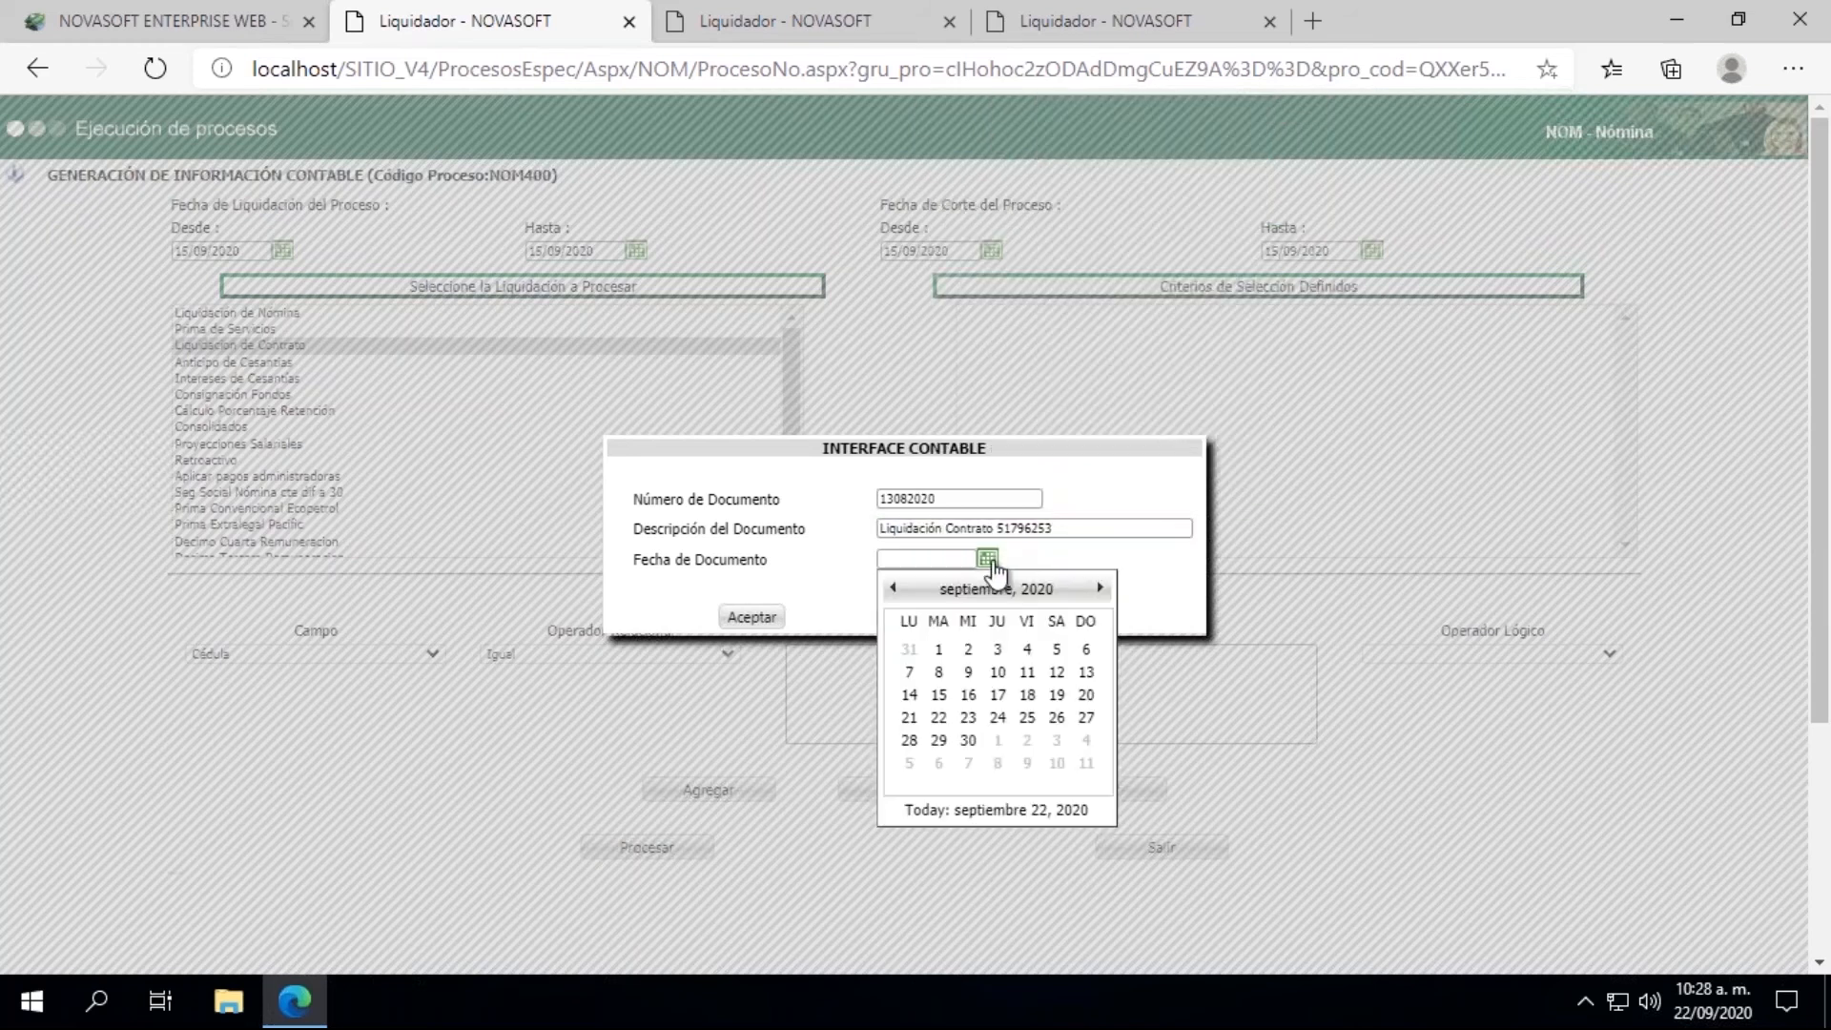
{"action": "left_click", "coordinate": [941, 697]}
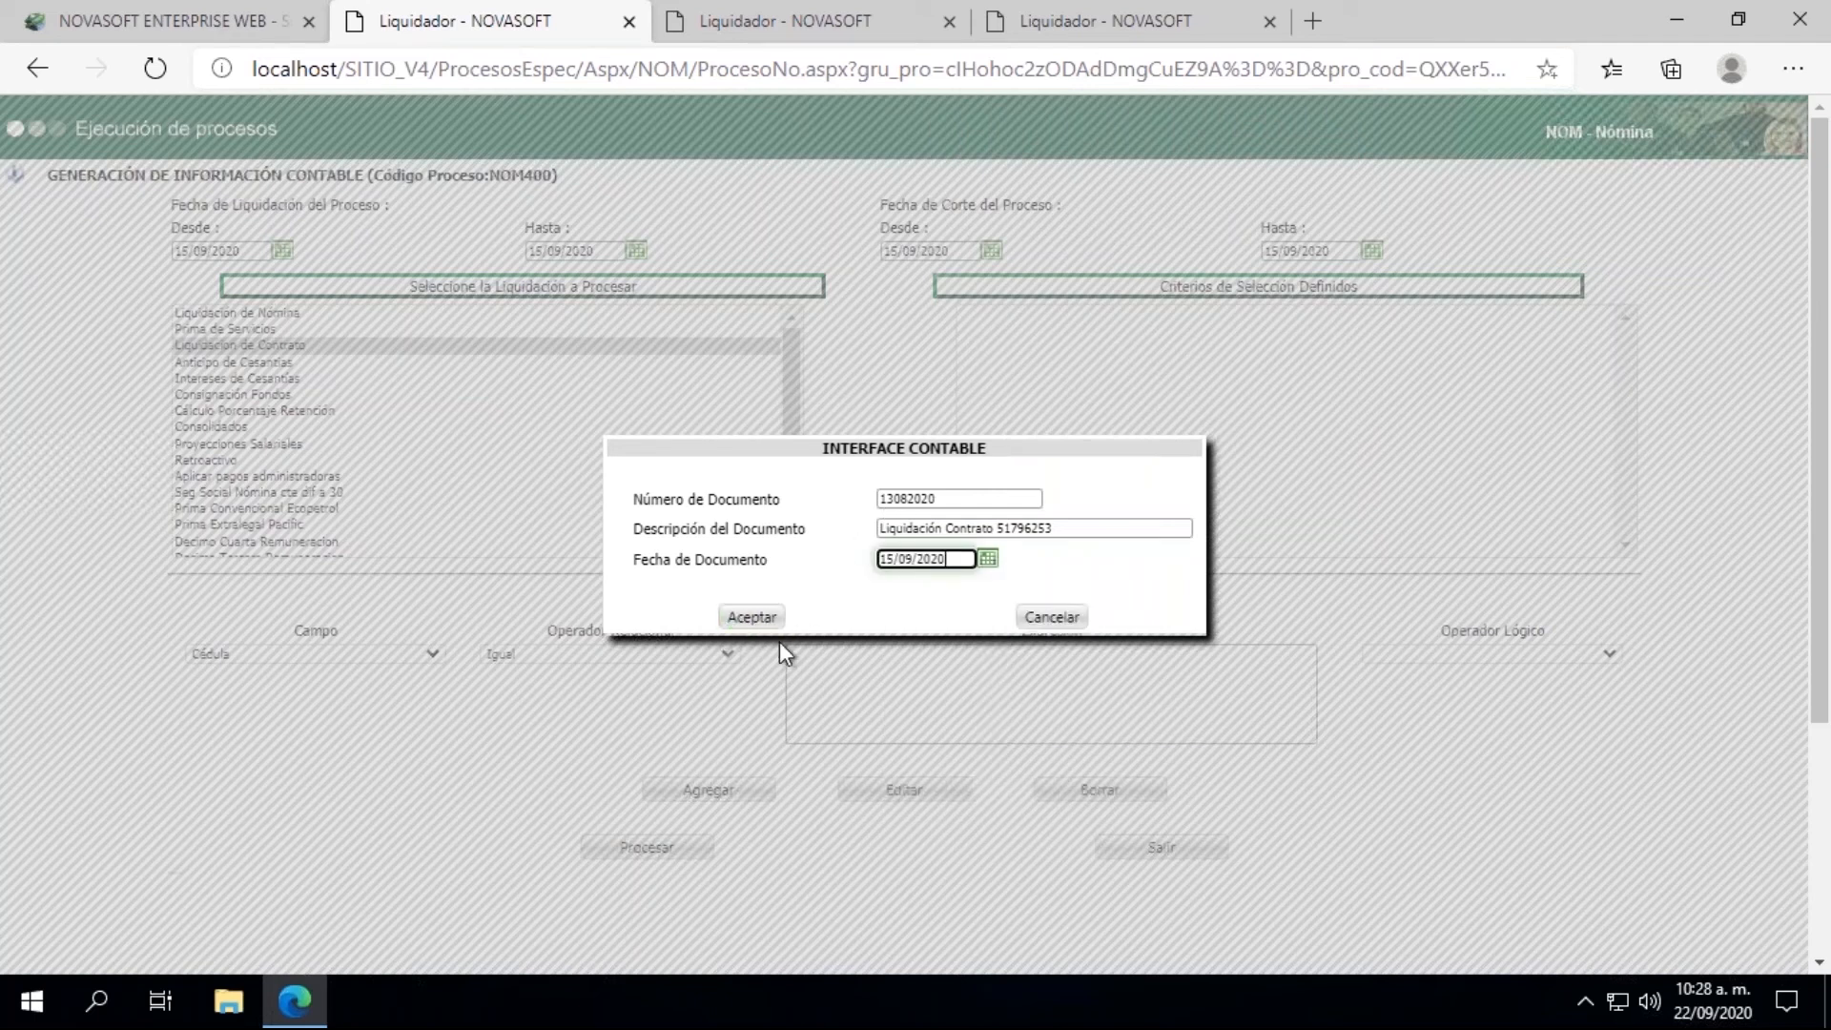
{"action": "left_click", "coordinate": [755, 620]}
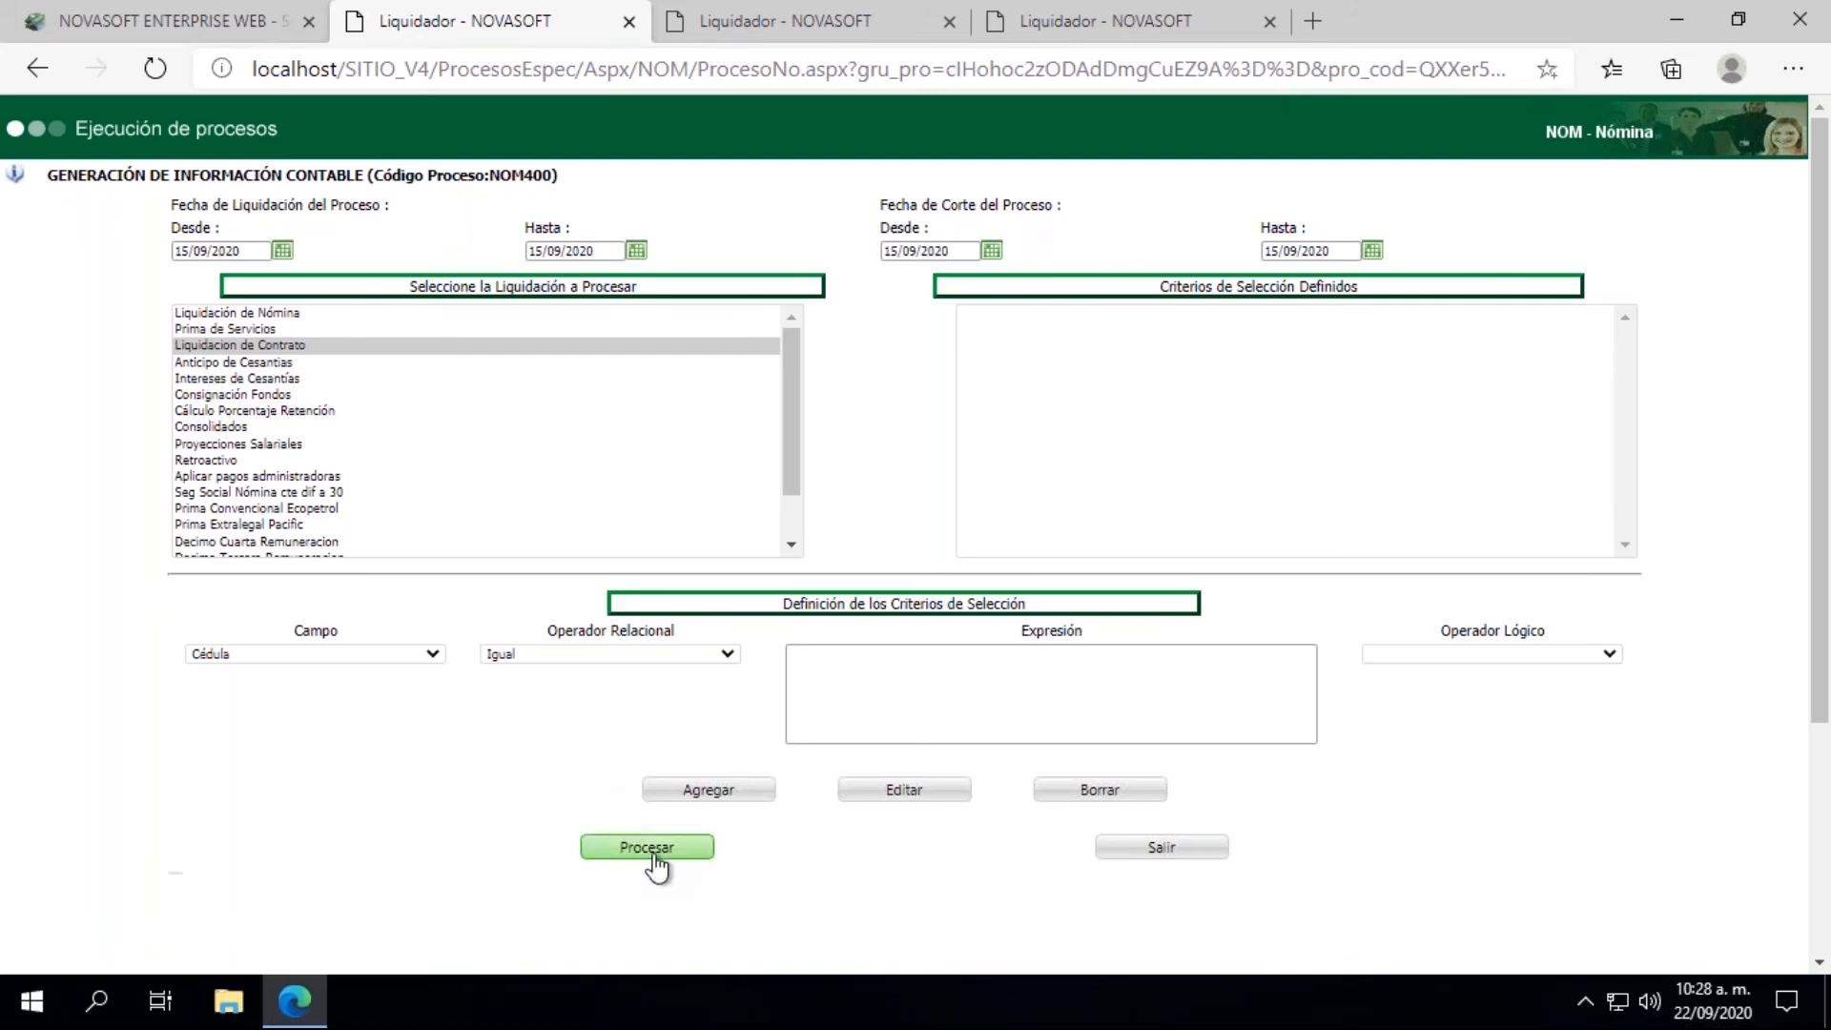
Step: Add a selection criterion where Cédula is Igual to the employee's ID number
{"action": "left_click", "coordinate": [828, 692]}
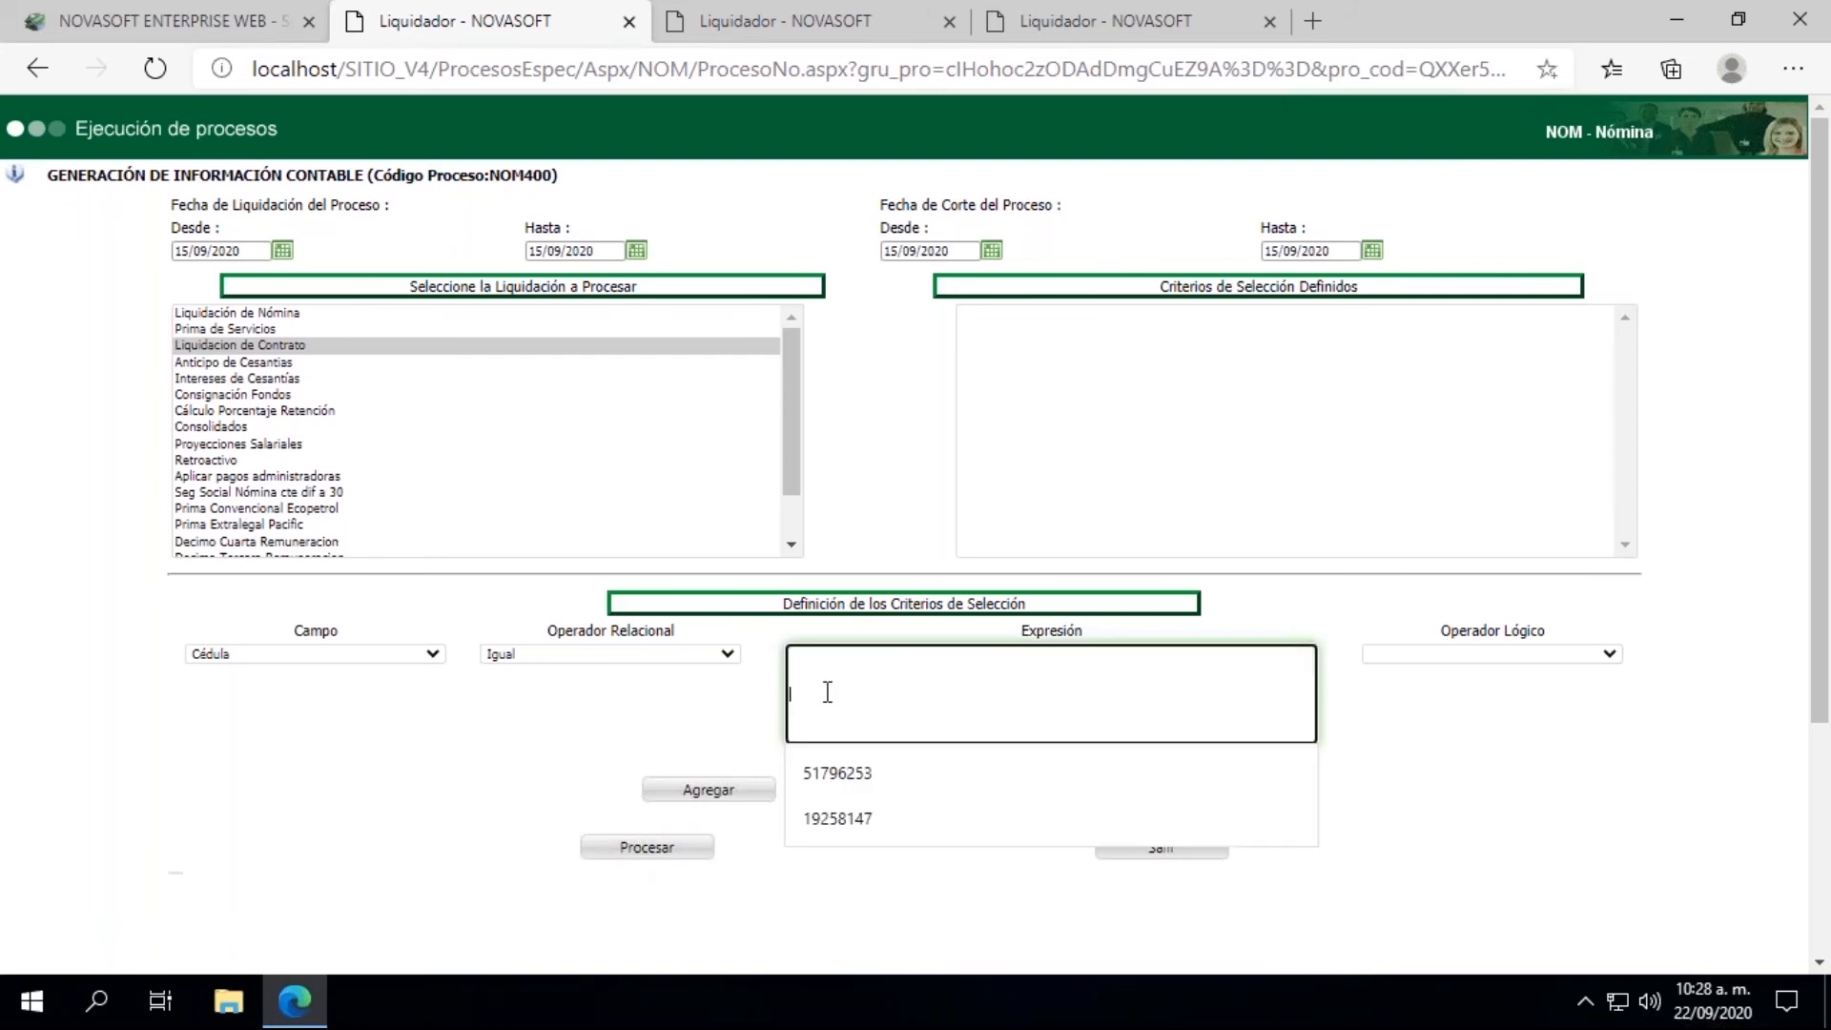
{"action": "left_click", "coordinate": [844, 768]}
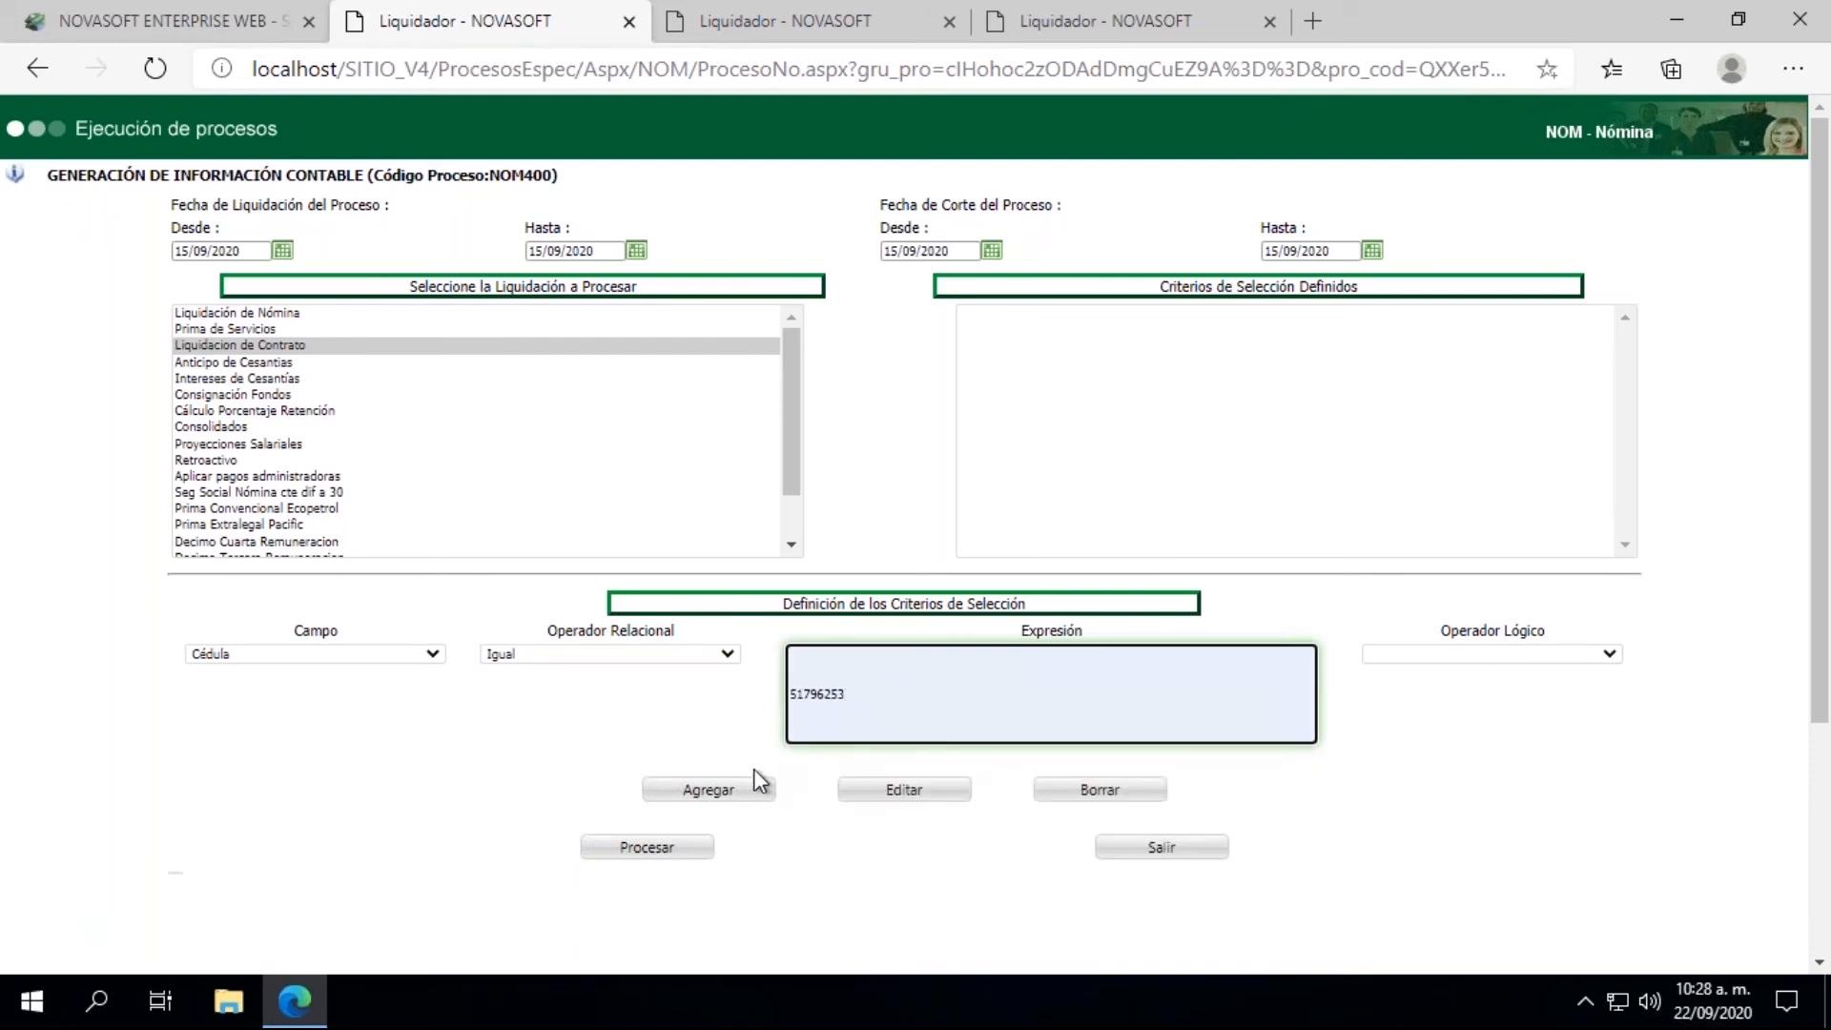
{"action": "left_click_drag", "start_coordinate": [845, 693], "coordinate": [717, 725]}
{"action": "key", "text": "BackSpace"}
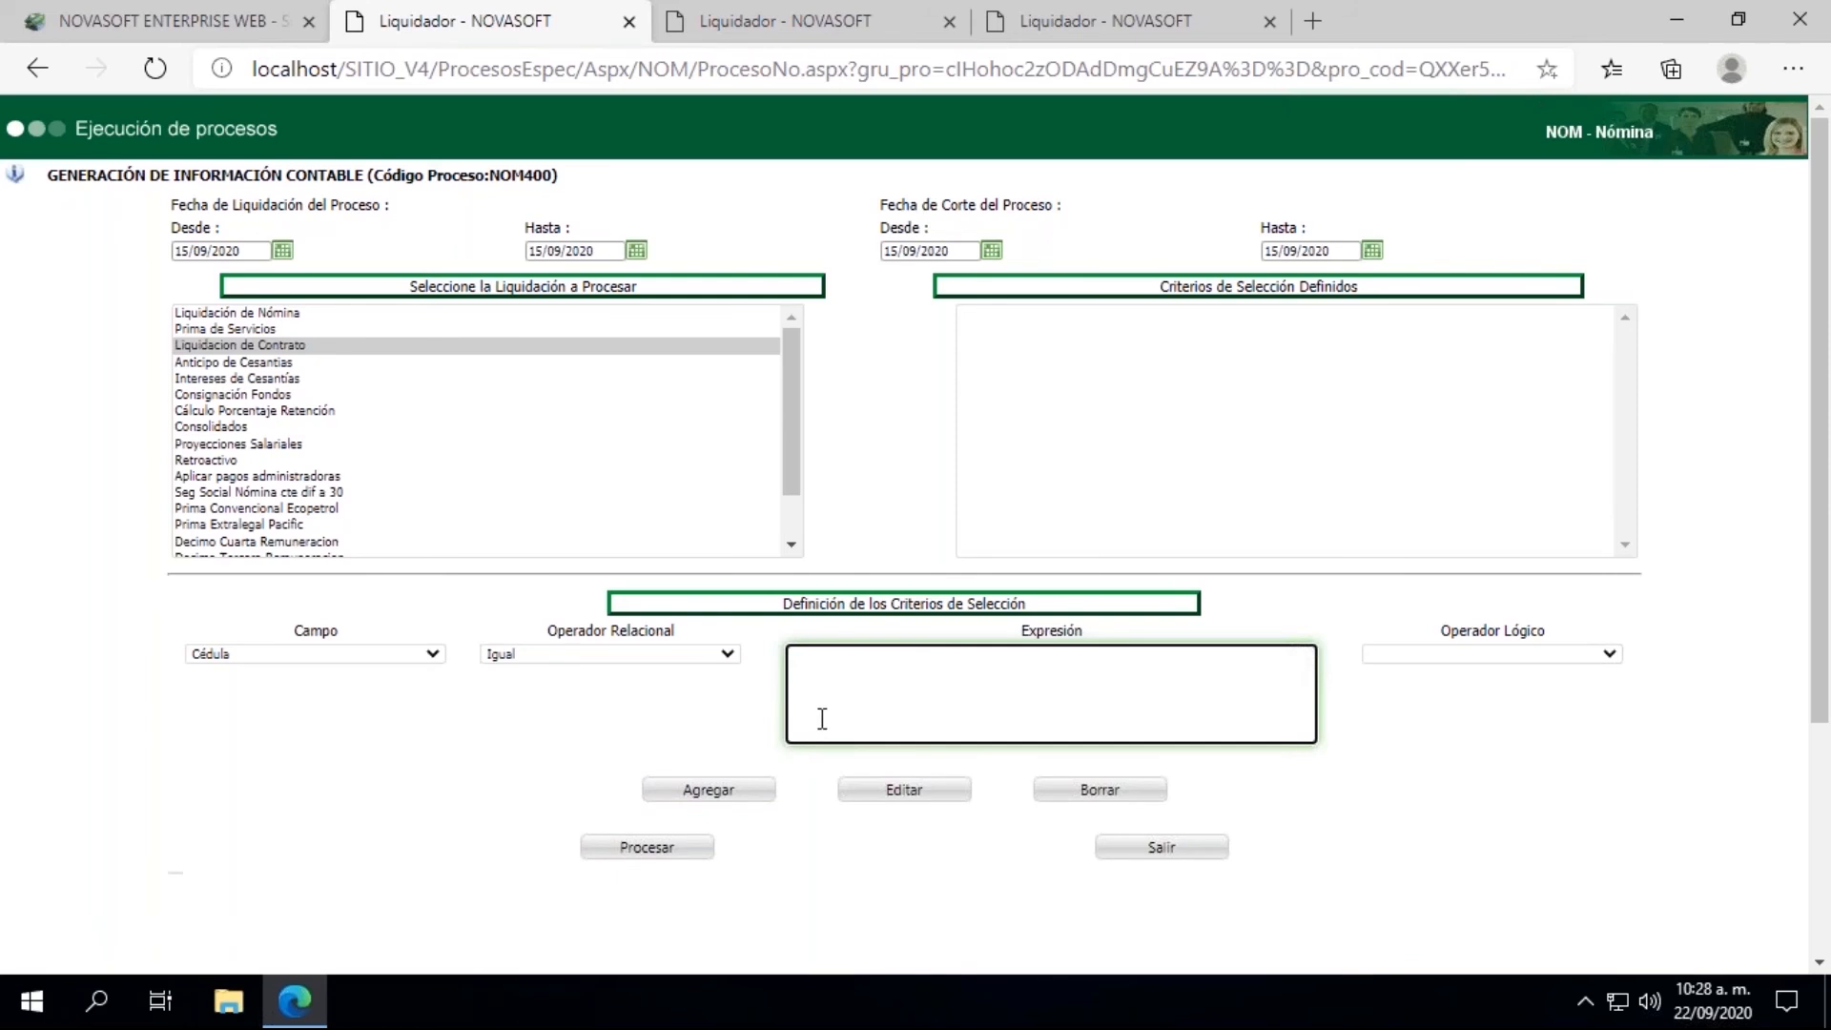
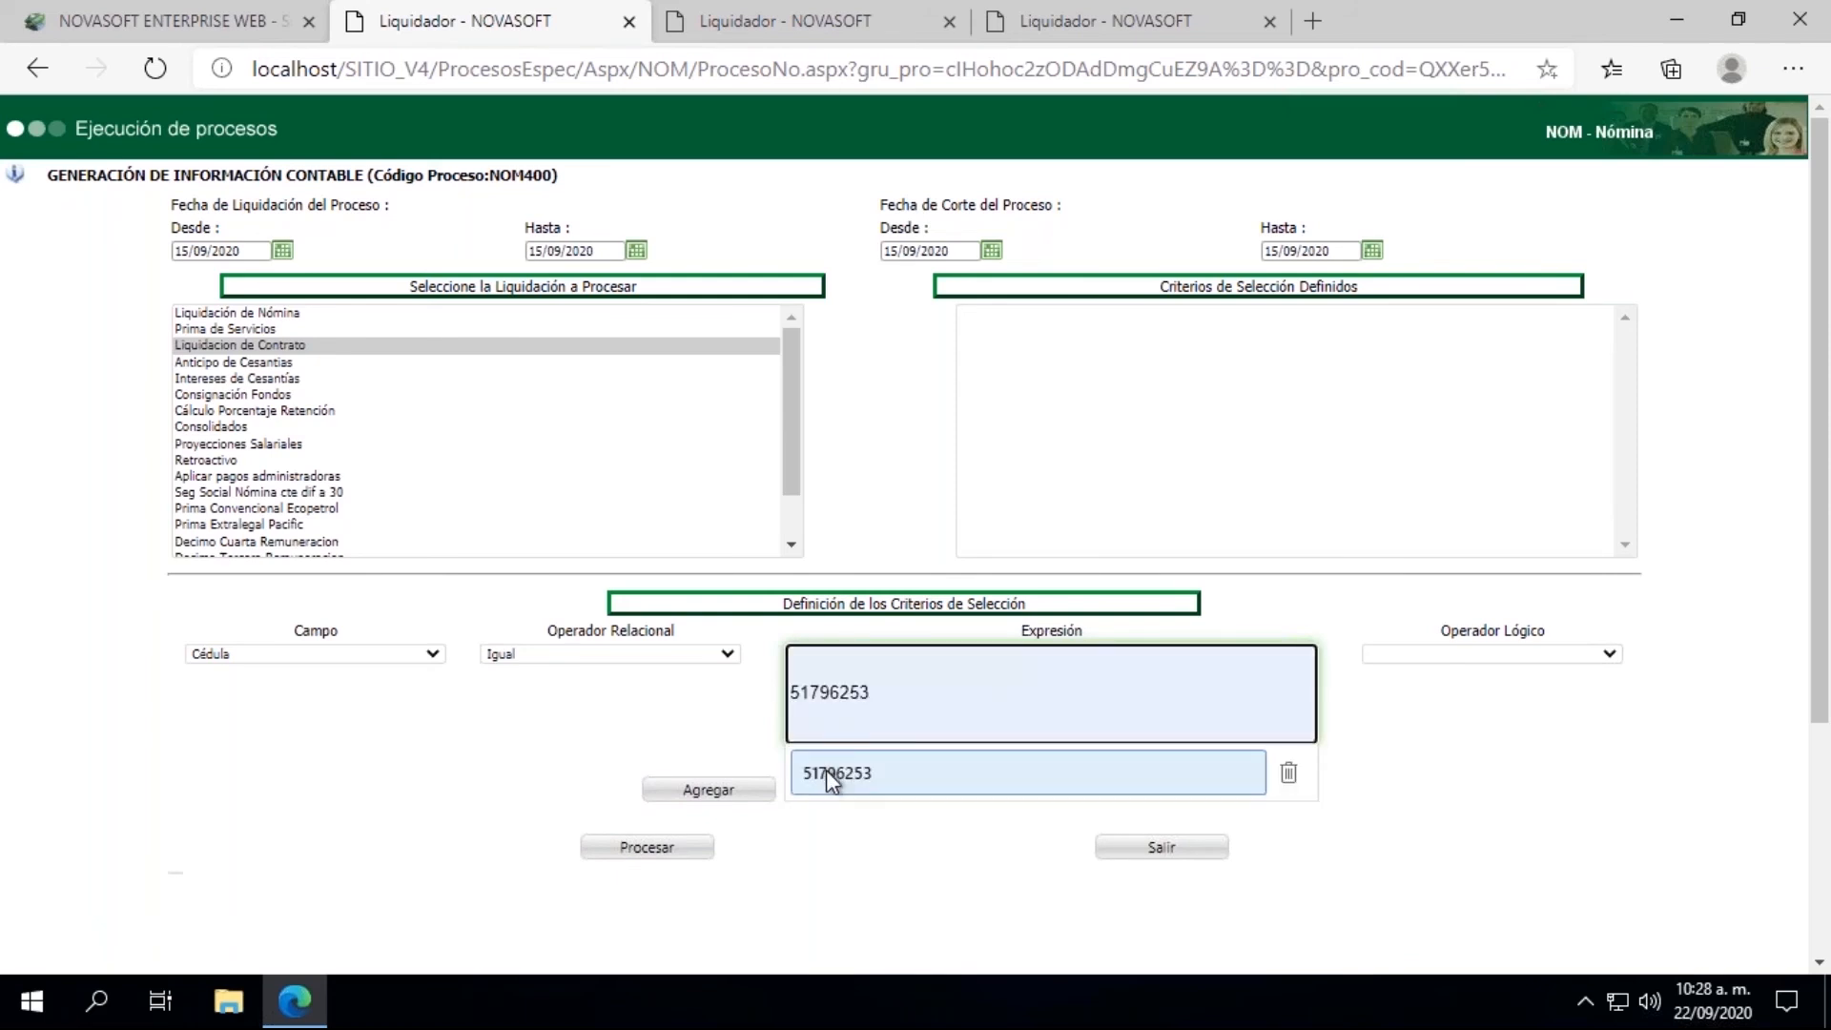
{"action": "left_click", "coordinate": [831, 774]}
{"action": "left_click", "coordinate": [725, 790]}
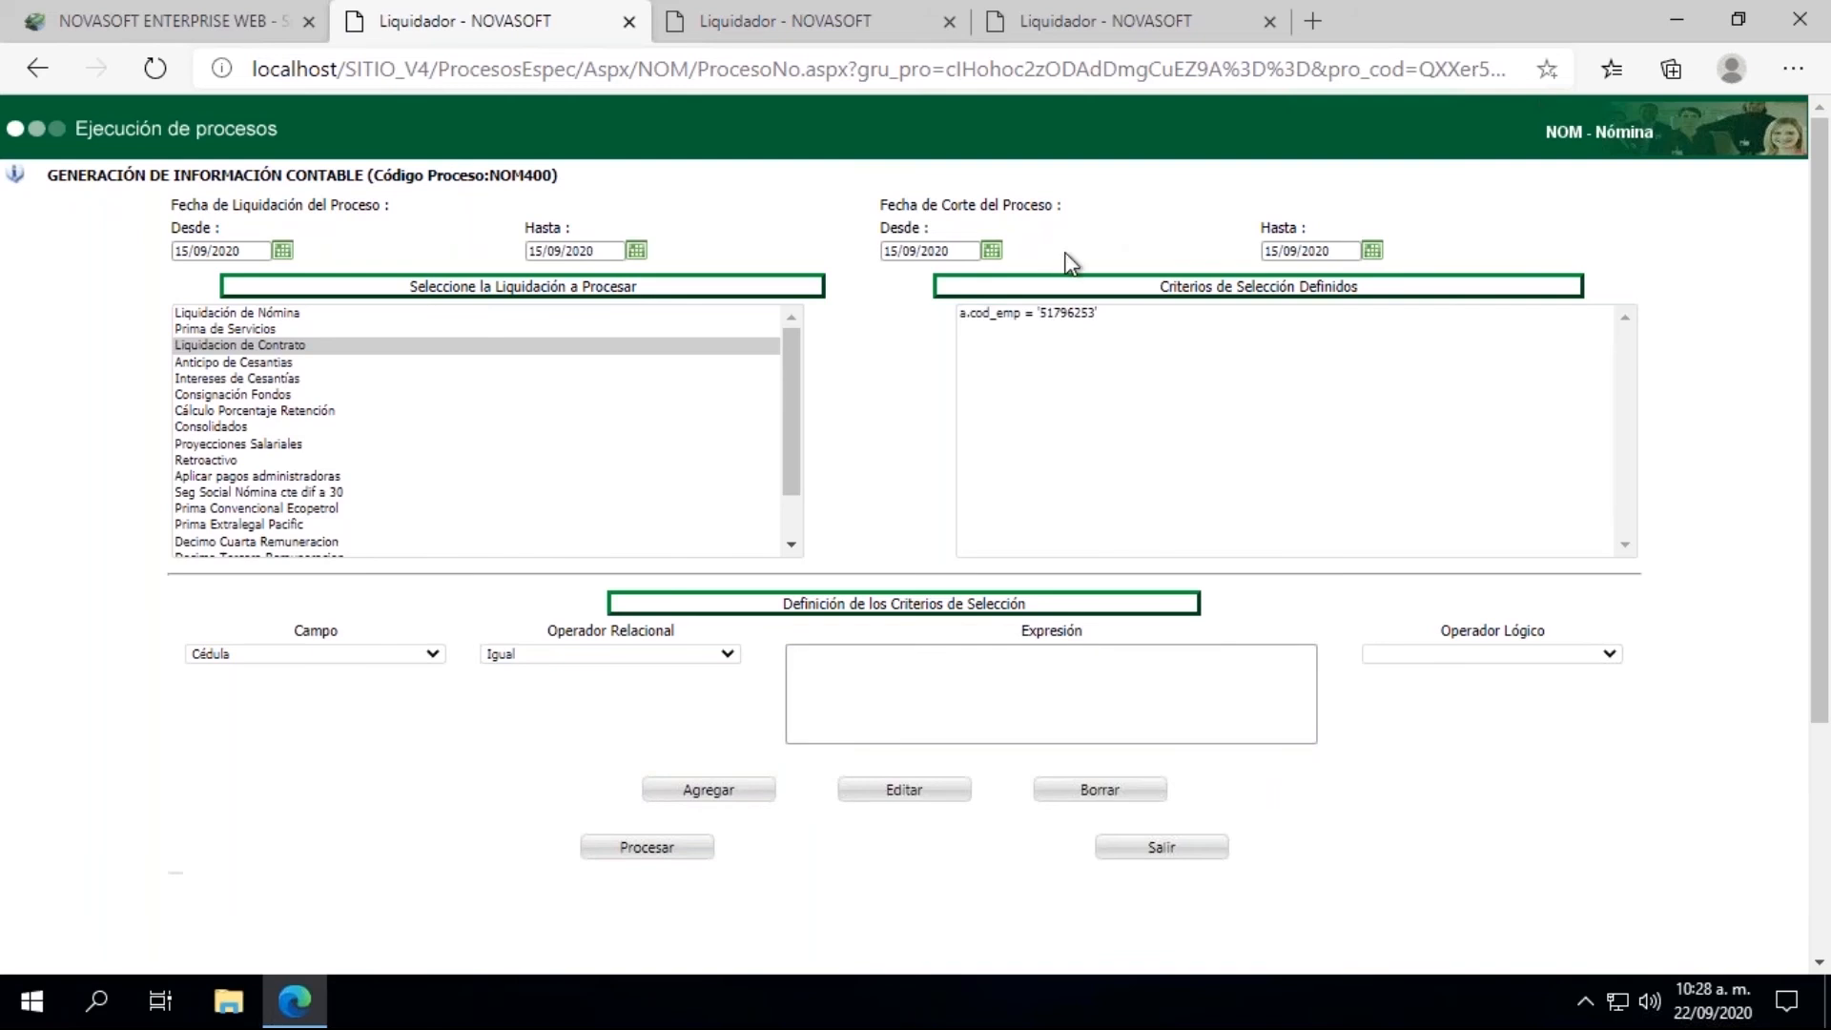
Step: Process the accounting information generation, review the debit-credit difference in the result window, and return to the main Novasoft page
{"action": "left_click", "coordinate": [649, 850]}
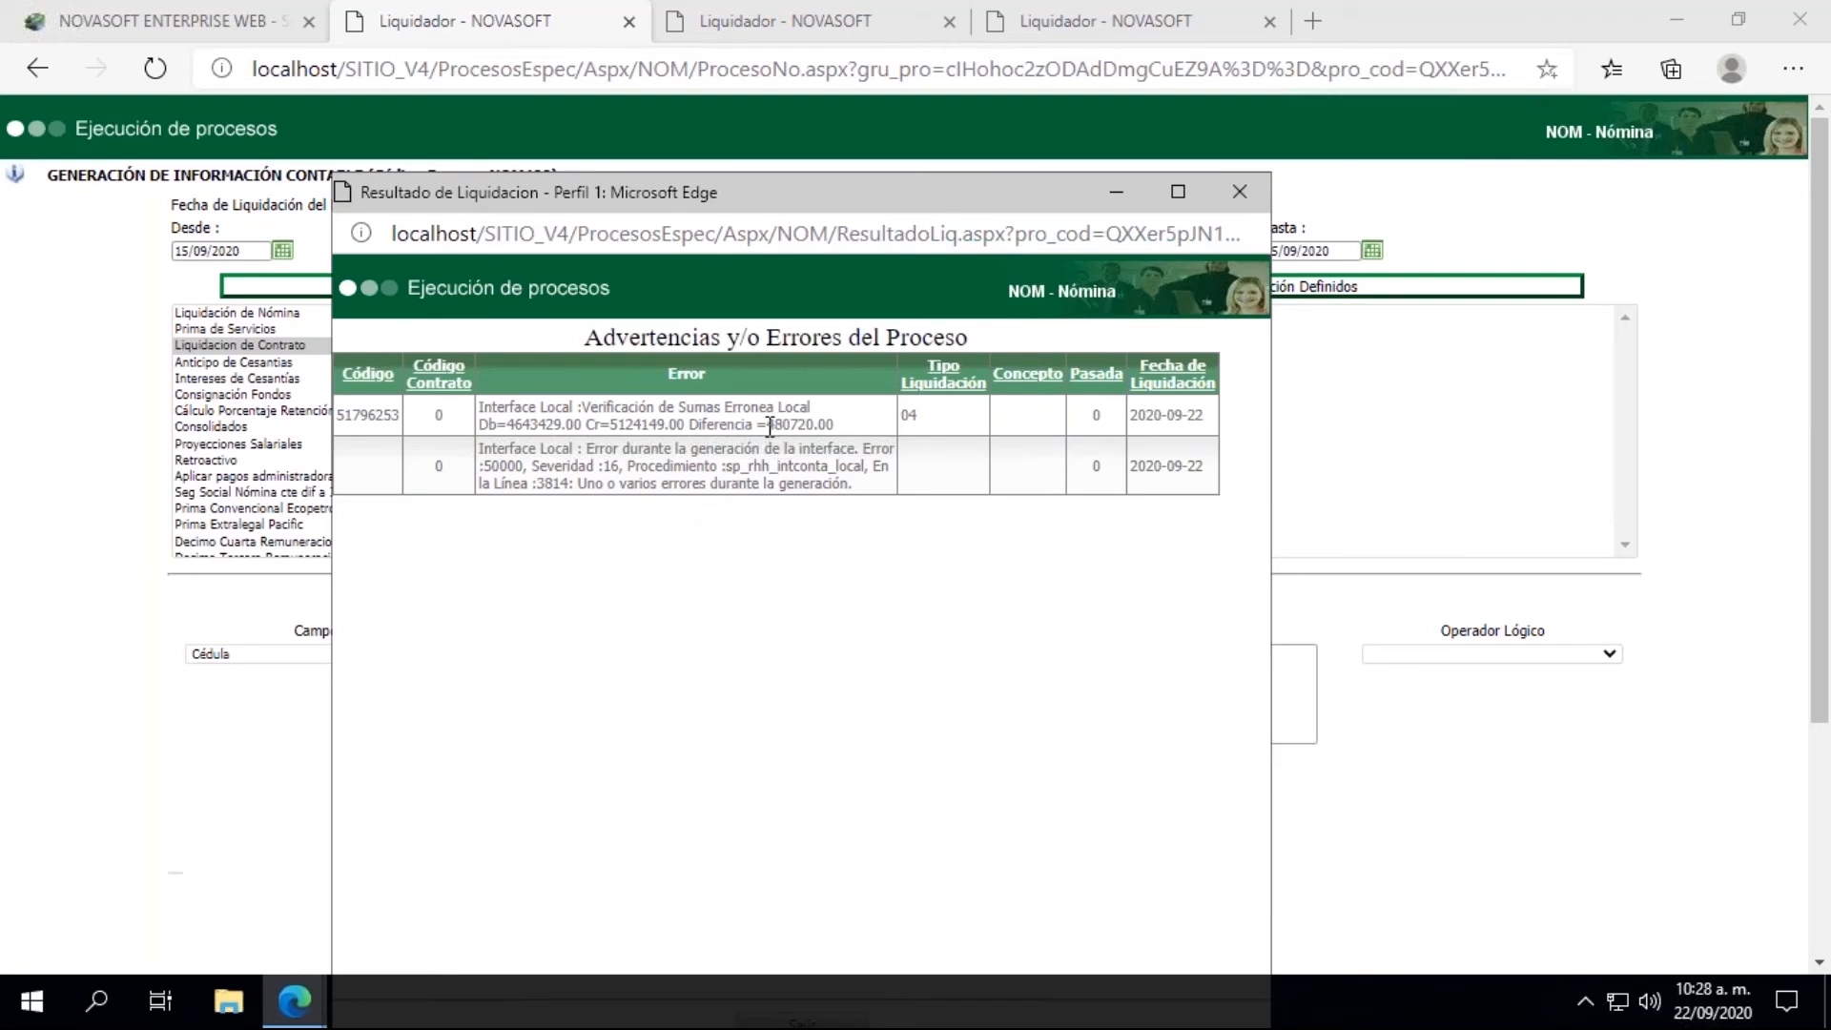
{"action": "left_click_drag", "start_coordinate": [770, 426], "coordinate": [815, 429]}
{"action": "left_click", "coordinate": [1124, 202]}
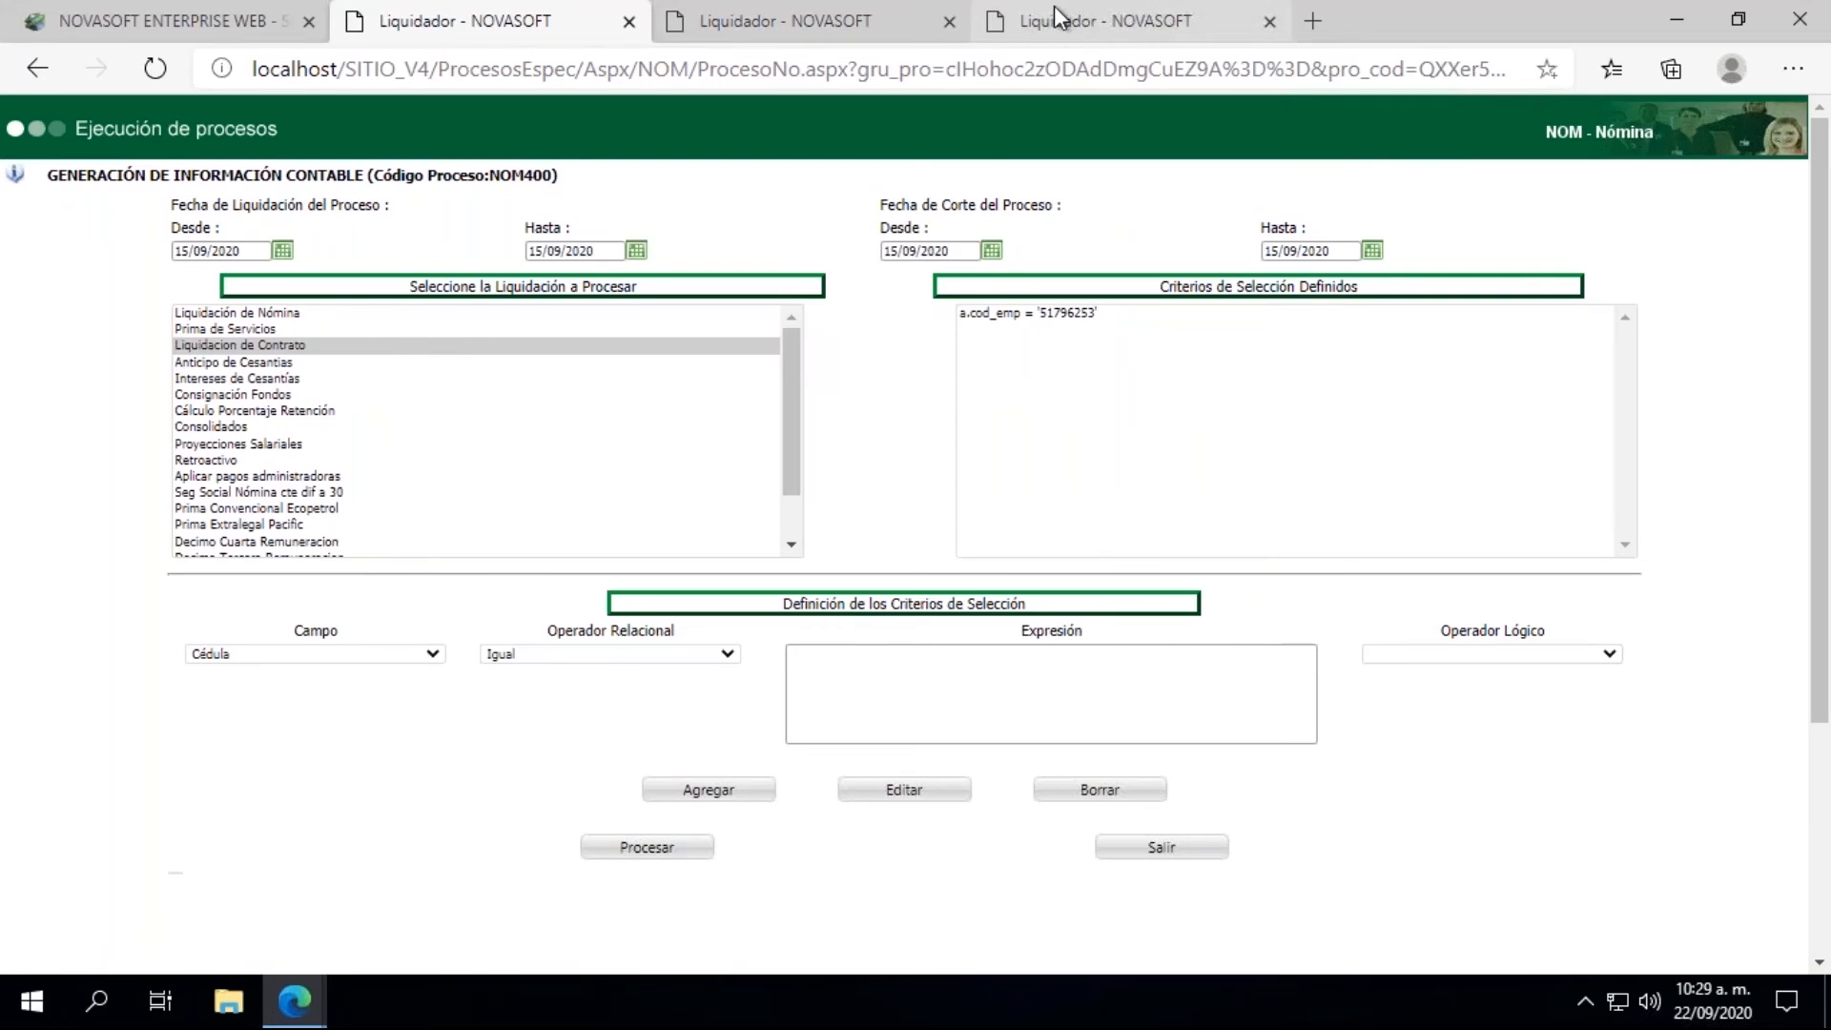
{"action": "left_click", "coordinate": [191, 21]}
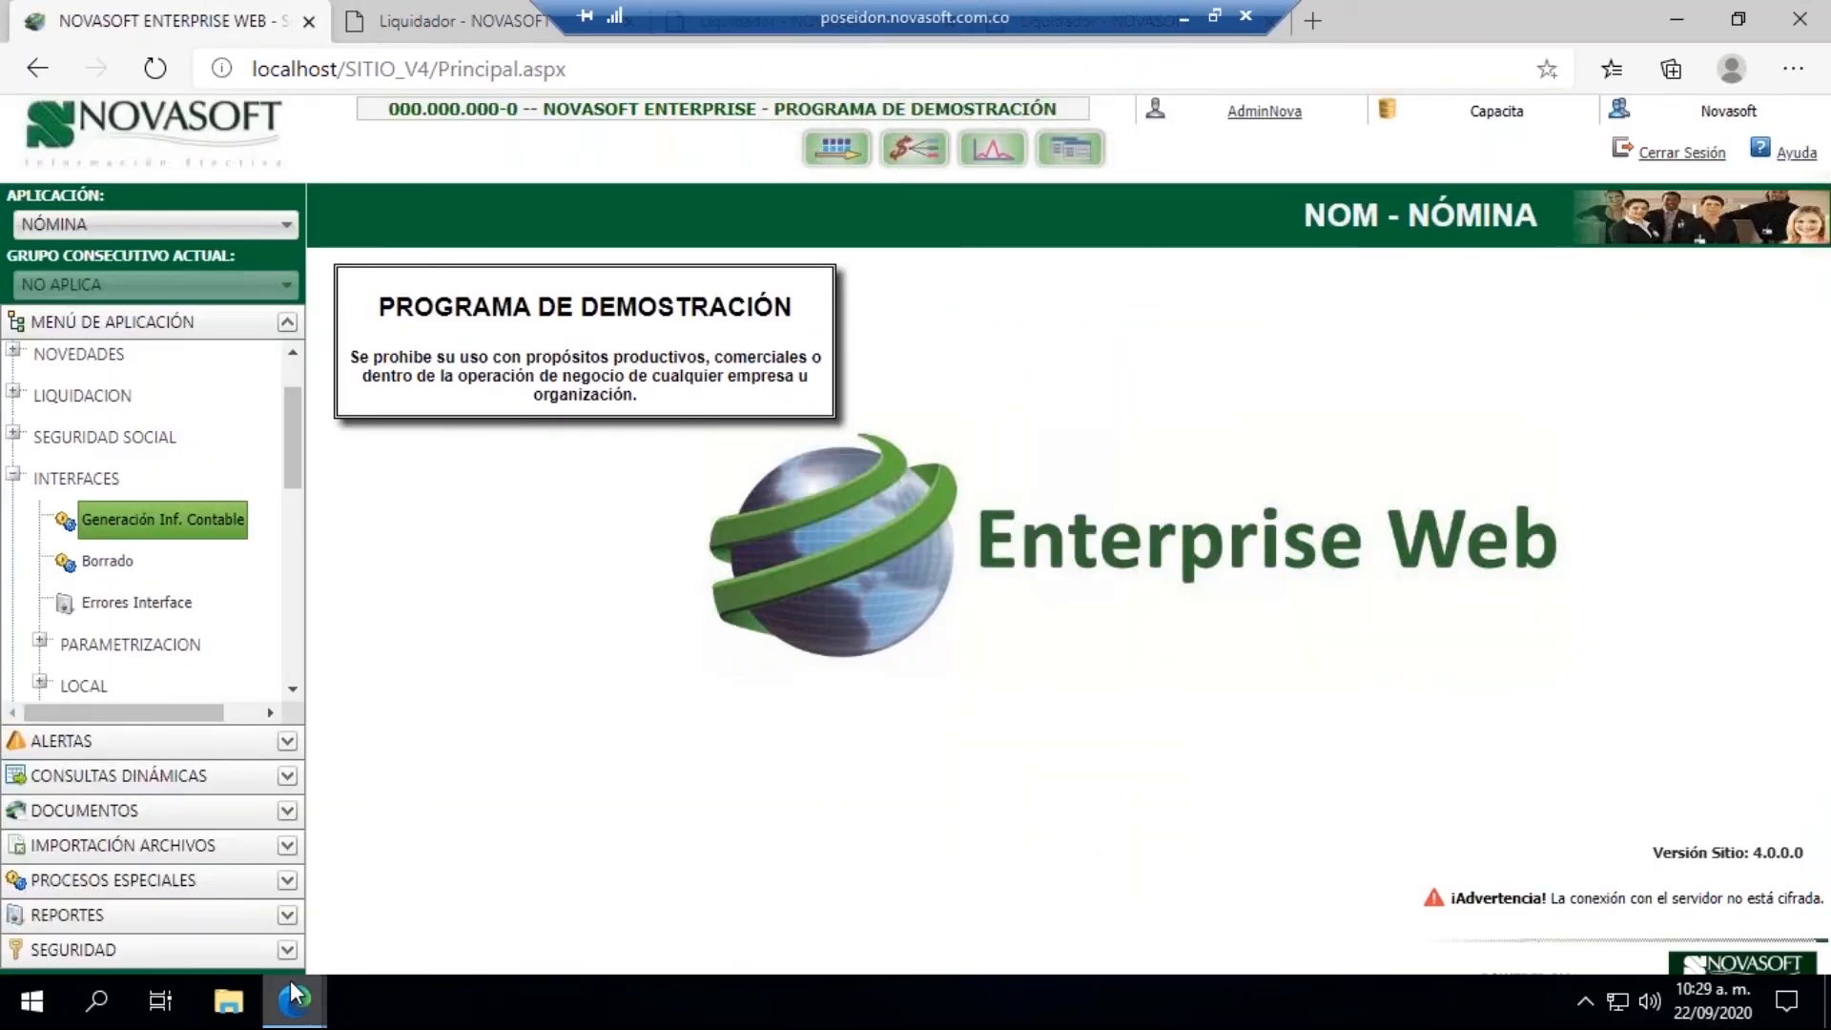
Step: Recheck the interface result window, and load the terminated employee's record in Información Hoja de Vida - Salarial
{"action": "mouse_move", "coordinate": [290, 981]}
{"action": "left_click", "coordinate": [491, 874]}
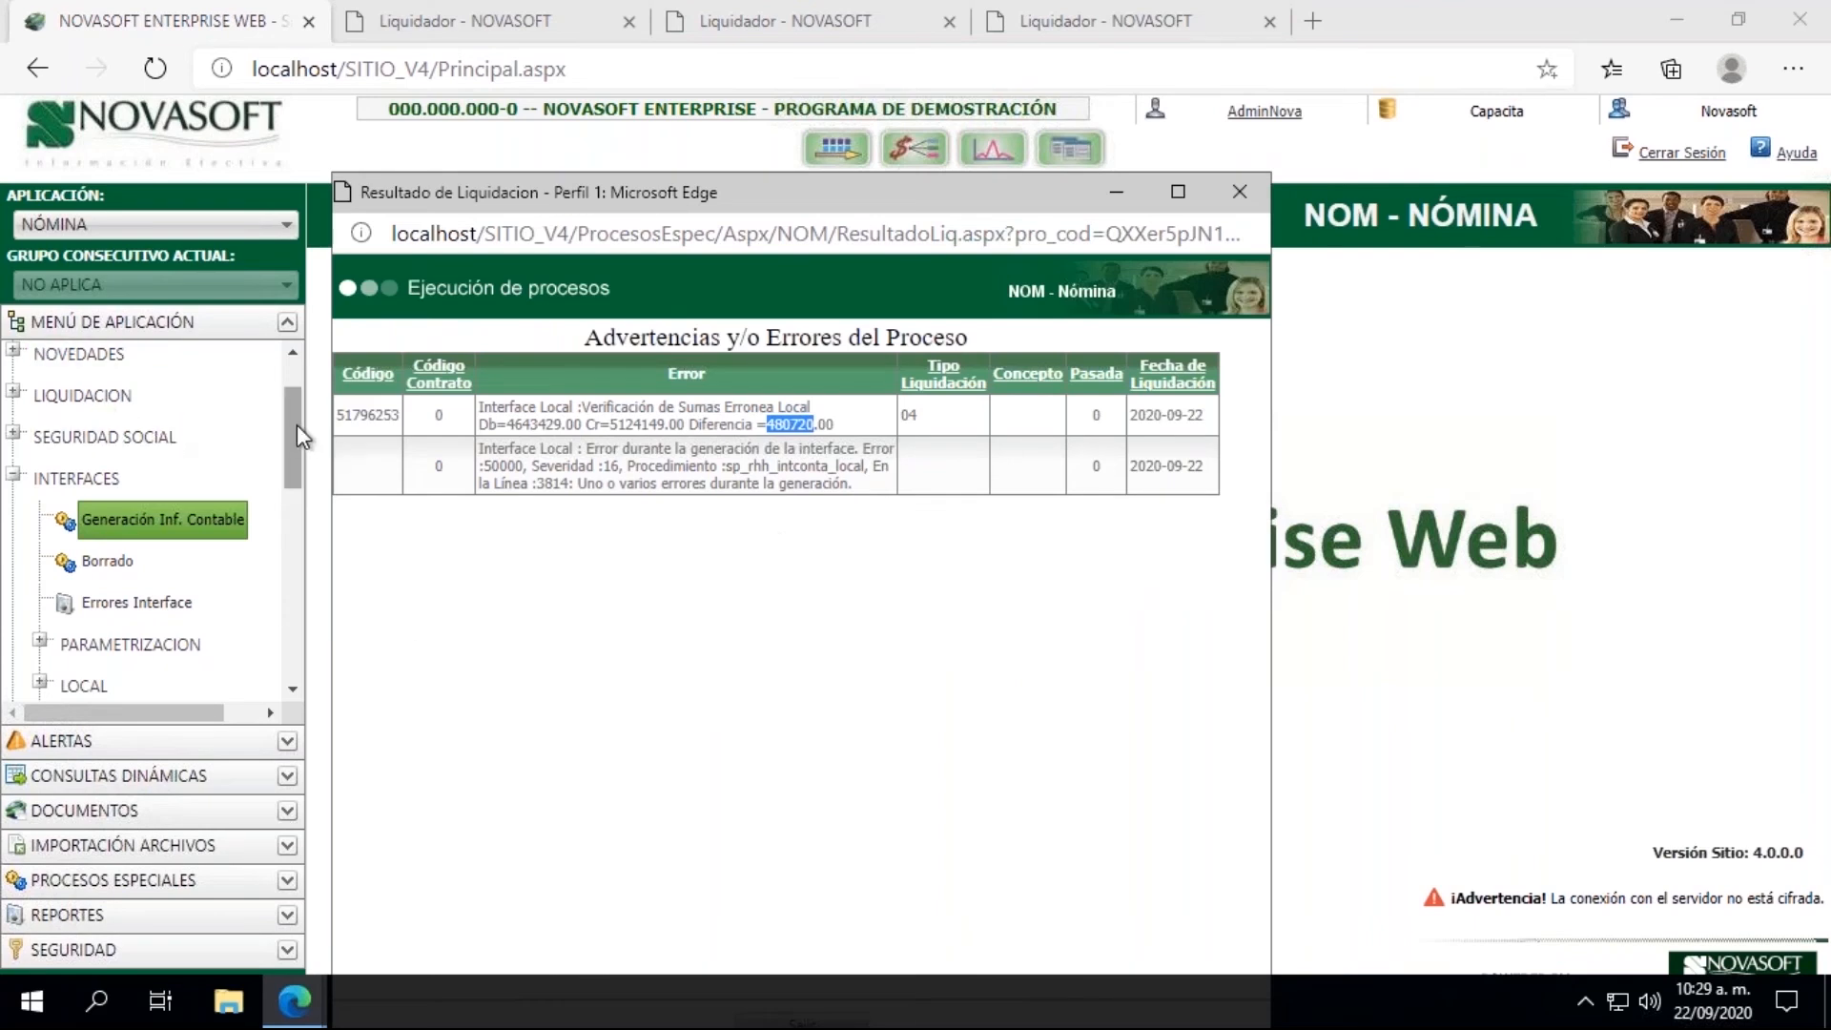
{"action": "left_click_drag", "start_coordinate": [296, 425], "coordinate": [278, 378]}
{"action": "left_click", "coordinate": [14, 398]}
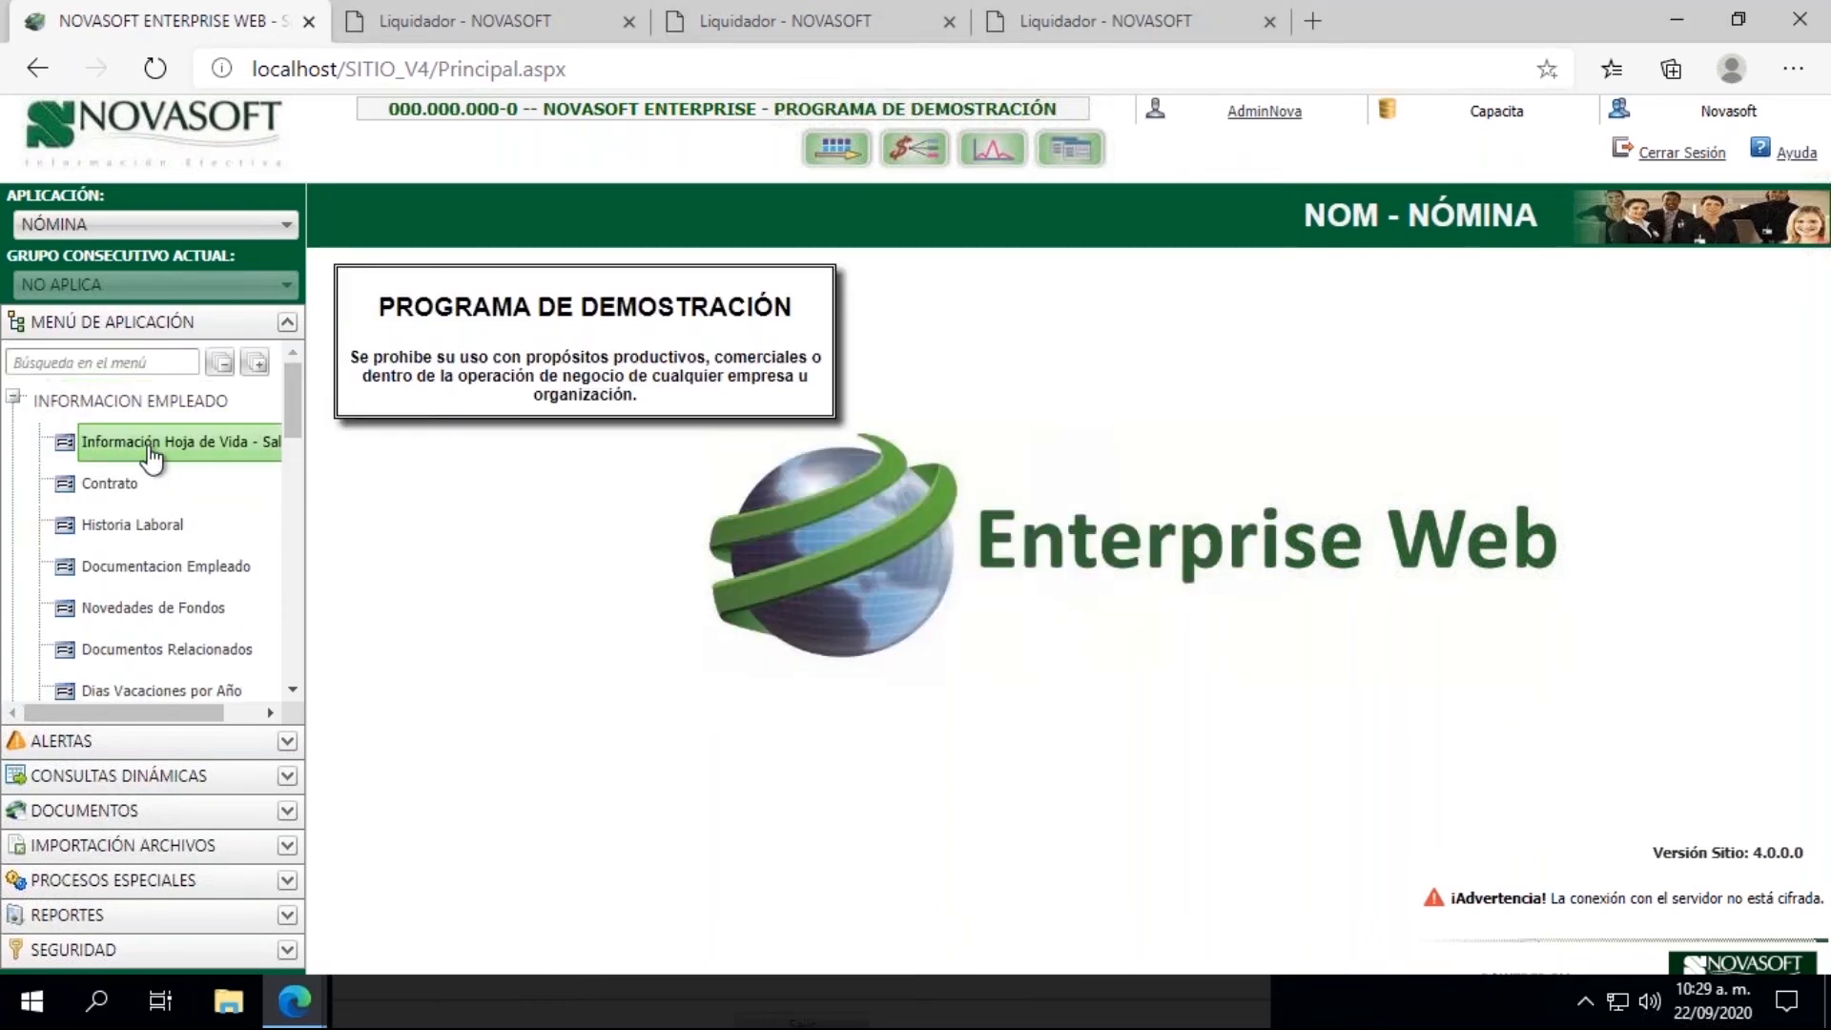
{"action": "left_click", "coordinate": [153, 444]}
{"action": "left_click", "coordinate": [387, 341]}
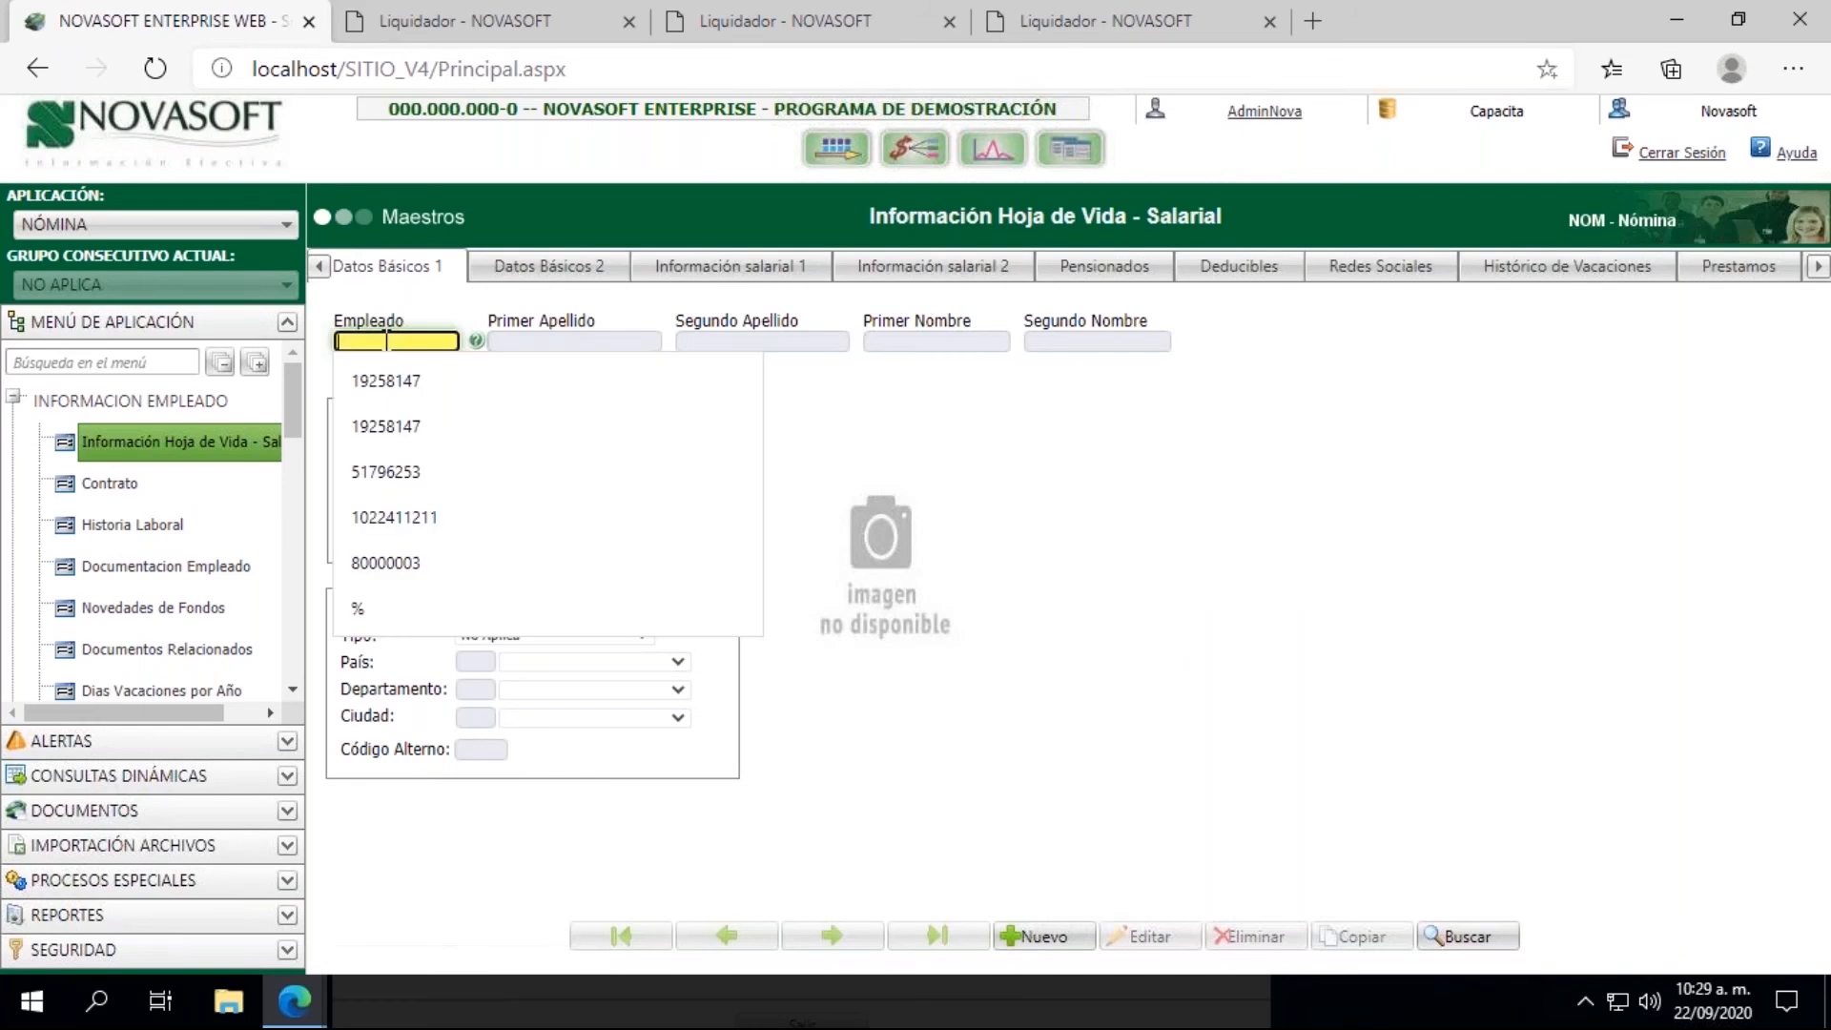
{"action": "type", "text": "51"}
{"action": "left_click", "coordinate": [393, 382]}
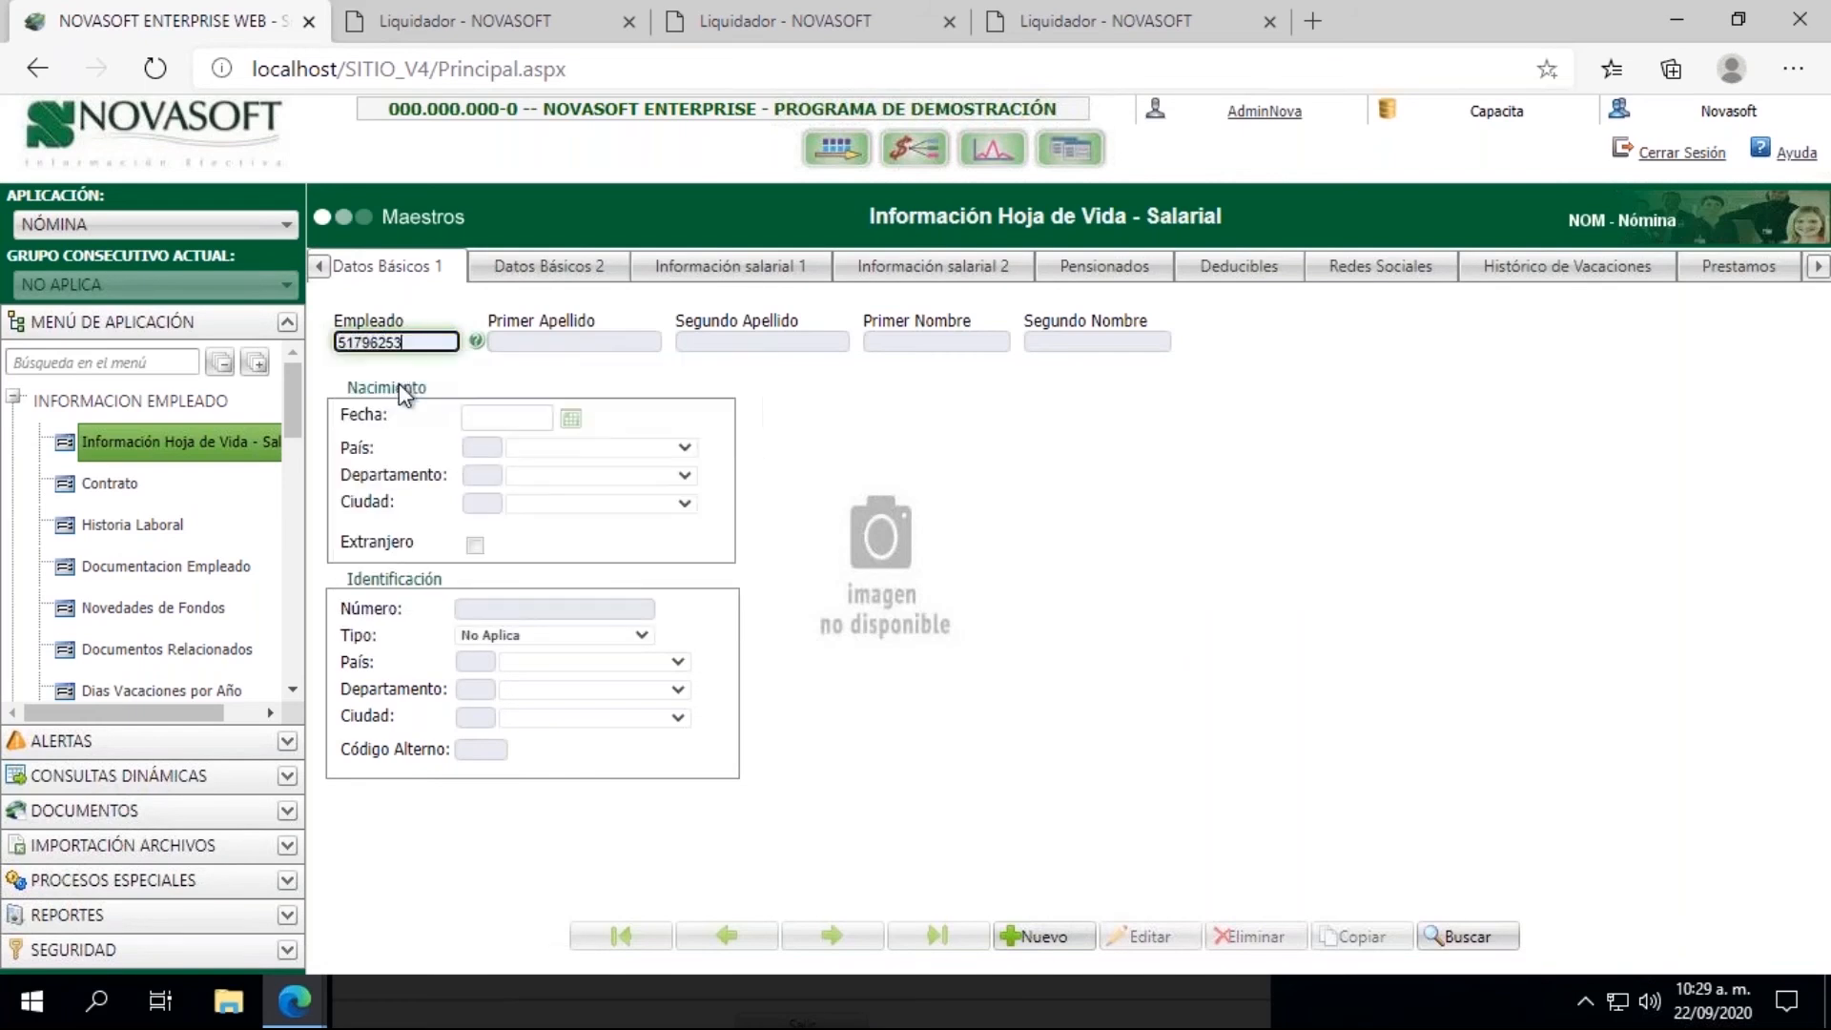
Step: Filter the employee's Movimientos Históricos by Liquidación 04 and Fecha Corte 20200915, and locate the Vacaciones en Liq de Contrato concept code
{"action": "left_click", "coordinate": [1815, 272]}
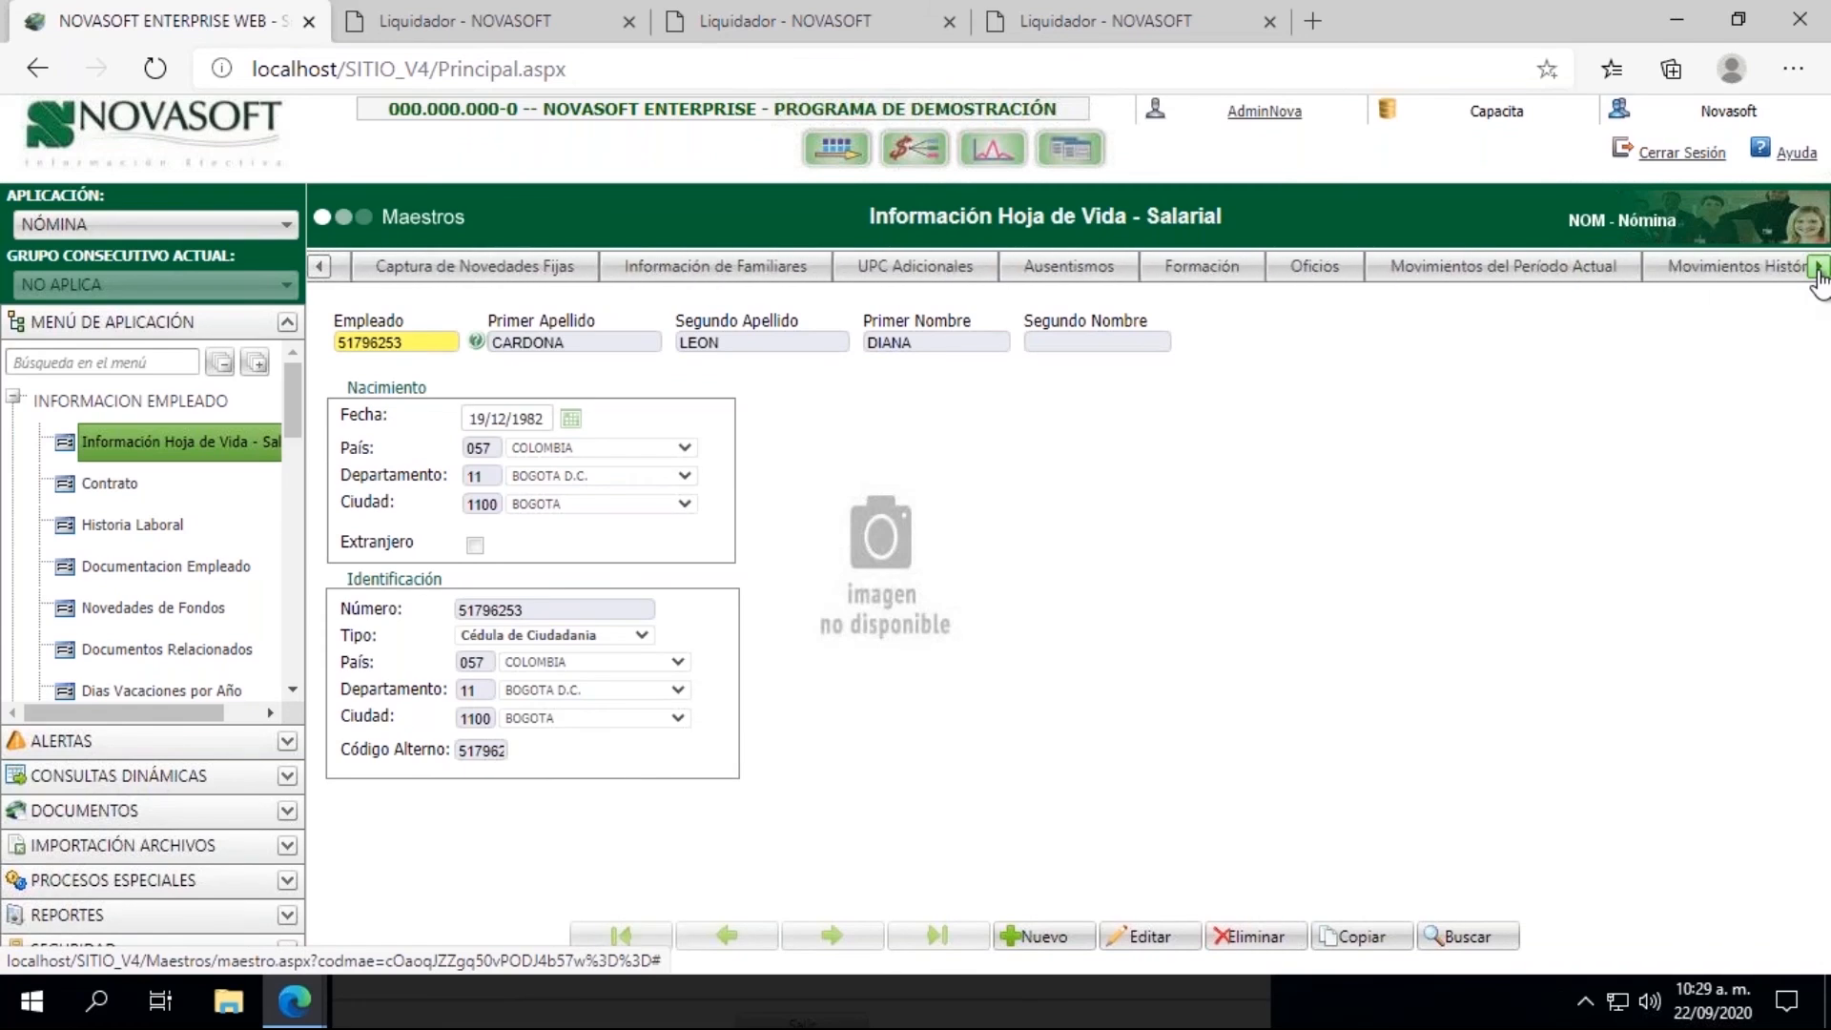
{"action": "left_click", "coordinate": [1725, 281]}
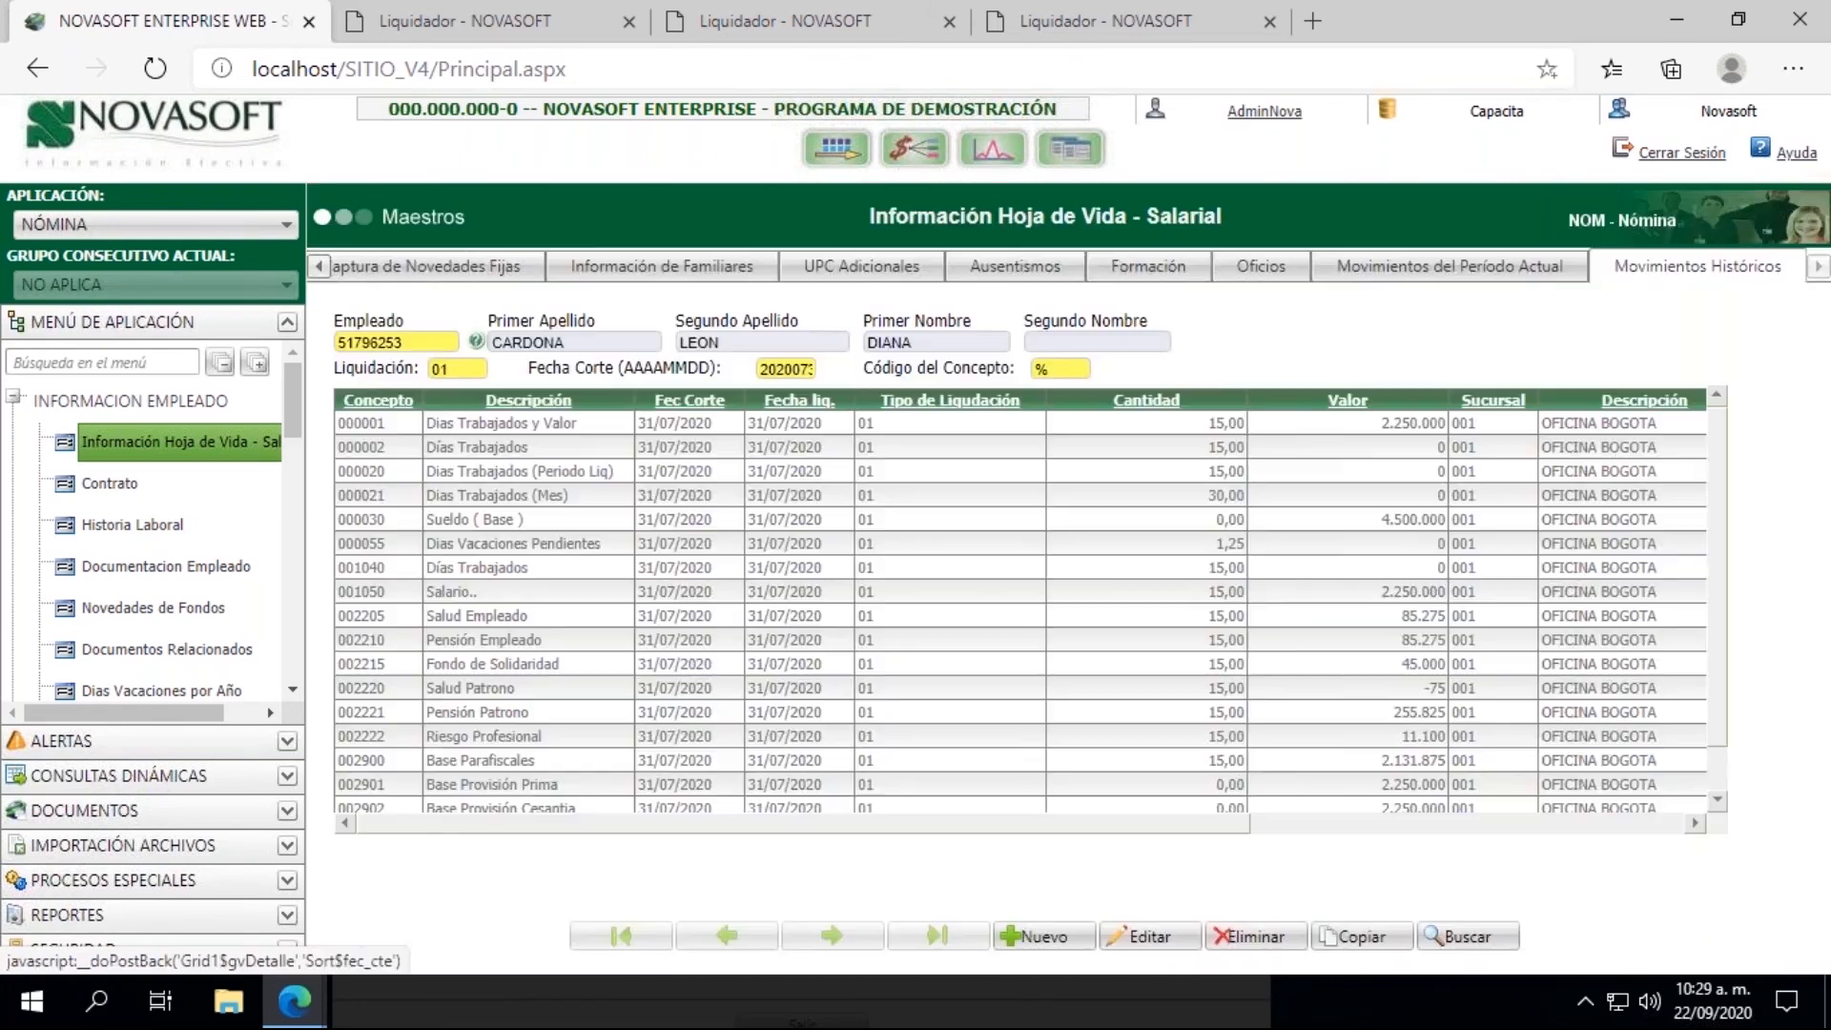
{"action": "double_click", "coordinate": [458, 372]}
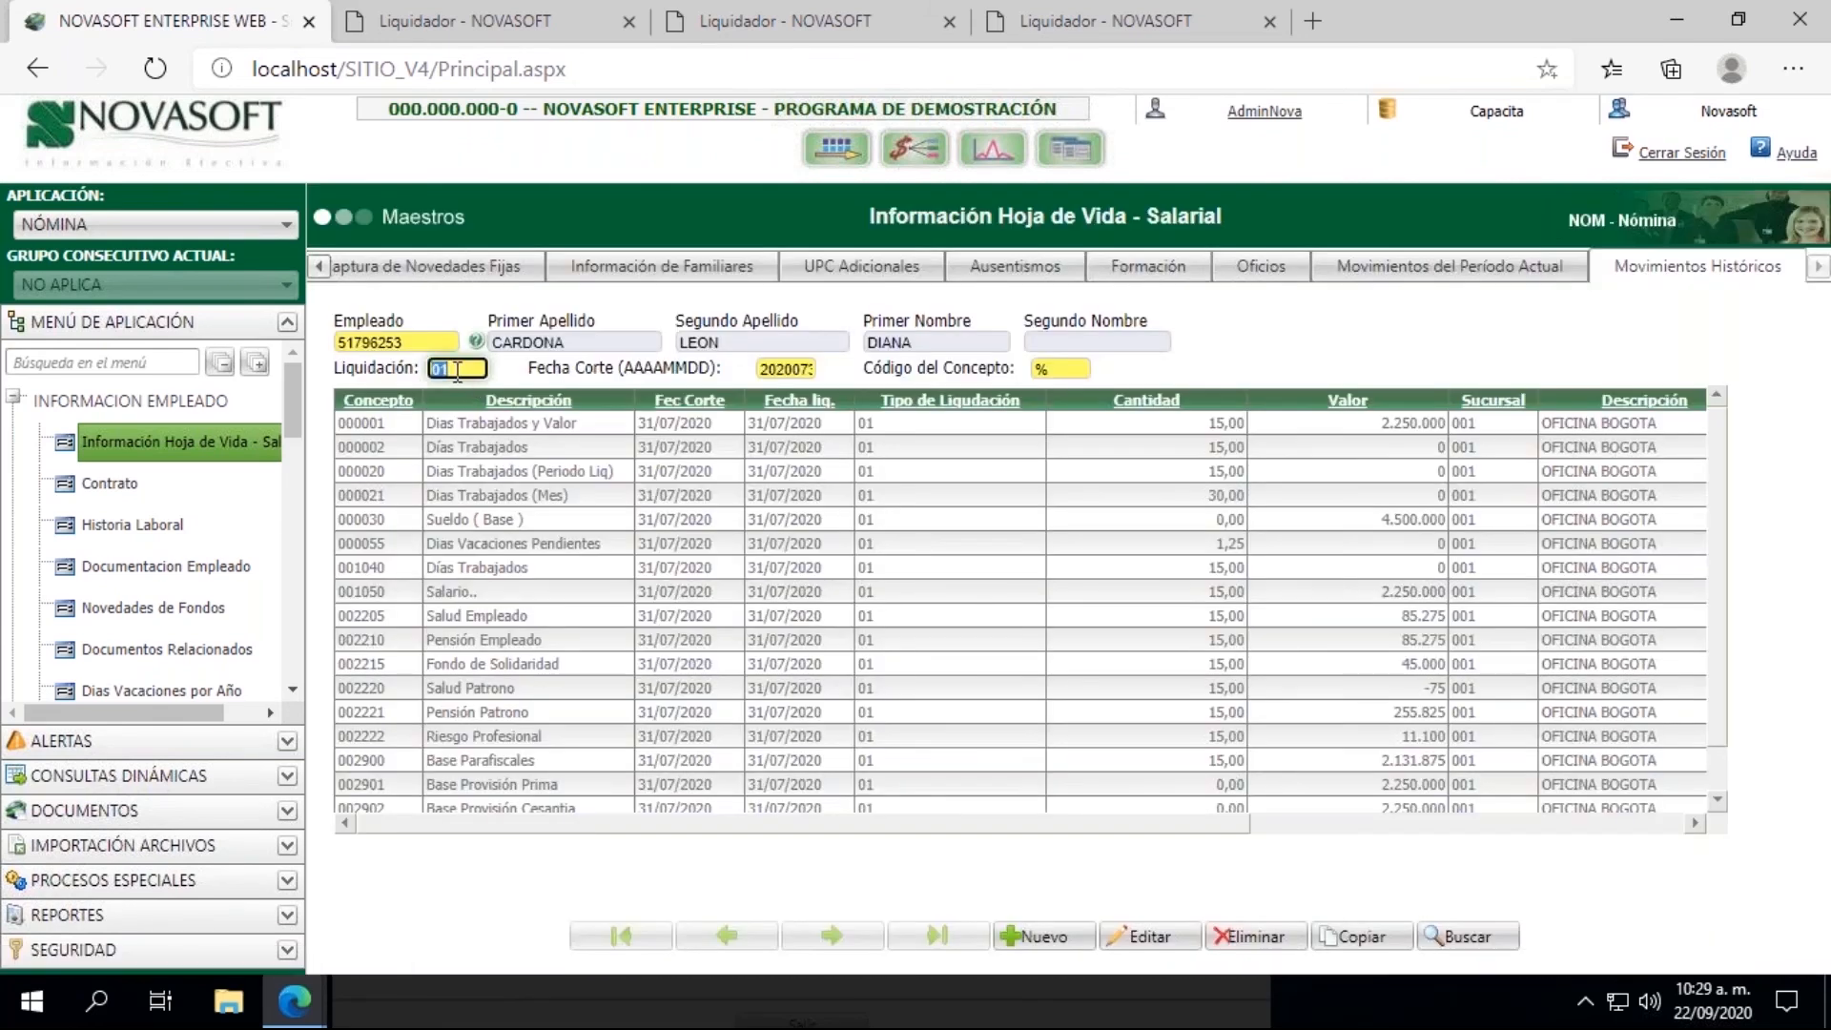
{"action": "type", "text": "04"}
{"action": "key", "text": "Tab"}
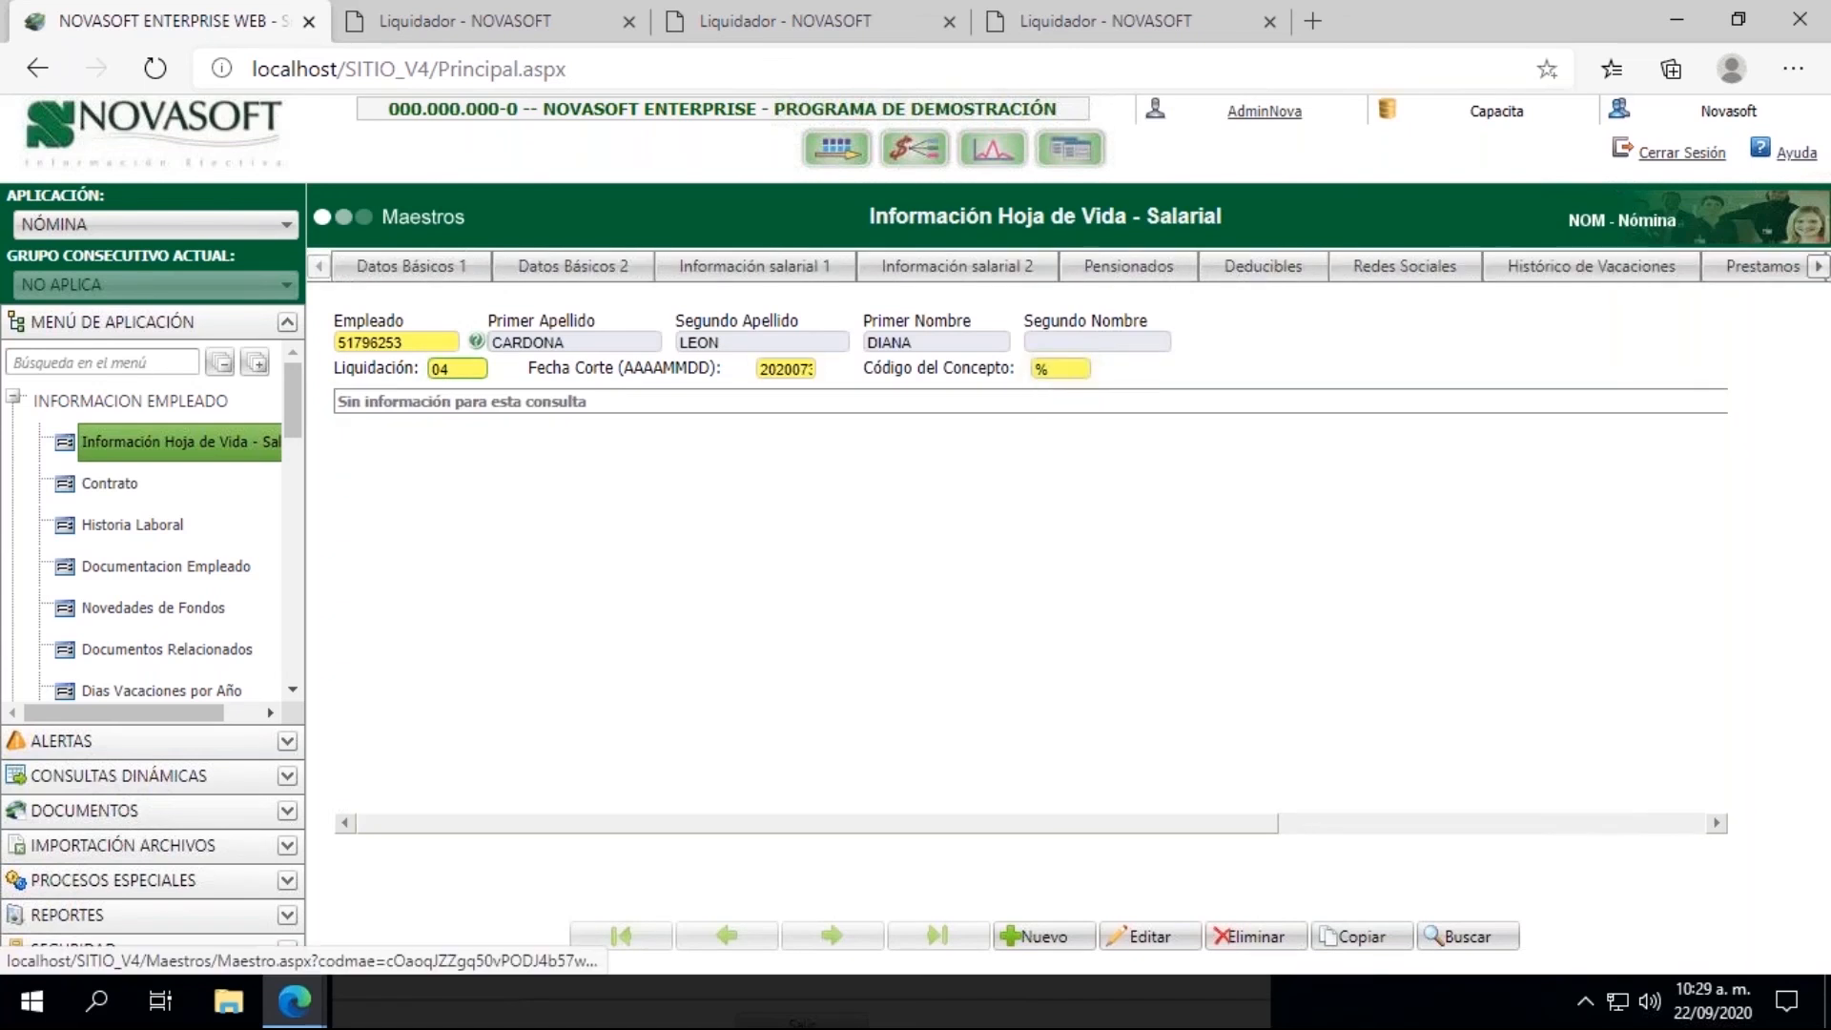
{"action": "double_click", "coordinate": [784, 369]}
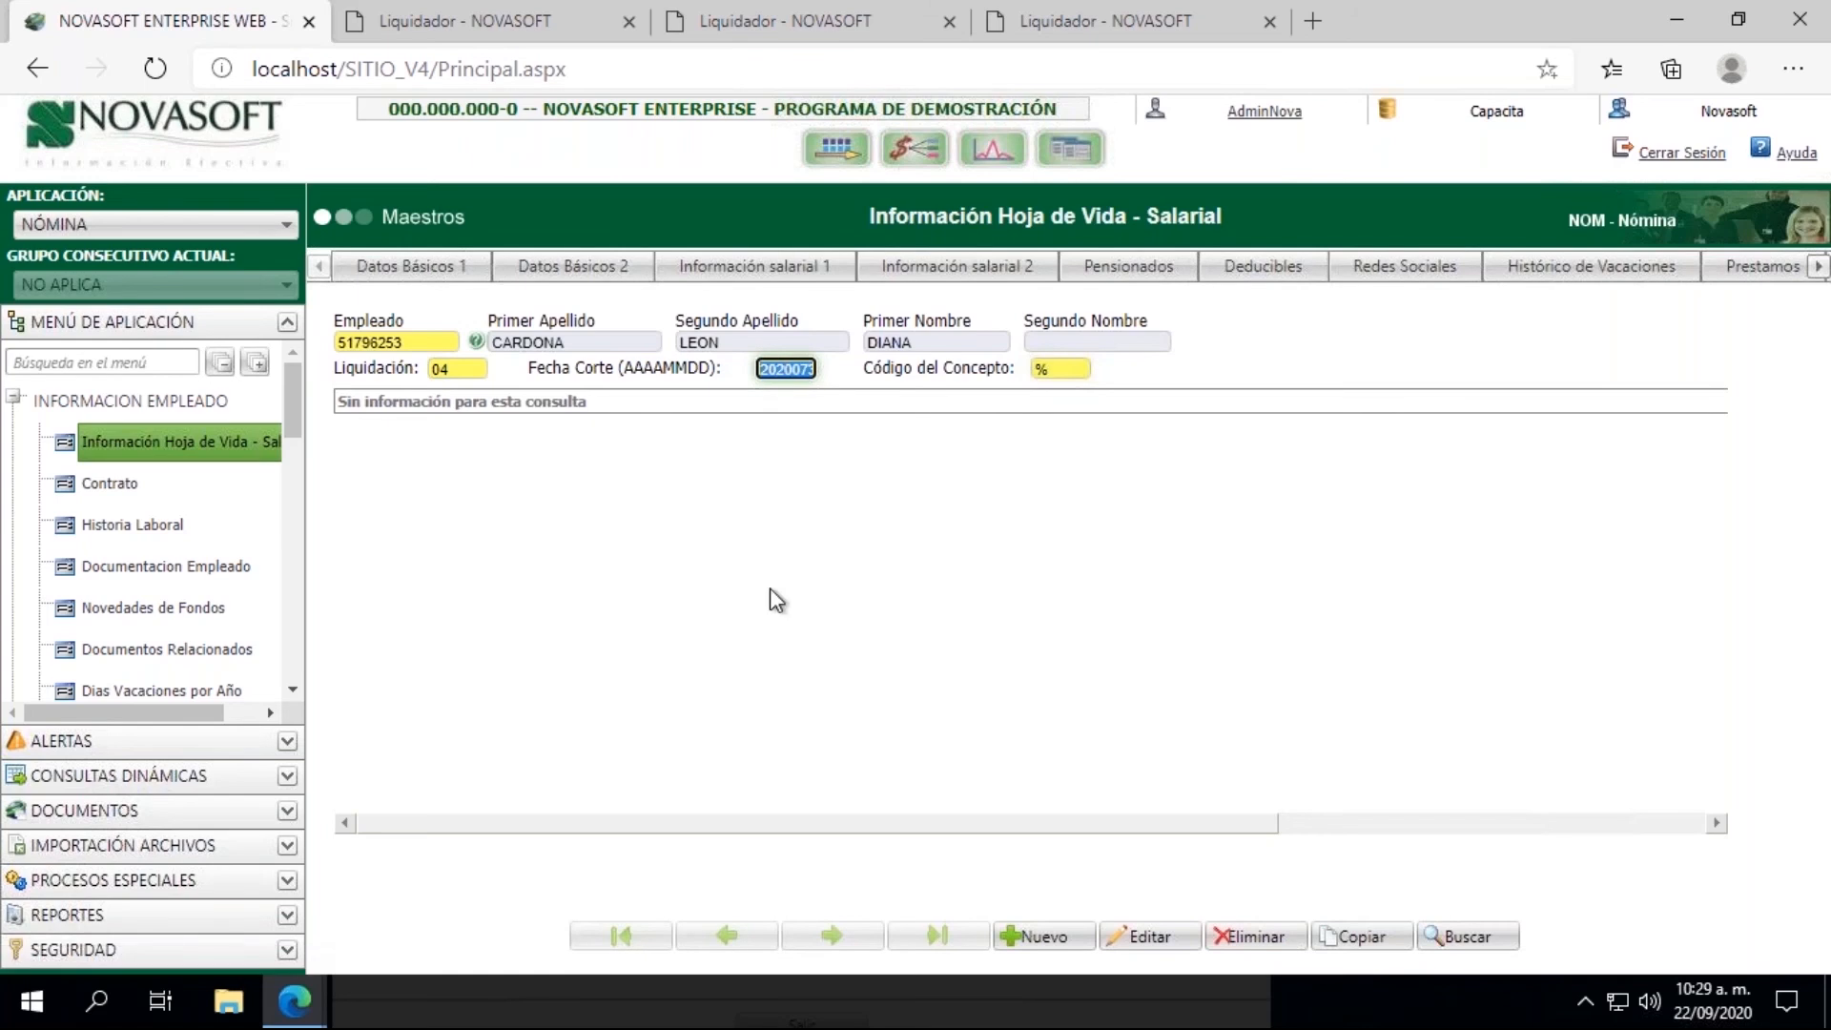
{"action": "type", "text": "2020"}
{"action": "type", "text": "0915"}
{"action": "key", "text": "Return"}
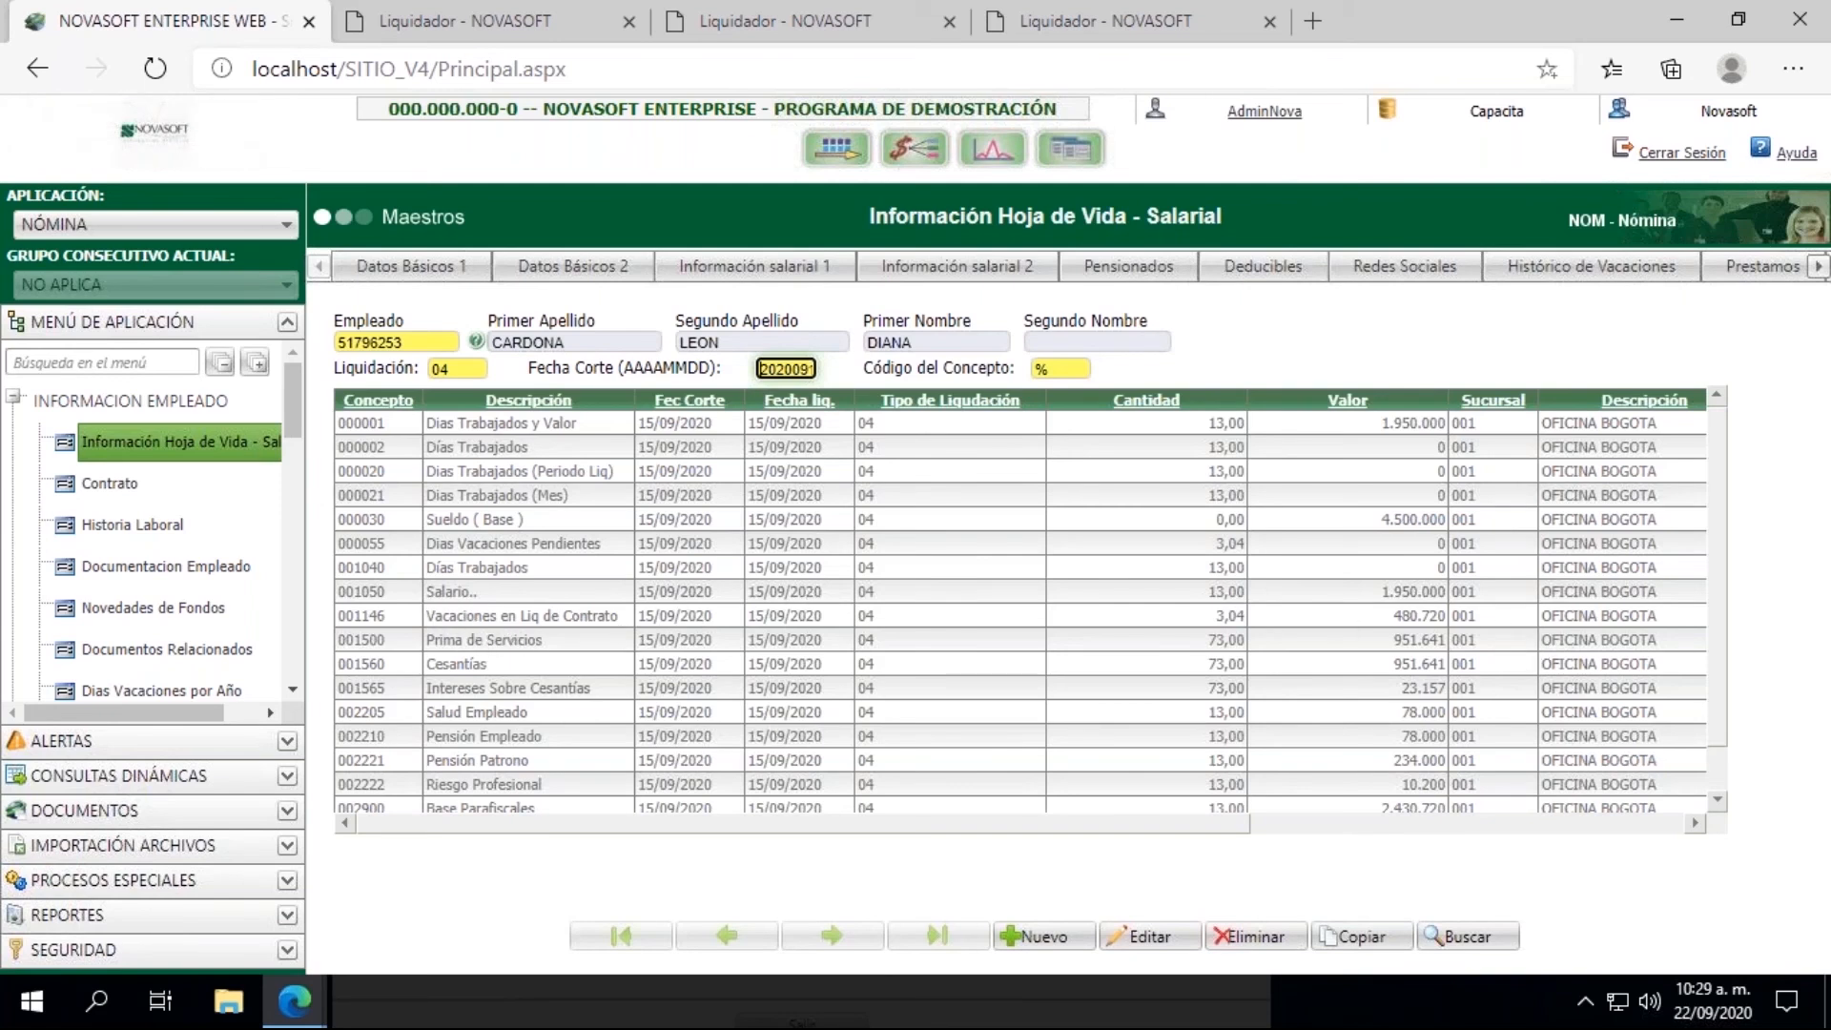
{"action": "double_click", "coordinate": [355, 616]}
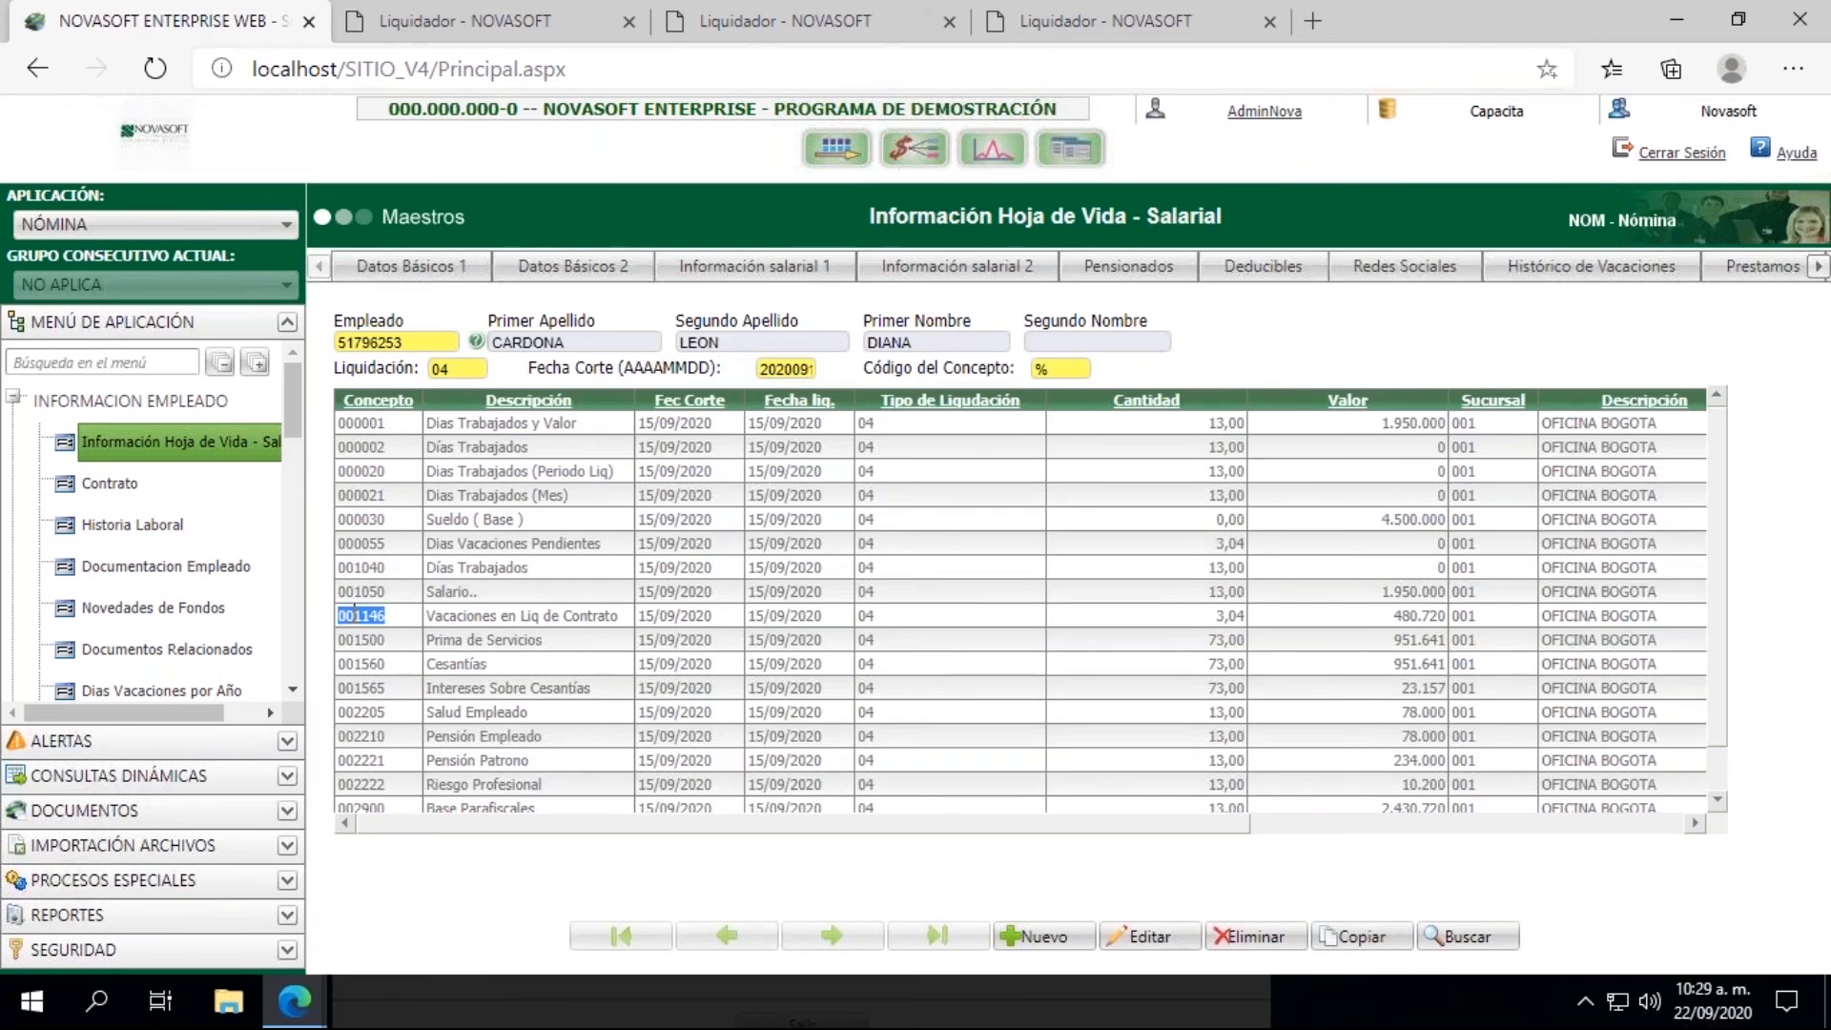
Step: Open the payroll Conceptos master under Parametrizacion and load concept 1146
{"action": "left_click", "coordinate": [15, 401]}
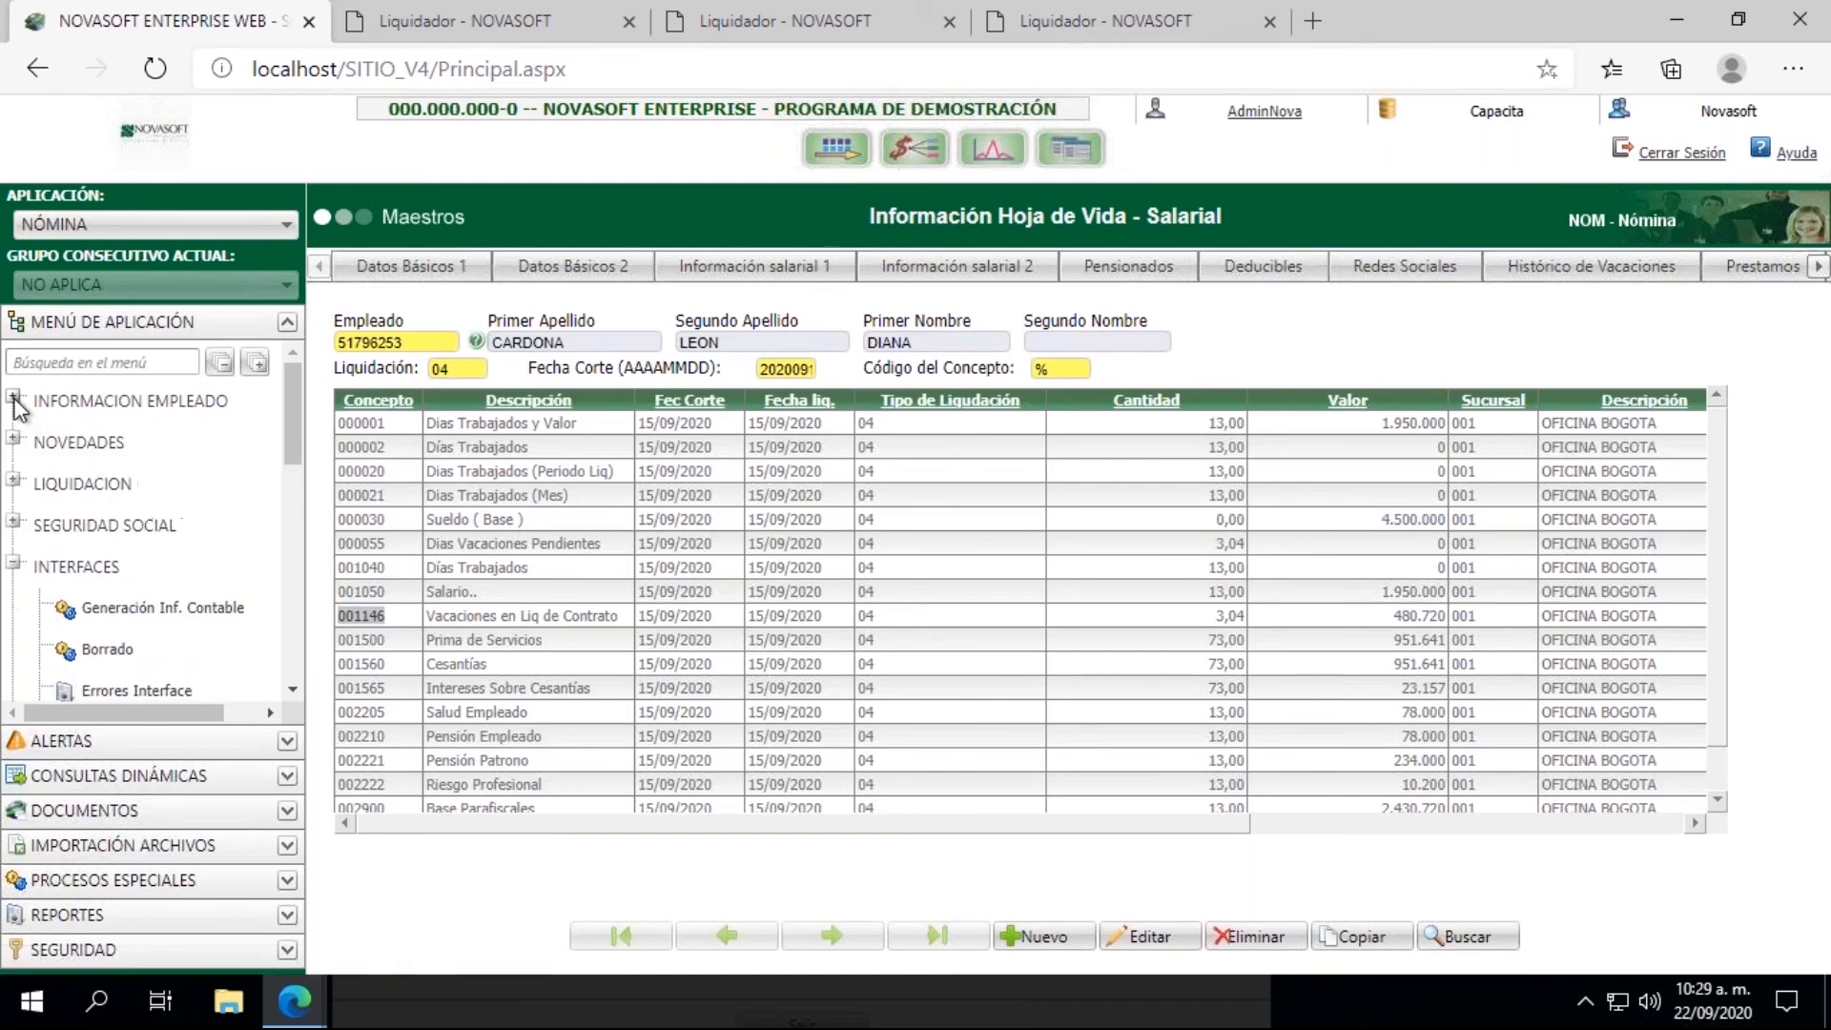
{"action": "left_click", "coordinate": [15, 564]}
{"action": "left_click", "coordinate": [14, 645]}
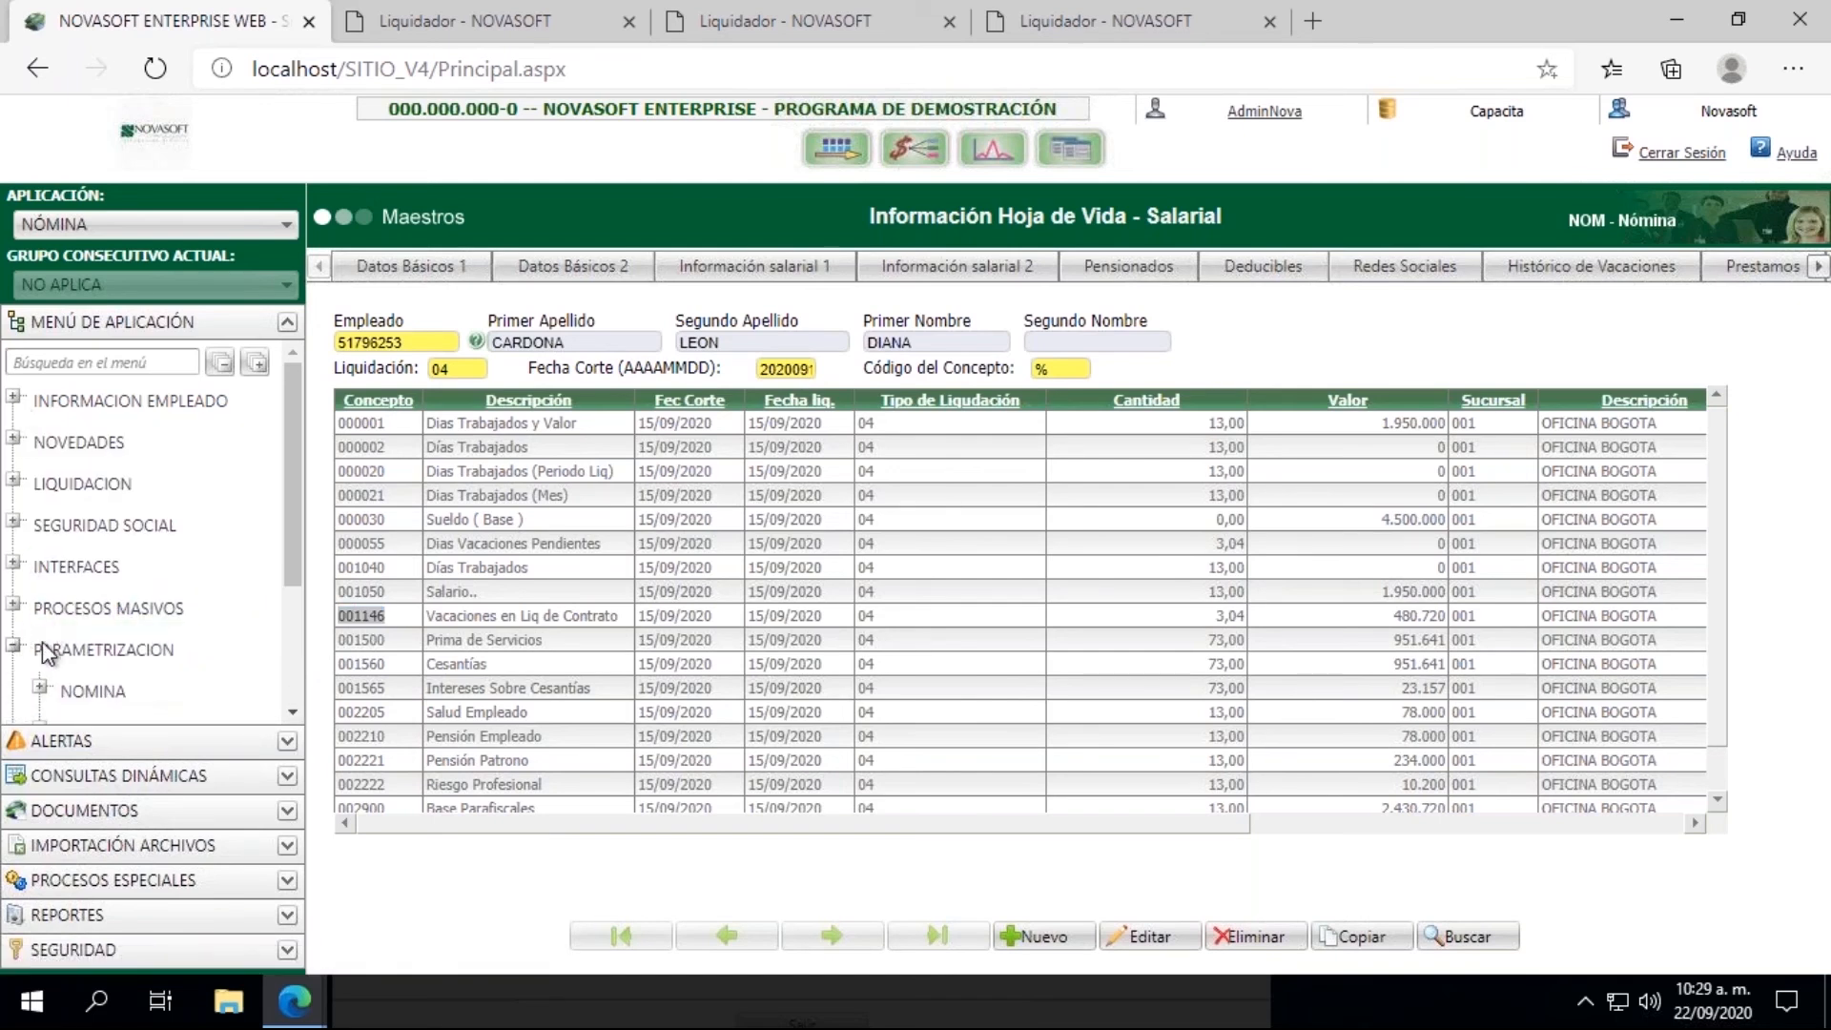
{"action": "left_click", "coordinate": [294, 711]}
{"action": "left_click", "coordinate": [40, 593]}
{"action": "left_click", "coordinate": [293, 691]}
{"action": "left_click", "coordinate": [292, 691]}
{"action": "left_click", "coordinate": [292, 688]}
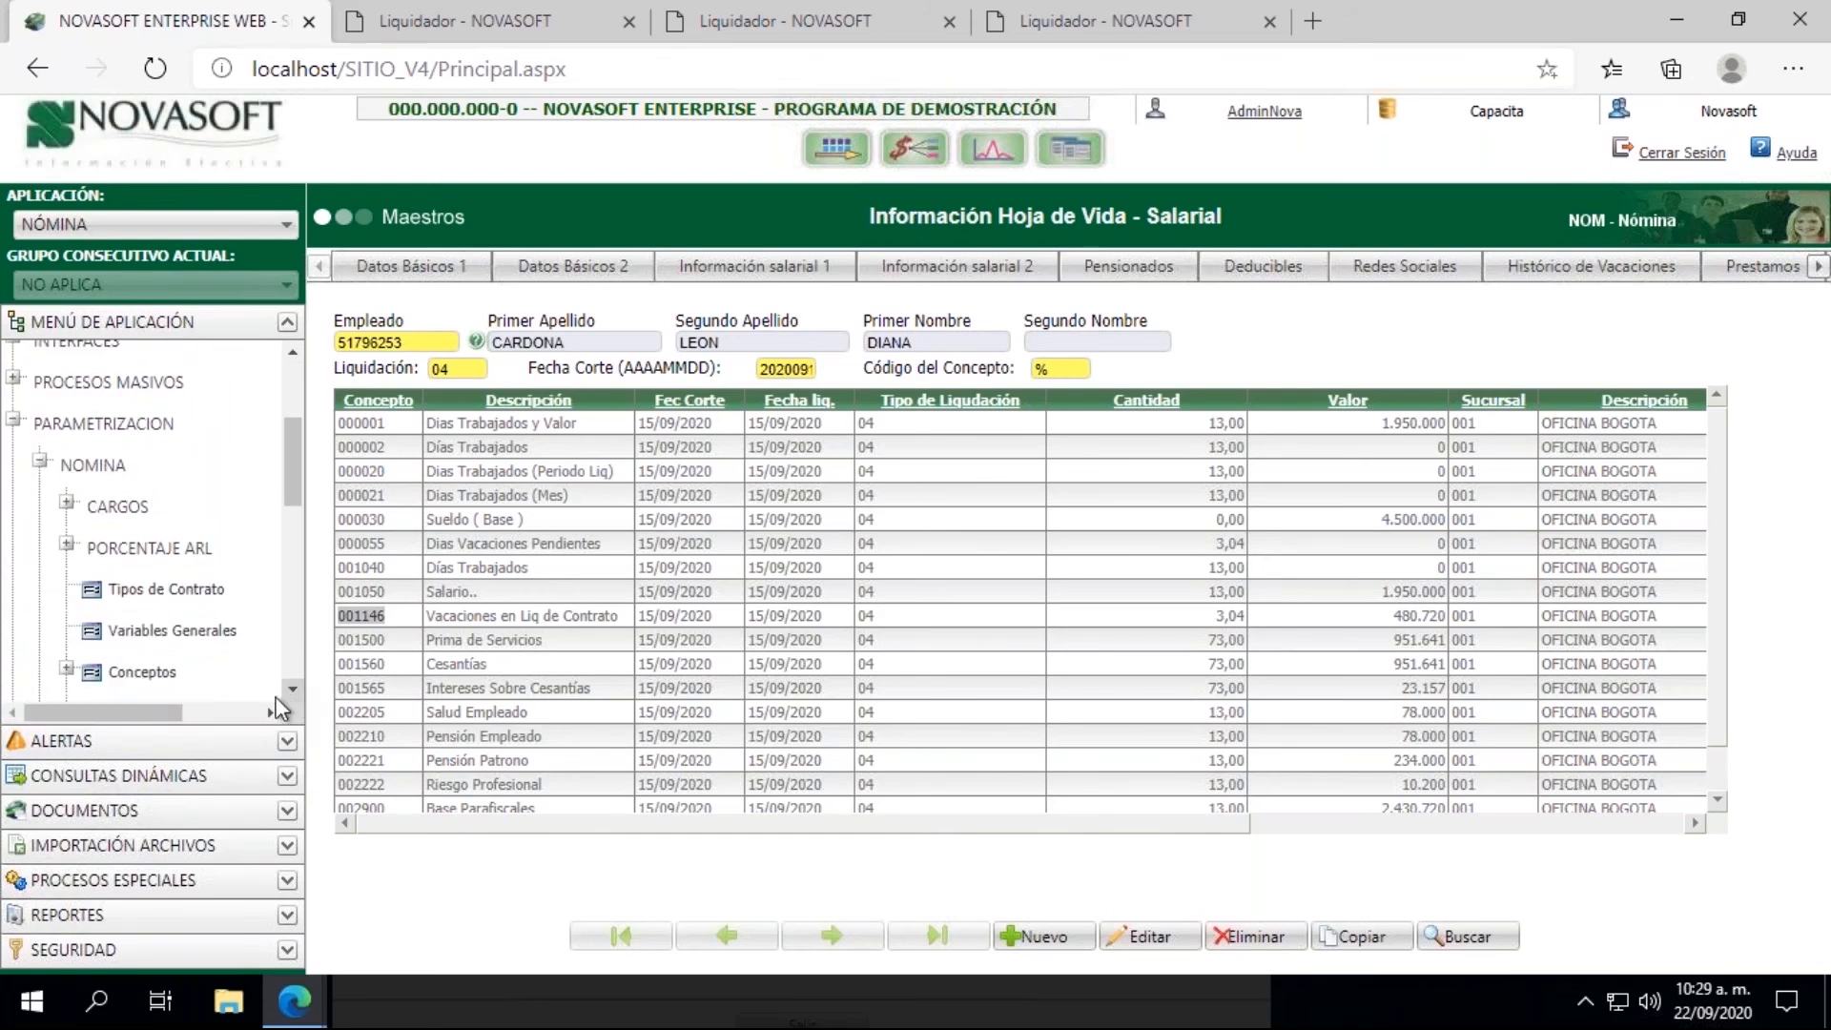
{"action": "left_click", "coordinate": [142, 671]}
{"action": "left_click", "coordinate": [329, 341]}
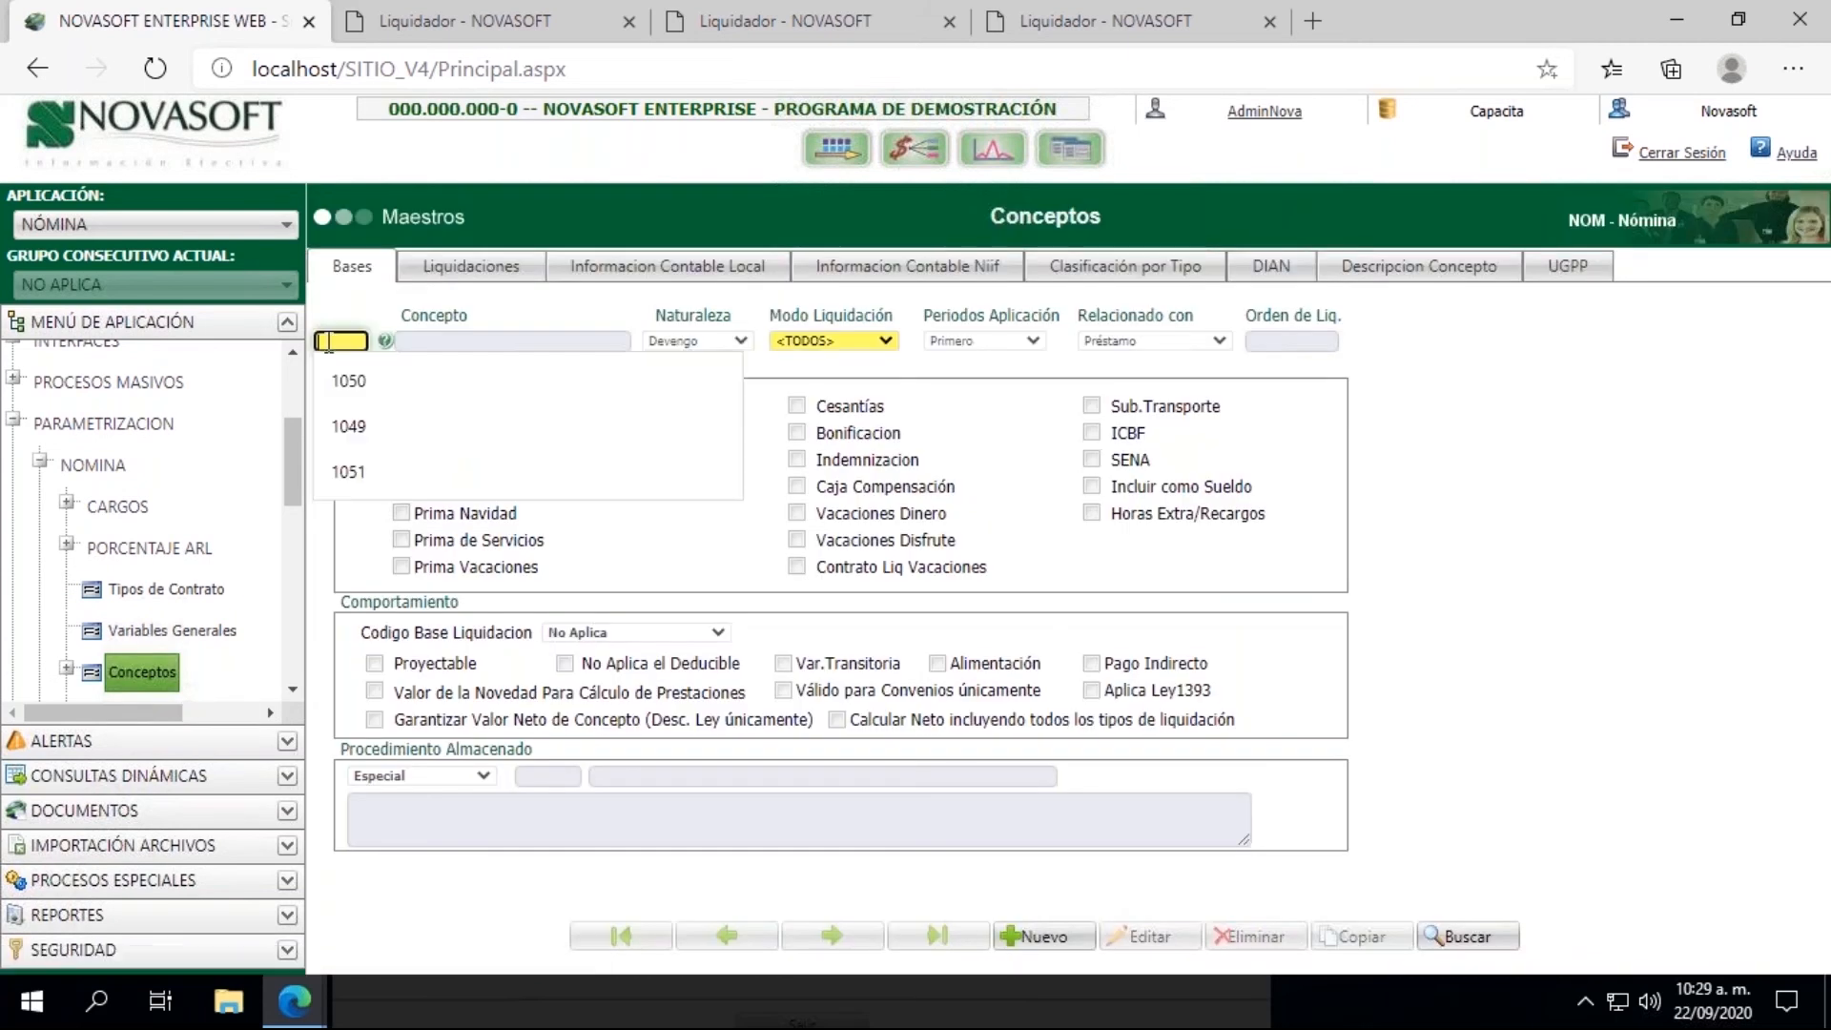
{"action": "type", "text": "1146"}
{"action": "key", "text": "Tab"}
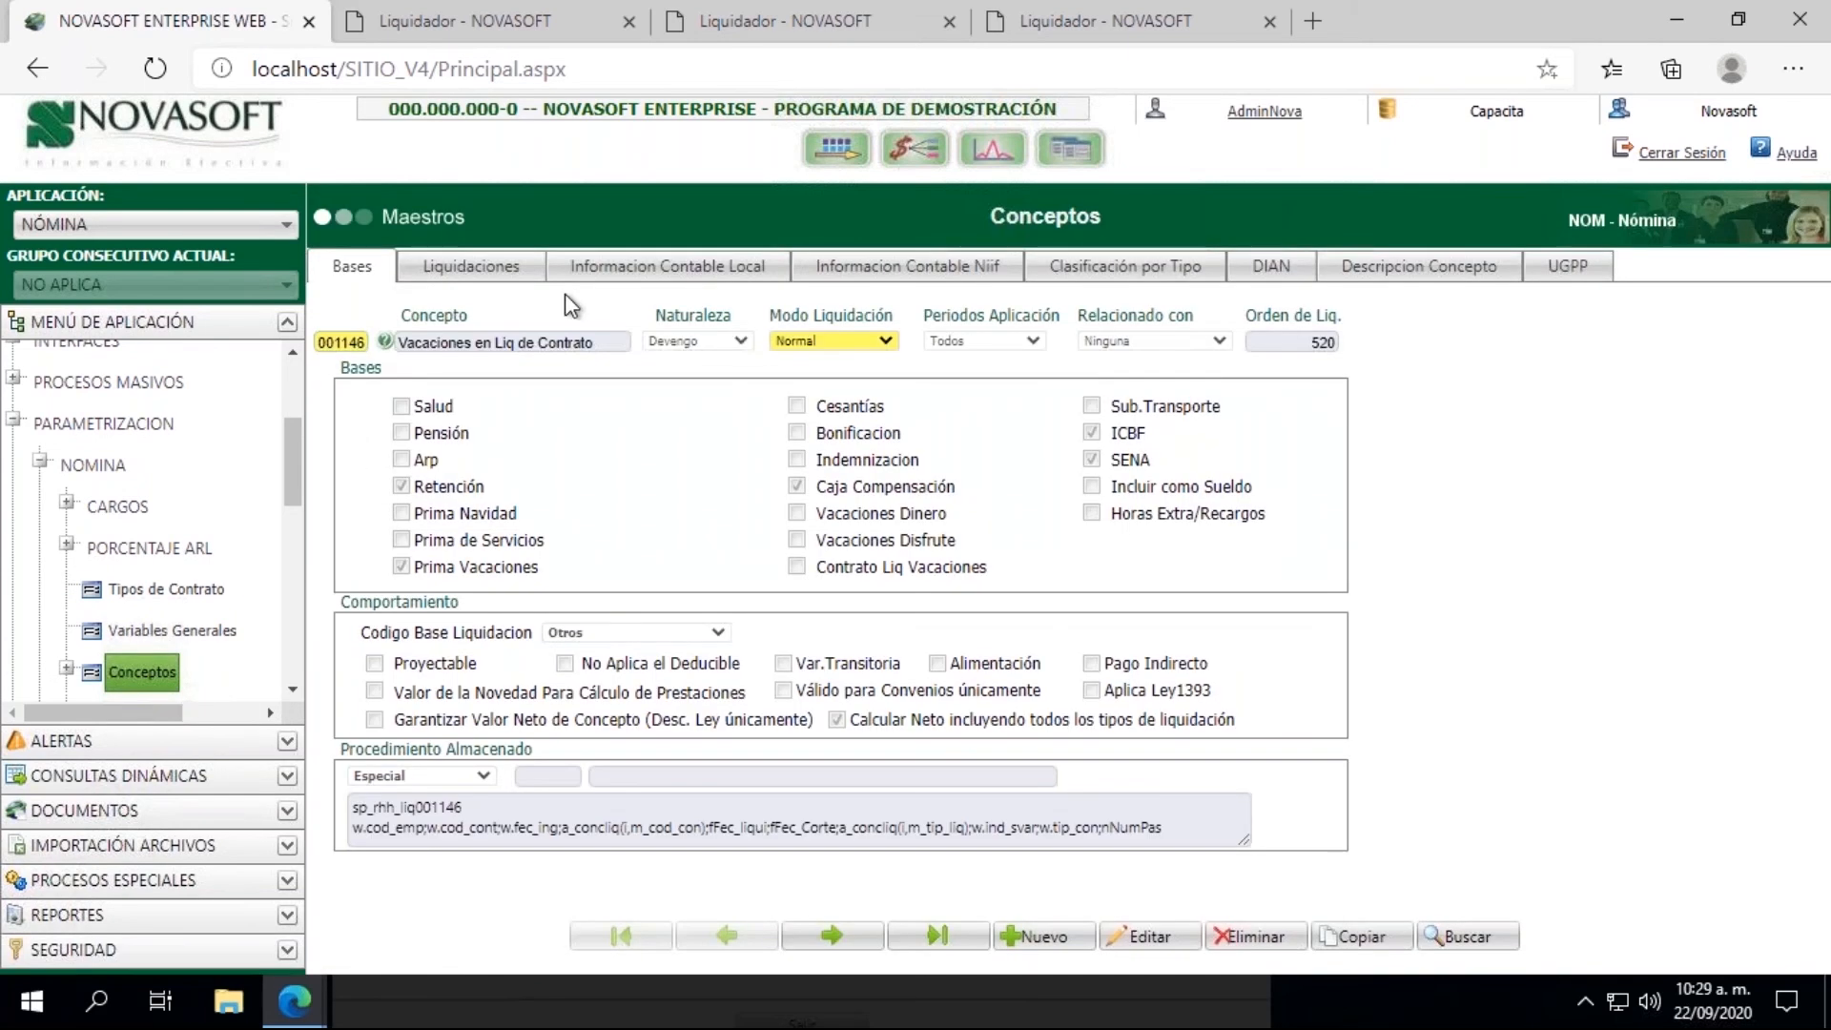
Step: In the concept's Informacion Contable Local, enable Contabilizar el concepto durante la Interface, set the Débito account to 517896, and save
{"action": "left_click", "coordinate": [651, 269]}
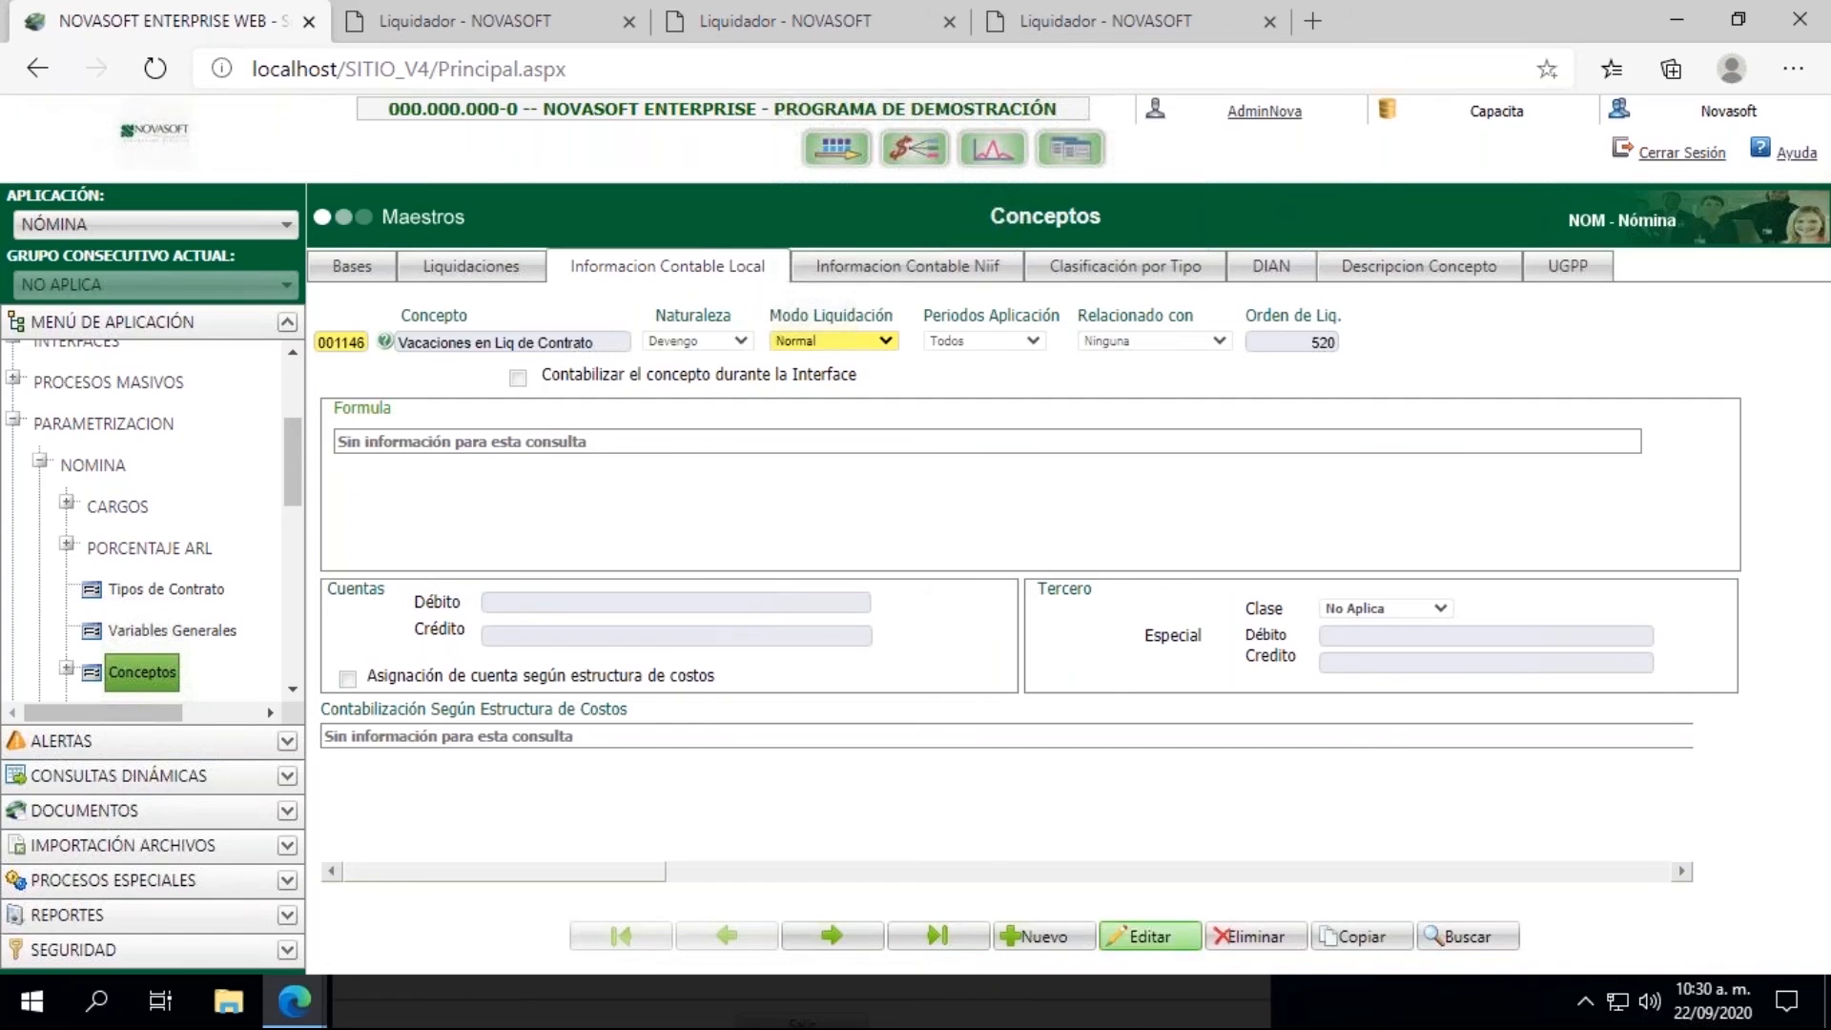
{"action": "left_click", "coordinate": [1151, 939]}
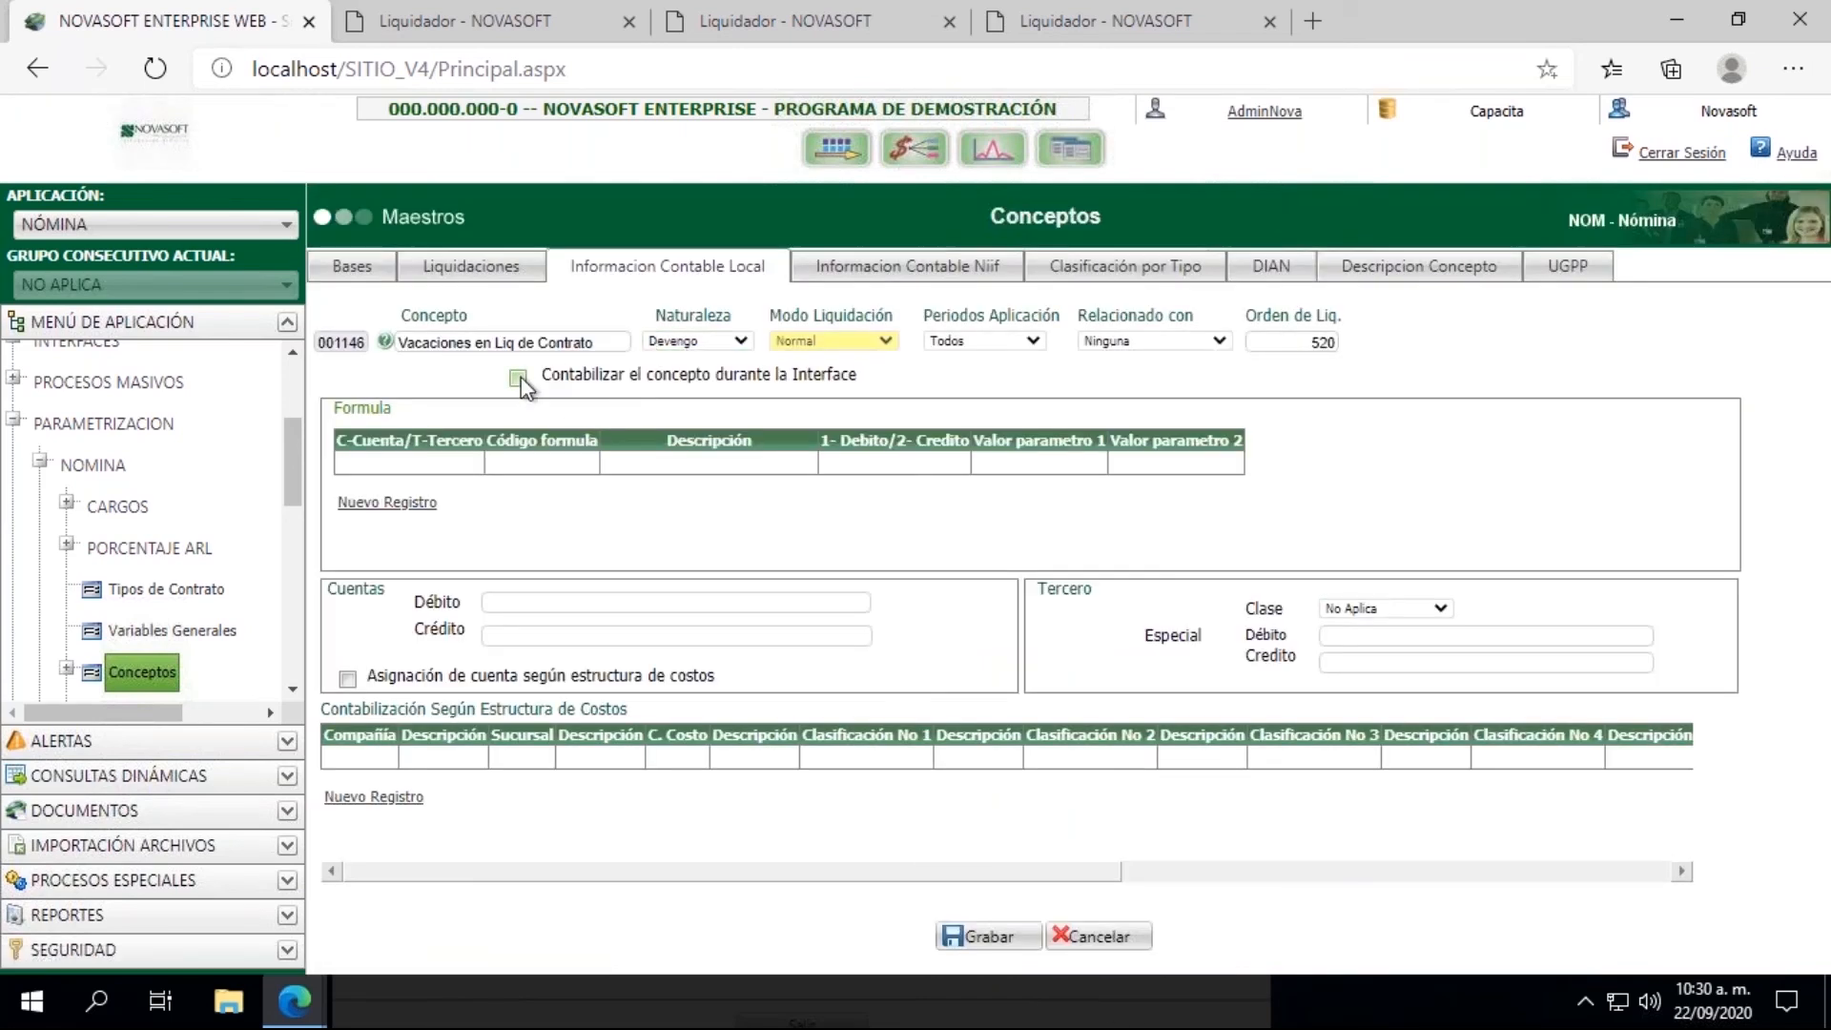
{"action": "left_click", "coordinate": [496, 601]}
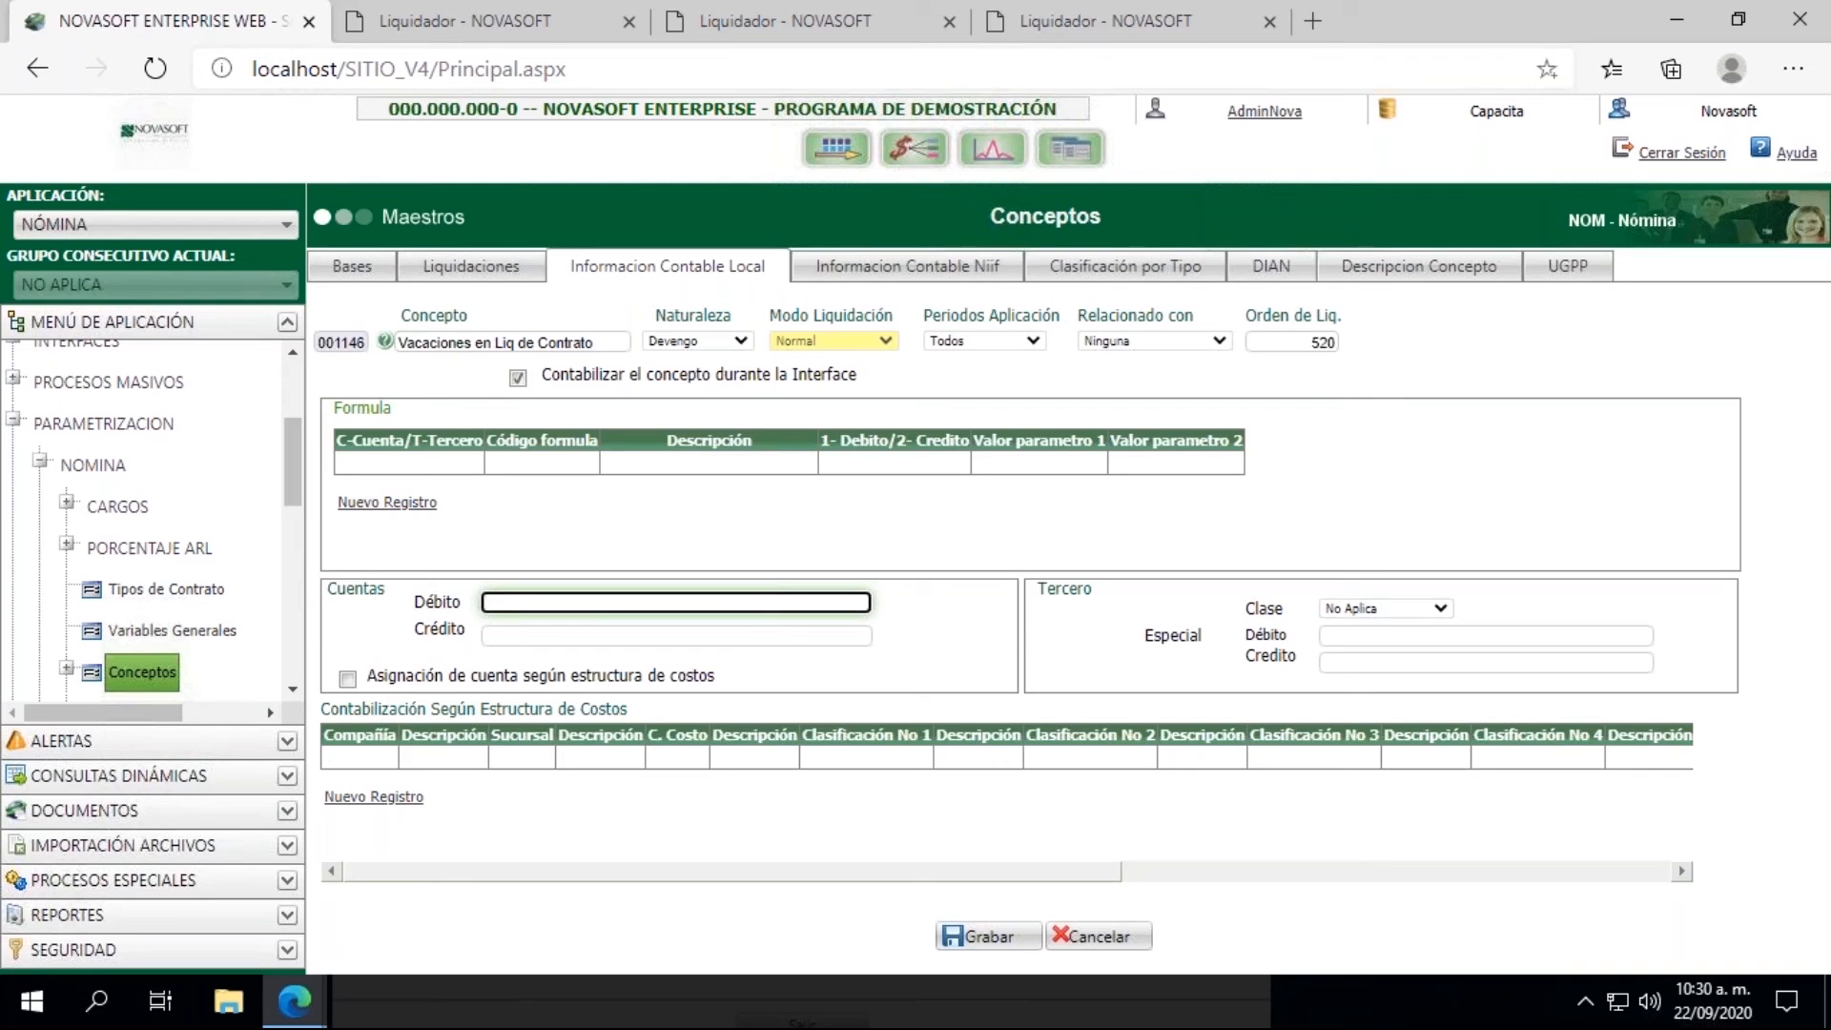
{"action": "type", "text": "517"}
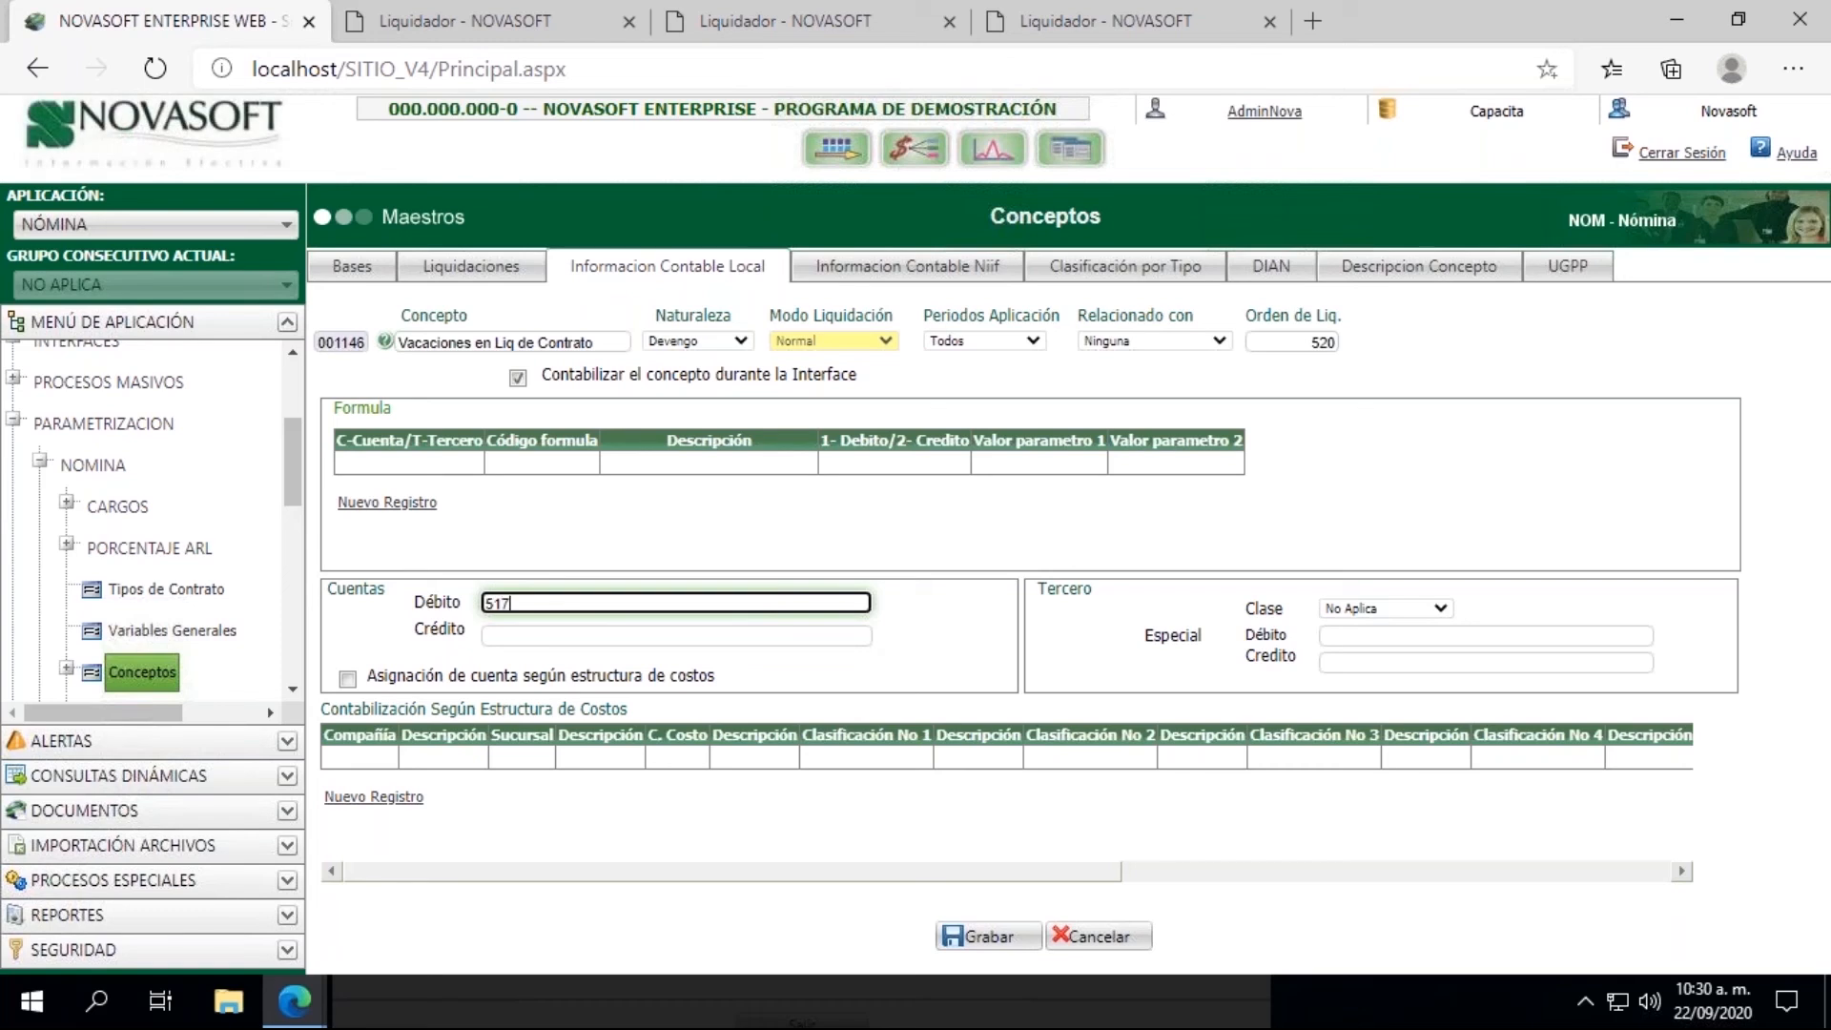
{"action": "type", "text": "896"}
{"action": "left_click", "coordinate": [985, 937]}
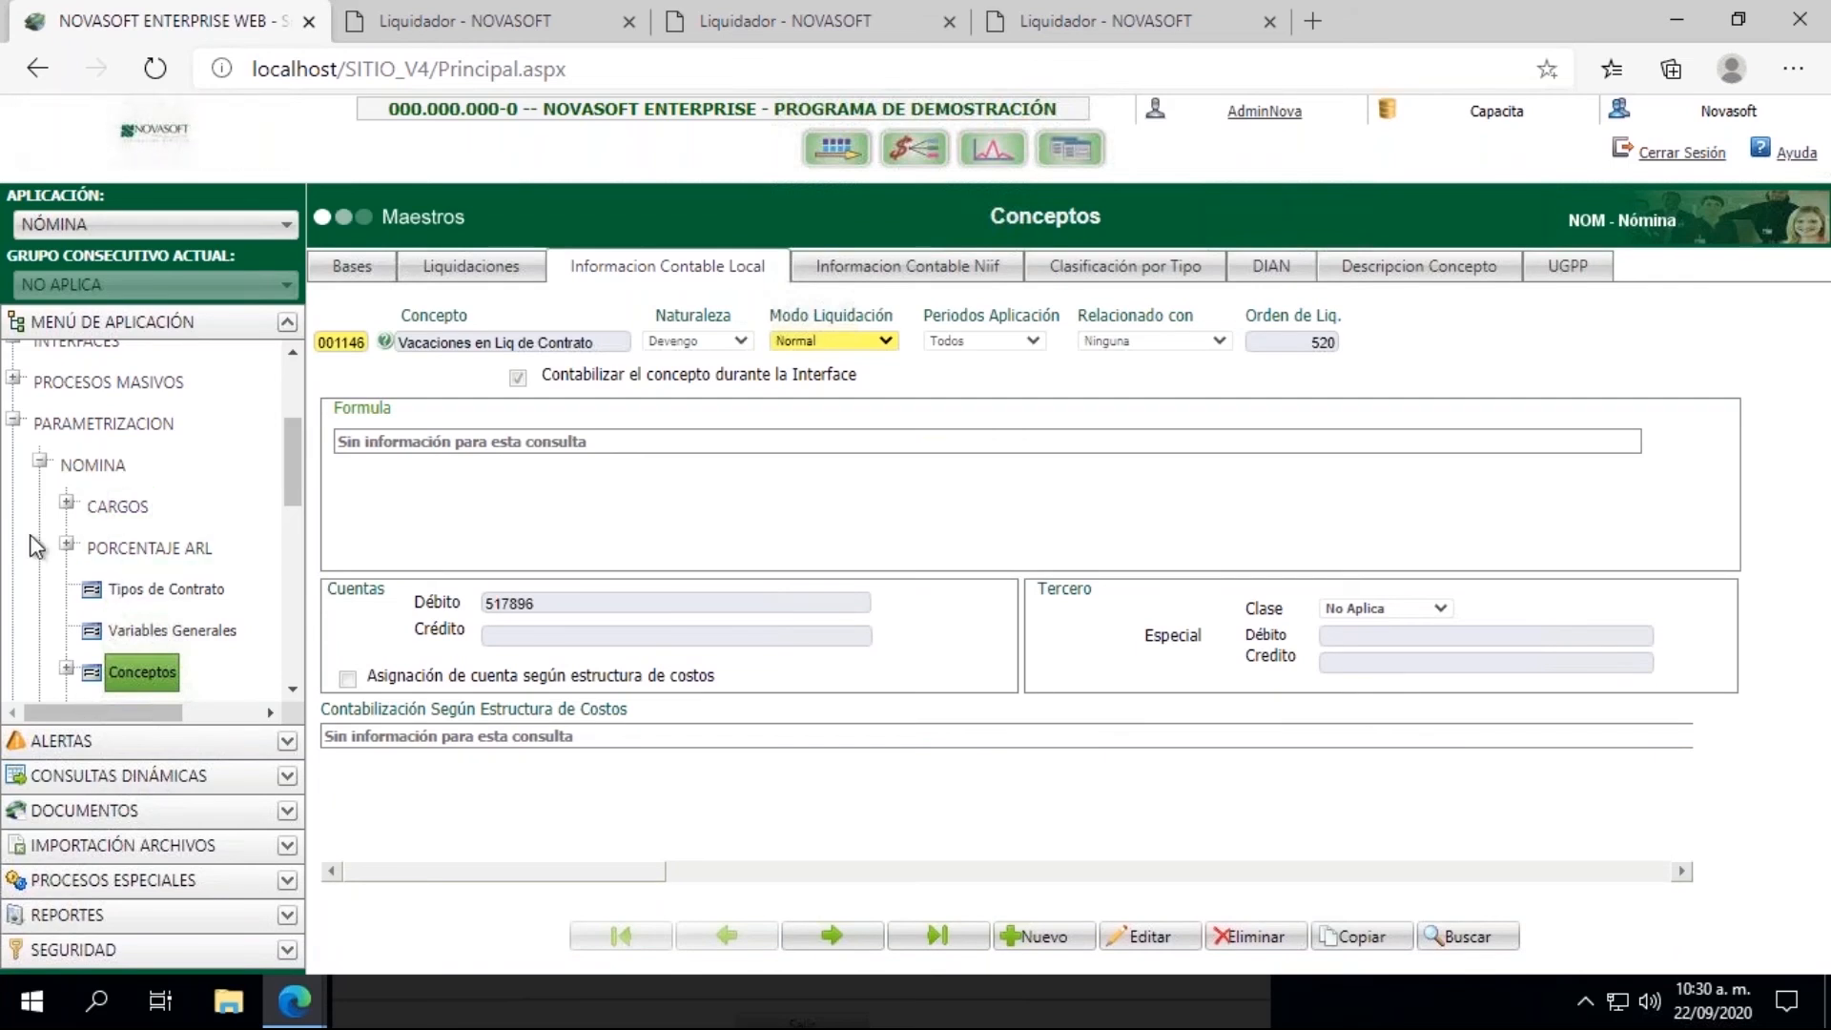
Step: Dismiss the old interface result, process the accounting information generation again, and check the created document number in the new result
{"action": "left_click", "coordinate": [38, 460]}
{"action": "left_click", "coordinate": [534, 21]}
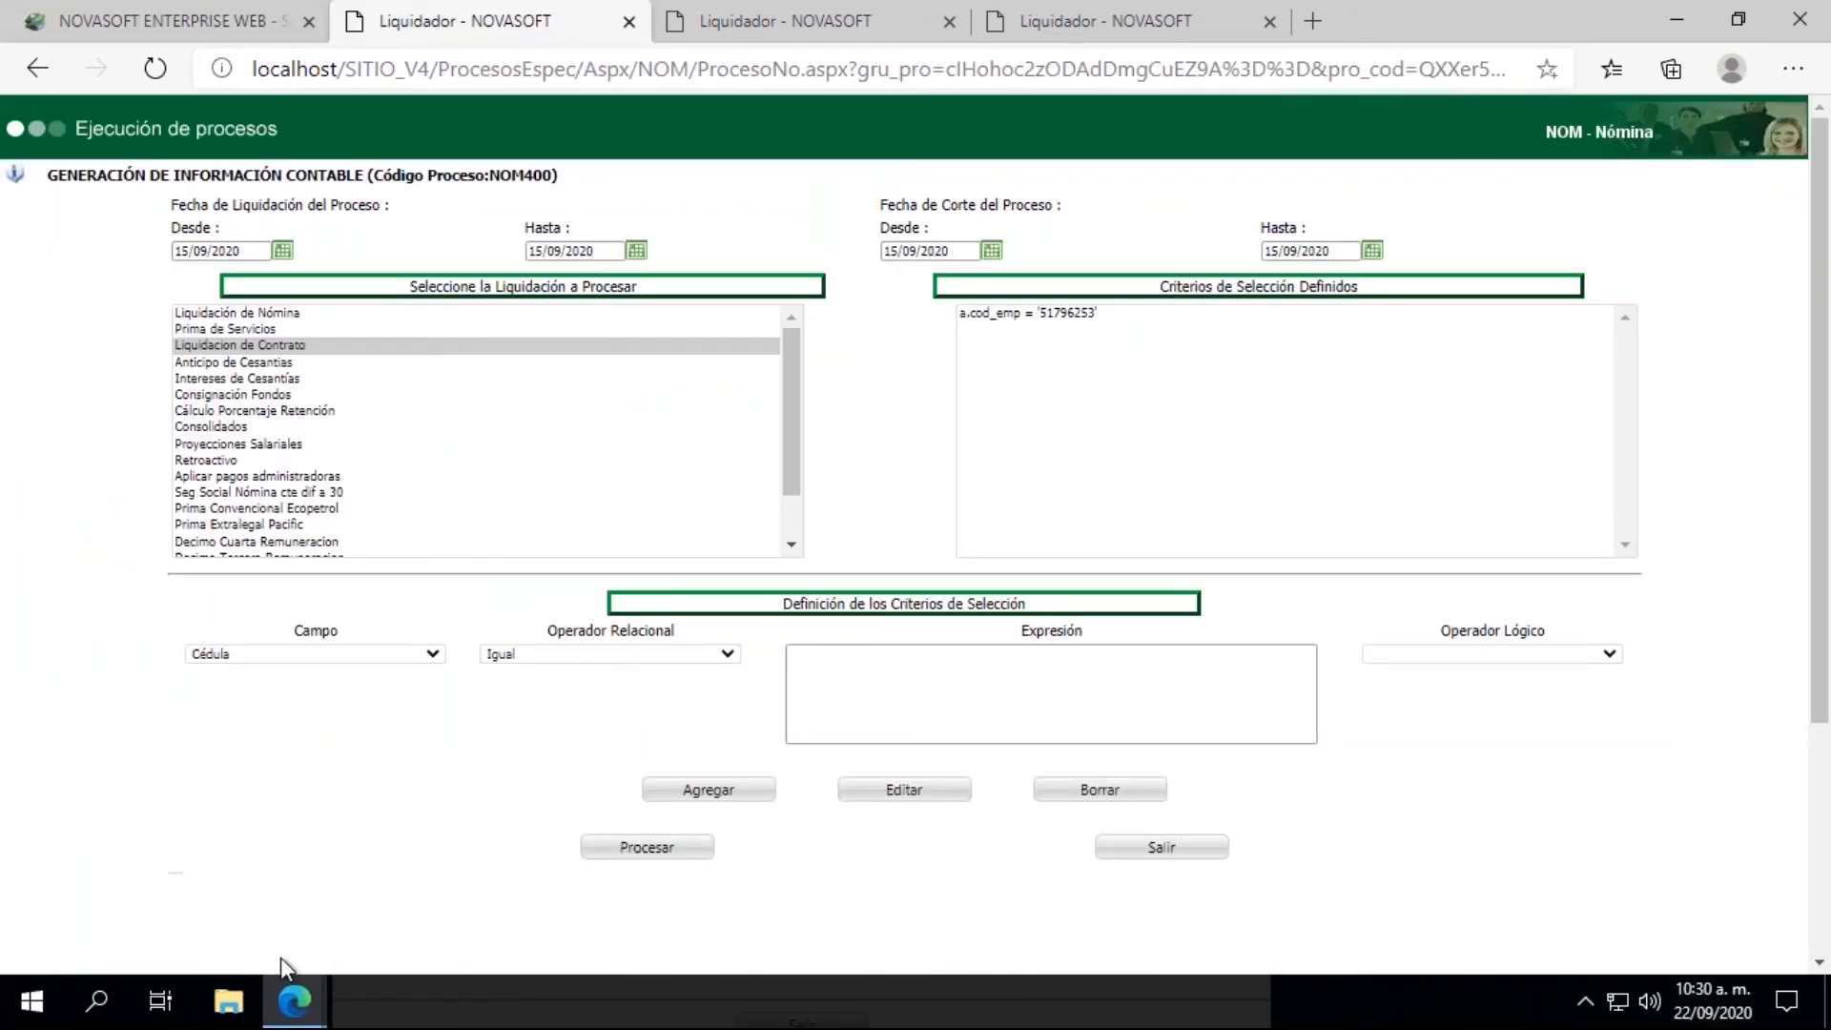
{"action": "mouse_move", "coordinate": [286, 992]}
{"action": "left_click", "coordinate": [468, 850]}
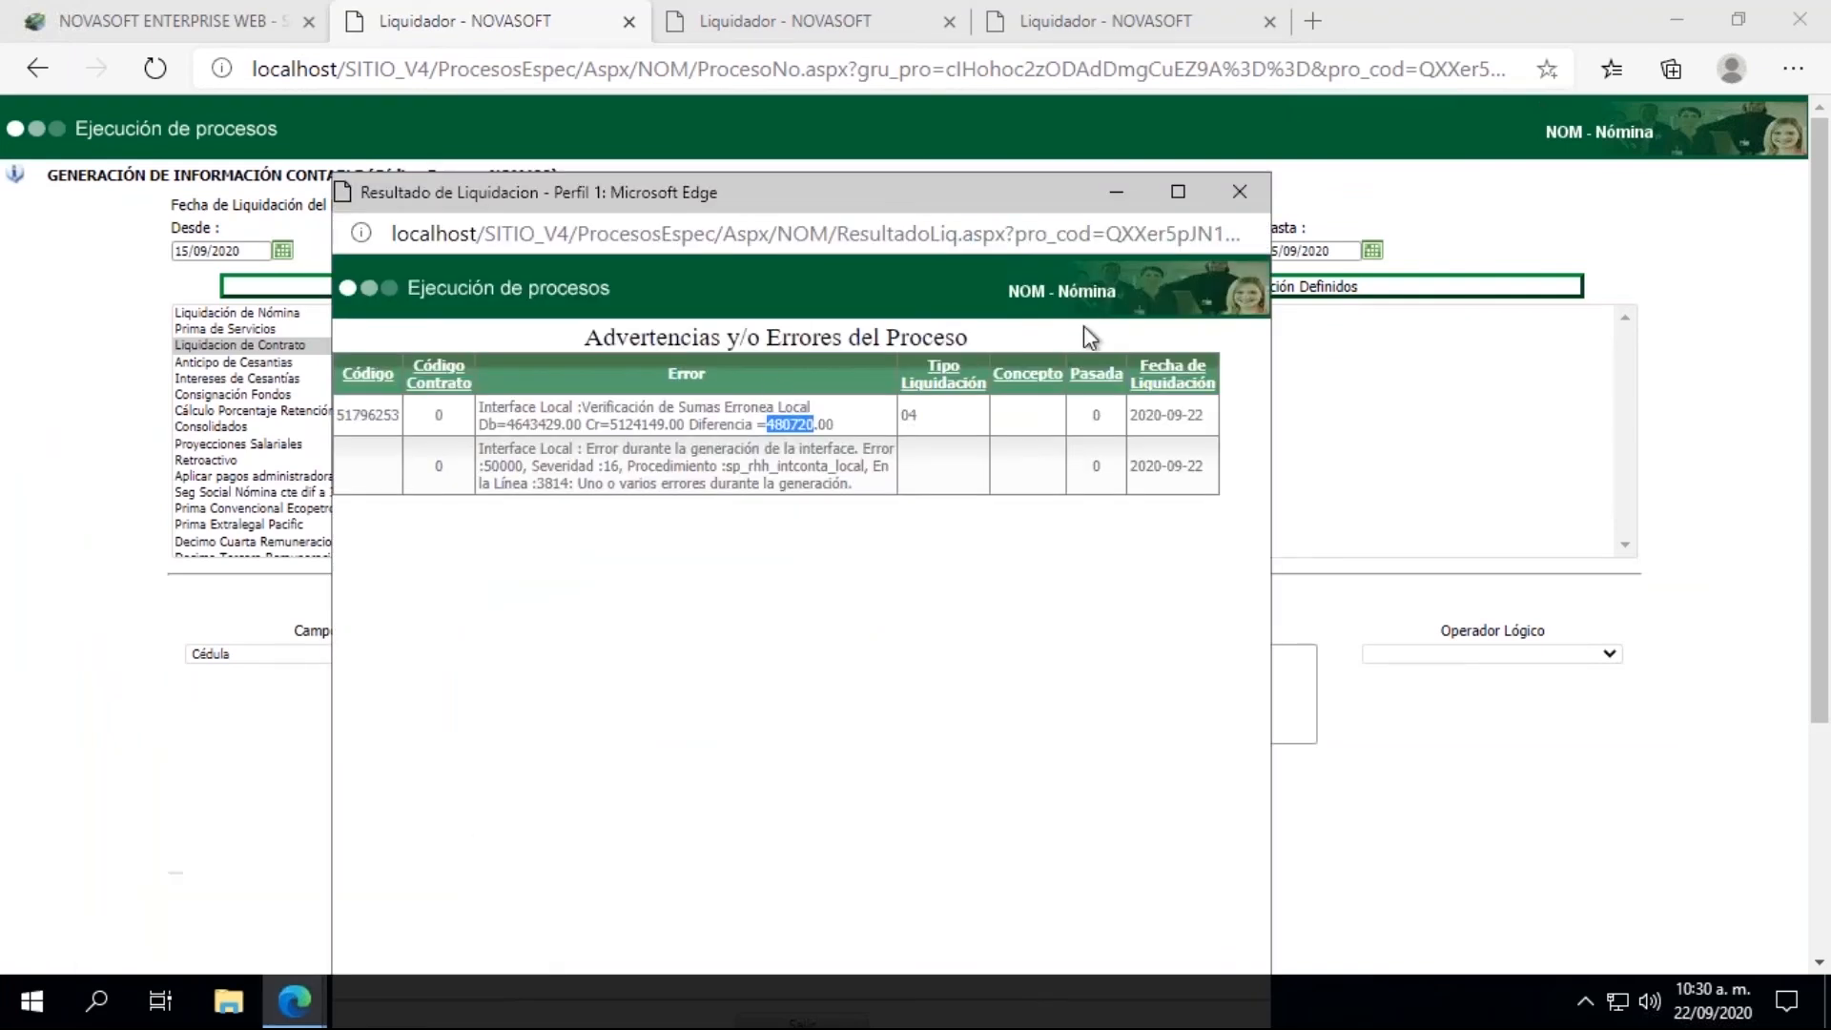
{"action": "left_click", "coordinate": [1240, 191]}
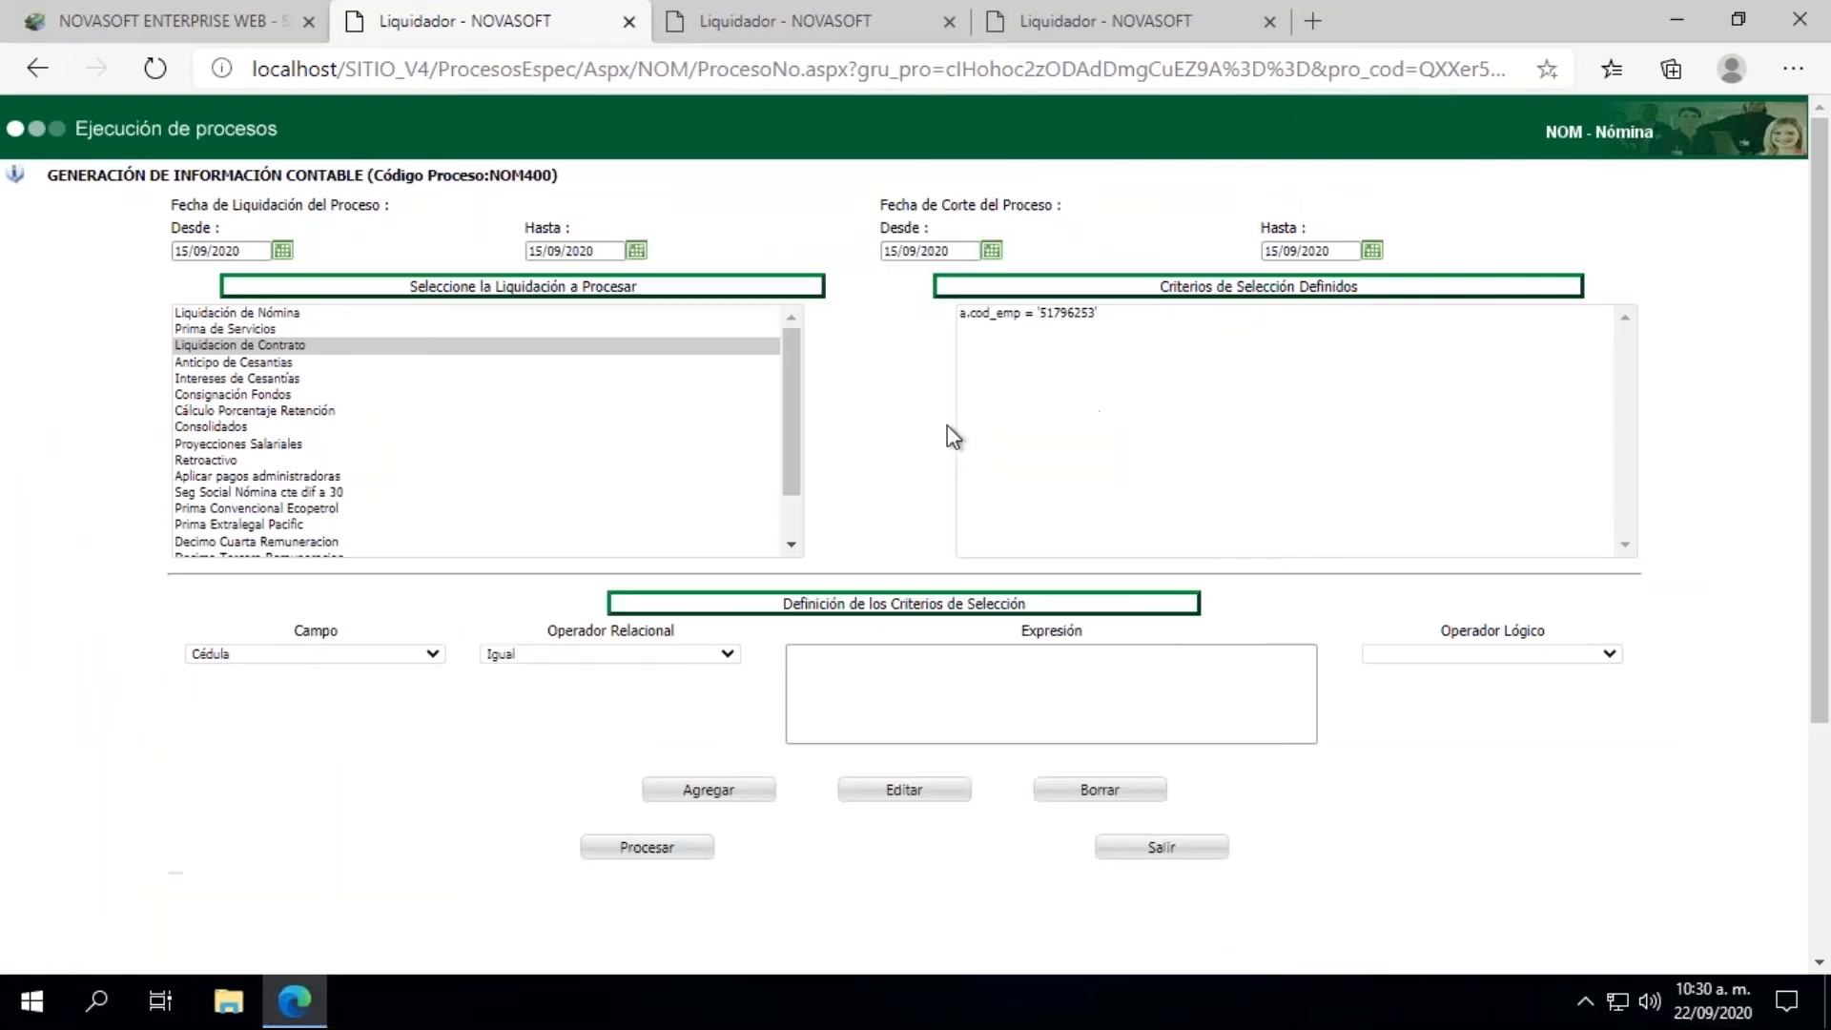
{"action": "left_click", "coordinate": [649, 848]}
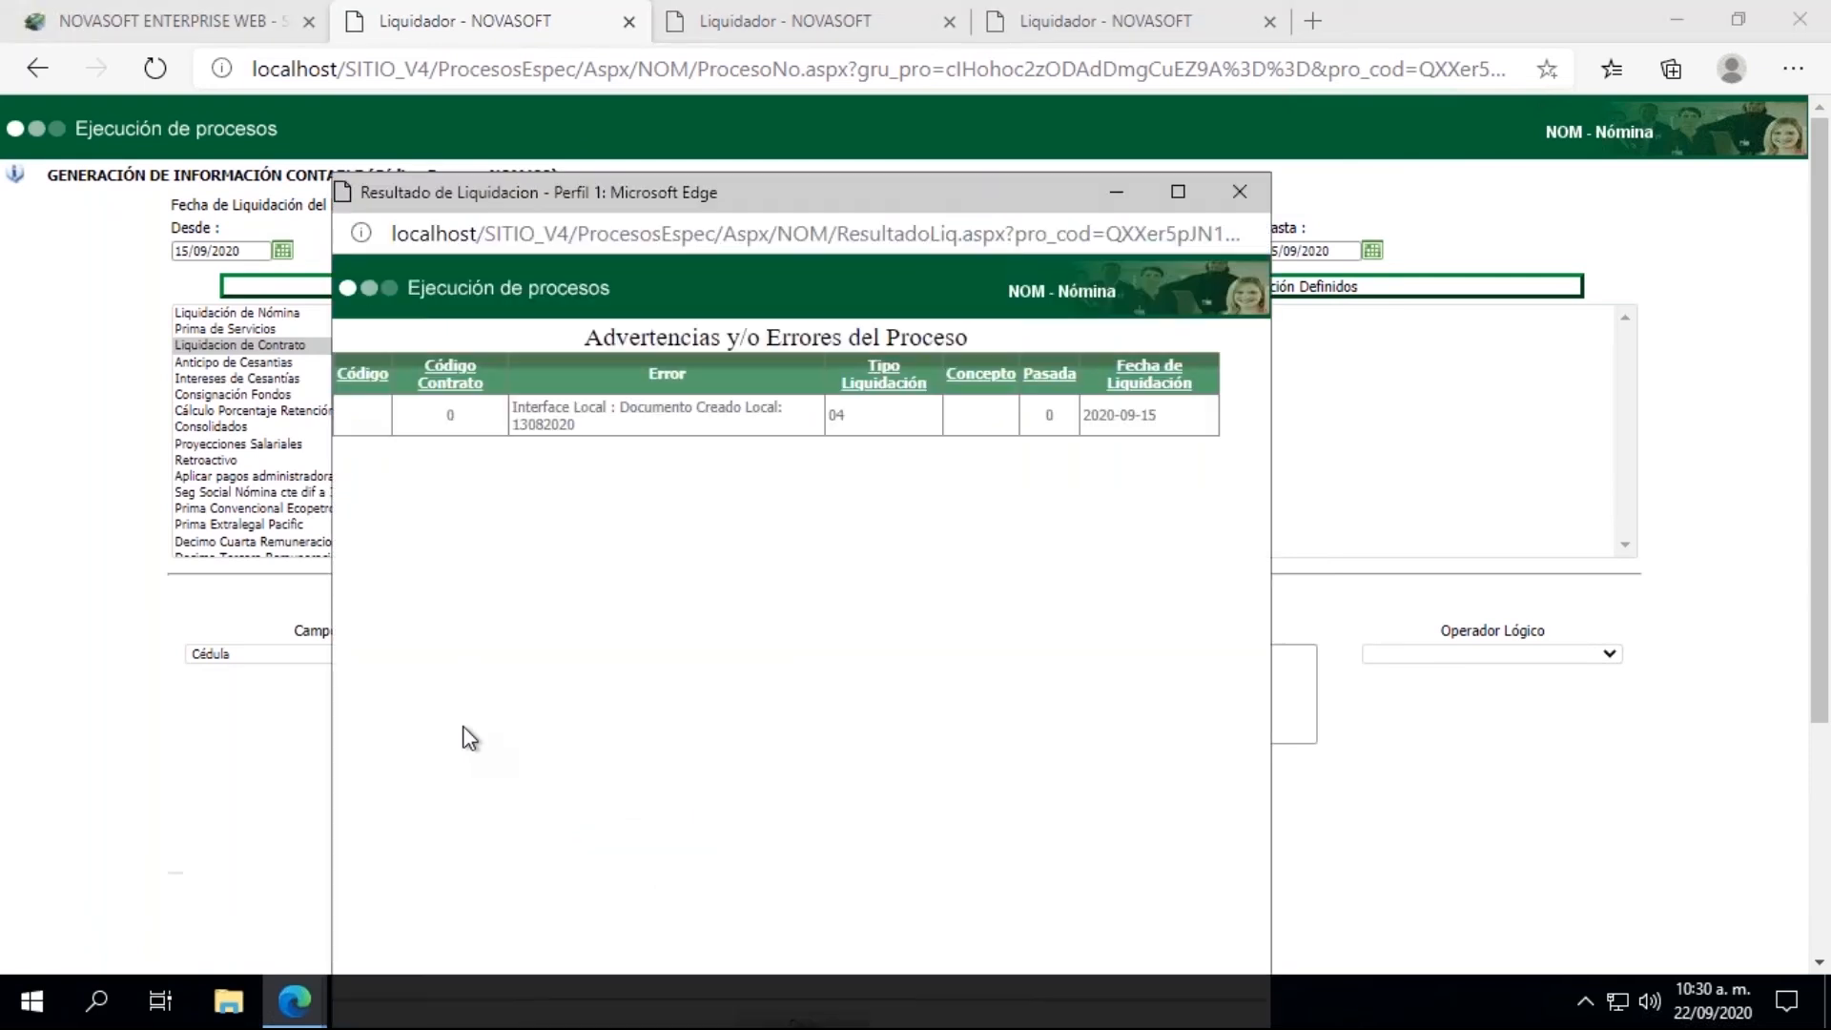
{"action": "double_click", "coordinate": [552, 428]}
{"action": "left_click", "coordinate": [1238, 194]}
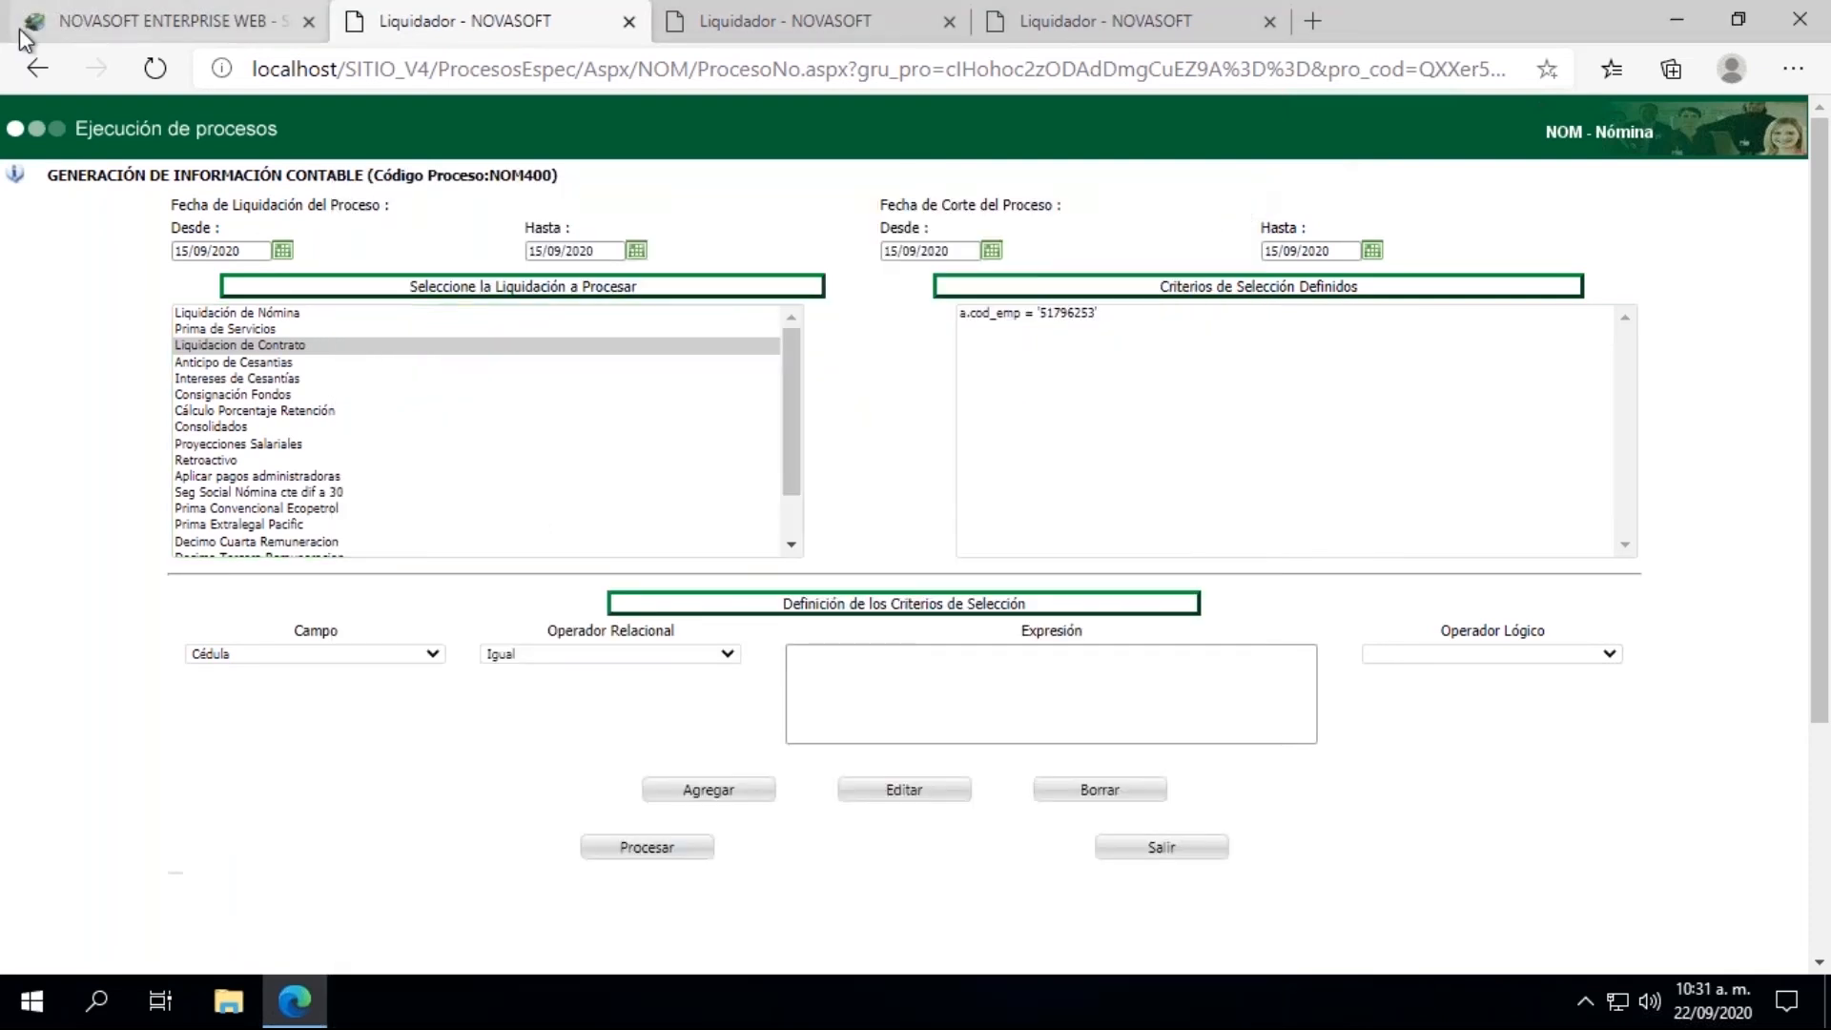
Step: Close the three Liquidador process pages, leaving only the main Novasoft page open
{"action": "left_click", "coordinate": [176, 11]}
{"action": "left_click", "coordinate": [410, 18]}
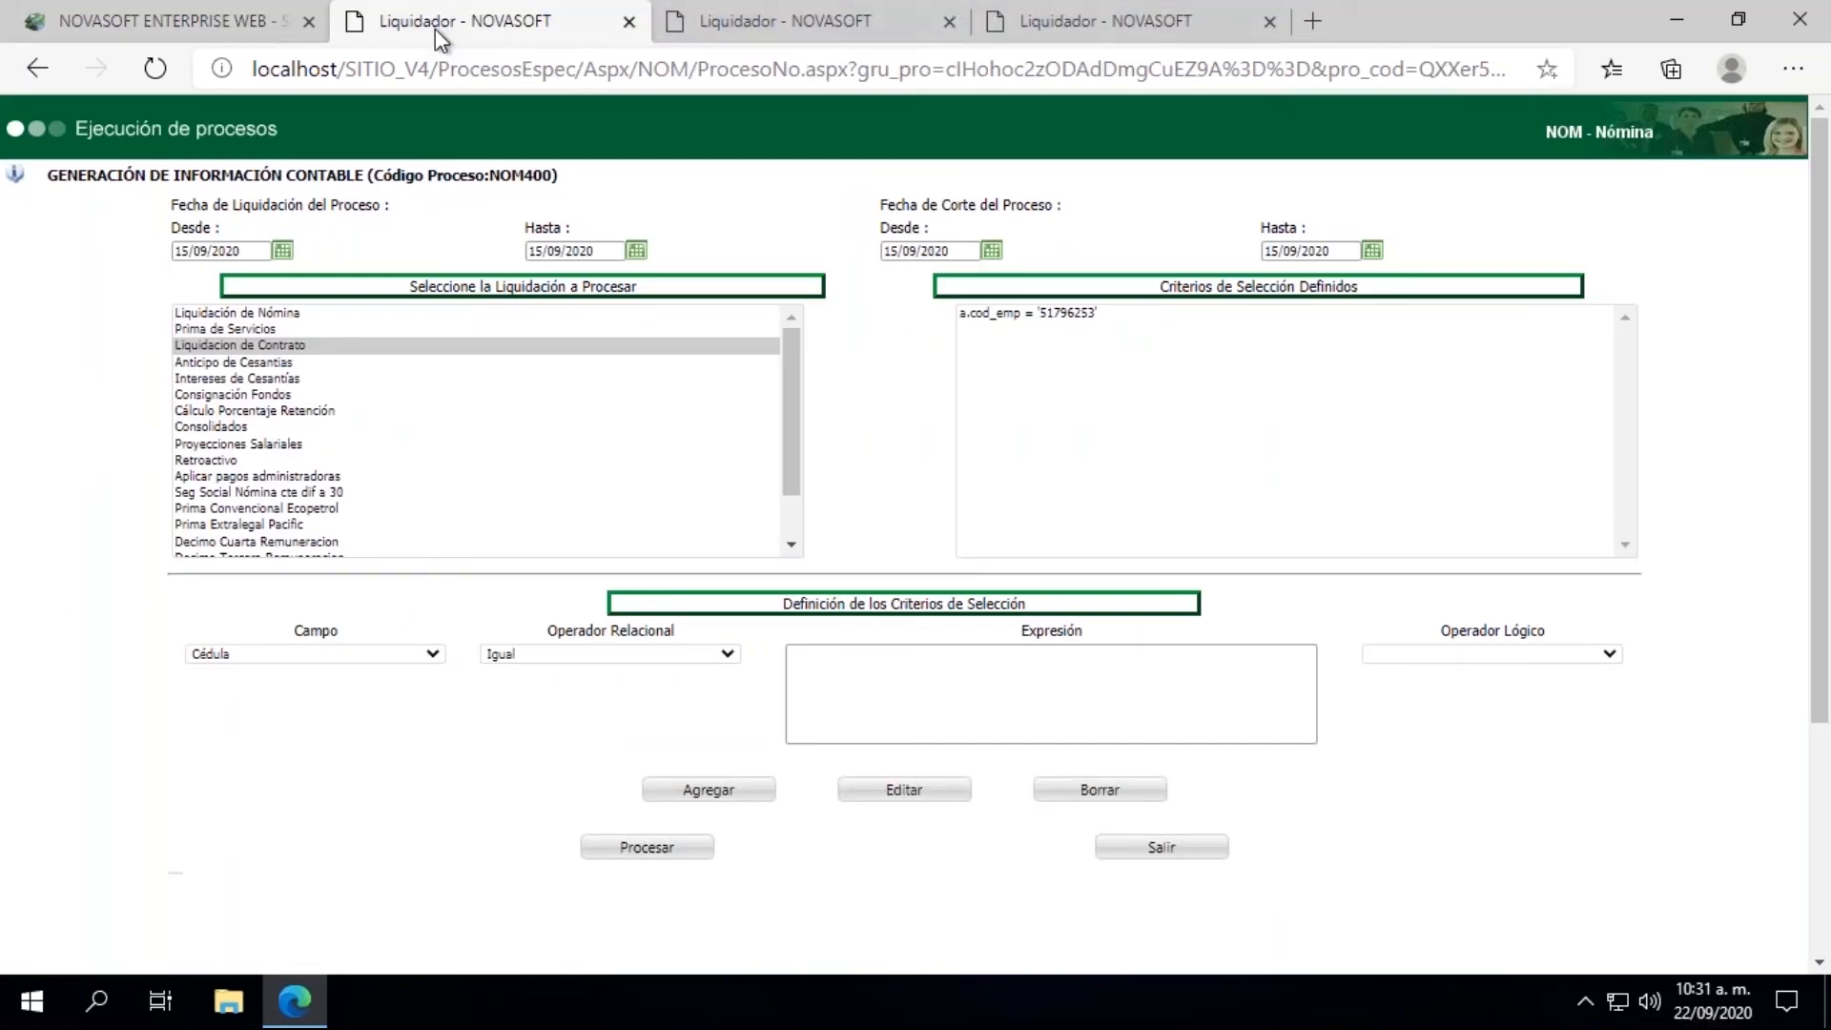
{"action": "left_click", "coordinate": [628, 23]}
{"action": "left_click", "coordinate": [628, 23]}
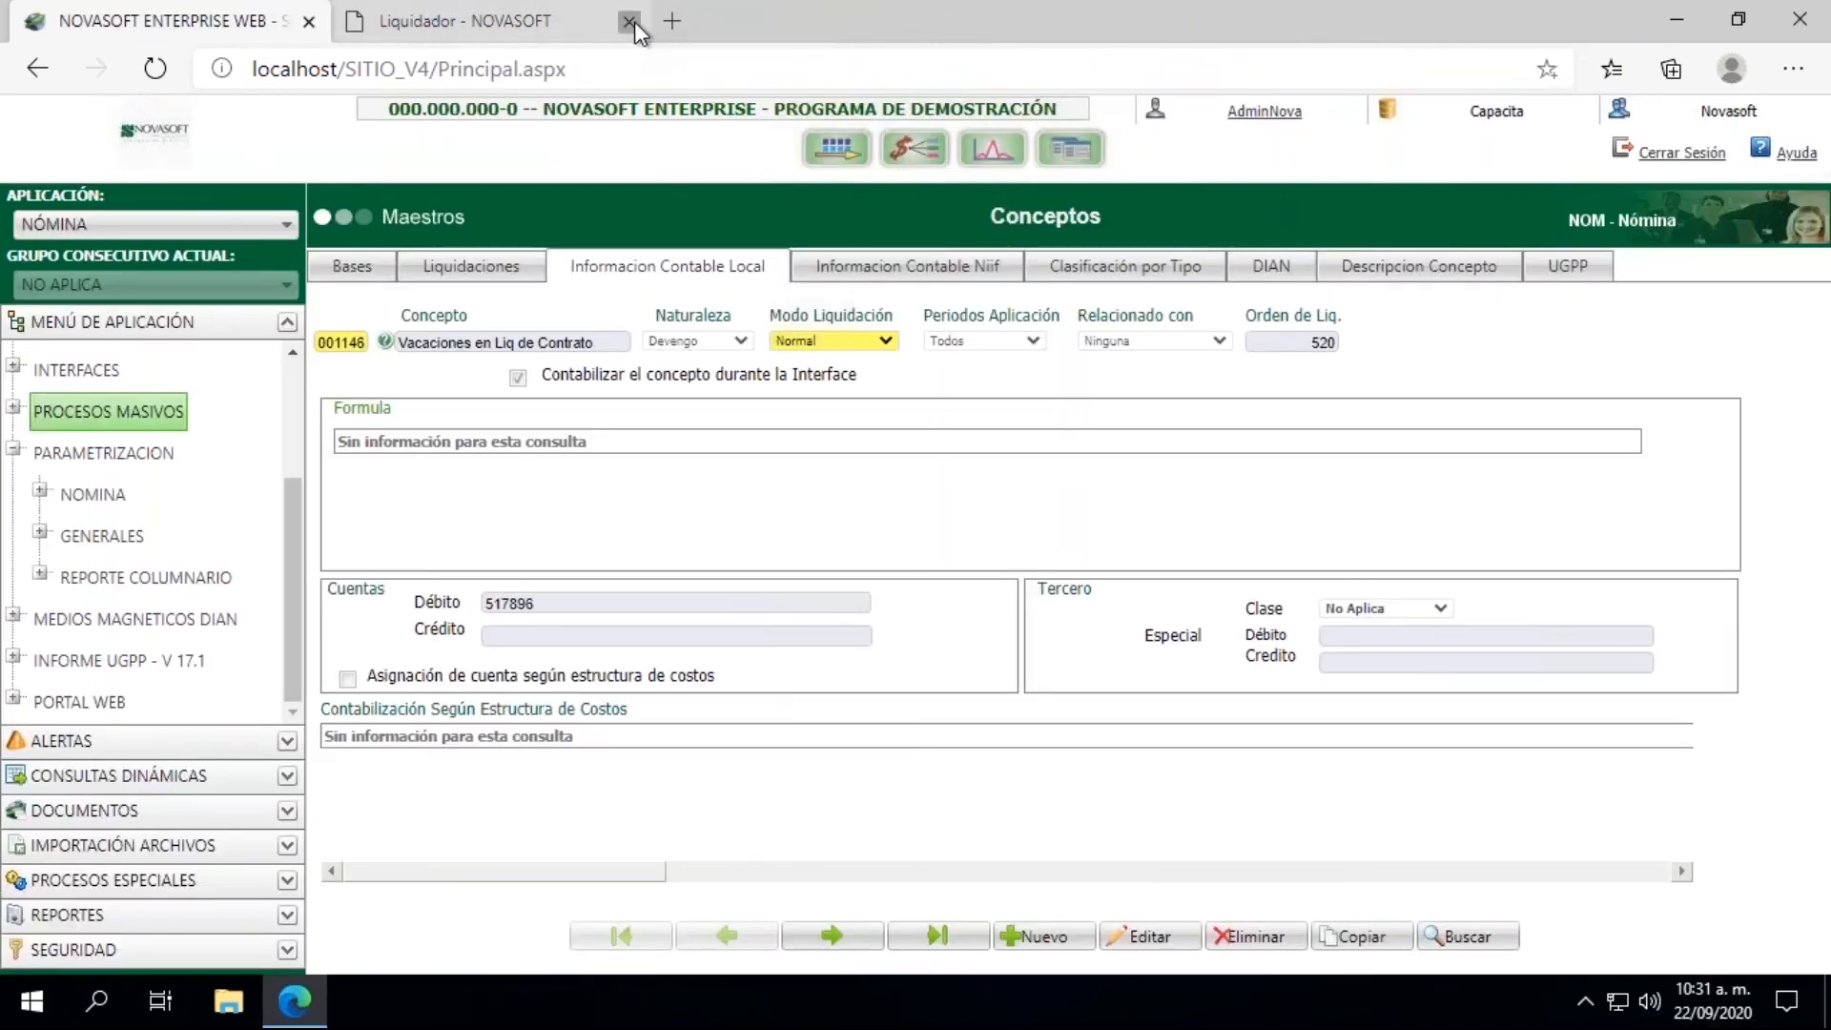
{"action": "left_click", "coordinate": [639, 25]}
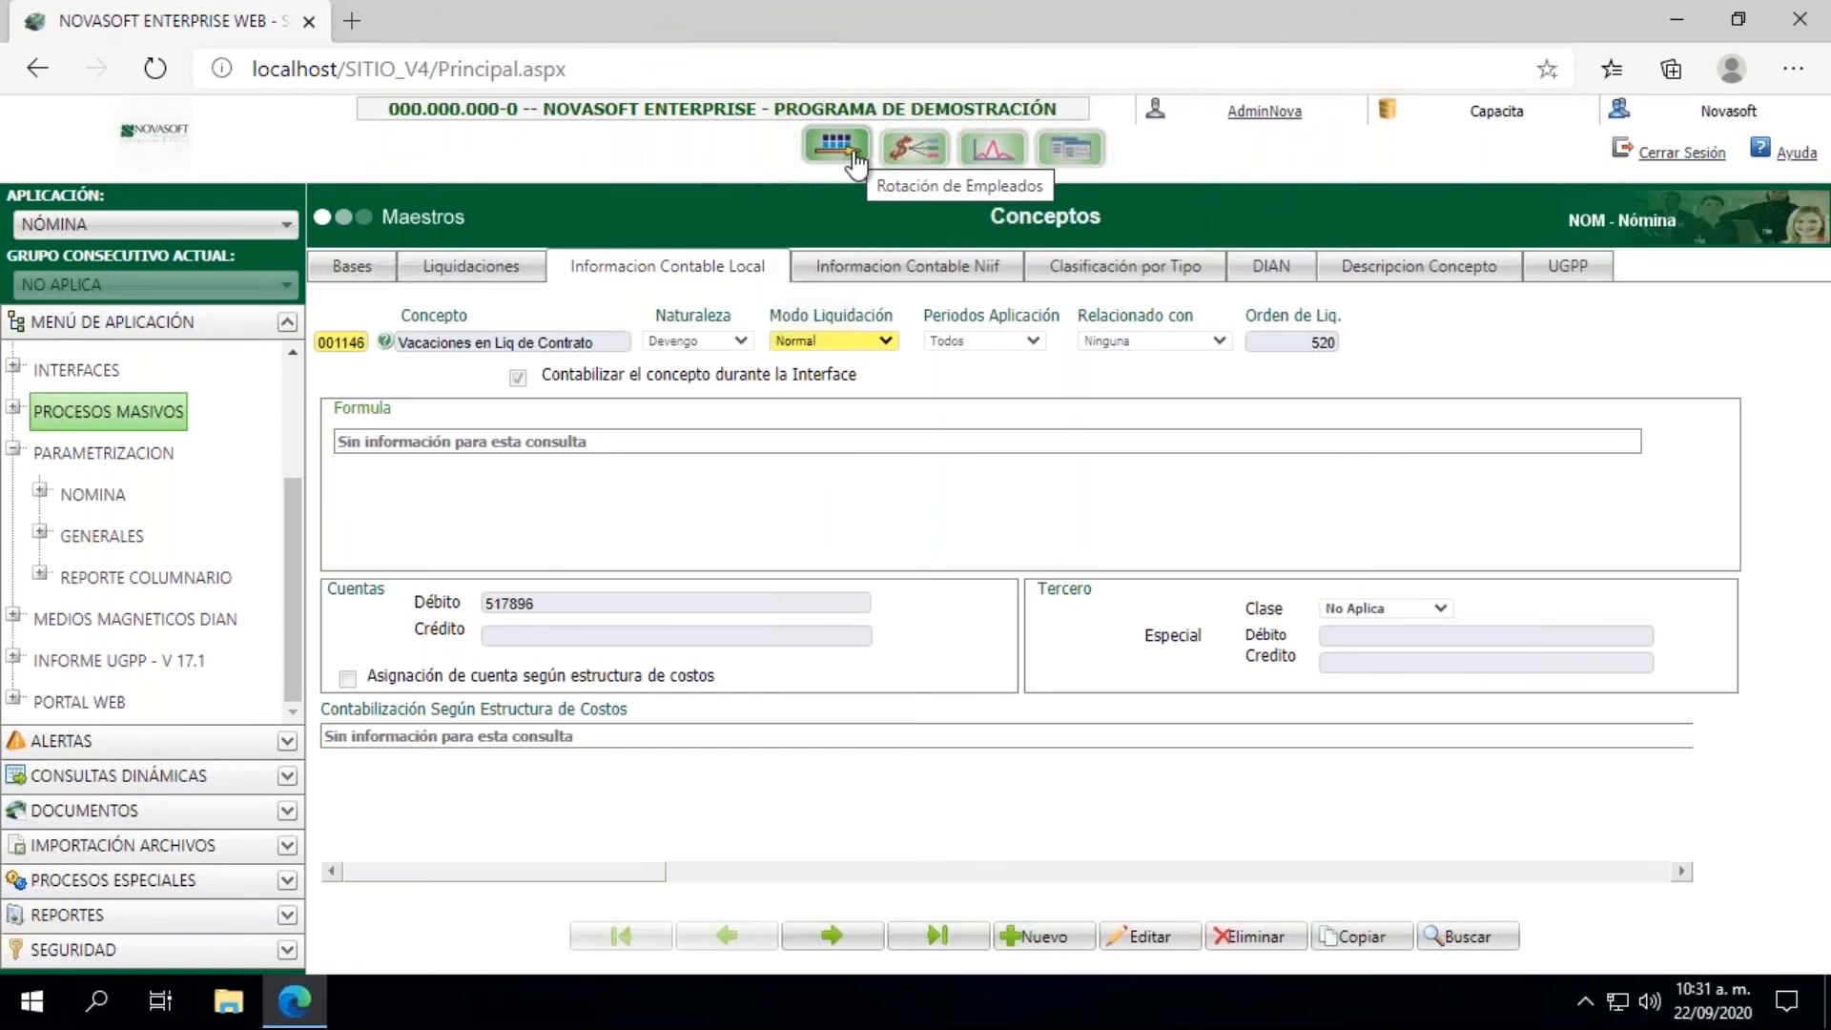
Step: Search the concept lookup by Descripción for "%bonifica%"
{"action": "left_click", "coordinate": [386, 342]}
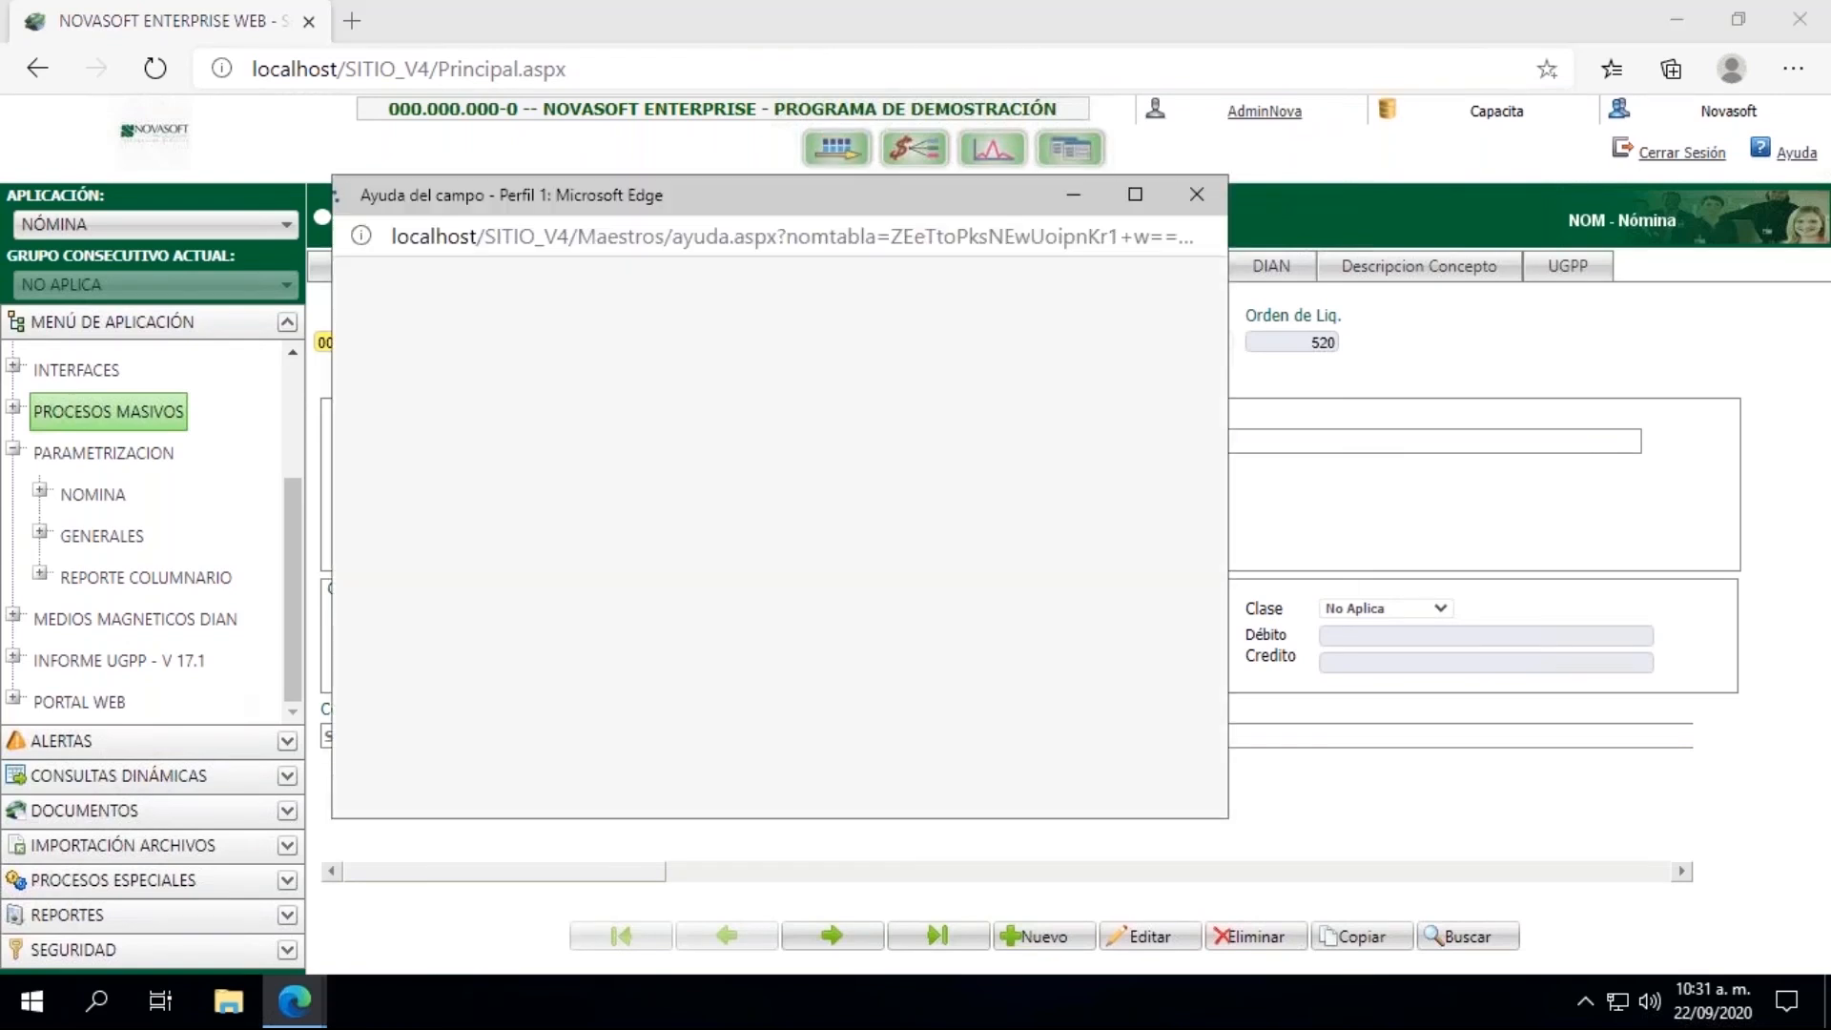
{"action": "left_click", "coordinate": [798, 342]}
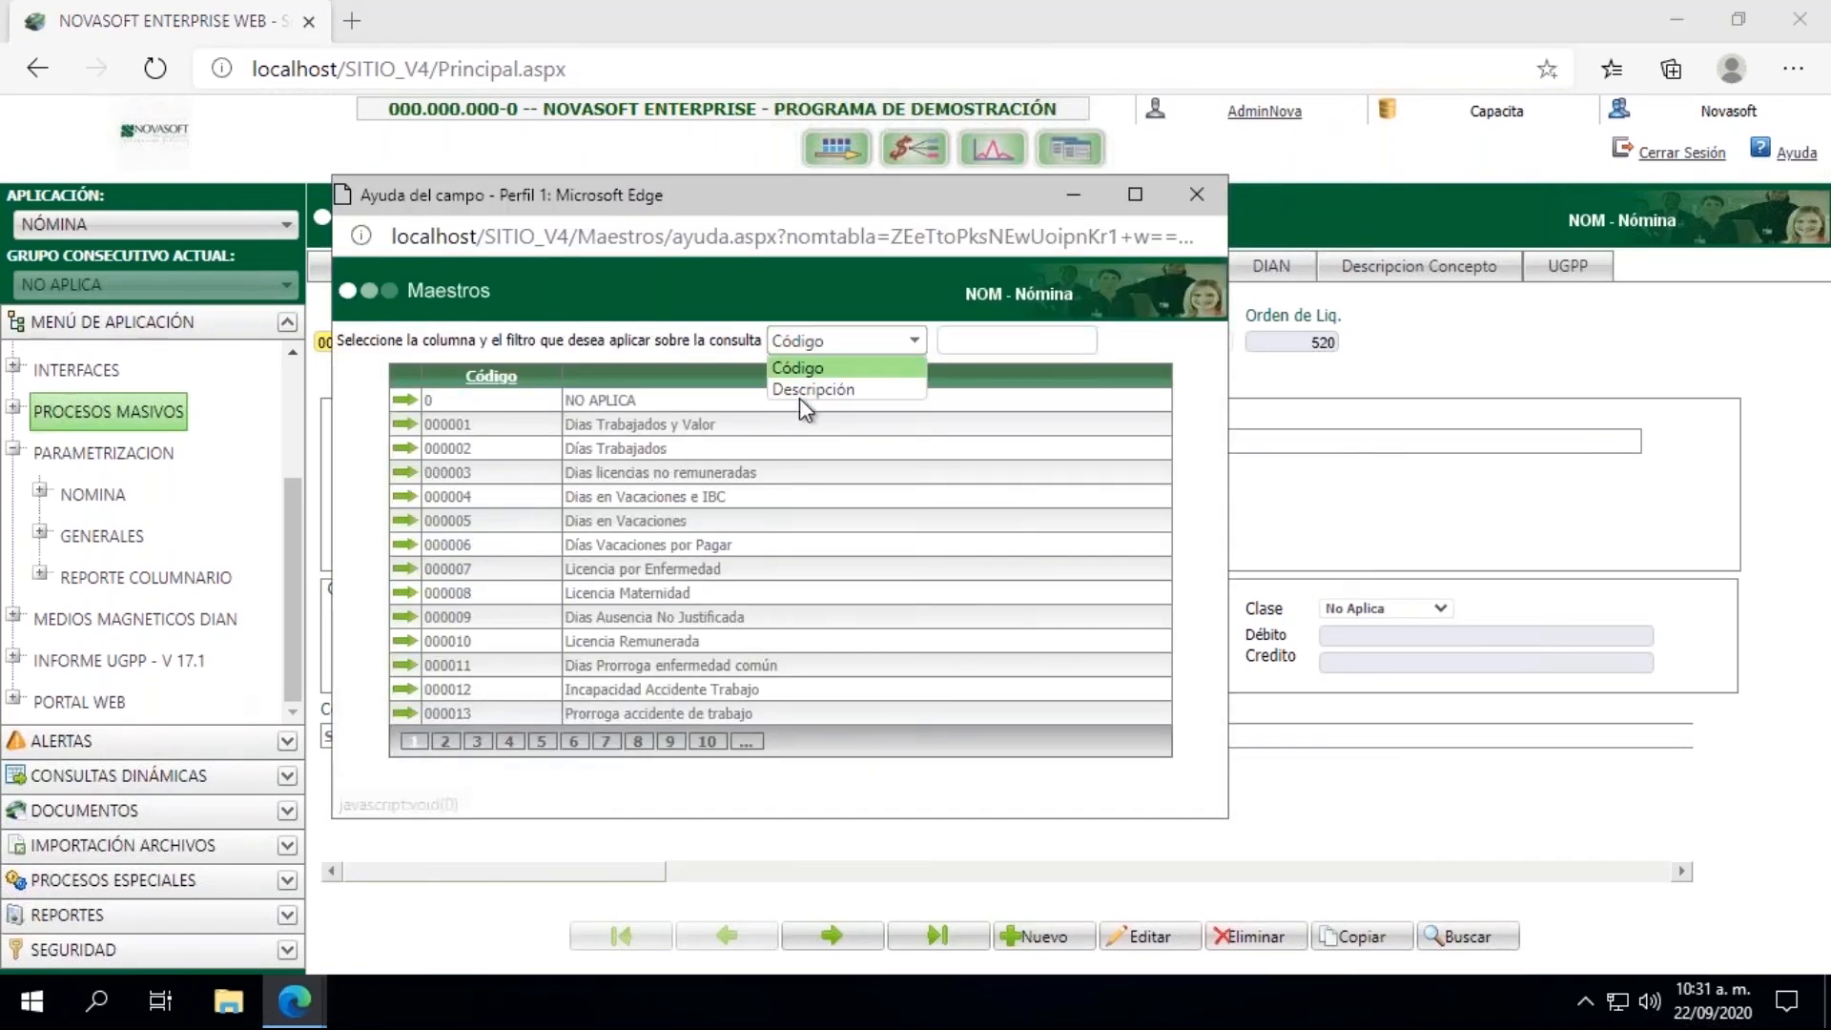
{"action": "left_click", "coordinate": [800, 392]}
{"action": "left_click", "coordinate": [966, 341]}
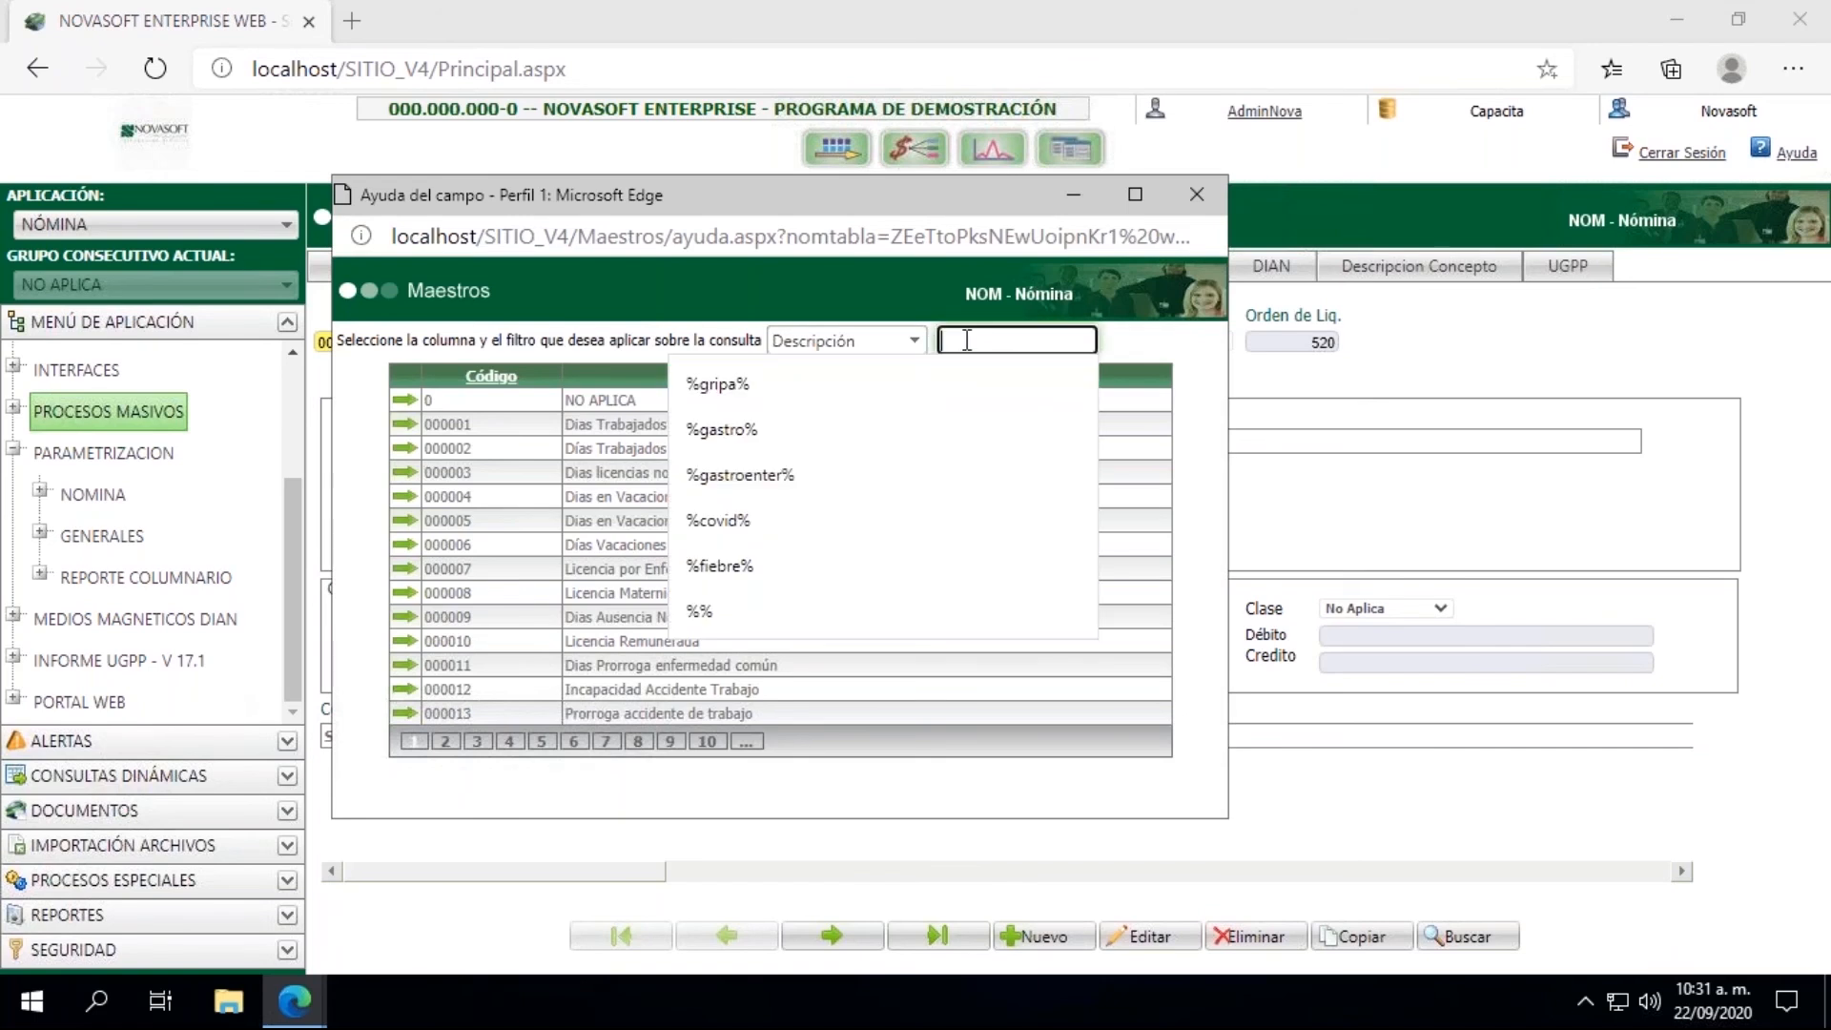
{"action": "type", "text": "%bon%"}
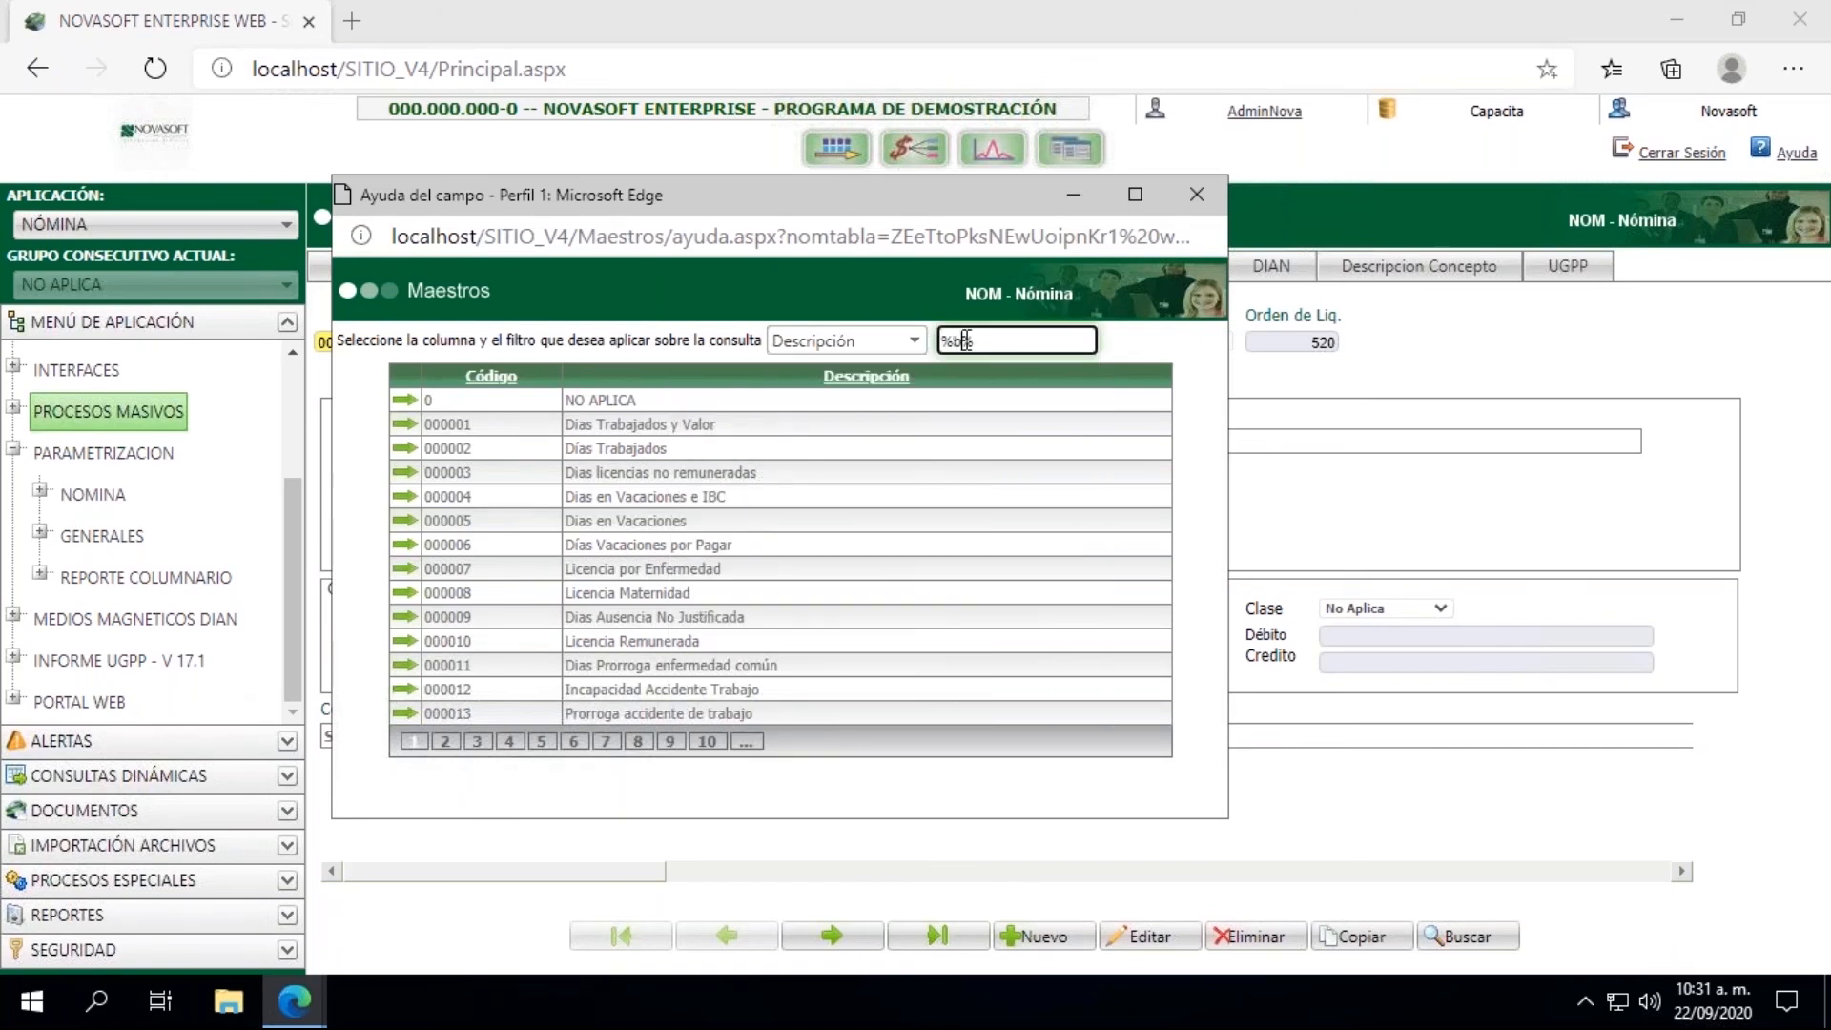
{"action": "type", "text": "ifica"}
{"action": "key", "text": "Return"}
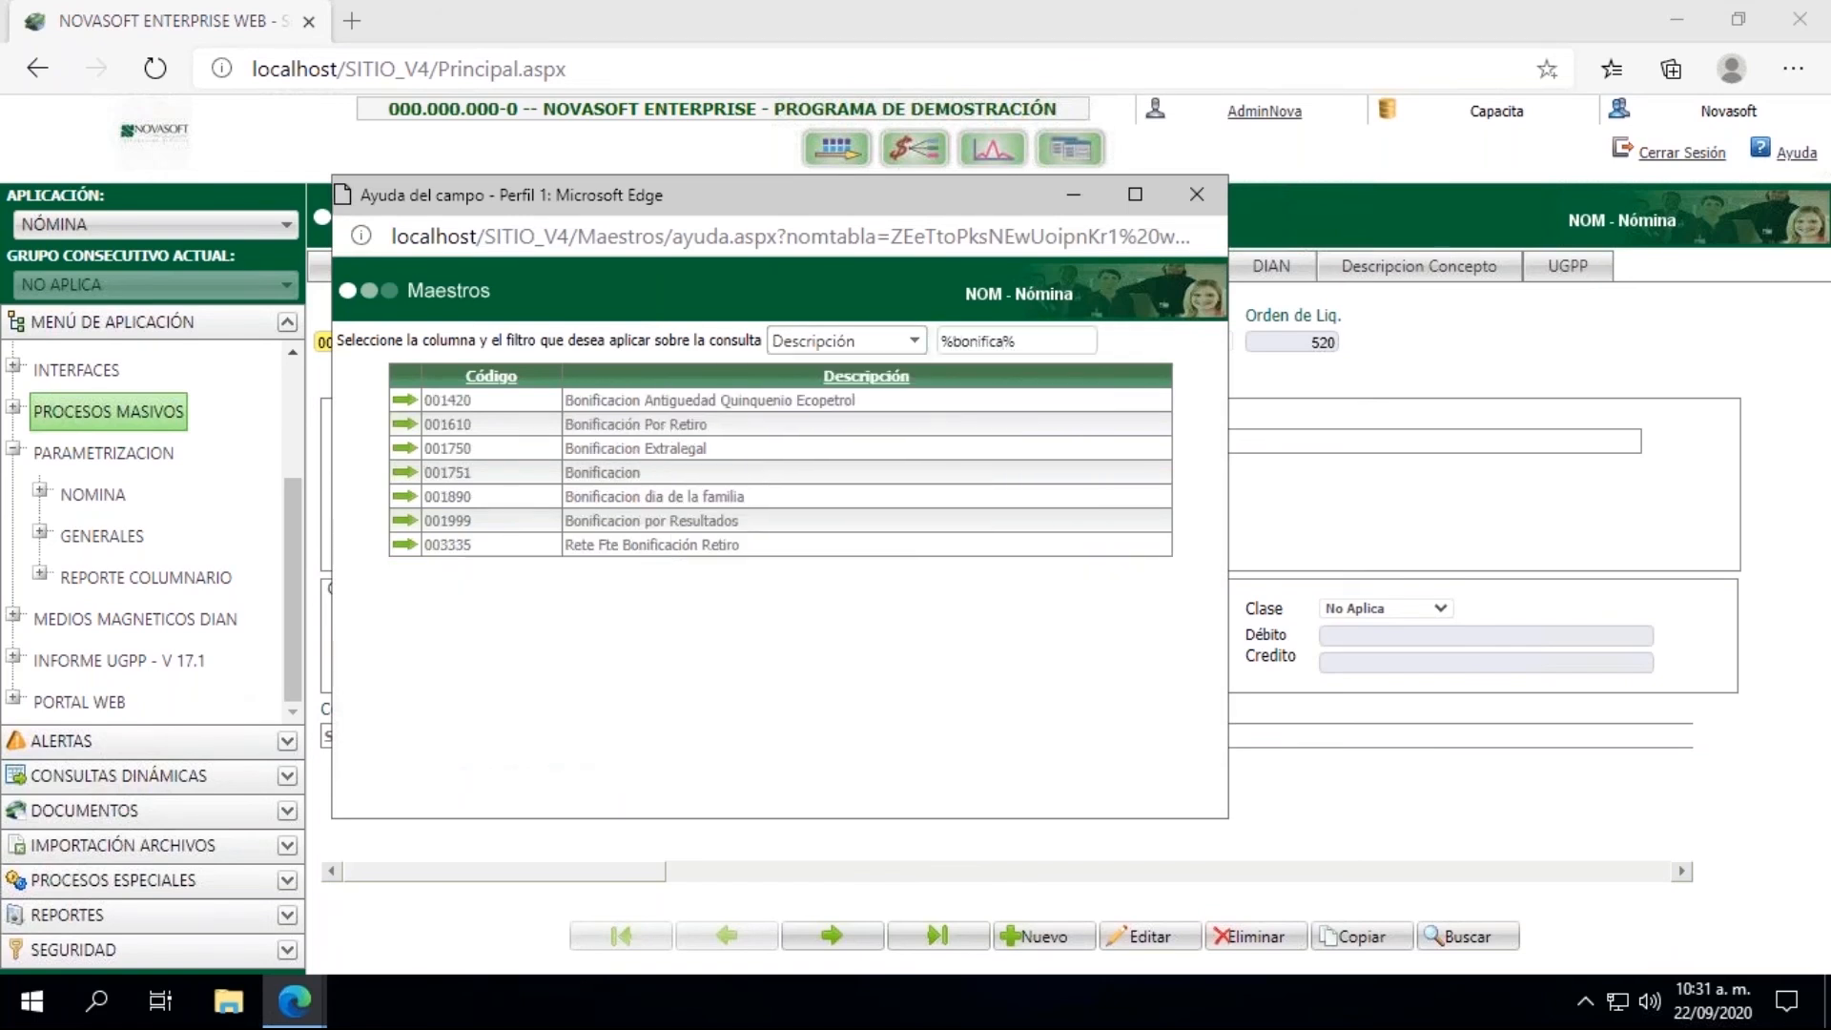
Step: Load concept 001751 Bonificacion from the lookup results and review its Bases settings
{"action": "left_click", "coordinate": [405, 472]}
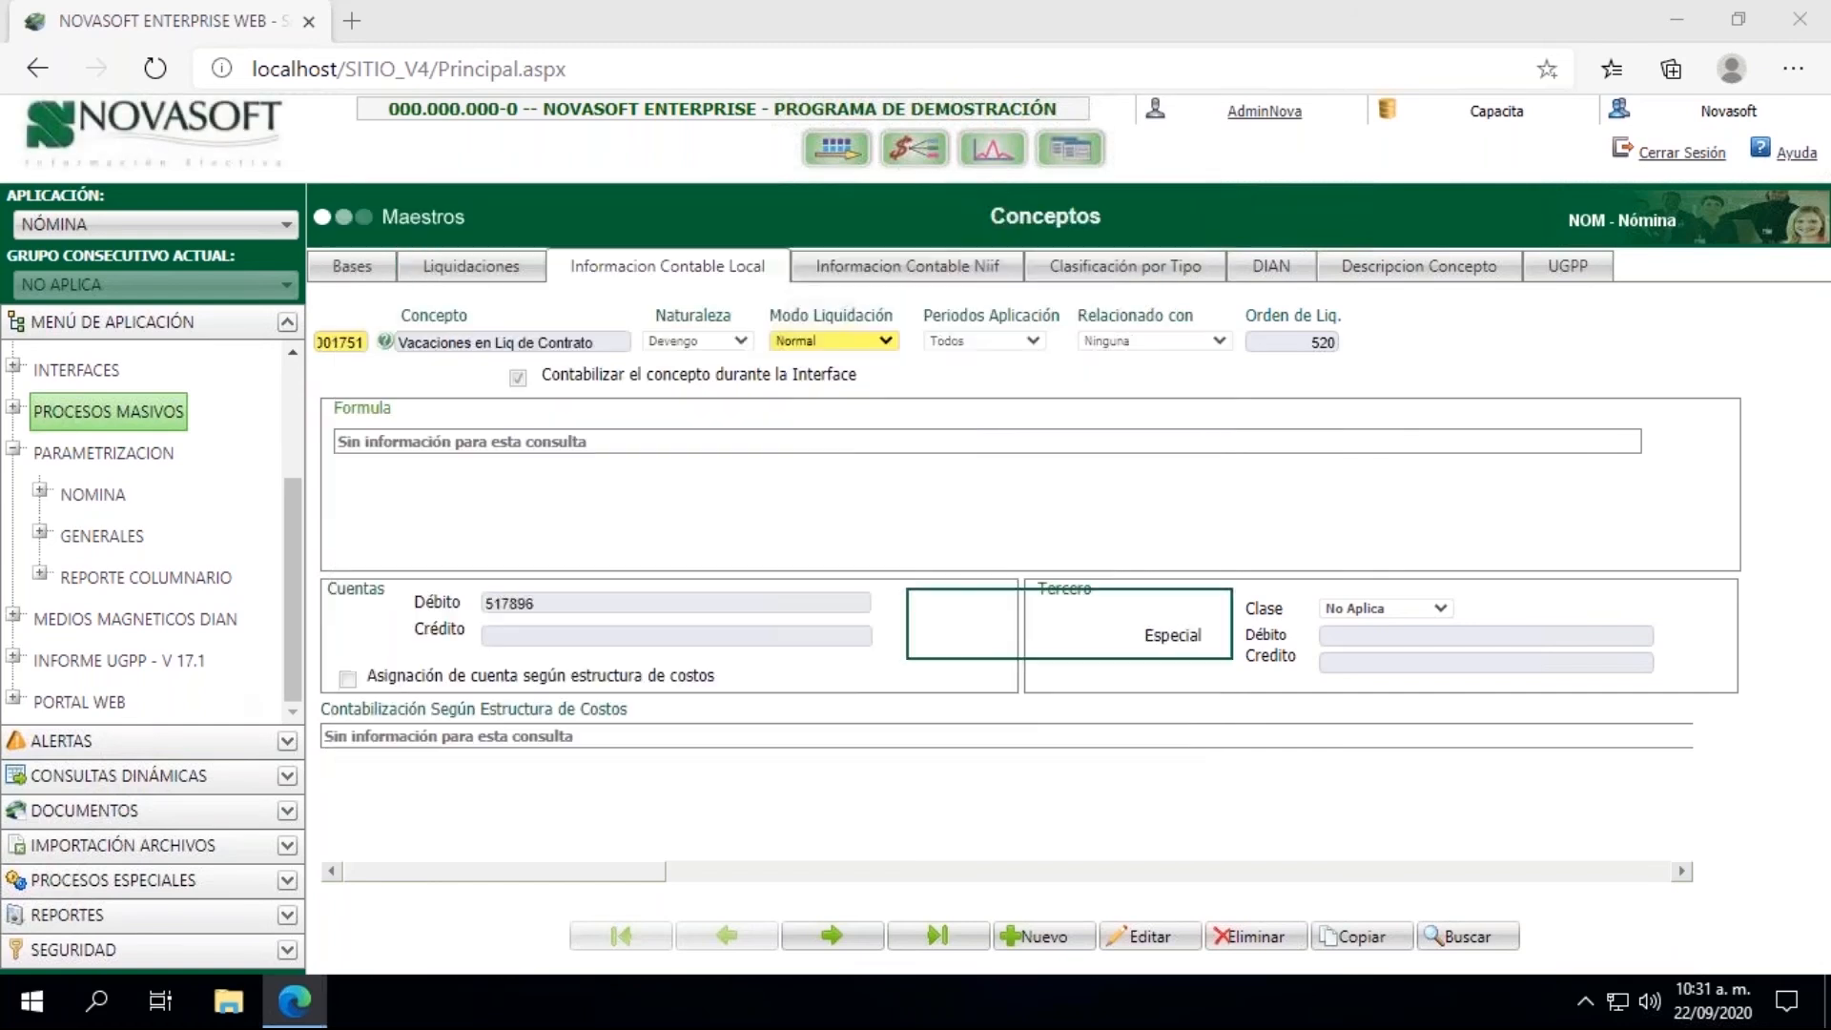
{"action": "left_click", "coordinate": [358, 263]}
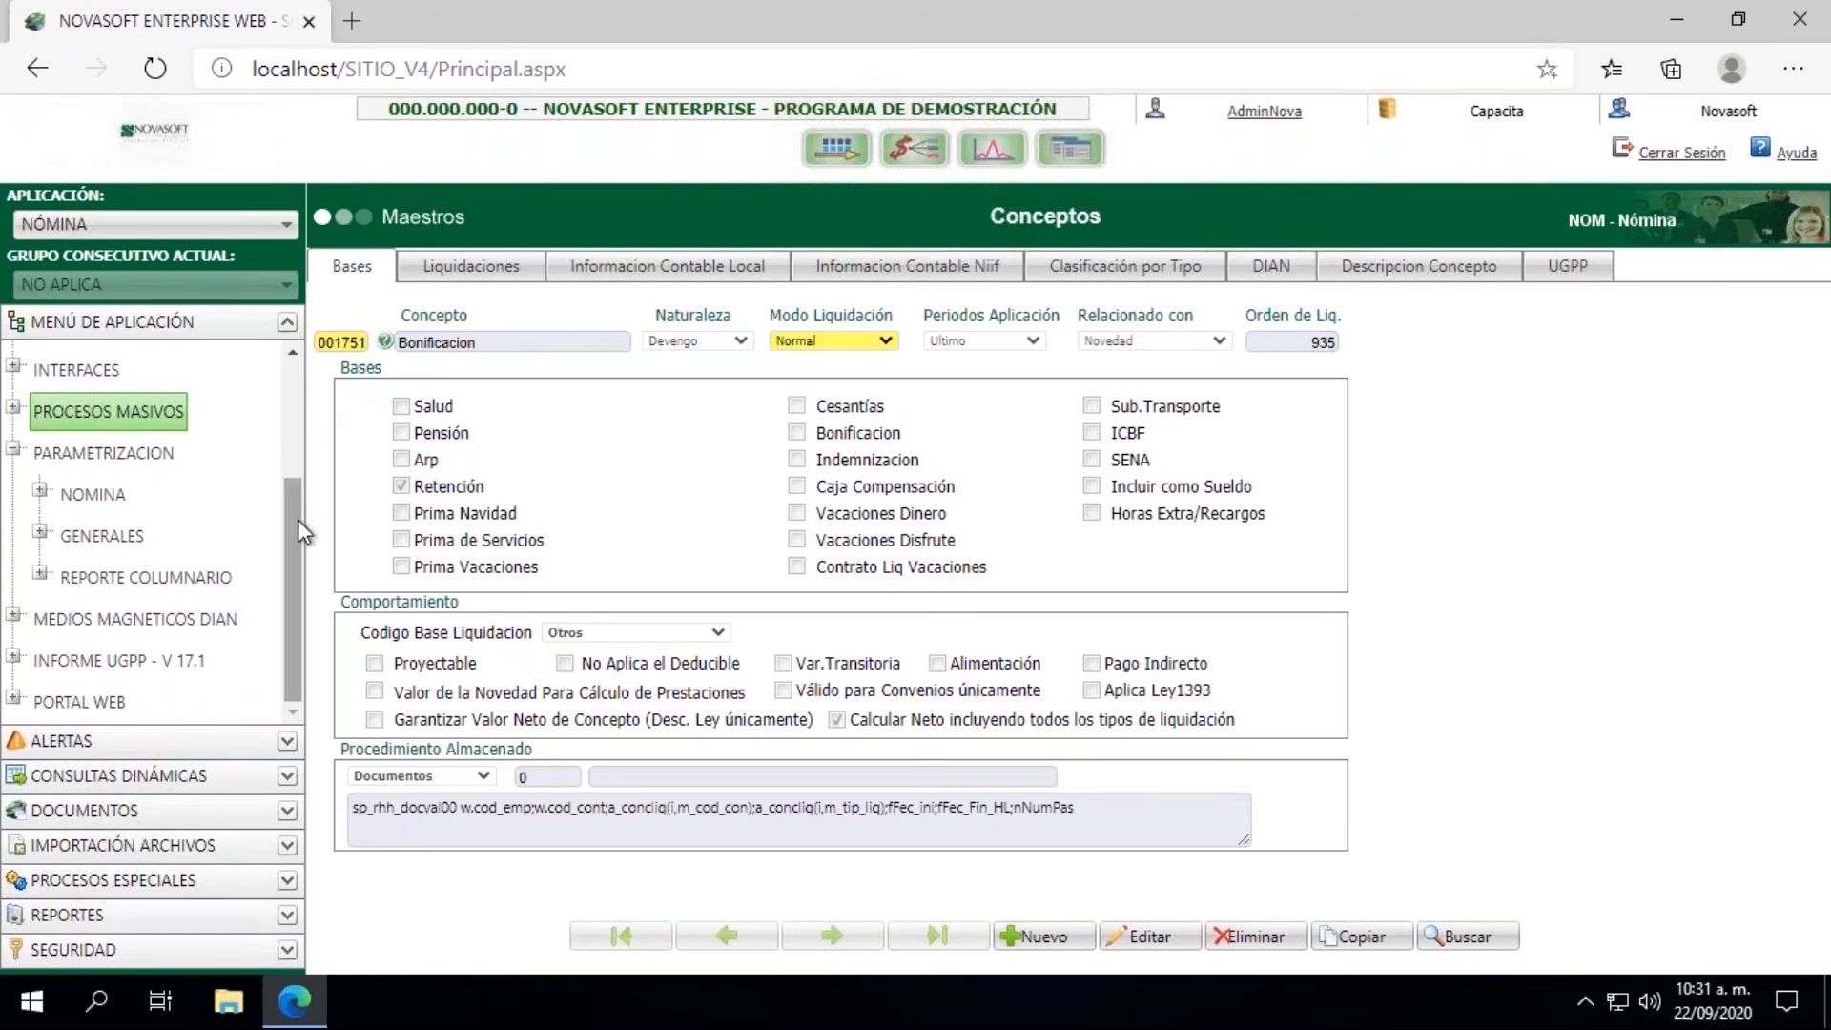
Step: Open the Captura de Documentos process under Novedades
{"action": "left_click_drag", "start_coordinate": [298, 519], "coordinate": [298, 375]}
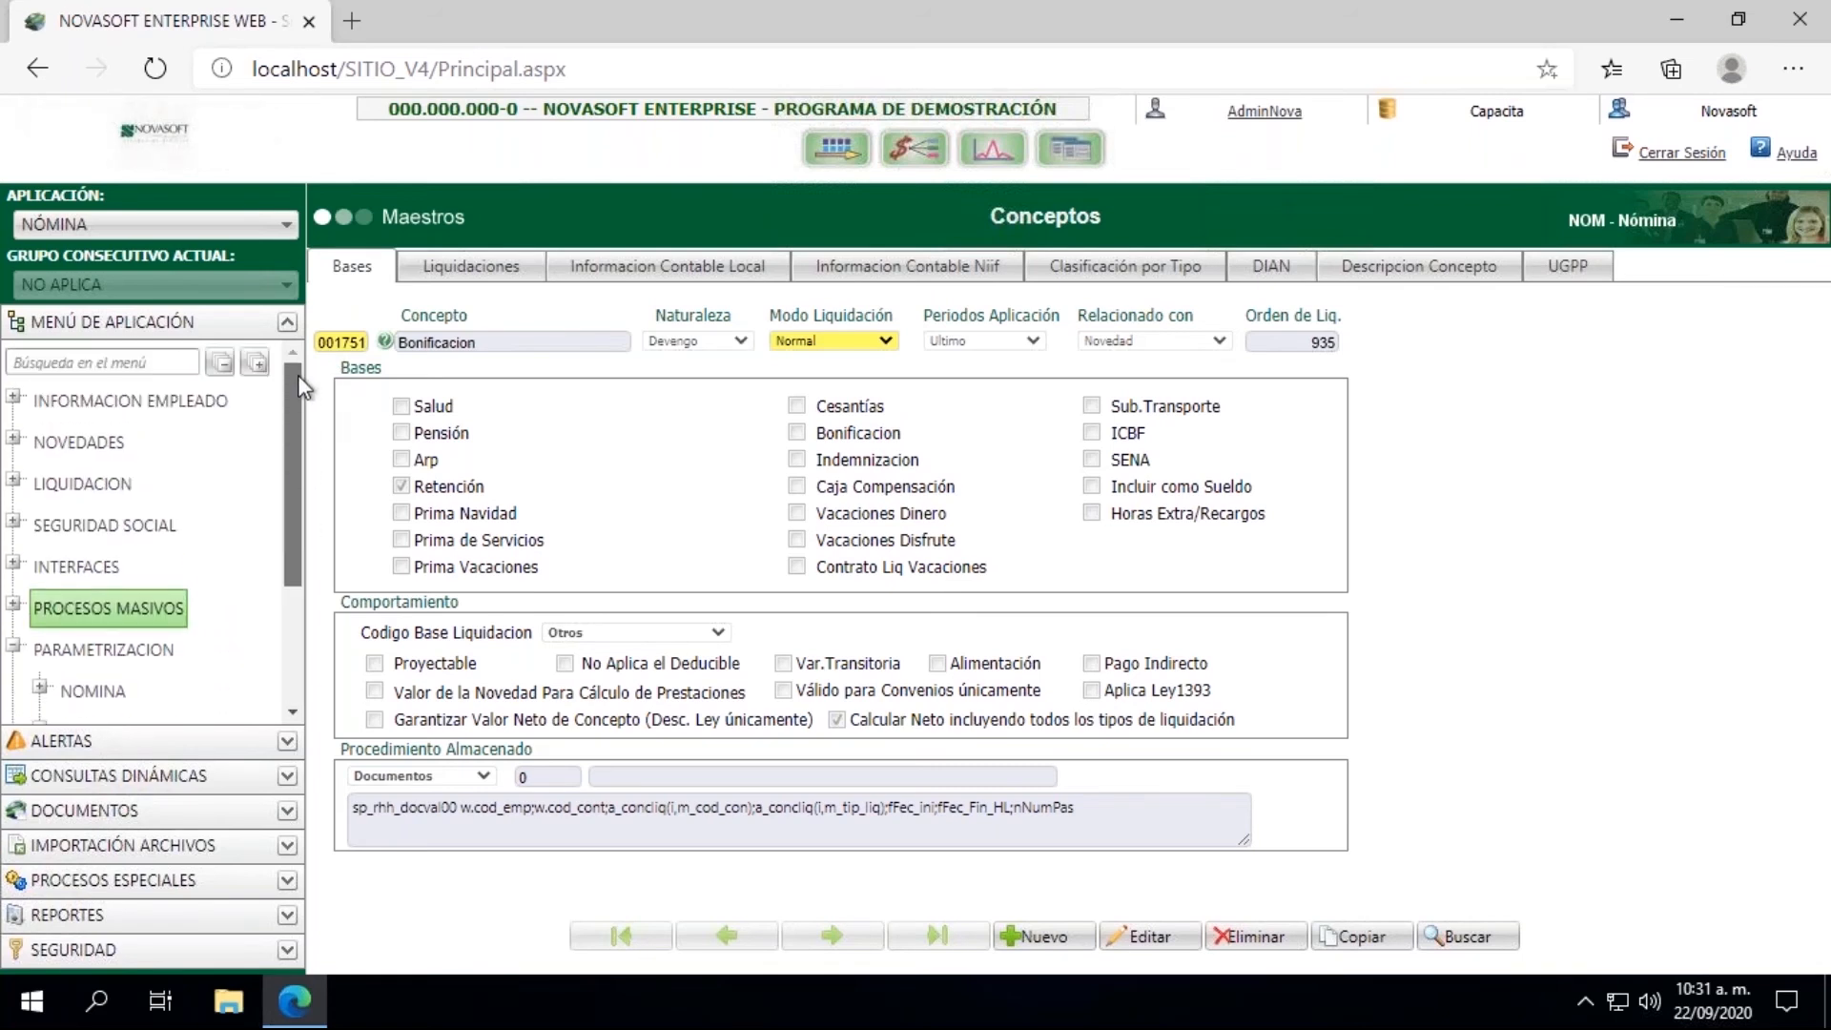
{"action": "left_click", "coordinate": [14, 439]}
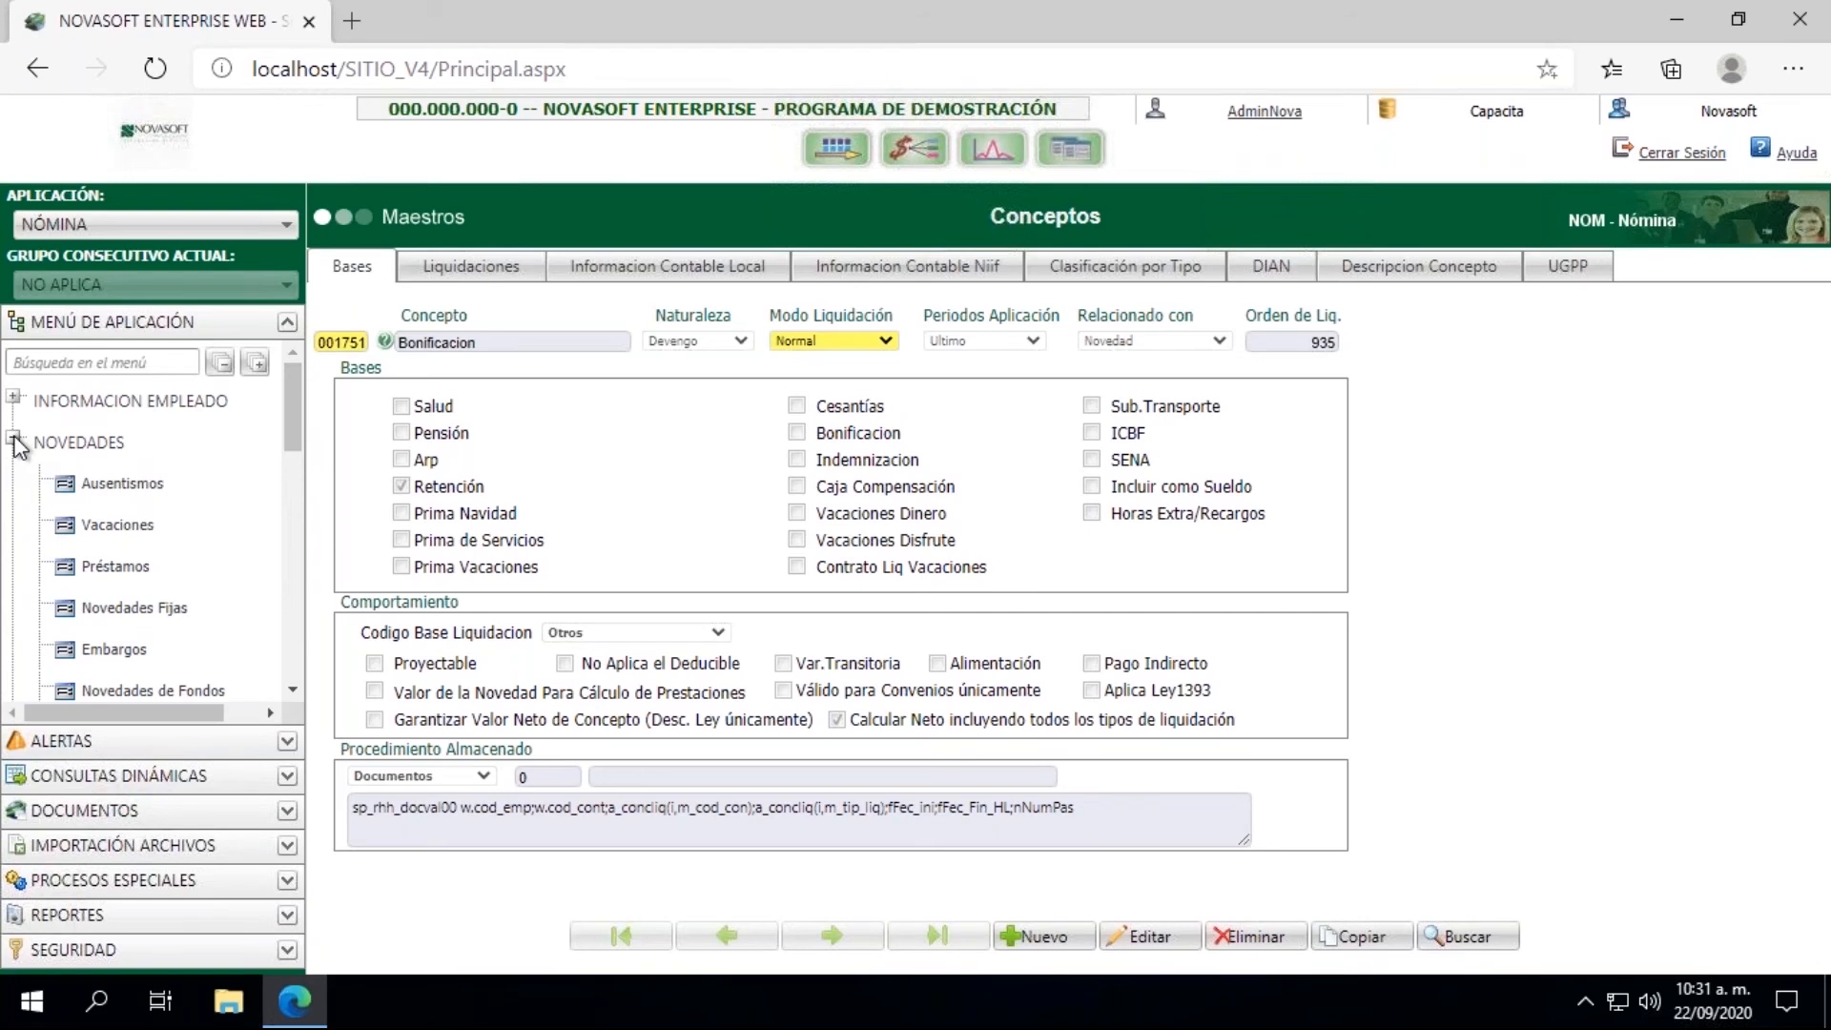
{"action": "left_click", "coordinate": [291, 689]}
{"action": "left_click", "coordinate": [292, 690]}
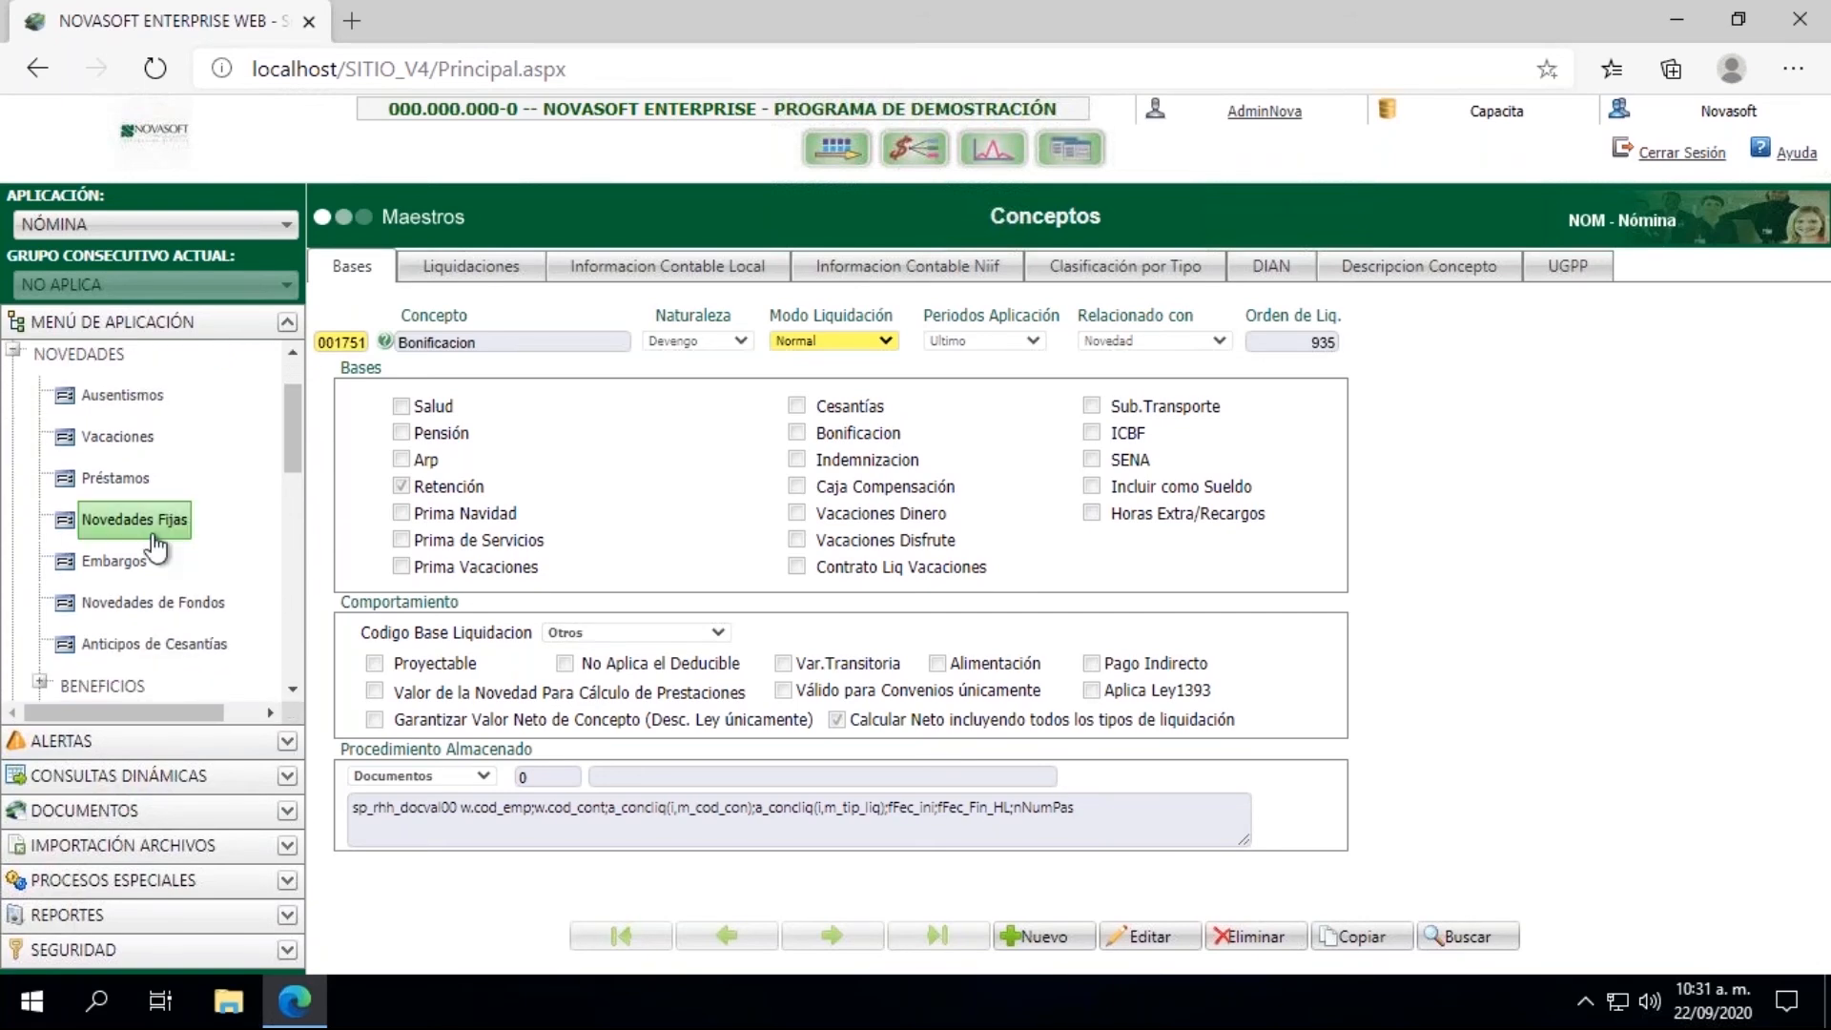
{"action": "left_click", "coordinate": [292, 692]}
{"action": "left_click", "coordinate": [292, 692]}
{"action": "left_click", "coordinate": [292, 693]}
{"action": "left_click", "coordinate": [293, 694]}
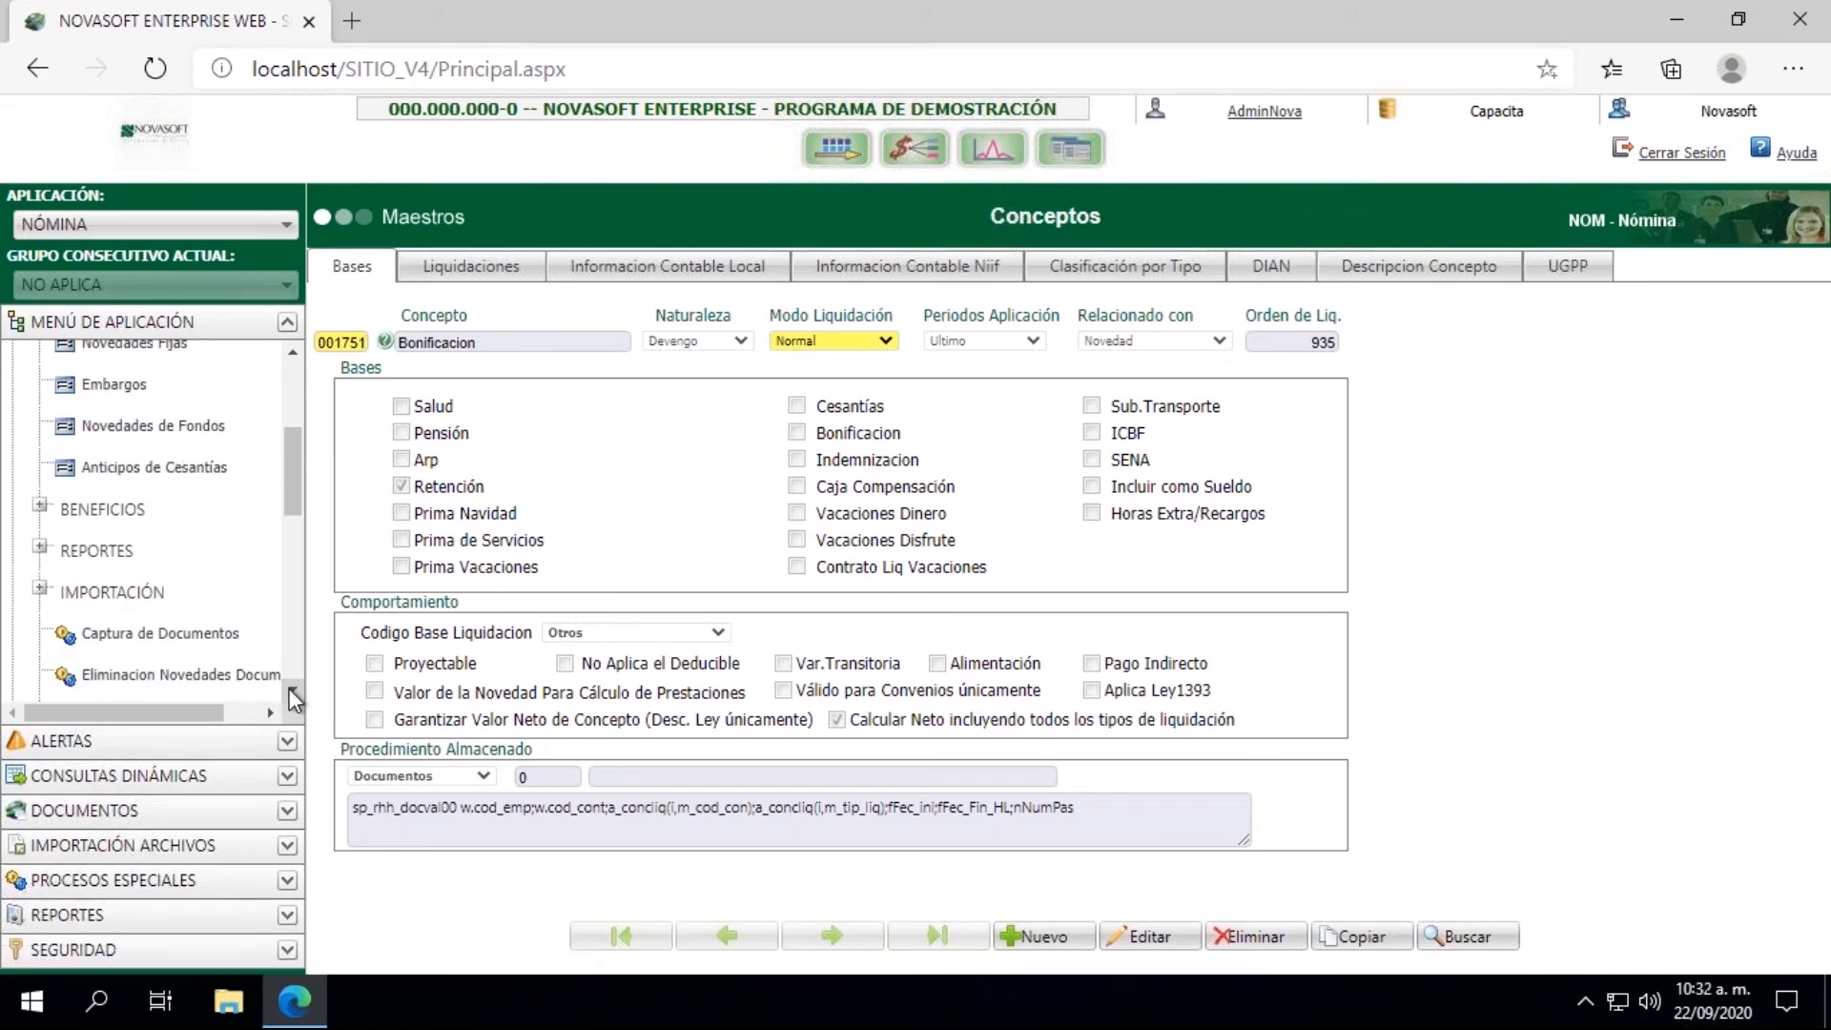
{"action": "left_click", "coordinate": [180, 647]}
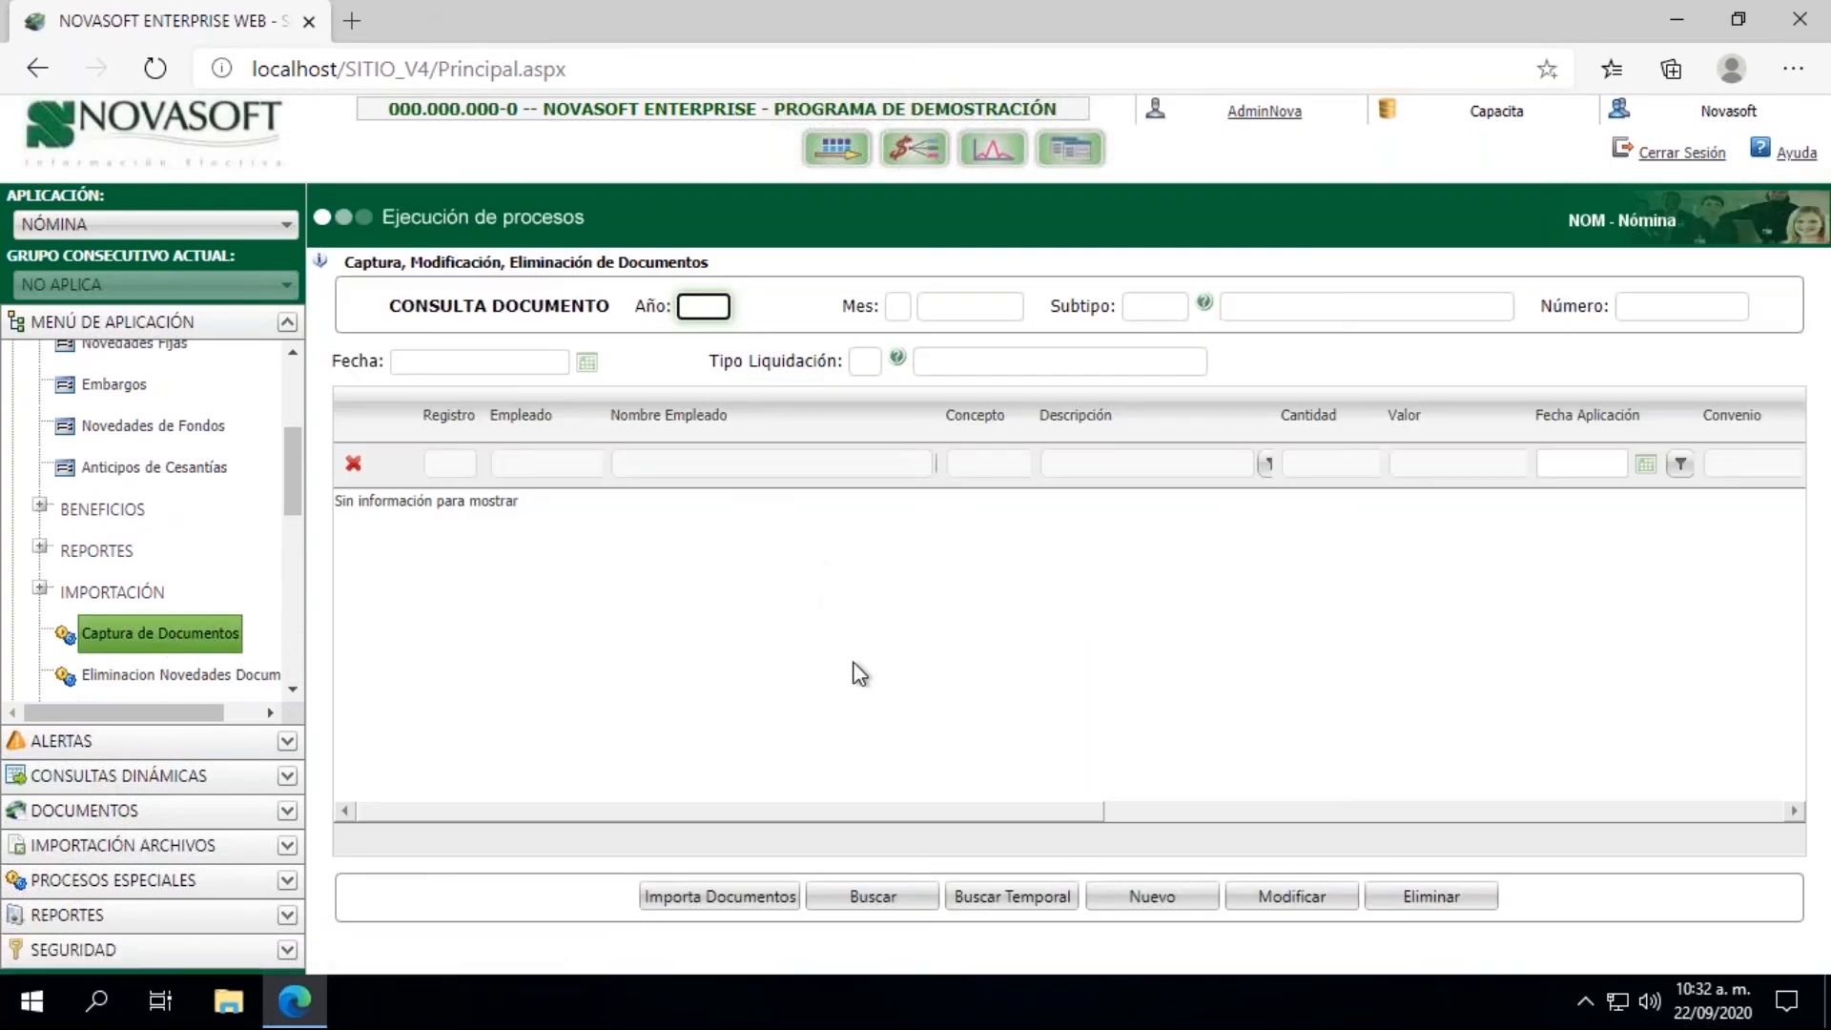
{"action": "left_click", "coordinate": [1129, 906]}
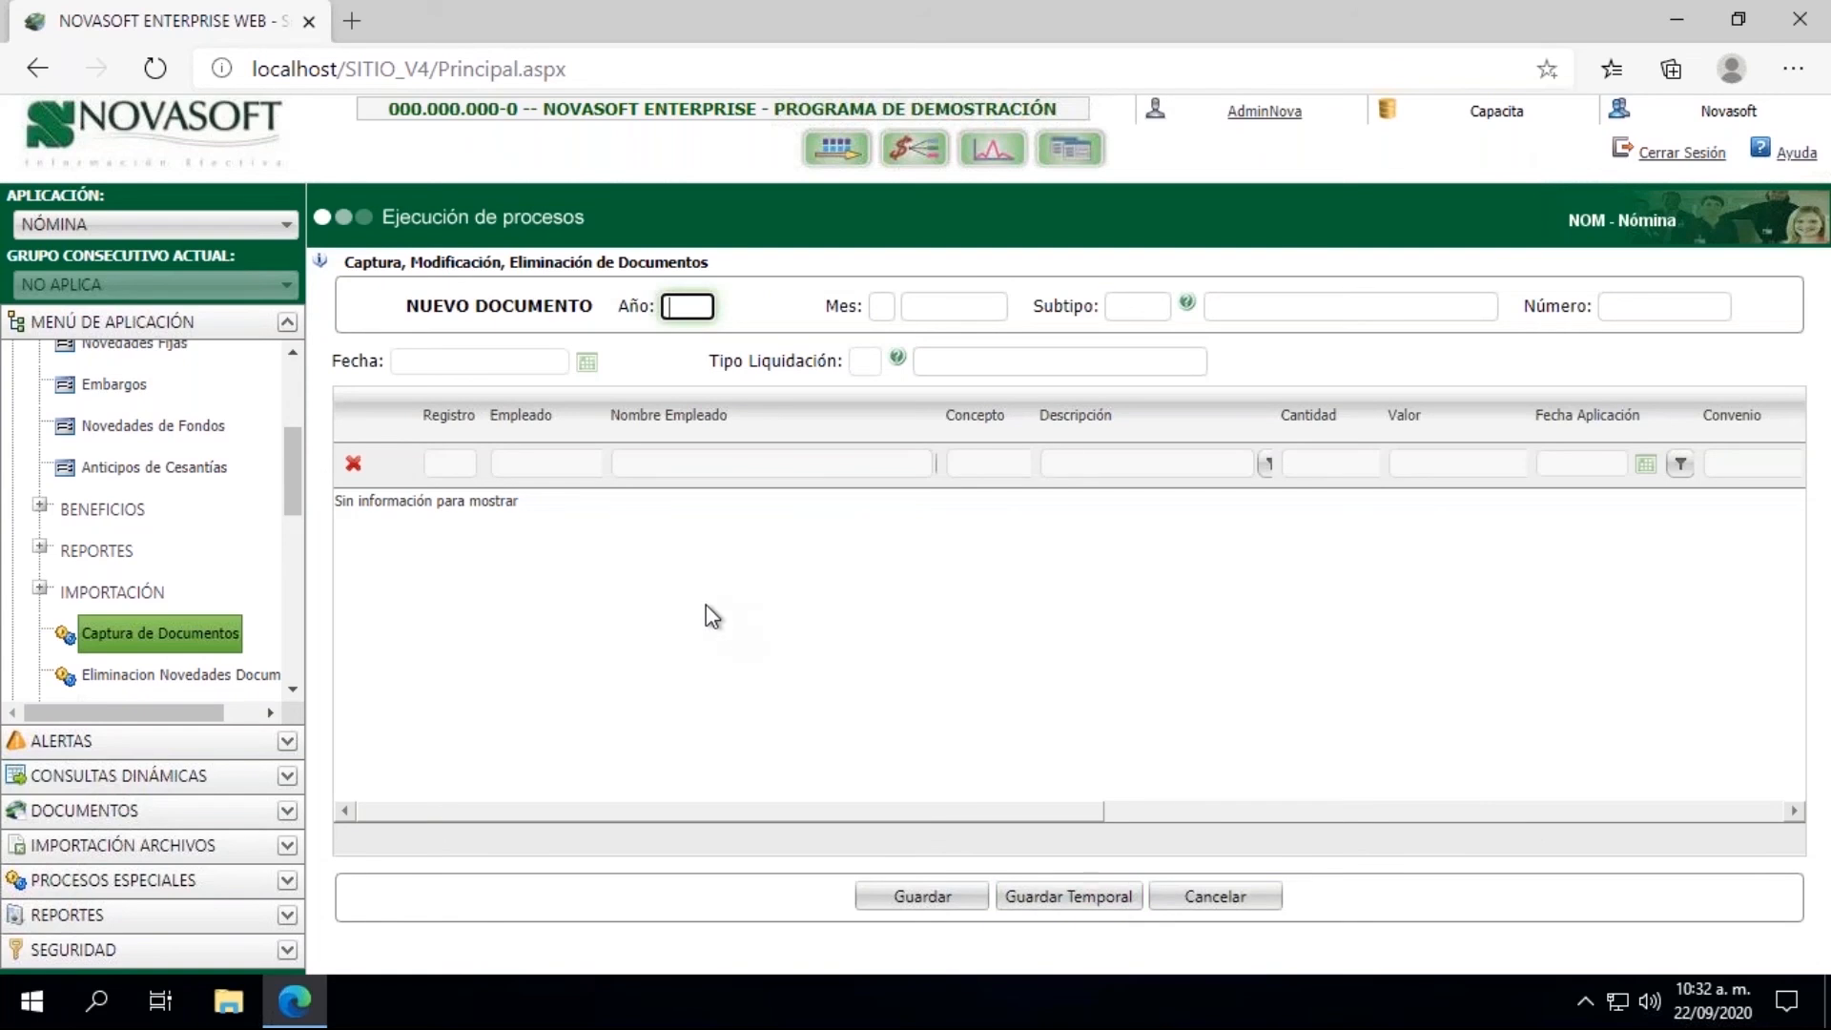
{"action": "type", "text": "2020"}
{"action": "key", "text": "Tab"}
{"action": "type", "text": "07"}
{"action": "key", "text": "Tab"}
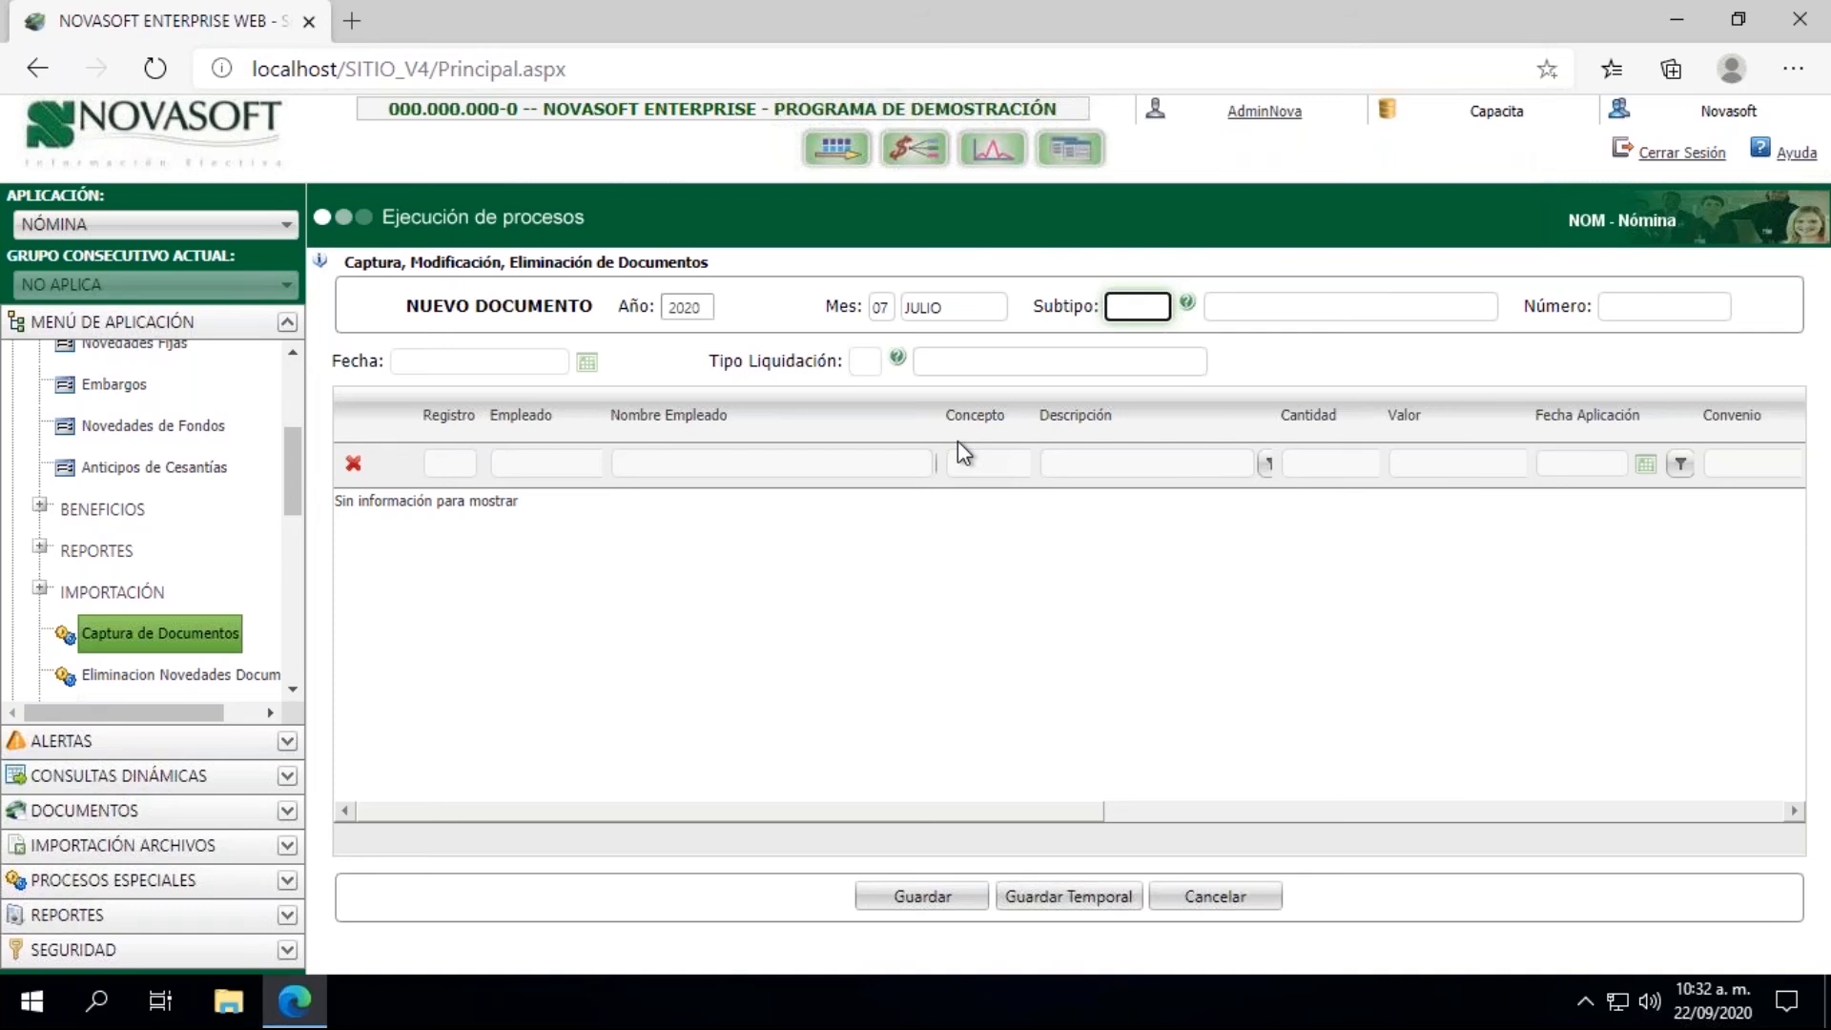
{"action": "type", "text": "803"}
{"action": "key", "text": "Tab"}
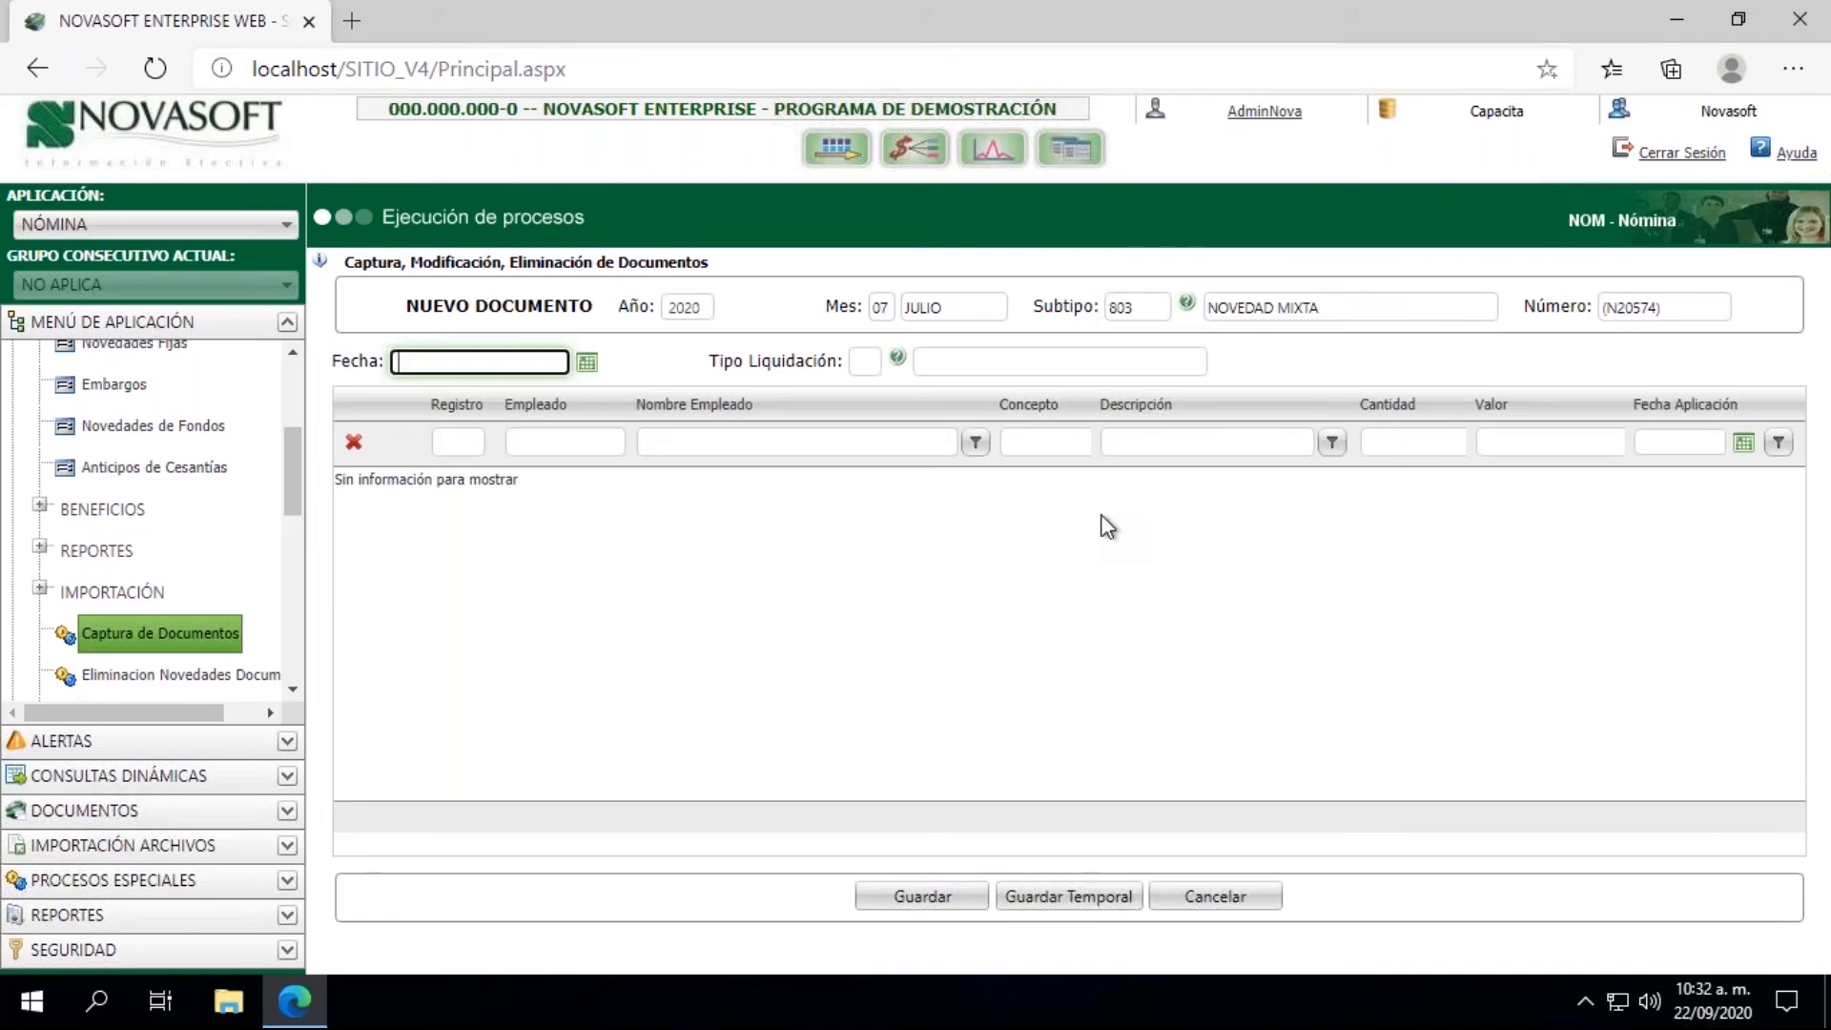
{"action": "left_click", "coordinate": [880, 309]}
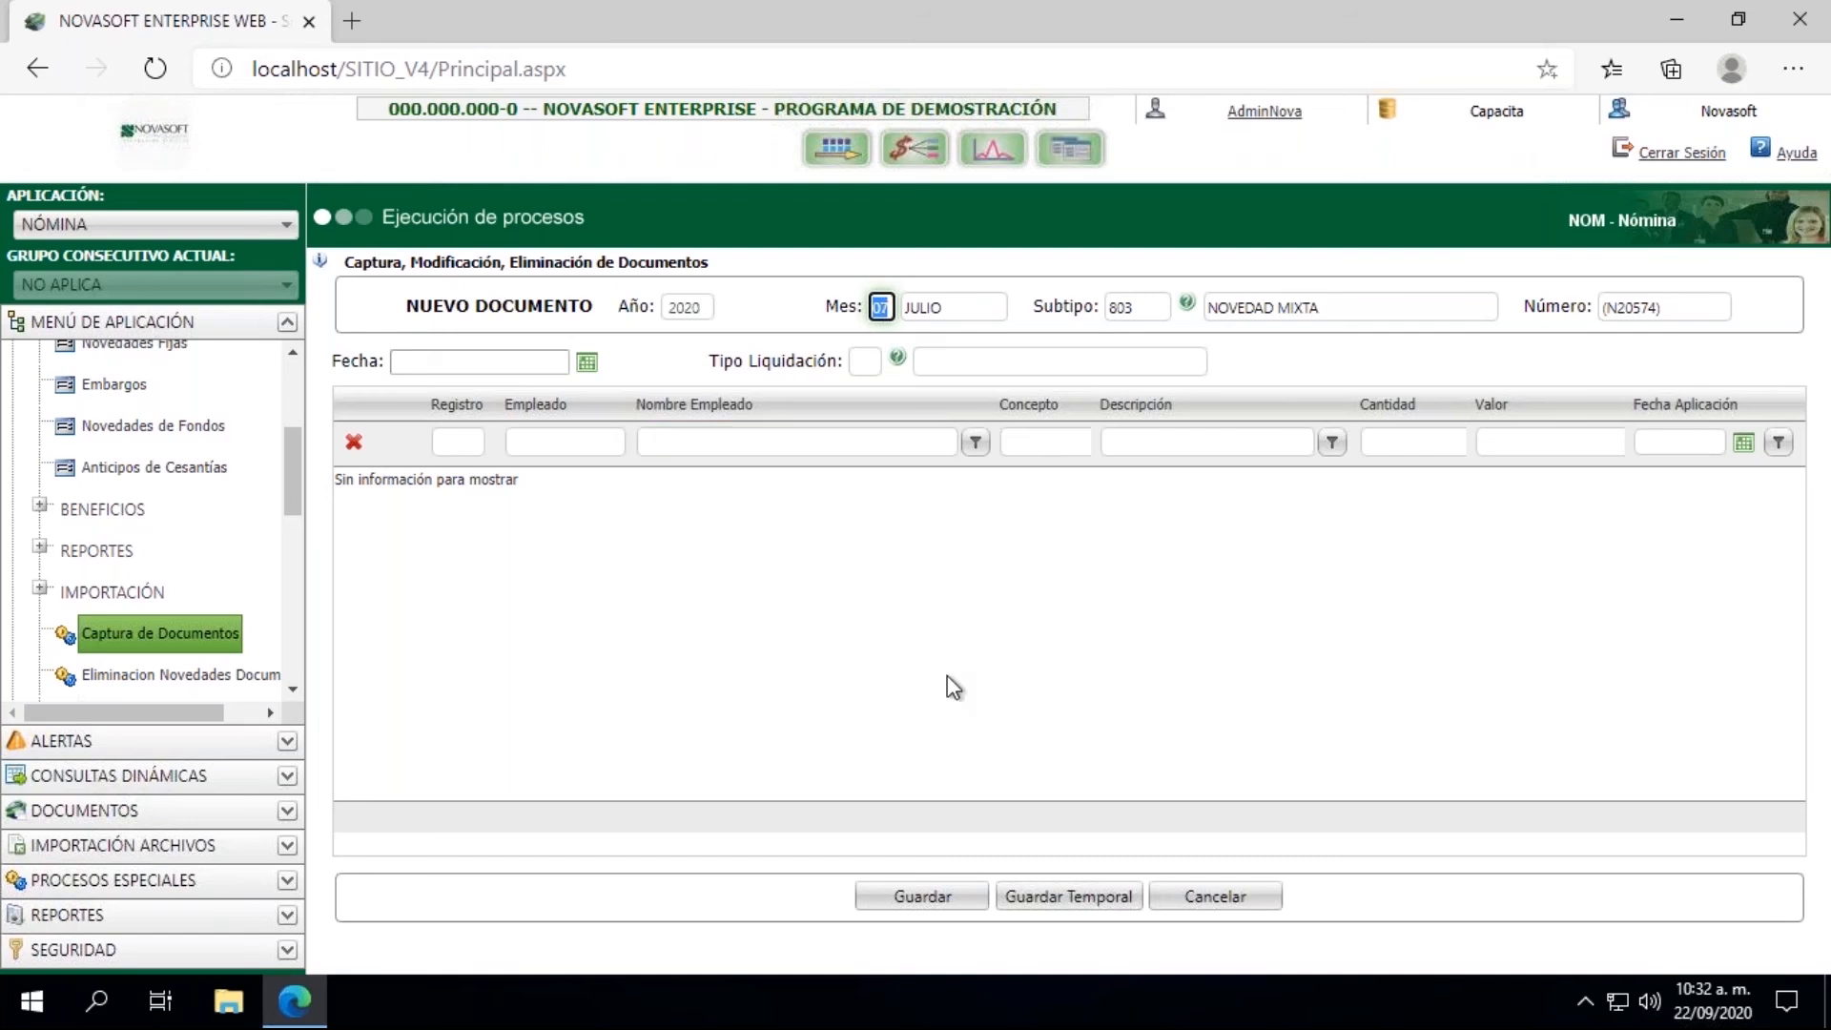
{"action": "left_click", "coordinate": [1180, 899]}
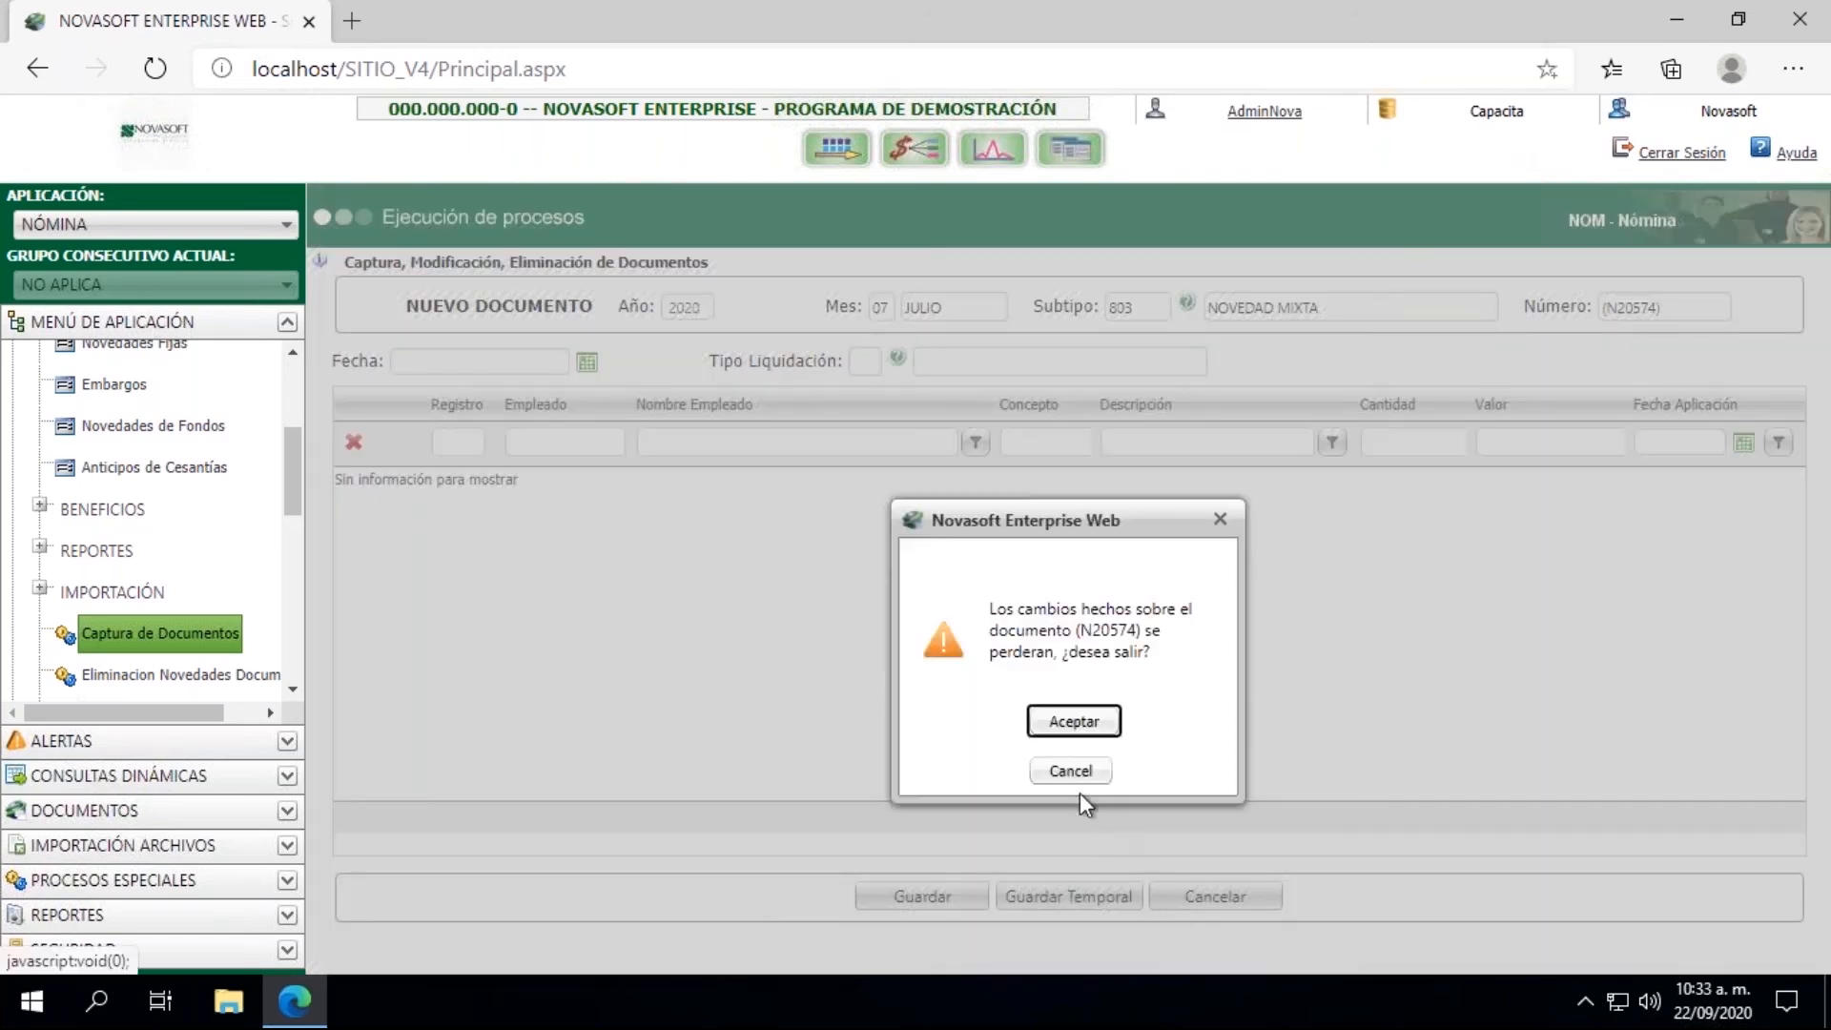
{"action": "left_click", "coordinate": [1070, 721]}
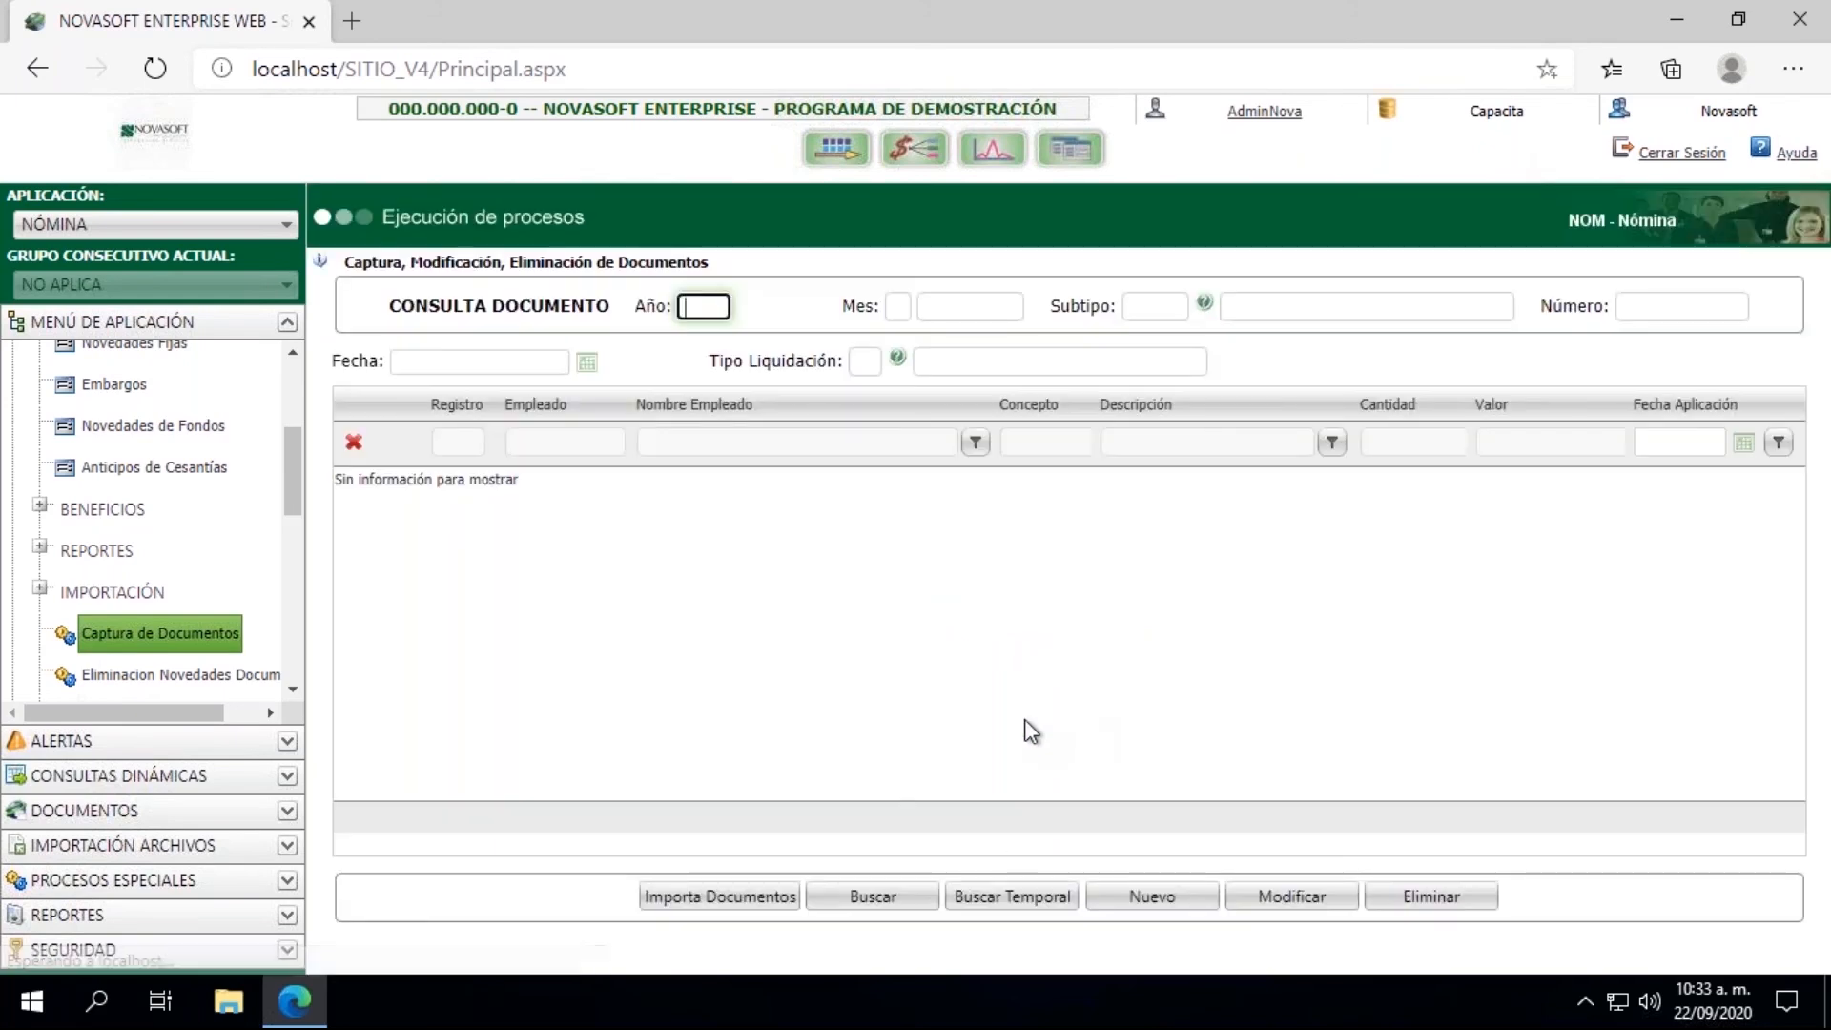
Step: Start a new document for Año 2020, Mes 09, with Subtipo 803 (NOVEDAD MIXTA)
{"action": "left_click", "coordinate": [1151, 901]}
{"action": "type", "text": "2020"}
{"action": "key", "text": "Tab"}
{"action": "type", "text": "09"}
{"action": "key", "text": "Tab"}
{"action": "type", "text": "202"}
{"action": "key", "text": "BackSpace"}
{"action": "key", "text": "BackSpace"}
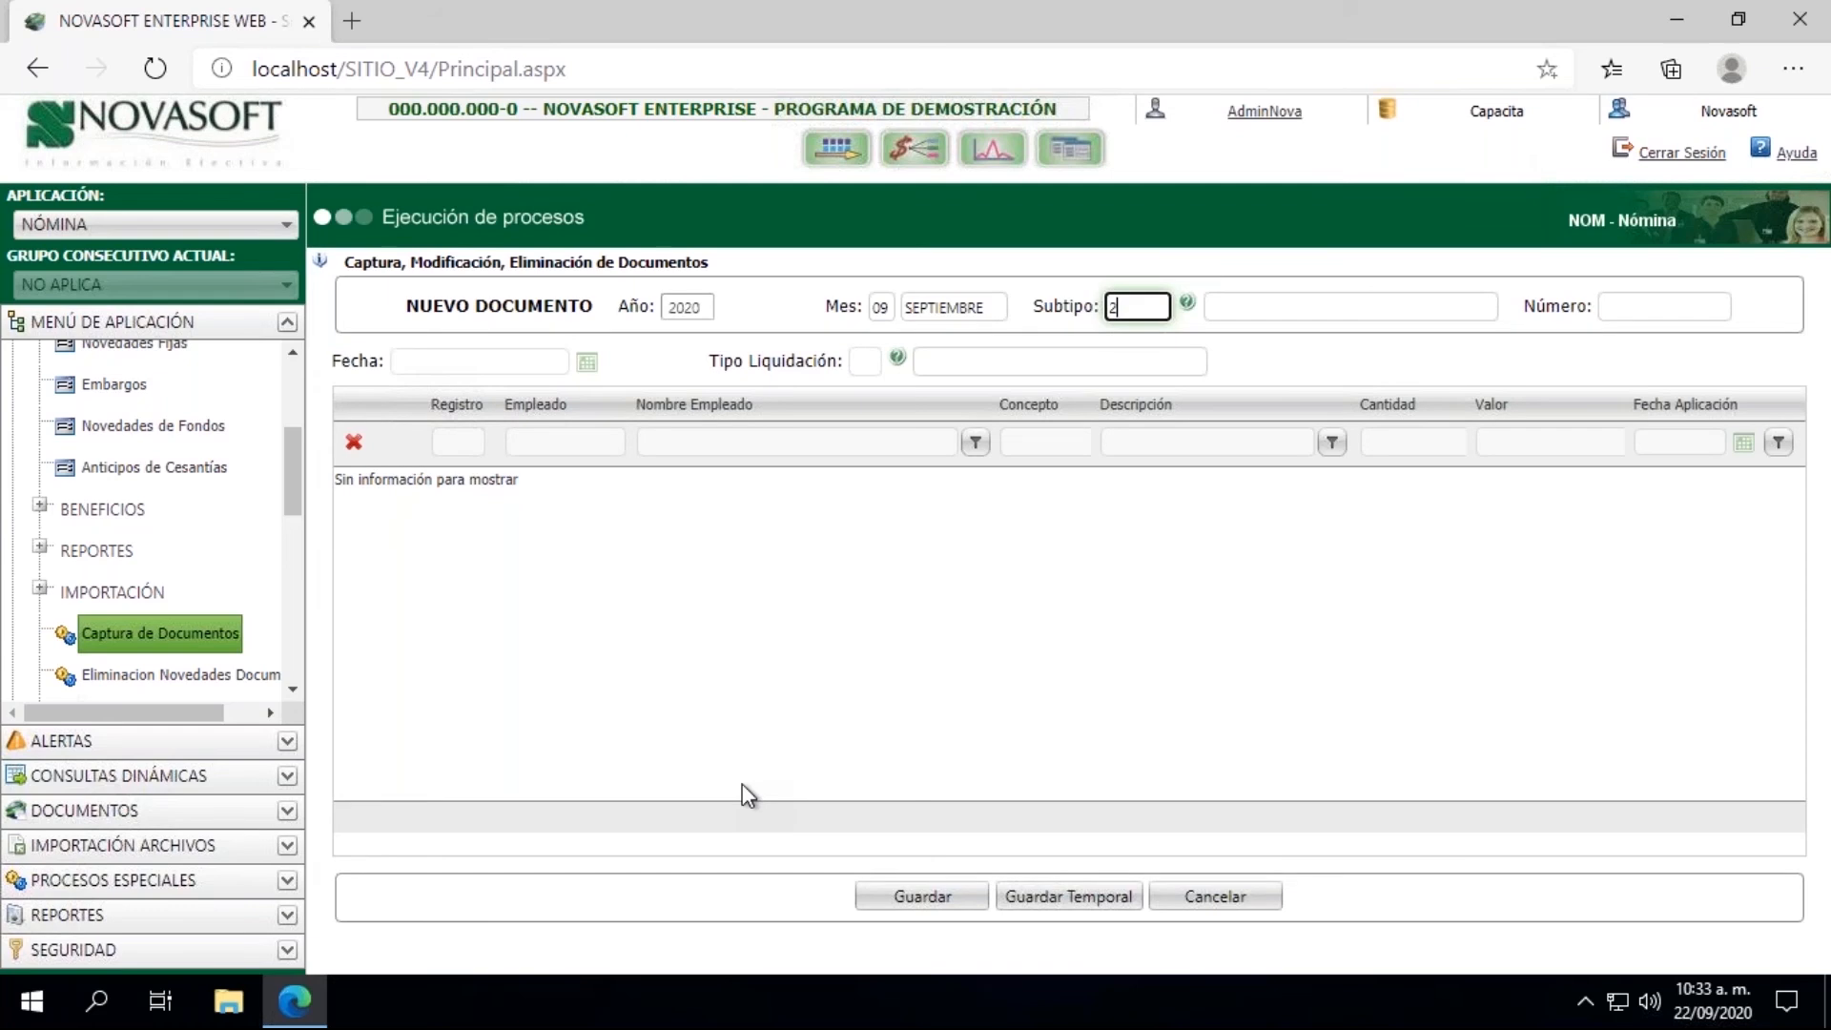
{"action": "type", "text": "803"}
{"action": "key", "text": "Tab"}
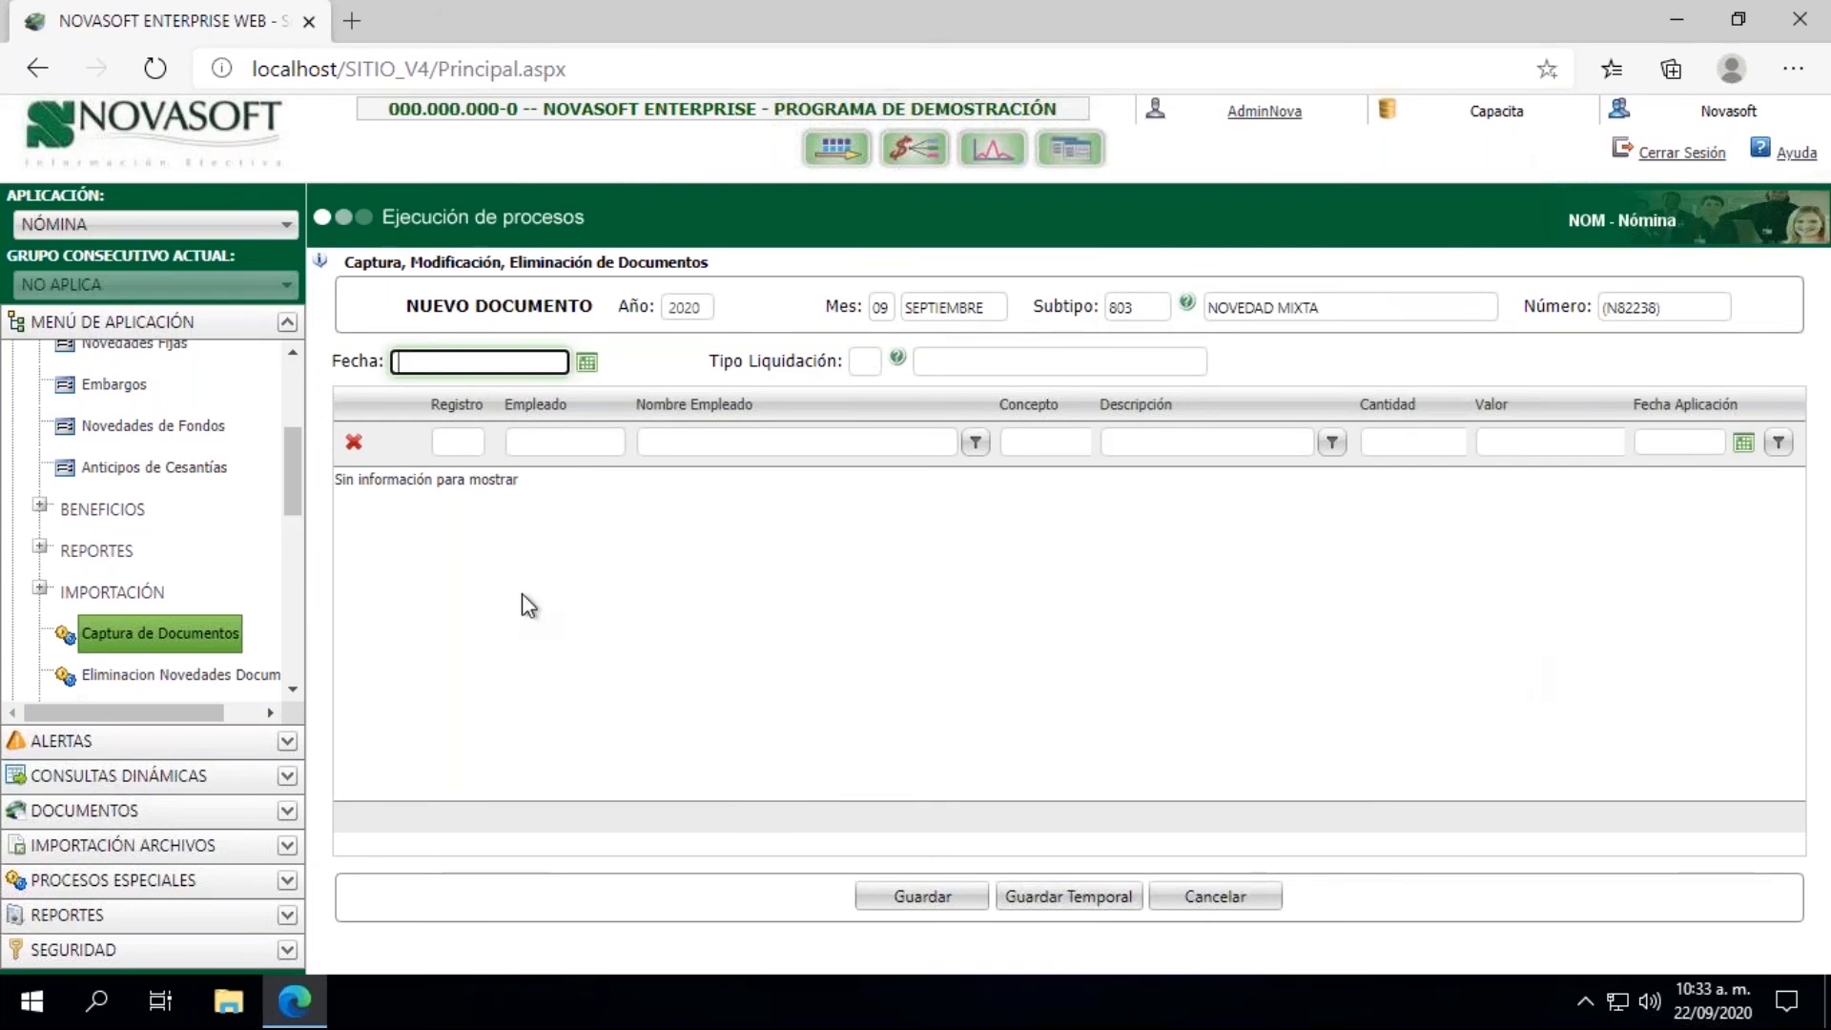
Step: Set the document's Fecha to 15/09/2020 and its Tipo Liquidación to 04, Liquidacion de Contrato
{"action": "type", "text": "15/09/2020"}
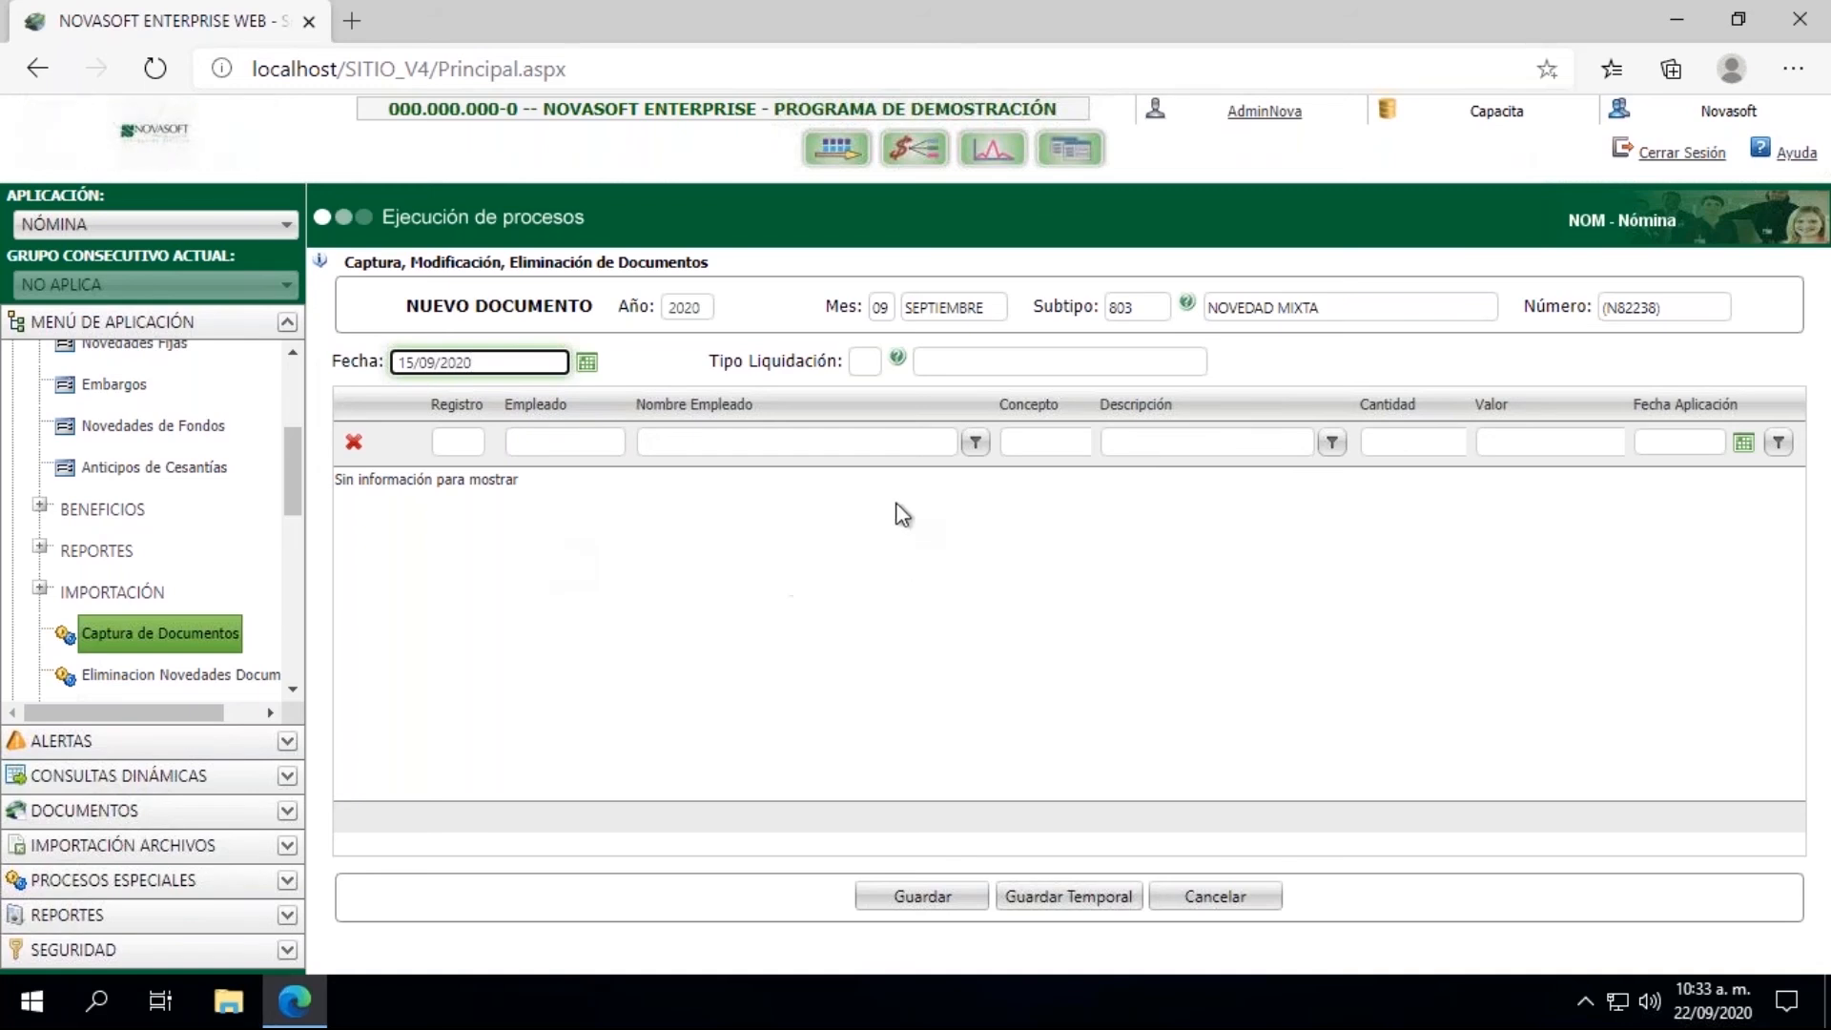
{"action": "left_click", "coordinate": [865, 363]}
{"action": "type", "text": "04"}
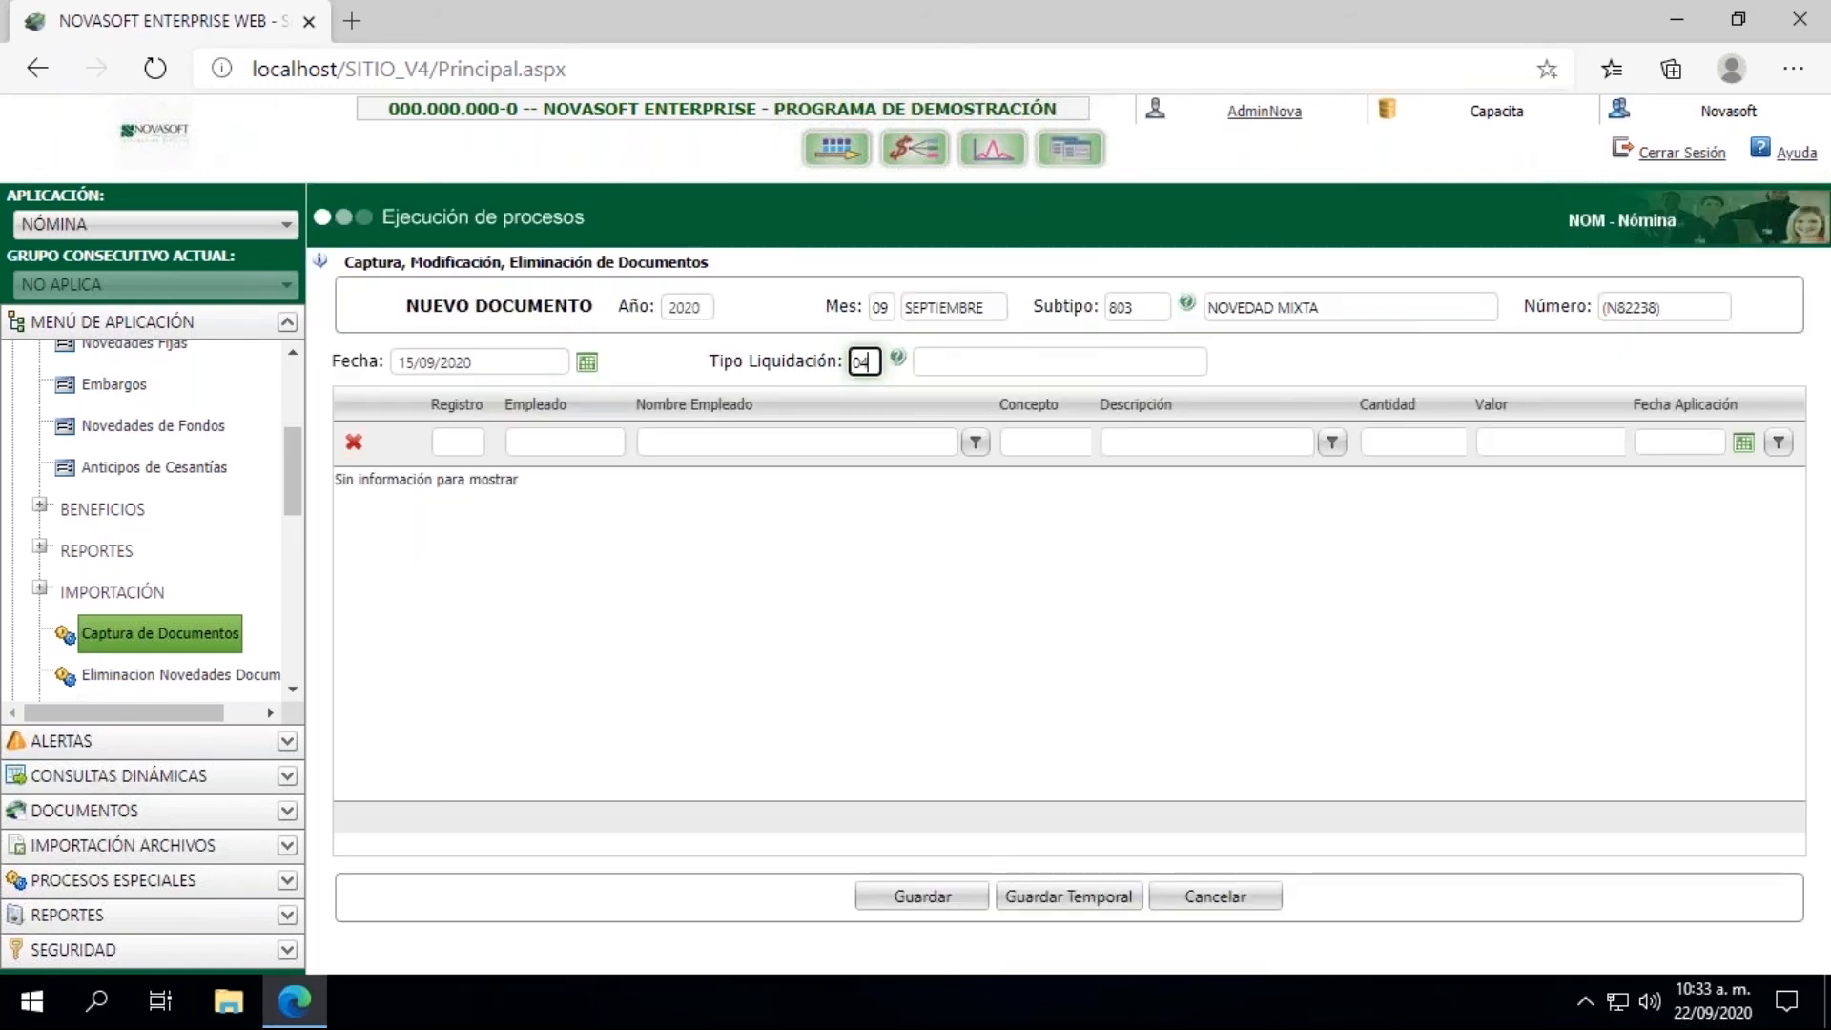
{"action": "key", "text": "Tab"}
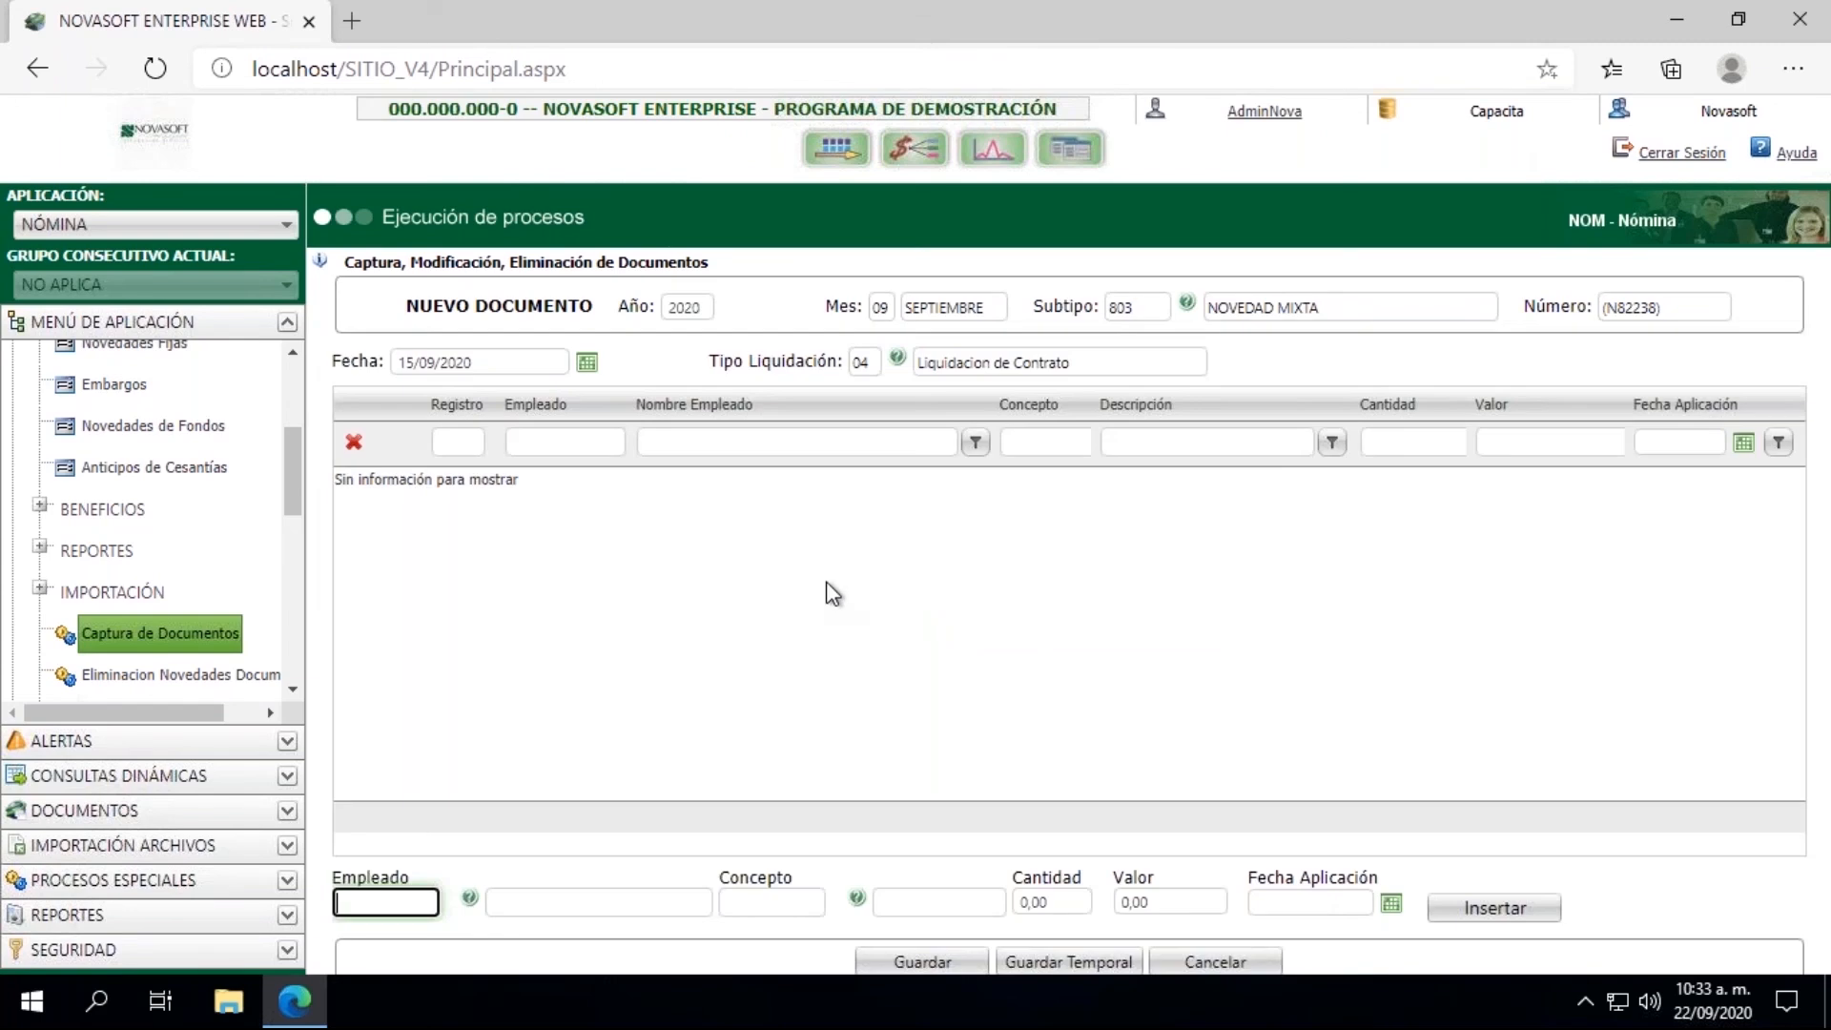
Step: Enter the terminated employee's code and concept 001751 Bonificacion for the document's new record
{"action": "key", "text": "Tab"}
{"action": "type", "text": "001146"}
{"action": "key", "text": "Tab"}
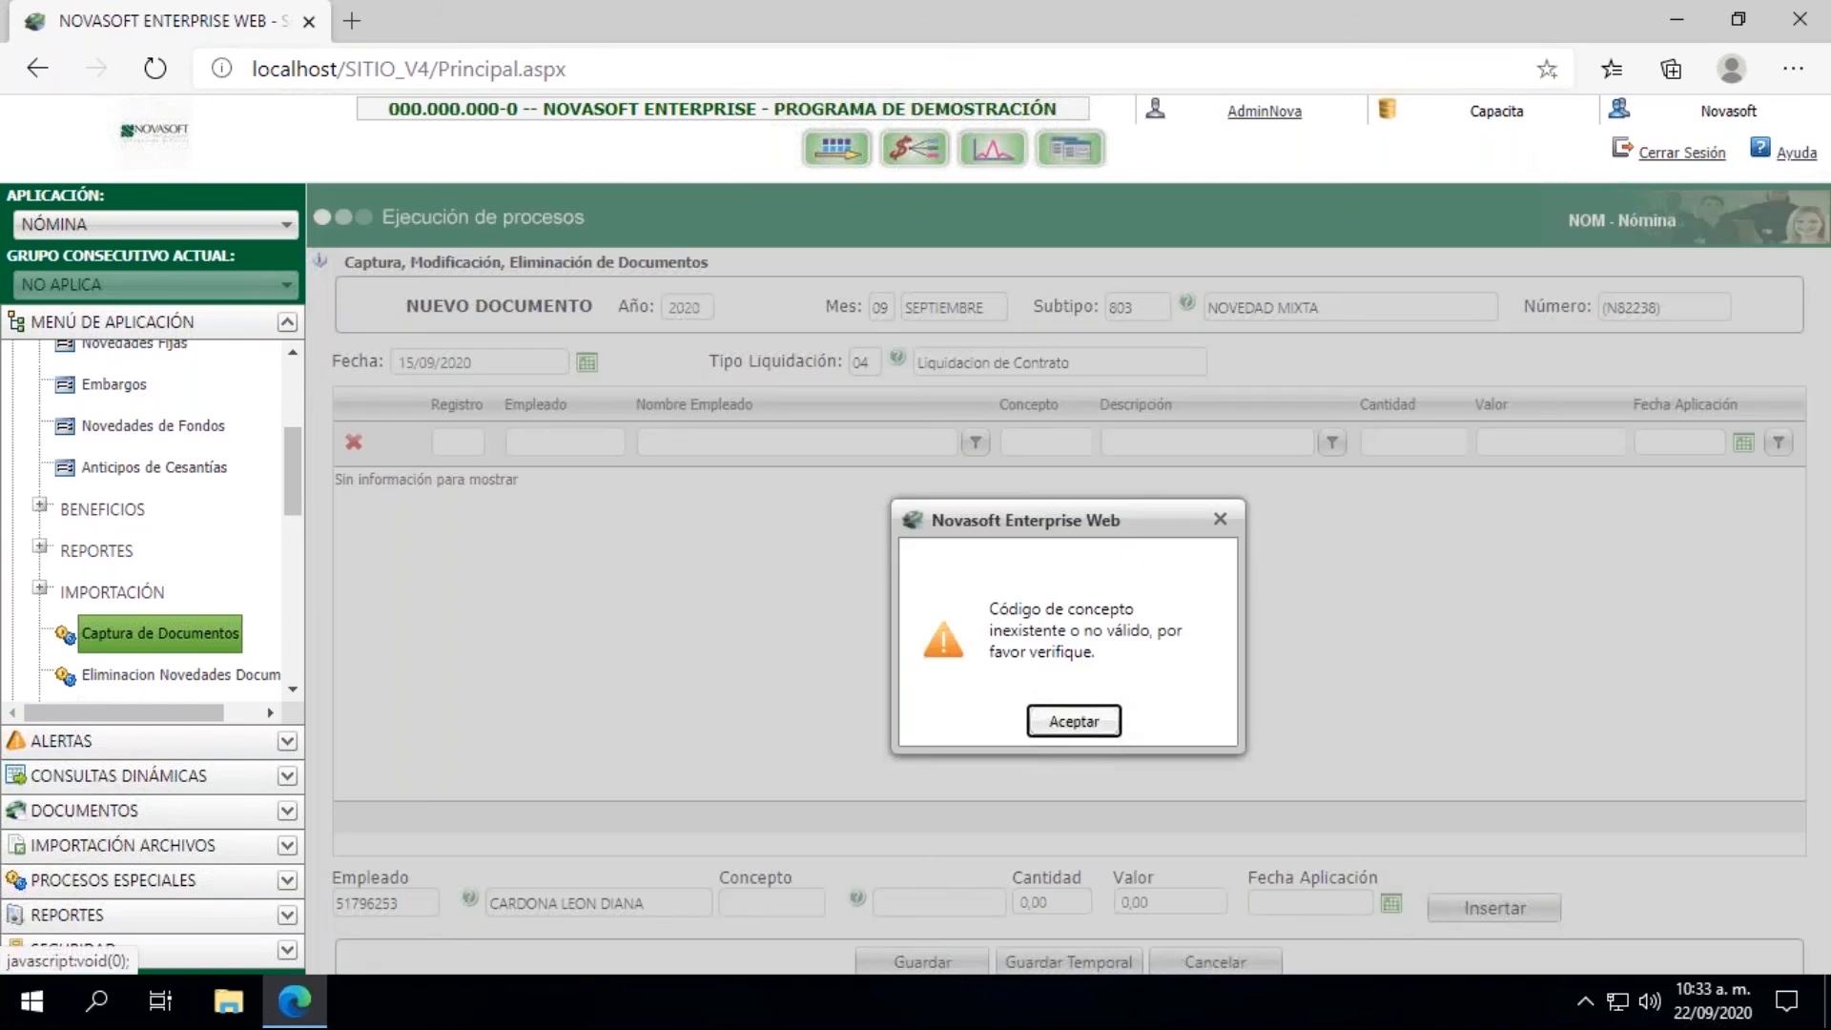
{"action": "key", "text": "Return"}
{"action": "left_click", "coordinate": [742, 902]}
{"action": "type", "text": "001751"}
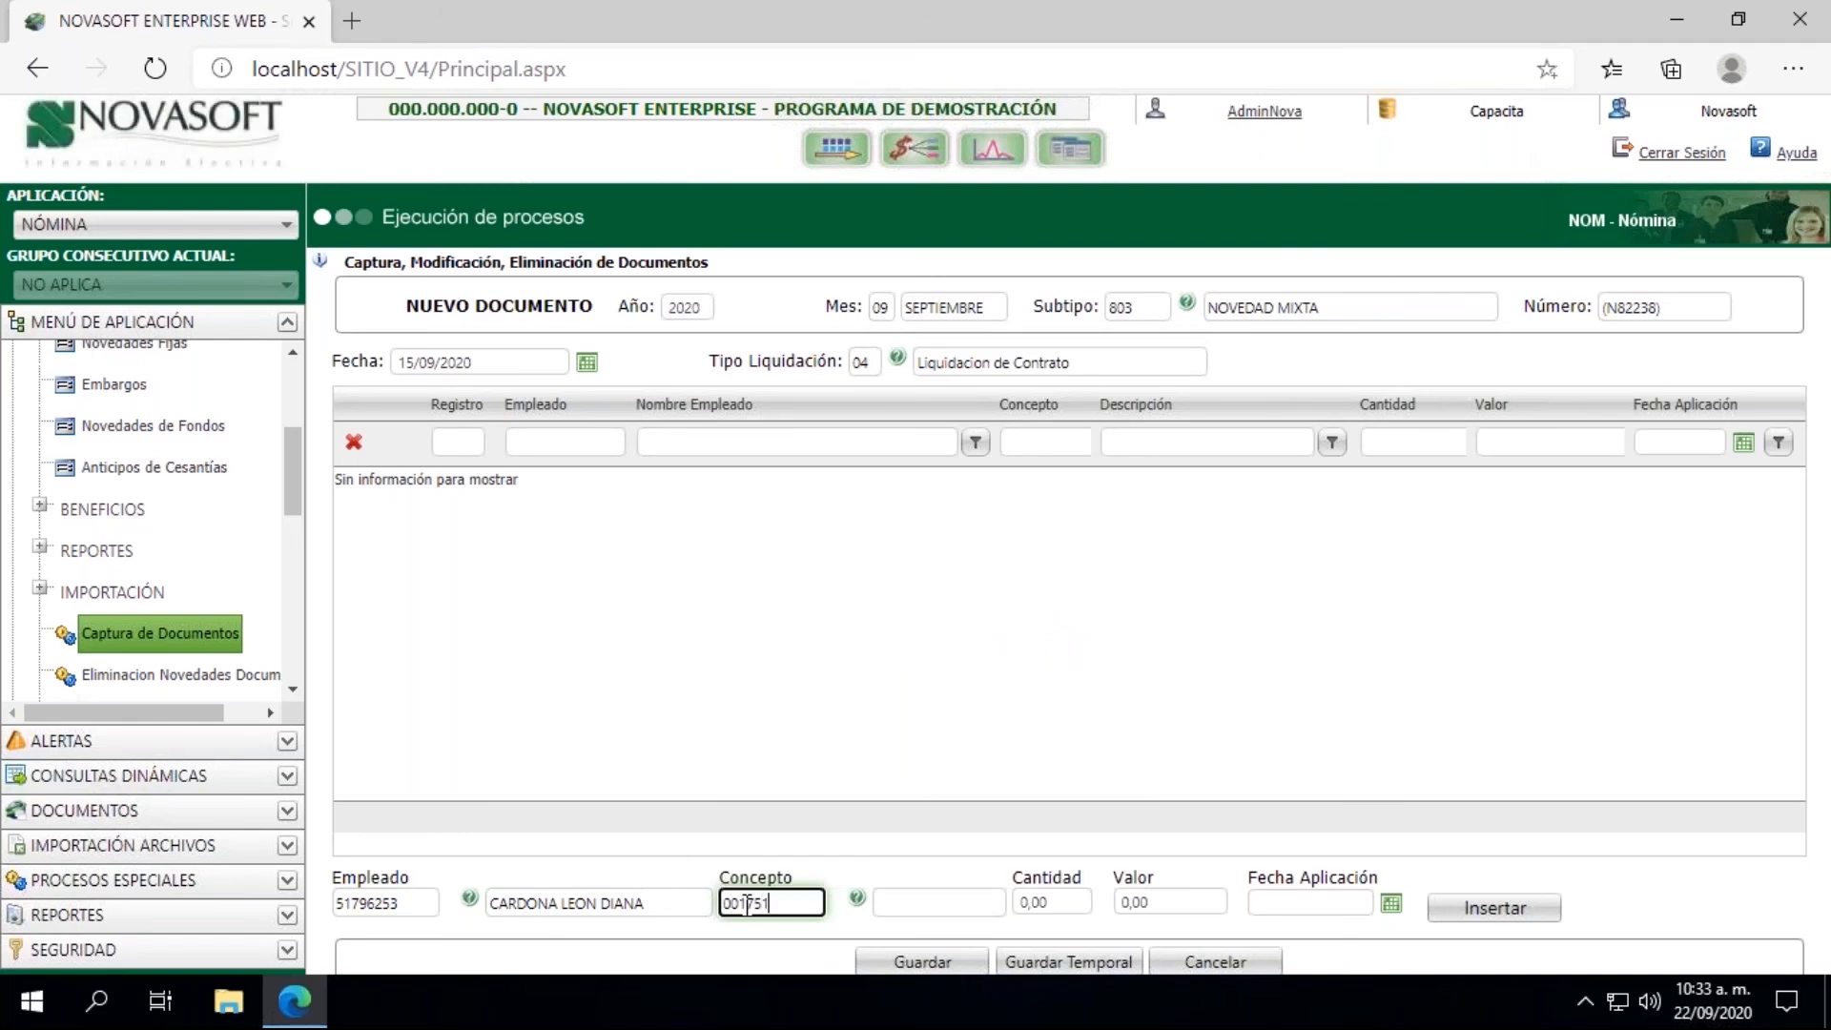
{"action": "key", "text": "Tab"}
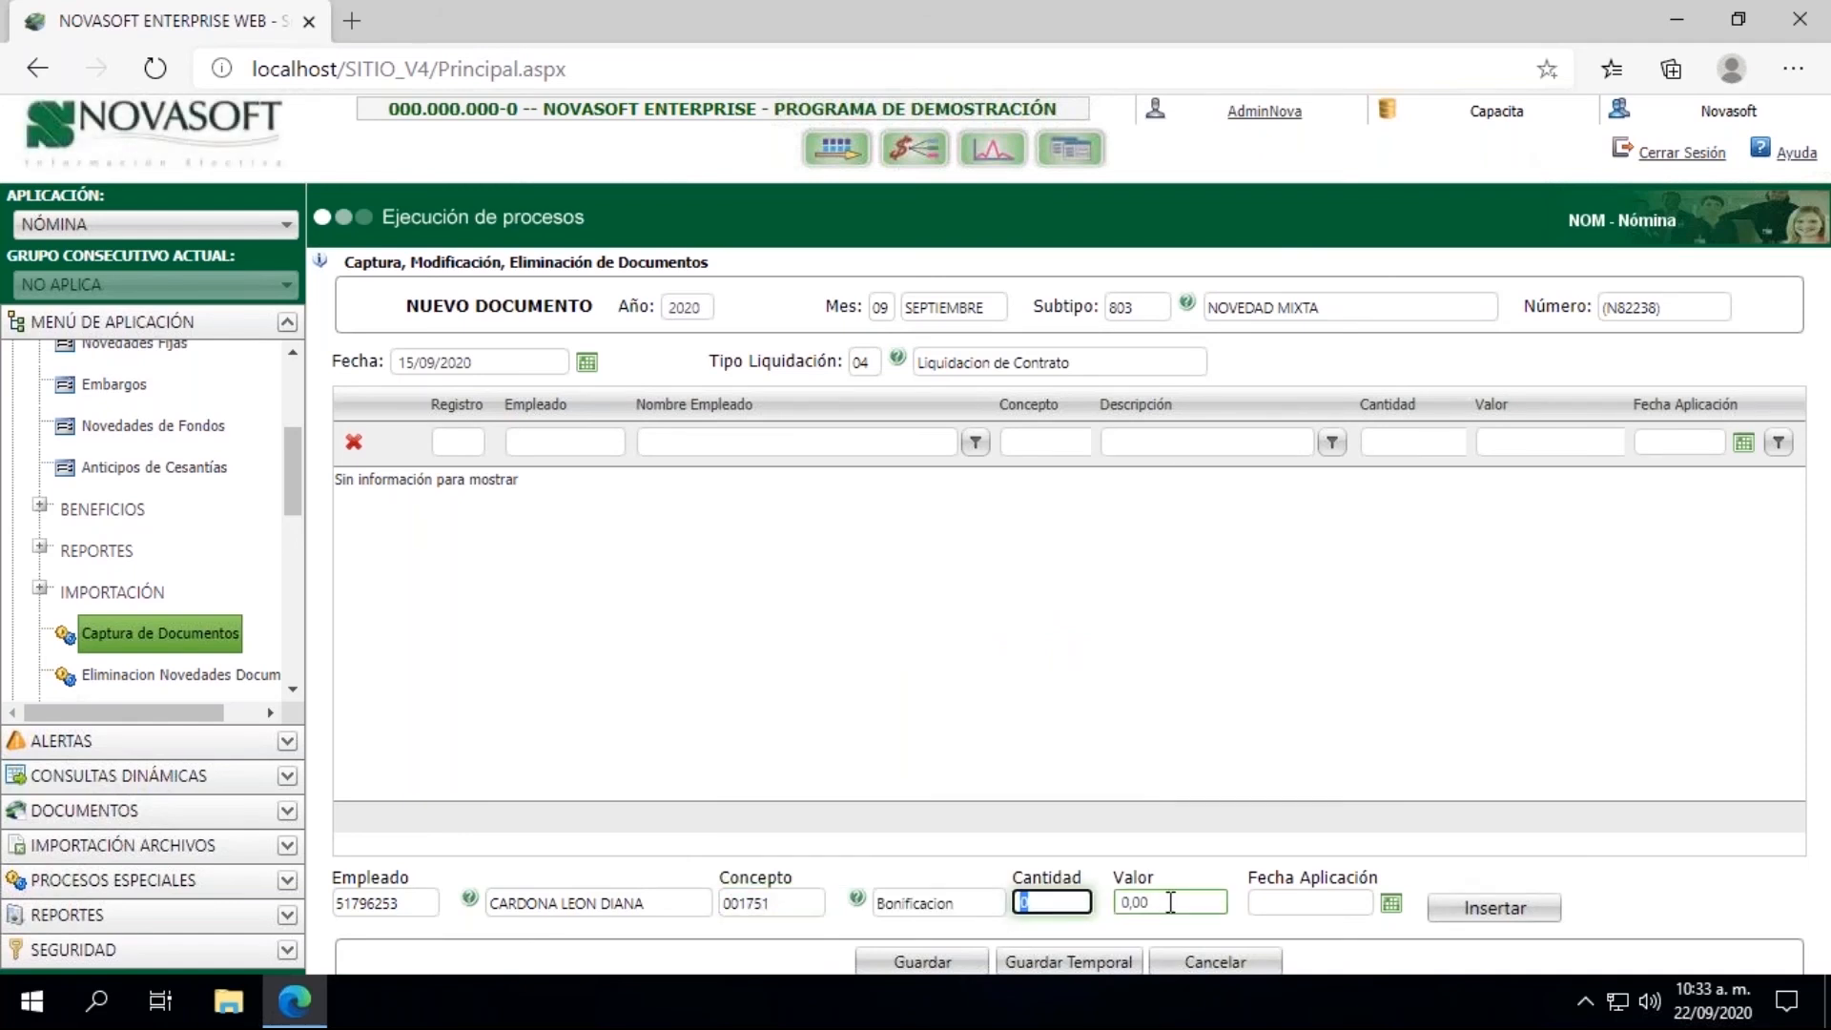
Step: Try to insert the bonus record with Valor 2.500.000 and Fecha Aplicación 15/09/2020
{"action": "key", "text": "Tab"}
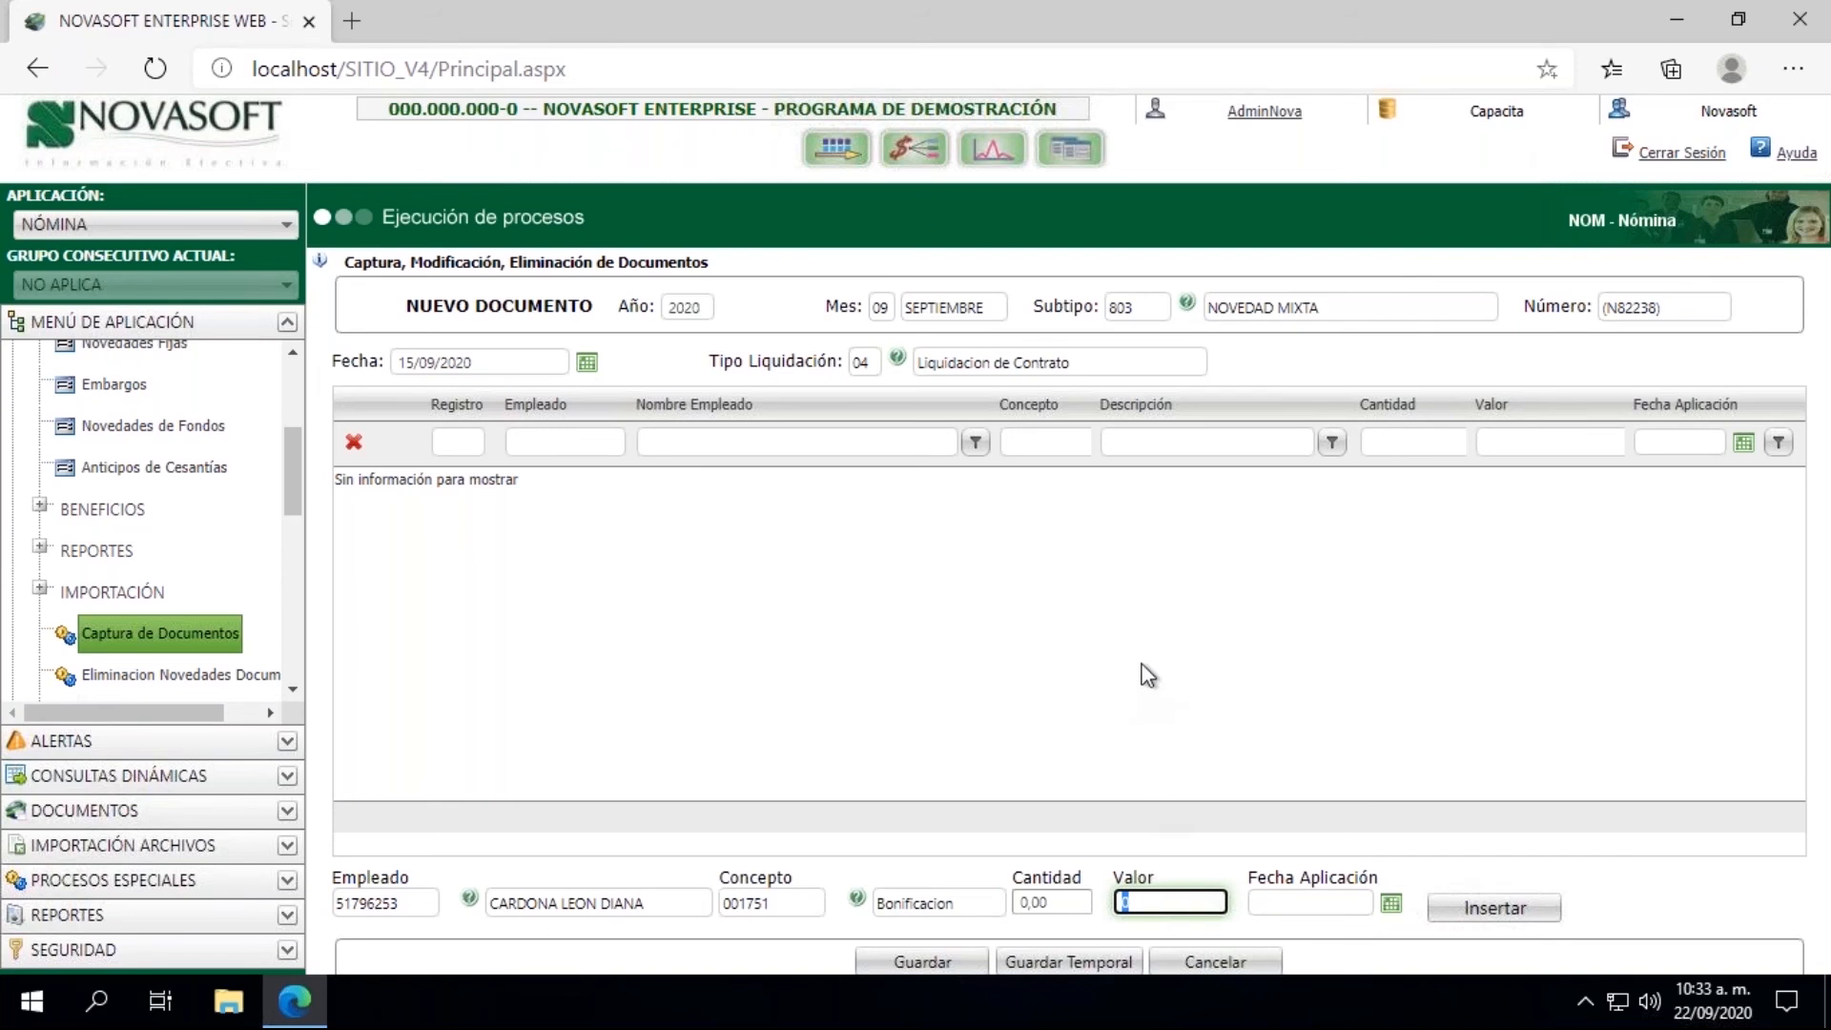
{"action": "type", "text": "2500000"}
{"action": "left_click", "coordinate": [1391, 902]}
{"action": "left_click", "coordinate": [1380, 784]}
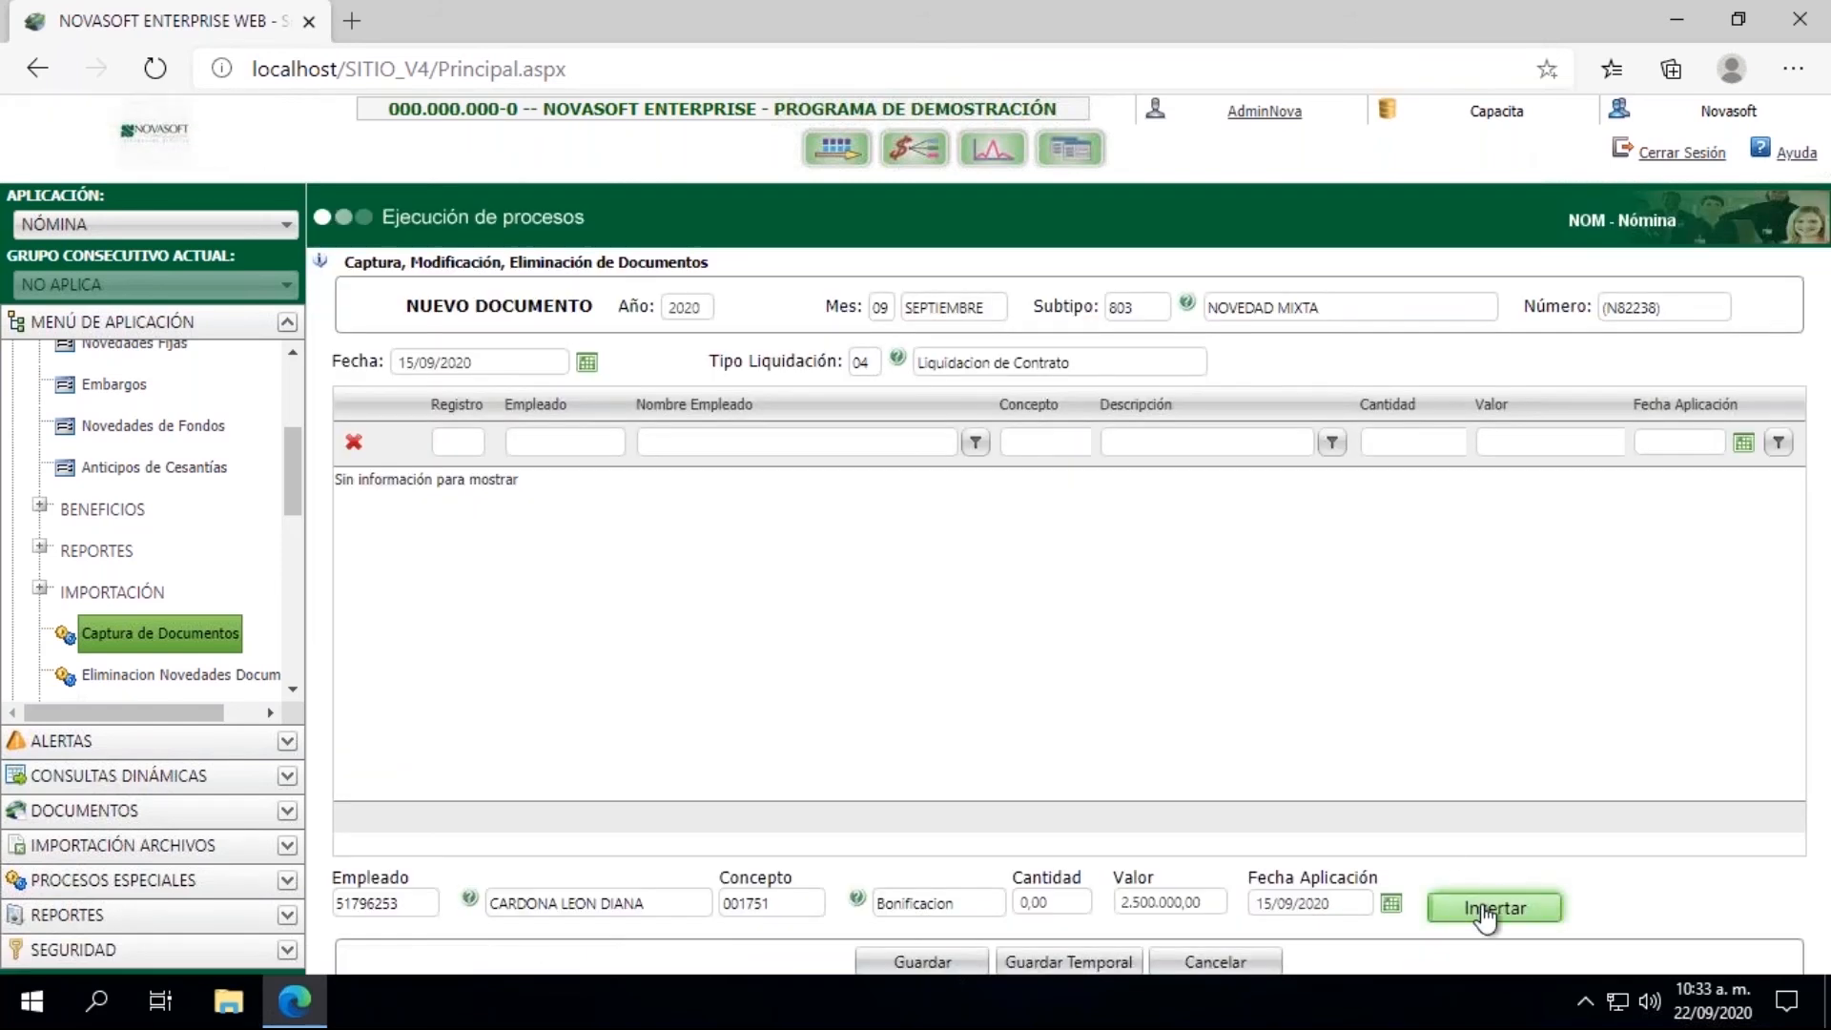
{"action": "left_click", "coordinate": [1485, 910]}
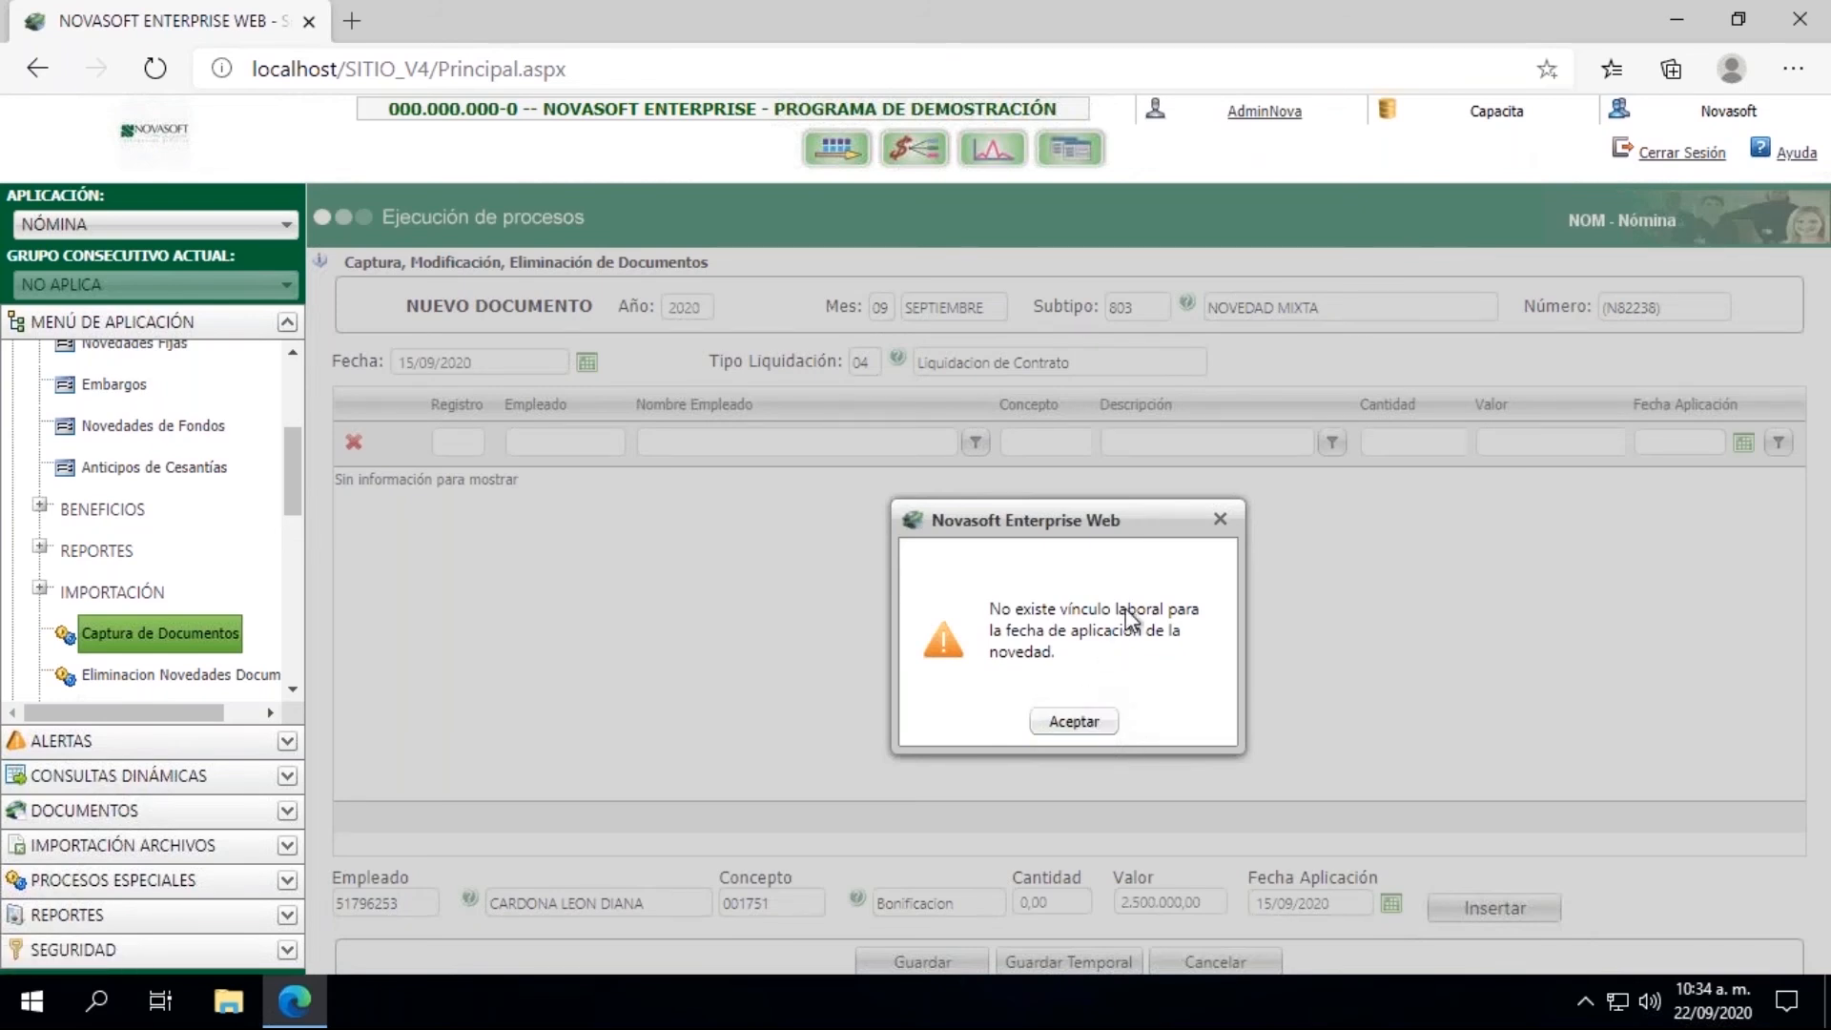
{"action": "left_click", "coordinate": [1071, 725]}
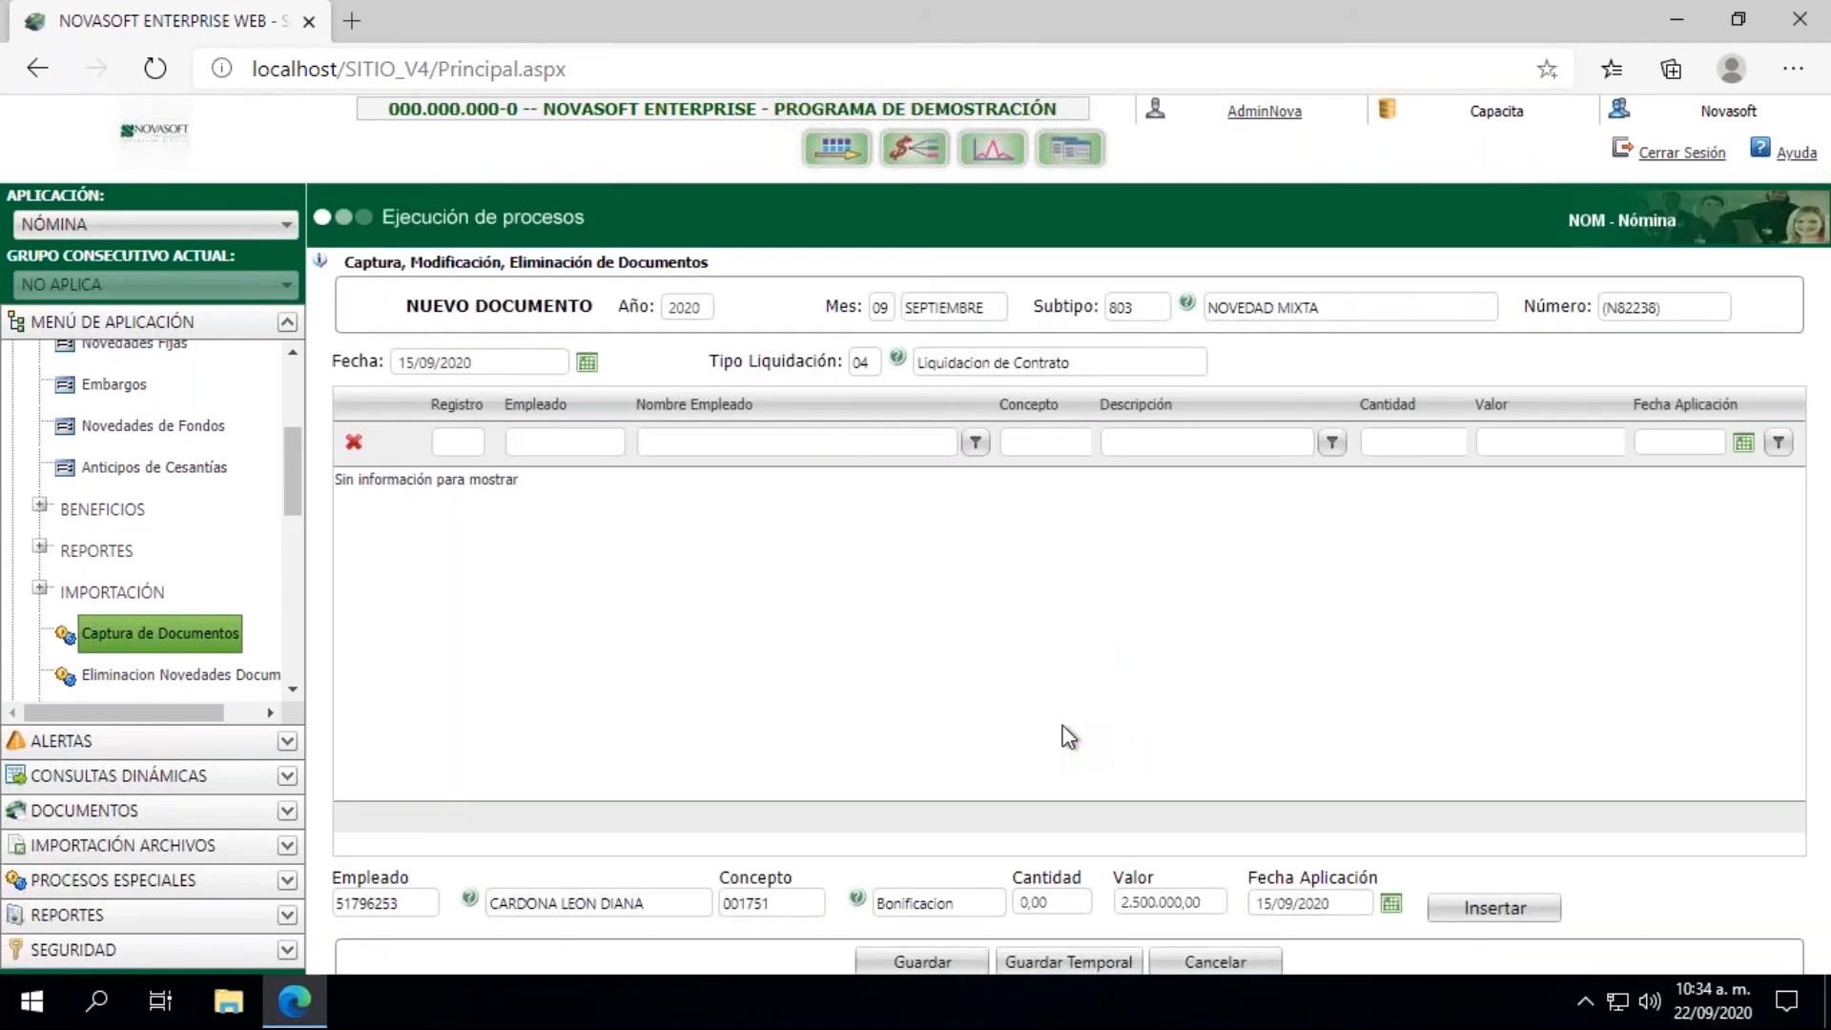
Step: Open Información Hoja de Vida - Salarial and load the terminated employee's record
{"action": "left_click_drag", "start_coordinate": [290, 476], "coordinate": [290, 381]}
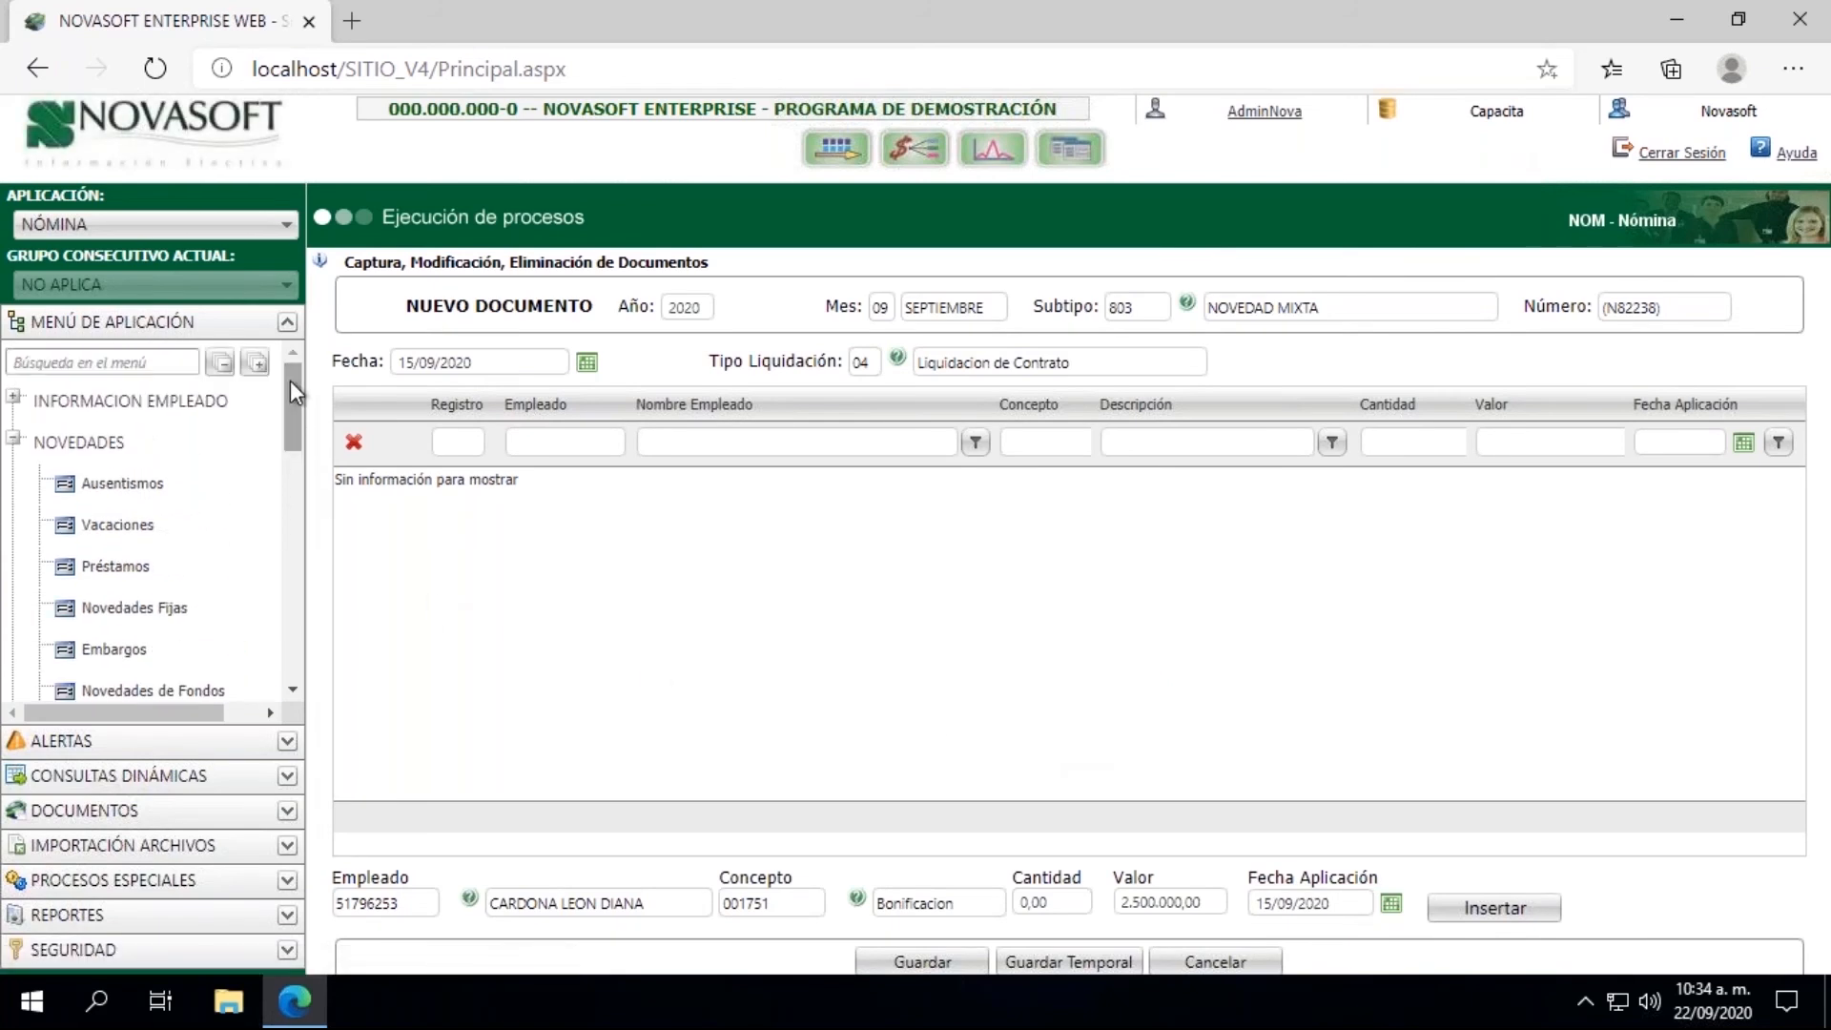
{"action": "left_click", "coordinate": [15, 400]}
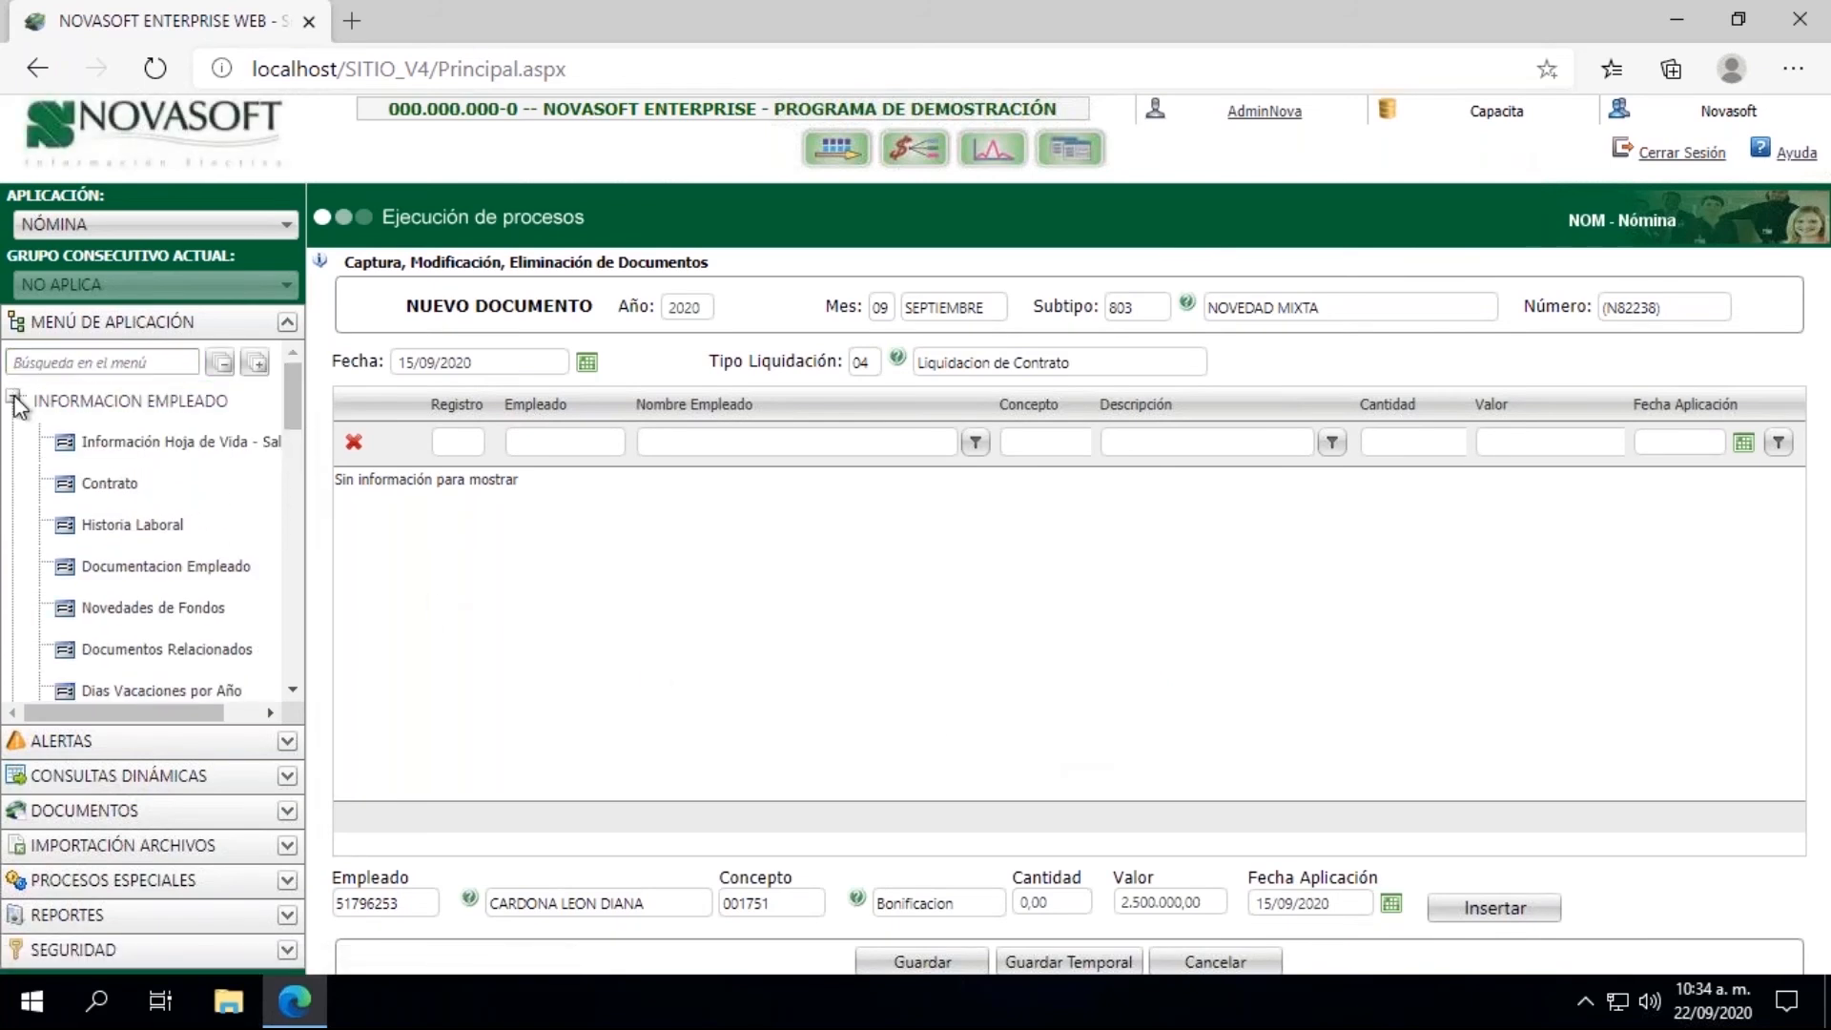
{"action": "left_click", "coordinate": [127, 444]}
{"action": "left_click", "coordinate": [387, 341]}
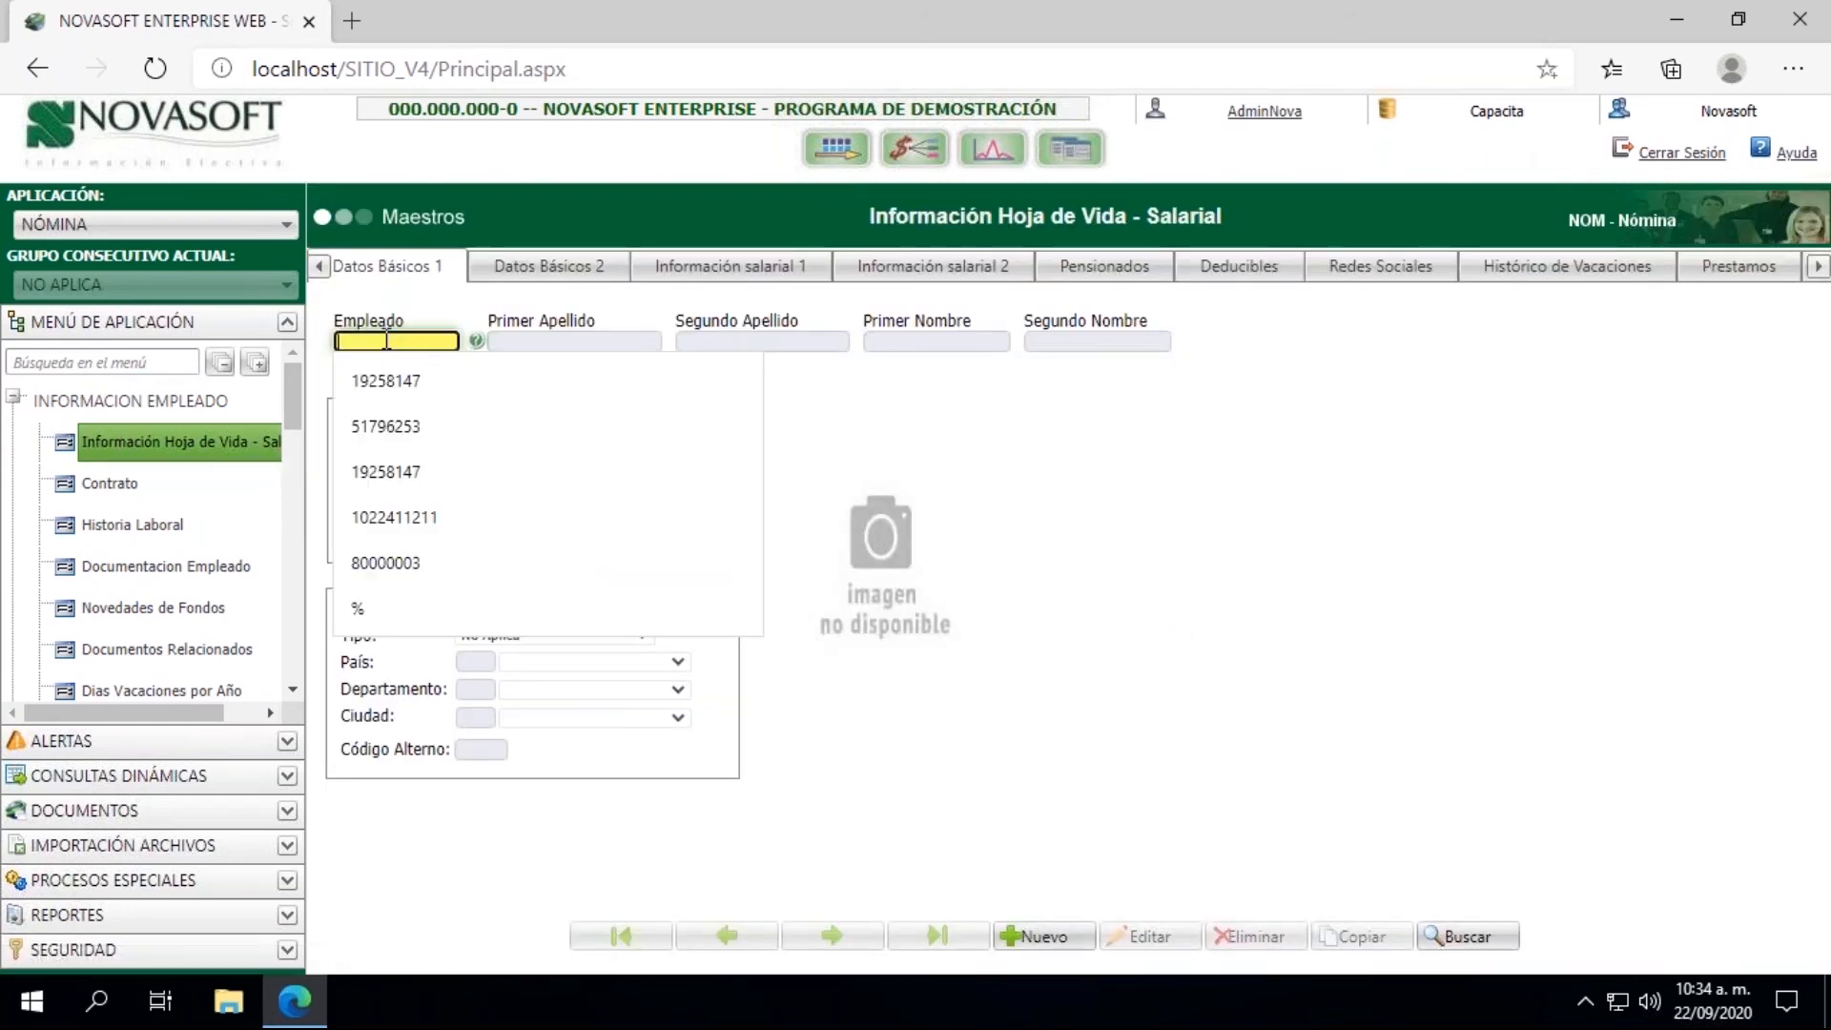
{"action": "left_click", "coordinate": [385, 426]}
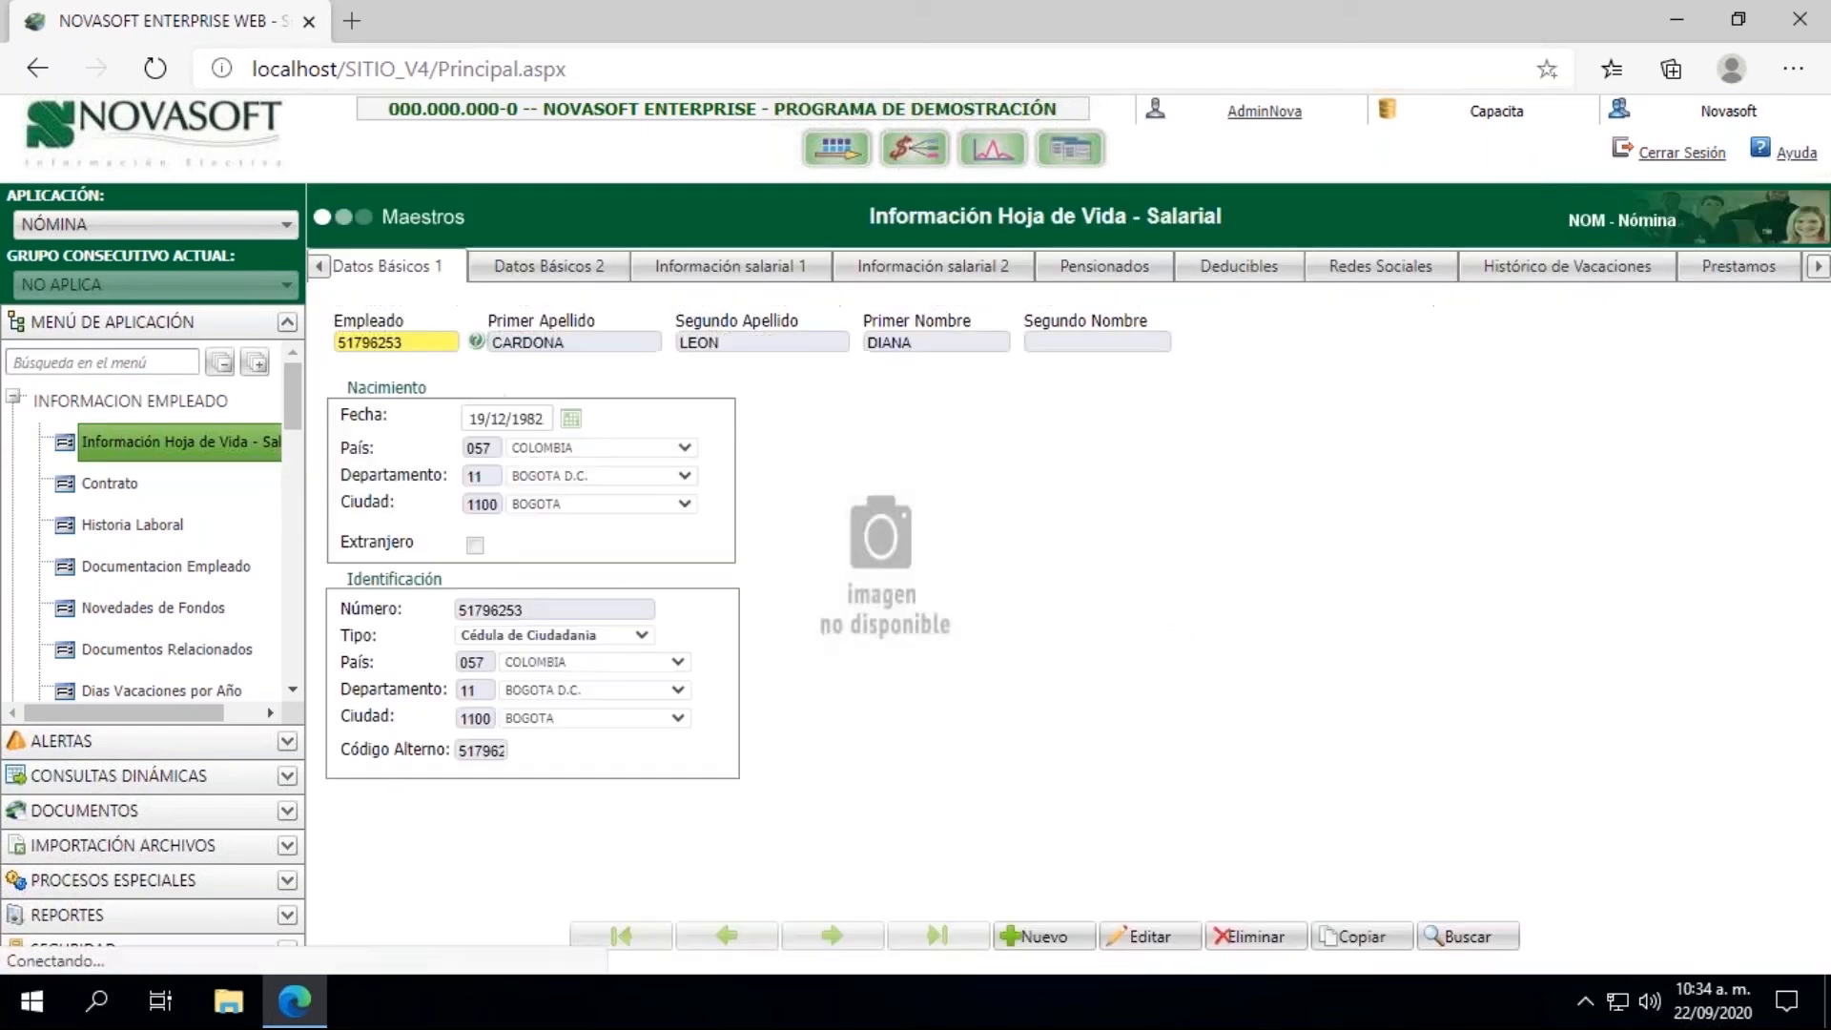
Step: In the employee's Información salarial 1, change Estado to 01-Activos and save the record
{"action": "left_click", "coordinate": [758, 272]}
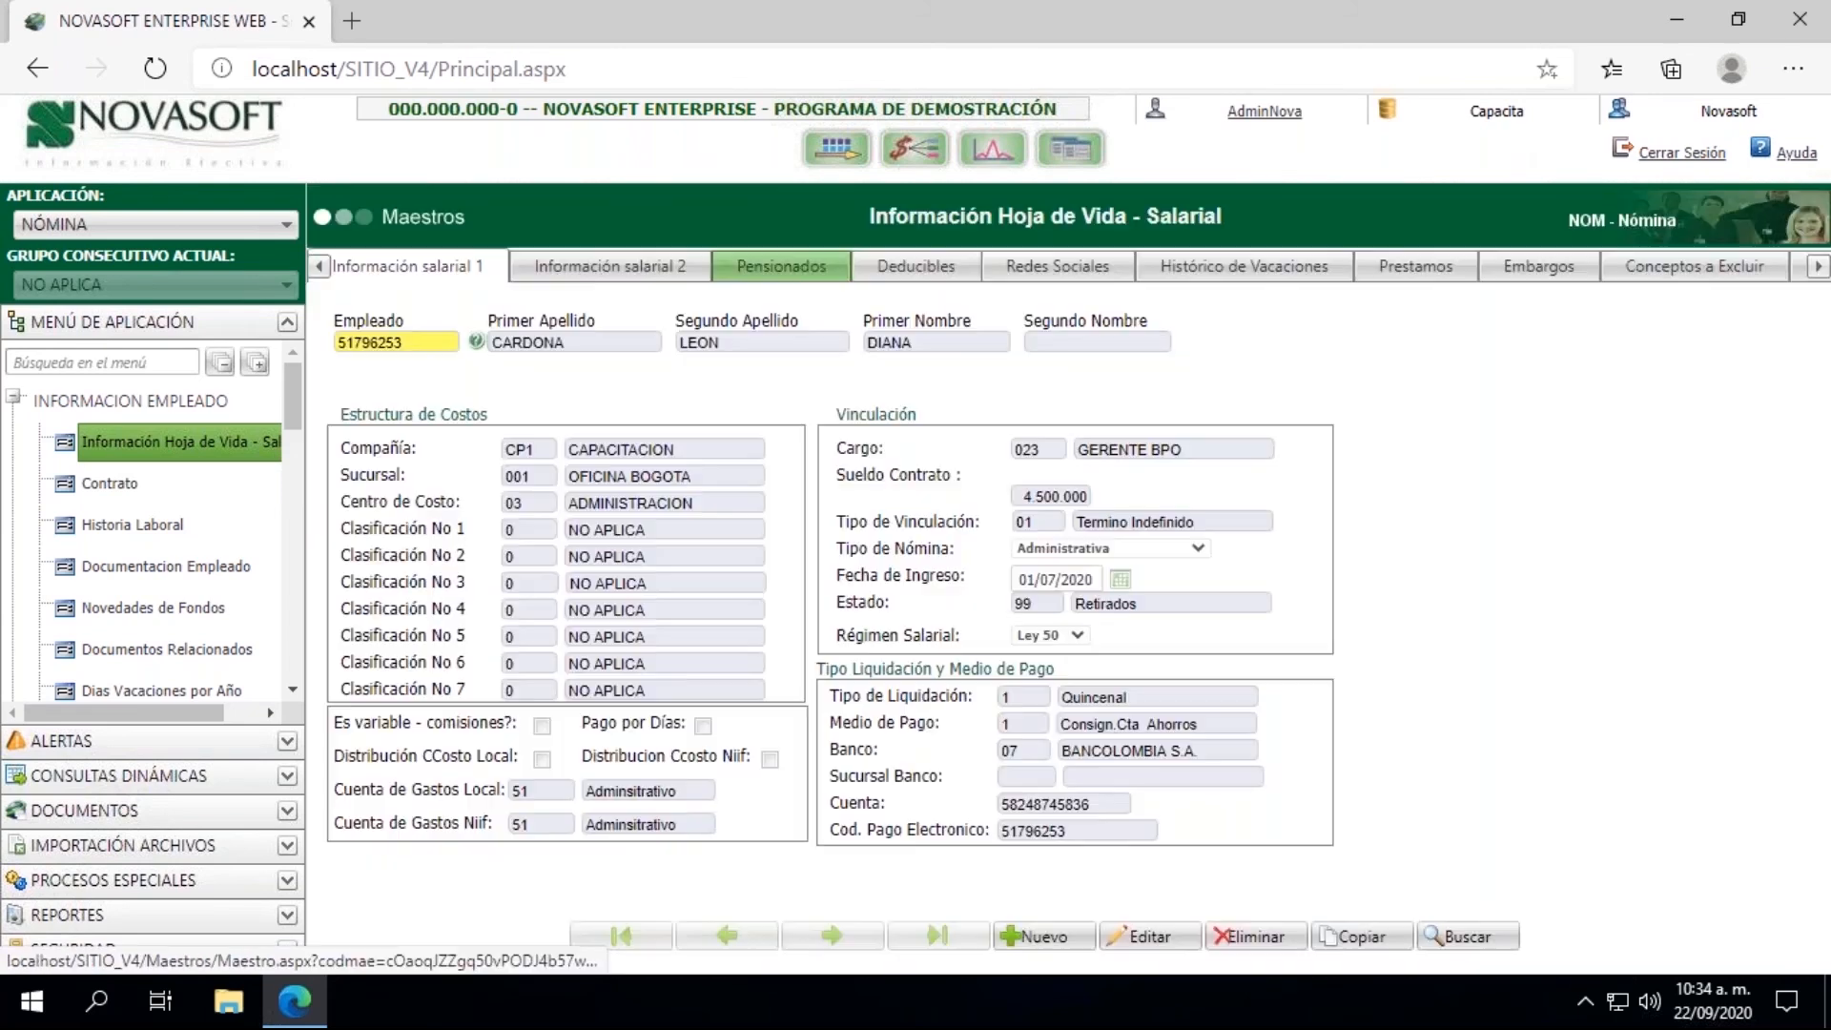
{"action": "left_click", "coordinate": [1016, 603]}
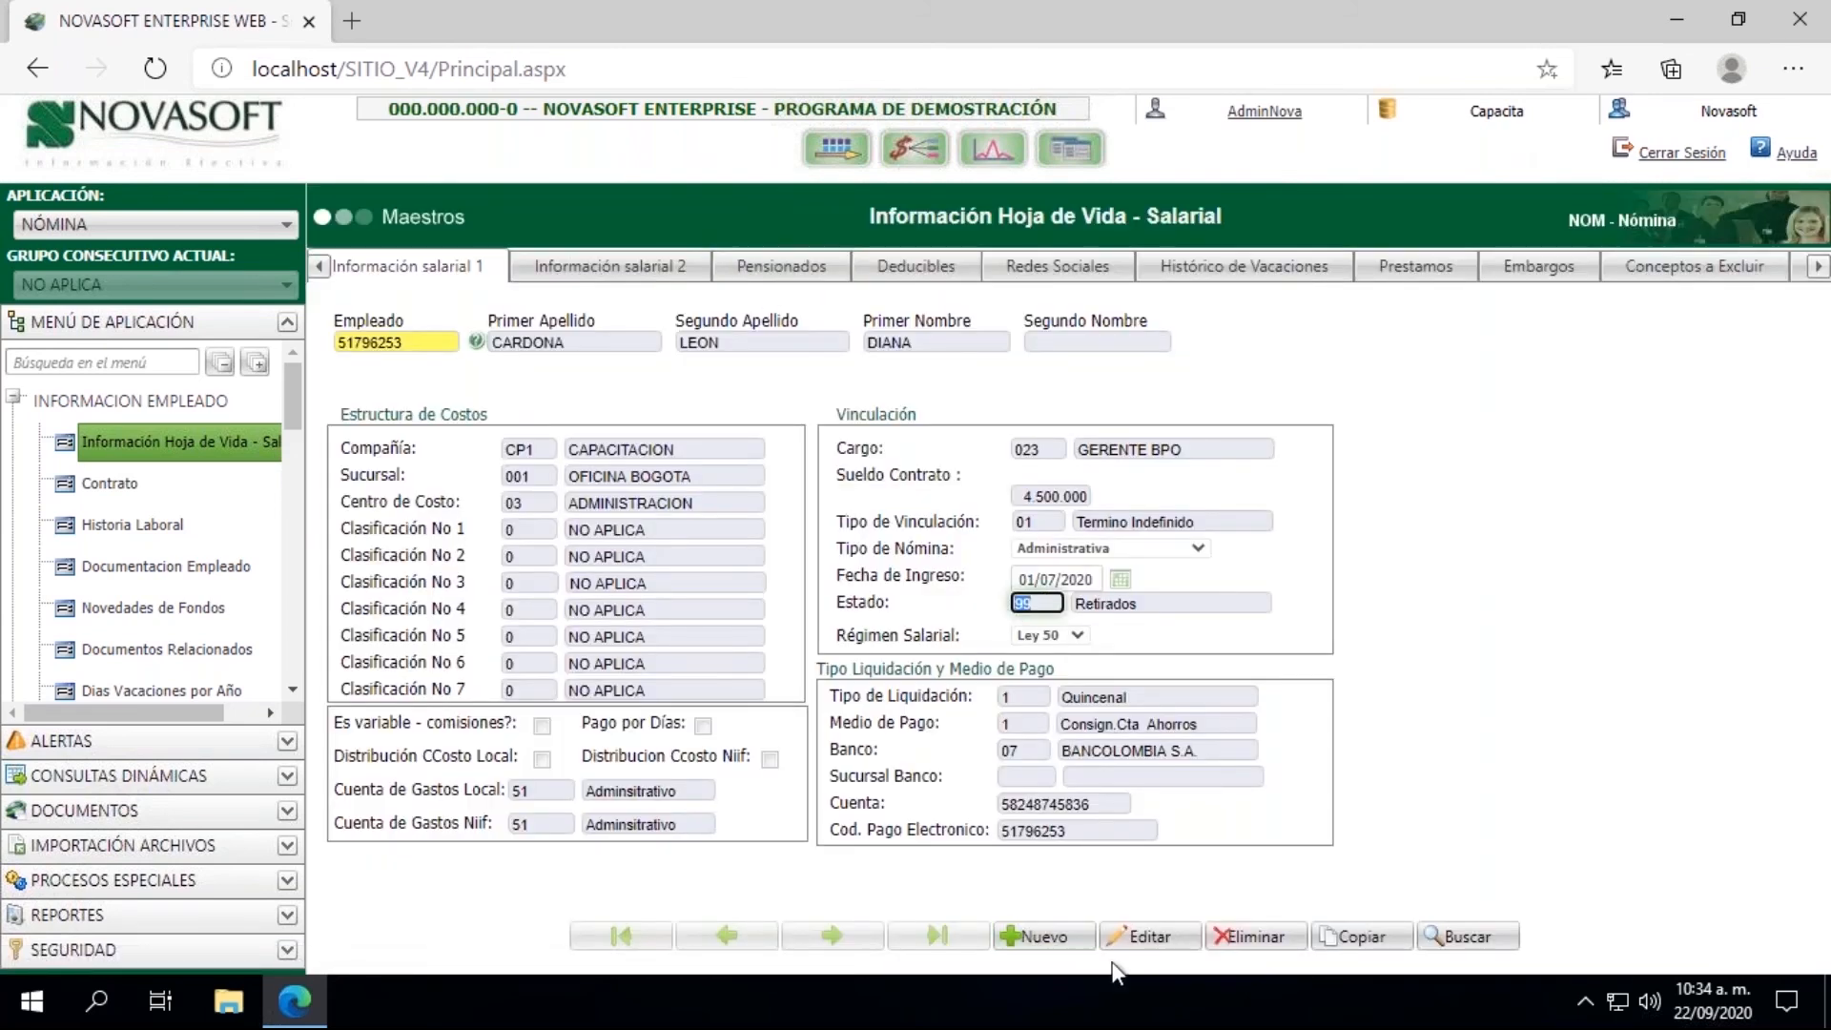
{"action": "left_click", "coordinate": [1147, 938]}
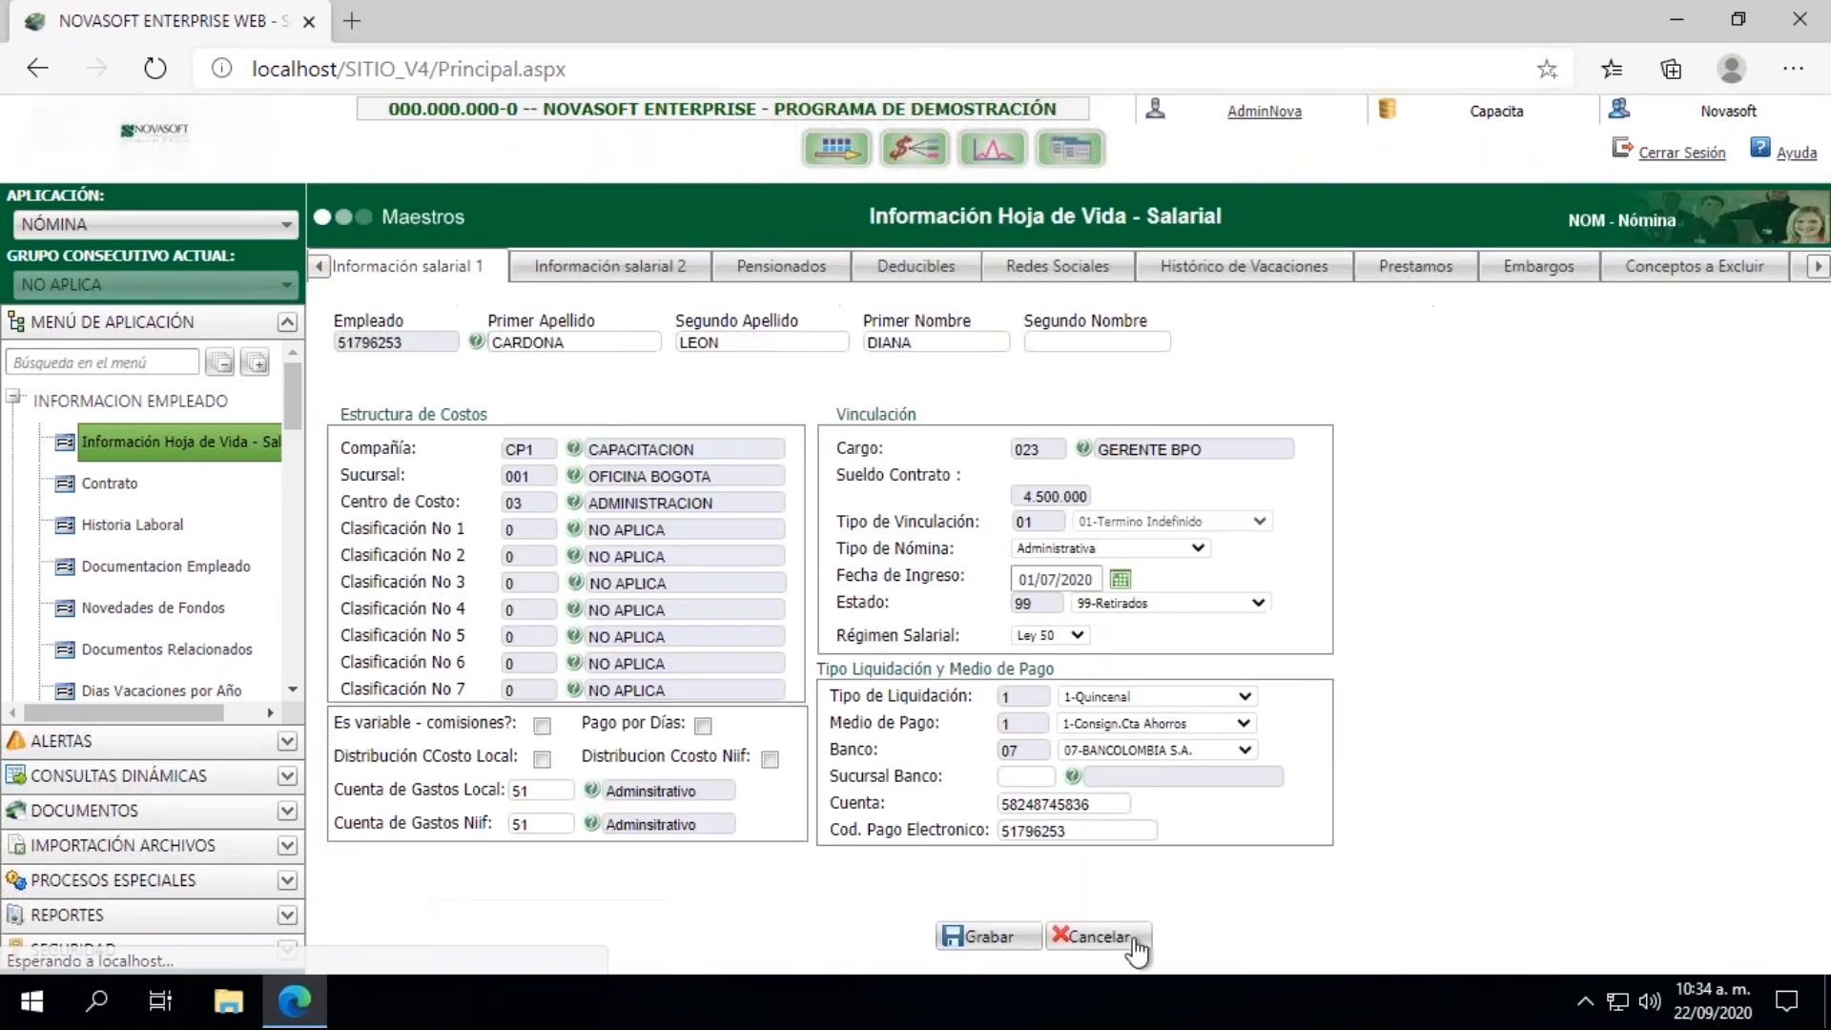
{"action": "left_click", "coordinate": [1106, 604]}
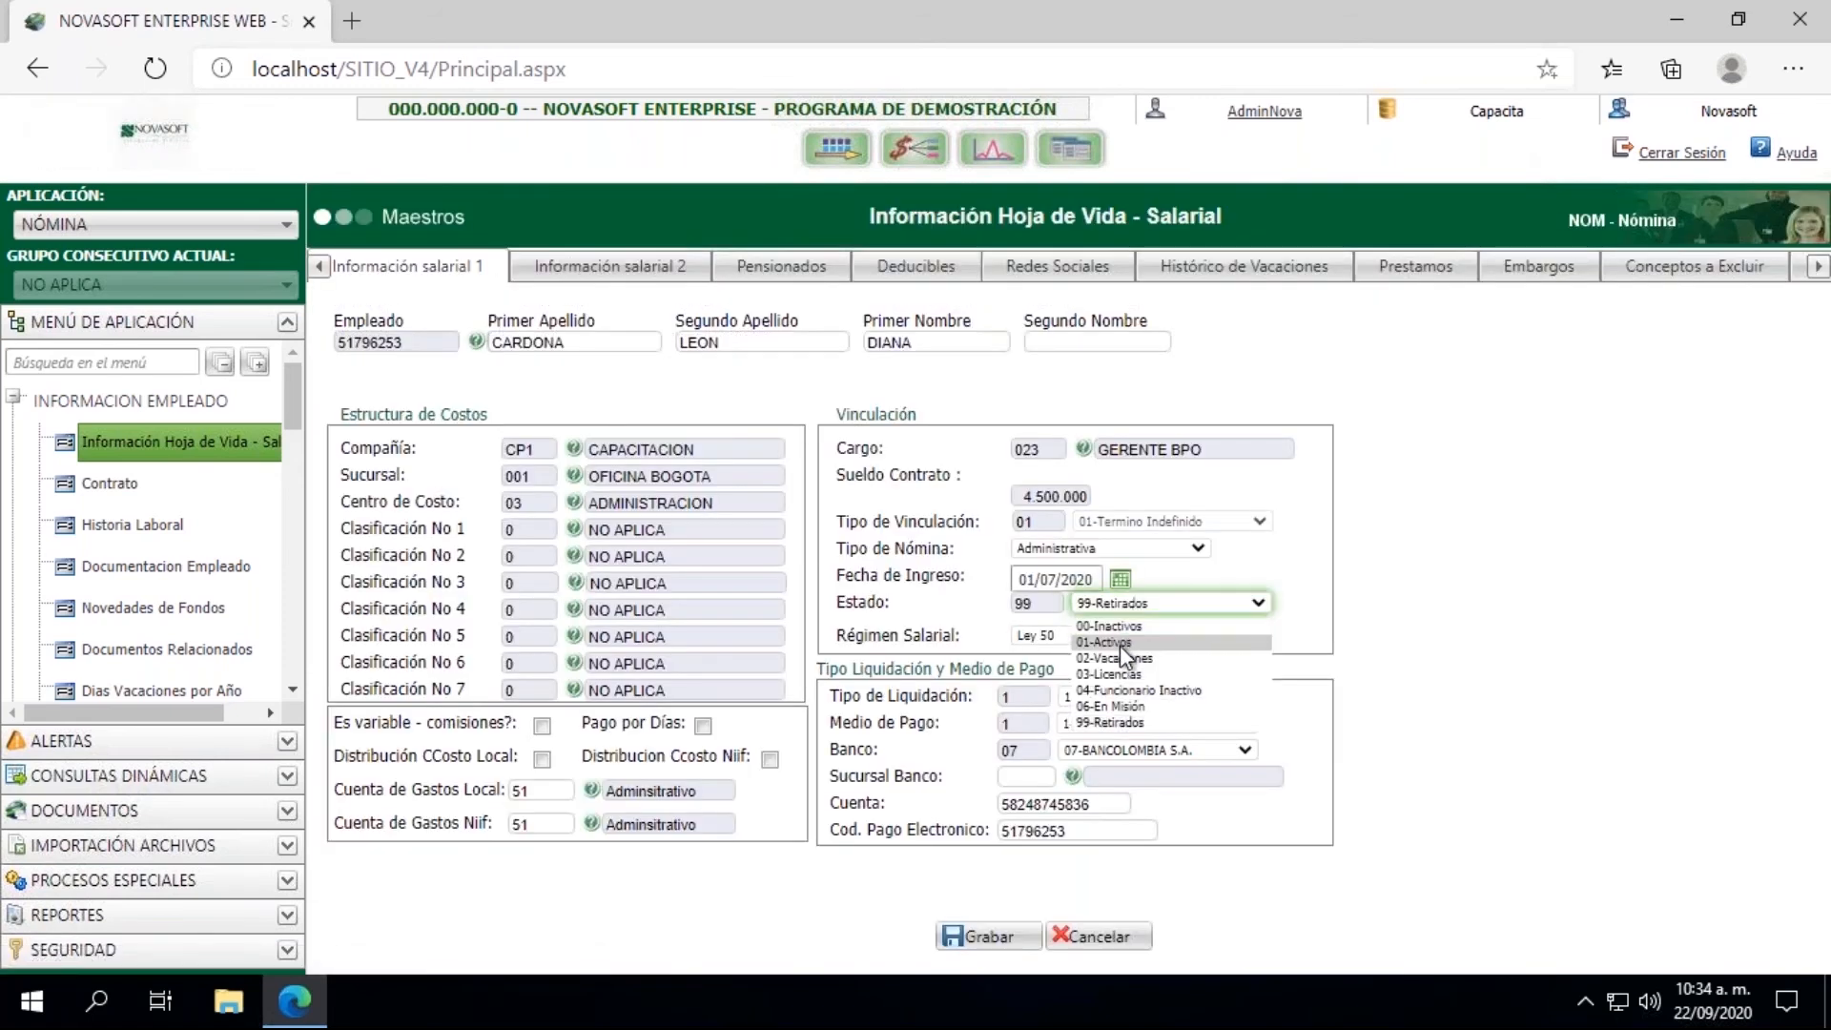
{"action": "left_click", "coordinate": [1120, 643]}
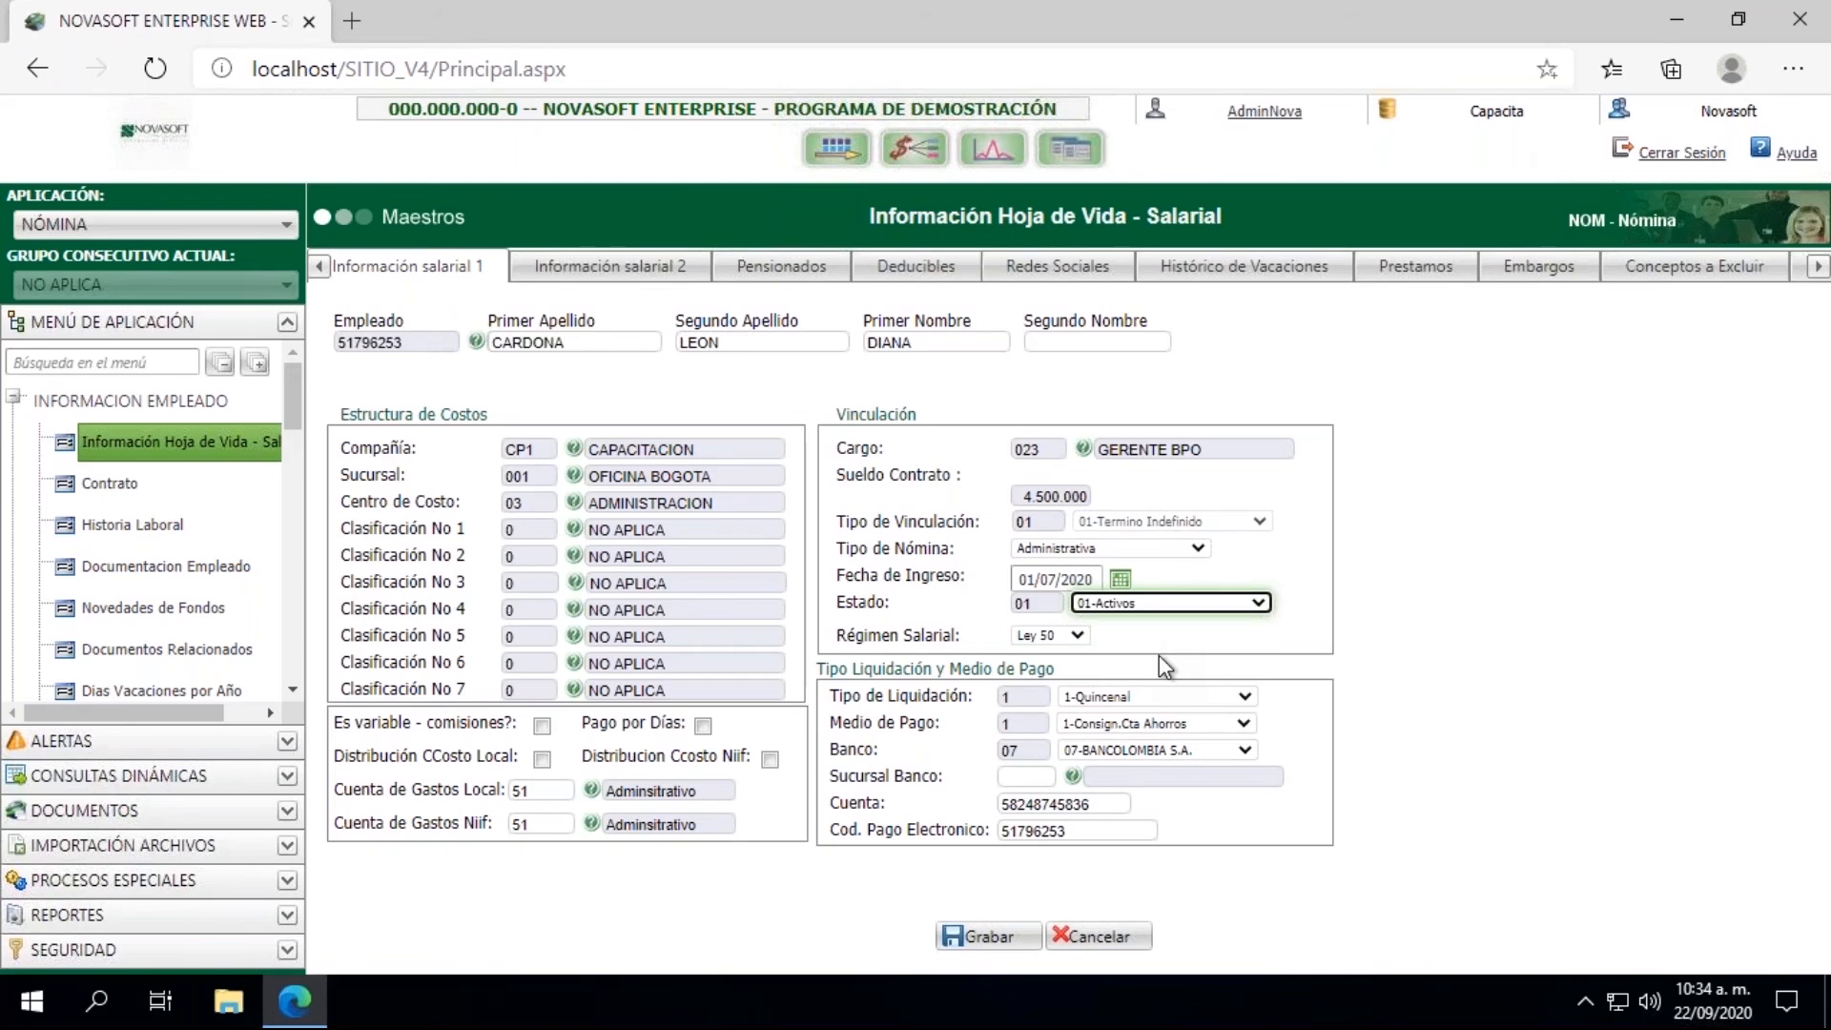
{"action": "left_click", "coordinate": [978, 937]}
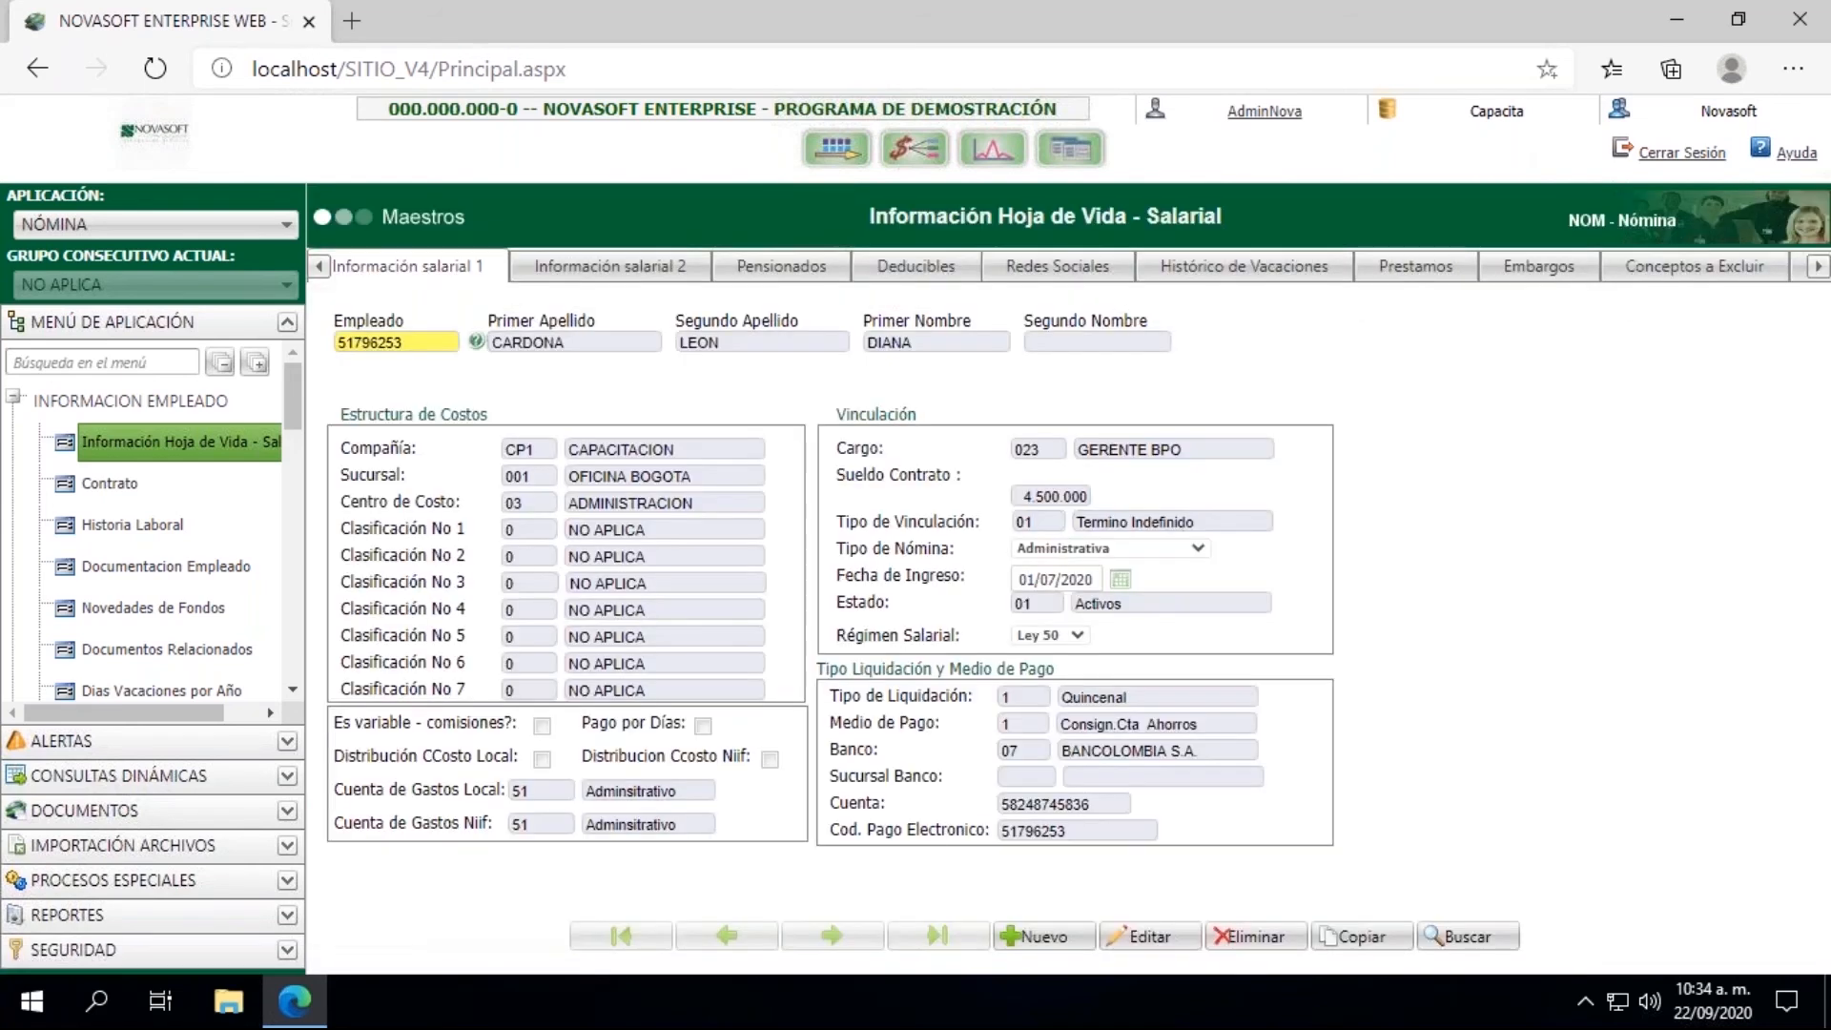
Step: Open the Contrato master and load the terminated employee's contract record
{"action": "left_click", "coordinate": [126, 491]}
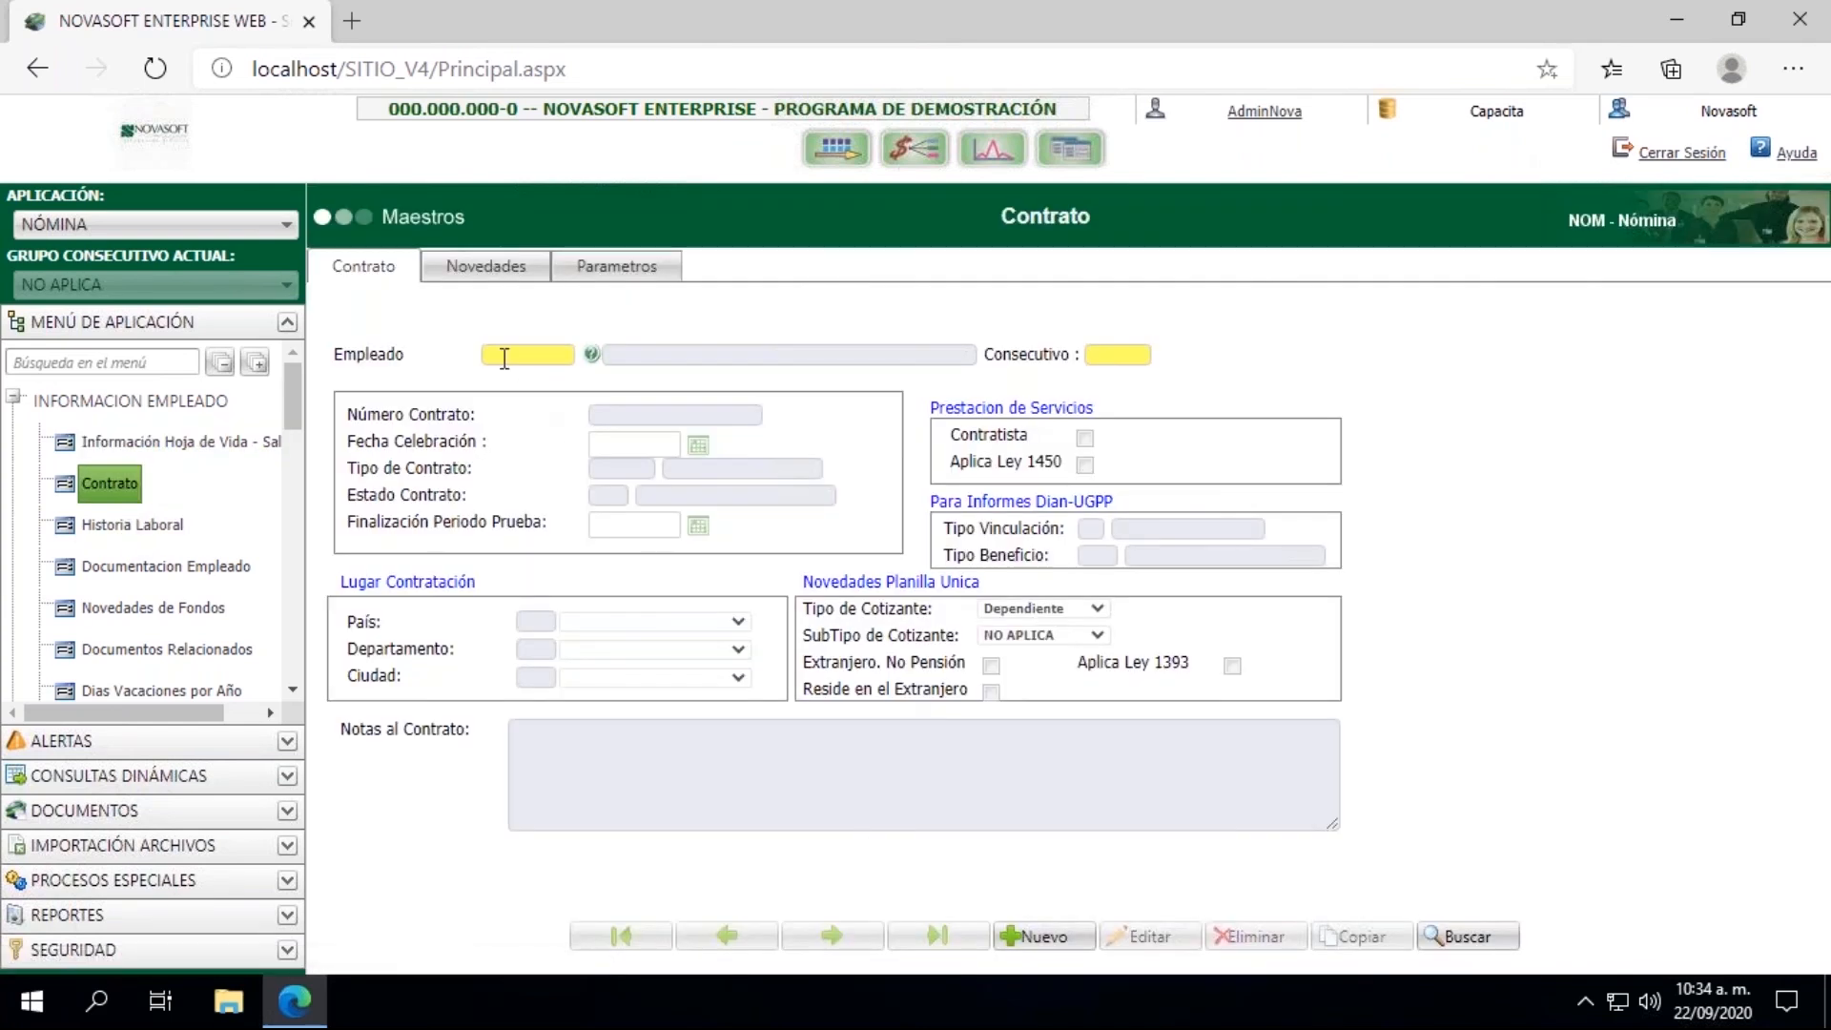
{"action": "left_click", "coordinate": [504, 359]}
{"action": "type", "text": "51"}
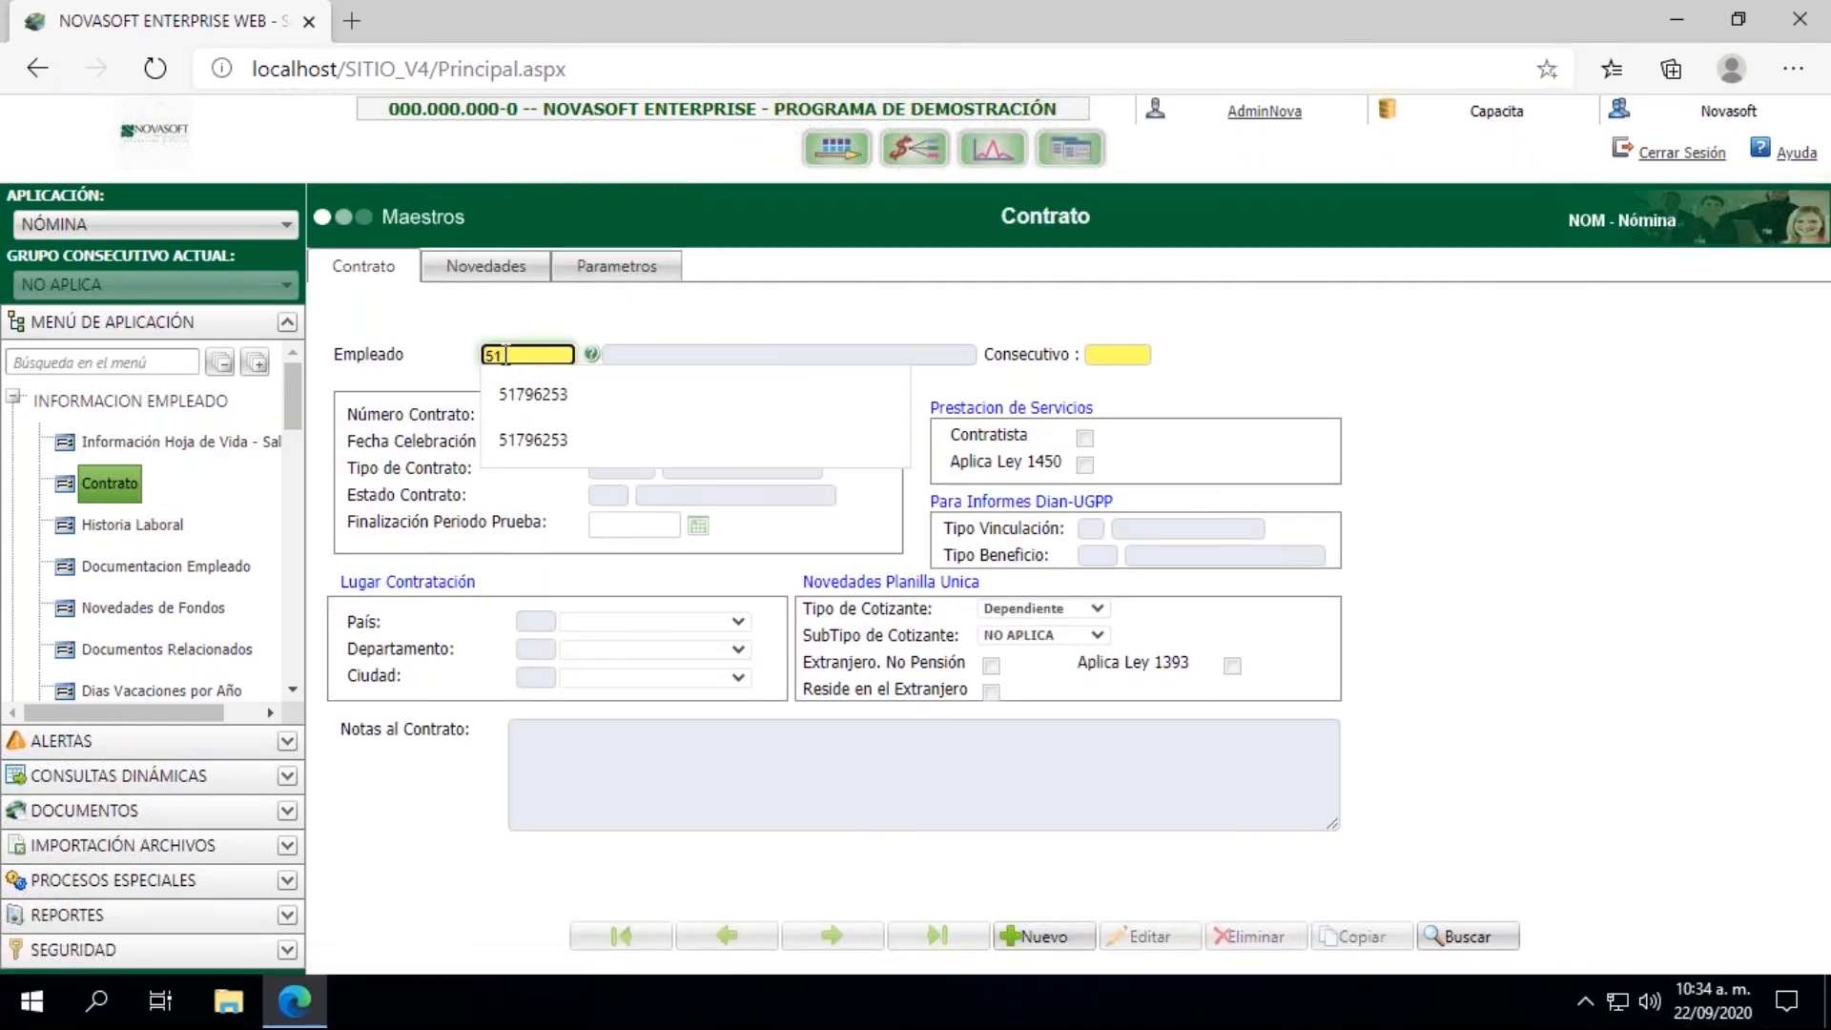
{"action": "left_click", "coordinate": [512, 381]}
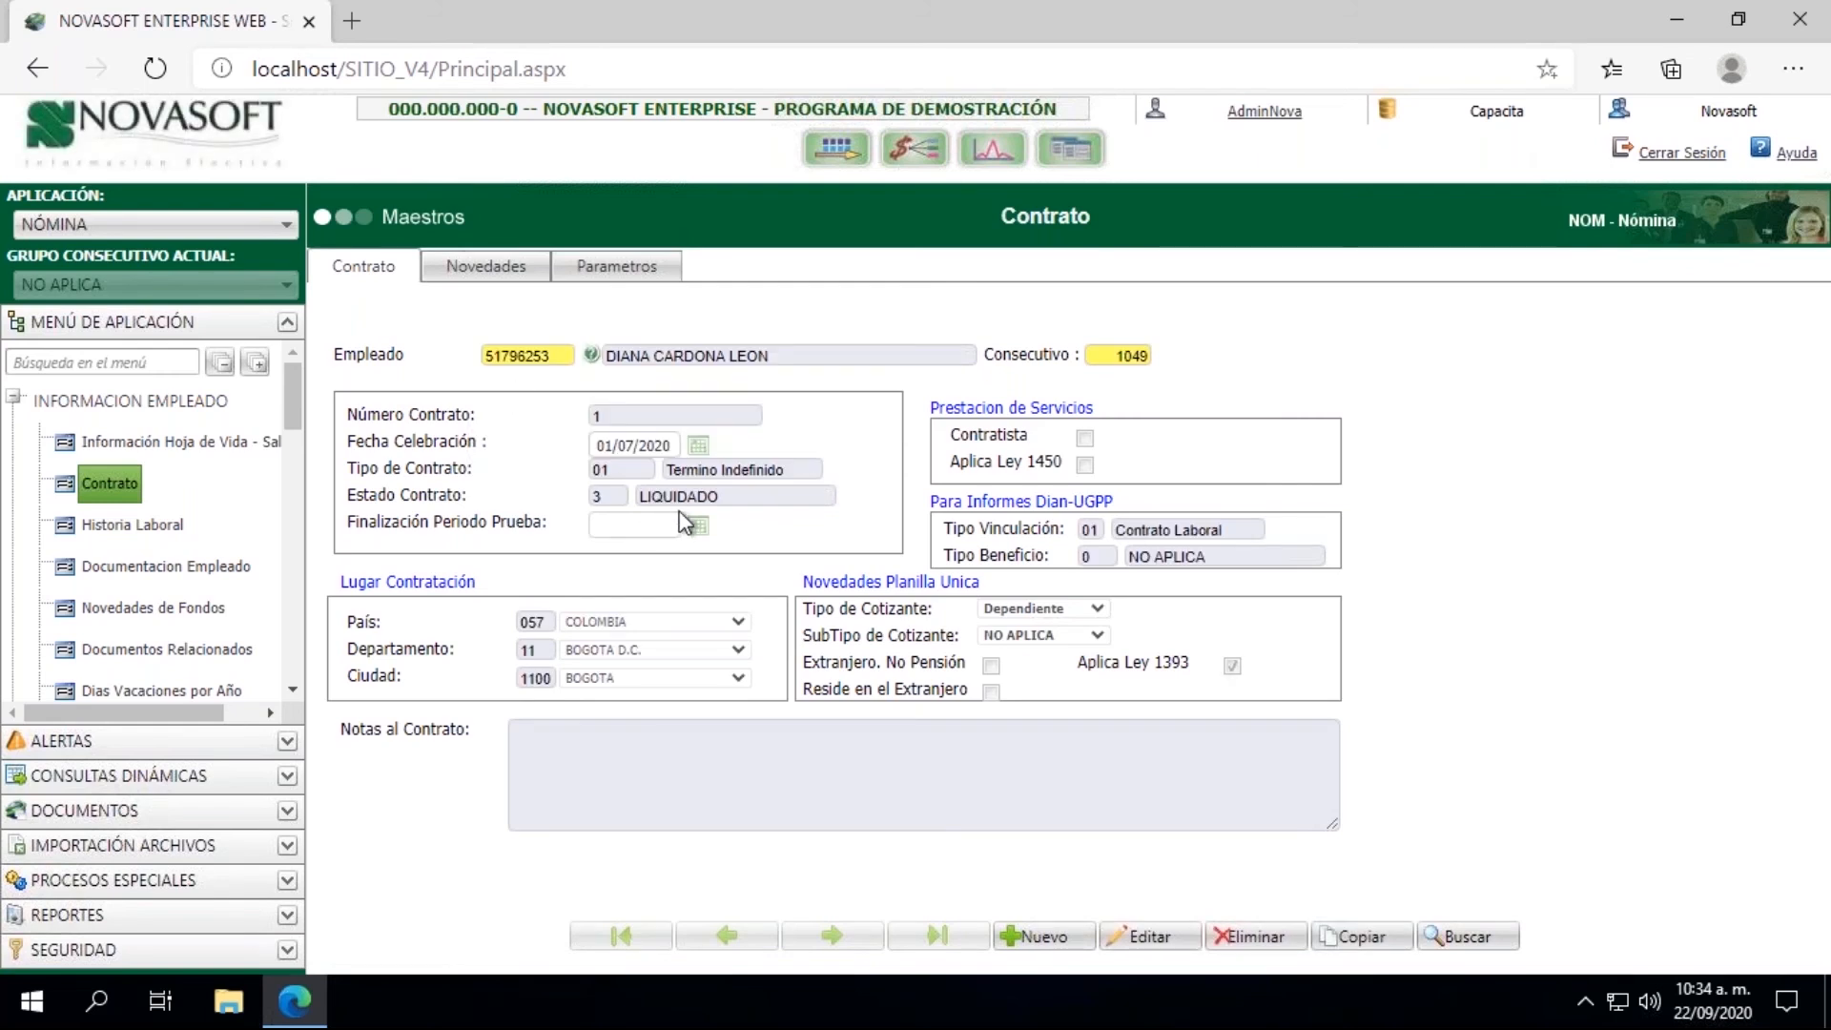
Step: Edit the employee's contract, set Estado Contrato to 2 EN LIQUIDACION and save the record
{"action": "left_click", "coordinate": [1147, 944]}
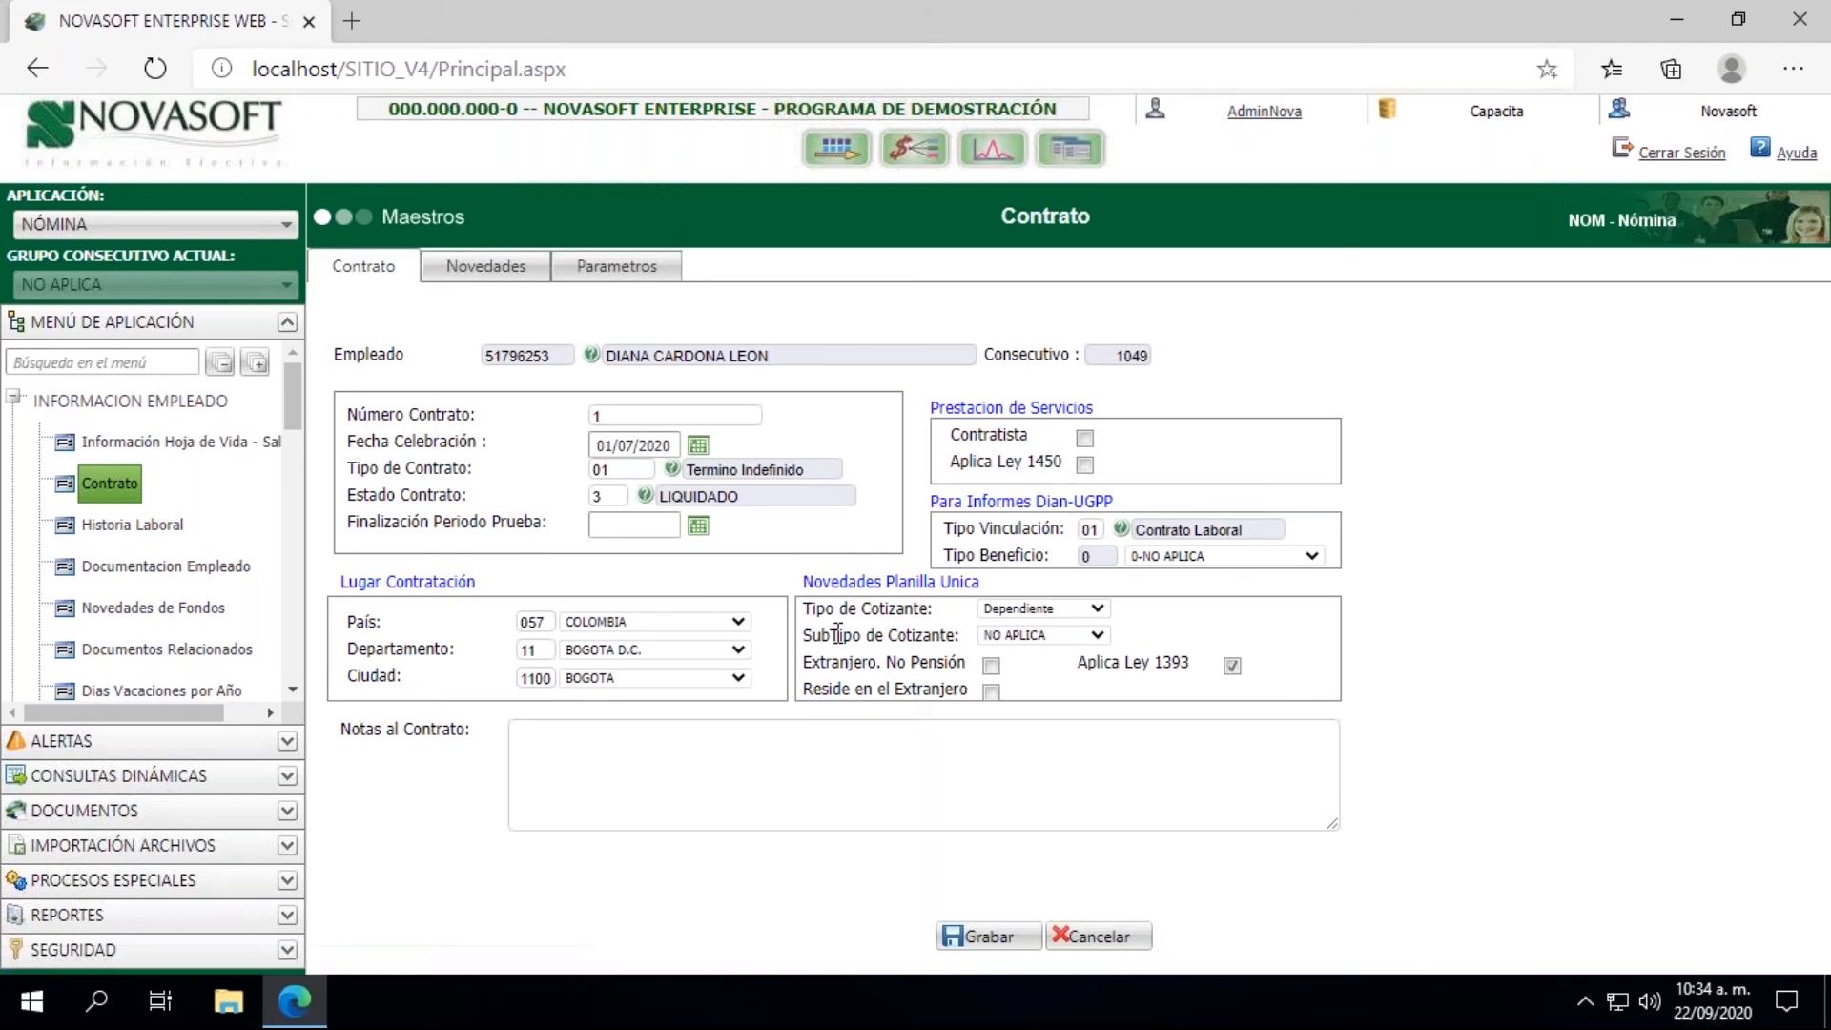
{"action": "left_click", "coordinate": [603, 496]}
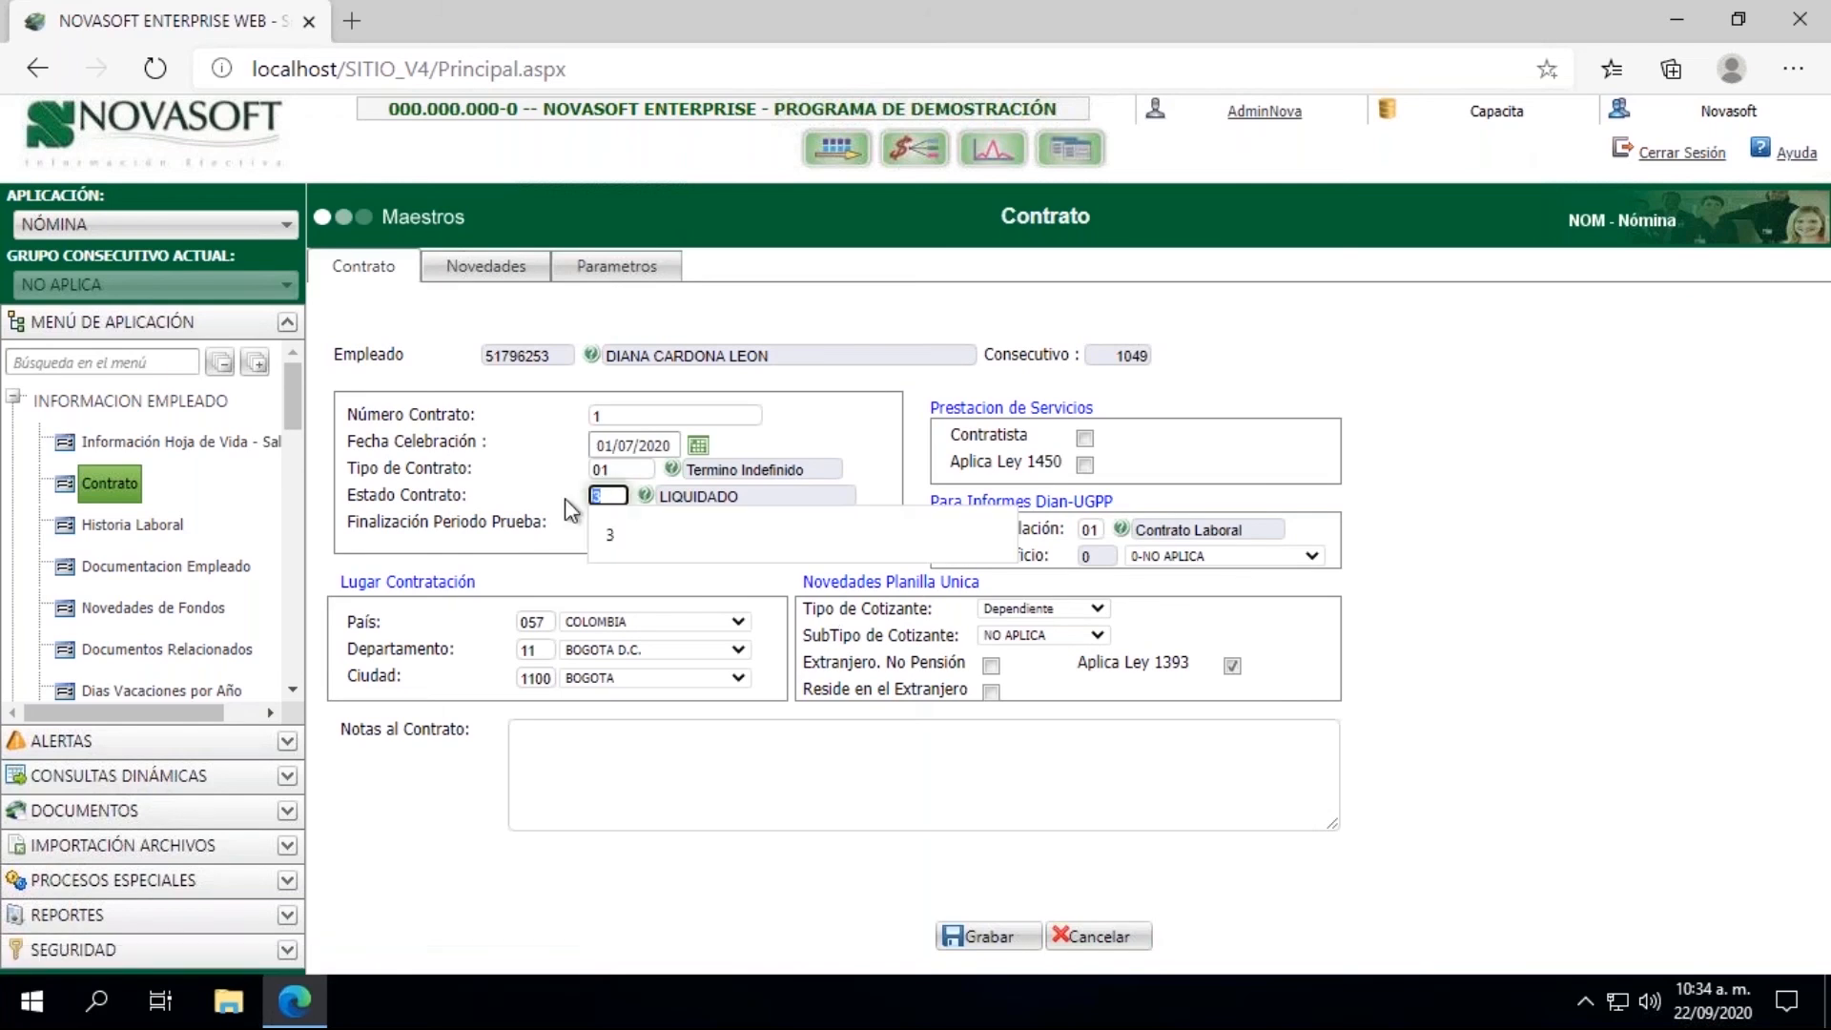
{"action": "type", "text": "2"}
{"action": "key", "text": "Tab"}
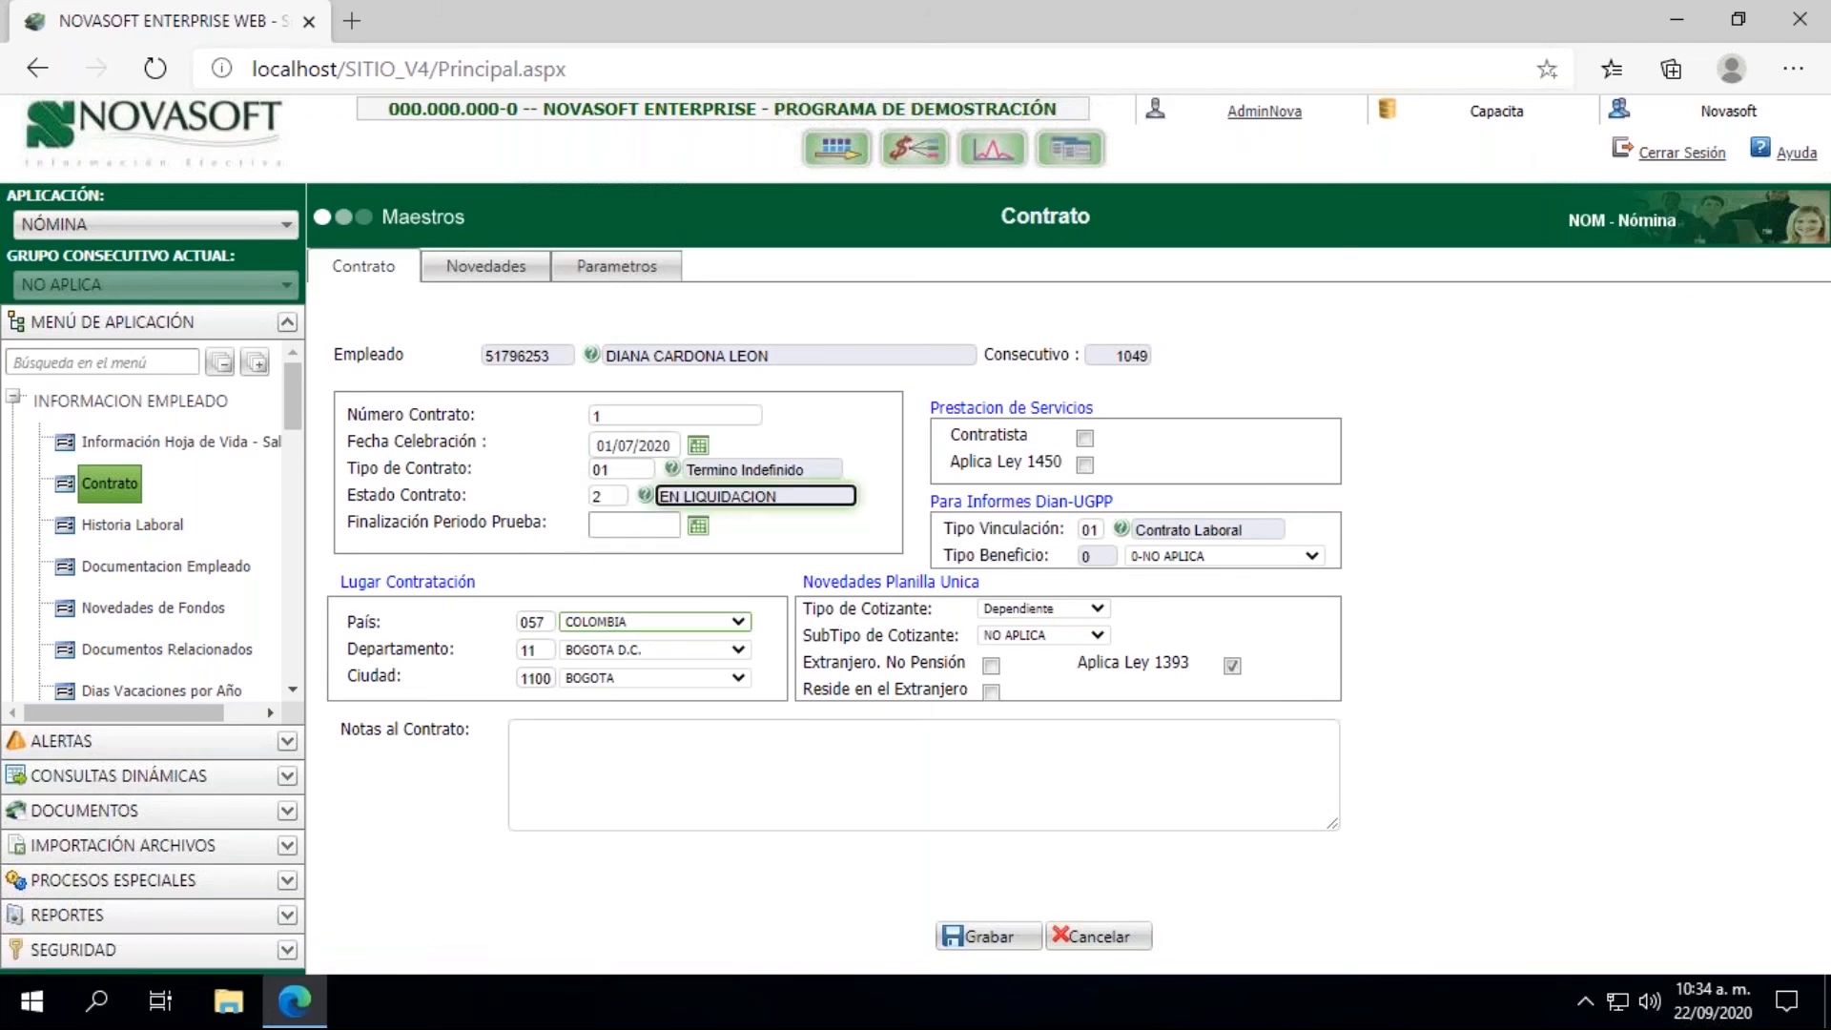
{"action": "left_click", "coordinate": [980, 936]}
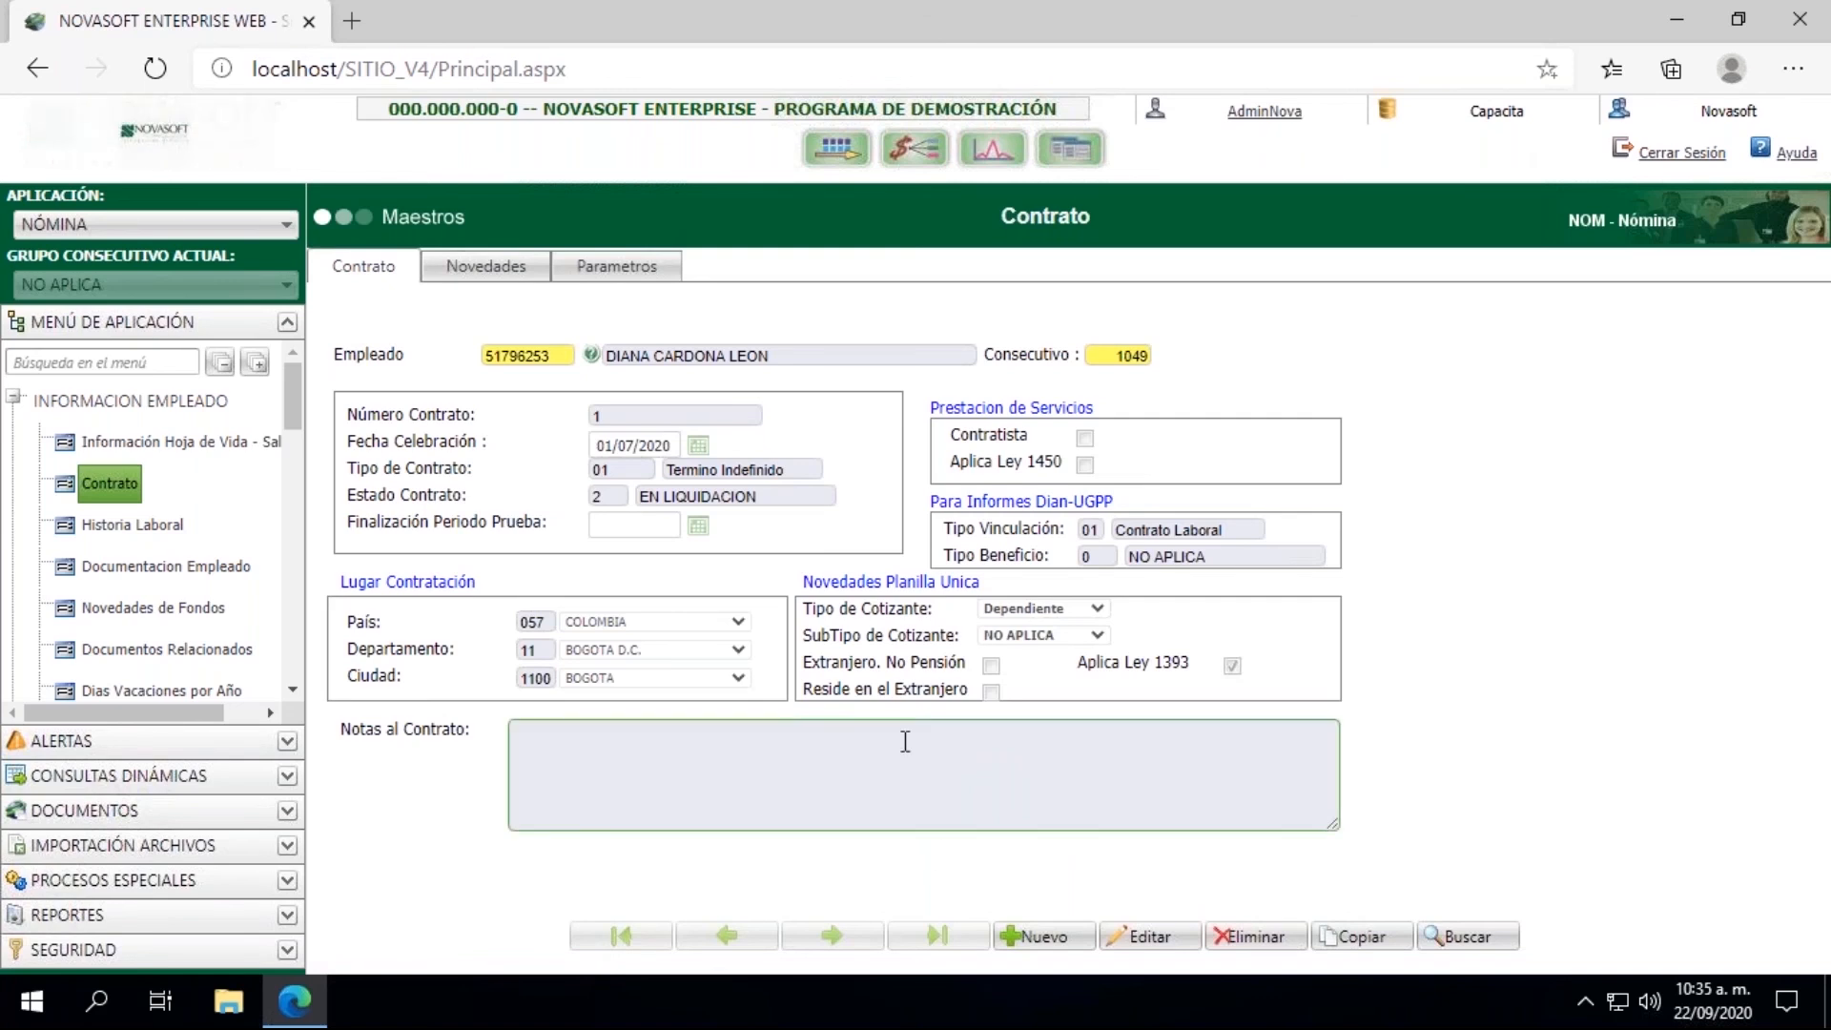
Step: Open Captura de Documentos under Novedades and start a new document
{"action": "left_click", "coordinate": [205, 441]}
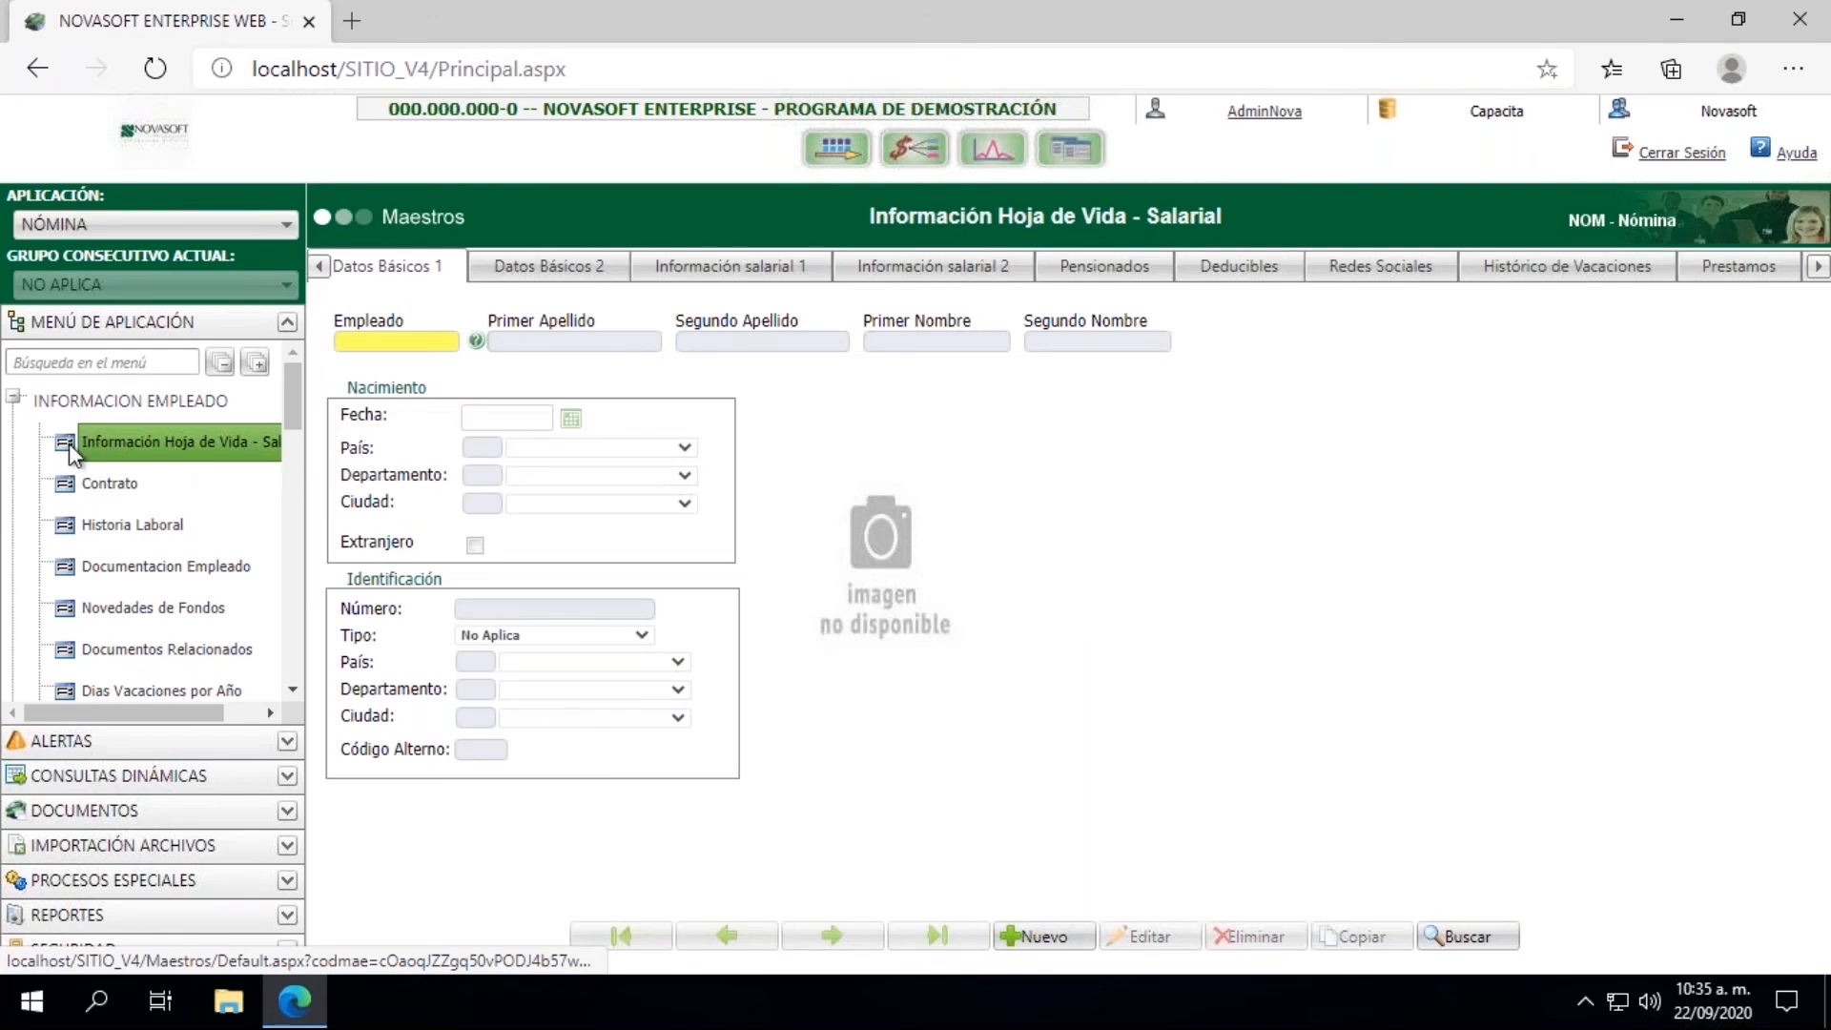
{"action": "left_click", "coordinate": [15, 402]}
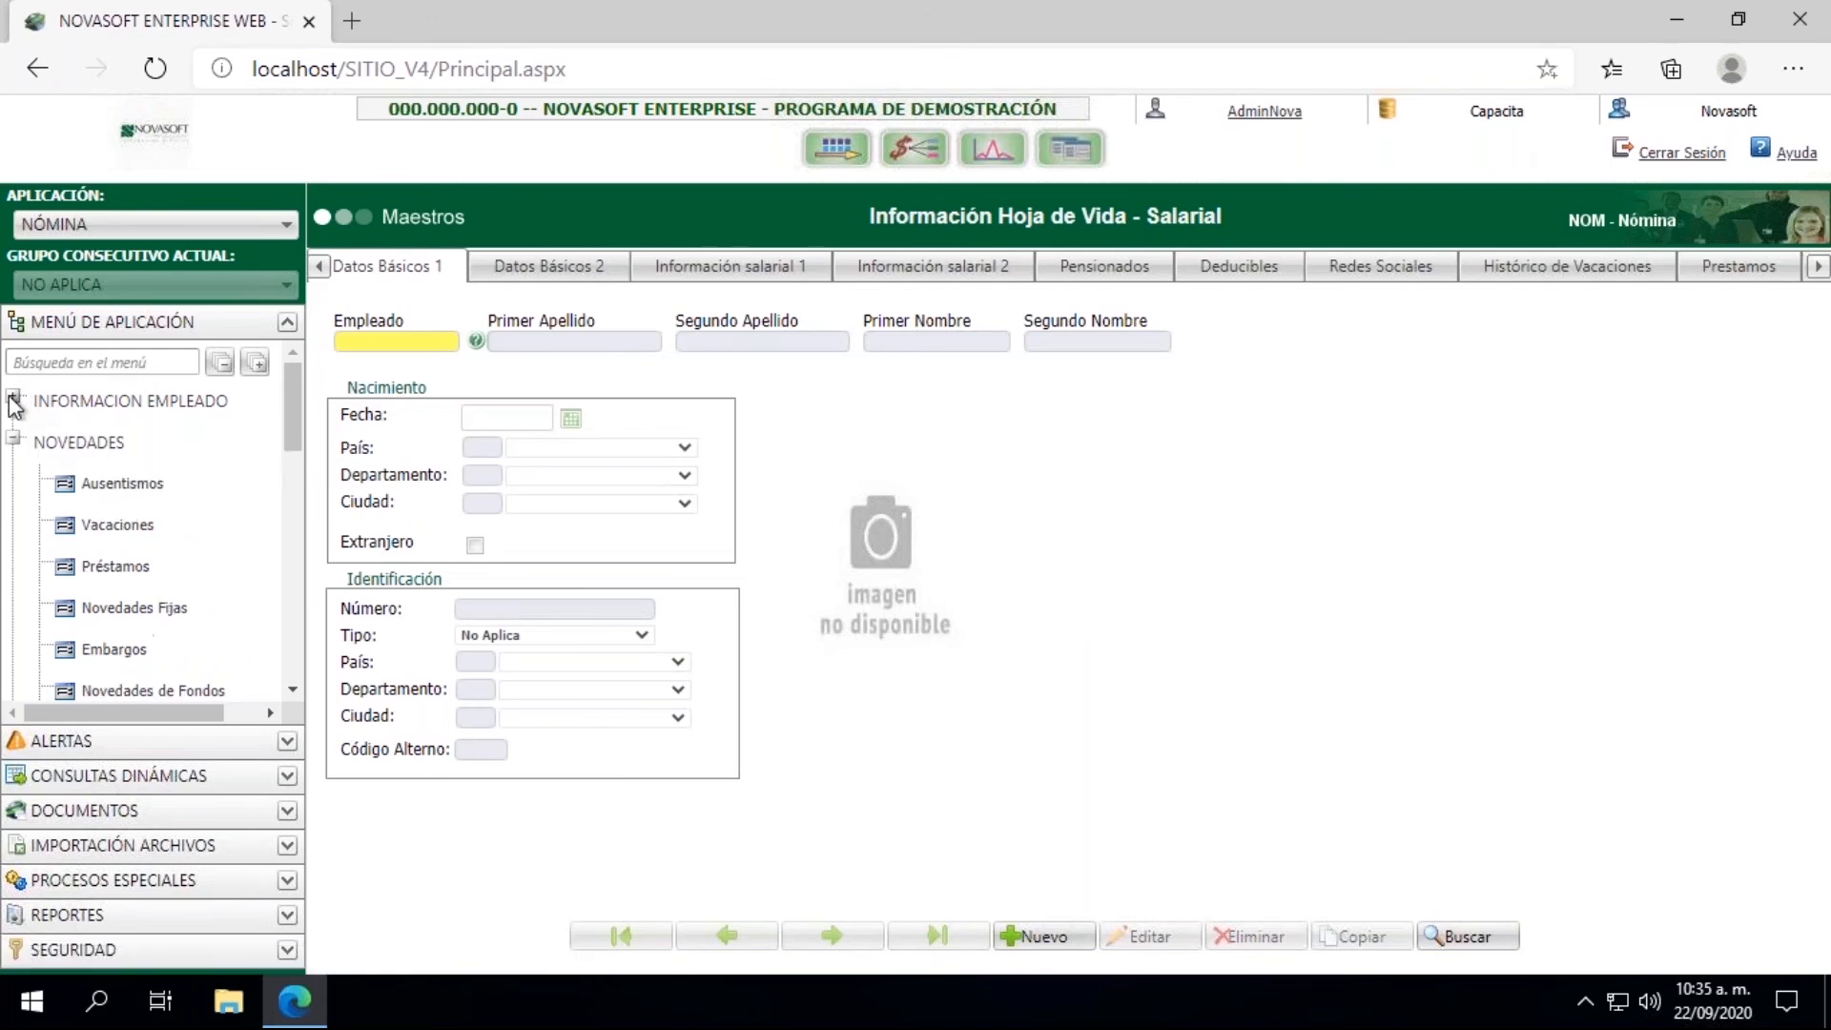
{"action": "left_click", "coordinate": [289, 689]}
{"action": "left_click", "coordinate": [289, 689]}
{"action": "left_click", "coordinate": [289, 688]}
{"action": "left_click", "coordinate": [289, 688]}
{"action": "left_click", "coordinate": [289, 689]}
{"action": "left_click", "coordinate": [289, 689]}
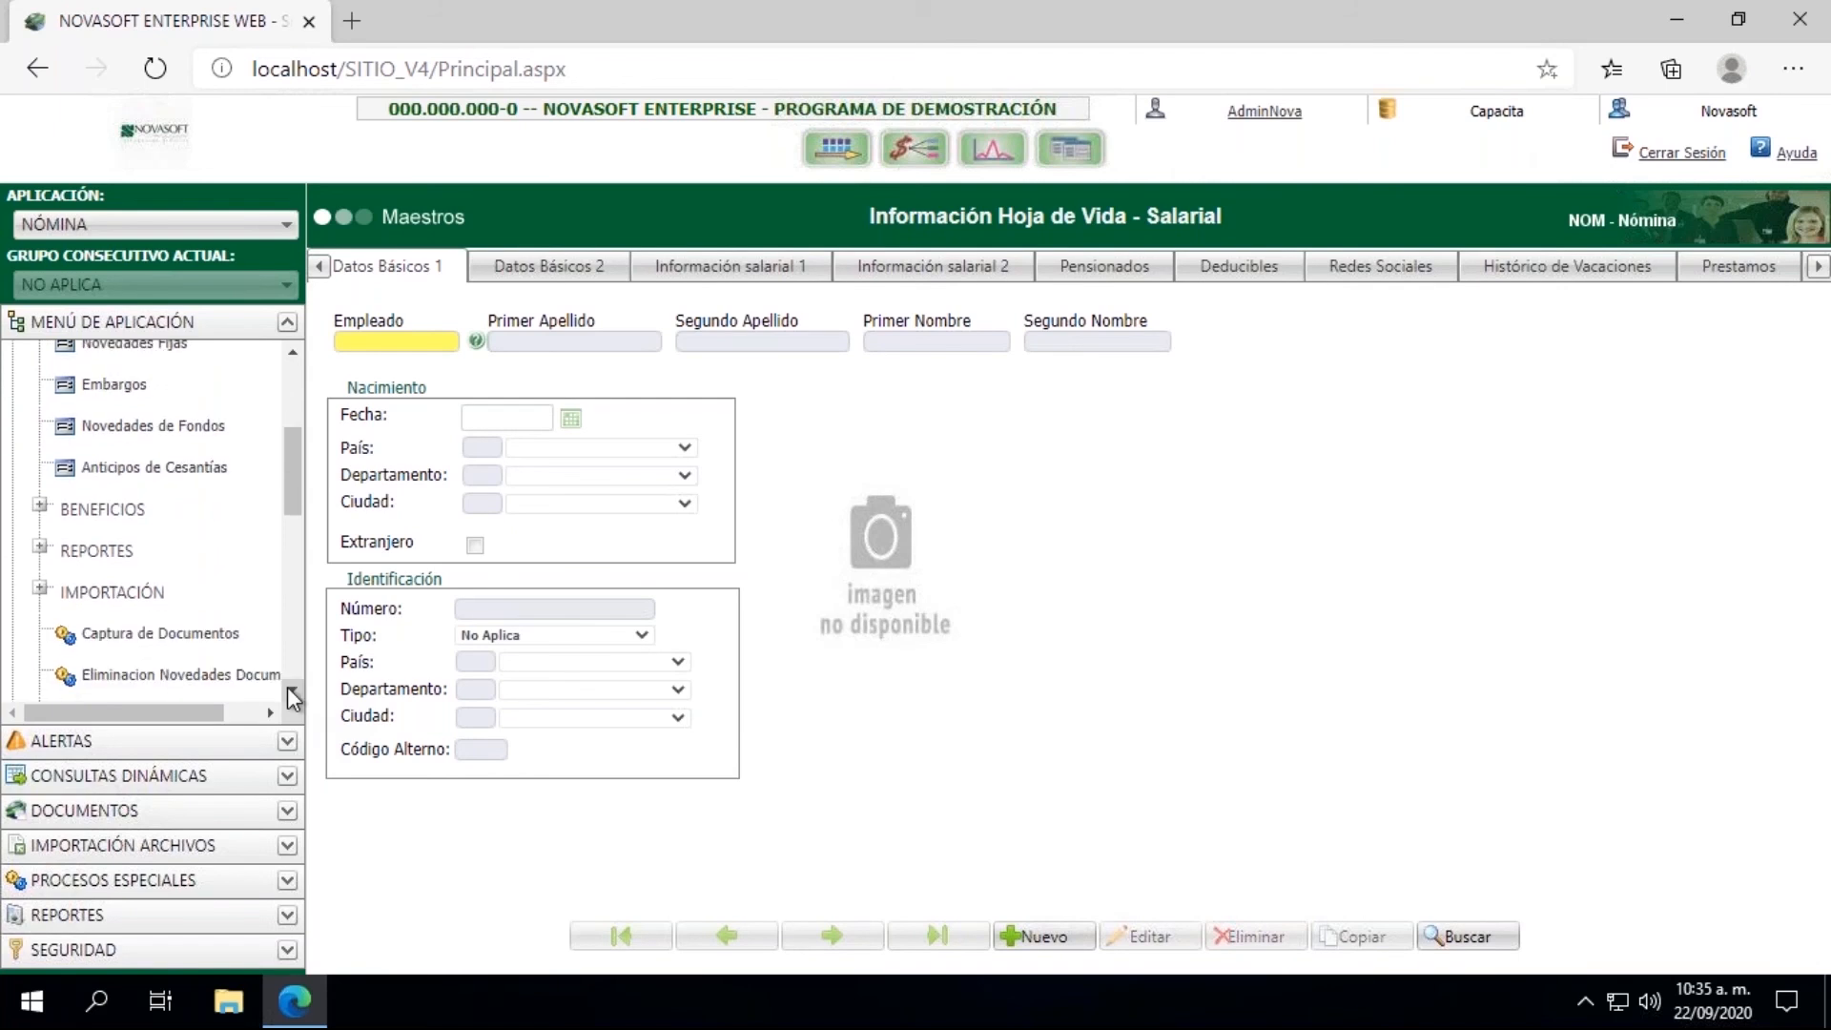
{"action": "left_click", "coordinate": [136, 644]}
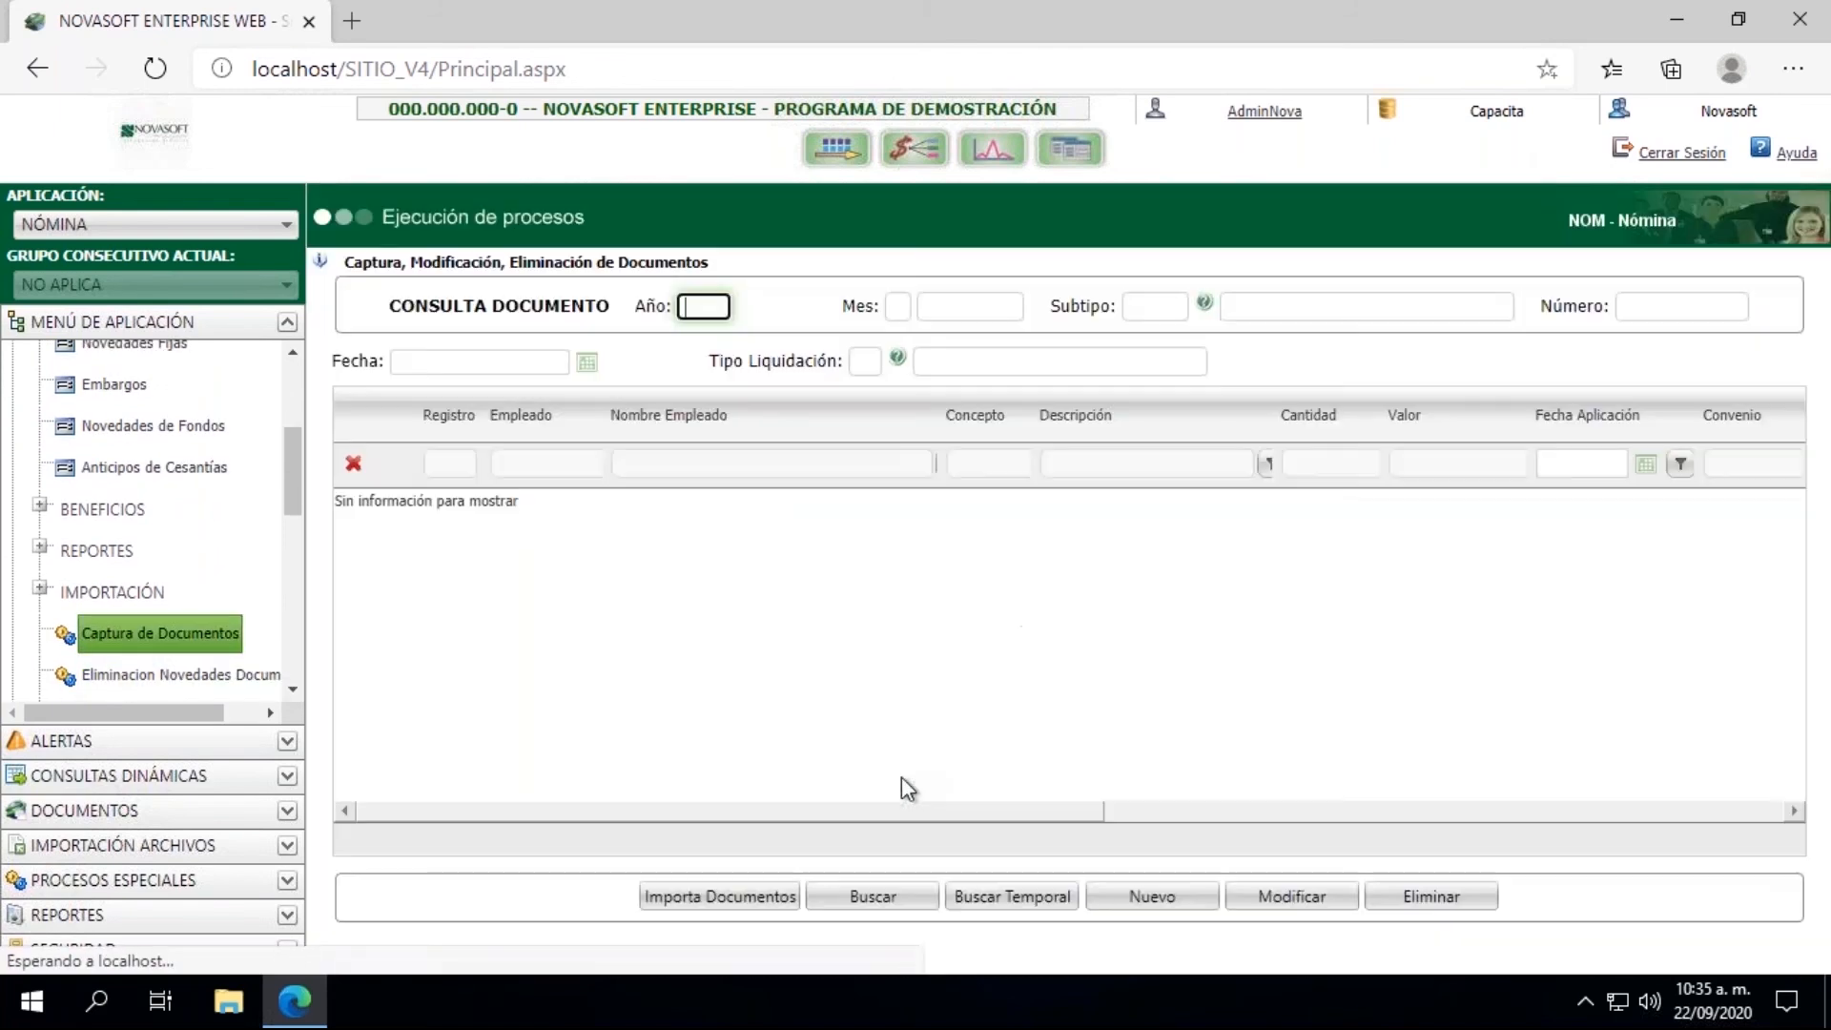
{"action": "left_click", "coordinate": [1159, 896]}
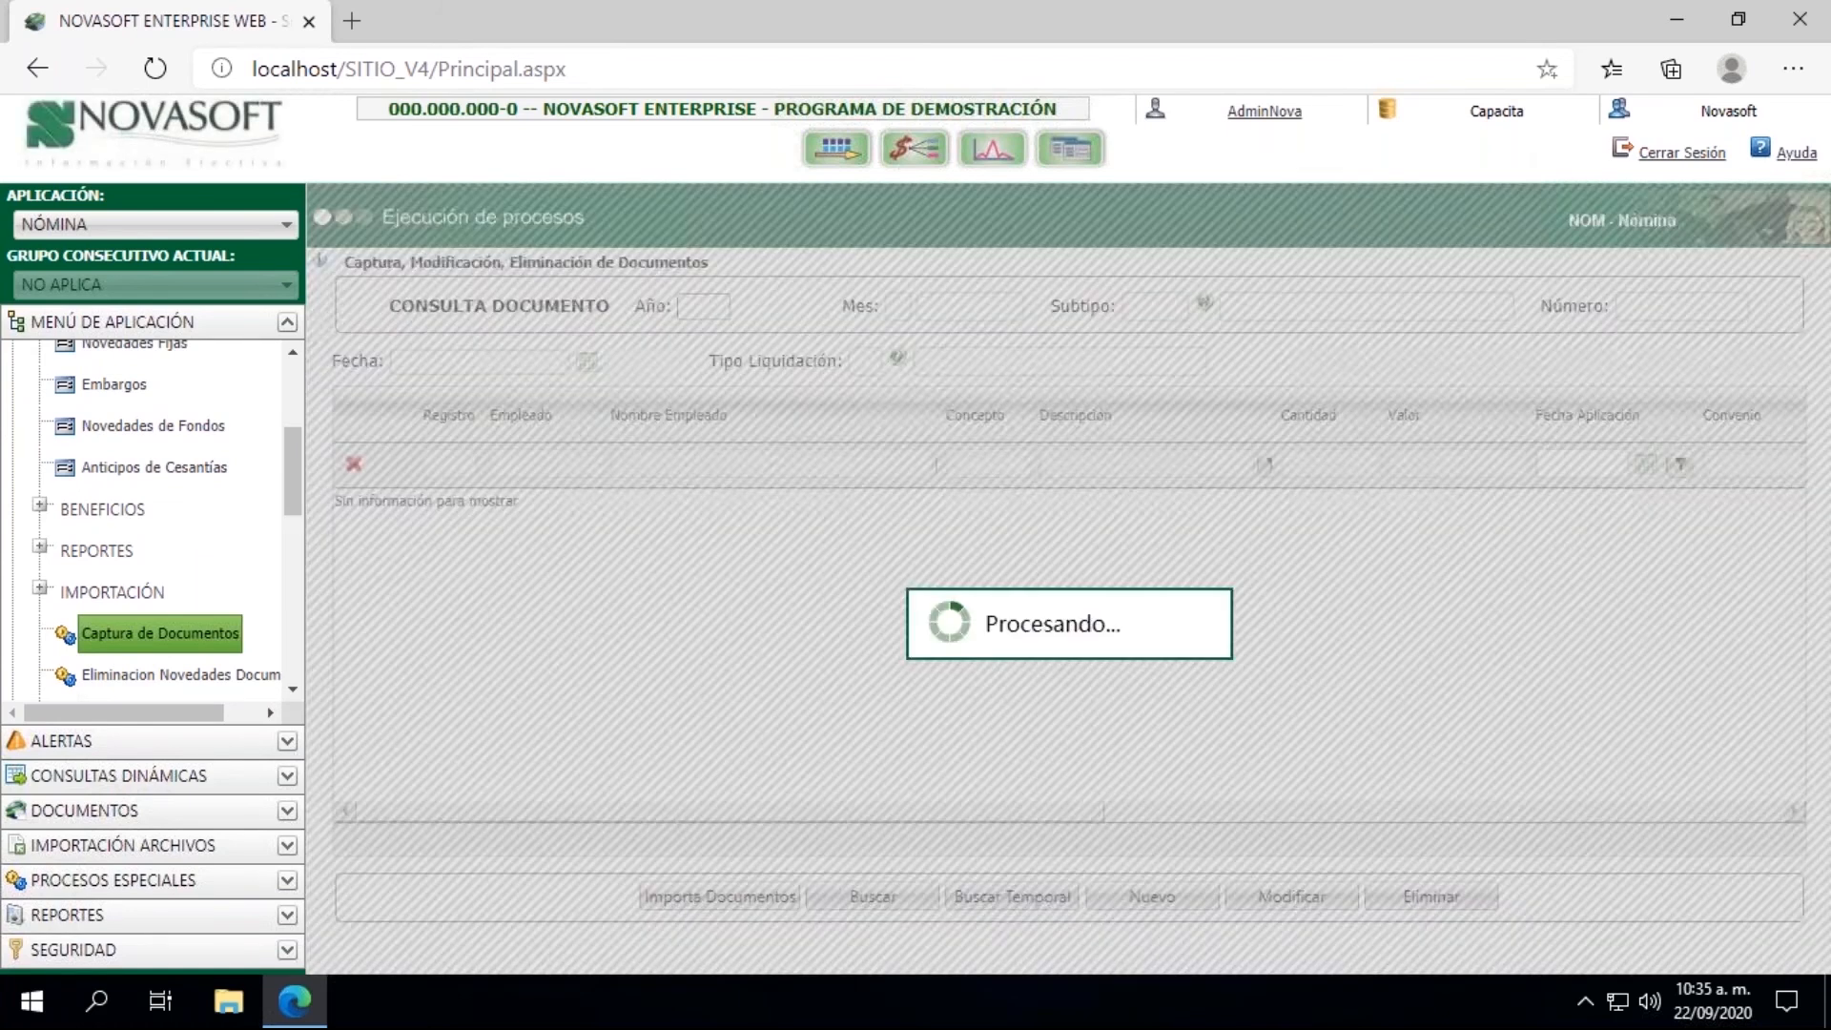
Step: Identify the new document with Año 2020, Mes 09 and Subtipo 803 NOVEDAD MIXTA
{"action": "type", "text": "202"}
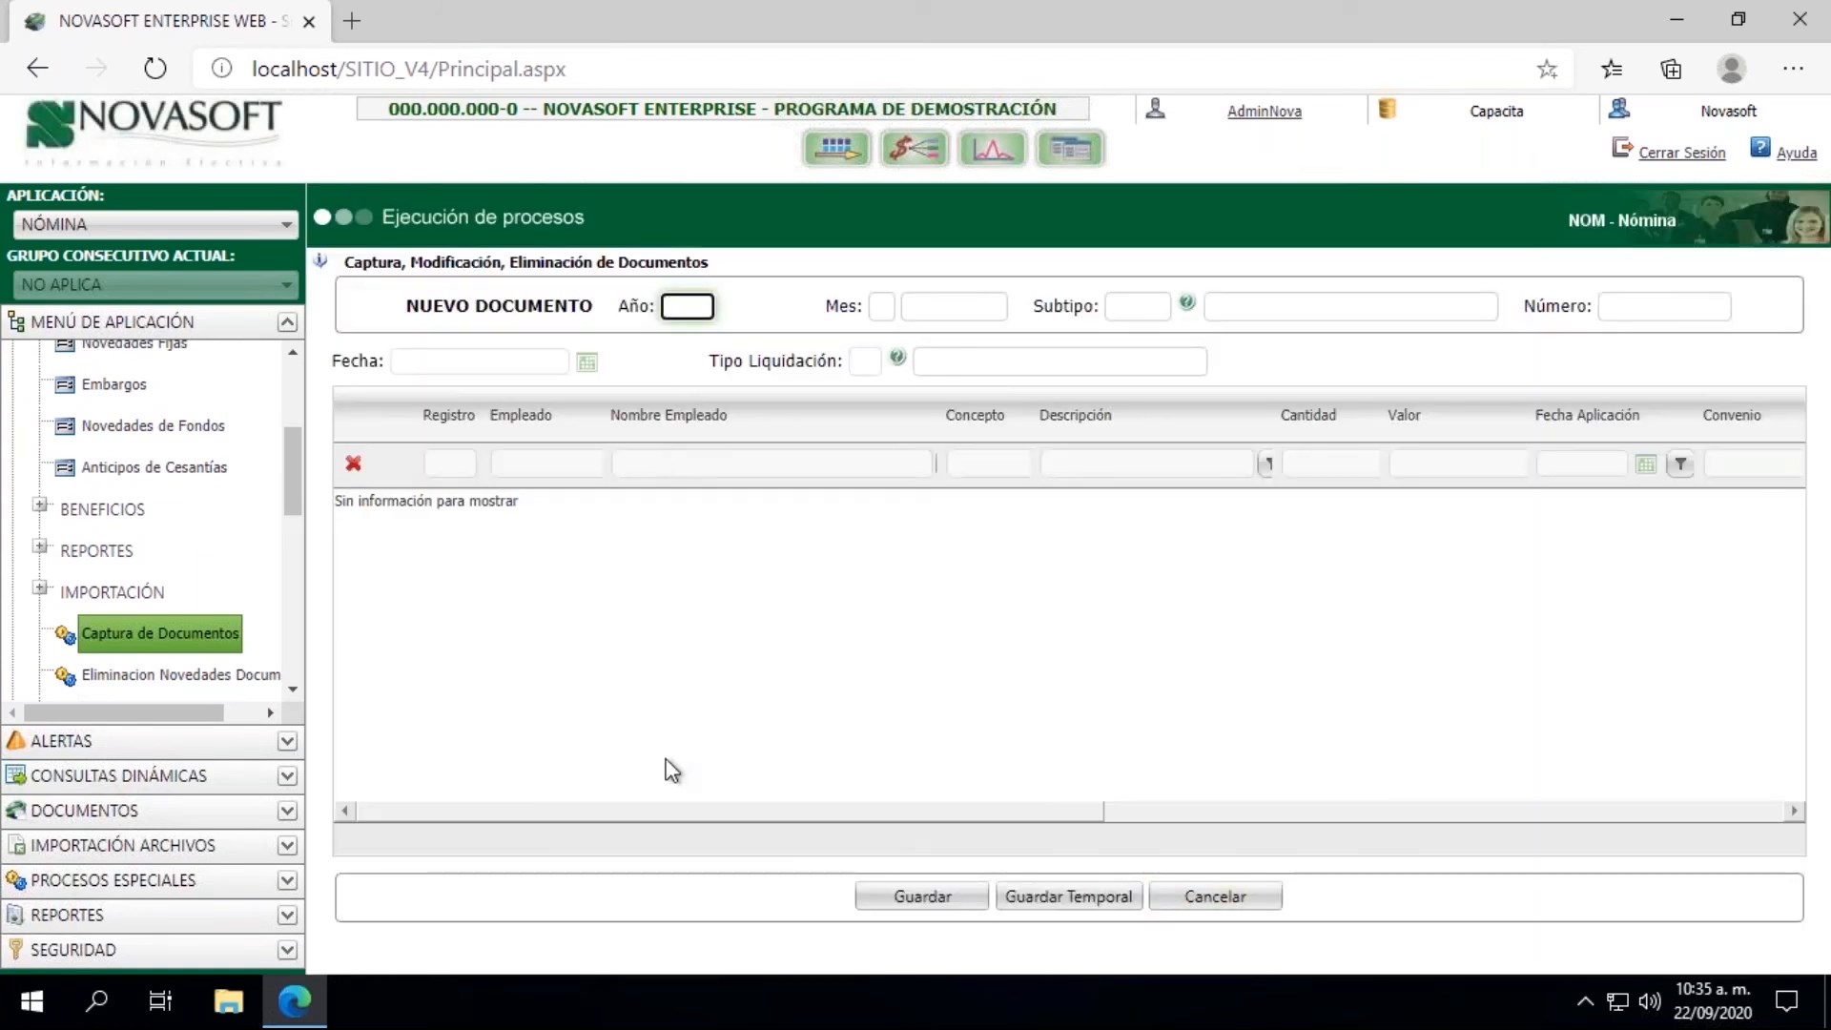
{"action": "type", "text": "02"}
{"action": "key", "text": "Tab"}
{"action": "type", "text": "09"}
{"action": "key", "text": "Tab"}
{"action": "type", "text": "803"}
{"action": "key", "text": "Tab"}
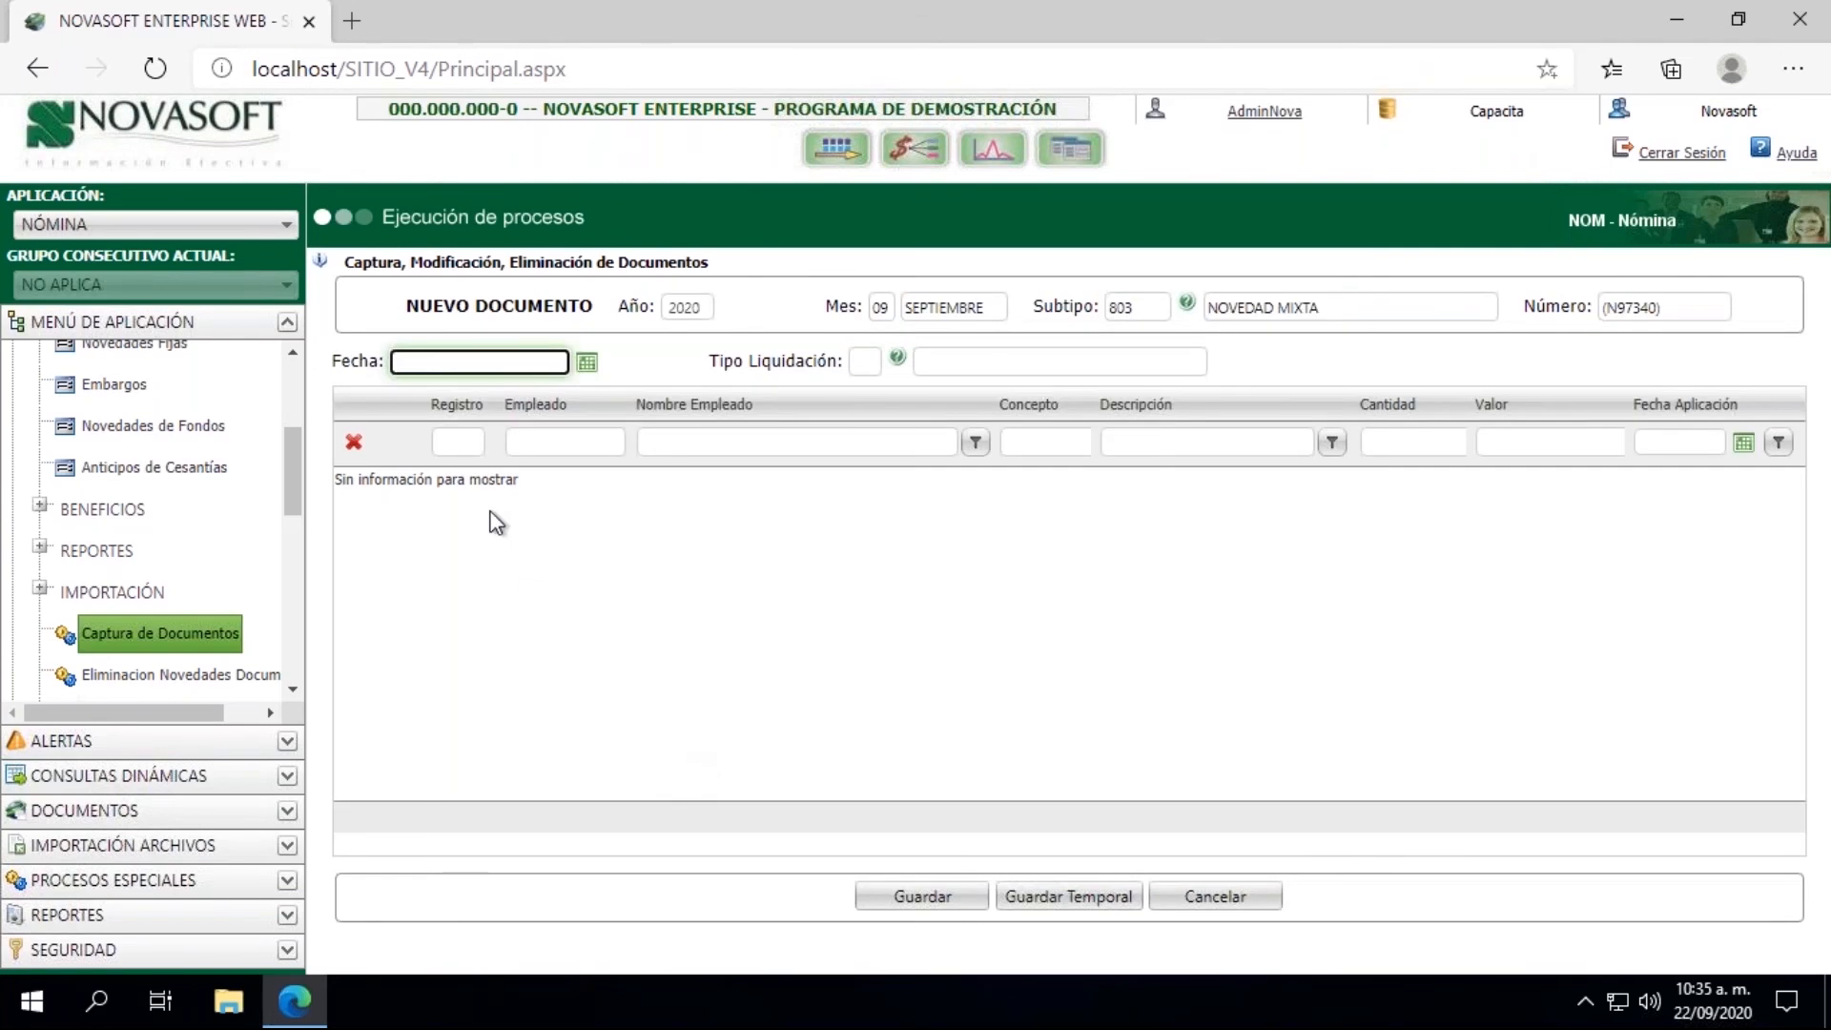
Step: Set the document's Fecha to 10/09/2020 and its Tipo Liquidación to 04 Liquidacion de Contrato
{"action": "left_click", "coordinate": [586, 363]}
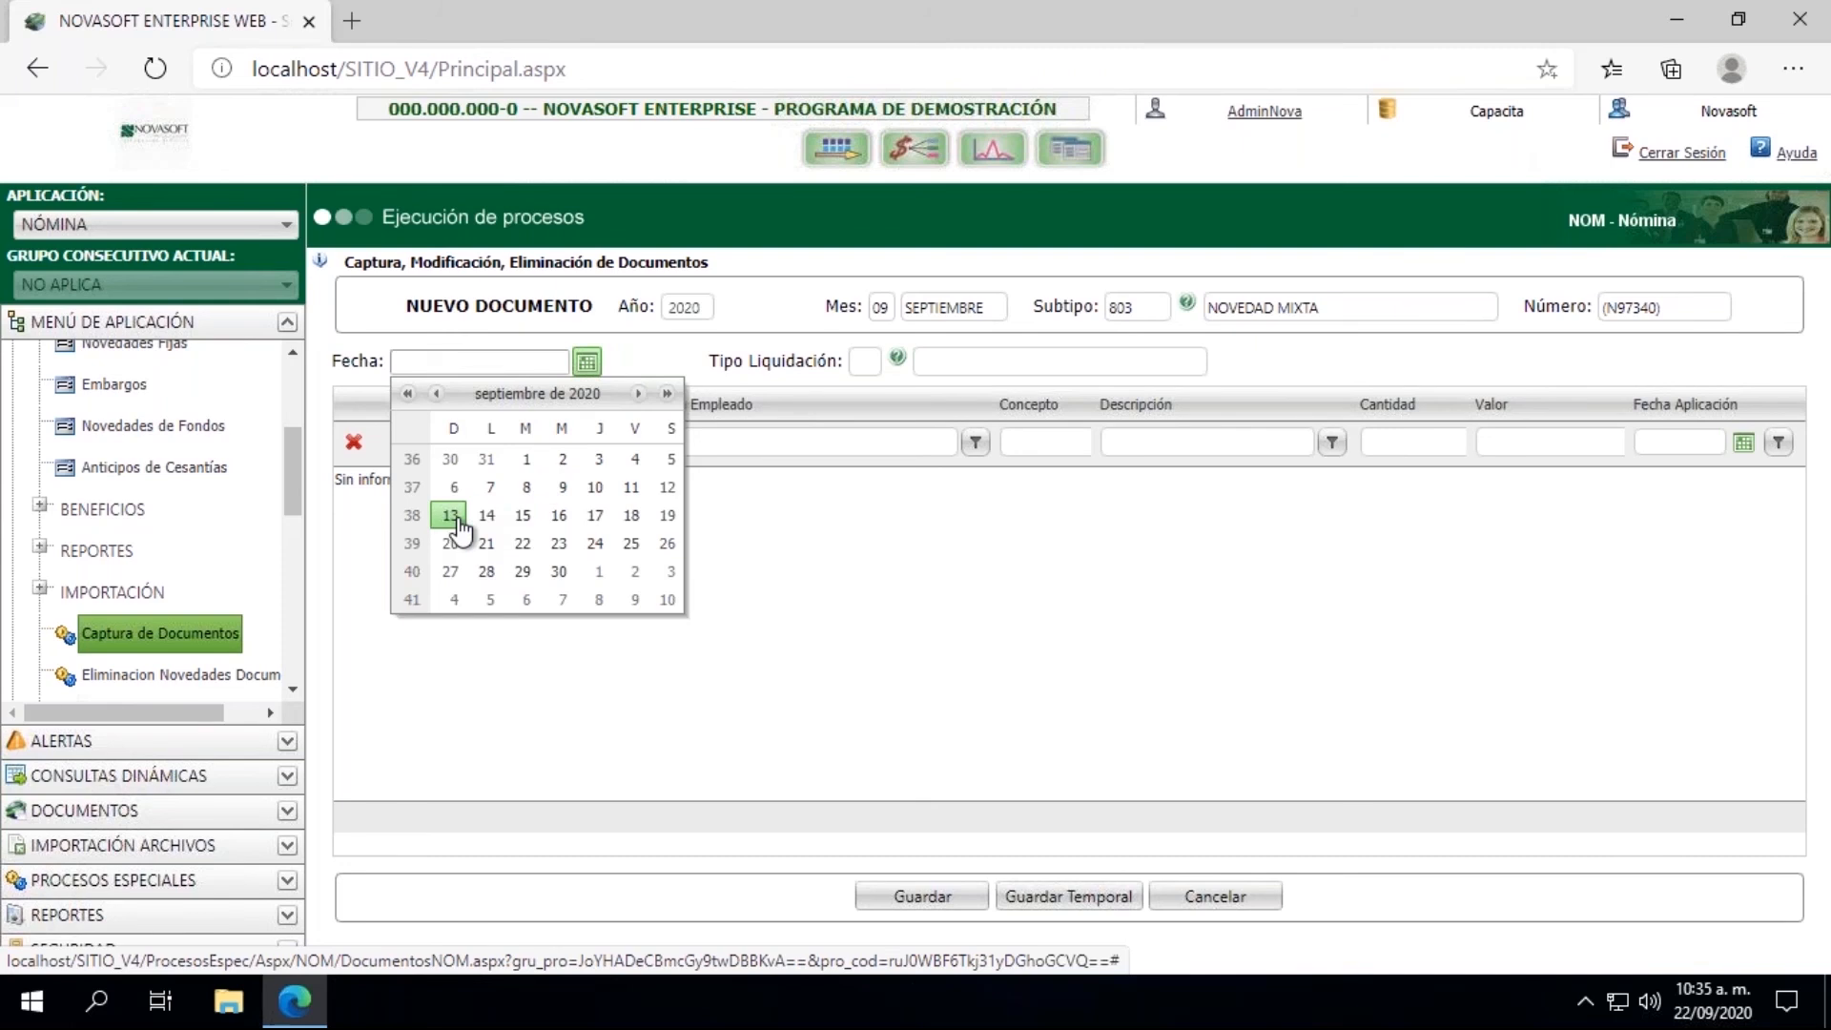
{"action": "left_click", "coordinate": [595, 487]}
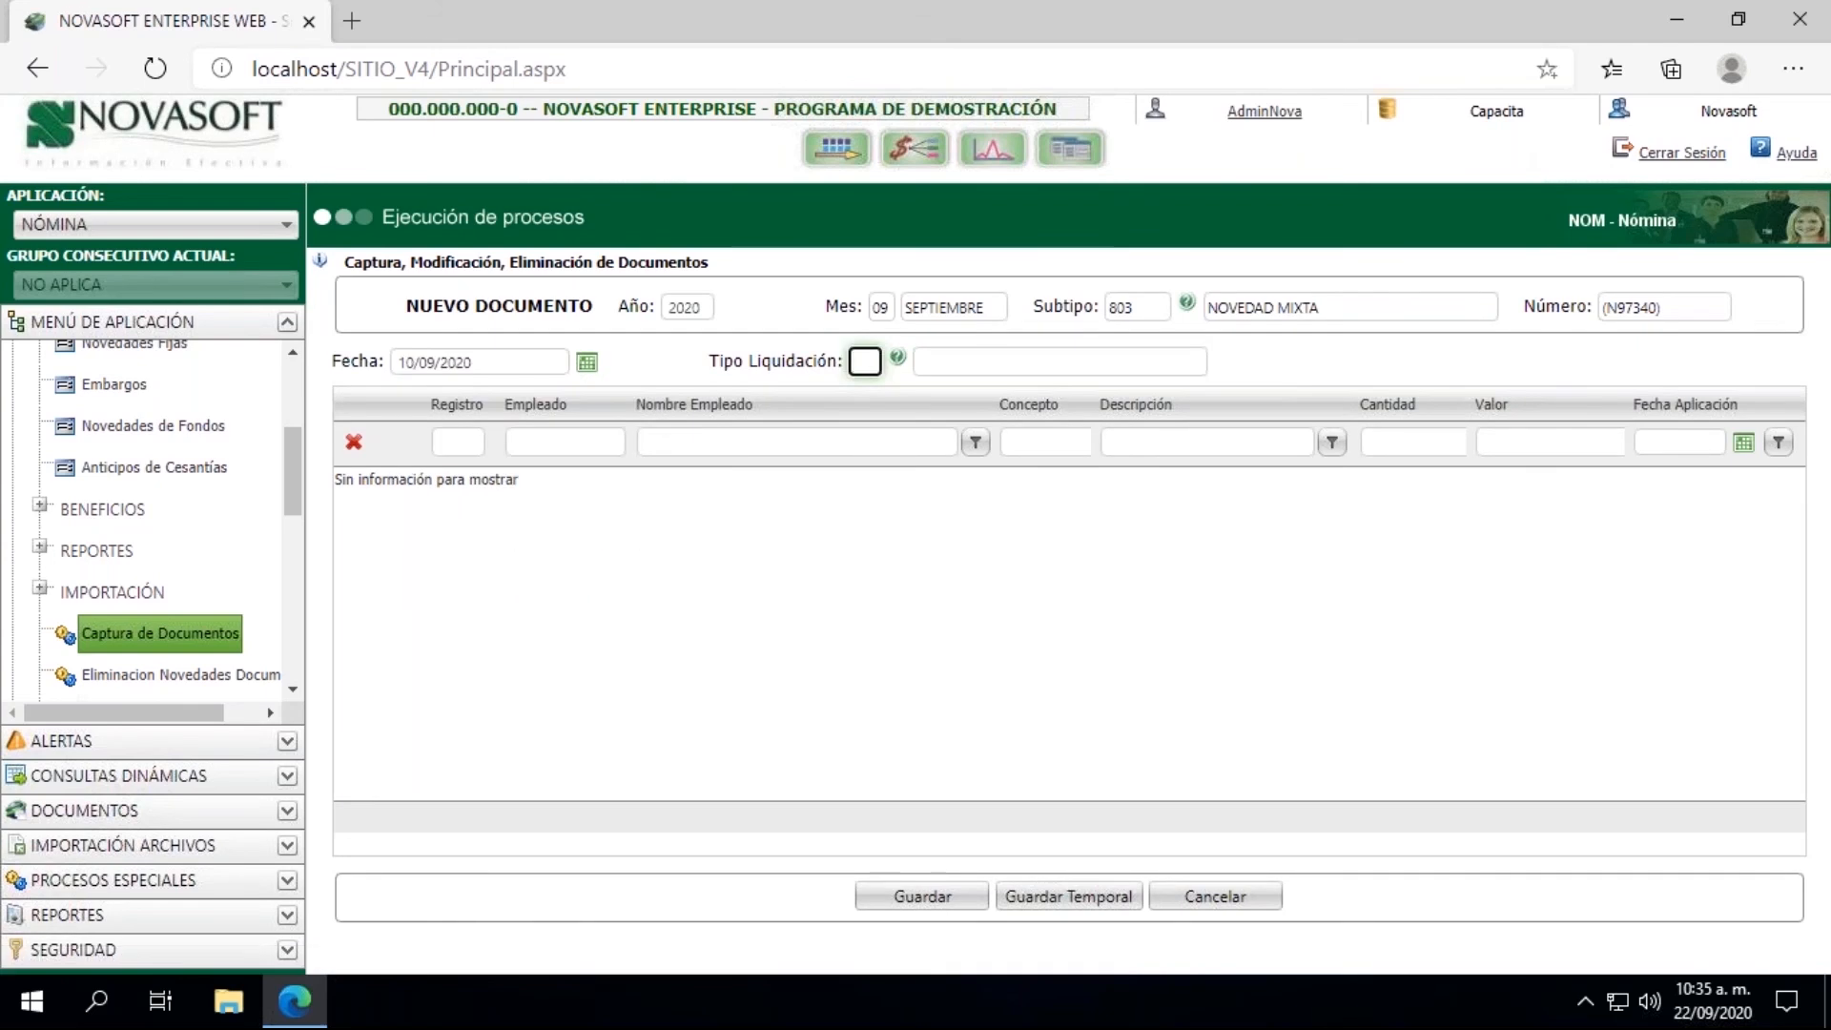
{"action": "type", "text": "04"}
{"action": "key", "text": "Tab"}
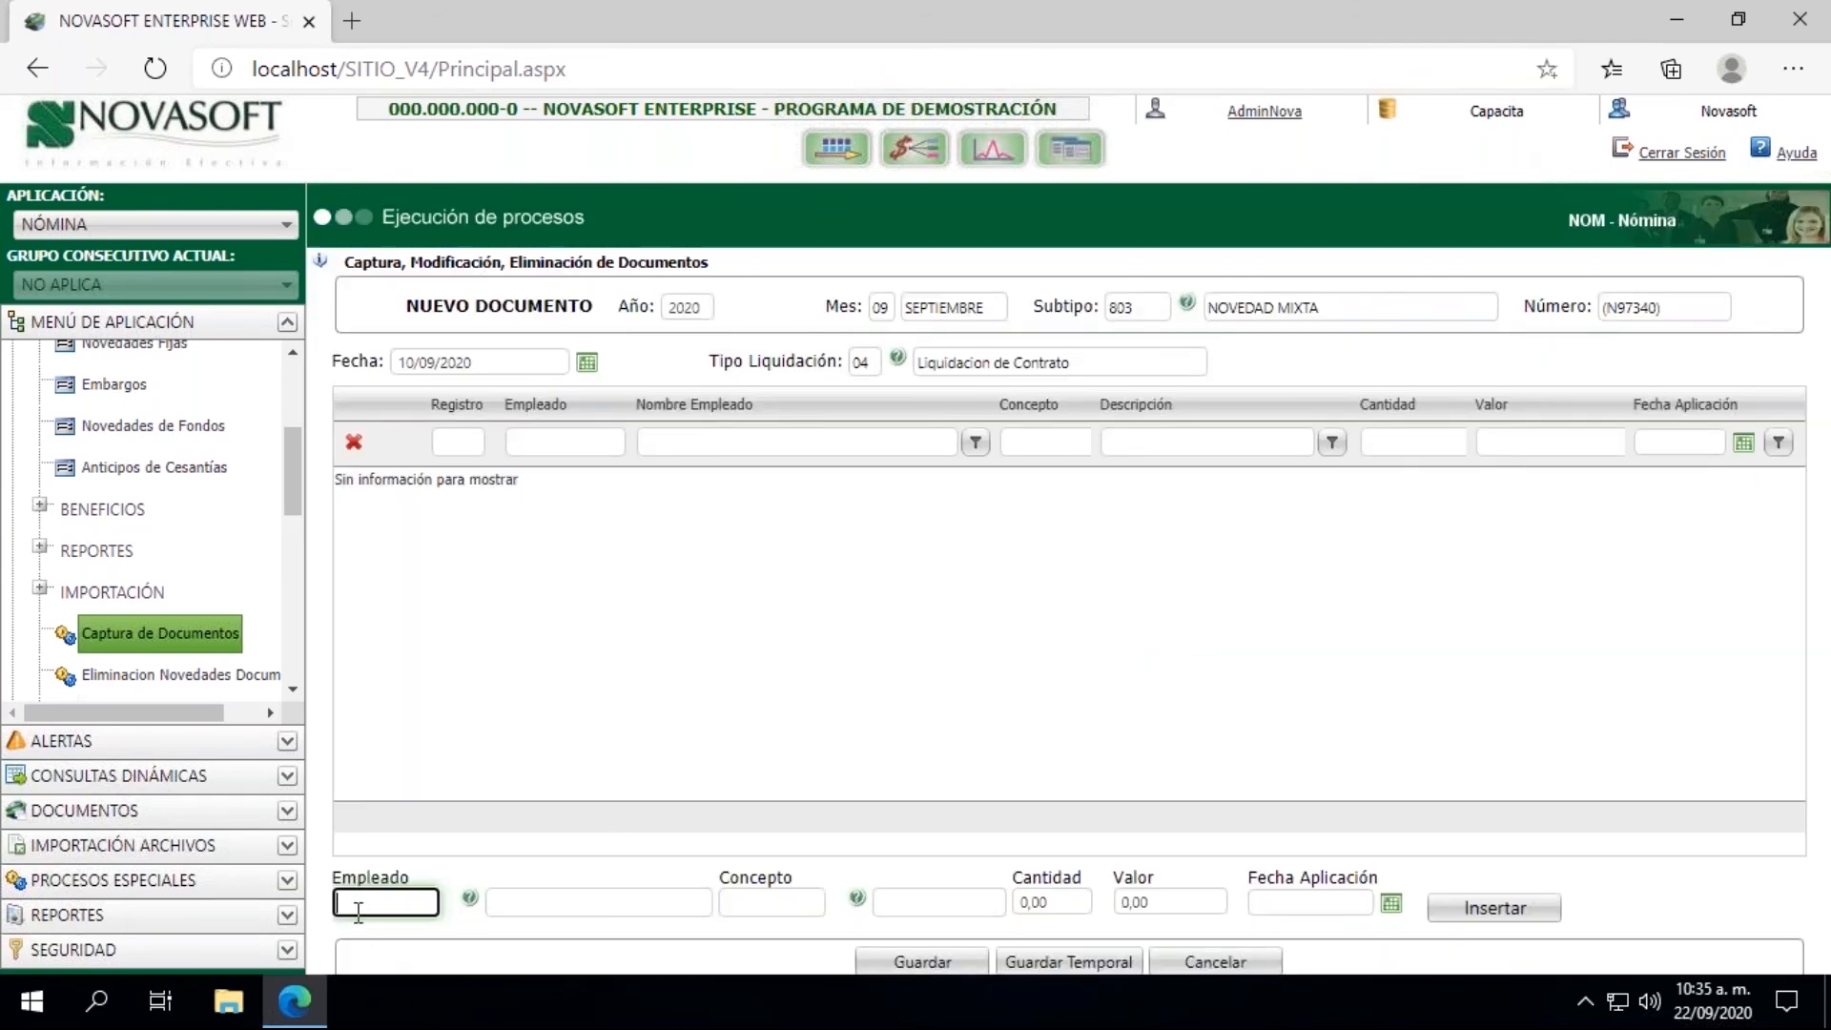
Step: Enter the employee's code and concept 001751 Bonificacion for the new record in the 10/09/2020 document
{"action": "left_click", "coordinate": [358, 913]}
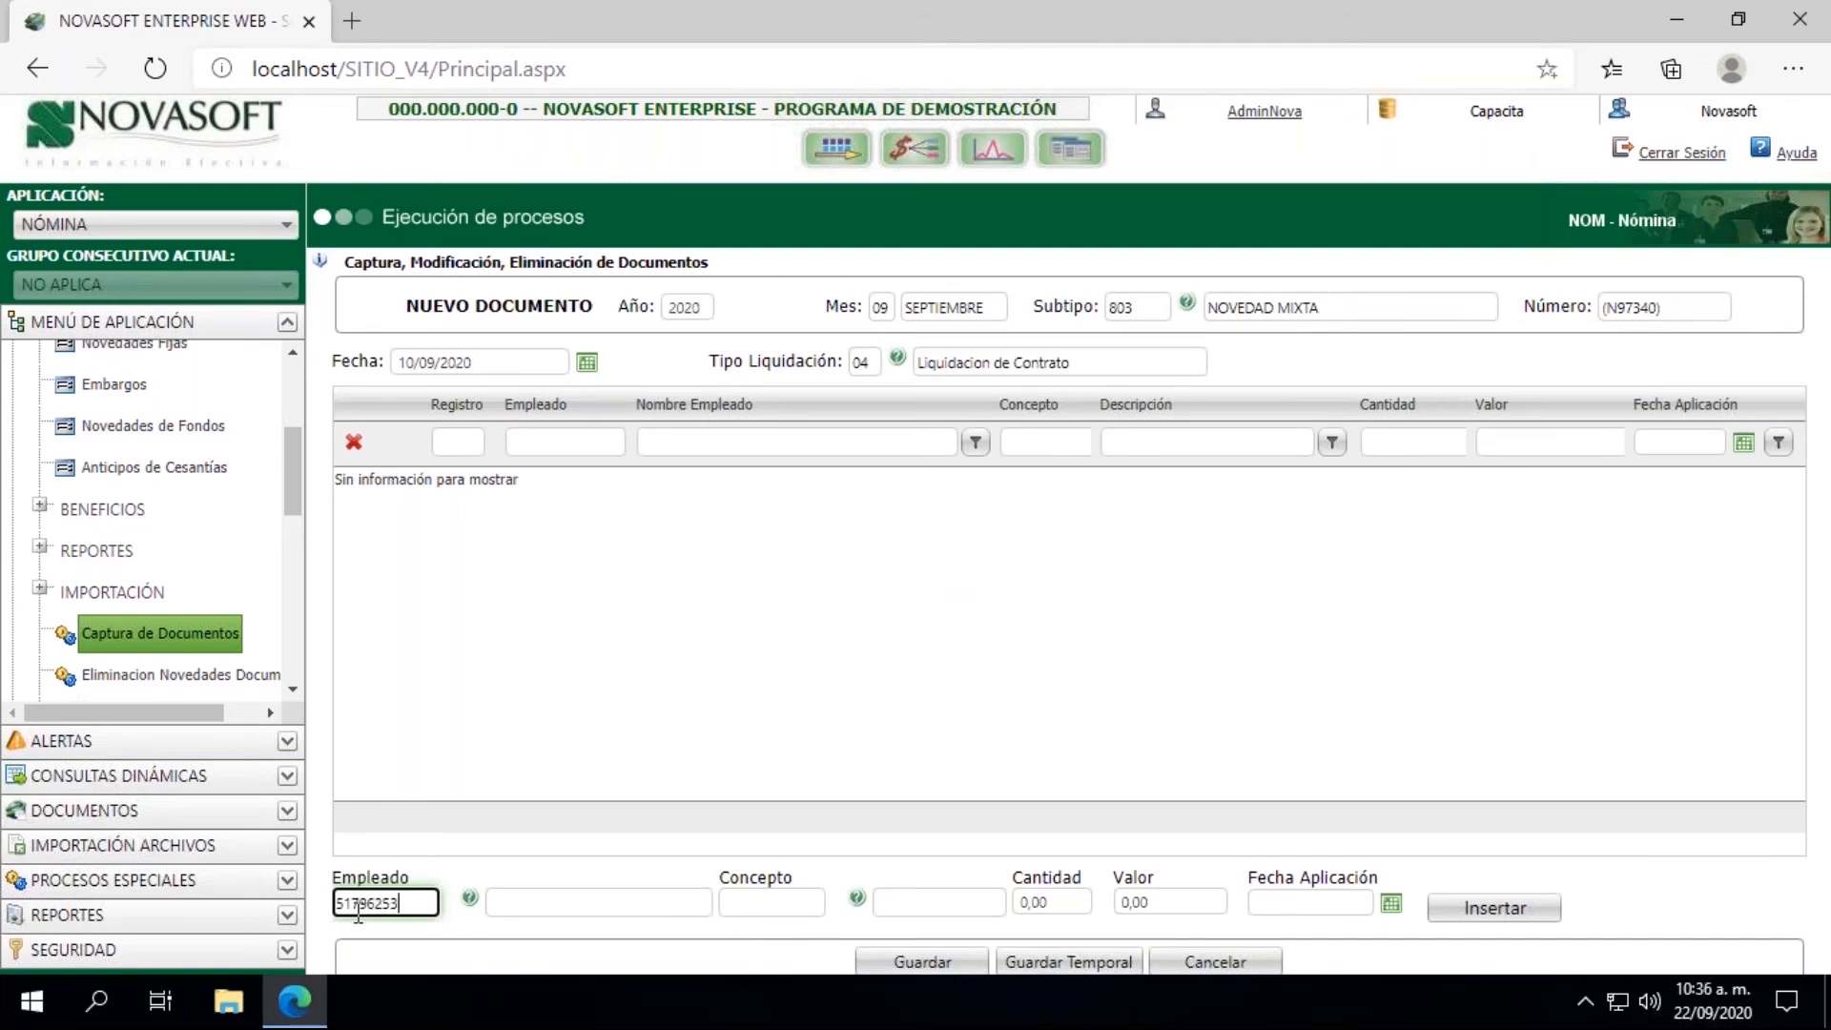
{"action": "key", "text": "Tab"}
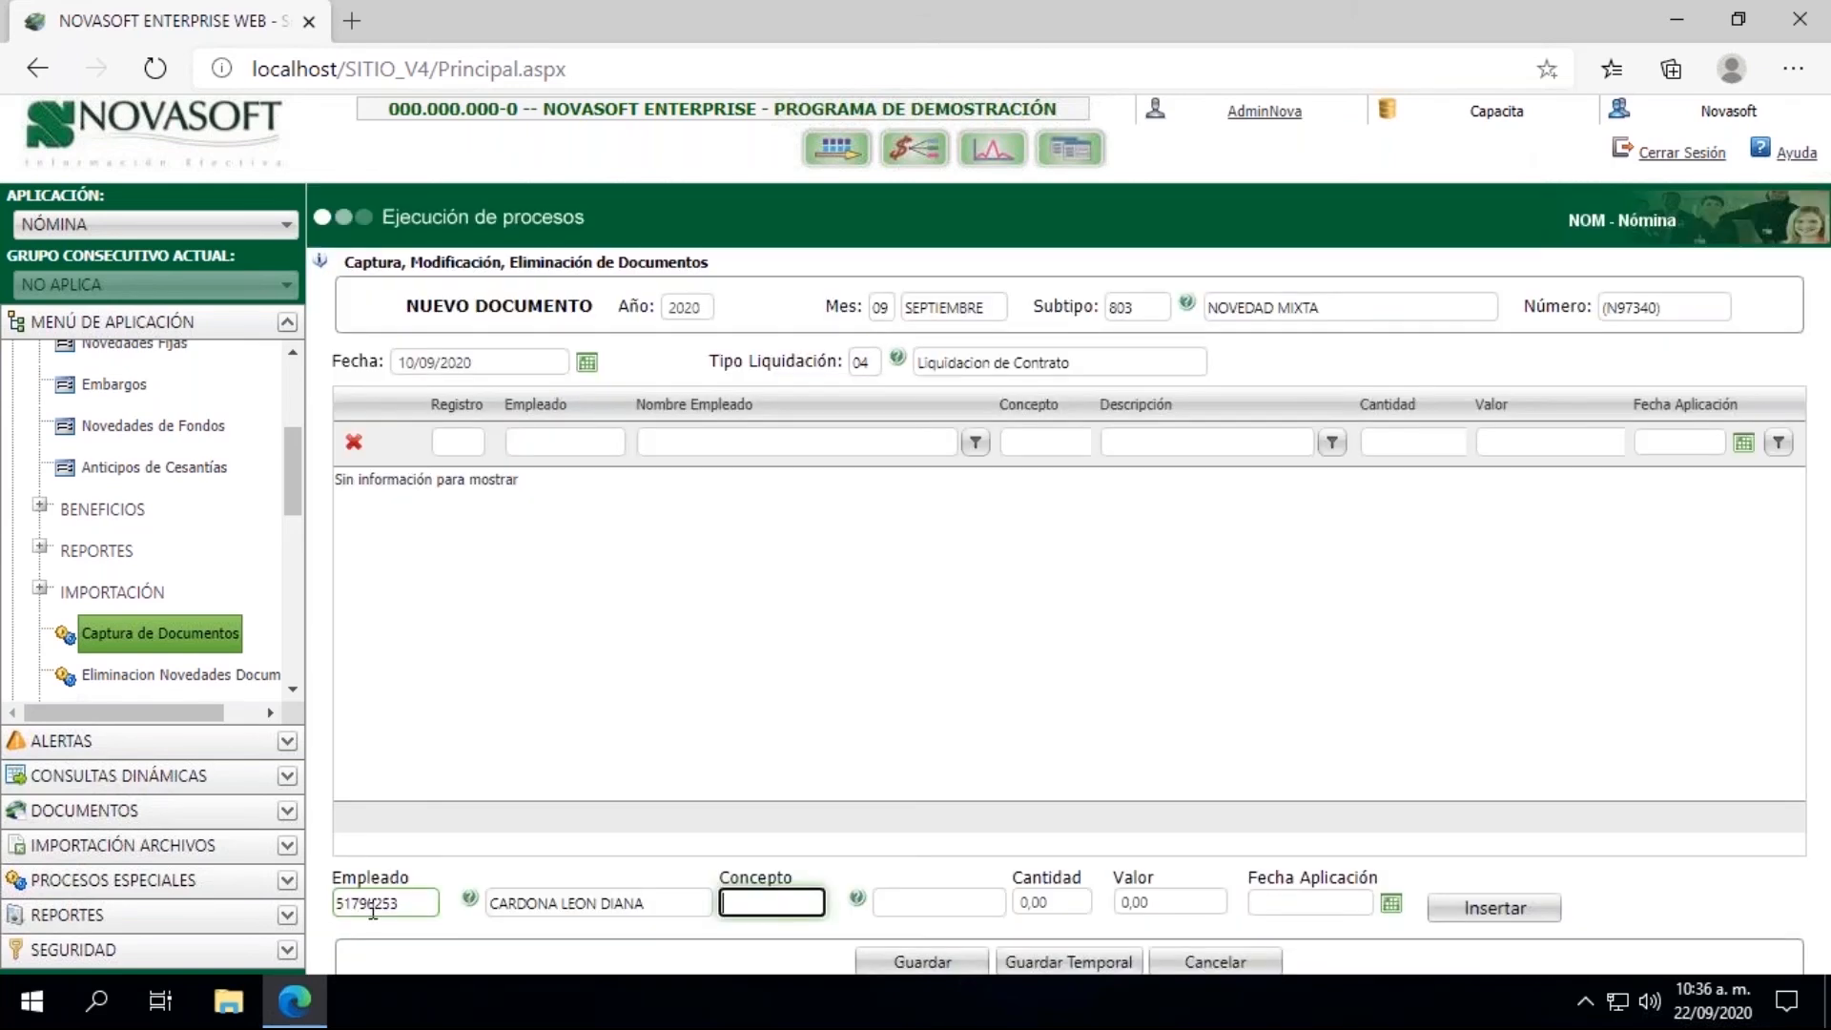
{"action": "type", "text": "00176"}
{"action": "key", "text": "BackSpace"}
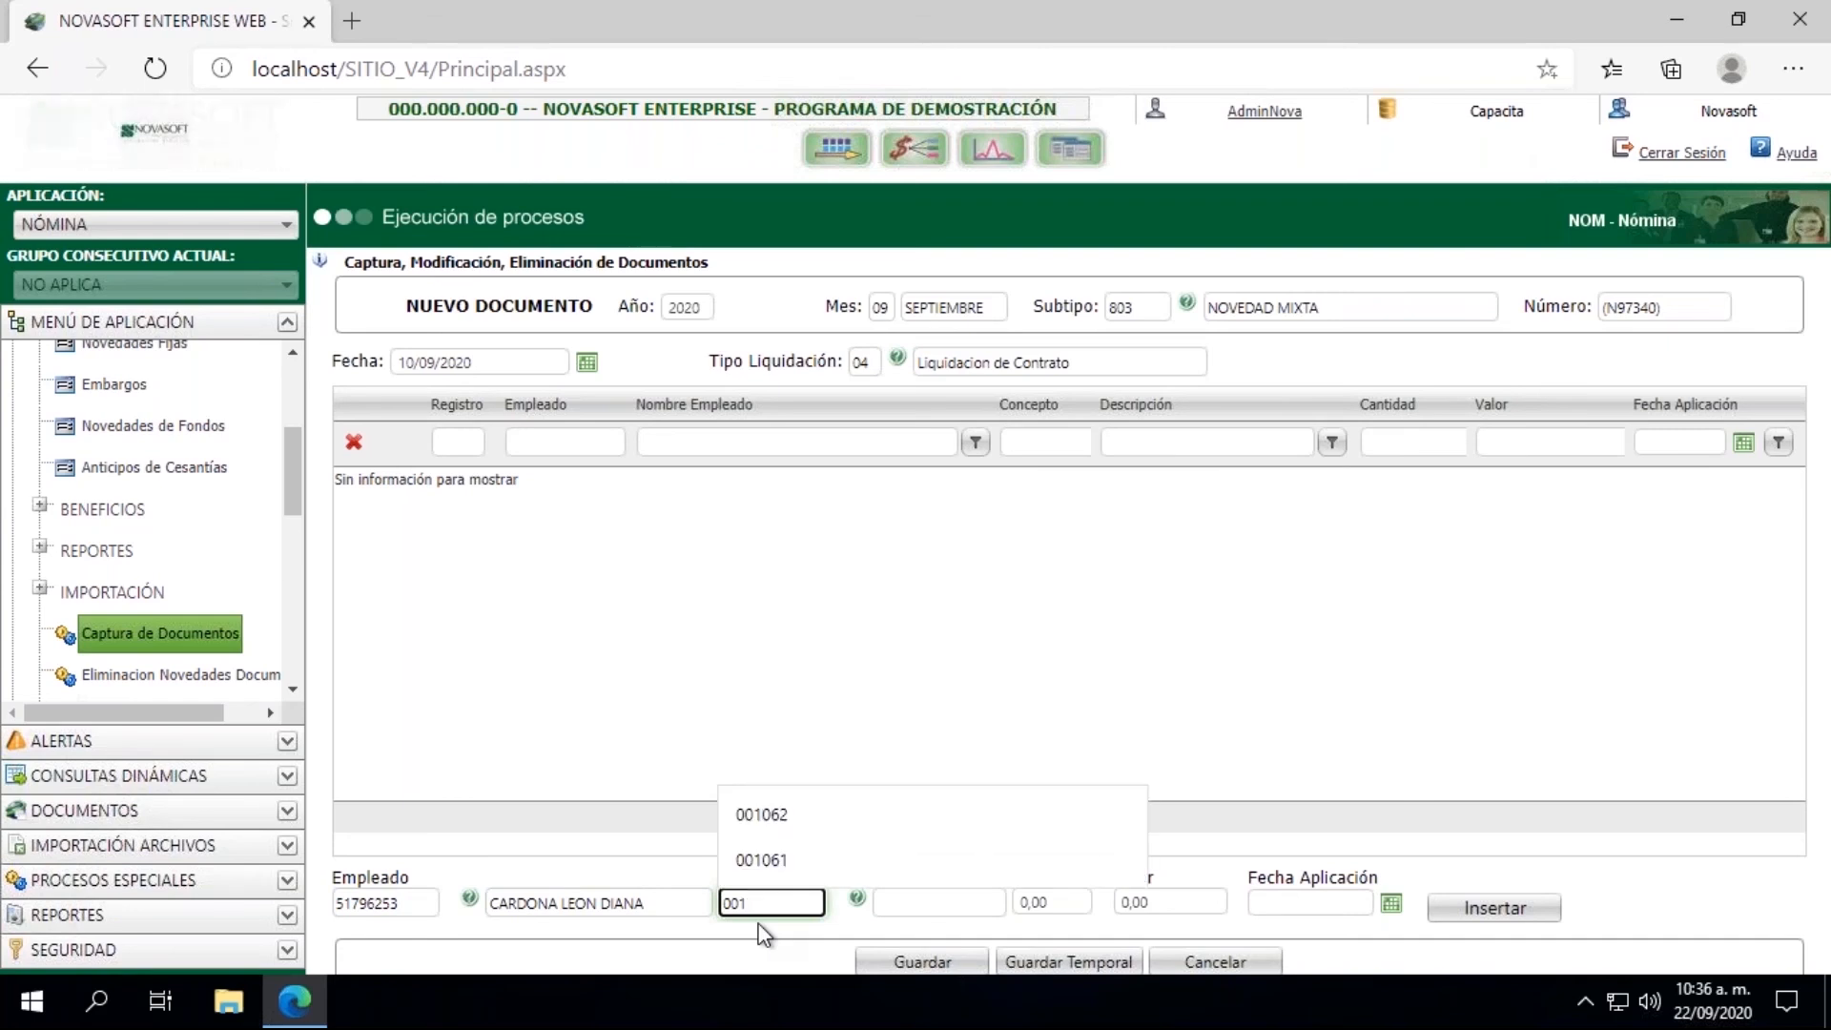
{"action": "type", "text": "7"}
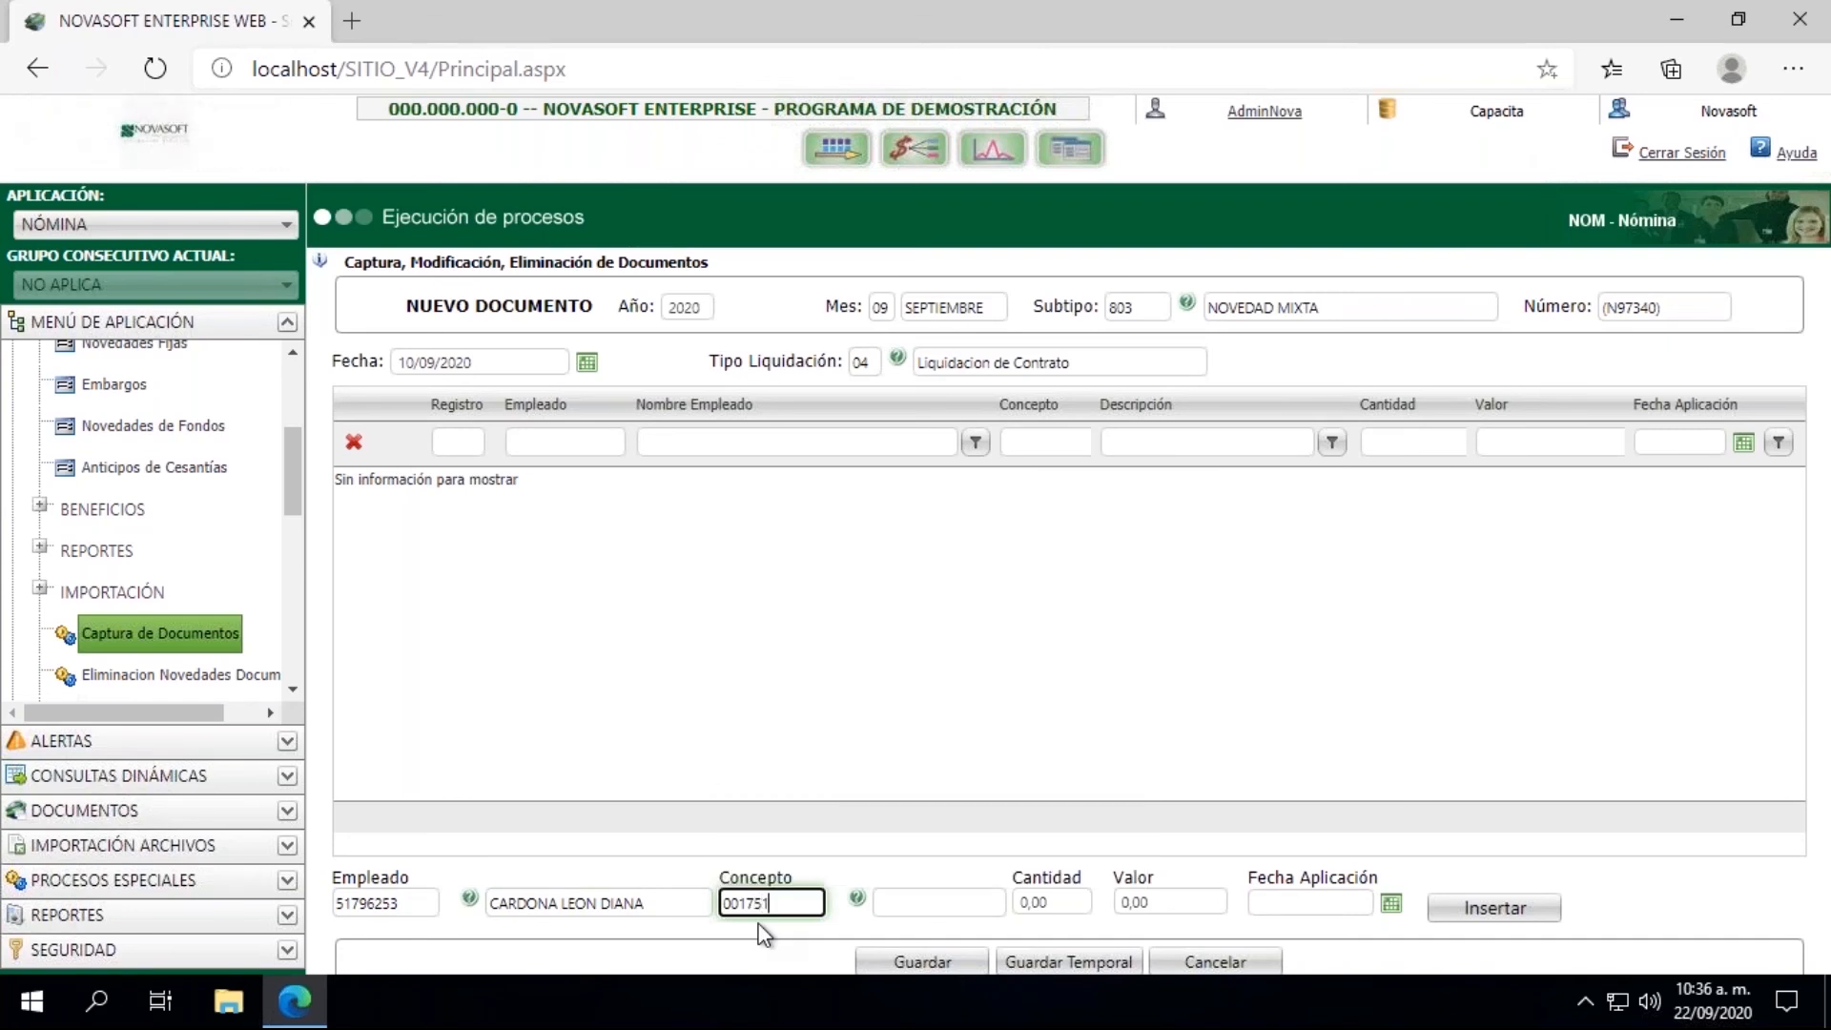
{"action": "type", "text": "51"}
{"action": "key", "text": "Tab"}
Step: Set the bonus record's Valor to 2.500.000 and Fecha Aplicación to 10/09/2020, and insert it into the document
{"action": "left_click", "coordinate": [1195, 906]}
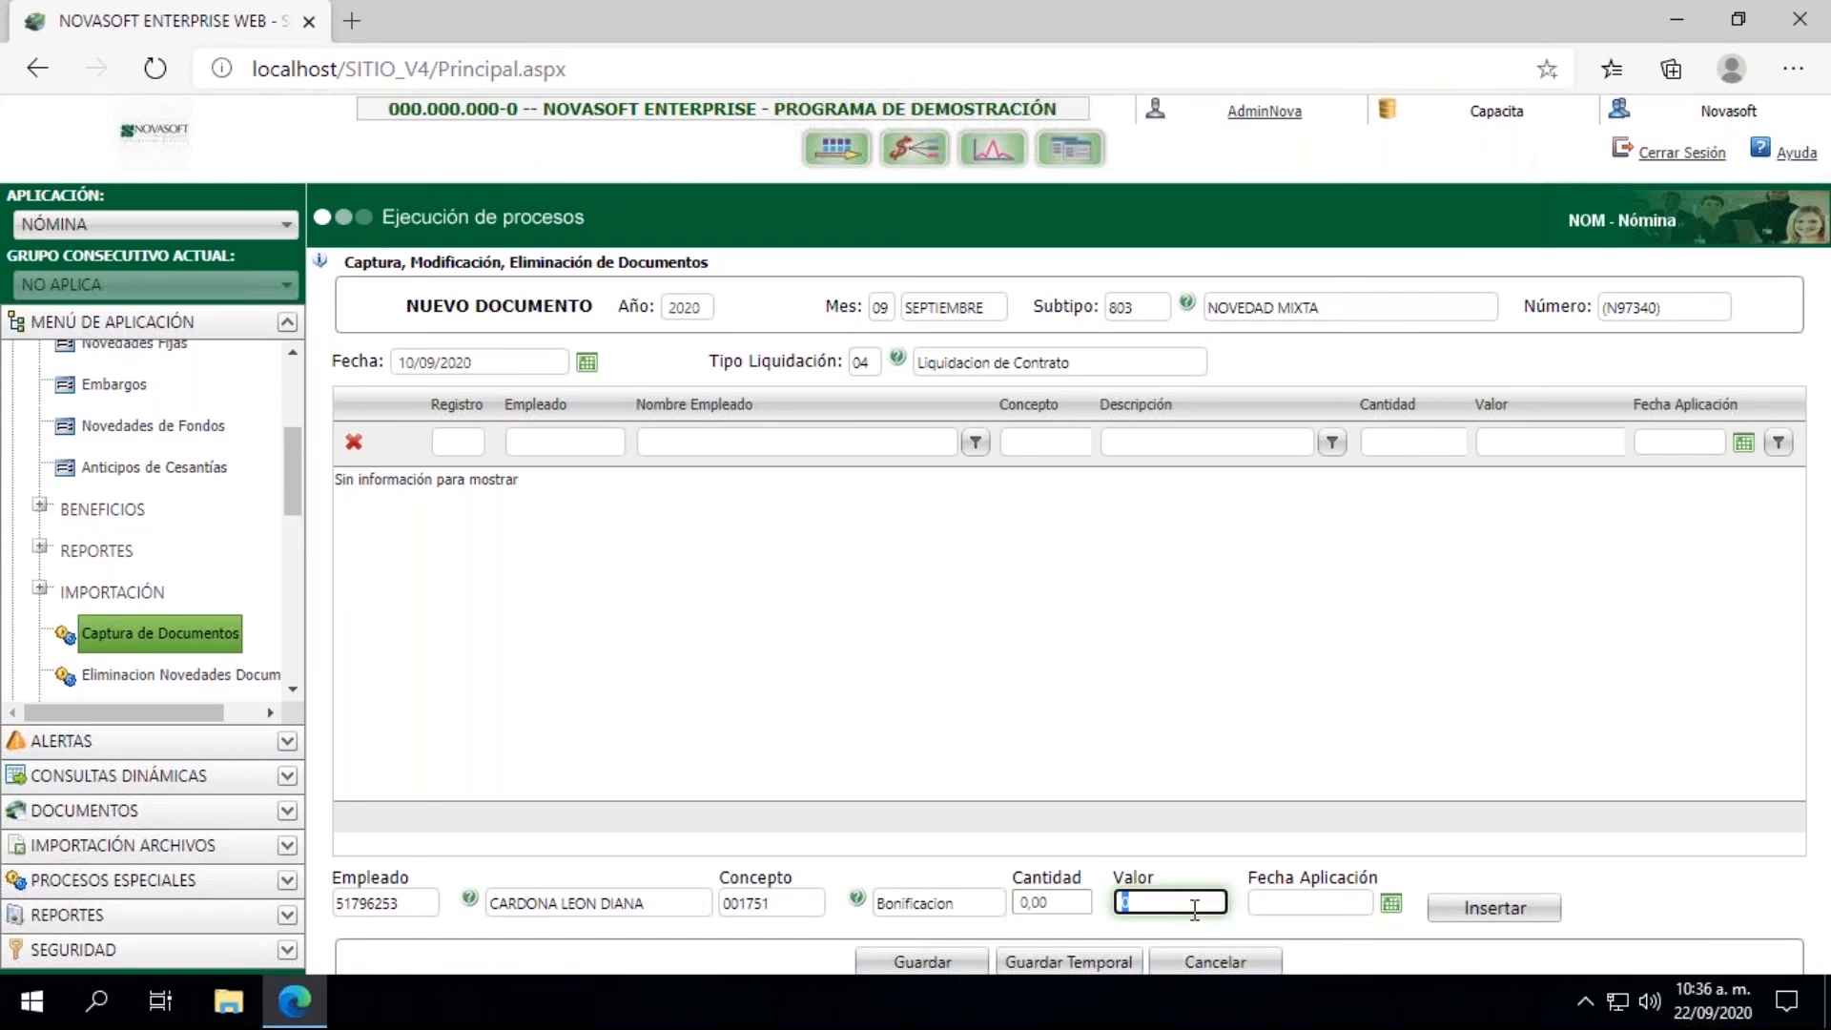
{"action": "type", "text": "2500000"}
{"action": "left_click", "coordinate": [1392, 906]}
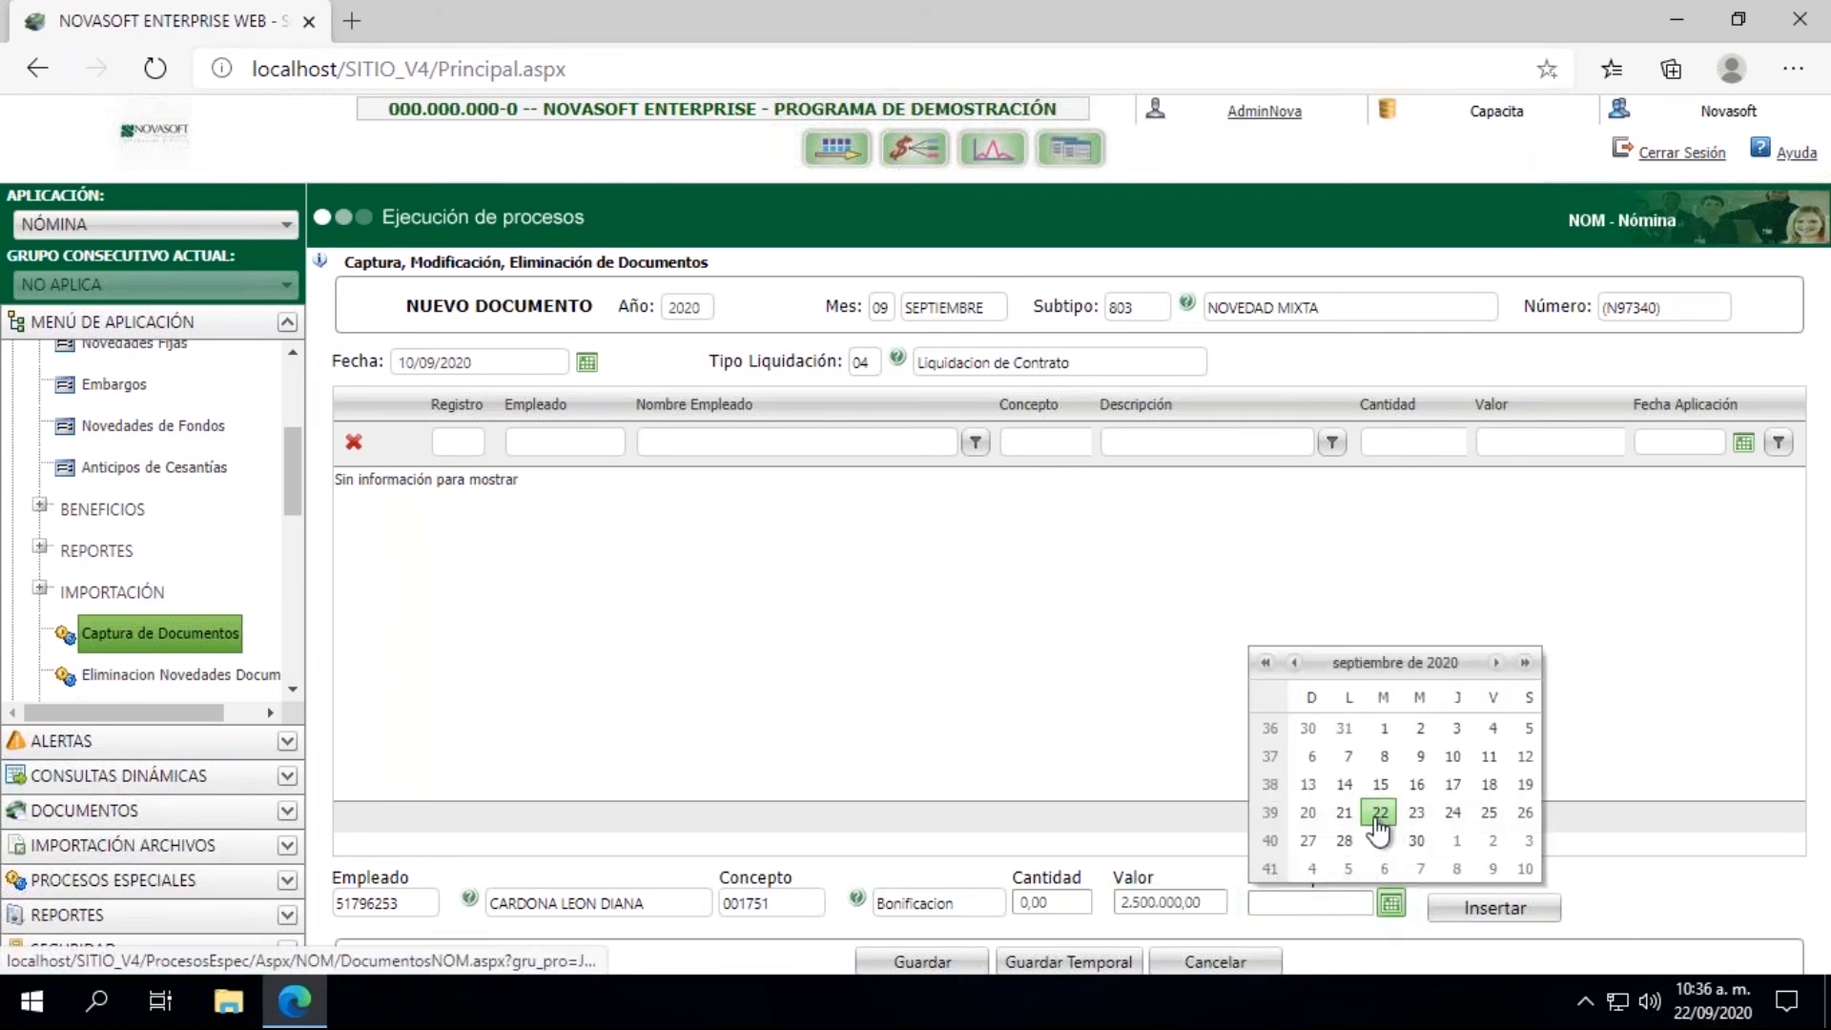
{"action": "left_click", "coordinate": [1453, 756]}
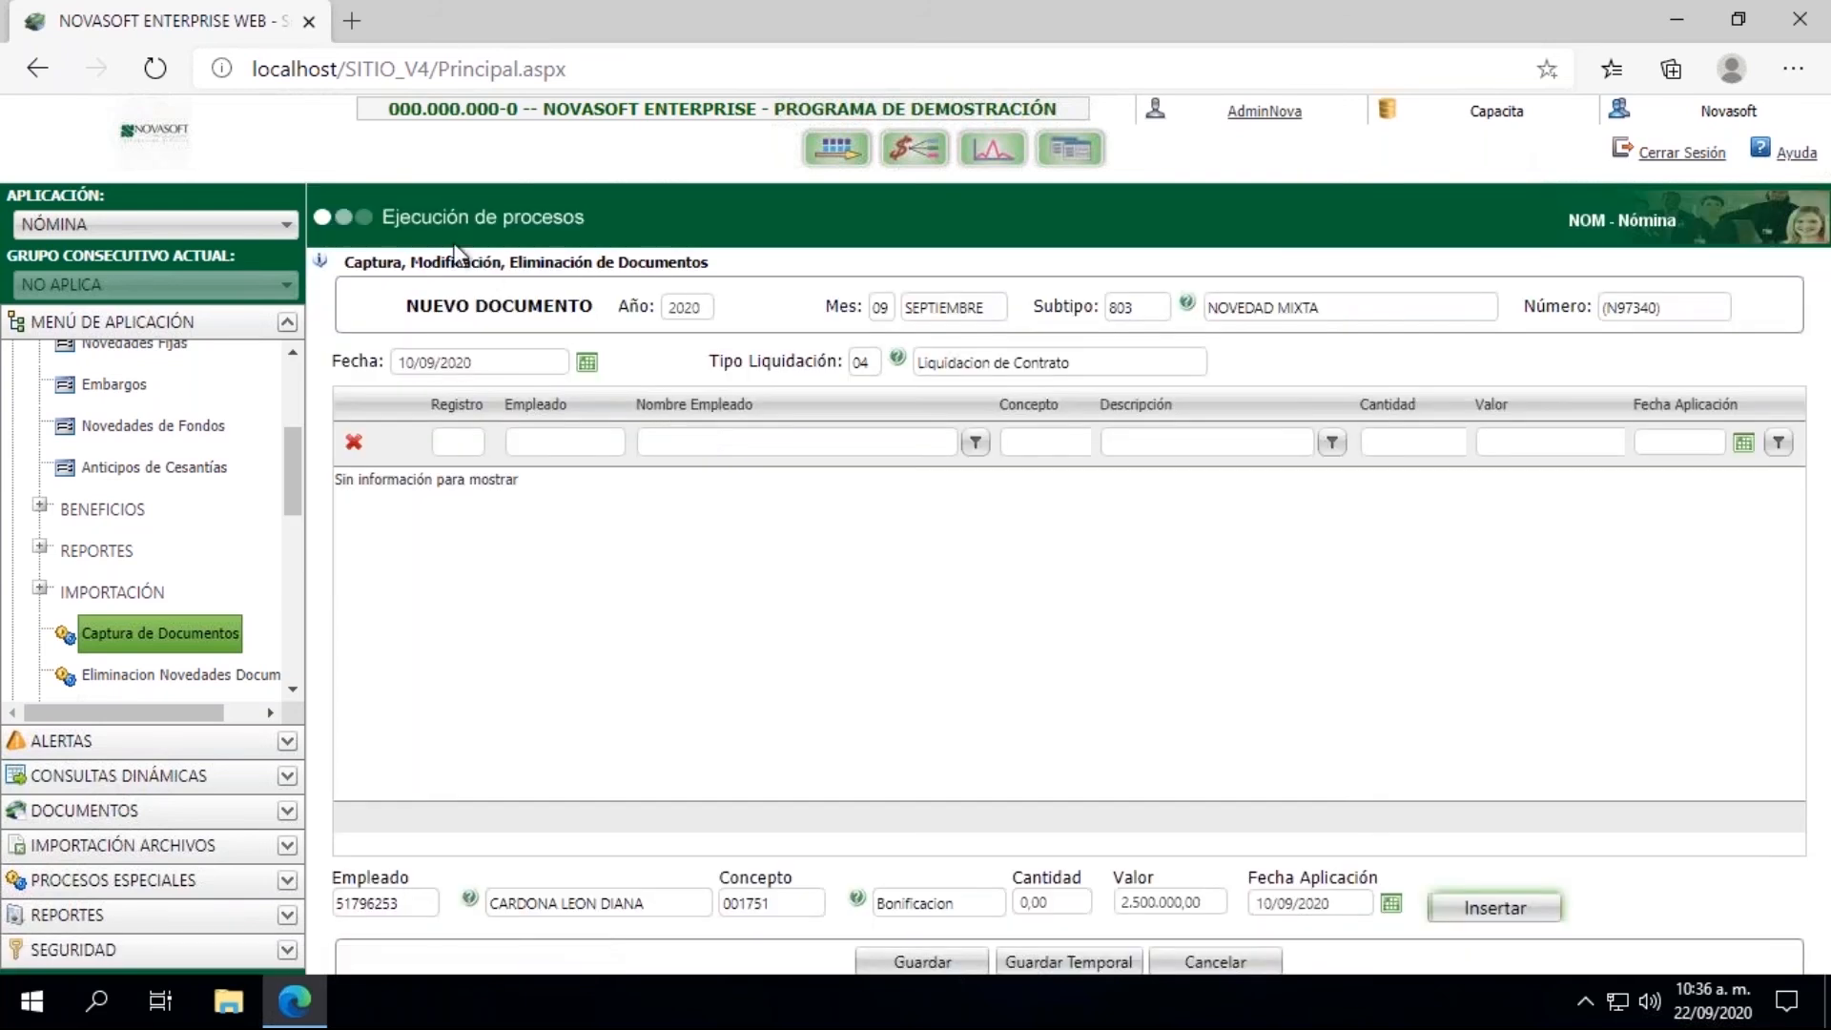
{"action": "left_click", "coordinate": [1495, 908]}
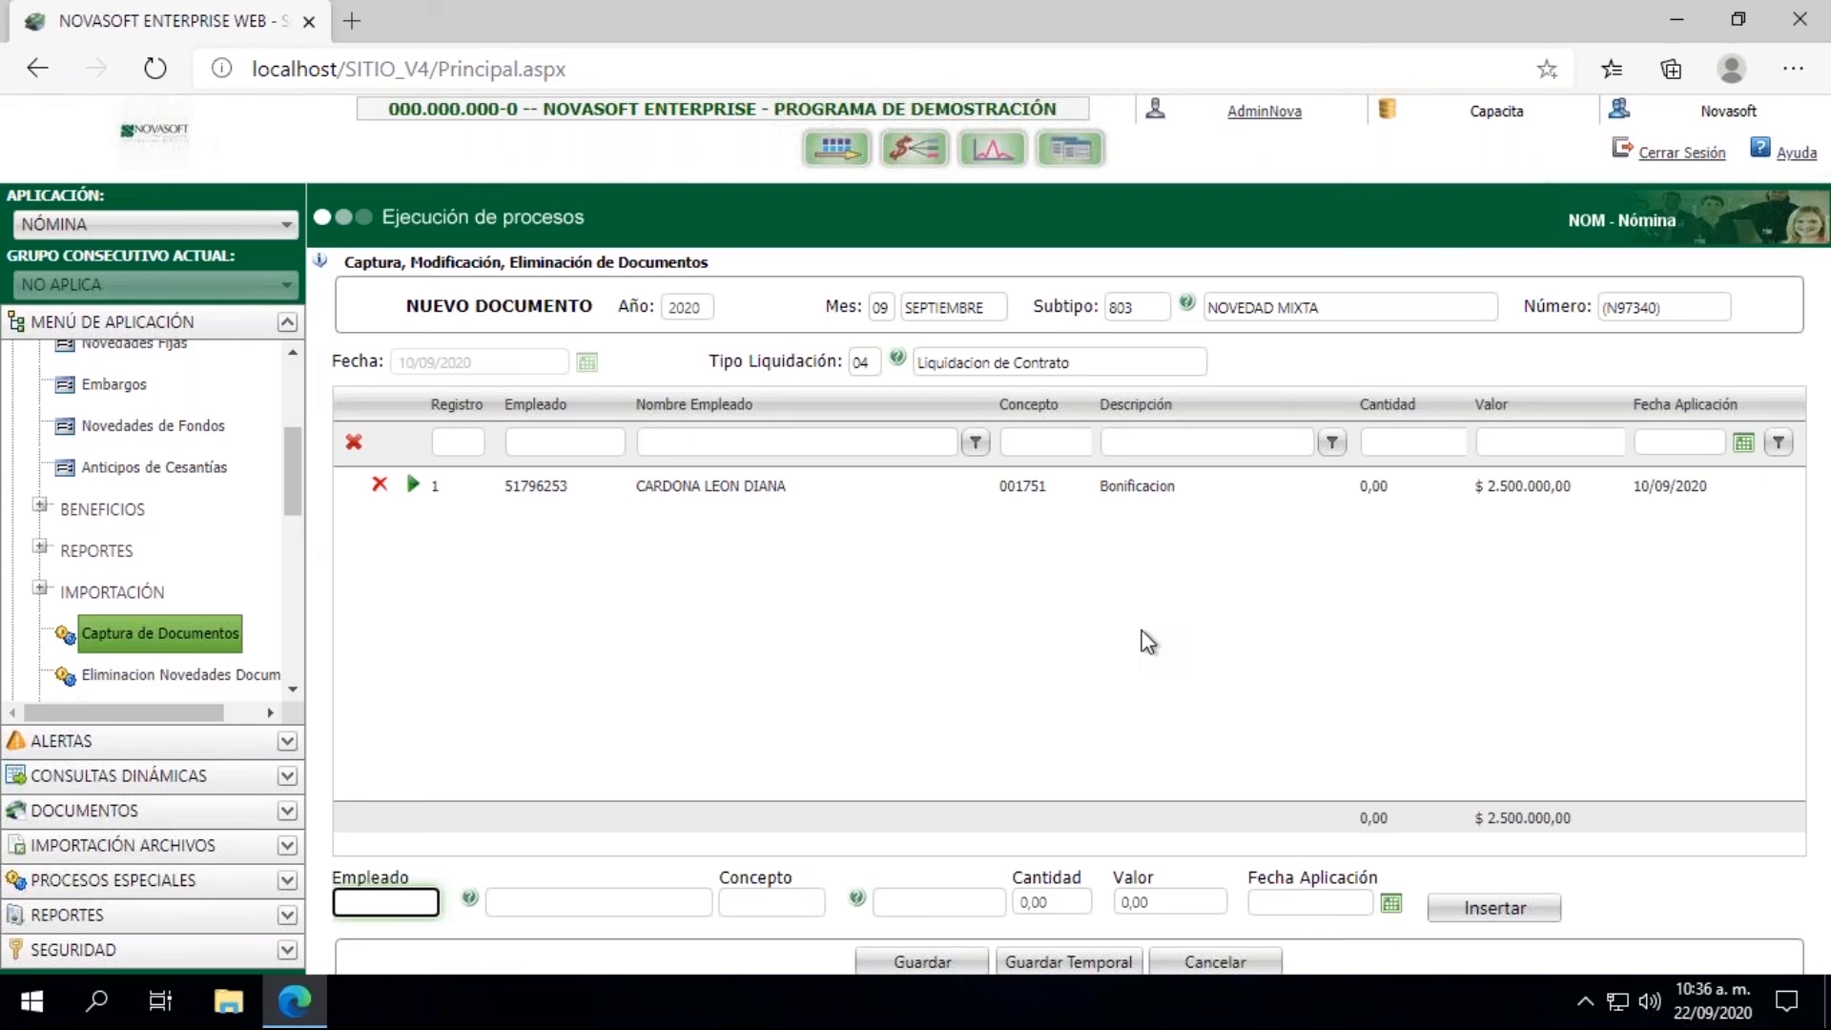
Step: Open the Liquidación process from the payroll application's LIQUIDACION group
{"action": "left_click_drag", "start_coordinate": [285, 480], "coordinate": [286, 412]}
{"action": "left_click", "coordinate": [15, 440]}
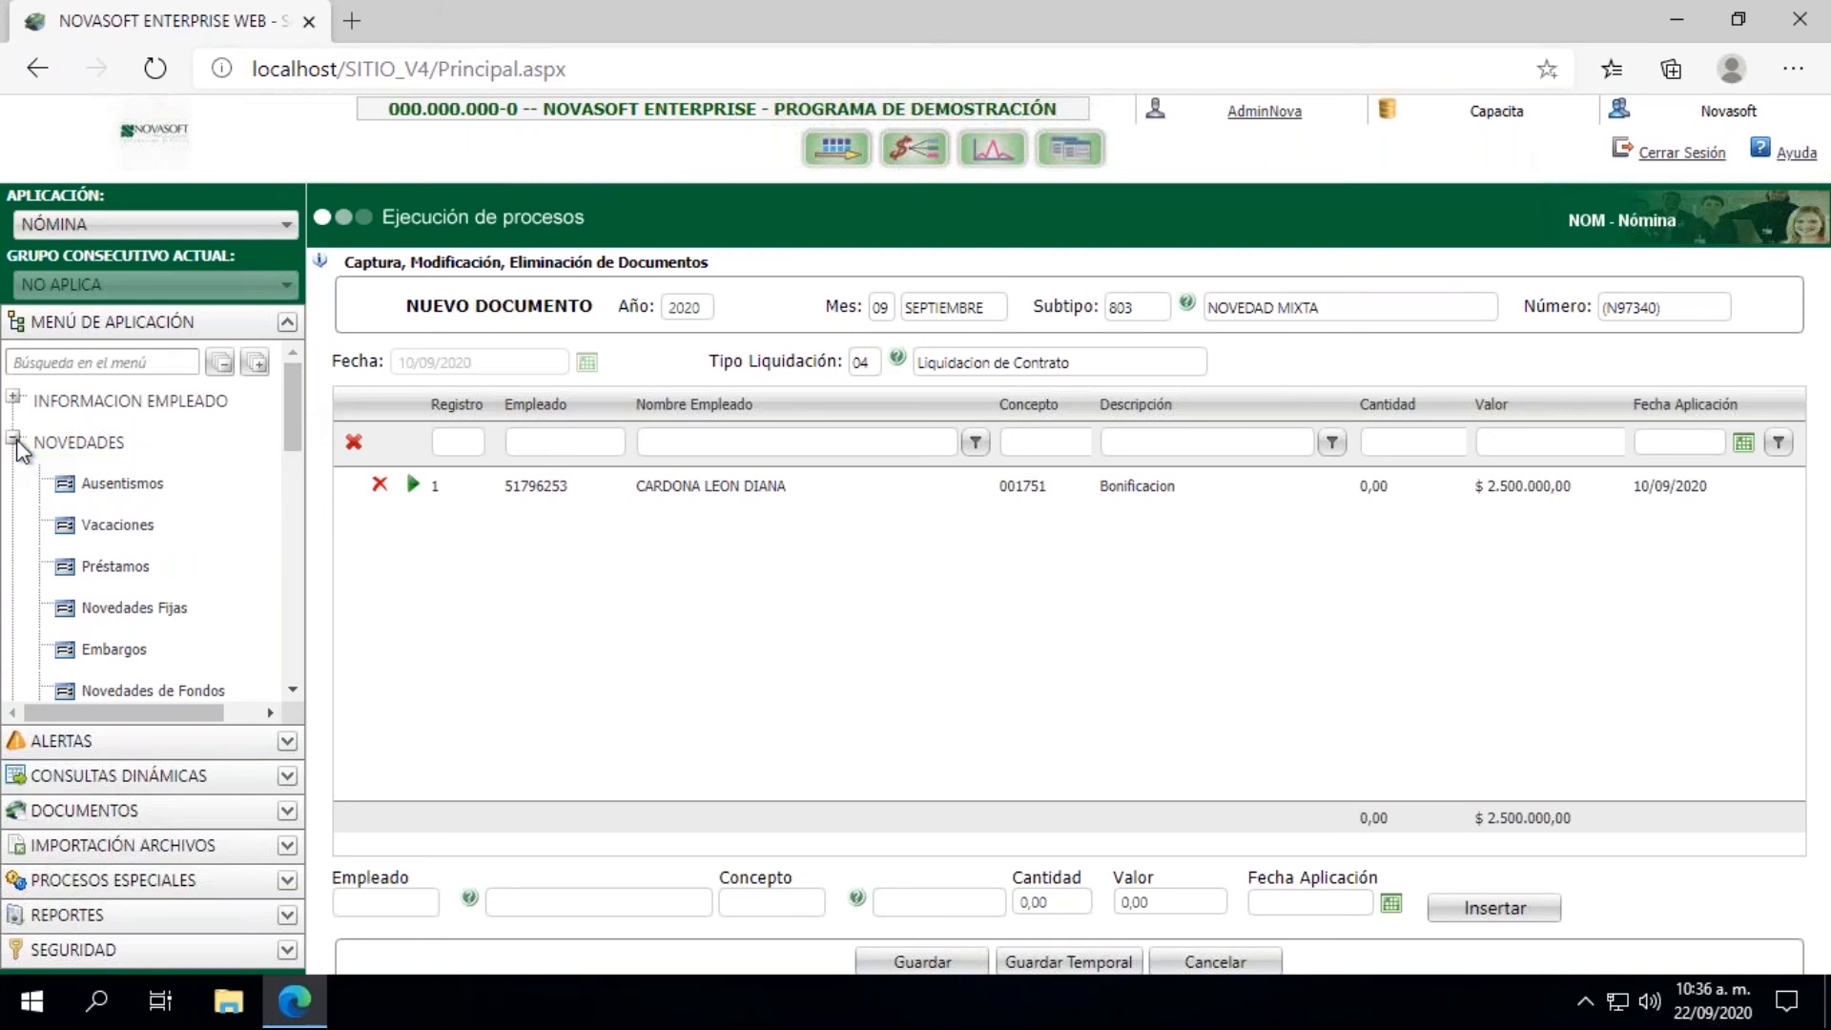
{"action": "left_click", "coordinate": [13, 481]}
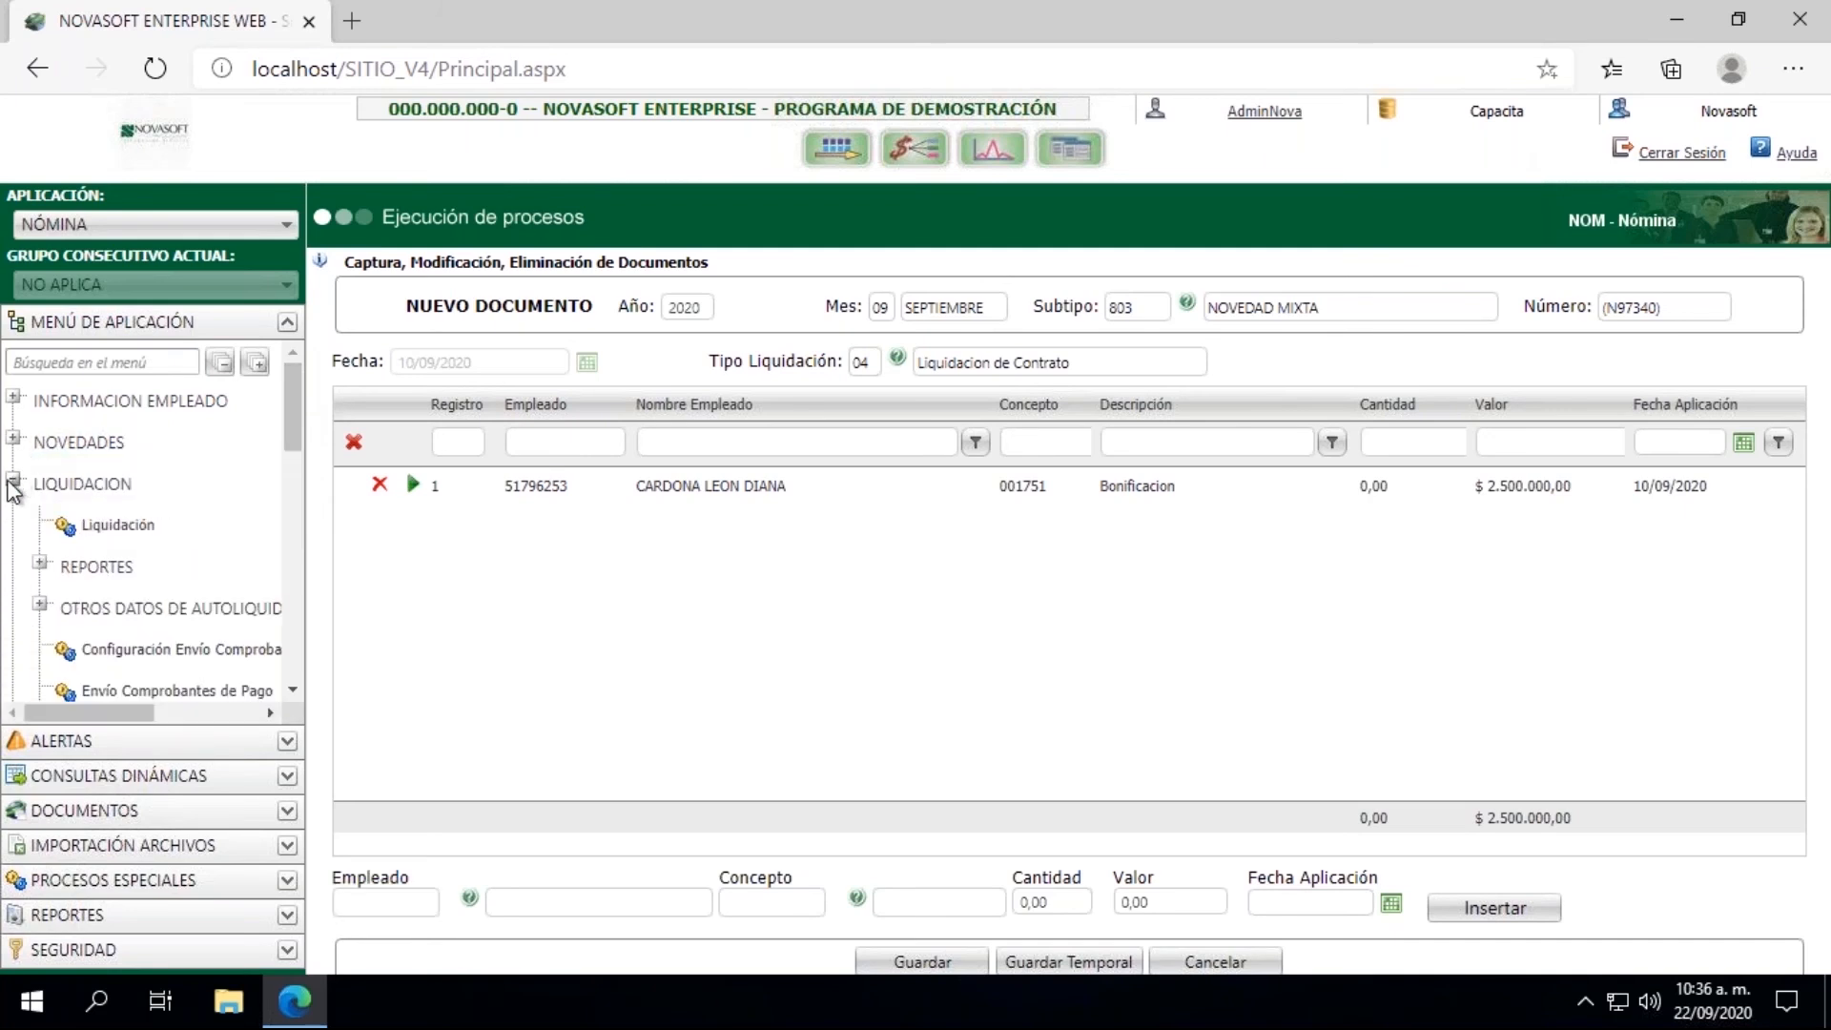
{"action": "left_click", "coordinate": [121, 532]}
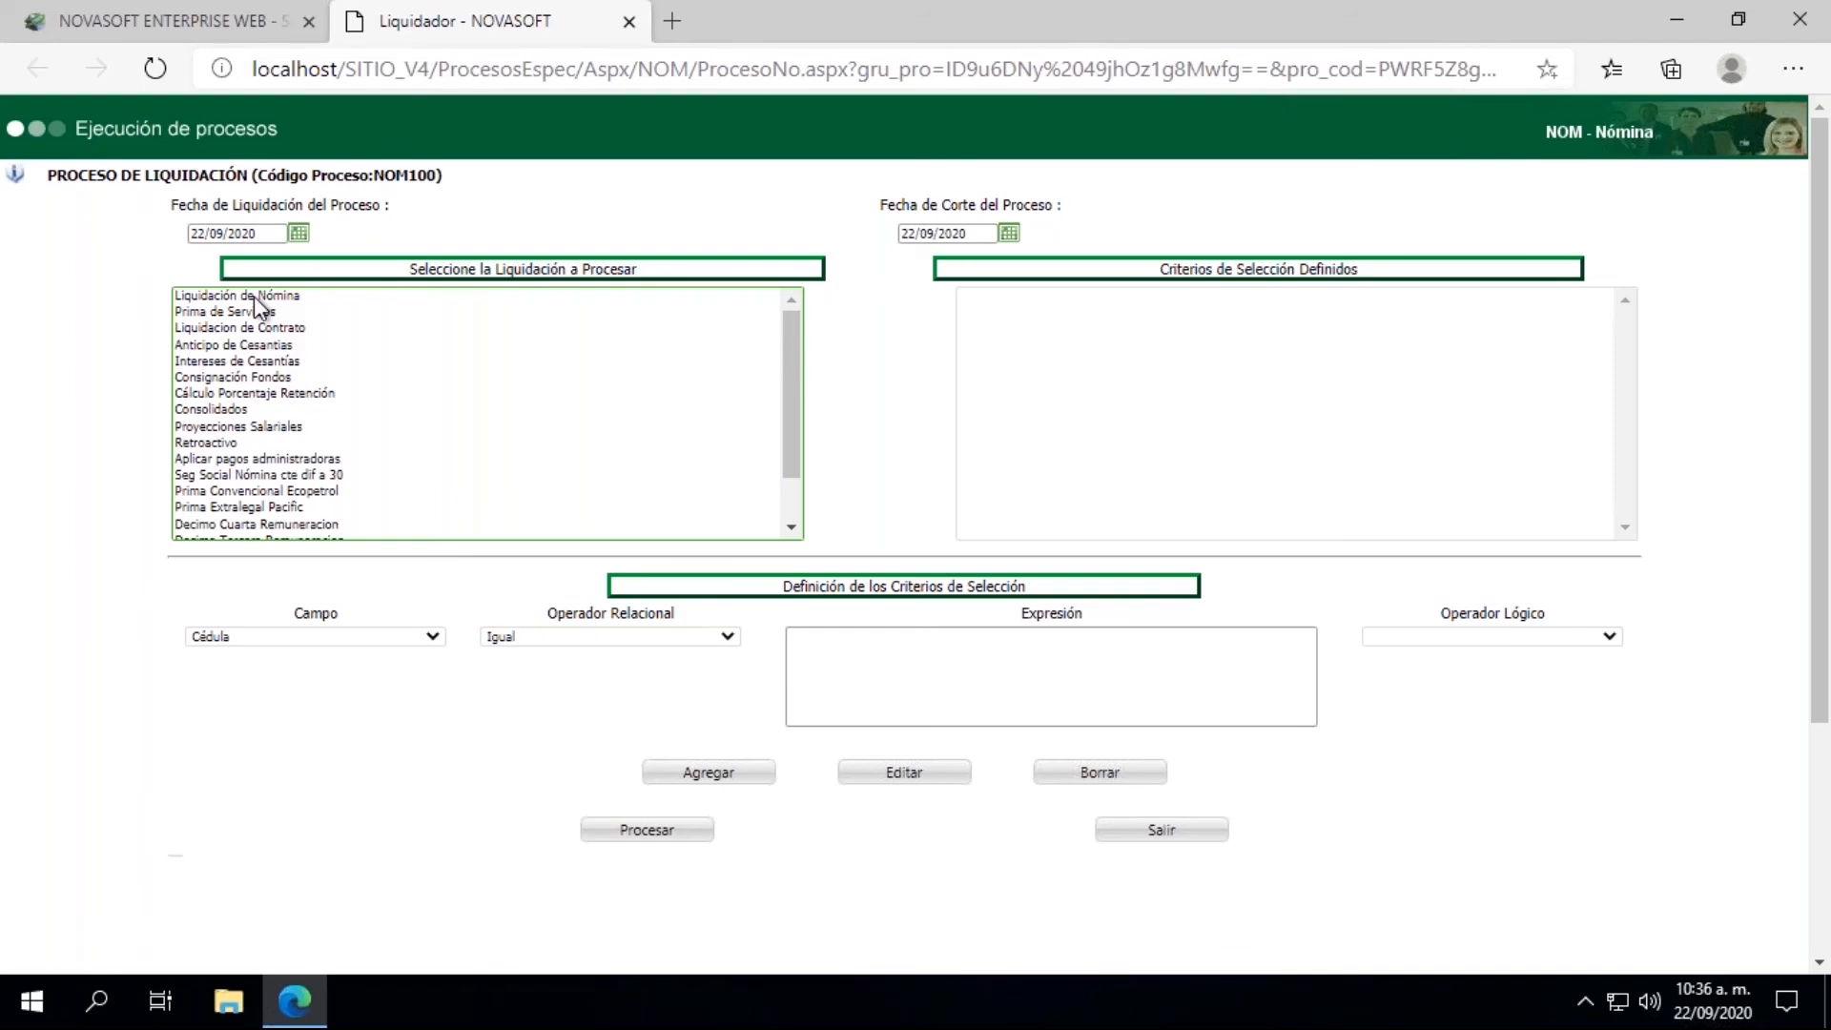
Step: Choose Liquidacion de Contrato as the liquidation to process and enter the employee's cédula as the selection expression
{"action": "left_click", "coordinate": [254, 295]}
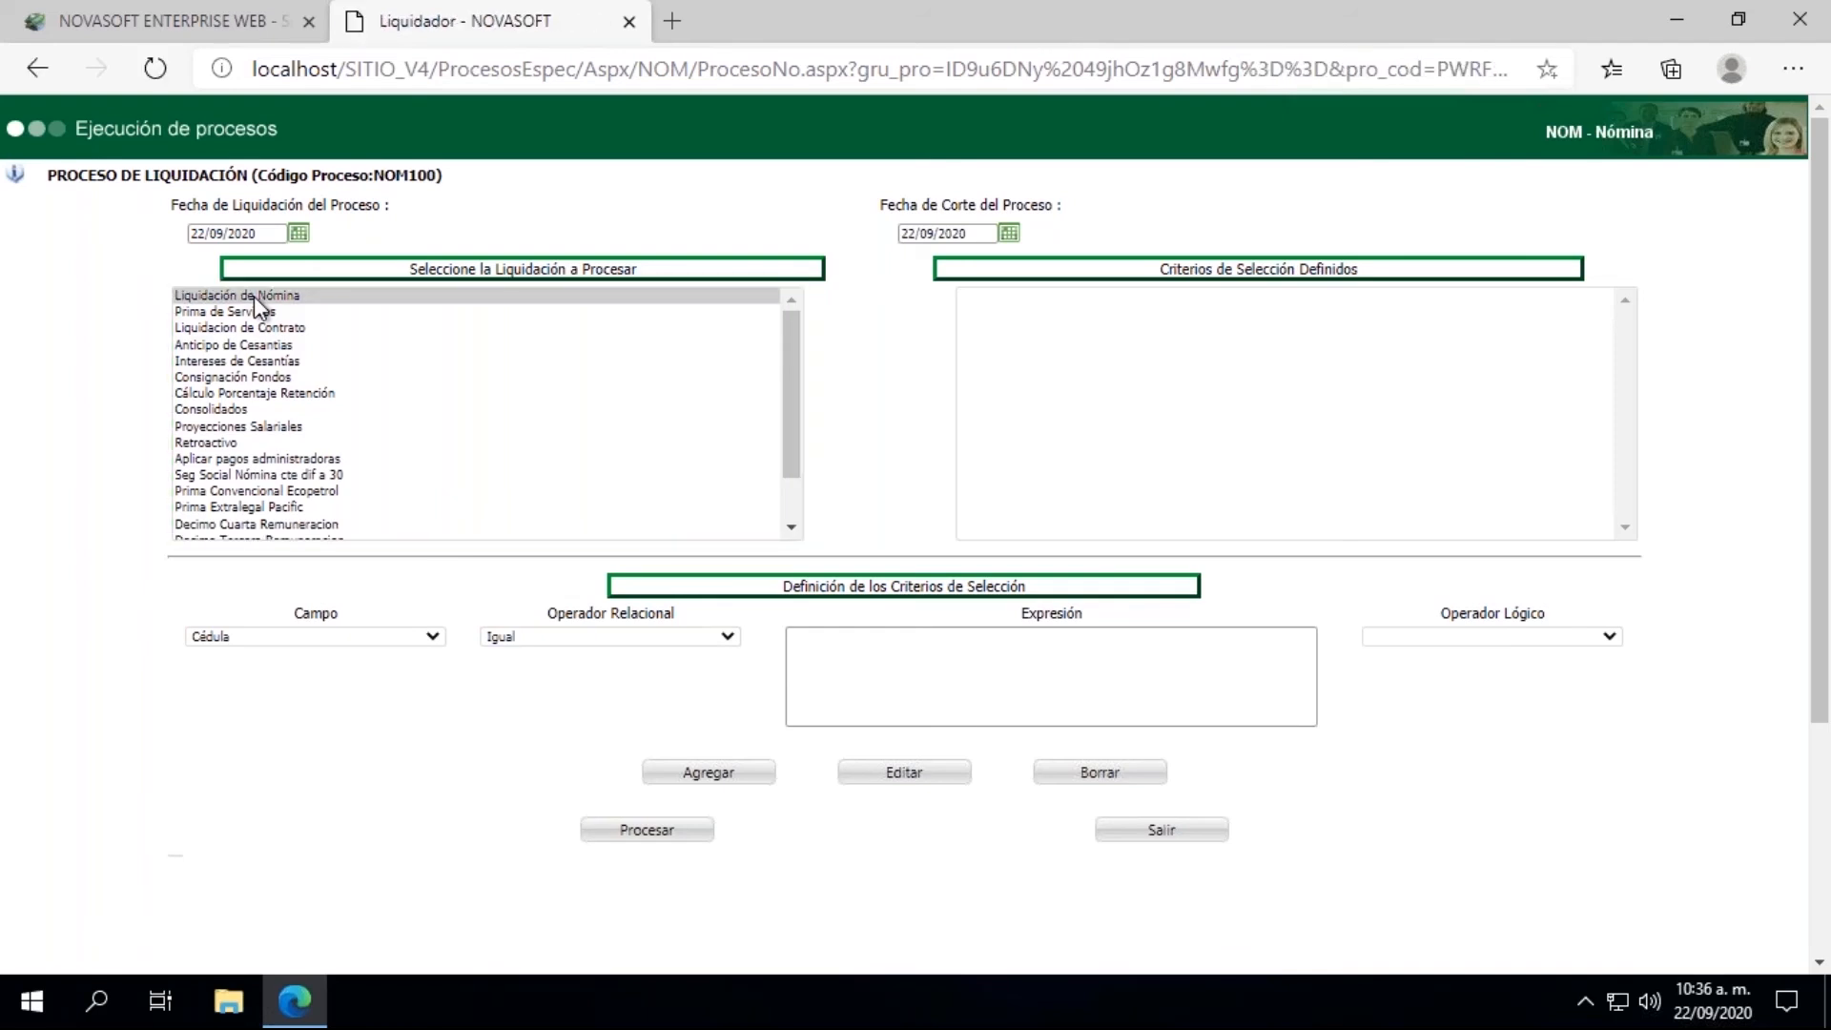
{"action": "left_click", "coordinate": [223, 346]}
{"action": "left_click", "coordinate": [227, 328]}
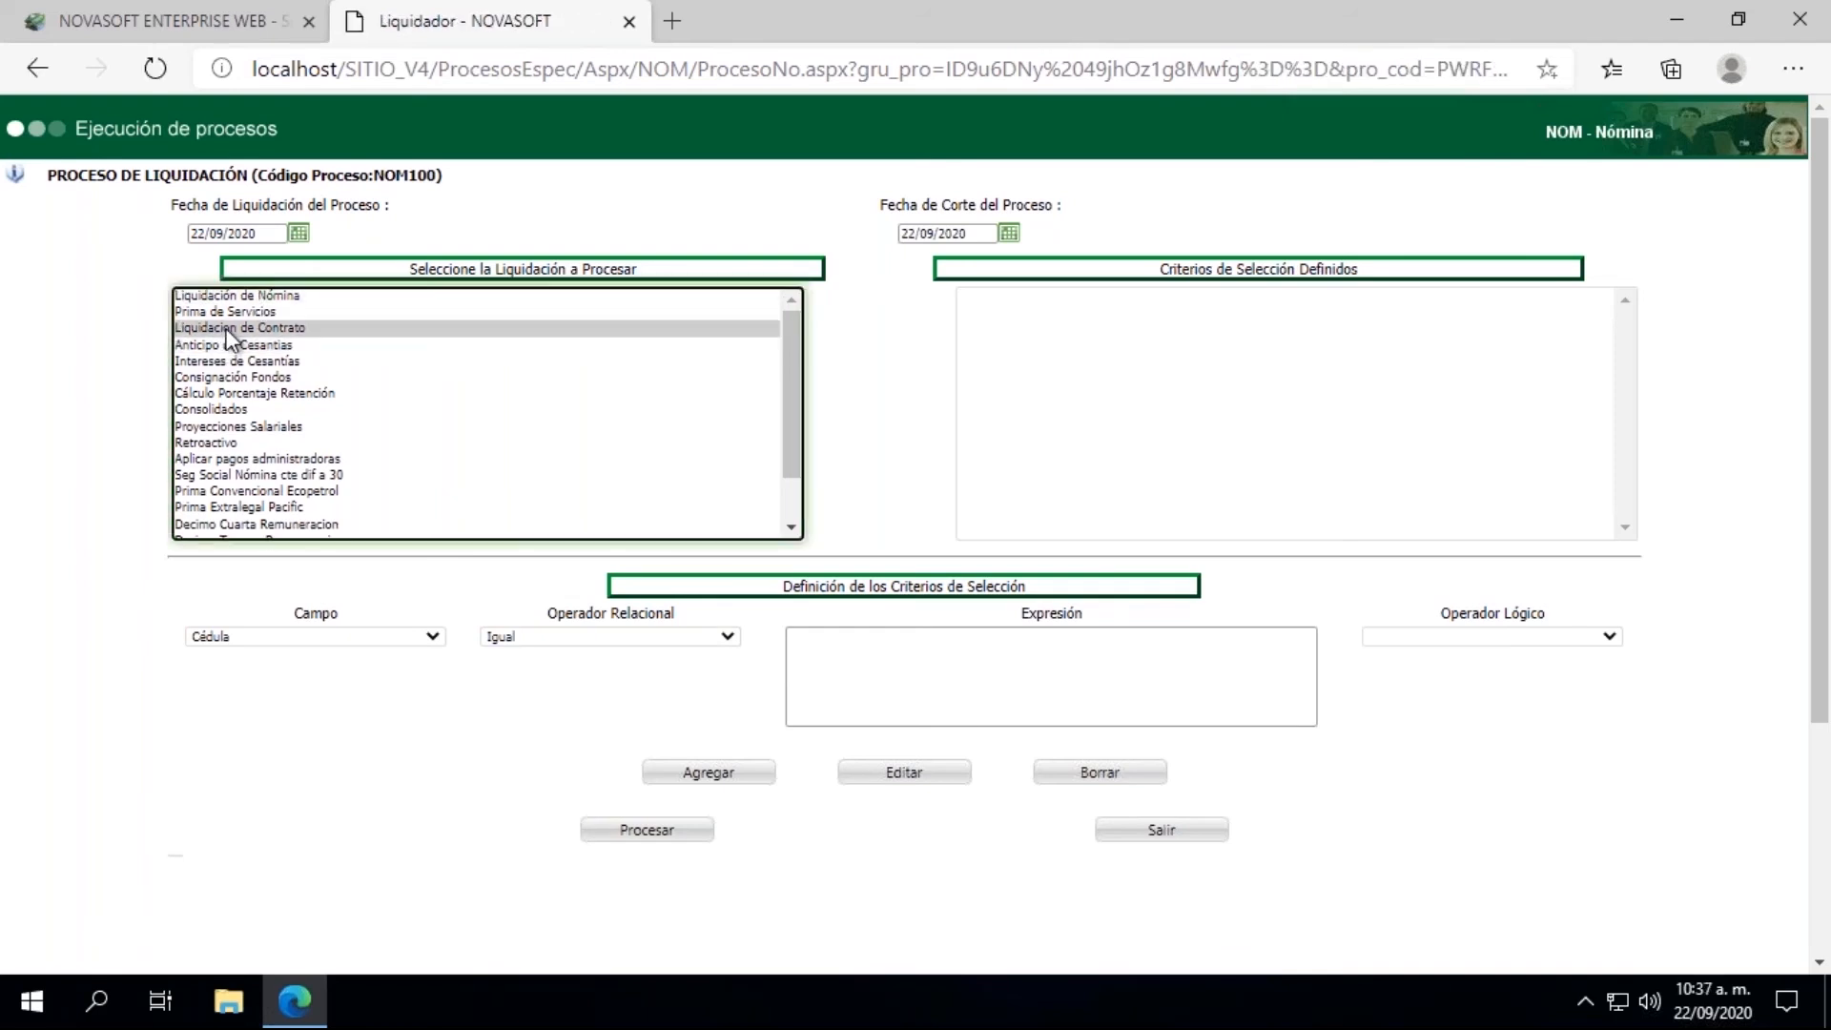
{"action": "left_click", "coordinate": [821, 691]}
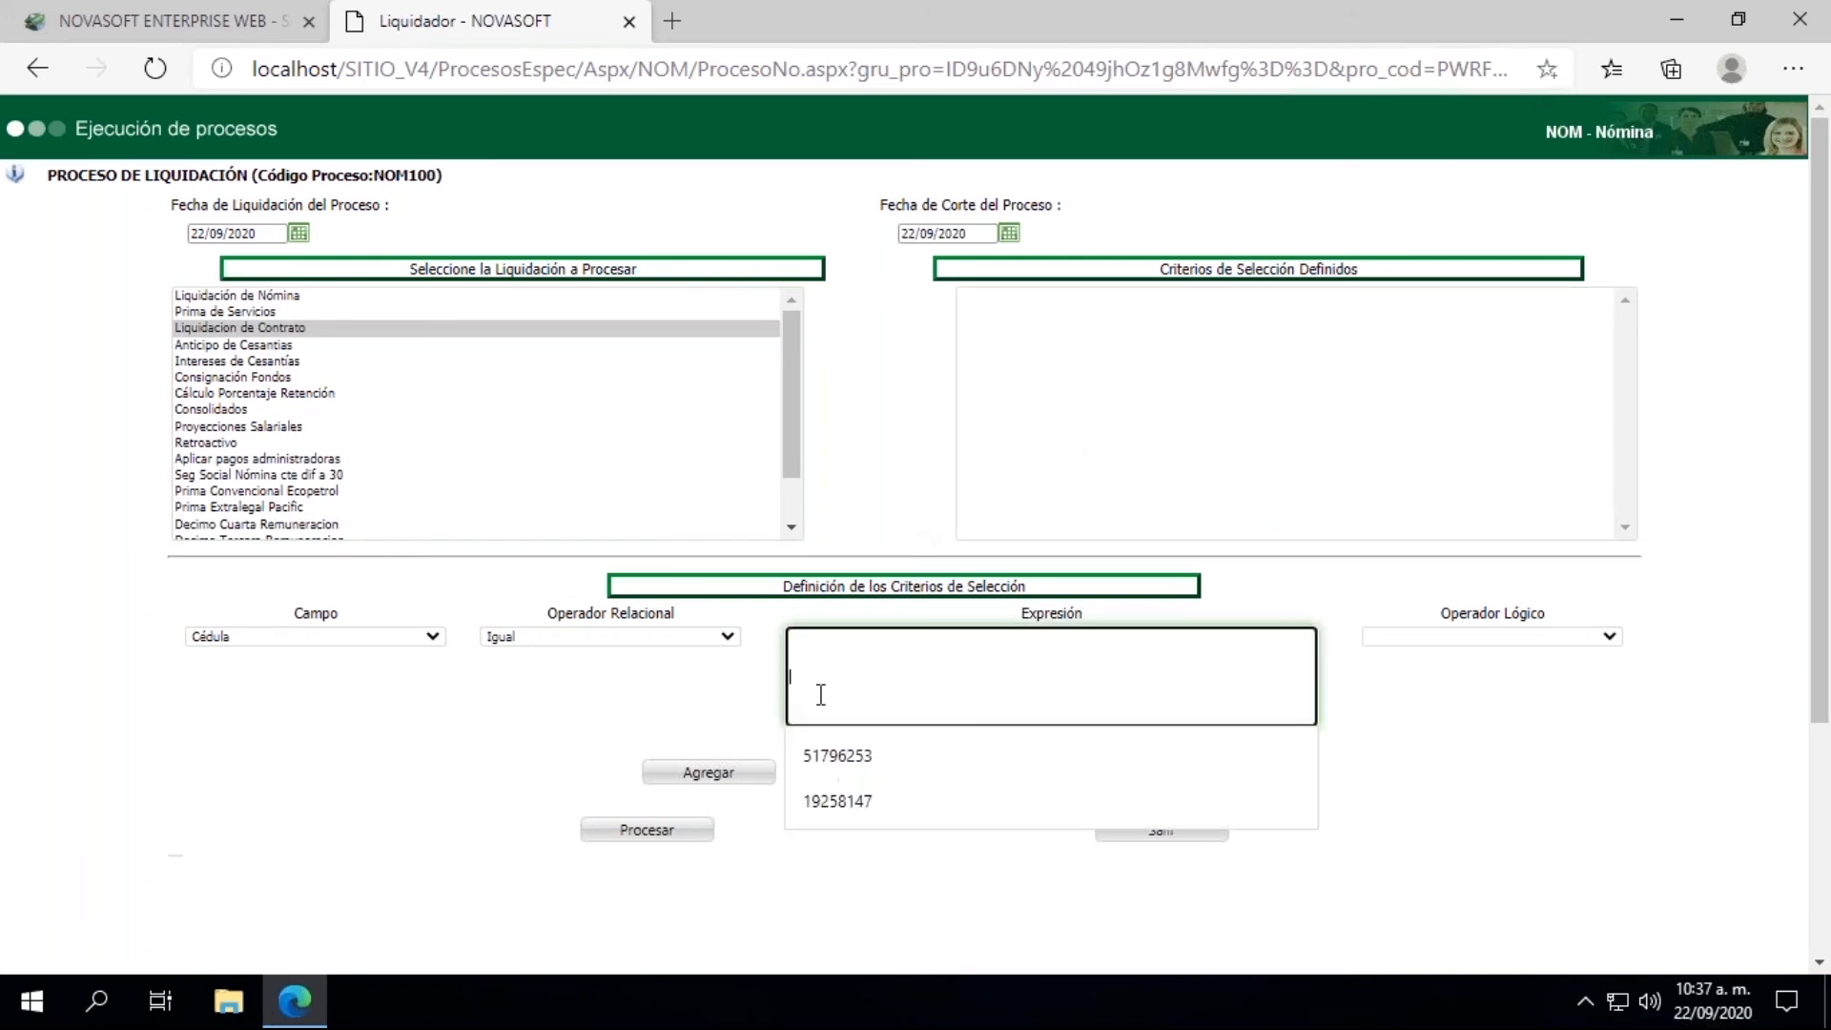
{"action": "left_click", "coordinate": [839, 767]}
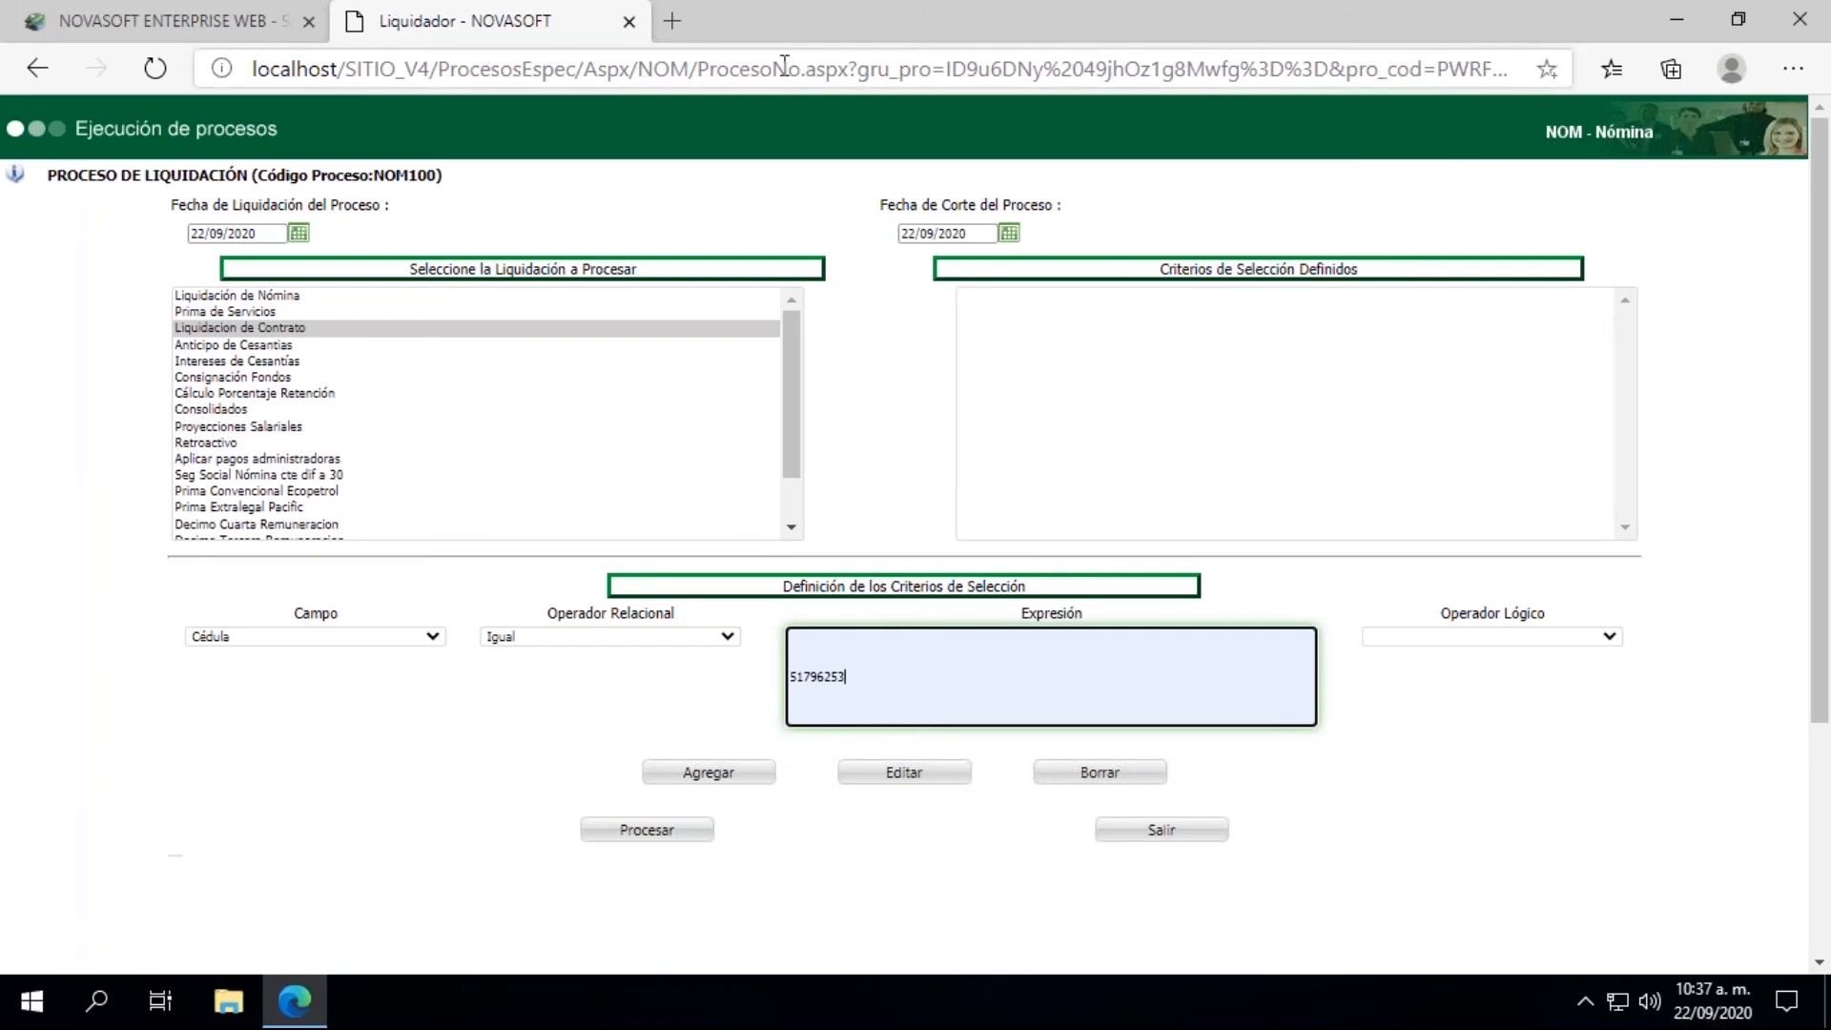
Step: Return to the main Novasoft page and reopen Captura de Documentos under Novedades
{"action": "left_click", "coordinate": [198, 12]}
{"action": "left_click", "coordinate": [43, 441]}
{"action": "left_click_drag", "start_coordinate": [294, 397], "coordinate": [288, 459]}
{"action": "left_click", "coordinate": [158, 485]}
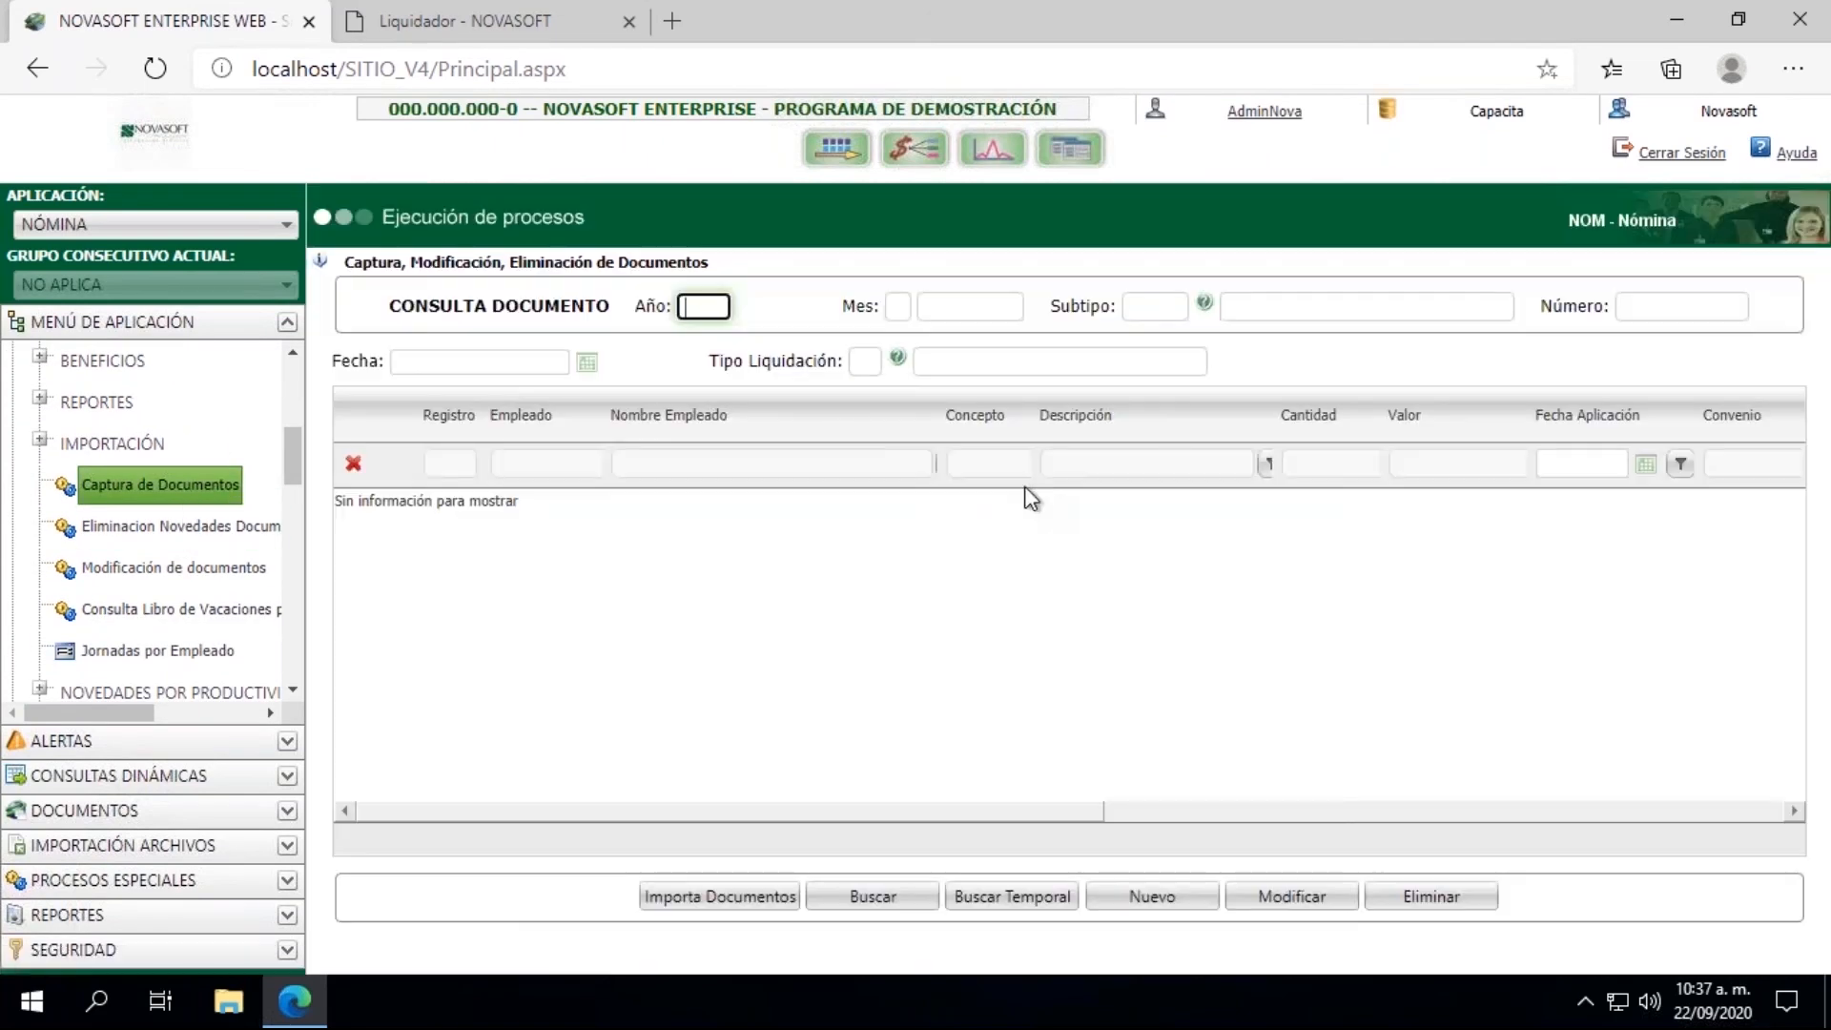
{"action": "type", "text": "2020"}
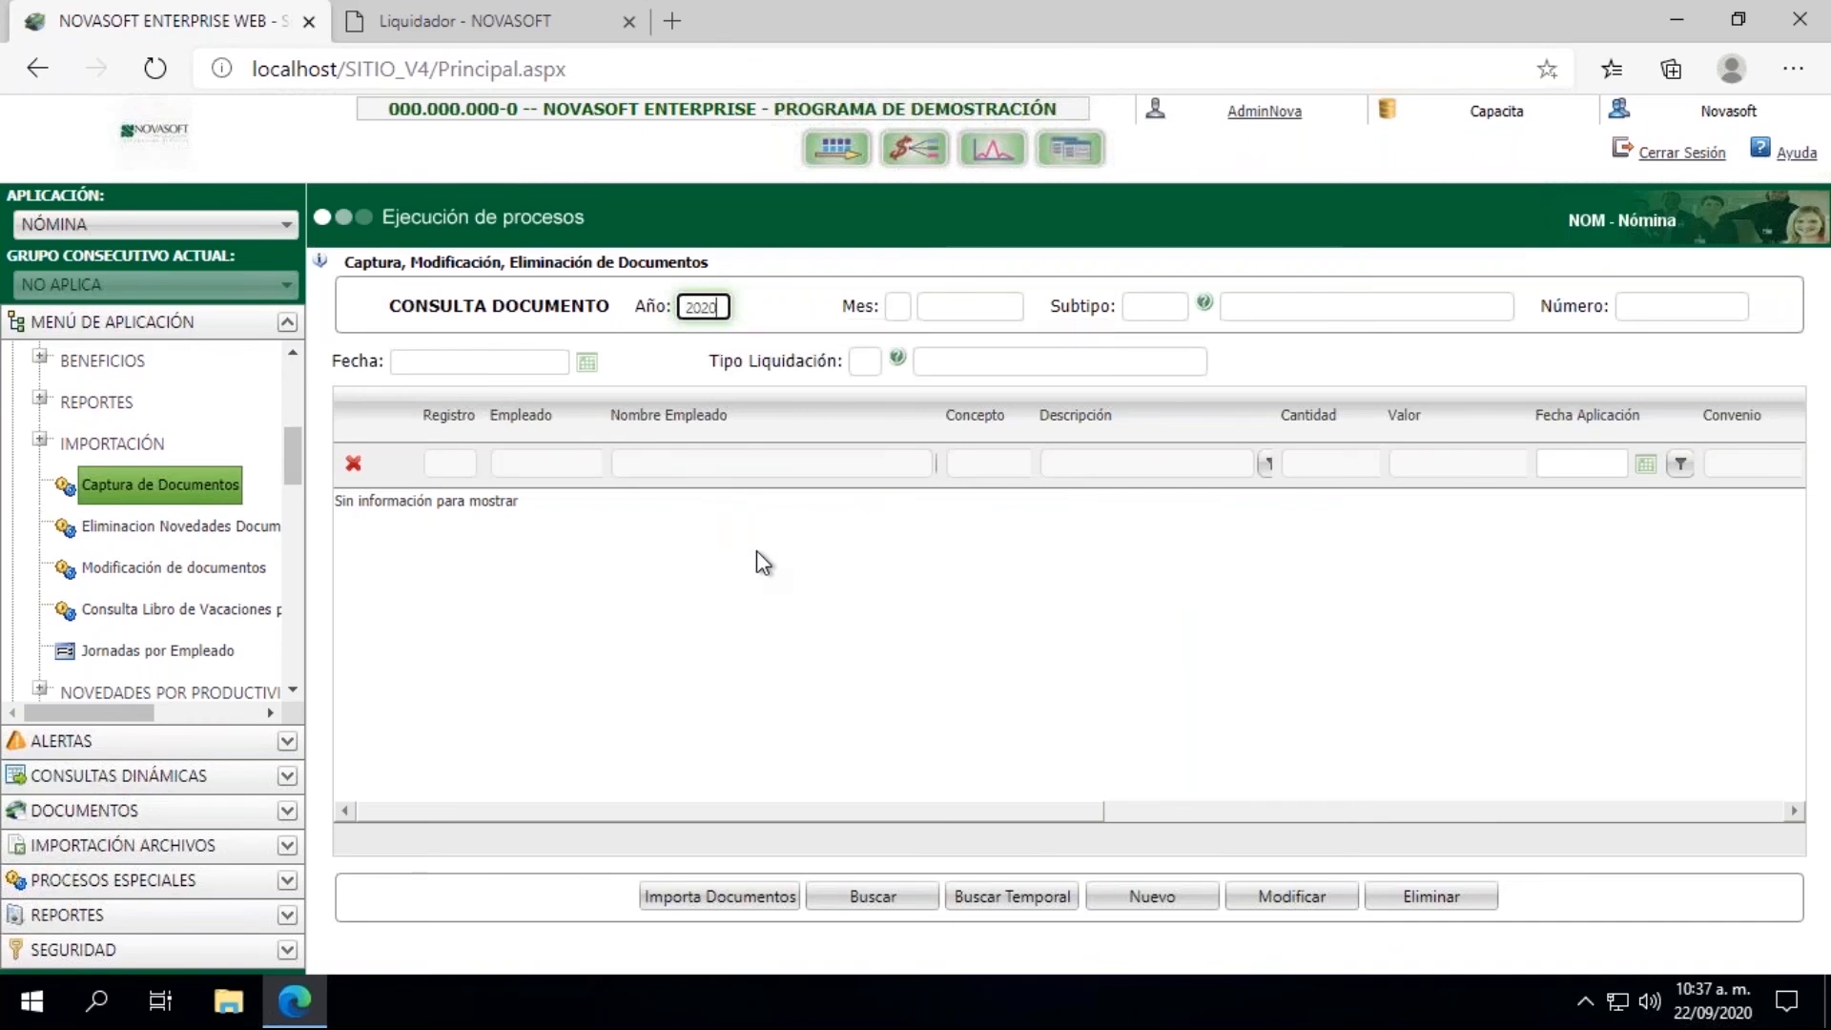
{"action": "key", "text": "Tab"}
{"action": "type", "text": "09"}
{"action": "key", "text": "Tab"}
{"action": "type", "text": "803"}
{"action": "key", "text": "Tab"}
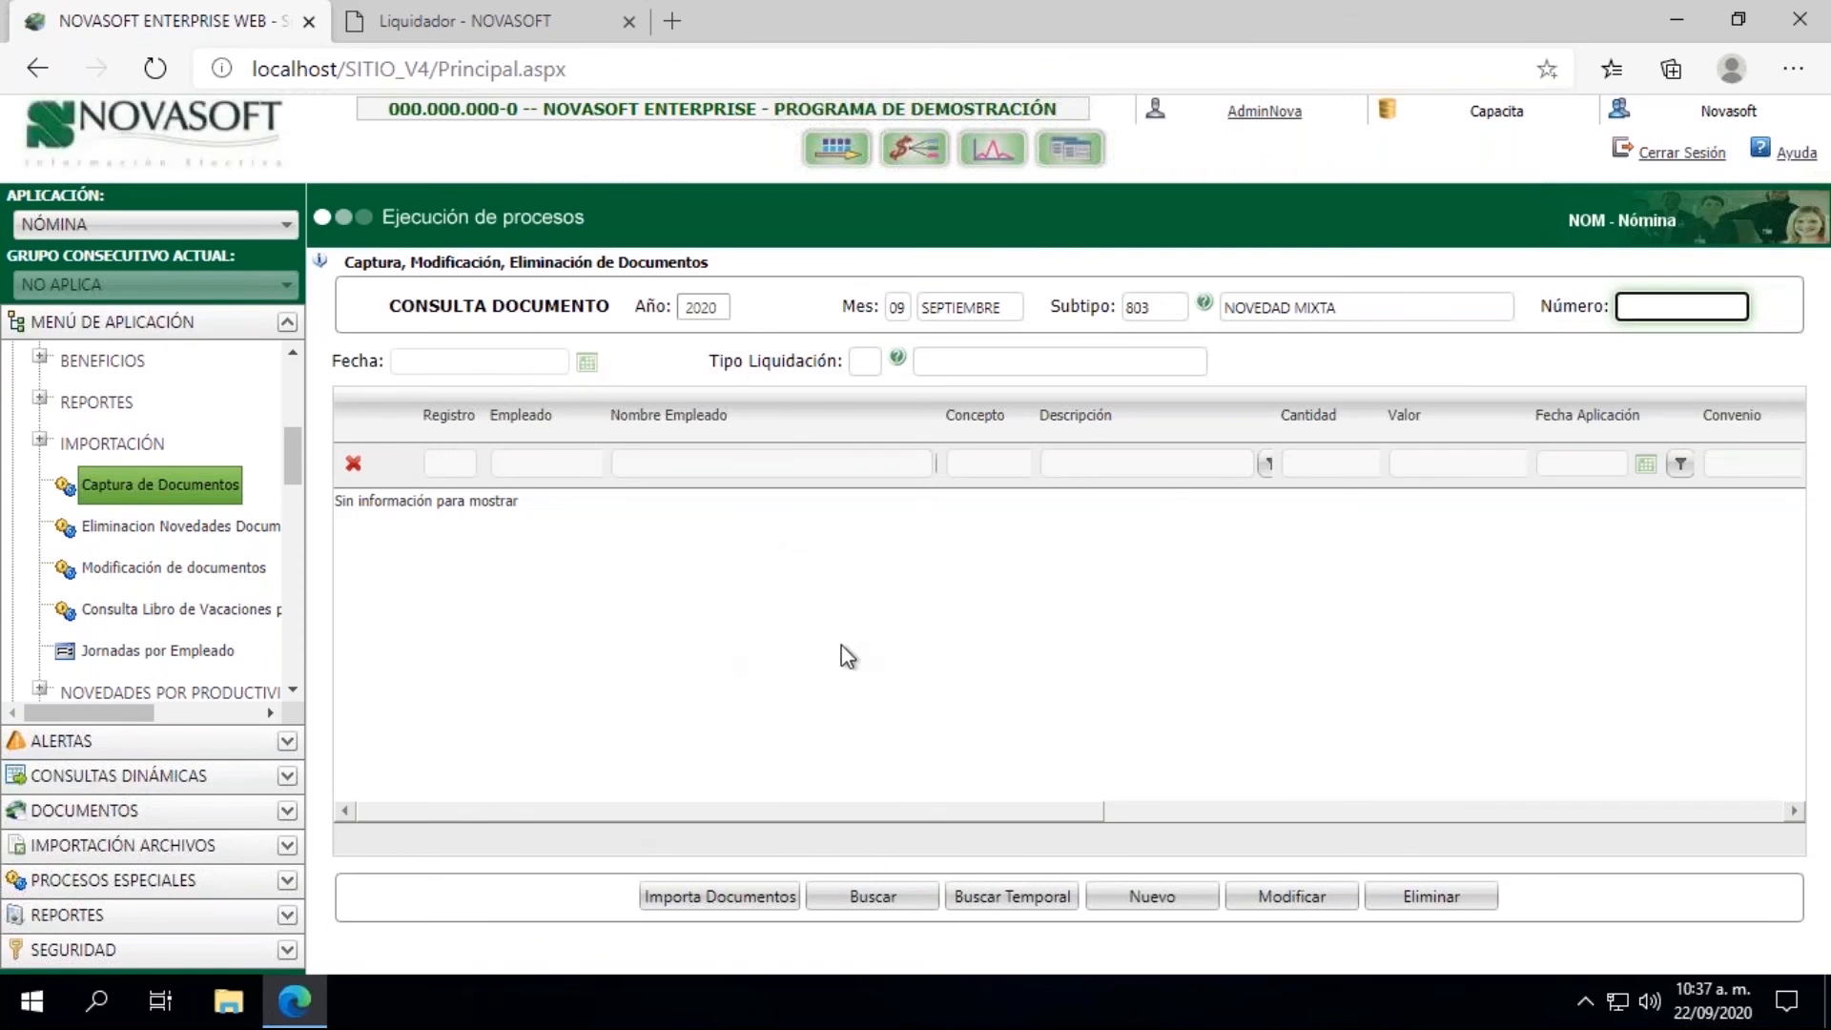
Step: Start a new document with Año 2020, Mes 09 and Subtipo 803 (NOVEDAD MIXTA)
{"action": "left_click", "coordinate": [1152, 898]}
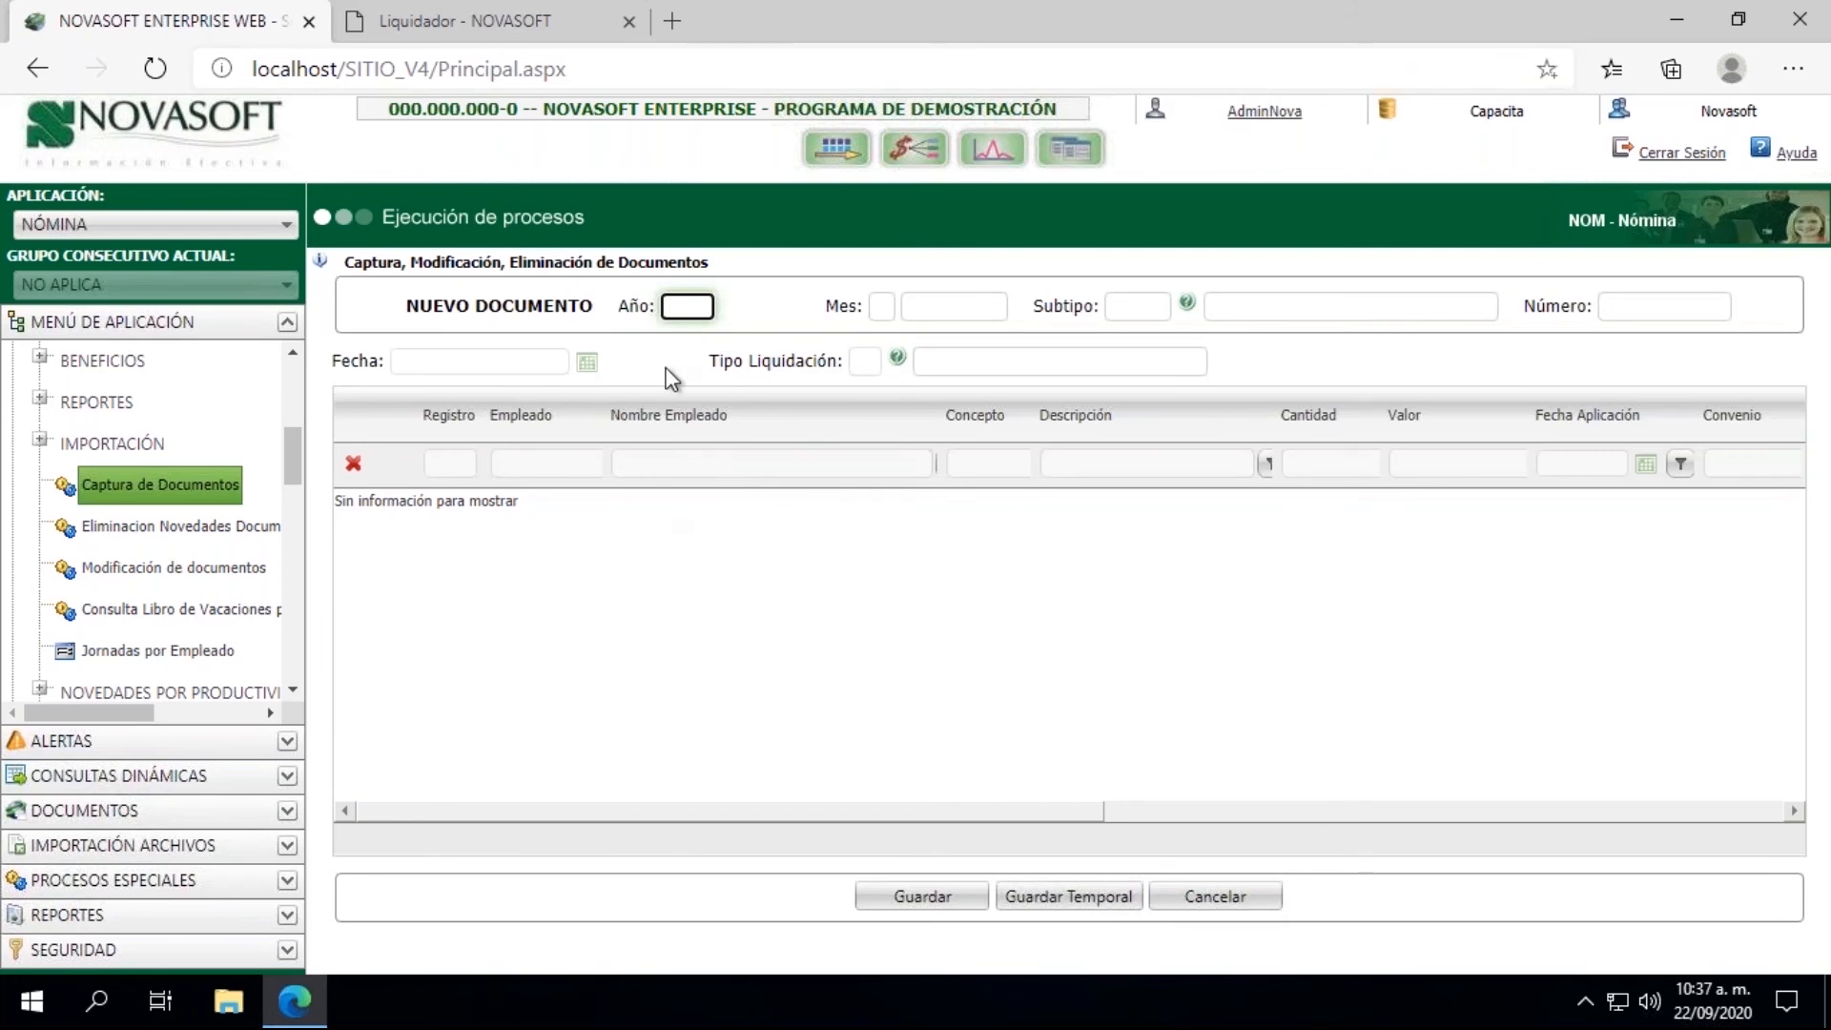
{"action": "type", "text": "2020"}
{"action": "key", "text": "Tab"}
{"action": "type", "text": "09"}
{"action": "key", "text": "Tab"}
{"action": "type", "text": "803"}
{"action": "key", "text": "Tab"}
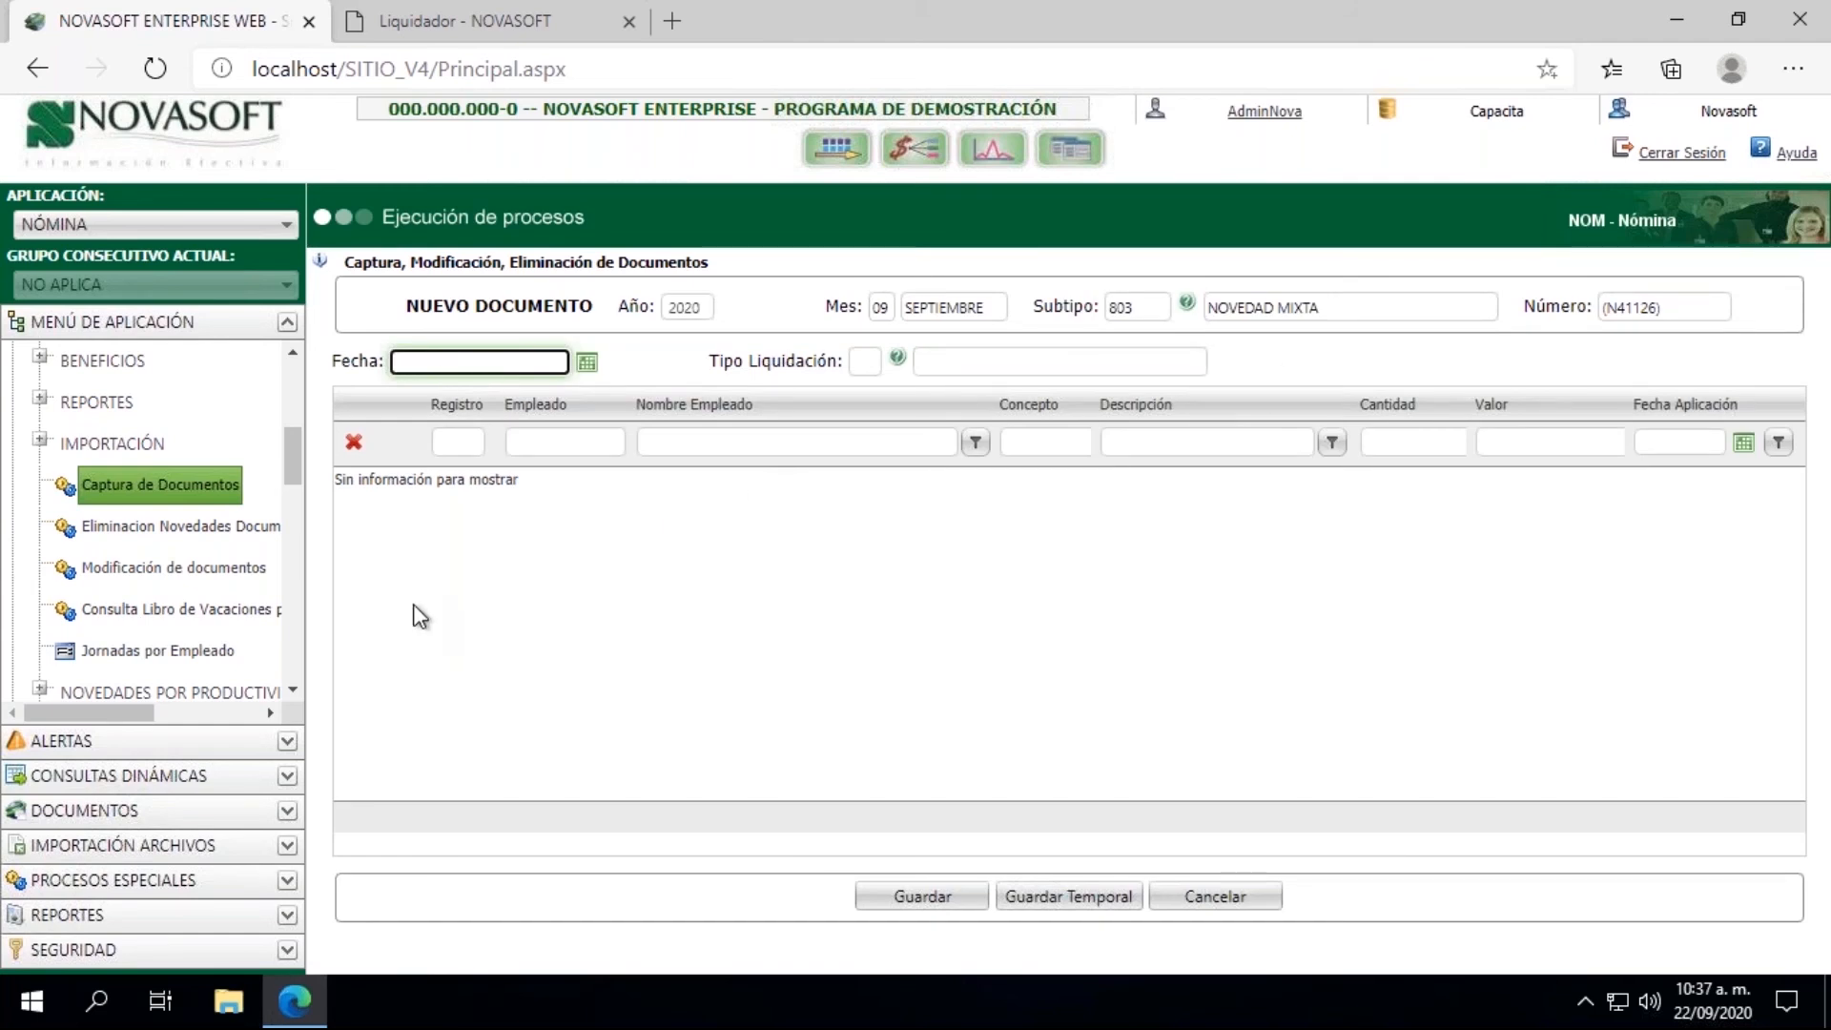
Step: Set the new document's Fecha to 10/09/2020 and its Tipo Liquidación to 04 (Liquidacion de Contrato)
{"action": "left_click", "coordinate": [587, 364]}
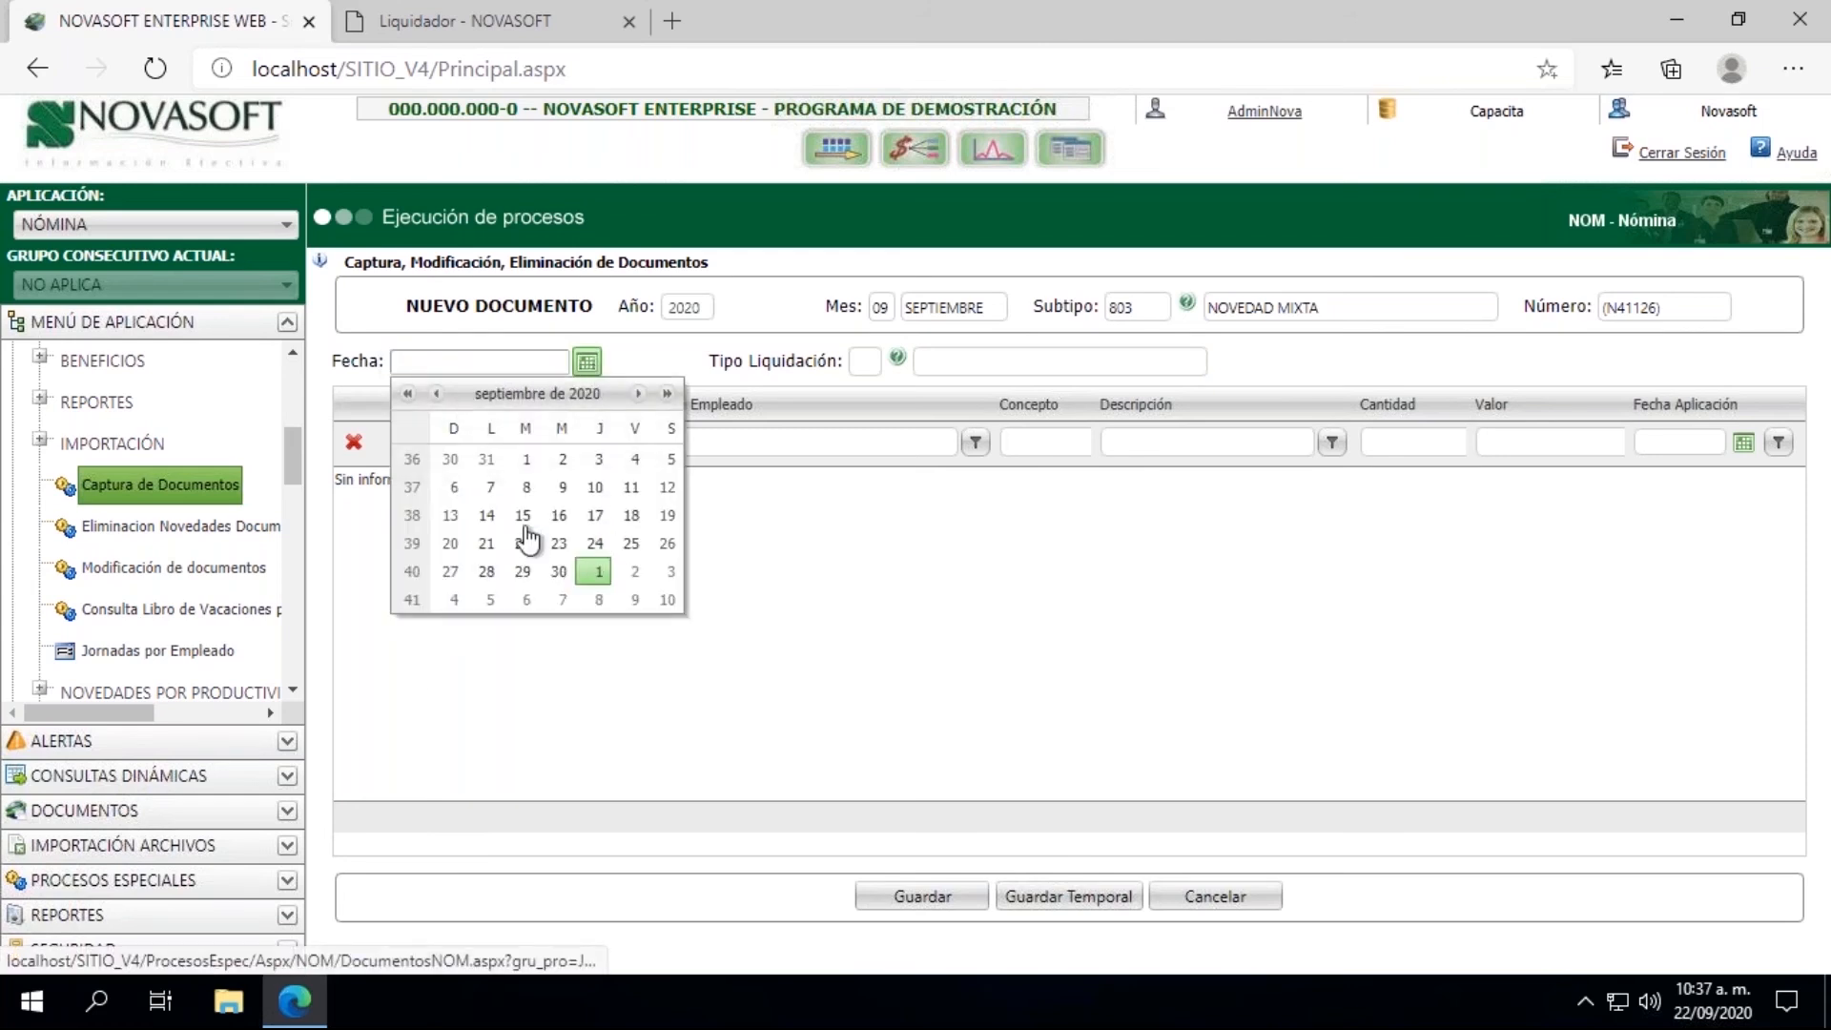
{"action": "left_click", "coordinate": [595, 487]}
{"action": "type", "text": "04"}
{"action": "key", "text": "Tab"}
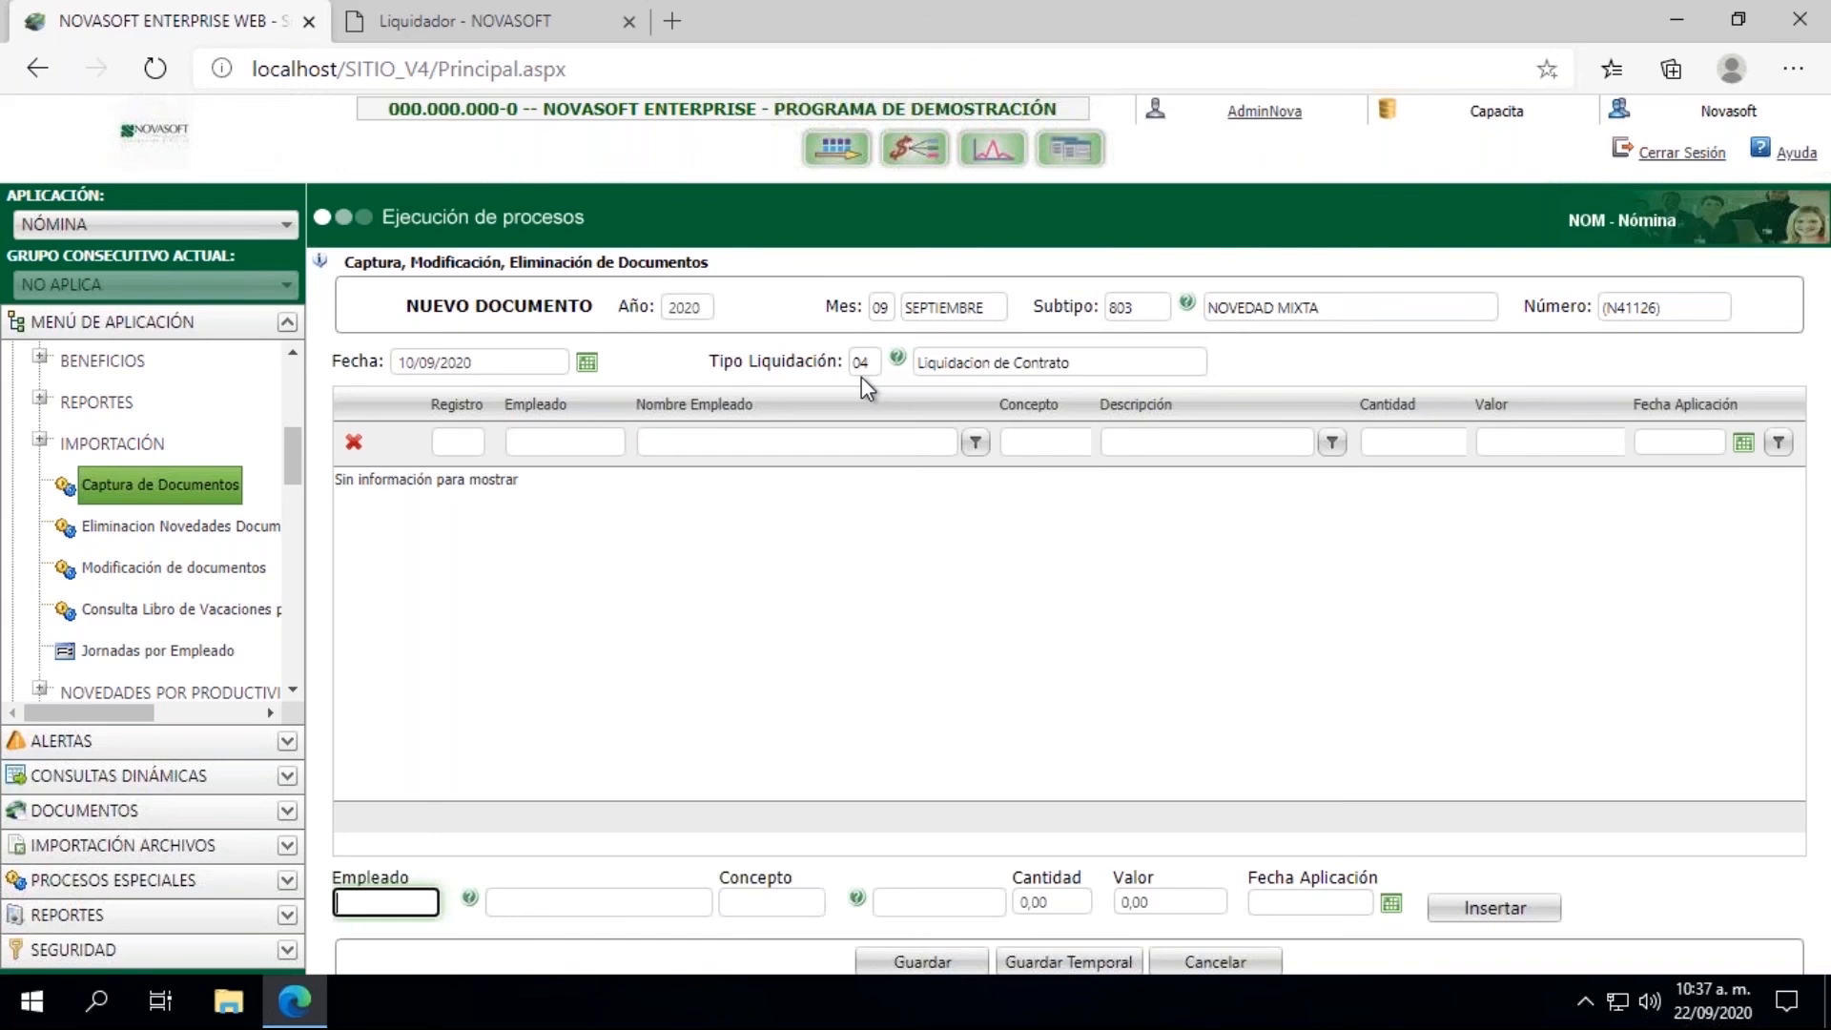
Step: Enter the employee's cédula and concept 001751 (Bonificacion) for the document's first record
{"action": "key", "text": "Tab"}
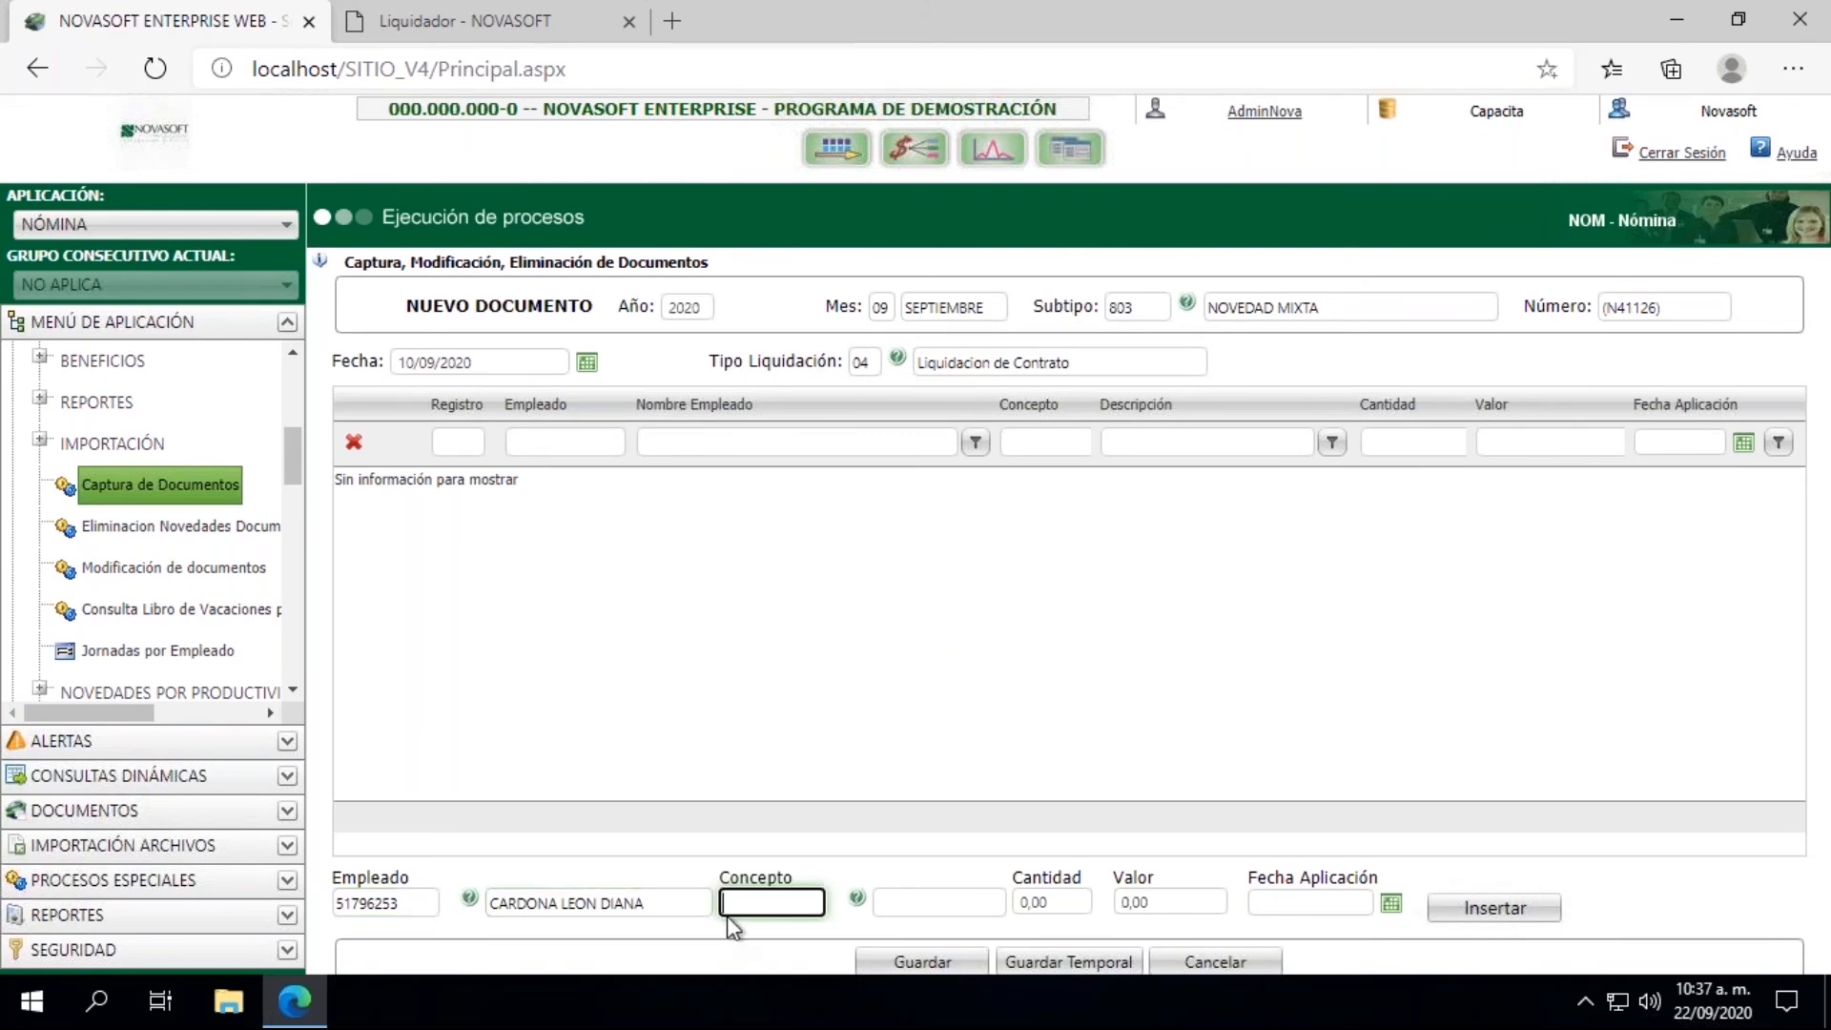
{"action": "type", "text": "001751"}
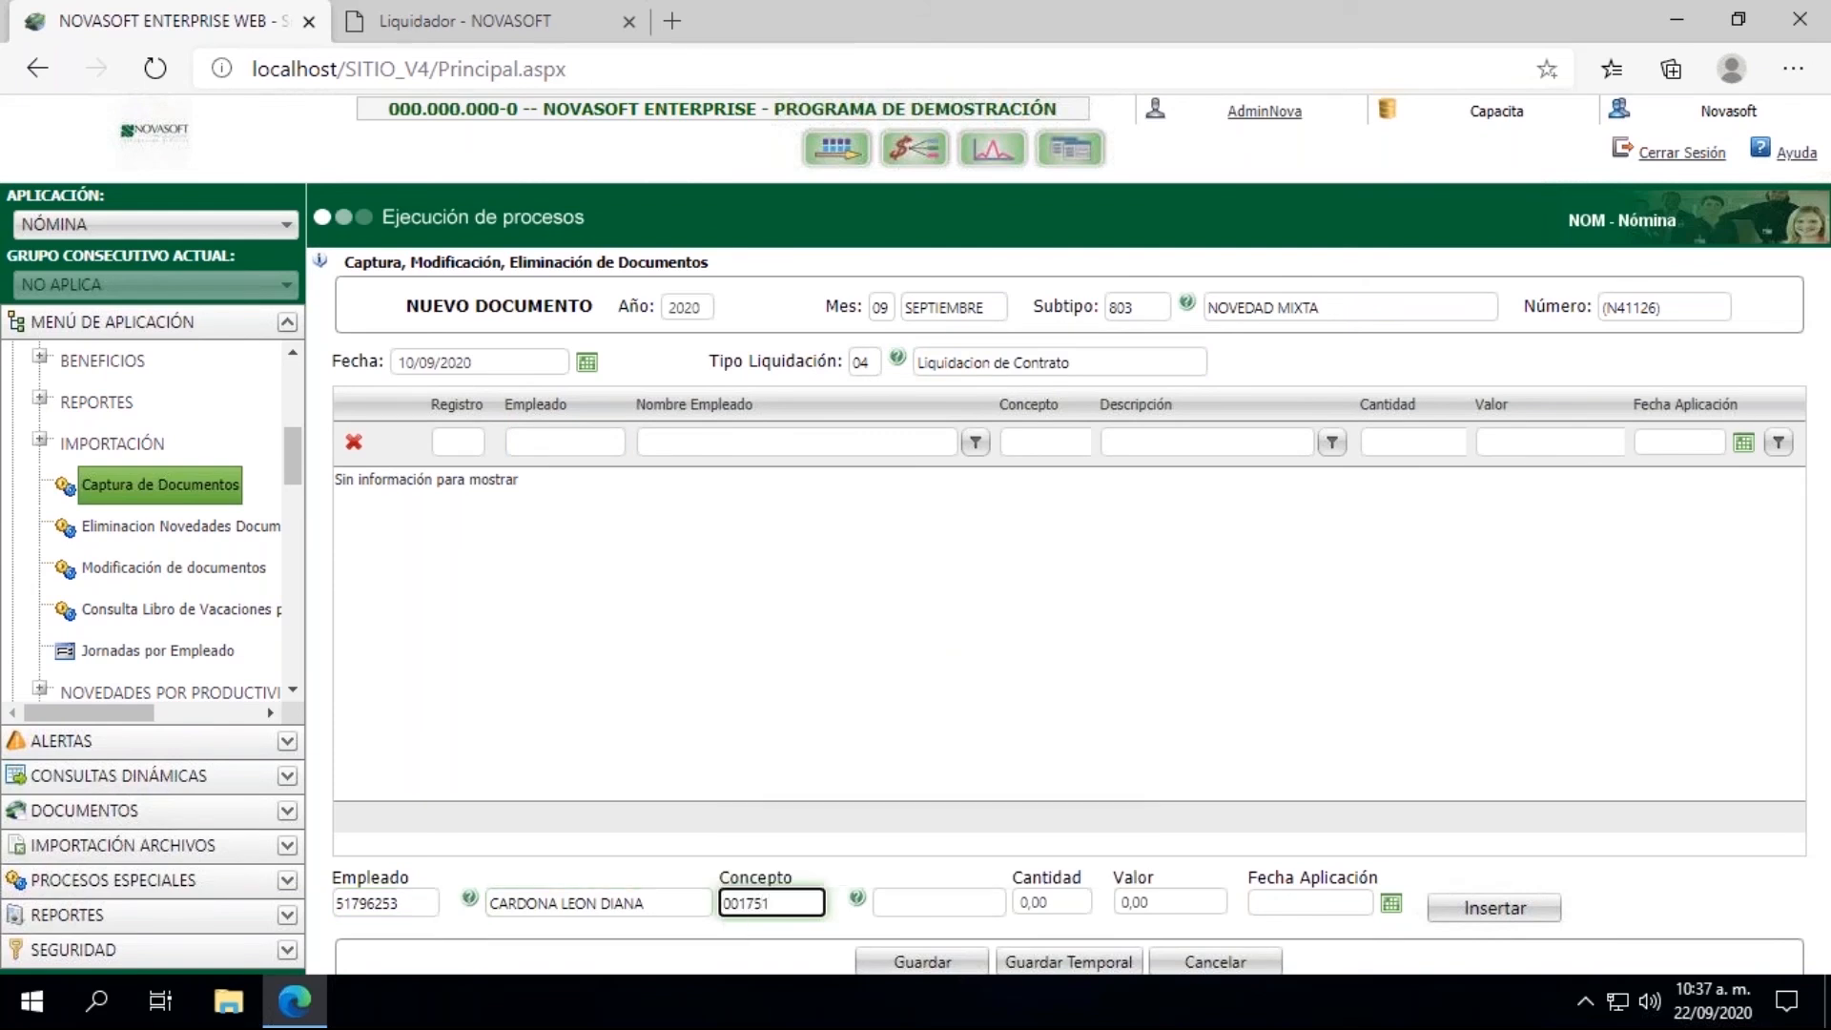
{"action": "key", "text": "Tab"}
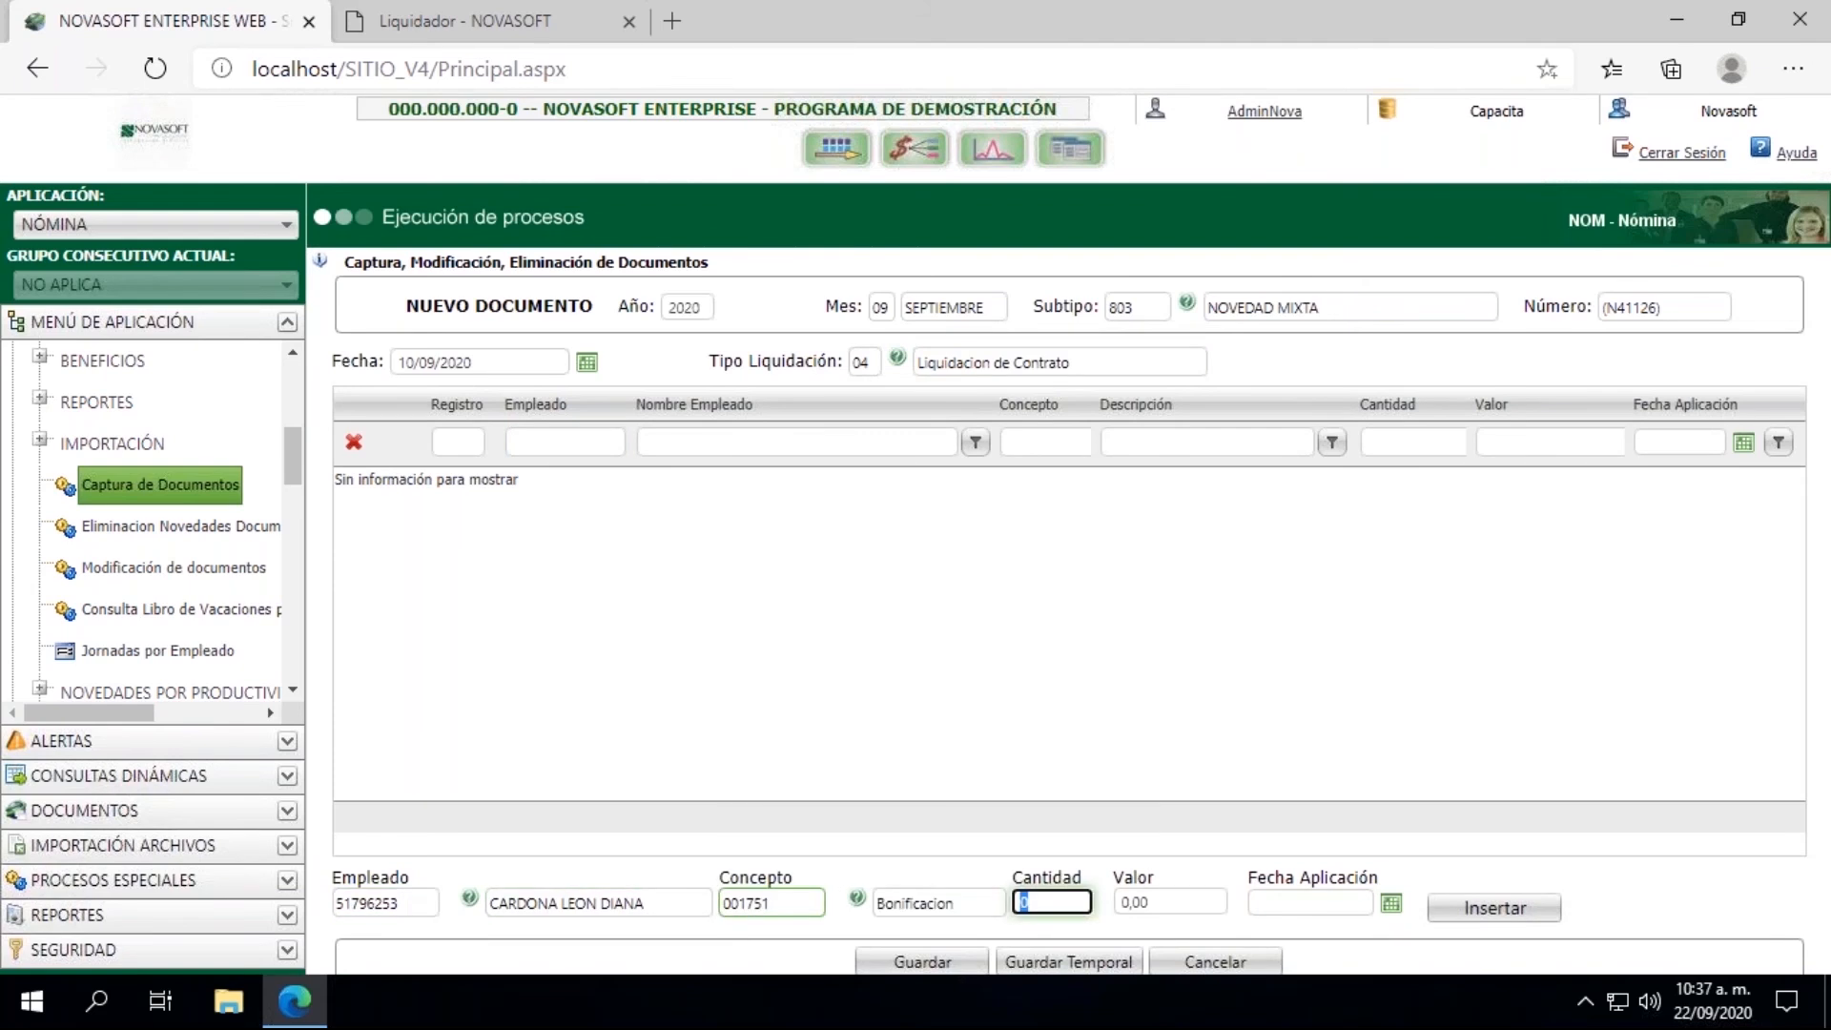
Step: Insert the bonus record with Valor 2.500.000 and Fecha Aplicación 10/09/2020, and save the document
{"action": "key", "text": "Tab"}
{"action": "type", "text": "2"}
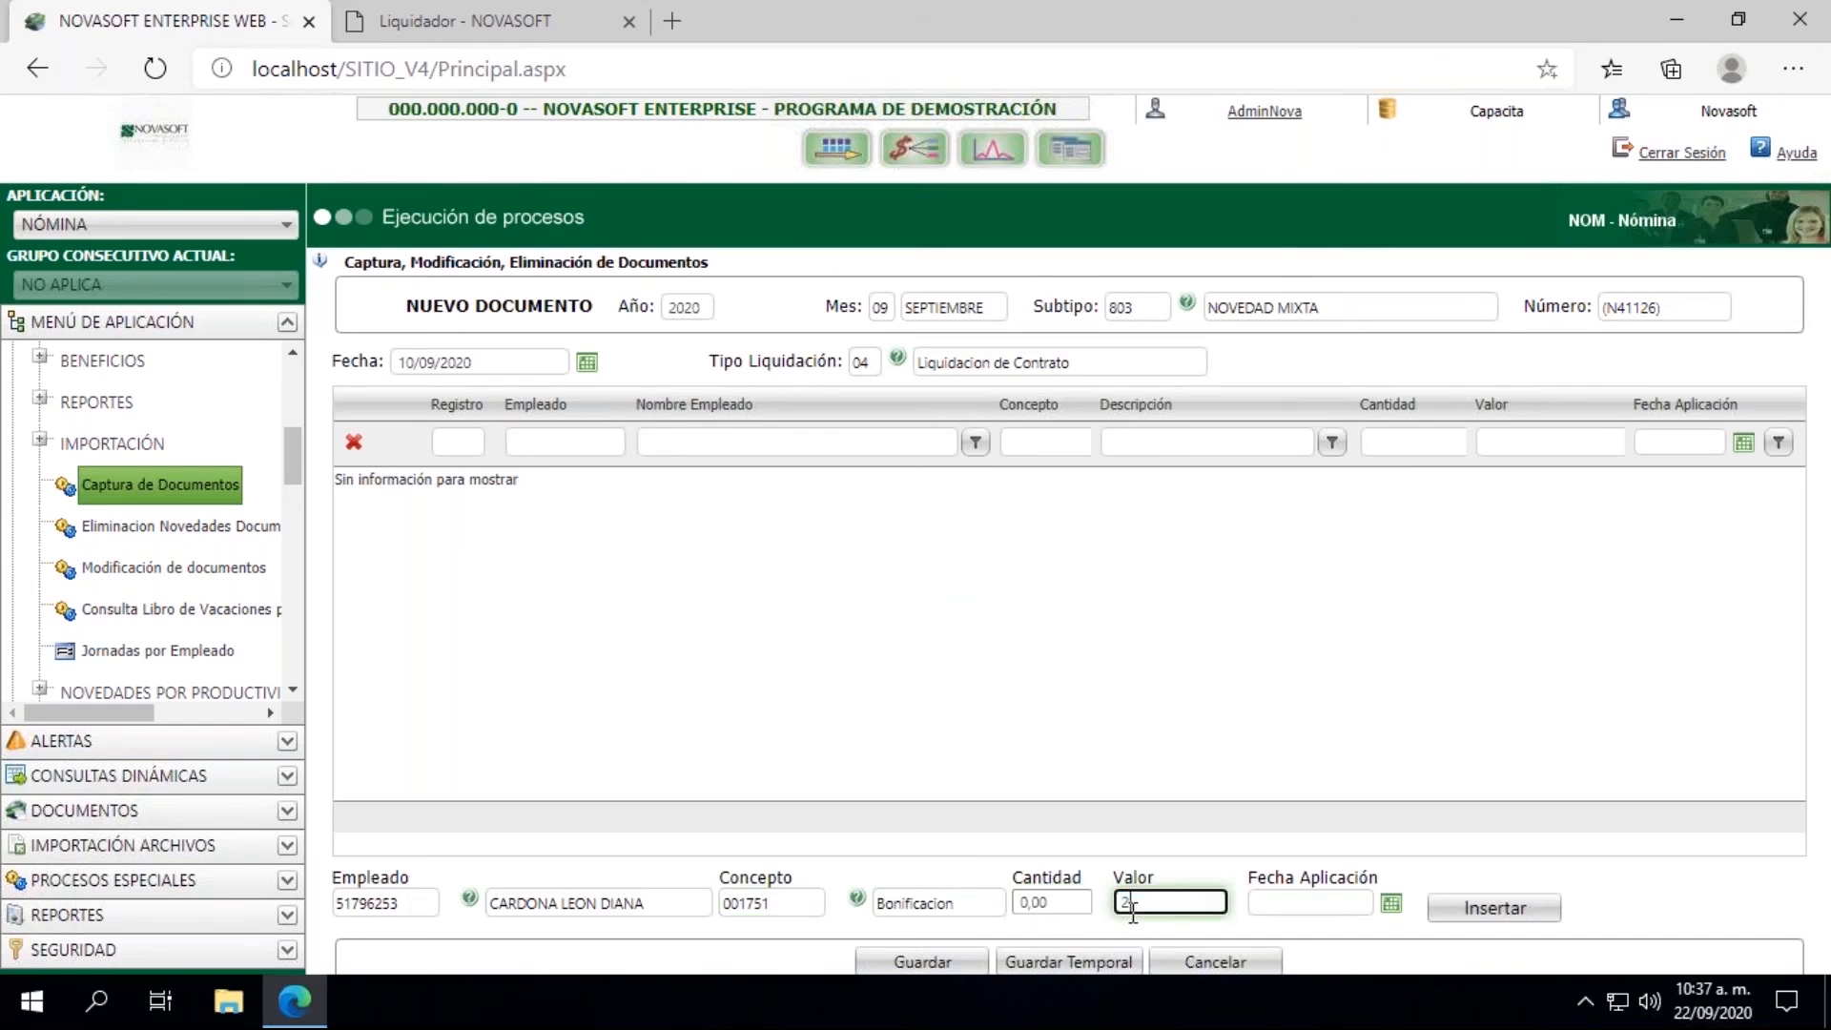
{"action": "type", "text": "500000"}
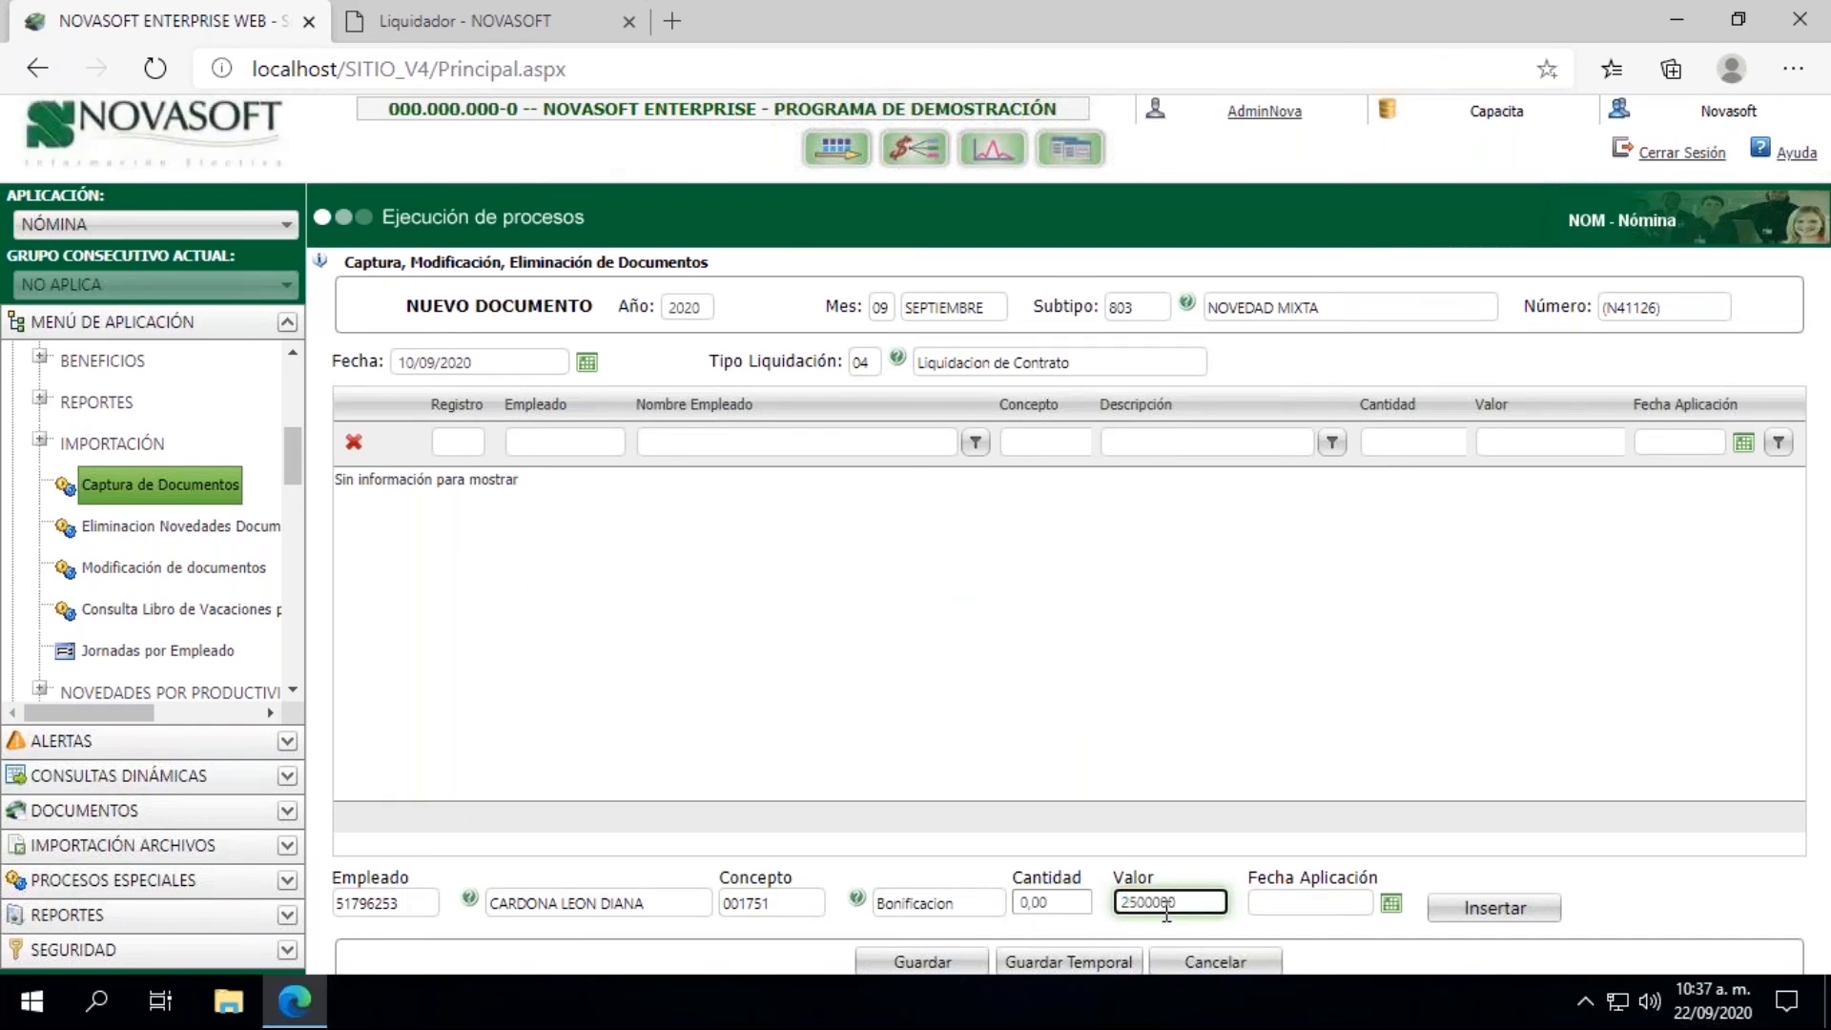
{"action": "left_click", "coordinate": [1390, 911]}
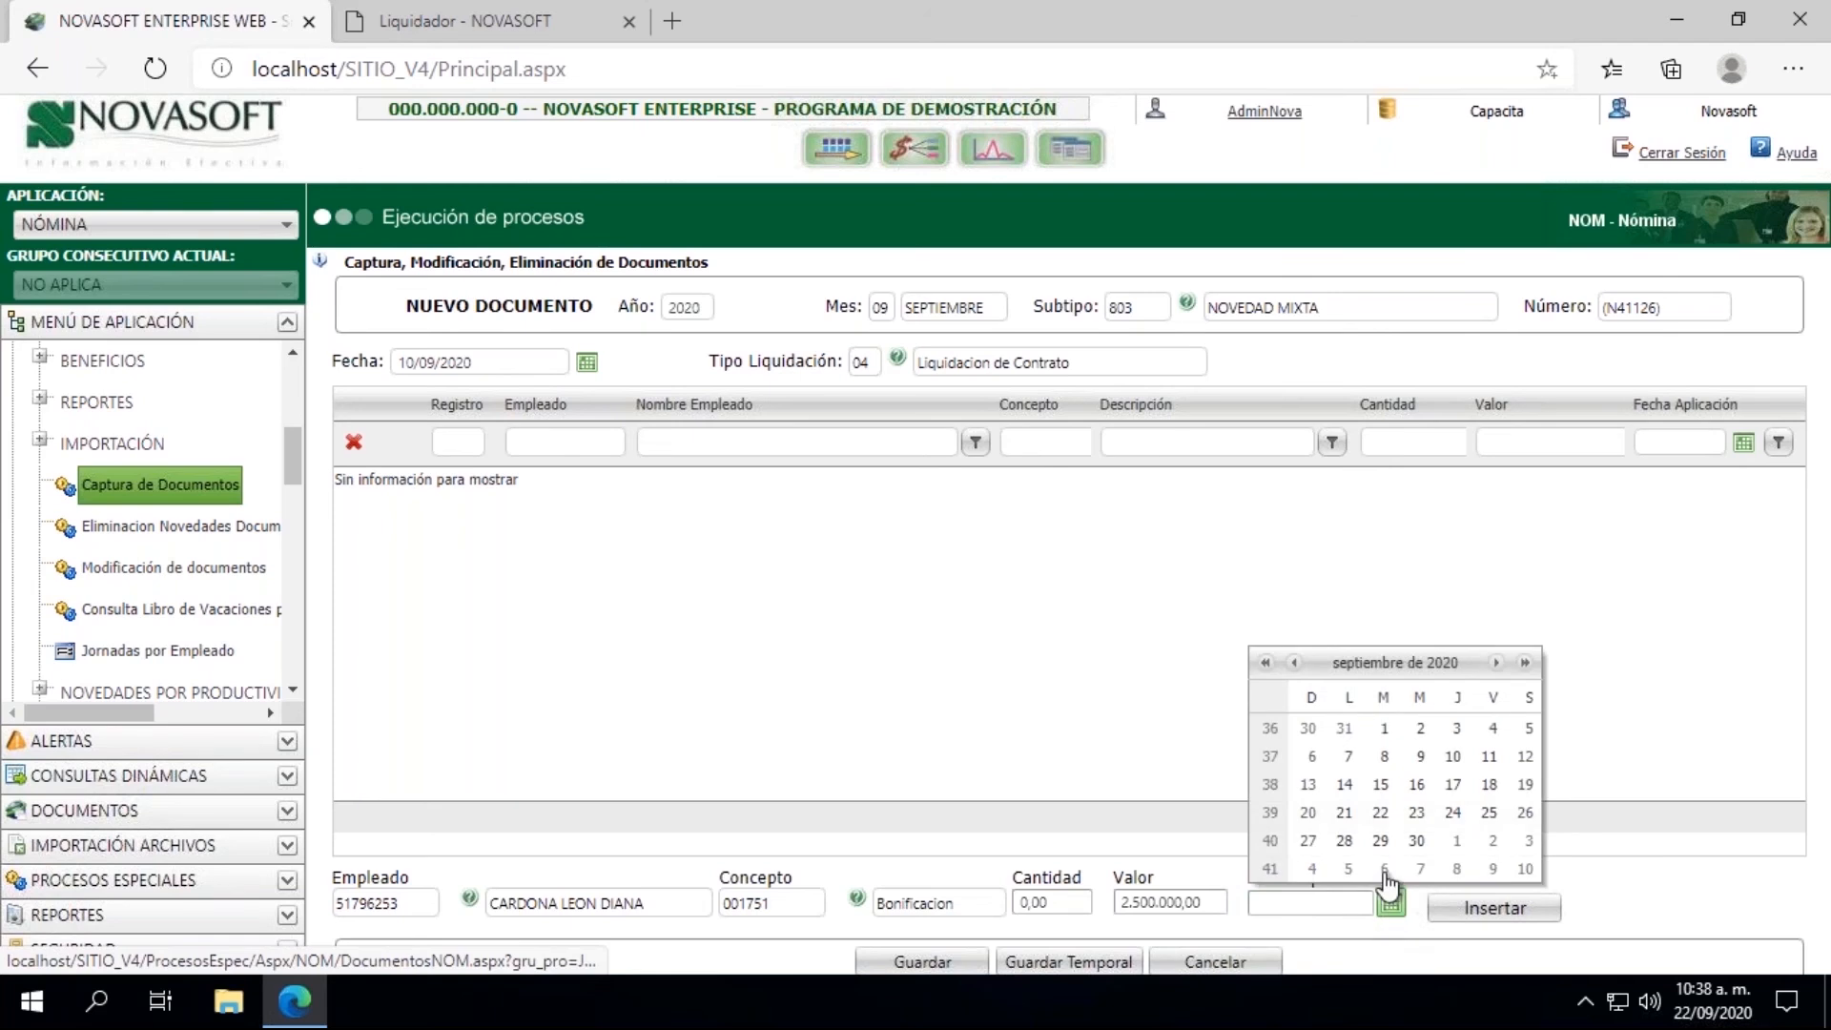
{"action": "left_click", "coordinate": [1453, 757]}
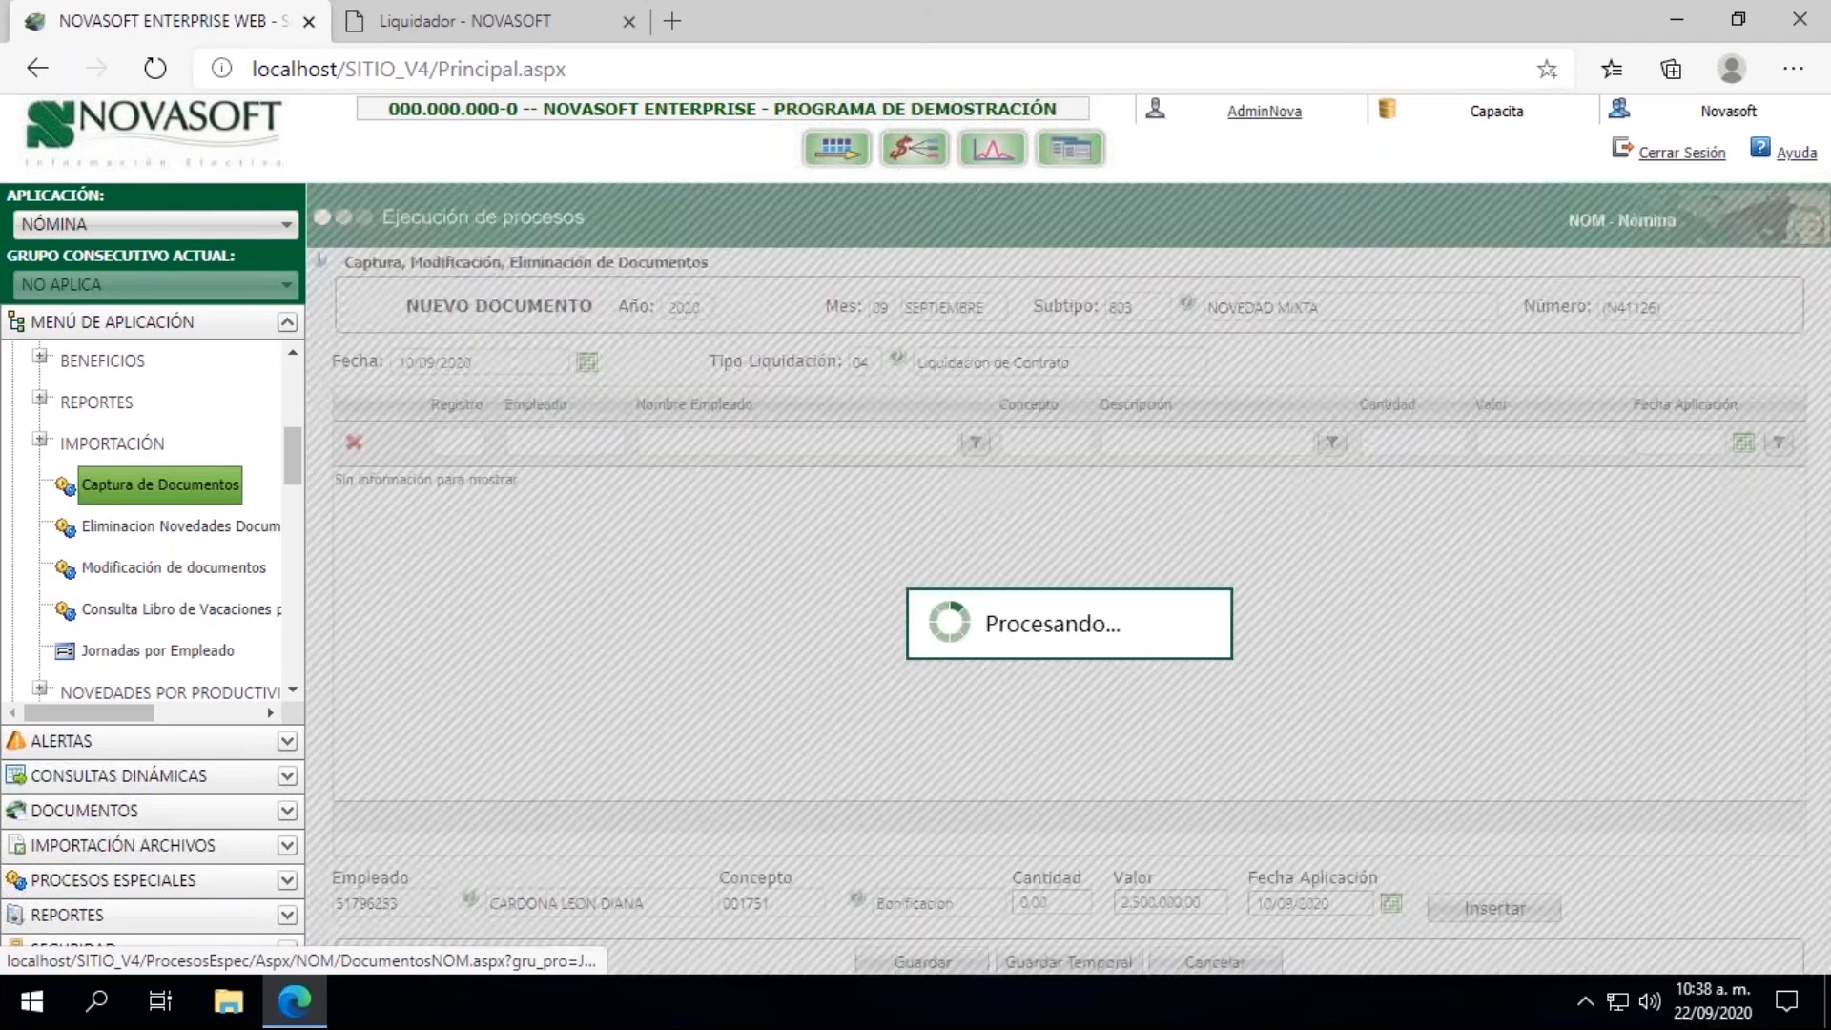
{"action": "left_click", "coordinate": [1494, 906]}
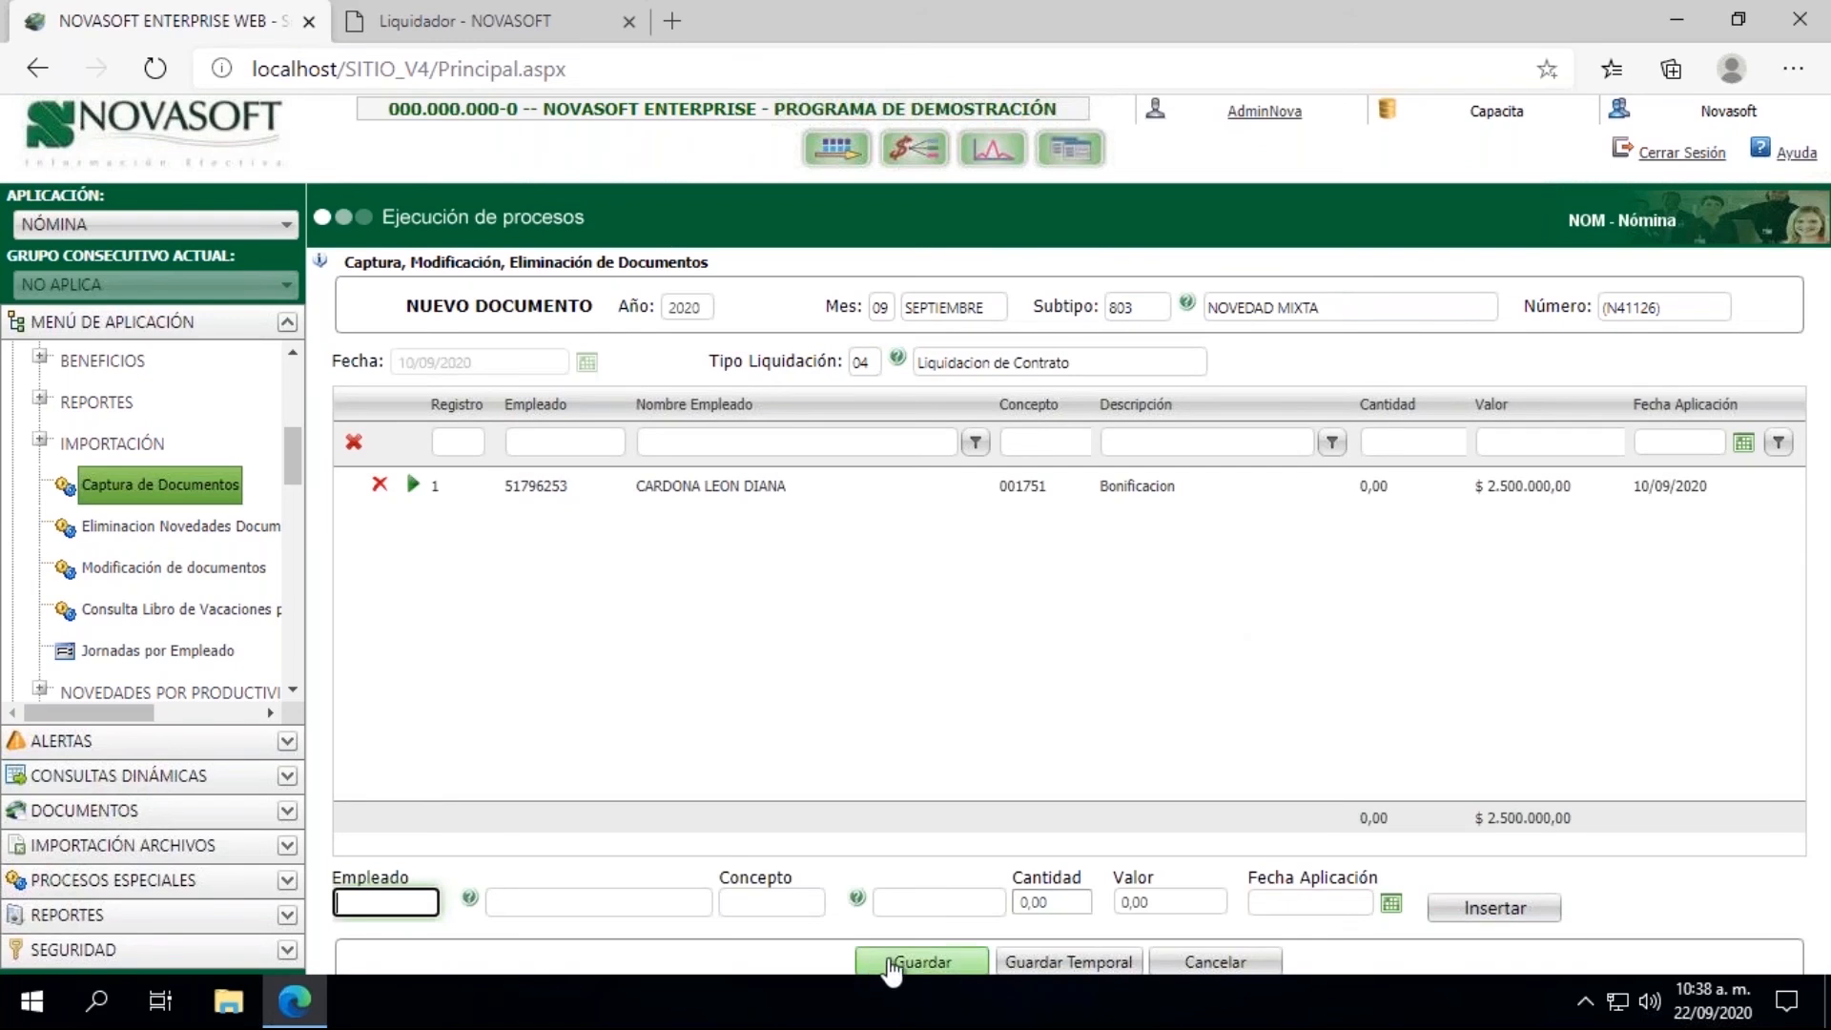
{"action": "left_click", "coordinate": [892, 965]}
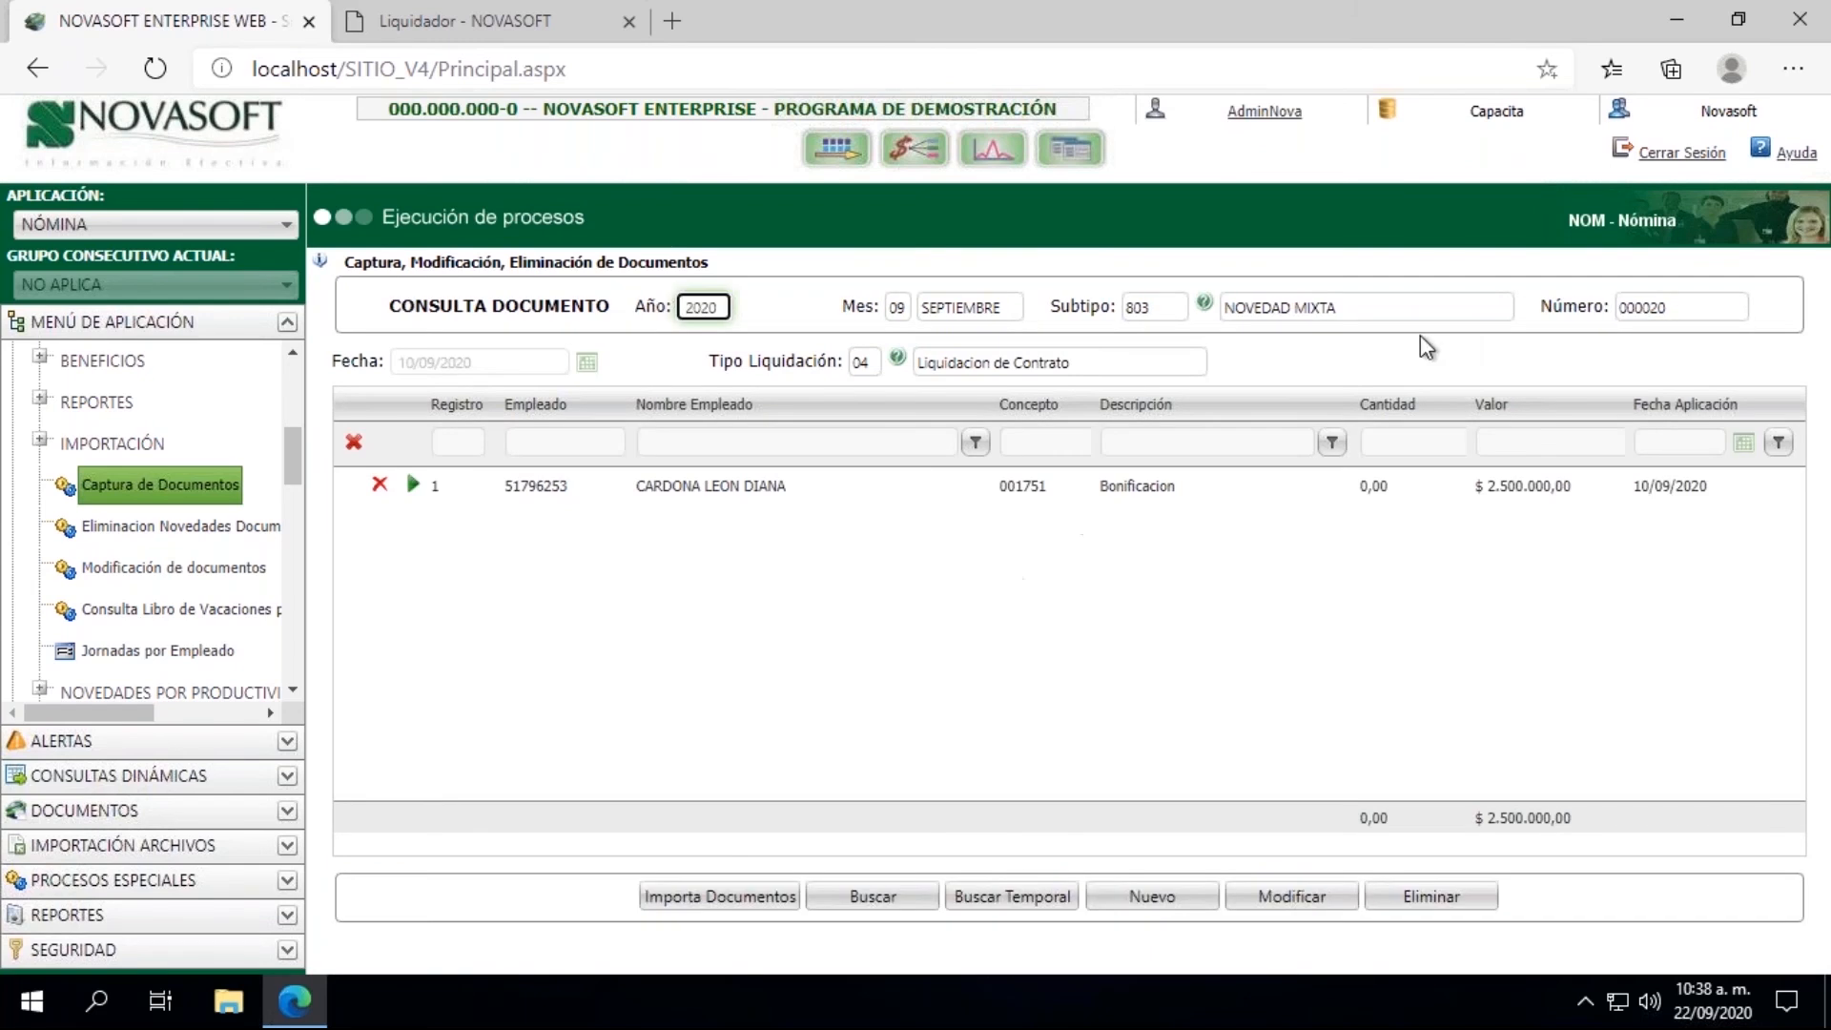
{"action": "left_click", "coordinate": [1716, 303]}
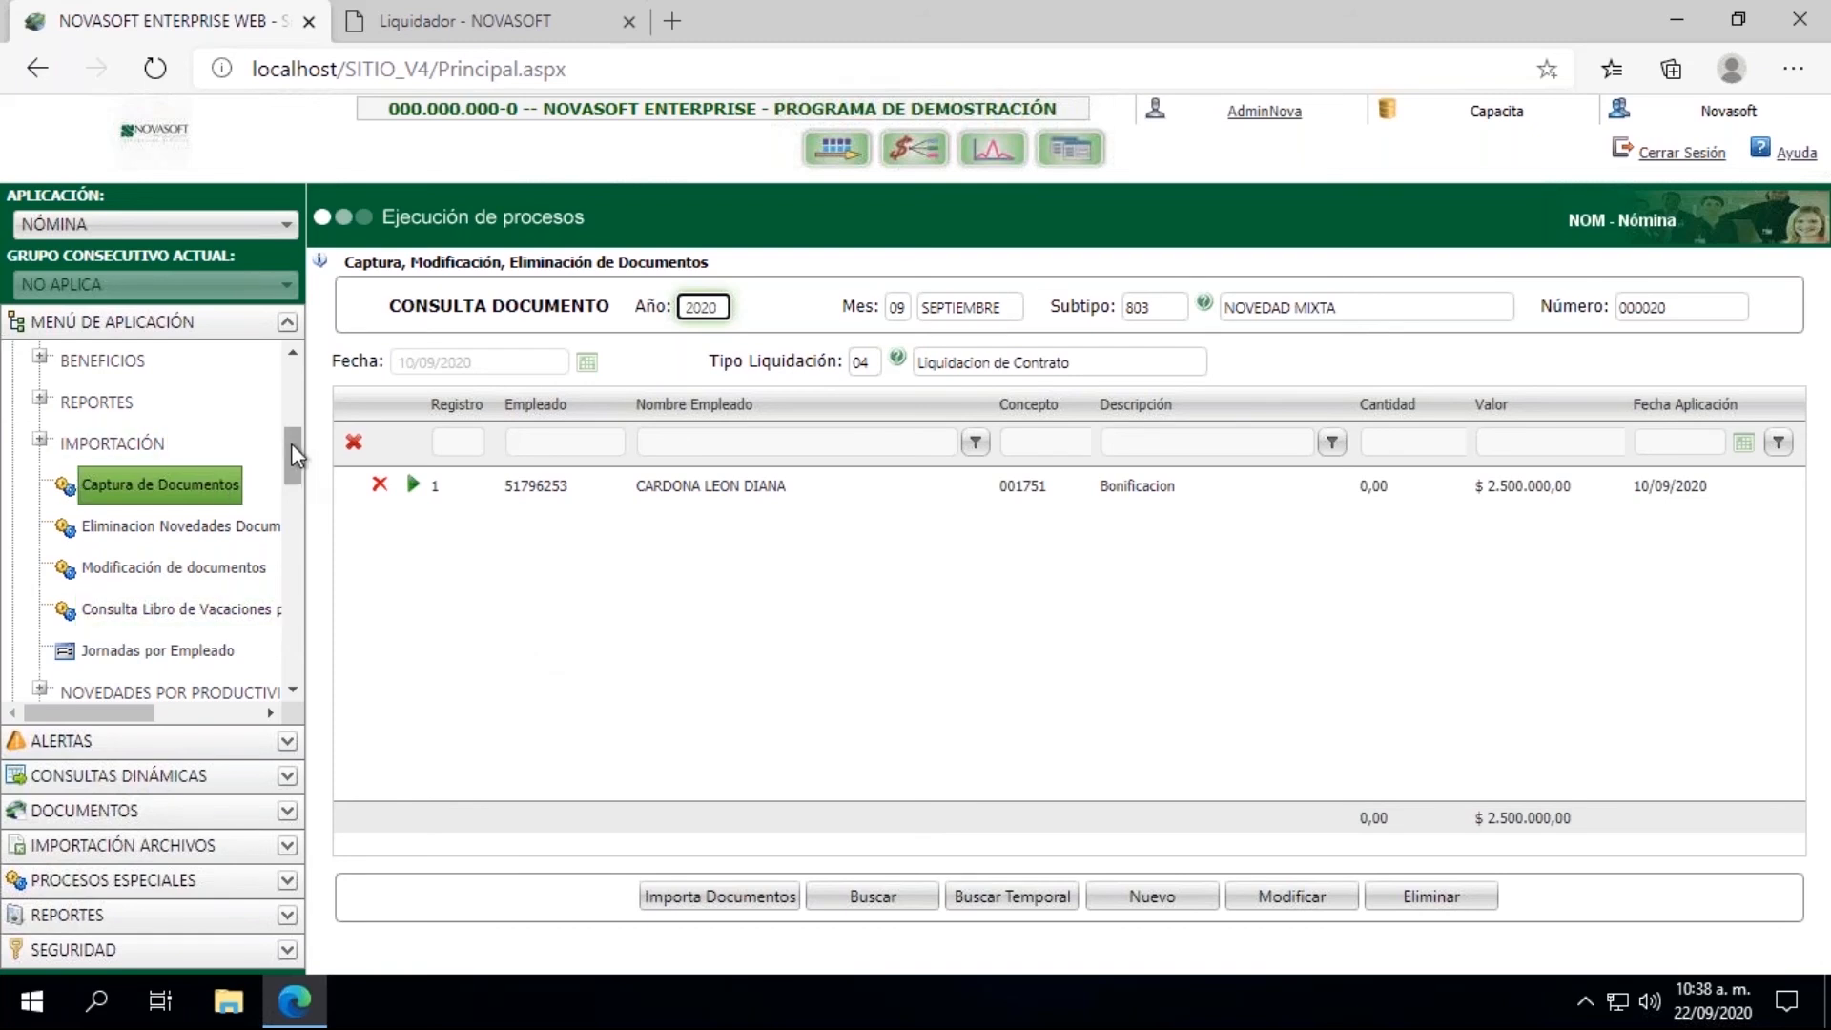
Step: Return to the Liquidador page, add the cédula as a selection criterion and try to process the contract liquidation
{"action": "left_click_drag", "start_coordinate": [290, 444], "coordinate": [290, 404]}
{"action": "left_click", "coordinate": [15, 358]}
{"action": "left_click", "coordinate": [414, 11]}
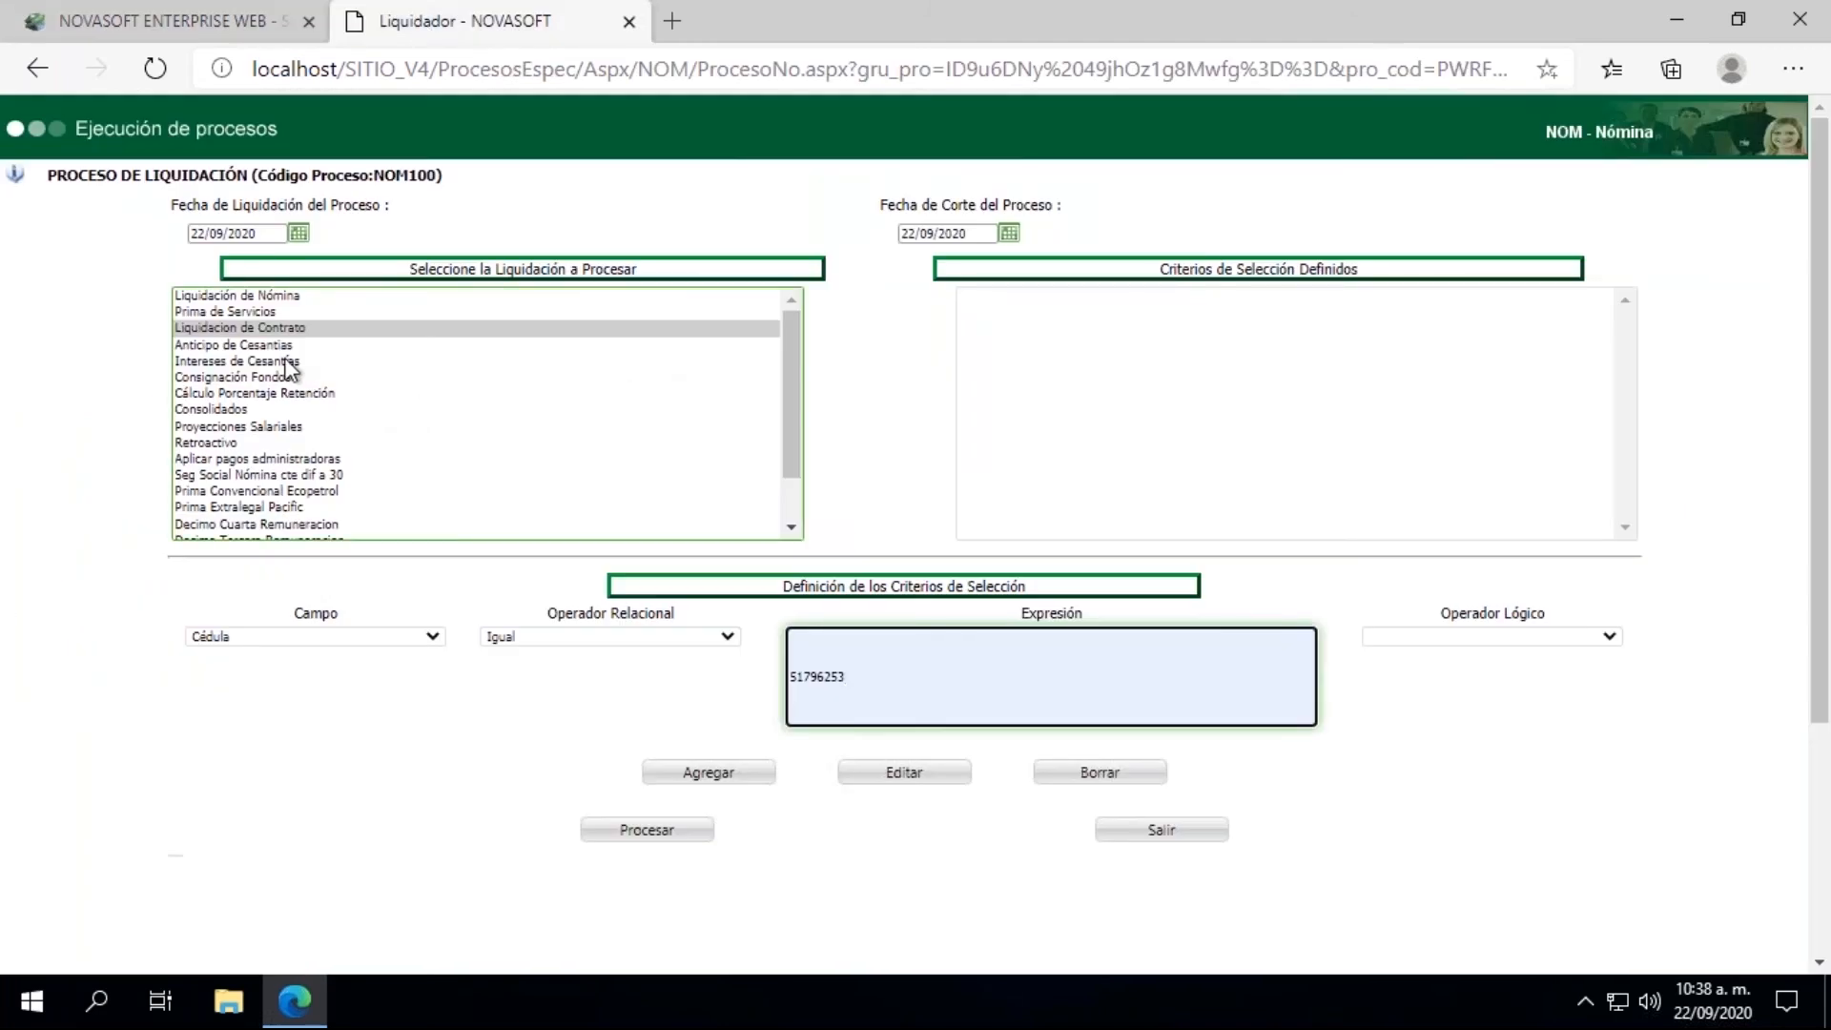
{"action": "left_click", "coordinate": [748, 775]}
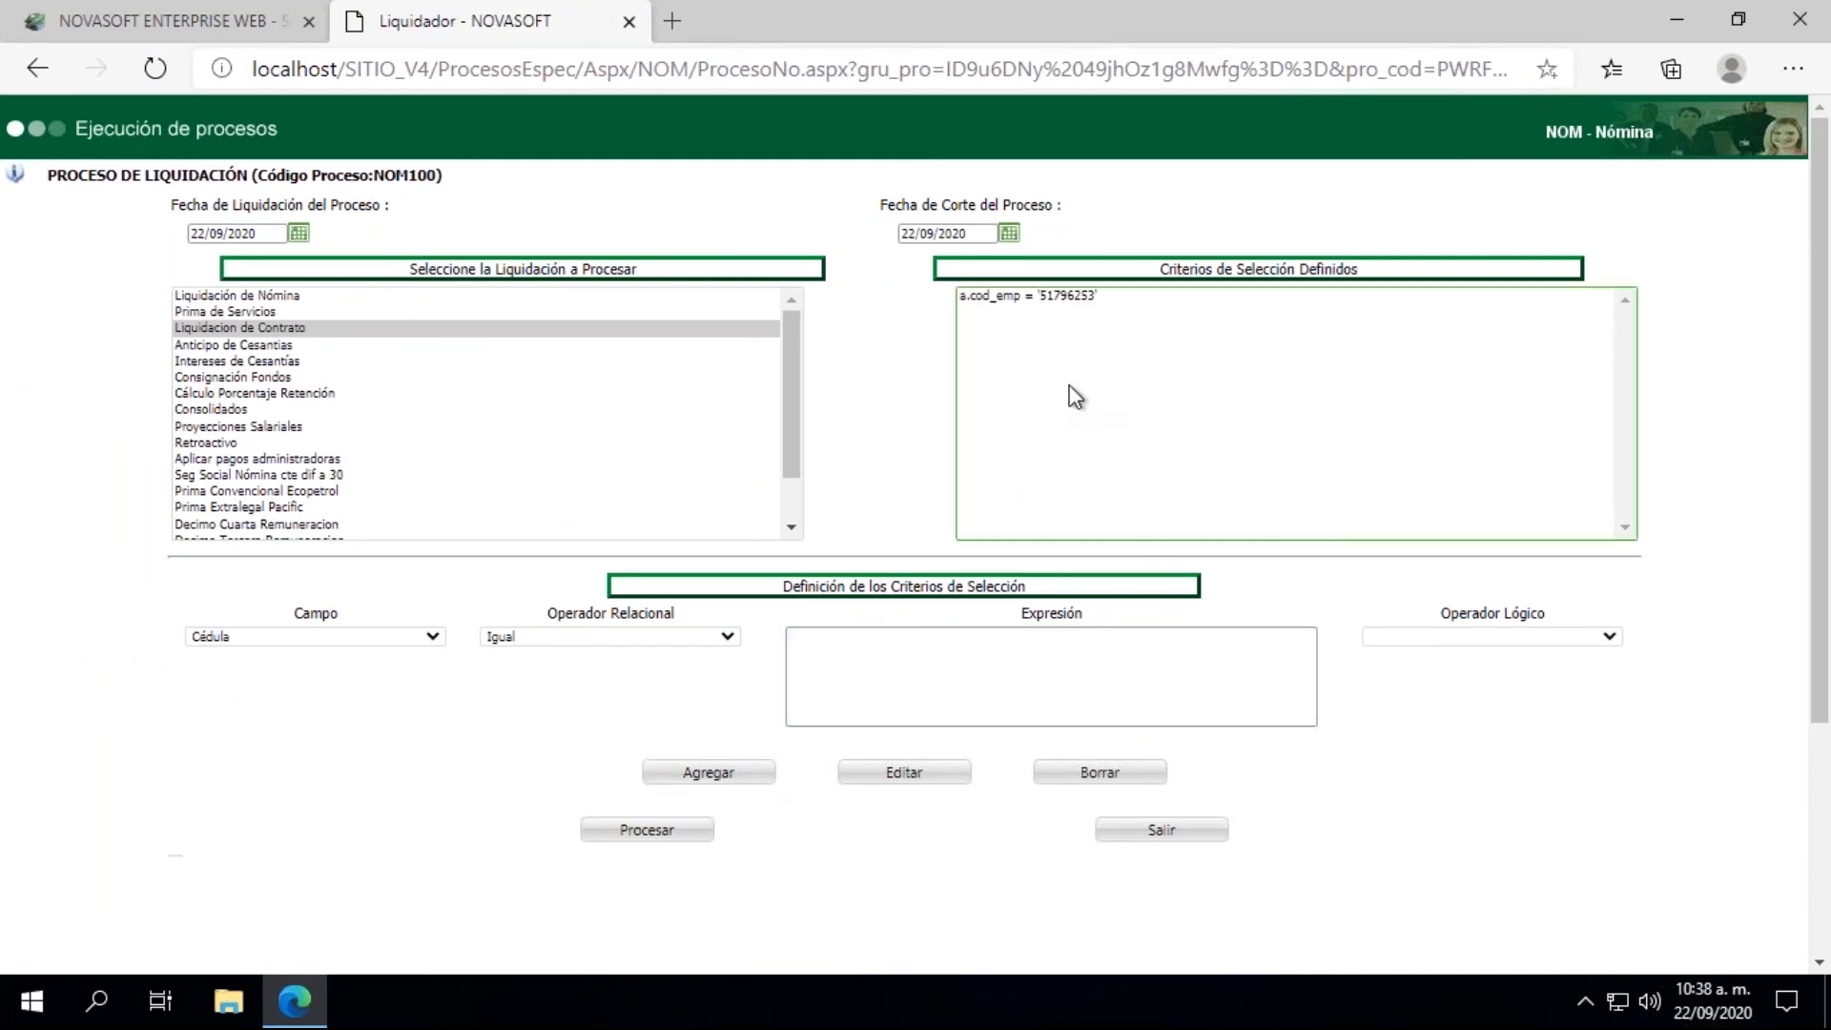
{"action": "left_click", "coordinate": [673, 836]}
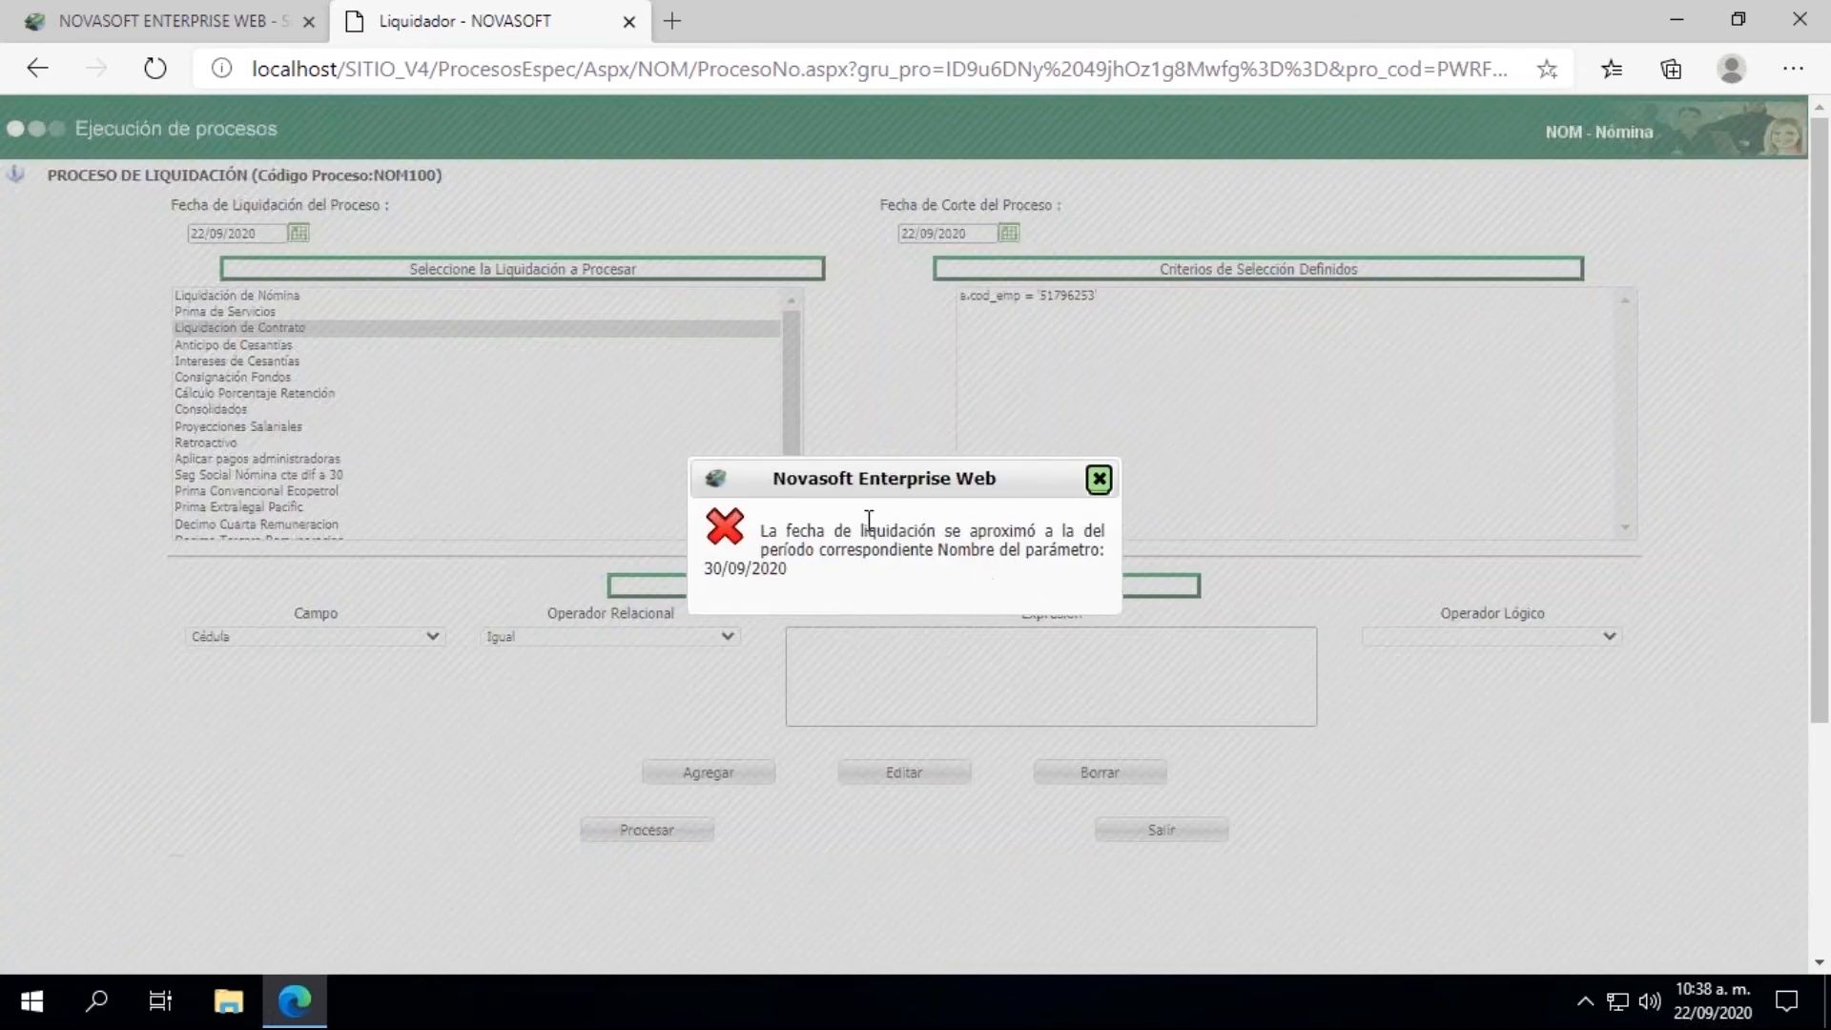
{"action": "left_click", "coordinate": [1098, 479]}
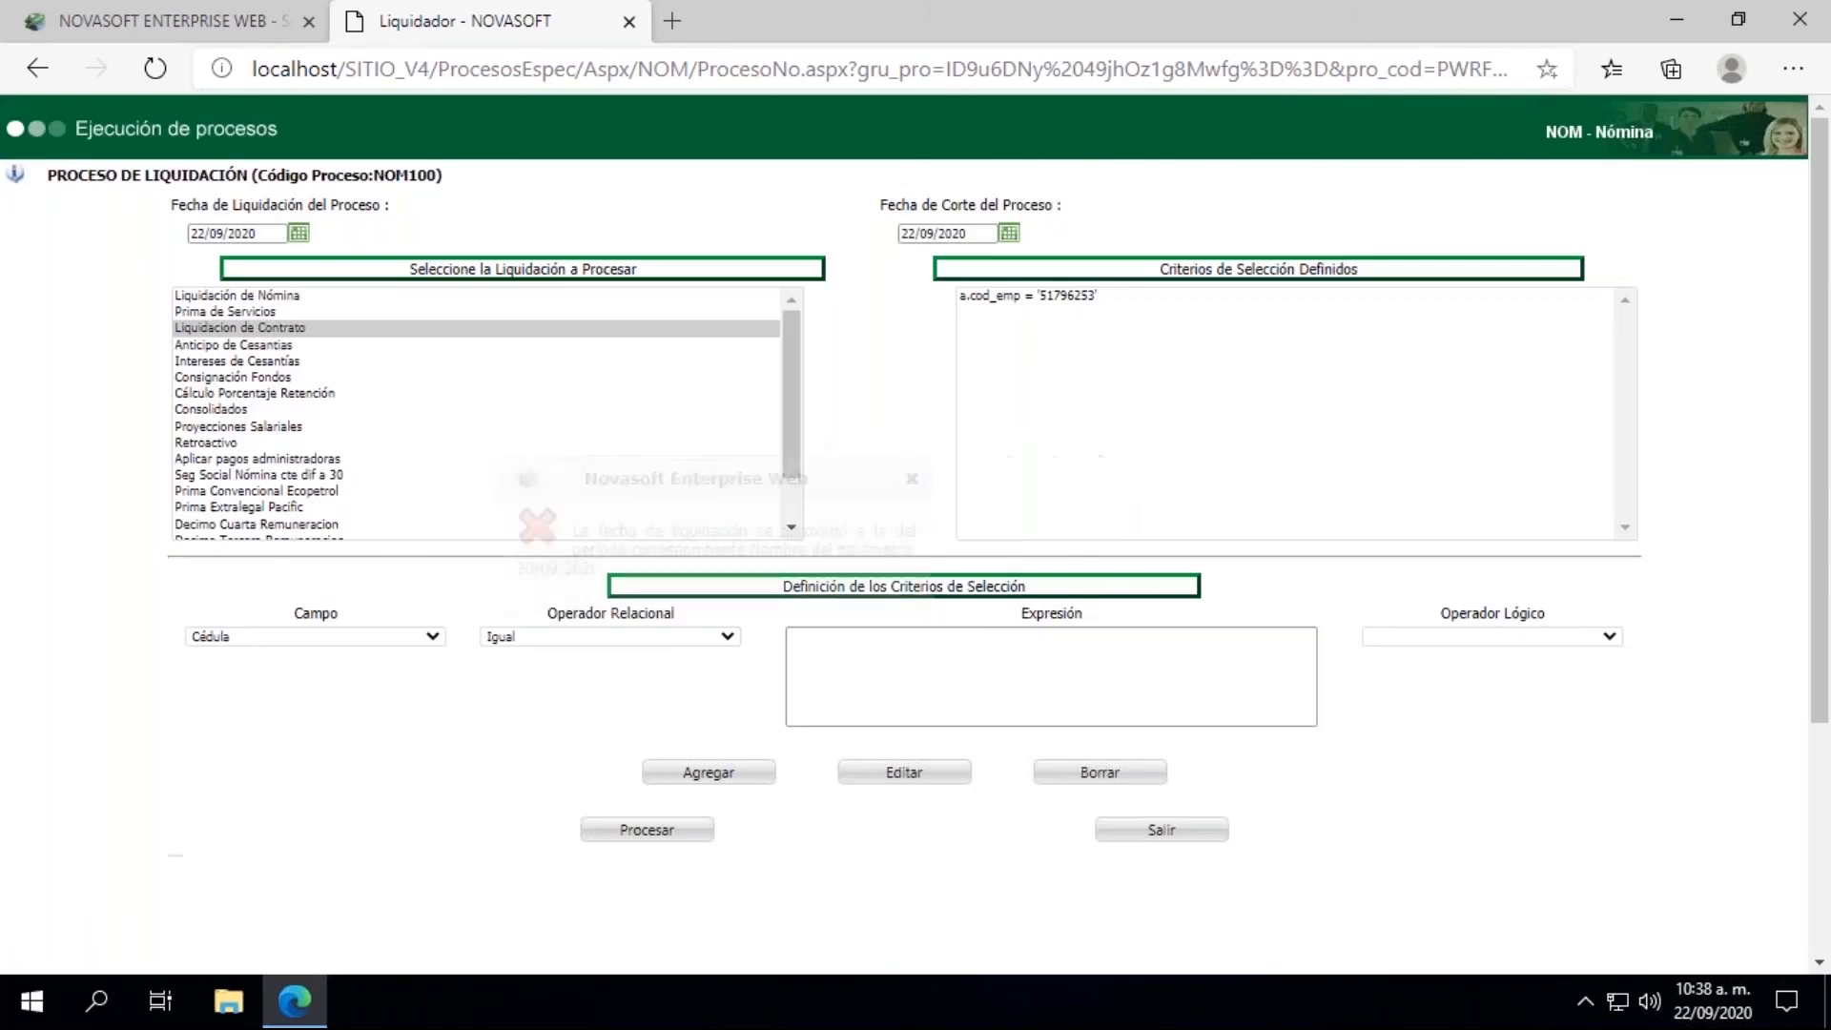
Step: Set Fecha de Liquidación and Fecha de Corte to 15/09/2020, and process the contract liquidation
{"action": "left_click", "coordinate": [298, 233]}
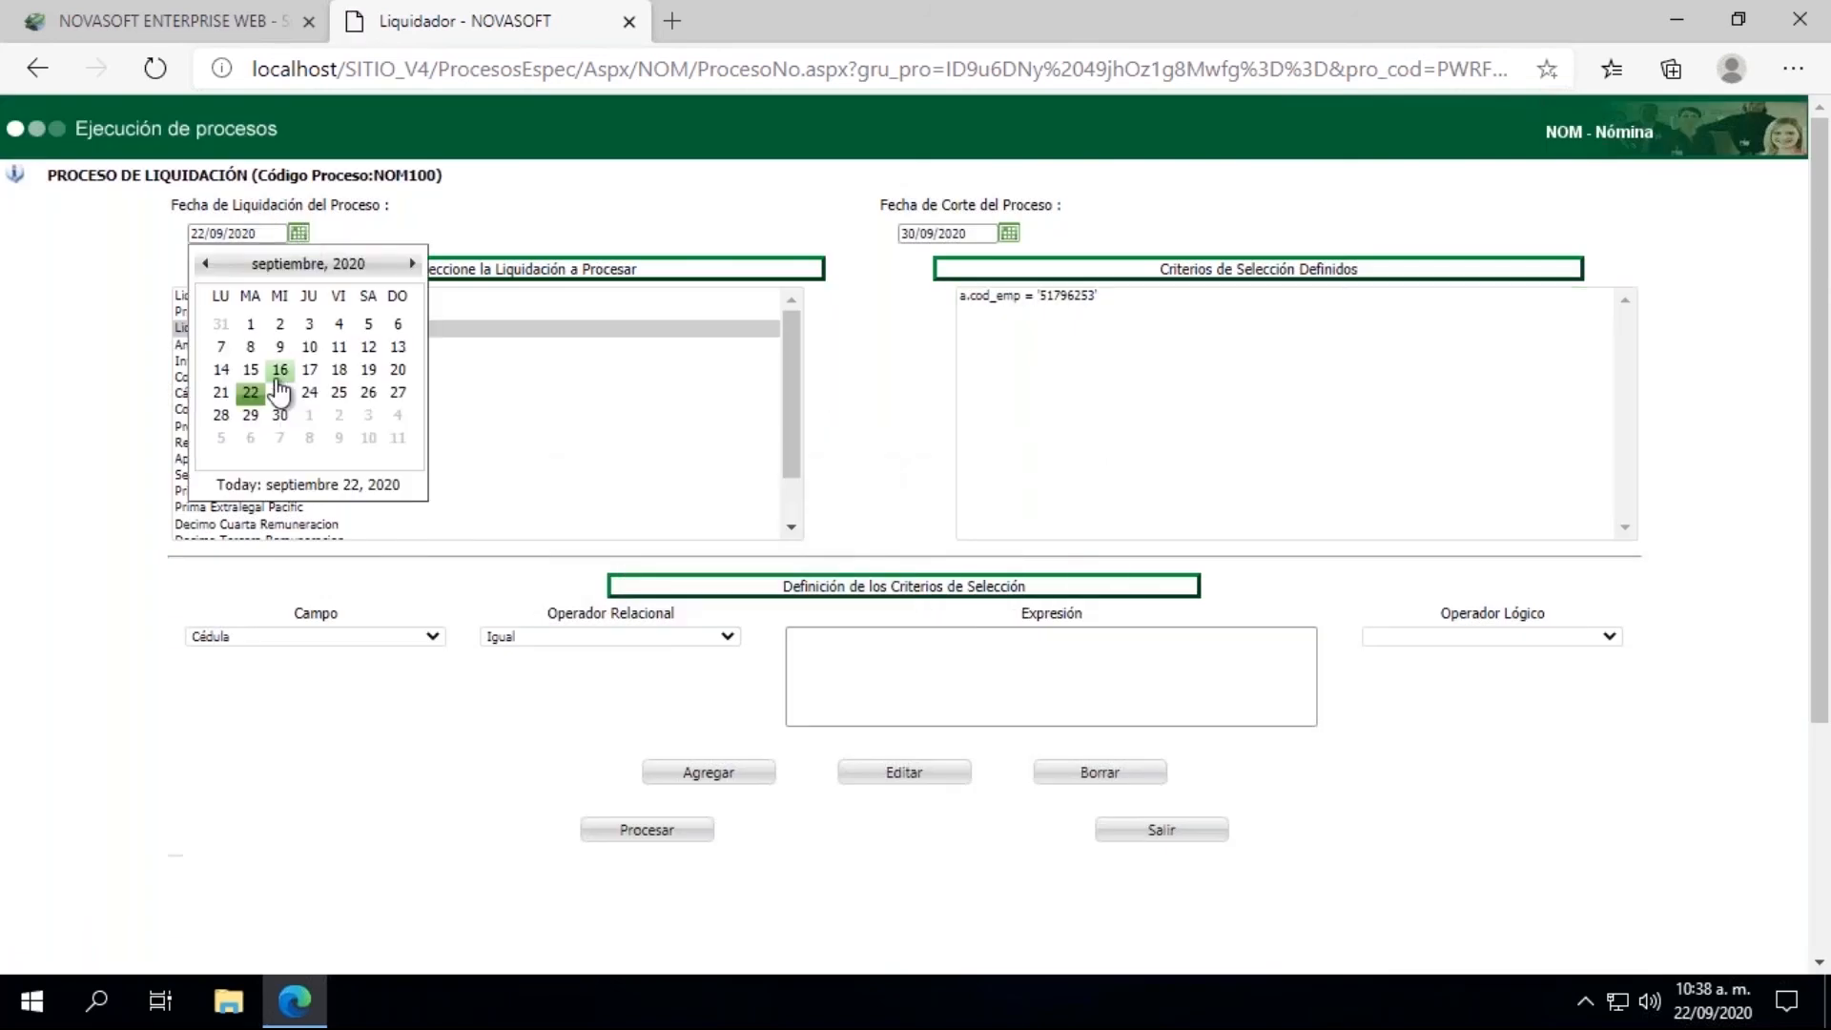
{"action": "left_click", "coordinate": [250, 369]}
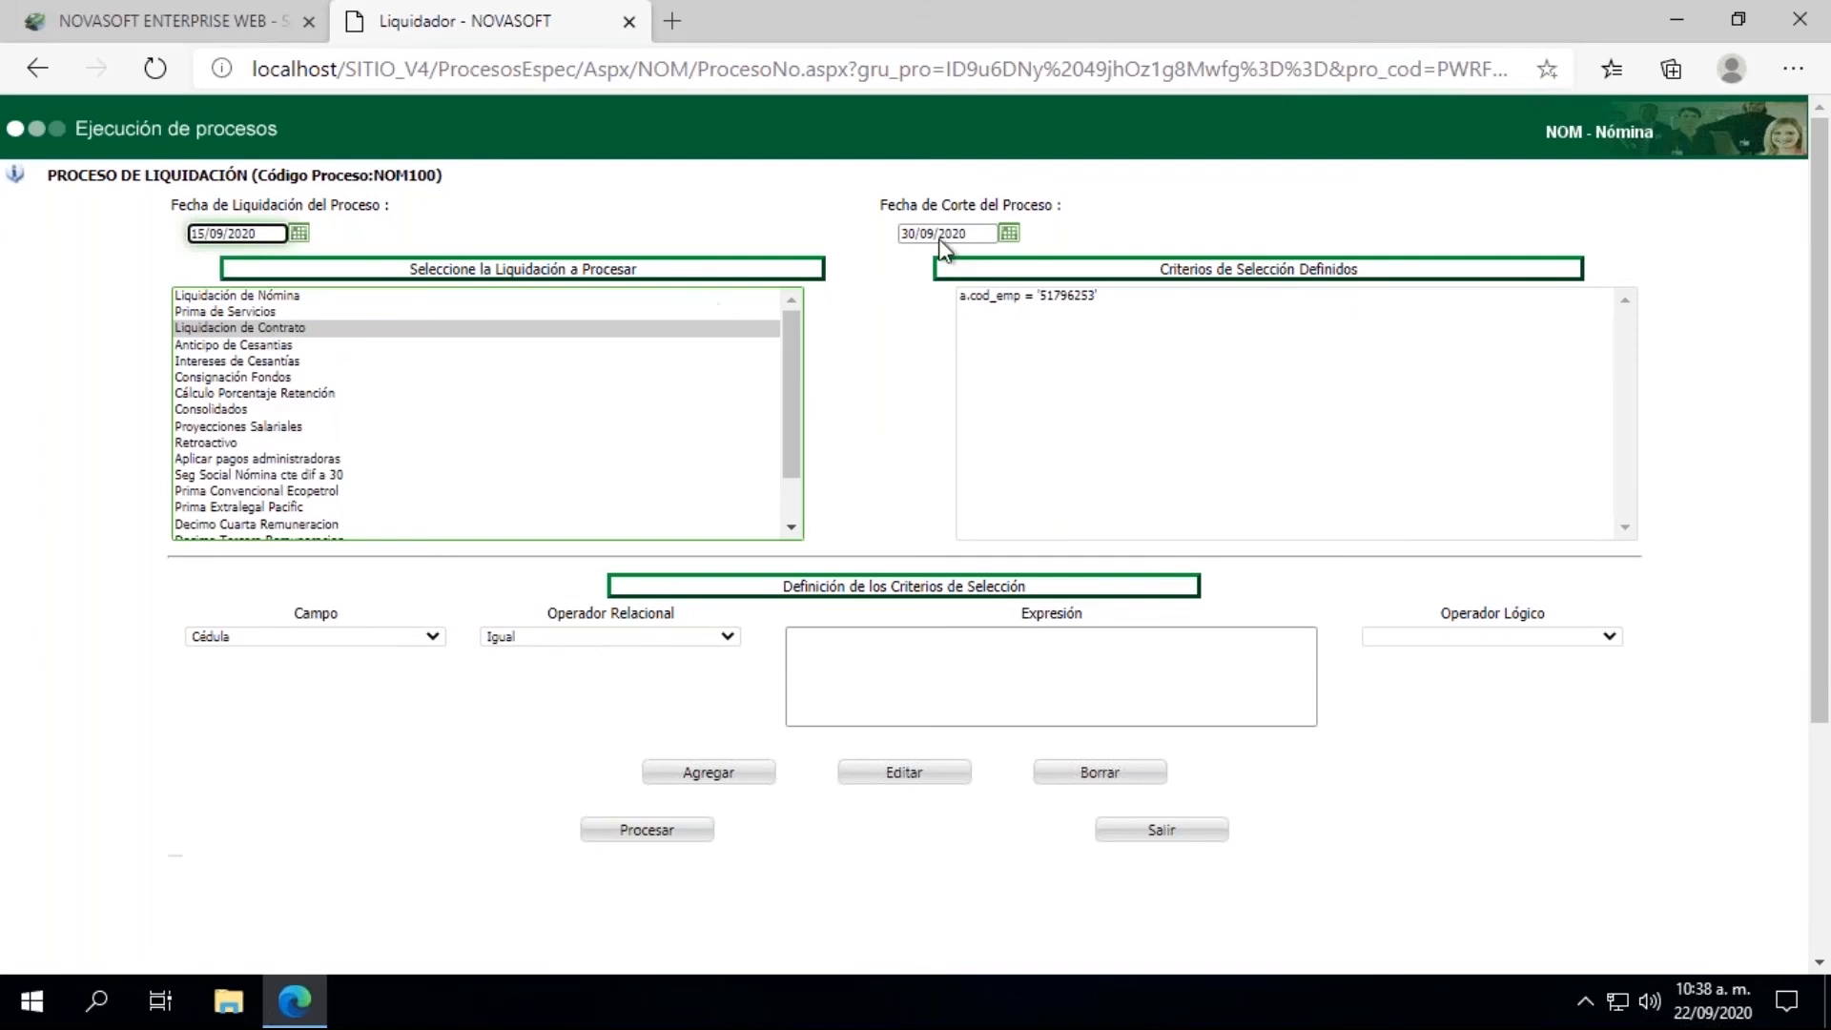
{"action": "left_click", "coordinate": [1009, 233]}
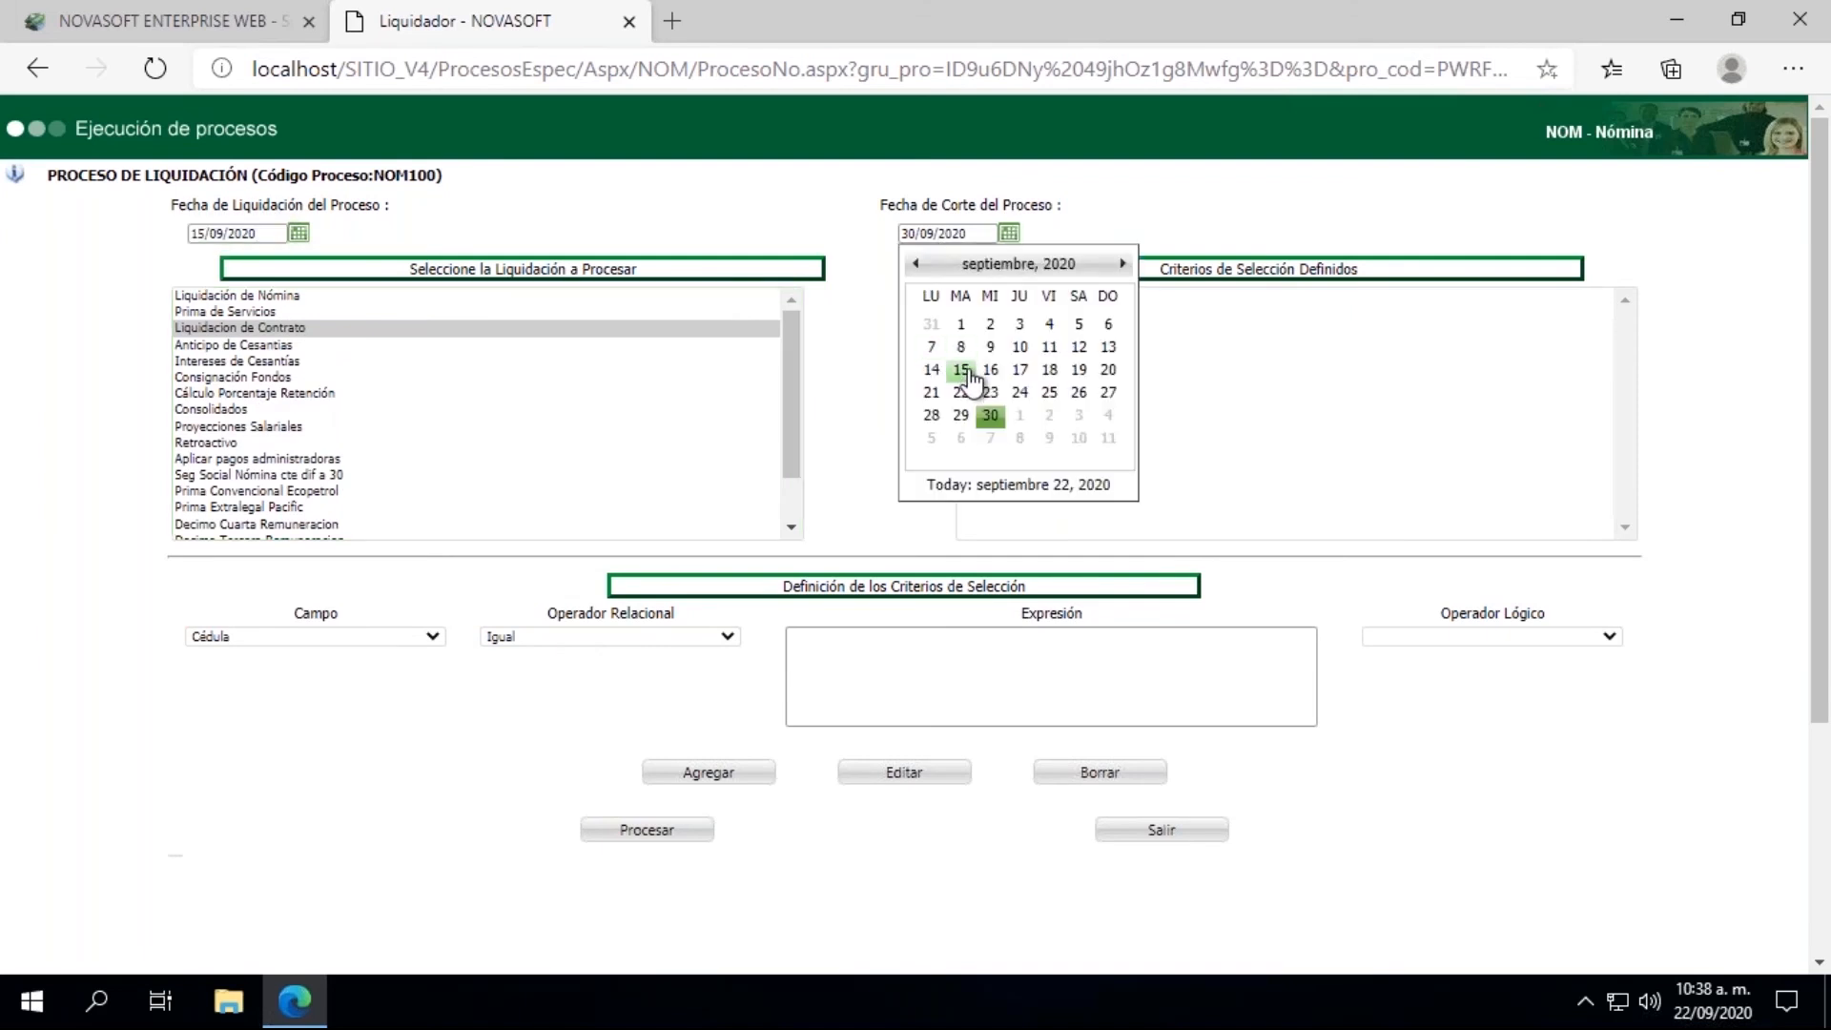
{"action": "left_click", "coordinate": [975, 391]}
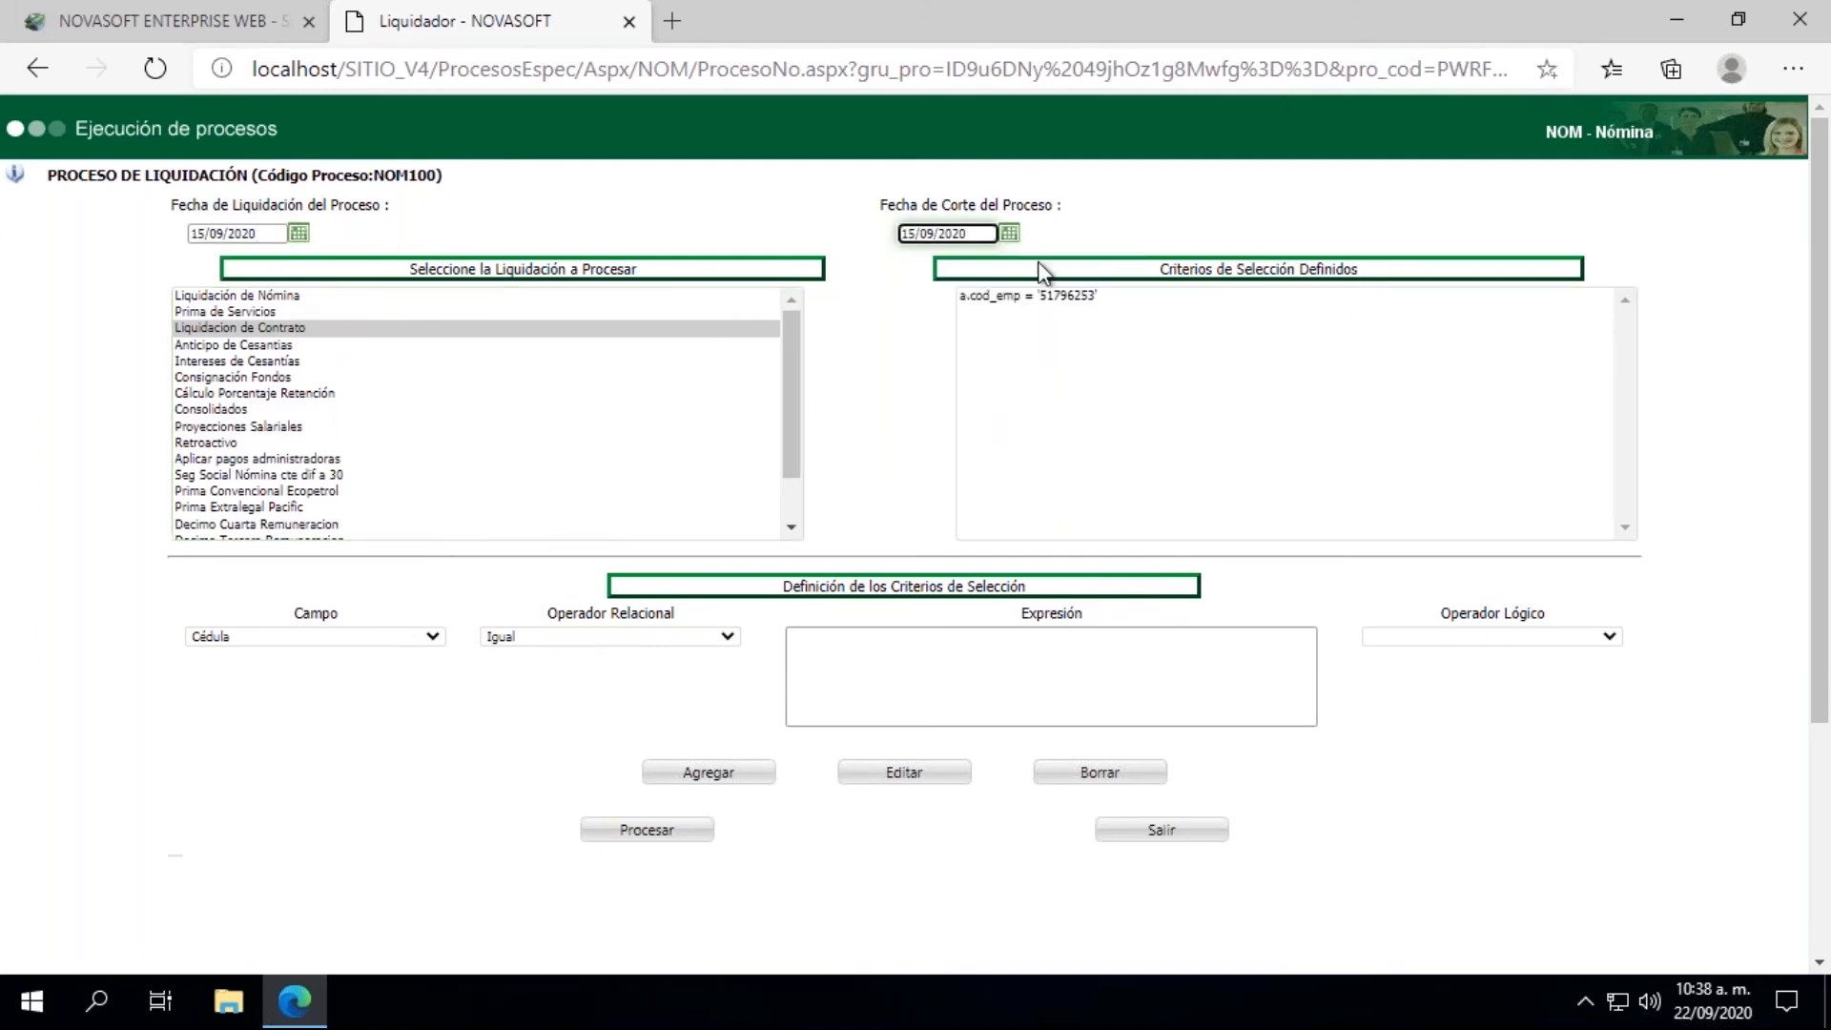
{"action": "left_click", "coordinate": [657, 844]}
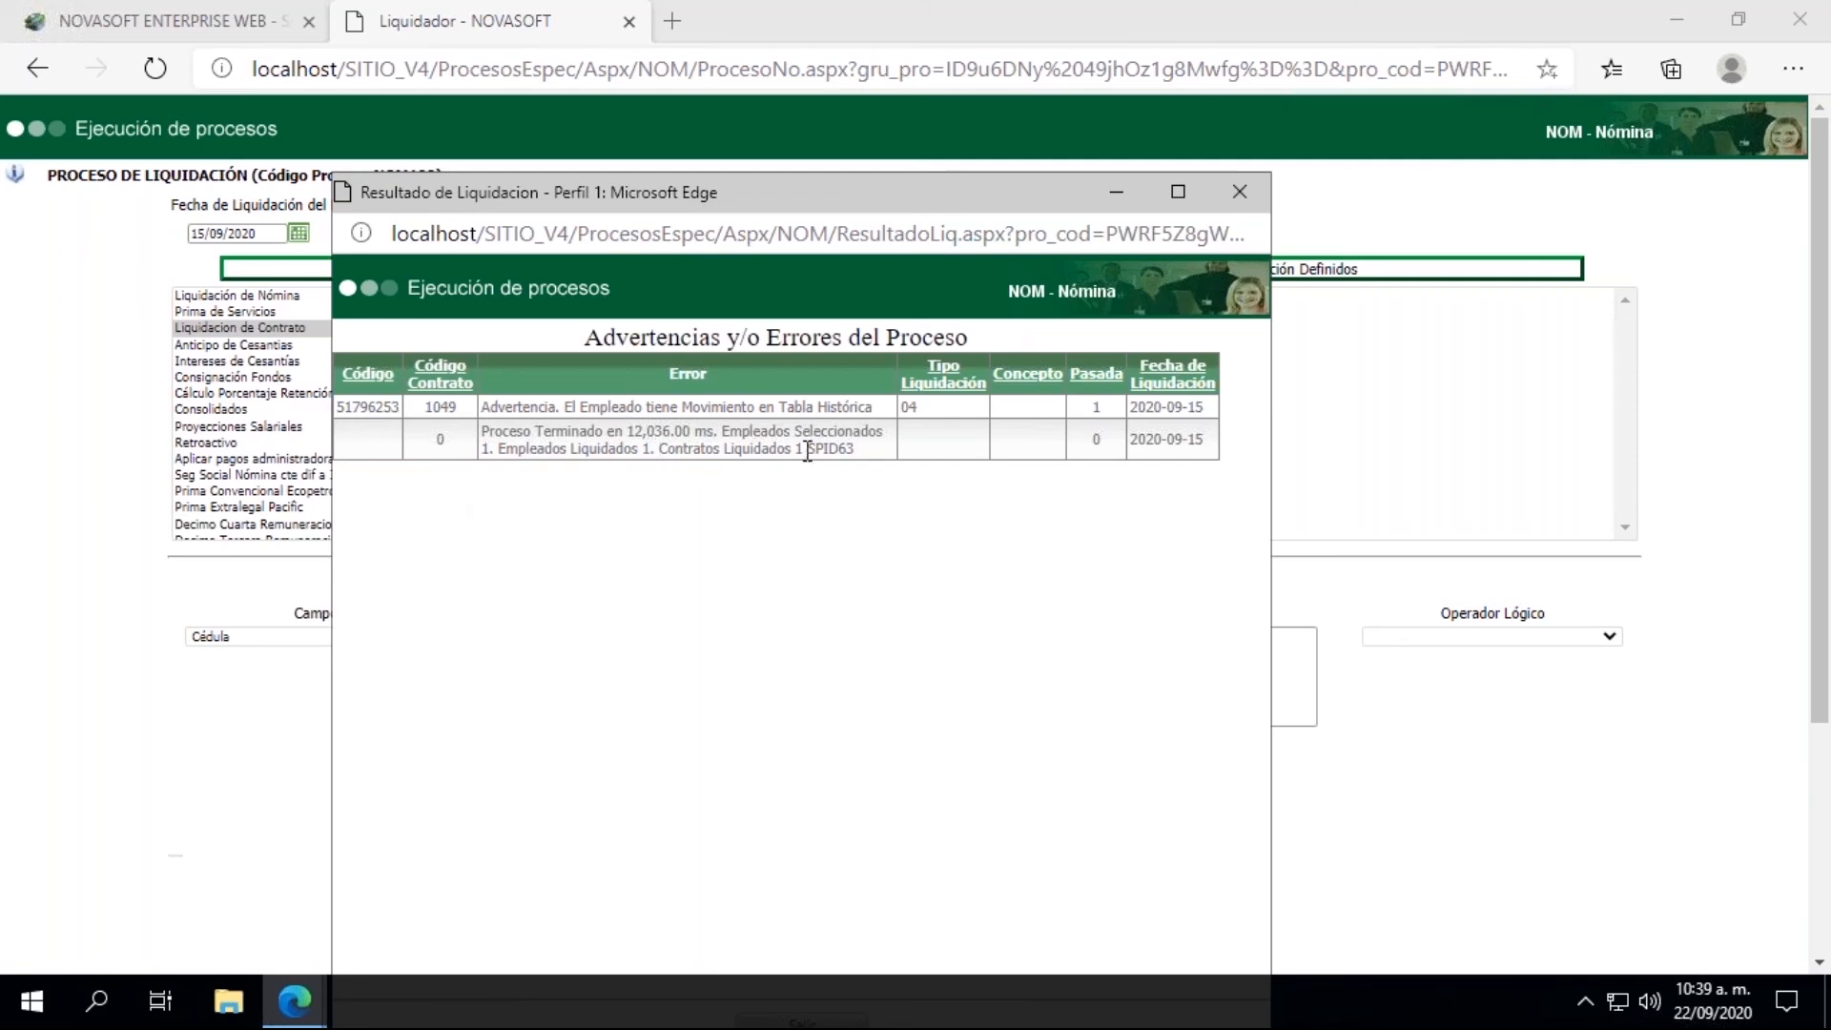
{"action": "left_click", "coordinate": [1239, 191]}
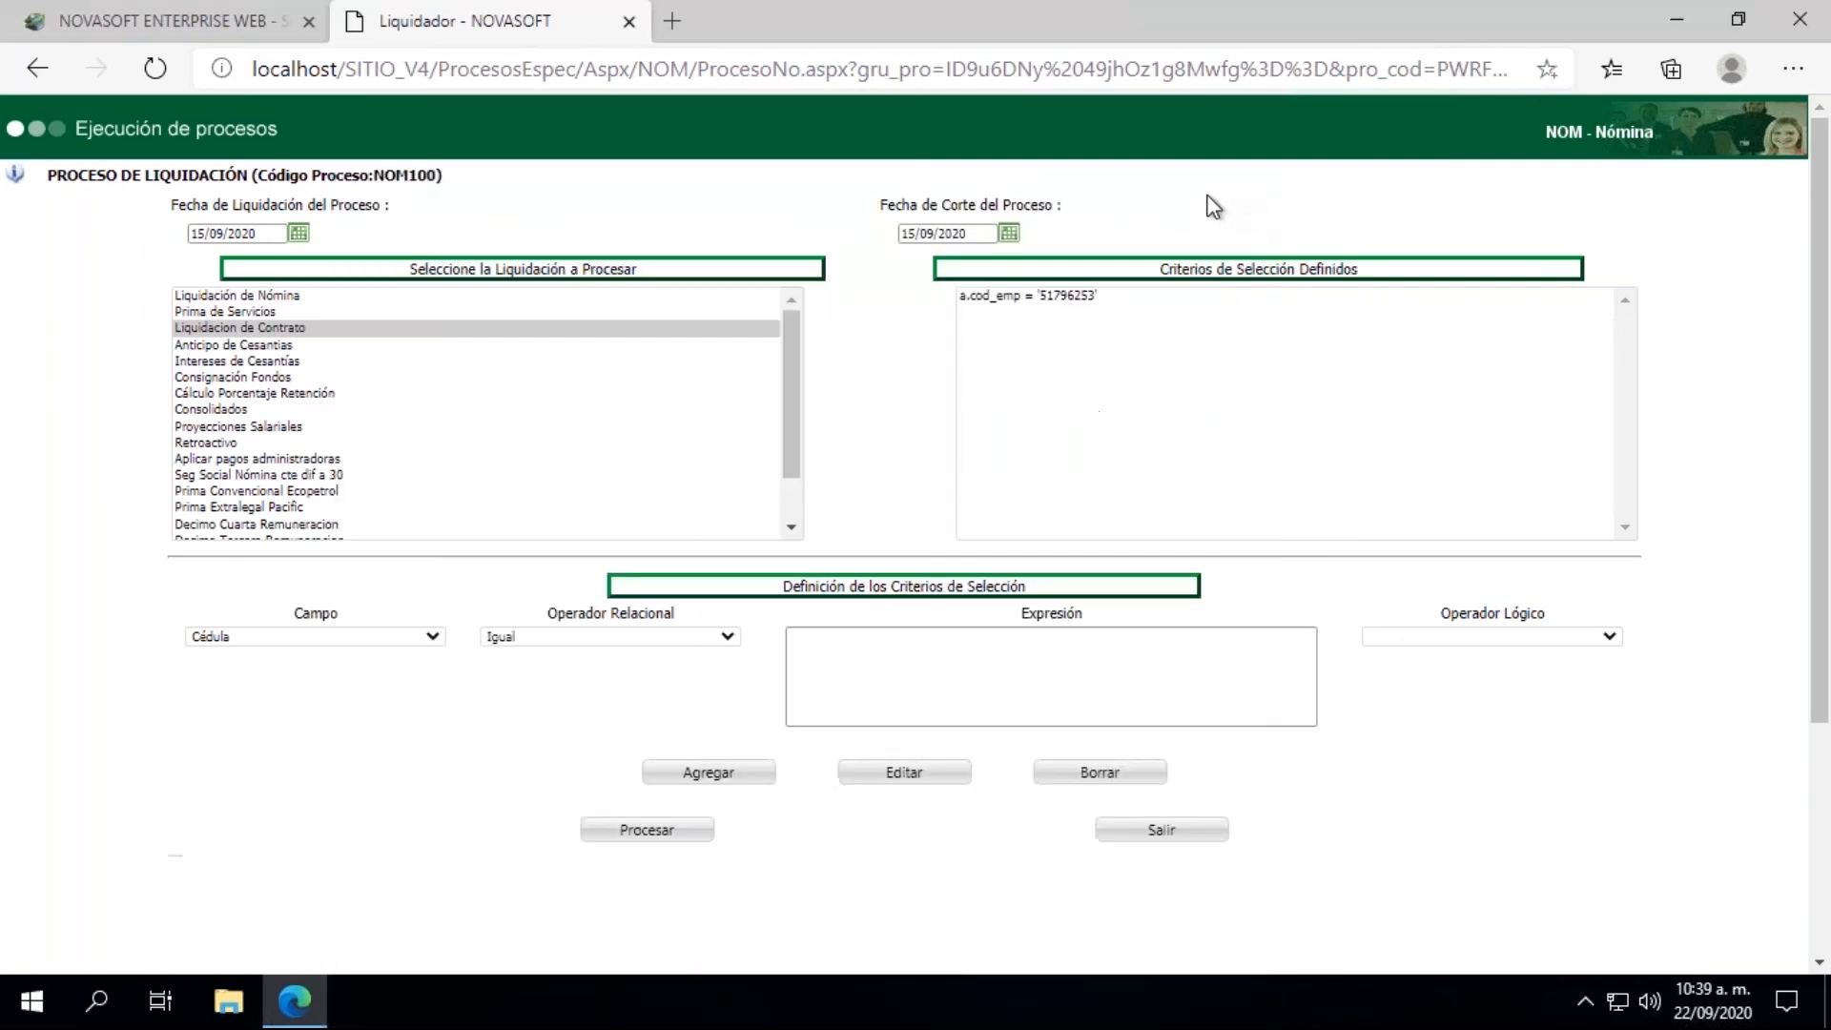
Step: Return to the main Novasoft page and open the Borrado process under LIQUIDACION
{"action": "left_click", "coordinate": [286, 22]}
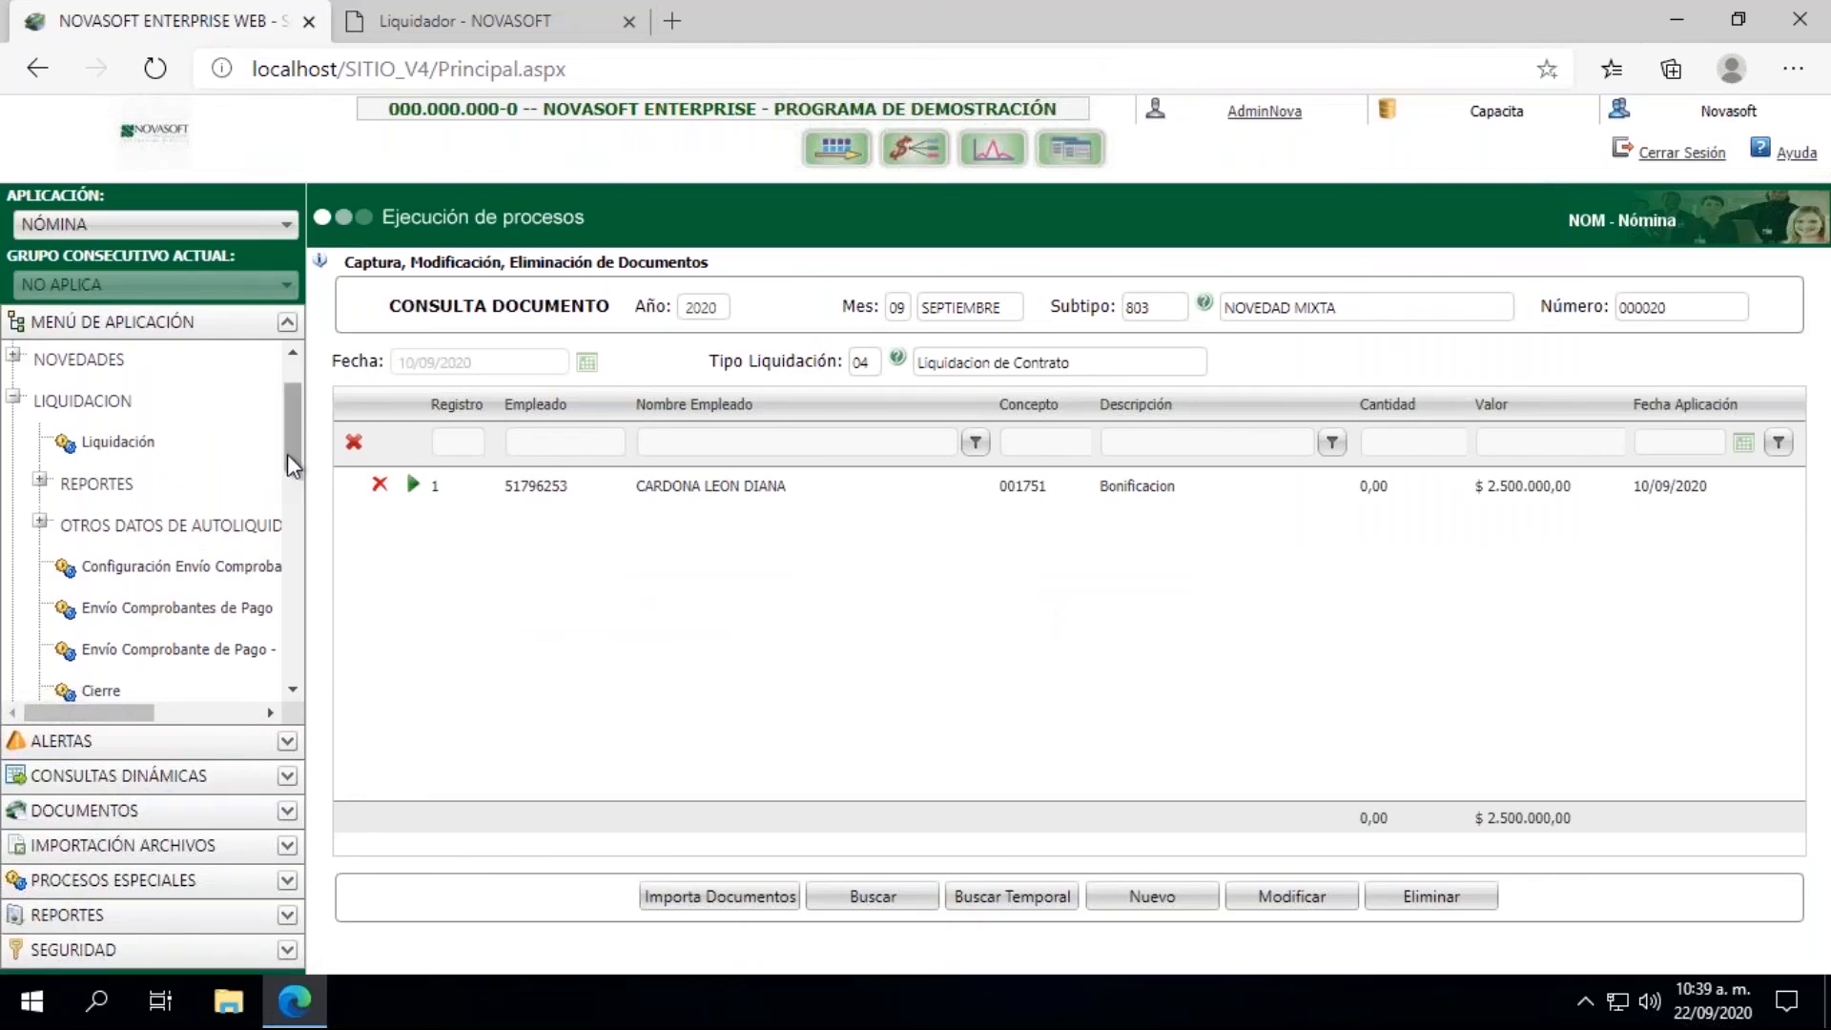
{"action": "left_click_drag", "start_coordinate": [288, 454], "coordinate": [288, 400]}
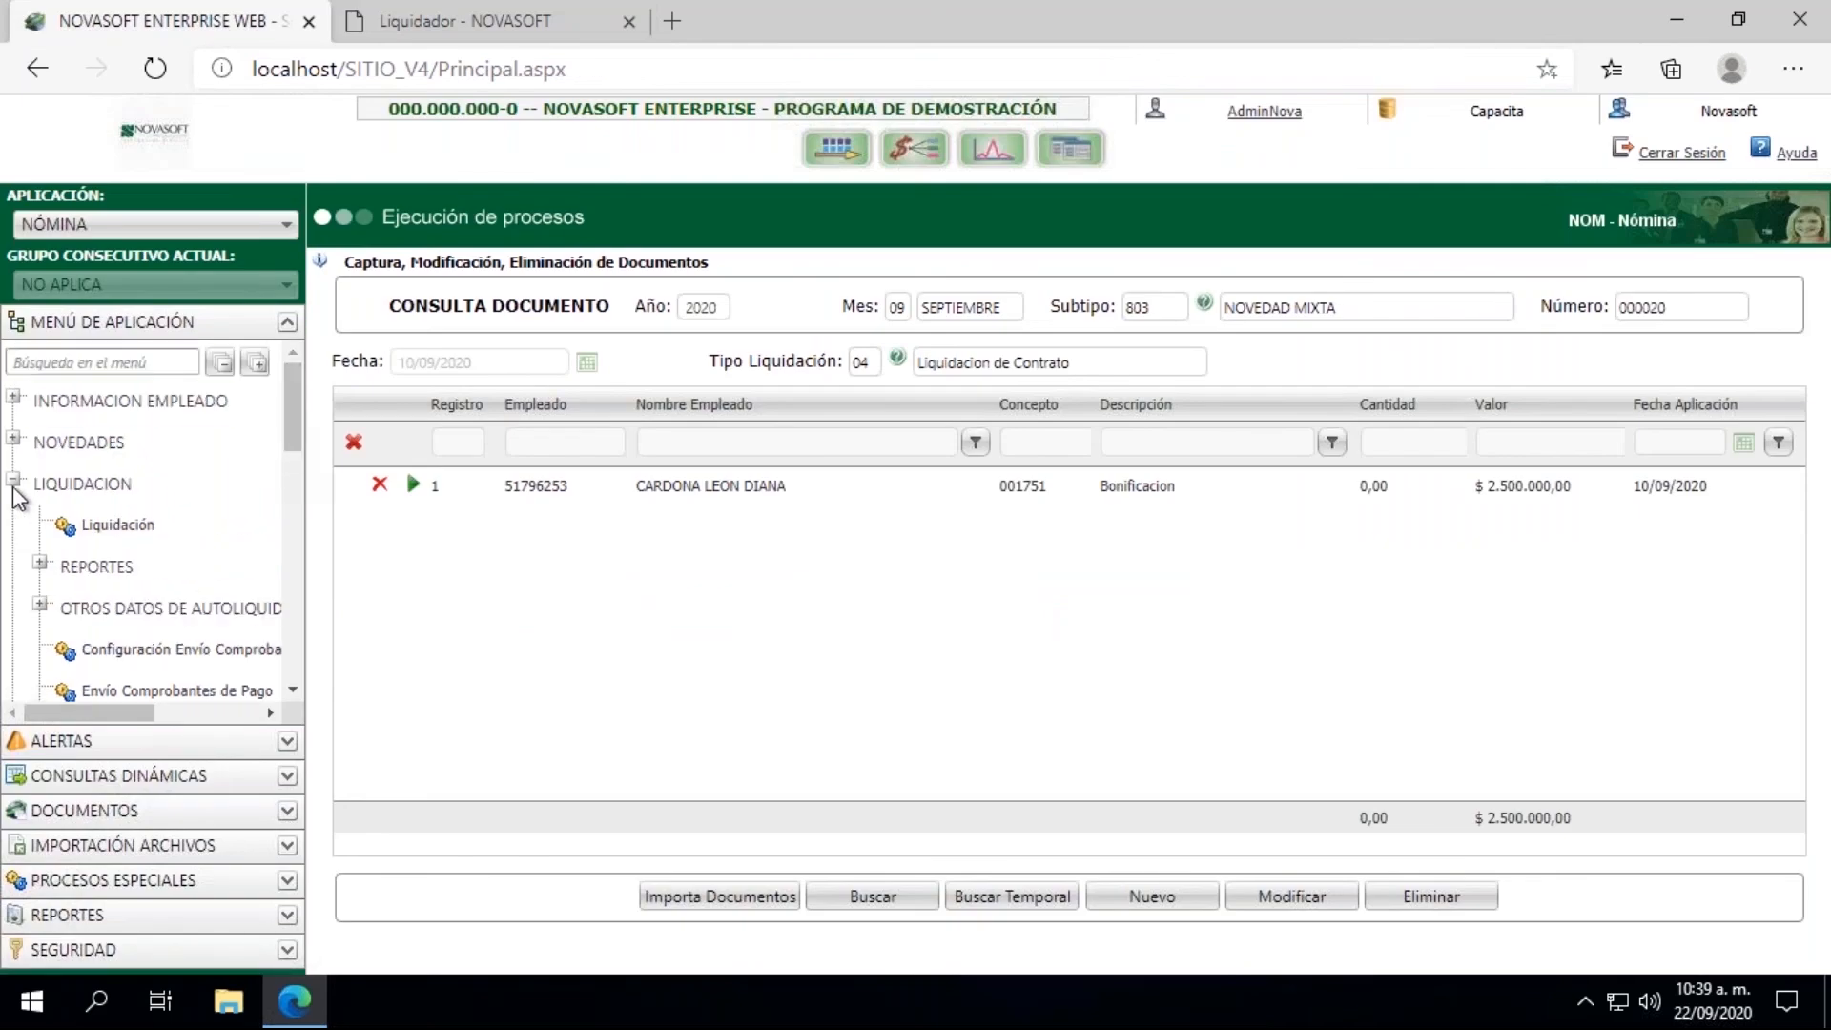
{"action": "scroll", "coordinate": [290, 684], "scroll_direction": "down", "scroll_amount": 3}
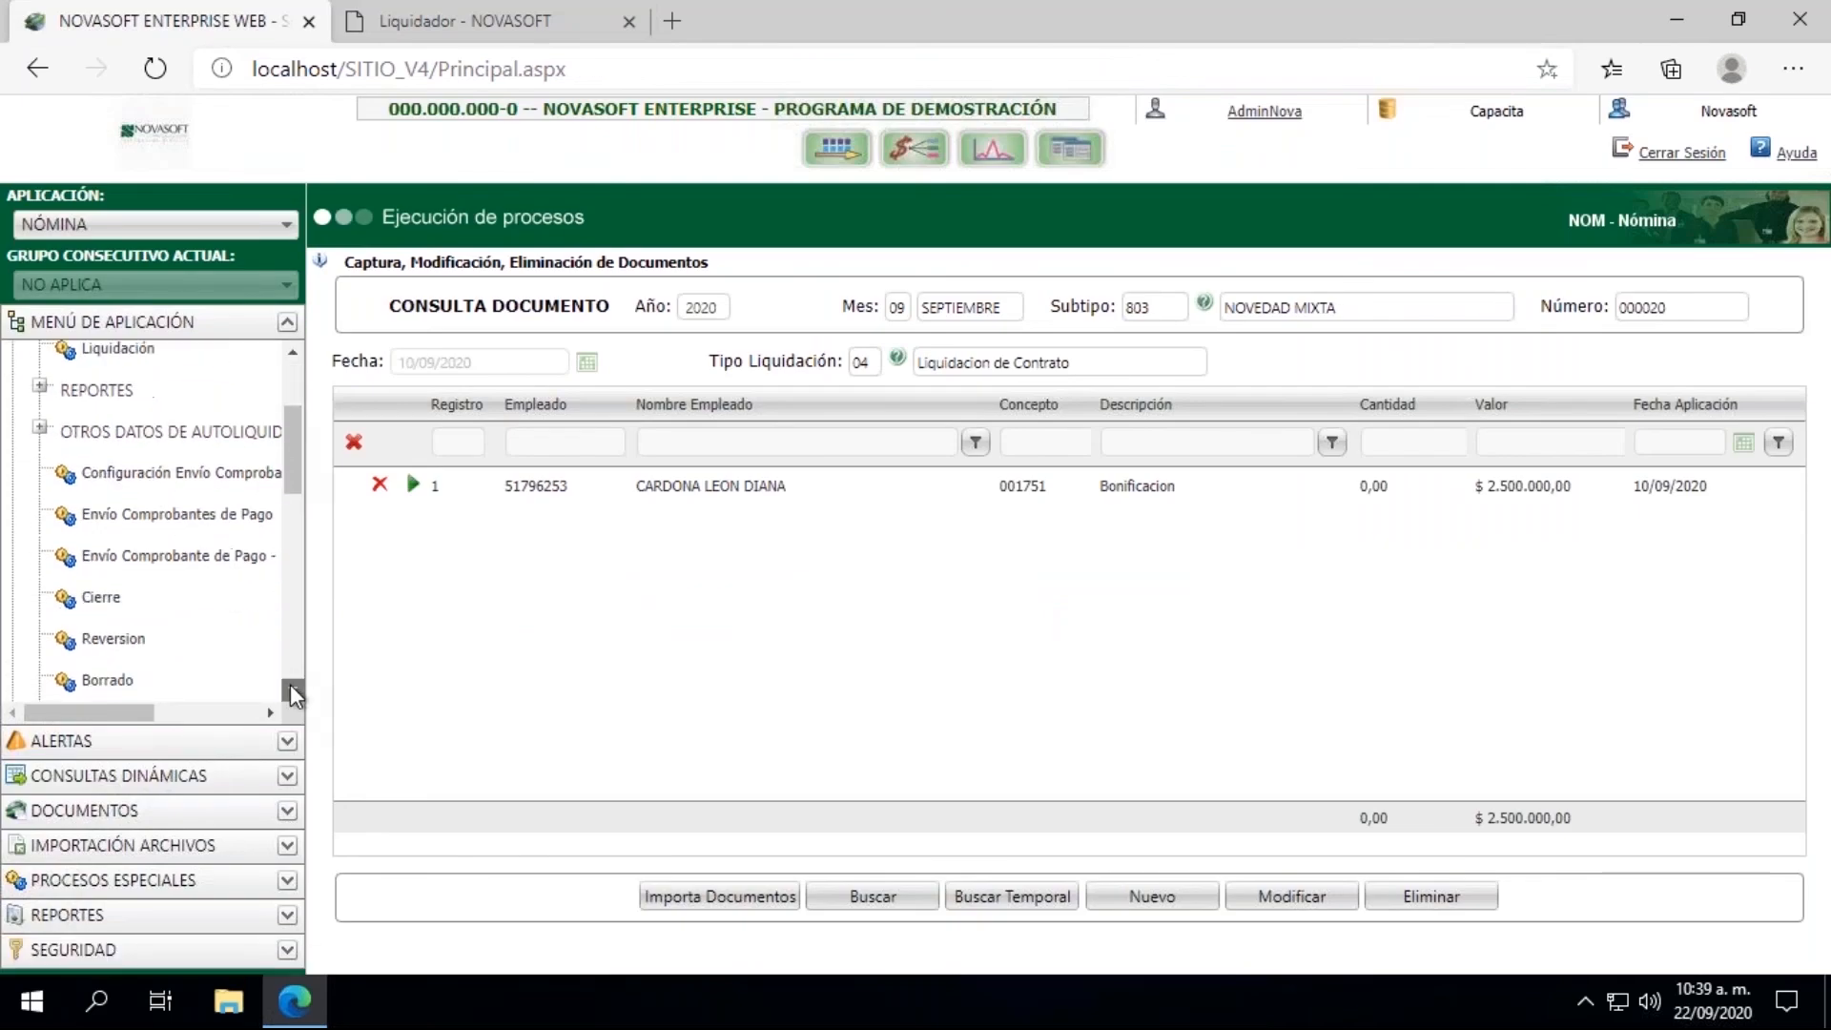
{"action": "left_click", "coordinate": [108, 681]}
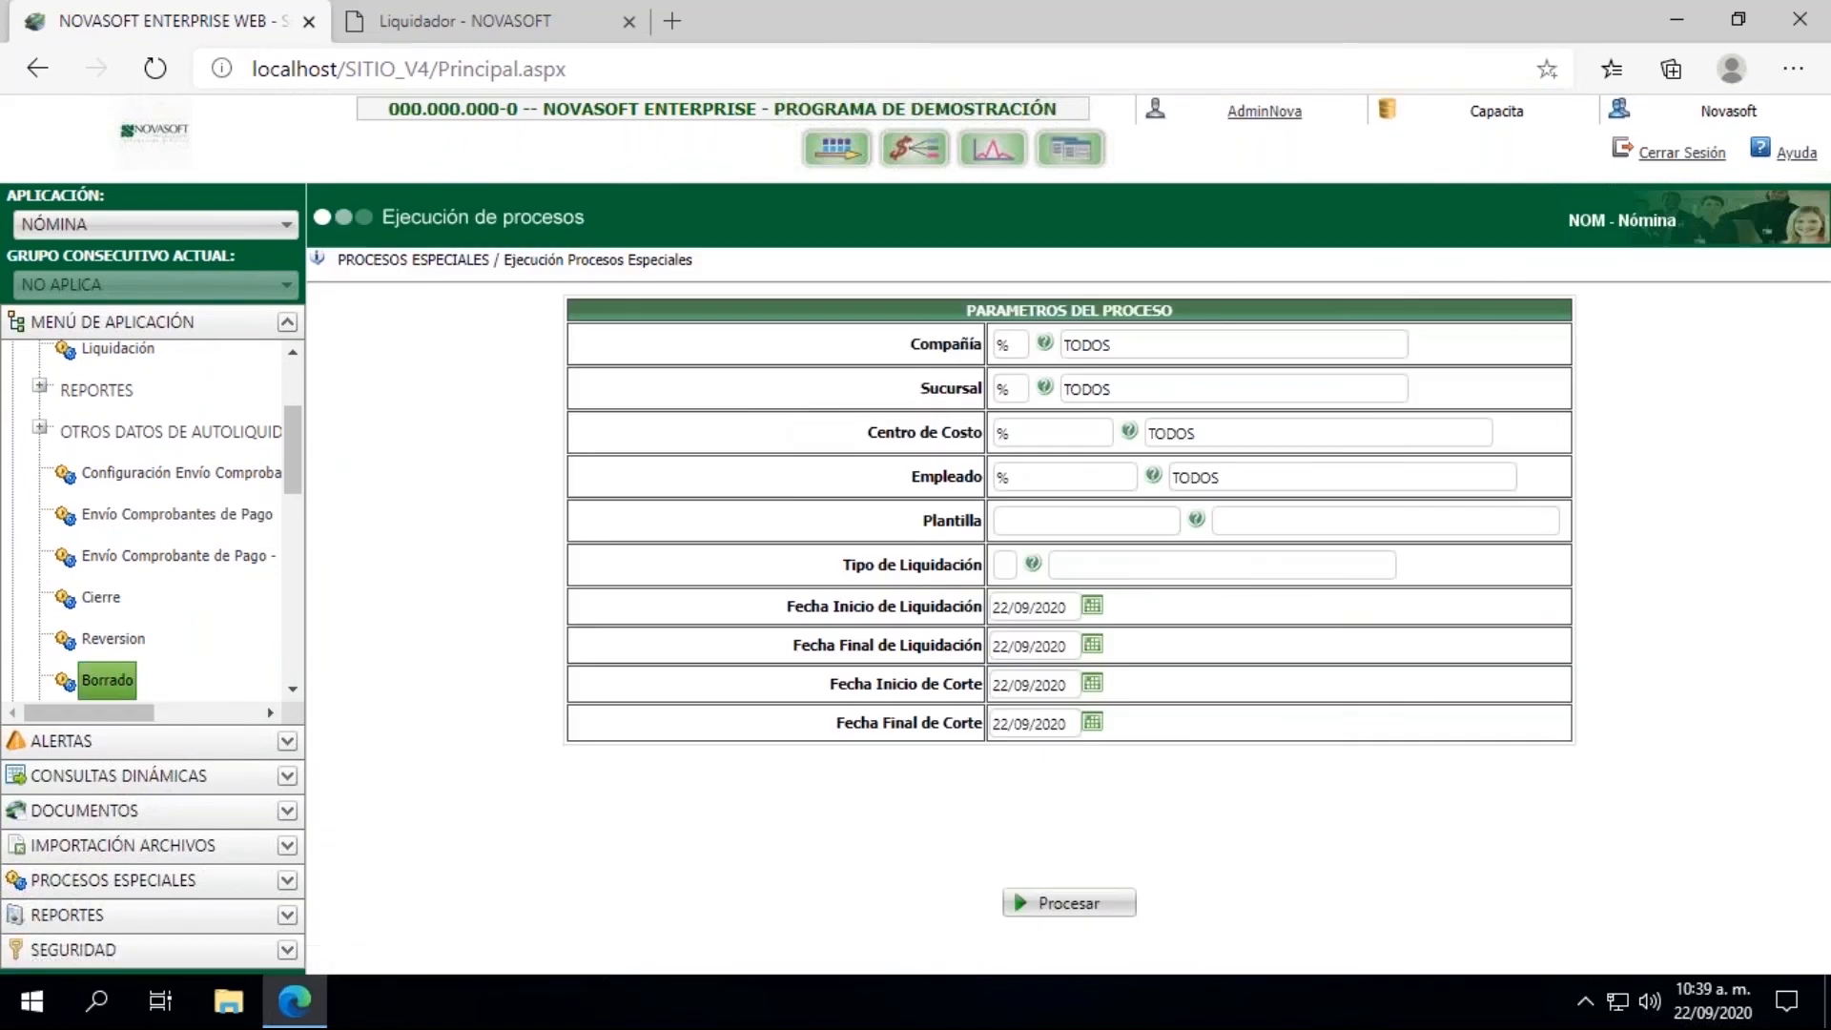
Step: For the Borrado process, set Tipo de Liquidación to 04 and the Fecha Inicio and Fecha Final de Liquidación to 15/09/2020
{"action": "left_click", "coordinate": [1006, 567]}
{"action": "type", "text": "04"}
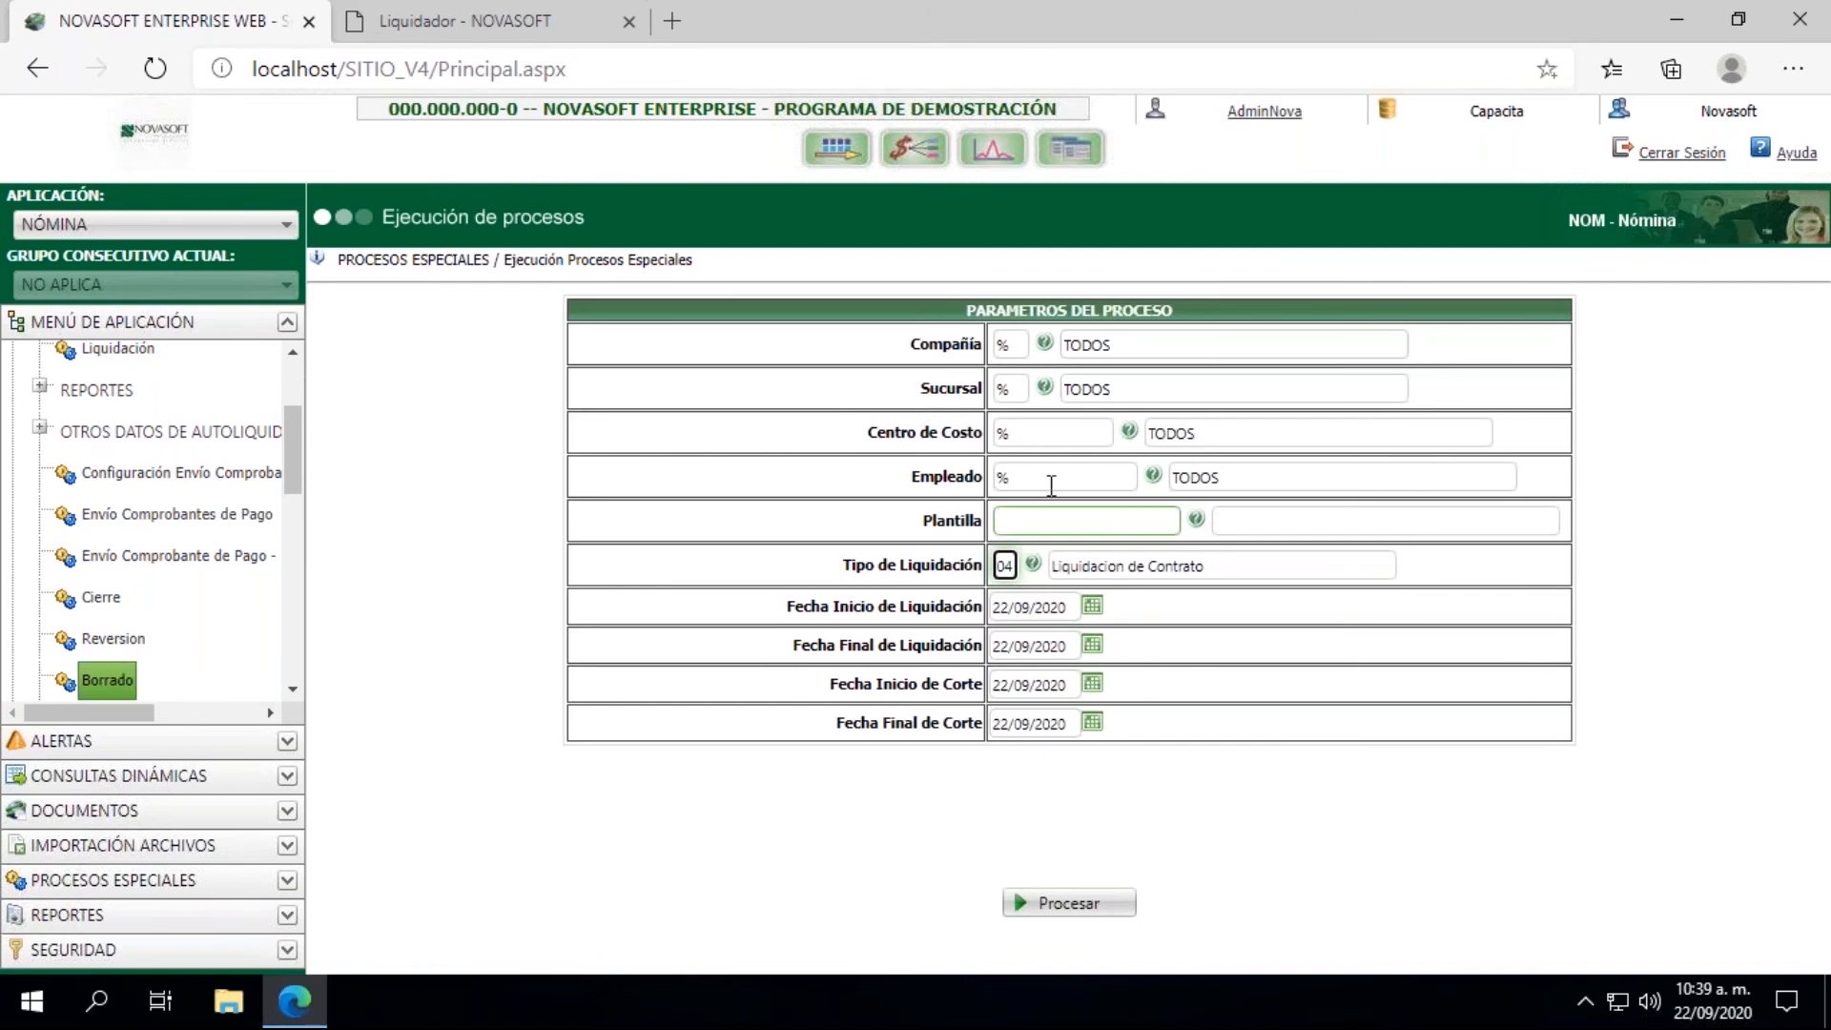
{"action": "left_click", "coordinate": [1093, 607]}
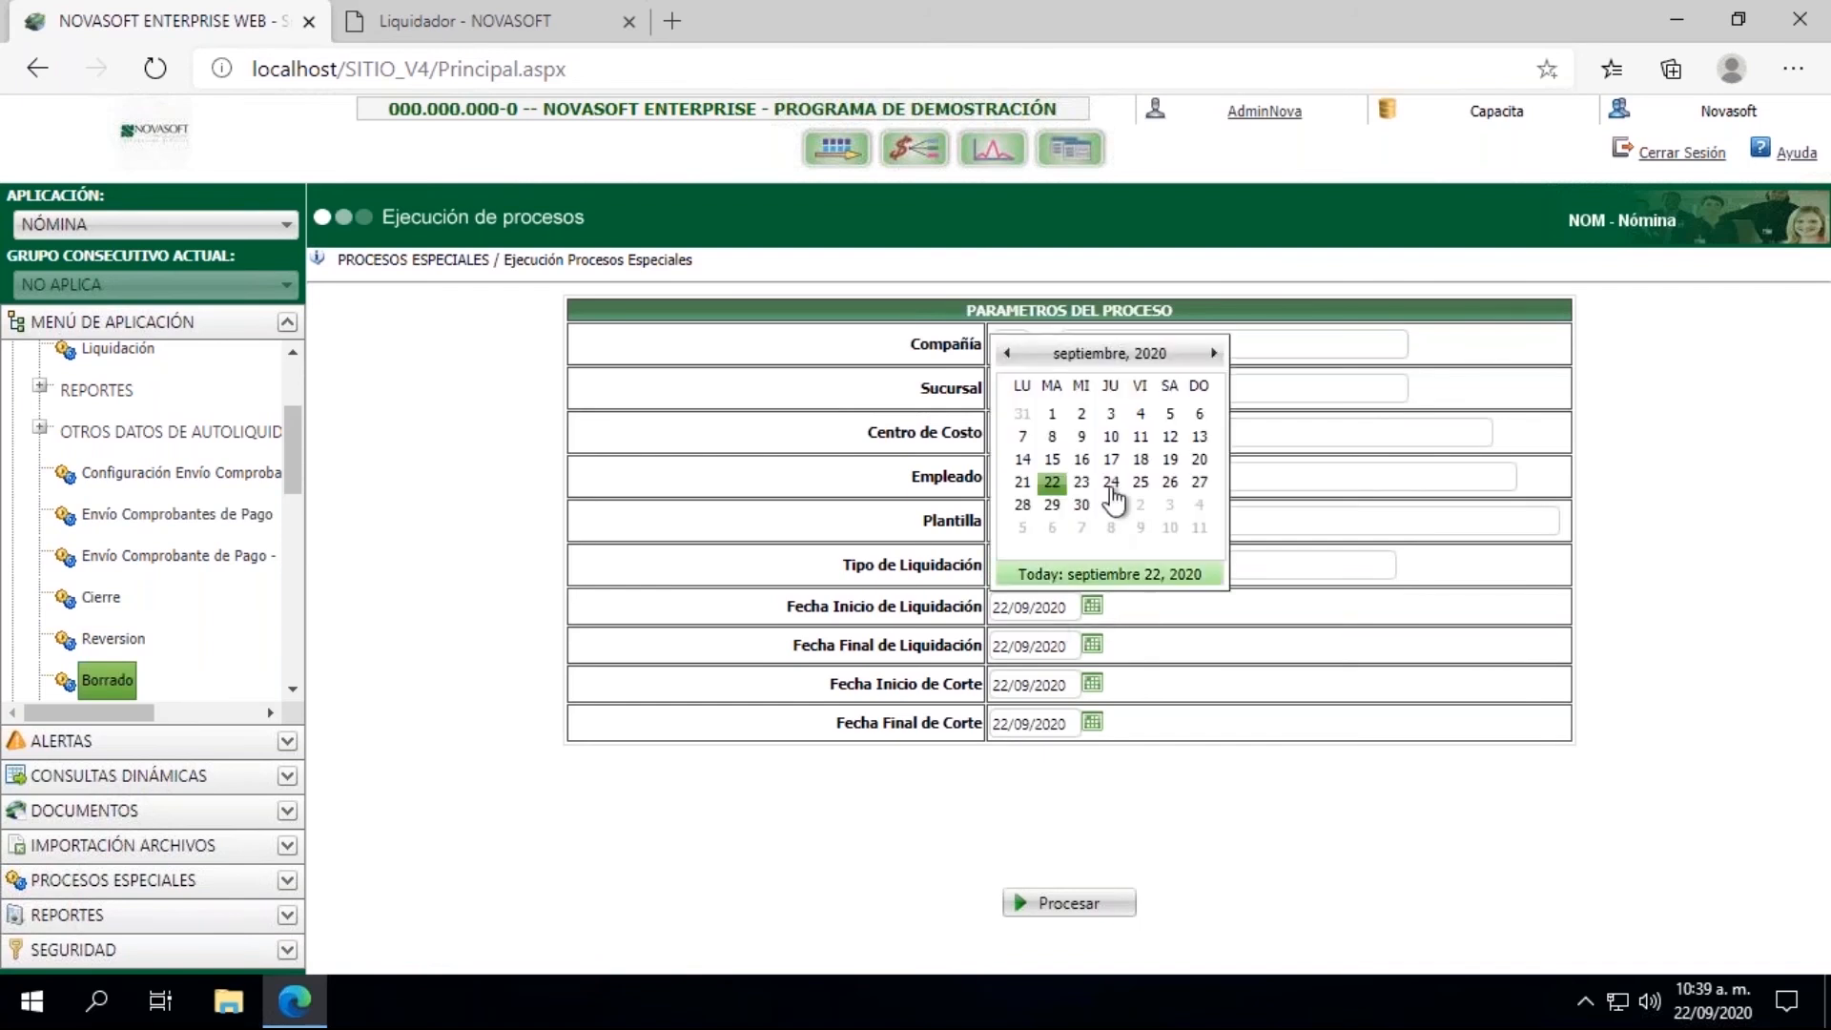
{"action": "left_click", "coordinate": [1053, 460]}
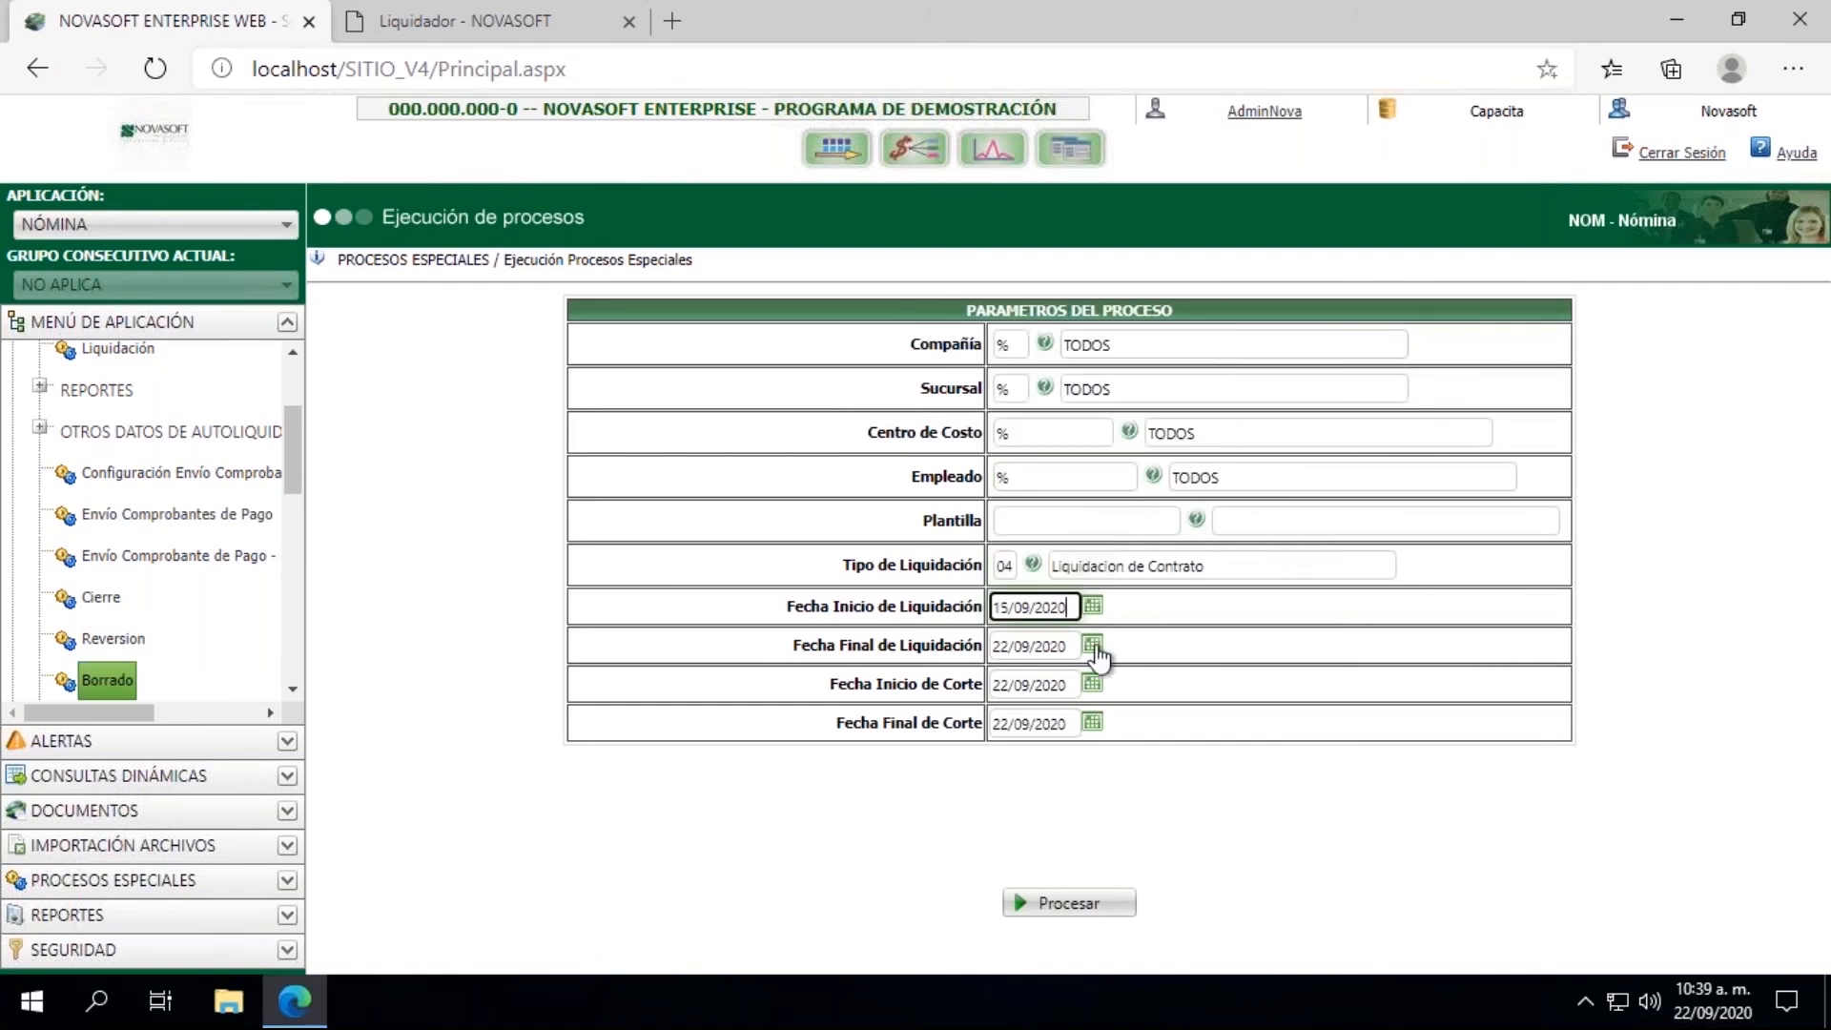
{"action": "left_click", "coordinate": [1093, 645]}
{"action": "left_click", "coordinate": [1053, 497]}
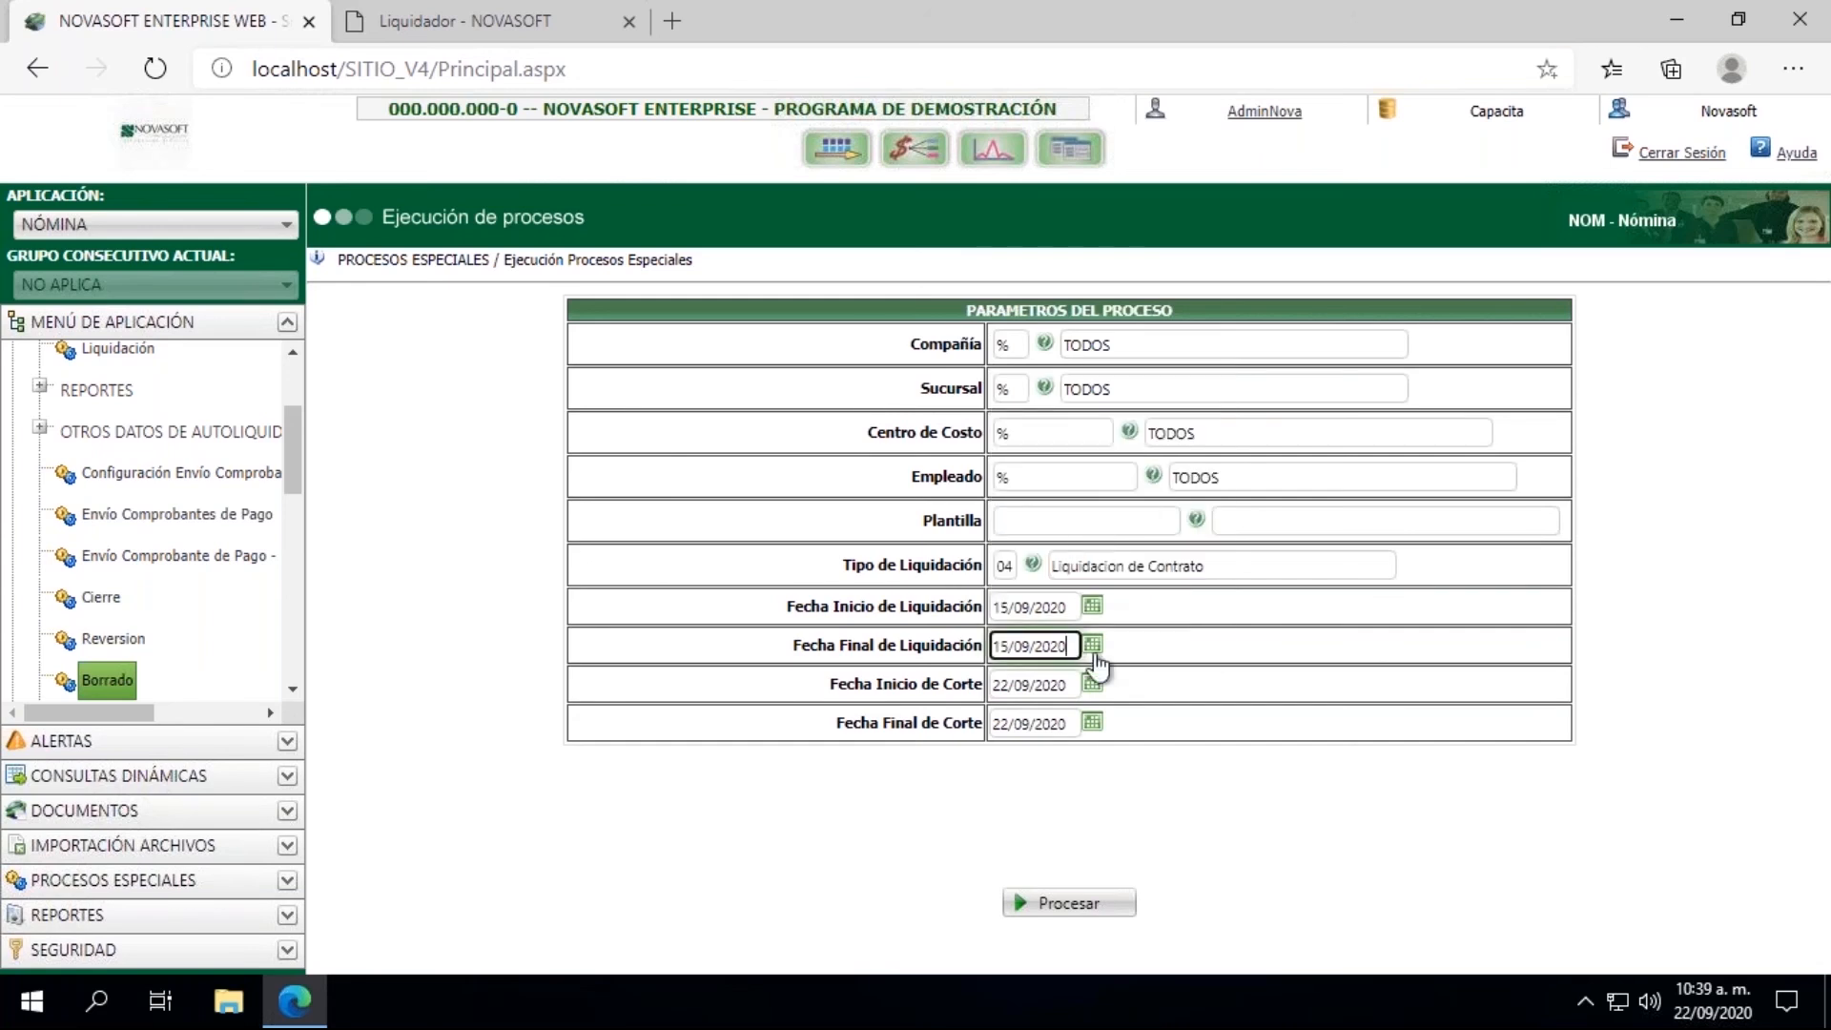
Step: Set Fecha Inicio and Fecha Final de Corte to 15/09/2020, run the Borrado process and close its results
{"action": "left_click", "coordinate": [1093, 684]}
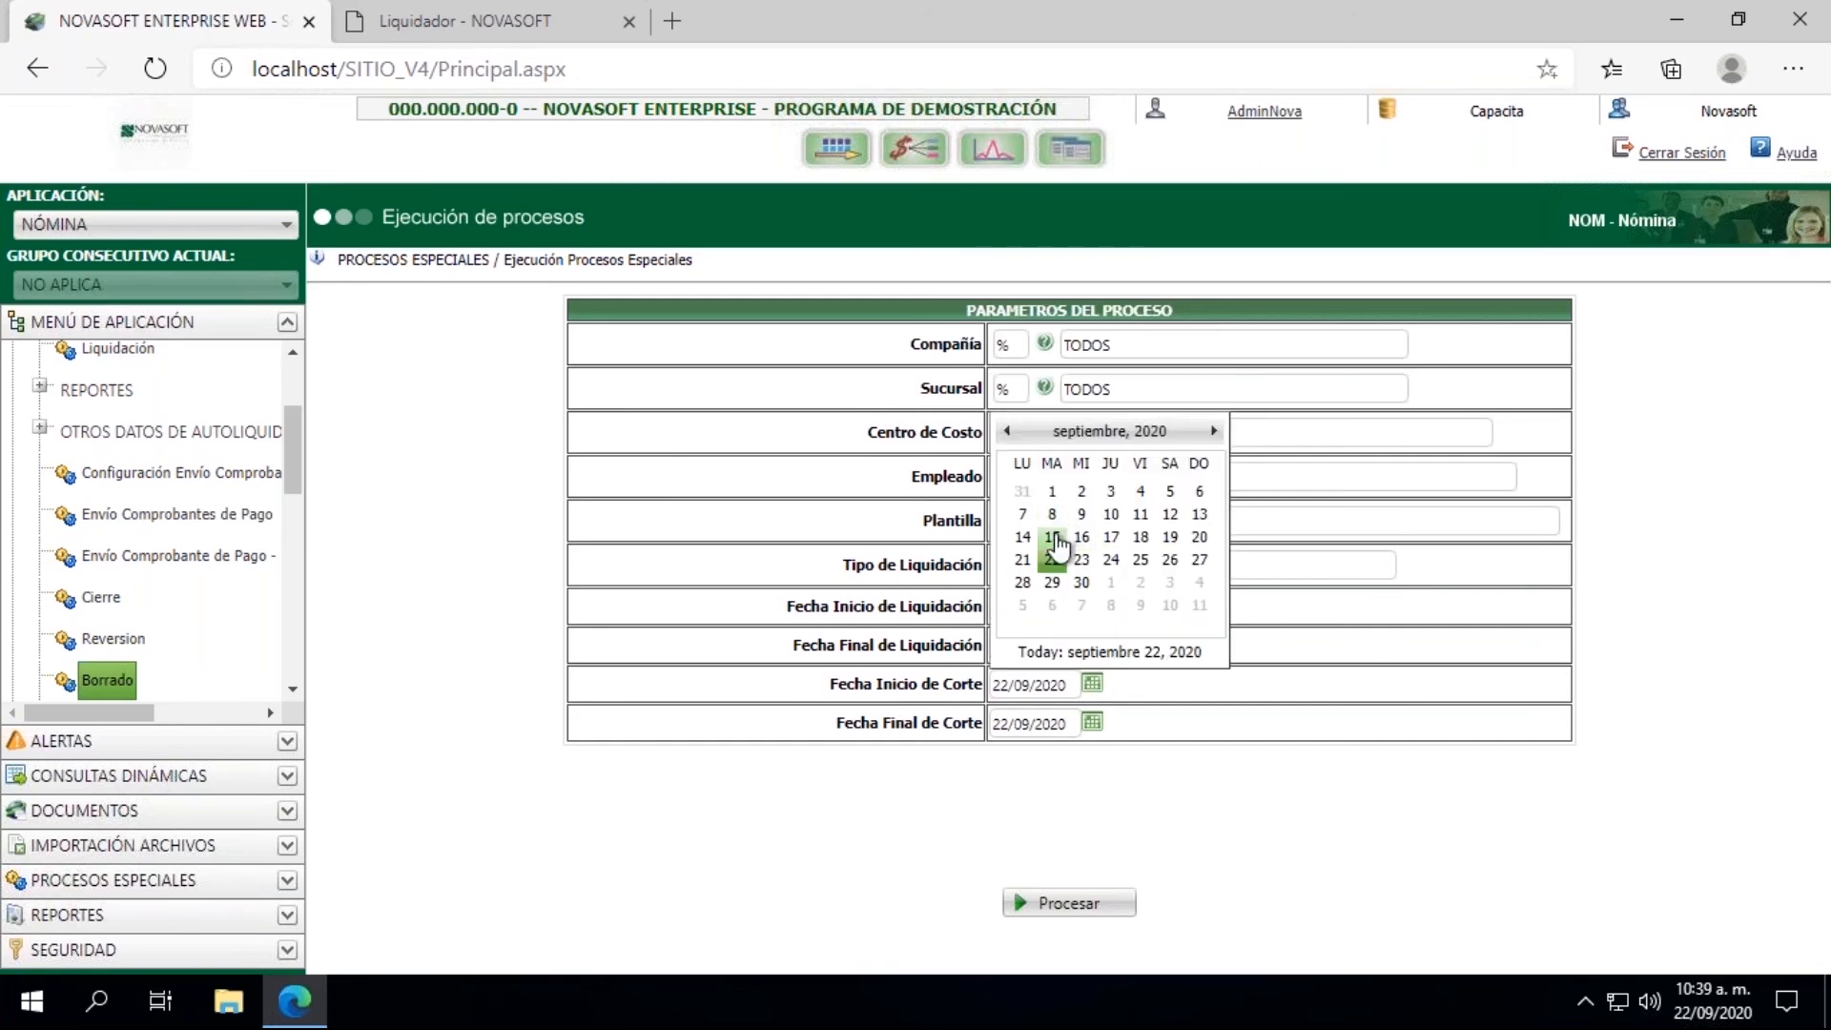
{"action": "left_click", "coordinate": [1053, 537]}
{"action": "left_click", "coordinate": [1093, 727]}
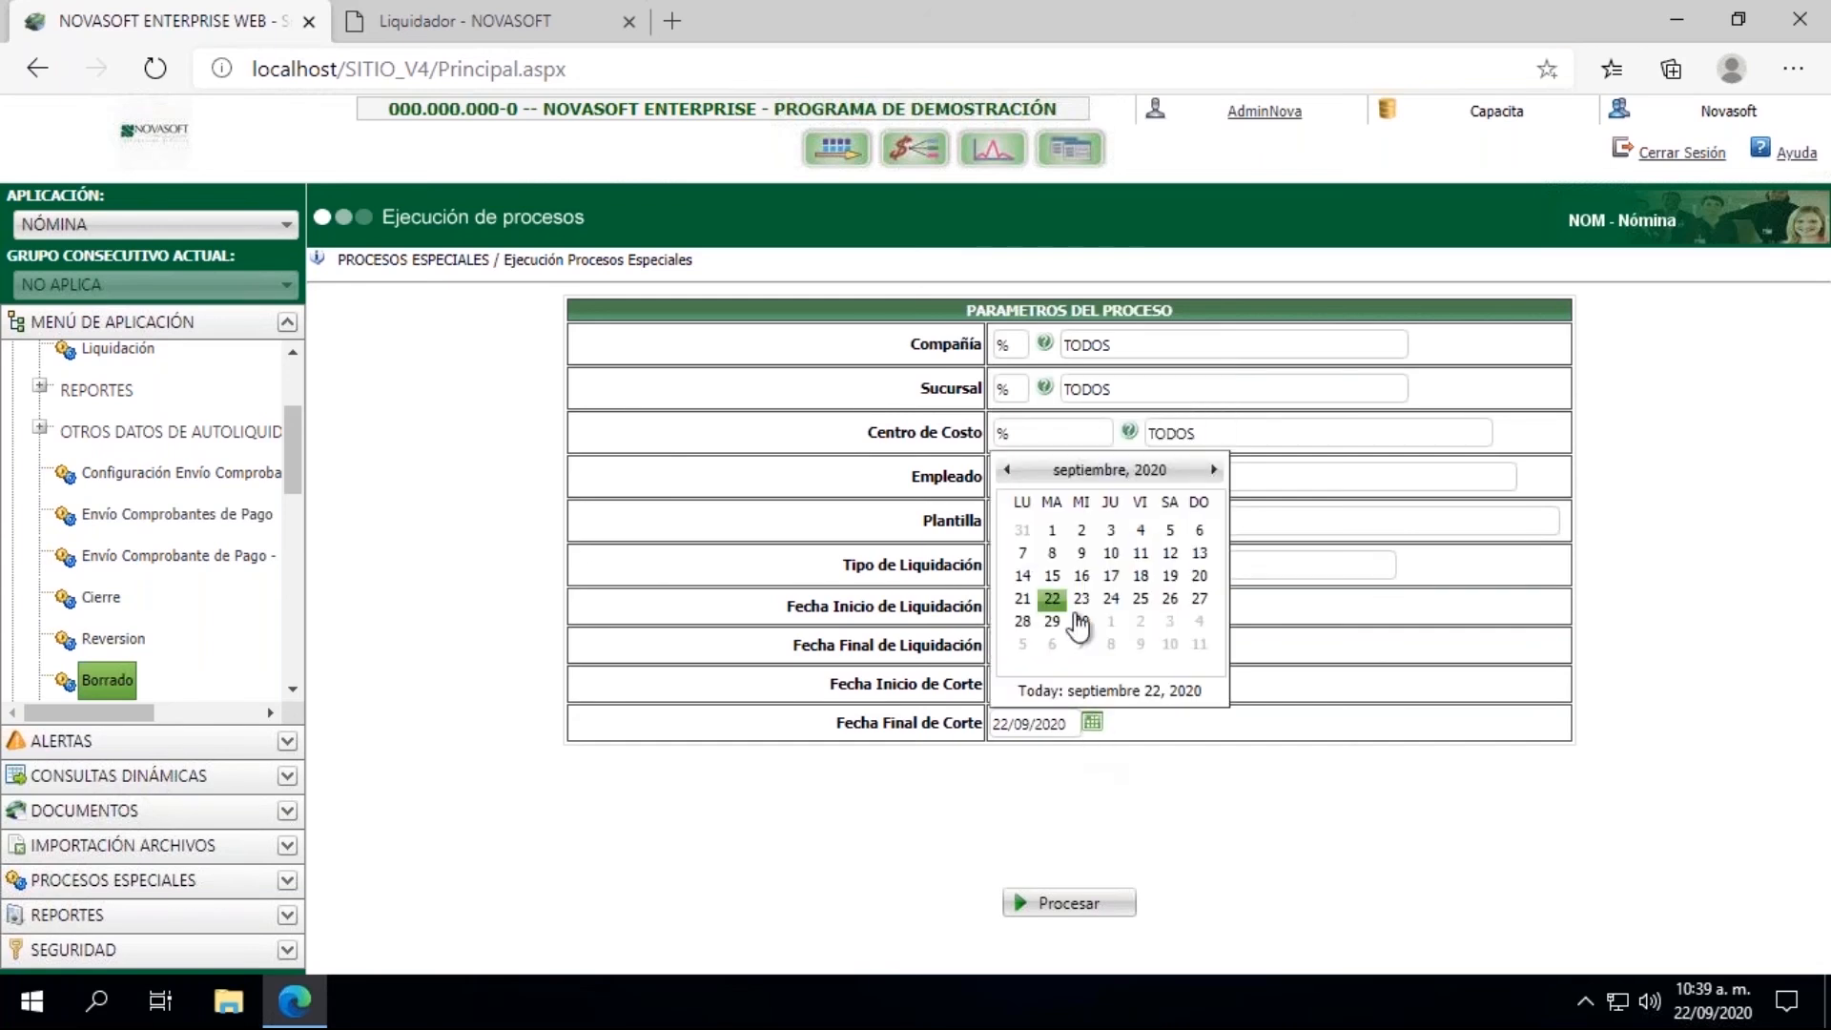
{"action": "left_click", "coordinate": [1053, 573]}
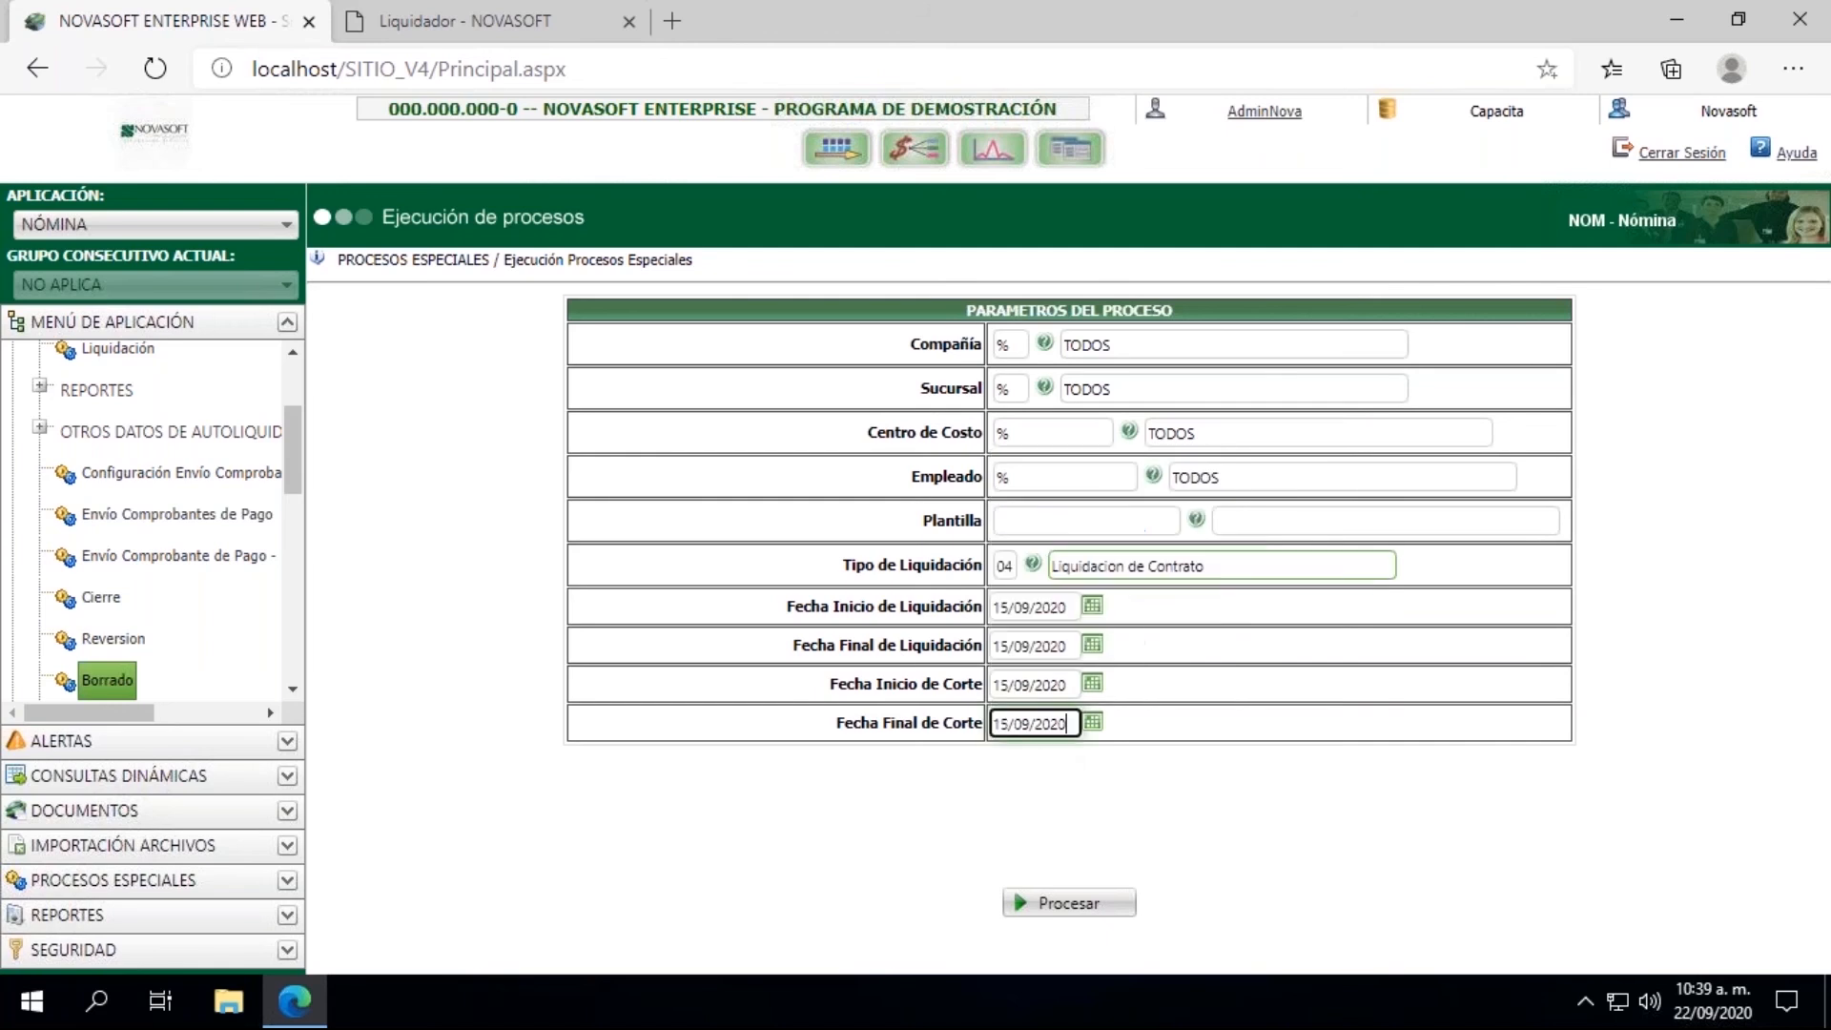
{"action": "left_click", "coordinate": [1086, 896]}
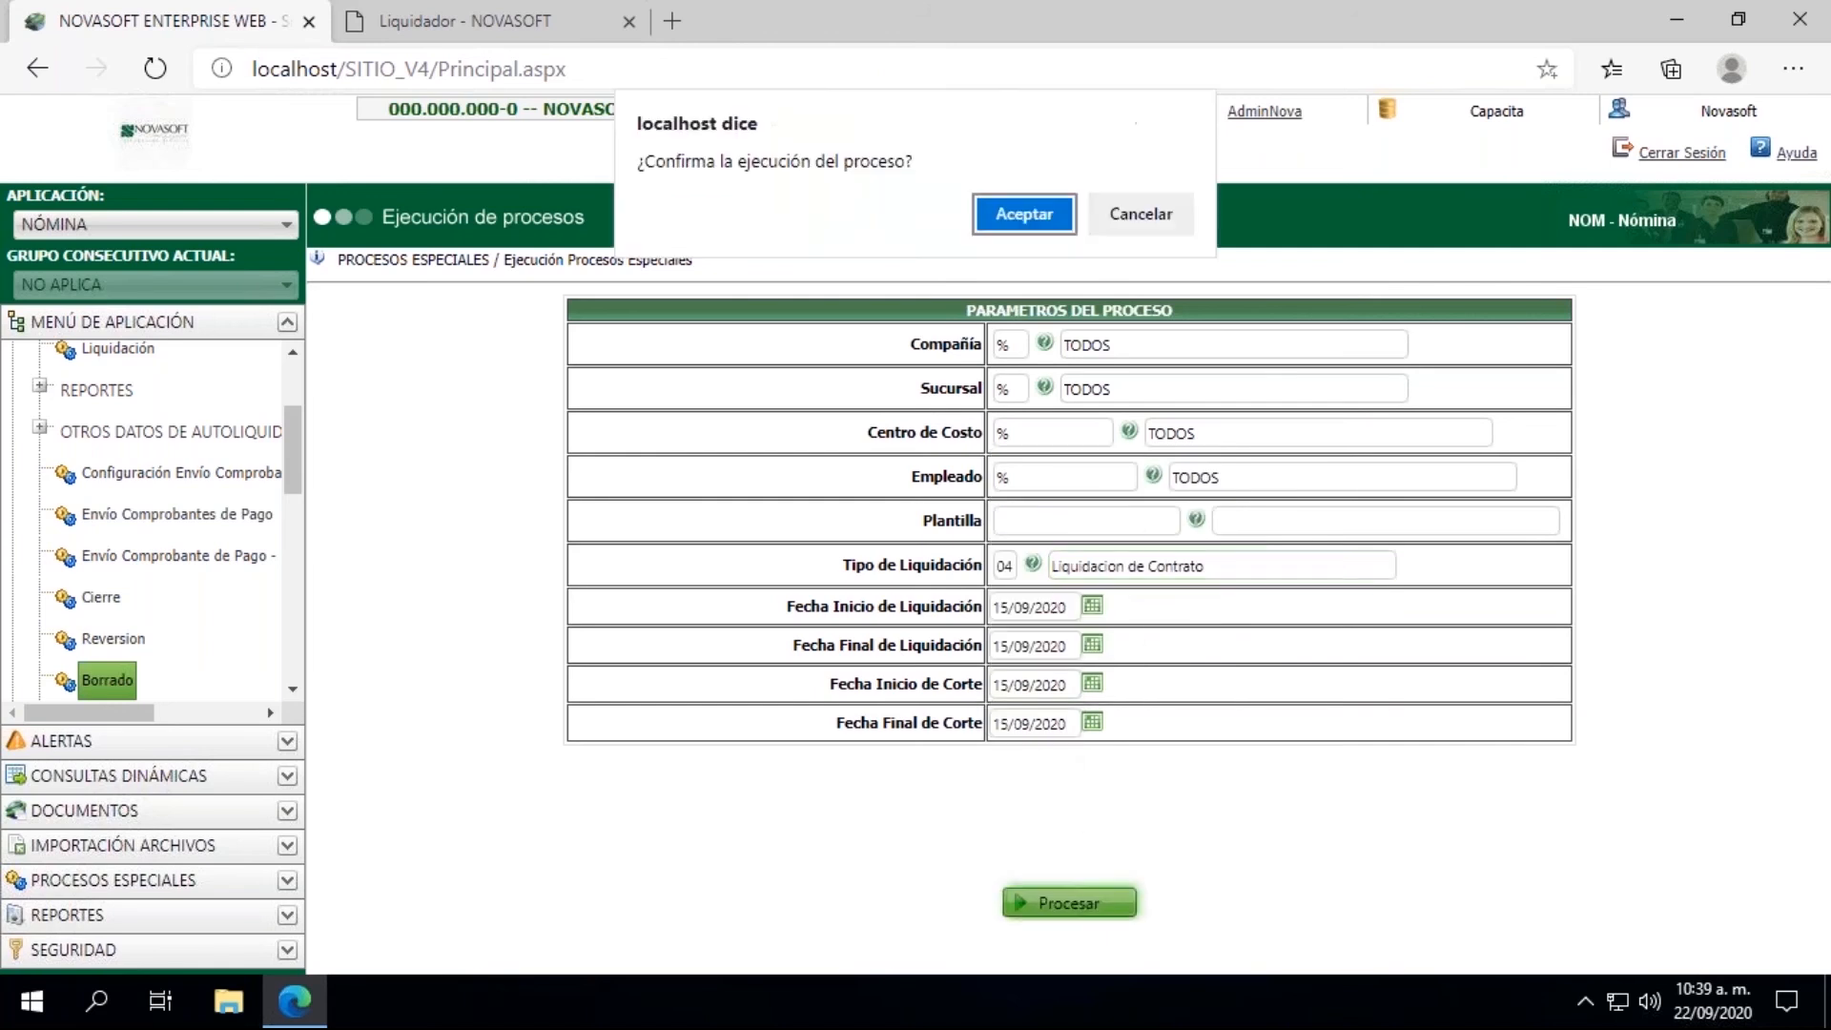
{"action": "left_click", "coordinate": [1007, 208]}
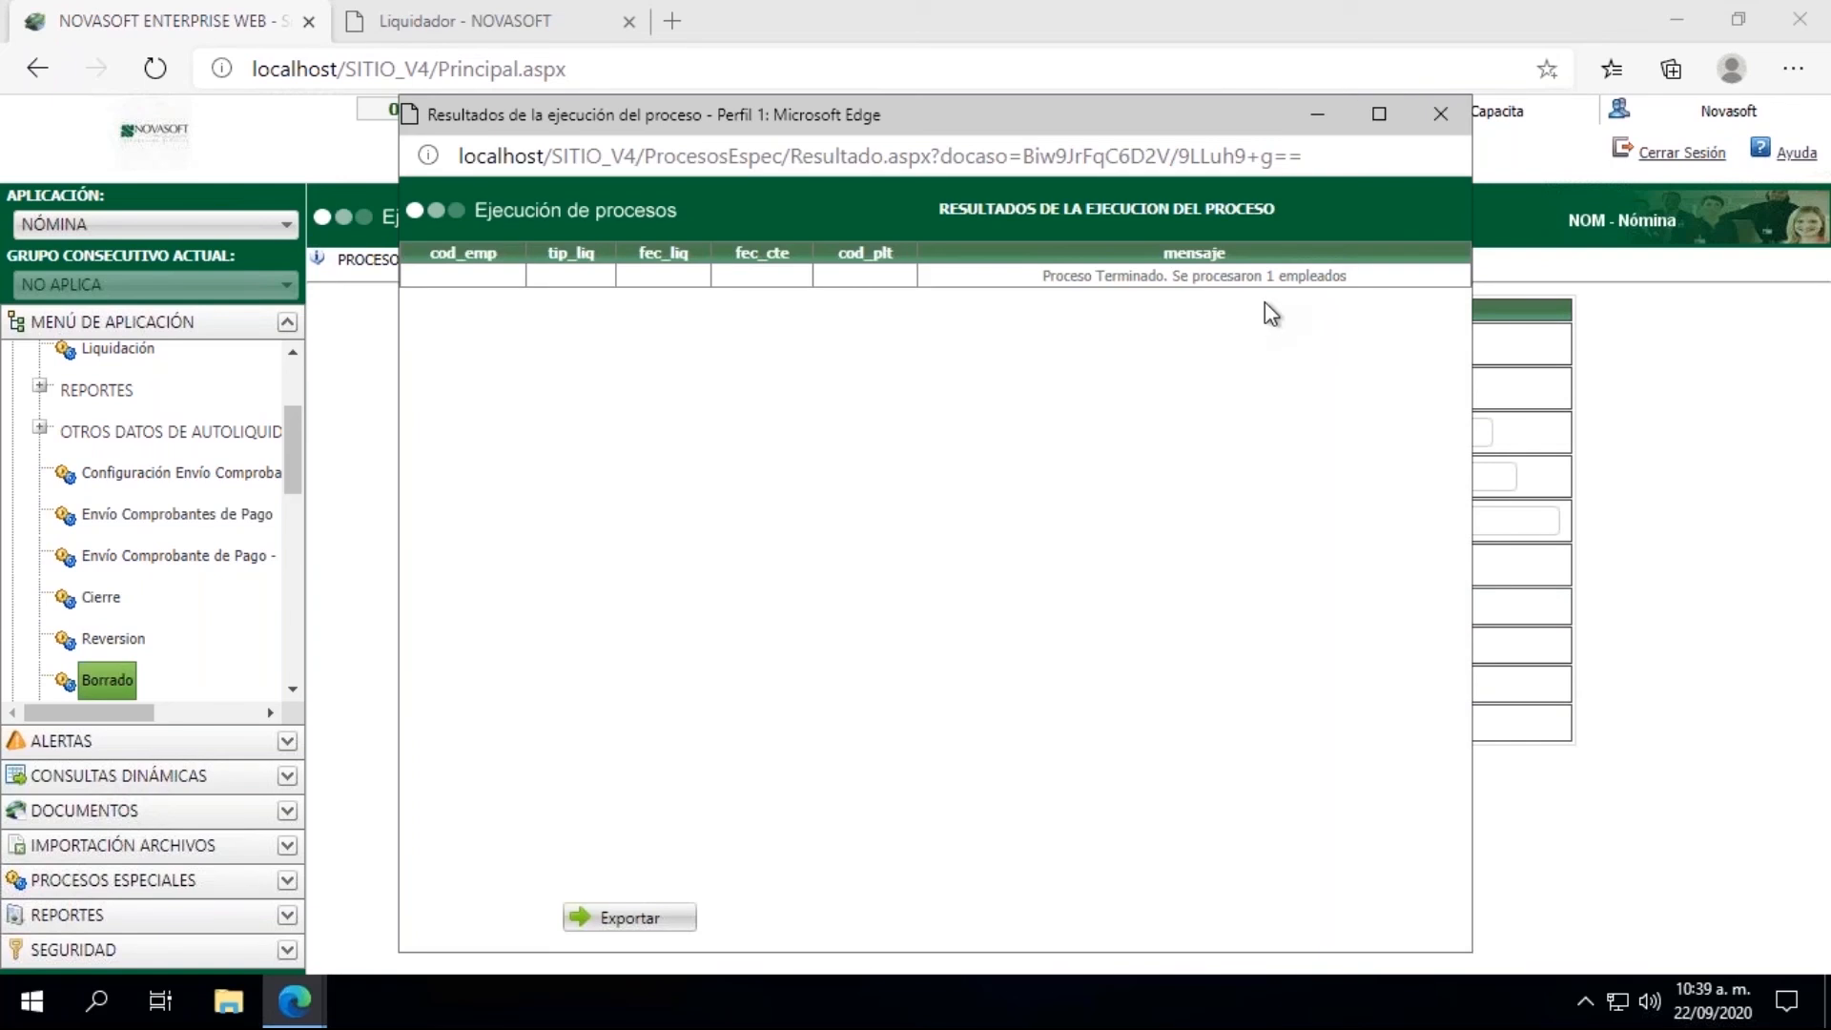
{"action": "left_click", "coordinate": [1441, 113]}
Step: Open Información Hoja de Vida - Salarial, load the employee by ID and examine the Información salarial 1 data
{"action": "scroll", "coordinate": [293, 339], "scroll_direction": "up", "scroll_amount": 5}
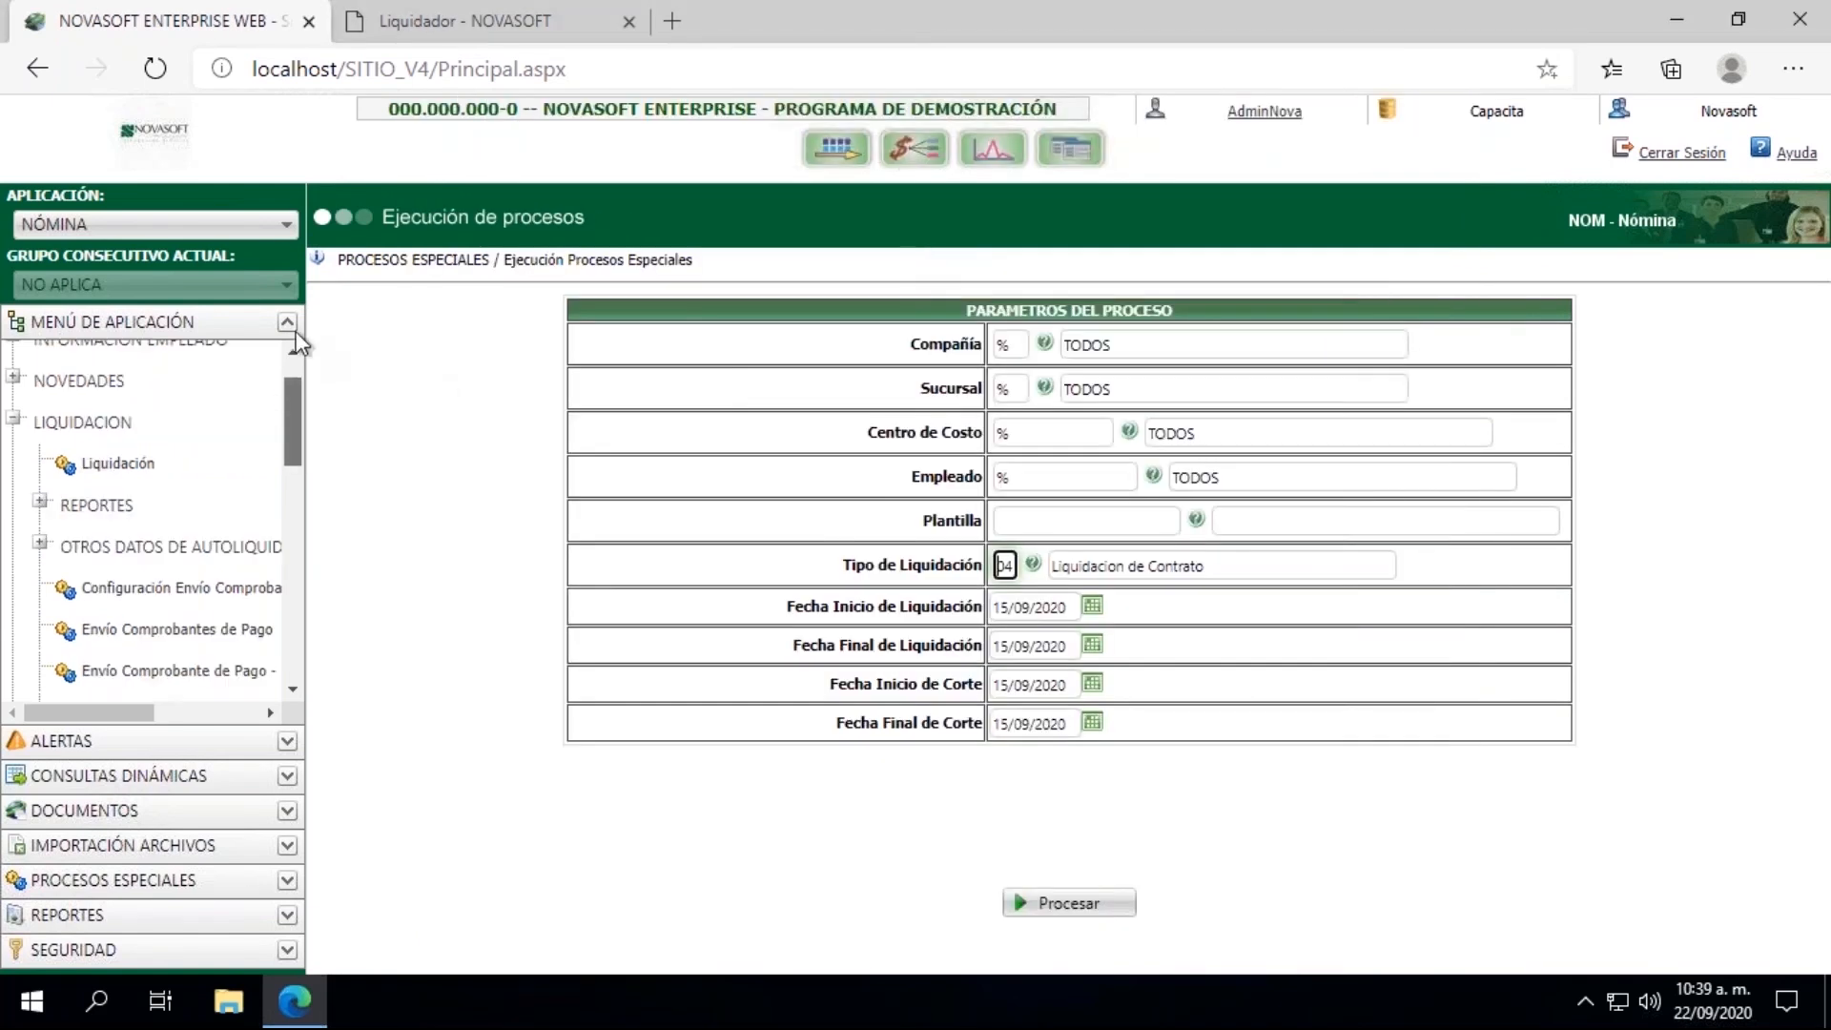
{"action": "left_click", "coordinate": [18, 400]}
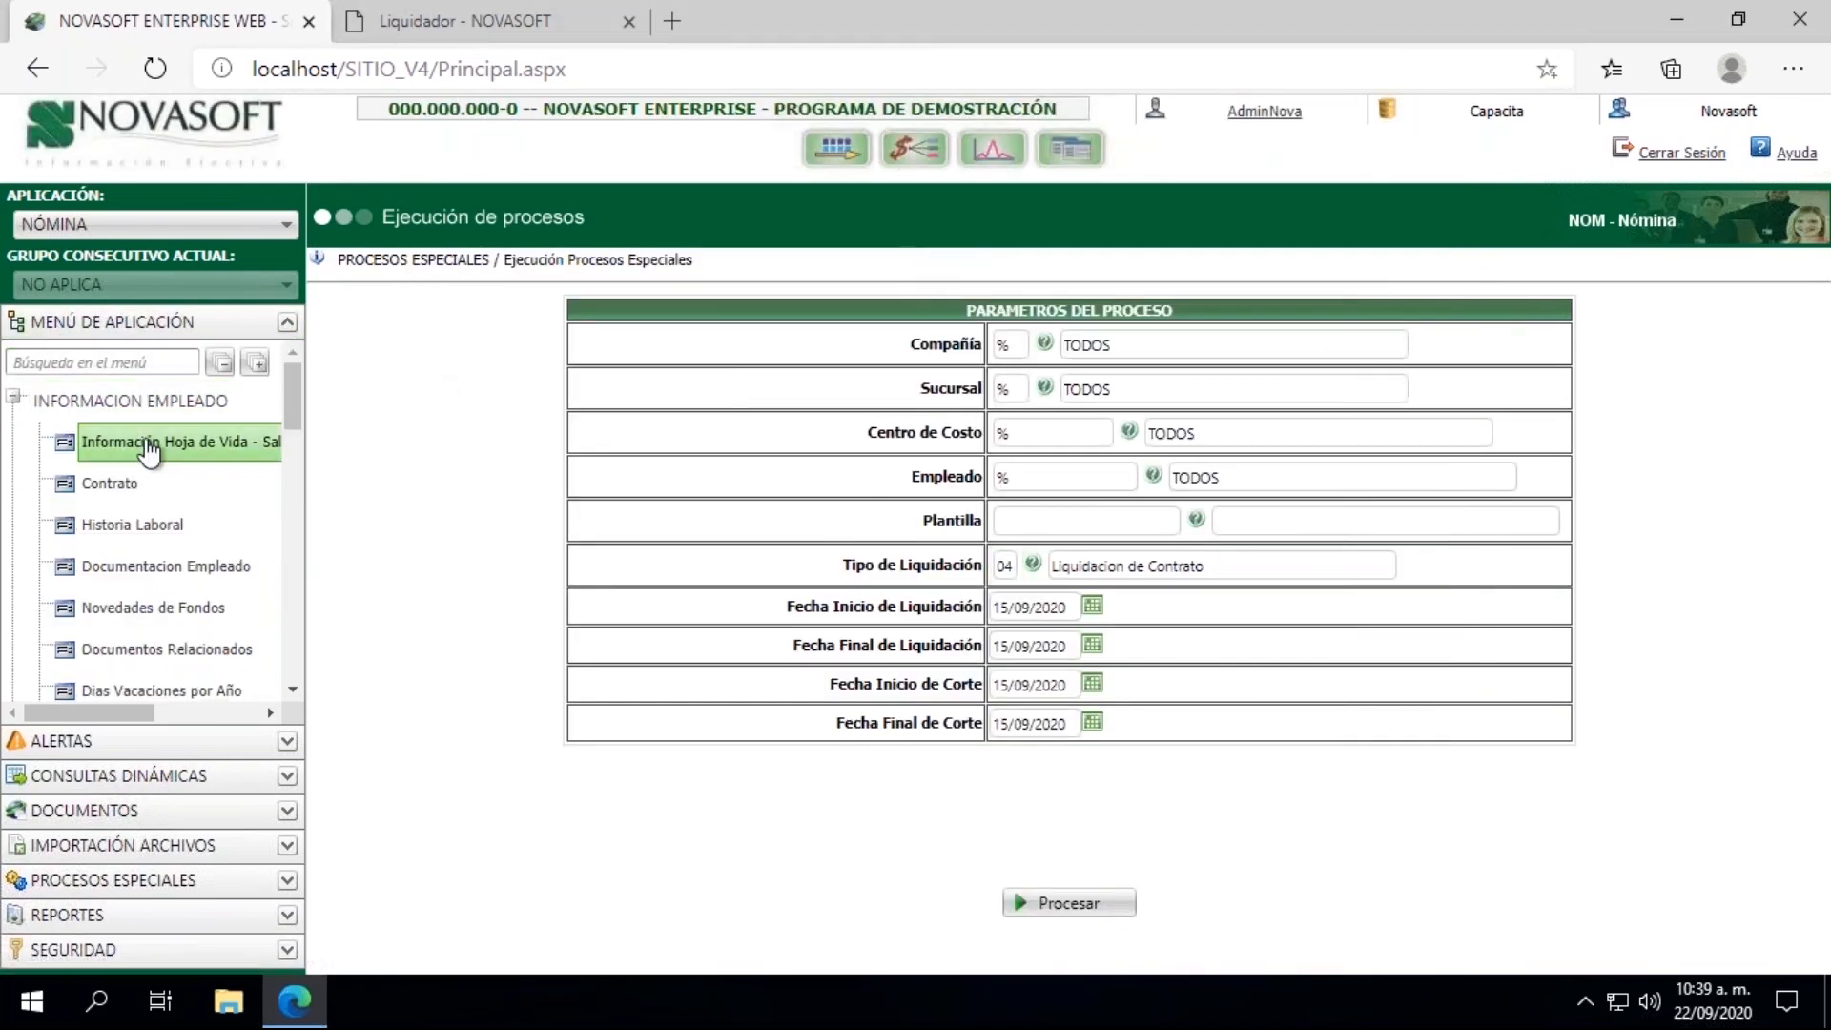
{"action": "left_click", "coordinate": [162, 441]}
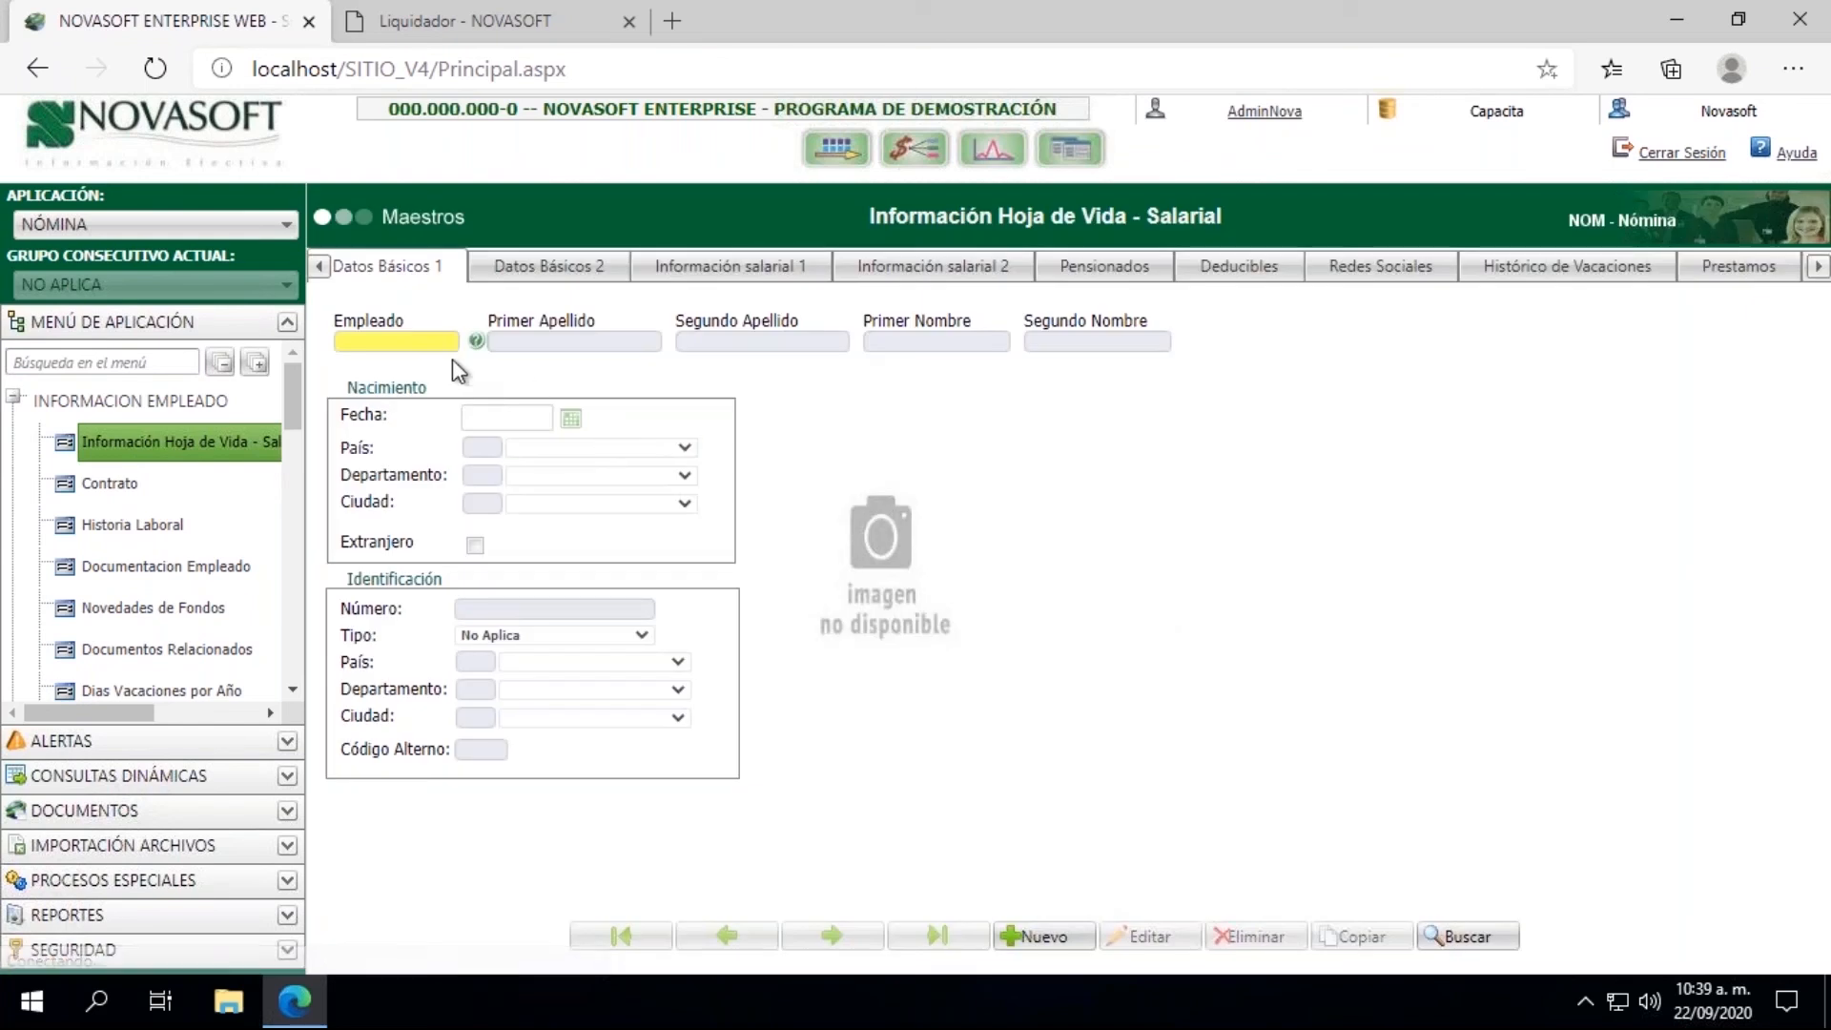
{"action": "left_click", "coordinate": [413, 342]}
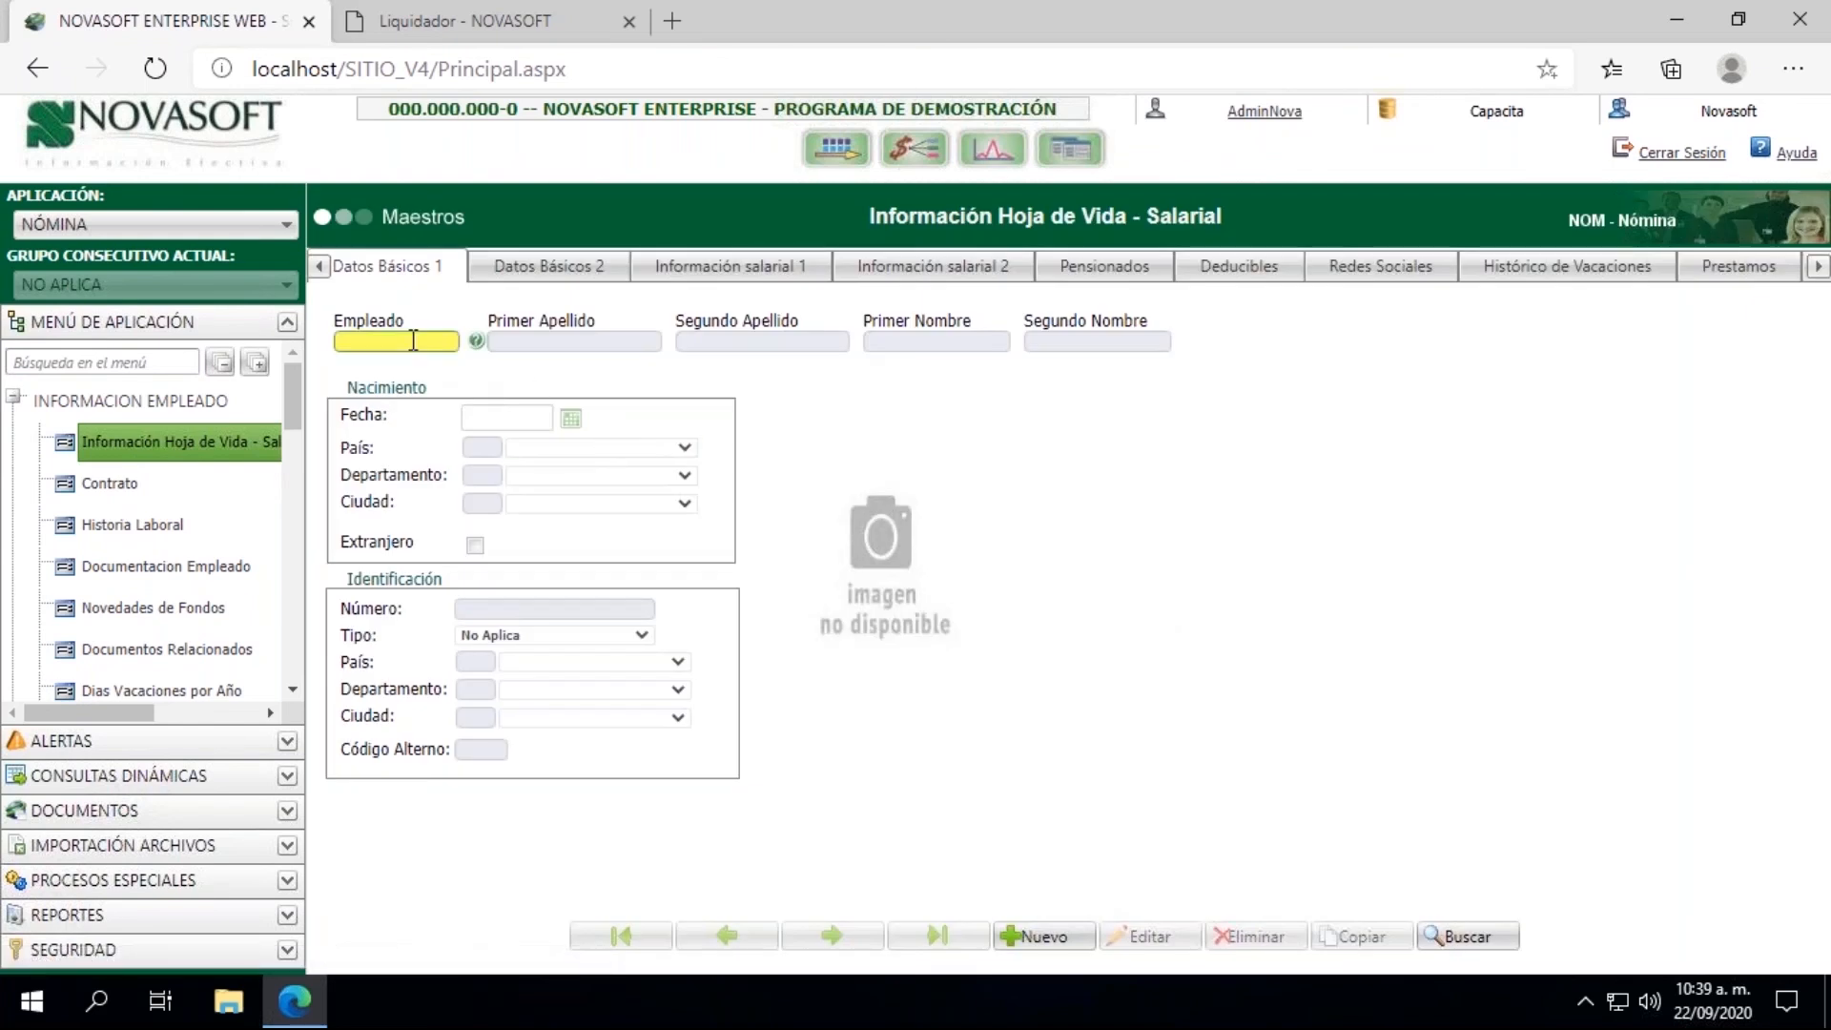
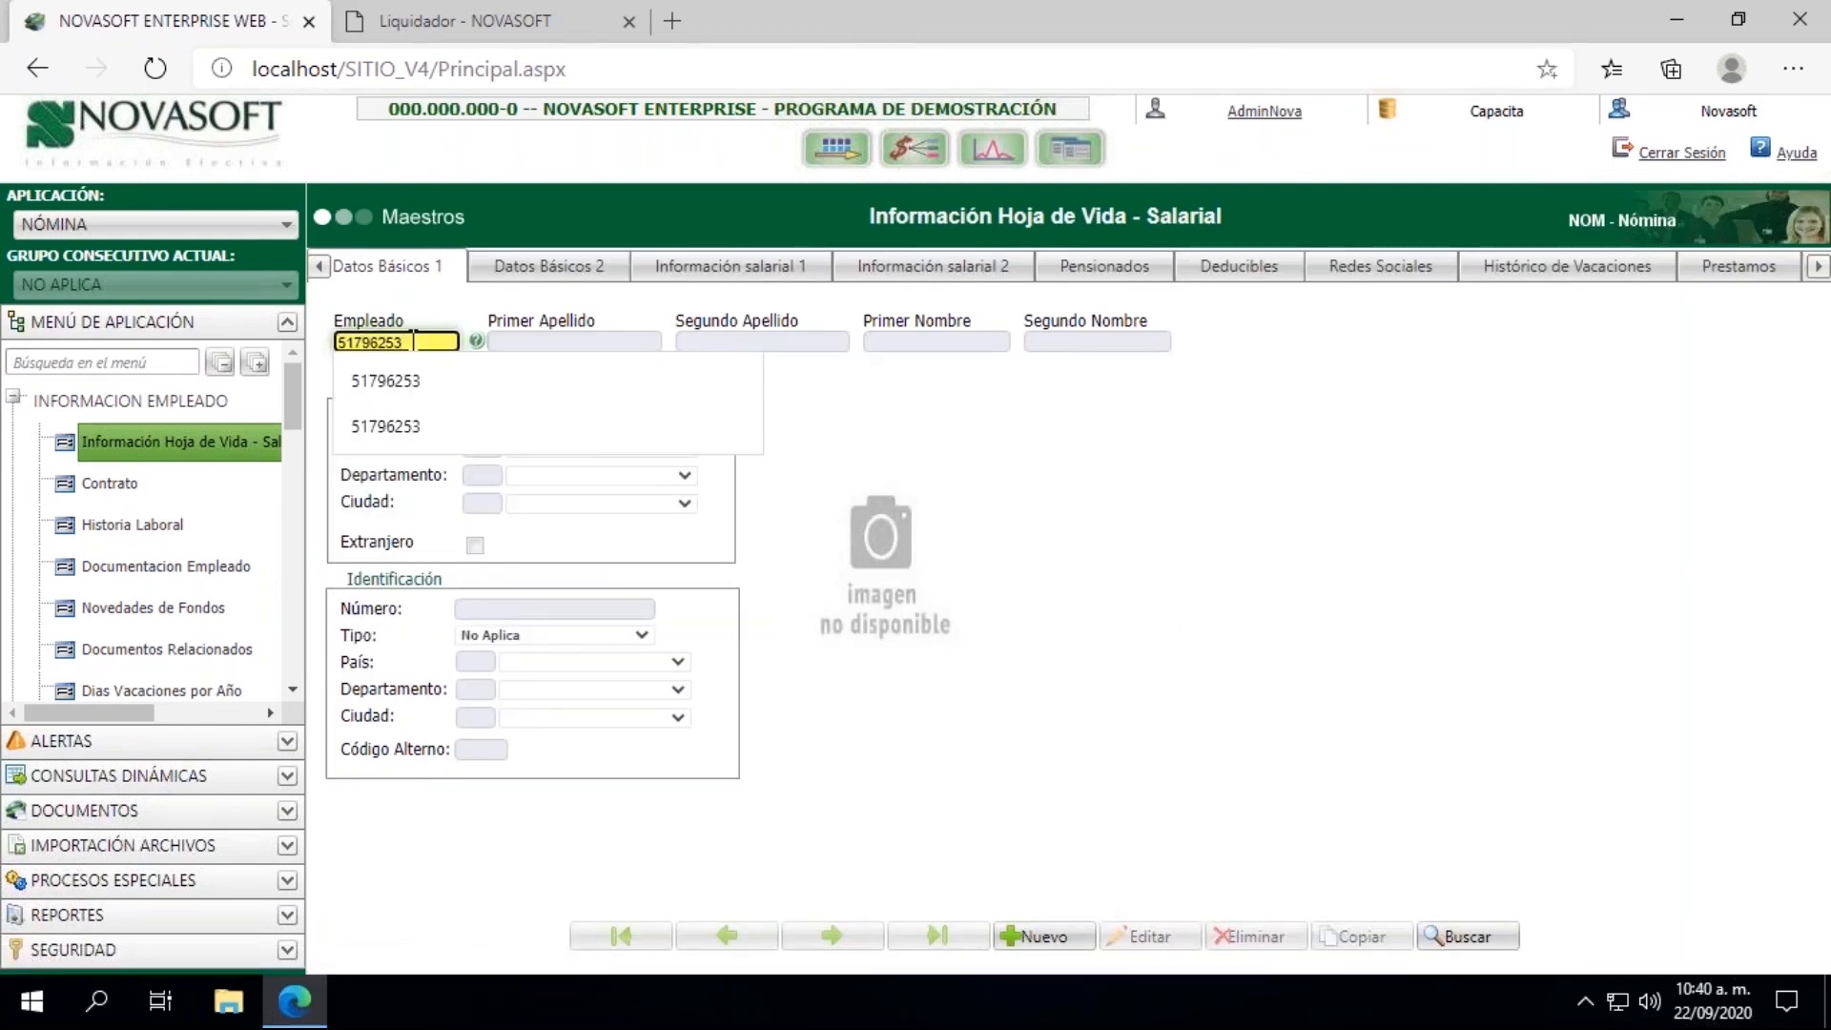
{"action": "key", "text": "Tab"}
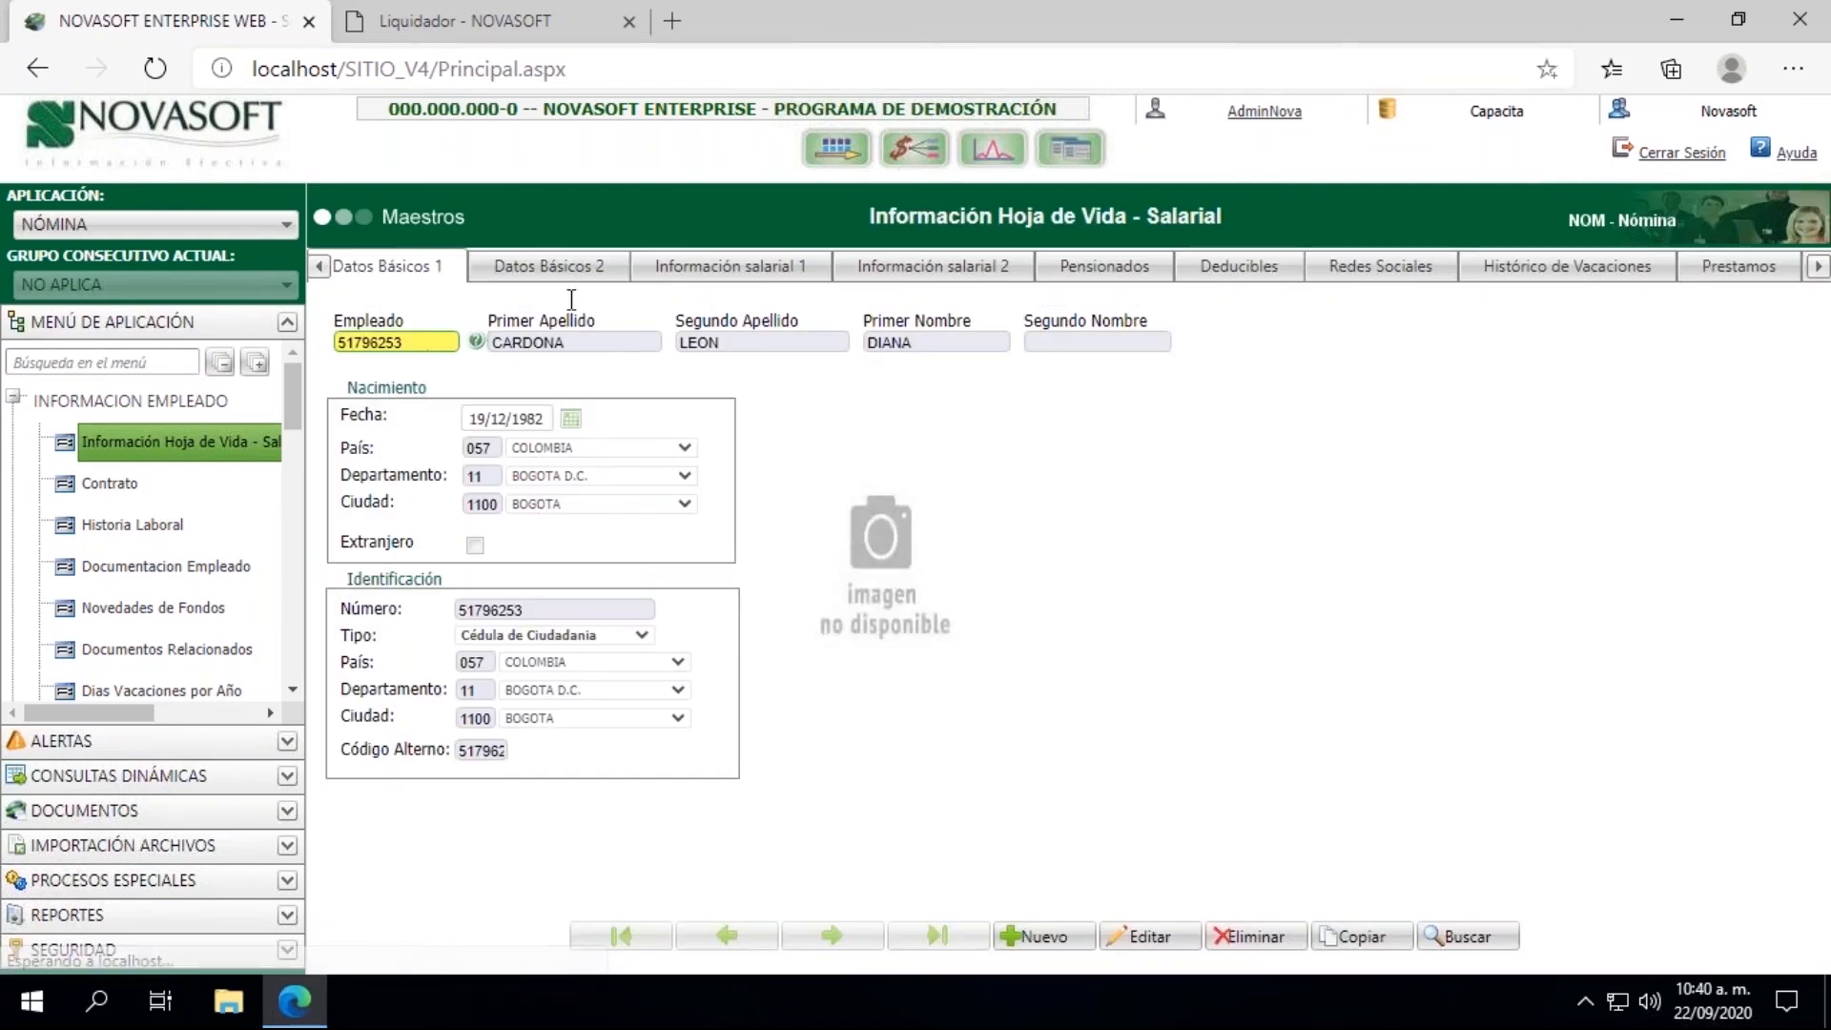
{"action": "left_click", "coordinate": [744, 267]}
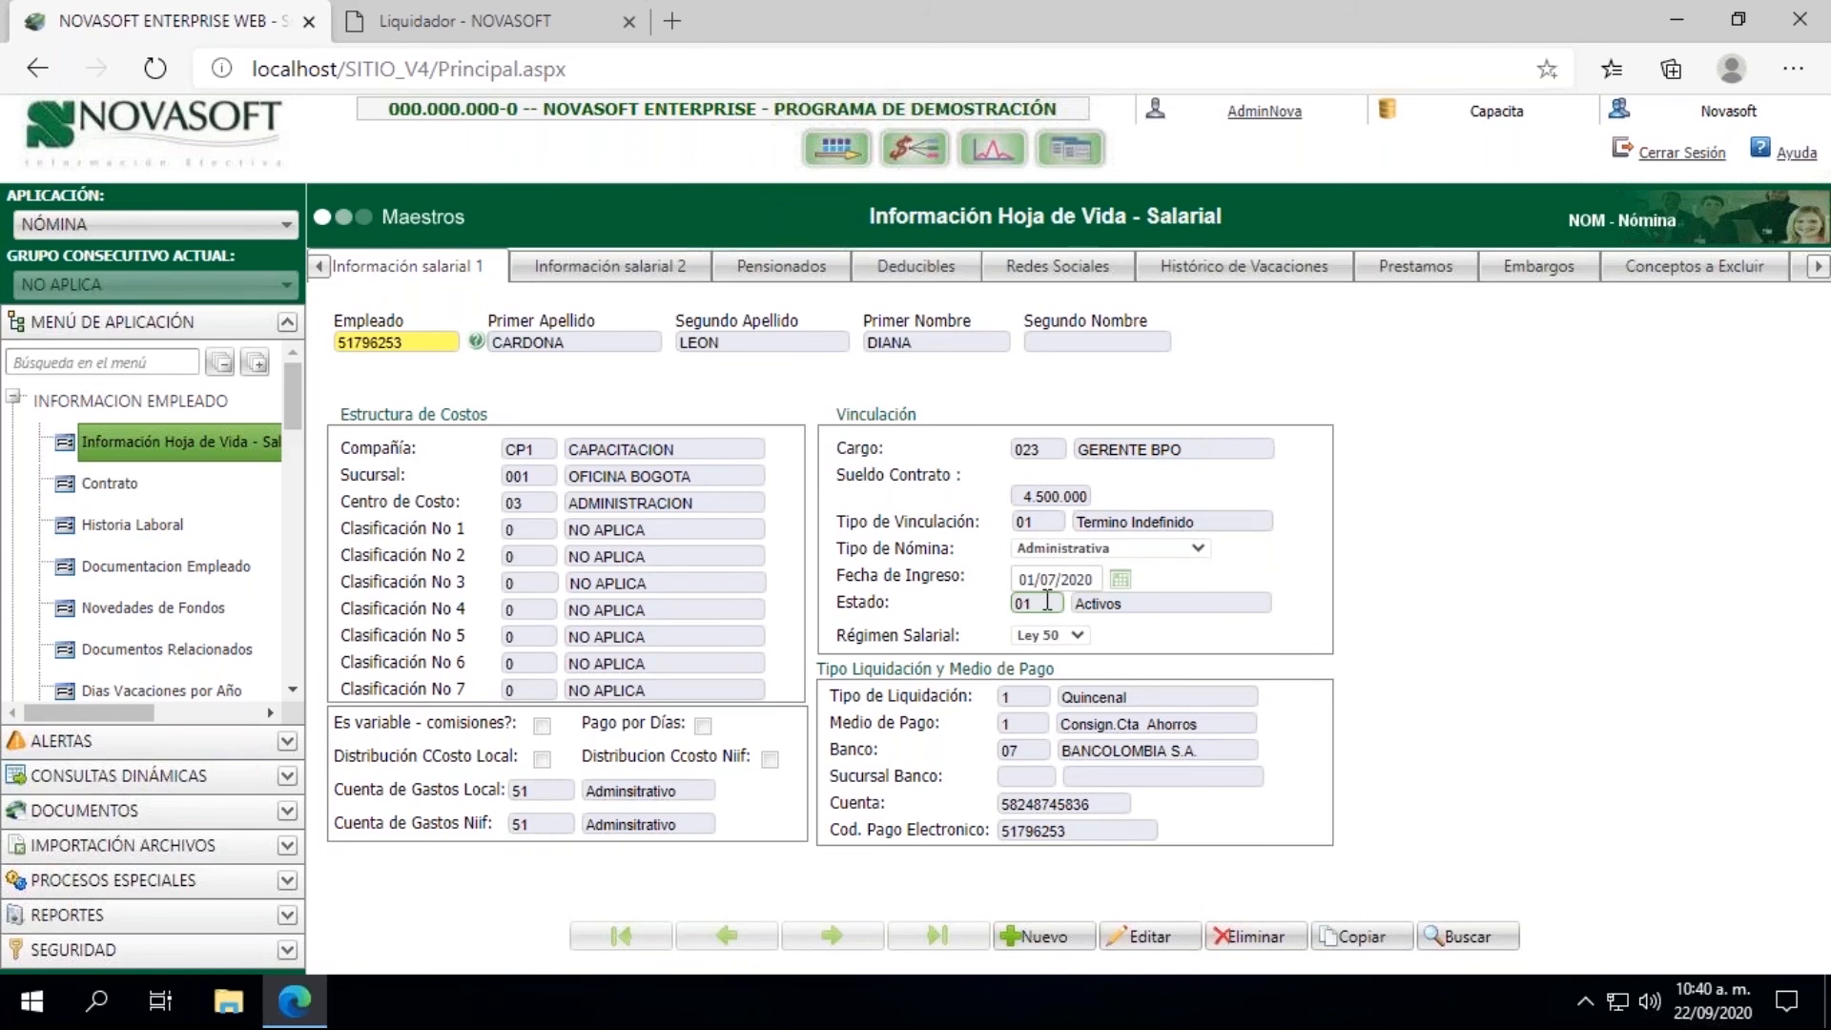
Step: Open the Contrato master and load the employee's contract record by ID number
{"action": "left_click", "coordinate": [96, 486]}
{"action": "left_click", "coordinate": [516, 355]}
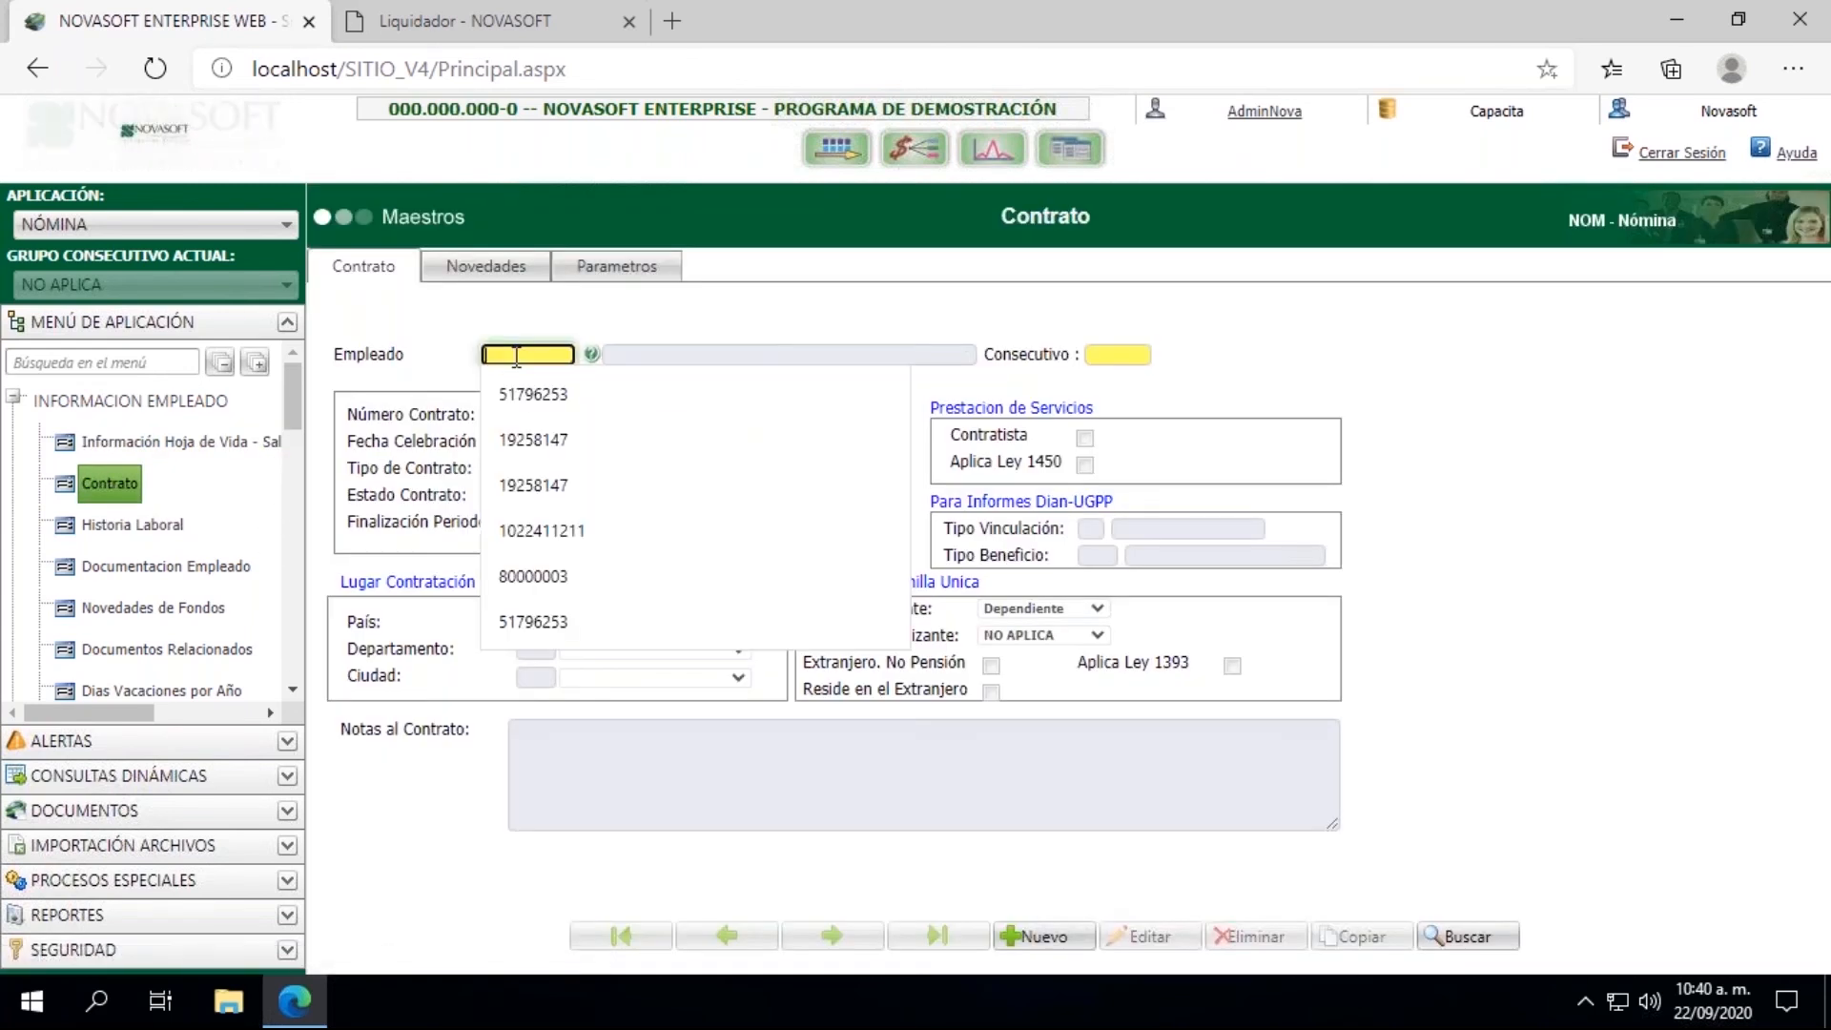
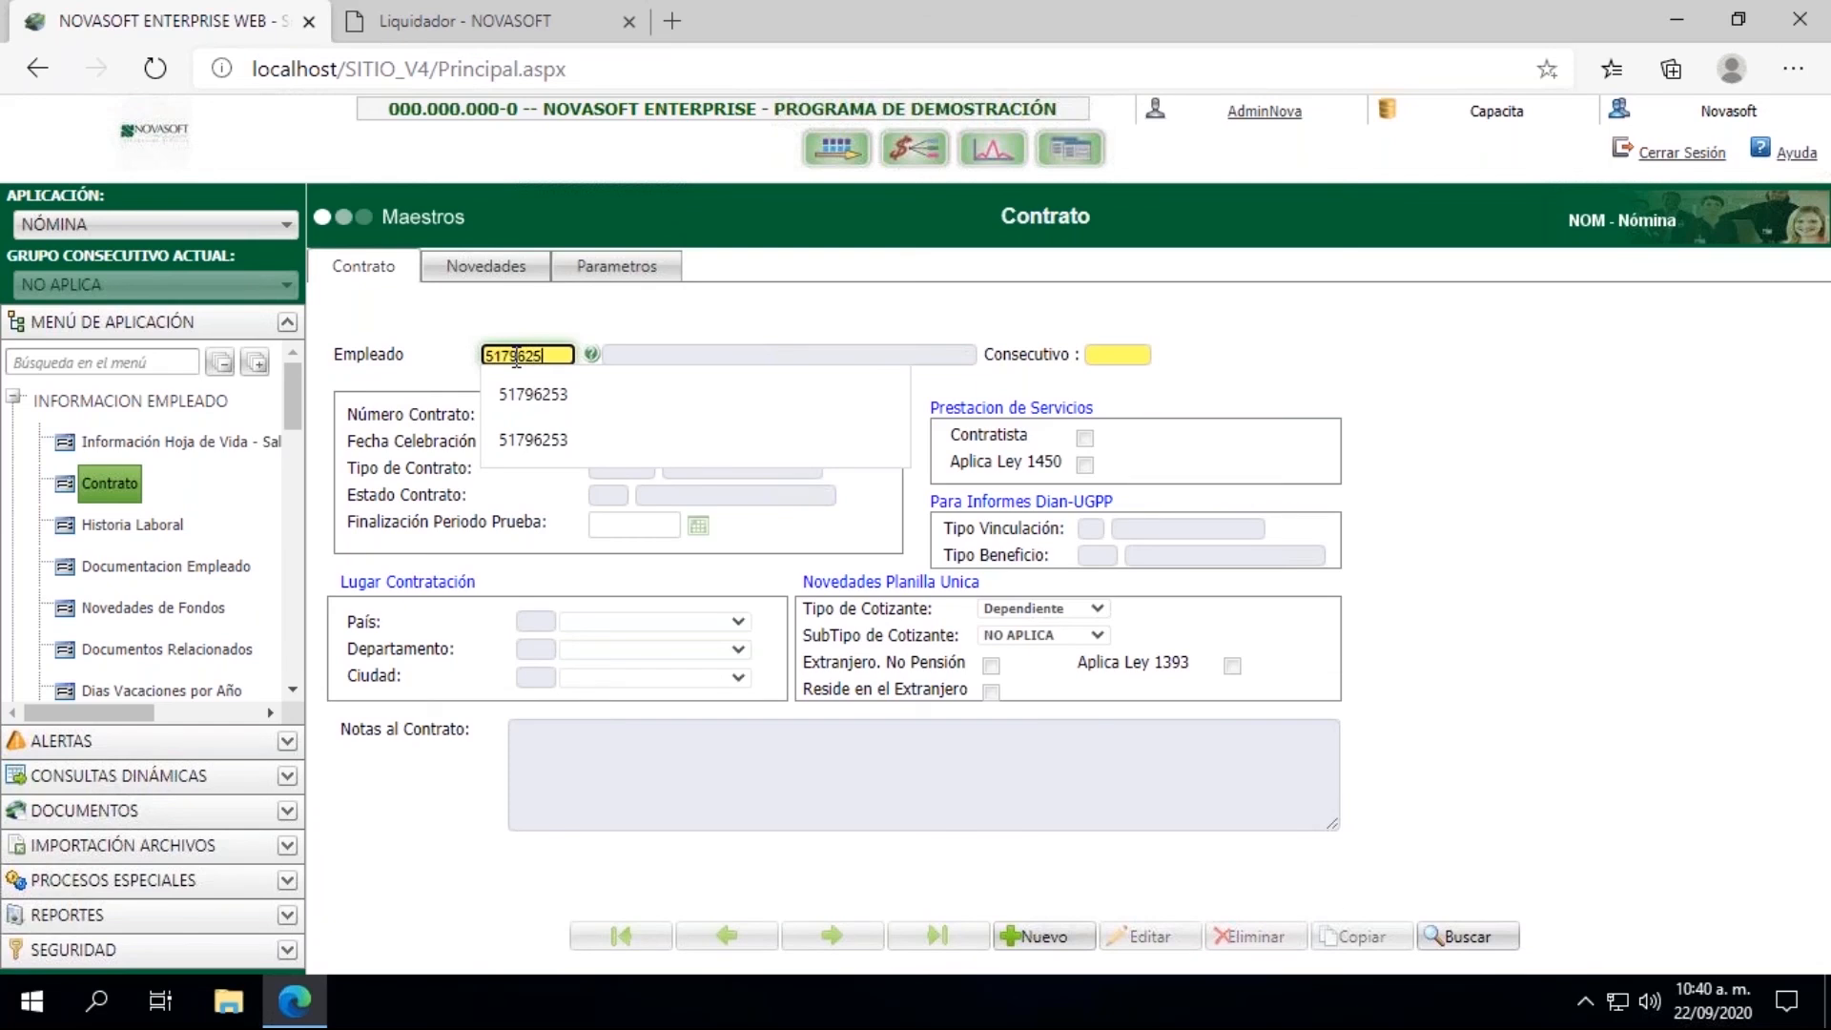
{"action": "left_click", "coordinate": [534, 394]}
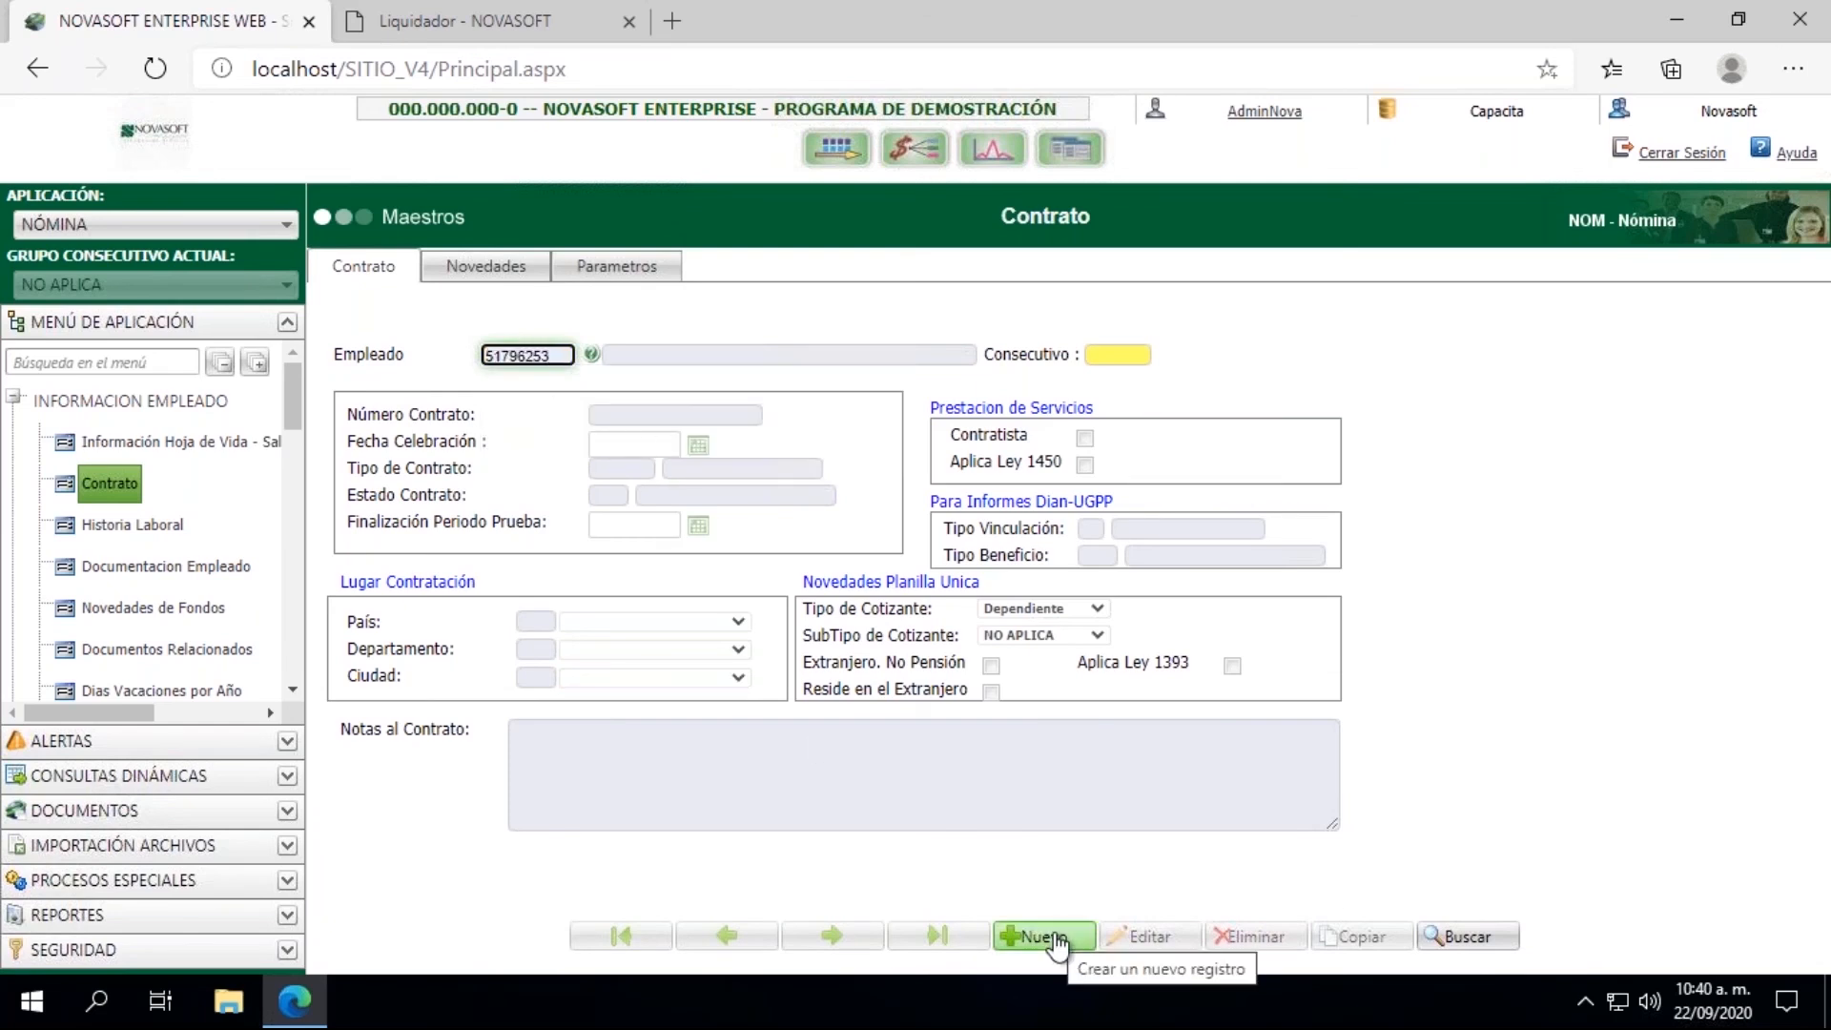
Step: Edit the employee's contract, setting Estado Contrato to 3 (LIQUIDADO), and save the record
{"action": "left_click", "coordinate": [1177, 939]}
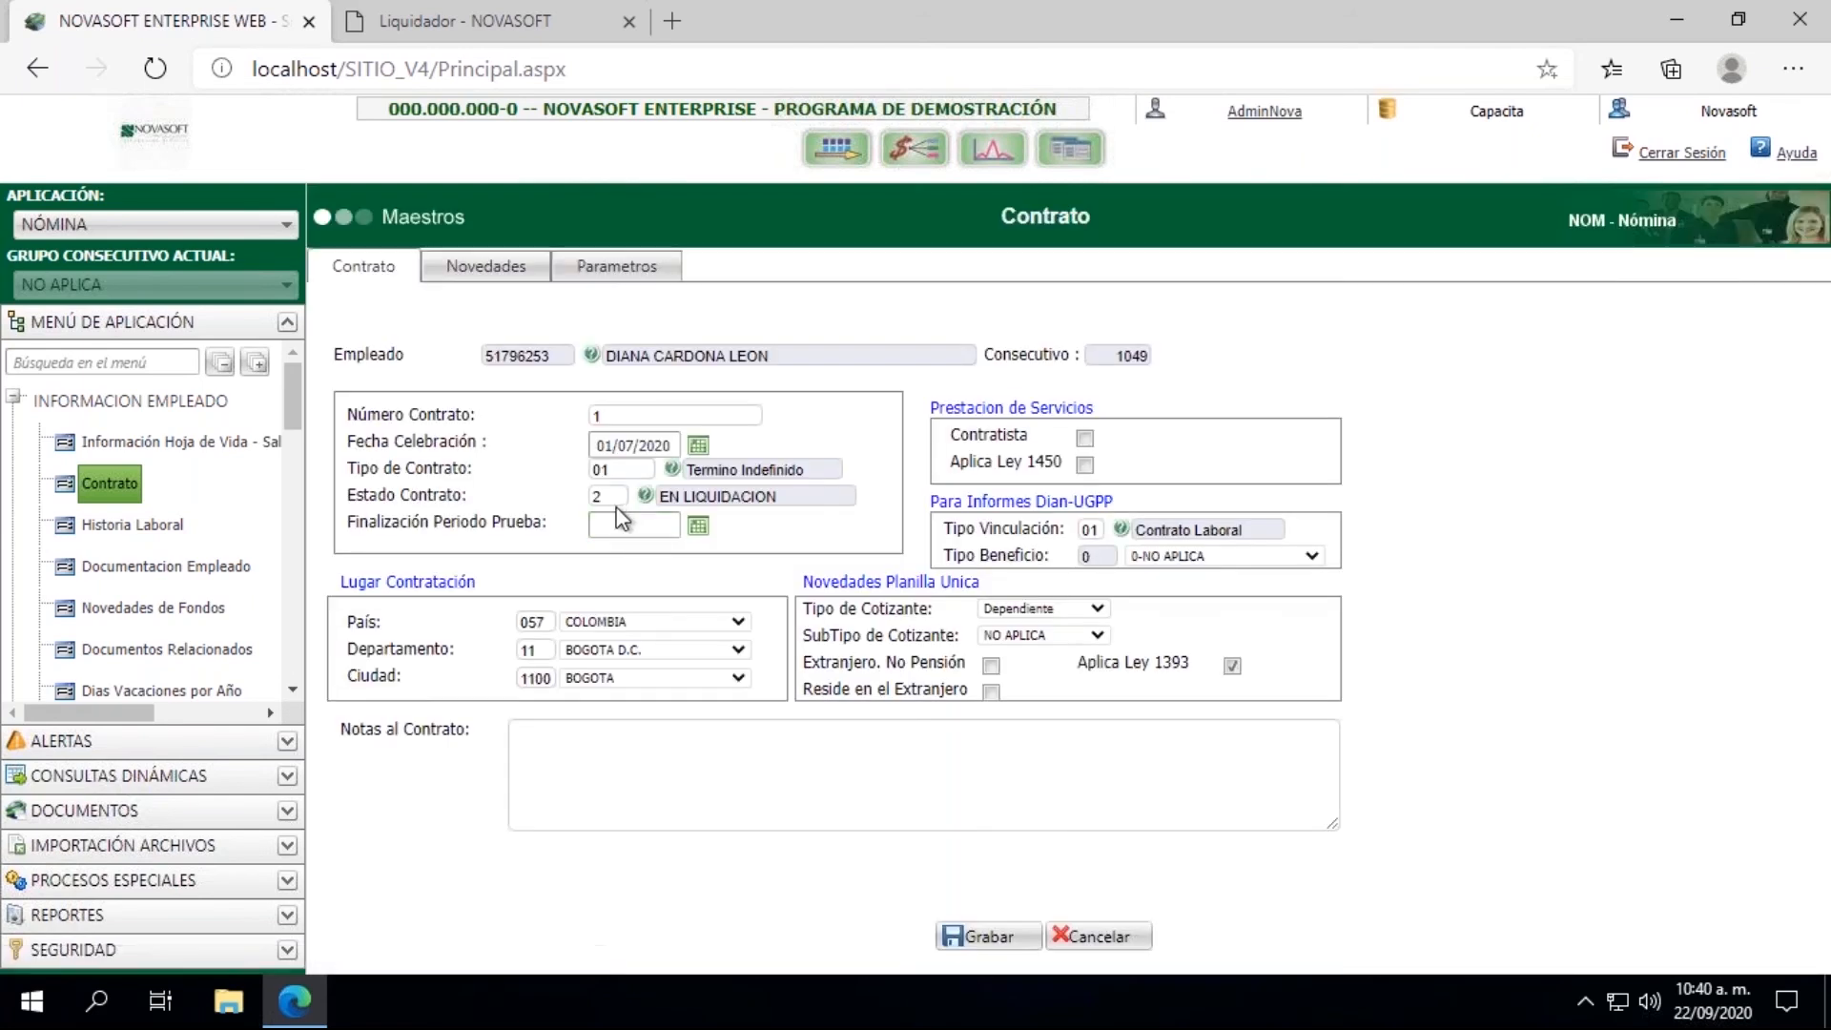
{"action": "double_click", "coordinate": [611, 497]}
{"action": "key", "text": "Tab"}
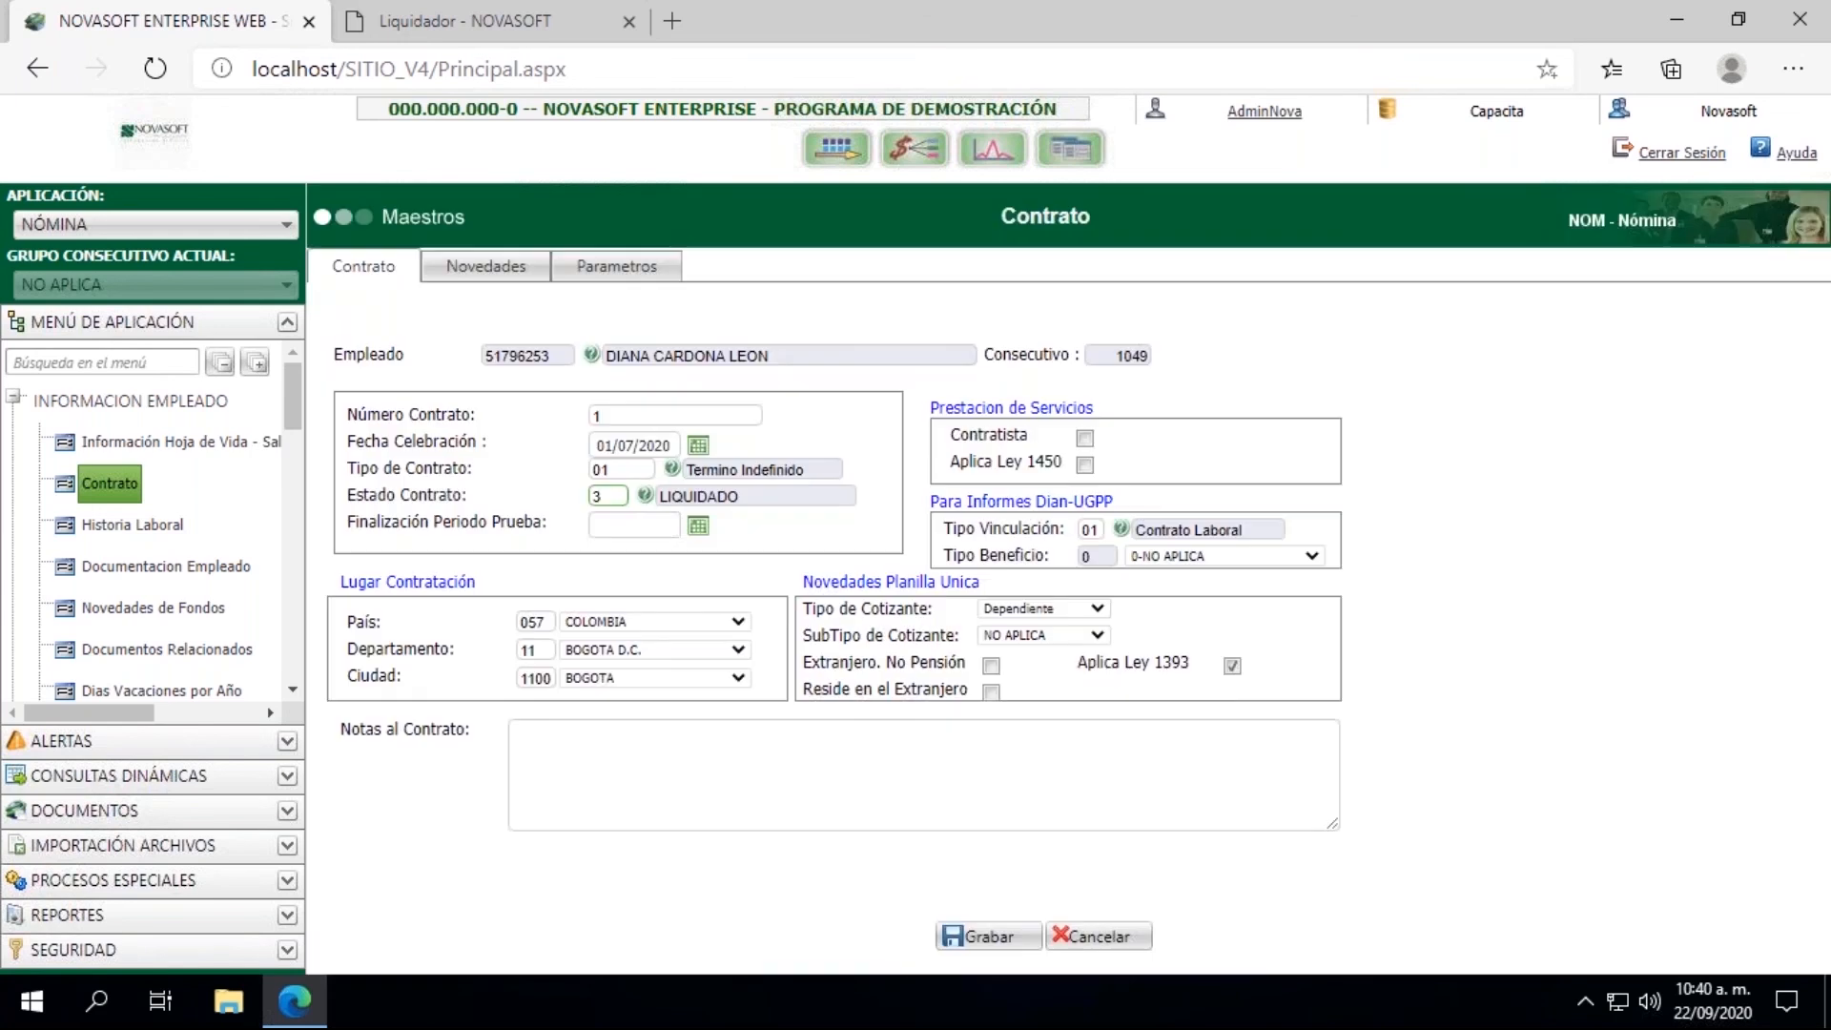
{"action": "left_click", "coordinate": [980, 937]}
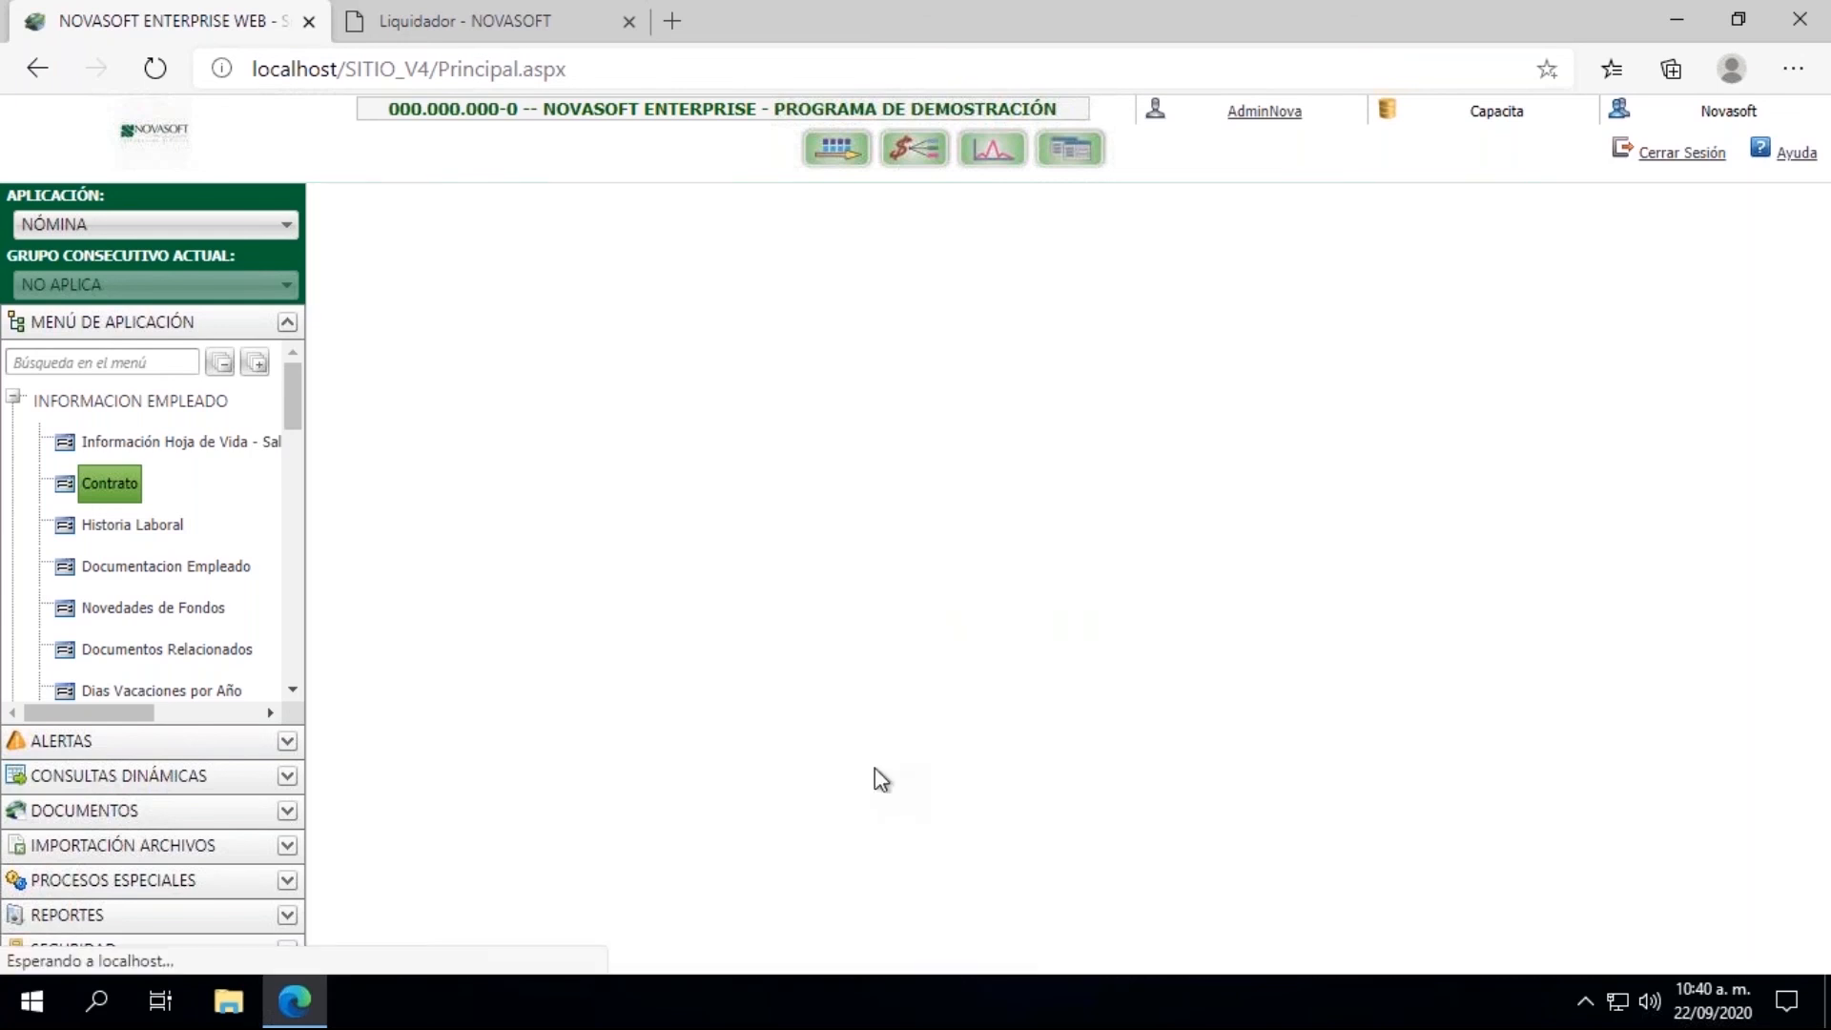
Step: Switch to the Liquidador page, try to process the employee's contract liquidation dated 15/09/2020 and close the results
{"action": "left_click", "coordinate": [398, 10]}
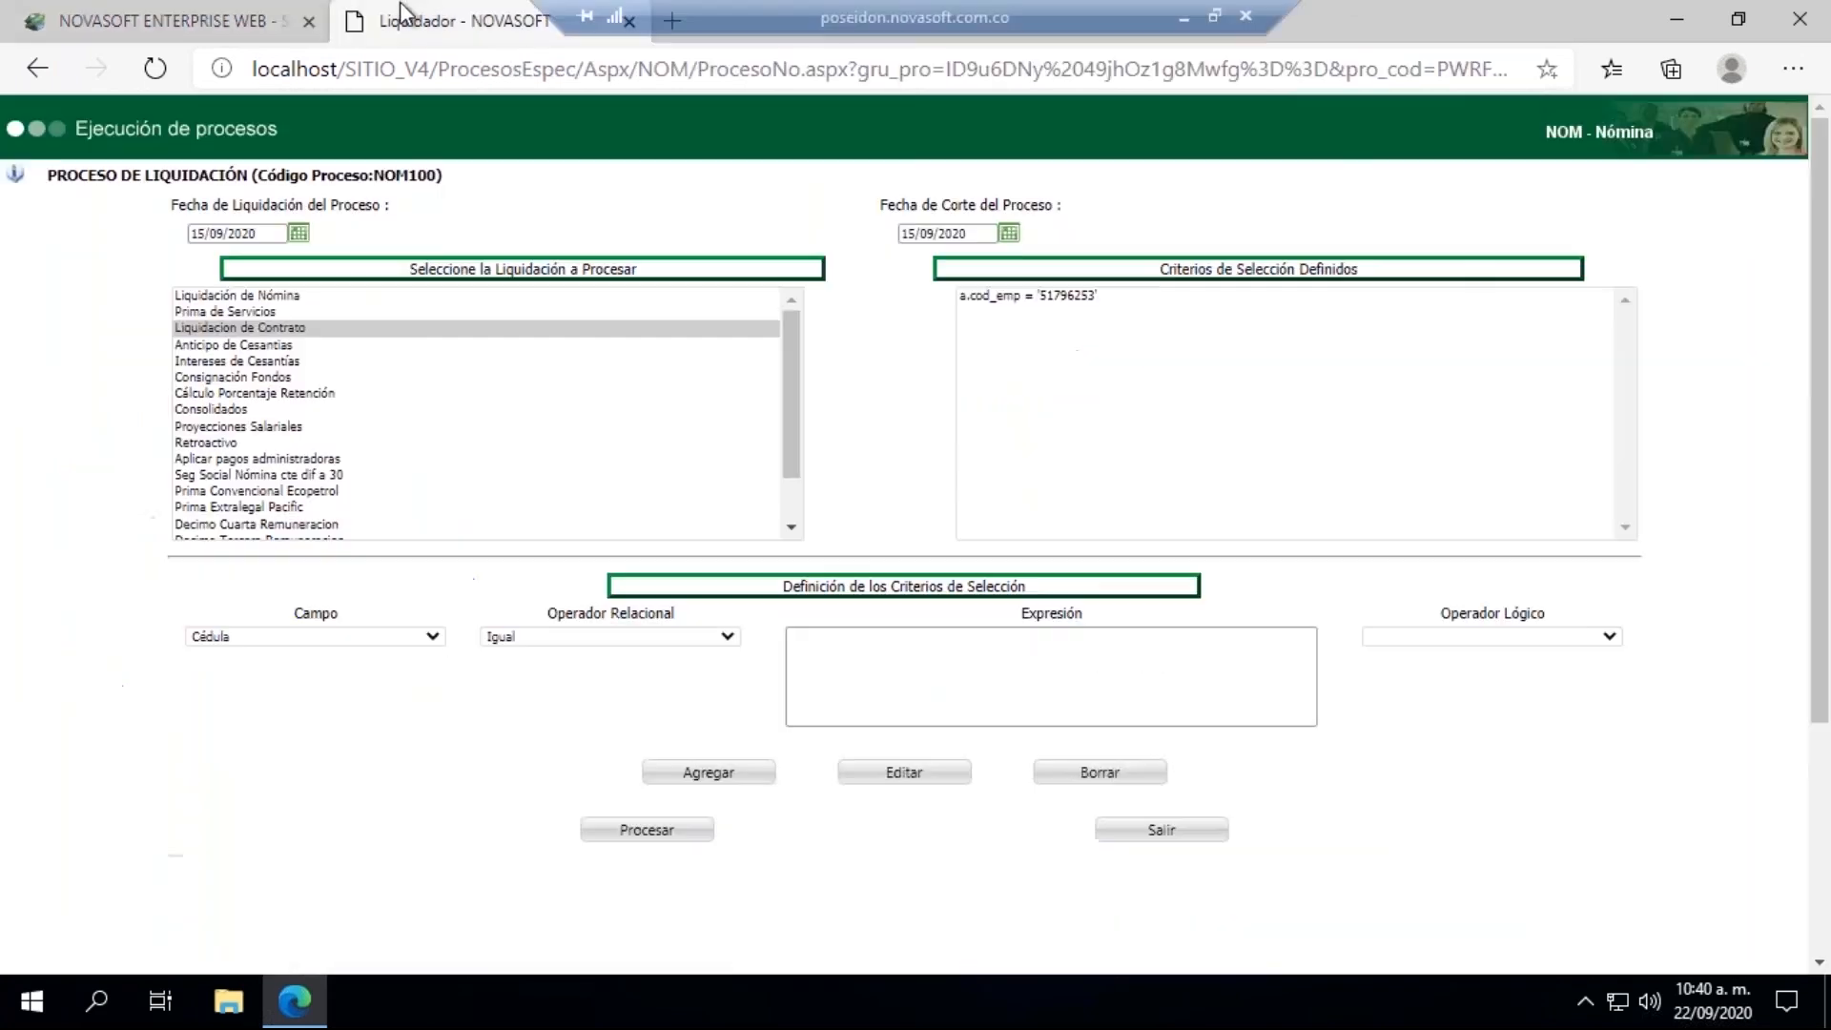
{"action": "left_click", "coordinate": [656, 839]}
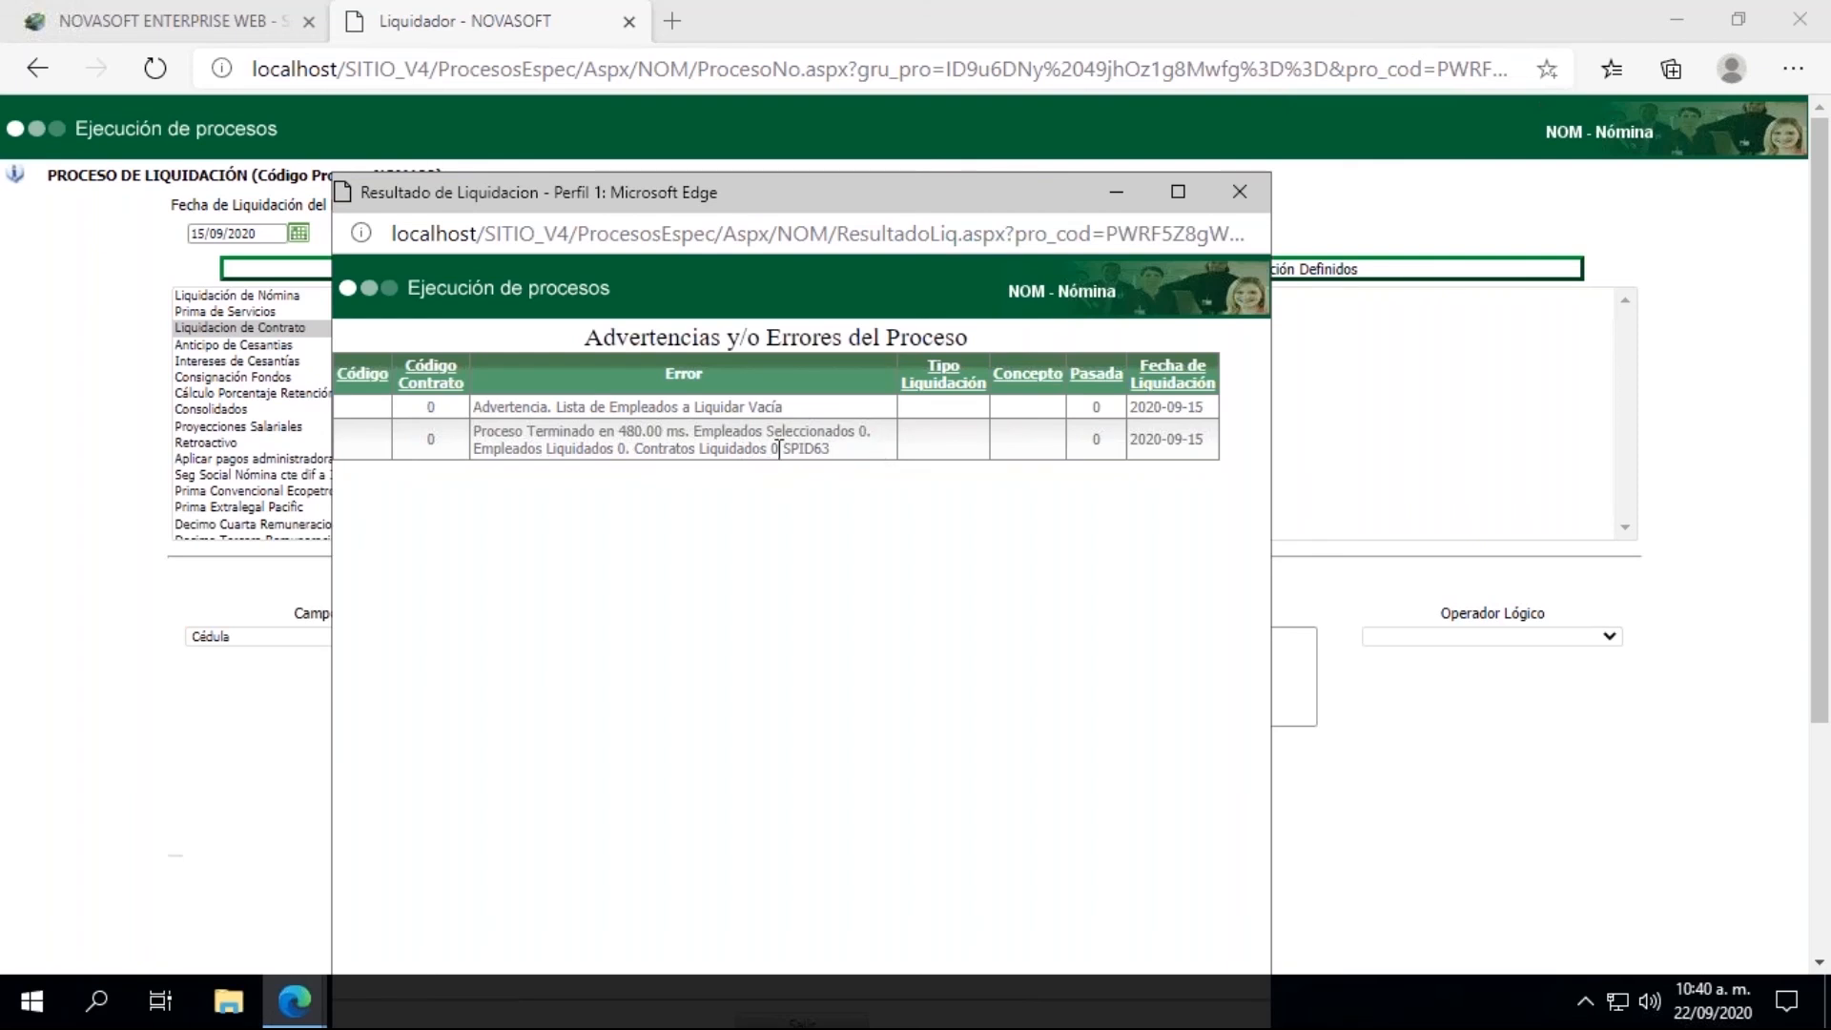
{"action": "left_click", "coordinate": [1244, 193]}
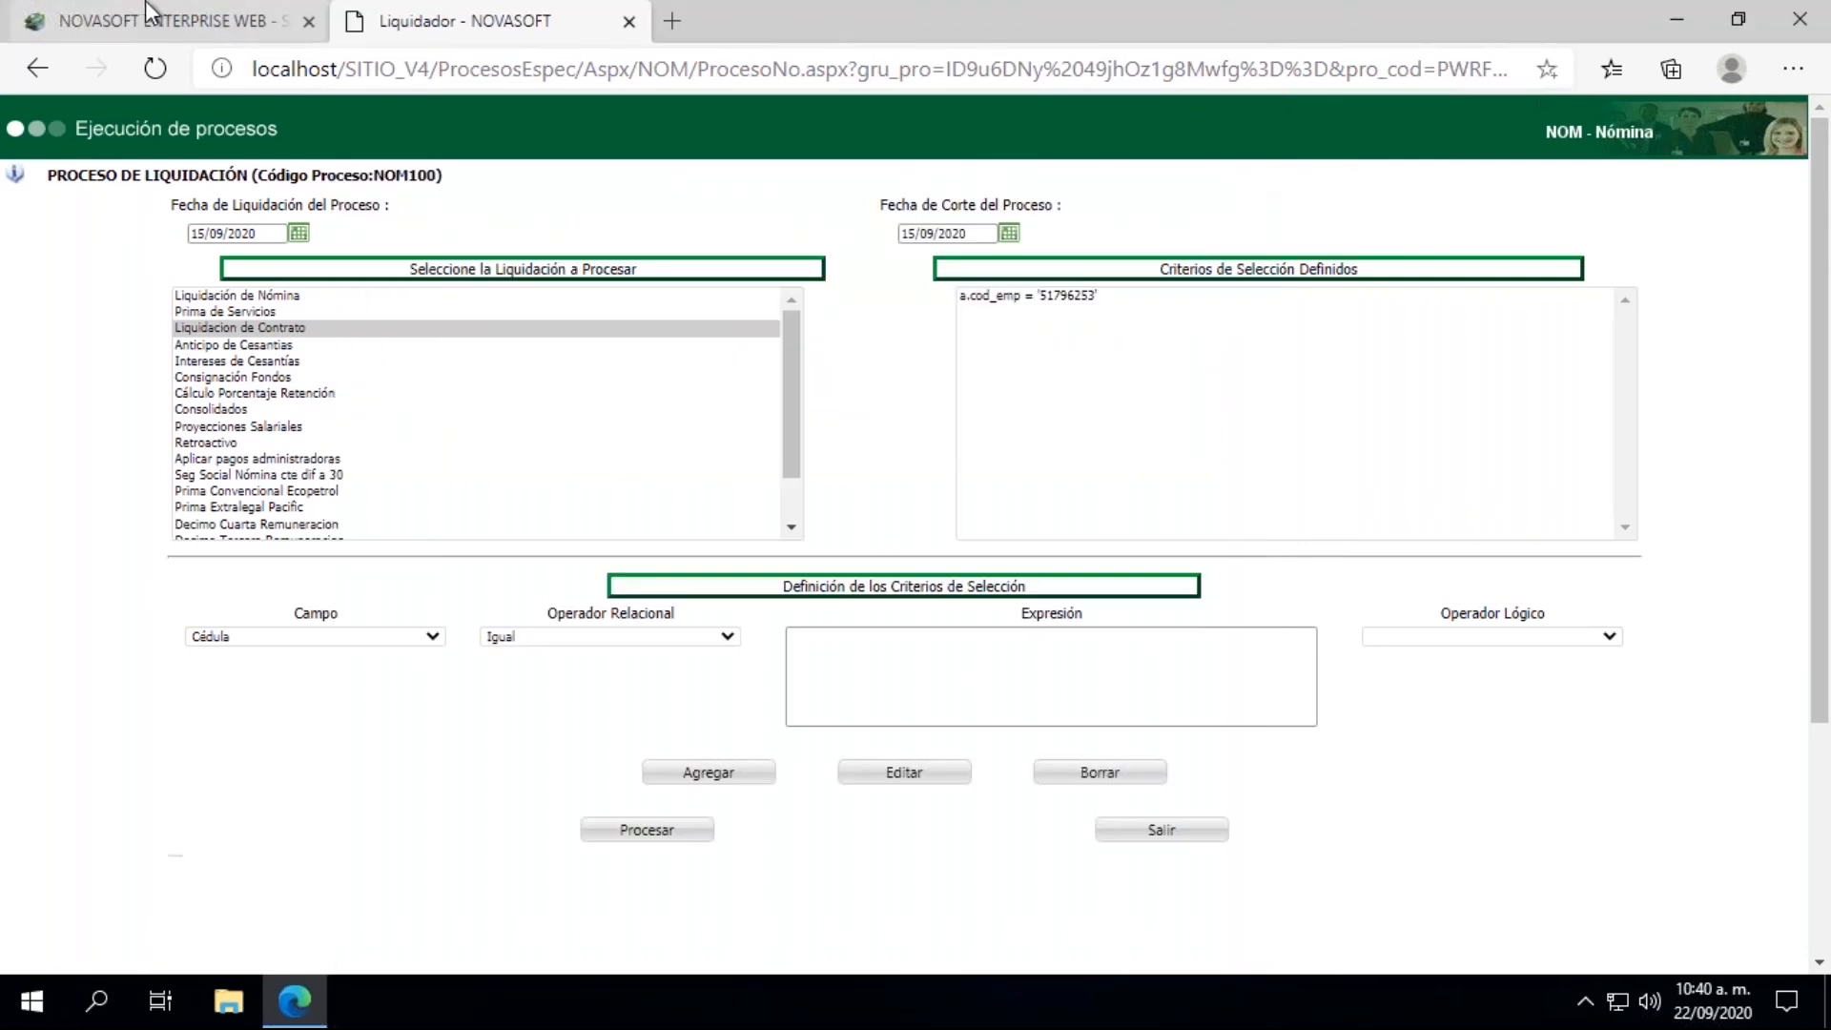
Step: Return to the Contrato record on the main page, set Estado Contrato to 2 (EN LIQUIDACION) and save it
{"action": "left_click", "coordinate": [136, 13]}
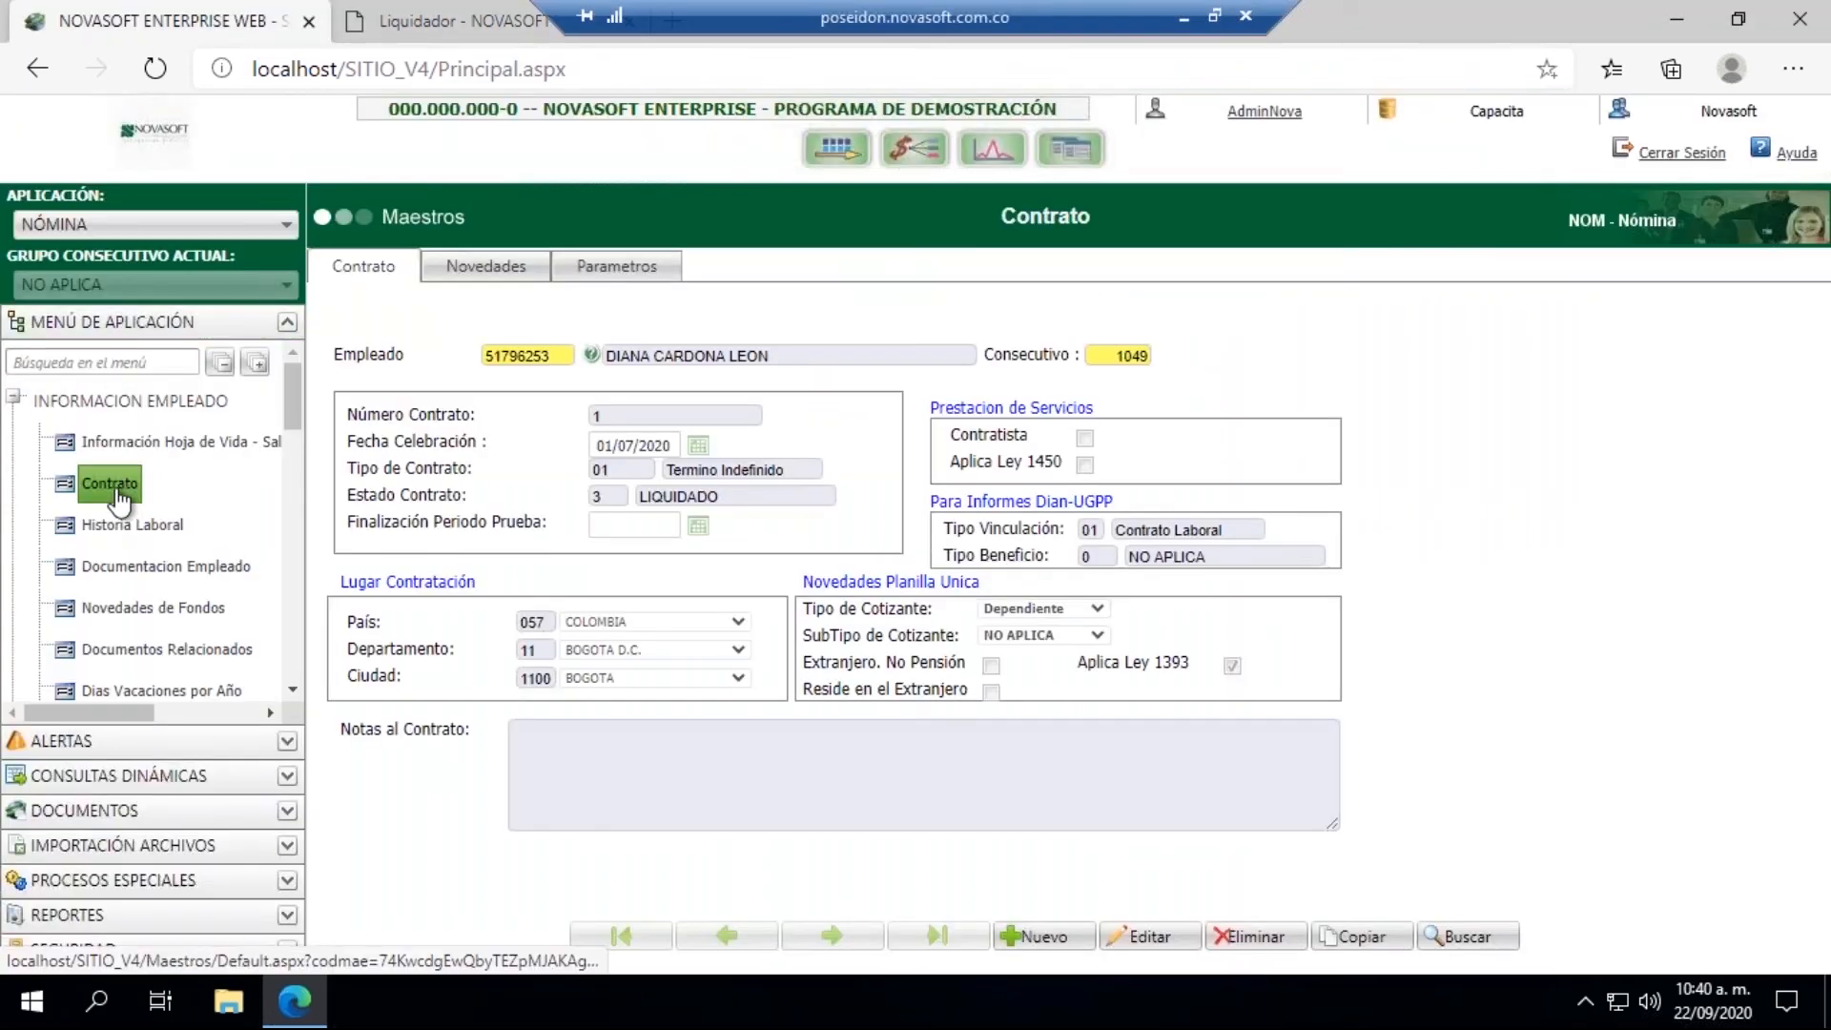
{"action": "left_click", "coordinate": [613, 496]}
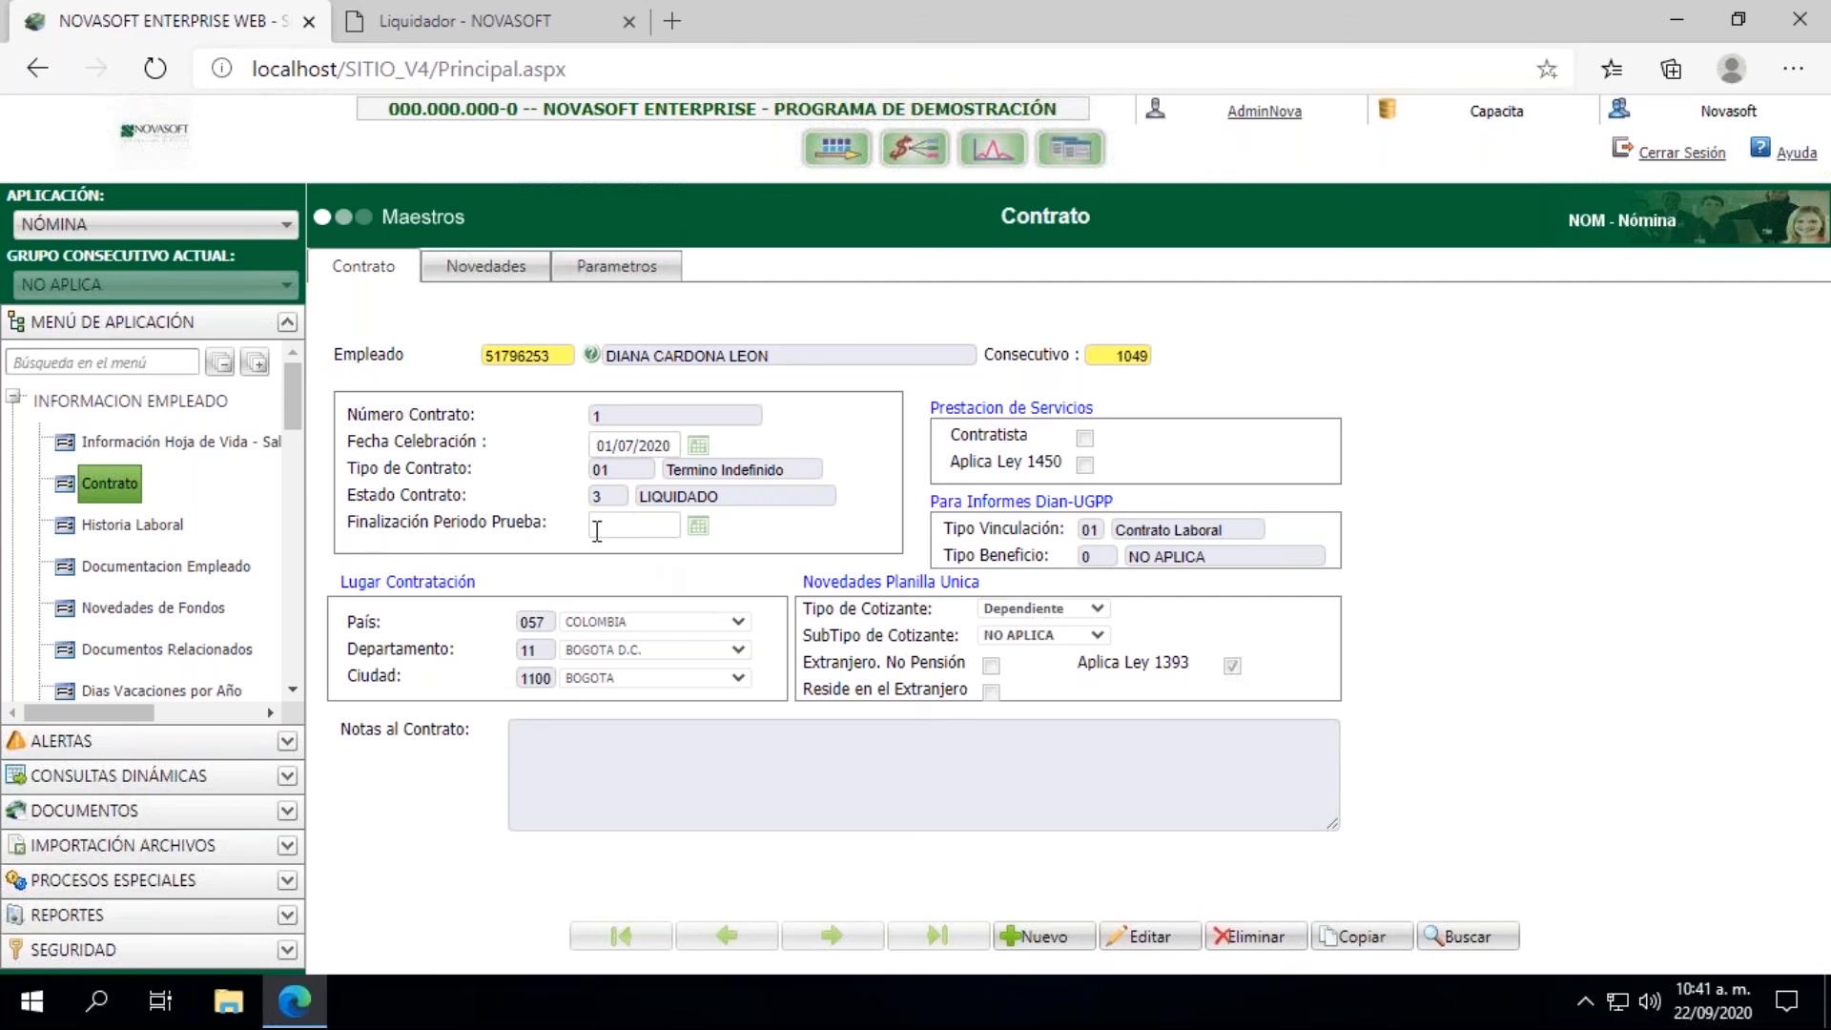
{"action": "left_click", "coordinate": [1134, 940]}
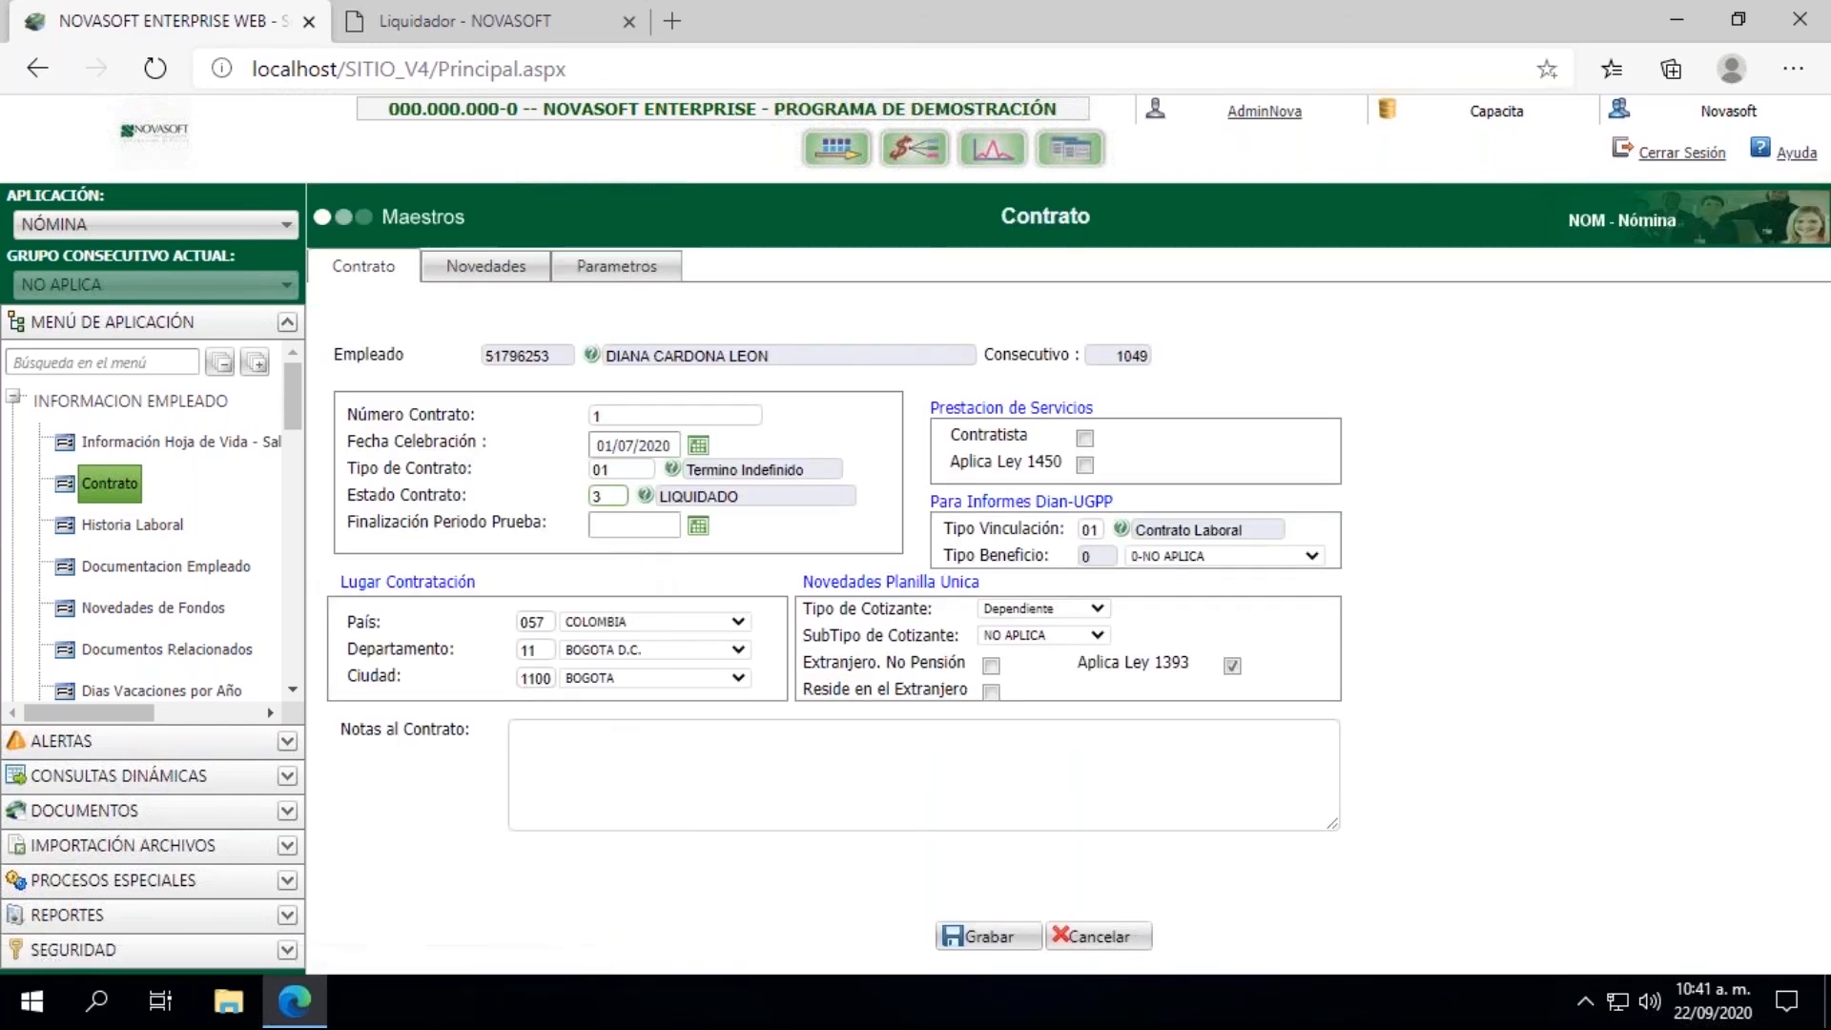
{"action": "left_click", "coordinate": [591, 497]}
{"action": "type", "text": "2"}
{"action": "key", "text": "Tab"}
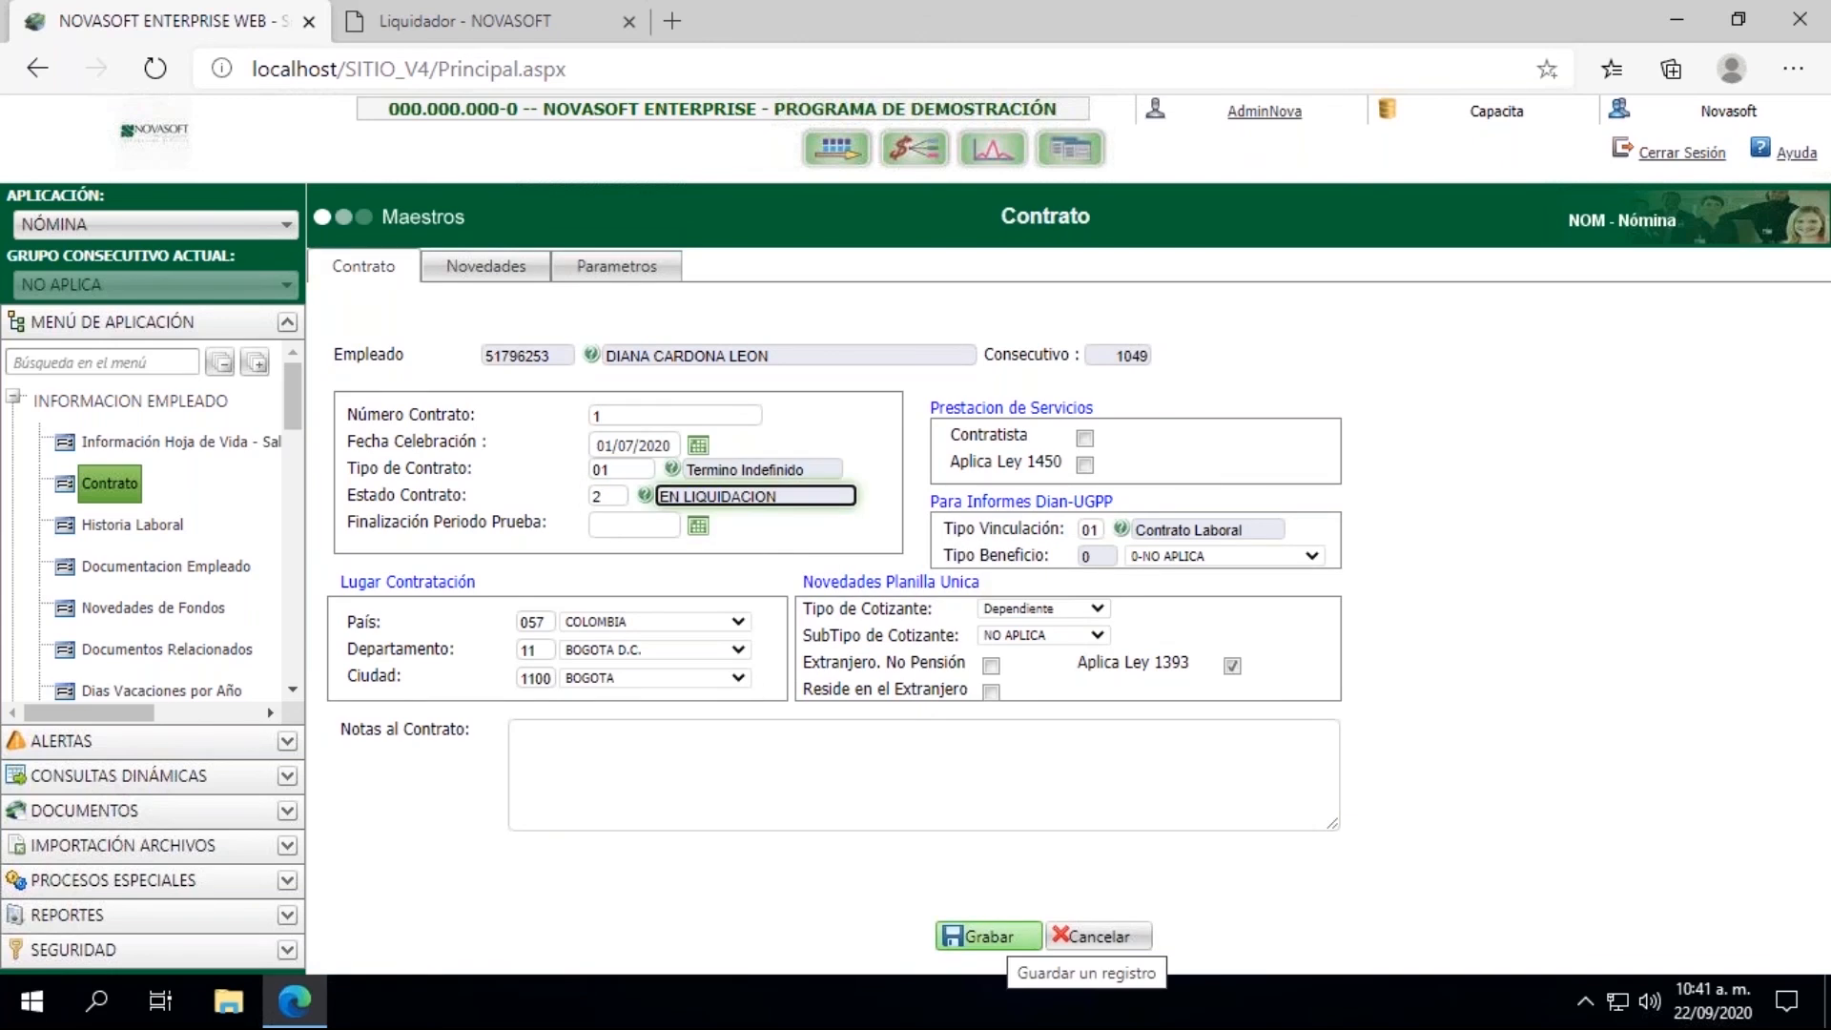
{"action": "left_click", "coordinate": [989, 936]}
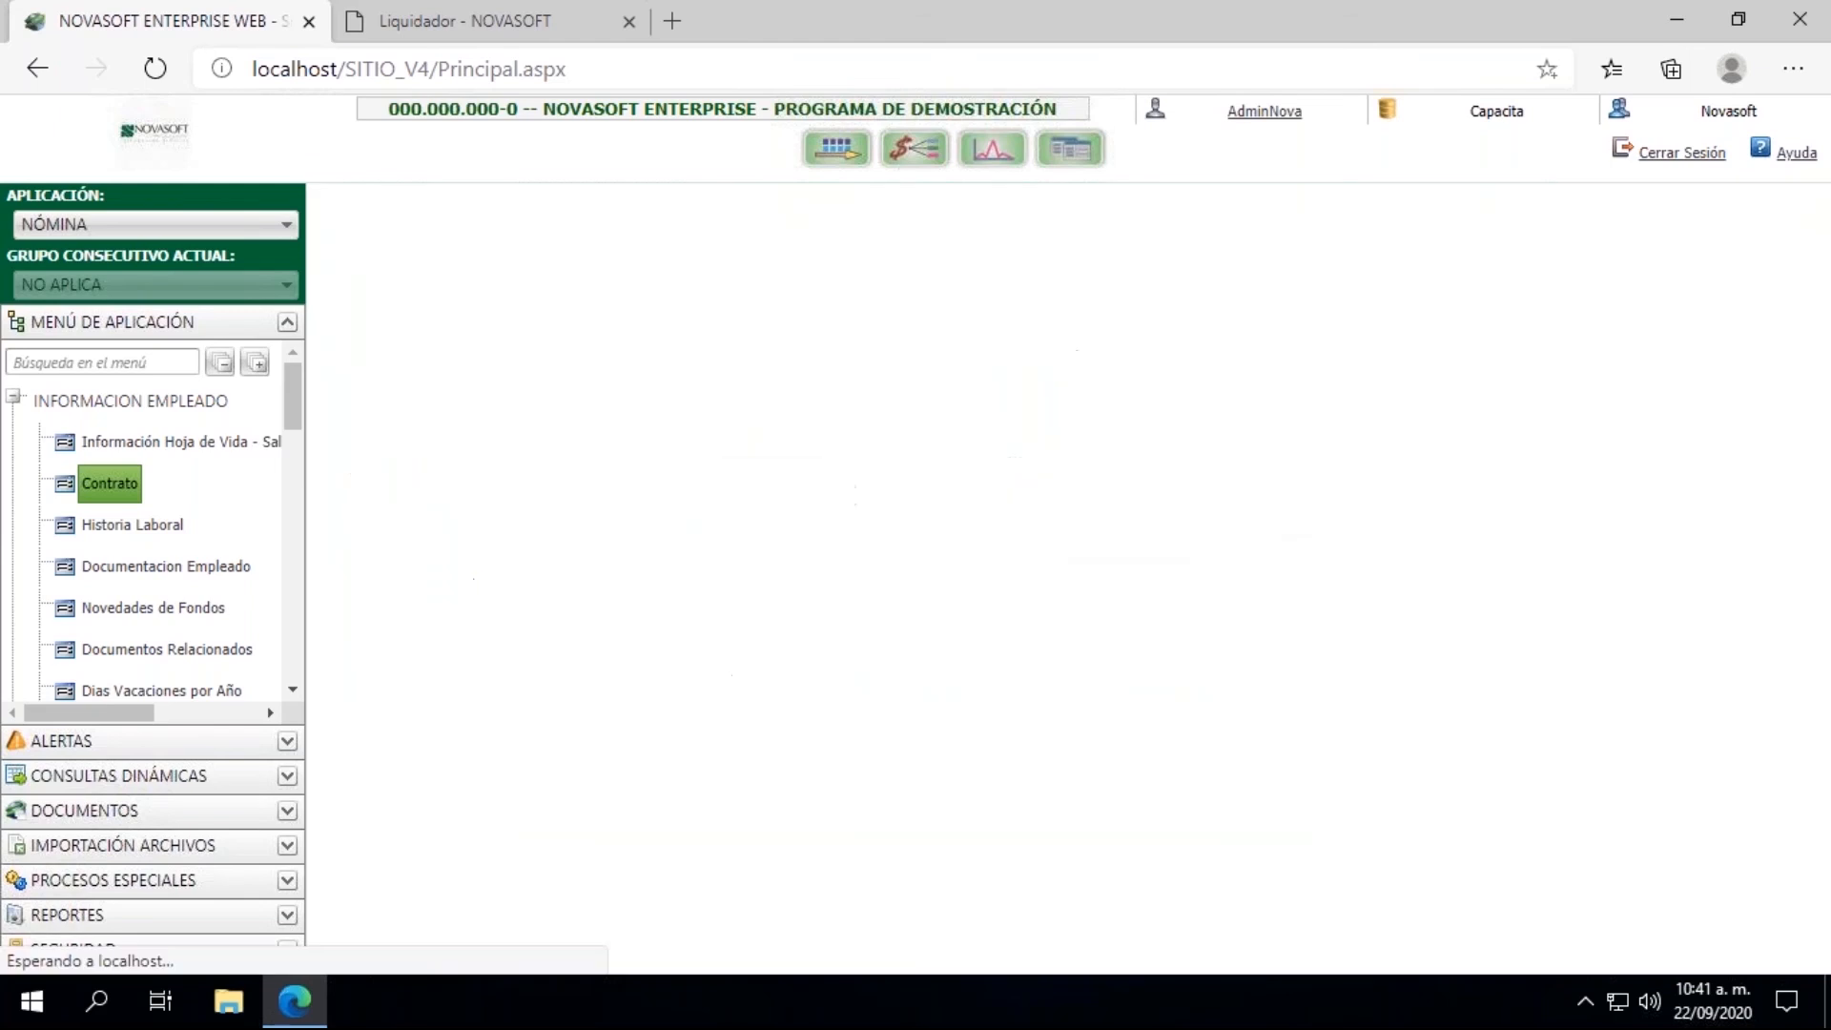
Step: Open Historia Laboral, load the employee by ID and check the contract's Finalización date
{"action": "left_click", "coordinate": [153, 527]}
{"action": "left_click", "coordinate": [521, 327]}
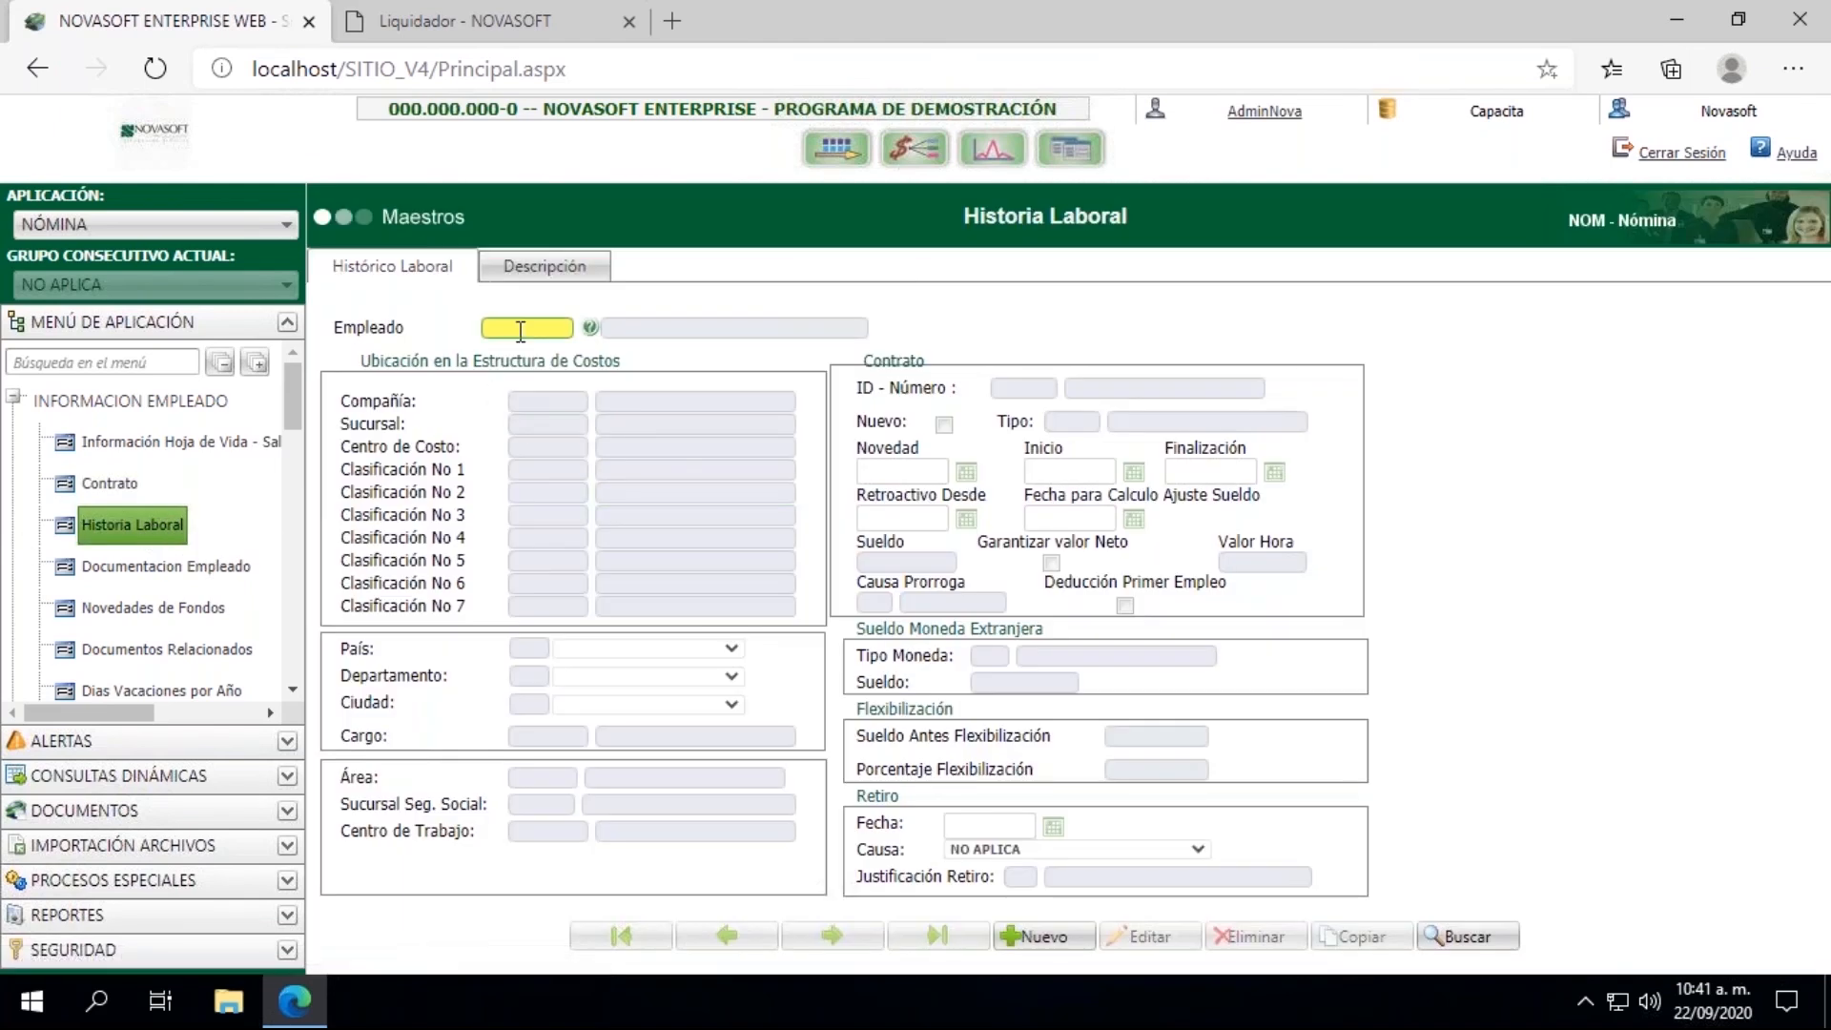
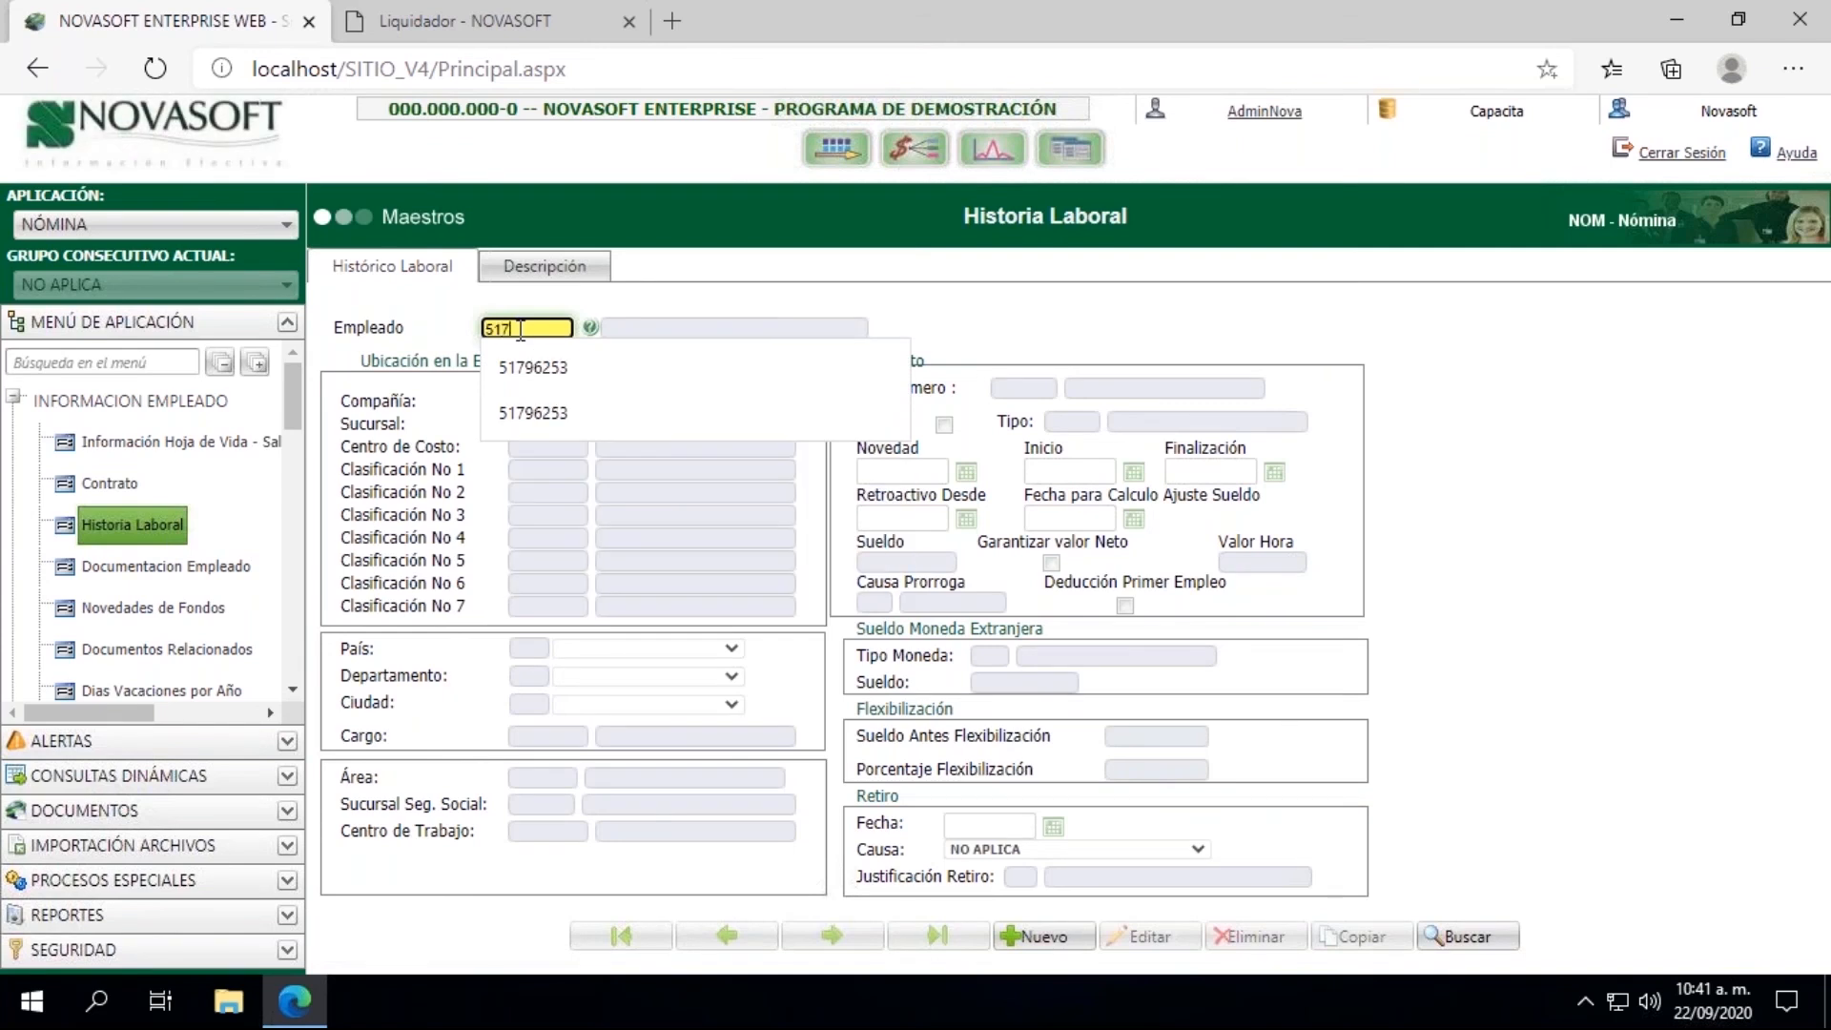
{"action": "key", "text": "Tab"}
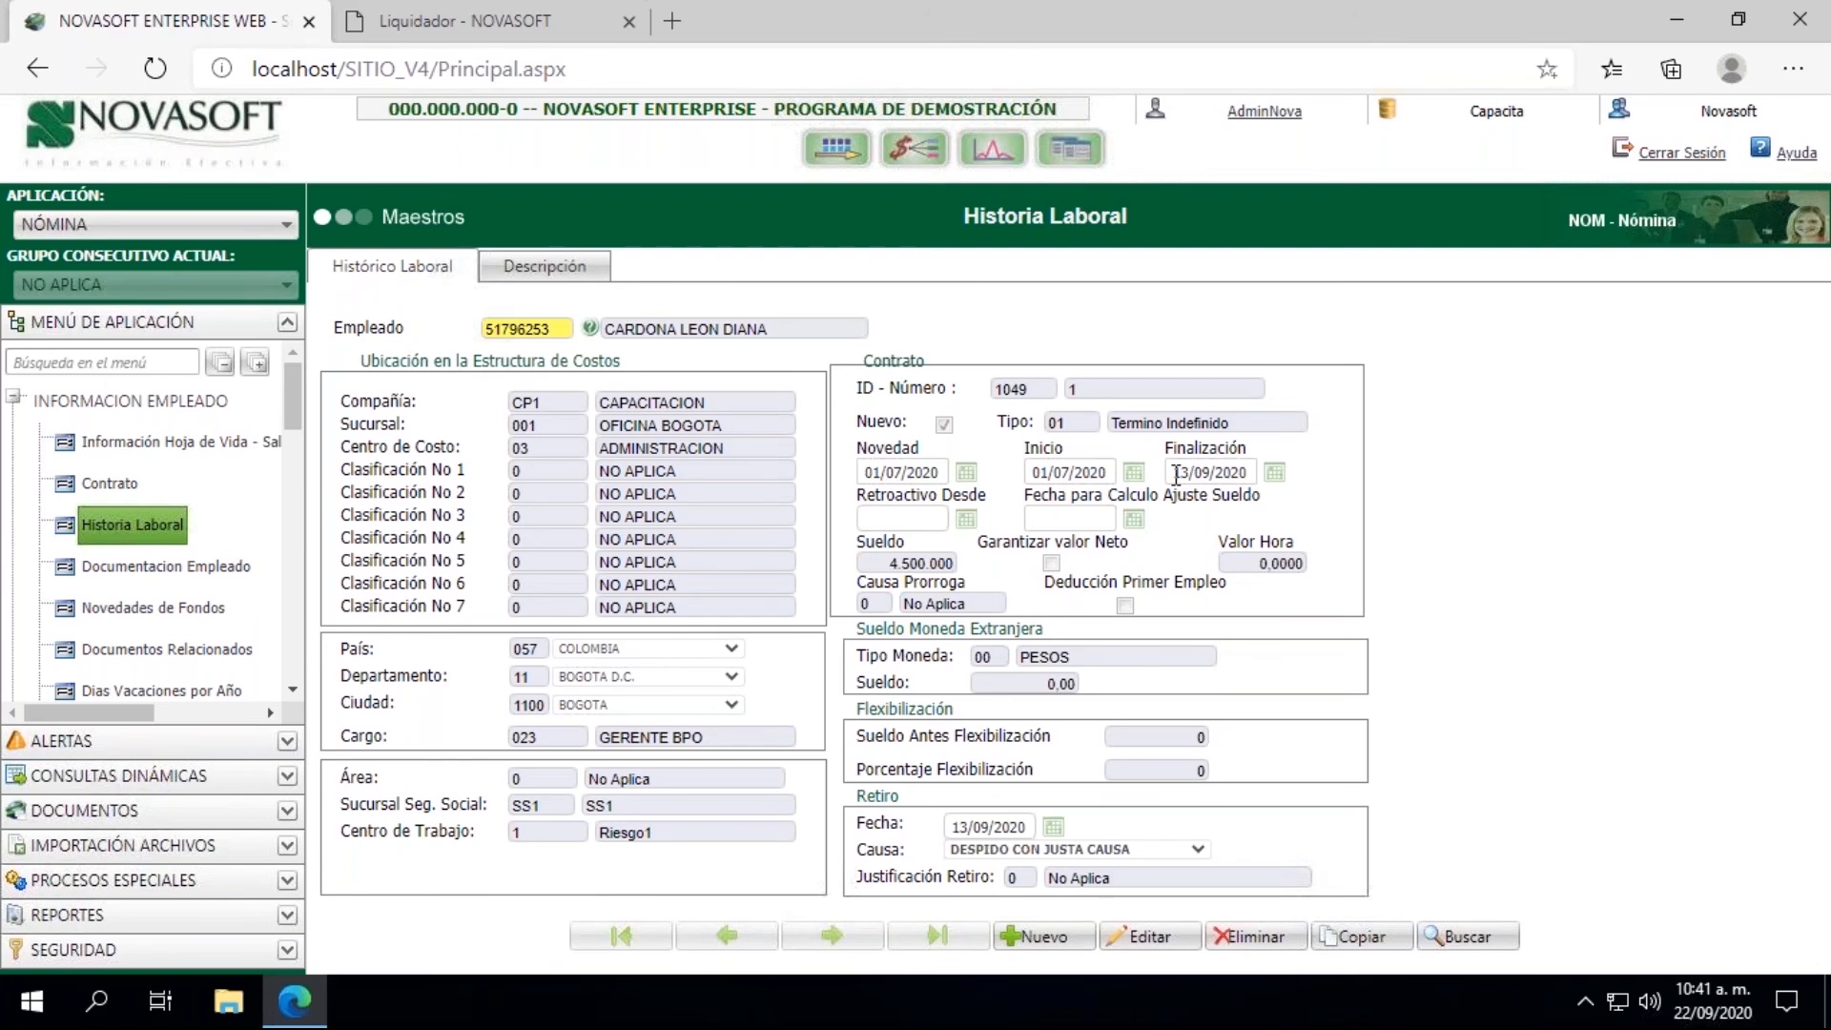
{"action": "left_click_drag", "start_coordinate": [1176, 474], "coordinate": [1250, 473]}
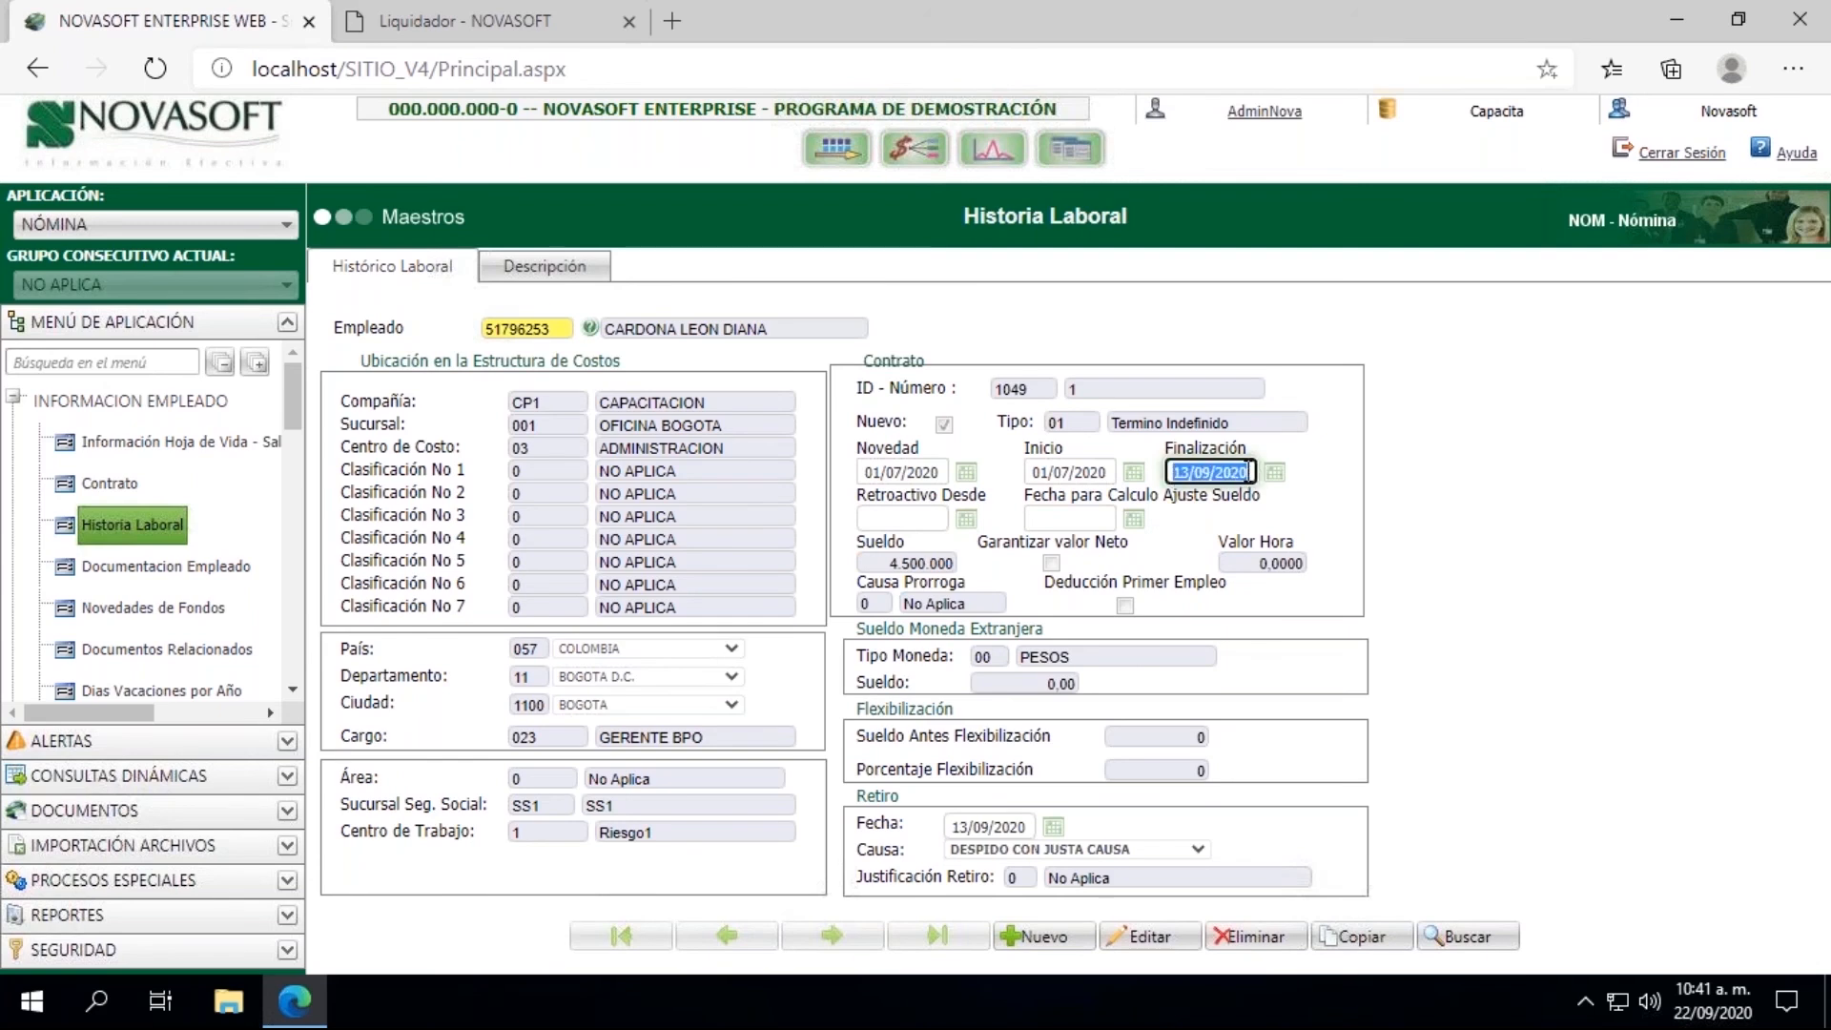
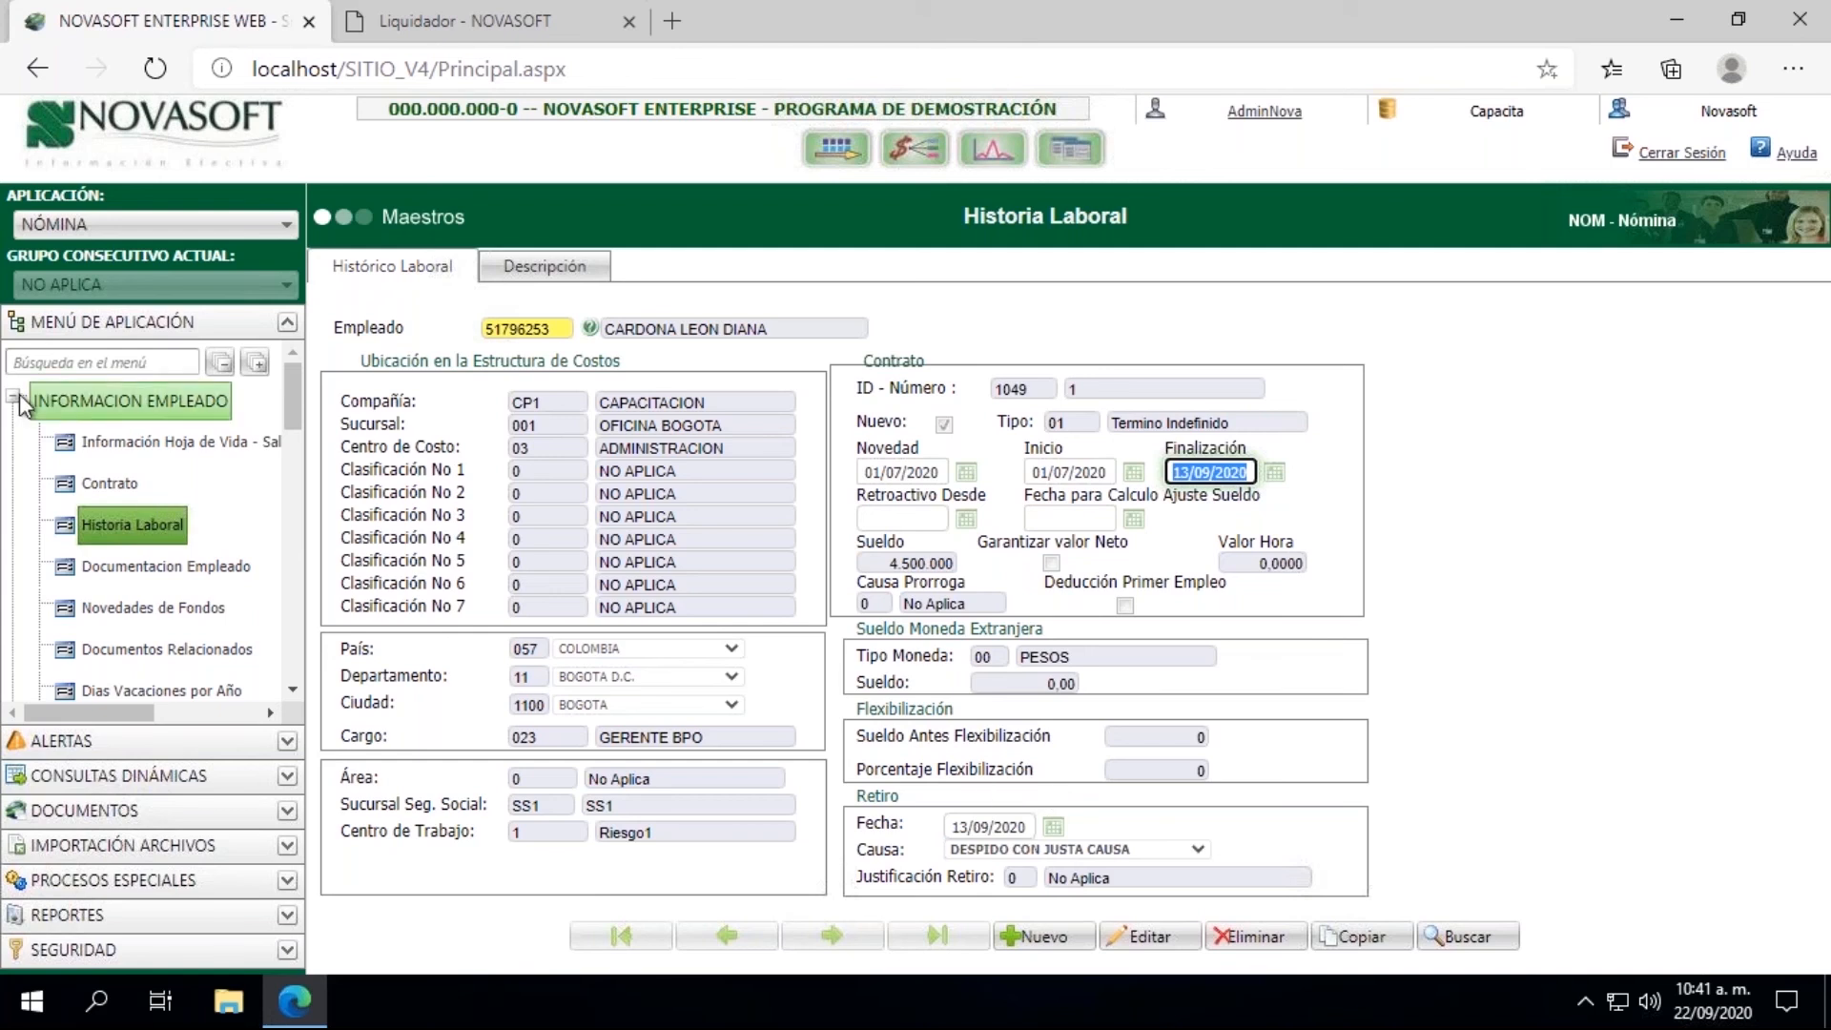
Step: Run the Liquidacion de Contrato process in the Liquidador for the employee already defined in the selection criteria and close its results
{"action": "left_click", "coordinate": [419, 21]}
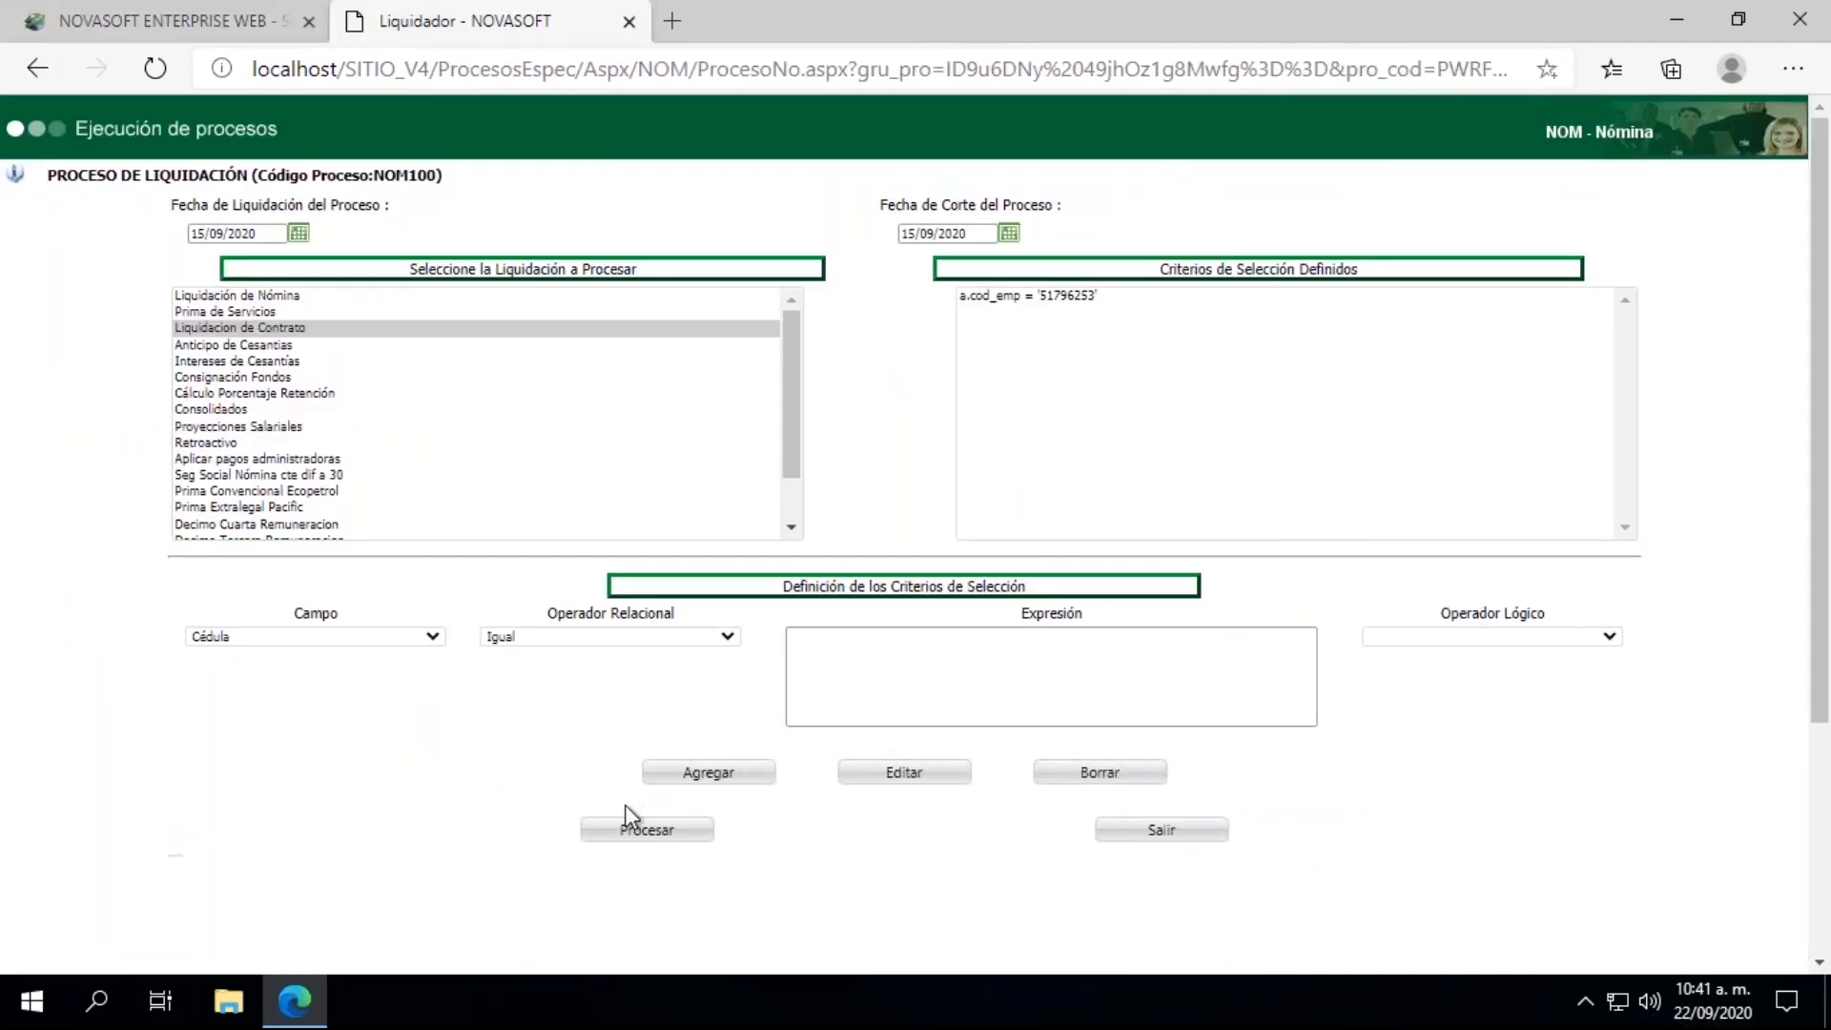
{"action": "left_click", "coordinate": [675, 837]}
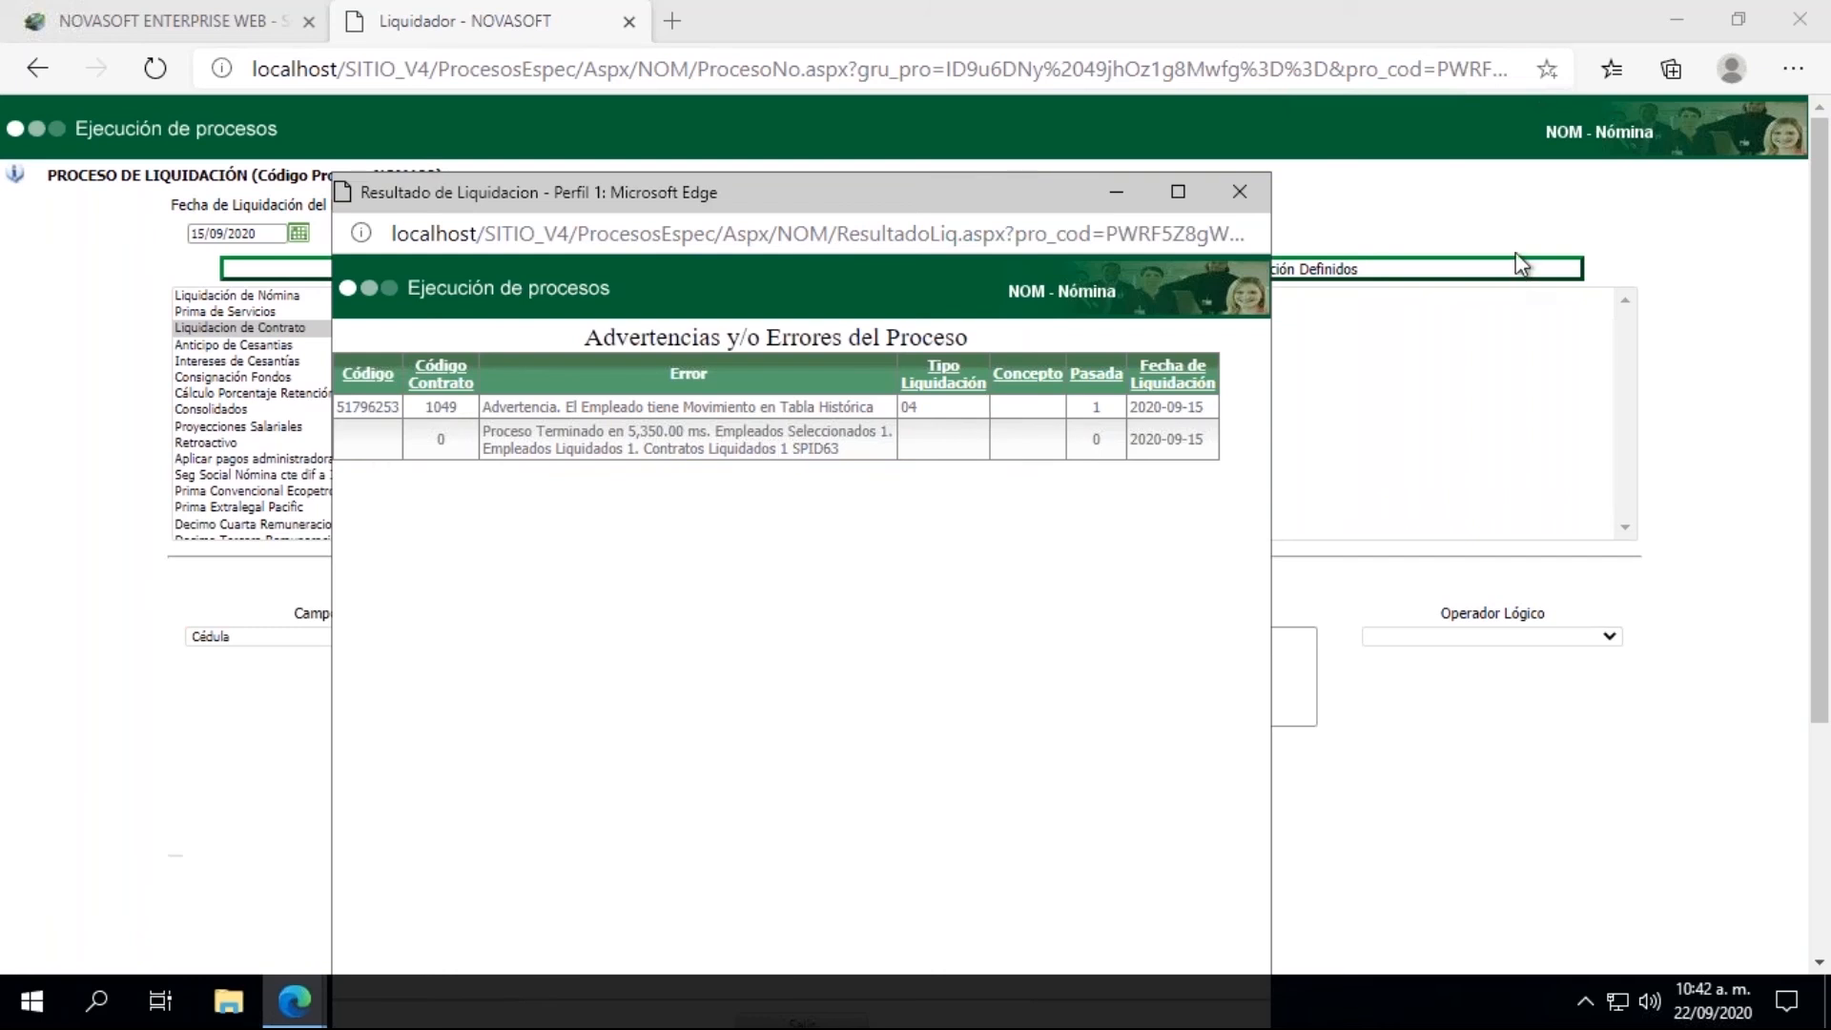
{"action": "left_click", "coordinate": [1240, 194]}
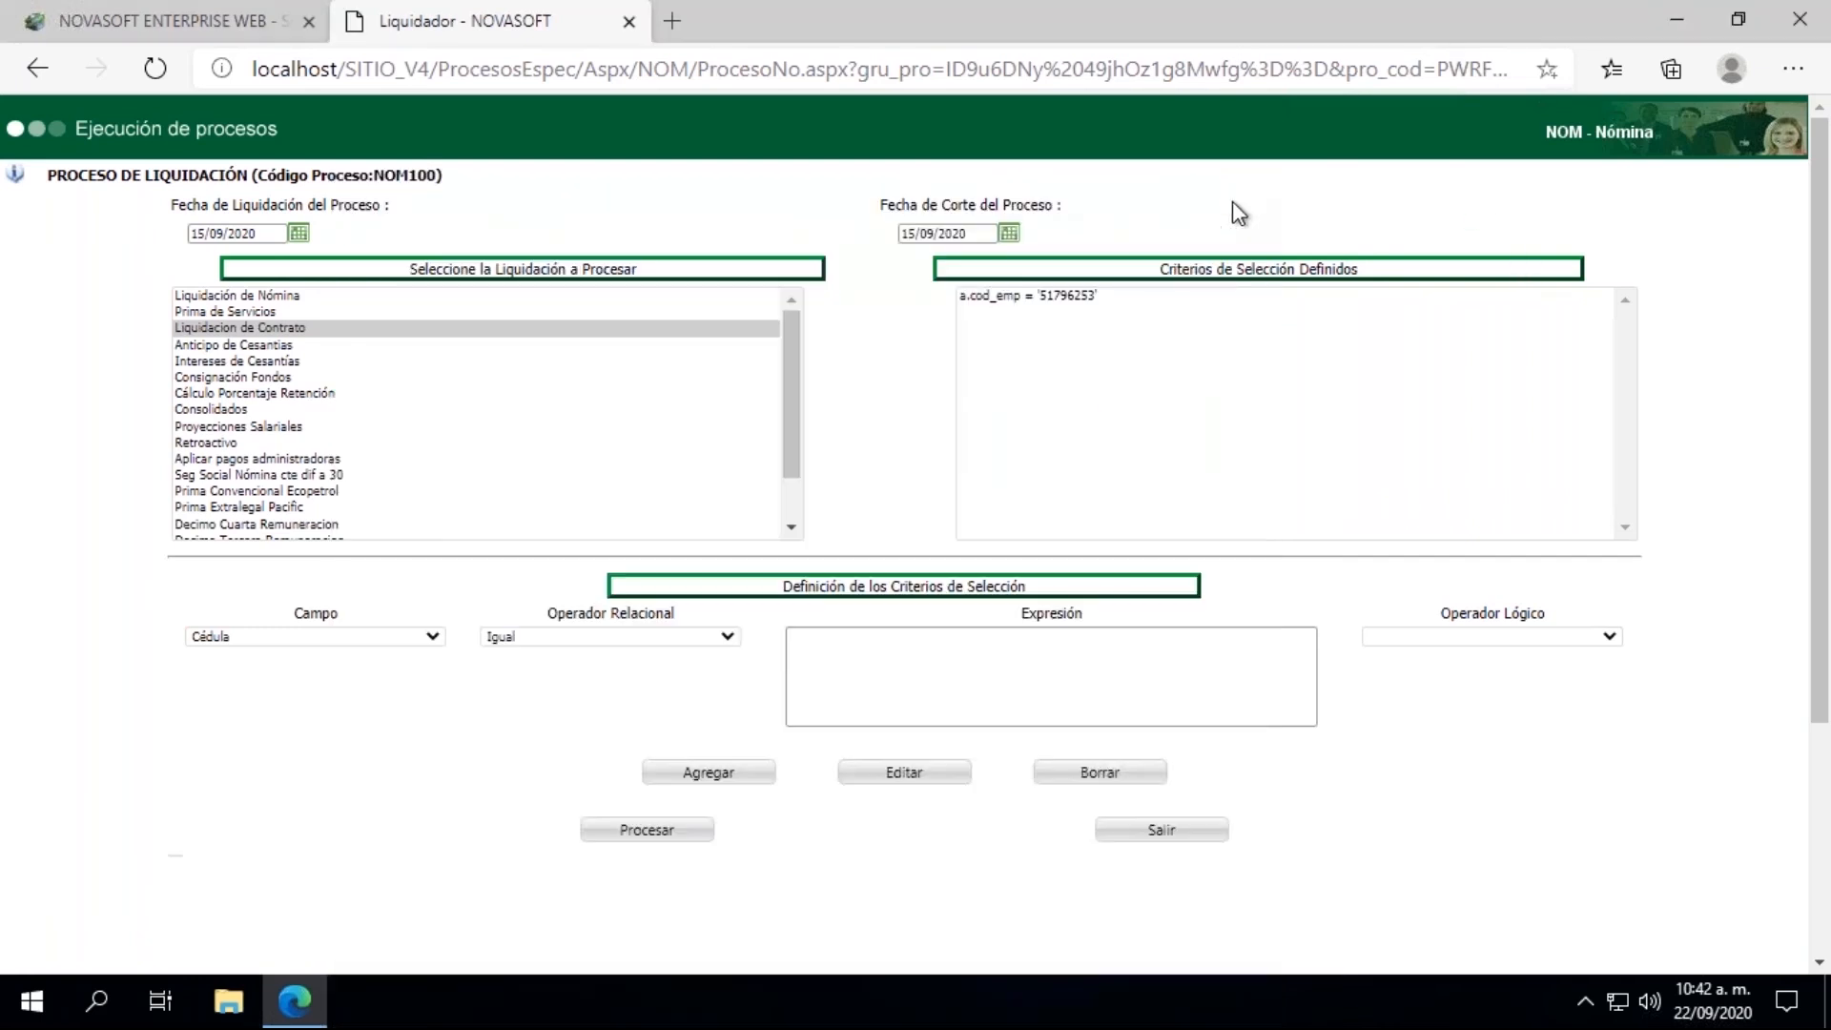
Step: Open the Liquidación de Contrato report from the Liquidacion reports in the main application
{"action": "left_click", "coordinate": [172, 21]}
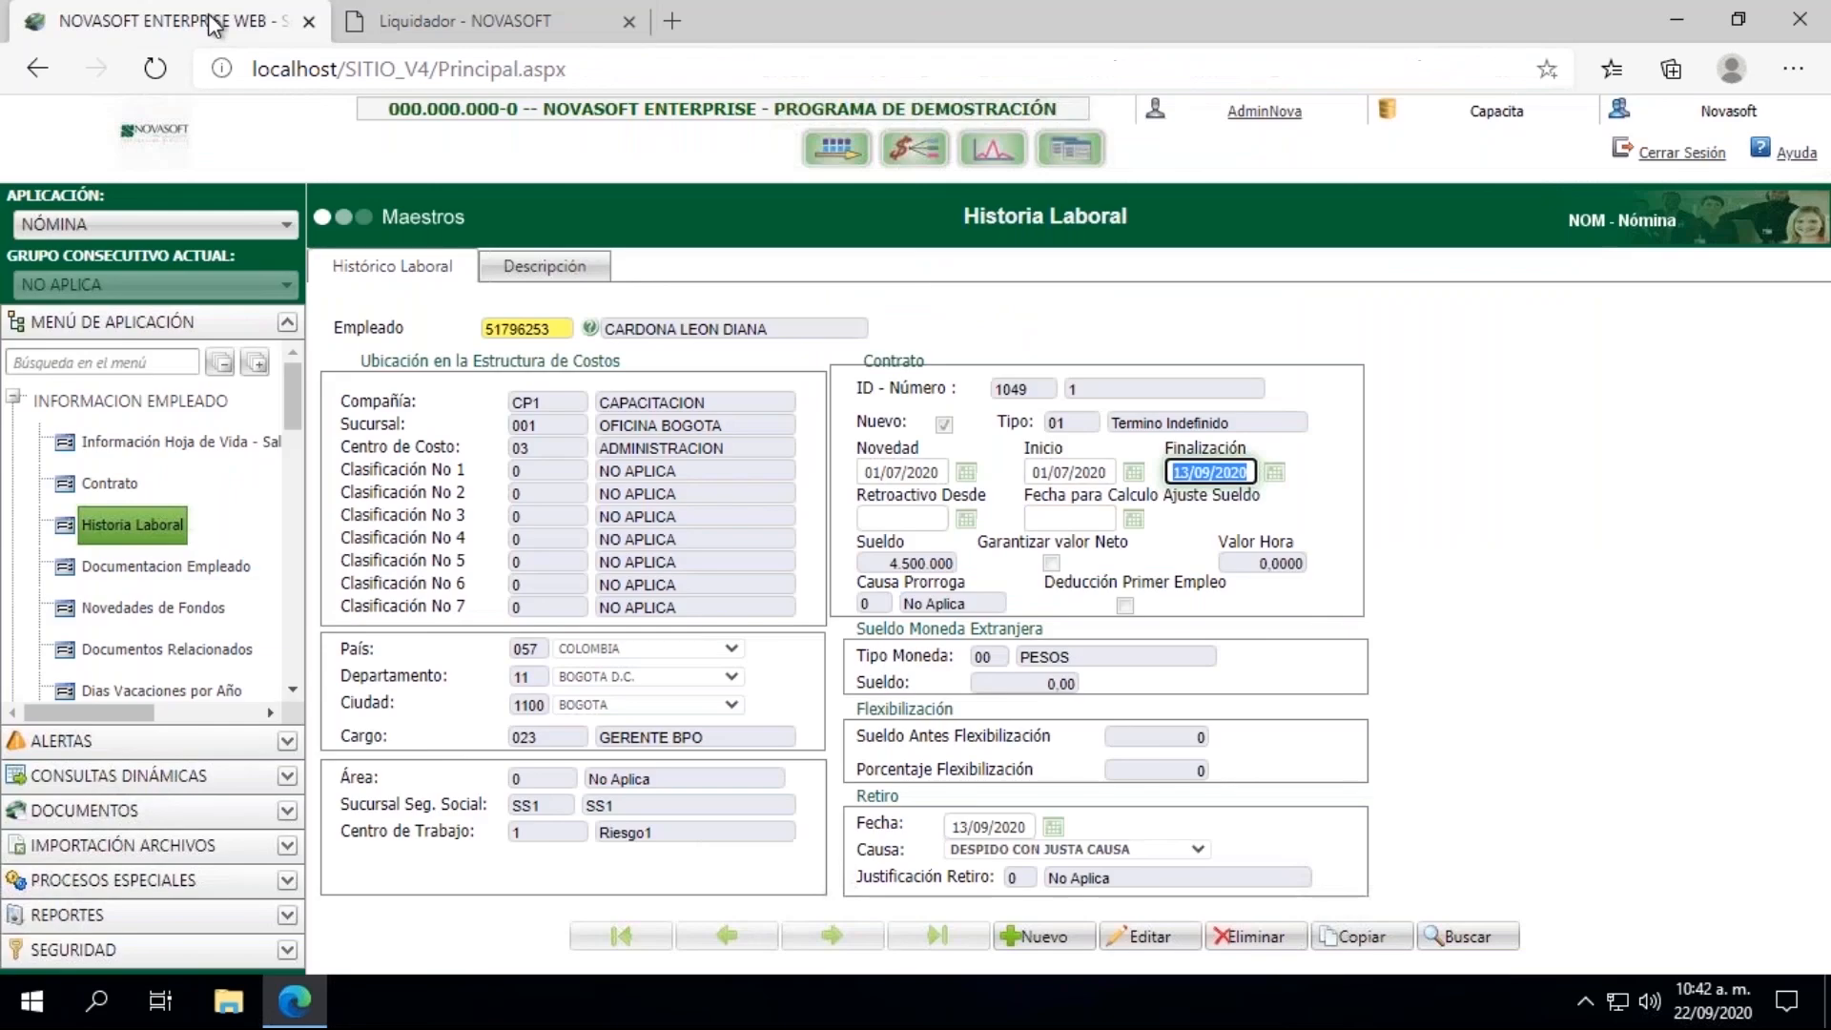
{"action": "left_click", "coordinate": [13, 398]}
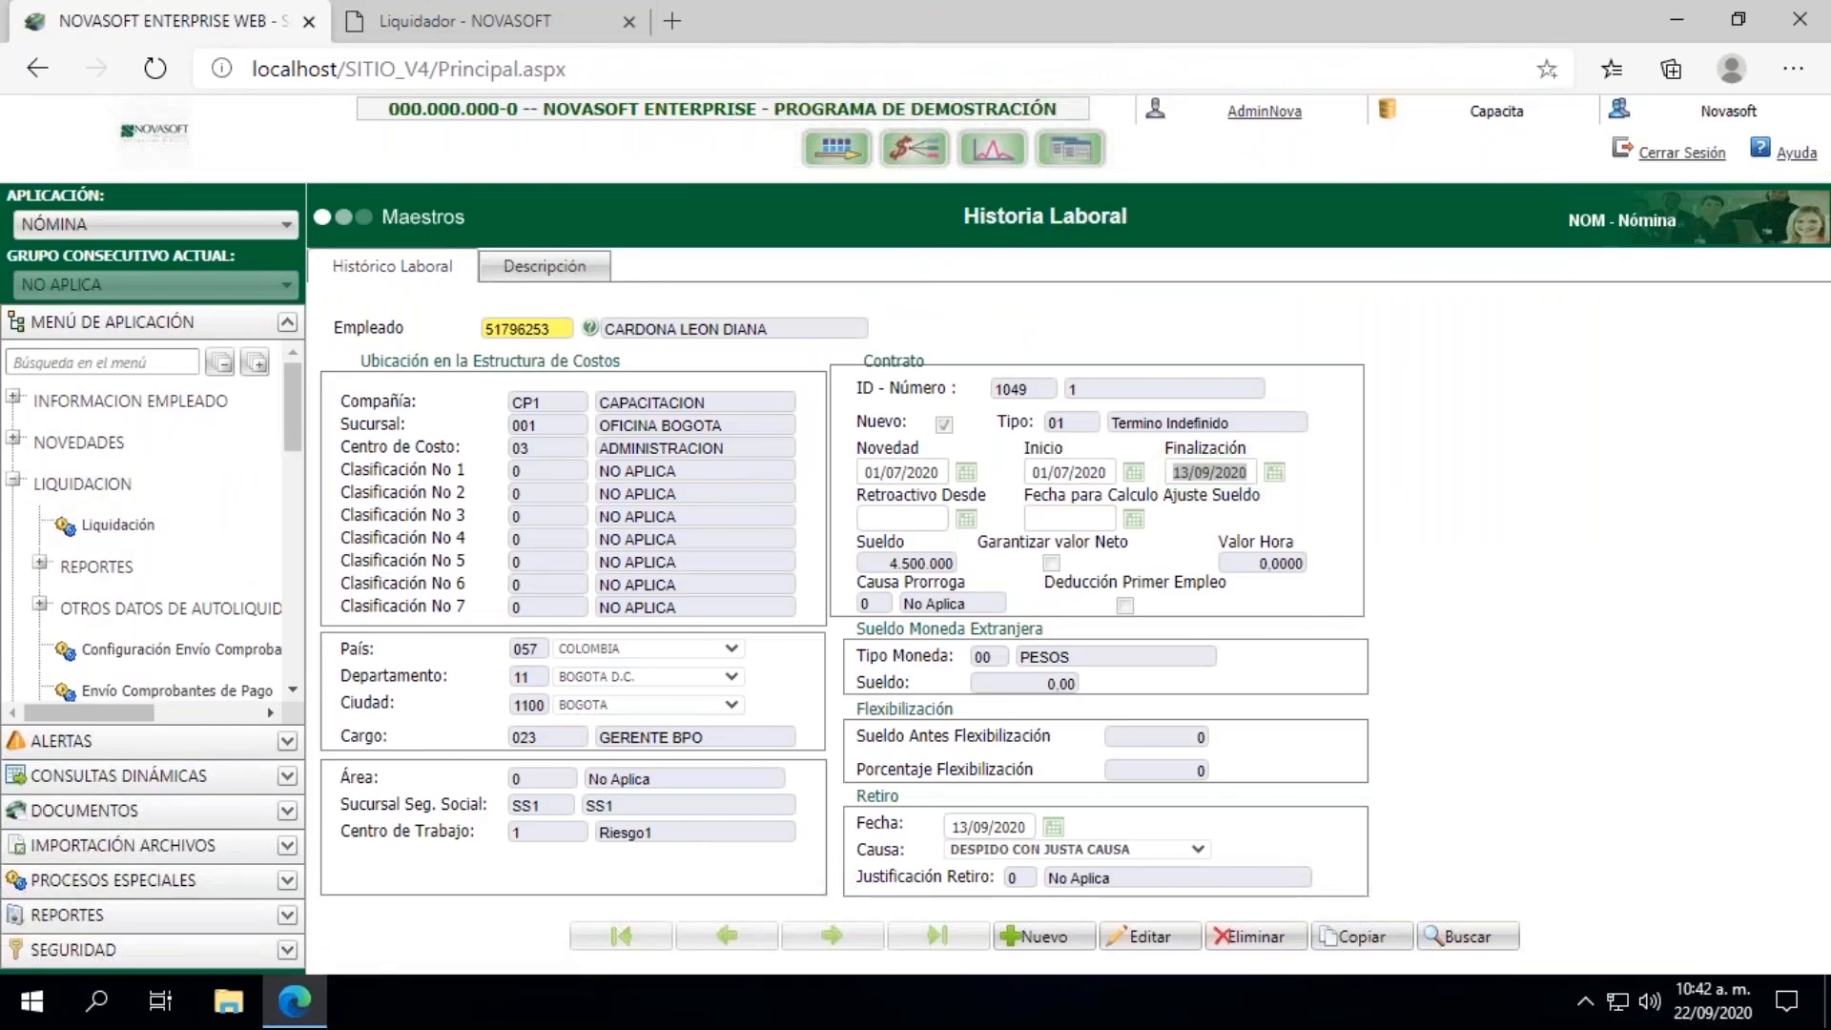
{"action": "left_click", "coordinate": [42, 562]}
{"action": "left_click", "coordinate": [292, 691]}
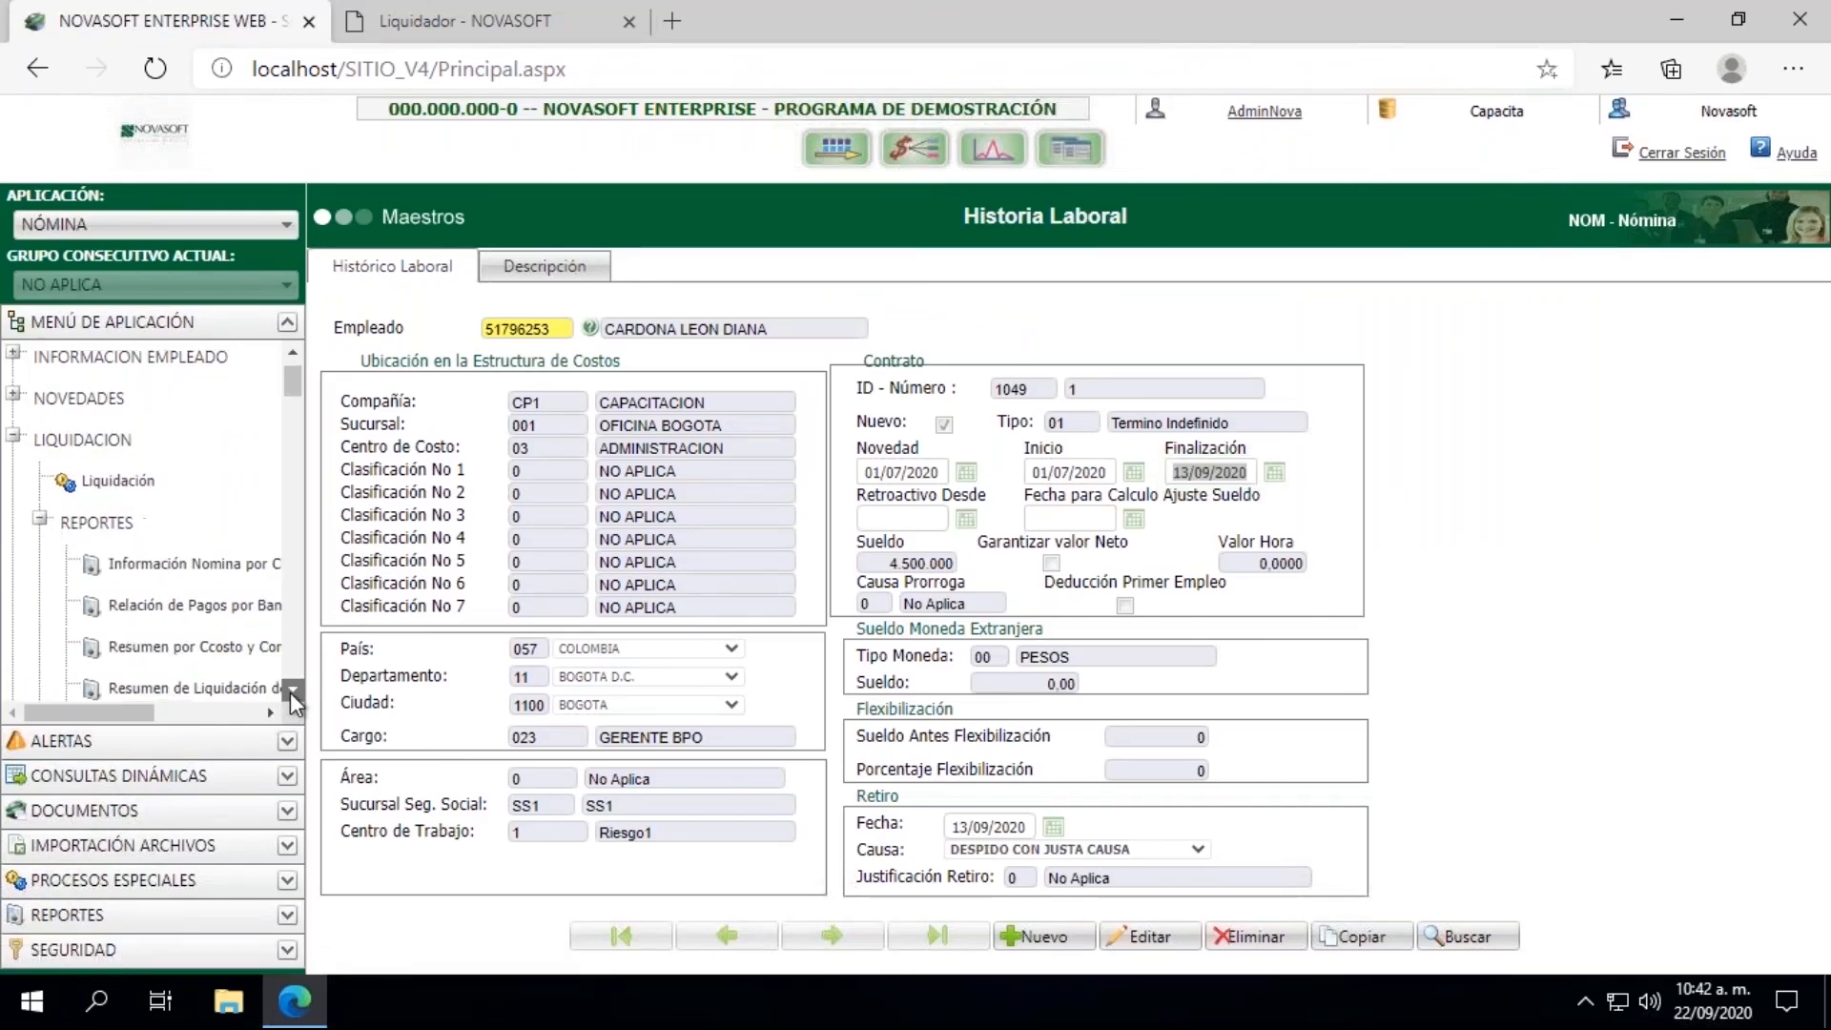
{"action": "scroll", "coordinate": [290, 692], "scroll_direction": "down", "scroll_amount": 5}
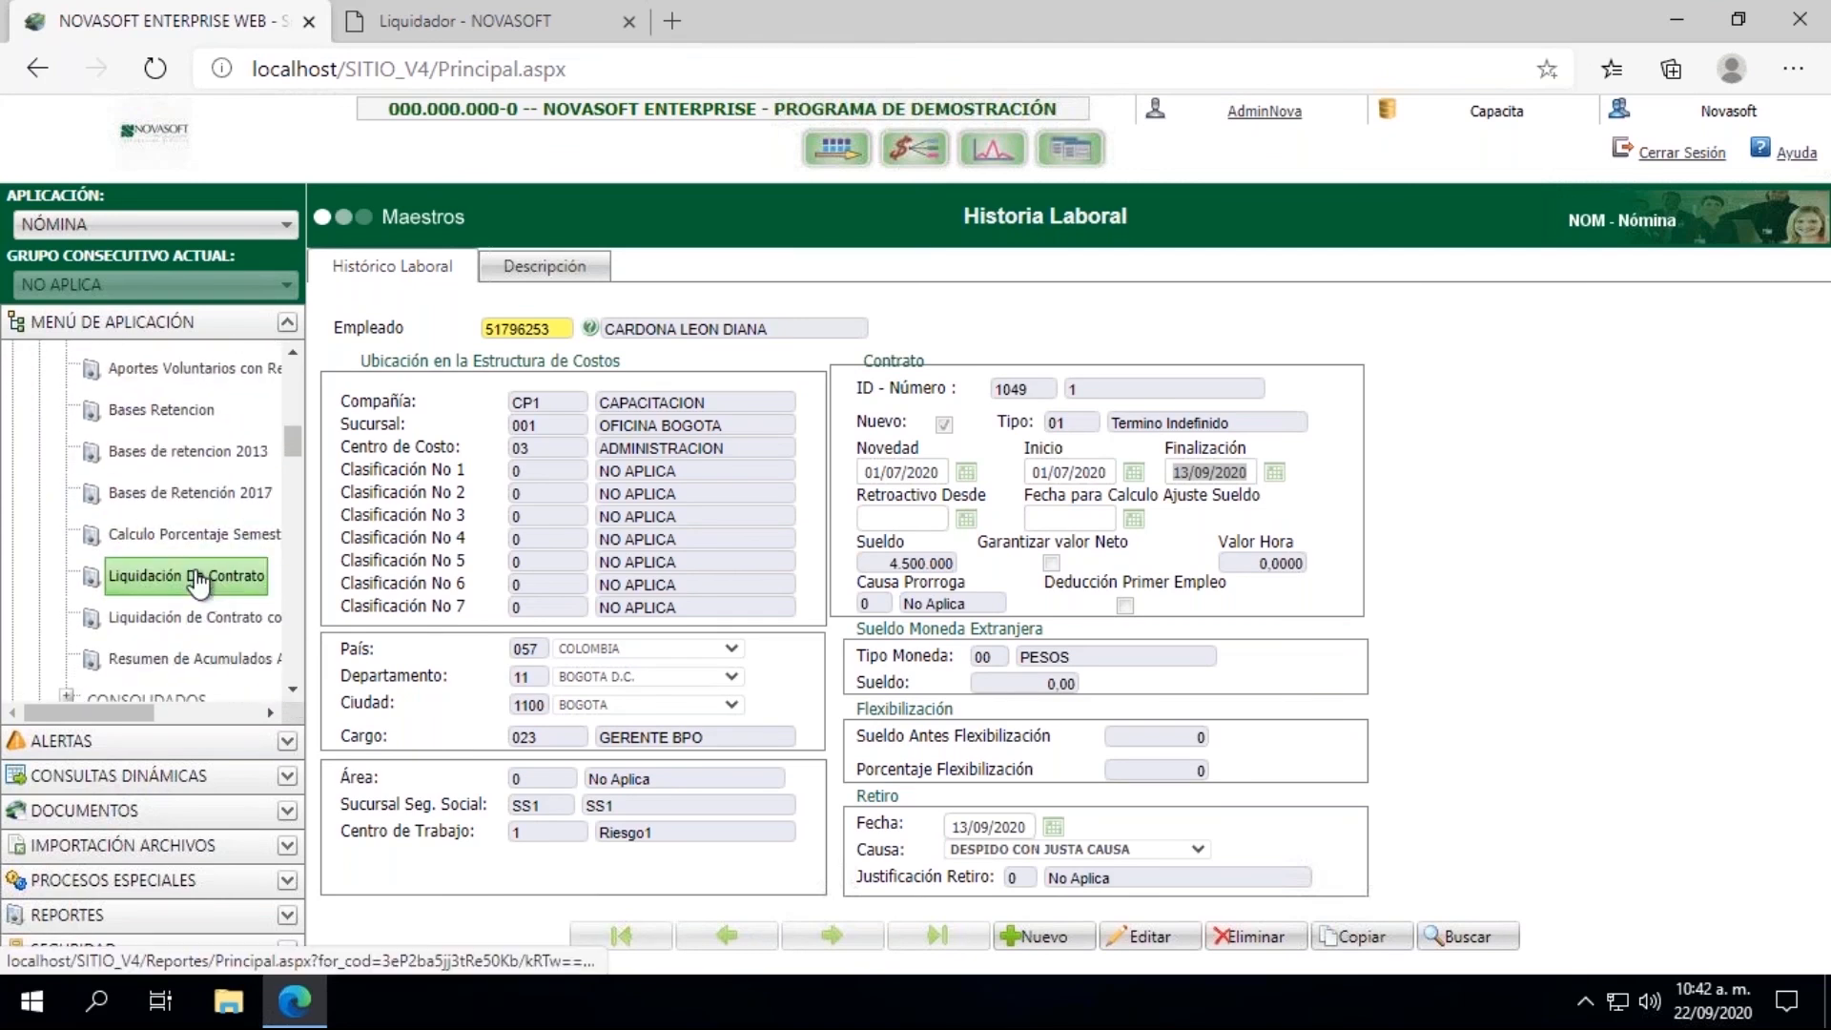
{"action": "left_click", "coordinate": [197, 577]}
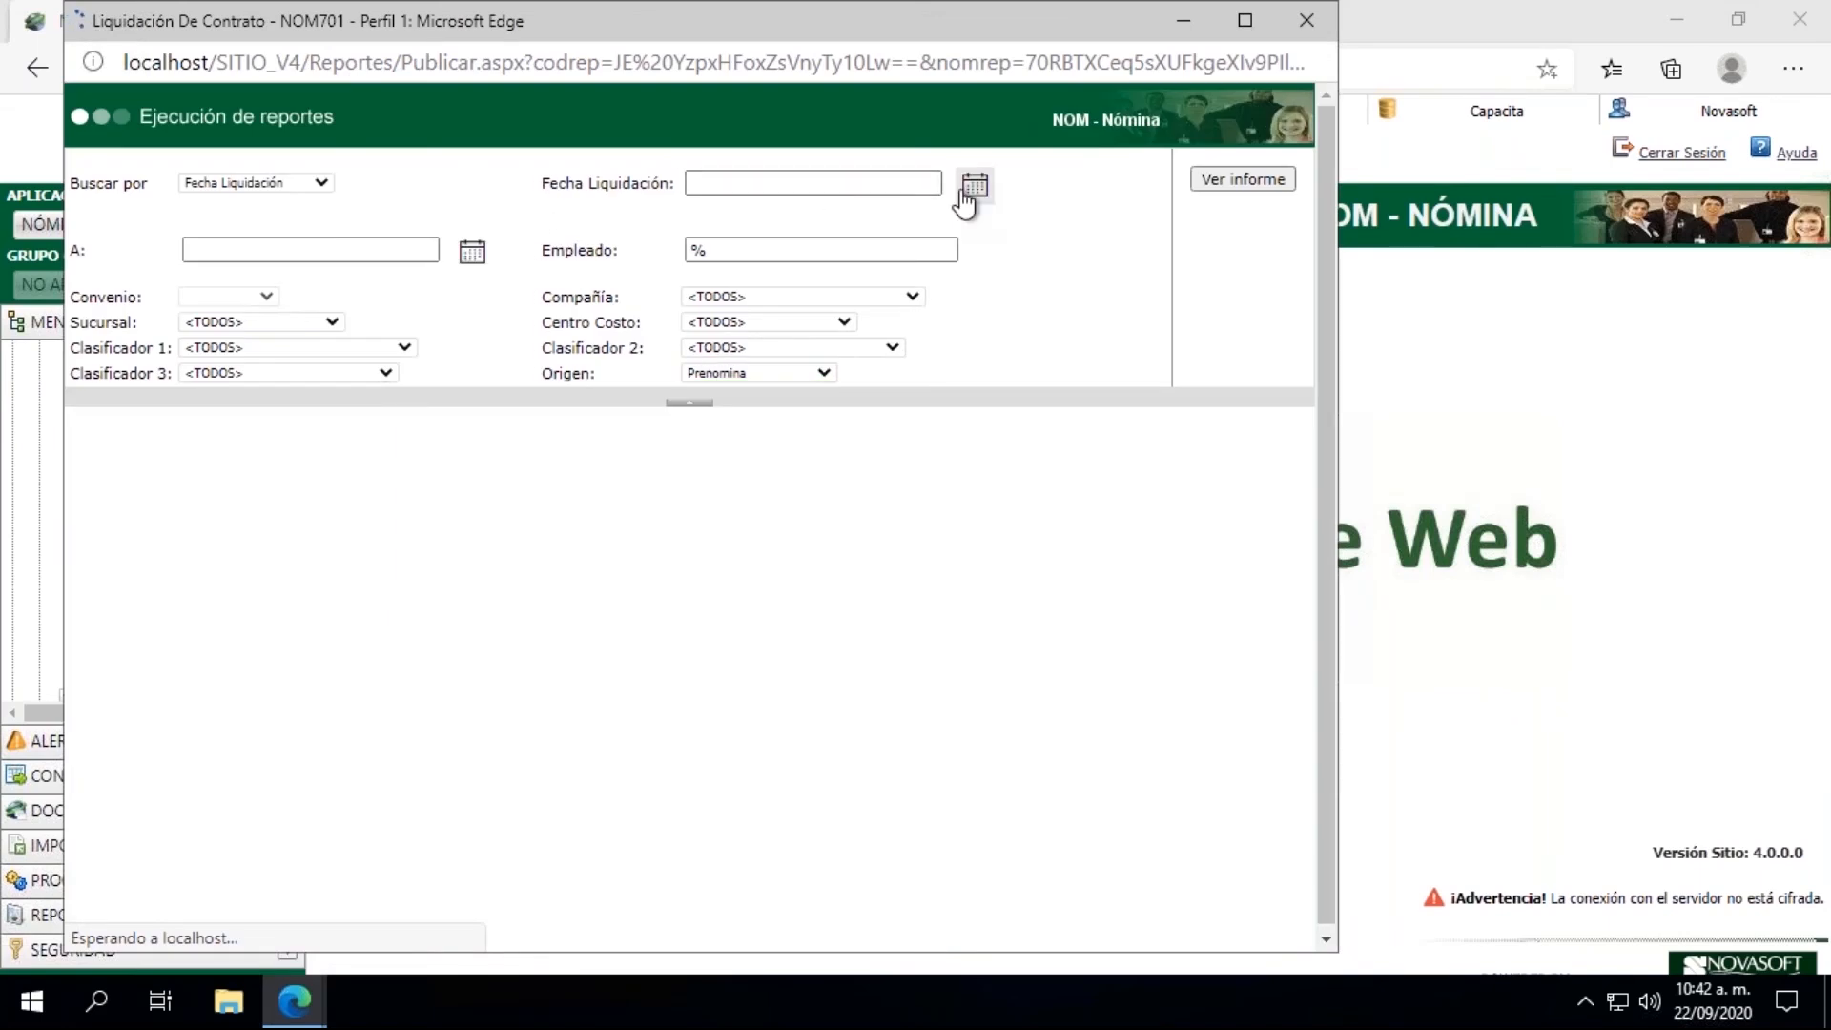
Step: Set the report's settlement date range from 15/09/2020 to 15/09/2020
{"action": "left_click", "coordinate": [966, 202]}
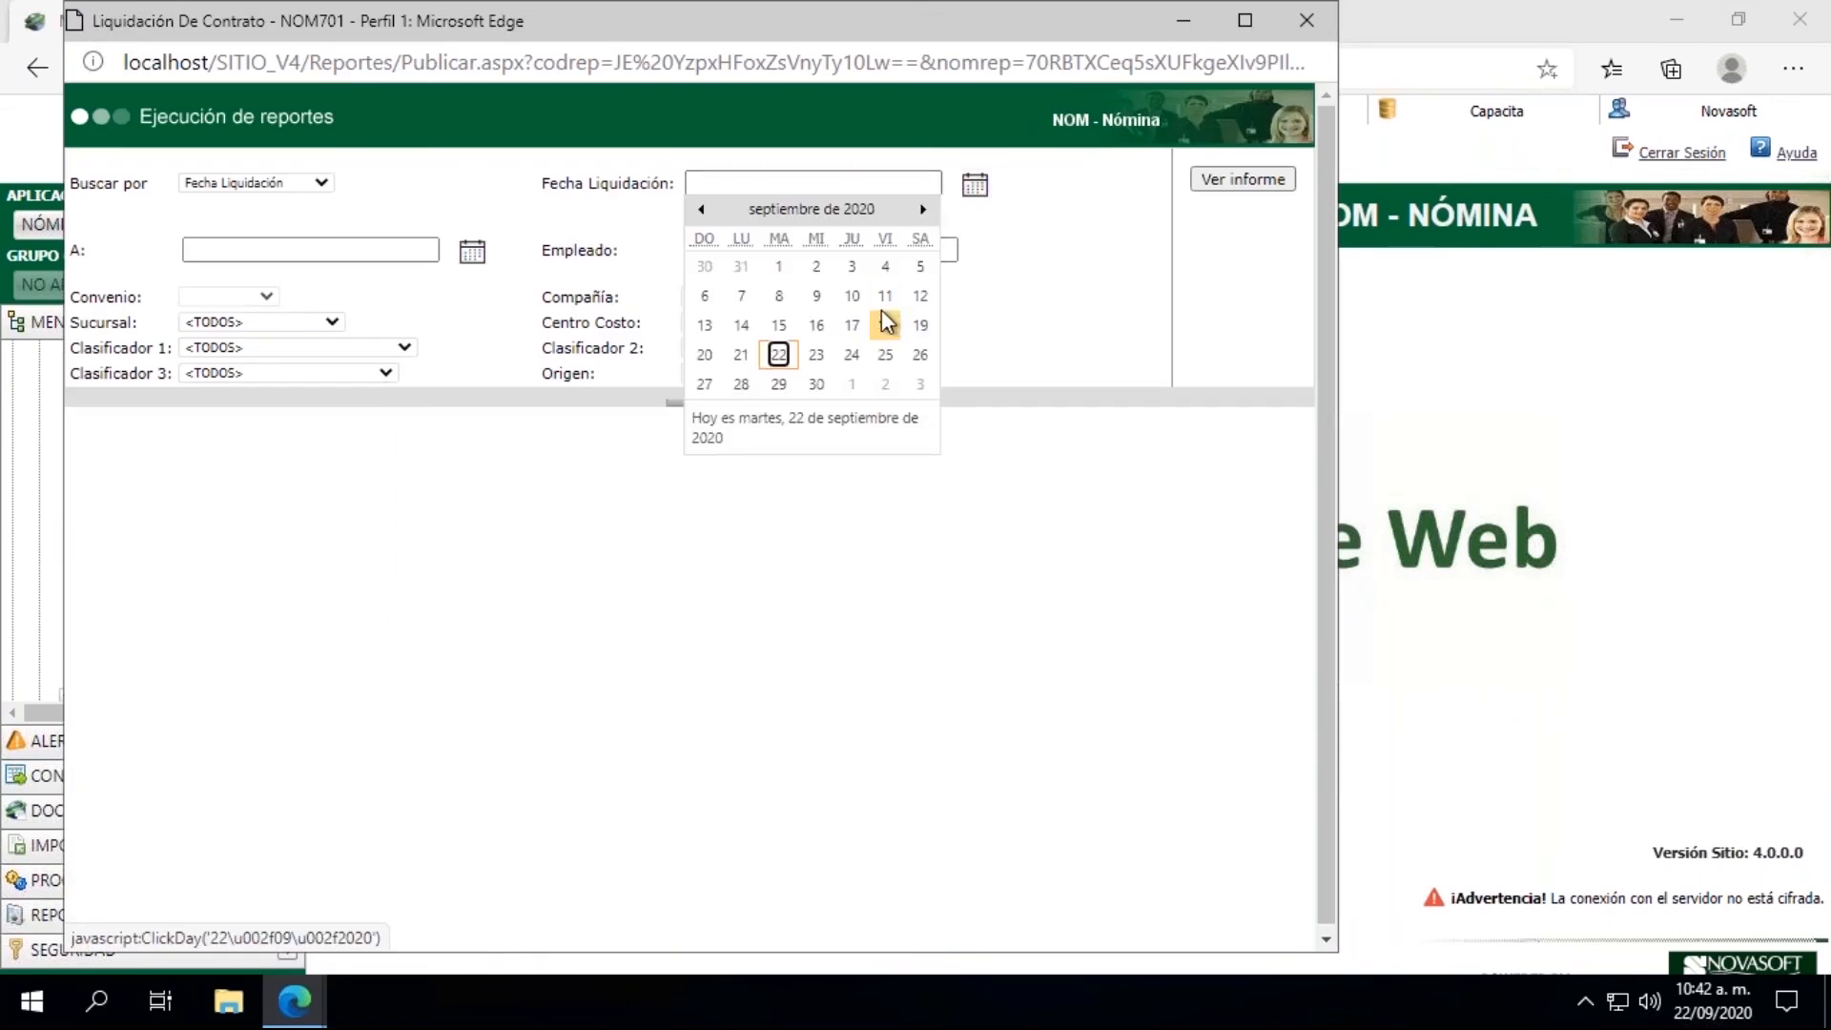
{"action": "left_click", "coordinate": [778, 326]}
{"action": "left_click", "coordinate": [472, 253]}
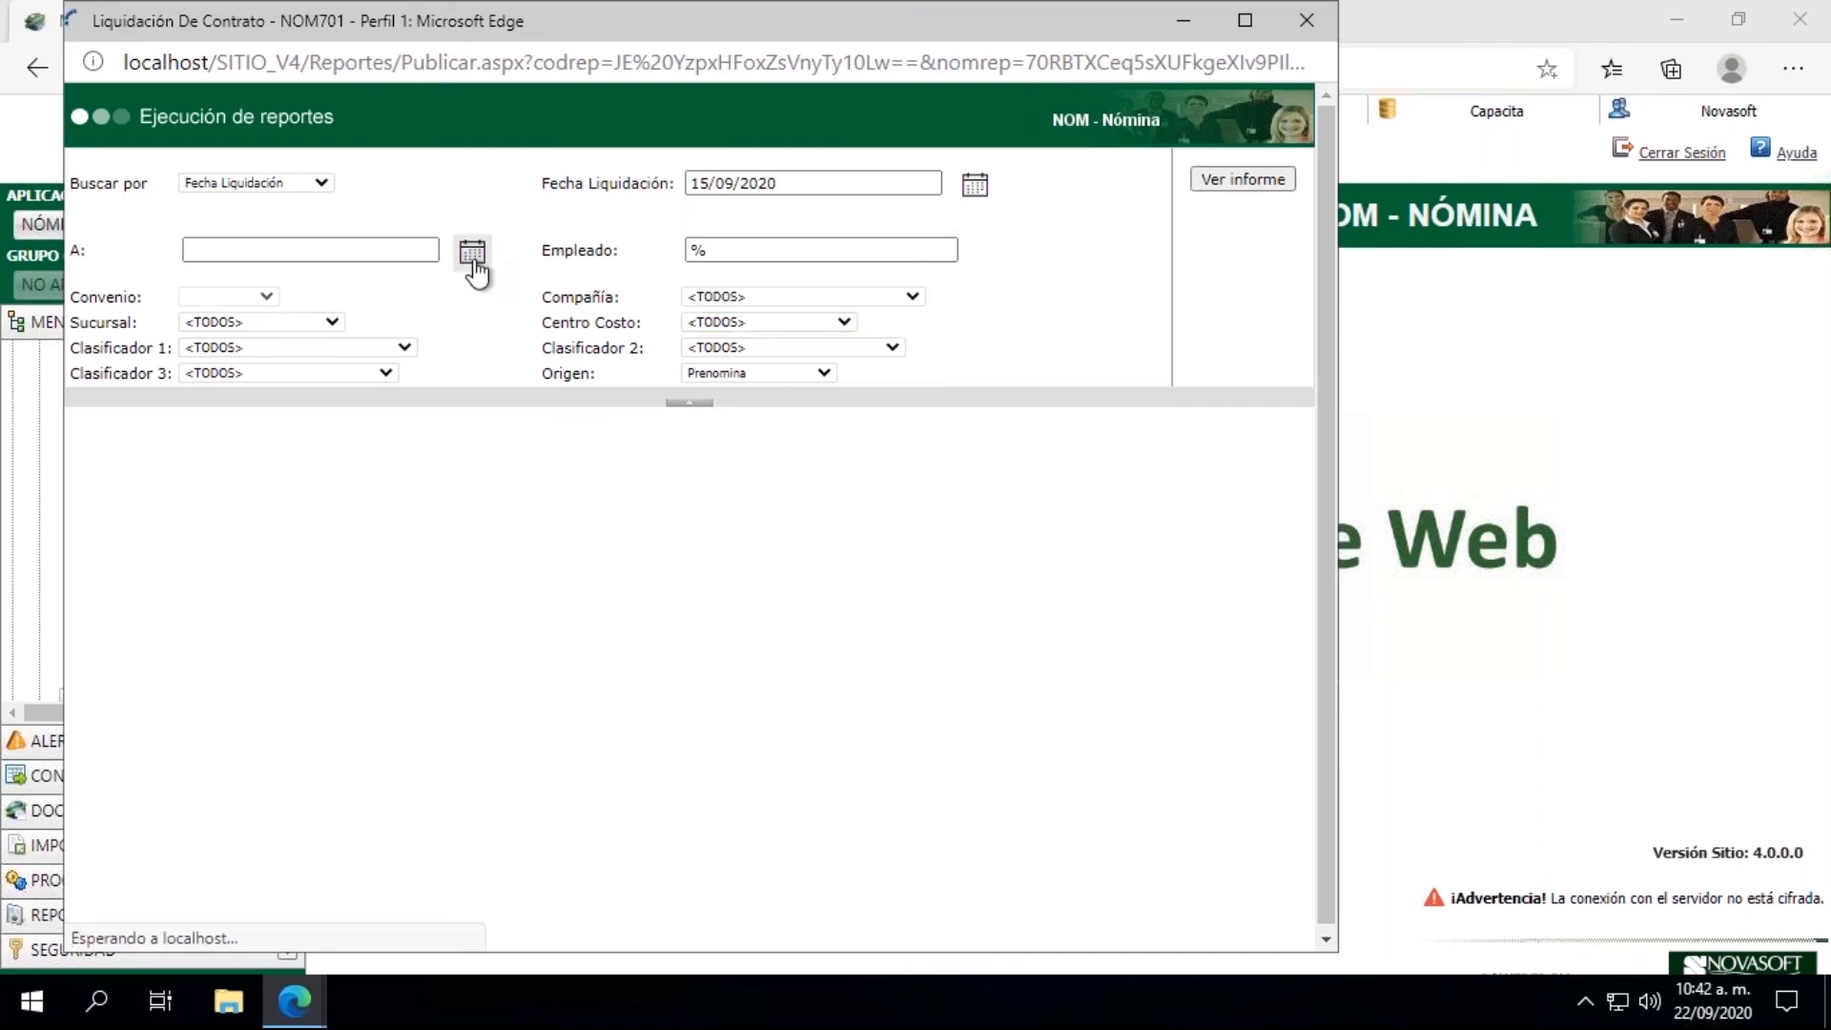
{"action": "left_click", "coordinate": [275, 392]}
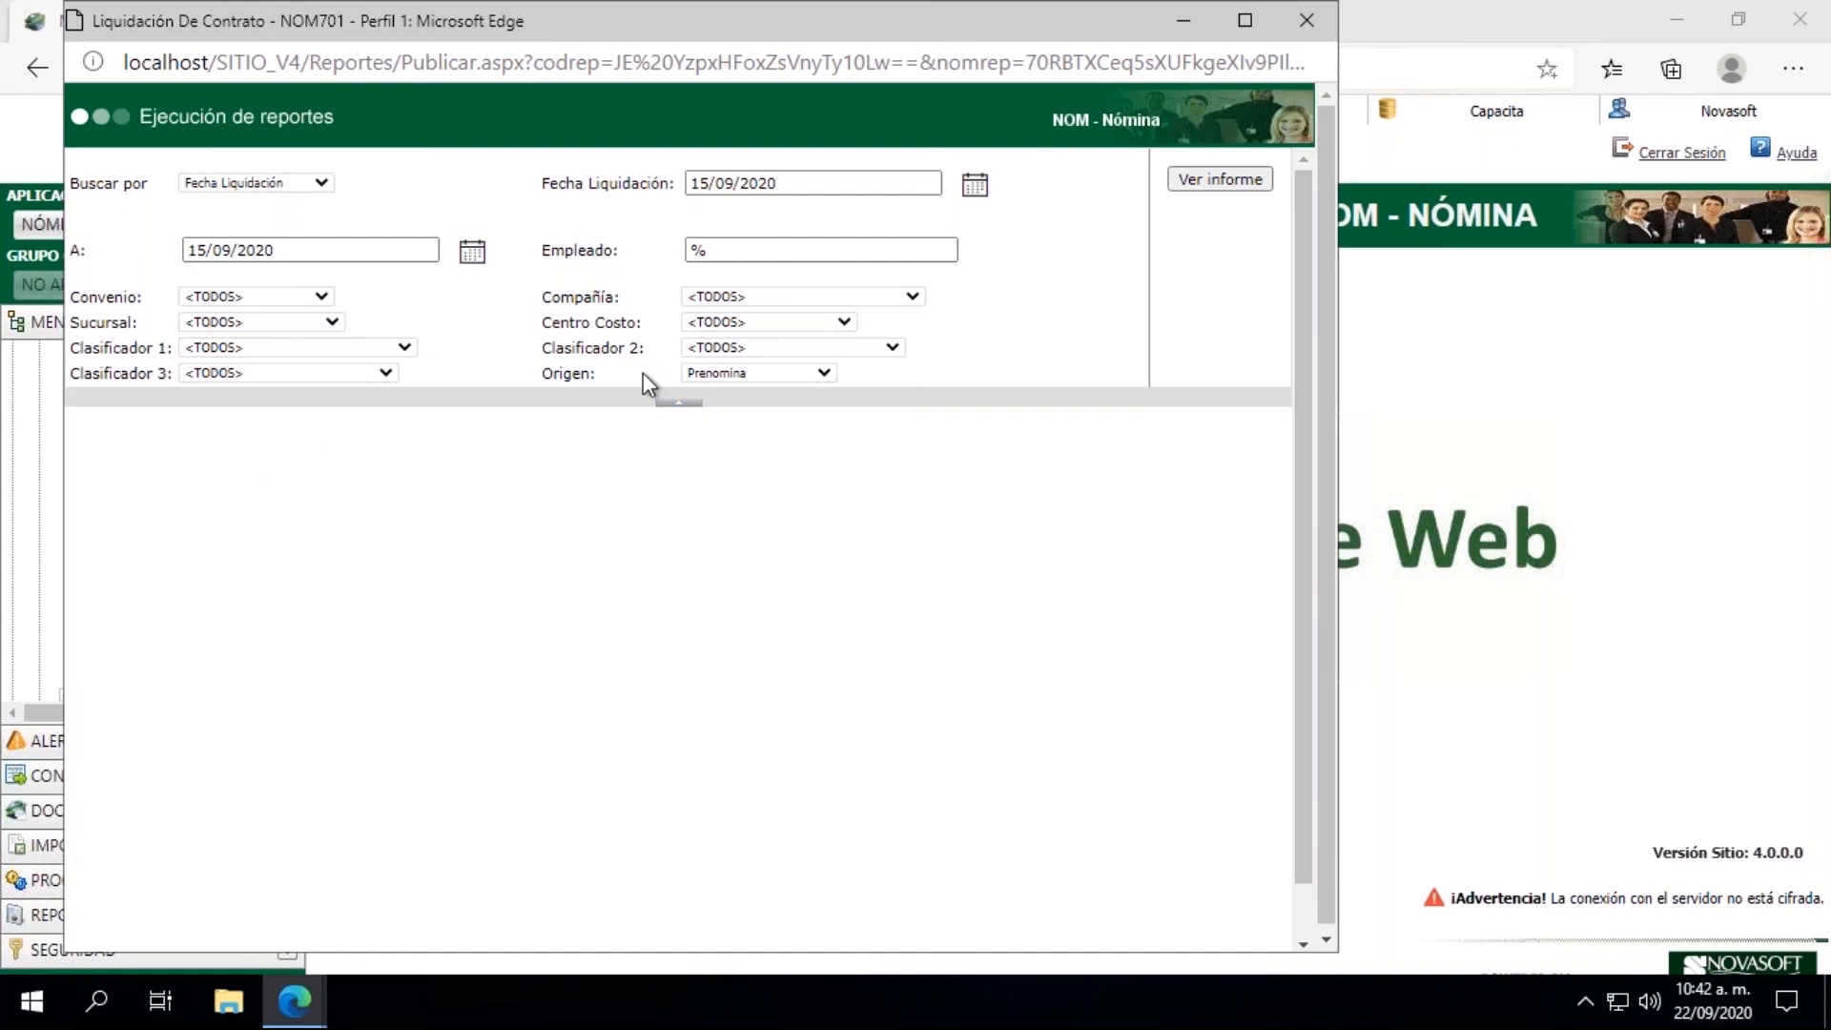
{"action": "double_click", "coordinate": [734, 258]}
{"action": "type", "text": "001146"}
{"action": "key", "text": "Tab"}
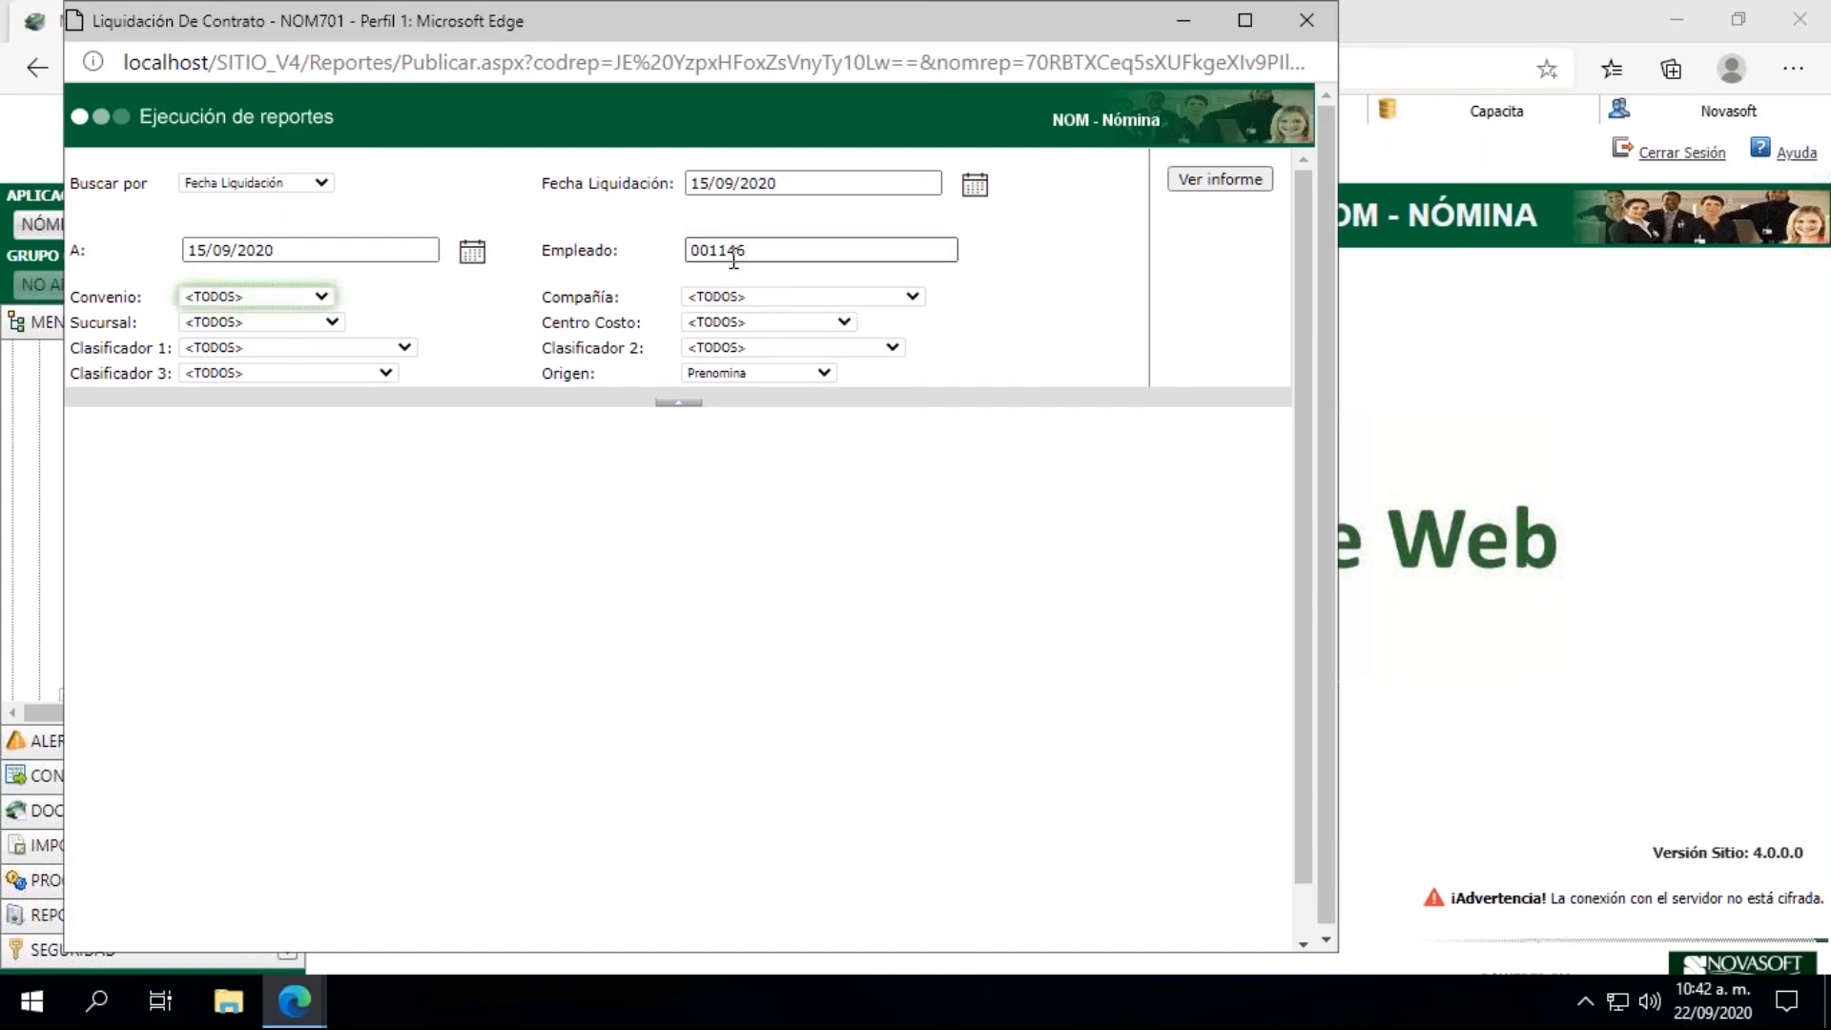
Step: Filter the report by the employee's ID number, generate it, view it at full size and minimize it
{"action": "double_click", "coordinate": [742, 250]}
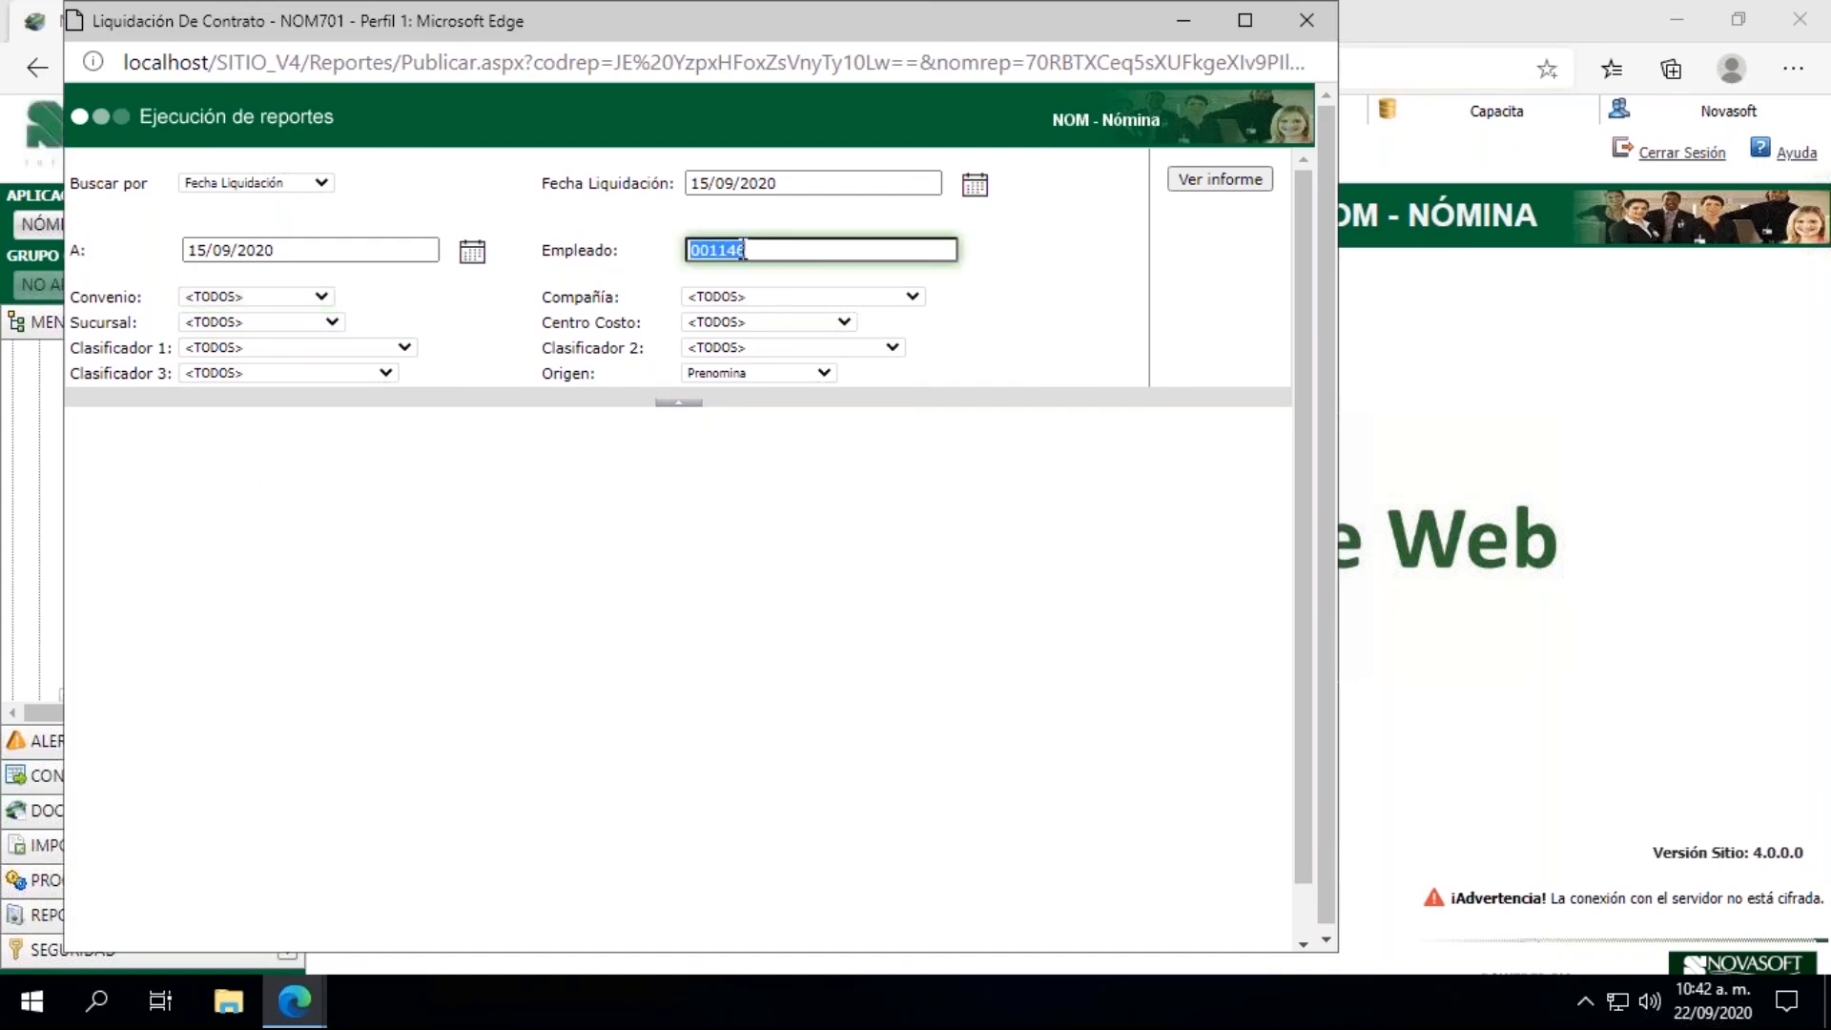
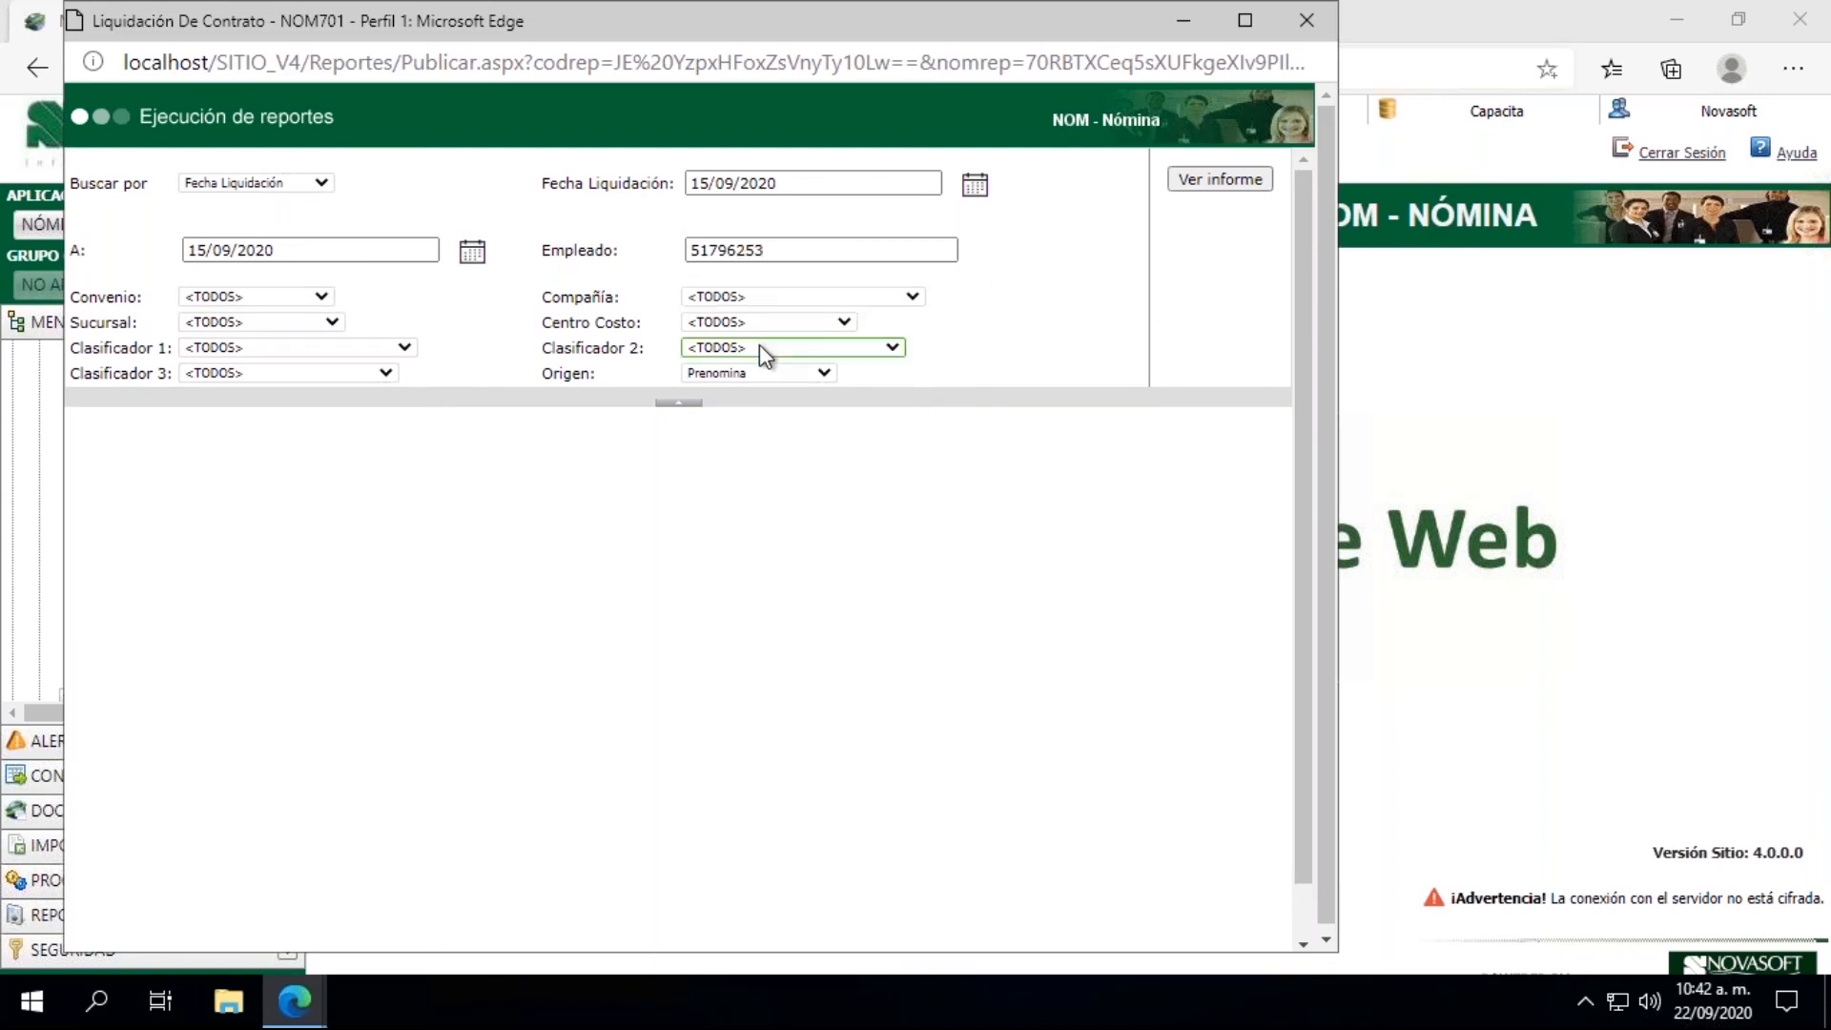
{"action": "left_click", "coordinate": [1213, 187]}
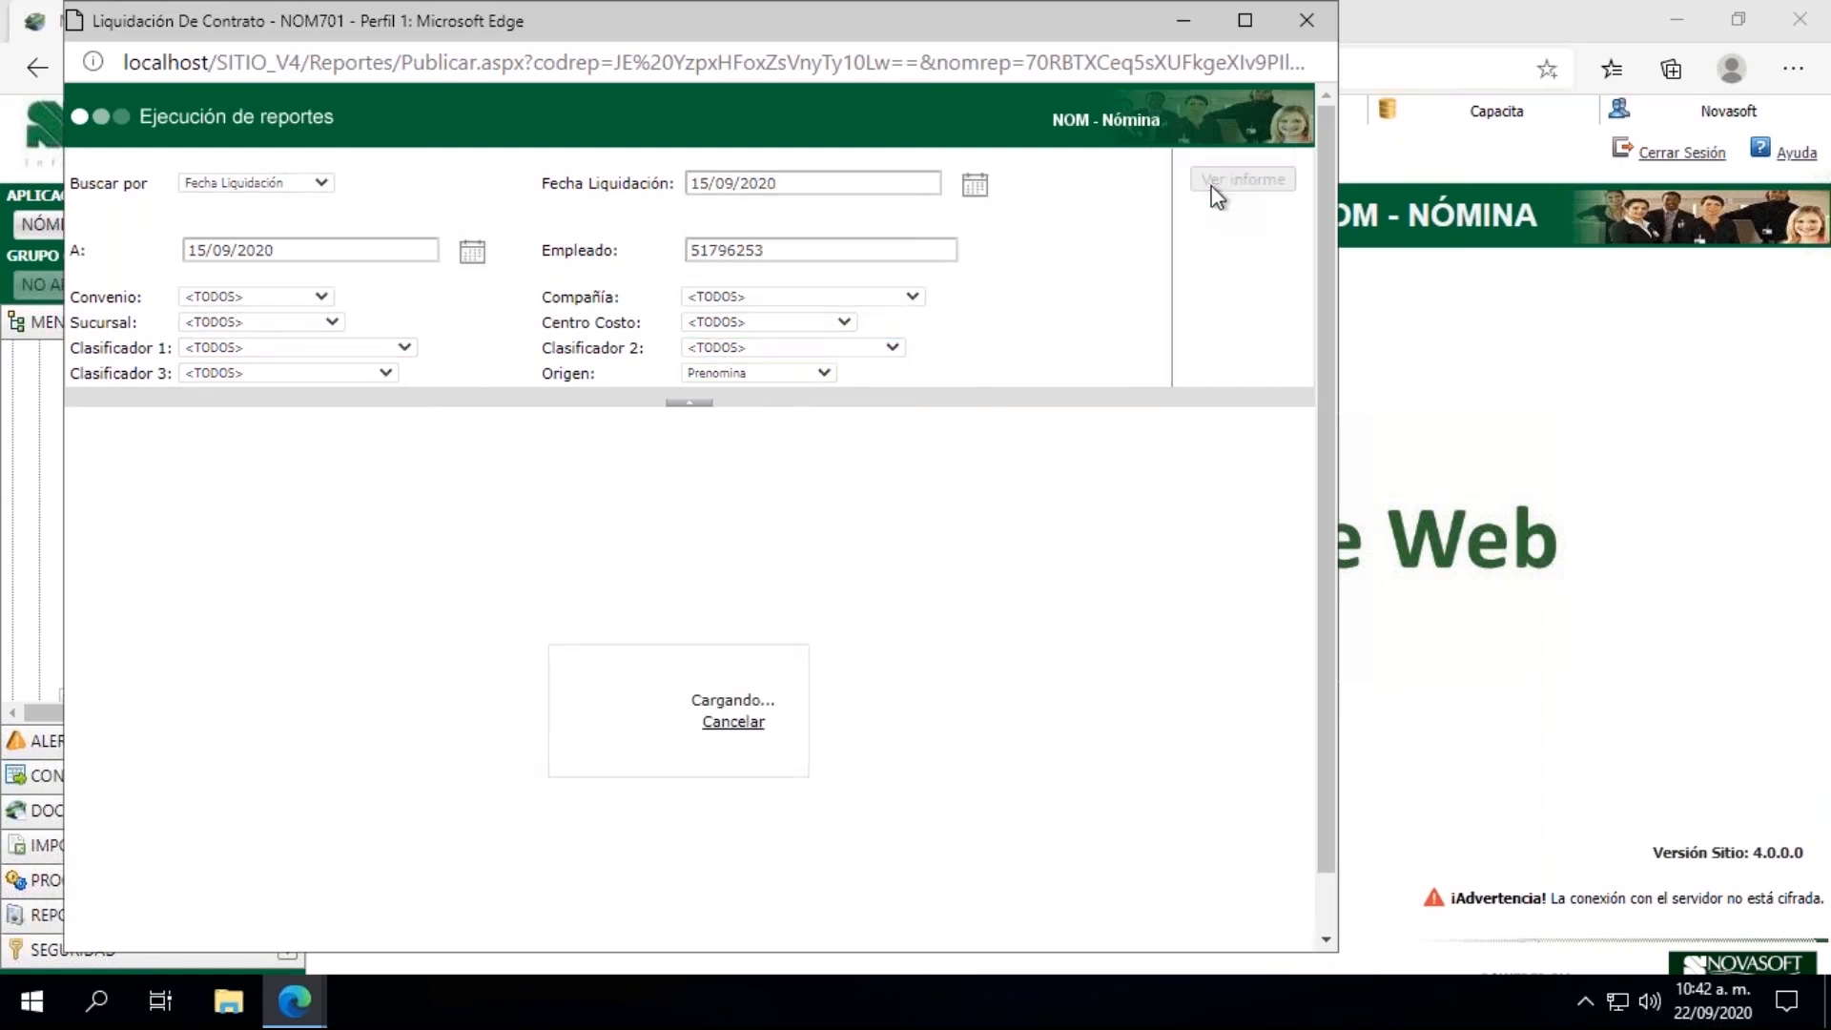
{"action": "left_click", "coordinate": [1242, 22]}
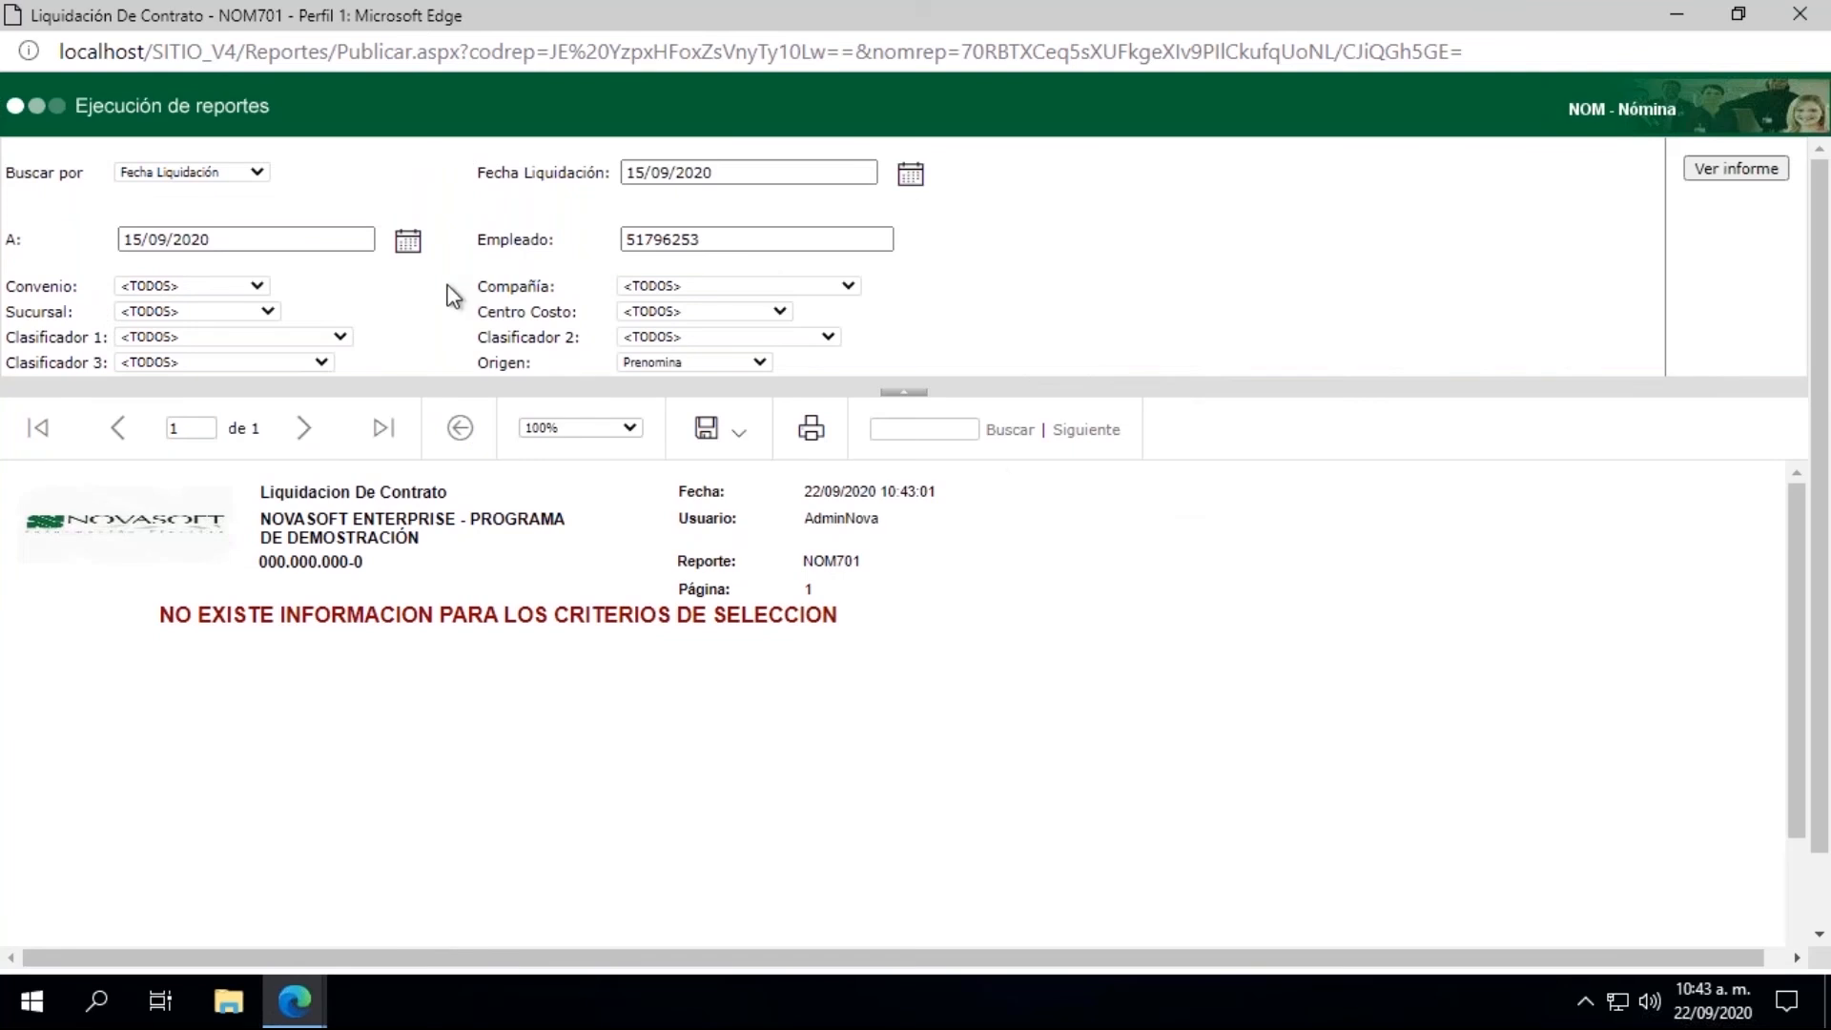
{"action": "left_click", "coordinate": [1672, 15]}
Step: Look up the employee by ID number in Información Hoja de Vida - Salarial and view the Movimientos del Período Actual
{"action": "left_click_drag", "start_coordinate": [290, 443], "coordinate": [294, 369]}
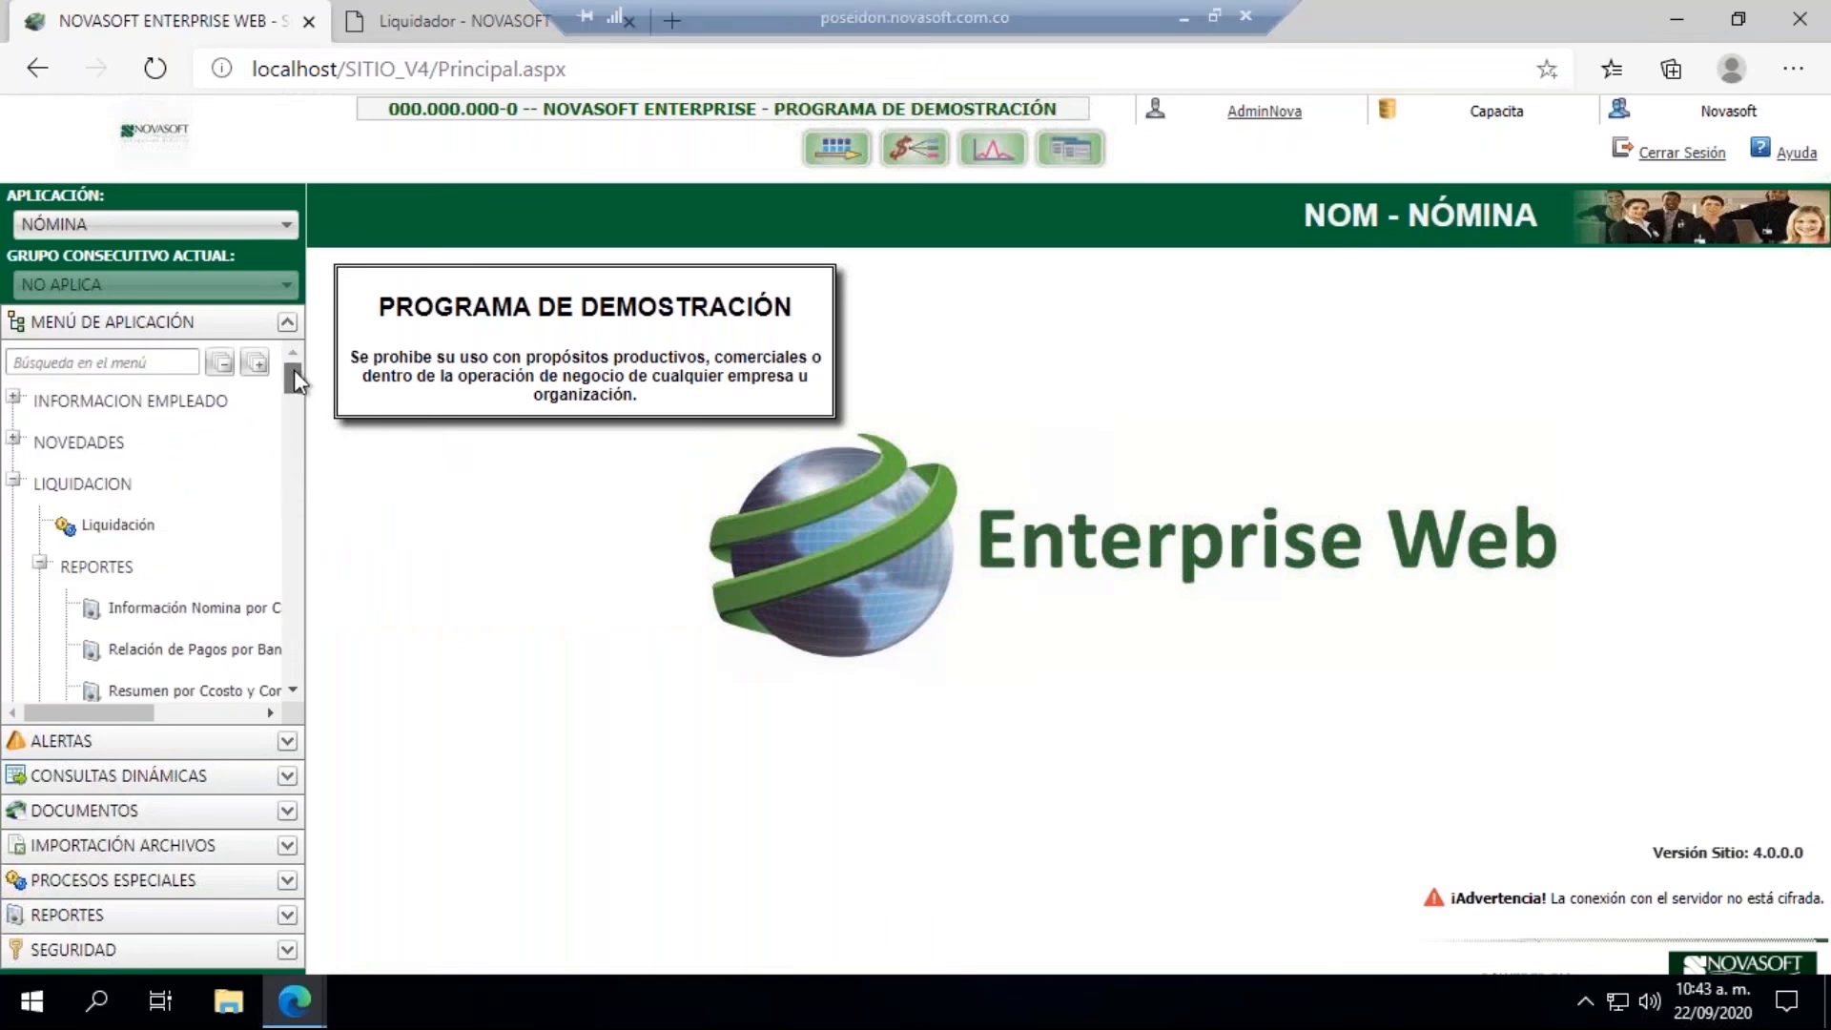
{"action": "left_click", "coordinate": [13, 401]}
{"action": "left_click", "coordinate": [143, 441]}
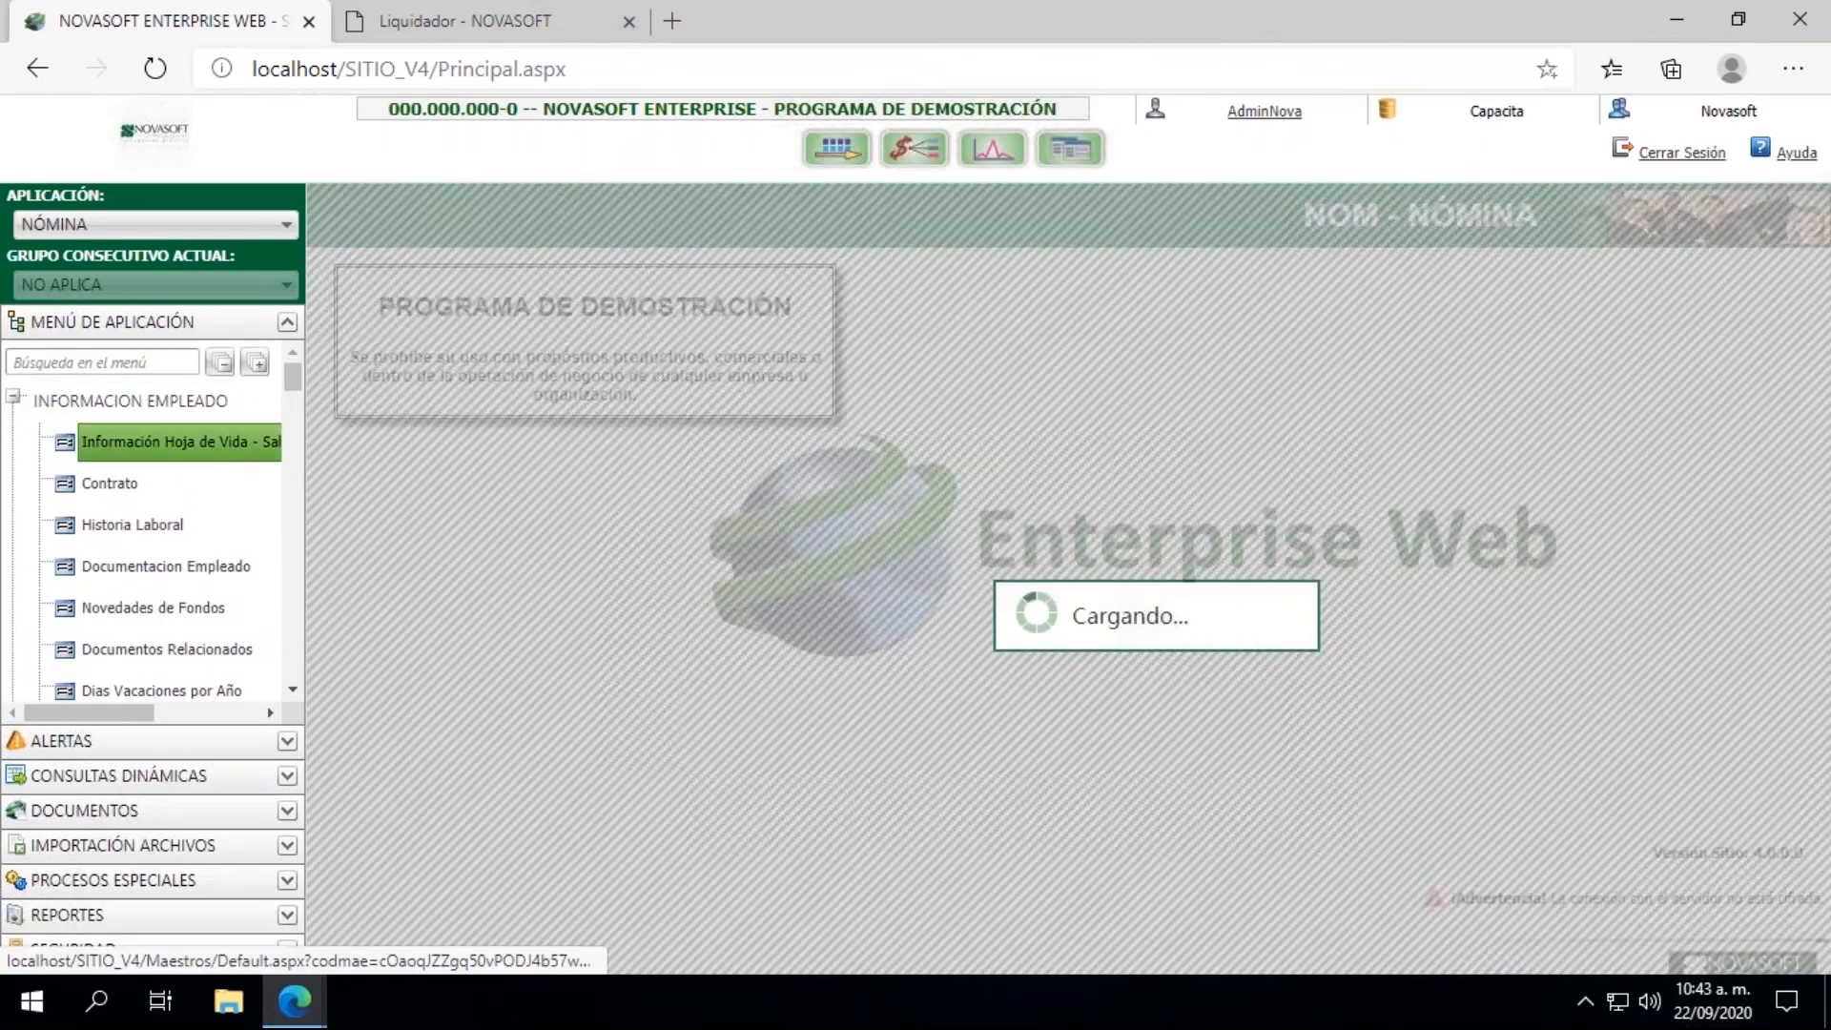
{"action": "left_click", "coordinate": [406, 341]}
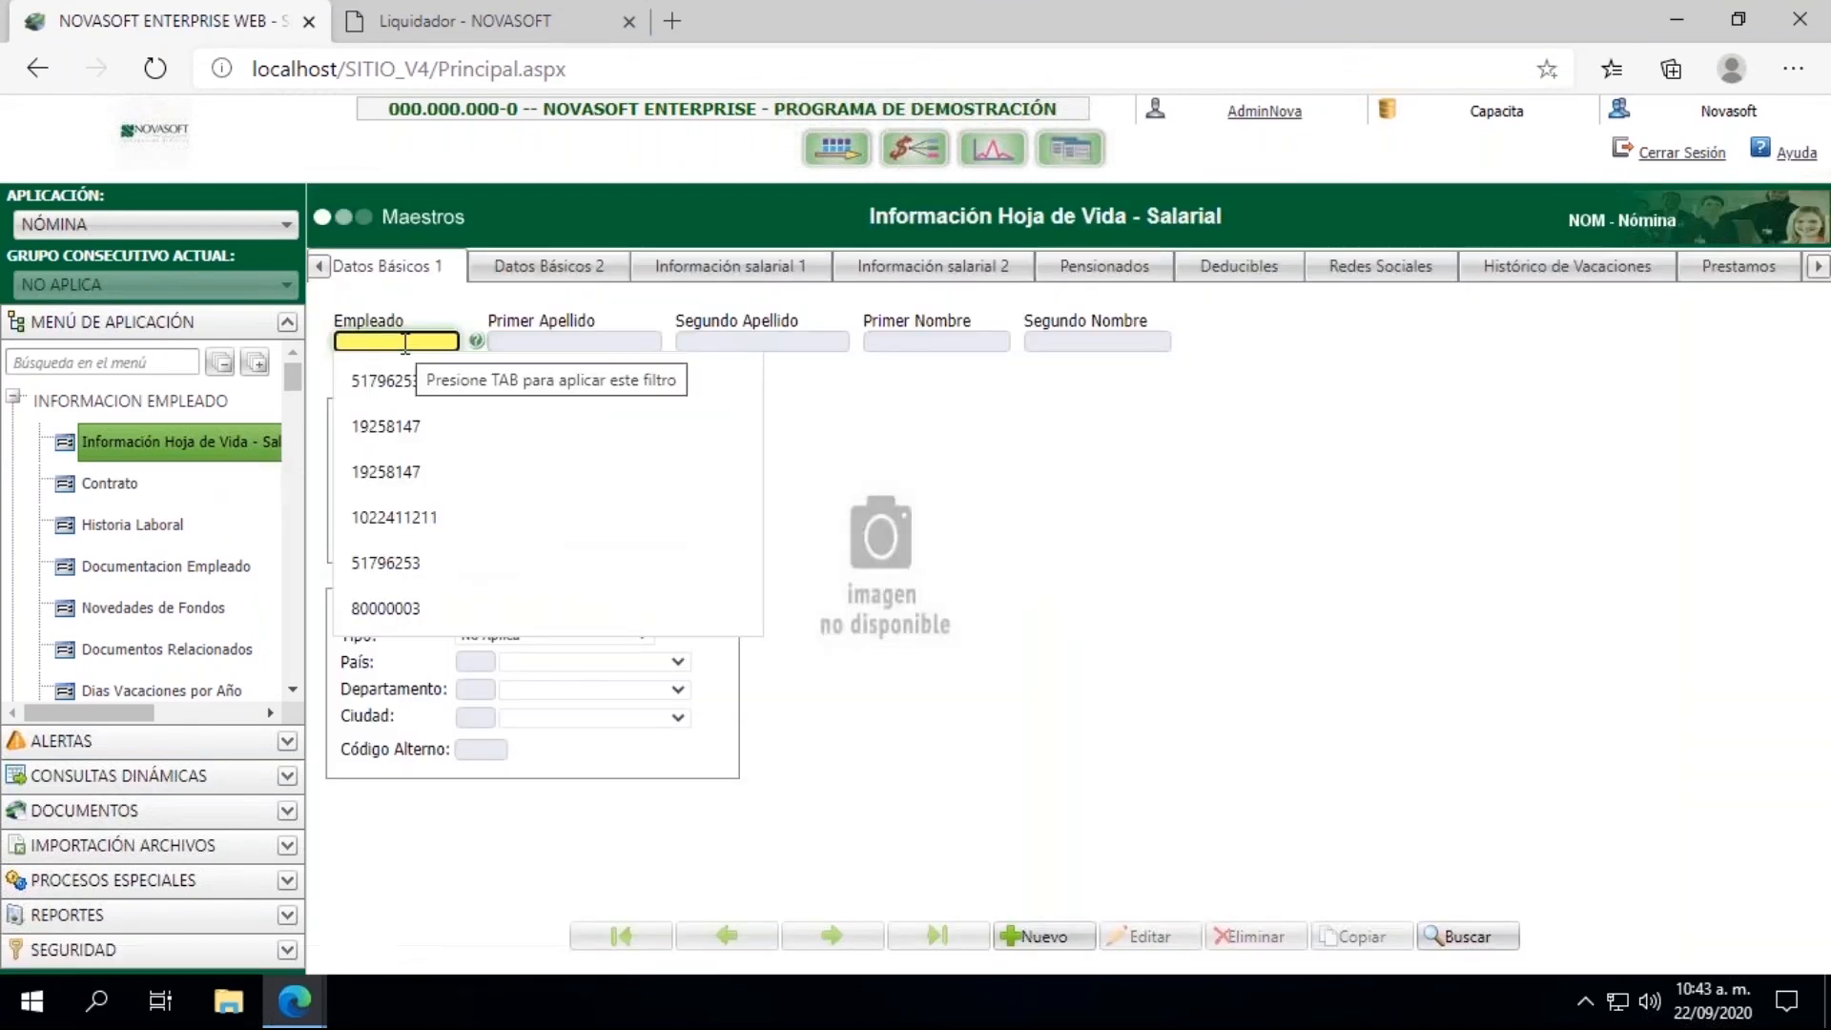
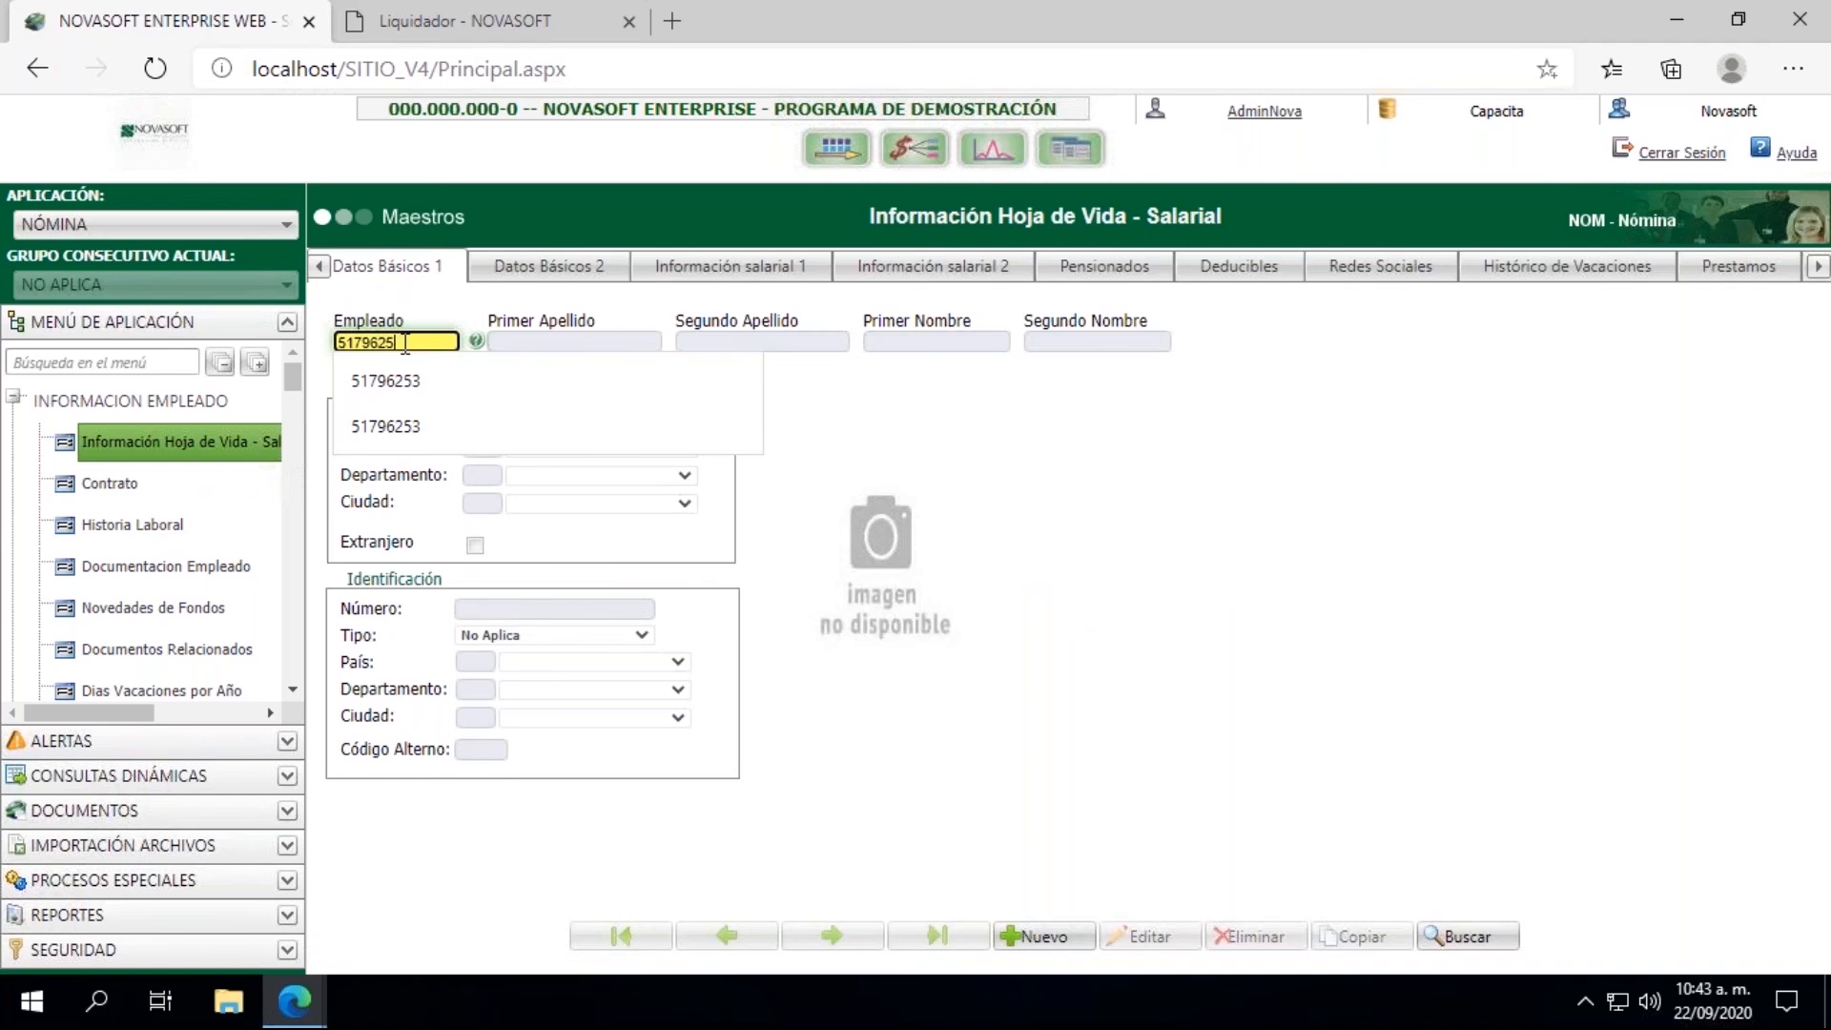
{"action": "key", "text": "Tab"}
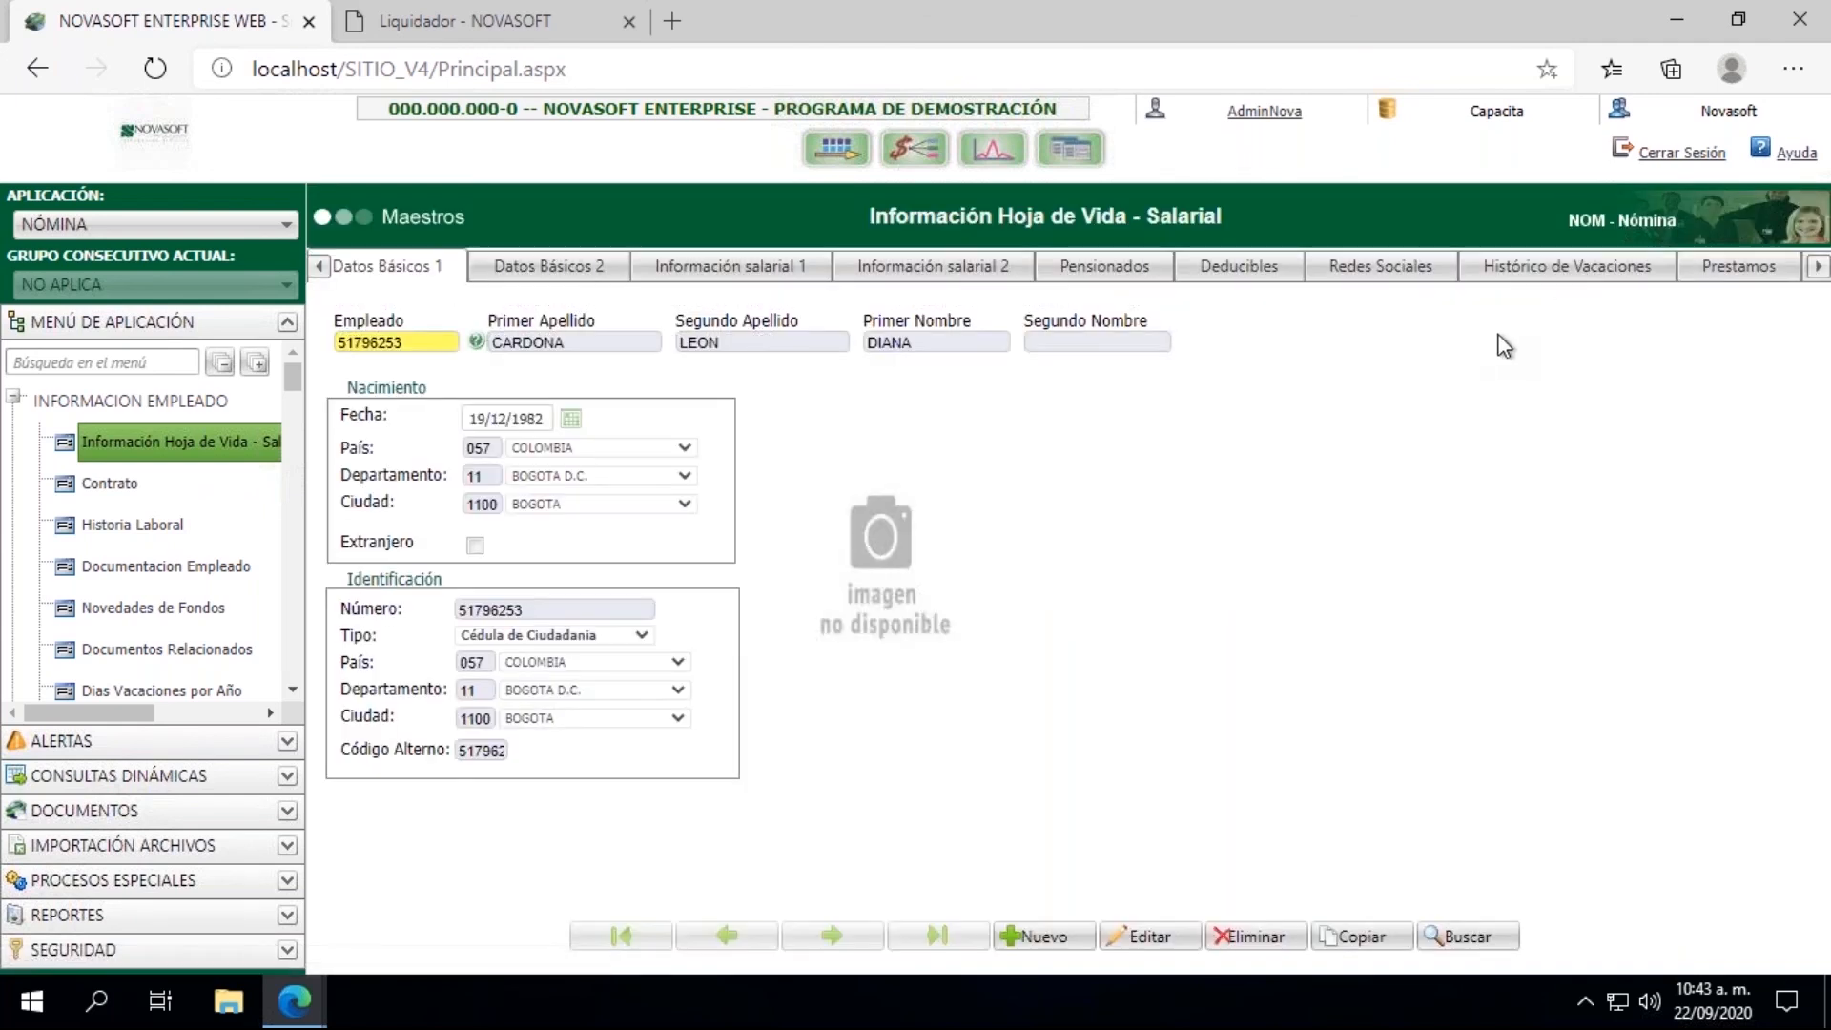
{"action": "left_click", "coordinate": [1817, 274]}
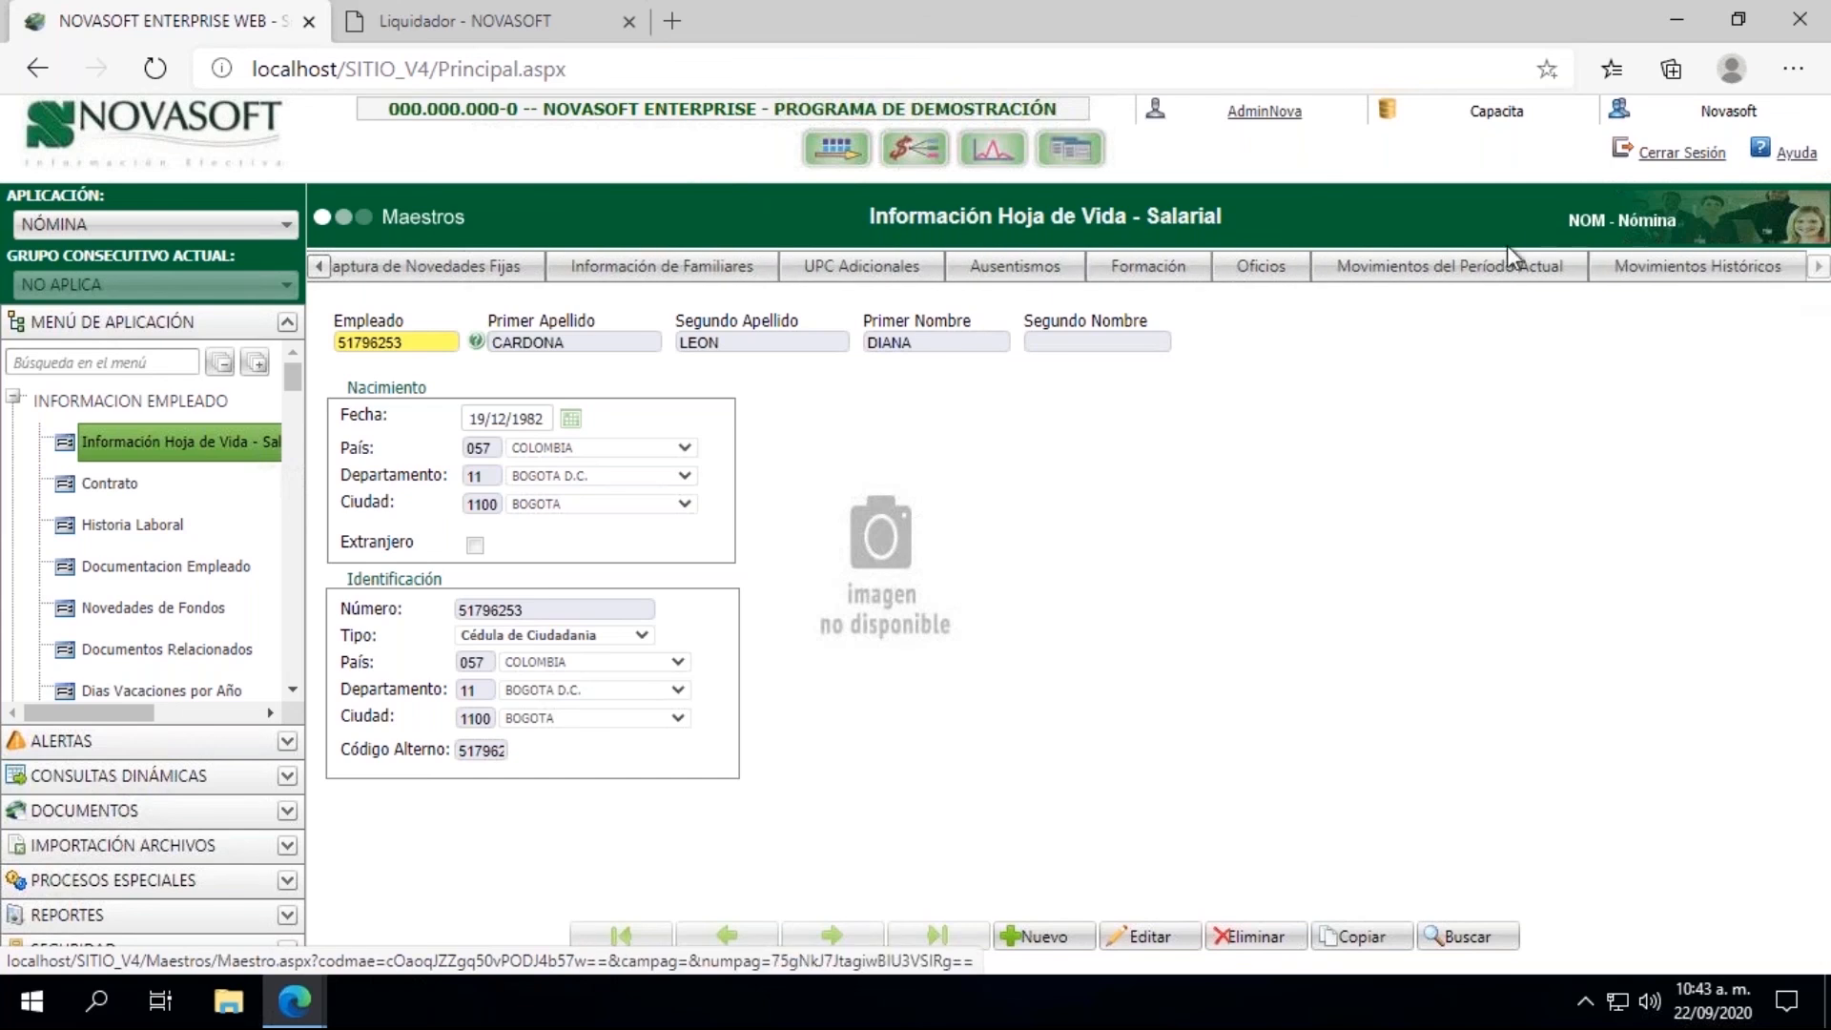
{"action": "left_click", "coordinate": [1450, 266]}
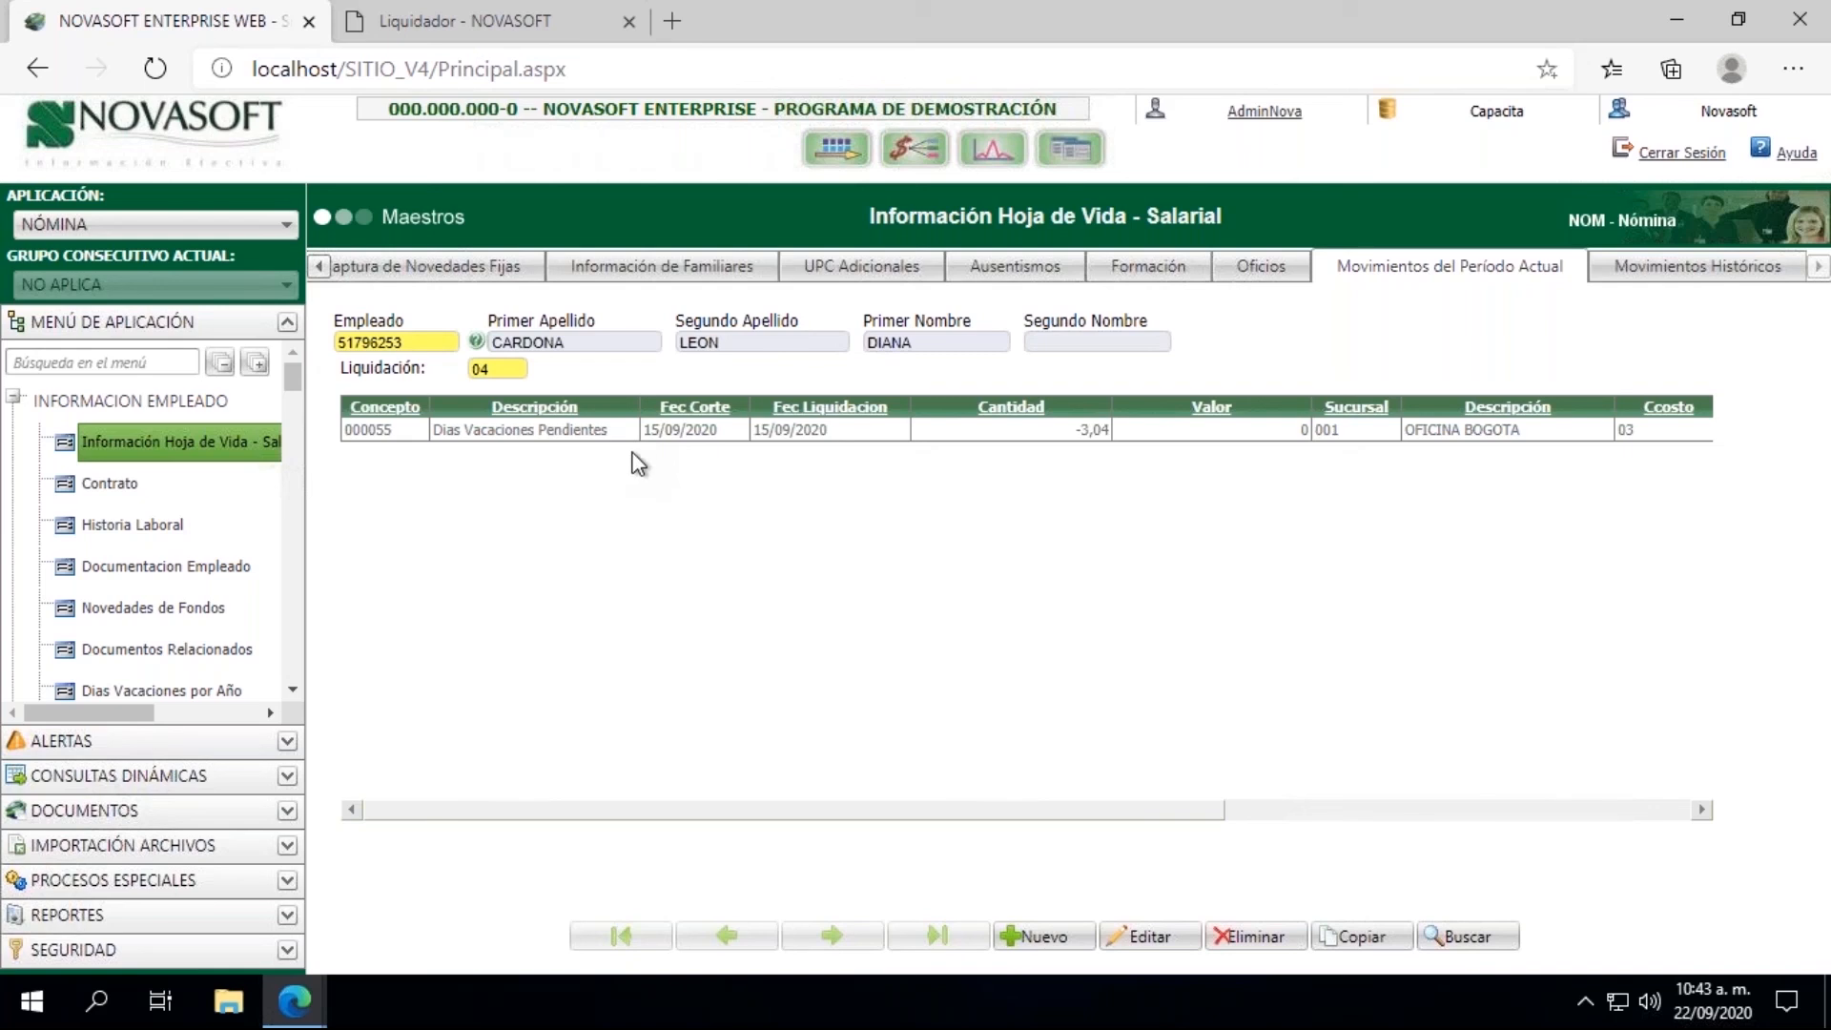
Step: Open the Conceptos master in the Nomina group of Parametrizacion
{"action": "left_click", "coordinate": [15, 397]}
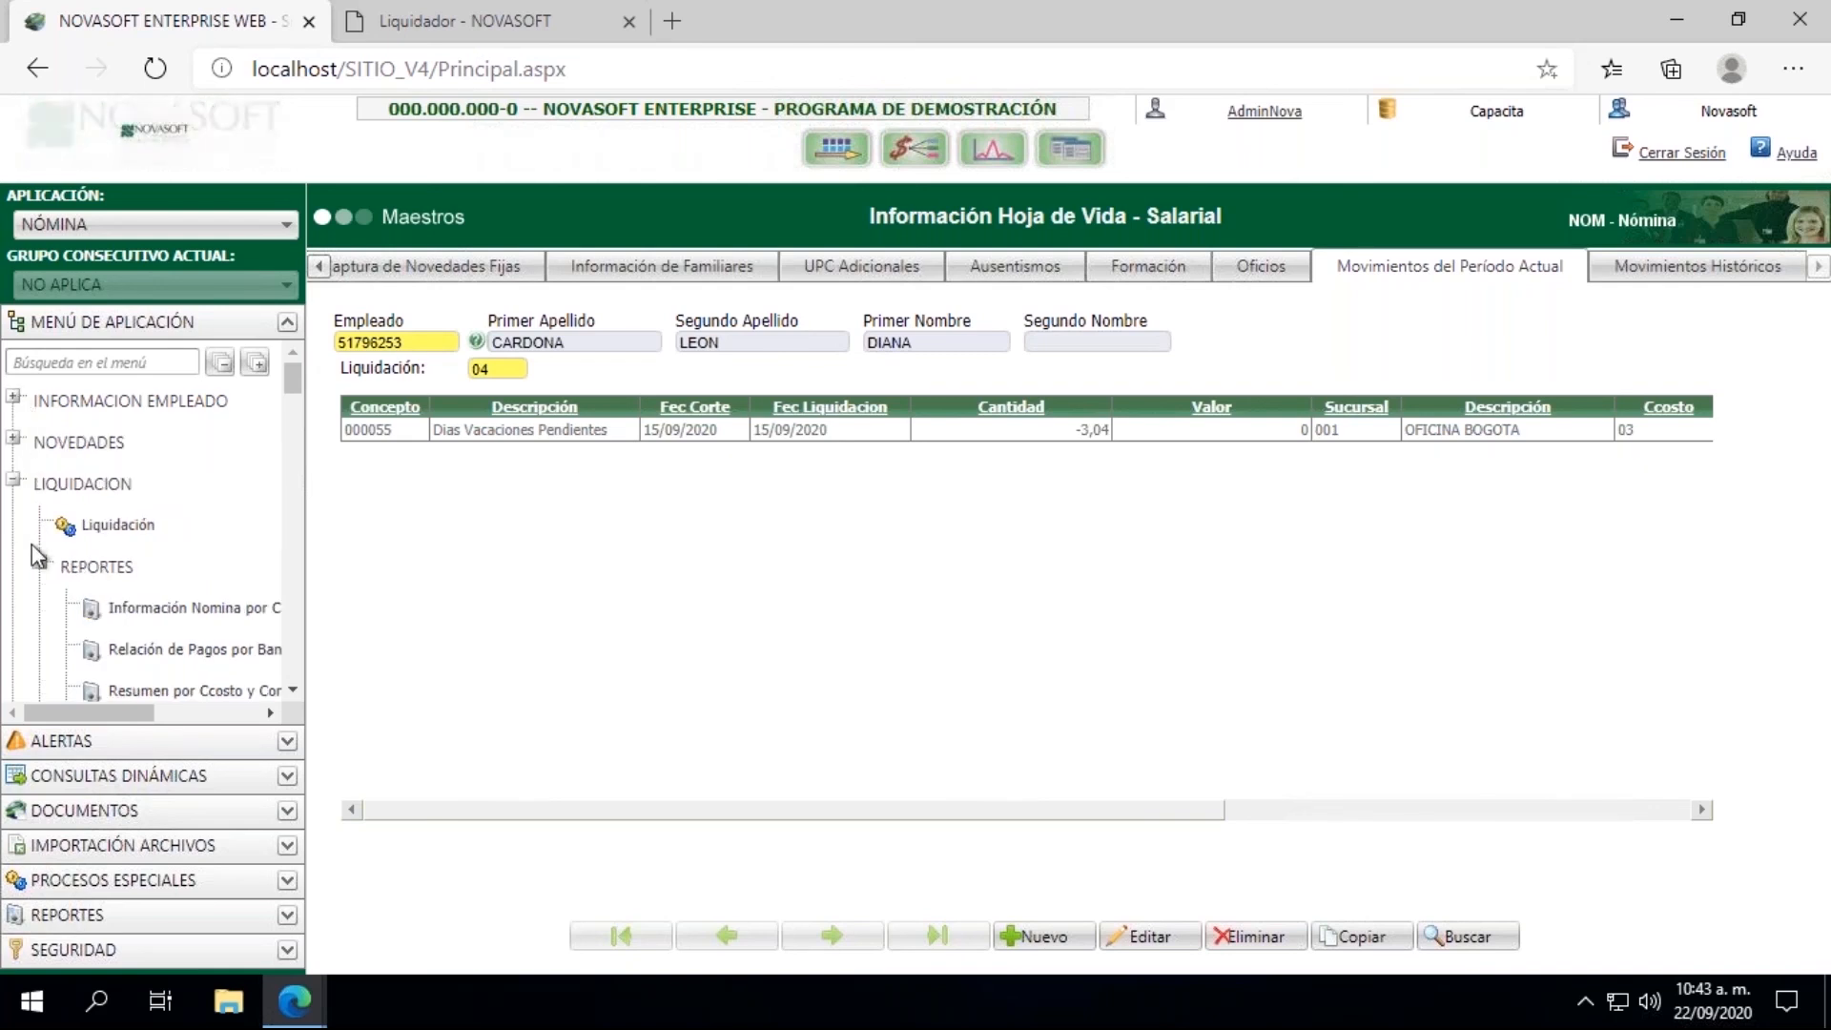
{"action": "left_click", "coordinate": [13, 479]}
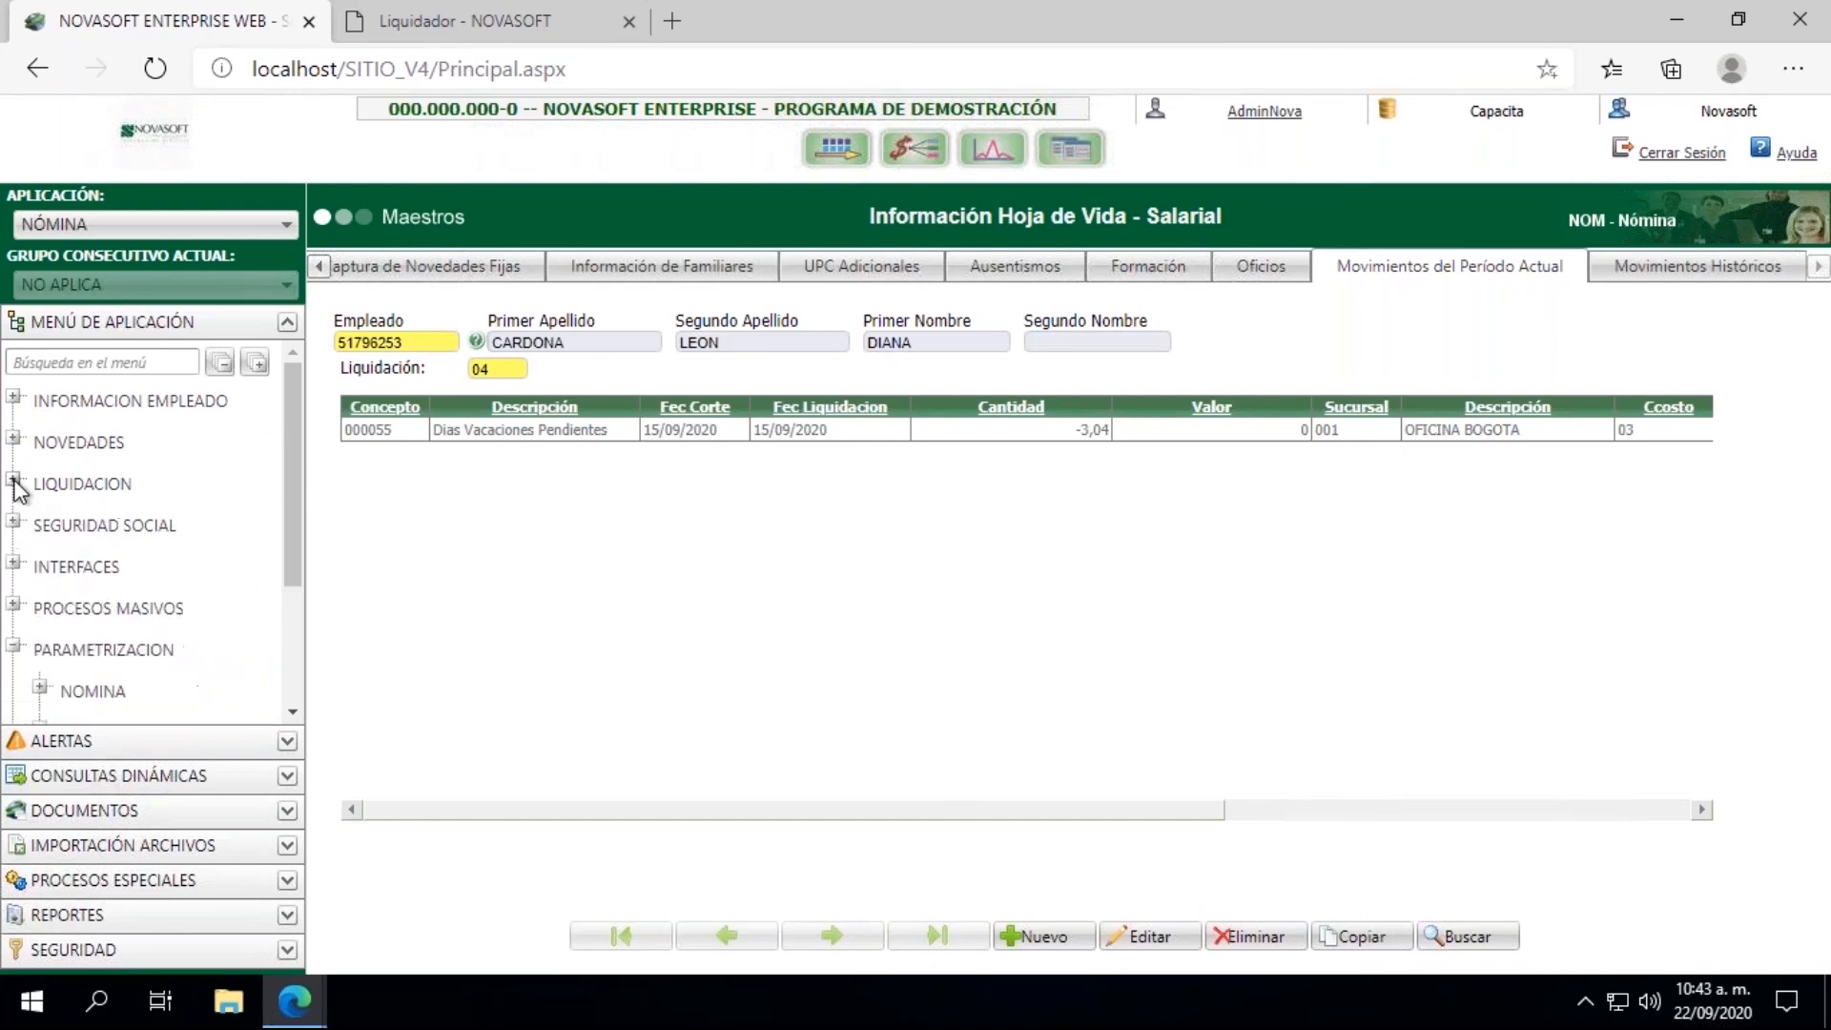
{"action": "left_click_drag", "start_coordinate": [297, 528], "coordinate": [294, 597]}
{"action": "left_click", "coordinate": [40, 573]}
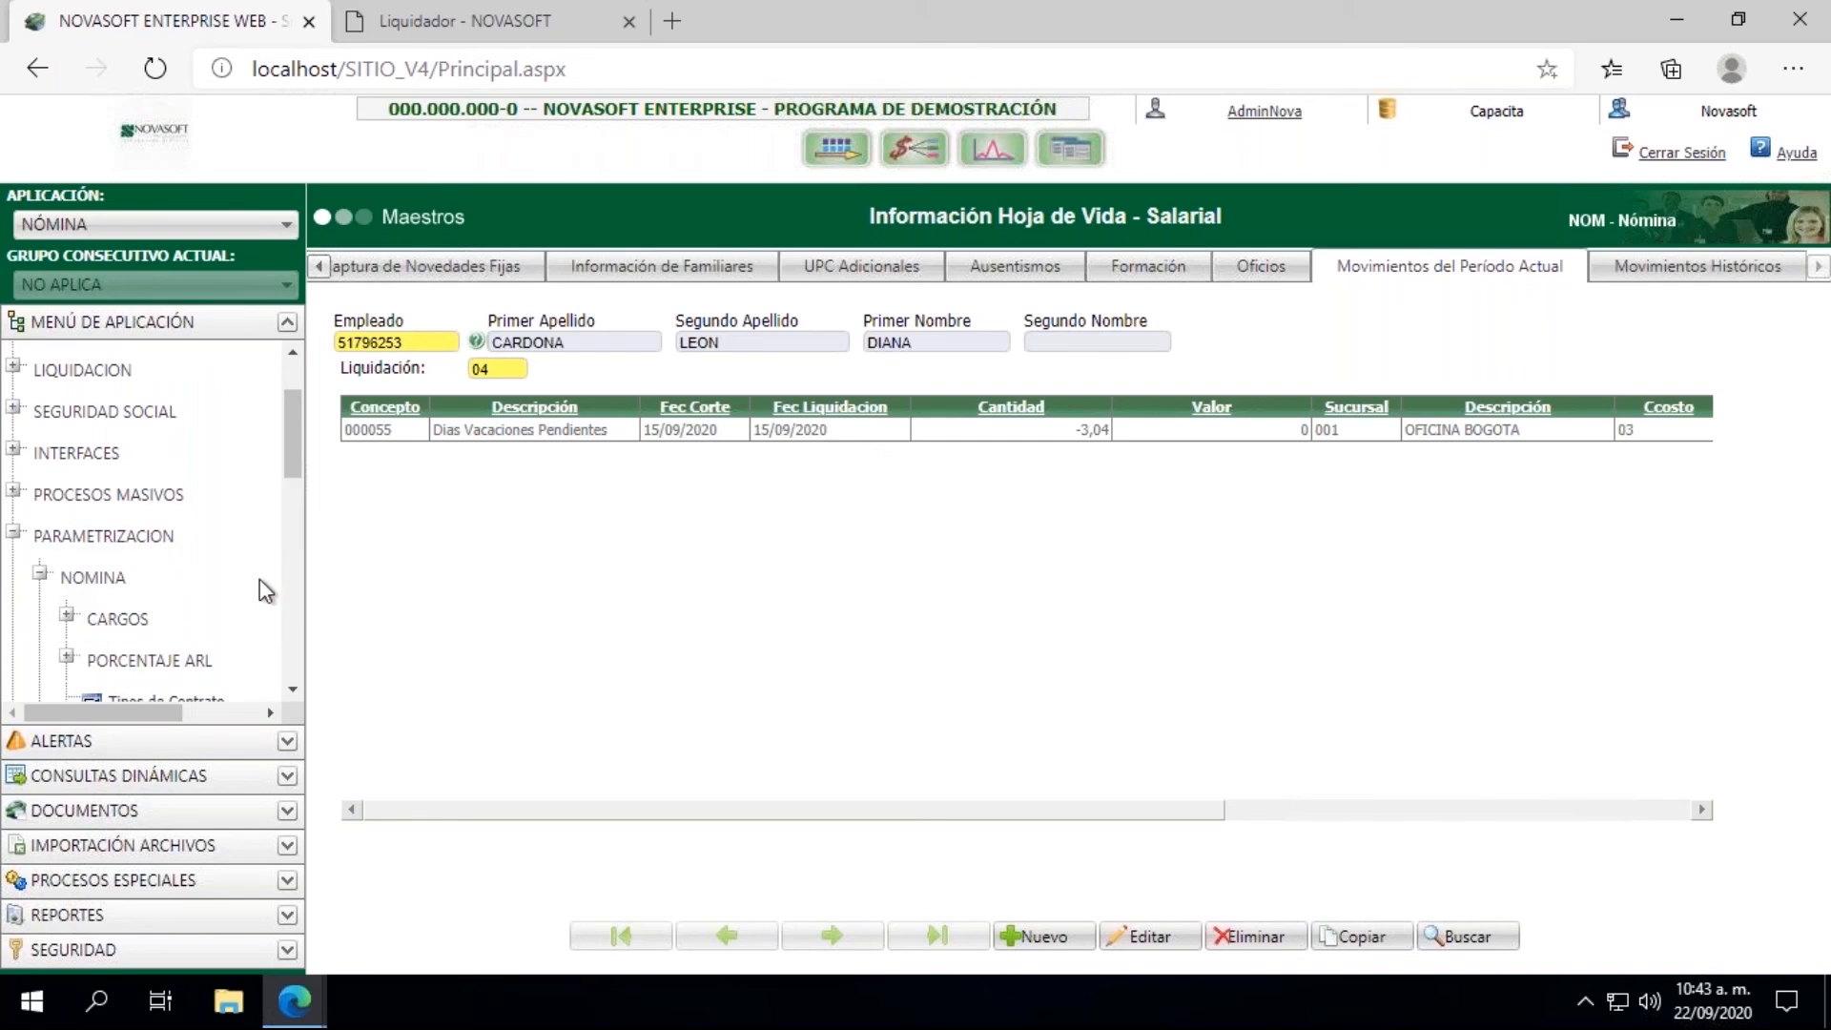
{"action": "left_click_drag", "start_coordinate": [289, 431], "coordinate": [288, 468]}
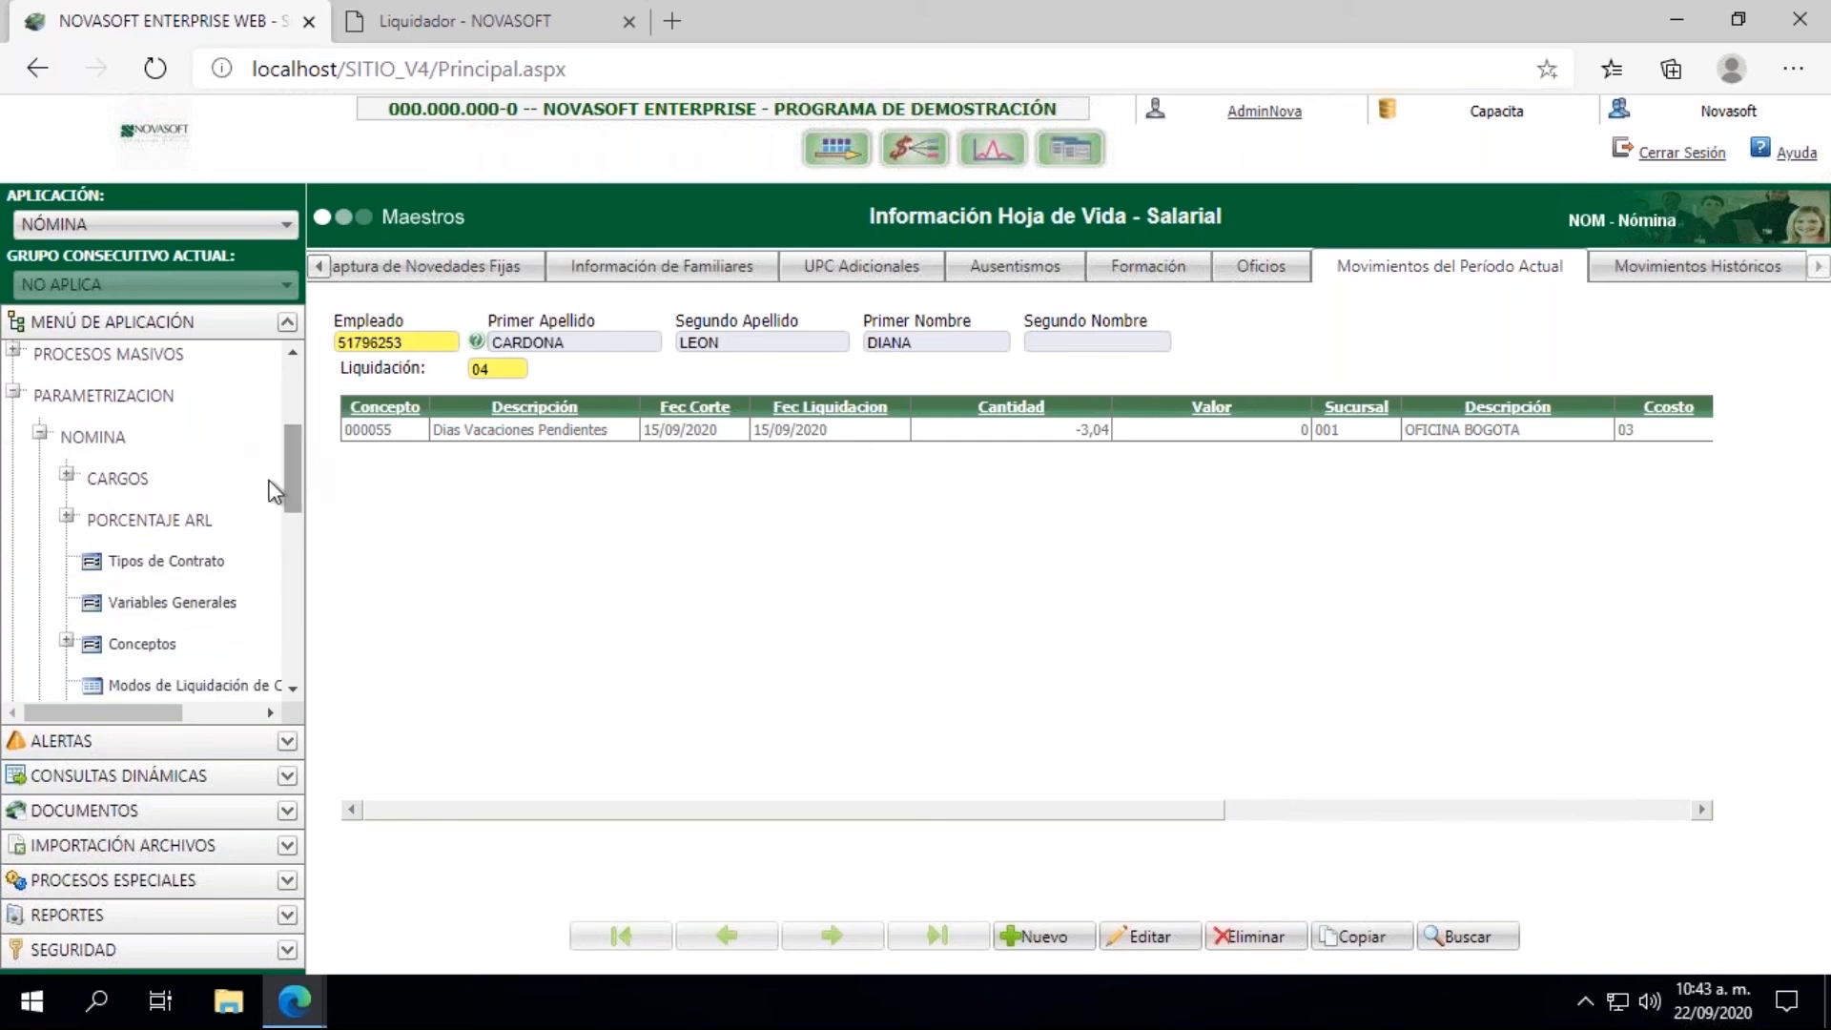
{"action": "left_click", "coordinate": [159, 646]}
Step: Load concept 001751 and examine the settlement types assigned under Liquidaciones
{"action": "left_click", "coordinate": [355, 340]}
{"action": "type", "text": "001751"}
{"action": "key", "text": "Tab"}
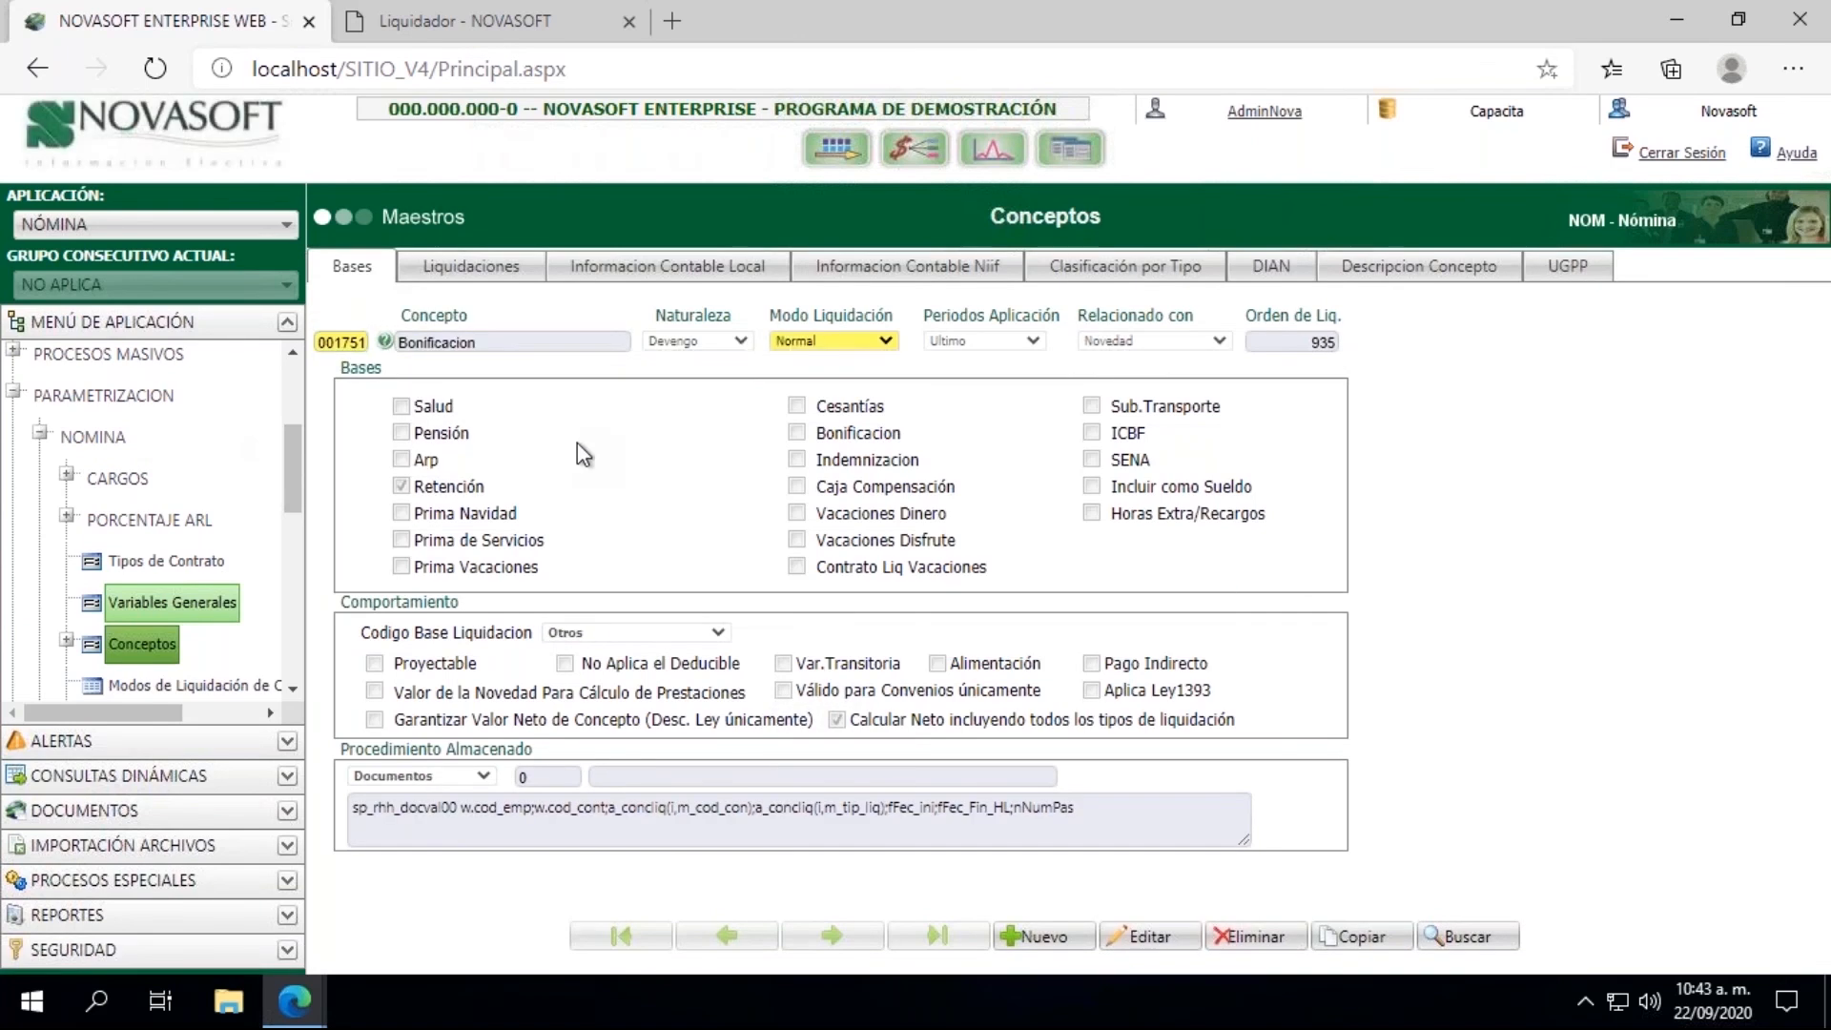
{"action": "left_click", "coordinate": [485, 271]}
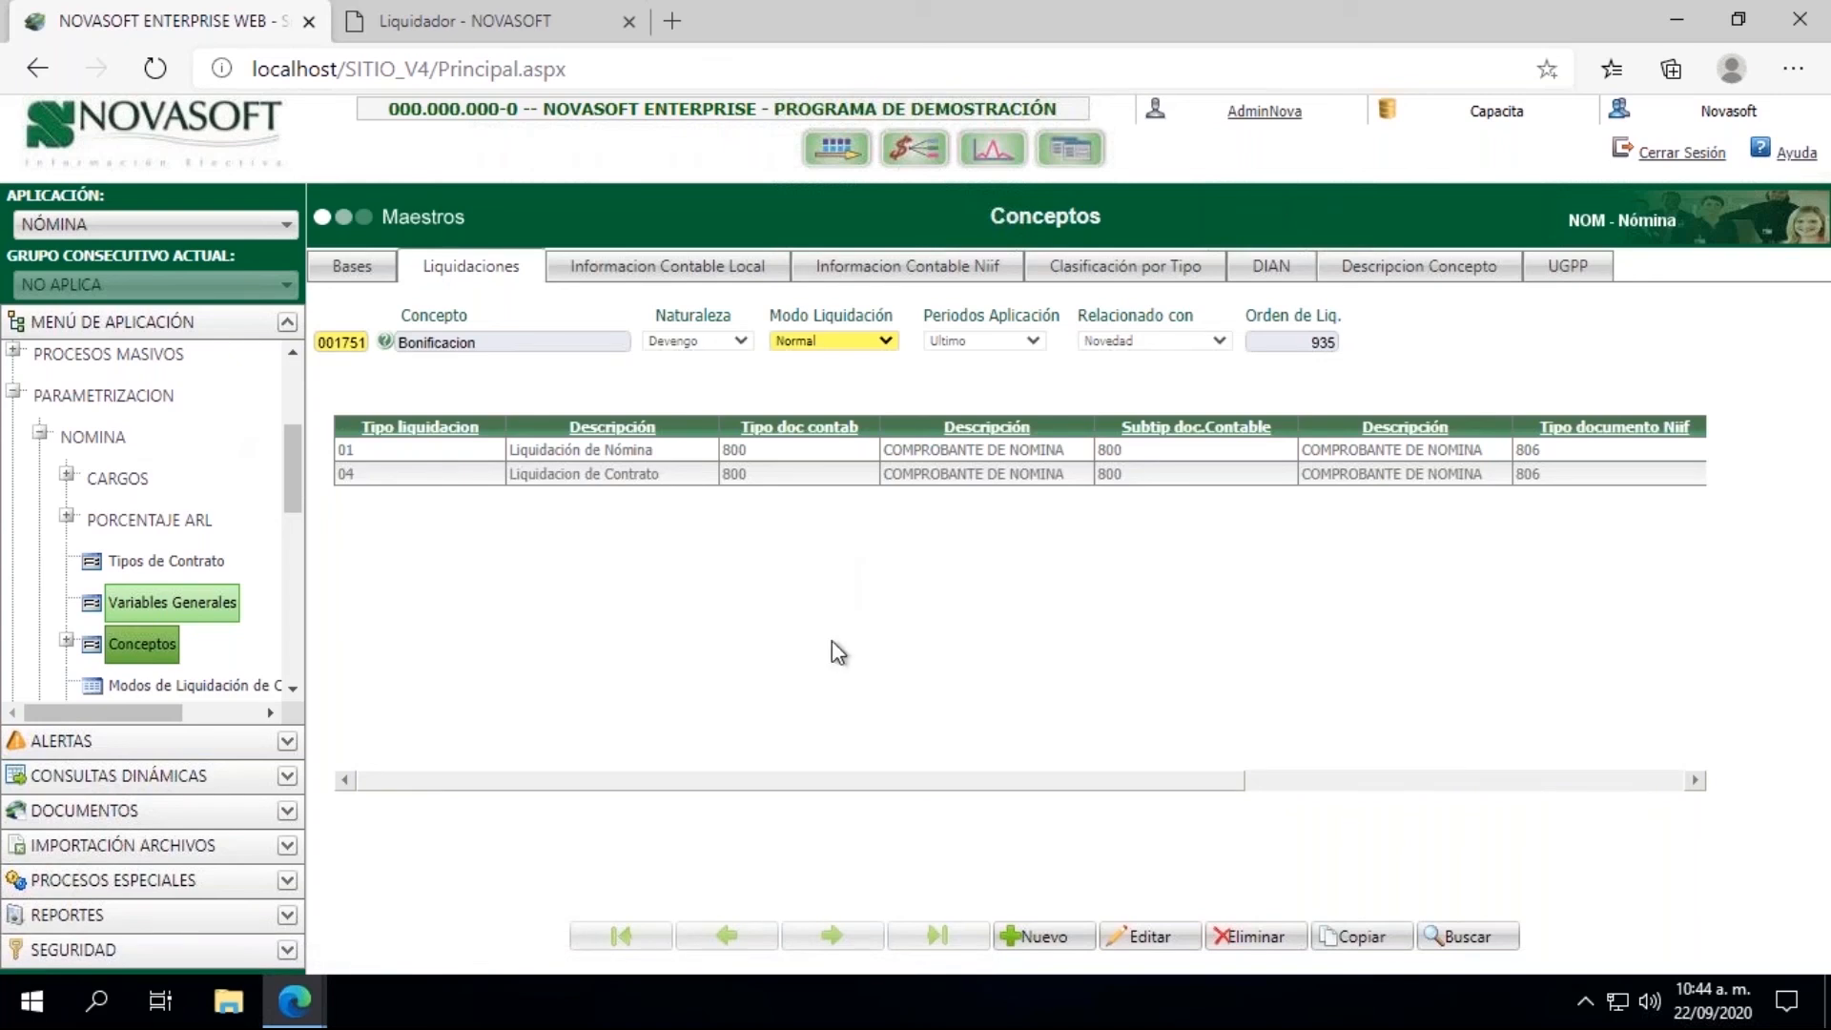
{"action": "left_click_drag", "start_coordinate": [921, 779], "coordinate": [794, 828]}
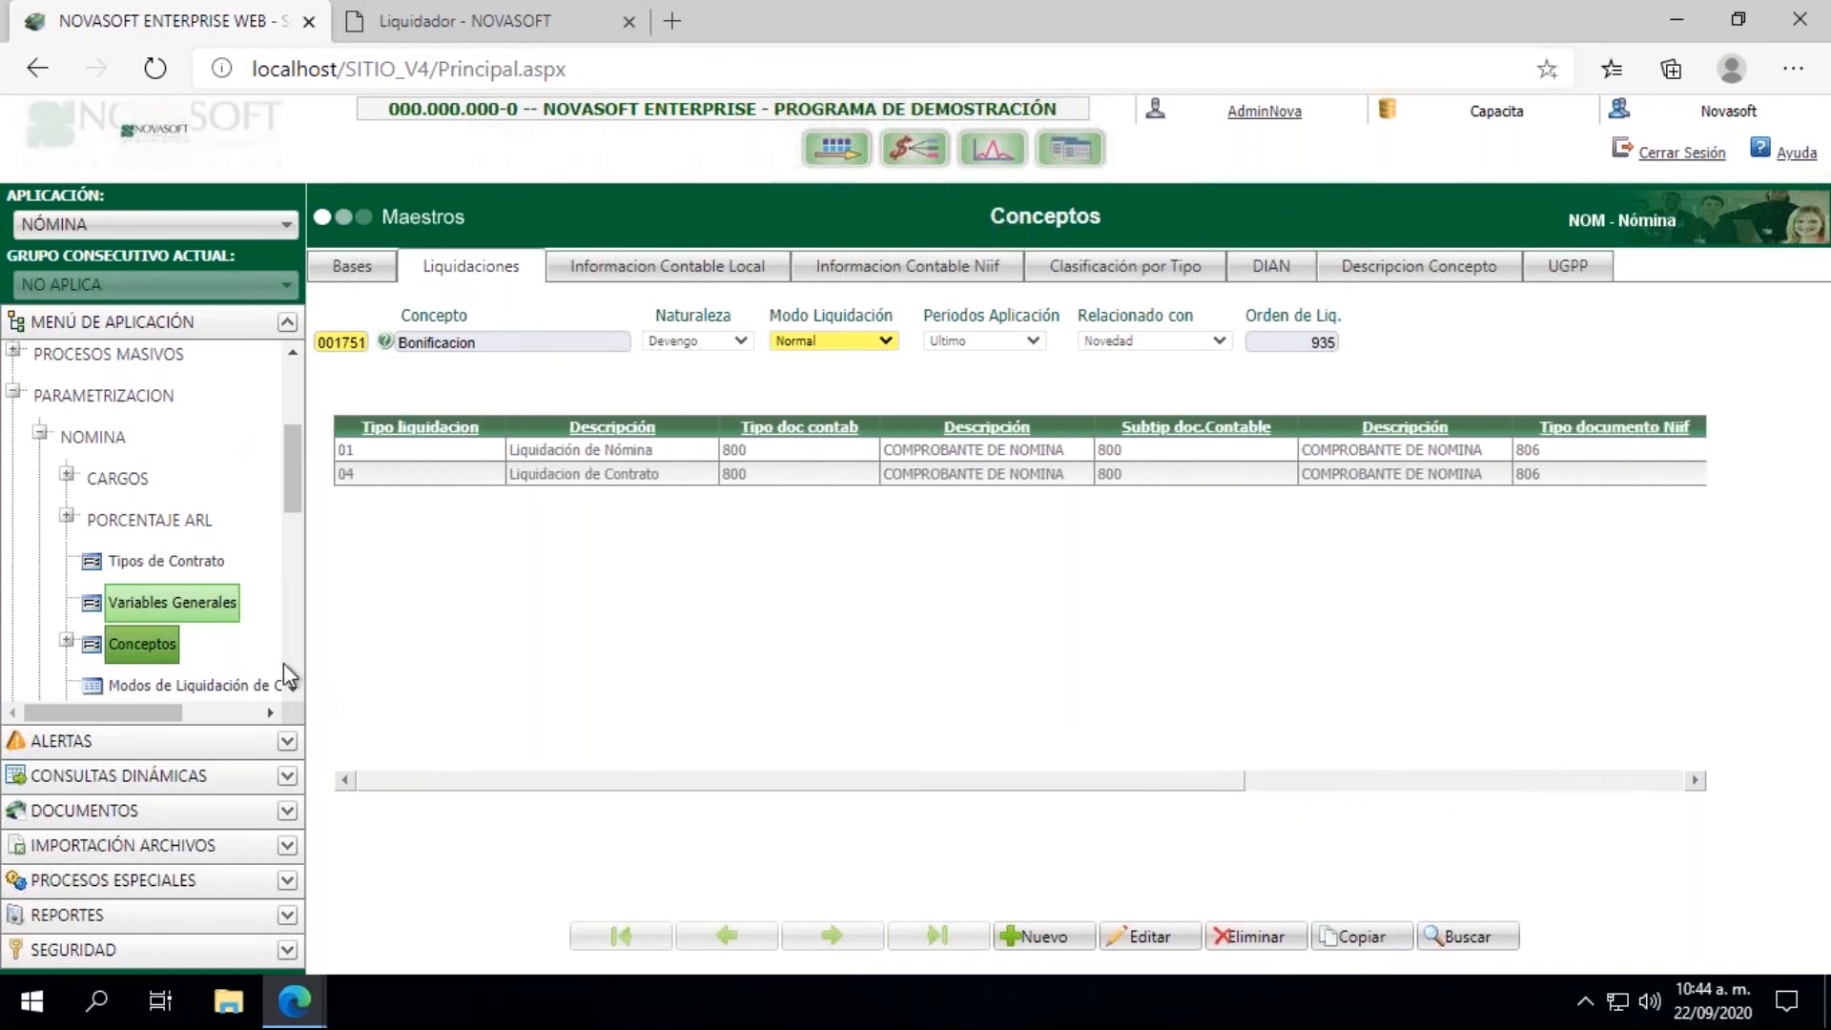
Step: Open Captura de Documentos in the Importación group of Novedades
{"action": "left_click", "coordinate": [40, 432]}
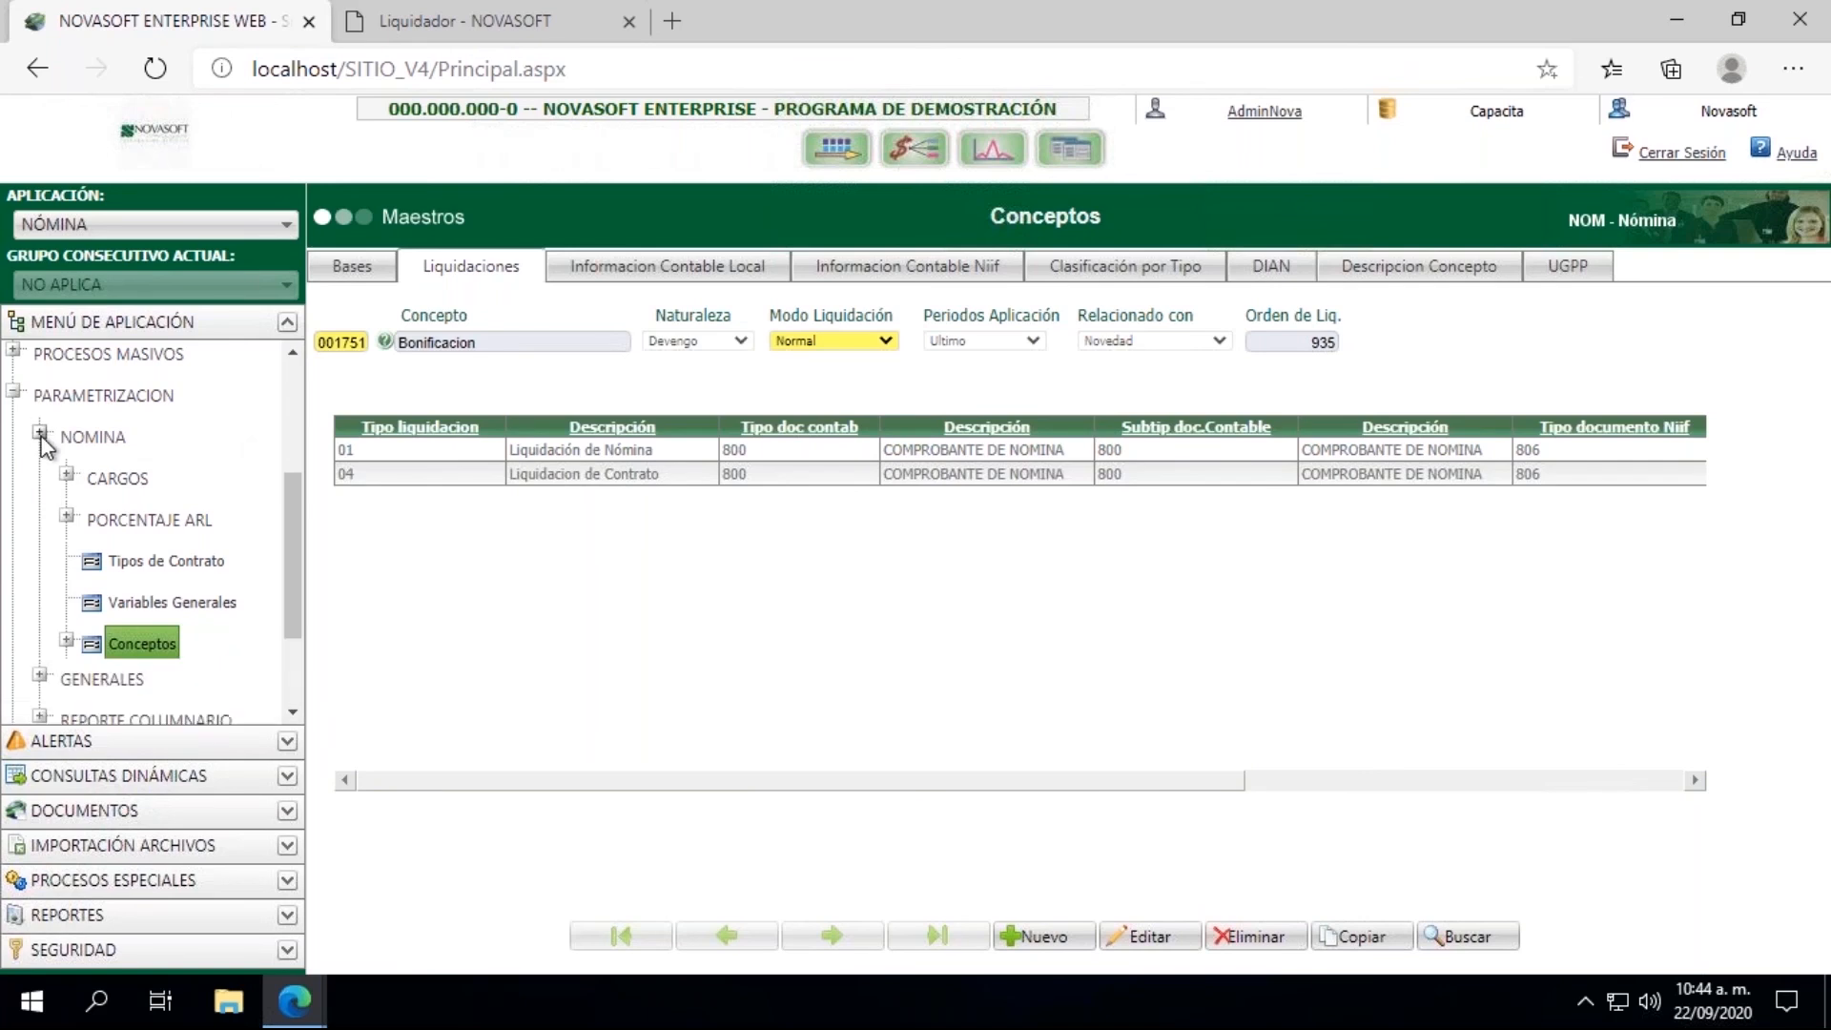
{"action": "left_click_drag", "start_coordinate": [279, 571], "coordinate": [283, 400]}
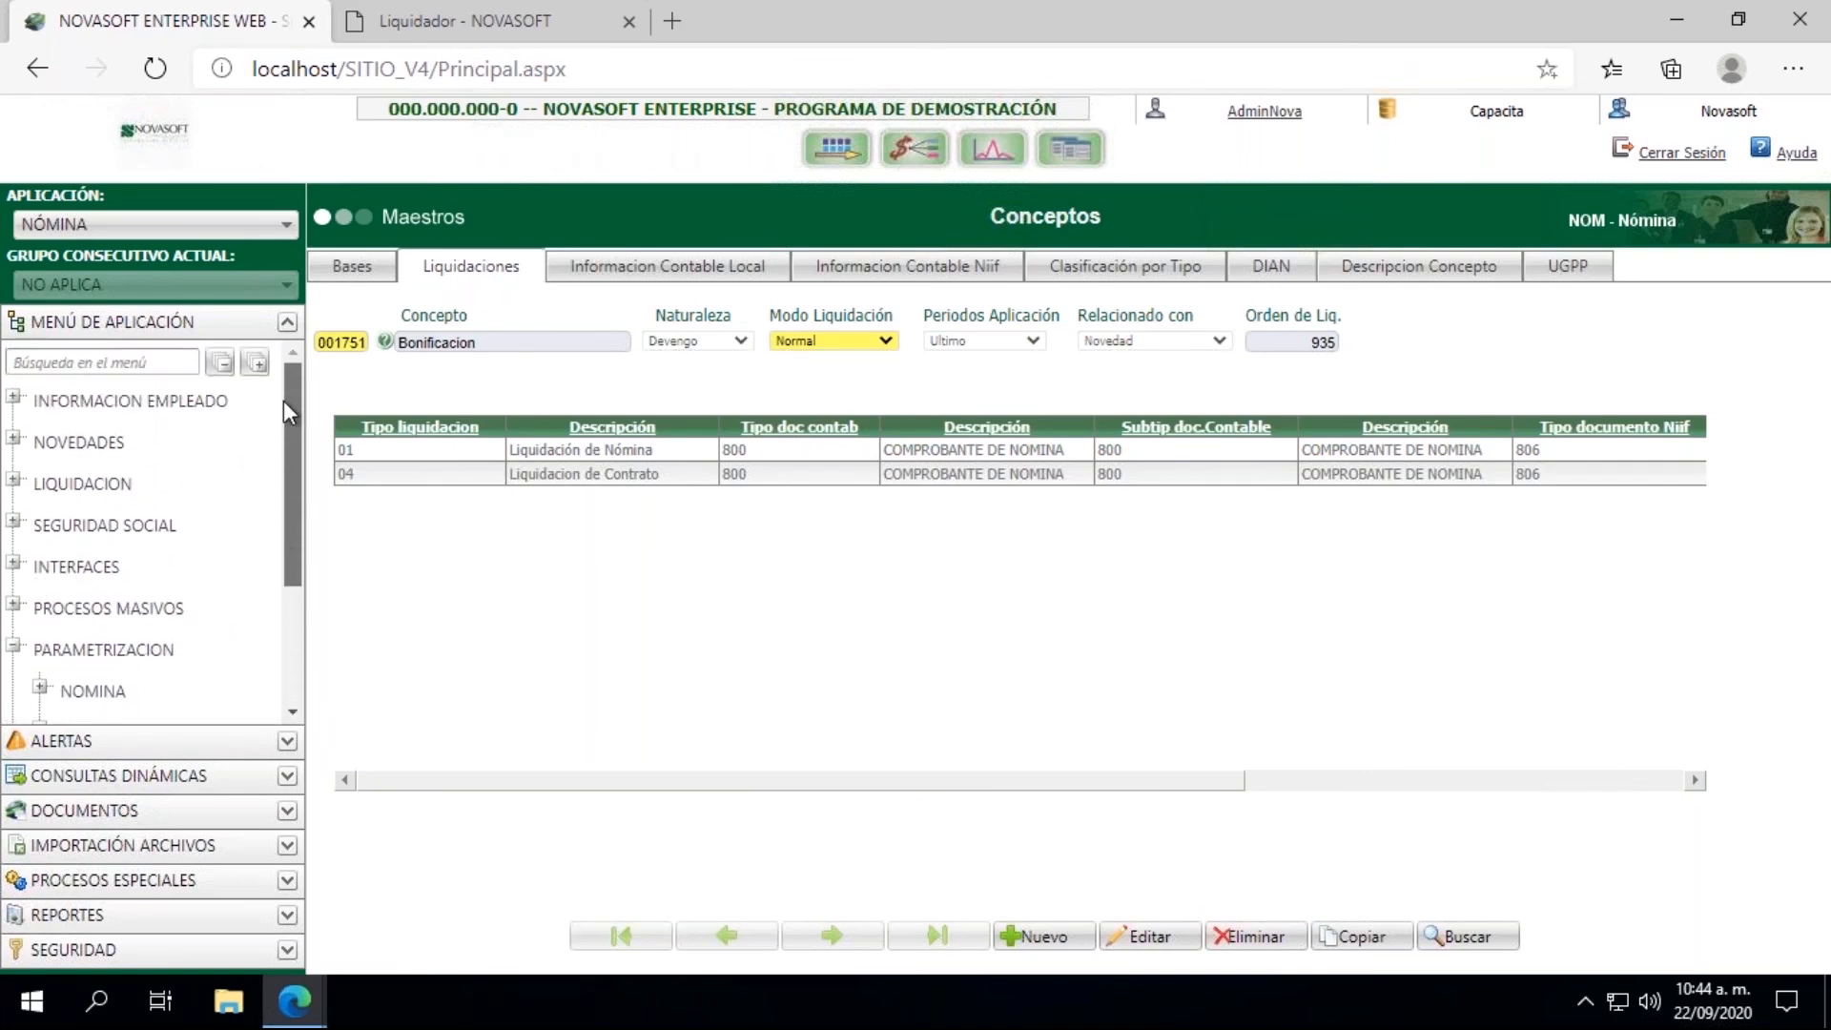
{"action": "left_click", "coordinate": [14, 440]}
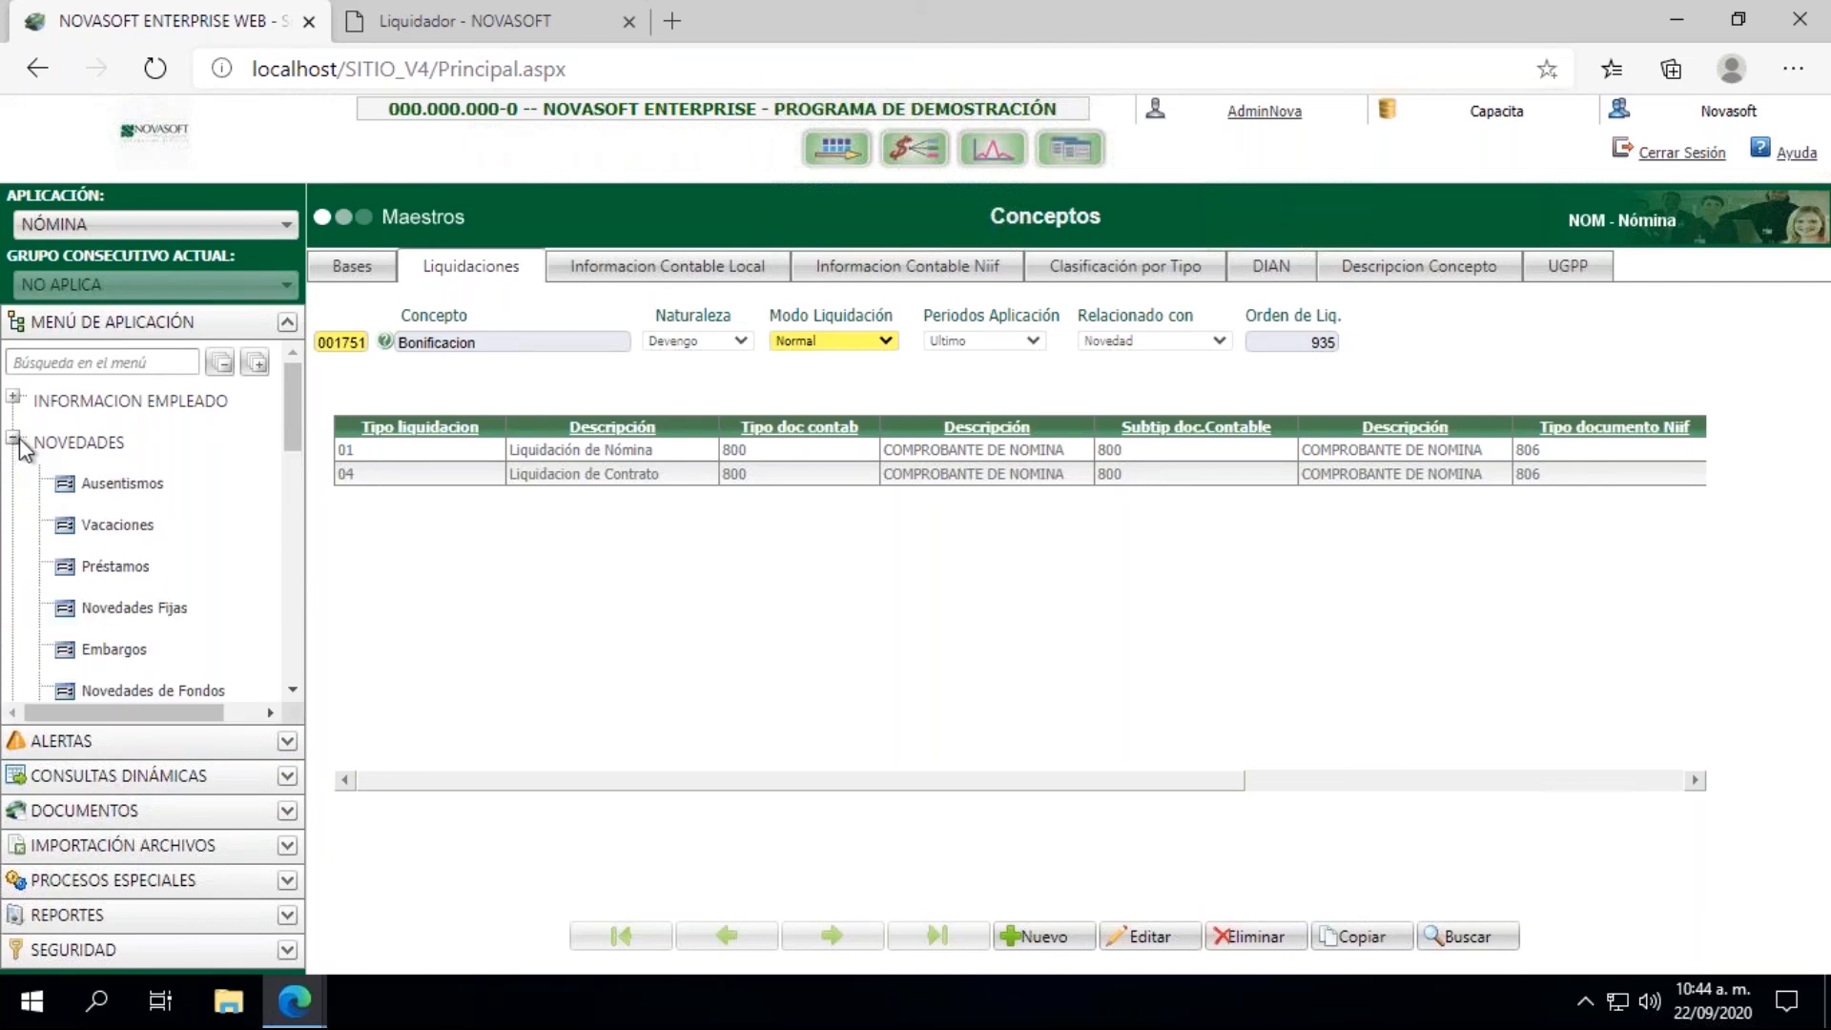
{"action": "left_click_drag", "start_coordinate": [290, 450], "coordinate": [300, 528]}
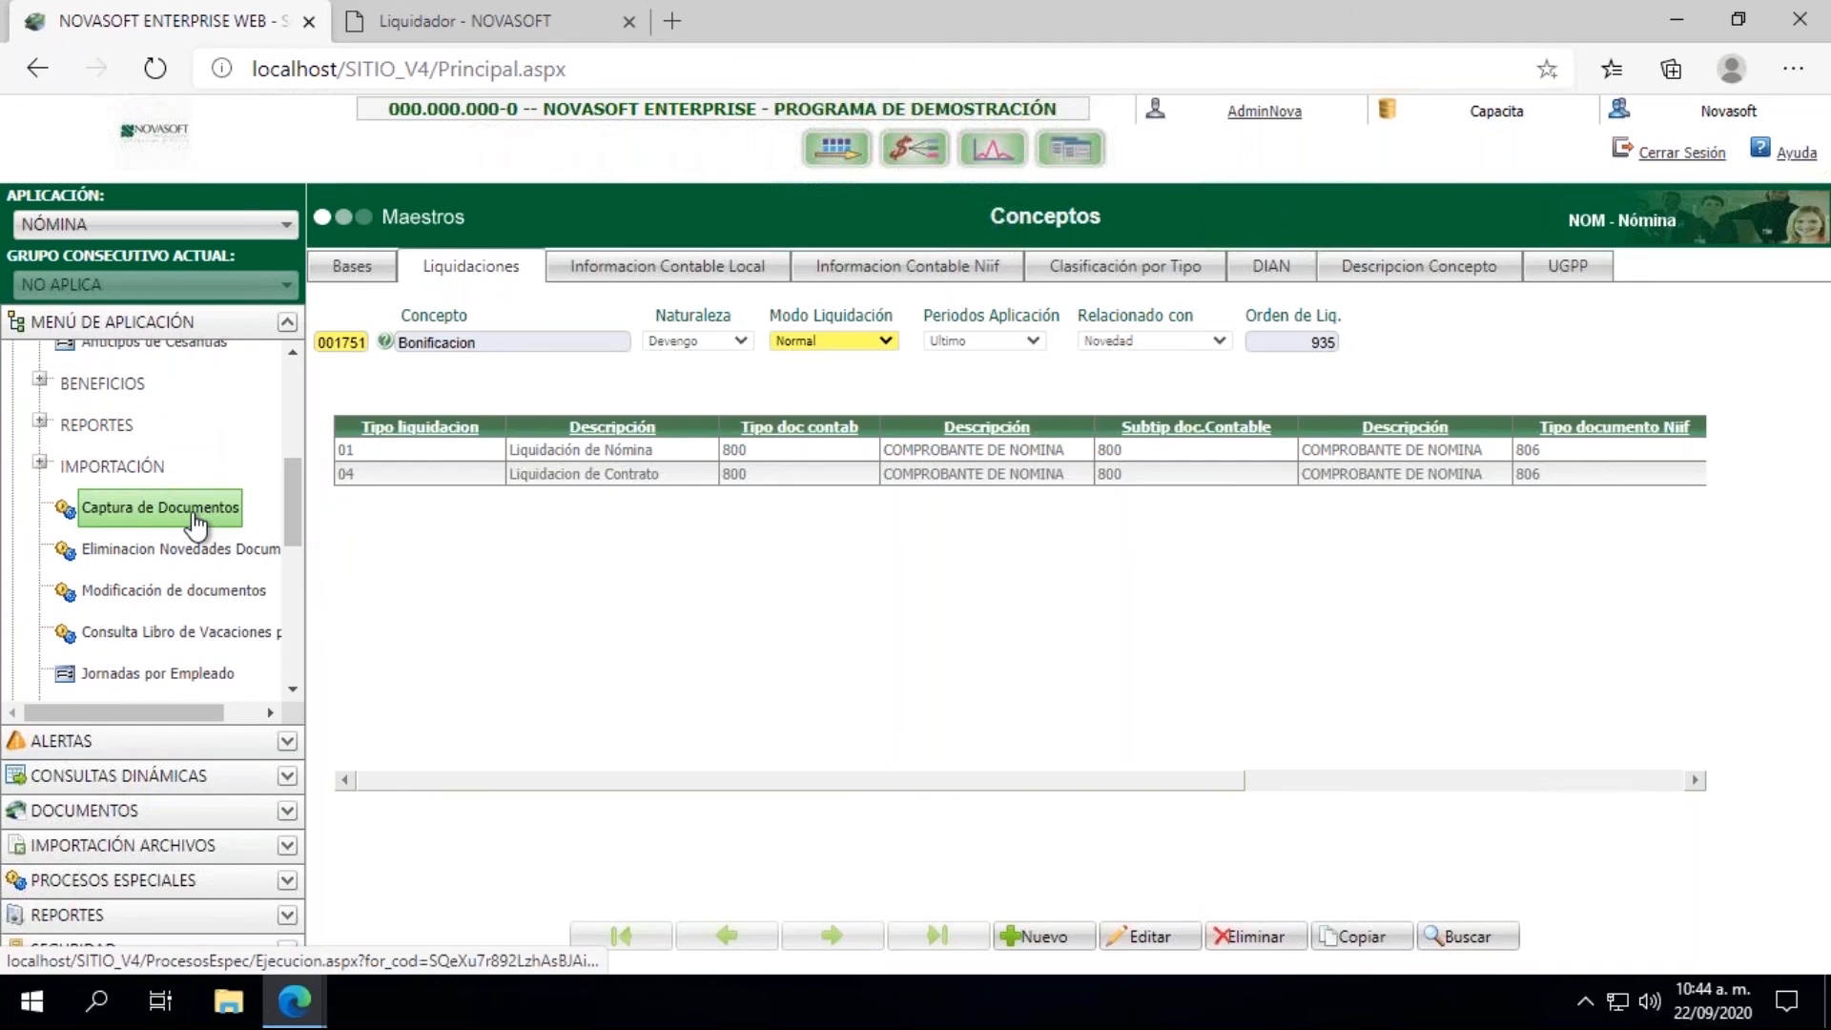
{"action": "left_click", "coordinate": [195, 511]}
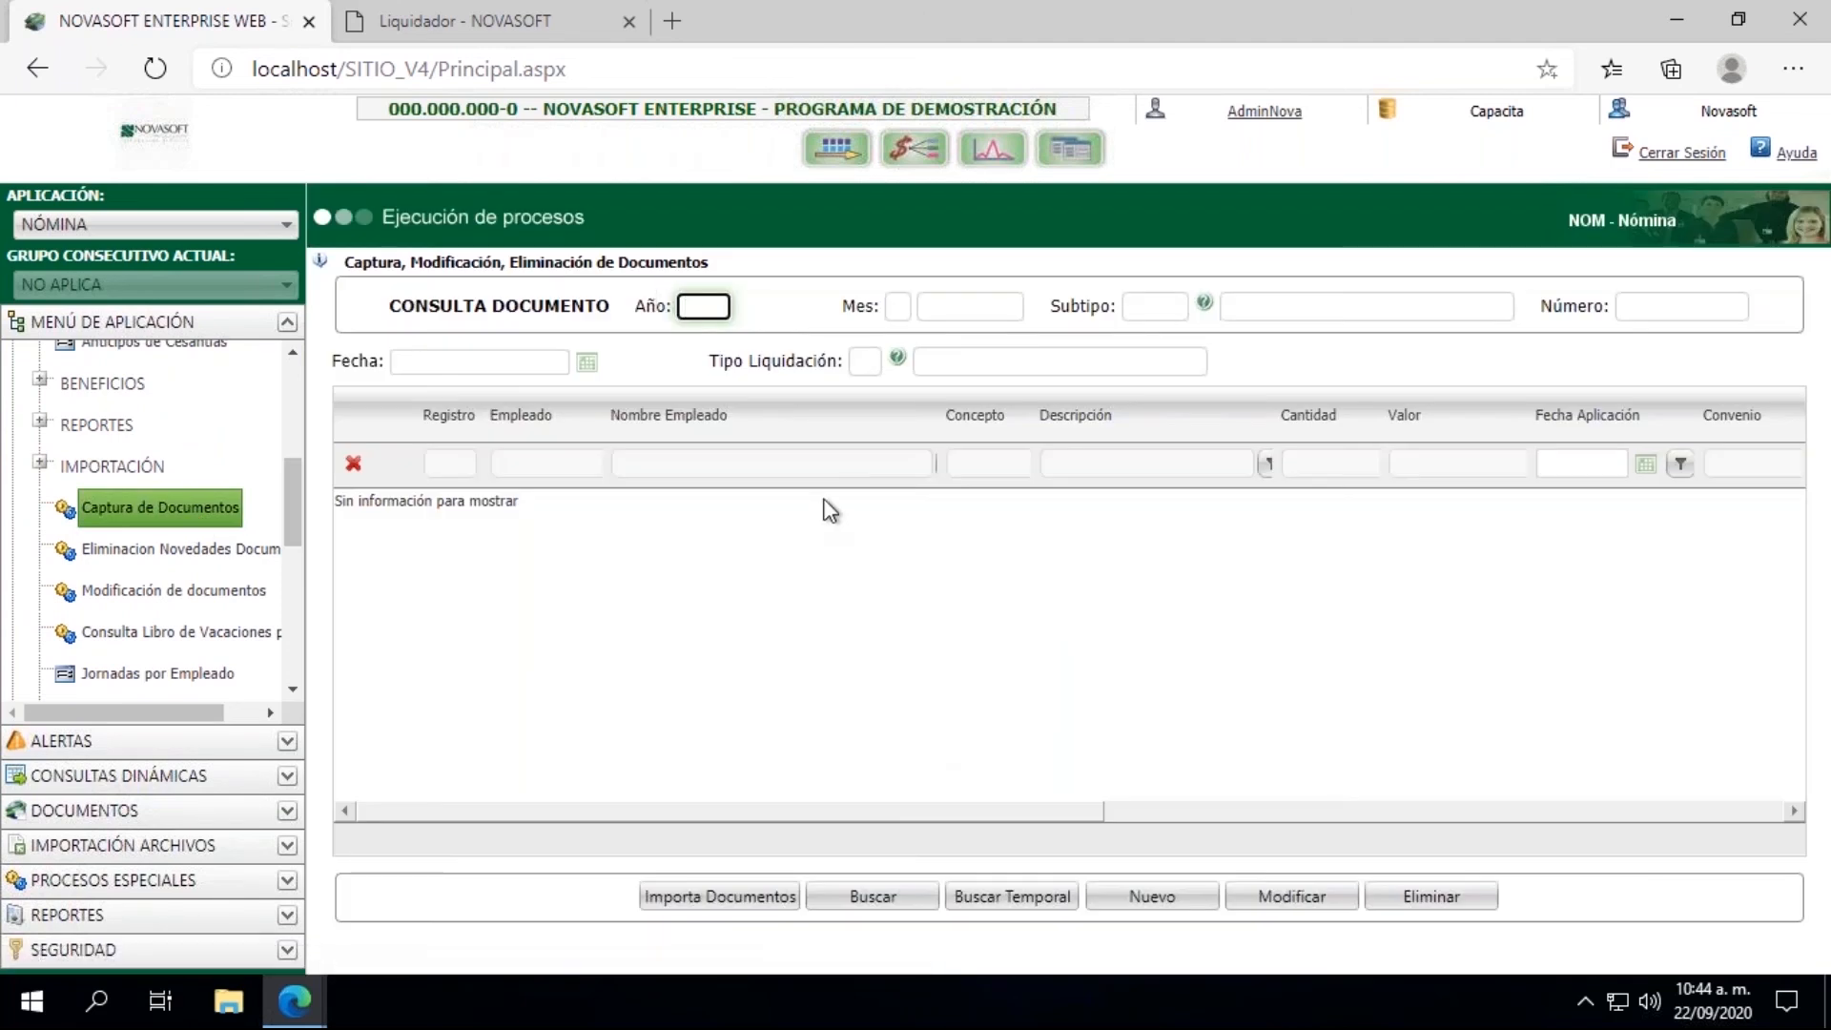
Step: Set the document query to year 2020, month 09 and subtype 803, Novedad Mixta
{"action": "left_click", "coordinate": [892, 903]}
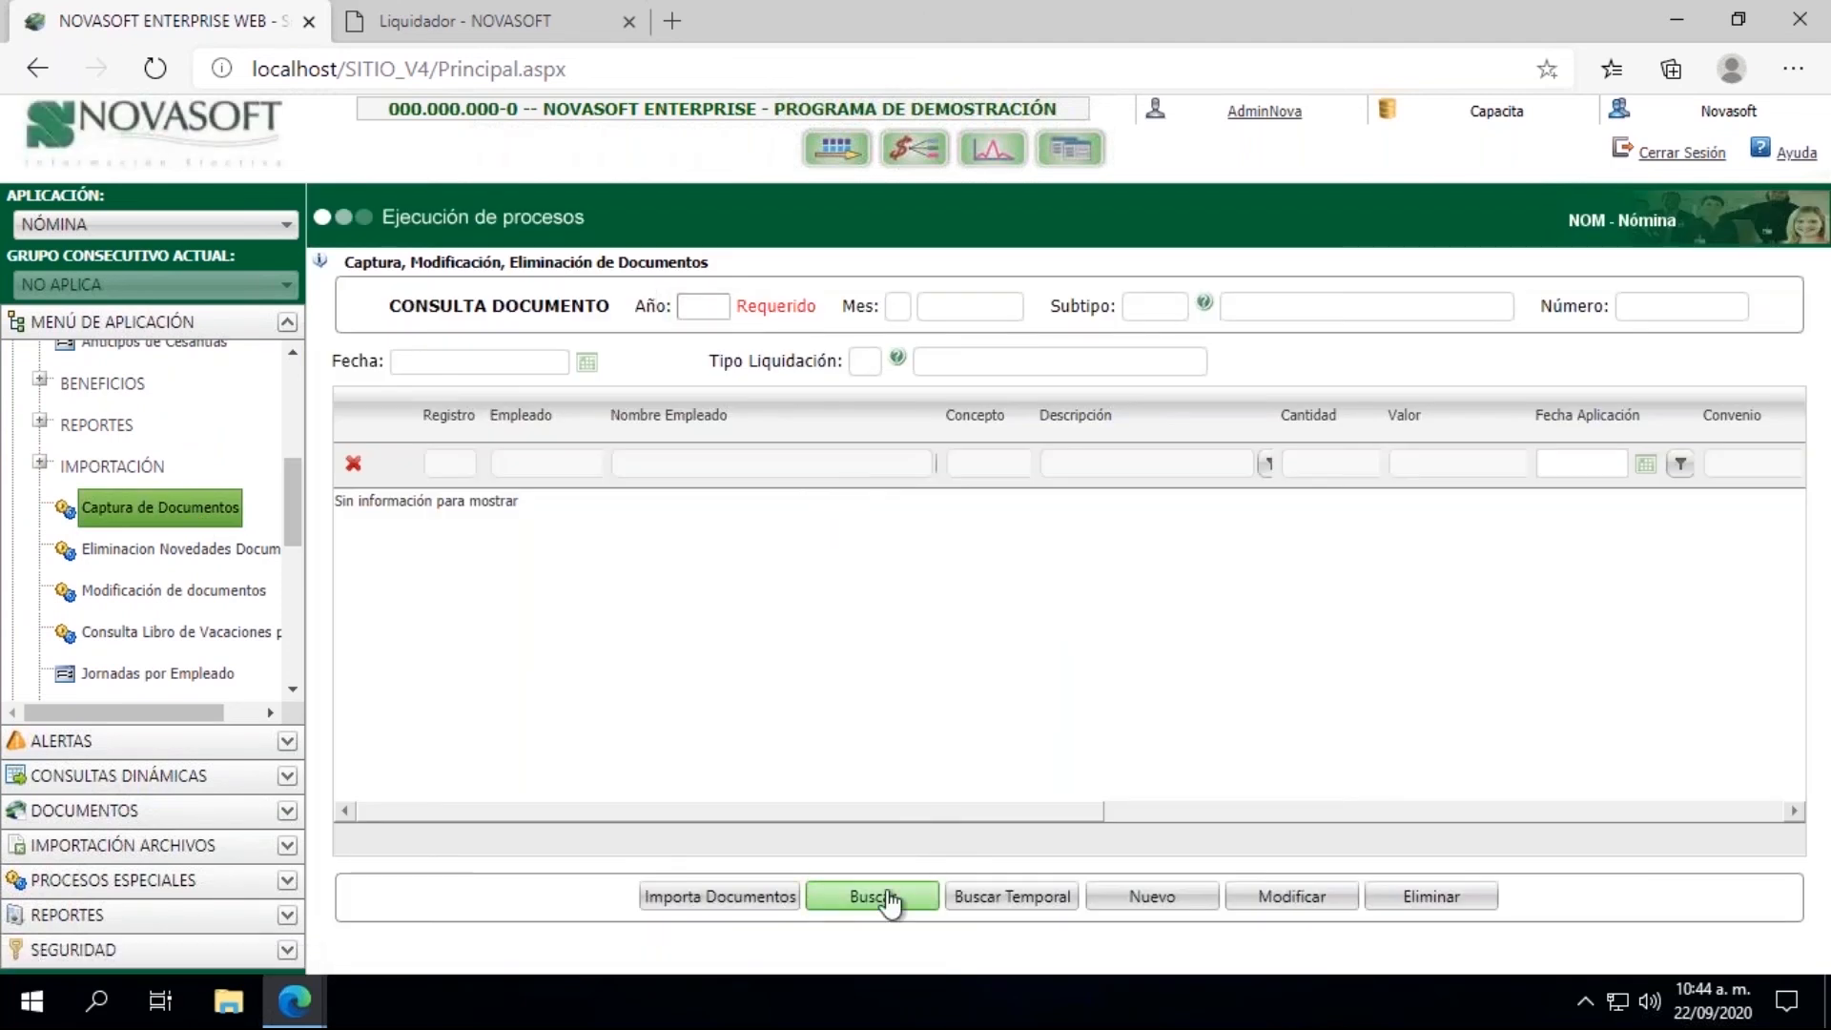
{"action": "left_click", "coordinate": [696, 305]}
{"action": "type", "text": "202"}
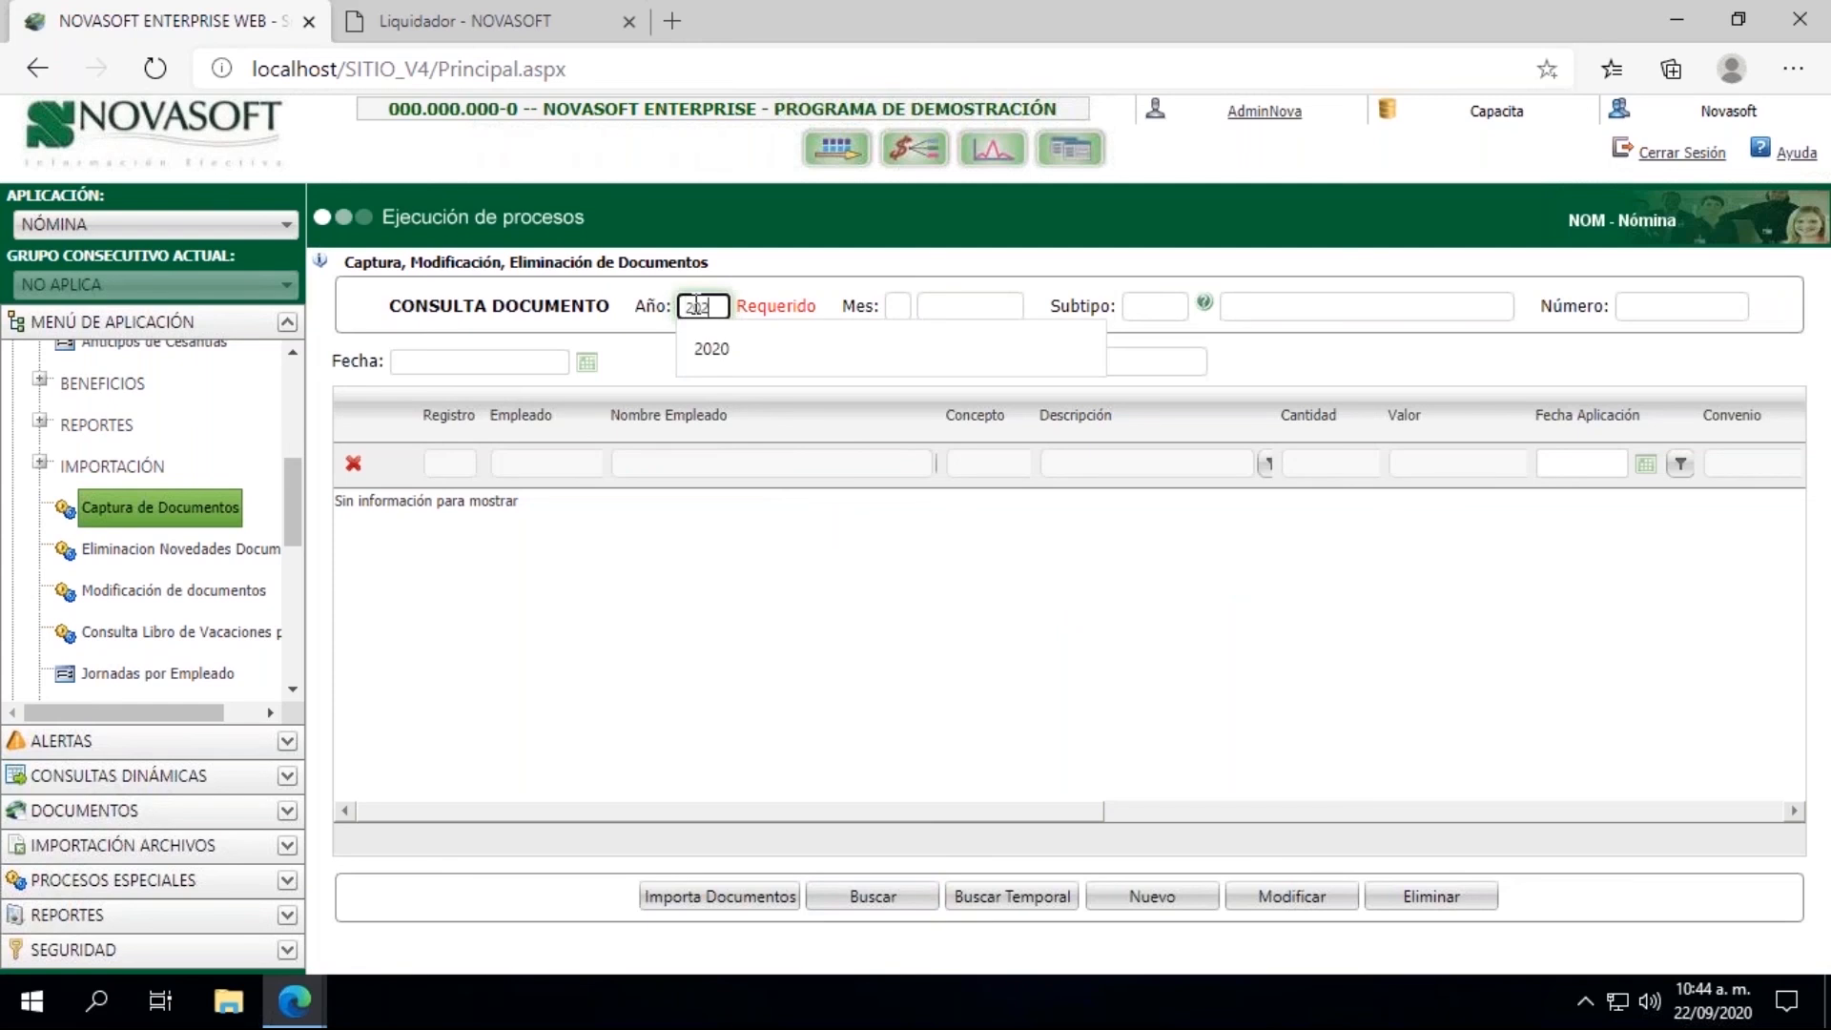
{"action": "type", "text": "0"}
{"action": "left_click", "coordinate": [894, 306]}
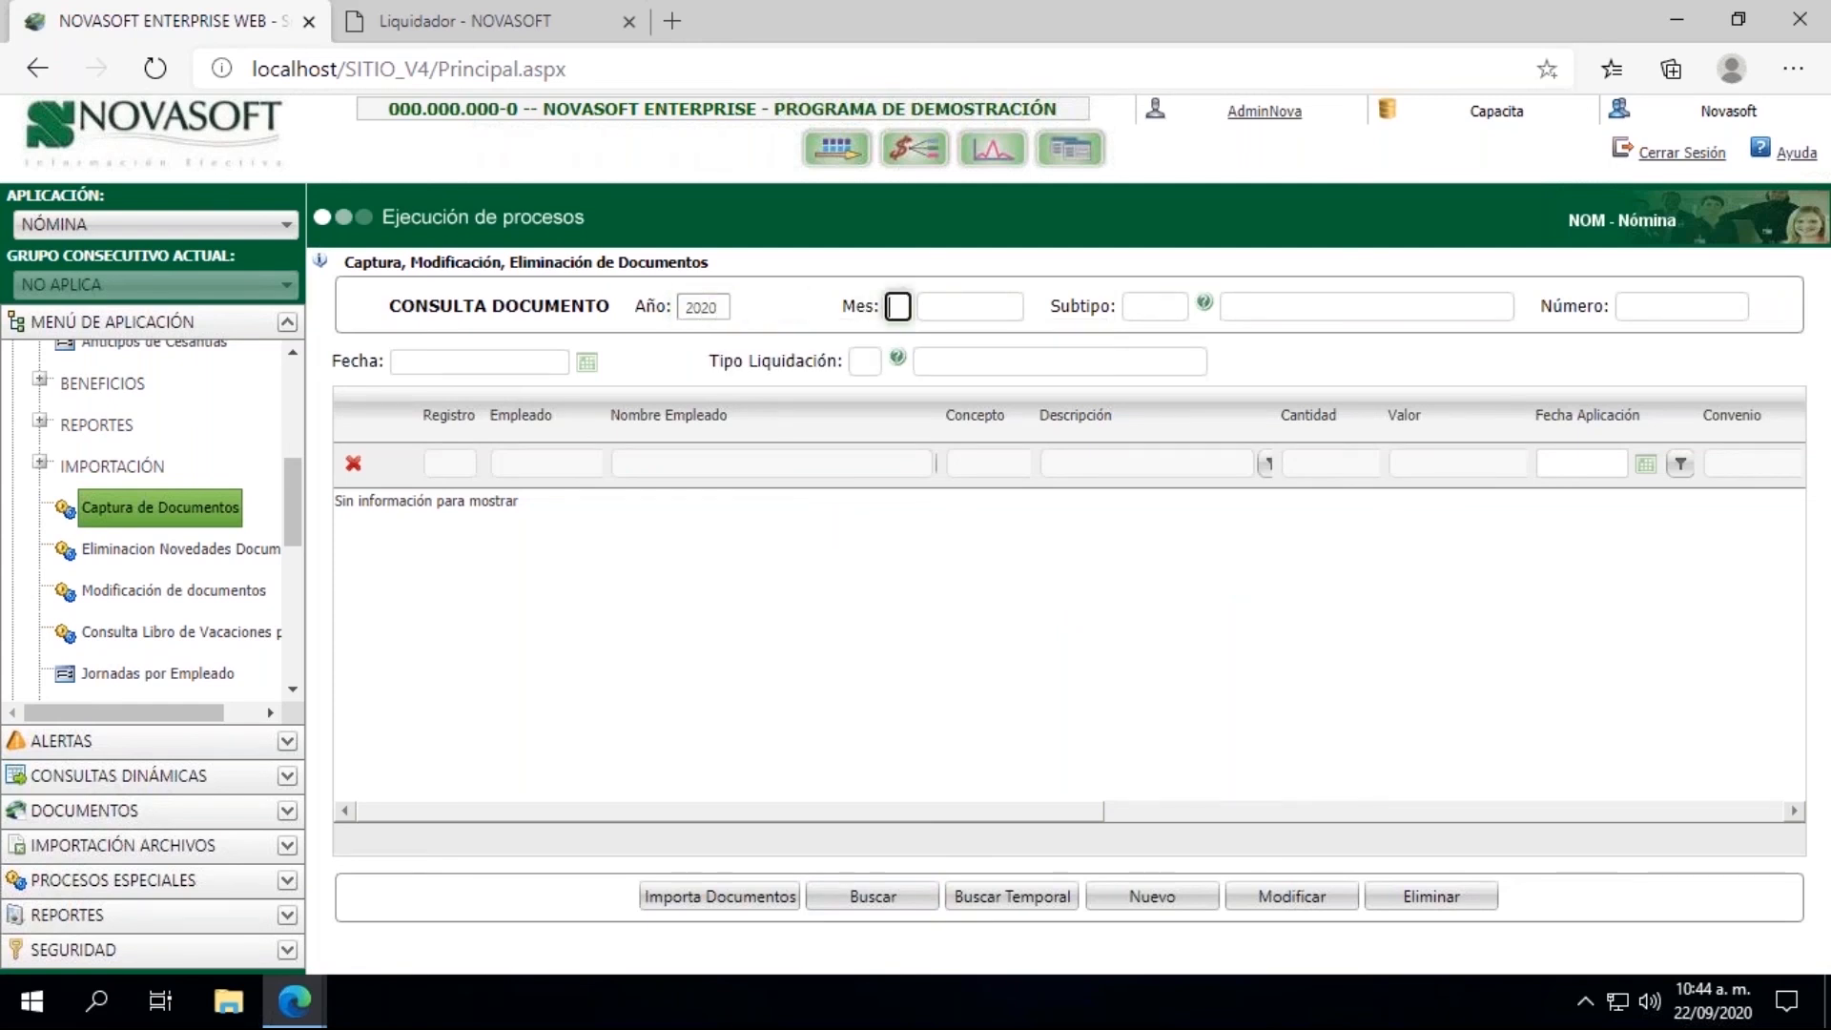
{"action": "type", "text": "09"}
{"action": "left_click", "coordinate": [1127, 303]}
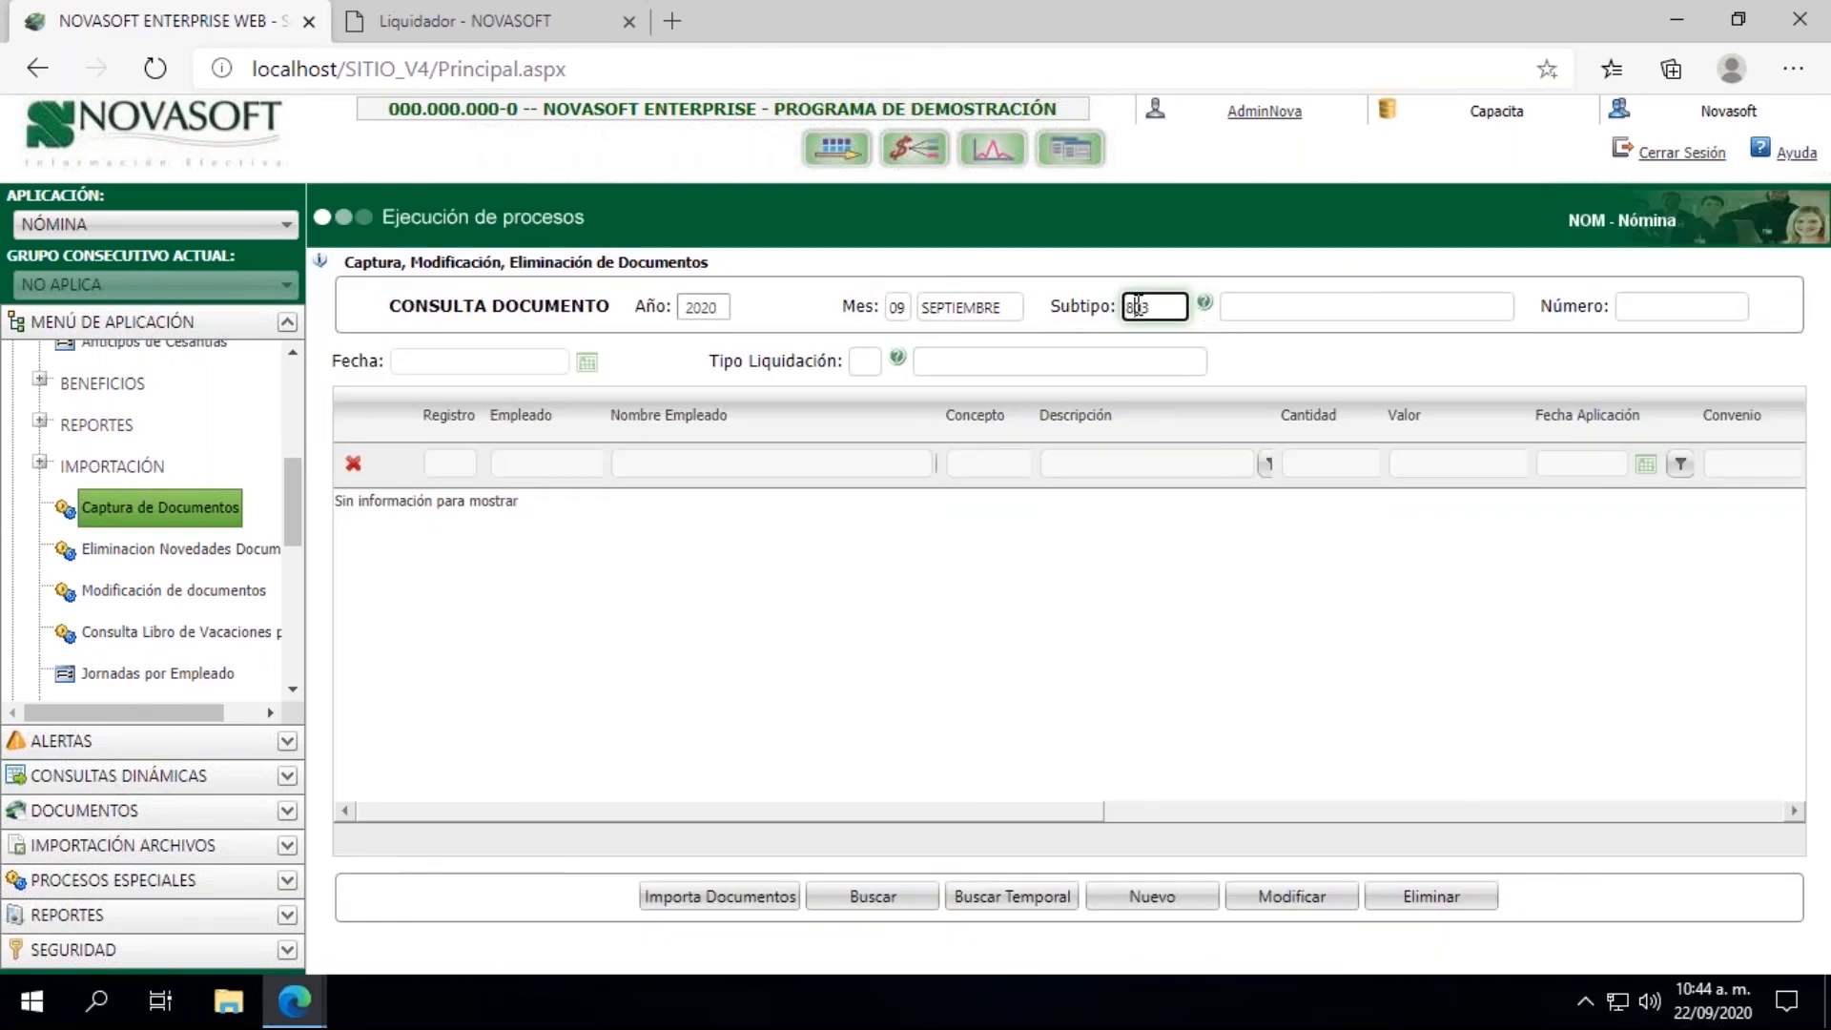
{"action": "key", "text": "Tab"}
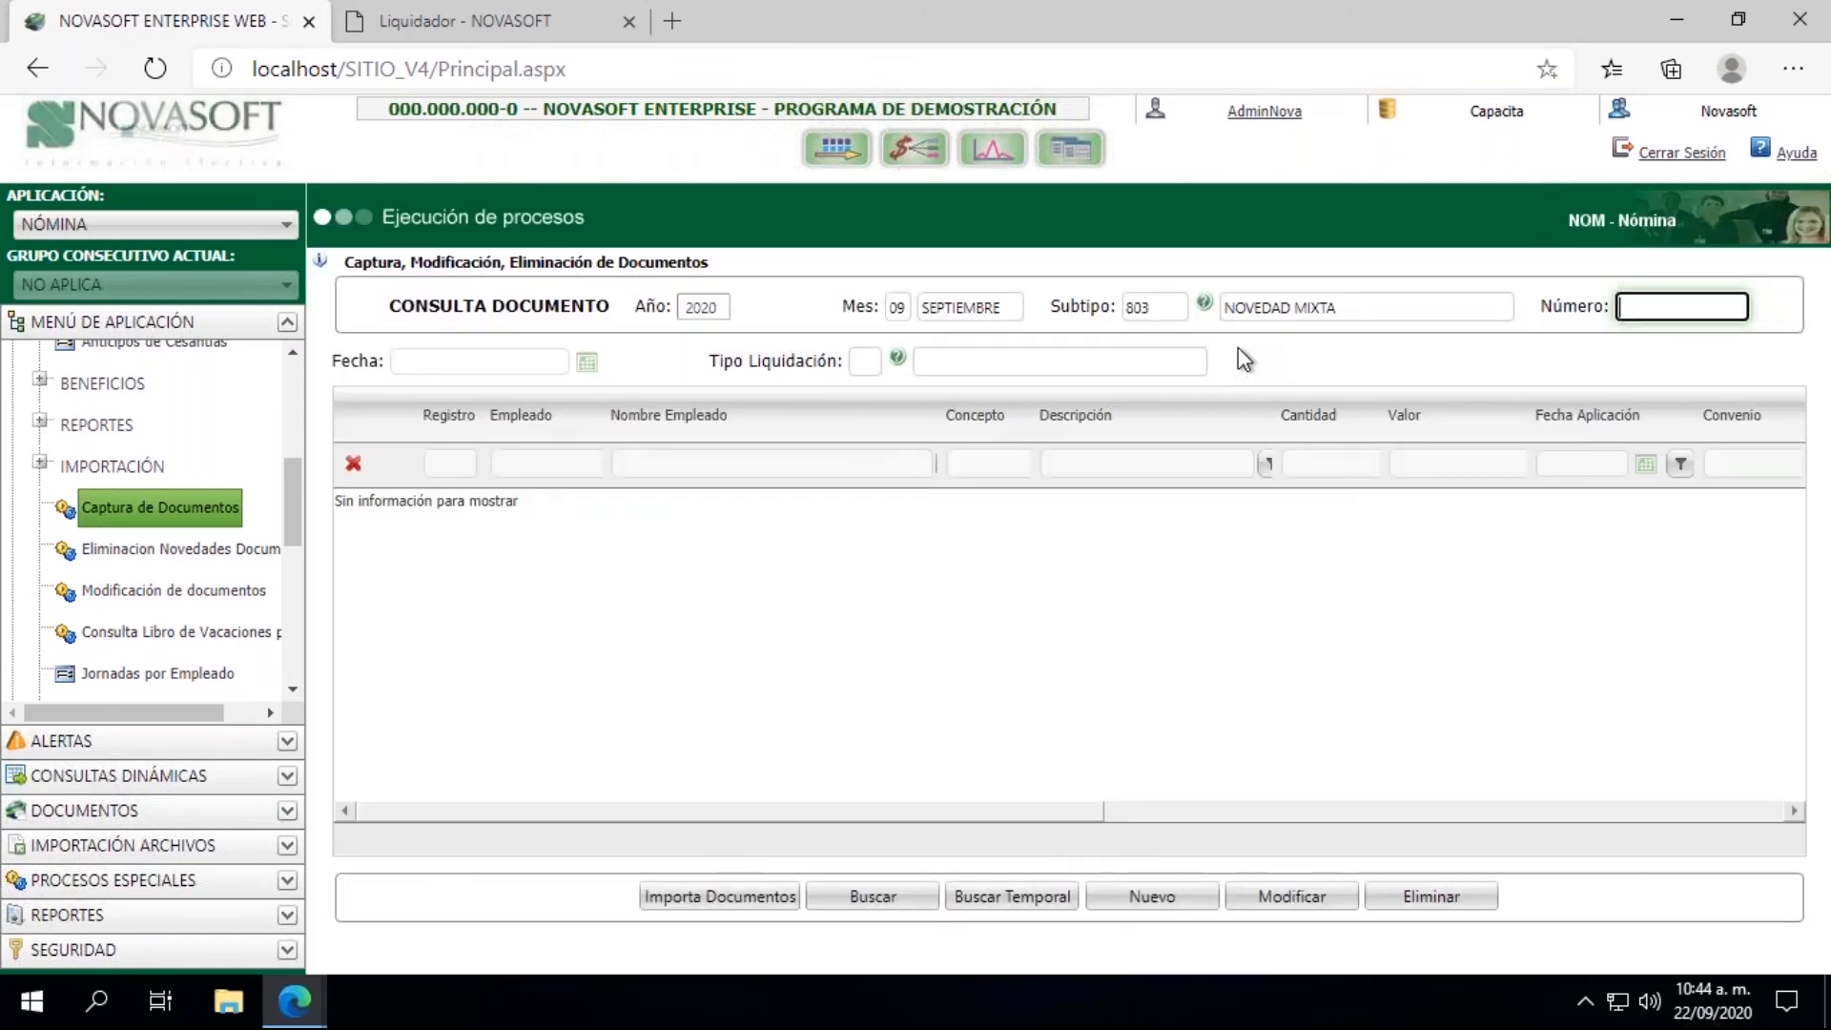
Step: Search the matching documents and load document 000020 to view its settlement type and bonus entry
{"action": "left_click_drag", "start_coordinate": [288, 504], "coordinate": [289, 403]}
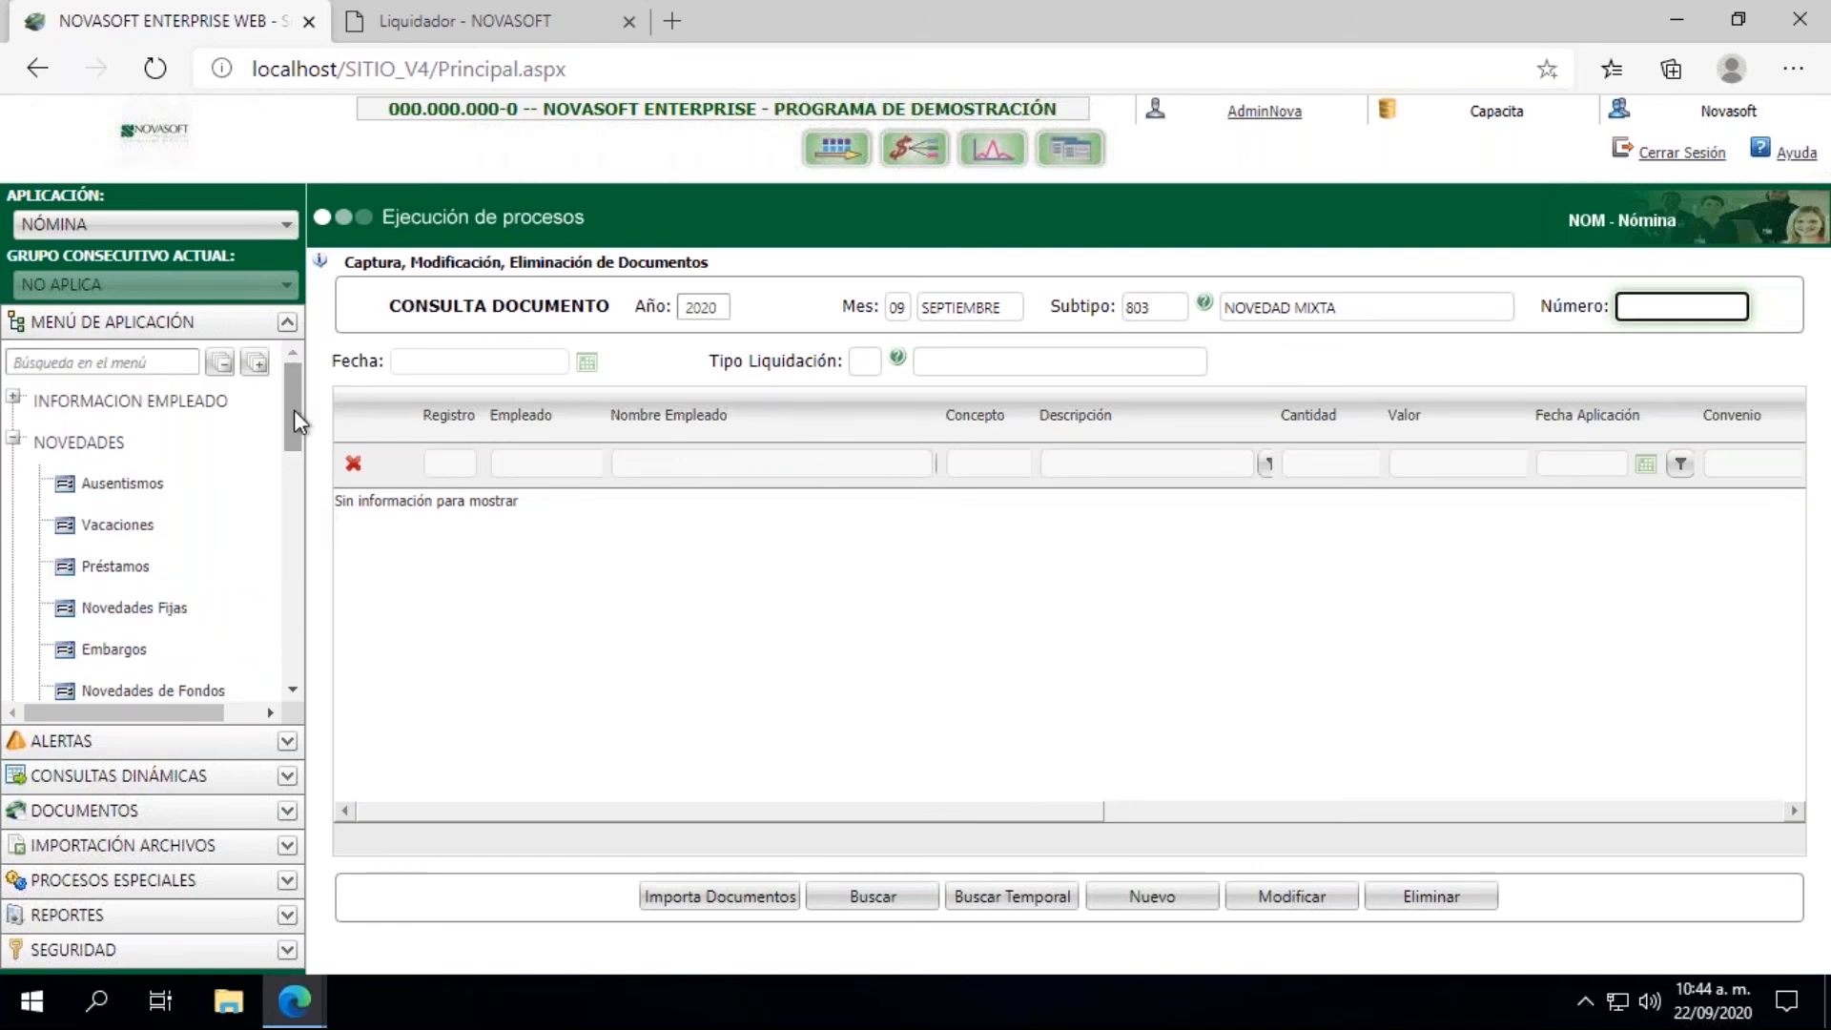
{"action": "left_click", "coordinate": [15, 441]}
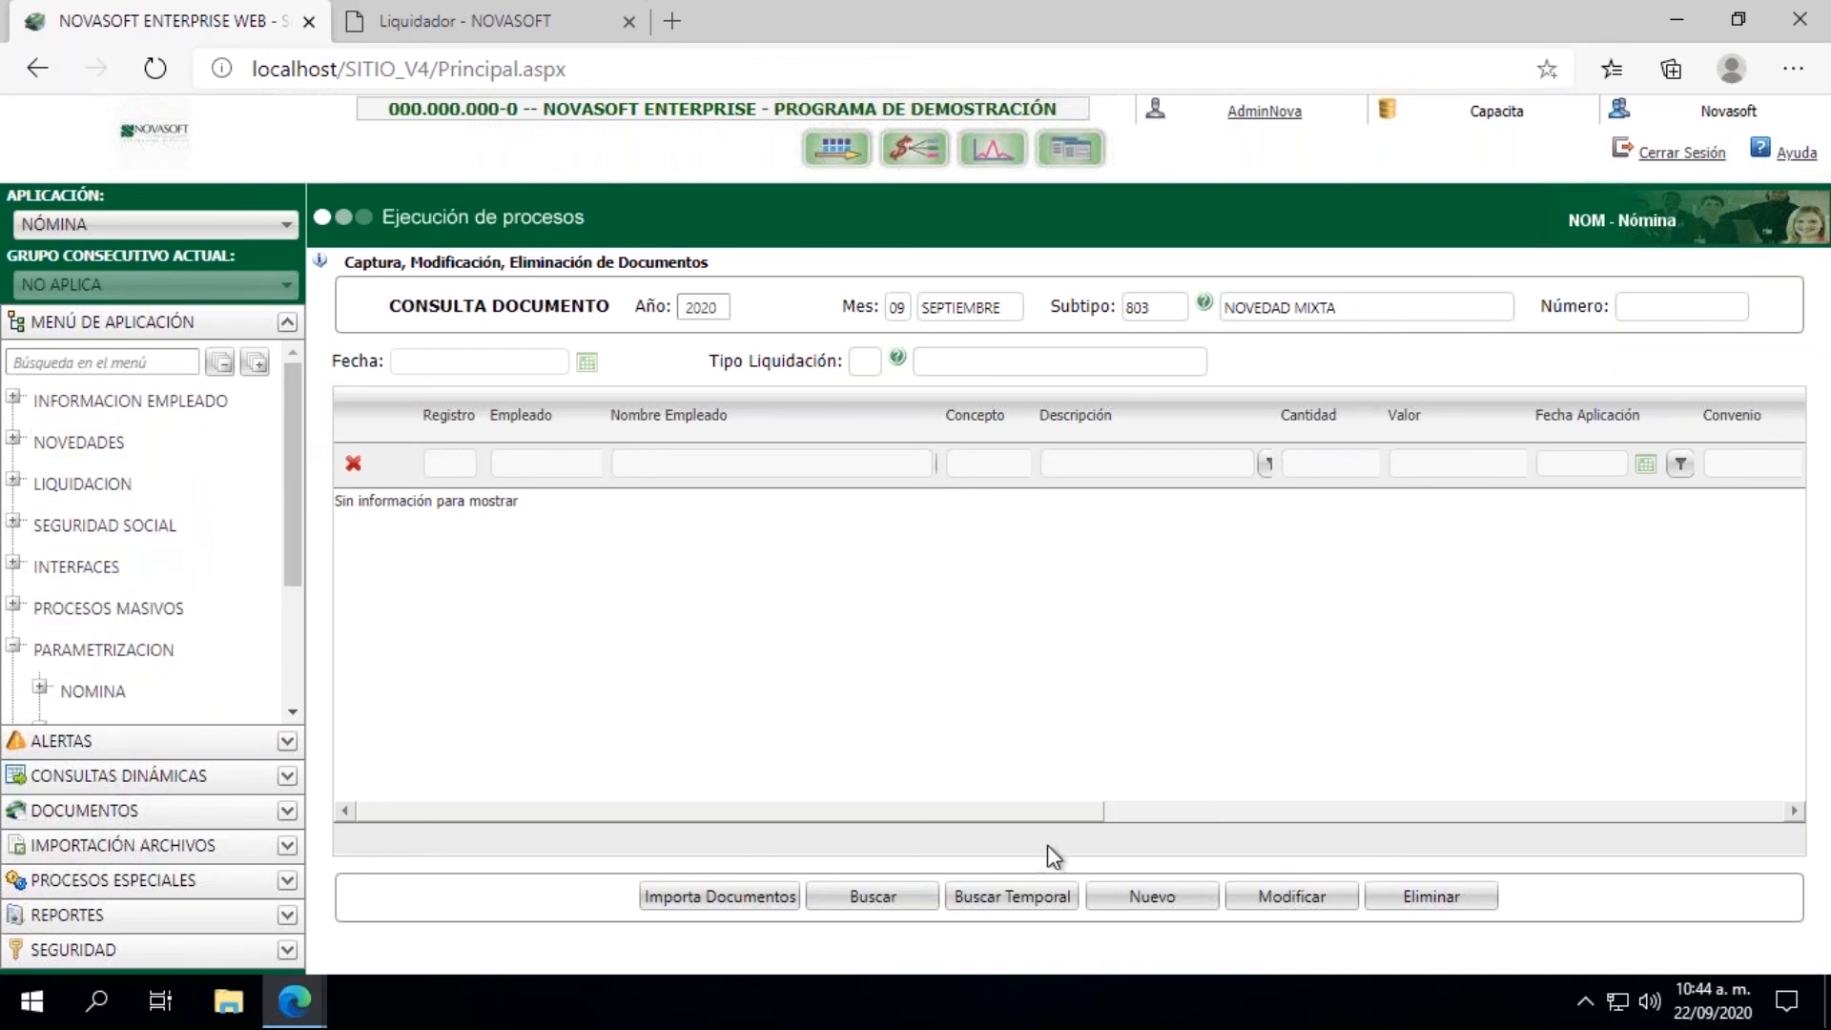
{"action": "left_click", "coordinate": [872, 896]}
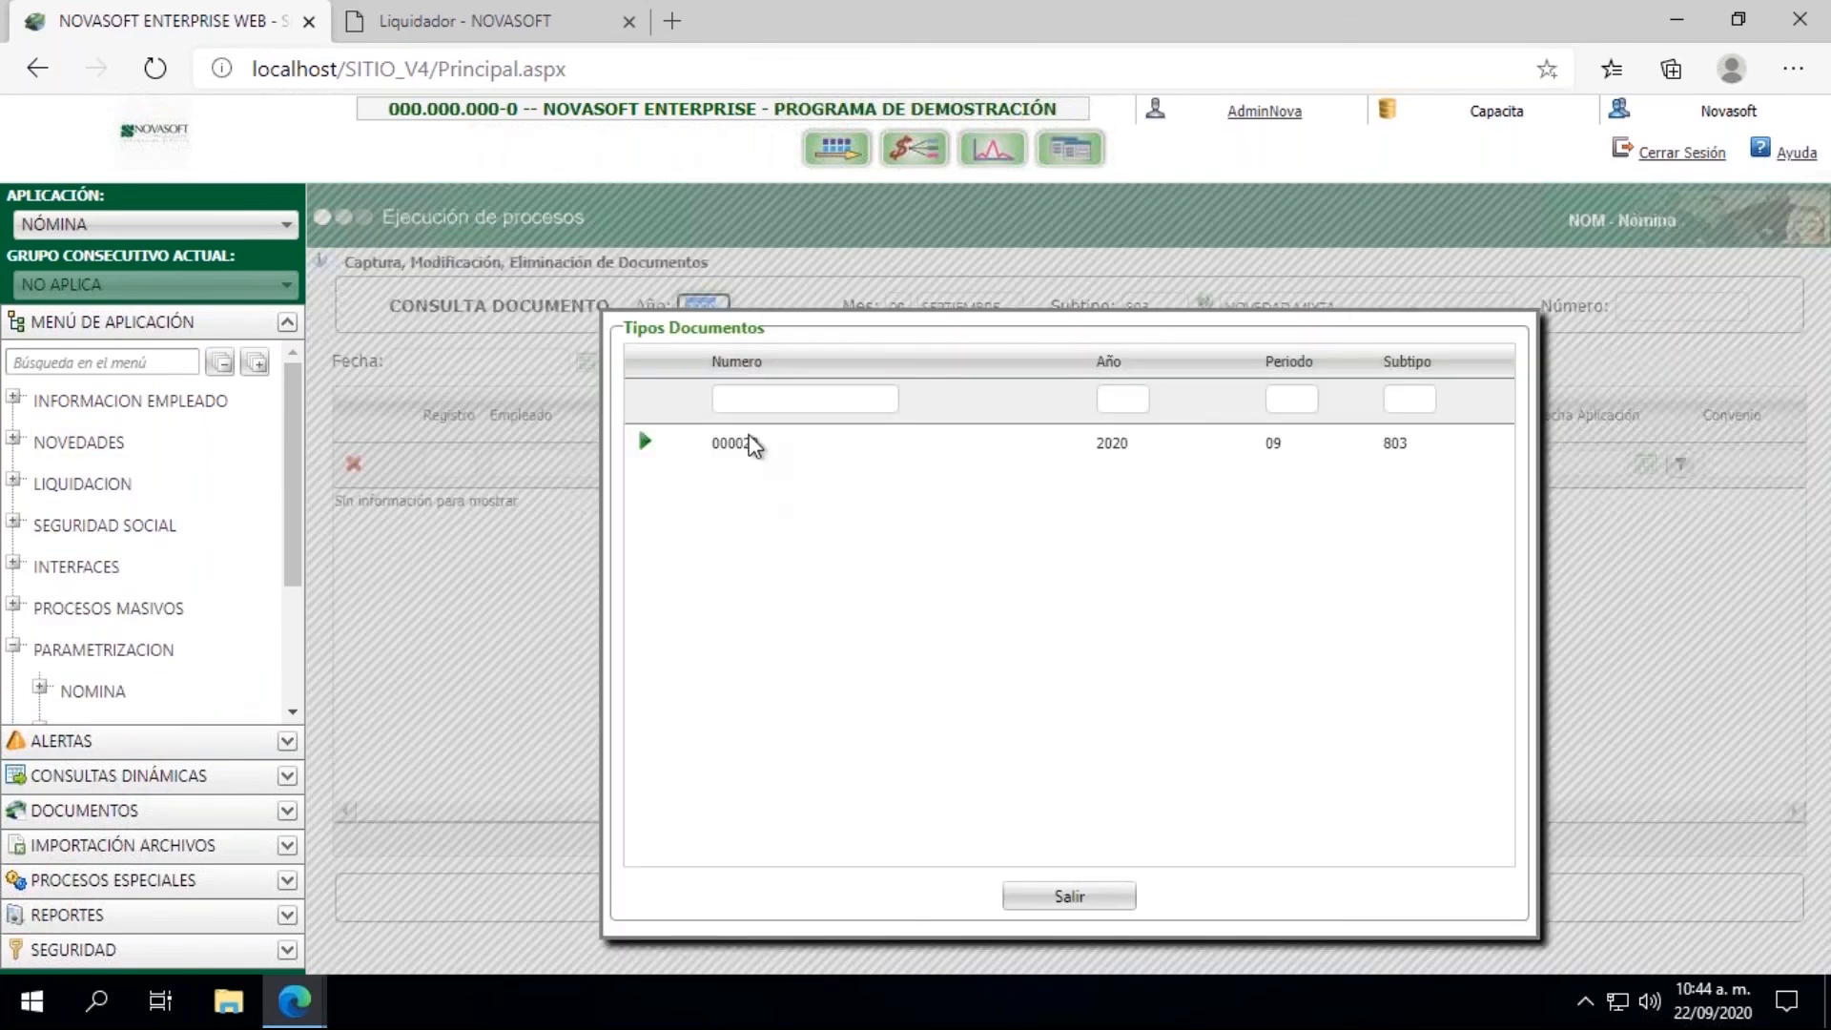
{"action": "left_click", "coordinate": [748, 435]}
{"action": "double_click", "coordinate": [747, 435]}
{"action": "left_click", "coordinate": [685, 449]}
{"action": "left_click", "coordinate": [646, 444]}
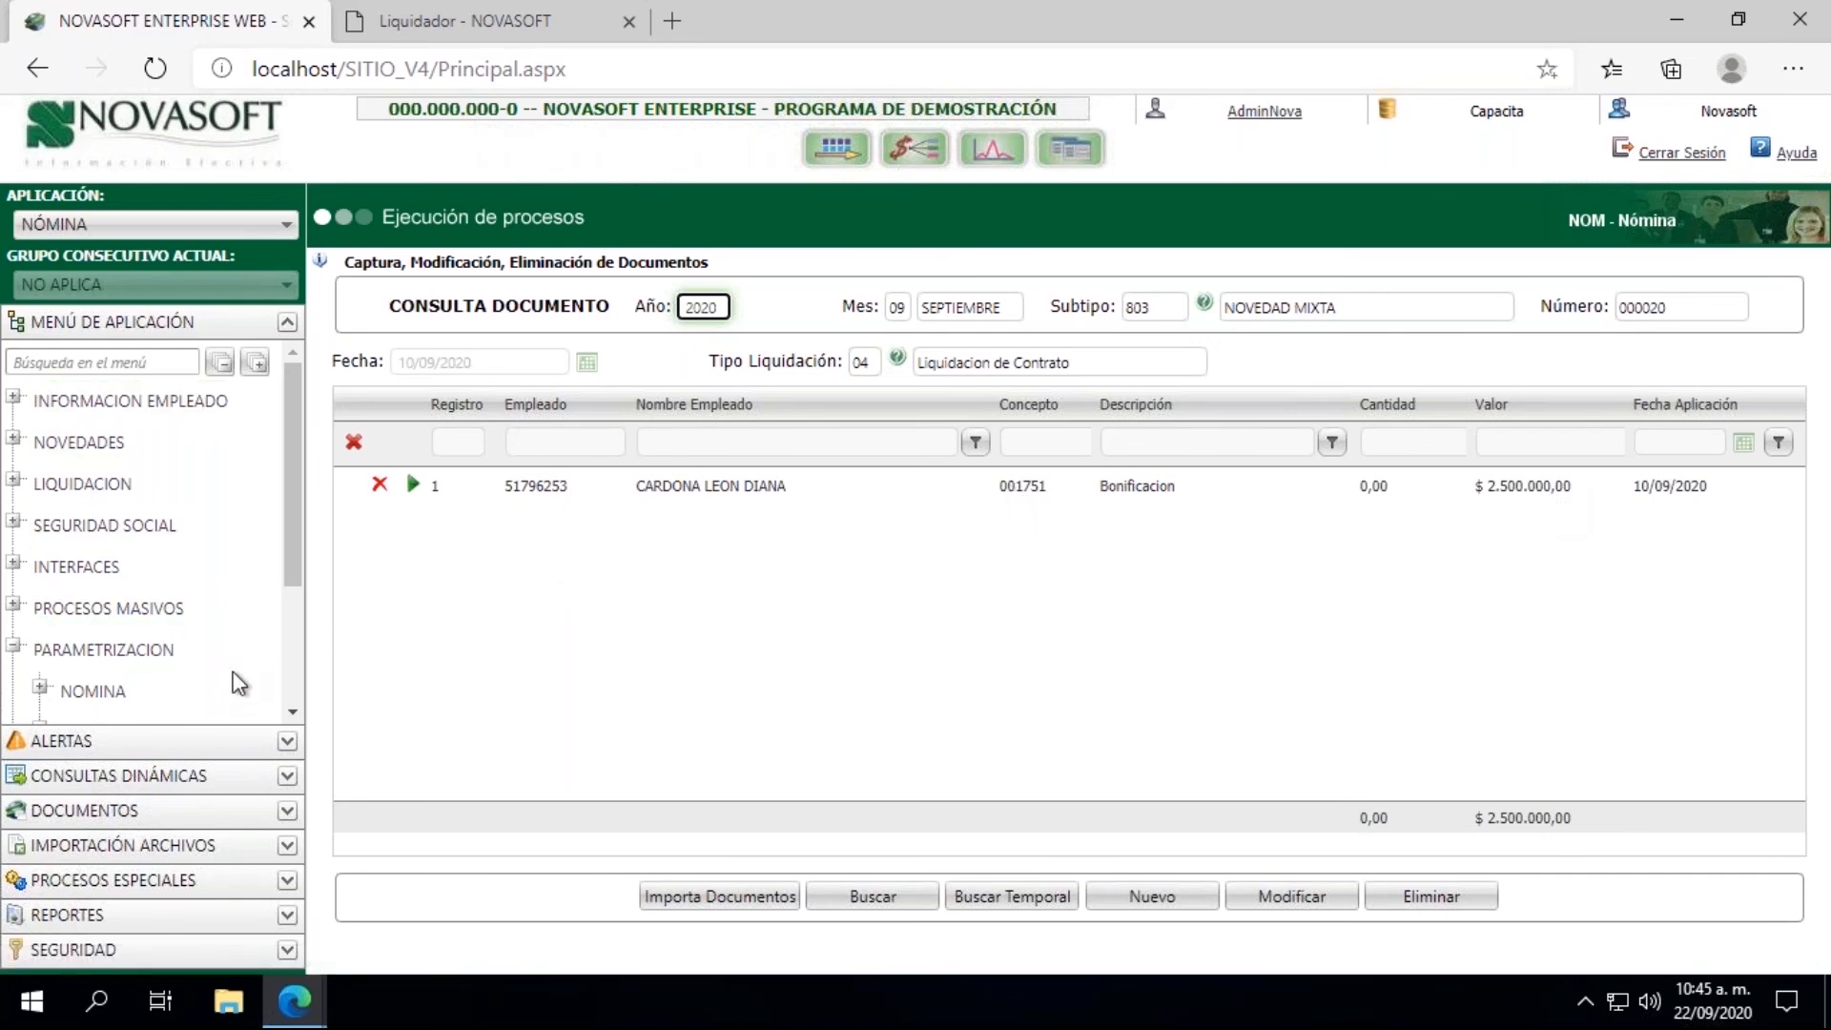
Step: Open the Conceptos master in the Nomina group of Parametrizacion
{"action": "left_click", "coordinate": [292, 711]}
{"action": "left_click", "coordinate": [293, 711]}
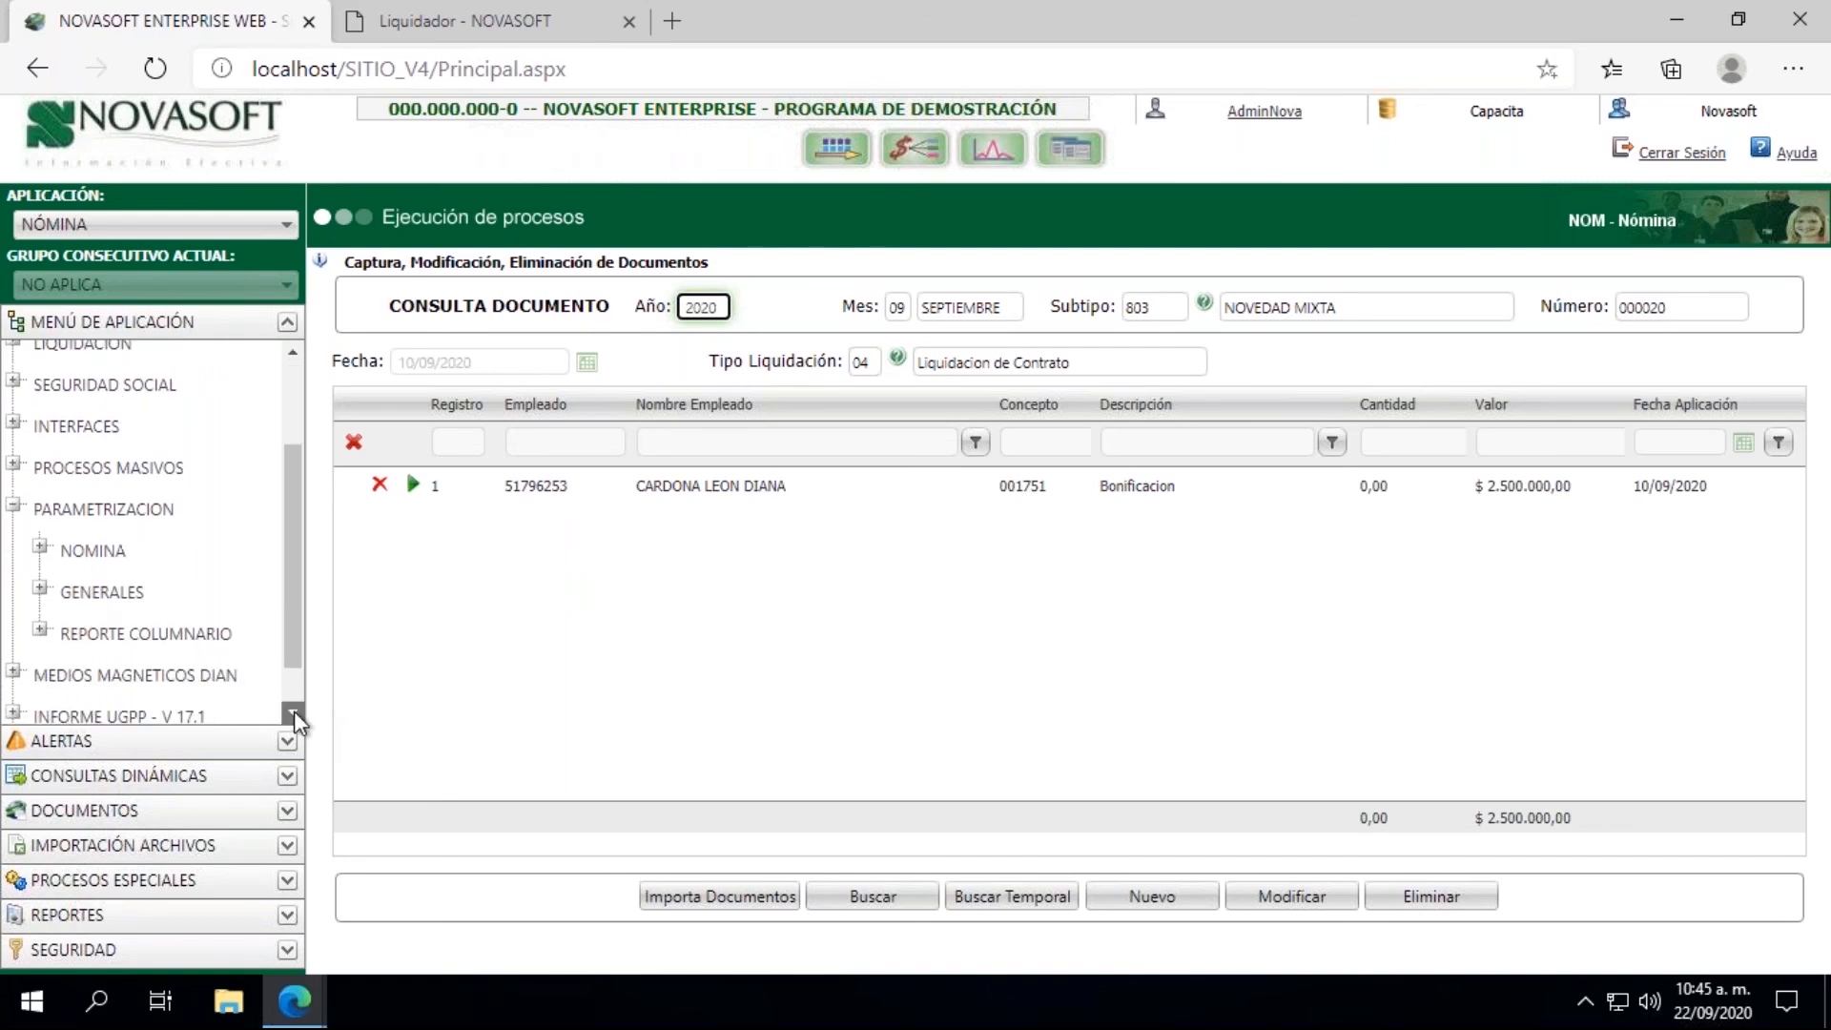
{"action": "left_click", "coordinate": [41, 550]}
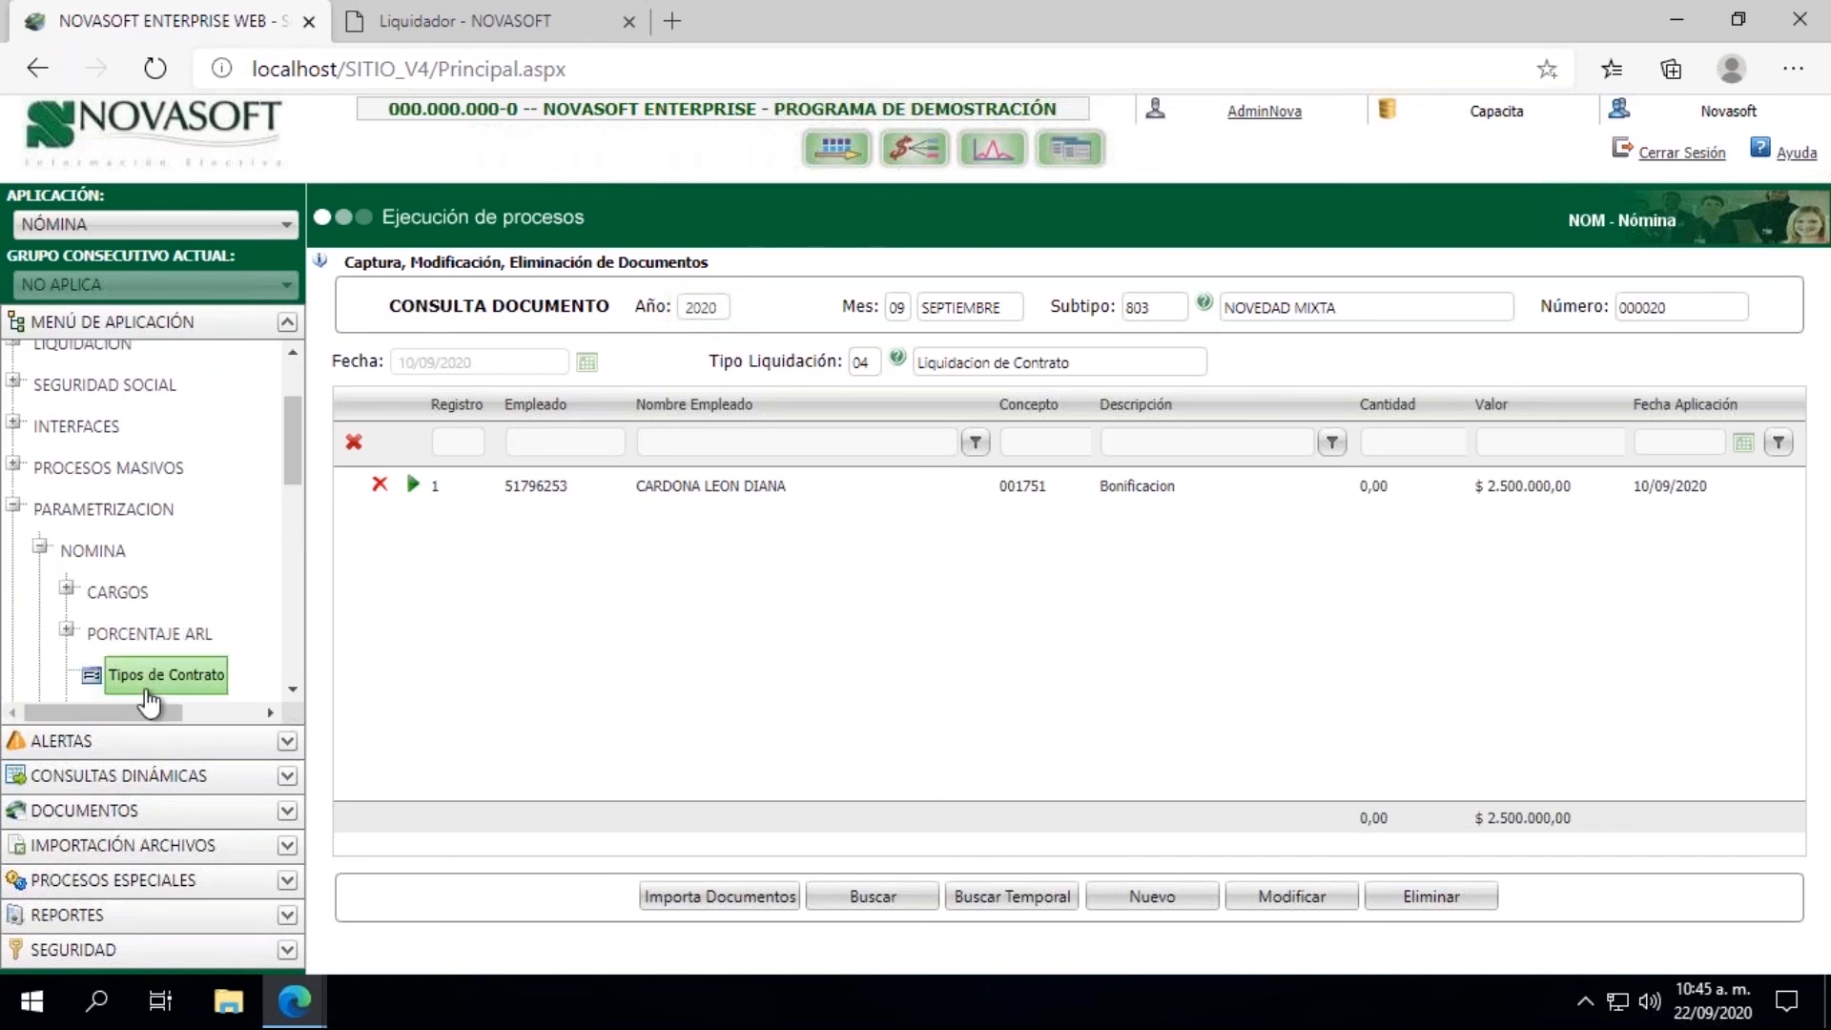
{"action": "left_click", "coordinate": [293, 692]}
{"action": "left_click", "coordinate": [292, 694]}
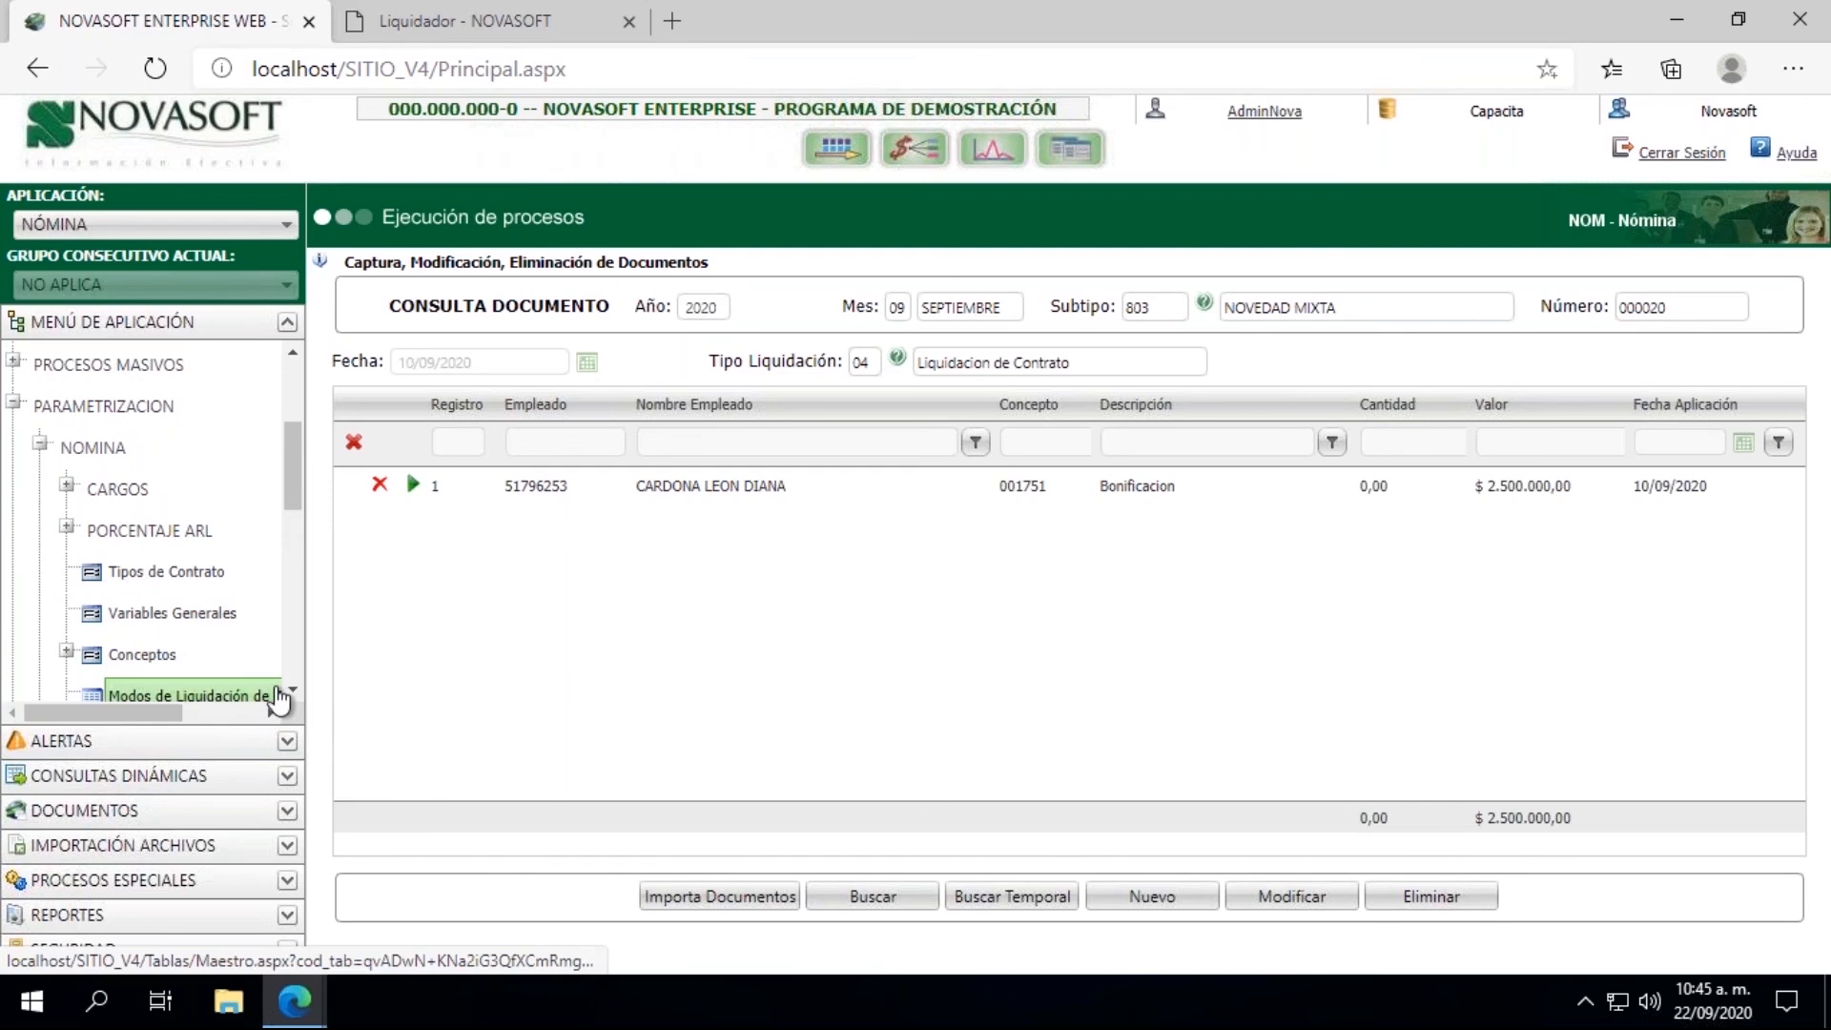
{"action": "left_click", "coordinate": [158, 663]}
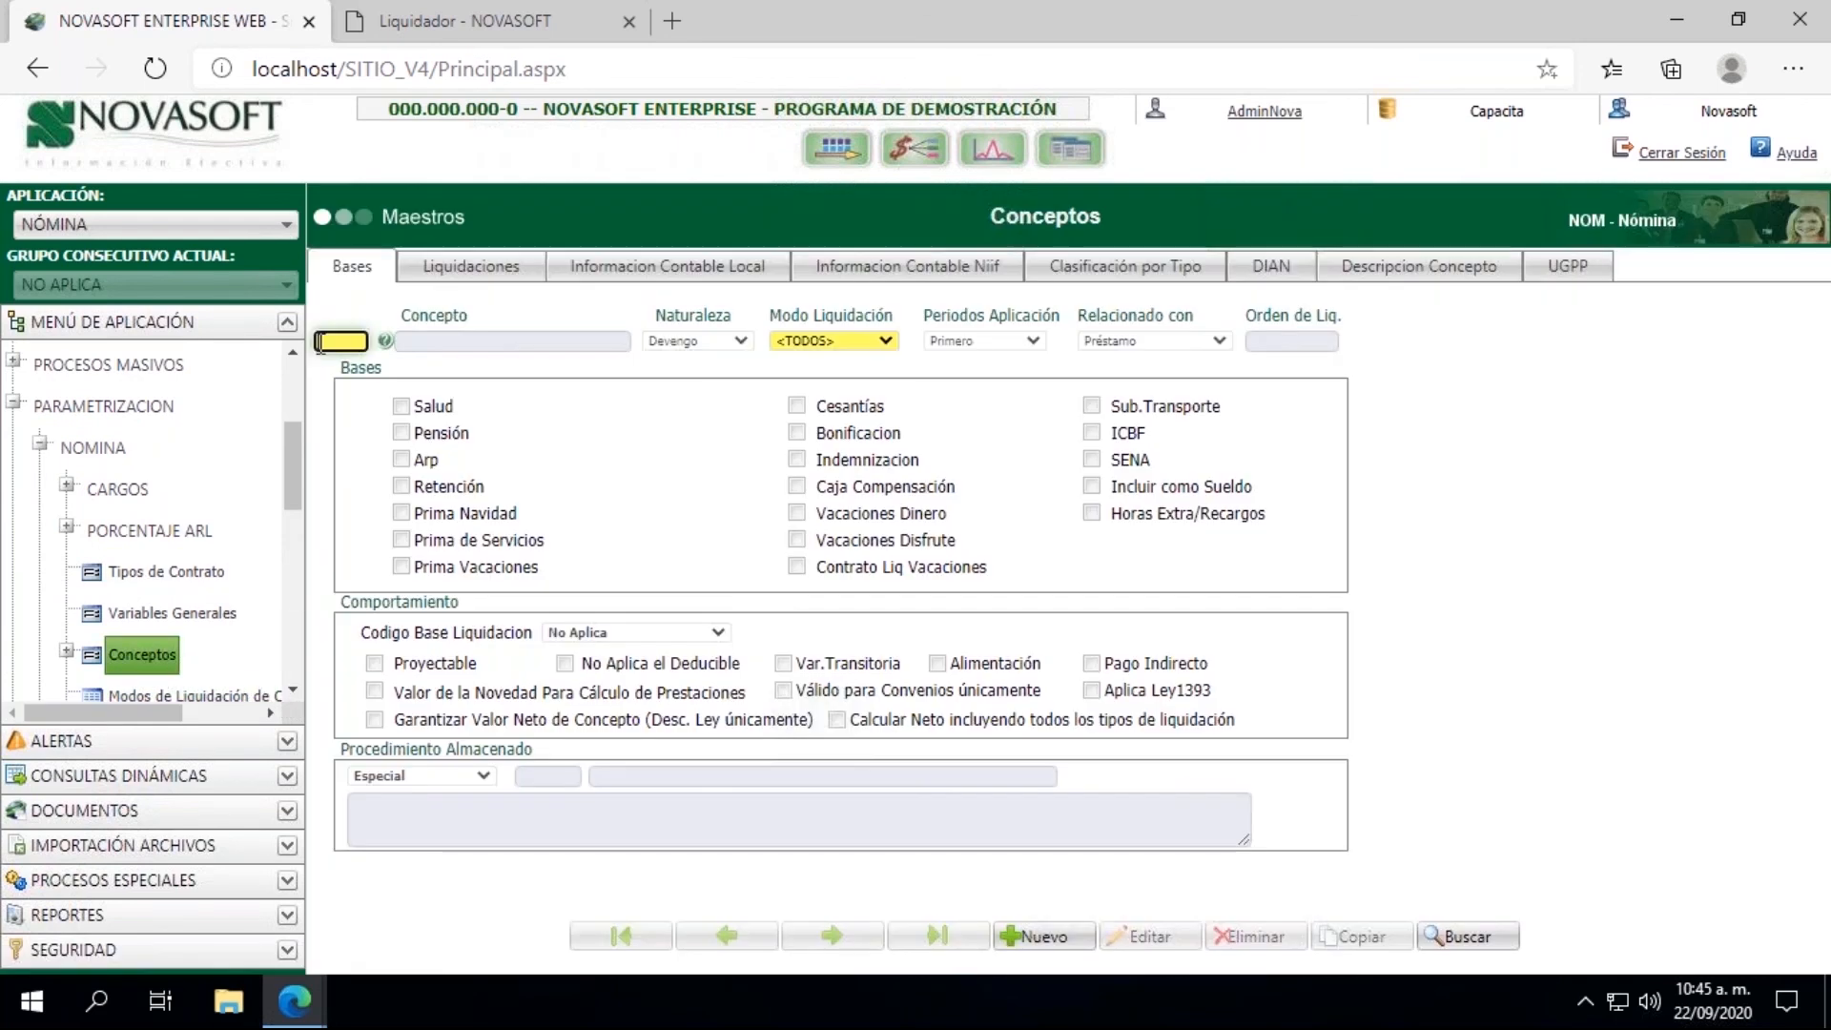
Step: Load concept 001751, set its Periodos Aplicación to Todos, and save it
{"action": "left_click", "coordinate": [341, 342]}
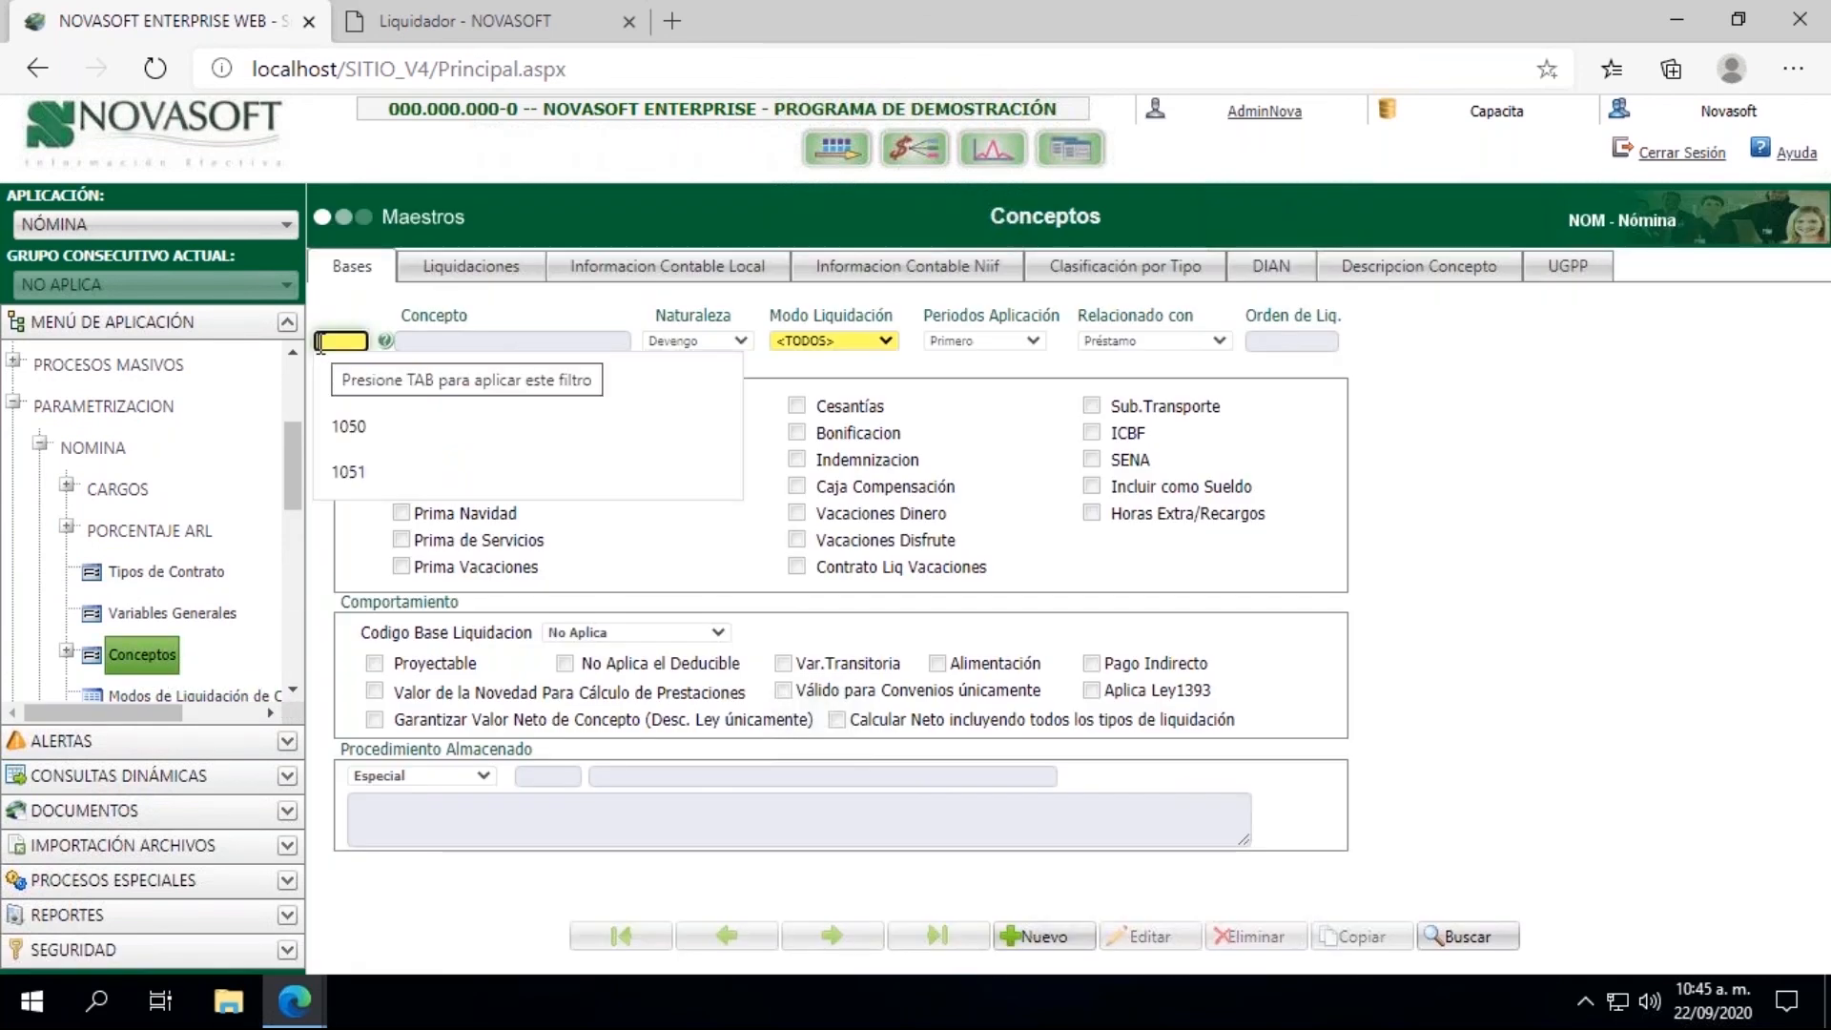
{"action": "type", "text": "001751"}
{"action": "key", "text": "Tab"}
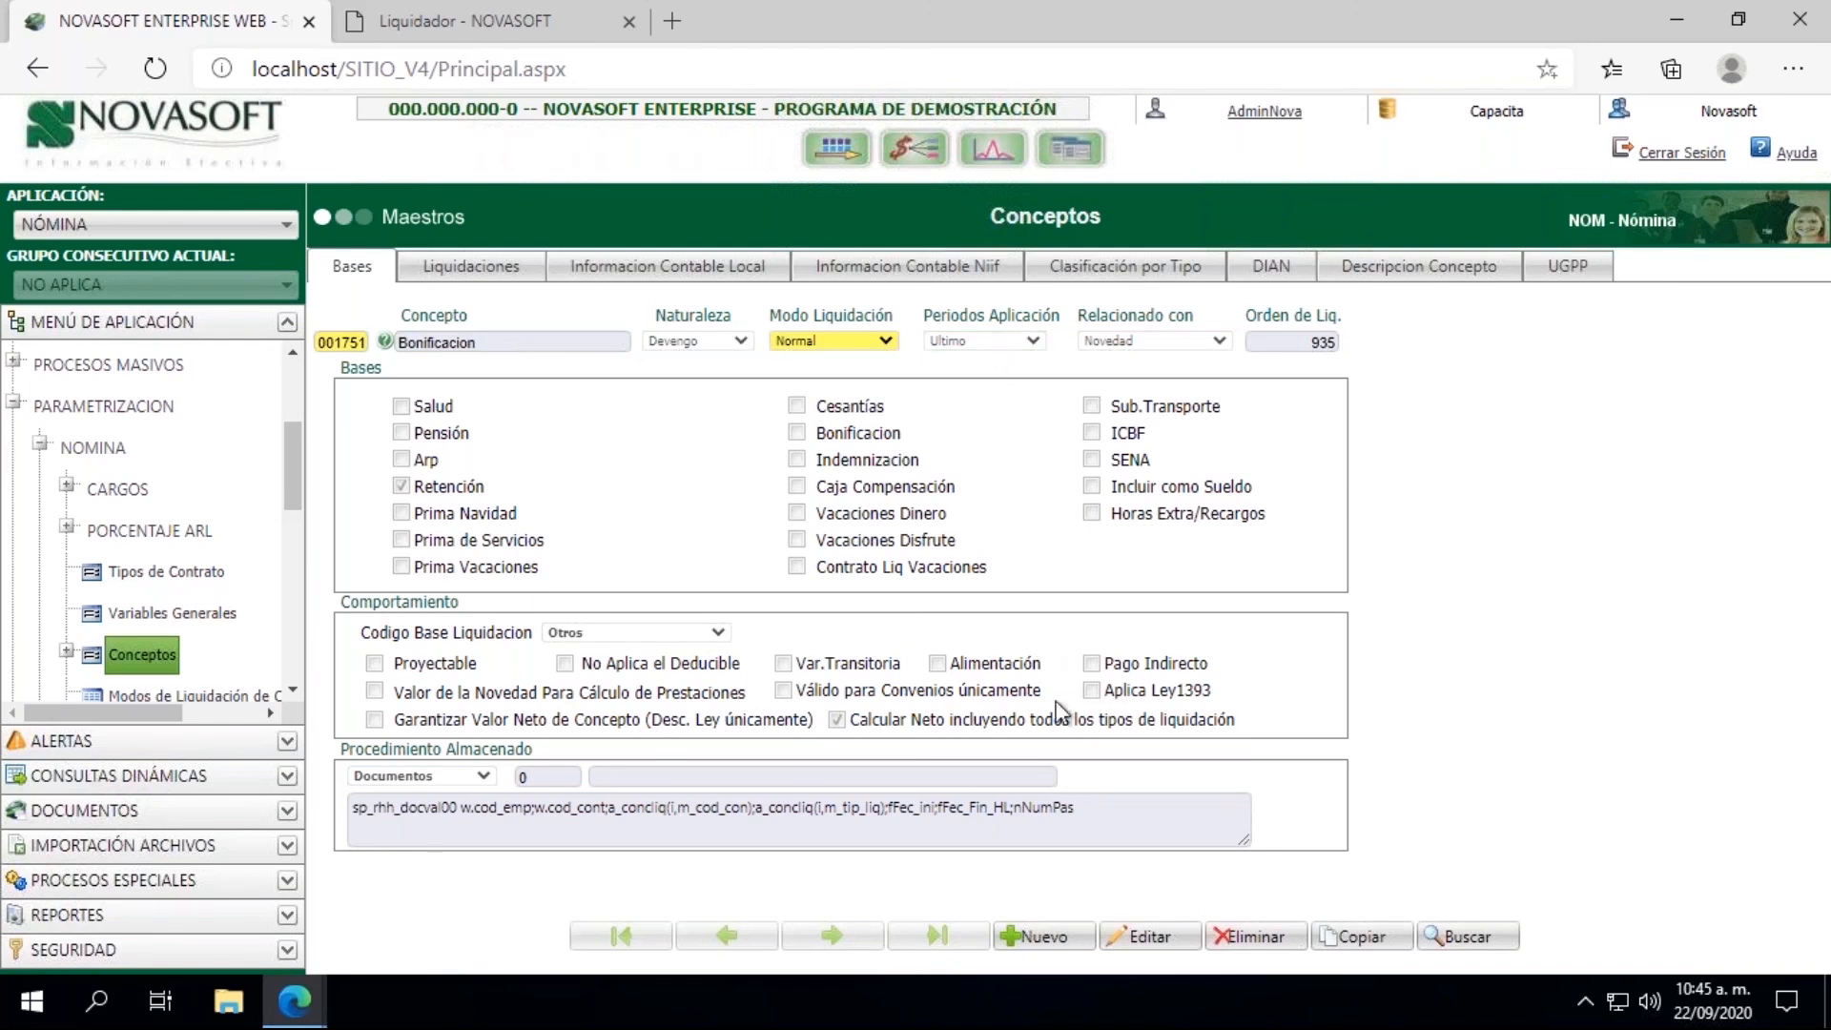
{"action": "left_click", "coordinate": [1144, 939]}
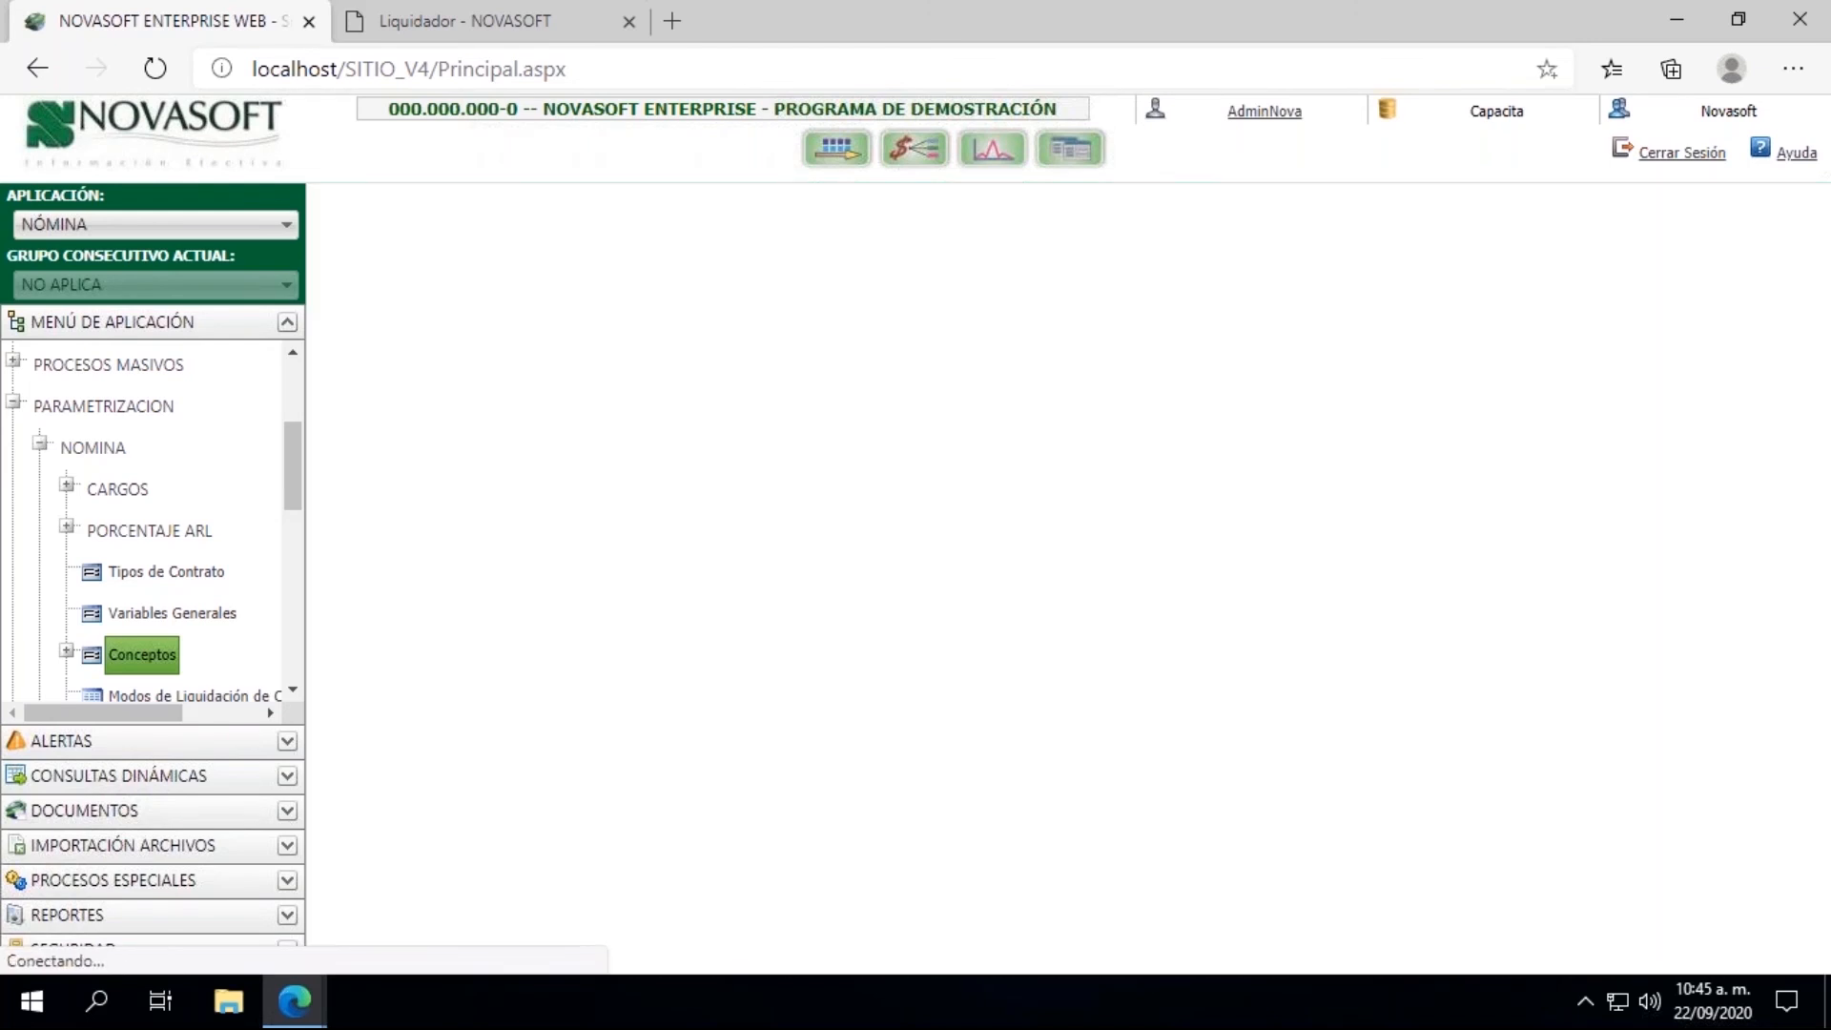
{"action": "left_click", "coordinate": [1019, 342]}
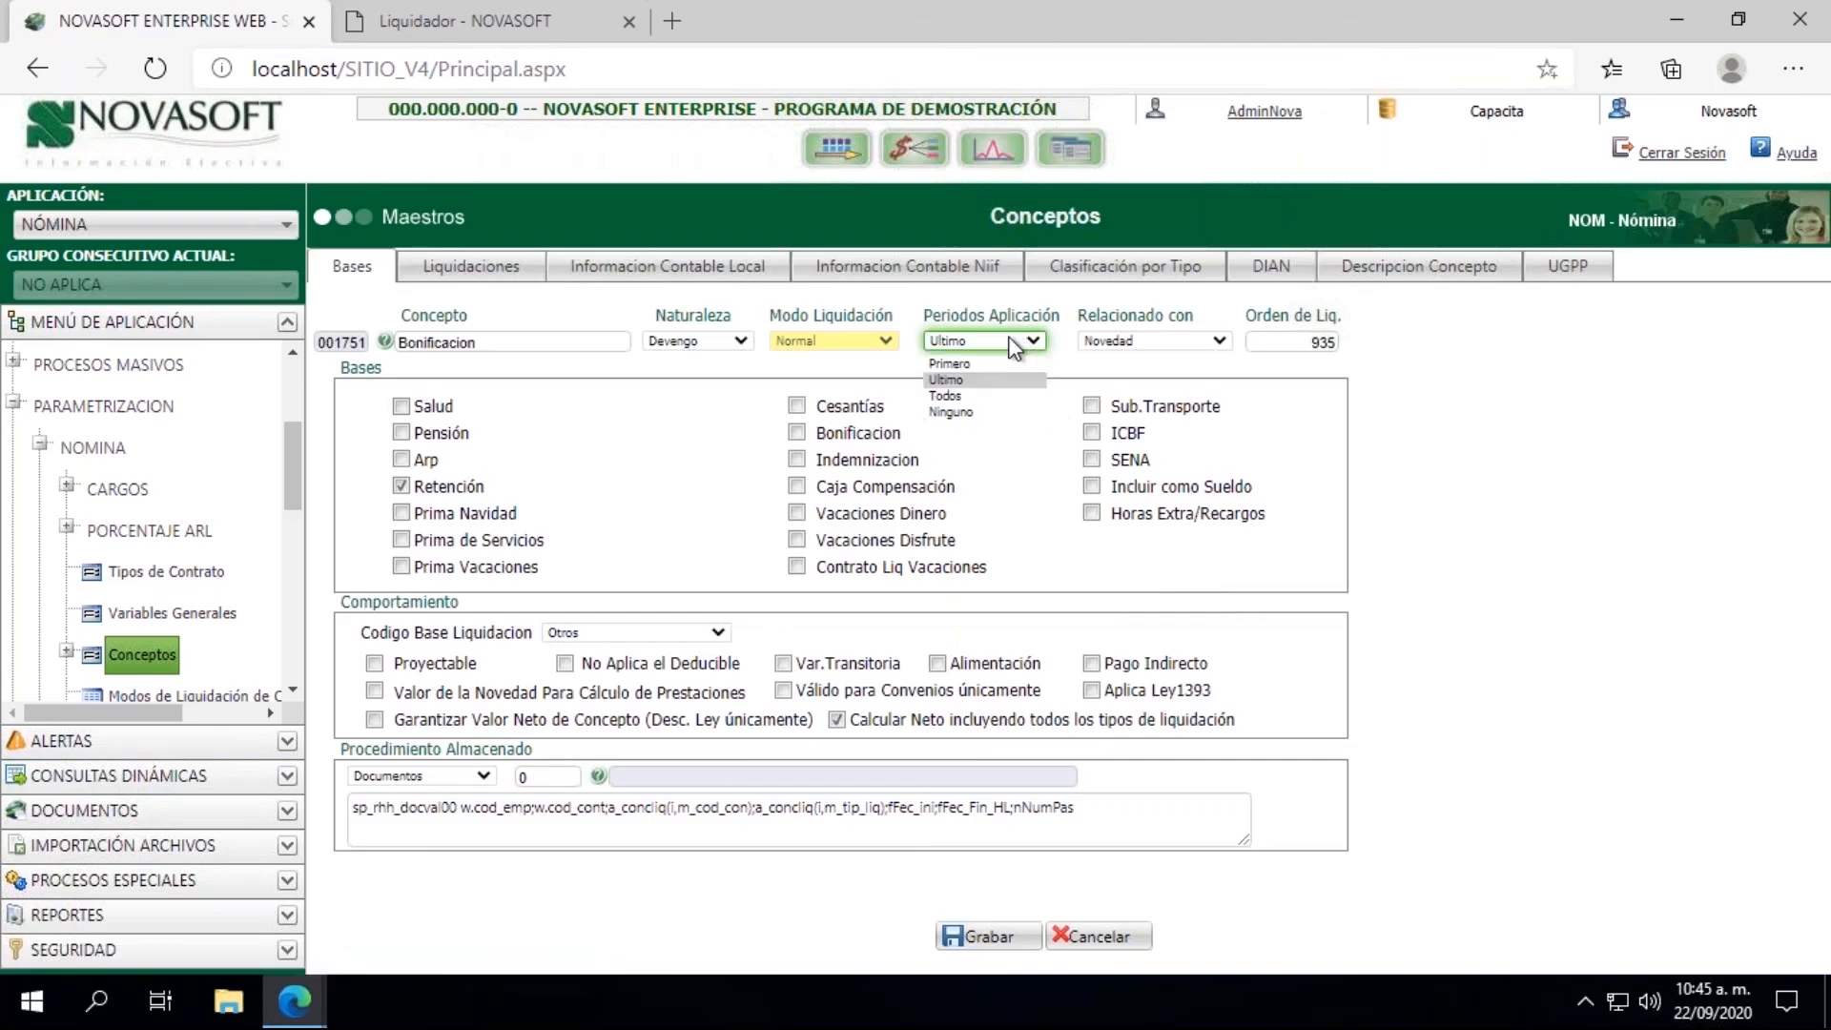
{"action": "left_click", "coordinate": [963, 391]}
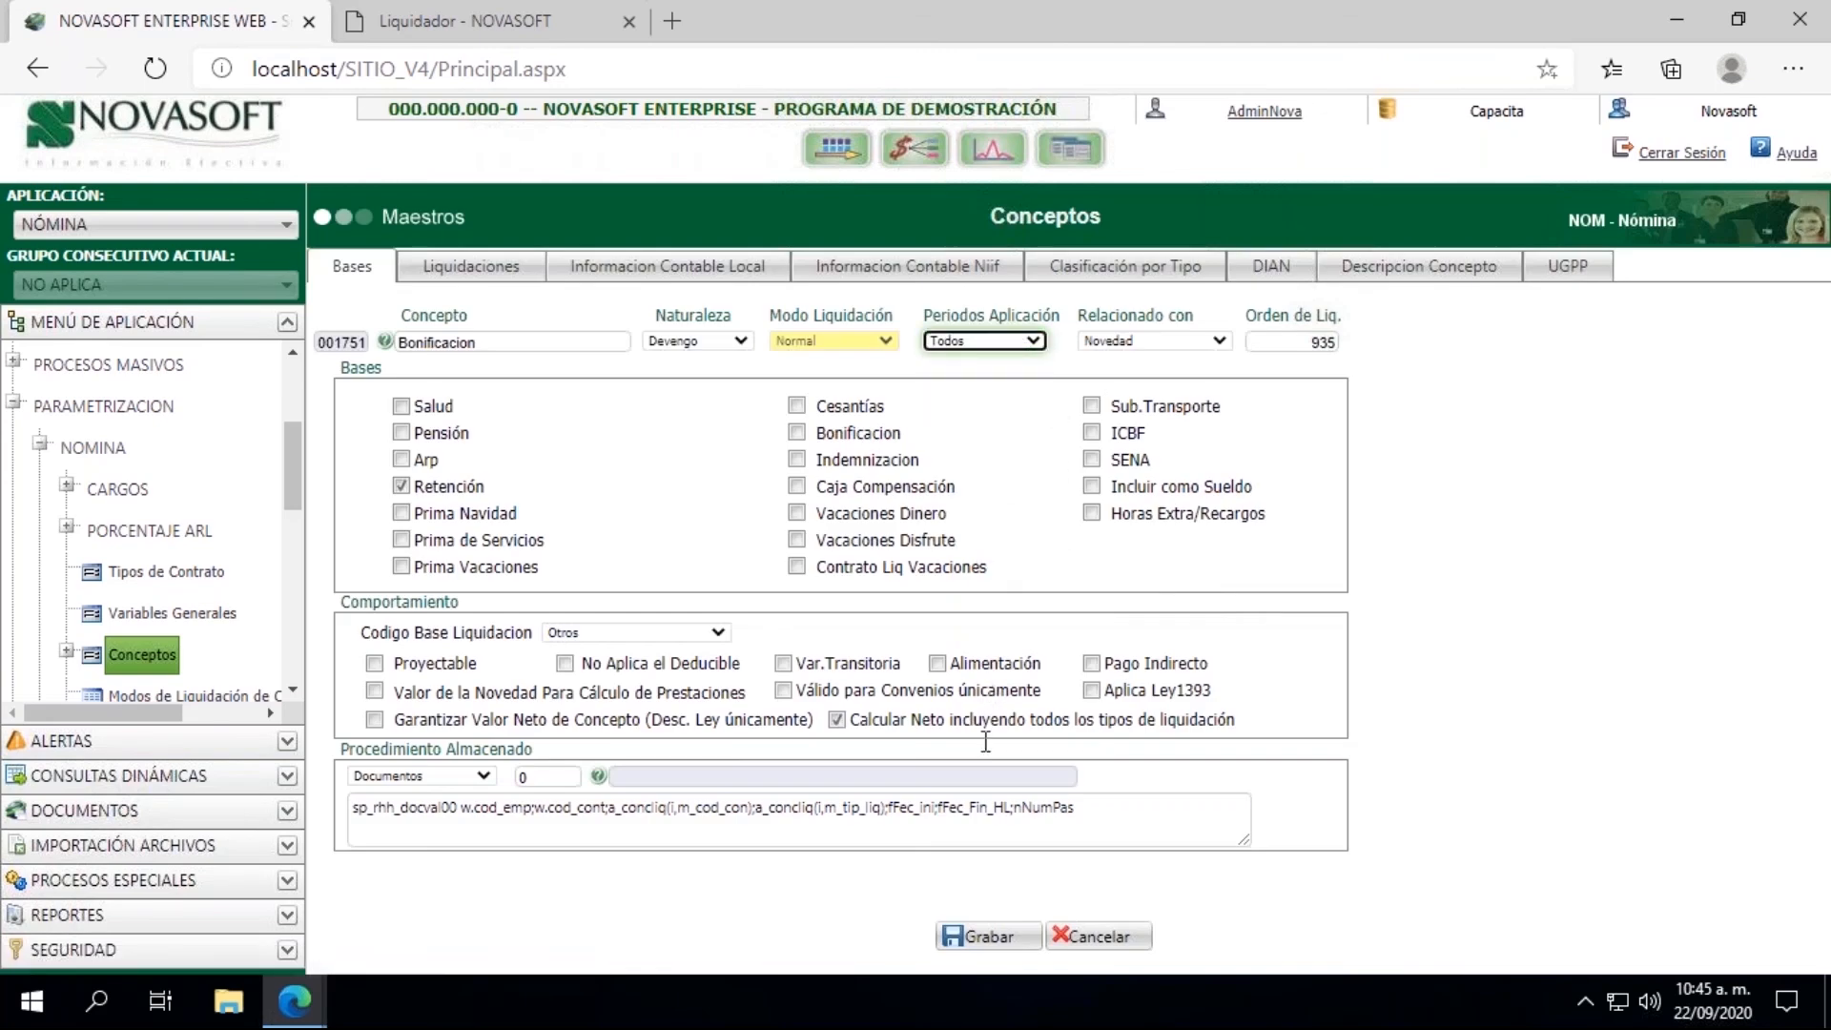
{"action": "left_click", "coordinate": [983, 936]}
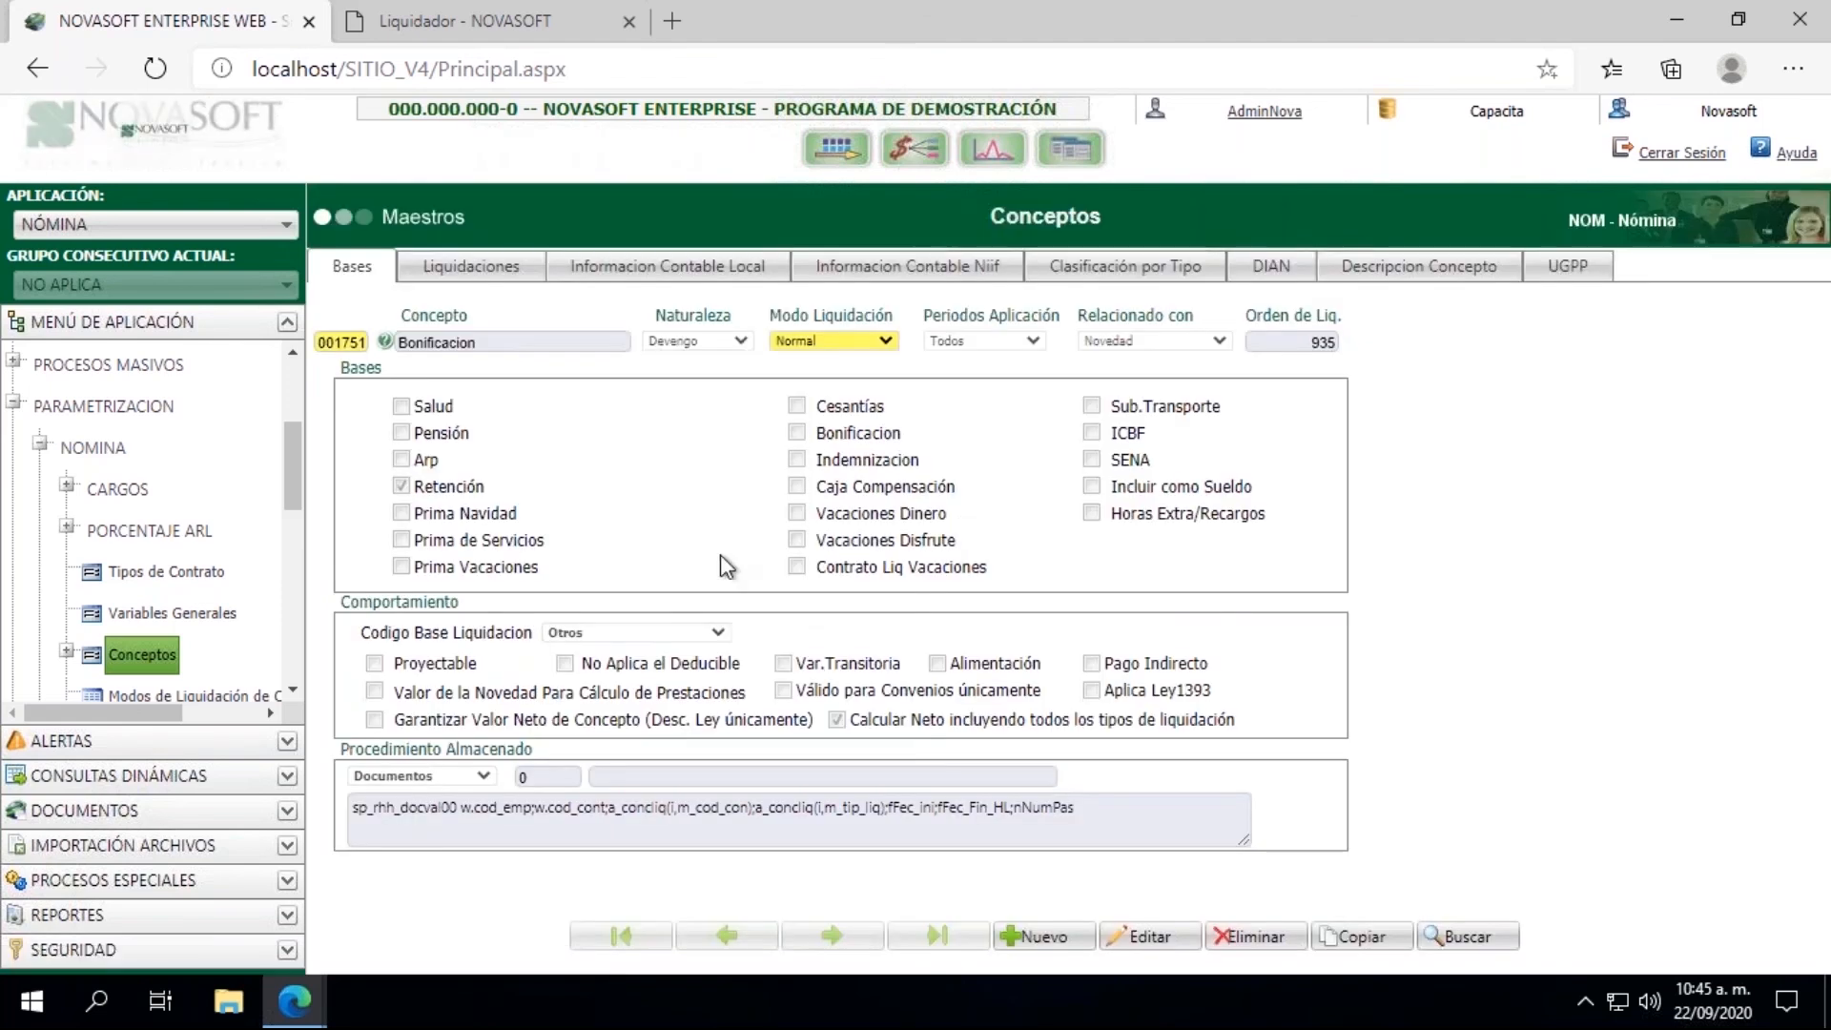
{"action": "left_click", "coordinate": [41, 447]}
{"action": "left_click", "coordinate": [14, 452]}
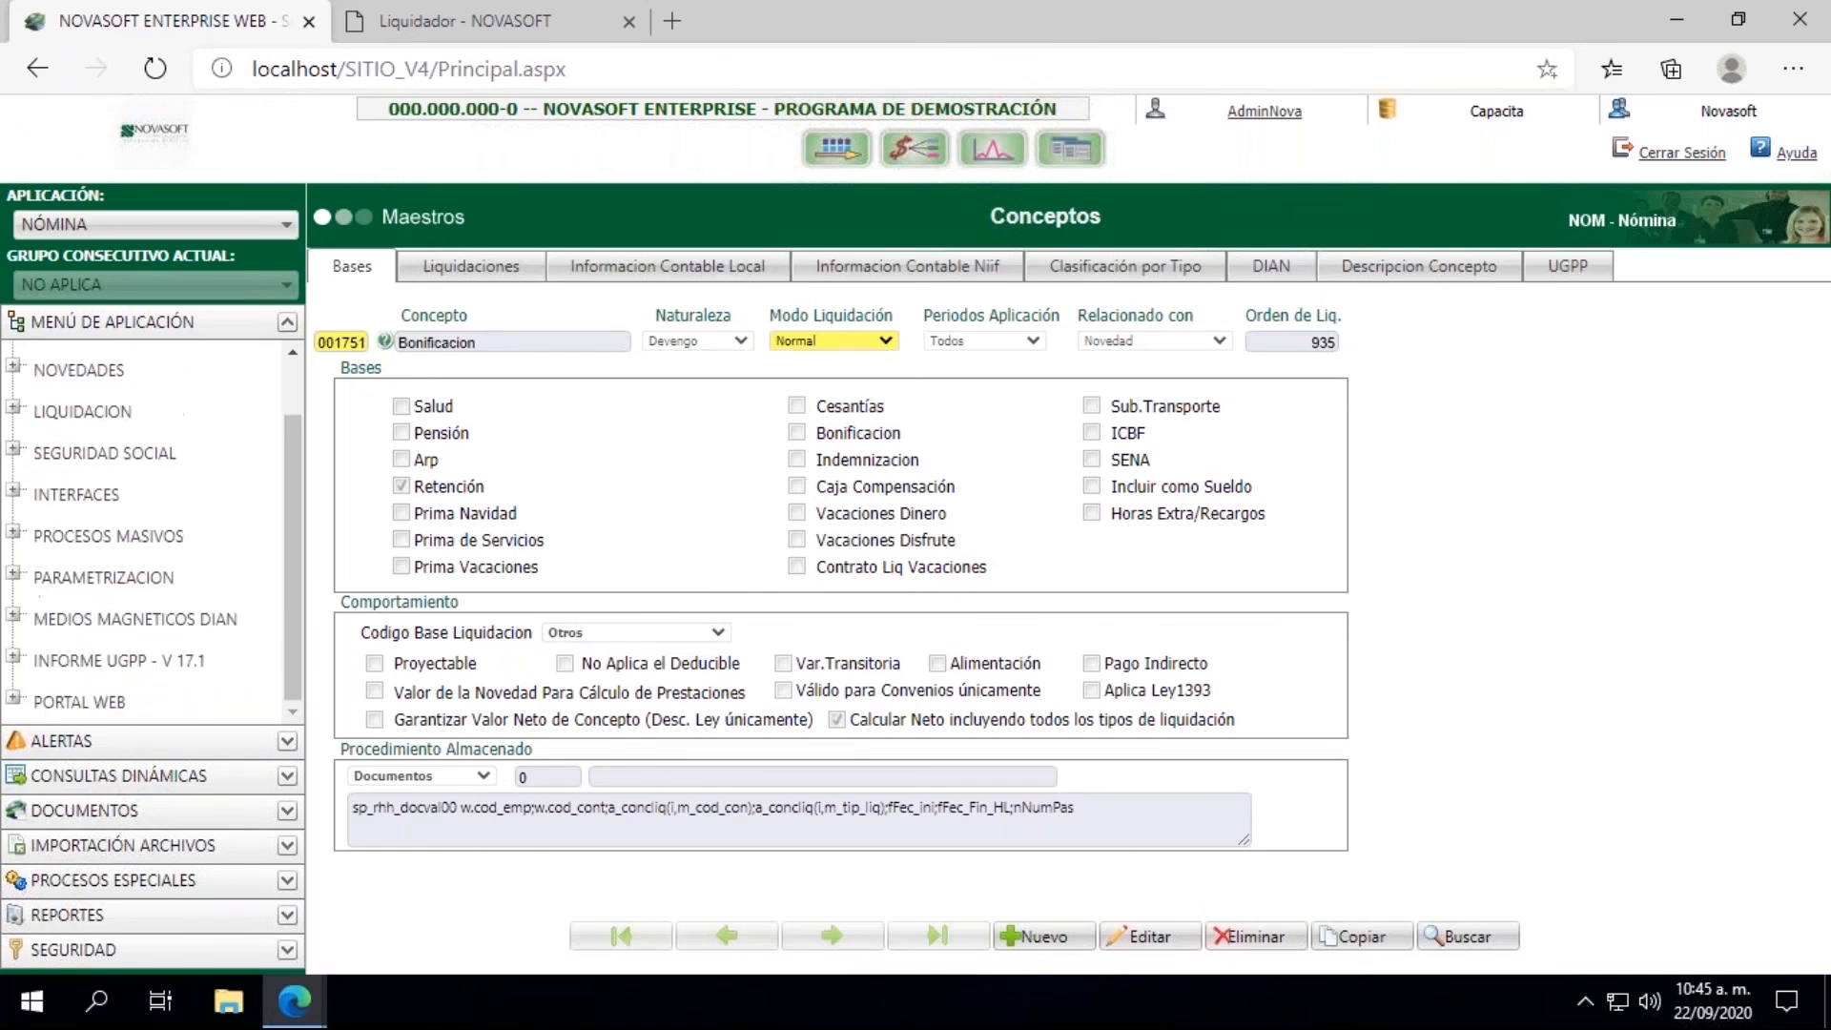
Step: Process the Liquidacion de Contrato again in the Liquidador for the filtered employee and close the process results window
{"action": "left_click", "coordinate": [415, 11]}
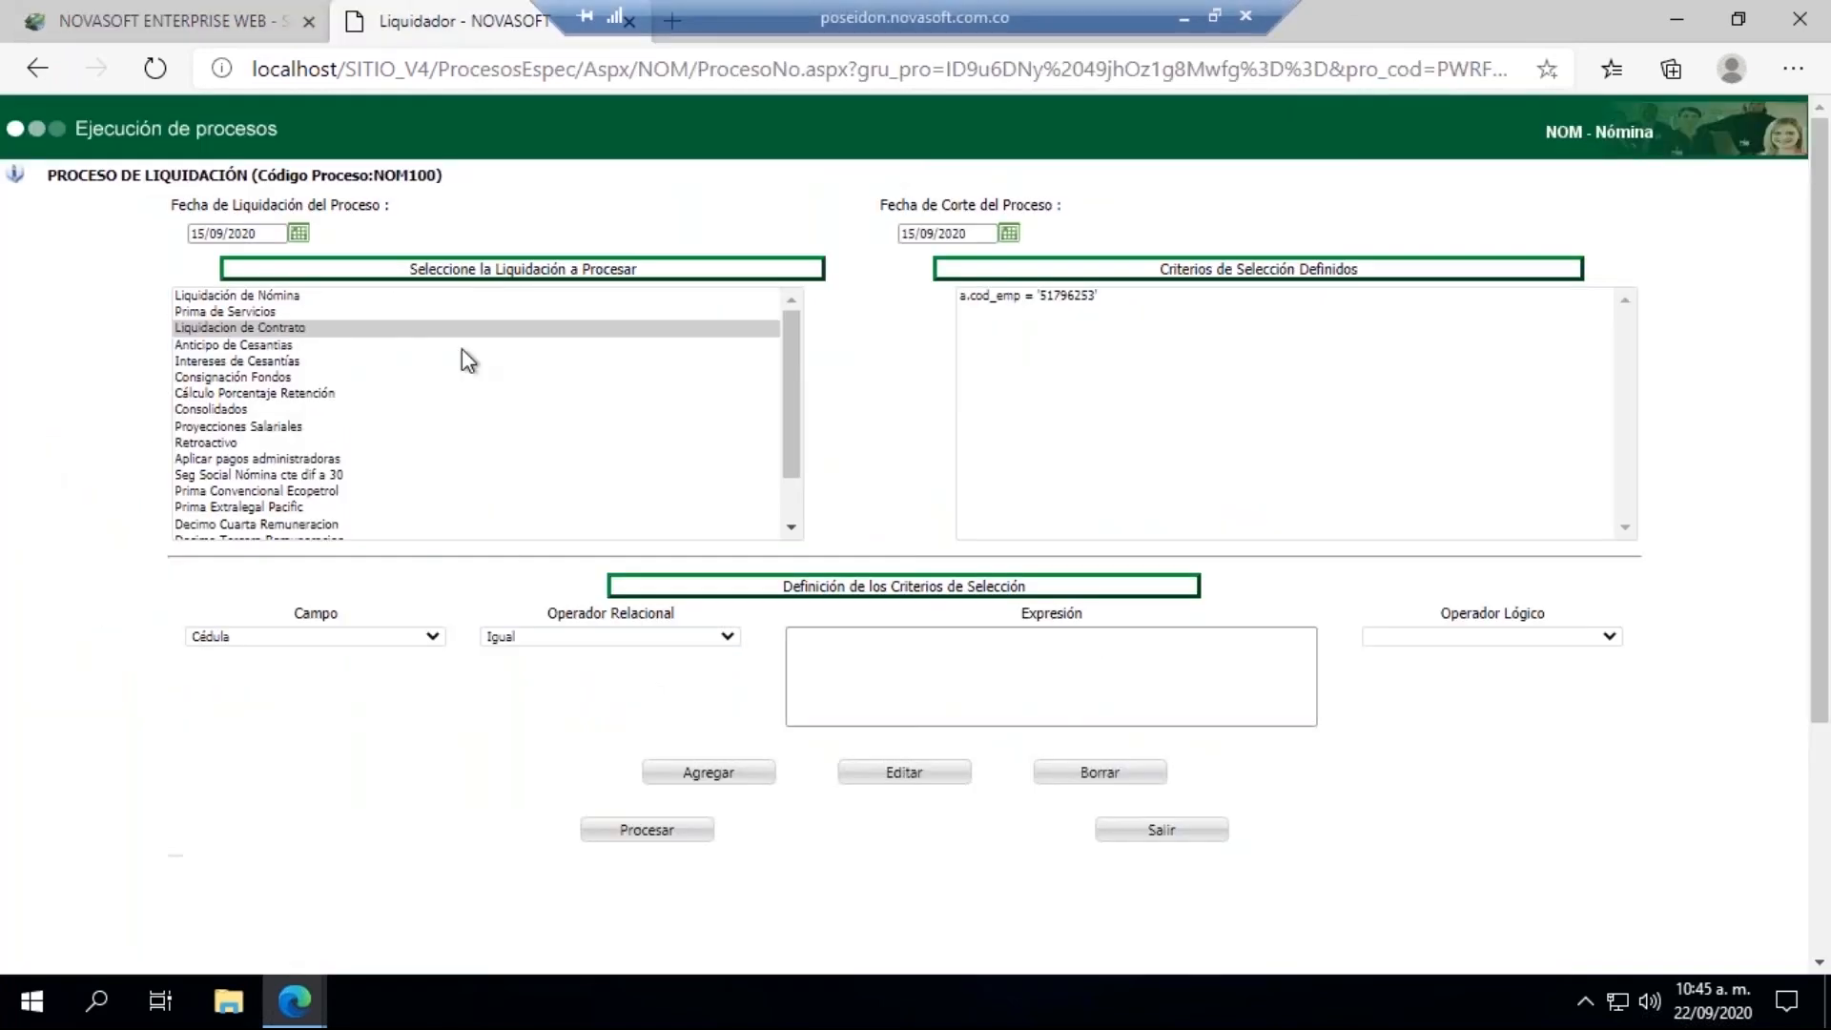
{"action": "left_click", "coordinate": [654, 831]}
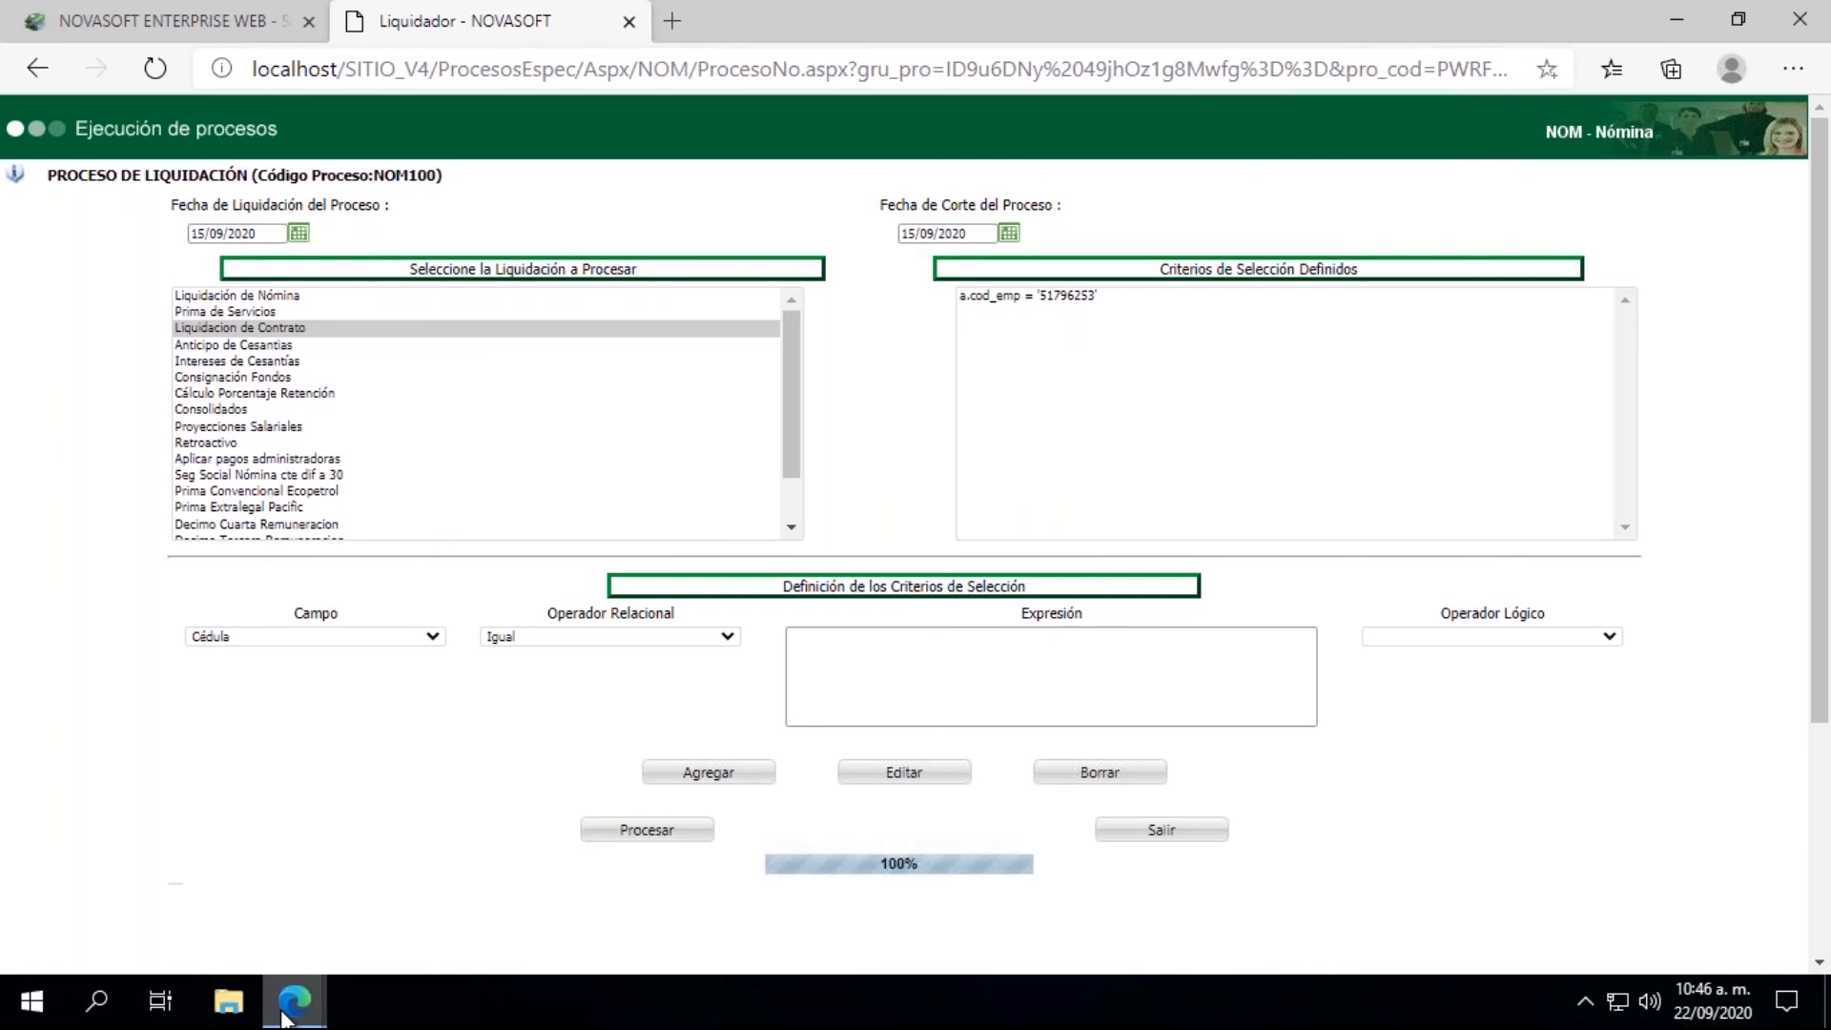
{"action": "mouse_move", "coordinate": [284, 1018]}
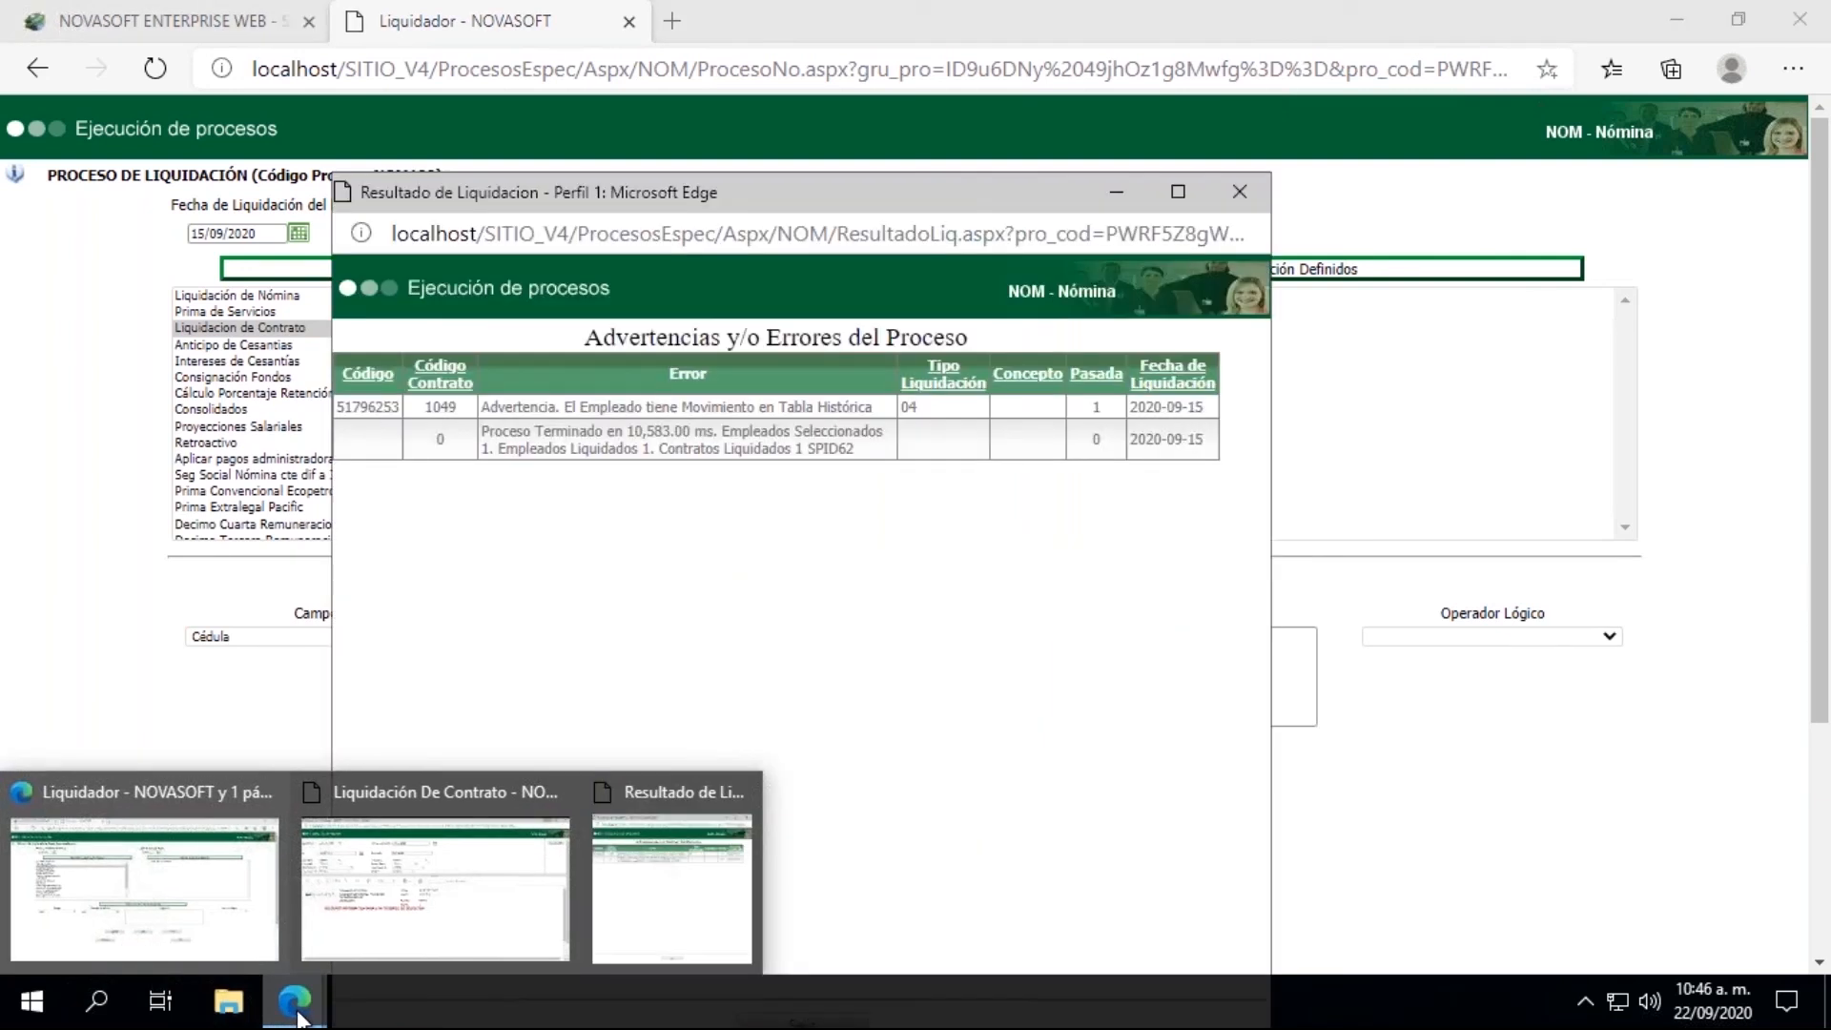
{"action": "left_click", "coordinate": [1238, 192]}
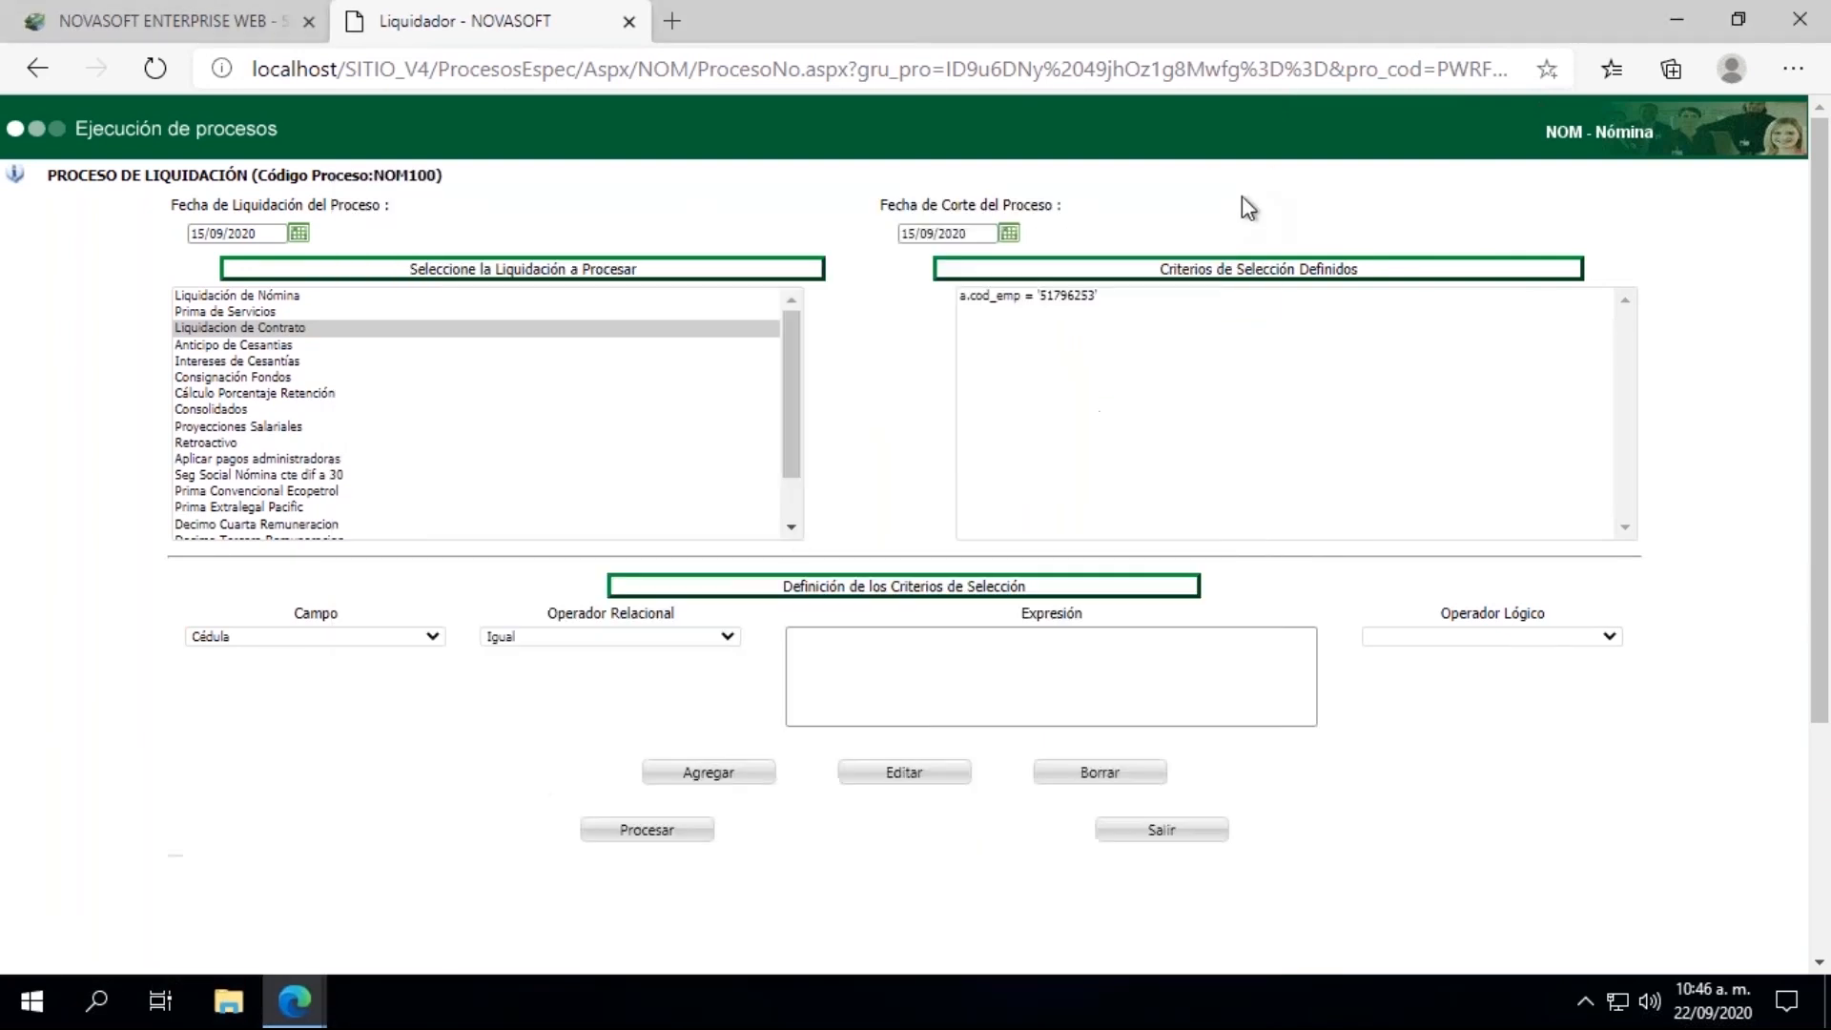
Step: Bring back the Liquidación De Contrato report and generate it again with the existing filters
{"action": "mouse_move", "coordinate": [312, 987]}
{"action": "left_click", "coordinate": [455, 929]}
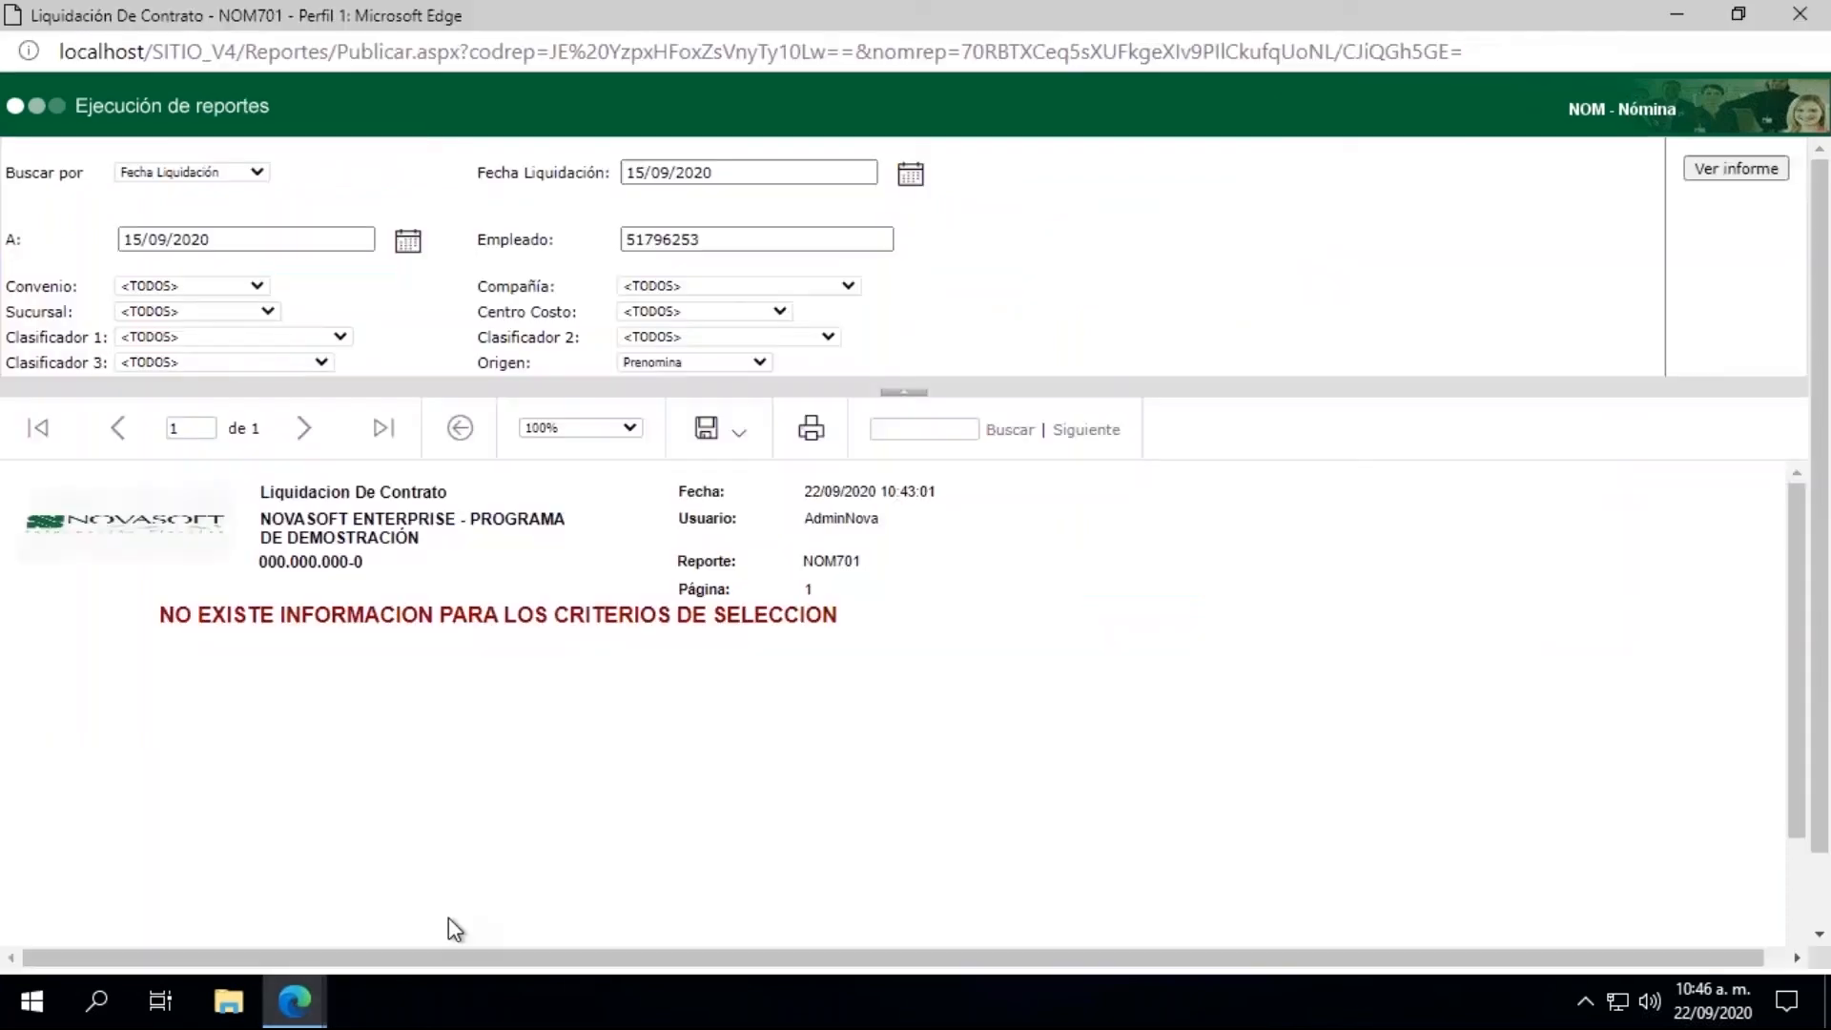
{"action": "left_click", "coordinate": [1703, 171]}
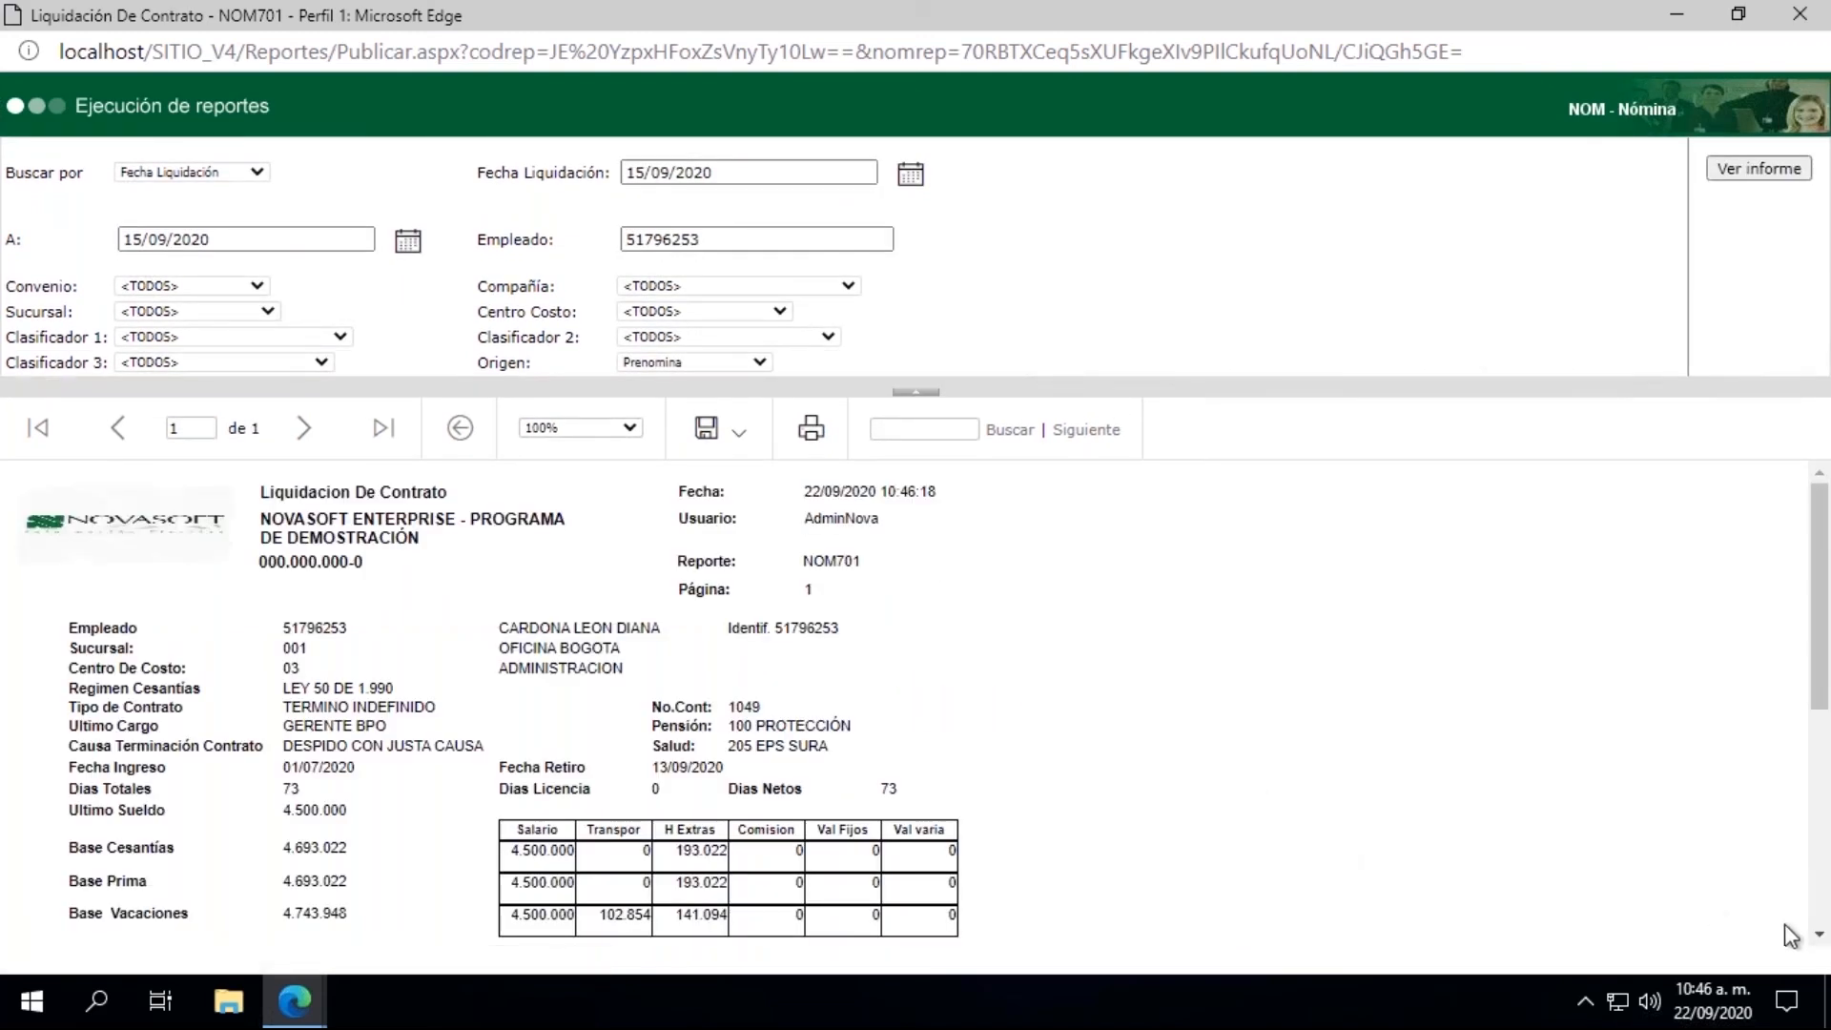
Step: Examine the report's concept lines, including 001751, close the report and return to the Conceptos master
{"action": "left_click", "coordinate": [1816, 939]}
{"action": "left_click", "coordinate": [1817, 939]}
{"action": "left_click", "coordinate": [1817, 939]}
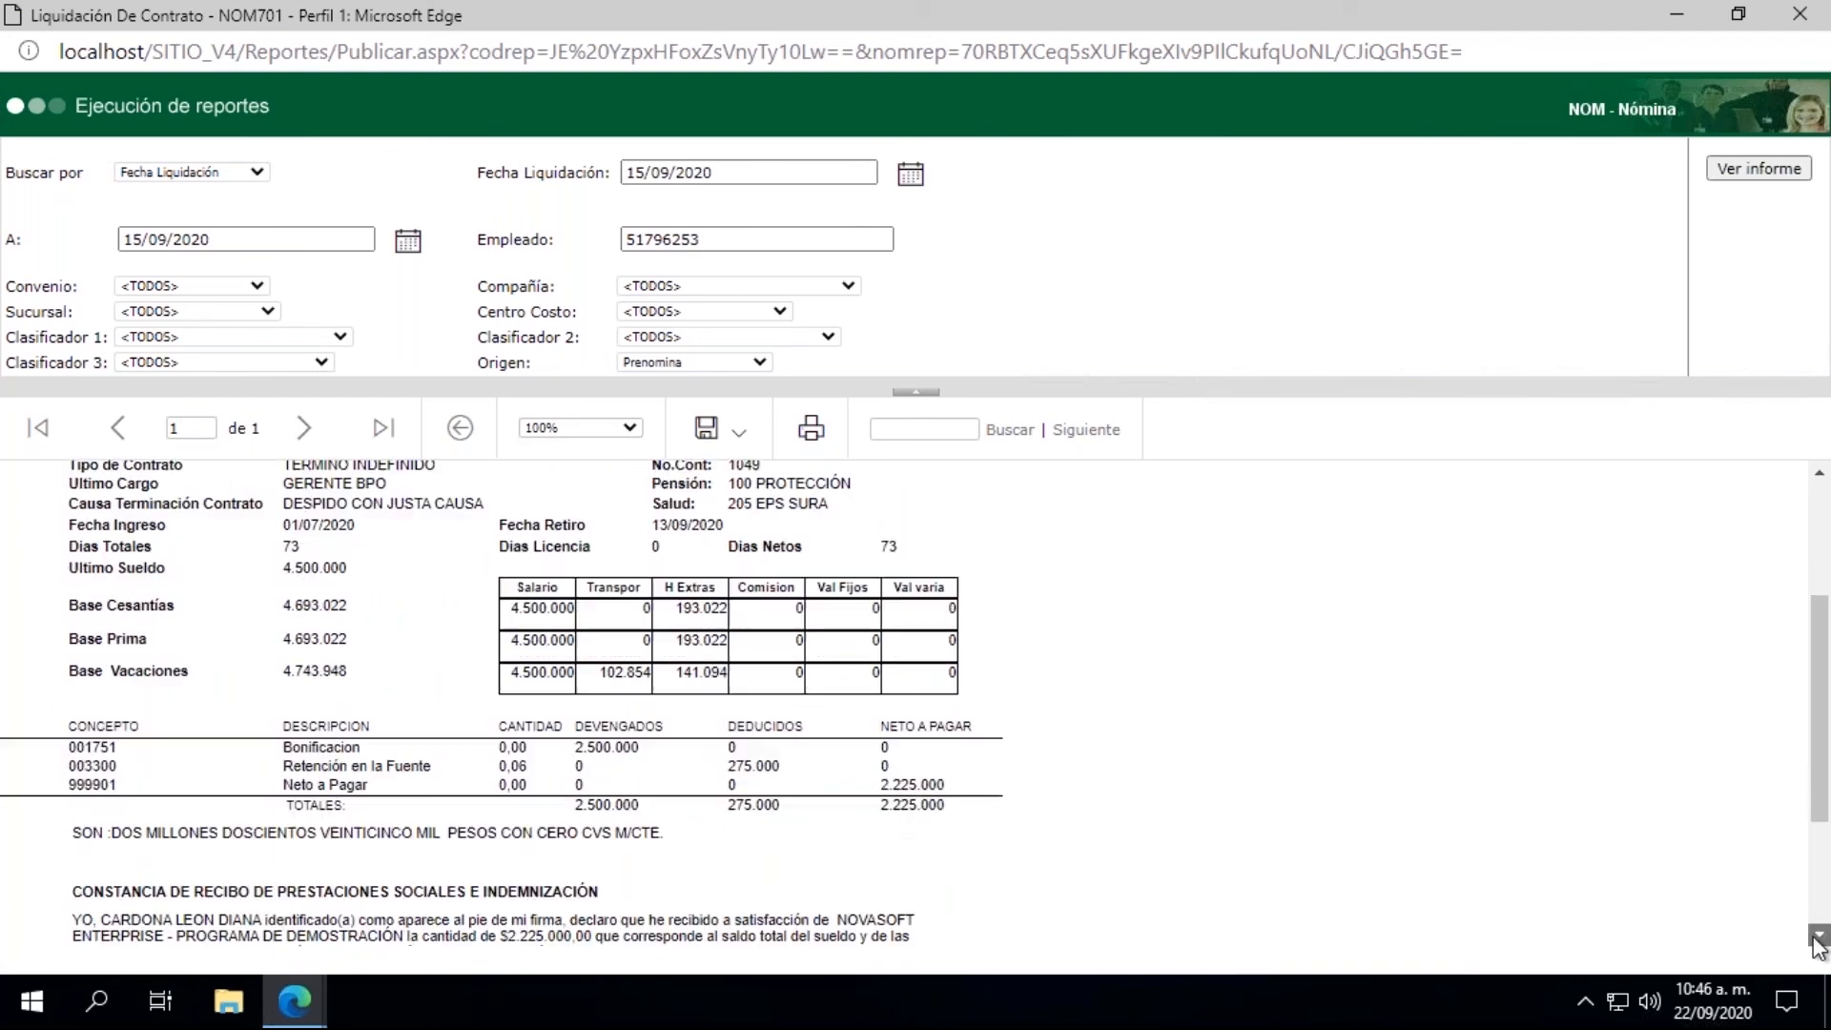
{"action": "left_click", "coordinate": [1817, 938]}
{"action": "left_click", "coordinate": [1817, 939]}
{"action": "left_click", "coordinate": [1817, 938]}
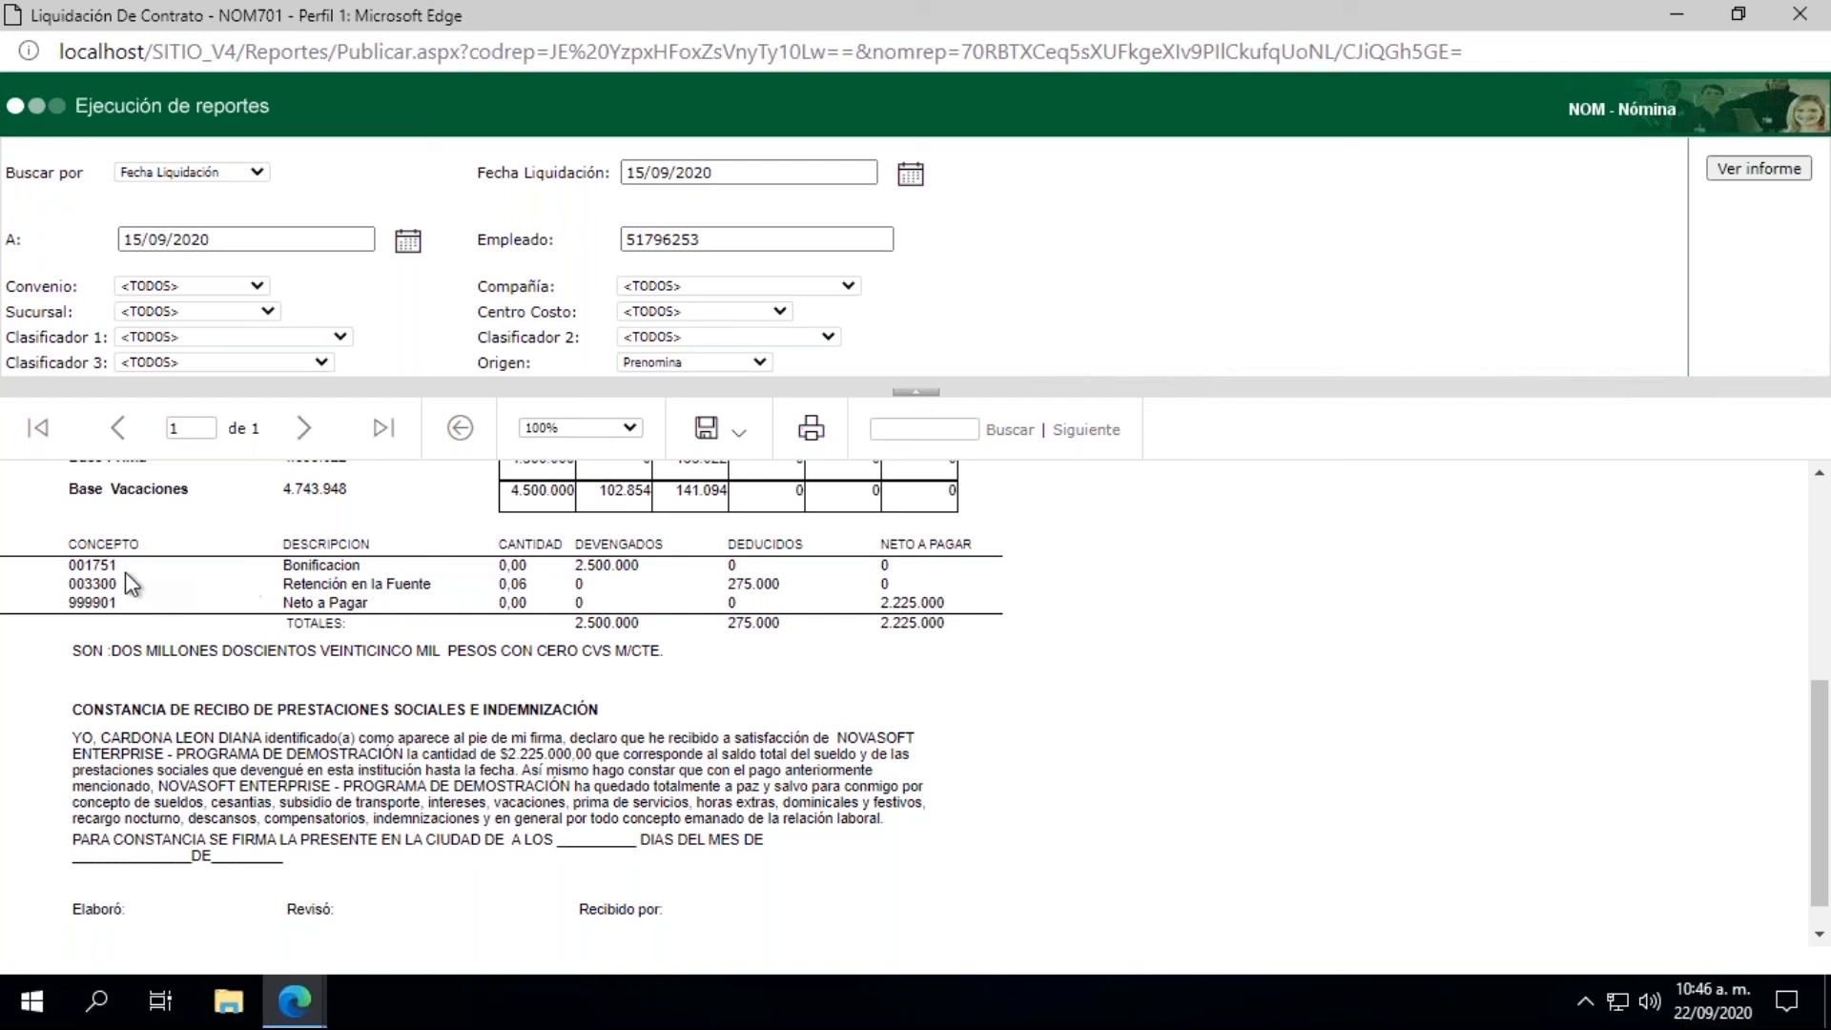
{"action": "left_click_drag", "start_coordinate": [118, 565], "coordinate": [70, 568]}
{"action": "left_click", "coordinate": [1800, 13]}
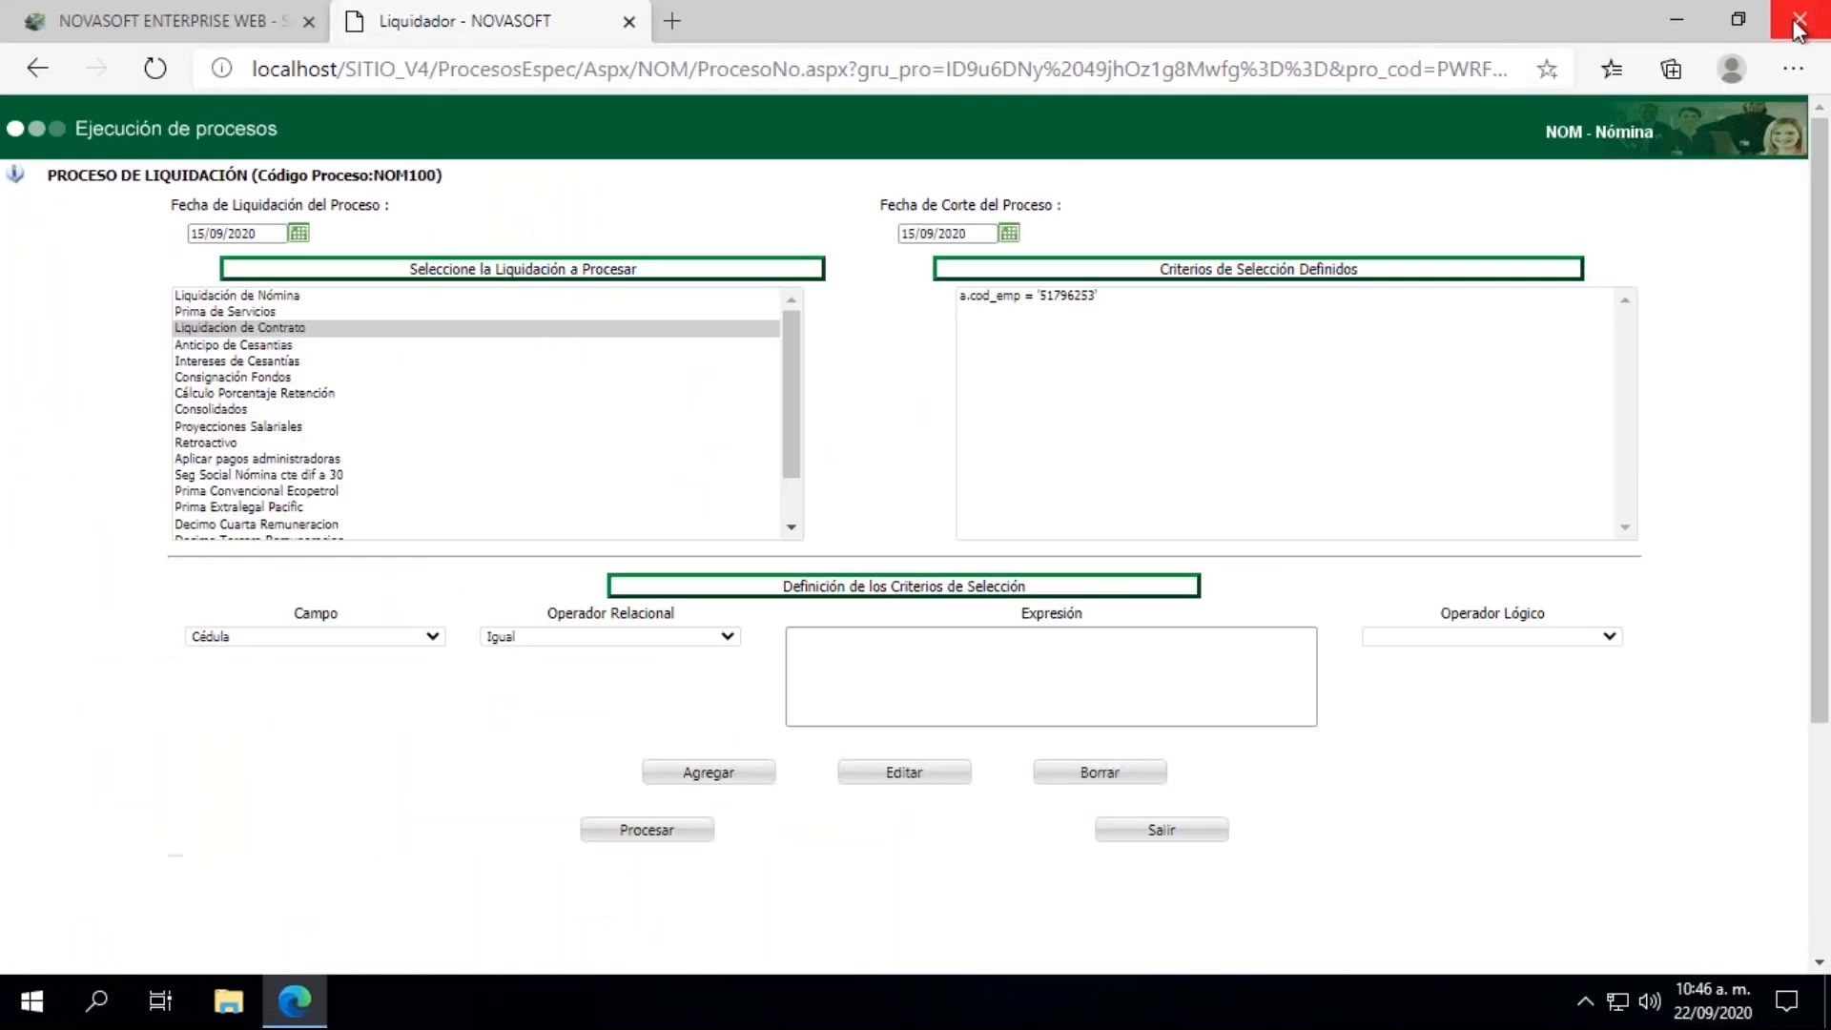
{"action": "left_click", "coordinate": [193, 17]}
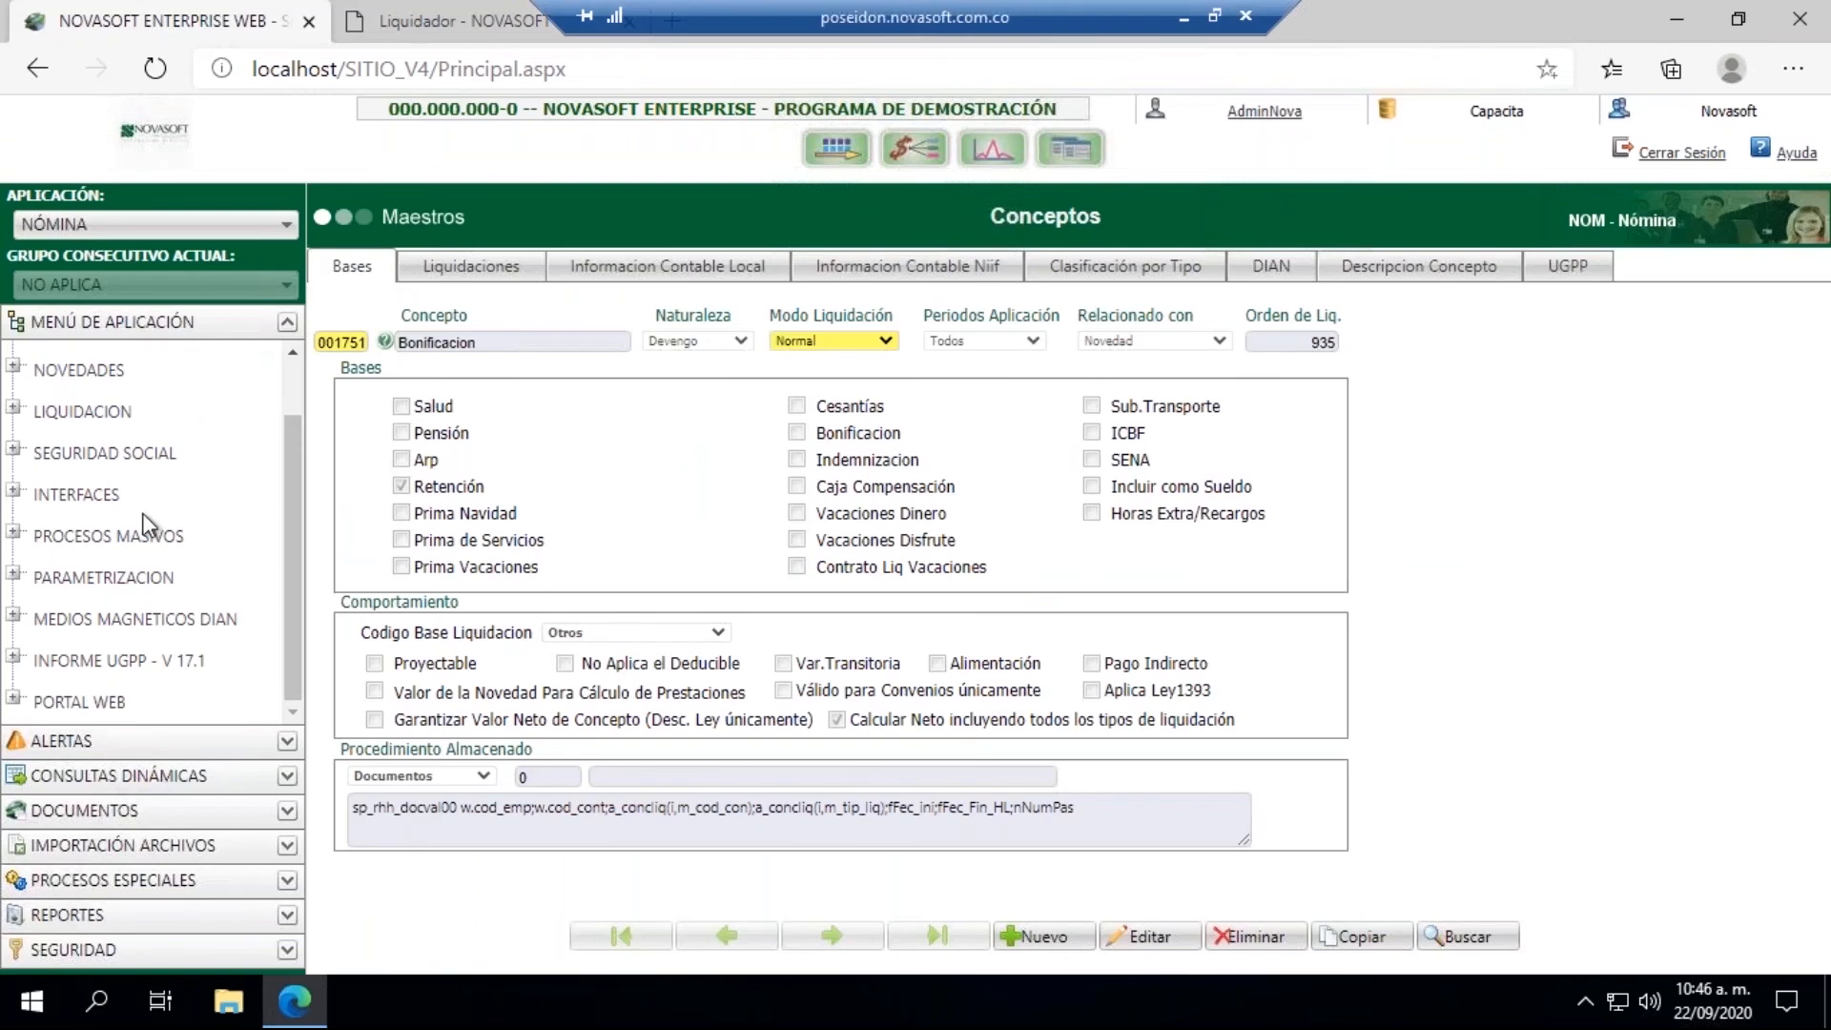
Step: Open the Cierre process for payroll liquidations
{"action": "left_click", "coordinate": [14, 408]}
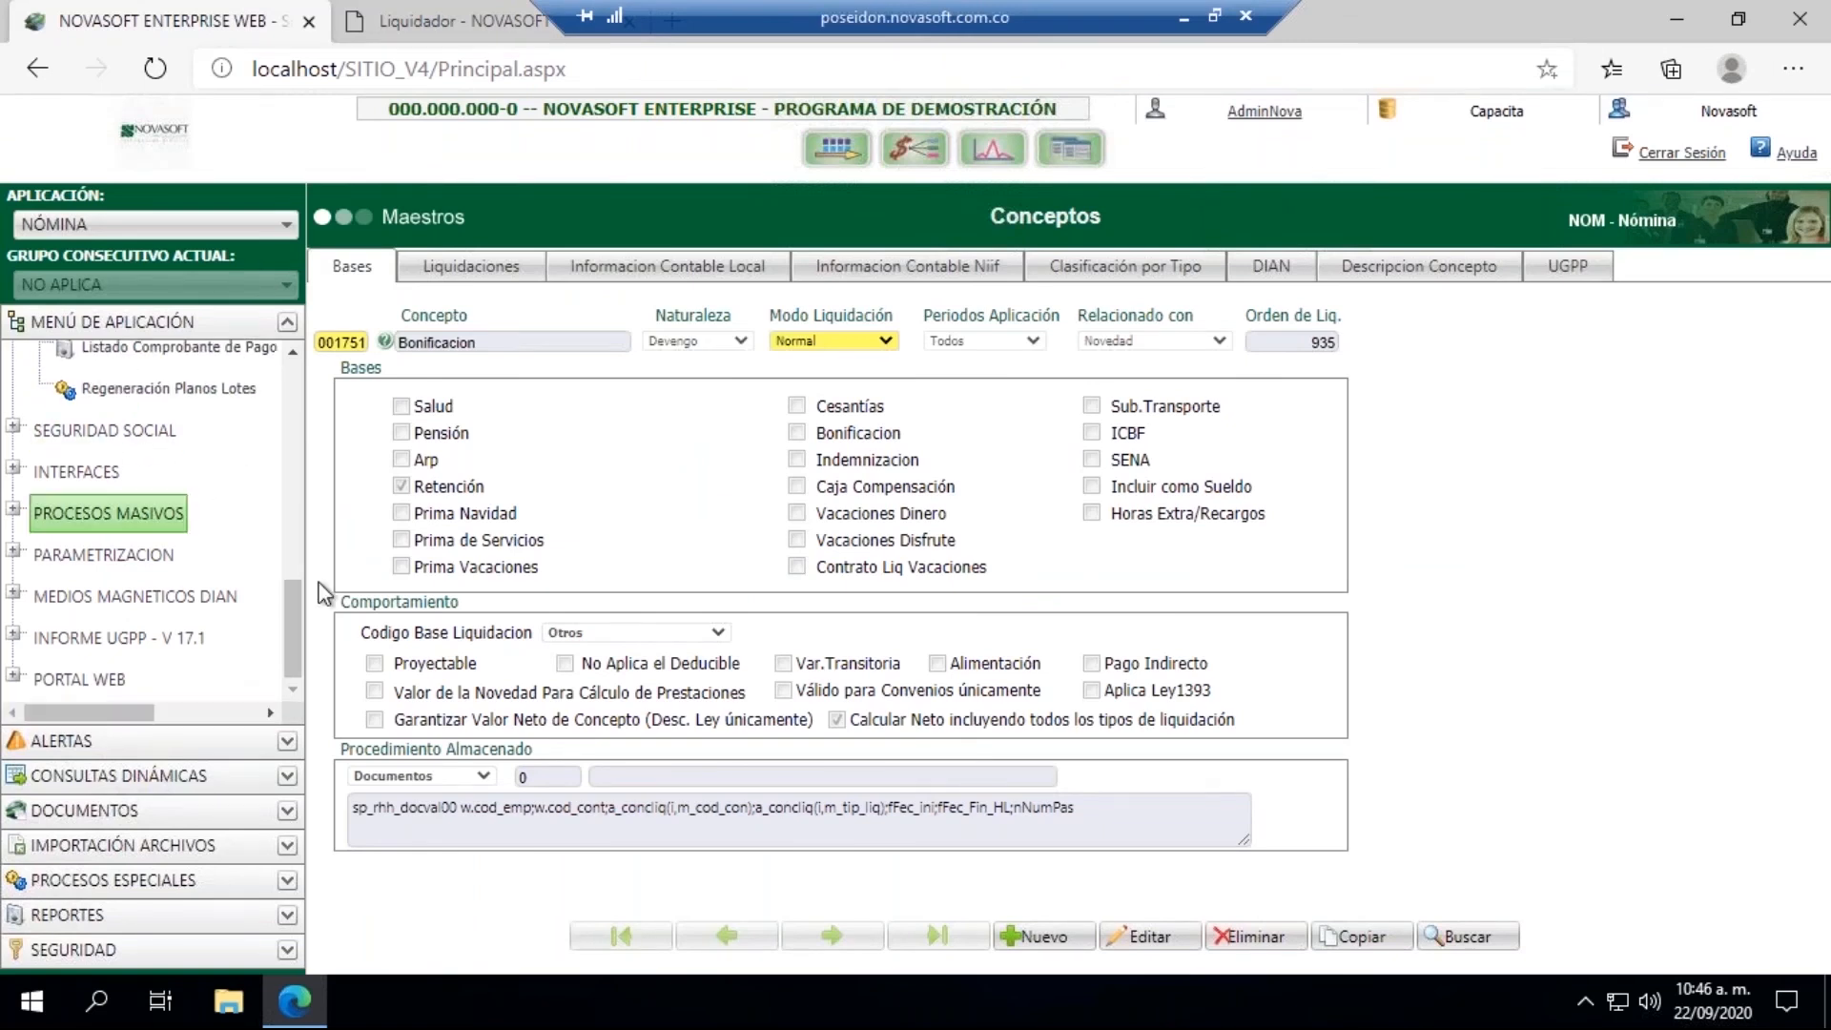
{"action": "left_click_drag", "start_coordinate": [294, 586], "coordinate": [290, 460]}
{"action": "left_click", "coordinate": [106, 576]}
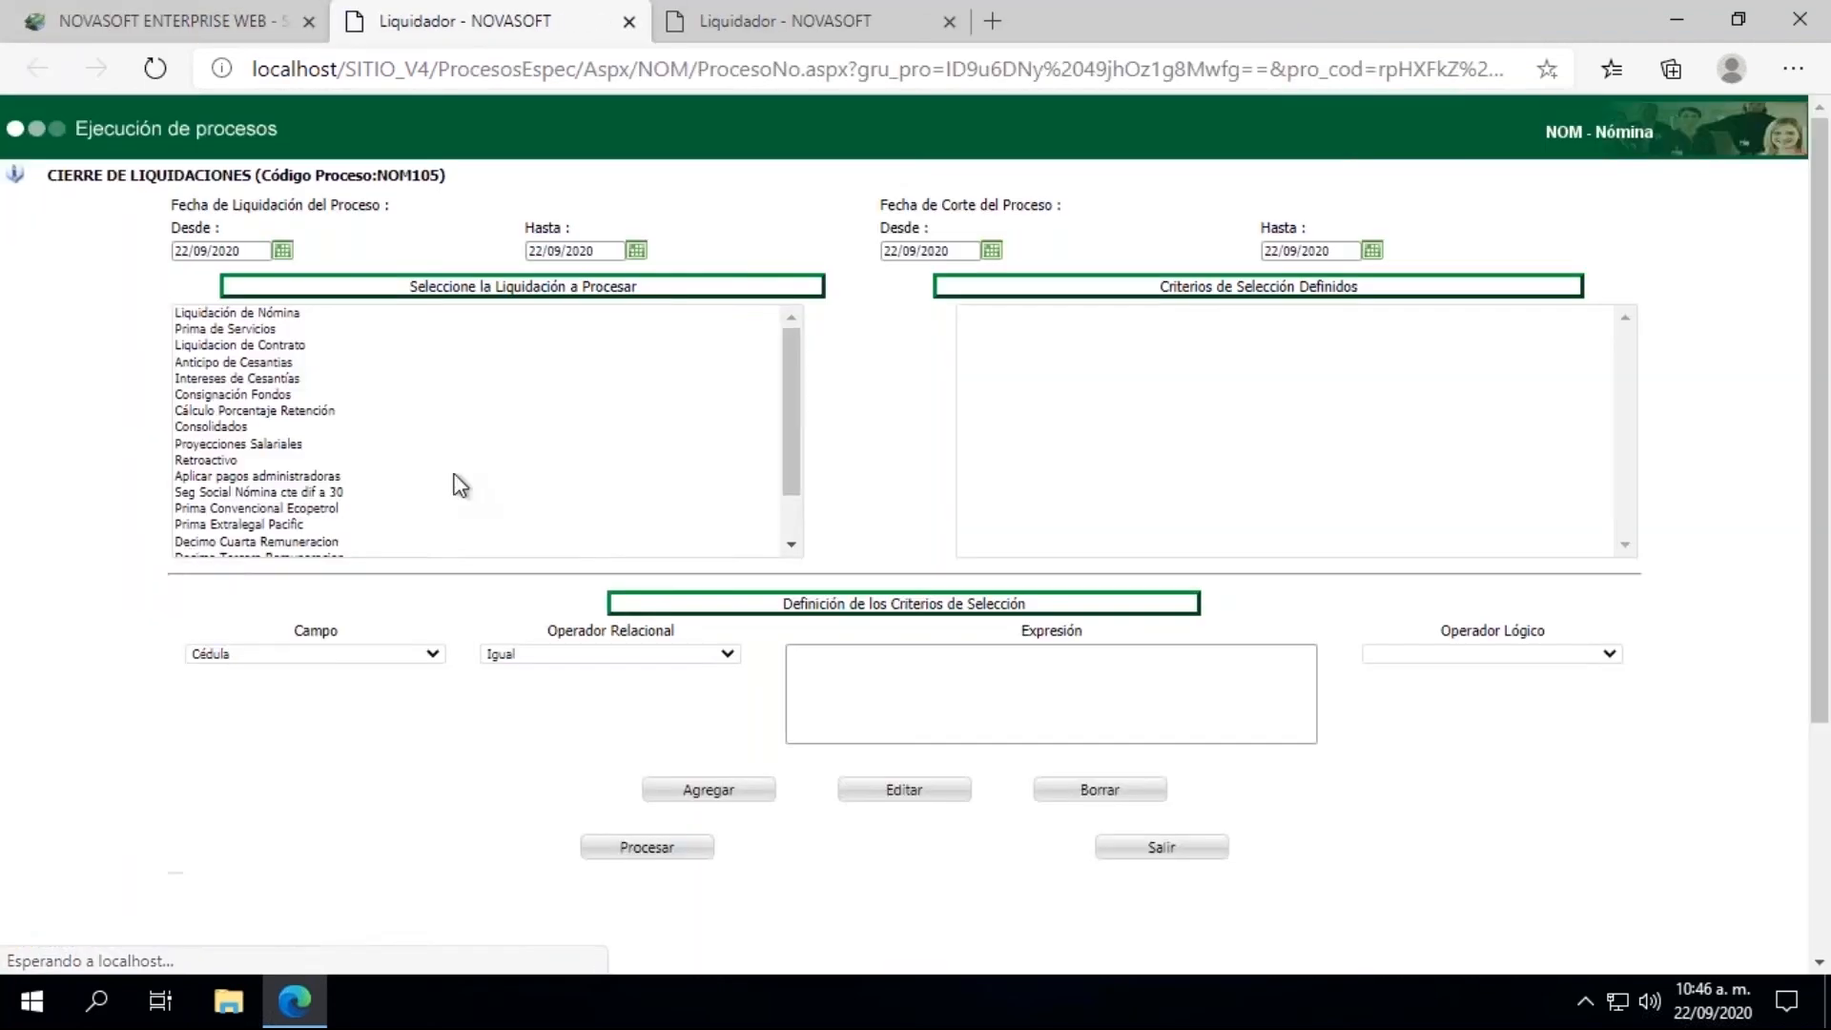
Step: Set the from and to dates of both the Fecha de Liquidación and the Fecha de Corte to 15/09/2020 in the closing process
{"action": "left_click", "coordinate": [283, 252]}
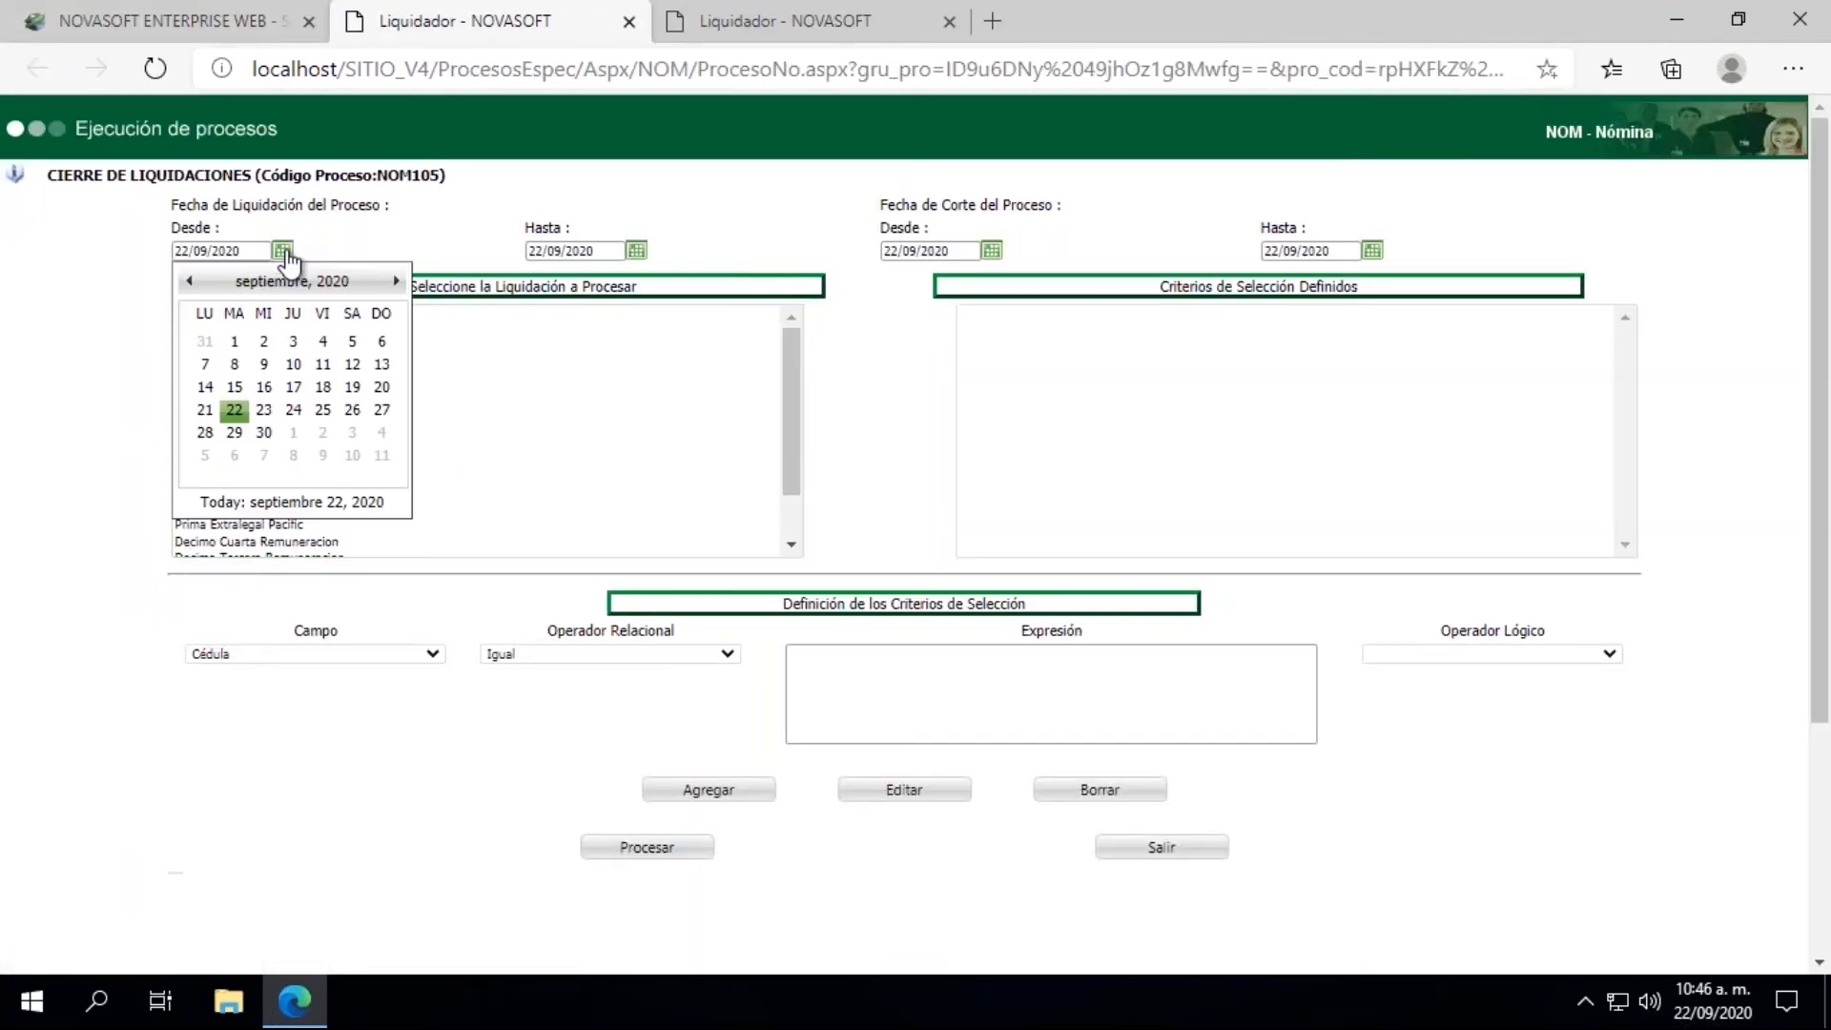
{"action": "left_click", "coordinate": [234, 388]}
{"action": "left_click", "coordinate": [636, 250]}
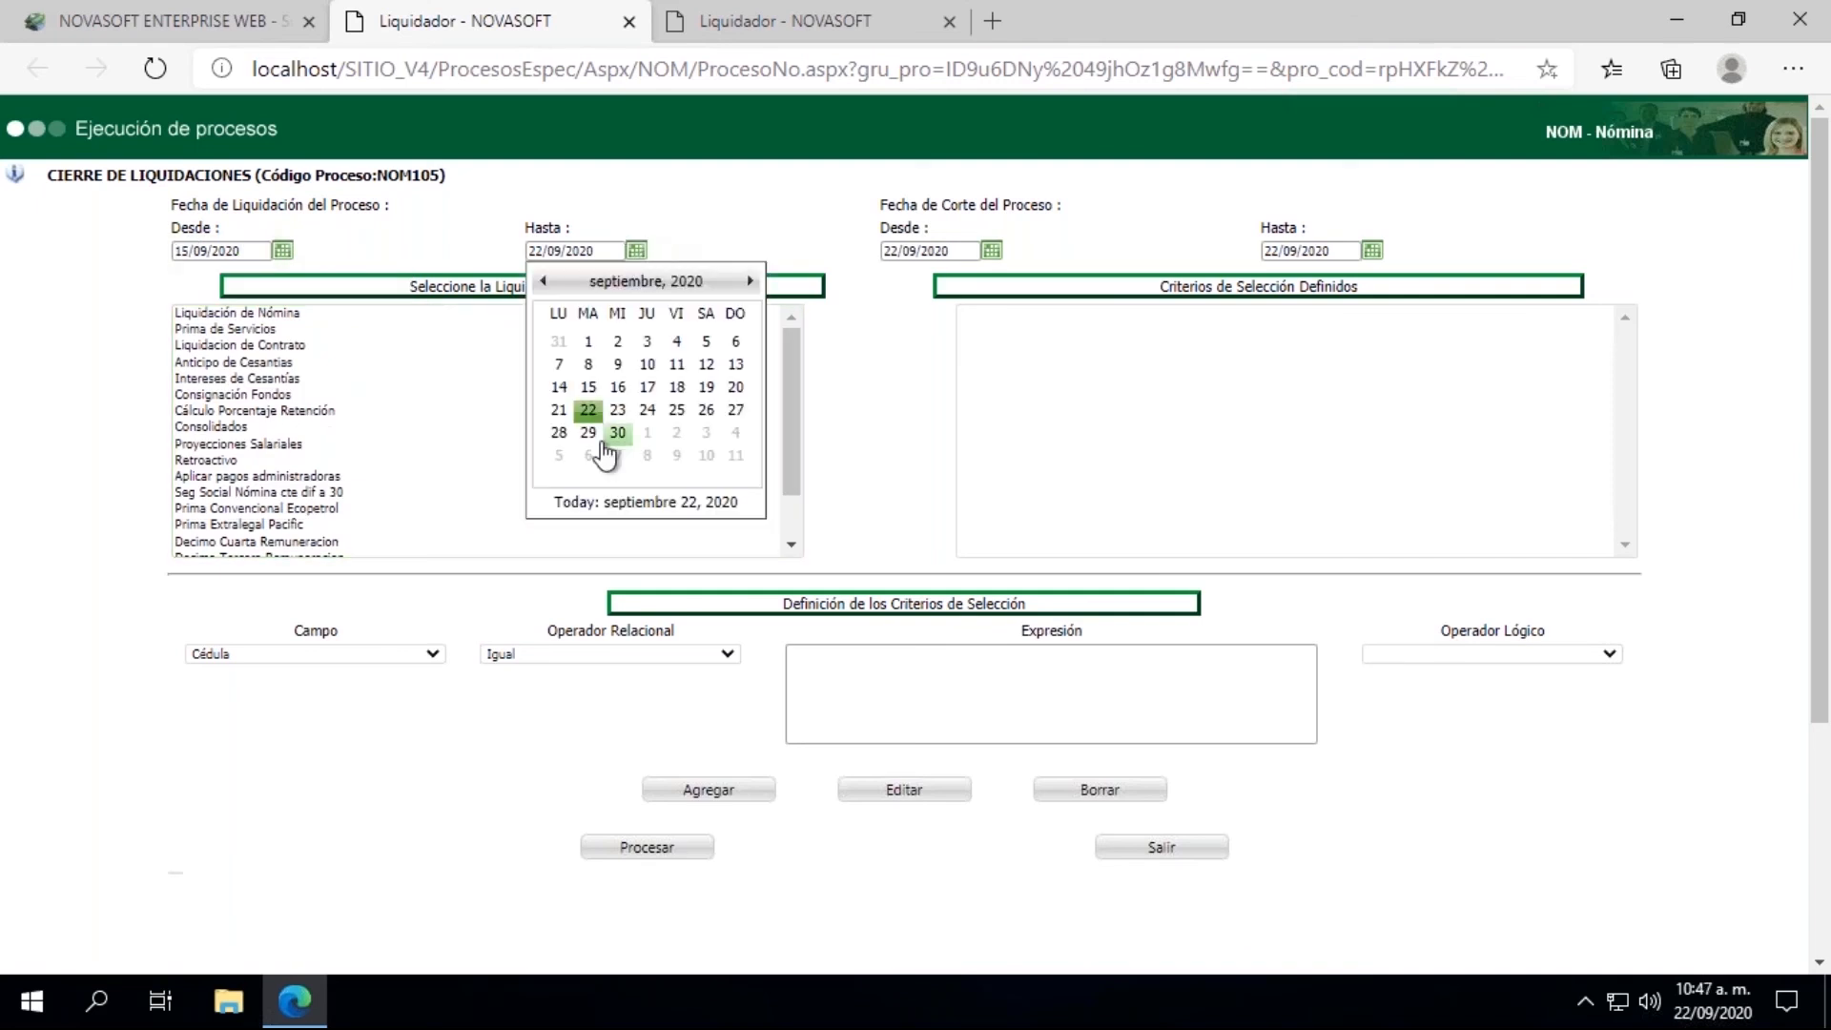
{"action": "left_click", "coordinate": [588, 387]}
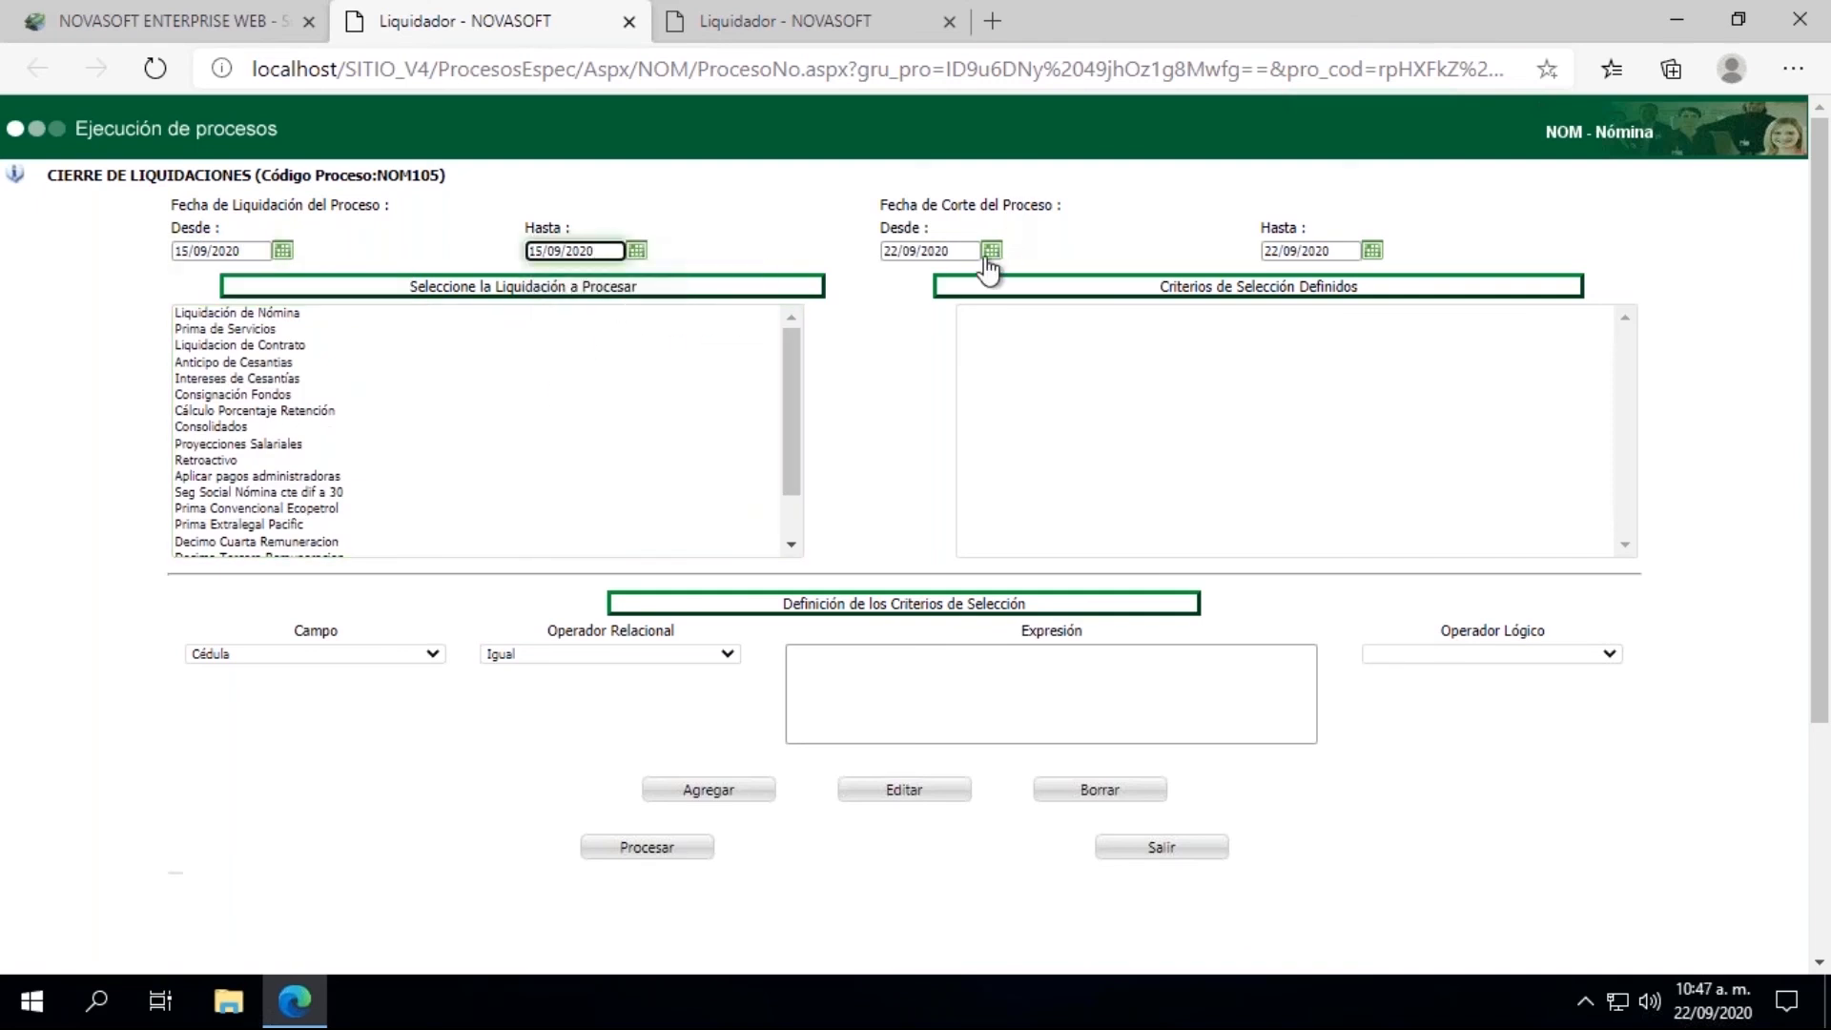
{"action": "left_click", "coordinate": [992, 251]}
{"action": "left_click", "coordinate": [944, 387]}
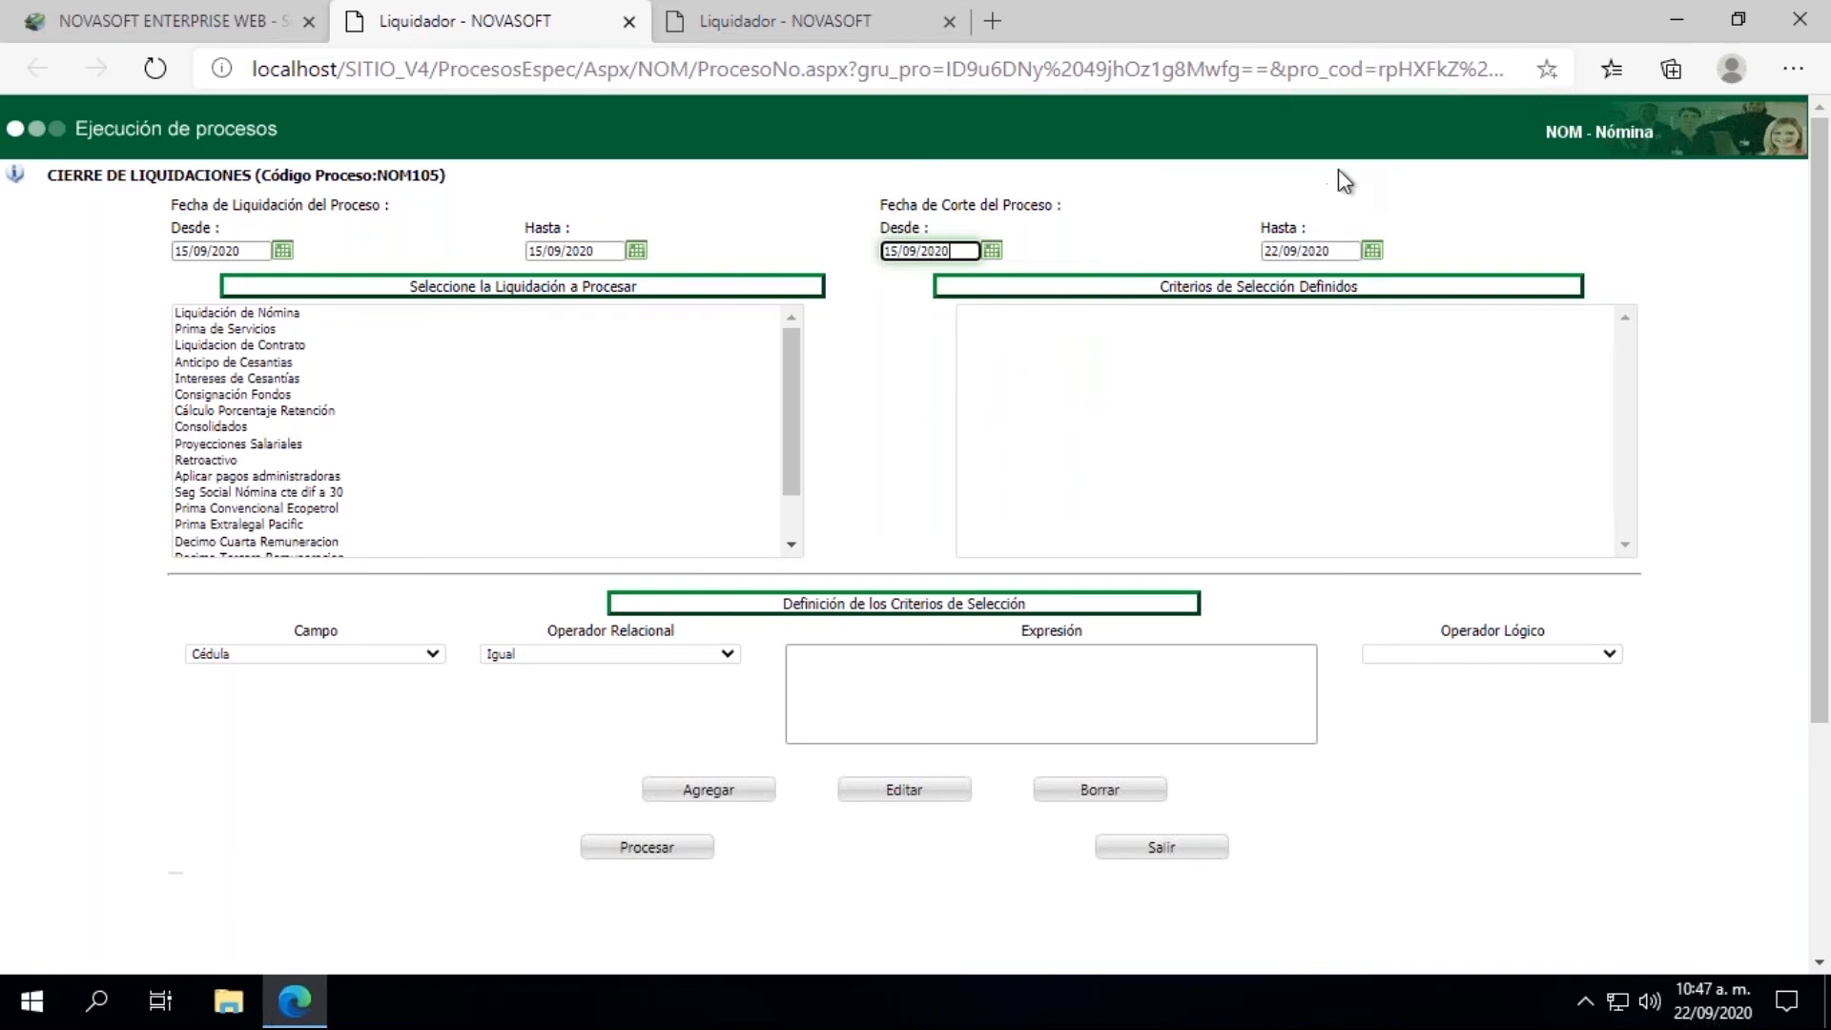
{"action": "left_click", "coordinate": [1374, 252]}
{"action": "left_click", "coordinate": [1322, 399]}
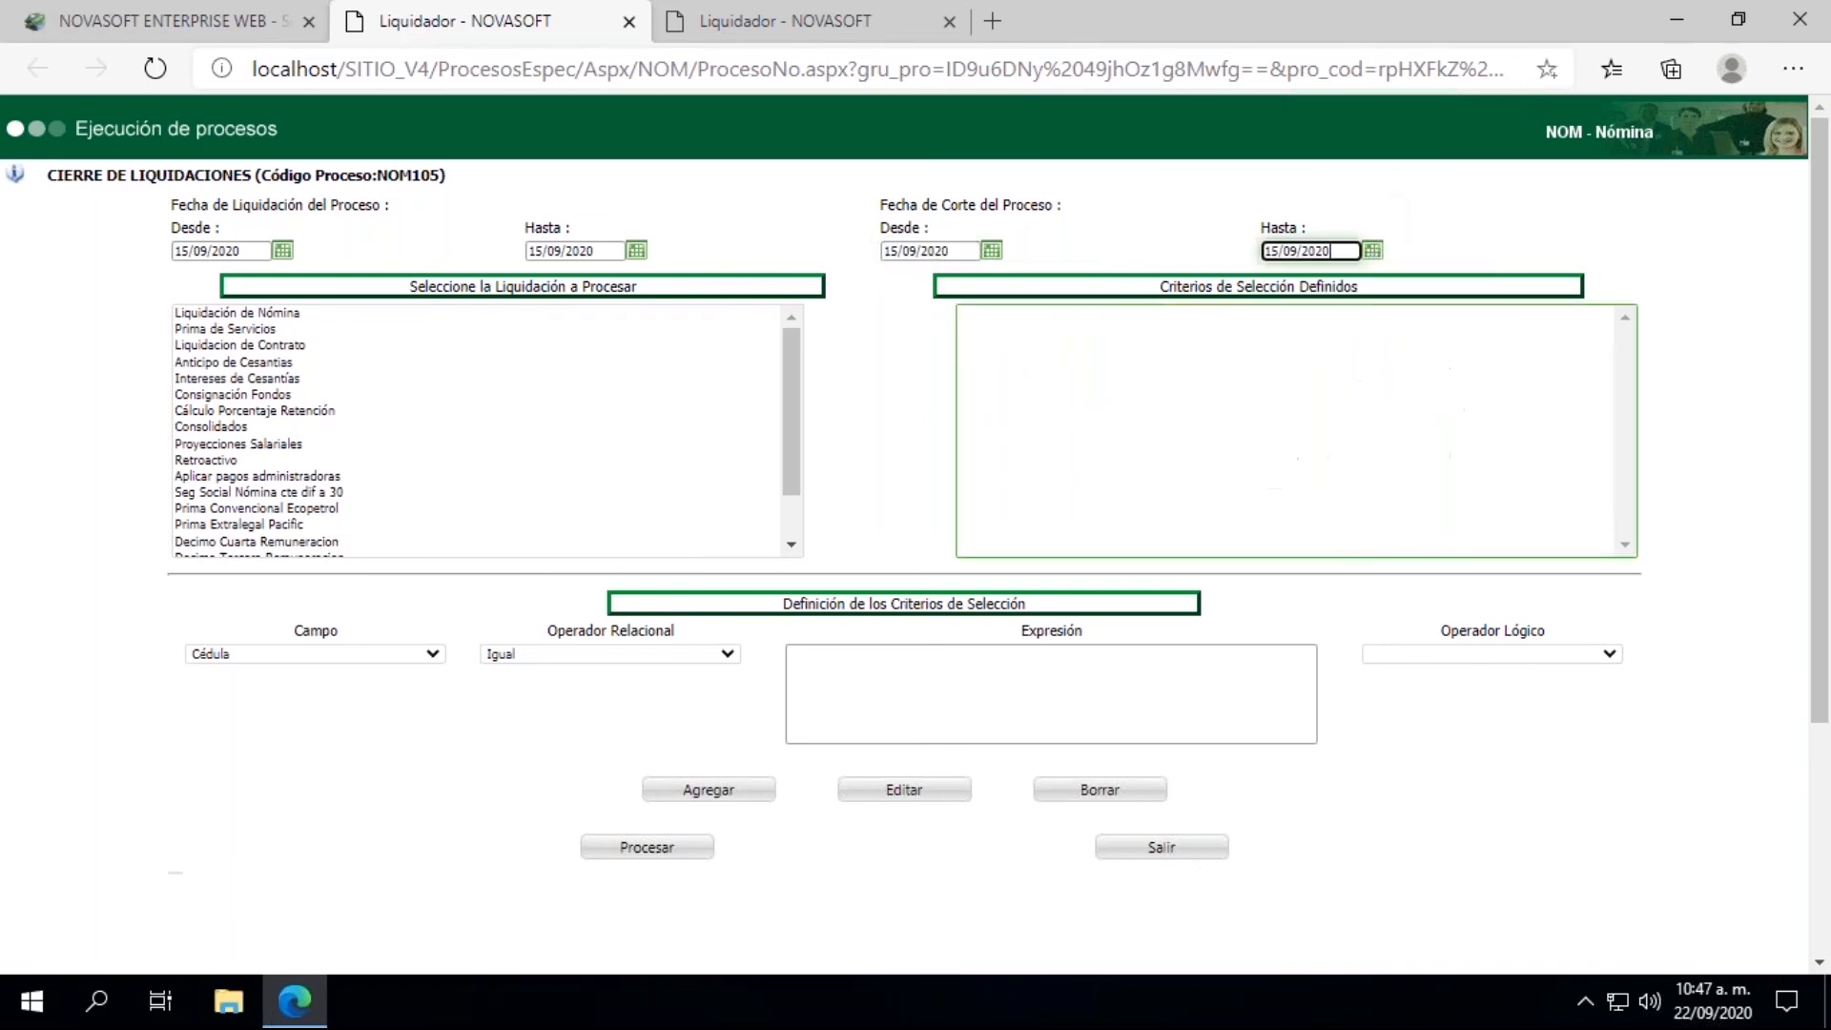
Step: Run the closing of Liquidacion de Contrato filtered by the employee's Cédula, and close the process results window
{"action": "left_click", "coordinate": [240, 347]}
{"action": "left_click", "coordinate": [830, 717]}
{"action": "left_click", "coordinate": [858, 779]}
{"action": "left_click", "coordinate": [714, 792]}
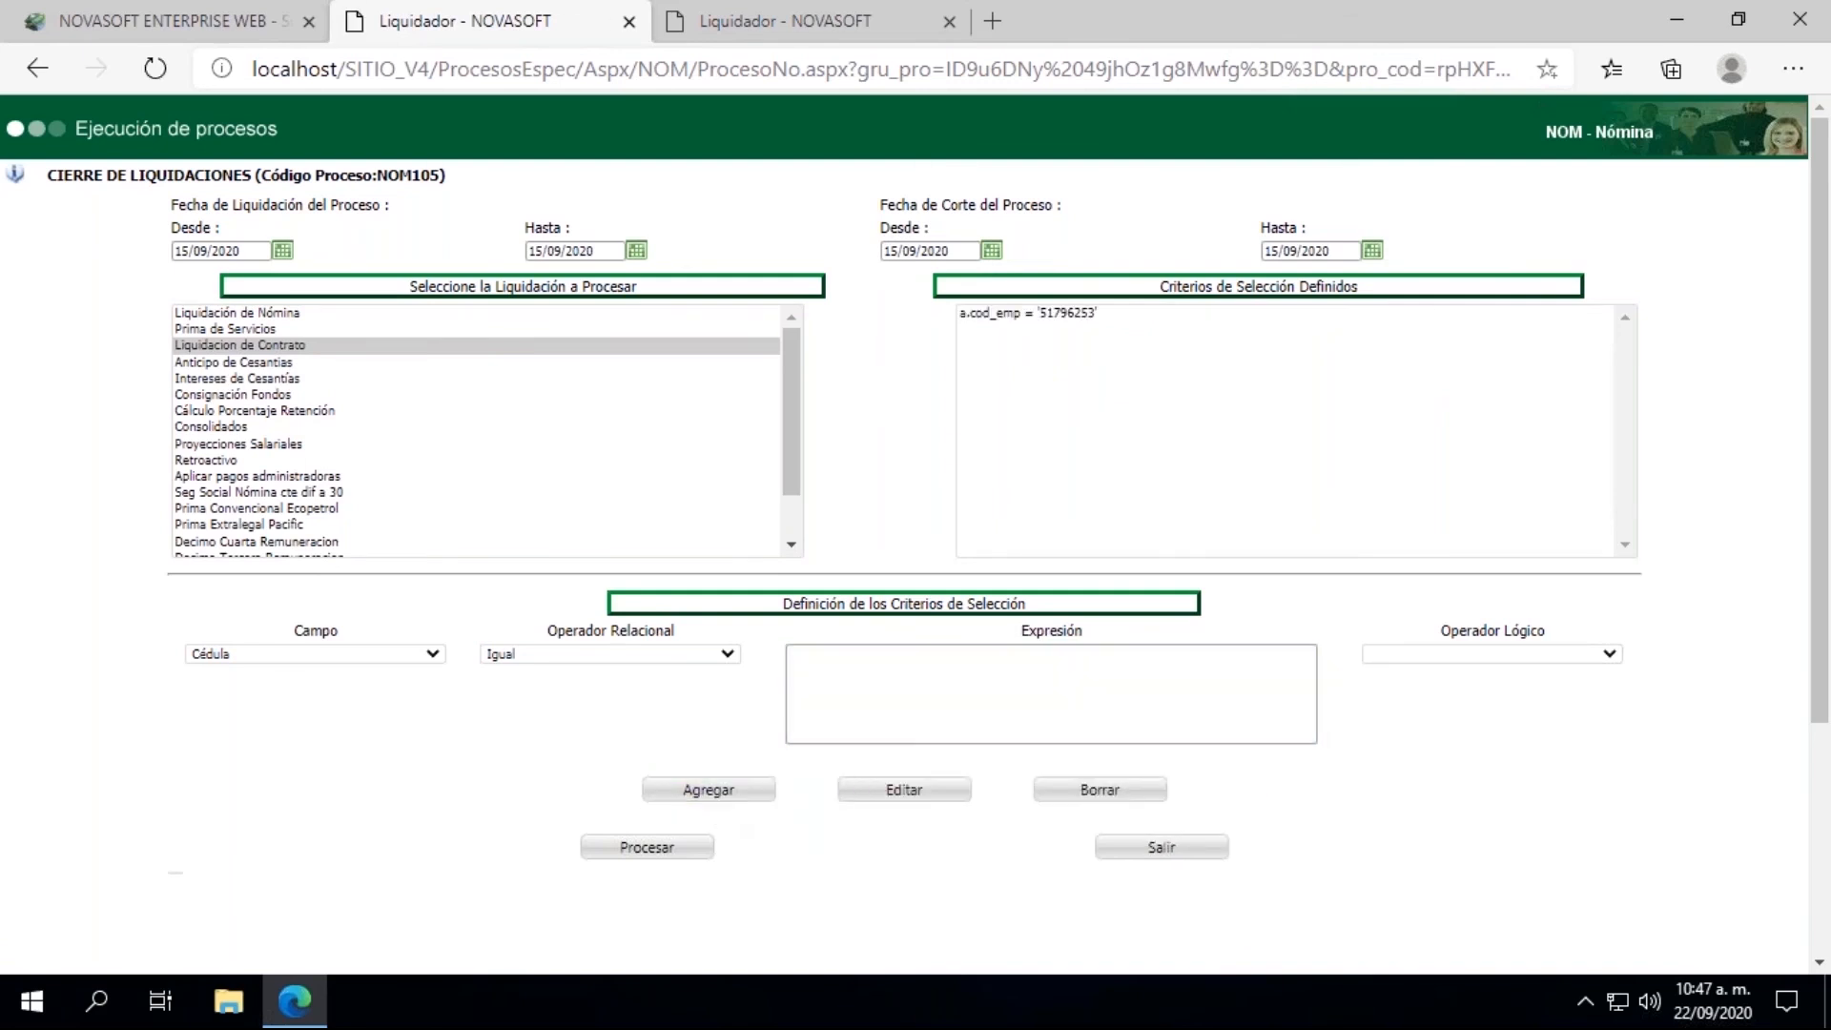
{"action": "left_click", "coordinate": [653, 850]}
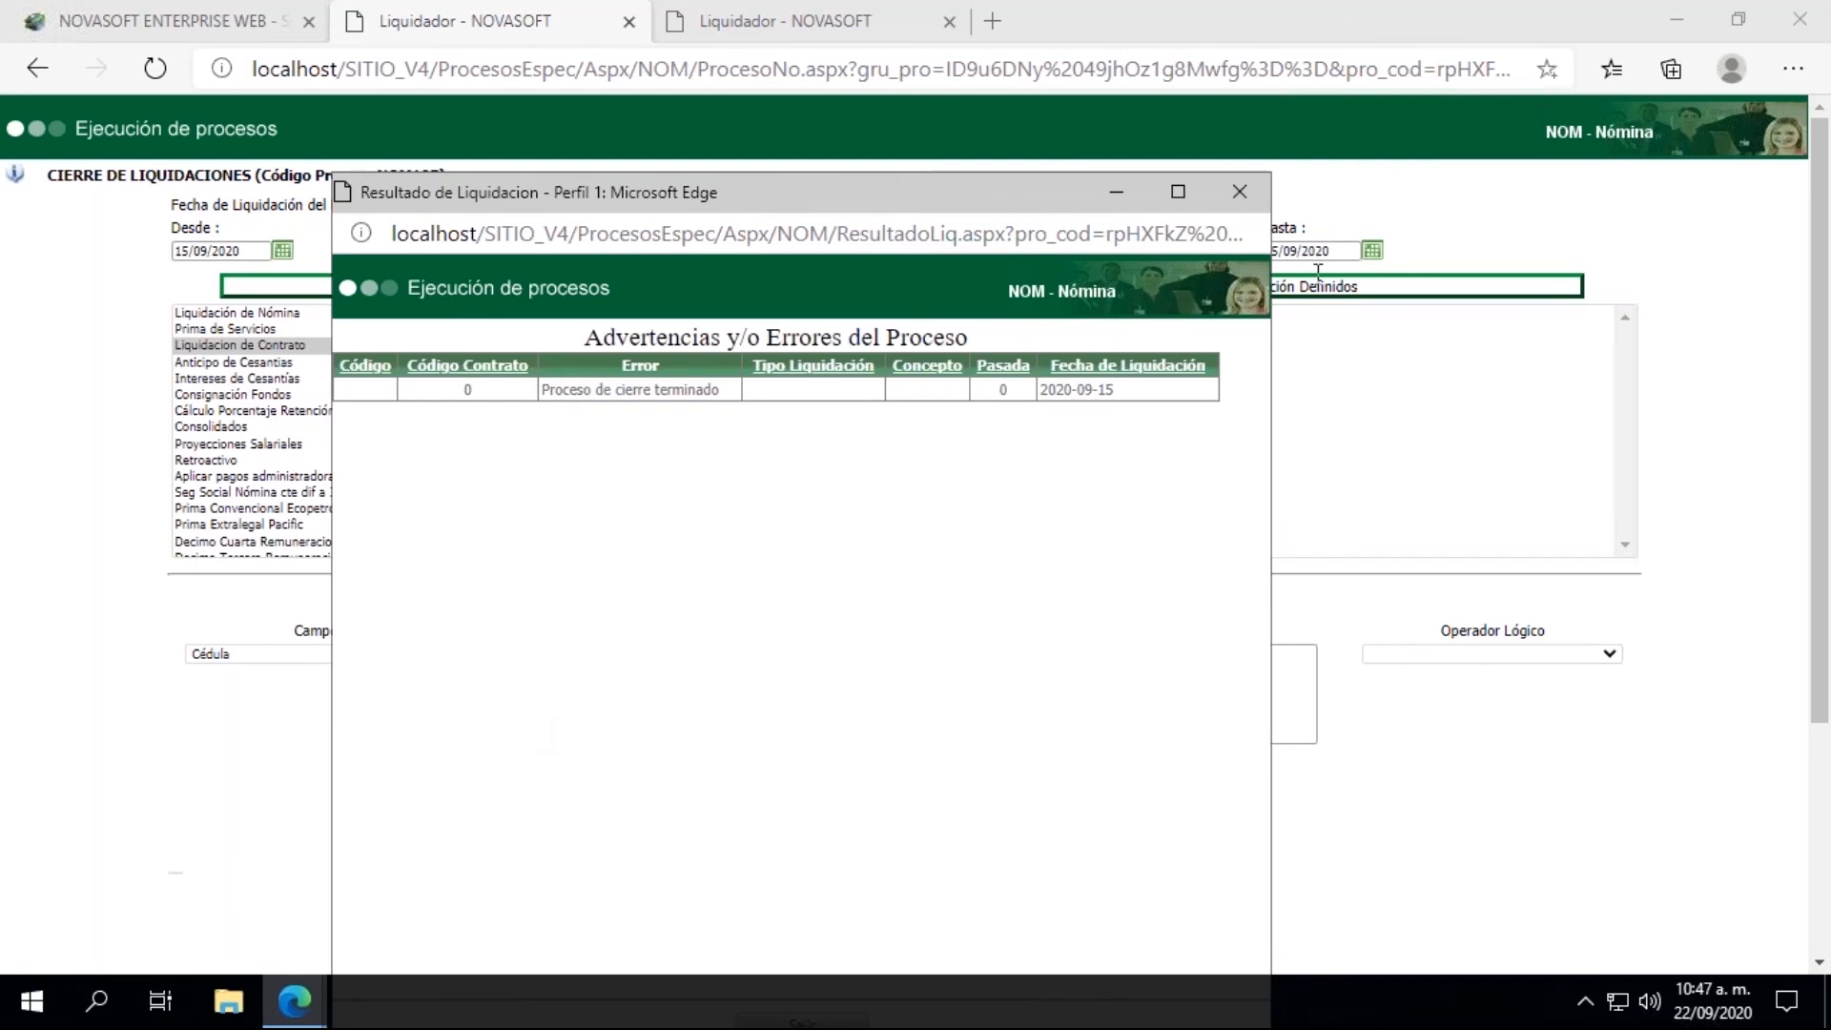
{"action": "left_click", "coordinate": [1252, 202]}
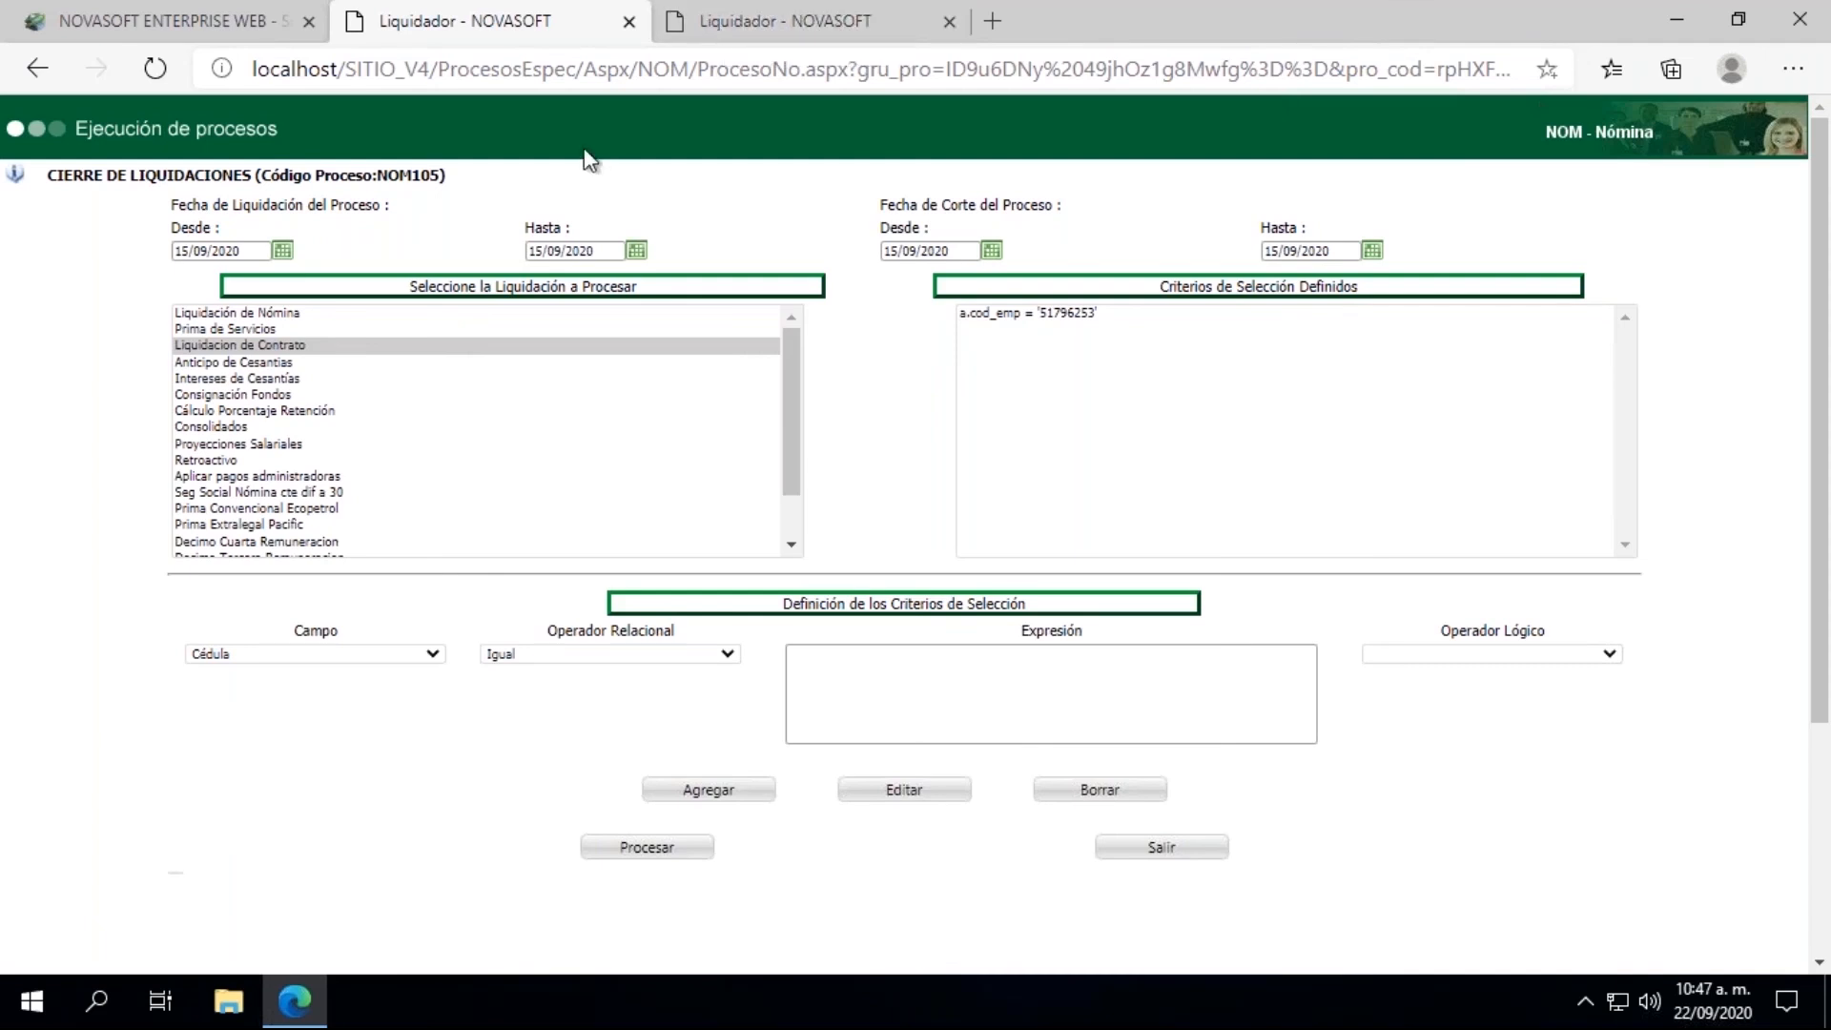
Step: Return to the main payroll page, open Información Hoja de Vida - Salarial and load the employee by their ID number
{"action": "left_click", "coordinate": [162, 21]}
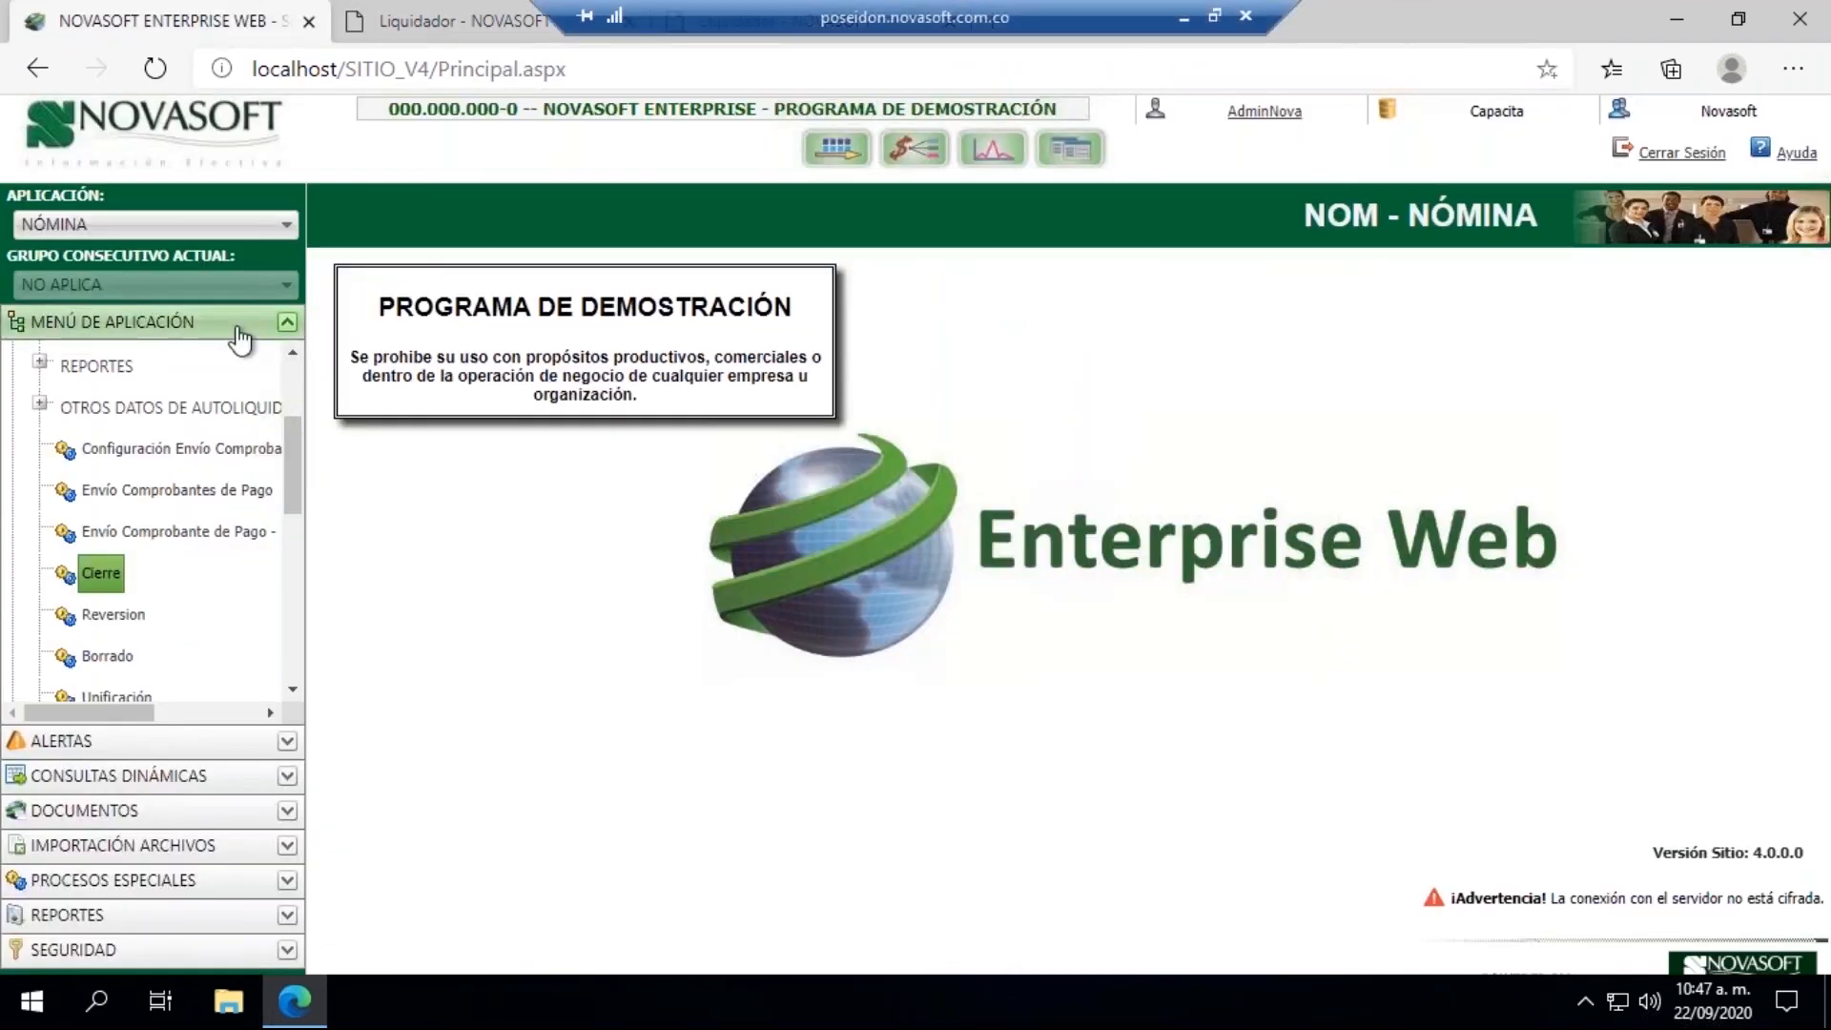
{"action": "scroll", "coordinate": [296, 420], "scroll_direction": "up", "scroll_amount": 3}
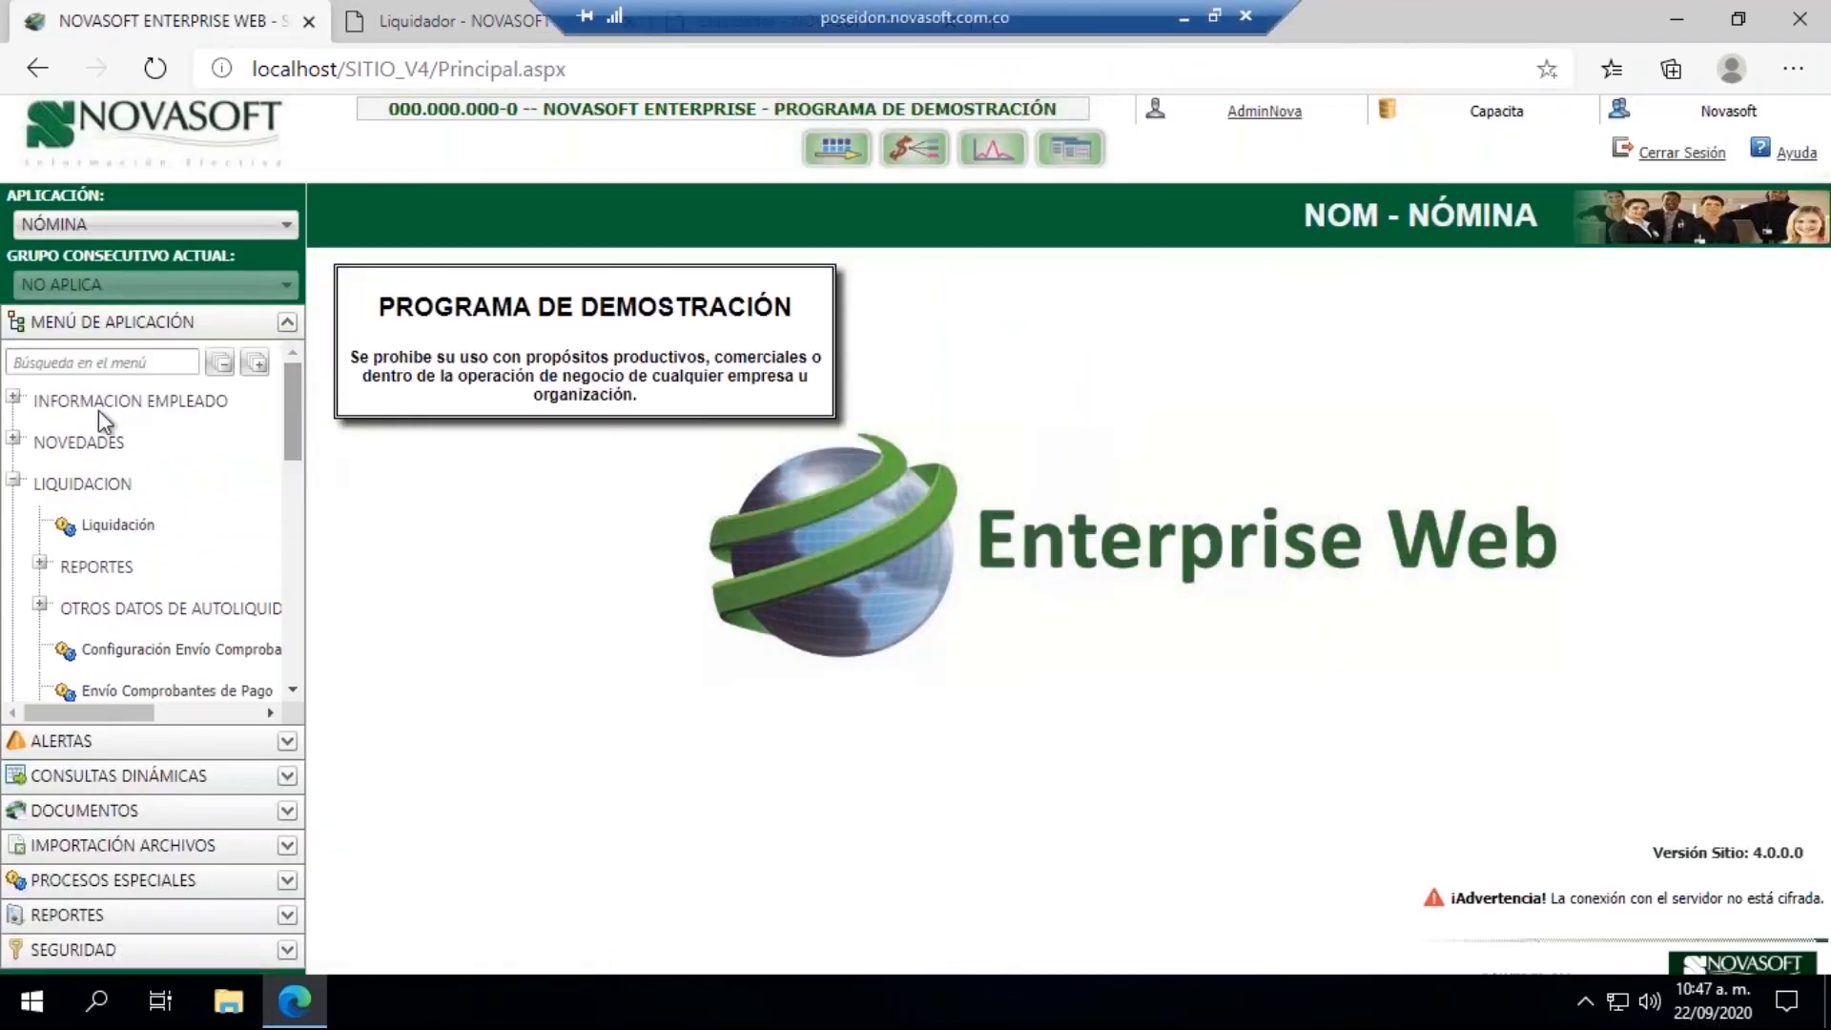
{"action": "left_click", "coordinate": [15, 399]}
{"action": "left_click", "coordinate": [143, 441]}
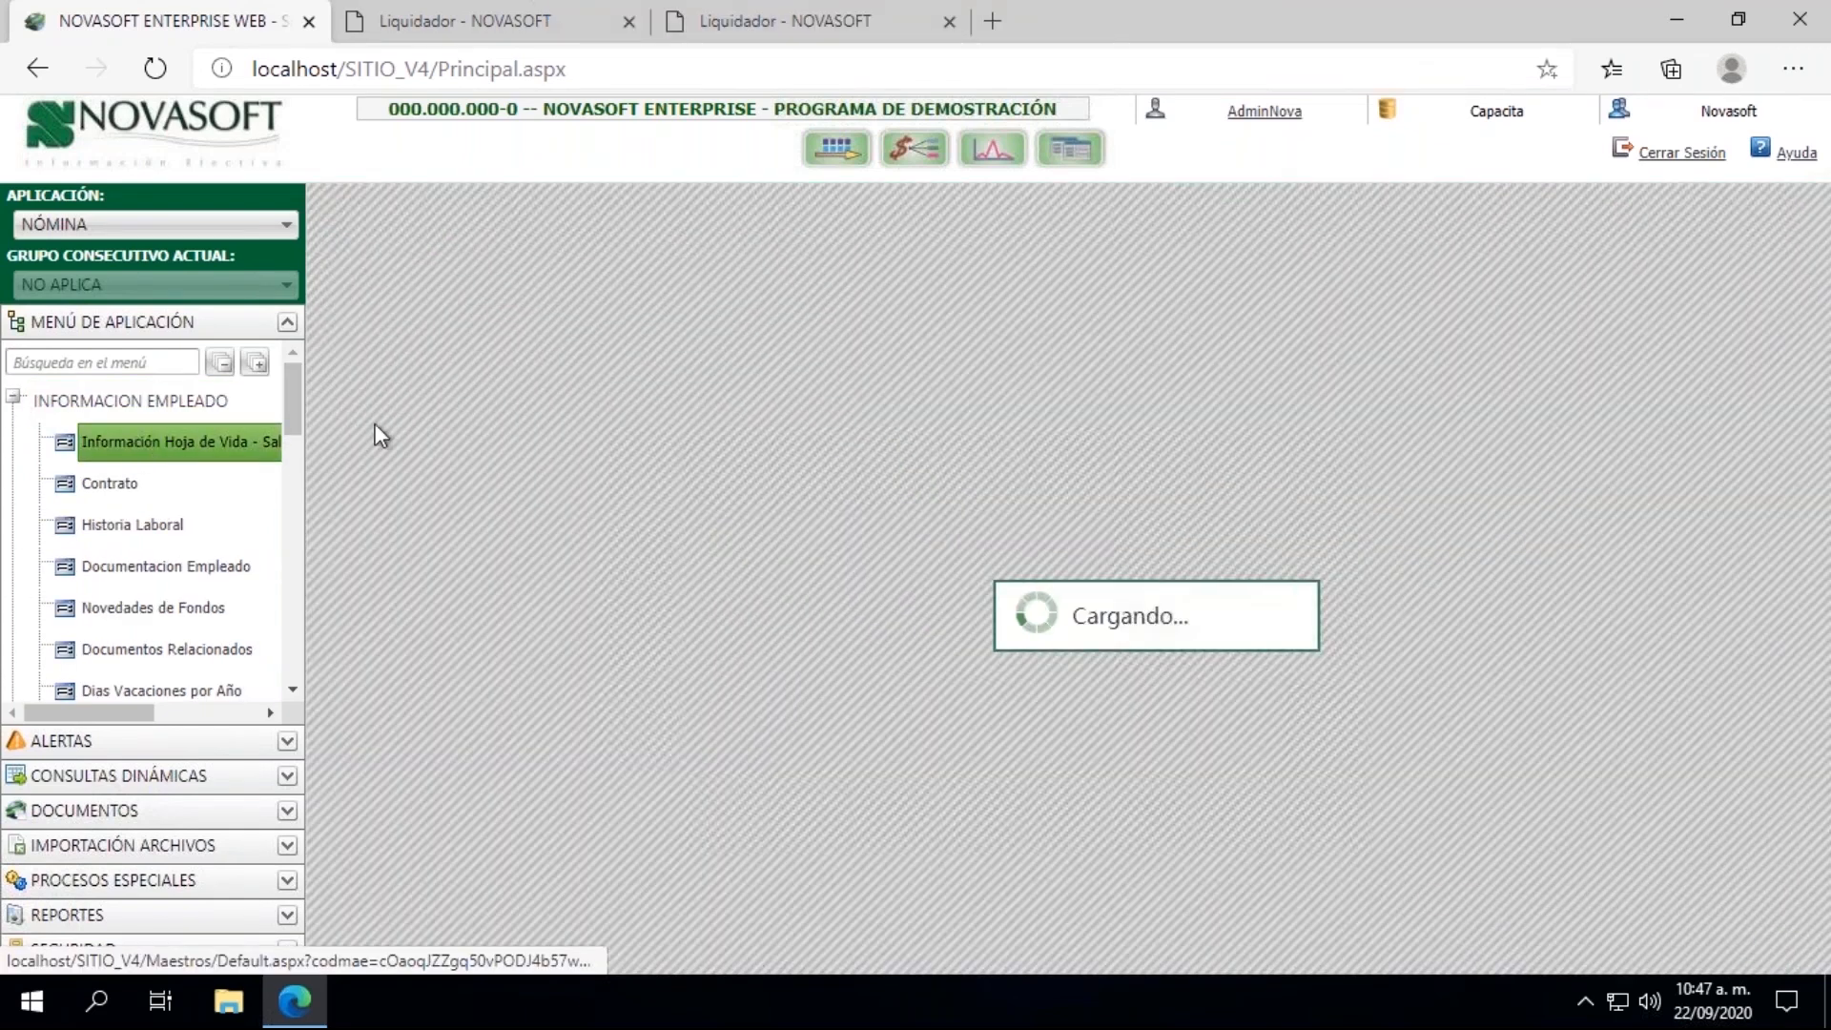
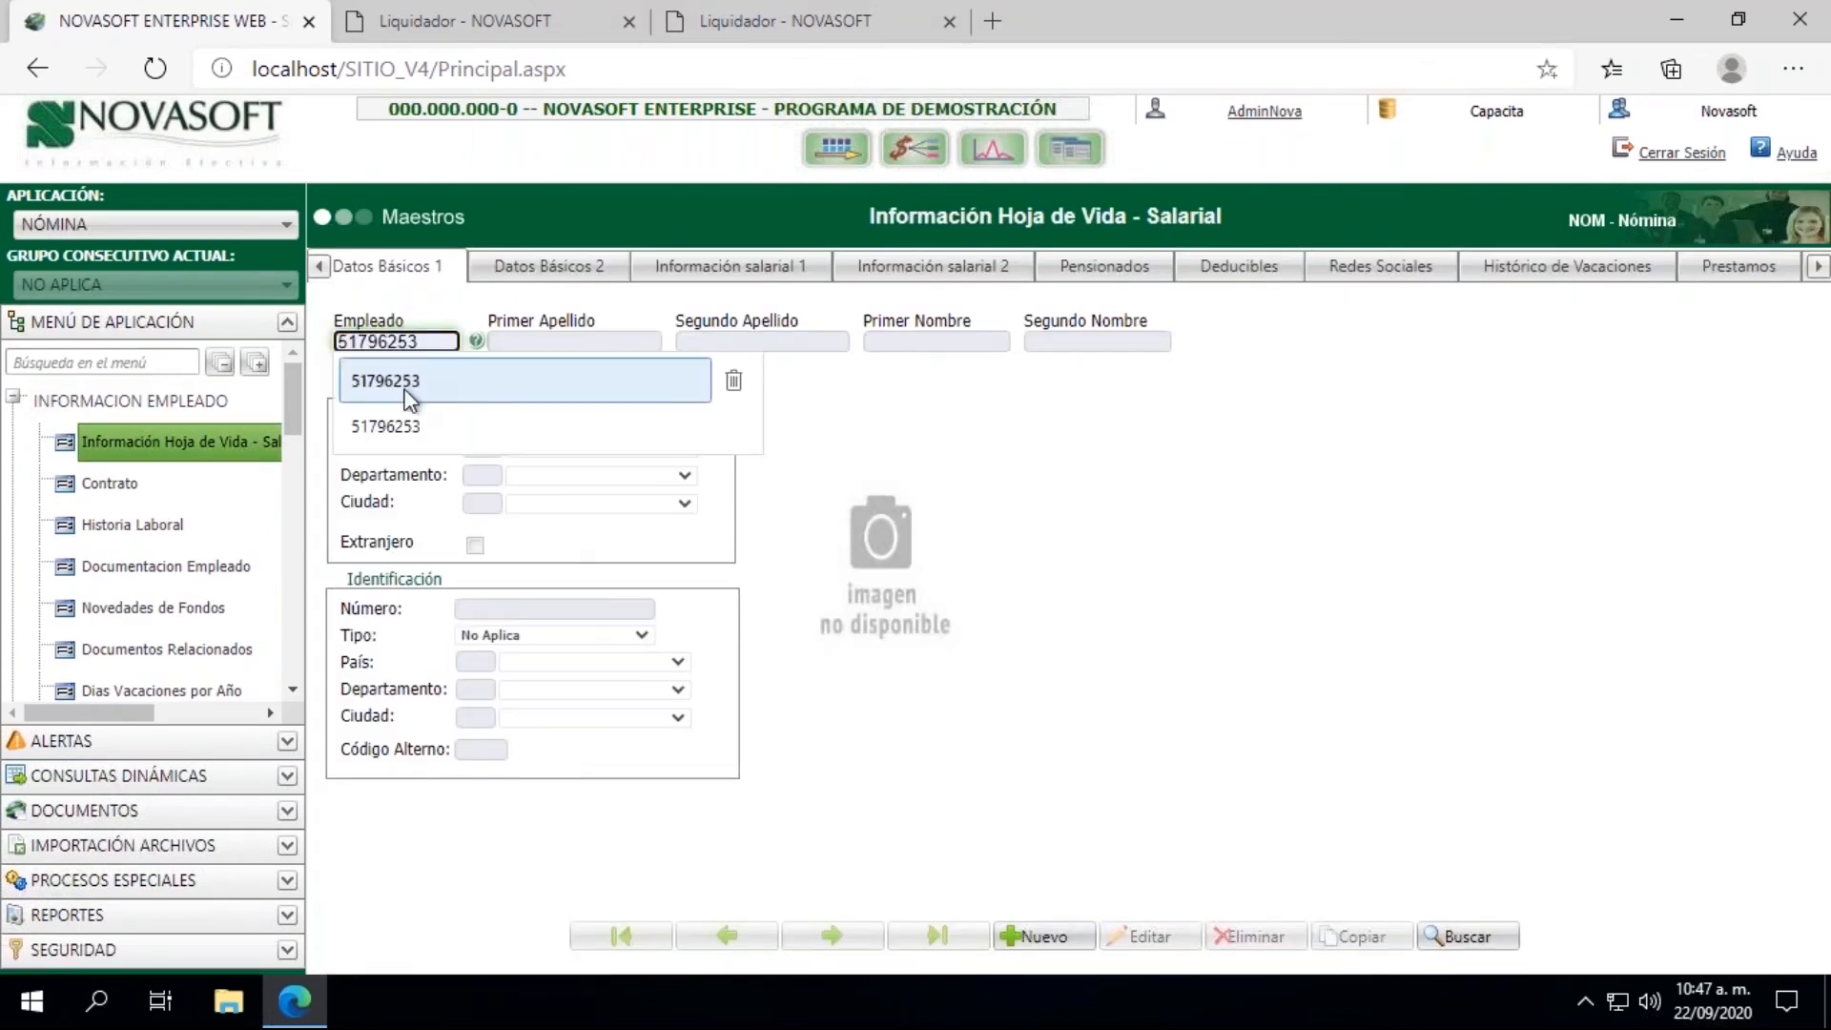
{"action": "left_click", "coordinate": [408, 391]}
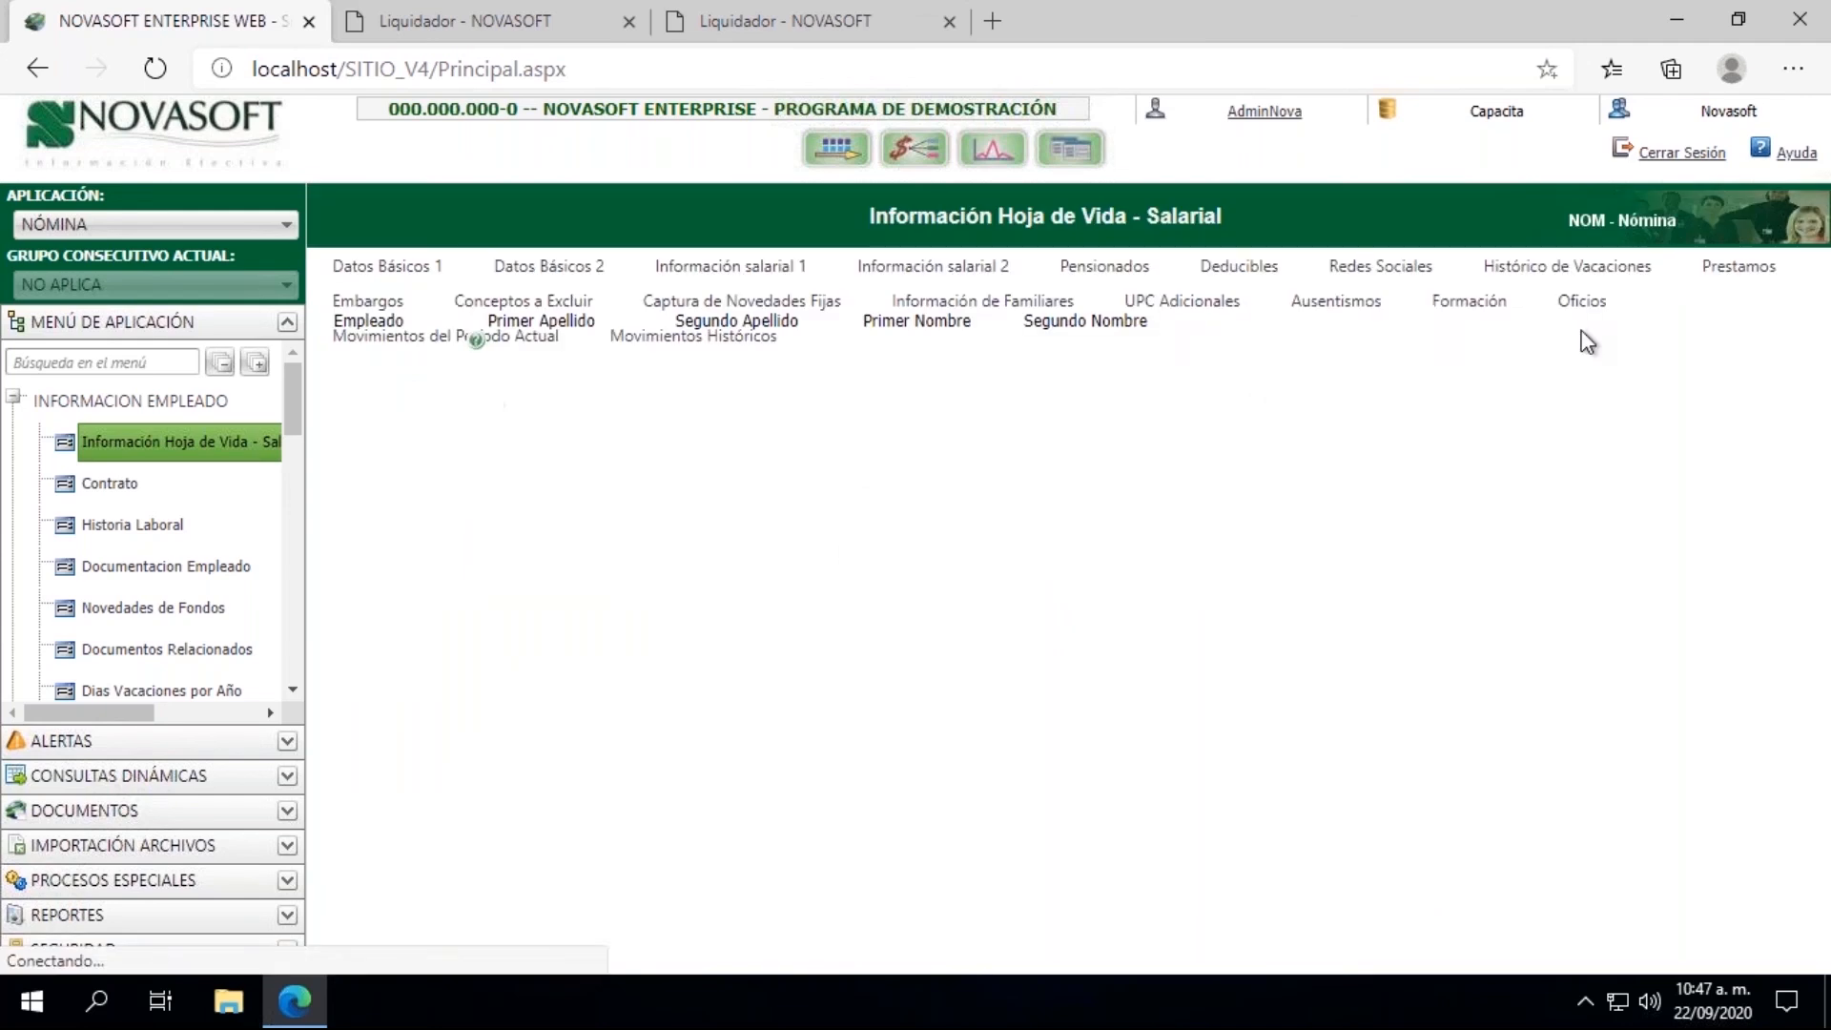
Step: Examine all three pages of the employee's Movimientos Históricos for Liquidación 04, including the Bonificacion concept 001751 and its related lines
{"action": "left_click", "coordinate": [1818, 270]}
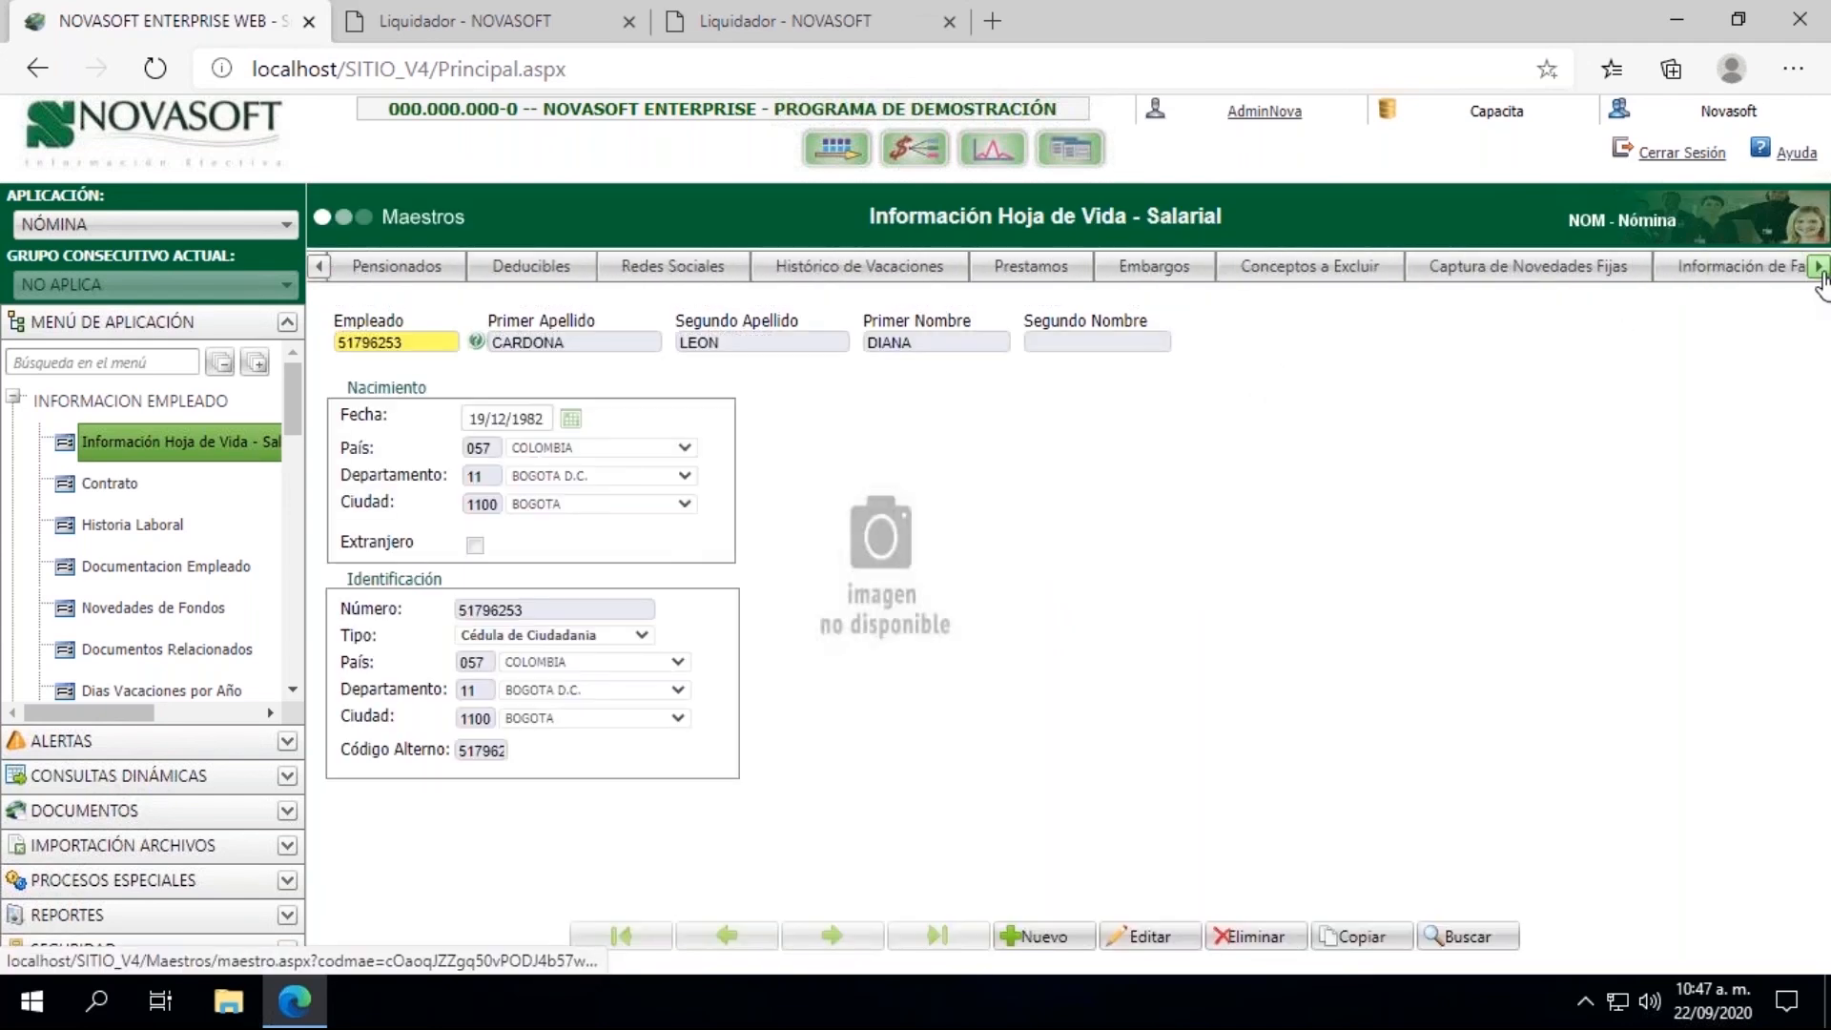
{"action": "left_click", "coordinate": [1818, 269]}
{"action": "left_click", "coordinate": [1733, 270]}
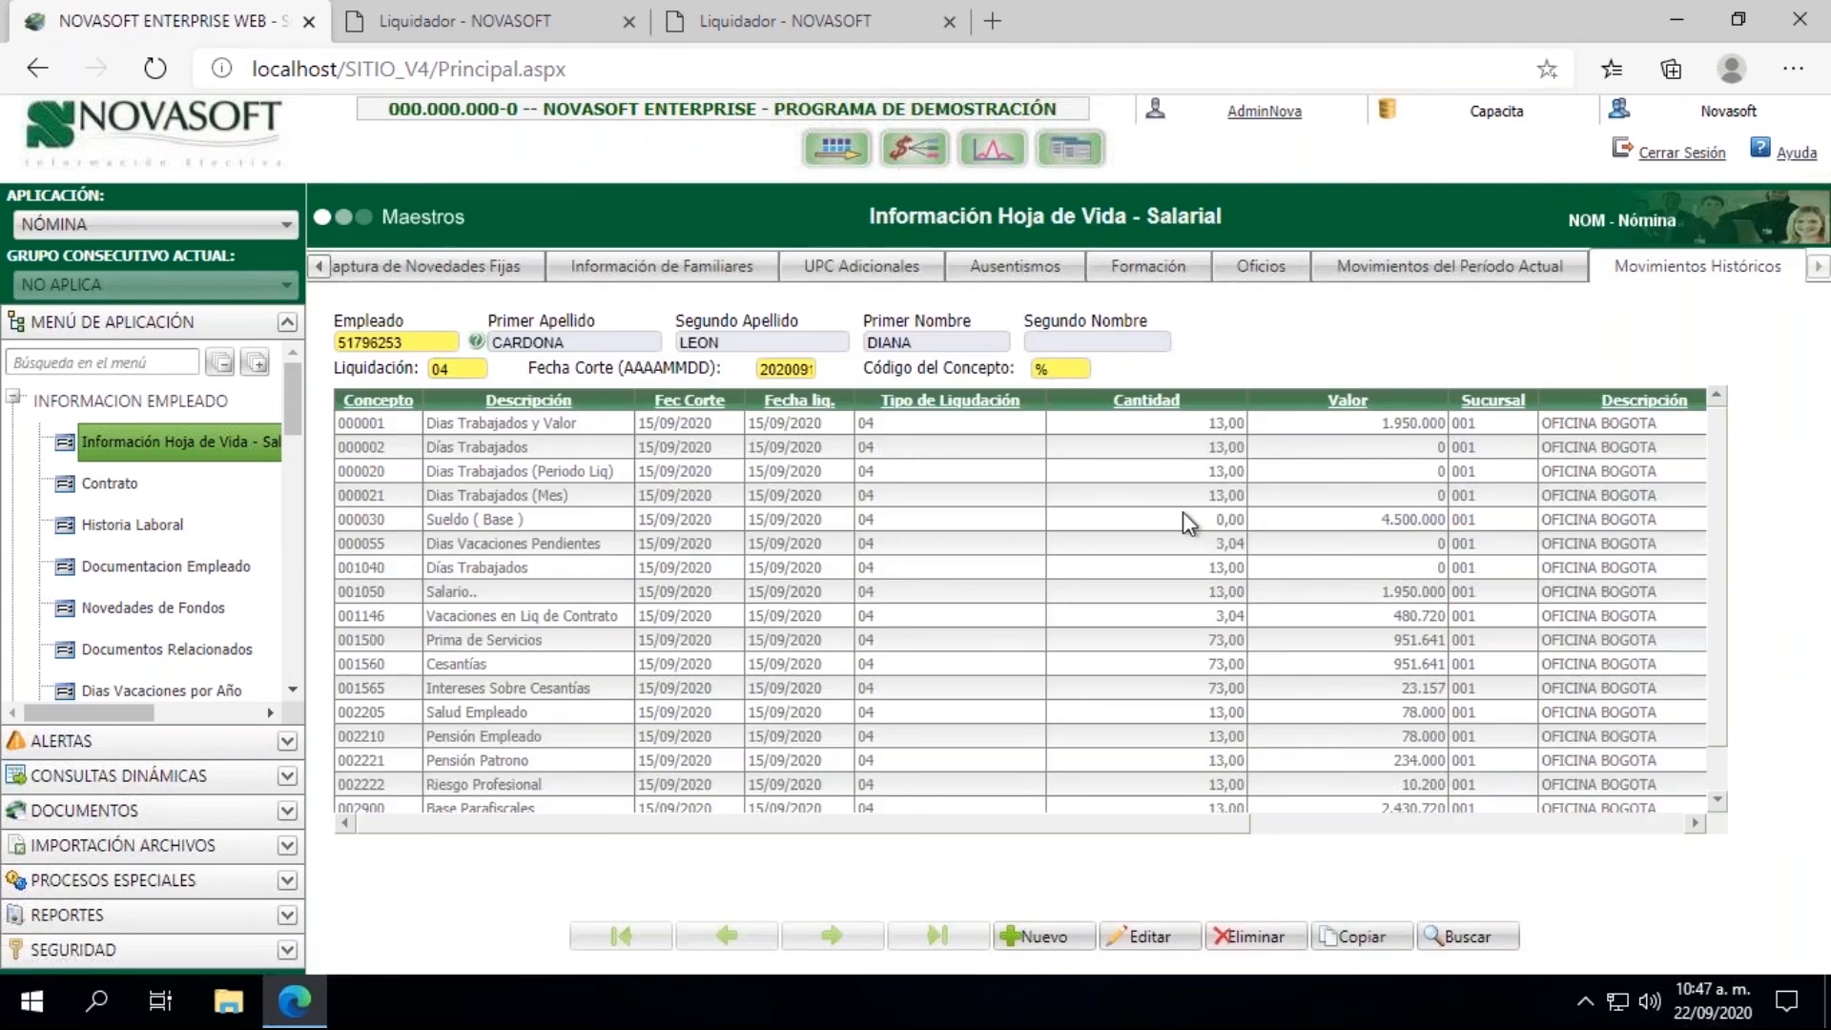
{"action": "left_click_drag", "start_coordinate": [1713, 669], "coordinate": [1715, 711]}
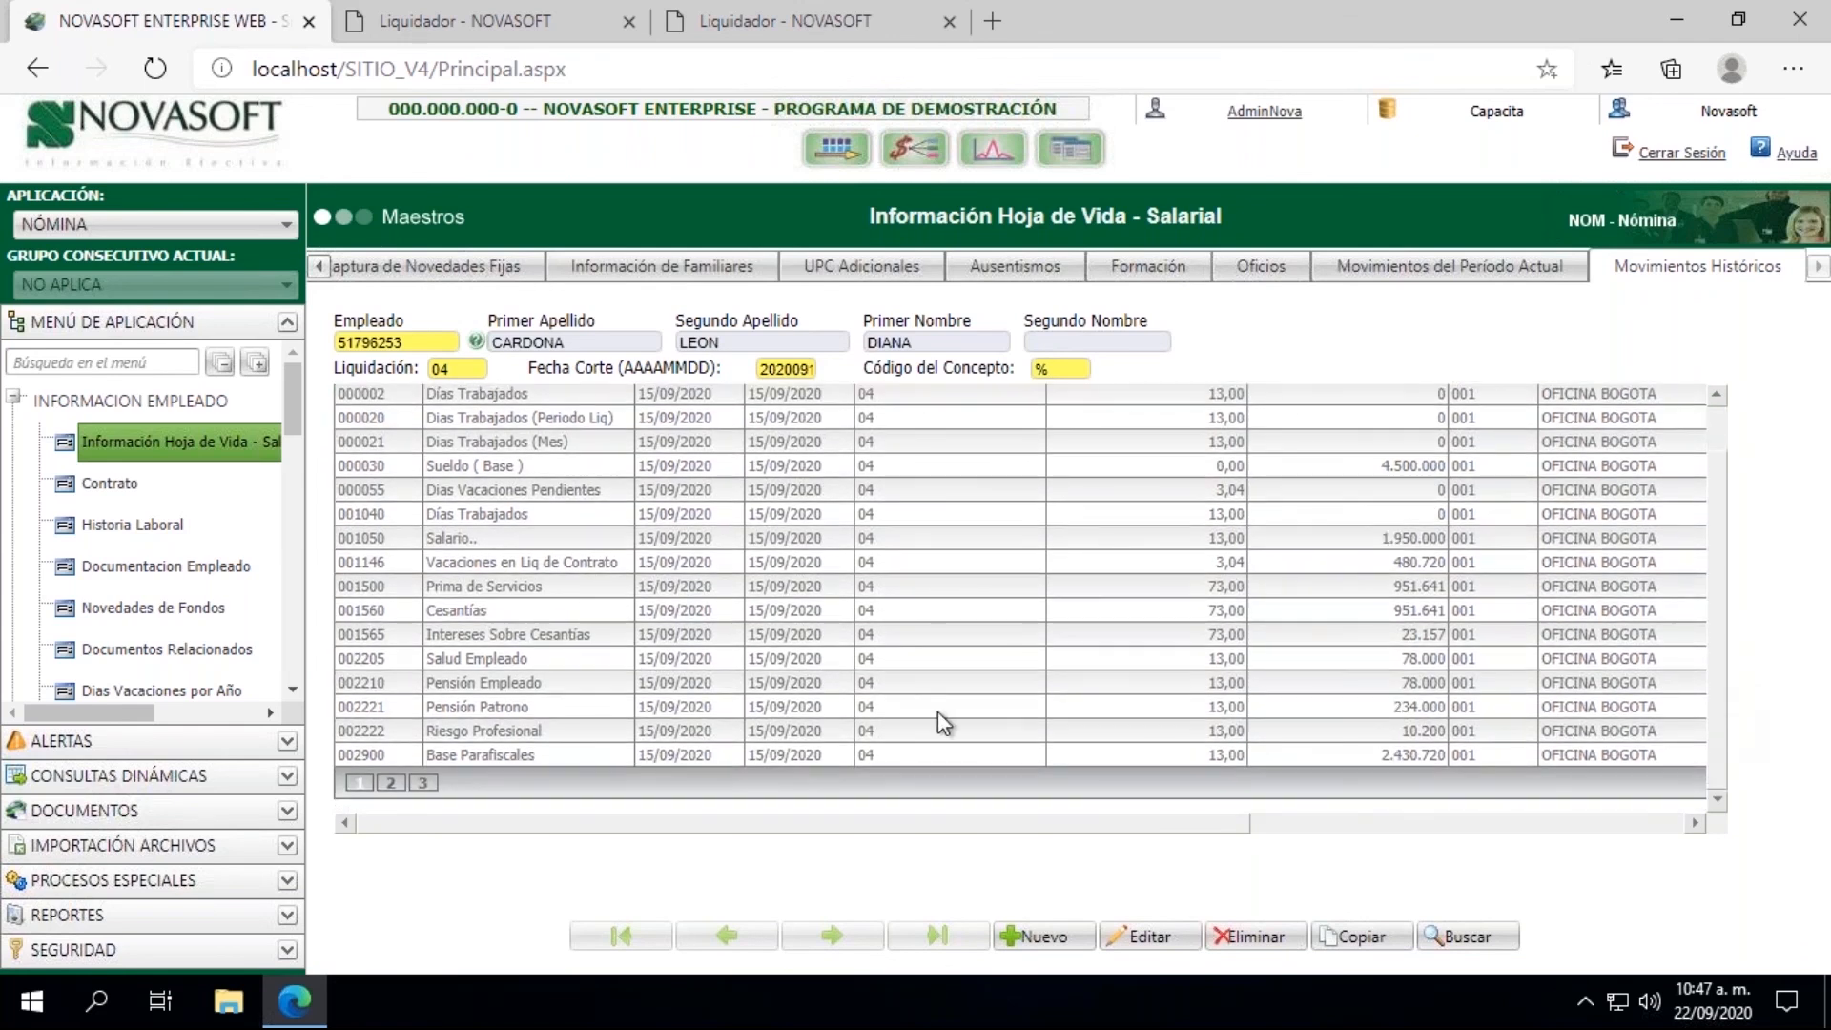
{"action": "left_click", "coordinate": [390, 782]}
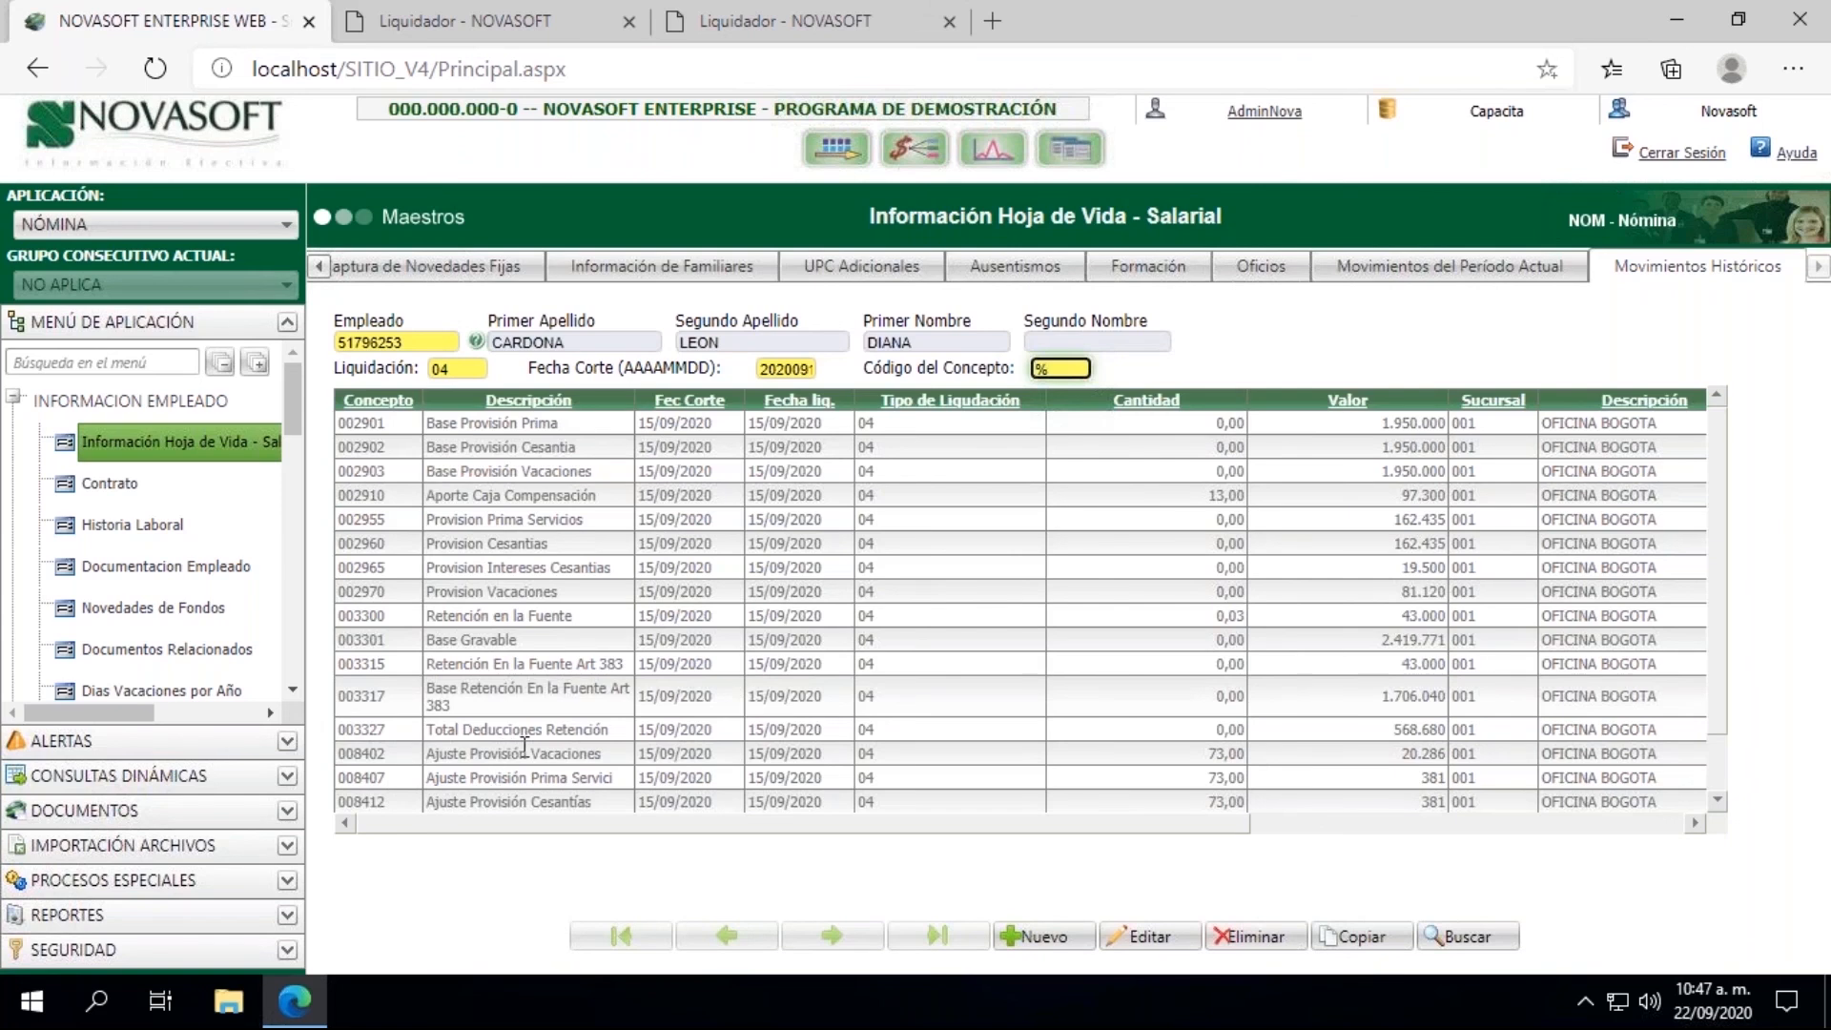
{"action": "left_click_drag", "start_coordinate": [1715, 661], "coordinate": [1724, 753]}
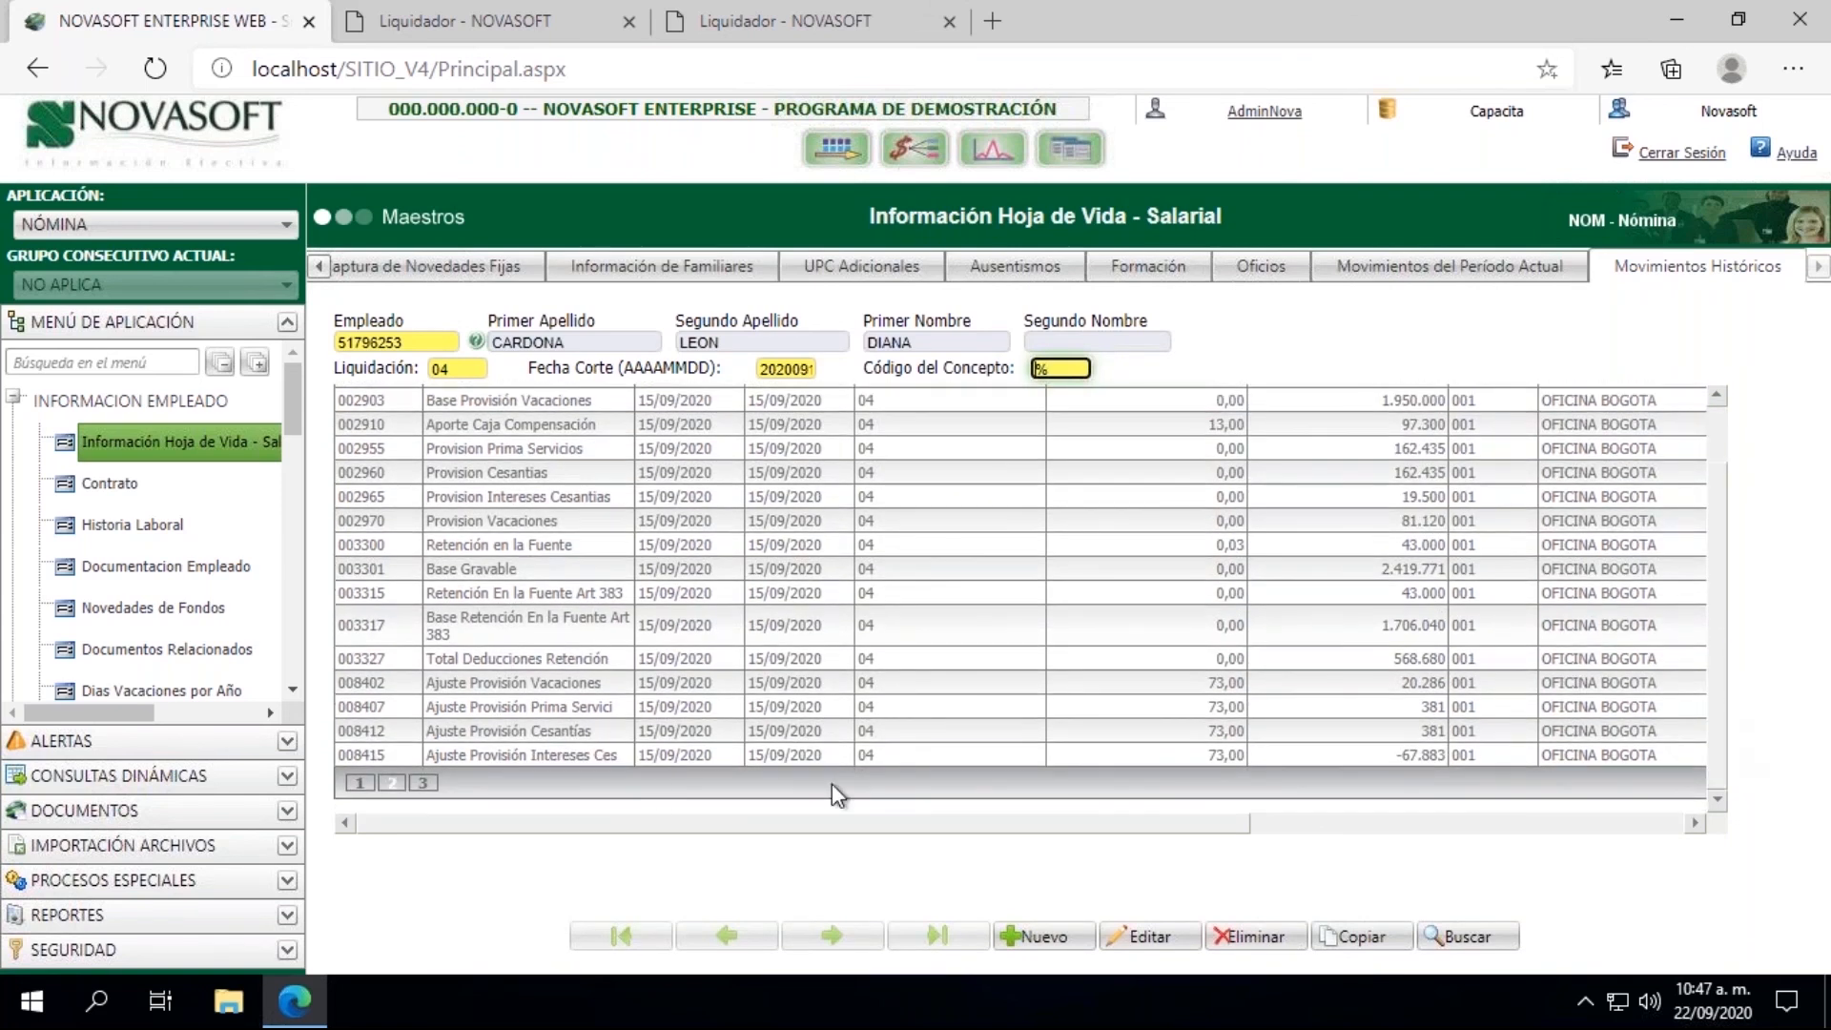
{"action": "left_click", "coordinate": [423, 783]}
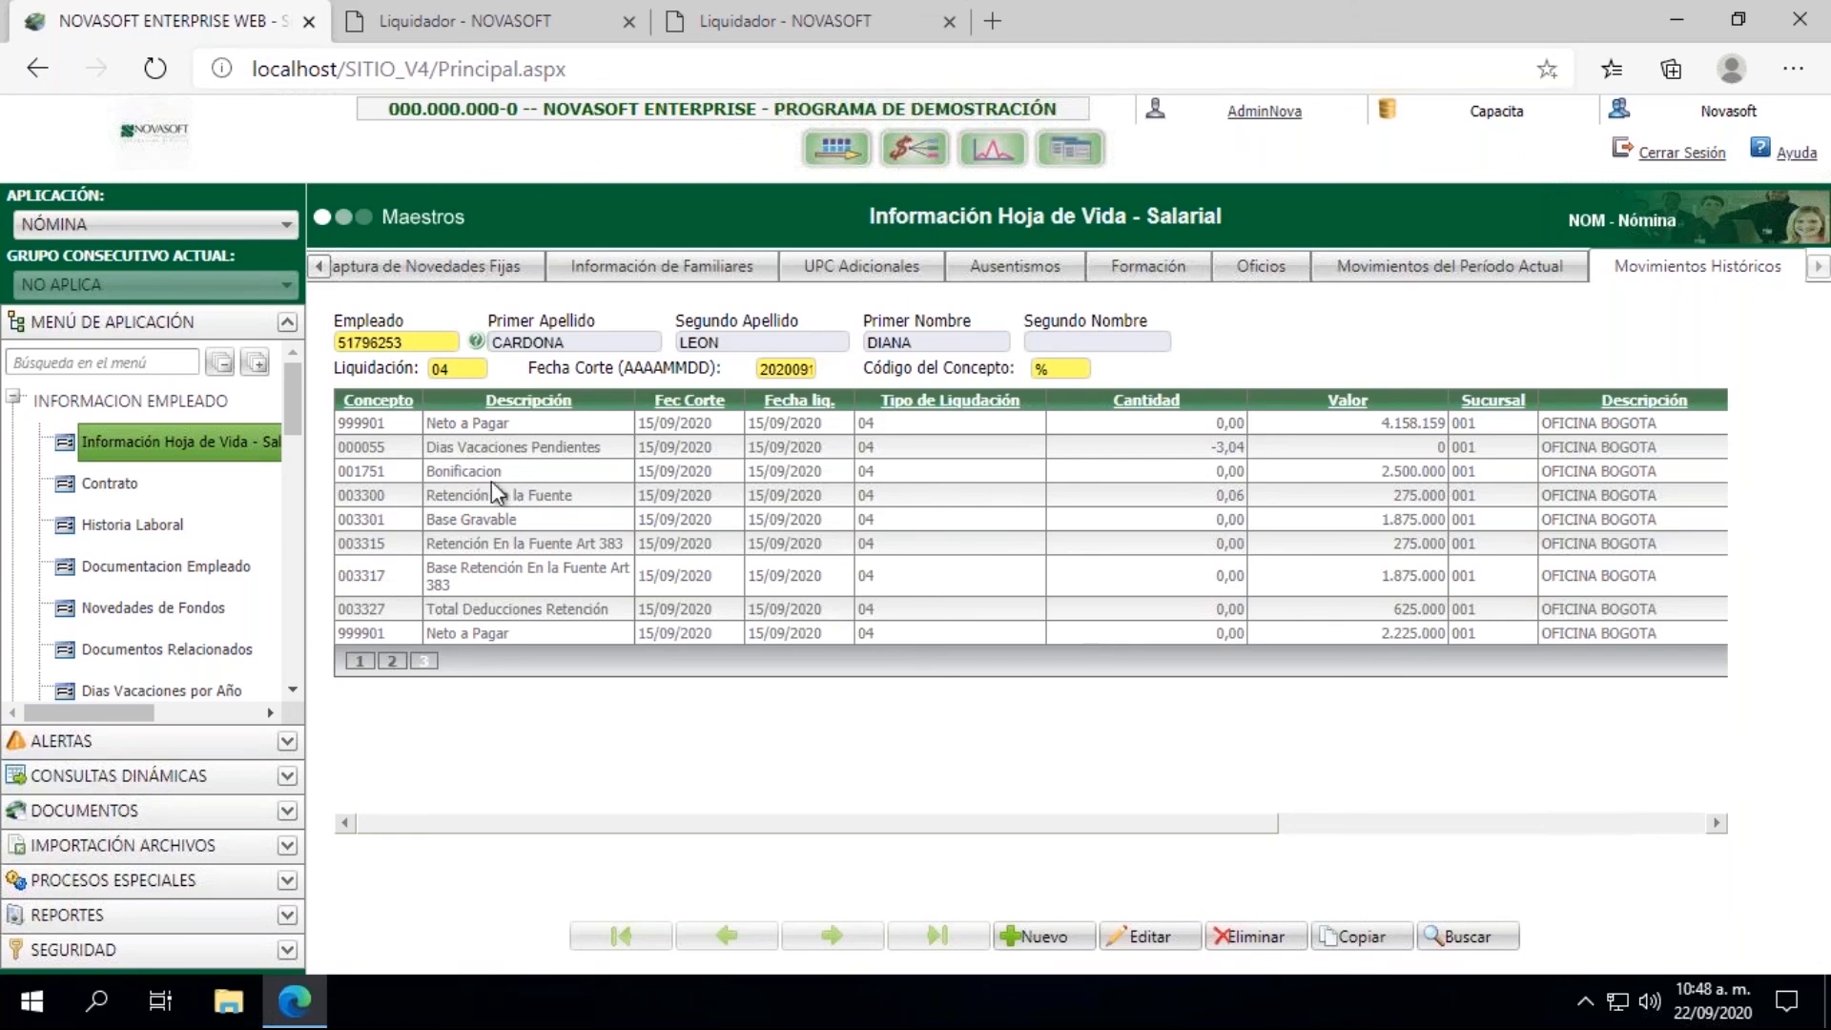
{"action": "left_click_drag", "start_coordinate": [339, 466], "coordinate": [1192, 626]}
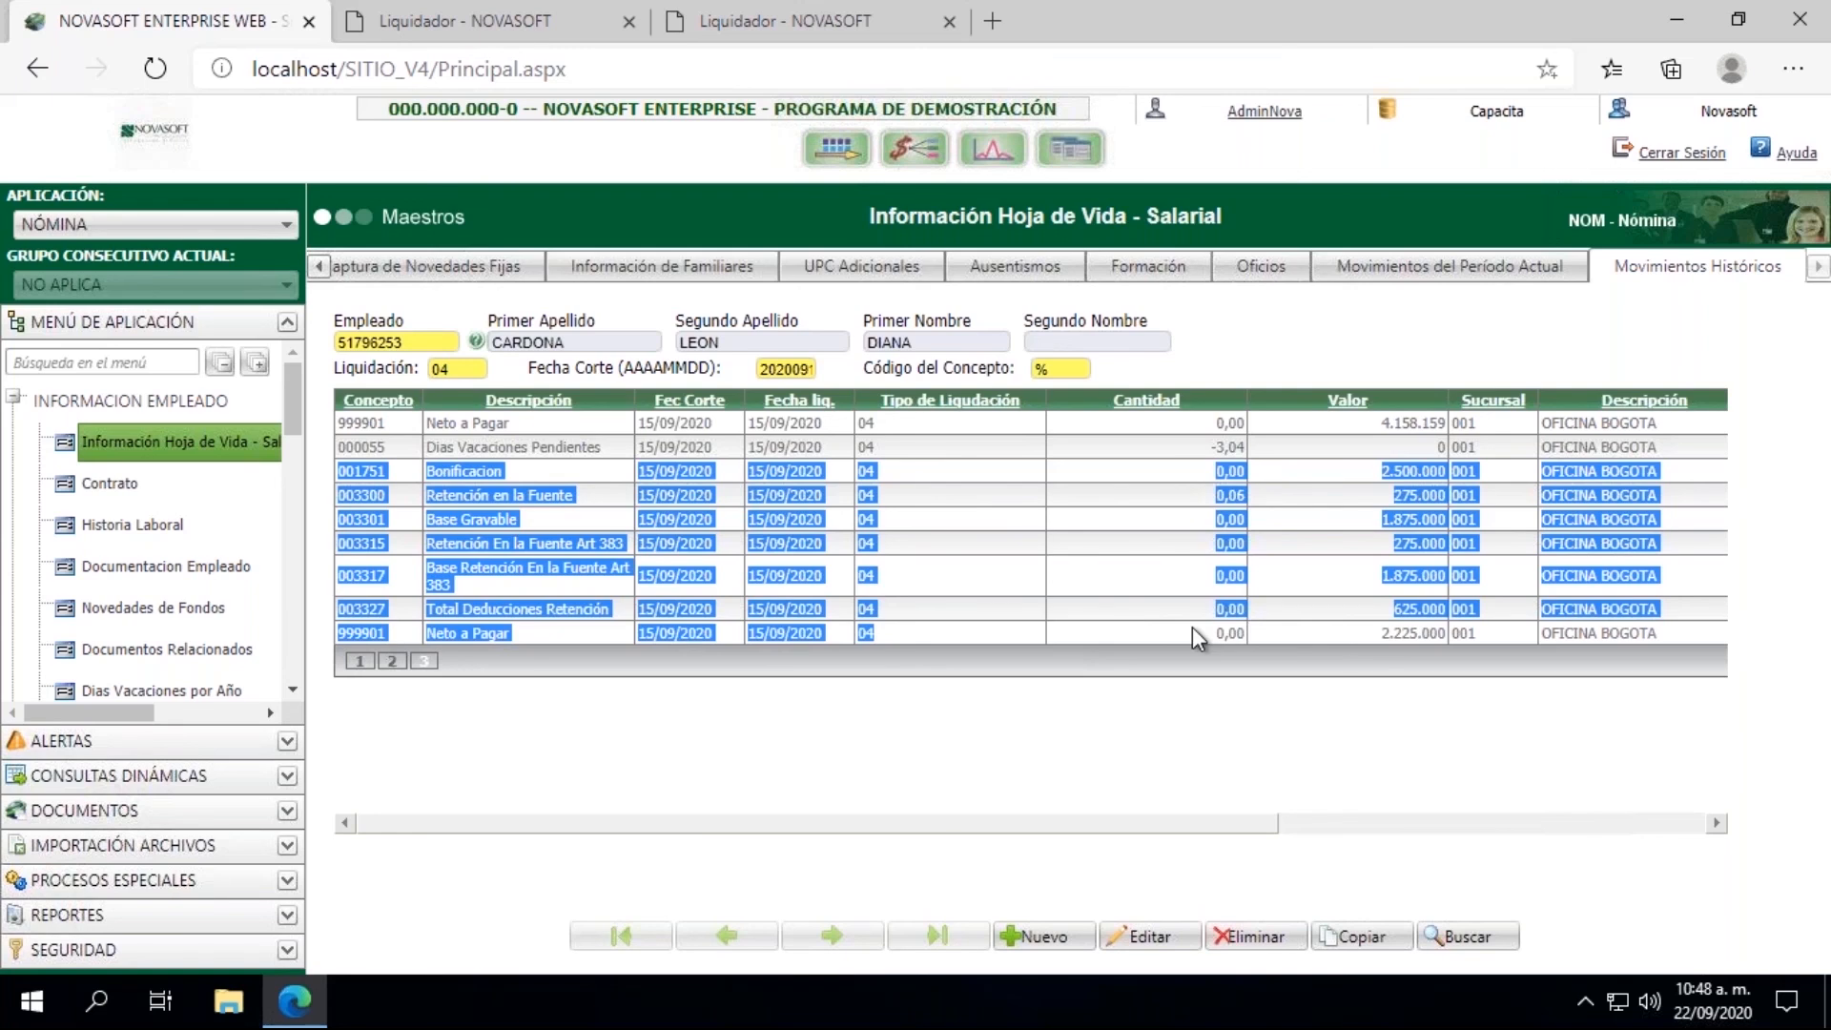
{"action": "left_click", "coordinate": [742, 682]}
Step: Open the Generación Inf. Contable process of the payroll interfaces
{"action": "left_click", "coordinate": [17, 398]}
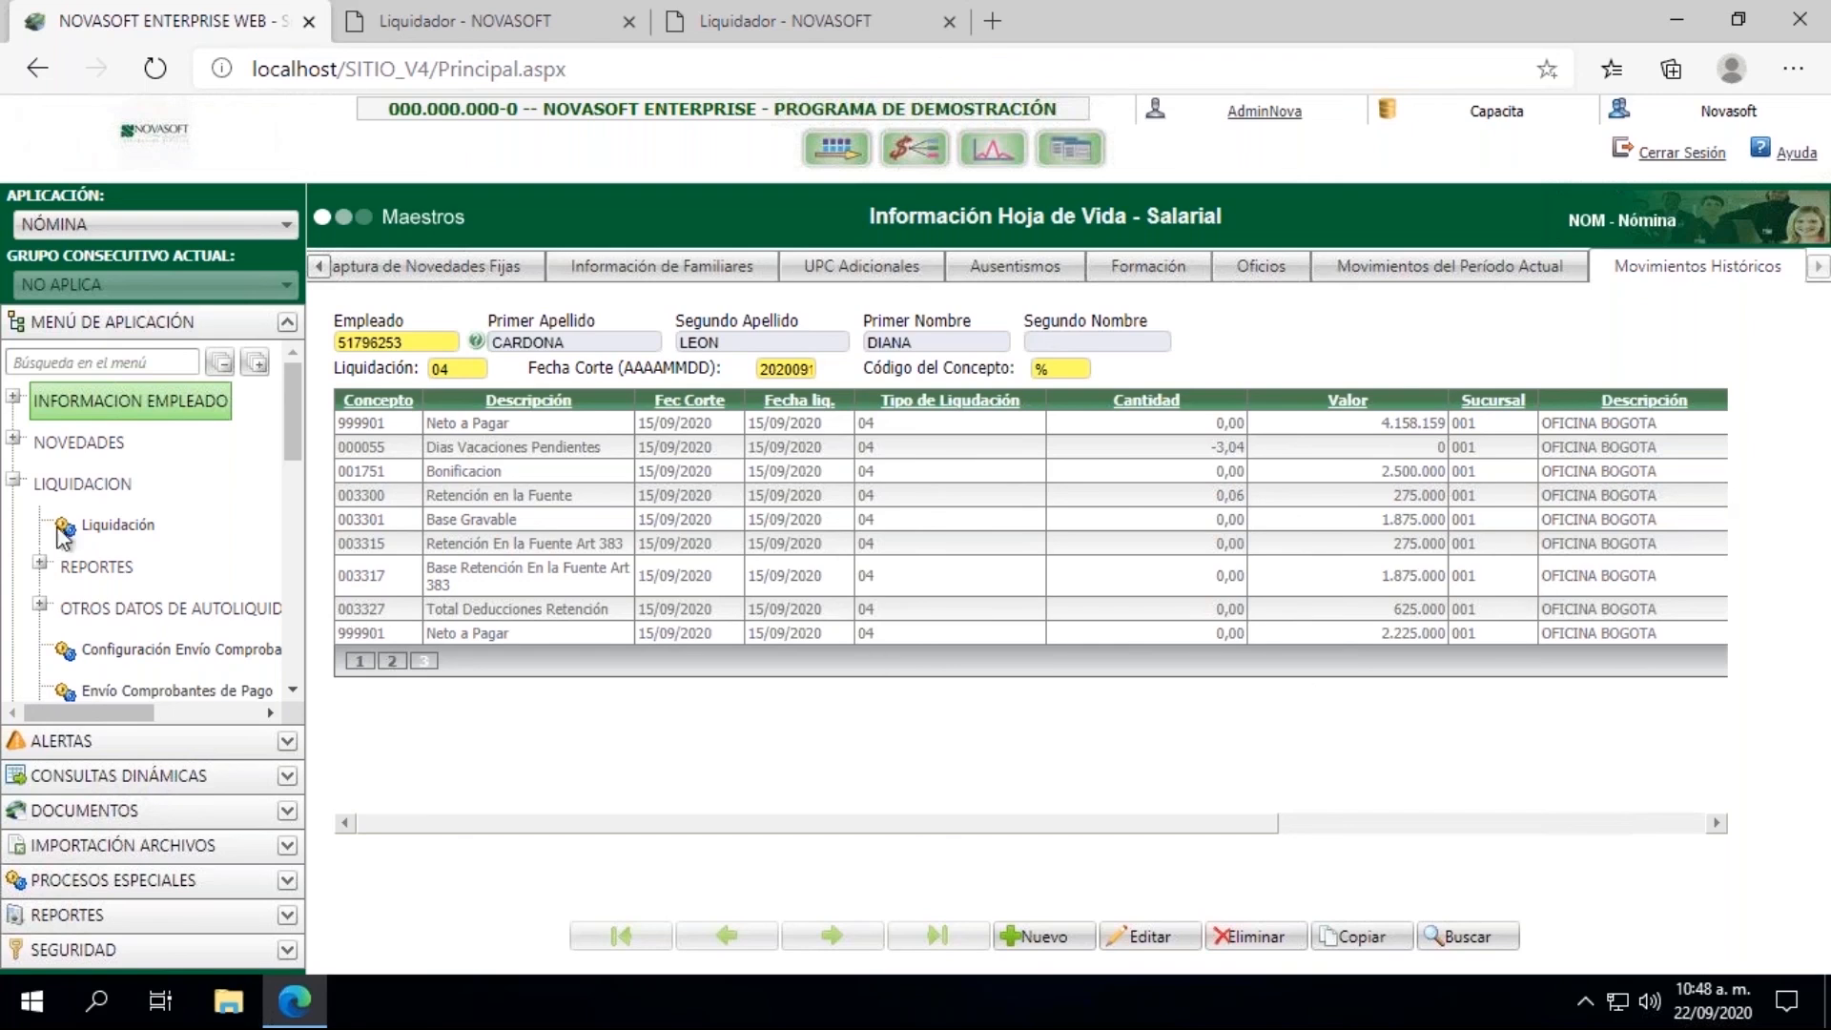
{"action": "left_click", "coordinate": [14, 481]}
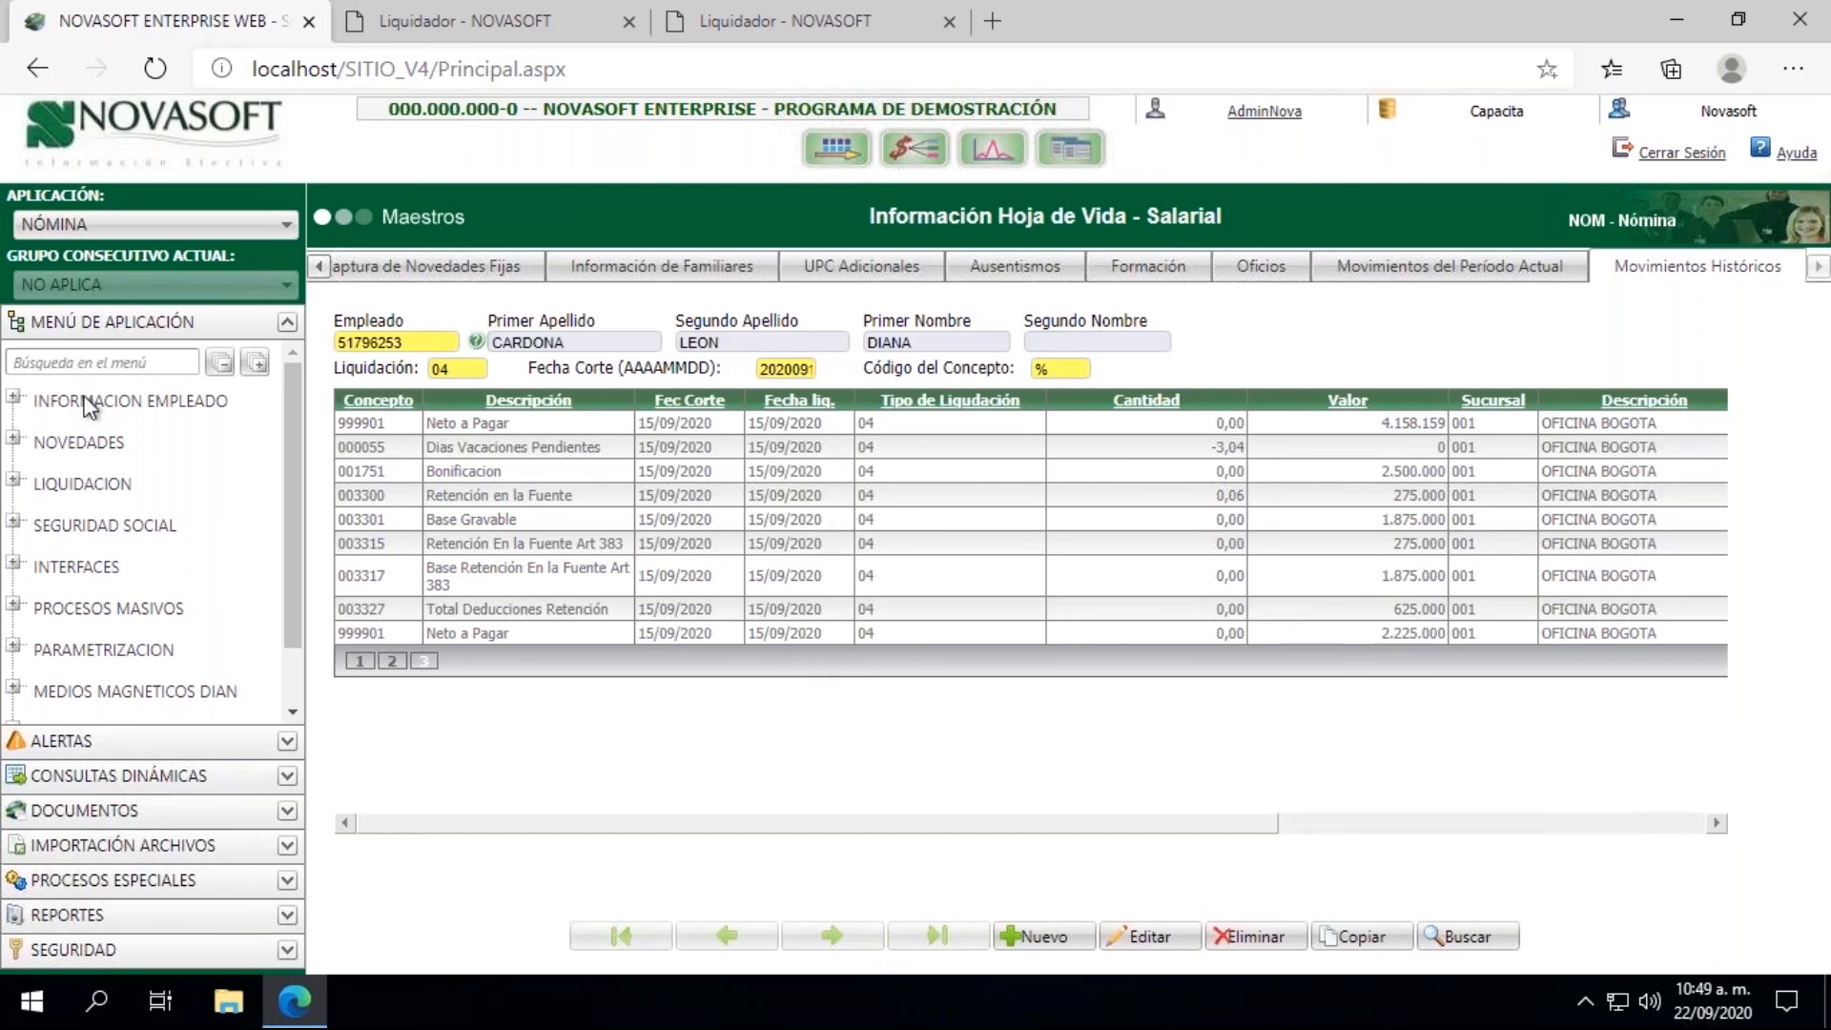
{"action": "left_click", "coordinate": [14, 562]}
{"action": "left_click_drag", "start_coordinate": [298, 419], "coordinate": [290, 479]}
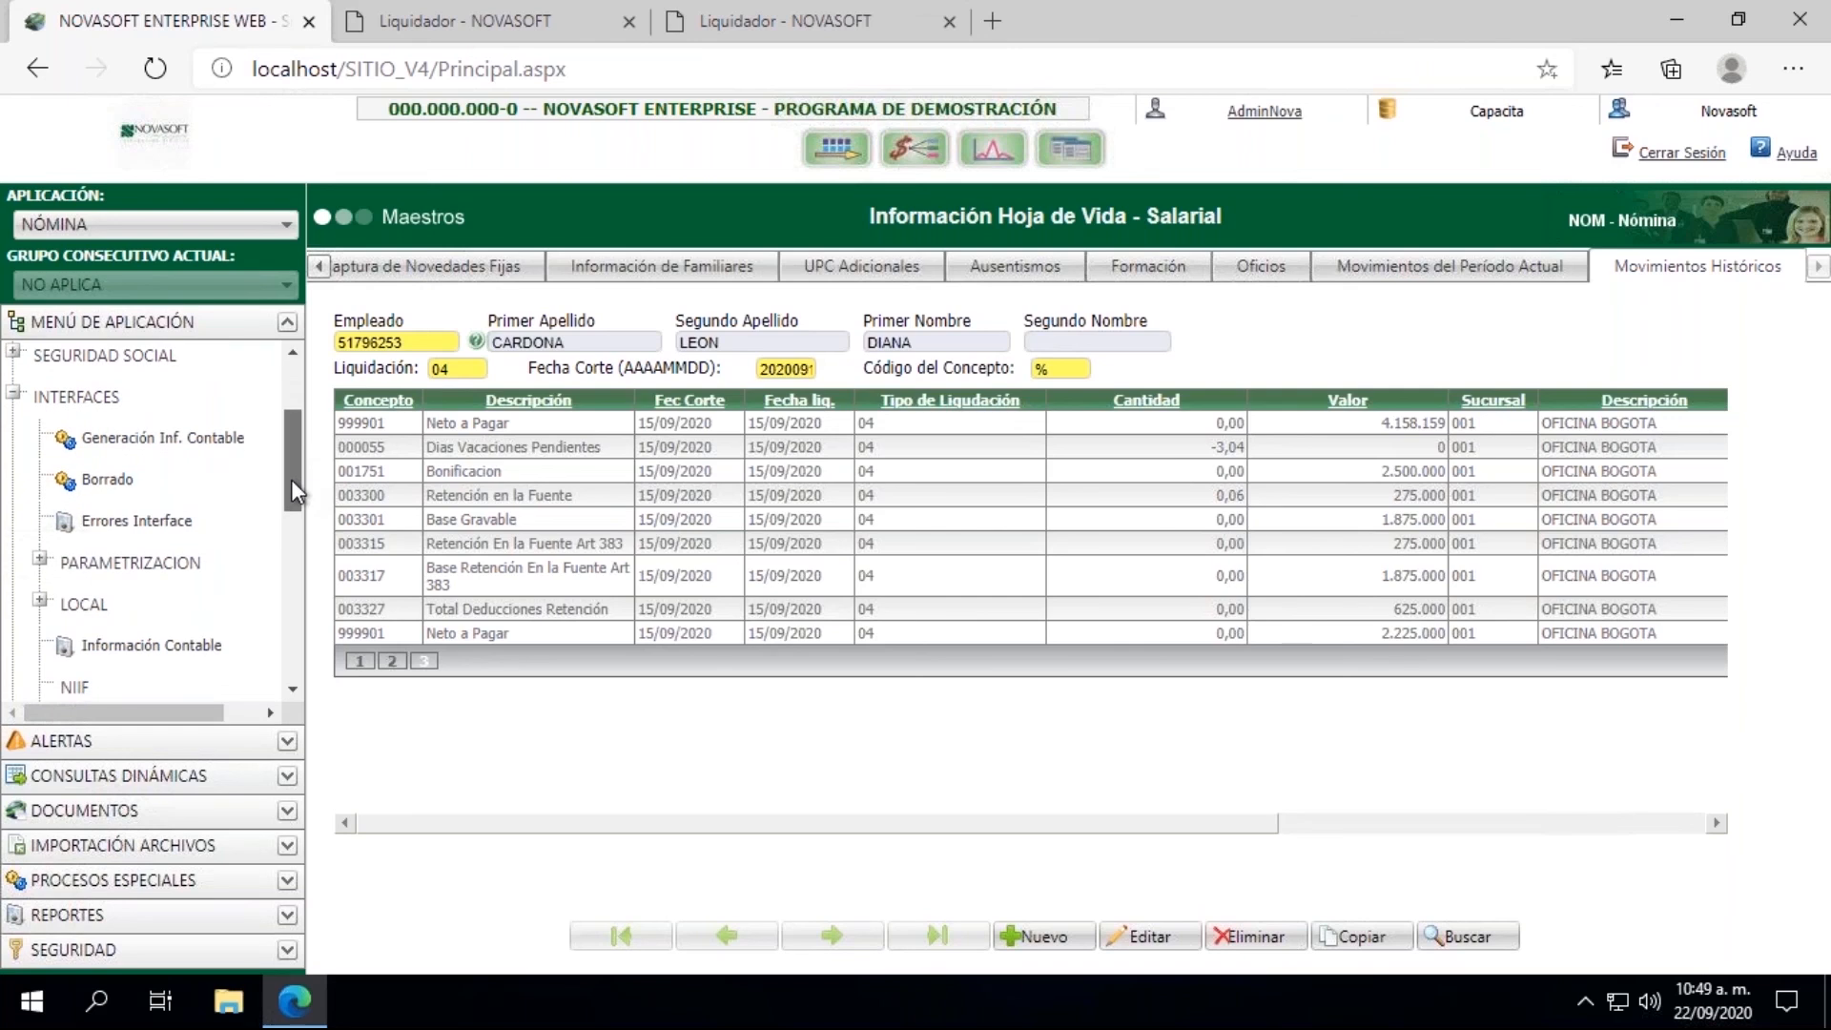
{"action": "left_click", "coordinate": [156, 458]}
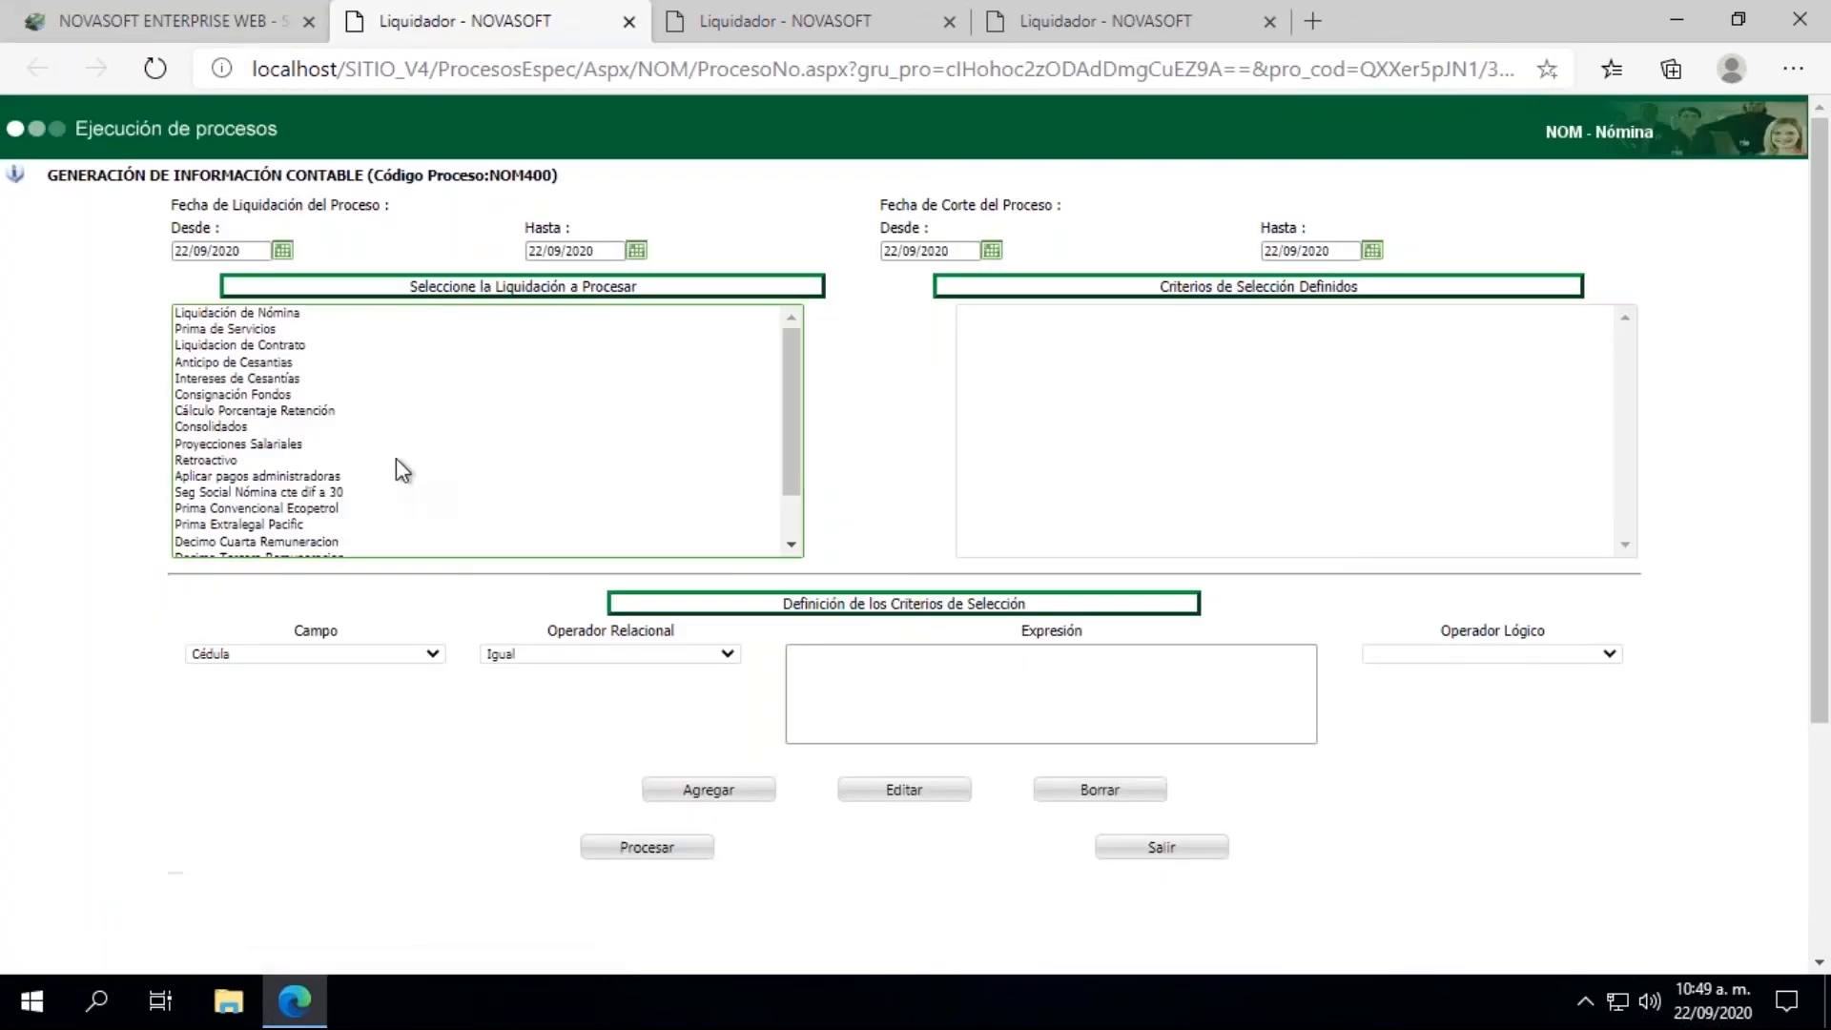
Step: Set the from and to dates of both the Fecha de Liquidación and the Fecha de Corte to 15/09/2020 for the accounting generation
{"action": "left_click", "coordinate": [282, 251]}
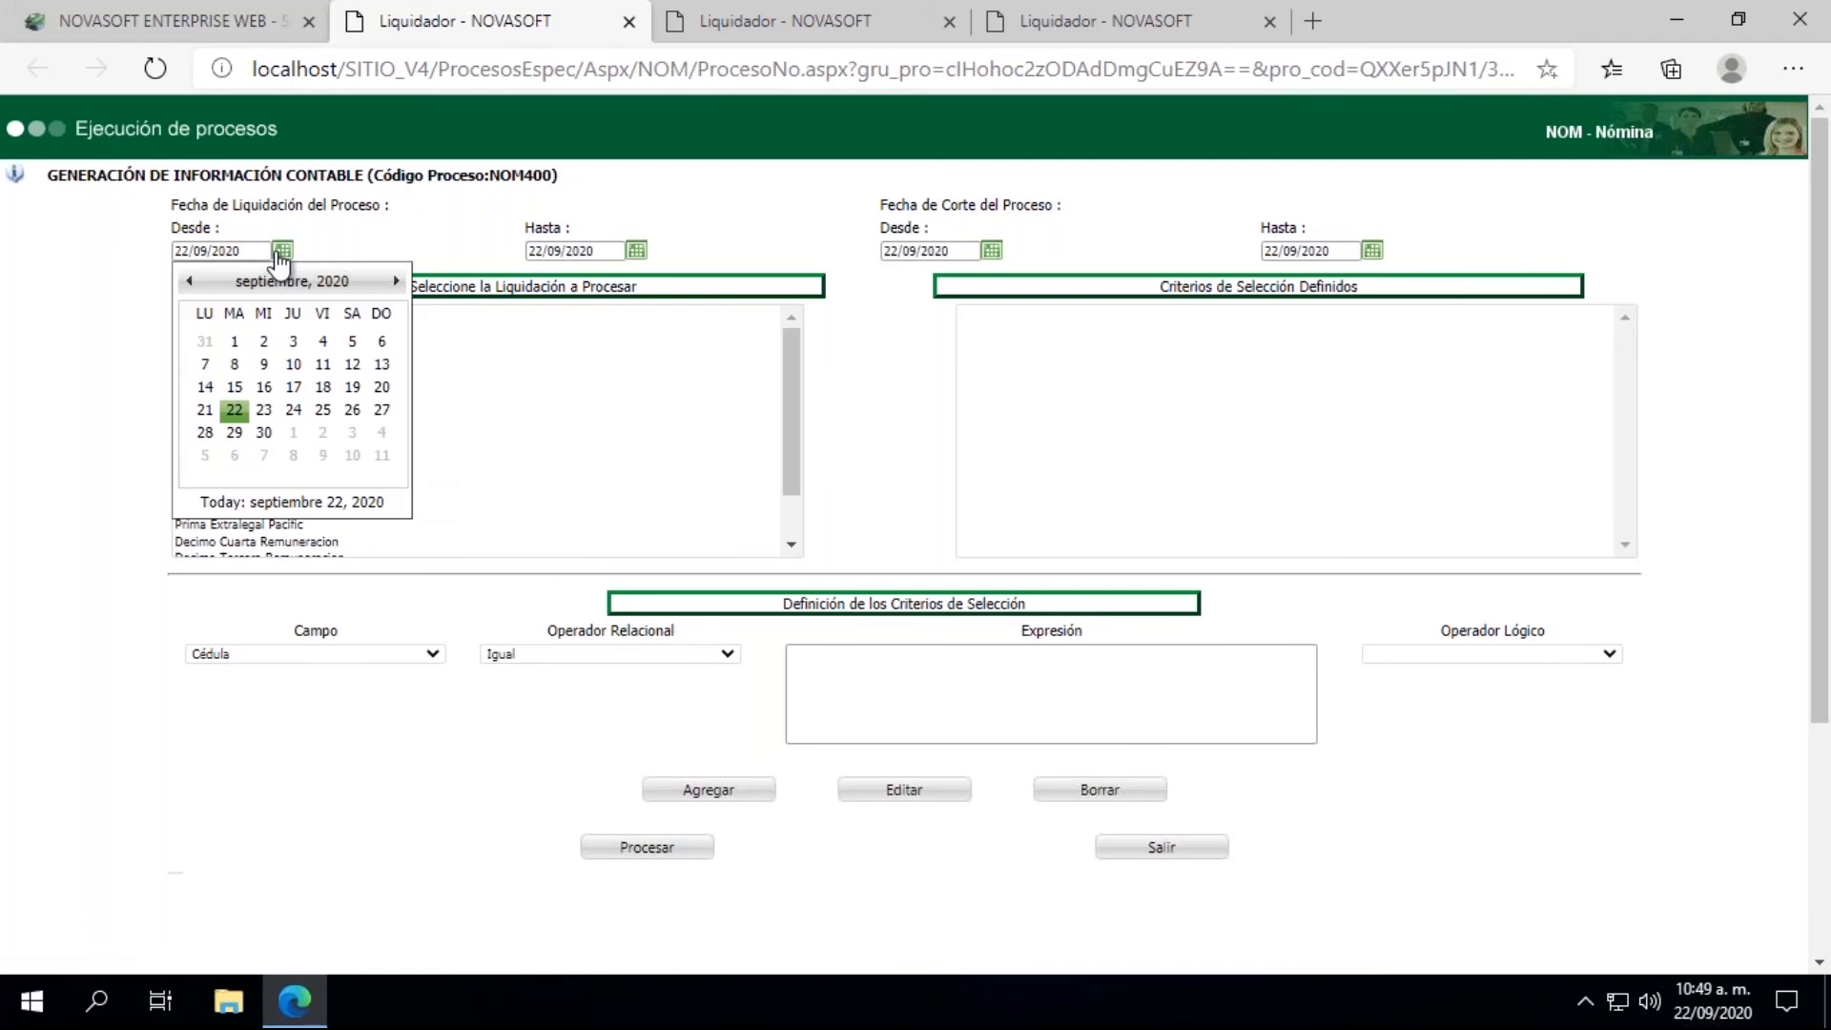
{"action": "left_click", "coordinate": [235, 388]}
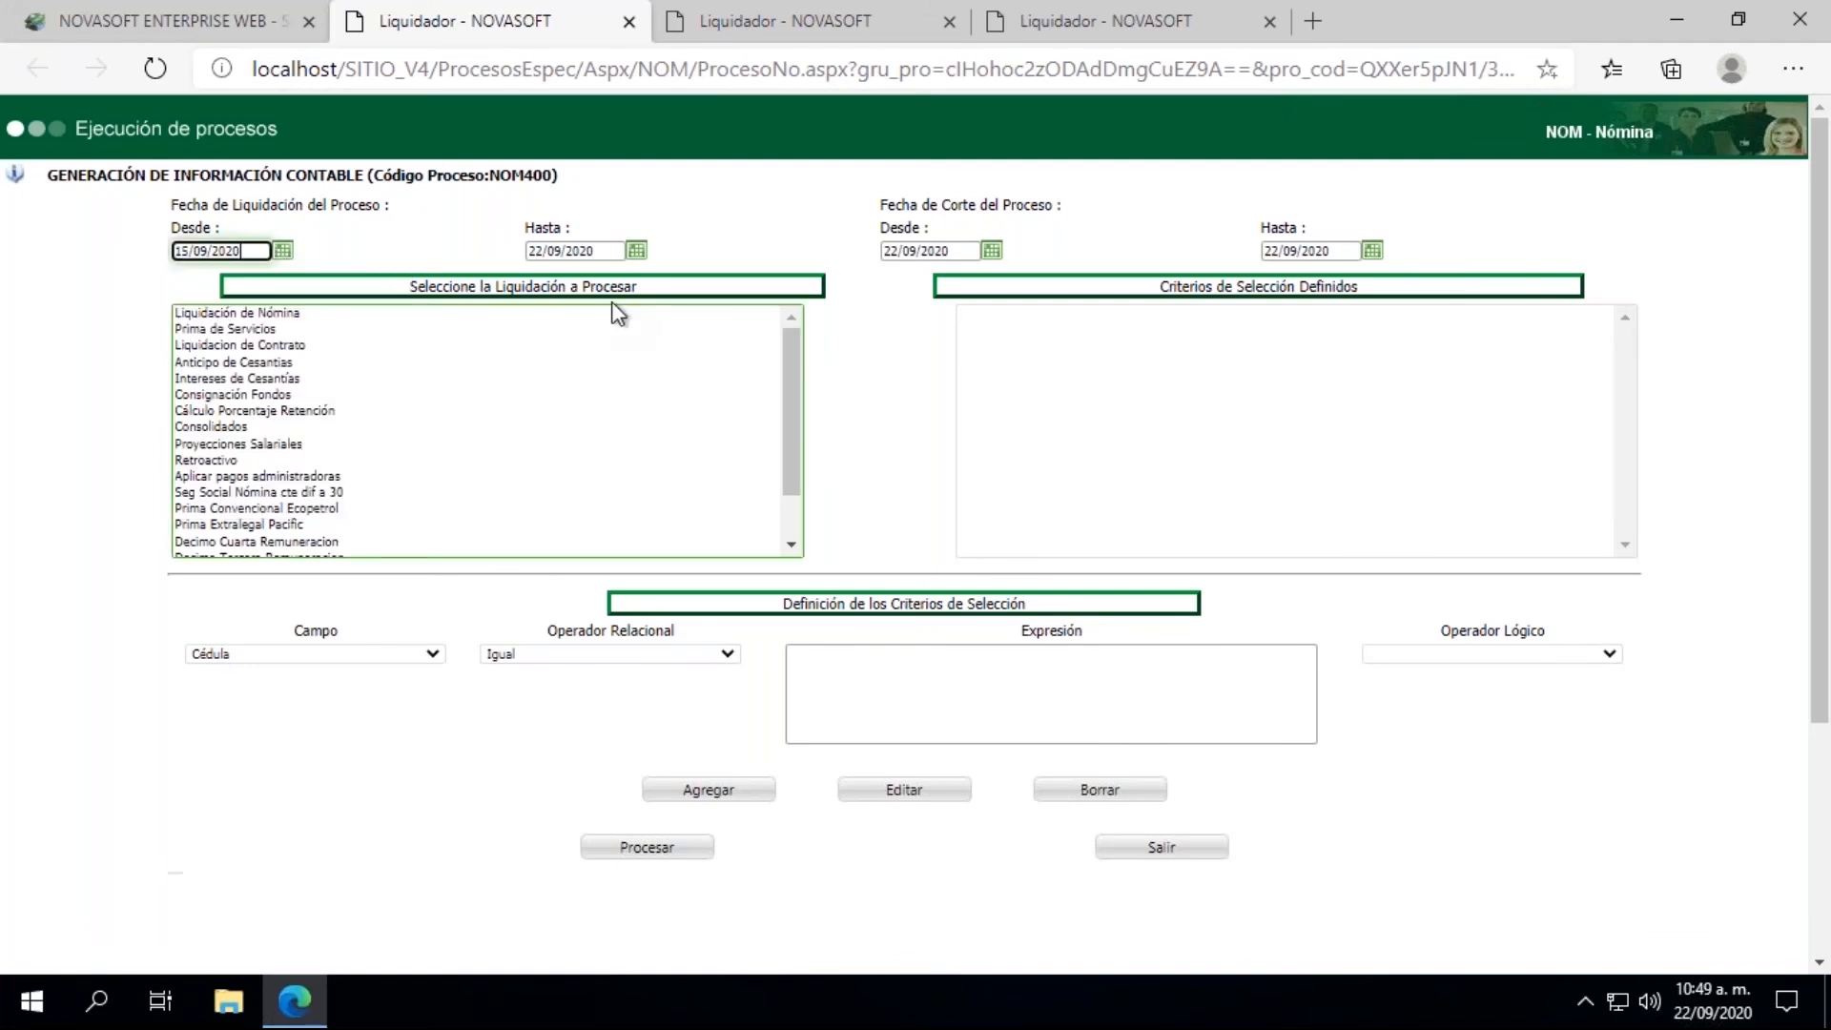
{"action": "left_click", "coordinate": [637, 251]}
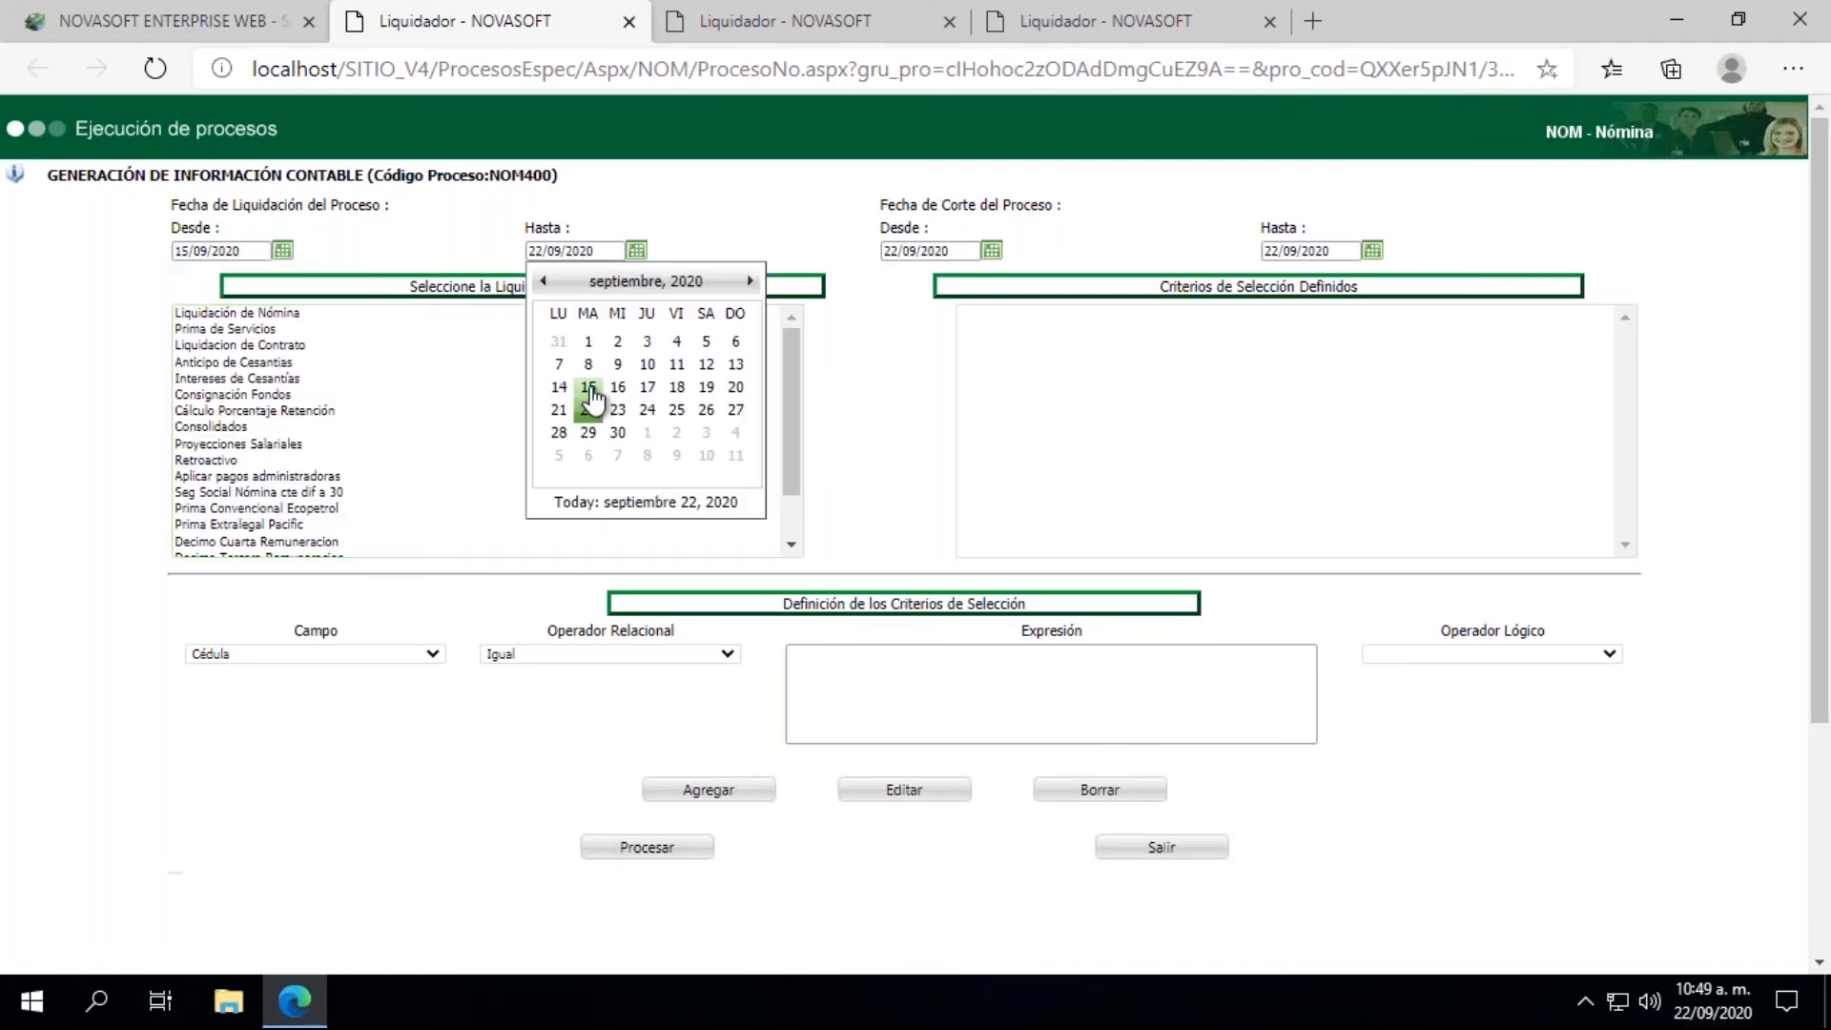
{"action": "left_click", "coordinate": [593, 405]}
{"action": "left_click", "coordinate": [992, 251]}
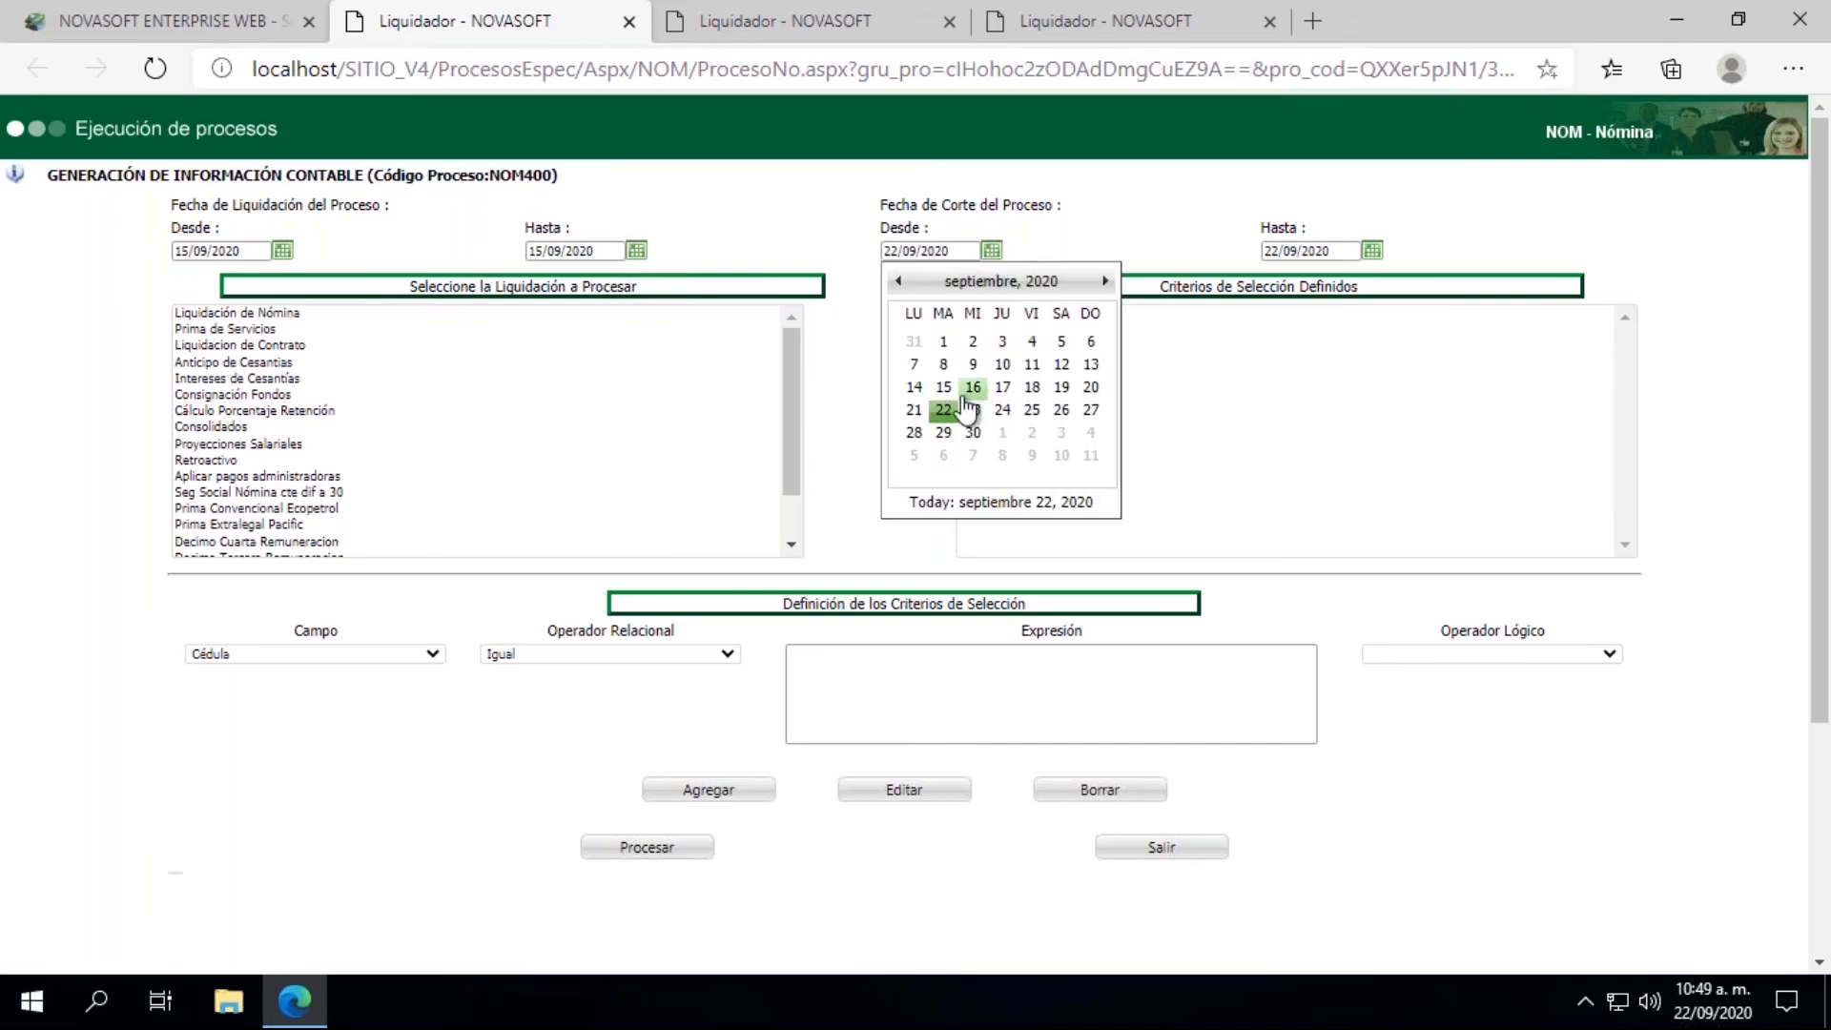
{"action": "left_click", "coordinate": [947, 399]}
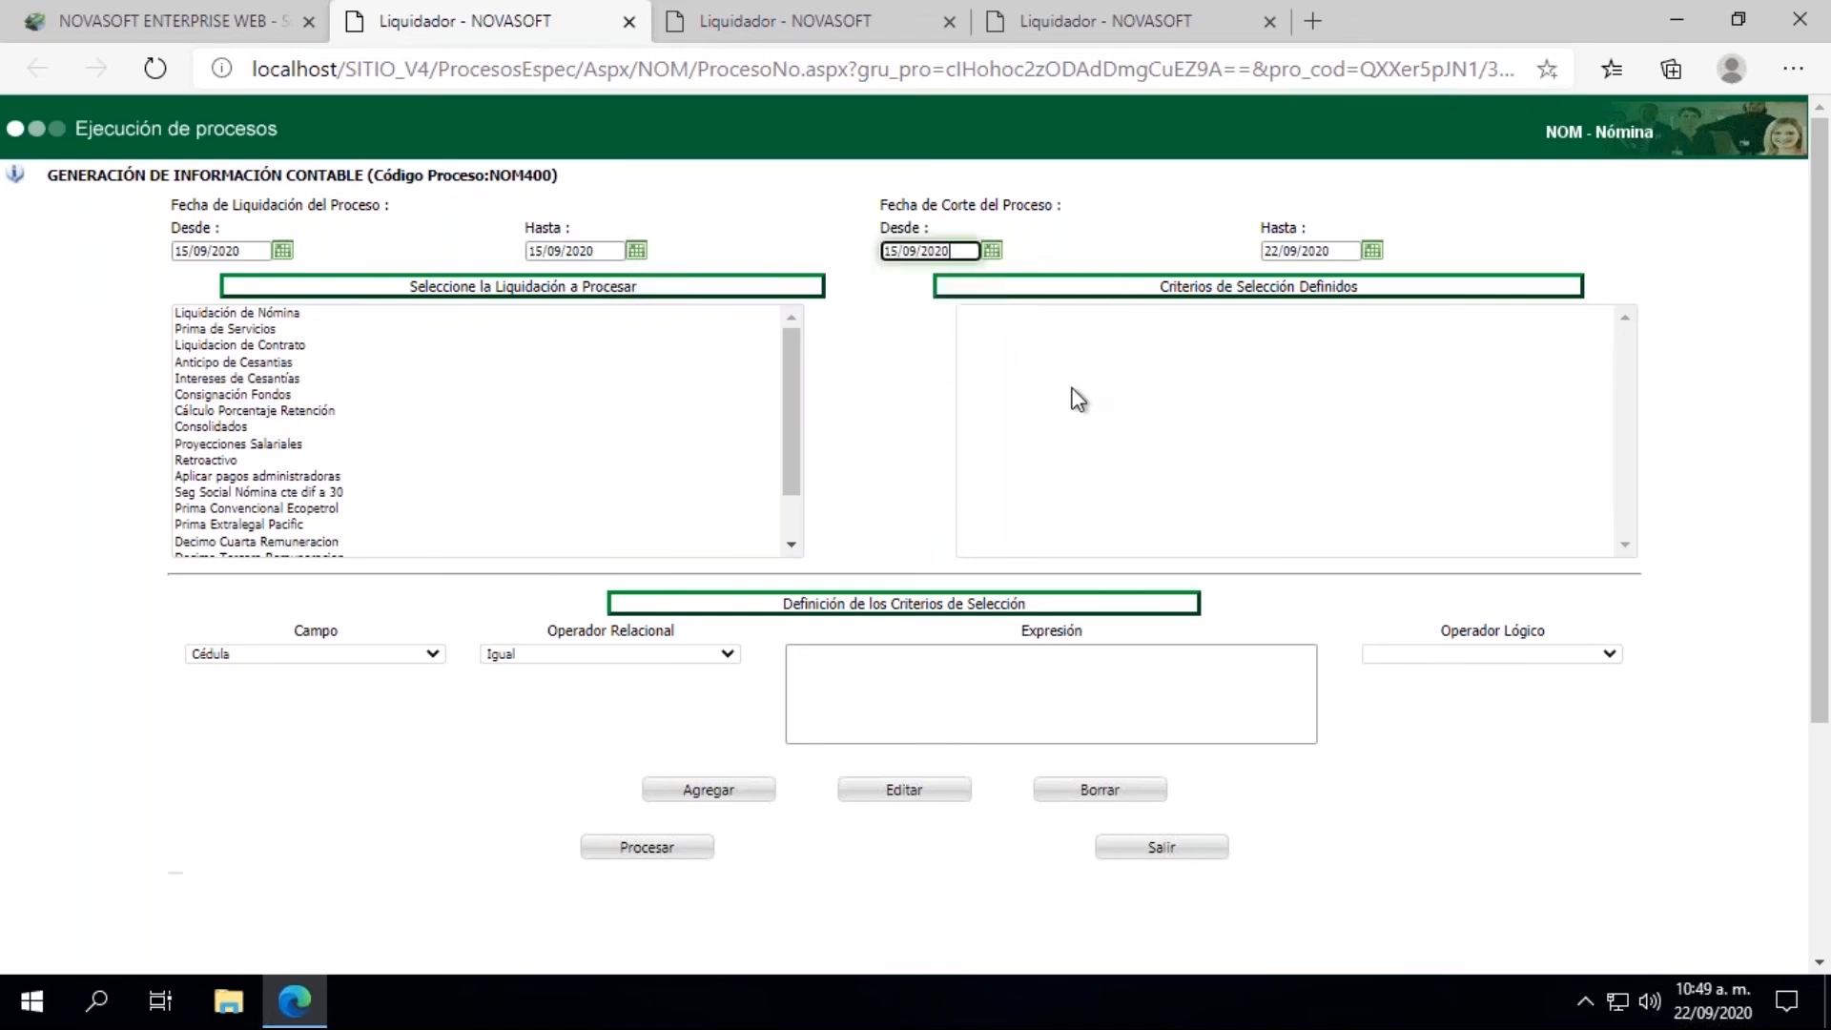
{"action": "left_click", "coordinate": [1372, 251]}
{"action": "left_click", "coordinate": [1322, 395]}
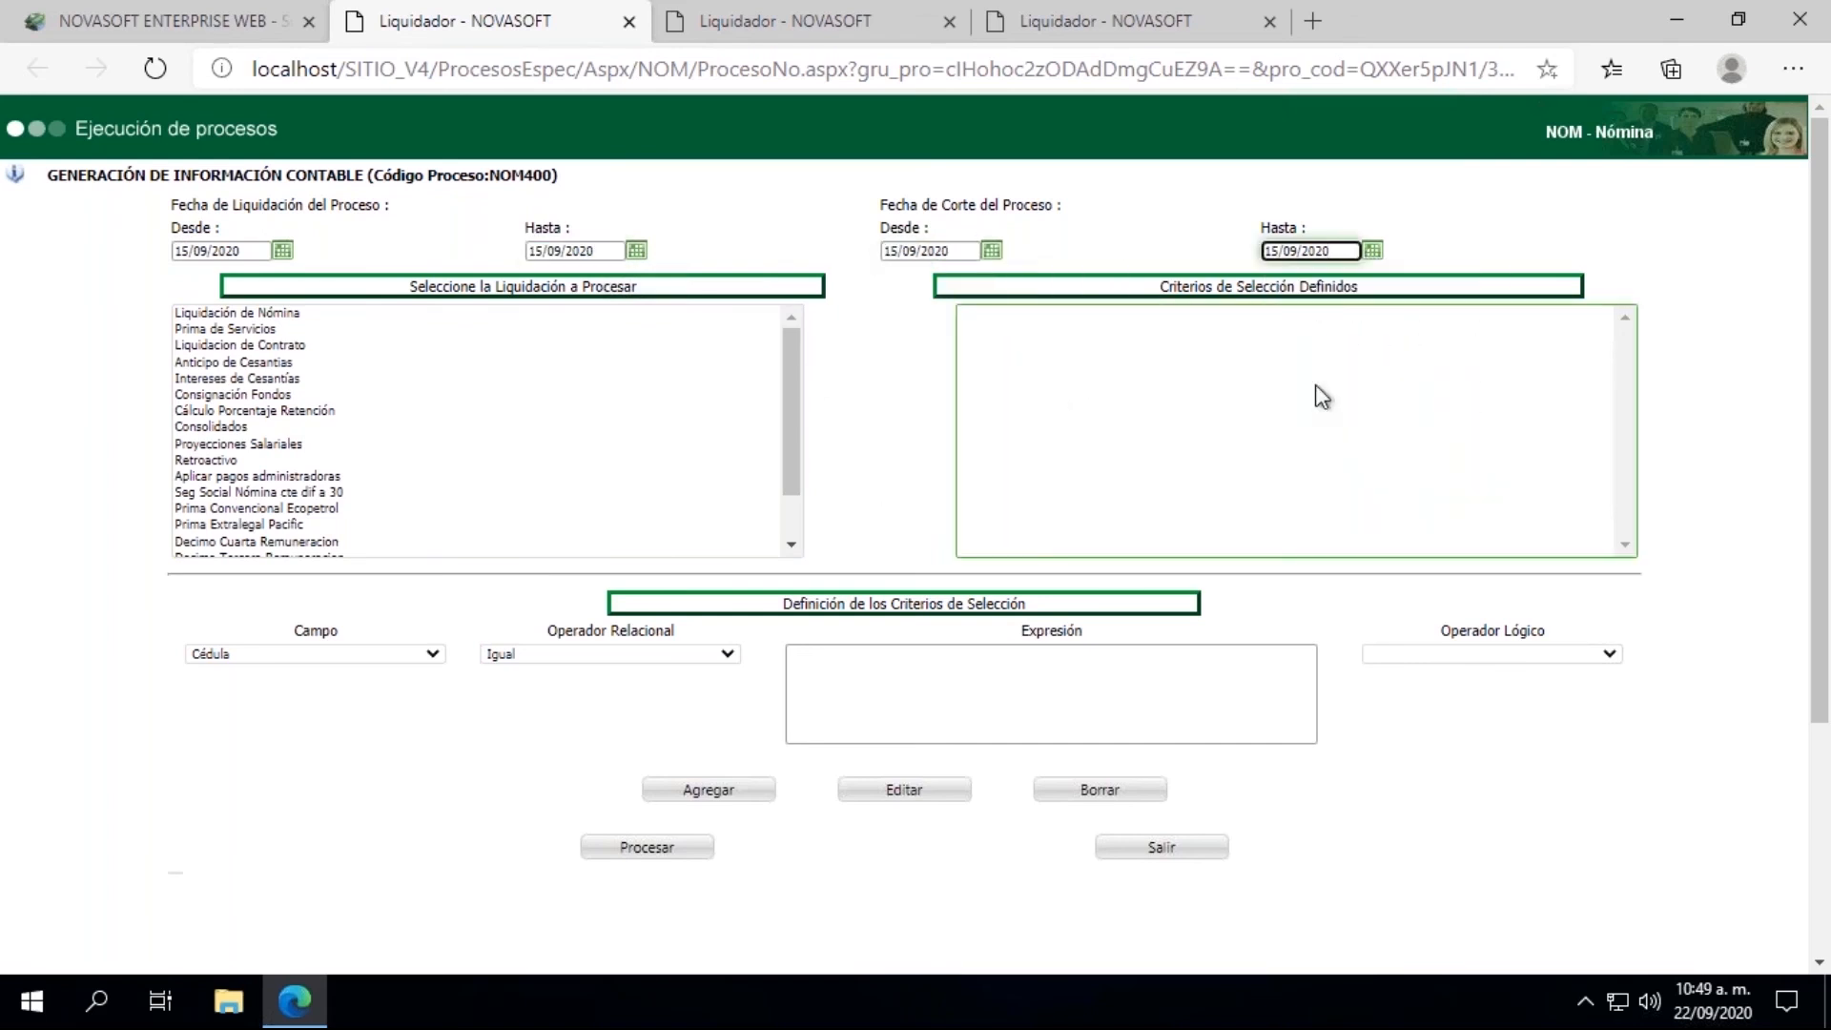
Step: Choose Liquidacion de Contrato as the liquidation to process and set the accounting document number to 13082020-1
{"action": "left_click", "coordinate": [237, 345]}
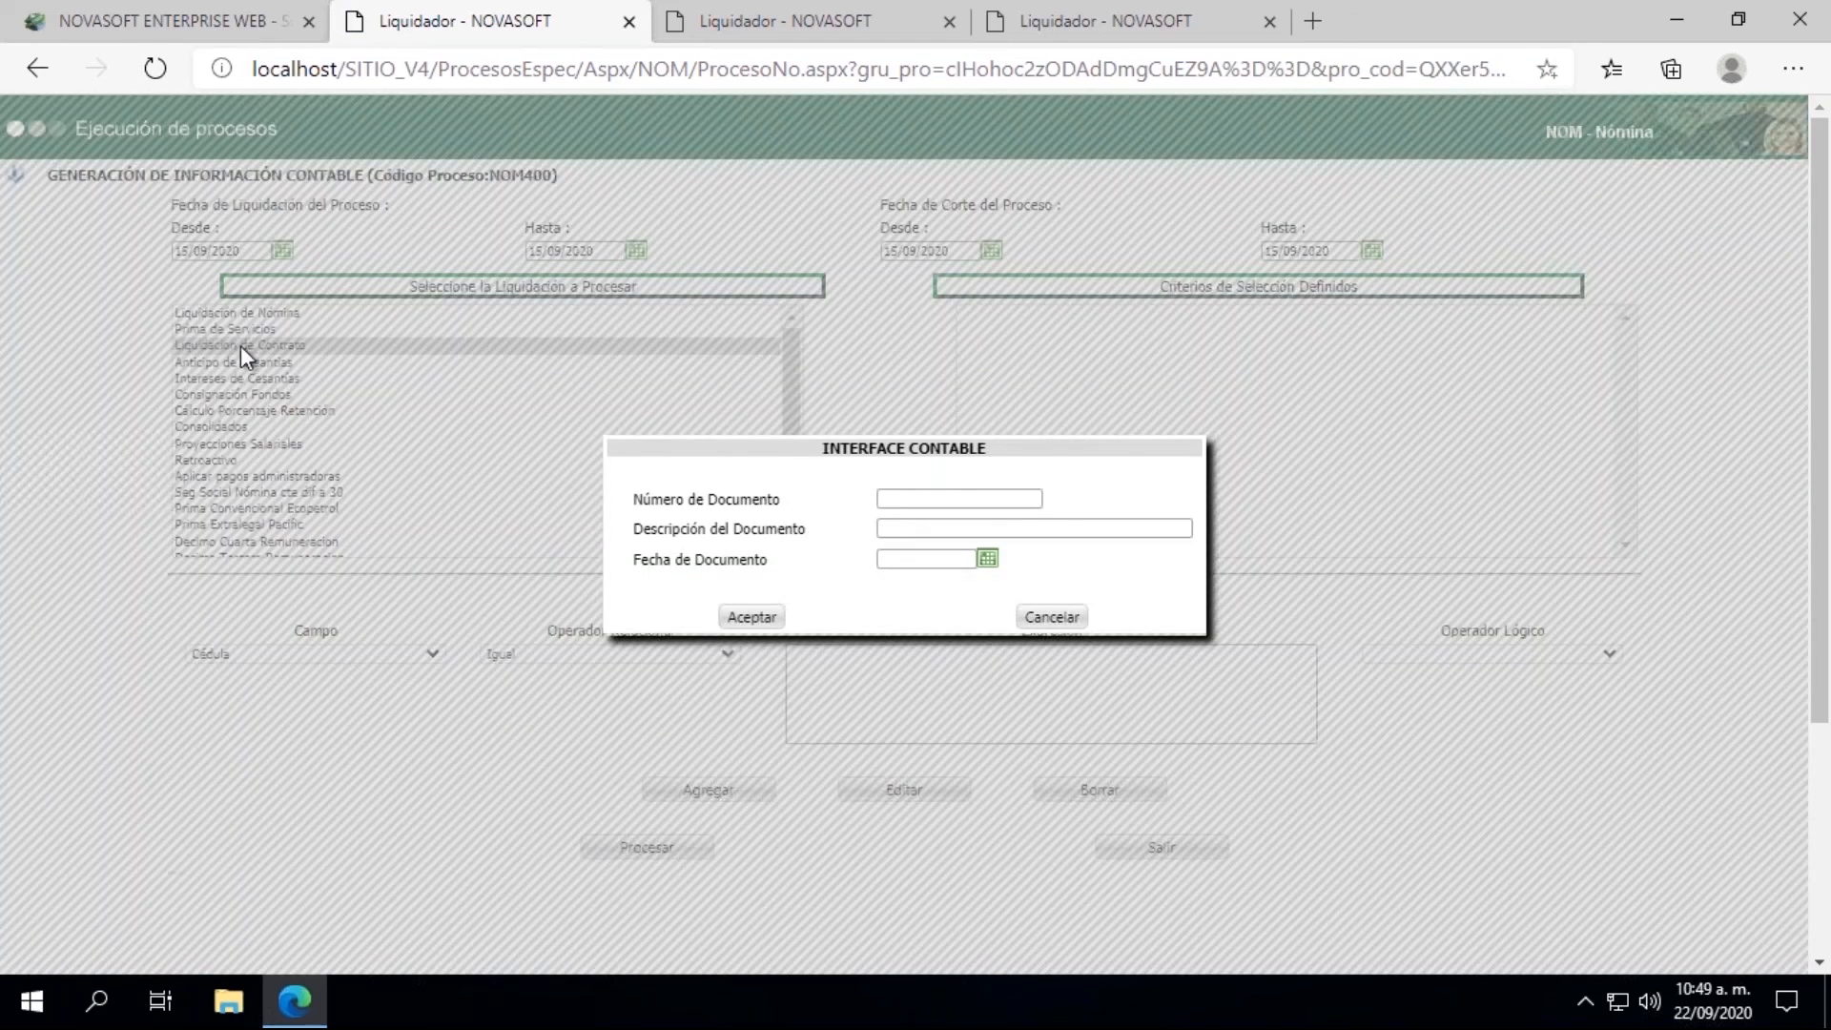
{"action": "left_click", "coordinate": [905, 498]}
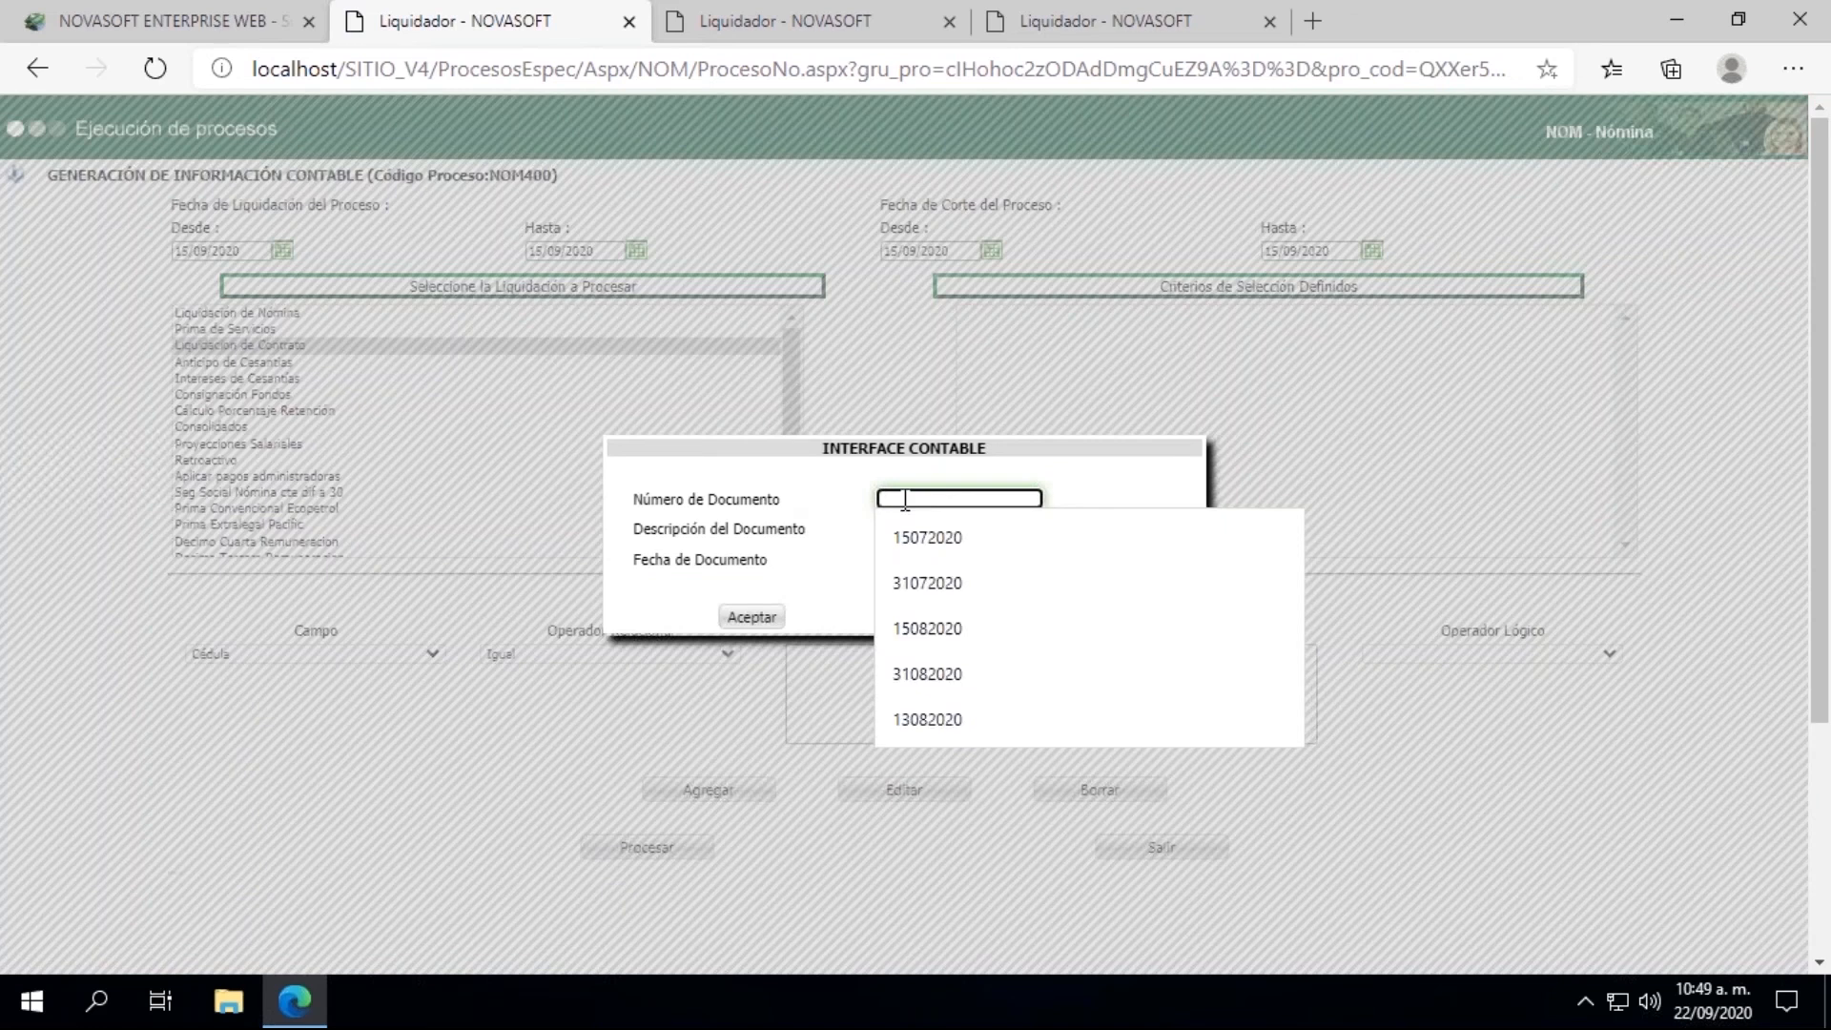
{"action": "left_click", "coordinate": [921, 717]}
{"action": "type", "text": "-1"}
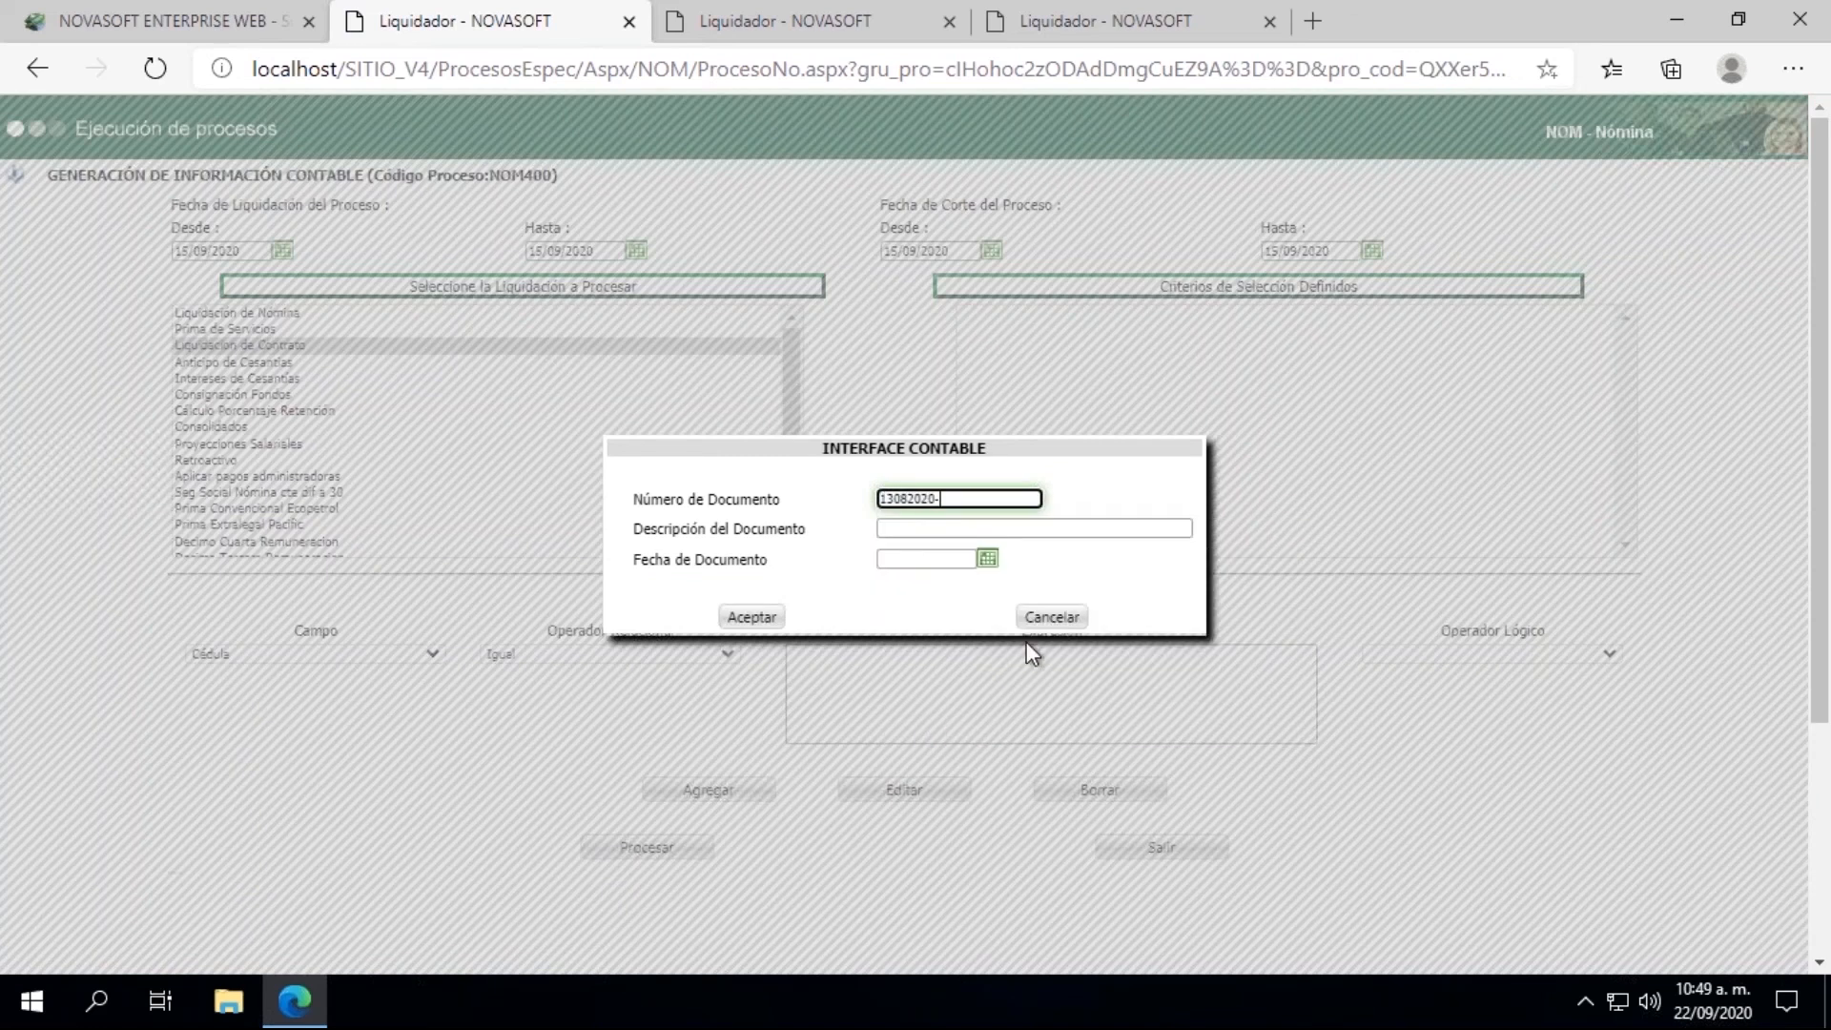
Step: Describe the document as "Liquidación Contrato", the employee's ID number and "con Bonificación", date it 15/09/2020 and accept the interface data
{"action": "left_click", "coordinate": [953, 527]}
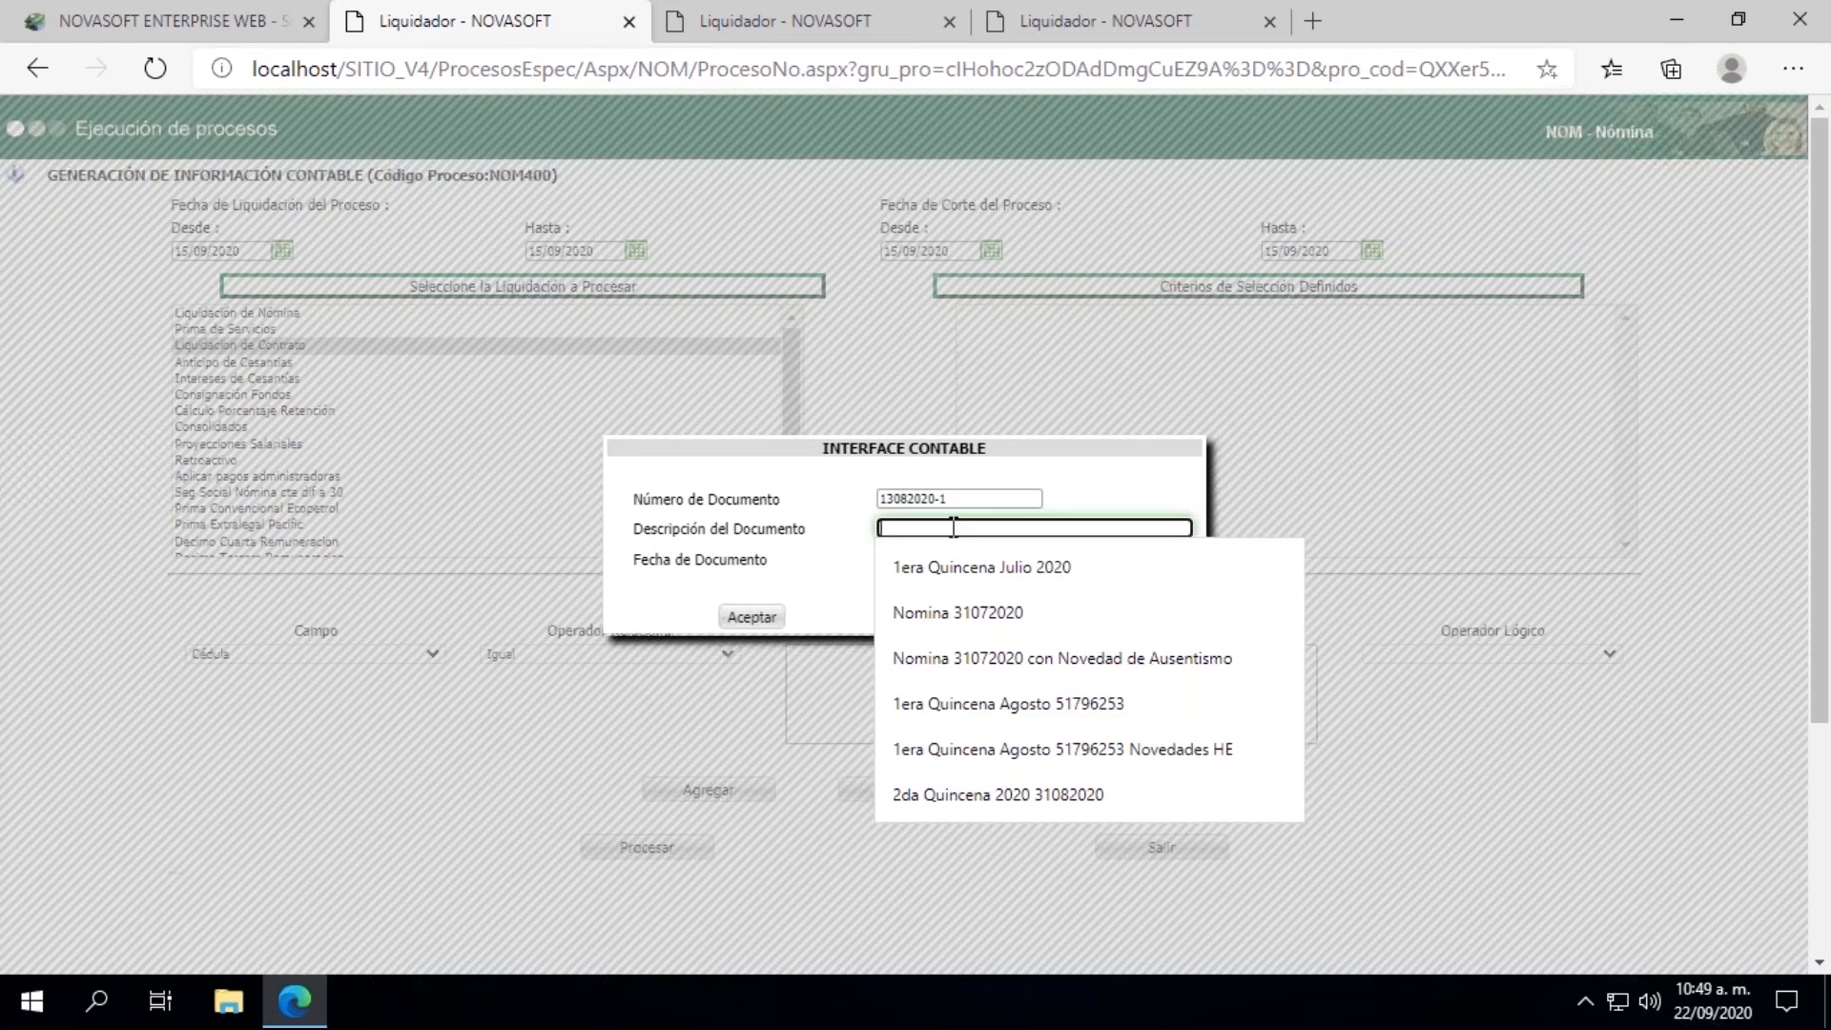
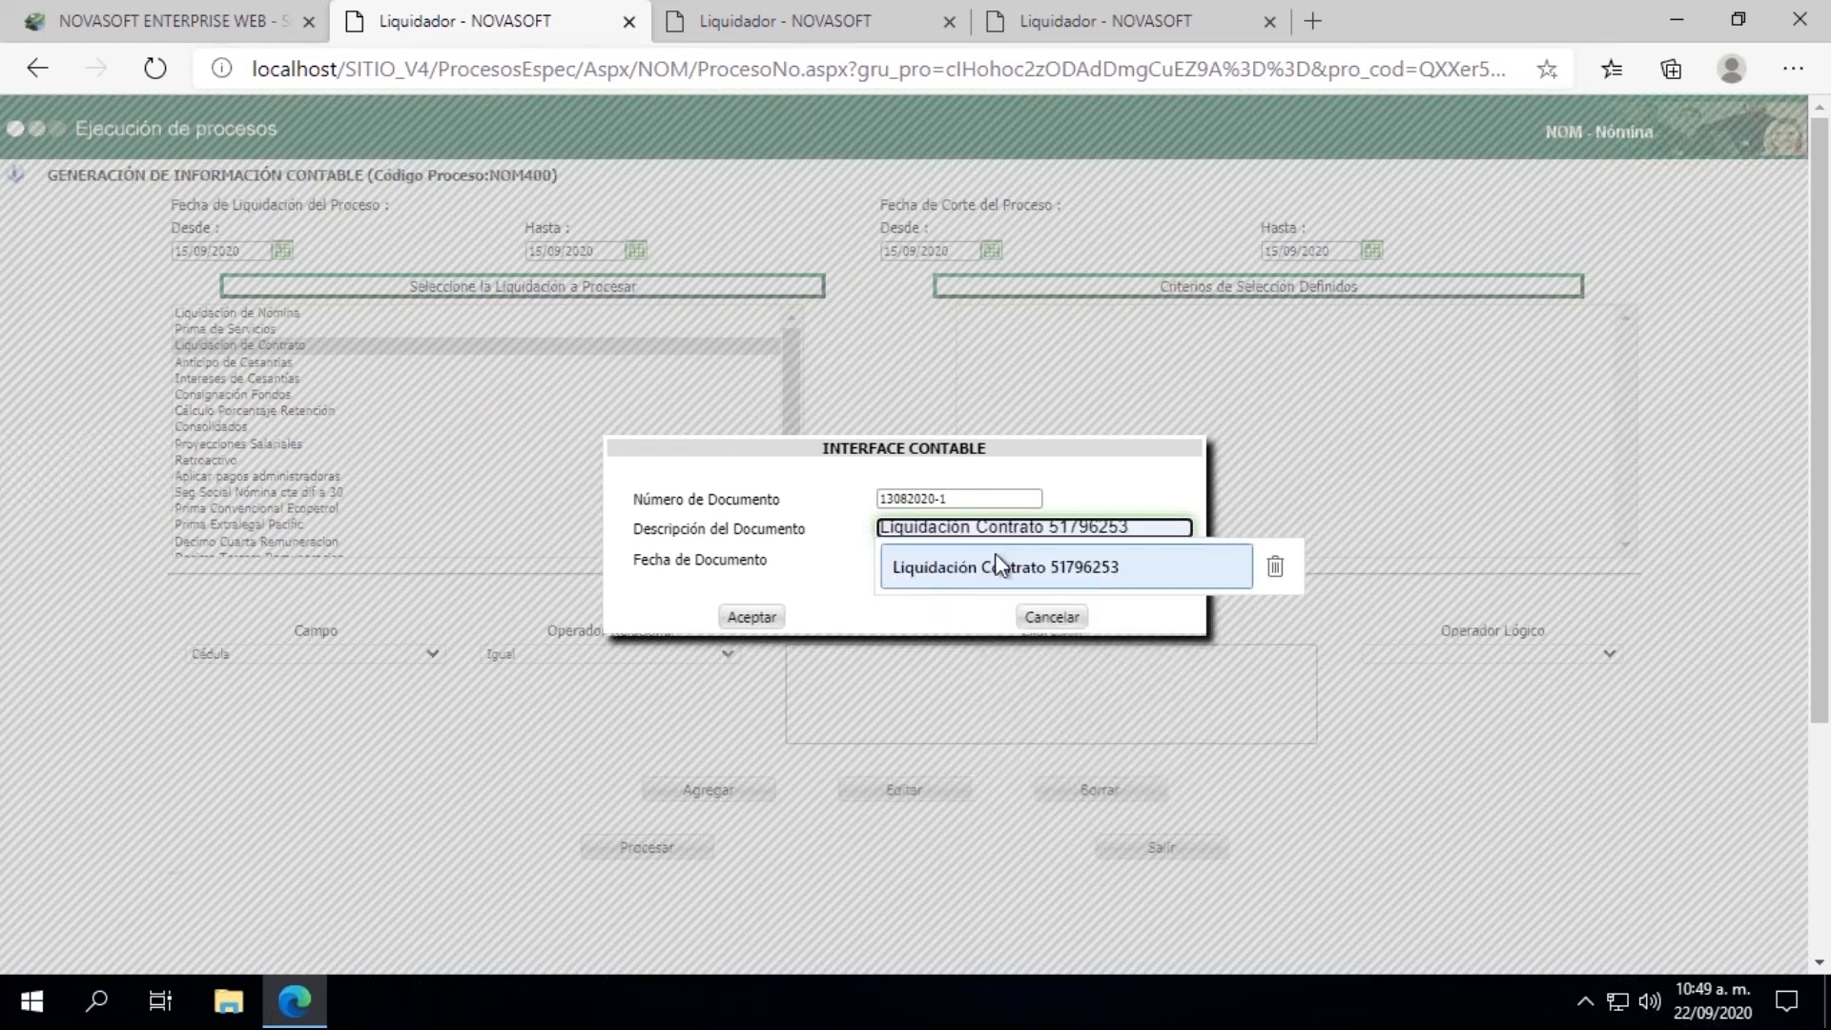
{"action": "left_click", "coordinate": [998, 564]}
{"action": "type", "text": "con Bonificacio"}
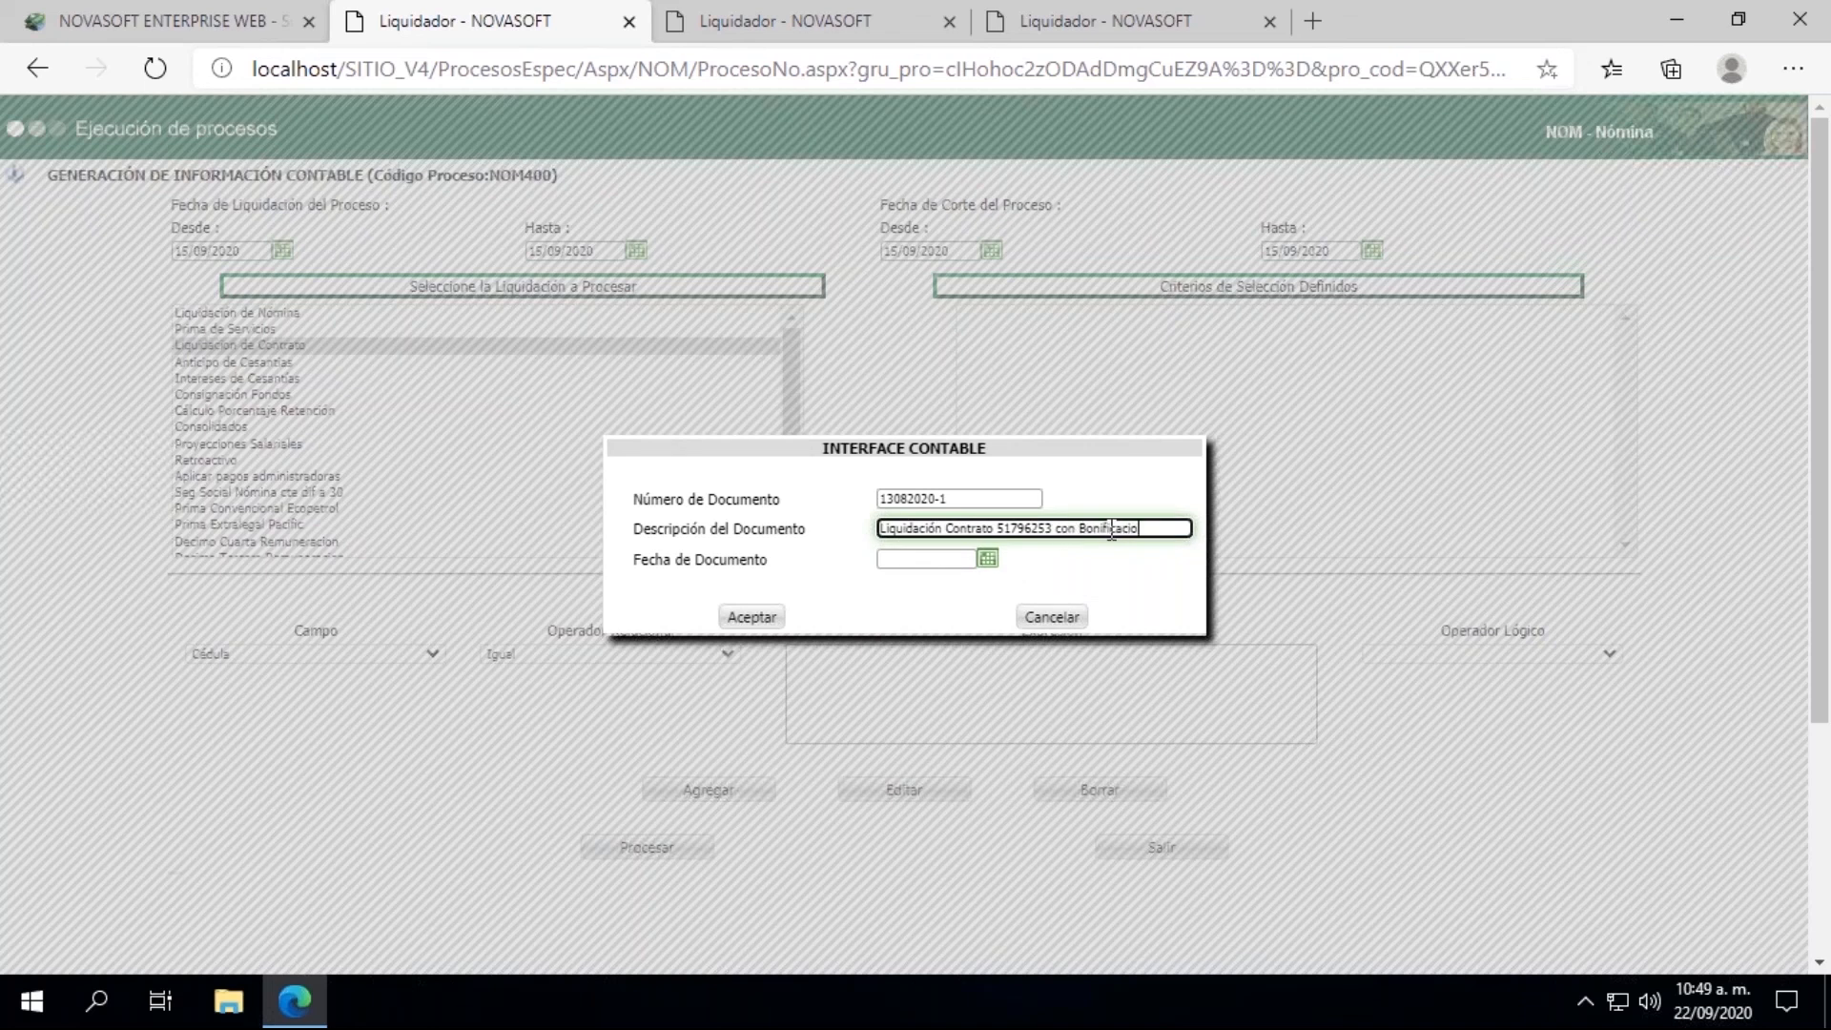
{"action": "type", "text": "nón"}
{"action": "left_click", "coordinate": [989, 561]}
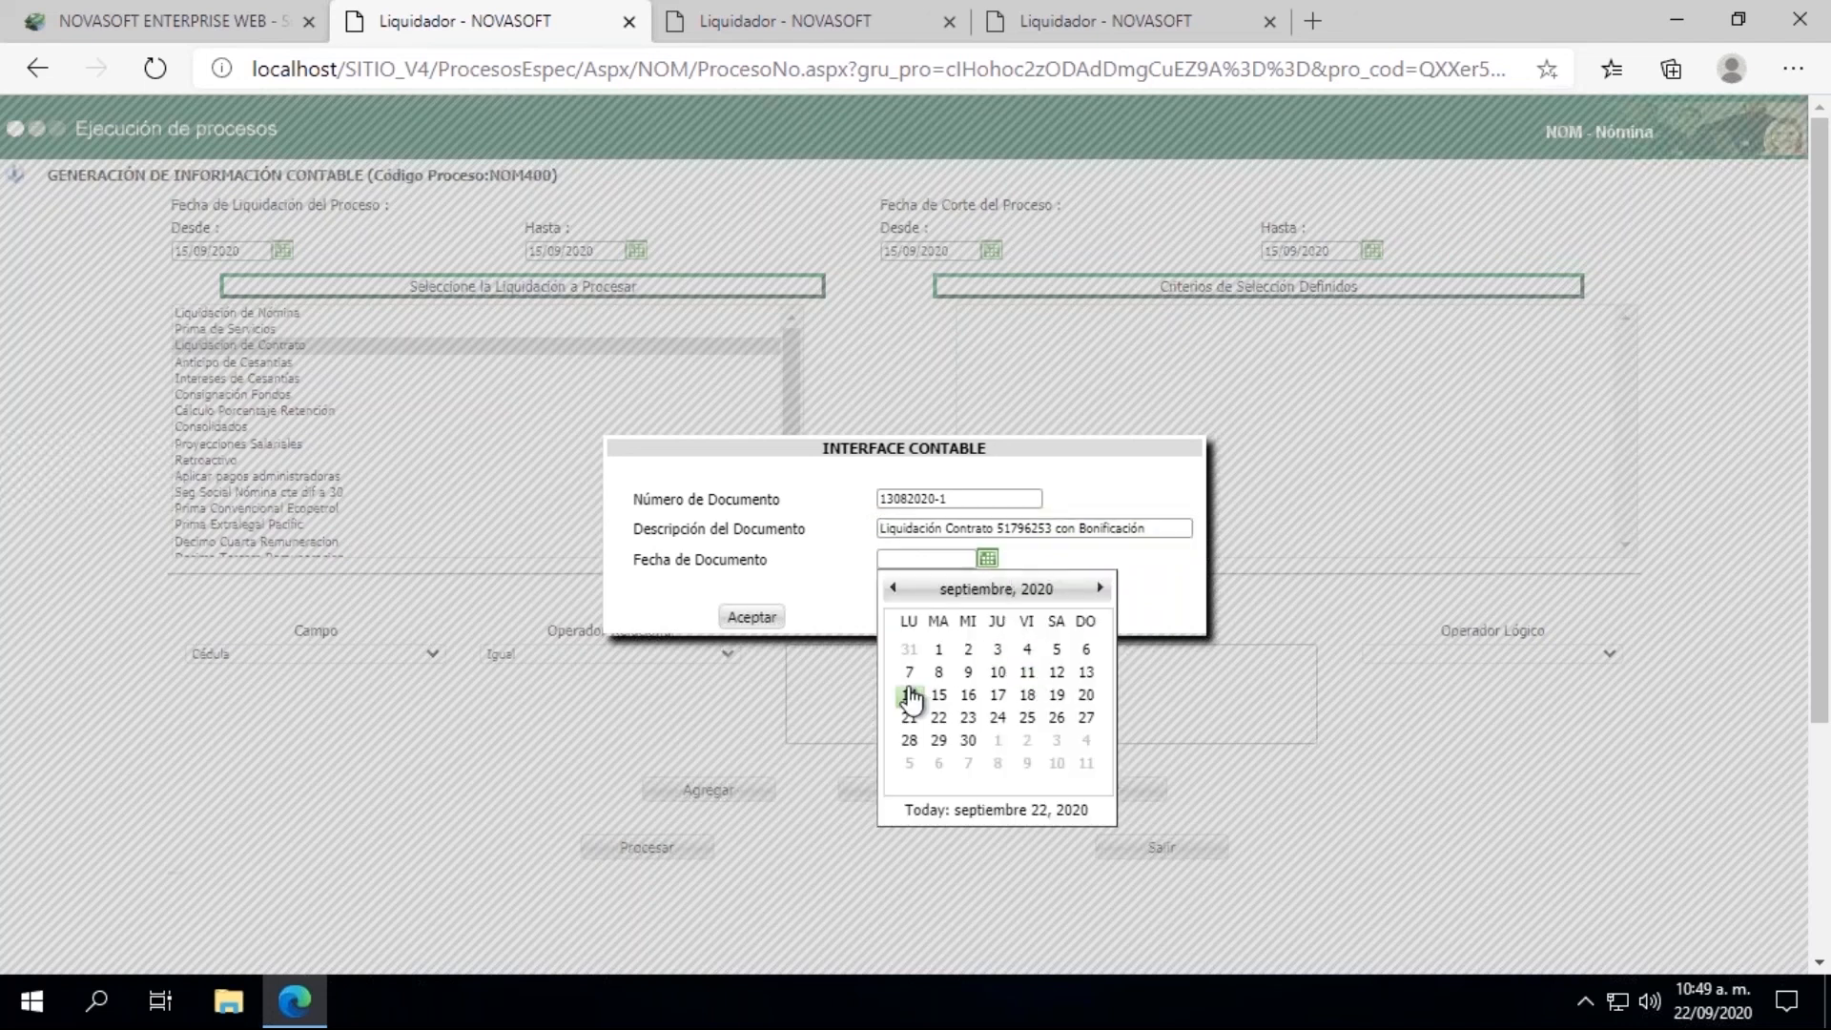
{"action": "left_click", "coordinate": [937, 696]}
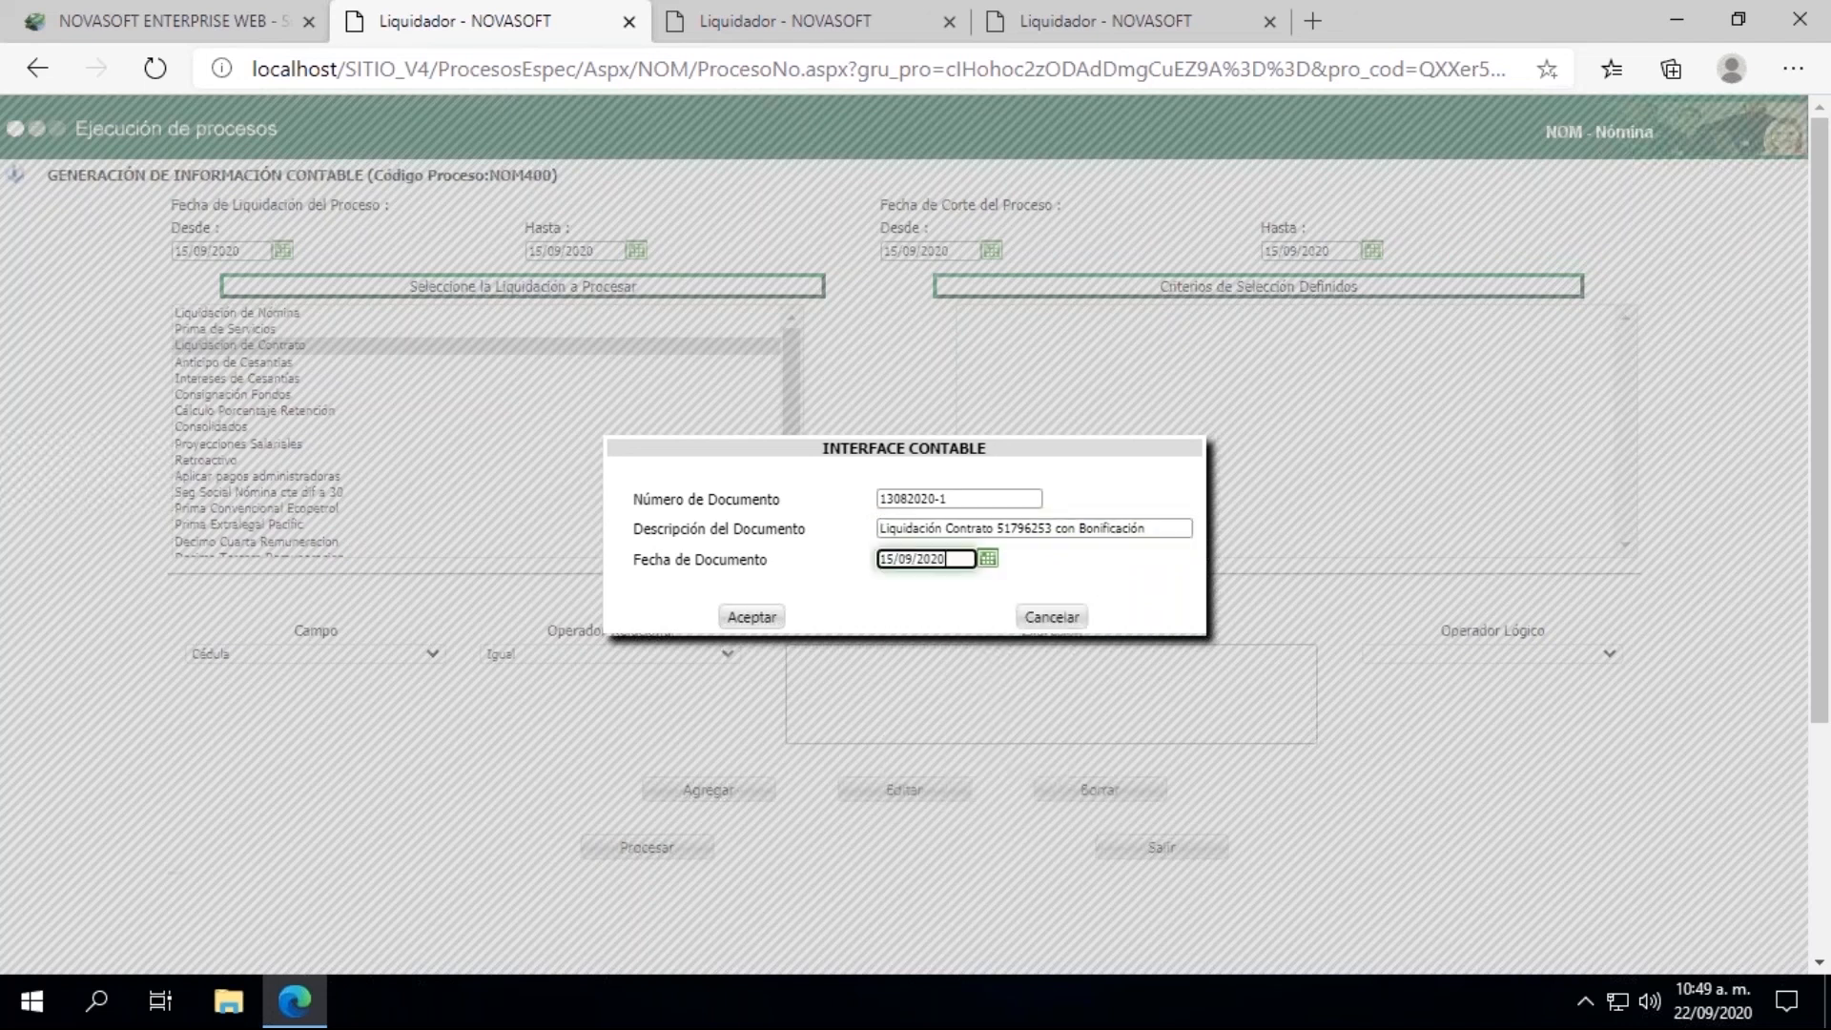
{"action": "left_click", "coordinate": [753, 618]}
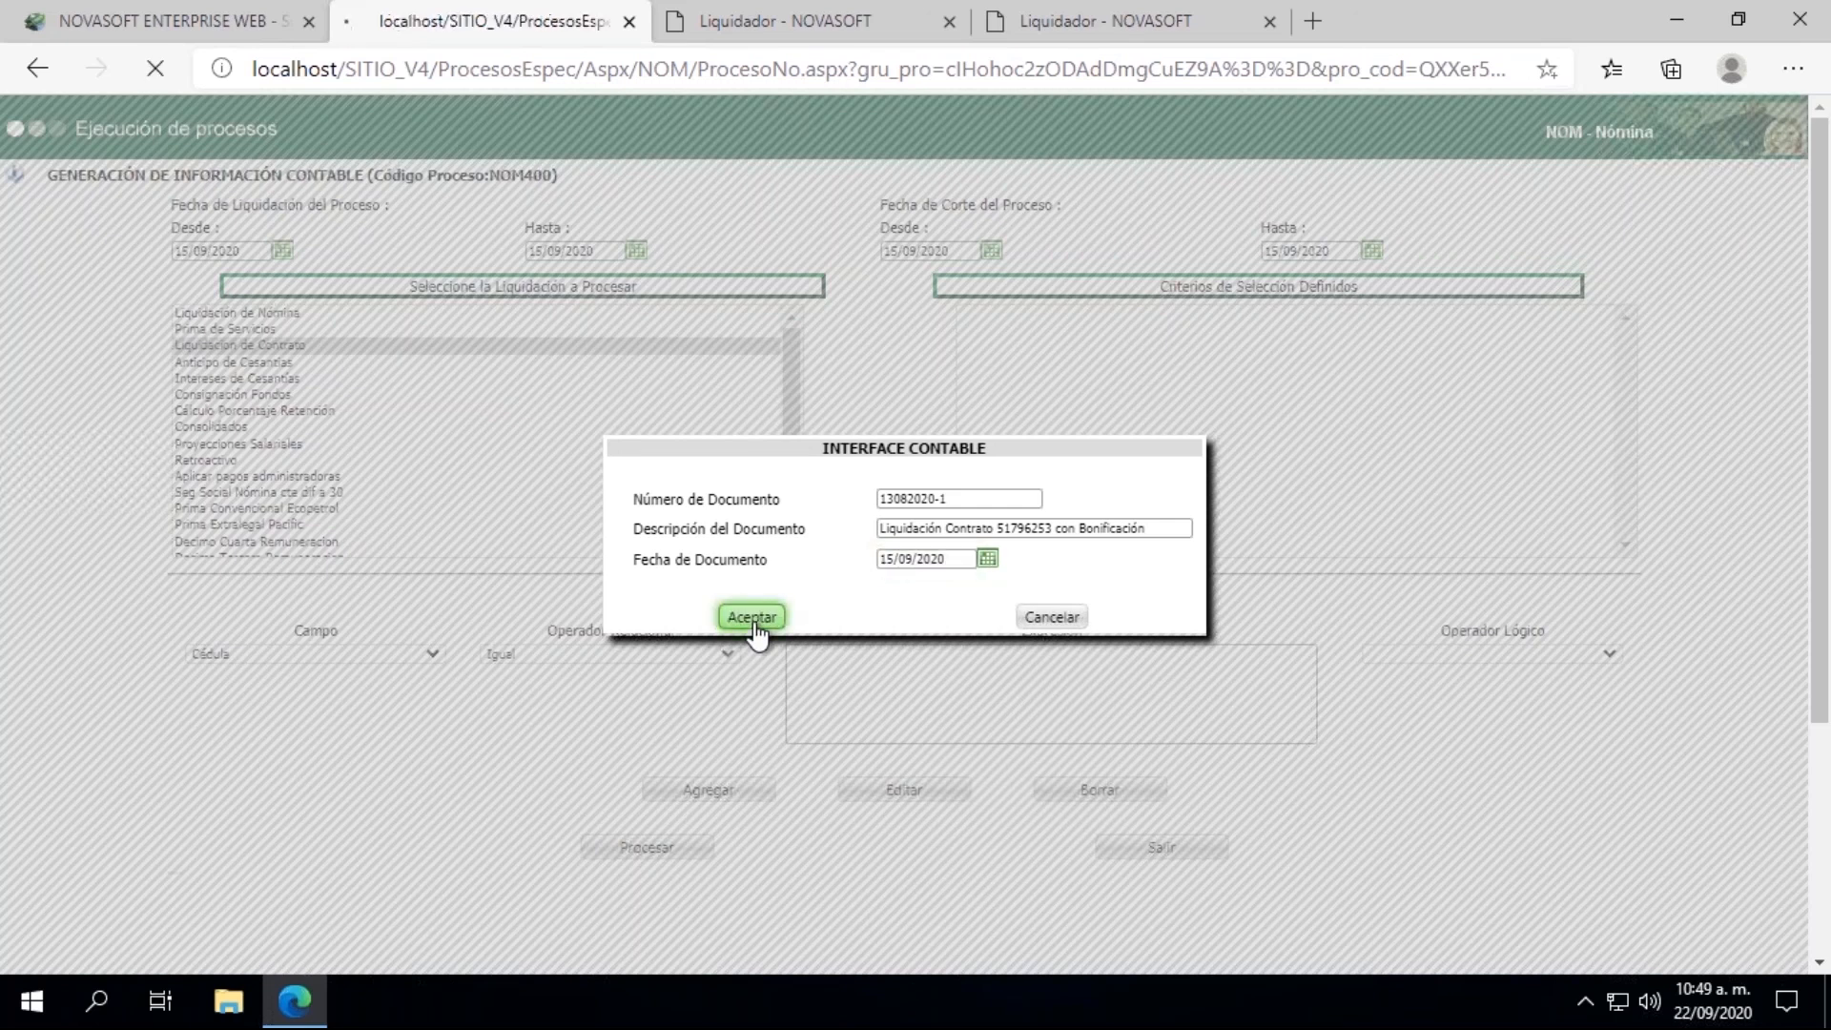
Step: Add a Cédula Igual criterion with the employee's ID number, try to process the accounting generation and dismiss its results
{"action": "left_click", "coordinate": [820, 699]}
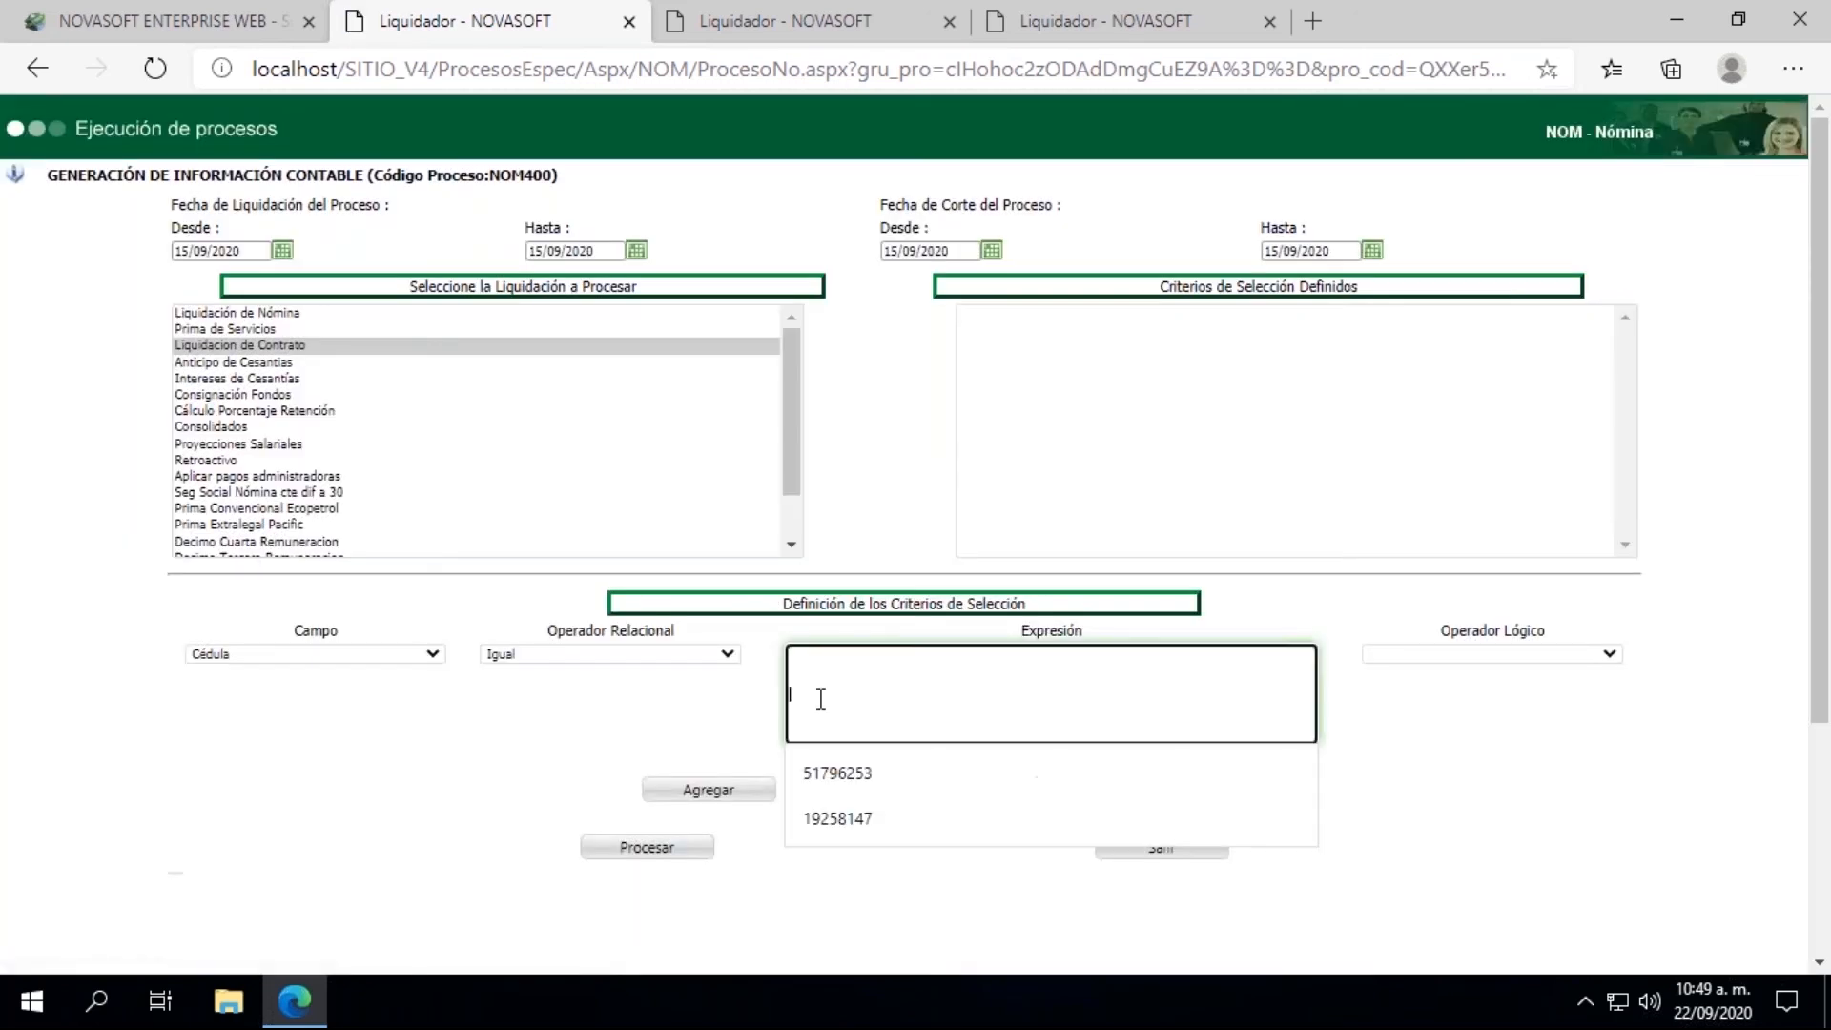
{"action": "left_click", "coordinate": [843, 792]}
{"action": "left_click", "coordinate": [708, 797]}
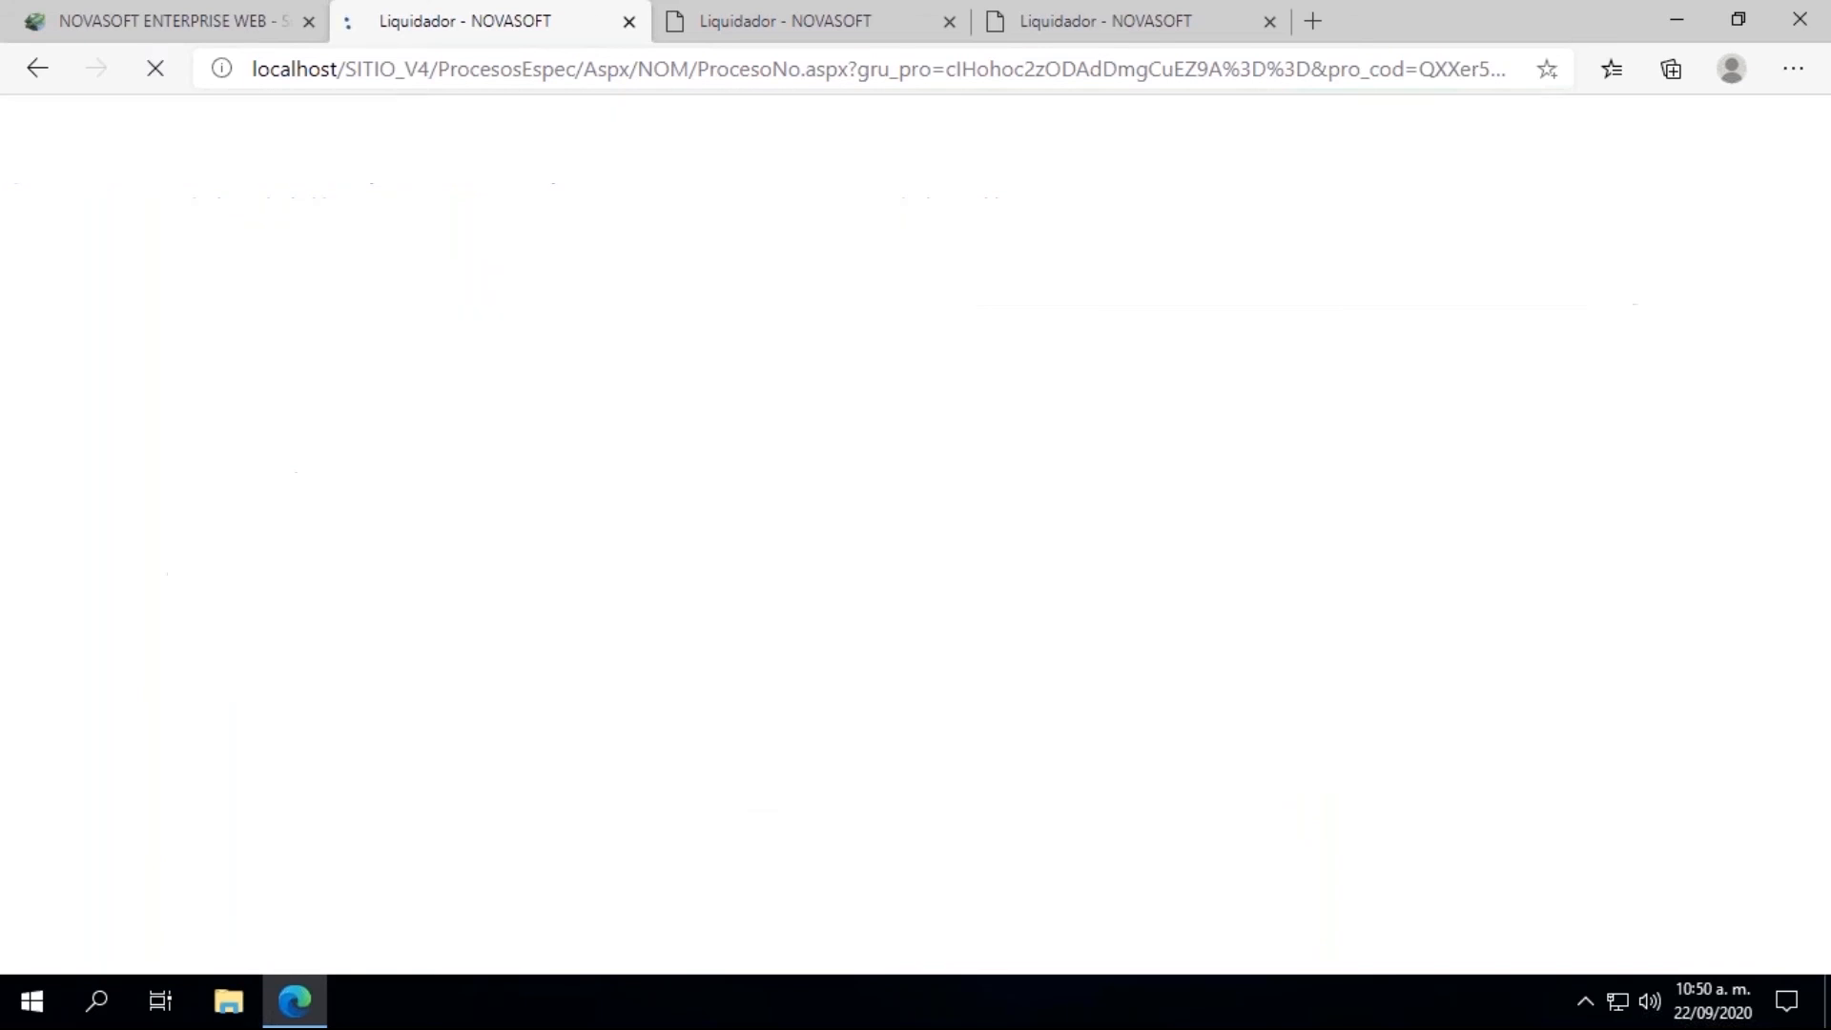
{"action": "left_click", "coordinate": [645, 857]}
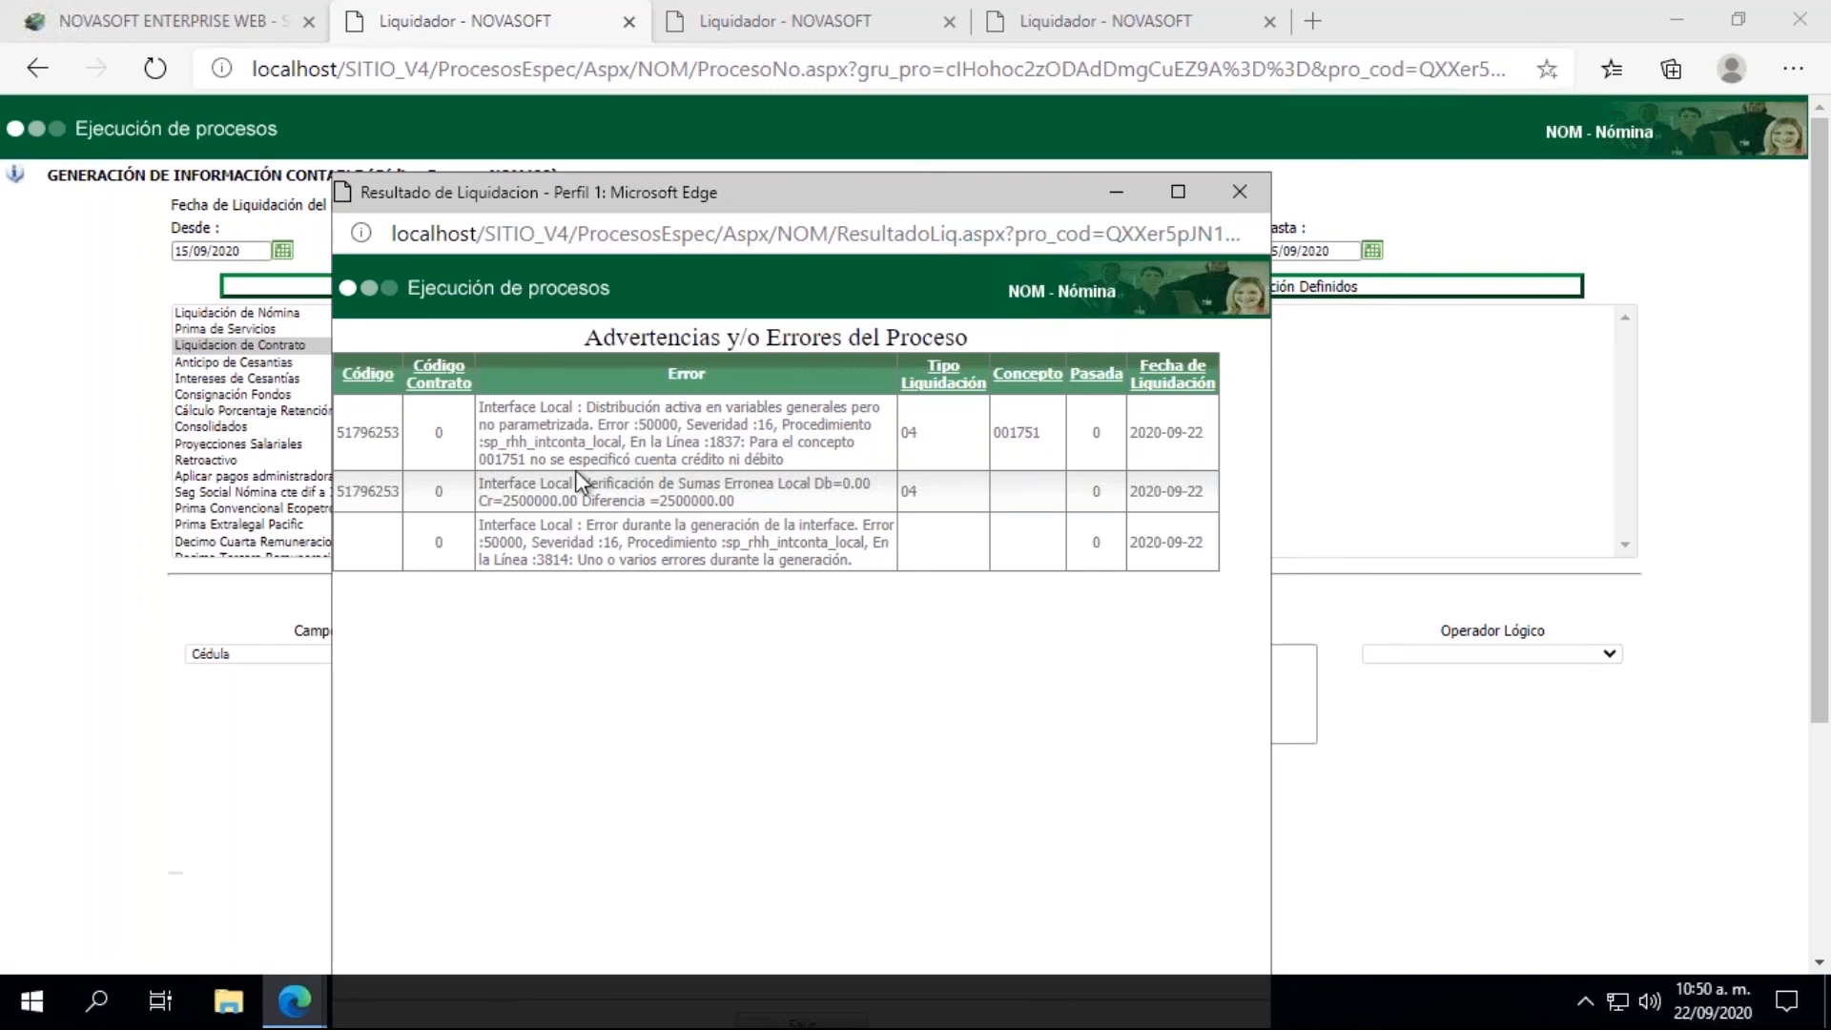
{"action": "left_click", "coordinate": [1241, 192]}
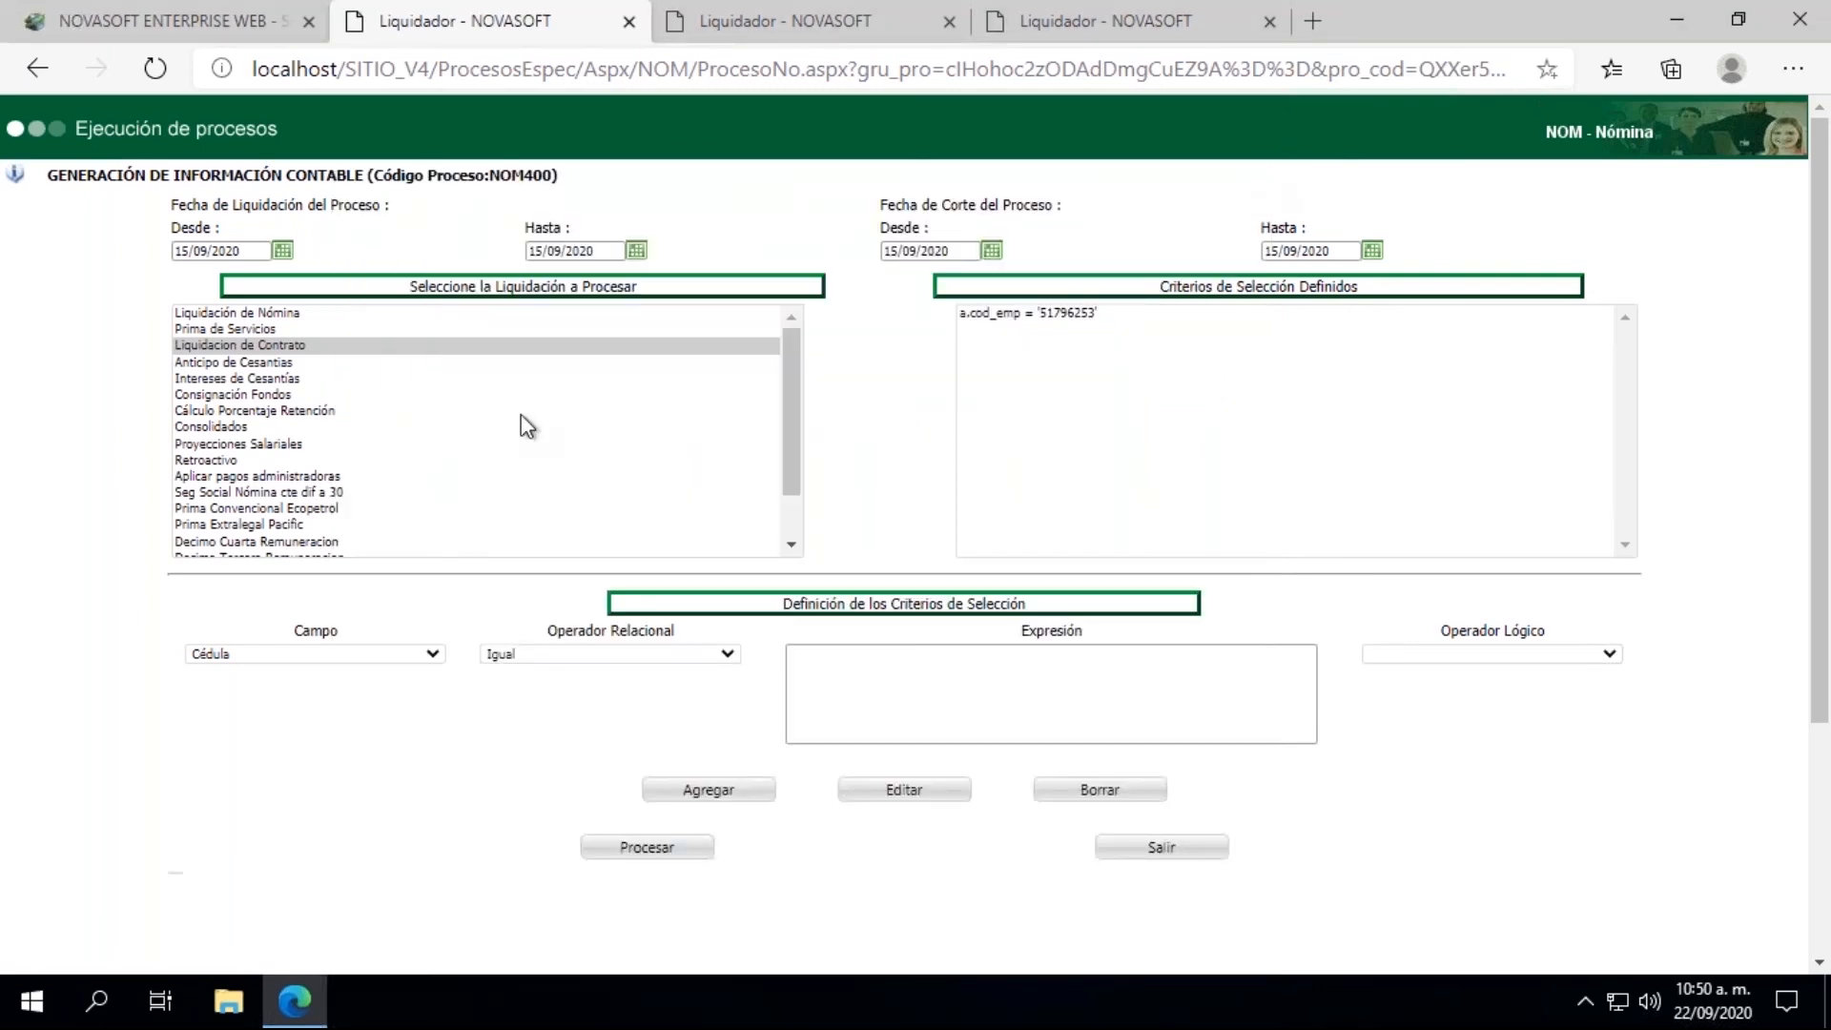
Step: Return to the main payroll page and open the Conceptos master under the Nomina parametrization
{"action": "left_click", "coordinate": [196, 14]}
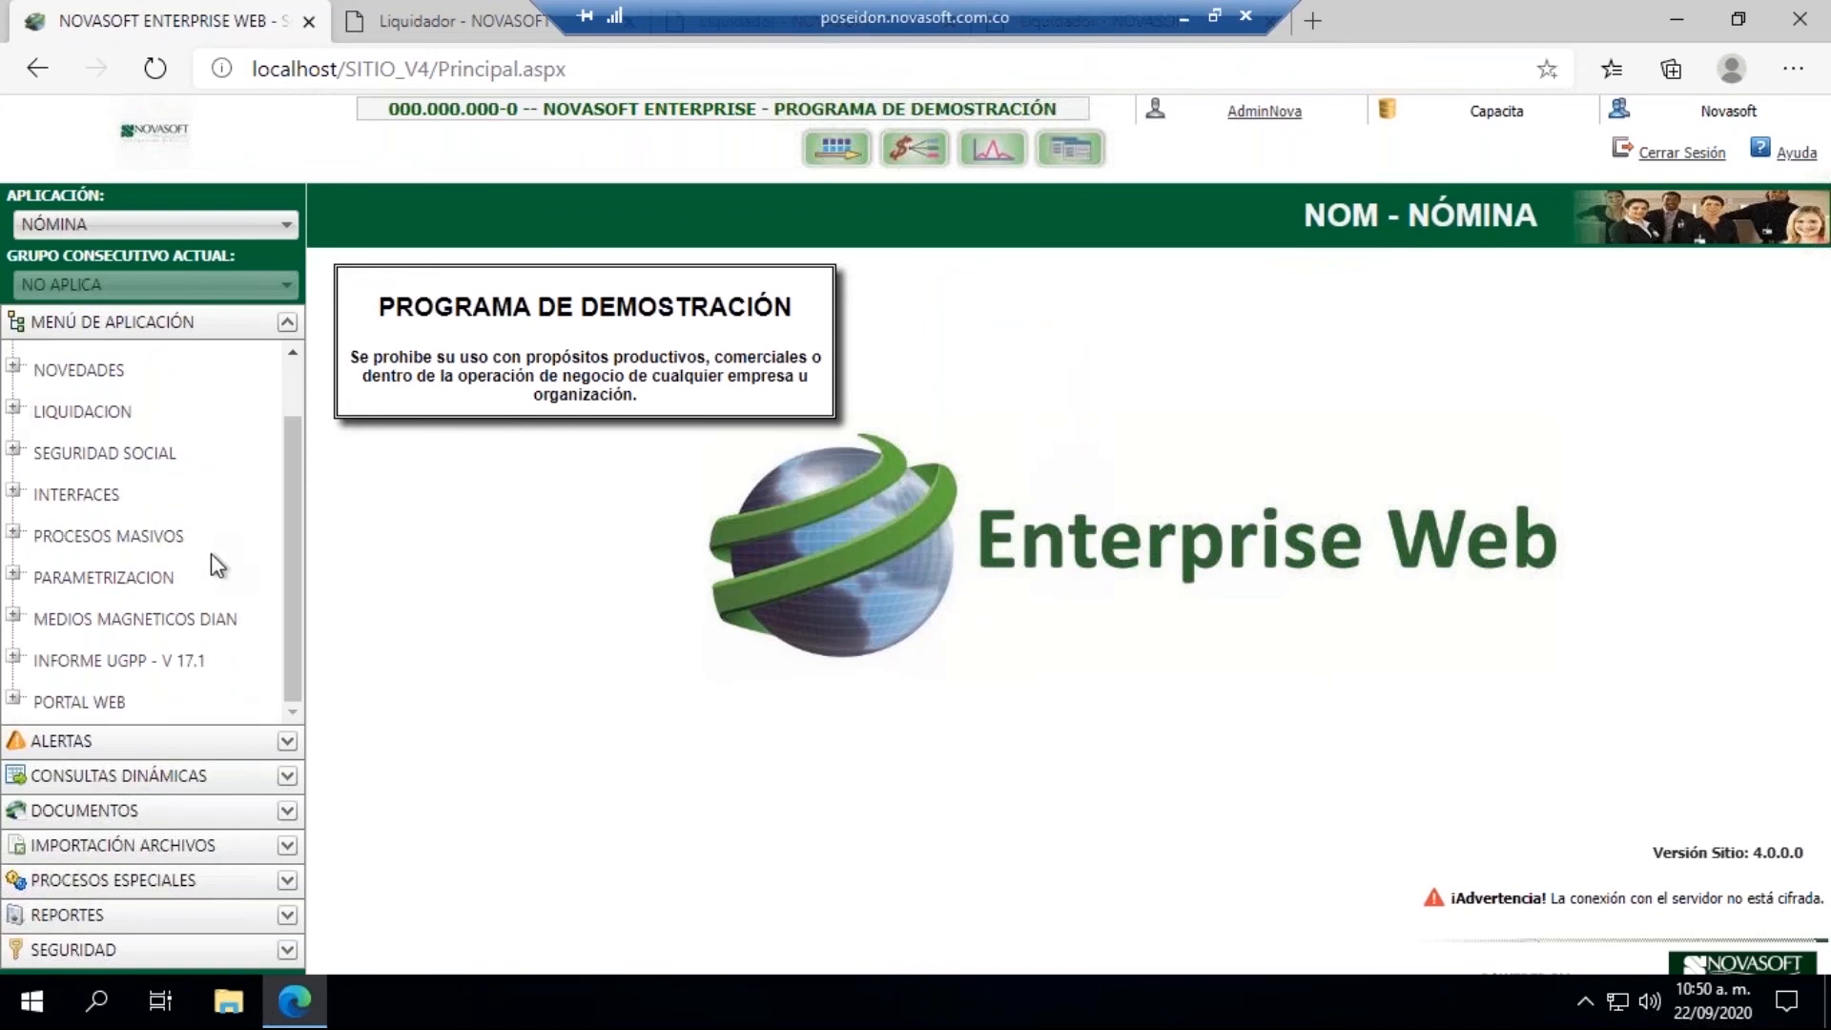
{"action": "left_click", "coordinate": [11, 576]}
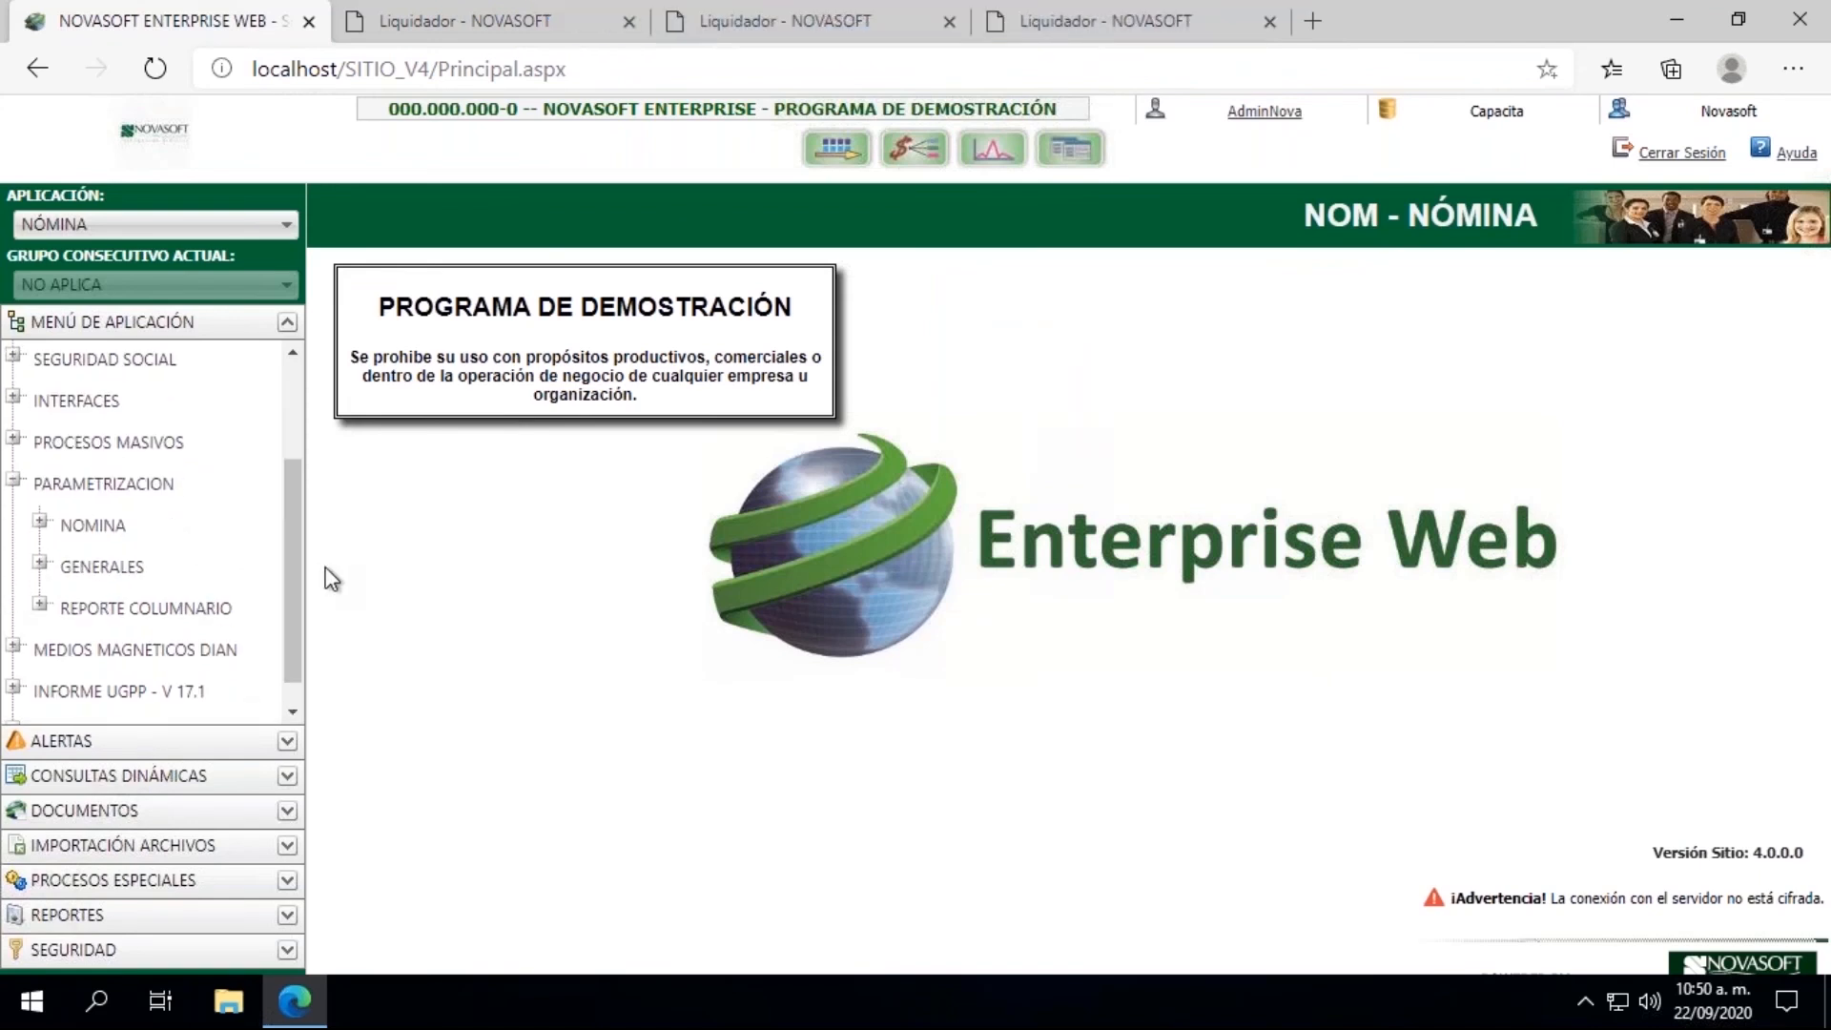
{"action": "left_click", "coordinate": [32, 519]}
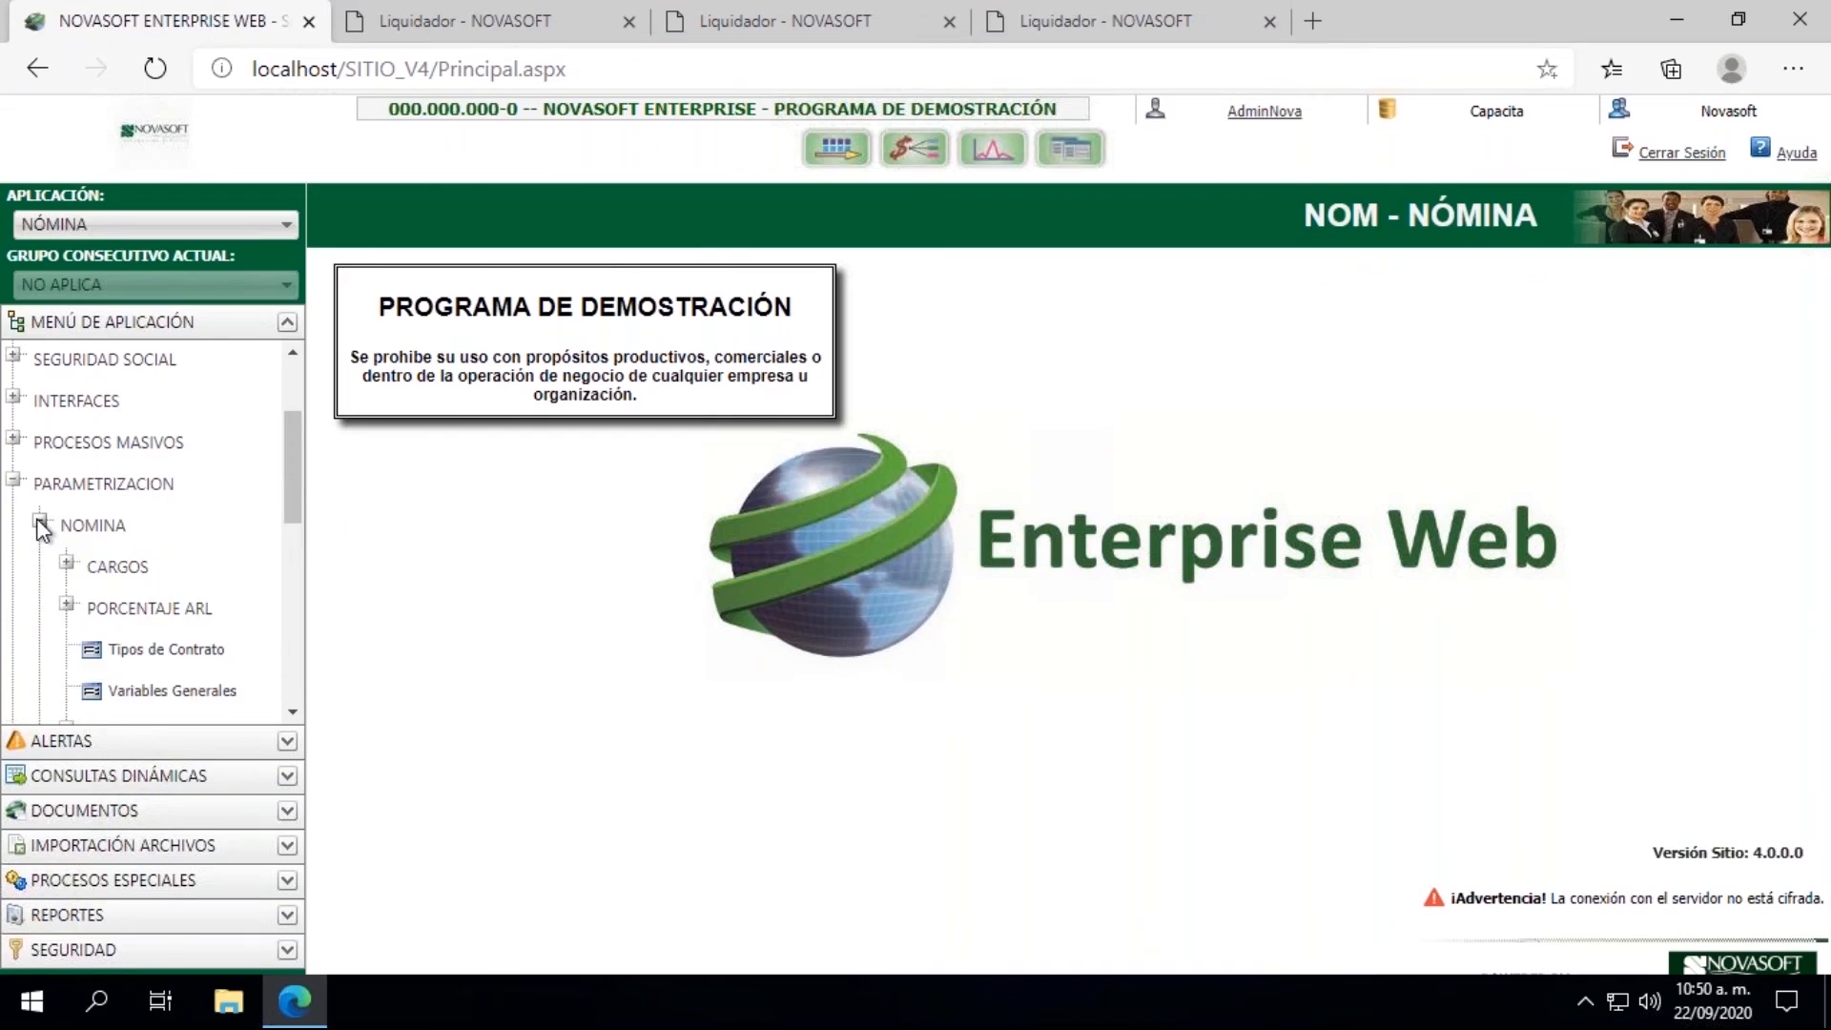
{"action": "left_click", "coordinate": [293, 689]}
{"action": "left_click", "coordinate": [293, 689]}
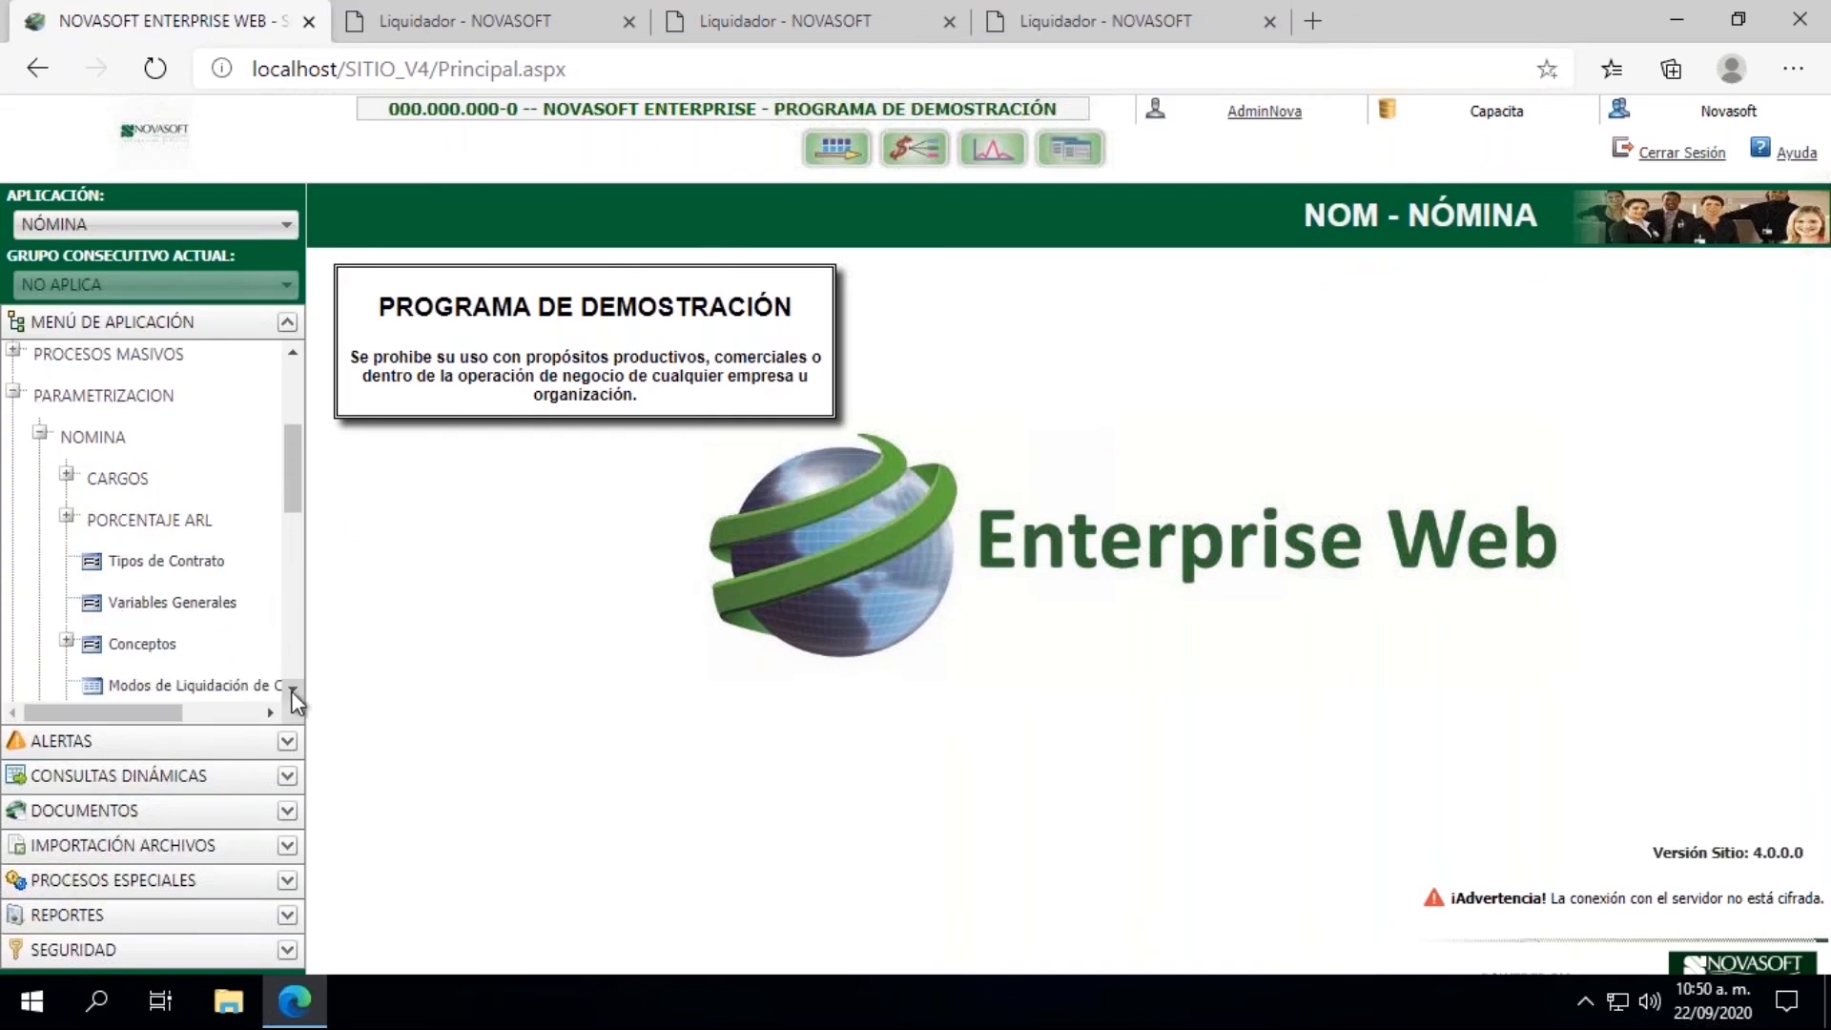
{"action": "left_click", "coordinate": [143, 643]}
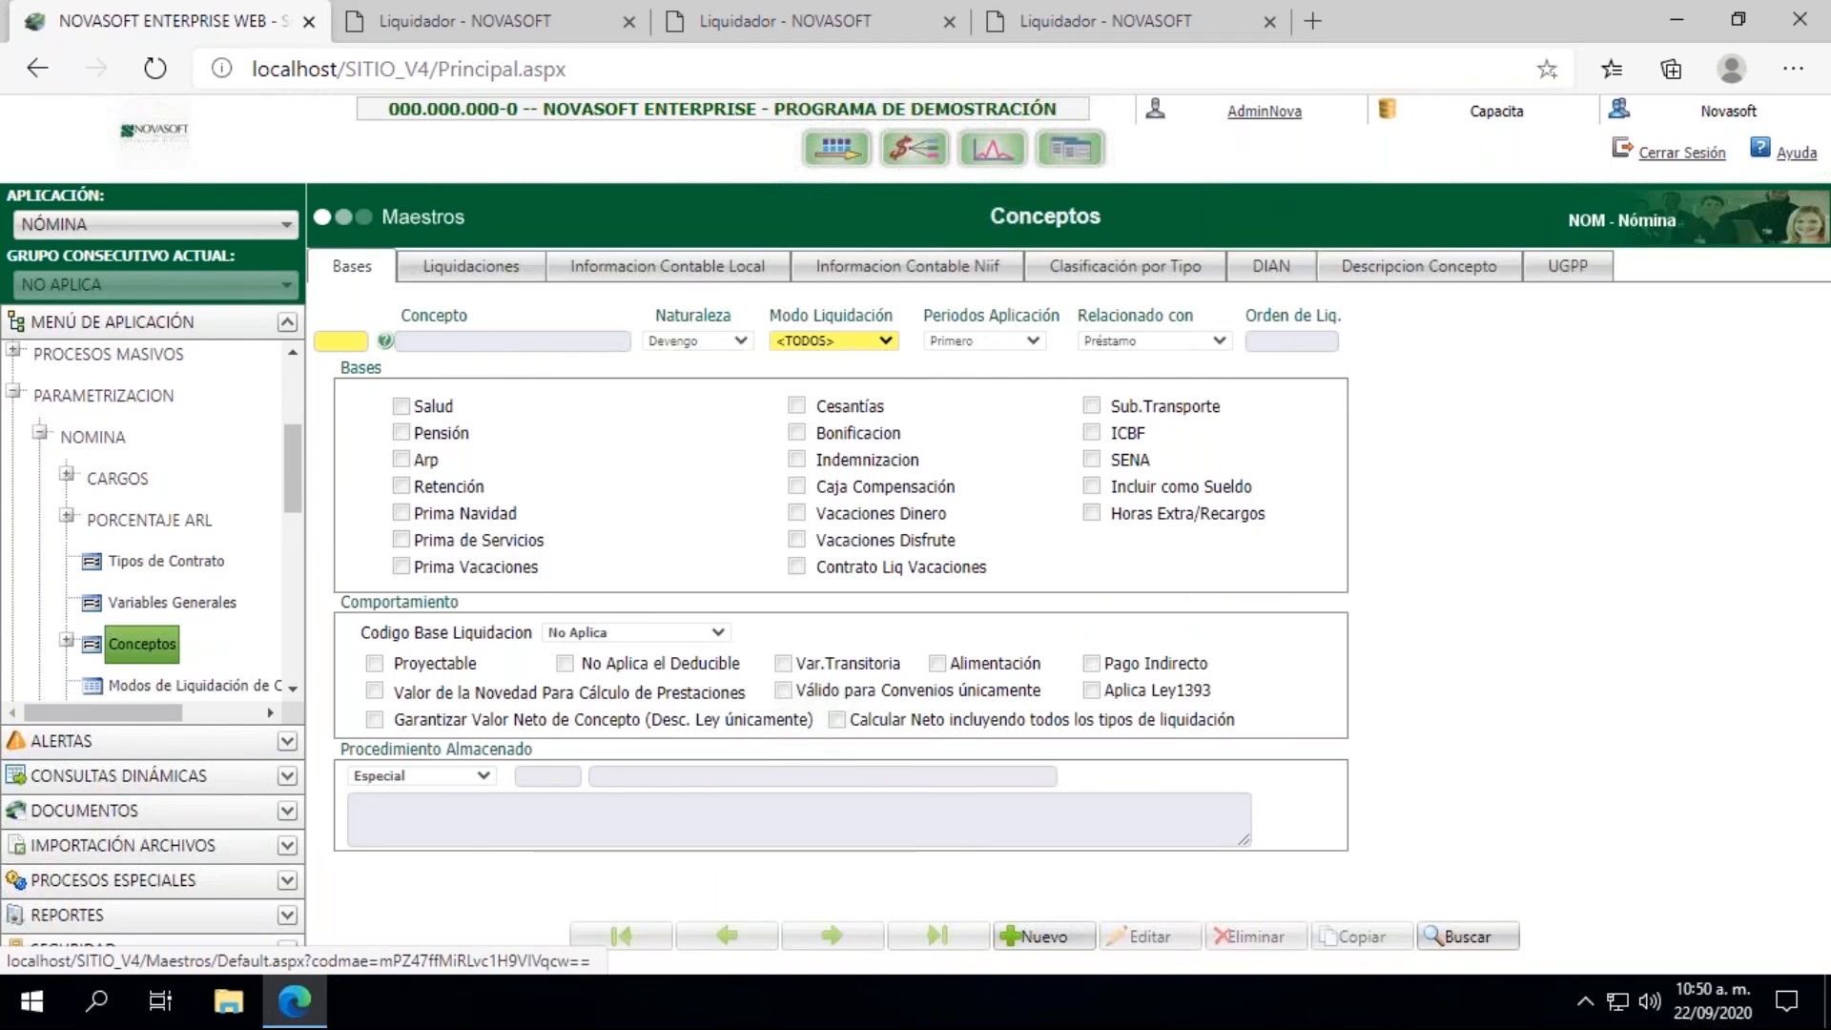
Step: Load concept 001751 and show its Informacion Contable Local
{"action": "left_click", "coordinate": [338, 341]}
{"action": "type", "text": "001751"}
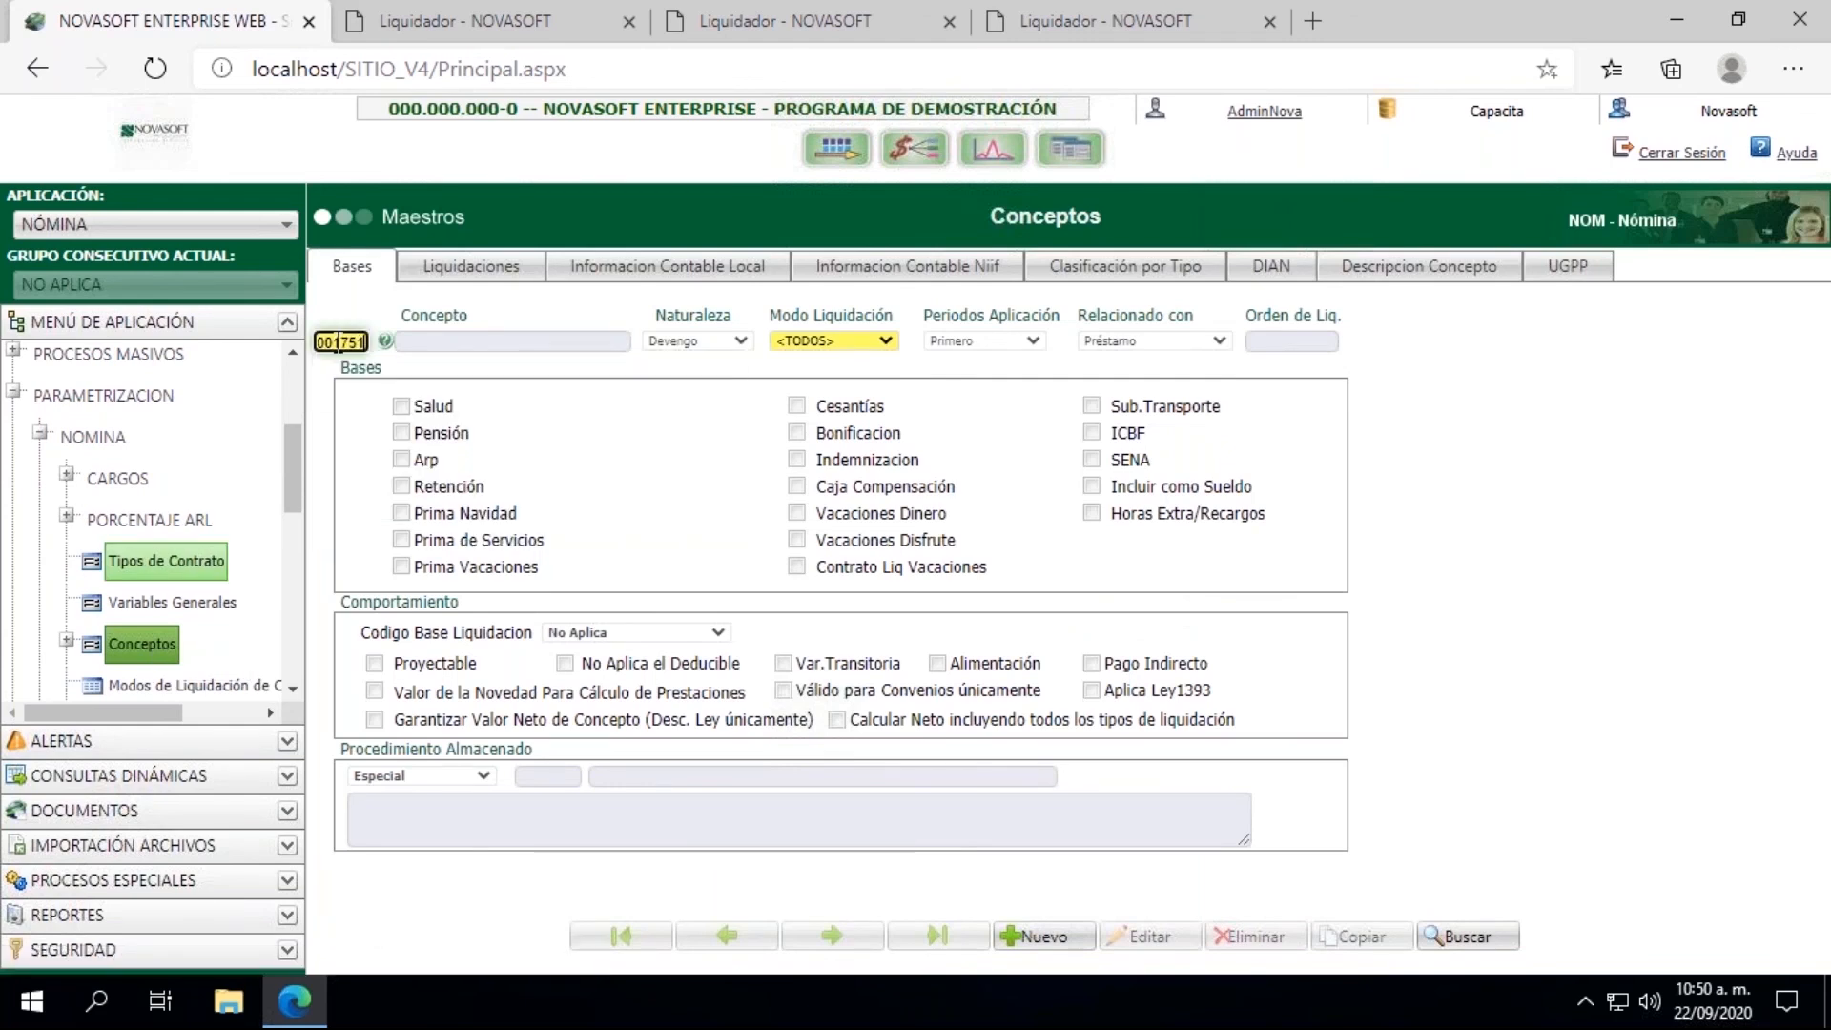
{"action": "key", "text": "Tab"}
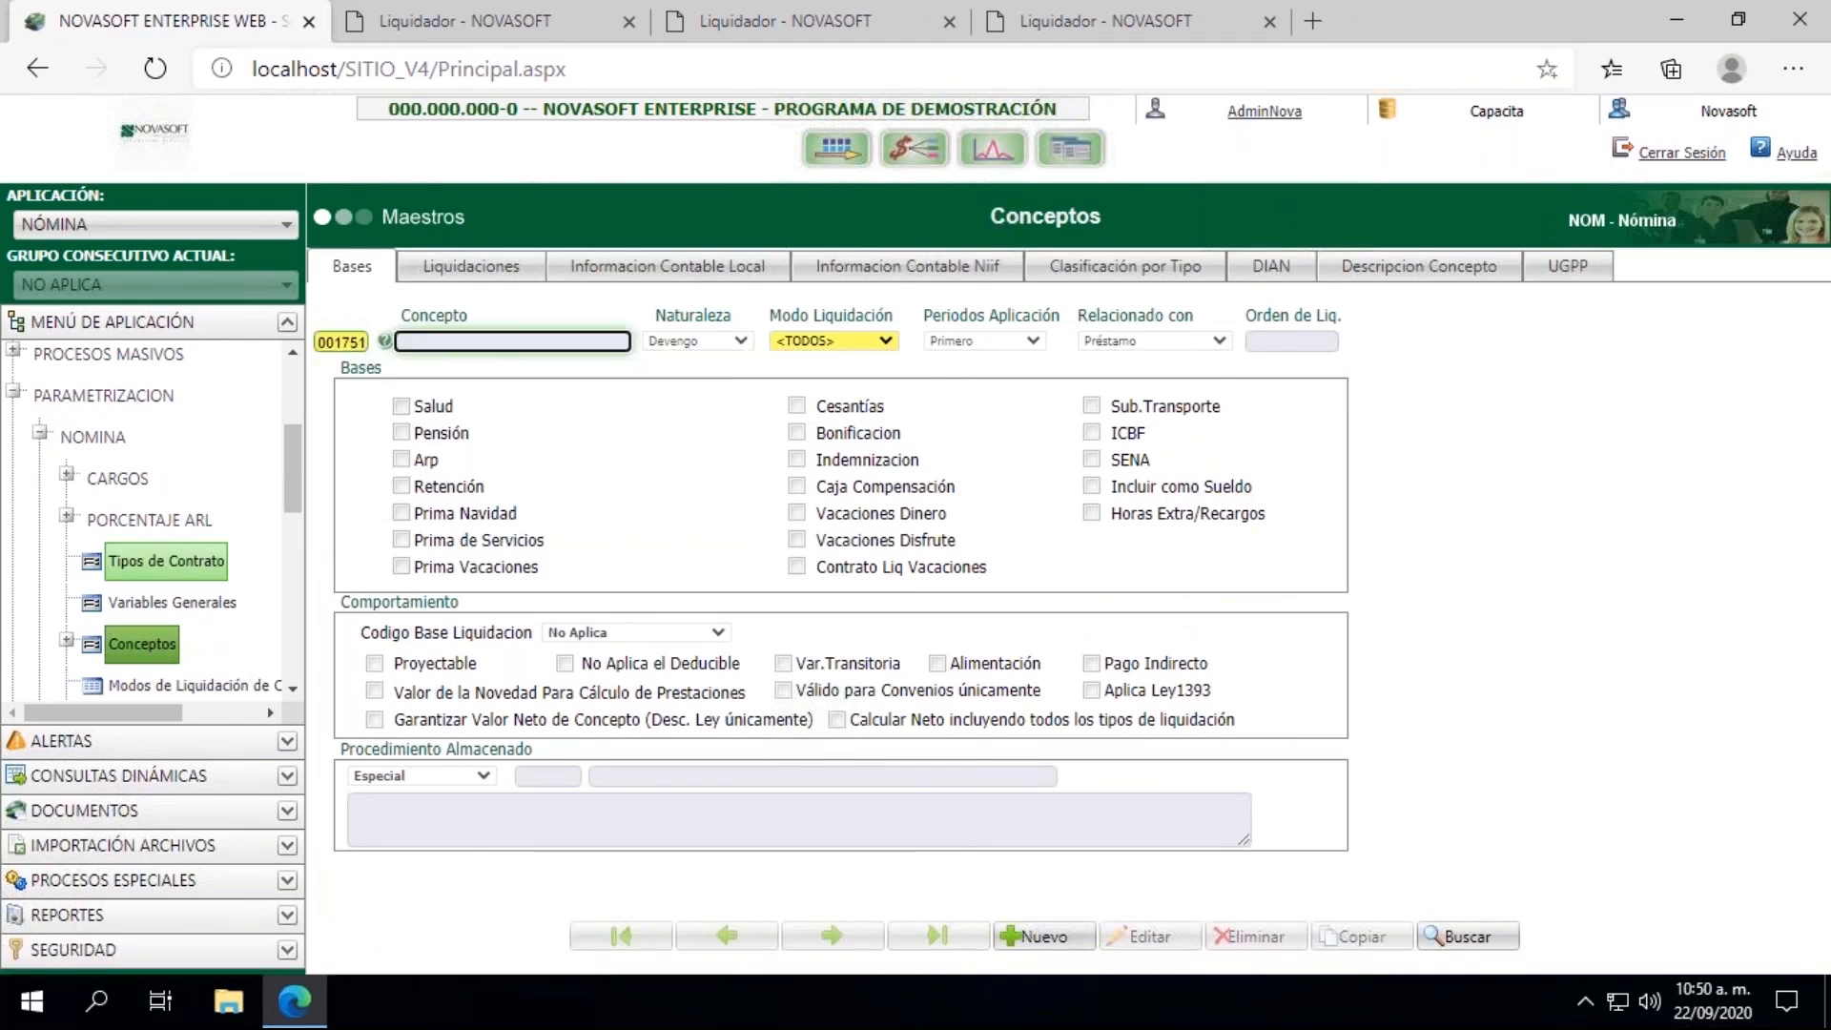
{"action": "left_click", "coordinate": [687, 271]}
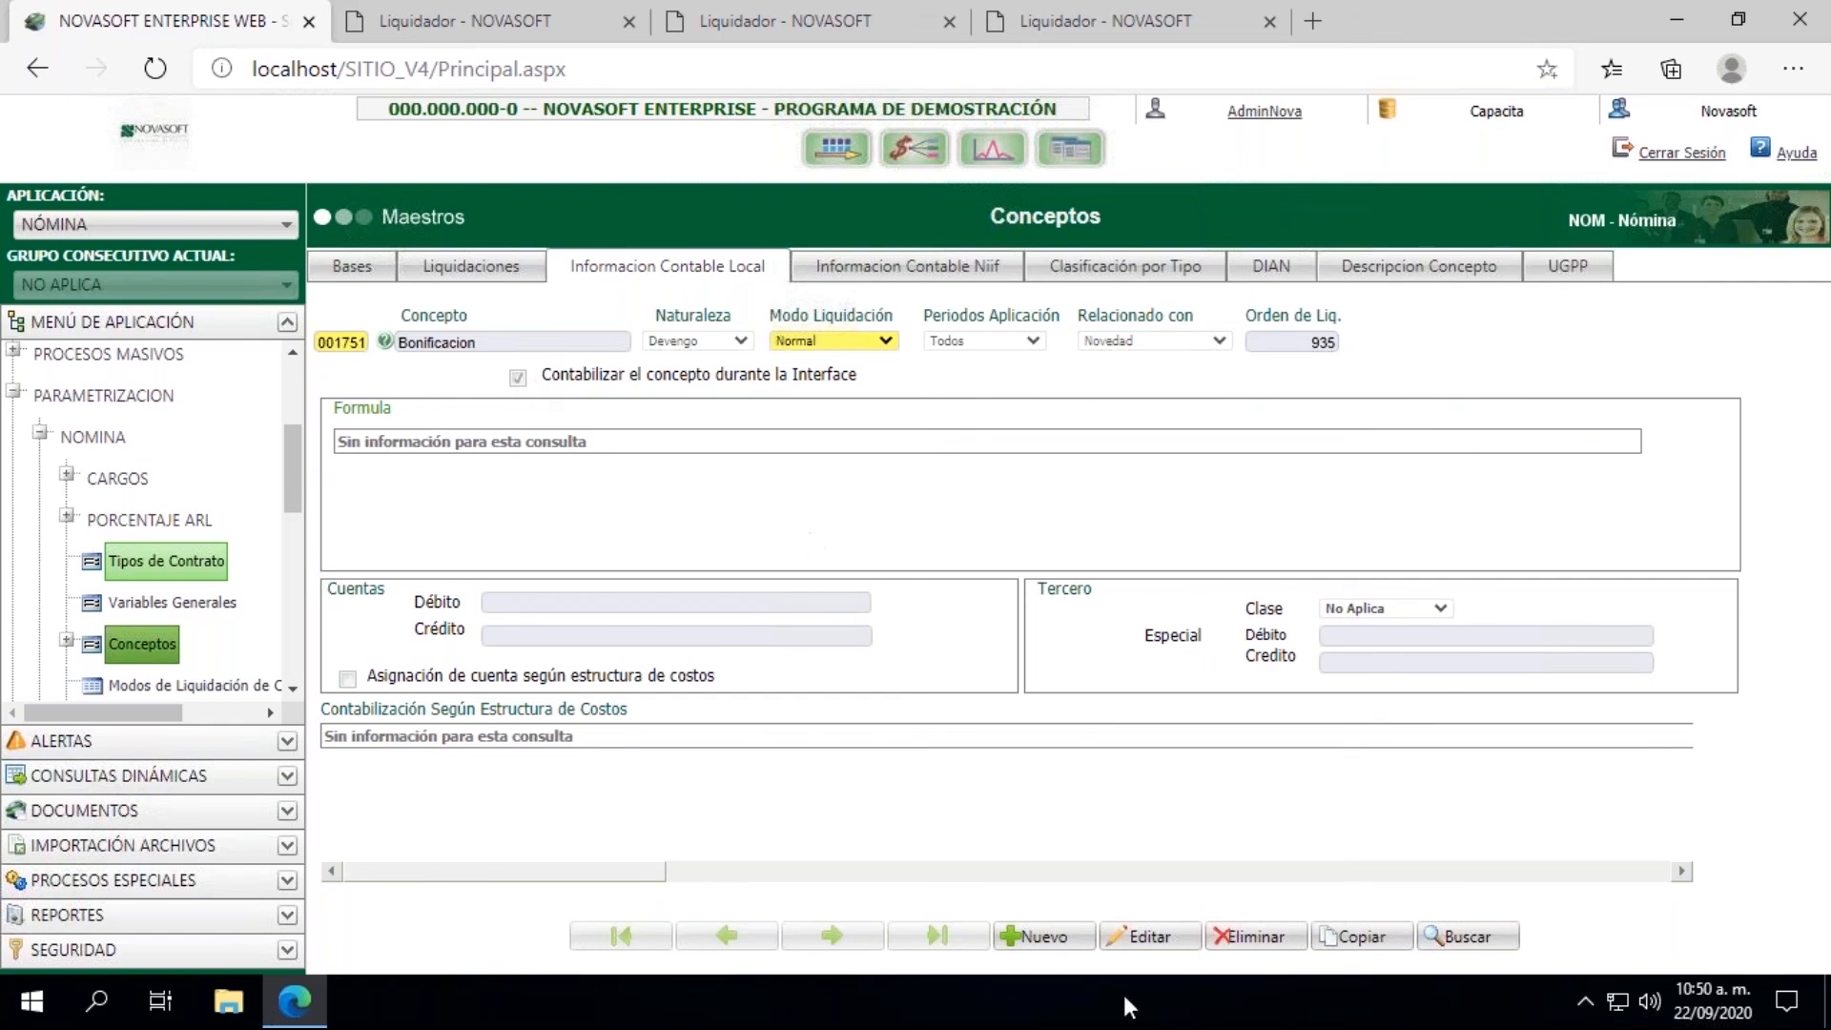
Step: Set the local debit account of concept 001751 to 517836 and save the concept
{"action": "left_click", "coordinate": [1149, 937]}
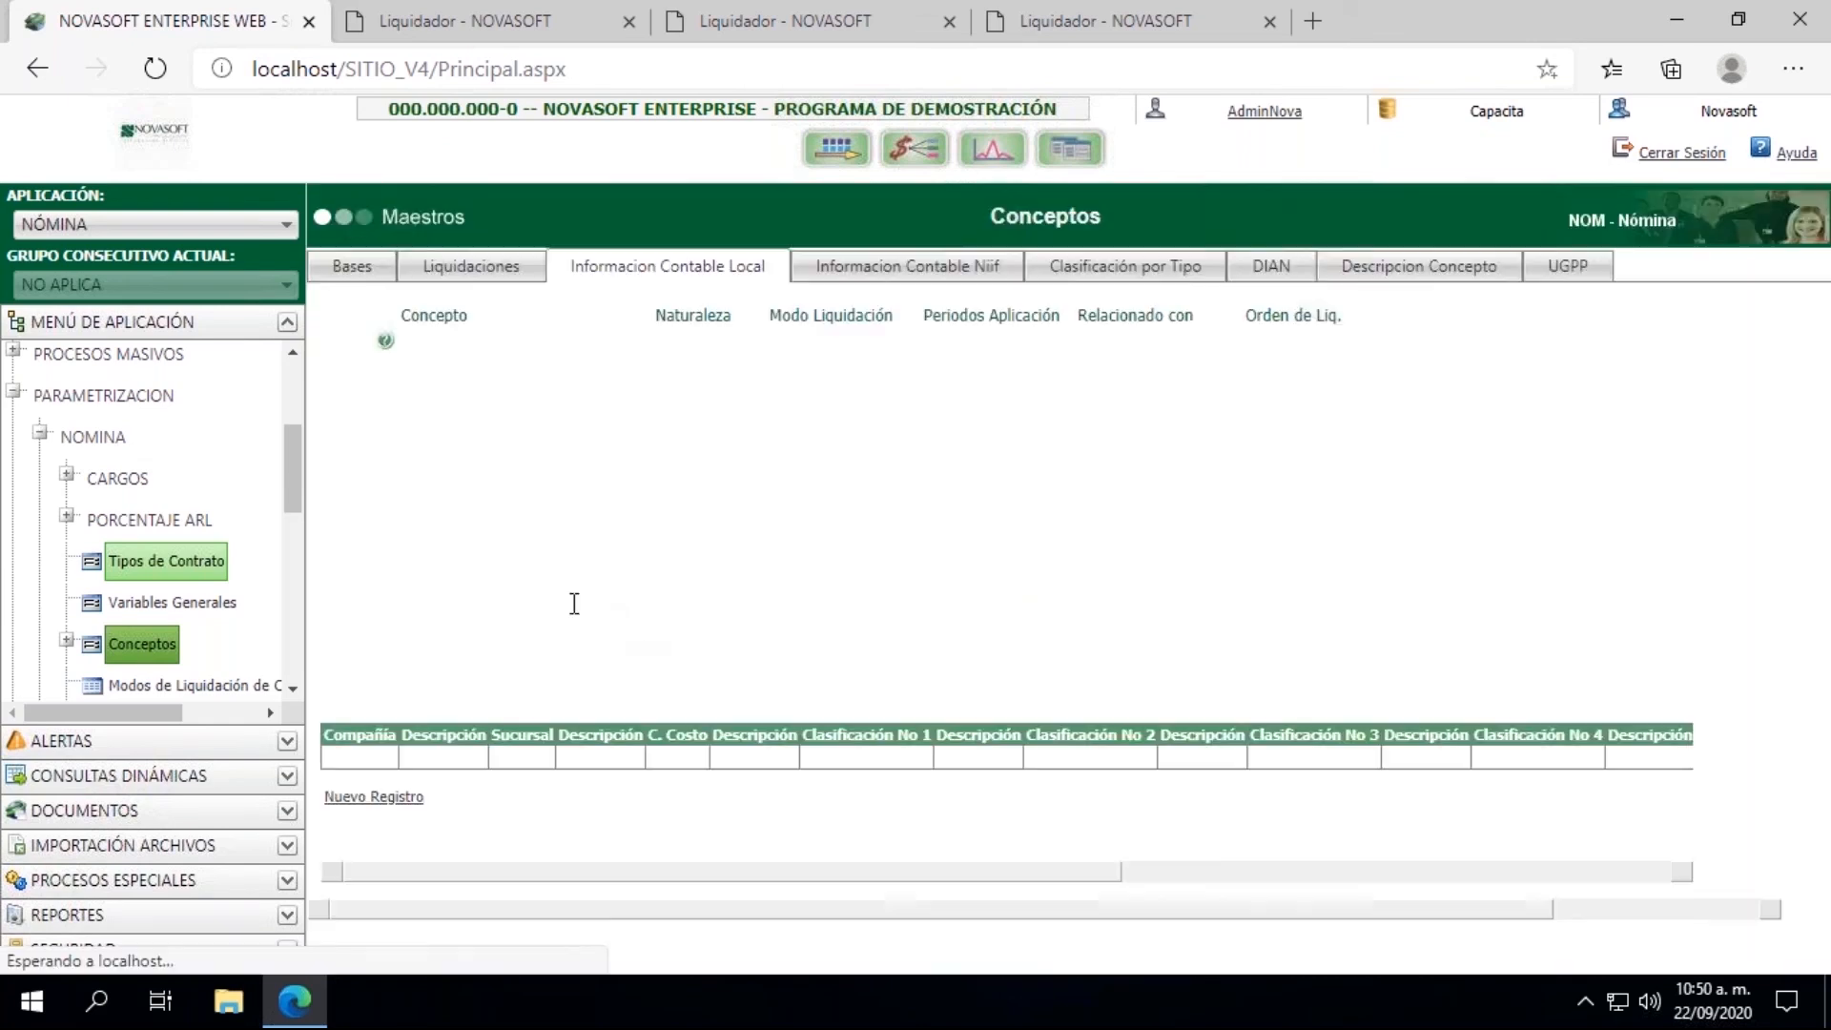
{"action": "left_click", "coordinate": [537, 600]}
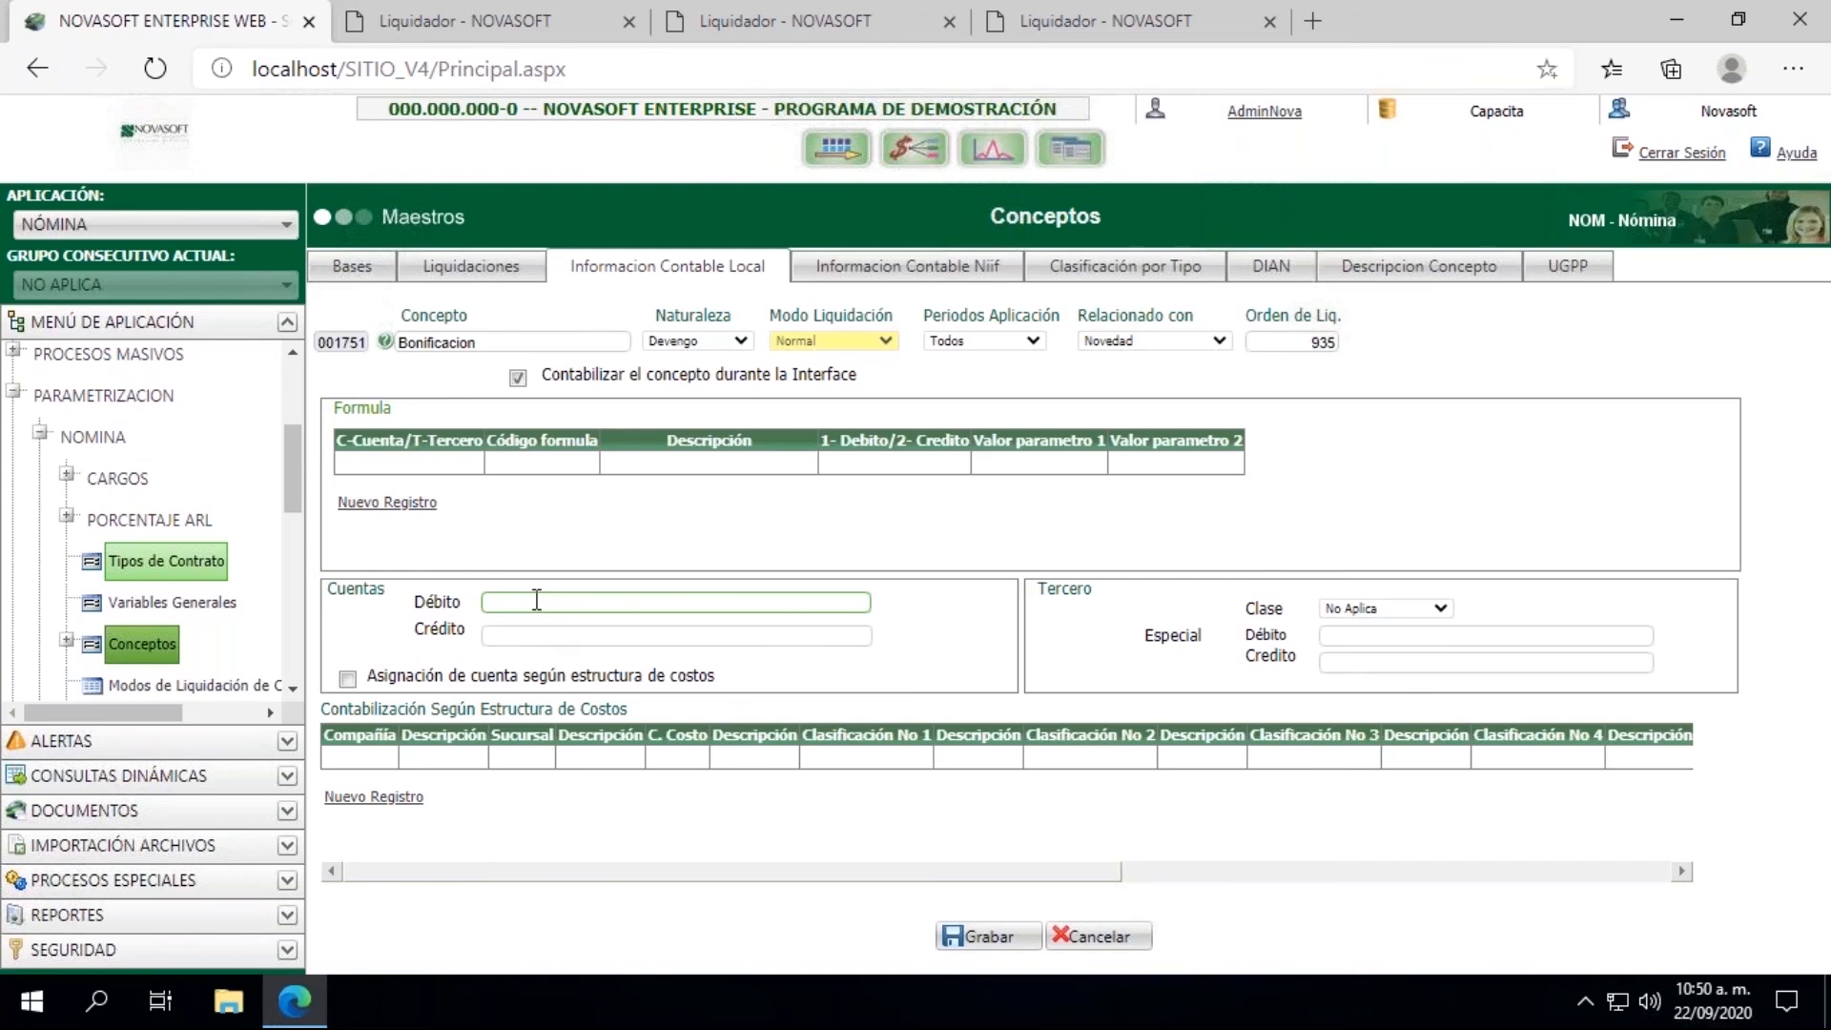
{"action": "left_click", "coordinate": [537, 600]}
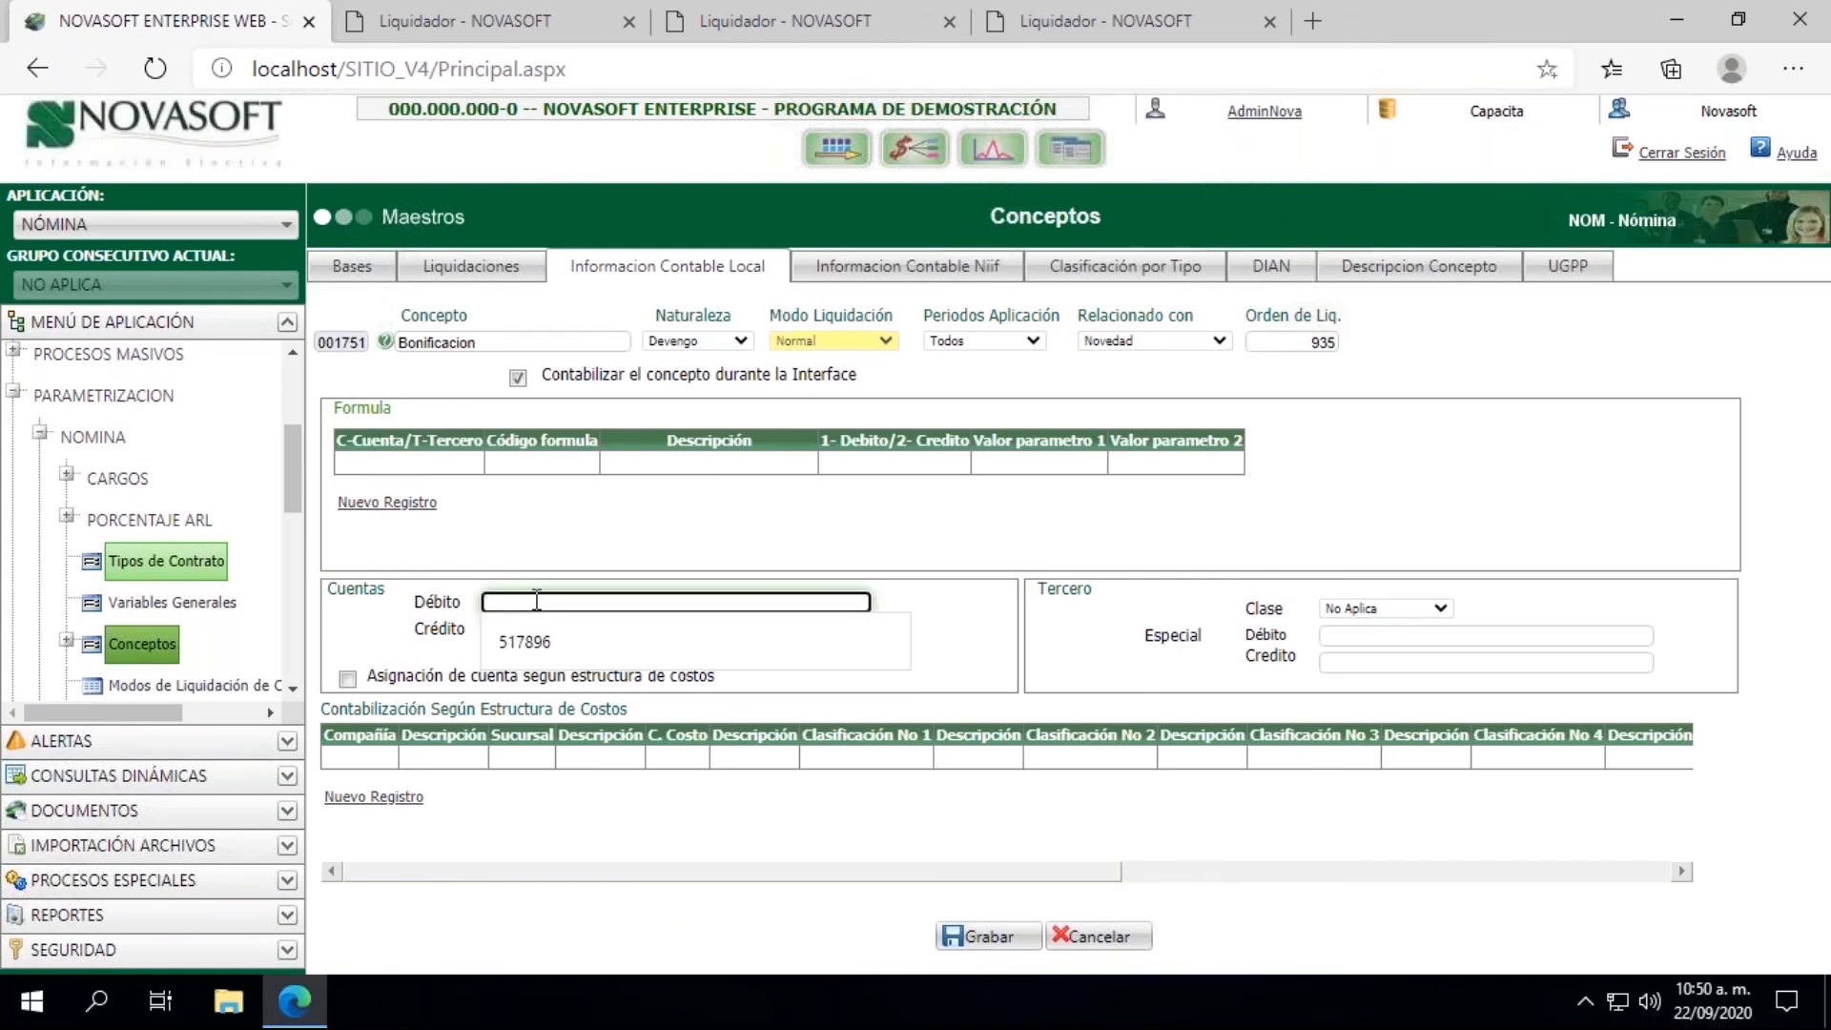
{"action": "type", "text": "517836"}
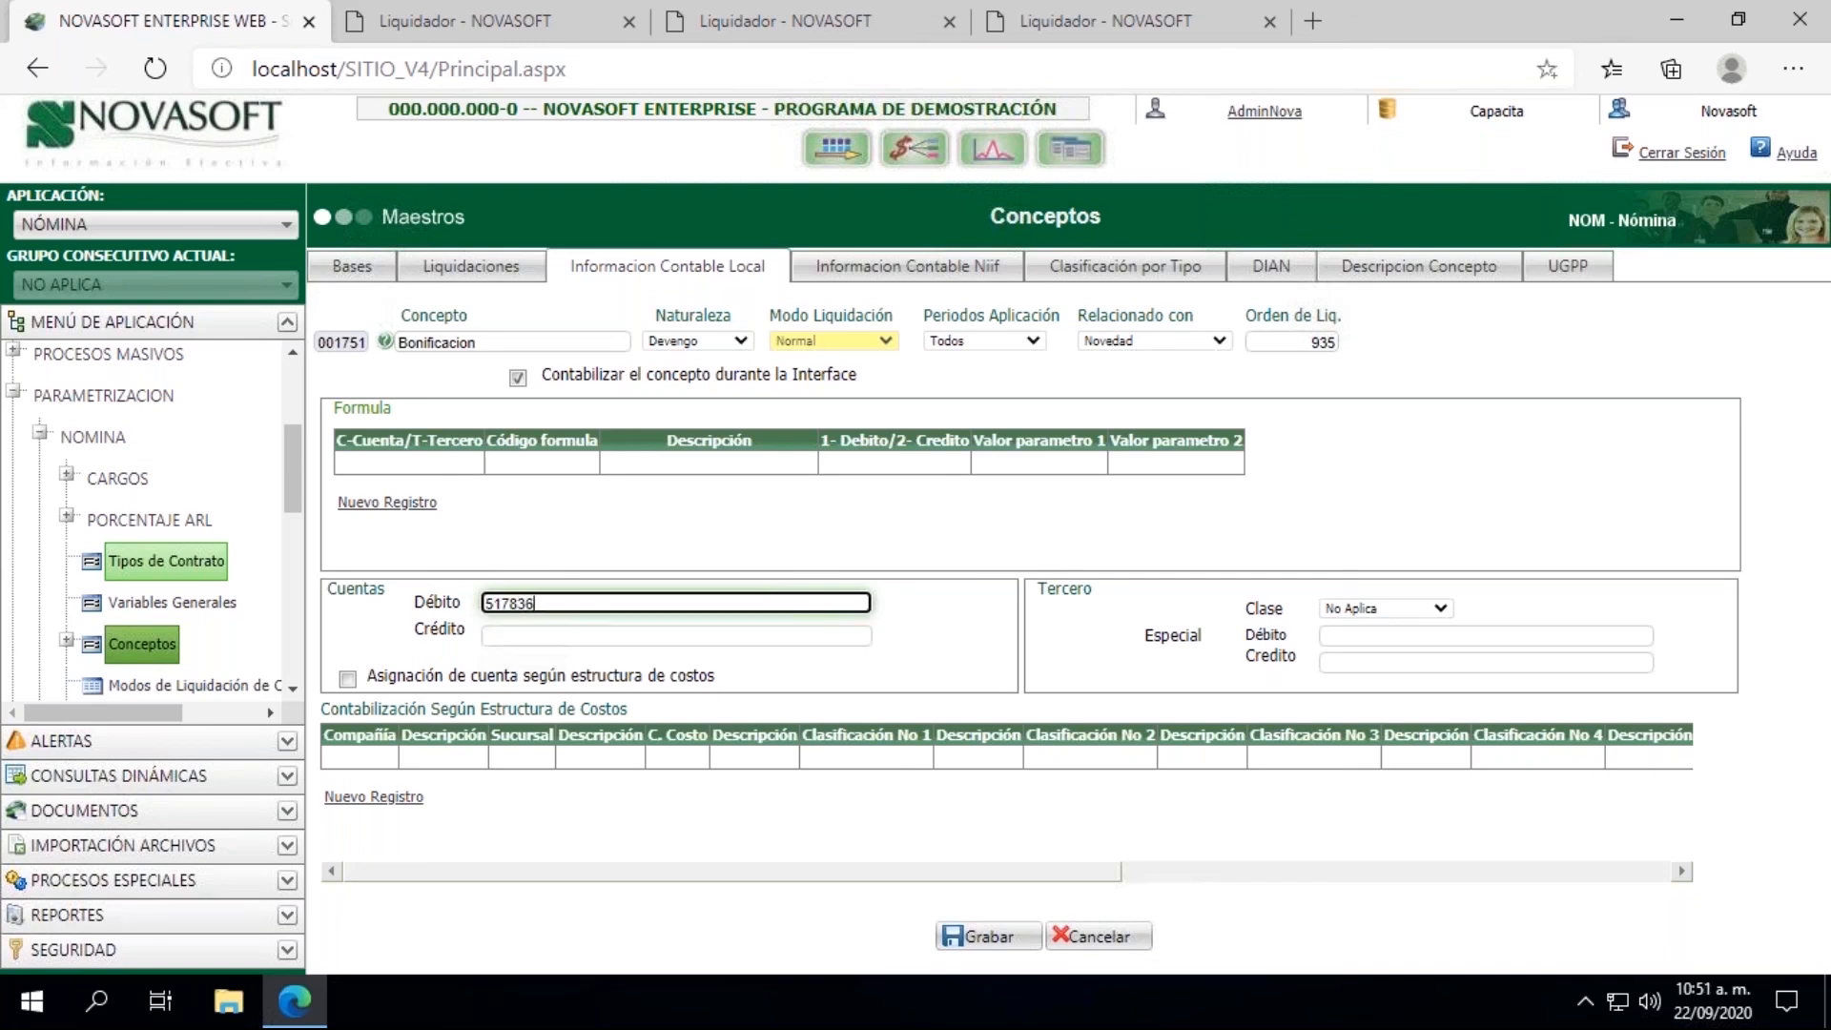
{"action": "left_click", "coordinate": [980, 939]}
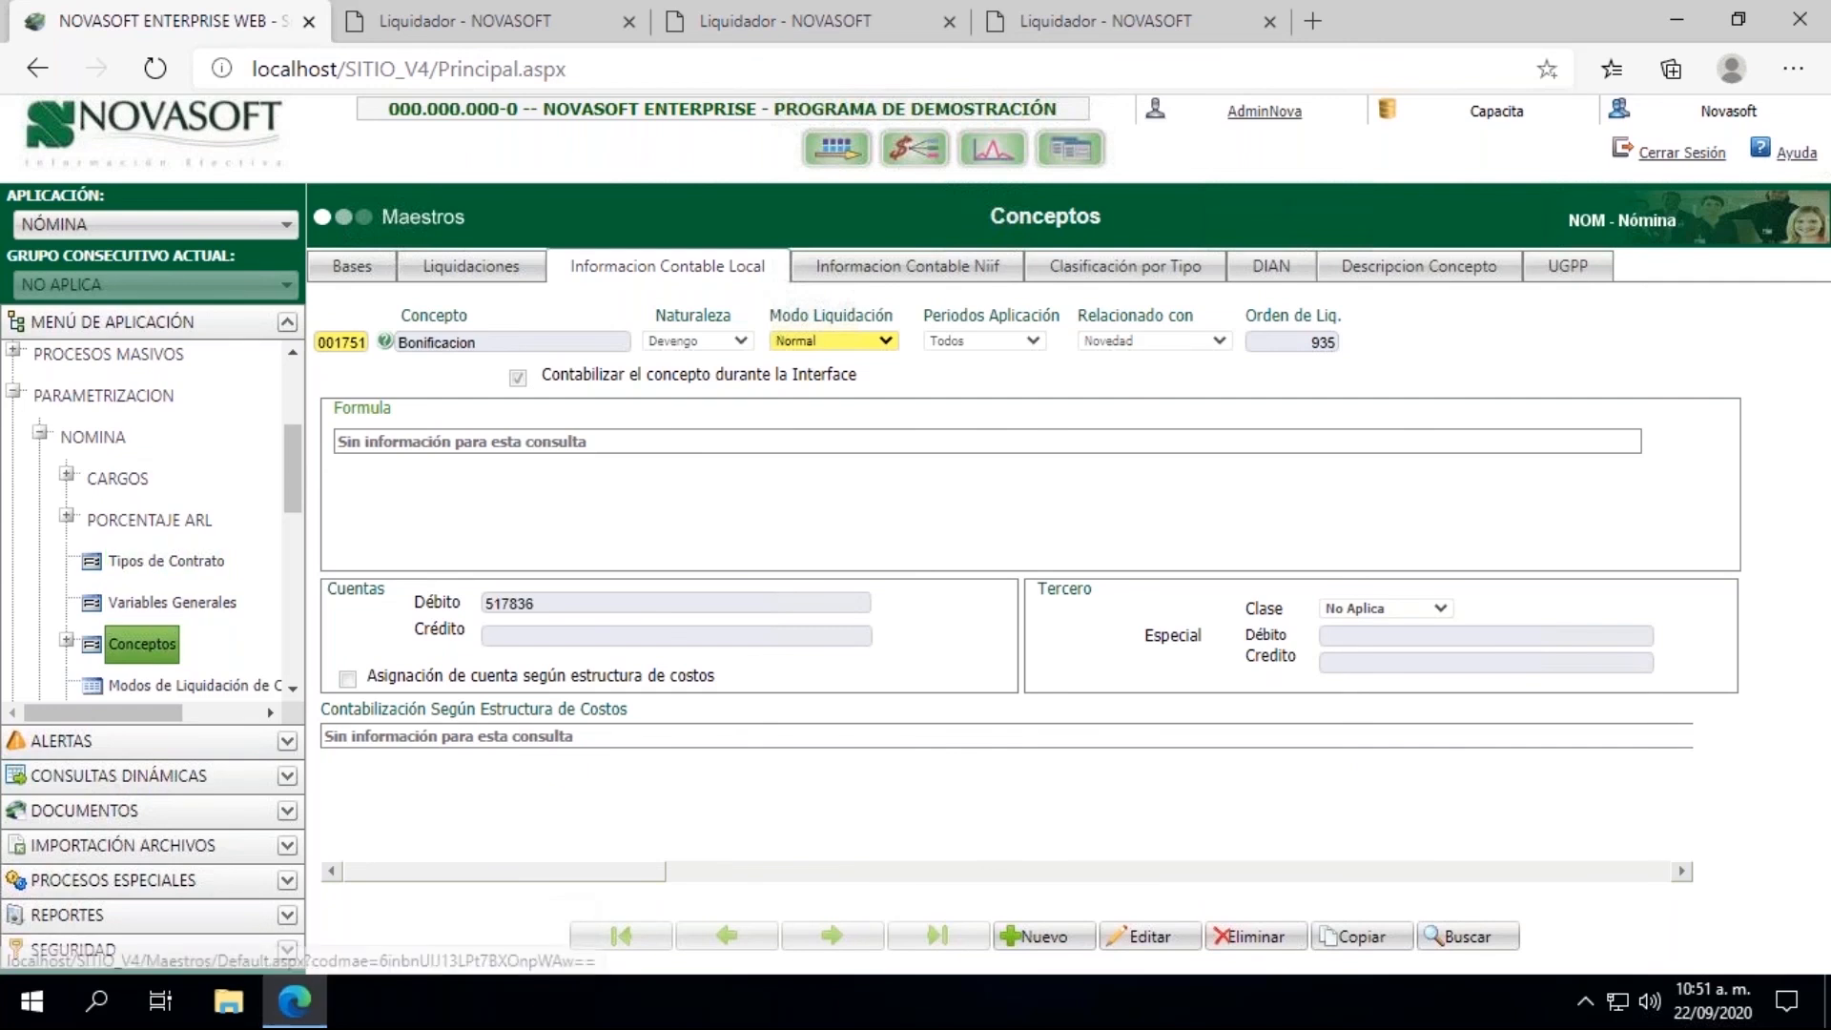
Step: Process the accounting generation again with the same criteria, check the created document number in the results and close them
{"action": "left_click", "coordinate": [448, 21]}
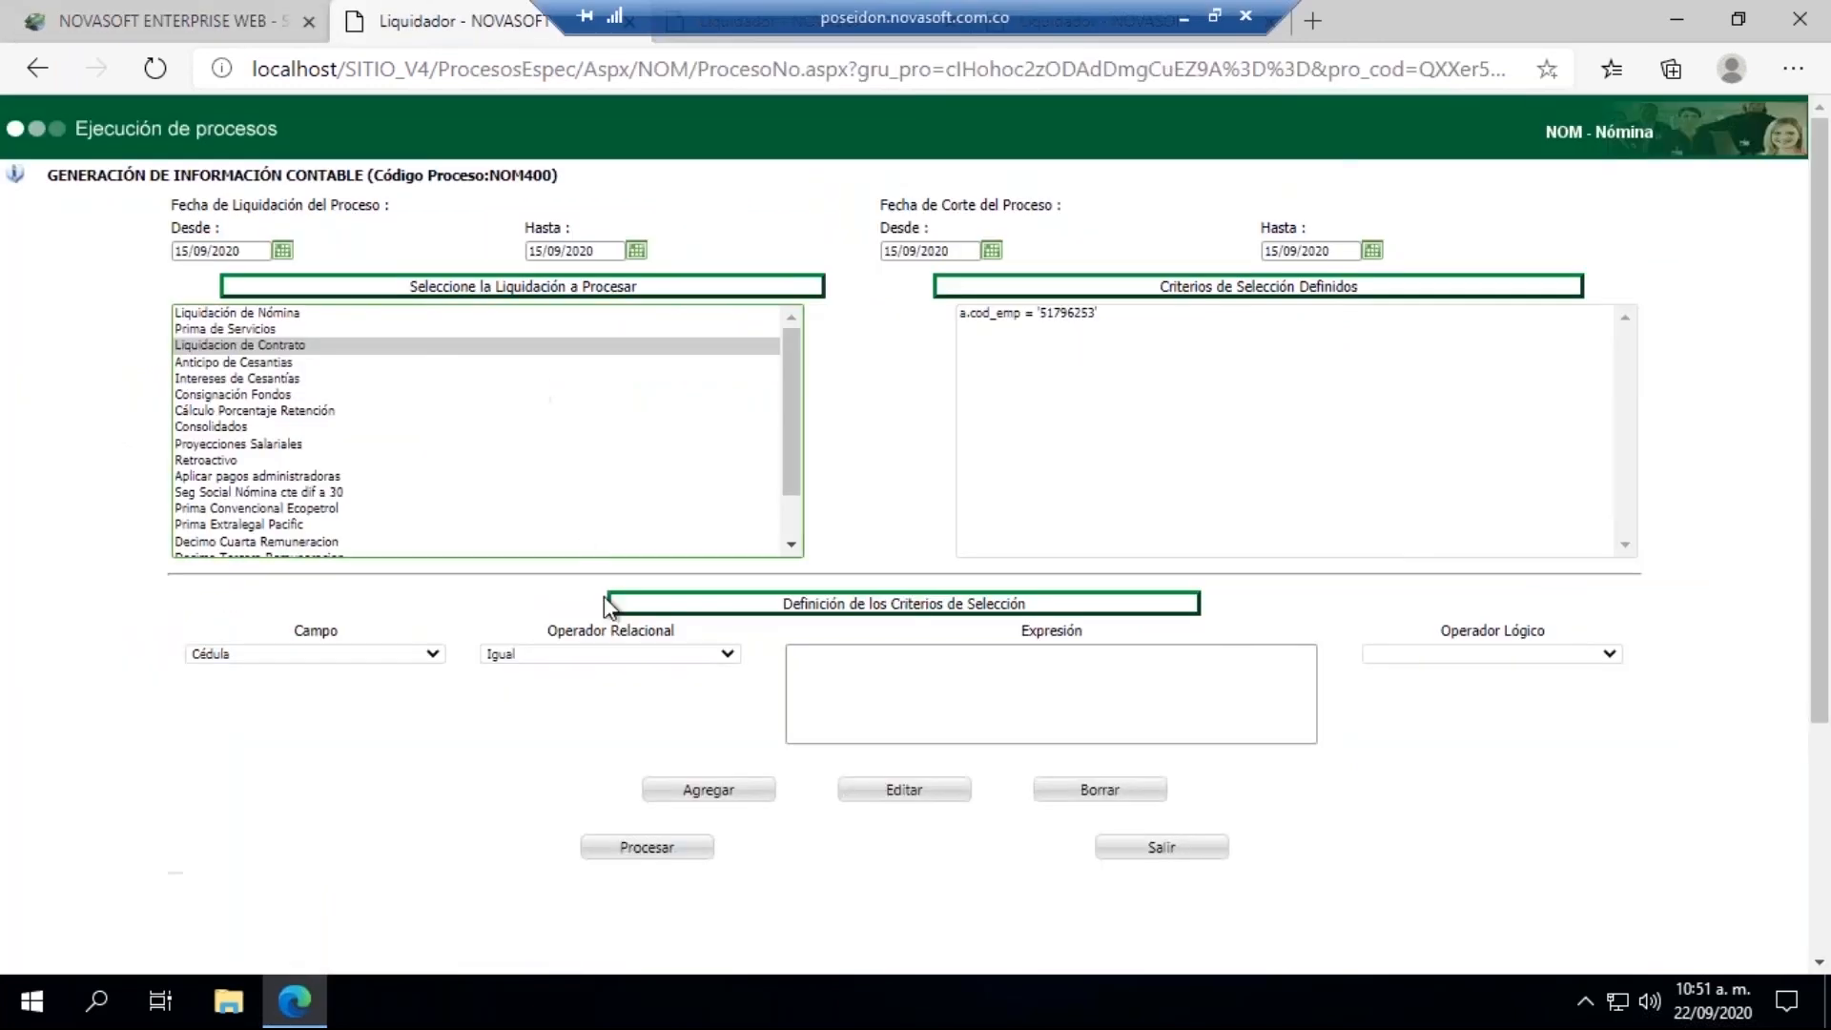
{"action": "left_click", "coordinate": [637, 851]}
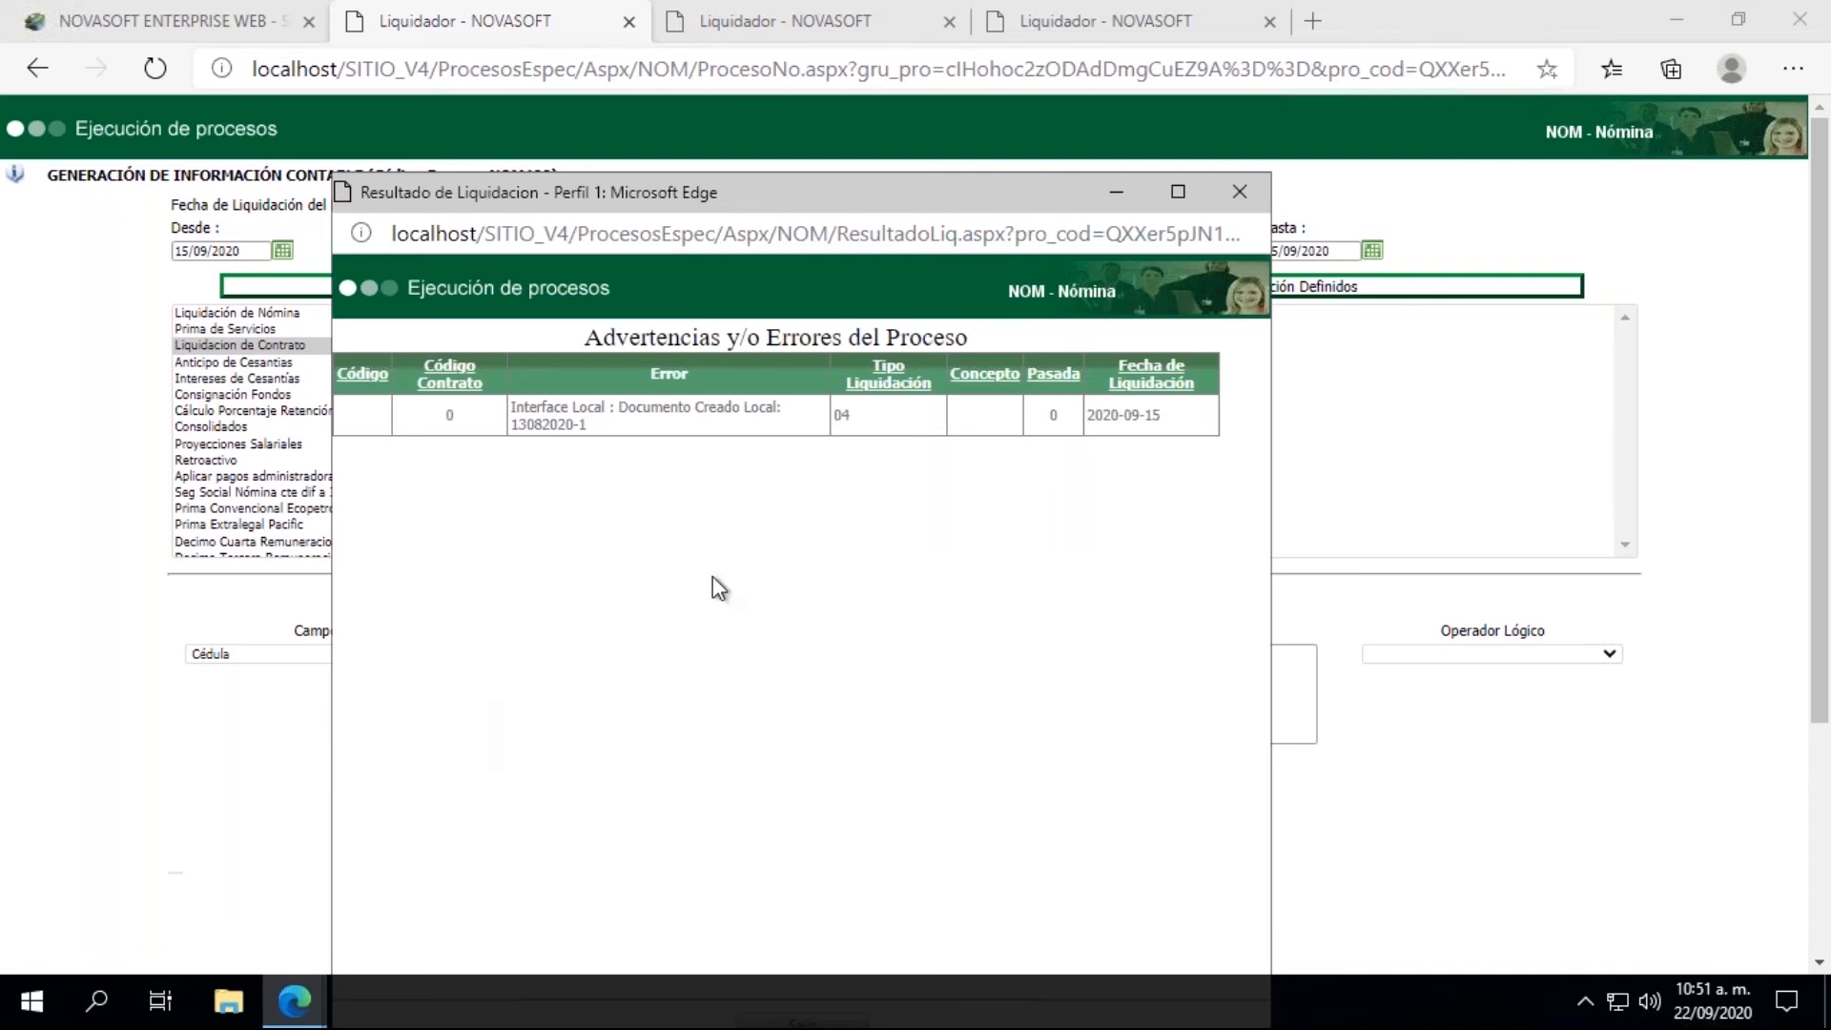
{"action": "left_click_drag", "start_coordinate": [588, 425], "coordinate": [513, 429]}
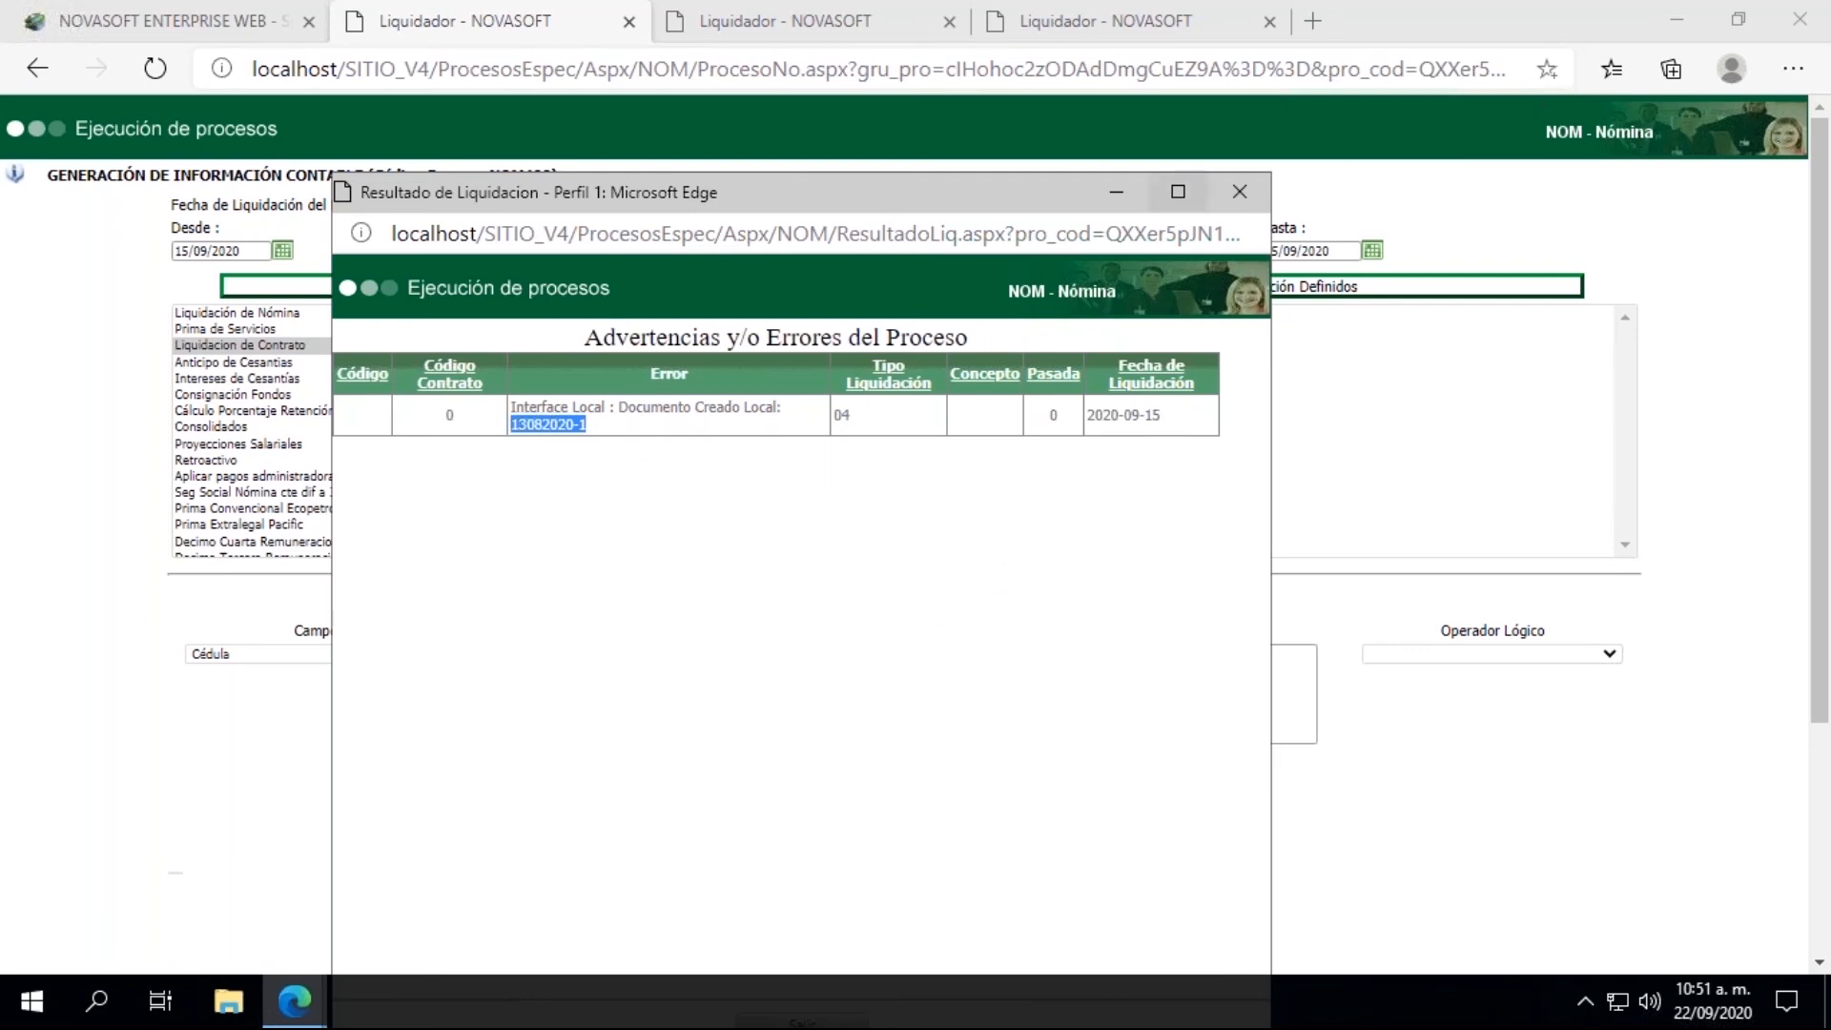
{"action": "left_click", "coordinate": [1242, 191]}
Step: Load the employee in Información Hoja de Vida - Salarial and check the Estado under Información salarial 1
{"action": "left_click", "coordinate": [204, 15]}
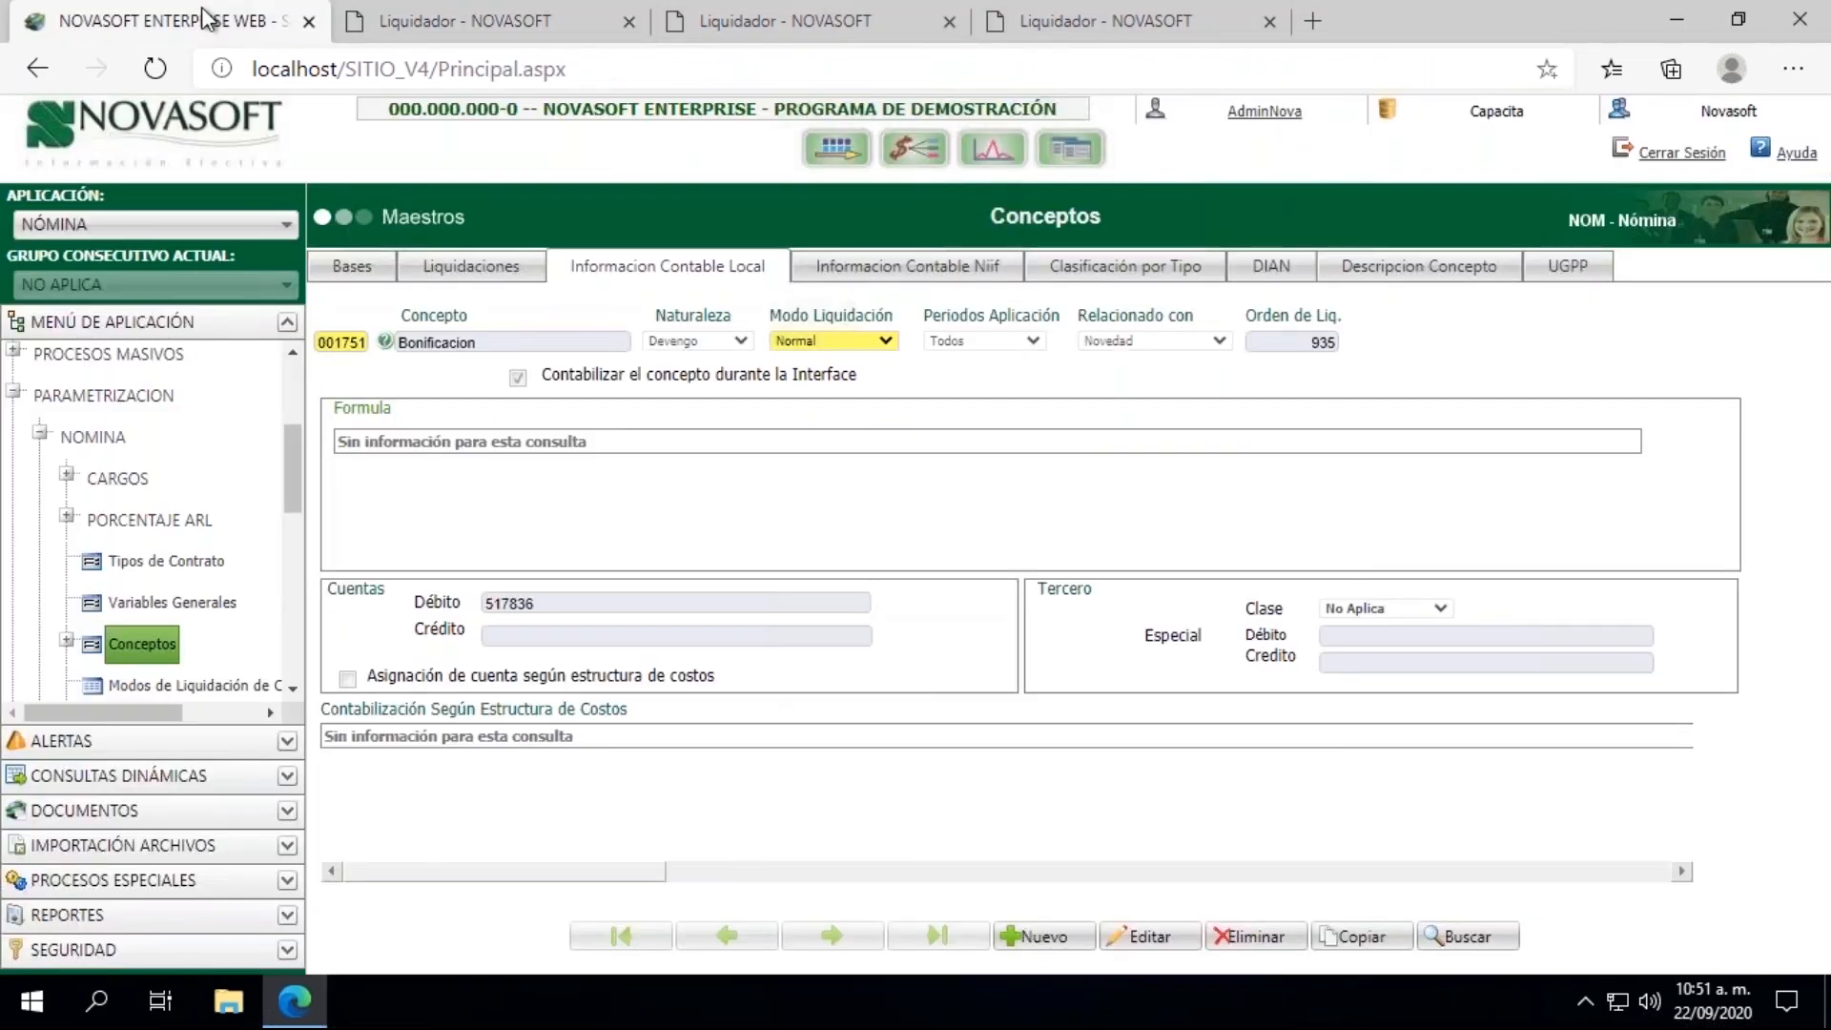
{"action": "left_click_drag", "start_coordinate": [293, 458], "coordinate": [294, 369]}
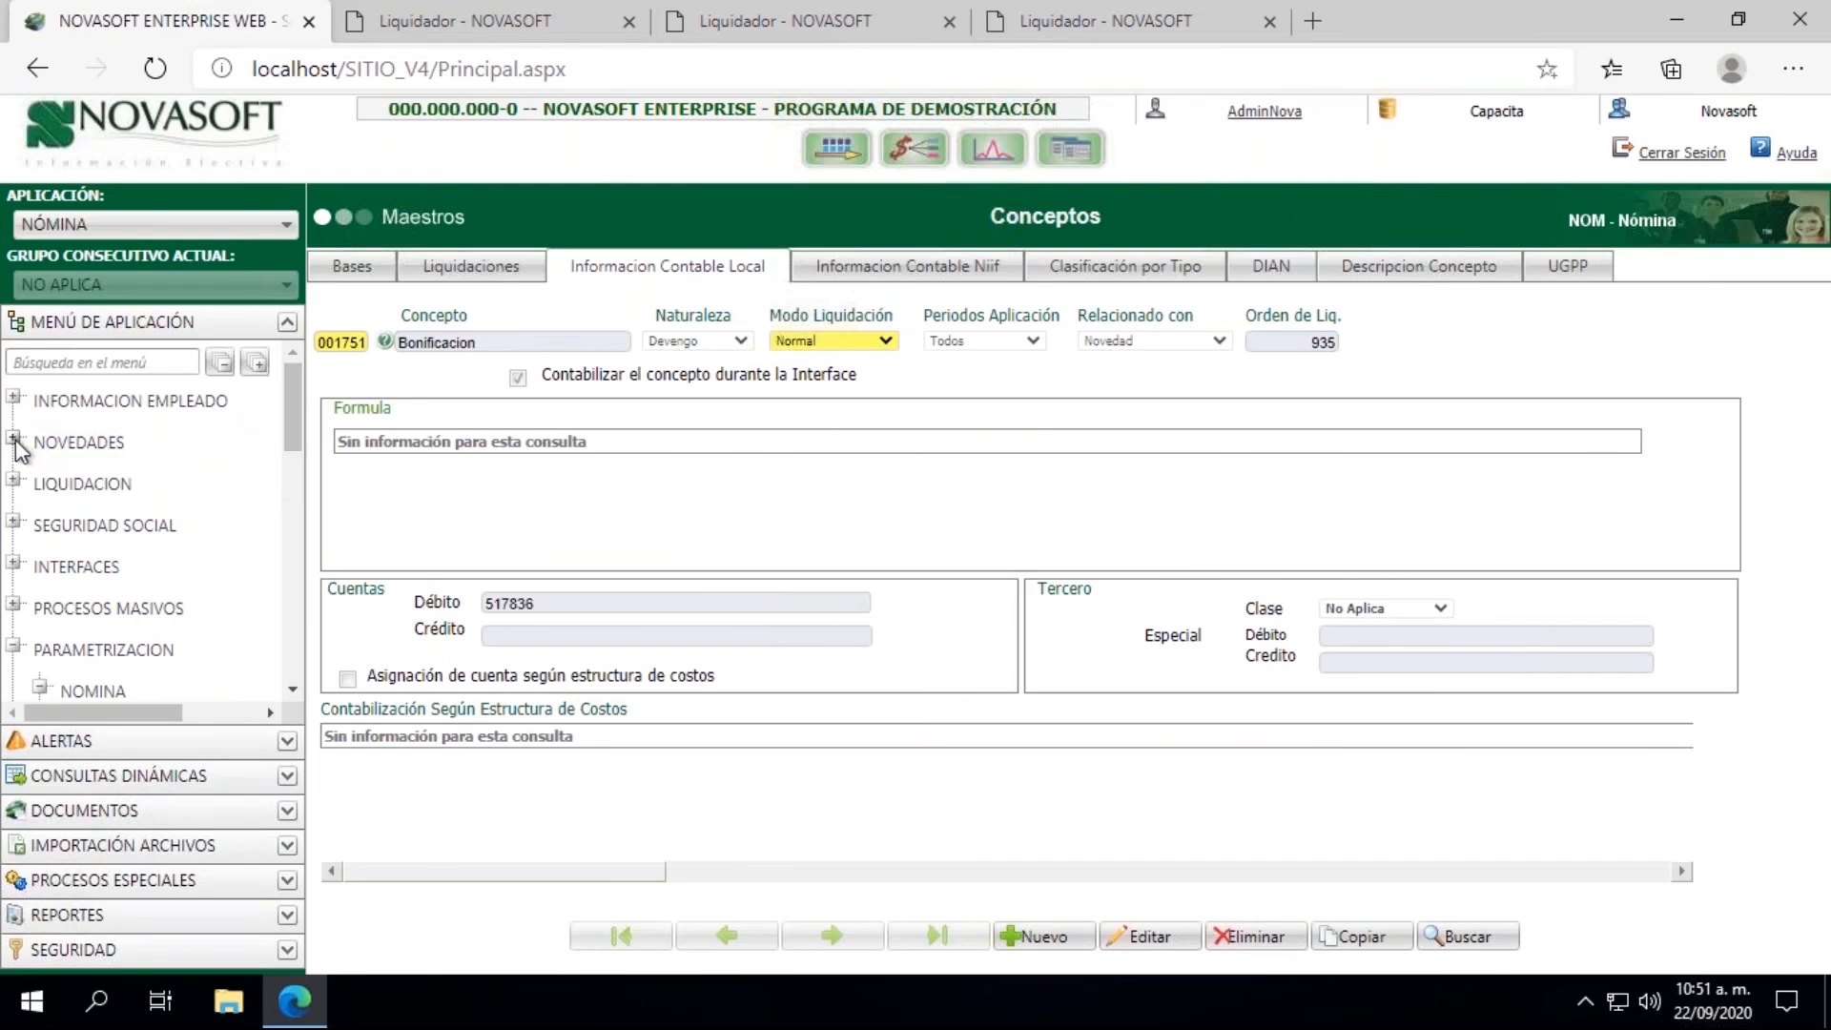
{"action": "left_click", "coordinate": [13, 398]}
{"action": "left_click", "coordinate": [128, 444]}
{"action": "left_click", "coordinate": [376, 343]}
{"action": "left_click", "coordinate": [391, 381]}
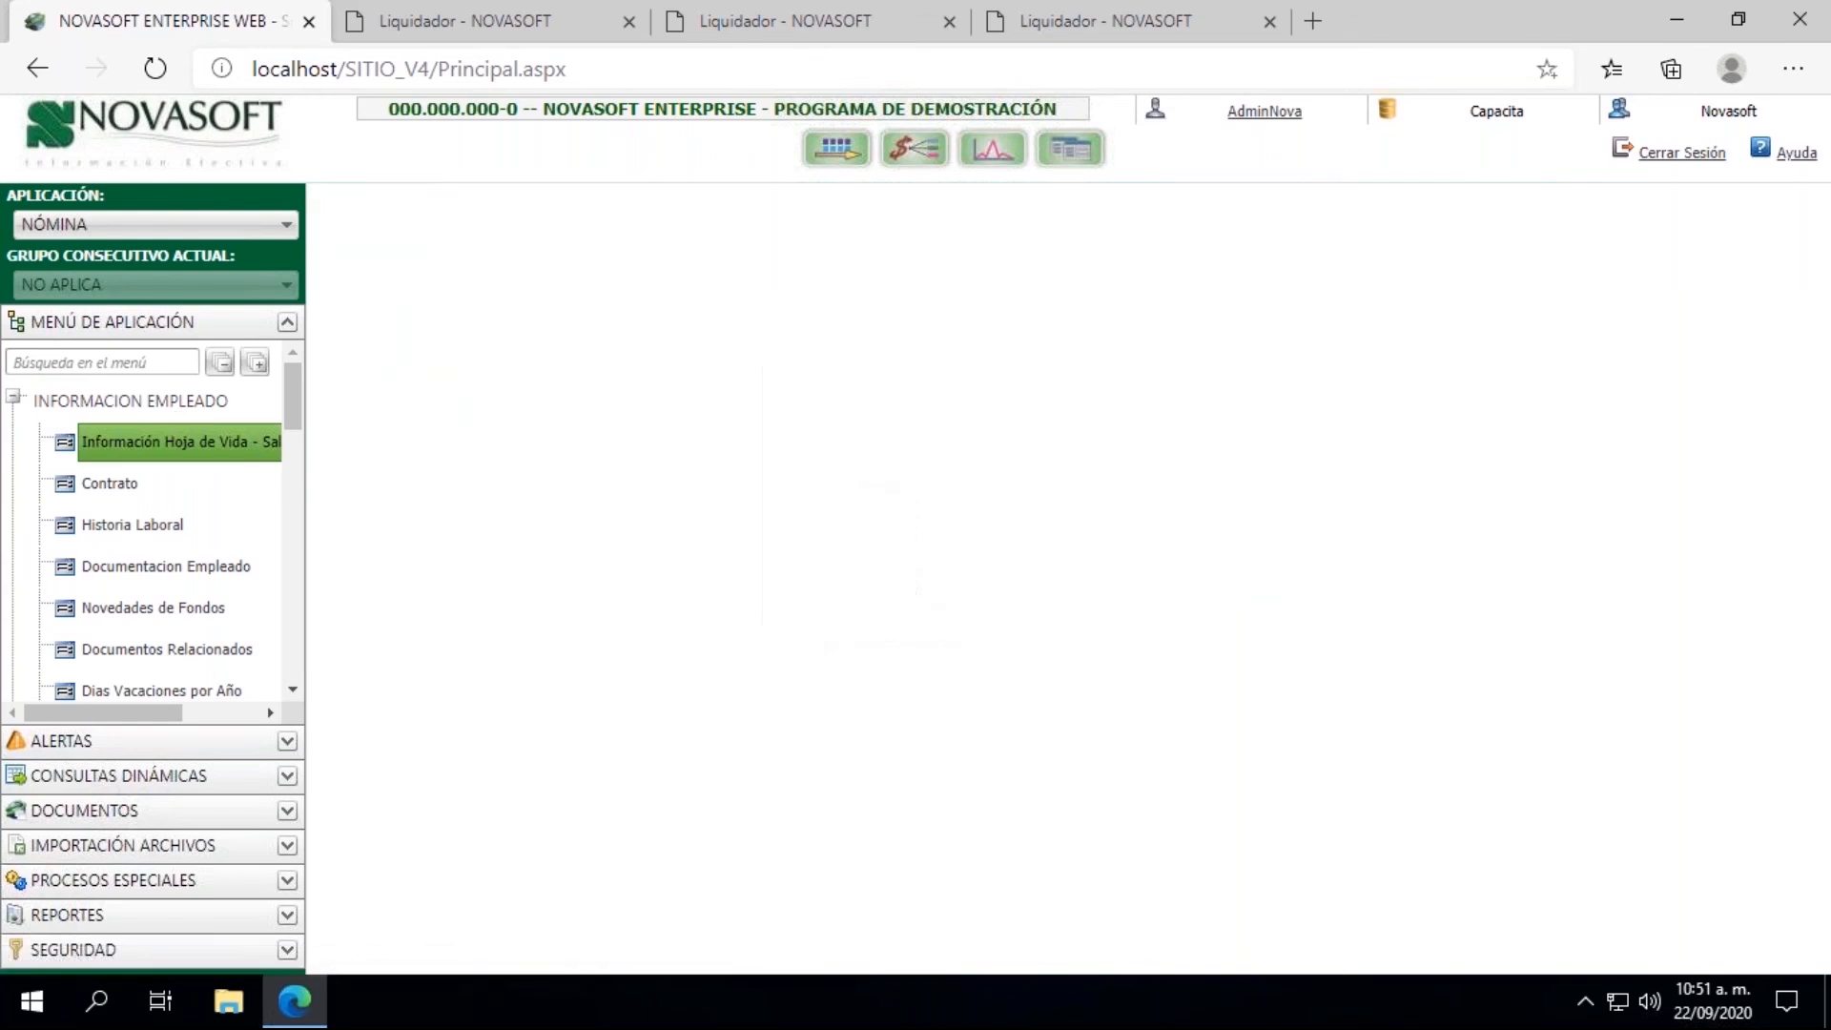
{"action": "left_click", "coordinate": [730, 267]}
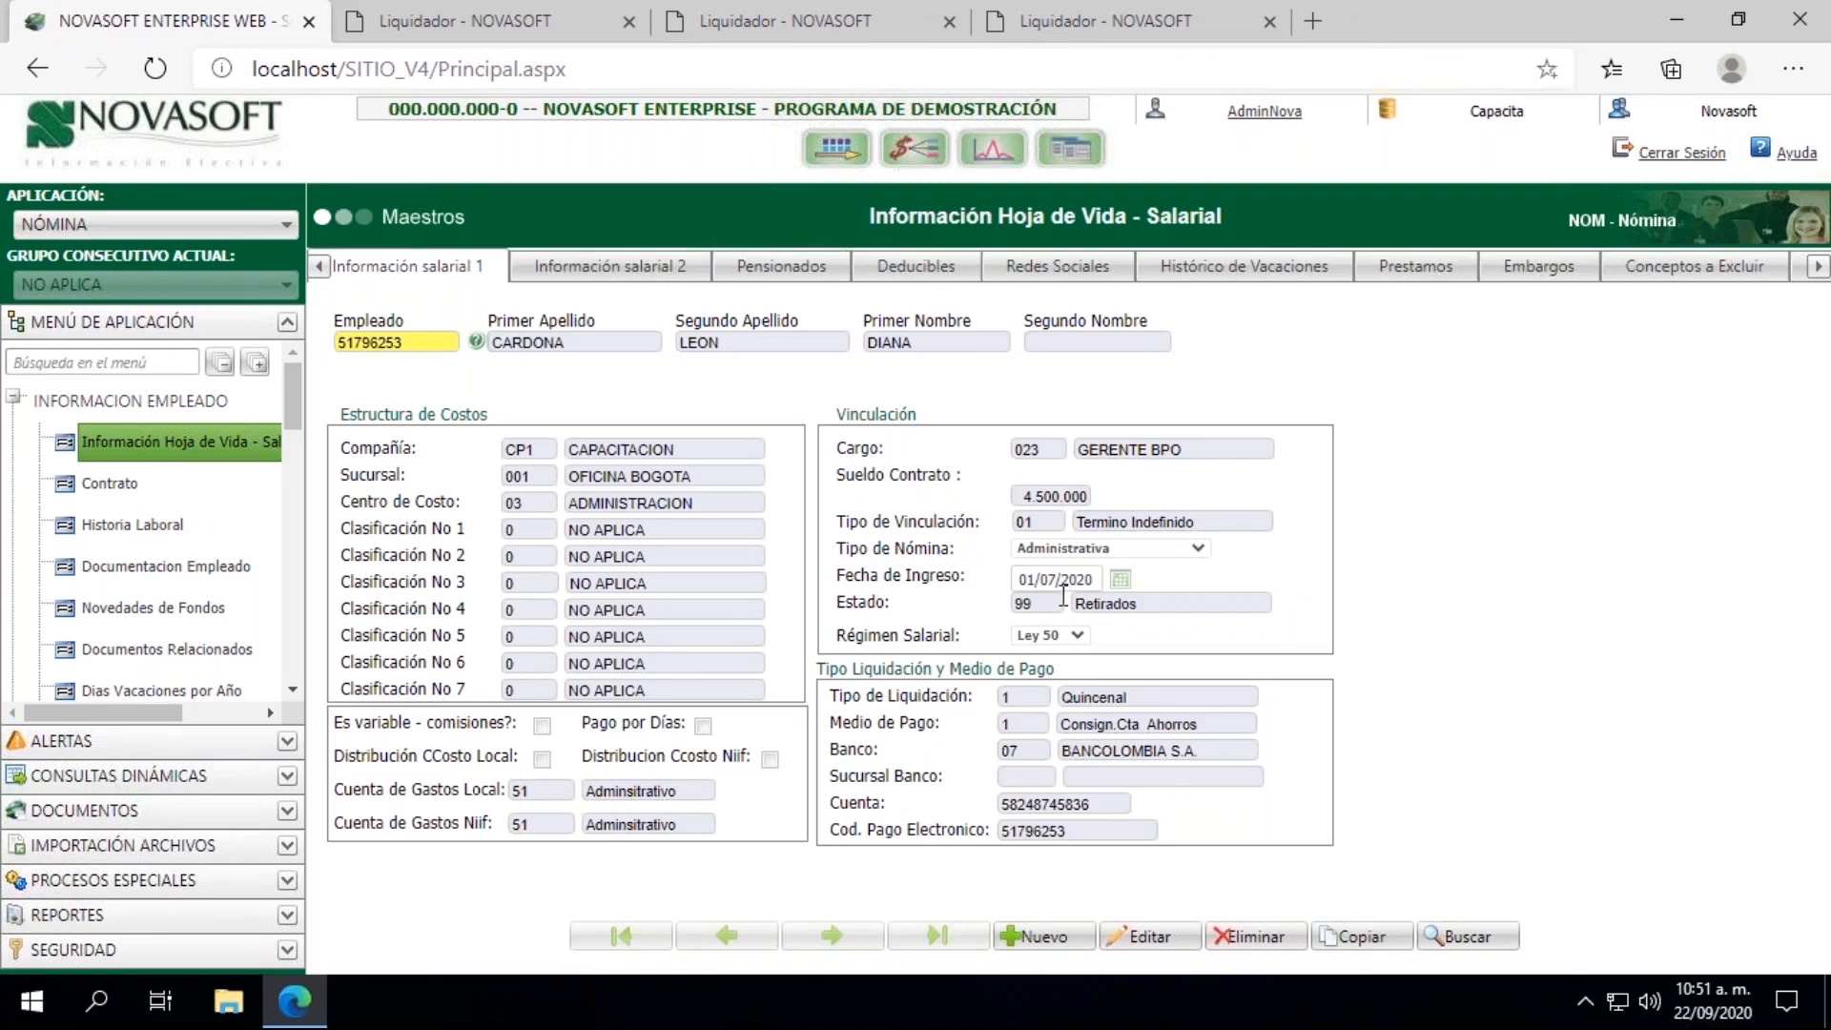
{"action": "left_click_drag", "start_coordinate": [1060, 601], "coordinate": [1012, 607]}
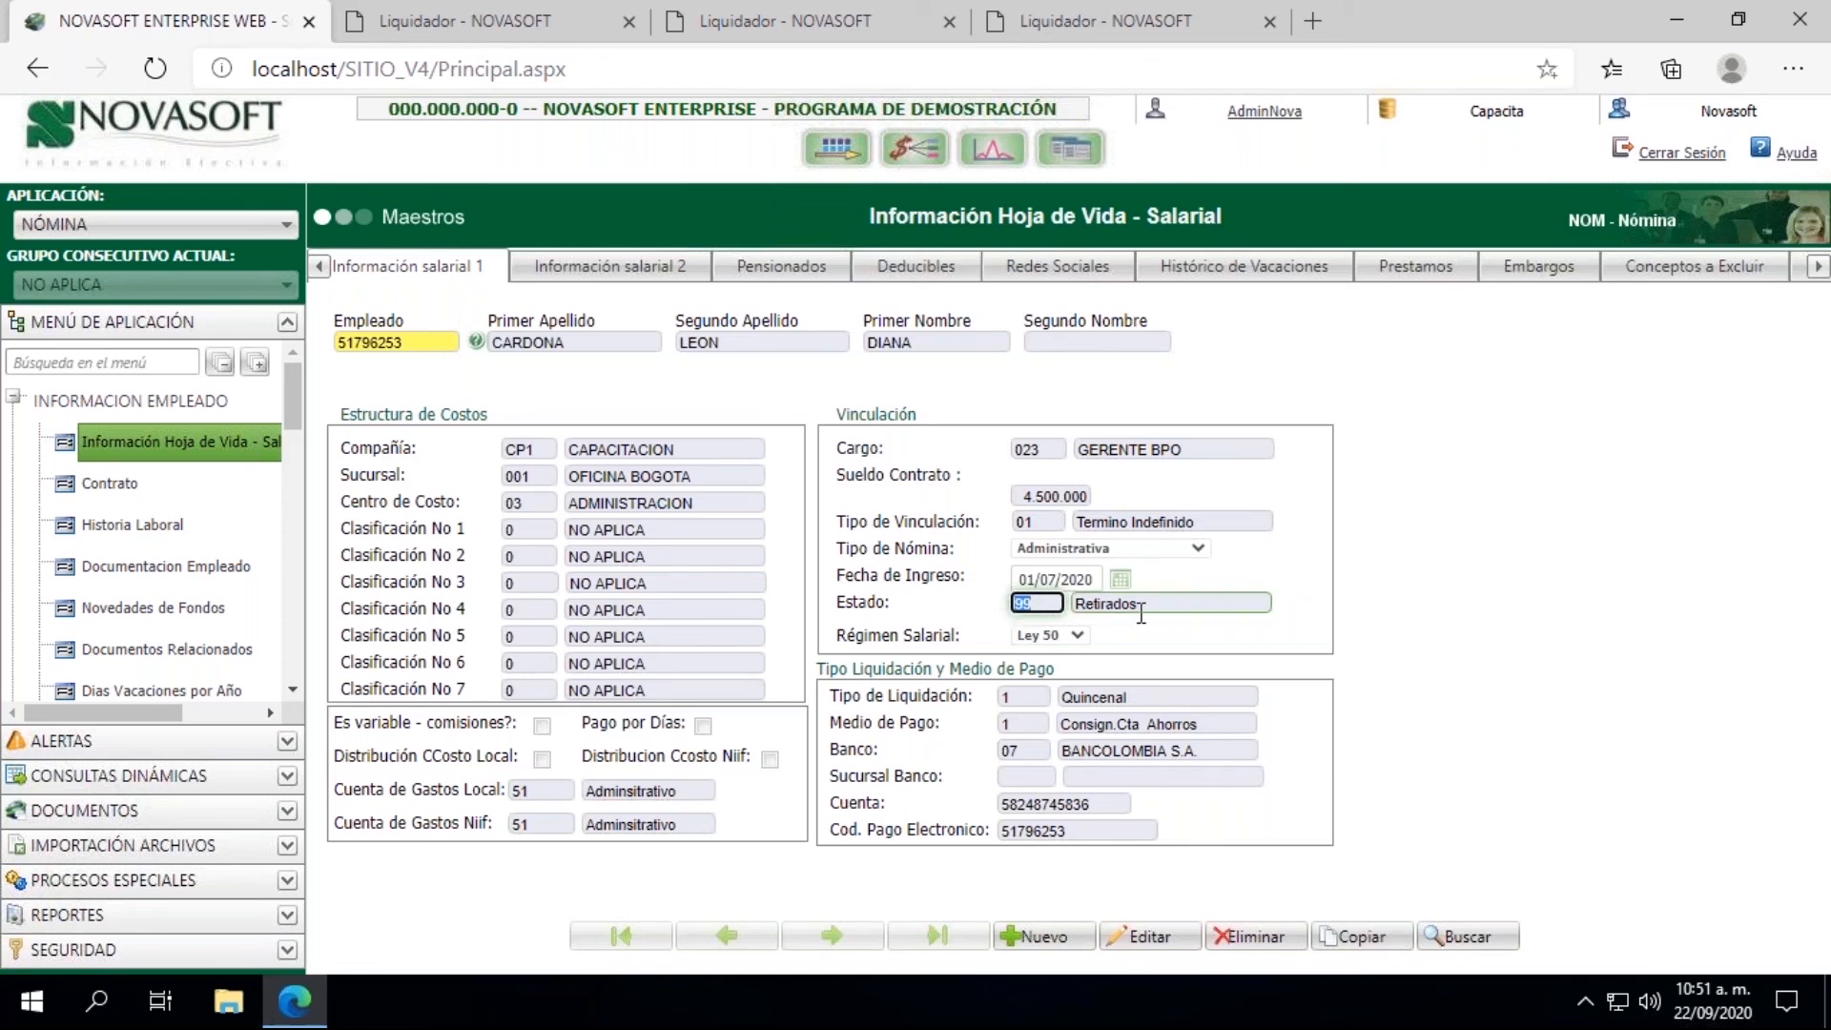
Step: Load the employee's contract in Contrato and check its Estado Contrato
{"action": "left_click", "coordinate": [107, 488]}
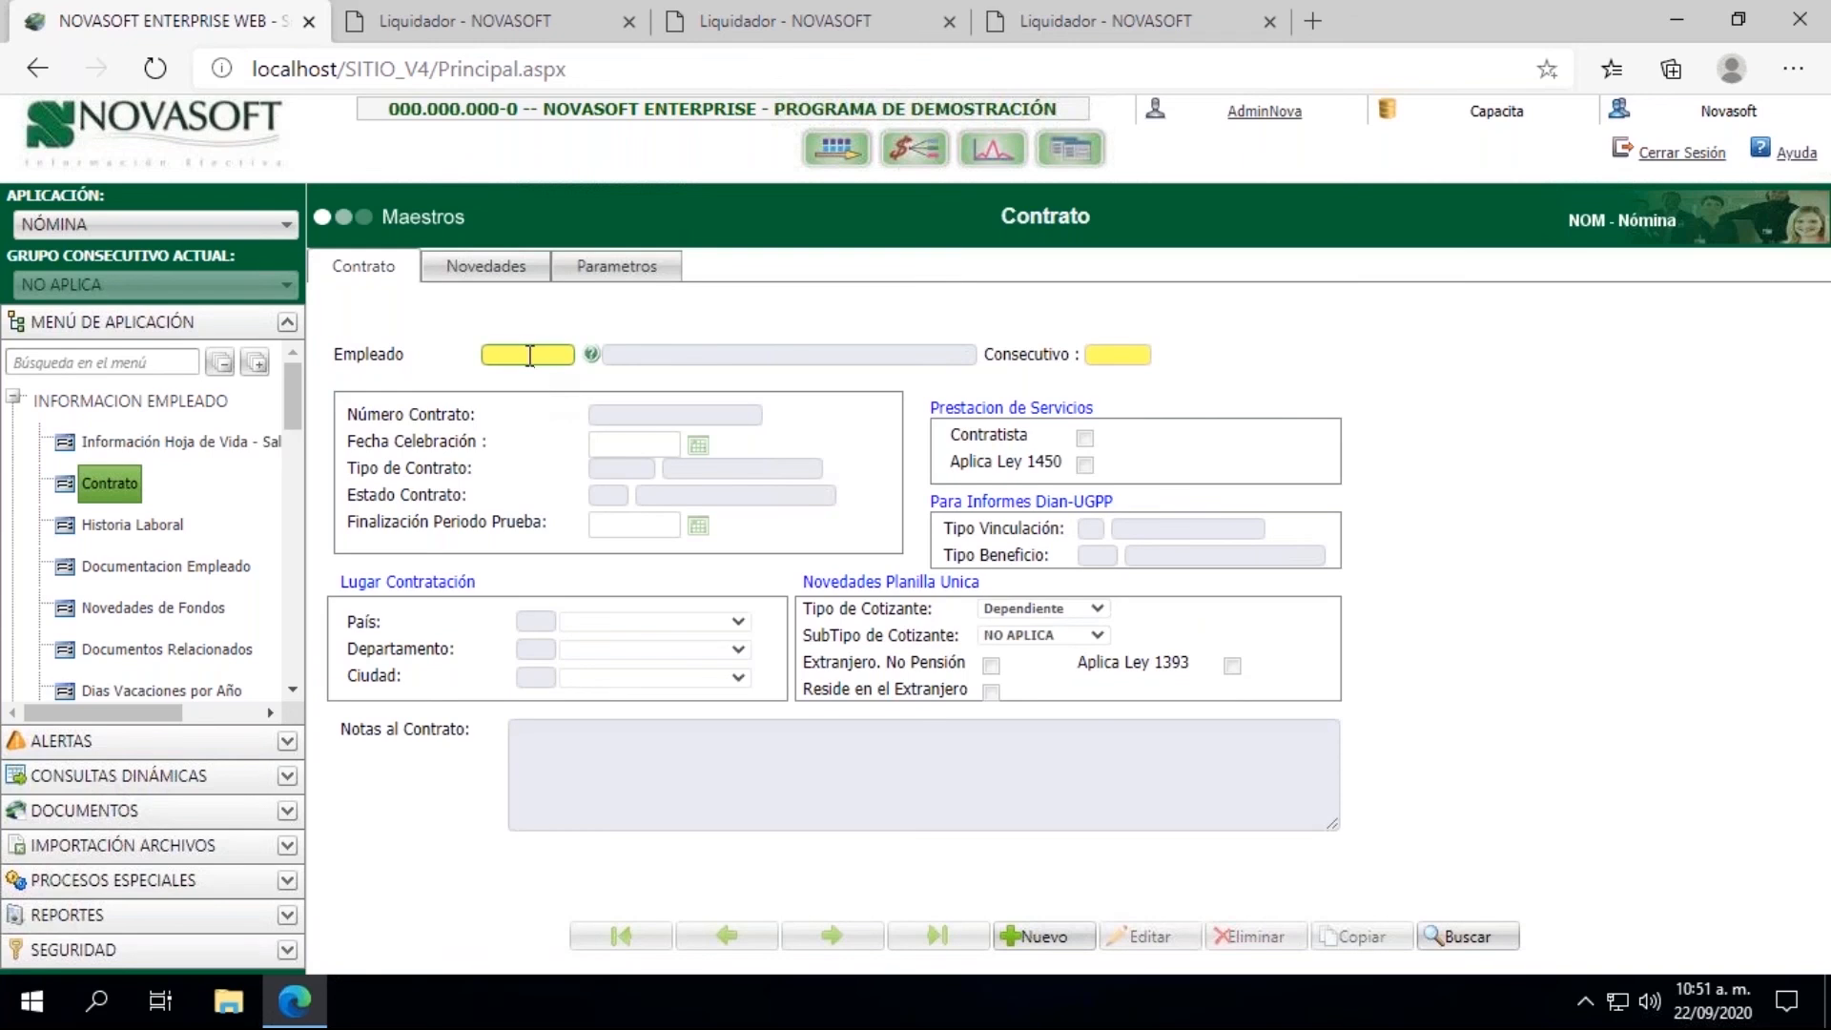
{"action": "left_click", "coordinate": [530, 355]}
{"action": "left_click", "coordinate": [534, 396]}
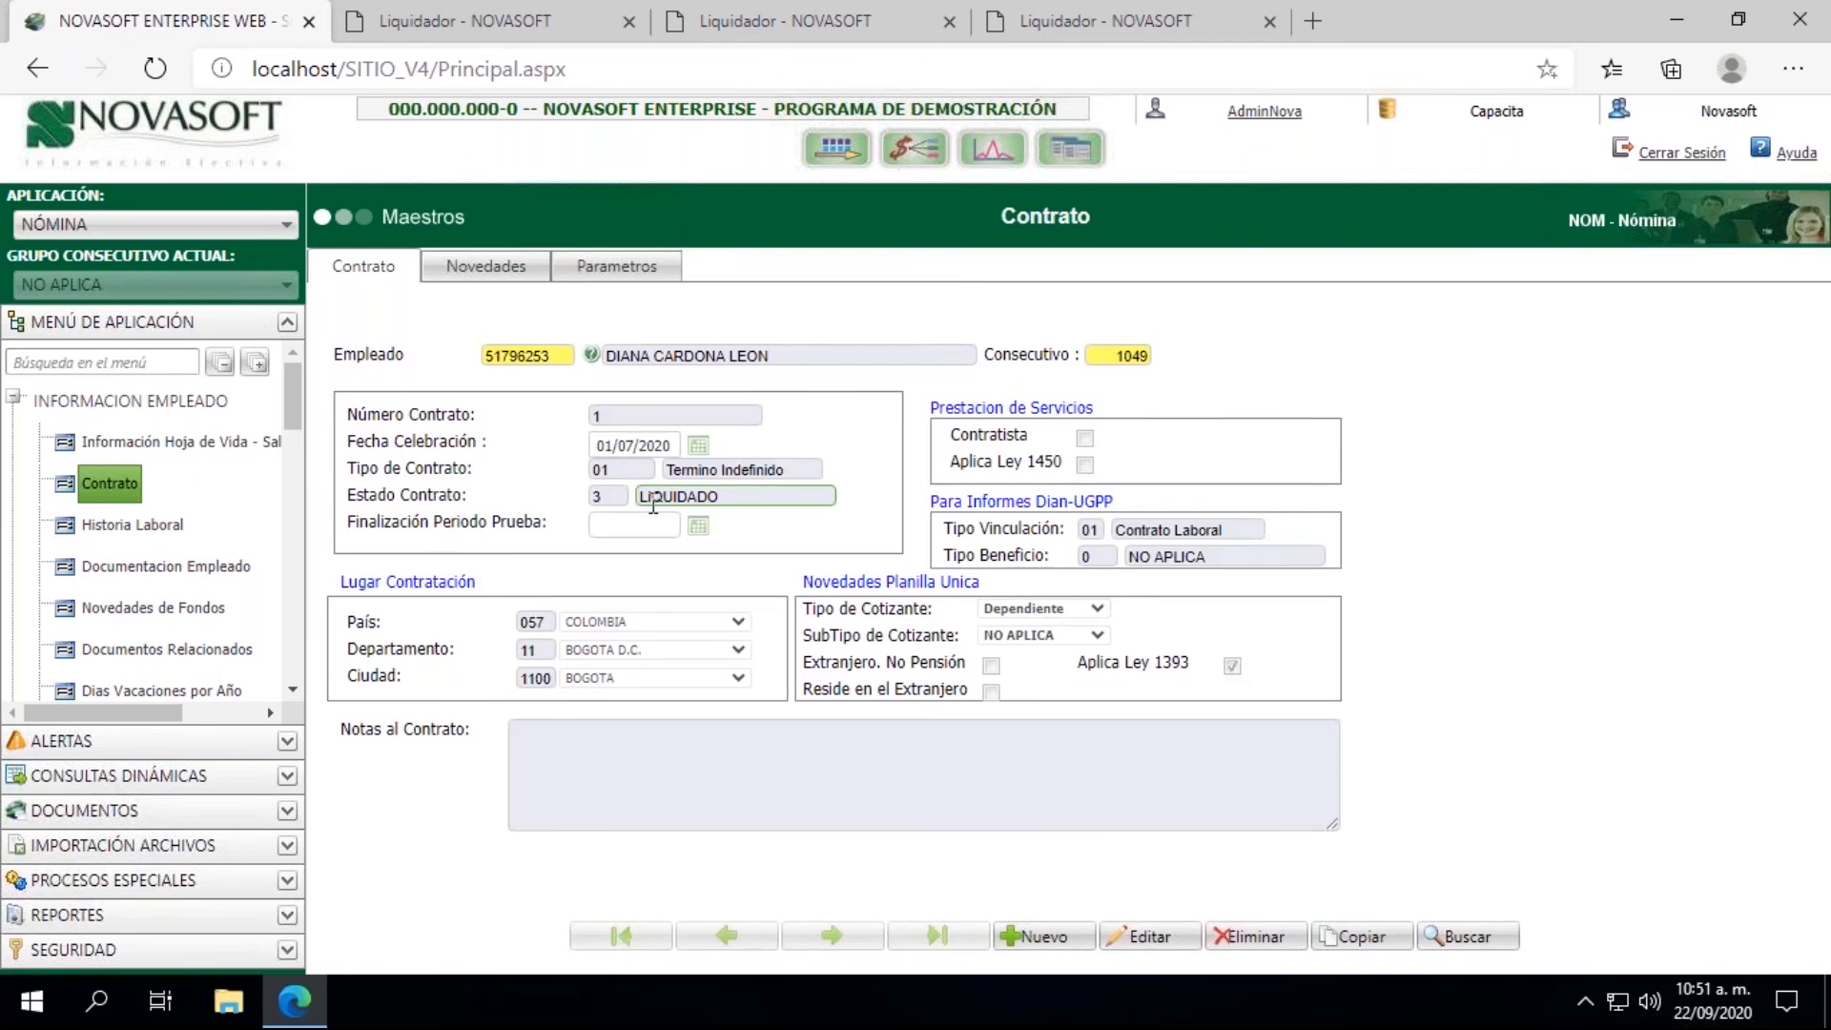
Step: Load the employee in Novedades de Fondos from the field's lookup list and check the fund withdrawal records
{"action": "left_click", "coordinate": [155, 611]}
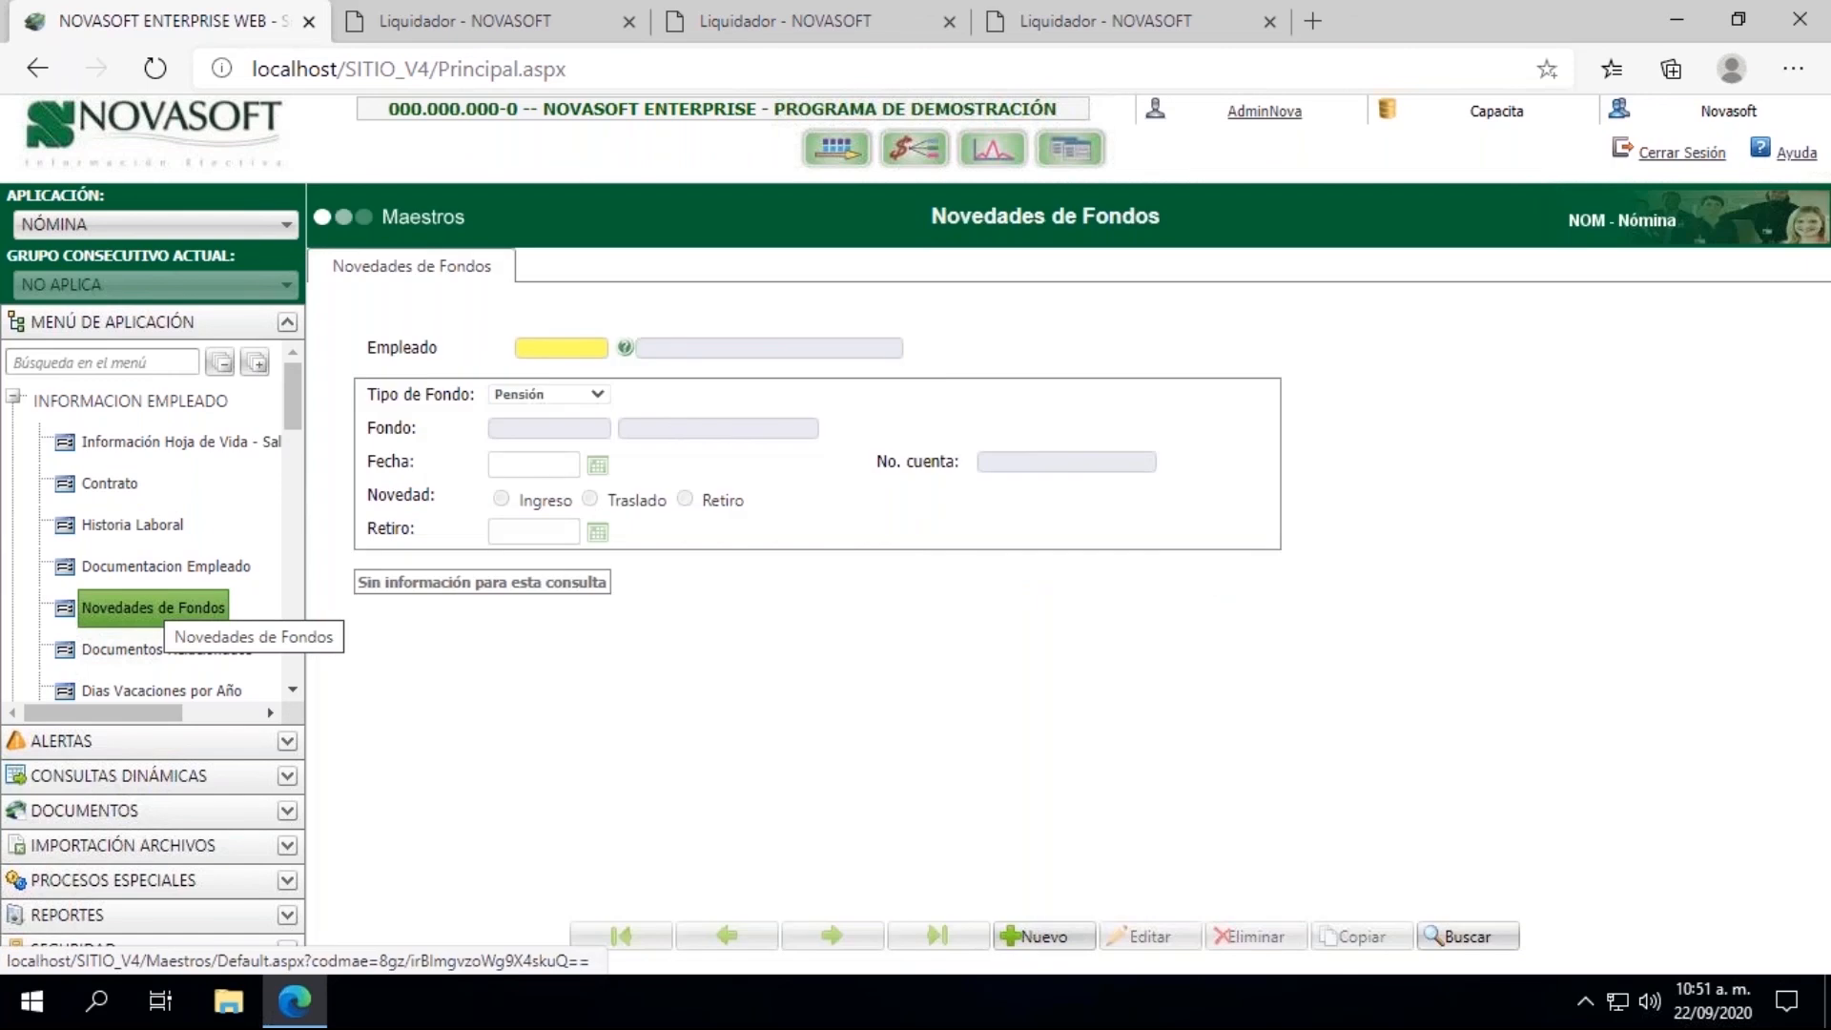
{"action": "left_click", "coordinate": [551, 346]}
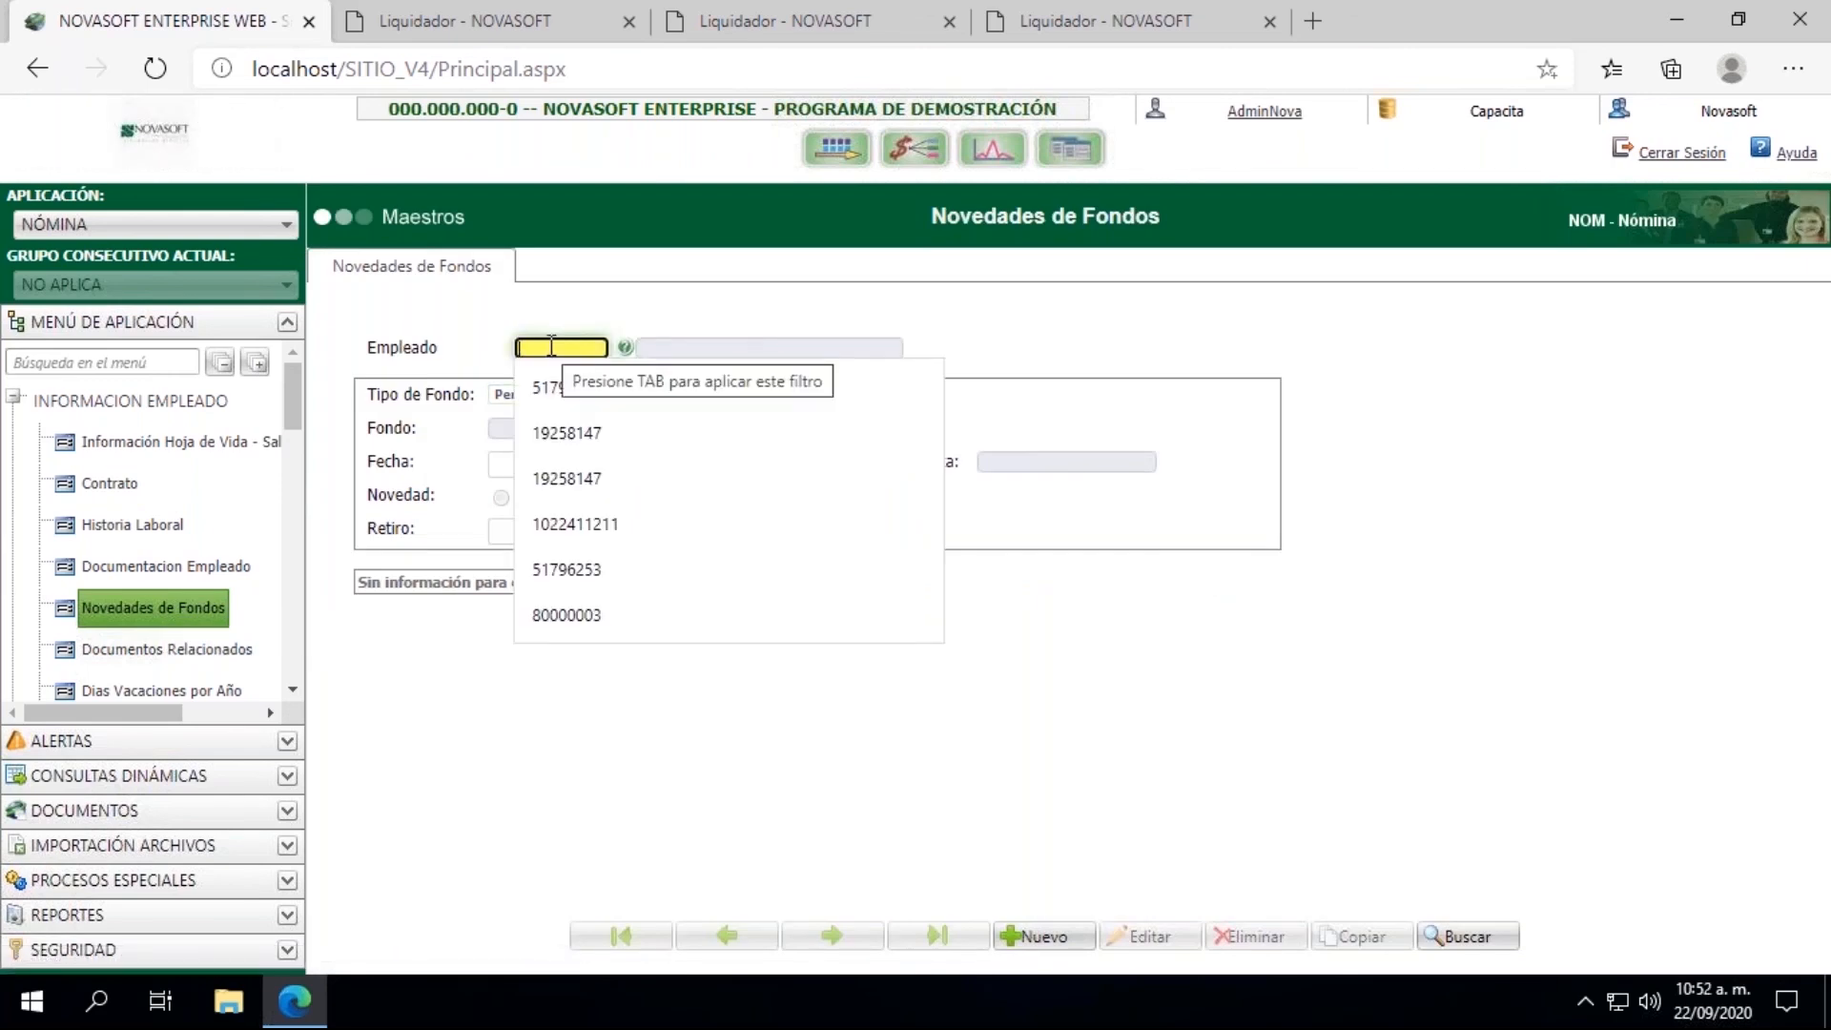
{"action": "type", "text": "001146"}
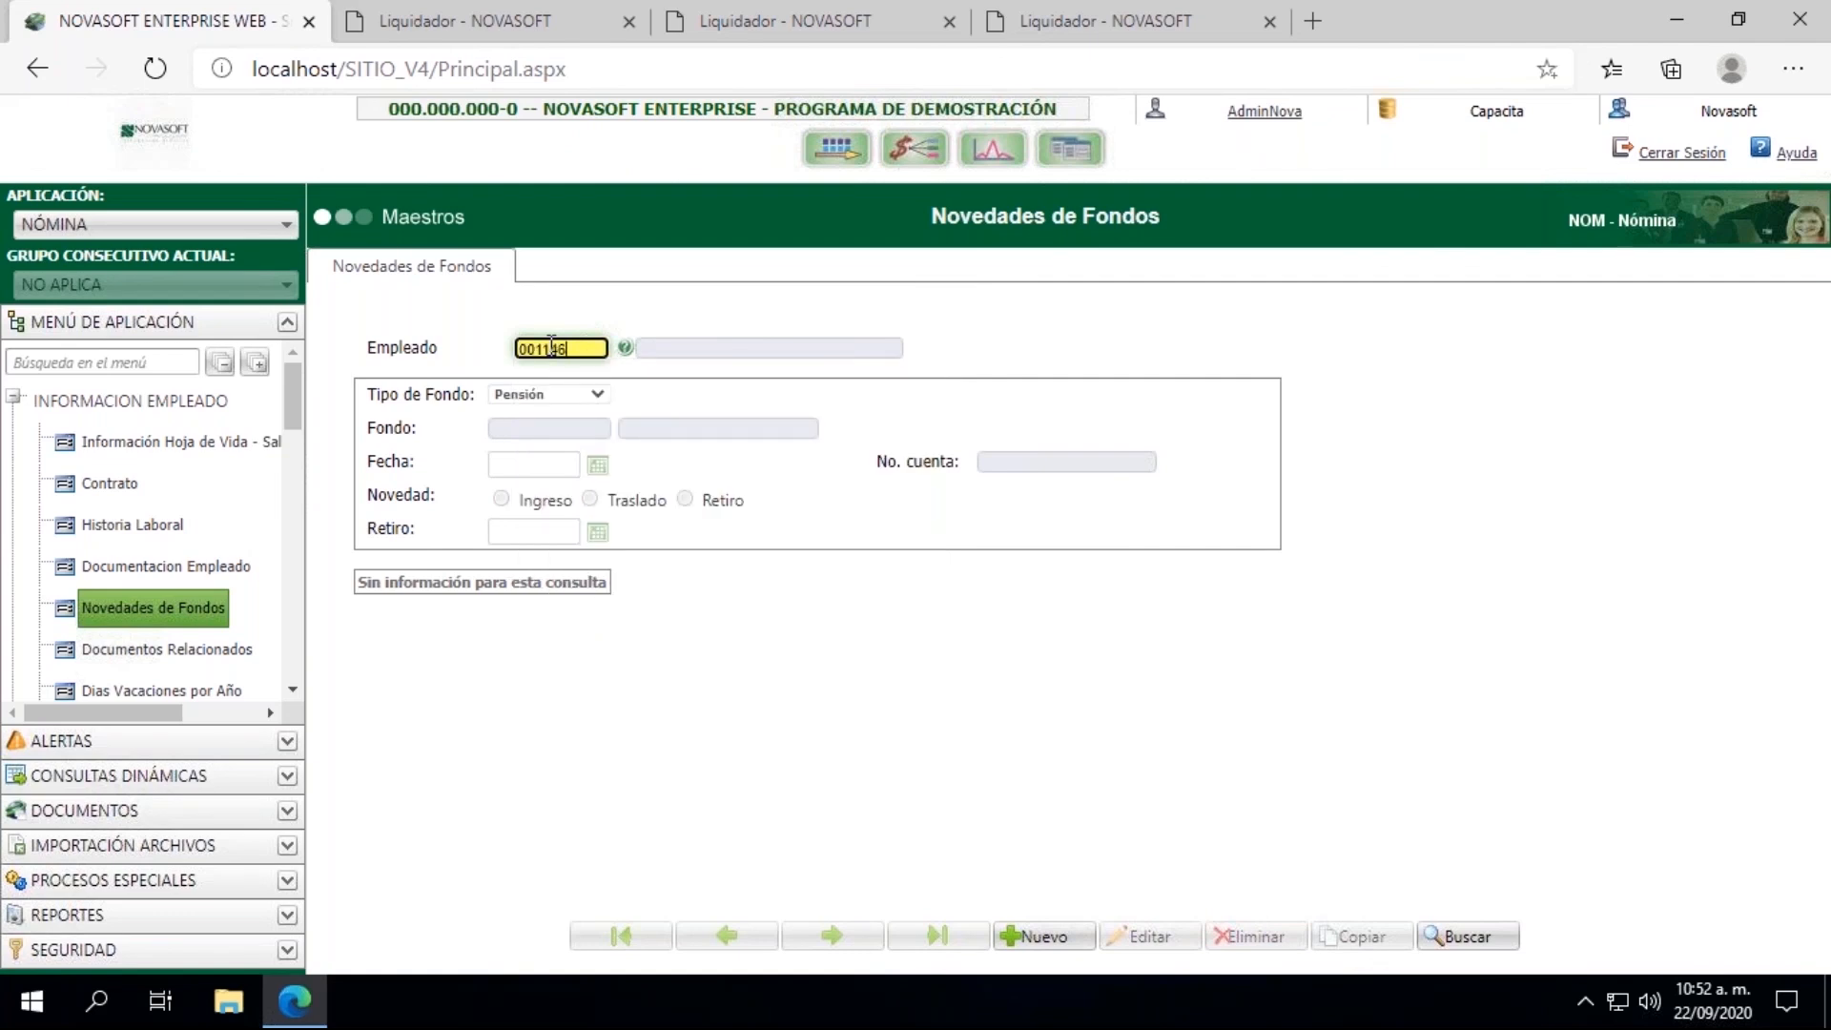
{"action": "left_click_drag", "start_coordinate": [569, 350], "coordinate": [383, 349]}
{"action": "key", "text": "BackSpace"}
{"action": "left_click", "coordinate": [624, 348]}
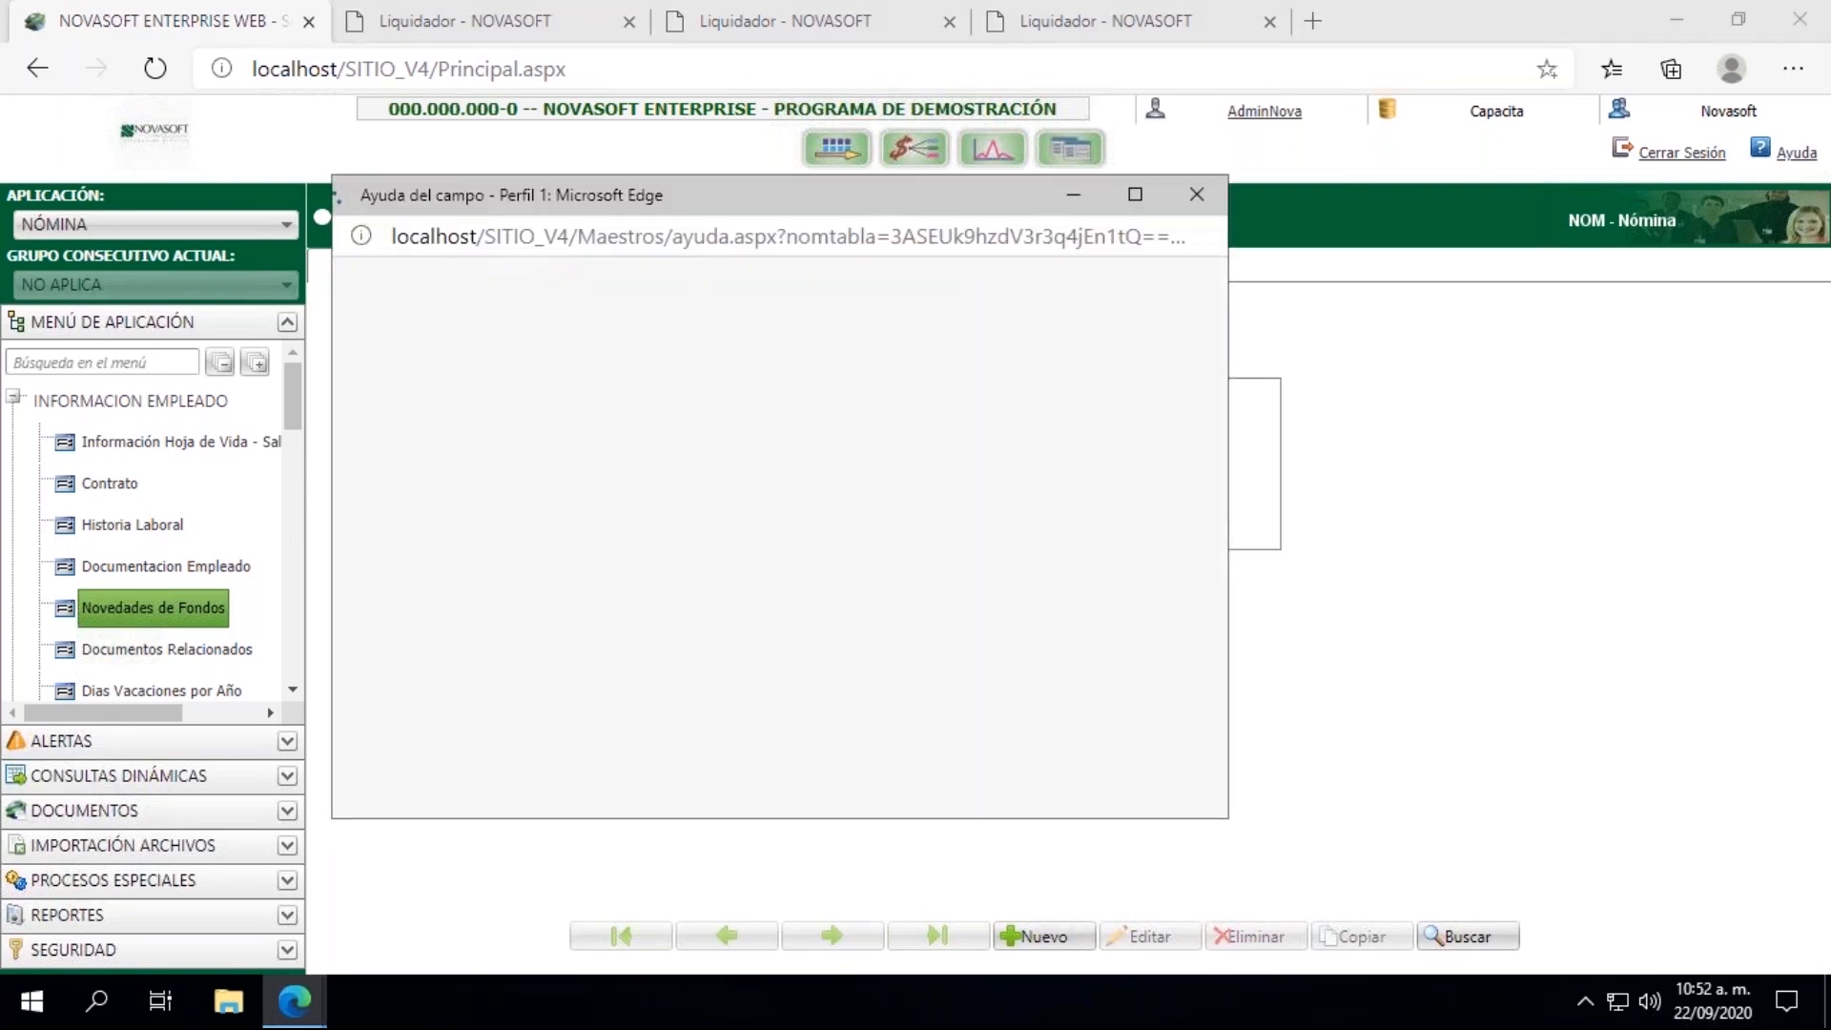
{"action": "left_click", "coordinate": [445, 741]}
{"action": "left_click", "coordinate": [477, 741]}
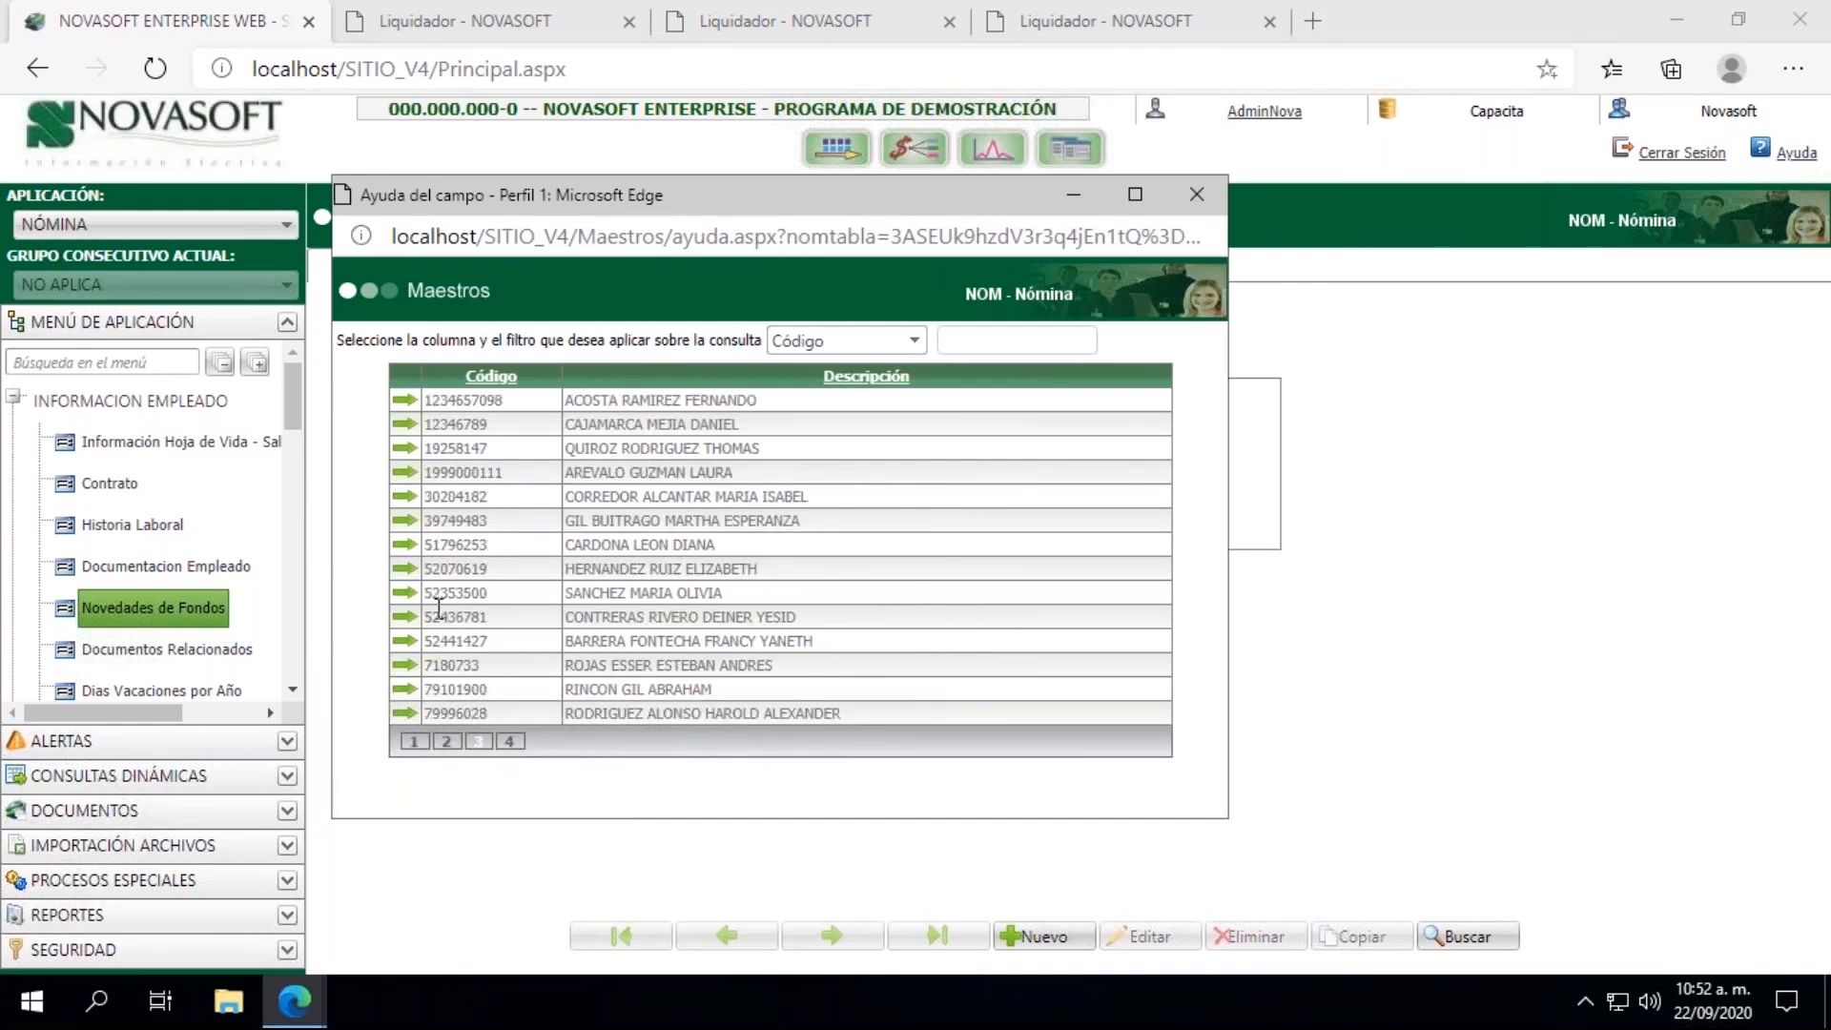
{"action": "left_click", "coordinate": [404, 544]}
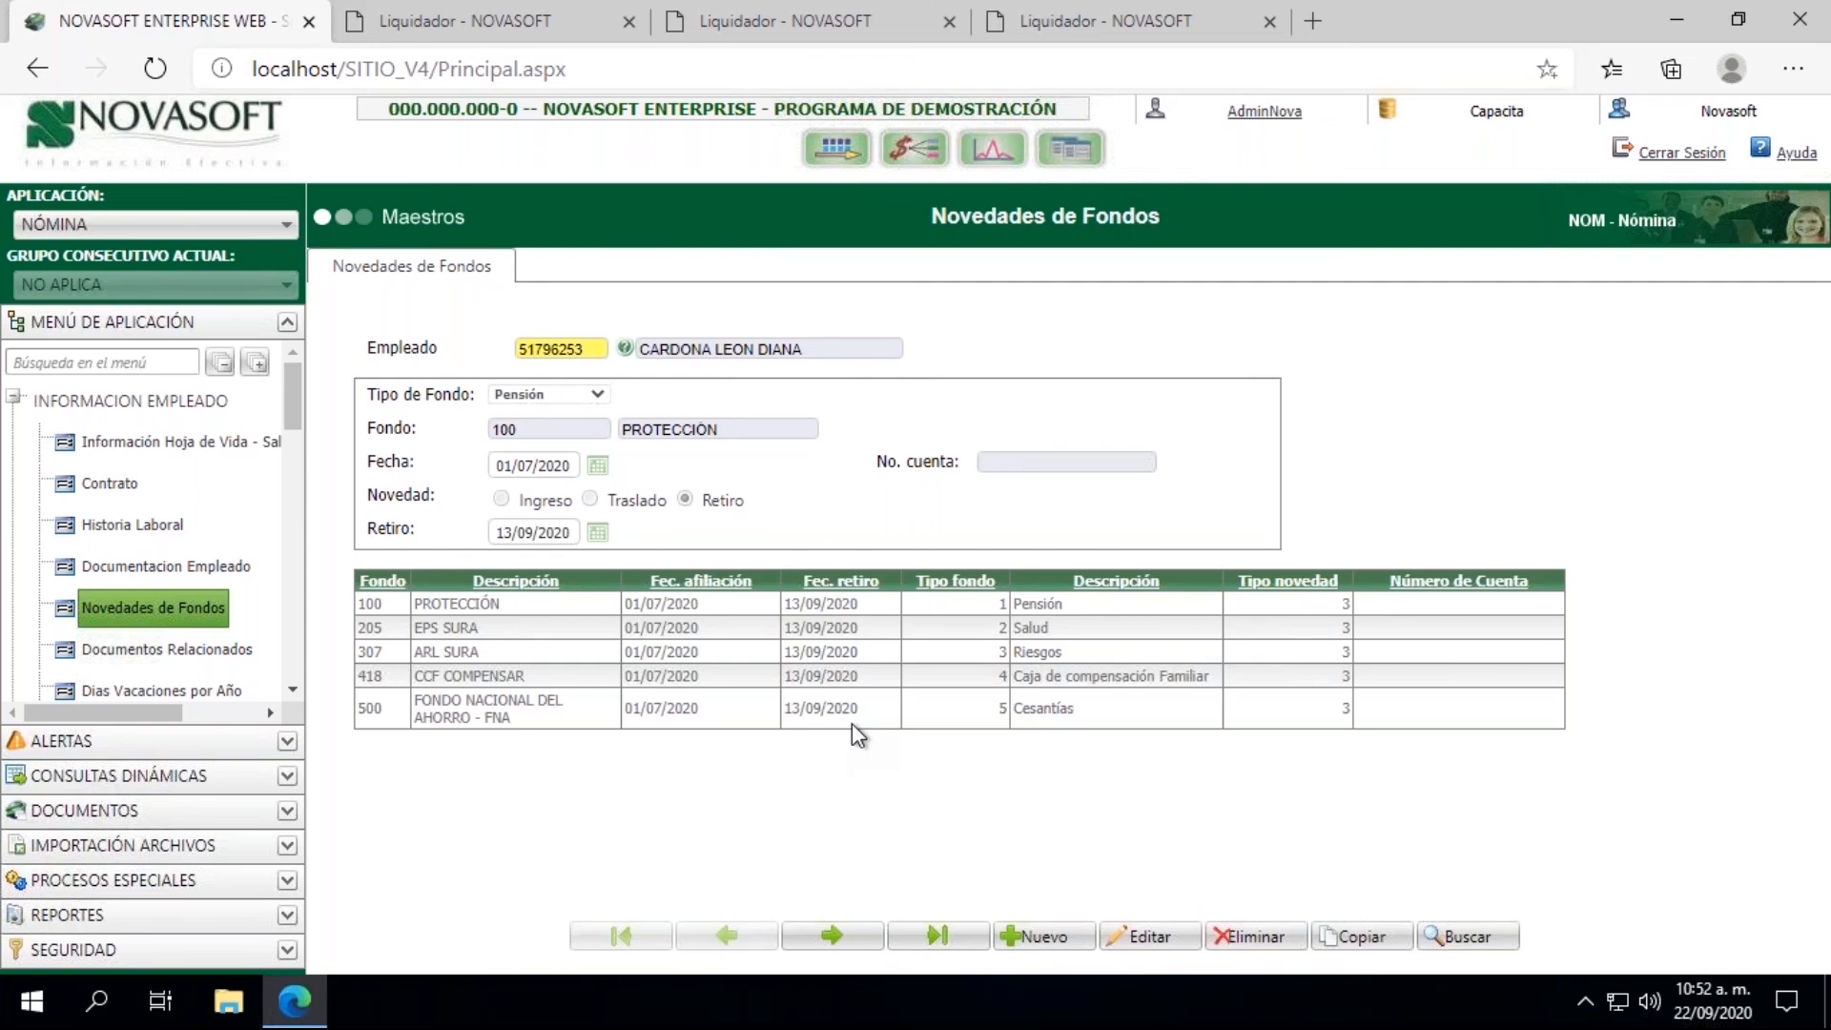
Step: Close the three open Liquidador pages, keeping only the main application page
{"action": "left_click", "coordinate": [630, 21]}
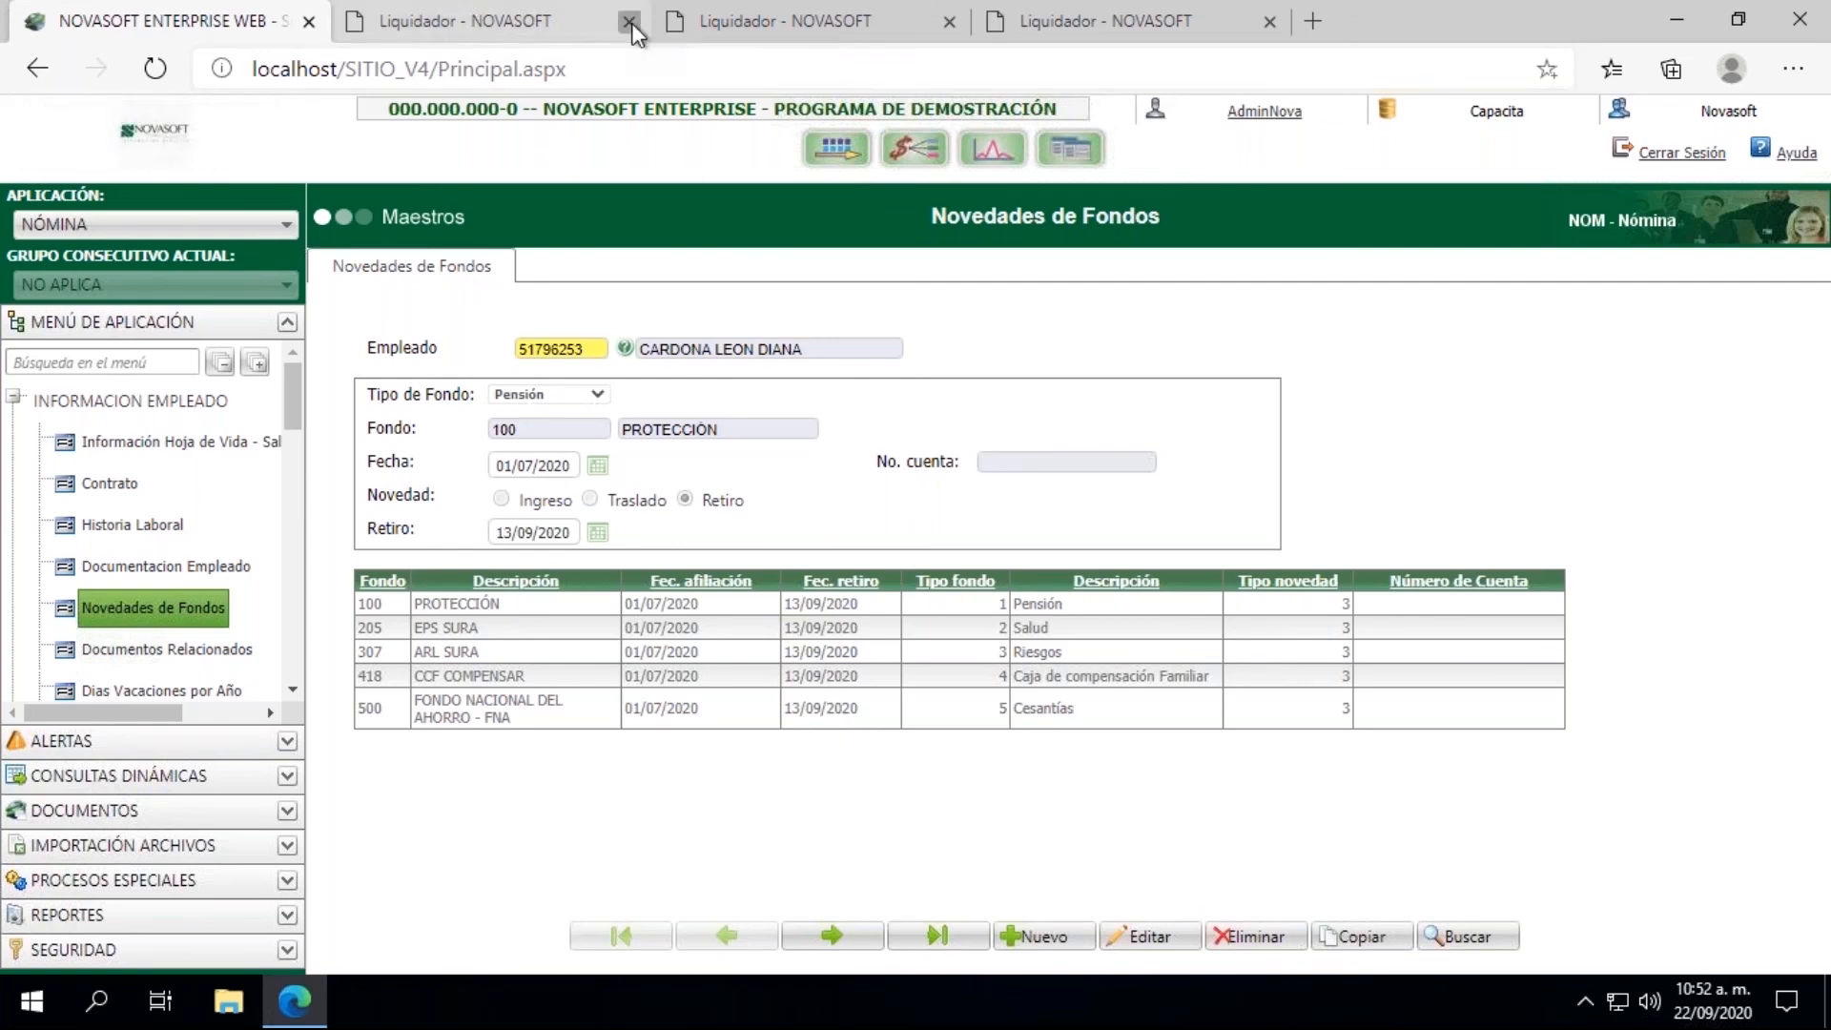
{"action": "left_click", "coordinate": [630, 21]}
{"action": "left_click", "coordinate": [630, 21]}
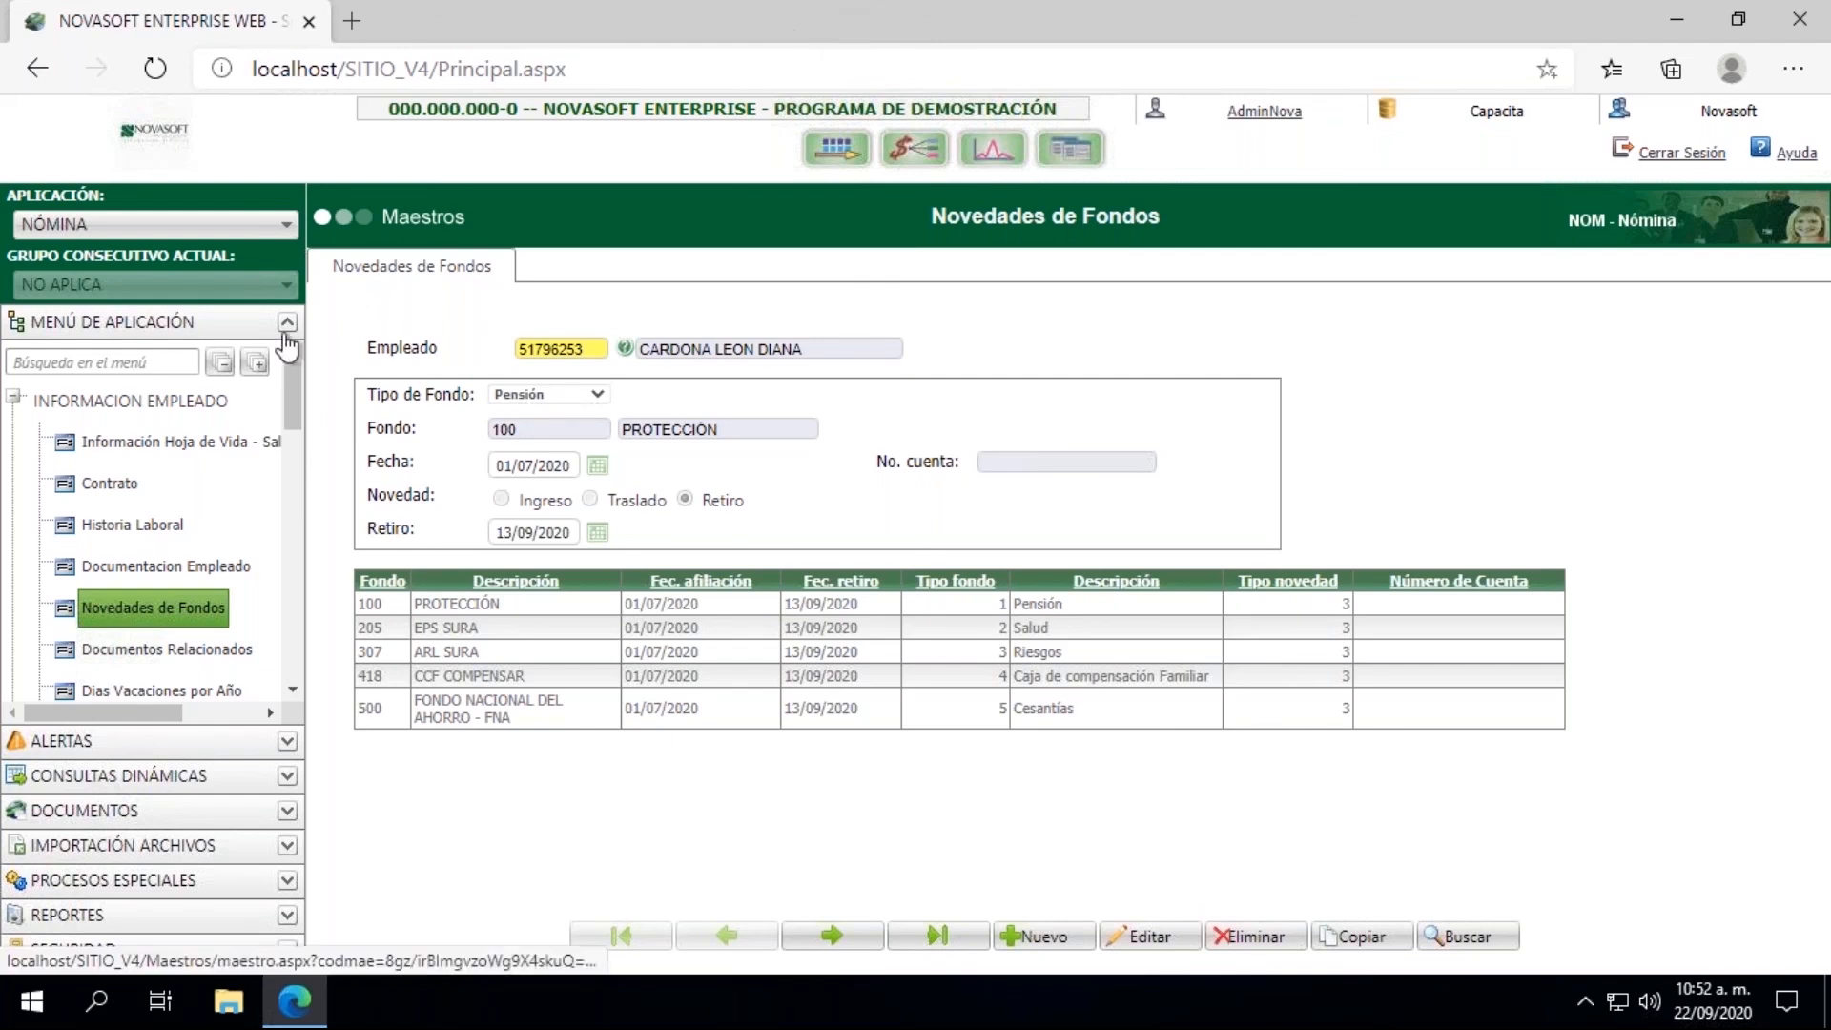
Step: Load the employee in Información Hoja de Vida - Salarial and show Información salarial 1
{"action": "left_click", "coordinate": [173, 464]}
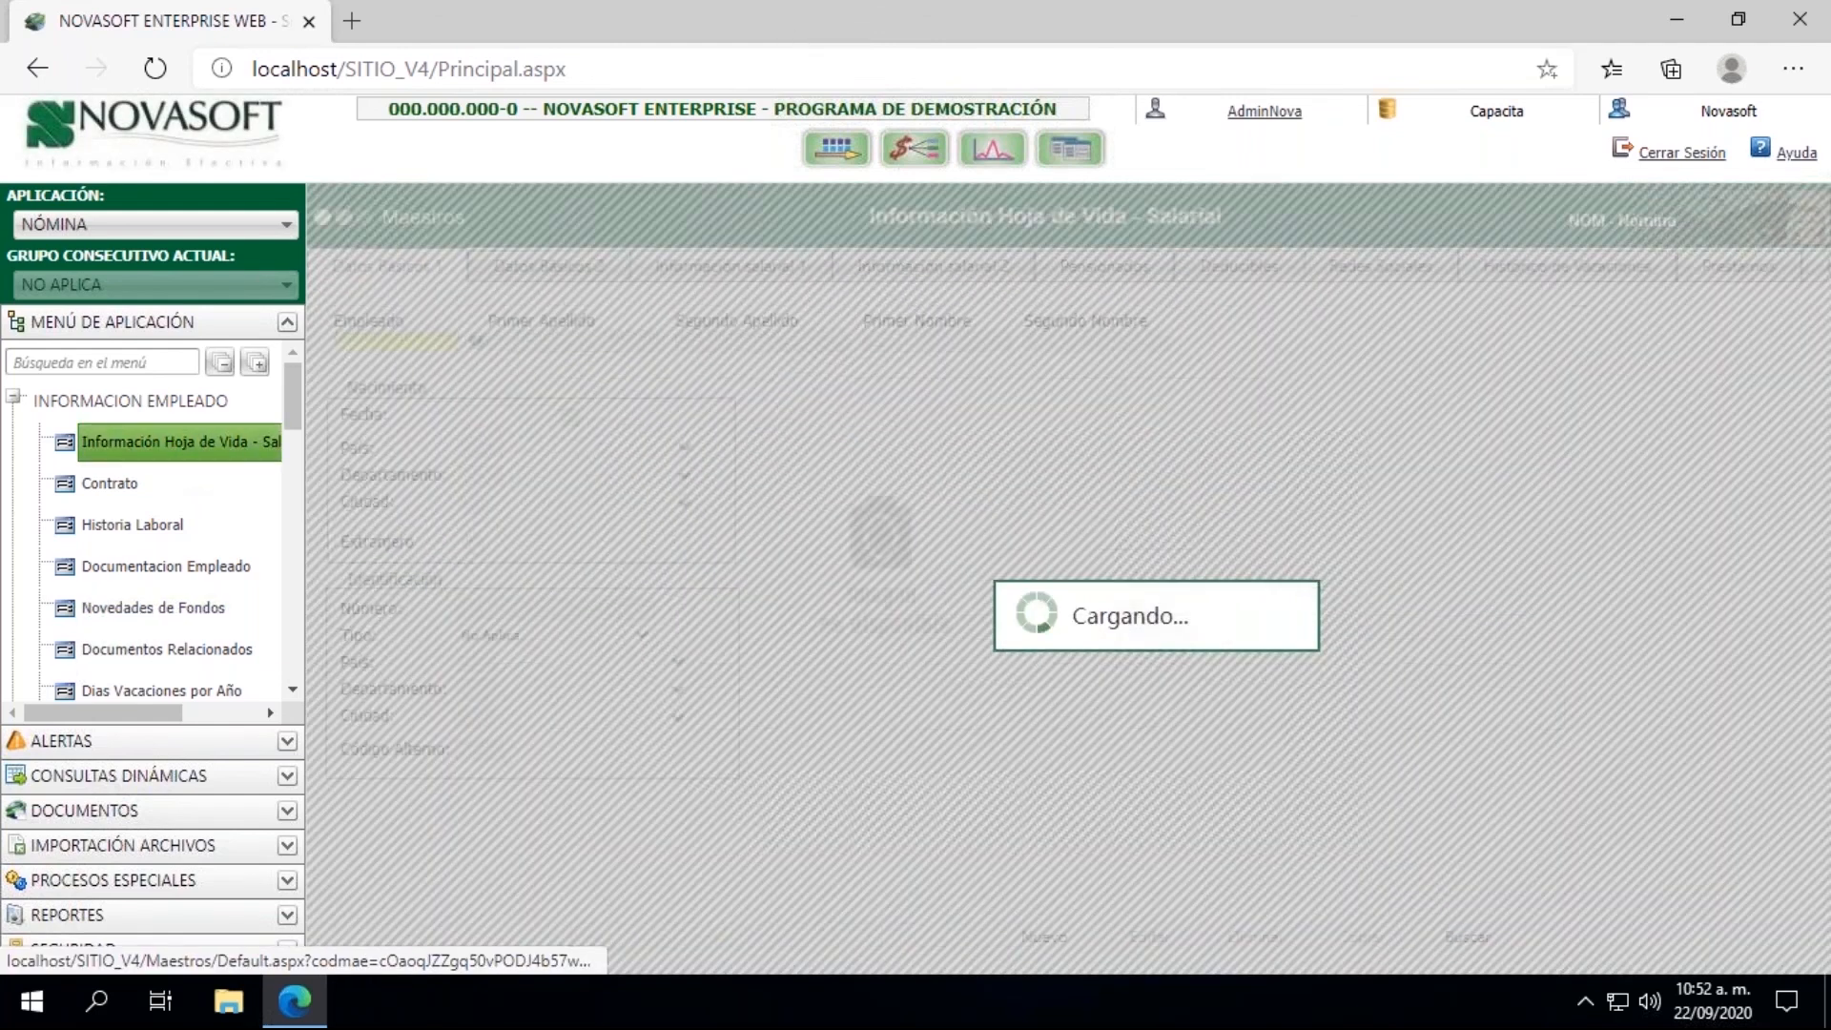
{"action": "left_click", "coordinate": [355, 343]}
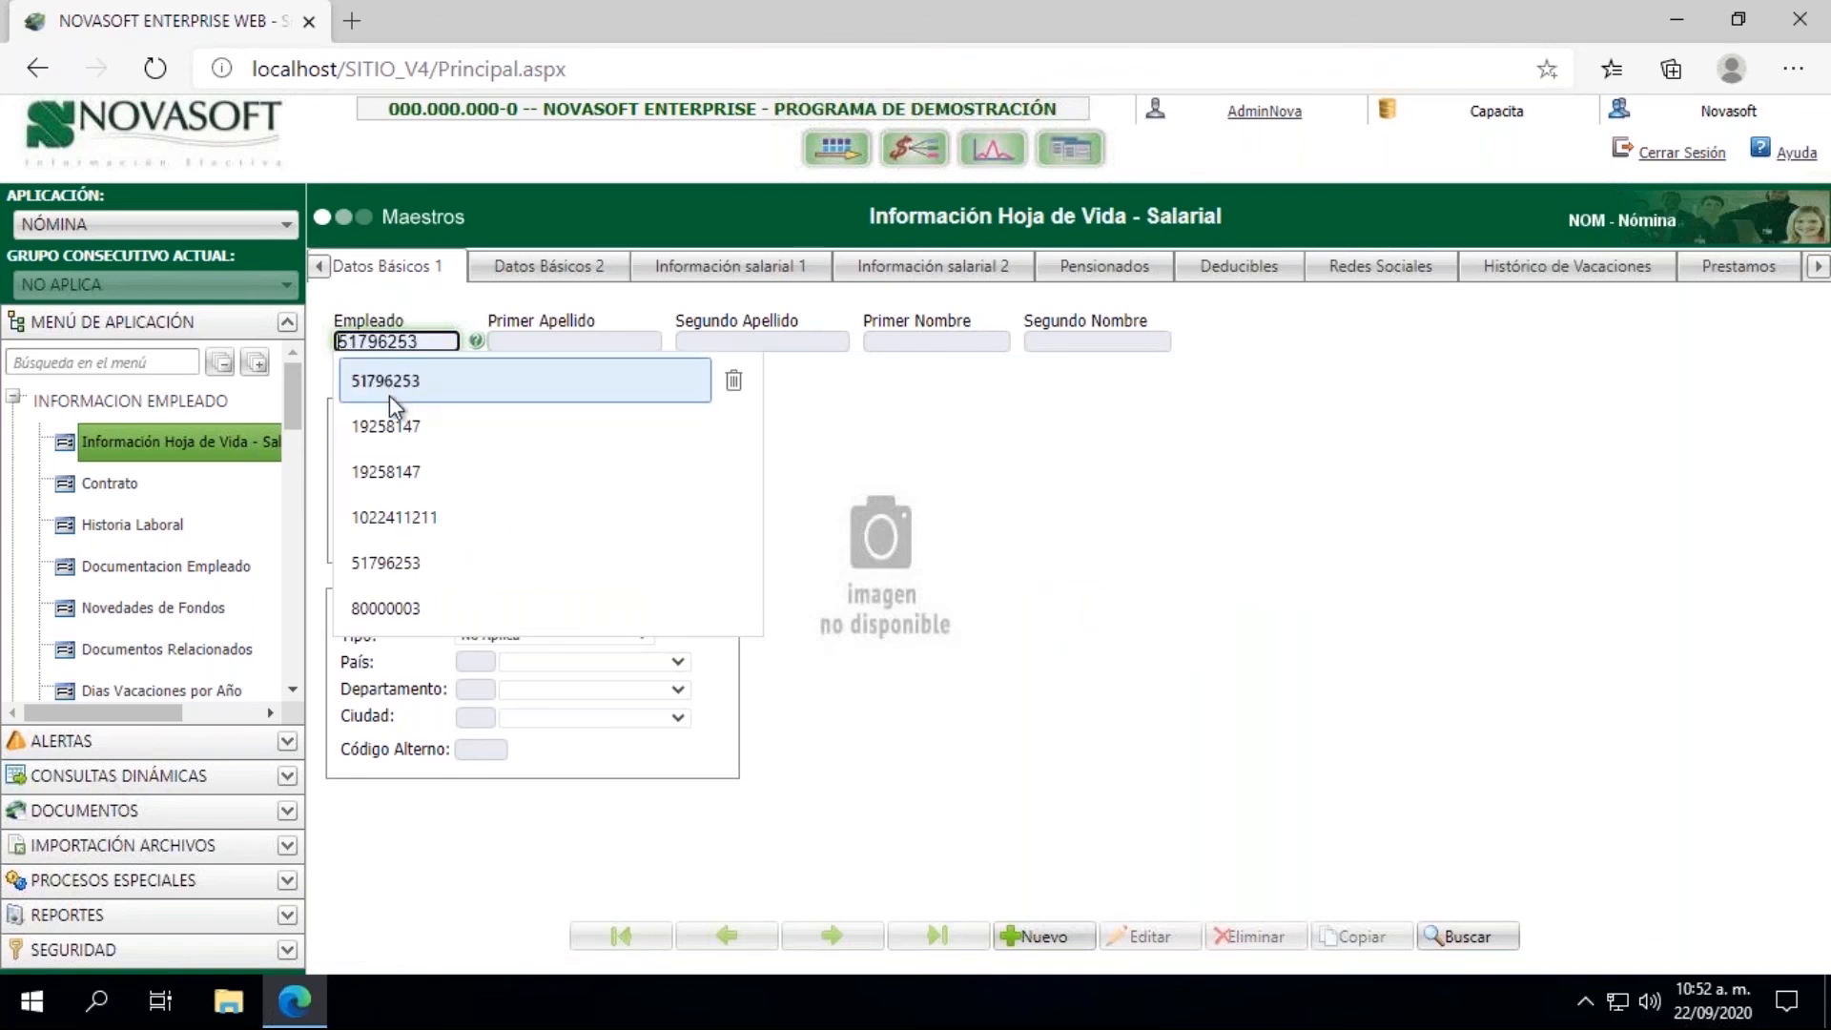
{"action": "left_click", "coordinate": [389, 387]}
{"action": "key", "text": "Tab"}
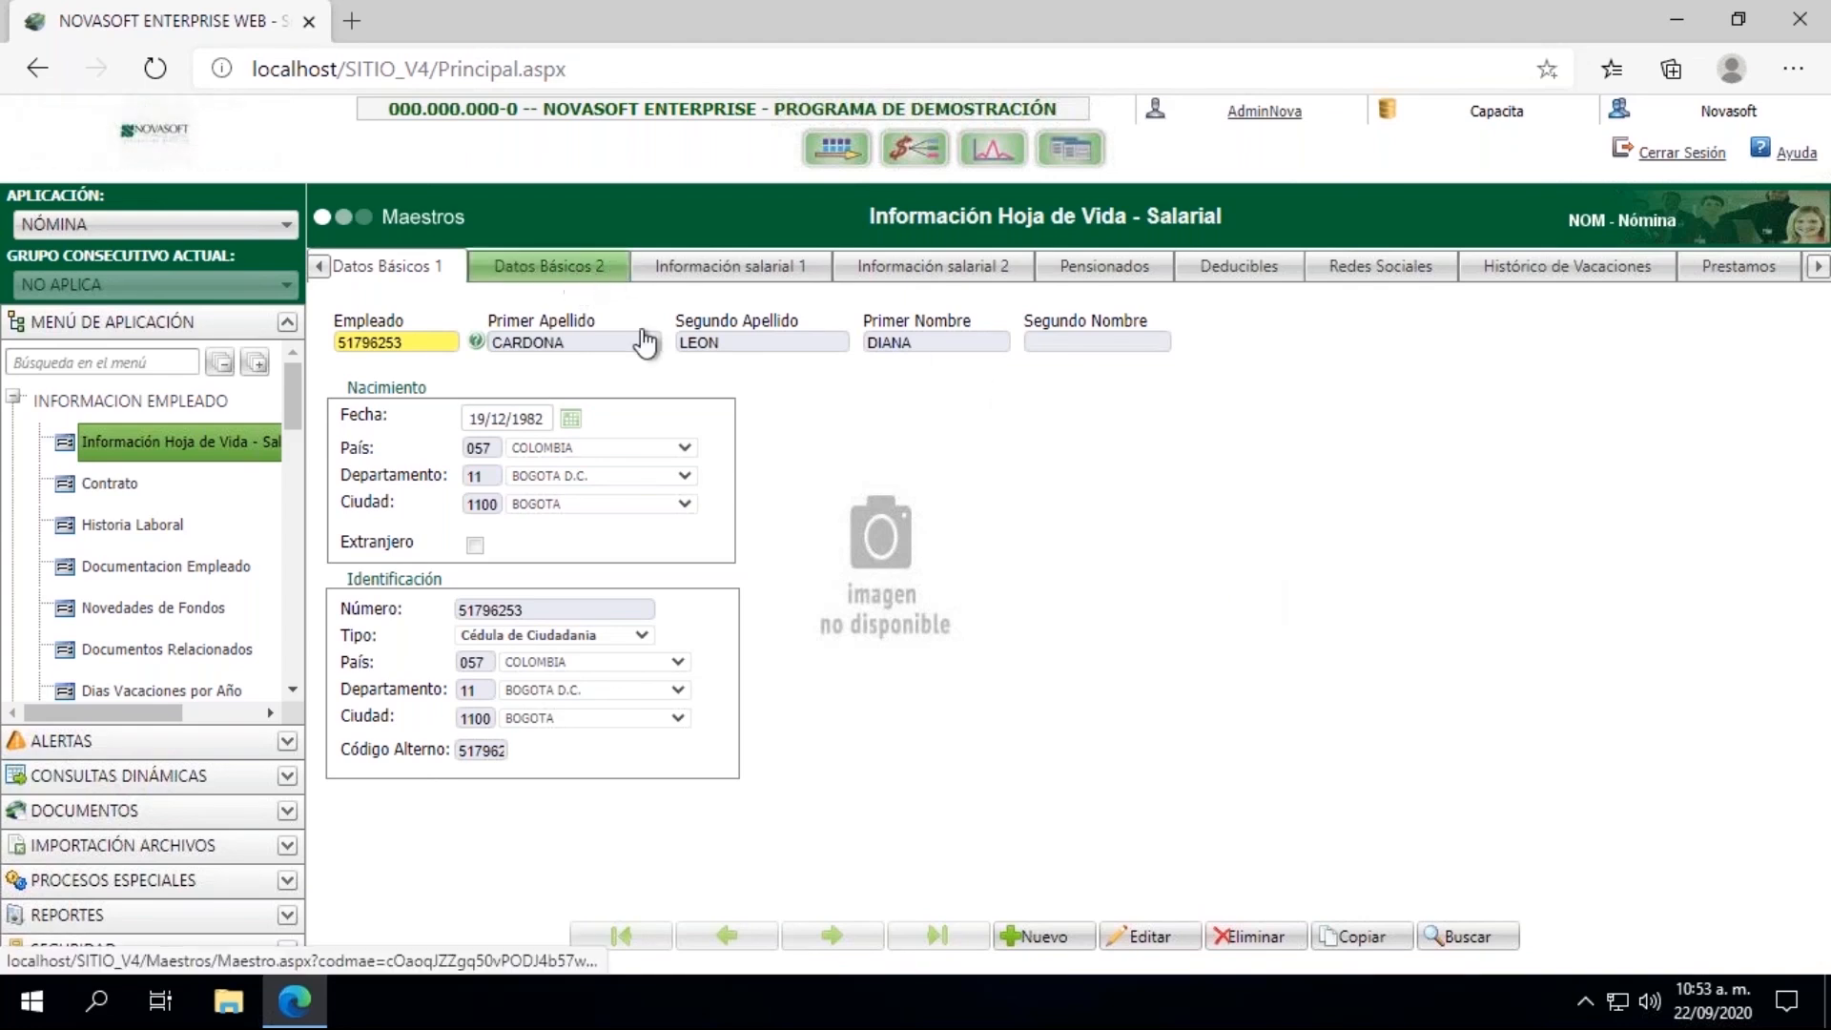
{"action": "left_click", "coordinate": [578, 273]}
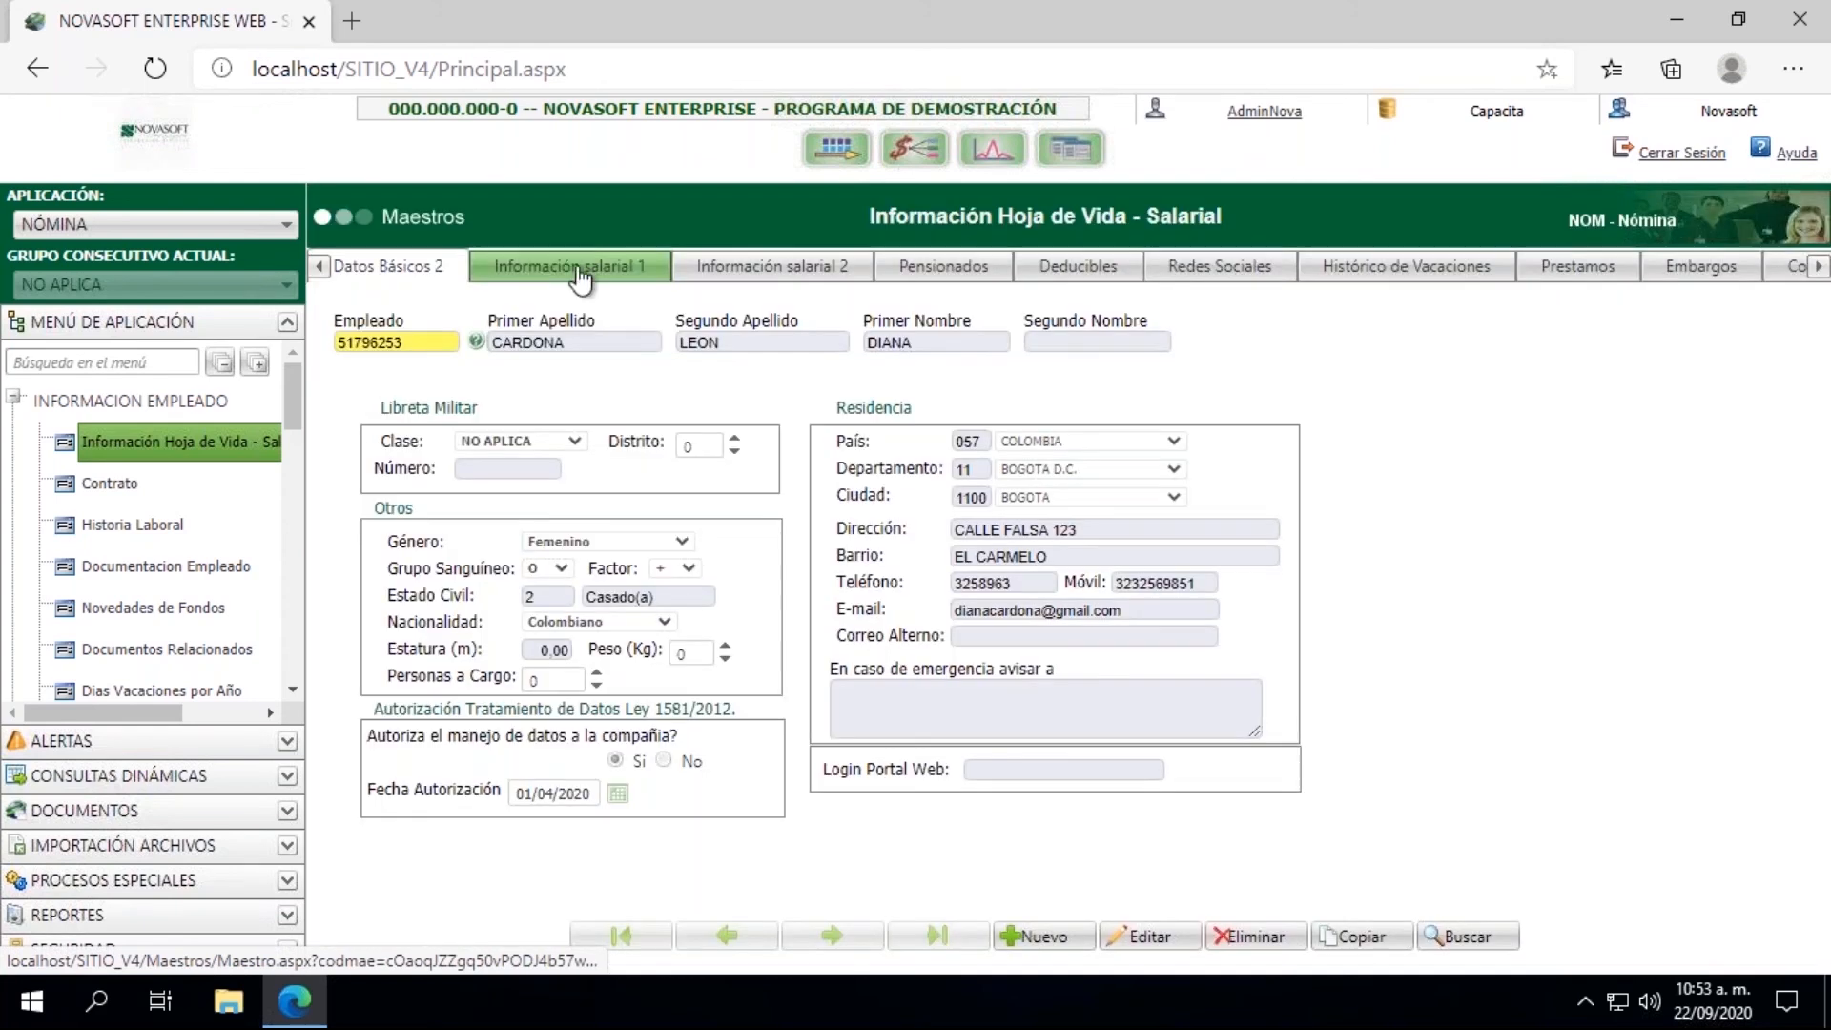
{"action": "left_click", "coordinate": [578, 275]}
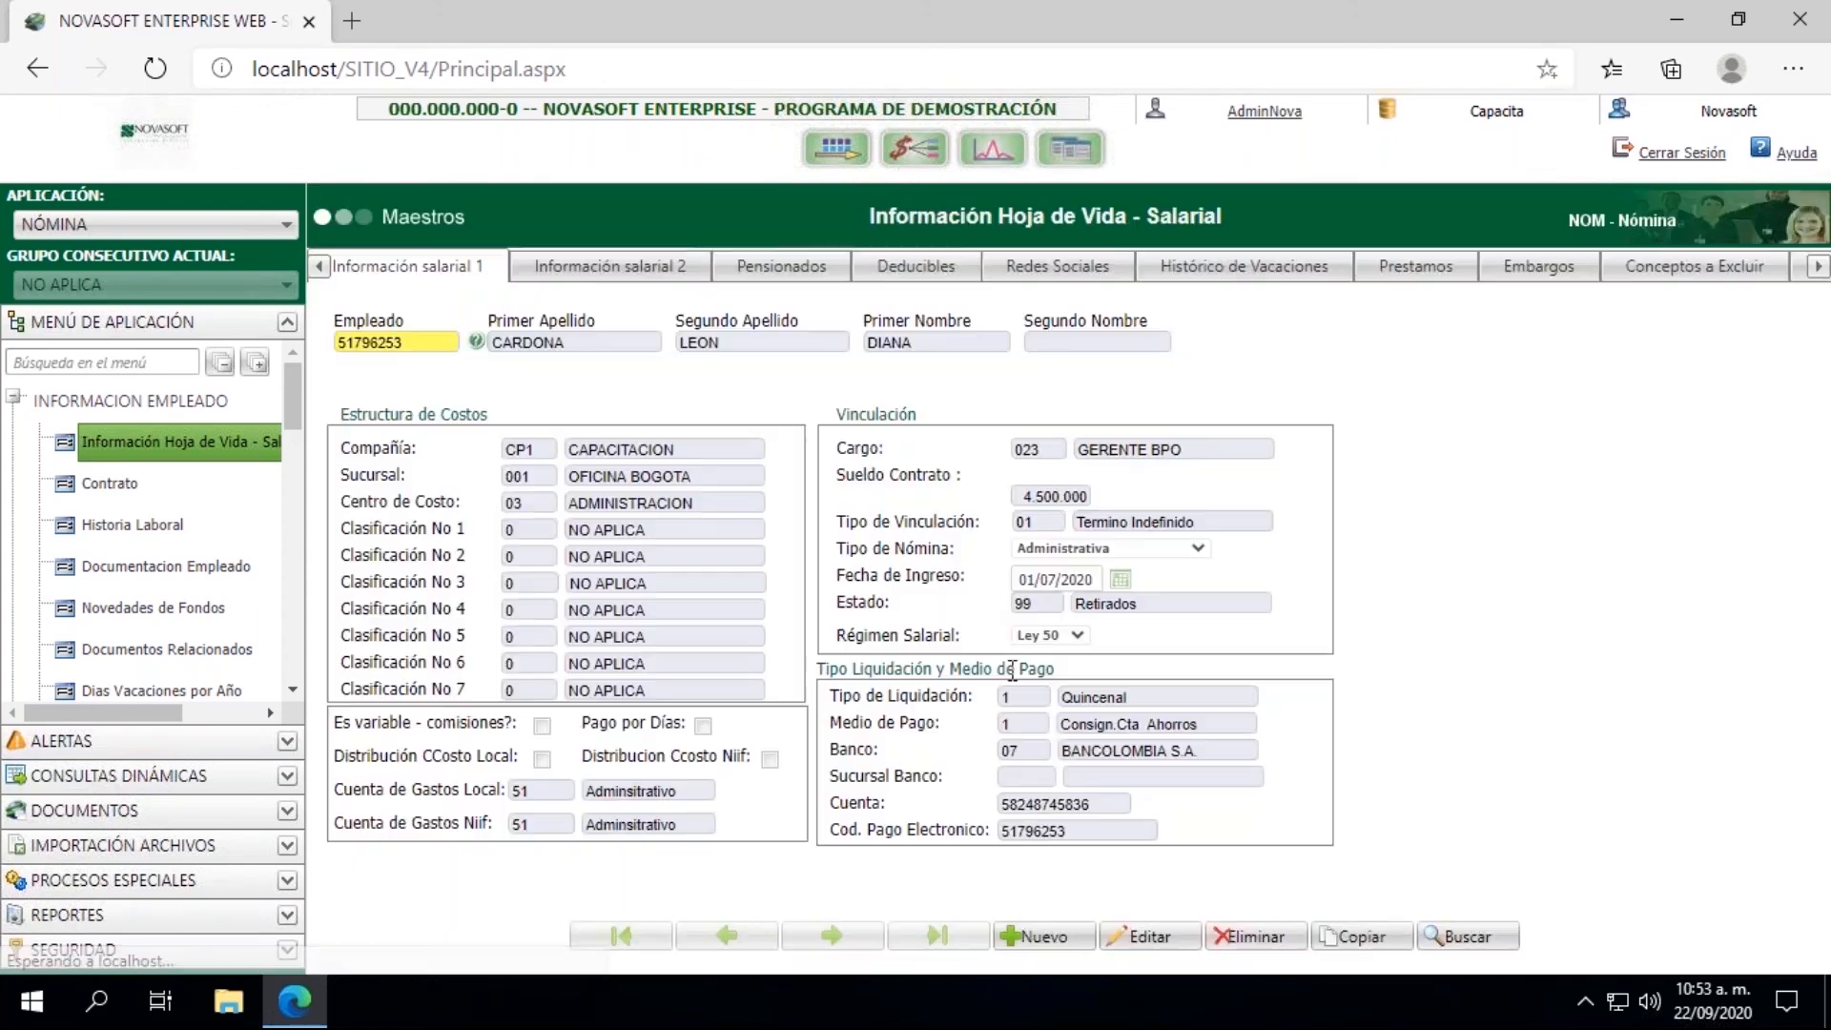
Step: Set the employee's Estado to 01-Activos and save the record
{"action": "left_click", "coordinate": [1148, 936]}
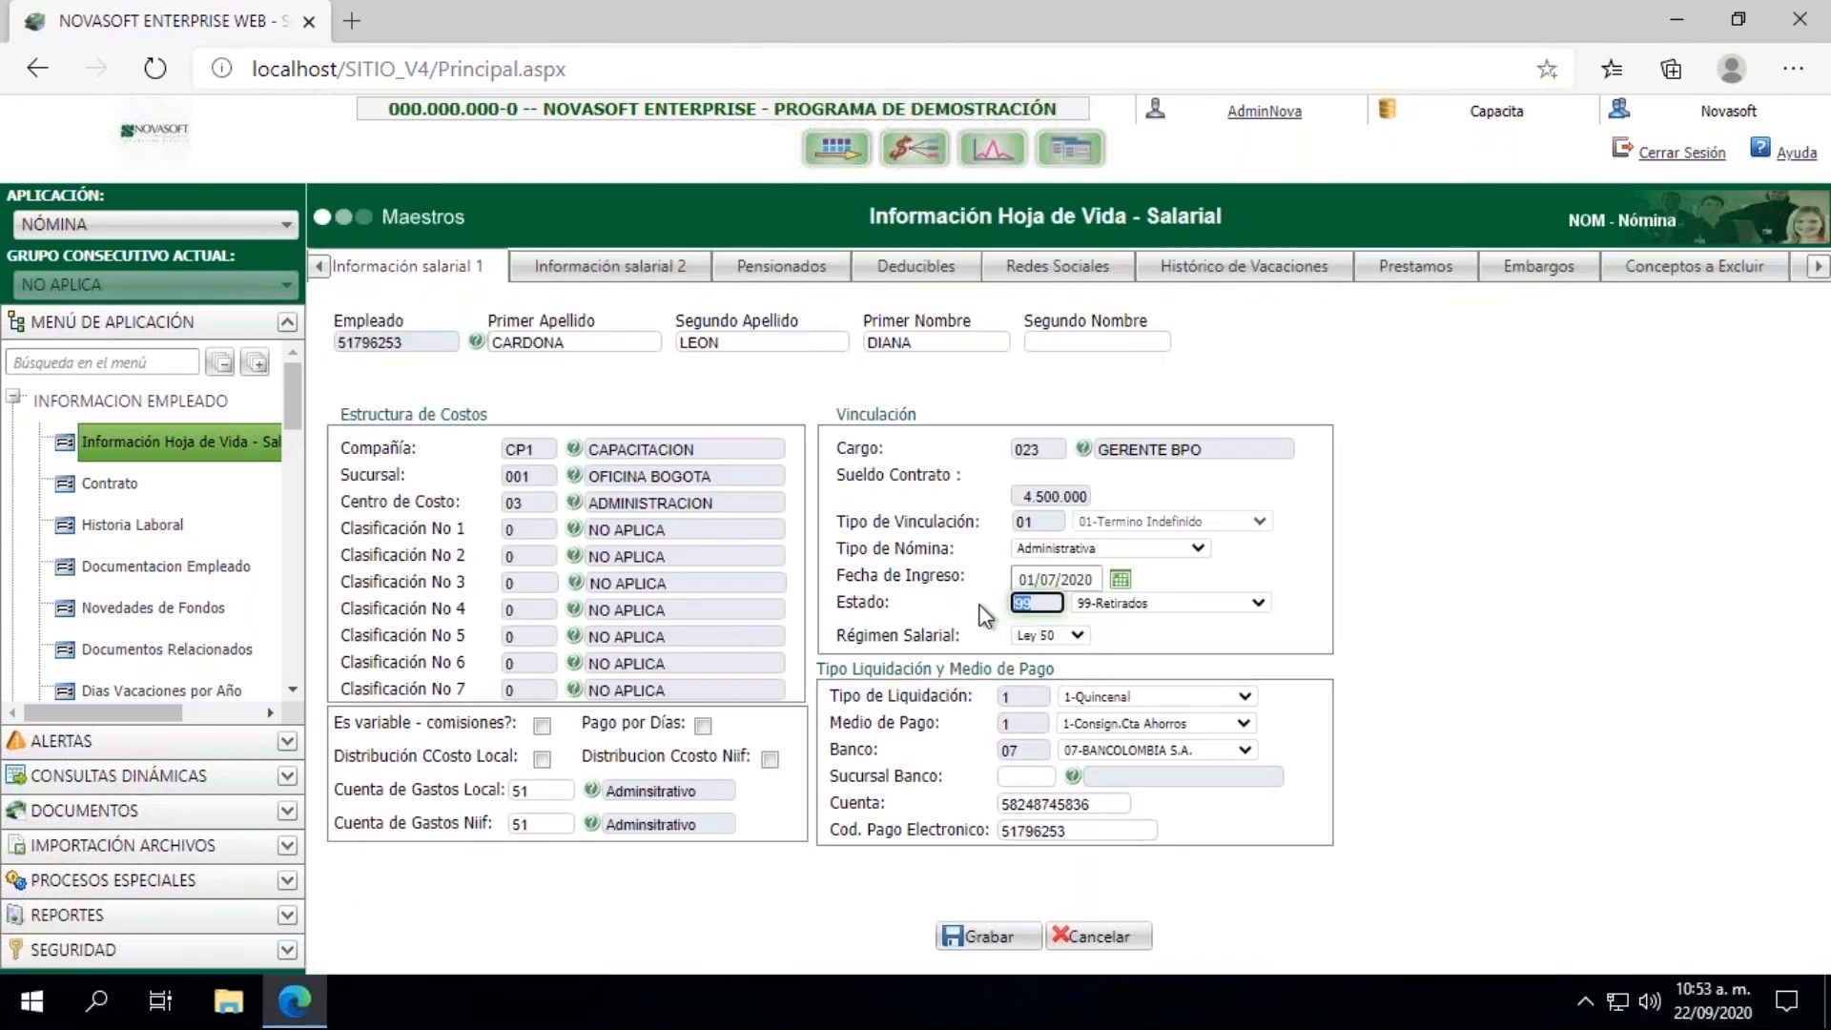
{"action": "left_click", "coordinate": [1192, 603]}
{"action": "left_click", "coordinate": [1141, 621]}
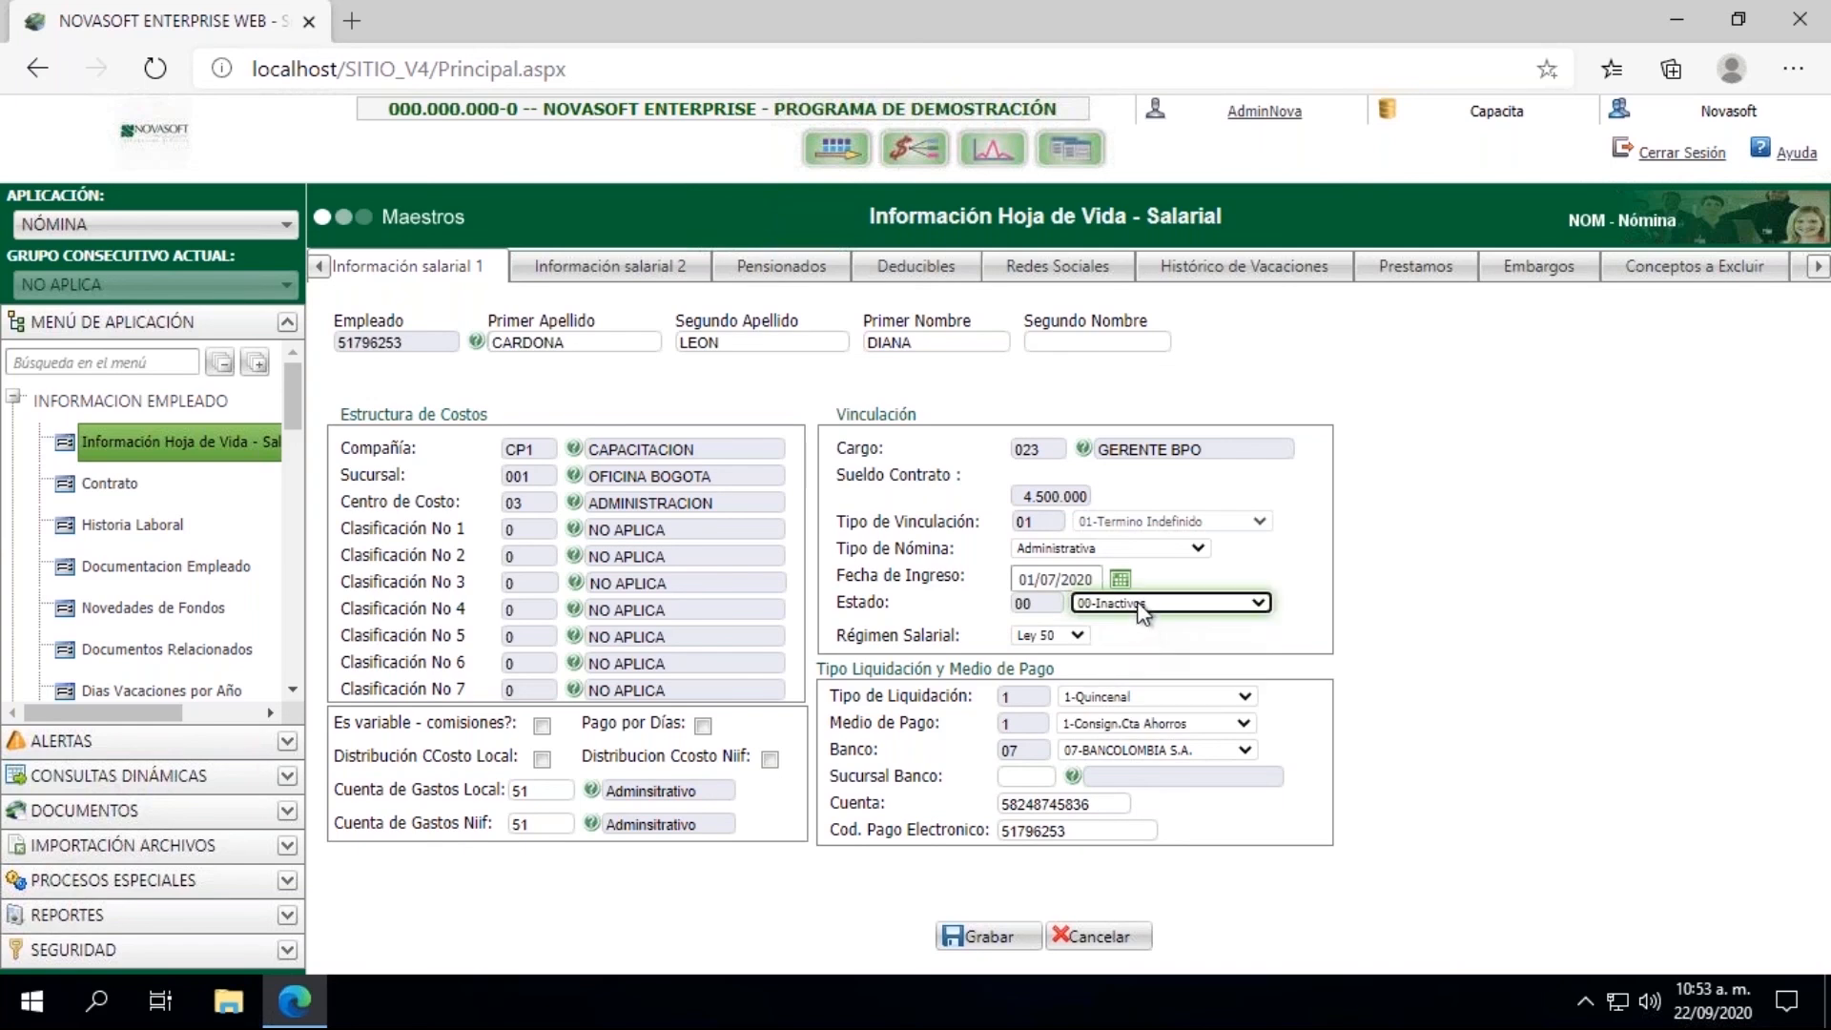
{"action": "left_click", "coordinate": [1141, 615]}
{"action": "left_click", "coordinate": [1135, 634]}
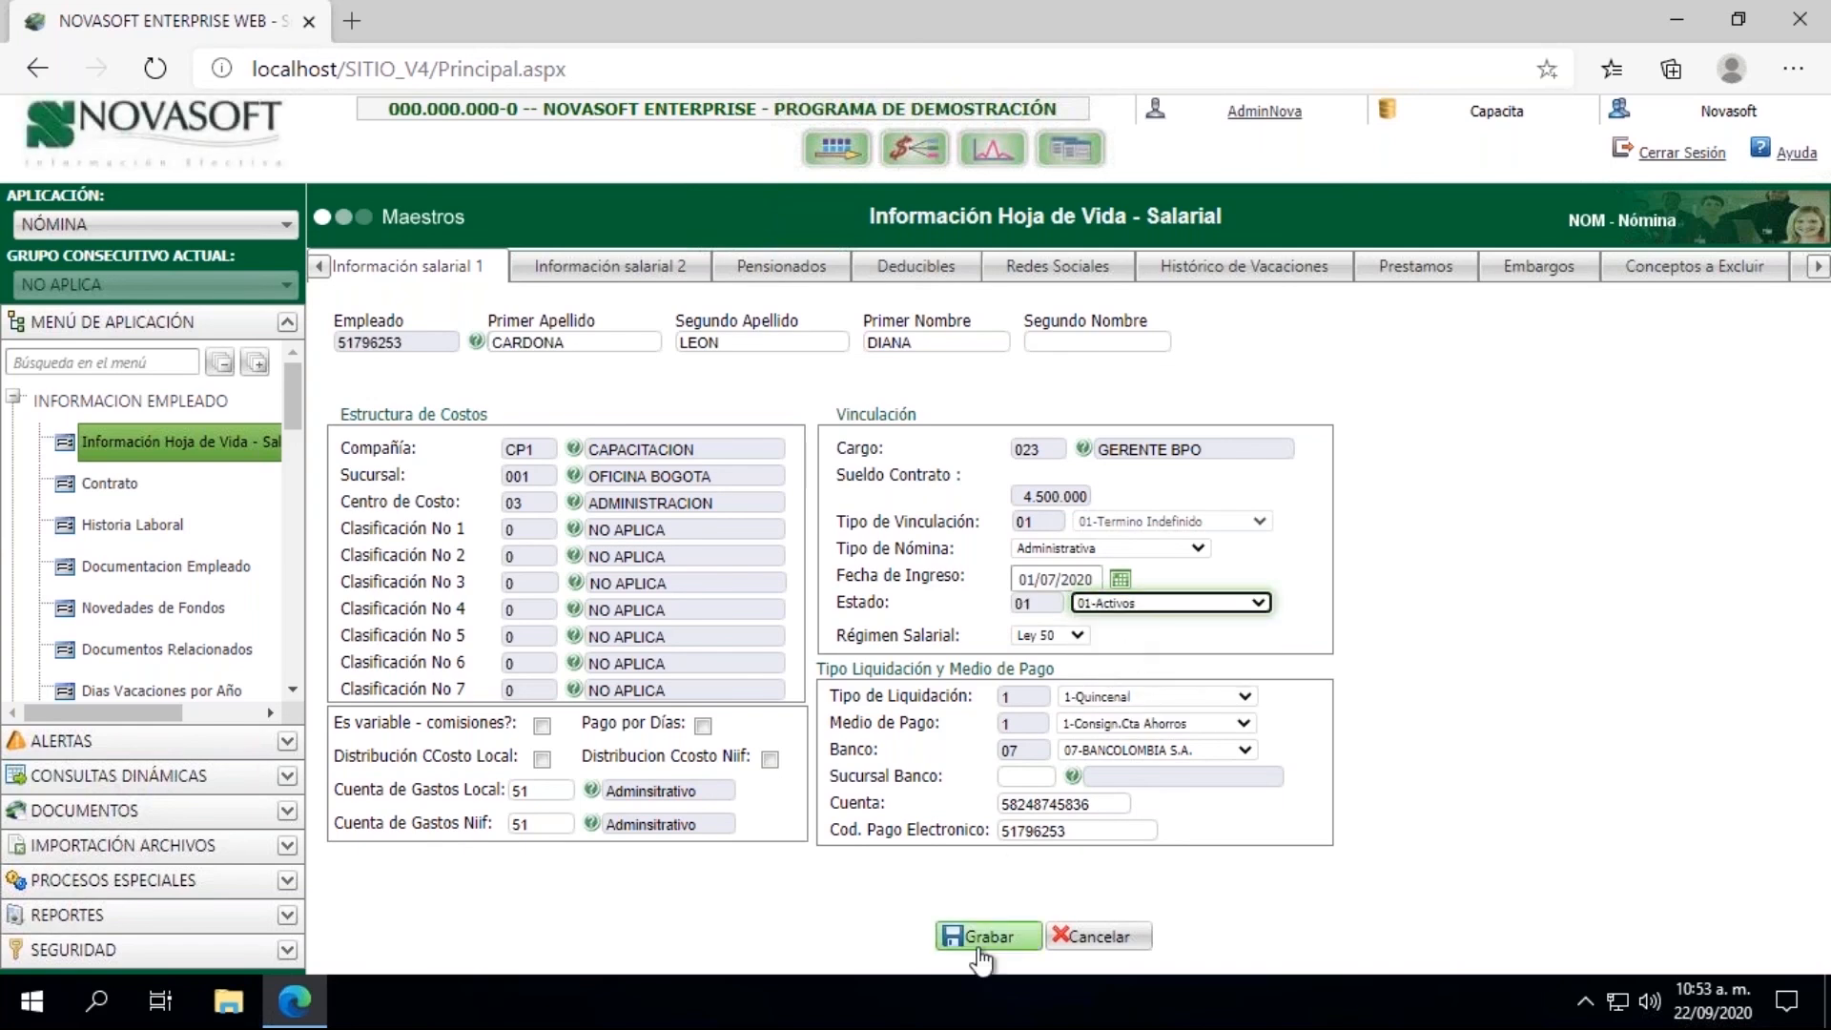
{"action": "left_click", "coordinate": [979, 944]}
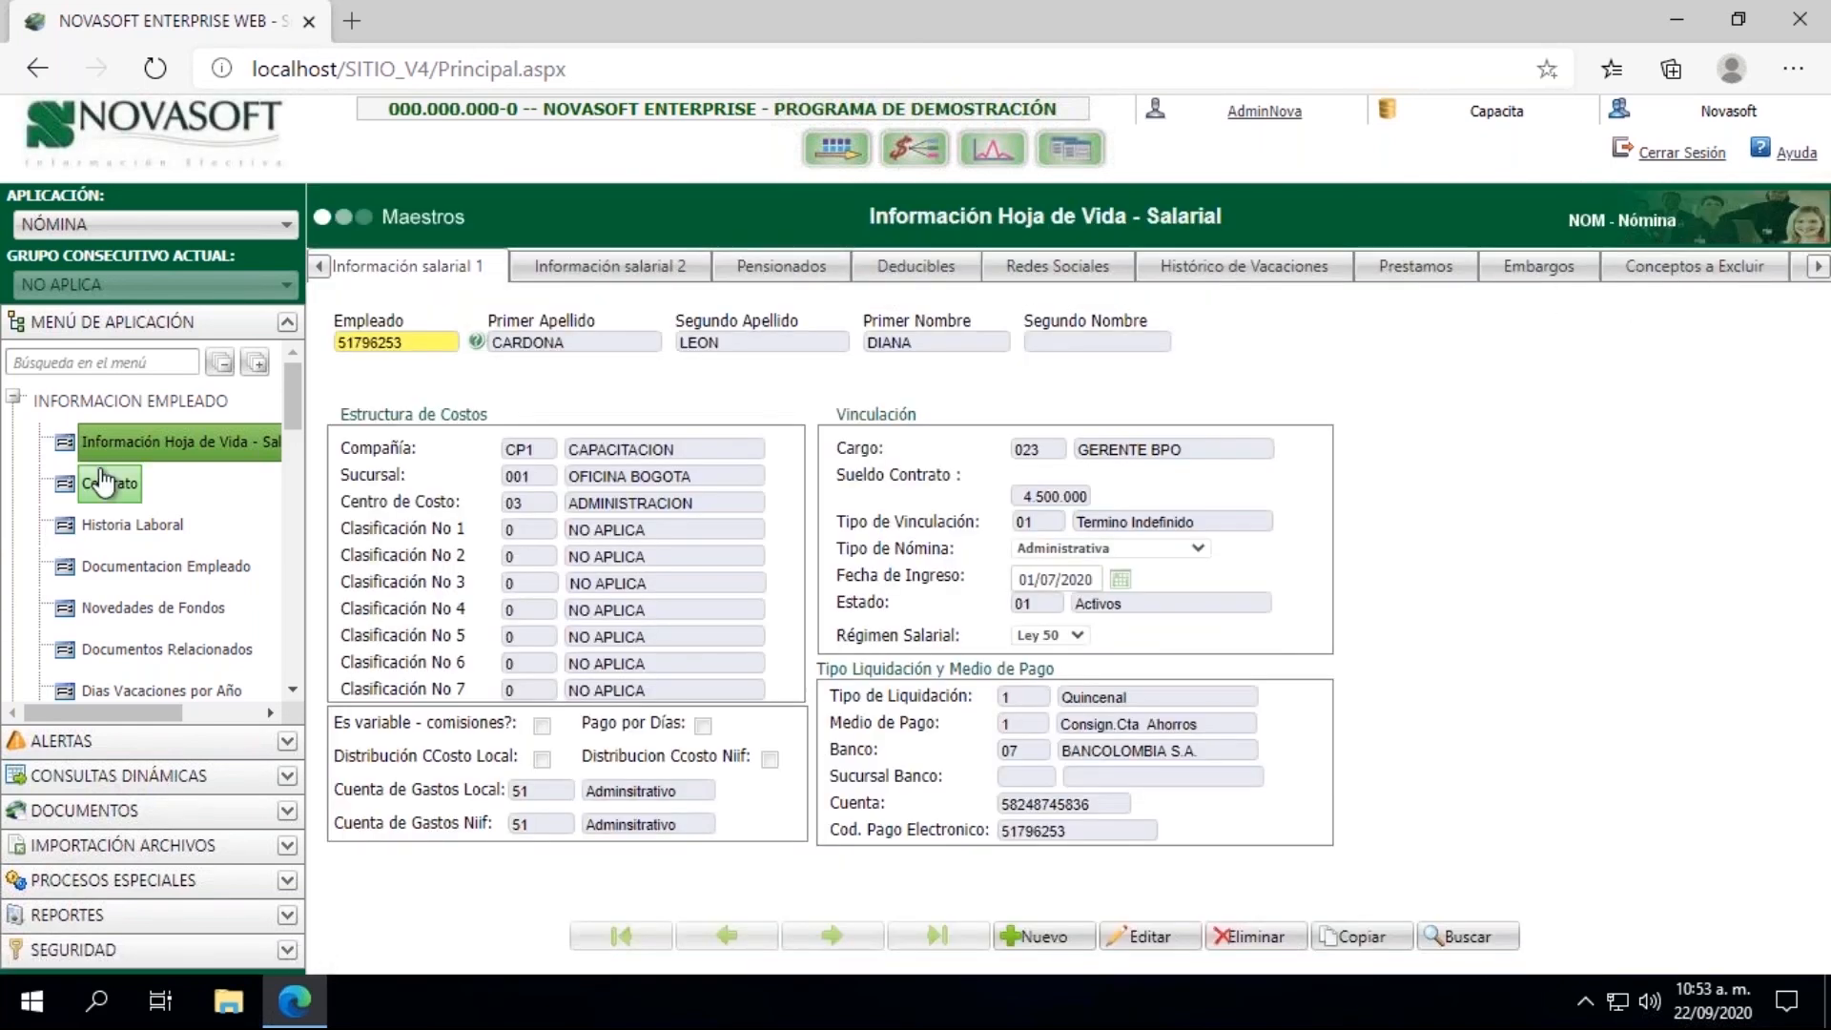
Step: Load the employee's contract, set its Estado Contrato to 2 (EN LIQUIDACION) and save it
{"action": "left_click", "coordinate": [105, 483]}
{"action": "double_click", "coordinate": [554, 355]}
{"action": "left_click", "coordinate": [541, 399]}
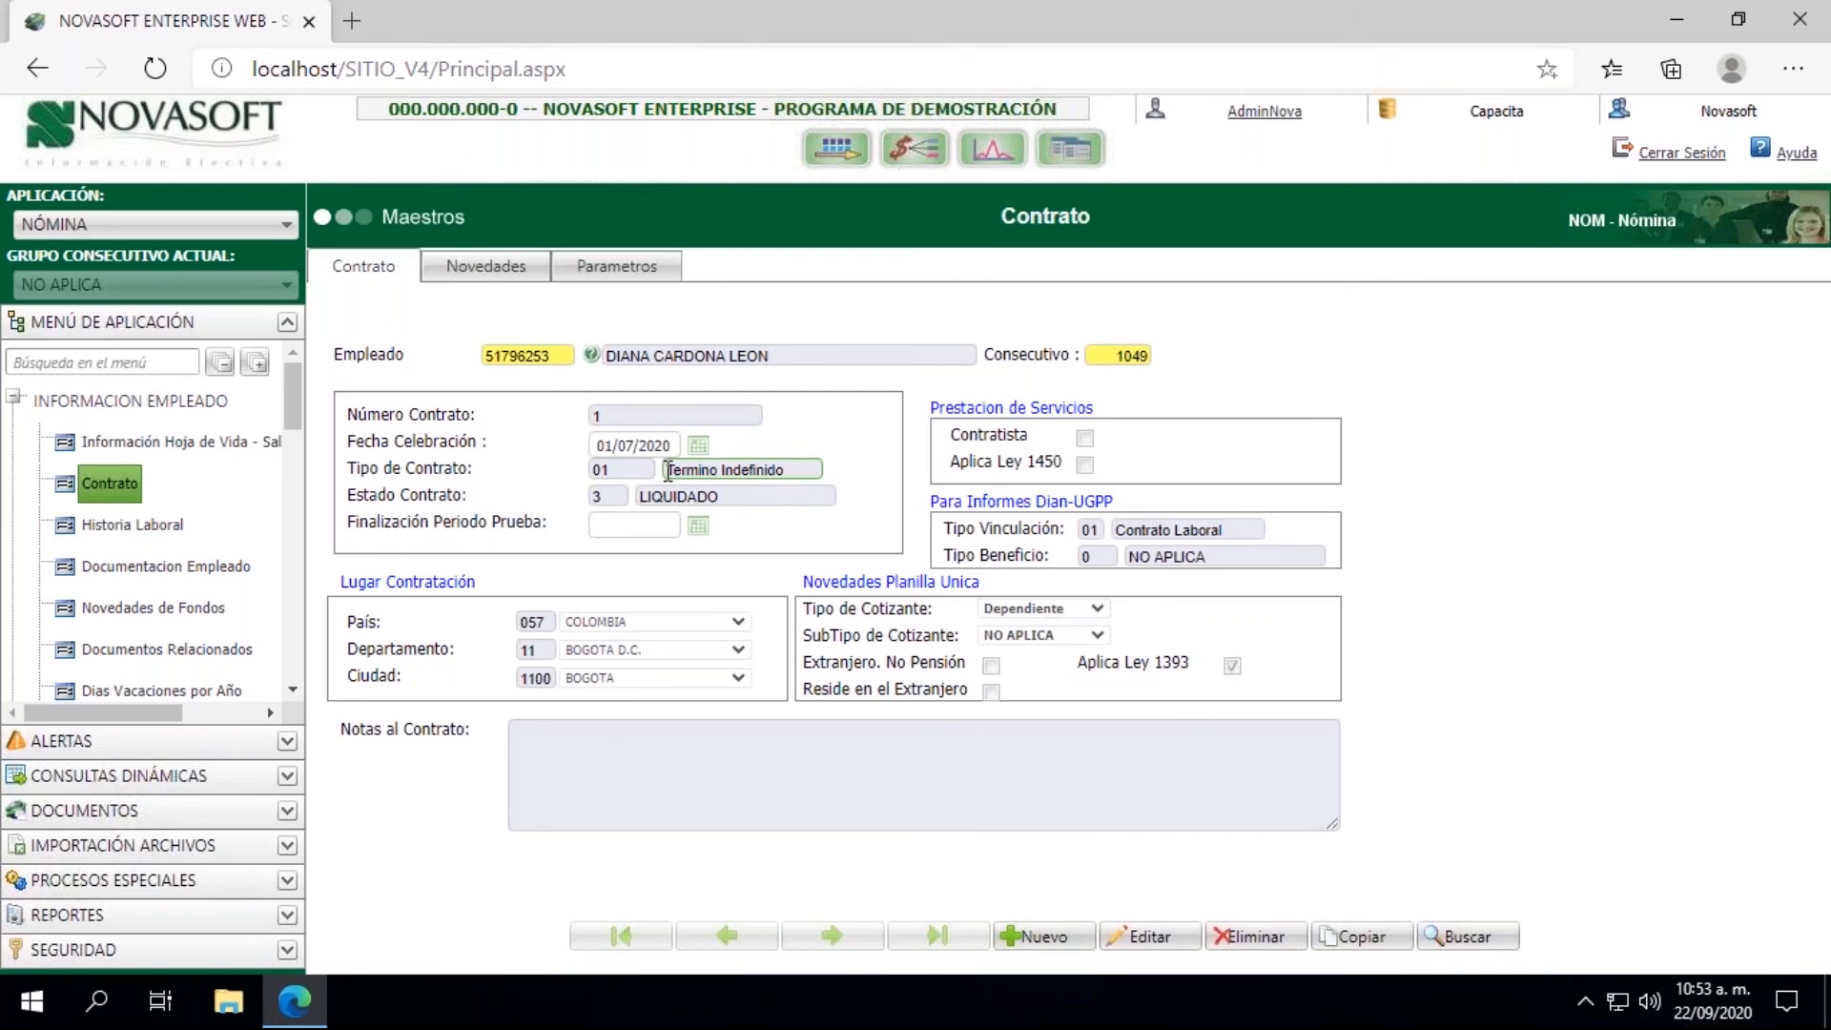
{"action": "left_click", "coordinate": [1133, 942]}
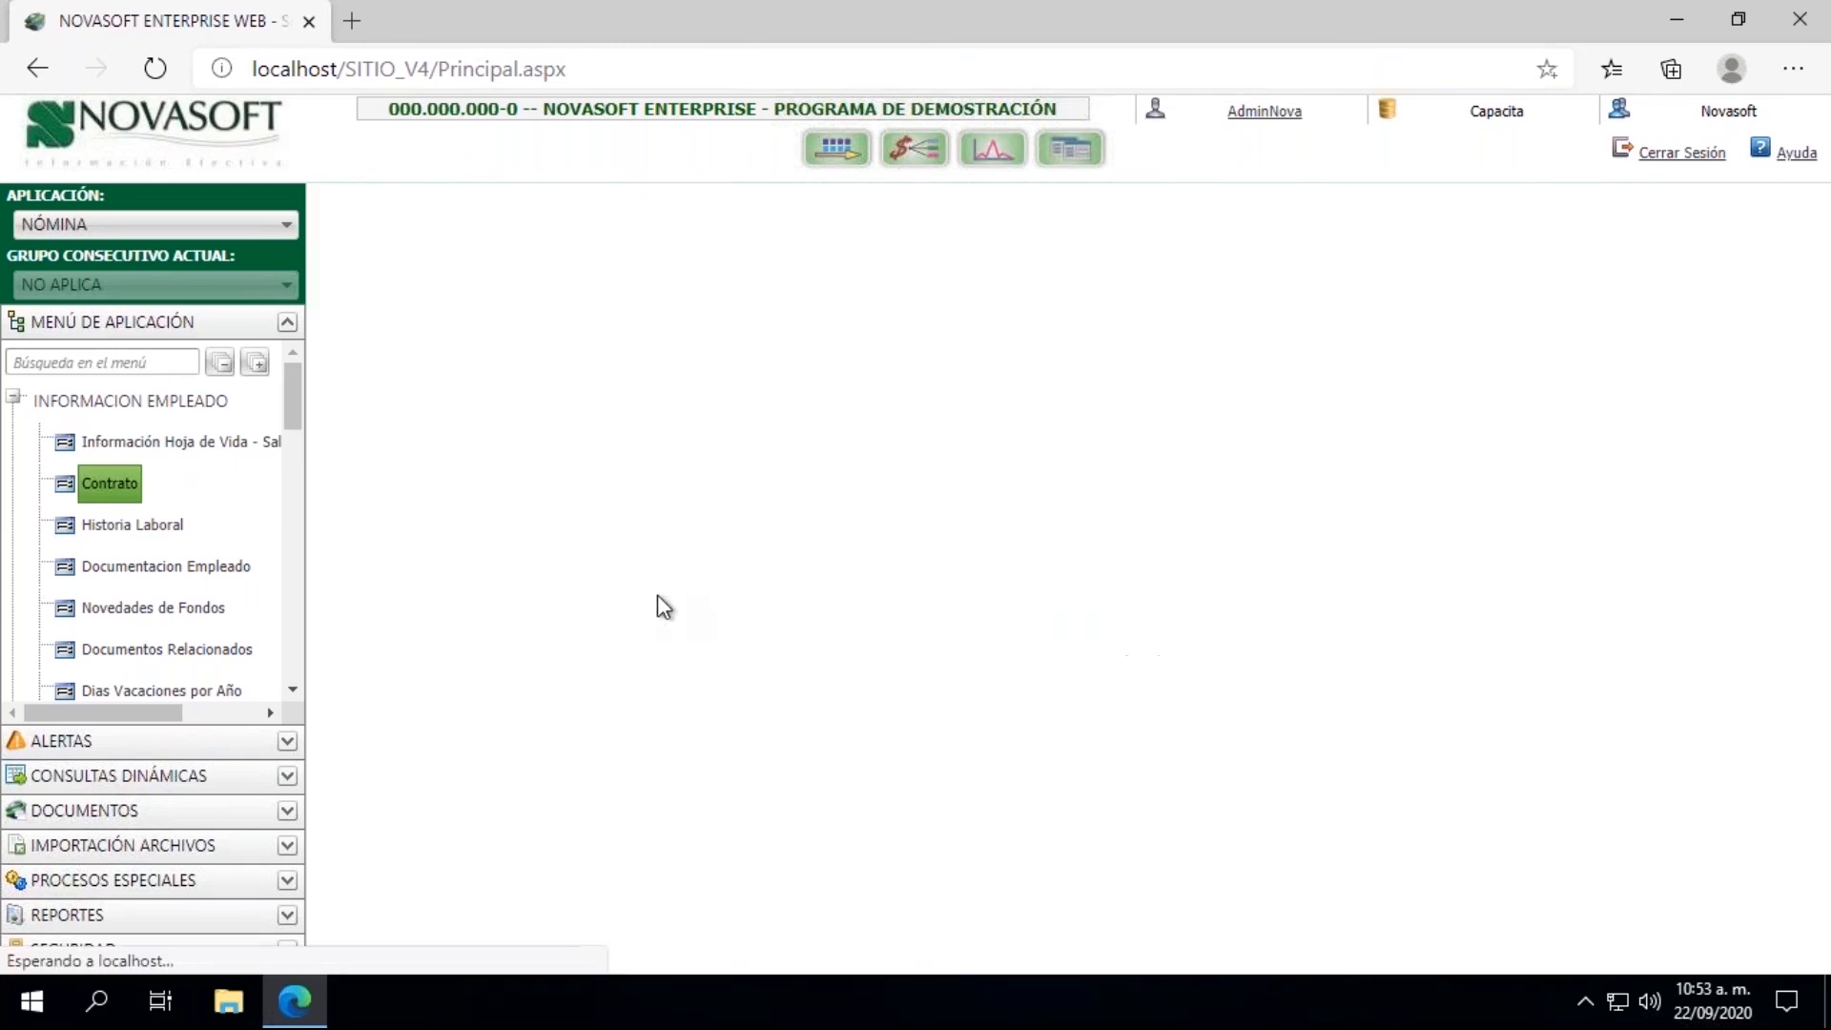
{"action": "double_click", "coordinate": [611, 495]}
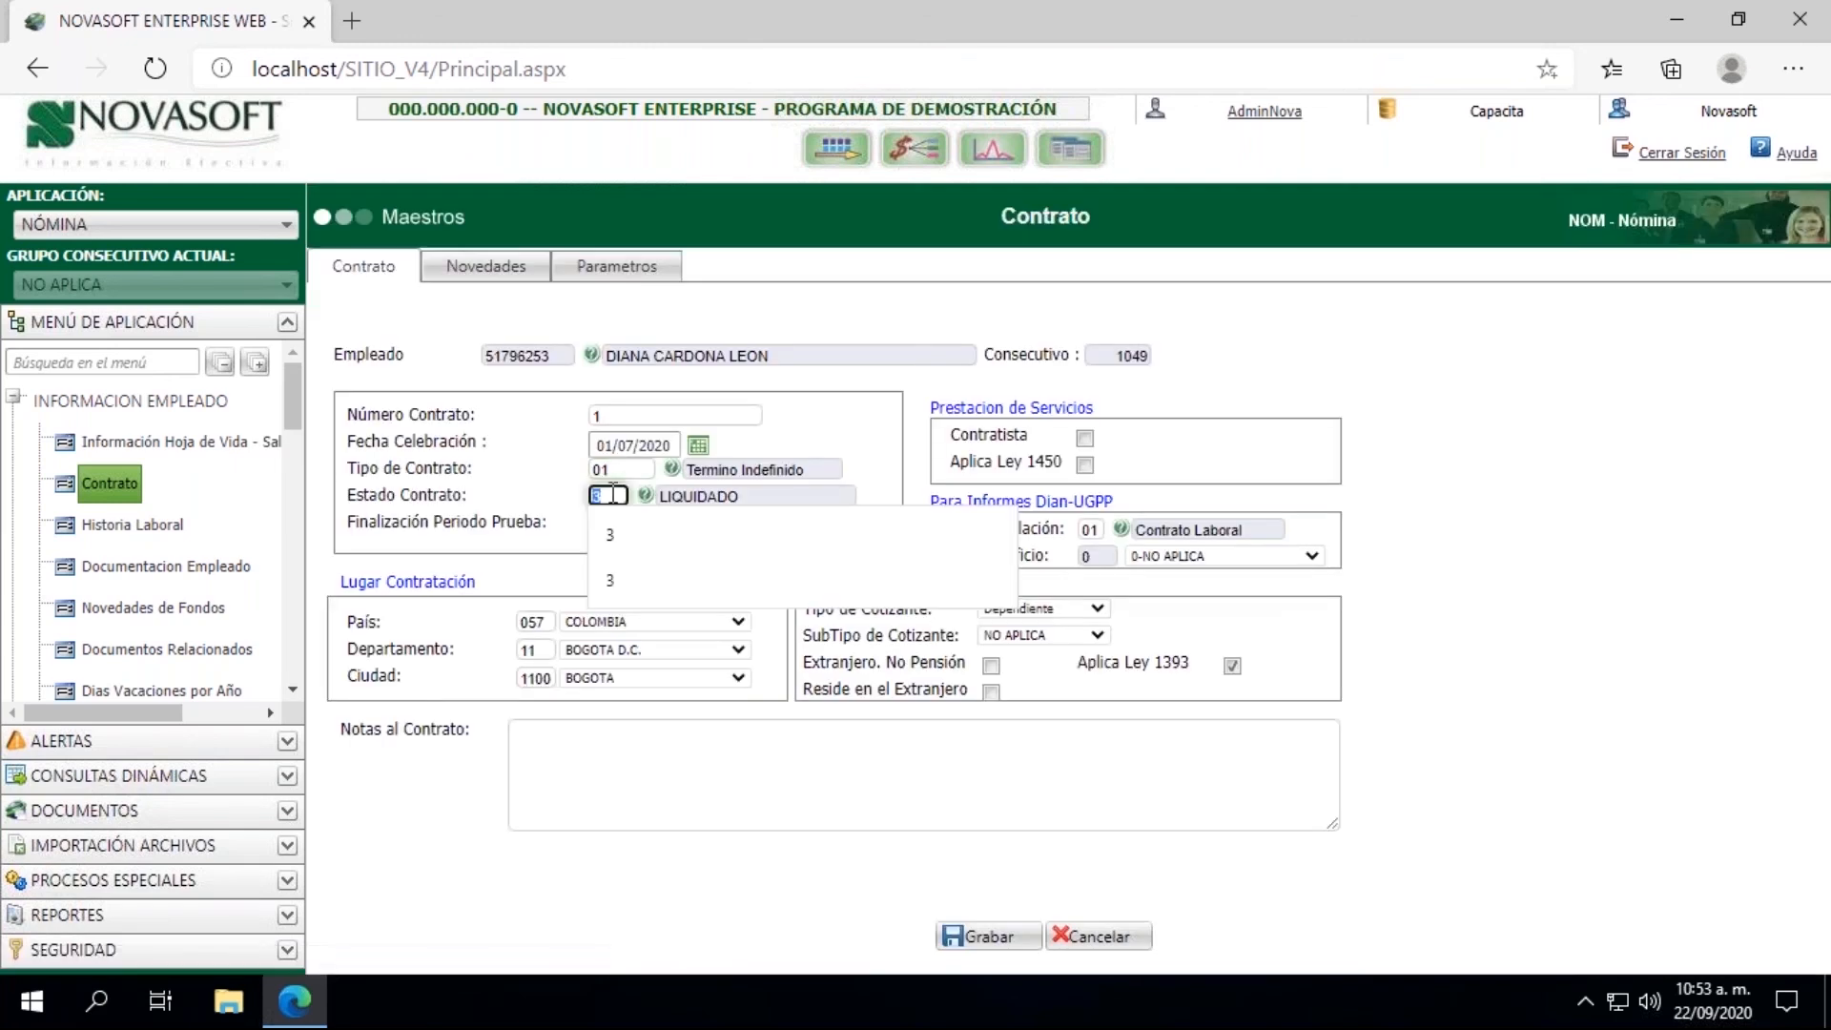
{"action": "key", "text": "BackSpace"}
{"action": "type", "text": "2"}
{"action": "left_click", "coordinate": [973, 939]}
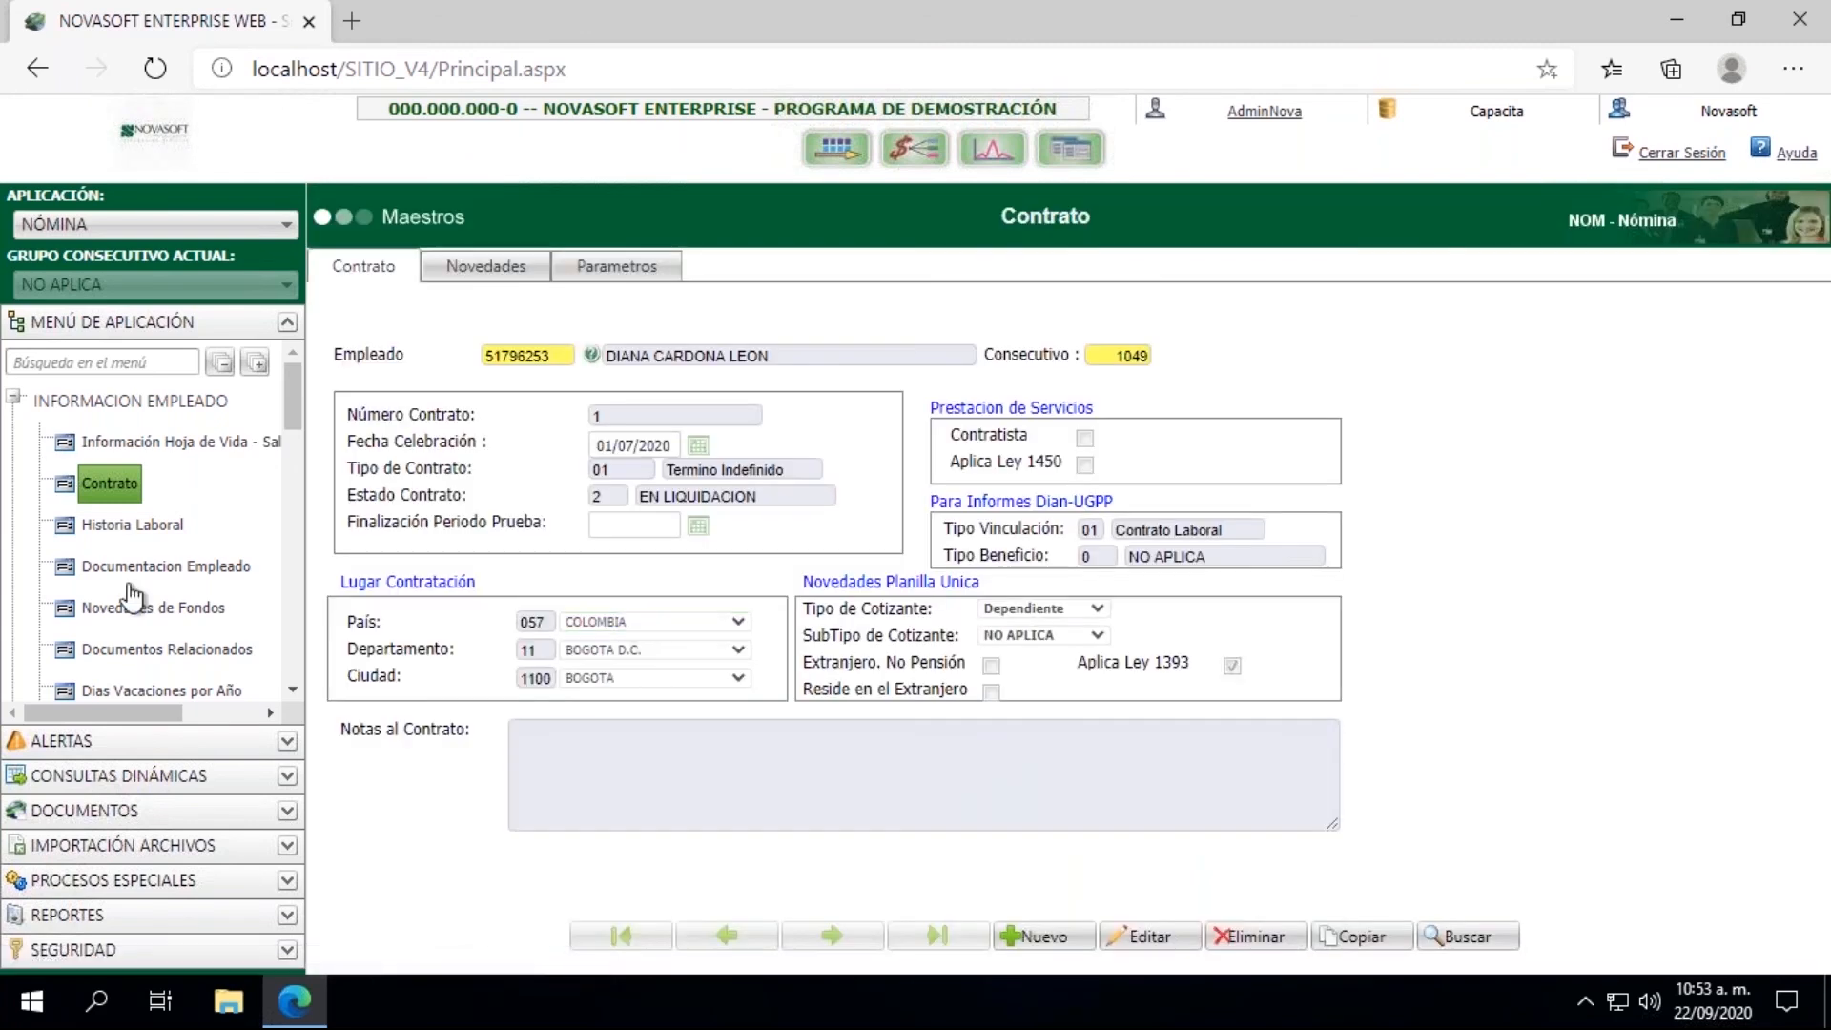
Step: Open the Captura de Documentos process within Novedades
{"action": "left_click", "coordinate": [15, 400]}
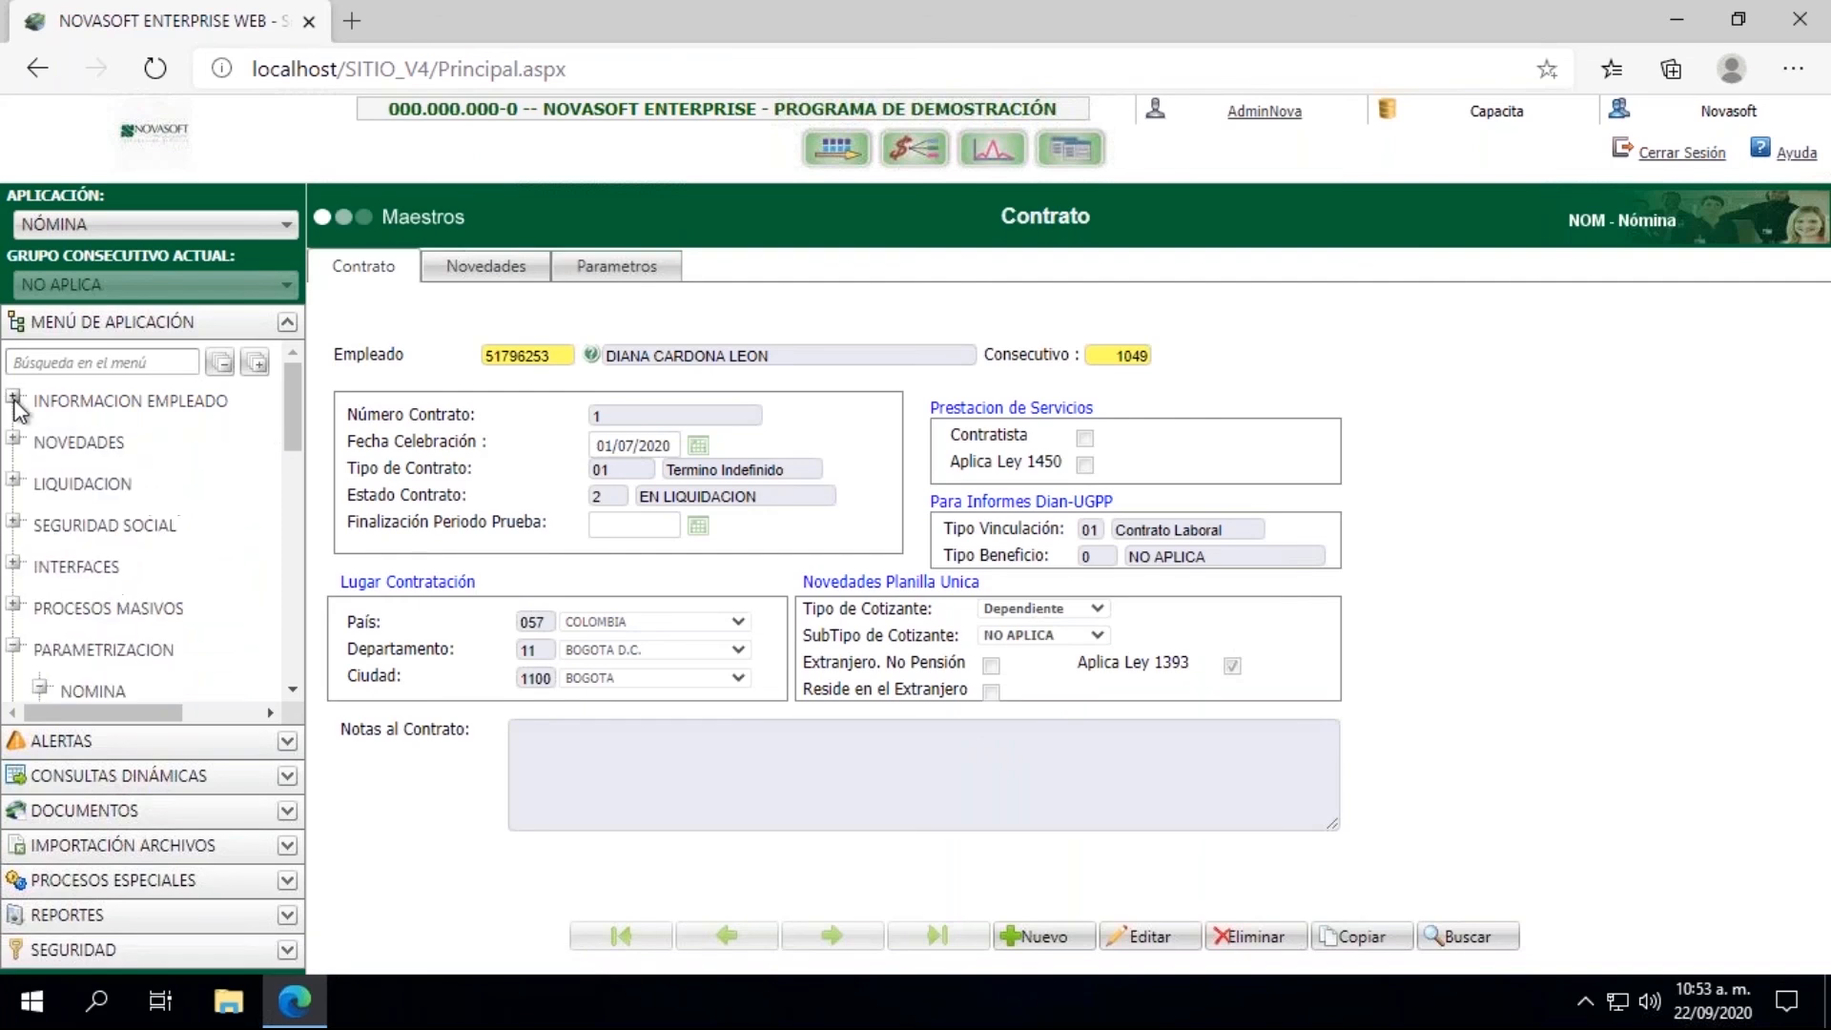
{"action": "left_click", "coordinate": [14, 440]}
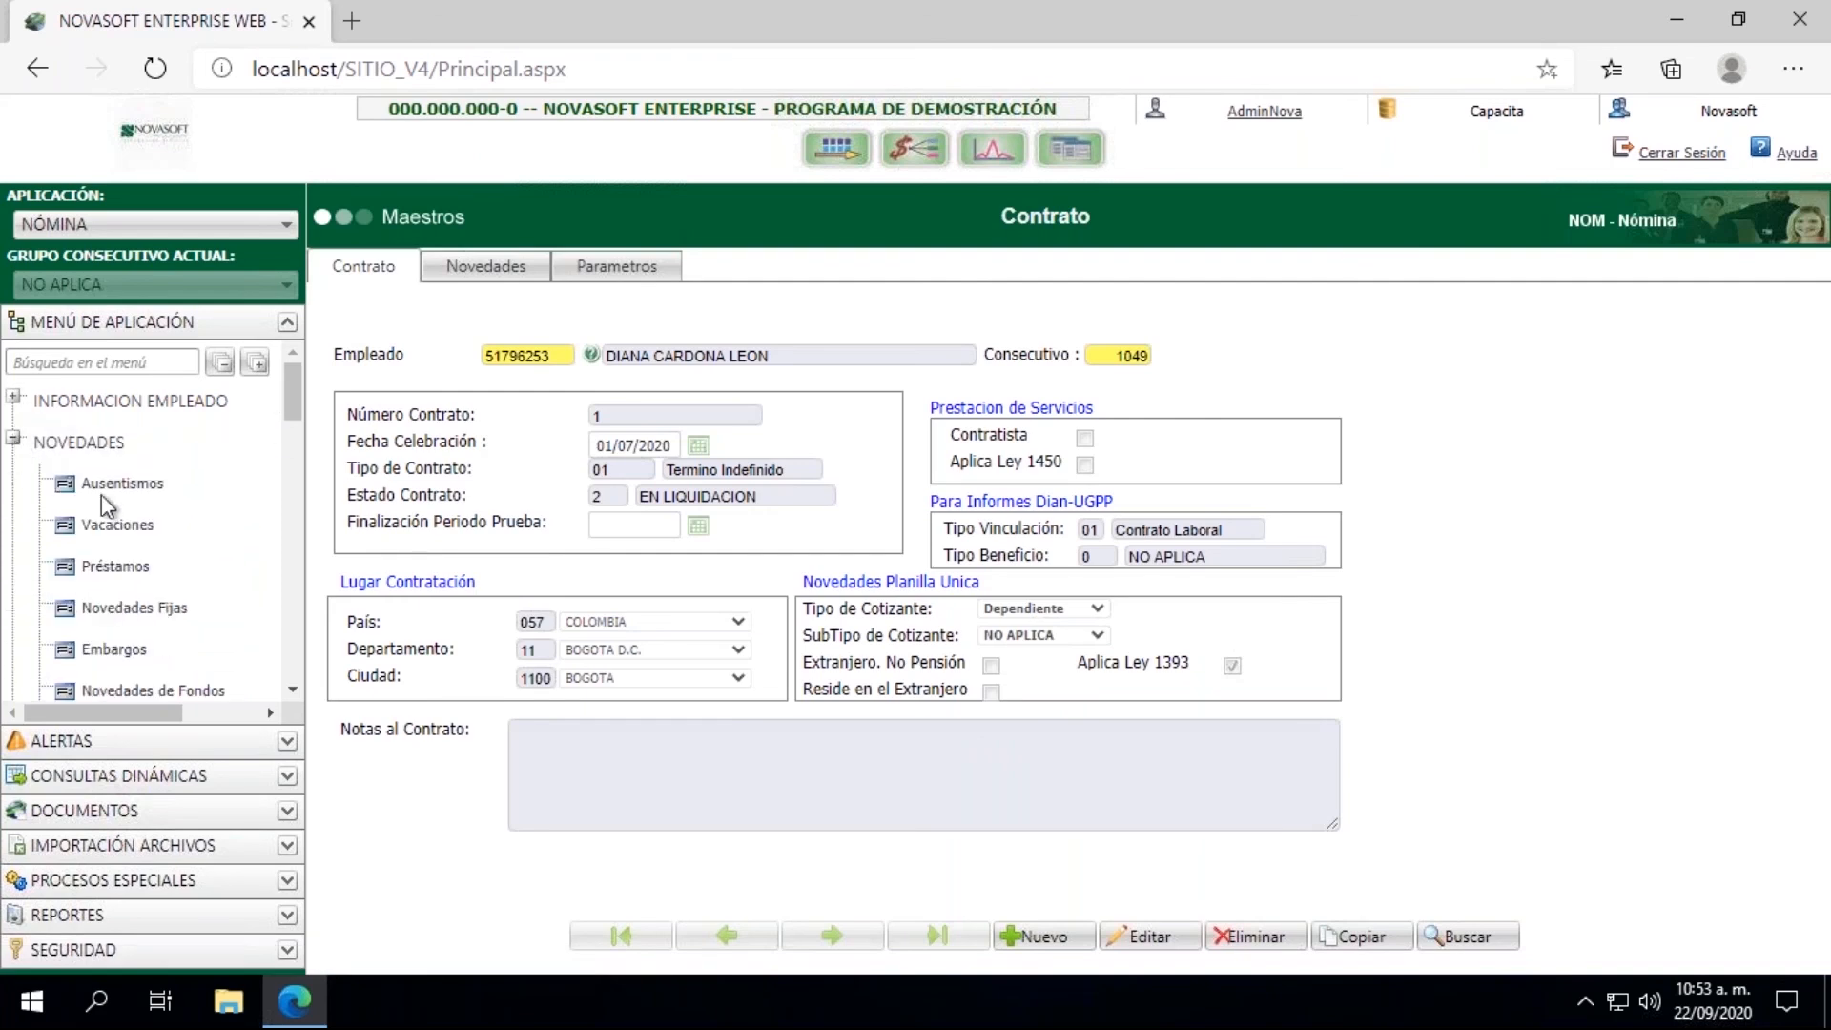
{"action": "left_click", "coordinate": [294, 691]}
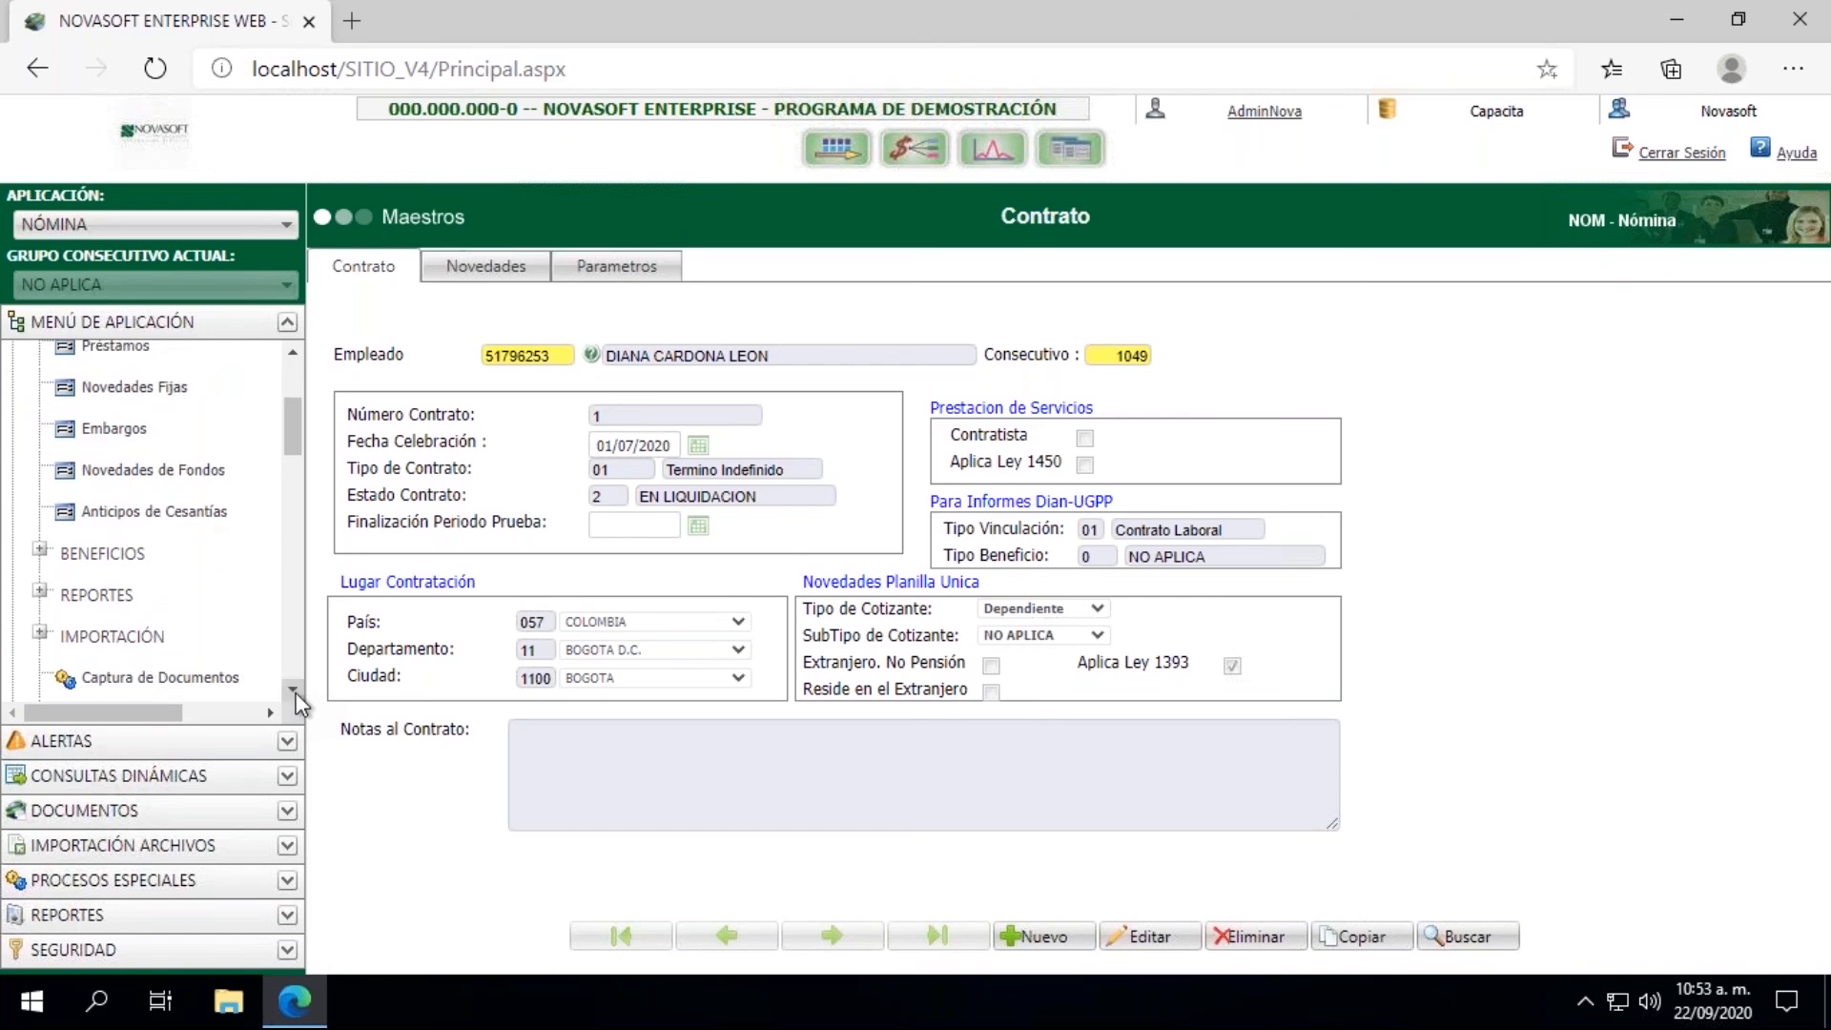
{"action": "left_click", "coordinate": [294, 692]}
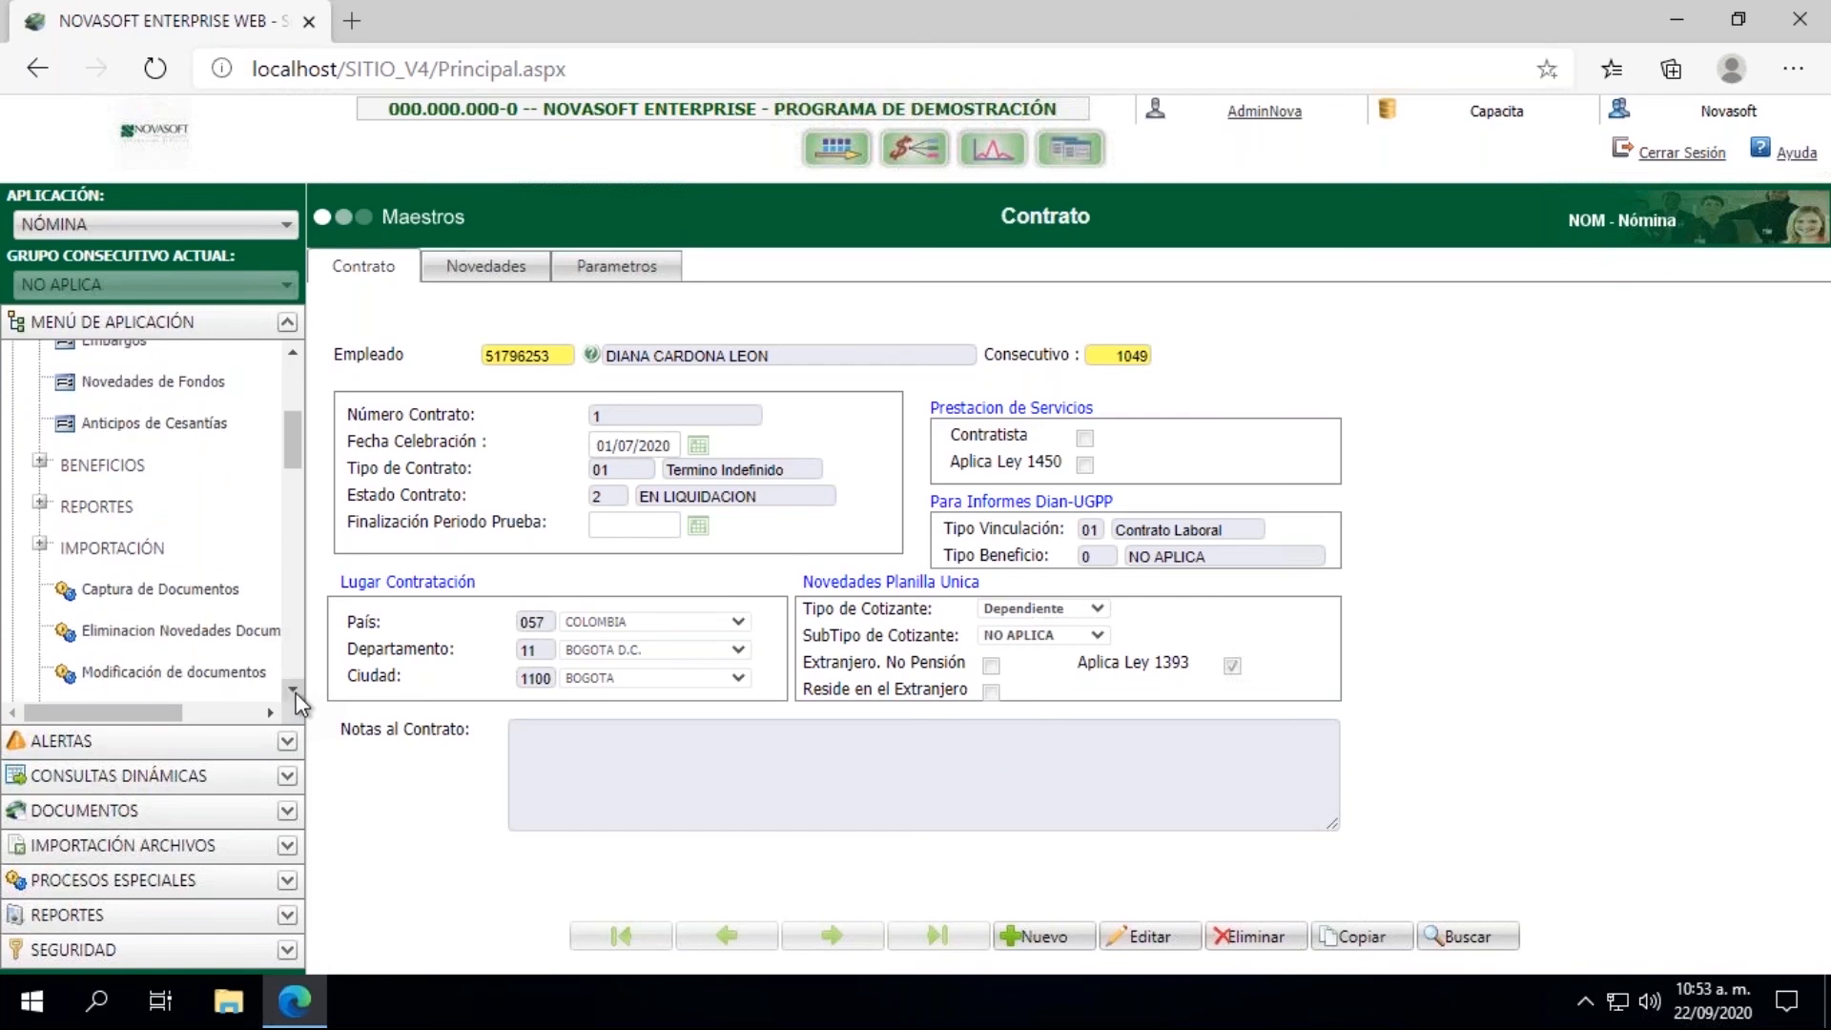
{"action": "left_click", "coordinate": [179, 595]}
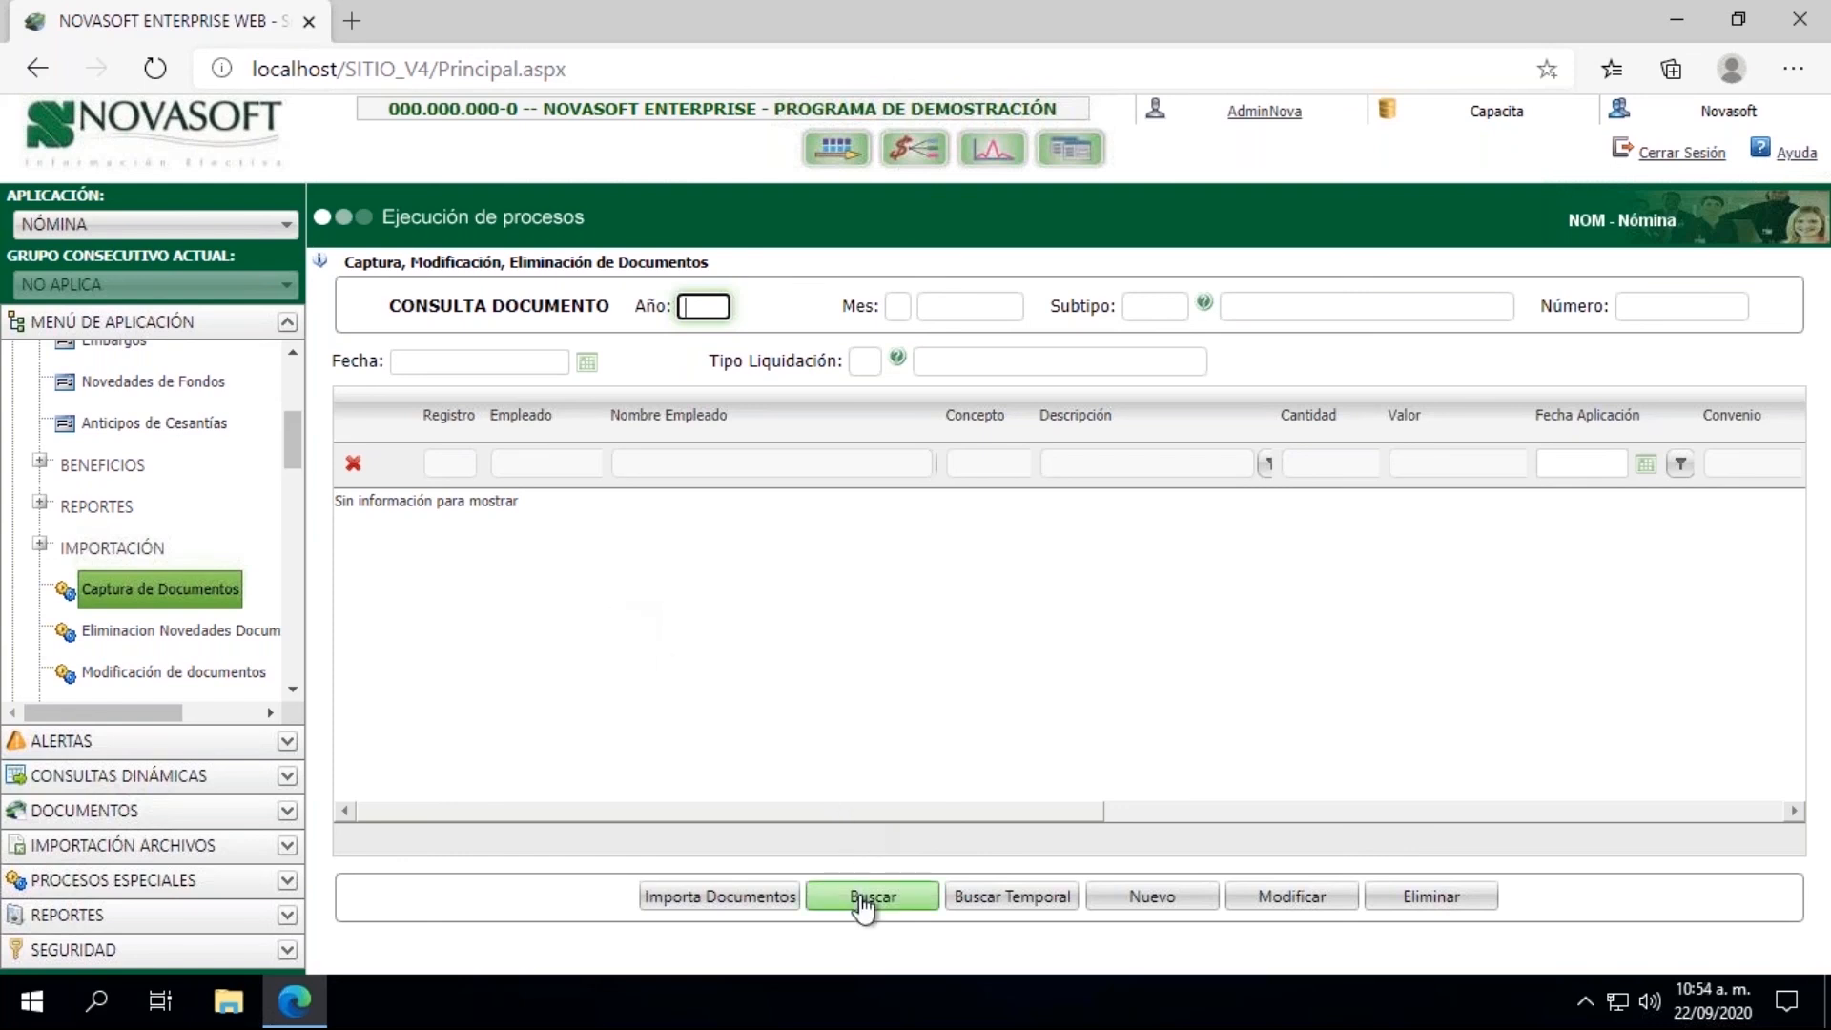
Step: Search documents for year 2020, month 09 and subtype 803, and load document 000020
{"action": "type", "text": "2020"}
{"action": "key", "text": "Tab"}
{"action": "type", "text": "09"}
{"action": "key", "text": "Tab"}
{"action": "type", "text": "803"}
{"action": "key", "text": "Tab"}
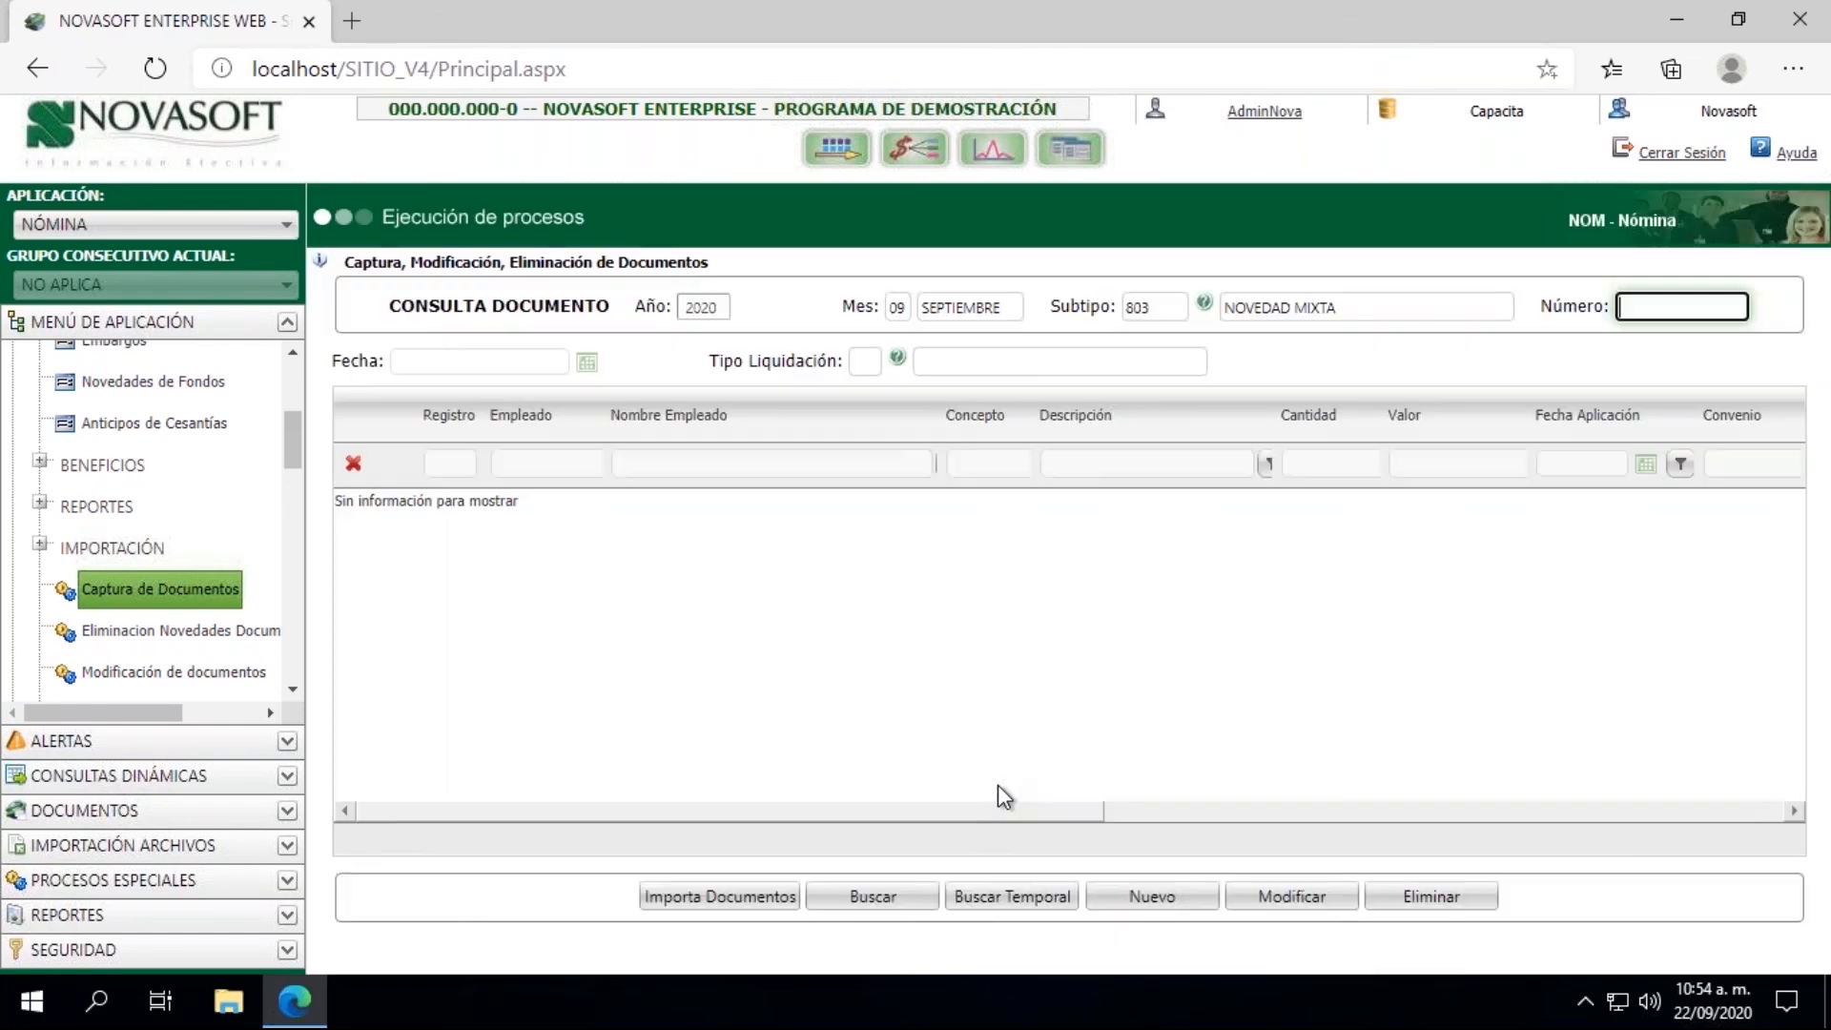
{"action": "left_click", "coordinate": [892, 904]}
{"action": "left_click", "coordinate": [645, 440]}
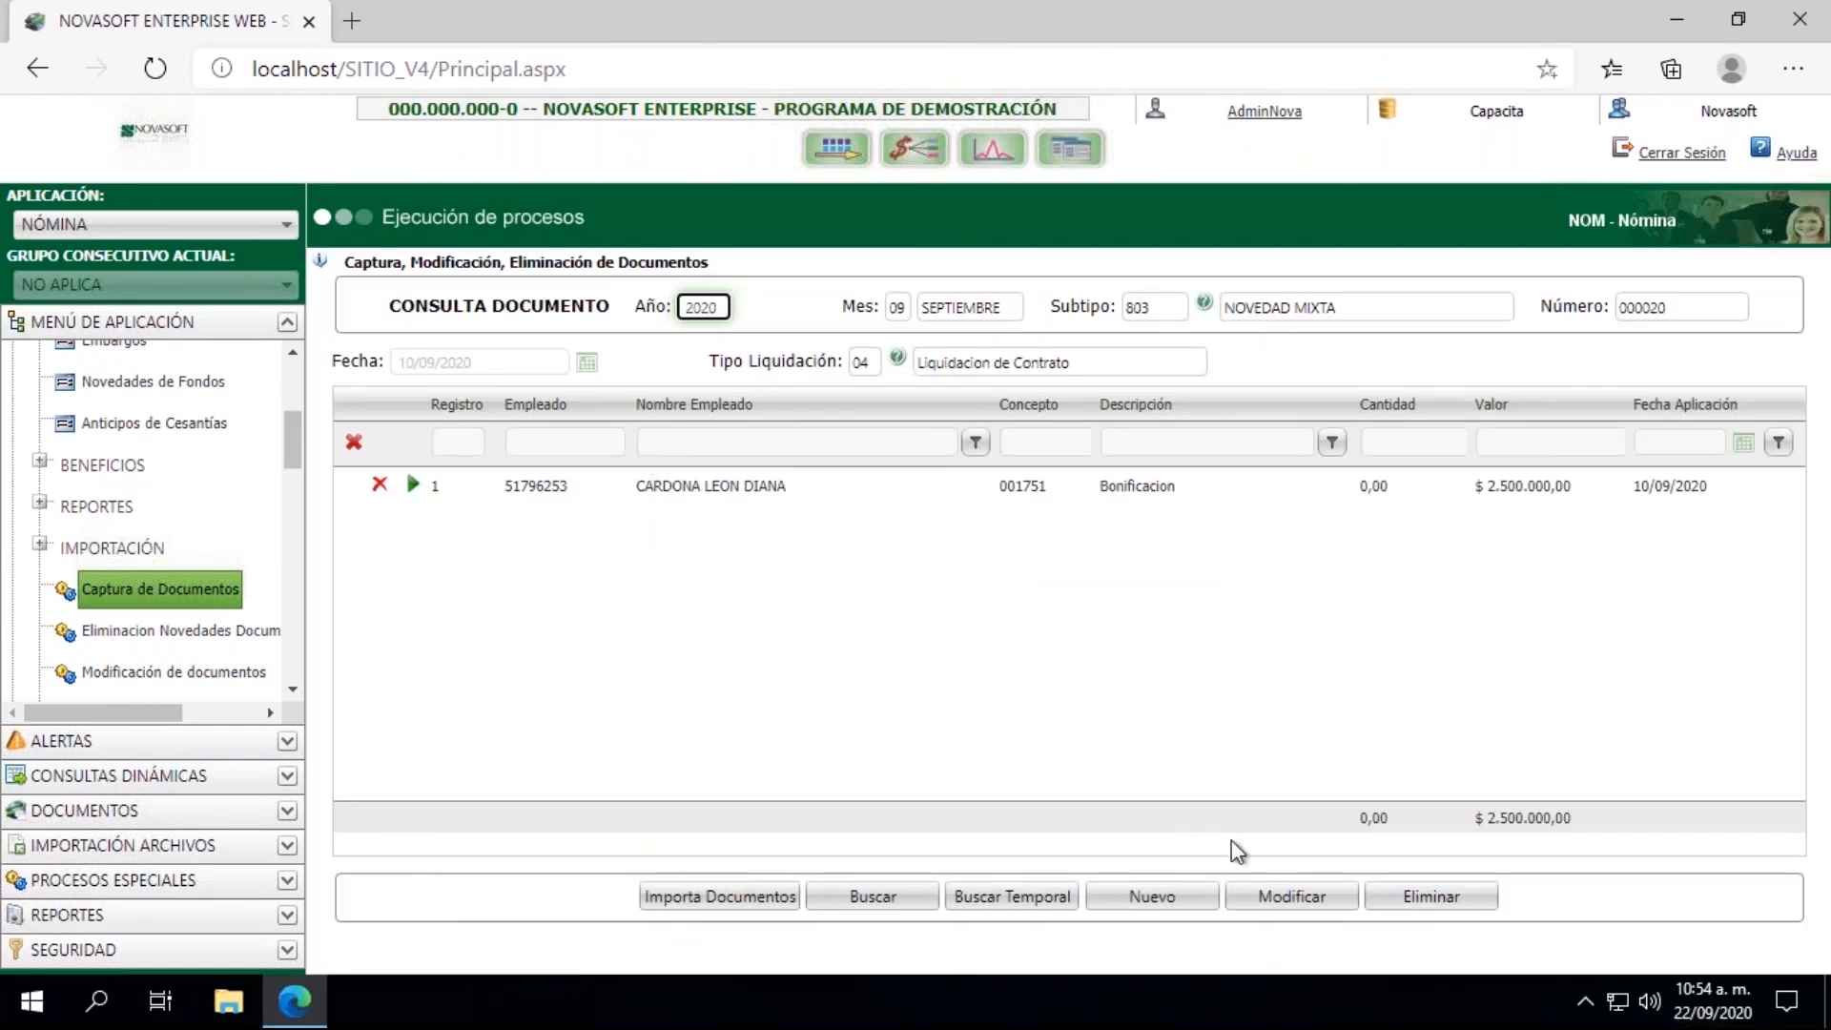
Step: Put the loaded document into edit mode and enter the employee's code for a new line
{"action": "left_click", "coordinate": [1286, 902]}
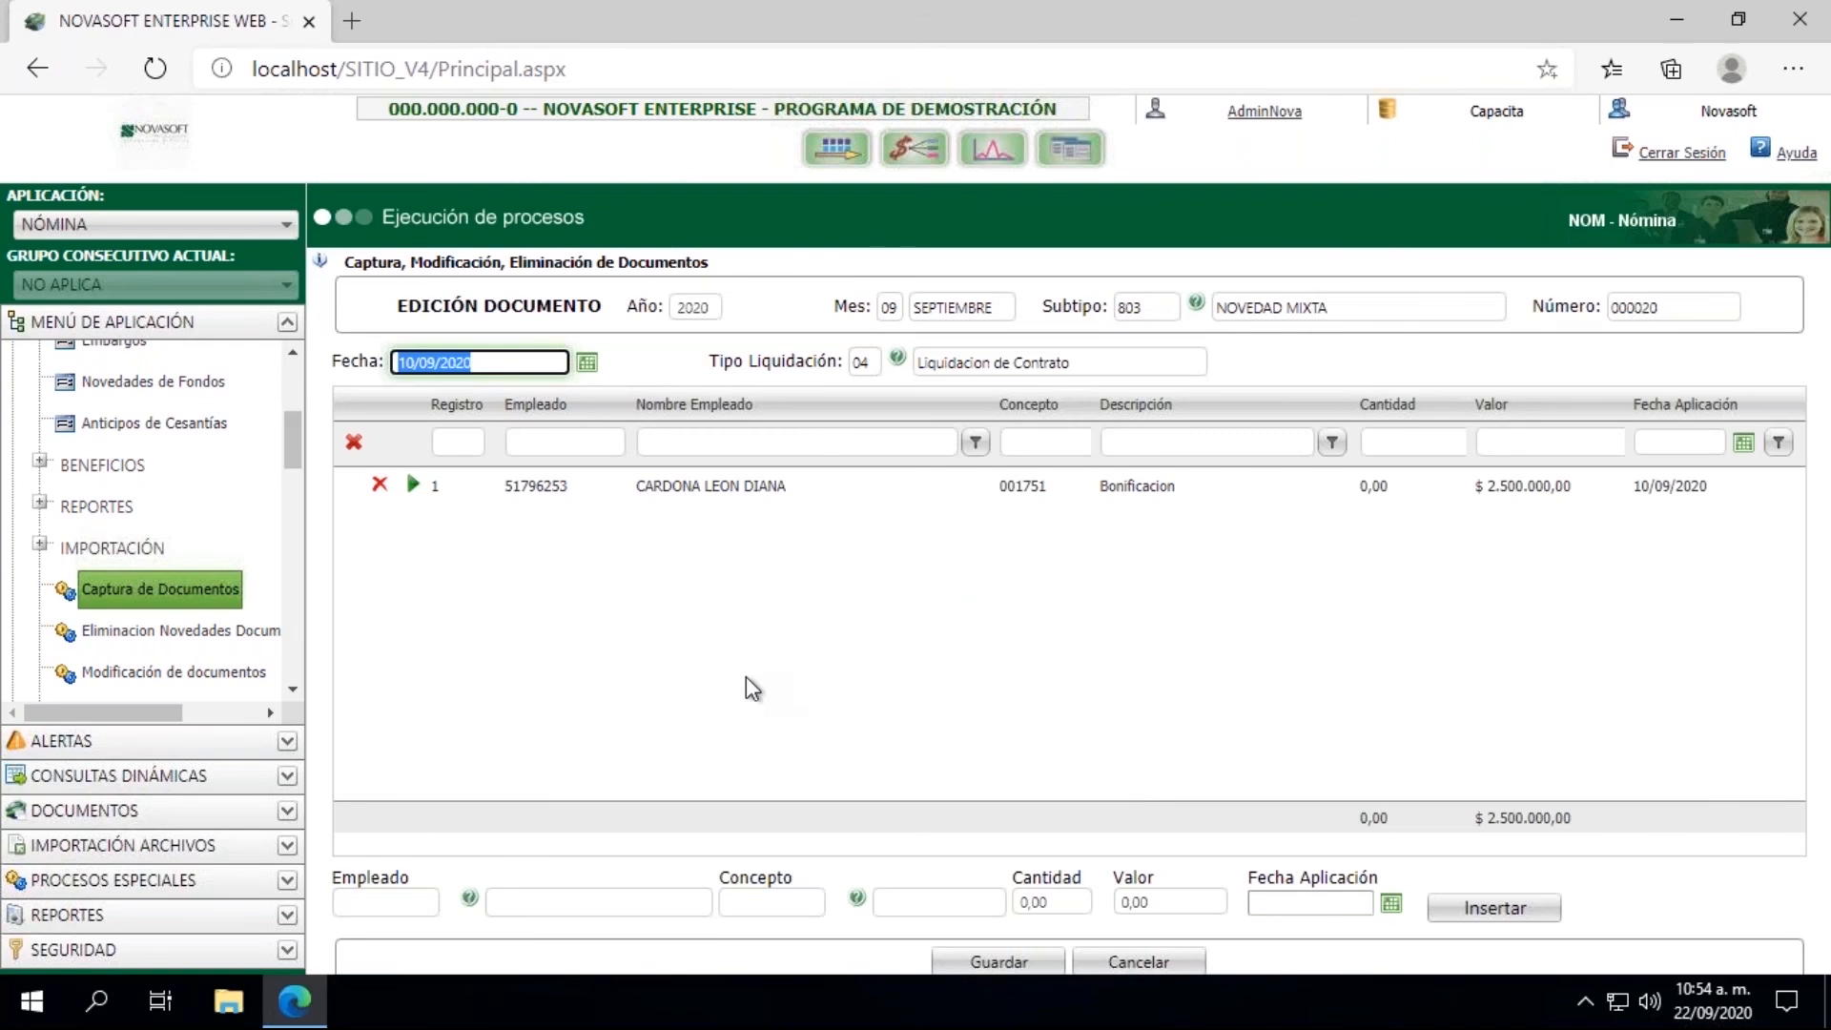
{"action": "key", "text": "Tab"}
{"action": "key", "text": "Tab"}
{"action": "key", "text": "Tab"}
{"action": "key", "text": "Tab"}
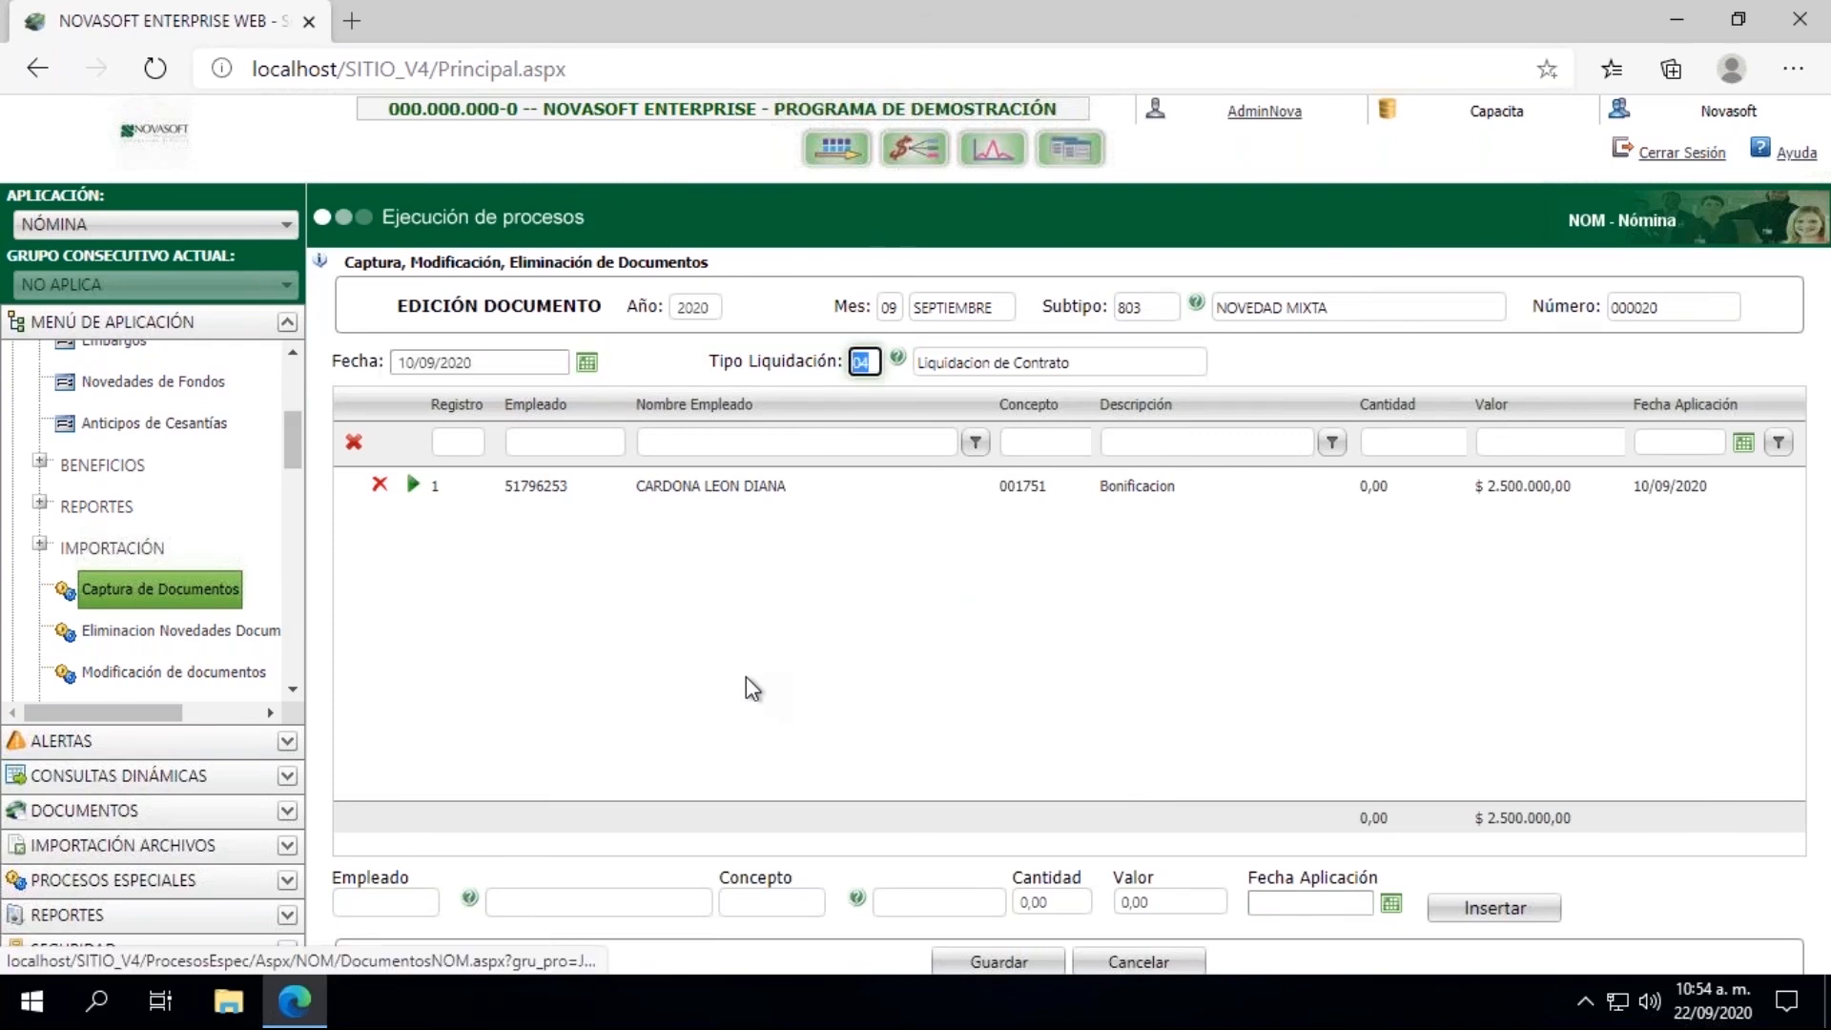
{"action": "left_click", "coordinate": [369, 904]}
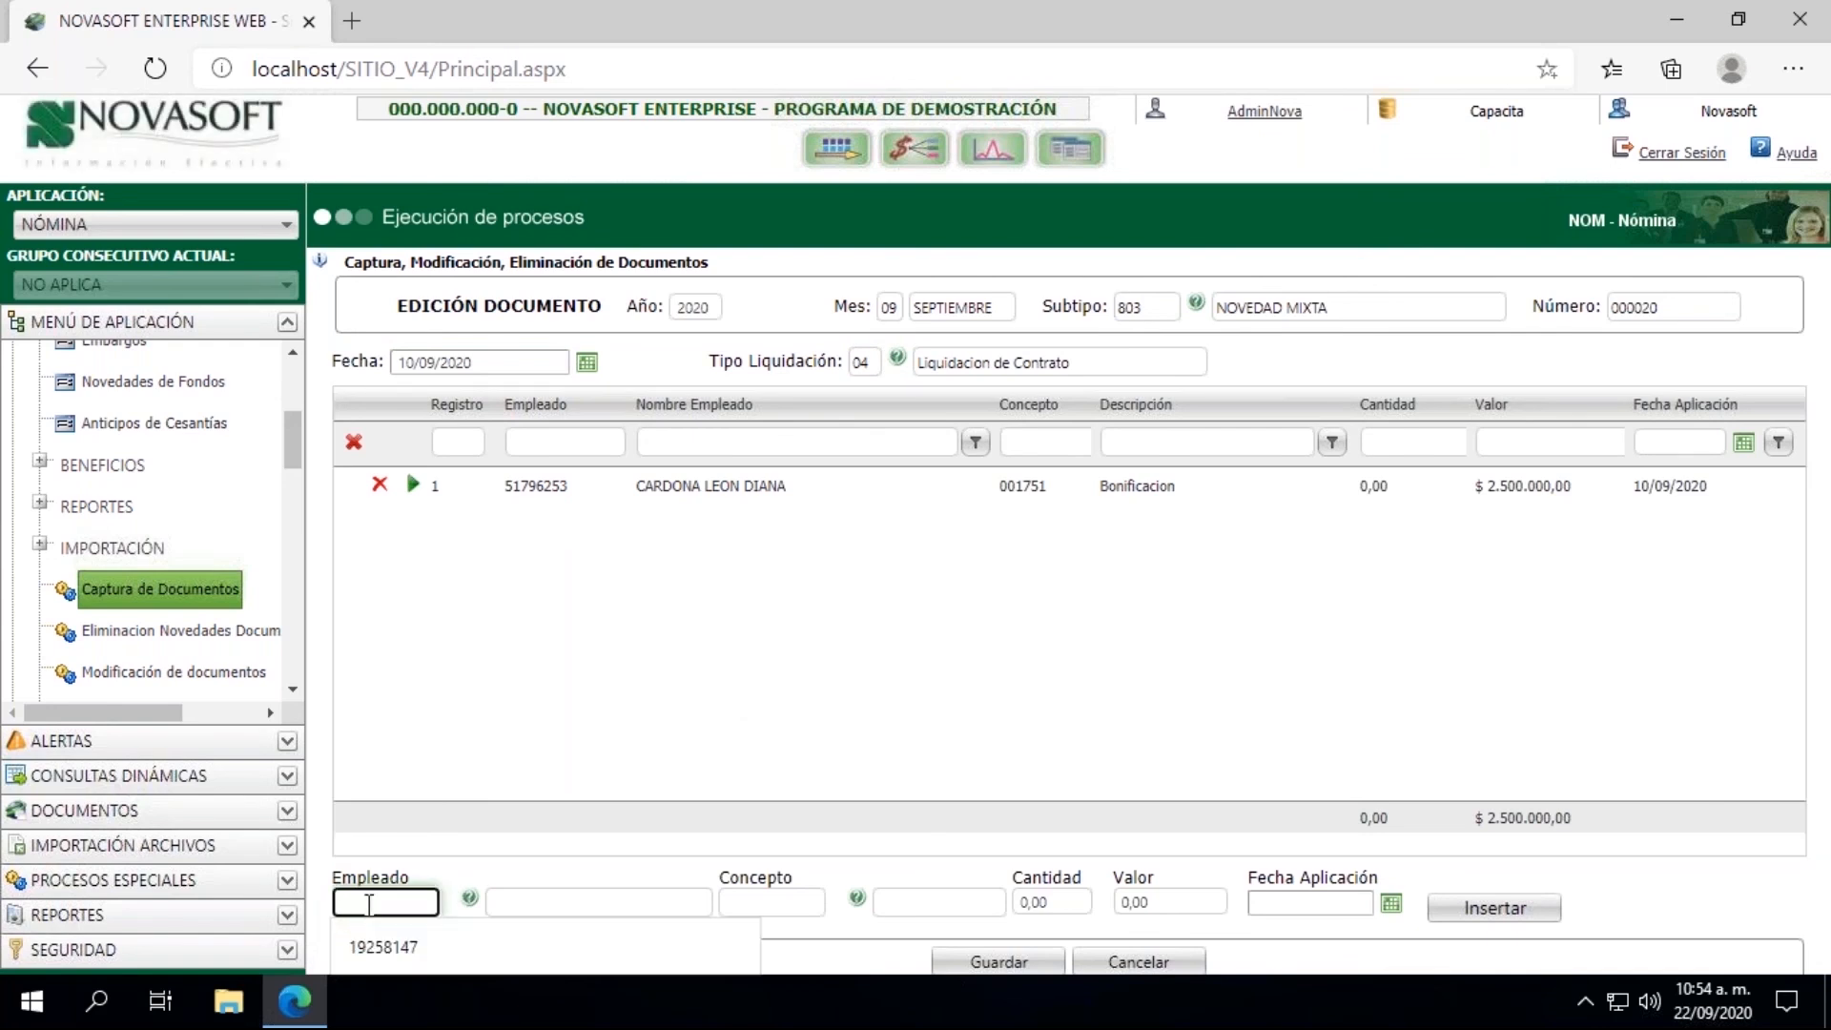
{"action": "key", "text": "Tab"}
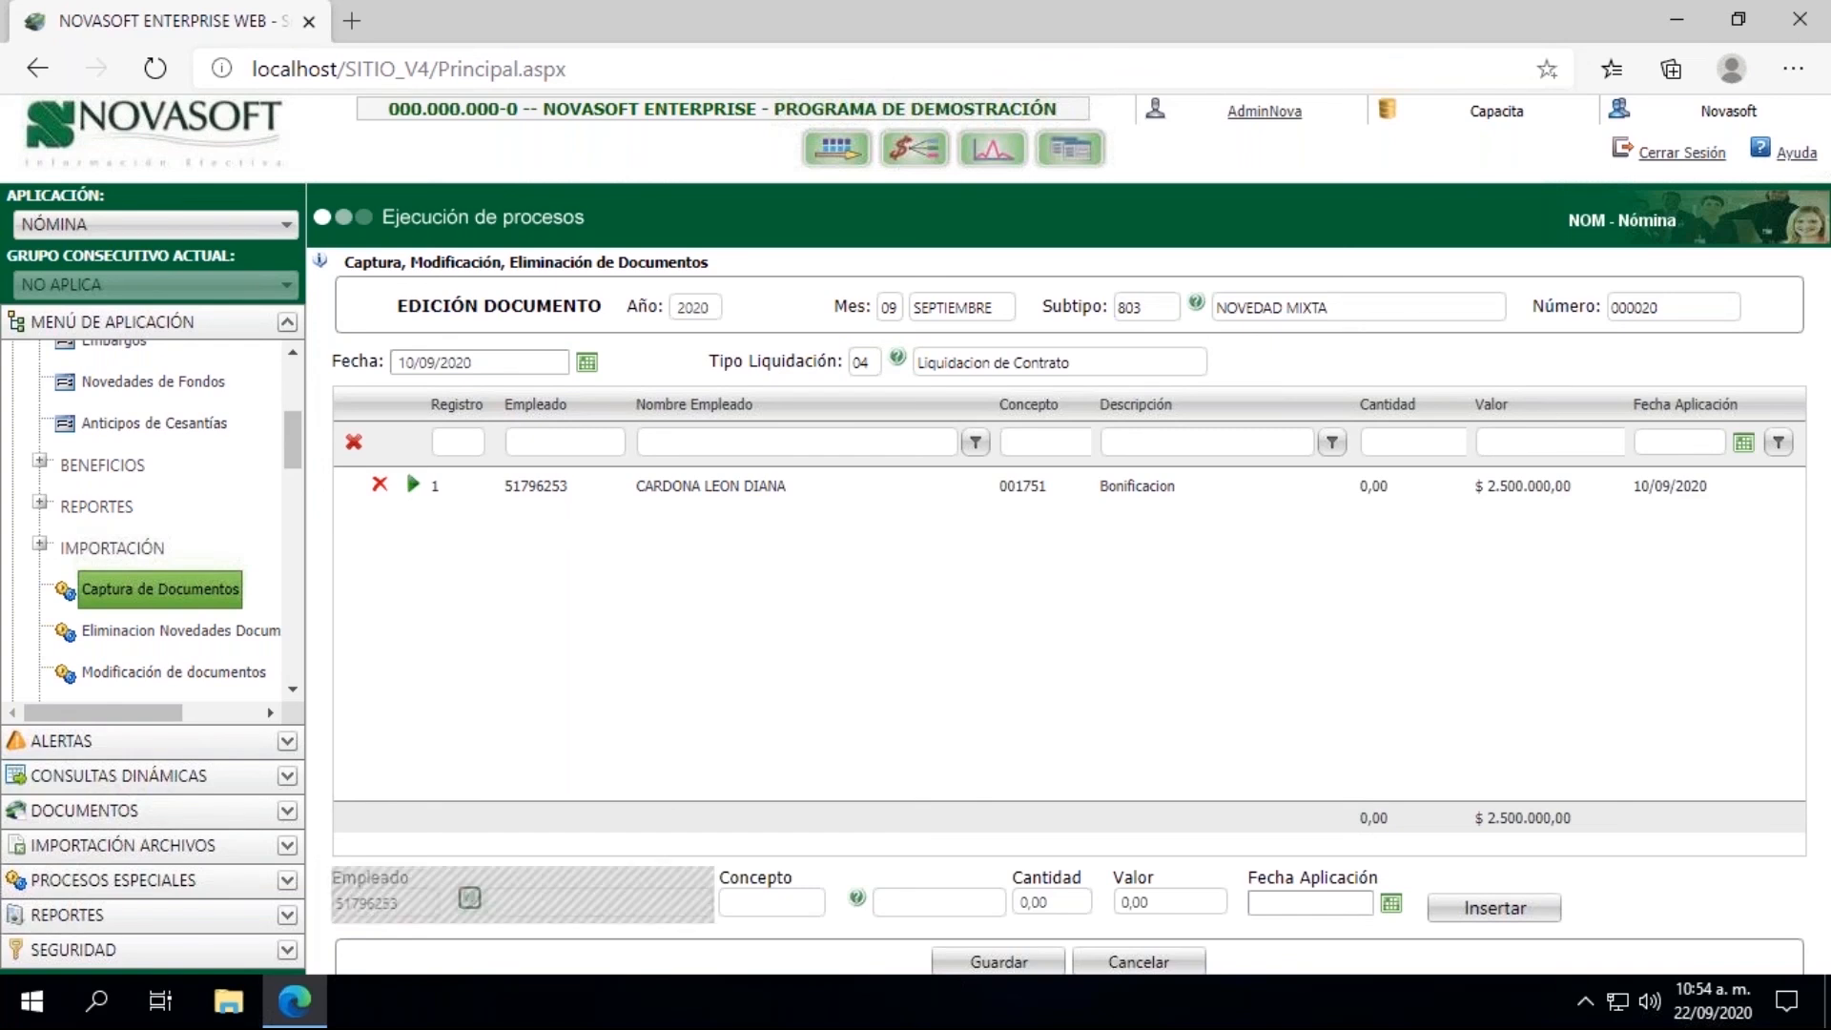
Step: Insert the line with concept 001062 Horas Extras Nocturnas, quantity 10 and application date 10/09/2020
{"action": "type", "text": "001"}
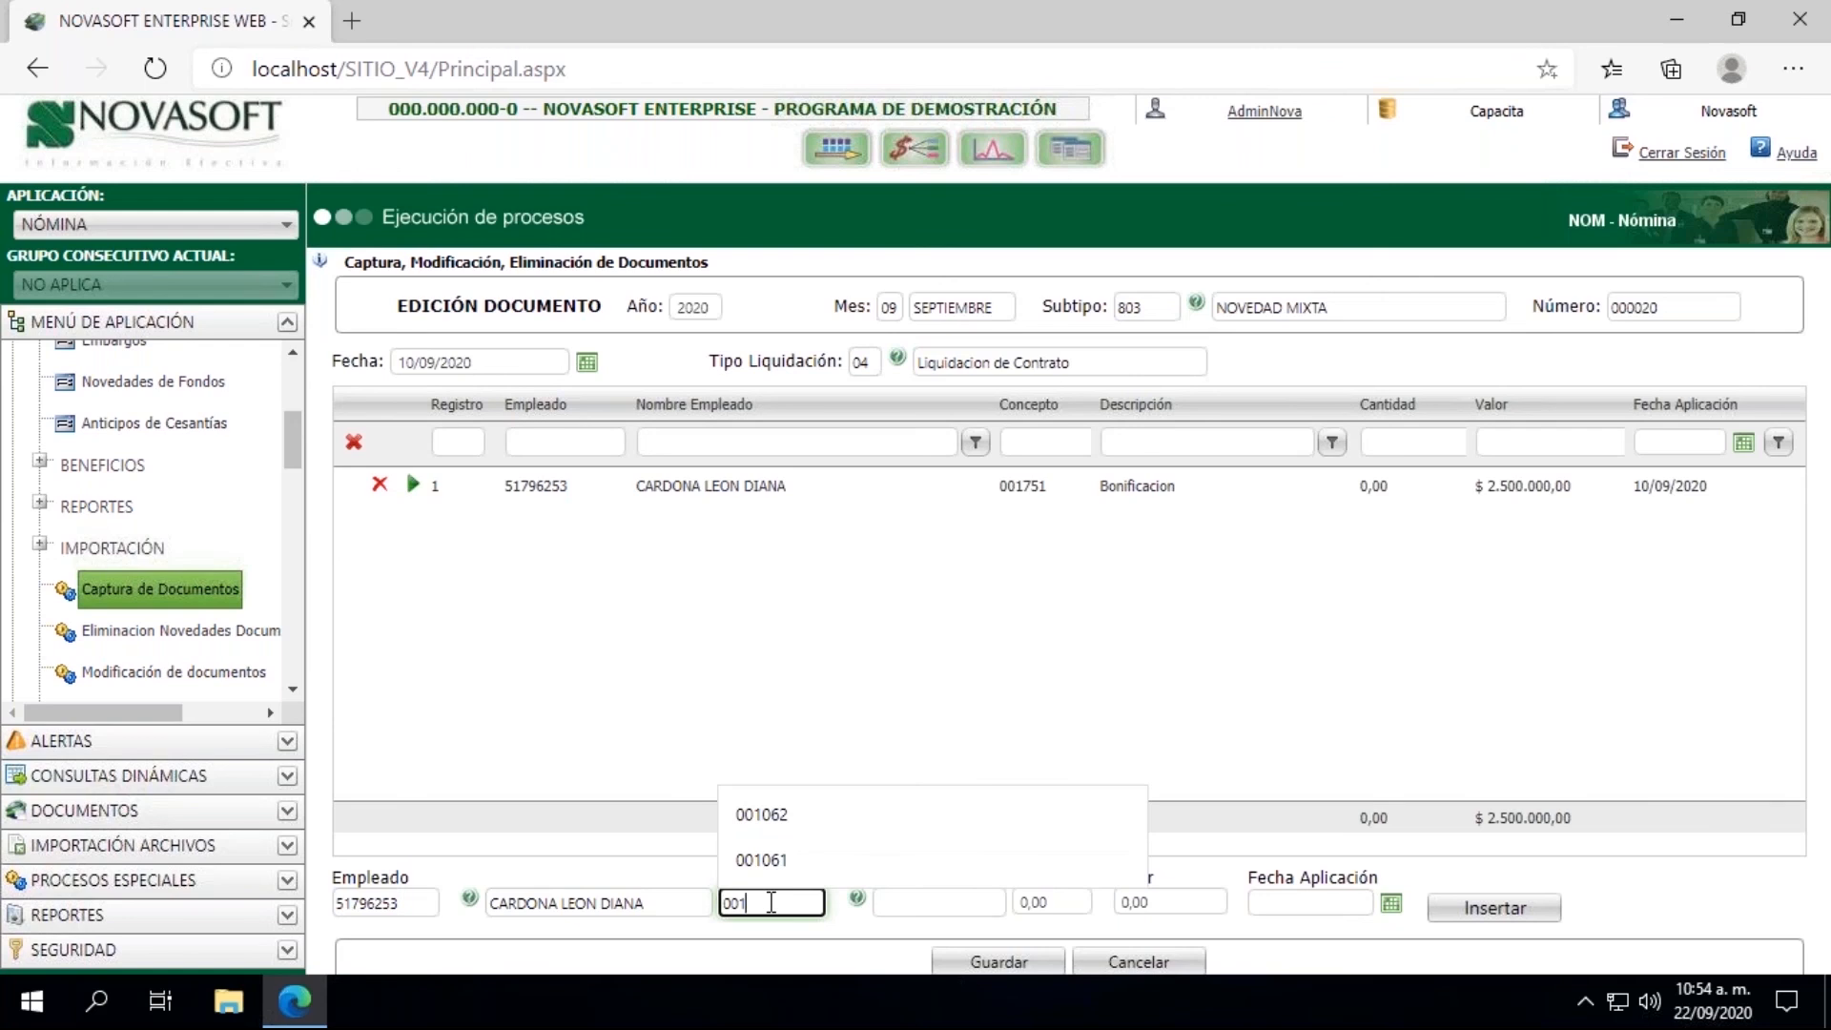
{"action": "type", "text": "062"}
{"action": "key", "text": "Tab"}
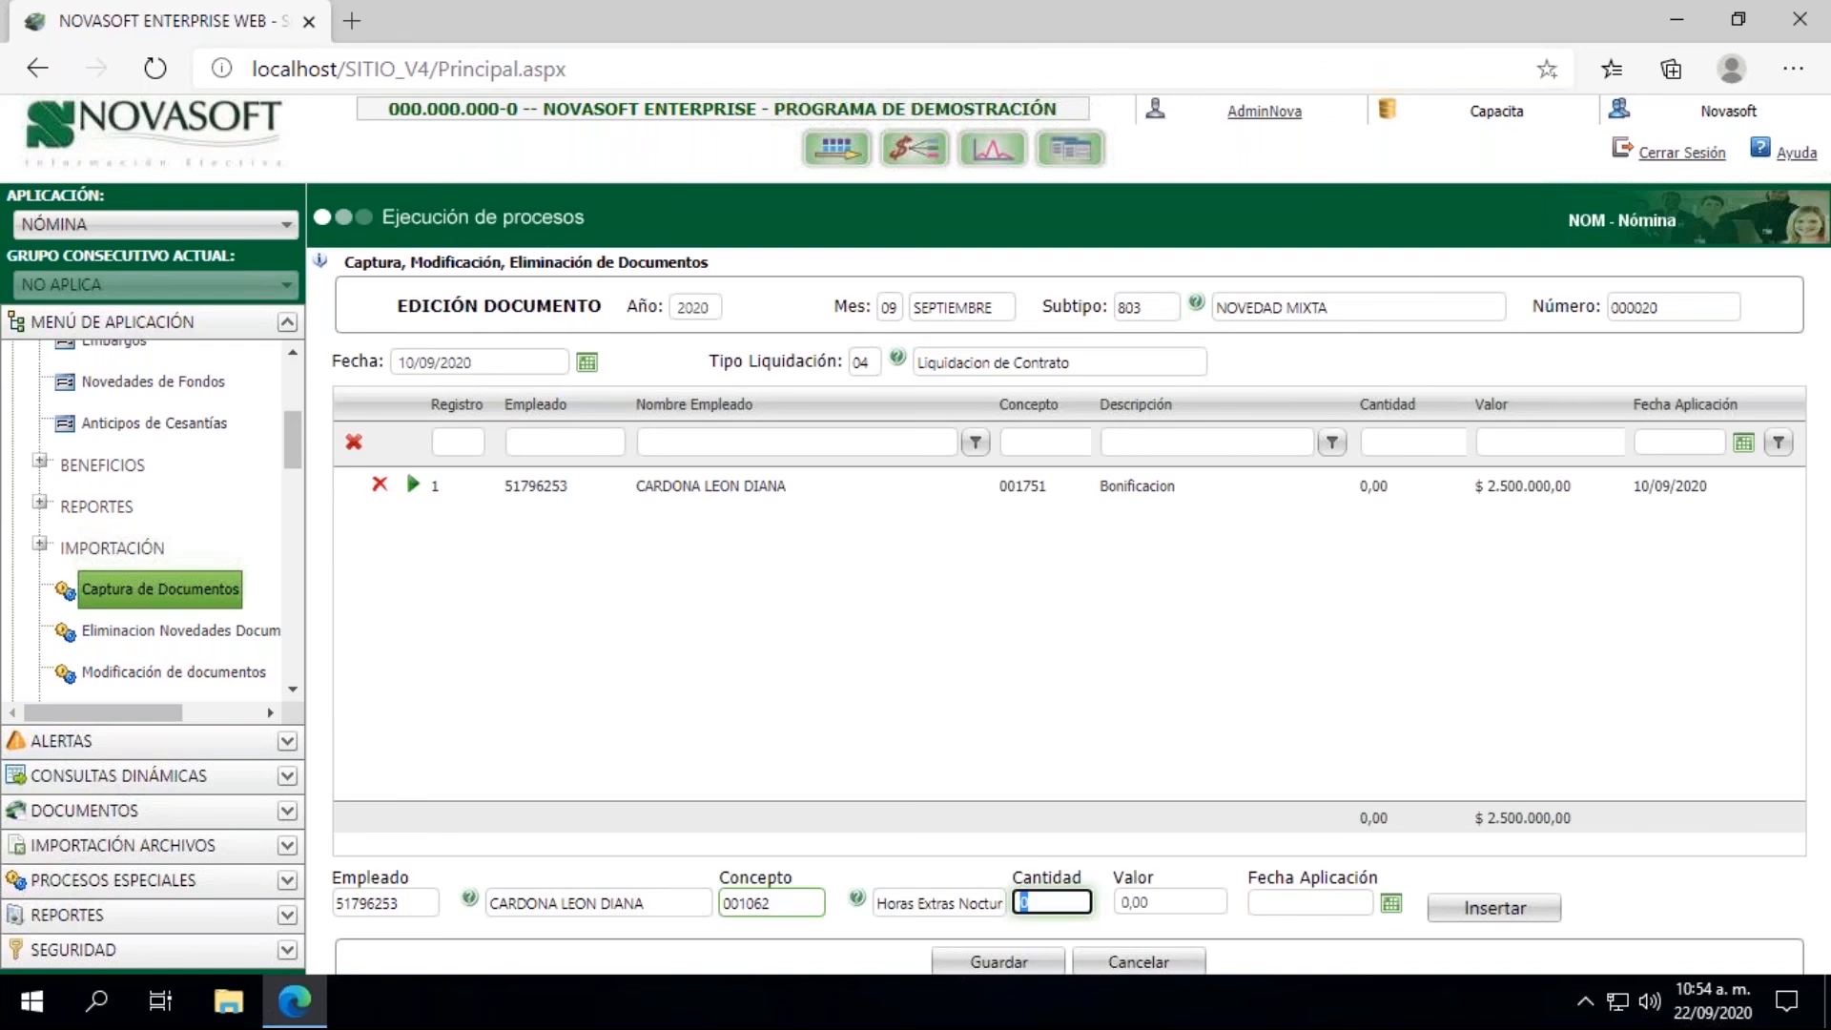
{"action": "type", "text": "10"}
{"action": "key", "text": "Tab"}
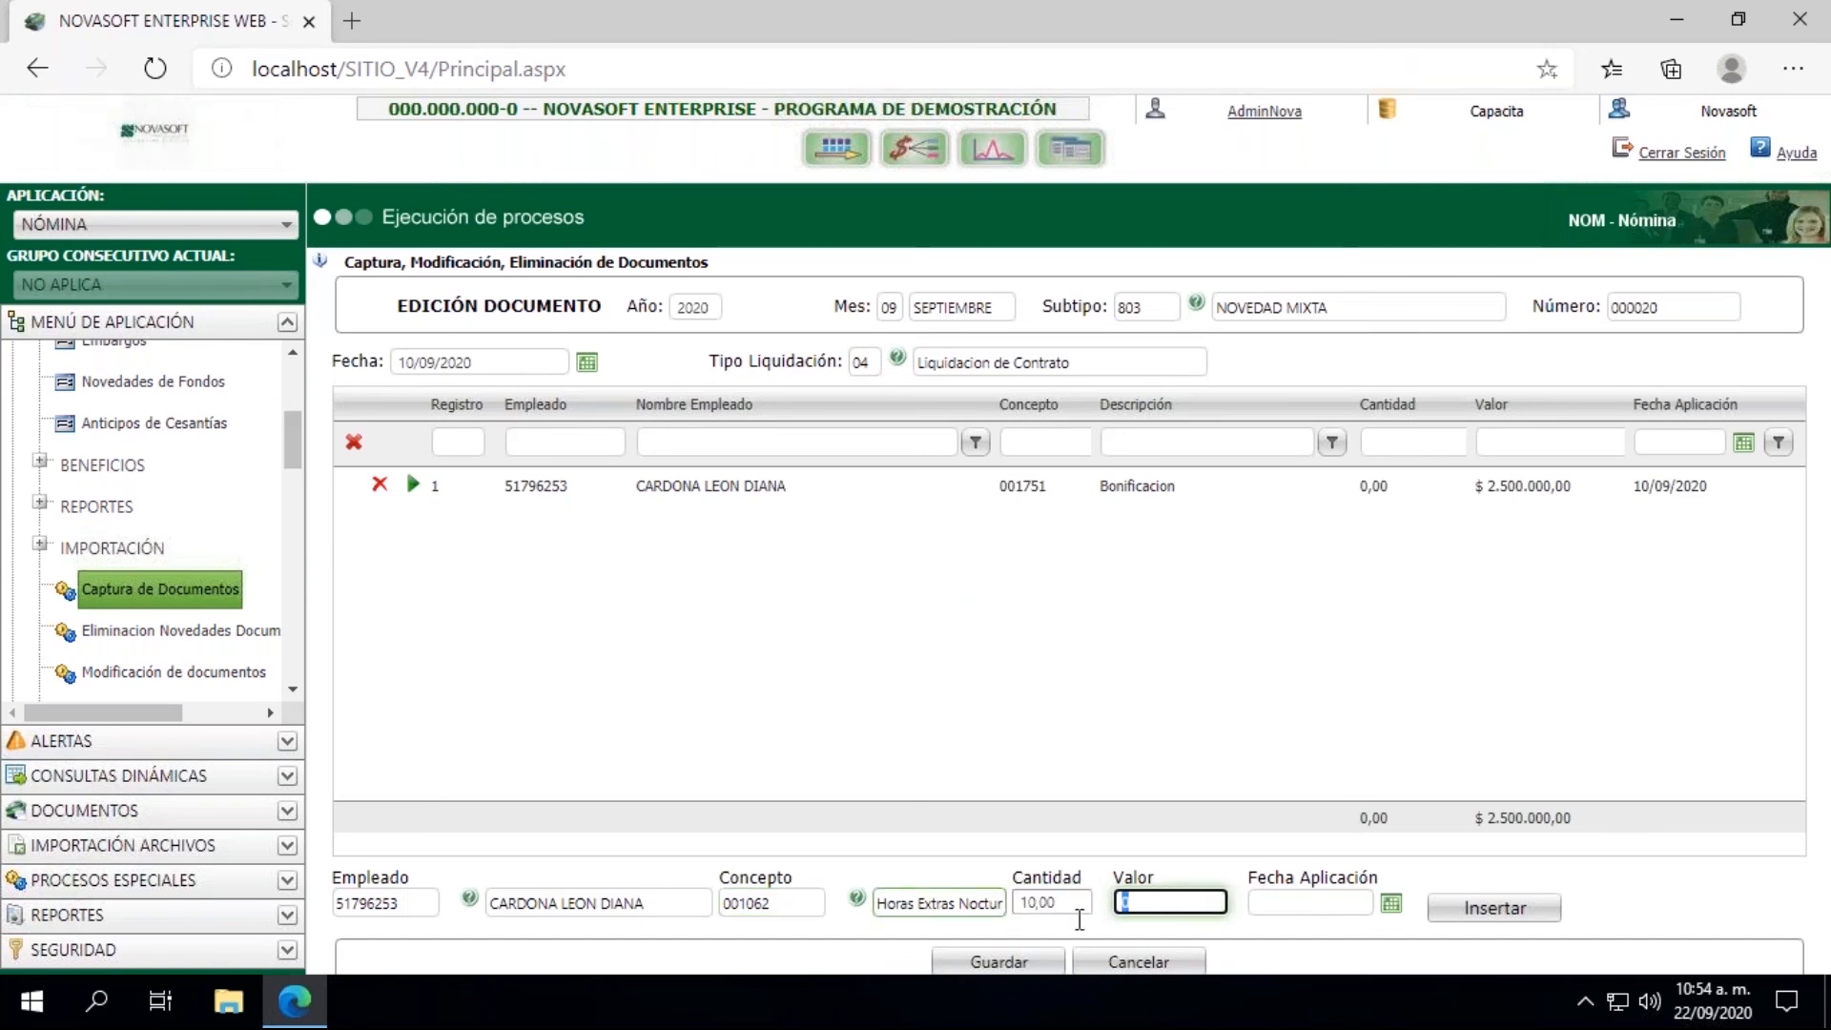
{"action": "left_click", "coordinate": [1391, 903]}
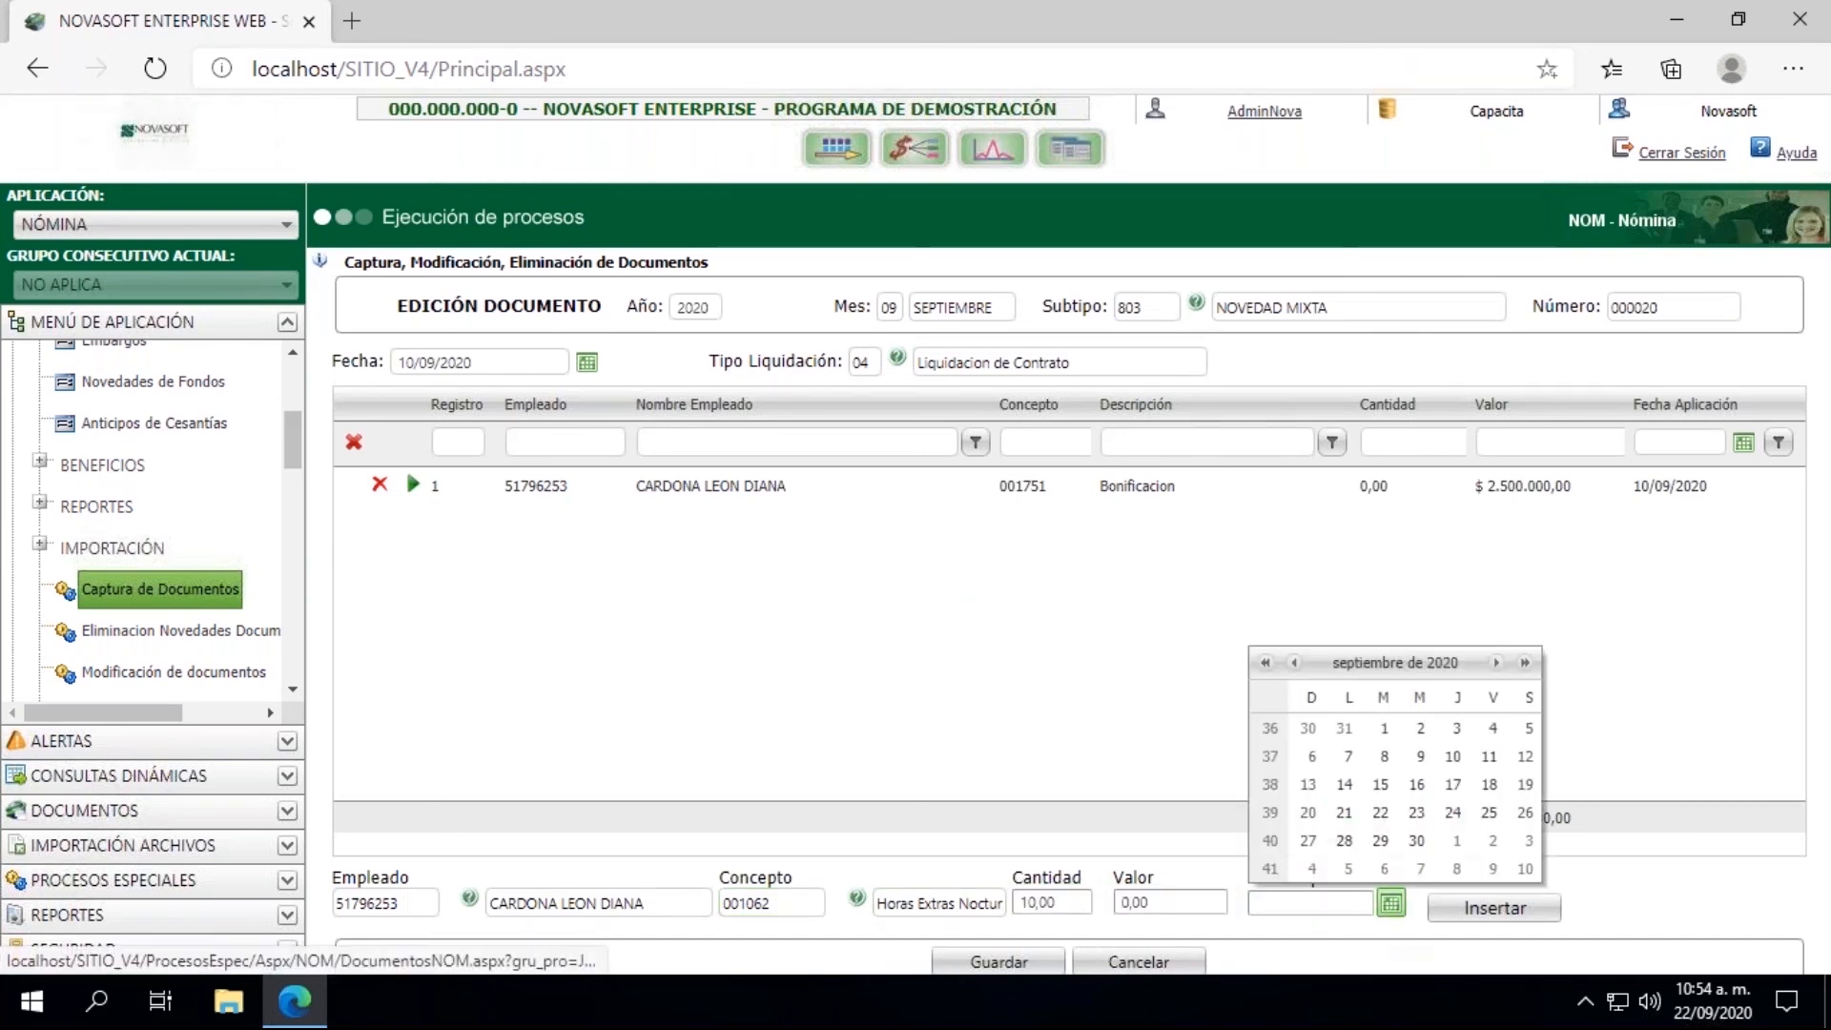
{"action": "left_click", "coordinate": [1452, 757]}
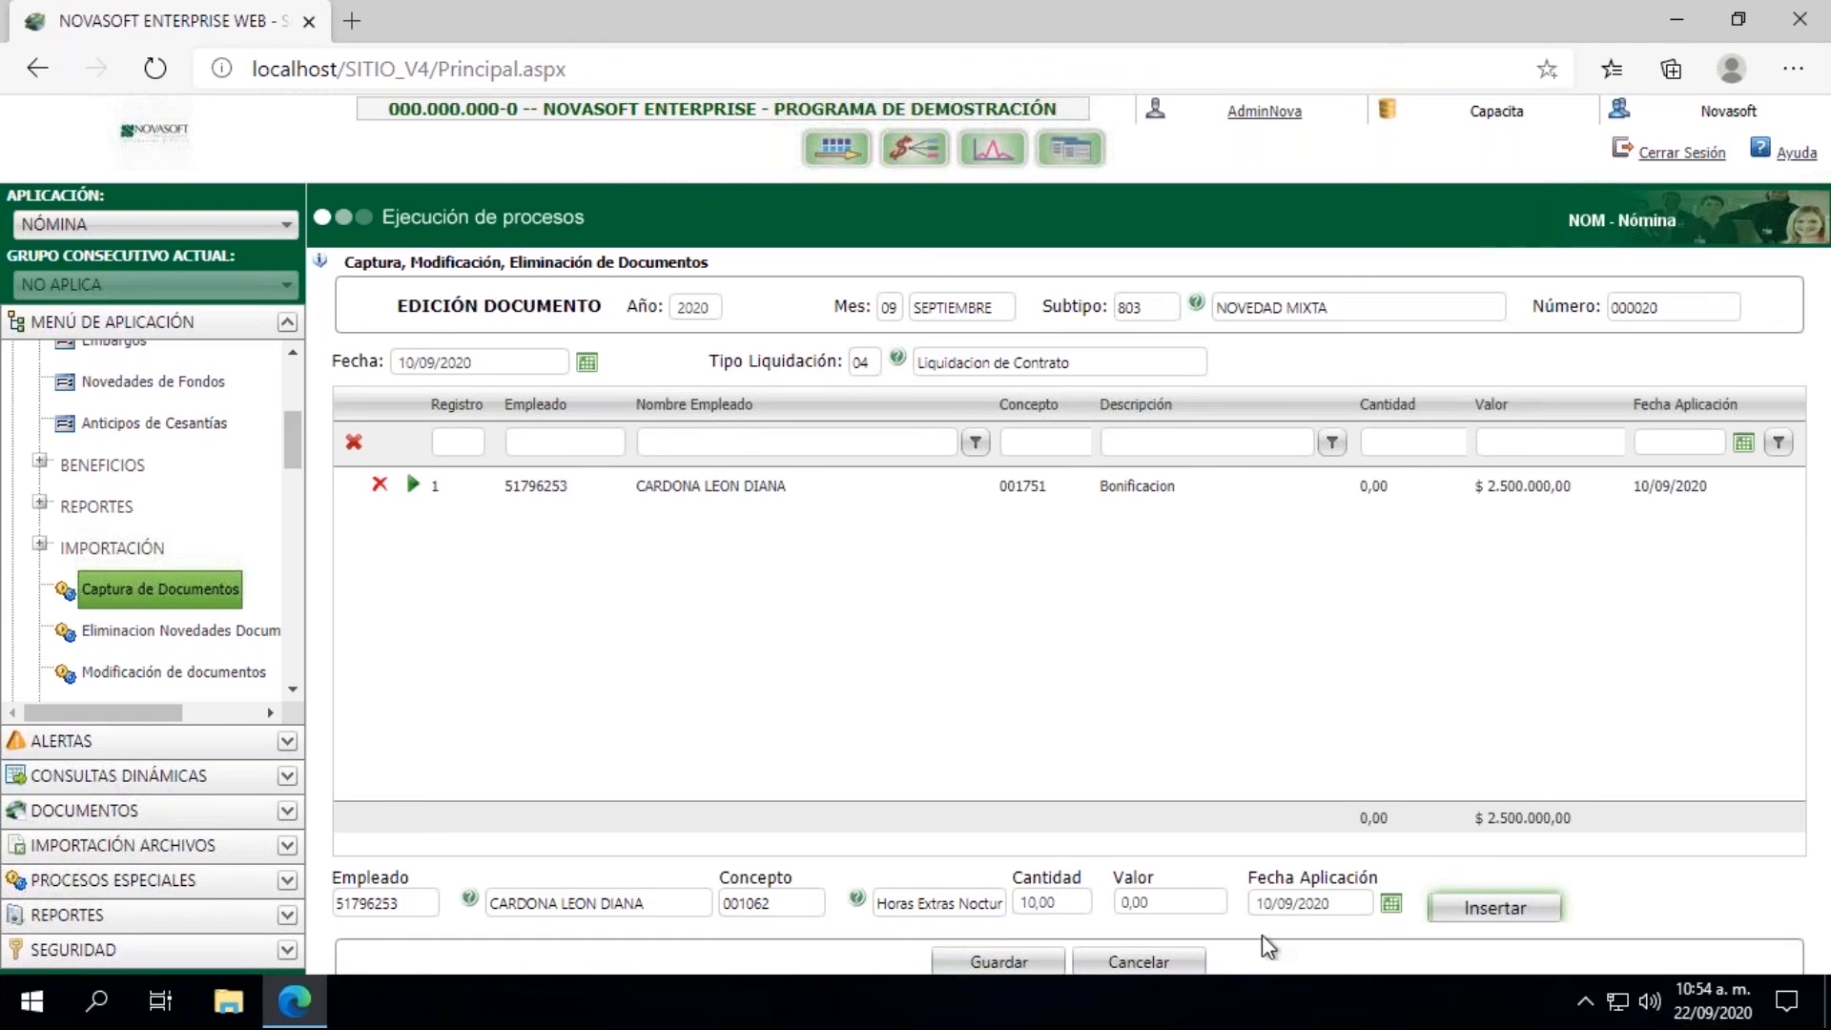
{"action": "left_click", "coordinate": [1459, 909]}
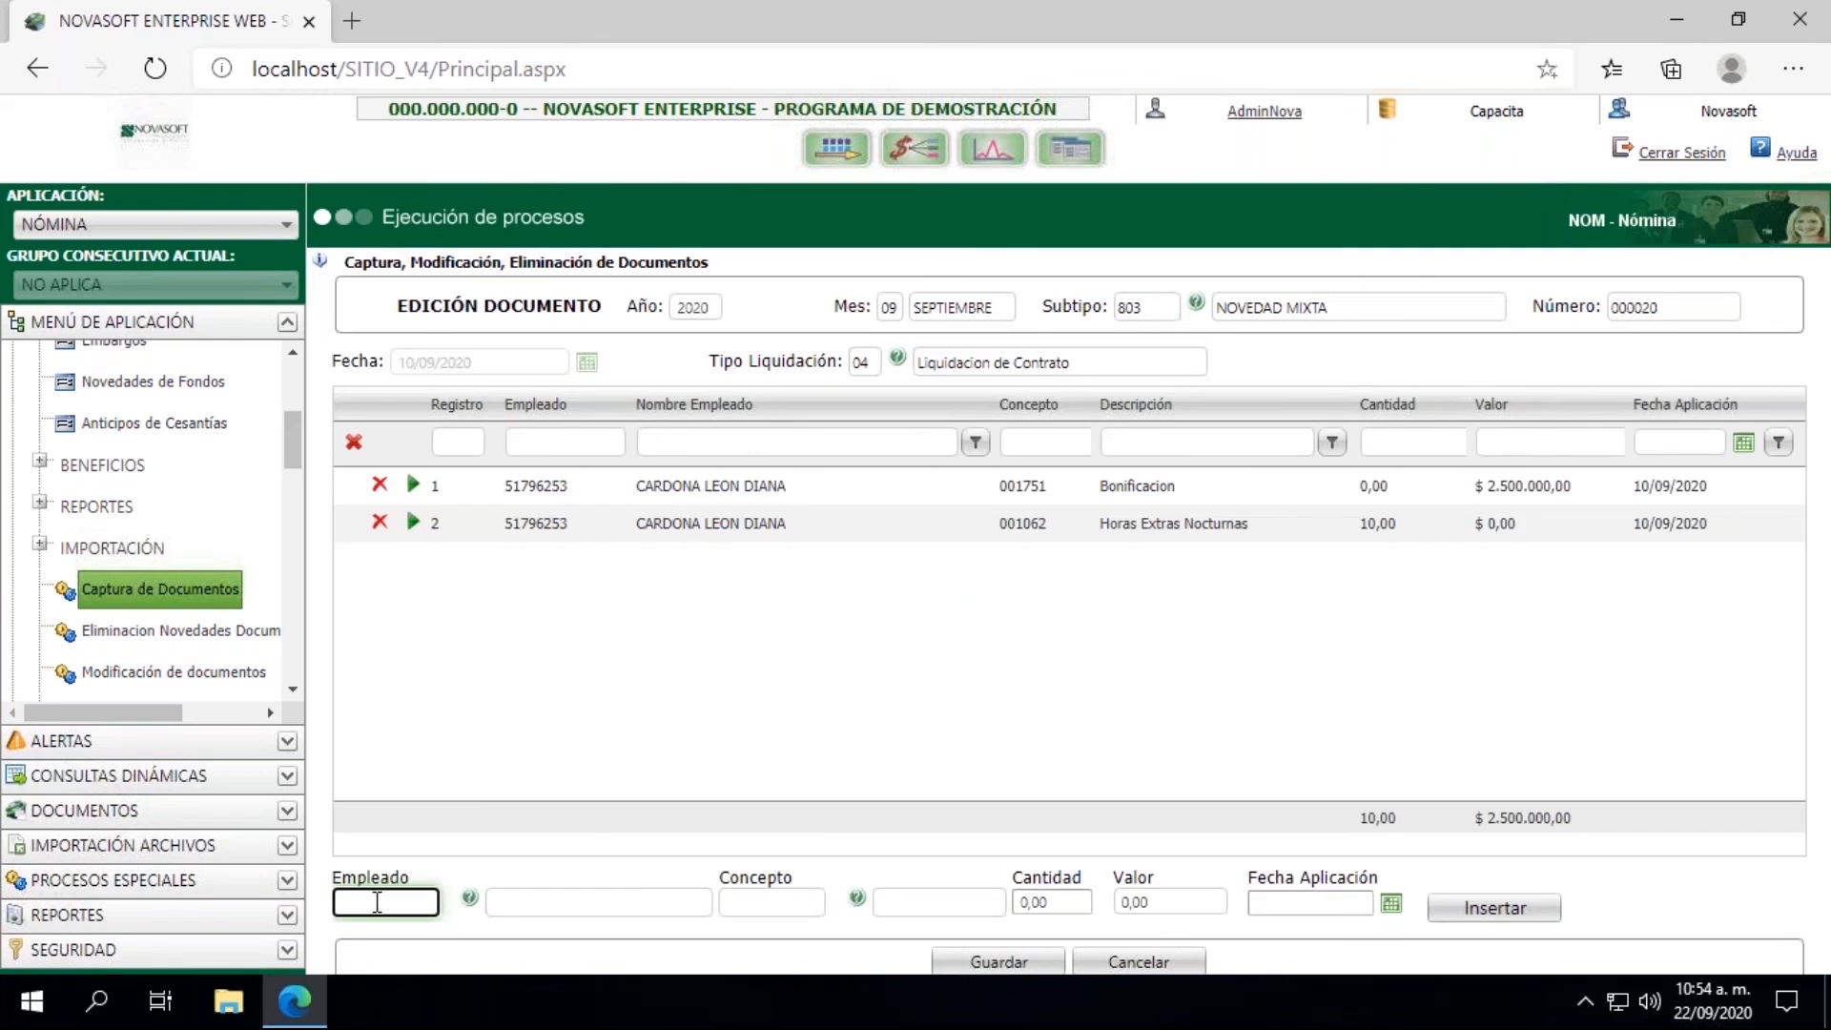
Step: Enter the same employee's code for the document's third line
{"action": "key", "text": "Tab"}
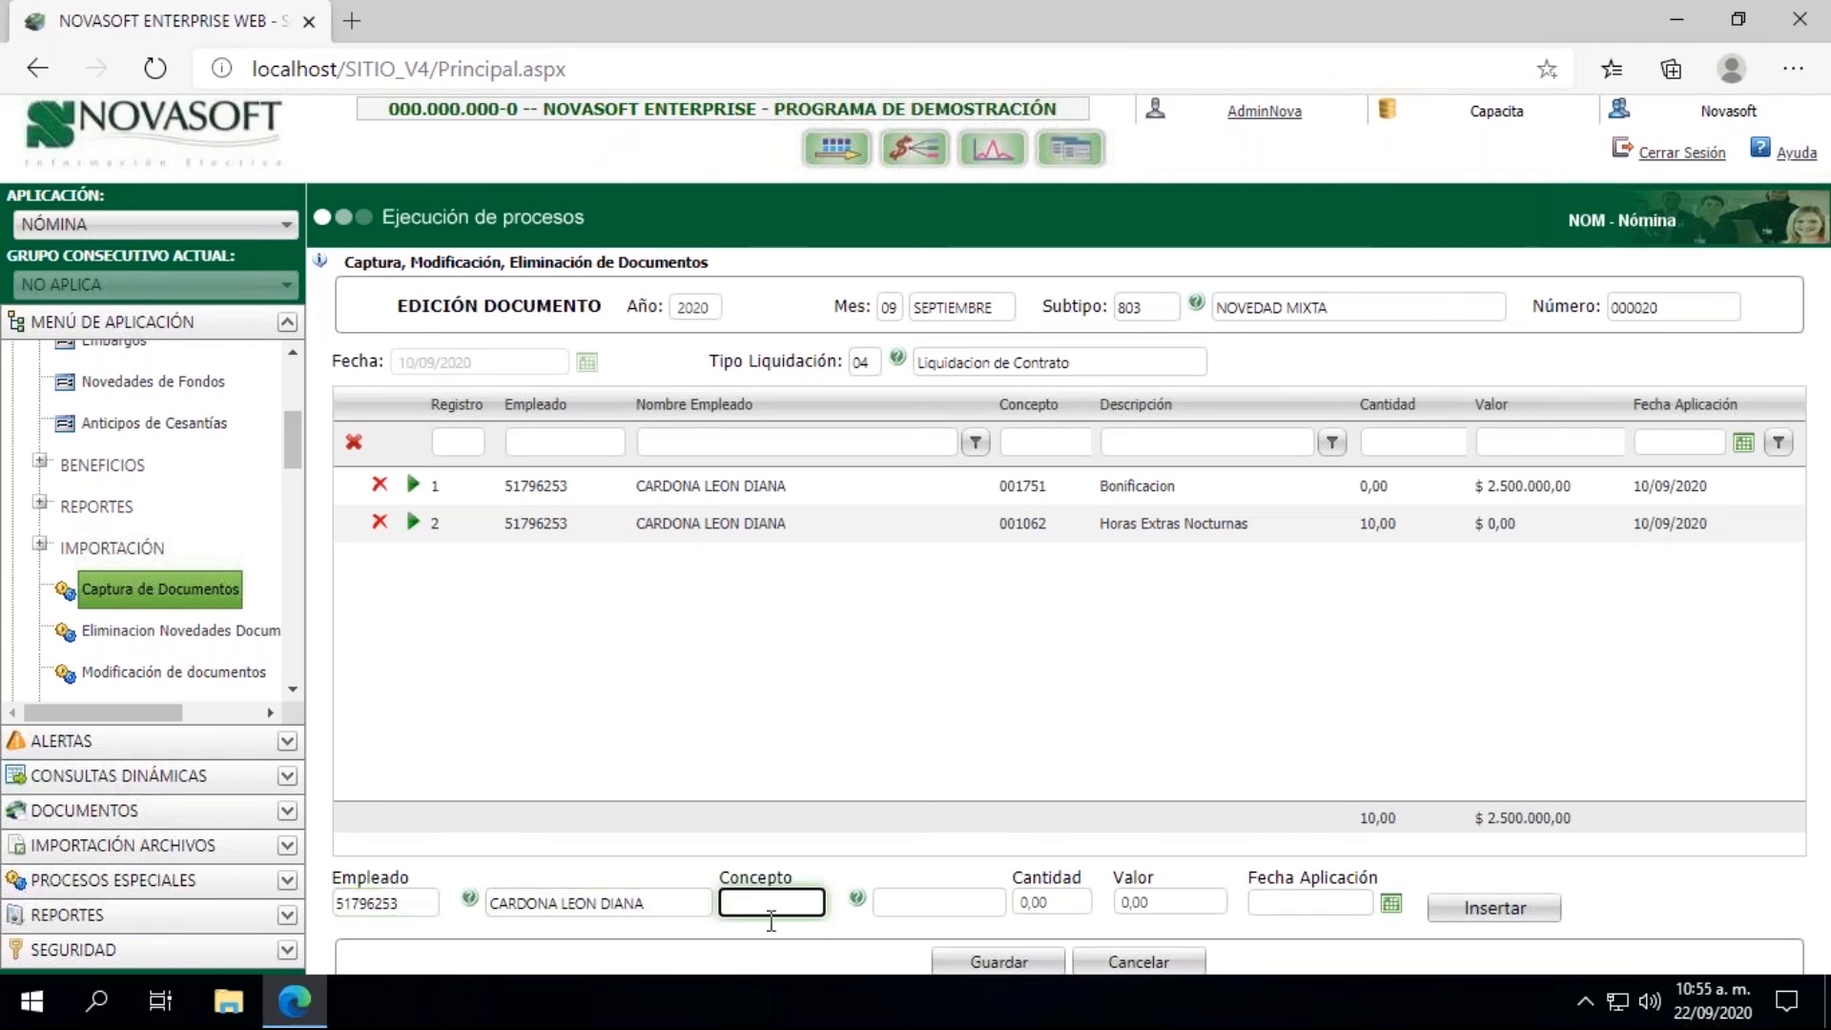
Step: Look up the commissions concept by name and select 001072 Comisiones for the line
{"action": "left_click", "coordinate": [857, 898]}
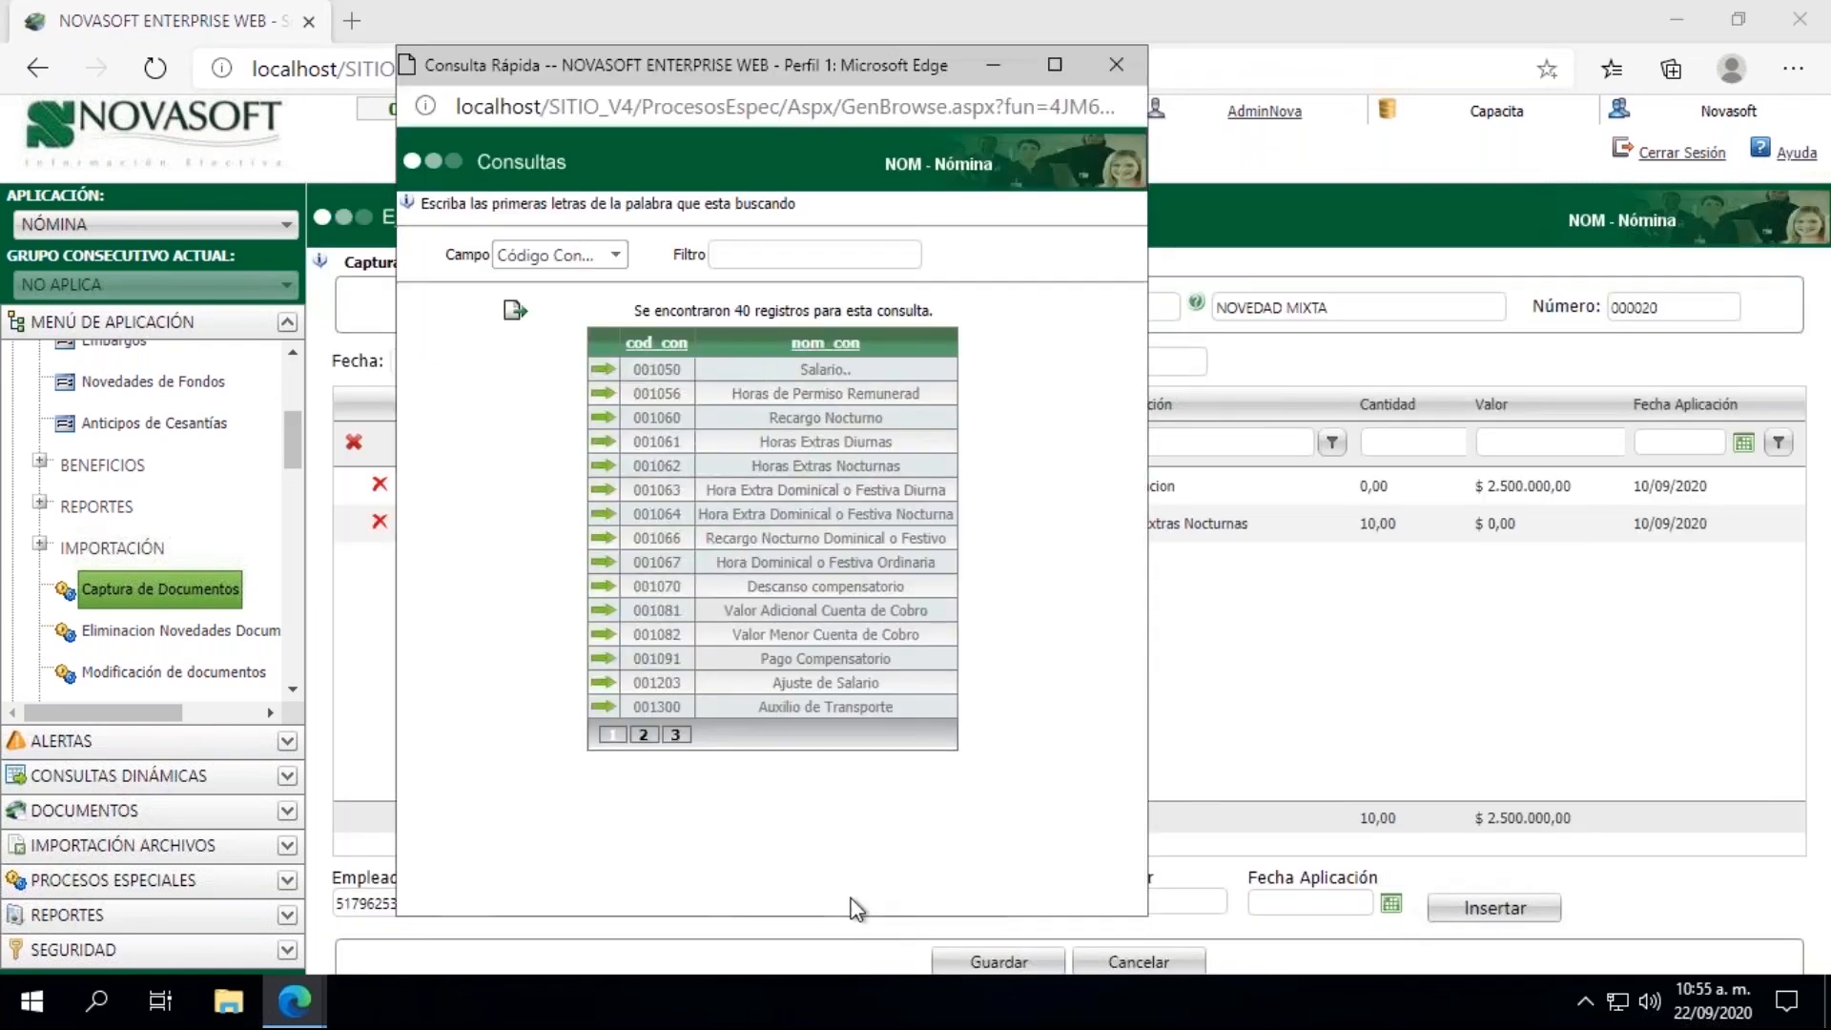
{"action": "left_click", "coordinate": [616, 255]}
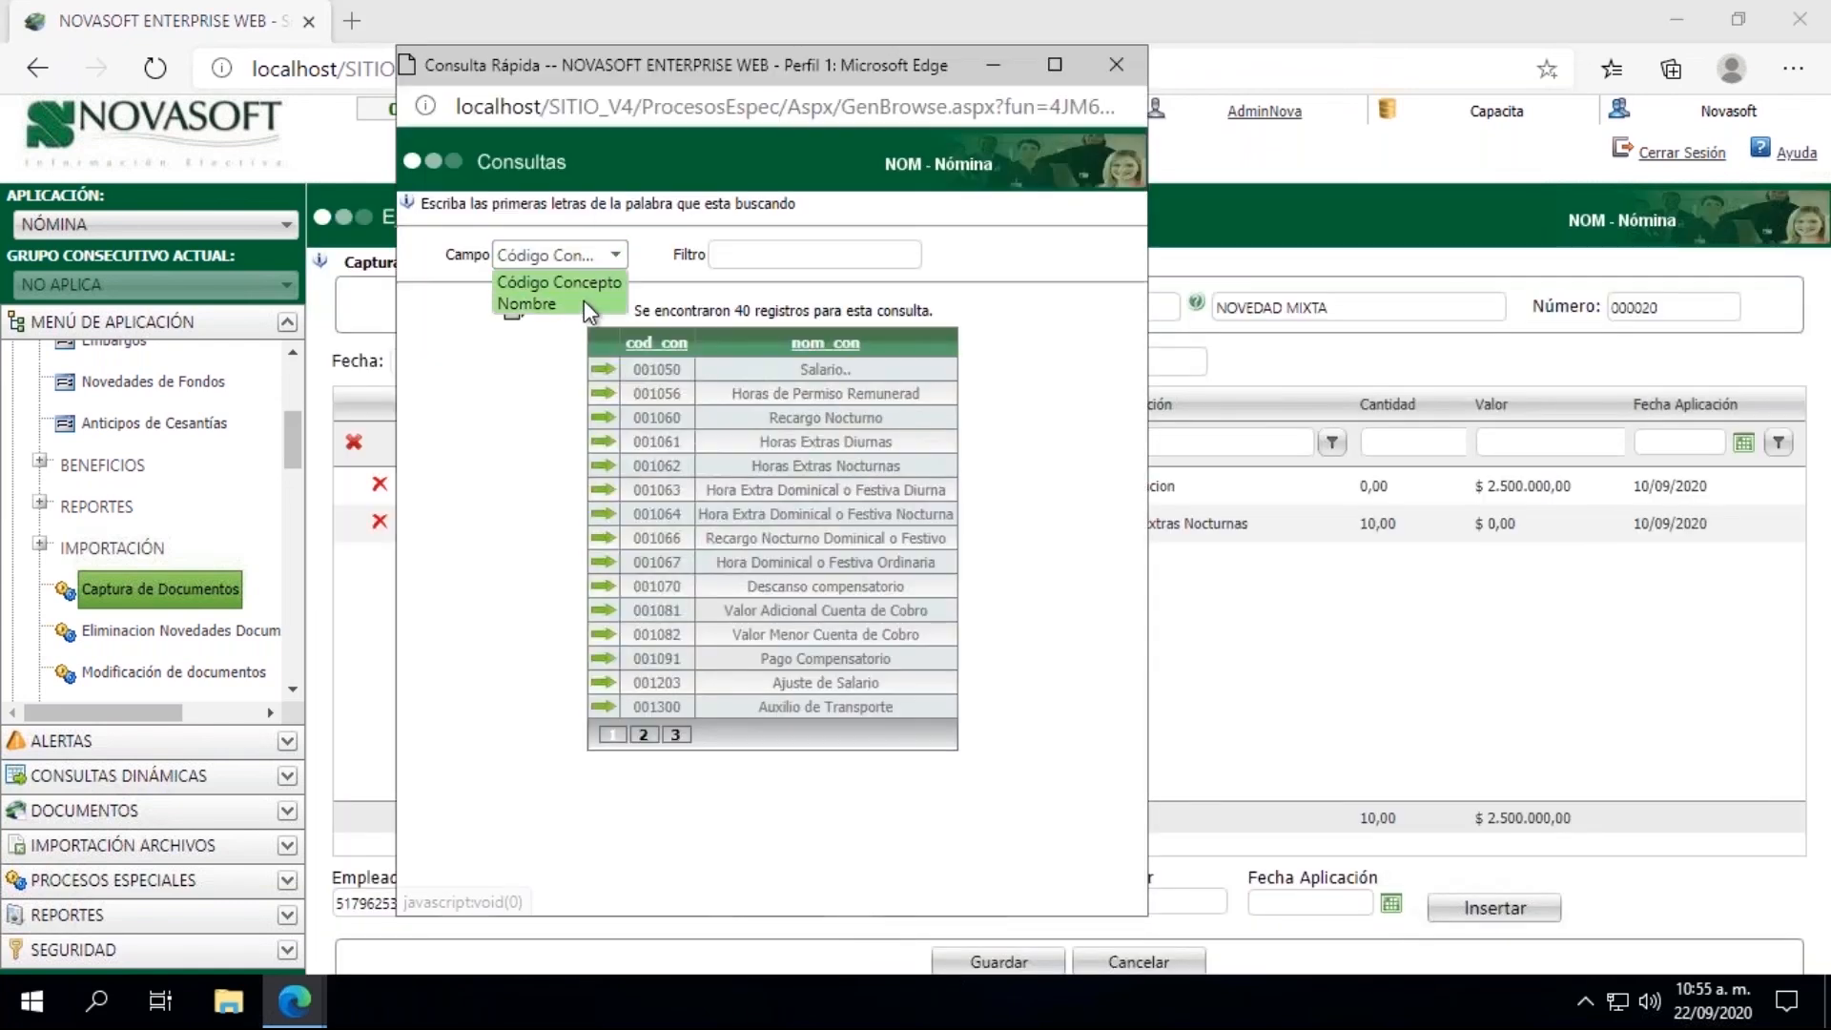
{"action": "left_click", "coordinate": [584, 301]}
{"action": "left_click", "coordinate": [776, 253]}
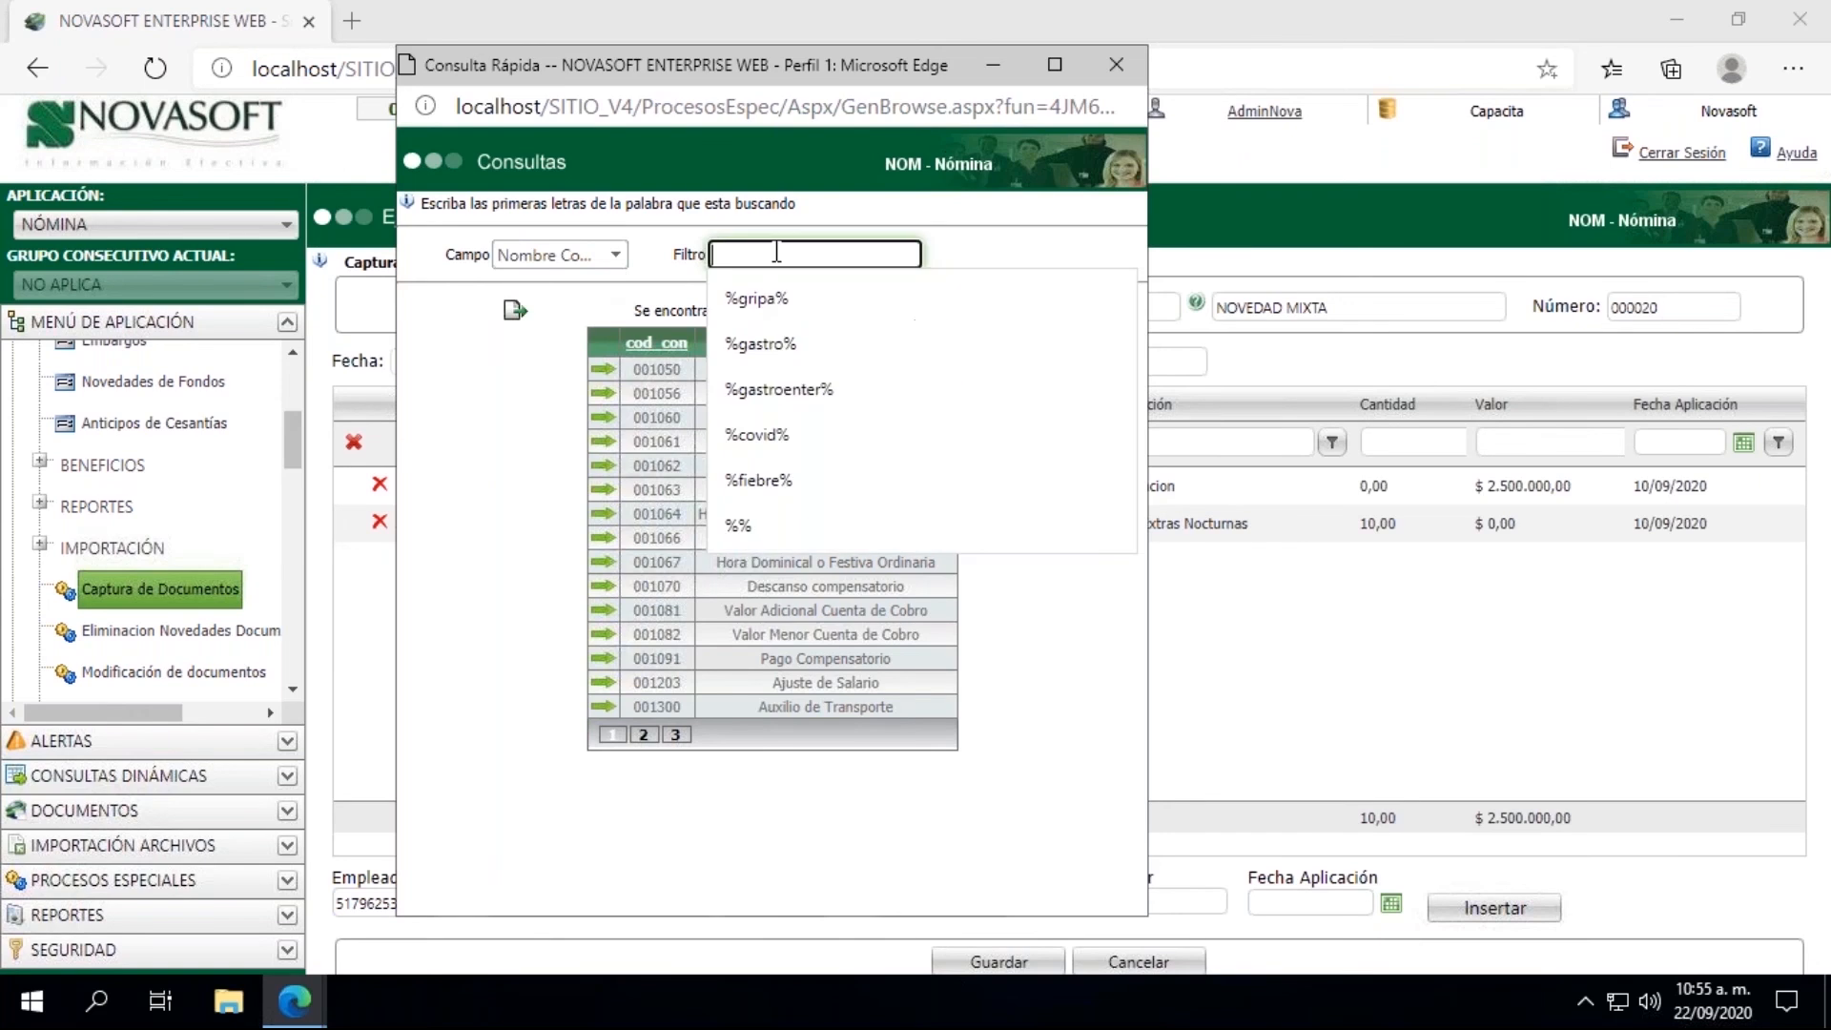
{"action": "type", "text": "%comos%"}
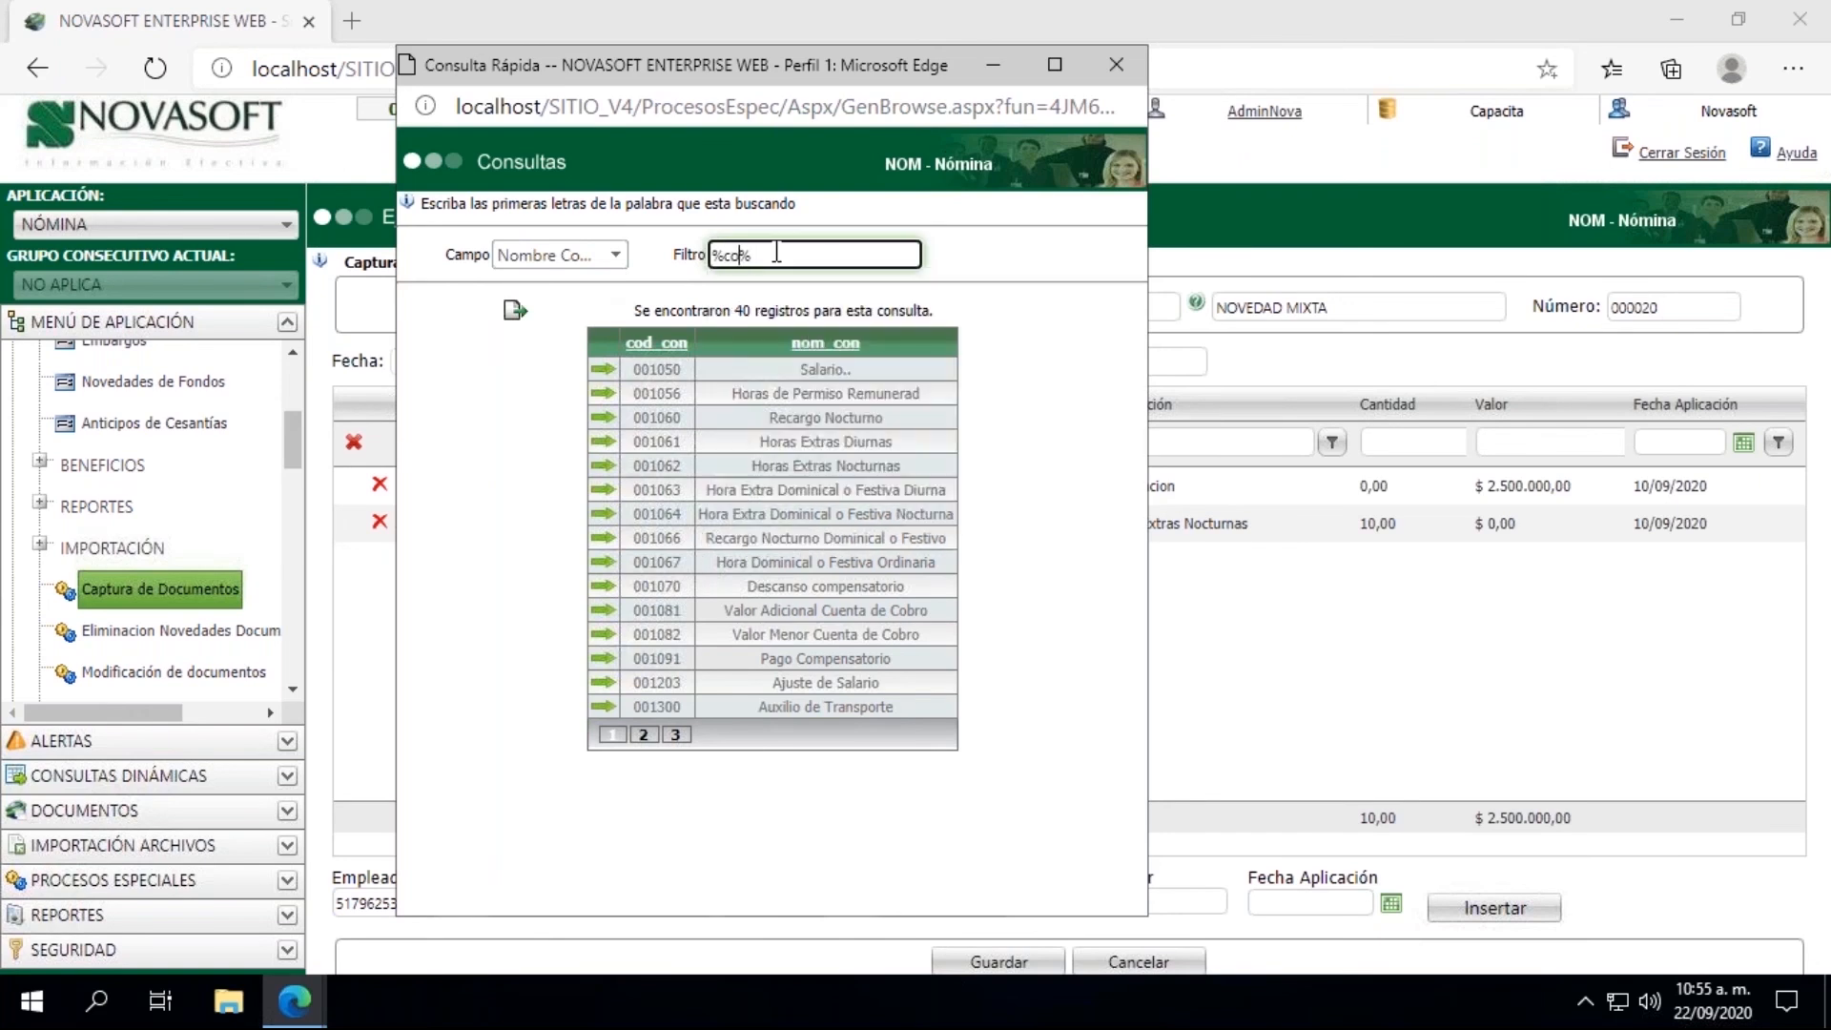
{"action": "key", "text": "BackSpace"}
{"action": "key", "text": "BackSpace"}
{"action": "type", "text": "i"}
{"action": "key", "text": "Return"}
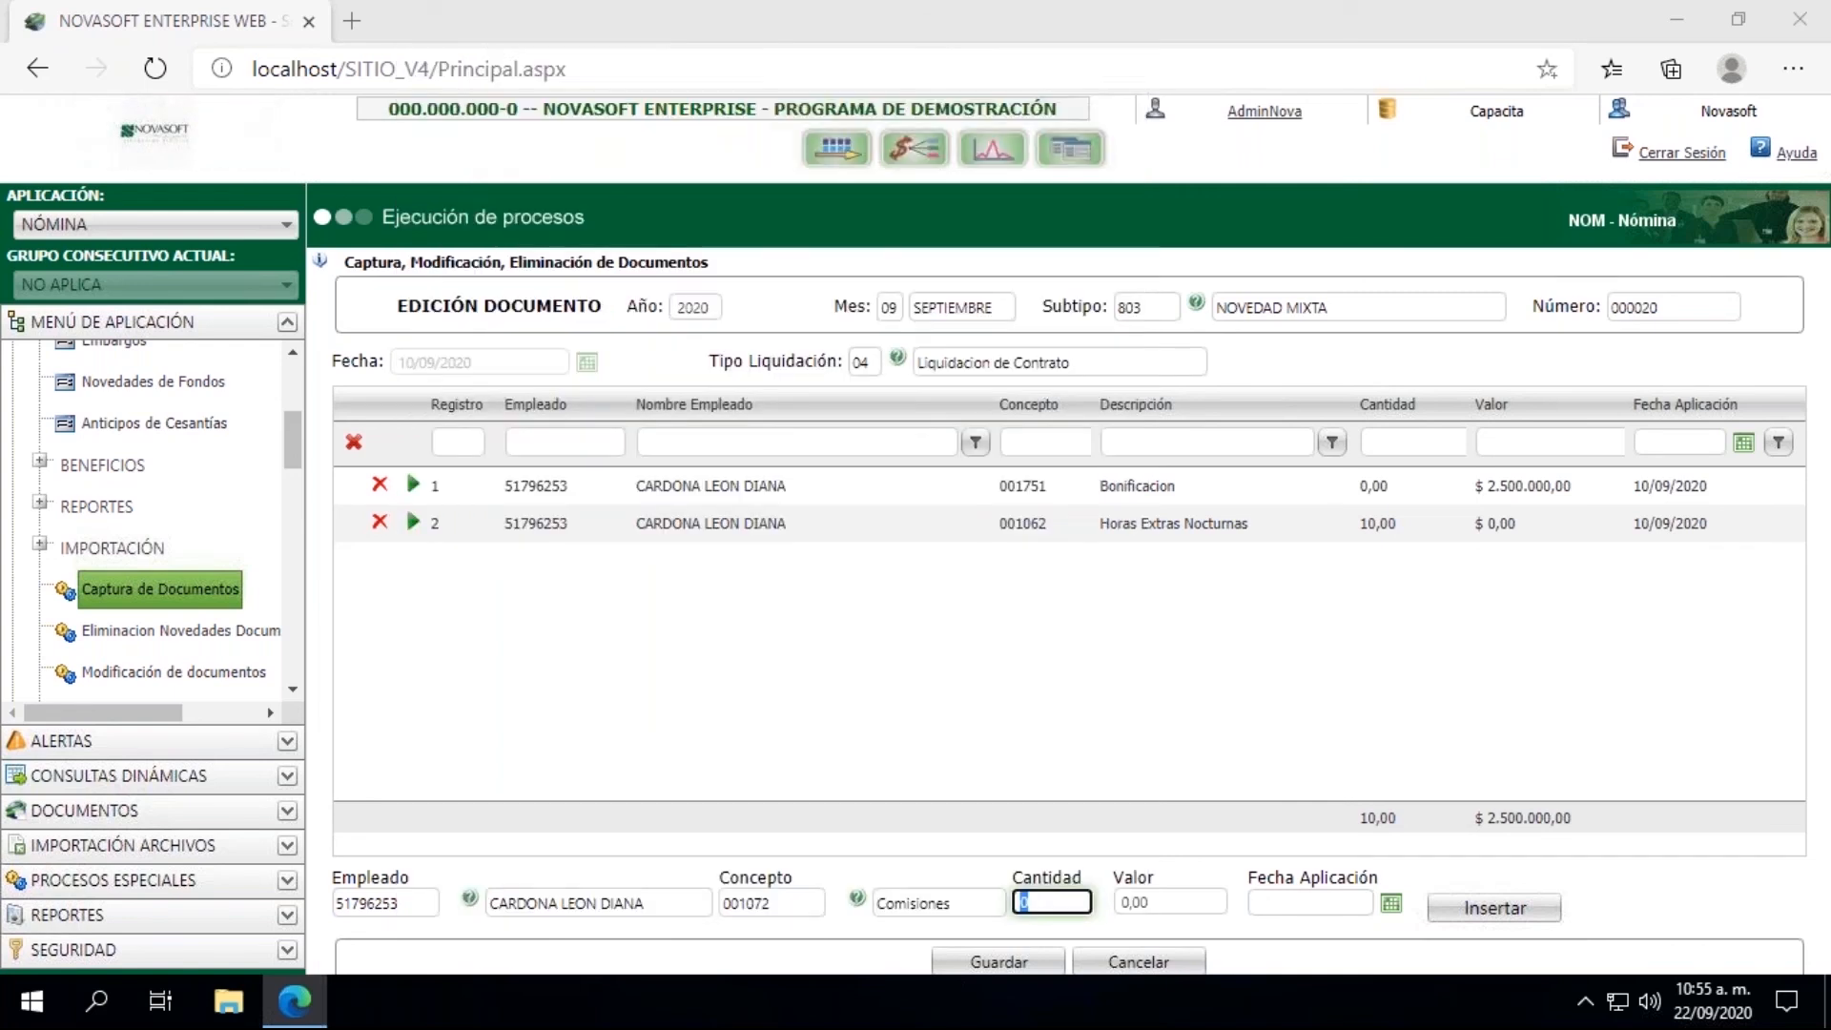
{"action": "left_click", "coordinate": [685, 369]}
Step: Set the commission's value to 1.400.000 and its application date to 10/09/2020, and insert the line
{"action": "left_click", "coordinate": [1159, 899]}
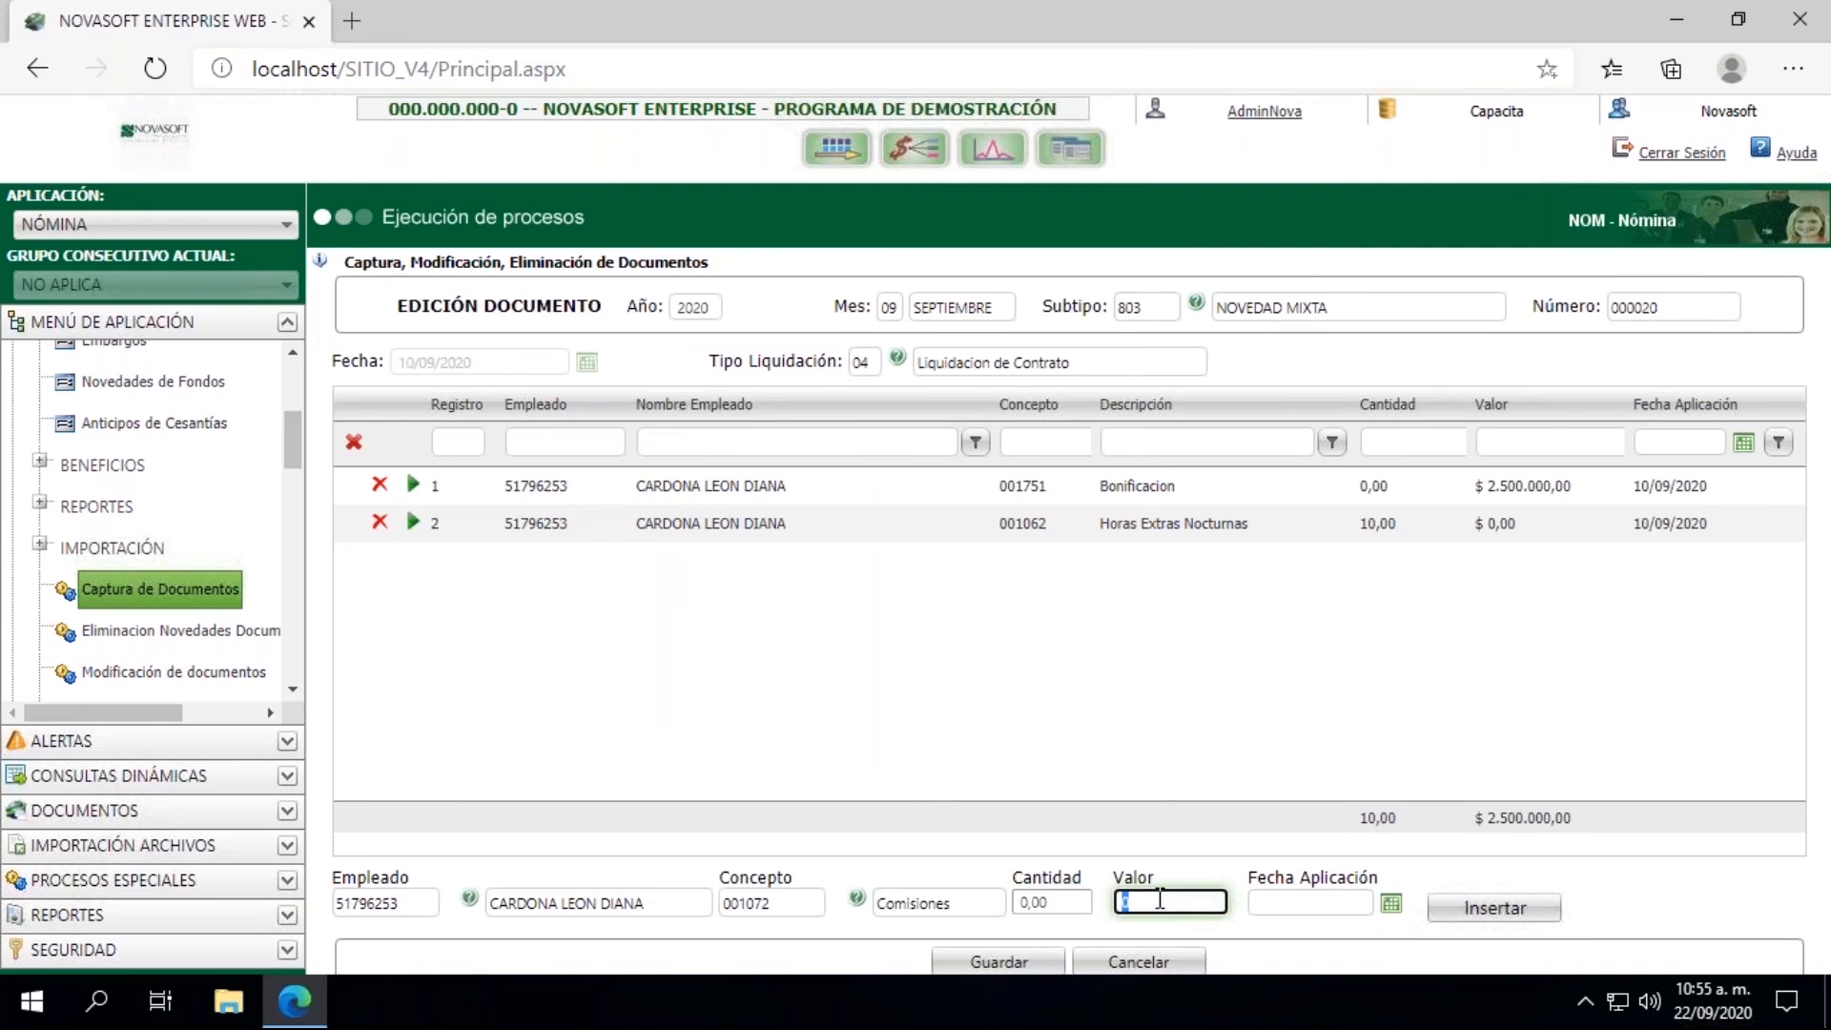
{"action": "type", "text": "1400000"}
{"action": "left_click", "coordinate": [1391, 903]}
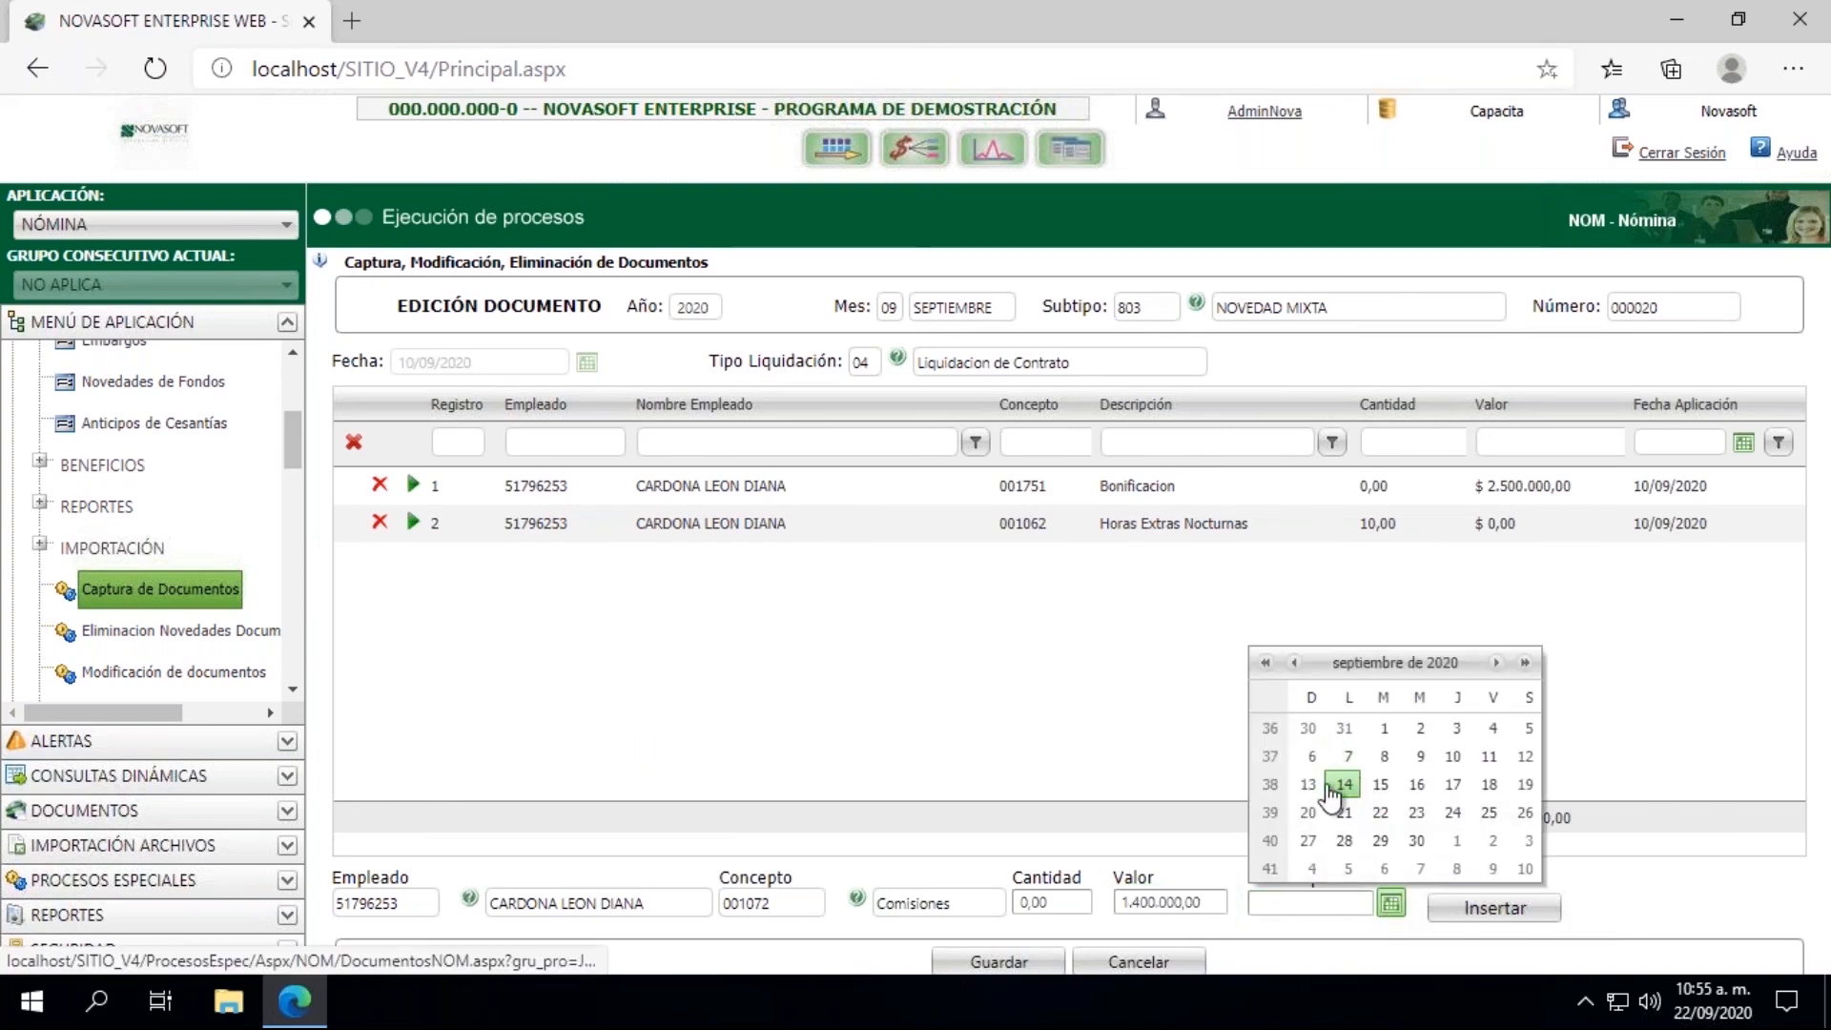
{"action": "left_click", "coordinate": [1454, 757]}
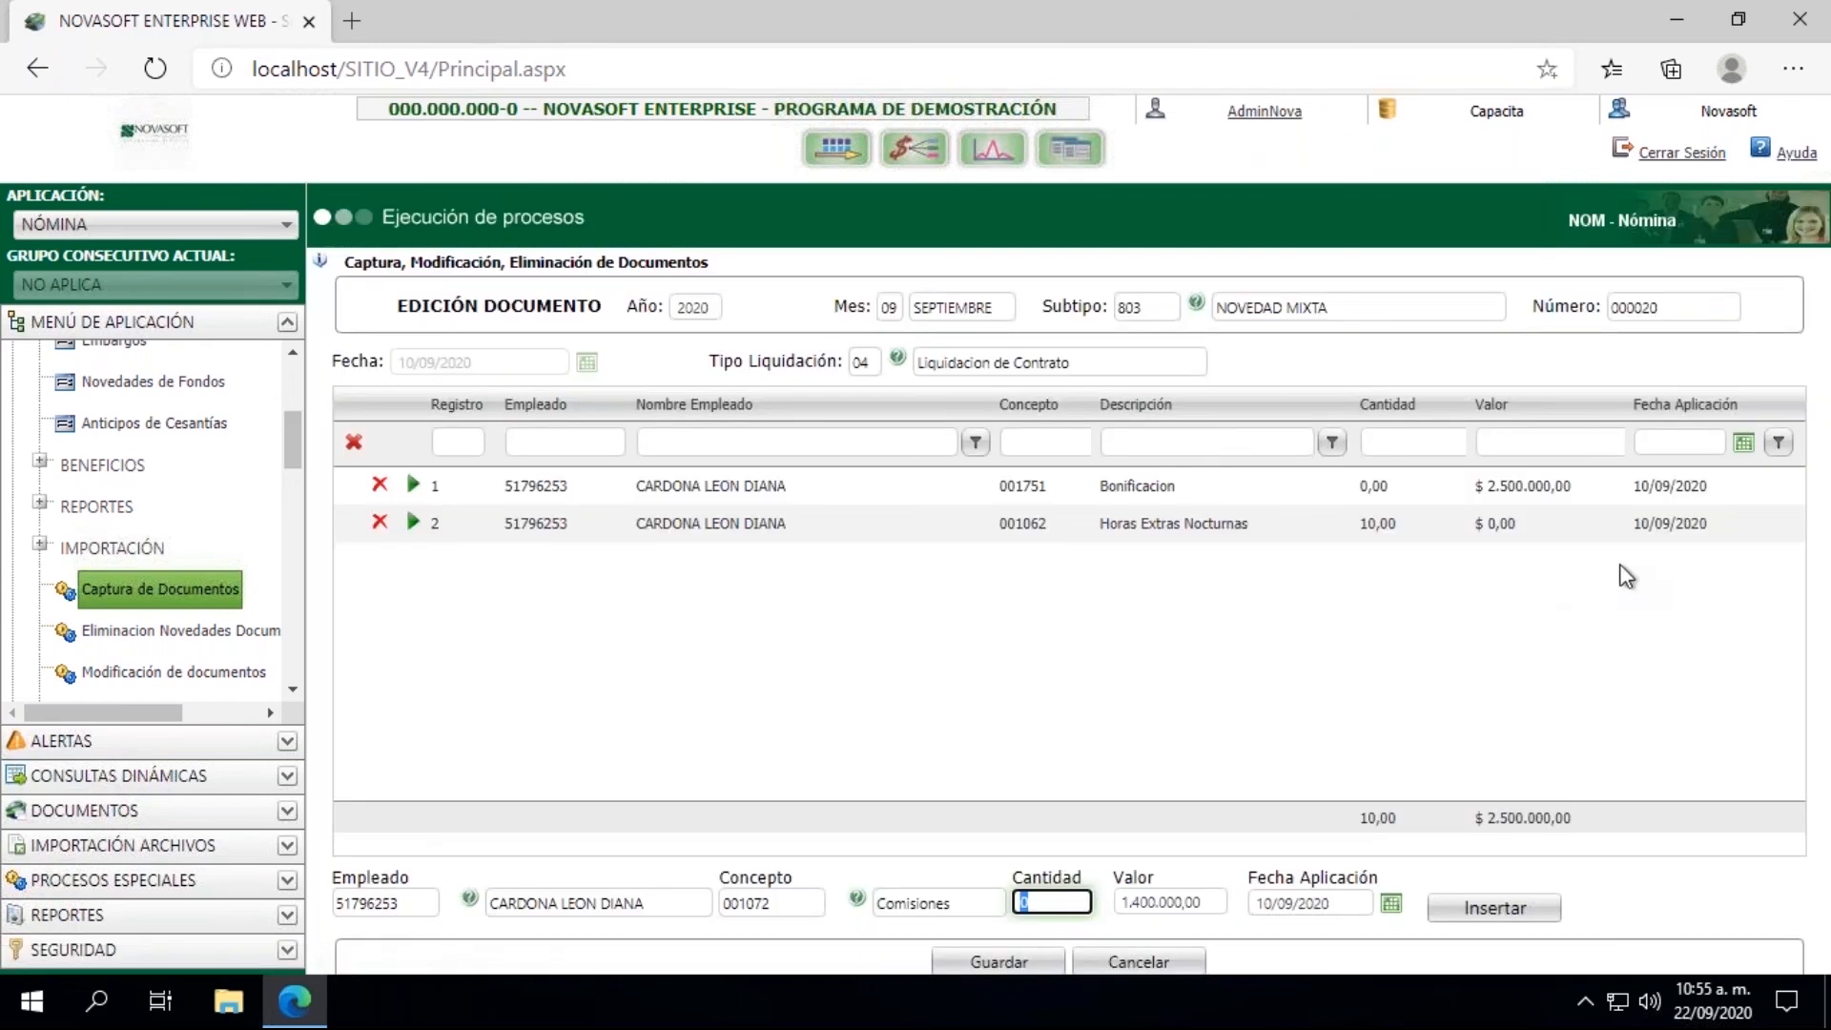
{"action": "left_click", "coordinate": [1507, 911]}
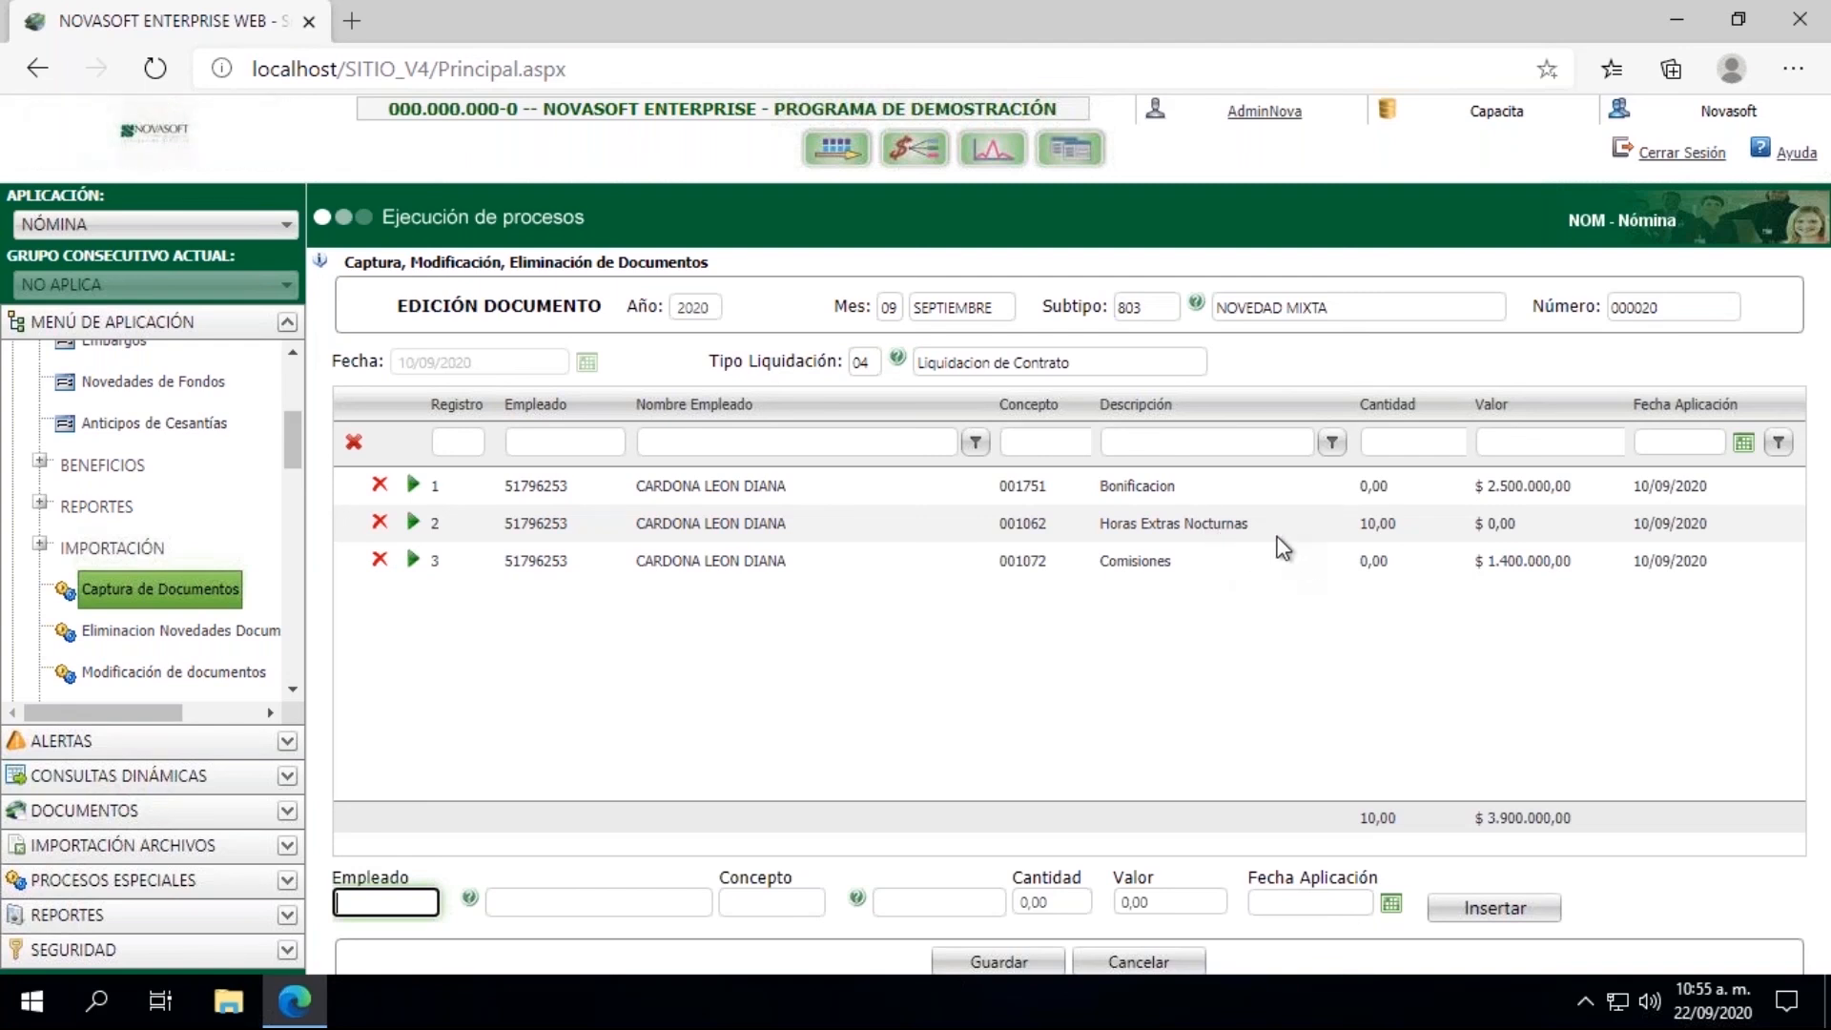
Step: Enter the same employee's code for the document's fourth line
{"action": "key", "text": "Tab"}
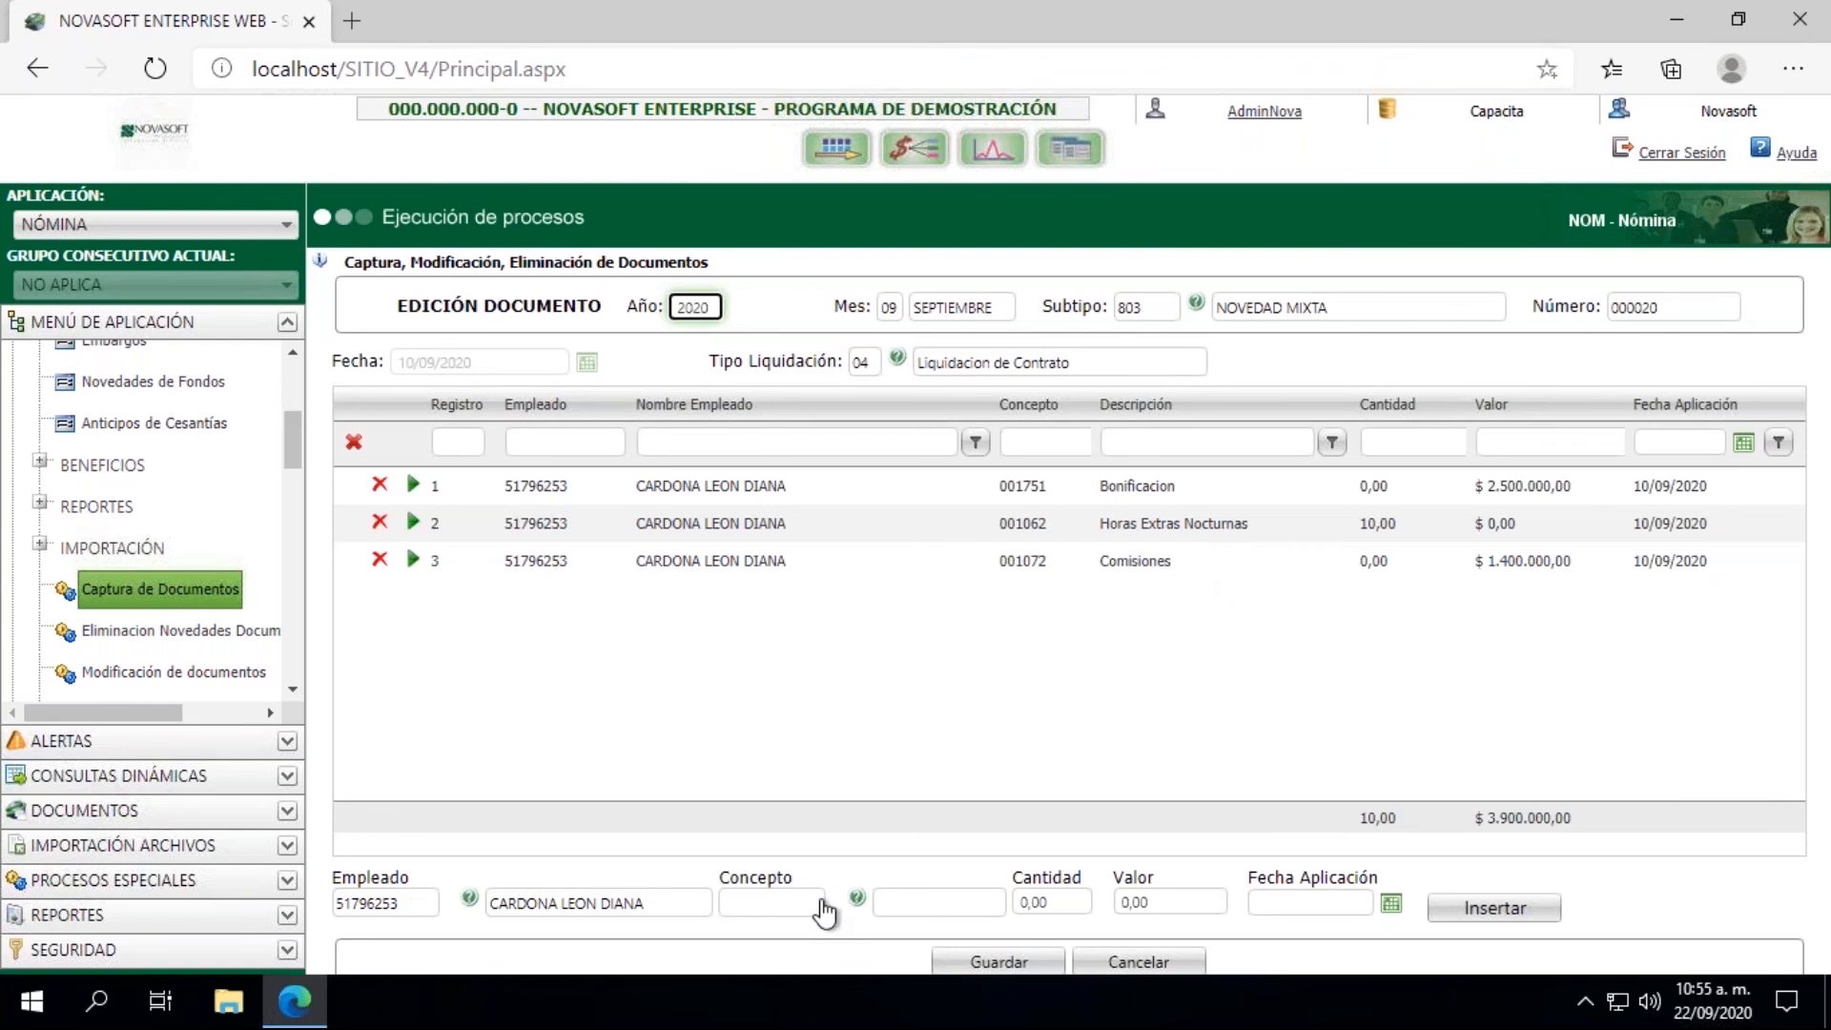
Step: Filter the concepts by name with %recargo% and select 001066 Recargo Nocturno Dominical o Festivo
{"action": "left_click", "coordinate": [857, 899]}
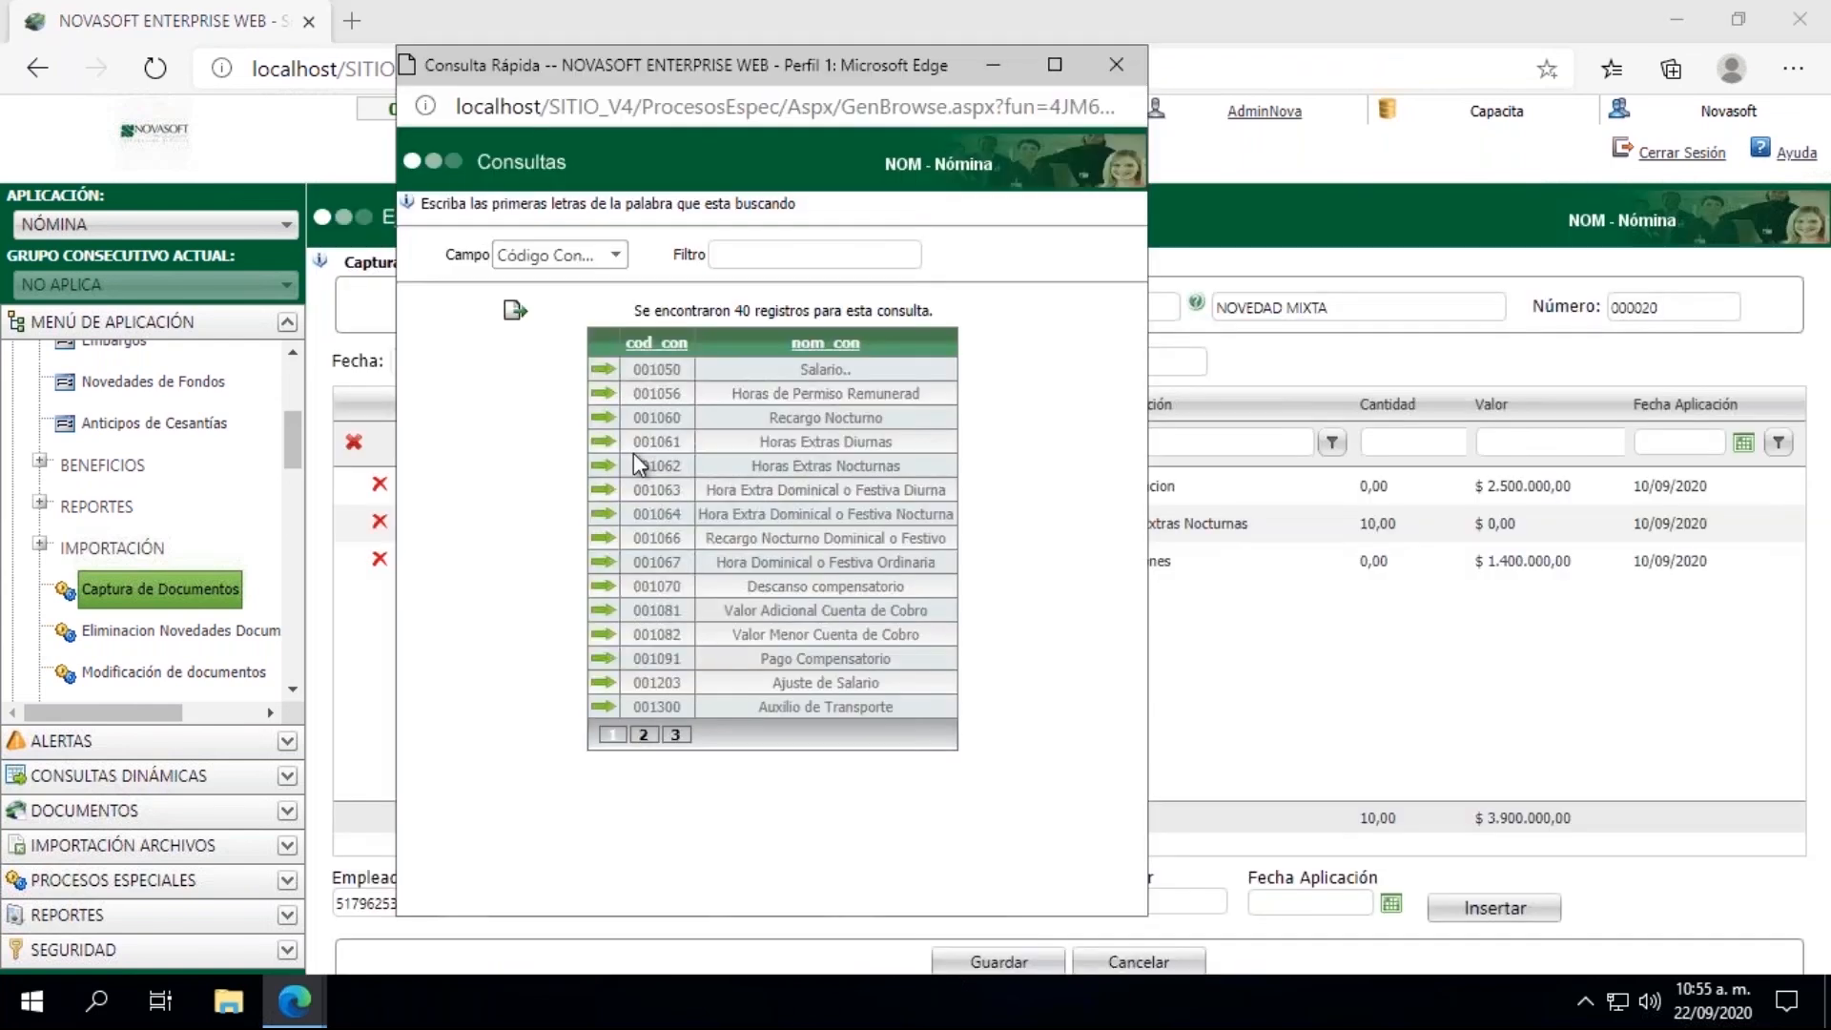
{"action": "left_click", "coordinate": [573, 256]}
{"action": "left_click", "coordinate": [569, 309]}
{"action": "left_click", "coordinate": [733, 254]}
{"action": "type", "text": "recargo"}
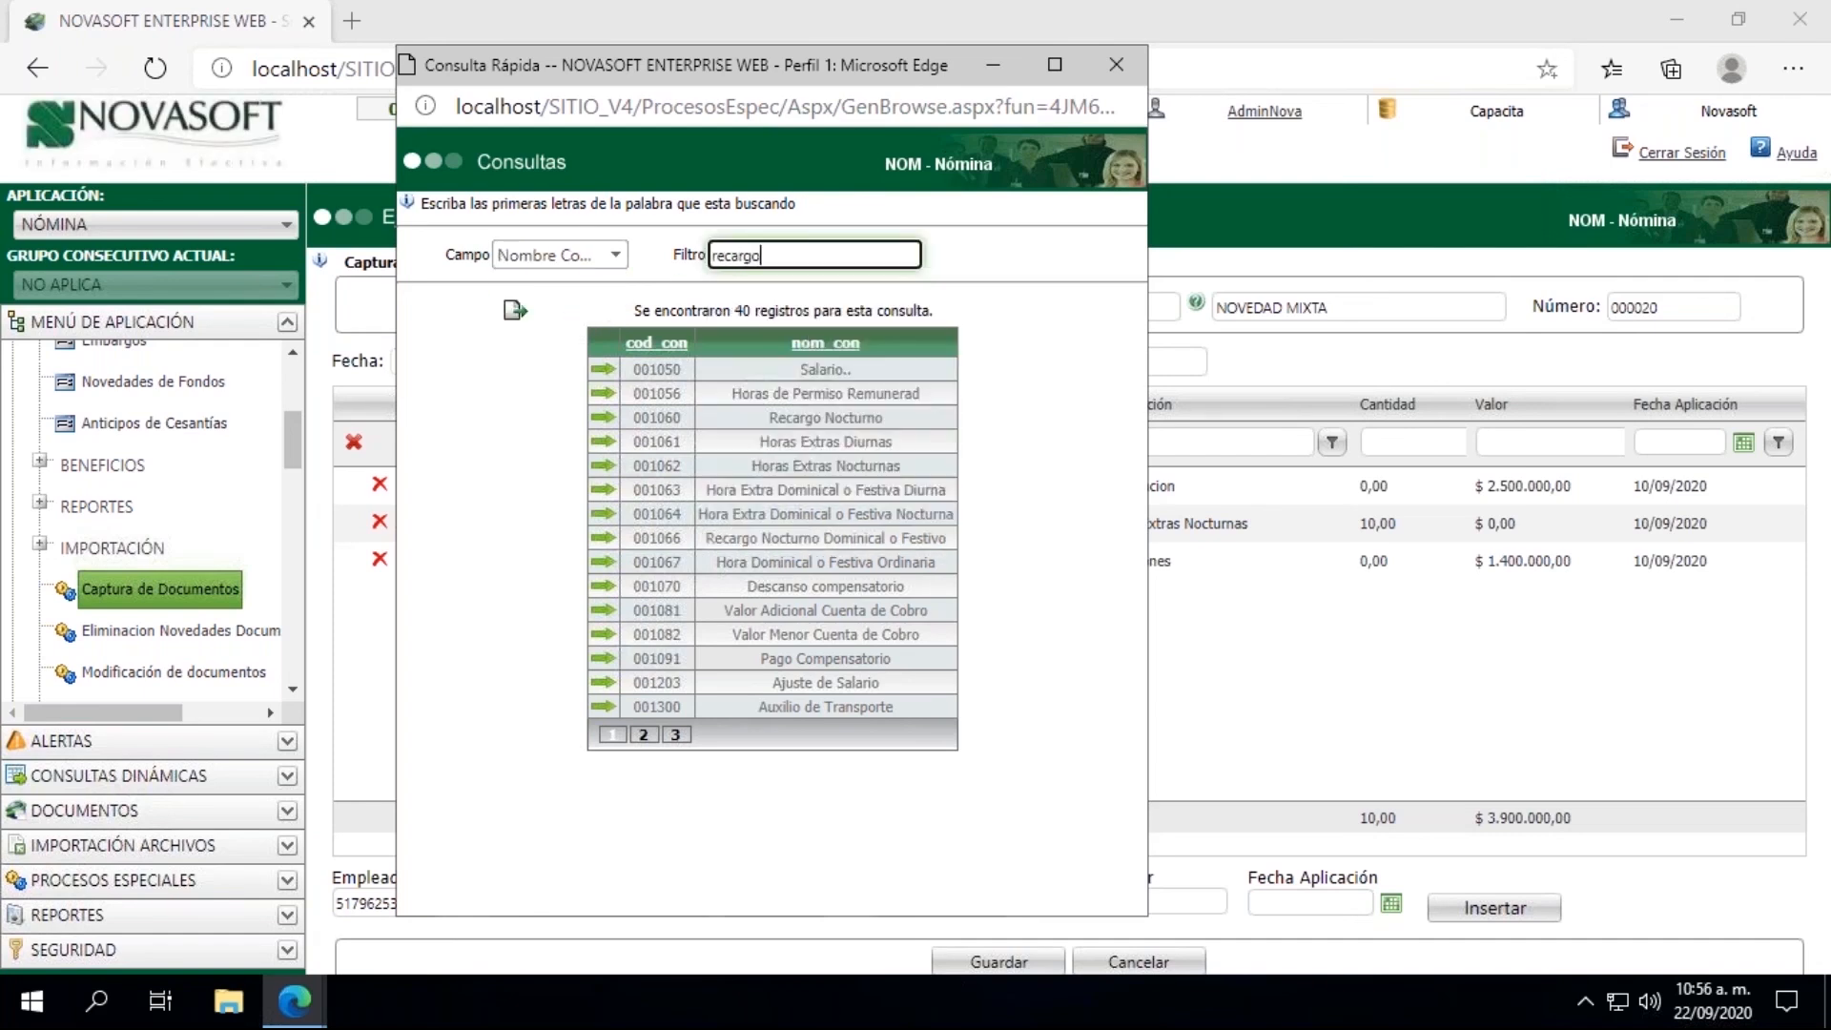
{"action": "key", "text": "BackSpace"}
{"action": "key", "text": "BackSpace"}
{"action": "key", "text": "BackSpace"}
{"action": "key", "text": "BackSpace"}
{"action": "type", "text": "%%"}
{"action": "type", "text": "recargo"}
{"action": "key", "text": "Return"}
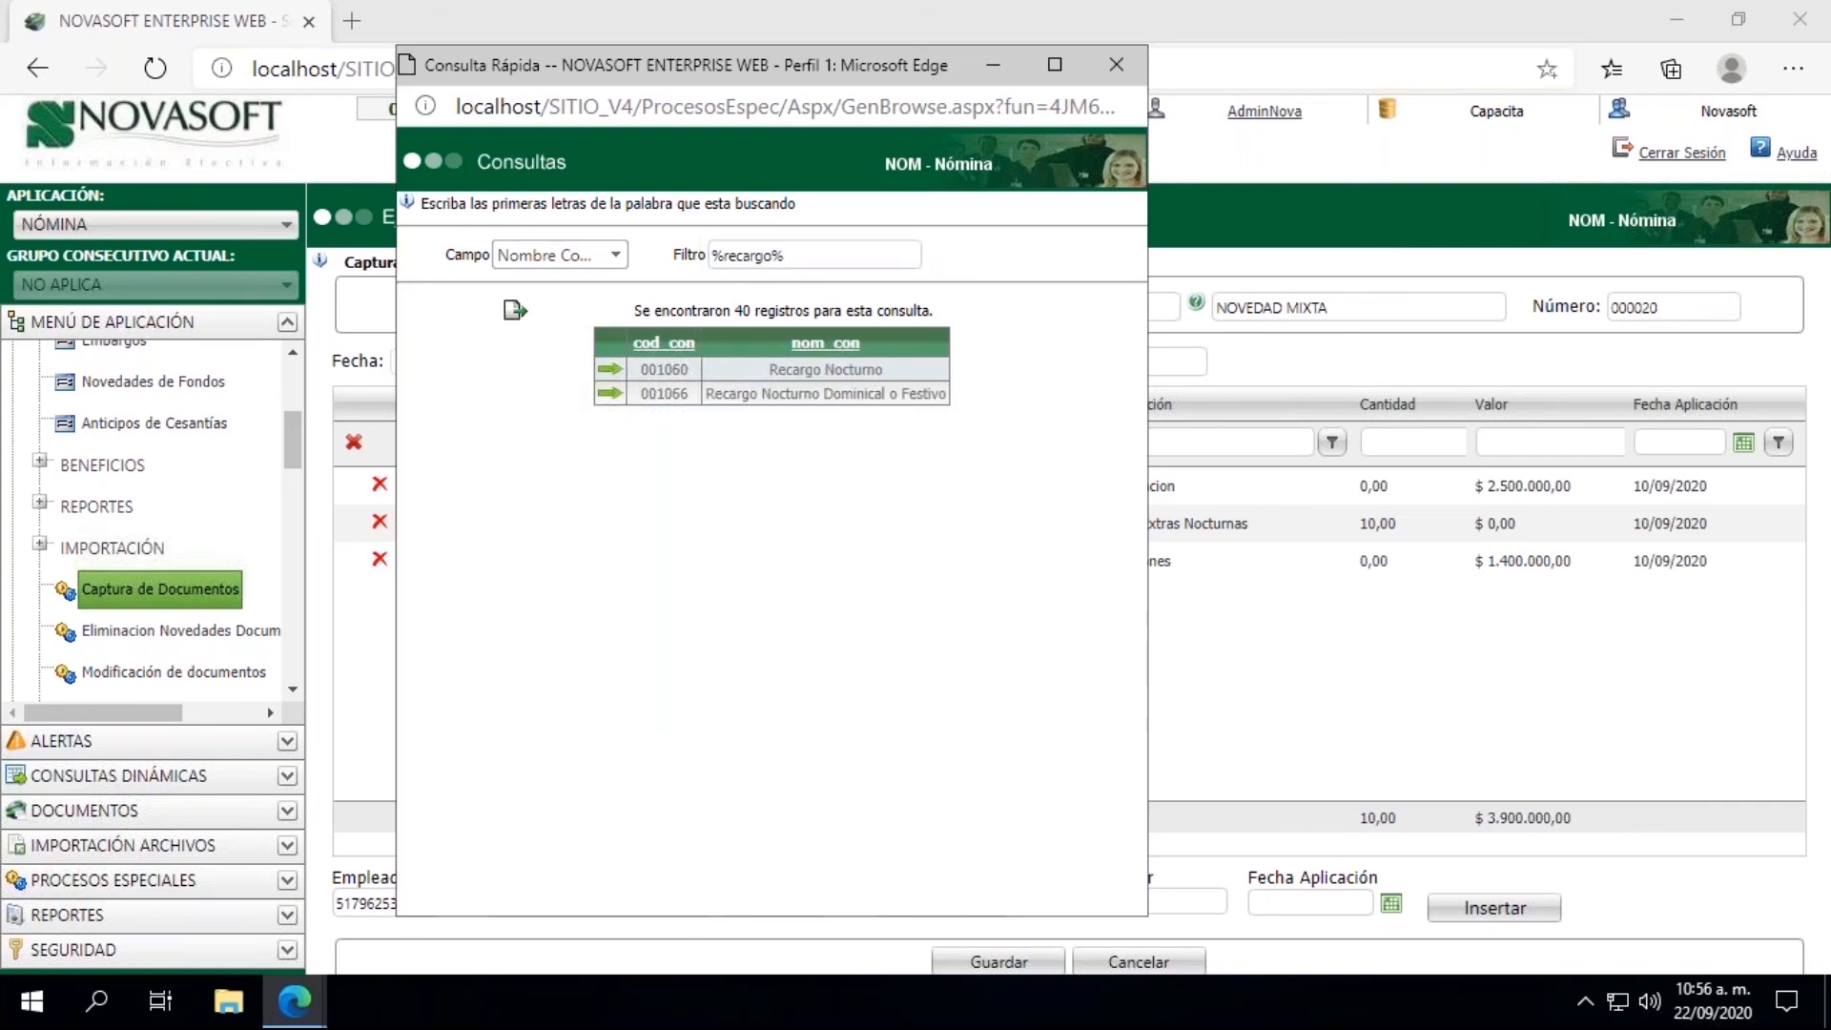
{"action": "left_click", "coordinate": [609, 394]}
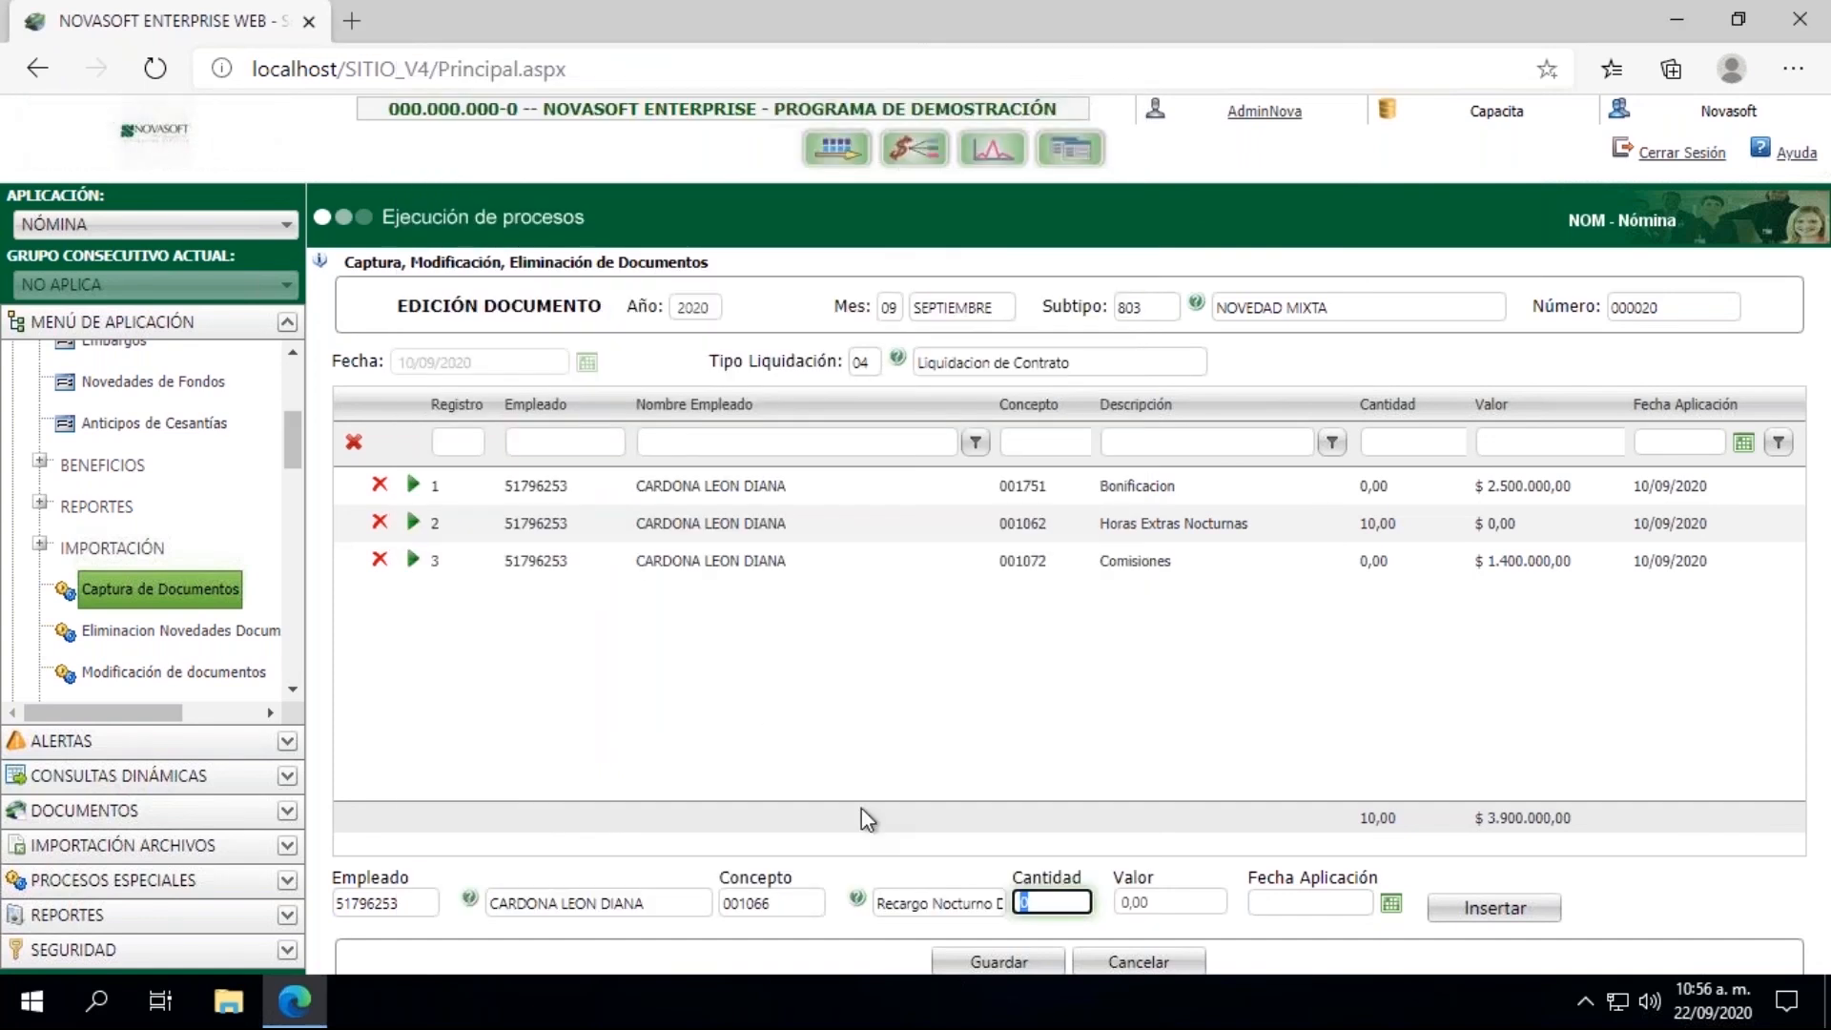
Step: Insert the surcharge line with quantity 8 and application date 10/09/2020, and save the document
{"action": "type", "text": "8"}
{"action": "key", "text": "Tab"}
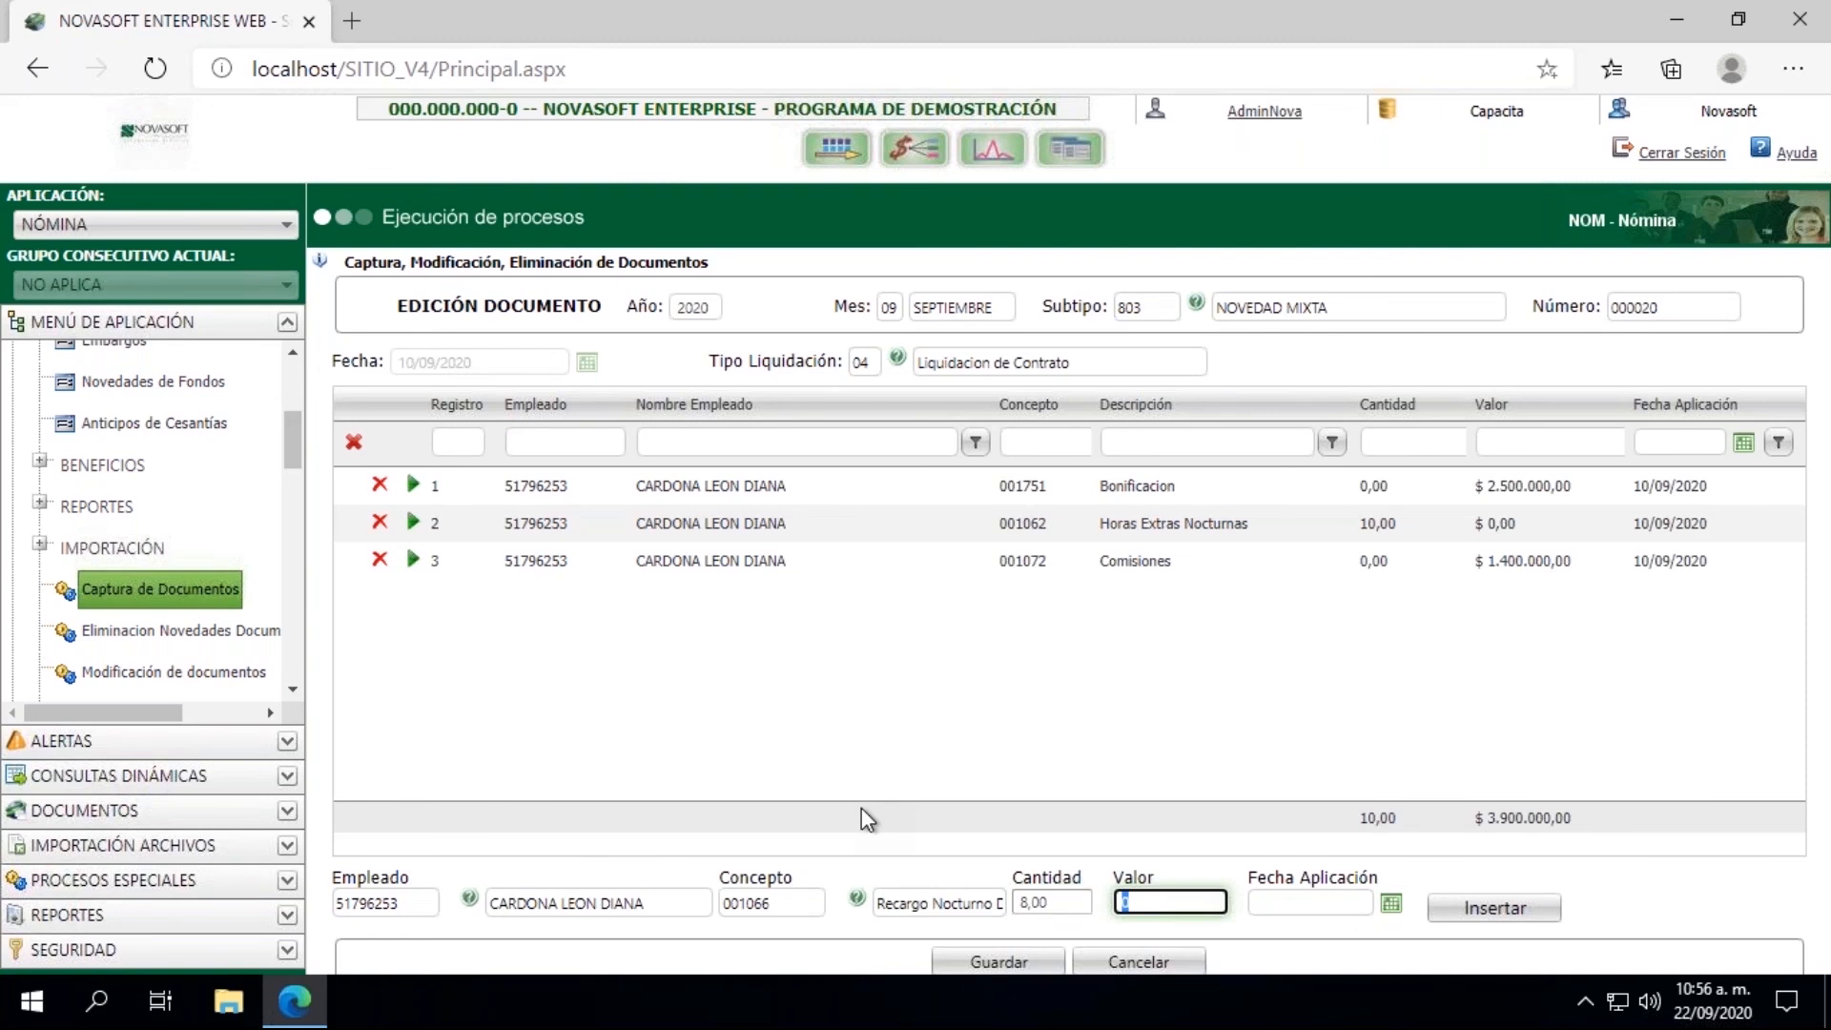
{"action": "left_click", "coordinate": [1285, 901]}
{"action": "left_click", "coordinate": [1392, 903]}
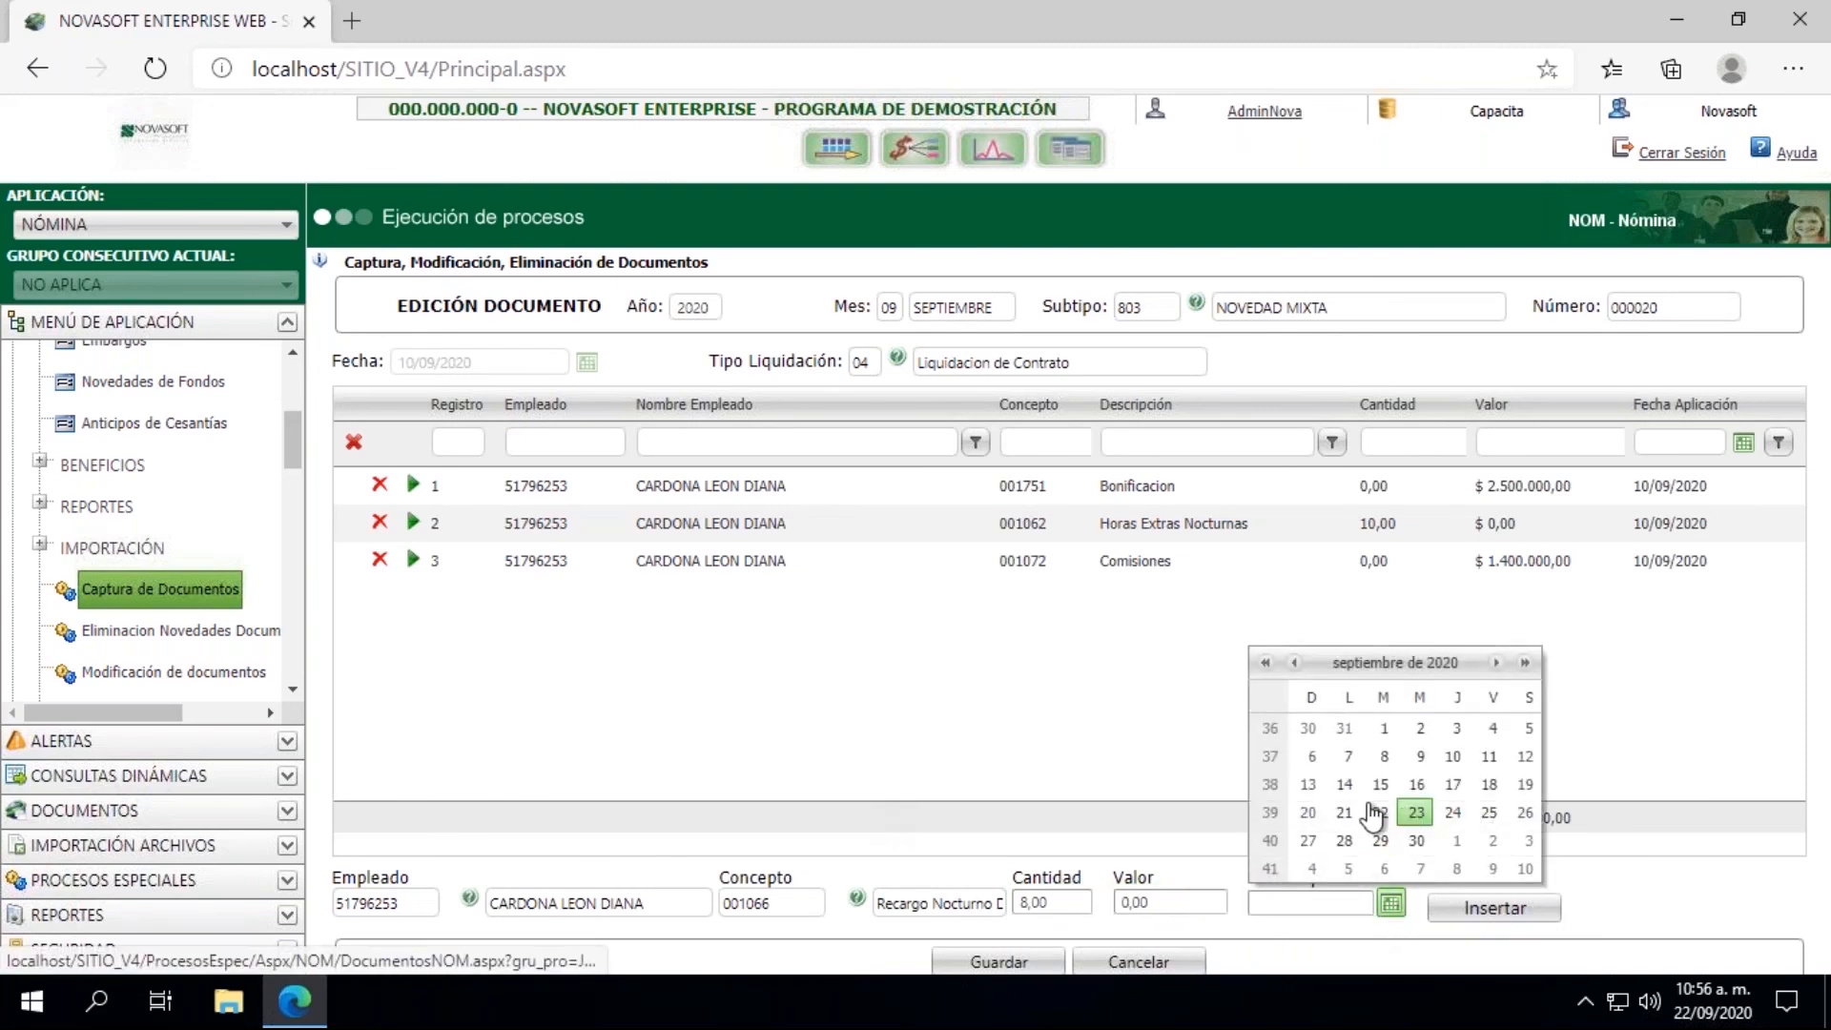
{"action": "left_click", "coordinate": [1465, 784]}
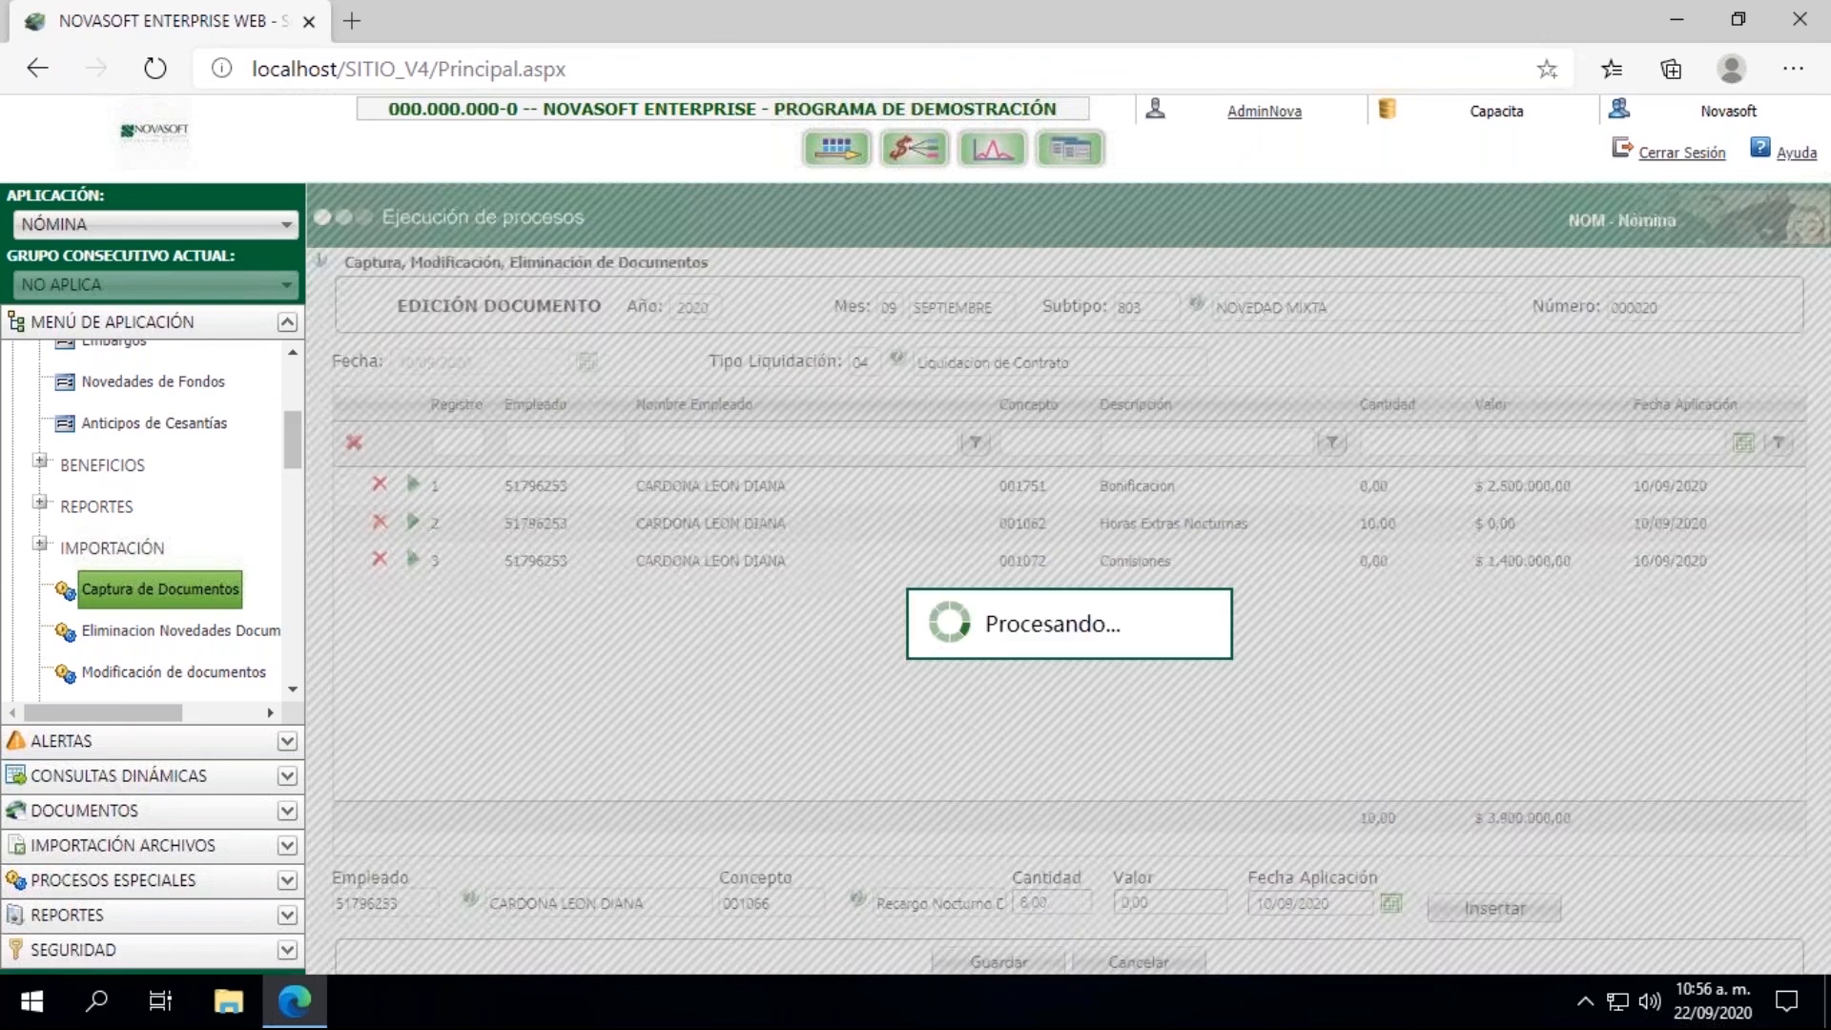
{"action": "left_click", "coordinate": [1524, 925]}
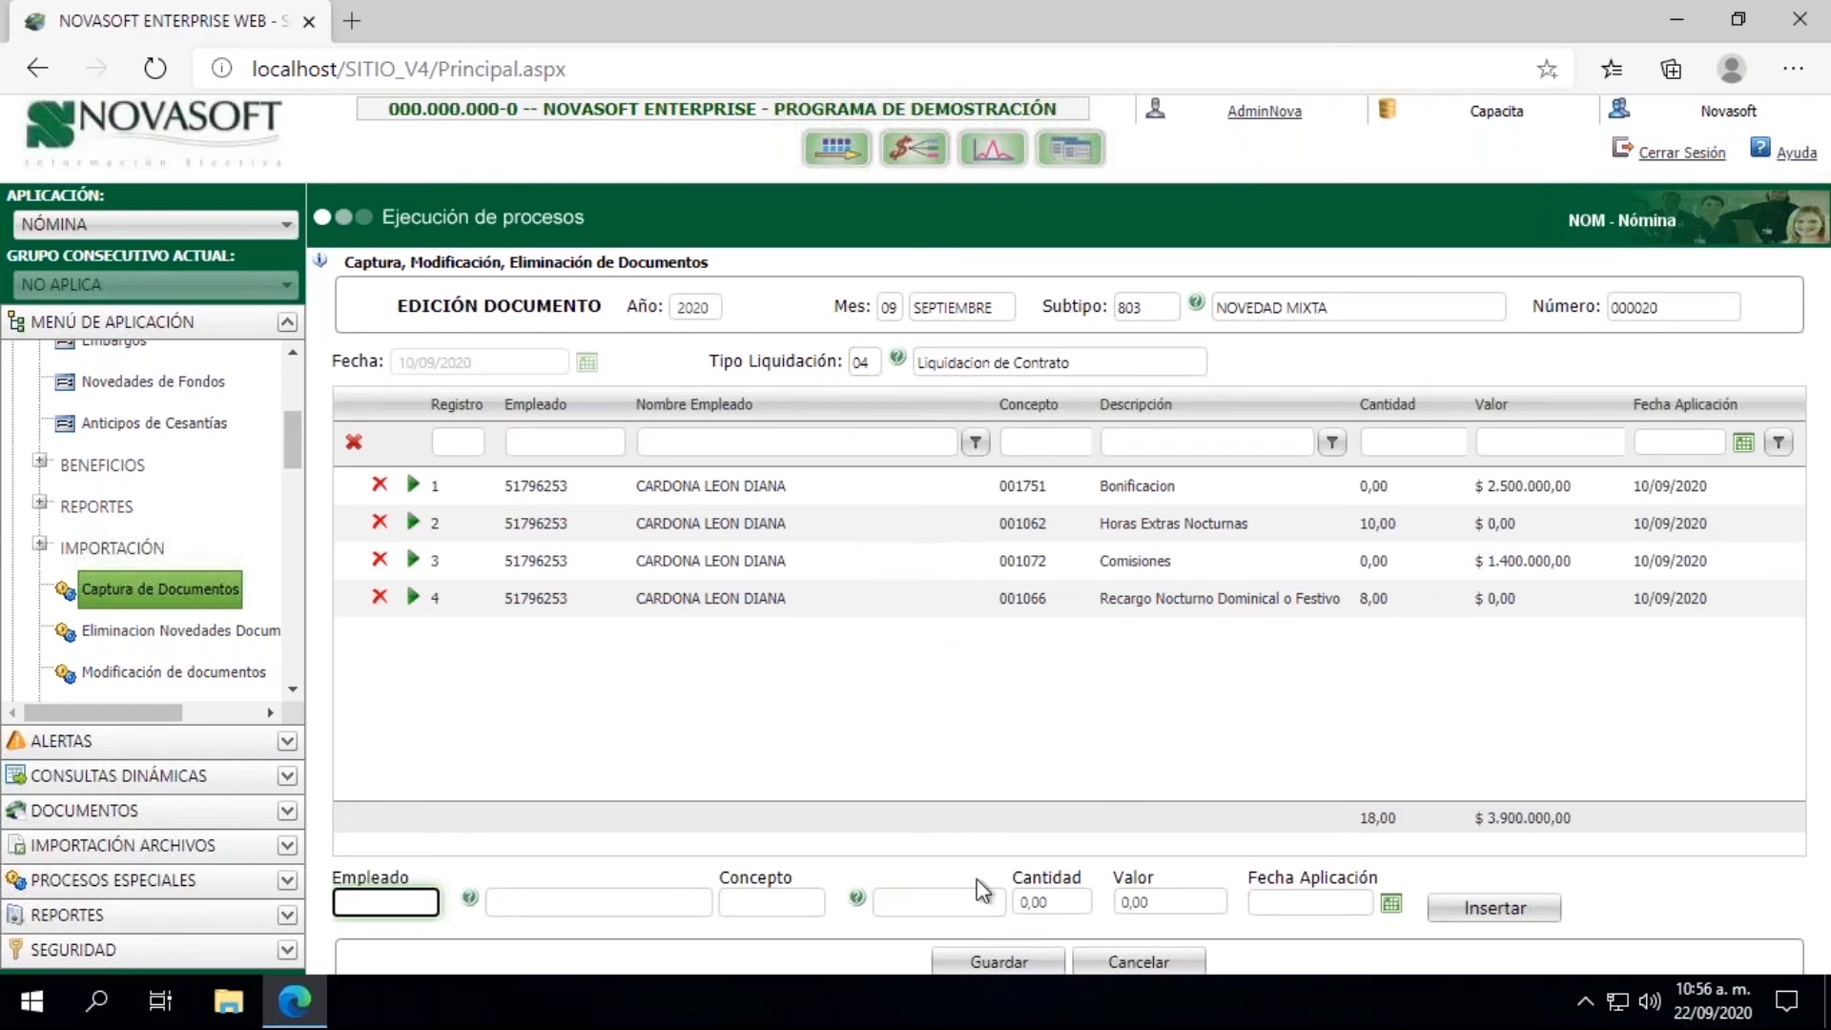
{"action": "left_click", "coordinate": [980, 964]}
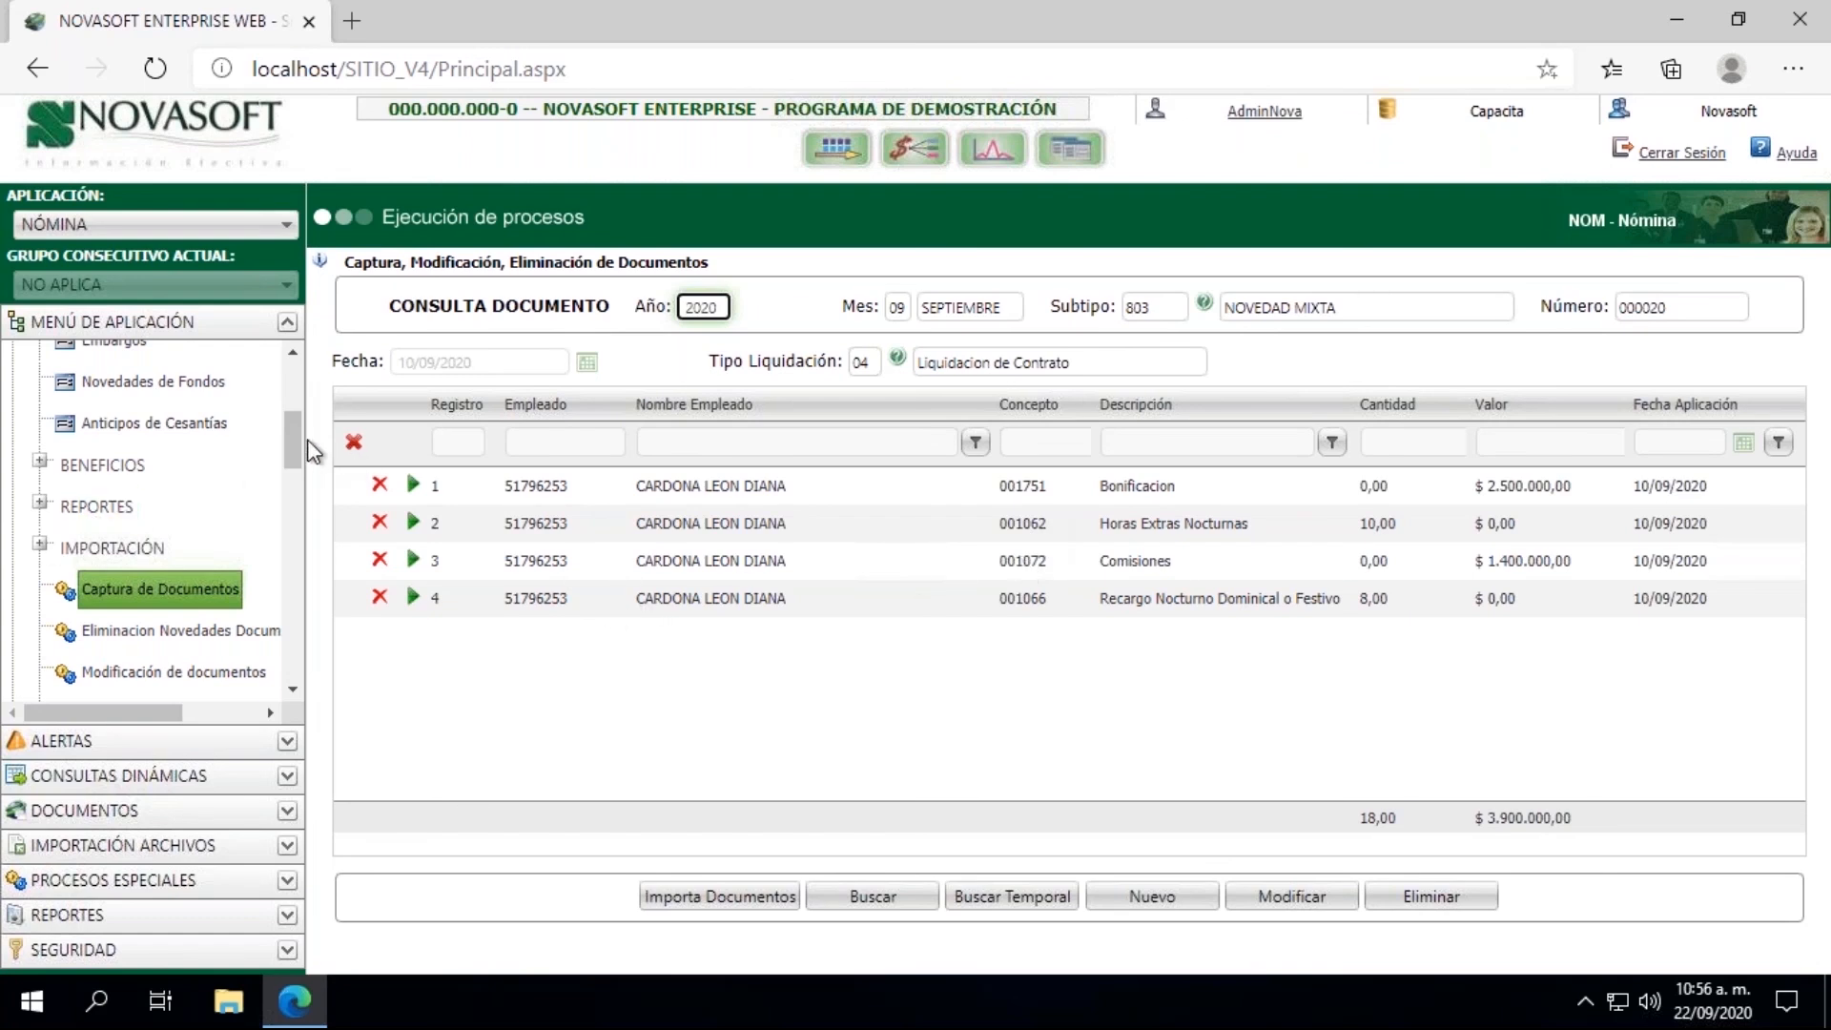
Step: Open the Conceptos master under Parametrizacion, Nomina
{"action": "left_click_drag", "start_coordinate": [295, 435], "coordinate": [295, 383]}
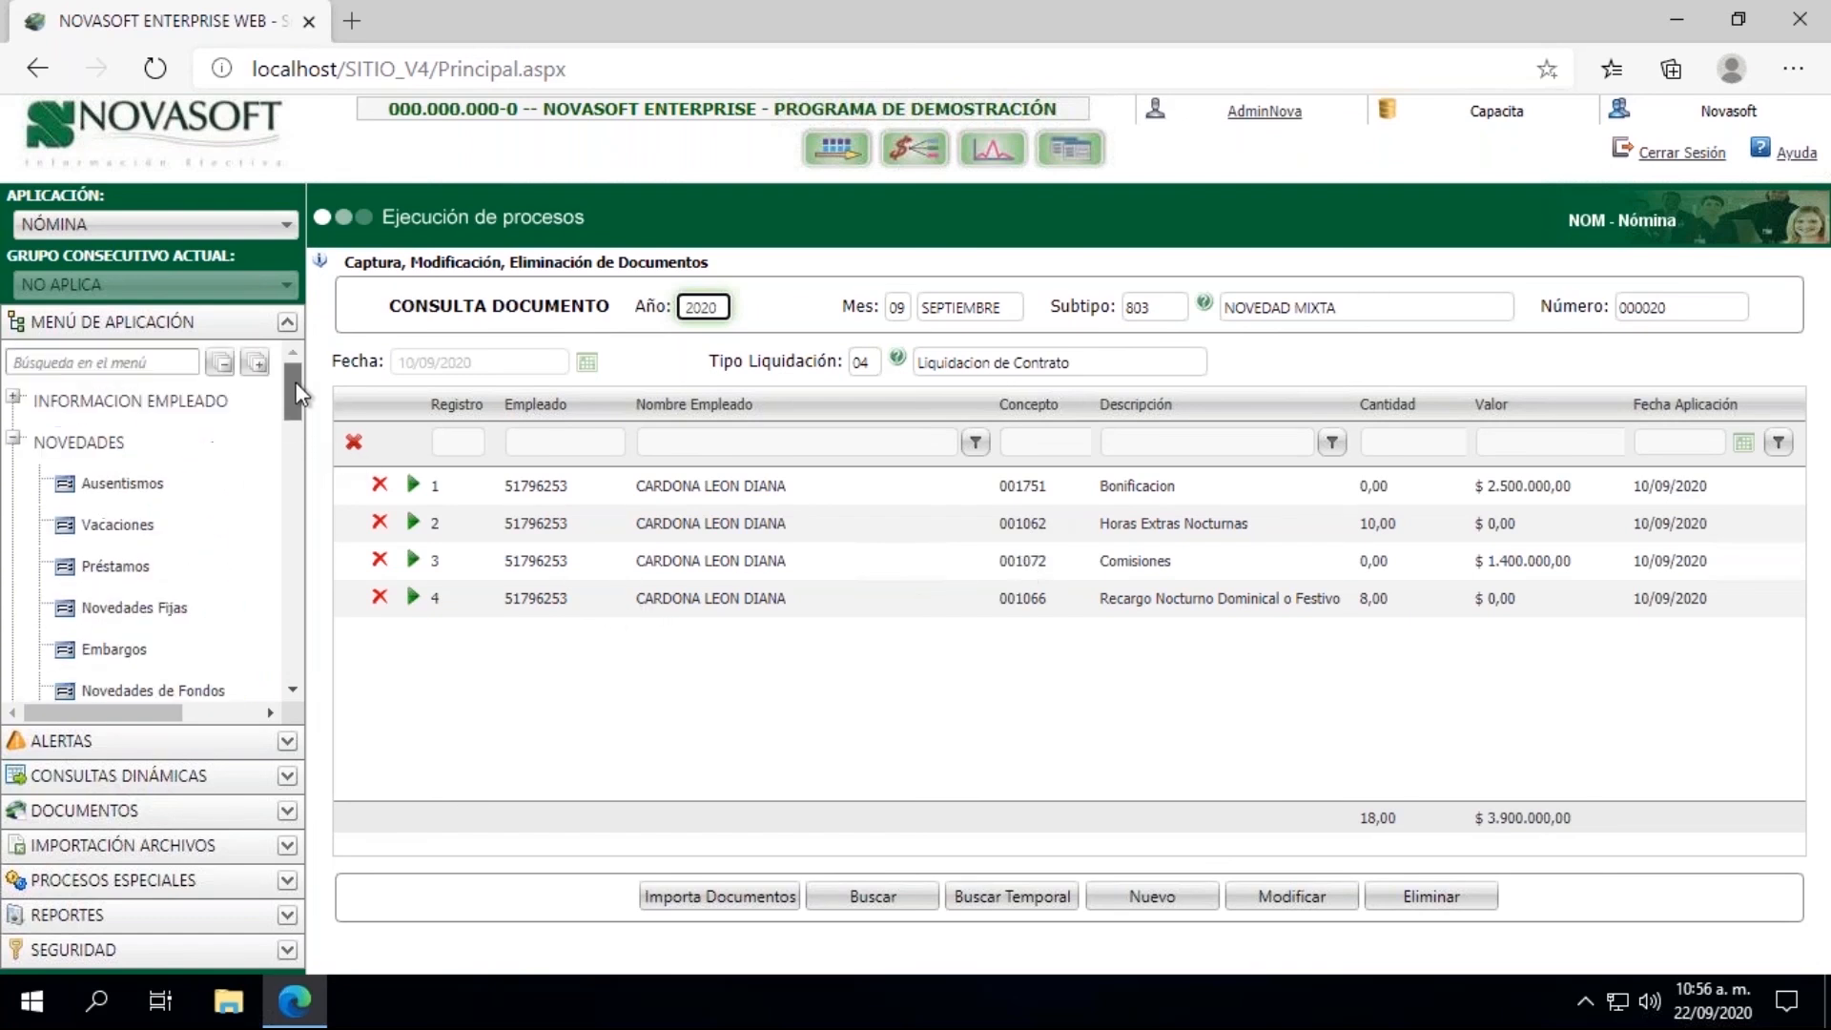
{"action": "left_click", "coordinate": [13, 439]}
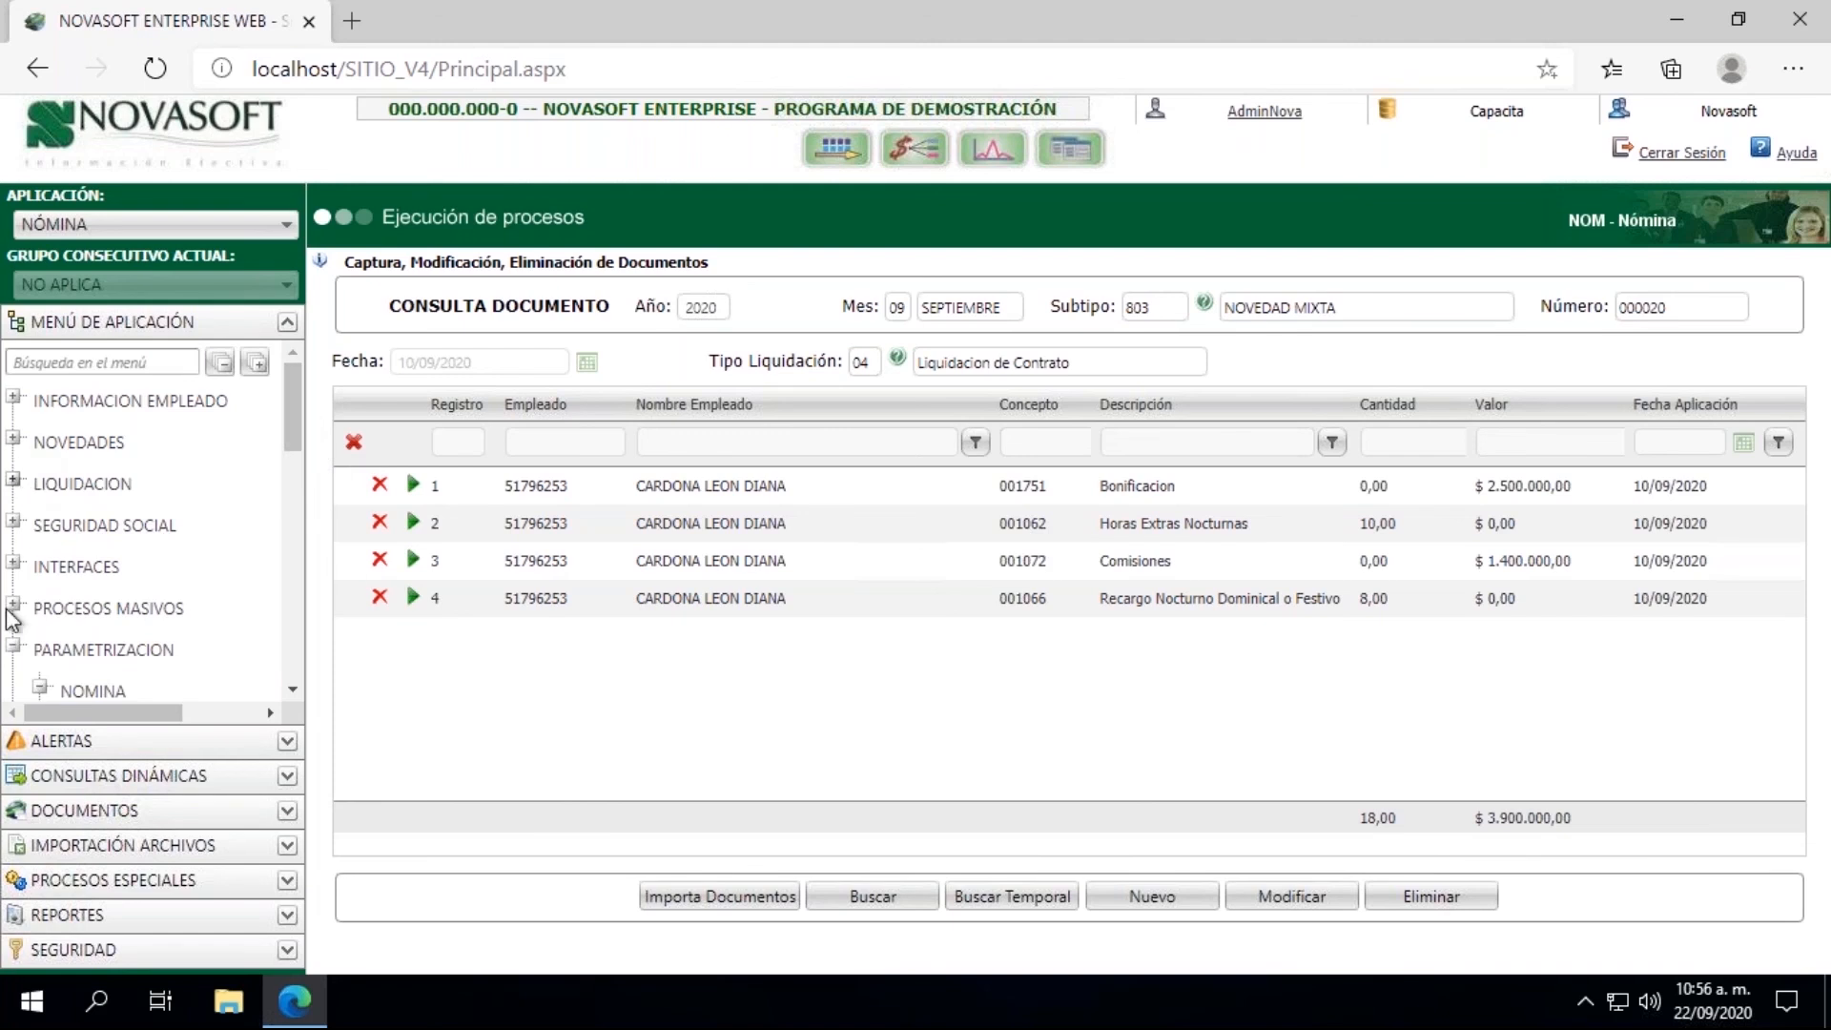
{"action": "left_click", "coordinate": [292, 688]}
{"action": "left_click", "coordinate": [293, 688]}
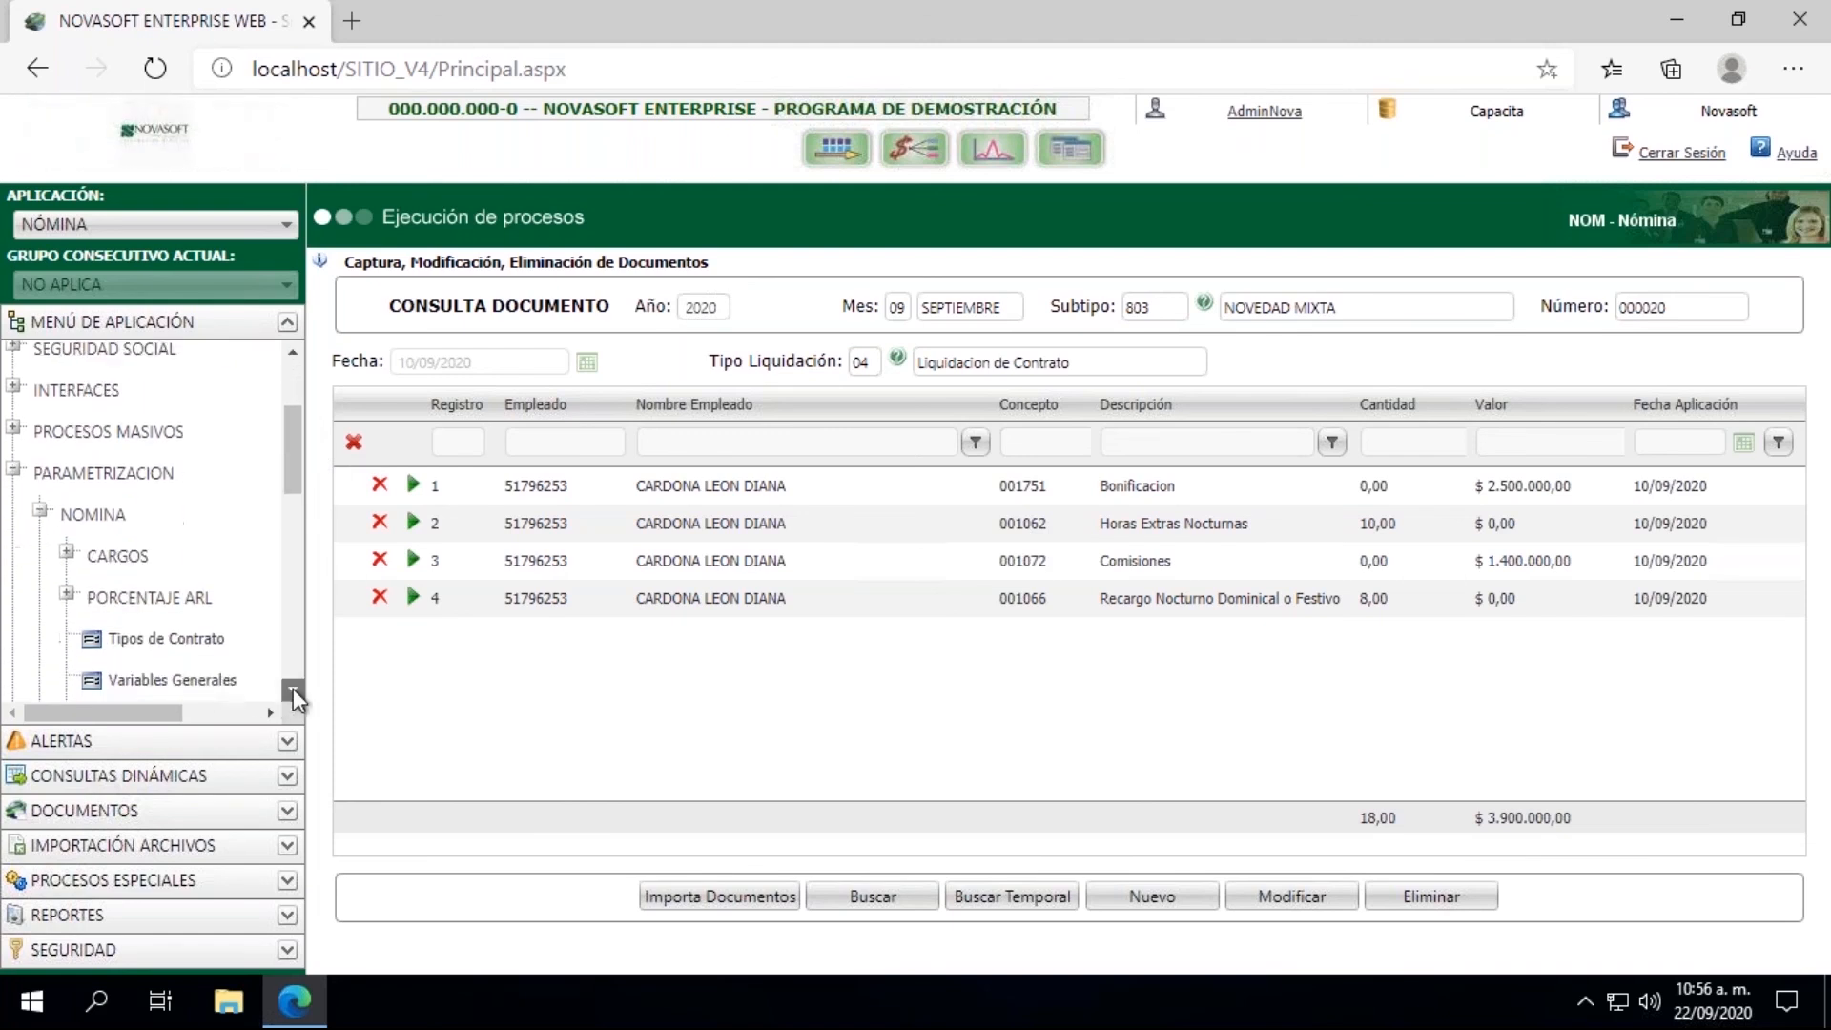
{"action": "left_click", "coordinate": [293, 688]}
{"action": "left_click", "coordinate": [141, 679]}
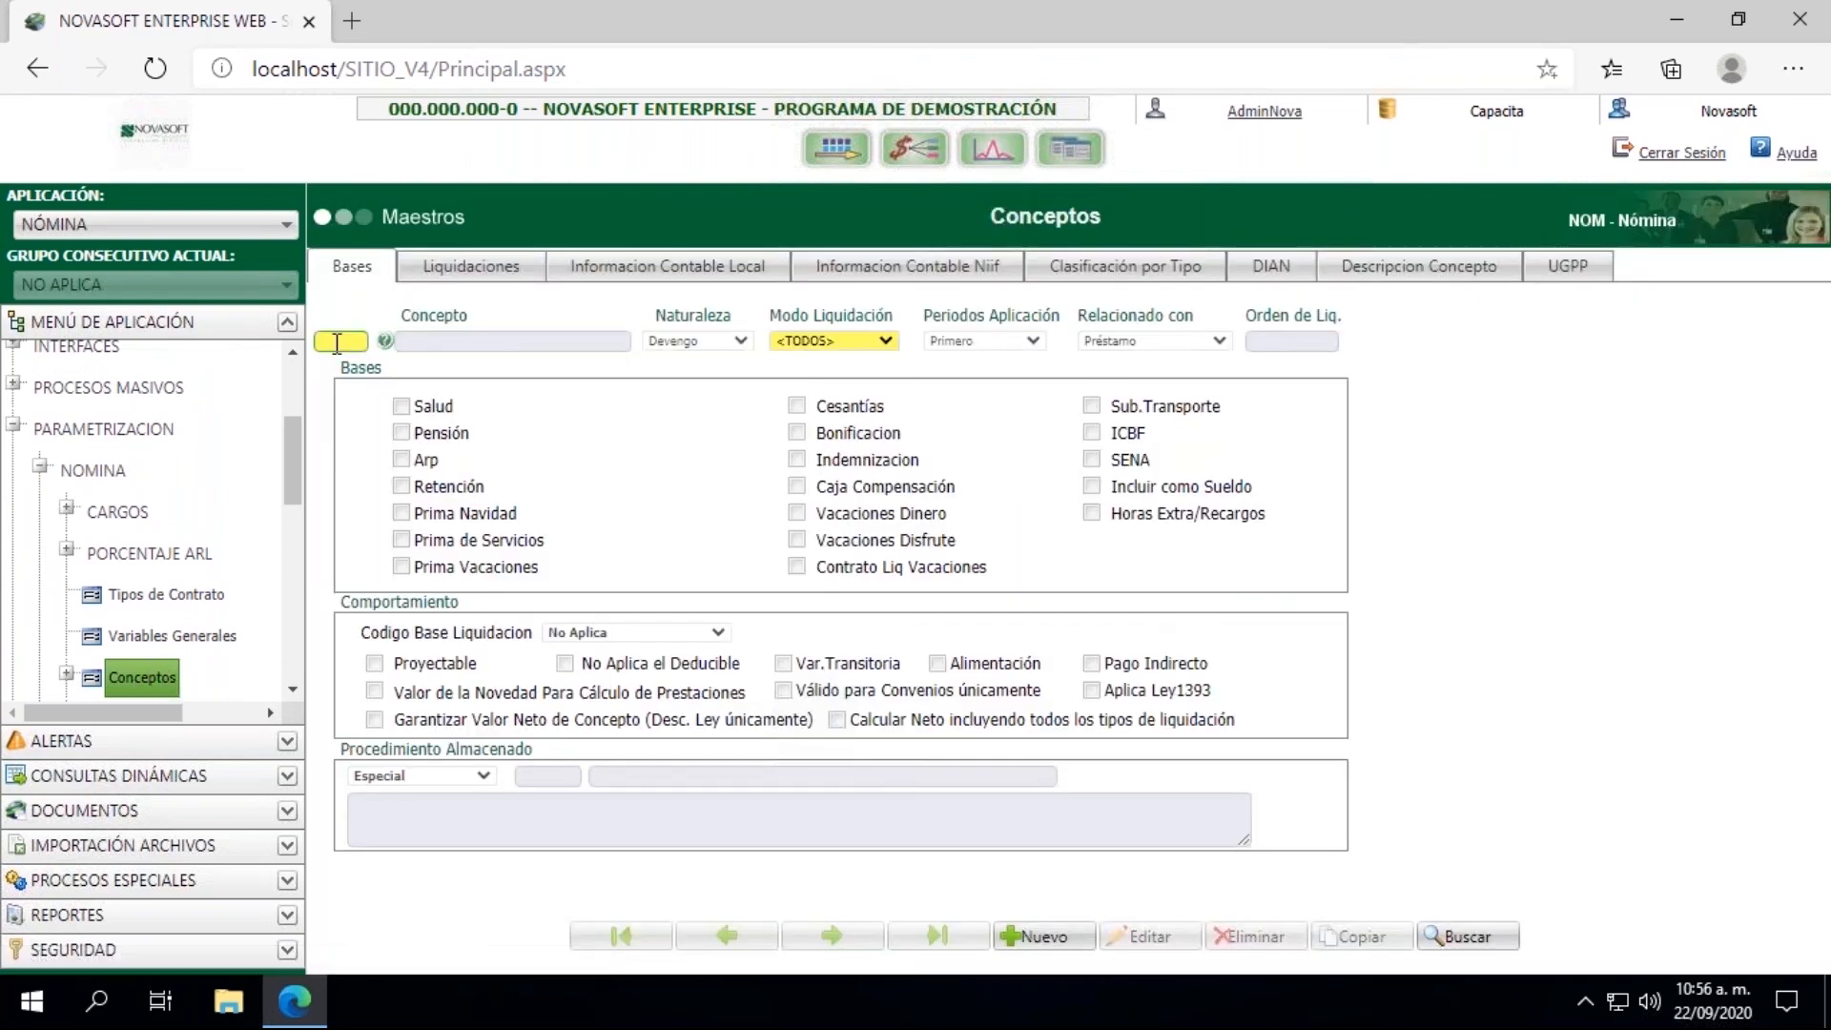
Step: Filter the concepts by description with %comi% and load 001072 Comisiones to review its bases
{"action": "left_click", "coordinate": [387, 344]}
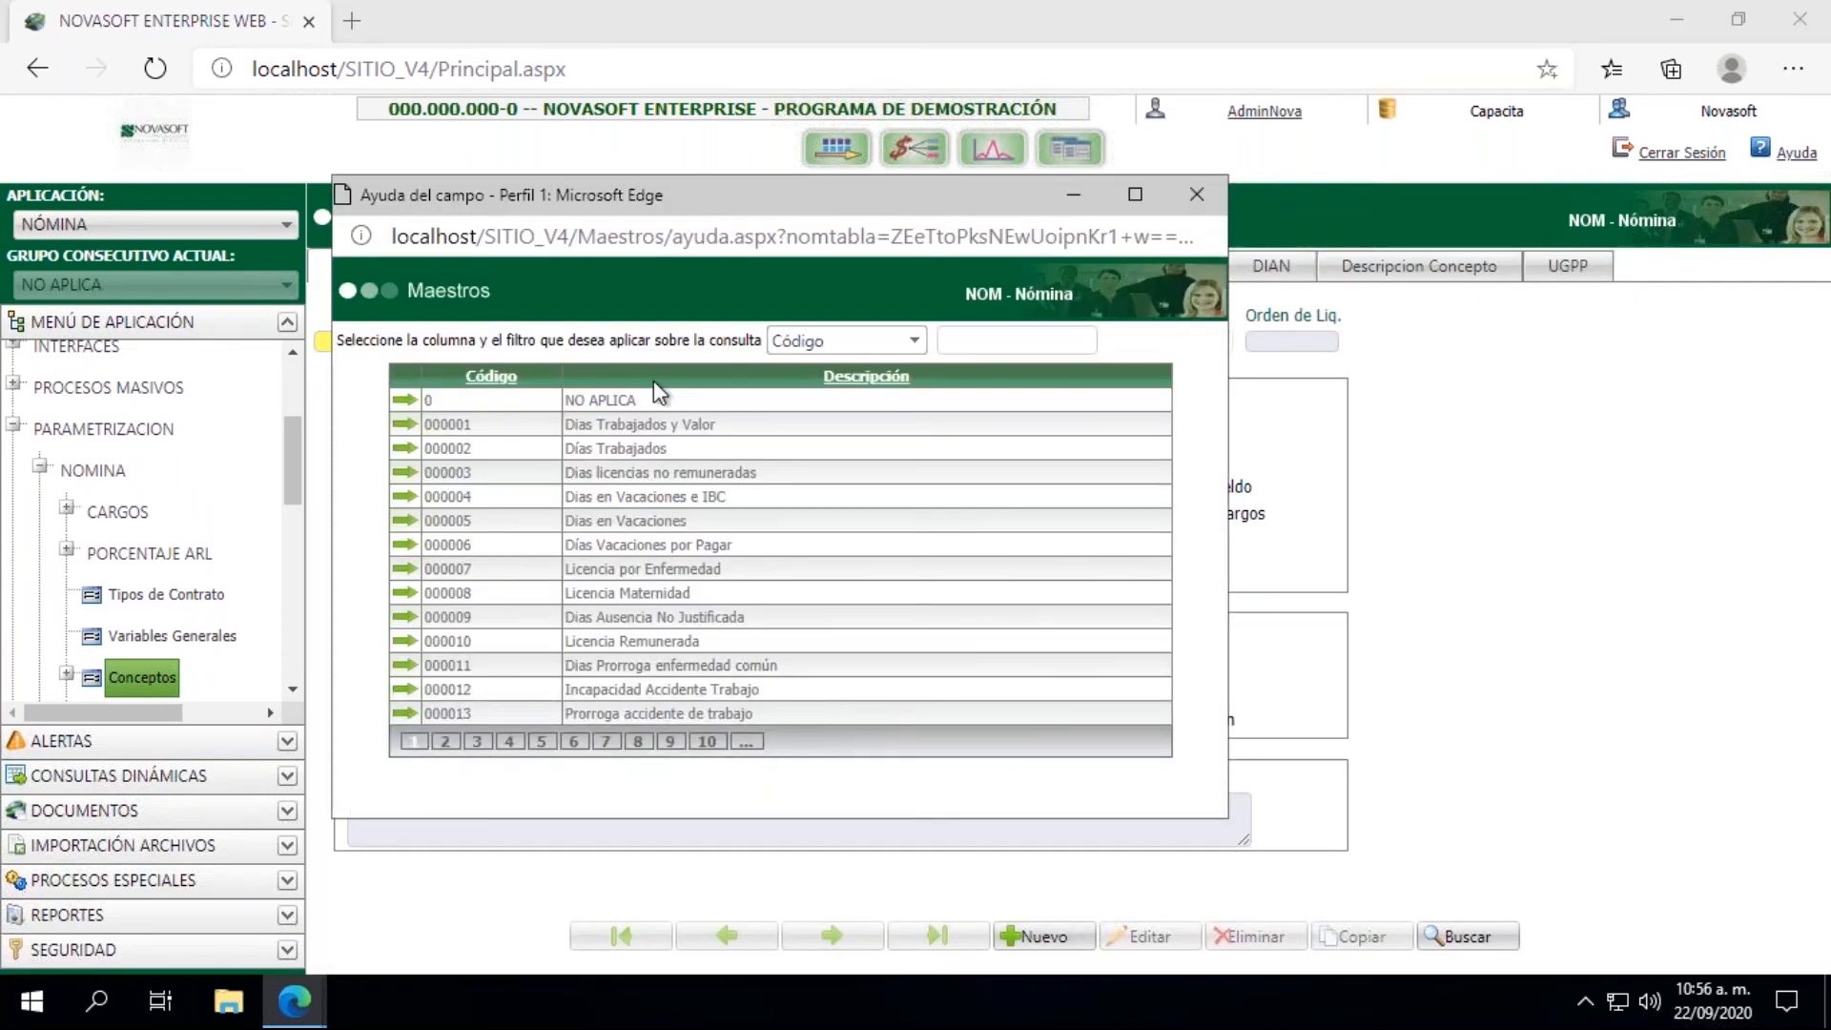
{"action": "left_click", "coordinate": [845, 345]}
{"action": "left_click", "coordinate": [833, 388]}
{"action": "left_click", "coordinate": [1014, 341]}
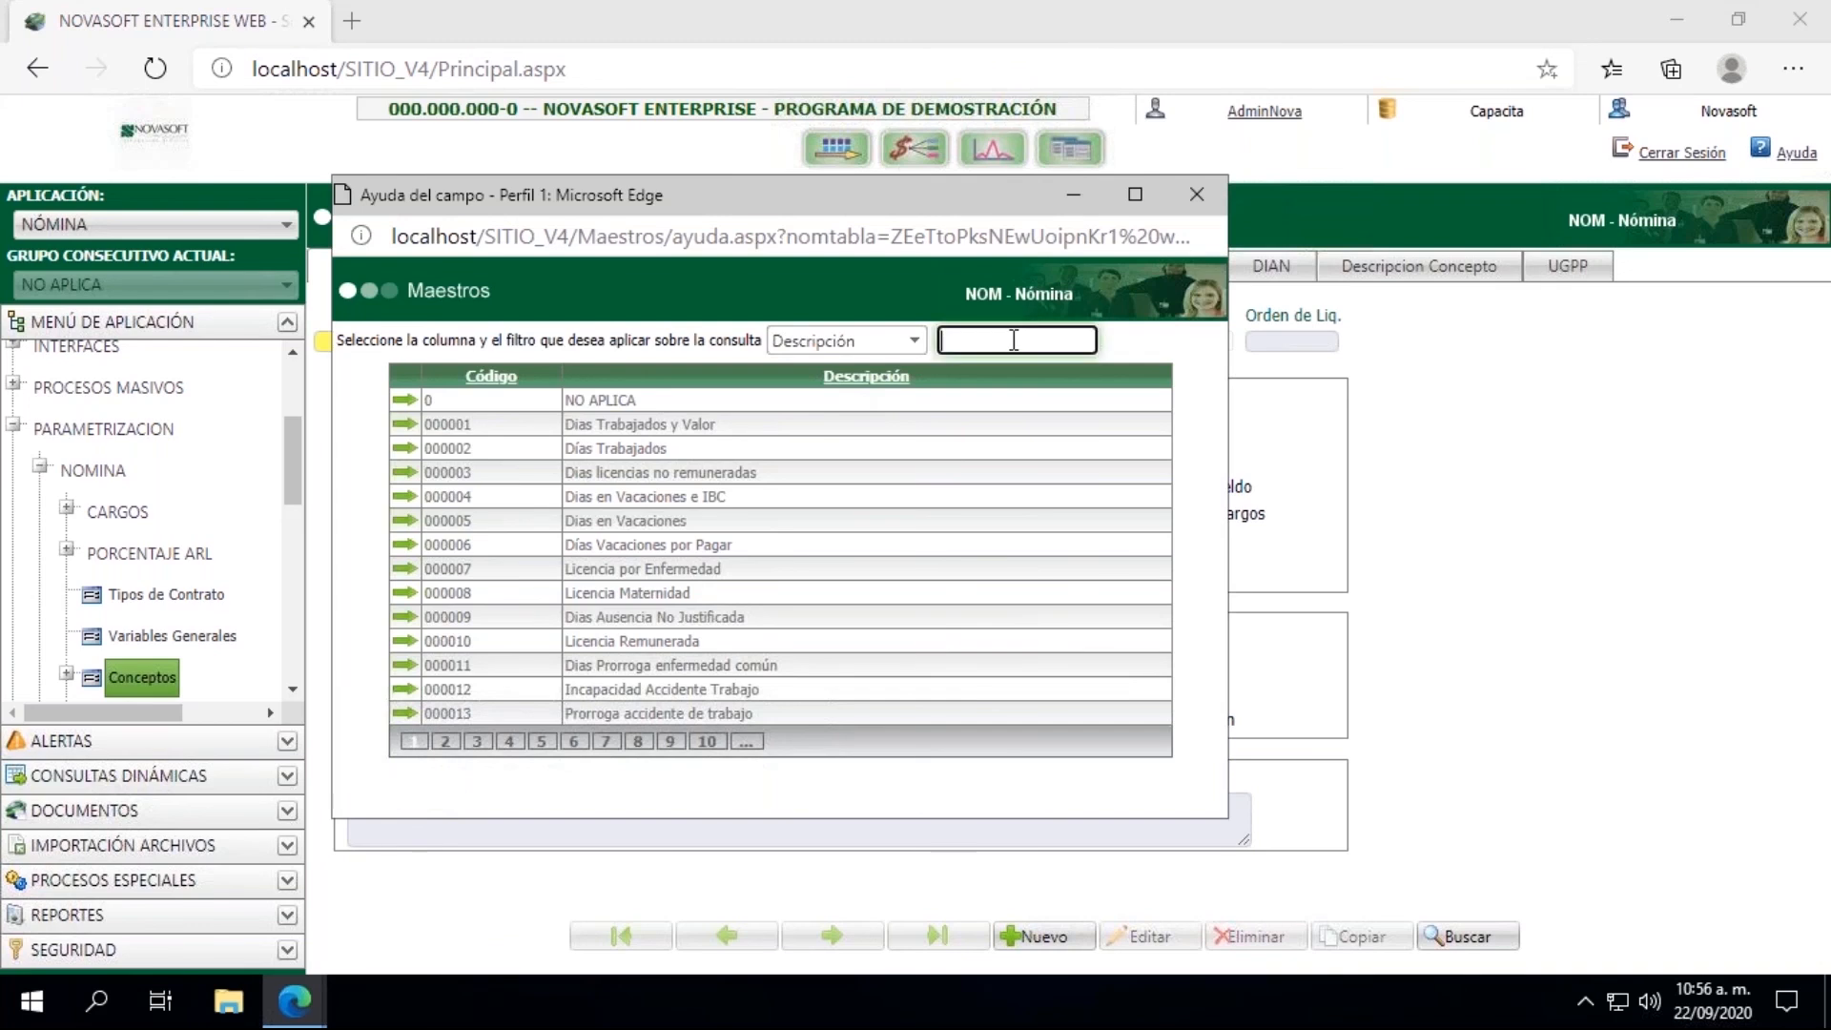
{"action": "type", "text": "%%comi"}
{"action": "key", "text": "Return"}
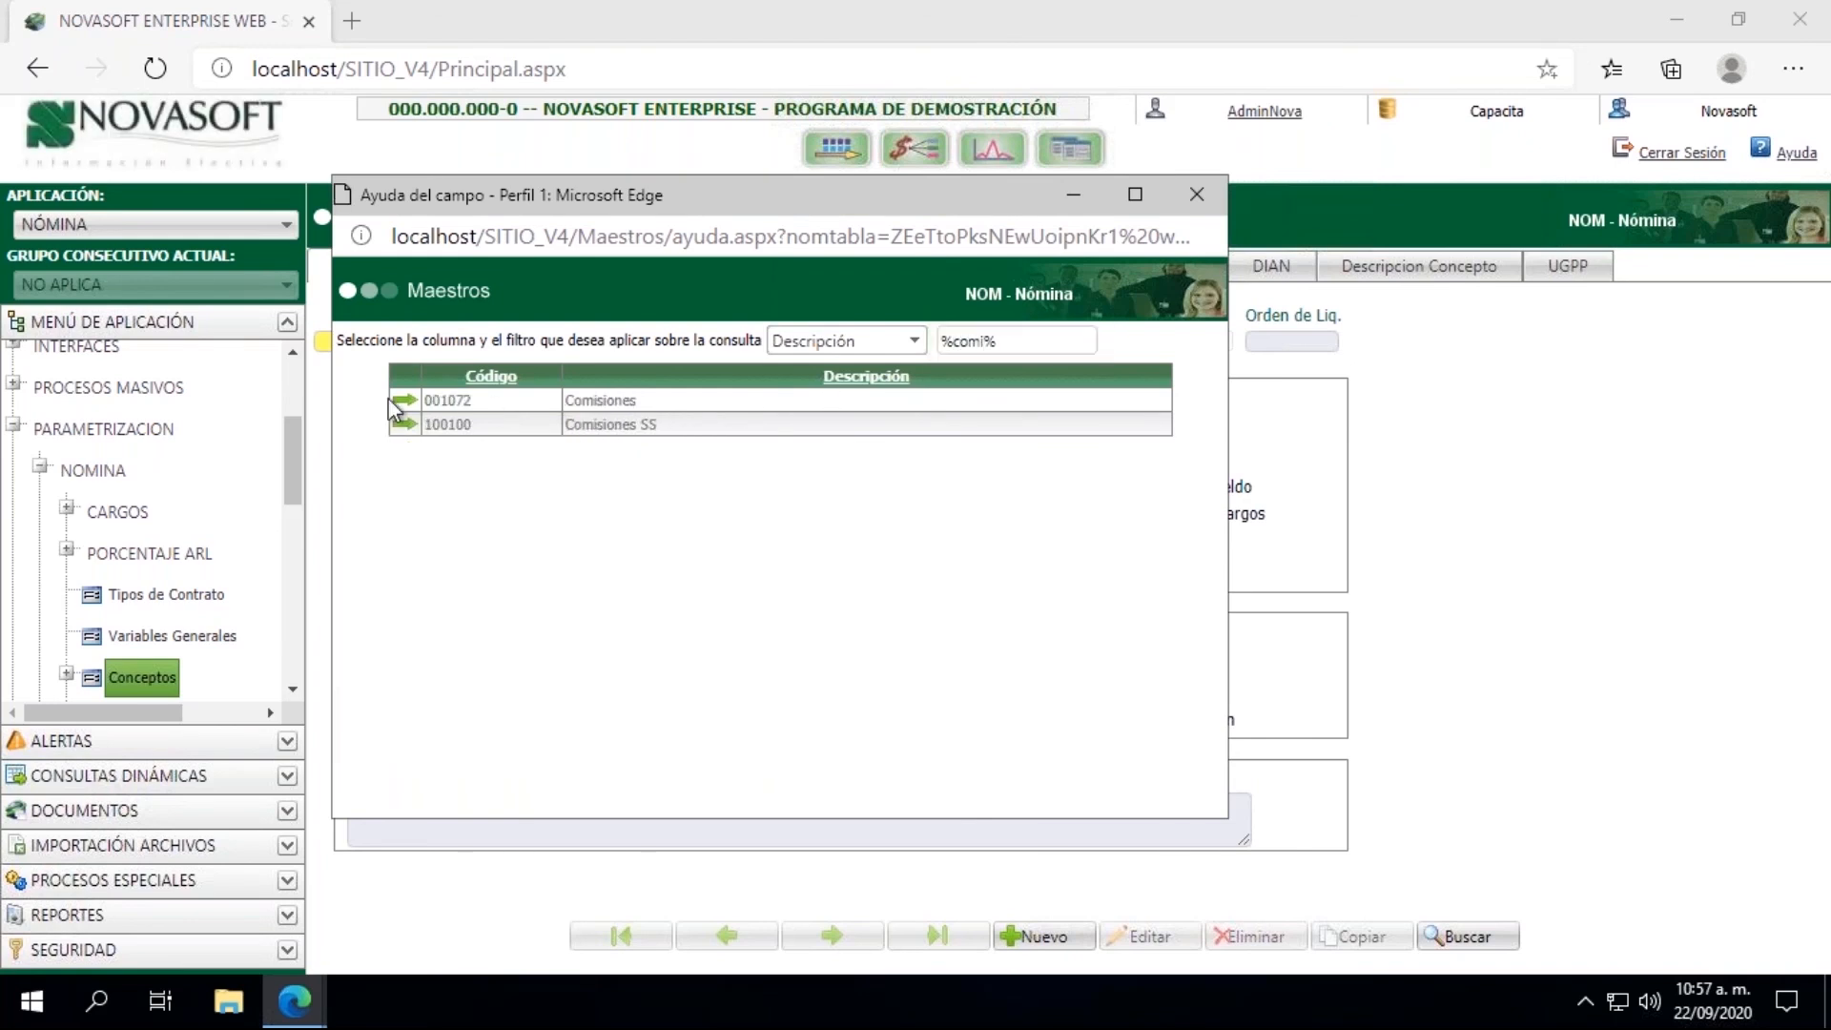
{"action": "left_click", "coordinate": [404, 400]}
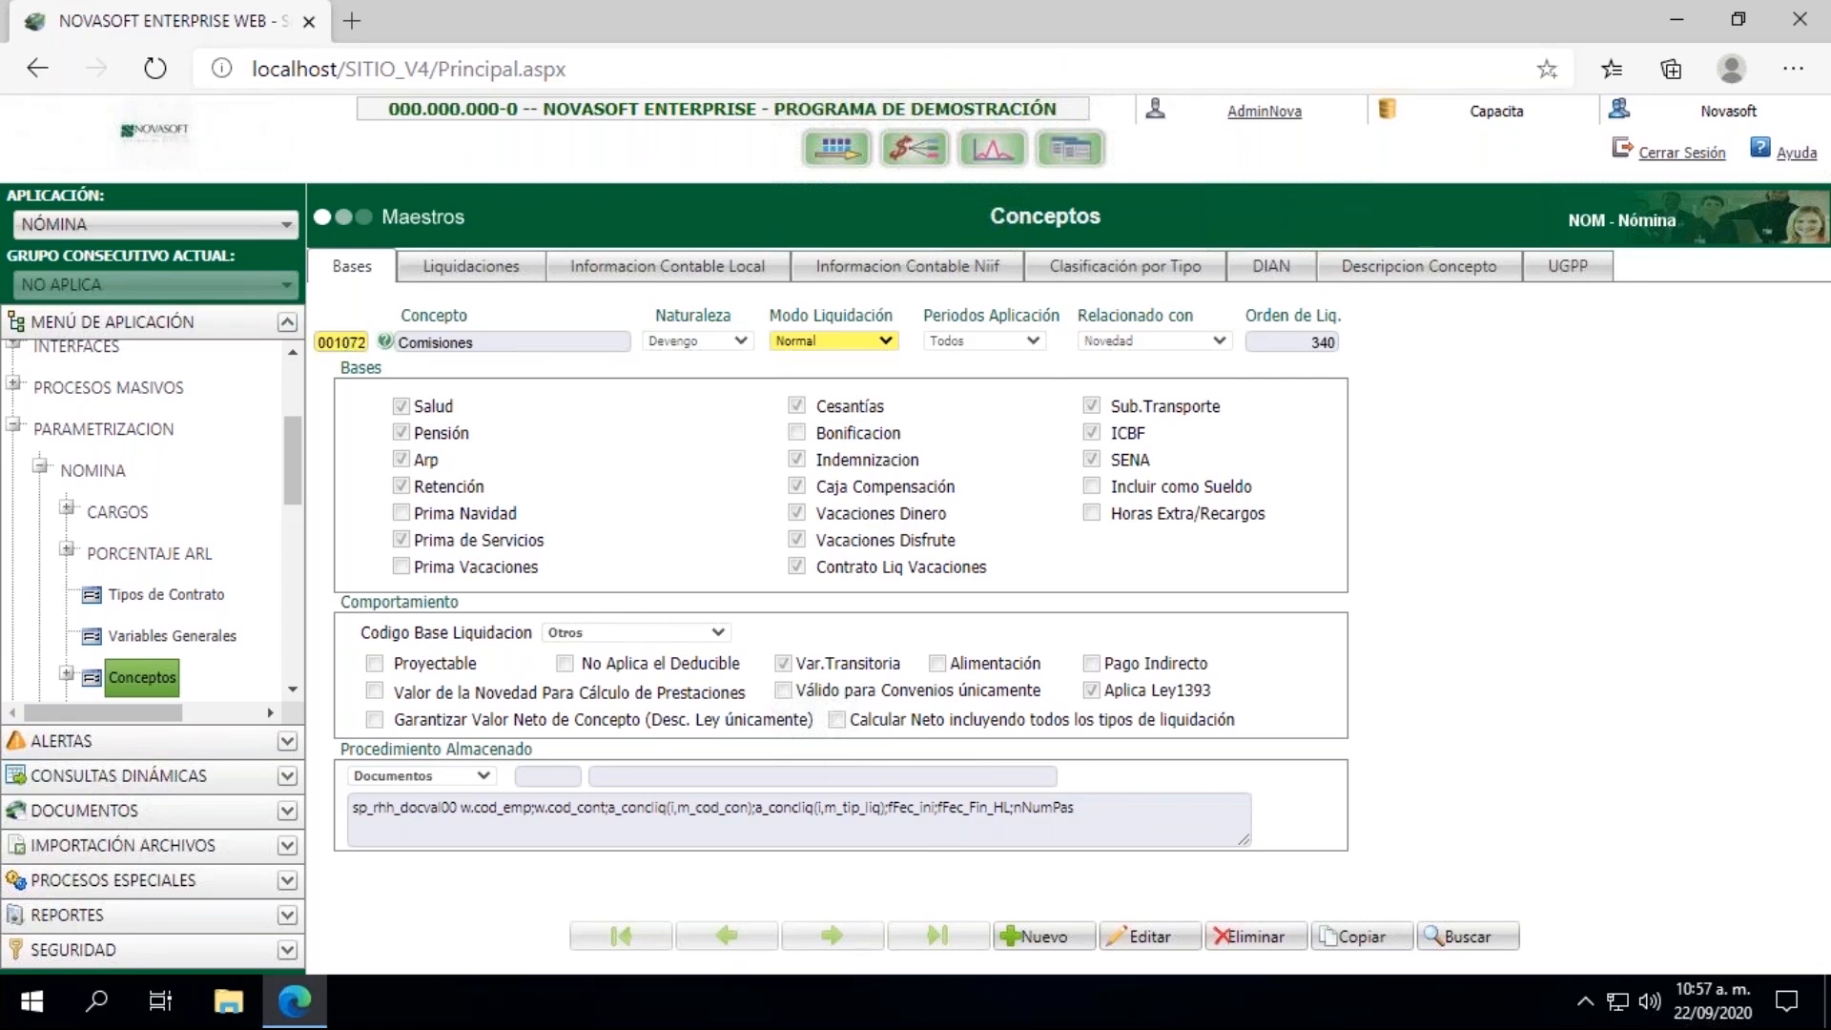
Step: Load concept 001066 and review the settlement types assigned to it
{"action": "double_click", "coordinate": [346, 336]}
{"action": "type", "text": "001066"}
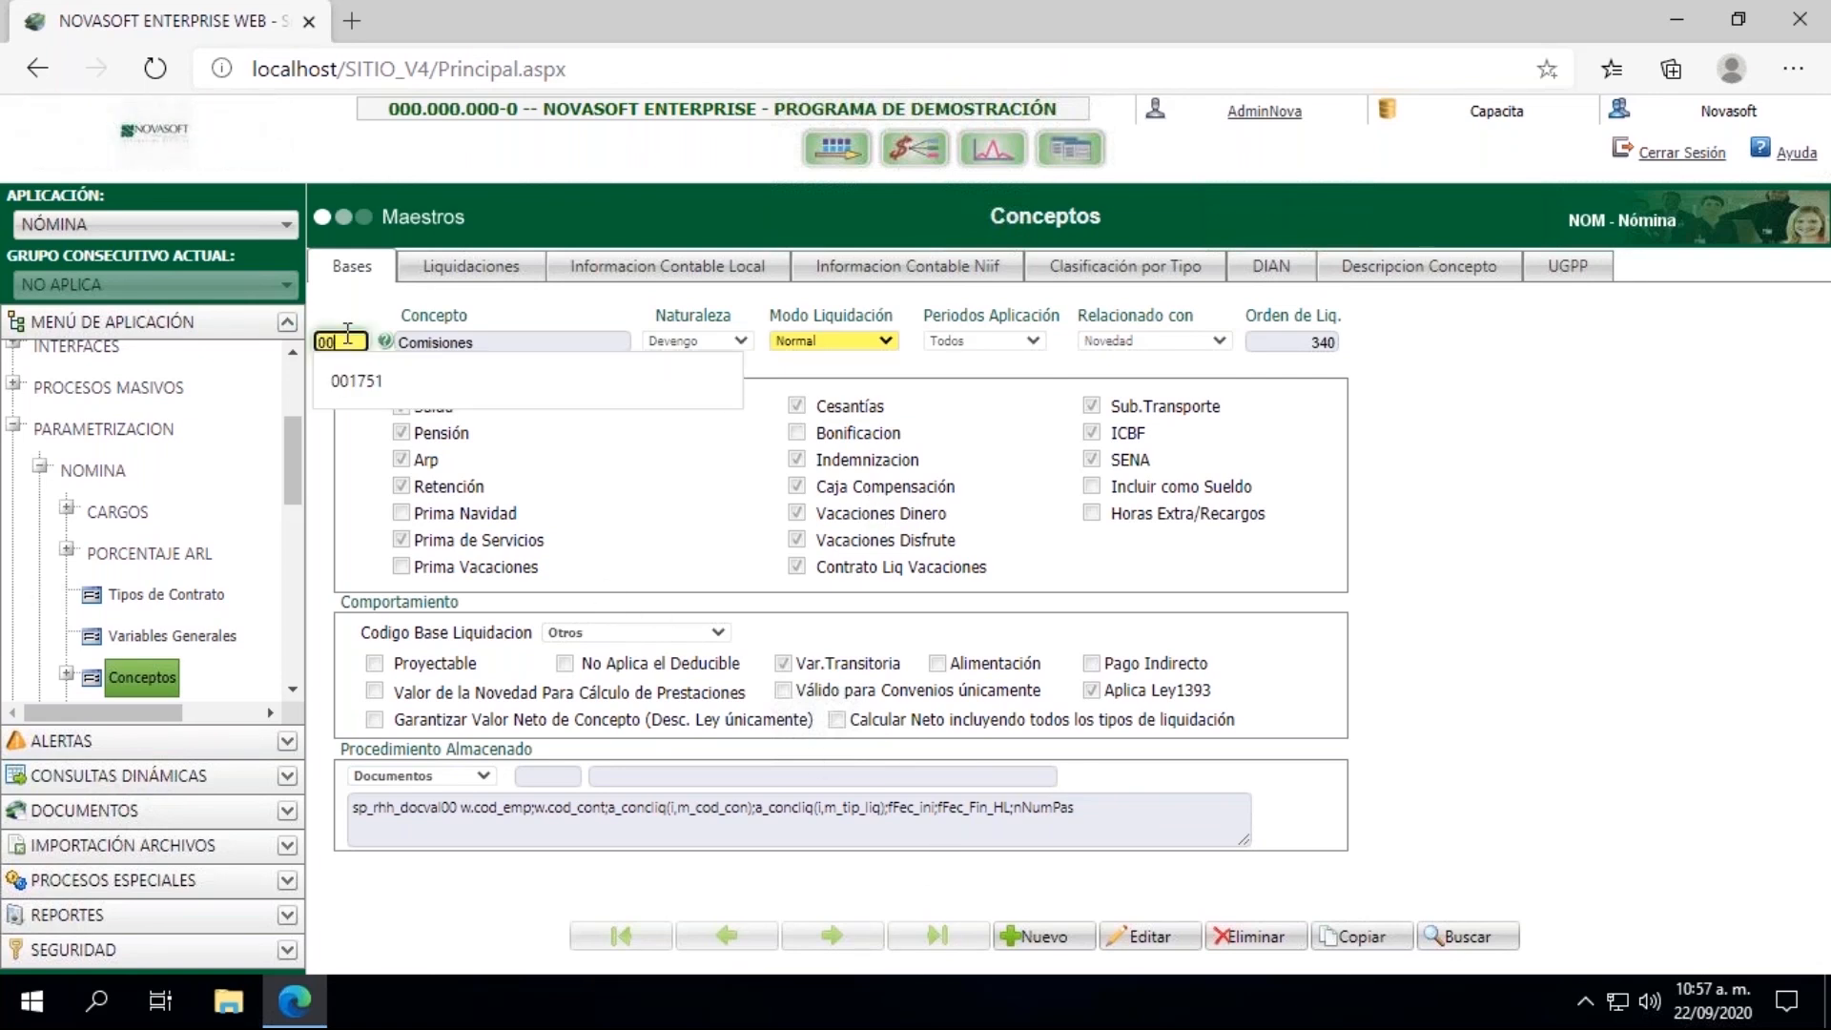
{"action": "key", "text": "Tab"}
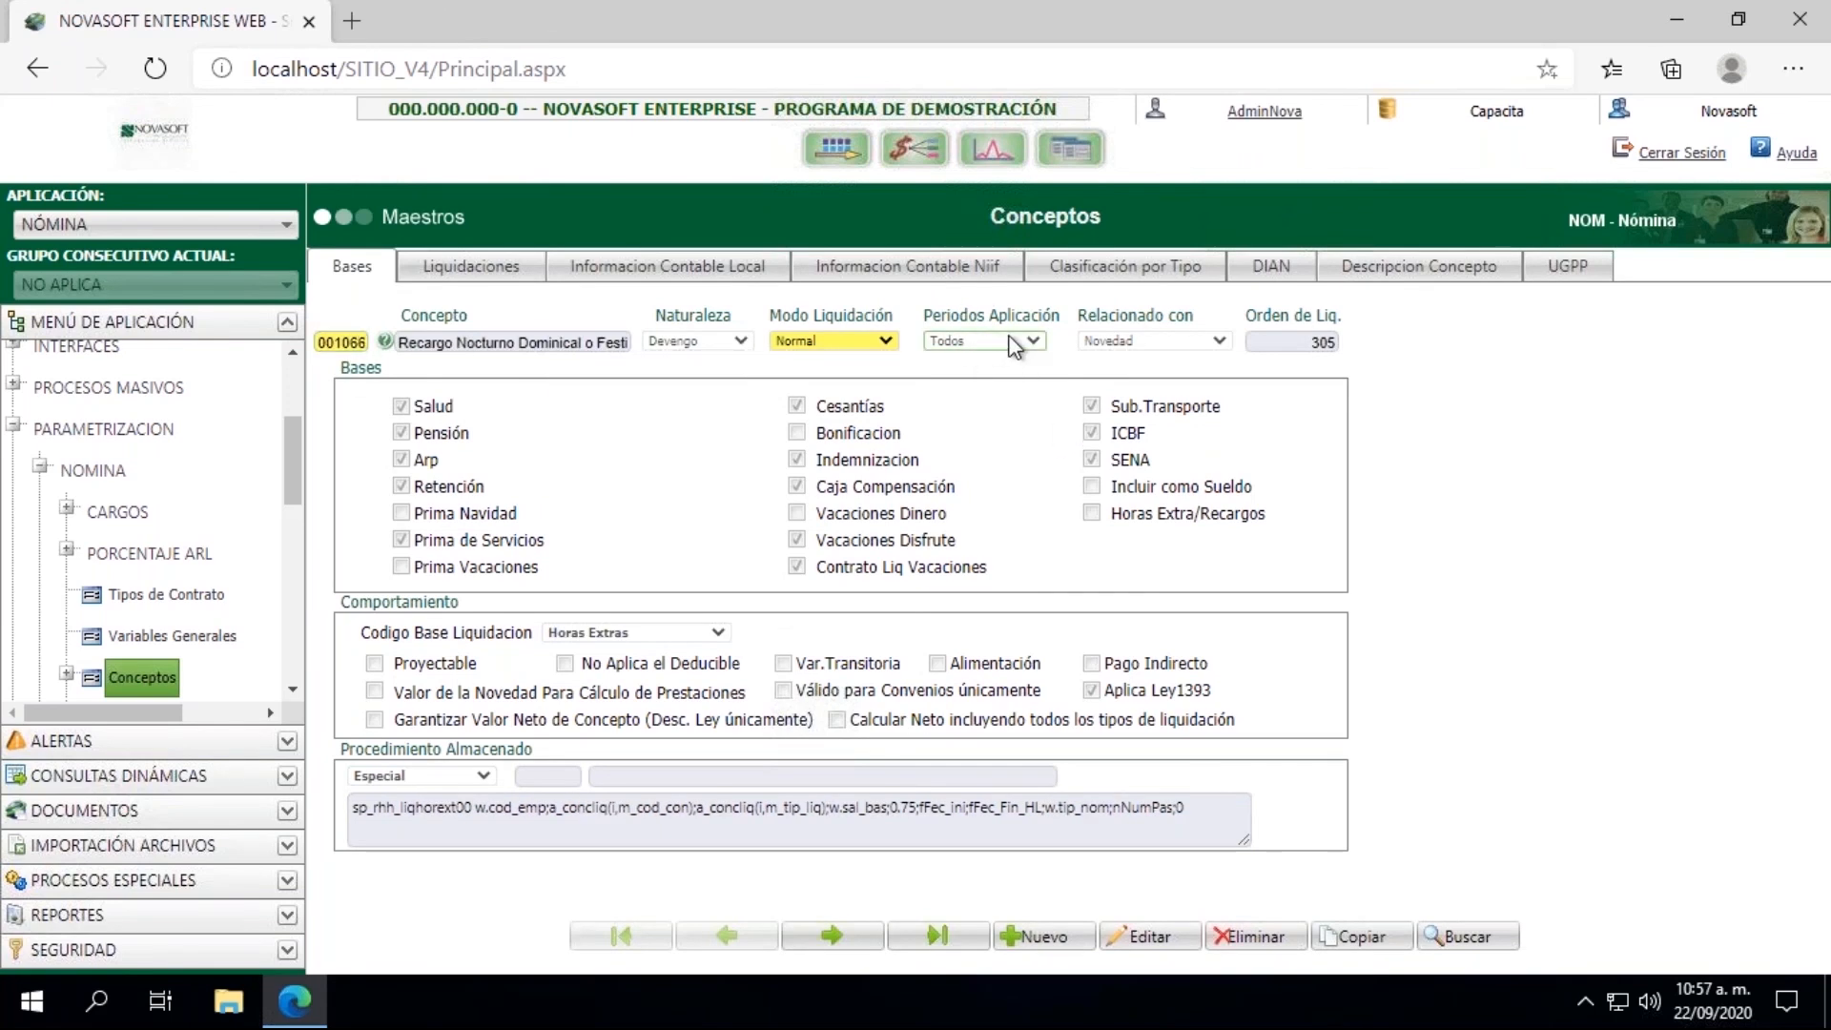
{"action": "left_click", "coordinate": [466, 276]}
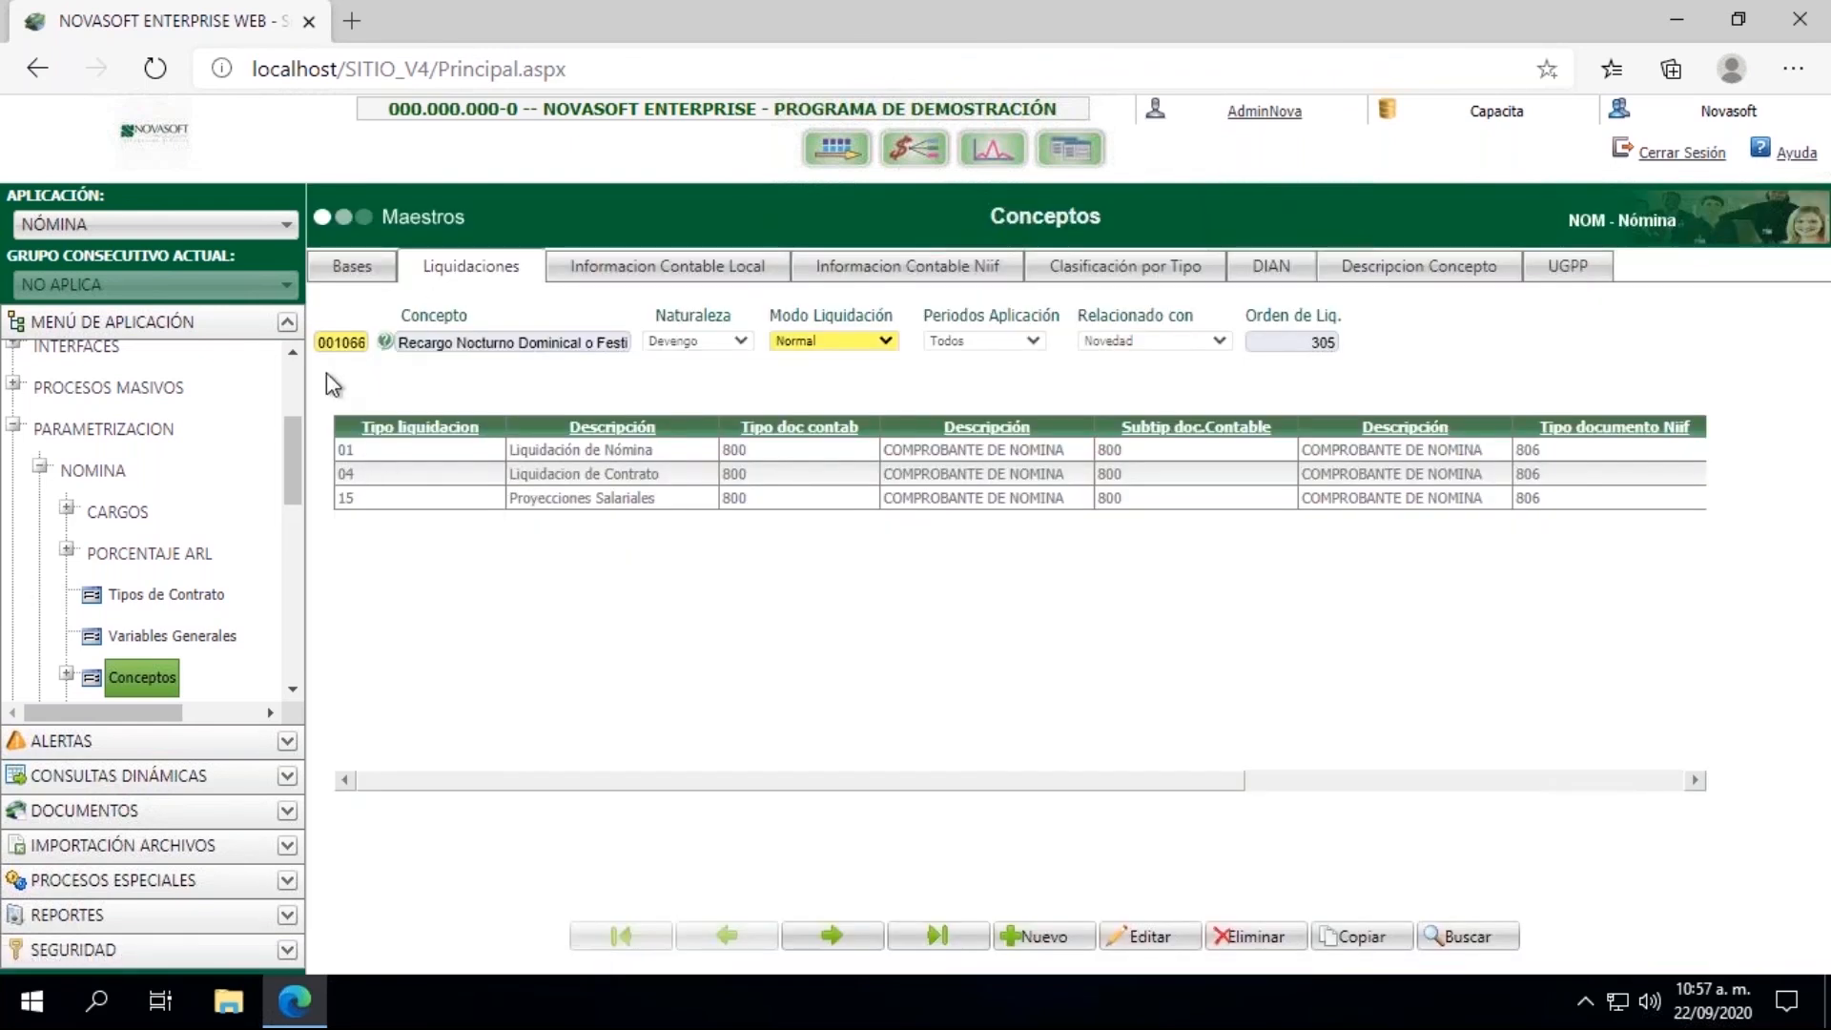
Step: Look up %comi% by description again and load 001072 Comisiones with its settlement types in view
{"action": "left_click", "coordinate": [384, 341]}
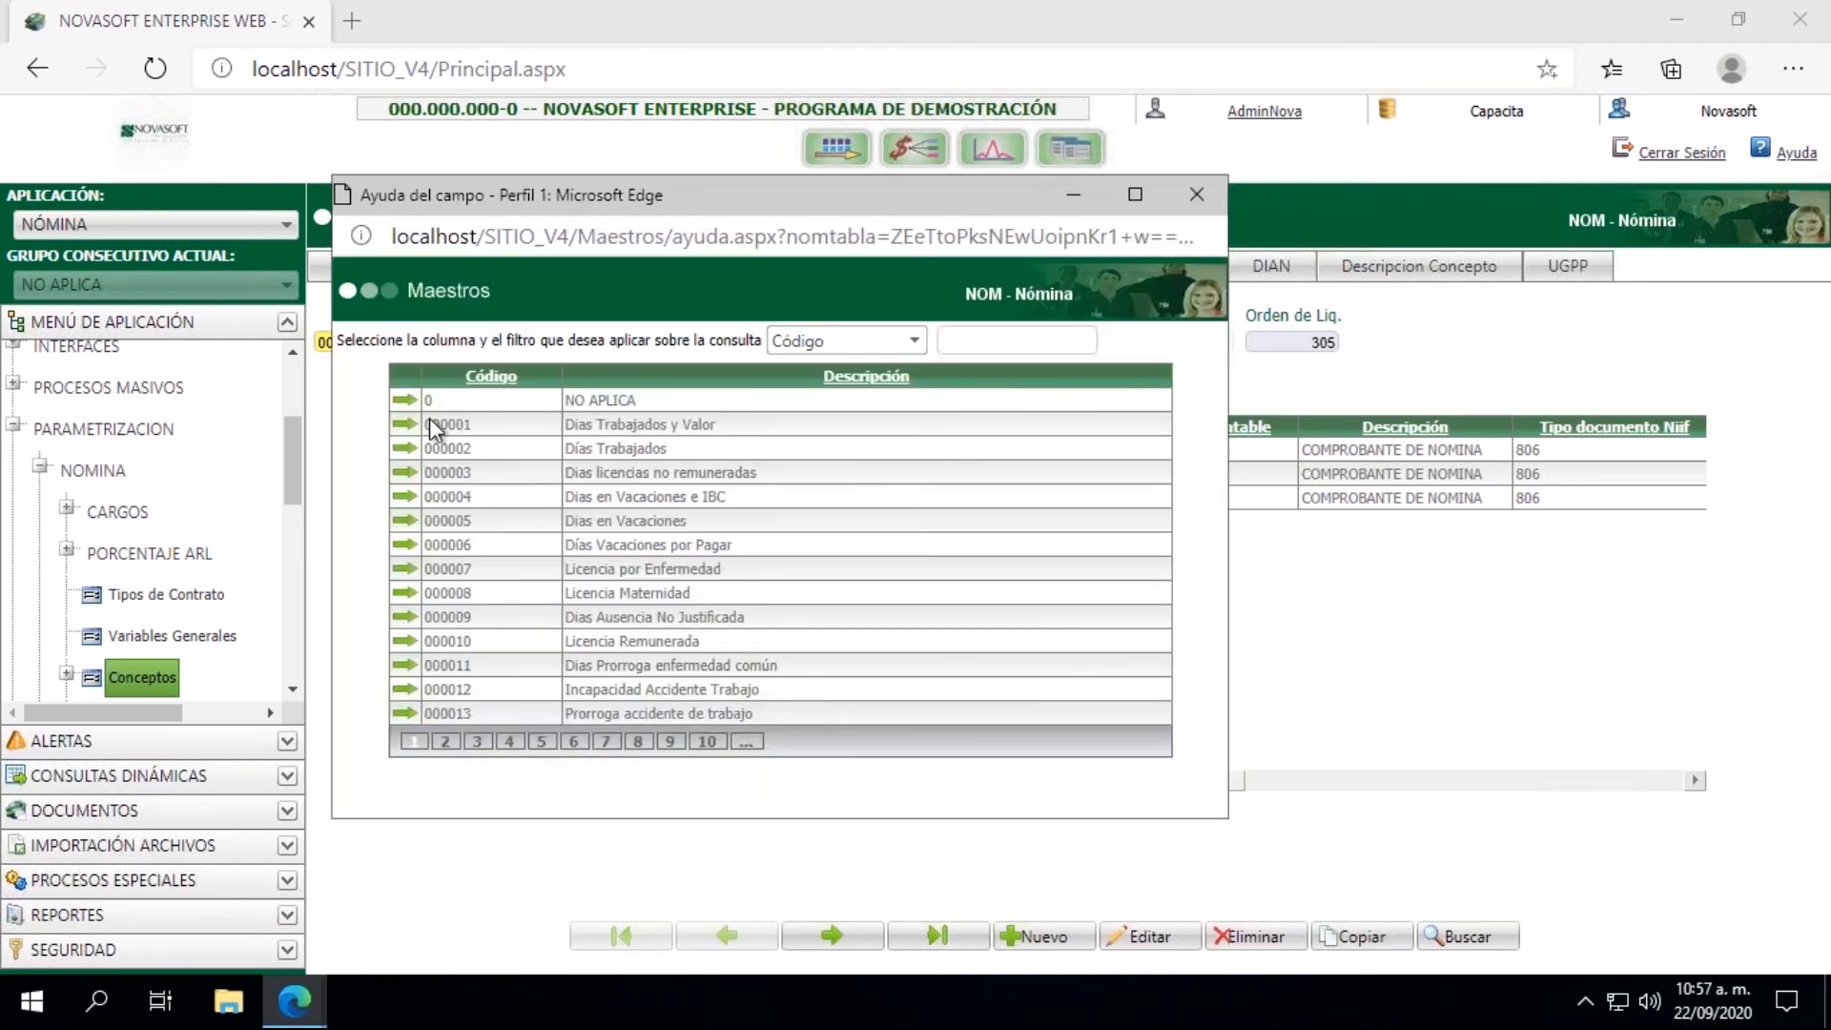
{"action": "left_click", "coordinate": [841, 335]}
{"action": "left_click", "coordinate": [839, 386]}
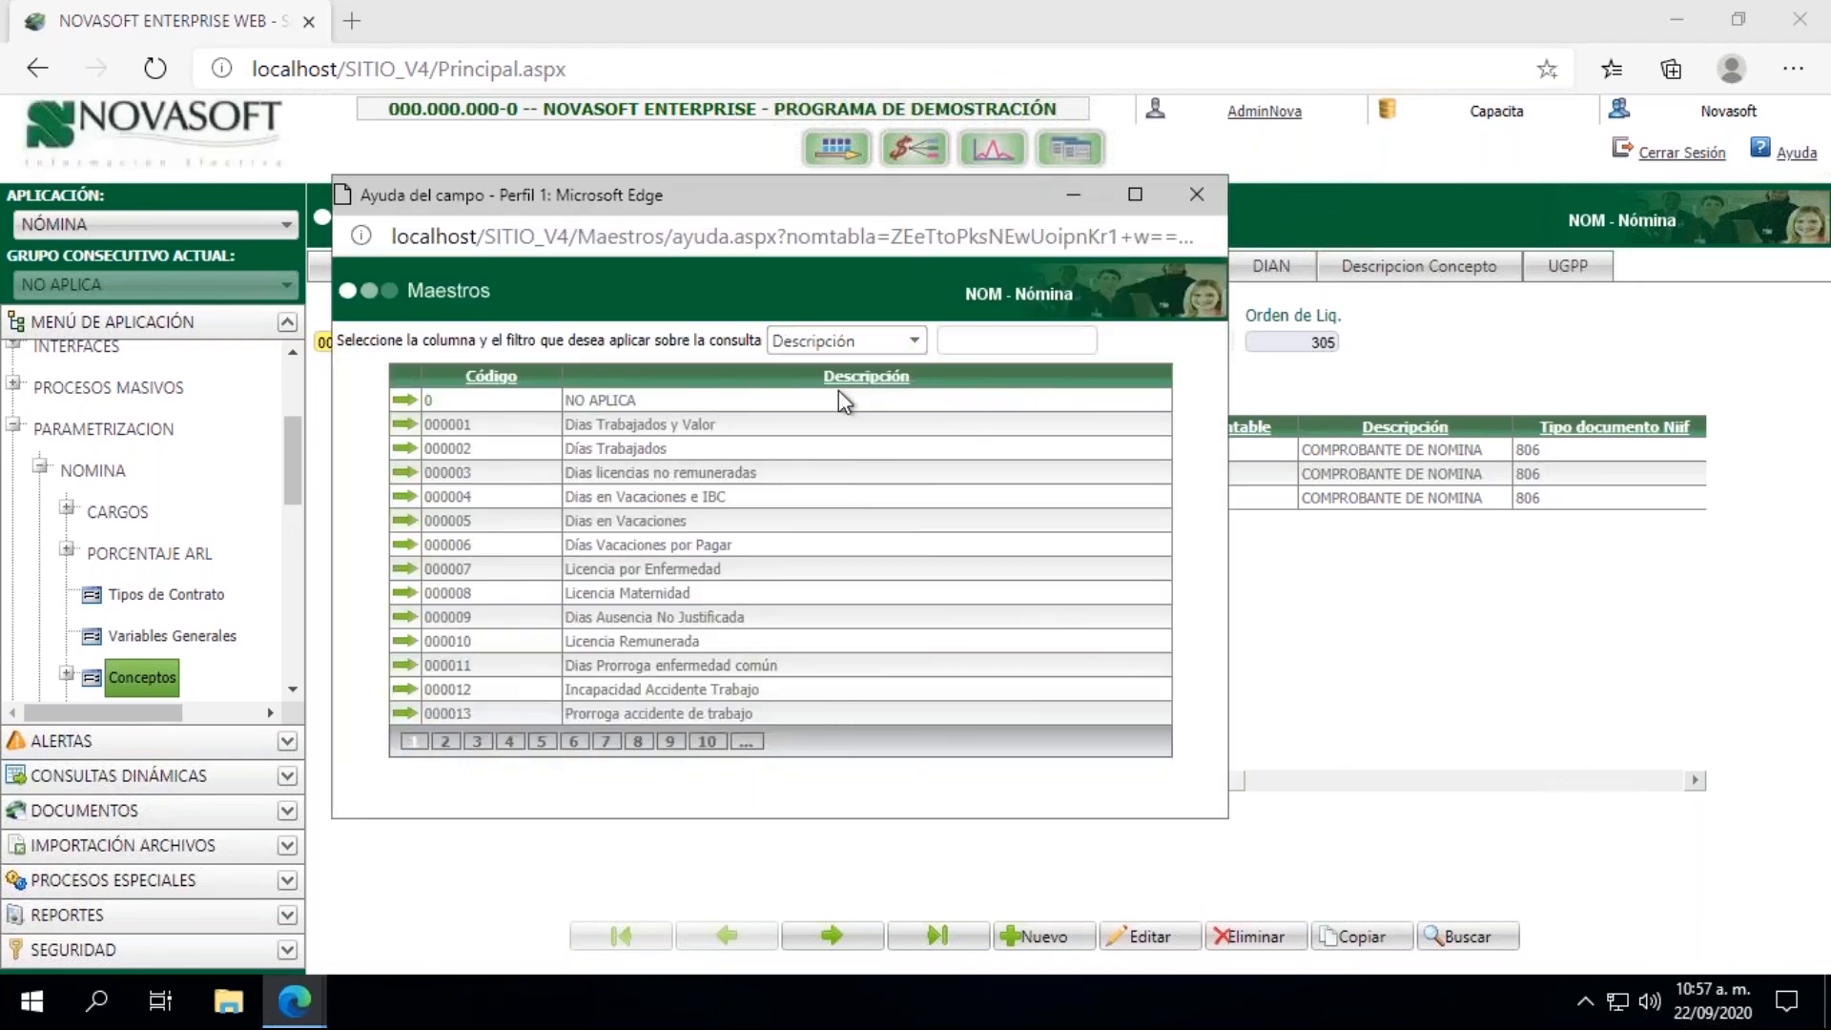
{"action": "left_click", "coordinate": [966, 340]}
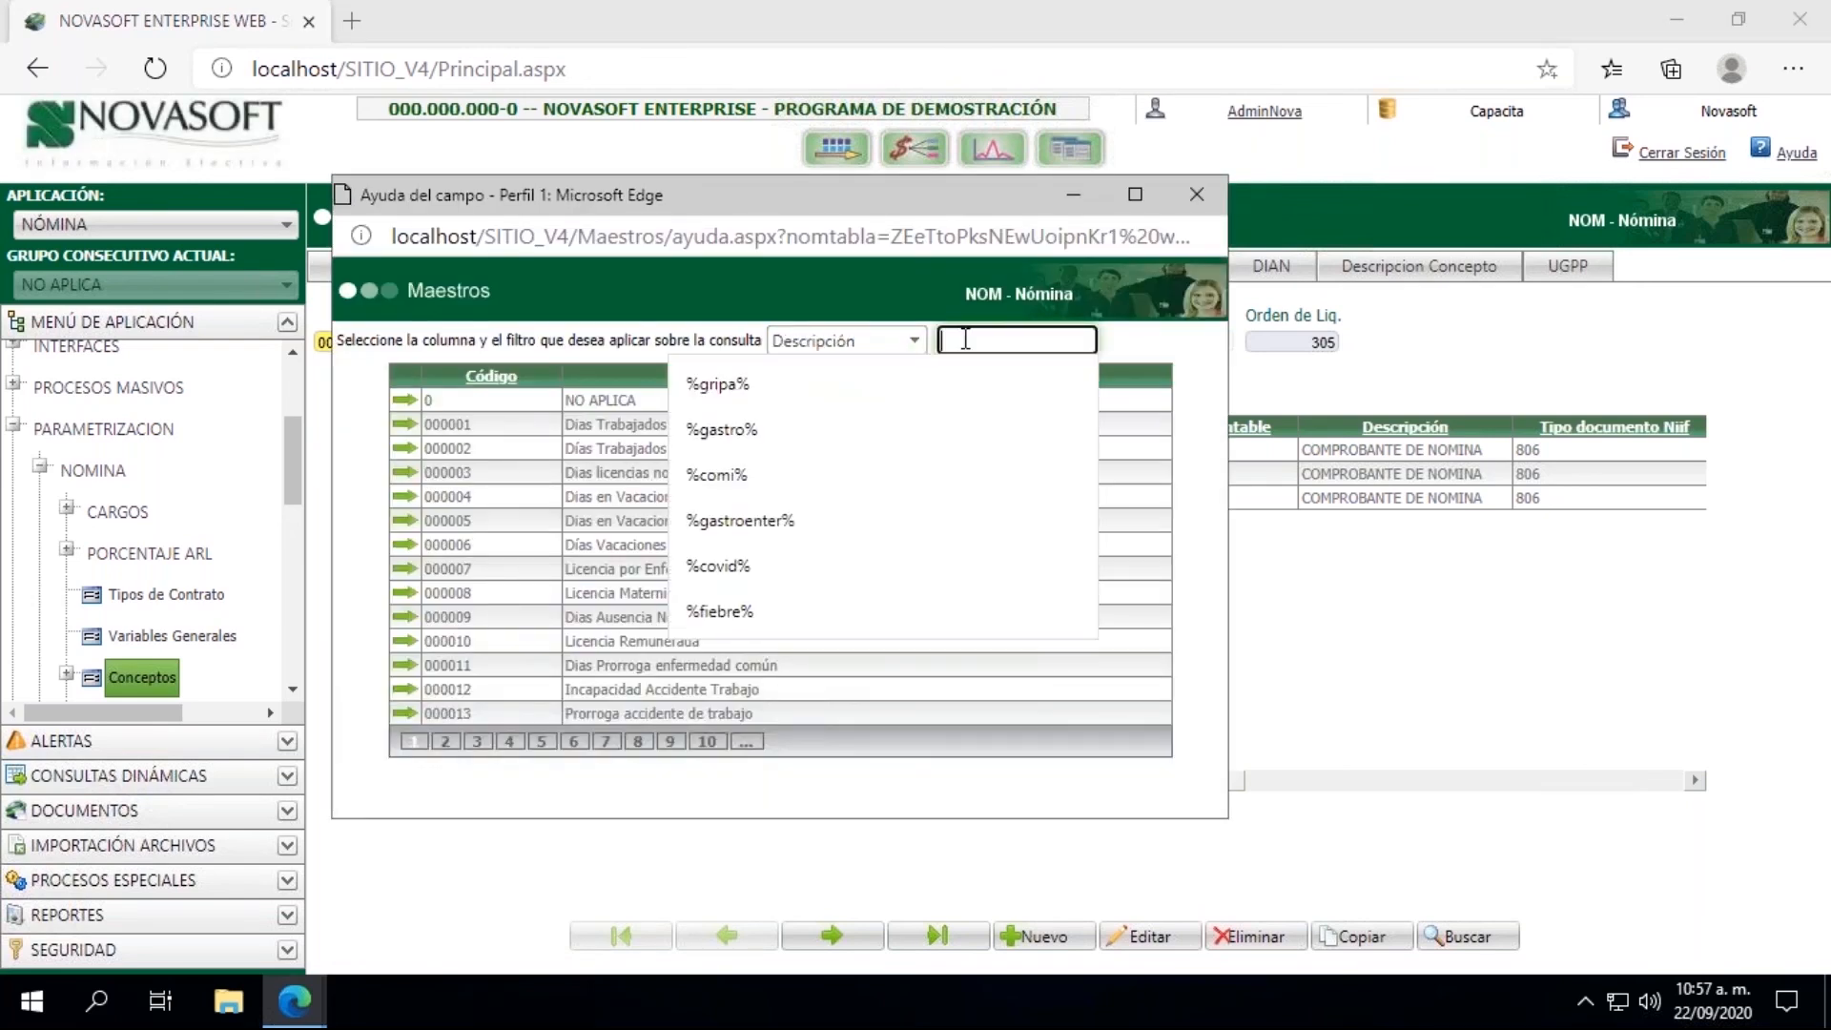
{"action": "type", "text": "%%"}
{"action": "key", "text": "Left"}
{"action": "type", "text": "comi"}
{"action": "key", "text": "Return"}
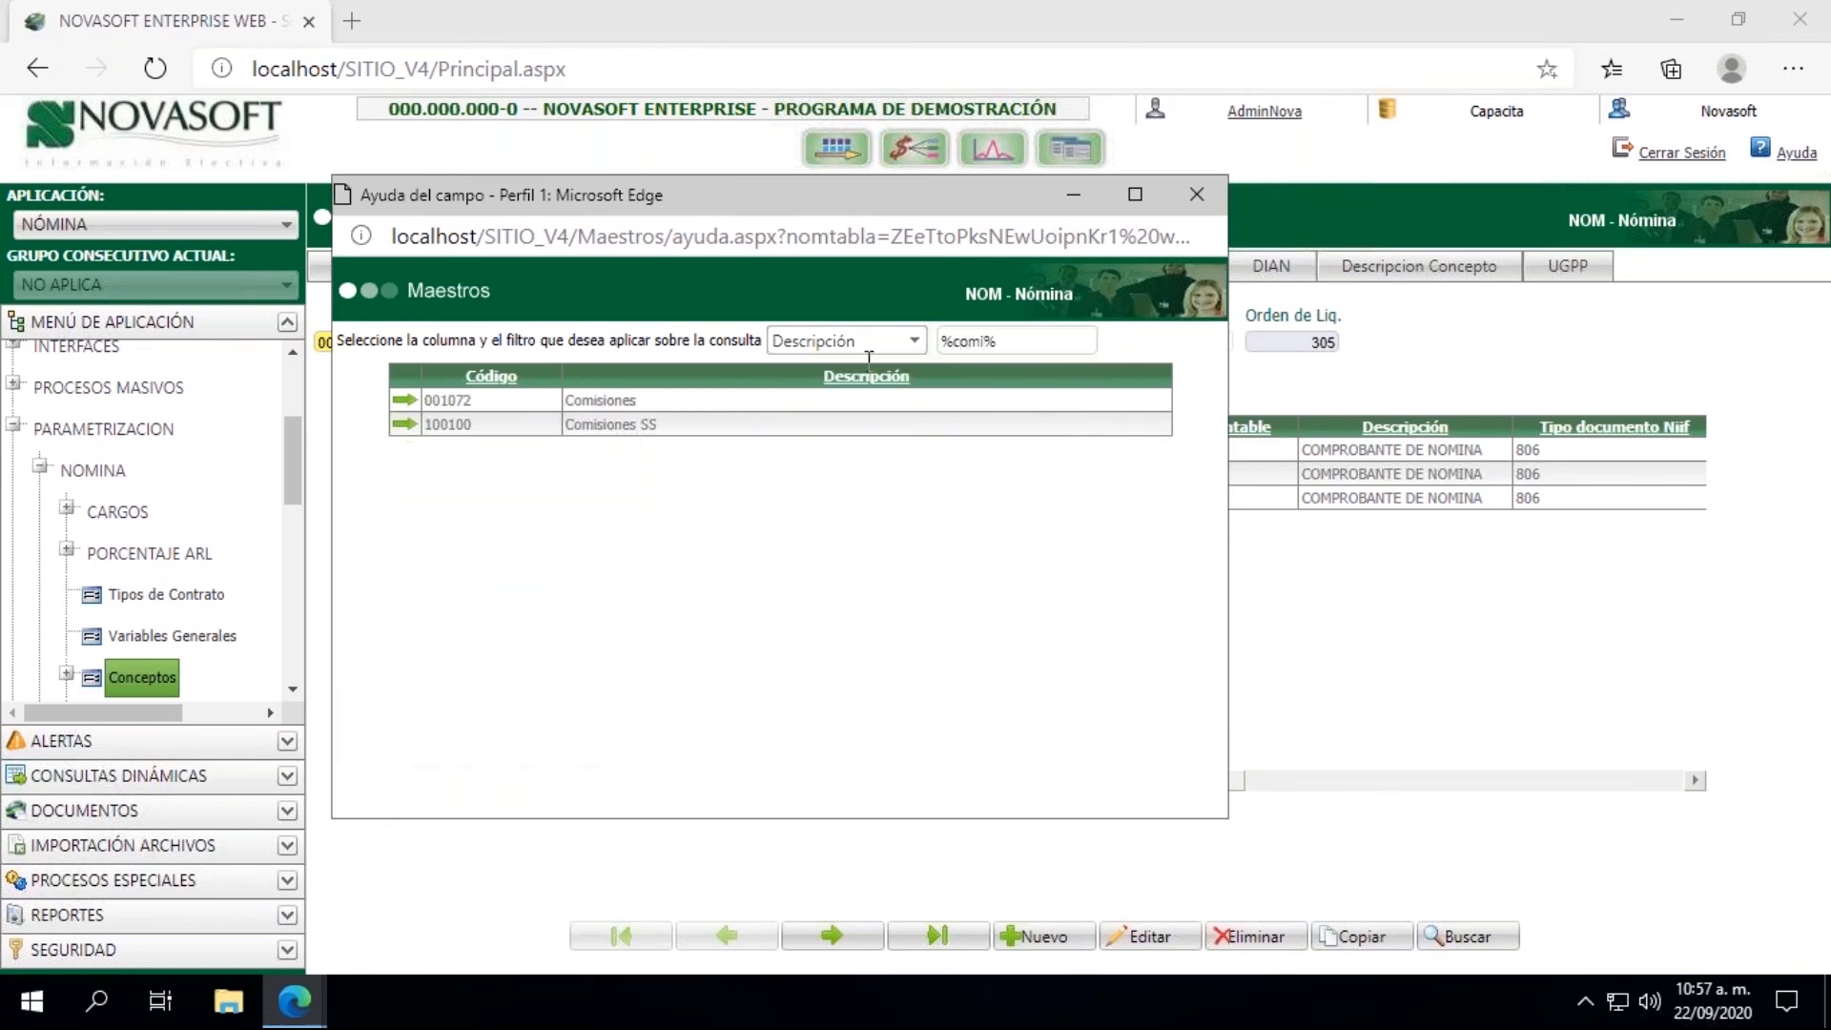
{"action": "left_click", "coordinate": [404, 400]}
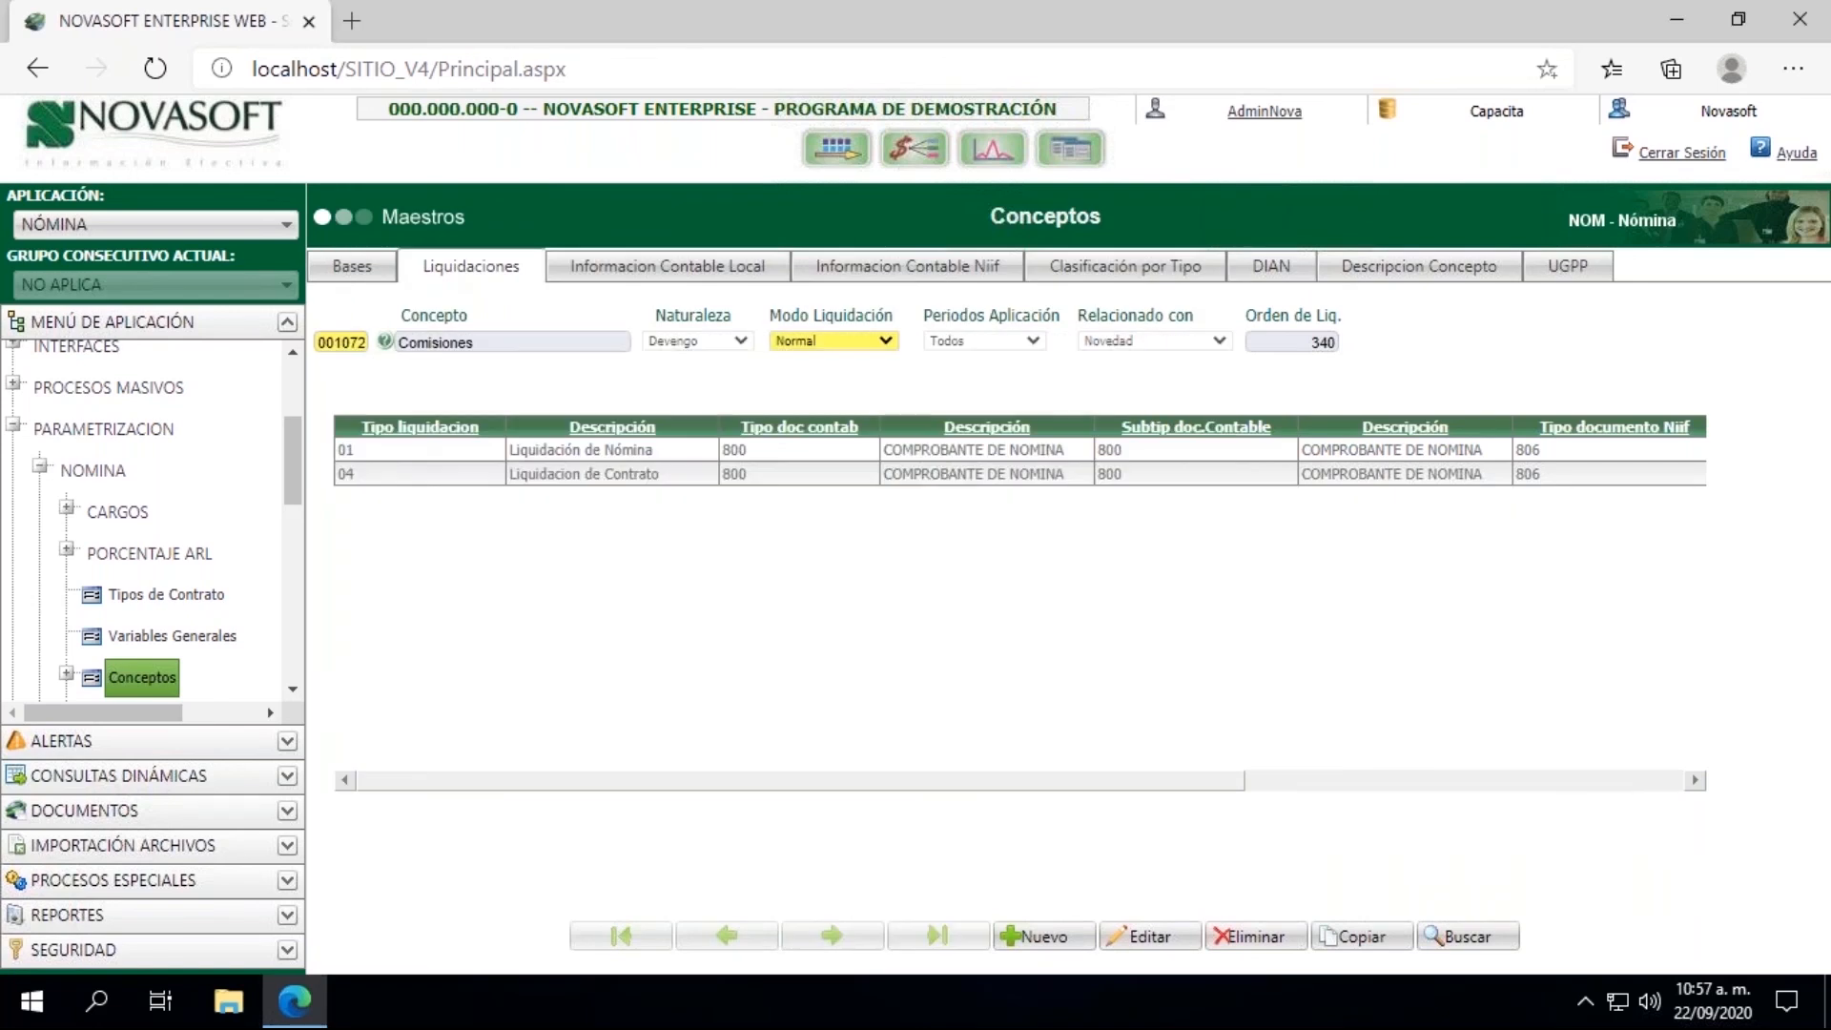
Step: Enable accounting of the Comisiones concept during the interface, set its local debit account to 13050501, and save the concept
{"action": "left_click", "coordinate": [665, 275]}
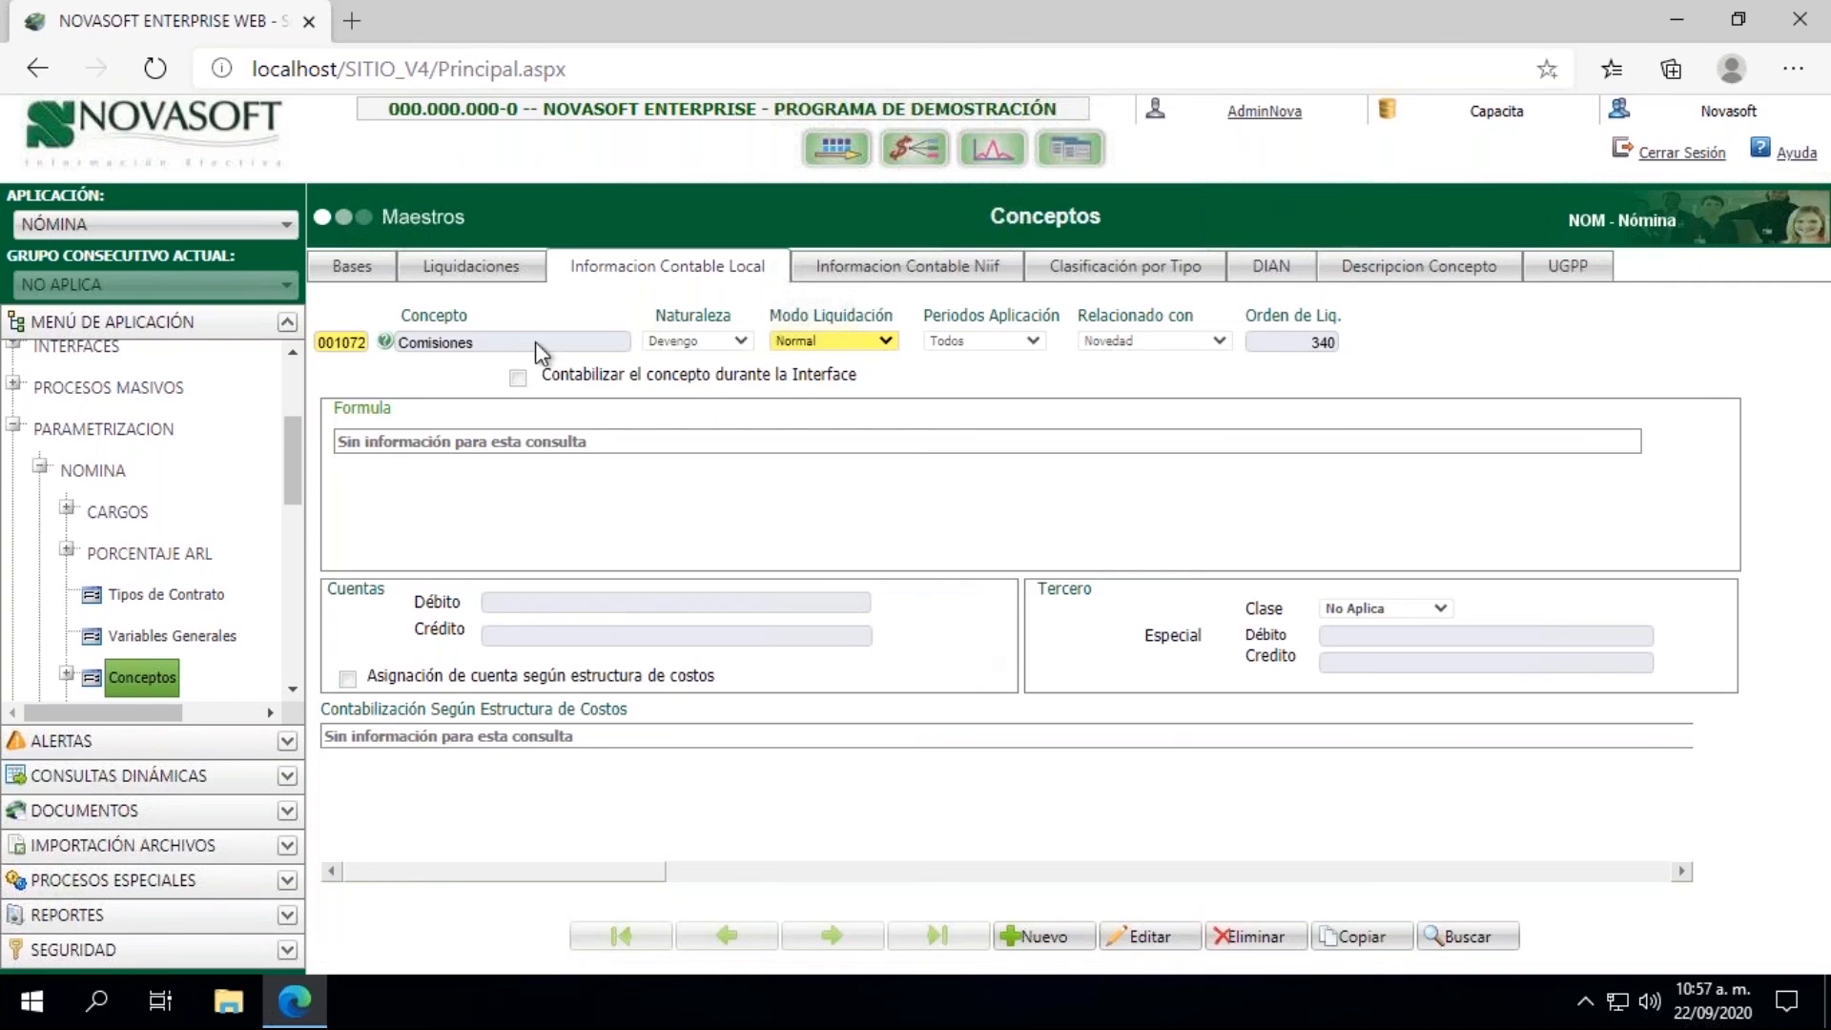
{"action": "left_click", "coordinate": [1144, 937]}
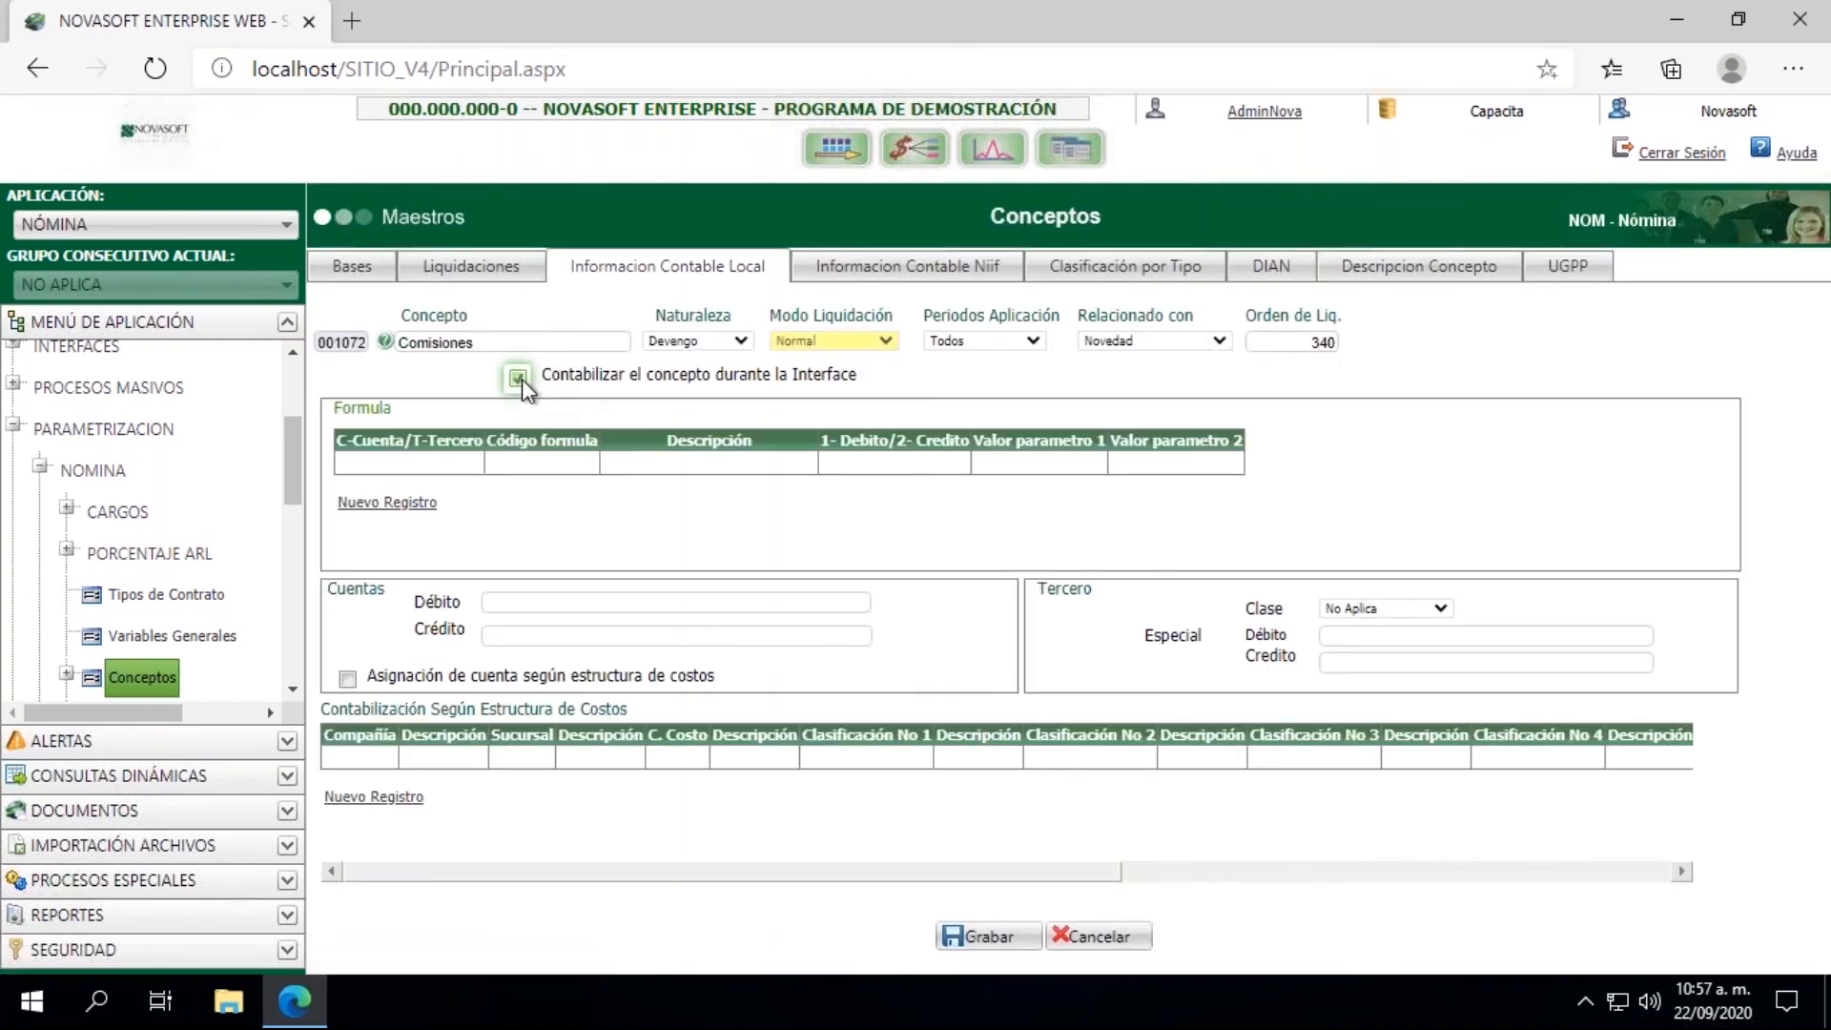
{"action": "left_click", "coordinate": [510, 604]}
{"action": "left_click", "coordinate": [510, 604]}
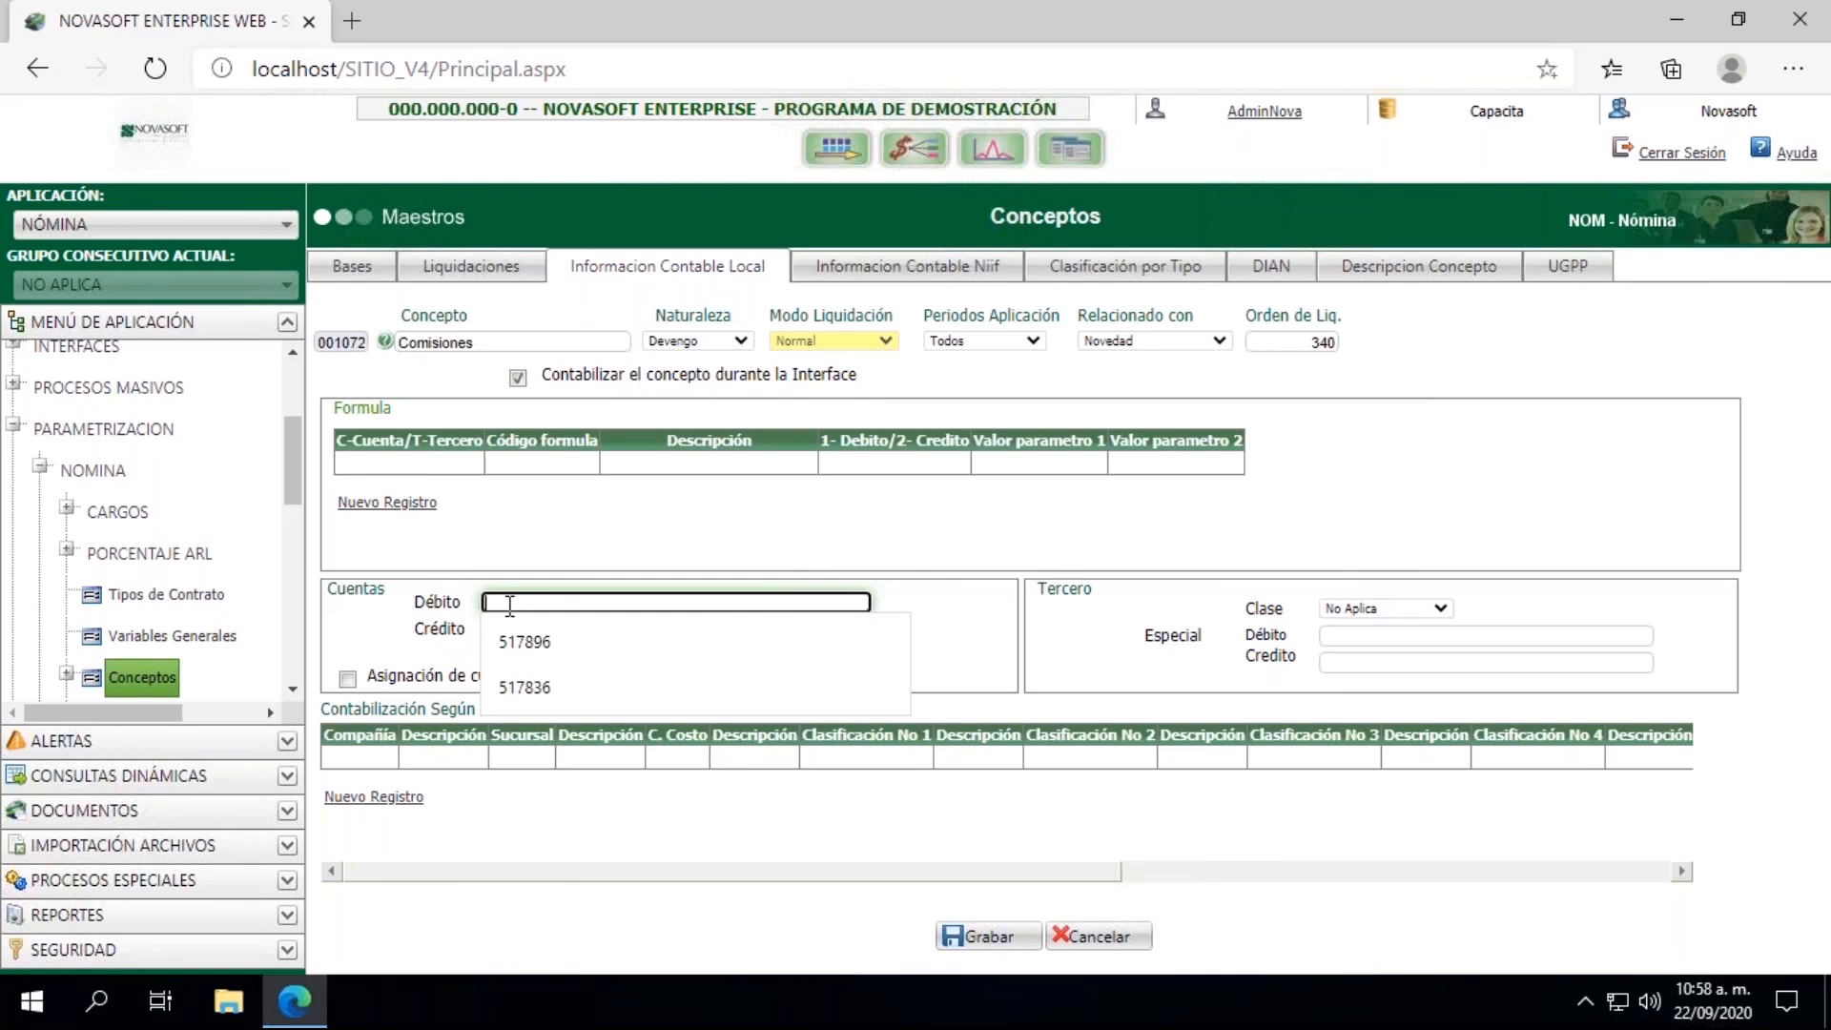
{"action": "type", "text": "13050501"}
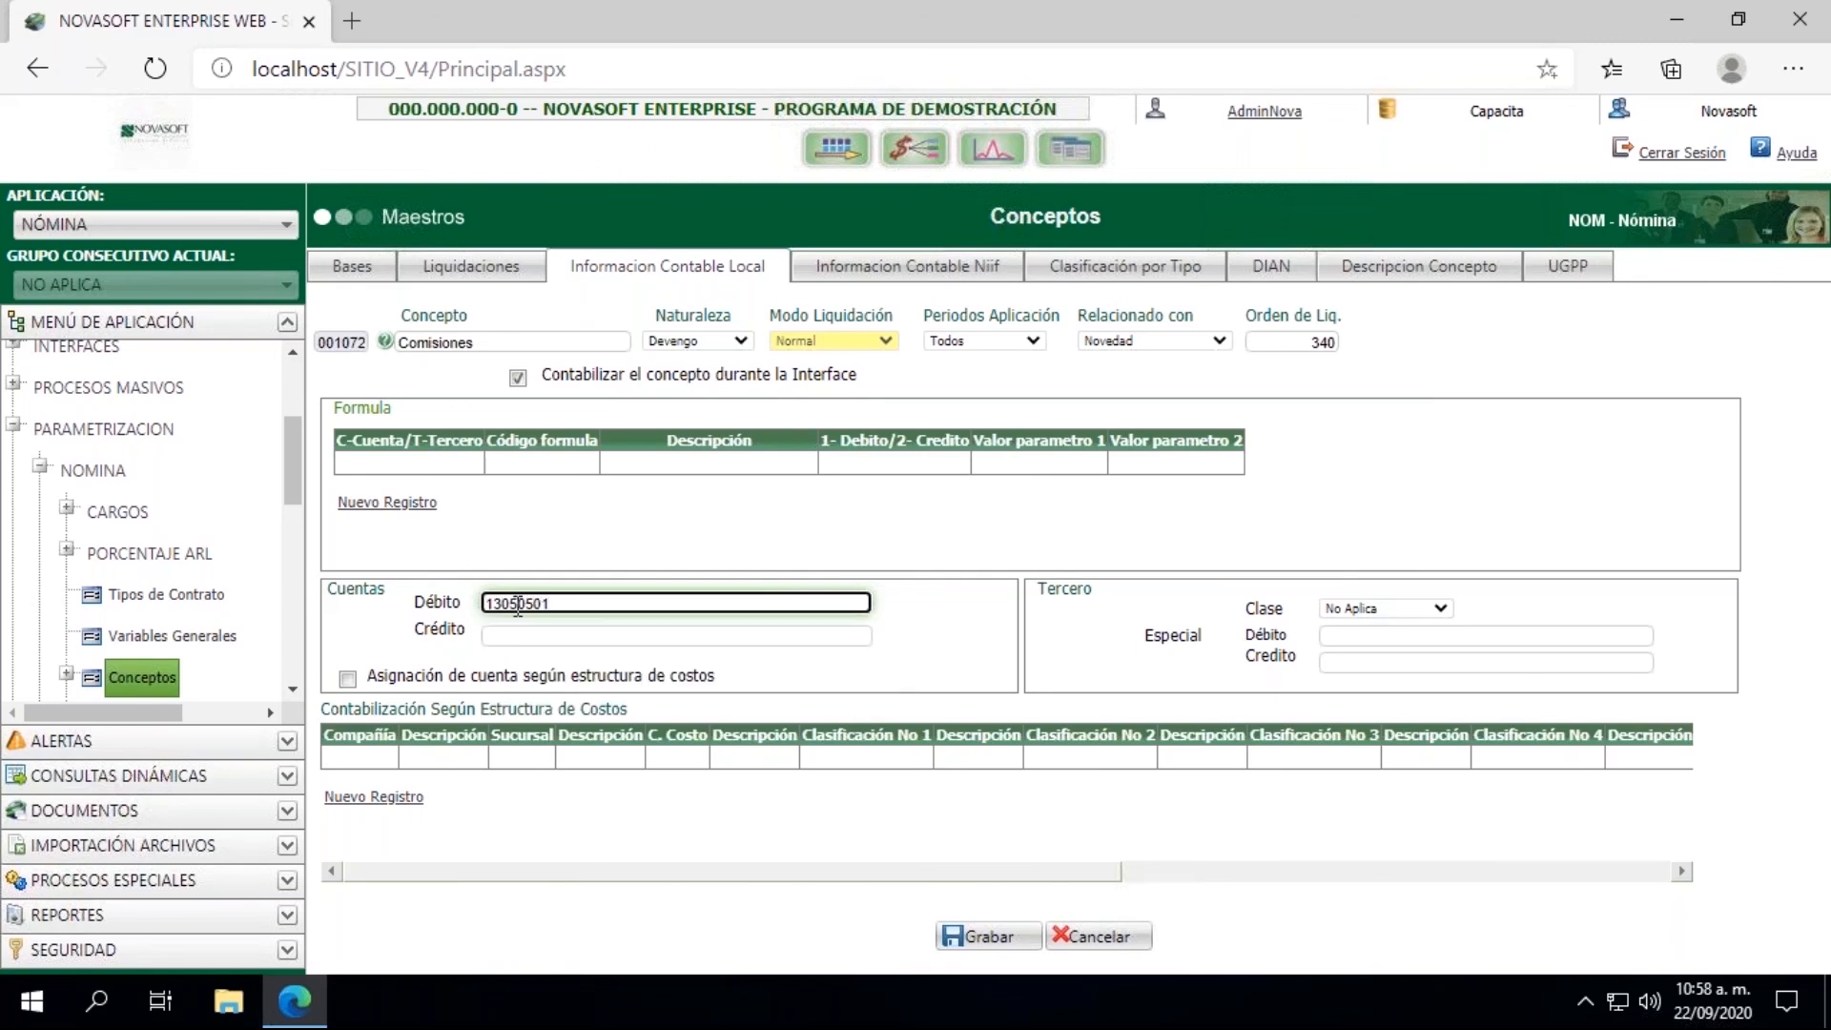
{"action": "left_click", "coordinate": [990, 937]}
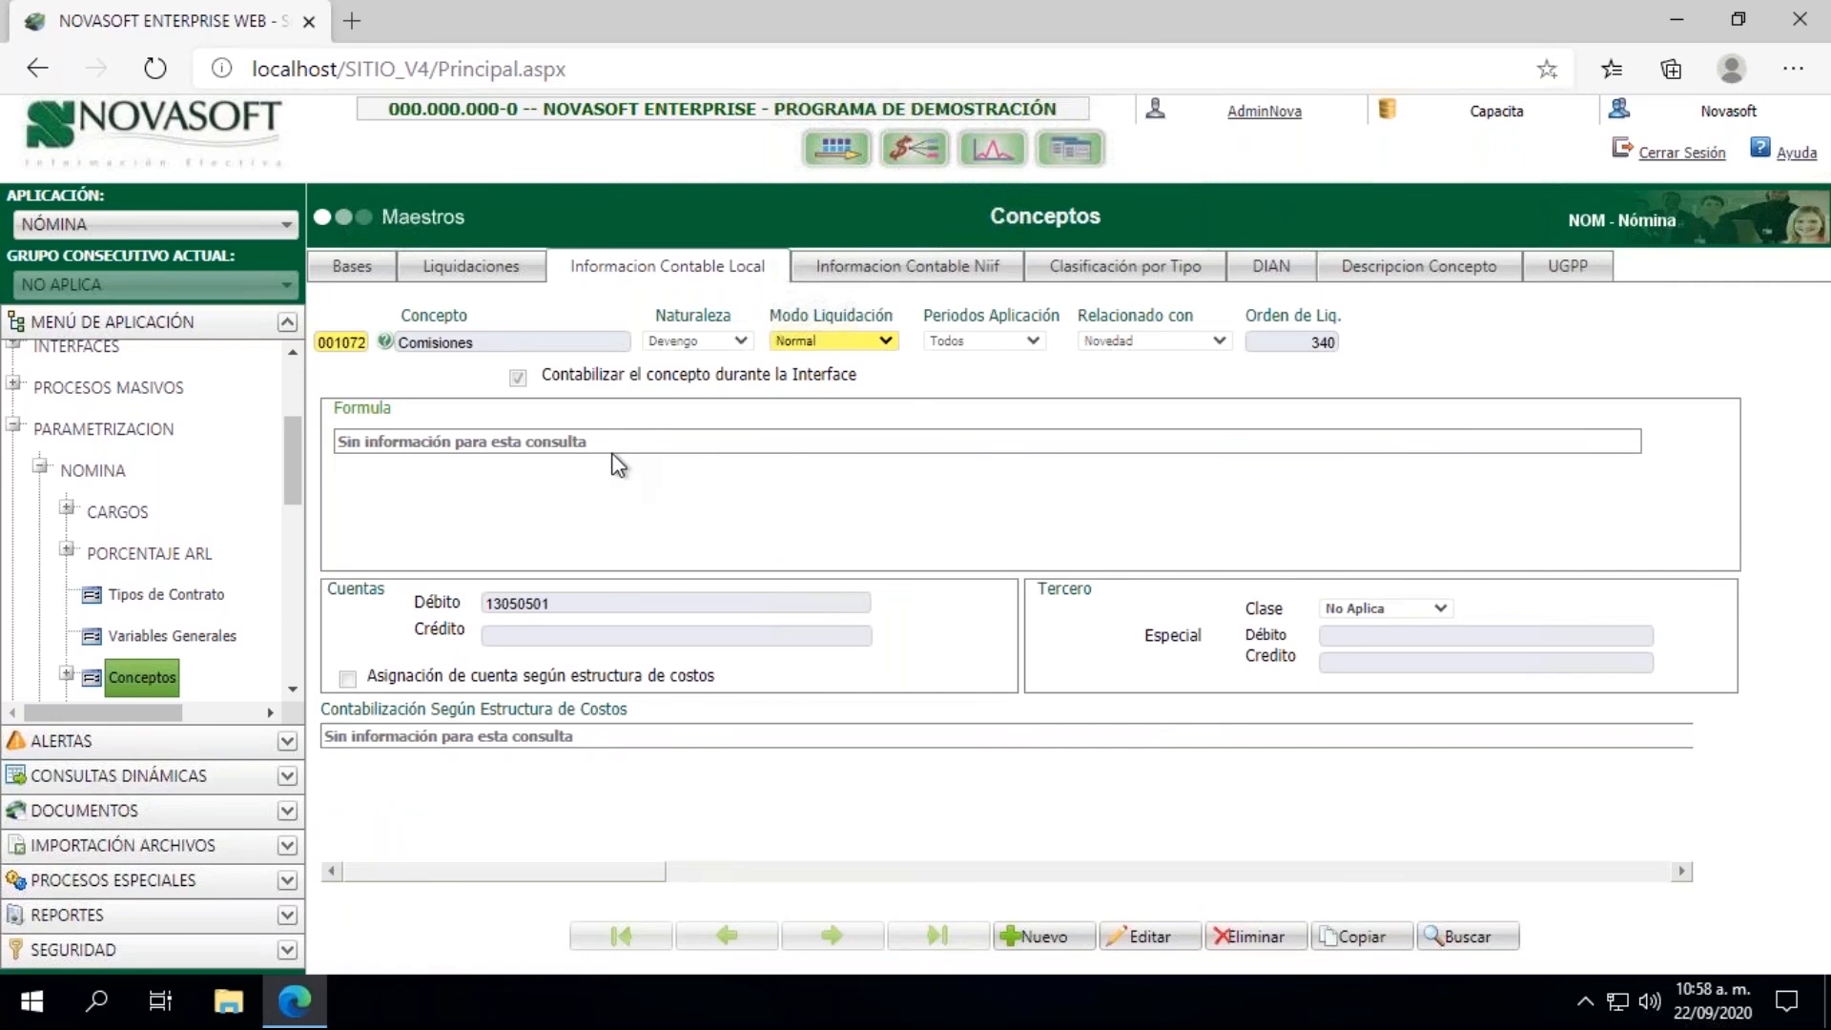
{"action": "left_click", "coordinate": [549, 607]}
{"action": "key", "text": "BackSpace"}
{"action": "type", "text": "1"}
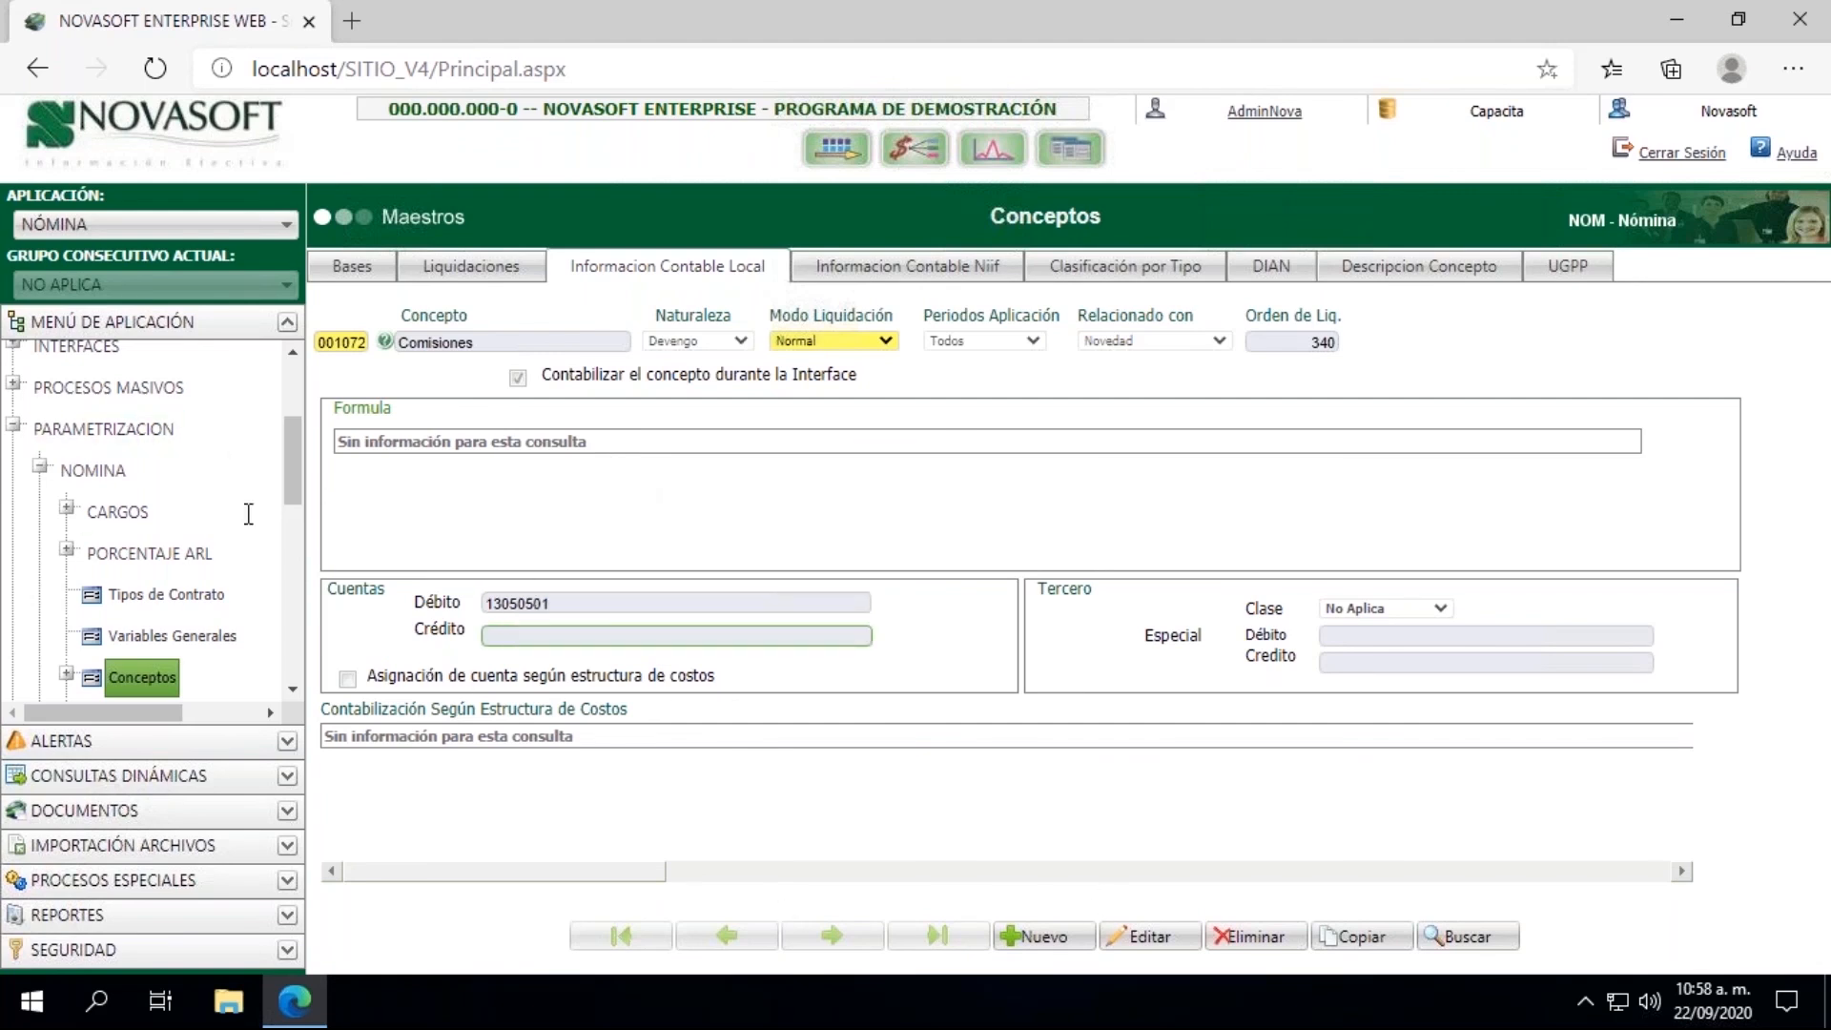
Step: Collapse the Parametrizacion branch and open the Liquidación process under LIQUIDACION
{"action": "left_click", "coordinate": [40, 467]}
{"action": "left_click", "coordinate": [40, 467]}
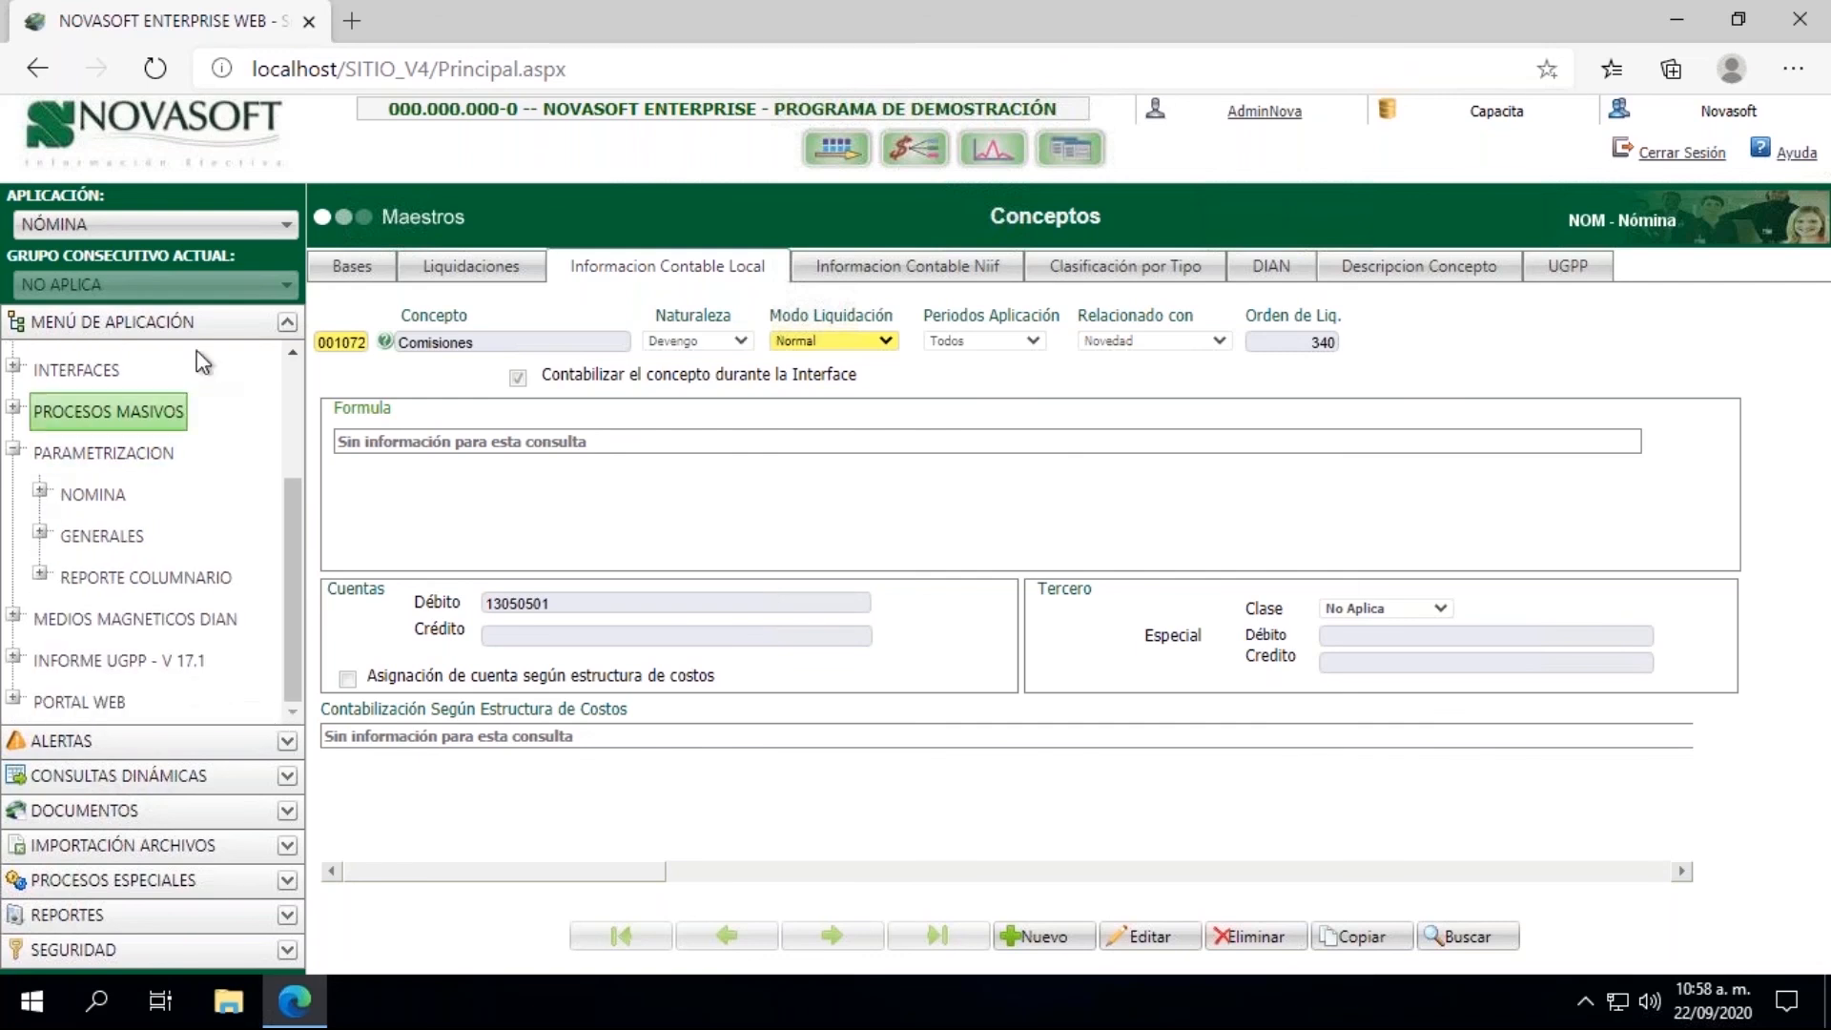
{"action": "left_click", "coordinate": [14, 448]}
{"action": "left_click", "coordinate": [16, 414]}
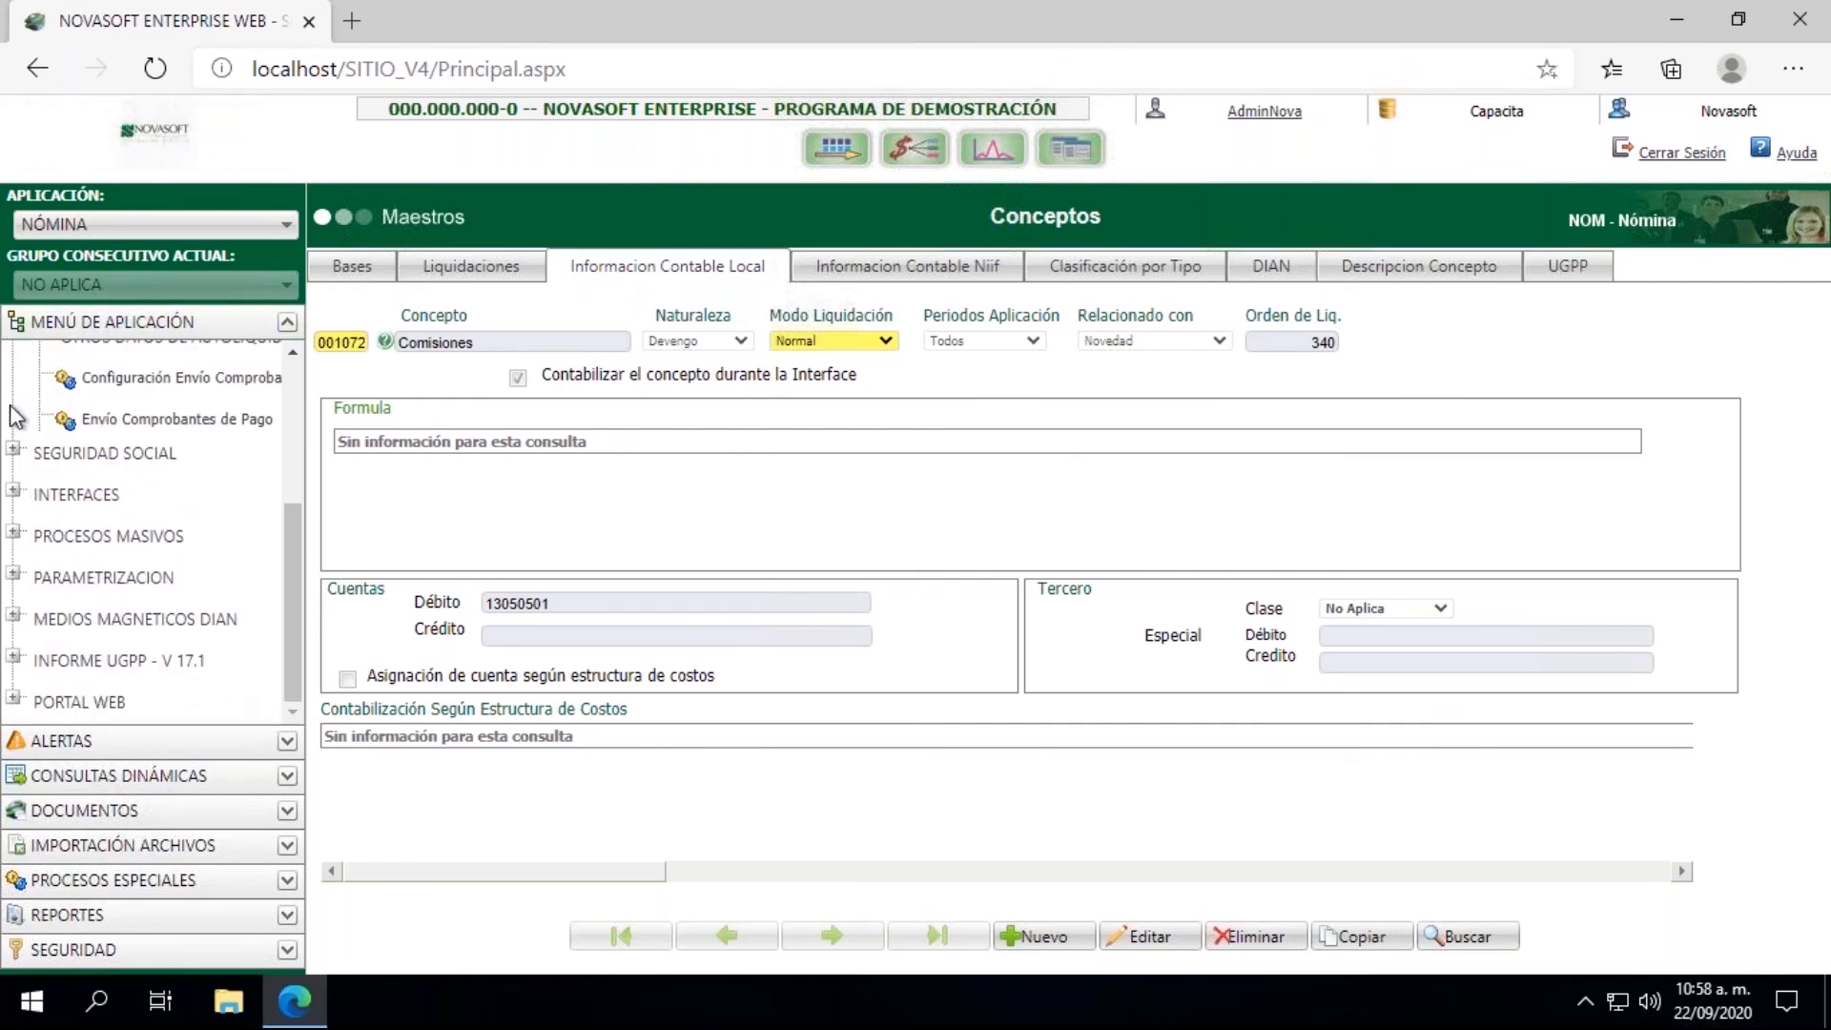
{"action": "scroll", "coordinate": [296, 593], "scroll_direction": "up", "scroll_amount": 2}
{"action": "scroll", "coordinate": [303, 443], "scroll_direction": "up", "scroll_amount": 5}
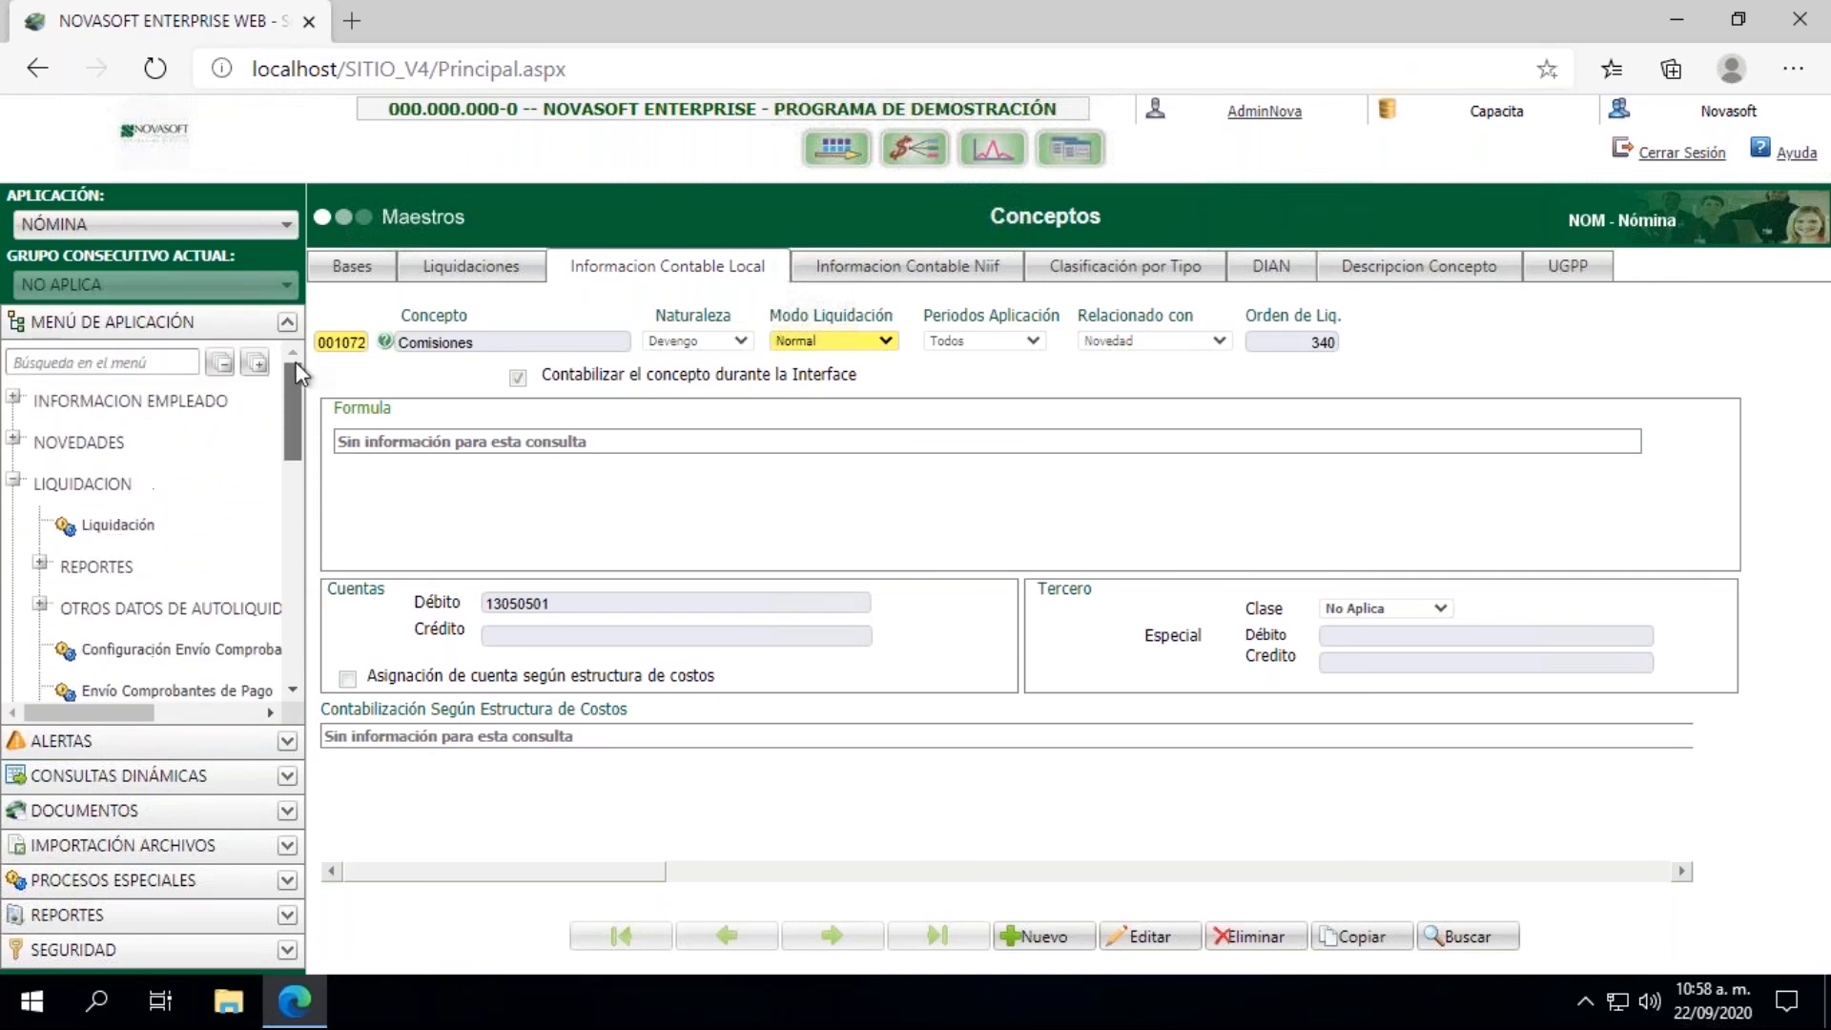
{"action": "left_click", "coordinate": [117, 524]}
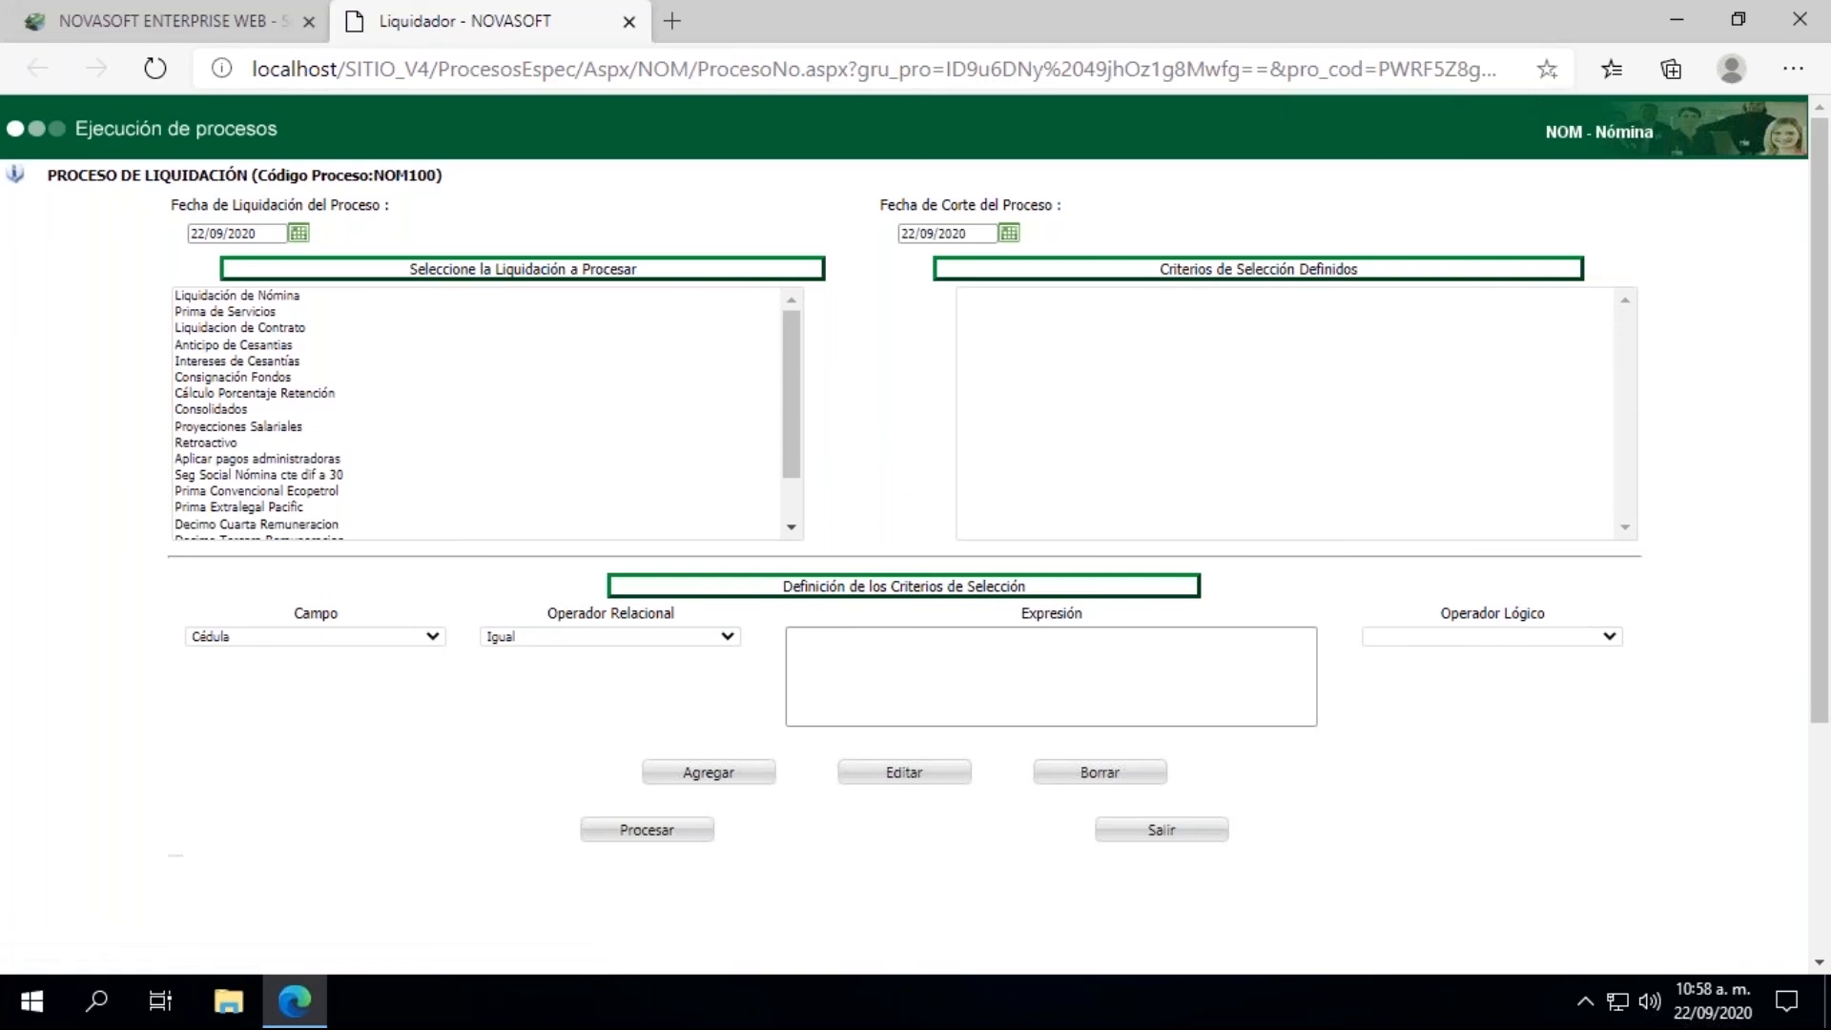
Step: Set the process settlement and cutoff dates to 15/09/2020 and choose Liquidacion de Contrato as the settlement
{"action": "left_click", "coordinate": [298, 236]}
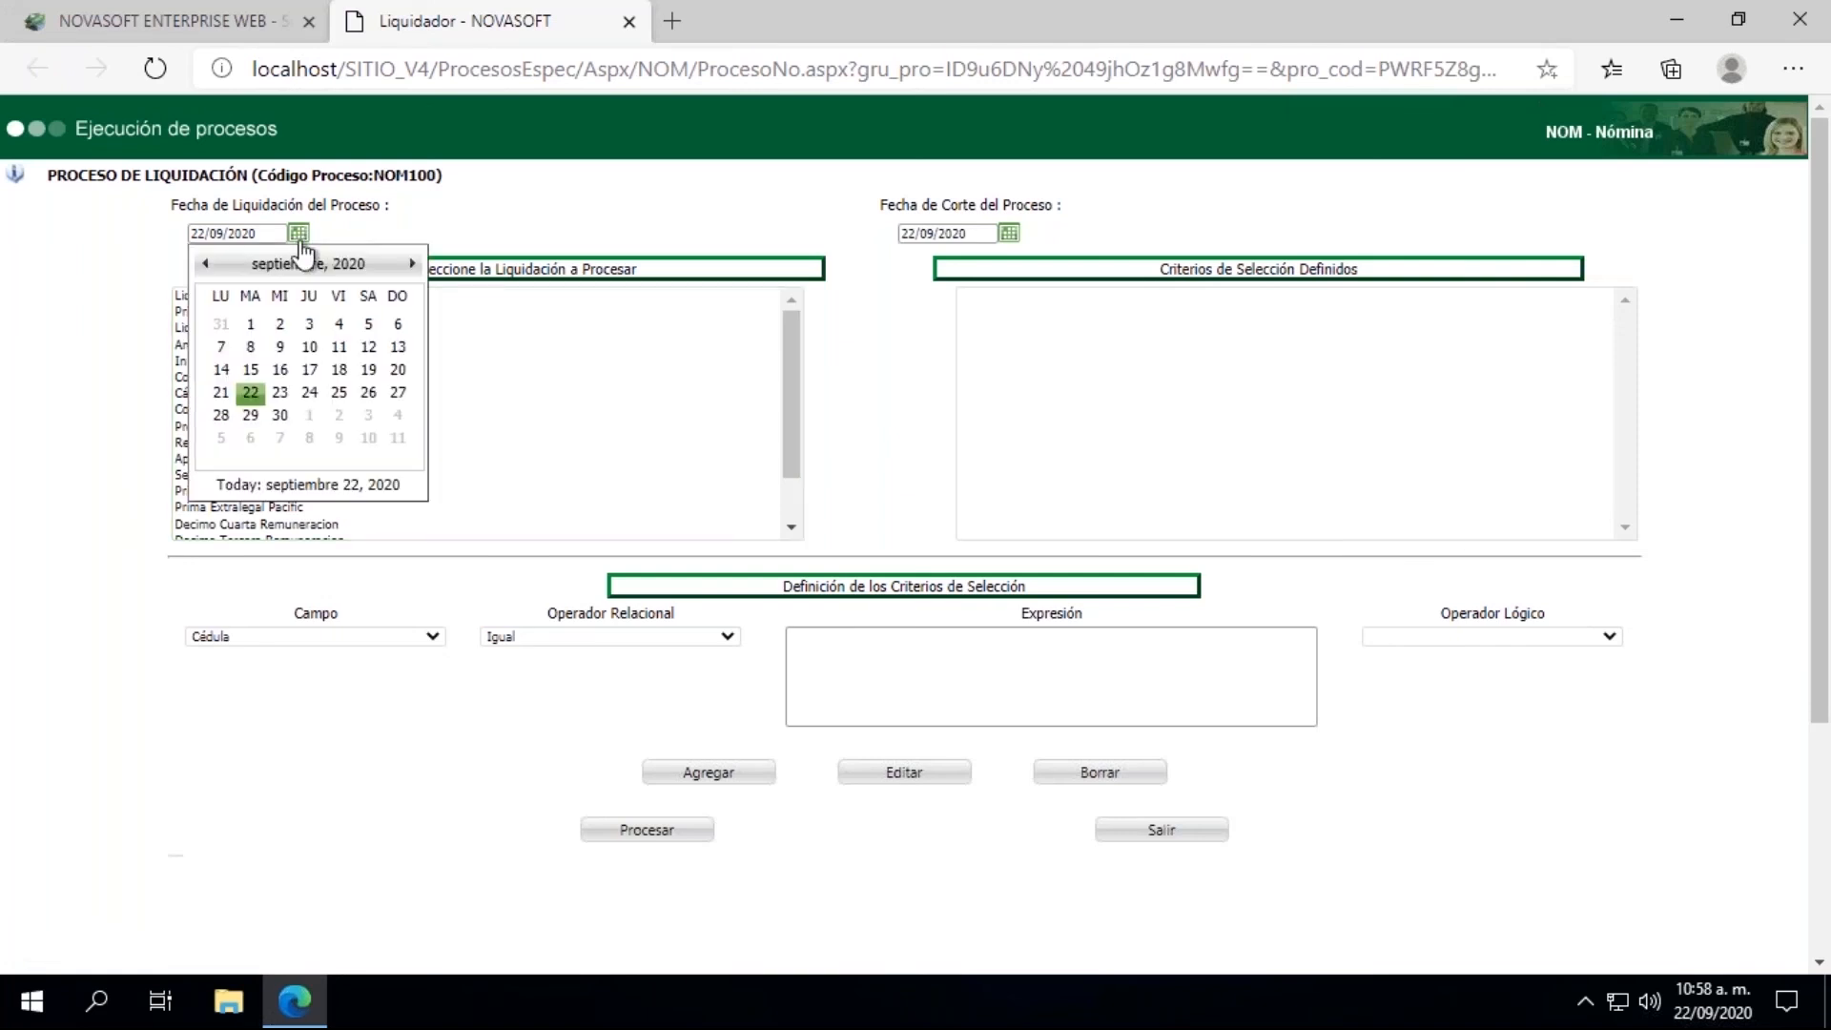
{"action": "left_click", "coordinate": [250, 369]}
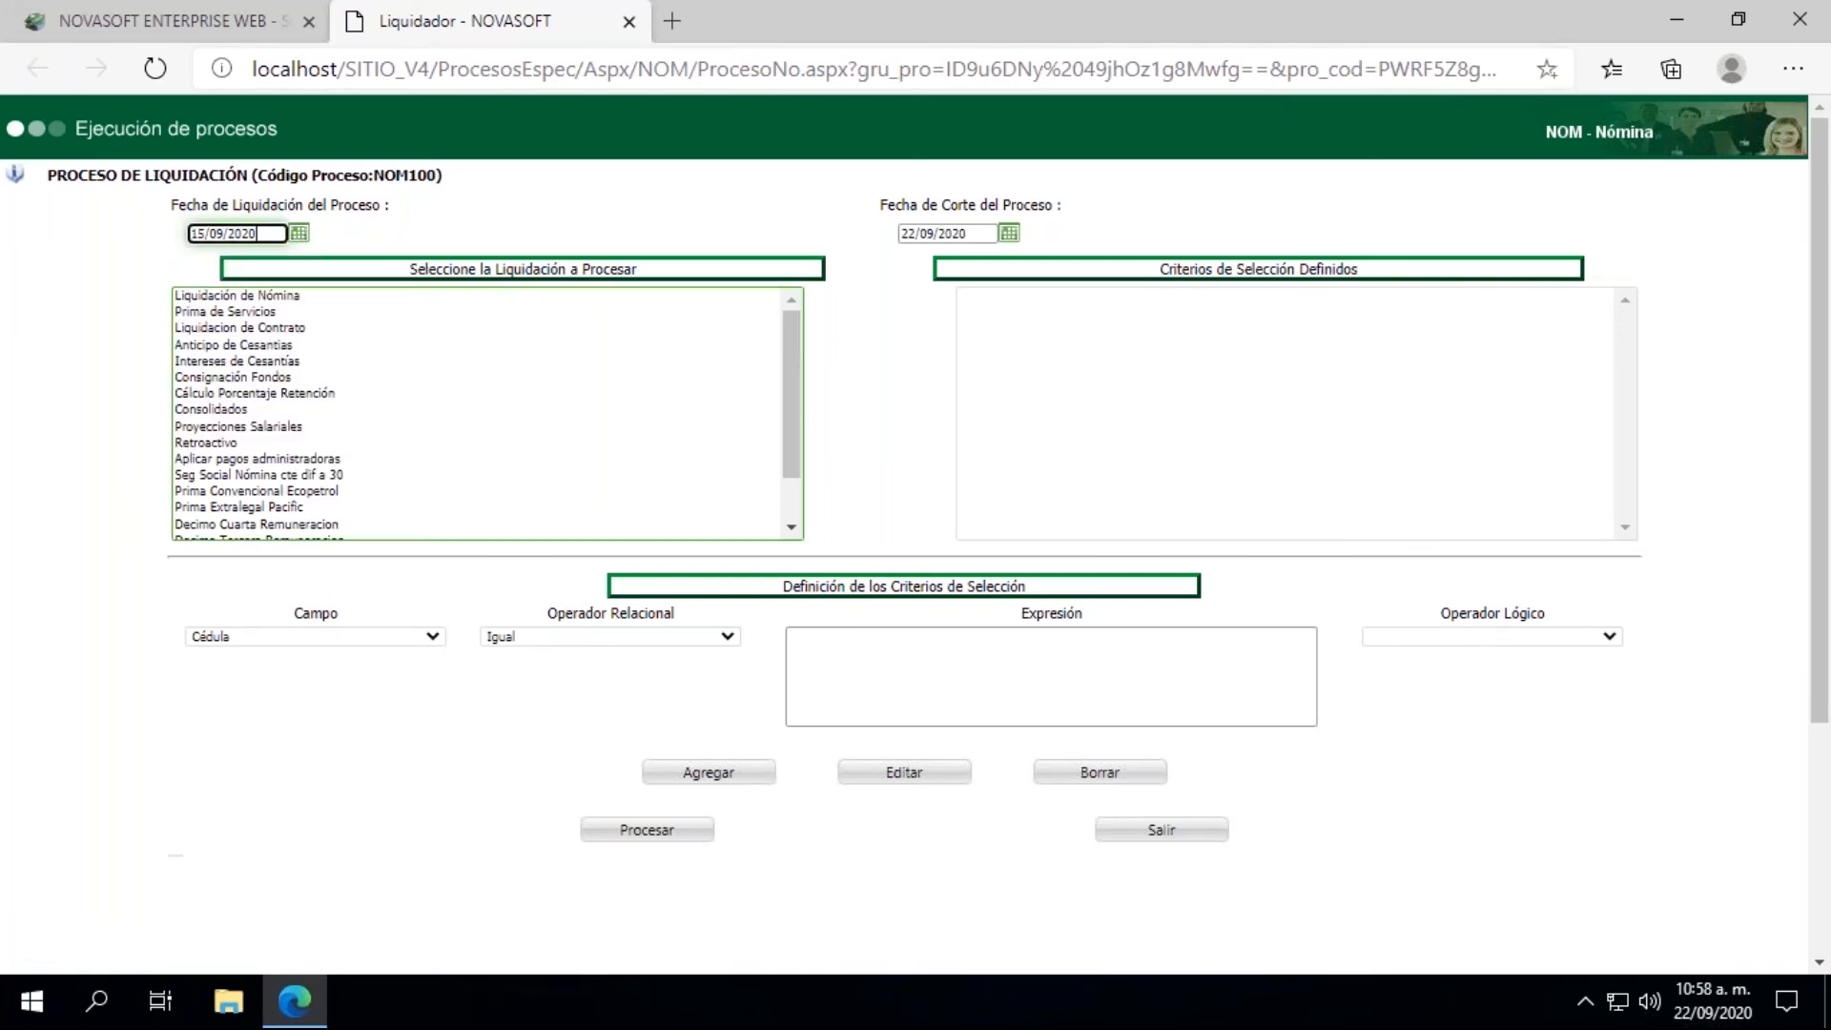
{"action": "left_click", "coordinate": [1009, 233]}
{"action": "left_click", "coordinate": [961, 370]}
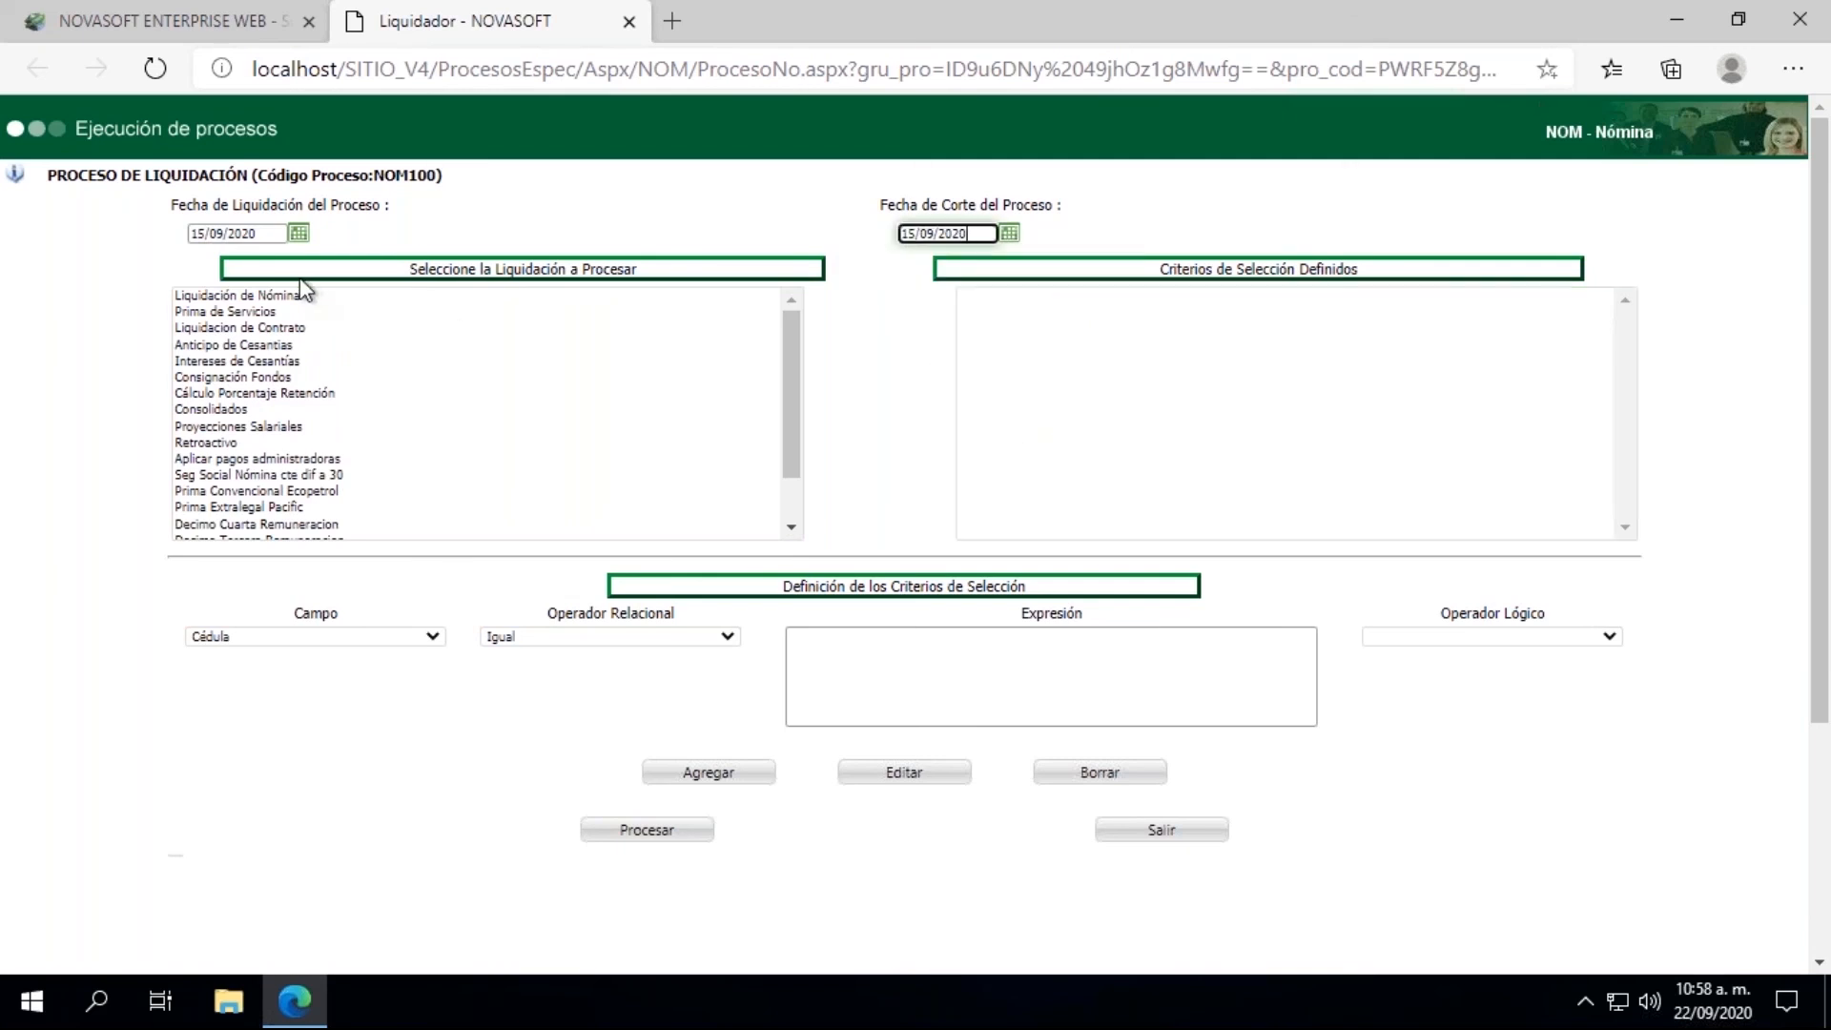
{"action": "left_click", "coordinate": [238, 329]}
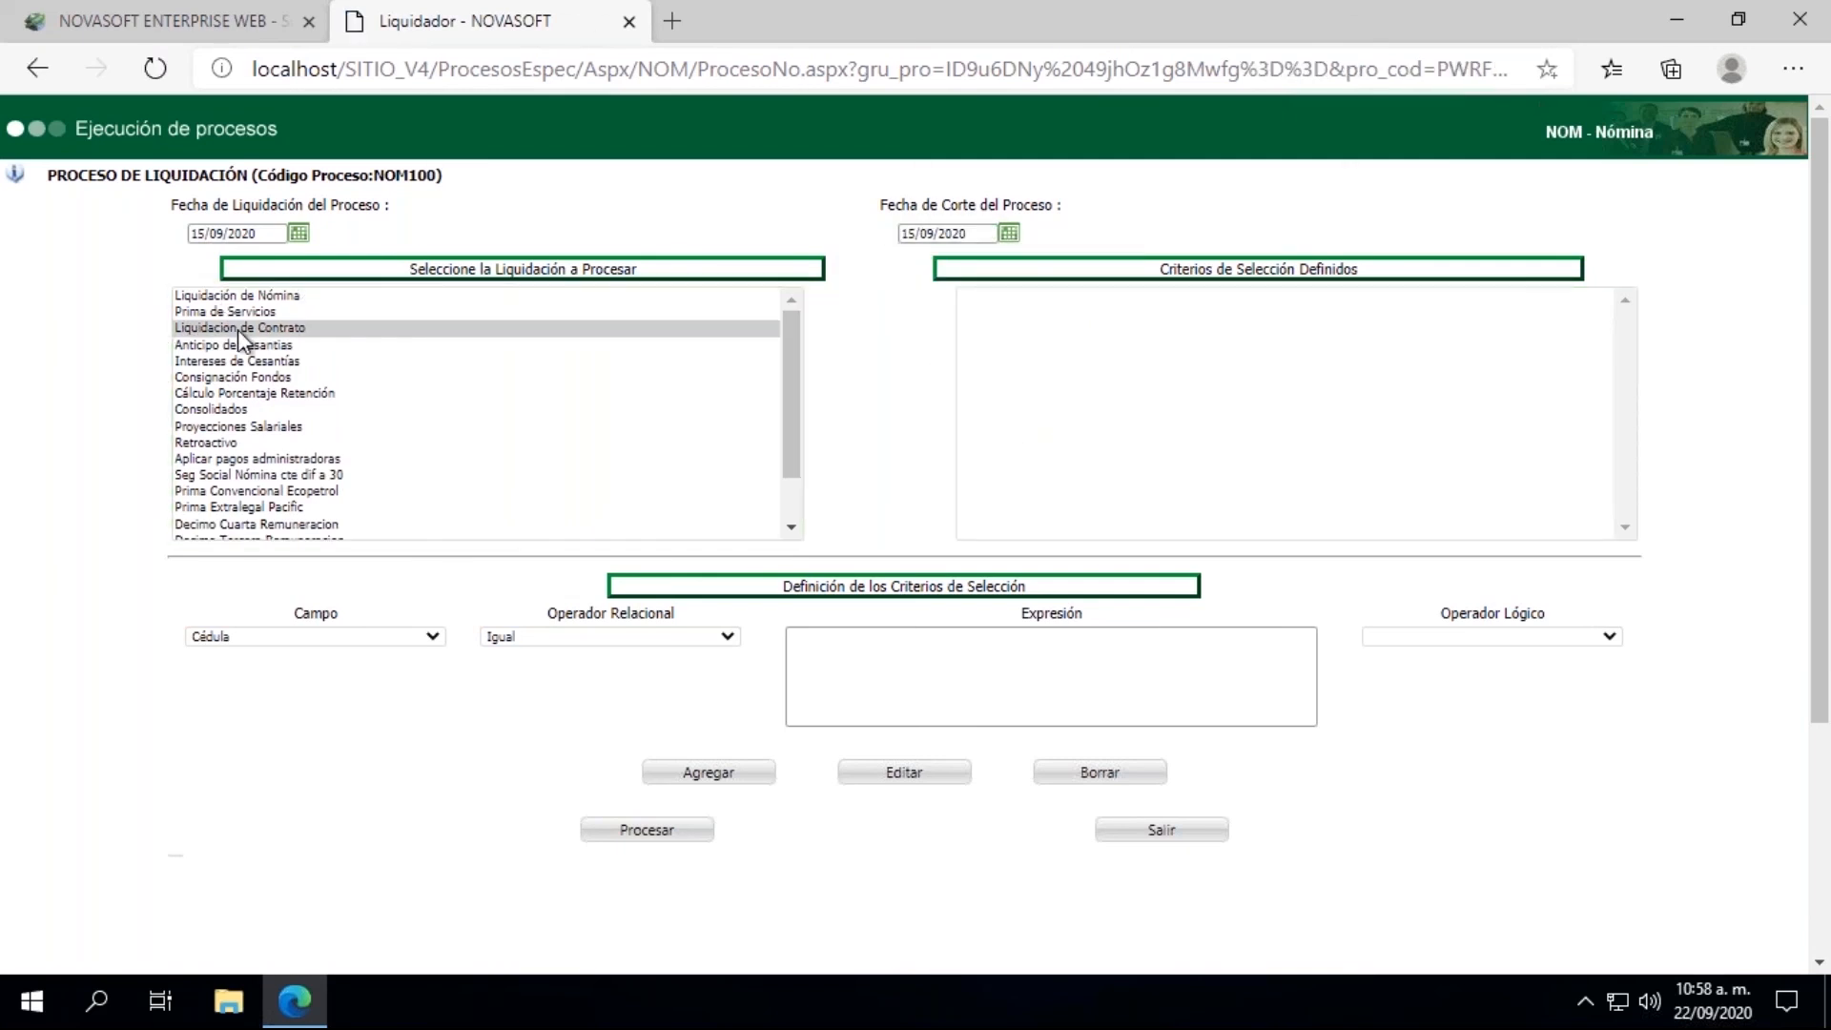
Step: Add a Cédula Igual criterion with the employee's ID number, process the contract settlement, and dismiss its results
{"action": "left_click", "coordinate": [848, 689]}
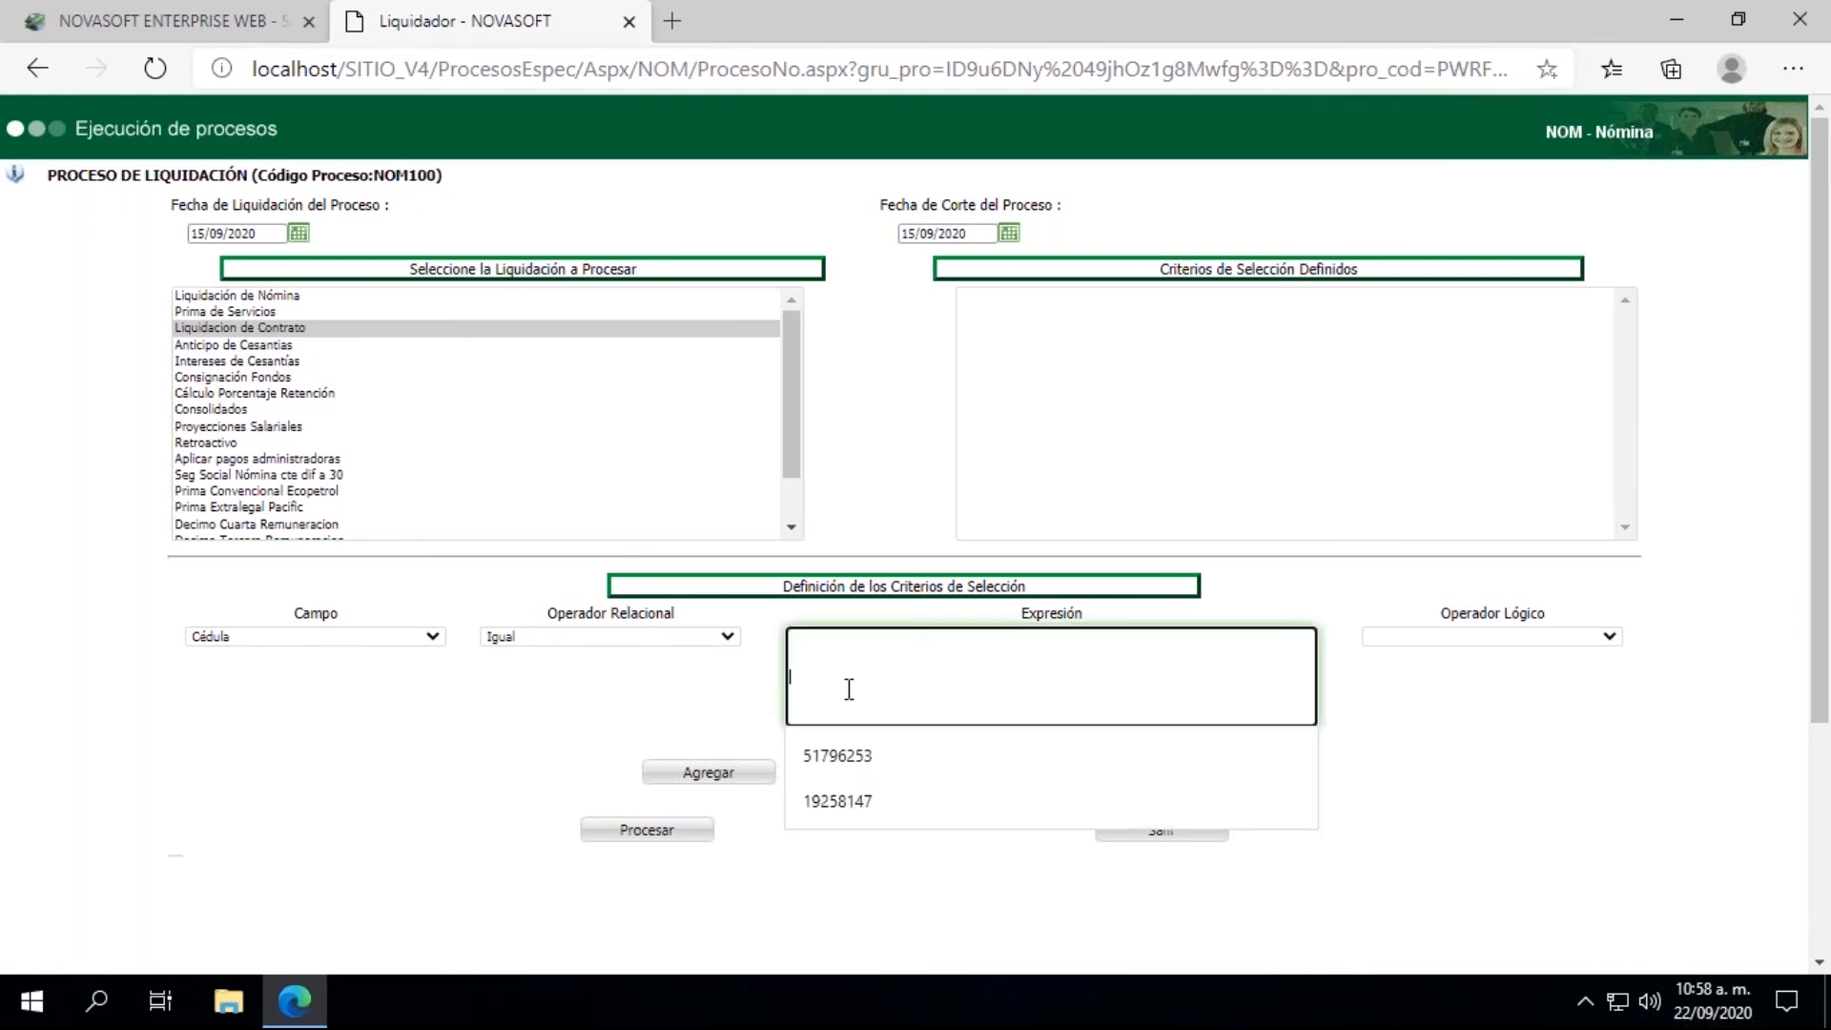
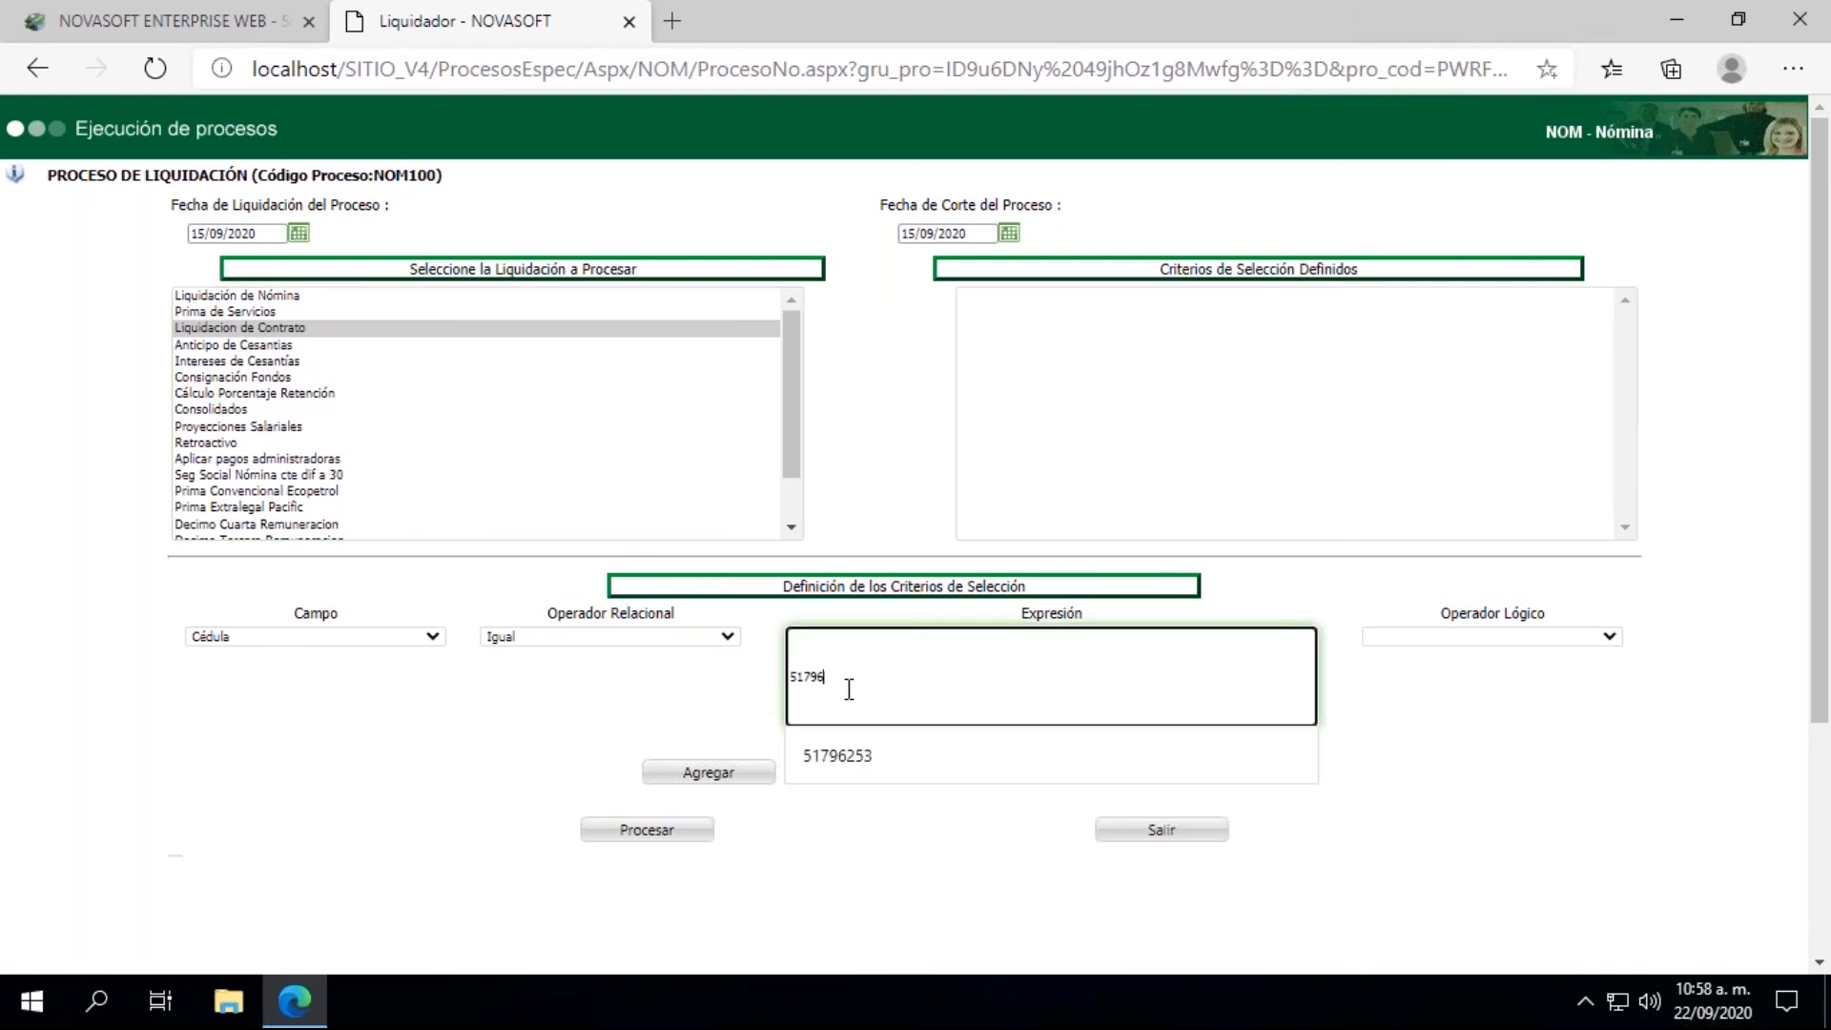
{"action": "left_click", "coordinate": [706, 772]}
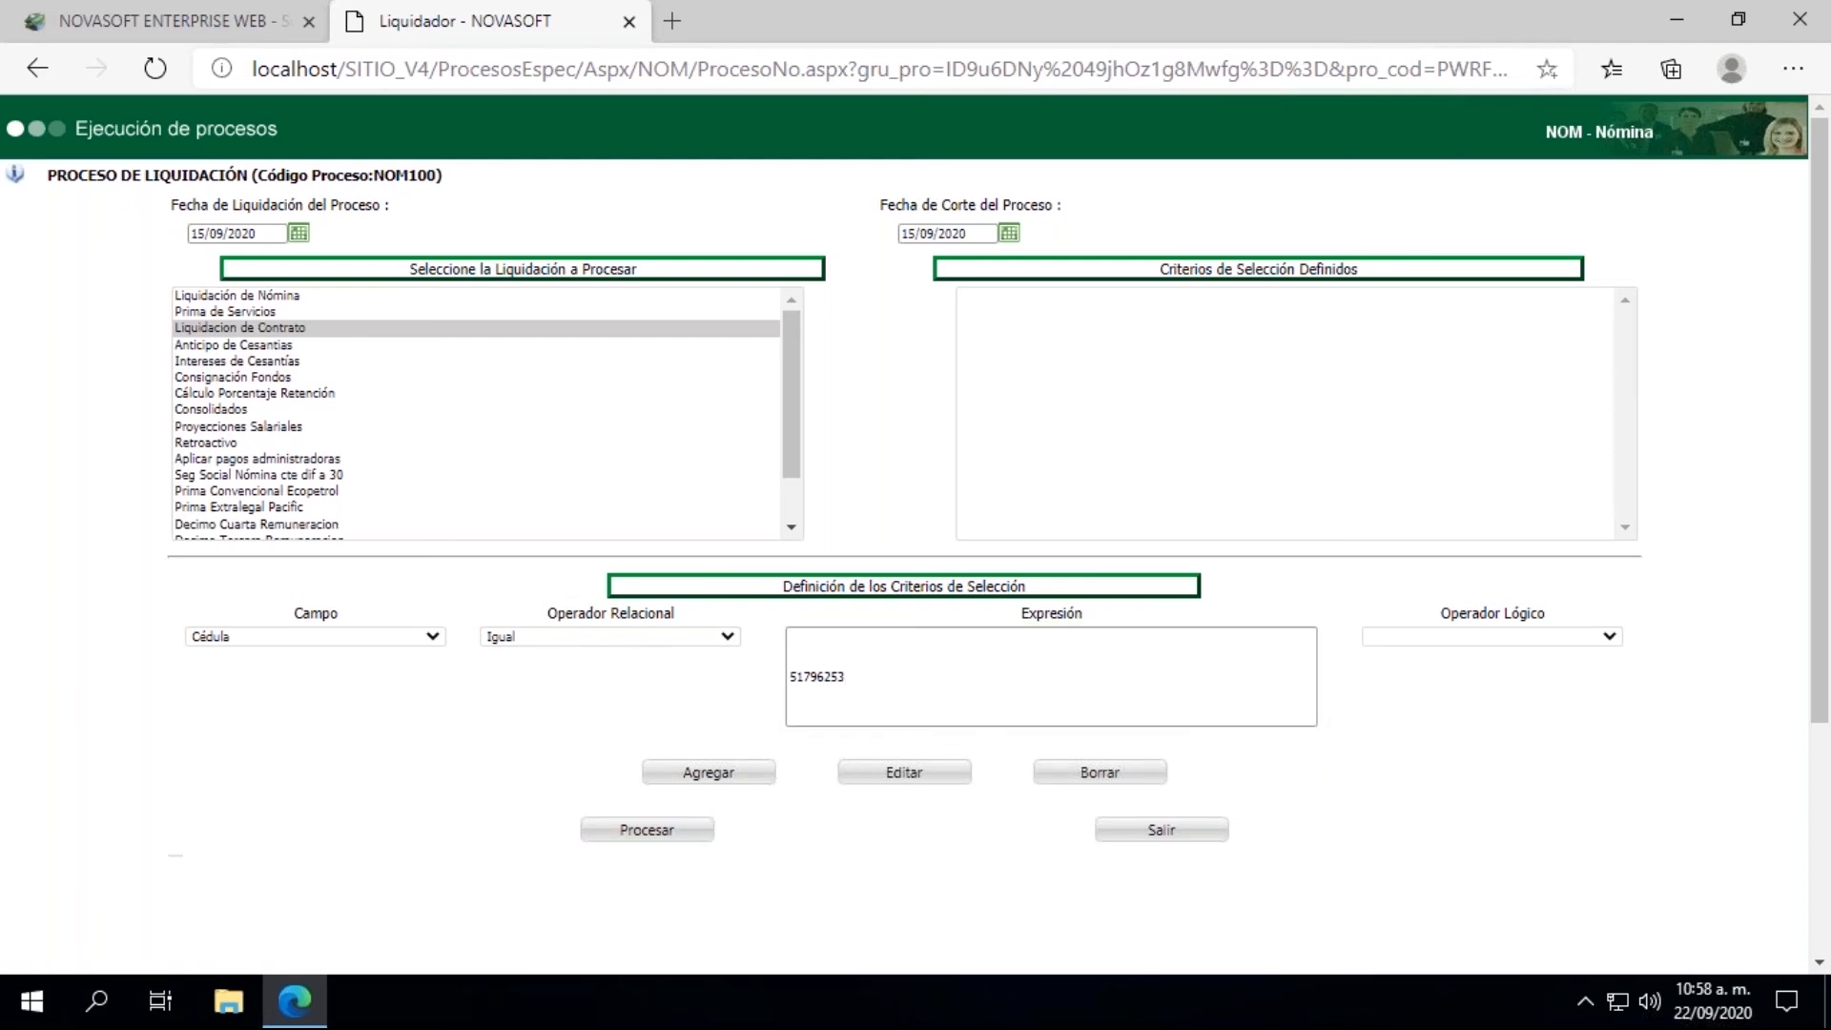
{"action": "left_click", "coordinate": [710, 775]}
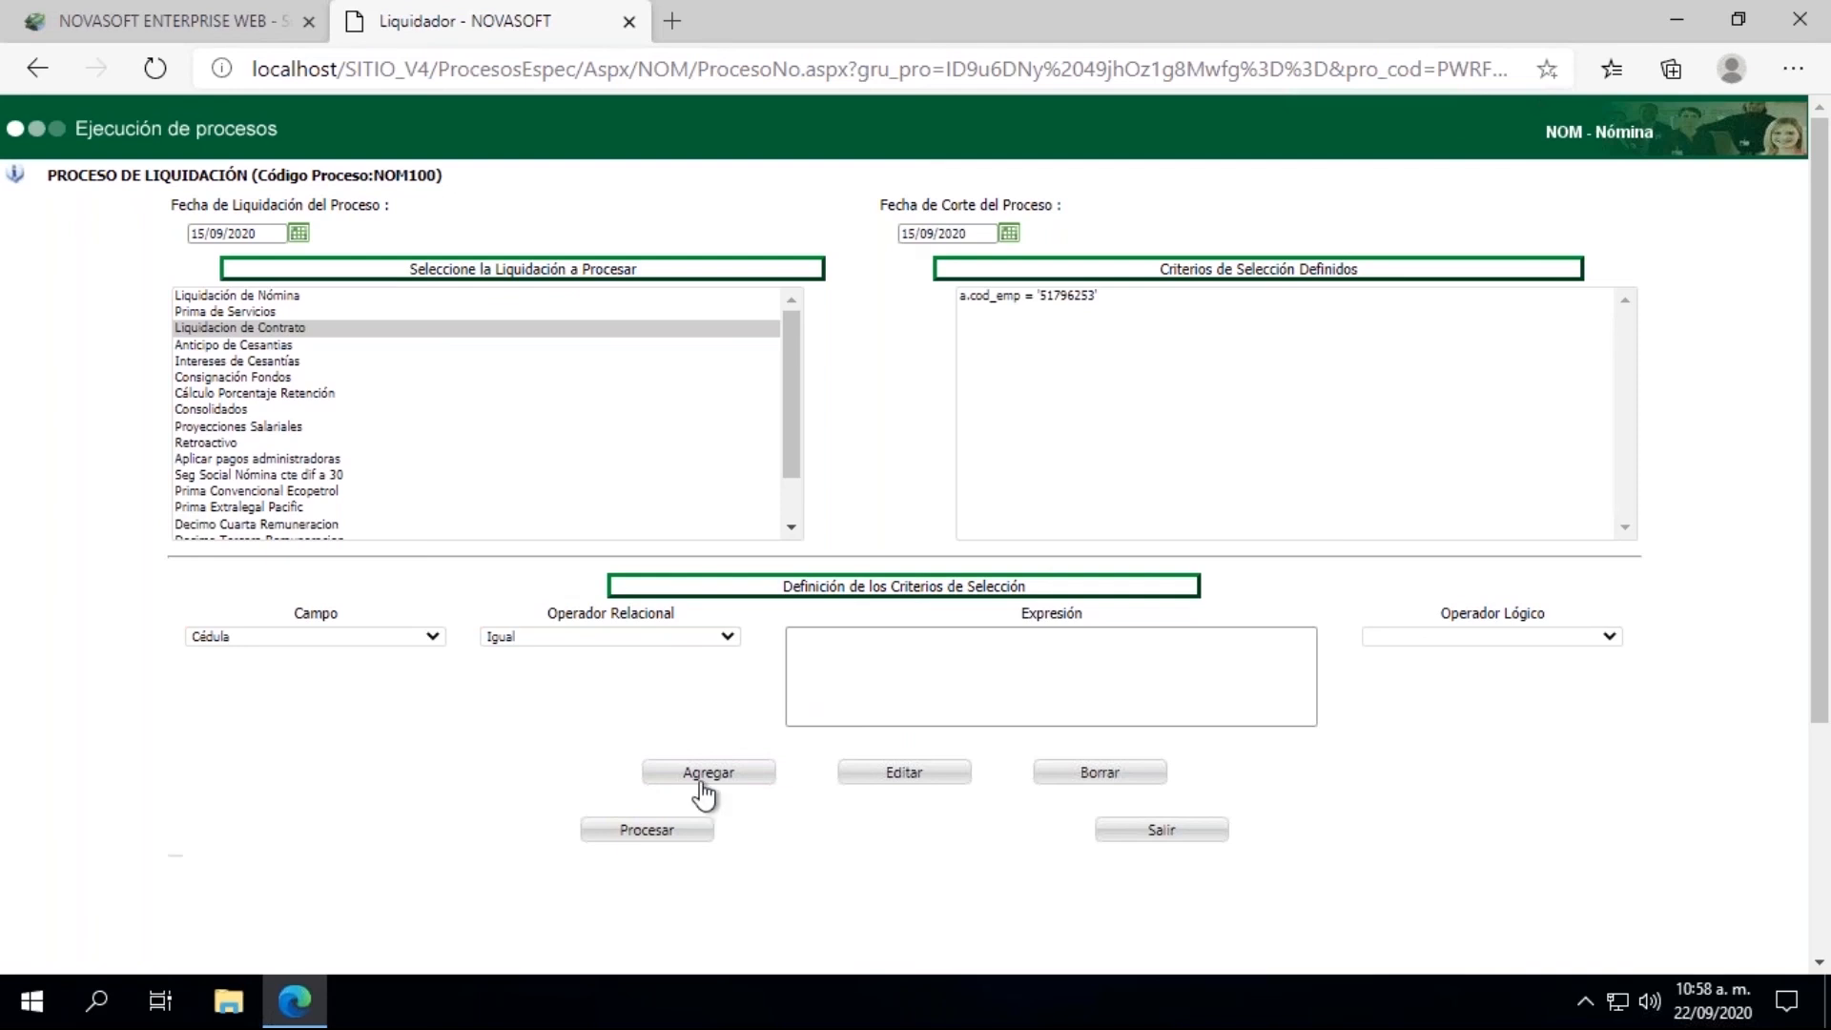
{"action": "left_click", "coordinate": [652, 838]}
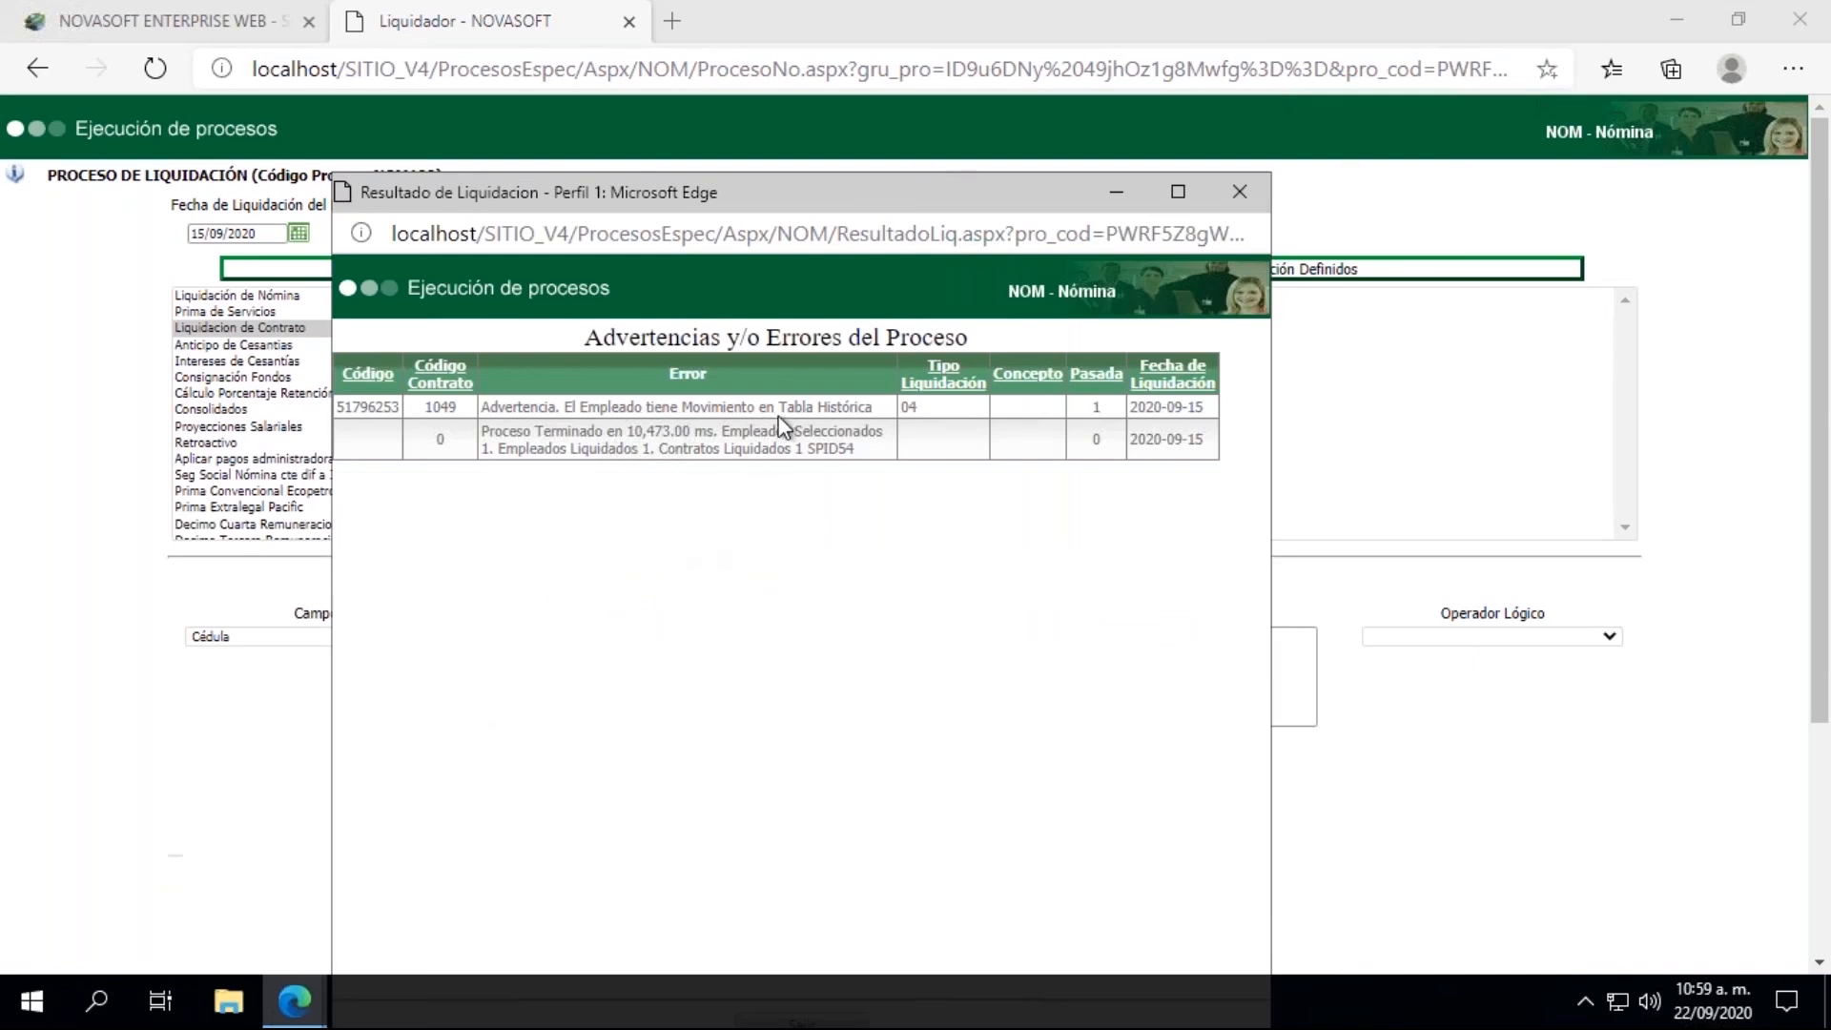
{"action": "left_click", "coordinate": [1250, 203]}
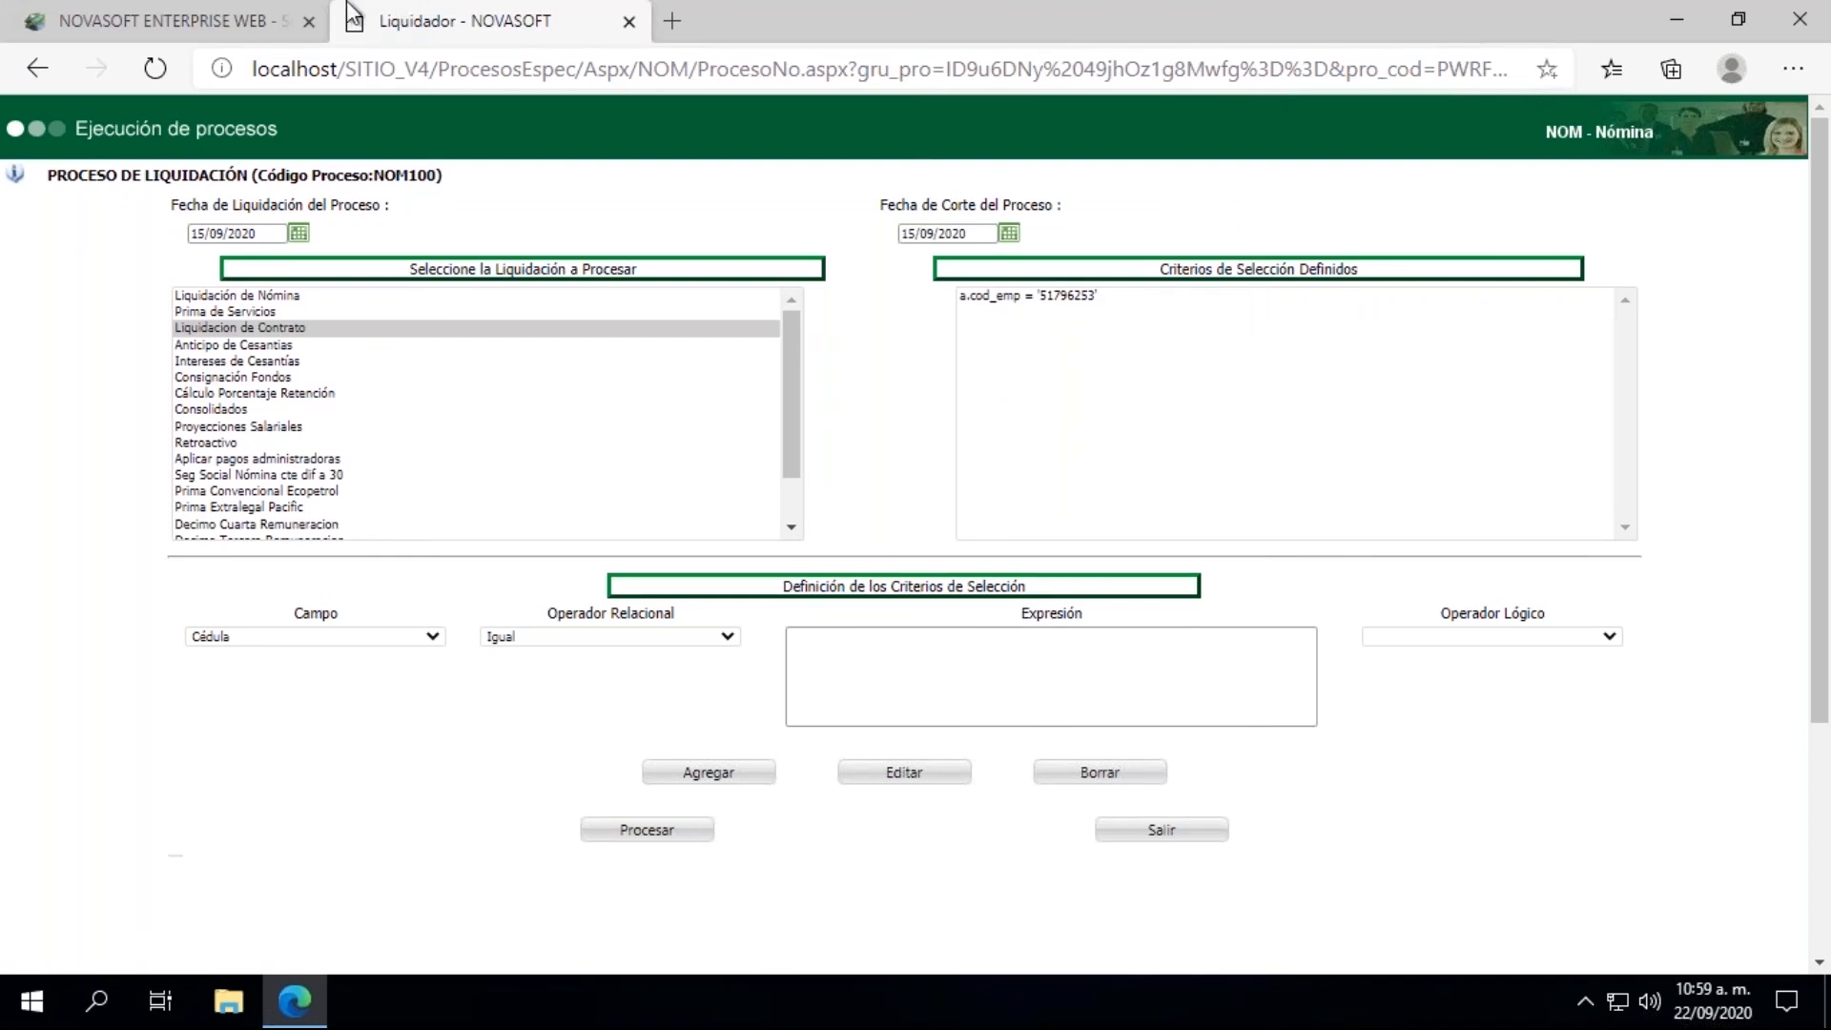
Step: Open the Liquidación De Contrato report from the REPORTES branch under LIQUIDACION
{"action": "left_click", "coordinate": [207, 27]}
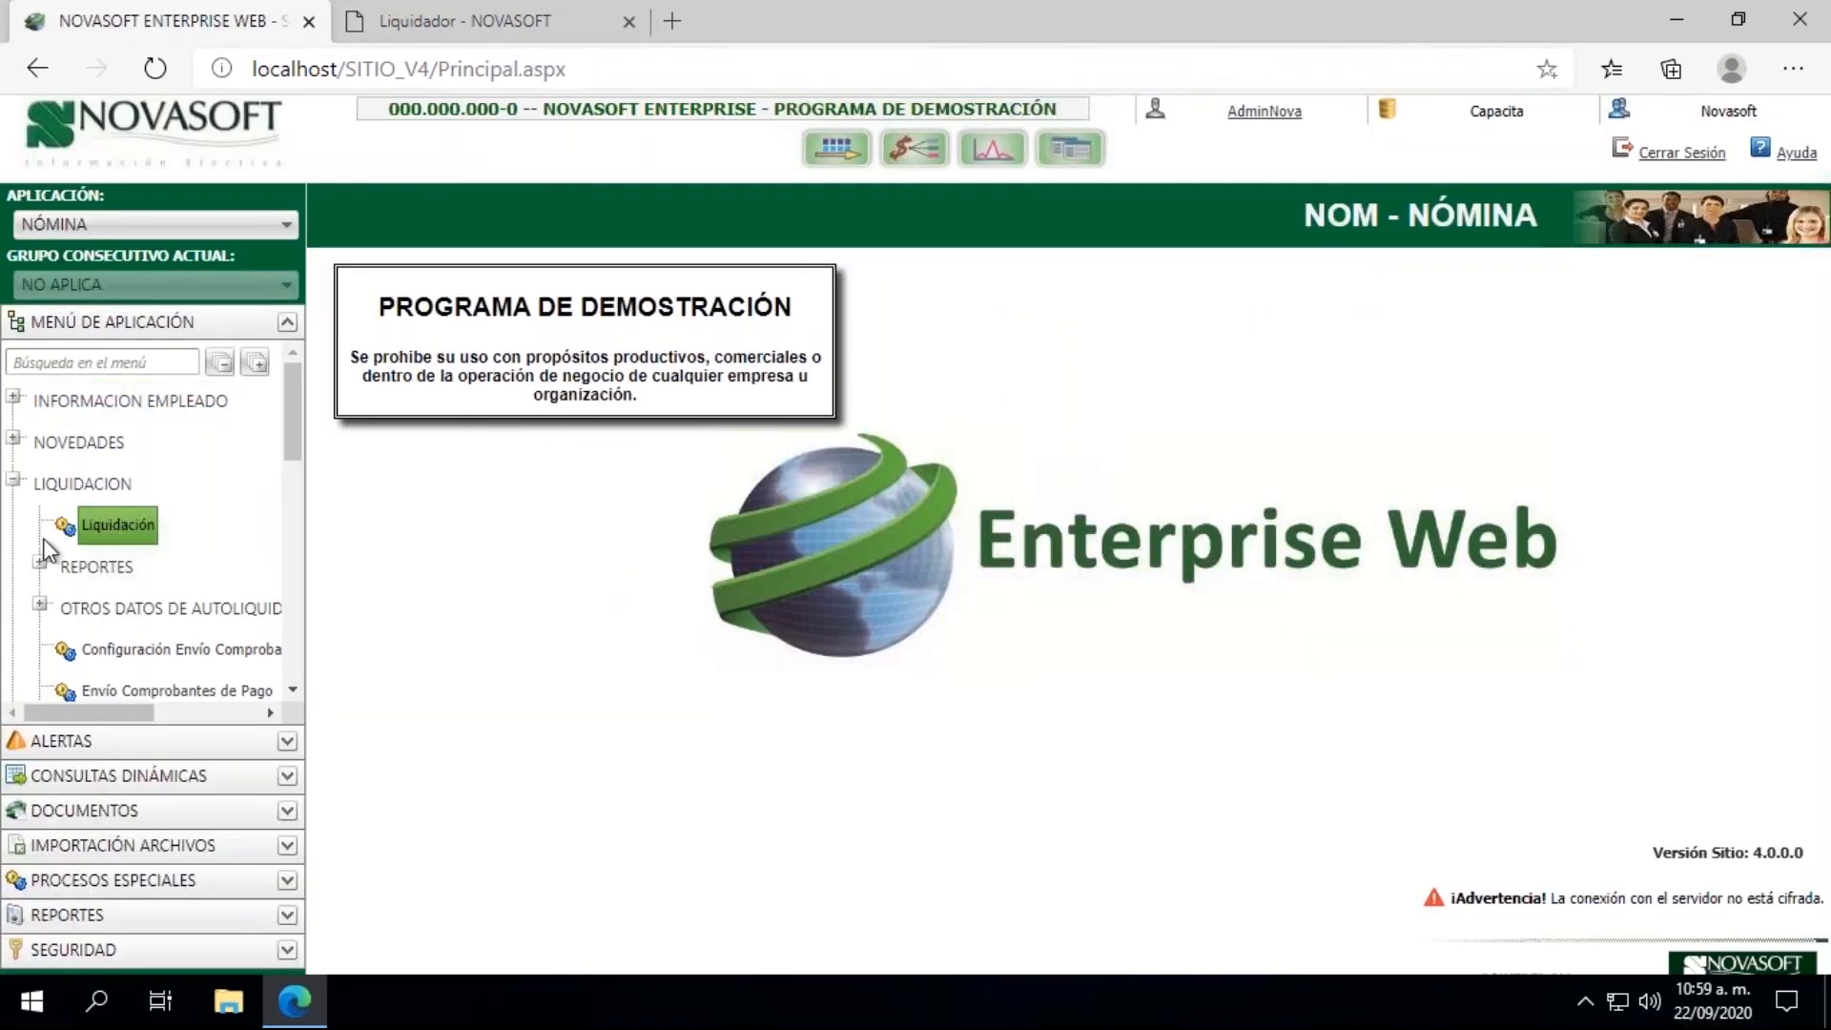
{"action": "left_click", "coordinate": [42, 565]}
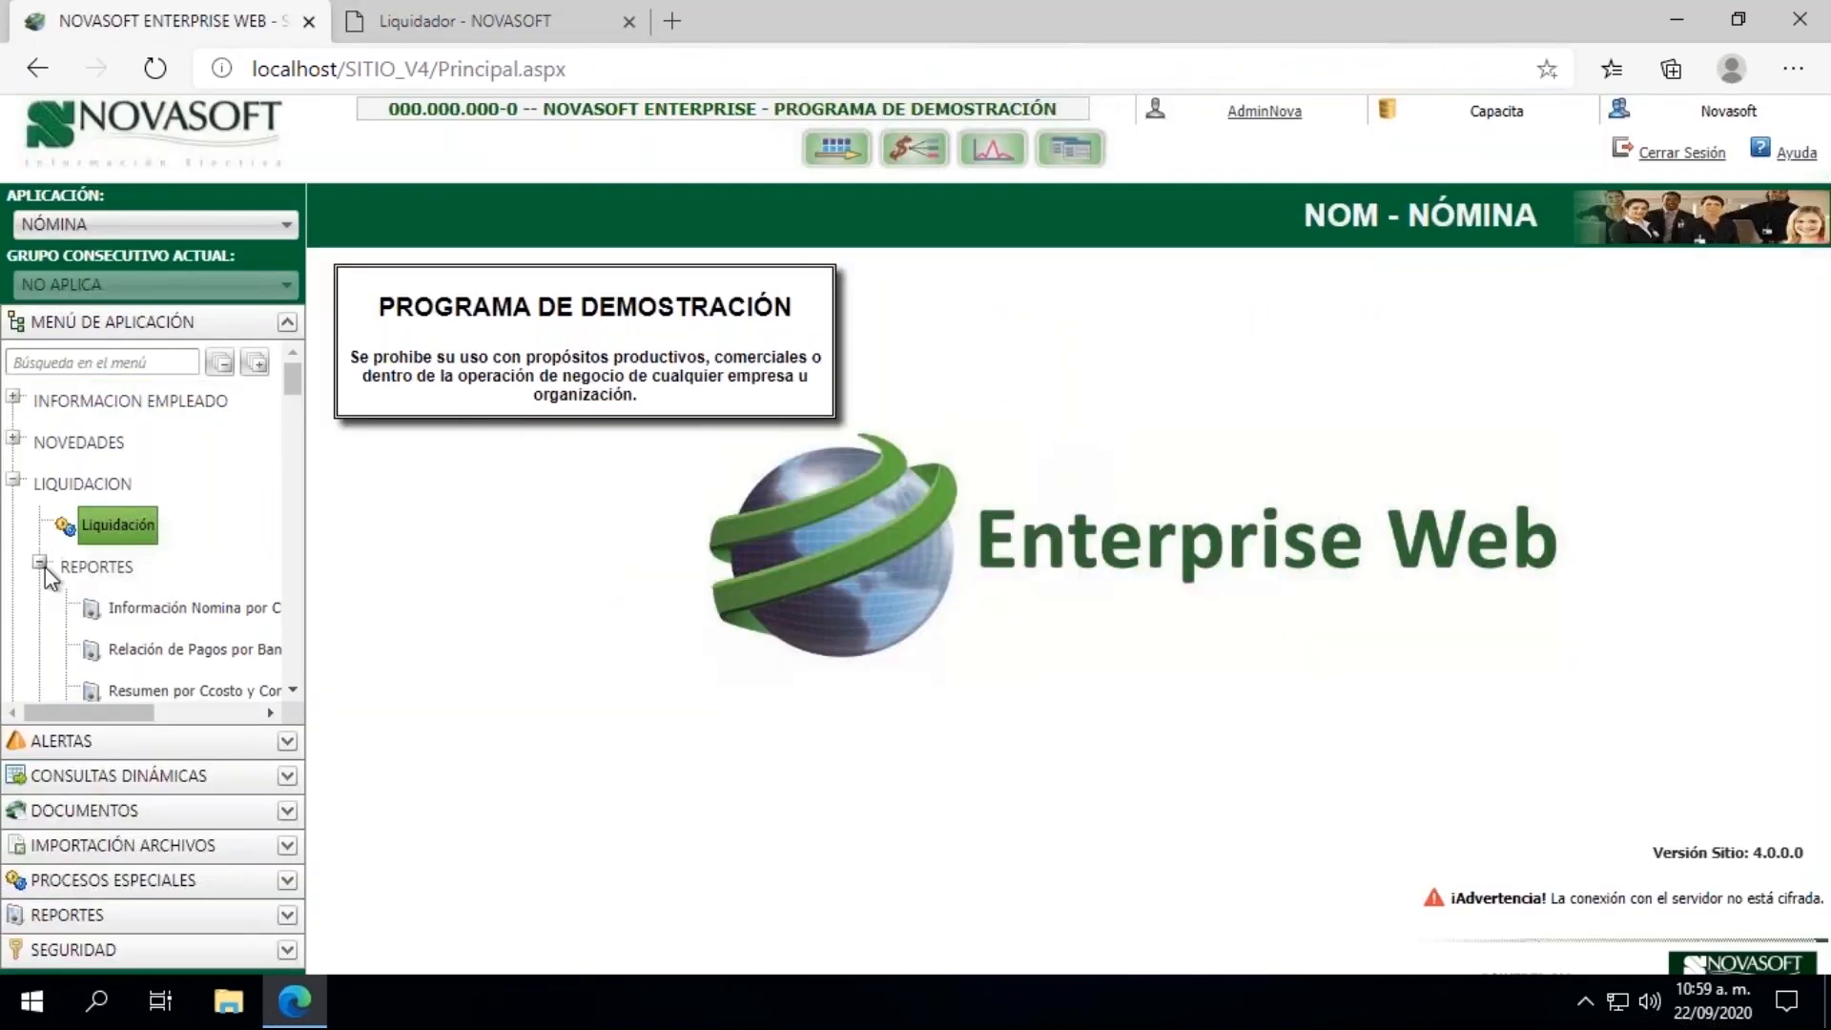
{"action": "left_click", "coordinate": [291, 691]}
{"action": "left_click_drag", "start_coordinate": [290, 688], "coordinate": [290, 689]}
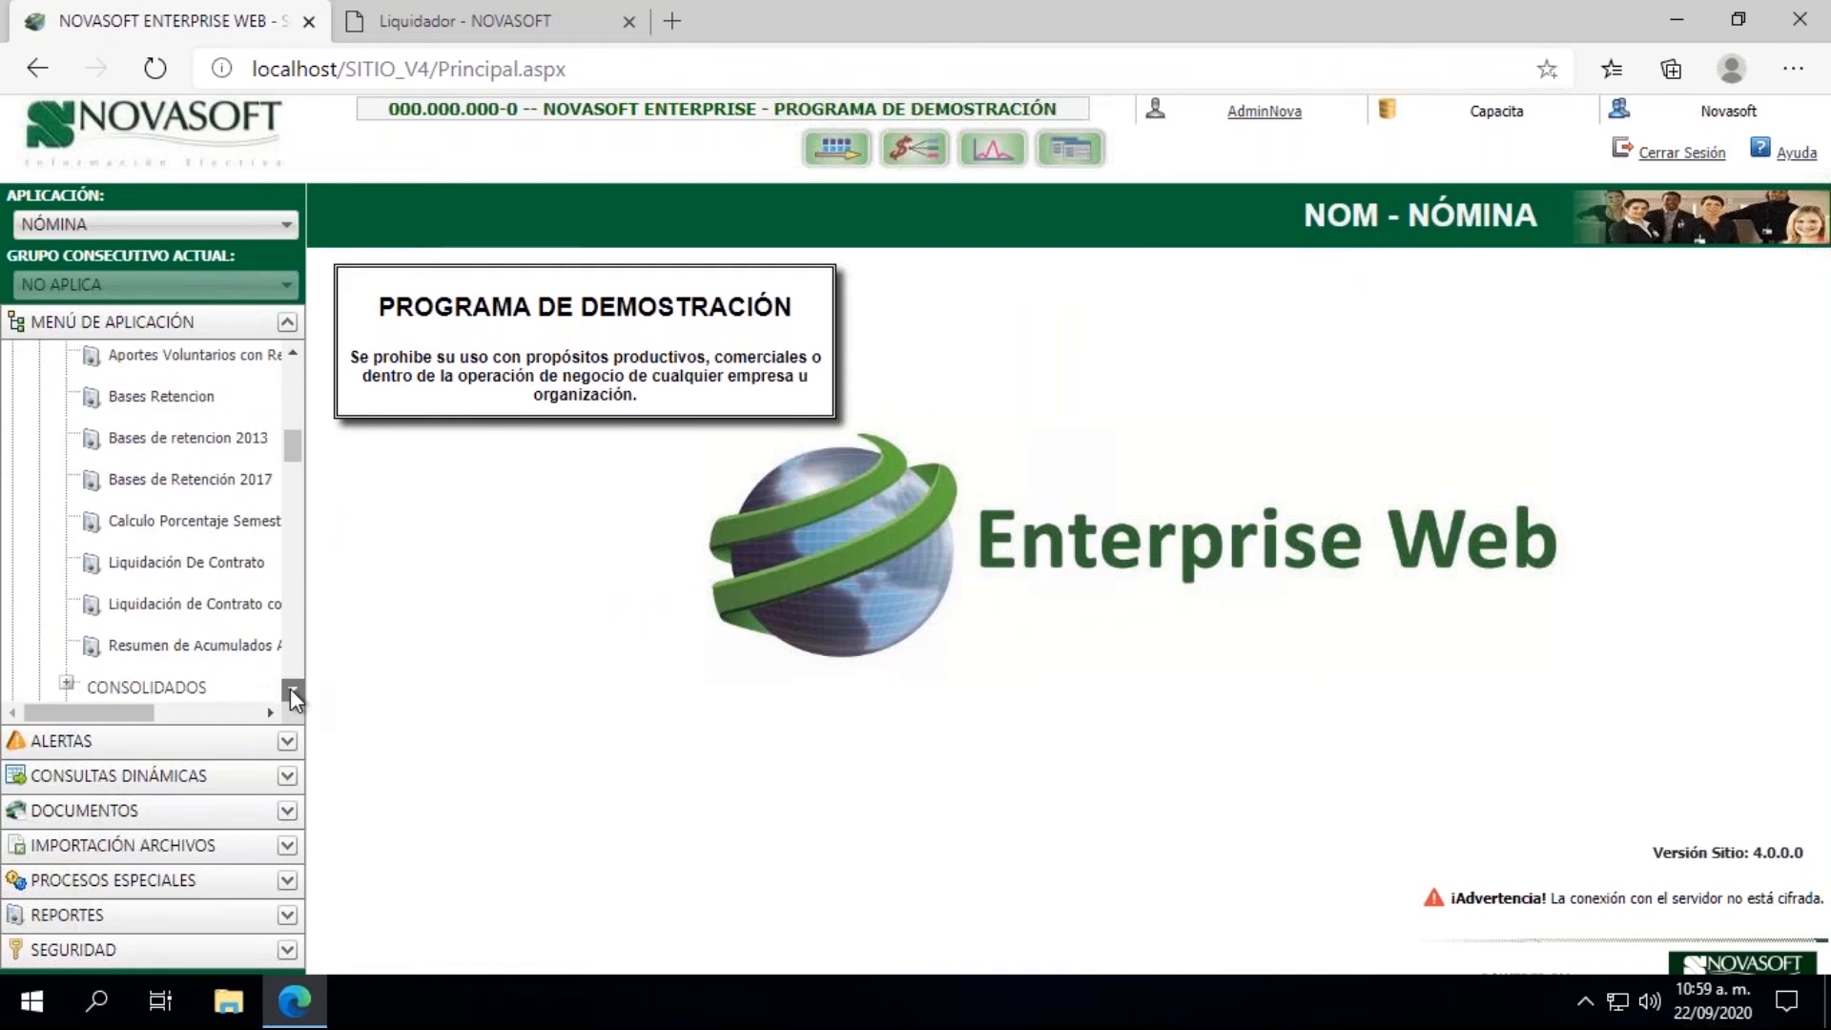
{"action": "left_click", "coordinate": [183, 564]}
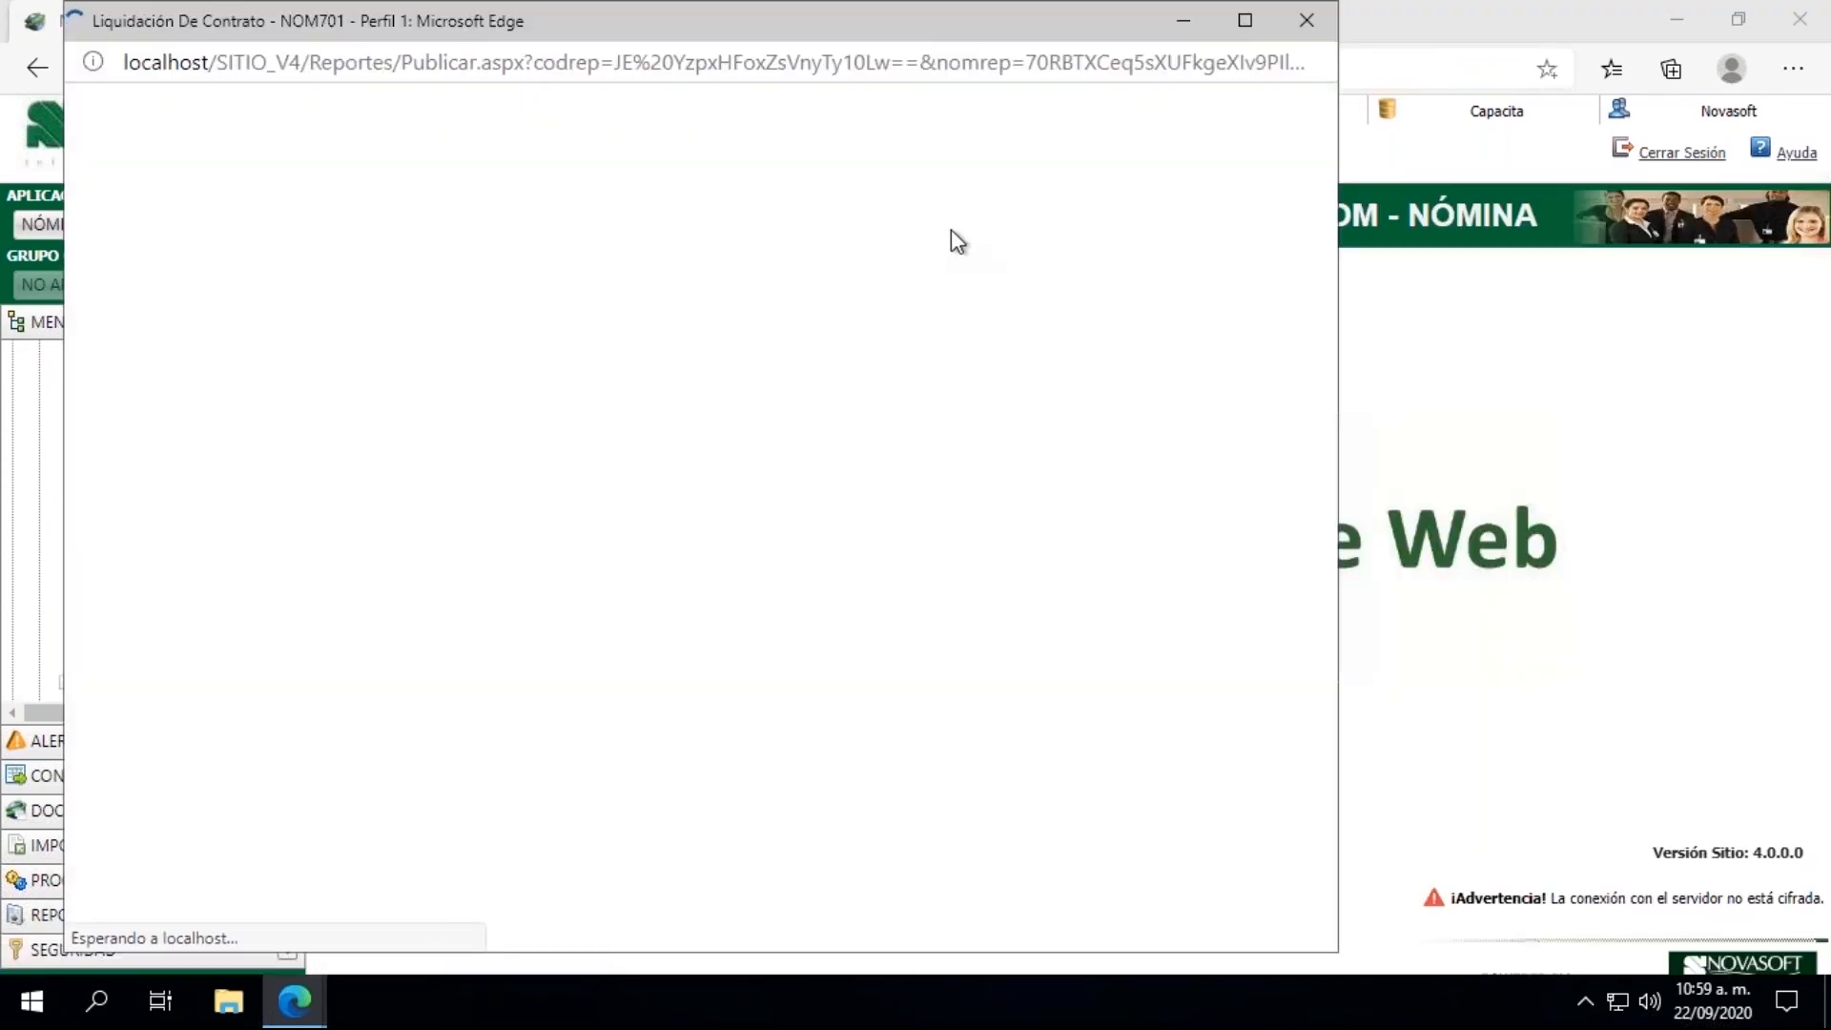
Step: Set the report's settlement date range from 15/09/2020 to 15/09/2020
{"action": "left_click", "coordinate": [973, 190]}
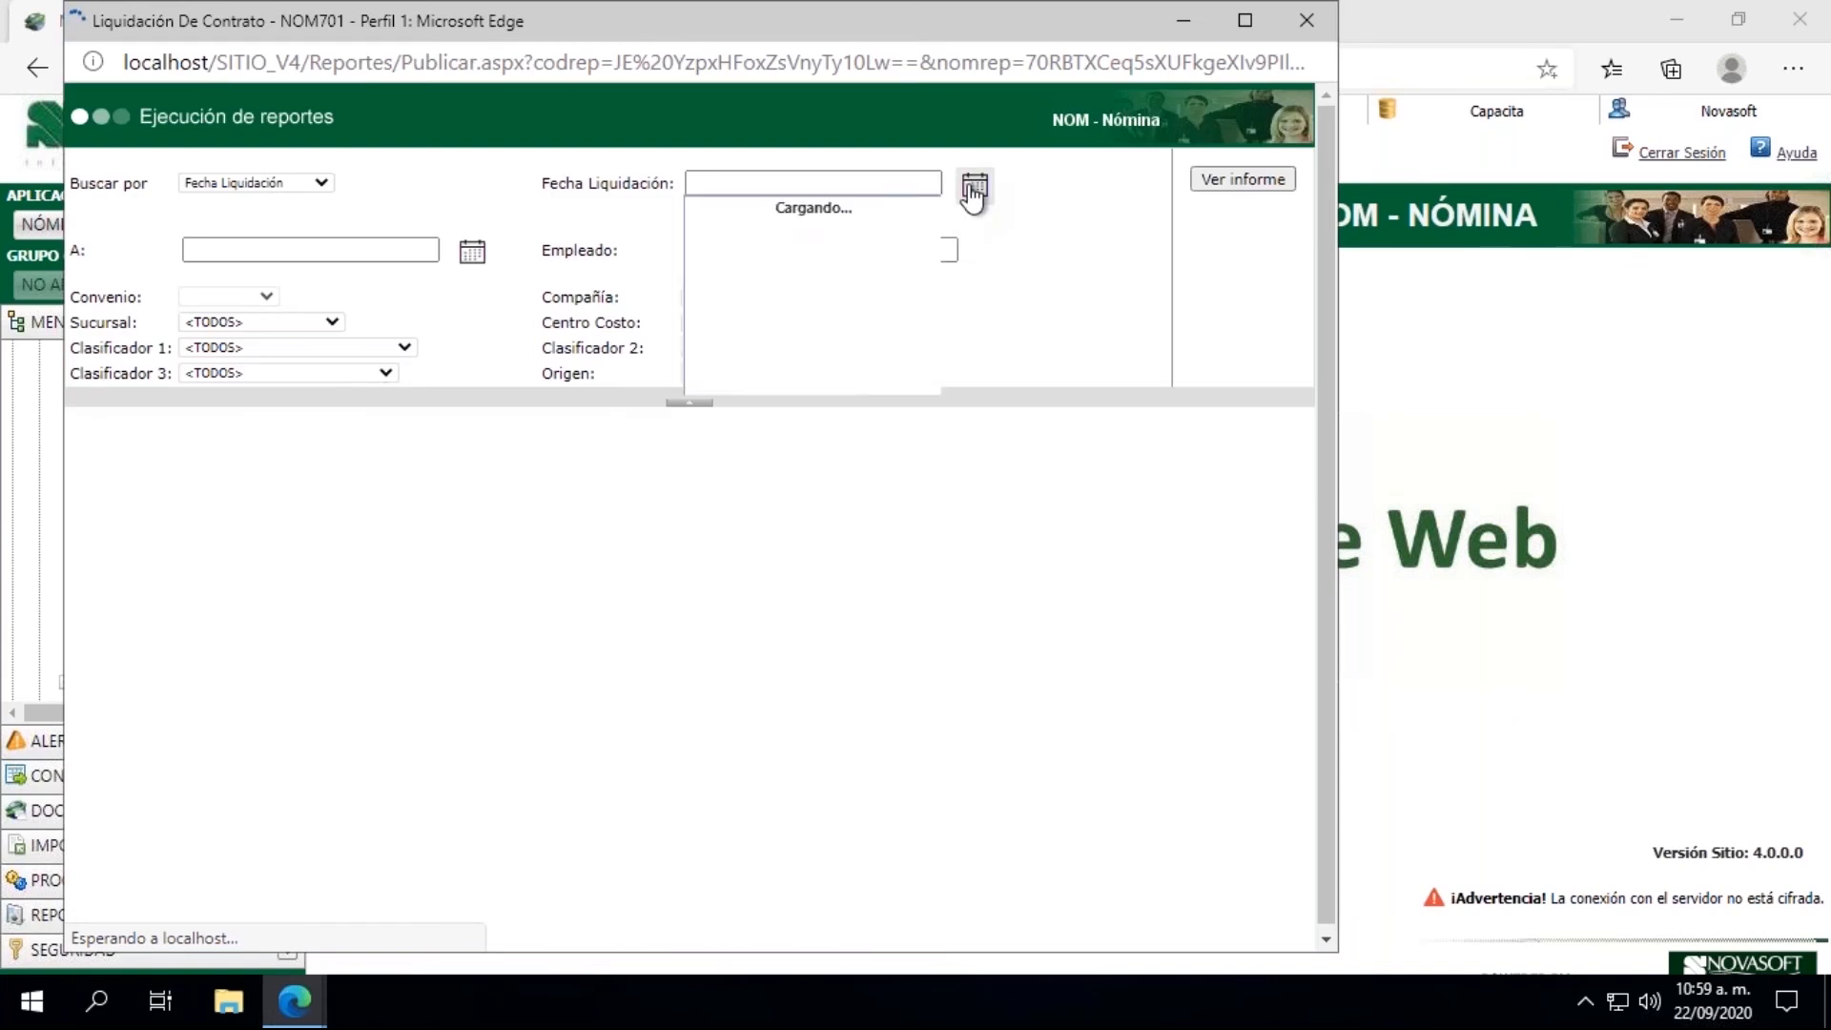
{"action": "left_click", "coordinate": [779, 326]}
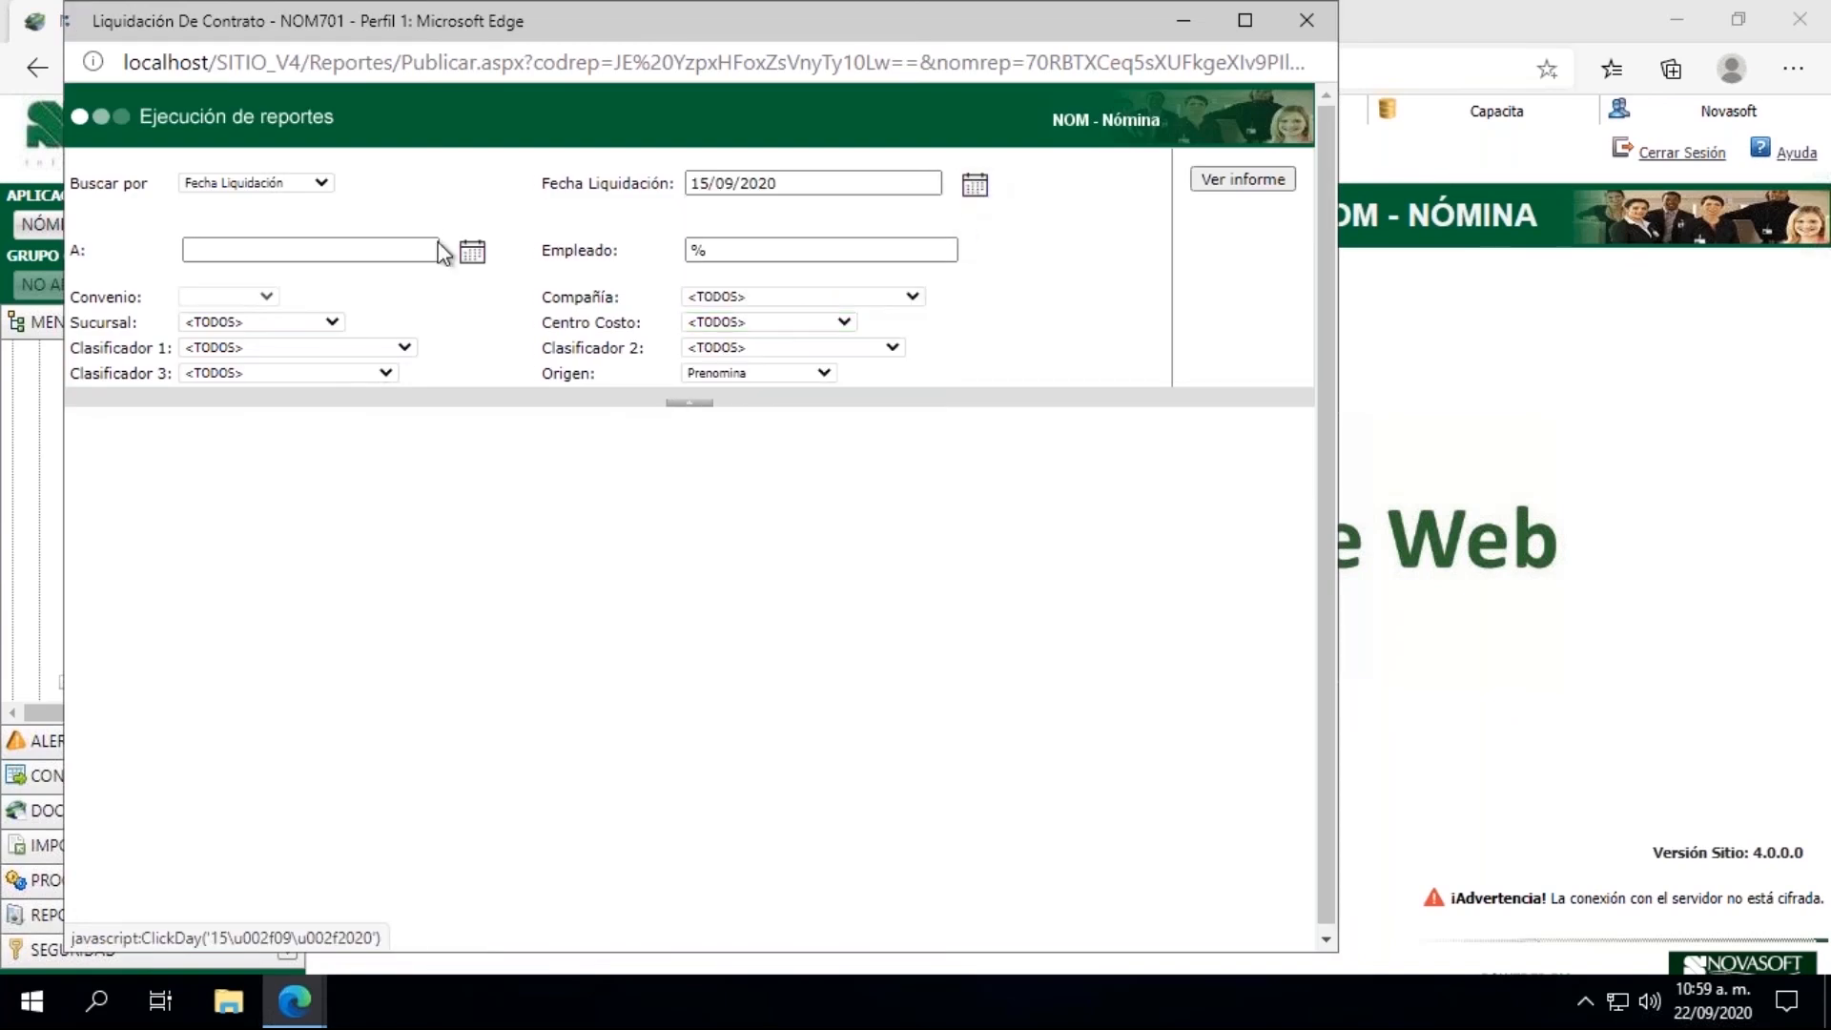
{"action": "left_click", "coordinate": [471, 253]}
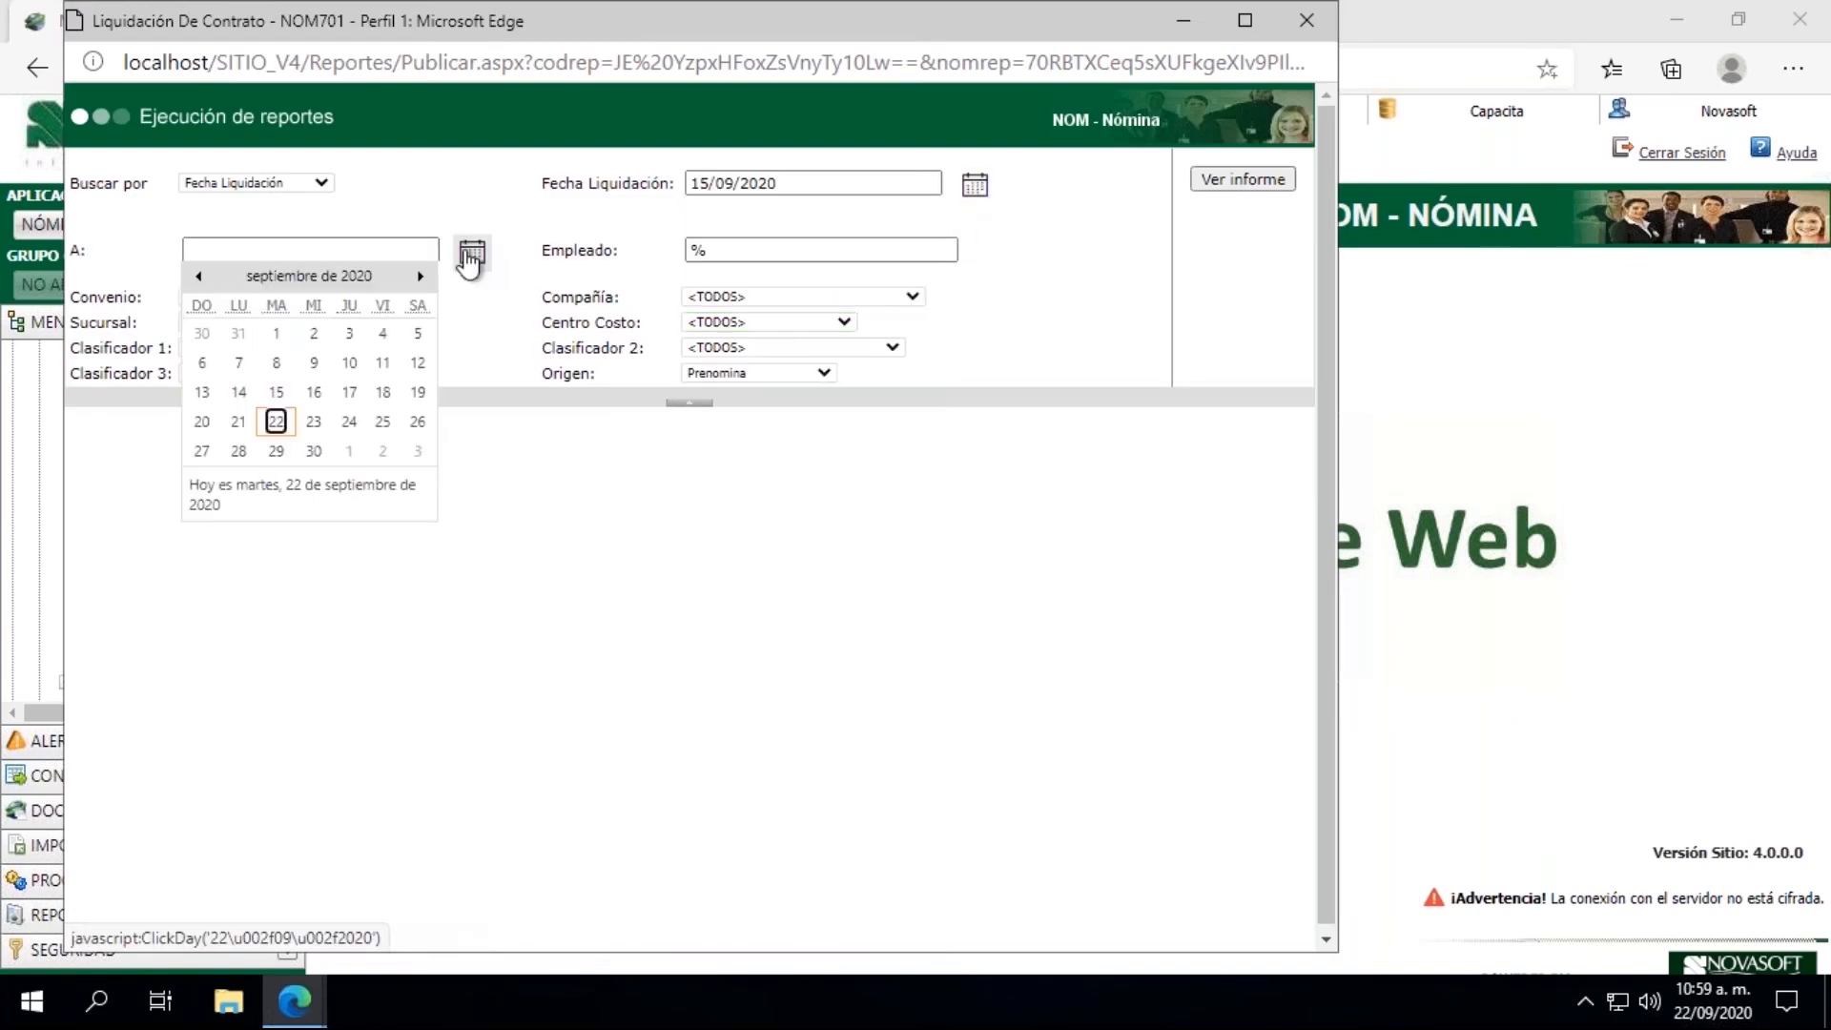
{"action": "left_click", "coordinate": [275, 392]}
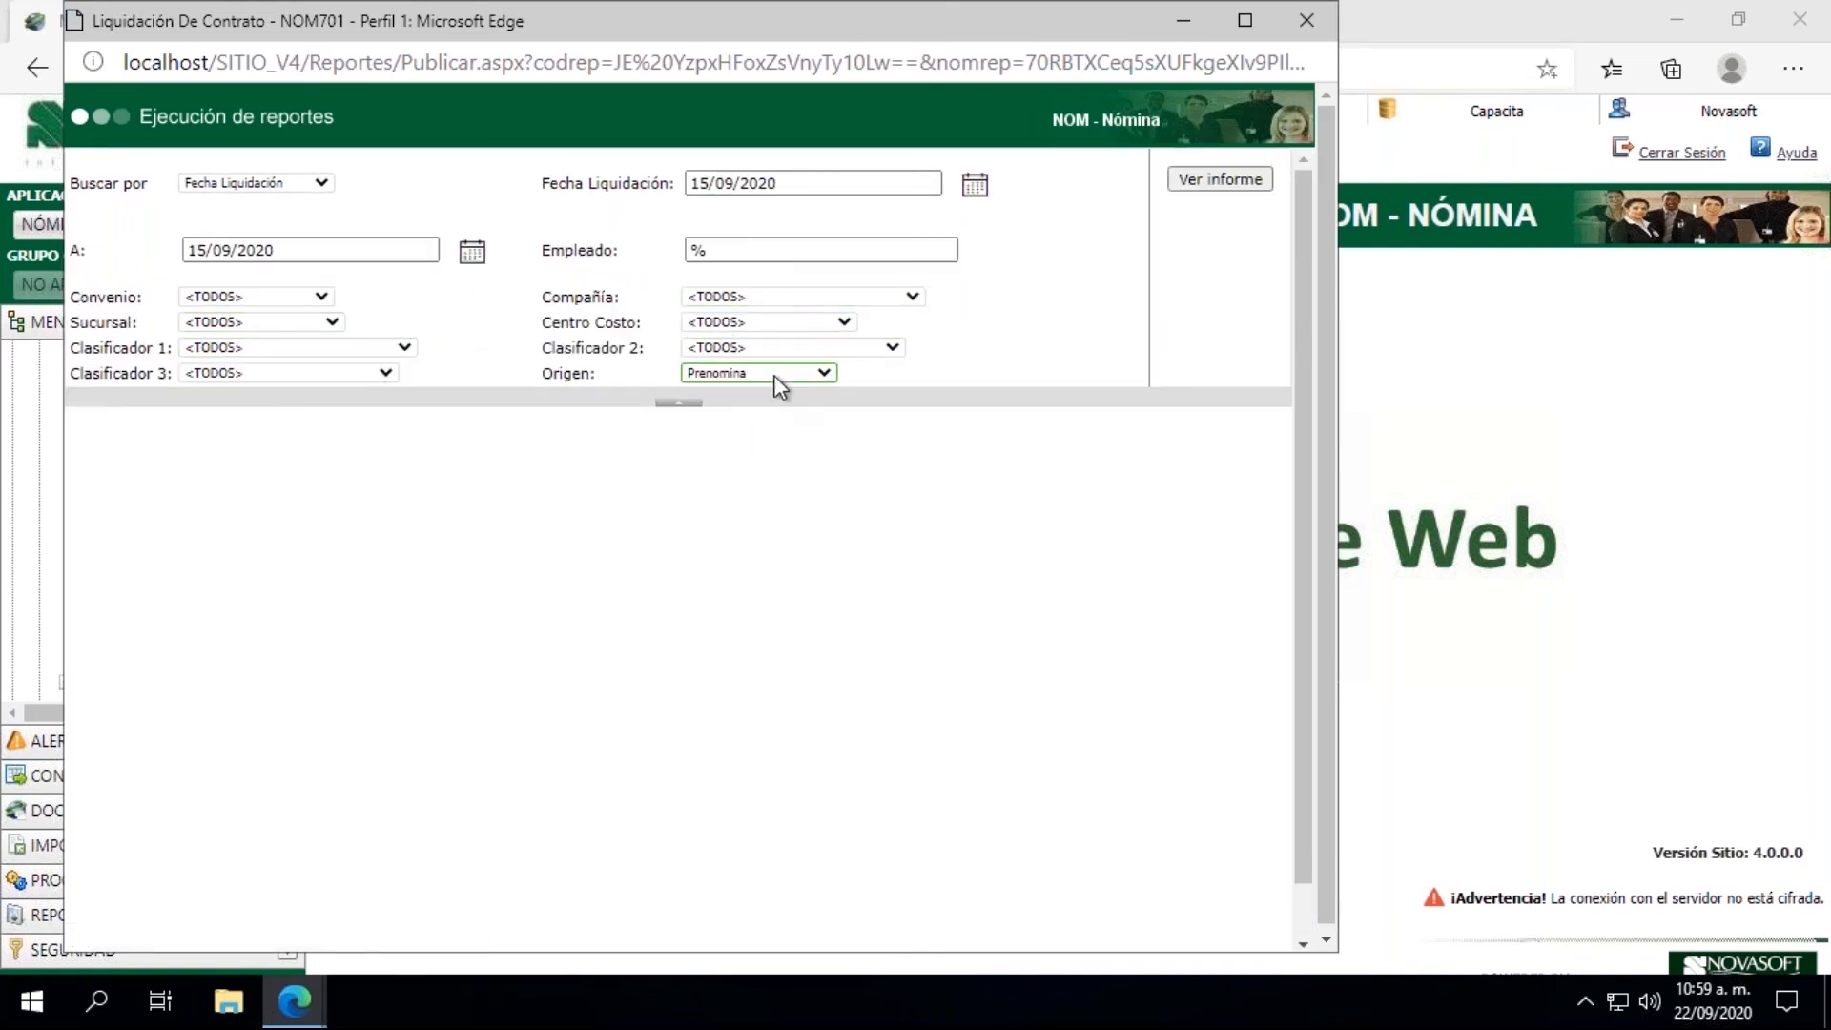
Step: Filter the contract settlement report by the employee's ID number and generate it
{"action": "left_click", "coordinate": [725, 252]}
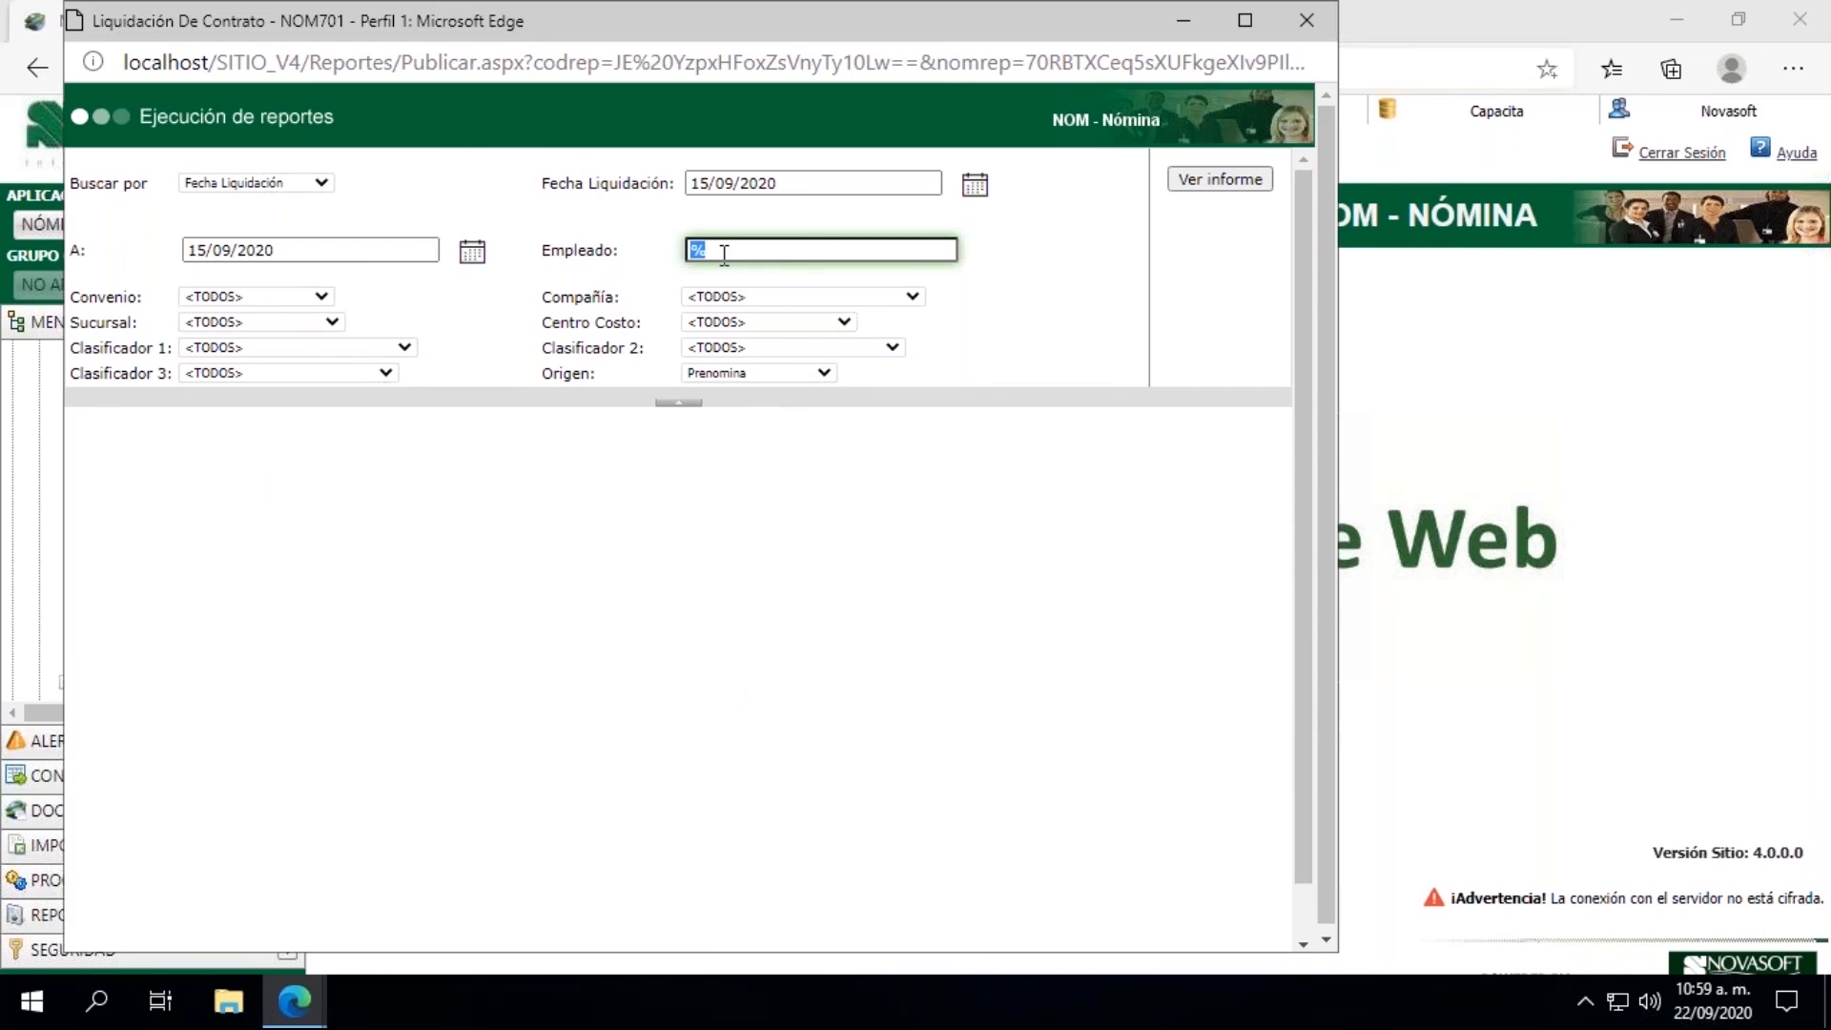
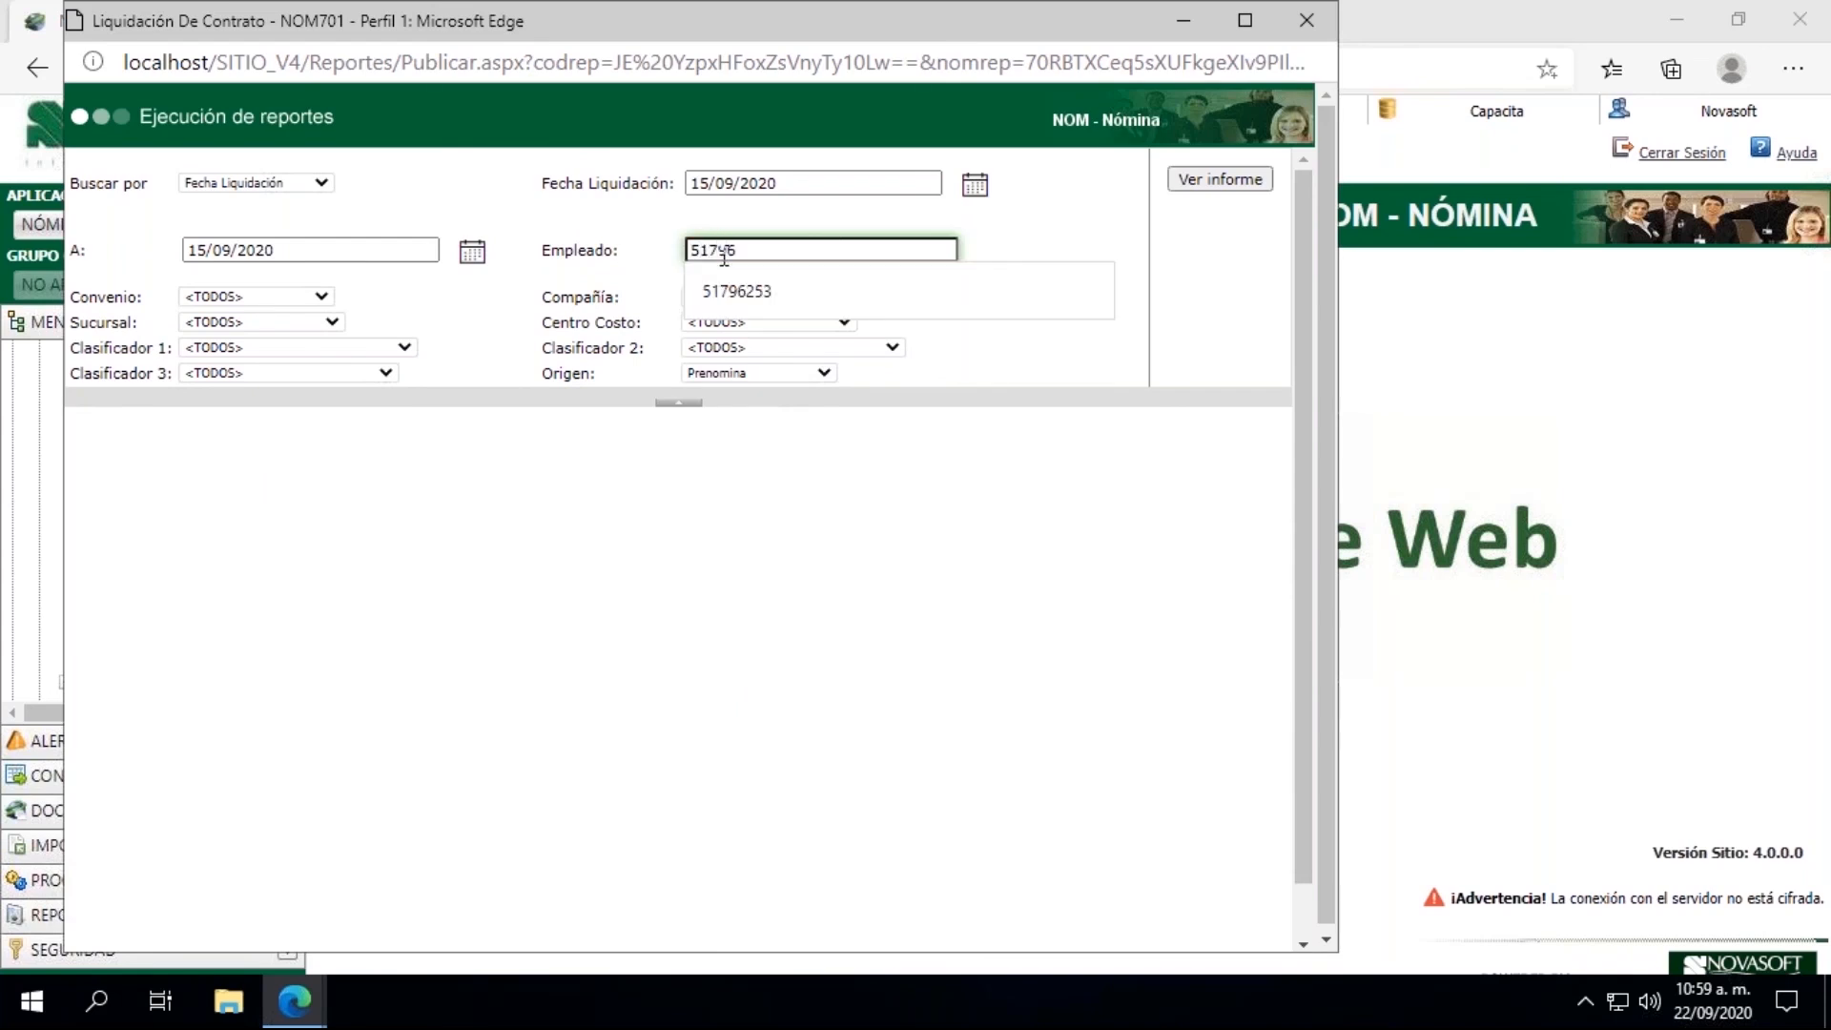
{"action": "key", "text": "Down"}
{"action": "key", "text": "Return"}
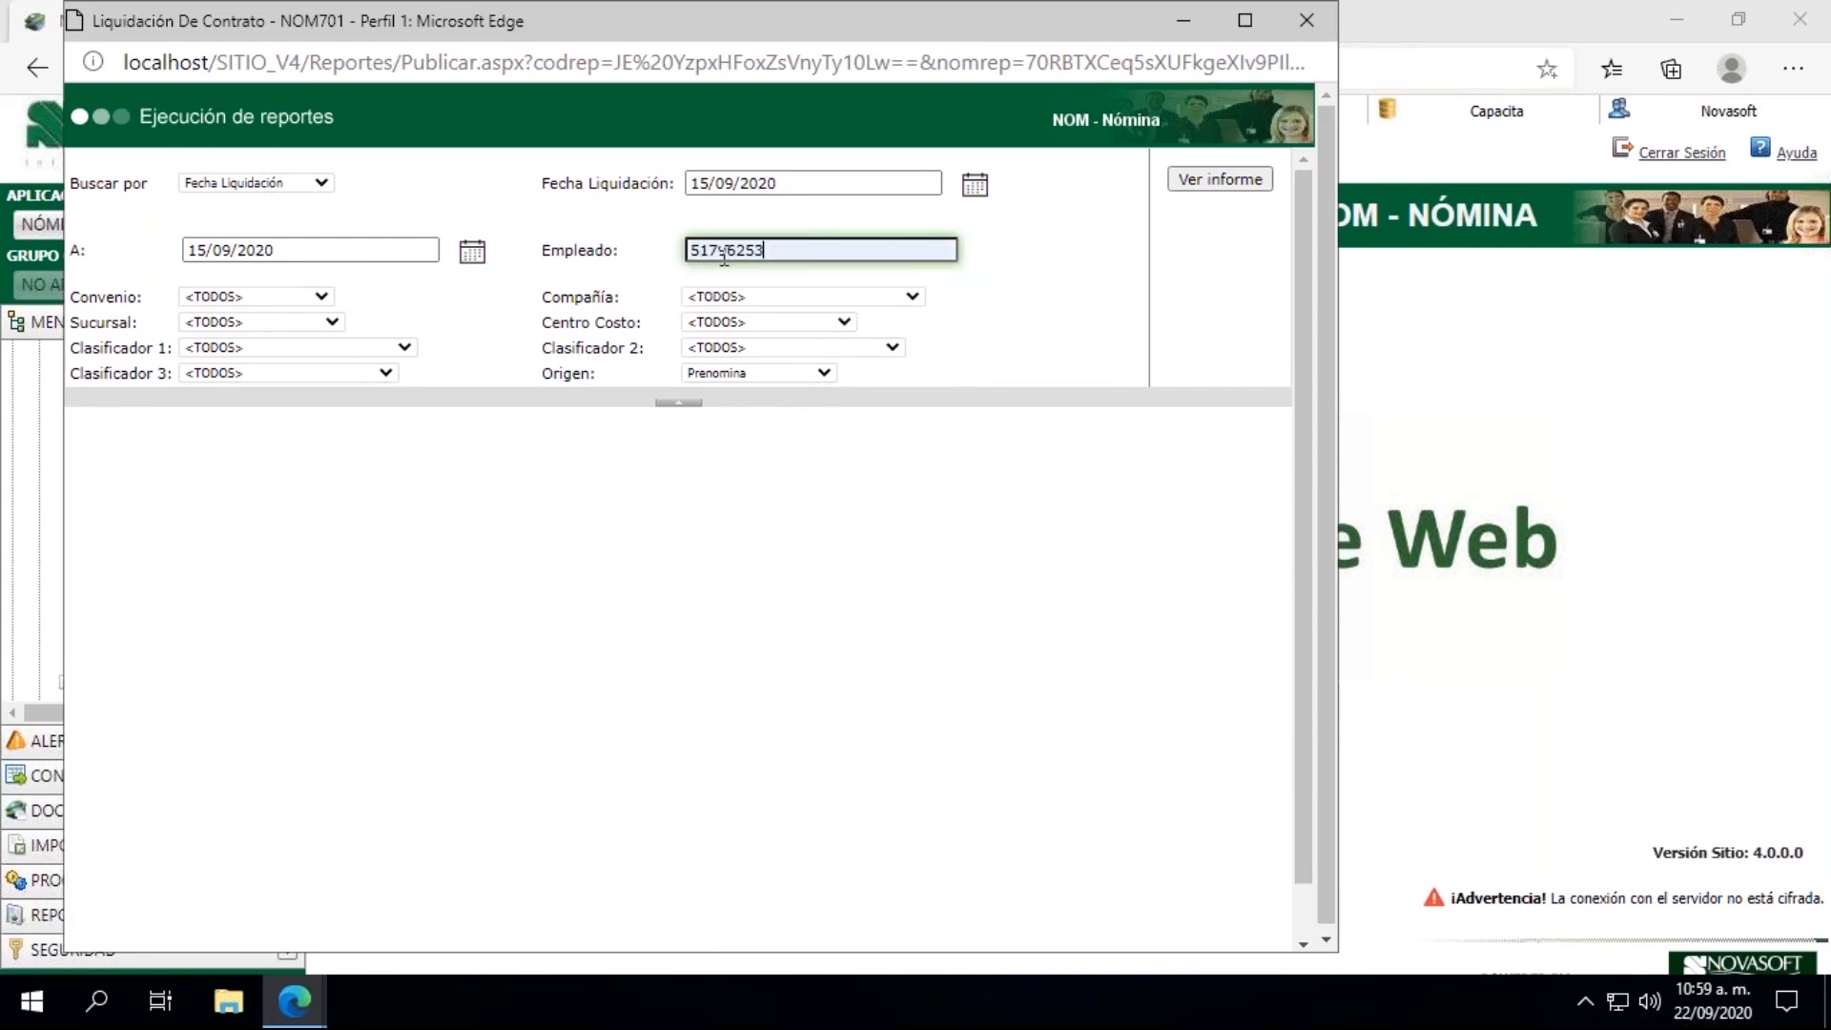
{"action": "left_click", "coordinate": [1205, 179]}
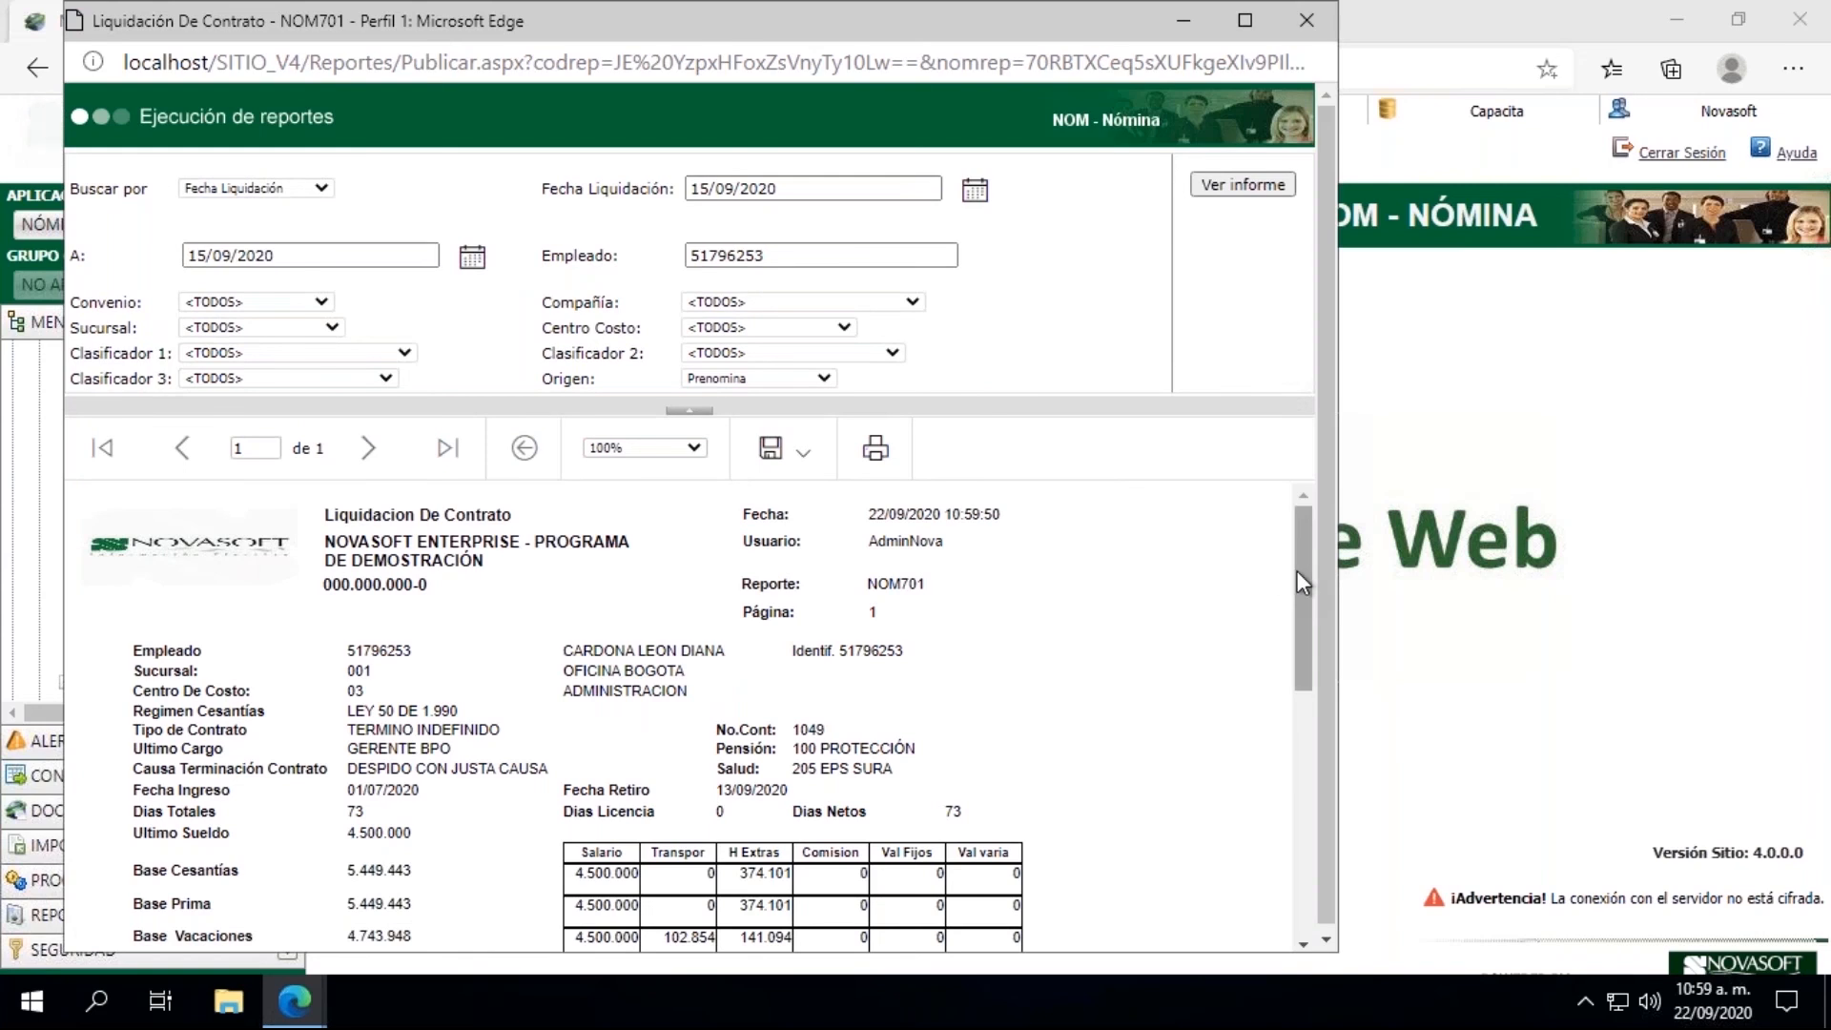
Step: Examine the settlement report's concepts, earnings, deductions, net pay and receipt statement, and close the report
{"action": "left_click_drag", "start_coordinate": [1297, 571], "coordinate": [1314, 736]}
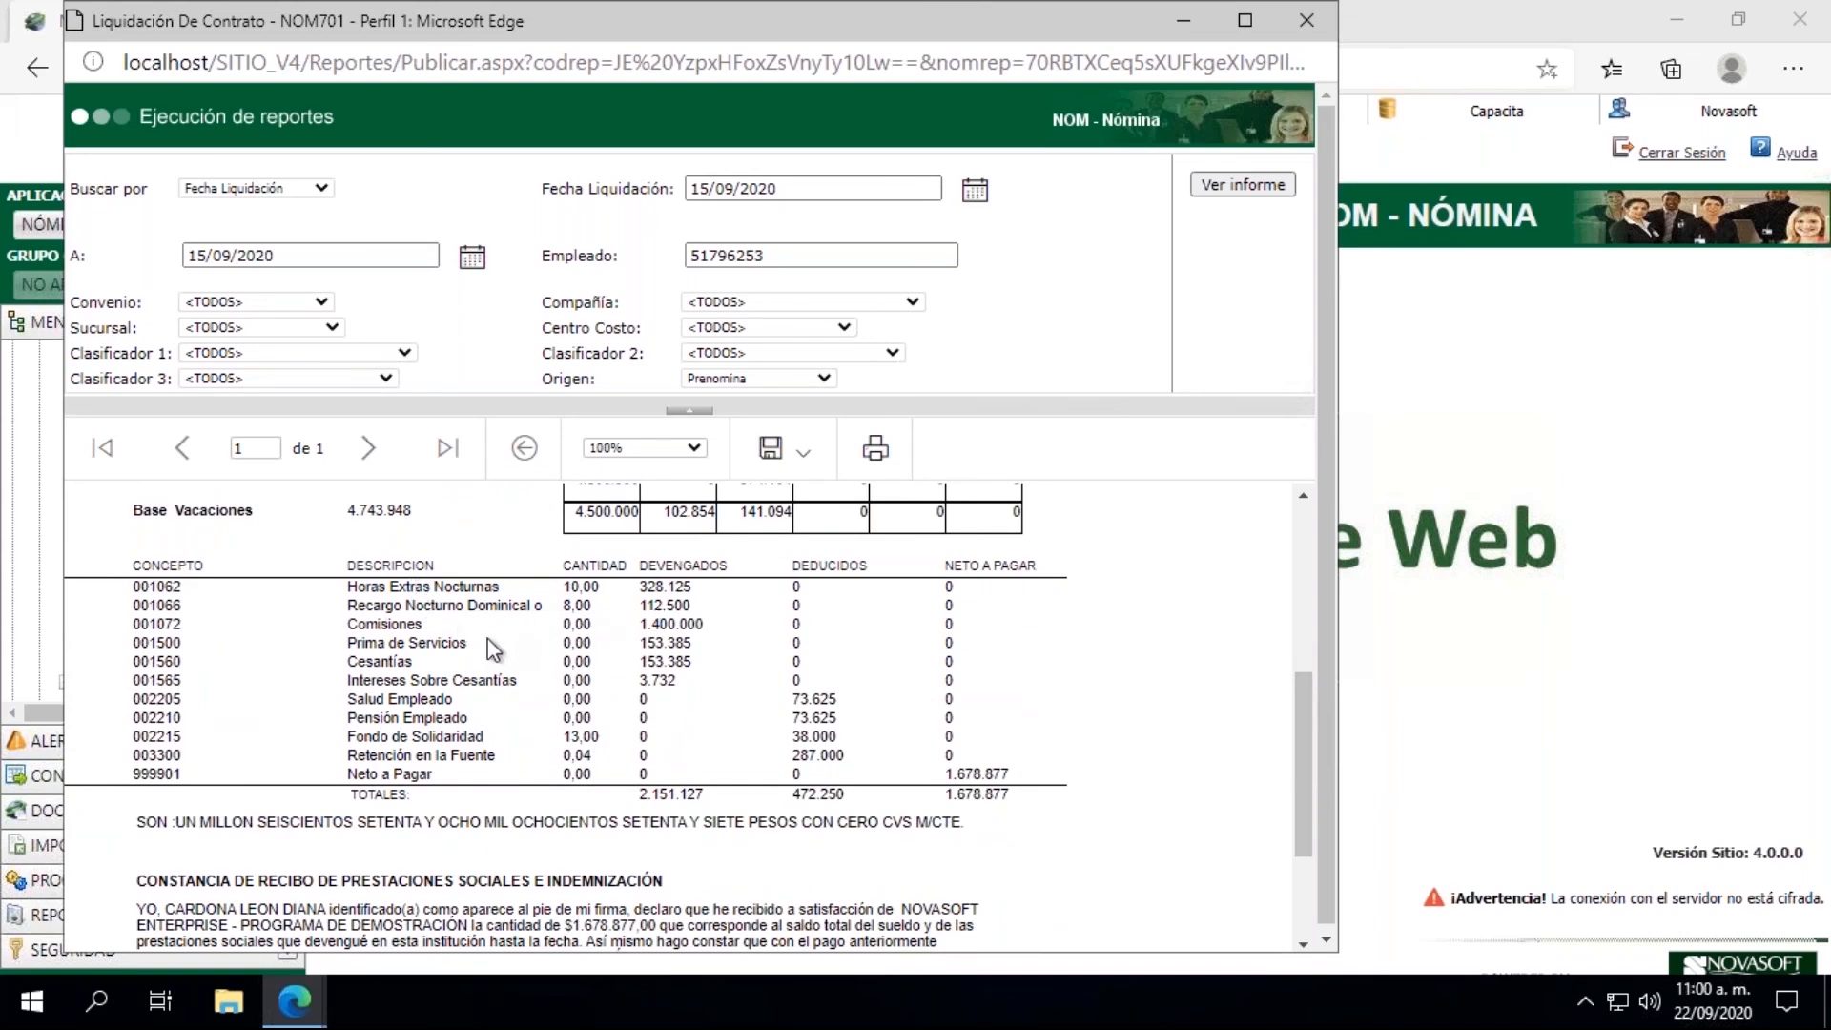
{"action": "mouse_move", "coordinate": [1297, 762]}
{"action": "left_mouse_down"}
{"action": "mouse_move", "coordinate": [1297, 715]}
{"action": "mouse_move", "coordinate": [1303, 780]}
{"action": "left_mouse_up"}
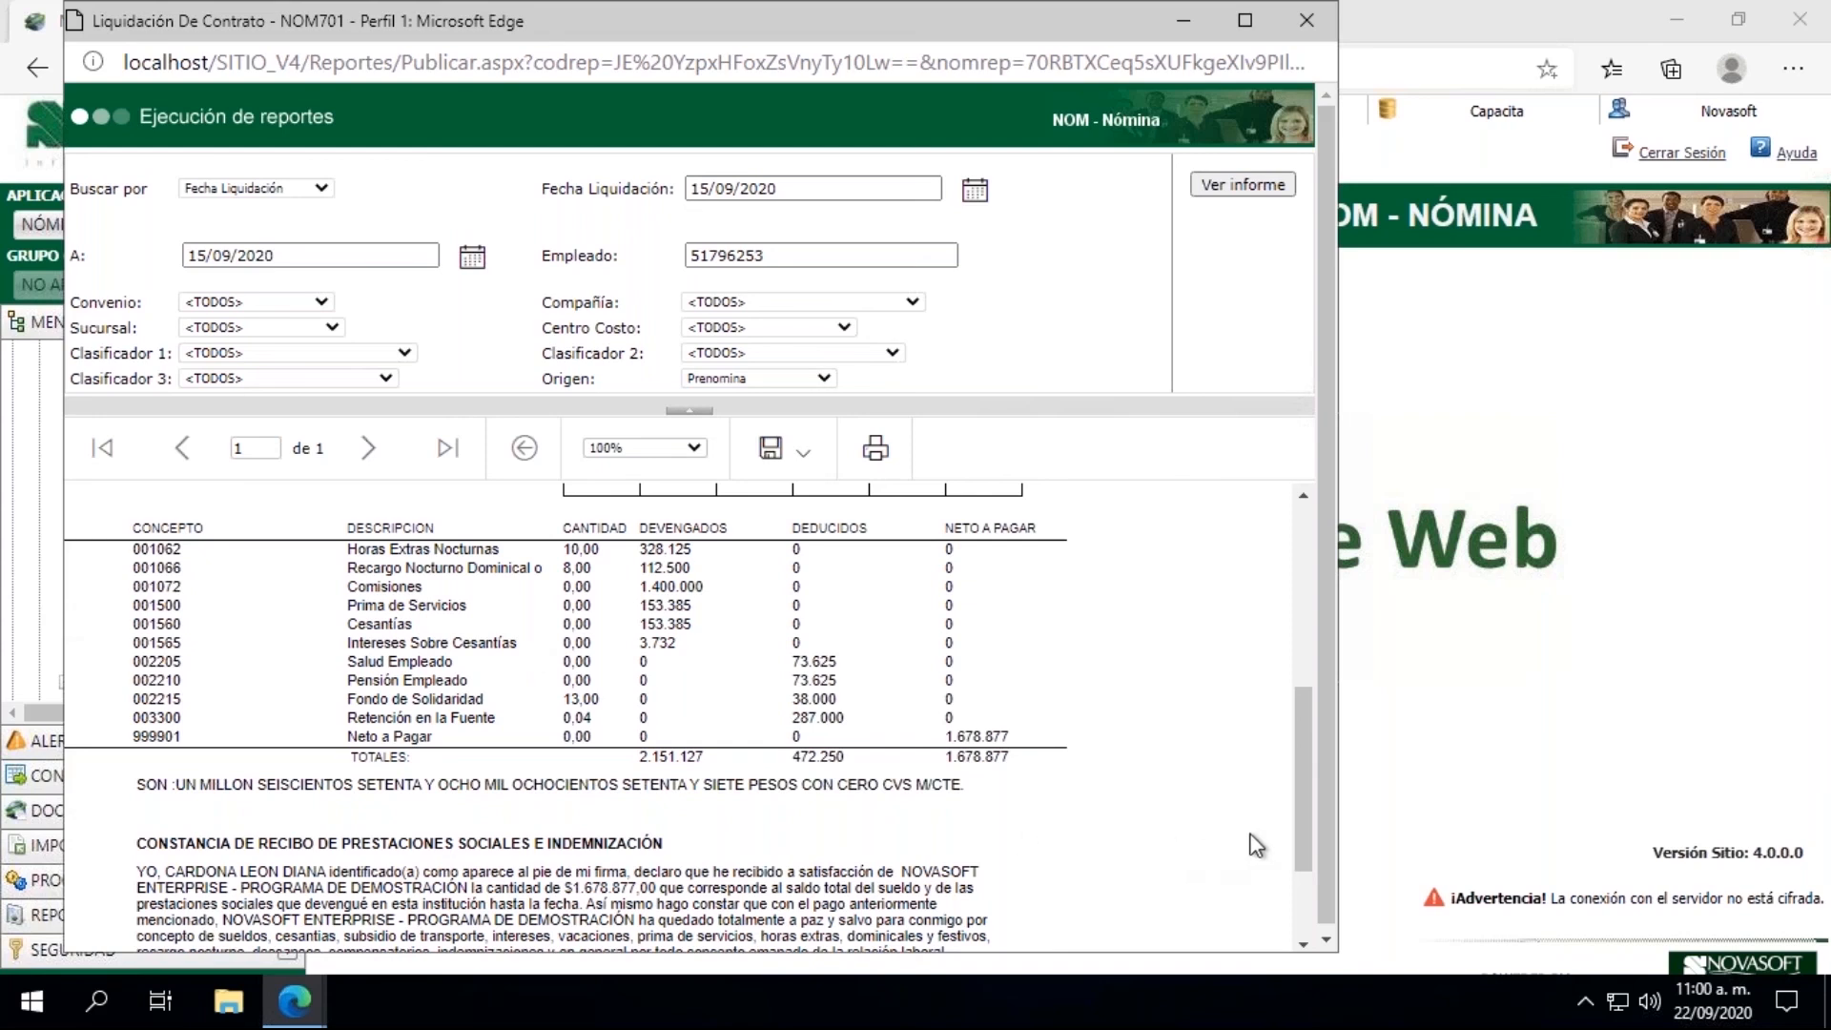
{"action": "left_click_drag", "start_coordinate": [1297, 822], "coordinate": [1303, 871]}
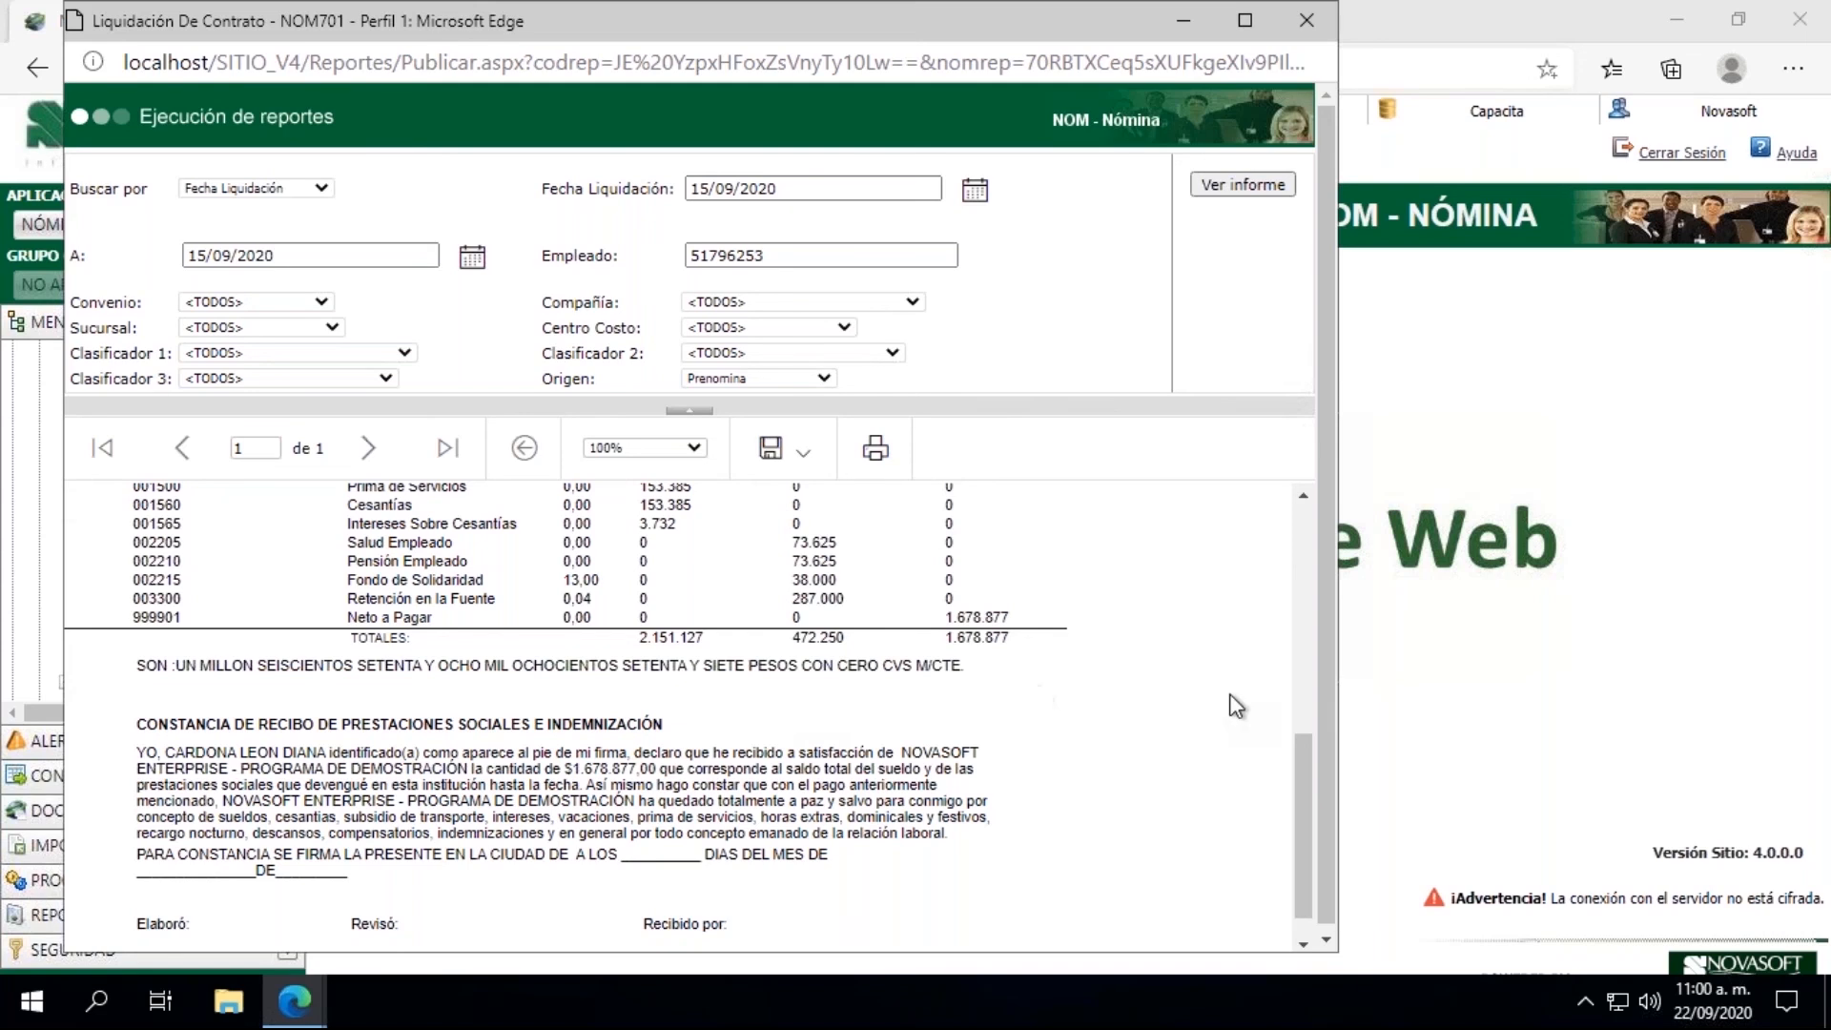
{"action": "left_click_drag", "start_coordinate": [1300, 786], "coordinate": [1306, 532]}
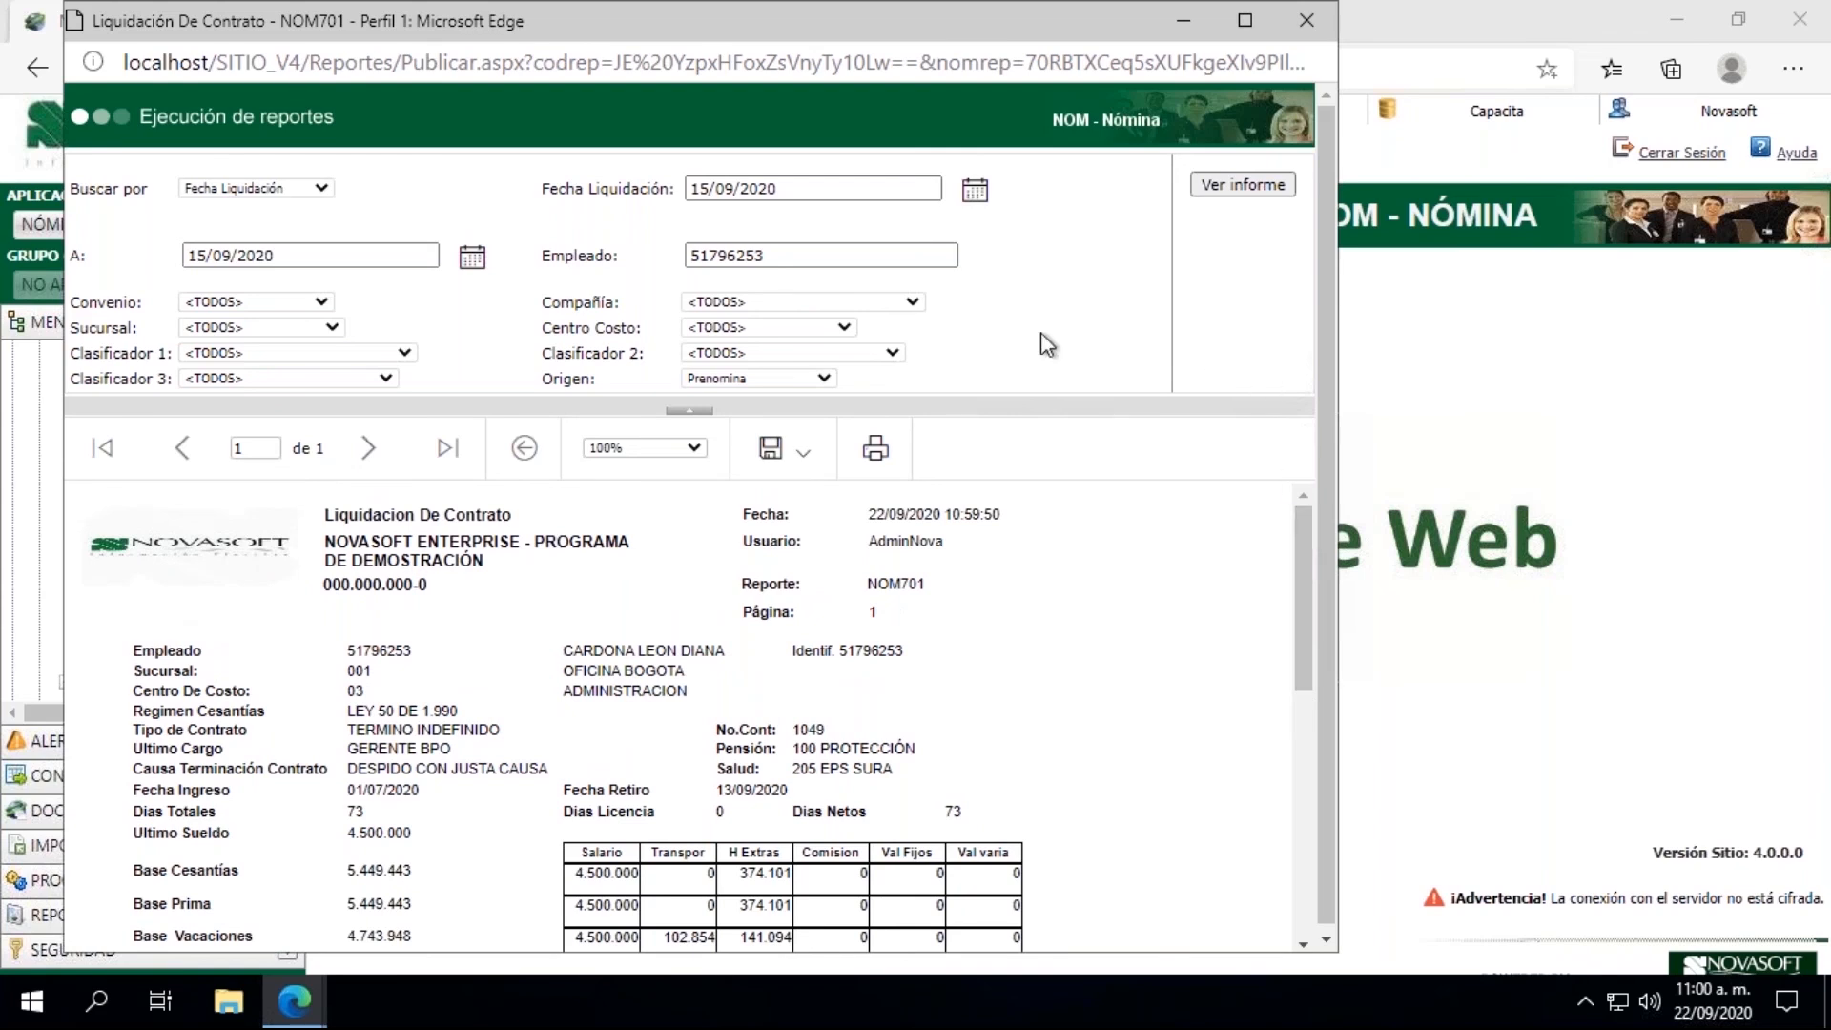
{"action": "left_click", "coordinate": [1307, 21]}
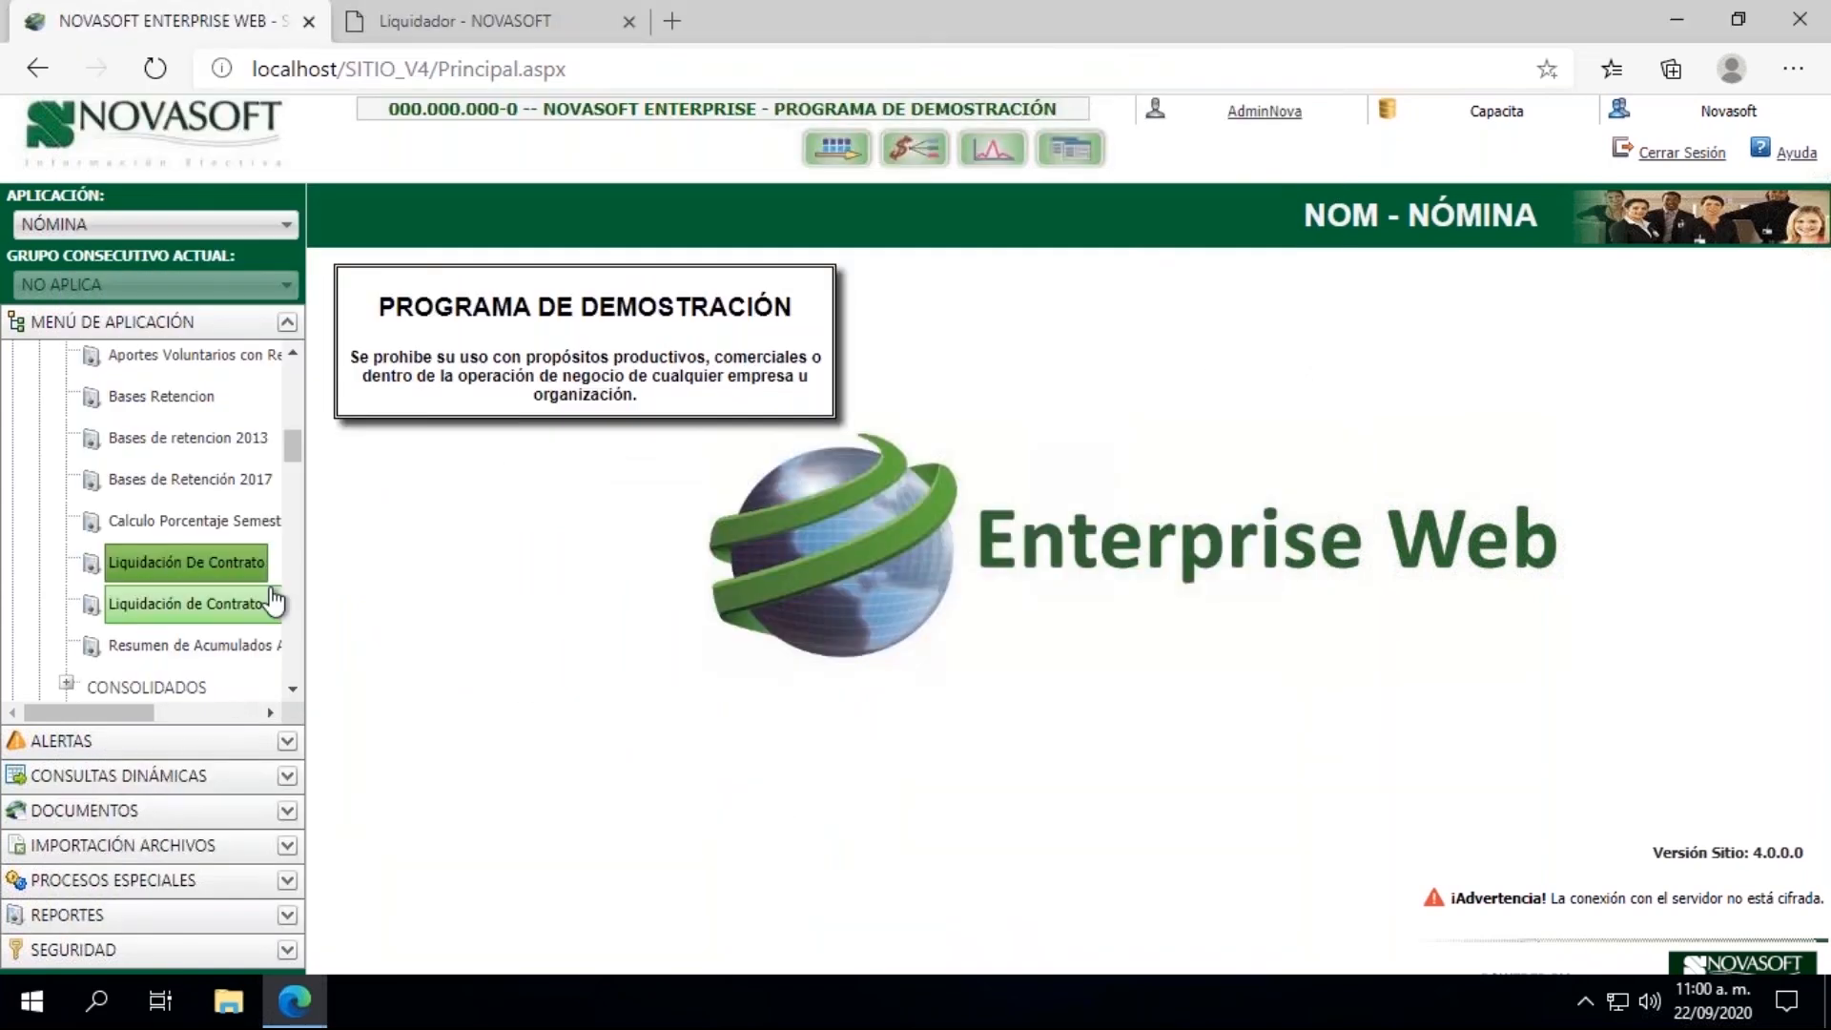
Step: Collapse the REPORTES branch, close the previous Liquidador page, and open the Cierre process under LIQUIDACION
{"action": "left_click_drag", "start_coordinate": [286, 454], "coordinate": [288, 379]}
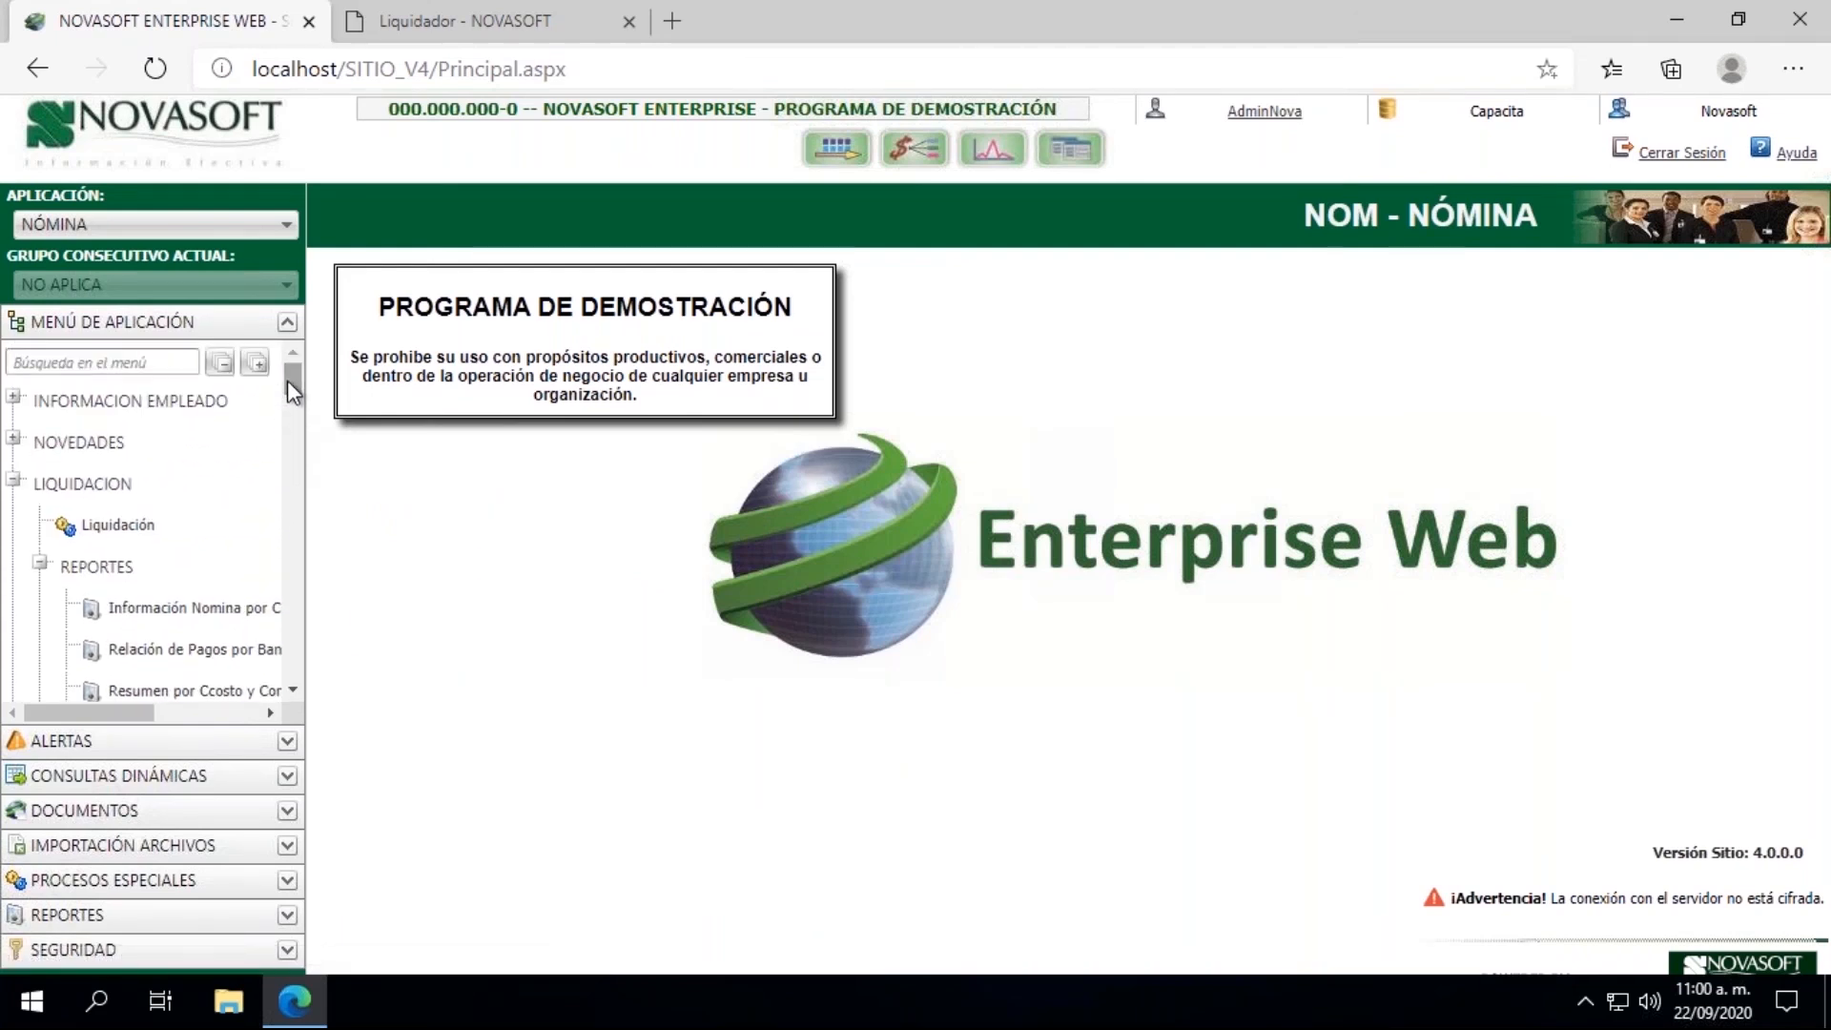
{"action": "left_click", "coordinate": [41, 568]}
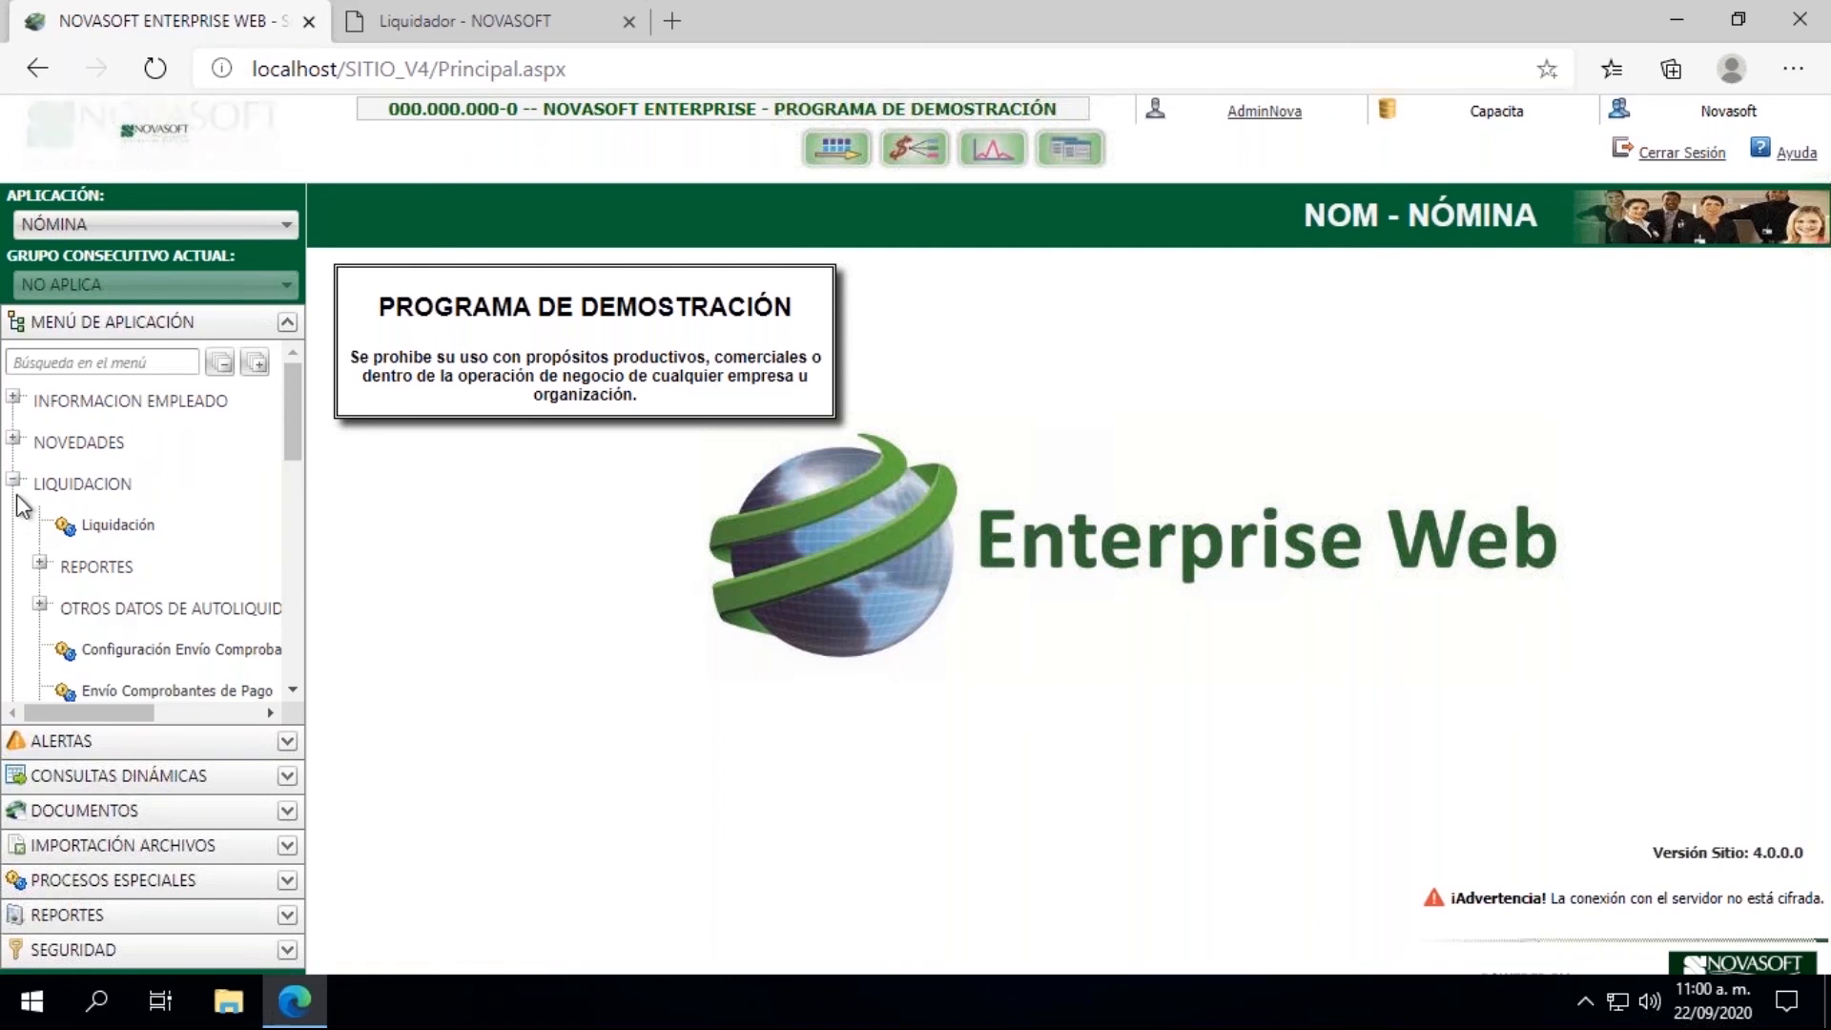
{"action": "left_click", "coordinate": [13, 480]}
{"action": "left_click", "coordinate": [14, 480]}
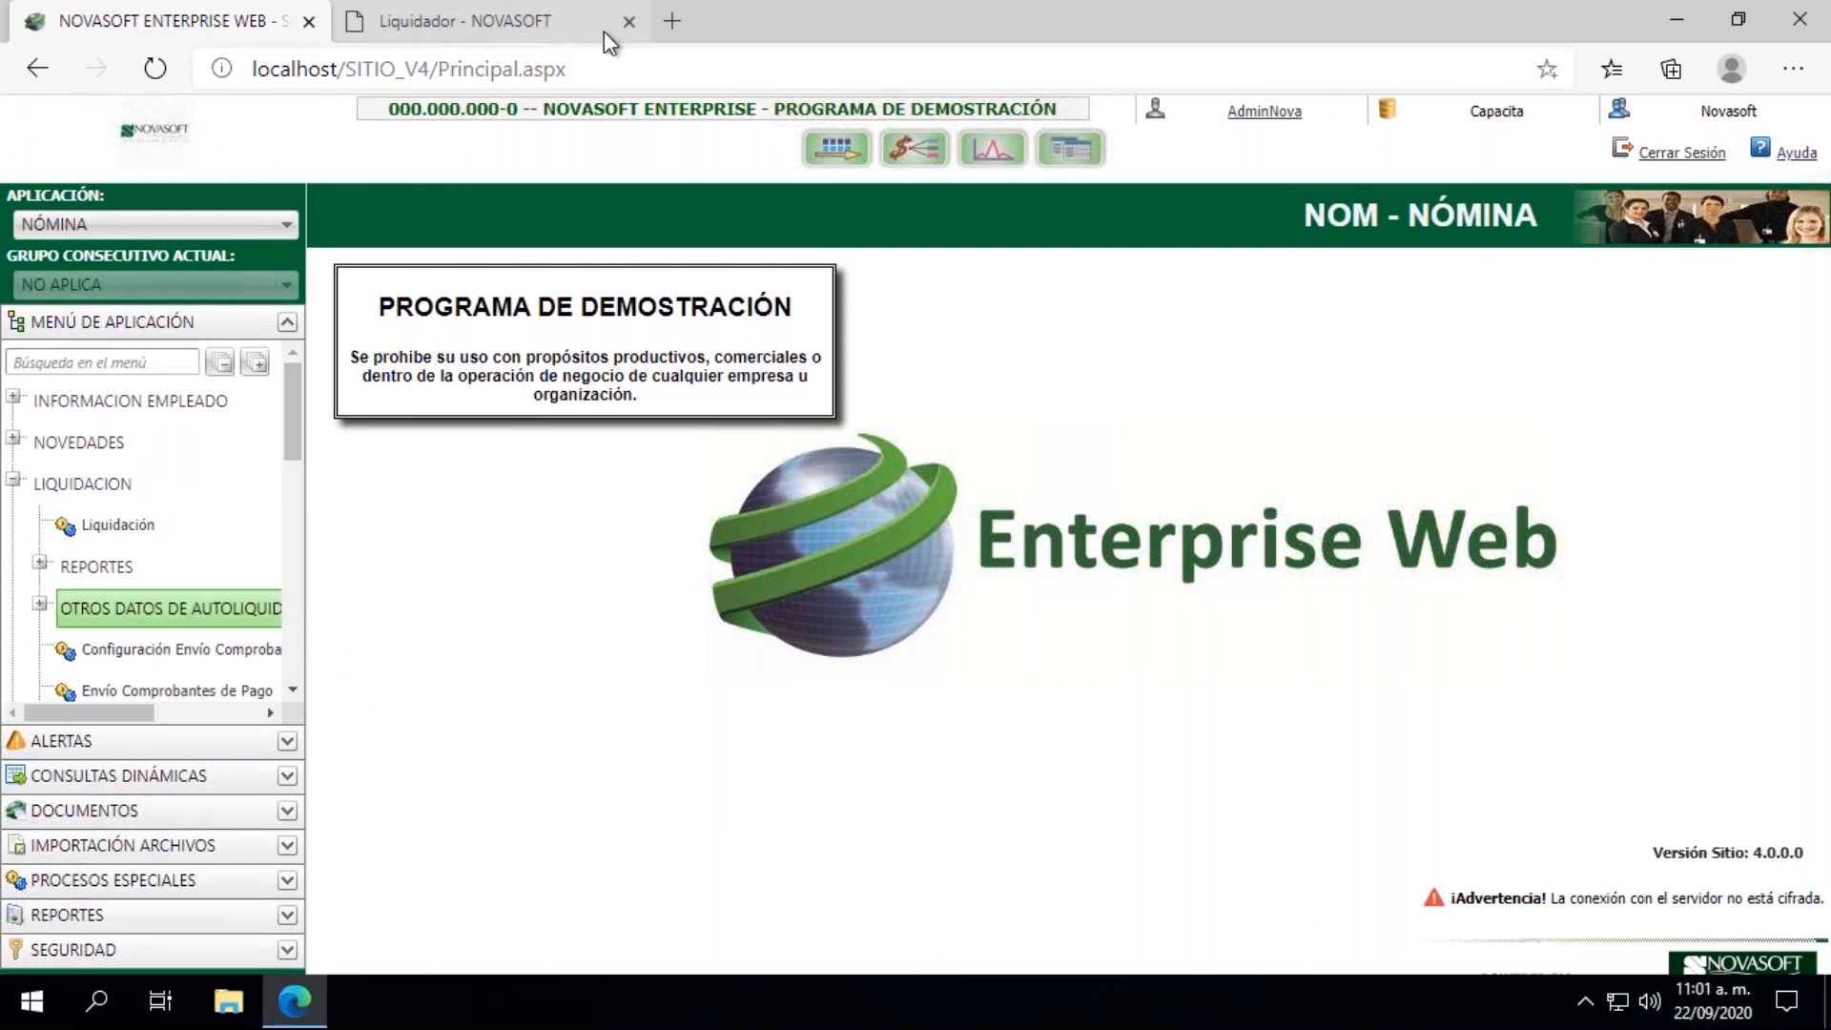
{"action": "left_click", "coordinate": [629, 21]}
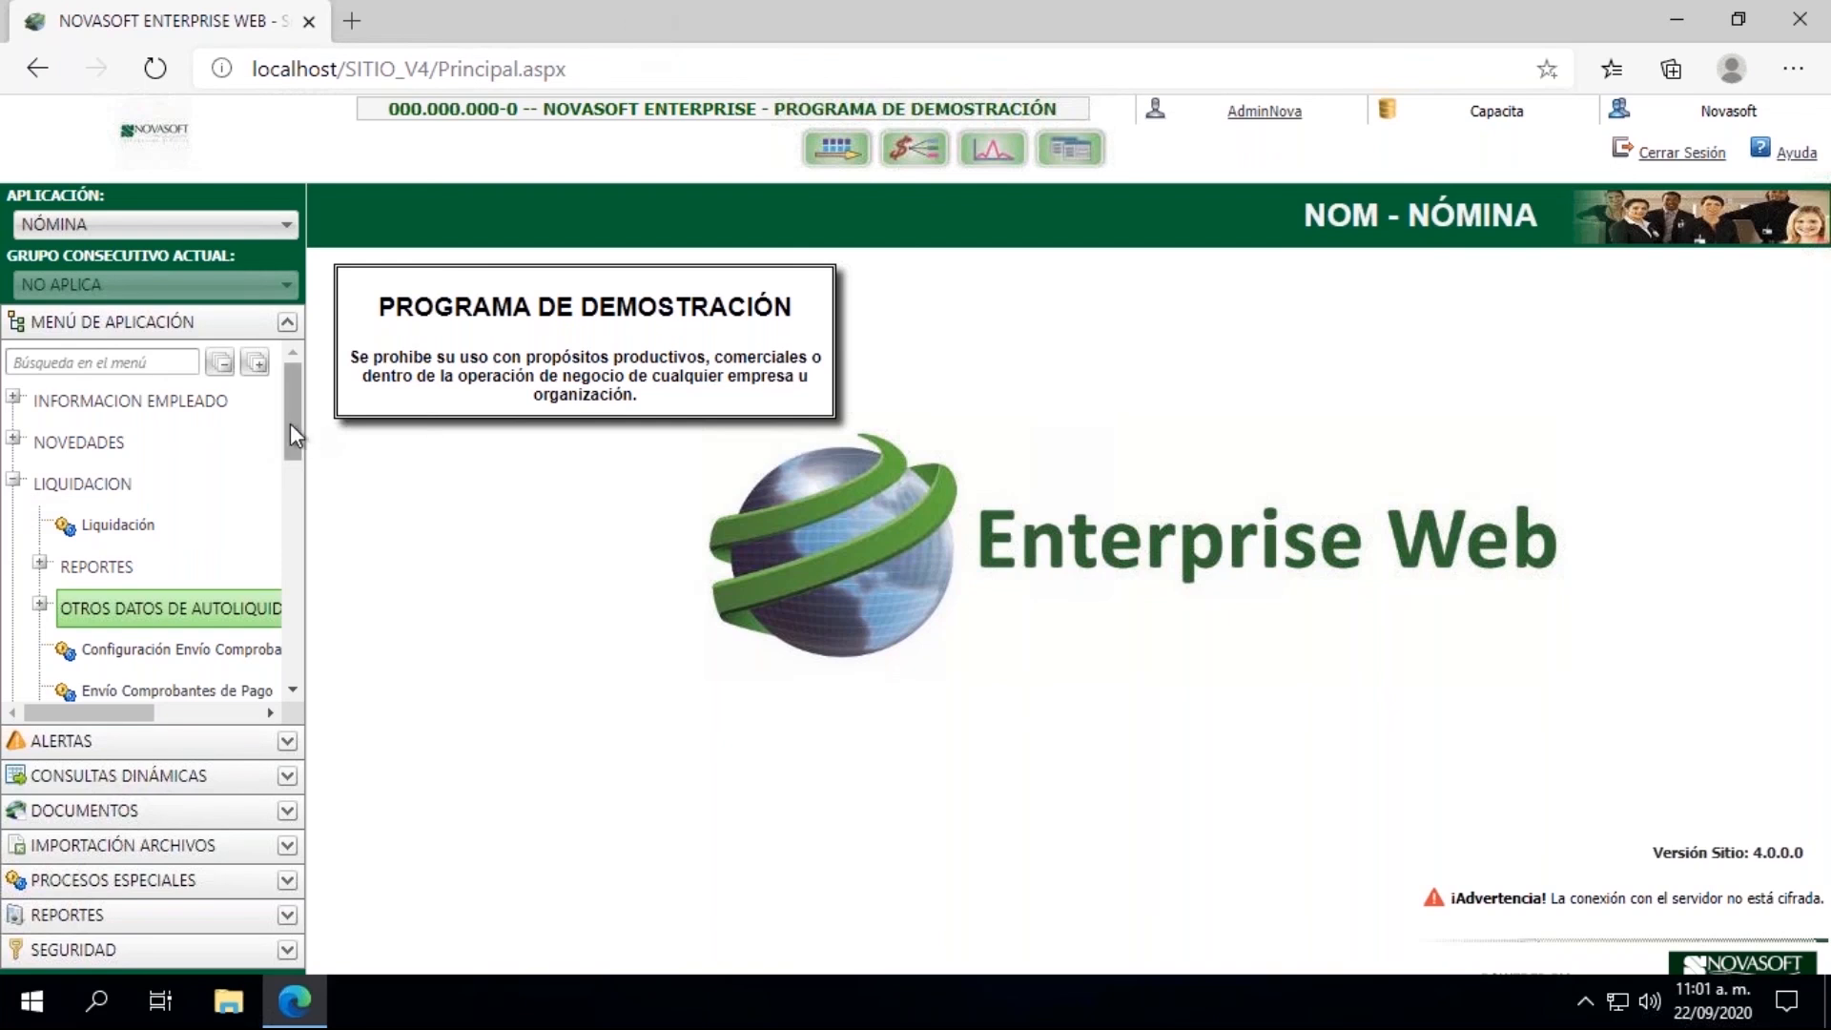
{"action": "scroll", "coordinate": [290, 475], "scroll_direction": "down", "scroll_amount": 2}
{"action": "scroll", "coordinate": [290, 477], "scroll_direction": "down", "scroll_amount": 10}
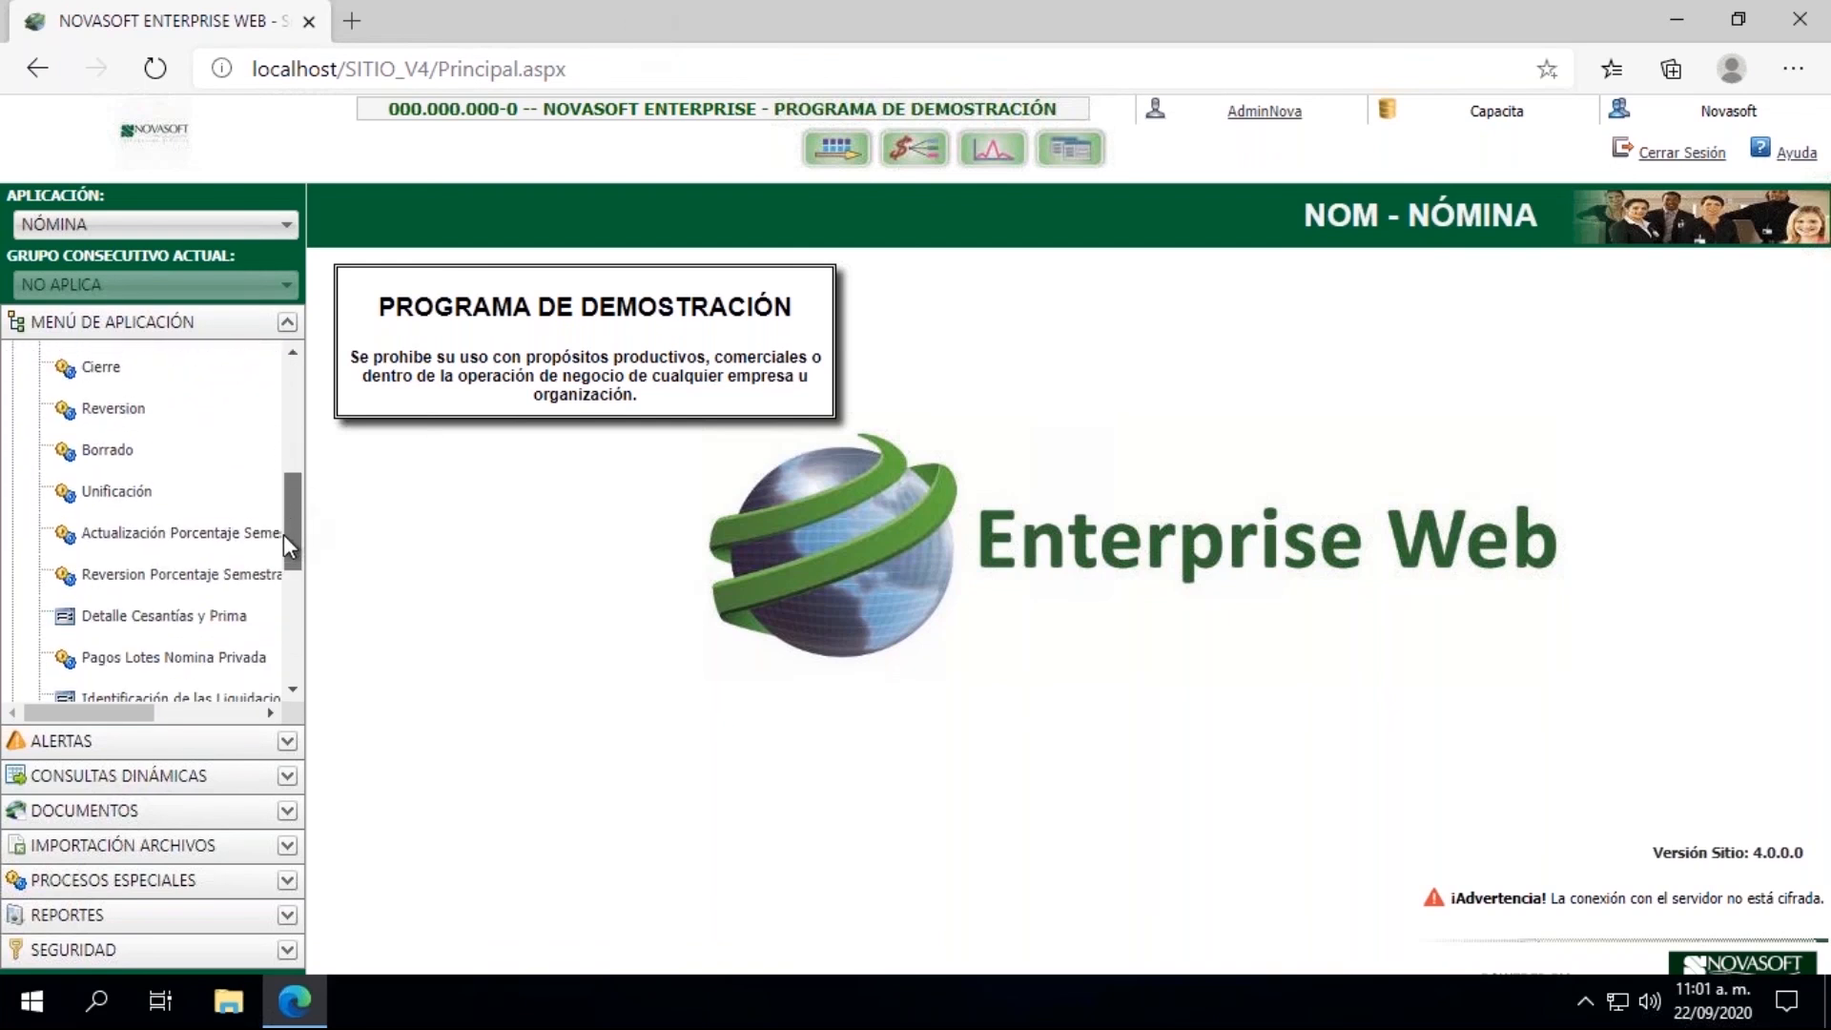
{"action": "left_click", "coordinate": [107, 370]}
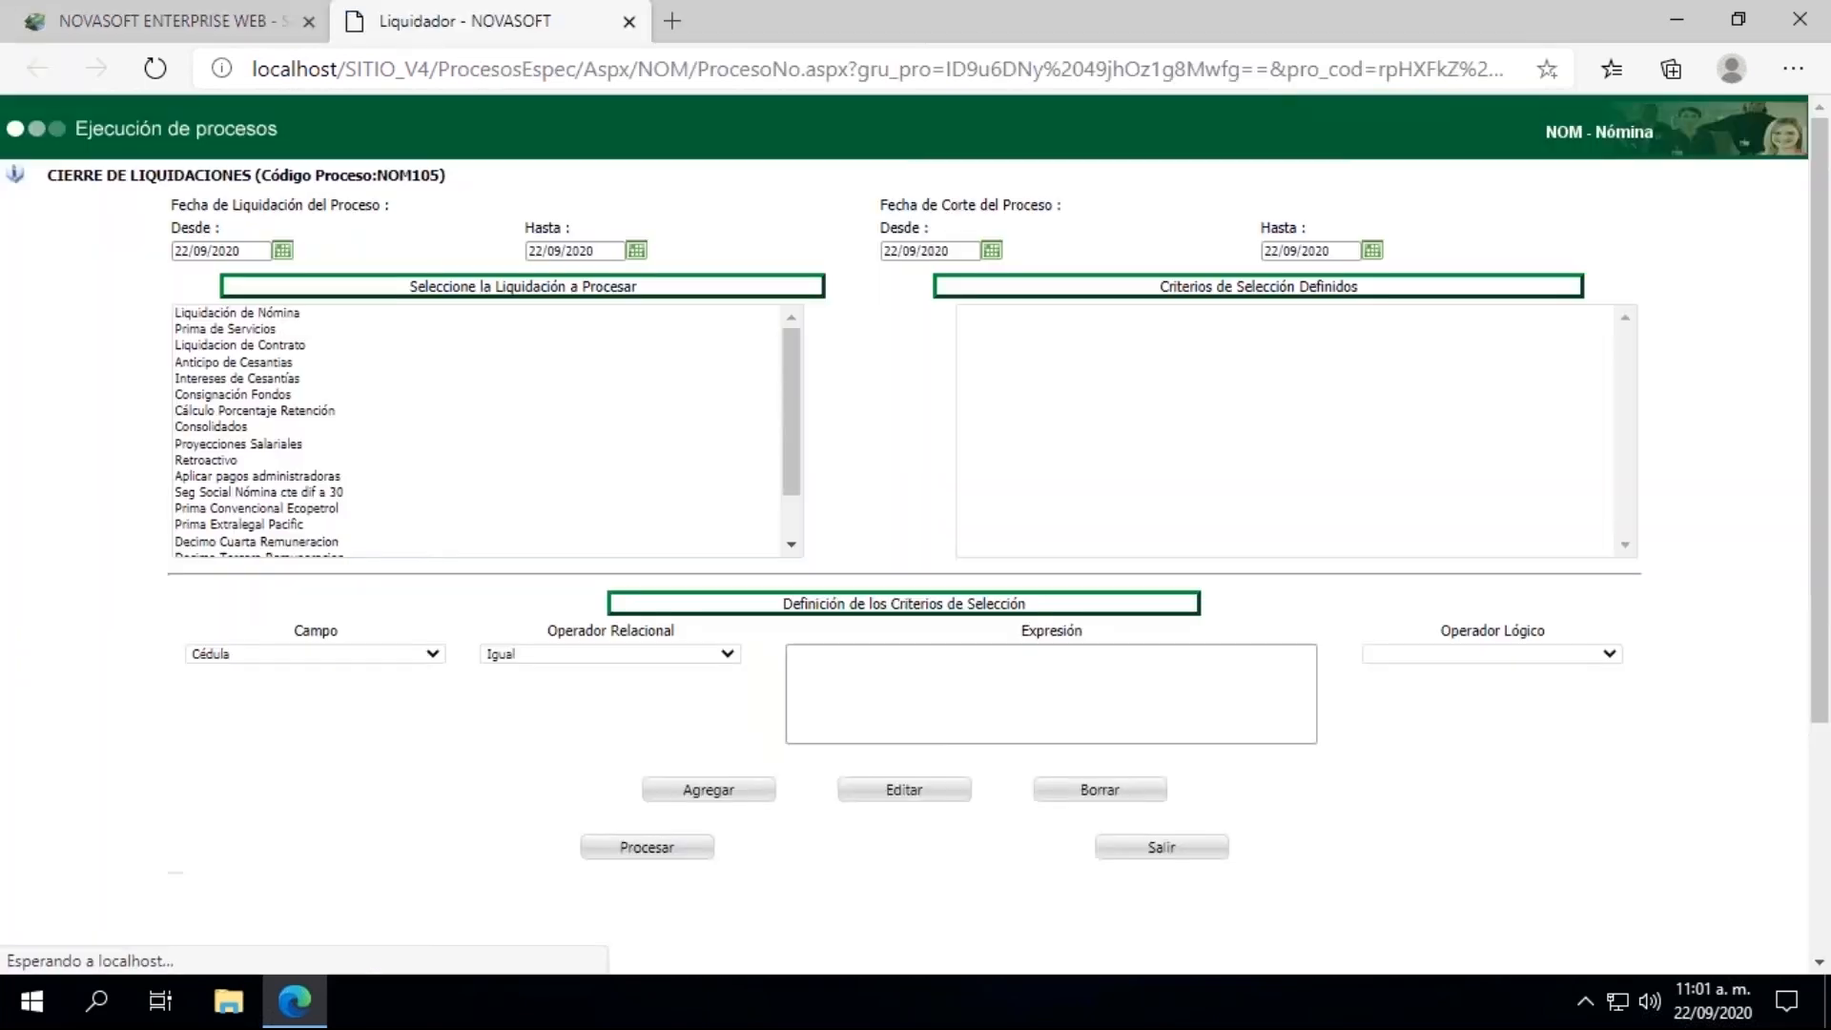
Step: Set the closing process's settlement and cutoff date ranges to 15/09/2020 at both ends and choose Liquidacion de Contrato
{"action": "left_click", "coordinate": [280, 253]}
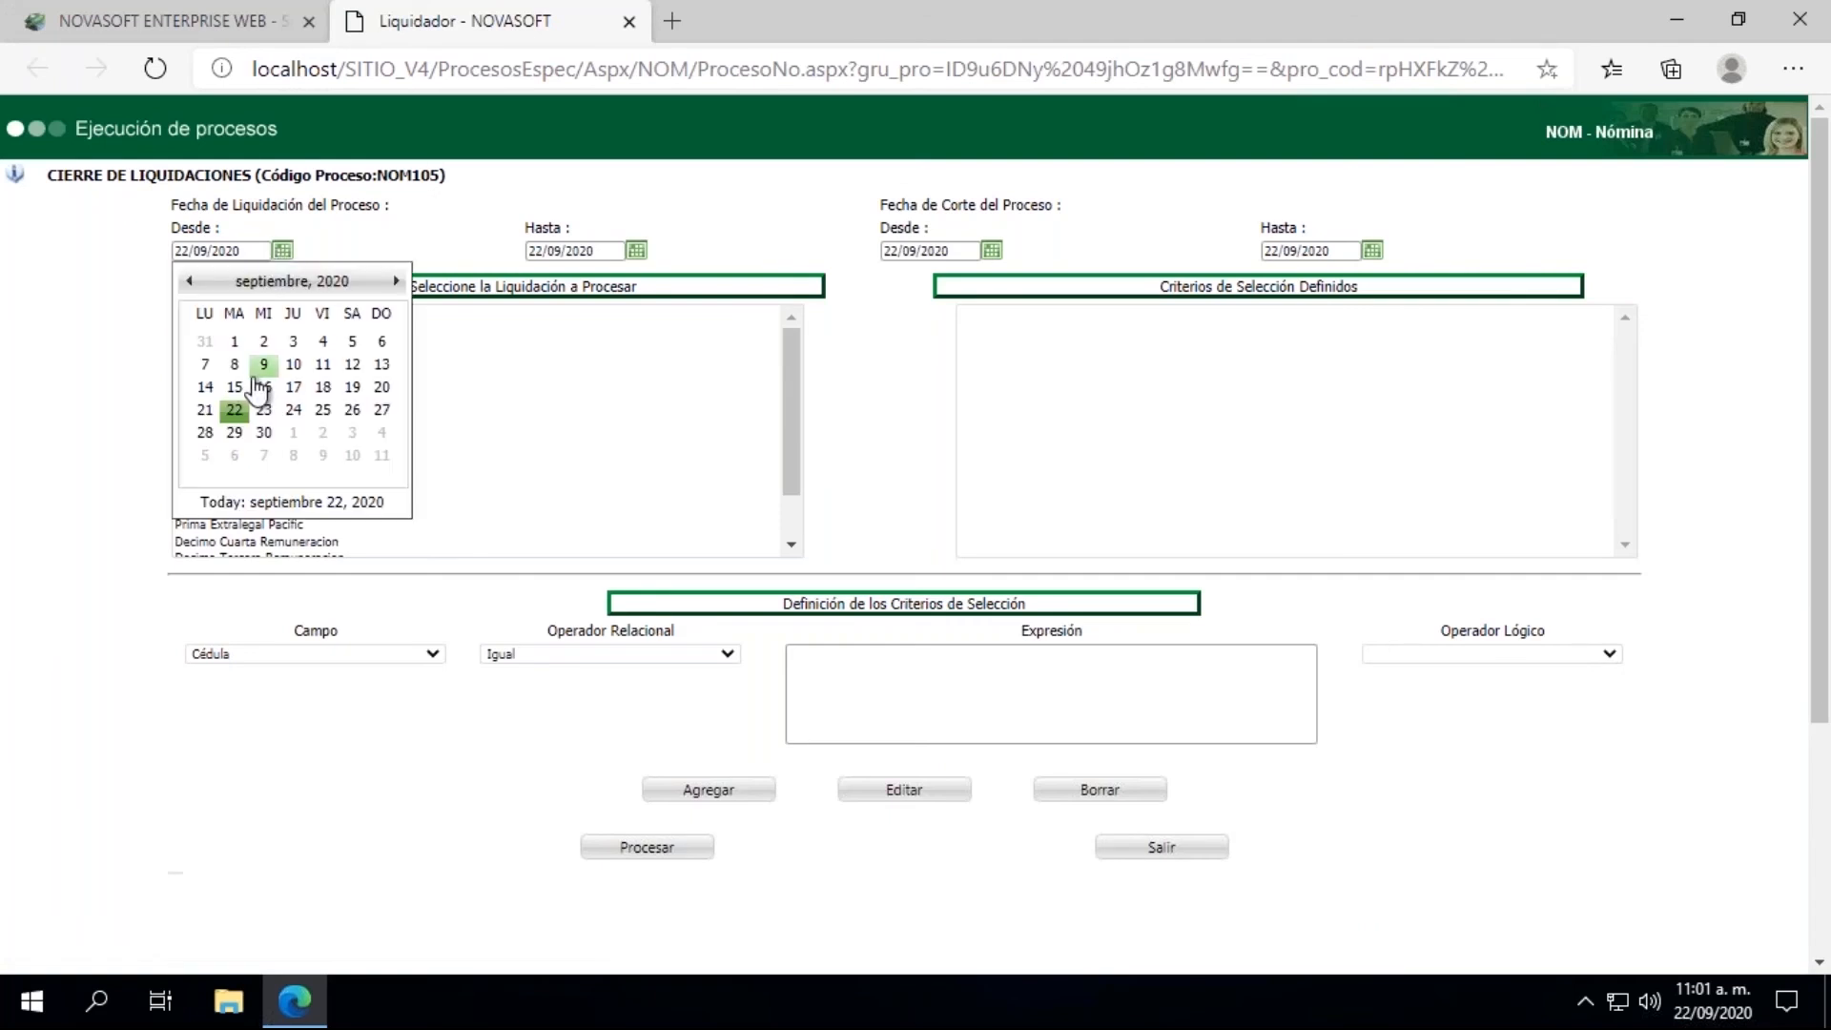
{"action": "left_click", "coordinate": [233, 398]}
{"action": "left_click", "coordinate": [635, 251]}
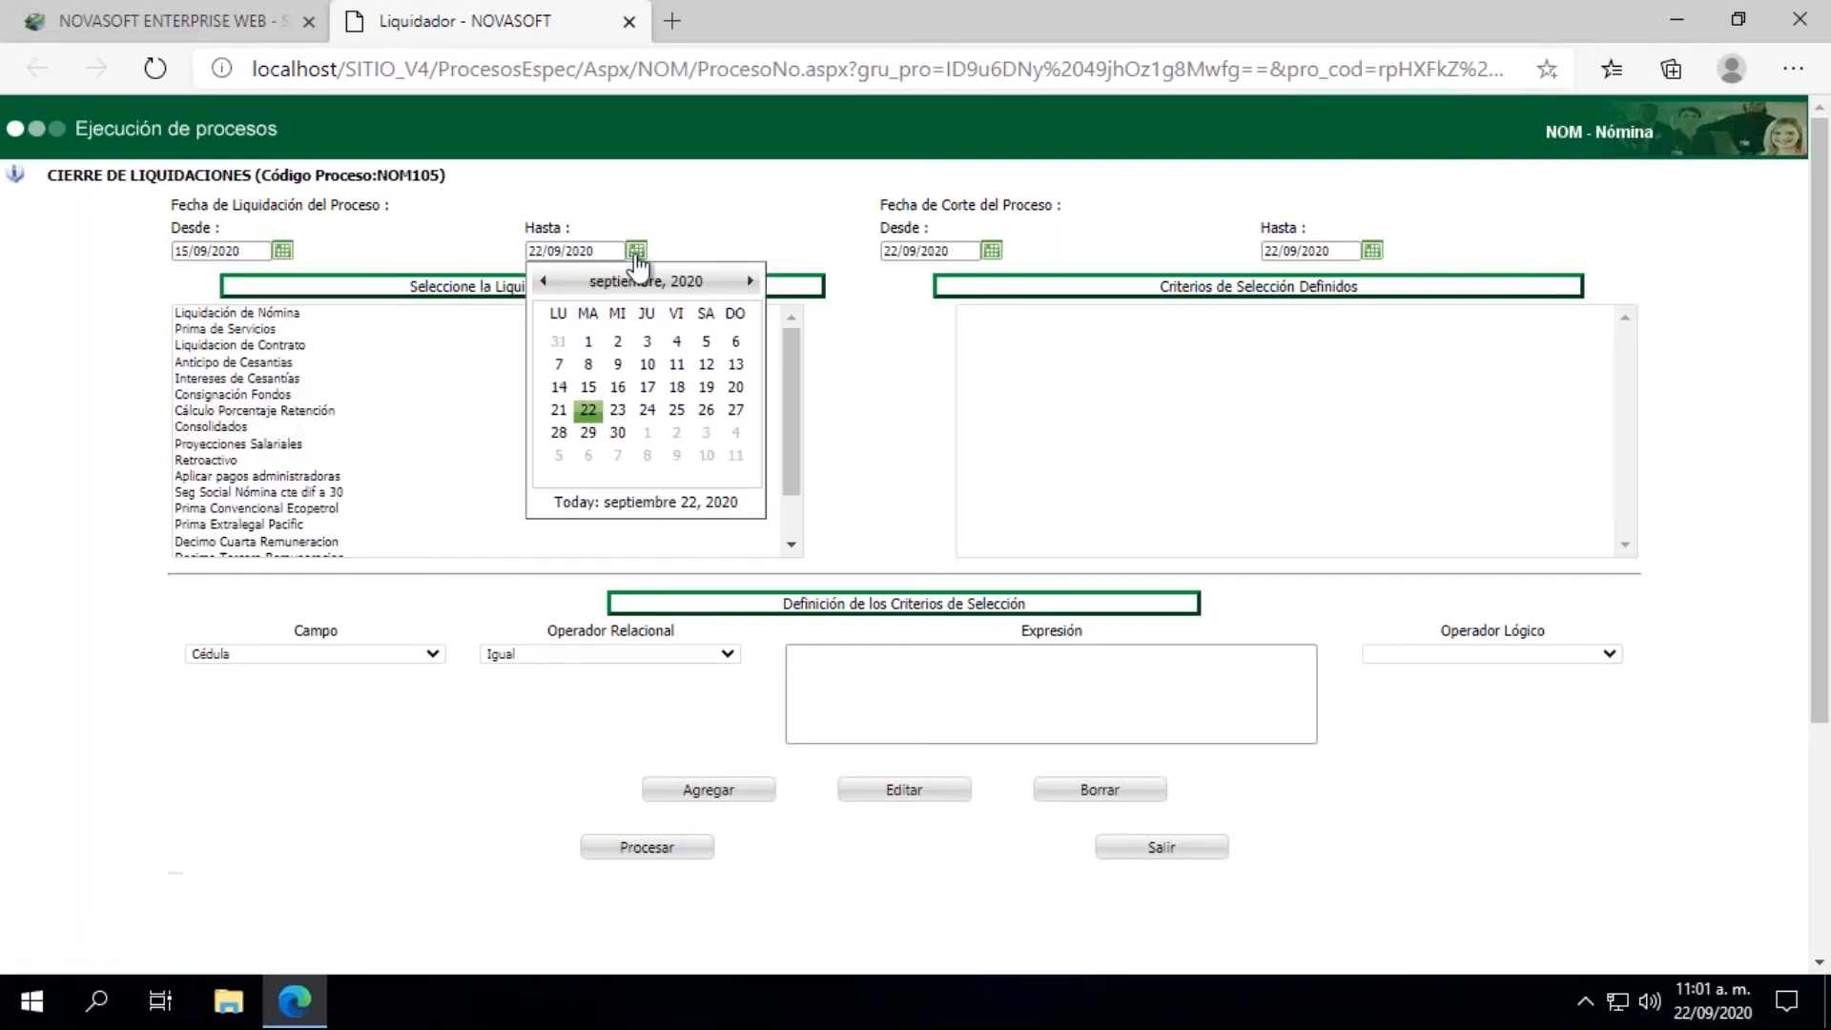
{"action": "left_click", "coordinate": [588, 399]}
{"action": "left_click", "coordinate": [991, 251]}
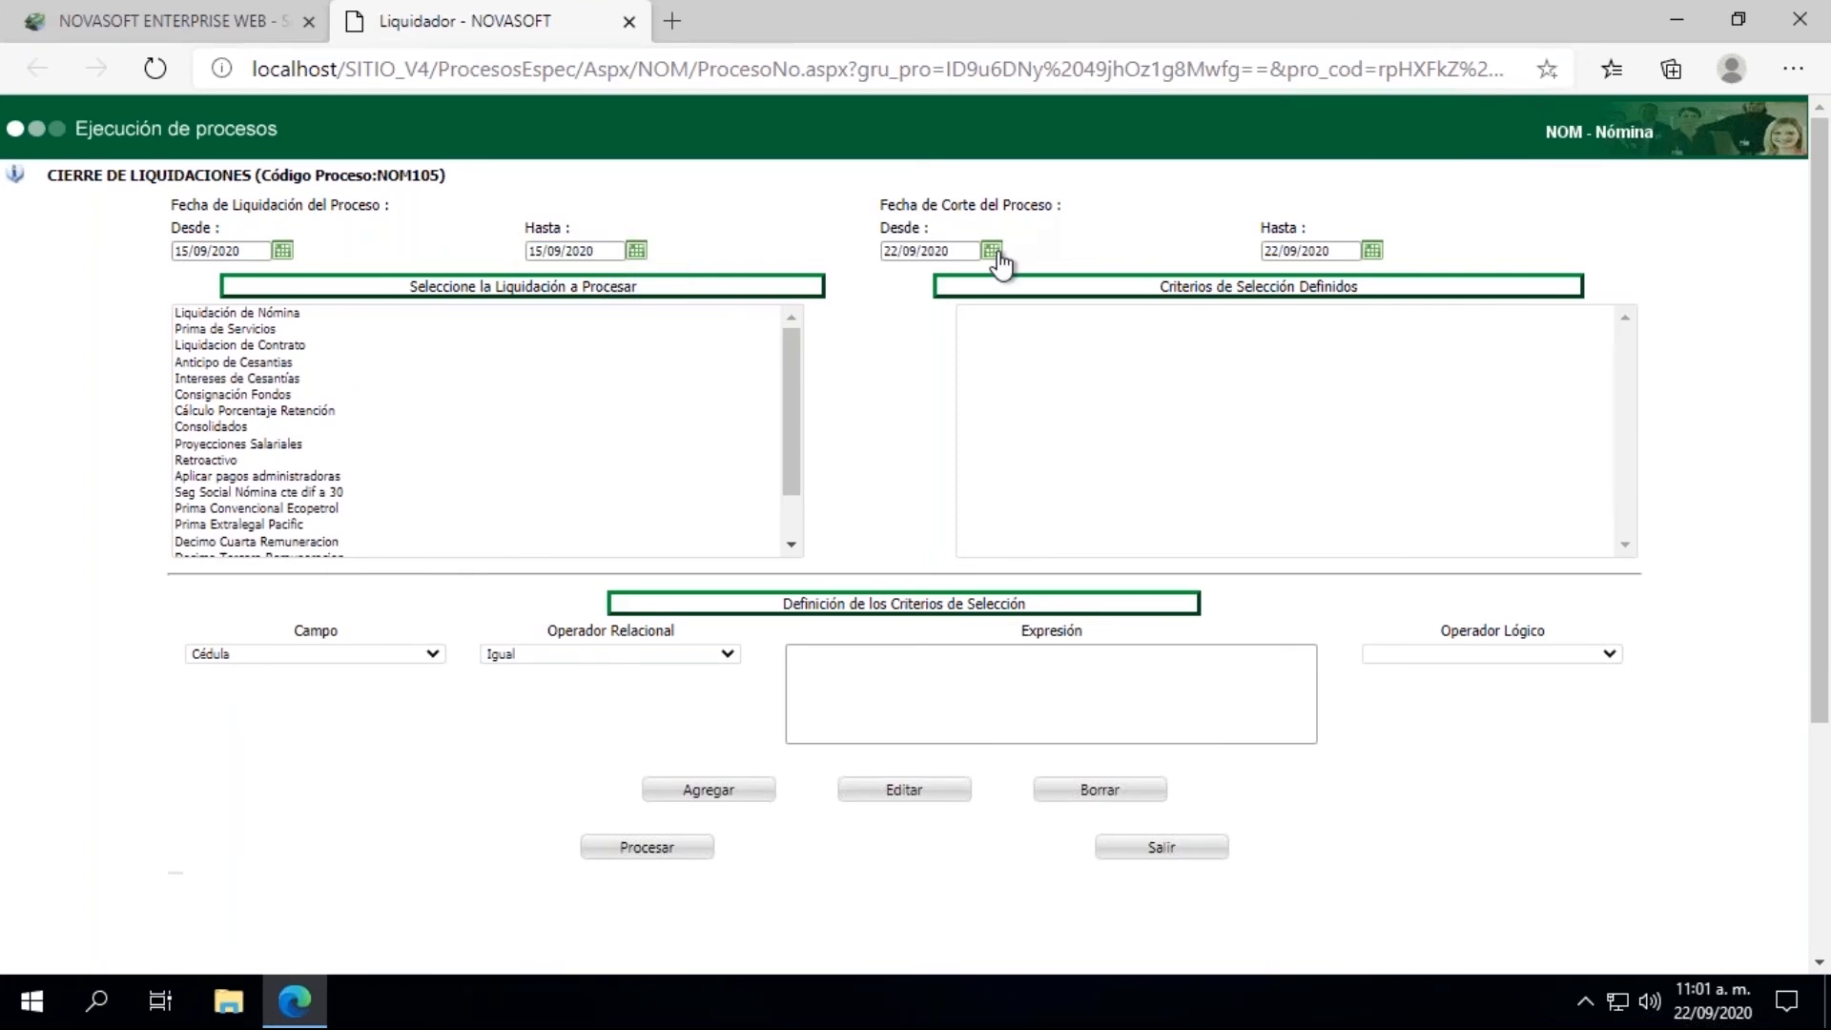
{"action": "left_click", "coordinate": [941, 400]}
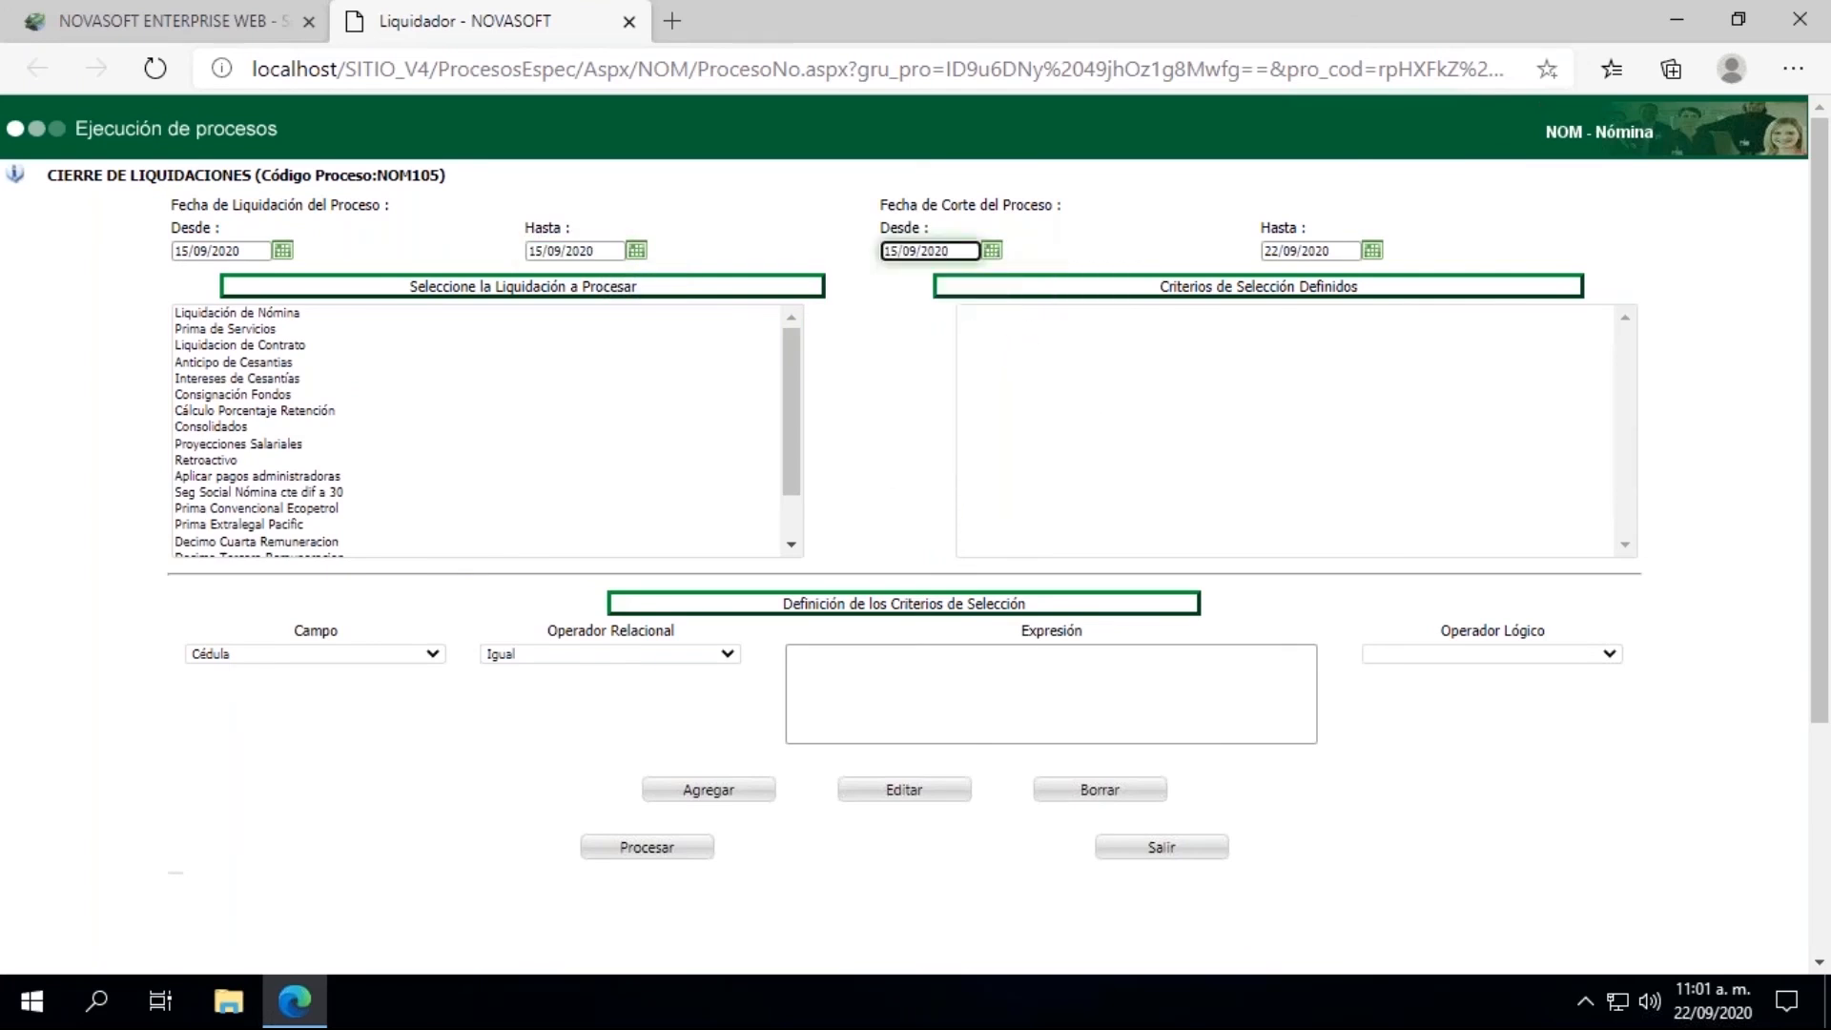
{"action": "left_click", "coordinate": [1371, 251]}
{"action": "left_click", "coordinate": [1325, 388]}
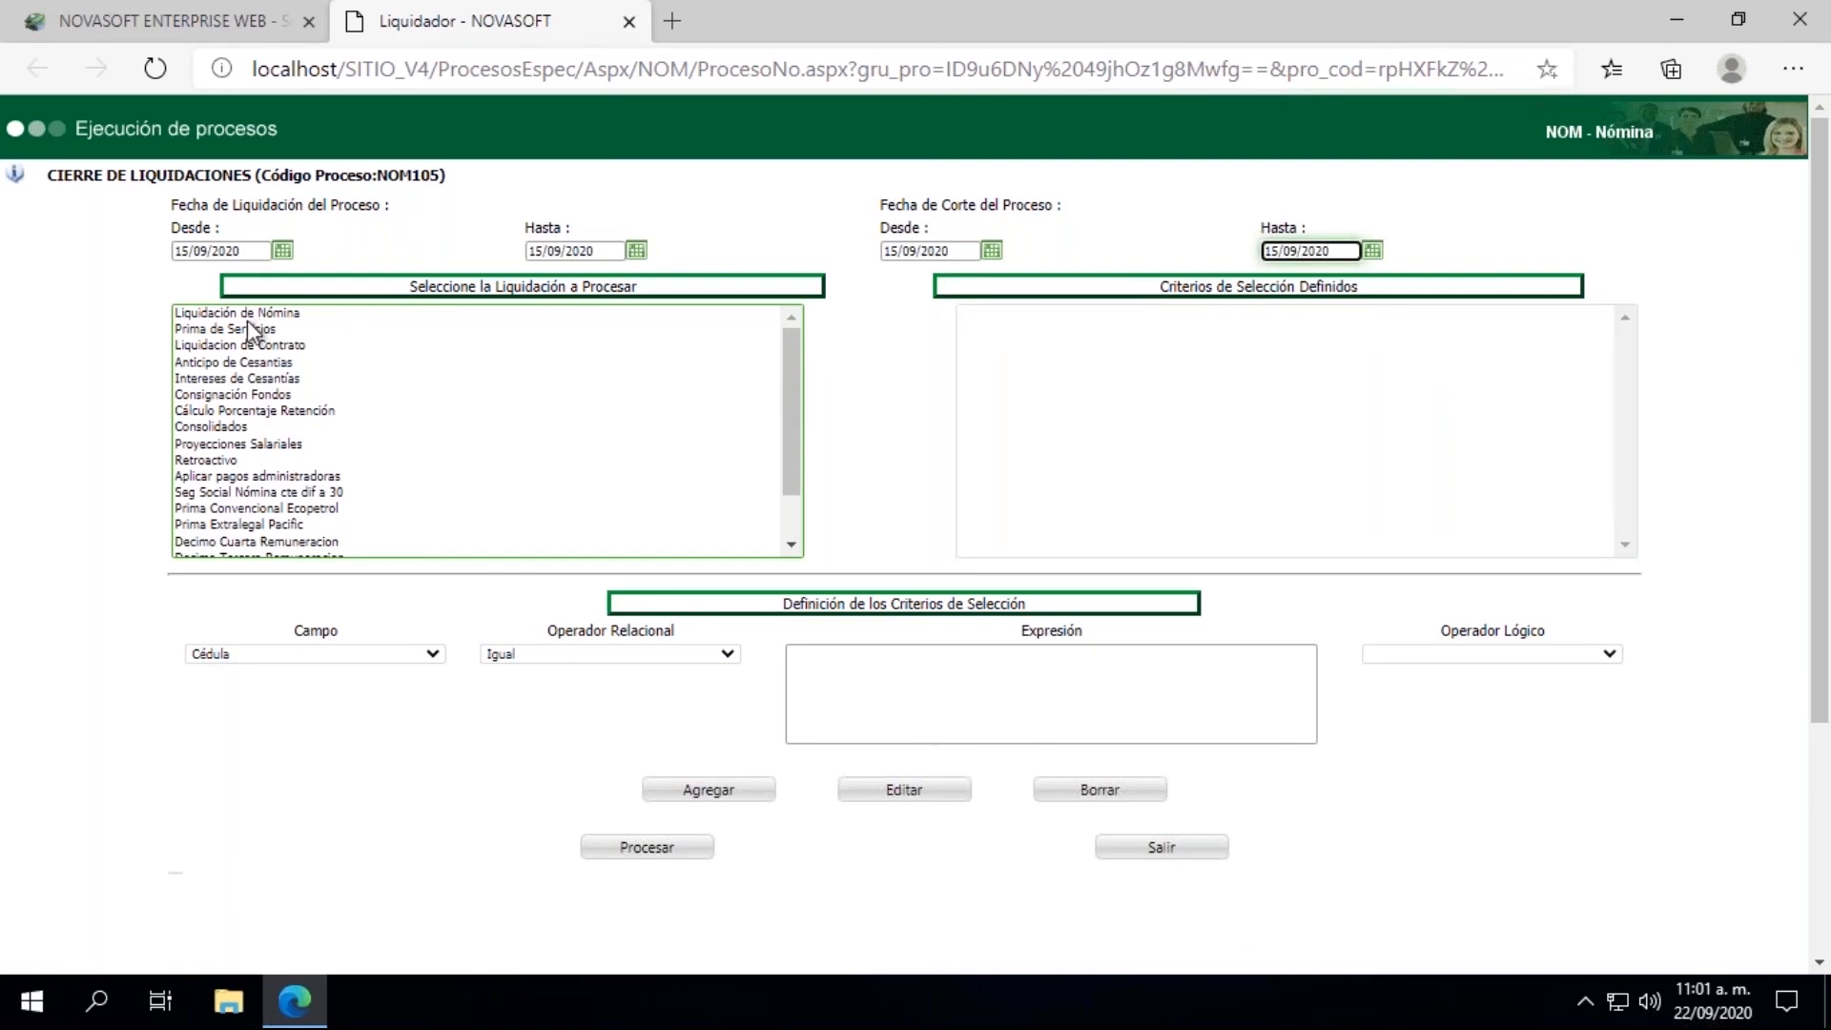
{"action": "left_click", "coordinate": [237, 347]}
Step: Add a Cédula Igual criterion with the employee's ID number, process the settlement closing, and dismiss its results
{"action": "left_click", "coordinate": [863, 725]}
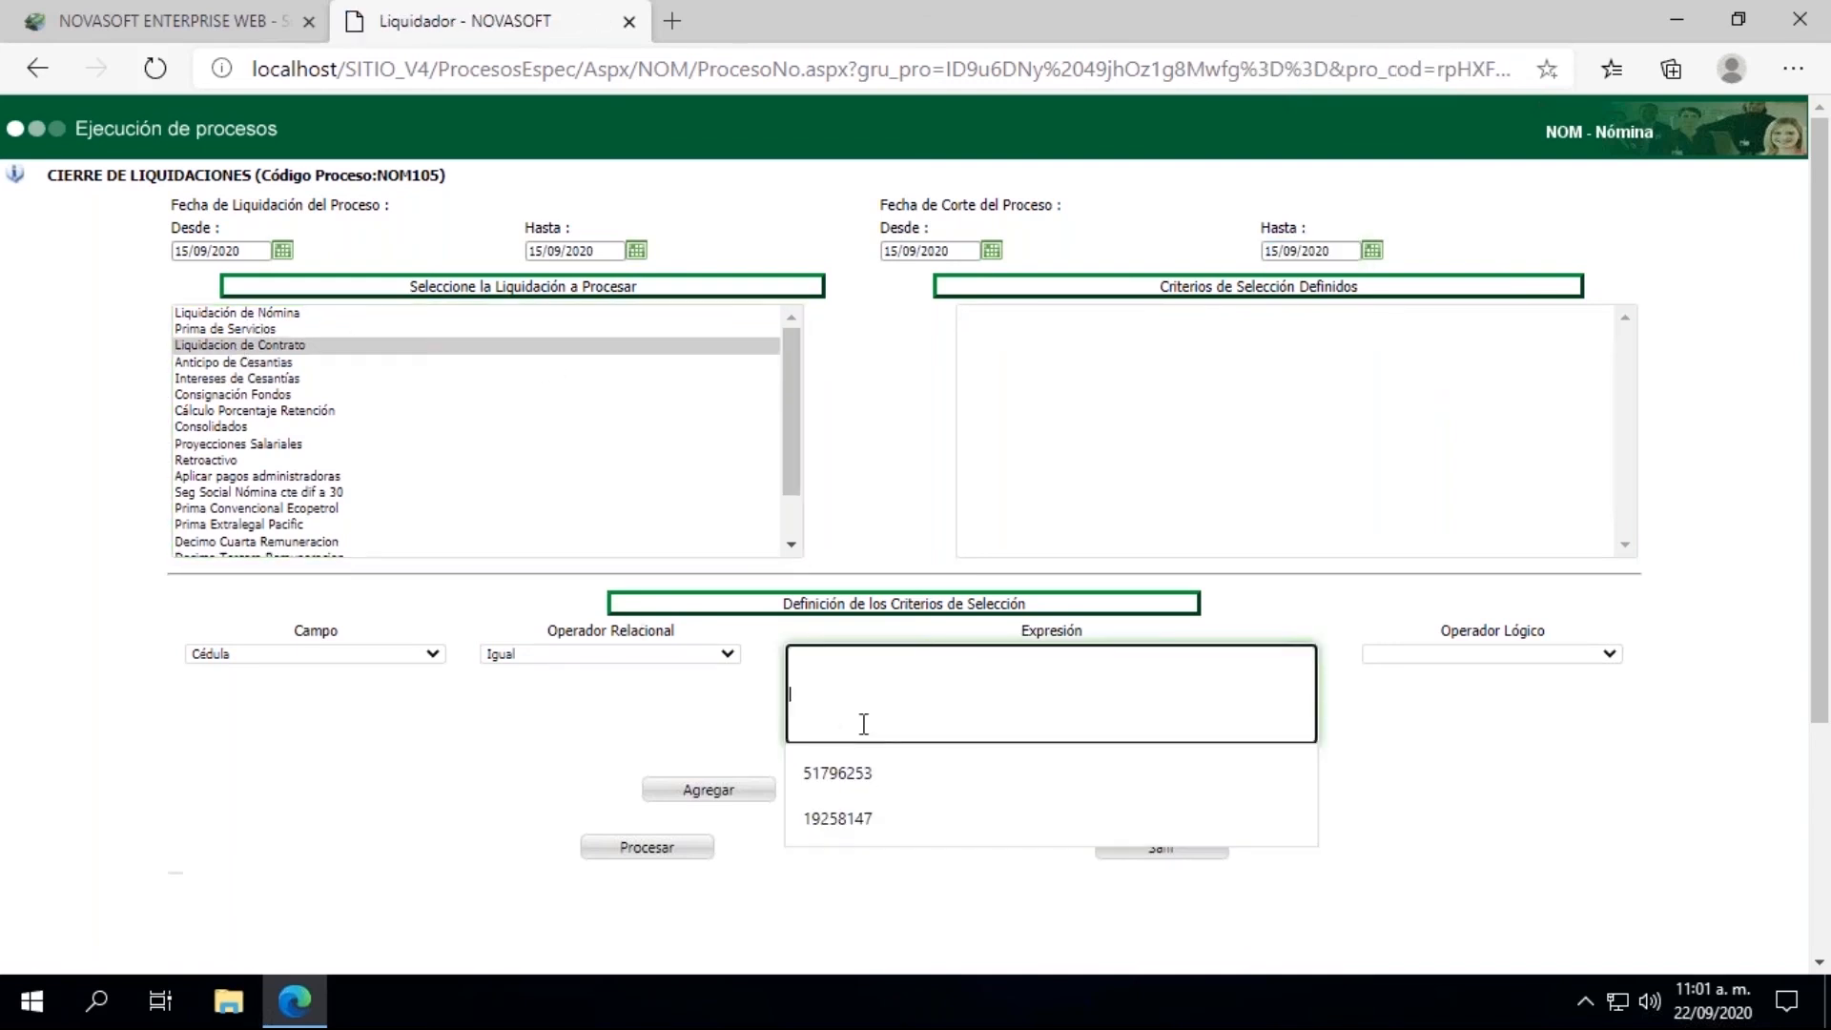
{"action": "left_click", "coordinate": [839, 772]}
{"action": "left_click", "coordinate": [717, 789]}
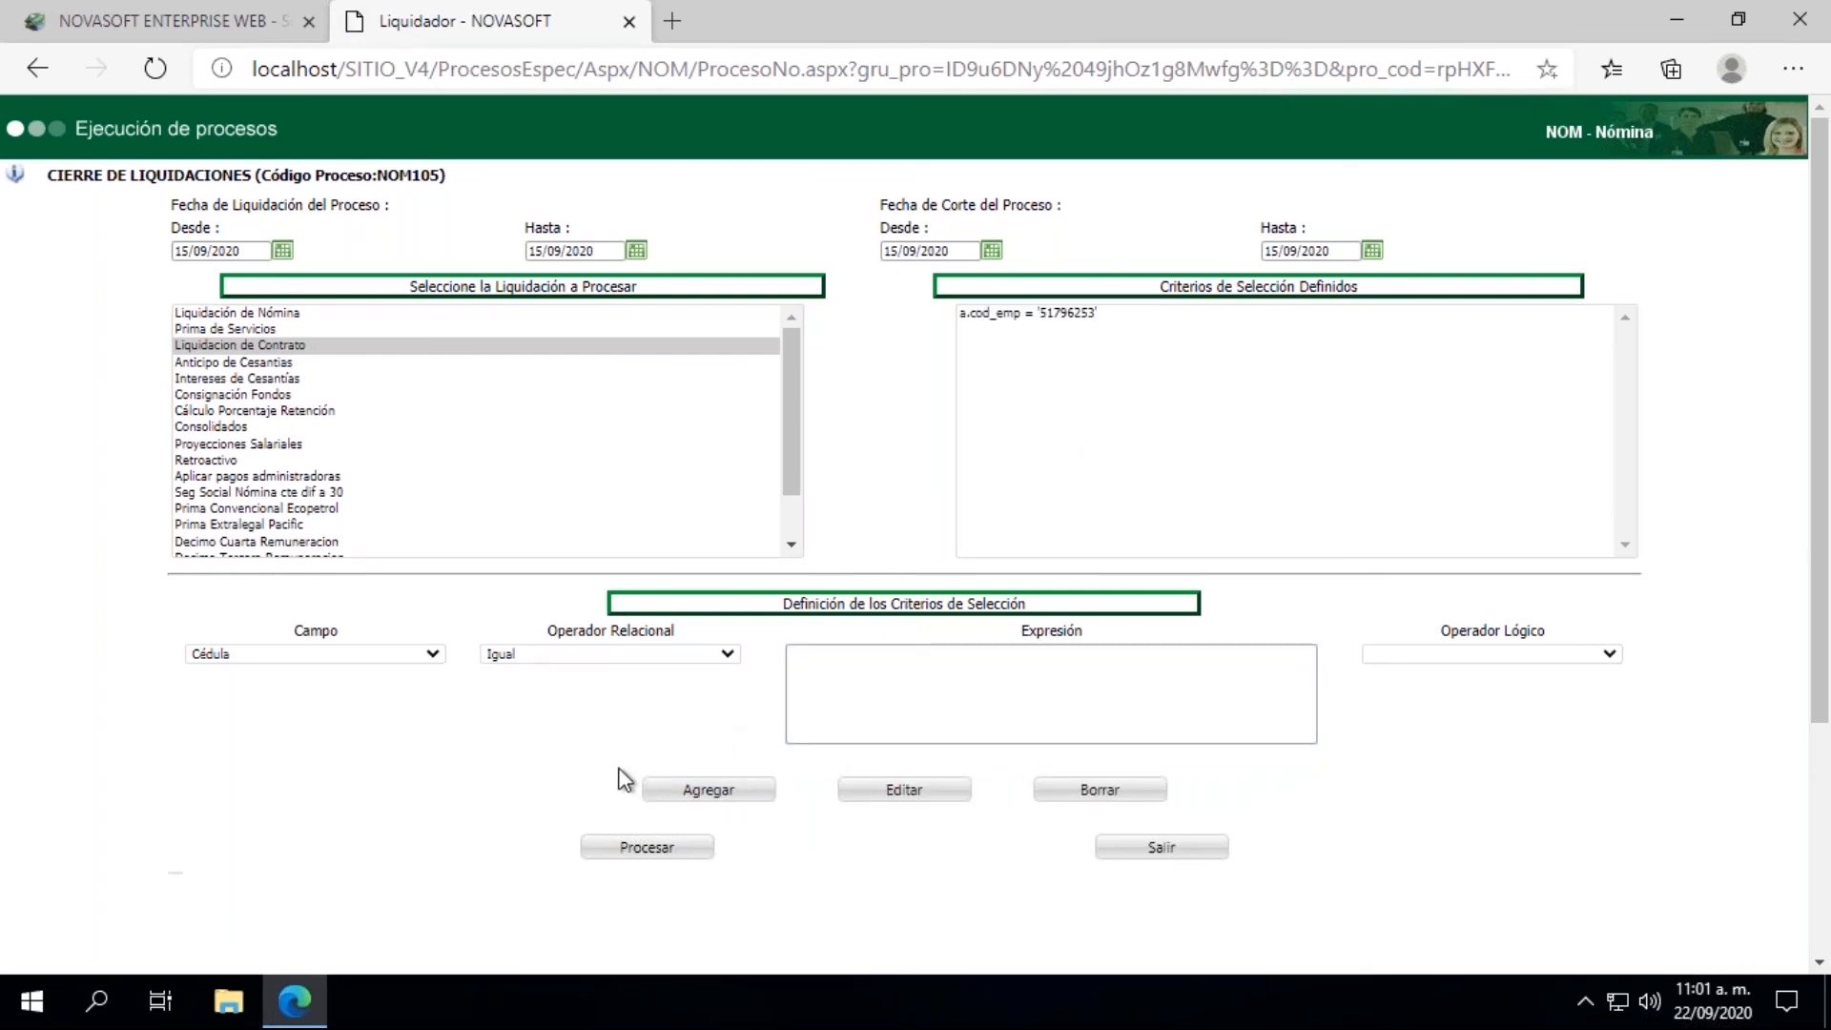
{"action": "left_click", "coordinate": [644, 848]}
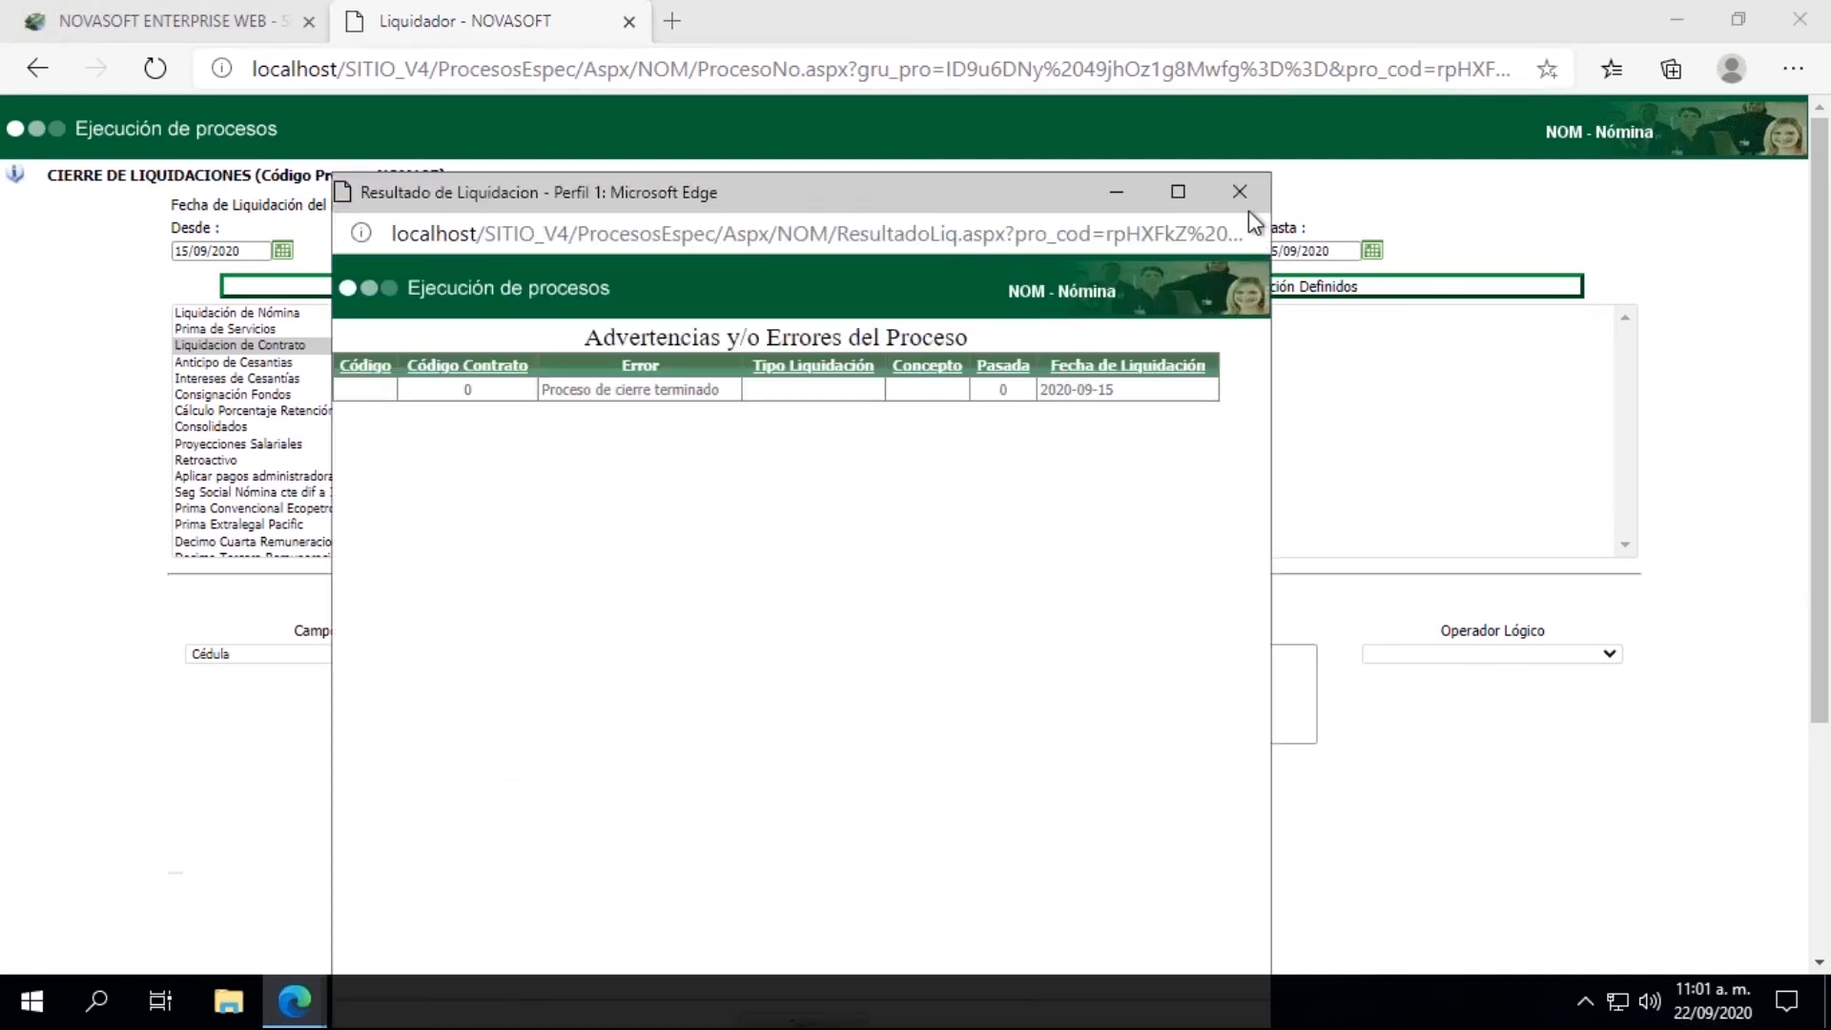
{"action": "left_click", "coordinate": [1239, 192]}
Step: Return to the main menu, collapse LIQUIDACION, and open the accounting information generation process under INTERFACES
{"action": "left_click", "coordinate": [187, 33]}
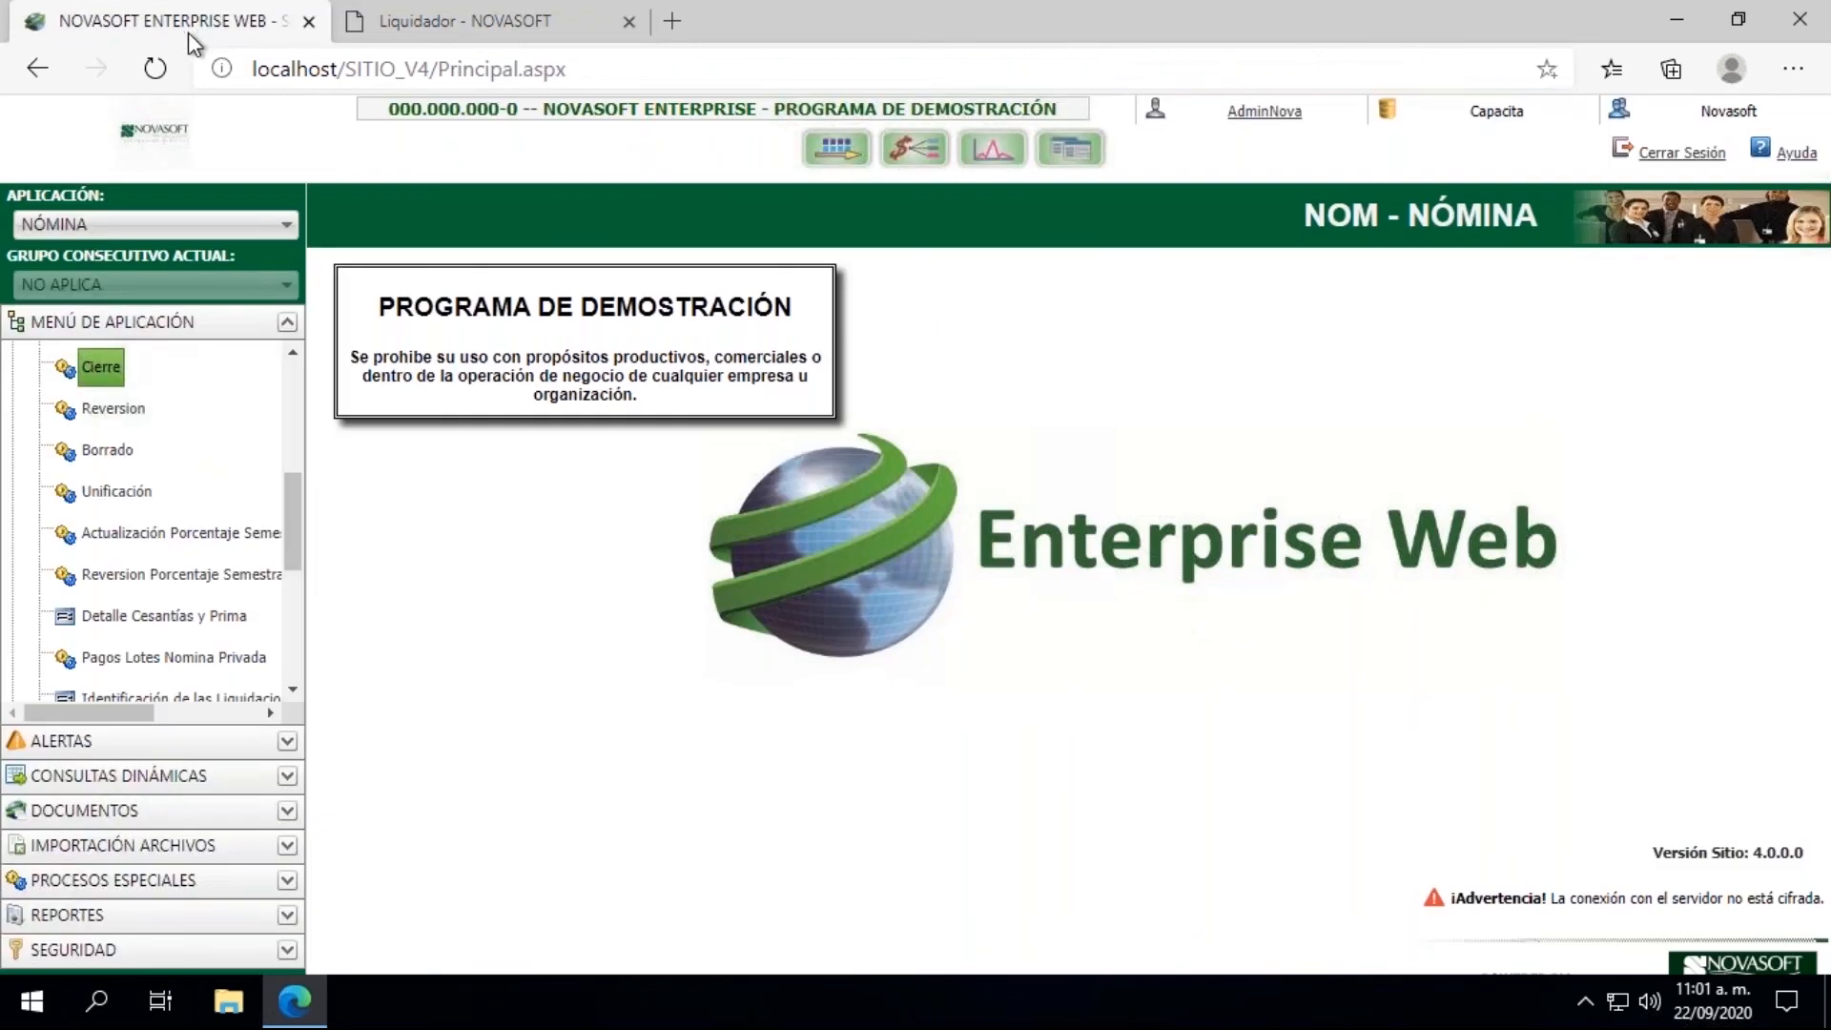
{"action": "left_click_drag", "start_coordinate": [288, 506], "coordinate": [290, 403]}
{"action": "left_click", "coordinate": [14, 484]}
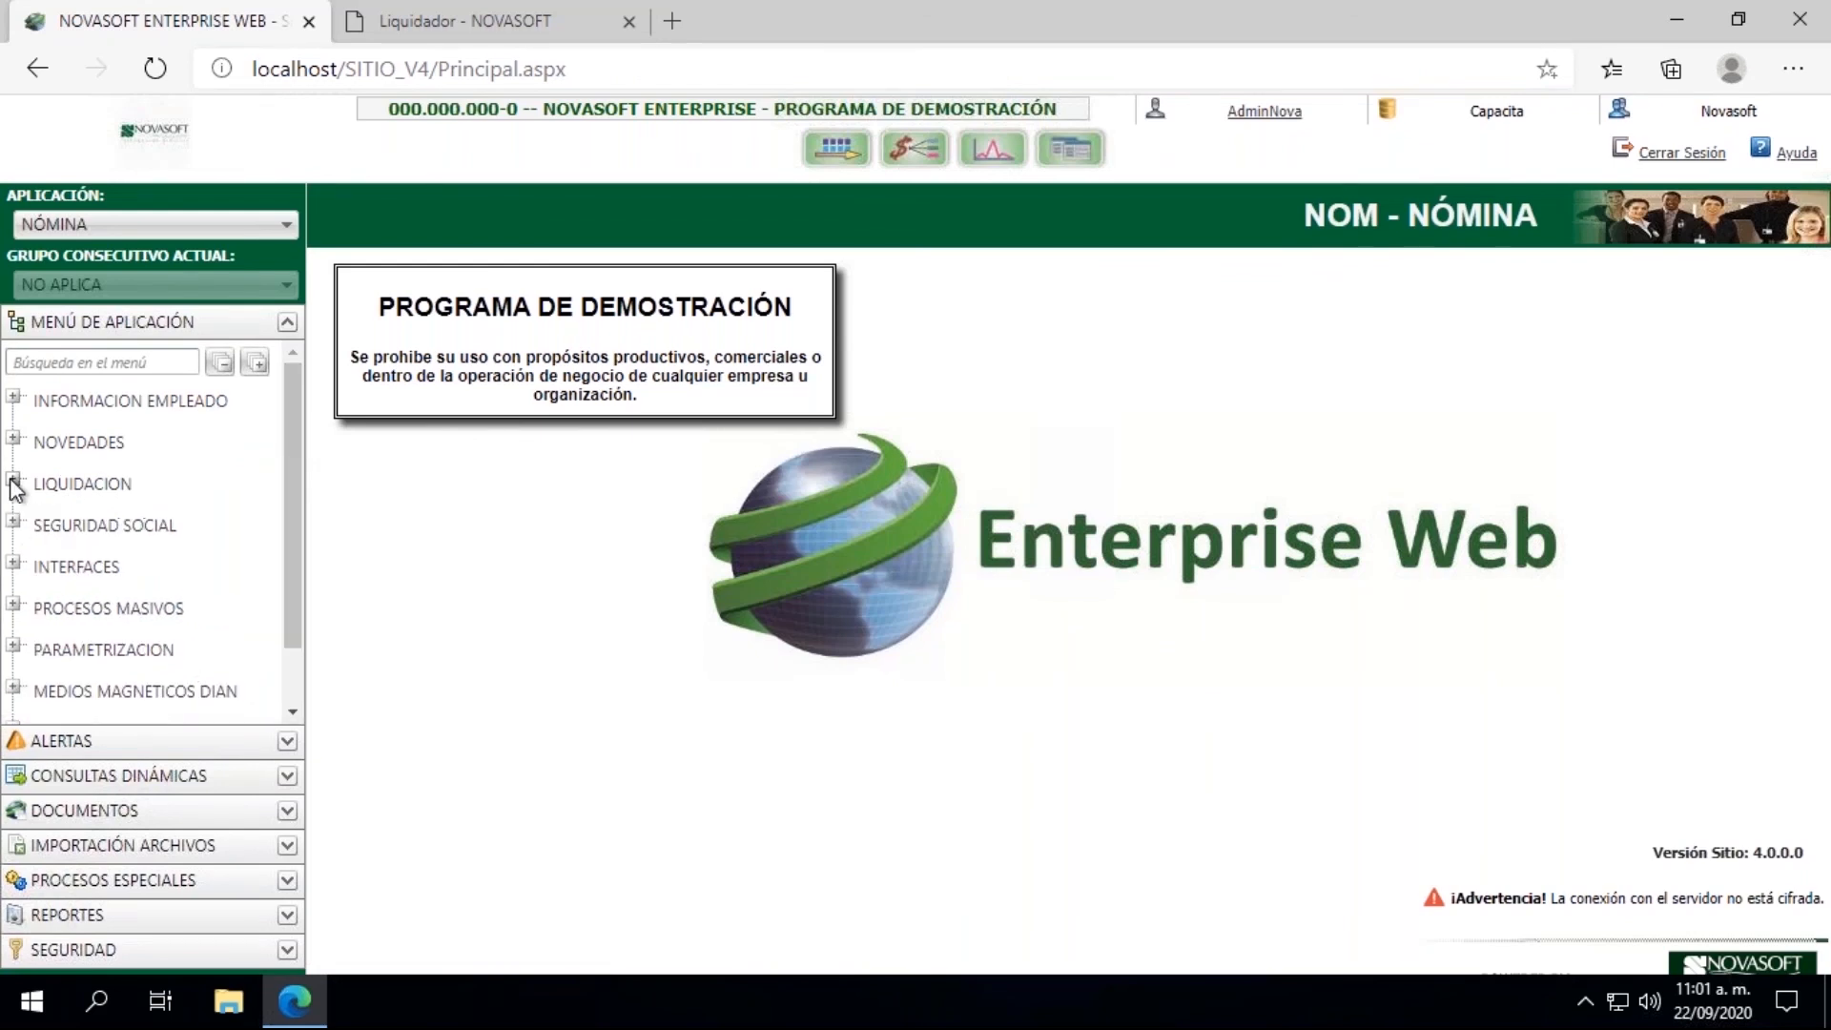
{"action": "left_click", "coordinate": [14, 563]}
{"action": "left_click", "coordinate": [103, 610]}
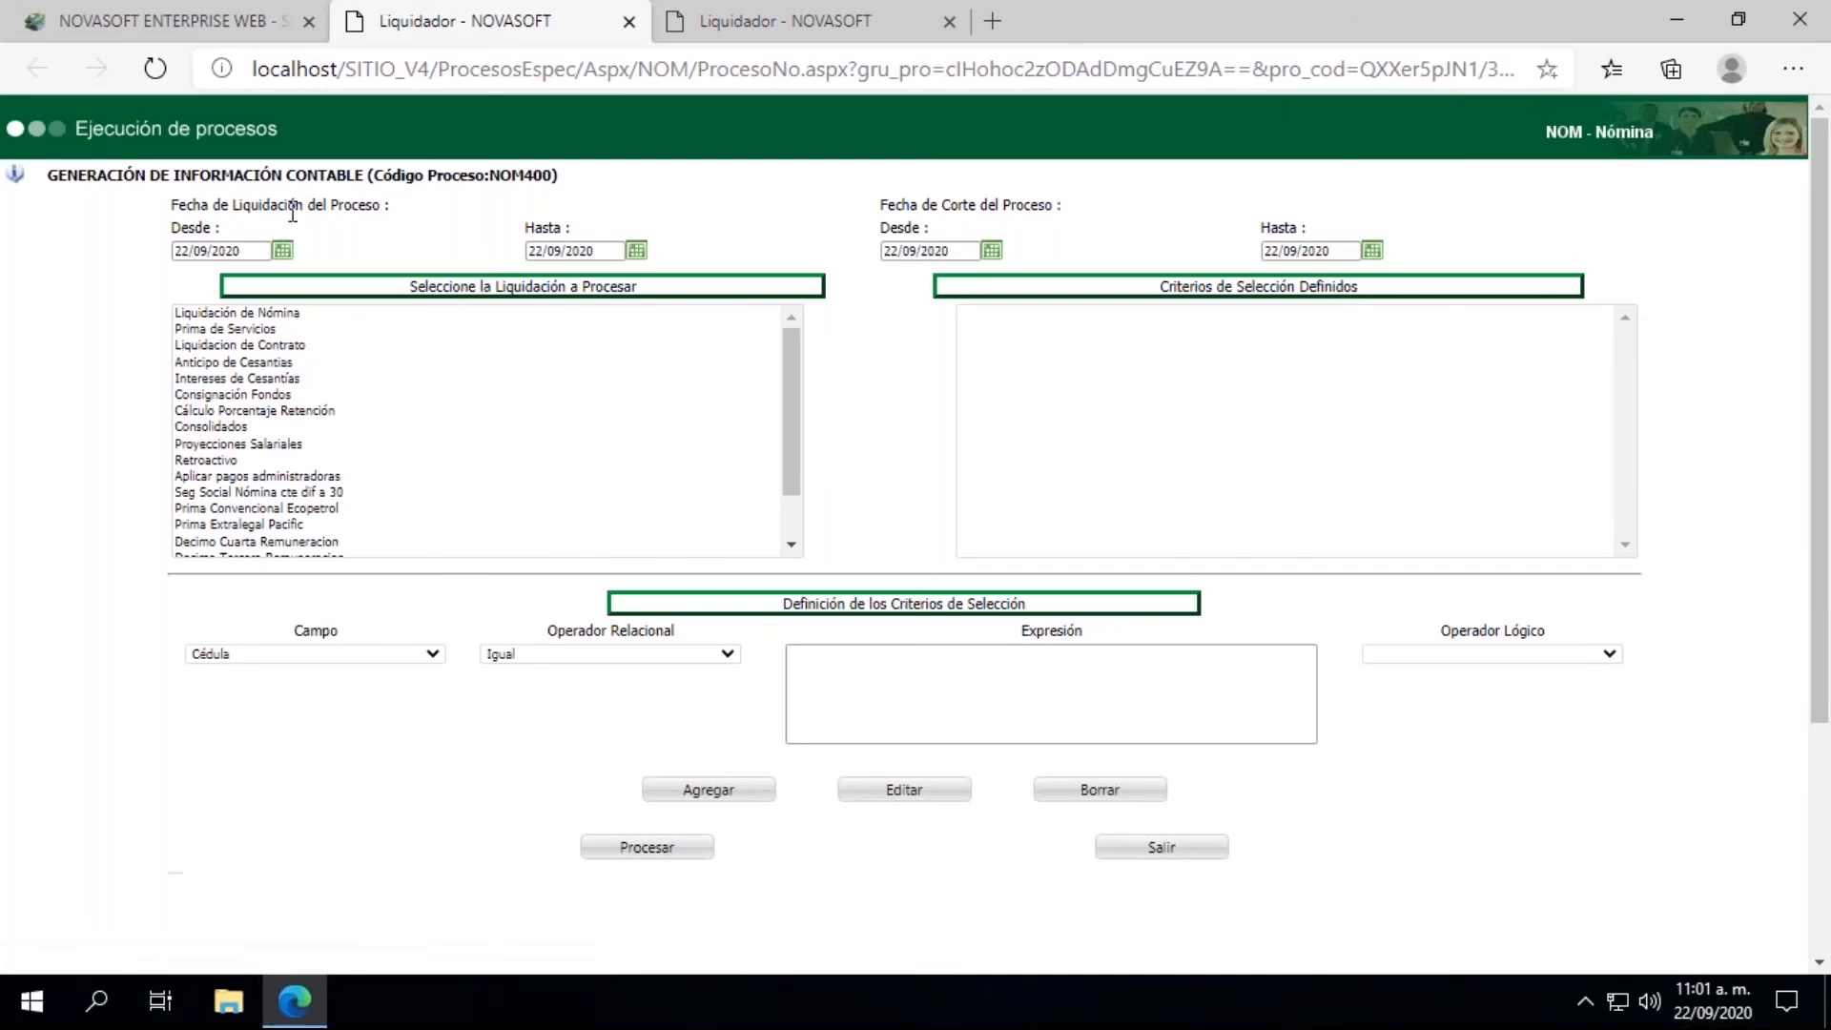
Step: Set the accounting generation's settlement and cutoff date ranges to 15/09/2020 at both ends and choose Liquidacion de Contrato
{"action": "left_click", "coordinate": [282, 250]}
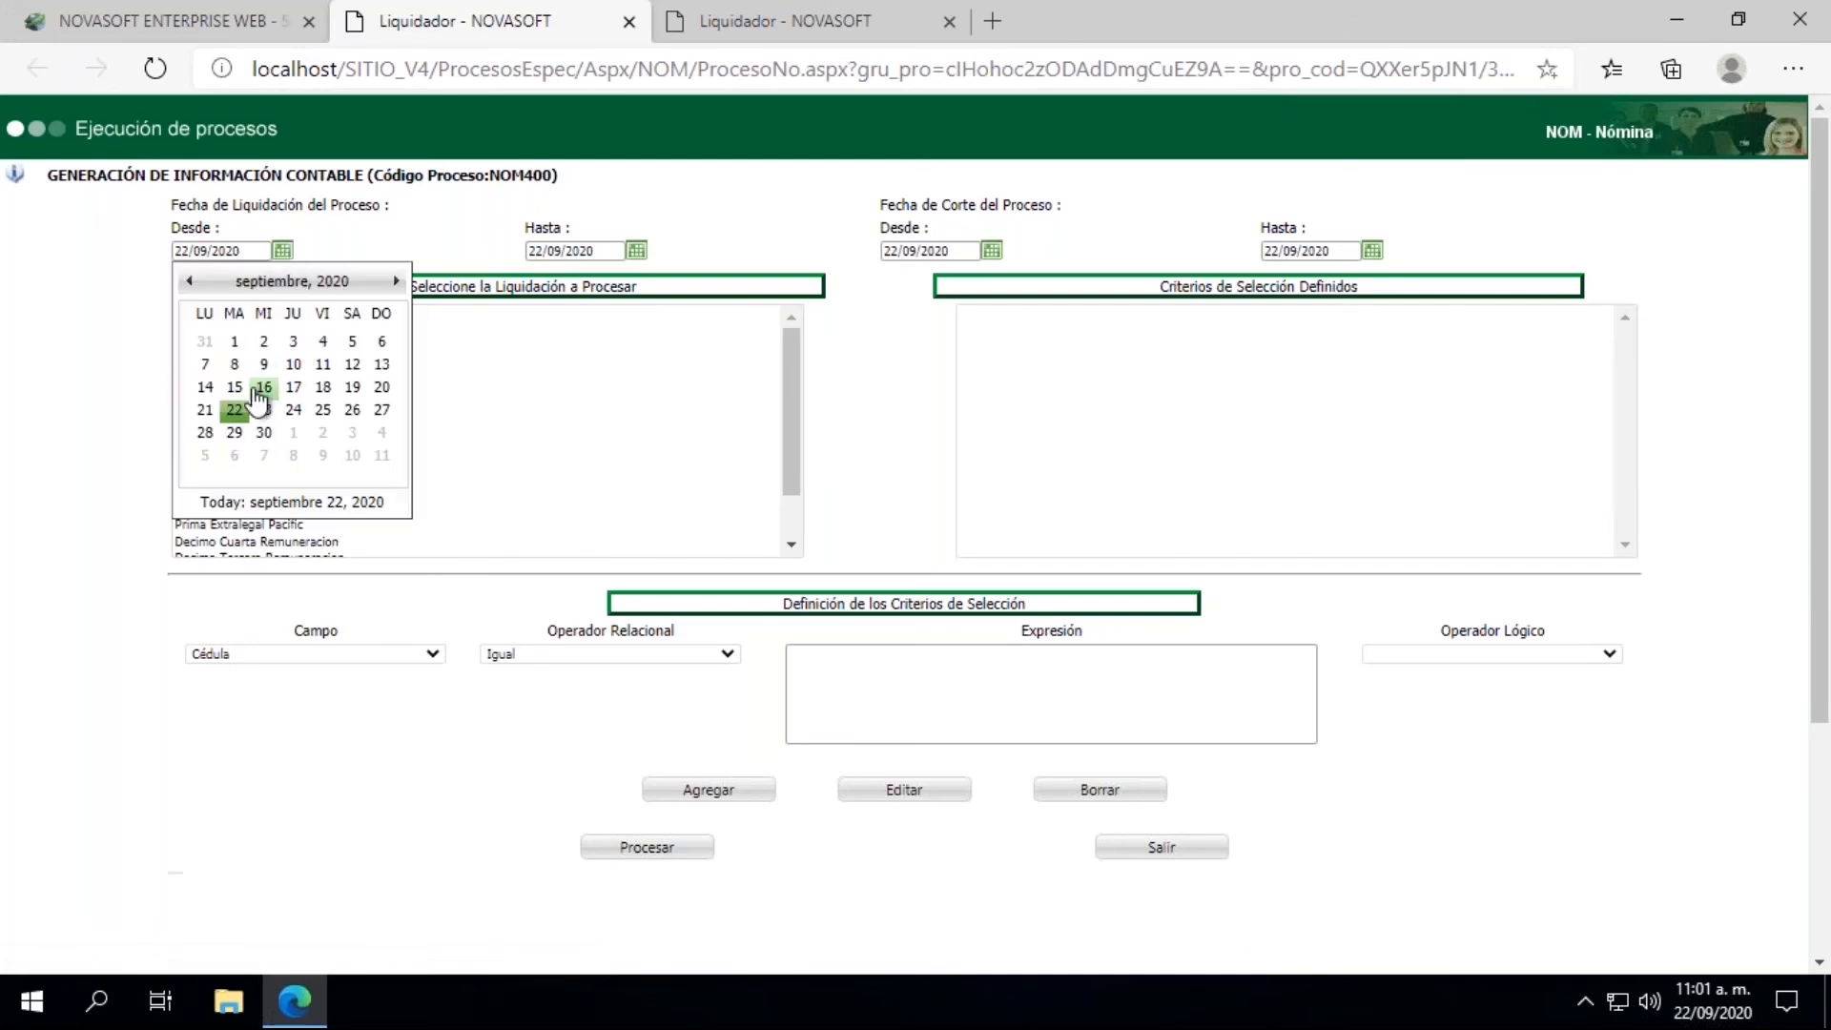
{"action": "left_click", "coordinate": [240, 390]}
{"action": "left_click", "coordinate": [636, 250]}
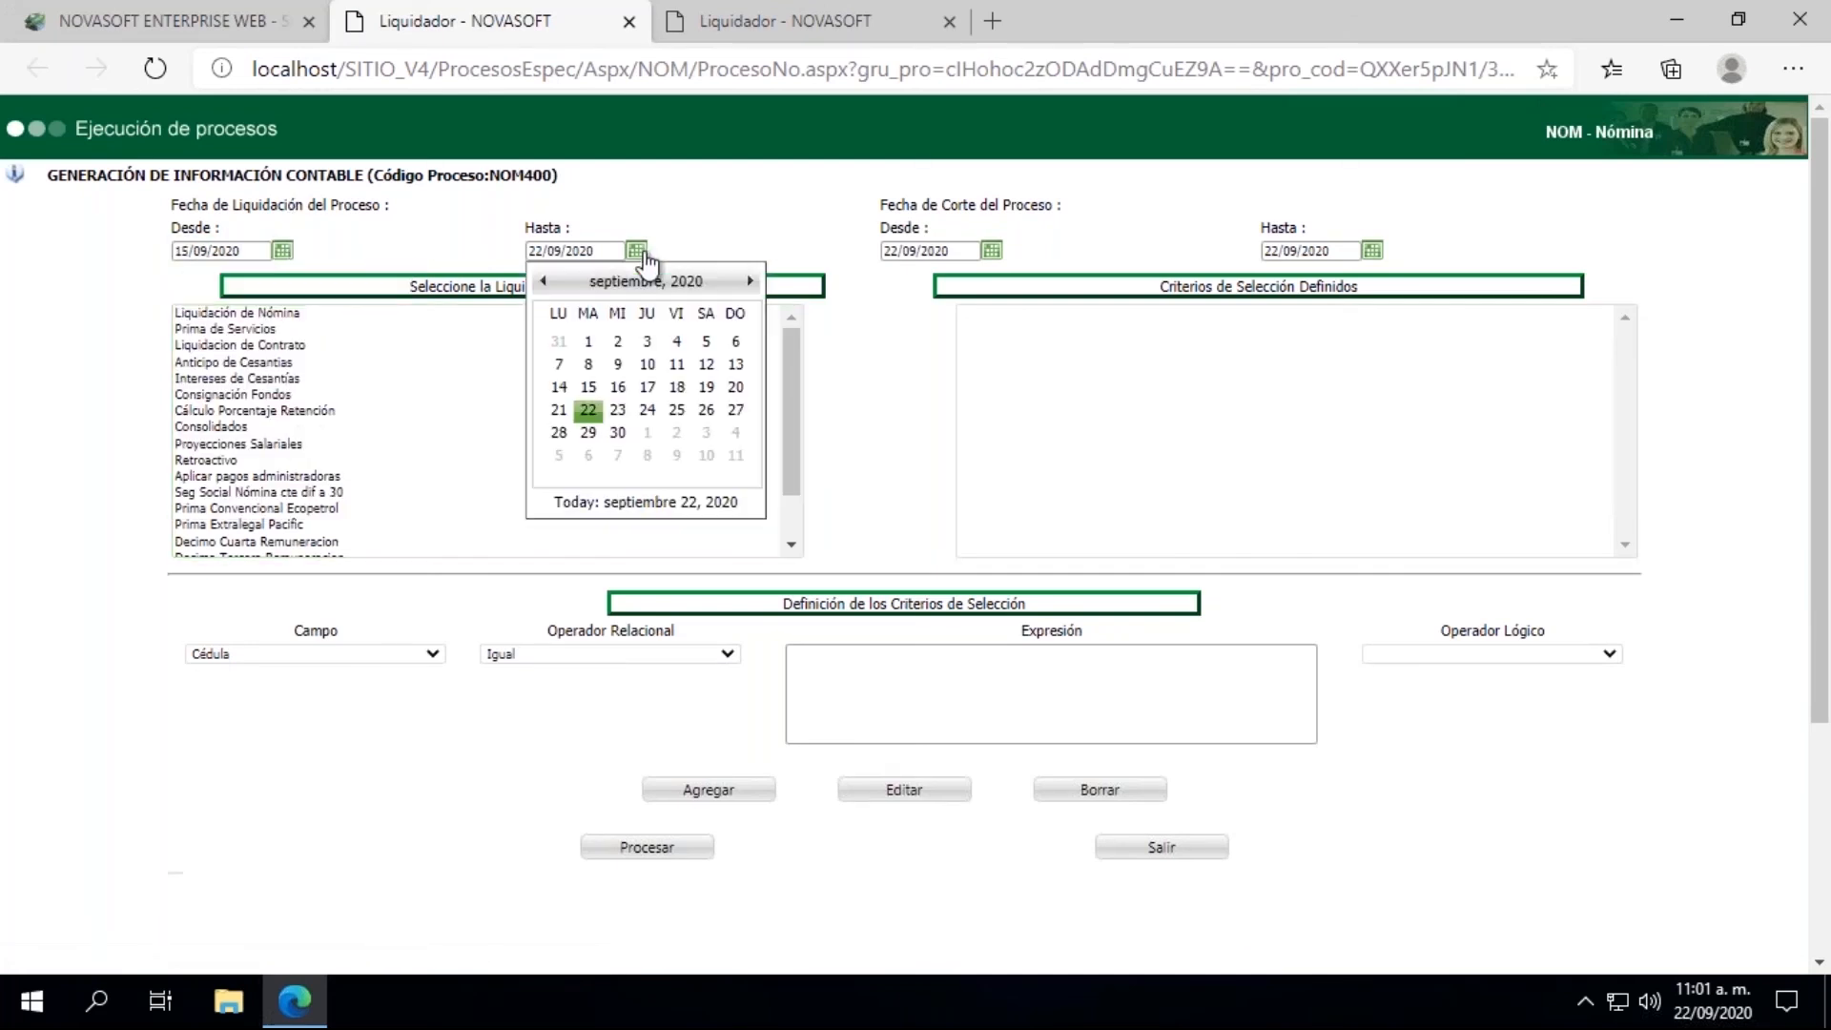
{"action": "left_click", "coordinate": [588, 386]}
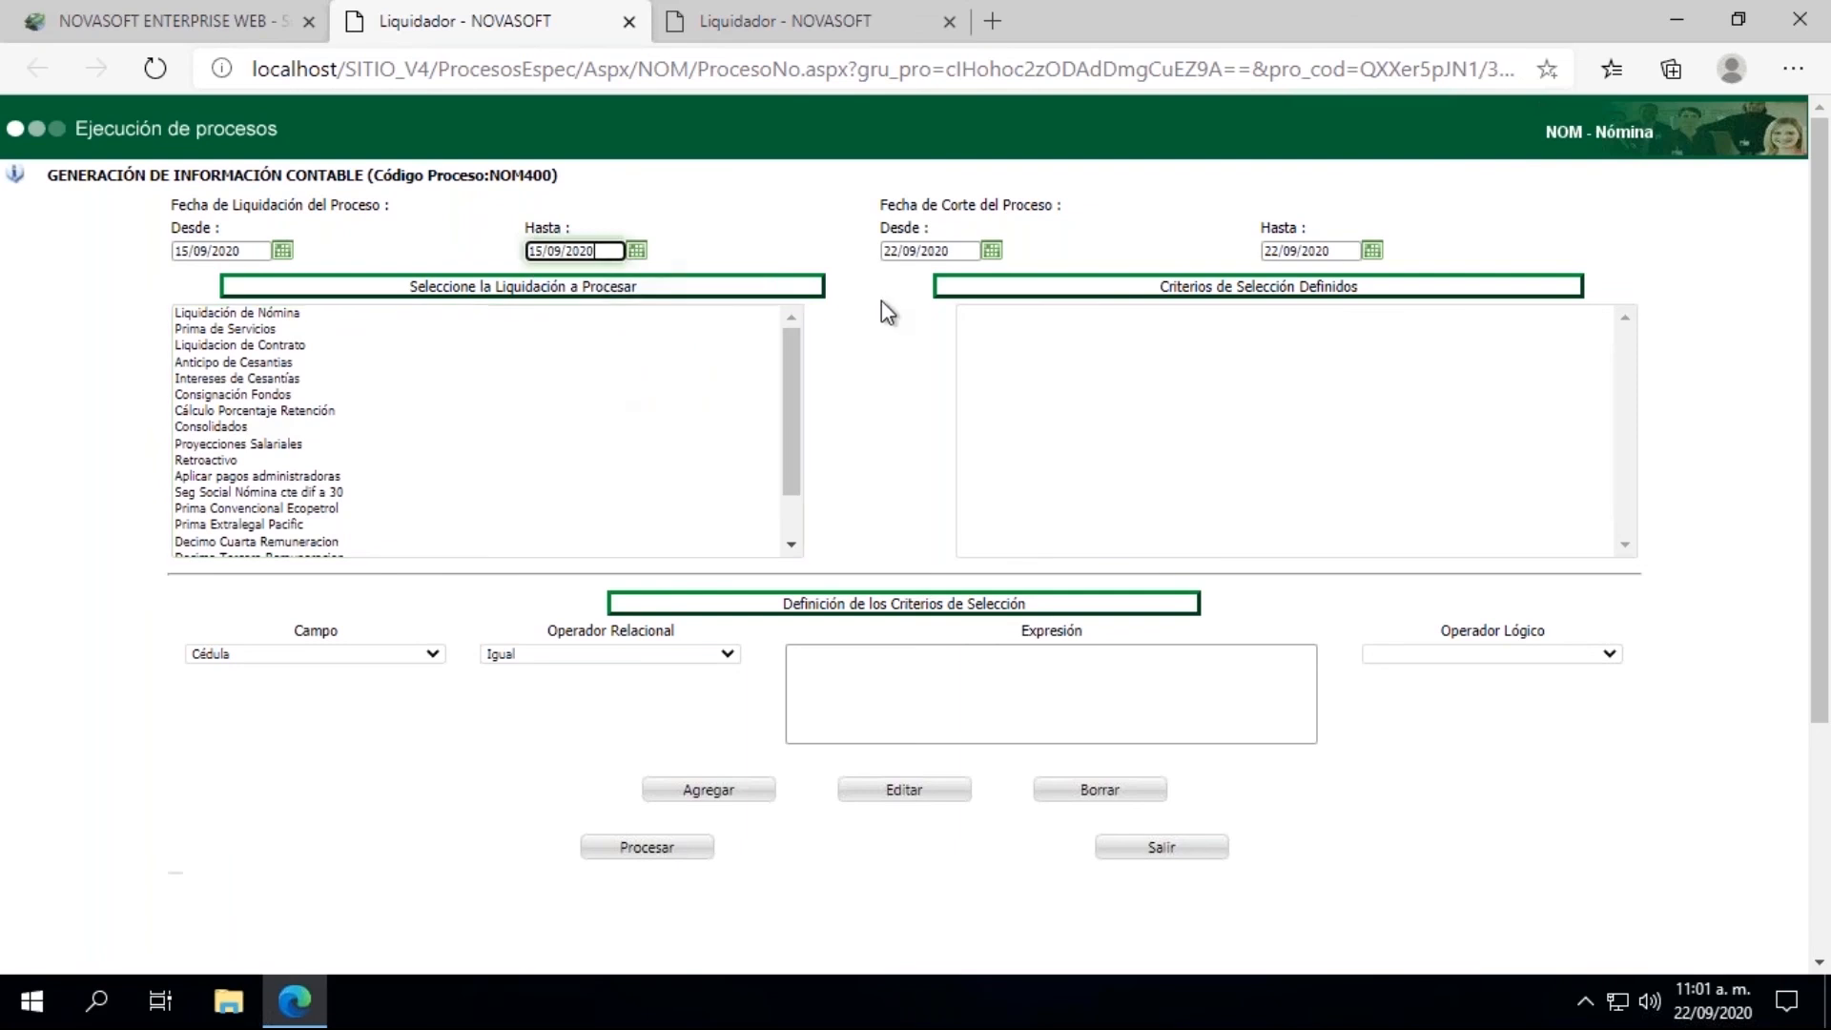
{"action": "left_click", "coordinate": [992, 250]}
{"action": "left_click", "coordinate": [943, 386]}
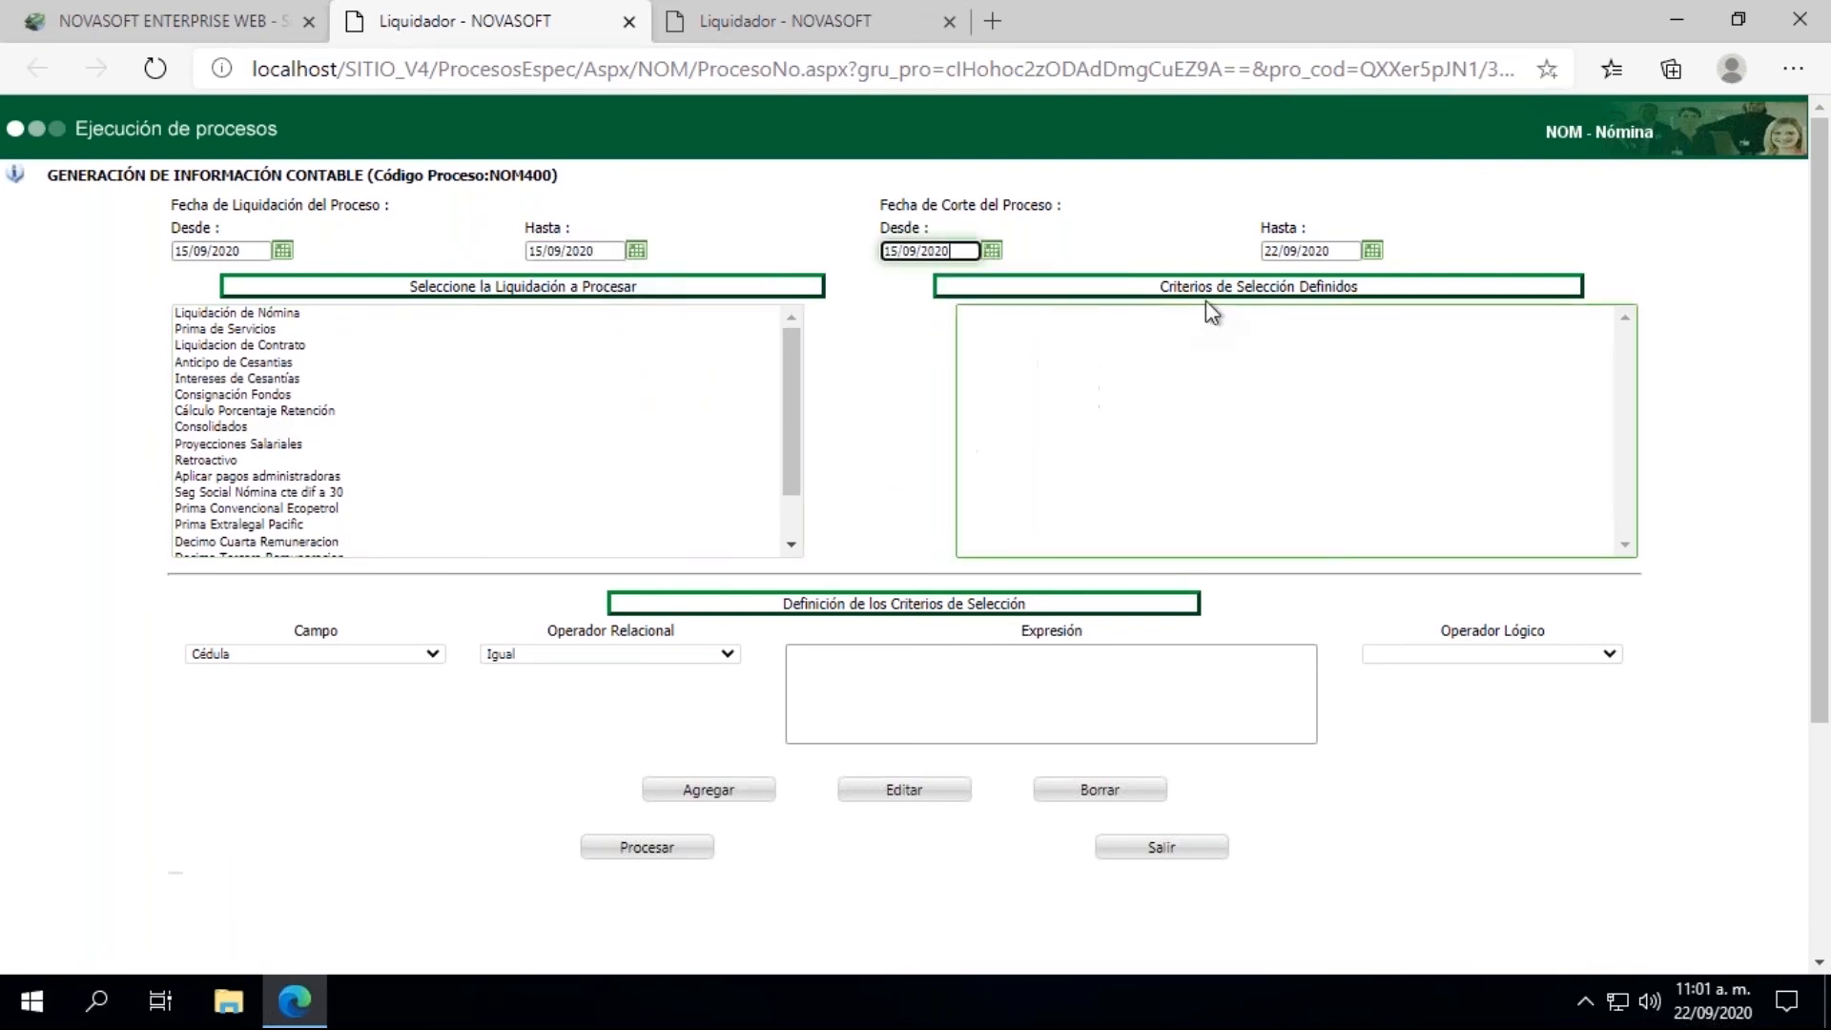
{"action": "left_click", "coordinate": [1371, 250]}
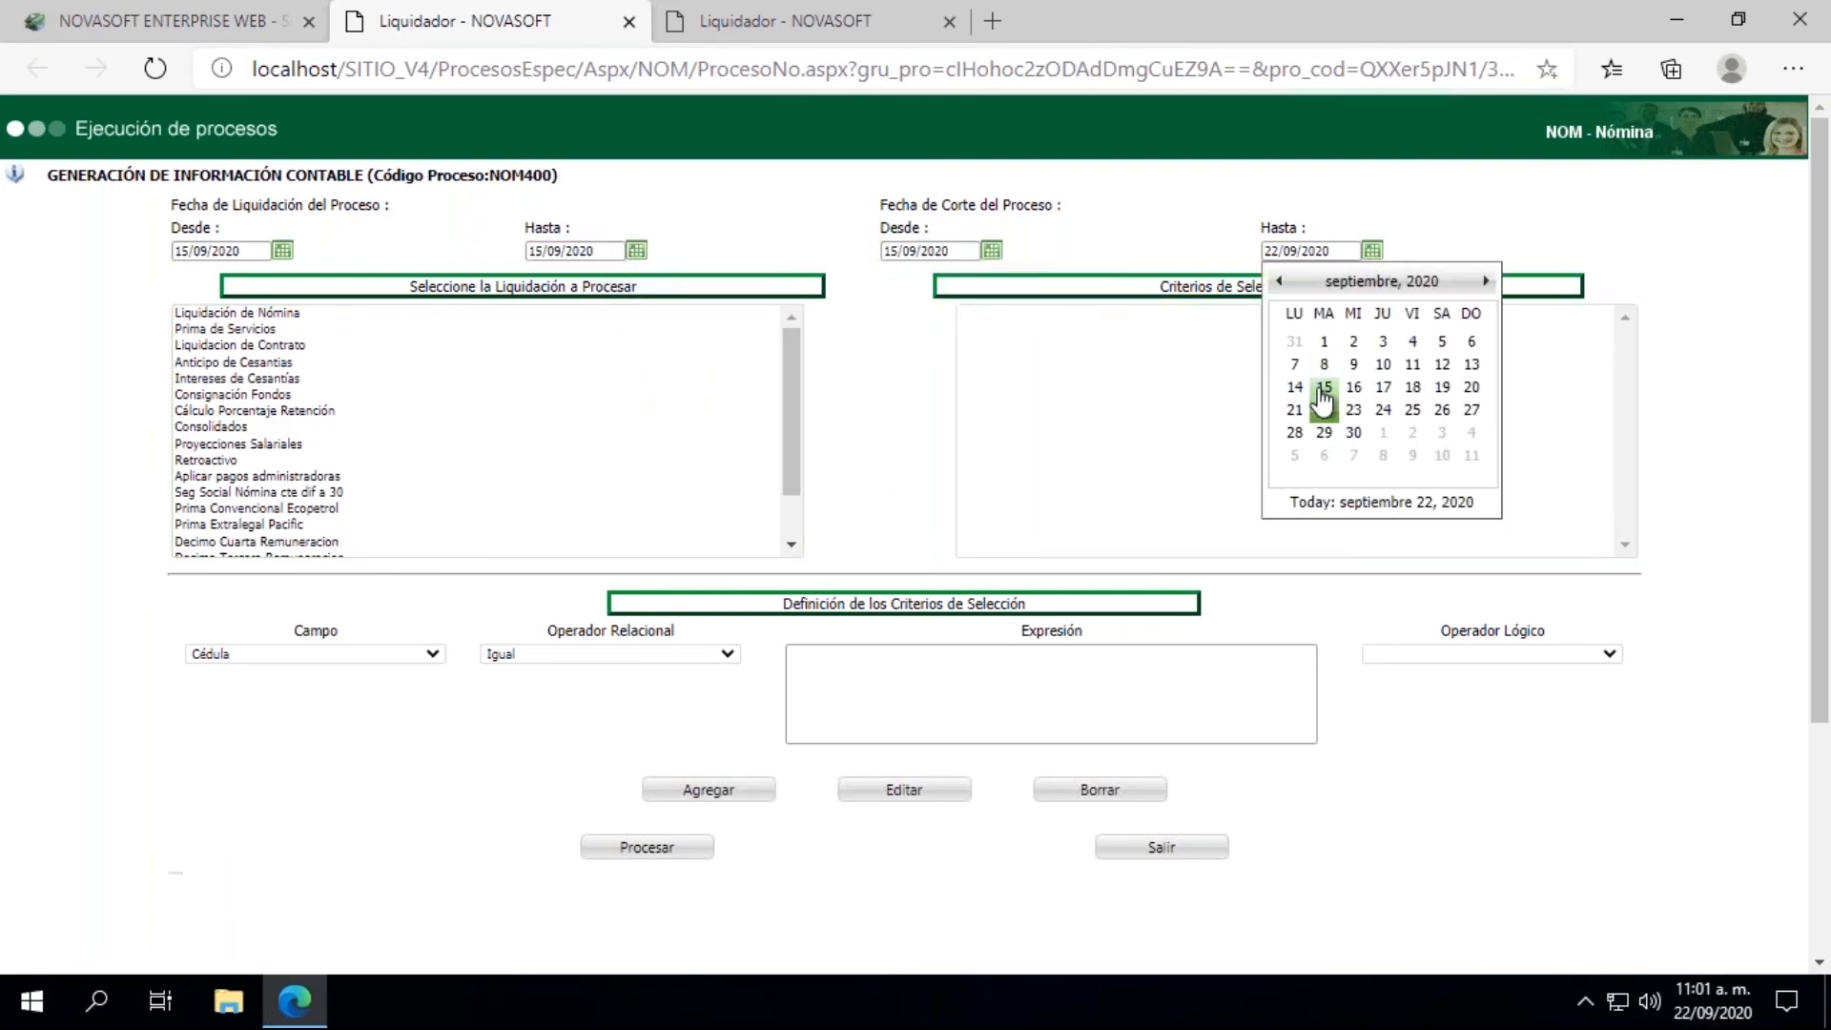
{"action": "left_click", "coordinate": [1325, 400]}
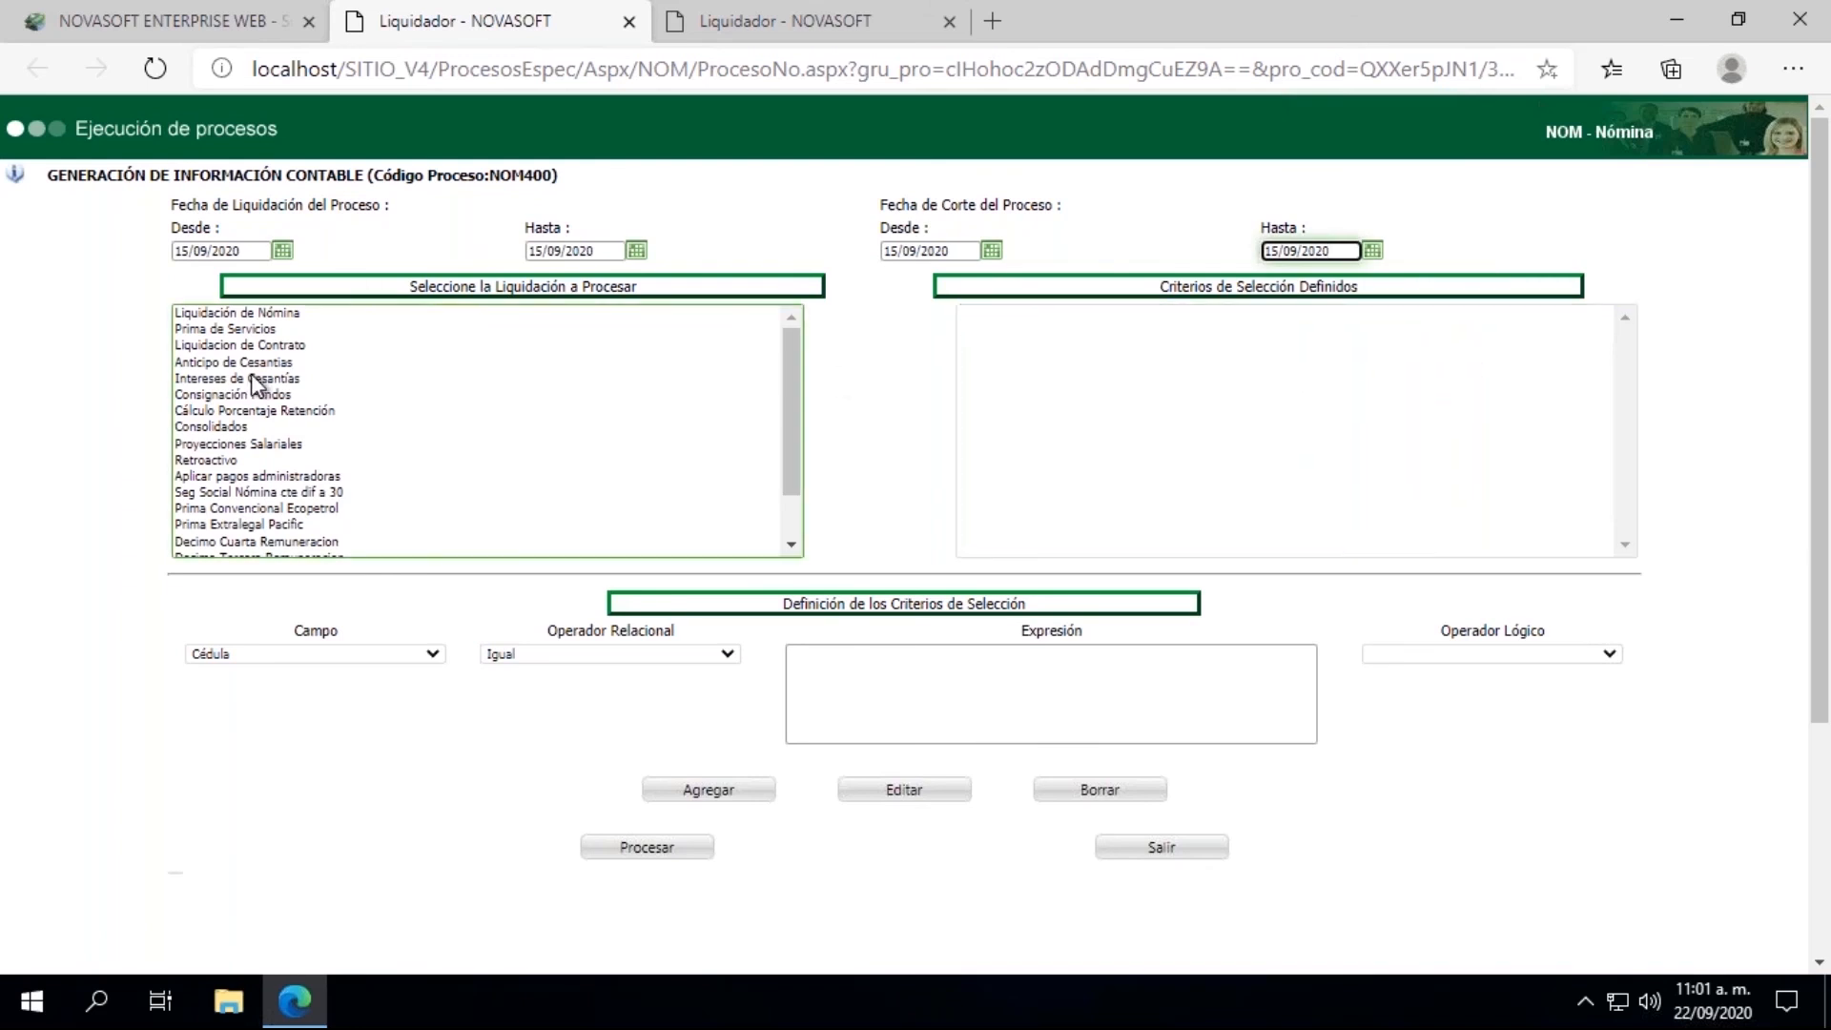
{"action": "left_click", "coordinate": [241, 346]}
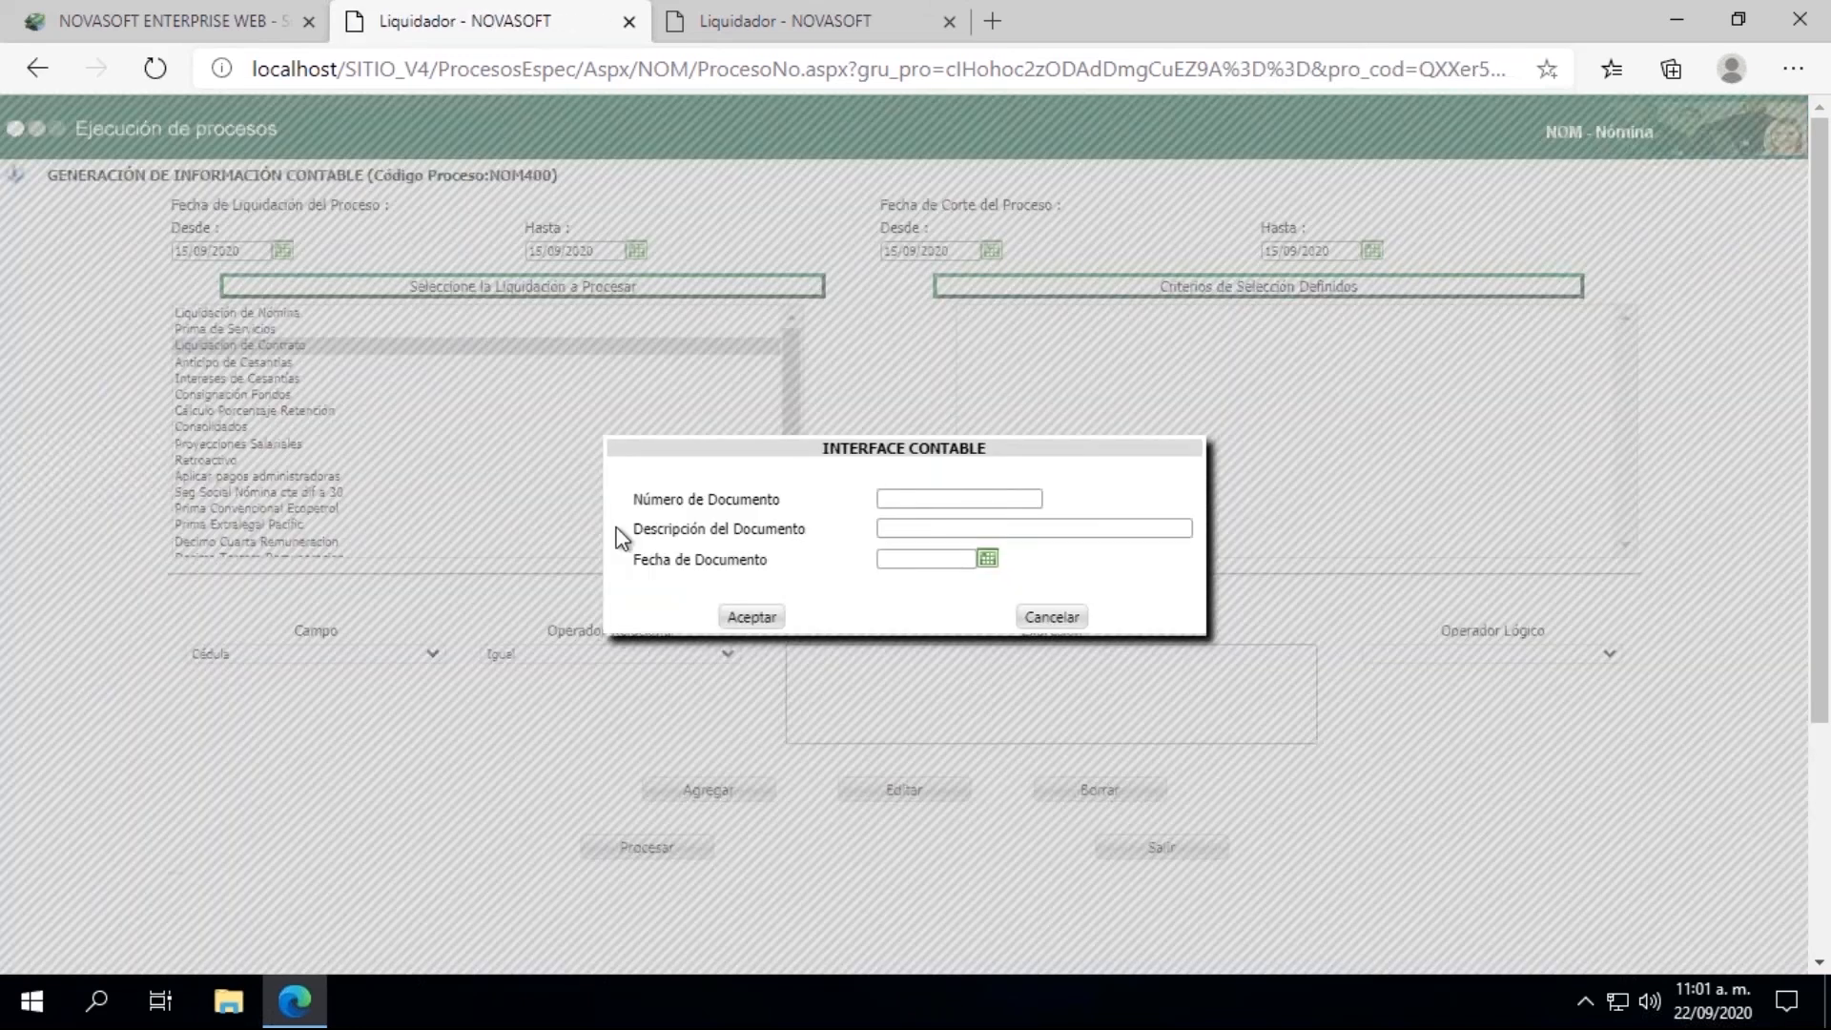
Step: Enter 13082020-2 as the accounting interface's document number
{"action": "left_click", "coordinate": [906, 496]}
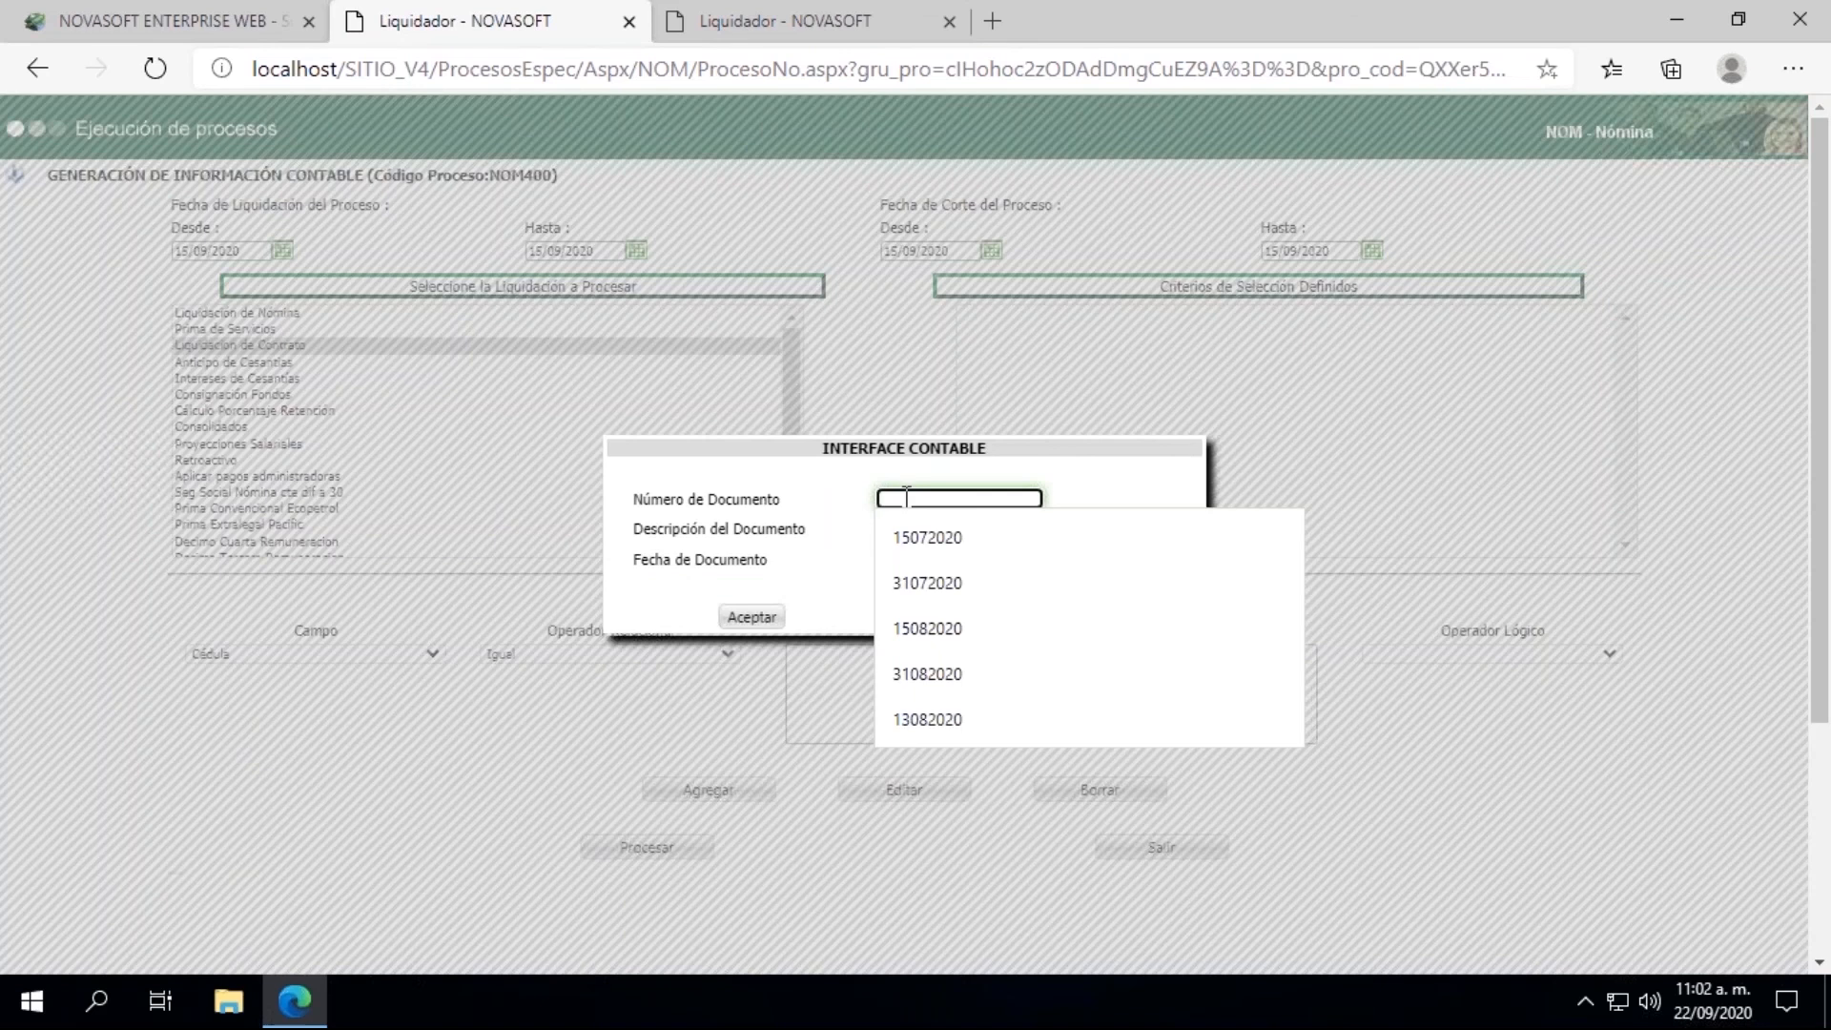
{"action": "type", "text": "130"}
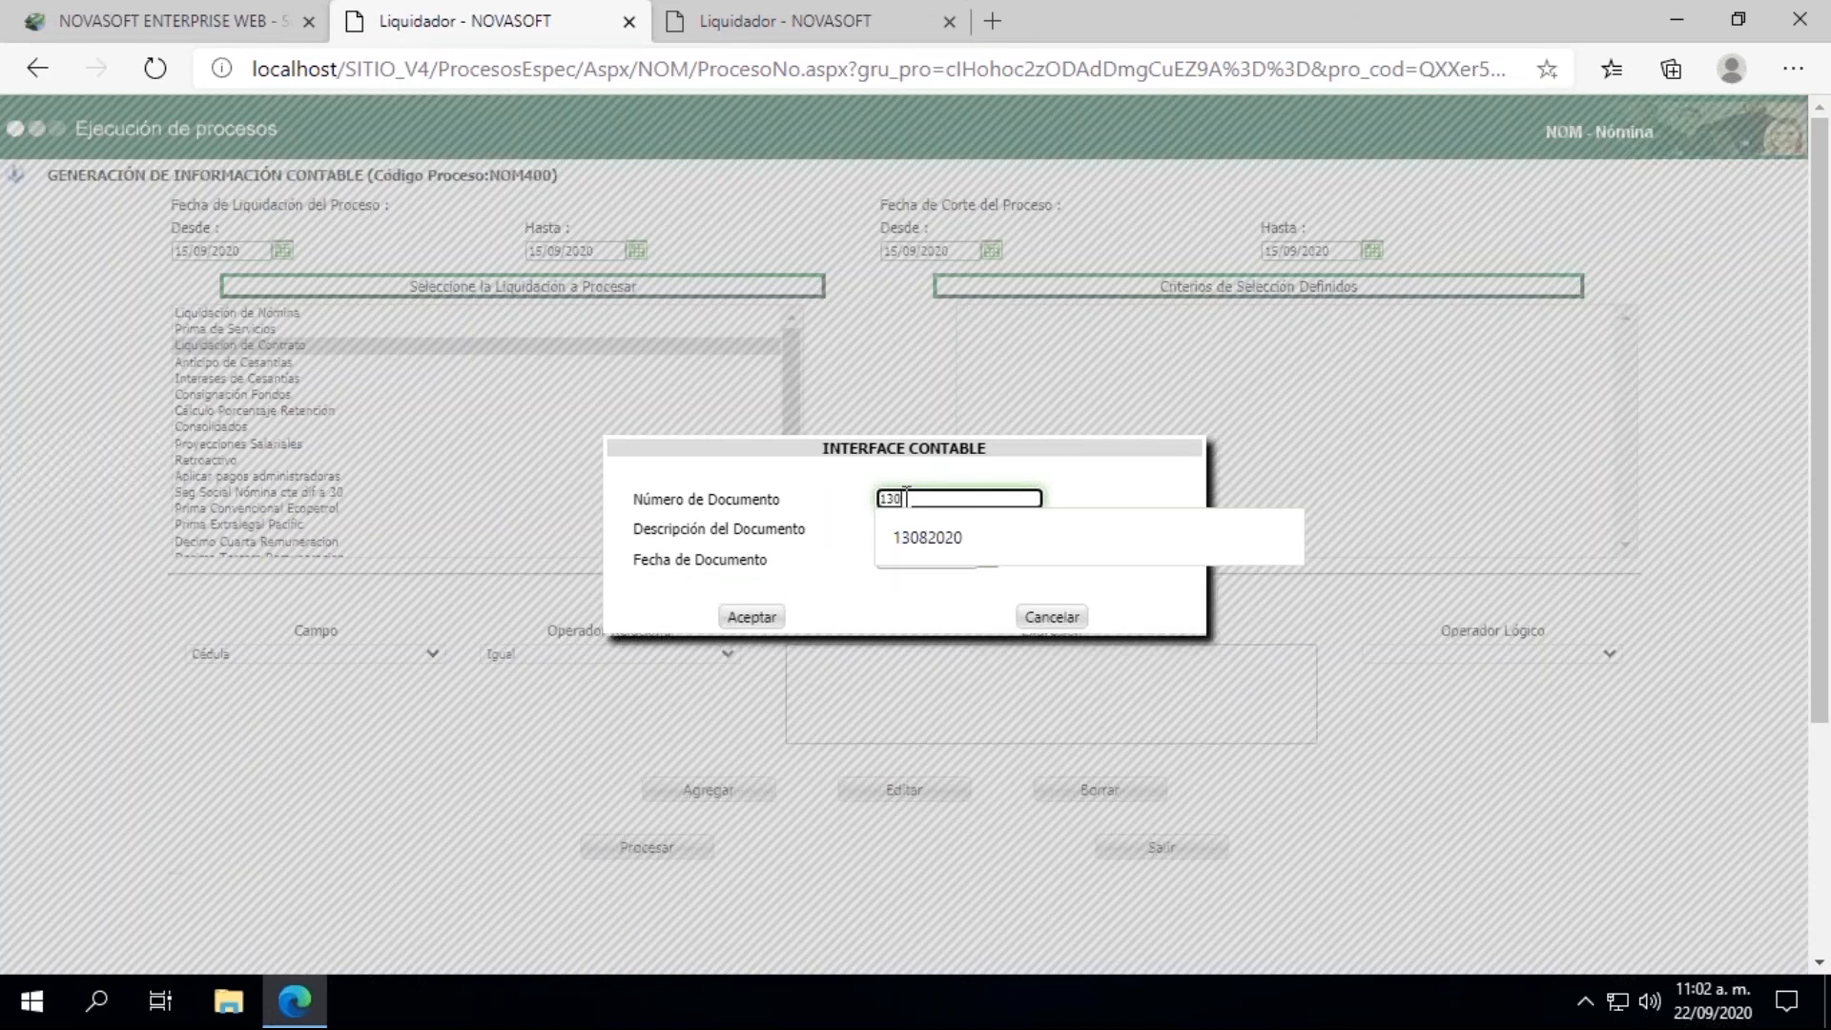
{"action": "type", "text": "82020-2"}
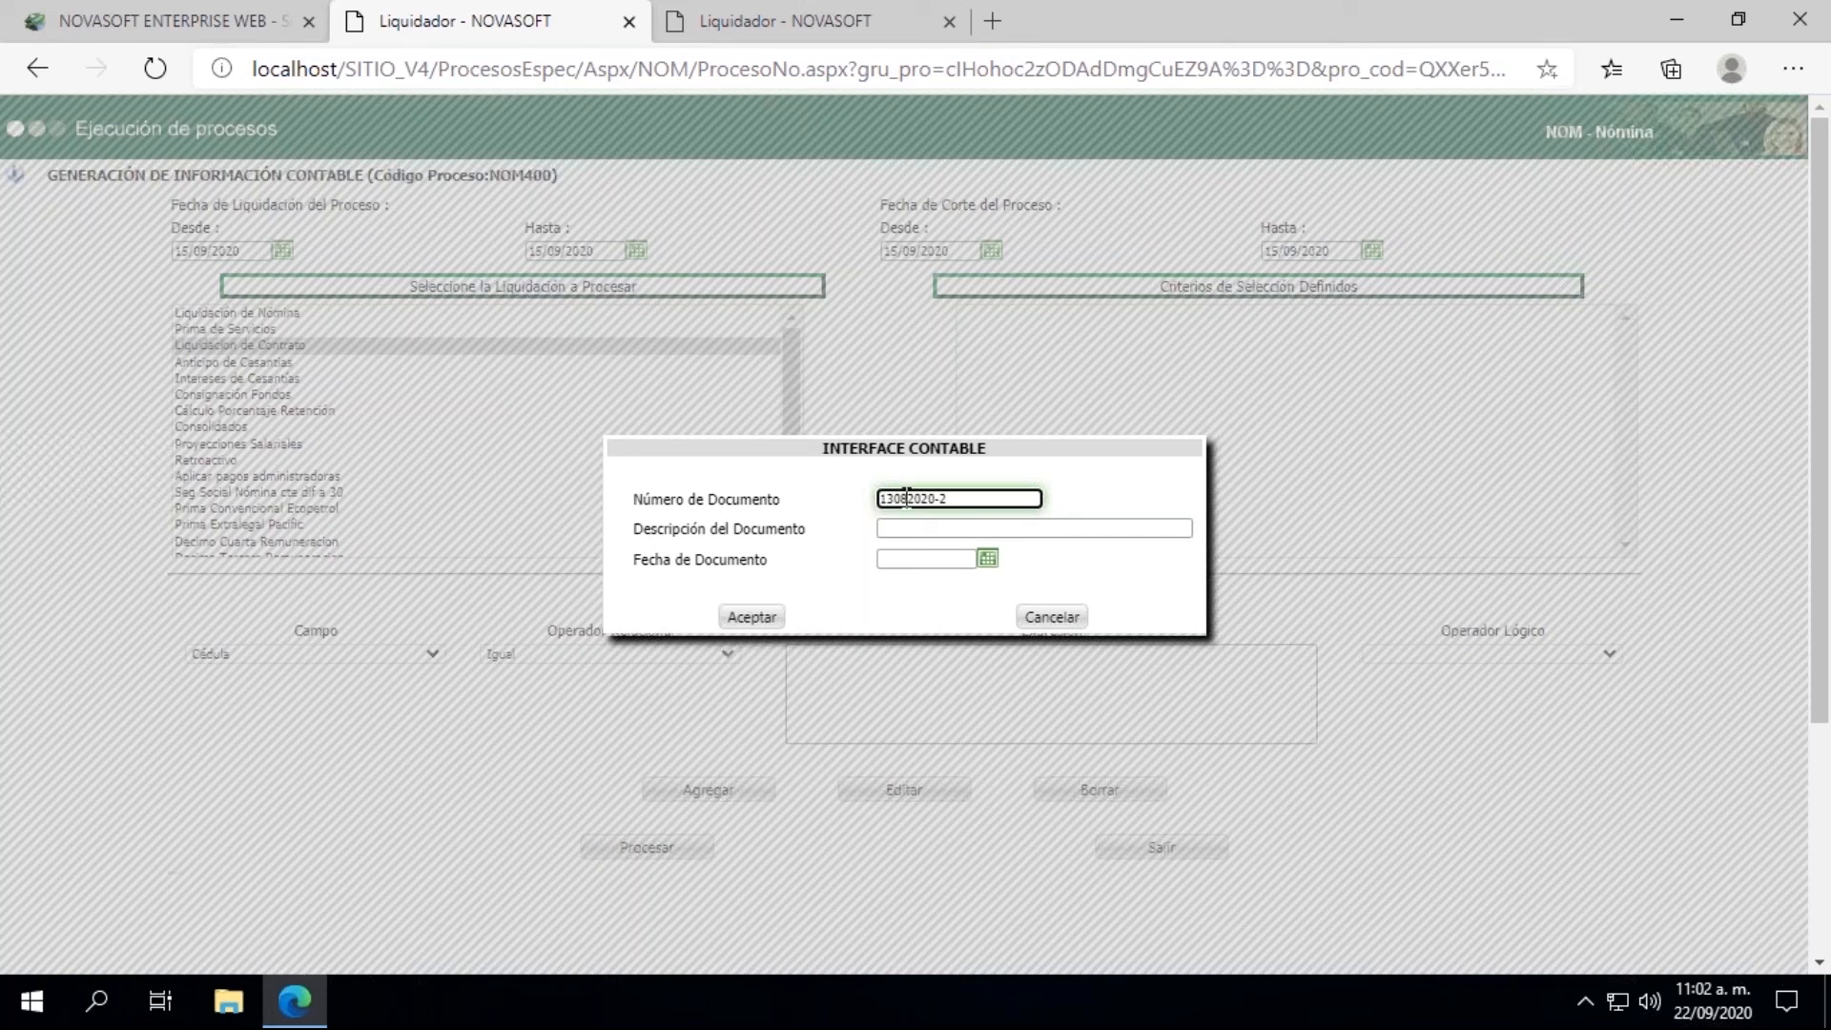
Step: Describe the document as "Liquidación Contrato" followed by the employee's ID number and "con HE y Comisiones", adapting the saved Bonificación description
{"action": "left_click", "coordinate": [930, 527]}
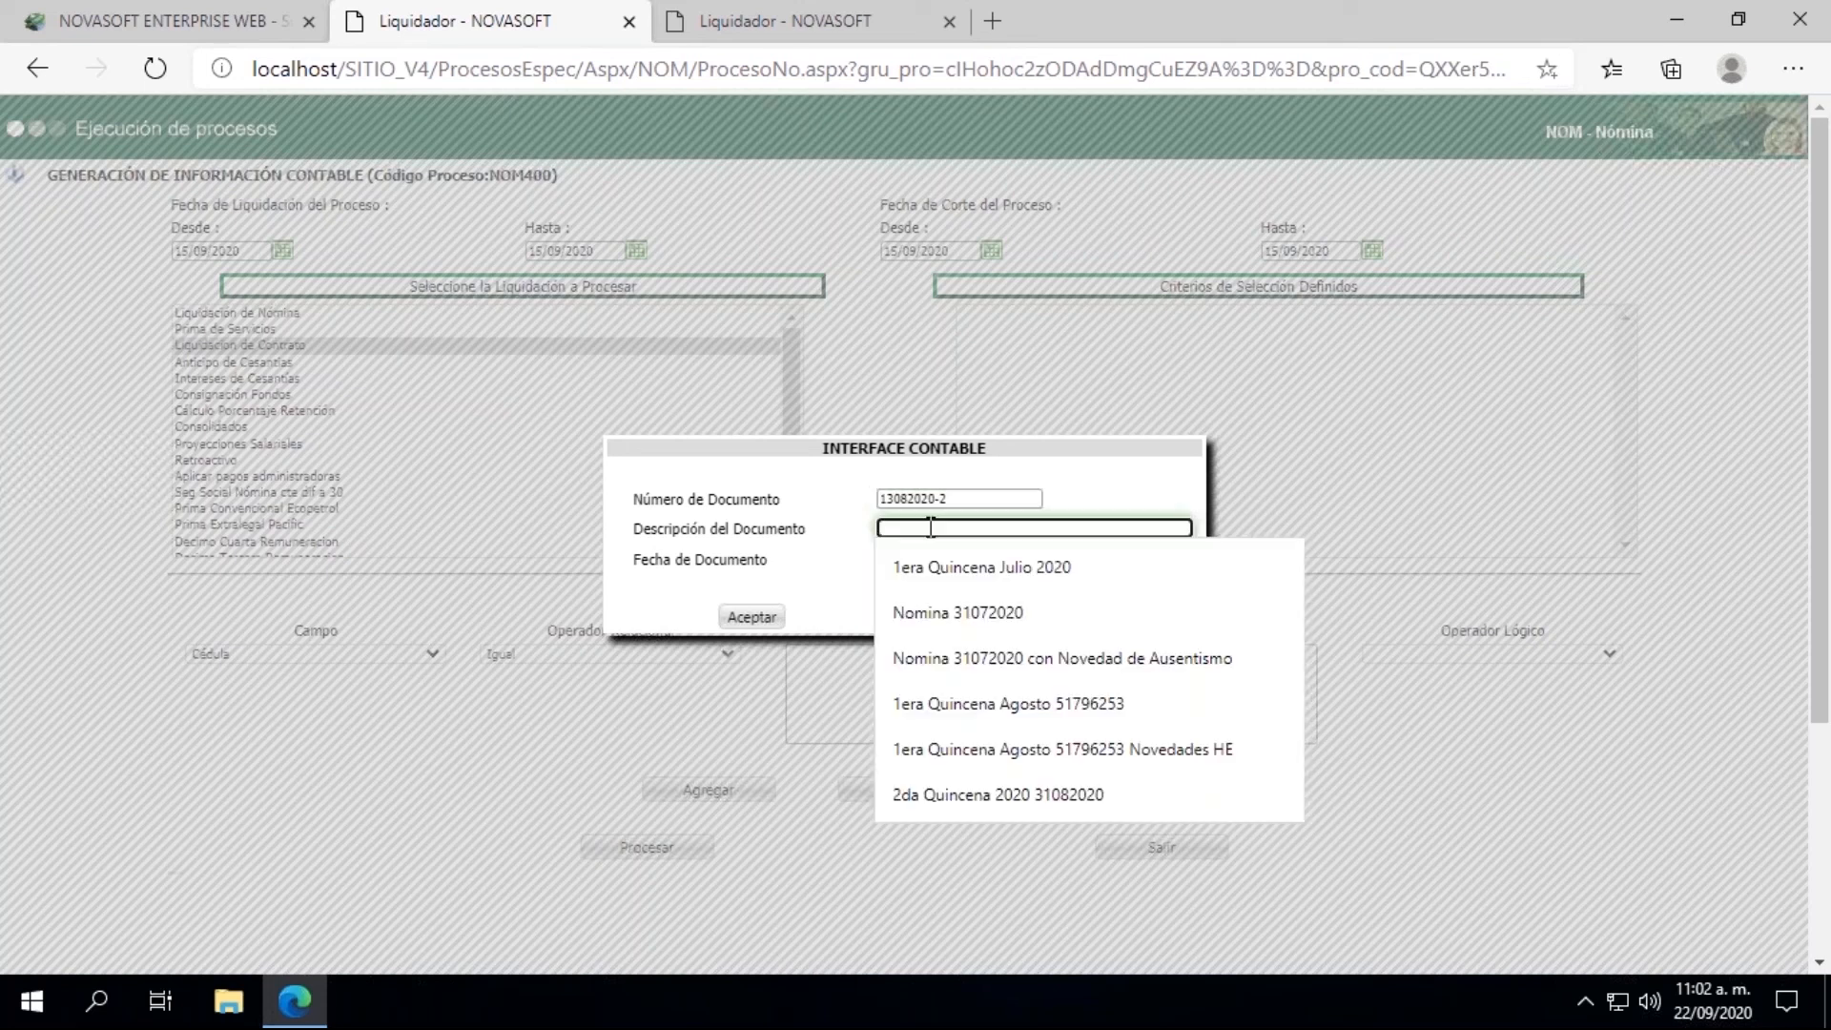
{"action": "type", "text": "Li"}
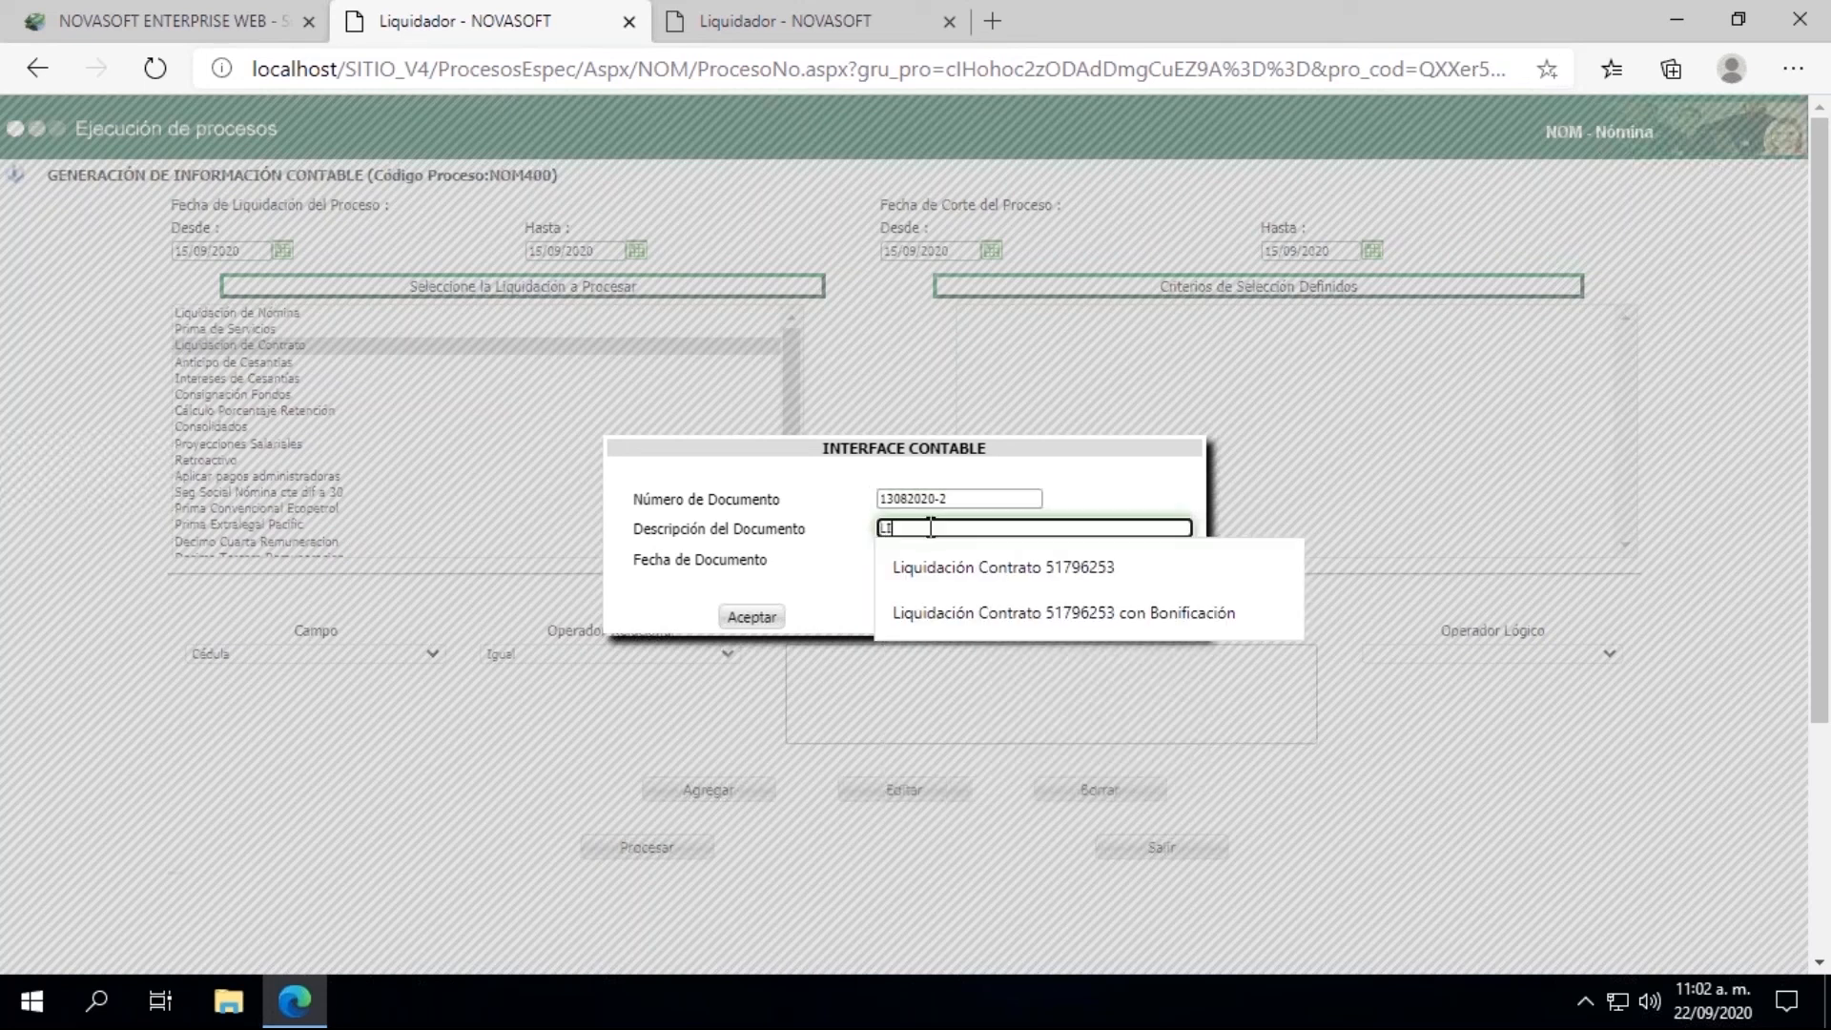
{"action": "left_click", "coordinate": [958, 606]}
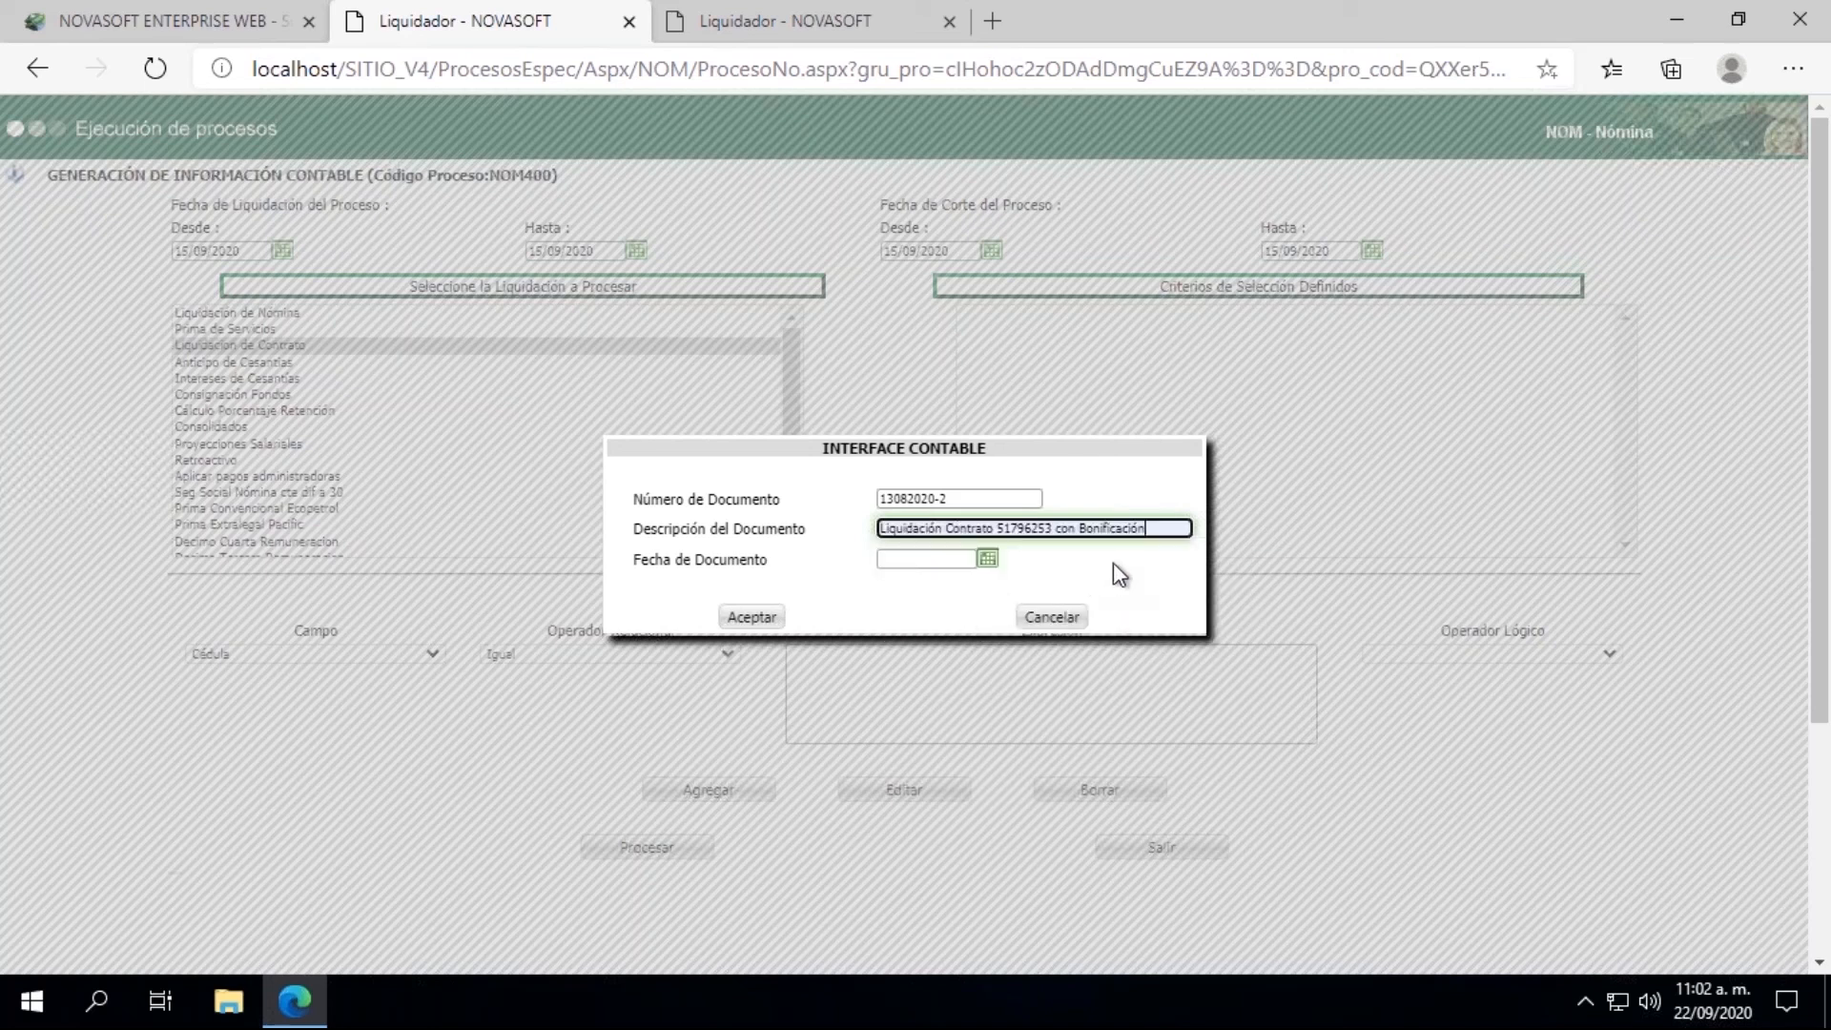
{"action": "key", "text": "BackSpace"}
{"action": "key", "text": "BackSpace"}
{"action": "key", "text": "BackSpace"}
{"action": "key", "text": "BackSpace"}
{"action": "key", "text": "BackSpace"}
{"action": "key", "text": "BackSpace"}
{"action": "key", "text": "BackSpace"}
{"action": "key", "text": "BackSpace"}
{"action": "key", "text": "BackSpace"}
{"action": "type", "text": "HE y Comisiones"}
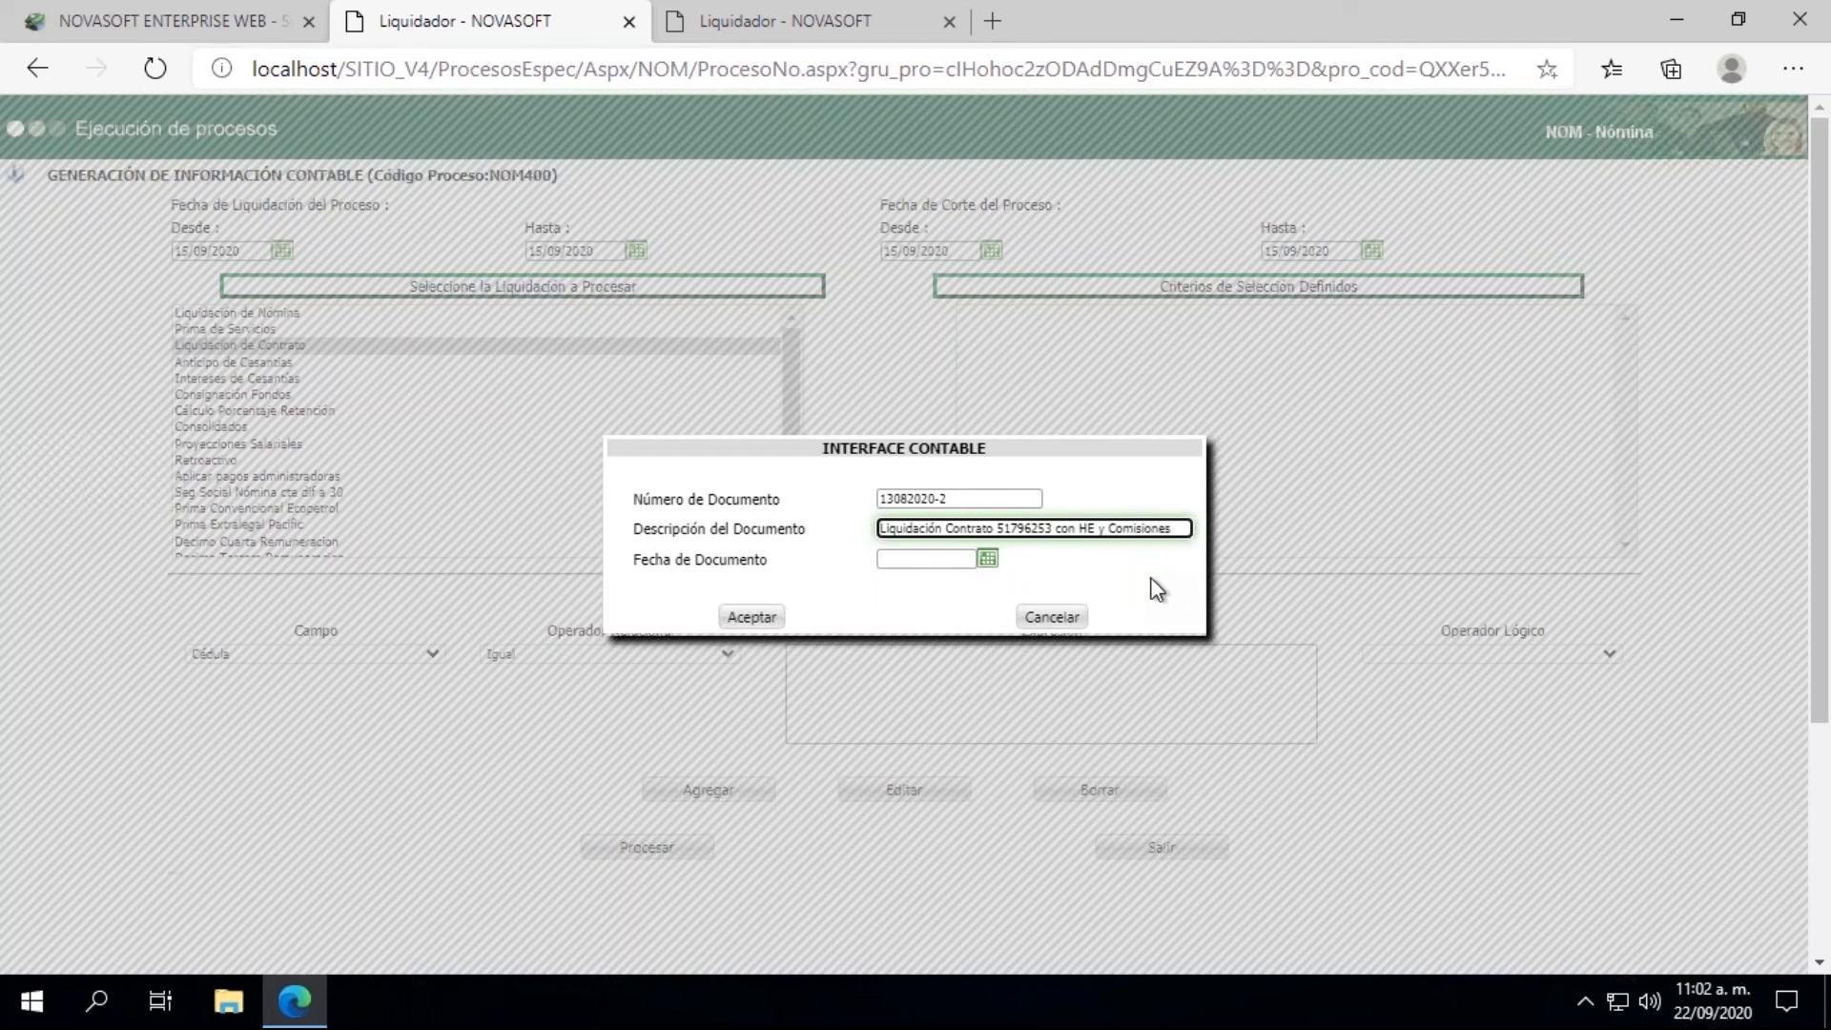
Step: Set the document date to 15/09/2020 and accept the accounting interface data
{"action": "left_click", "coordinate": [987, 558]}
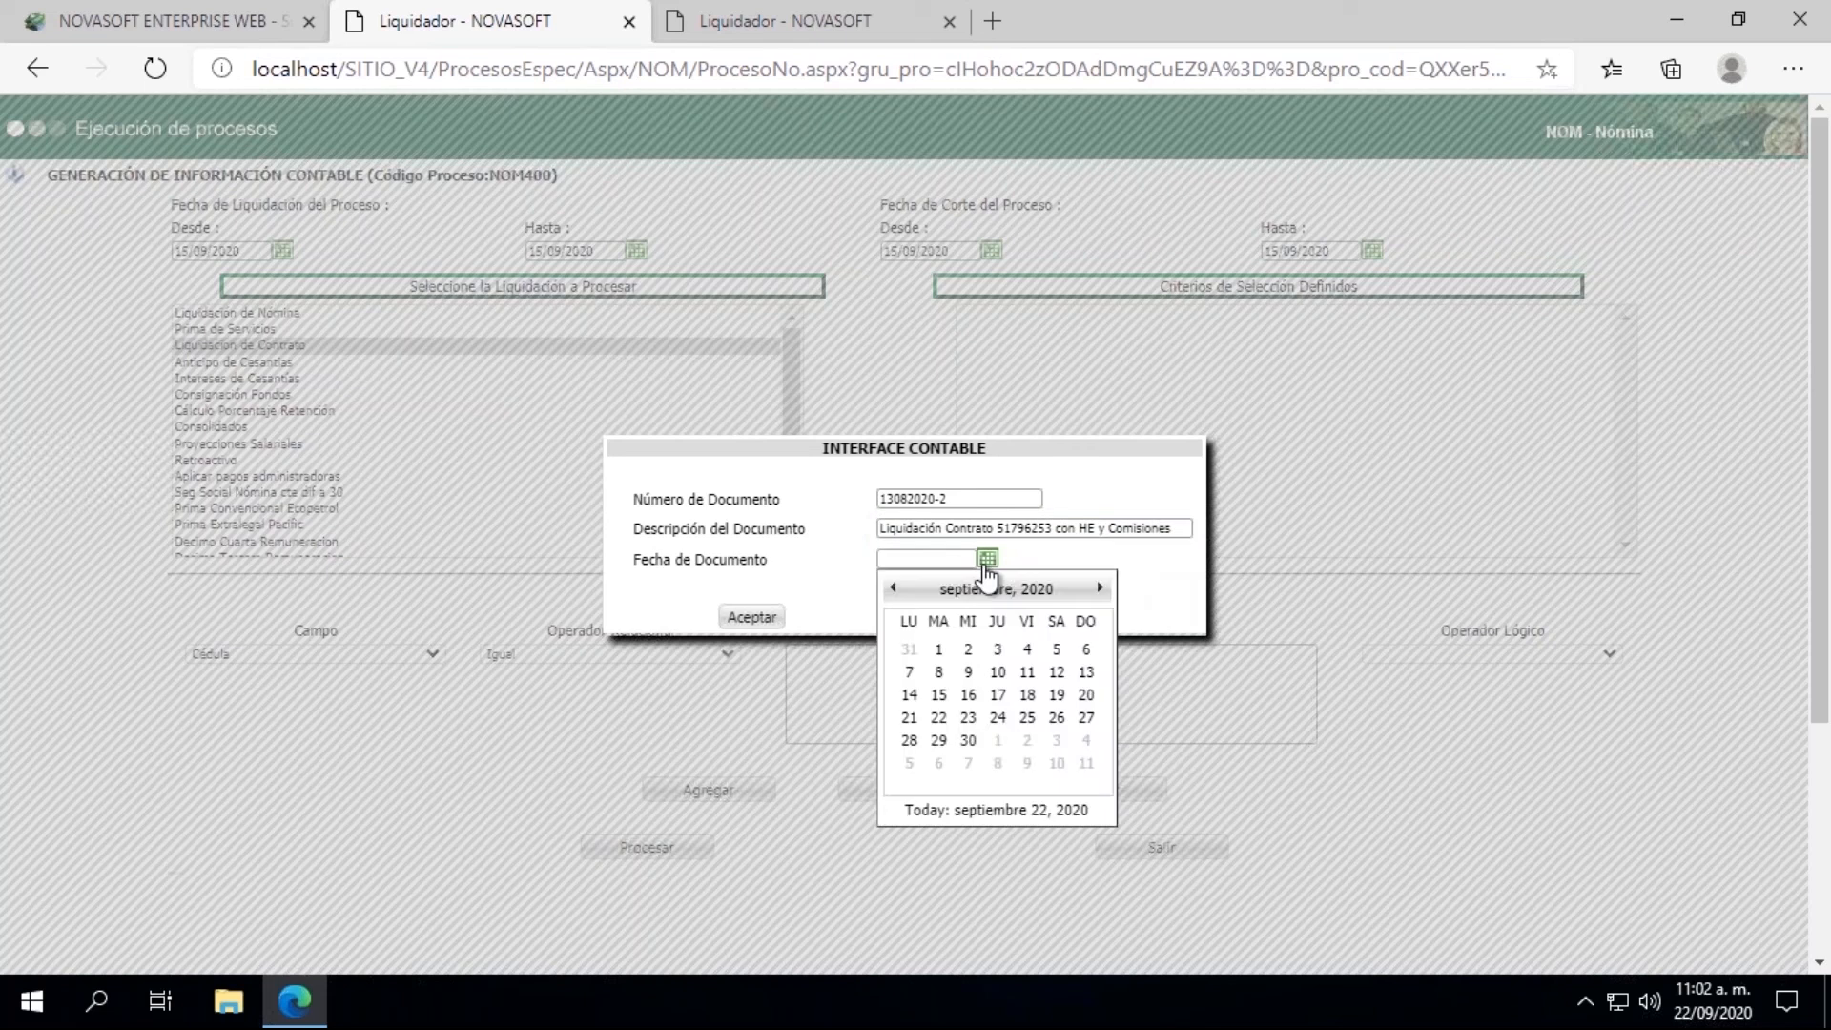
{"action": "left_click", "coordinate": [938, 694]}
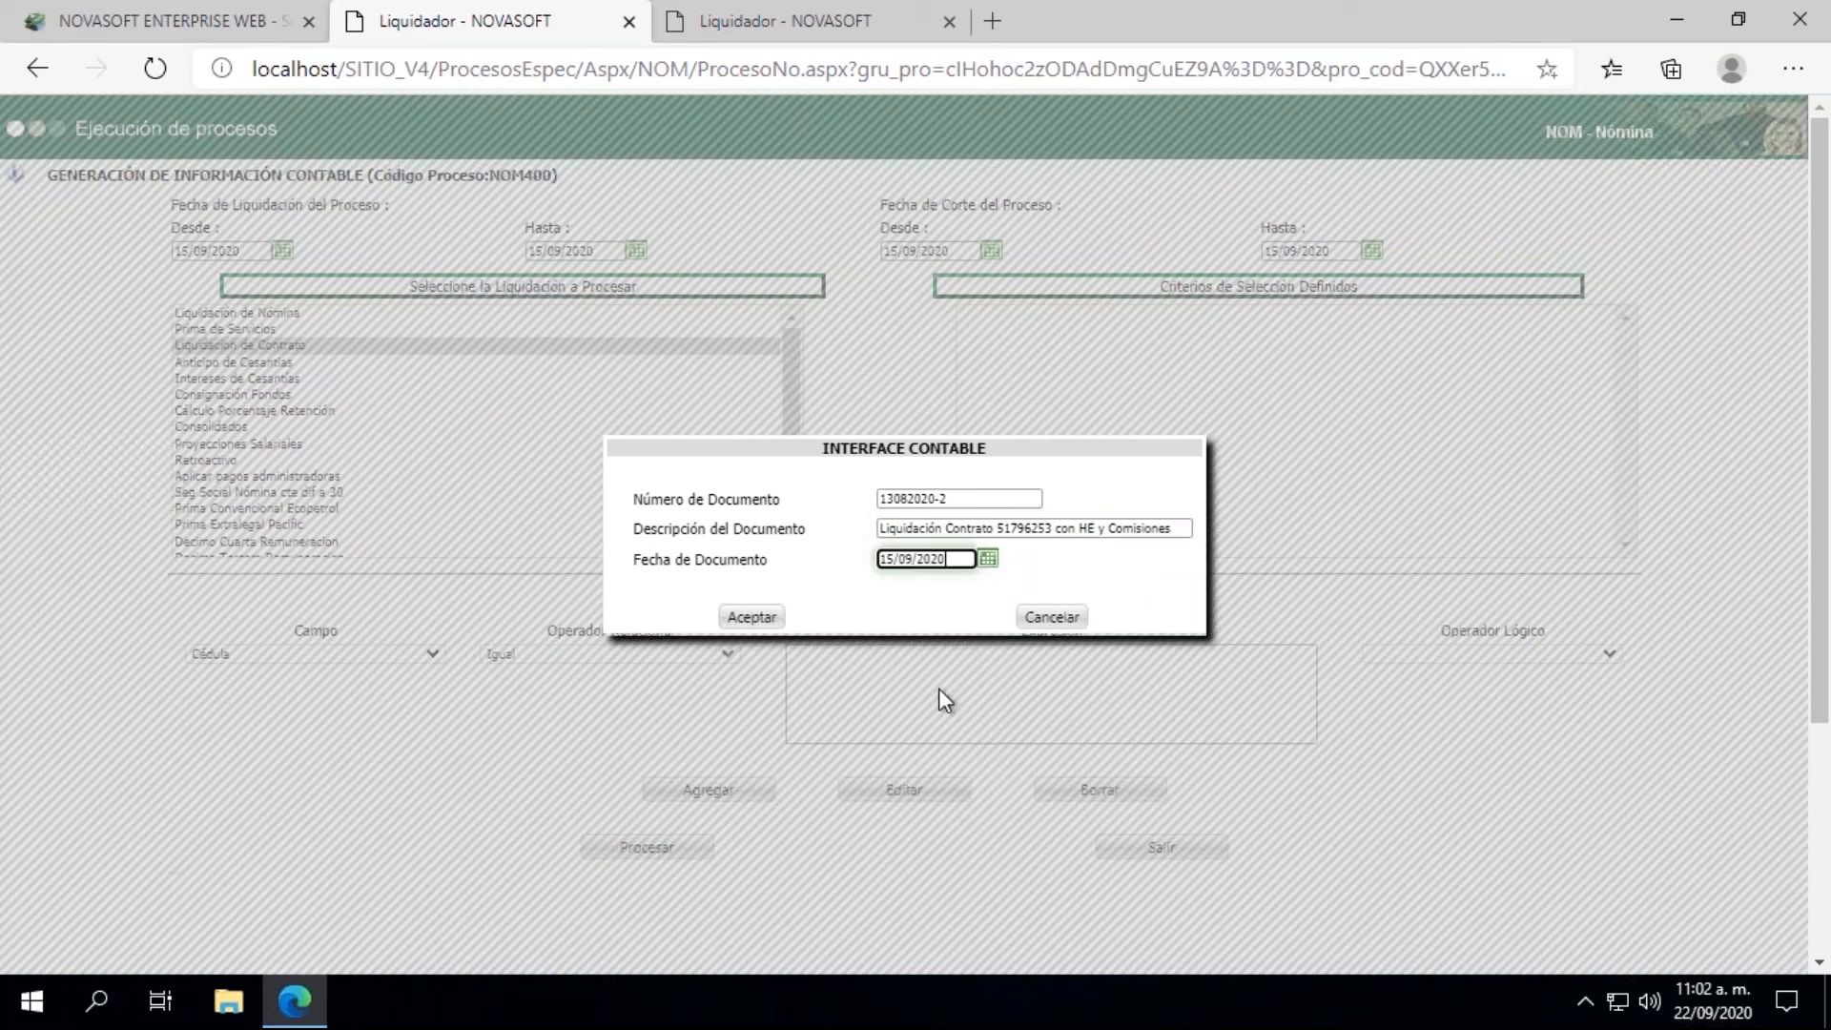
{"action": "left_click", "coordinate": [752, 617]}
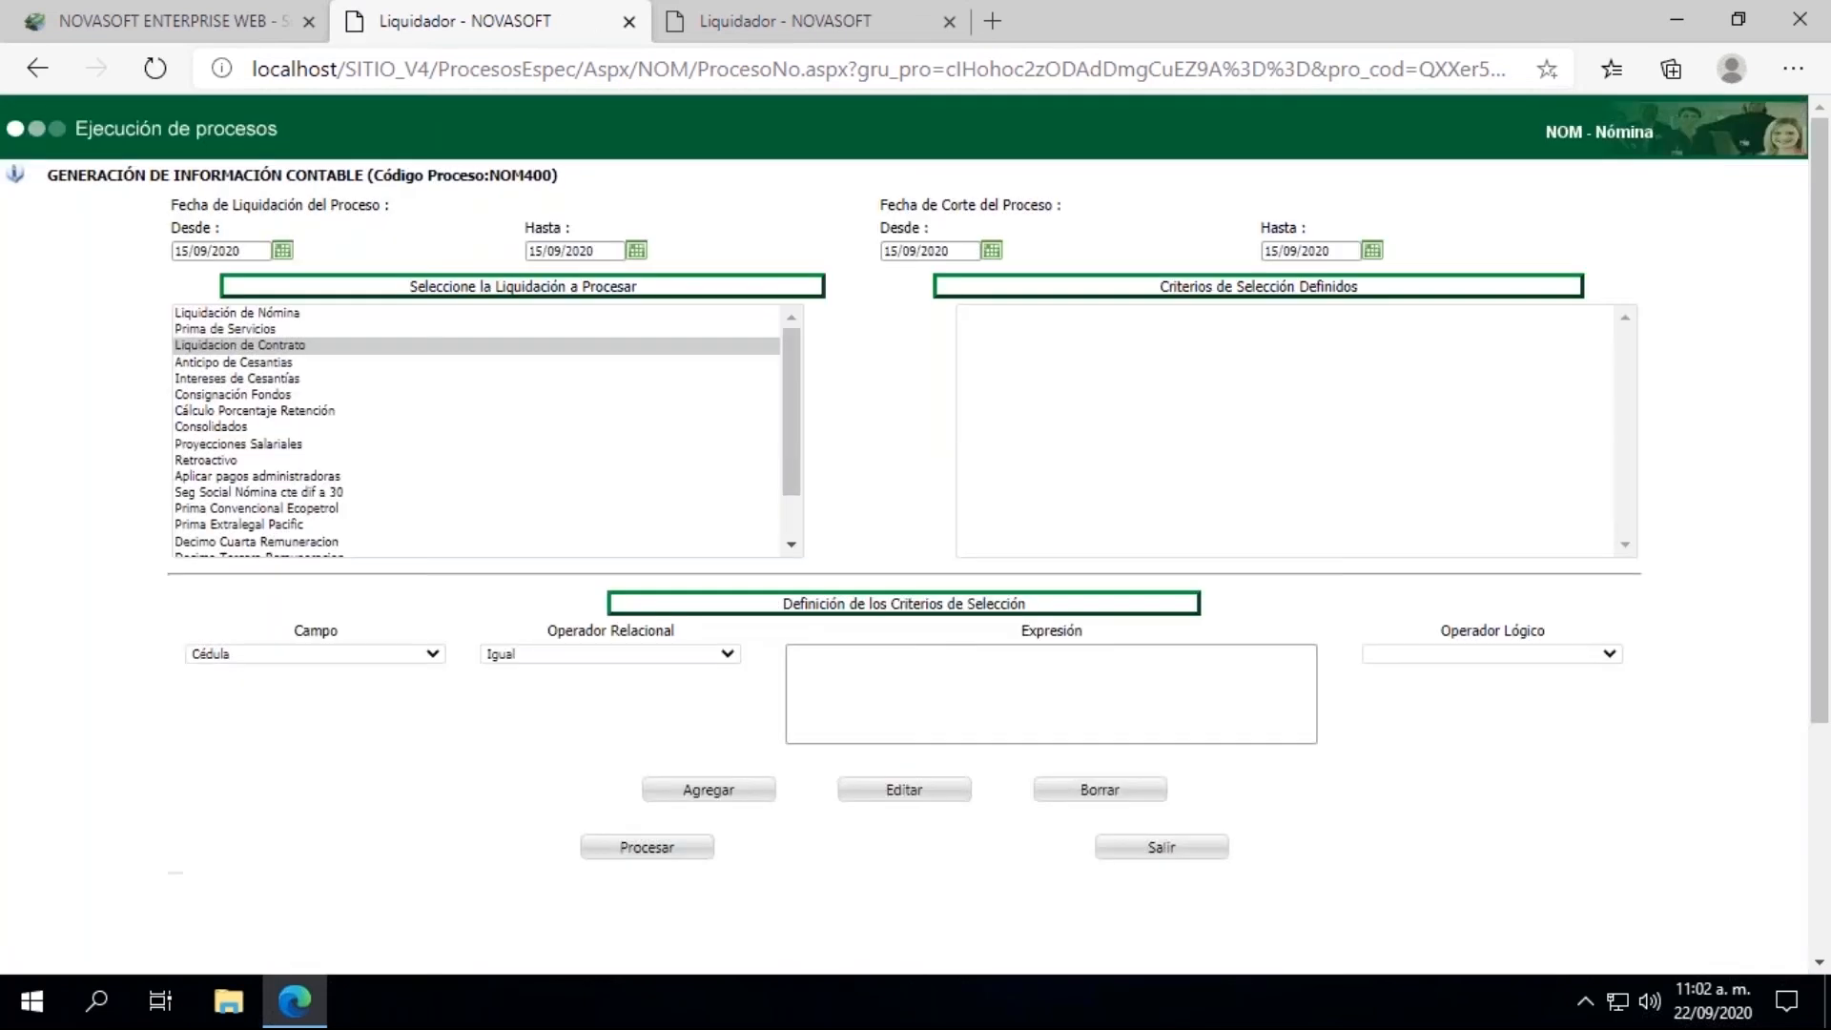
Step: Add a Cédula Igual criterion with the employee's ID number and process the accounting information generation
{"action": "left_click", "coordinate": [846, 686]}
{"action": "left_click", "coordinate": [845, 774]}
{"action": "left_click", "coordinate": [747, 788]}
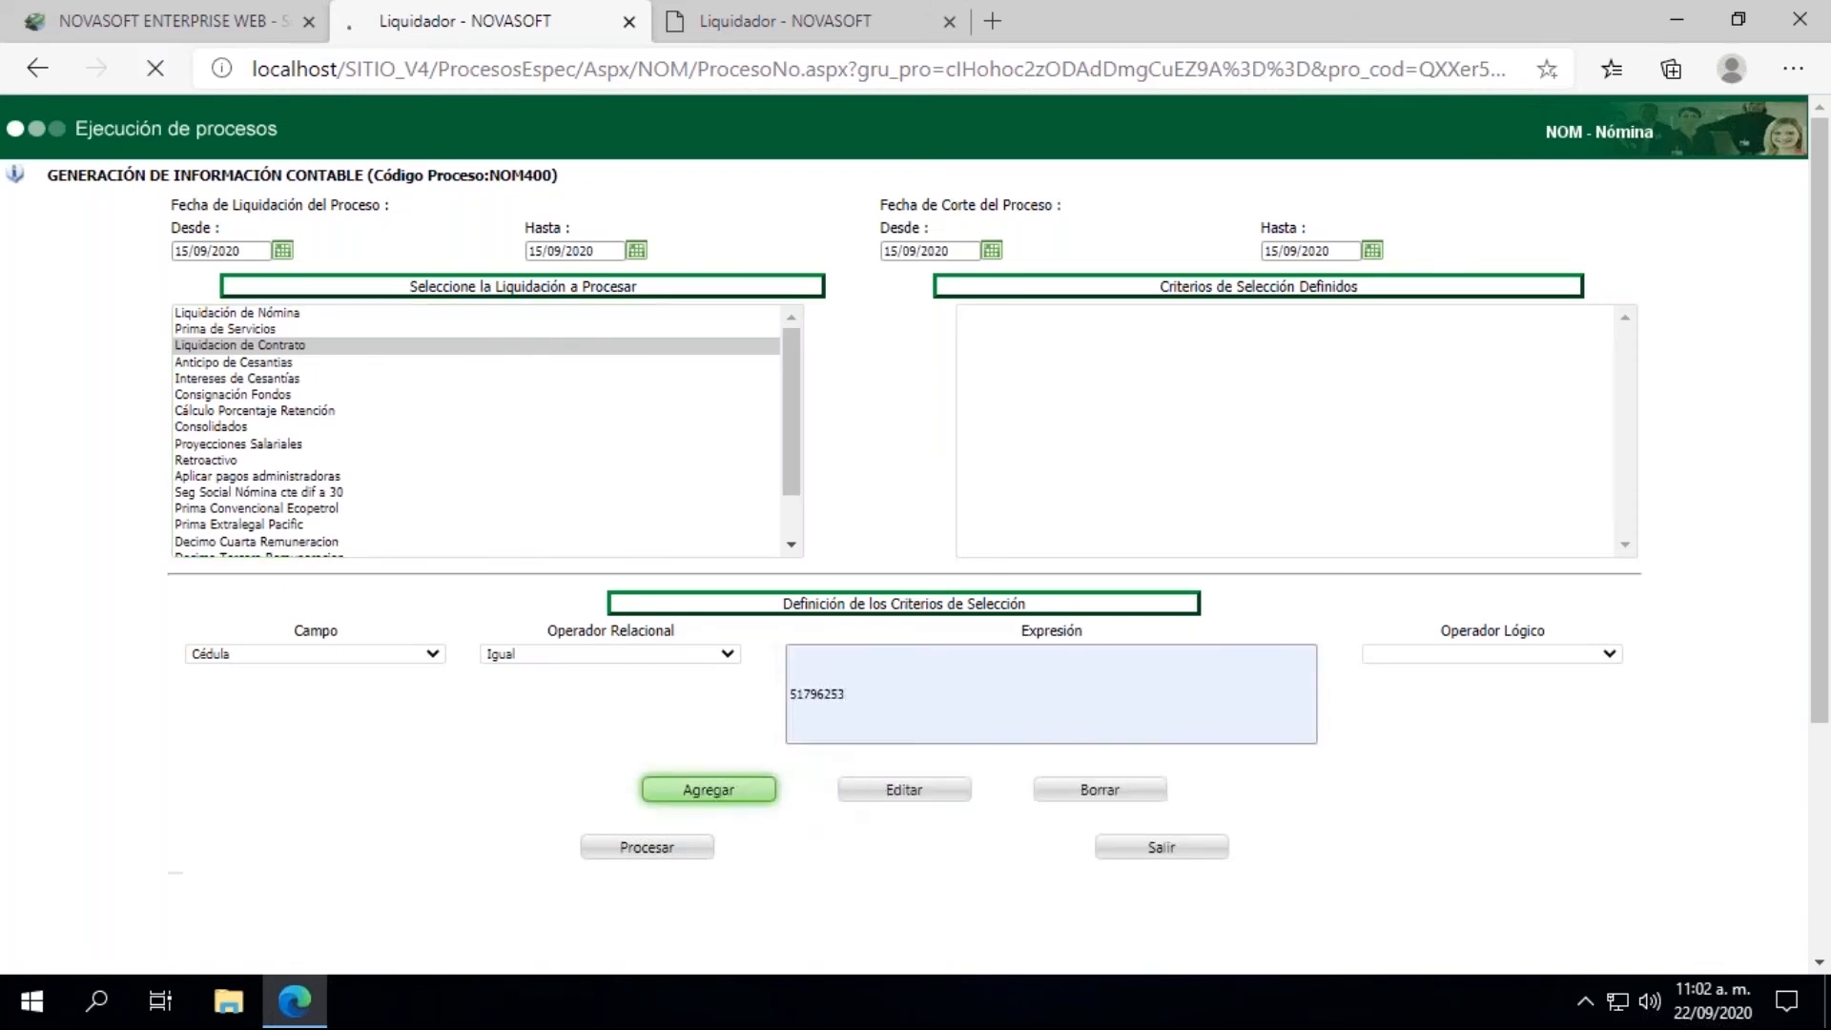
{"action": "left_click", "coordinate": [656, 848]}
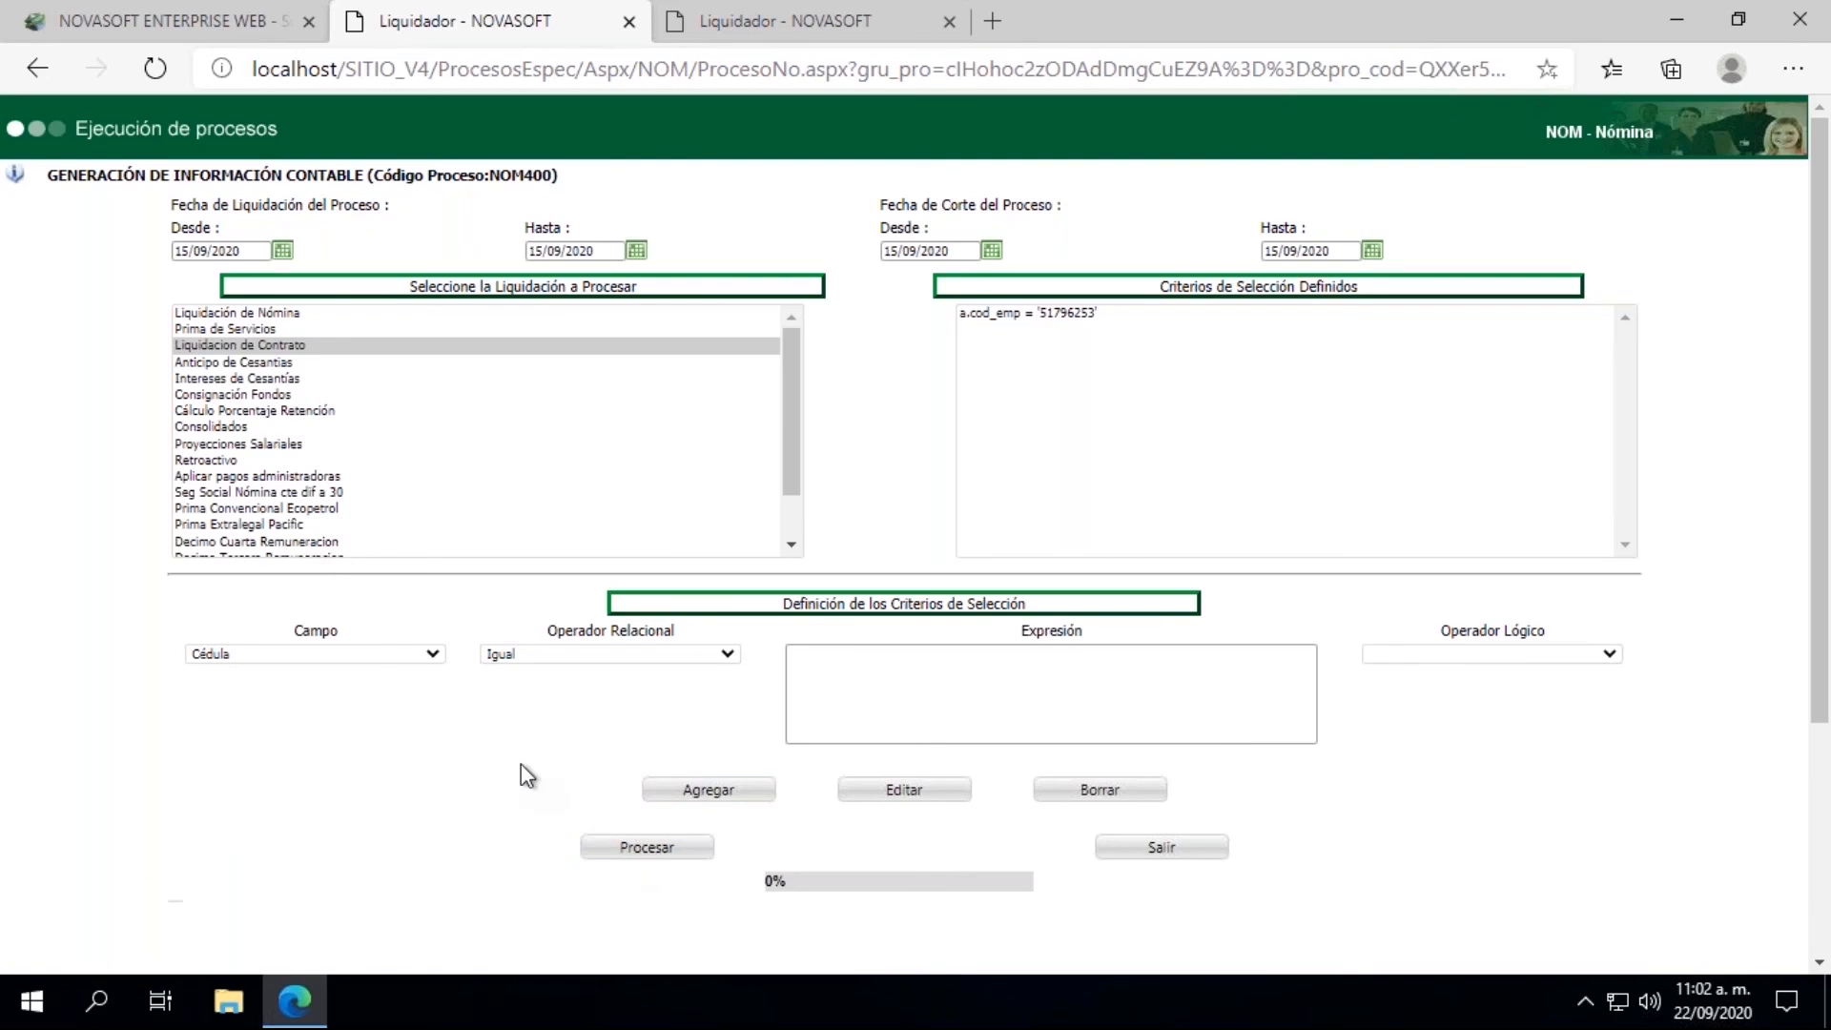
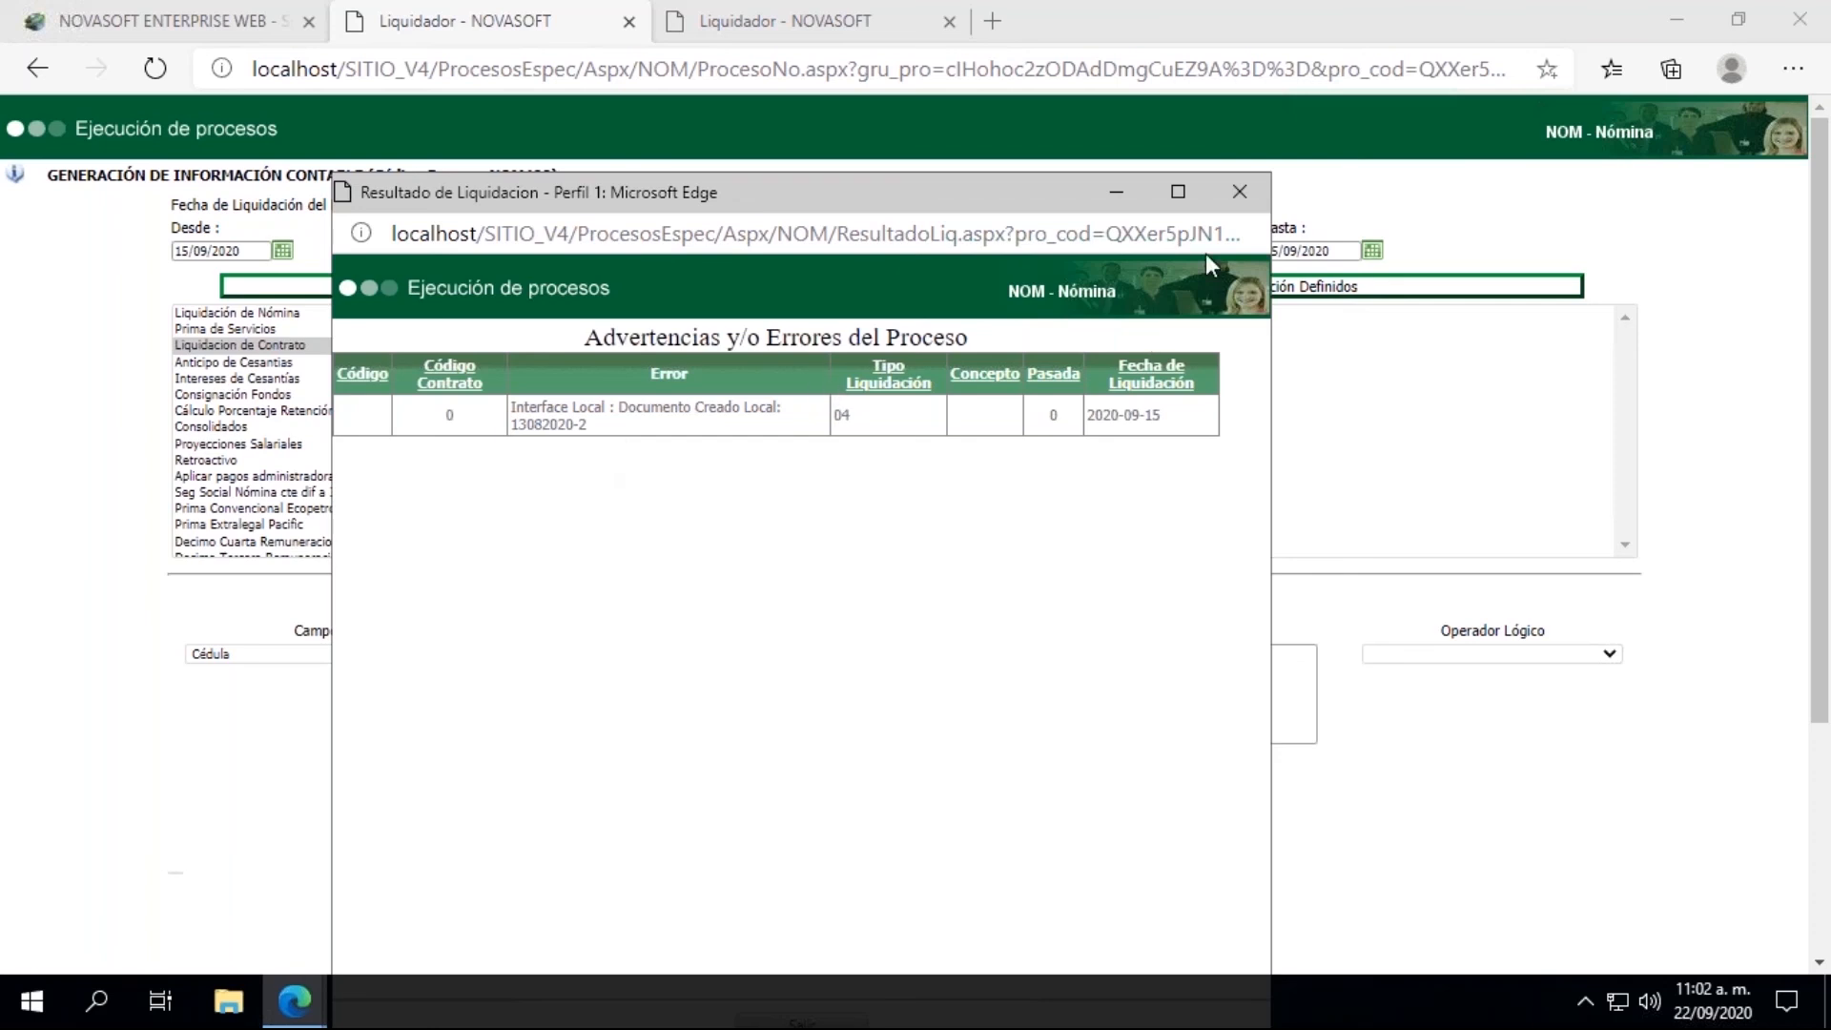
Step: Close the accounting process result and open the Pagos Lotes Nomina Privada process from the LIQUIDACION group
{"action": "left_click", "coordinate": [1241, 202]}
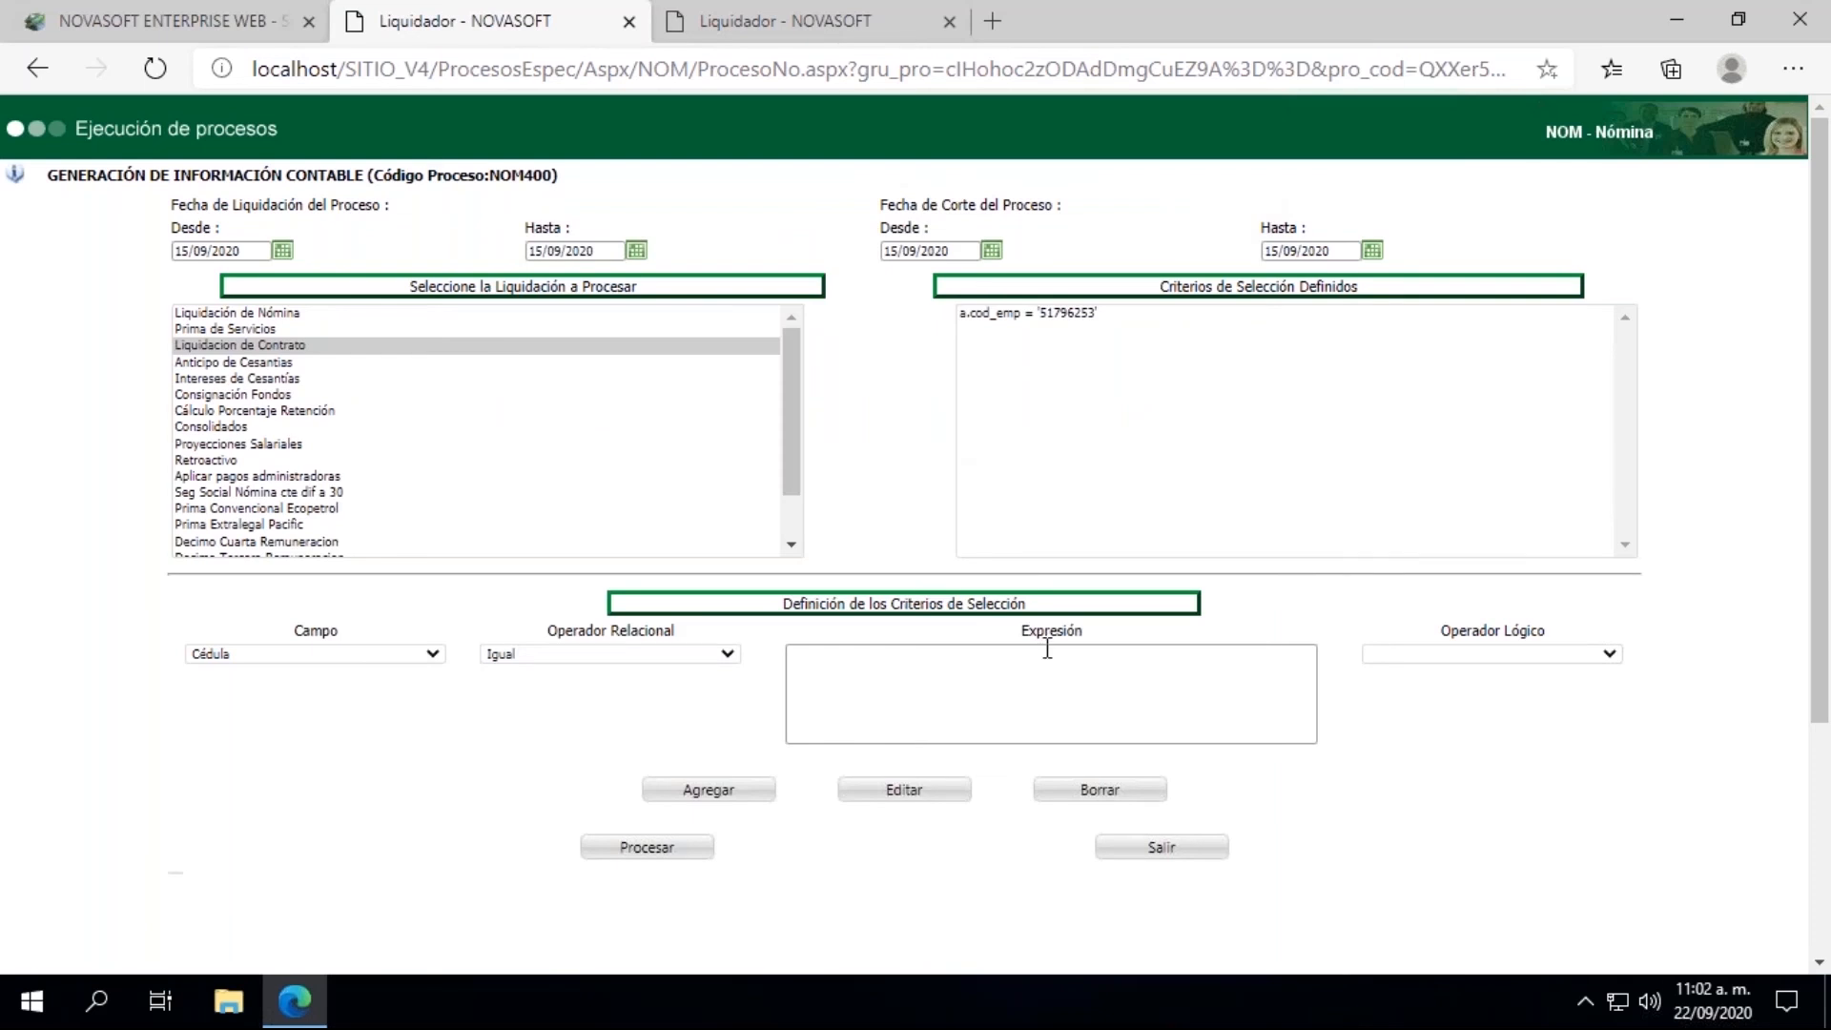
{"action": "left_click", "coordinate": [157, 10]}
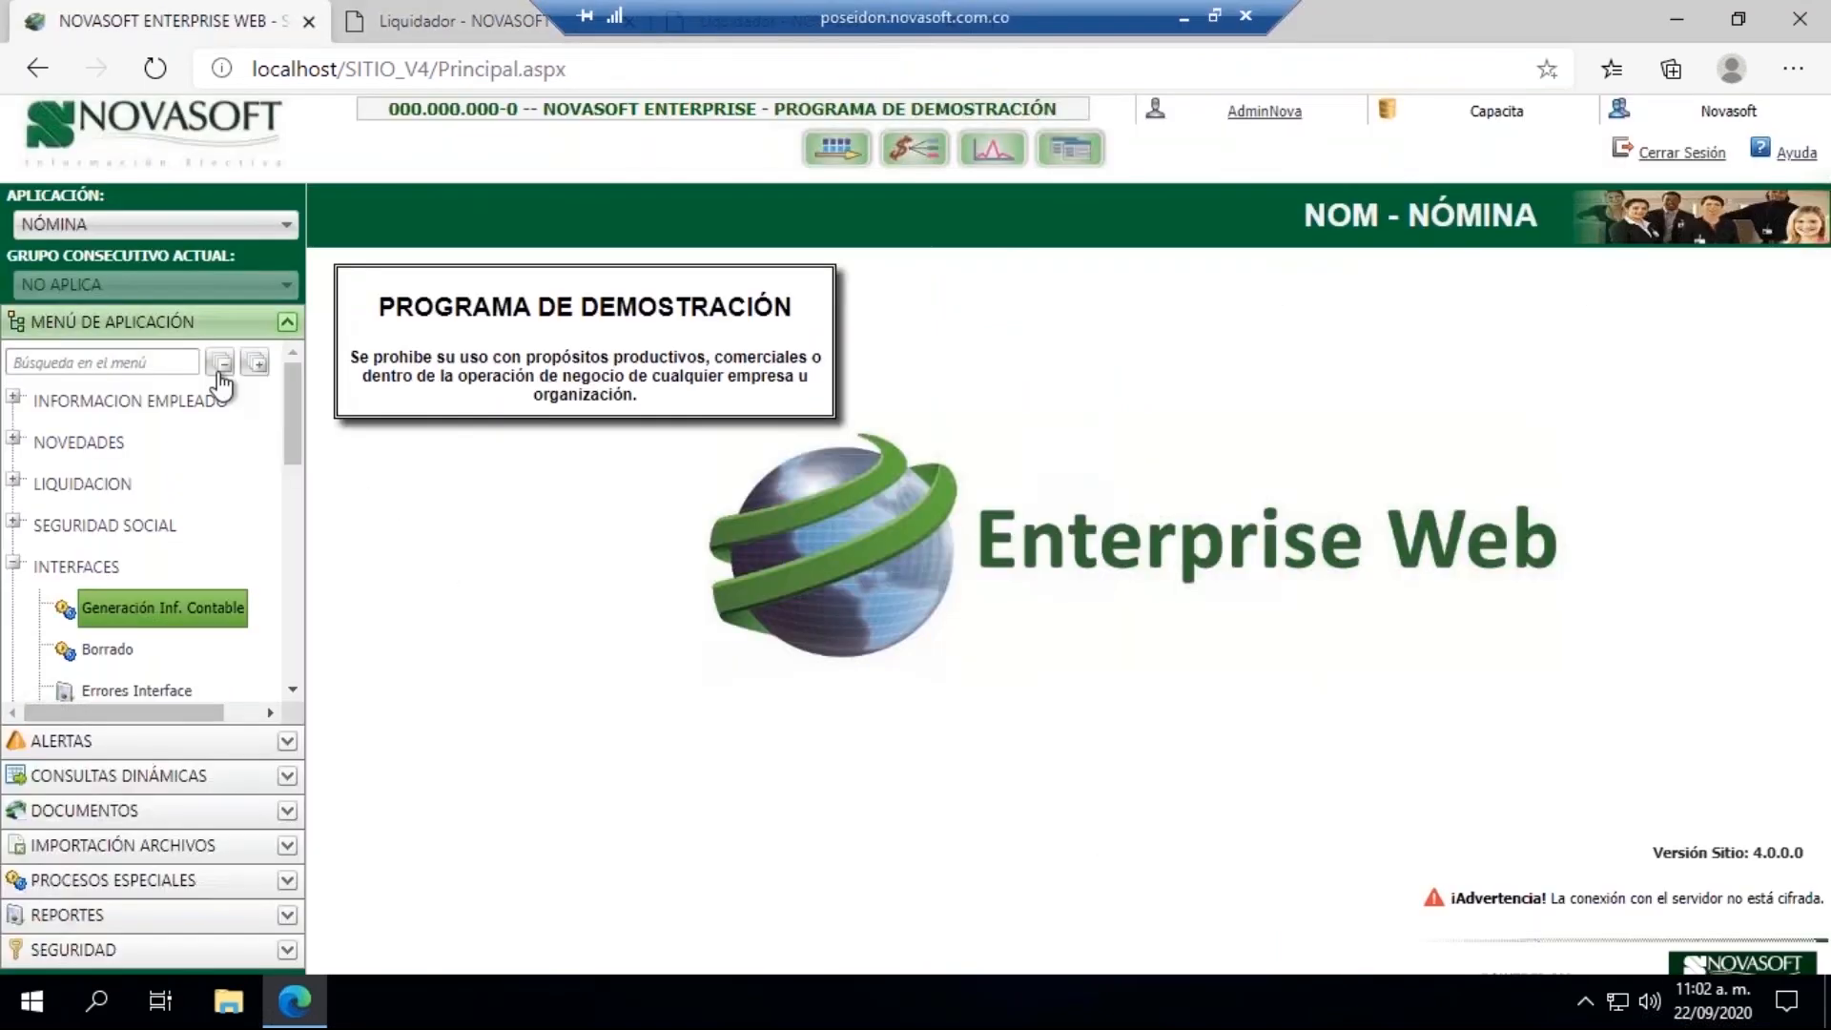
{"action": "left_click", "coordinate": [13, 565]}
{"action": "scroll", "coordinate": [290, 557], "scroll_direction": "down", "scroll_amount": 2}
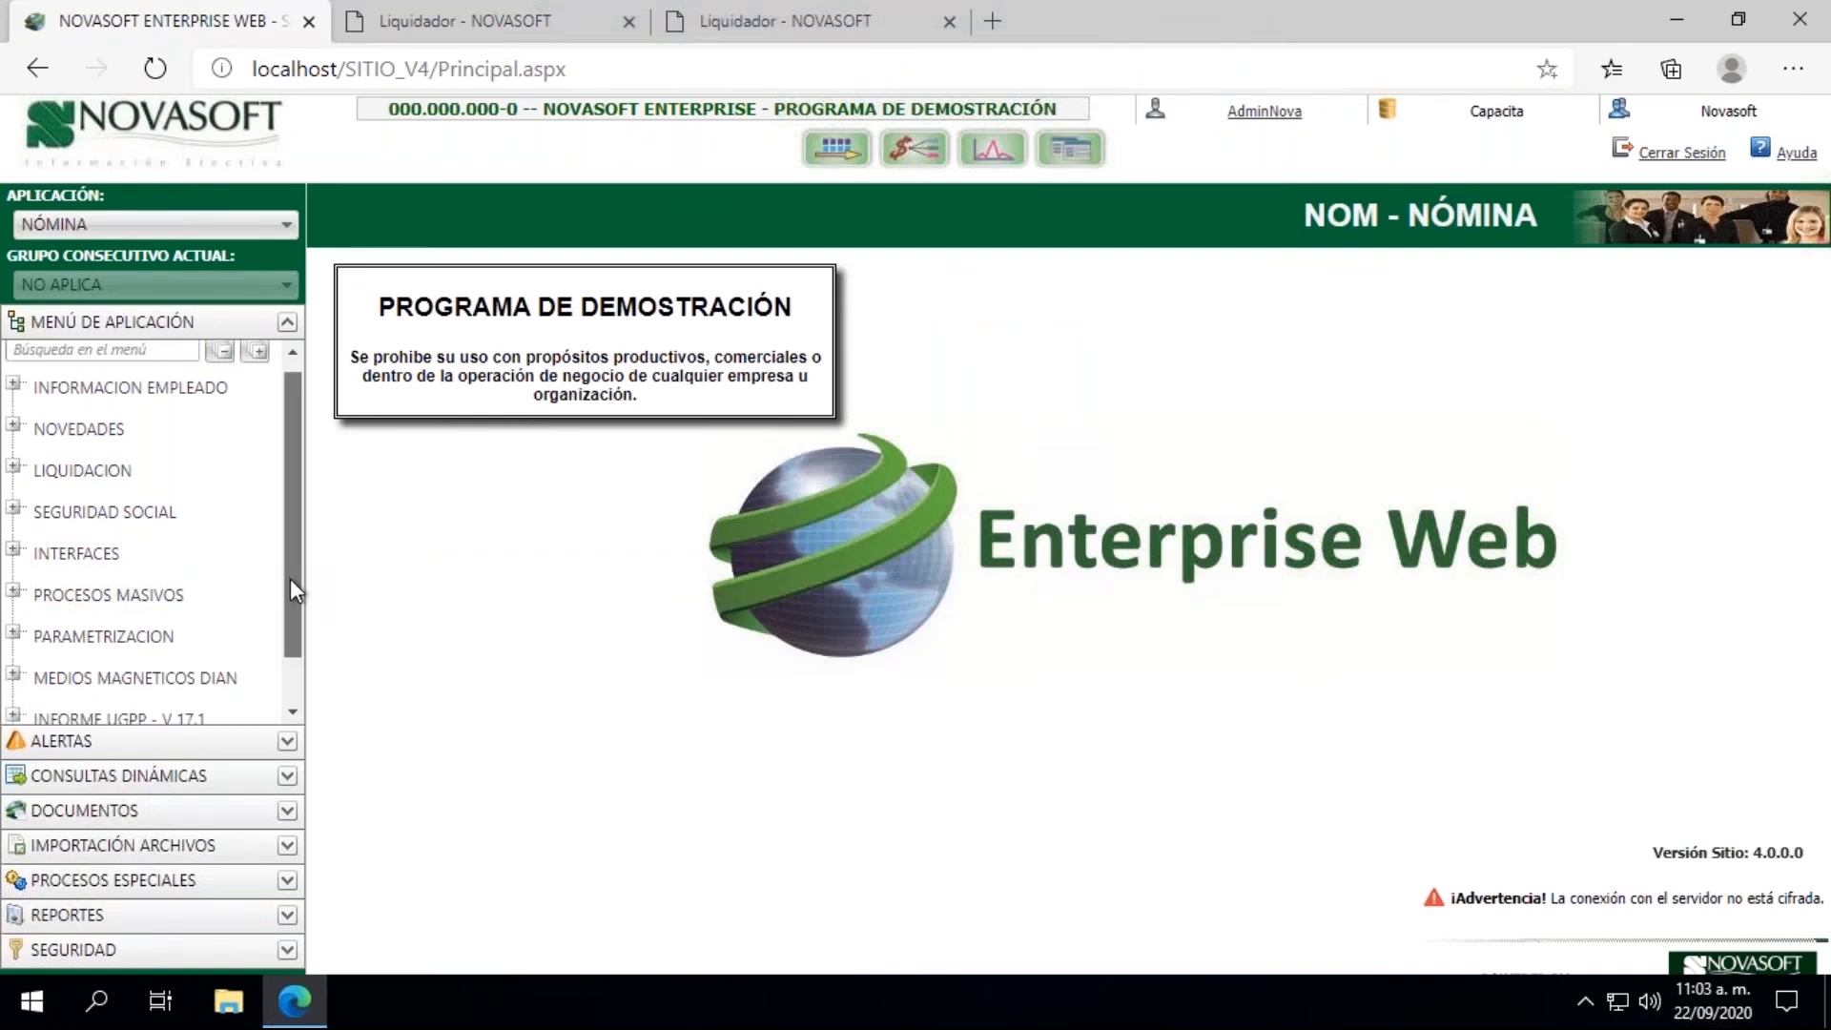
{"action": "left_click", "coordinate": [14, 576]}
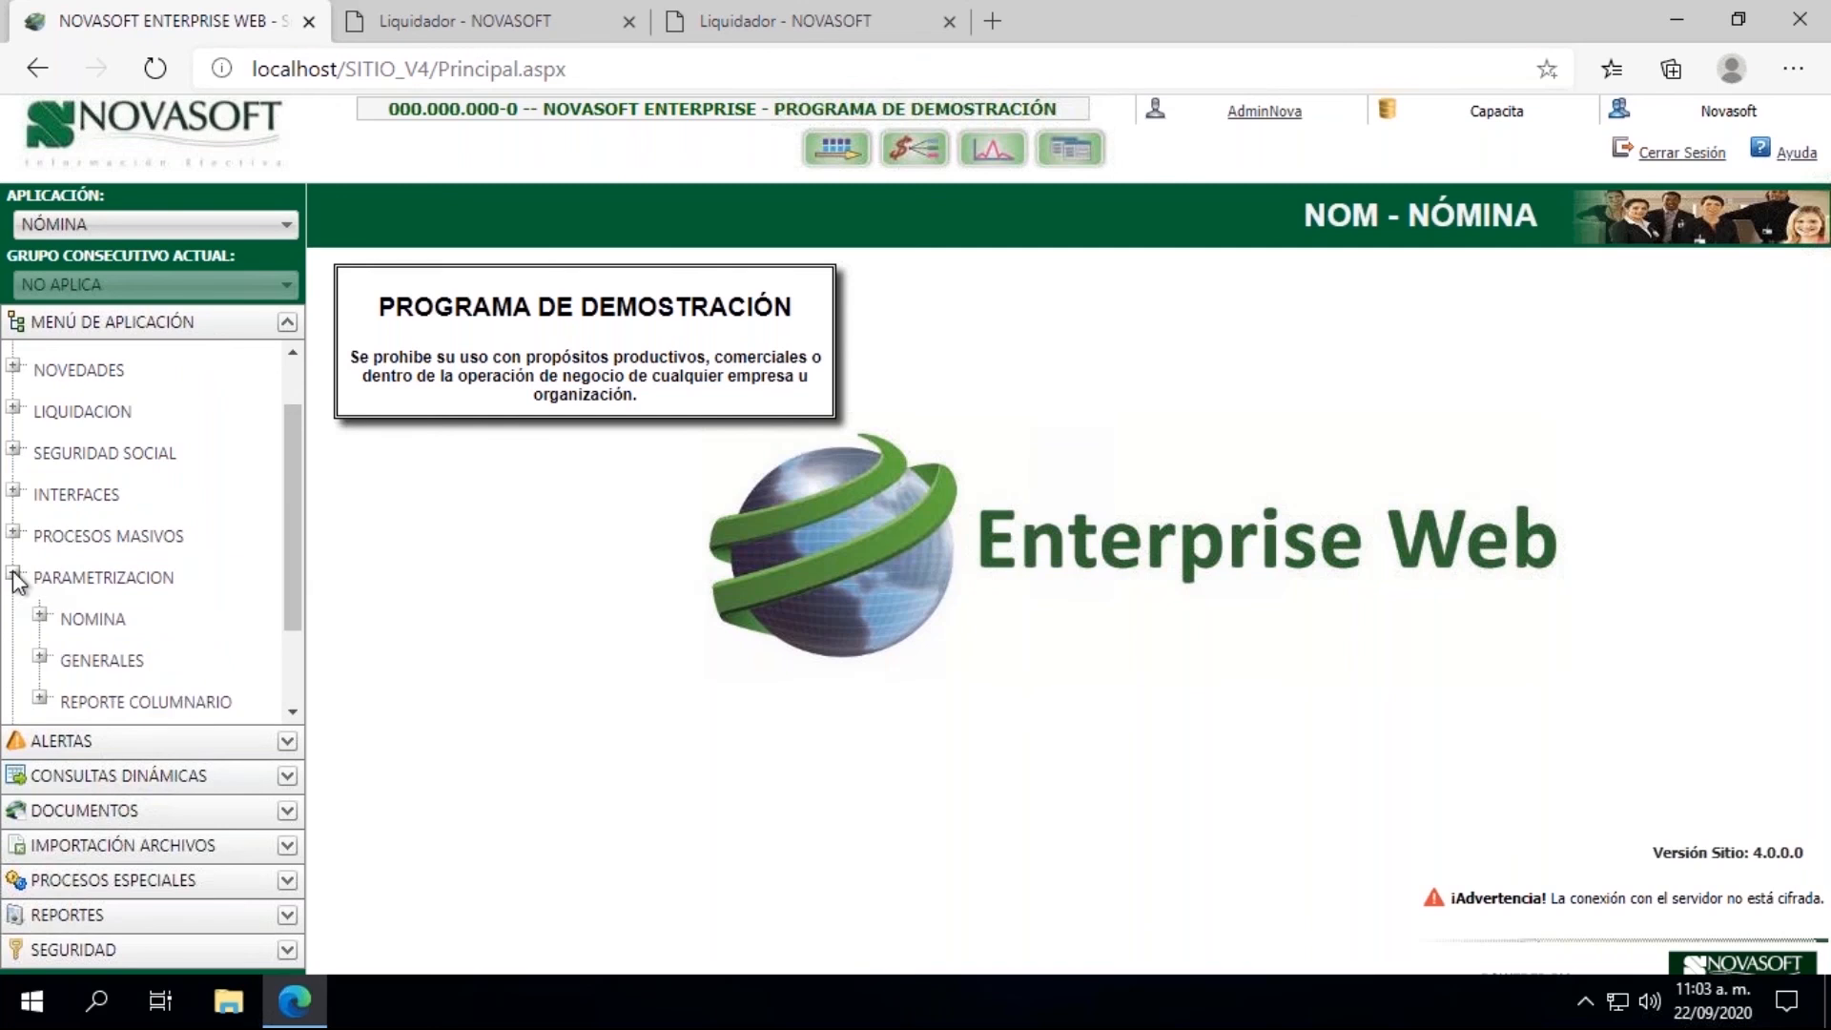
{"action": "left_click_drag", "start_coordinate": [289, 559], "coordinate": [280, 490]}
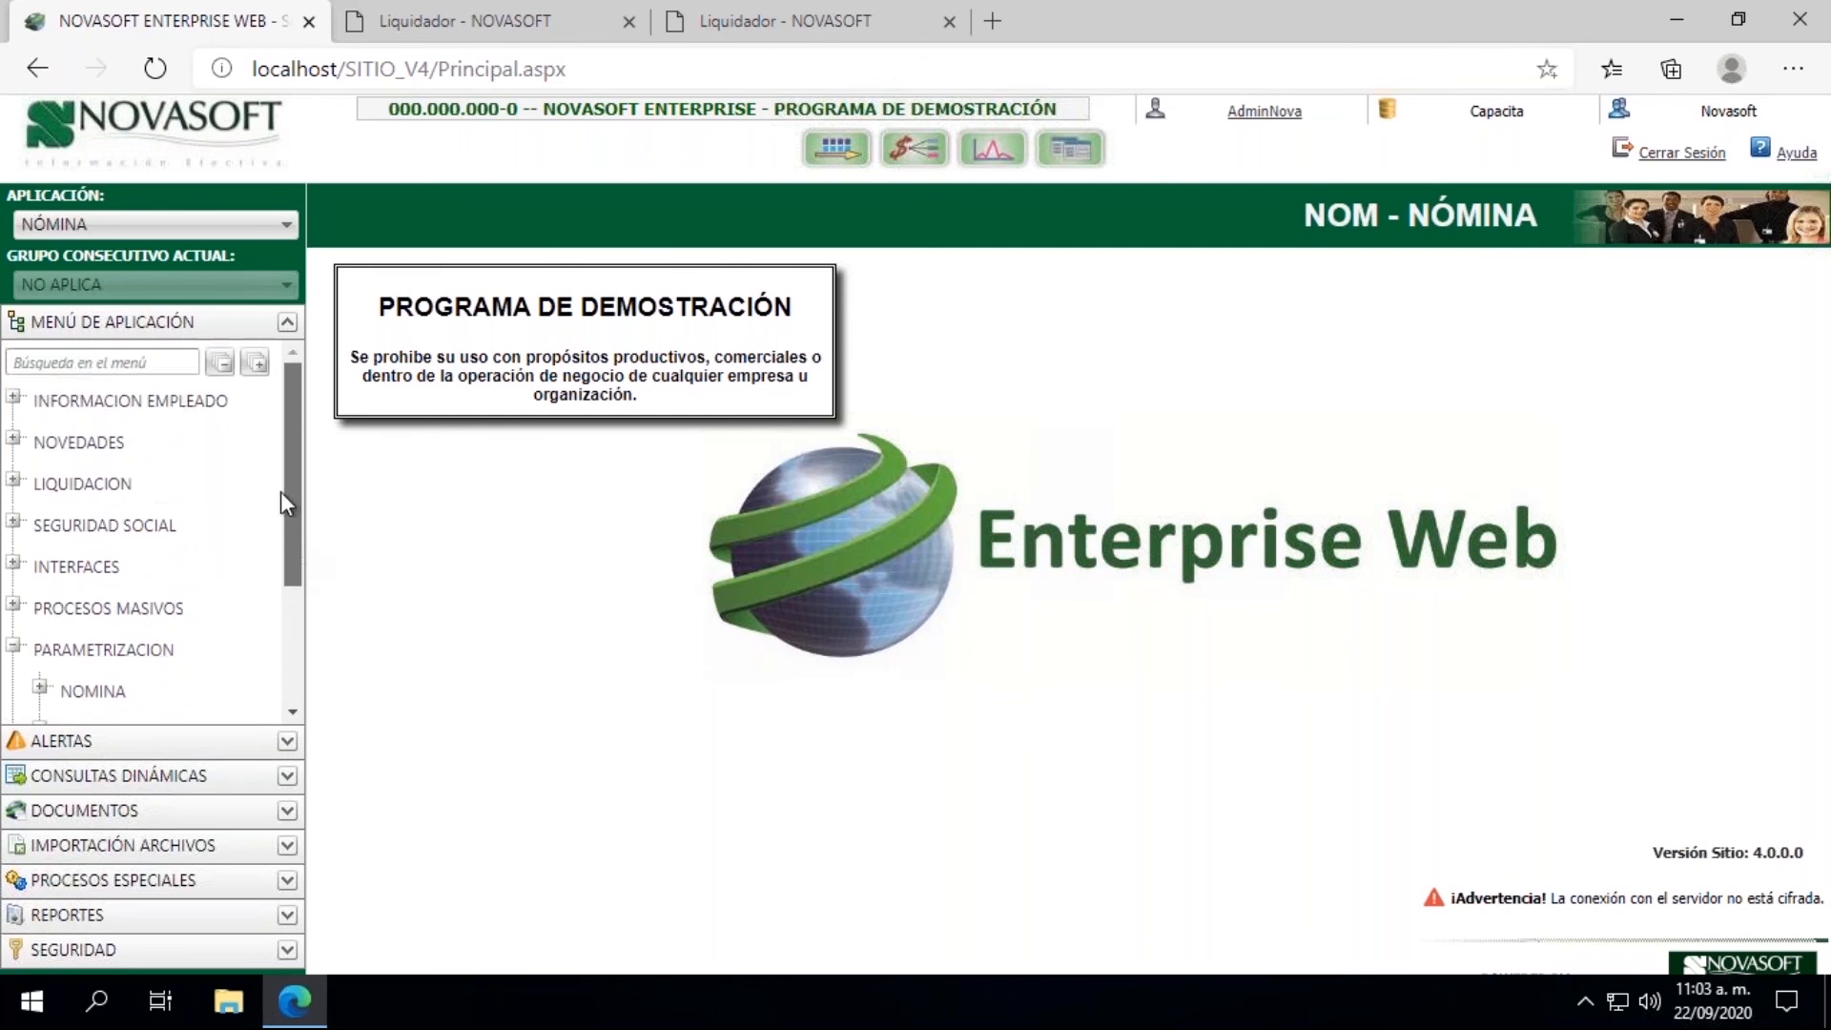
{"action": "left_click", "coordinate": [14, 480]}
{"action": "left_click_drag", "start_coordinate": [301, 421], "coordinate": [293, 547]}
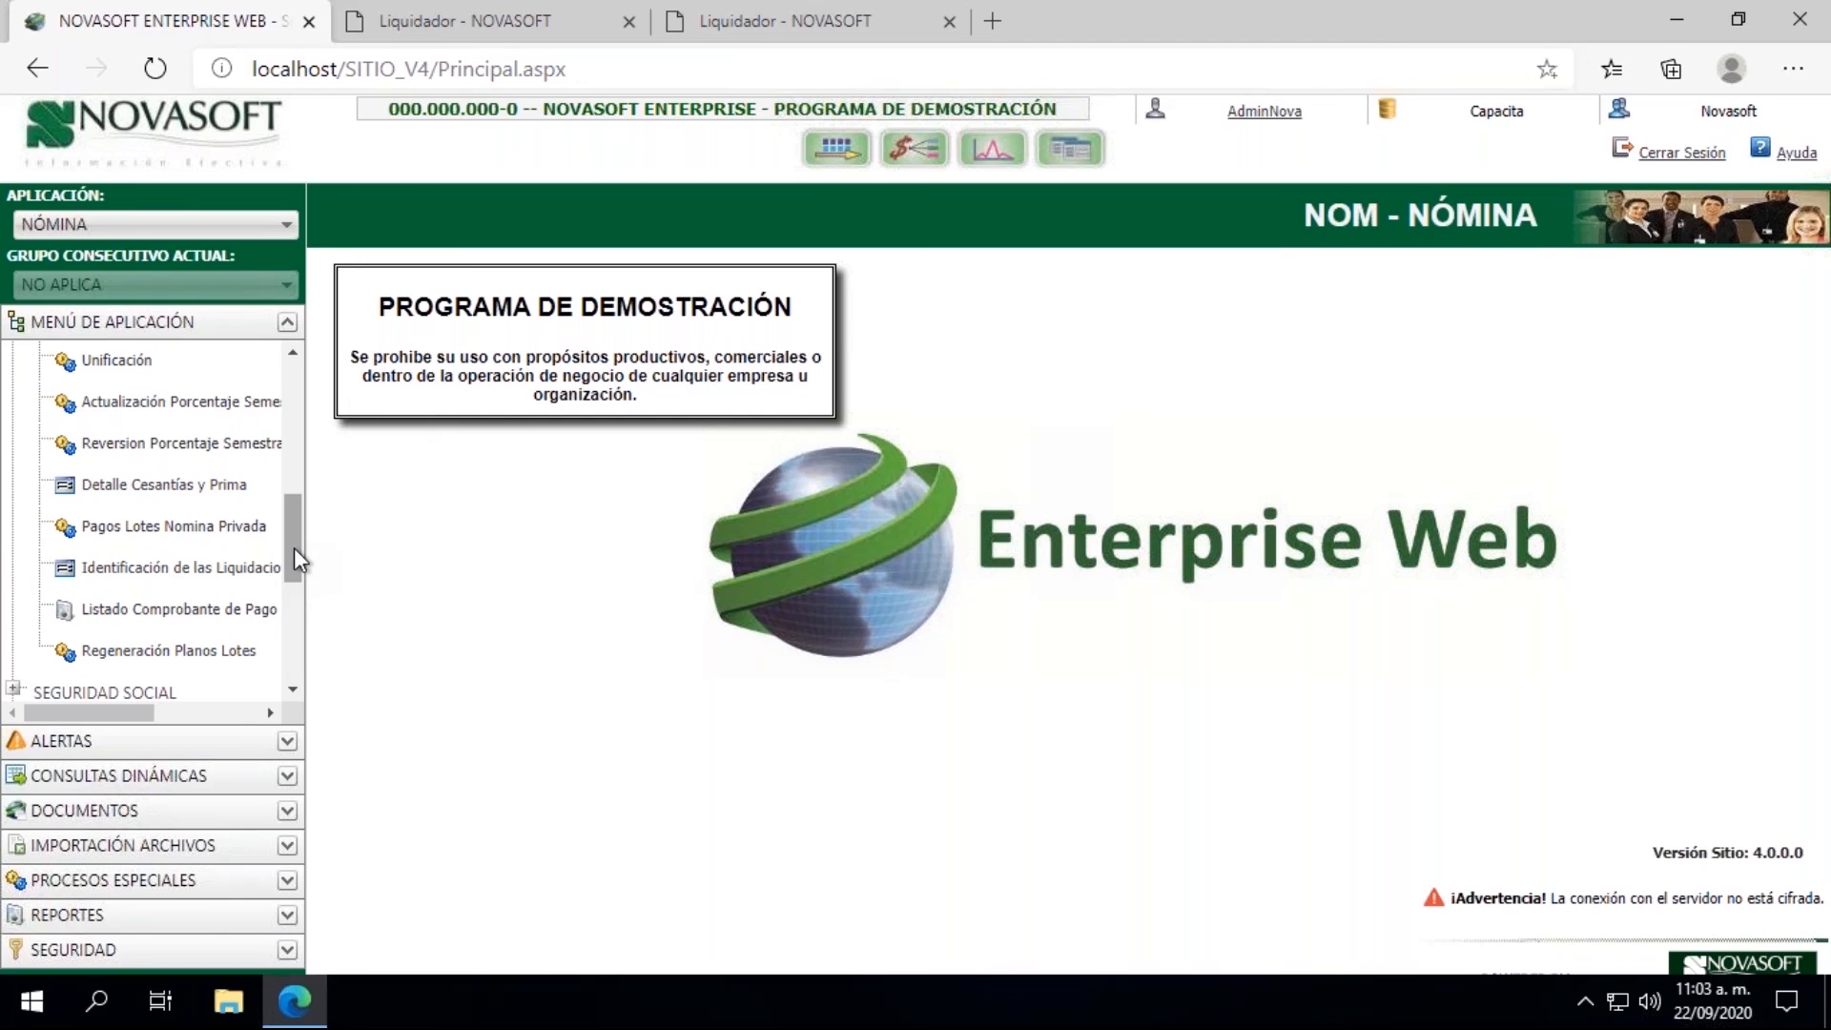
{"action": "left_click", "coordinate": [229, 527]}
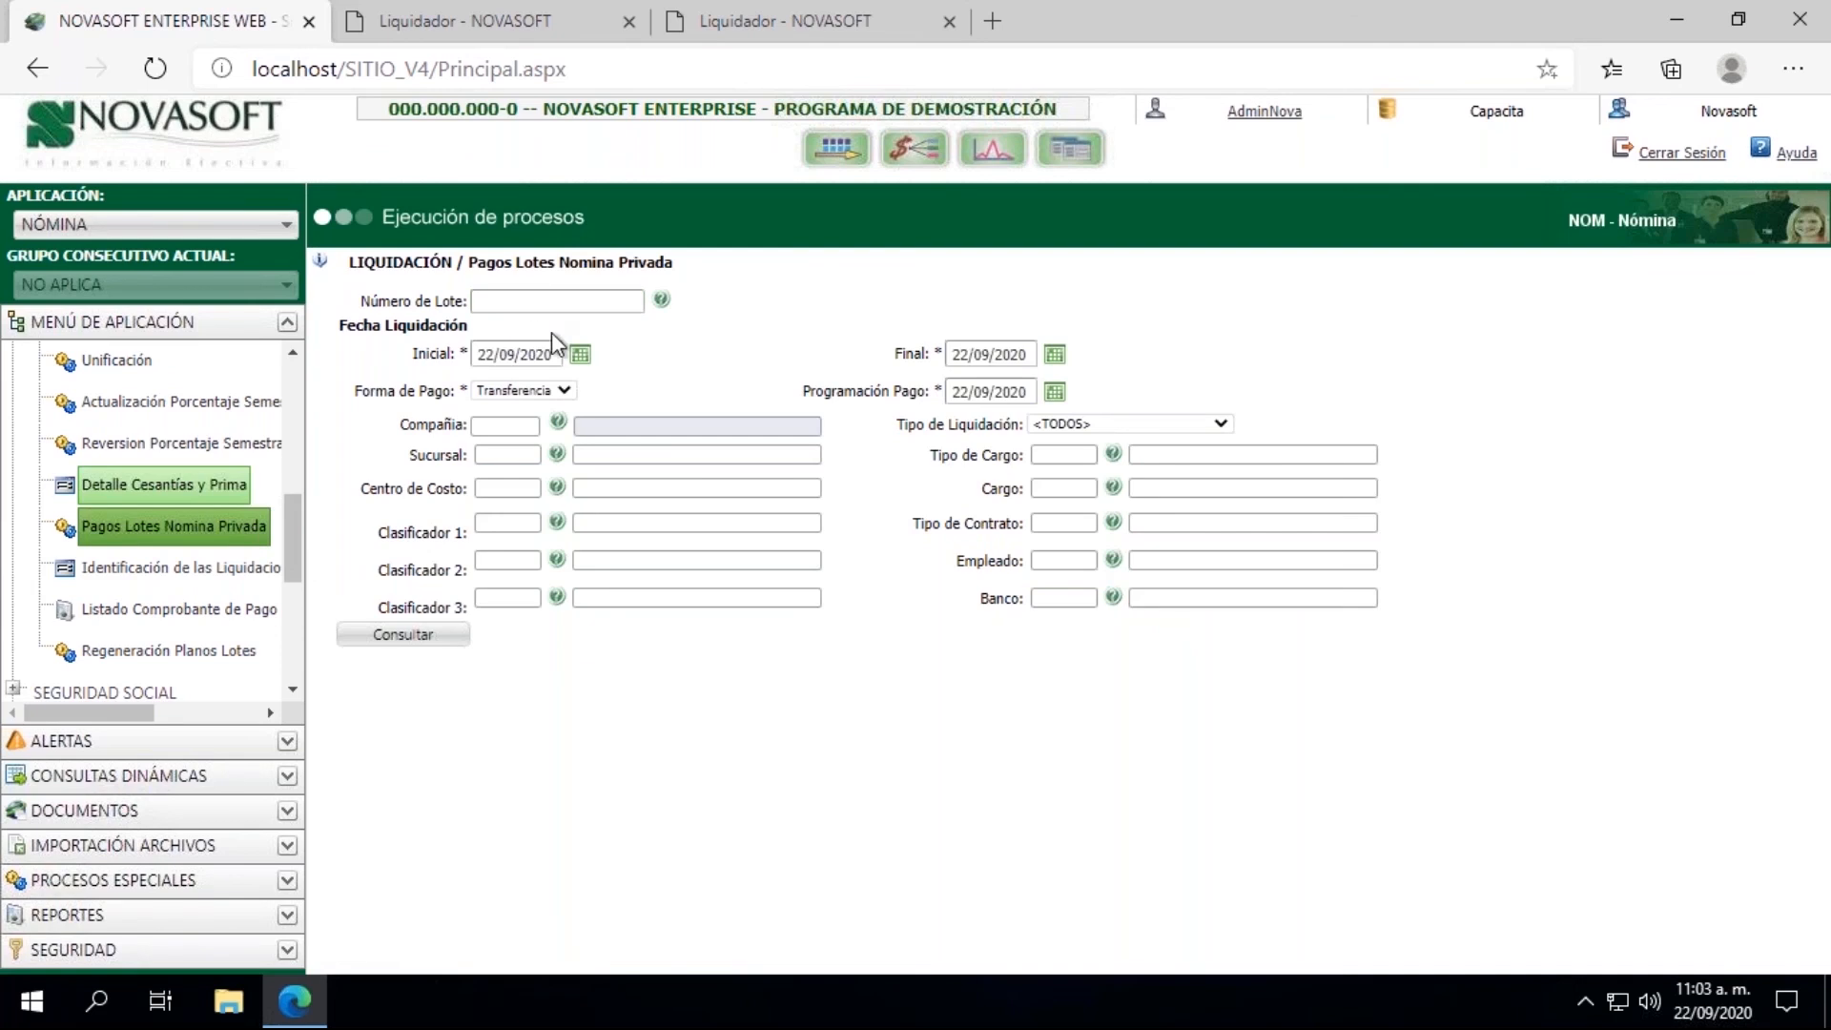
Step: Set the initial and final settlement dates to 15/09/2020 and choose company CP1 CAPACITACION
{"action": "left_click", "coordinate": [579, 356]}
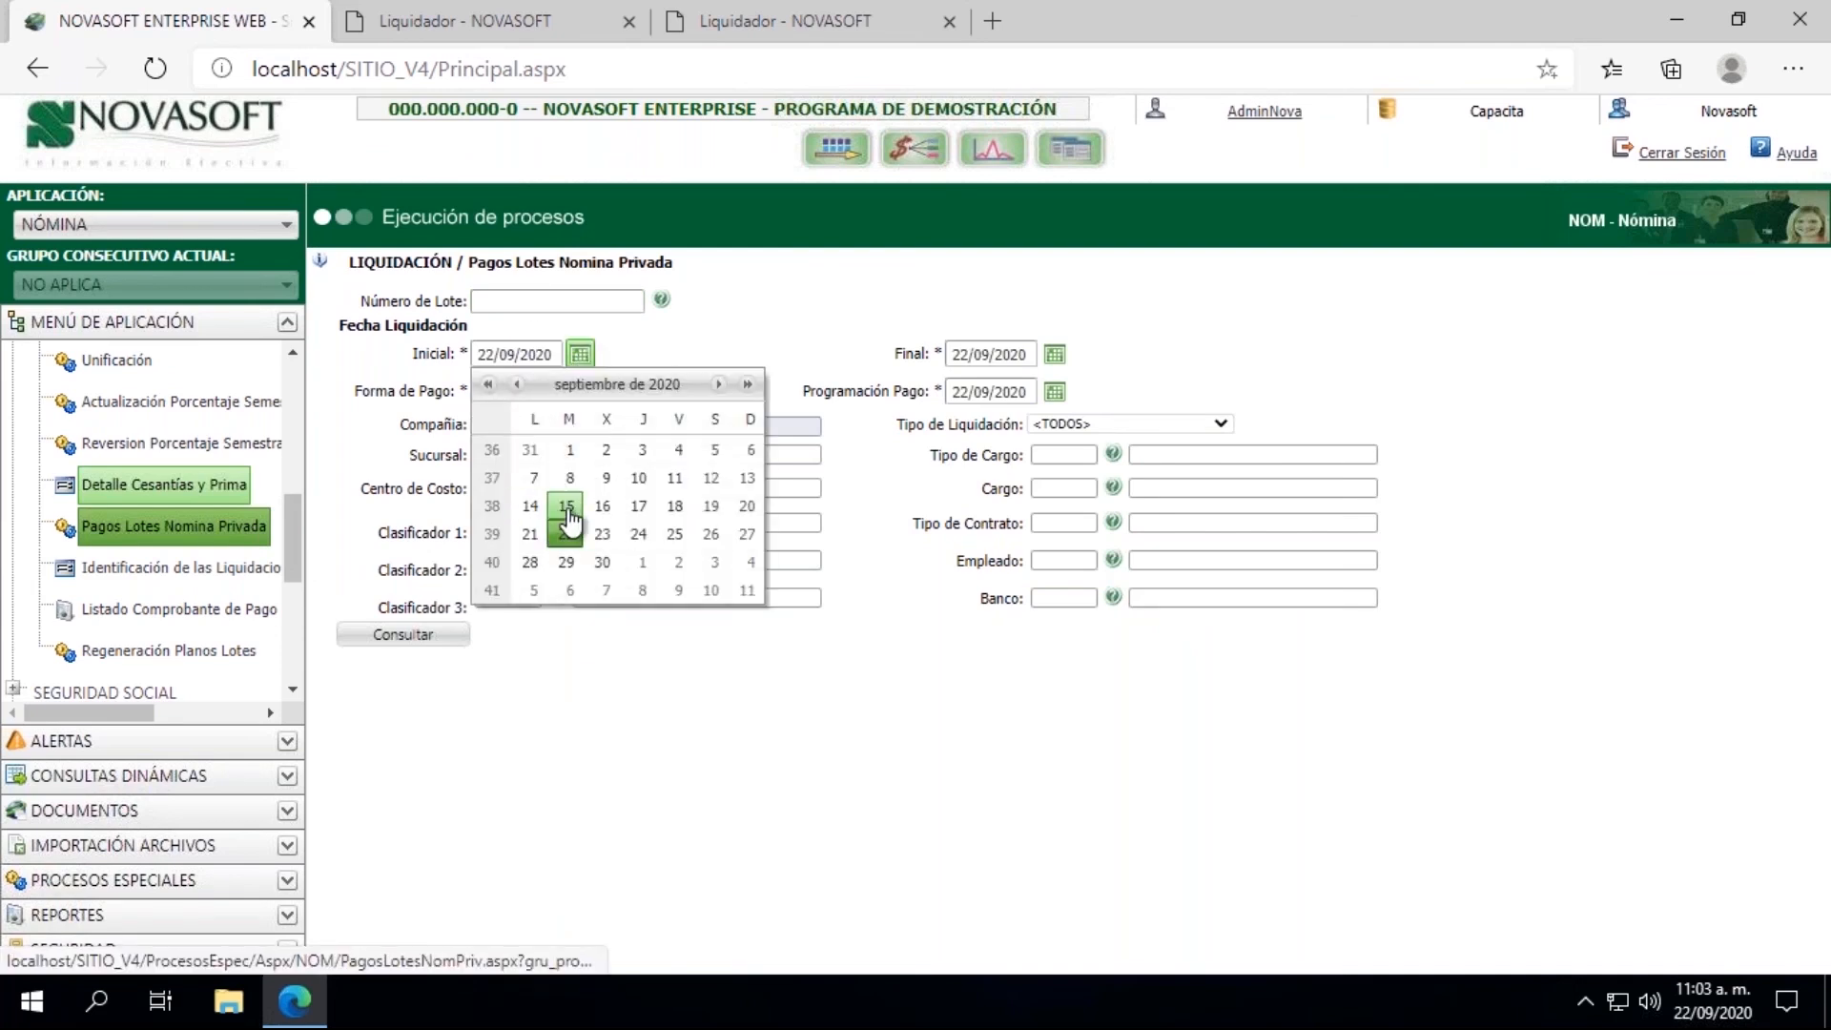
{"action": "left_click", "coordinate": [567, 507]}
{"action": "left_click", "coordinate": [1054, 354]}
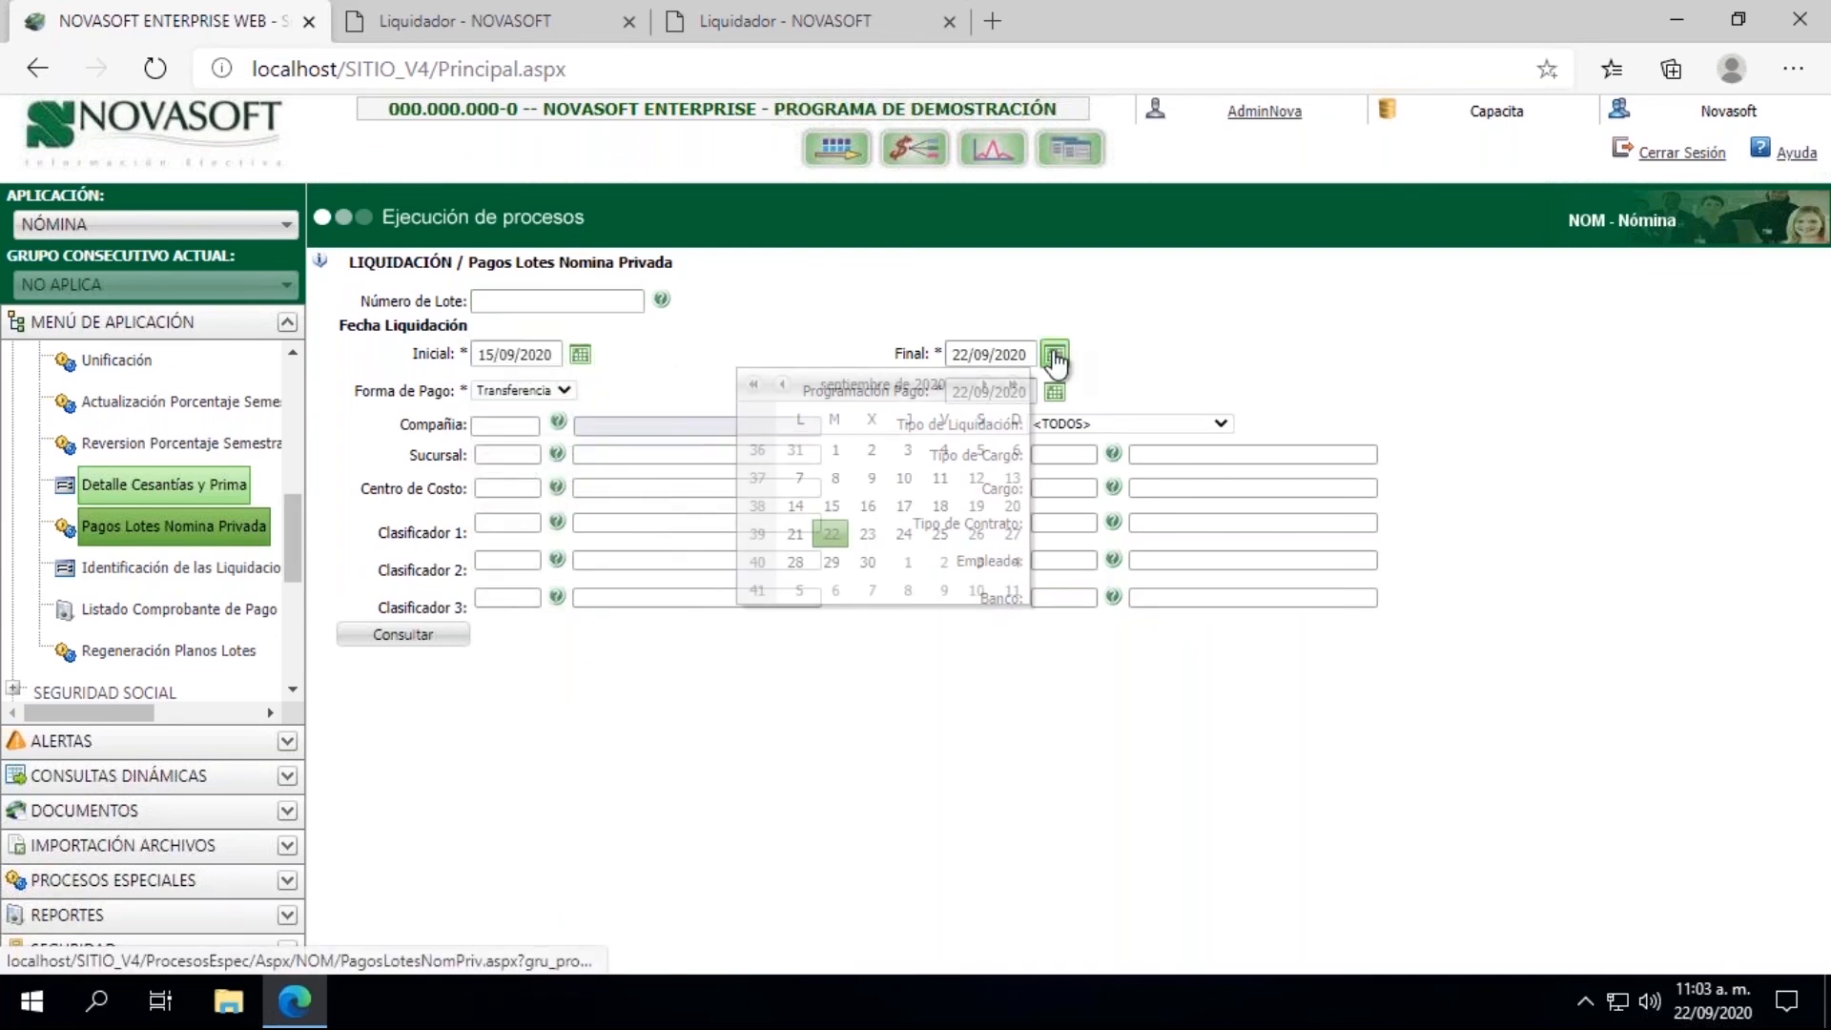
{"action": "left_click", "coordinate": [839, 513]}
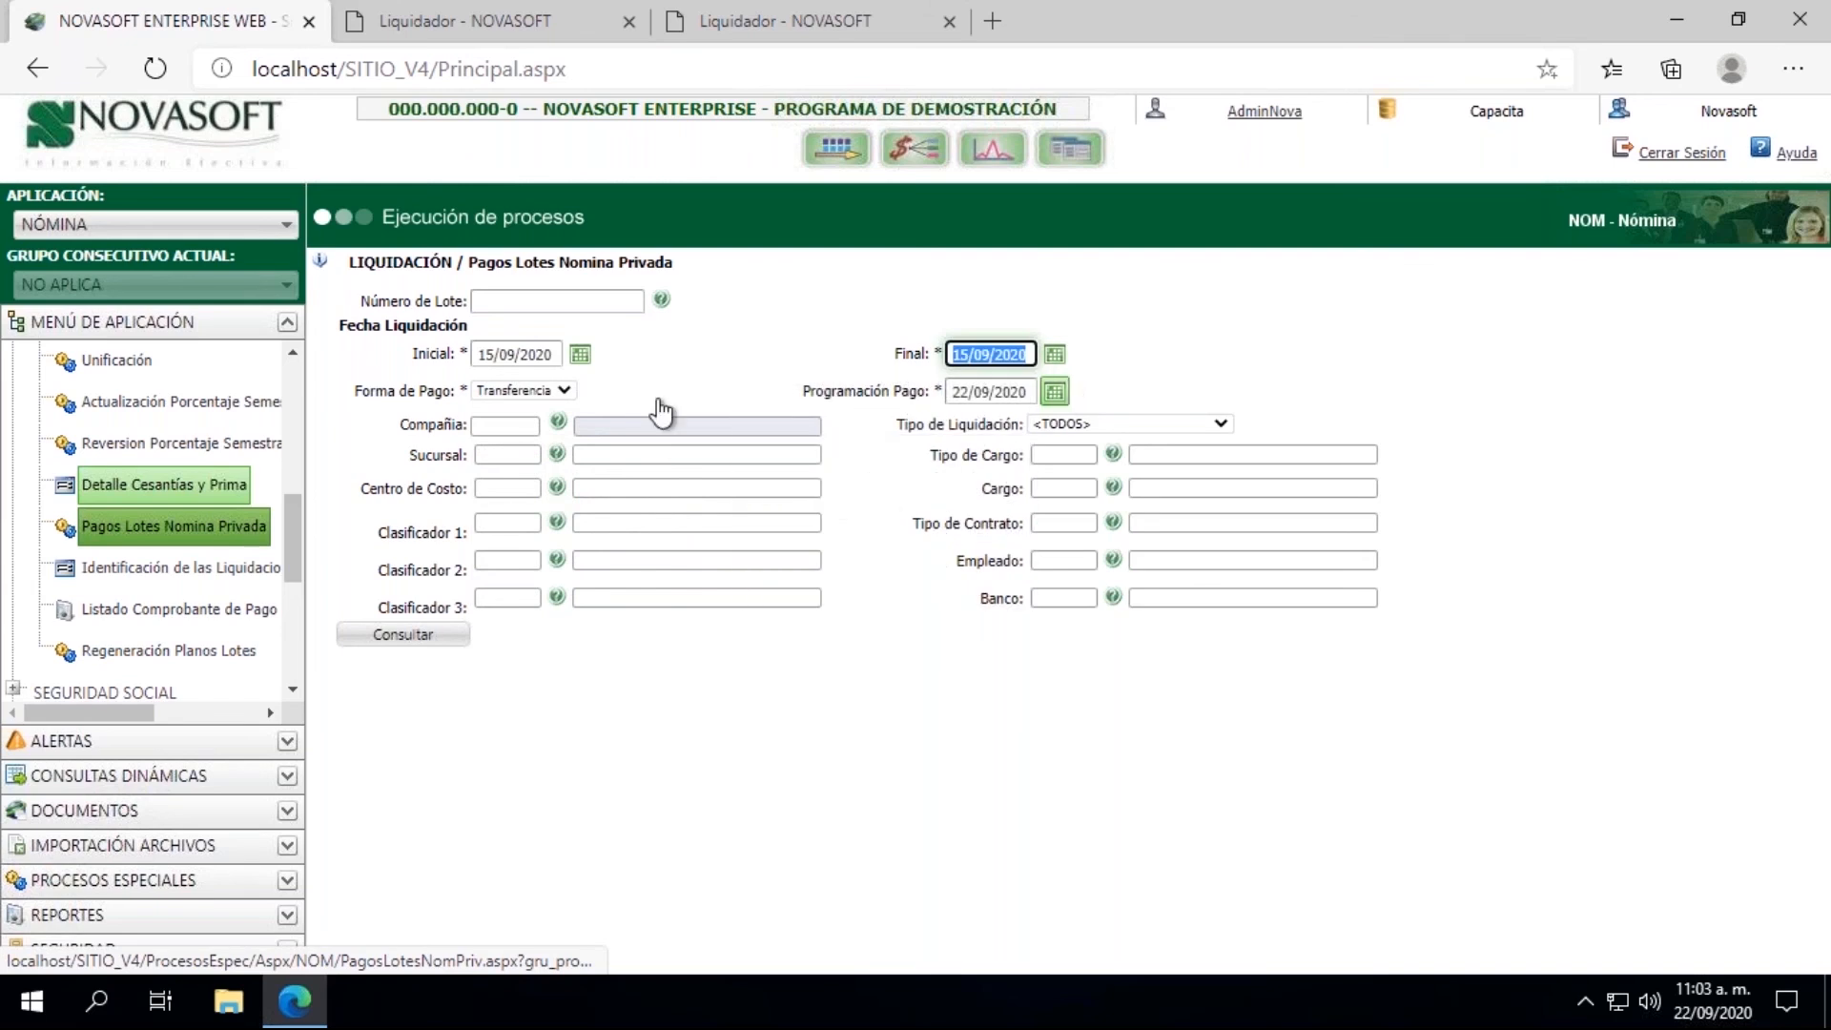
{"action": "left_click", "coordinate": [558, 420]}
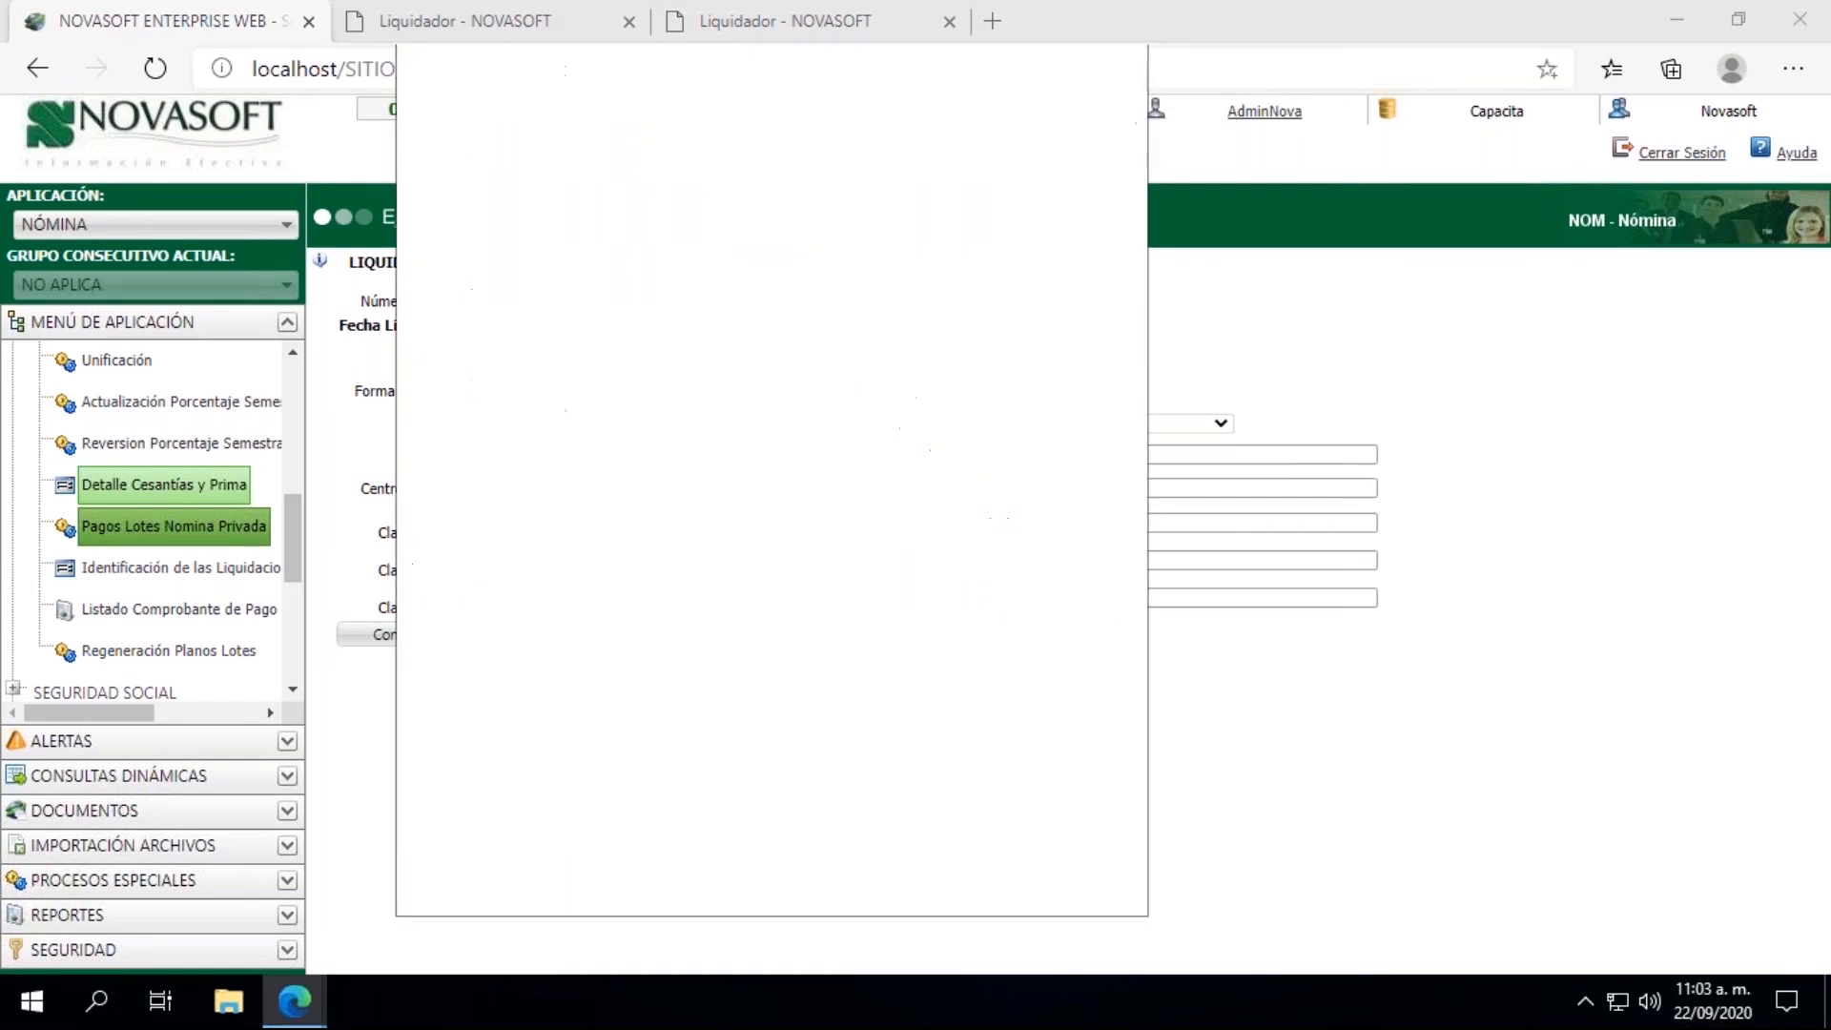
{"action": "left_click", "coordinate": [611, 417]}
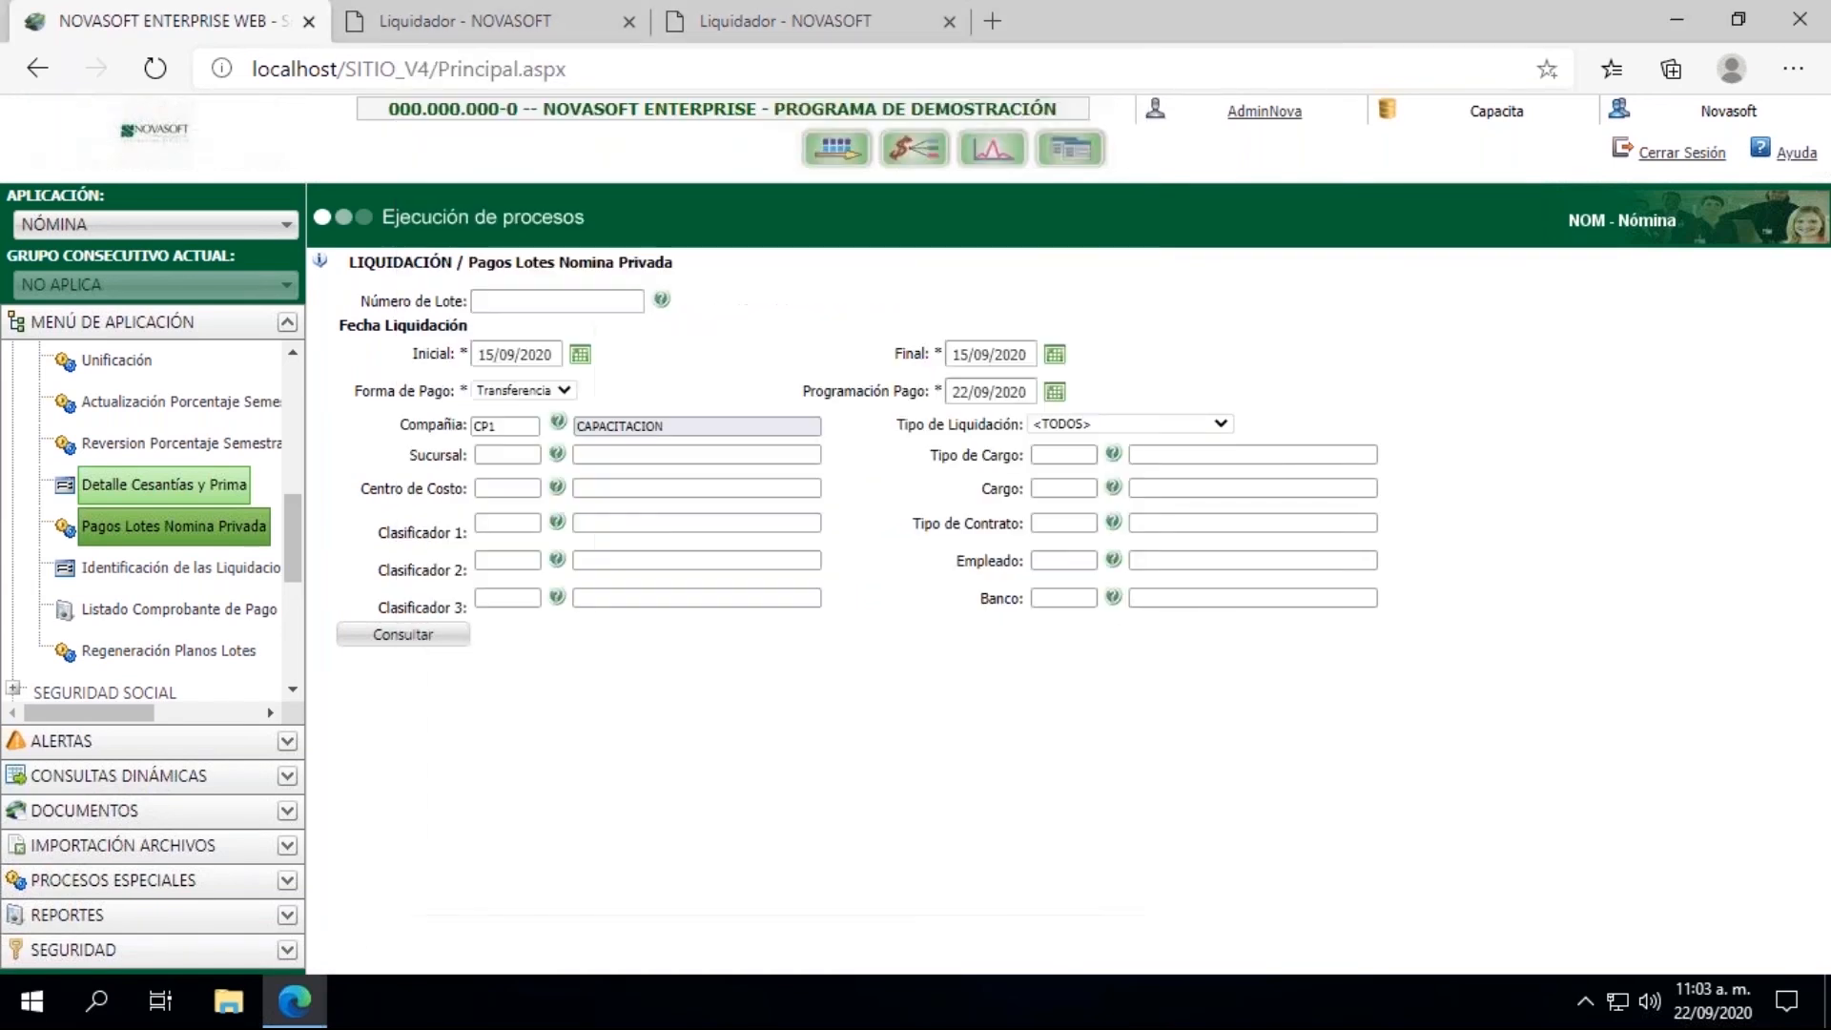
Step: Try to consult the batch payments with settlement type Liquidación de Nómina
{"action": "left_click", "coordinate": [1084, 425]}
{"action": "left_click", "coordinate": [1088, 480]}
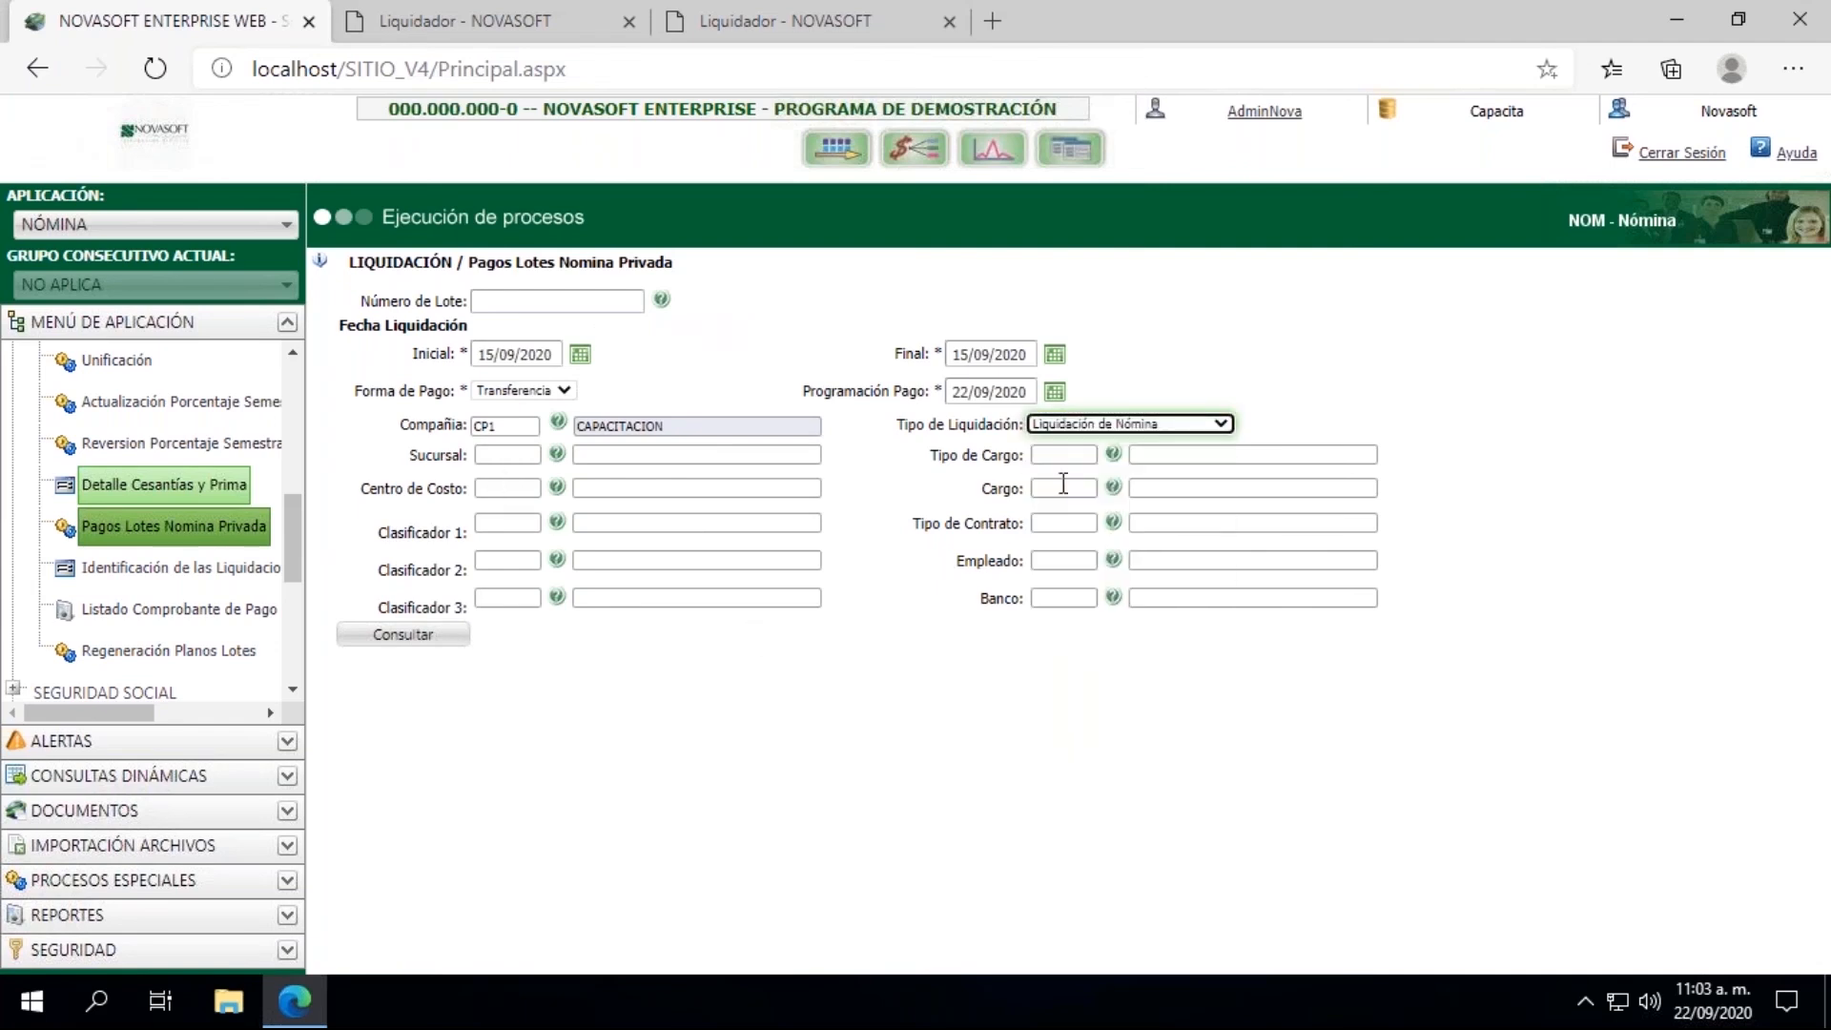
{"action": "left_click", "coordinate": [410, 639]}
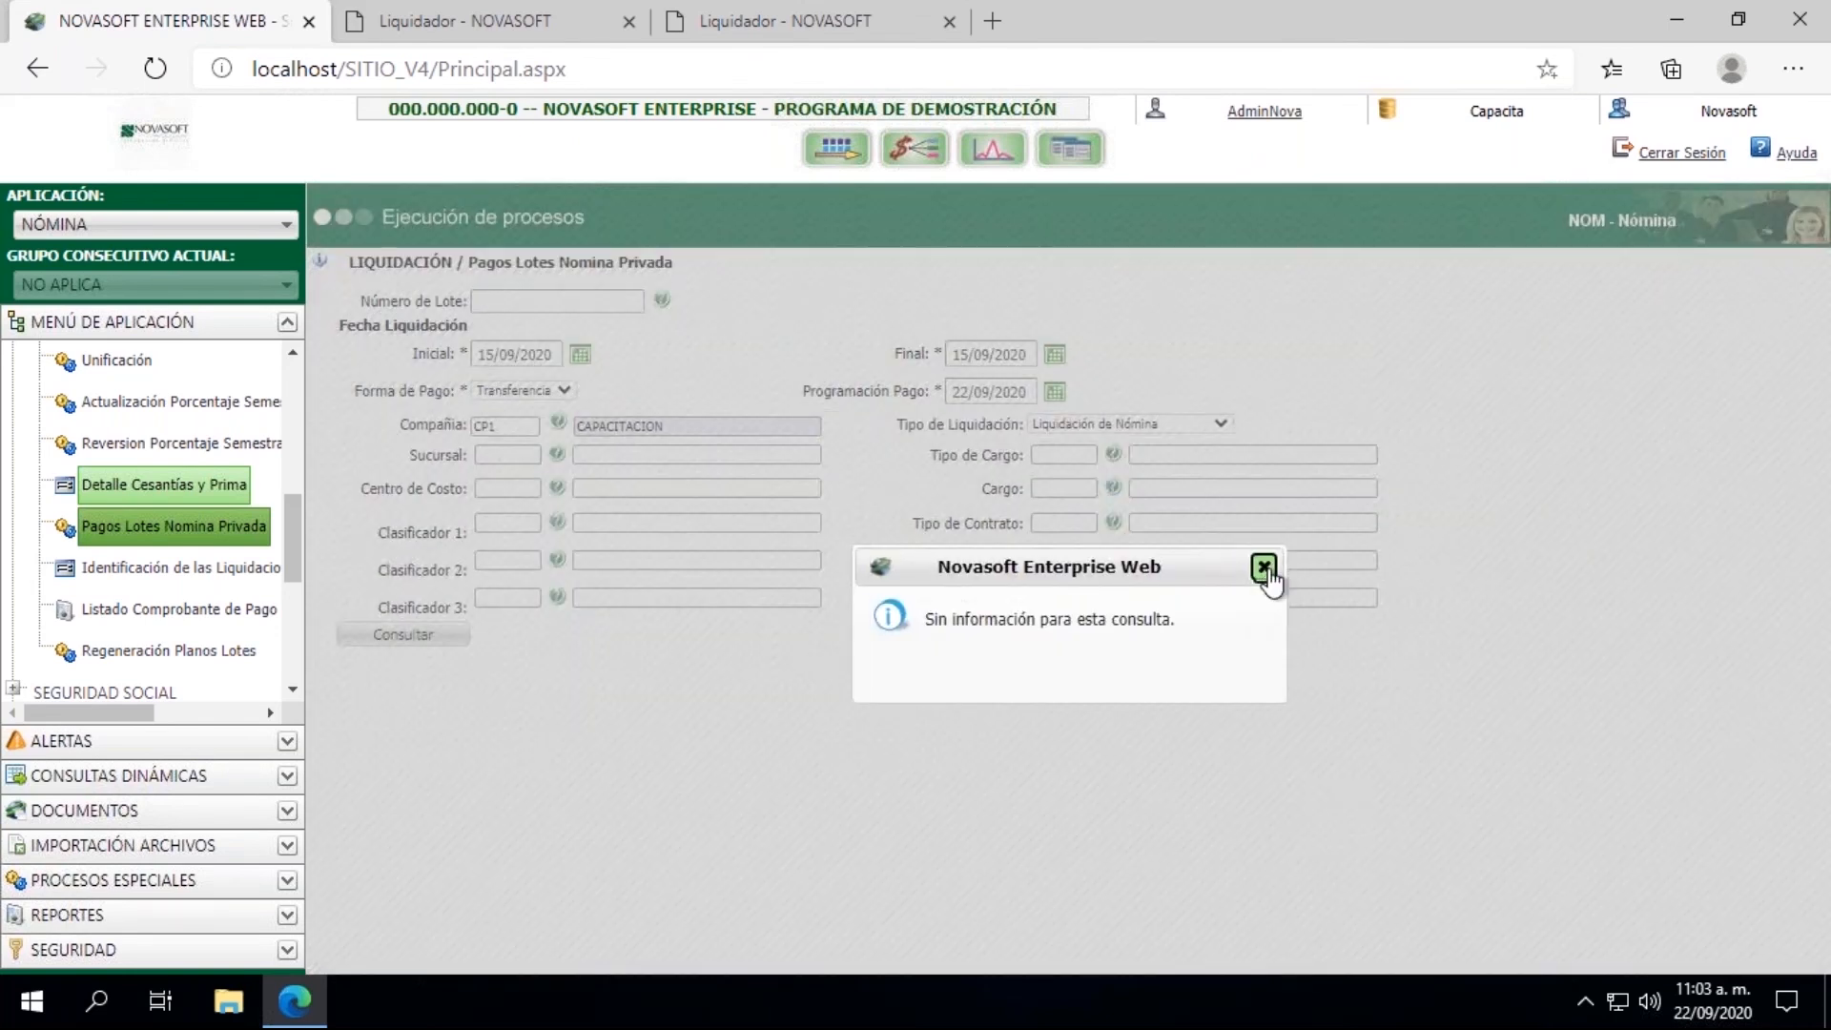
{"action": "left_click", "coordinate": [1265, 569]}
Step: Consult the payments with settlement type Liquidacion de Contrato and review the listed payment amounts
{"action": "left_click", "coordinate": [1156, 424]}
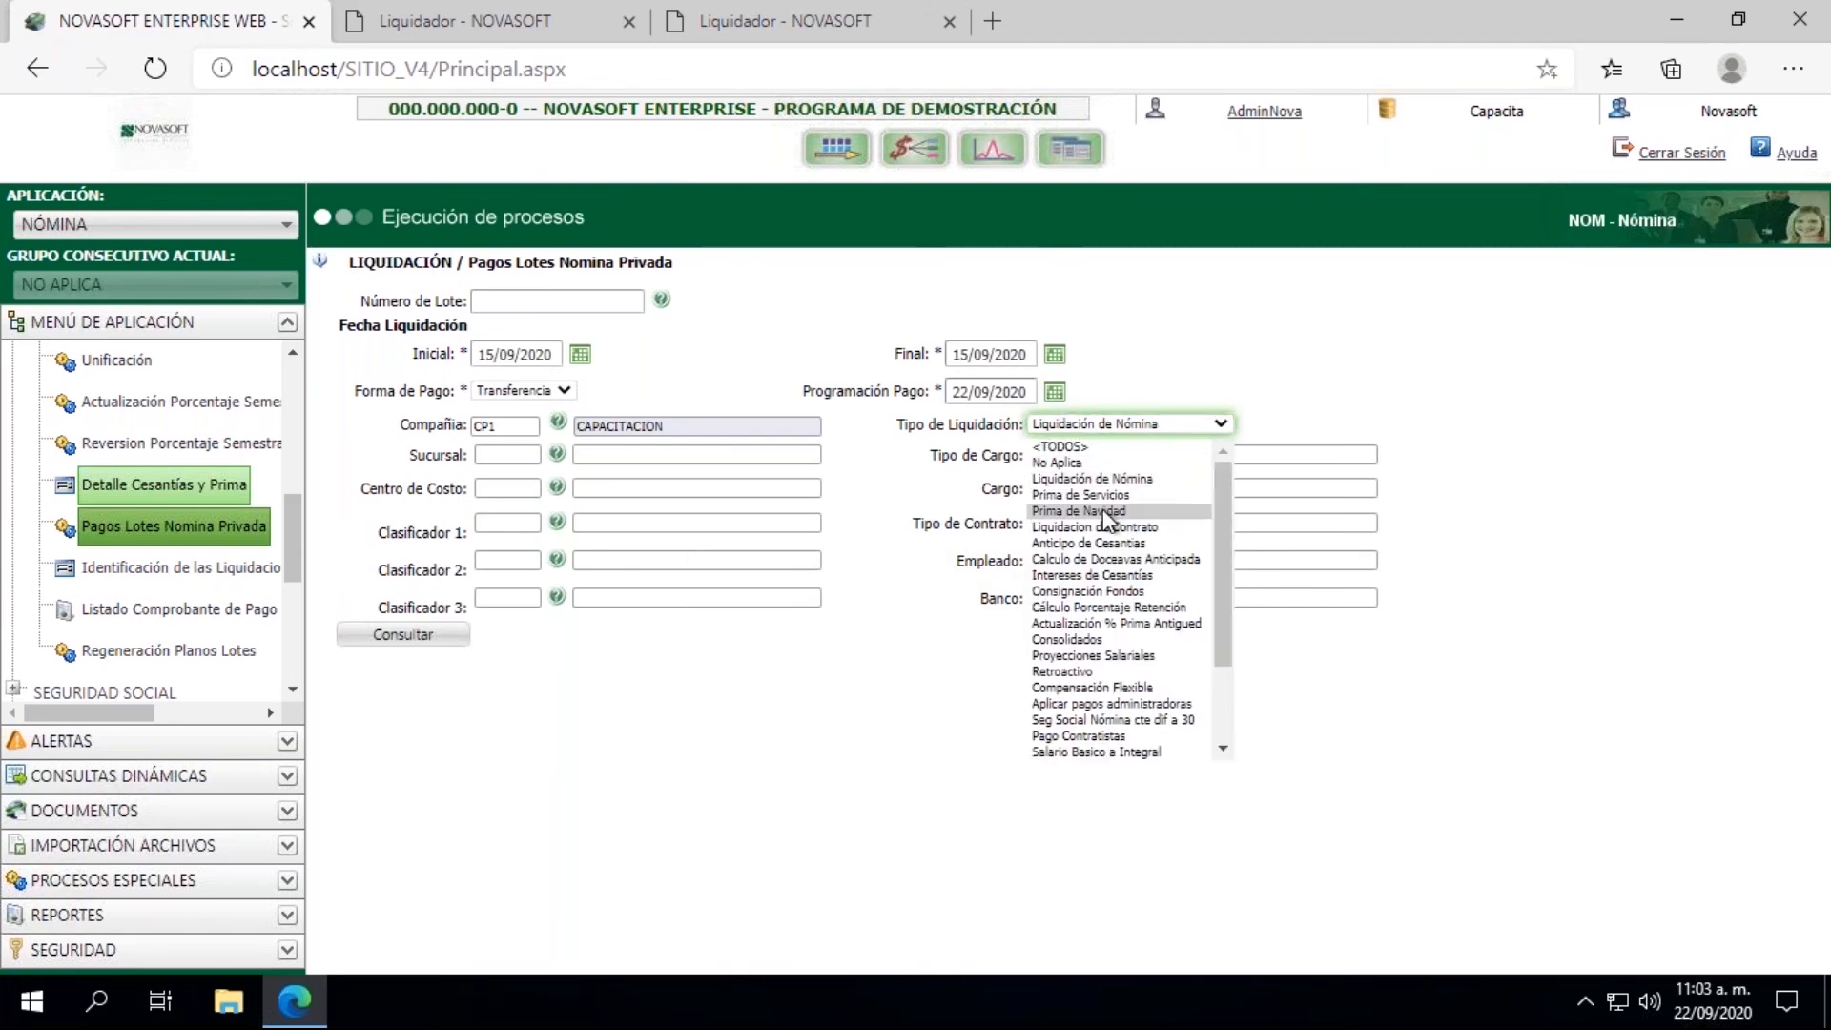
{"action": "left_click", "coordinate": [1101, 526]}
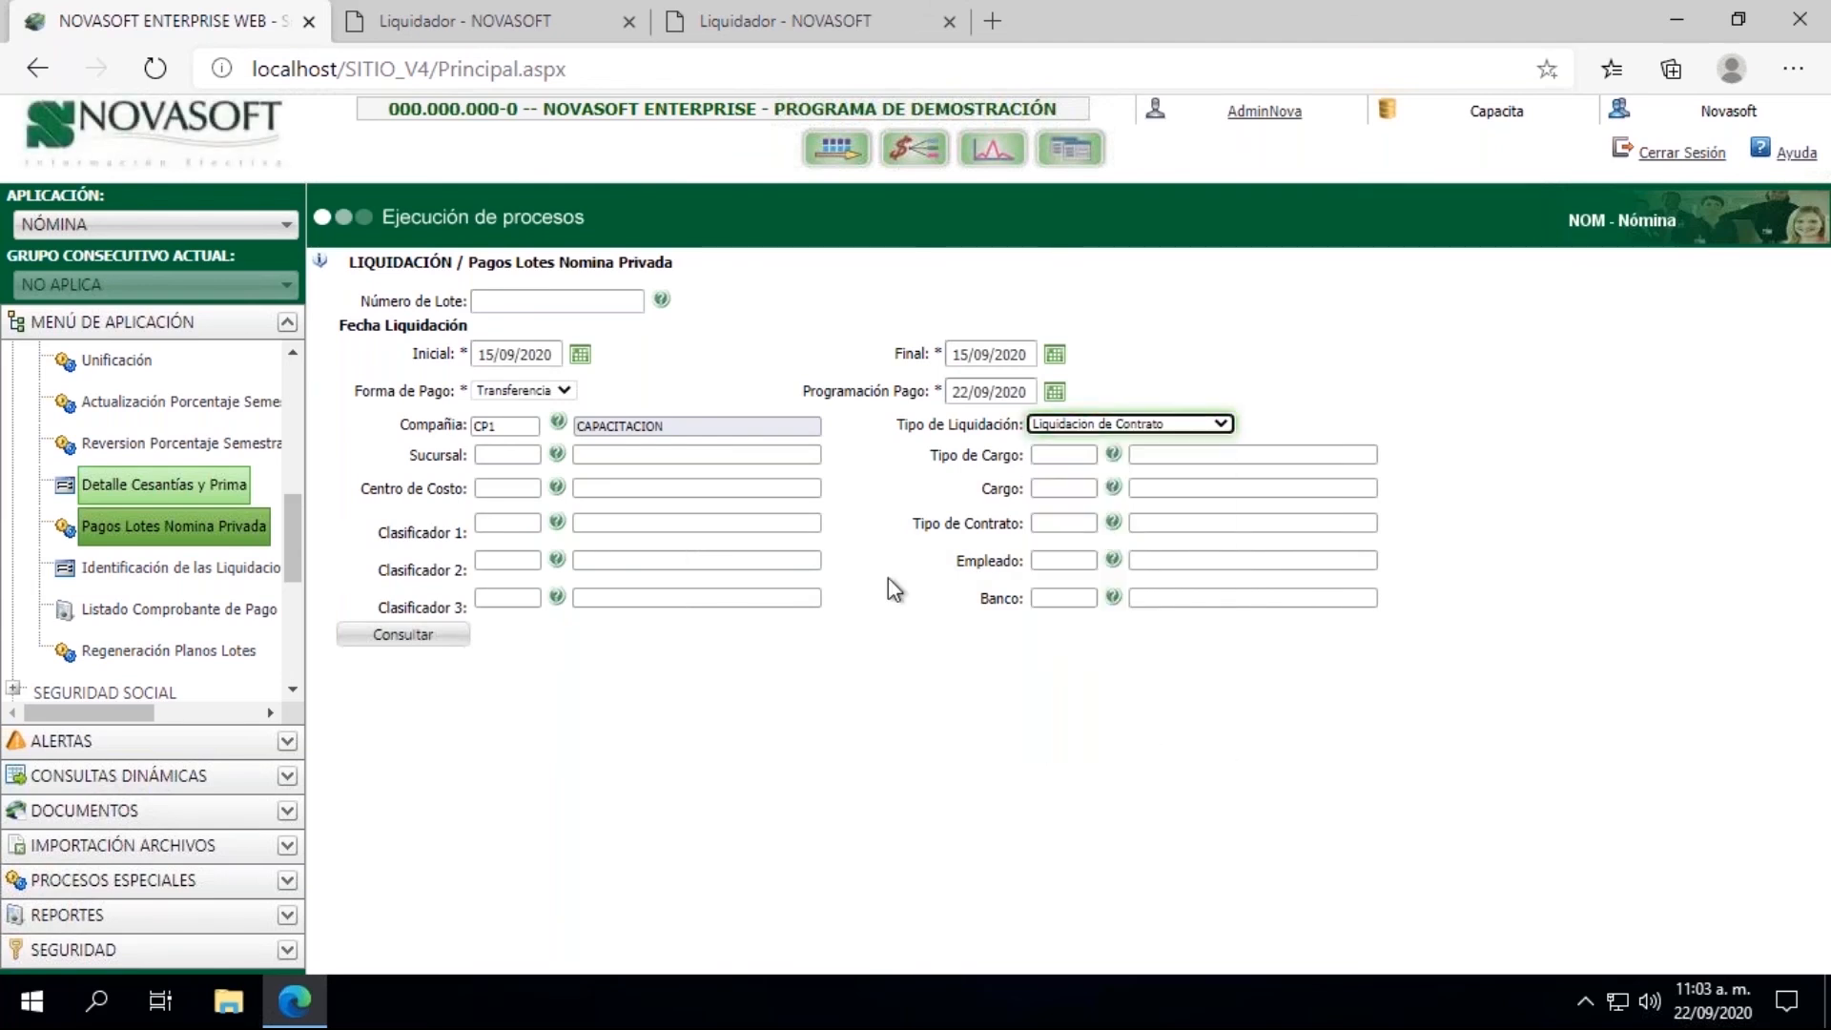
{"action": "left_click", "coordinate": [403, 634]}
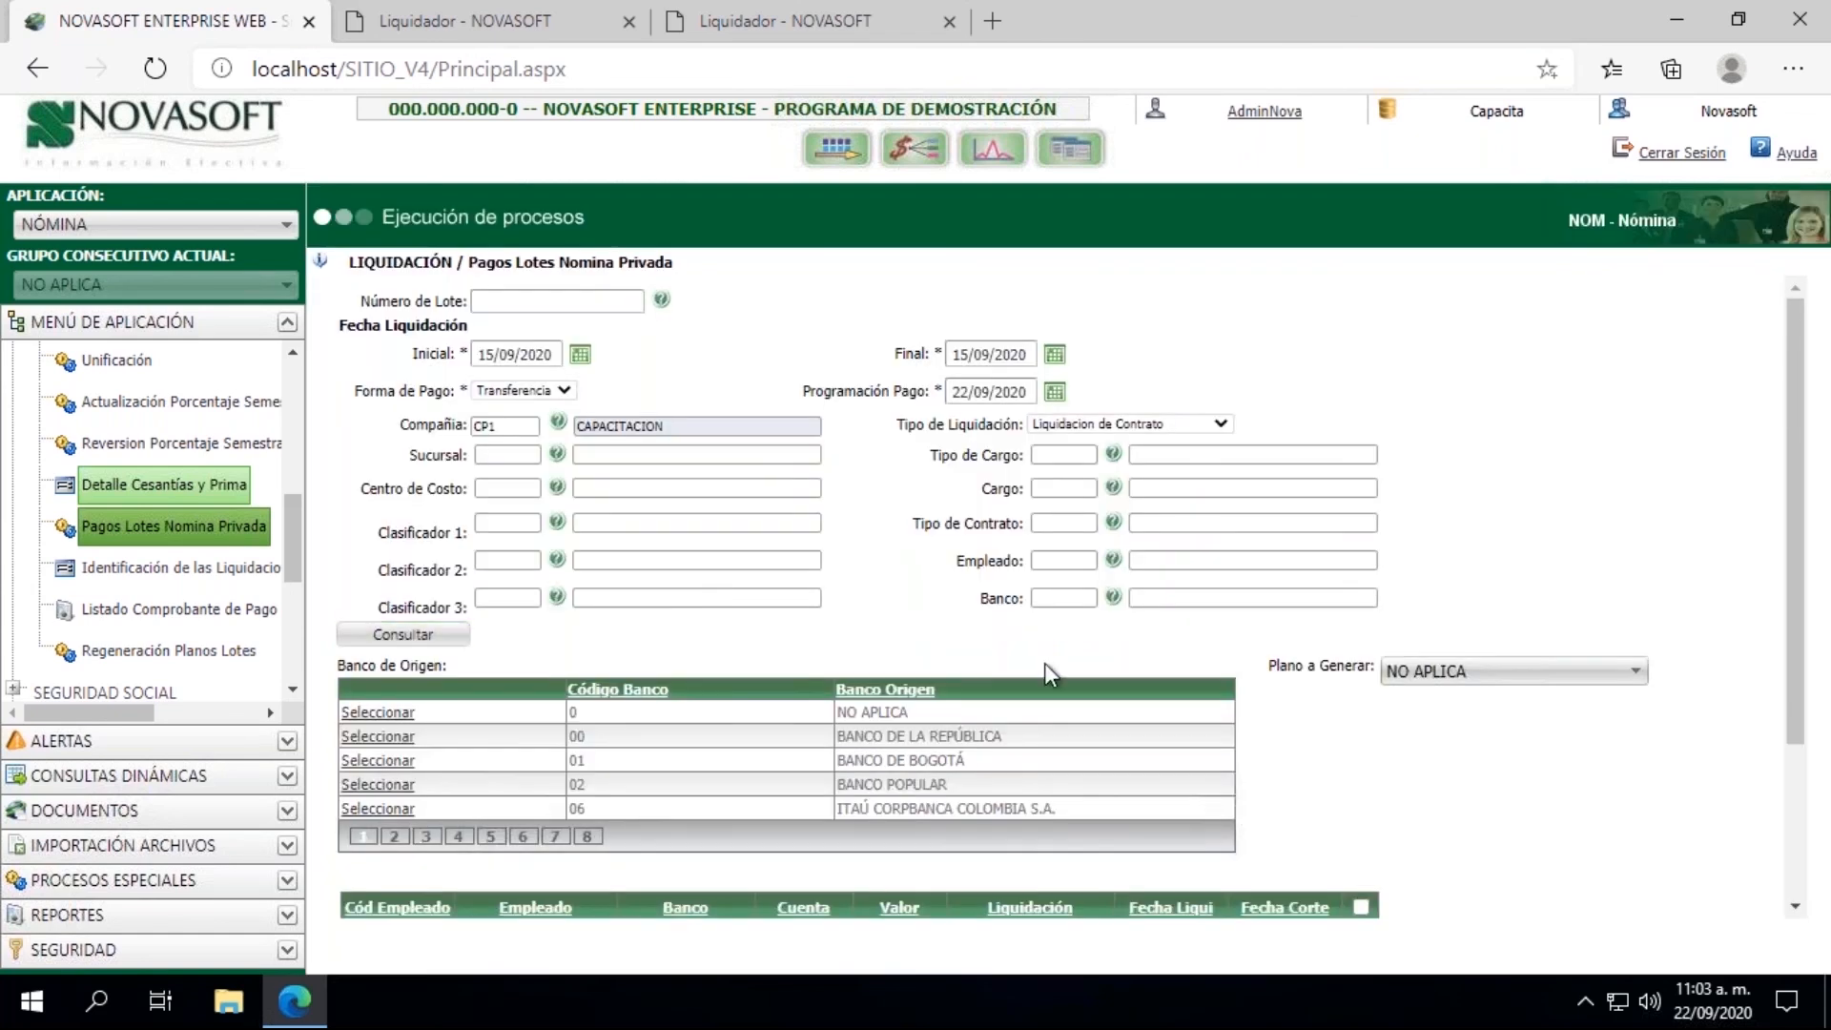
{"action": "left_click_drag", "start_coordinate": [1819, 382], "coordinate": [1816, 562]}
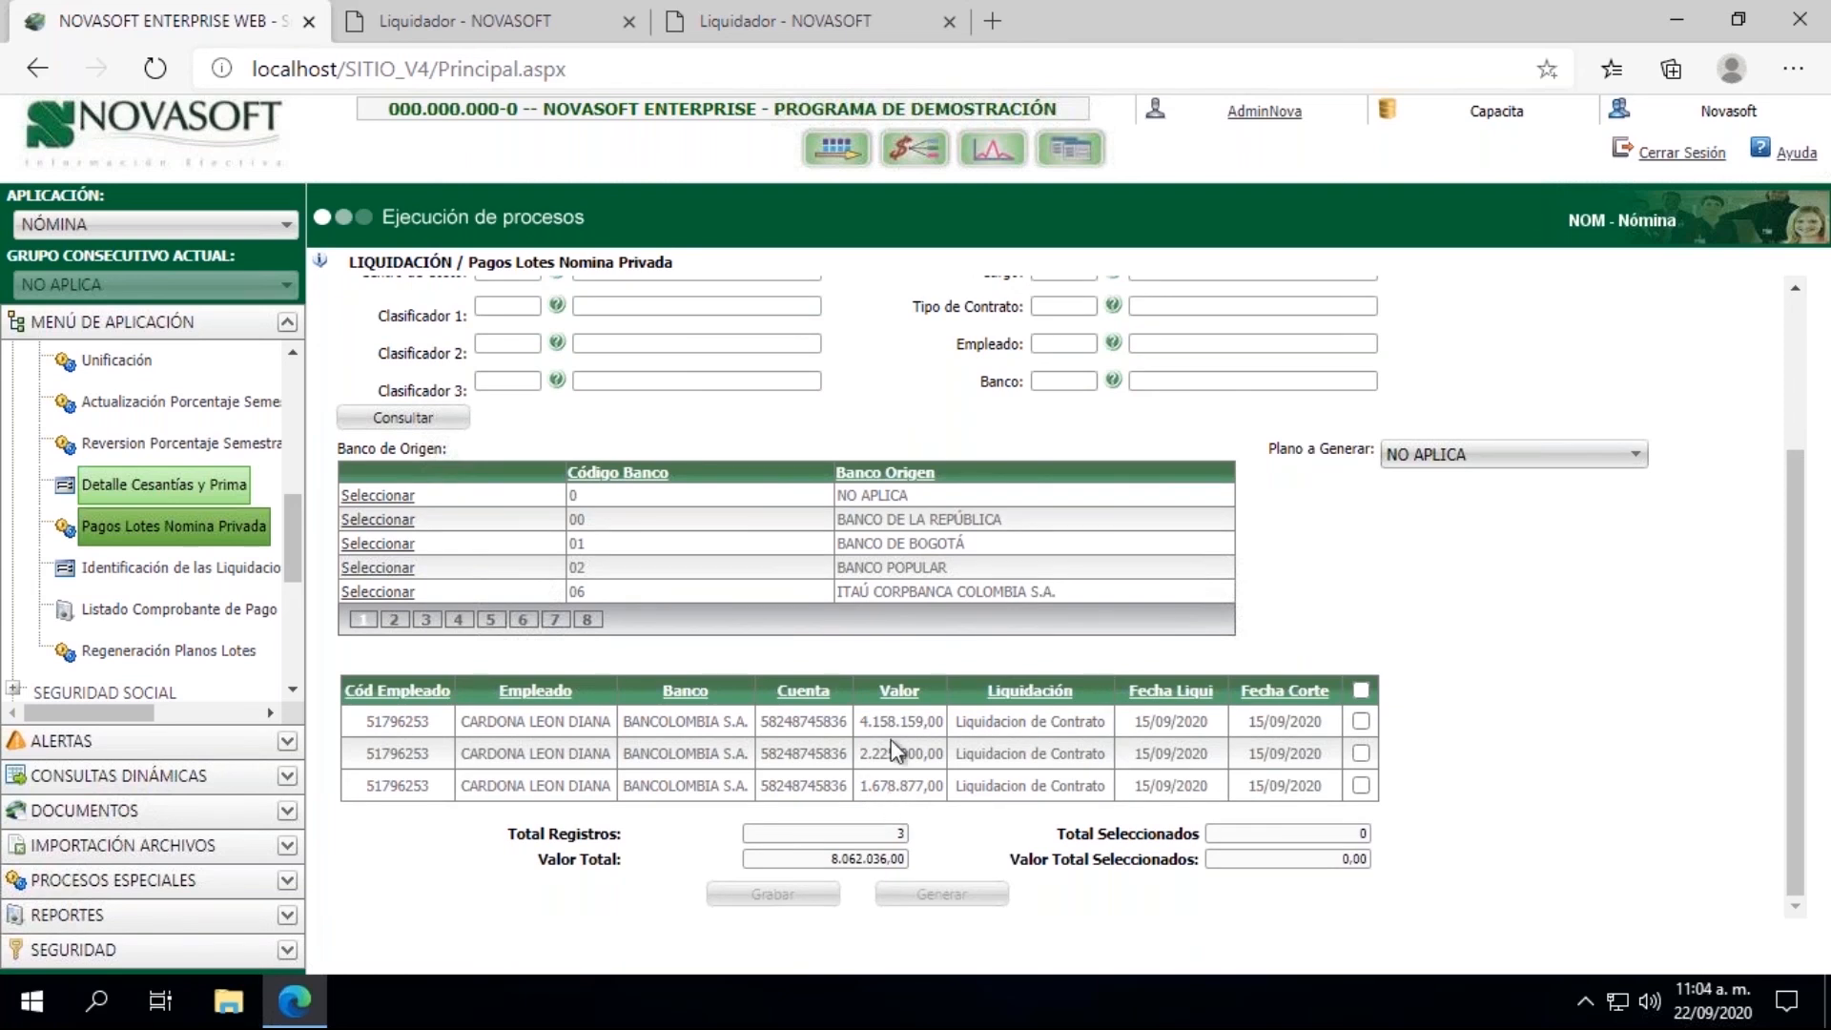
{"action": "left_click_drag", "start_coordinate": [868, 725], "coordinate": [917, 789]}
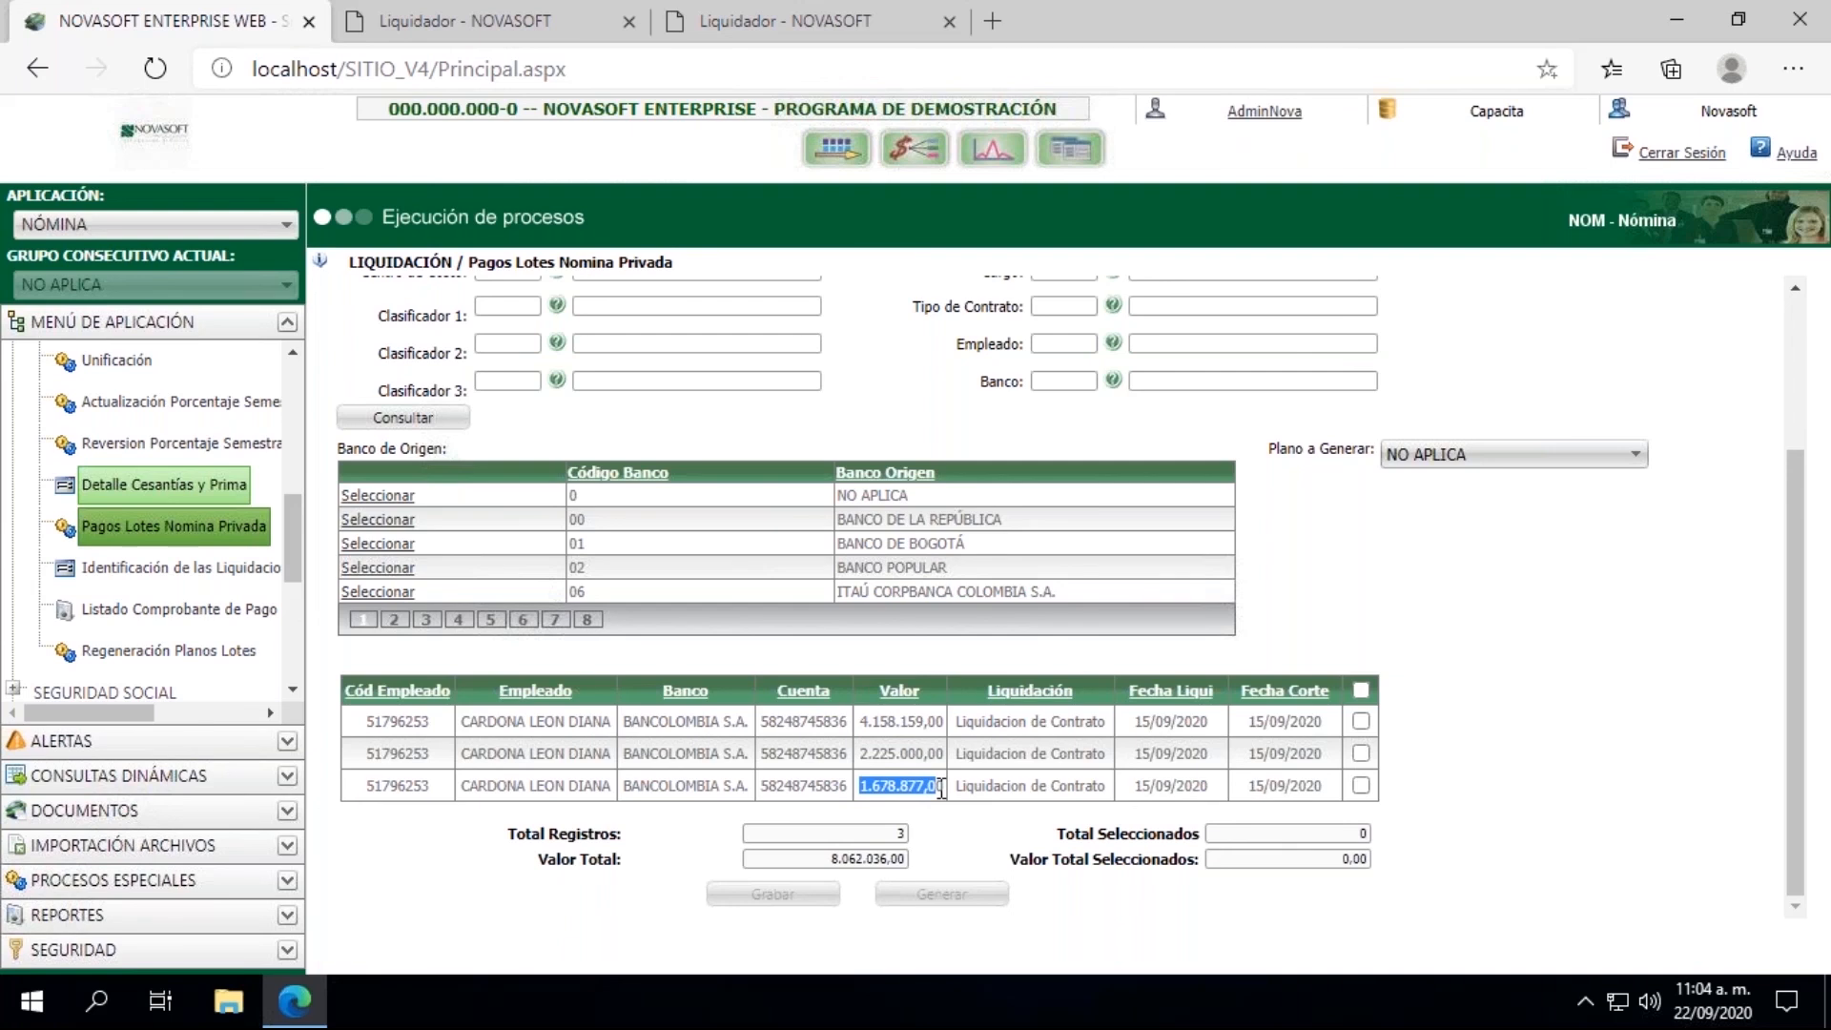
Step: Select BANCOLOMBIA S.A. (code 07) as the origin bank, with Pago Nómina - BanColombia as the file to generate
{"action": "left_click", "coordinate": [1360, 689]}
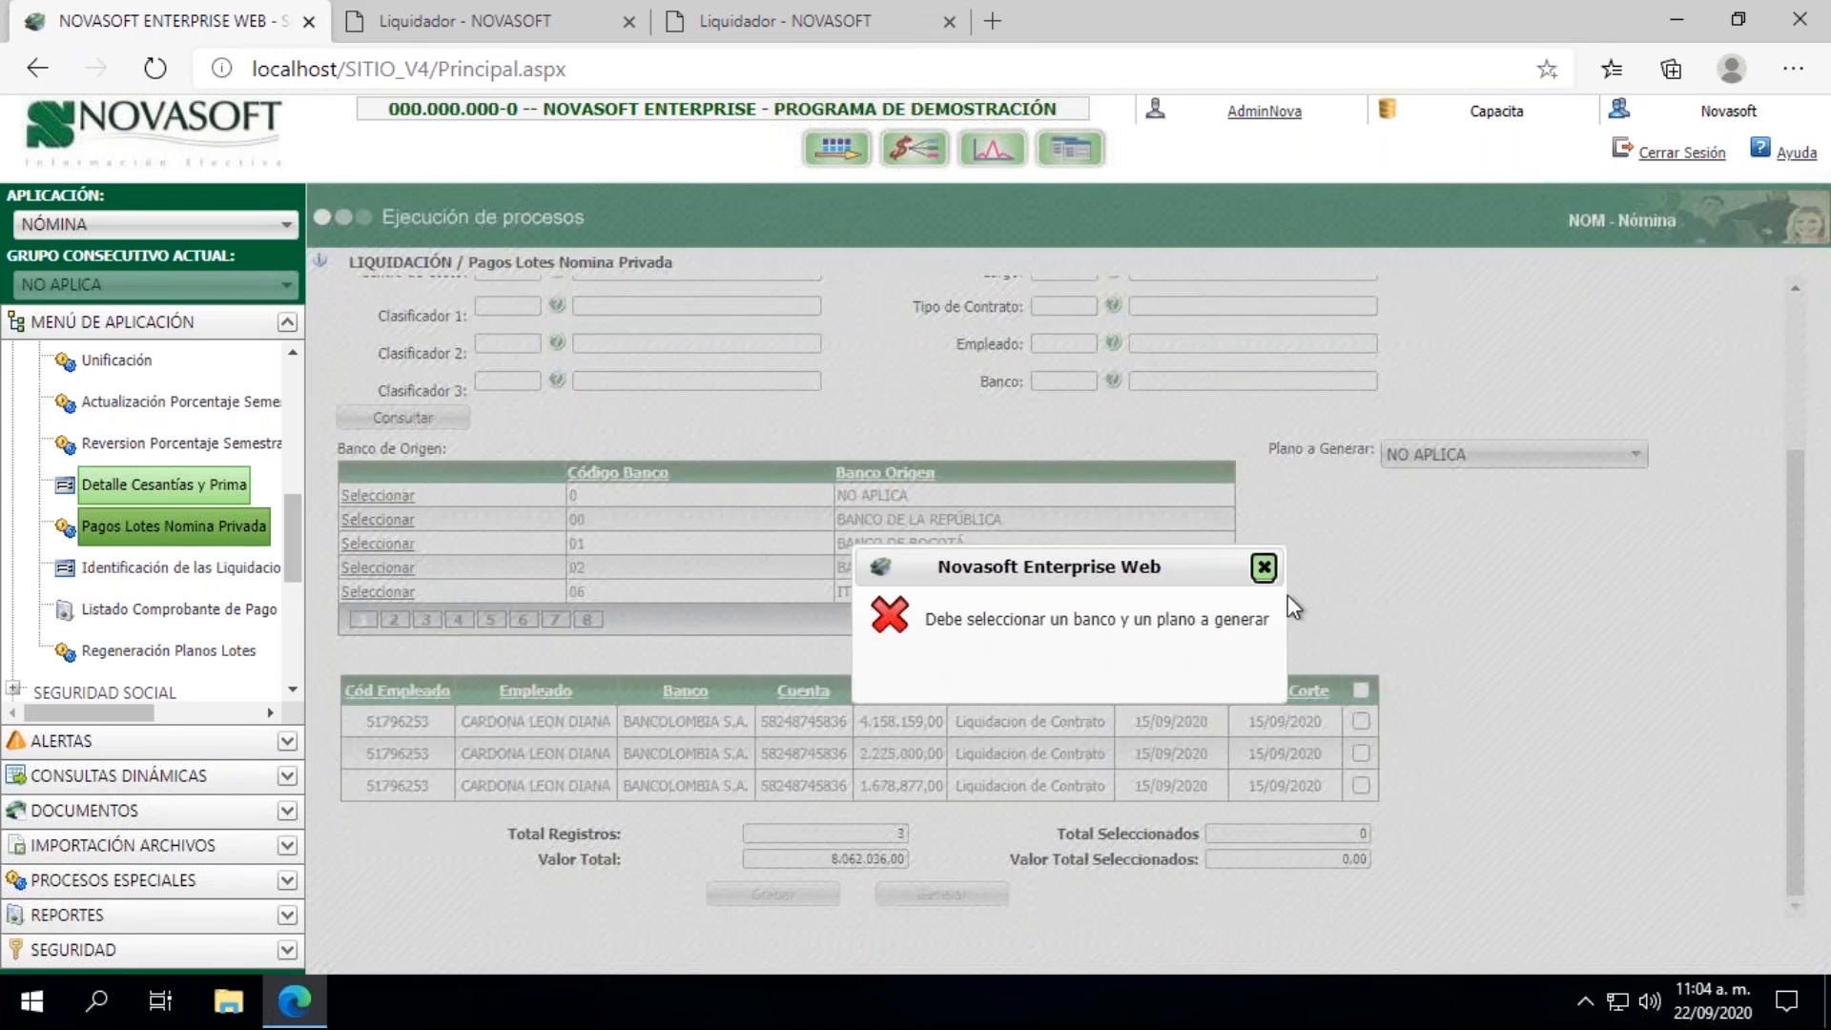
{"action": "left_click", "coordinate": [1263, 570]}
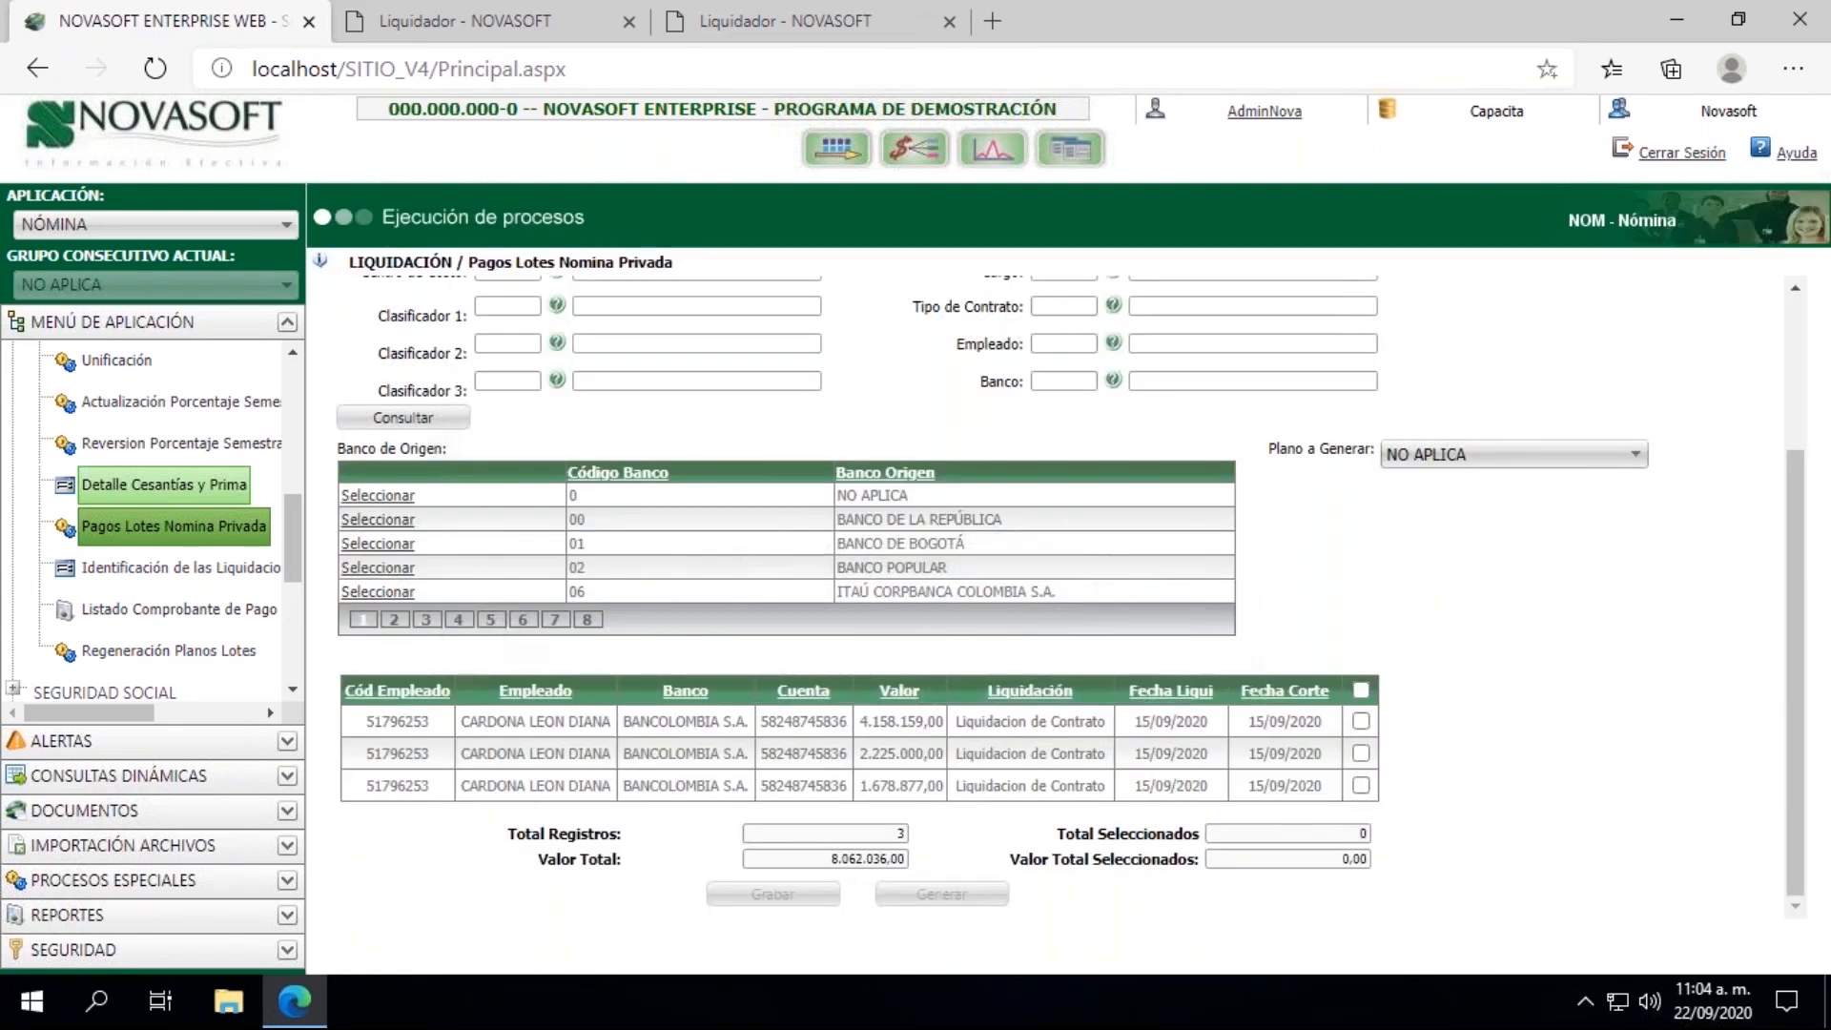
{"action": "left_click", "coordinate": [394, 618]}
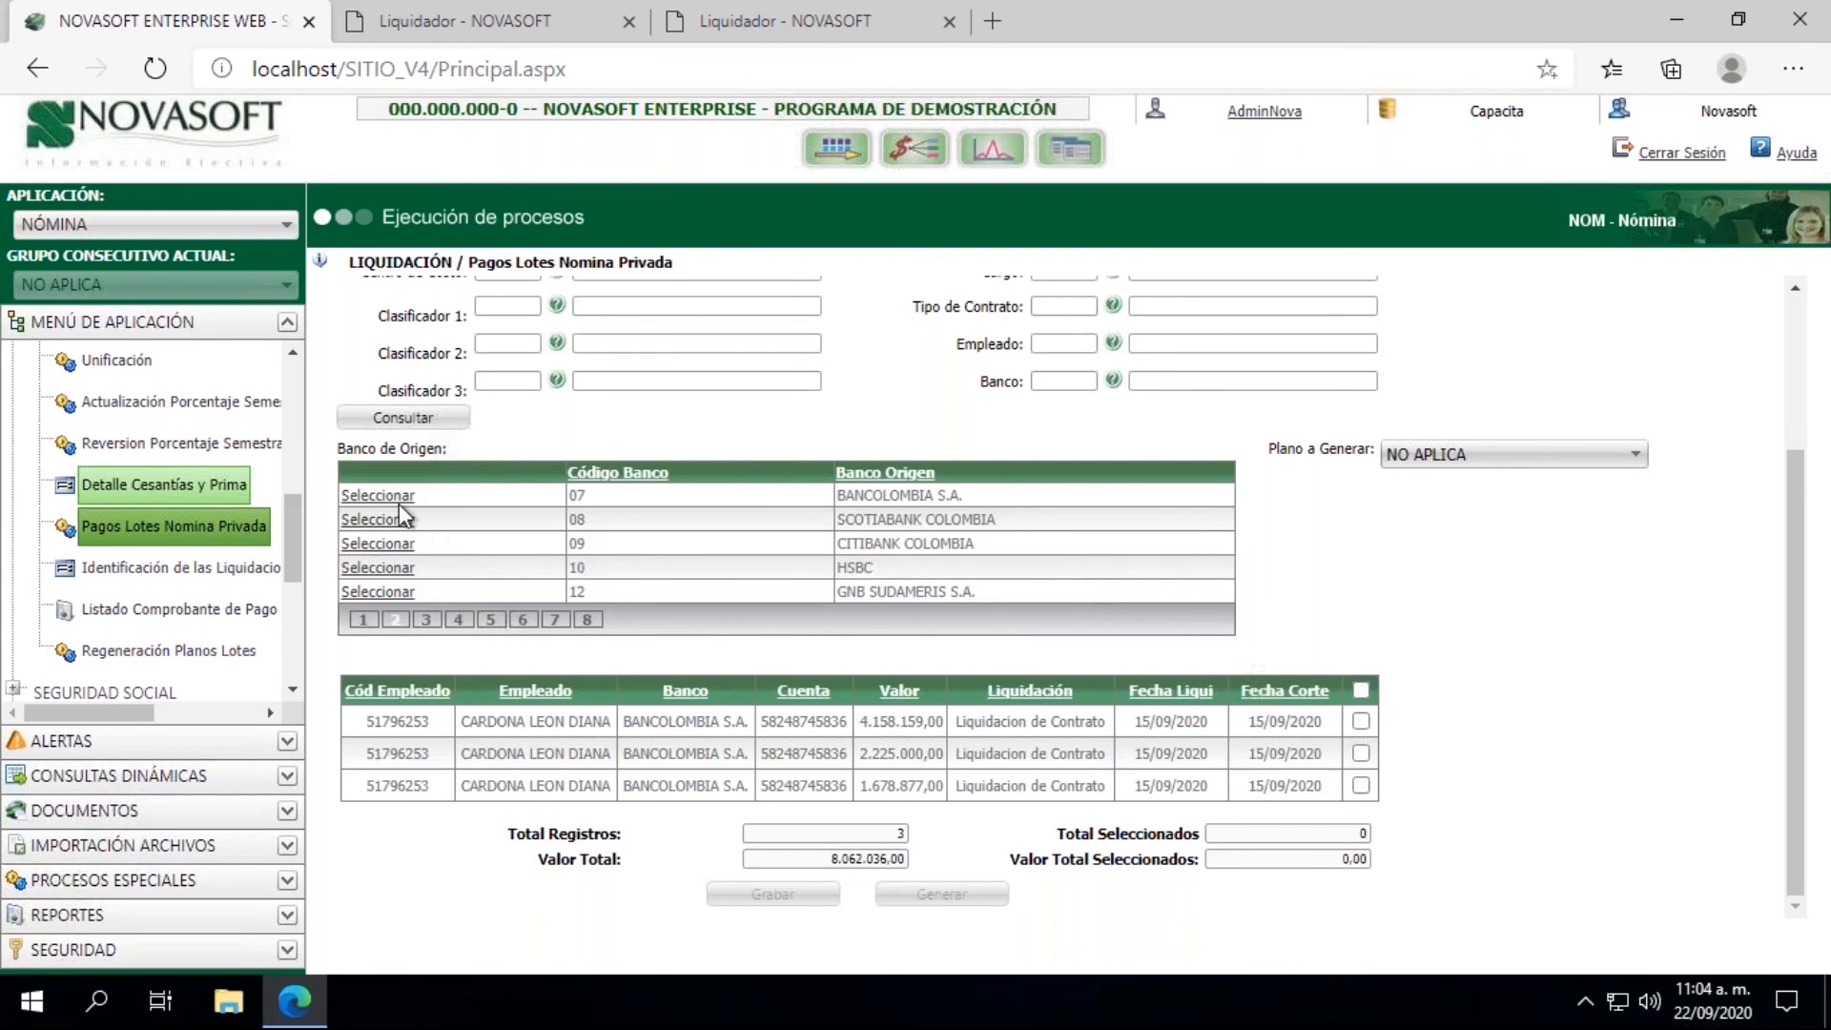
{"action": "left_click", "coordinate": [398, 498]}
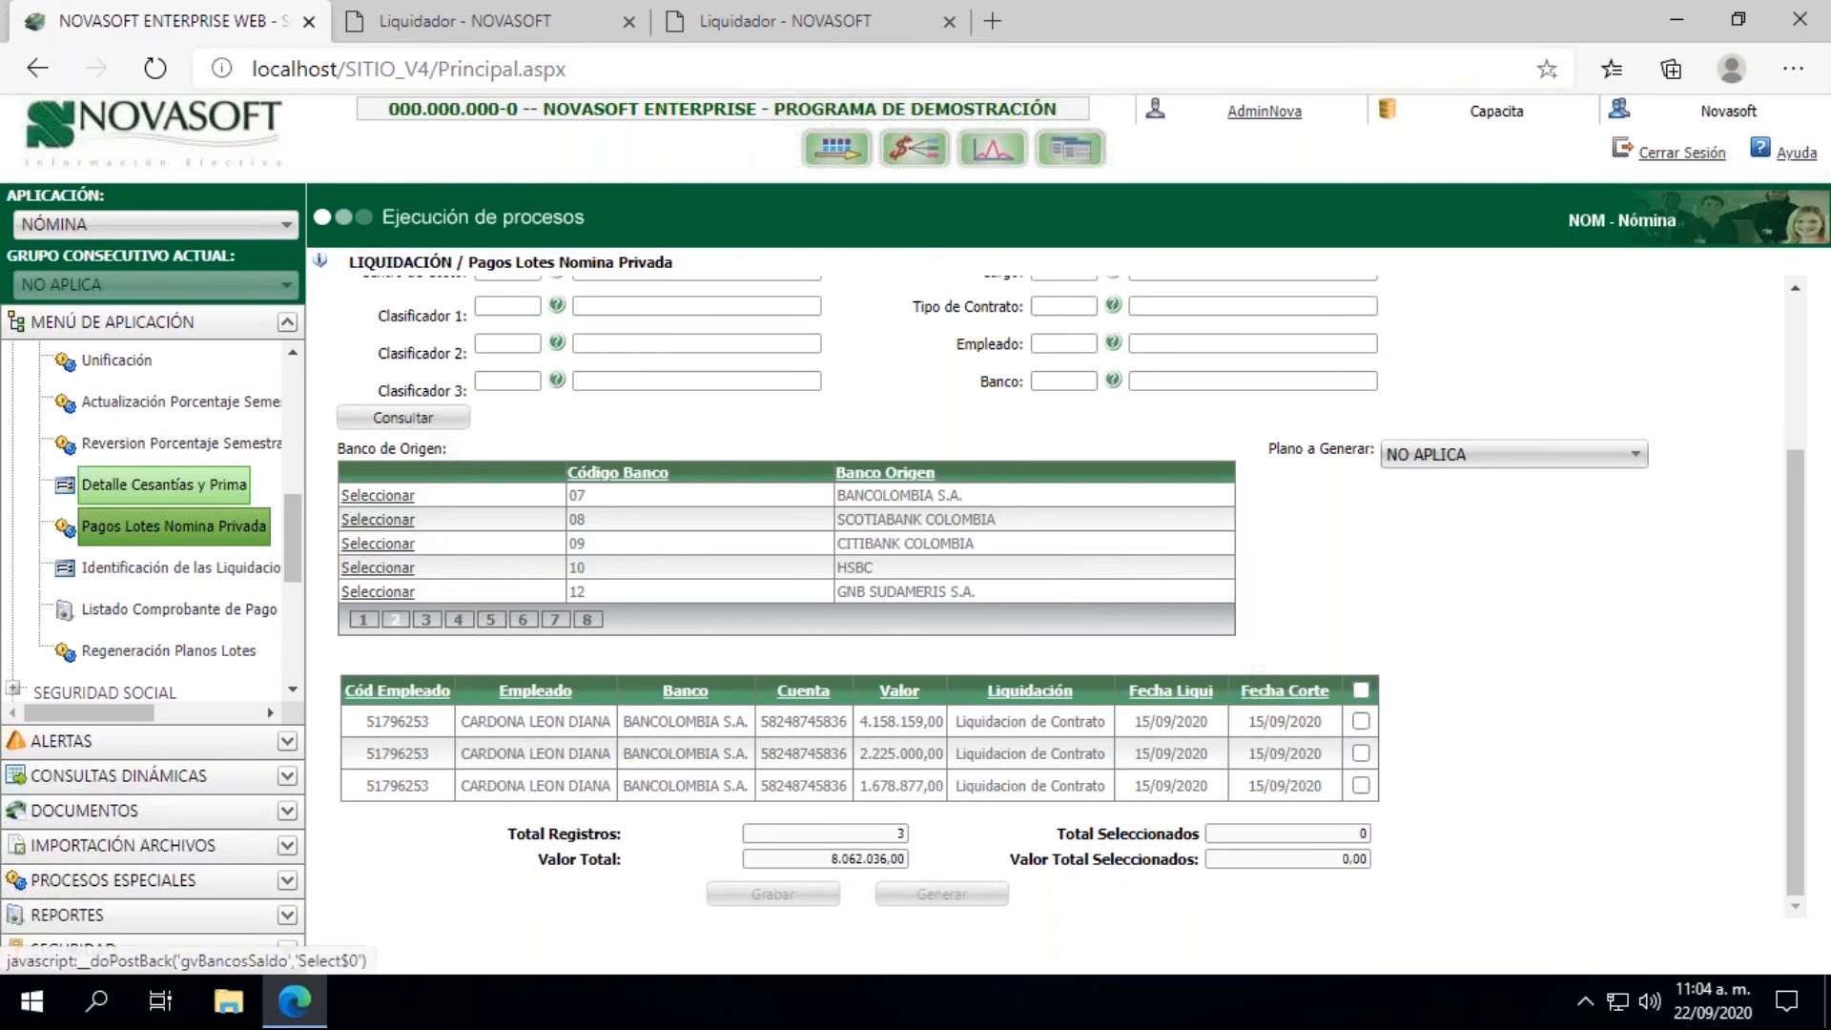
{"action": "left_click", "coordinate": [1500, 457]}
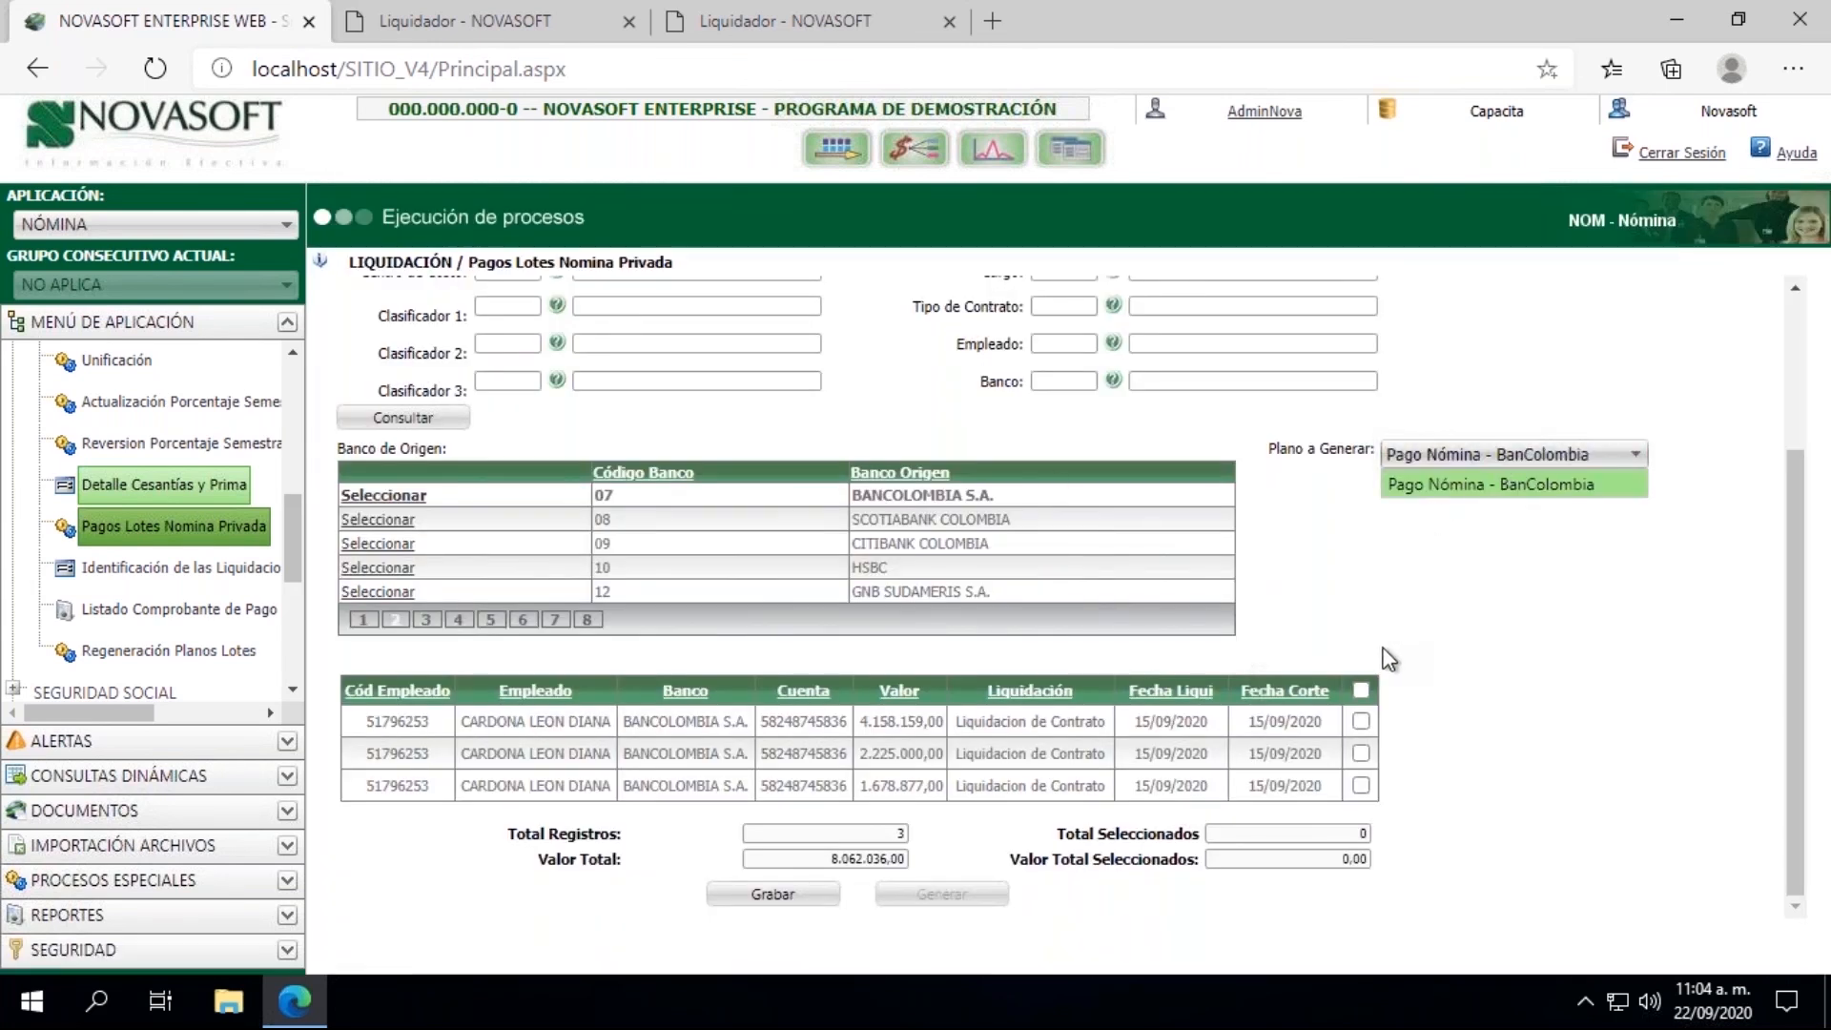
Step: Mark all the listed contract settlement payments and save them as a payment batch
{"action": "left_click", "coordinate": [1362, 689]}
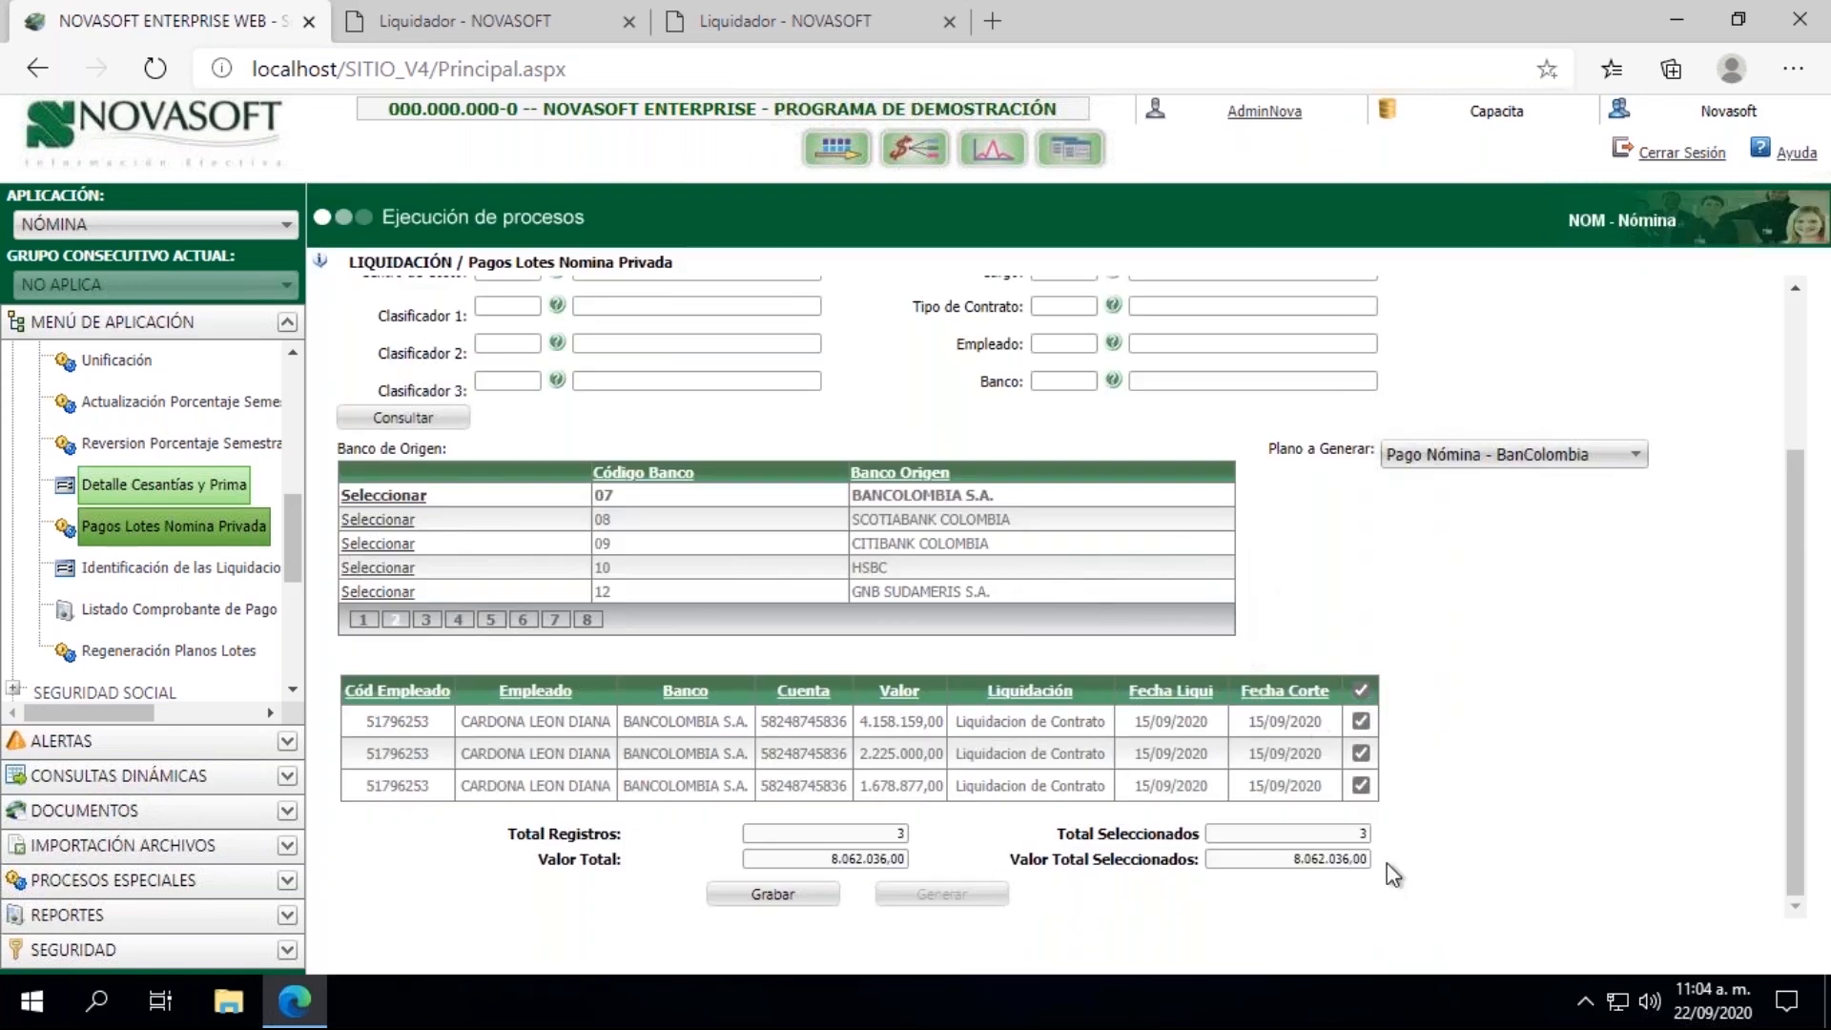
{"action": "left_click", "coordinate": [775, 901]}
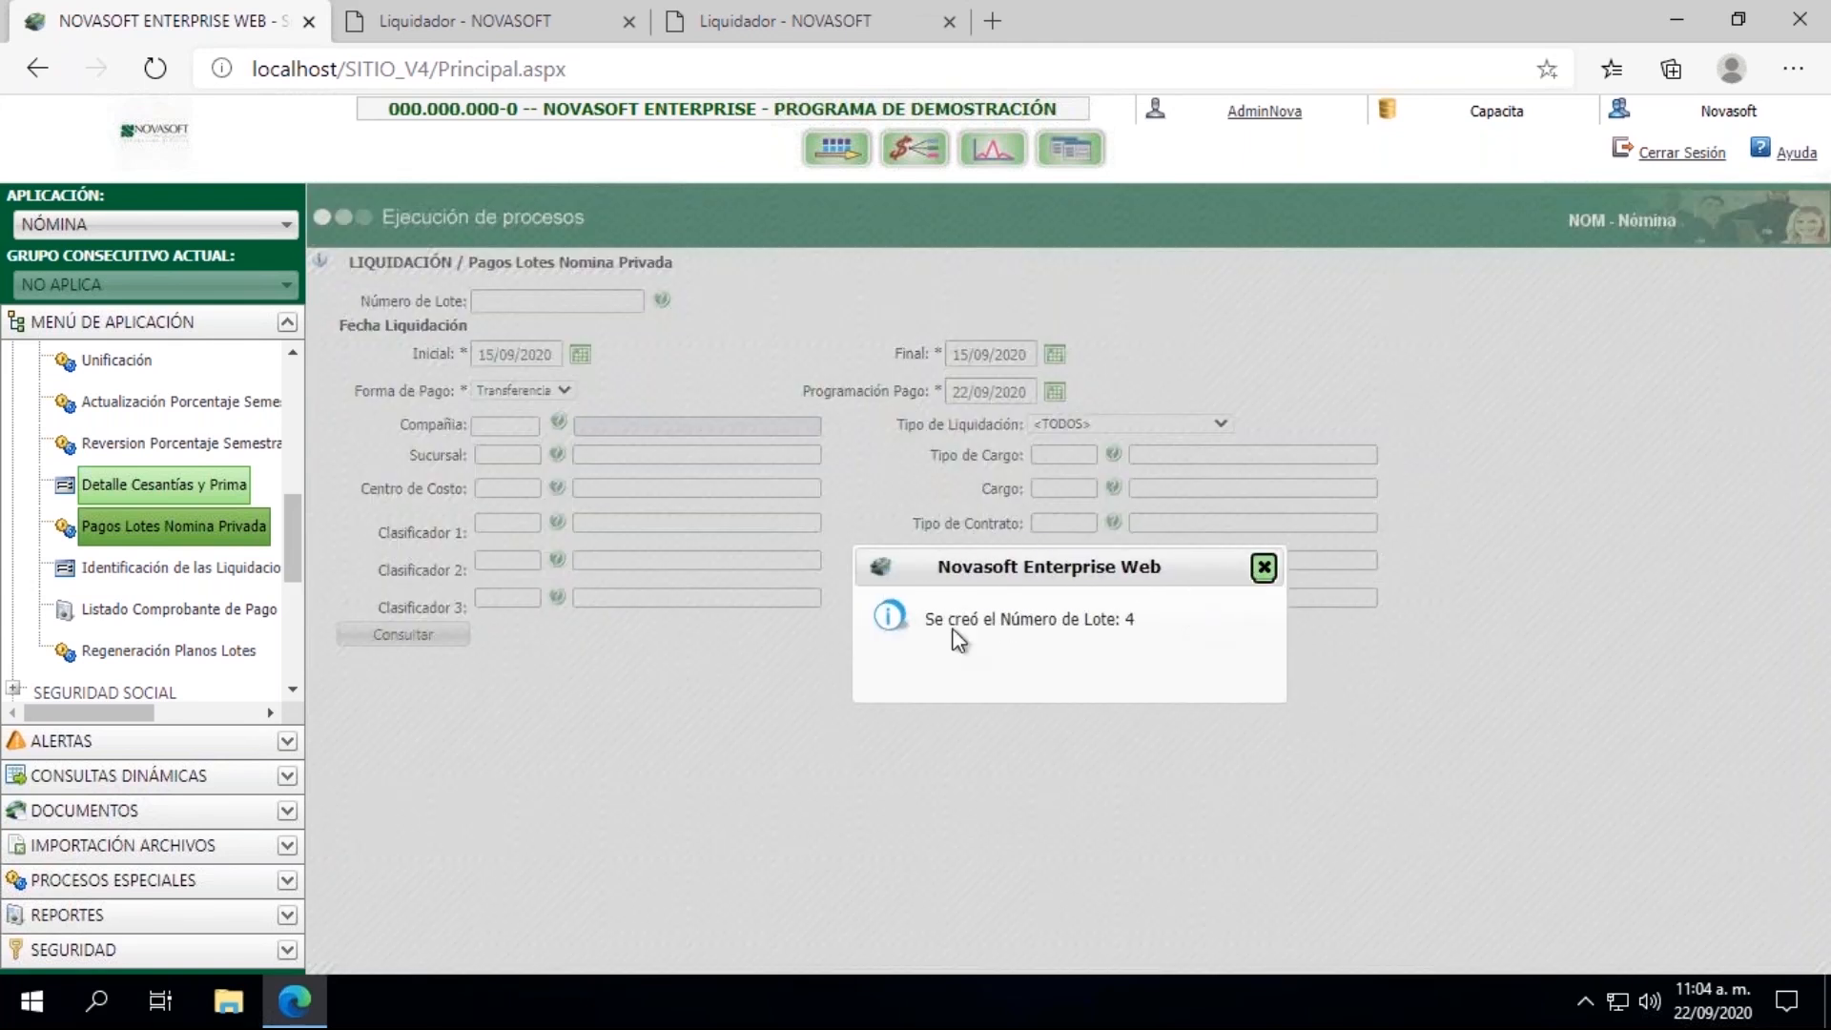
{"action": "left_click", "coordinate": [1264, 567]}
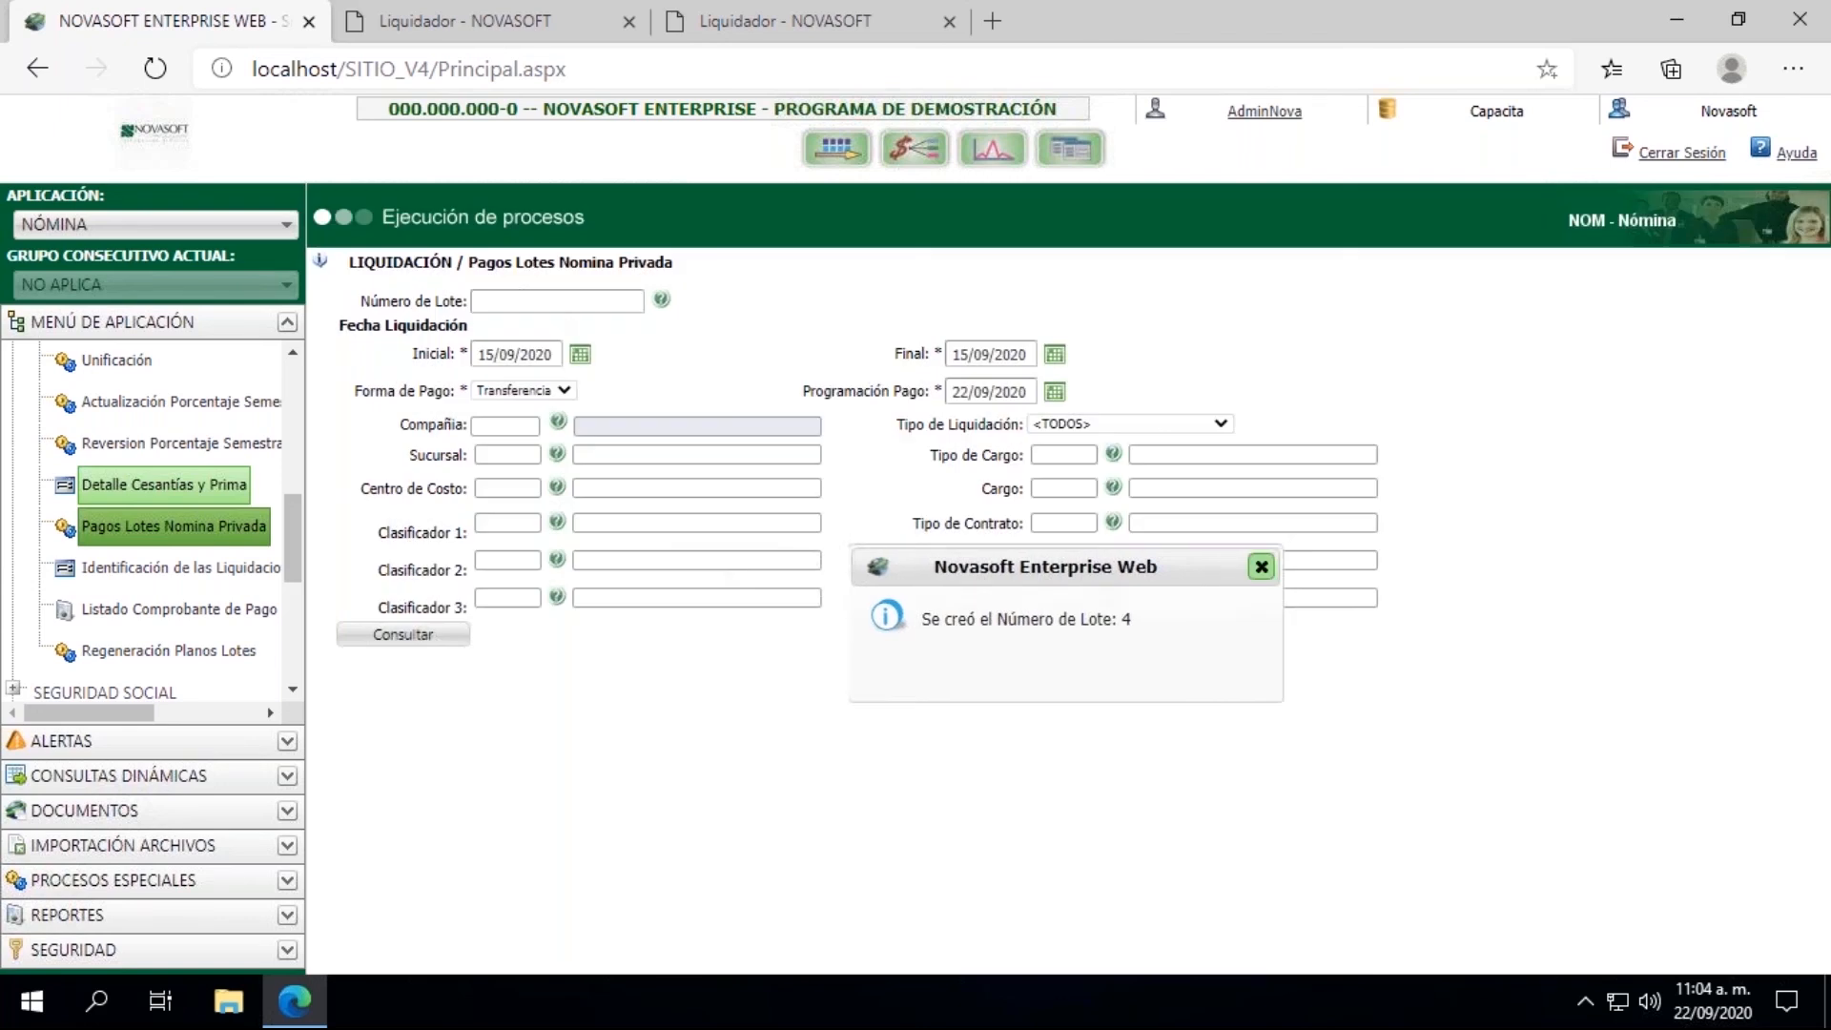
Step: Consult batch number 4 with settlement type Liquidacion de Contrato and dismiss the payment scheduling notice
{"action": "left_click", "coordinate": [522, 300]}
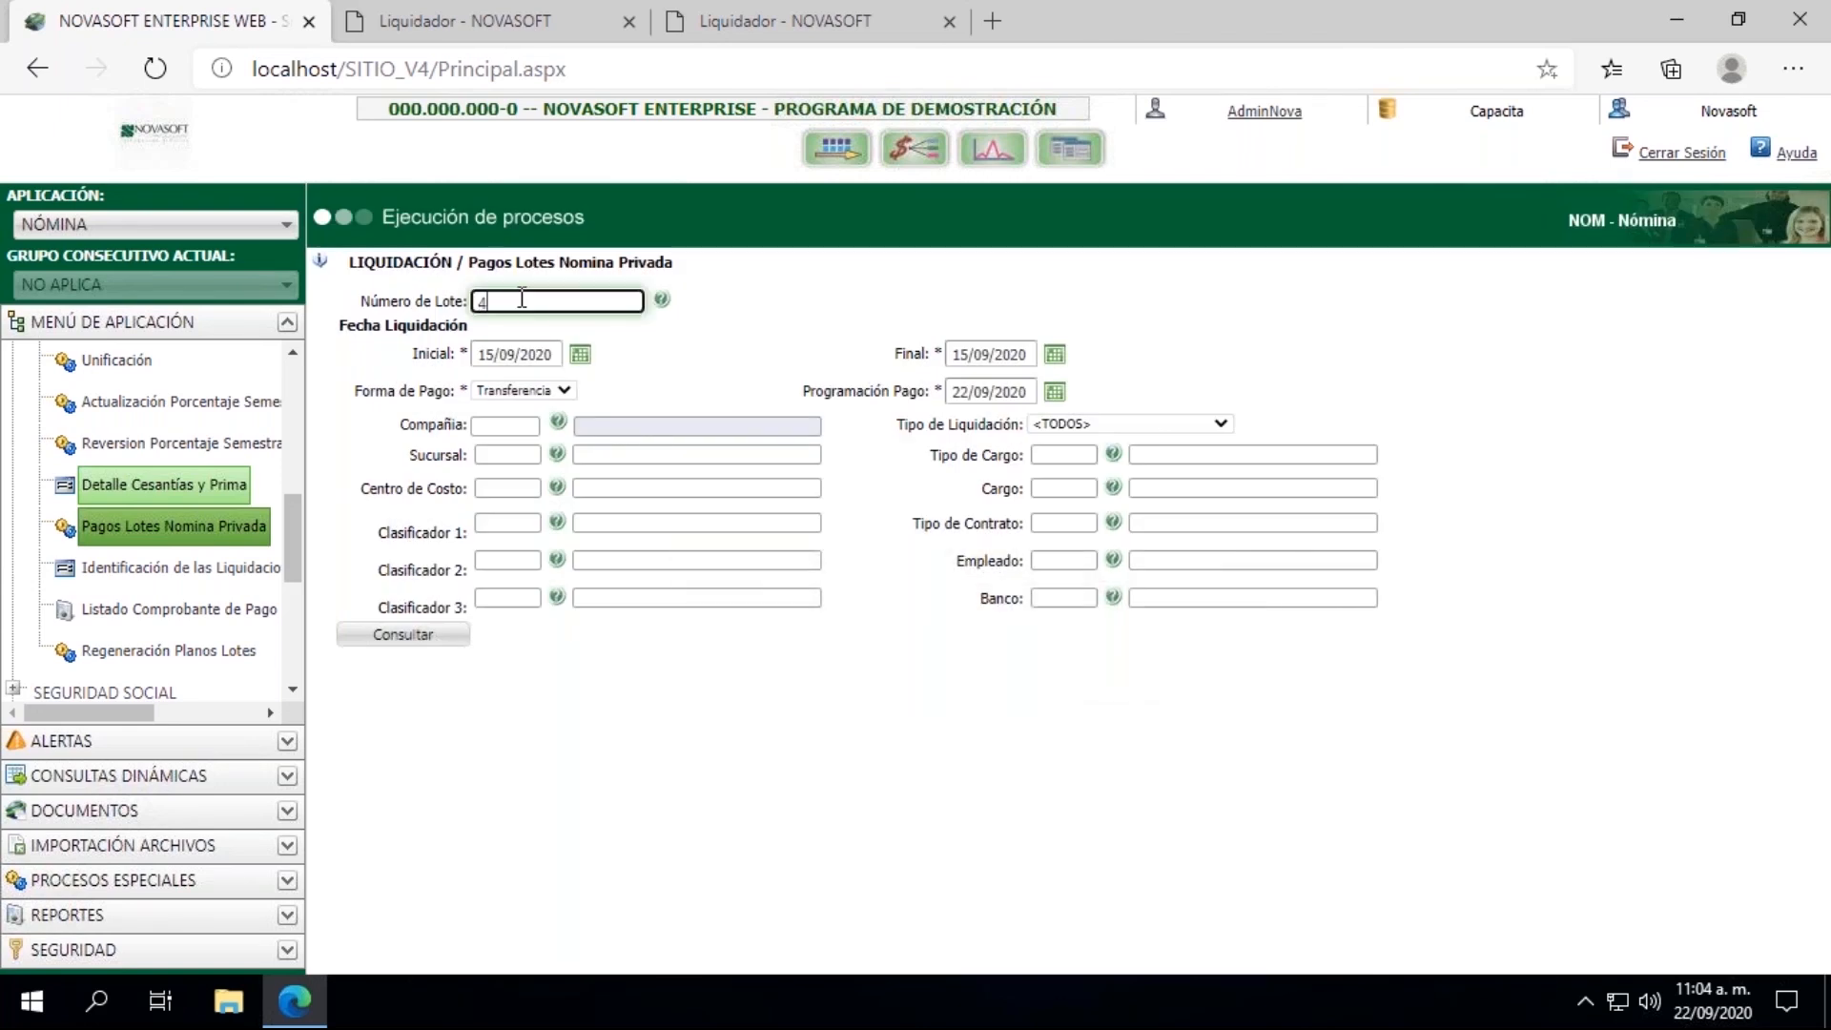
{"action": "left_click", "coordinate": [583, 357]}
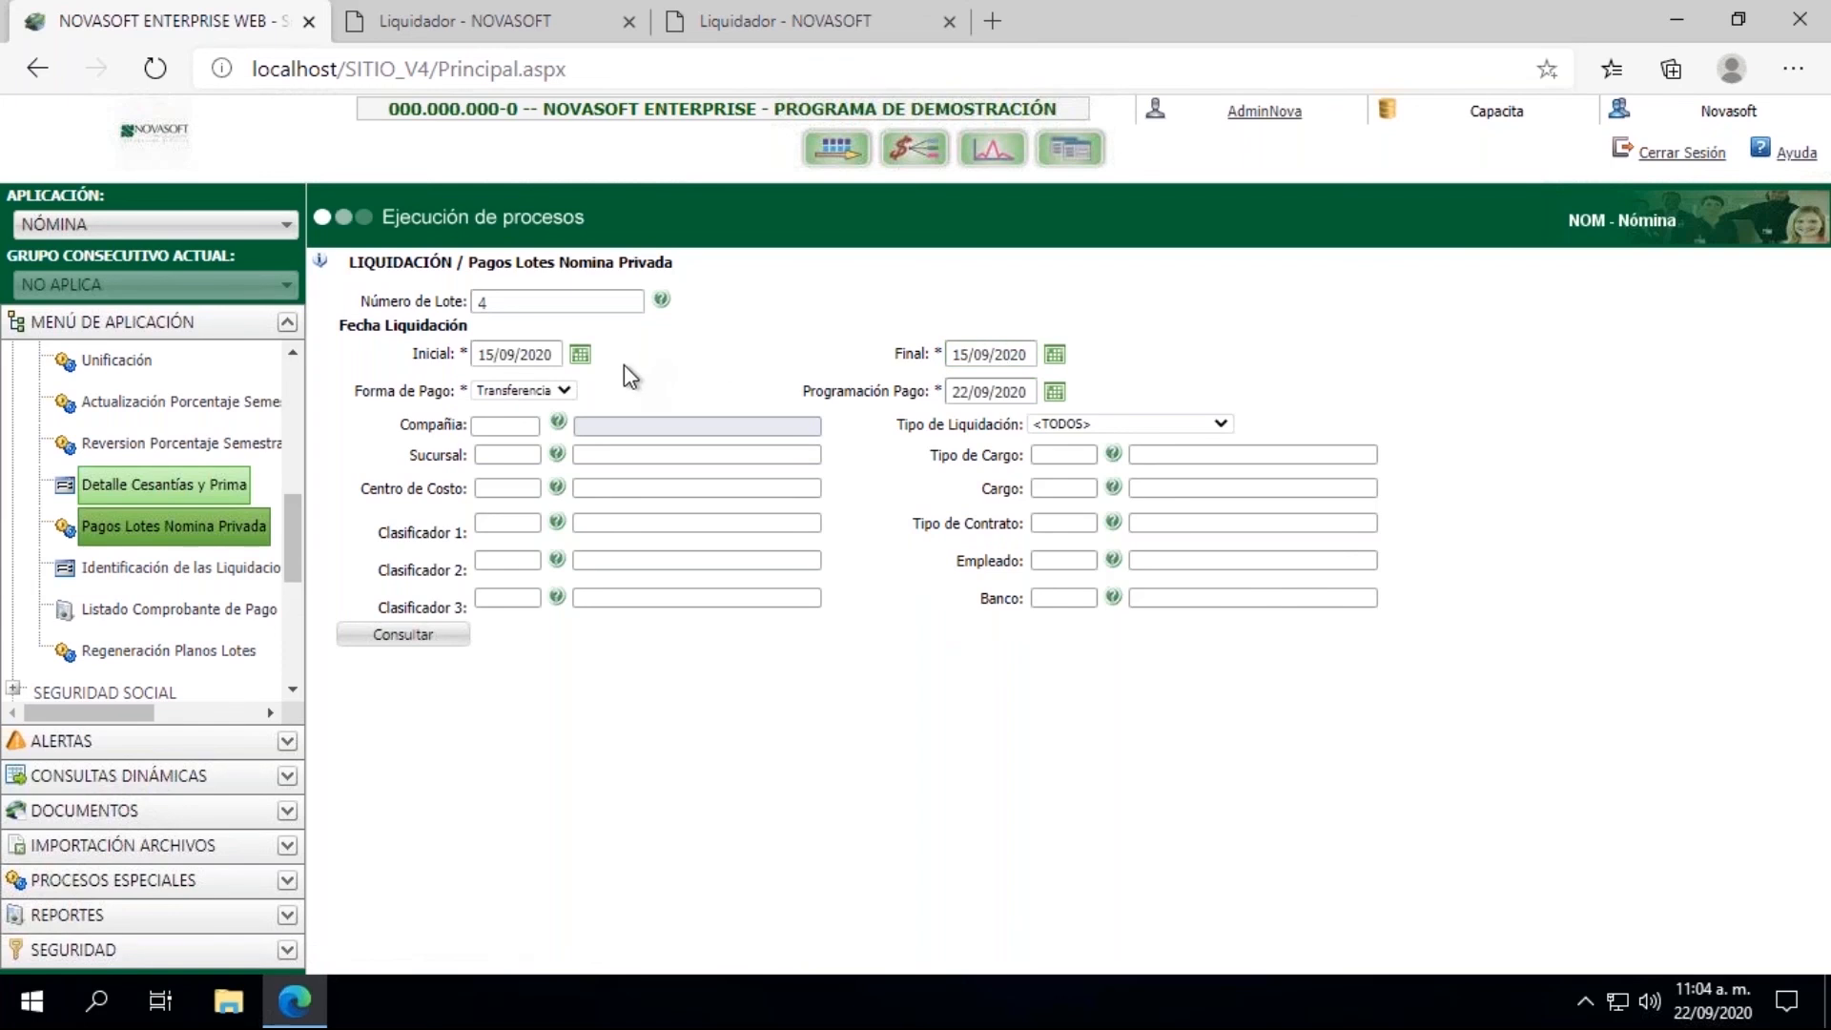
{"action": "left_click", "coordinate": [1113, 422]}
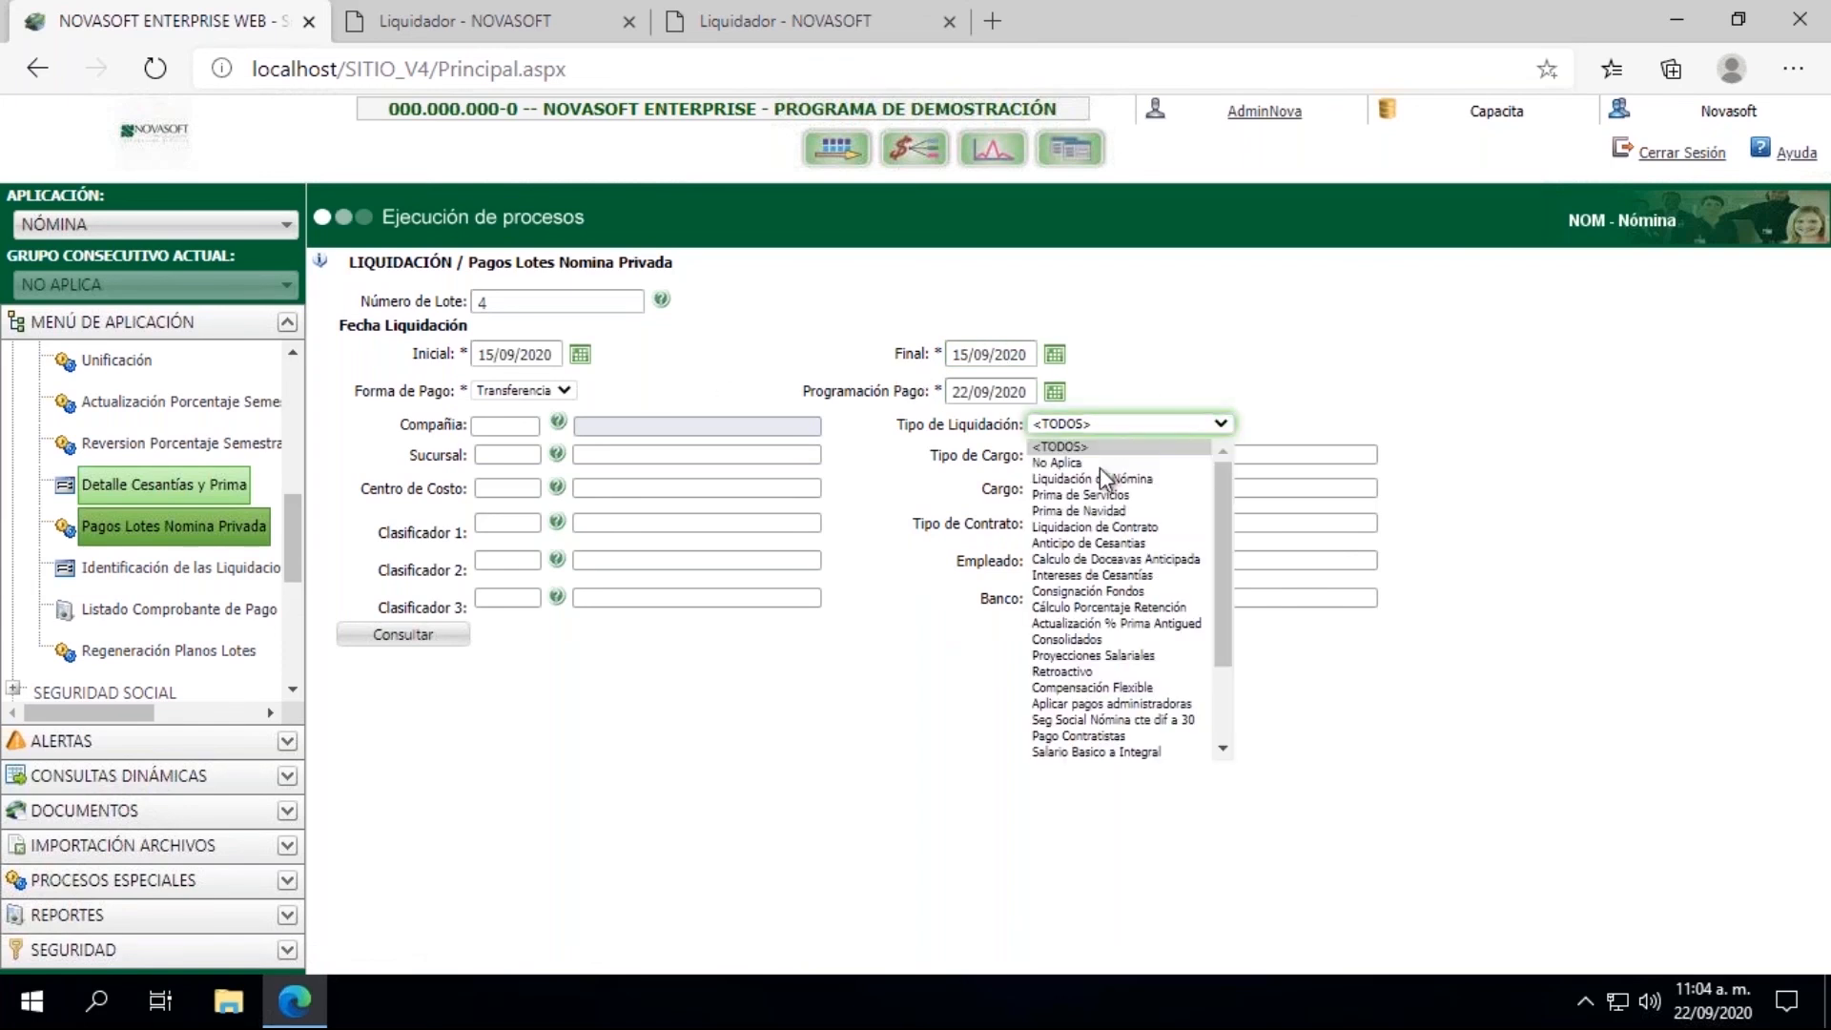
{"action": "left_click", "coordinate": [1092, 529]}
{"action": "left_click", "coordinate": [400, 635]}
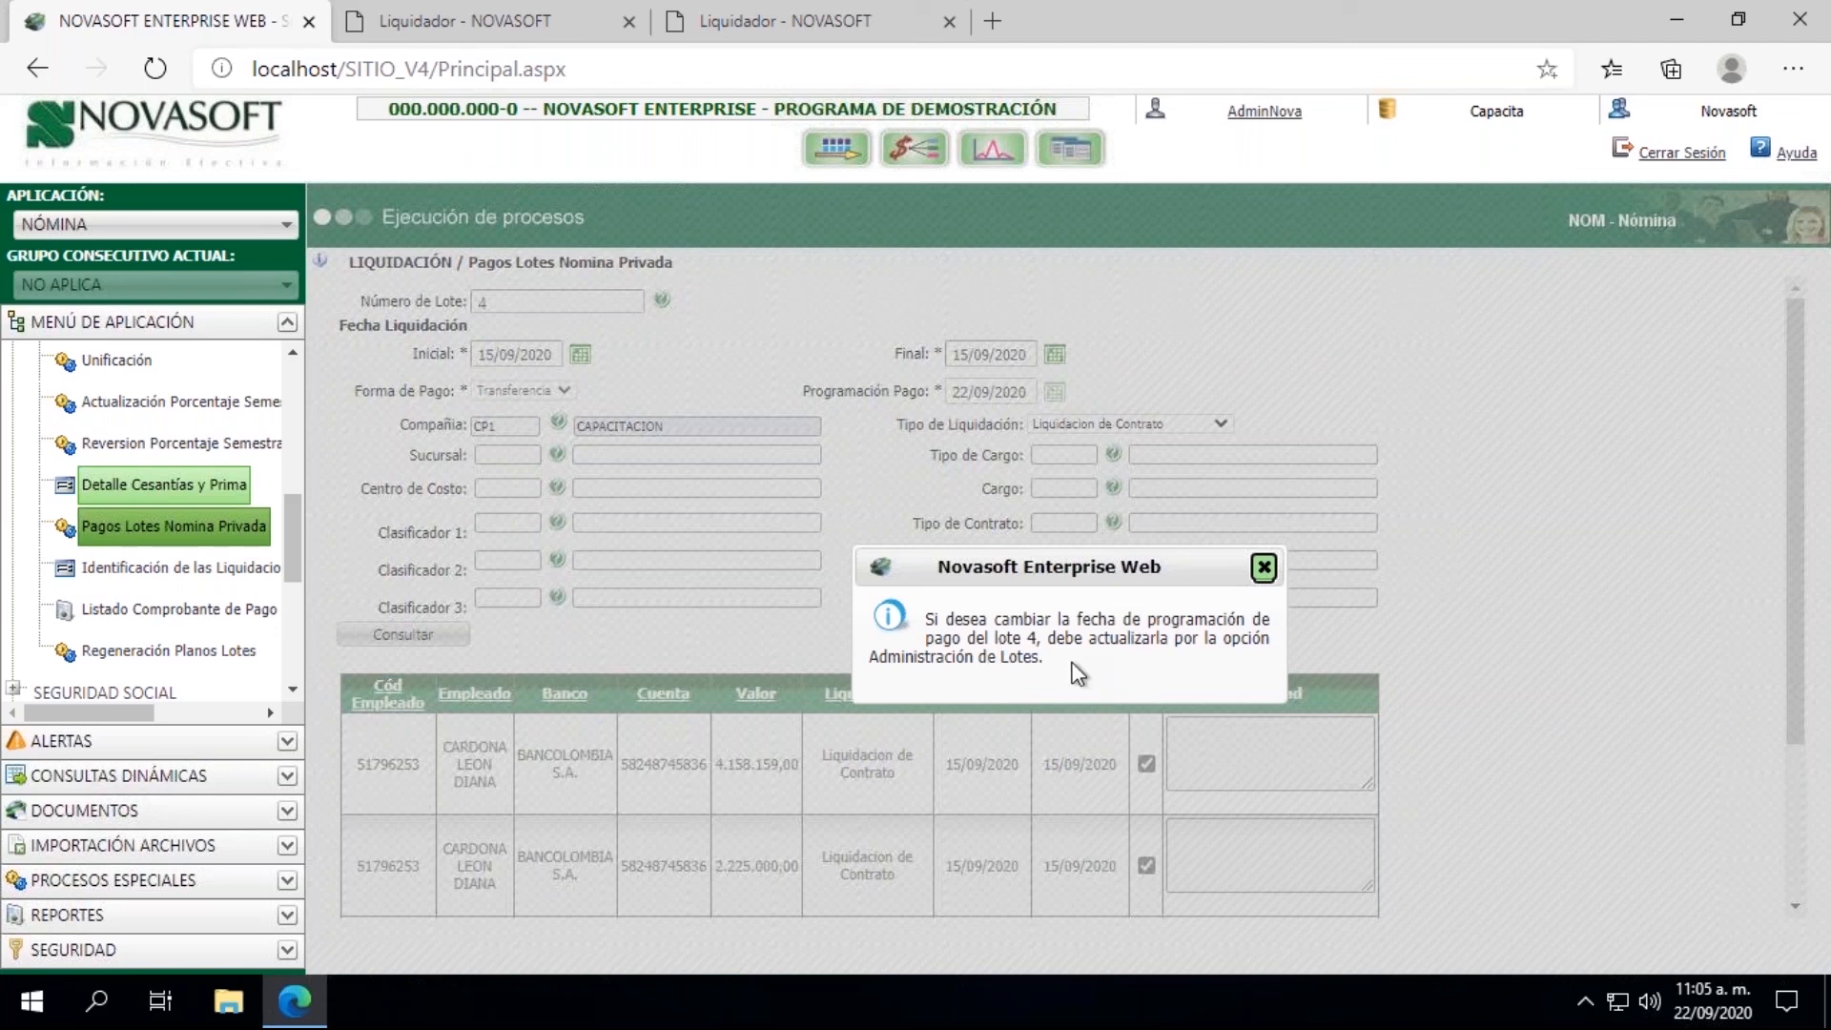
{"action": "left_click", "coordinate": [1265, 568]}
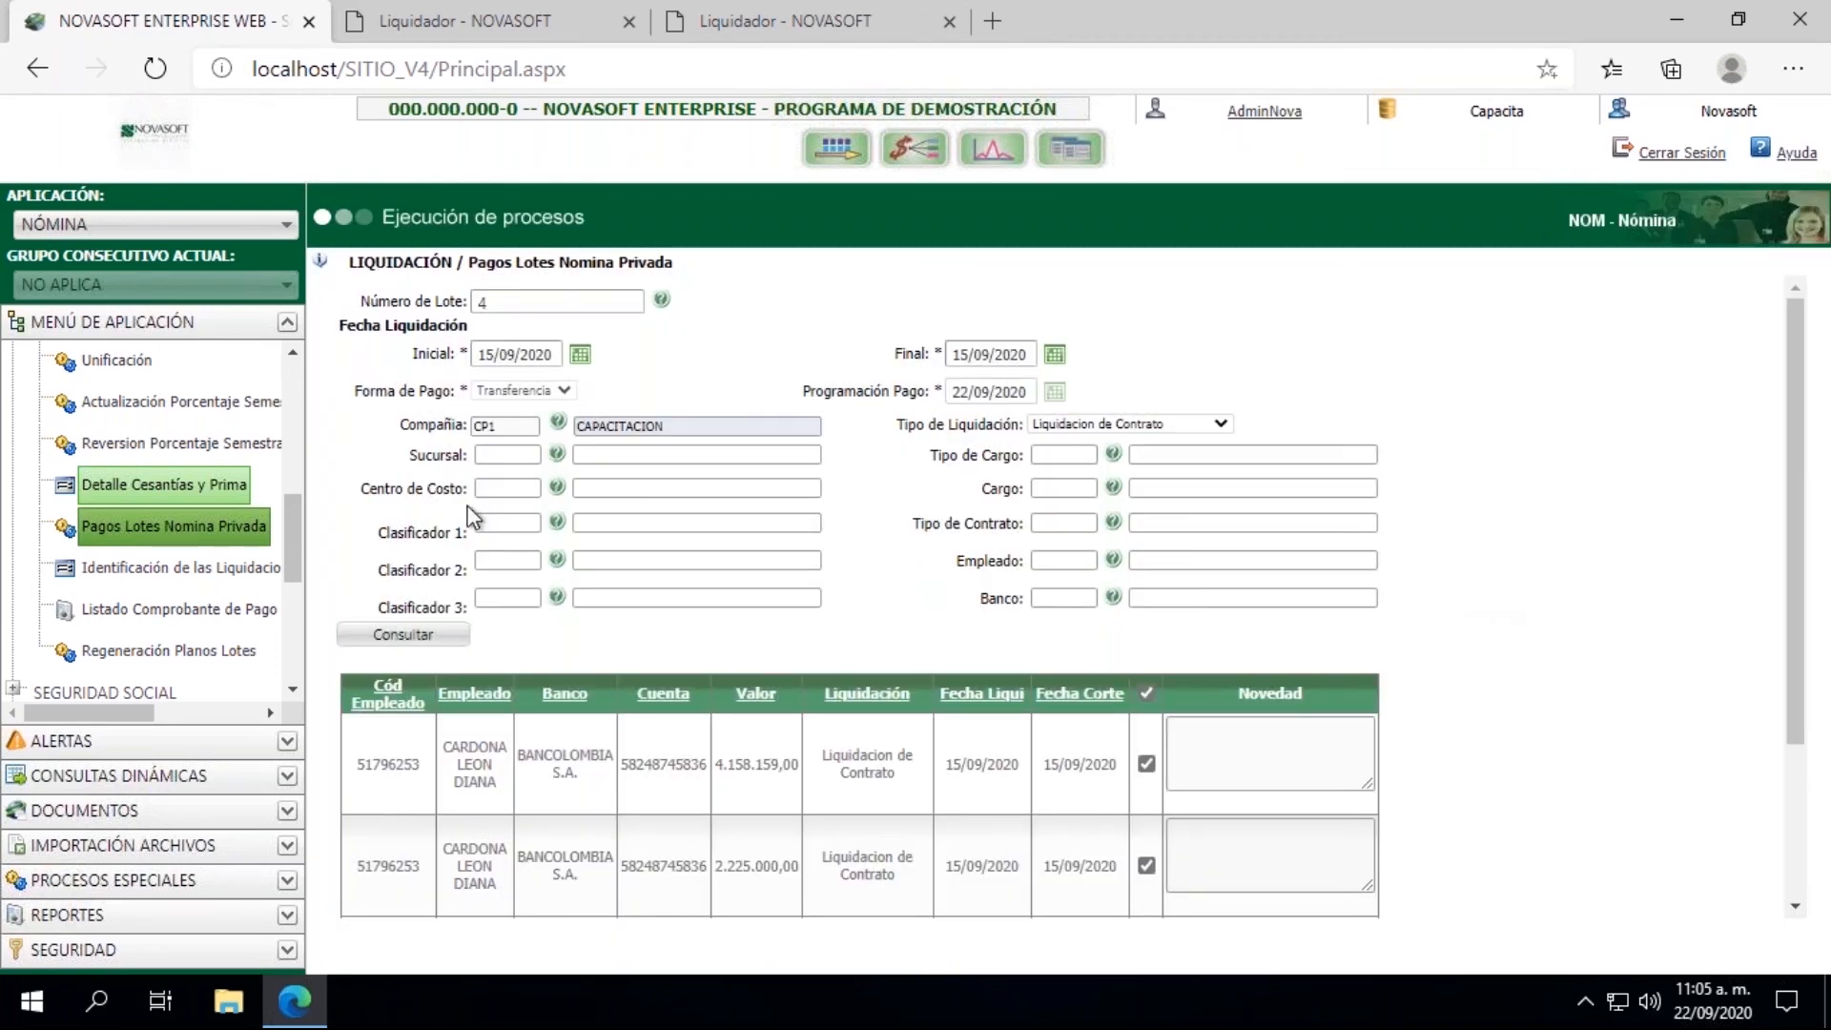
Step: Locate the Administración de Lotes option within the NOMINA section of PARAMETRIZACION
{"action": "left_click_drag", "start_coordinate": [284, 519], "coordinate": [287, 403]}
{"action": "left_click", "coordinate": [14, 420]}
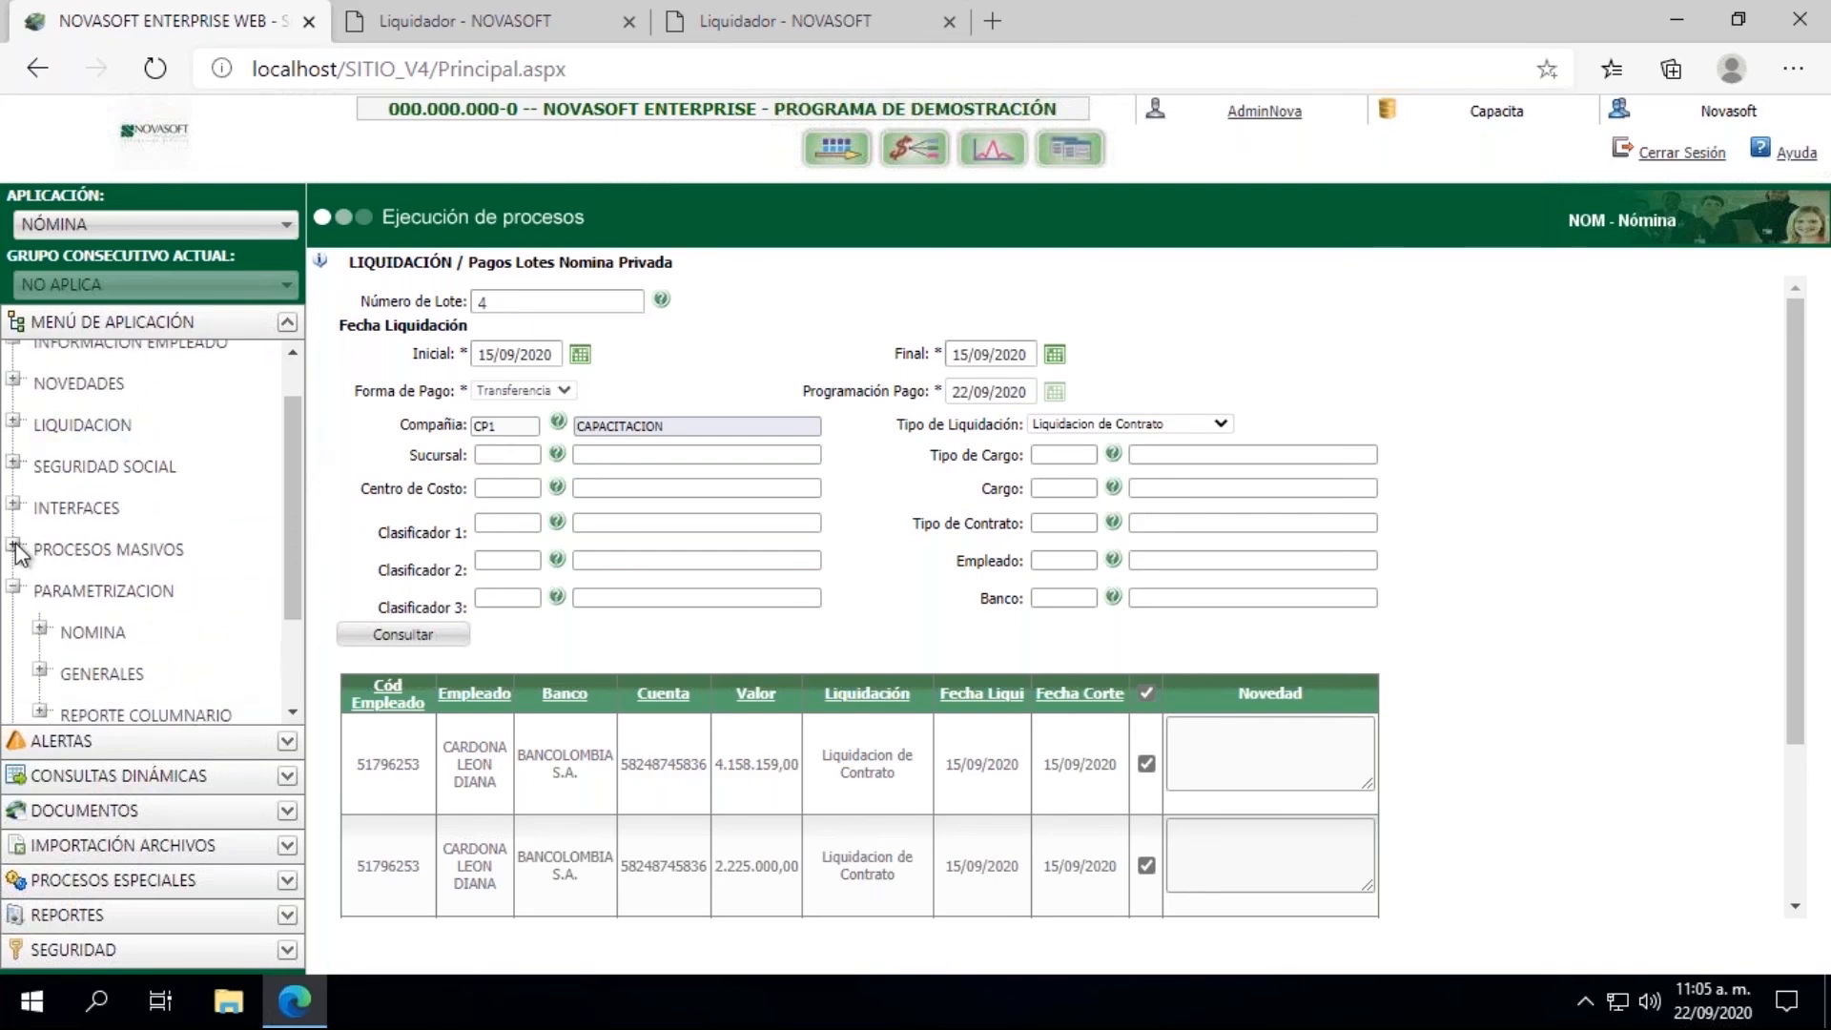
{"action": "left_click", "coordinate": [38, 630]}
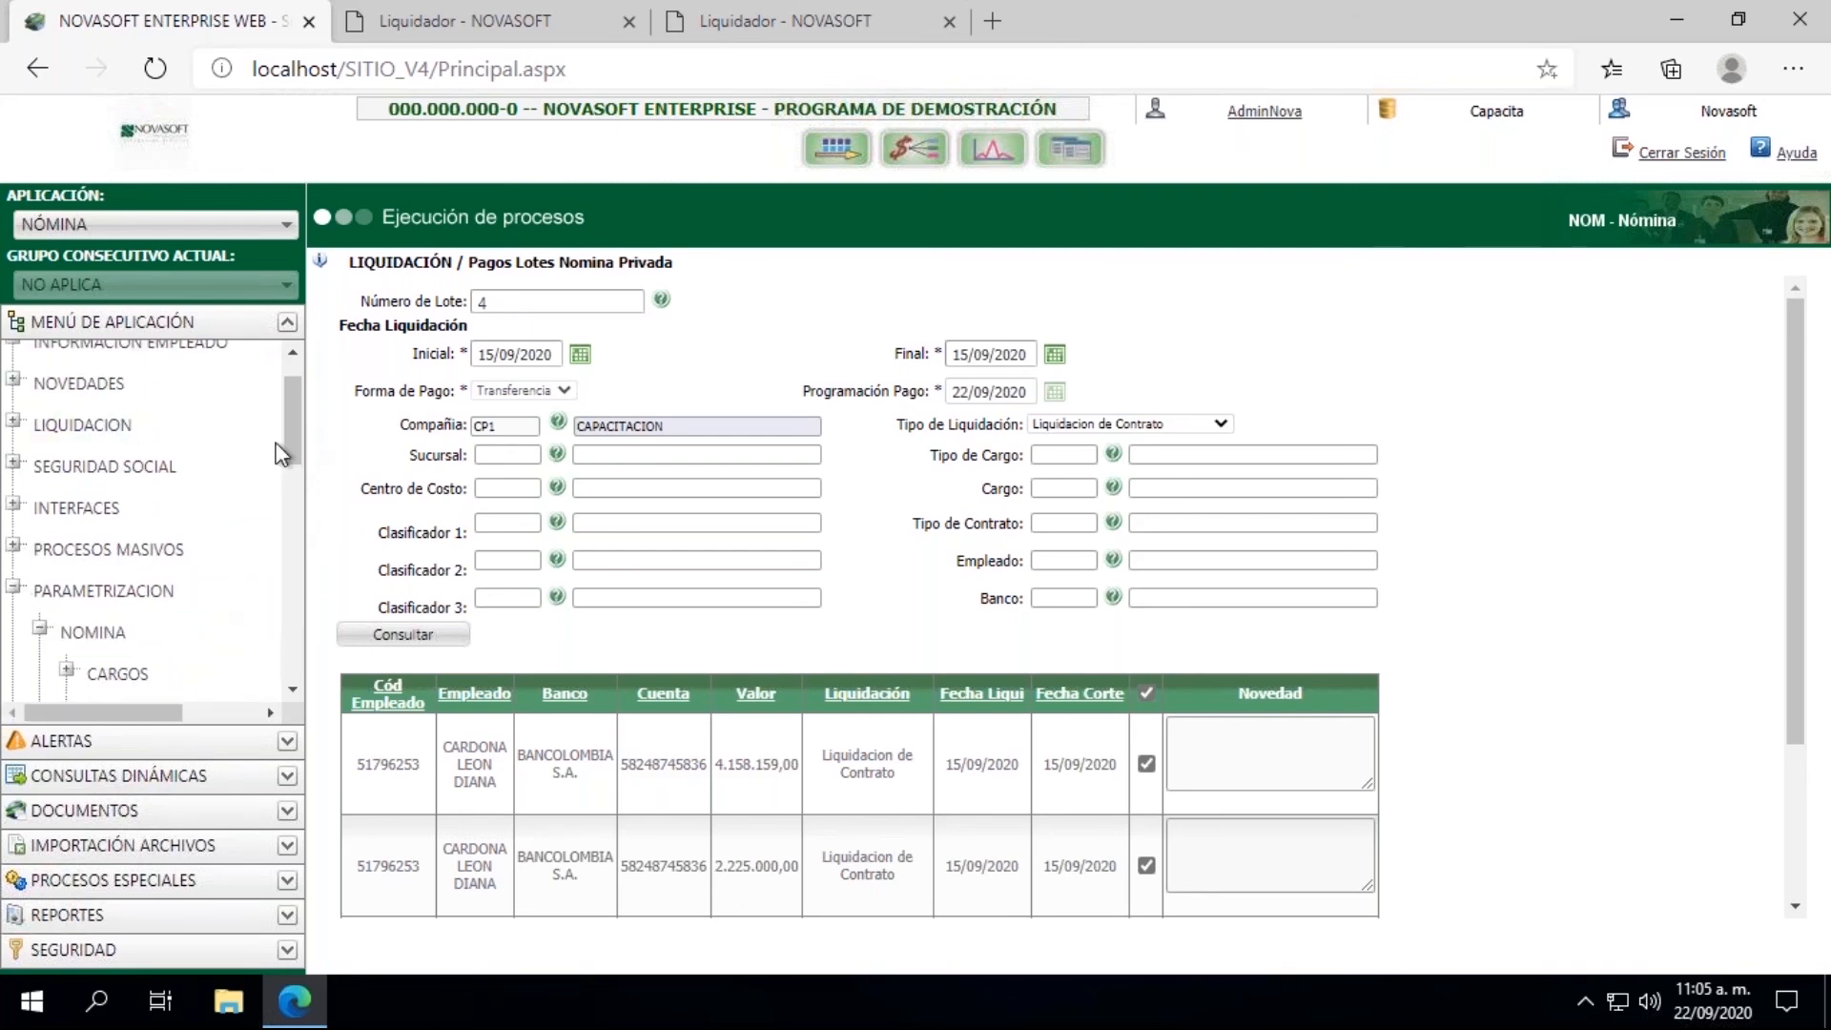
{"action": "left_click_drag", "start_coordinate": [290, 414], "coordinate": [290, 532]}
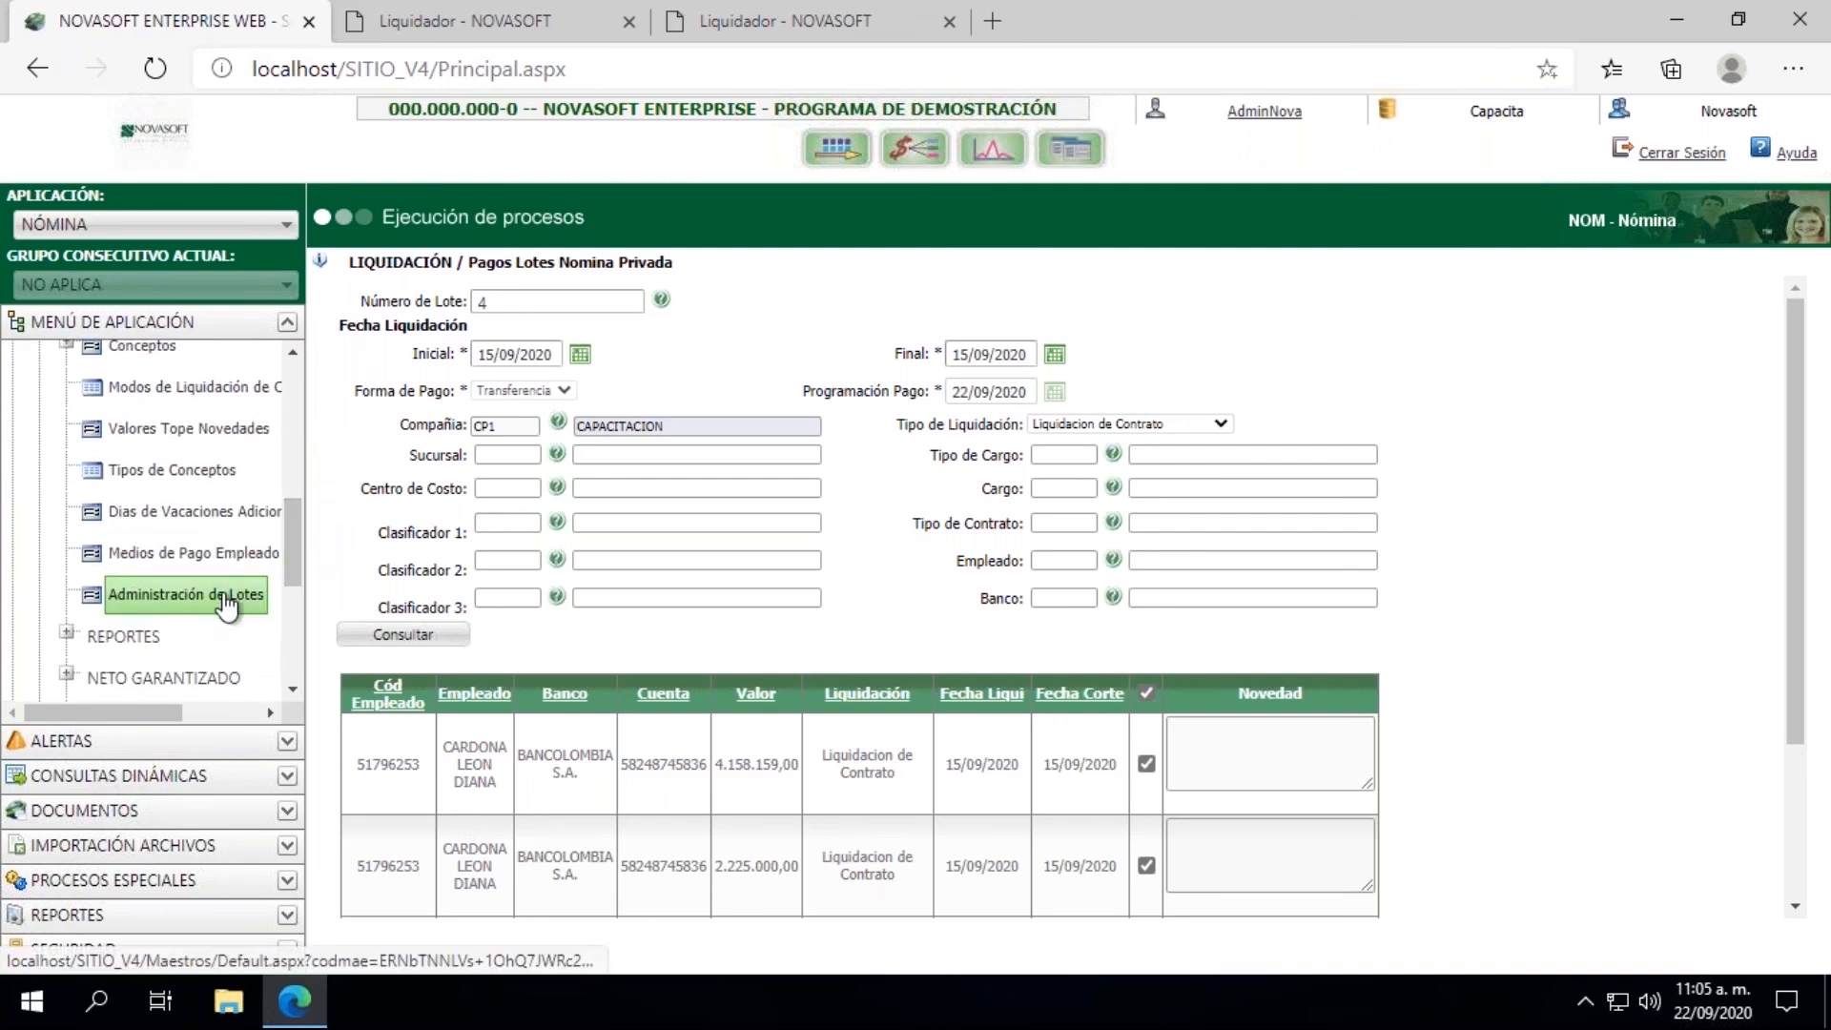
{"action": "mouse_move", "coordinate": [292, 551]}
{"action": "left_mouse_down"}
{"action": "mouse_move", "coordinate": [288, 455]}
{"action": "mouse_move", "coordinate": [286, 547]}
{"action": "left_mouse_up"}
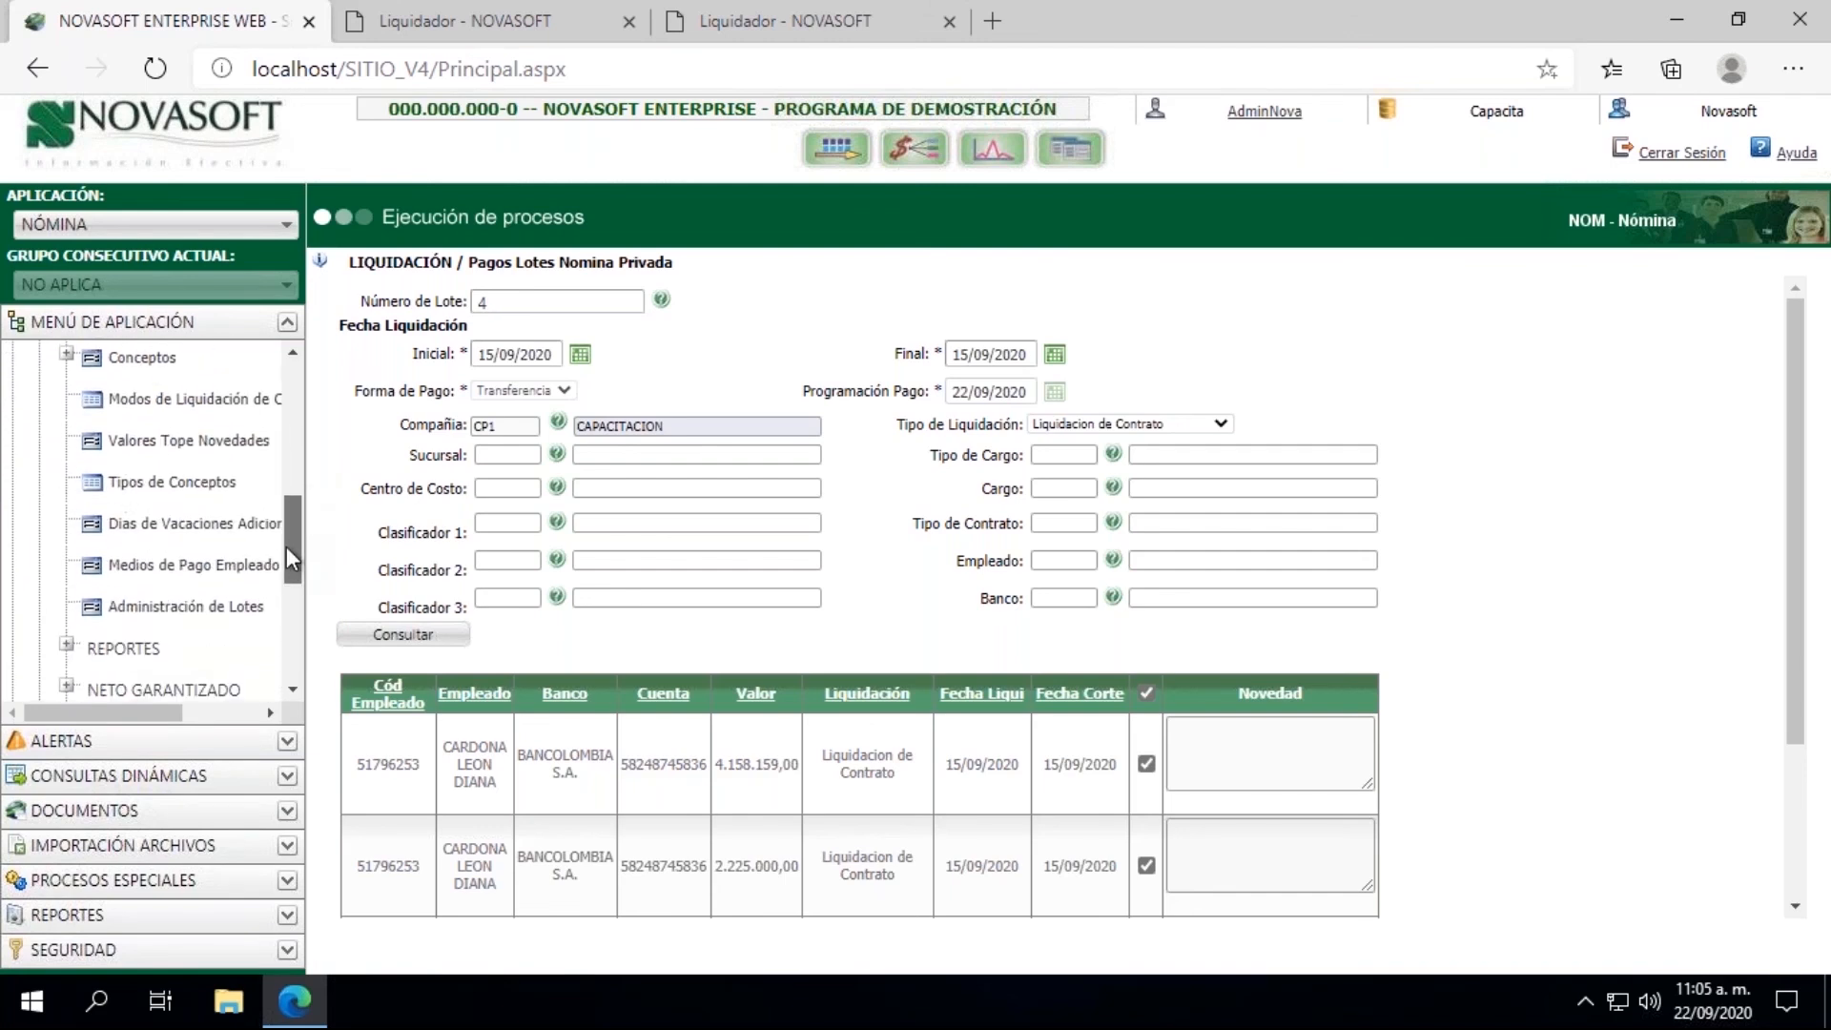
Step: Open Administración de Lotes and load the record of batch number 4
{"action": "left_click", "coordinate": [239, 601]}
{"action": "left_click", "coordinate": [636, 344]}
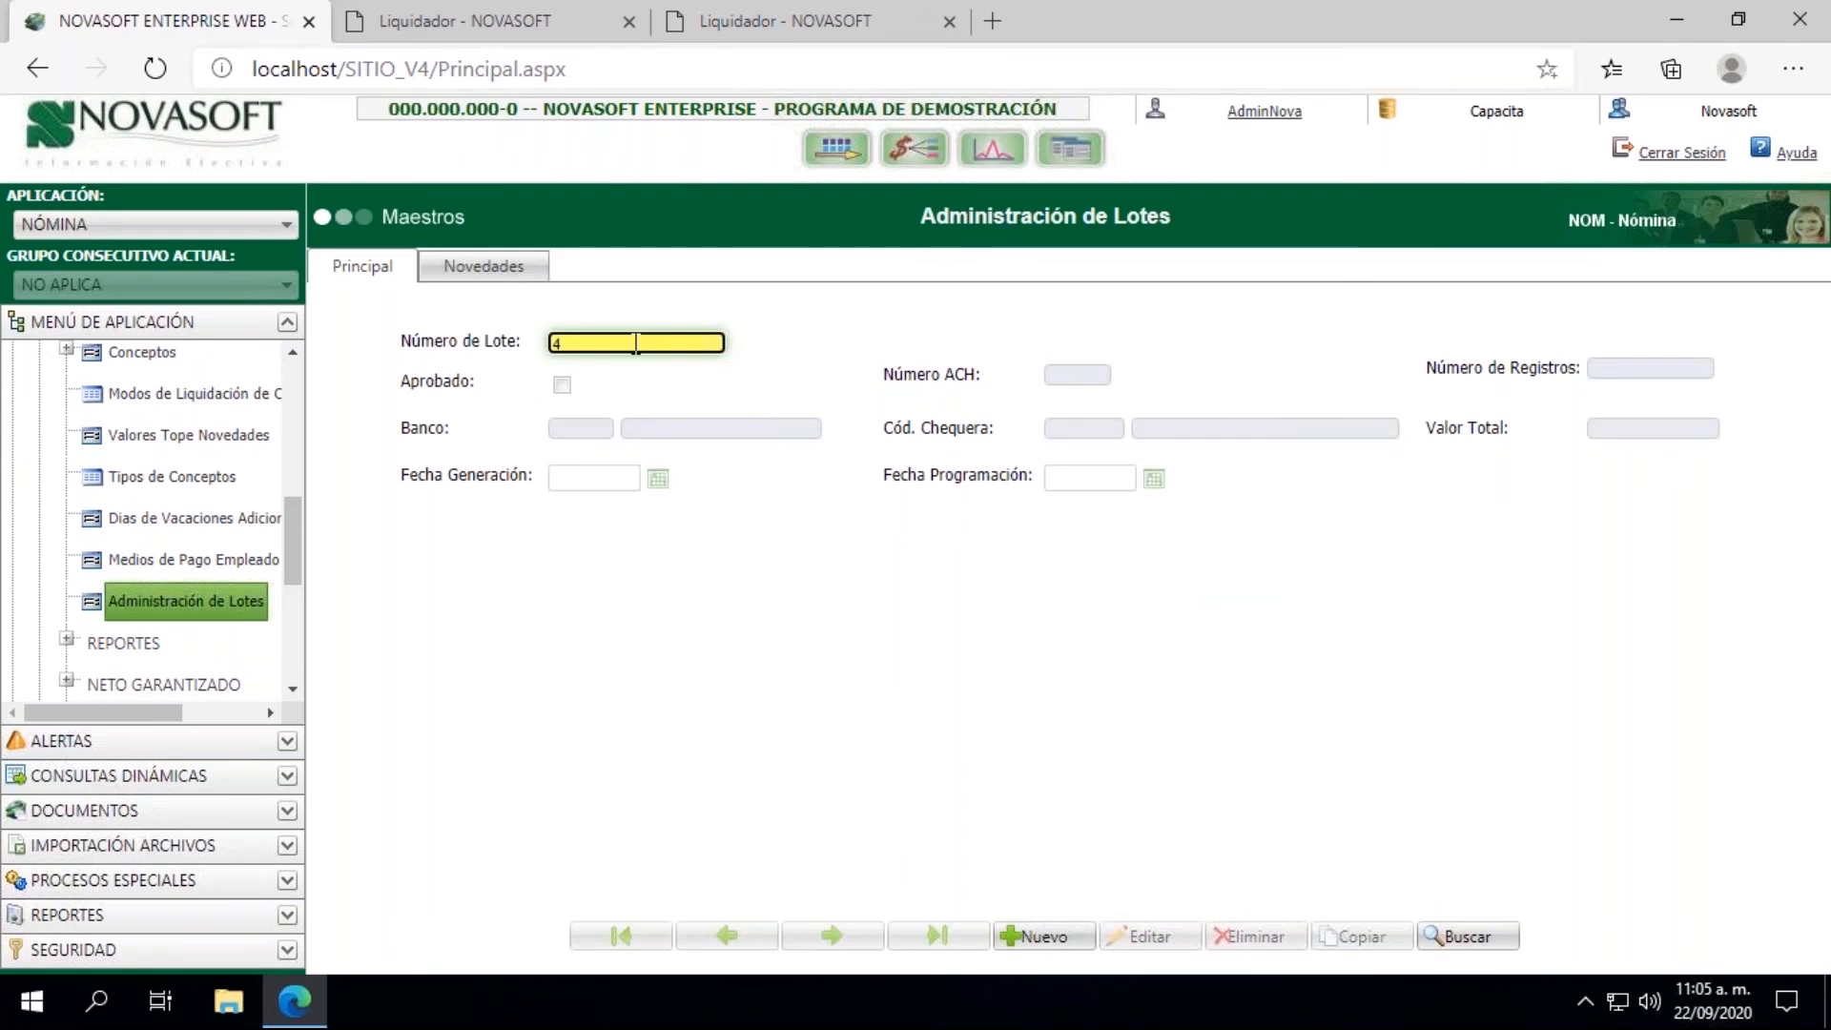
{"action": "type", "text": "4"}
{"action": "key", "text": "Return"}
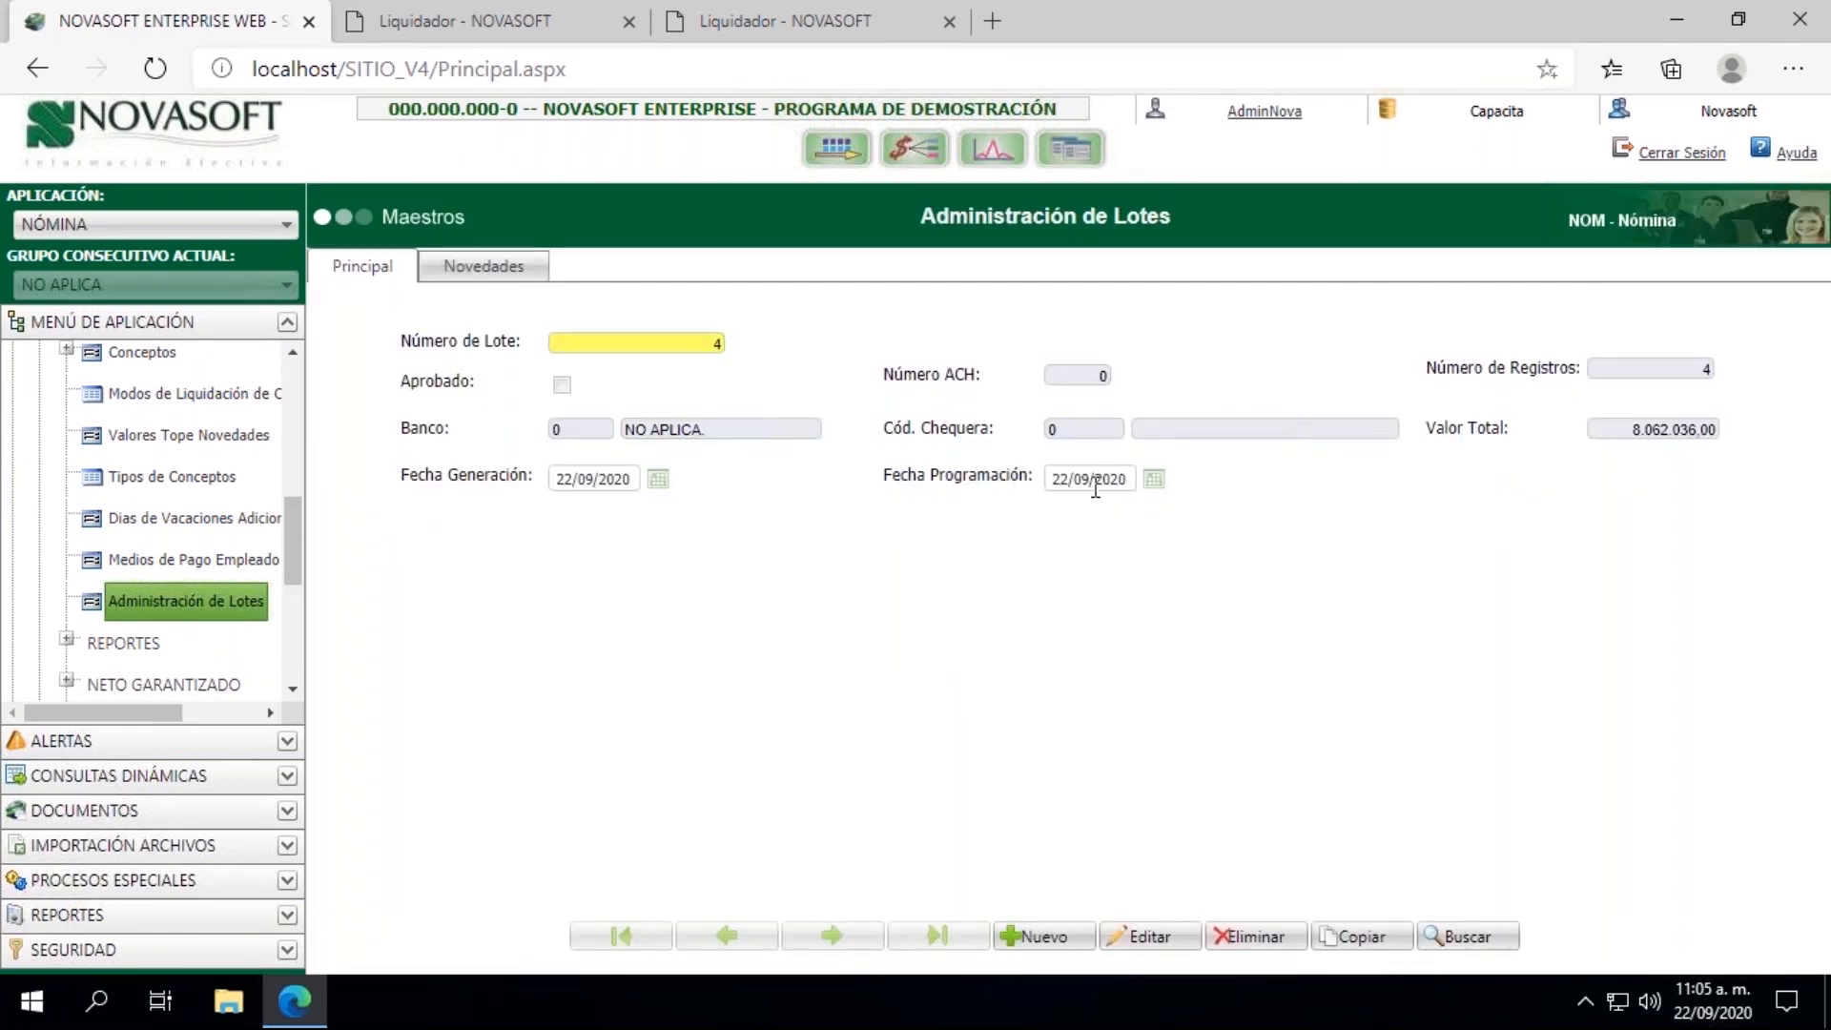
Step: Edit the batch record to set Fecha Programación to 24/09/2020 and save the change
{"action": "left_click", "coordinate": [1154, 942]}
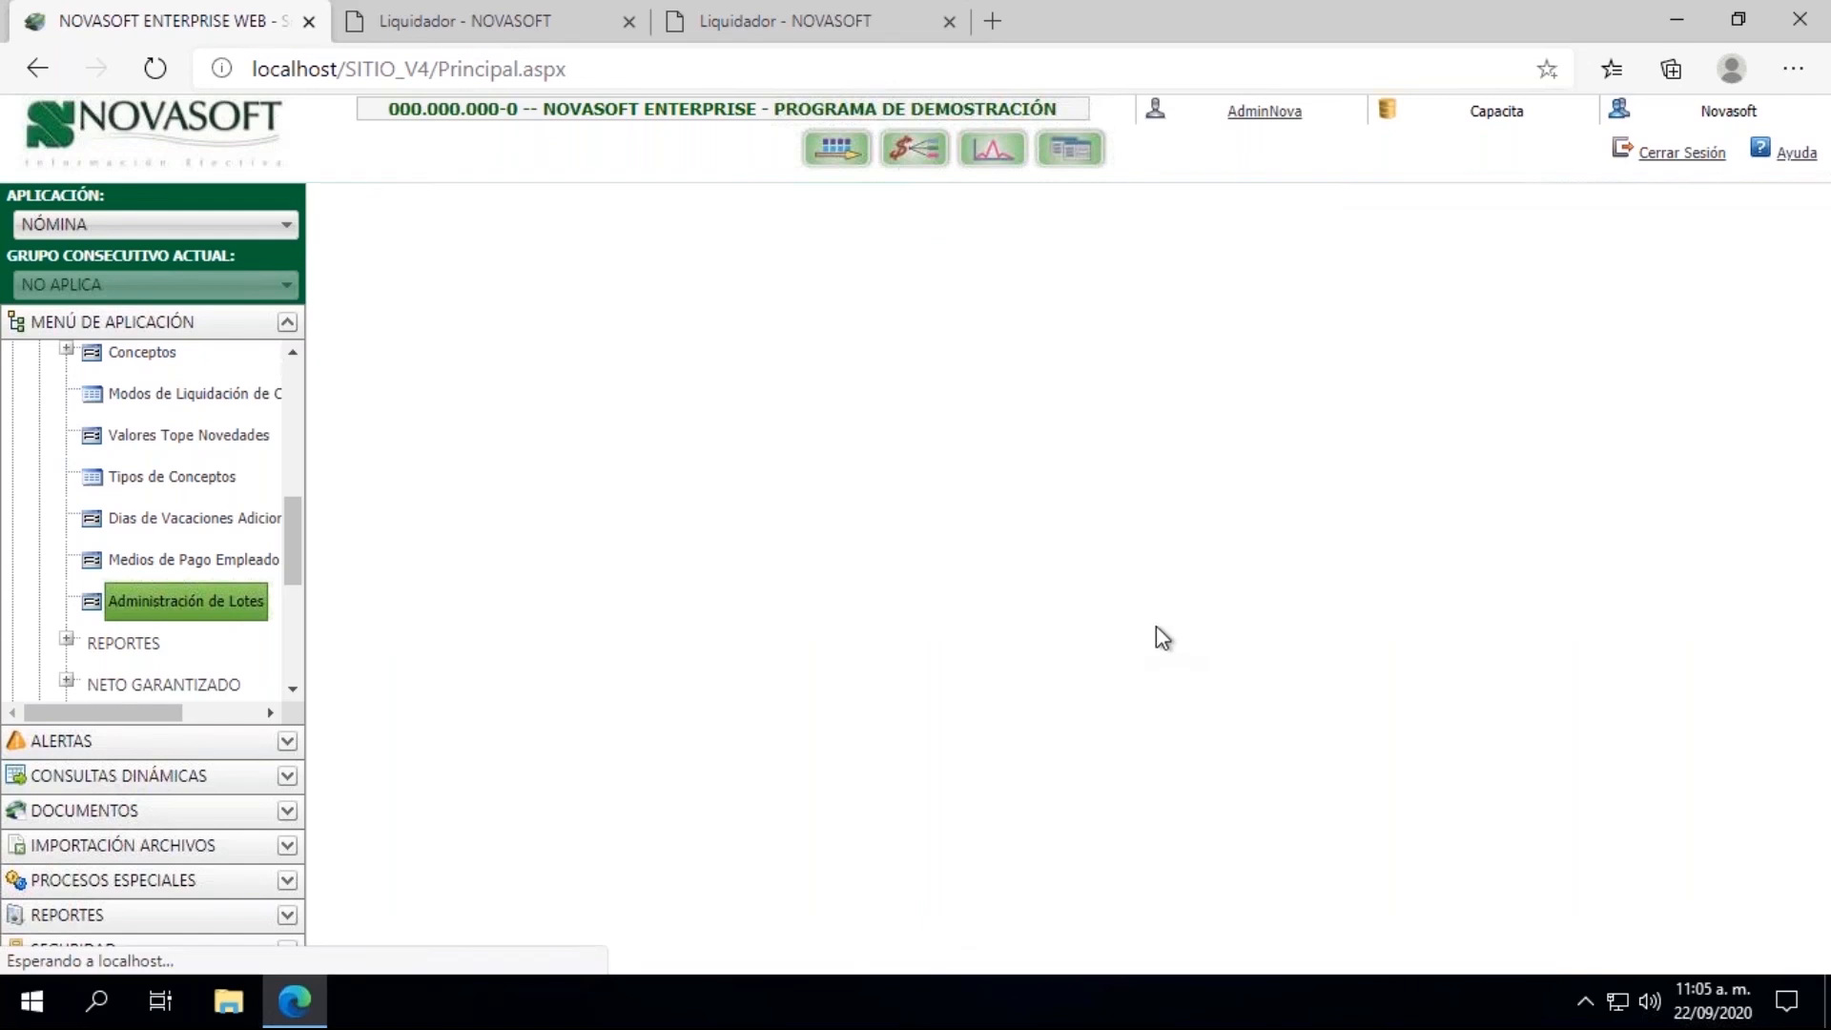
{"action": "left_click", "coordinate": [1155, 481]}
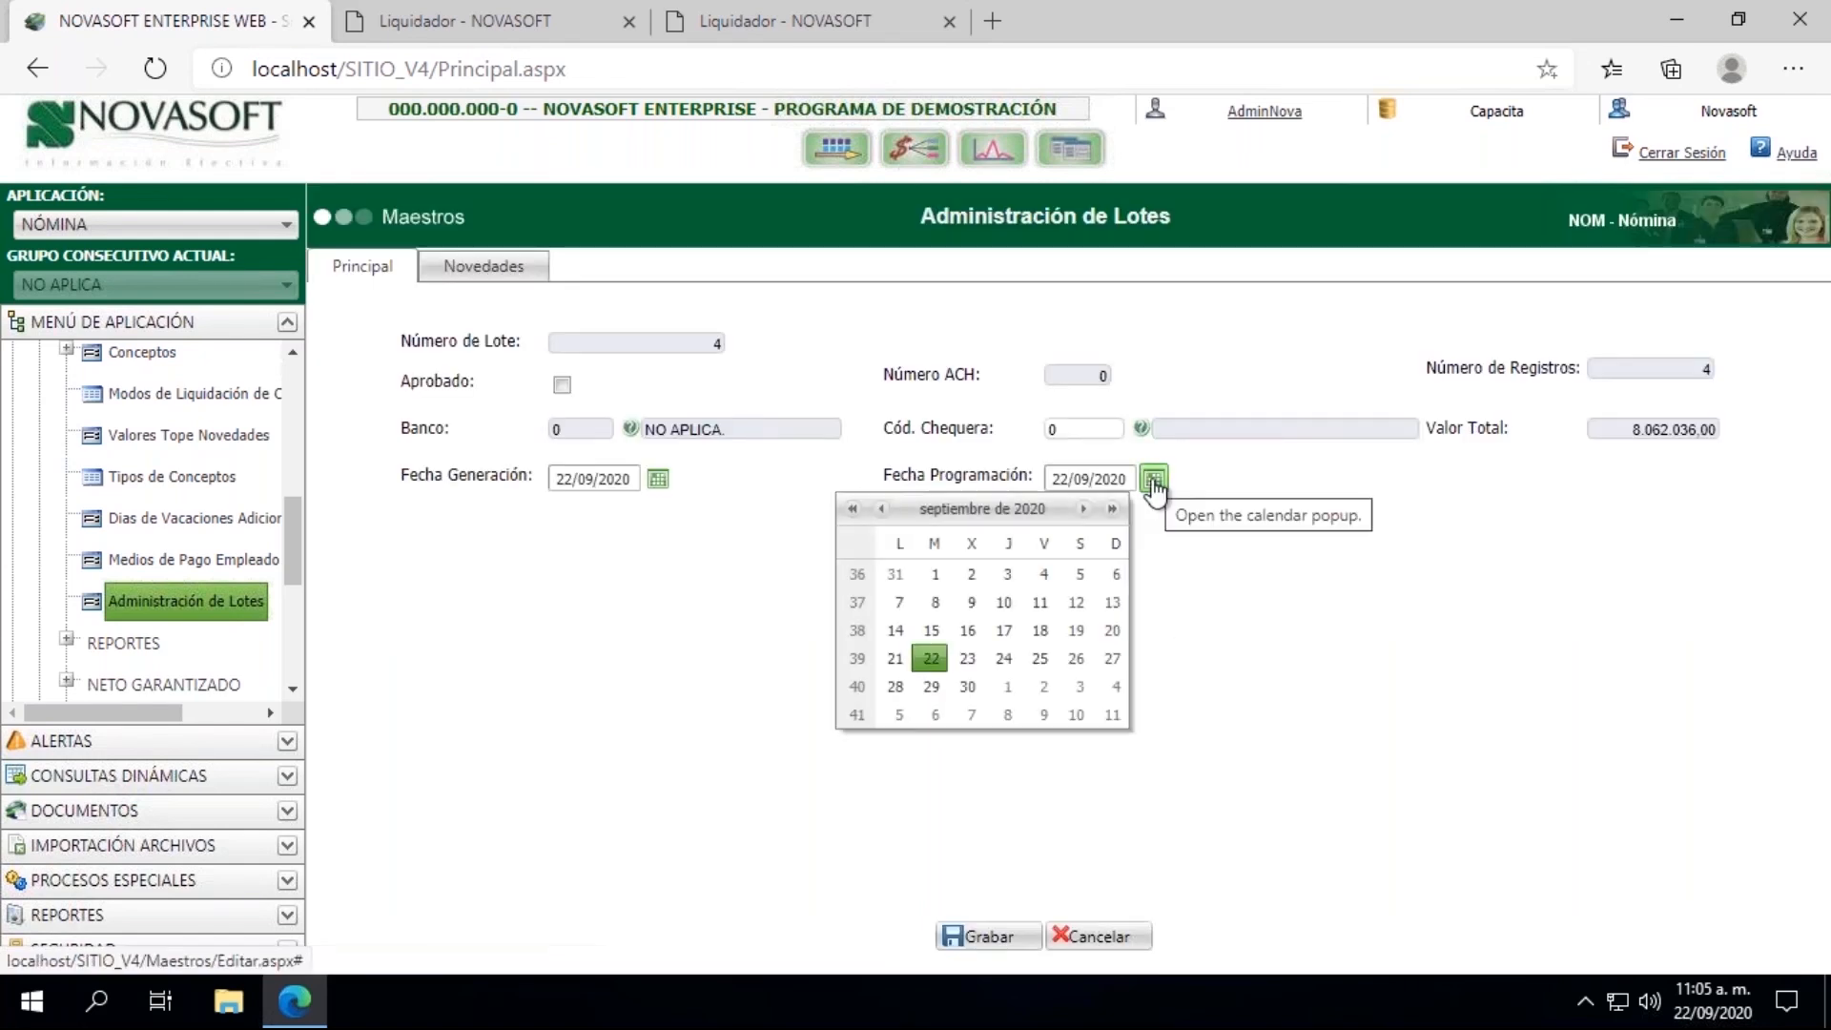
{"action": "left_click", "coordinate": [1001, 658]}
{"action": "left_click", "coordinate": [973, 939]}
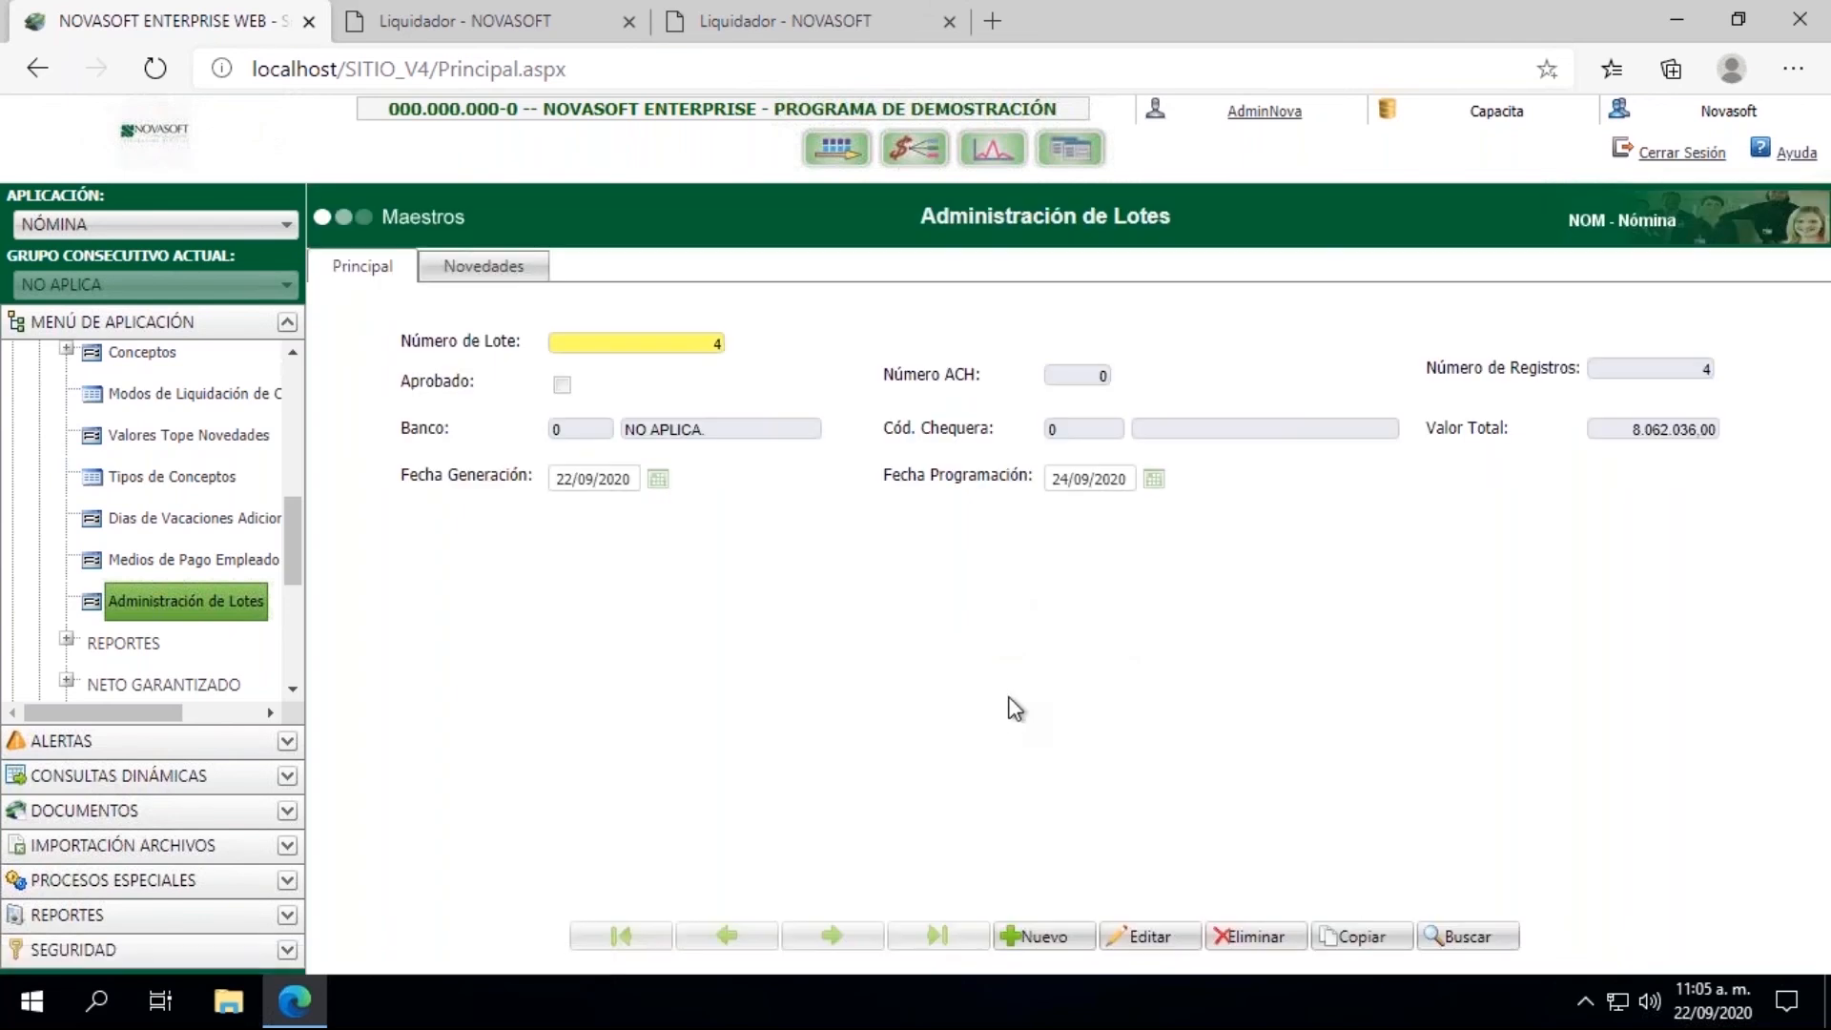
Step: Consult batch 4 in Pagos Lotes Nomina Privada with initial and final settlement dates 15/09/2020, dismiss the notice and check Programación Pago
{"action": "left_click_drag", "start_coordinate": [284, 546], "coordinate": [290, 495]}
{"action": "left_click", "coordinate": [15, 476]}
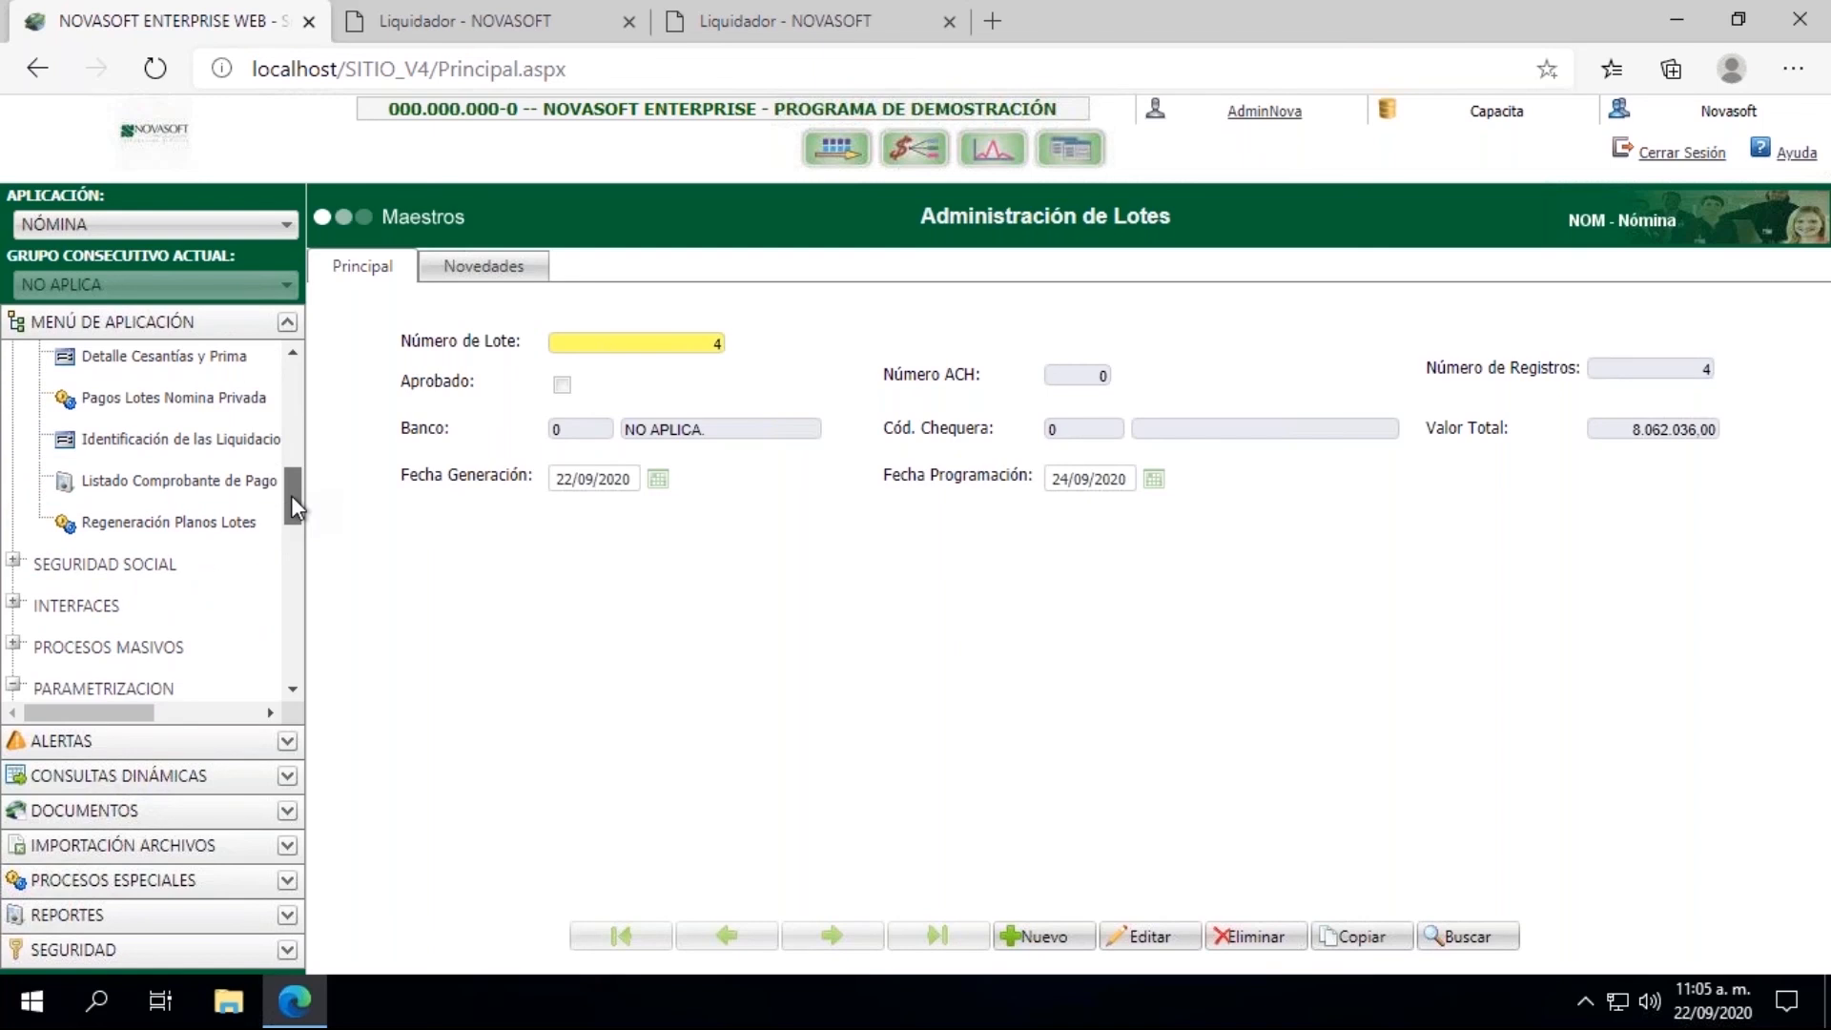
{"action": "left_click", "coordinate": [215, 409]}
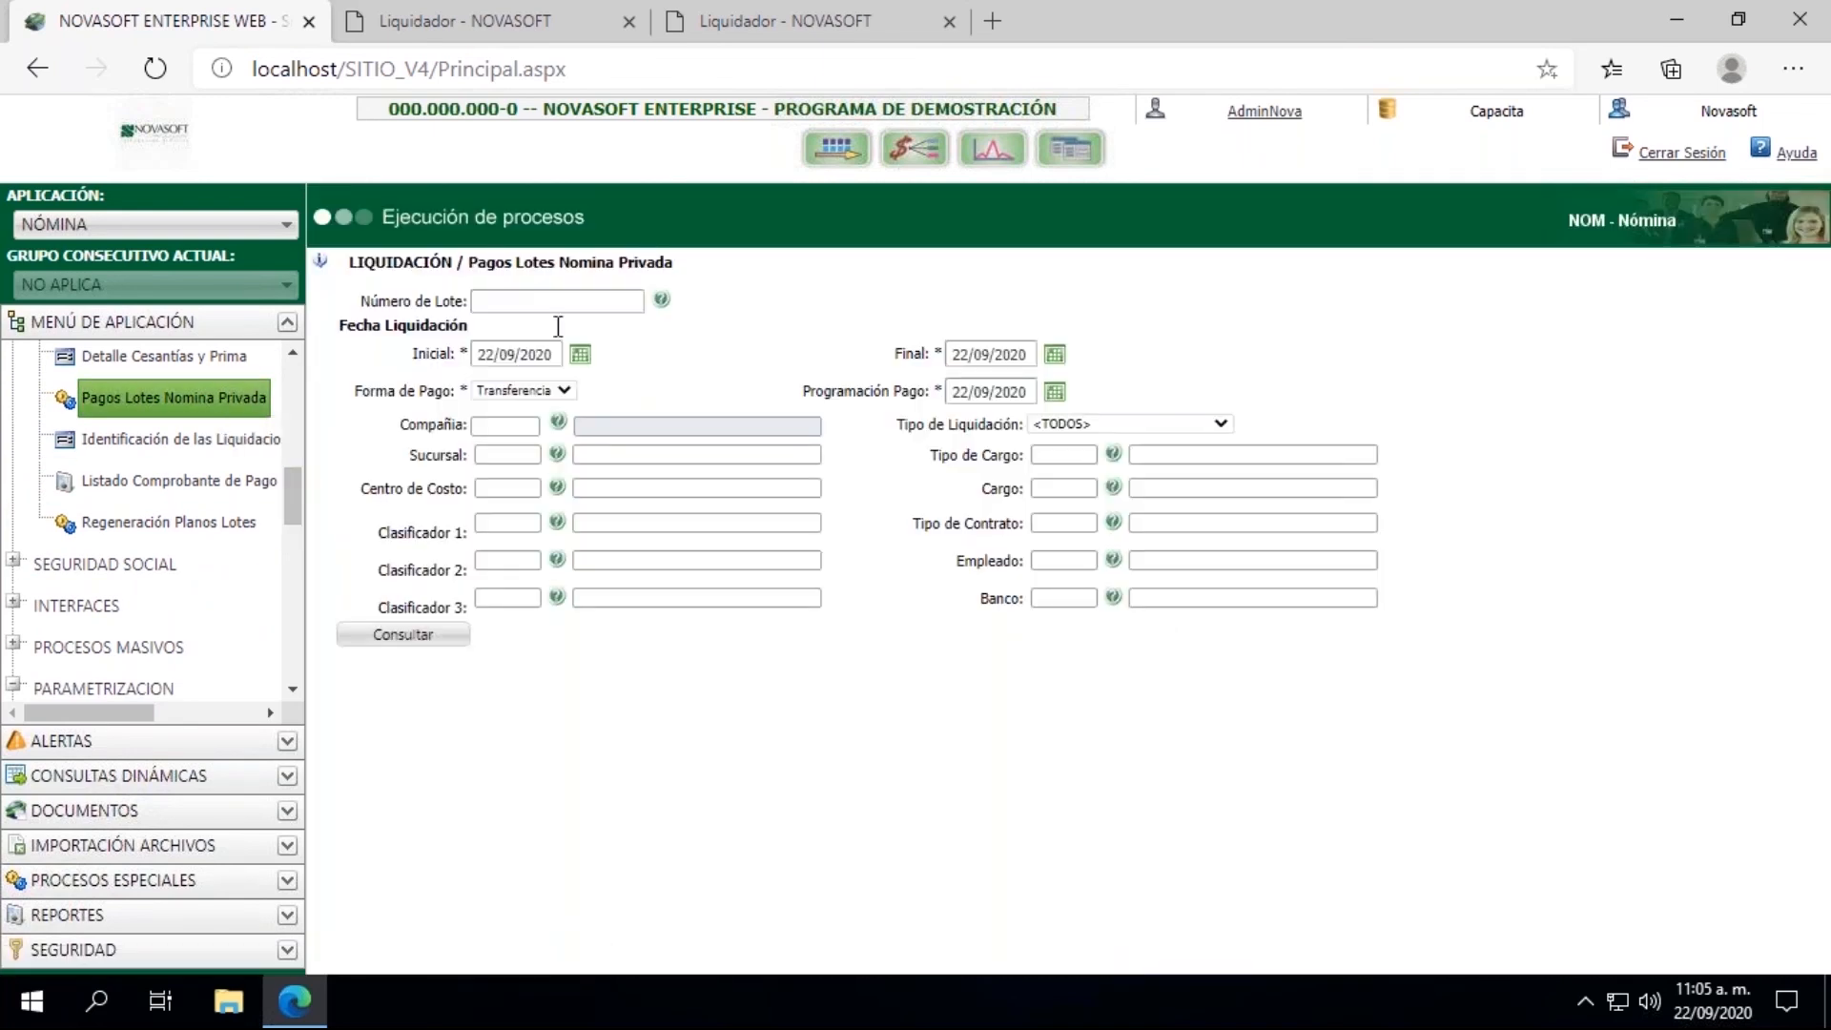
{"action": "left_click", "coordinate": [544, 303]}
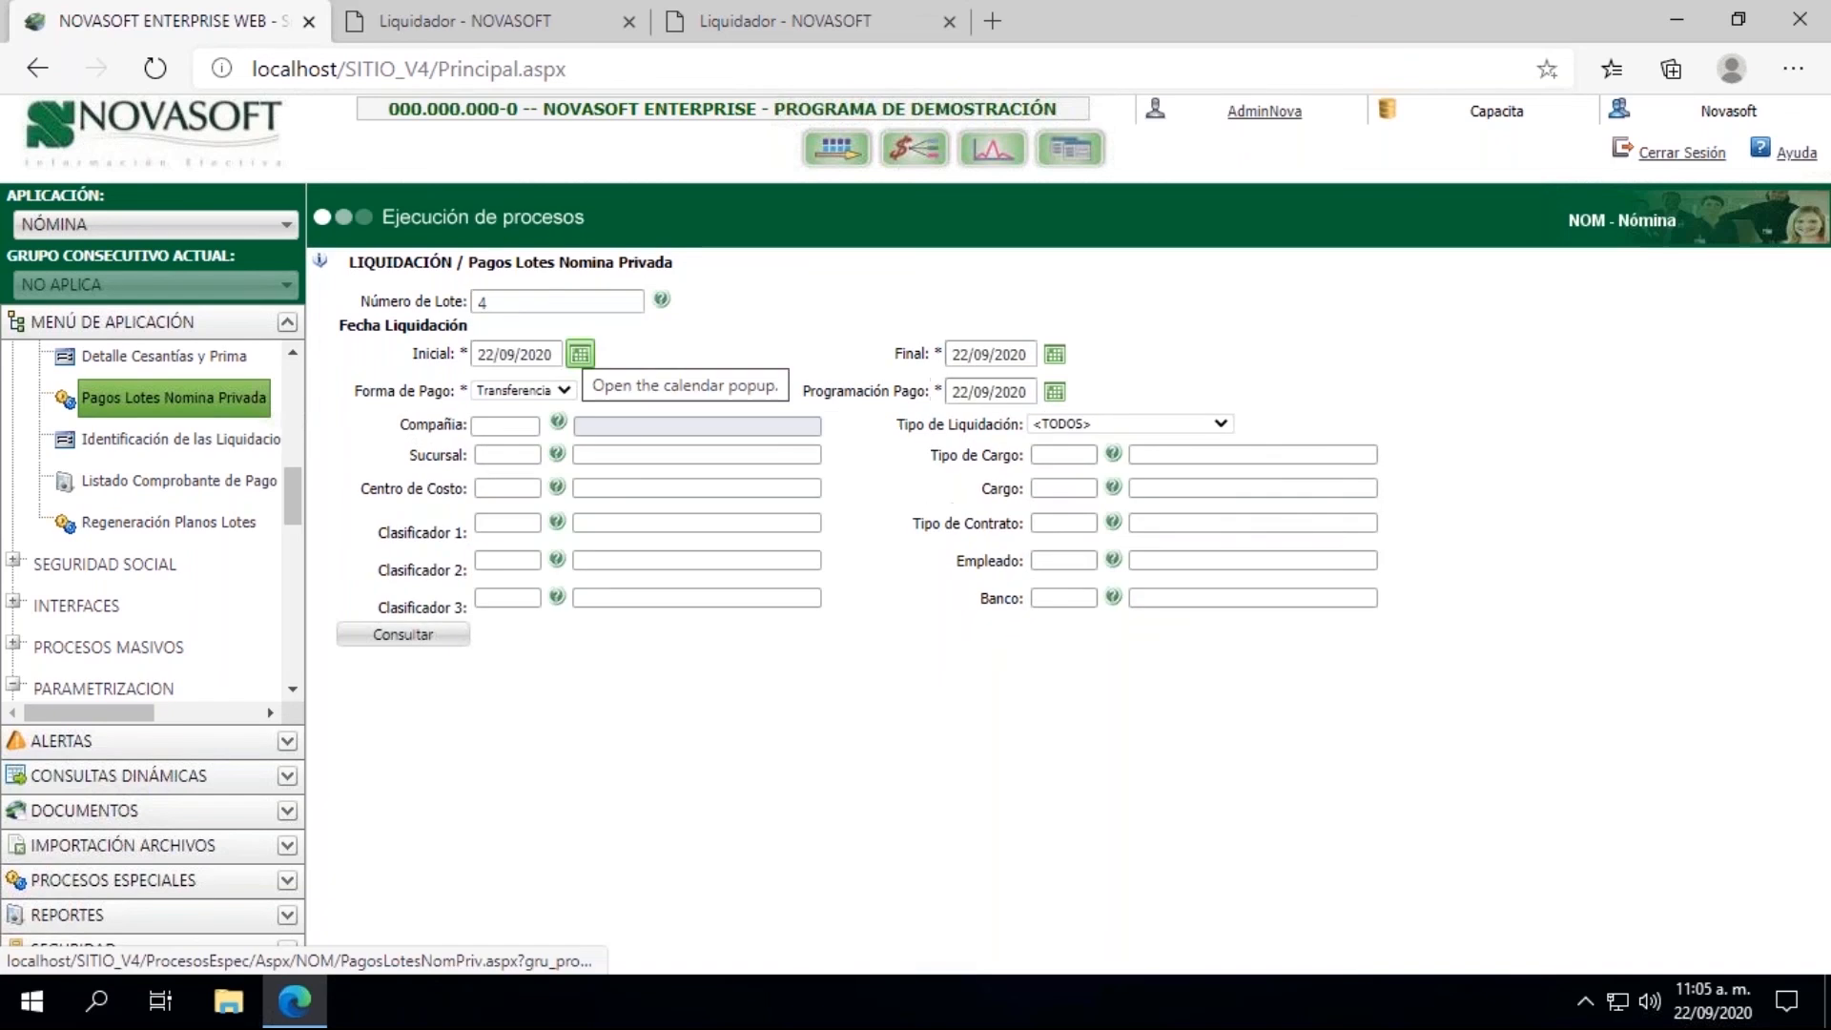
{"action": "left_click", "coordinate": [580, 354]}
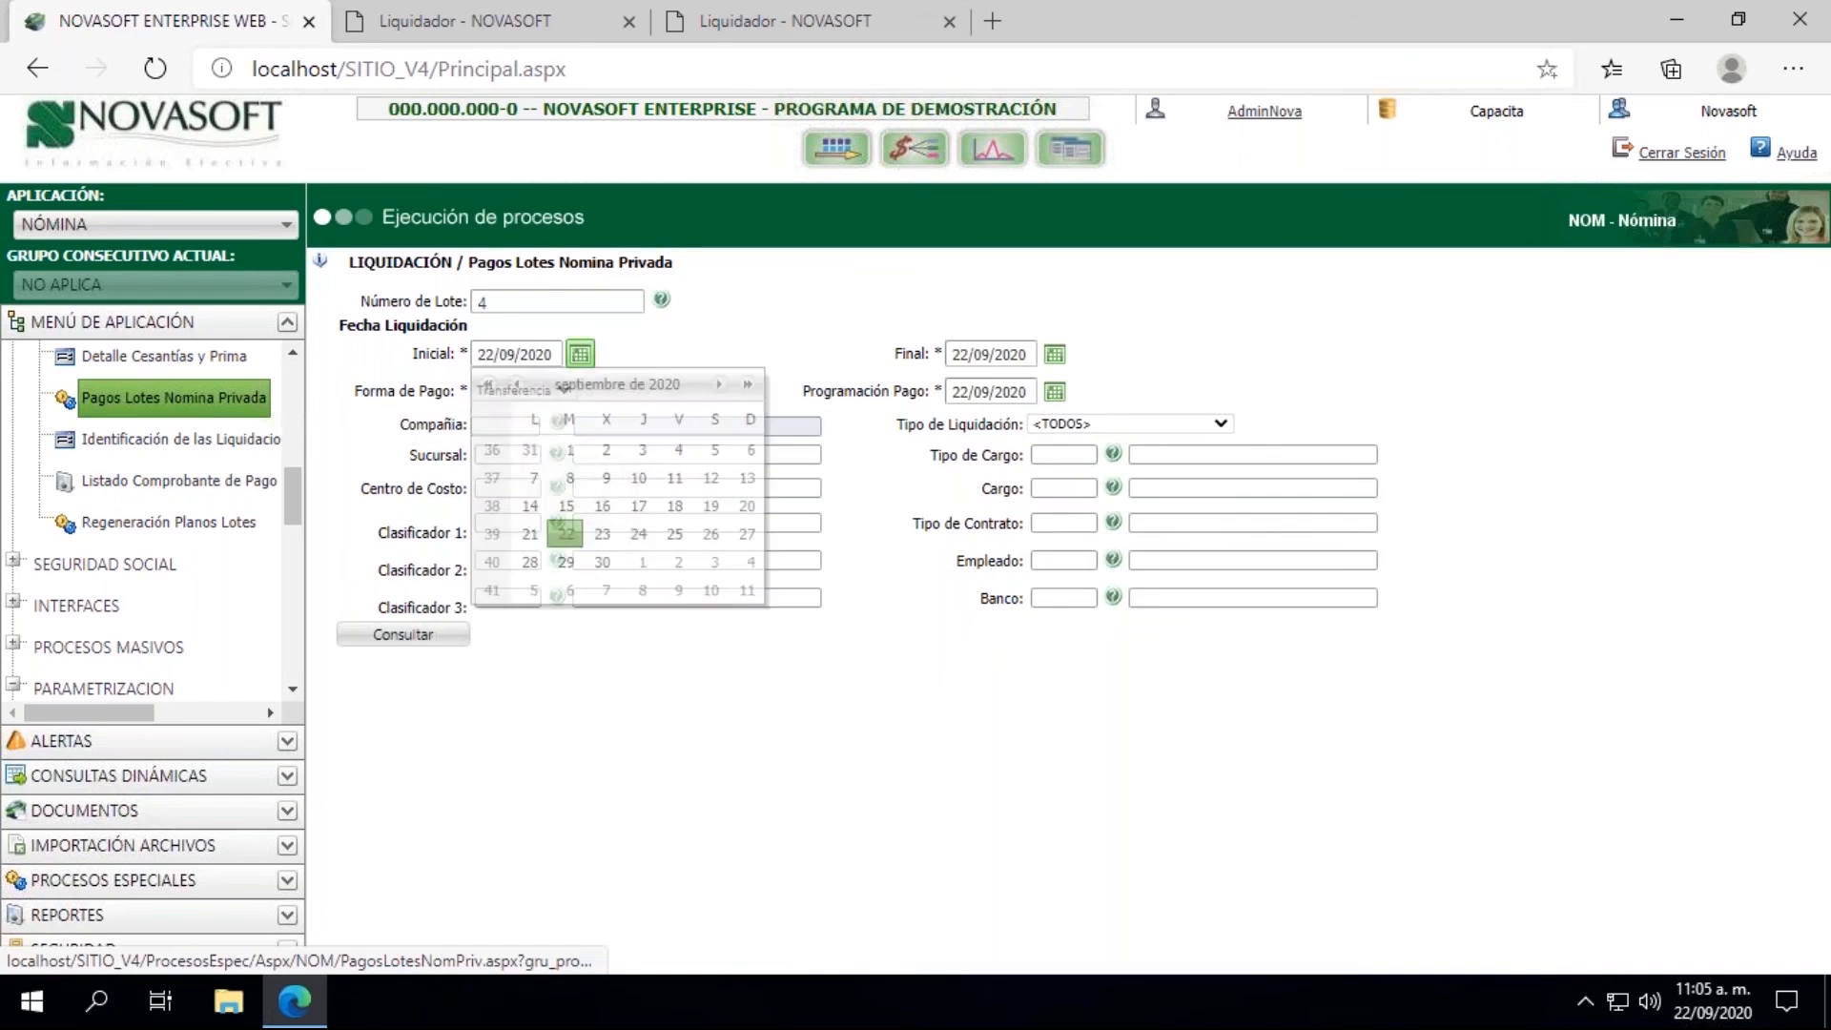
{"action": "left_click", "coordinate": [567, 505]}
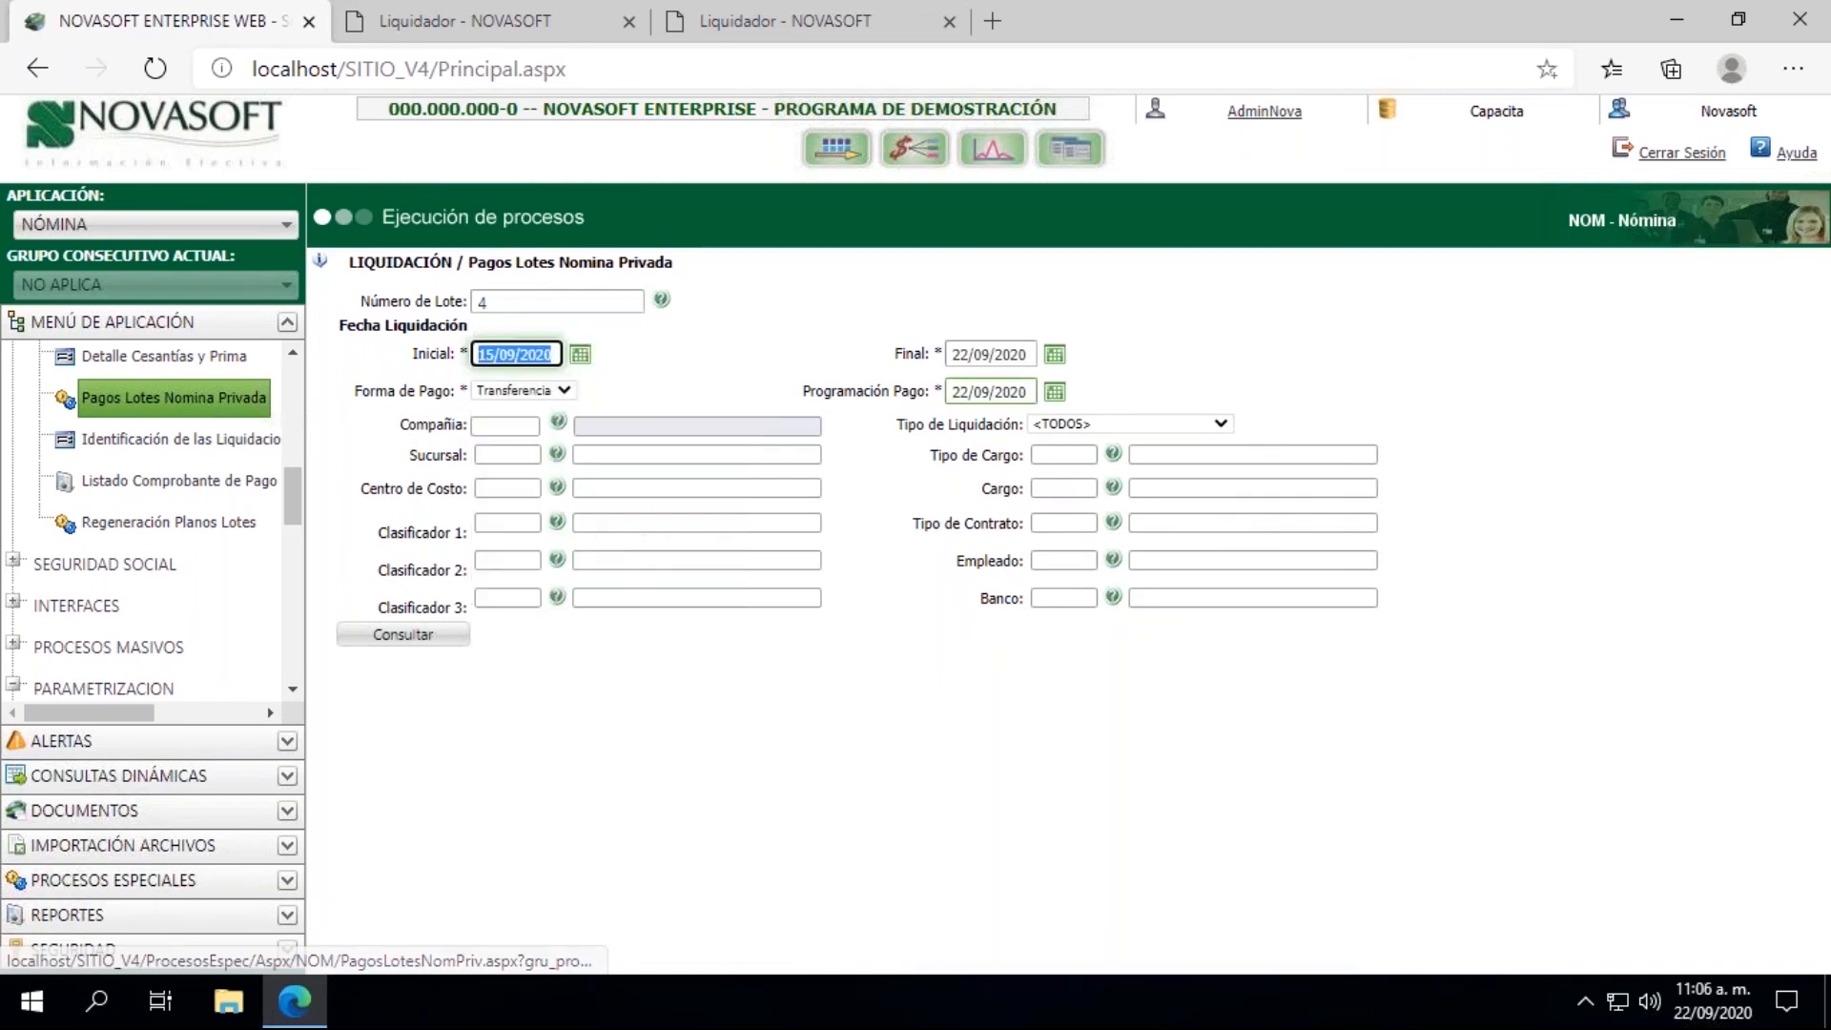
{"action": "left_click", "coordinate": [1055, 365]}
{"action": "left_click", "coordinate": [832, 517]}
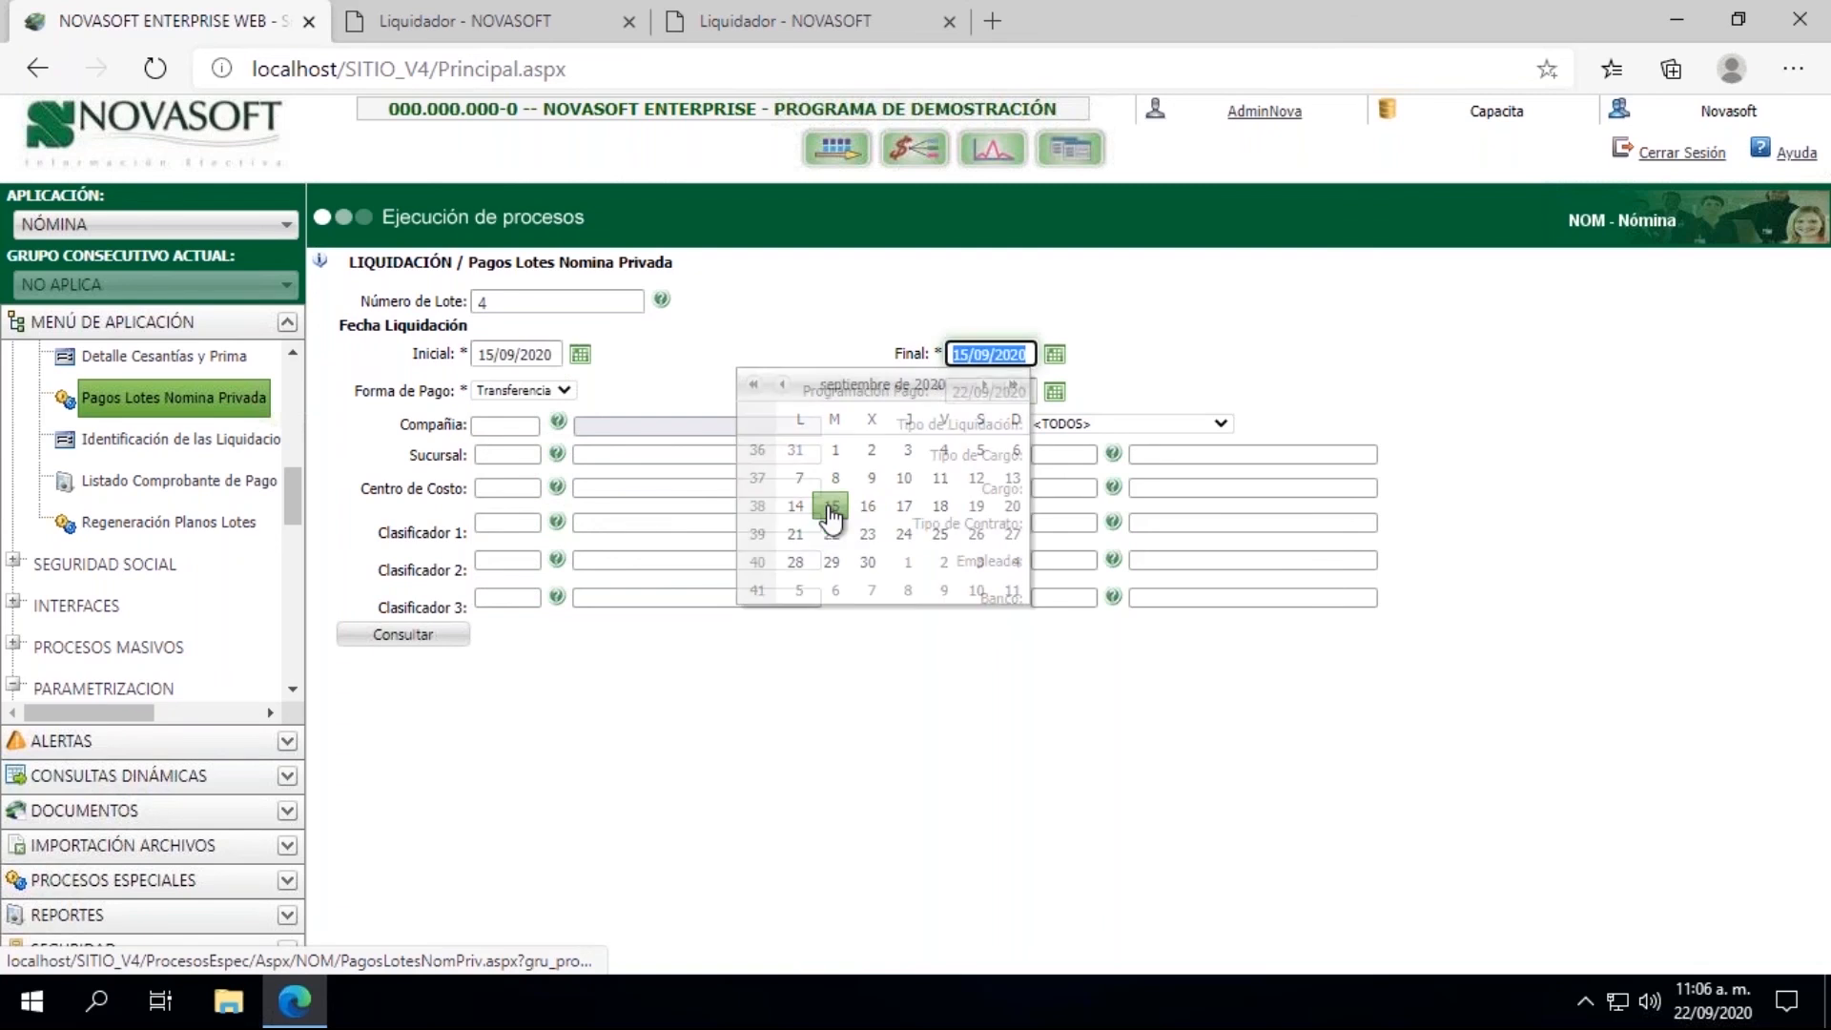
{"action": "left_click", "coordinate": [403, 636]}
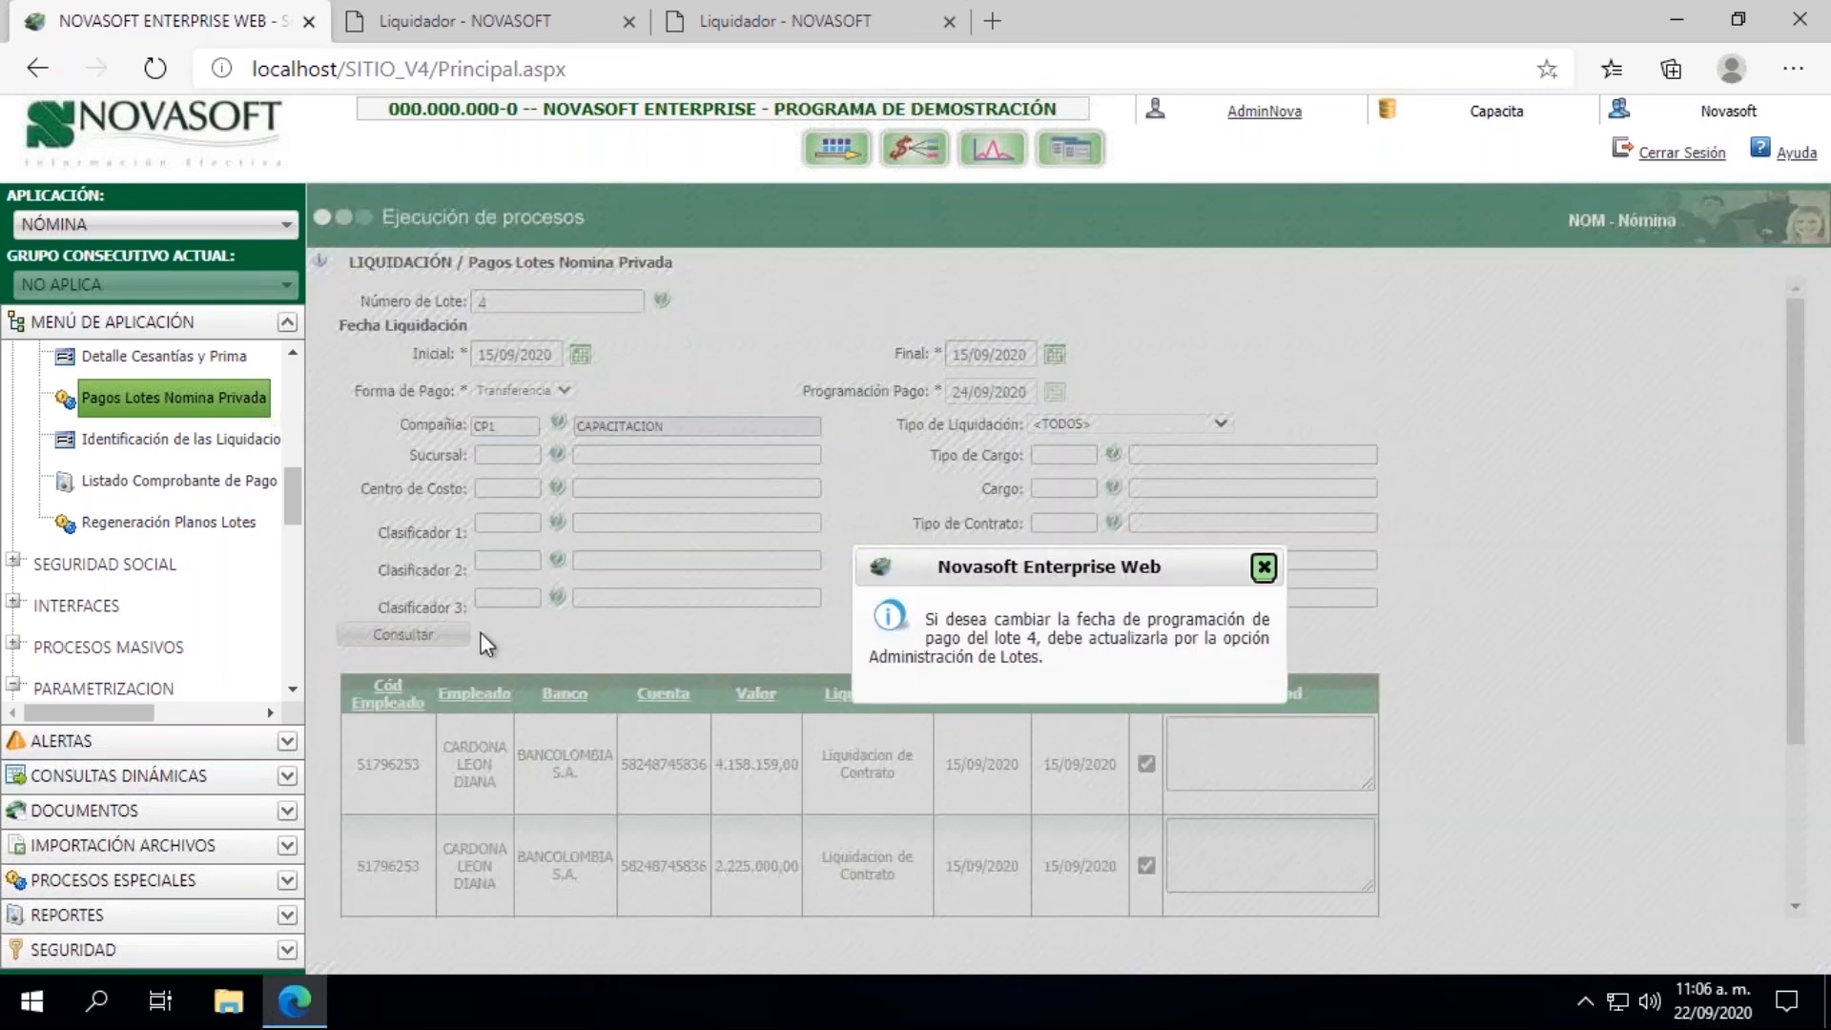
{"action": "left_click", "coordinate": [1263, 569]}
{"action": "left_click_drag", "start_coordinate": [949, 392], "coordinate": [1026, 386]}
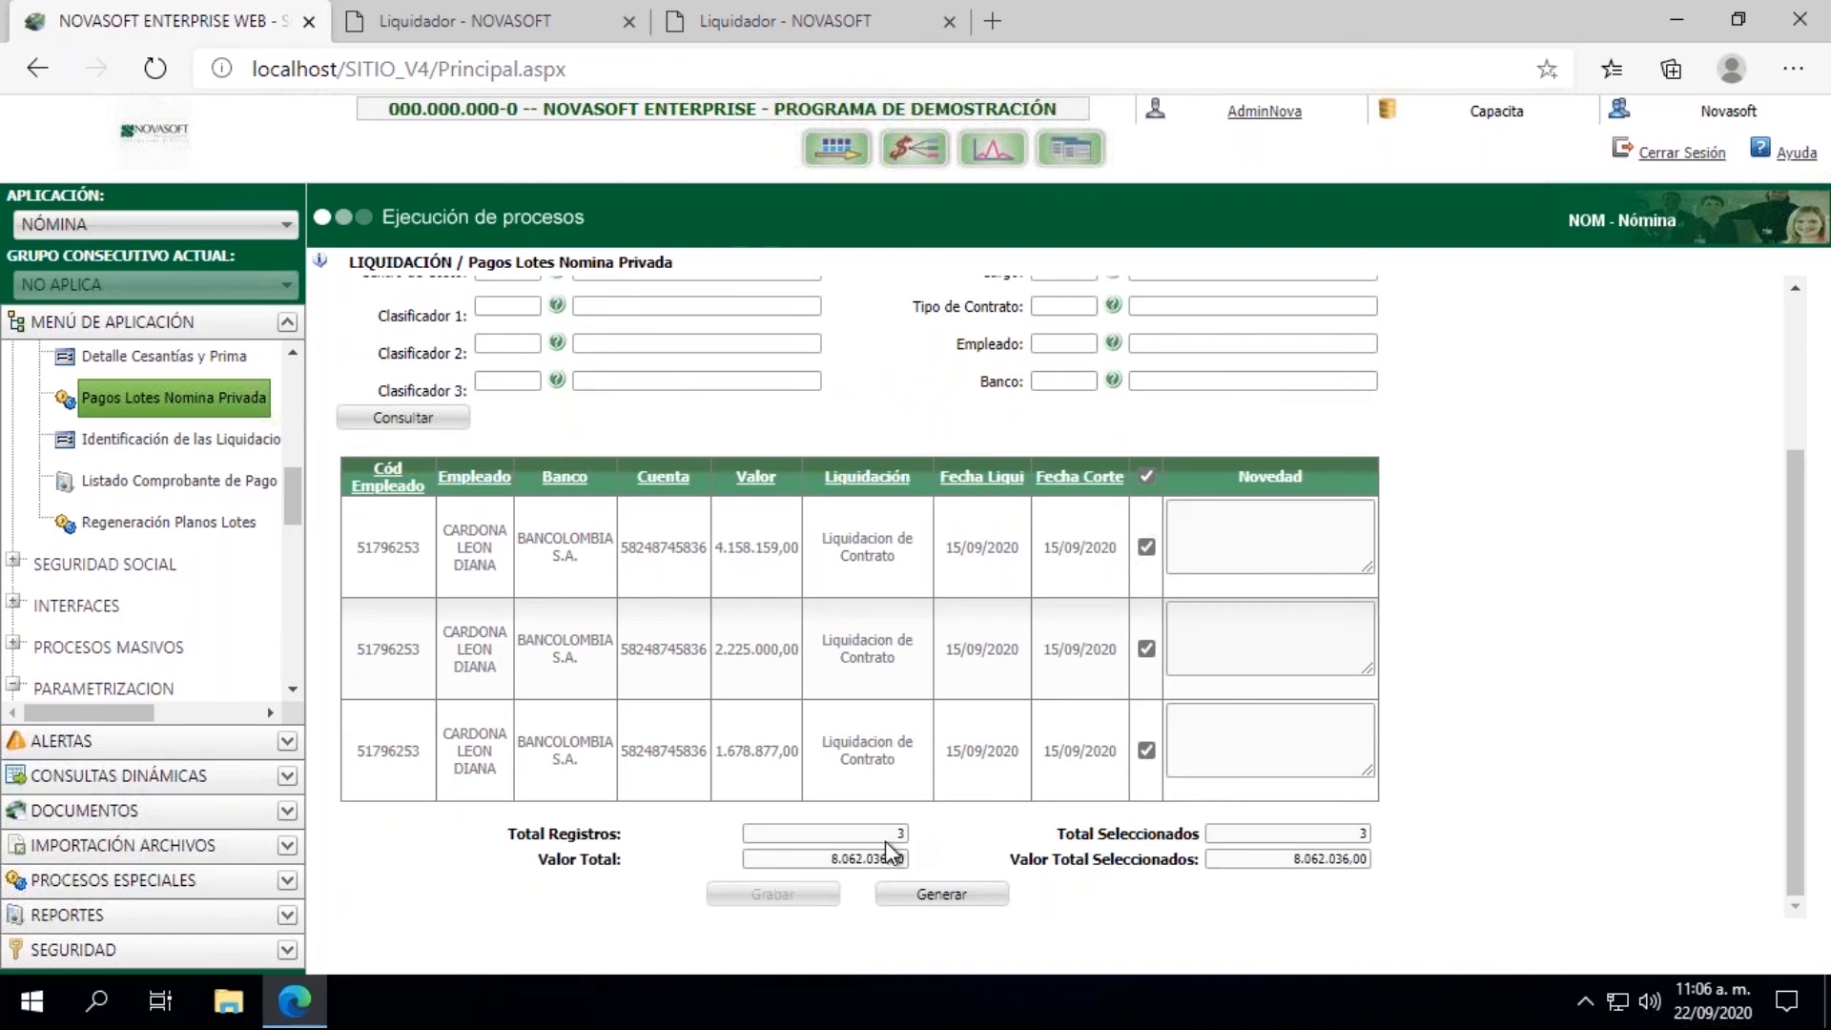
Step: Generate the Pago Nómina - BanColombia flat file for batch 4 and open the downloaded text file
{"action": "left_click", "coordinate": [953, 896]}
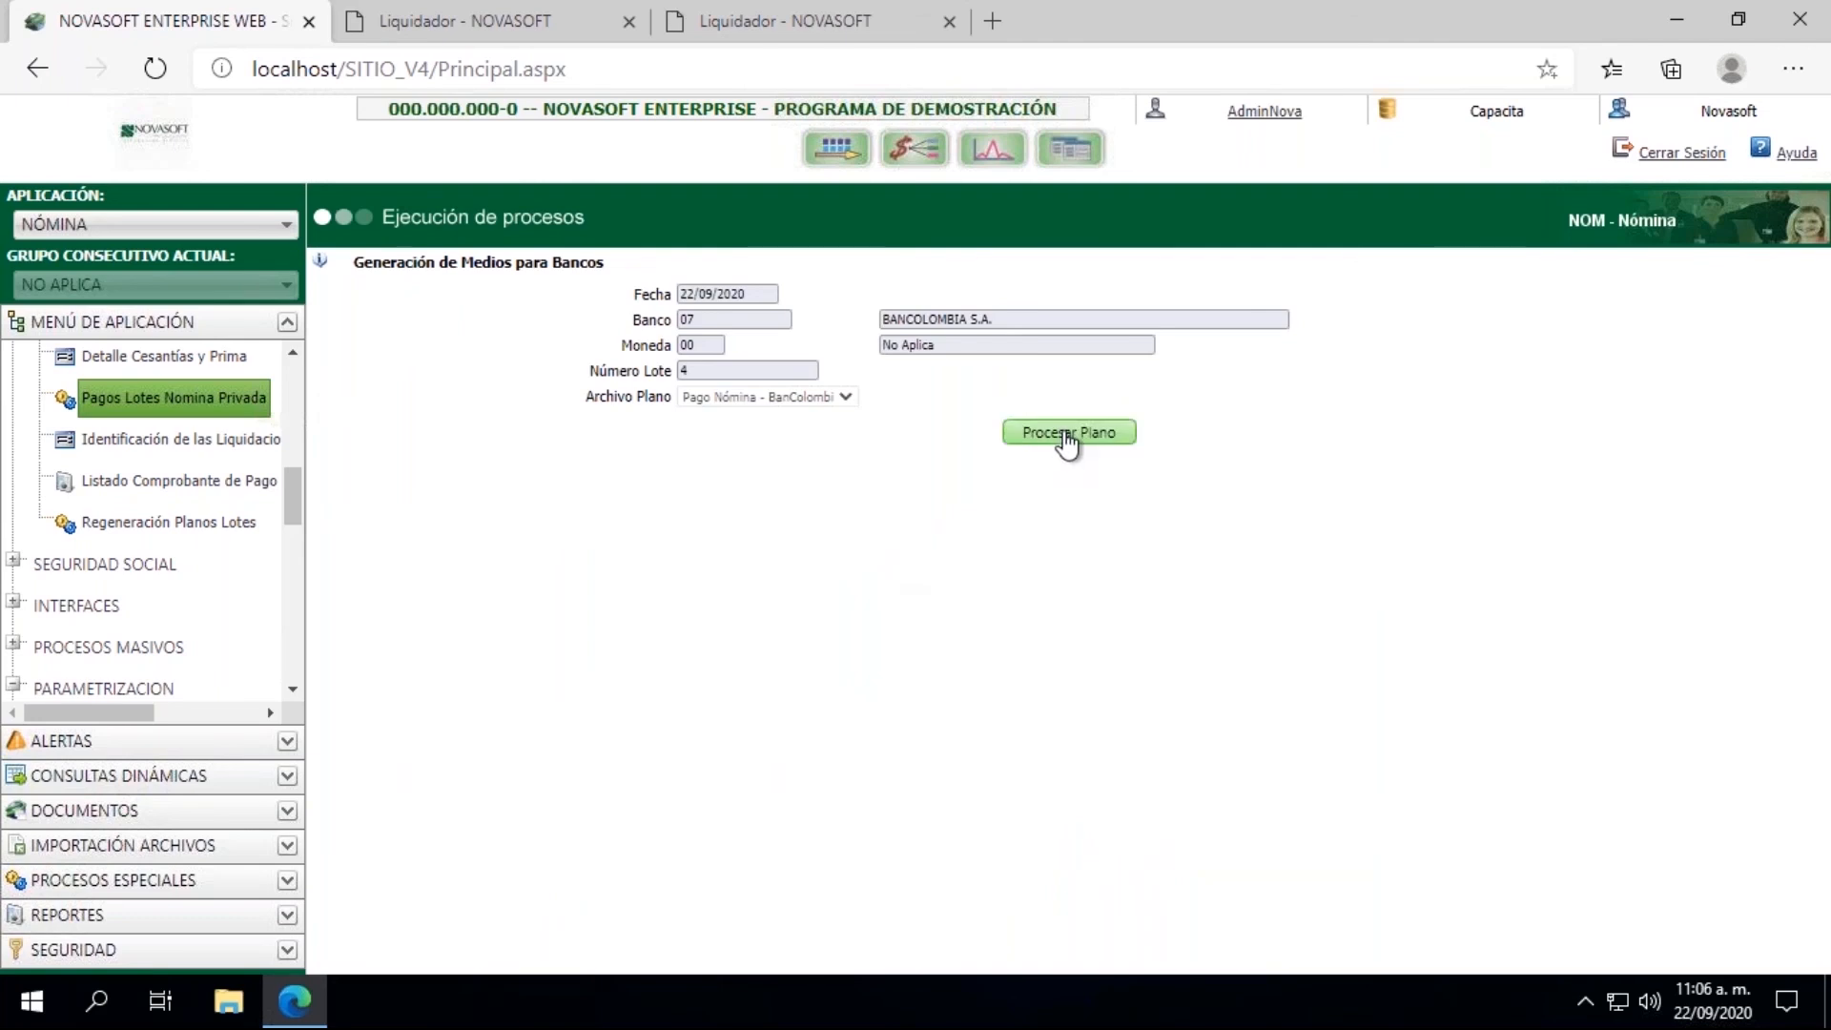
{"action": "left_click", "coordinate": [1063, 437]}
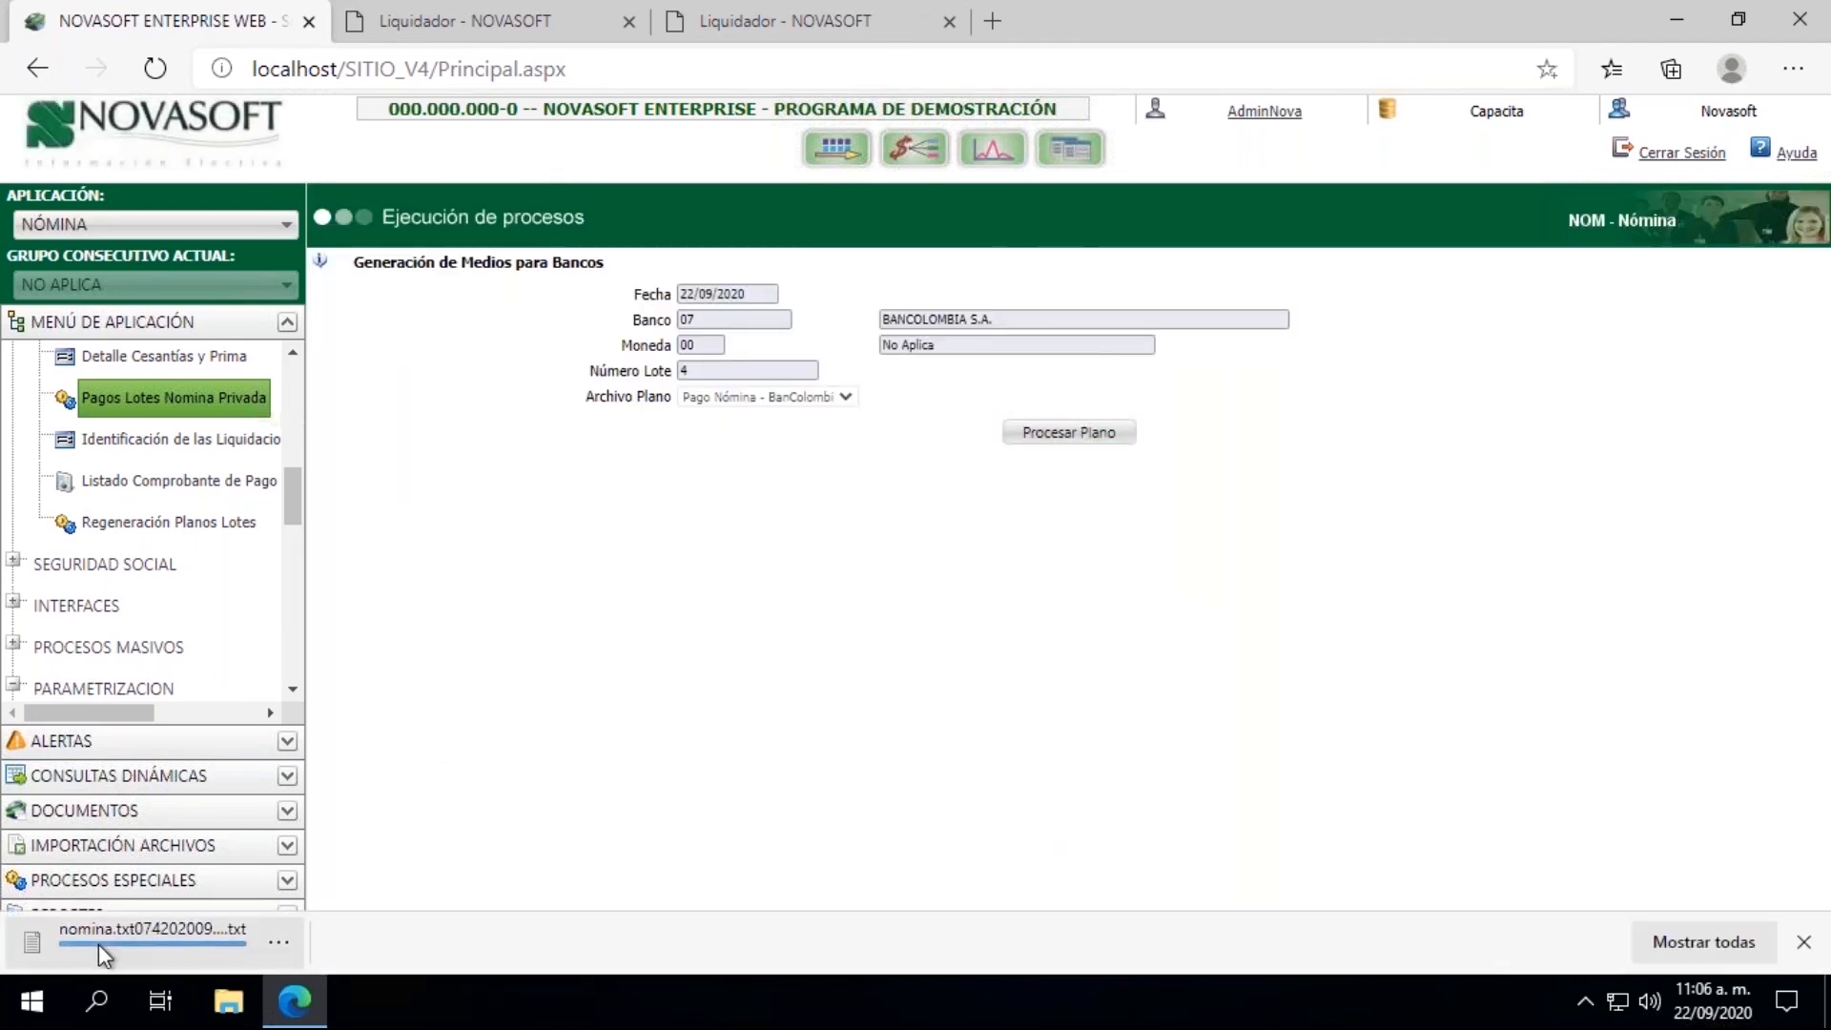
{"action": "left_click", "coordinate": [93, 948]}
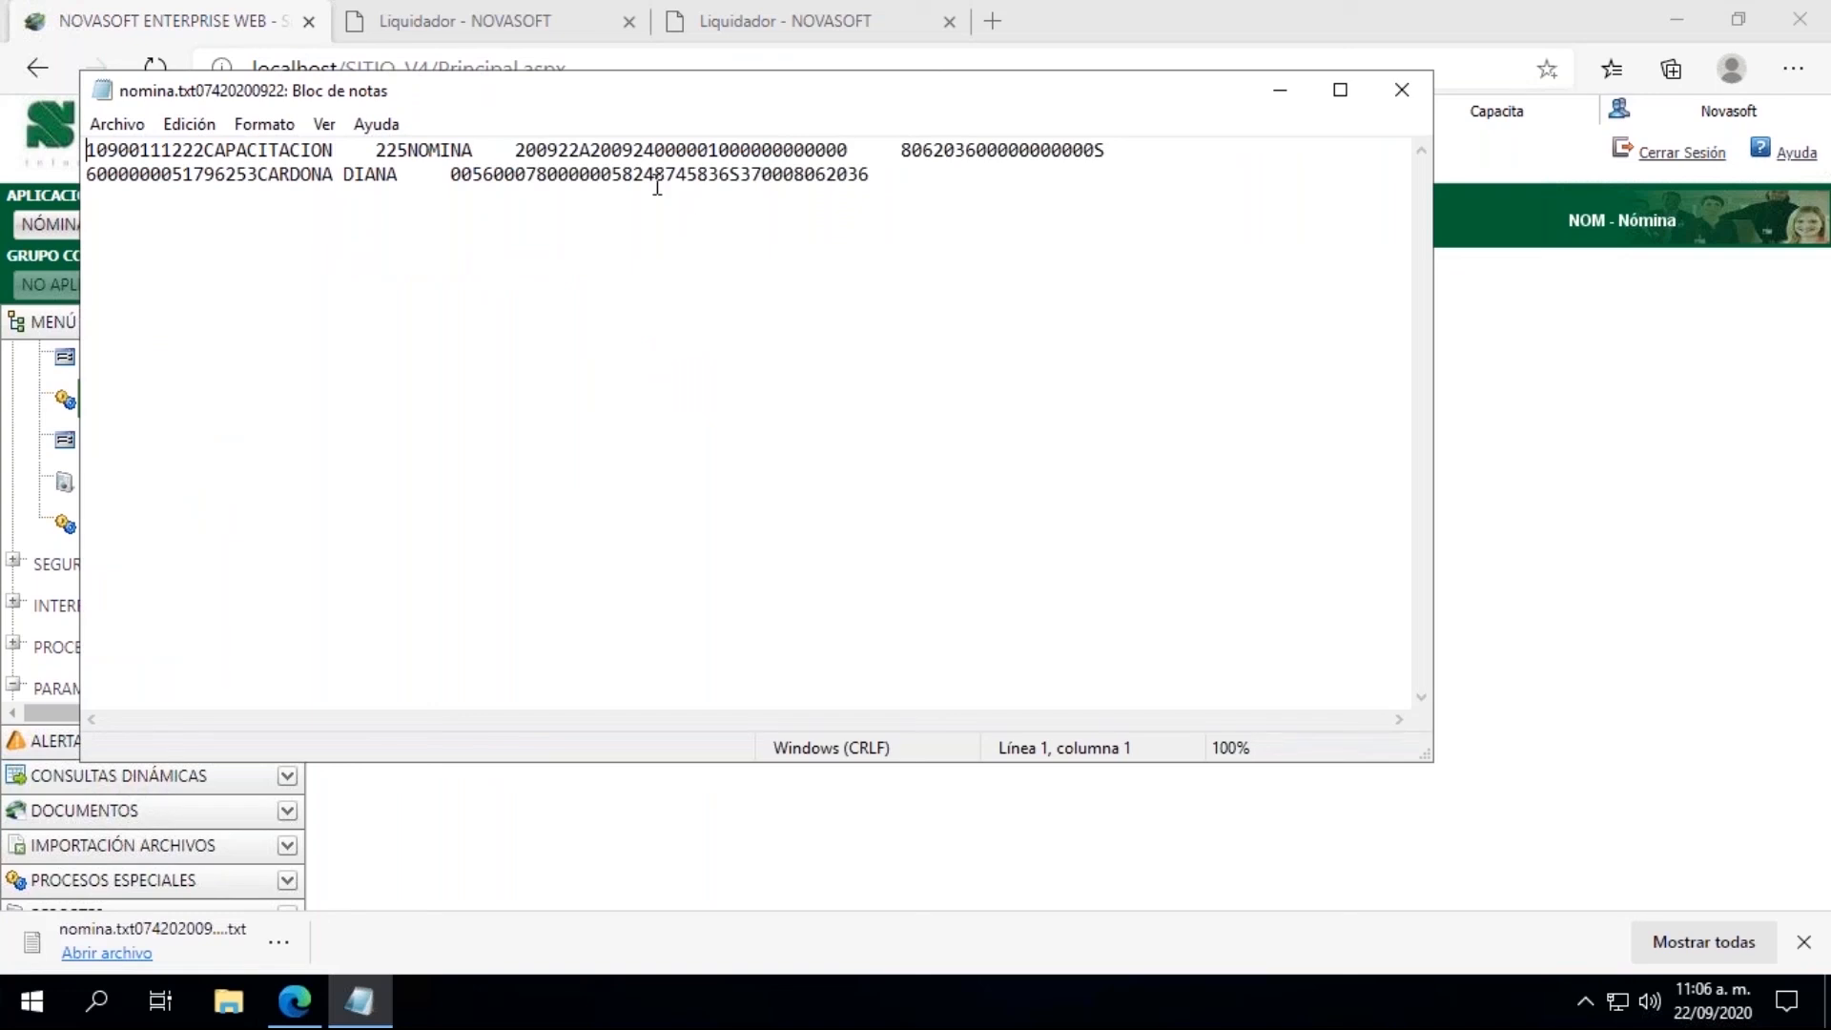
Step: Examine the employee's bank account number in the second line of the generated payroll text file
{"action": "left_click_drag", "start_coordinate": [622, 174], "coordinate": [704, 172]}
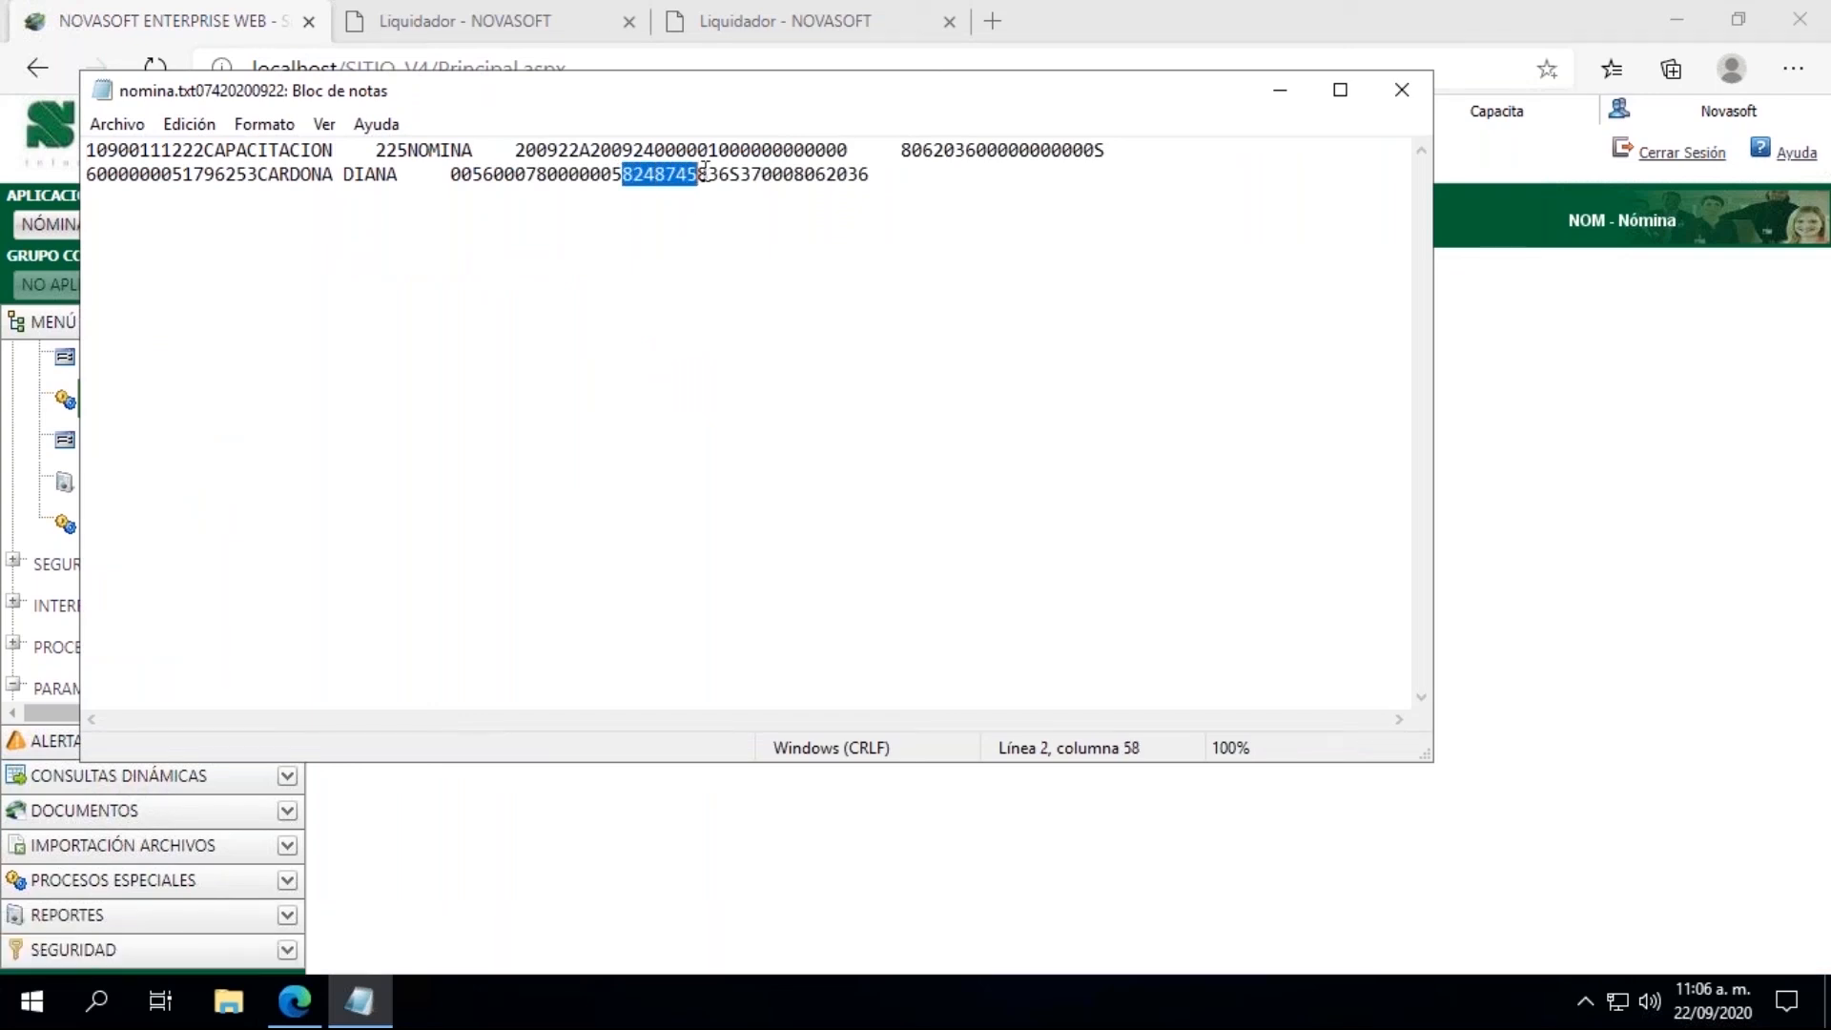
{"action": "left_click", "coordinate": [719, 239]}
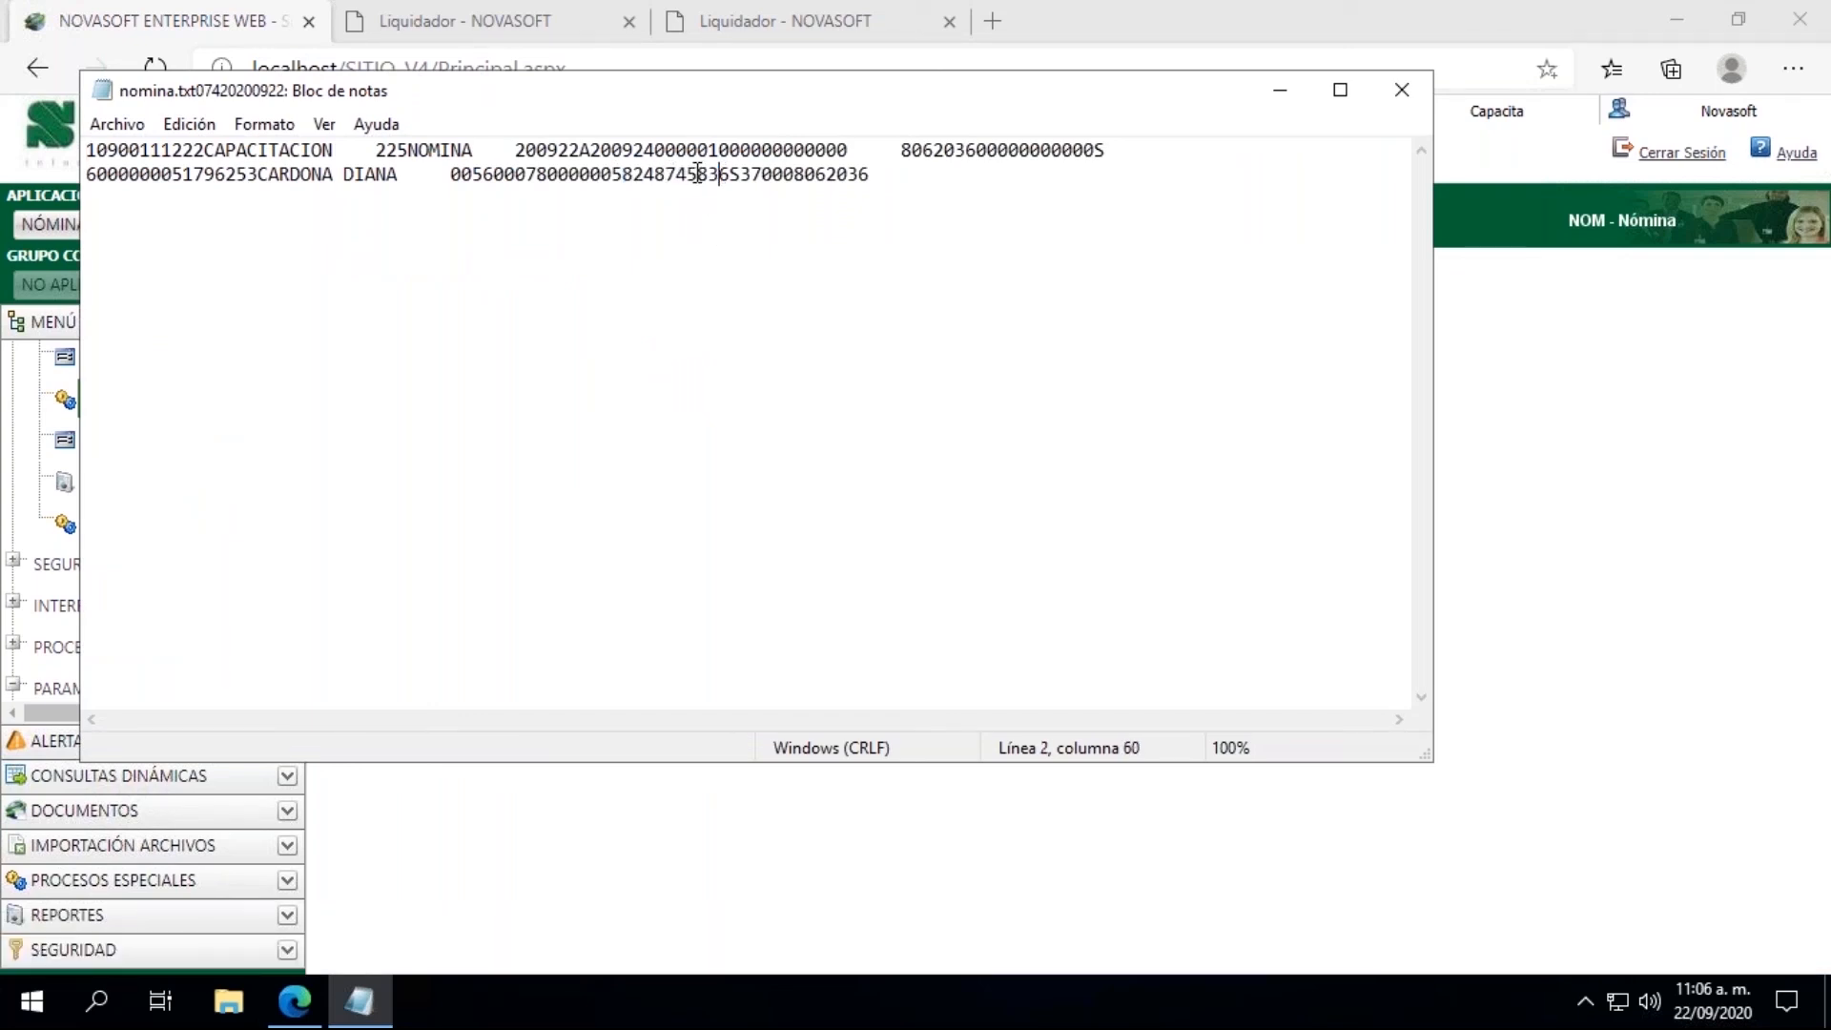
{"action": "left_click_drag", "start_coordinate": [699, 174], "coordinate": [755, 174]}
{"action": "left_click", "coordinate": [807, 253]}
Step: Close the generated text file and the two extra Liquidador pages, keeping the main Novasoft page open
{"action": "left_click", "coordinate": [1399, 93]}
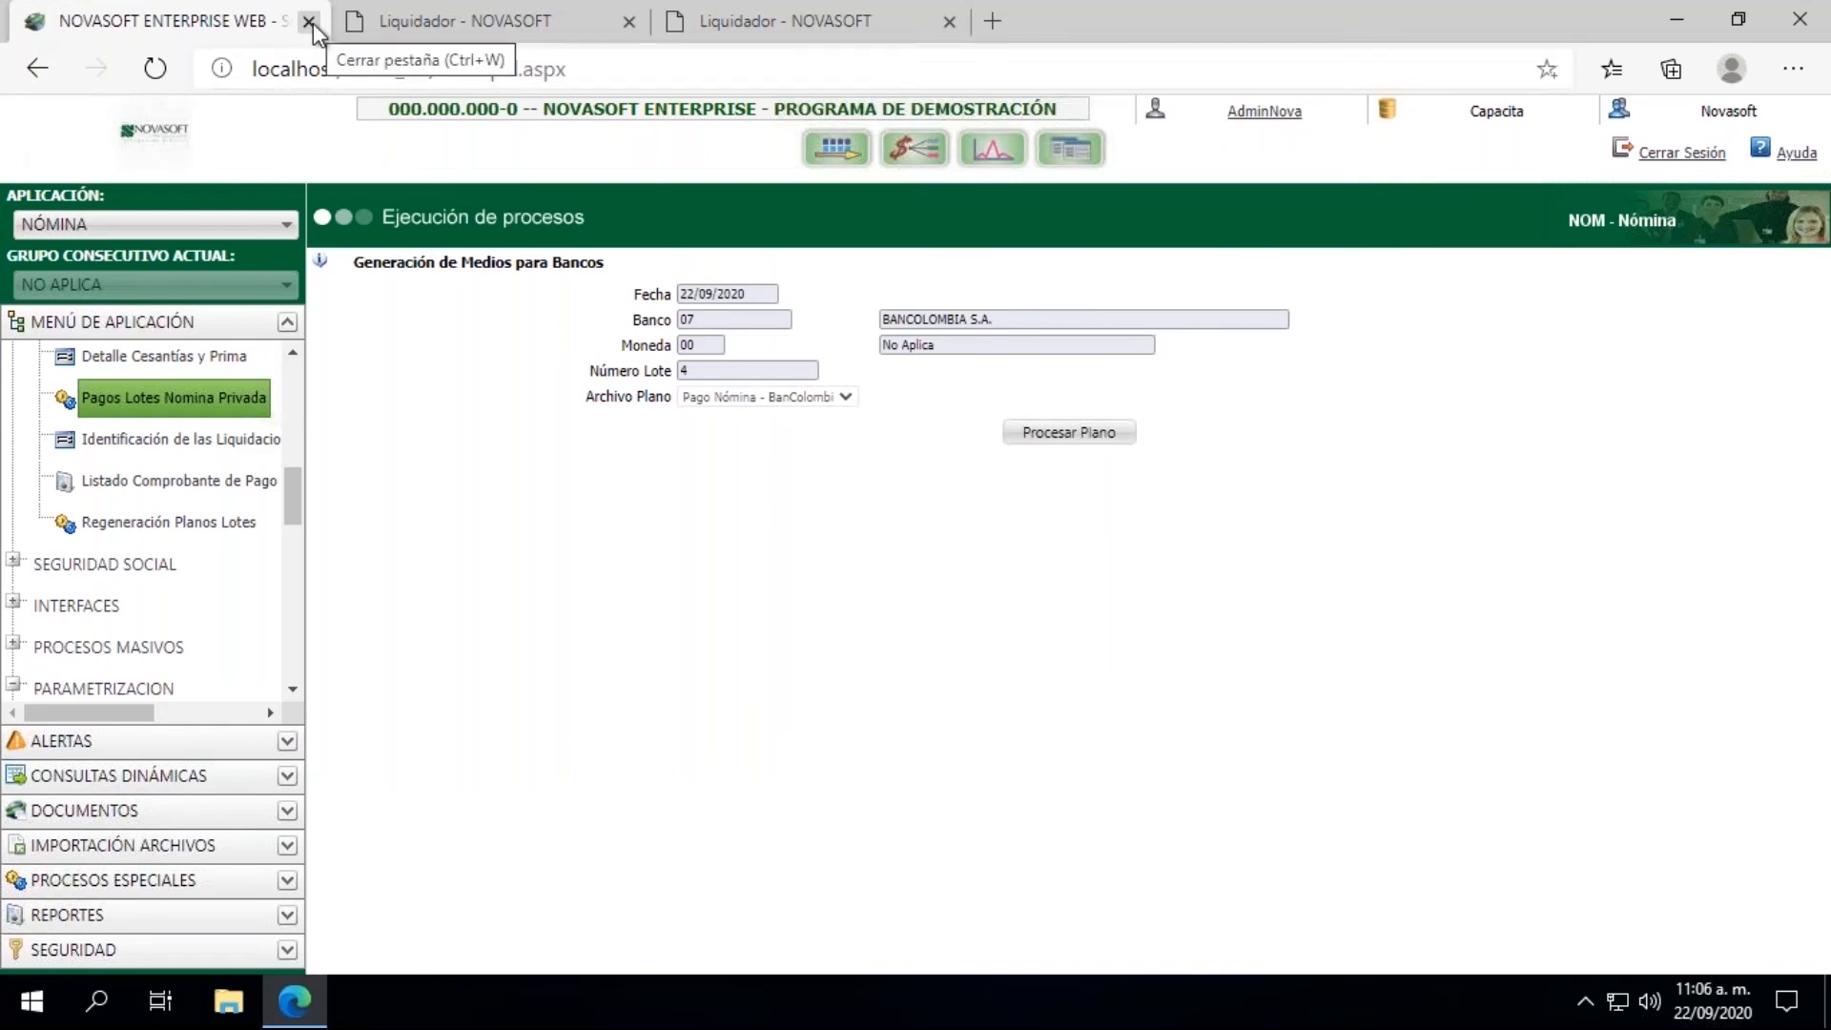
{"action": "left_click", "coordinate": [630, 21]}
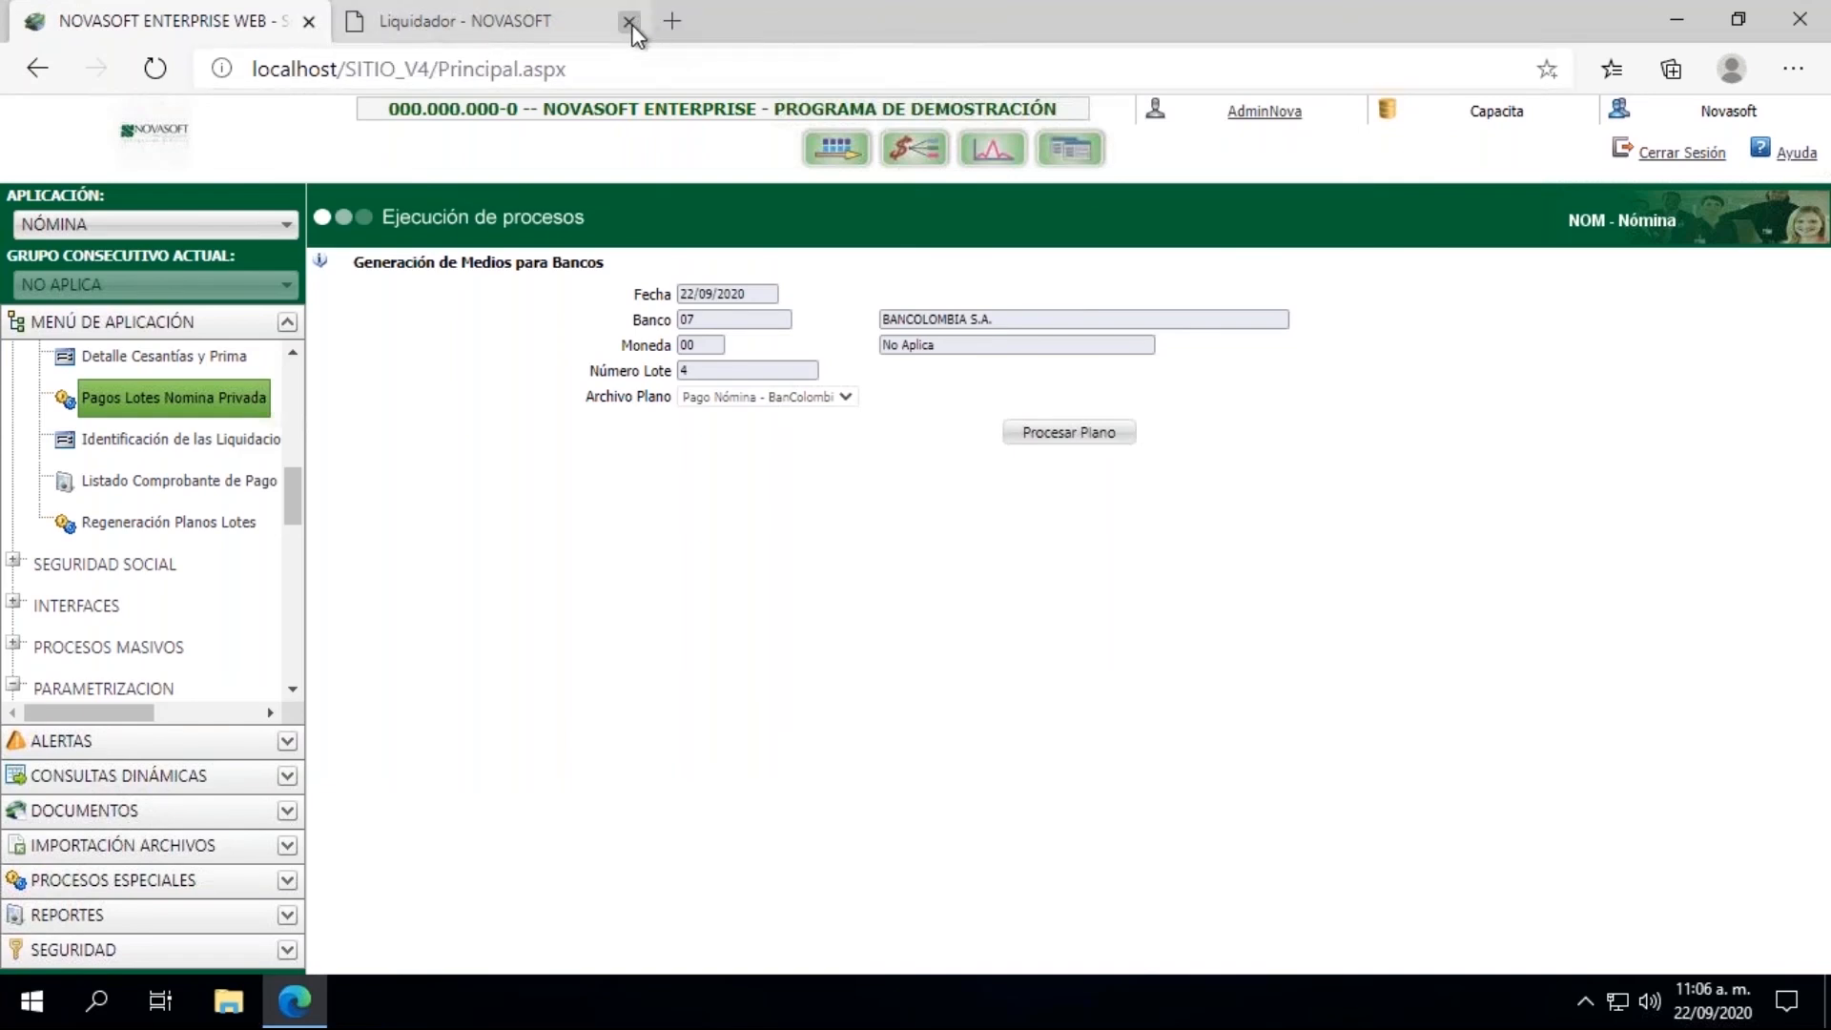
{"action": "left_click", "coordinate": [632, 23]}
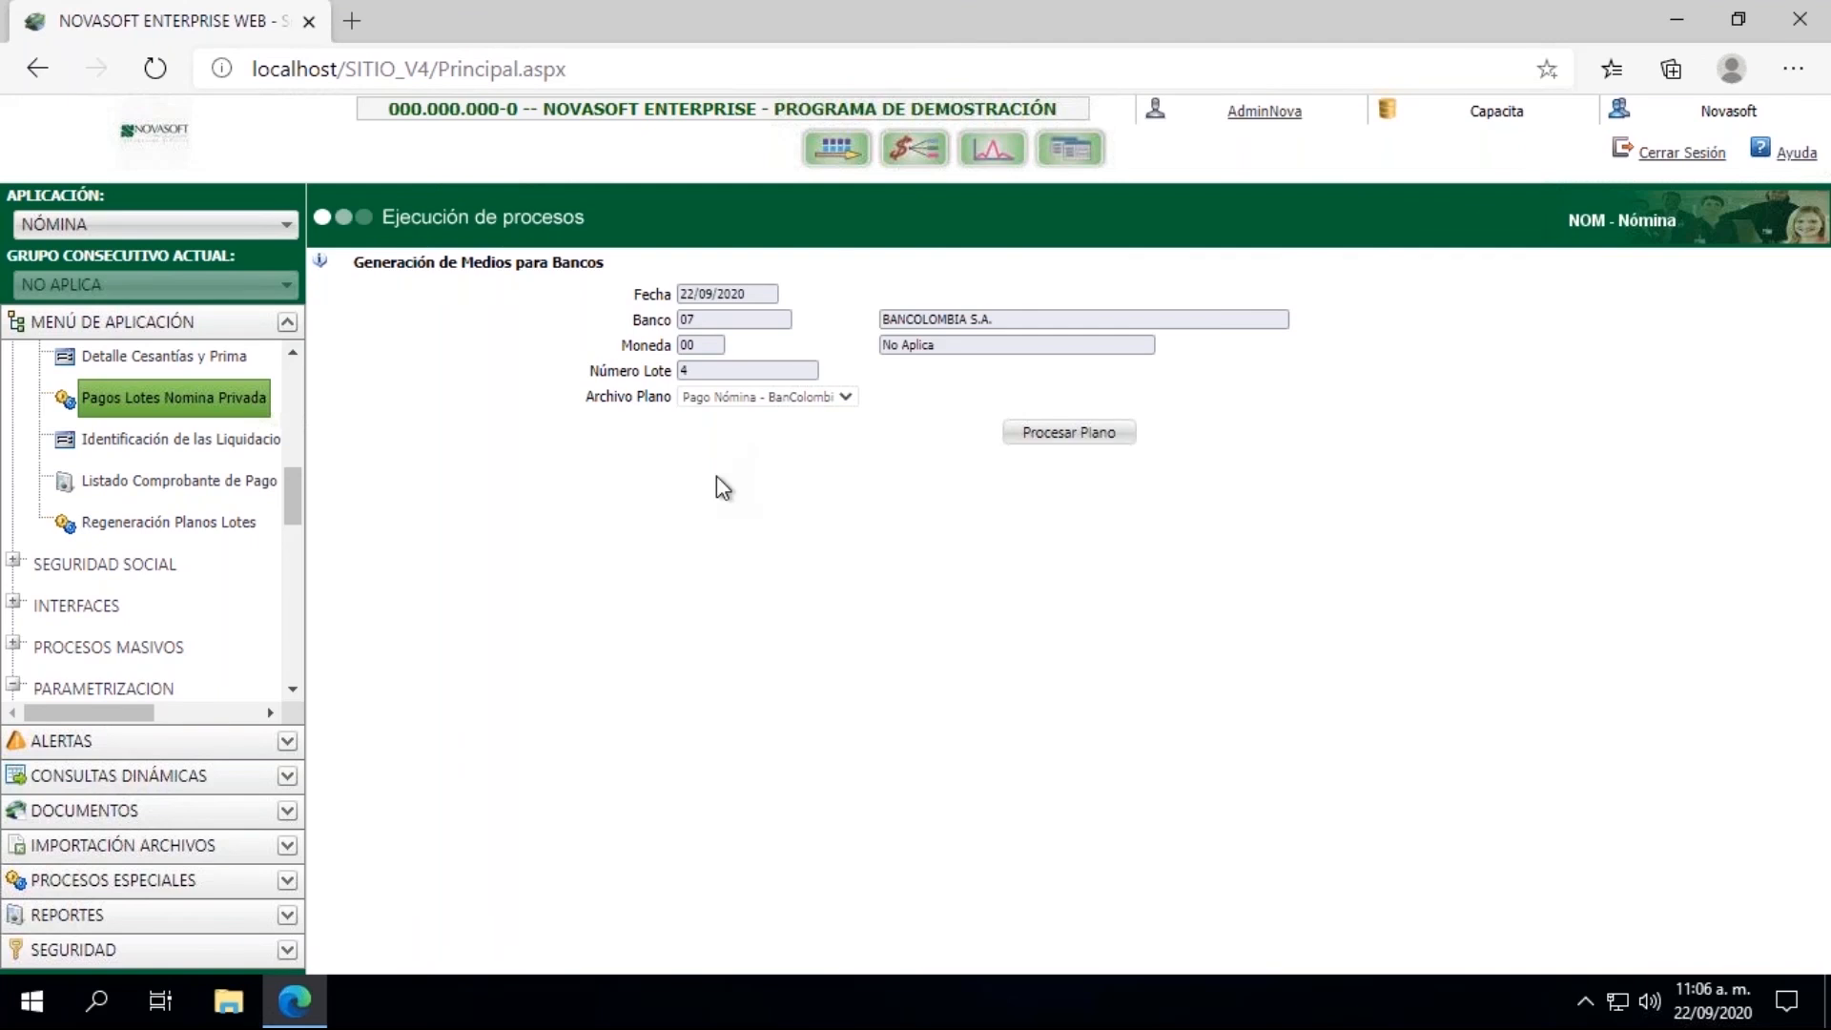